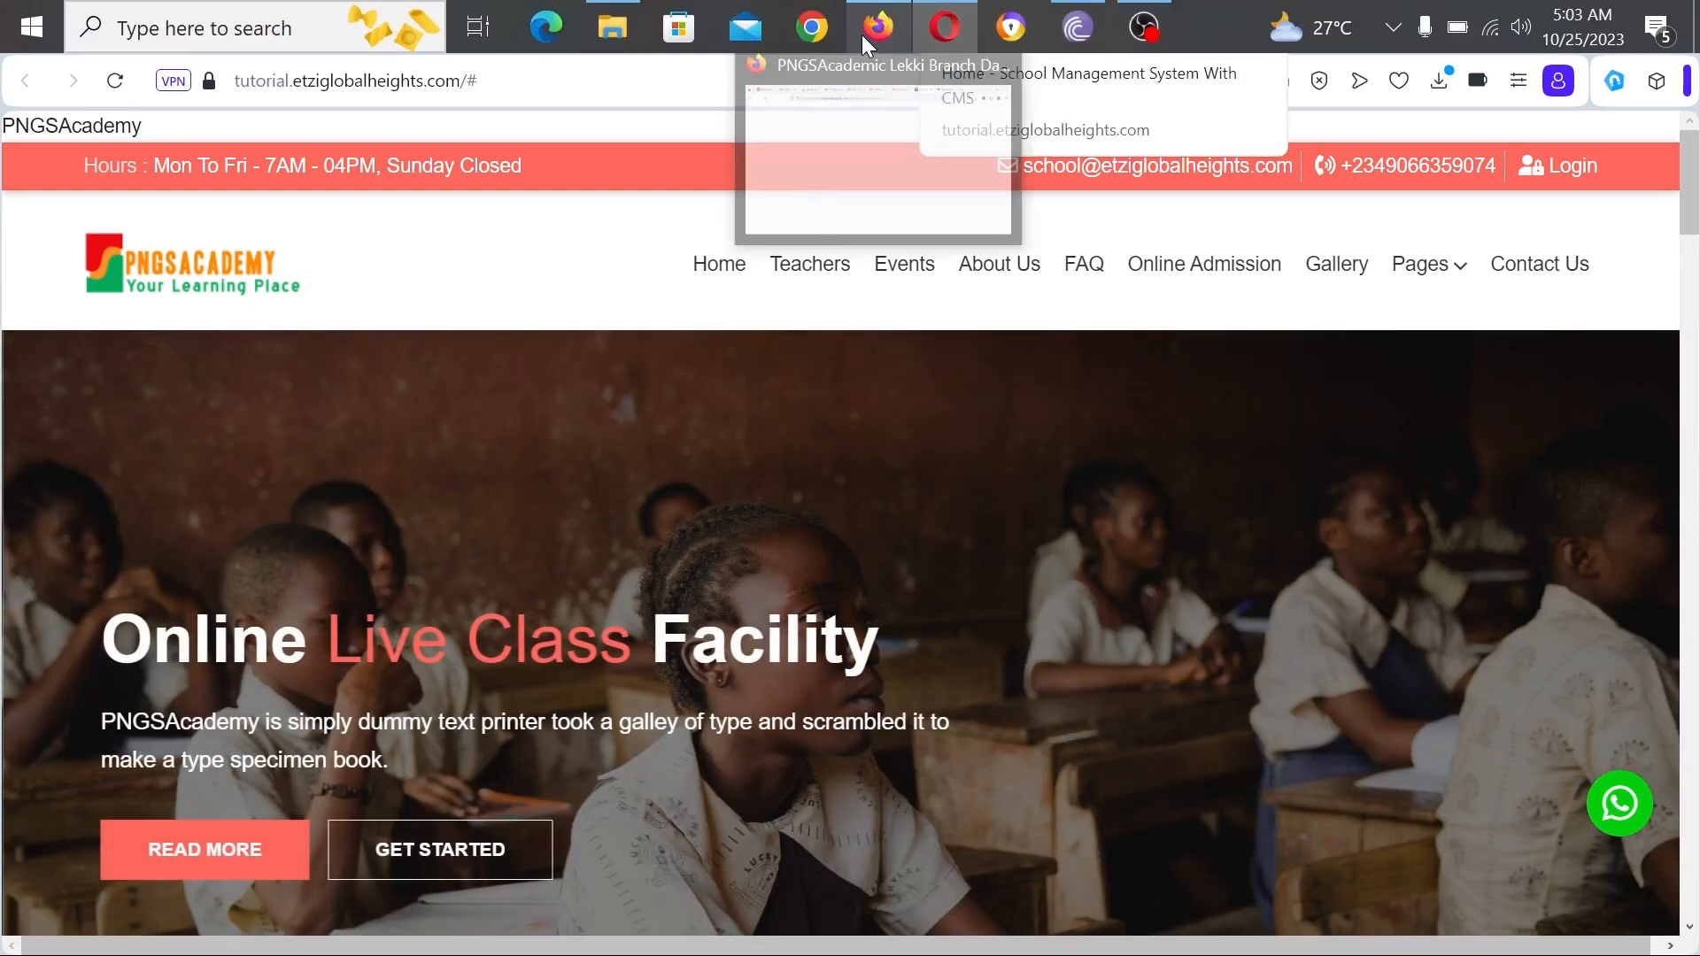
Step: Bring the Firefox window with the PNGSAcademic Lekki Branch dashboard to the front
left_click(862, 34)
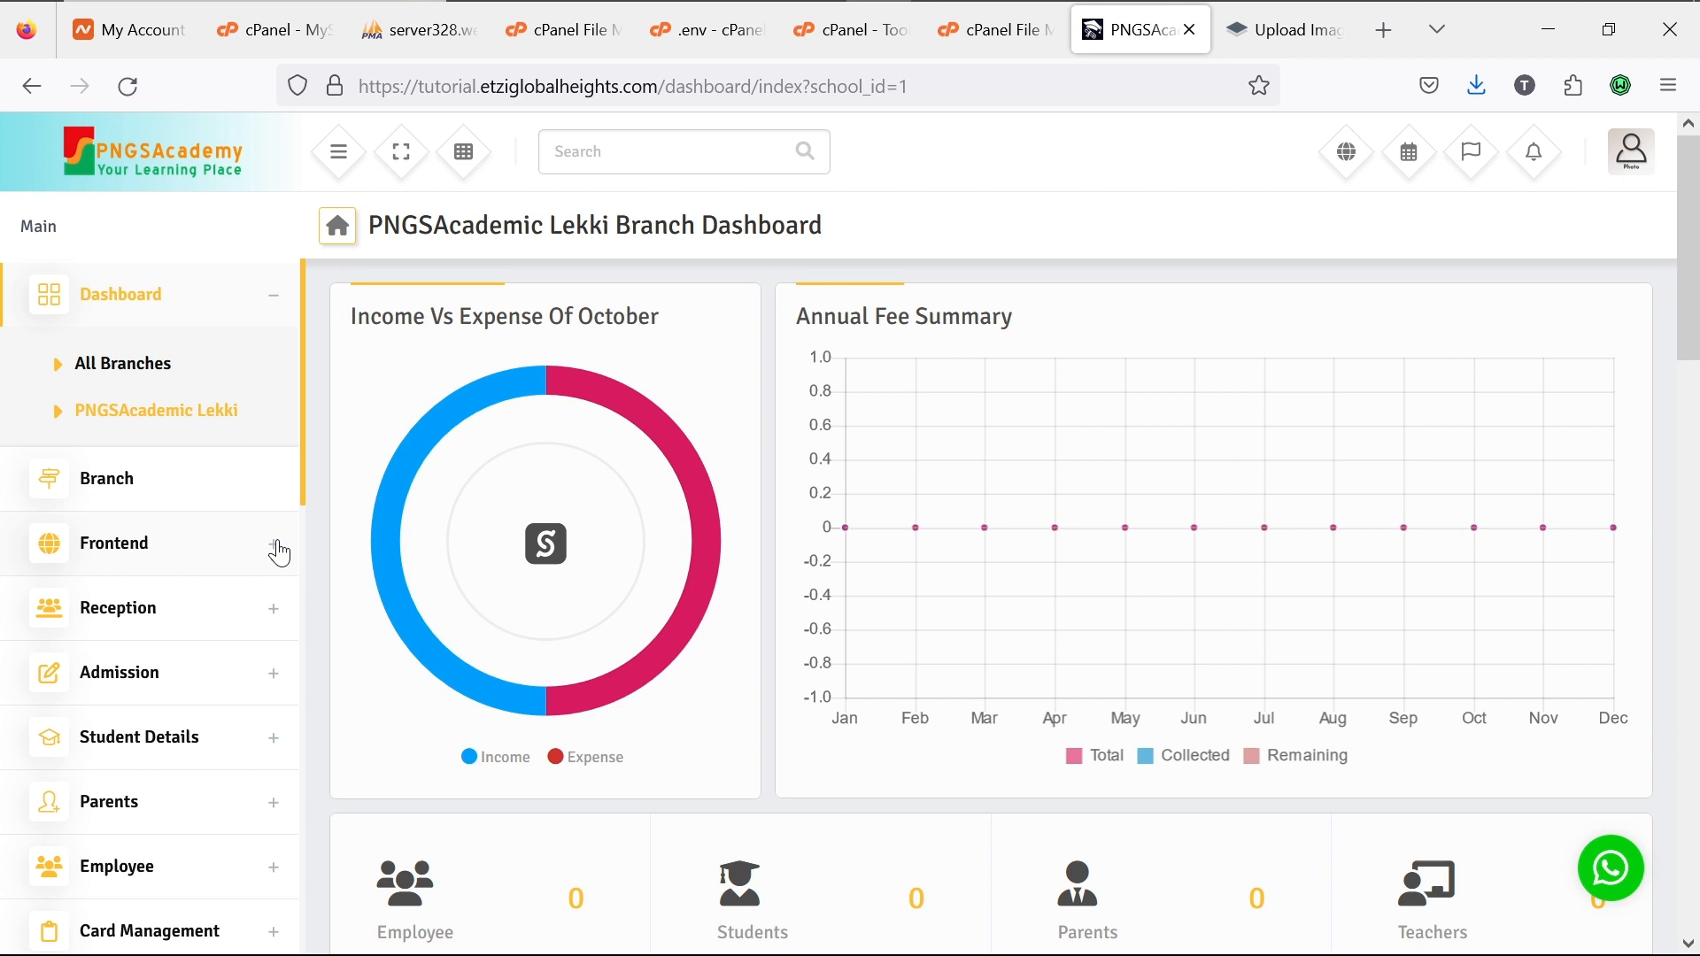
Step: Expand and collapse Frontend, then expand Reception to show Admission Enquiry through Config Reception
left_click(279, 553)
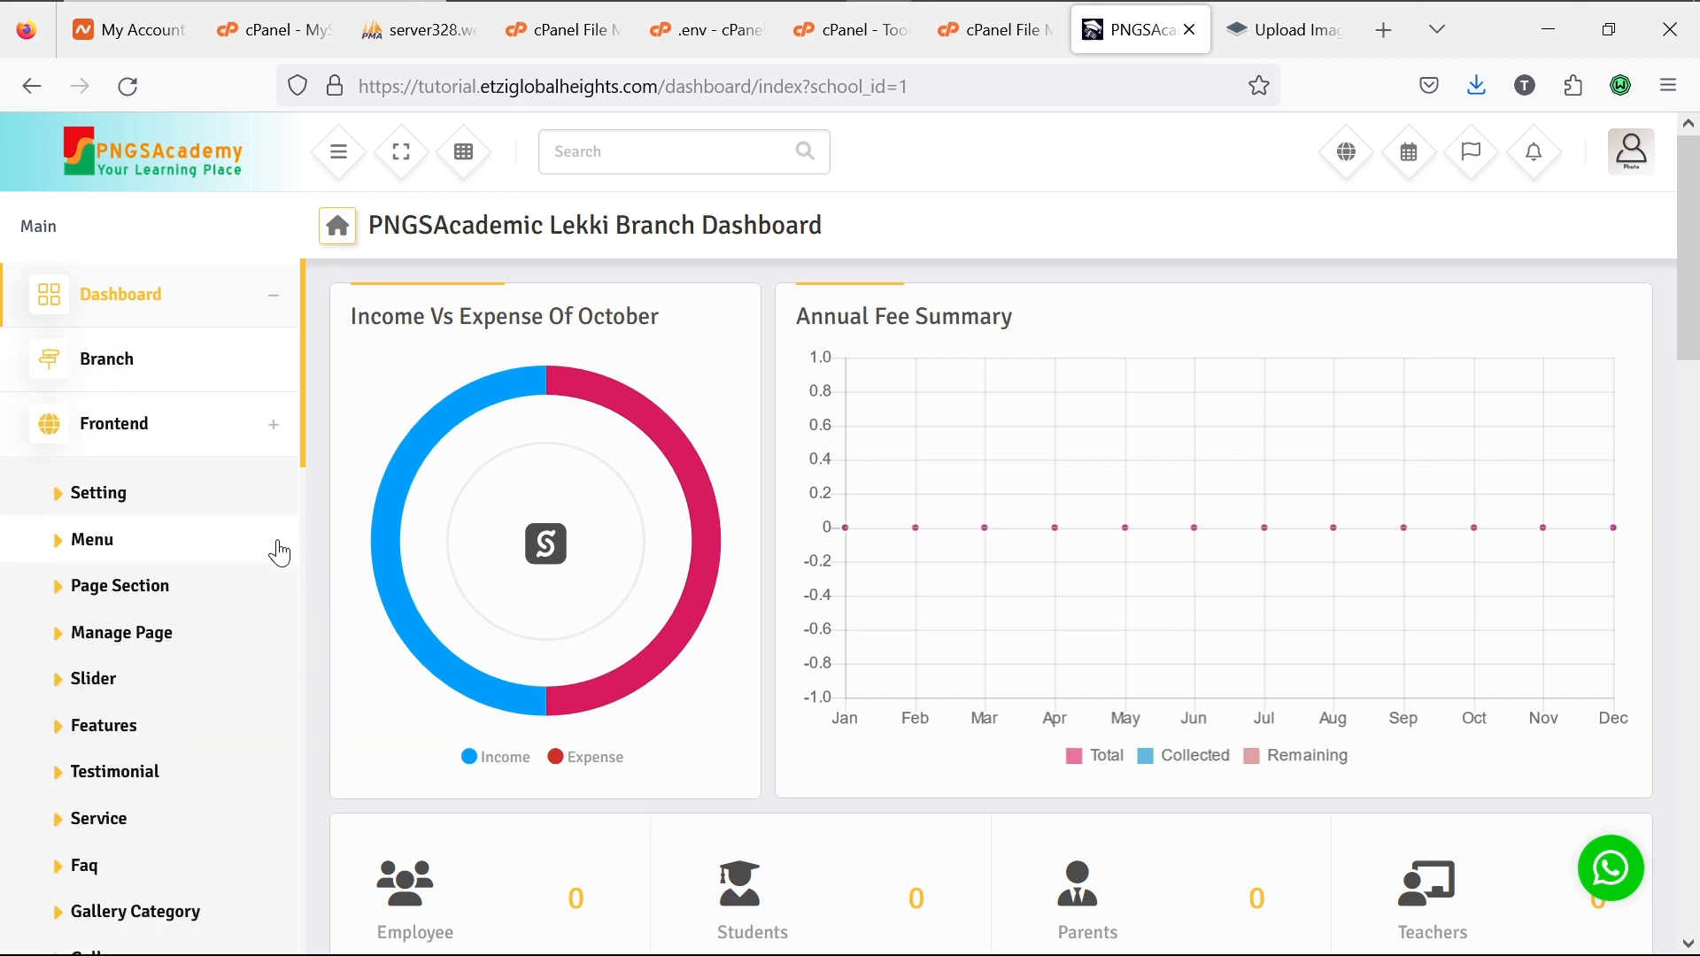
left_click(278, 432)
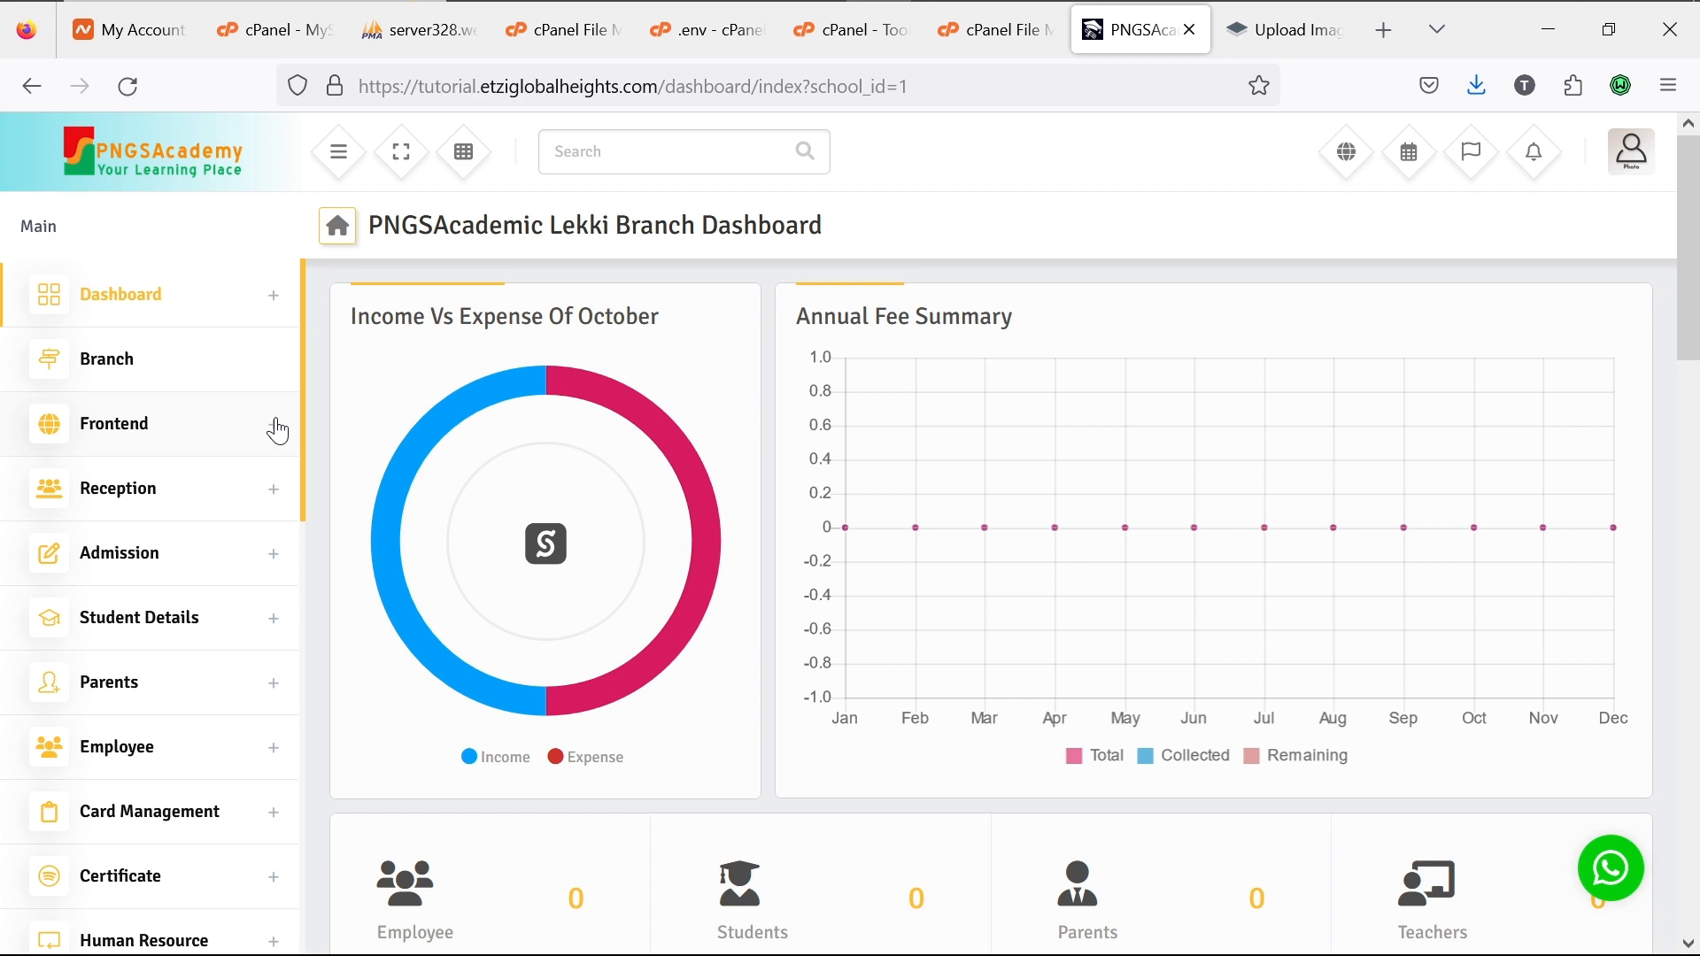
left_click(277, 500)
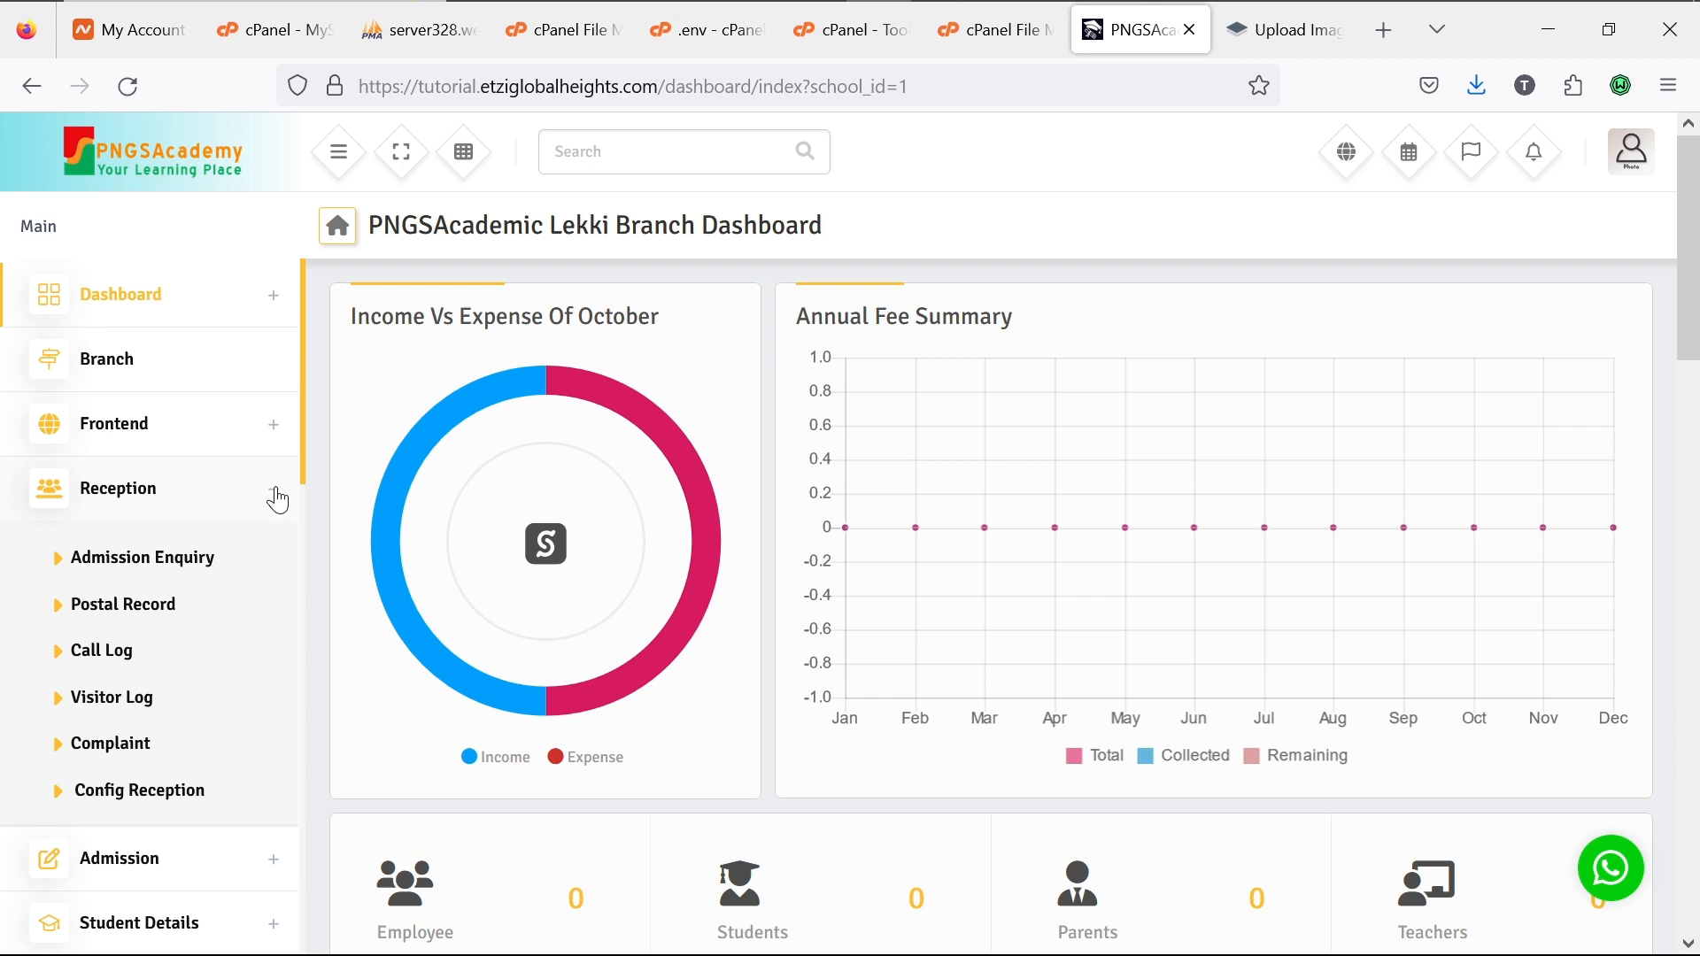
Step: Collapse Reception, expand and collapse Admission, and scroll the sidebar down
left_click(276, 493)
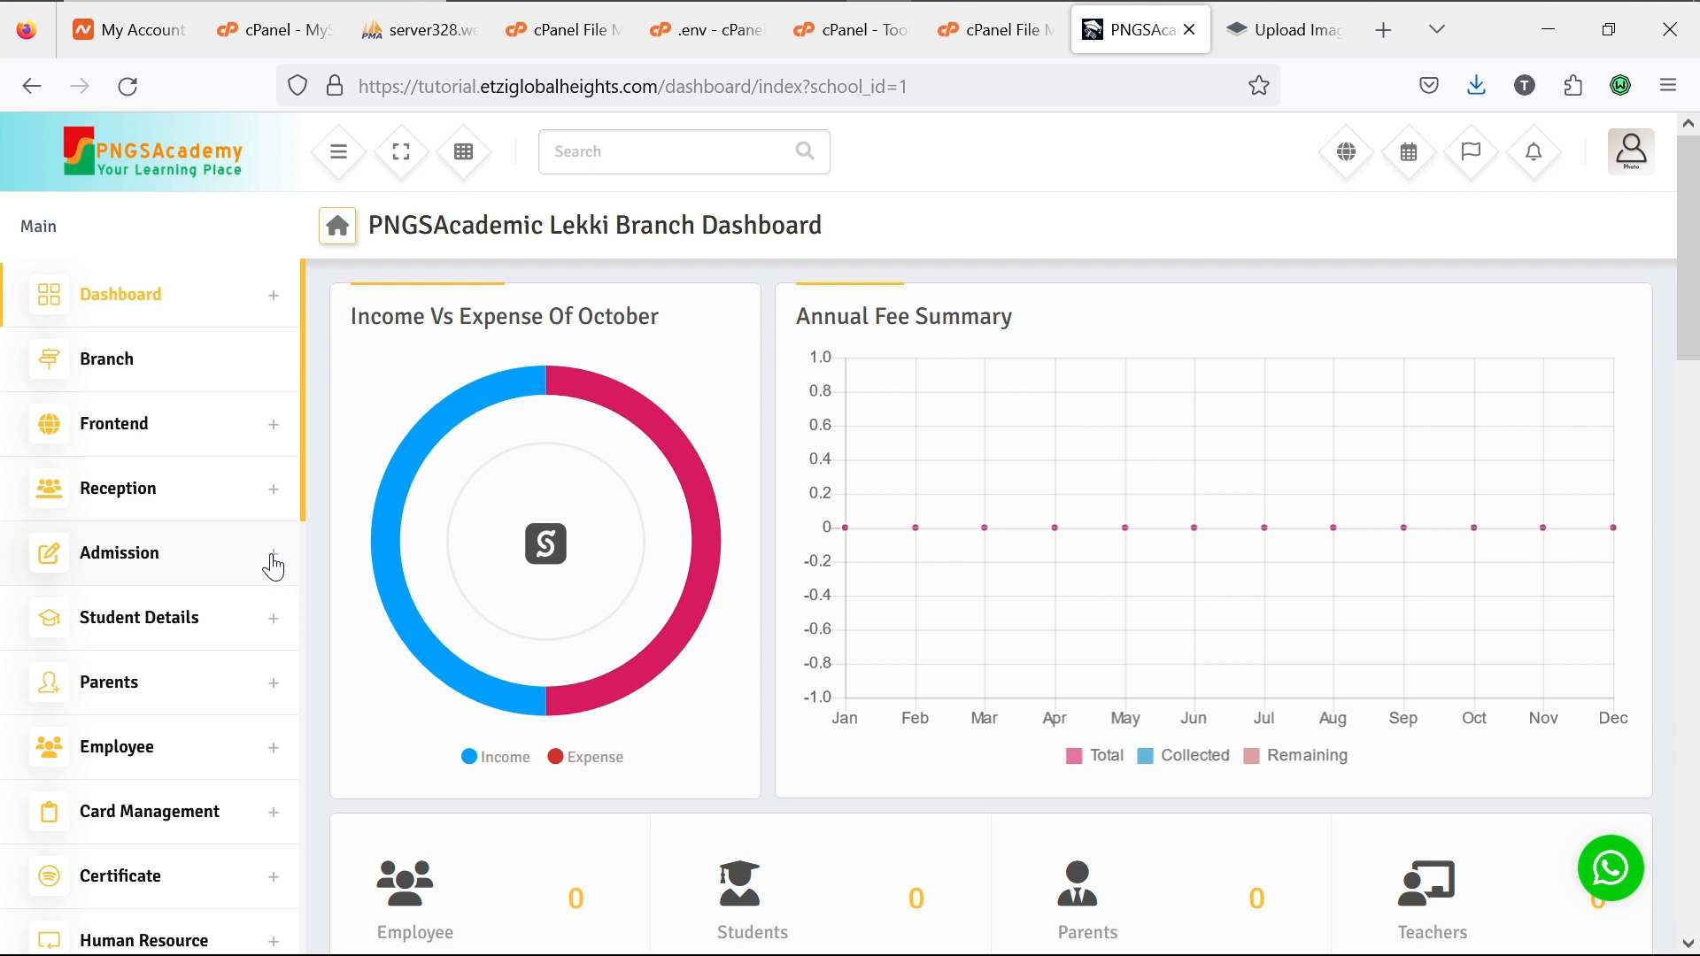
left_click(274, 561)
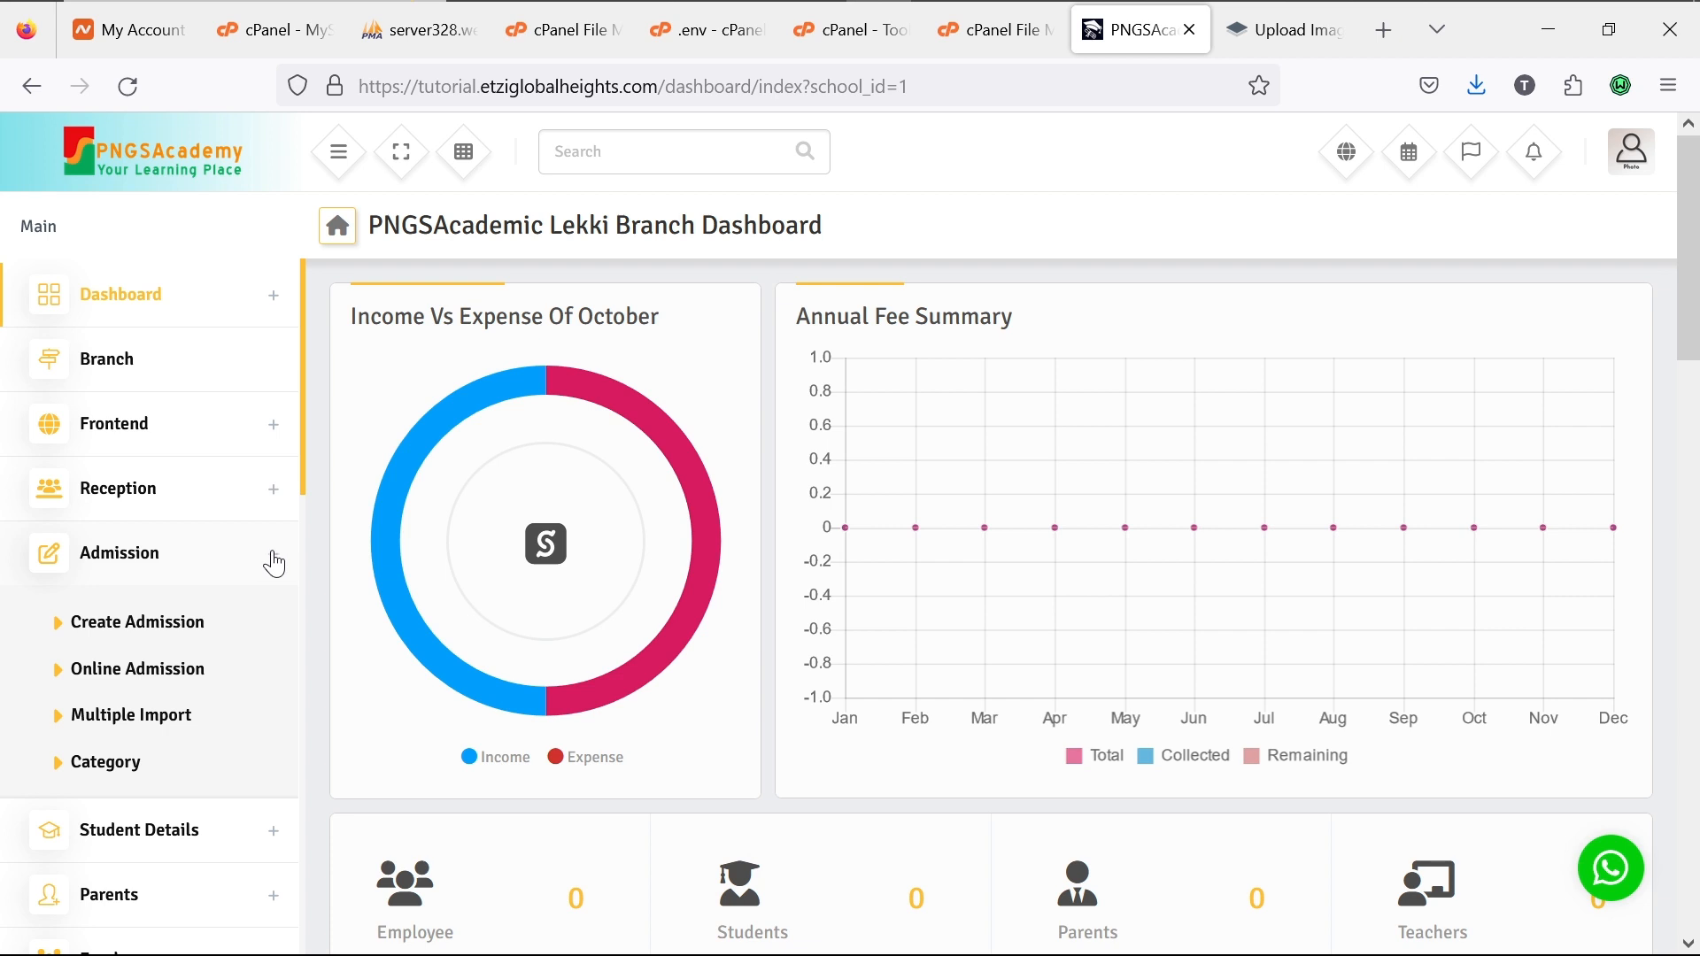
left_click(275, 560)
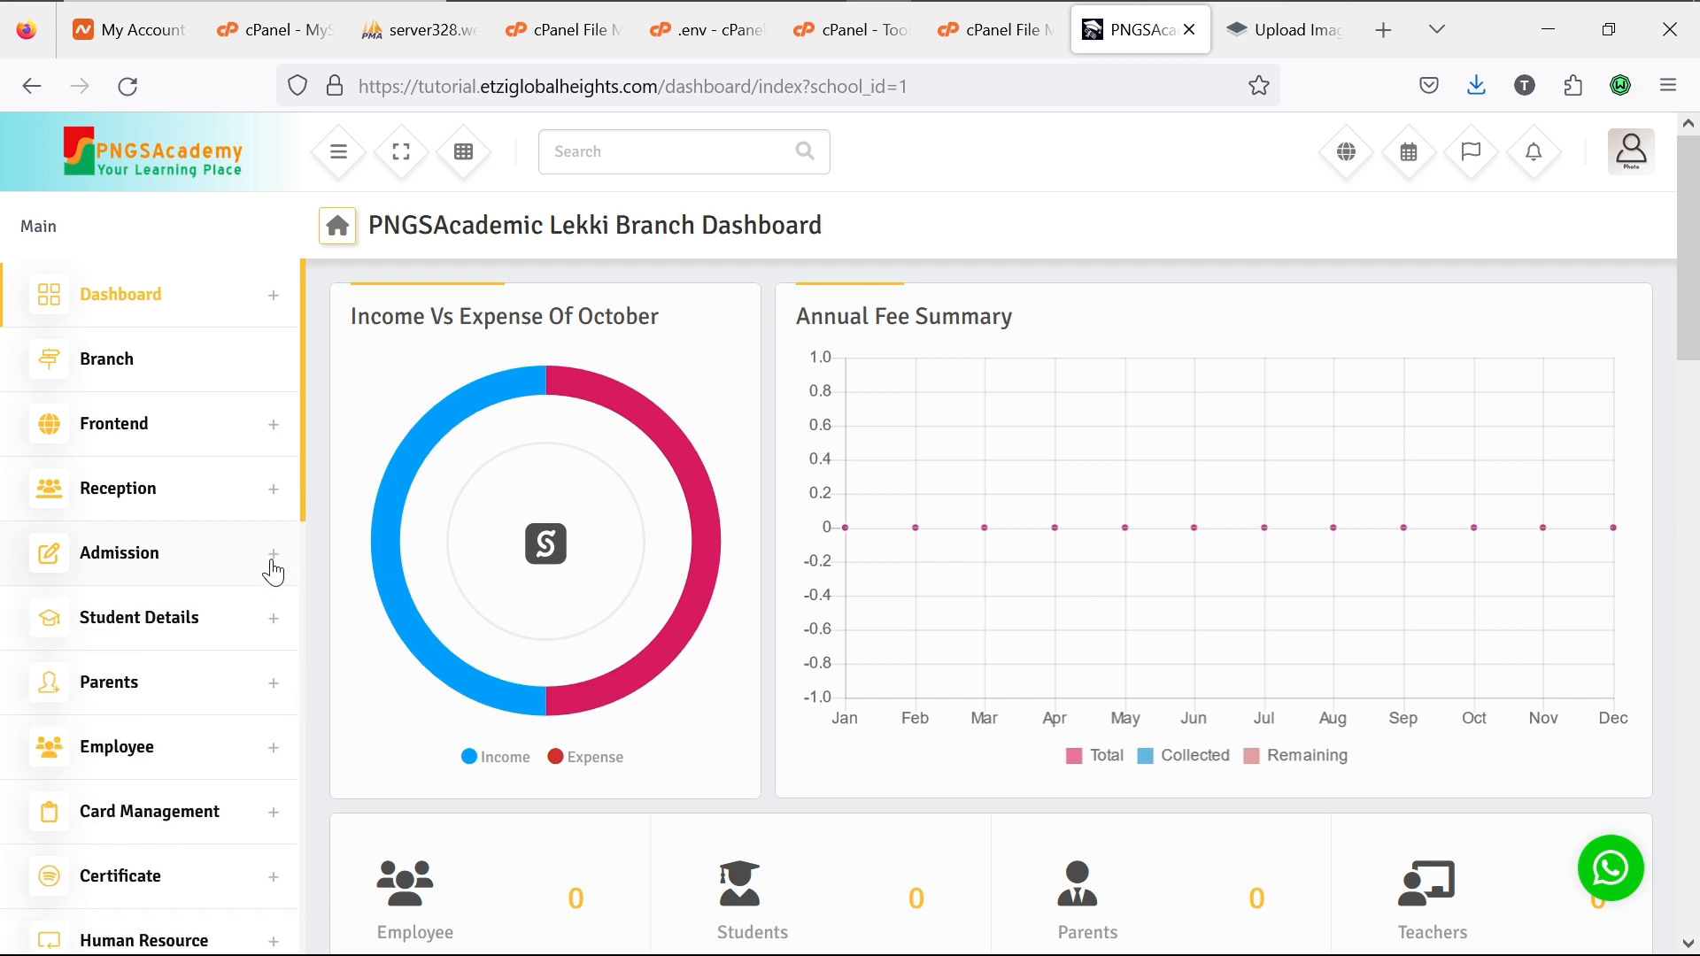
scroll(270, 578, "down", 2)
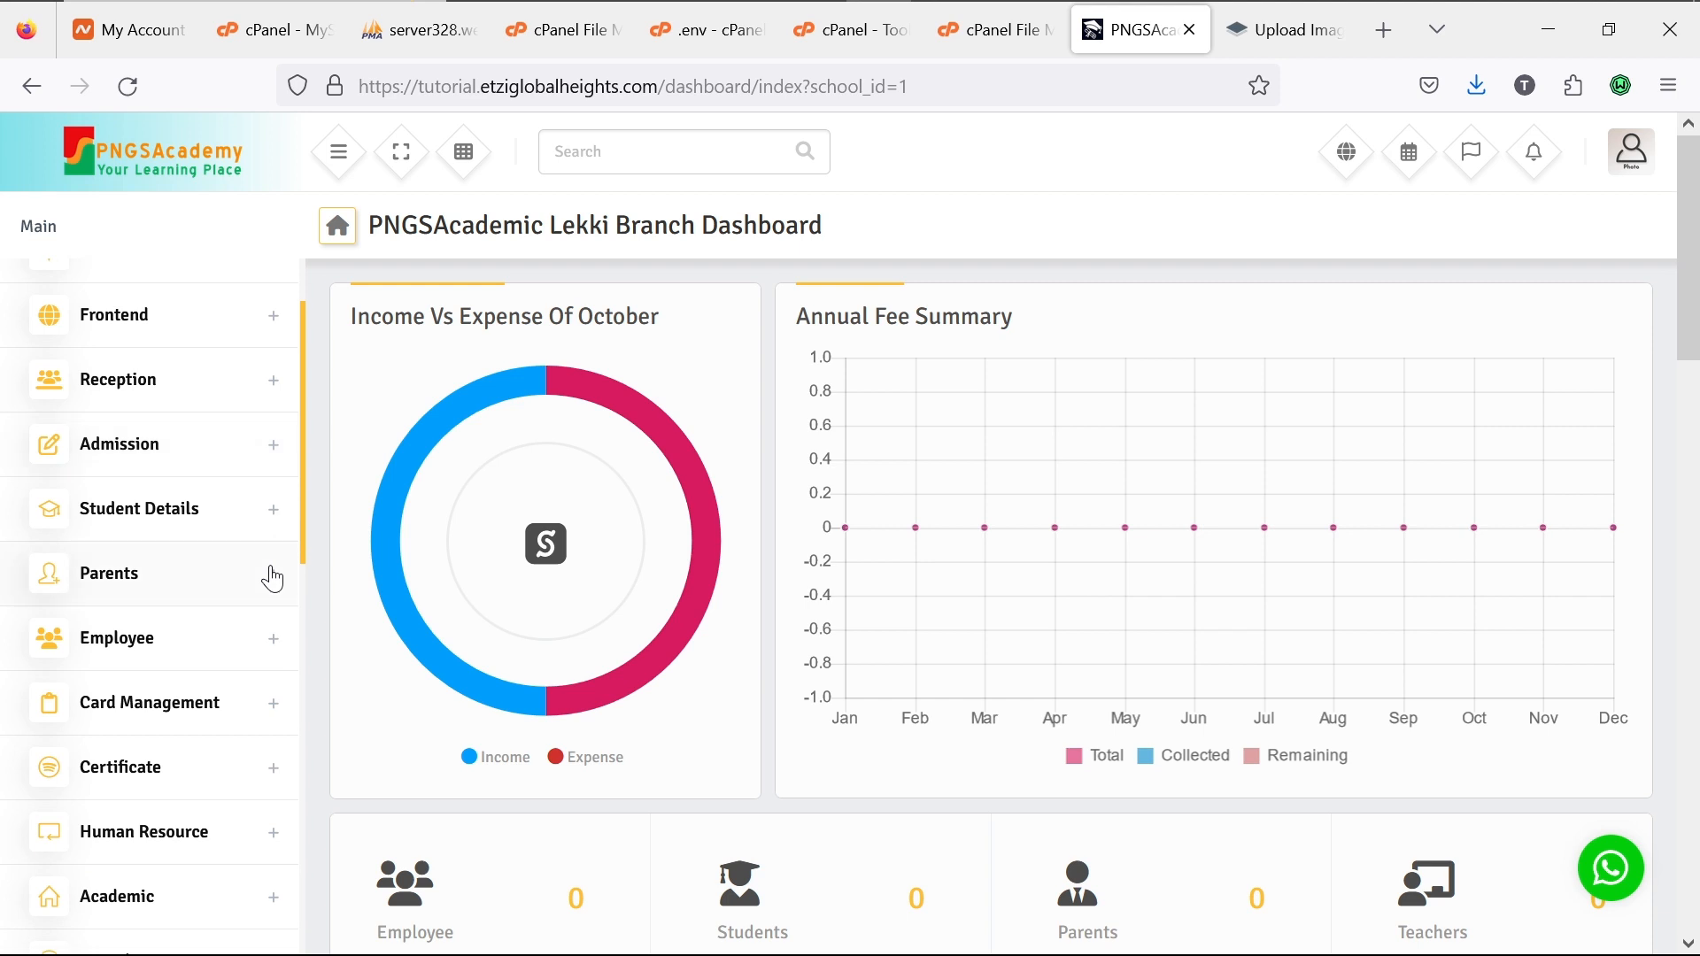
left_click(275, 523)
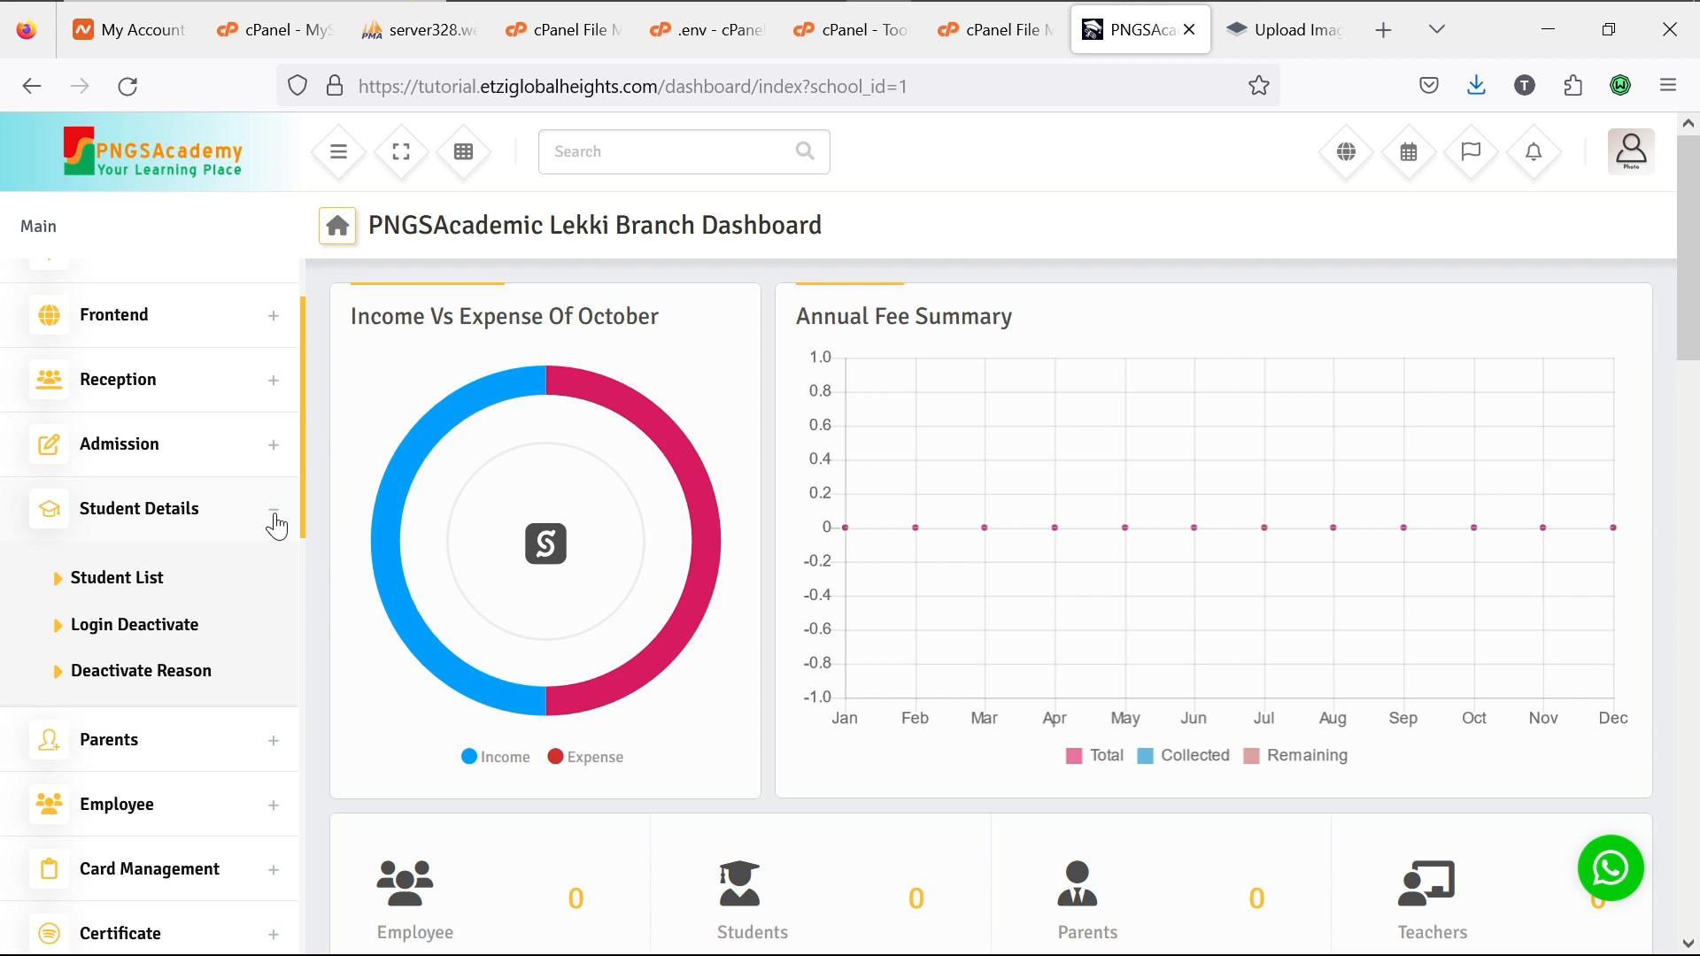
left_click(56, 588)
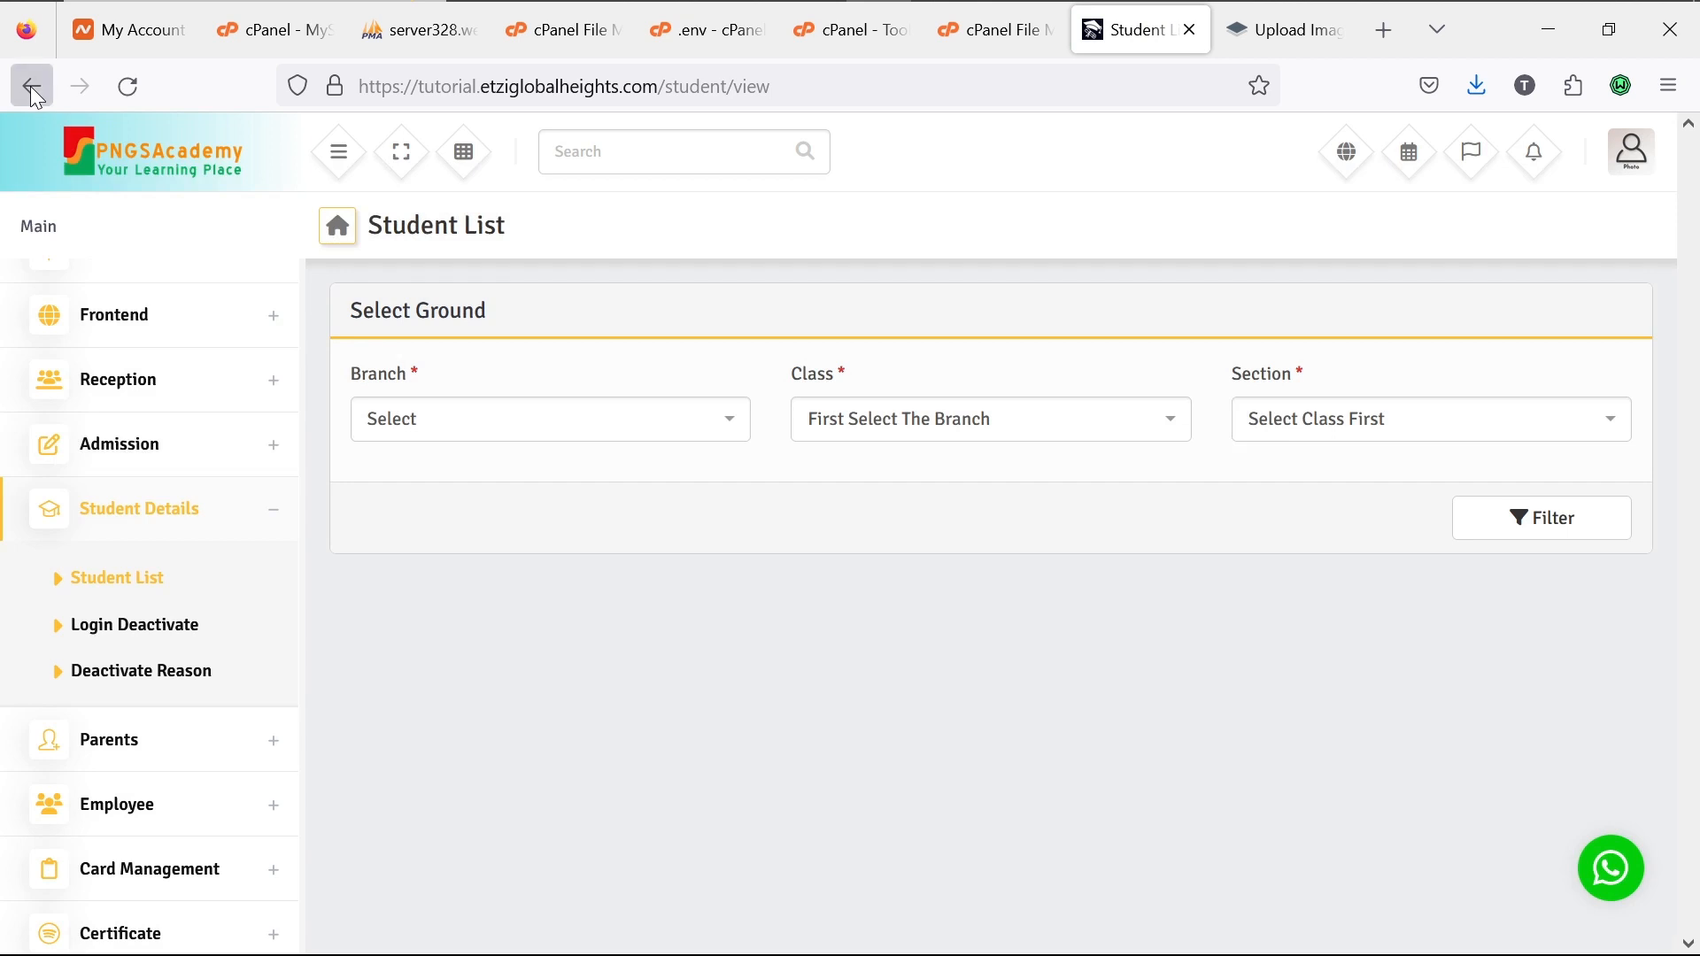
left_click(32, 86)
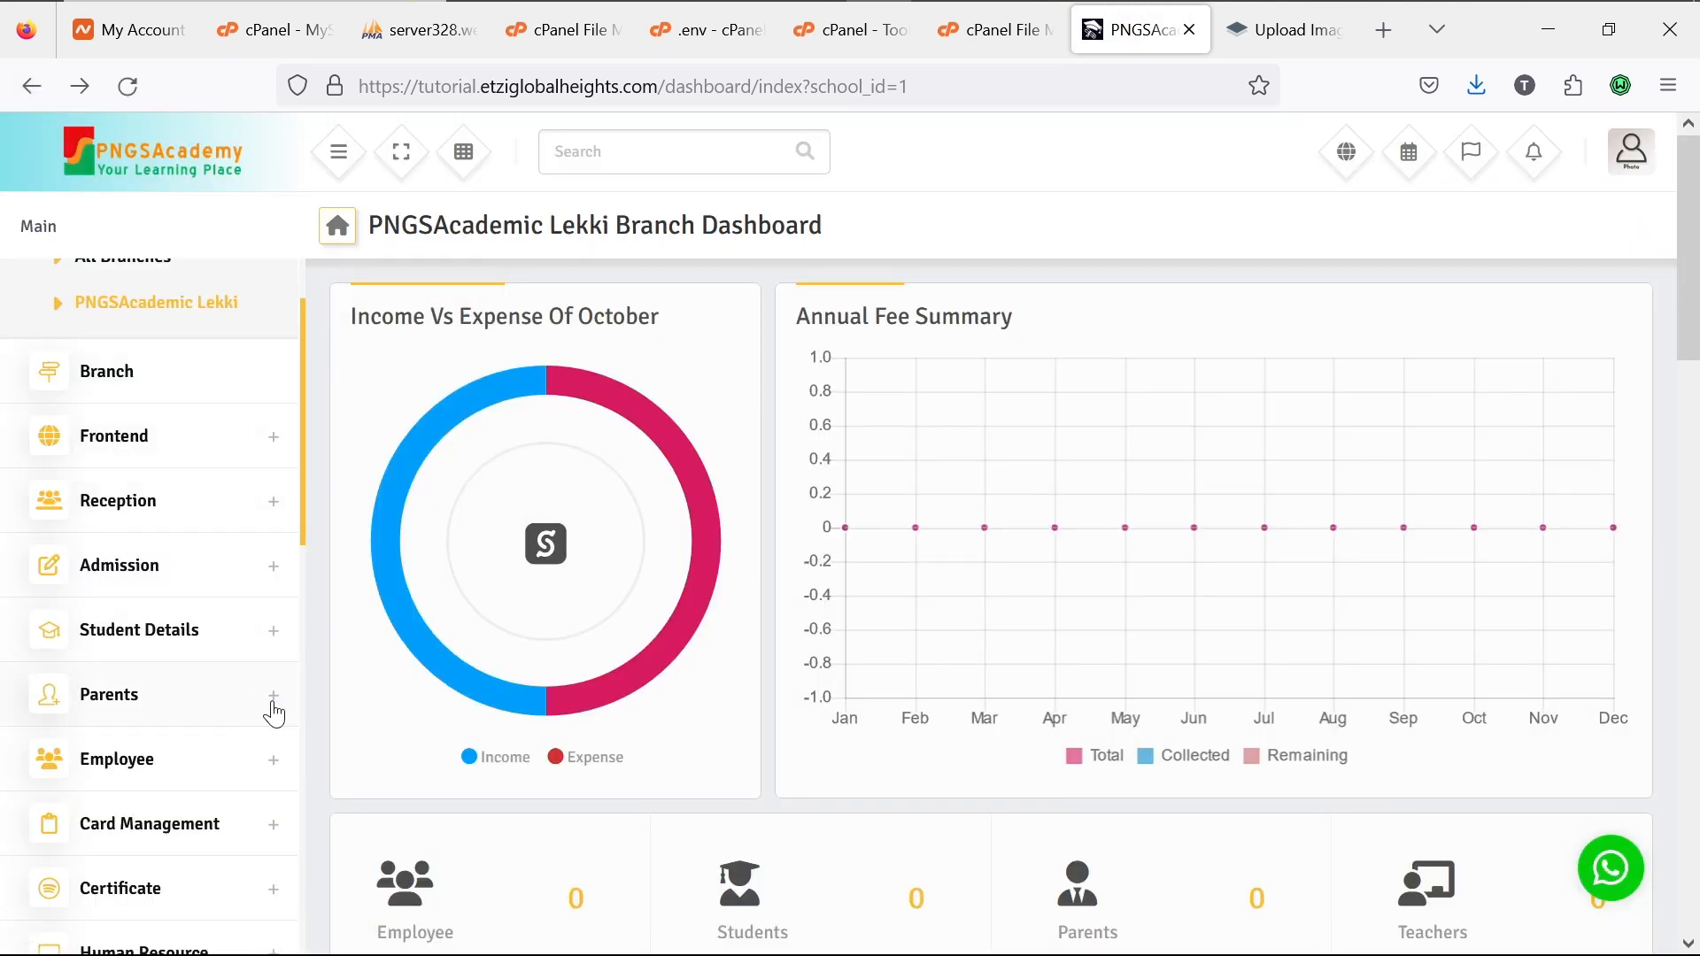
Step: Expand and collapse the Parents and Employee sidebar sections in turn
scroll(274, 712, "down", 3)
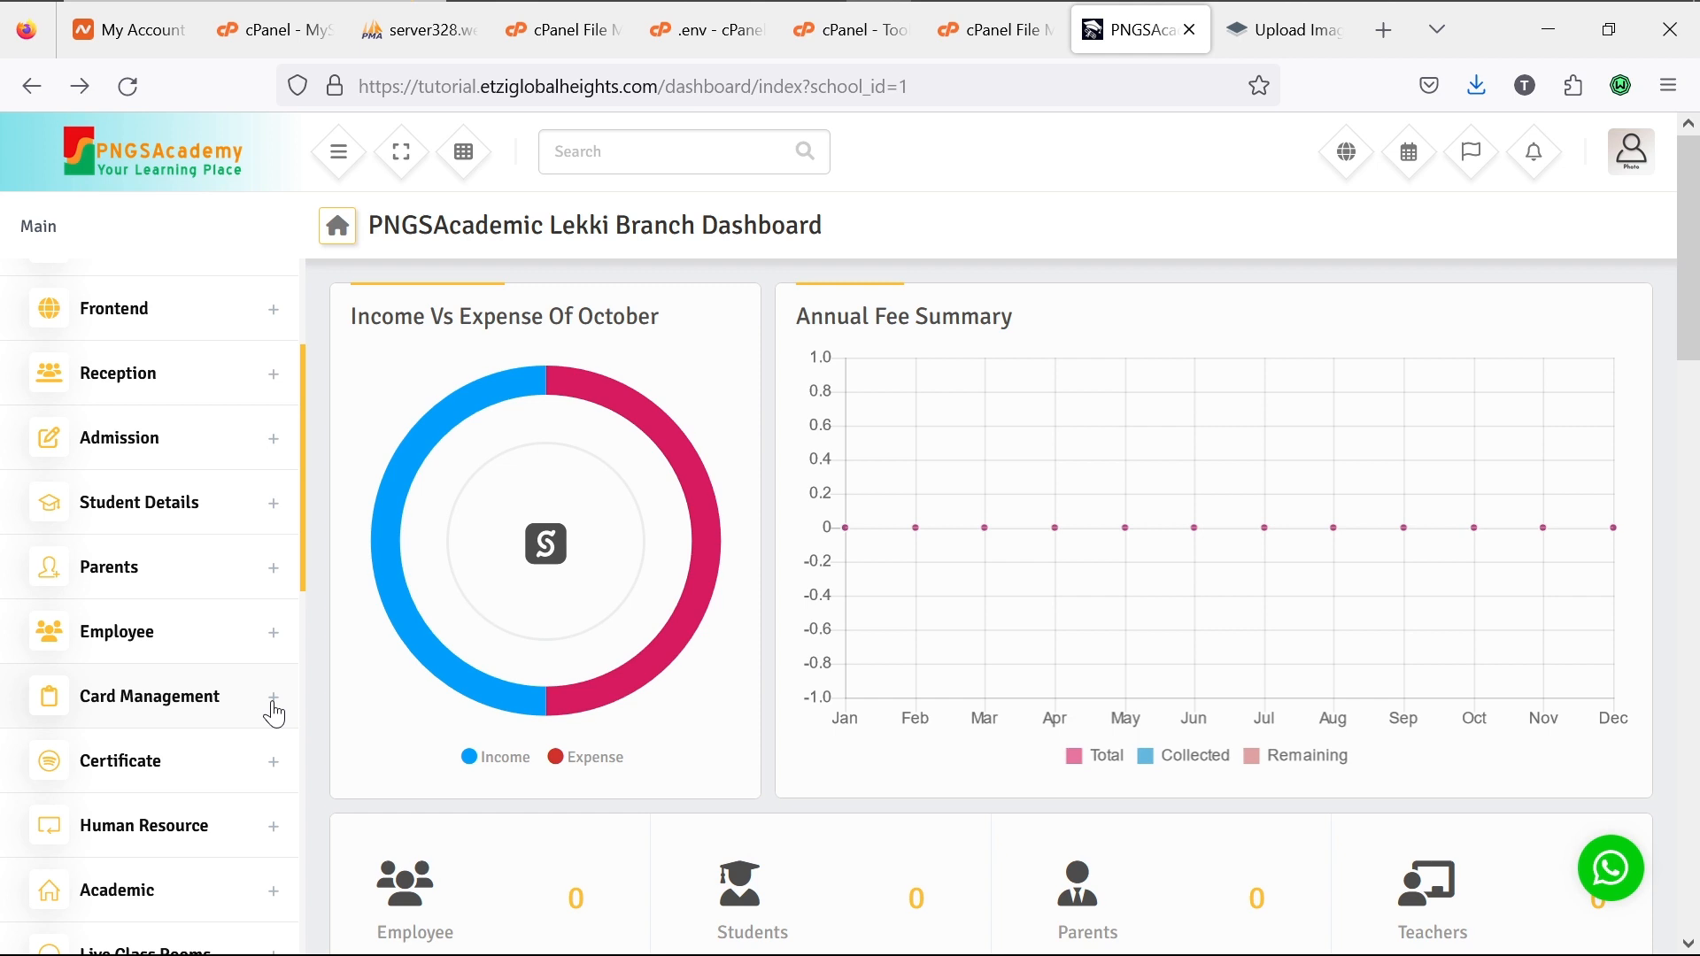
left_click(275, 582)
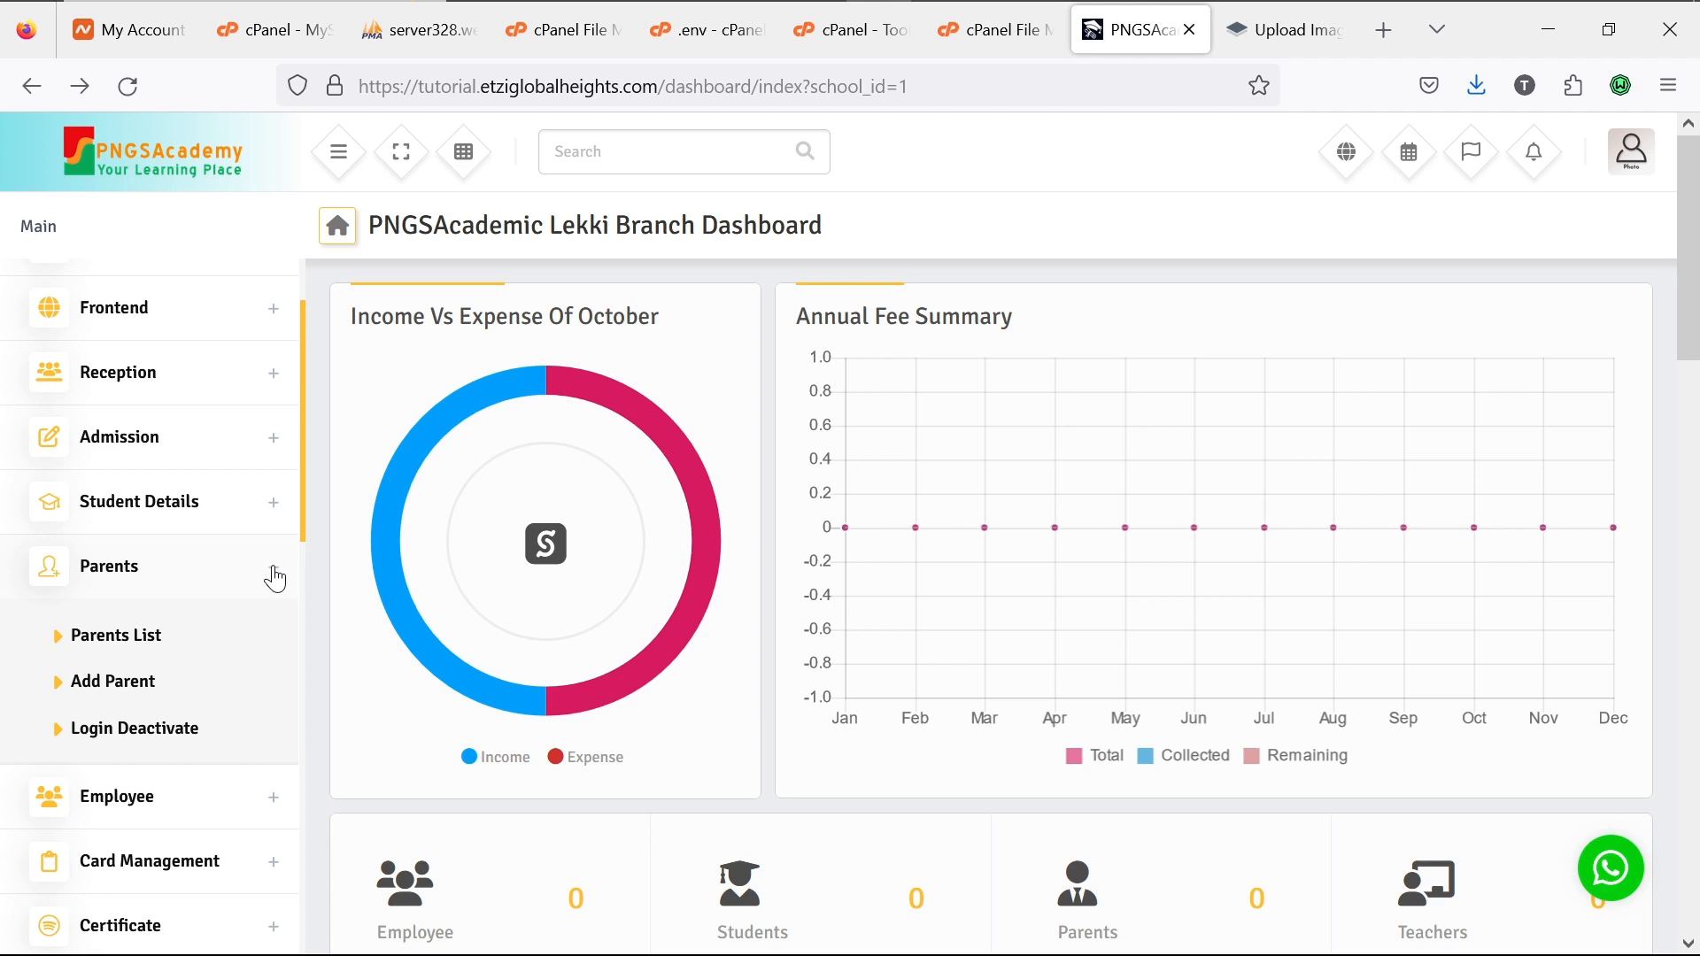
left_click(274, 571)
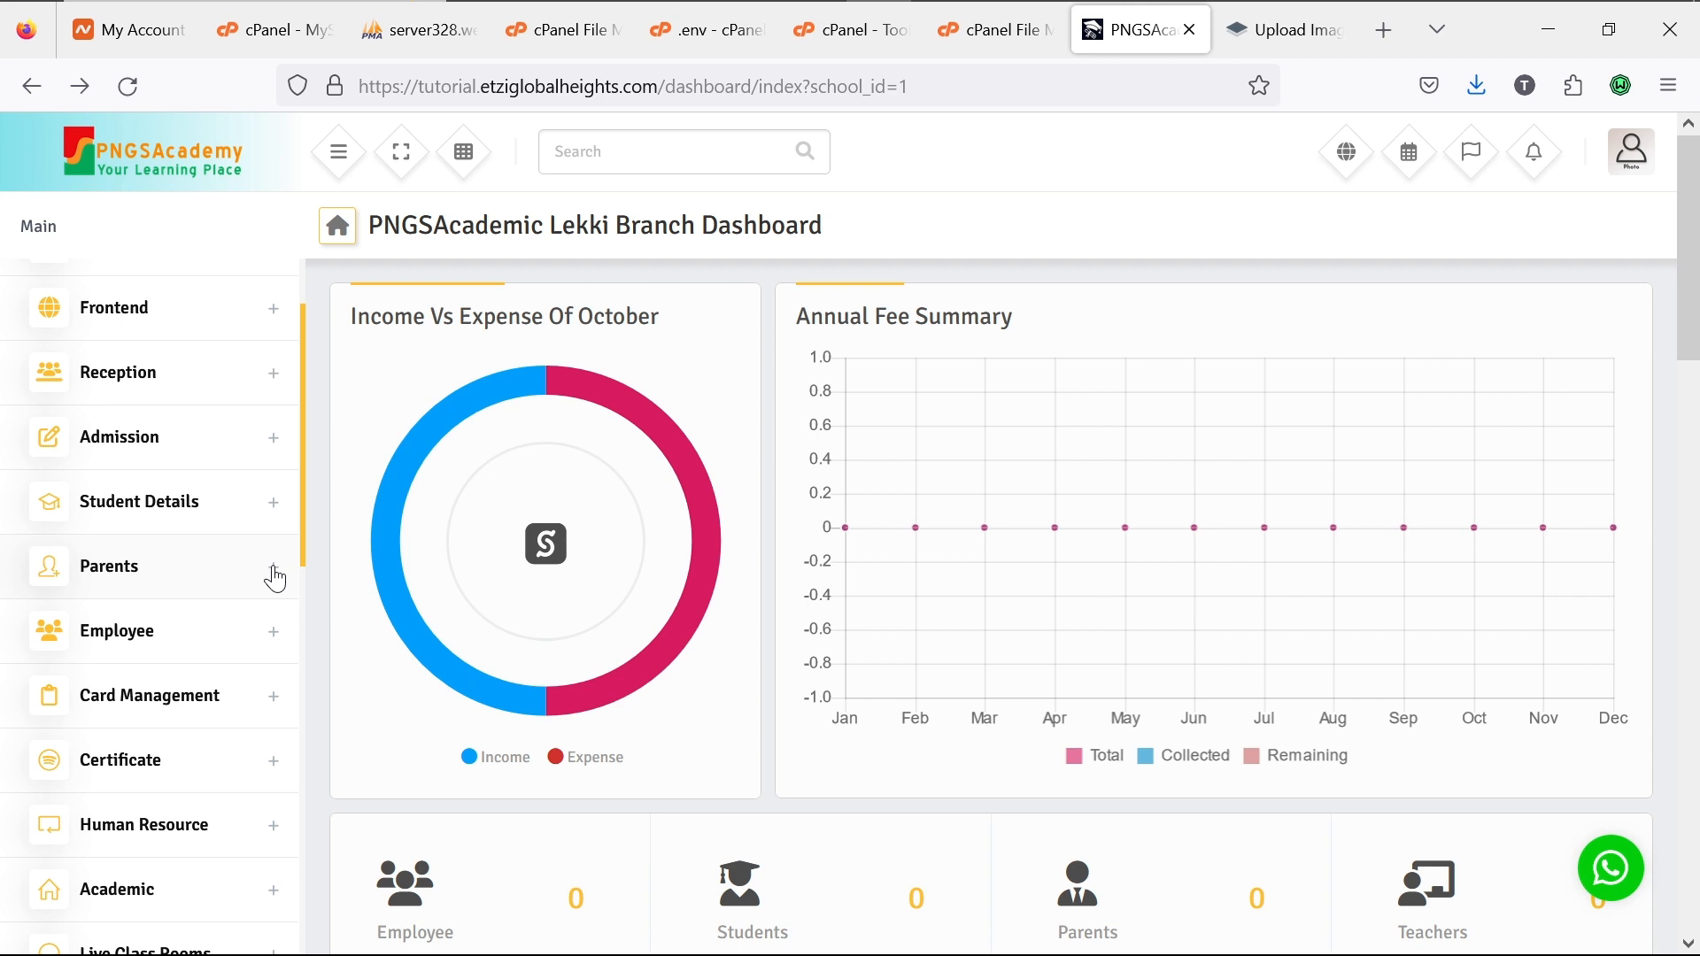
left_click(275, 640)
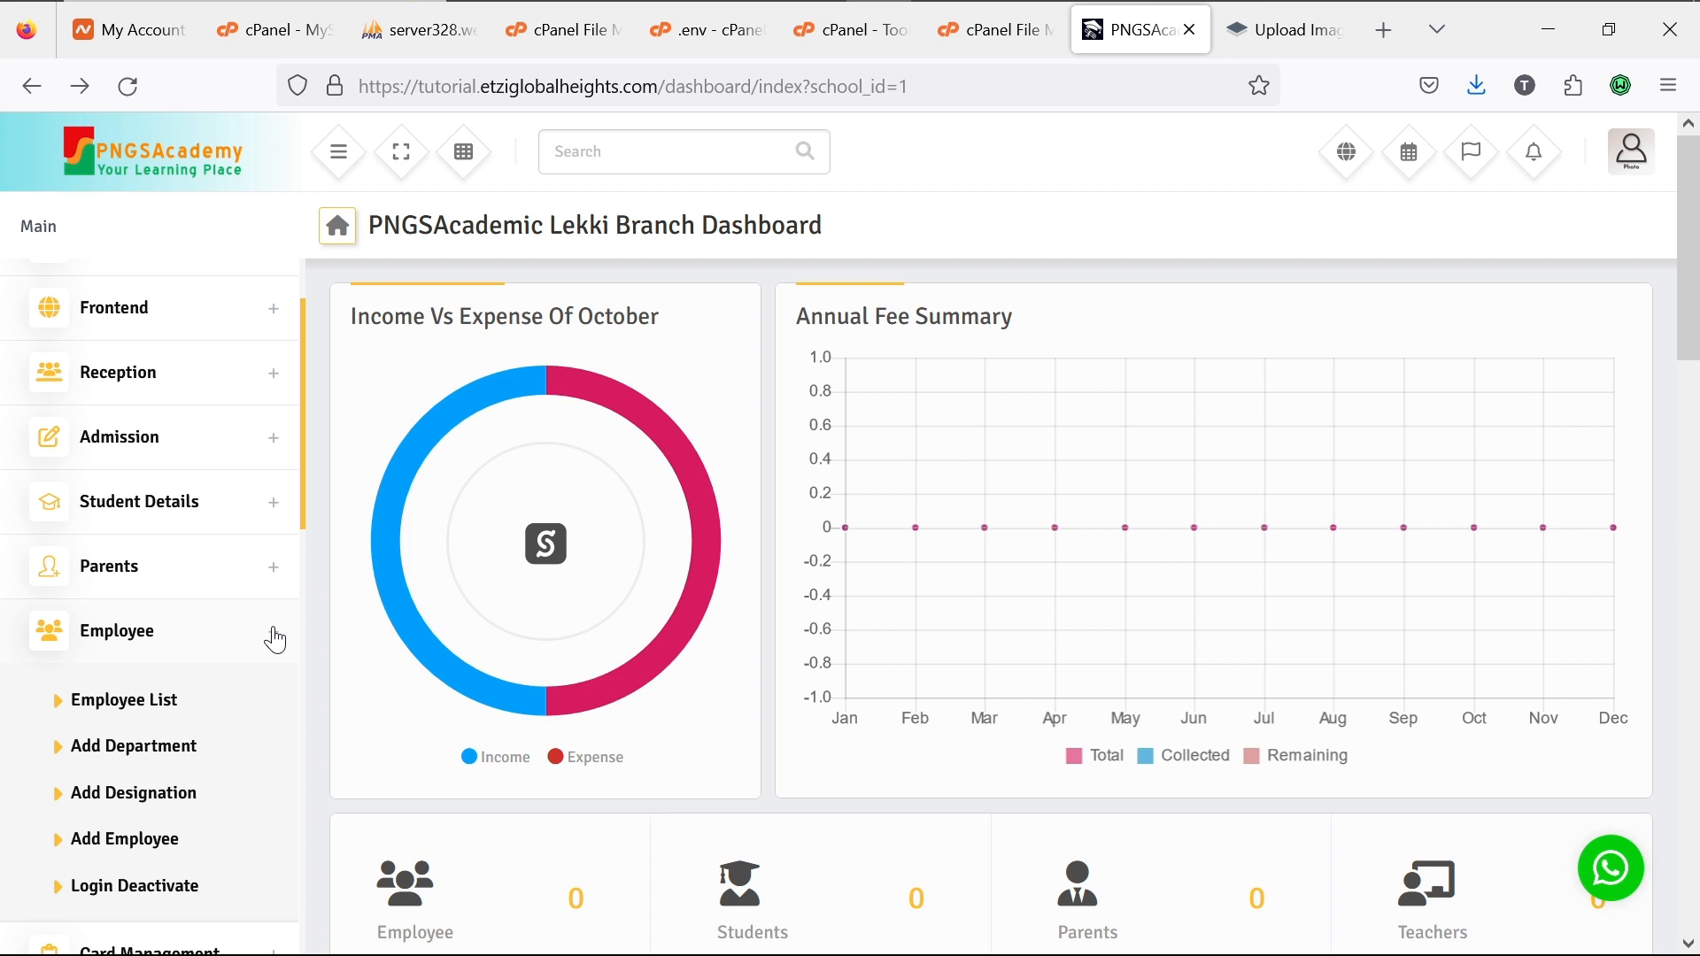
left_click(276, 637)
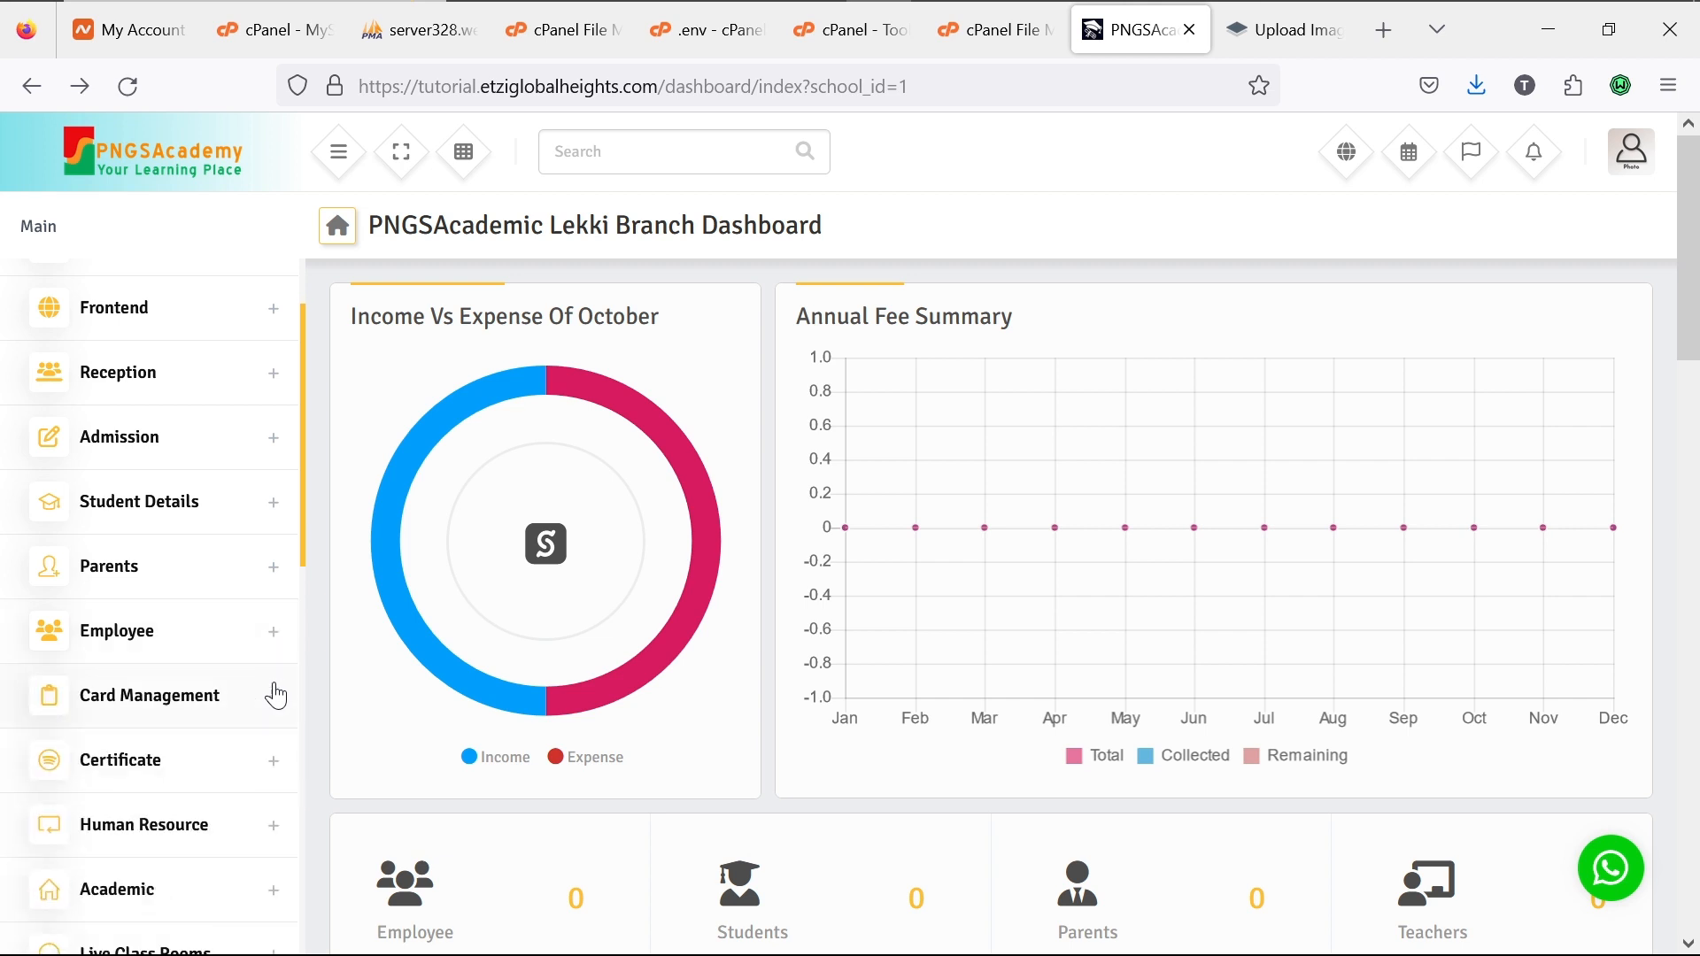
left_click(276, 710)
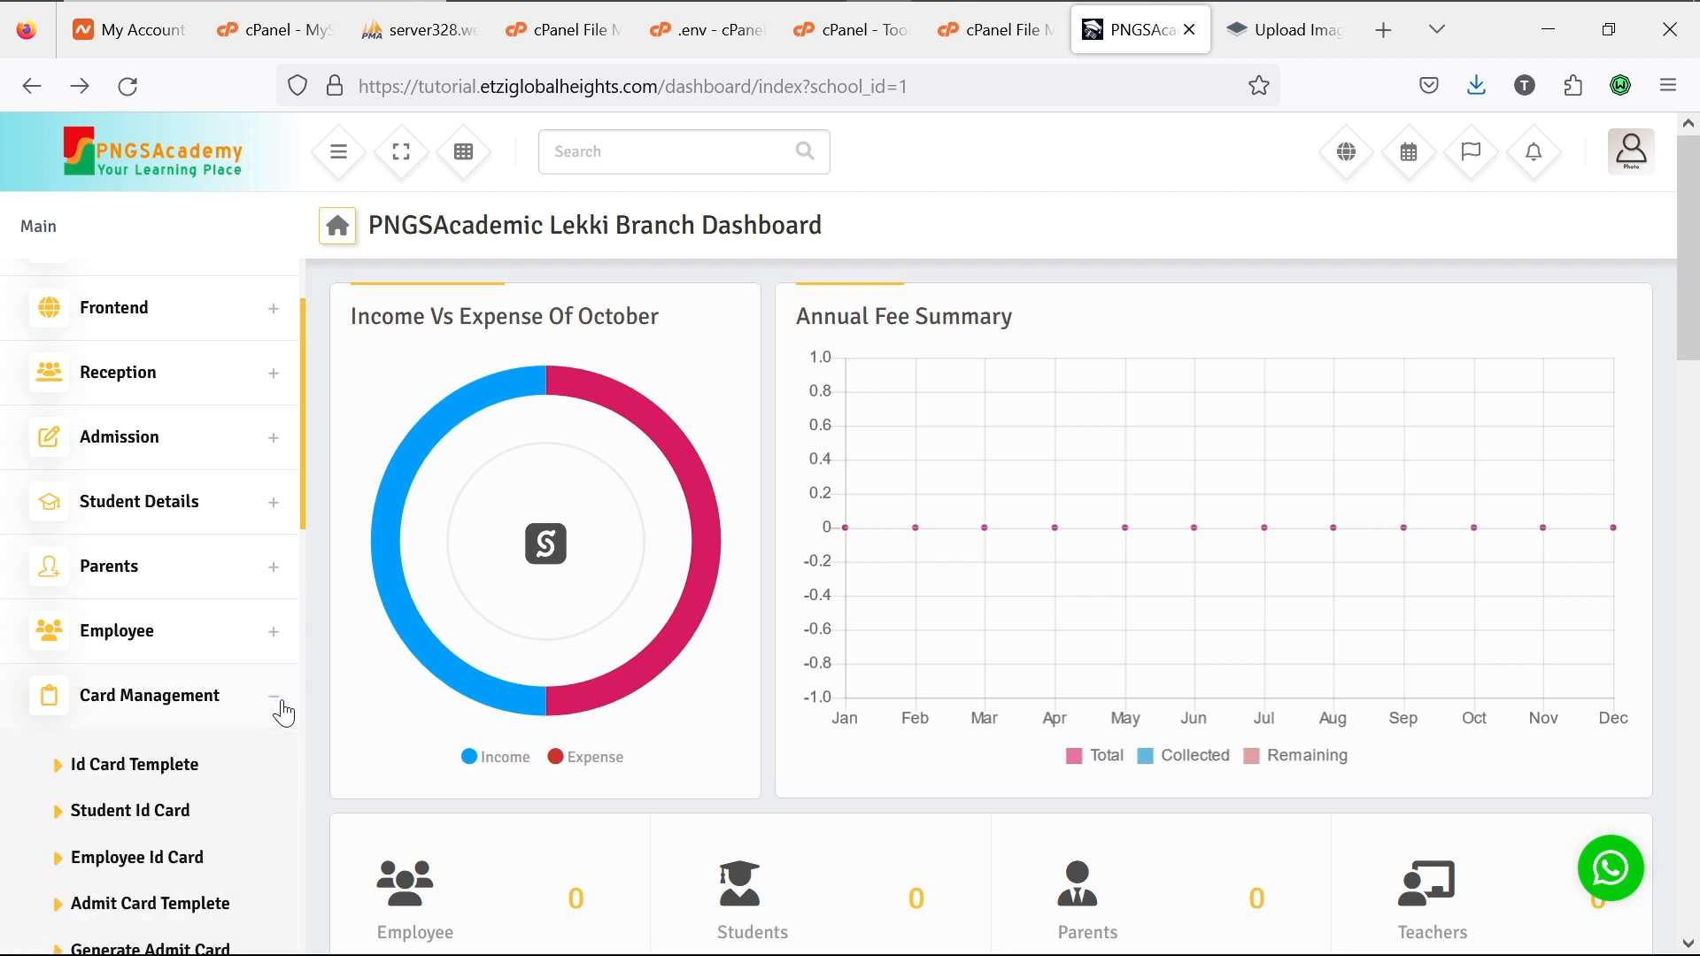
scroll(241, 727, "down", 3)
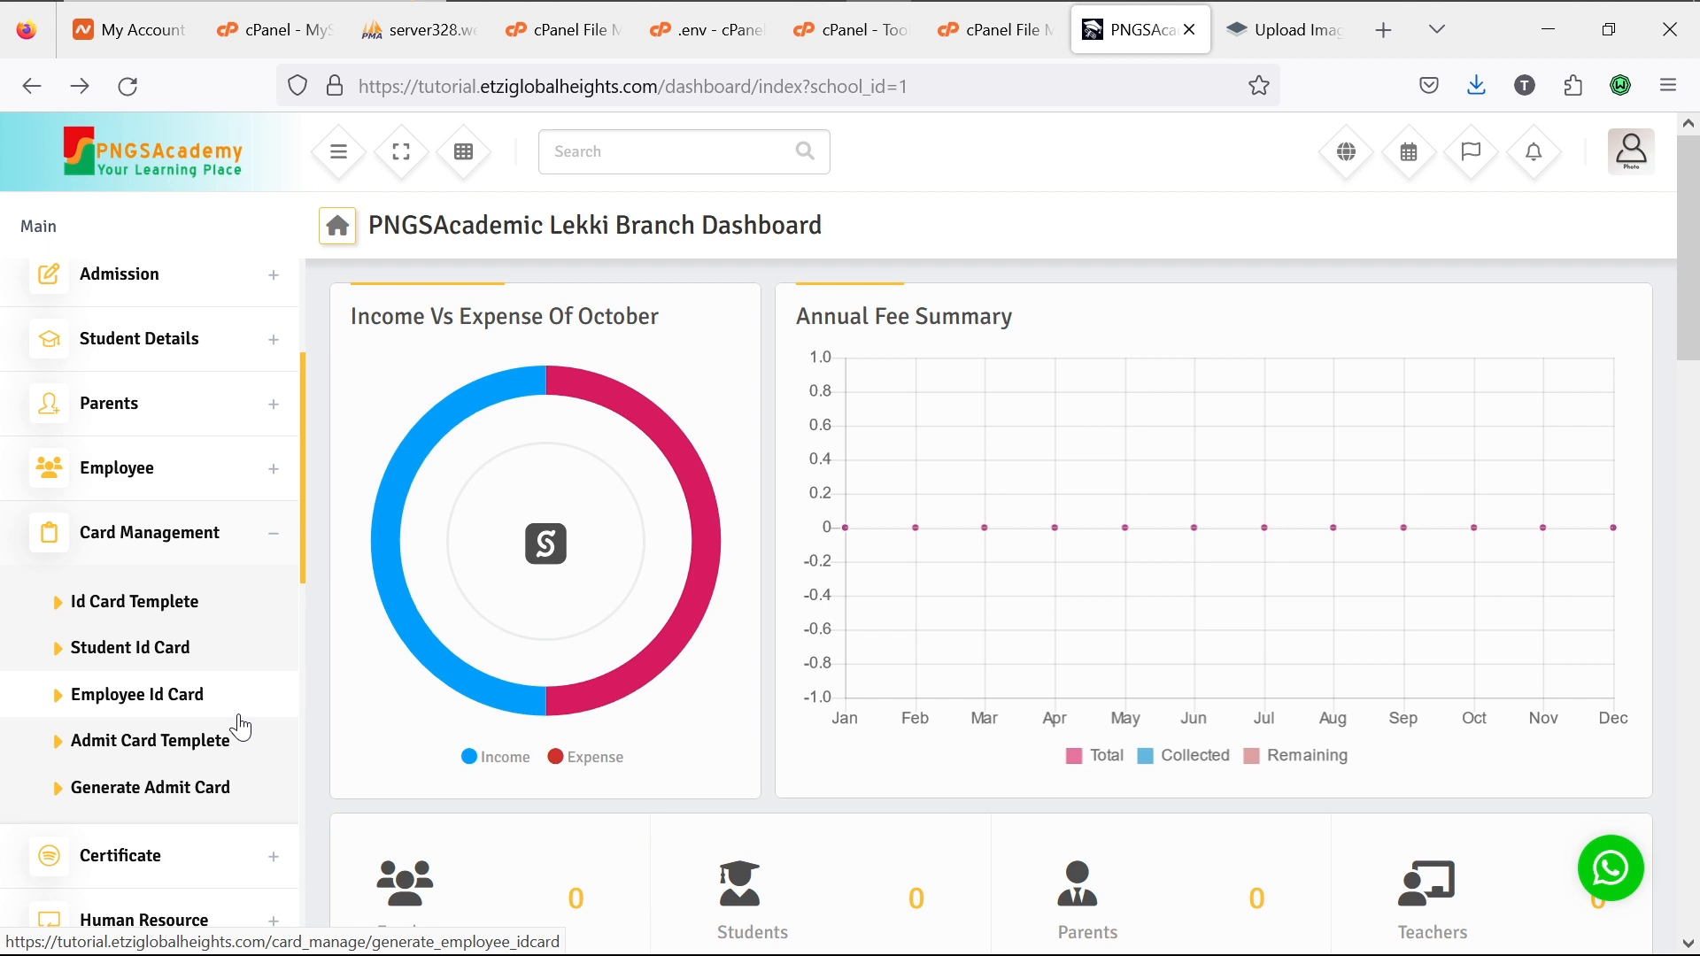
left_click(275, 538)
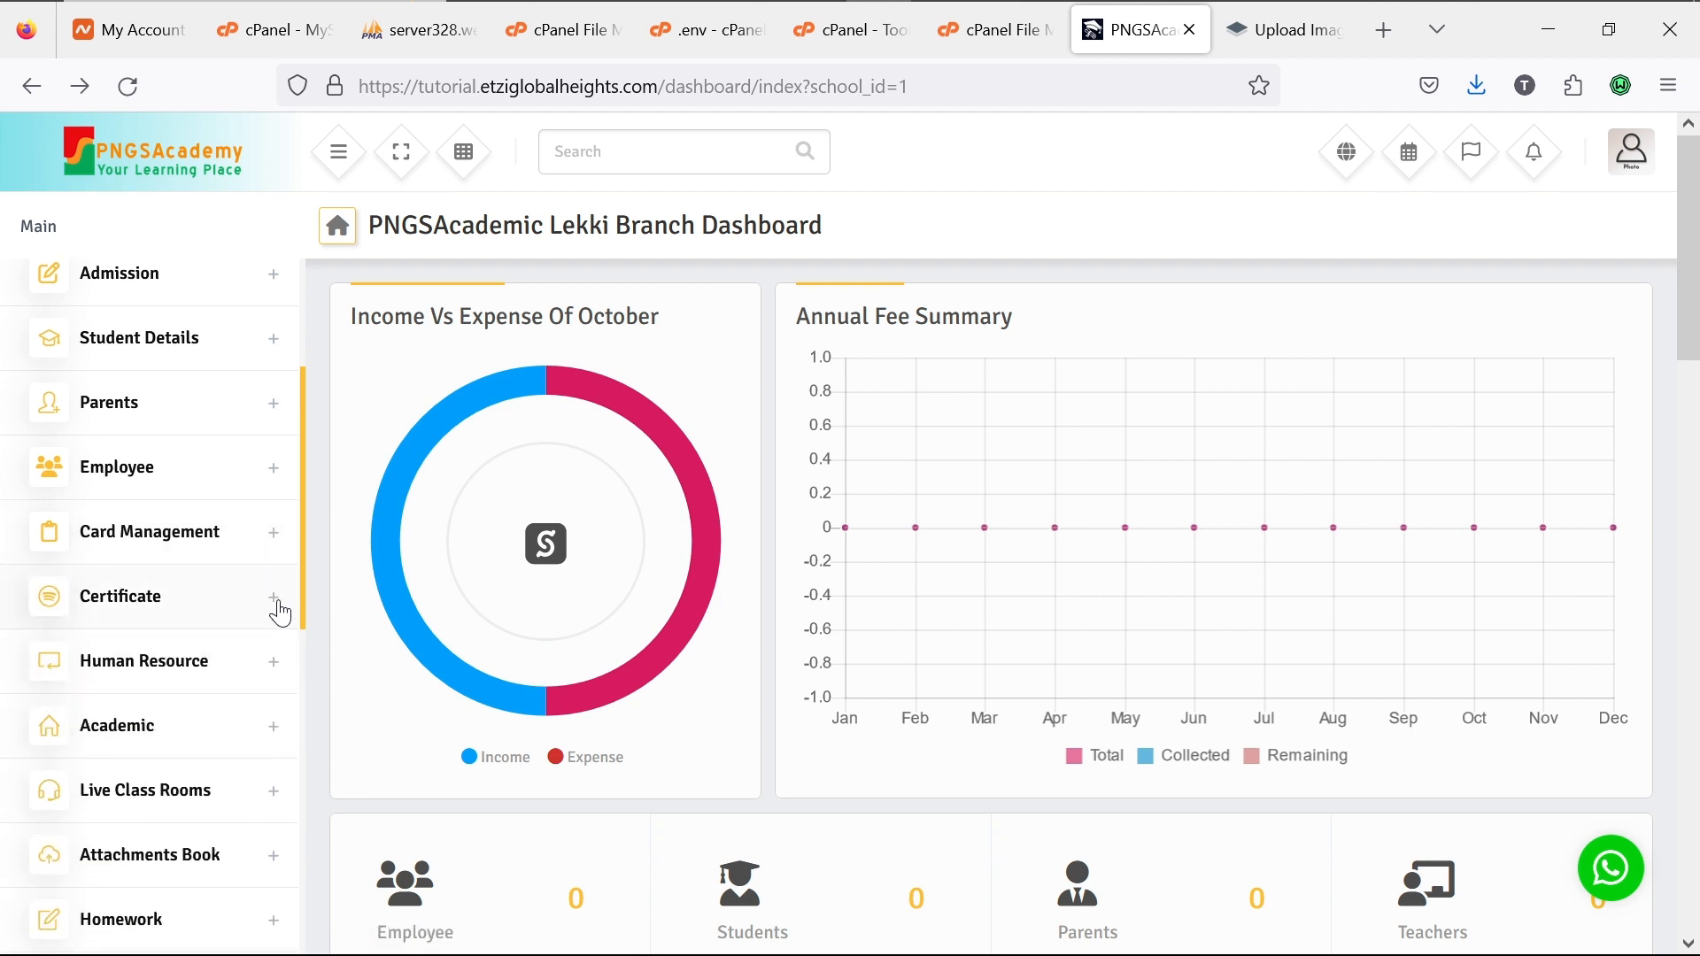
left_click(274, 599)
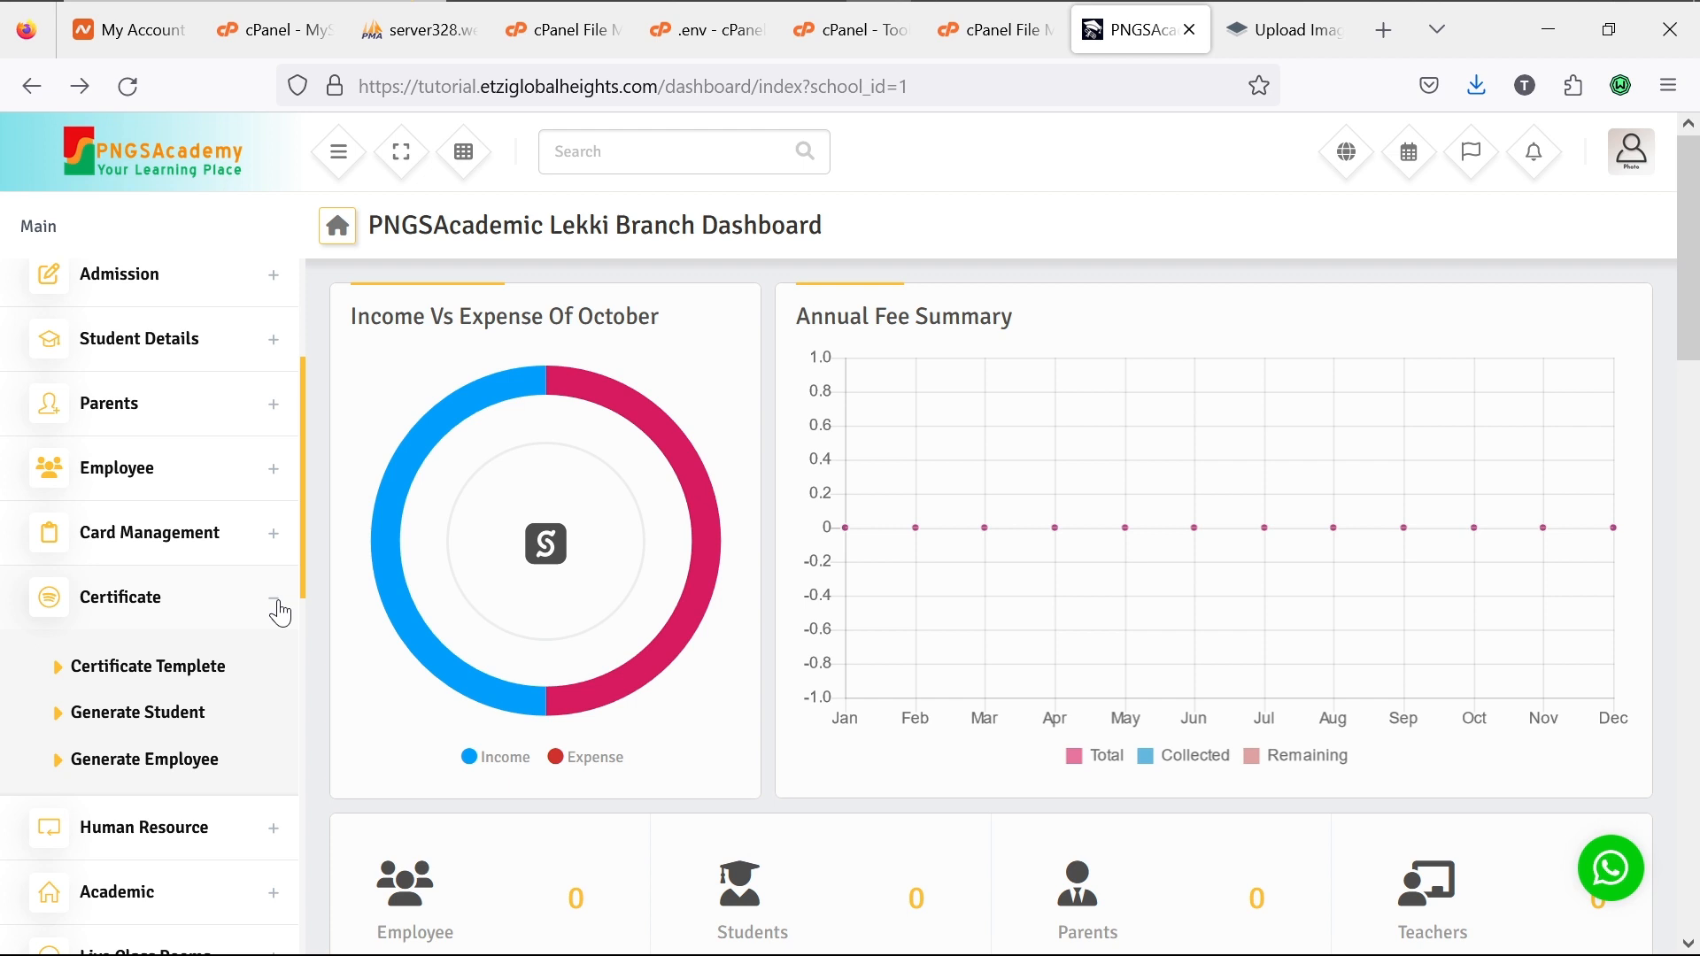
left_click(280, 610)
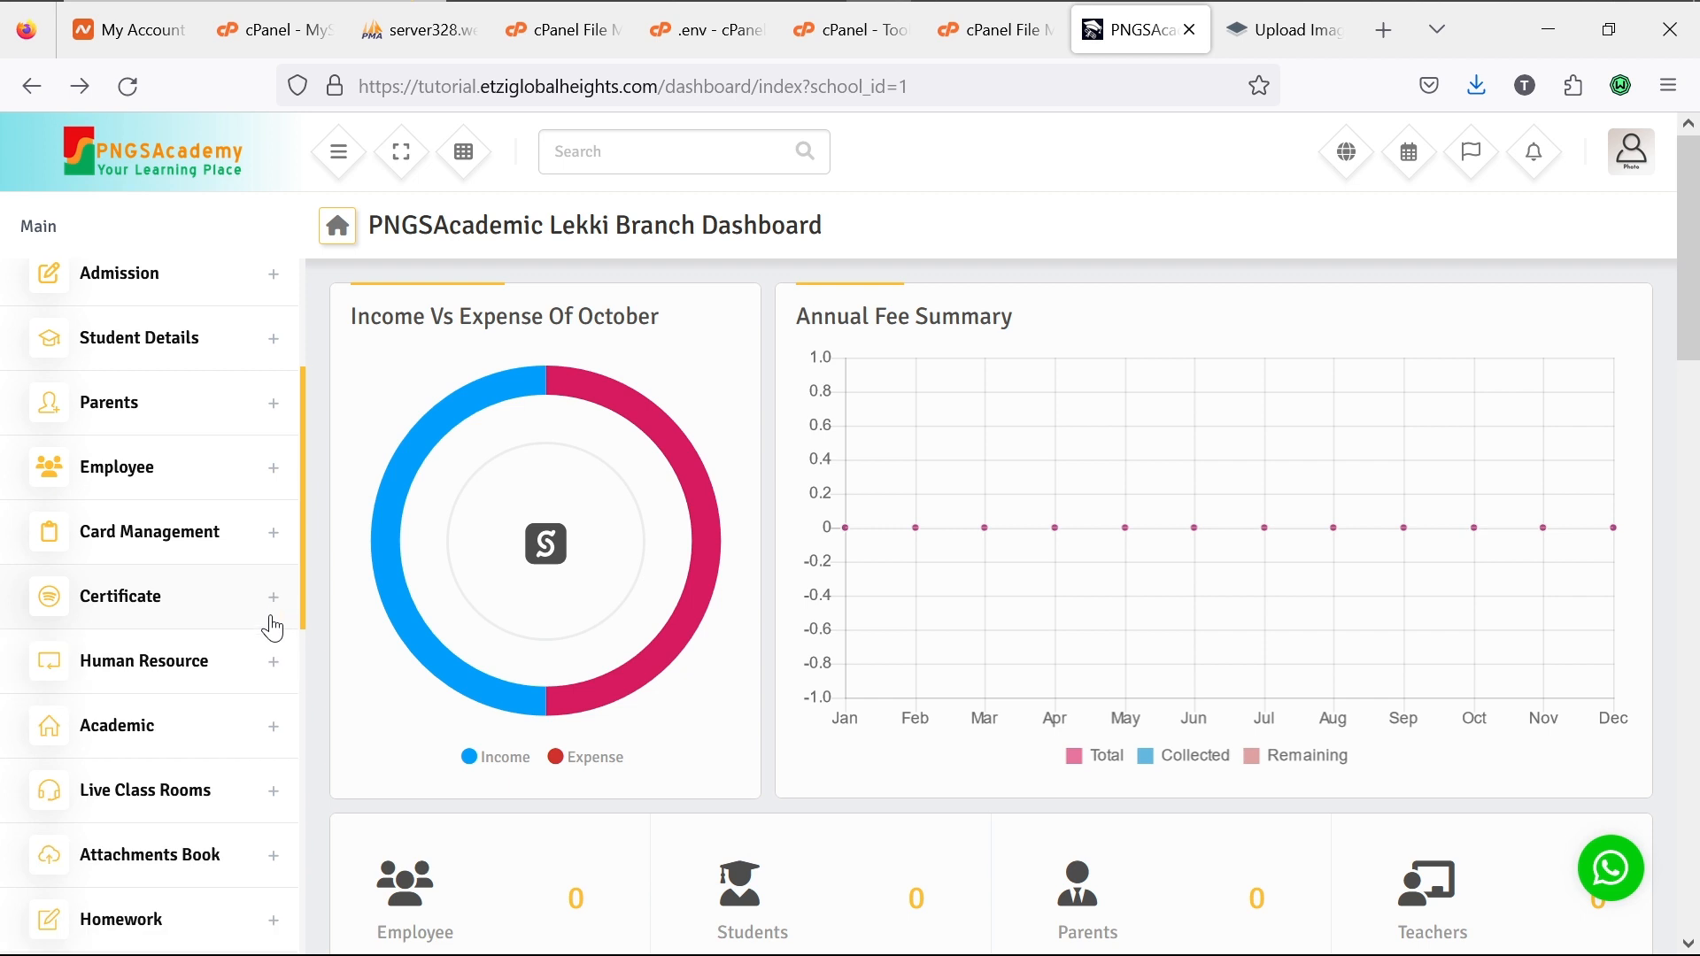
scroll(272, 628, "down", 1)
scroll(272, 627, "down", 3)
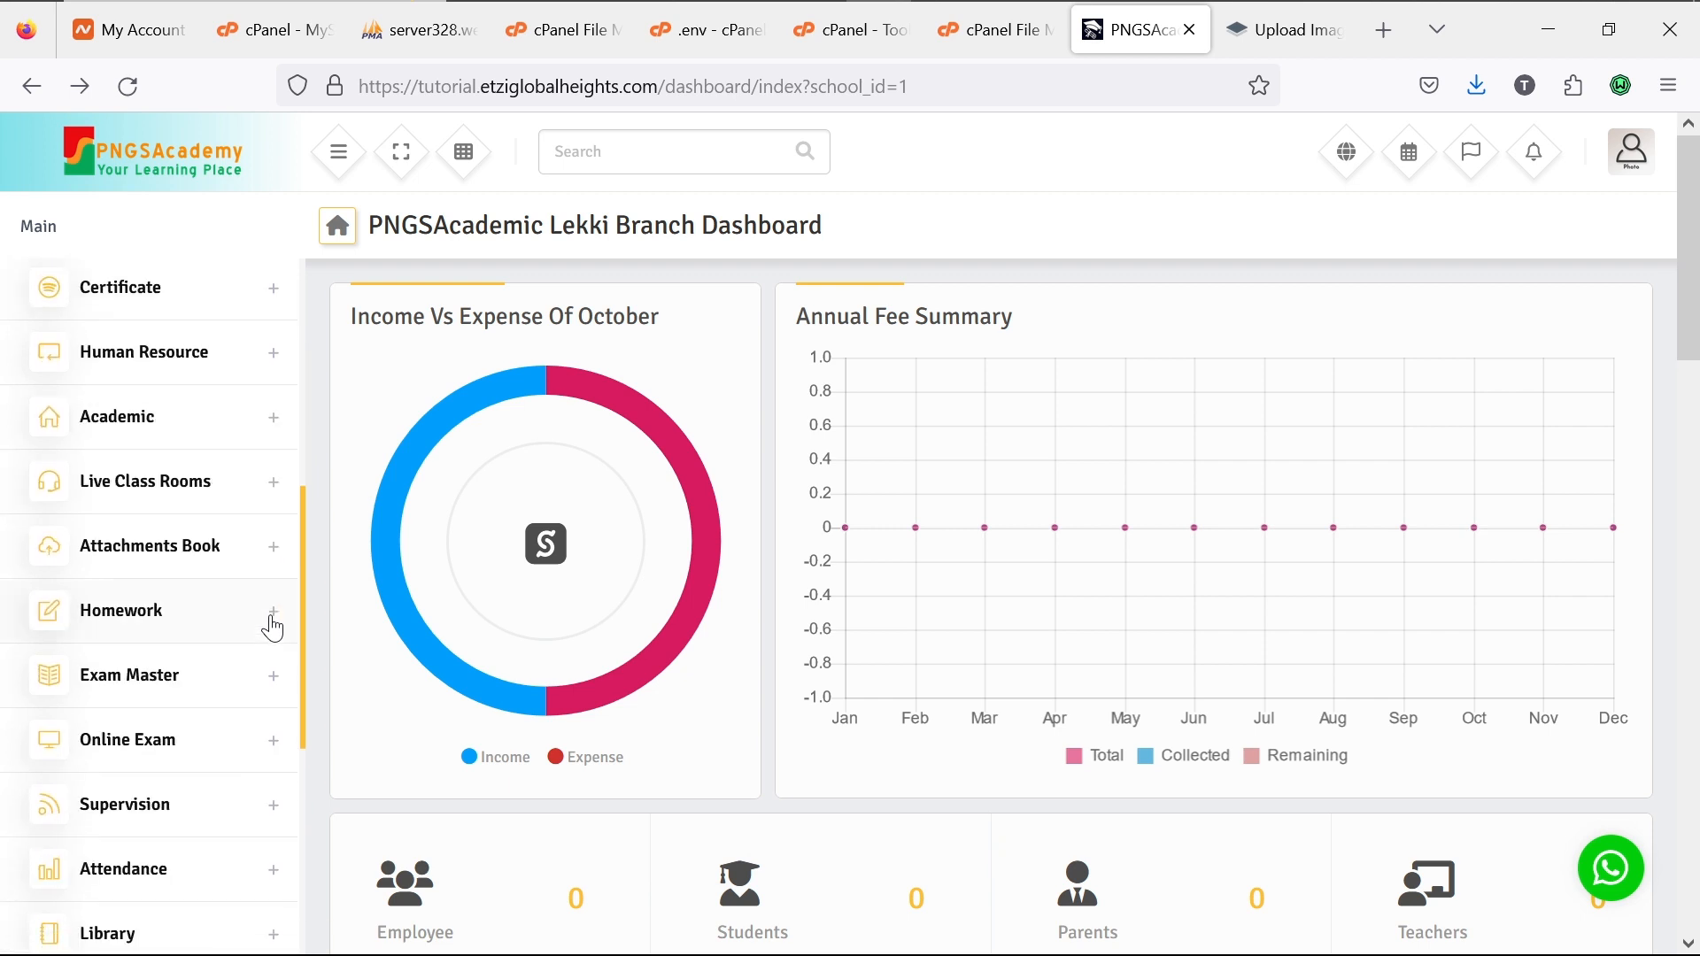
Step: Expand, collapse and re-expand Human Resource to show Payroll, Advance Salary, Leave and Award
left_click(272, 359)
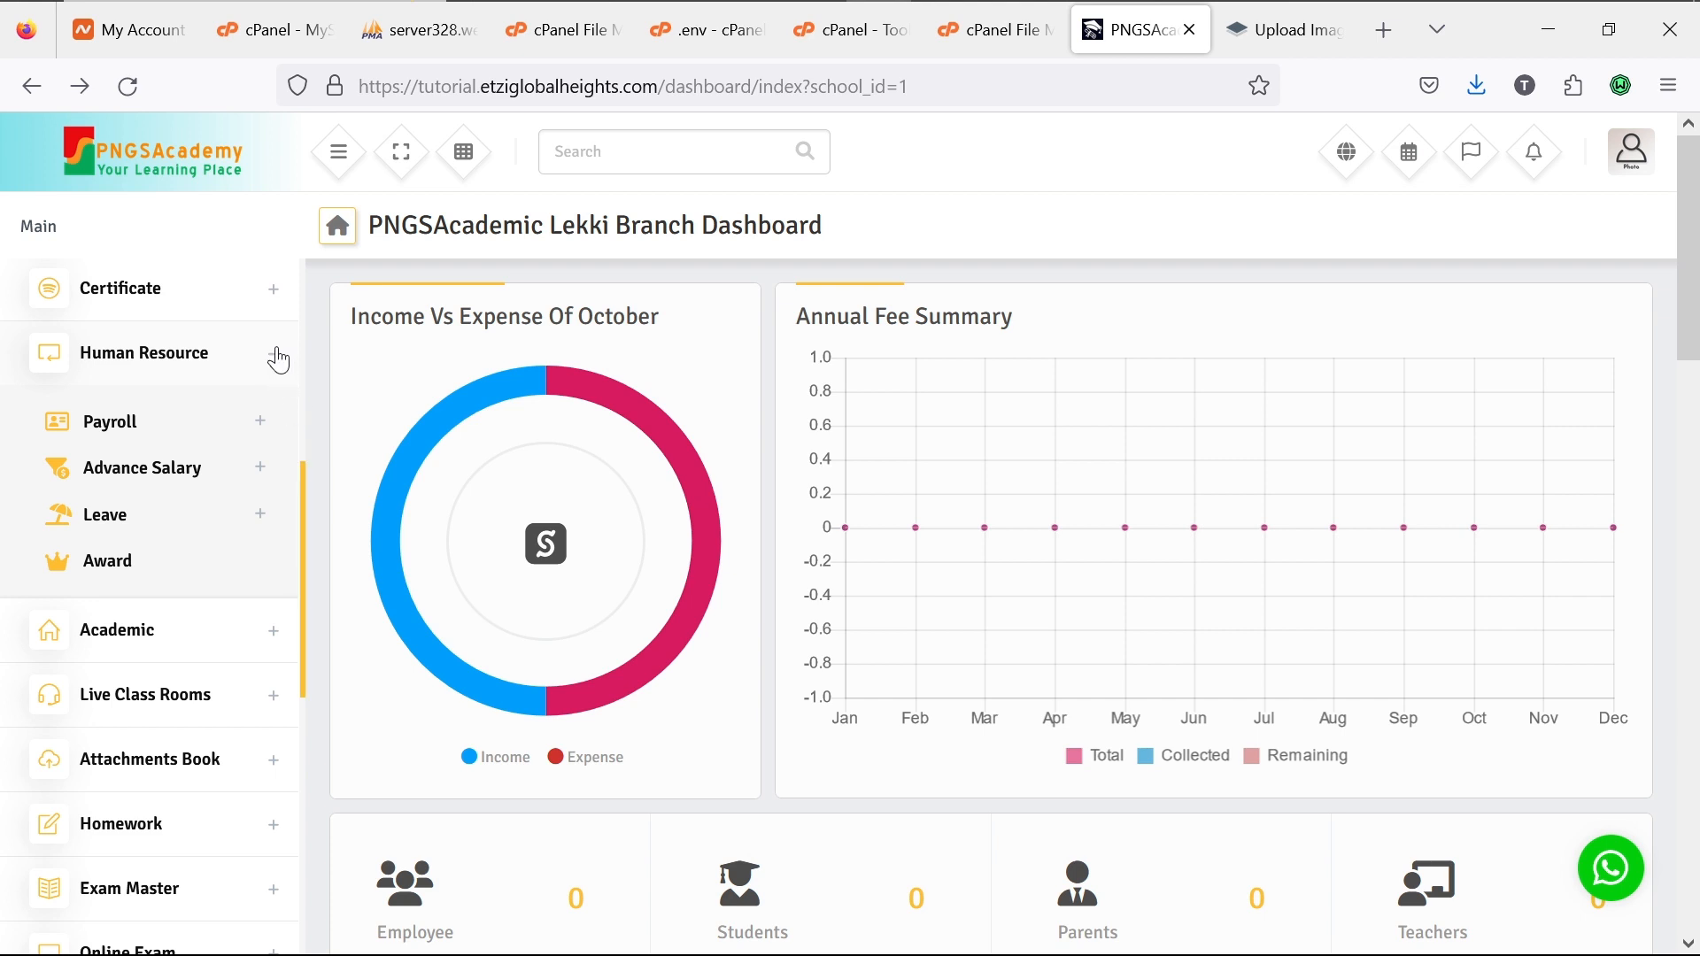
left_click(276, 354)
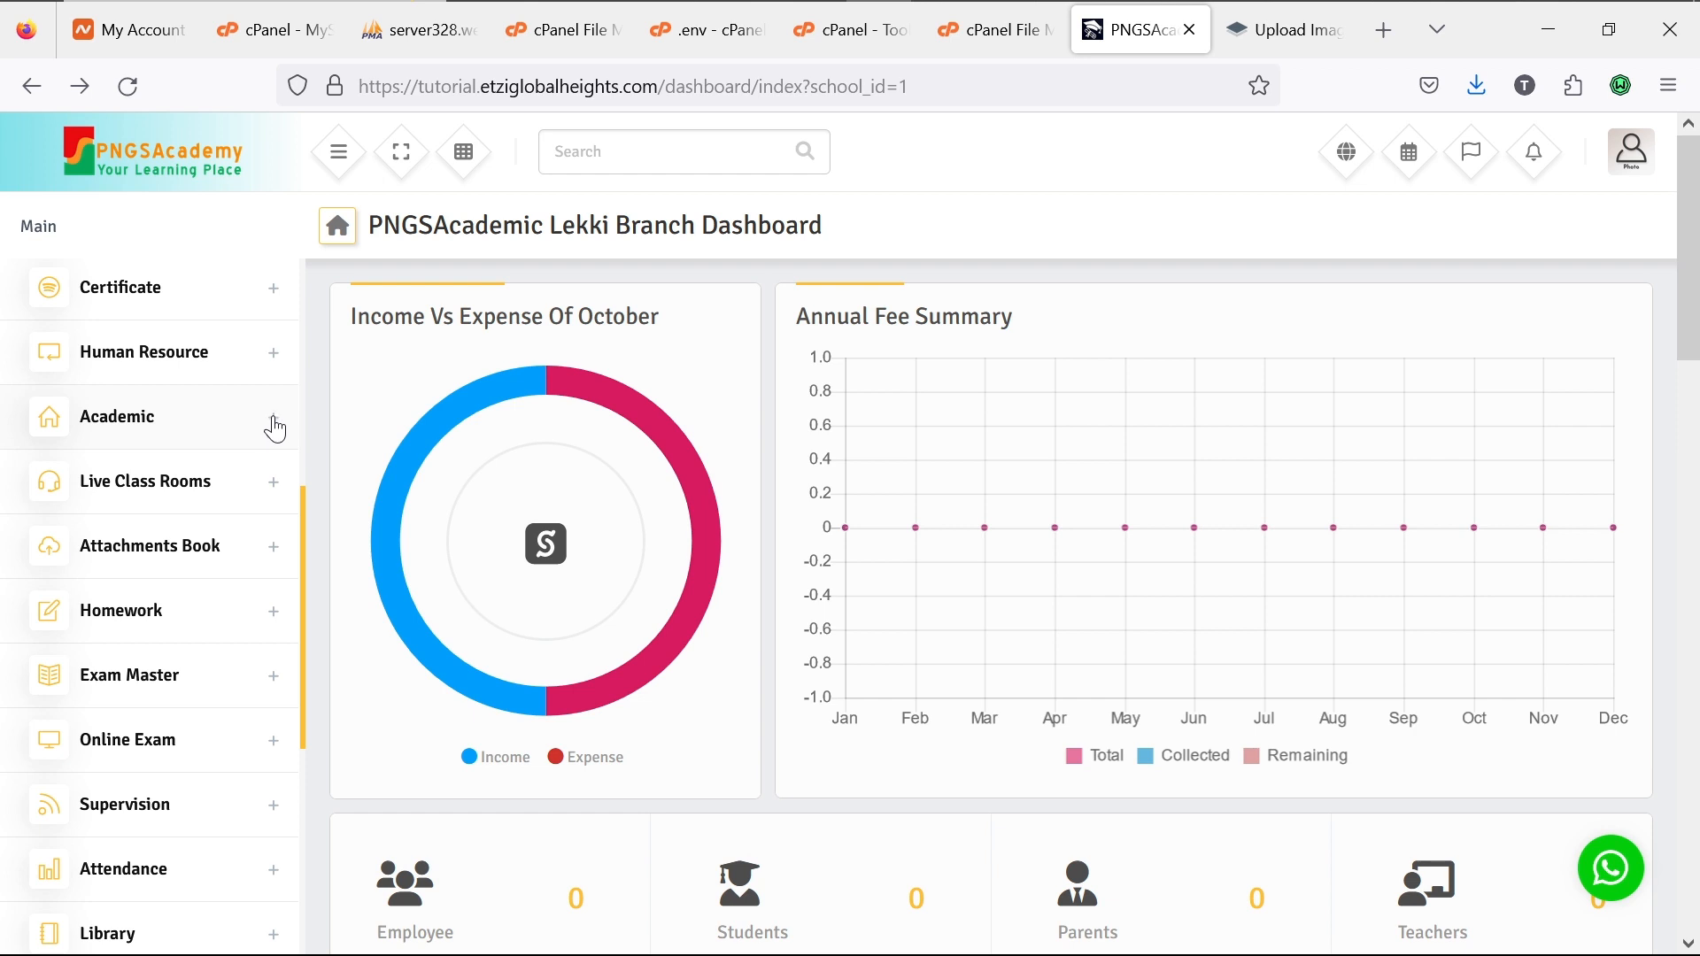
left_click(277, 360)
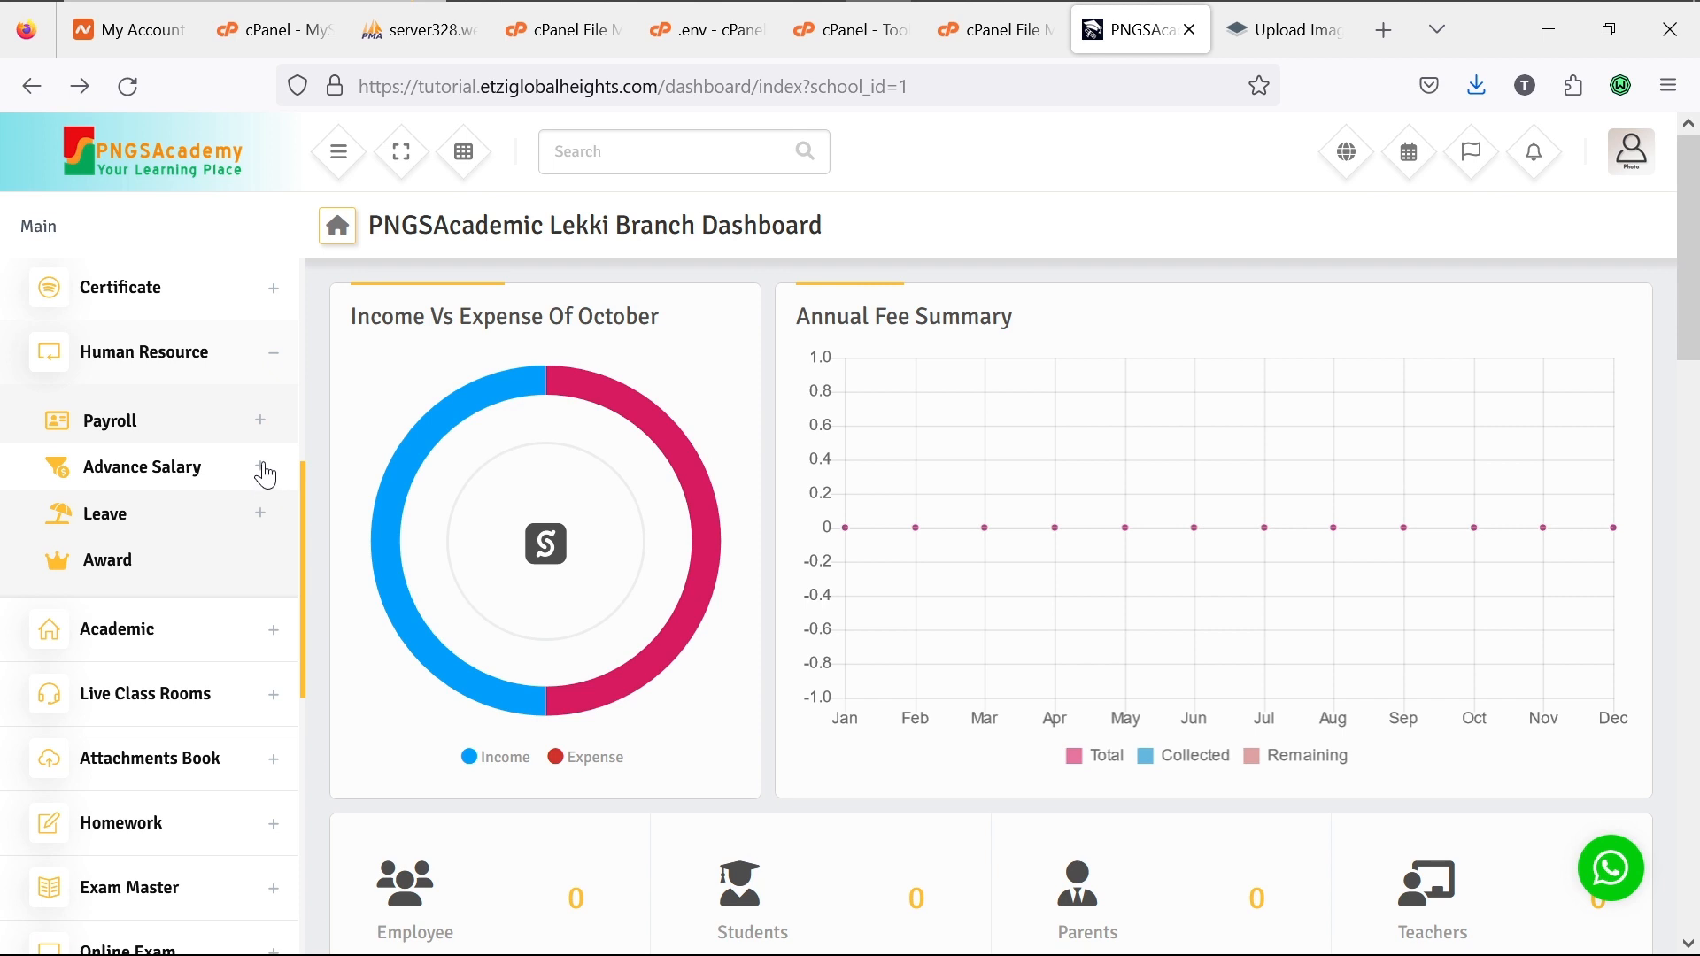
Step: Expand and collapse the Payroll, Advance Salary and Leave submenus one after another
left_click(260, 426)
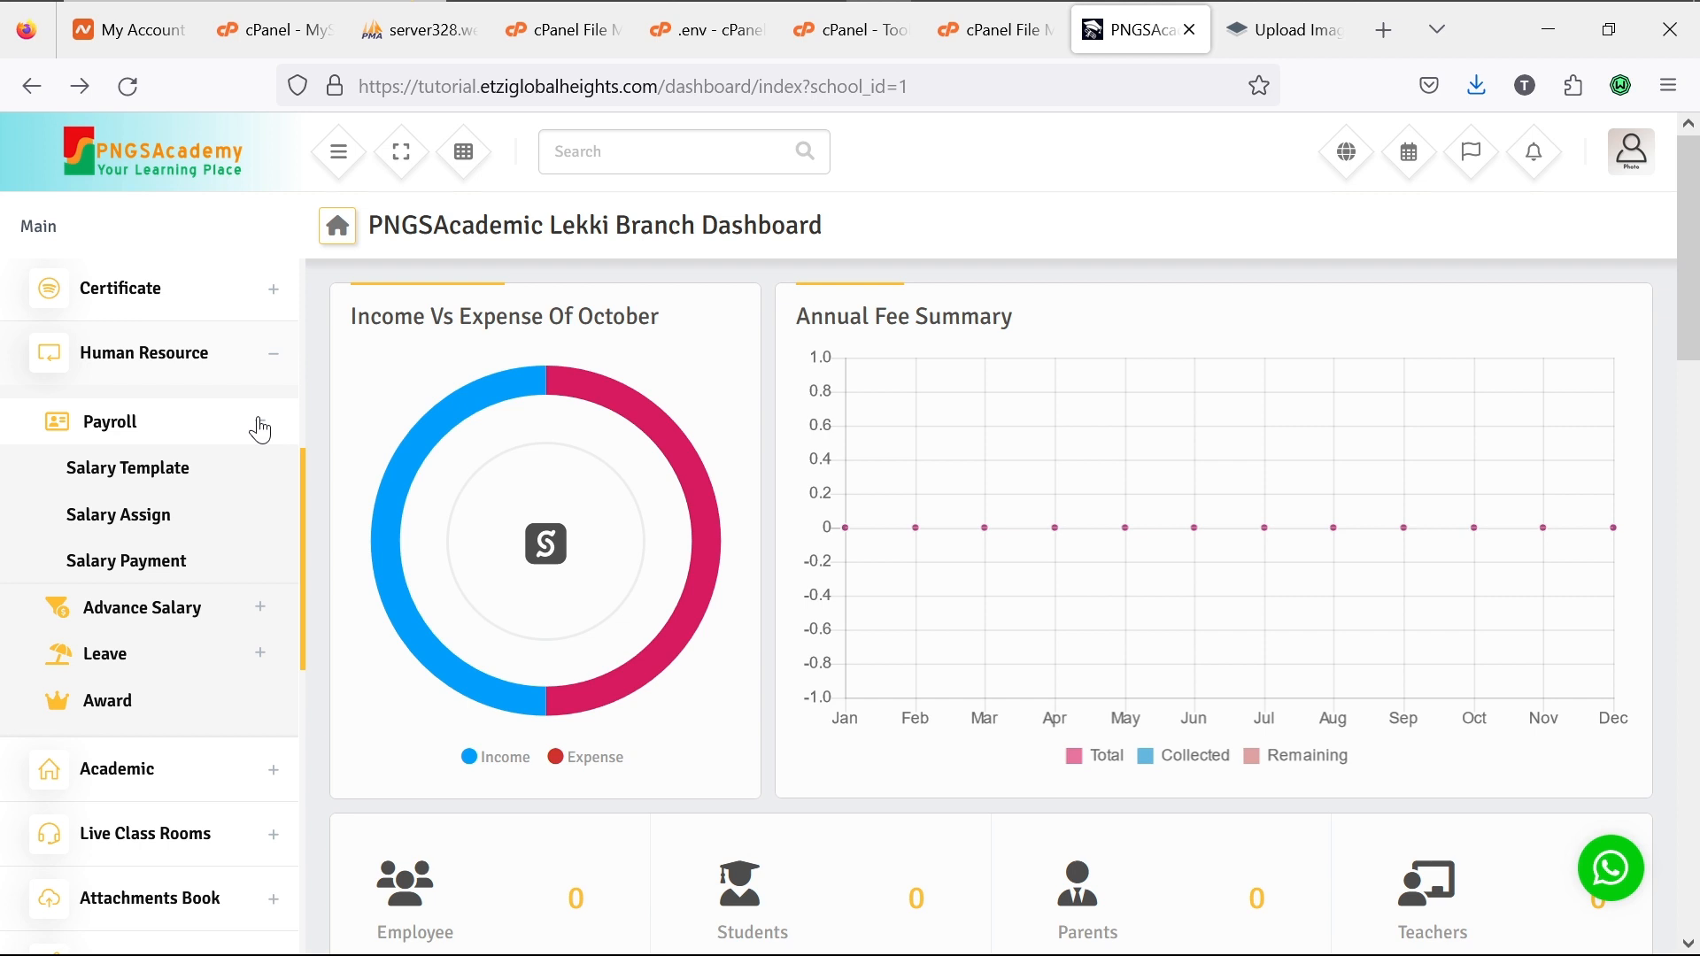
left_click(260, 427)
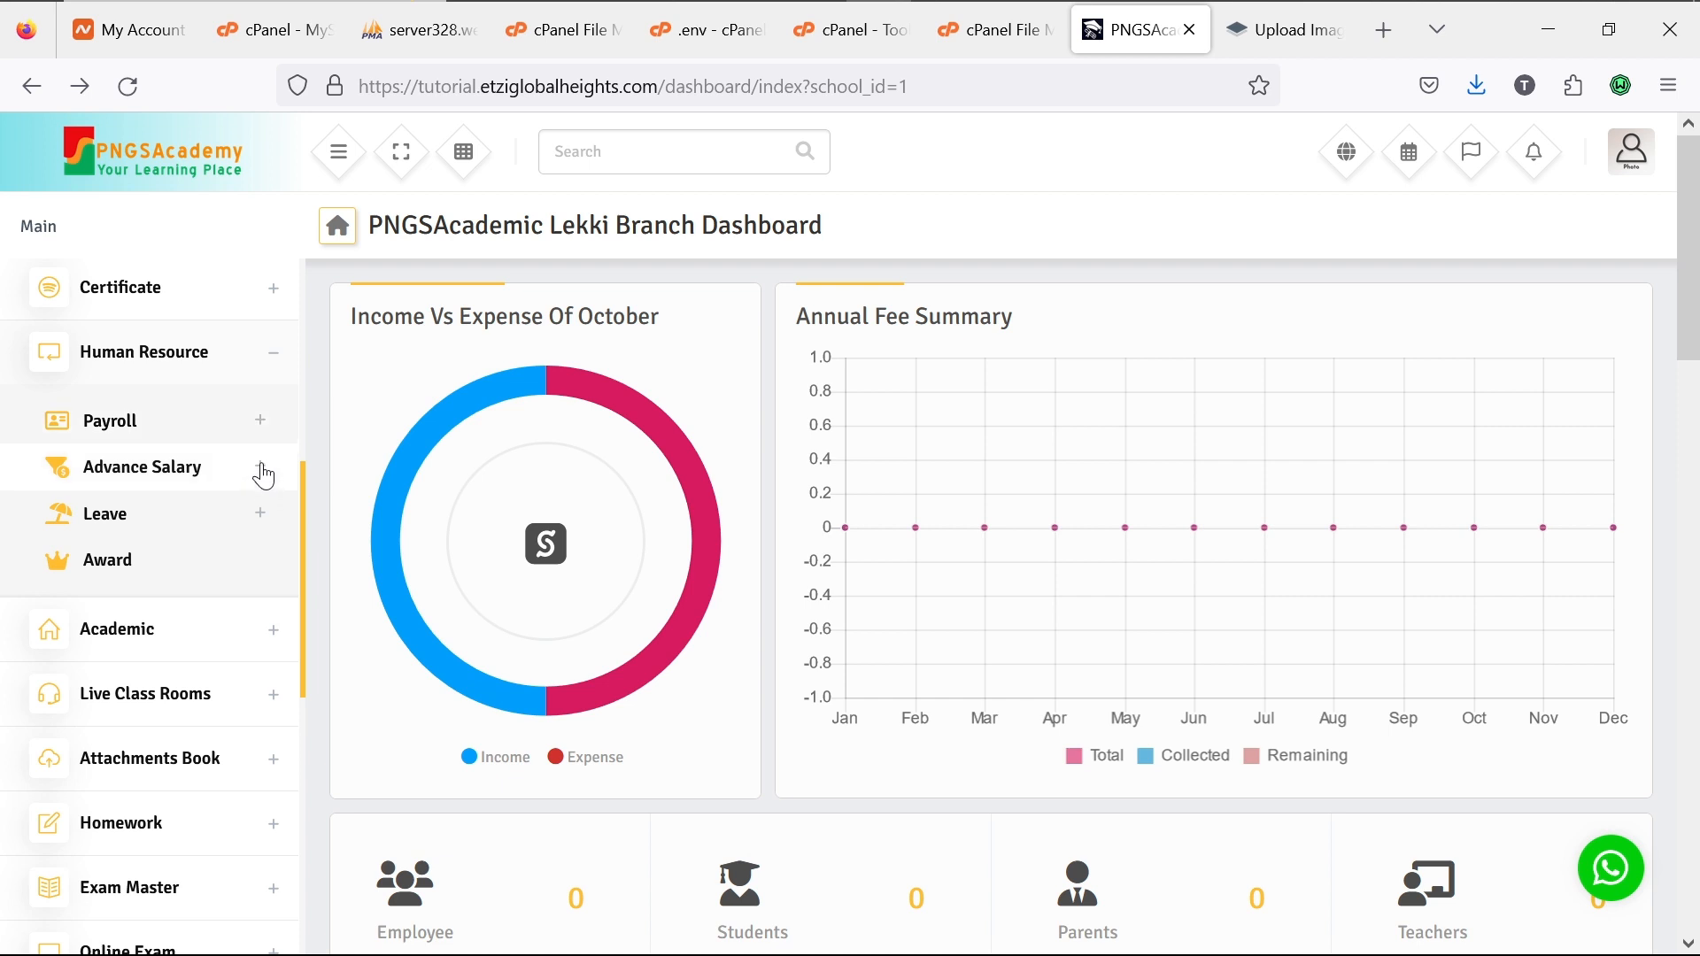
left_click(264, 475)
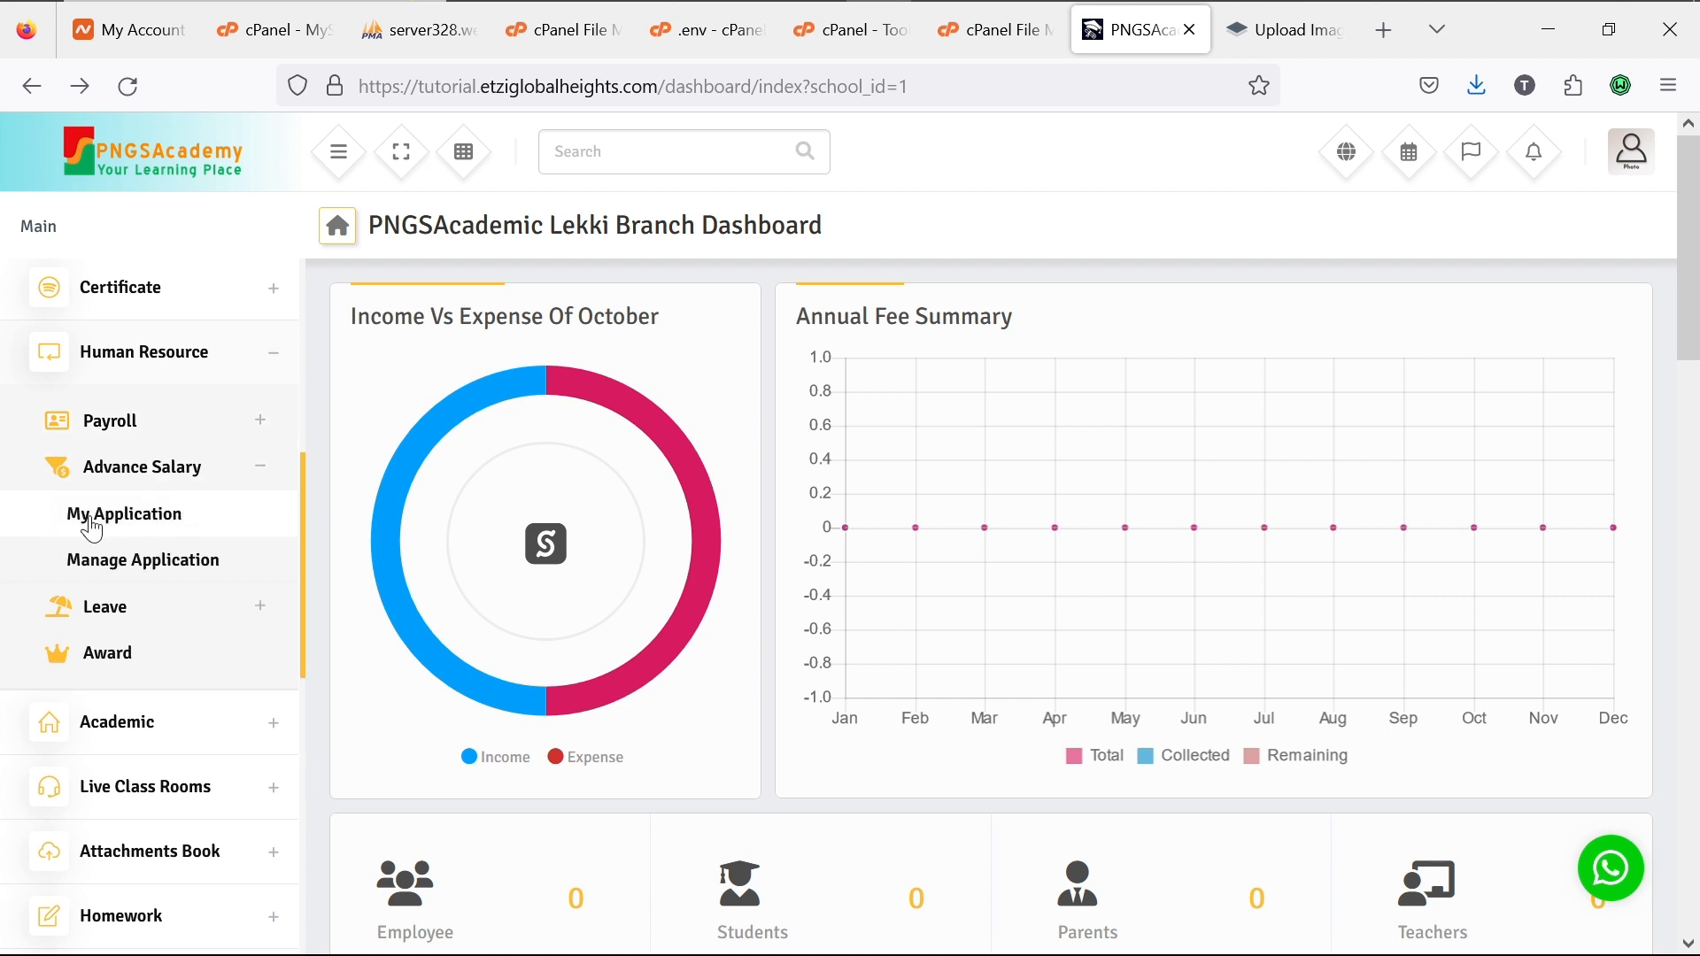
left_click(263, 472)
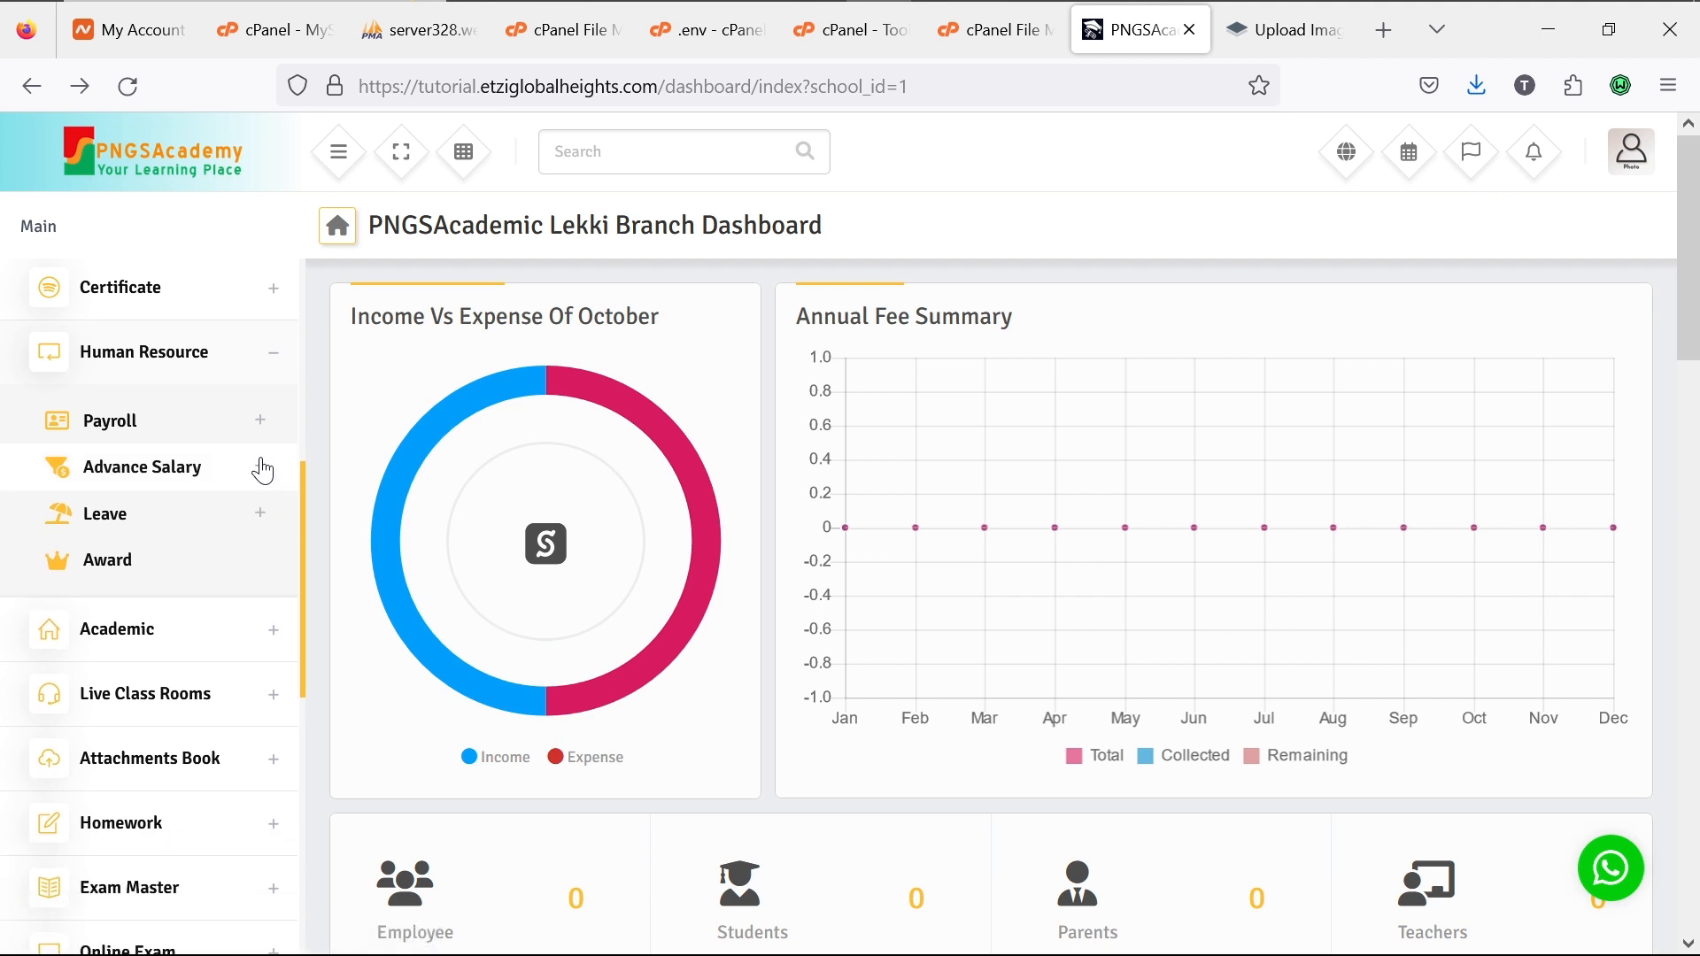
left_click(260, 517)
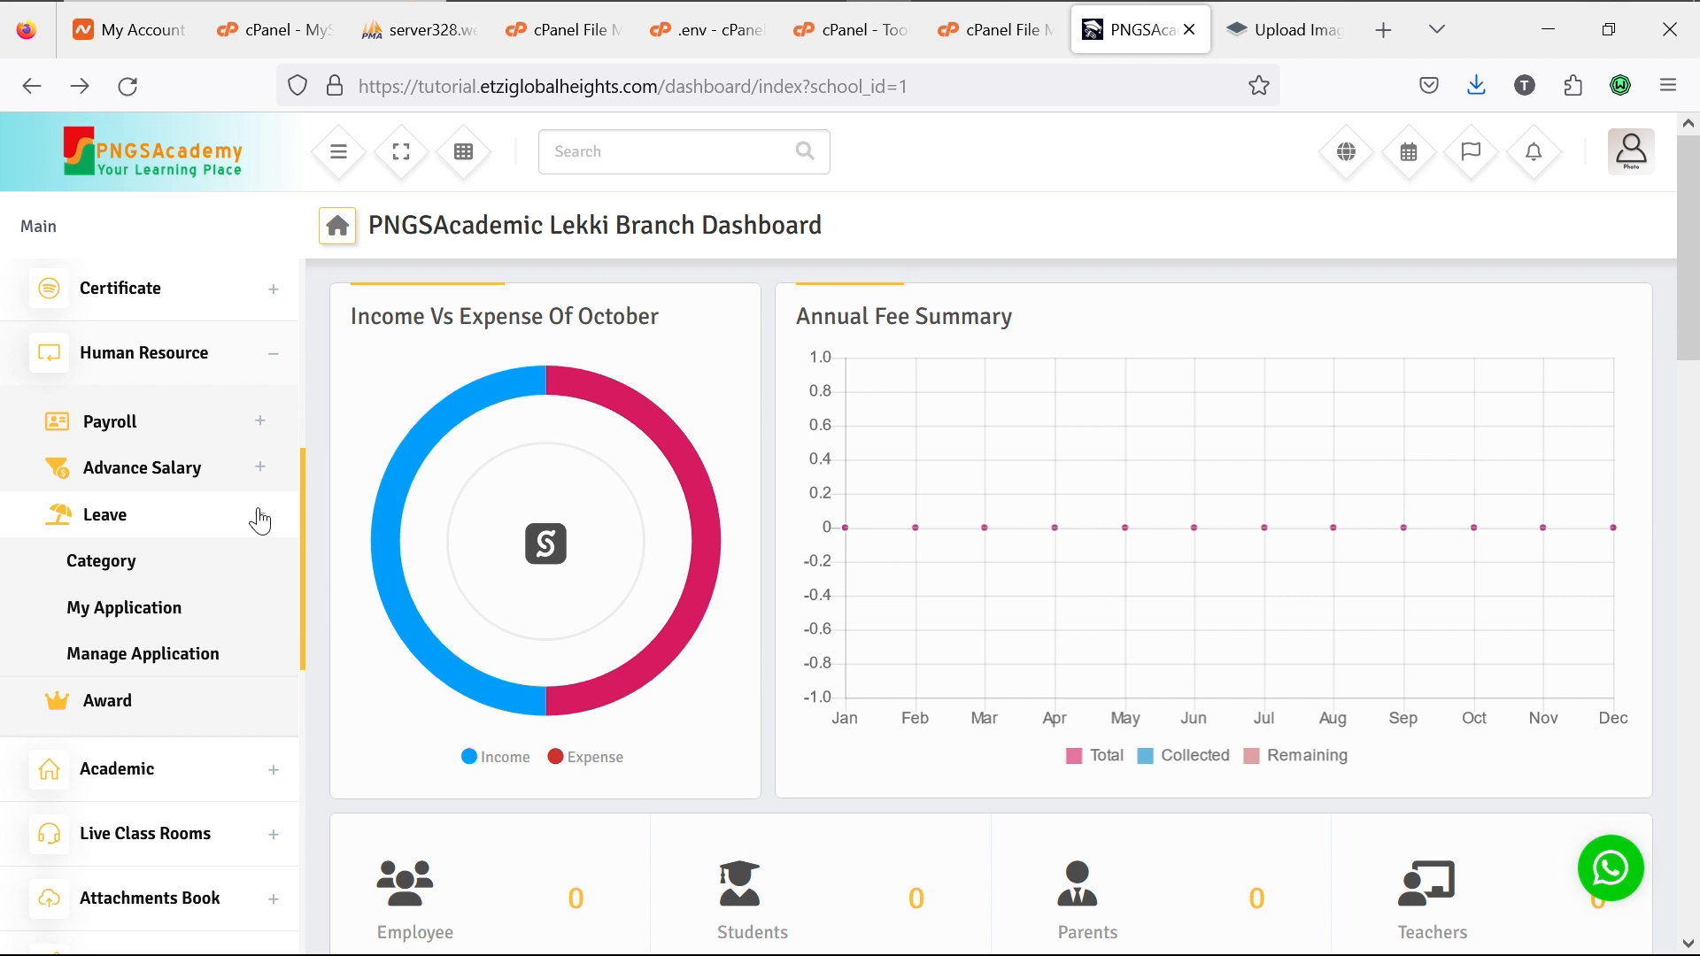
left_click(261, 522)
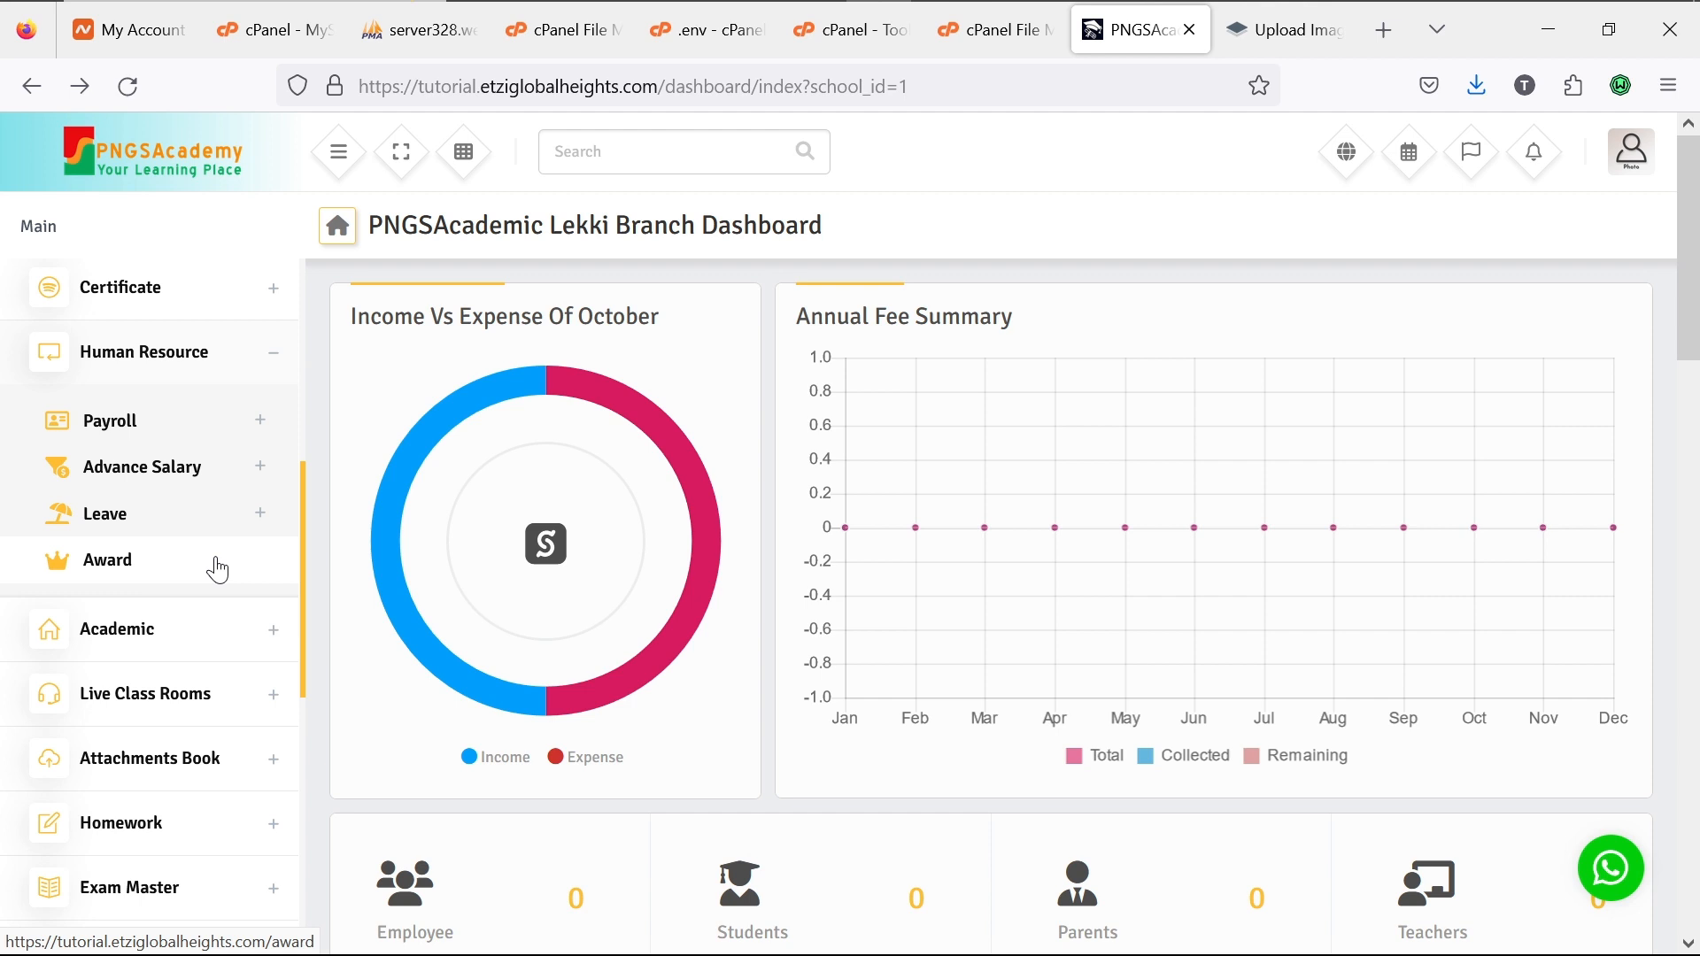
Step: Open the Award page with its empty list and collapse Human Resource
left_click(127, 578)
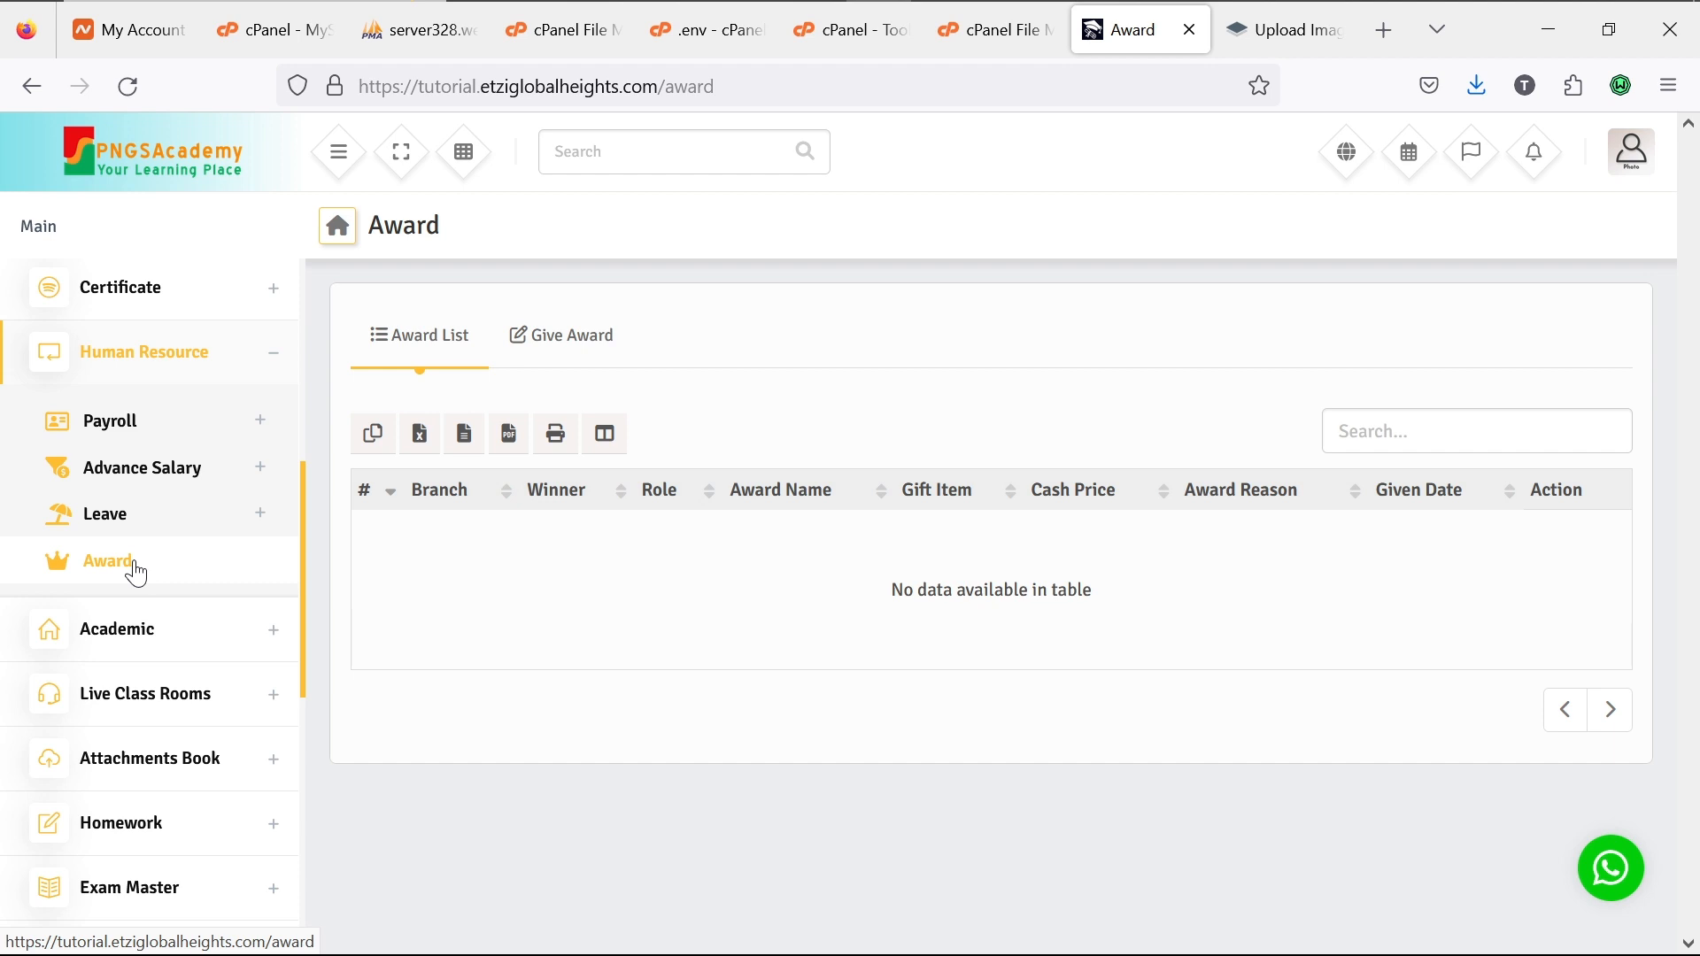
left_click(272, 362)
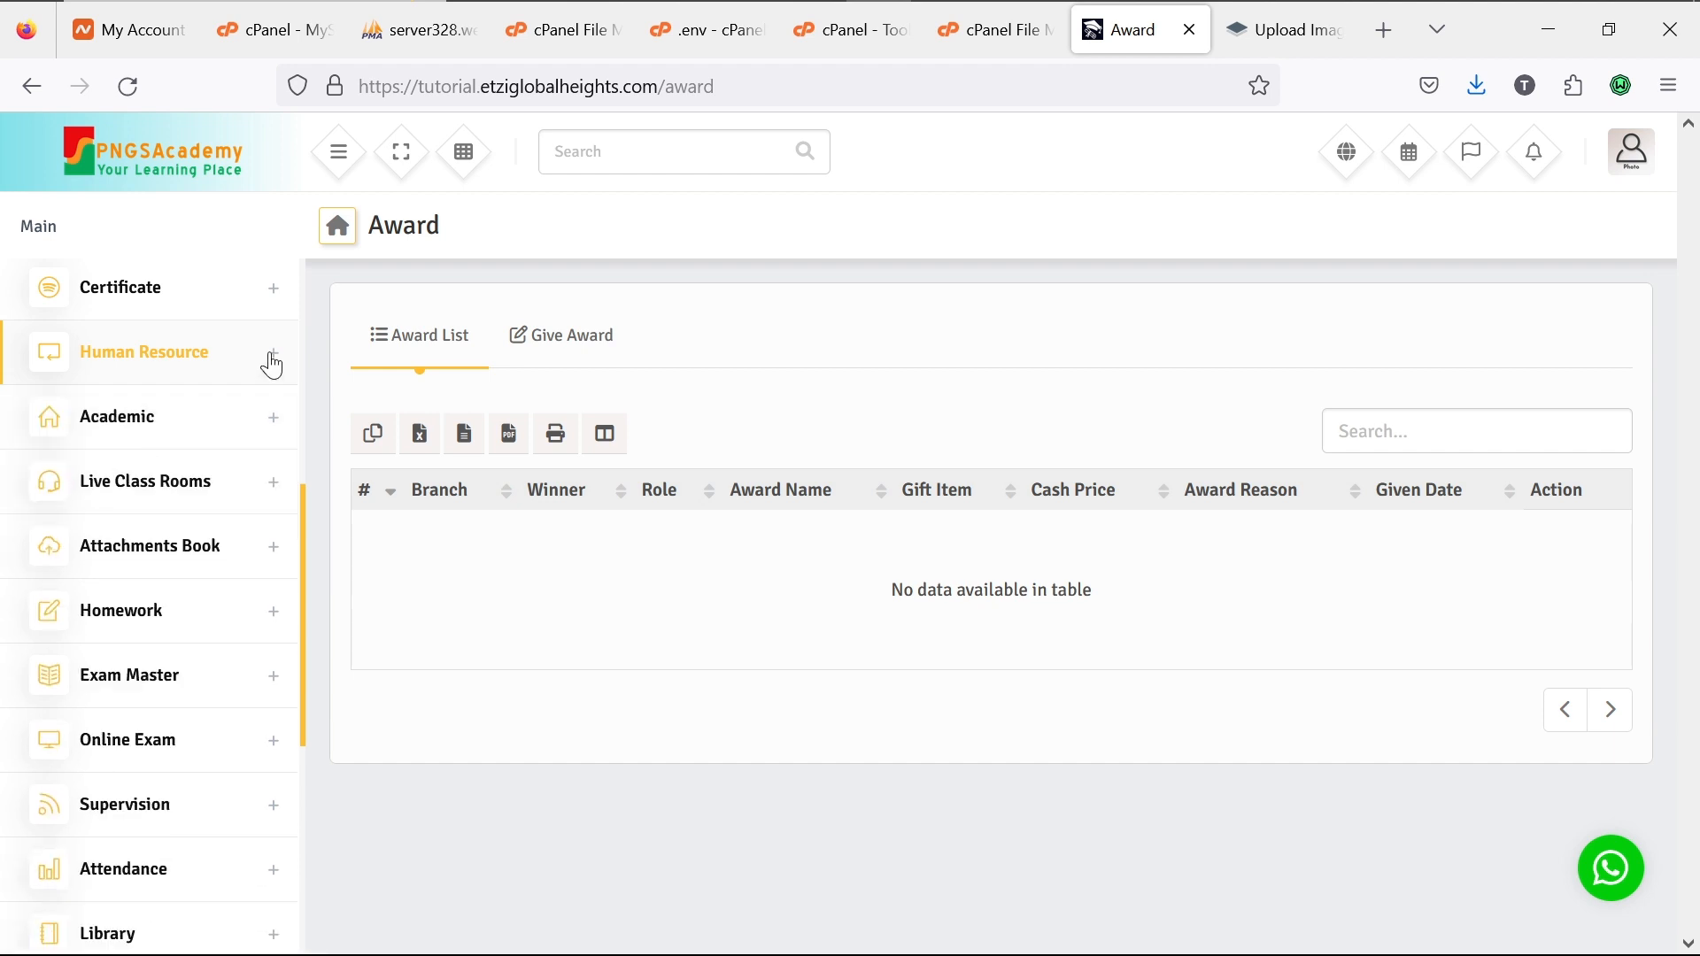
Step: Expand Academic, toggle Class & Section open and shut, then open Subject to list Subject and Class Assign
left_click(275, 421)
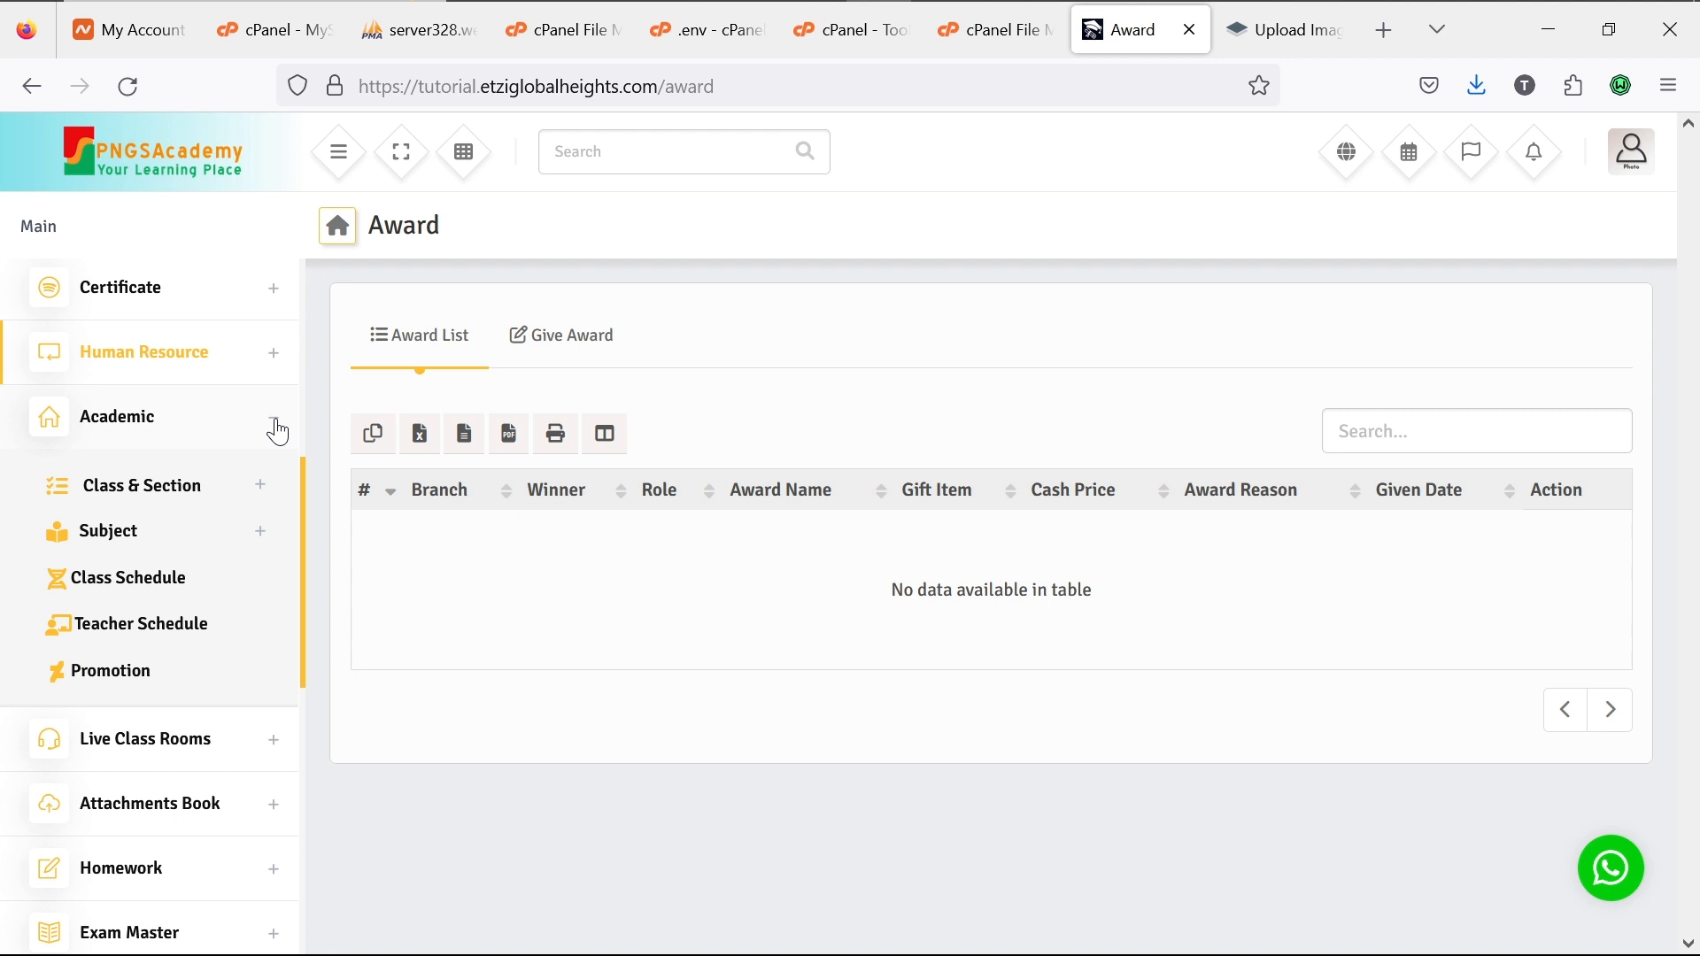
left_click(261, 495)
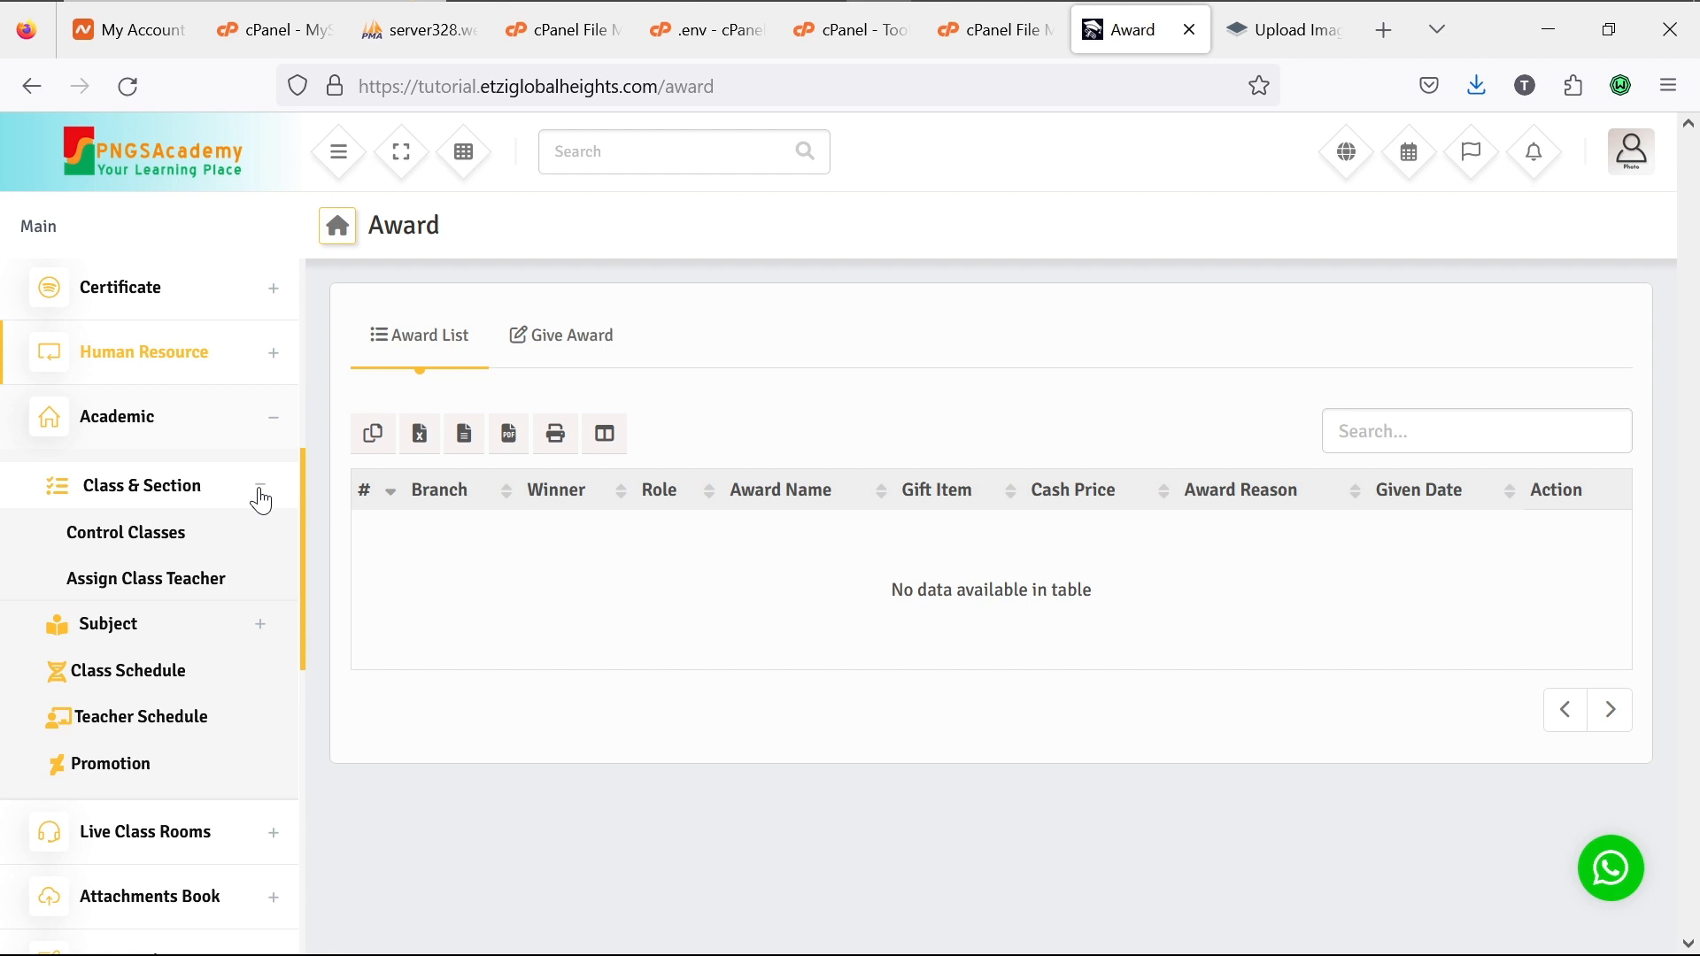
left_click(261, 501)
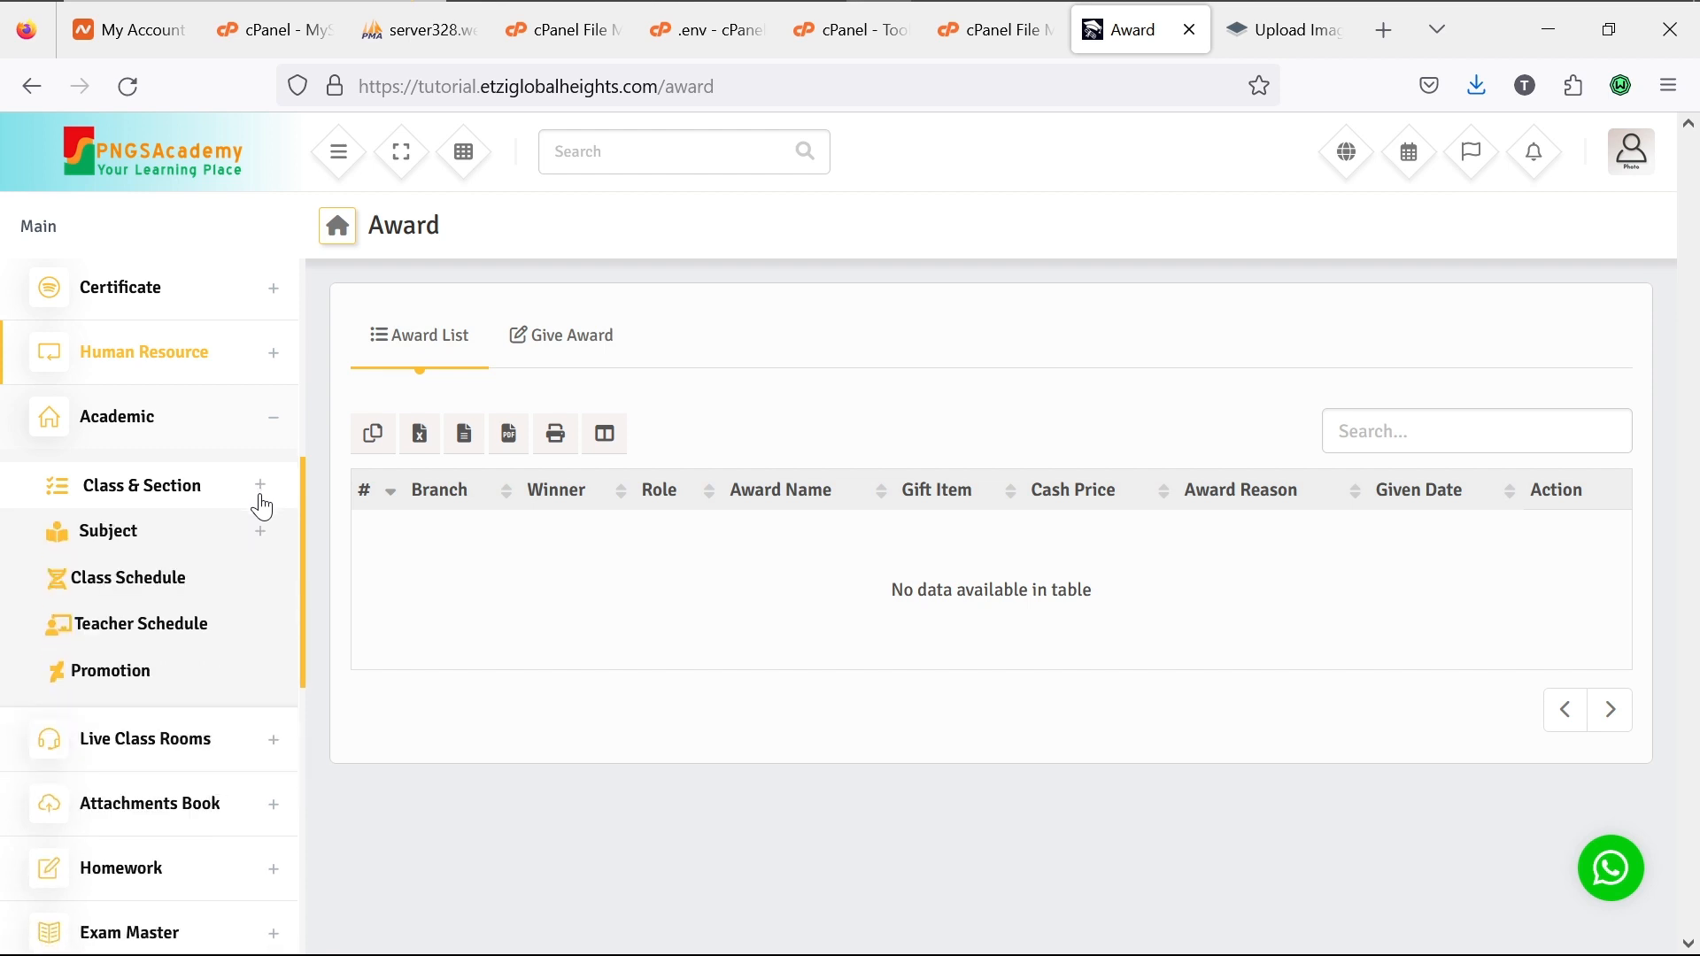
left_click(262, 536)
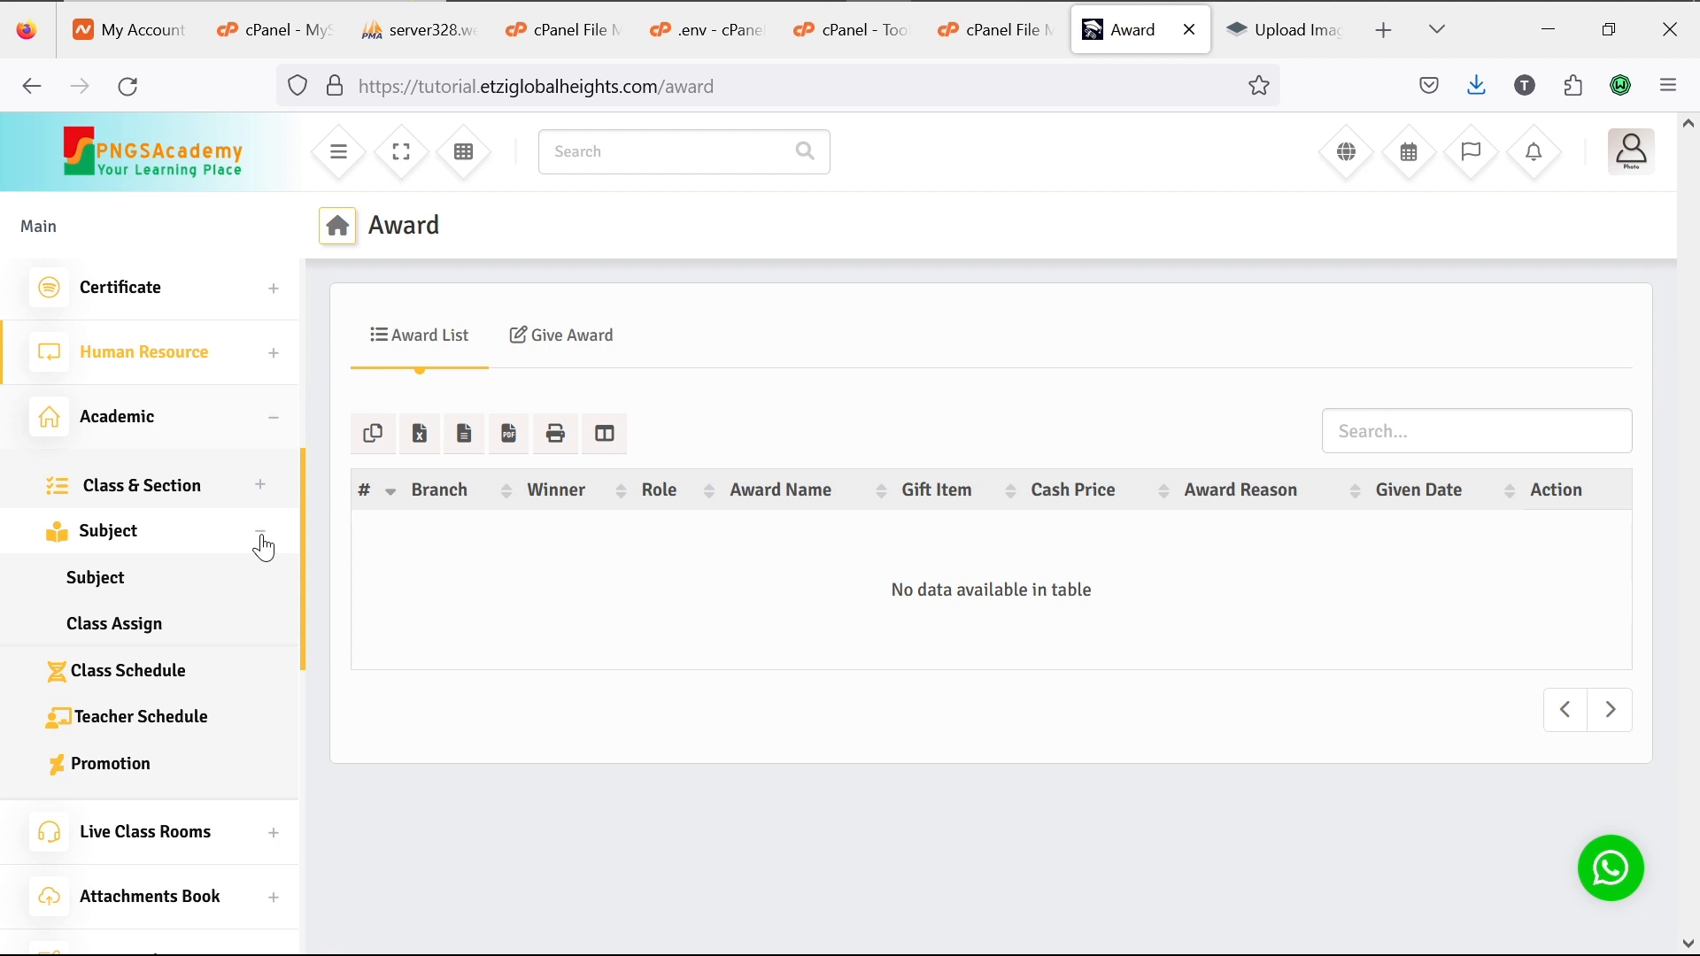
Step: Hide the Subject options, then fold up the Academic section
left_click(260, 540)
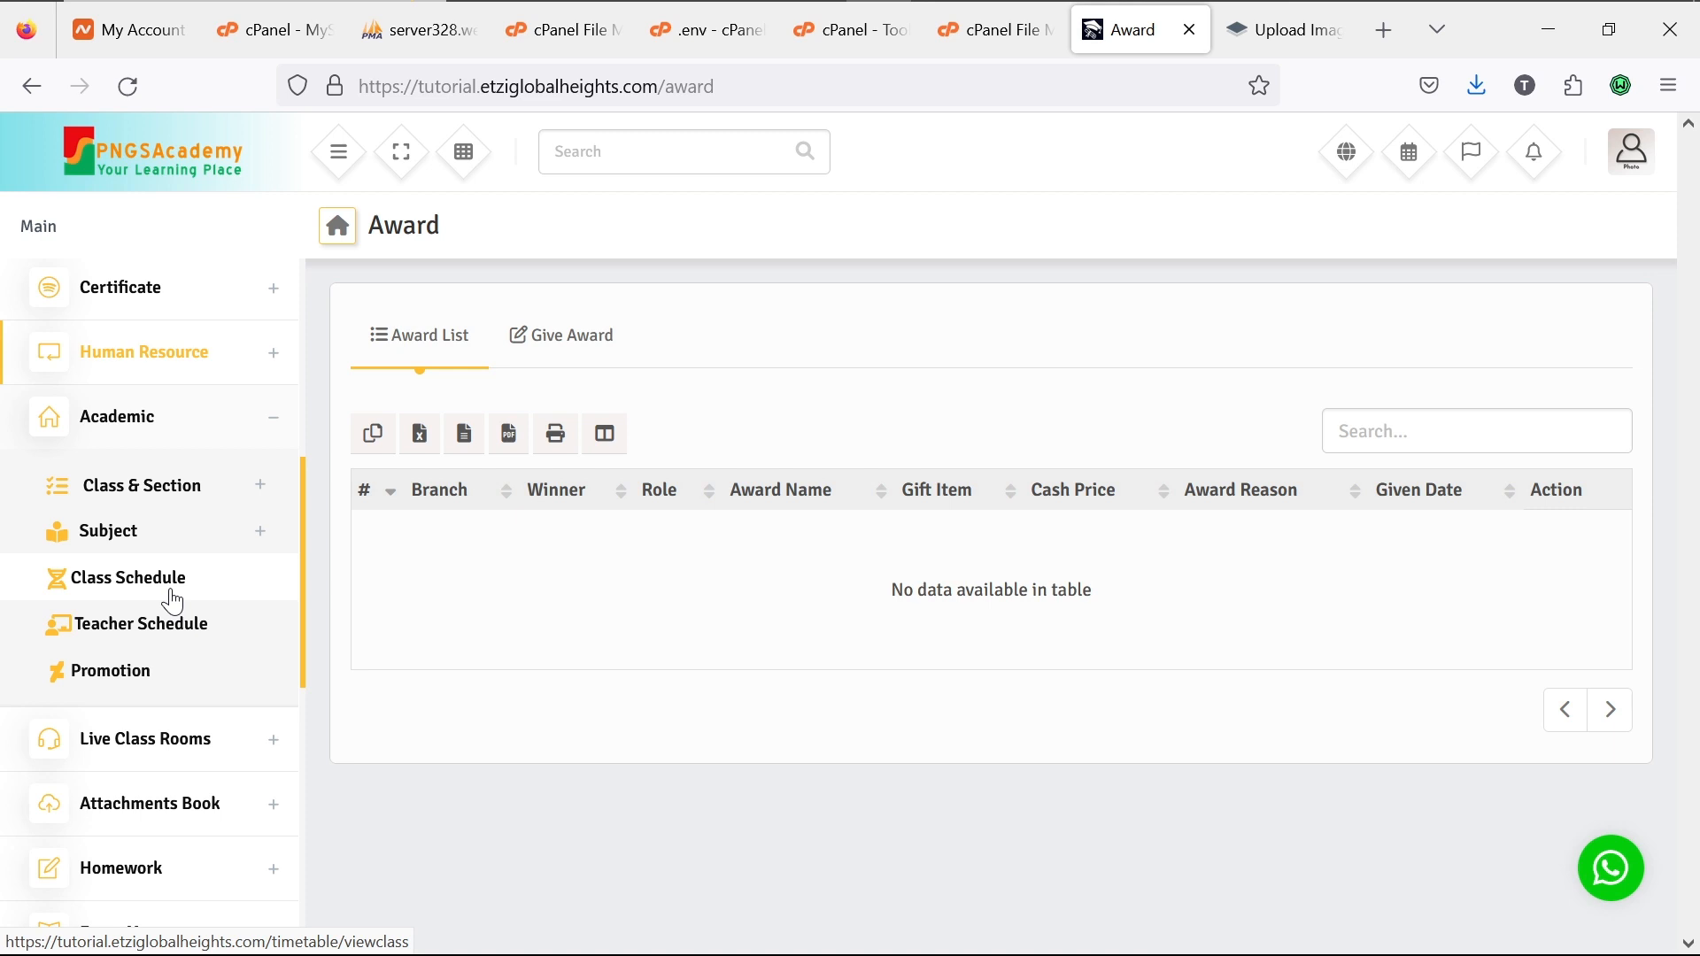
left_click(275, 424)
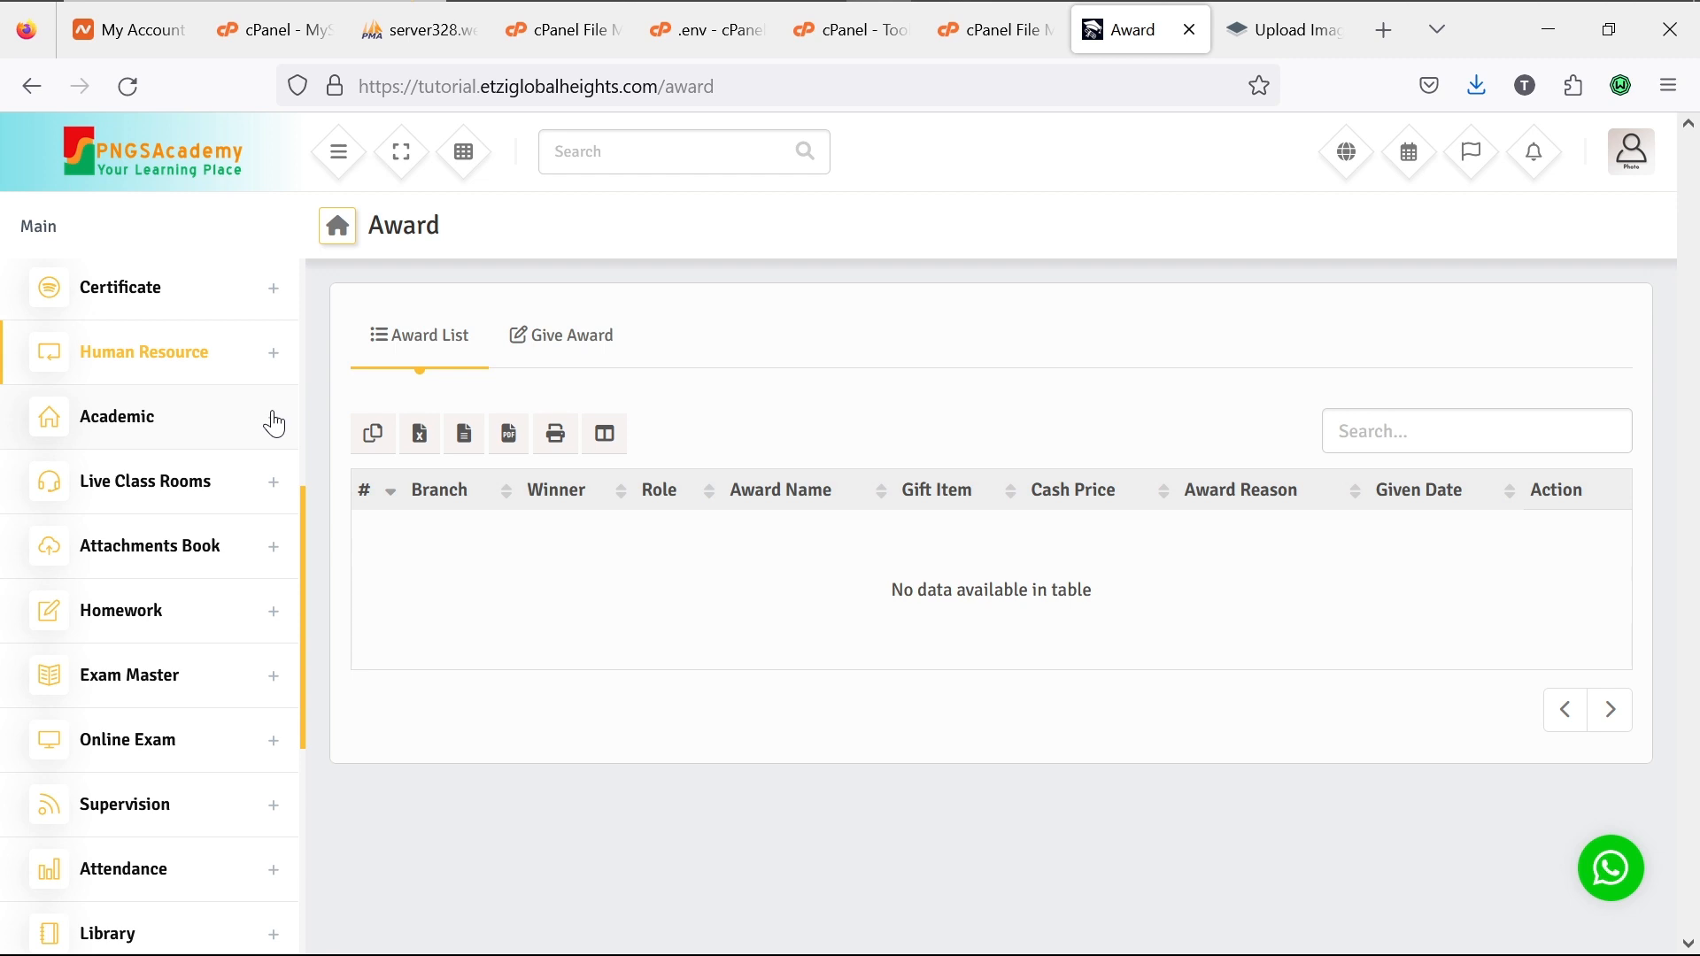
Step: Expand Live Class Rooms, open its empty list page, and collapse the submenu
left_click(275, 488)
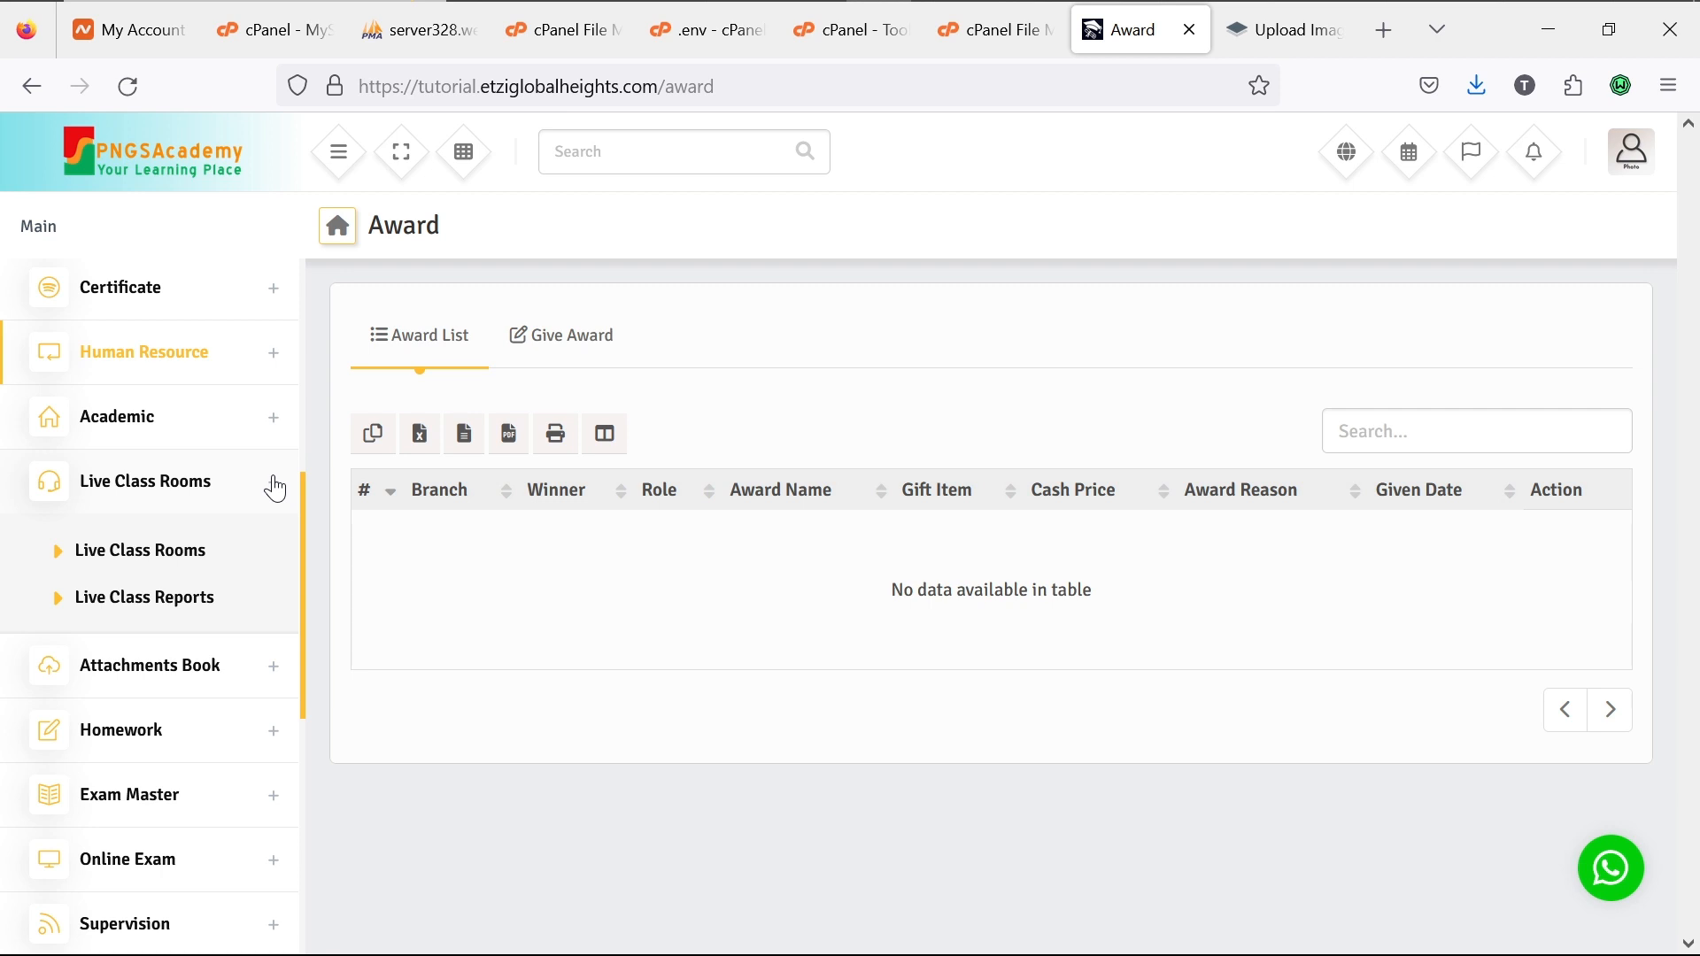
left_click(134, 560)
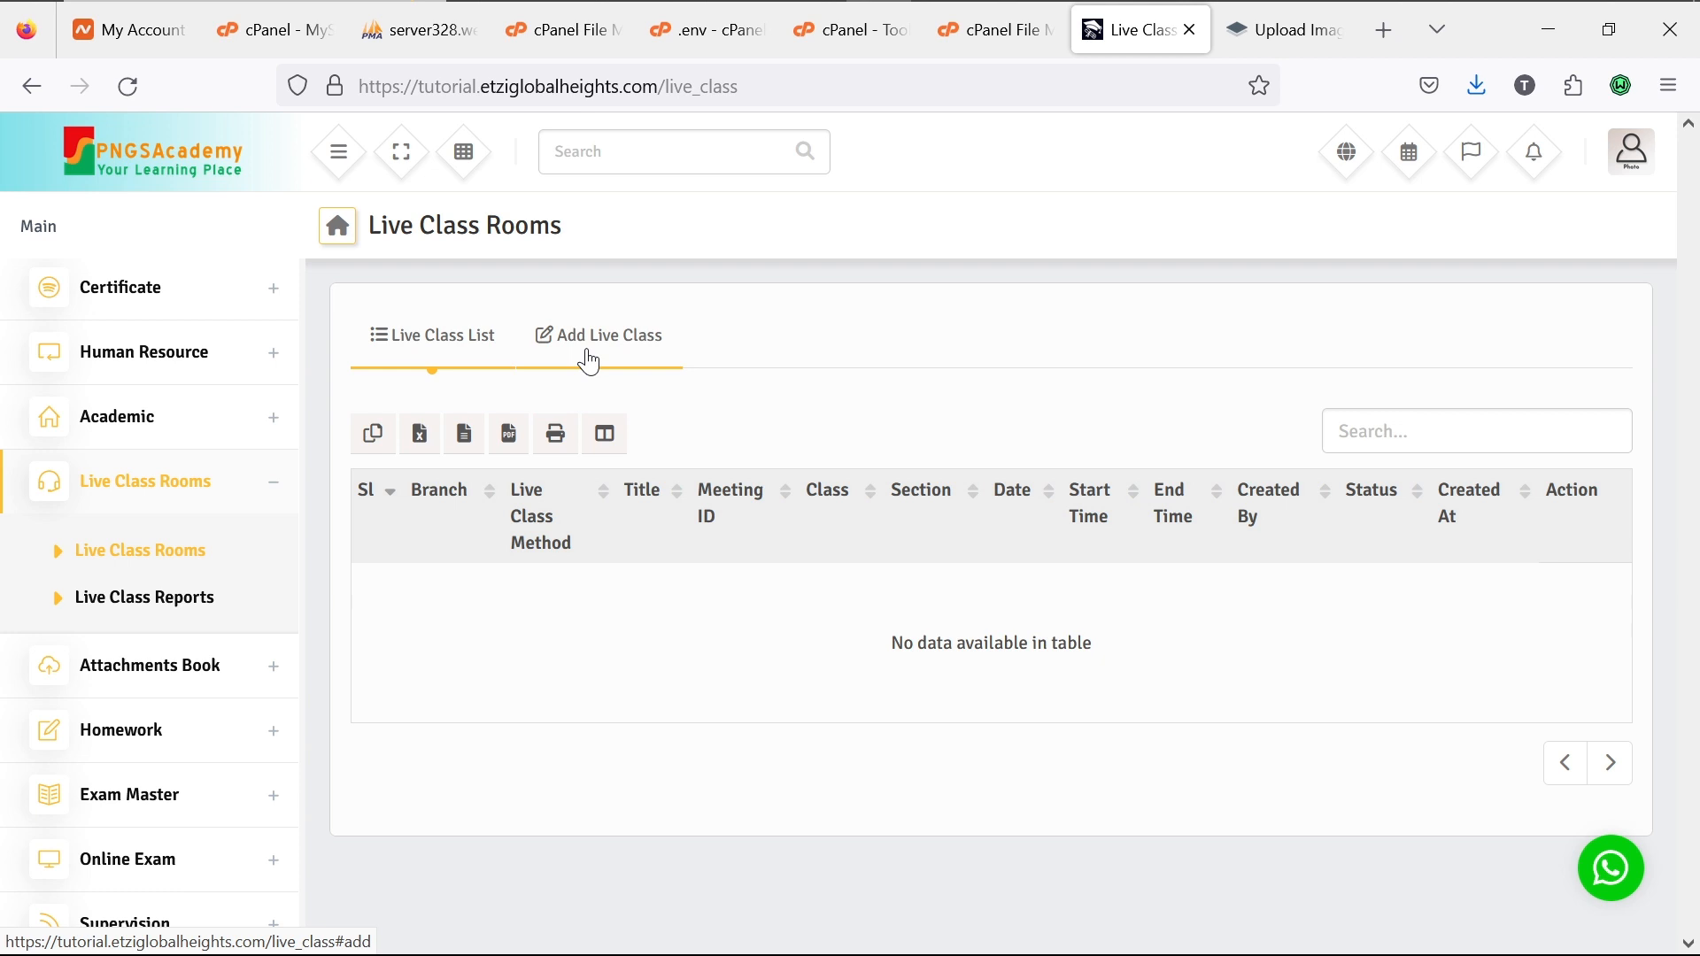
left_click(274, 486)
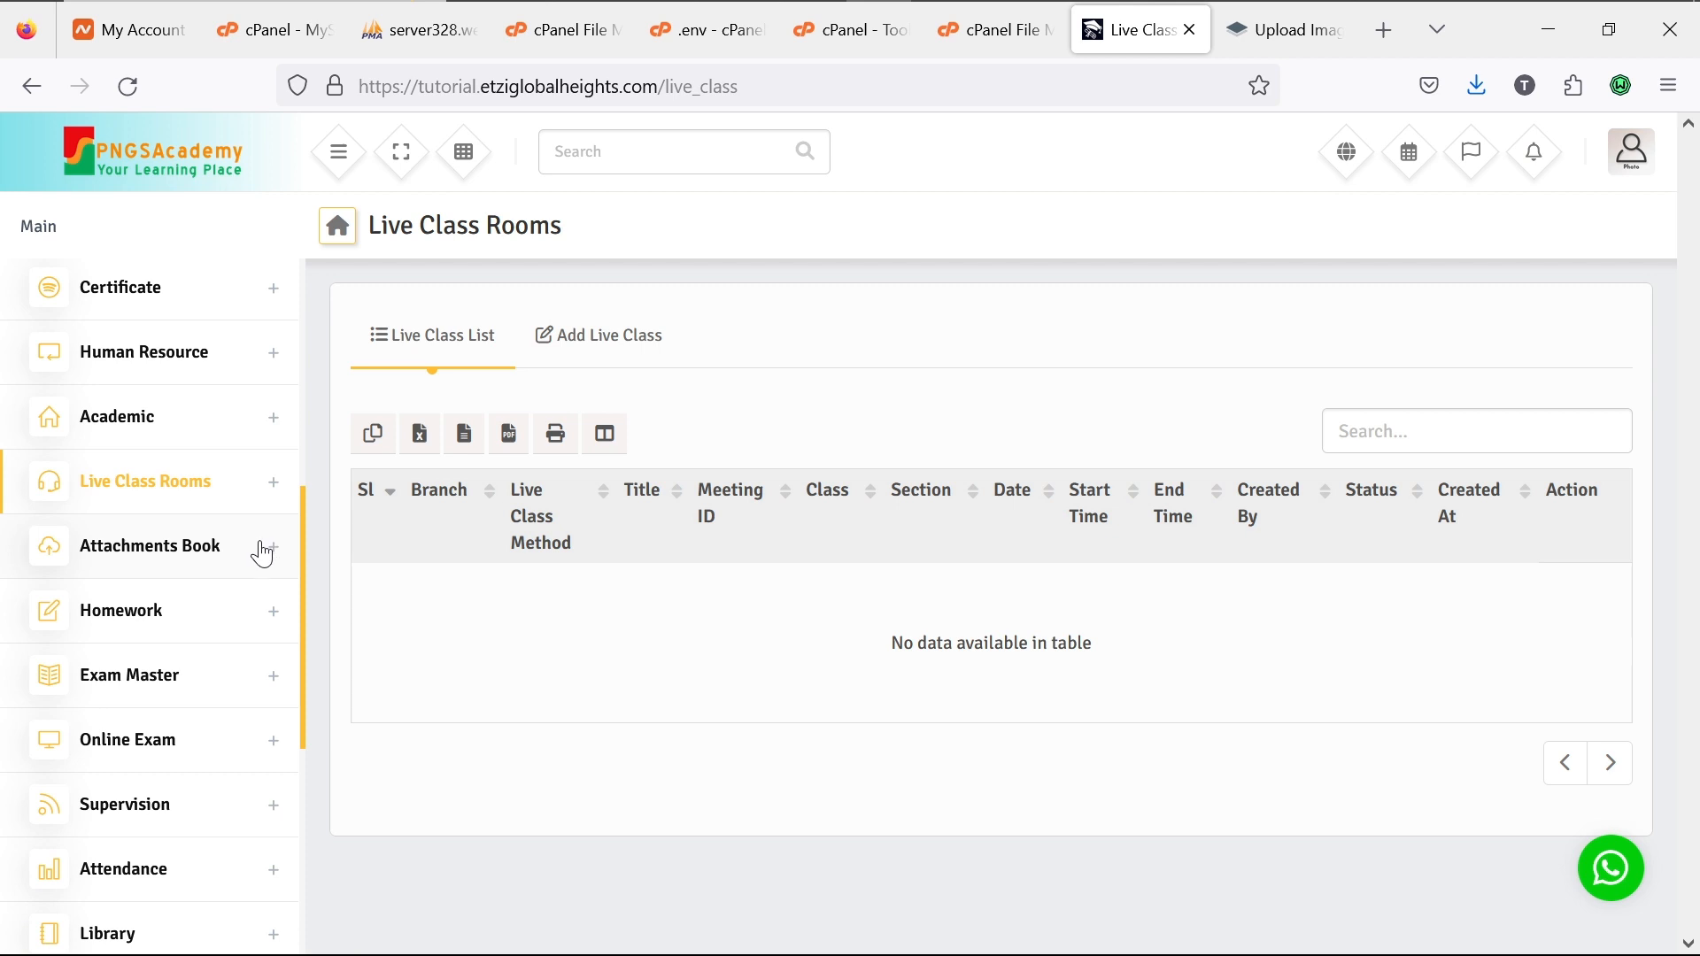
Step: Expand and collapse the Attachments Book section, then scroll further down the sidebar
left_click(277, 553)
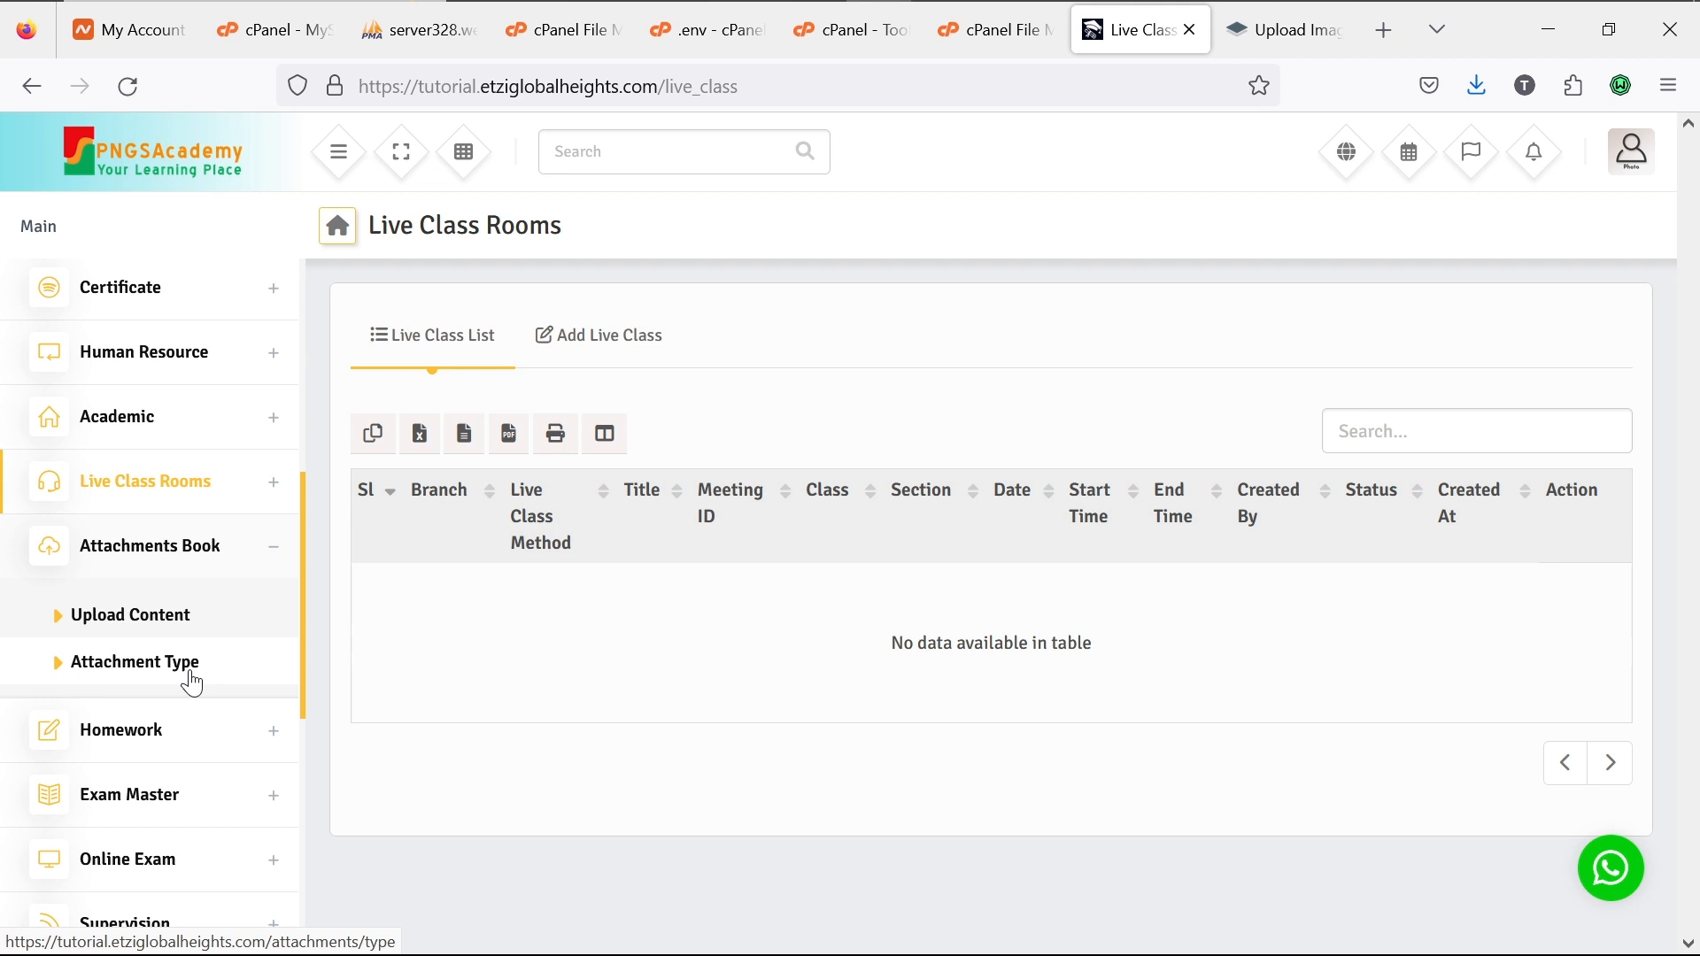
left_click(277, 550)
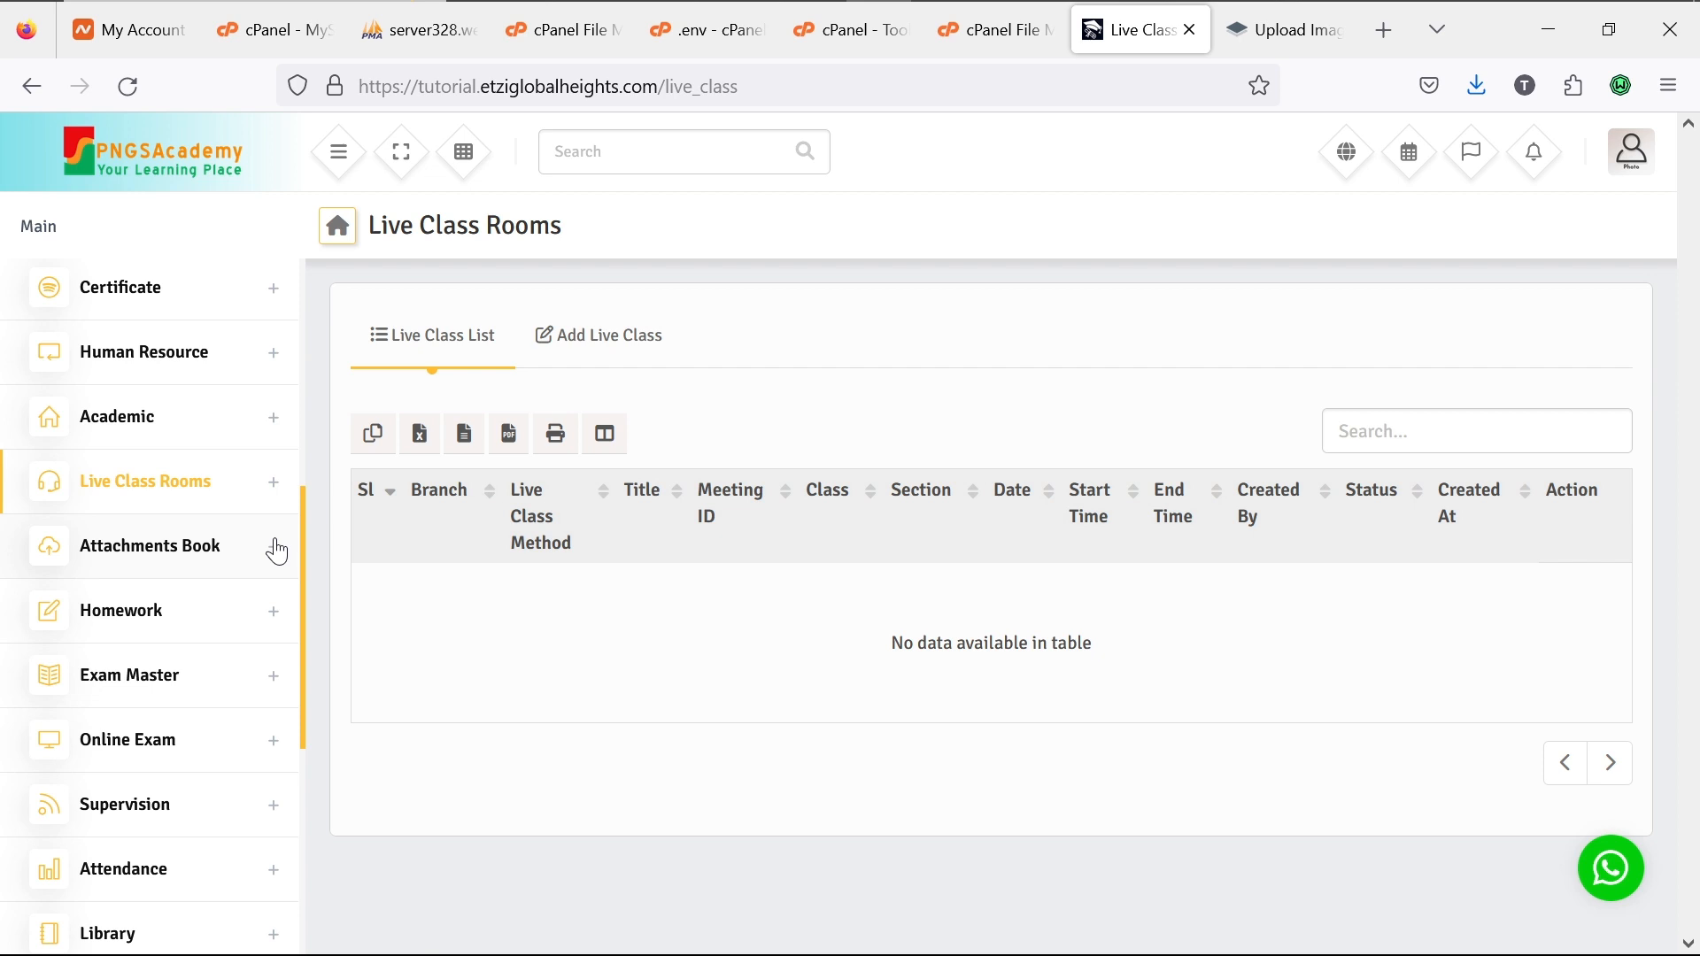
scroll(277, 551, "down", 2)
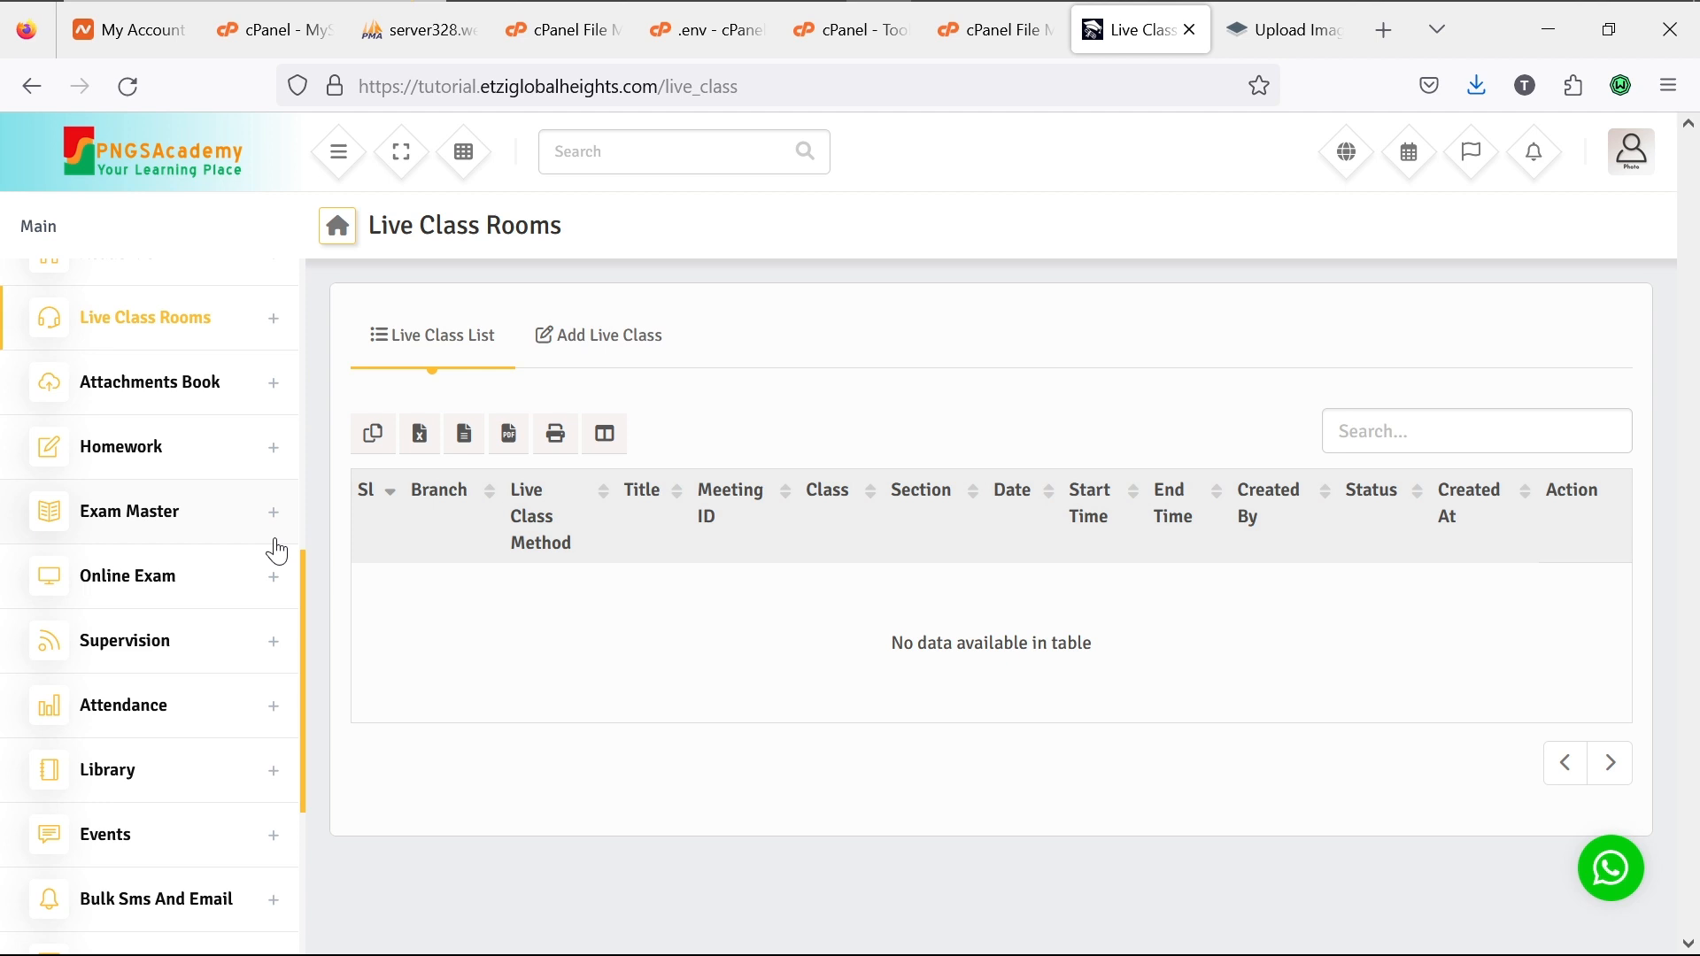
left_click(274, 461)
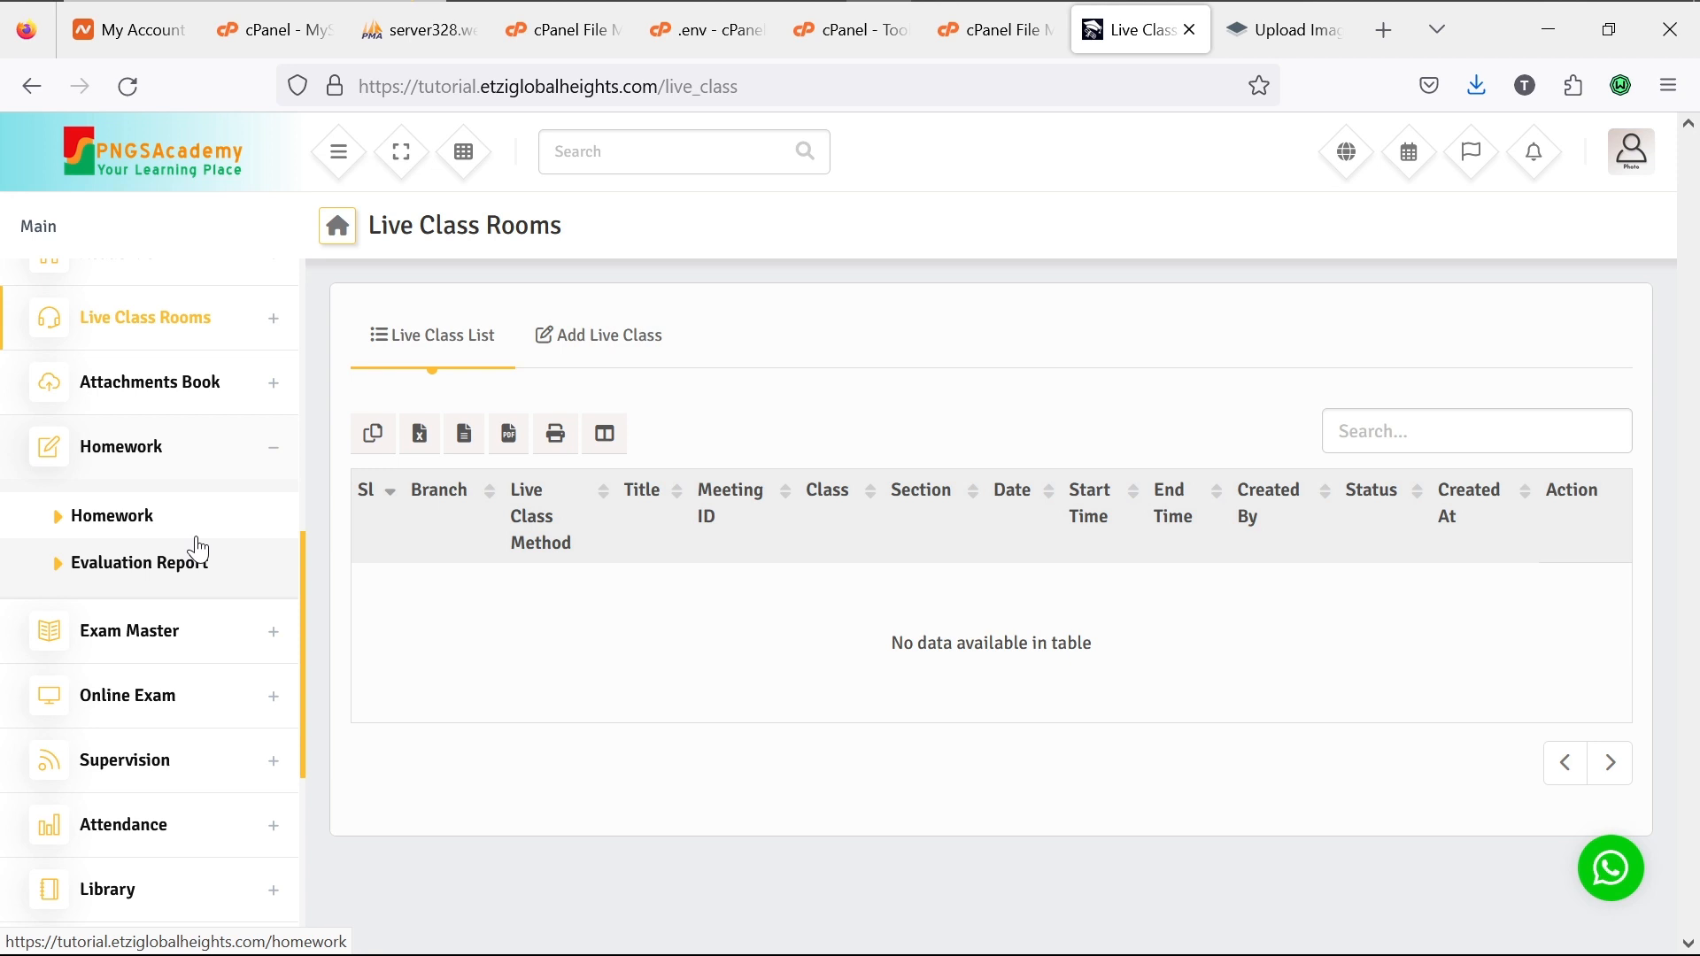
left_click(273, 448)
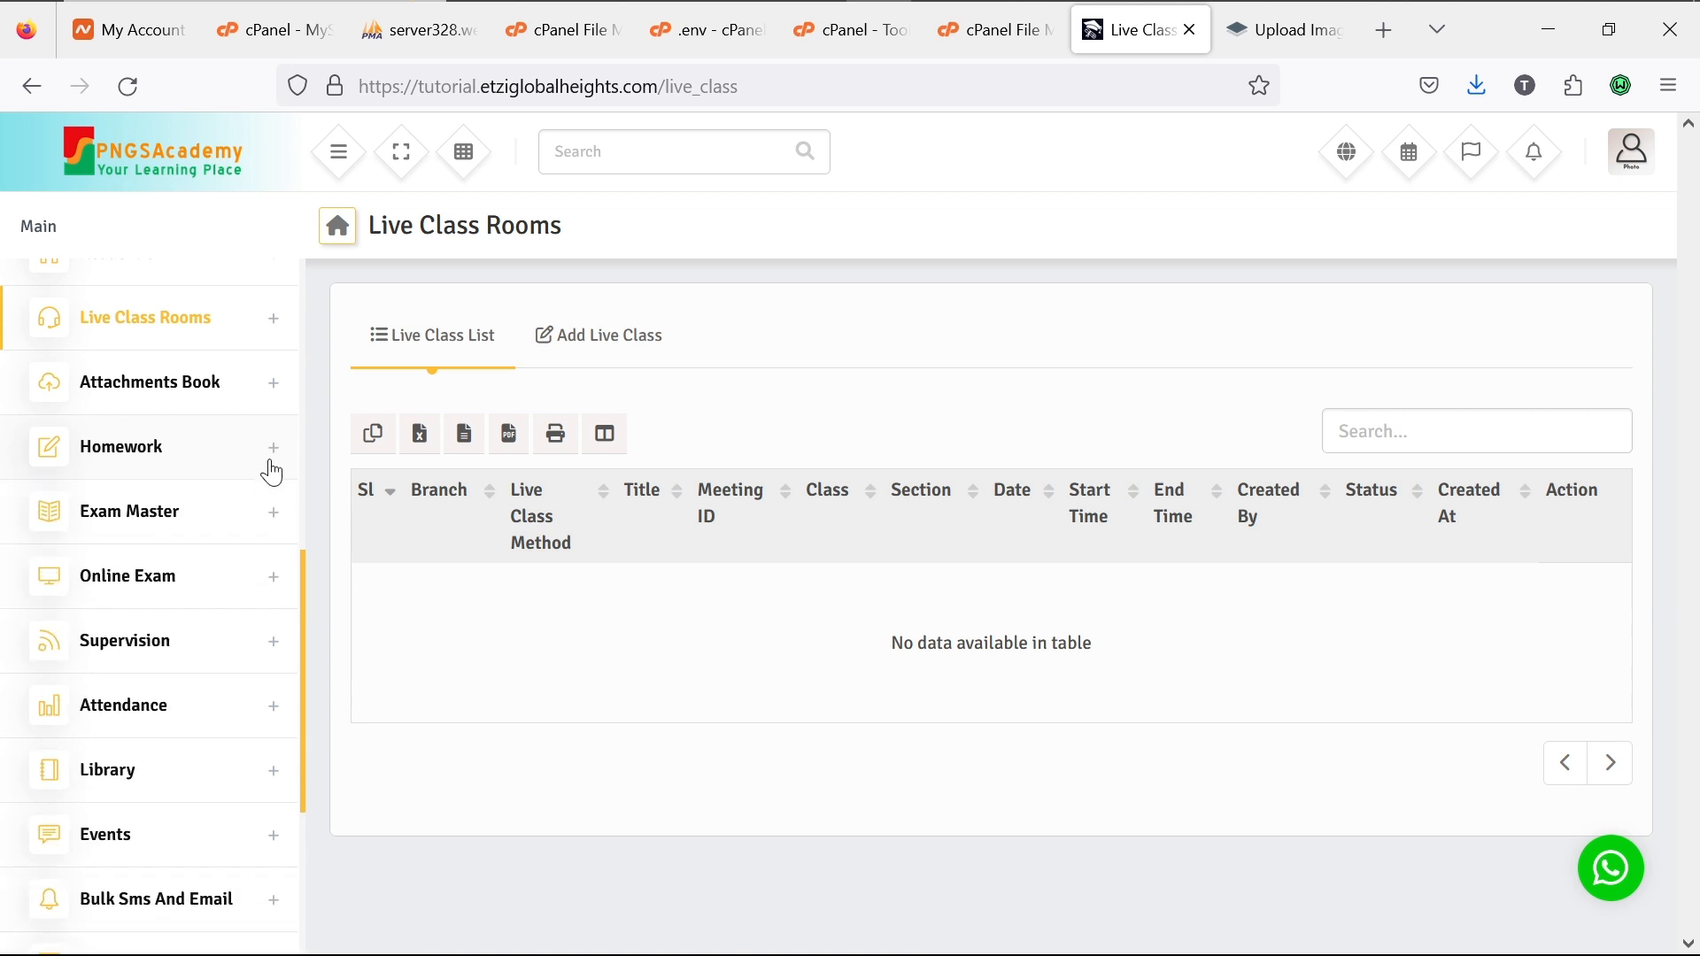
Step: Expand Exam Master and its Exam entry to reveal Exam Term, Exam Hall, Distribution and Exam Setup
left_click(273, 518)
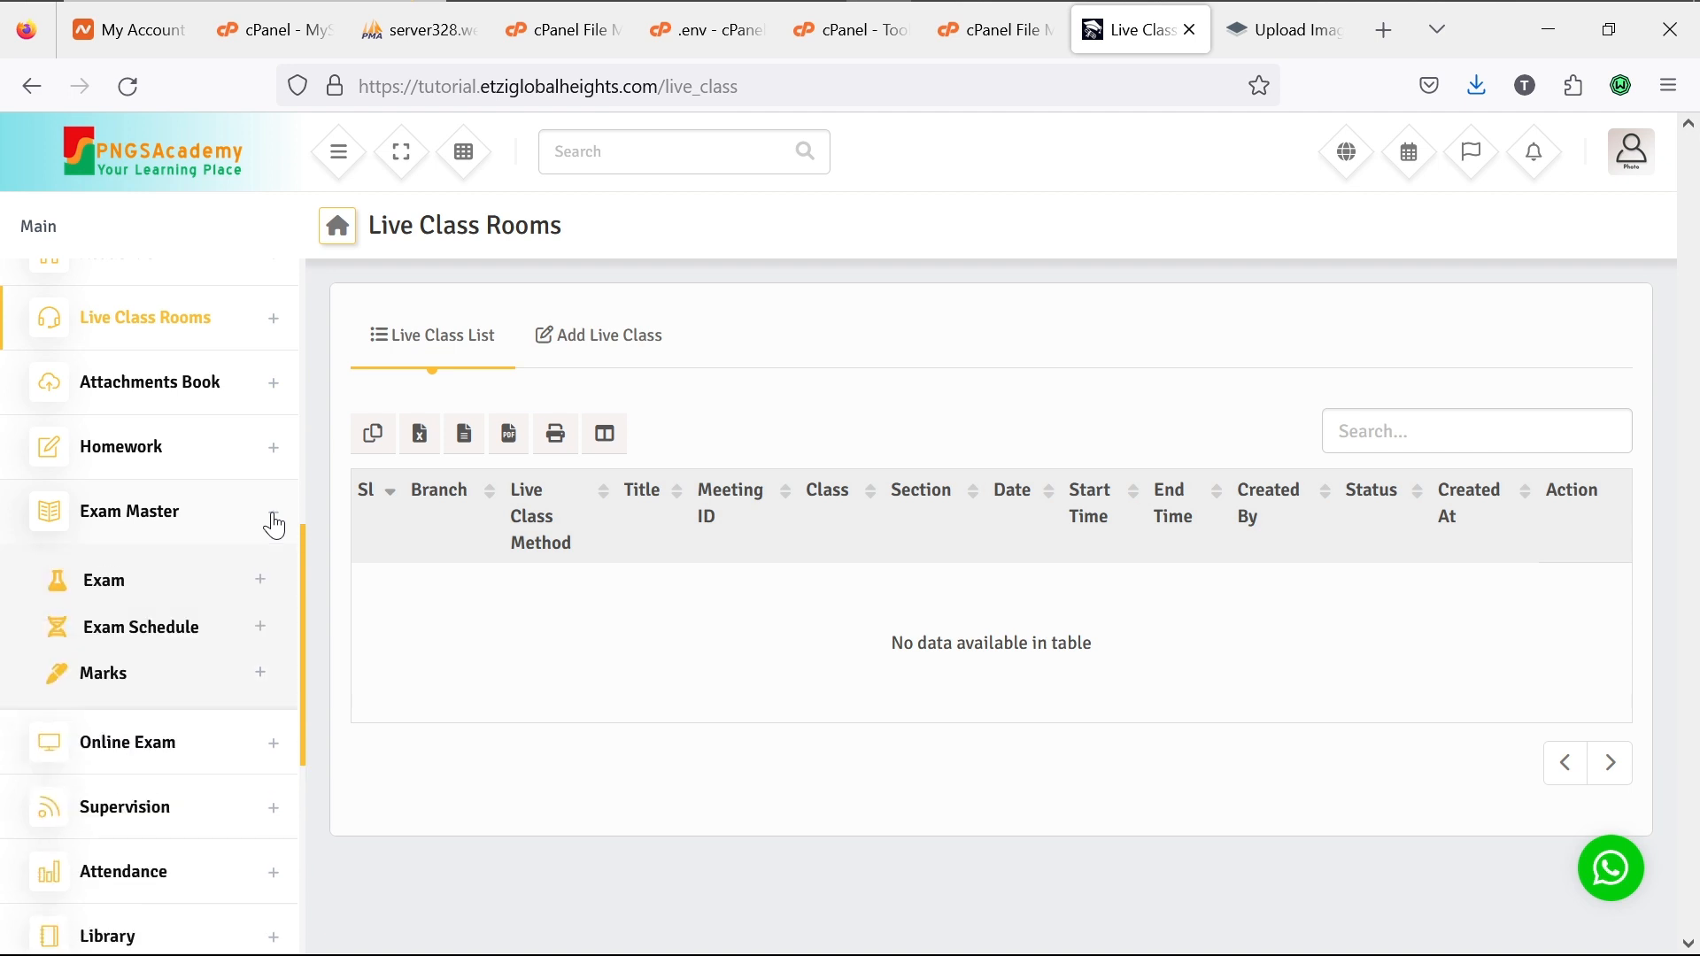
left_click(261, 585)
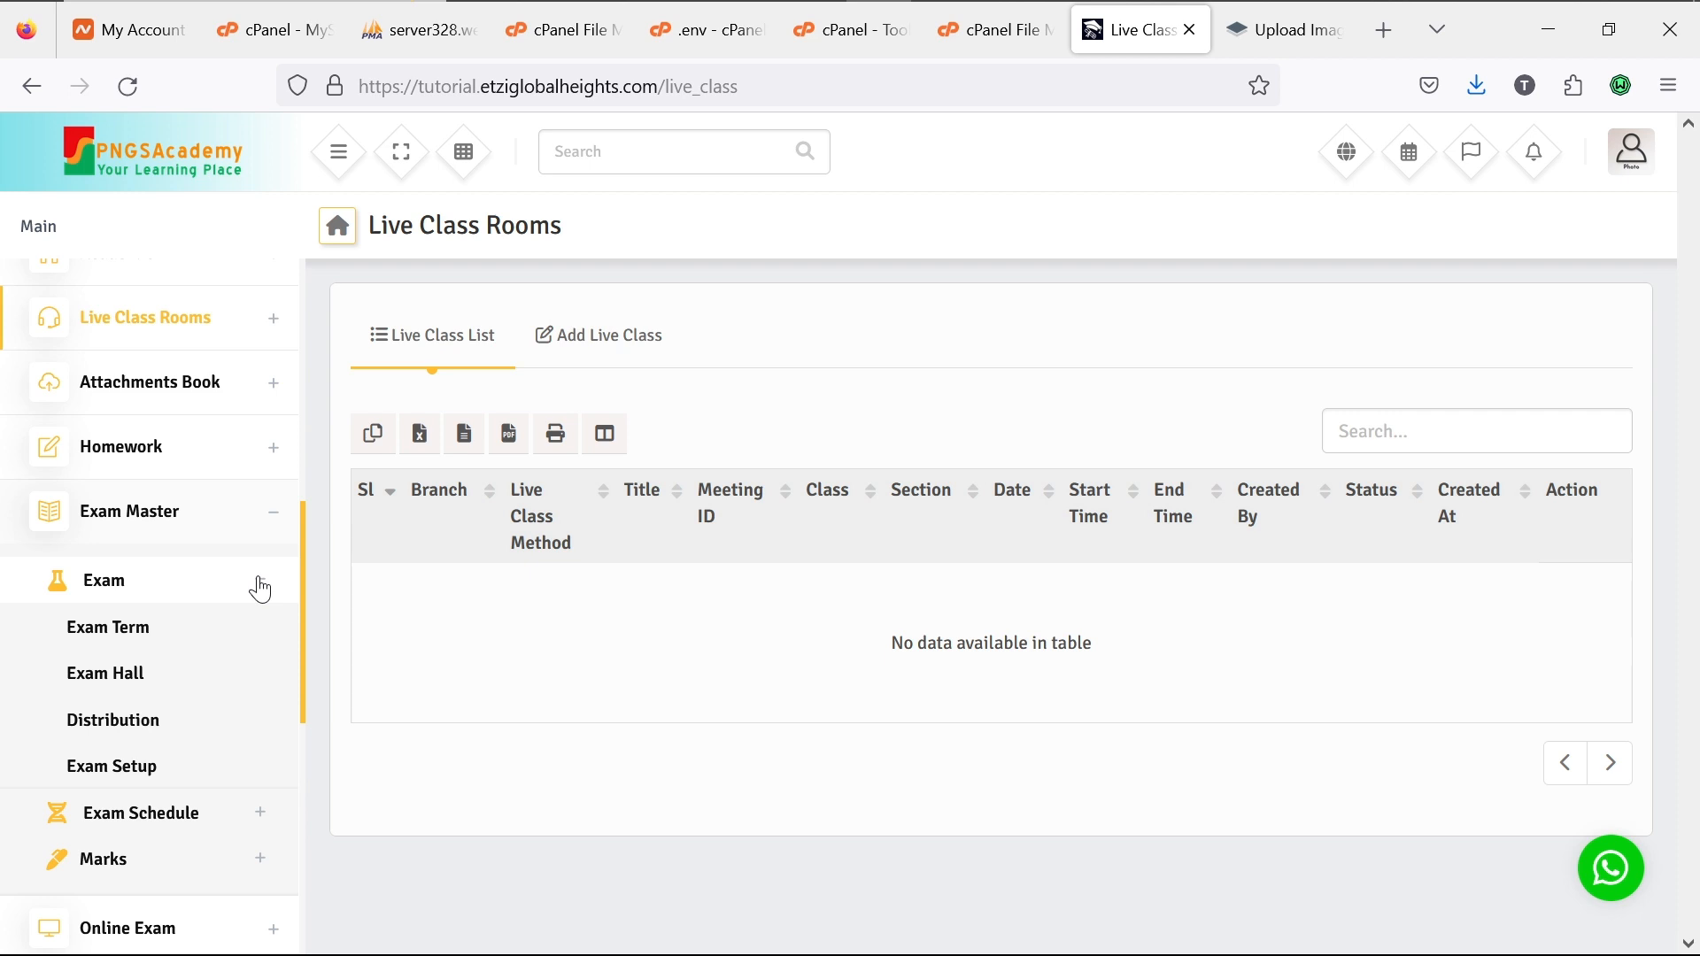
Step: Fold away Exam's sub-pages, then expand and collapse Exam Schedule and Marks in turn
left_click(260, 587)
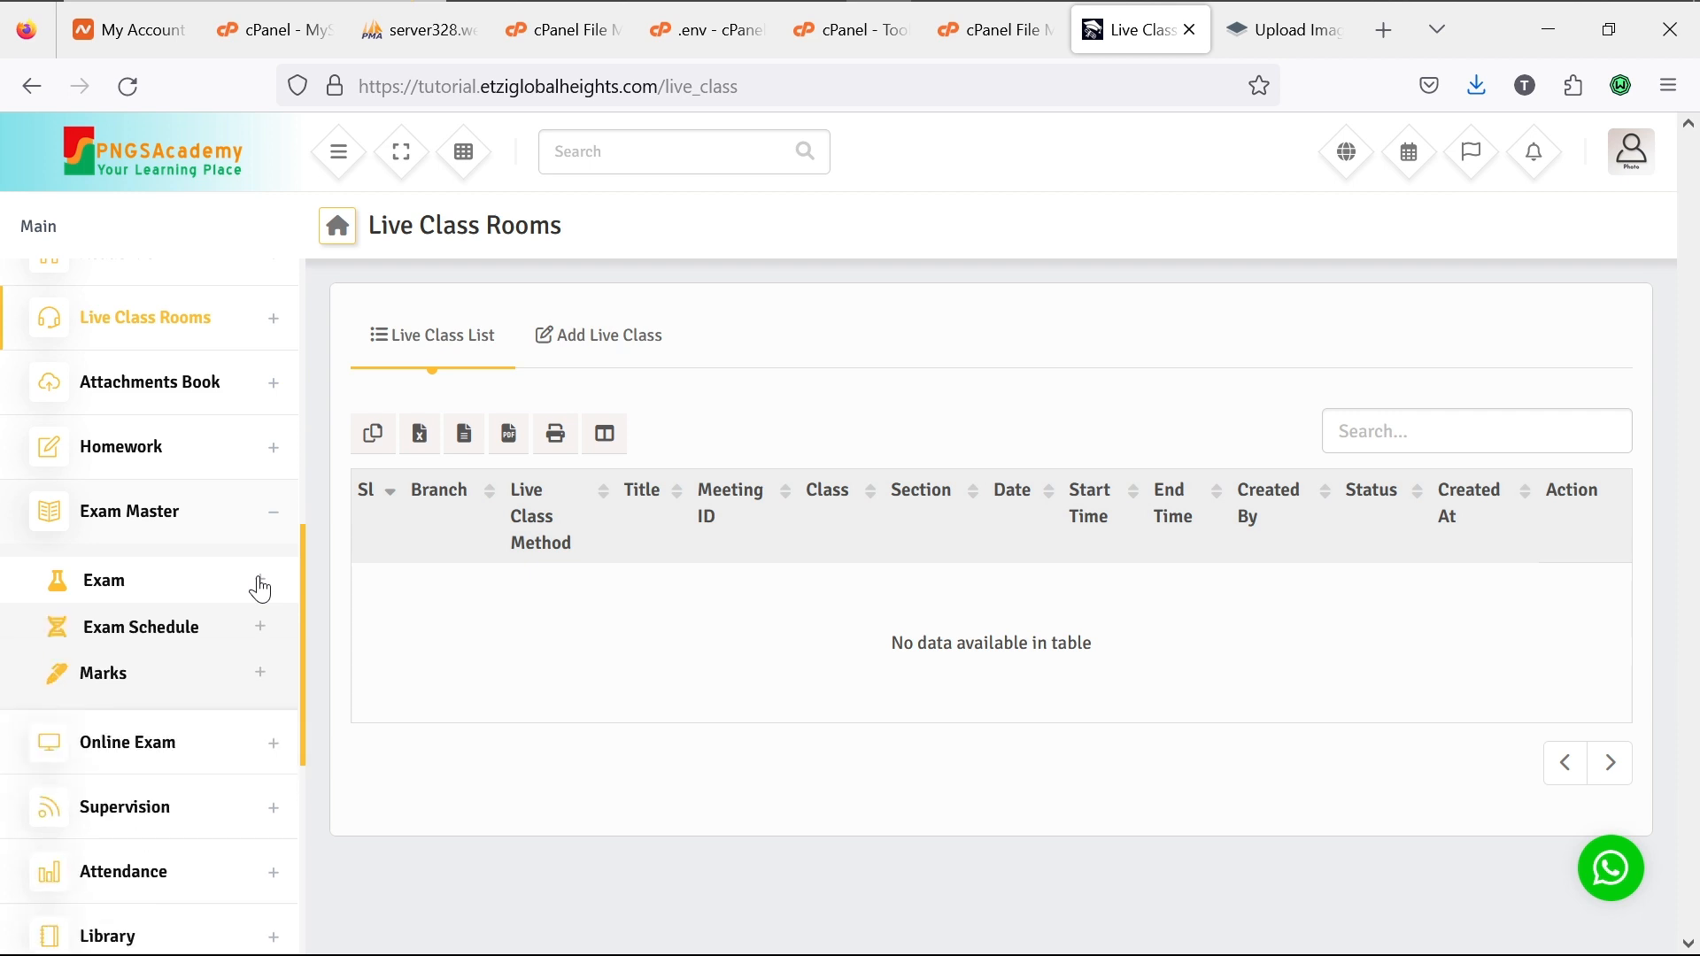
left_click(264, 637)
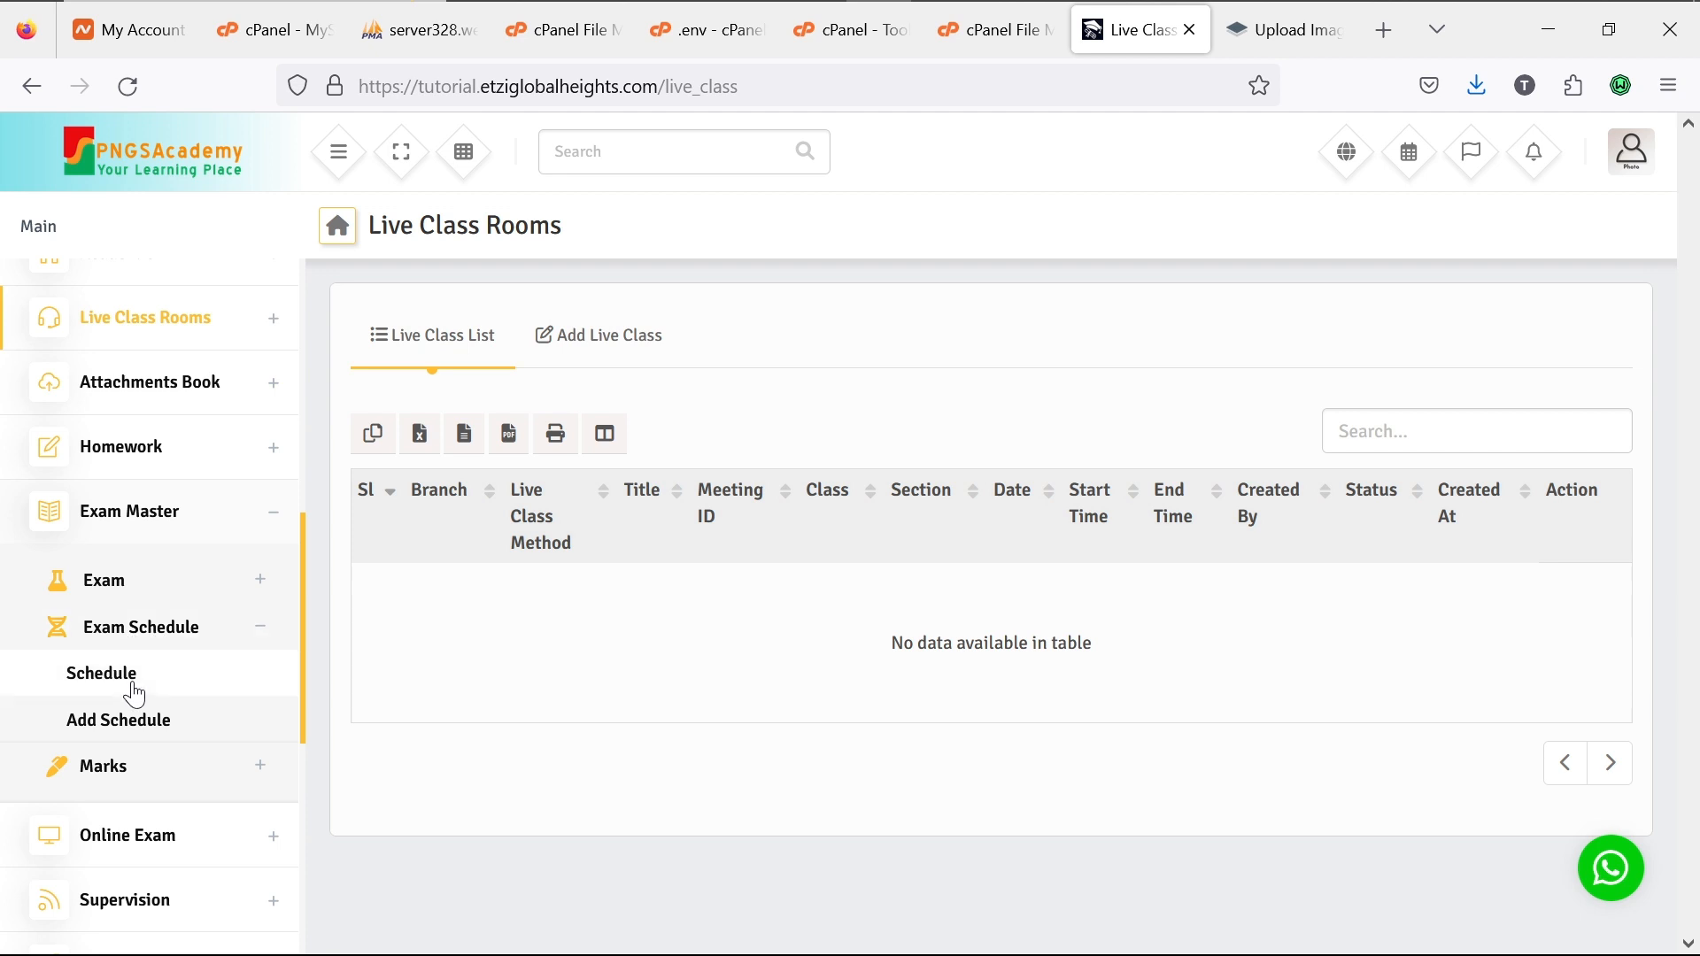
left_click(253, 627)
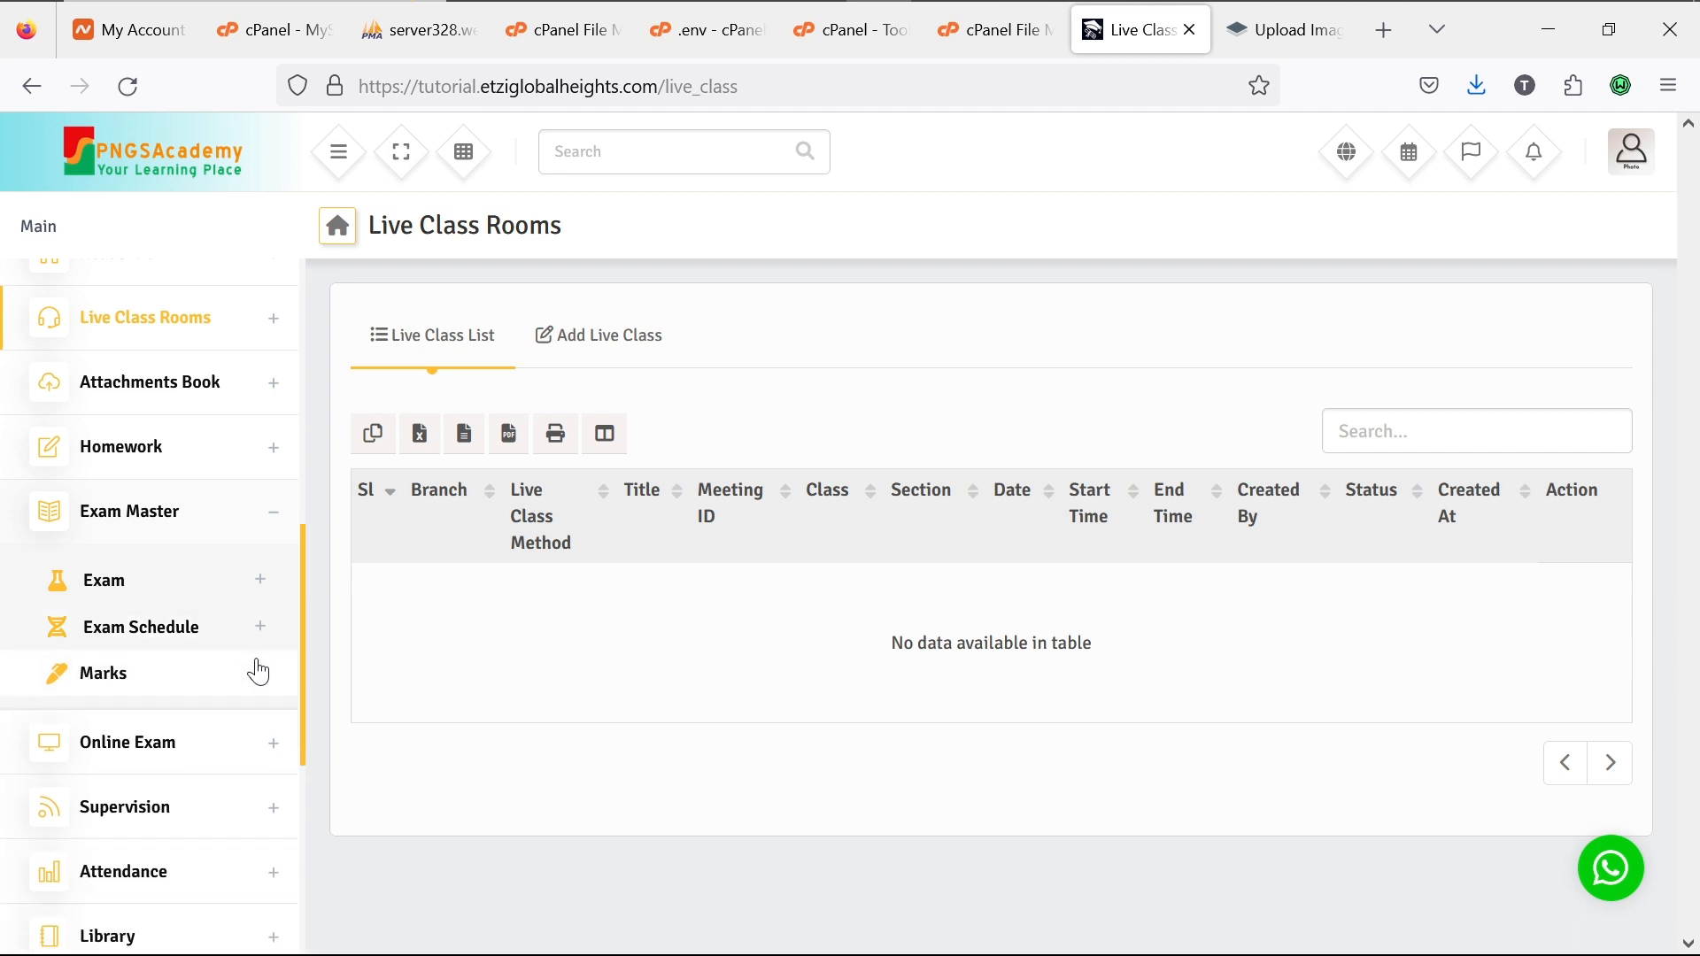
left_click(258, 678)
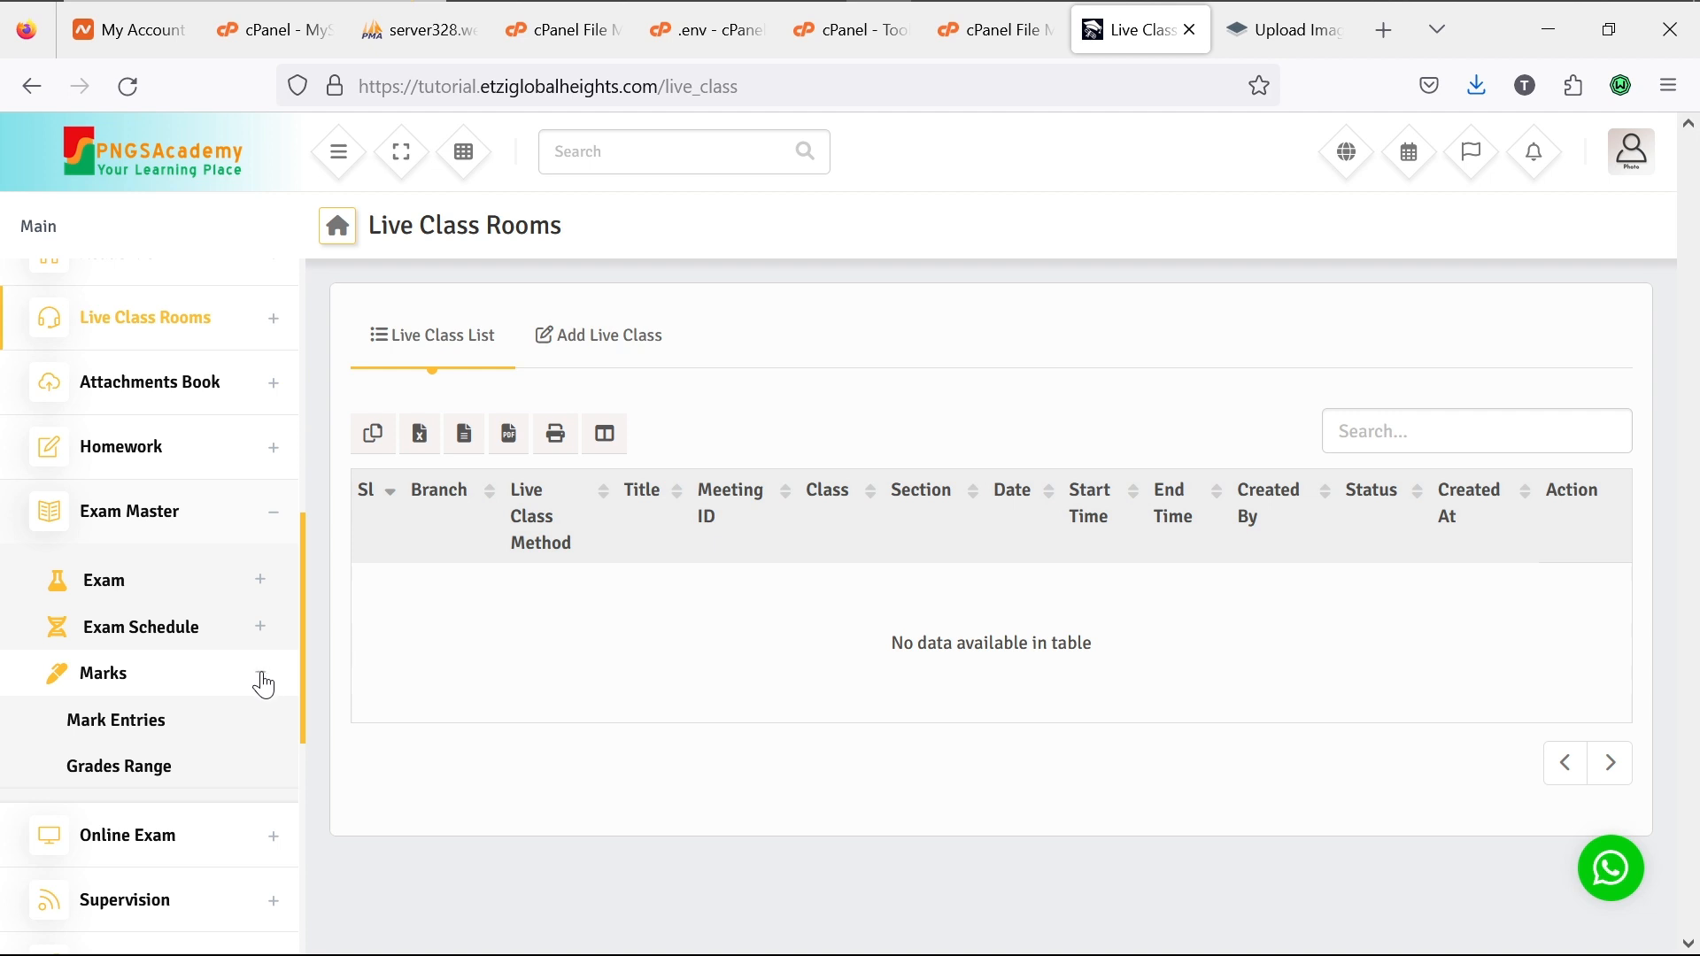
left_click(263, 682)
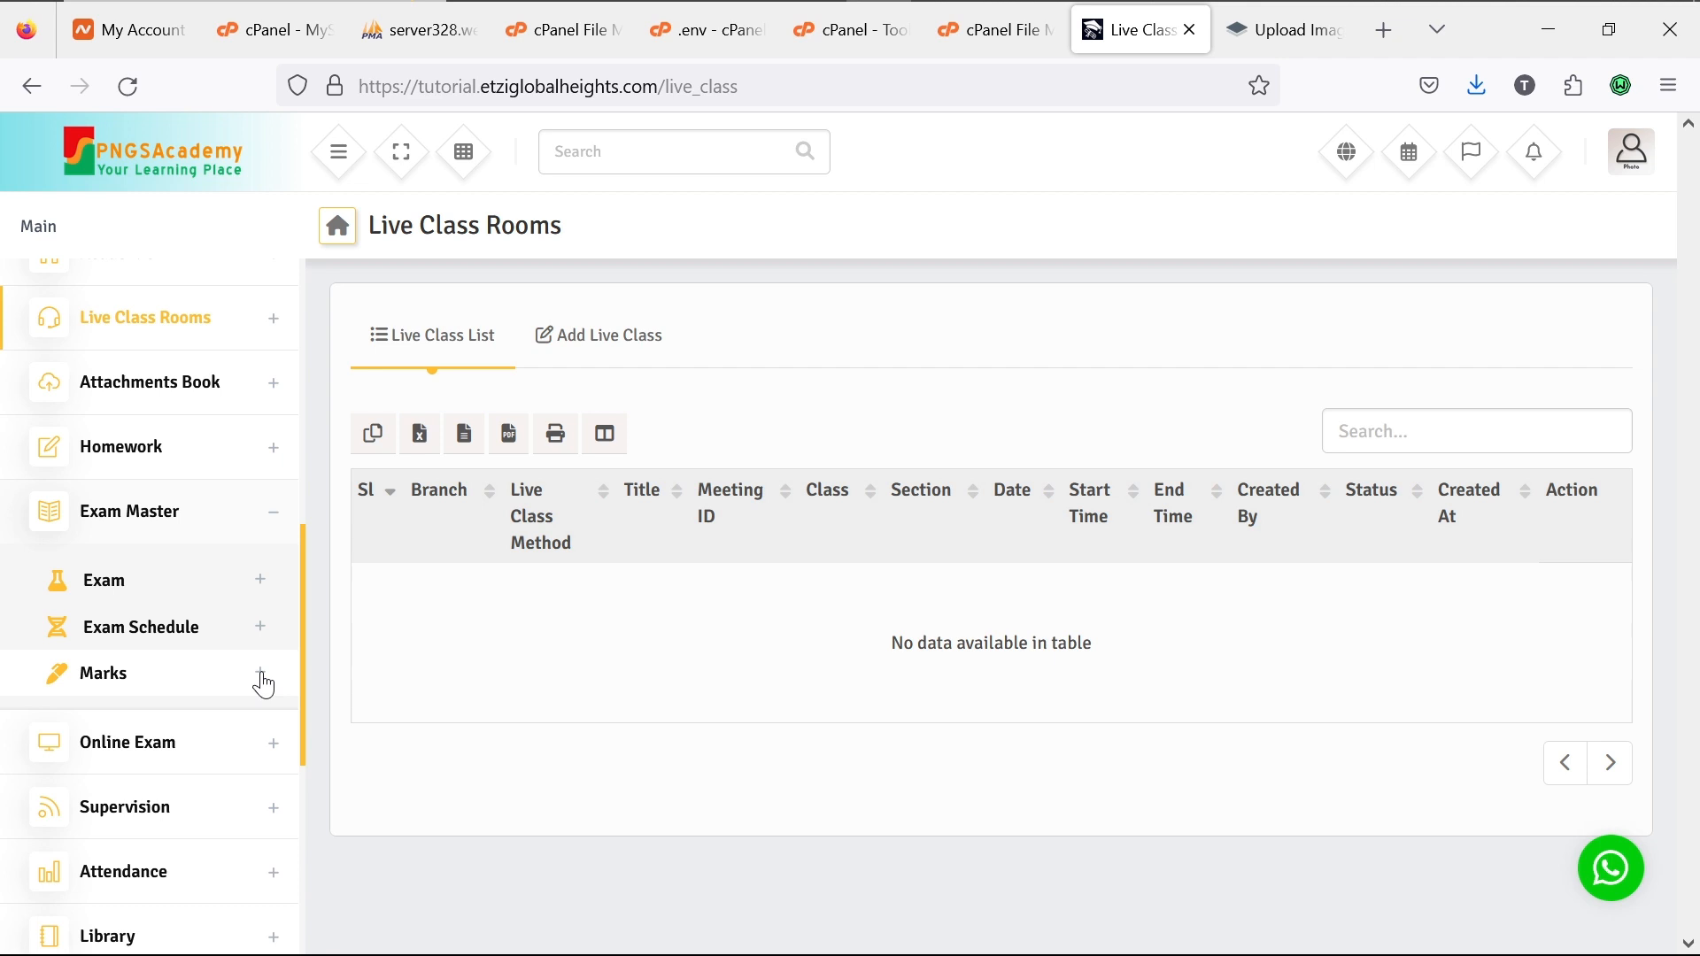
scroll(263, 684, "down", 3)
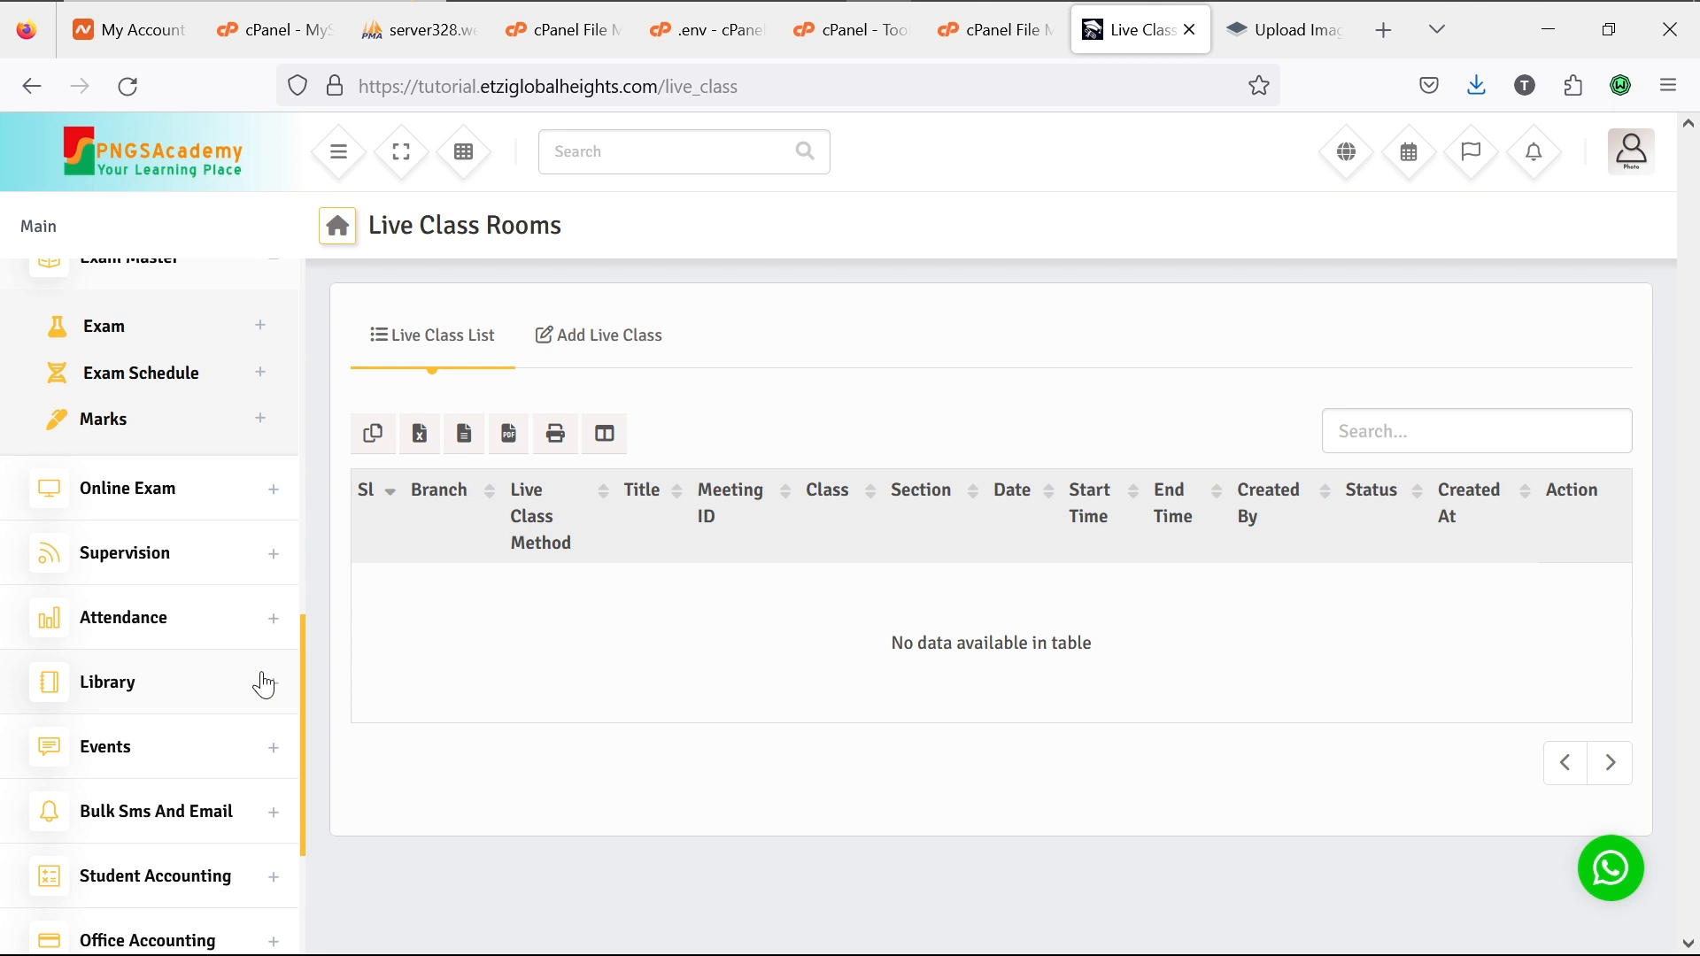
Step: Scroll the sidebar back up and collapse Exam Master
scroll(264, 544, "up", 3)
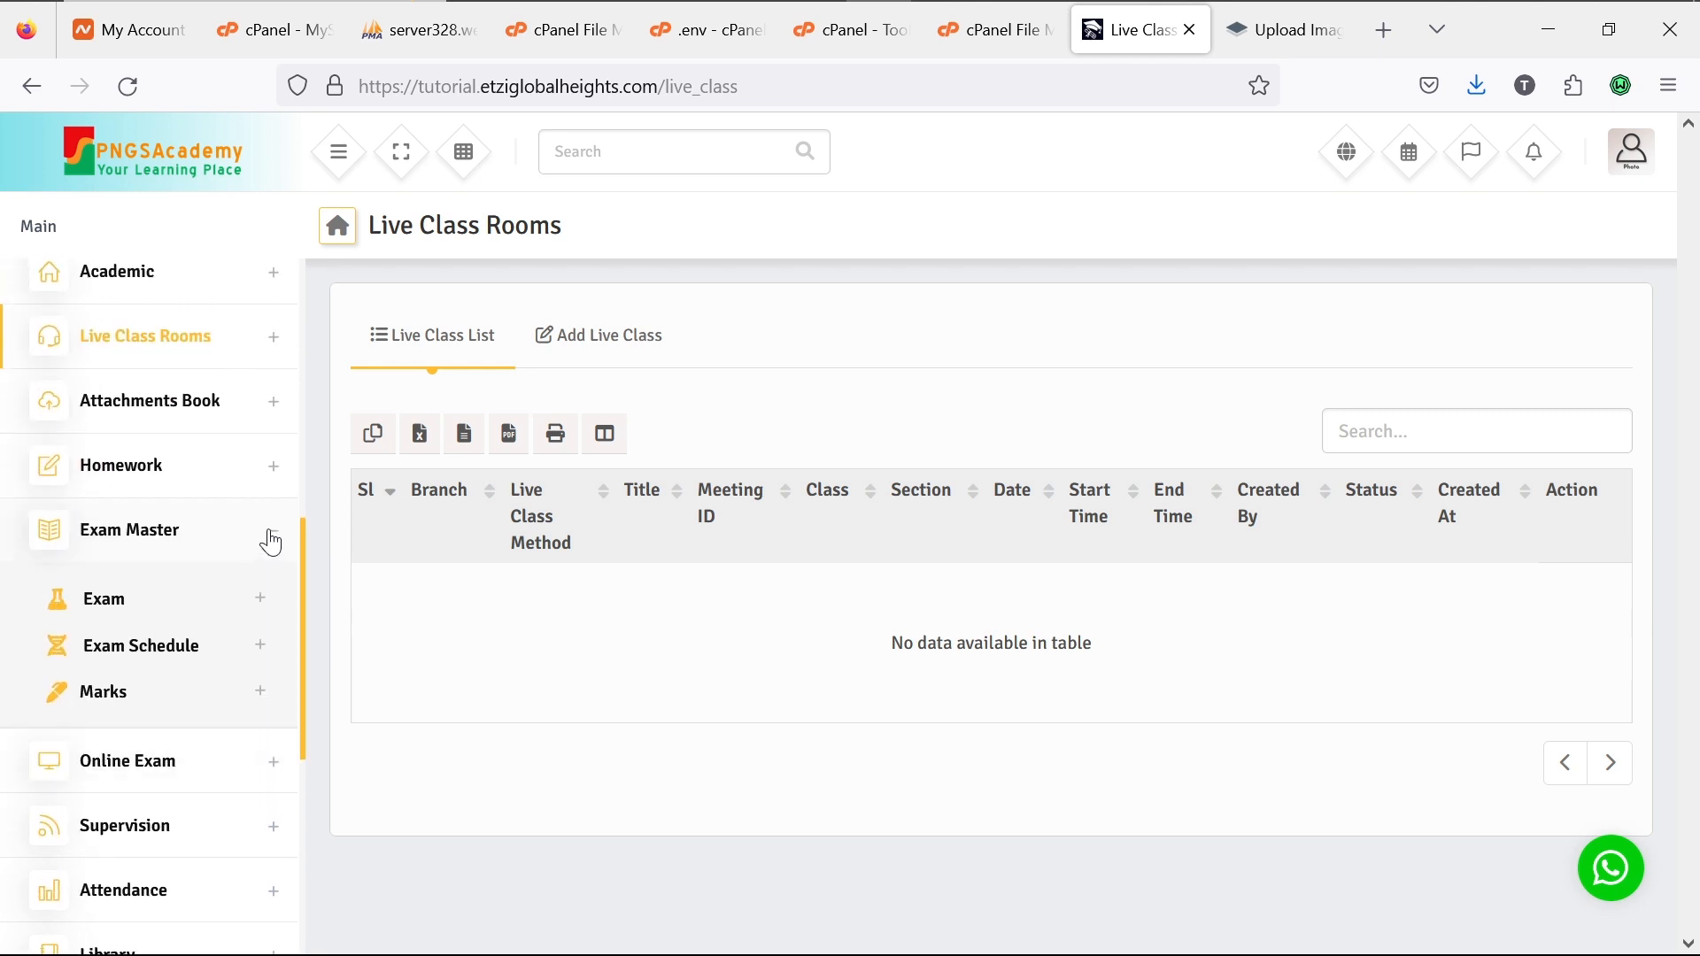
left_click(272, 538)
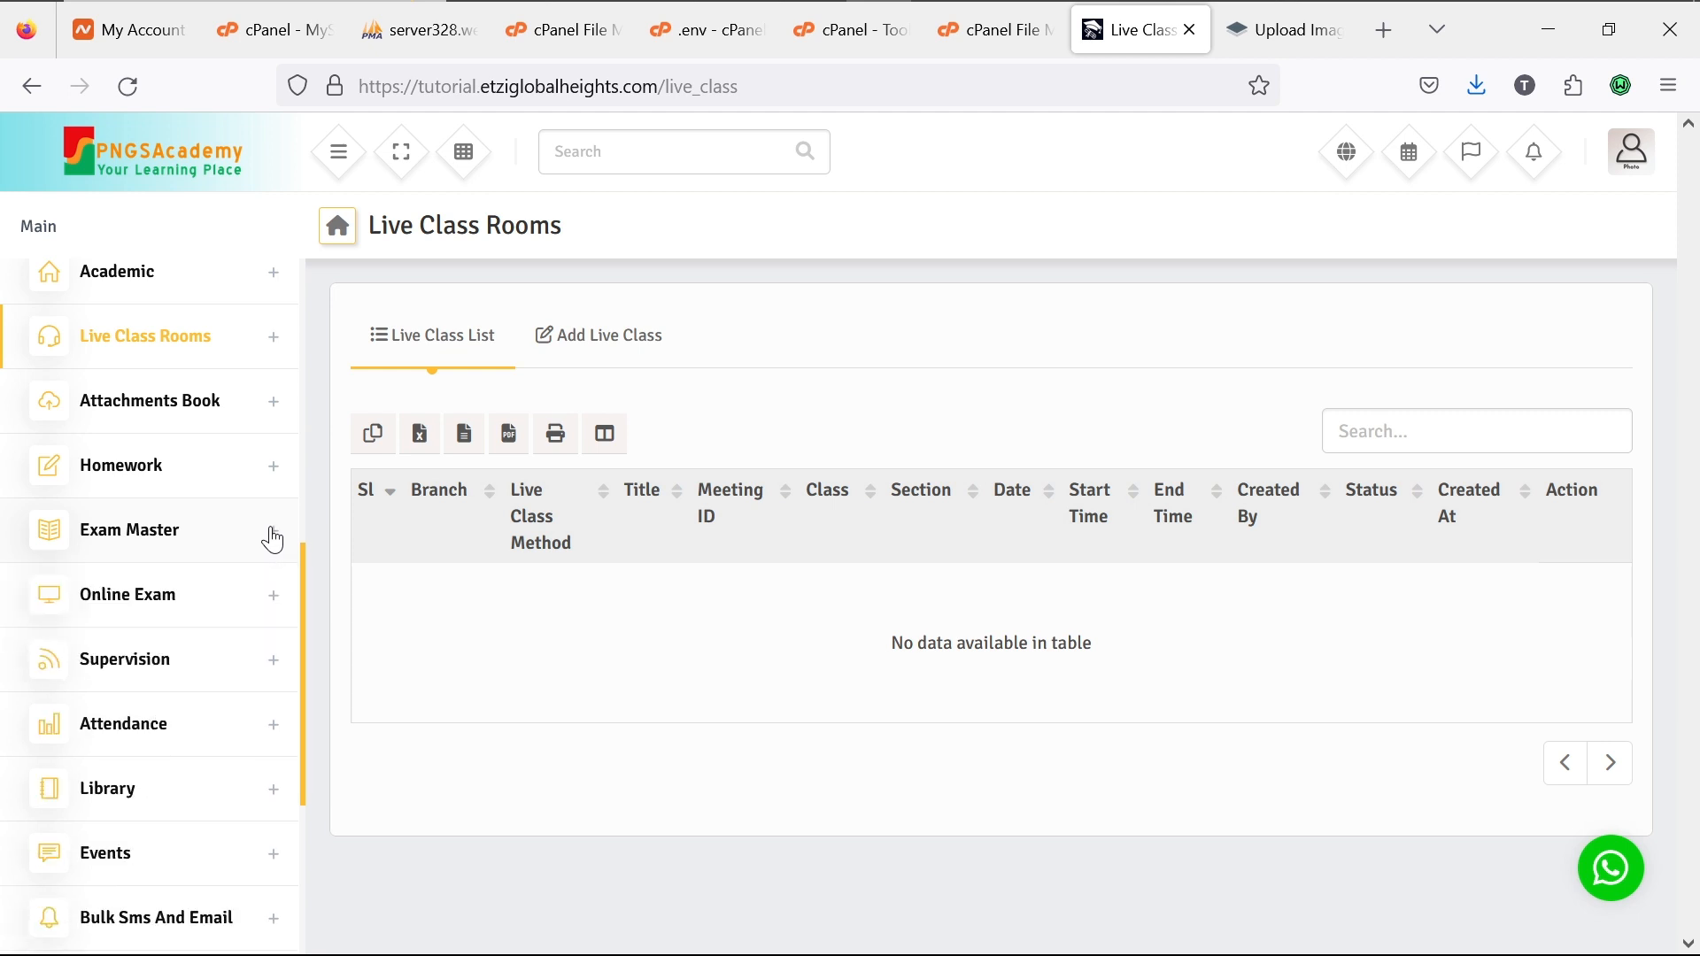
left_click(276, 609)
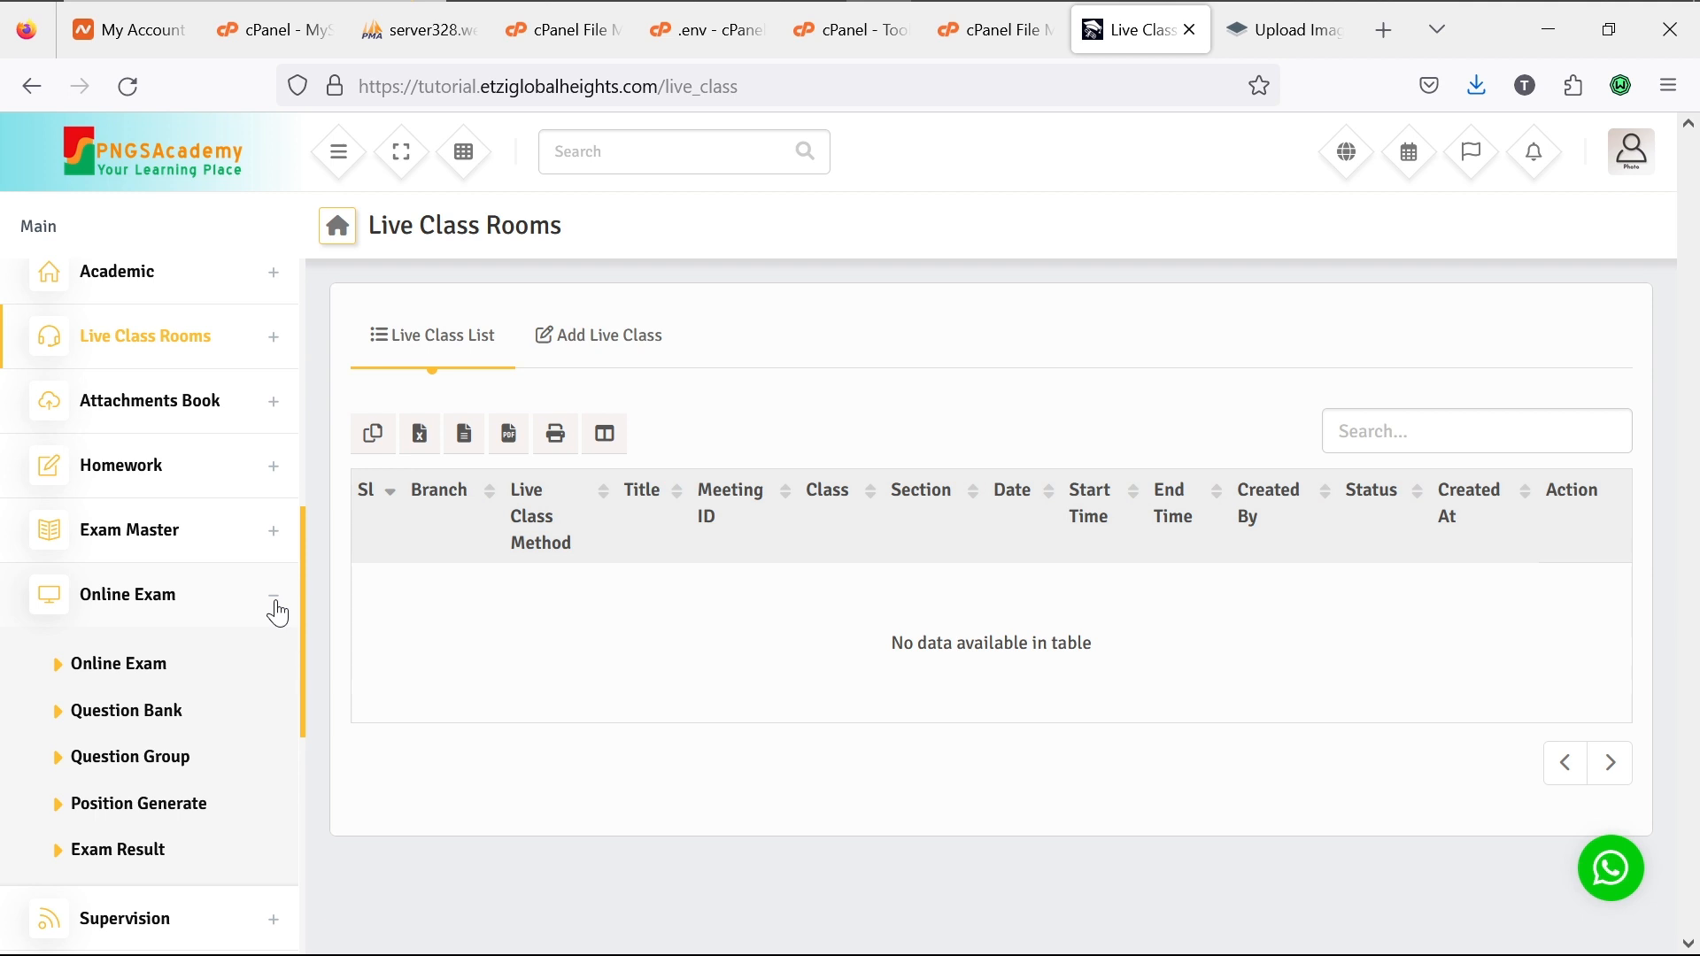
left_click(267, 598)
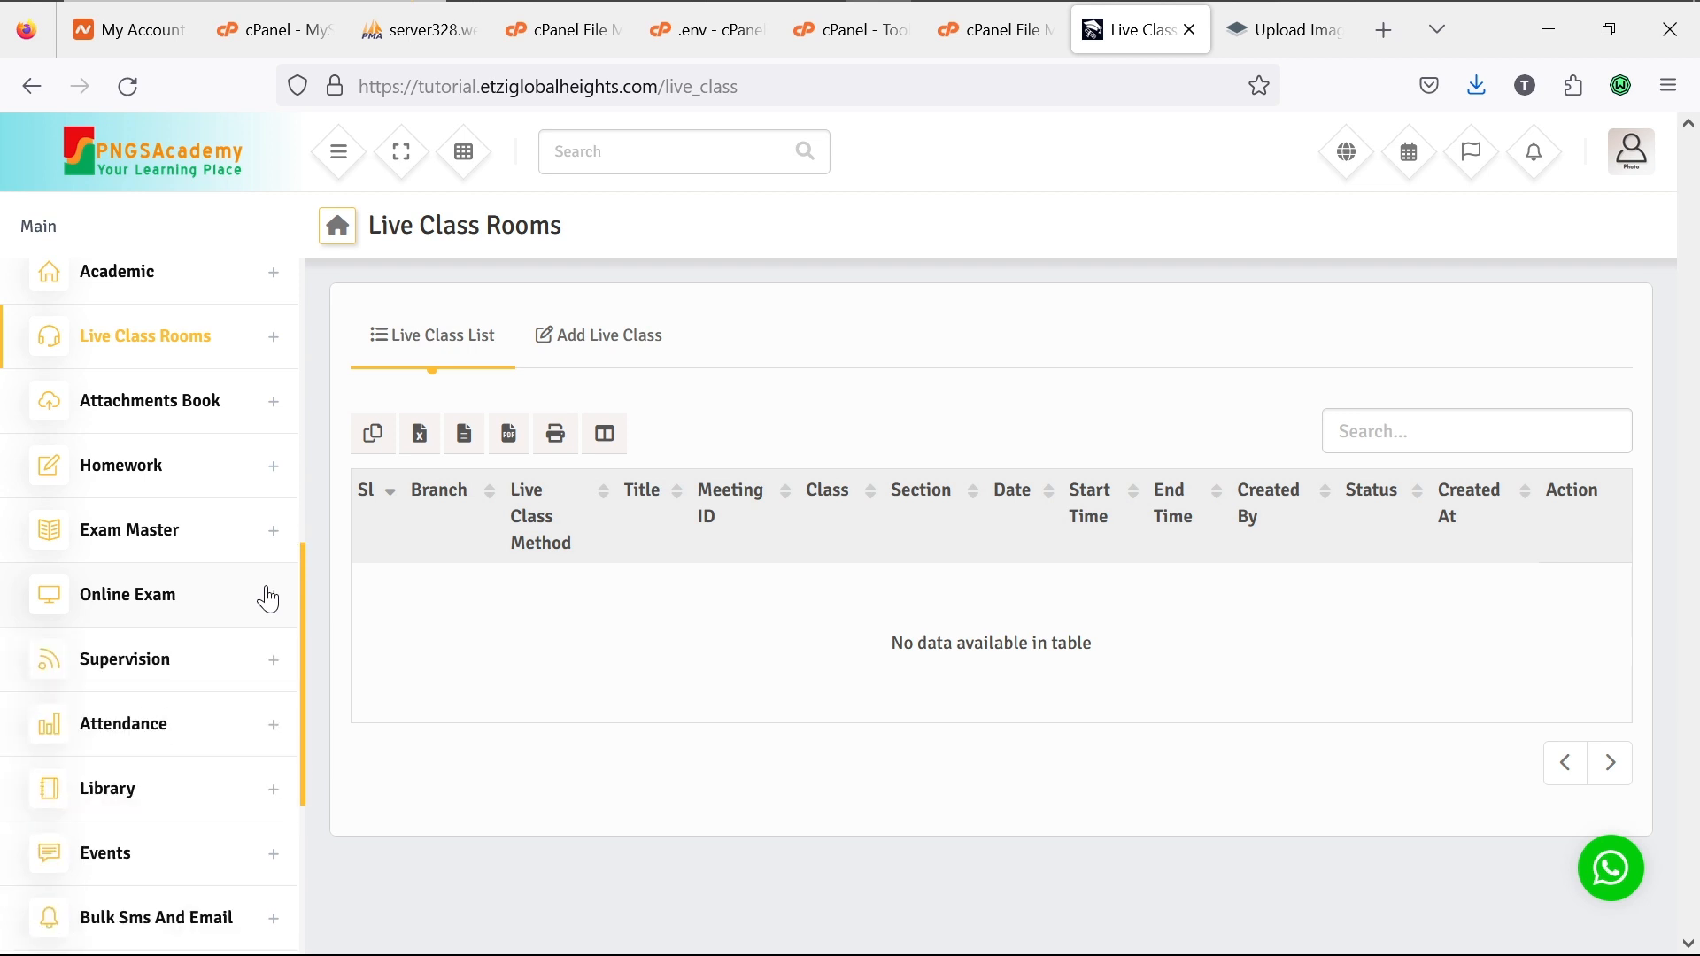
scroll(266, 629, "down", 3)
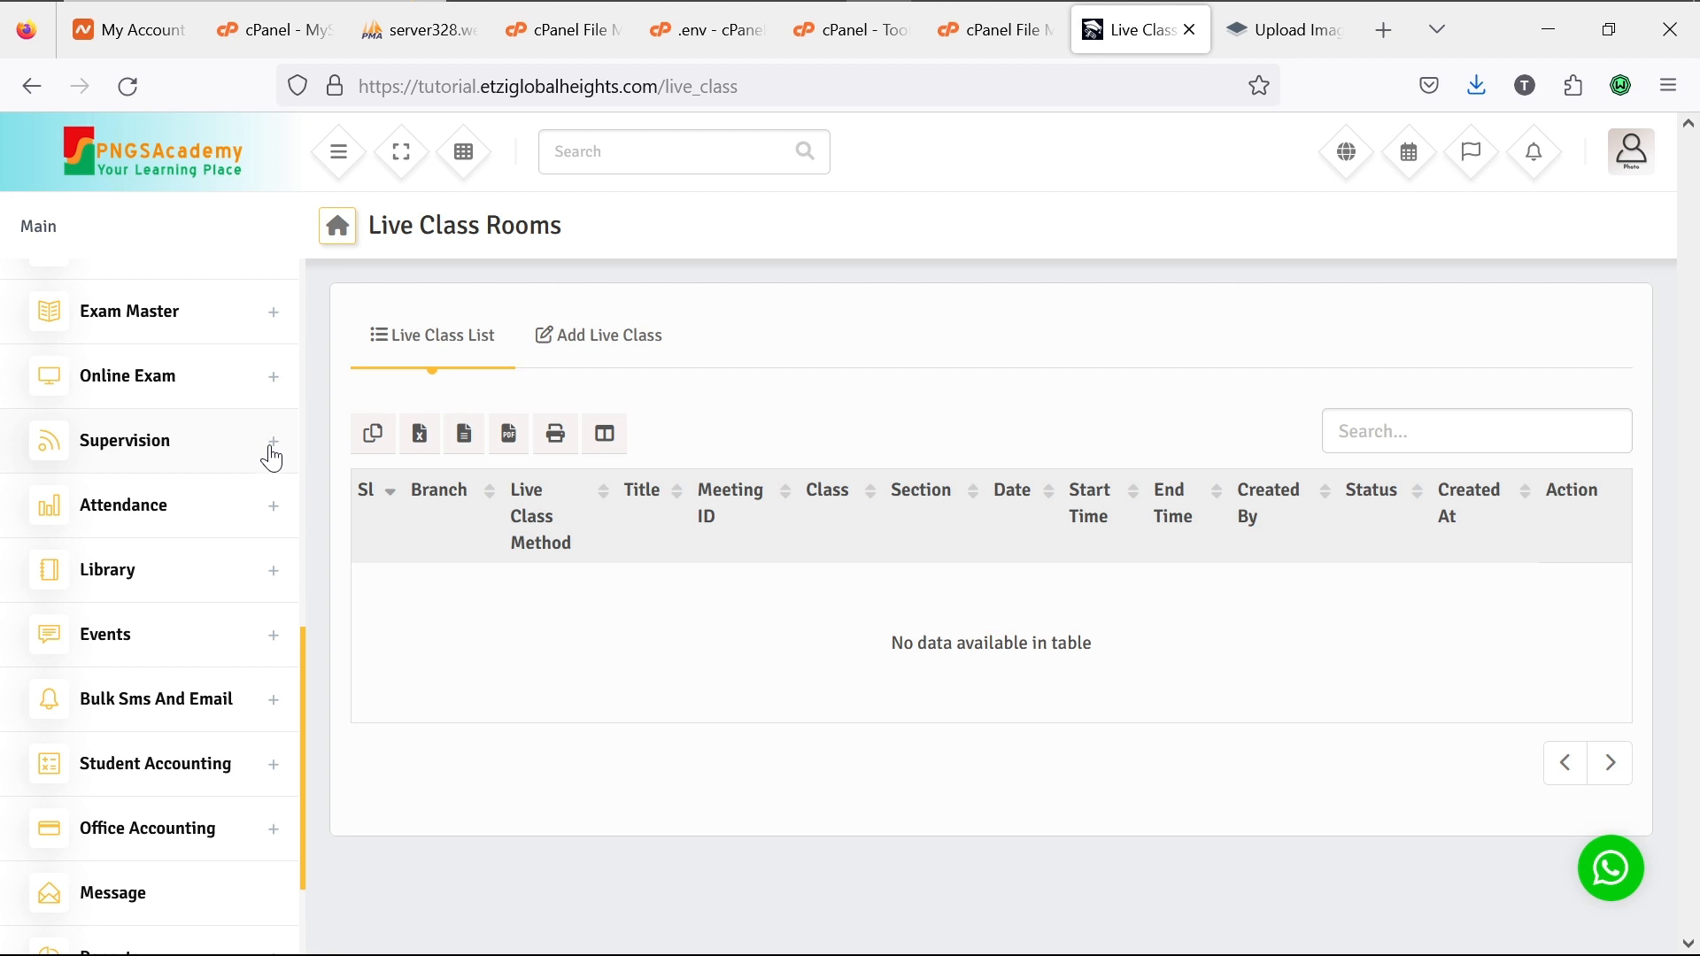
Step: Expand Supervision to show its Hostel and Transport sections
left_click(274, 451)
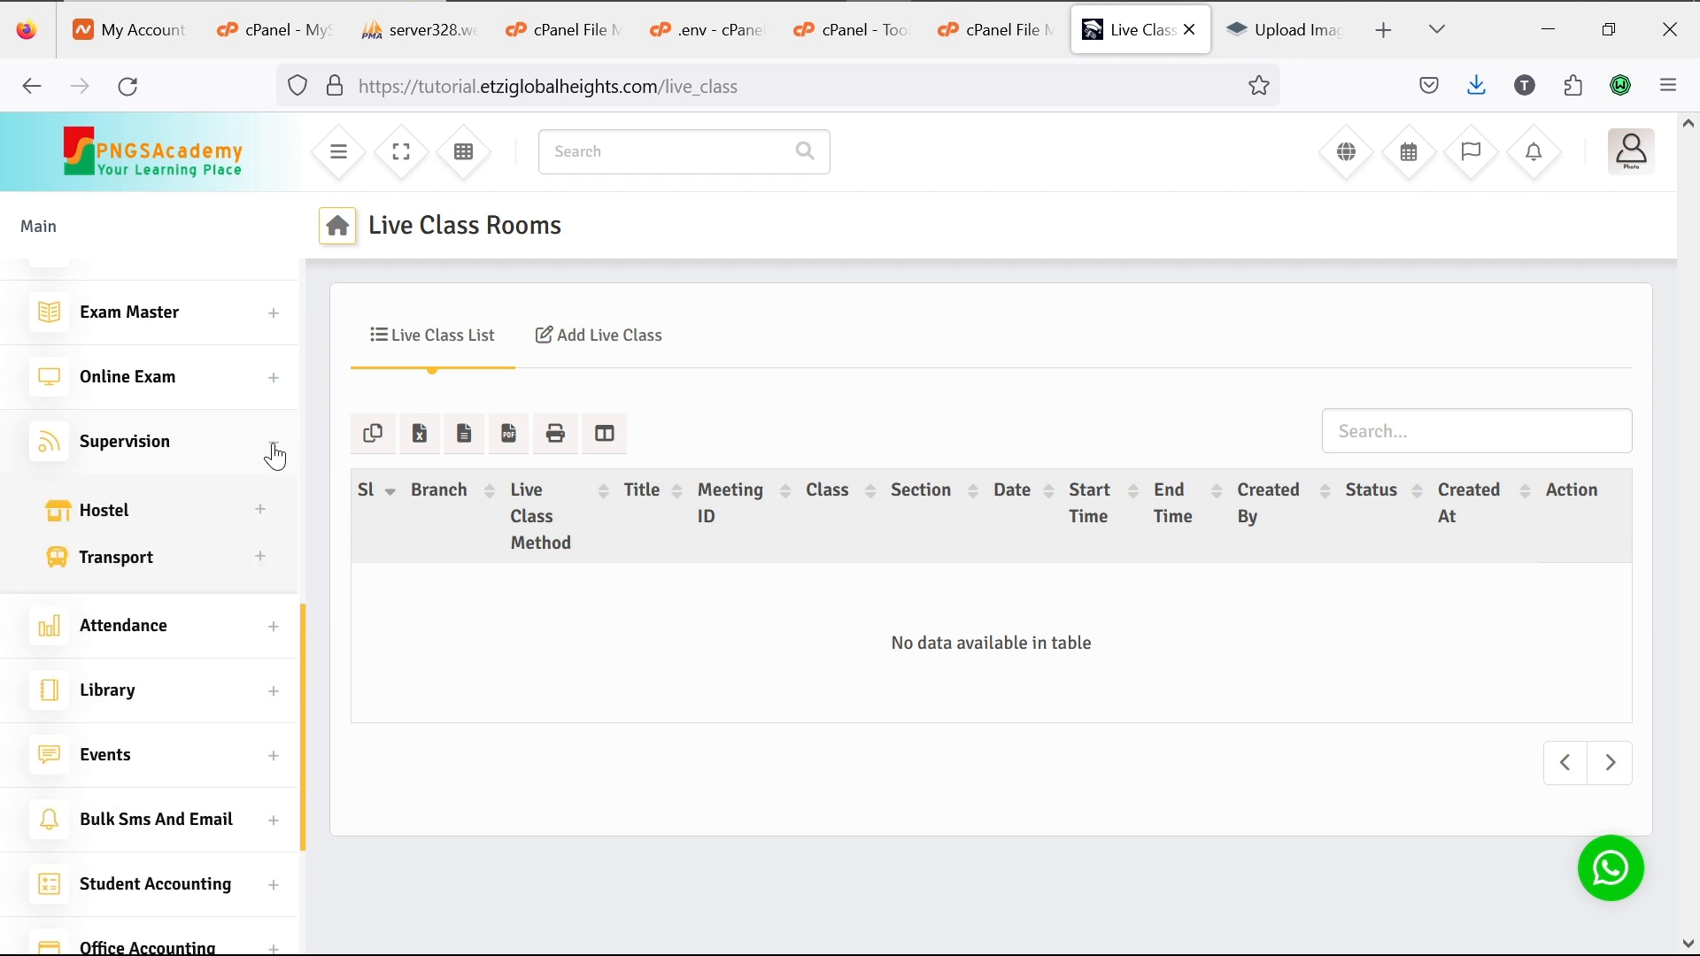
left_click(262, 519)
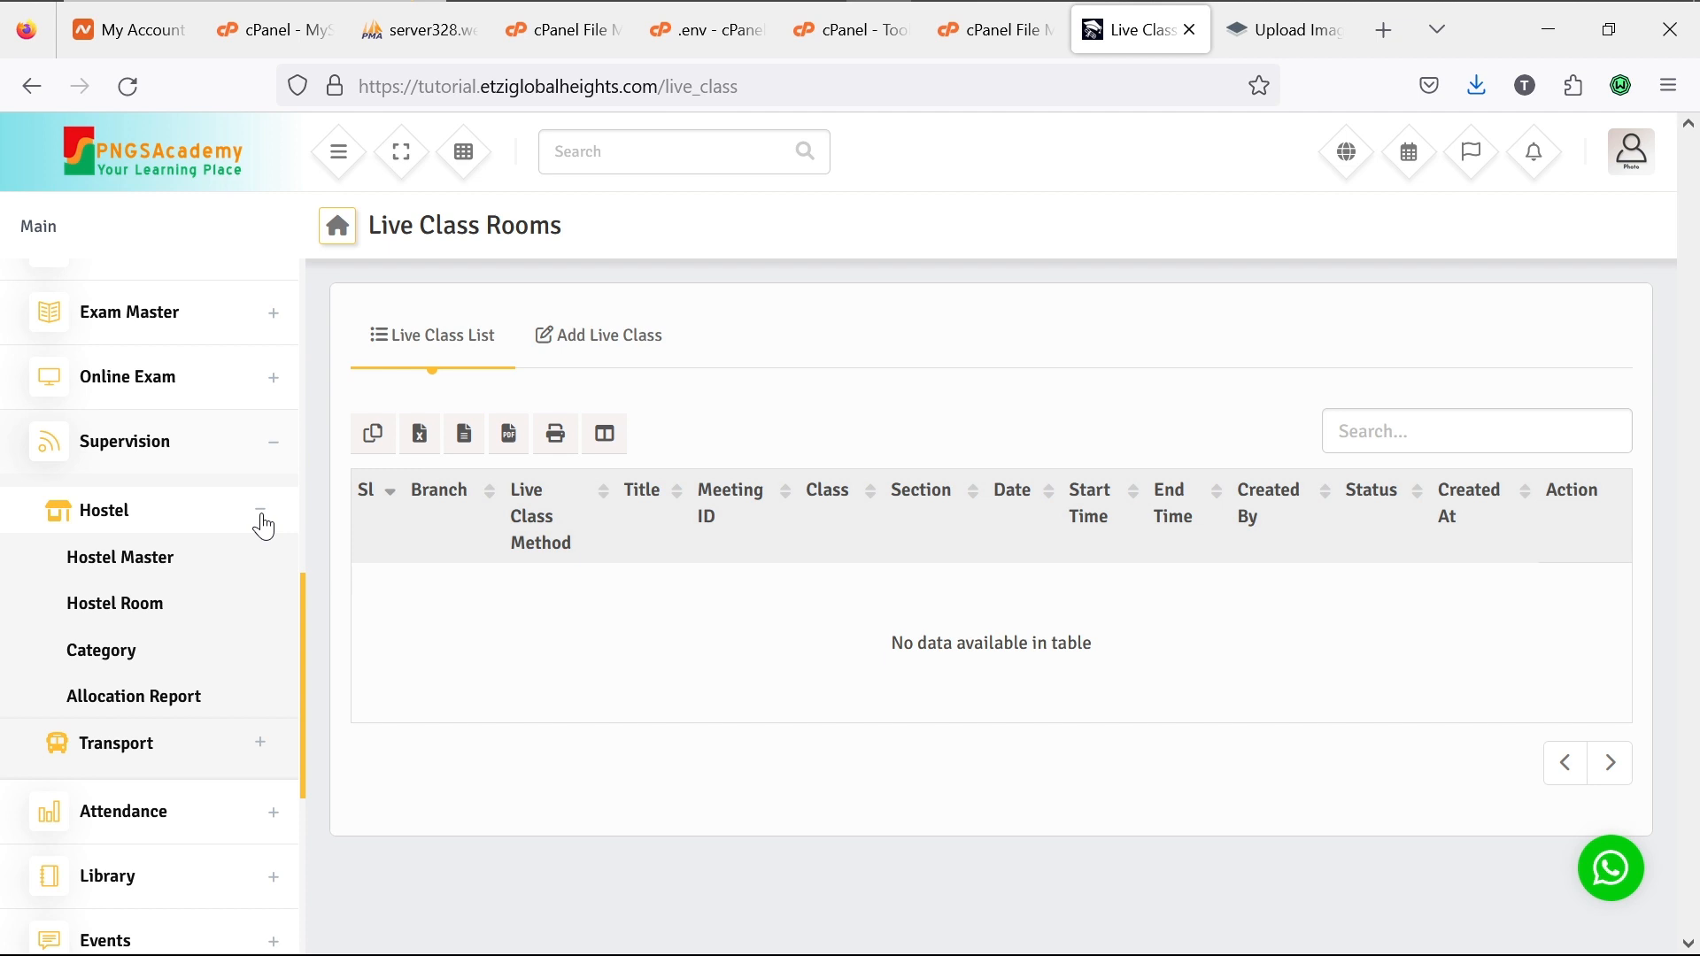
left_click(263, 526)
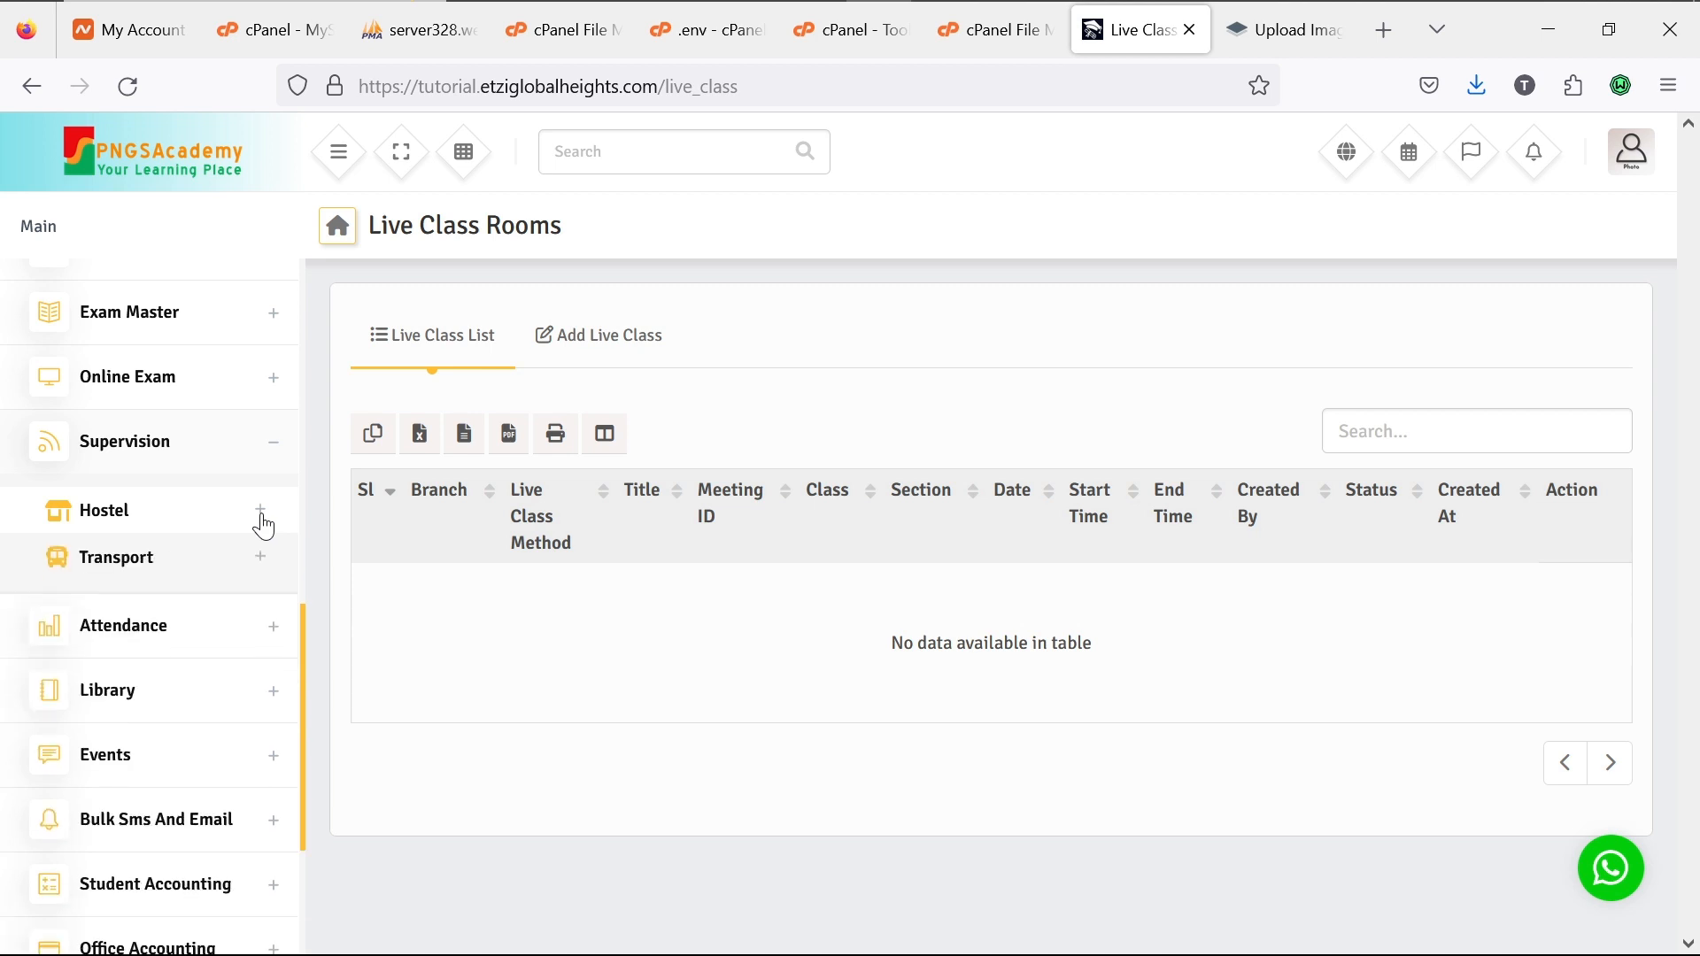
Step: Expand and fold Transport, then expand Attendance to list Student, Employee and Exam
left_click(260, 571)
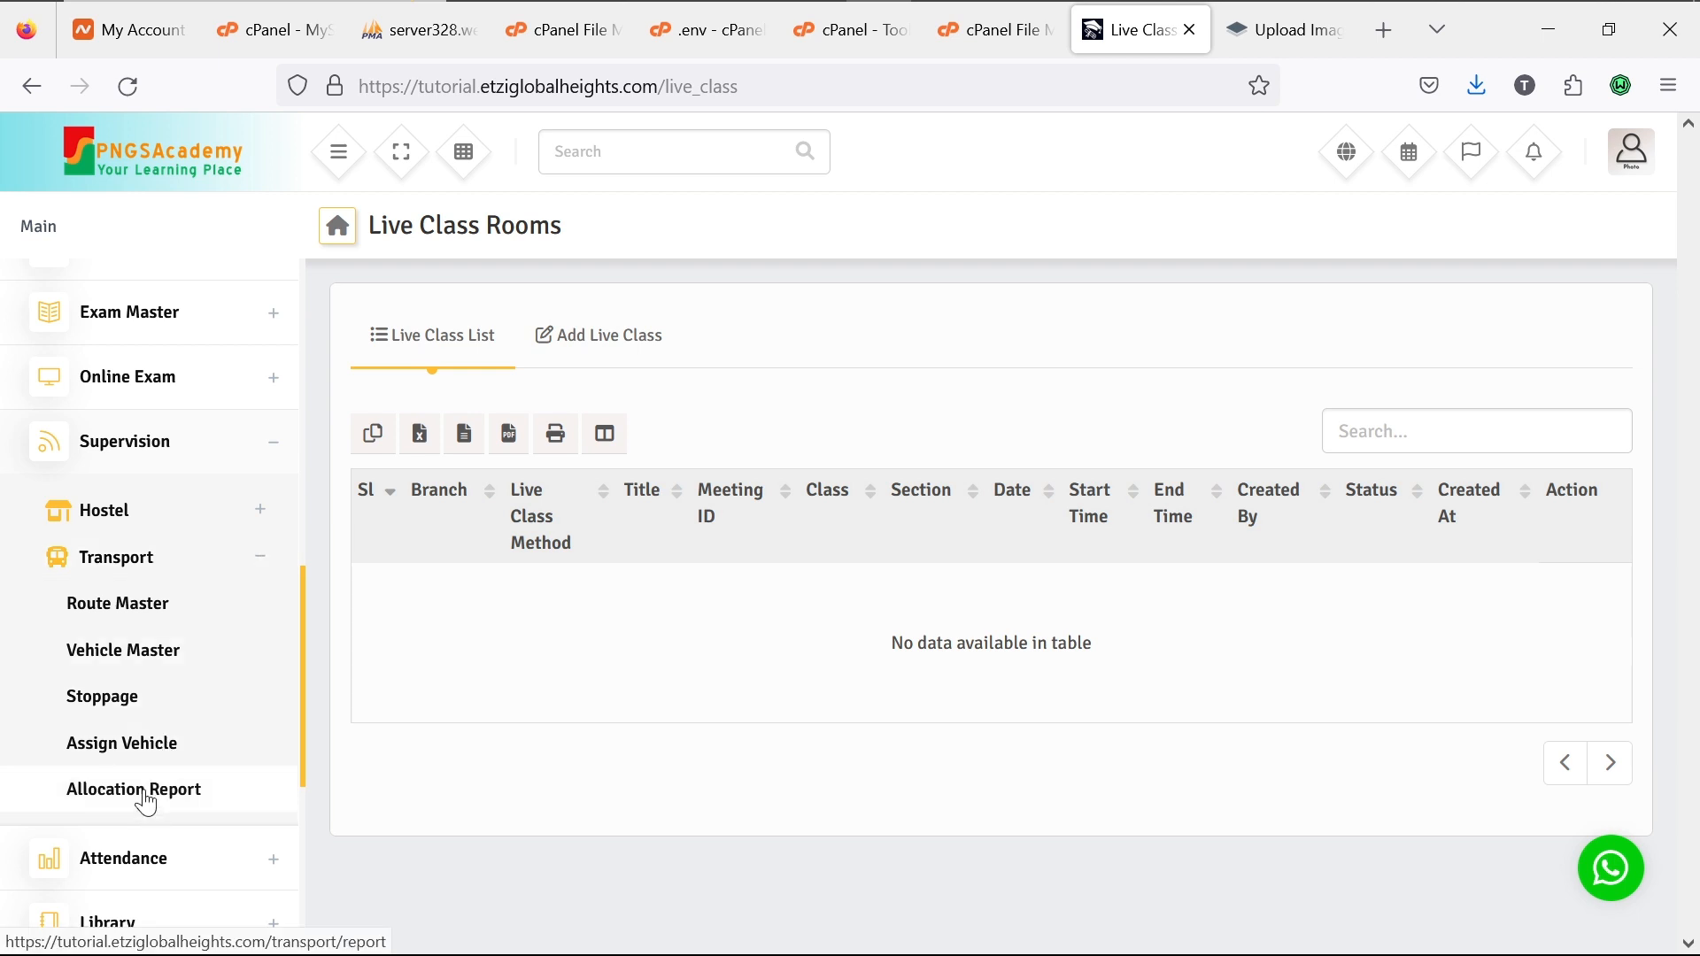
left_click(259, 558)
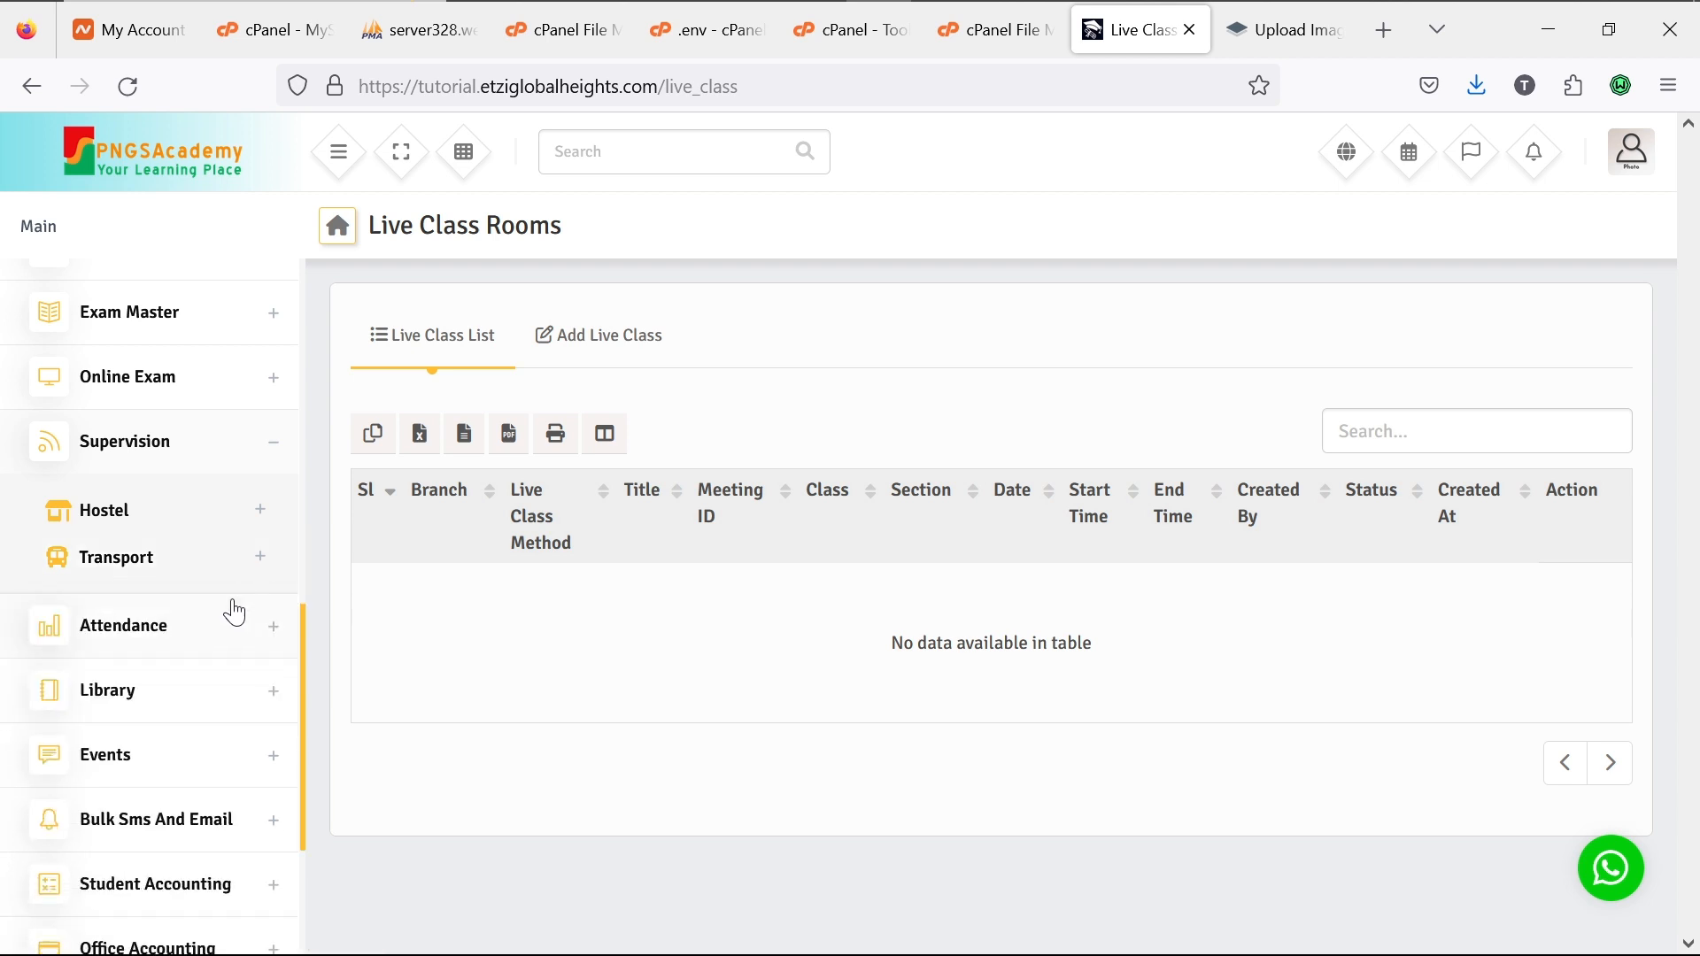
left_click(273, 634)
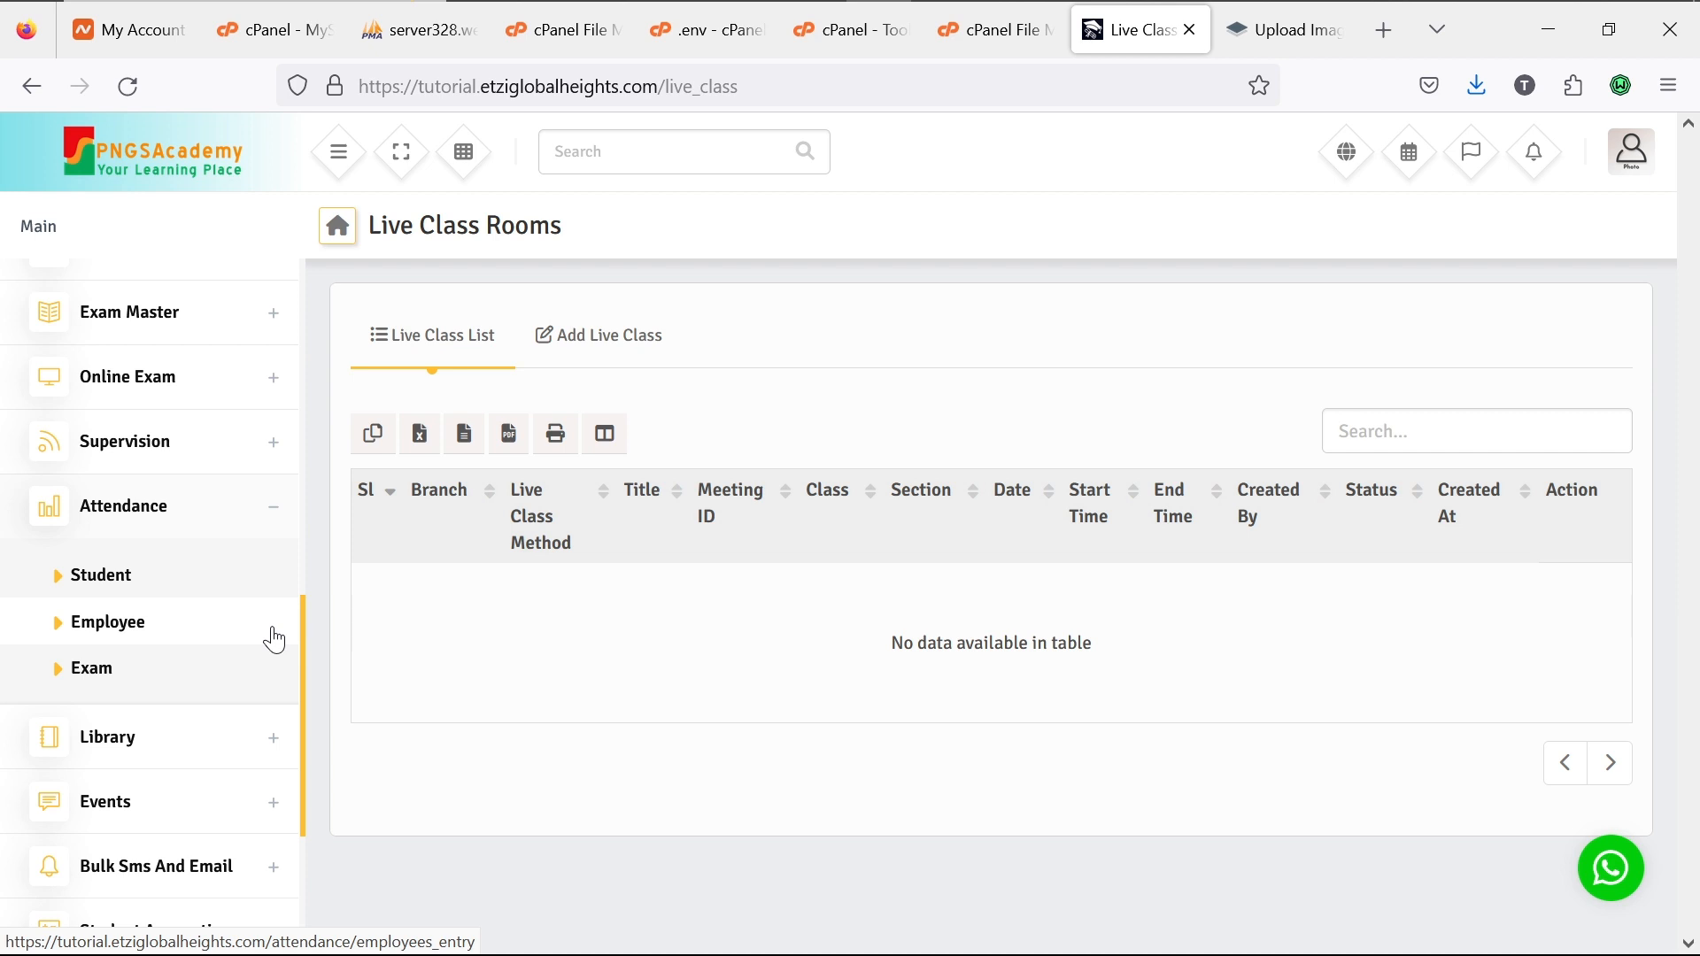
Step: Collapse Attendance so every sidebar section is folded
left_click(269, 511)
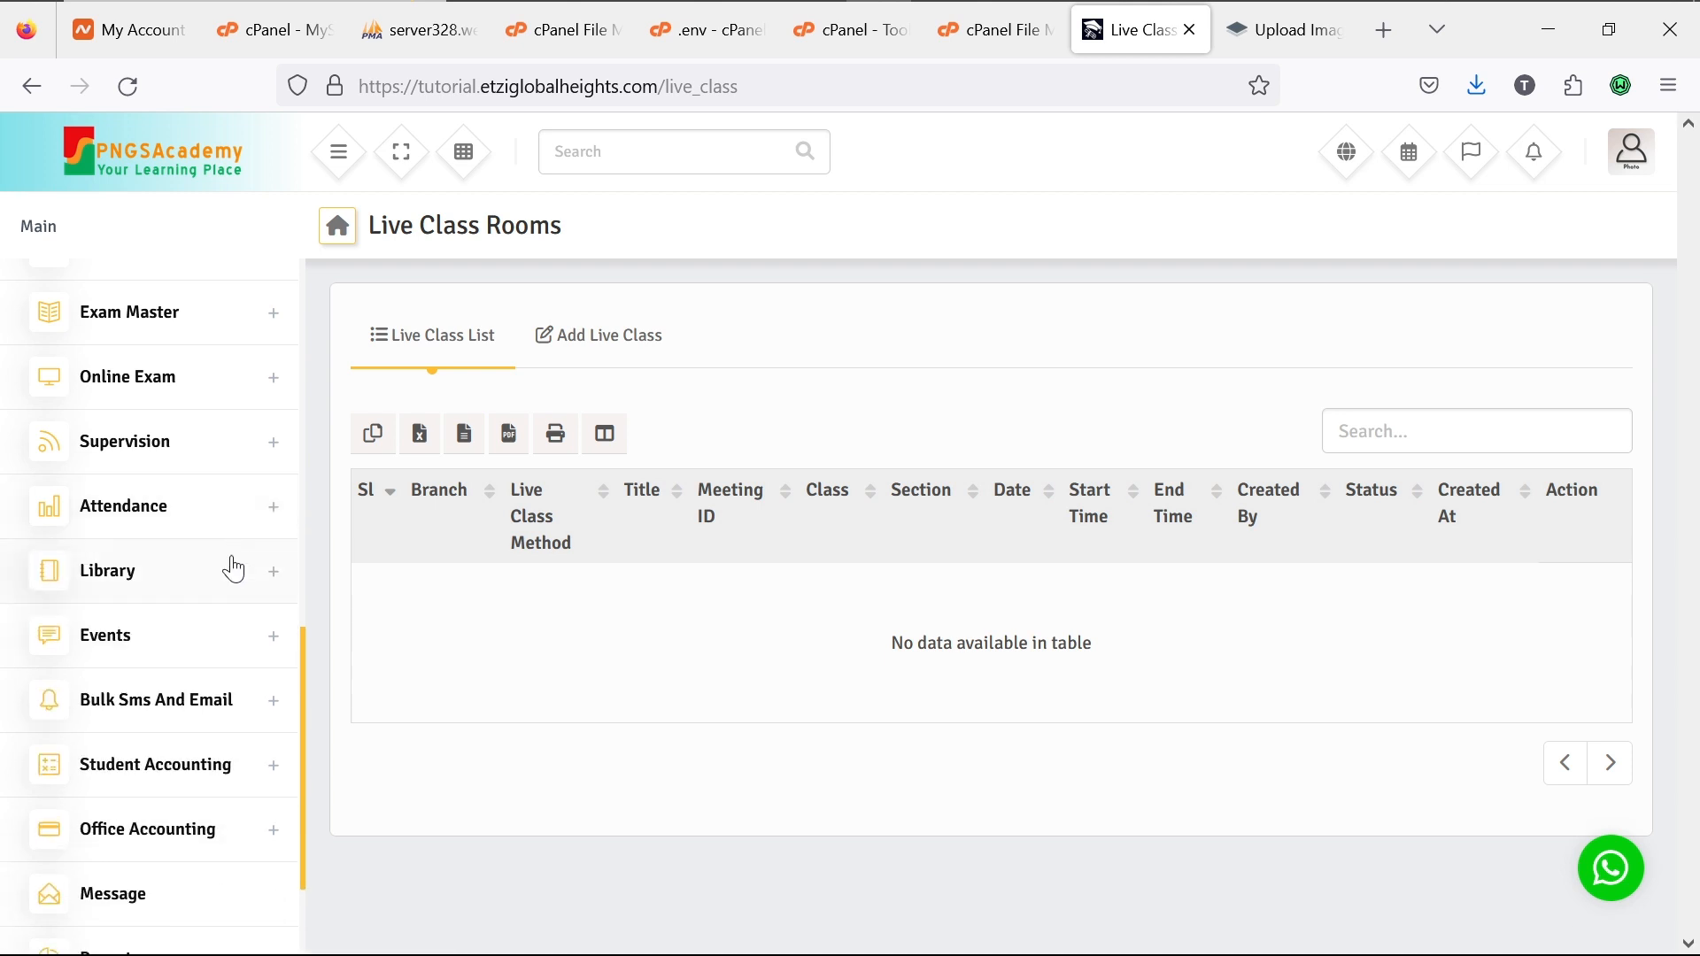
left_click(275, 574)
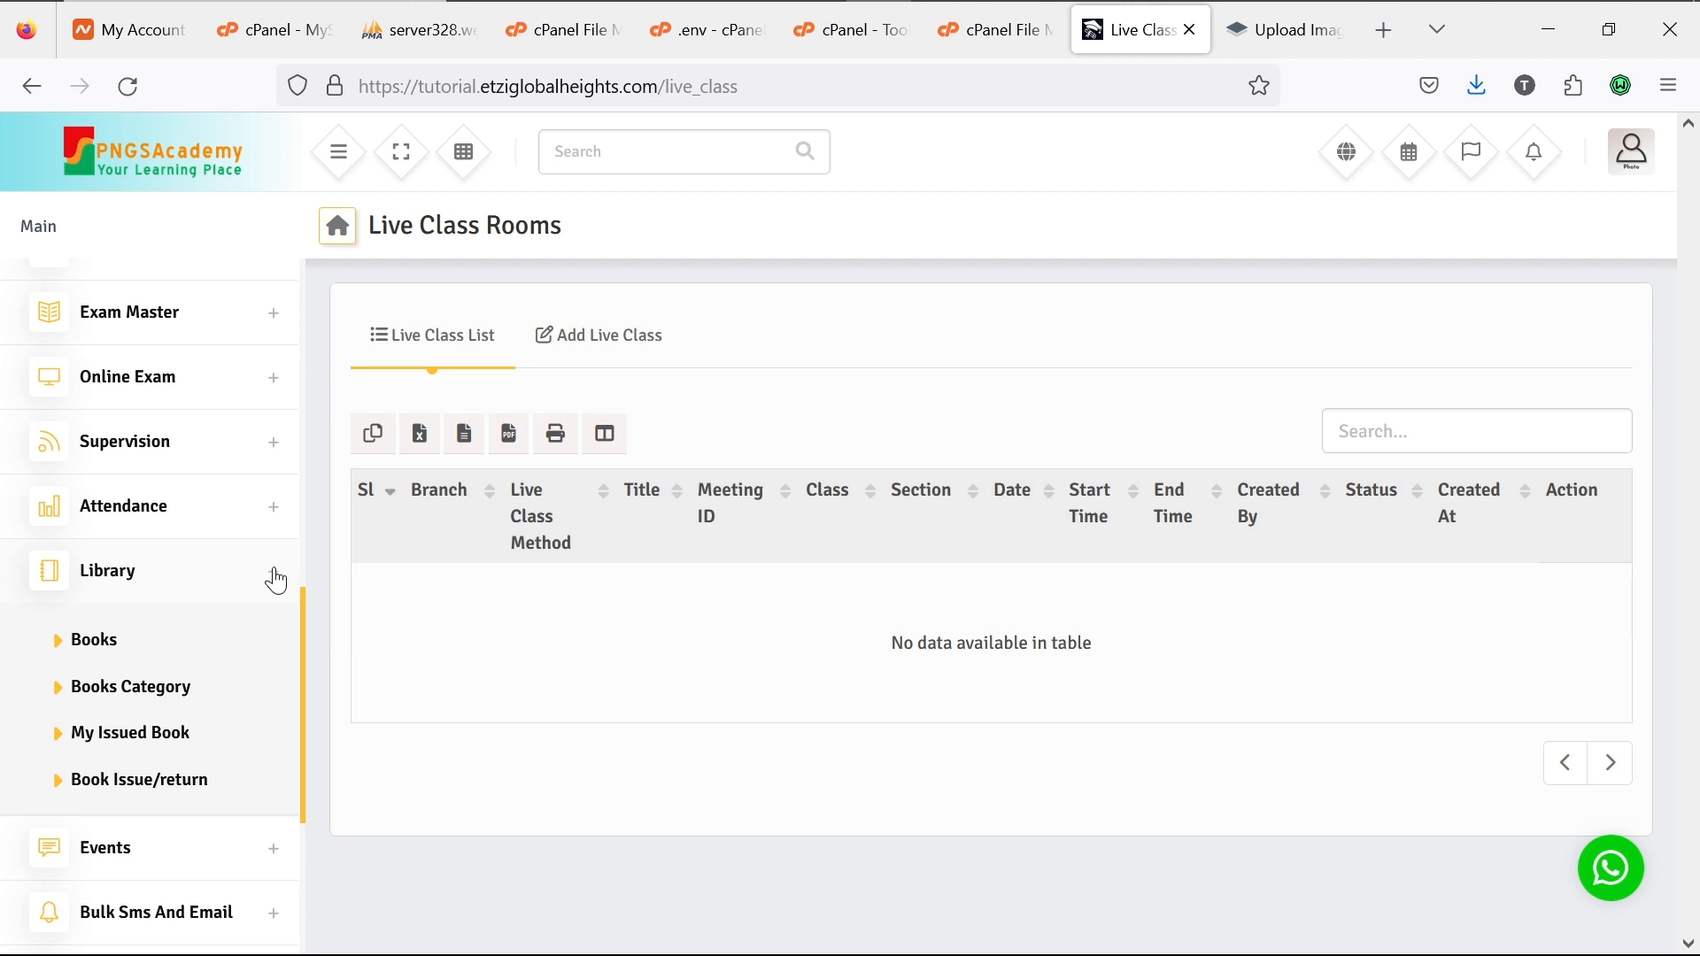
left_click(276, 577)
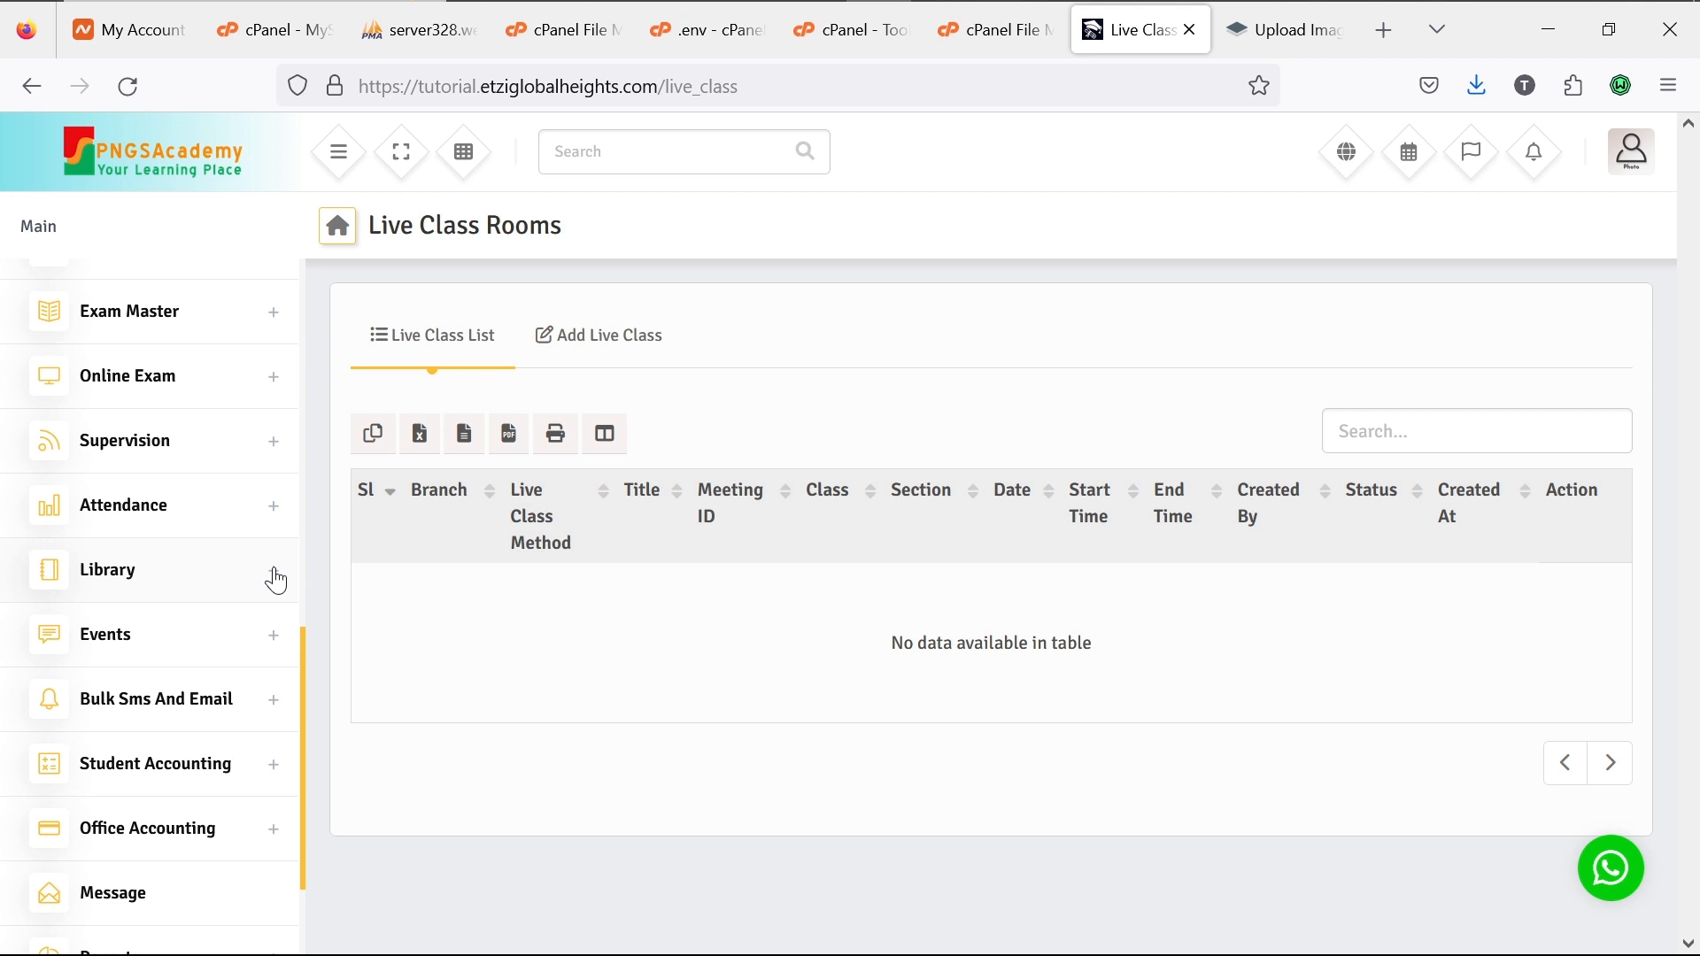
left_click(270, 645)
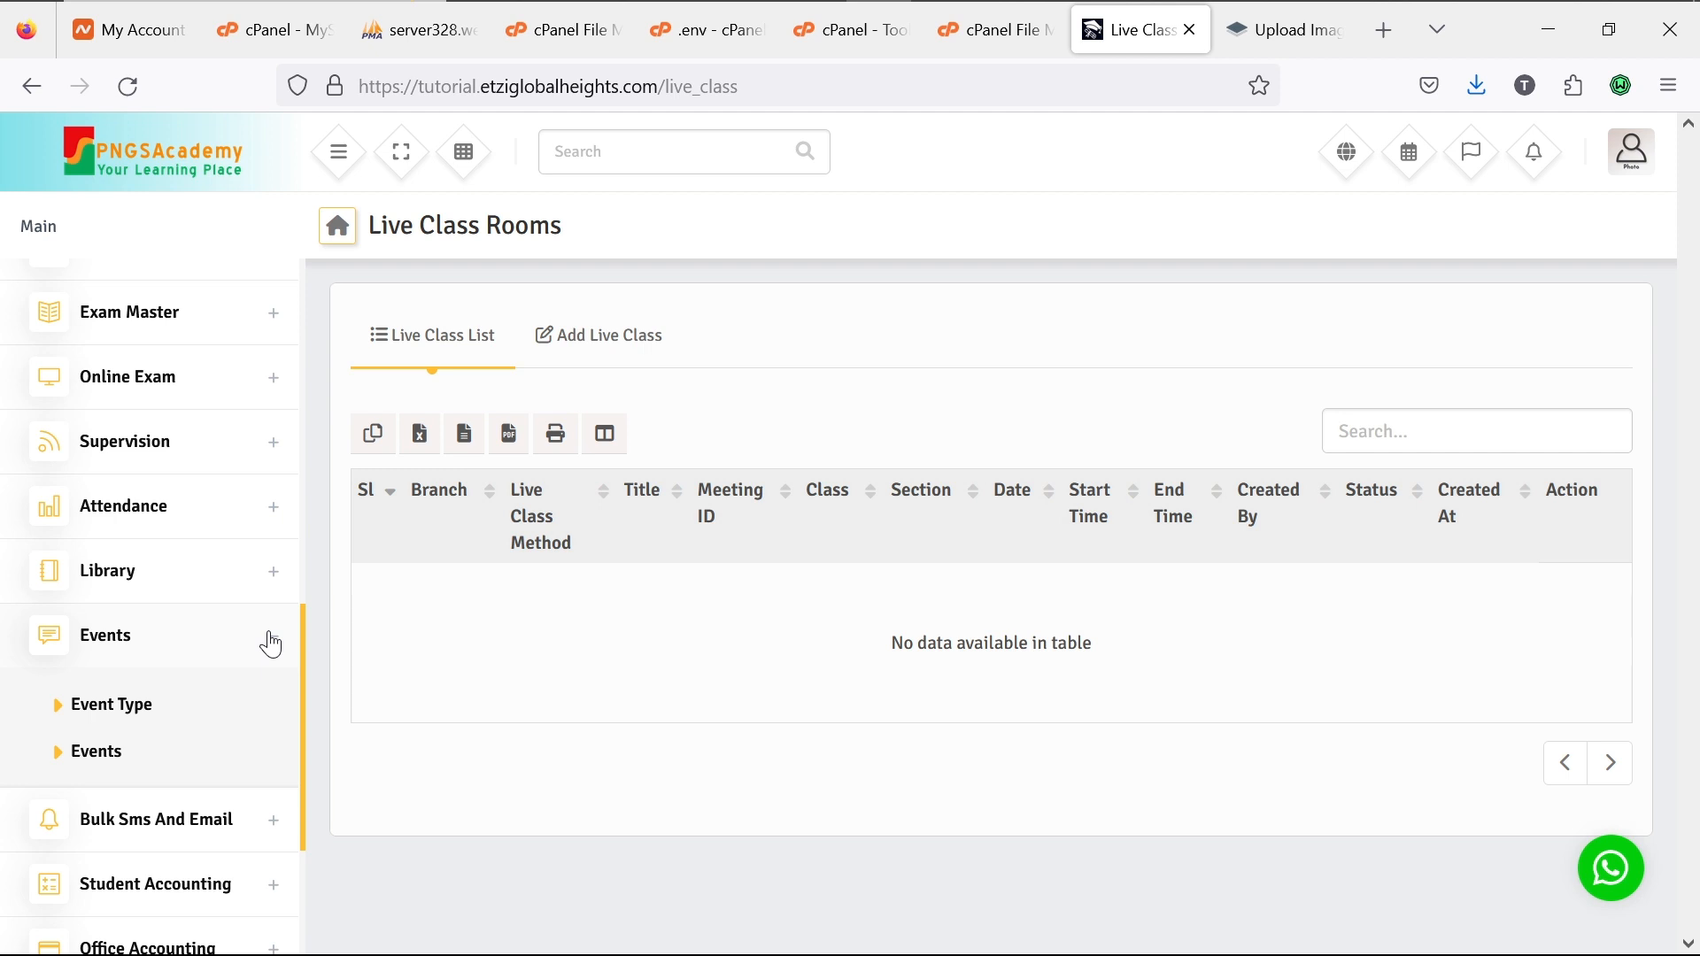
left_click(271, 645)
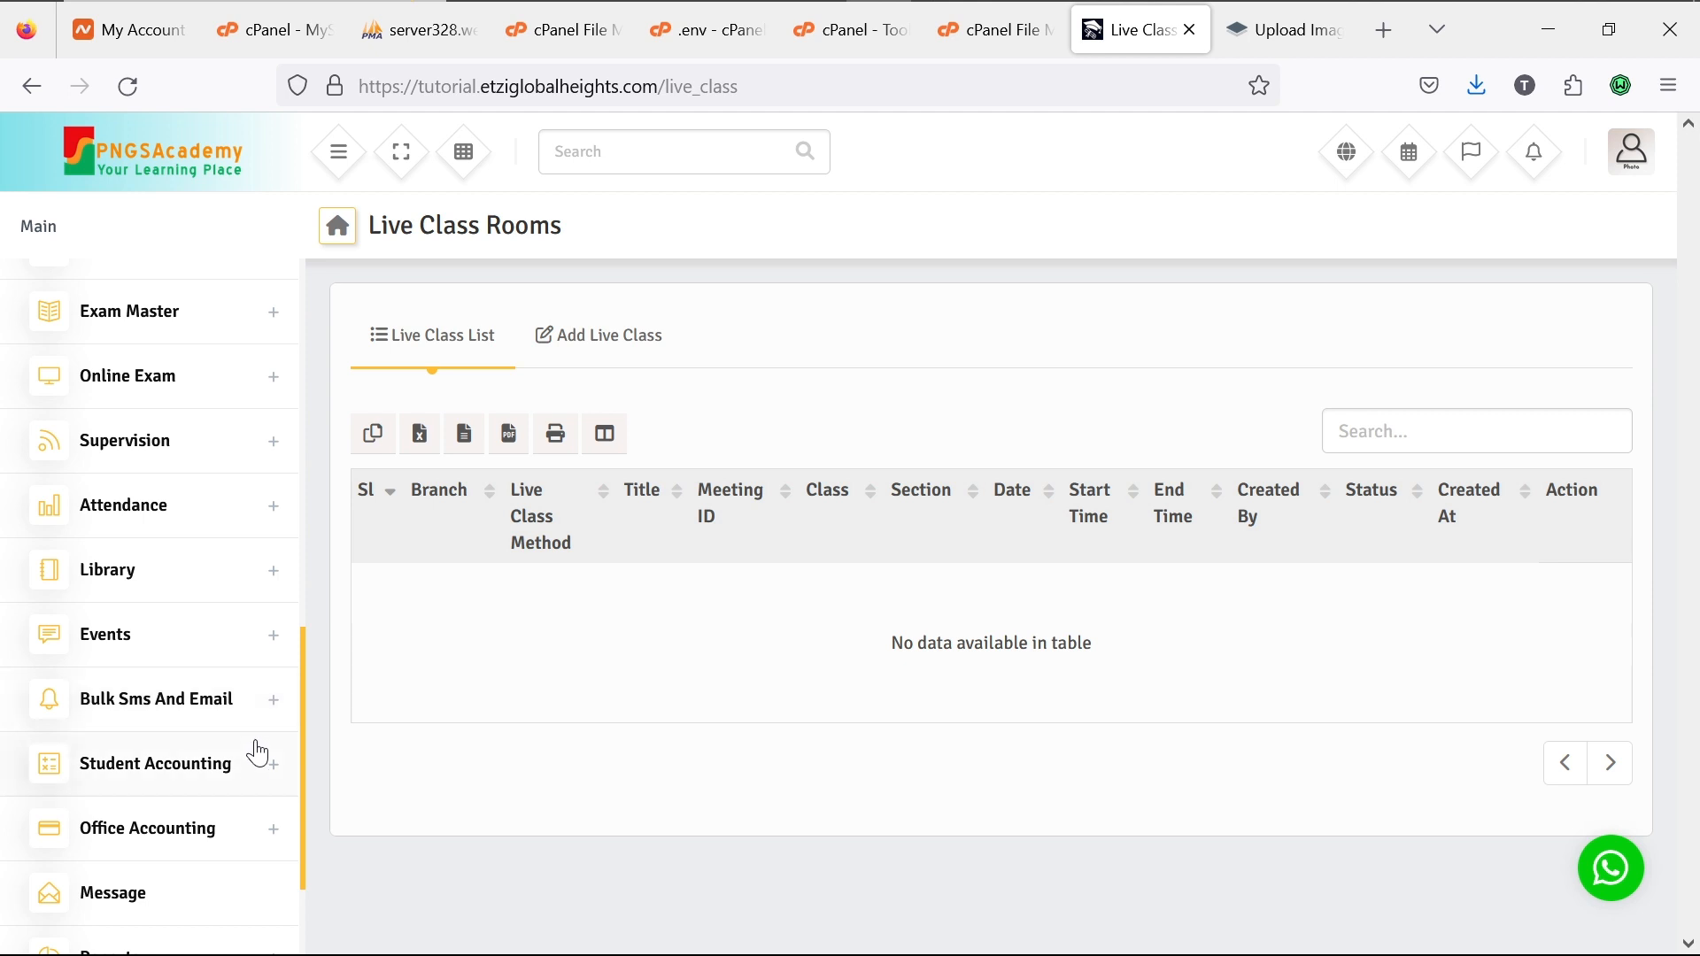
Step: Expand Student Accounting and its Offline Payments entry, showing Payments Type and Offline Payments
left_click(280, 772)
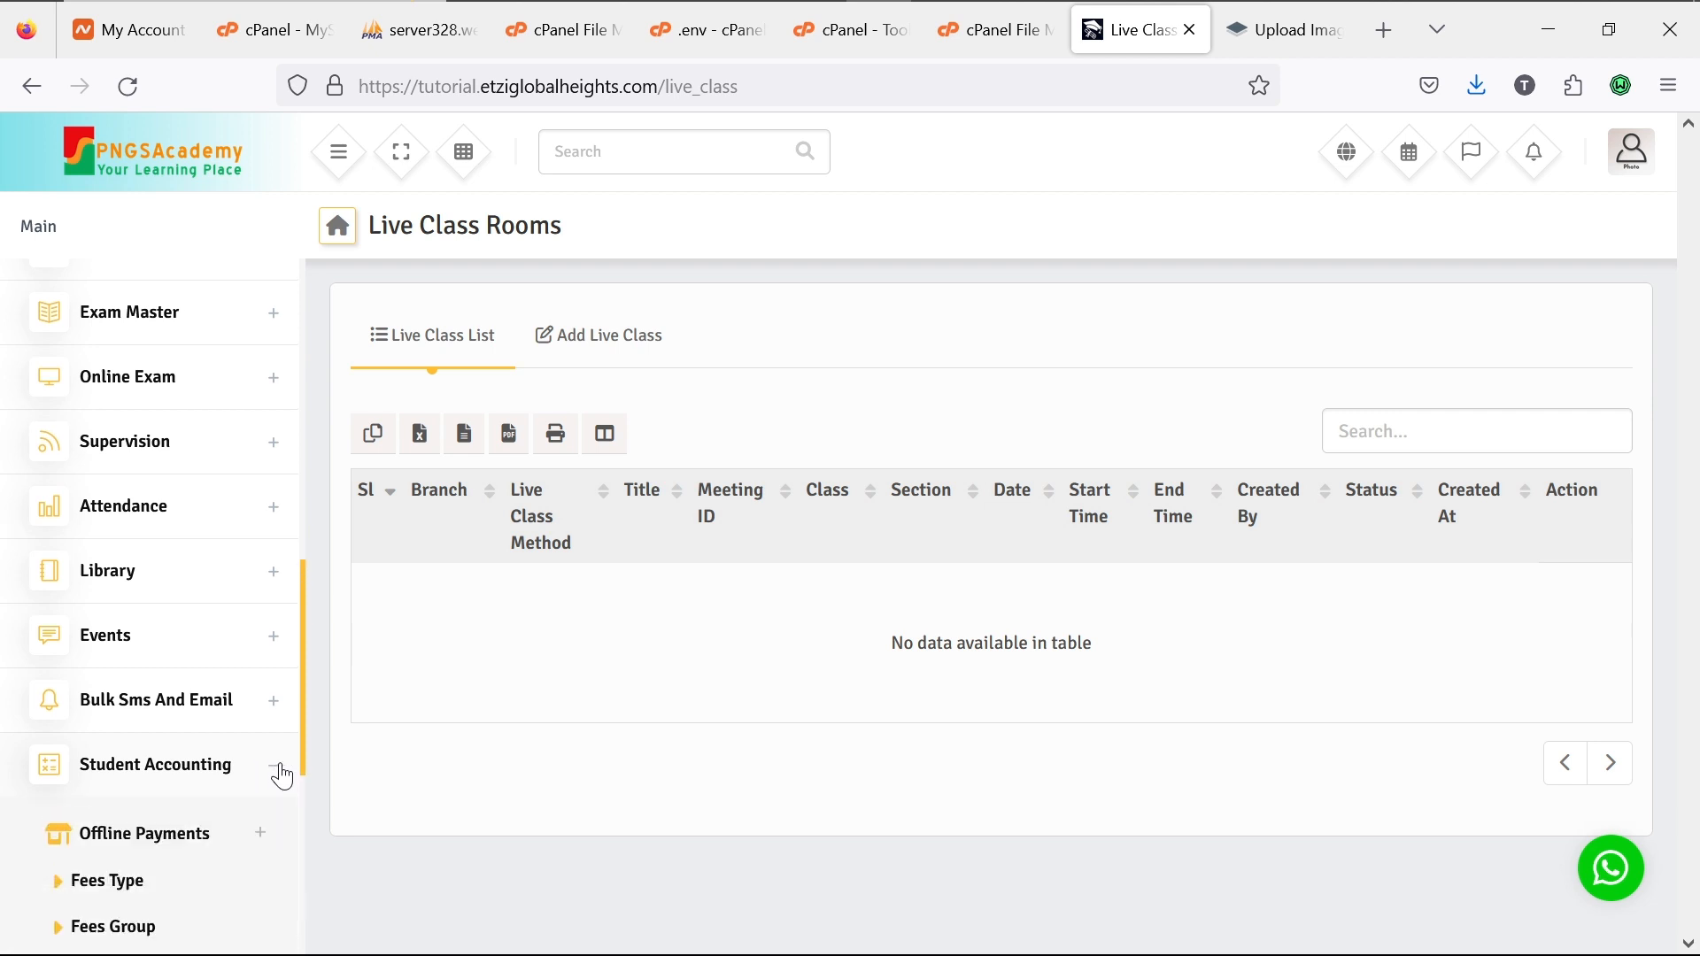
scroll(281, 775, "down", 6)
scroll(282, 775, "up", 2)
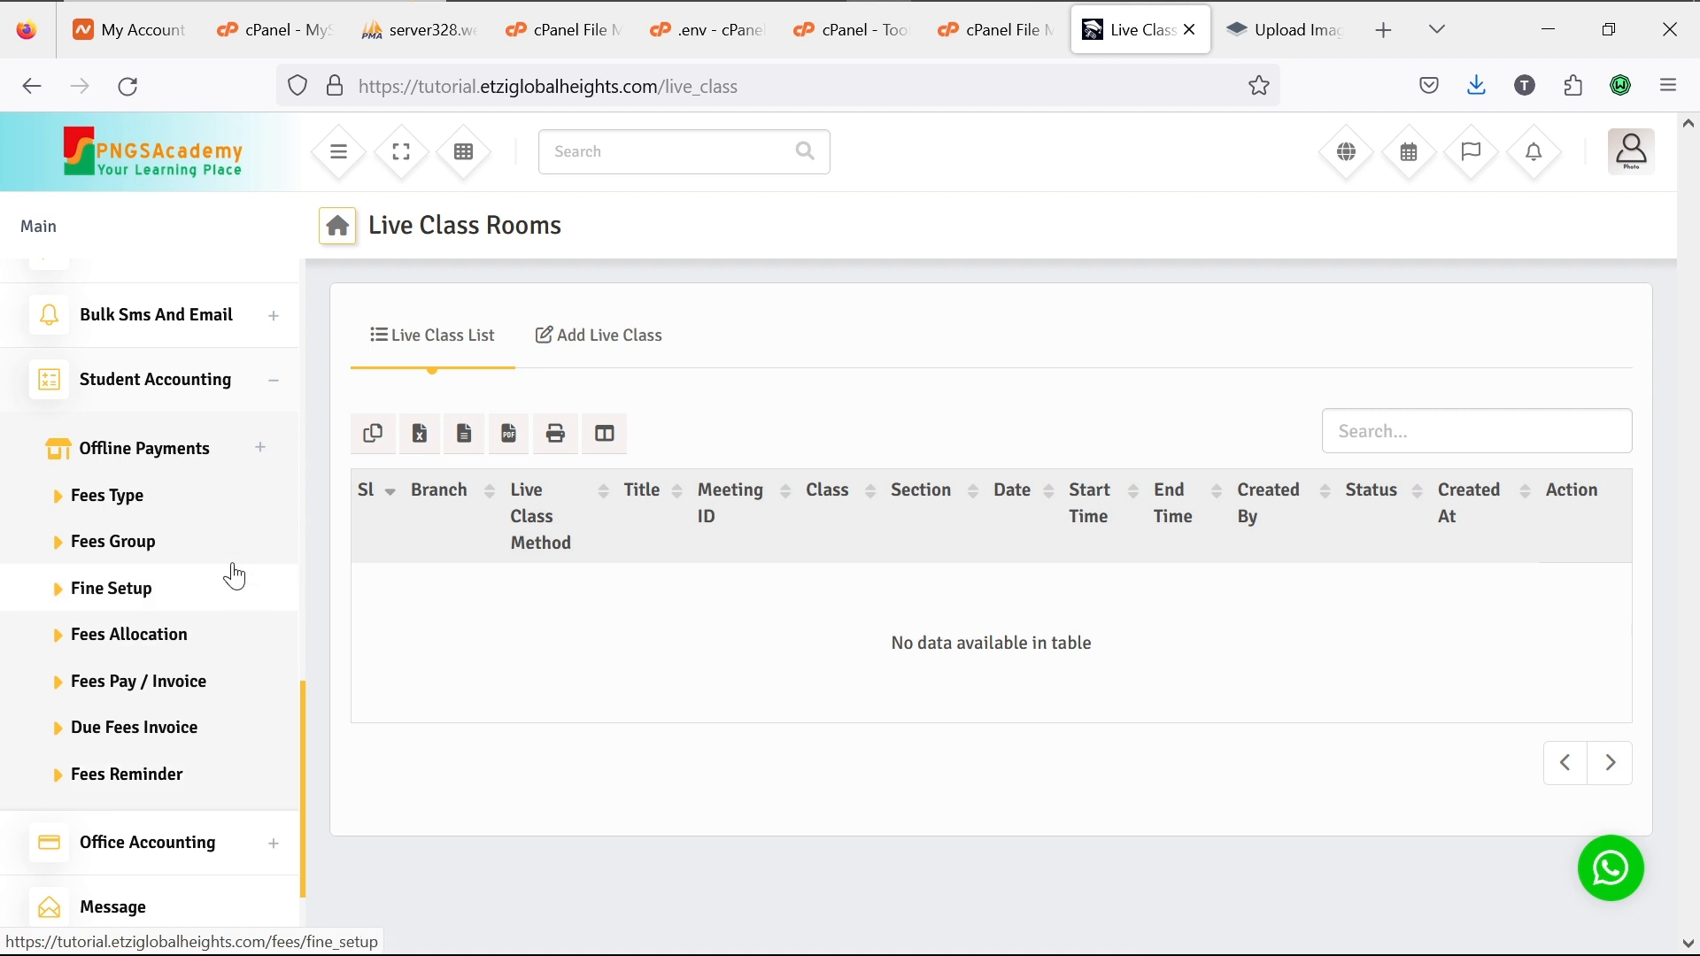
left_click(264, 452)
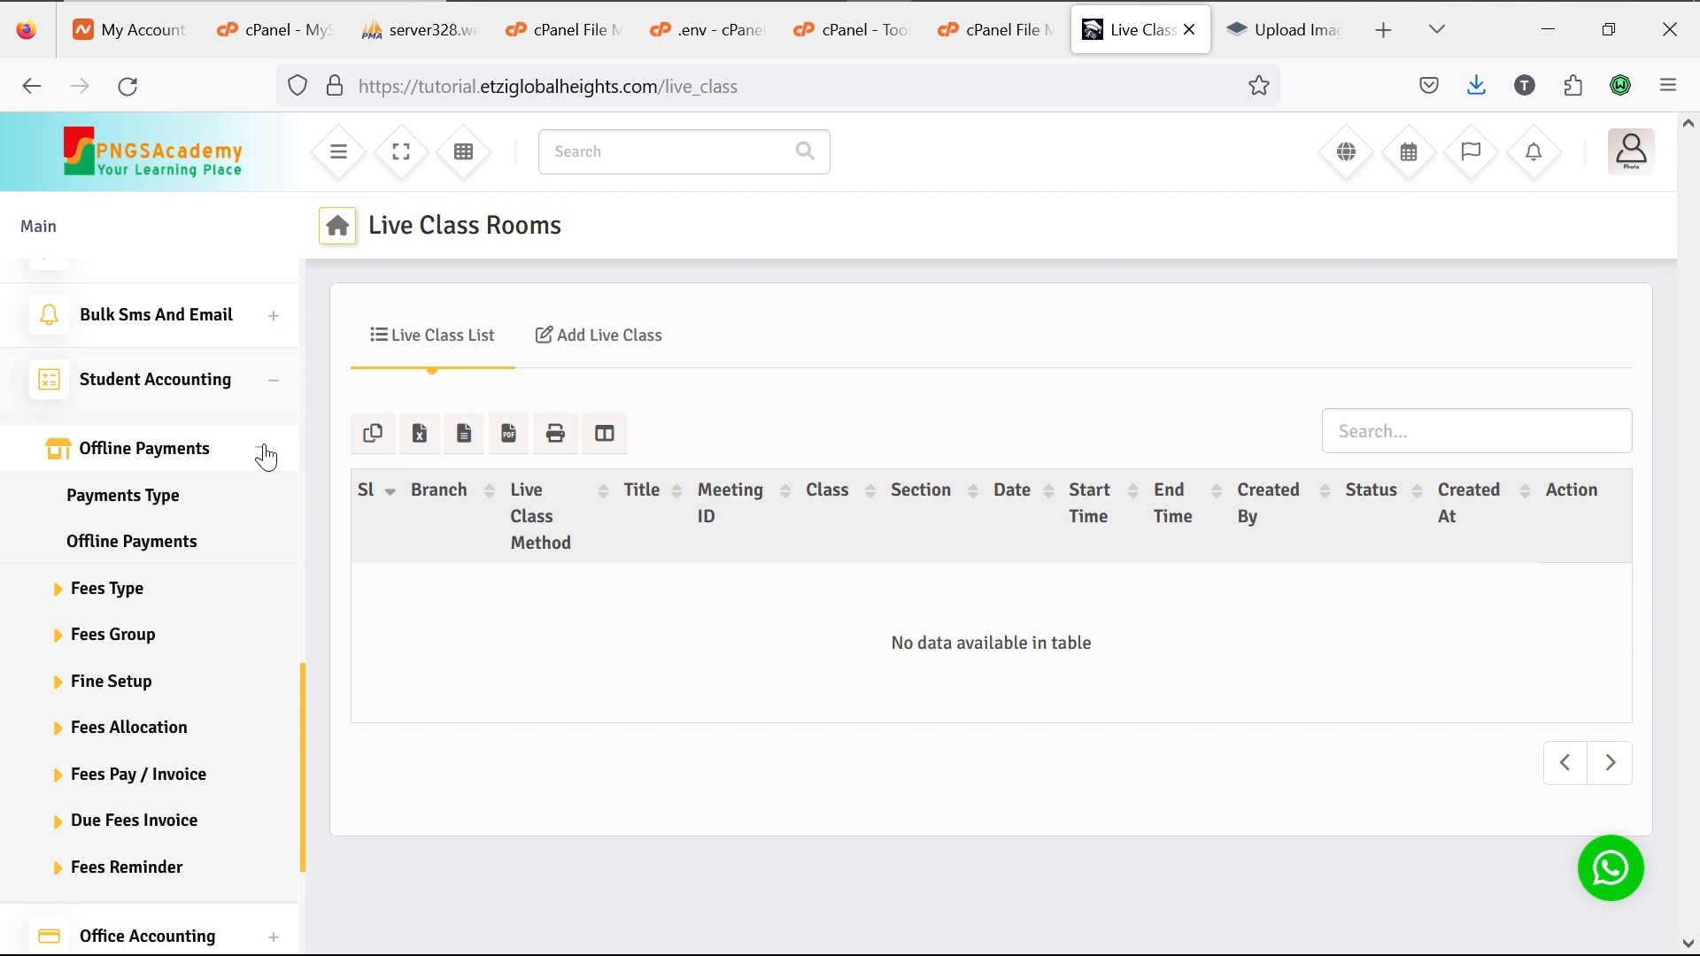
Step: Fold the Offline Payments submenu and then the Student Accounting section in the sidebar
scroll(265, 458, "down", 2)
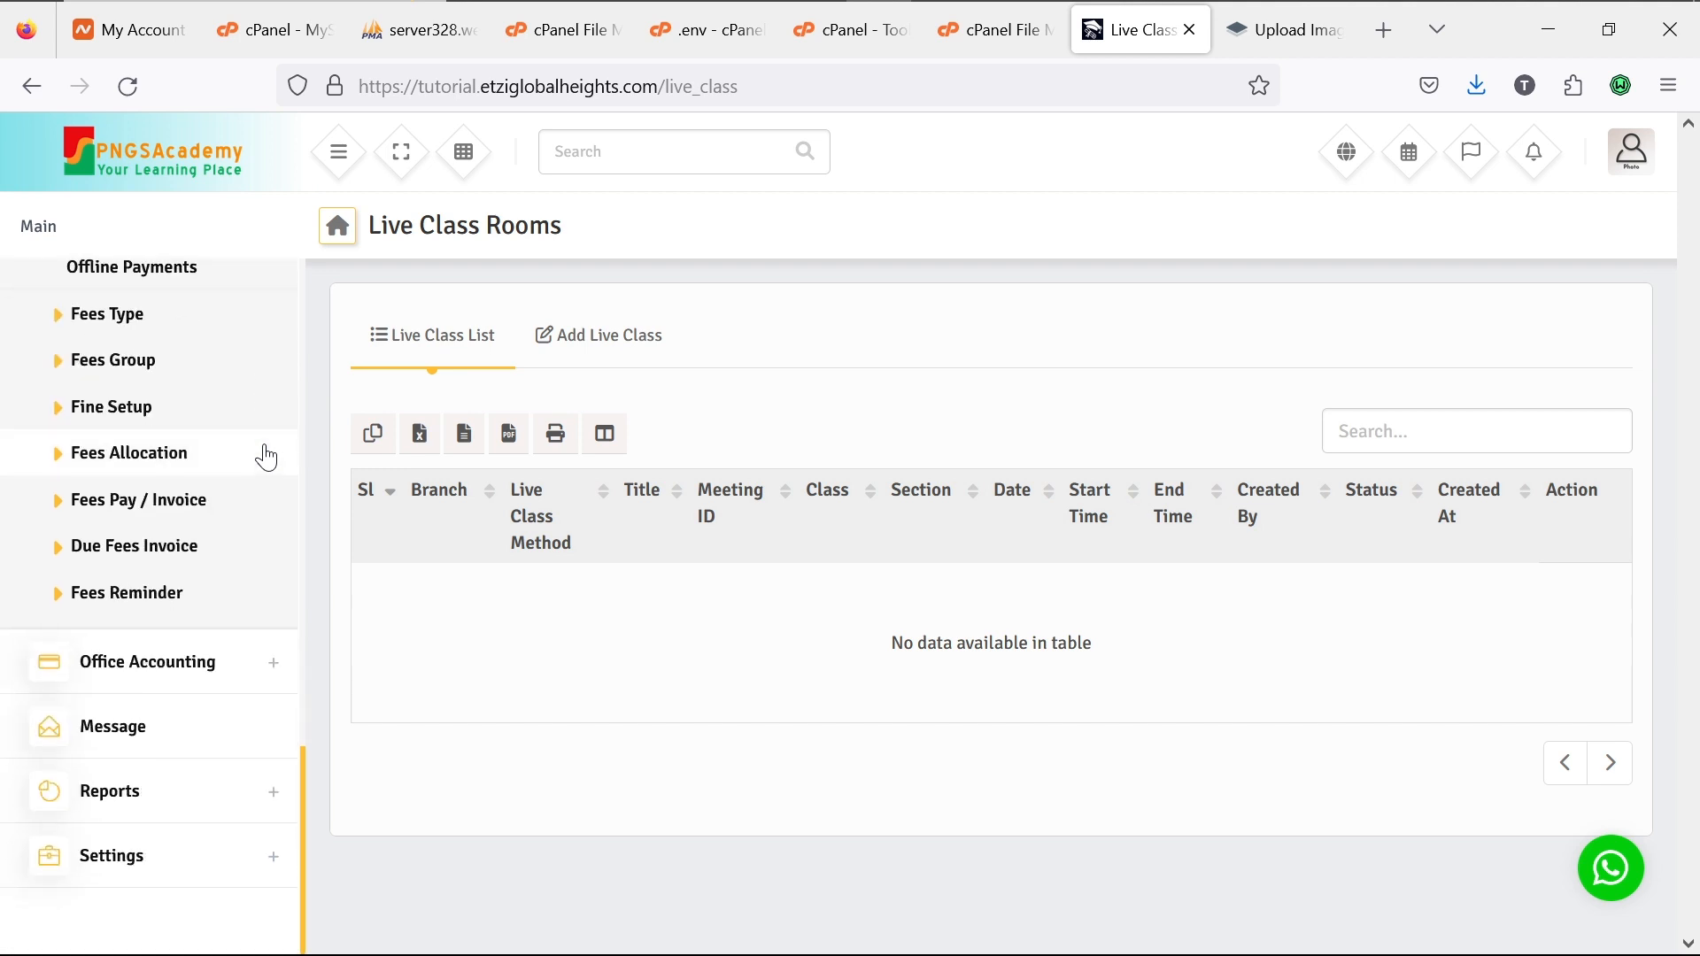
scroll(266, 457, "up", 3)
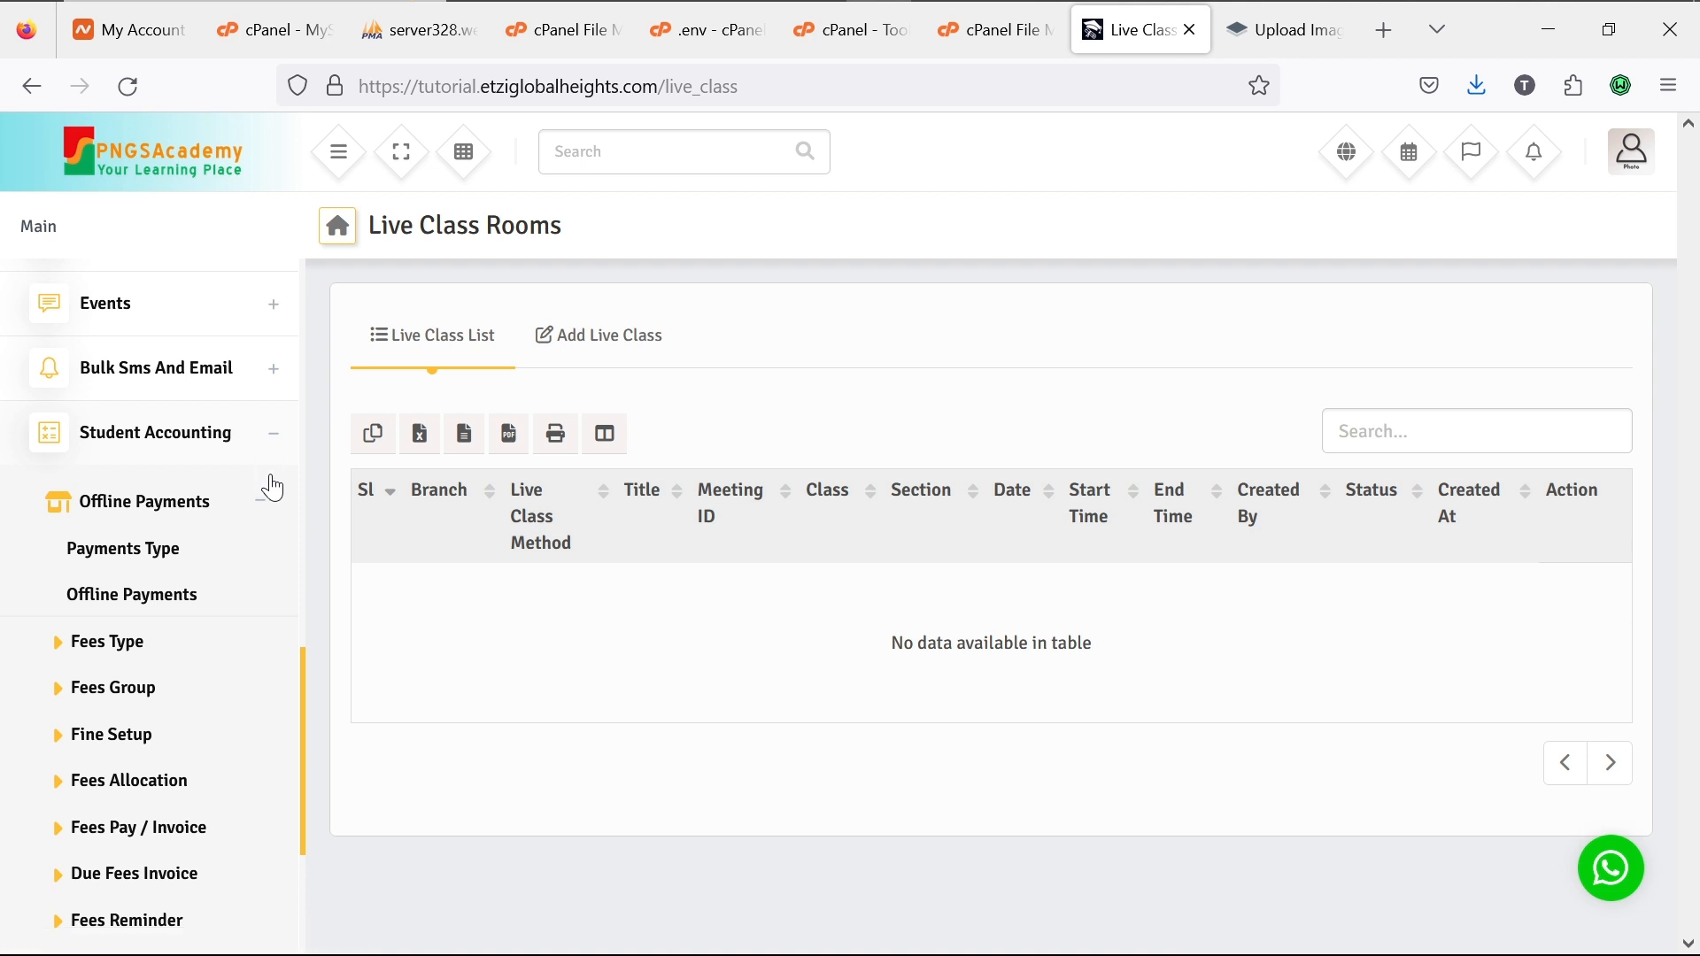
left_click(256, 506)
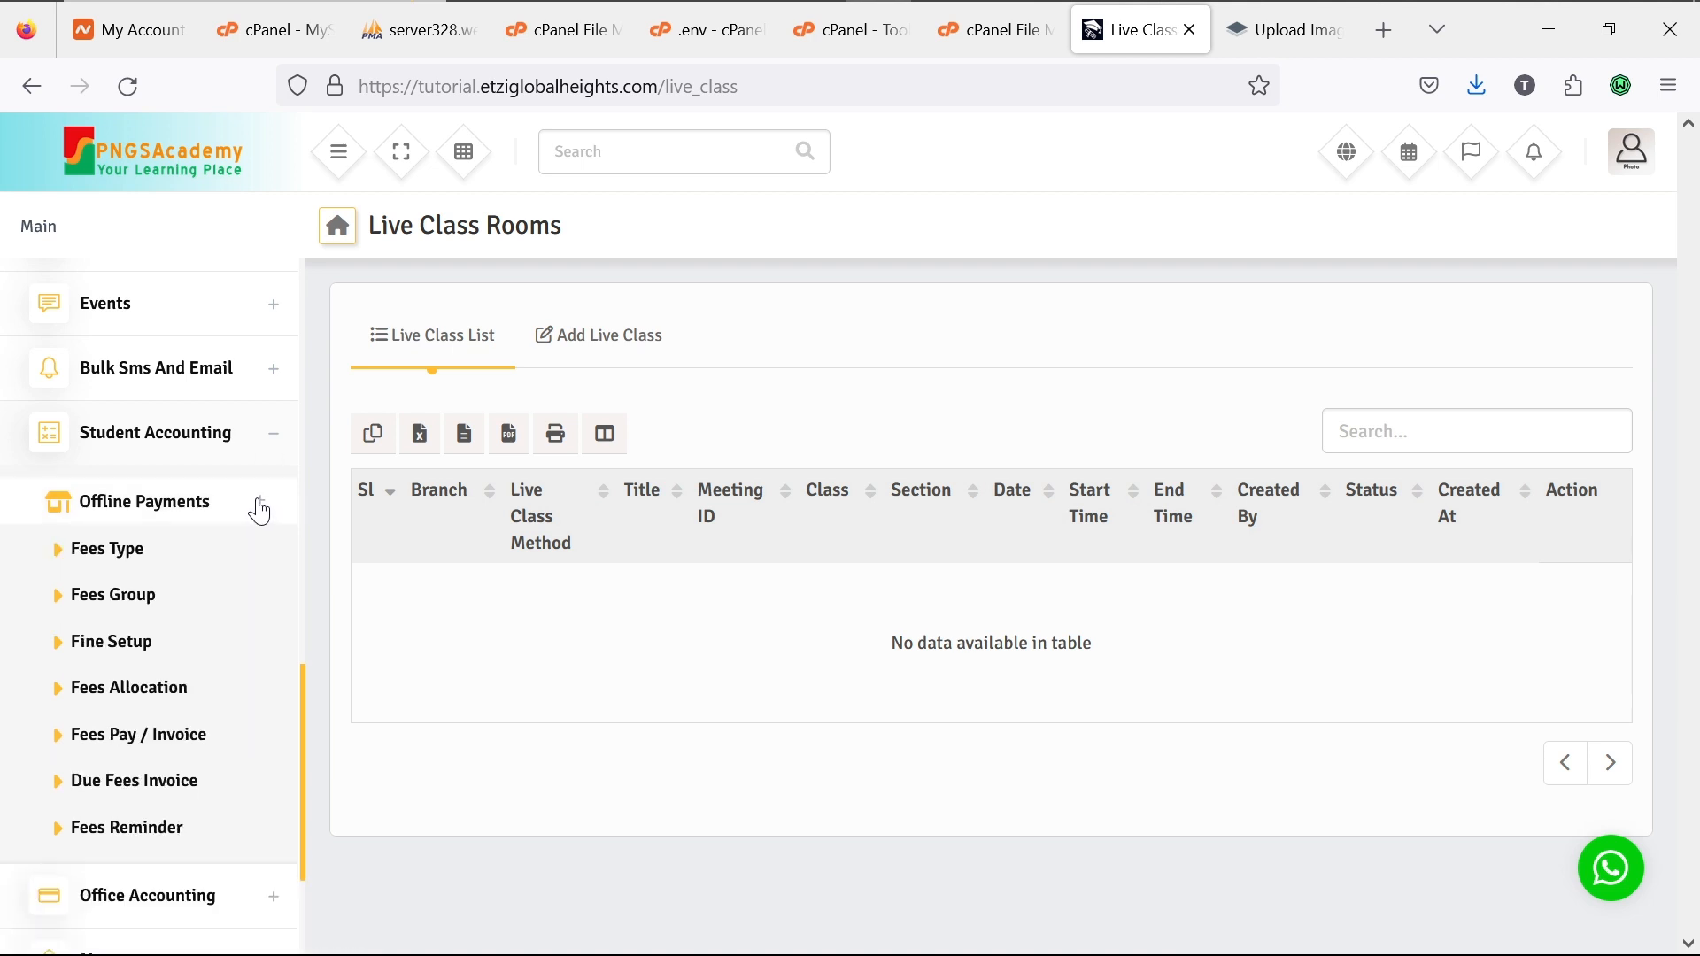
left_click(277, 443)
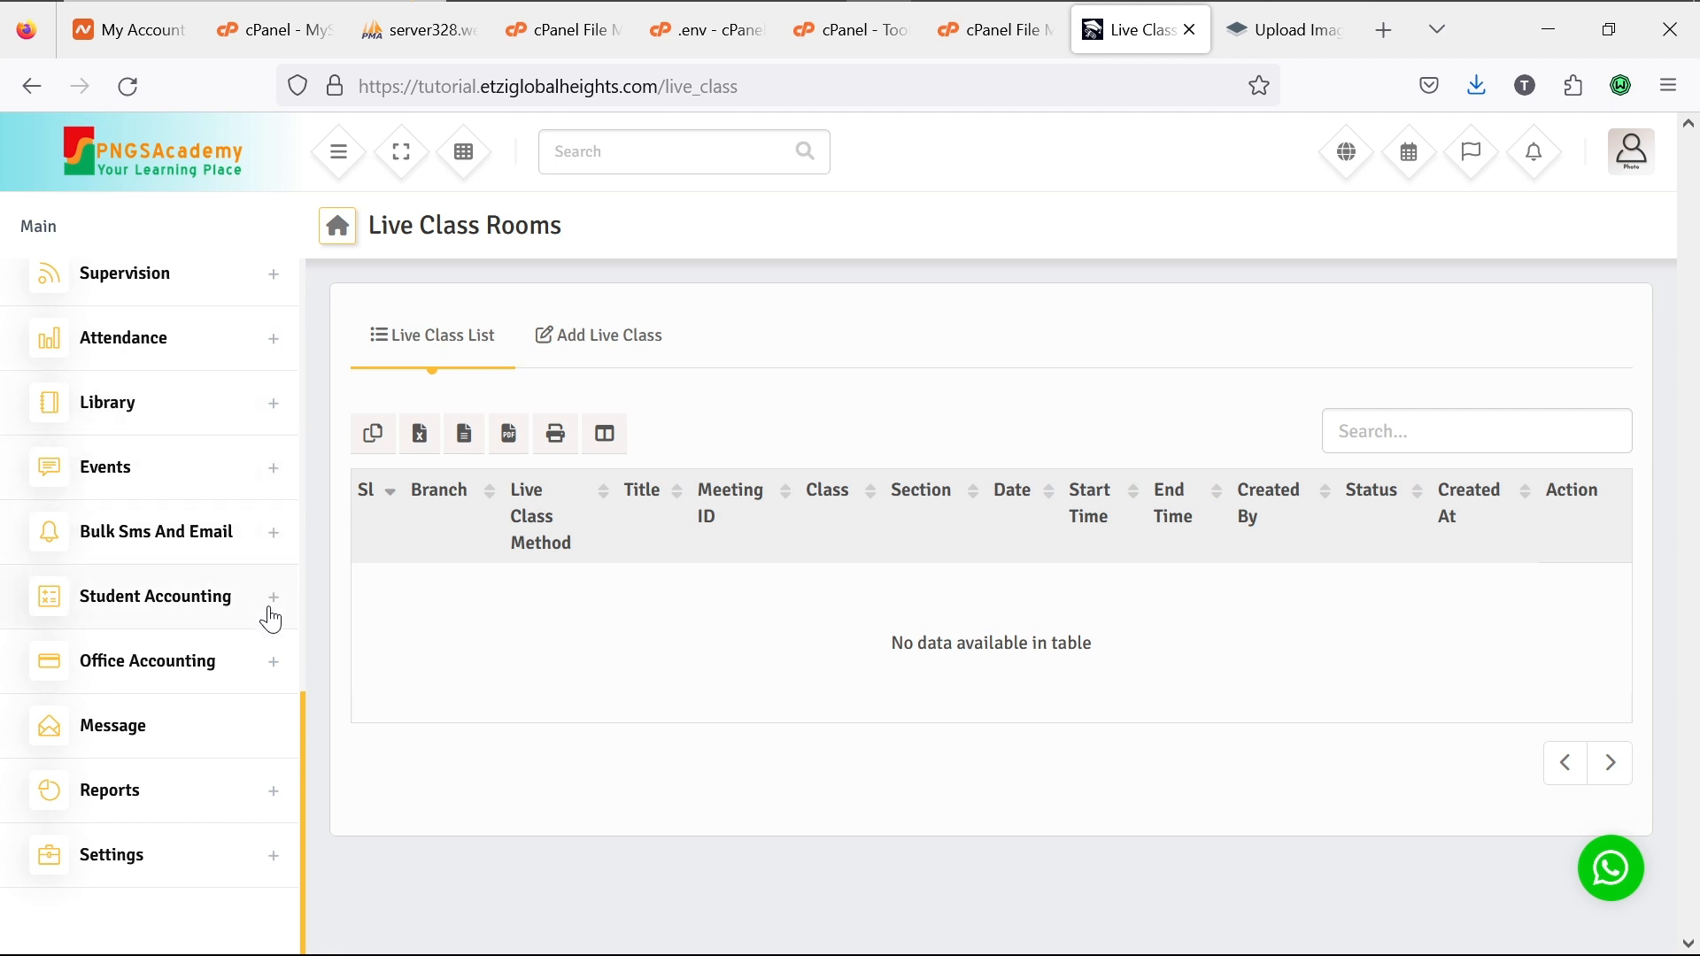
left_click(275, 675)
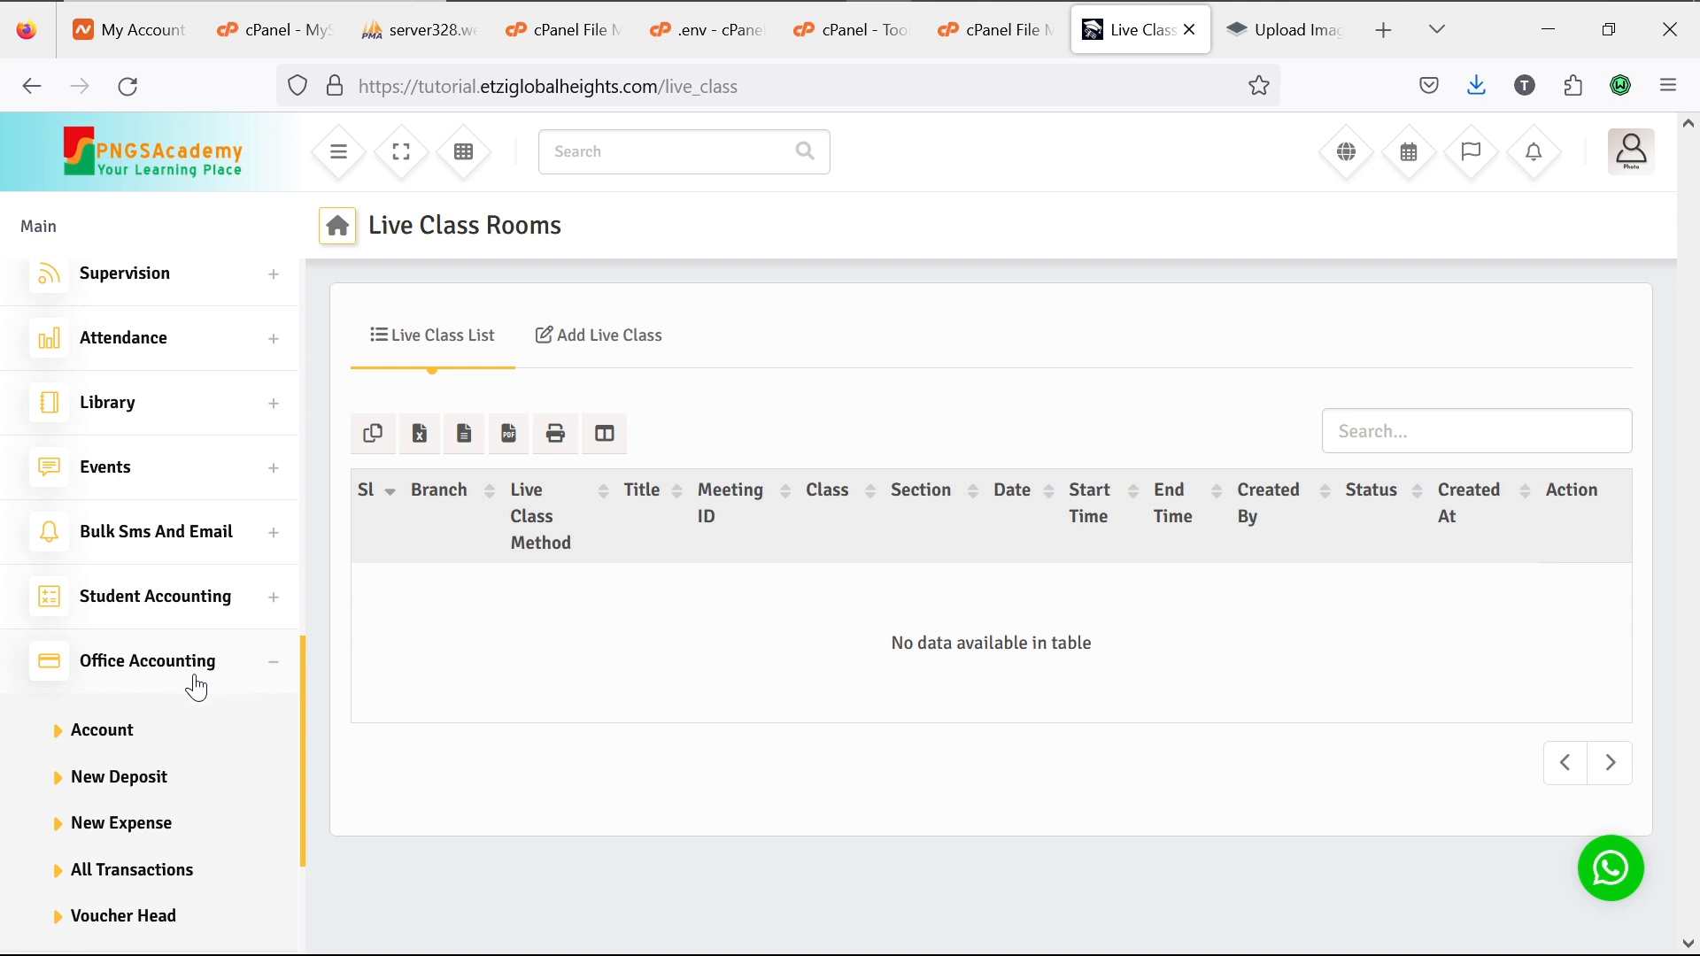
scroll(197, 687, "down", 4)
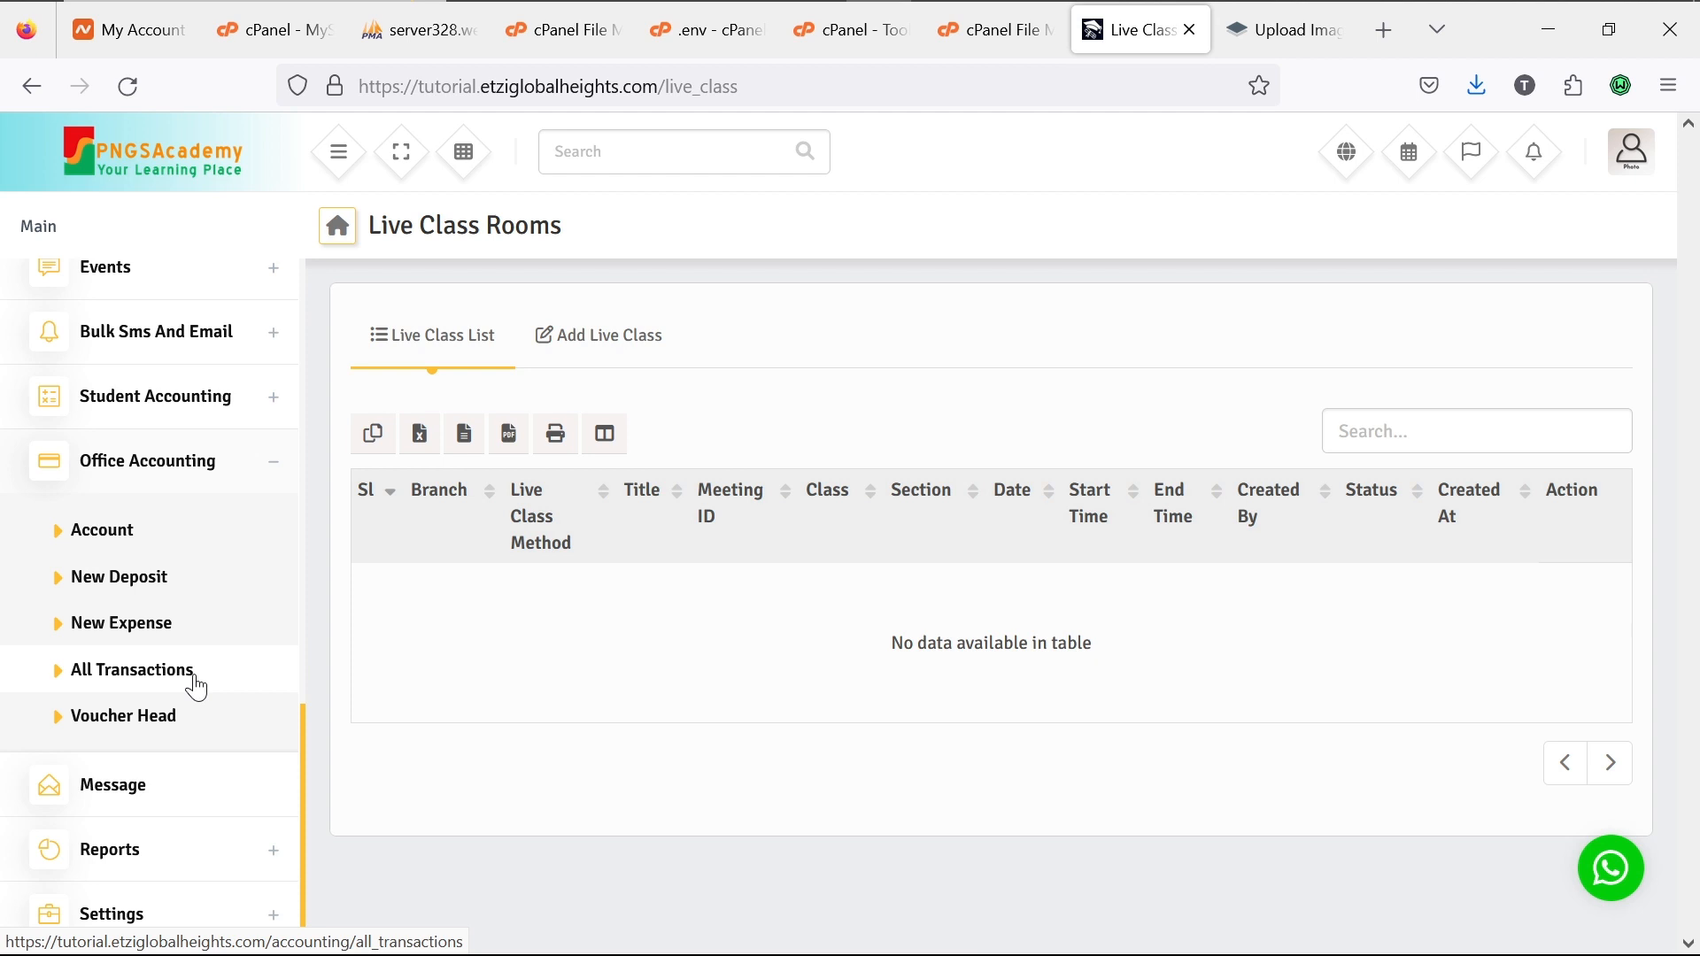
left_click(272, 471)
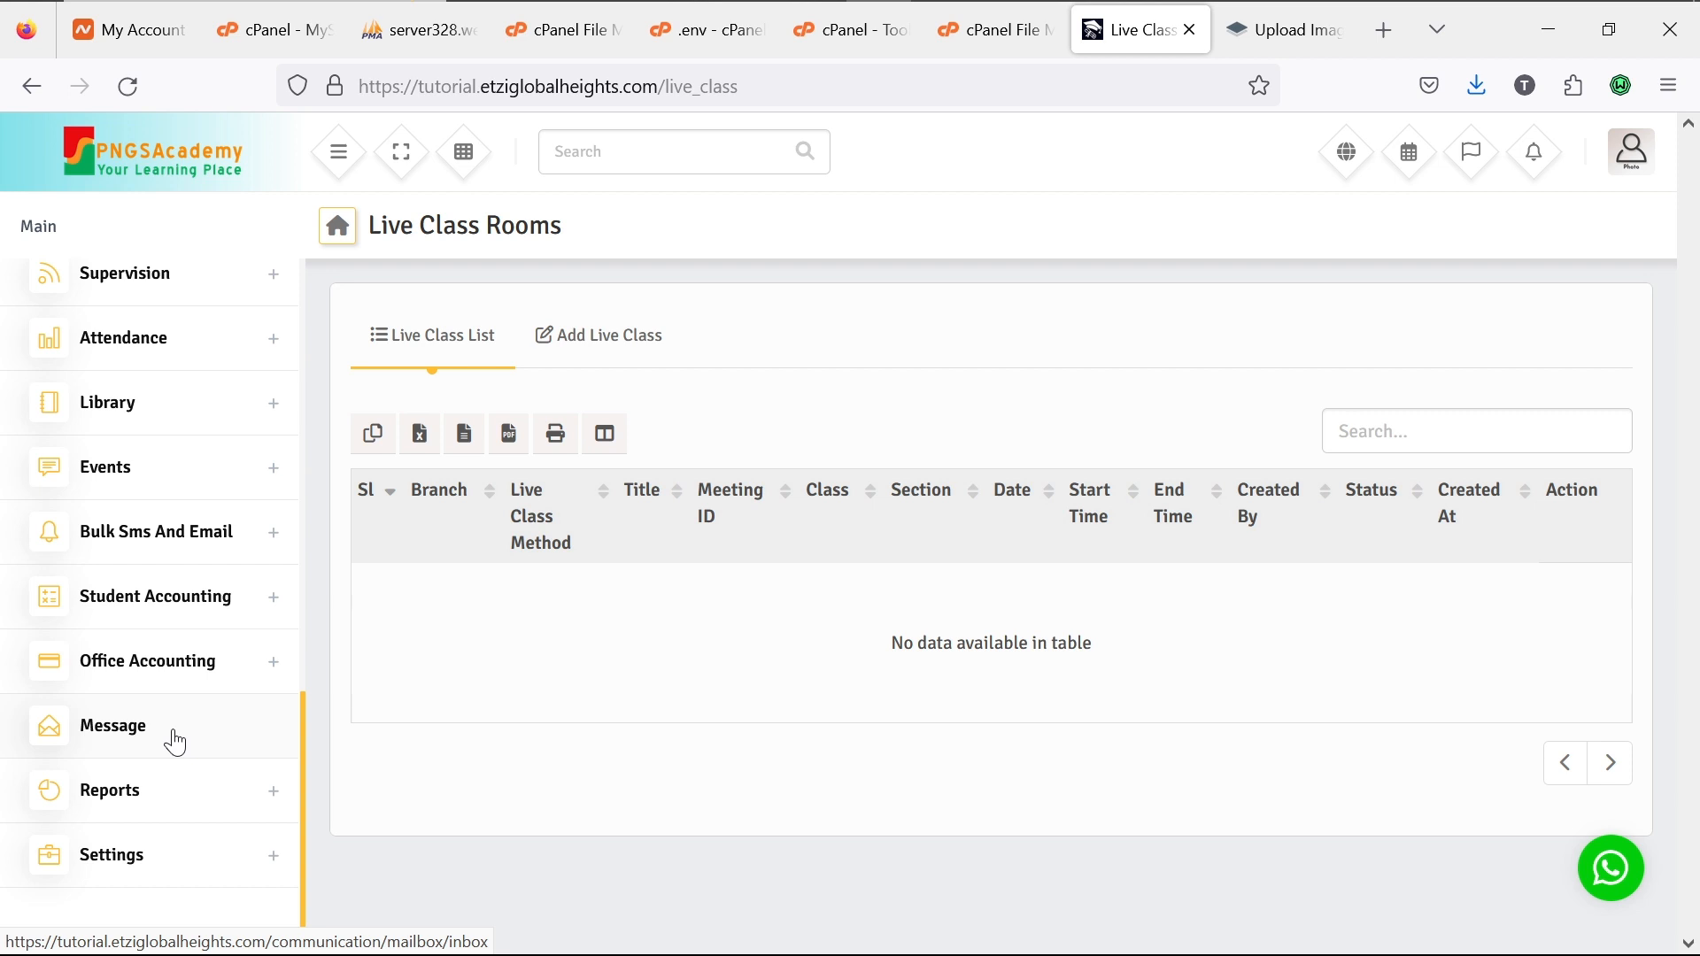
Step: Expand the Reports section in the sidebar to list its report categories
left_click(274, 797)
scroll(273, 802, "down", 2)
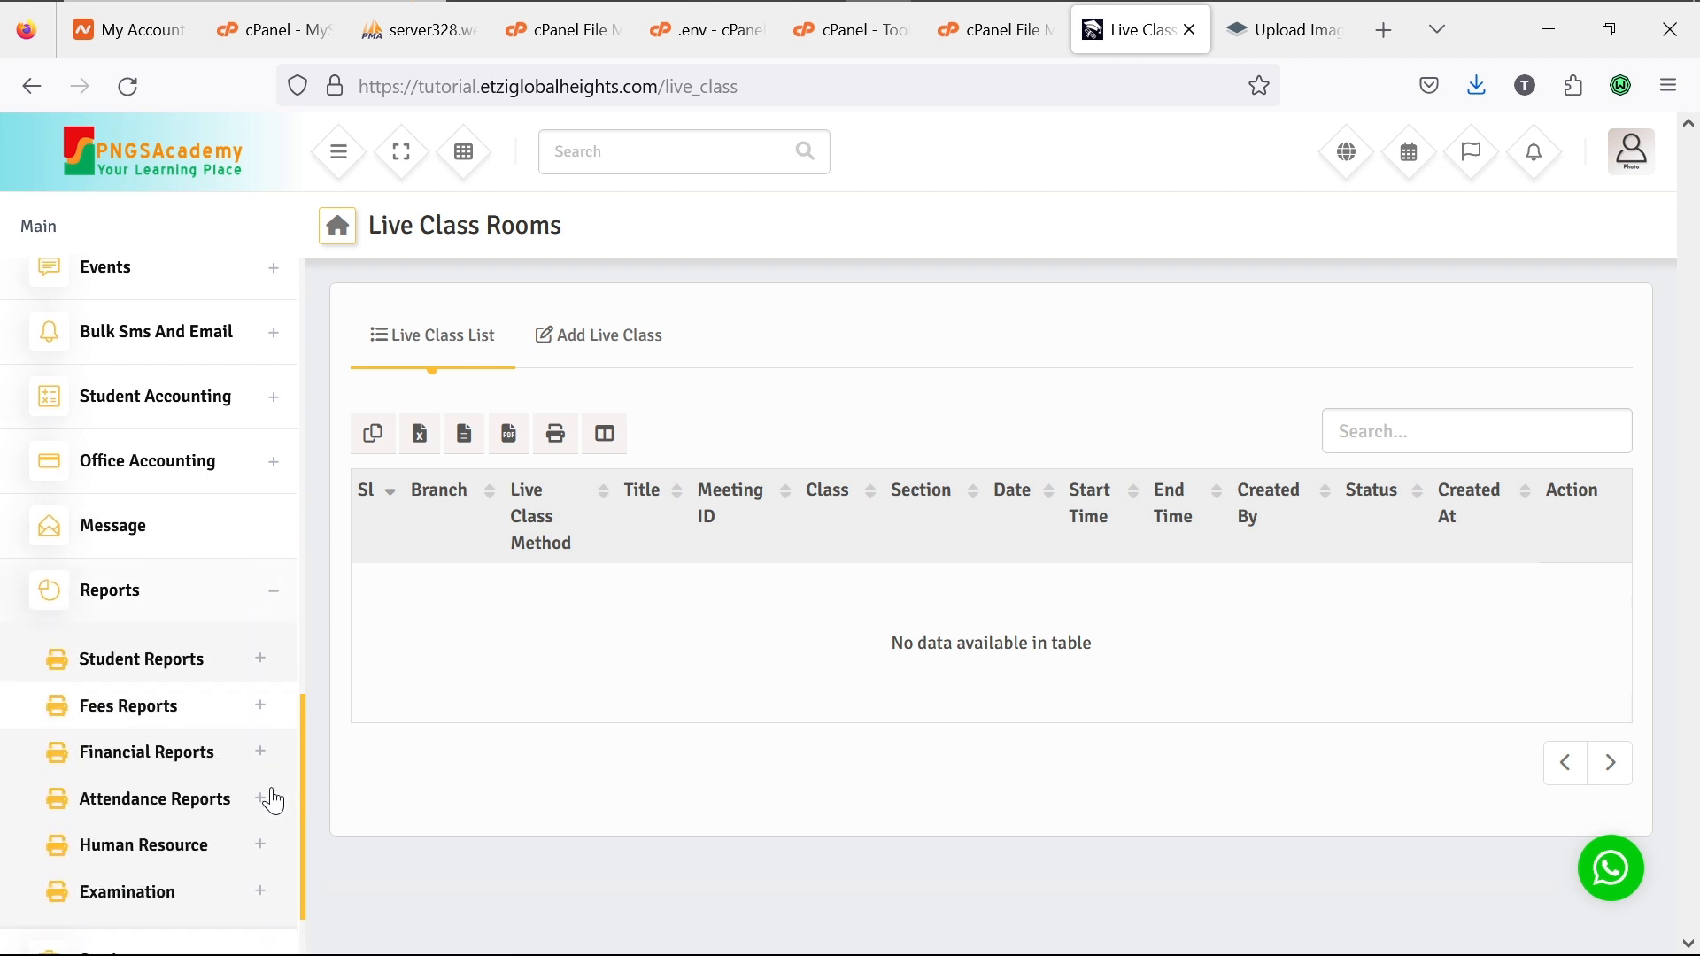
scroll(273, 801, "down", 1)
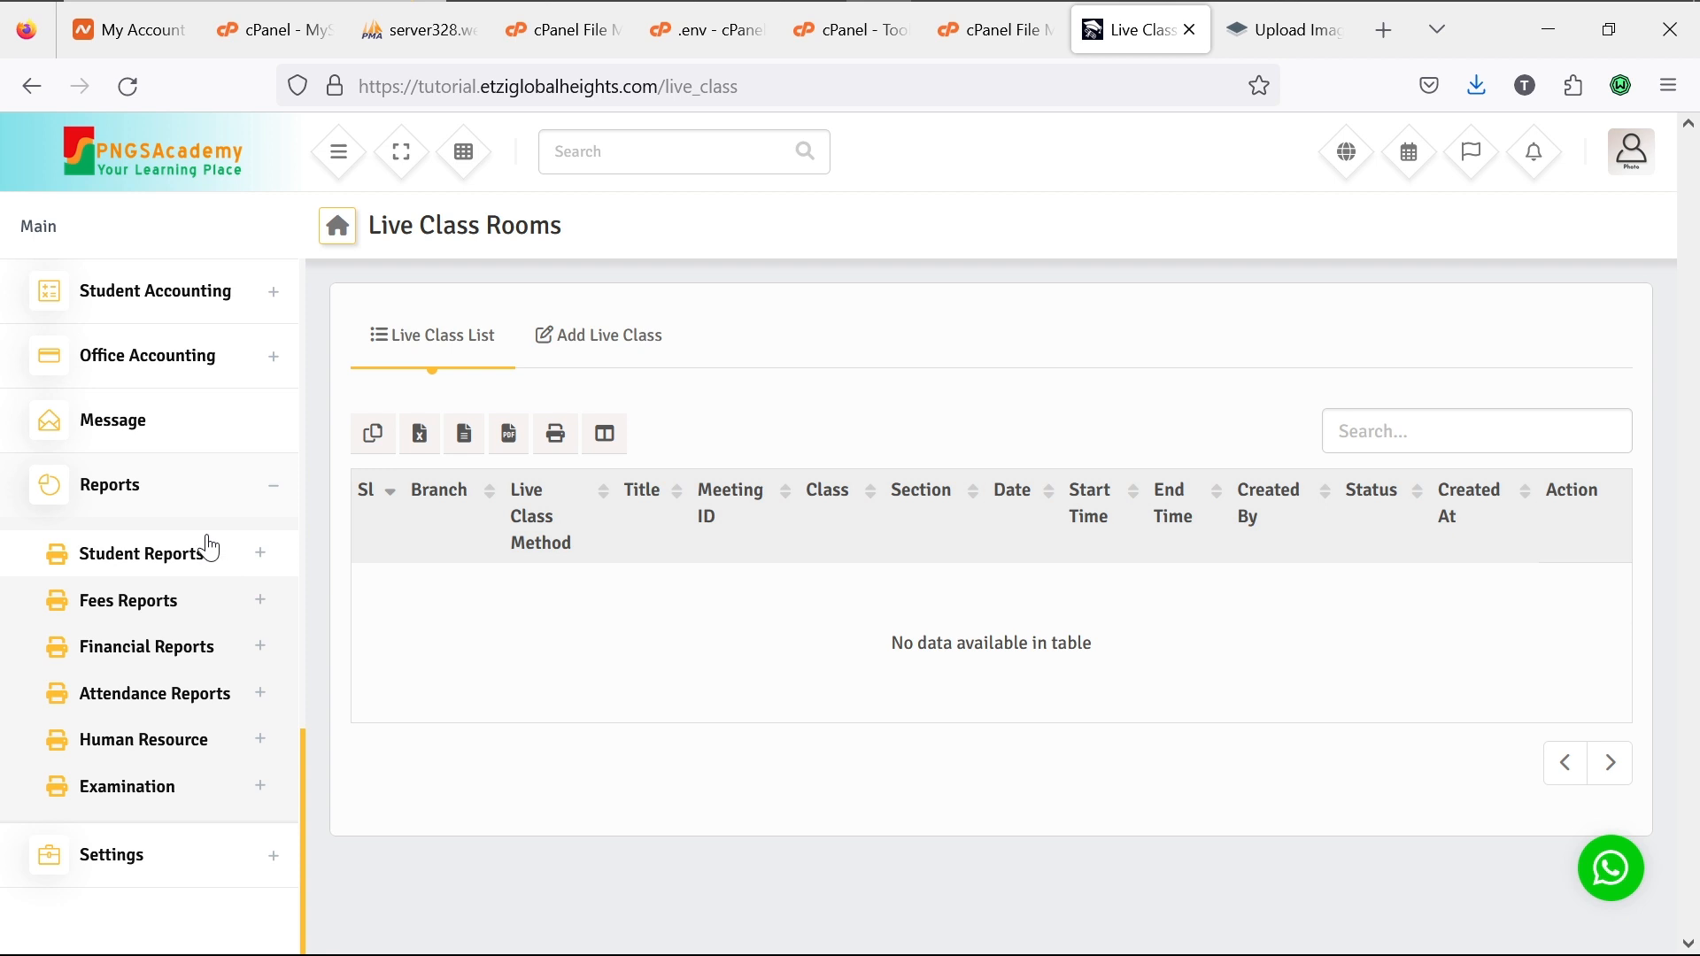
Step: Peek at Student Reports and Fees Reports, then leave Financial Reports expanded
left_click(258, 558)
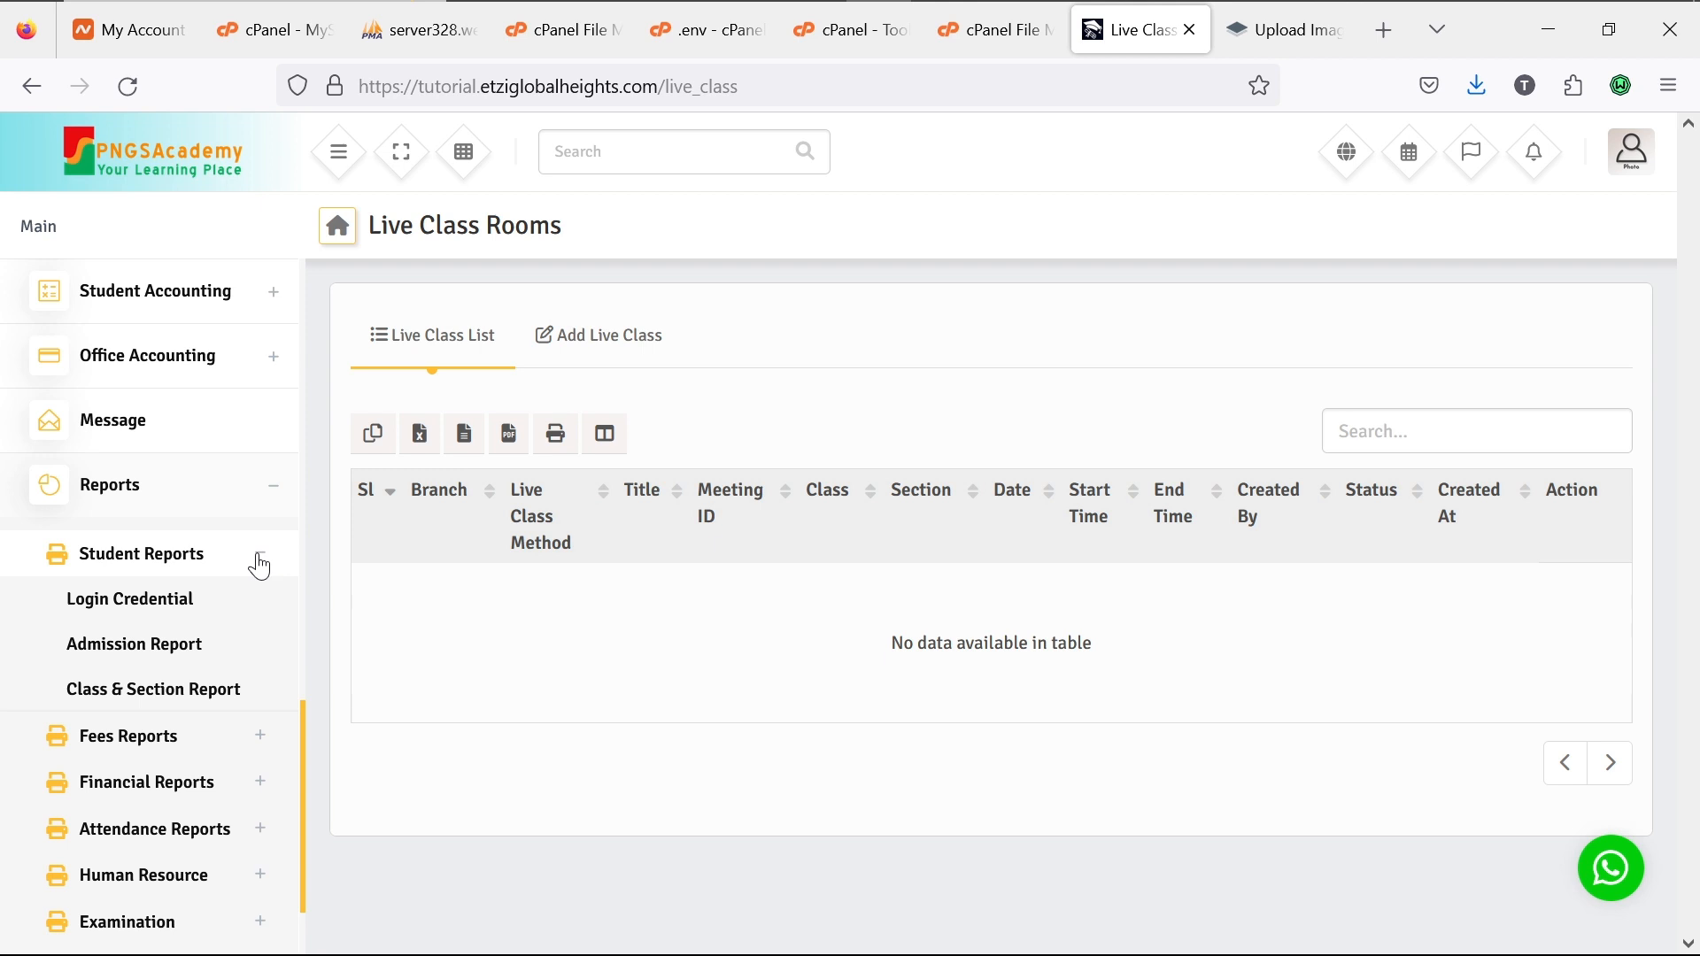
left_click(260, 564)
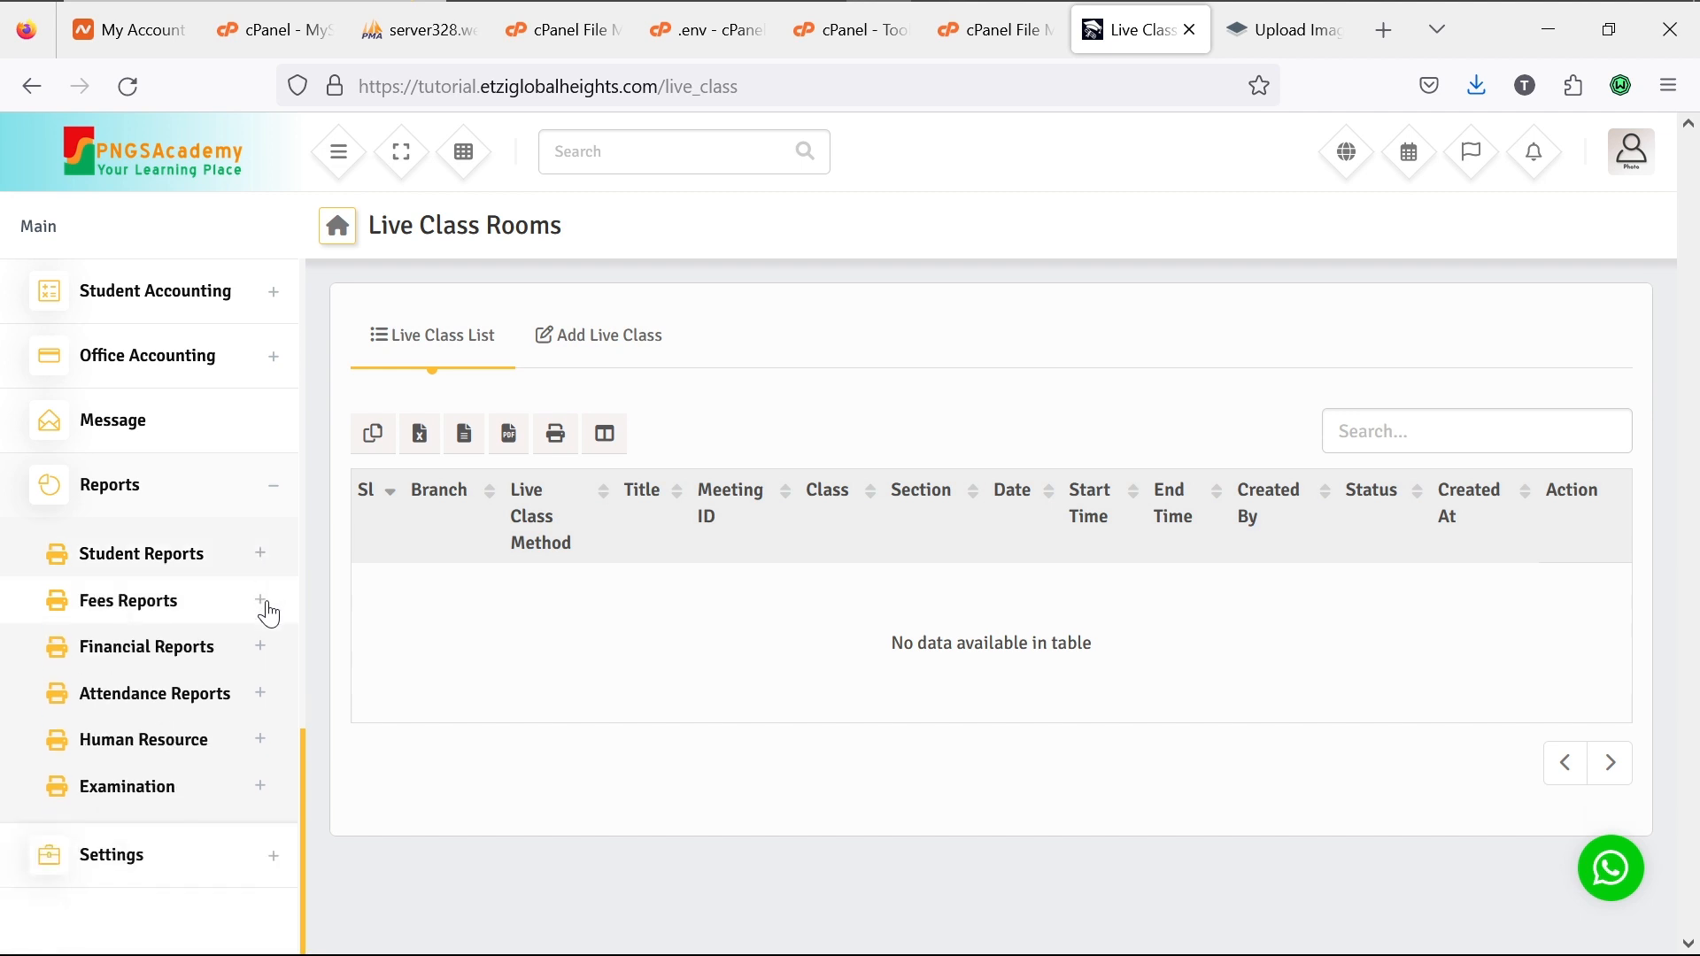
left_click(261, 602)
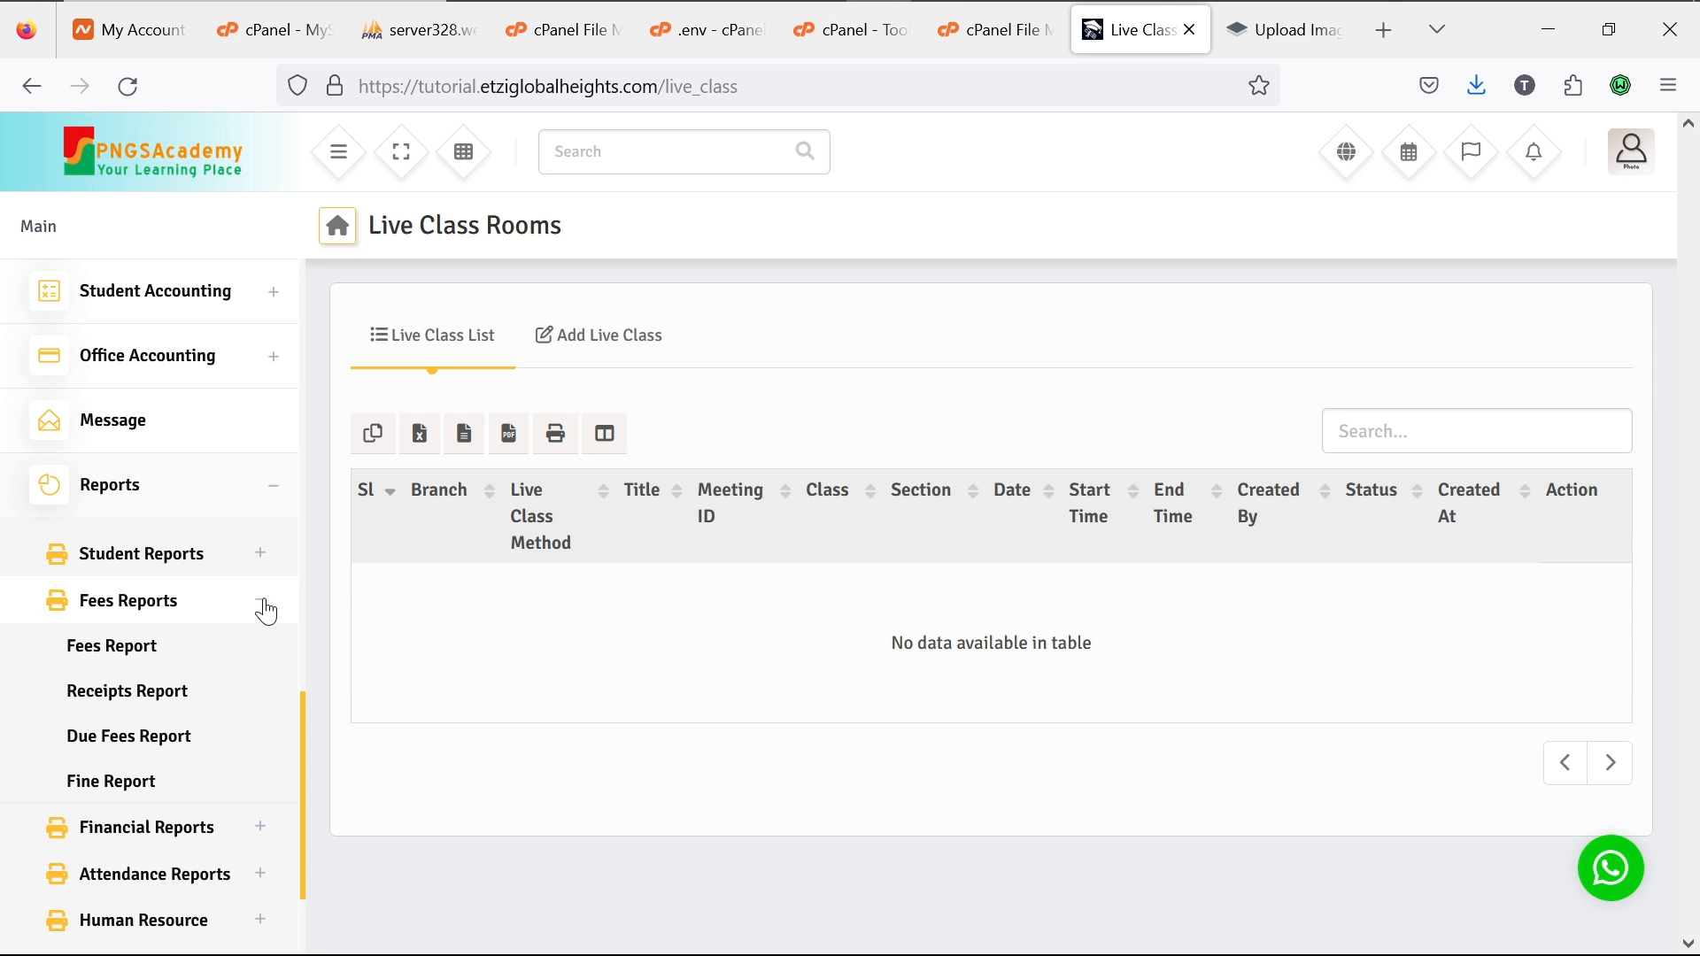
left_click(263, 609)
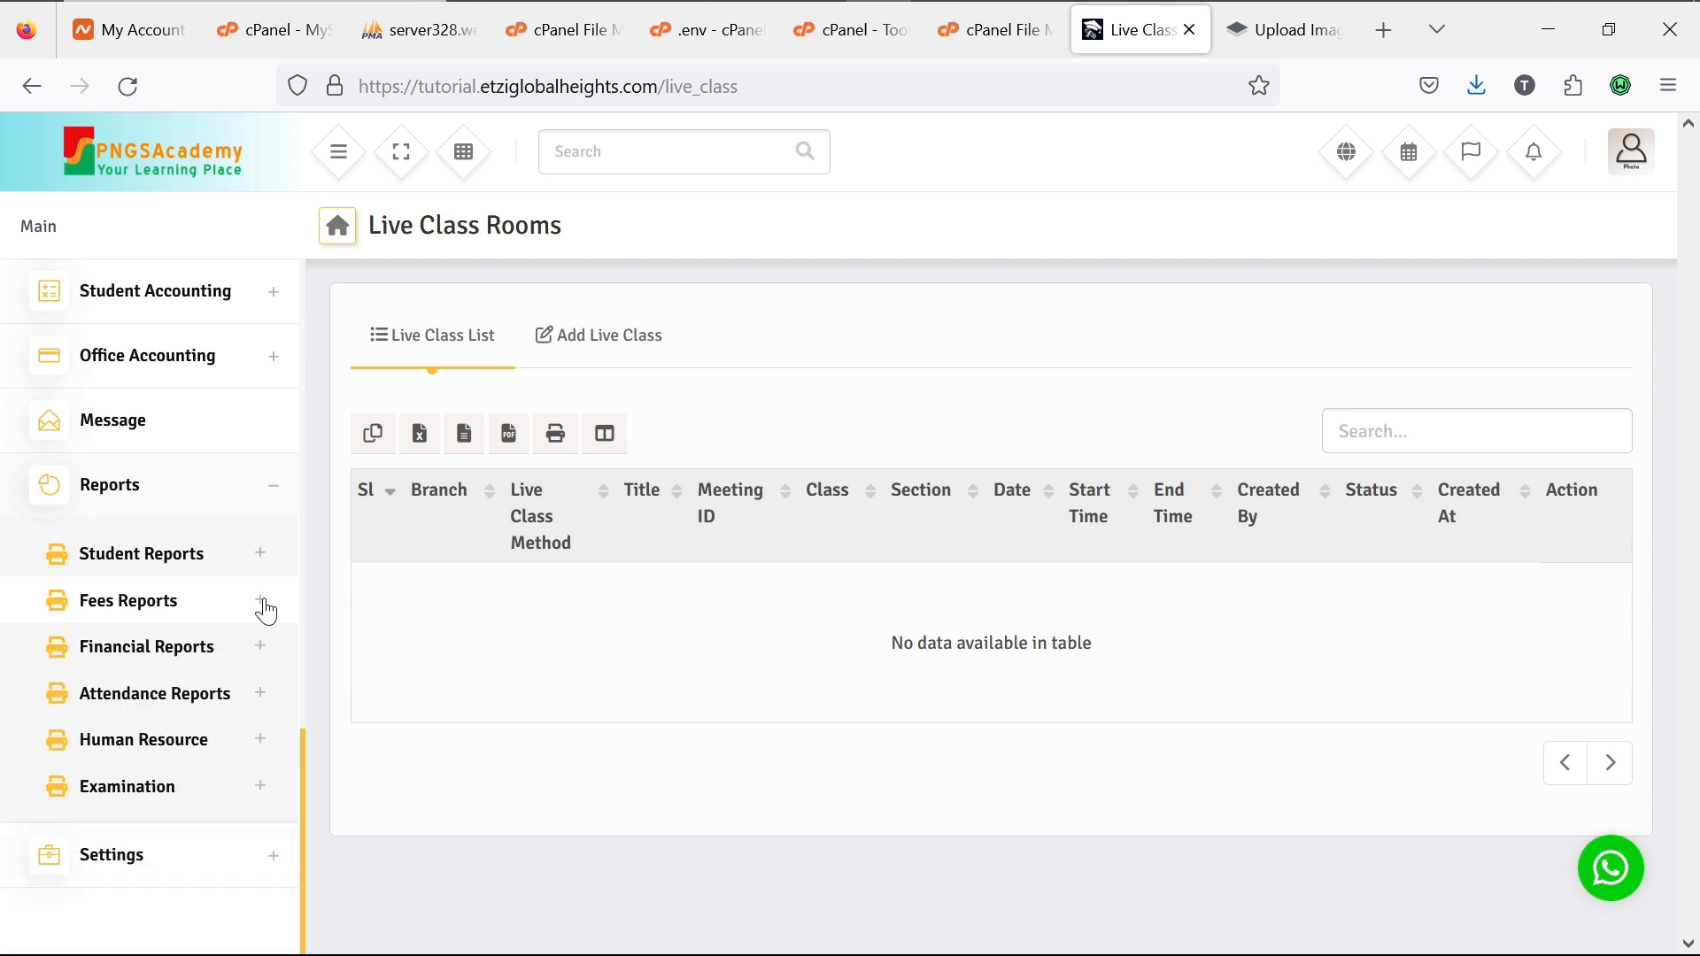
left_click(263, 653)
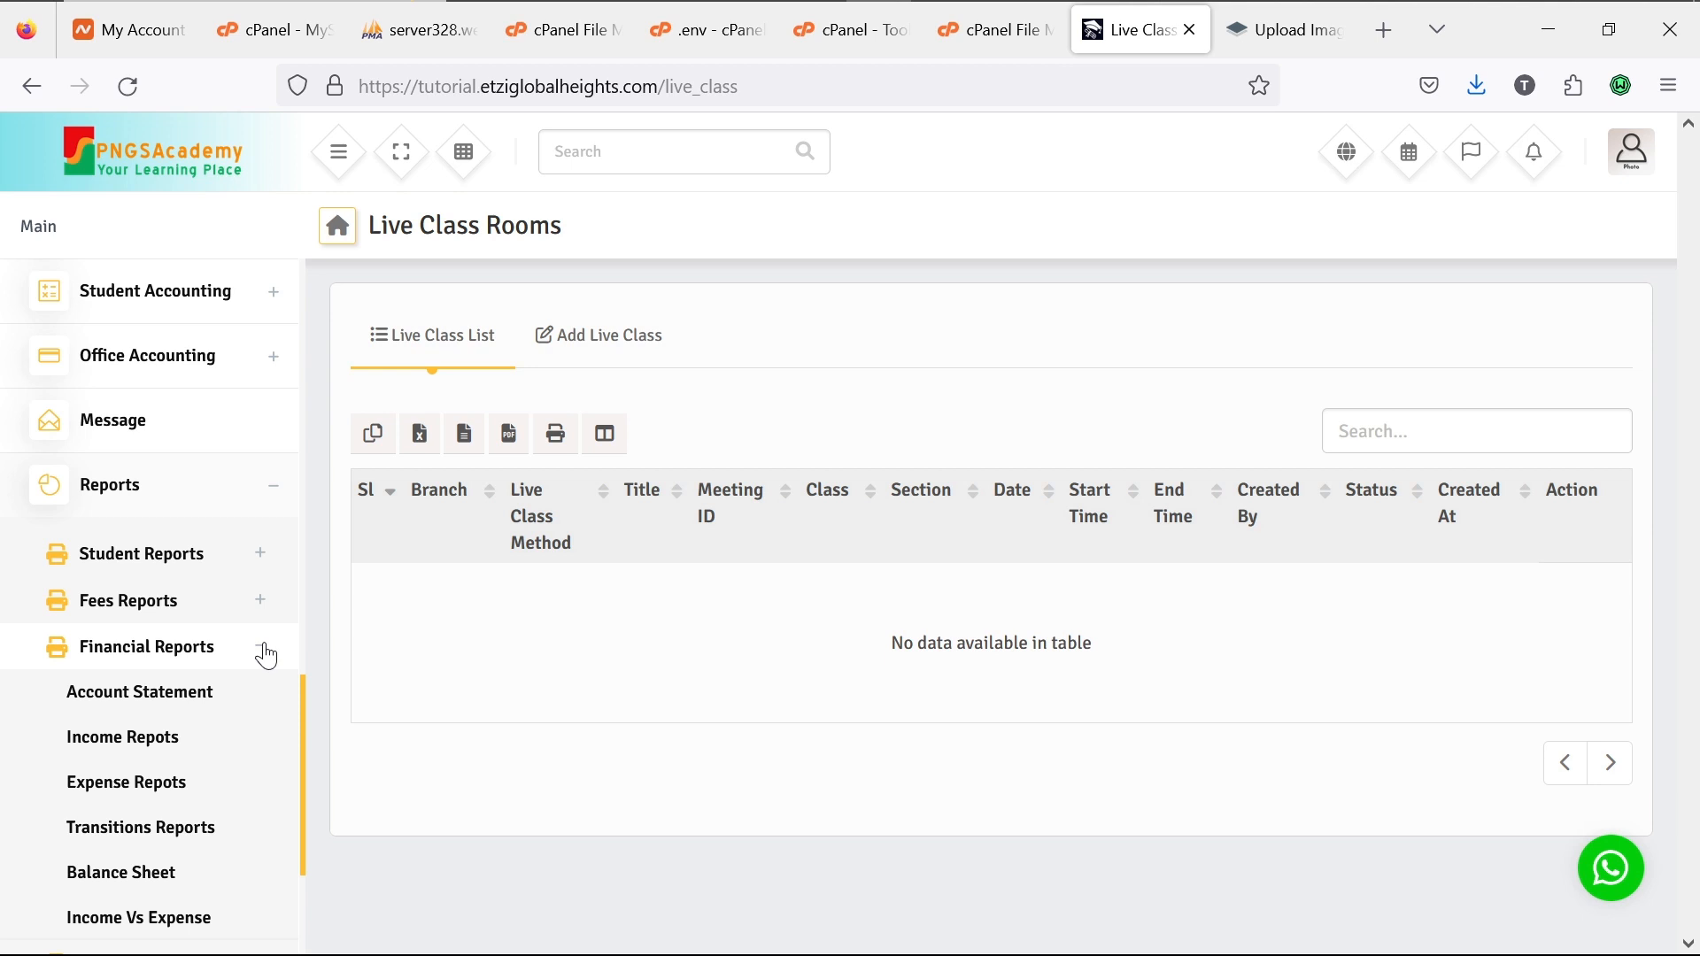
scroll(266, 656, "down", 2)
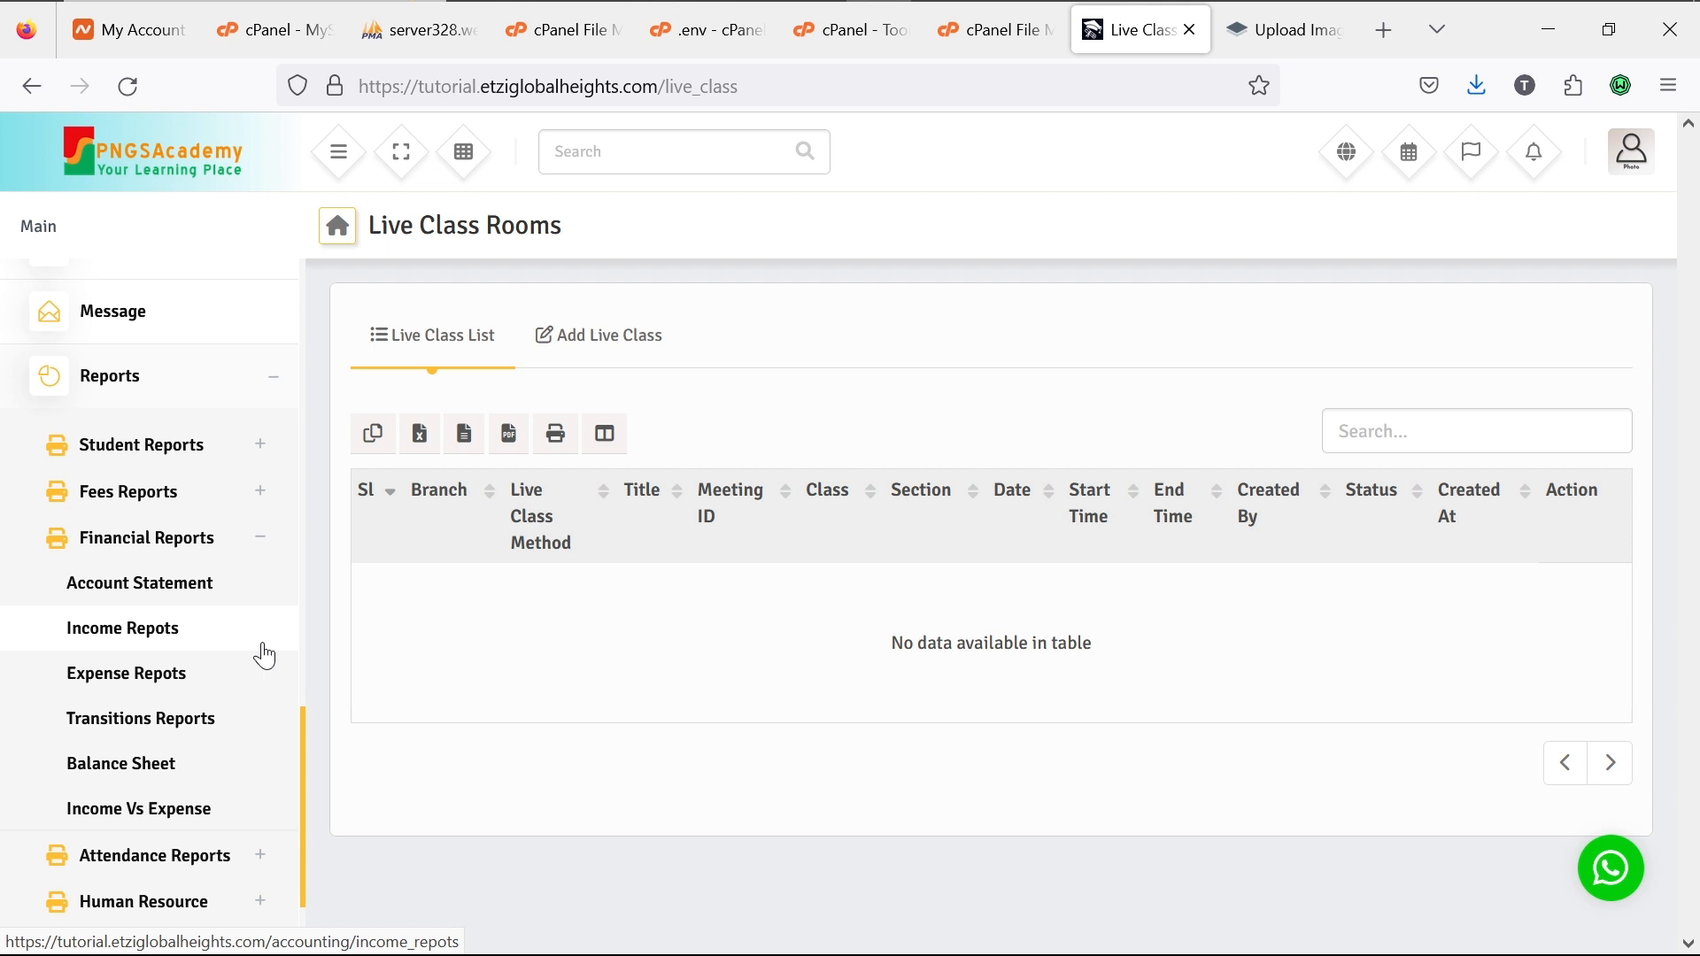
Step: Fold Financial Reports, glance at Attendance Reports, then expand Human Resource to Payroll Summary and Leave Reports
left_click(264, 540)
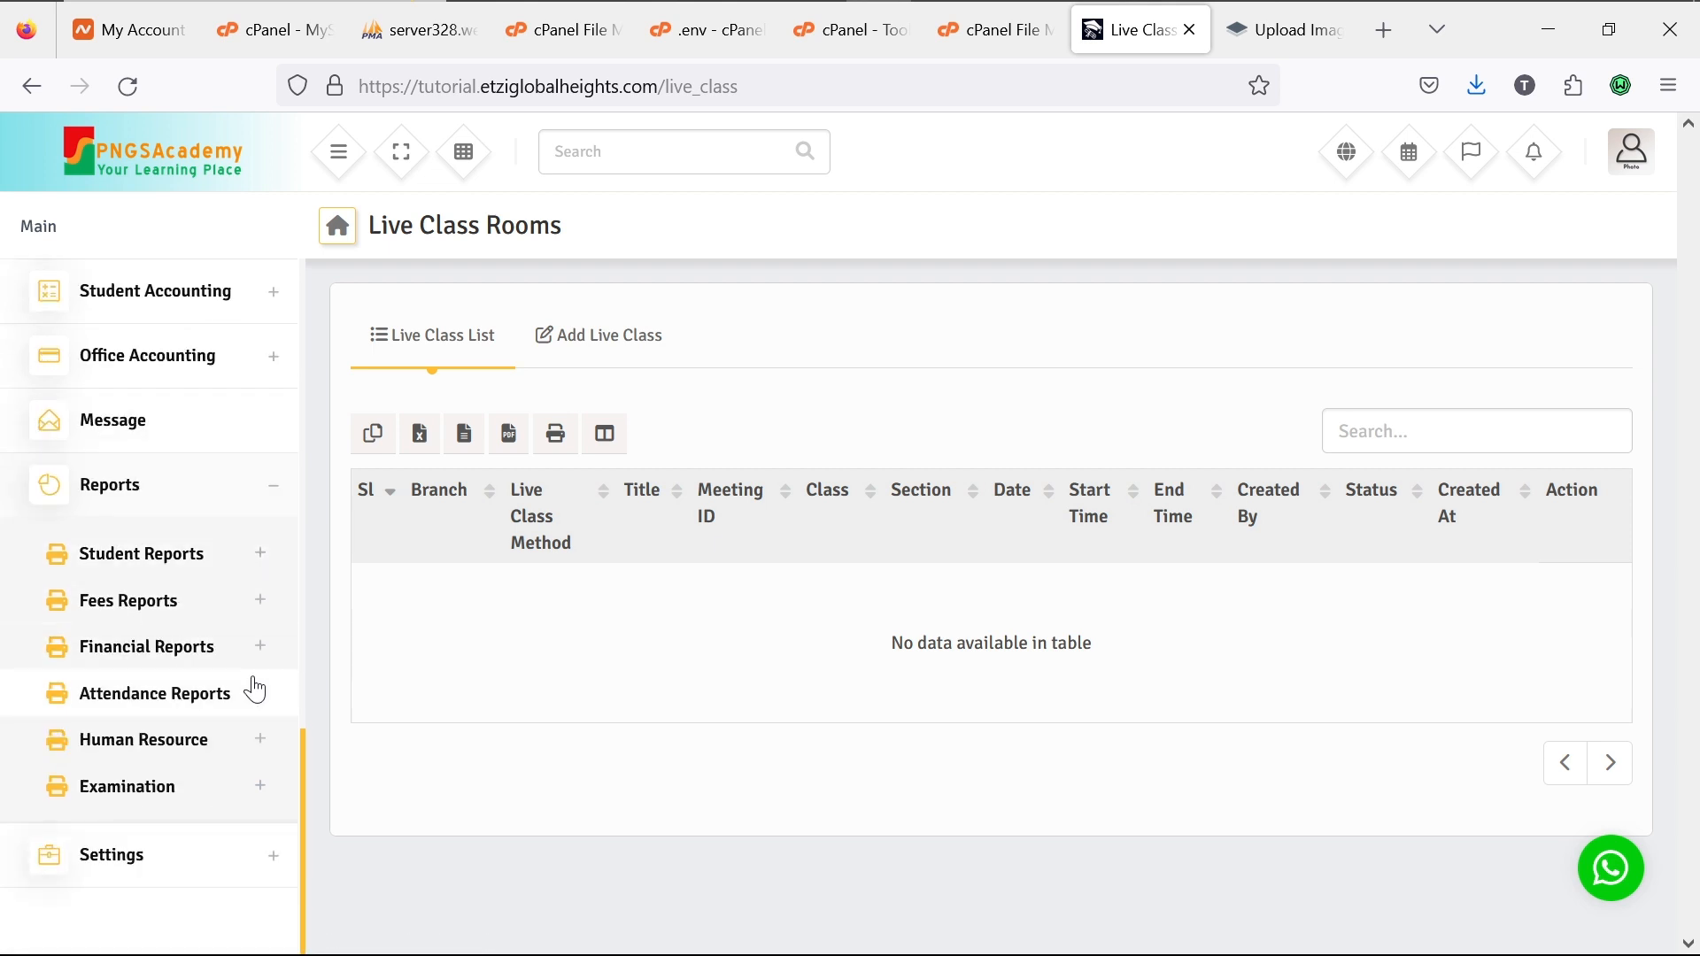
left_click(260, 698)
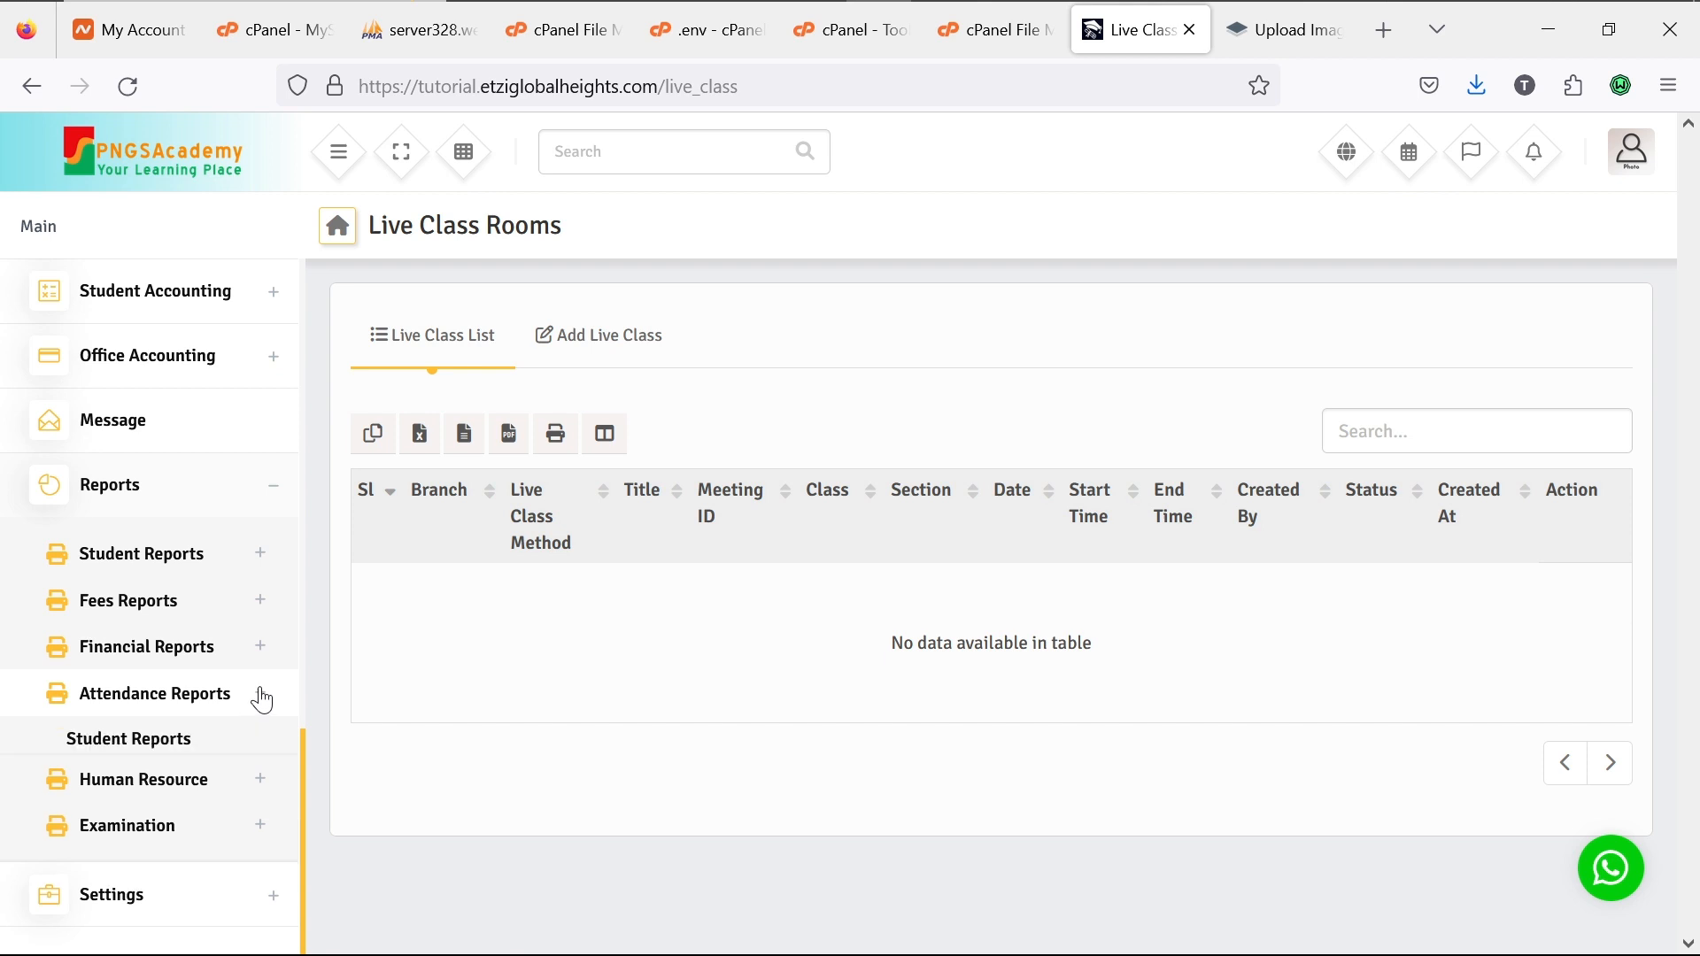
scroll(262, 700, "down", 2)
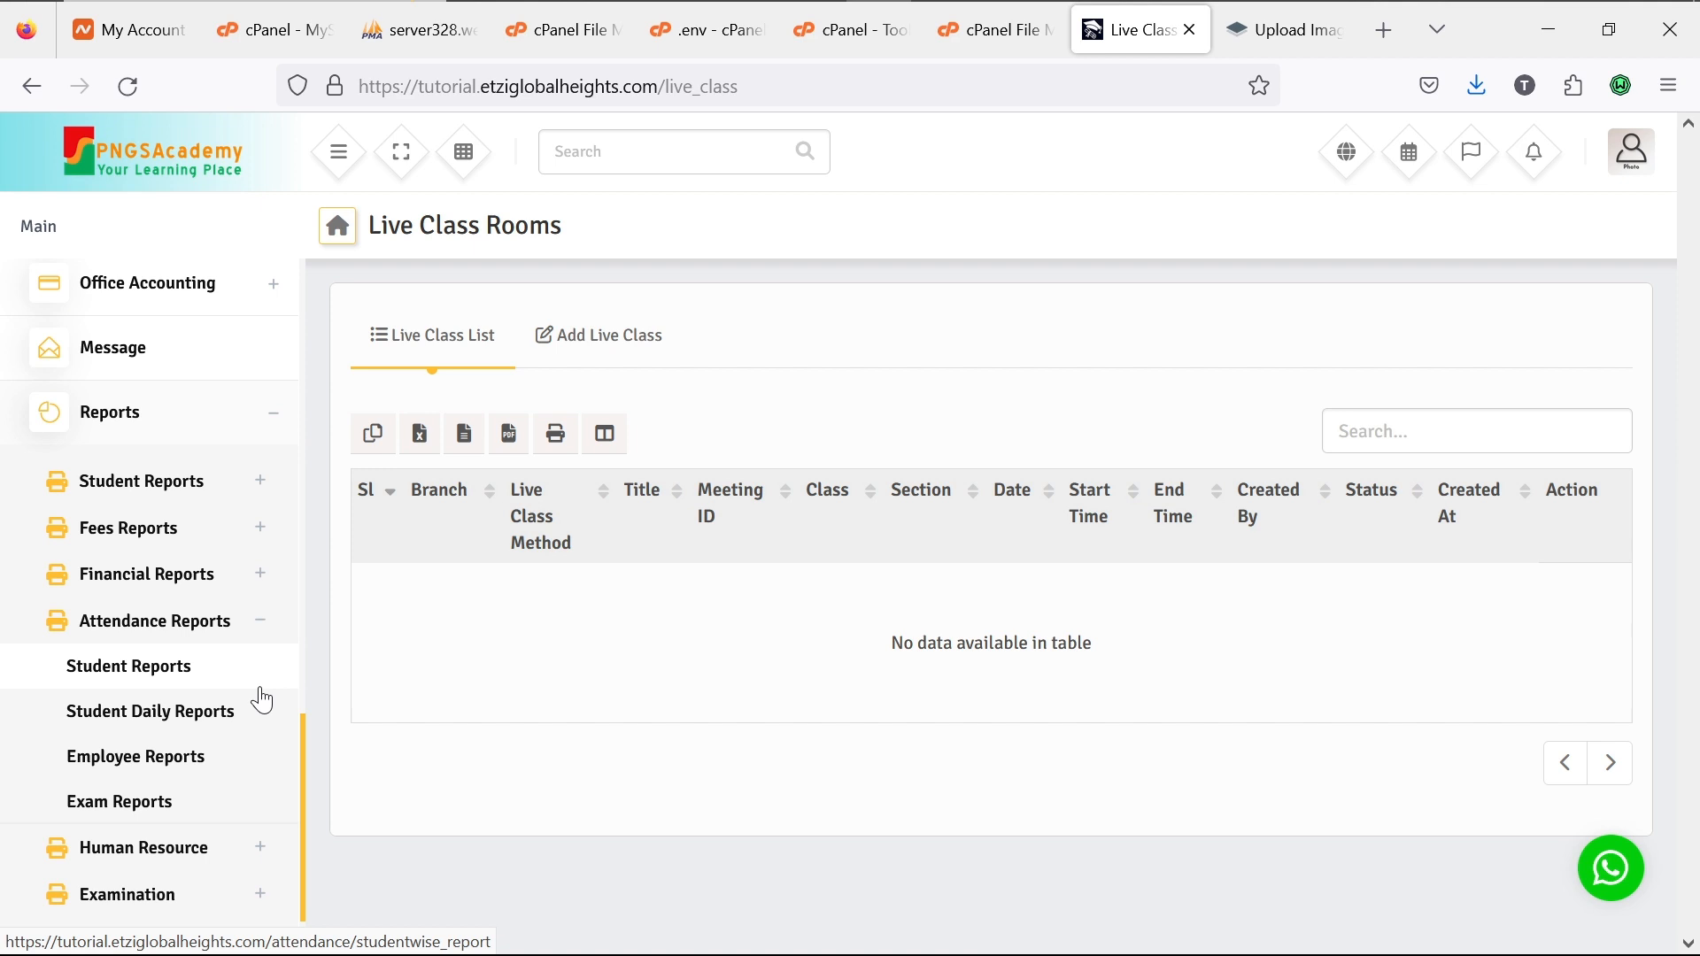
left_click(265, 623)
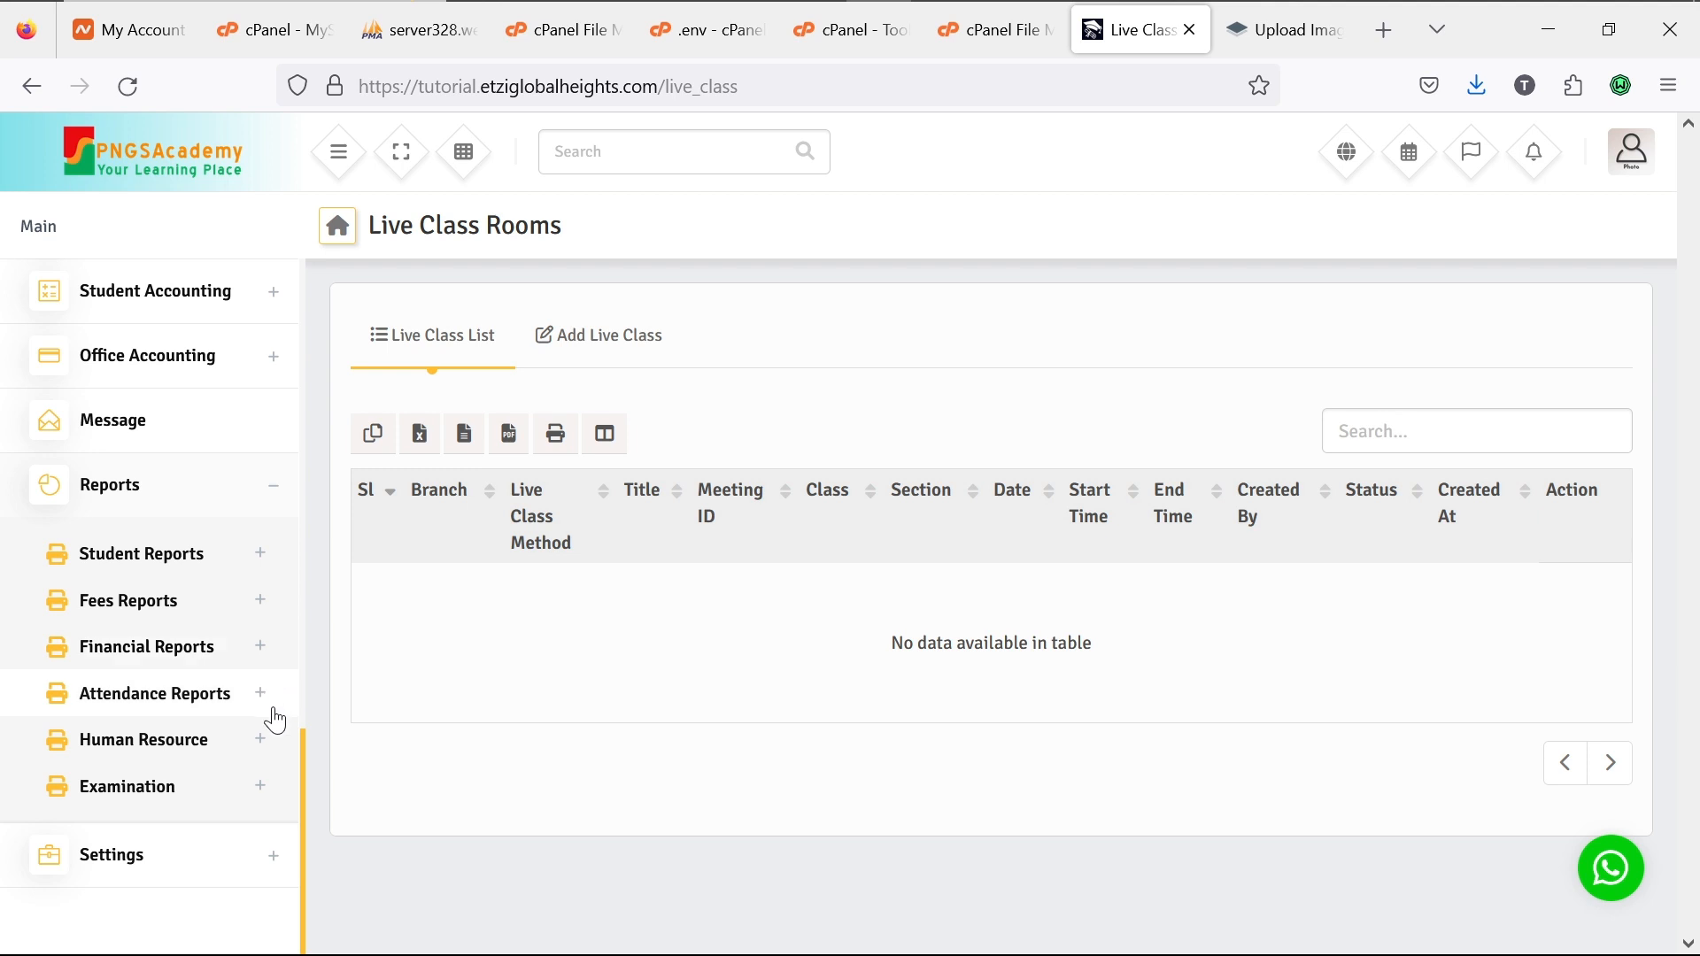
left_click(265, 749)
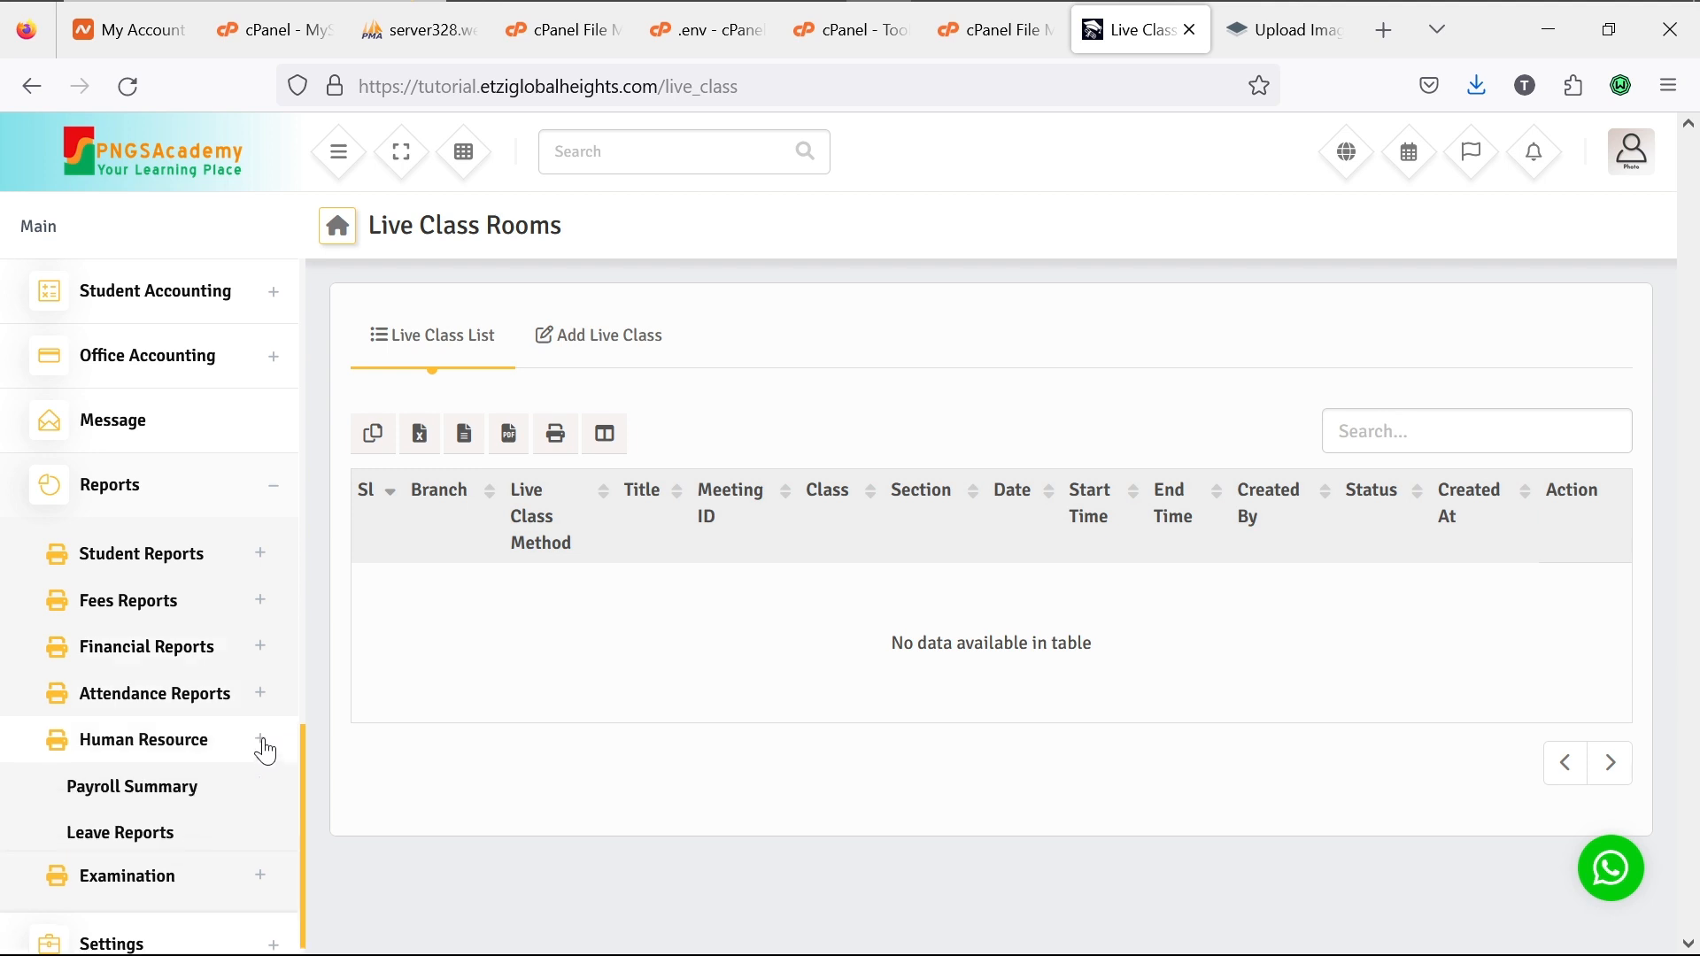
scroll(265, 751, "down", 1)
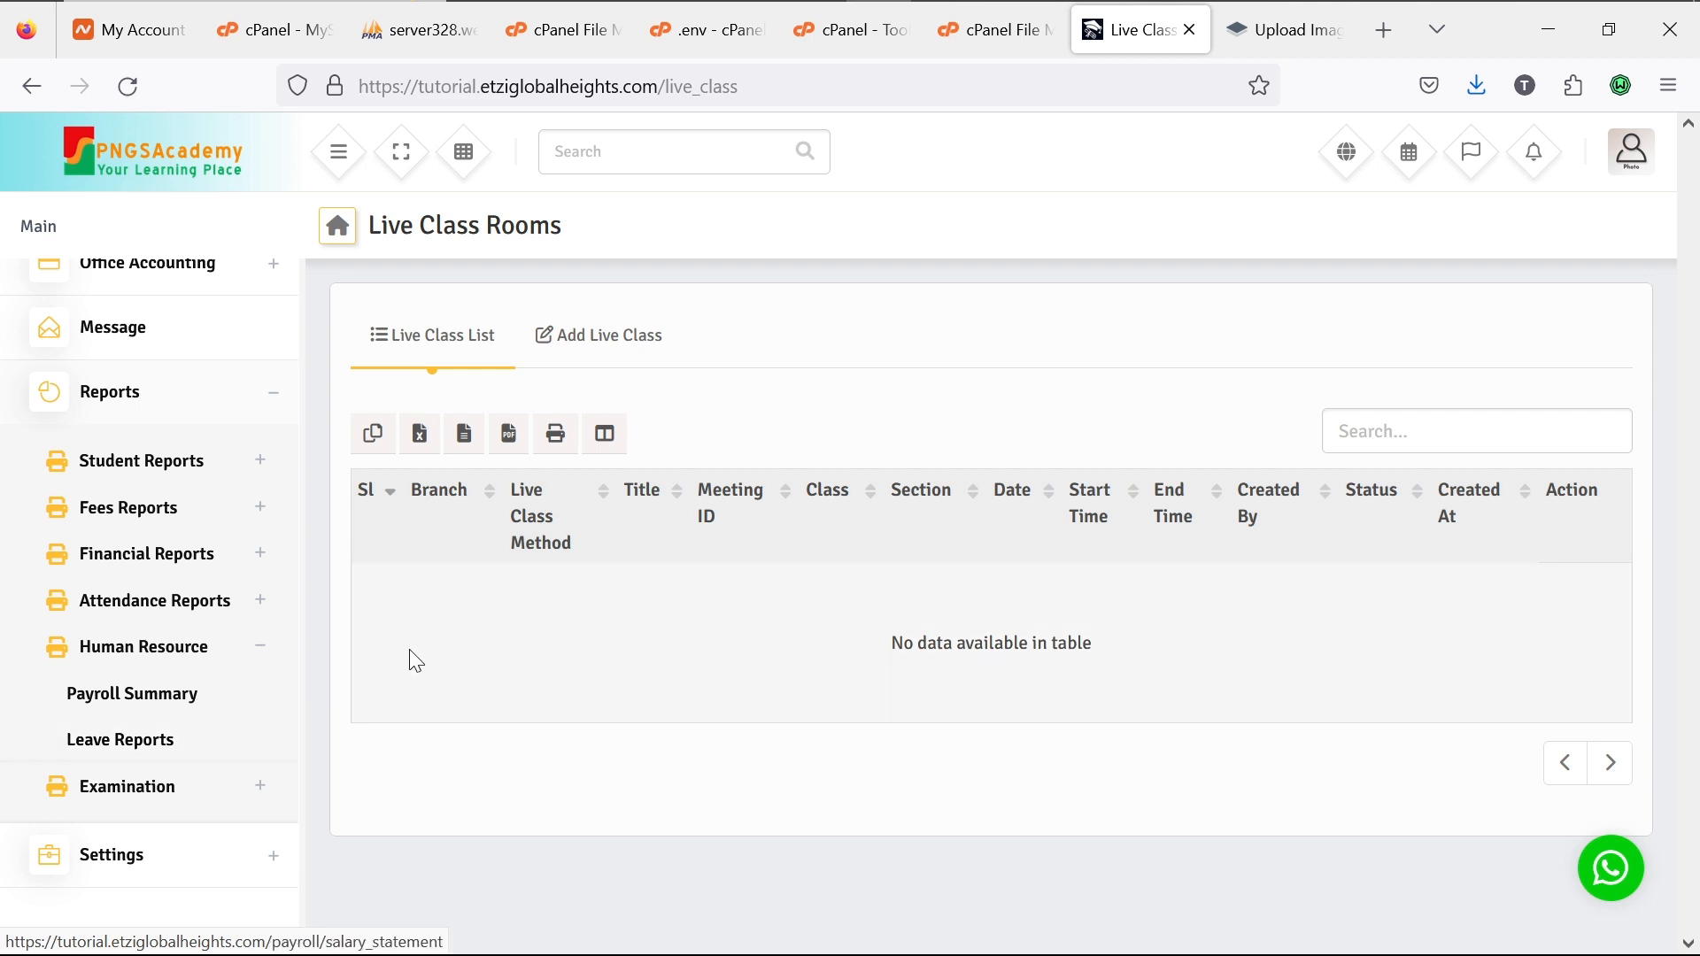
Step: Try different browser zoom levels and settle the Live Class Rooms page at 110%
key("ctrl+plus")
key("ctrl+plus")
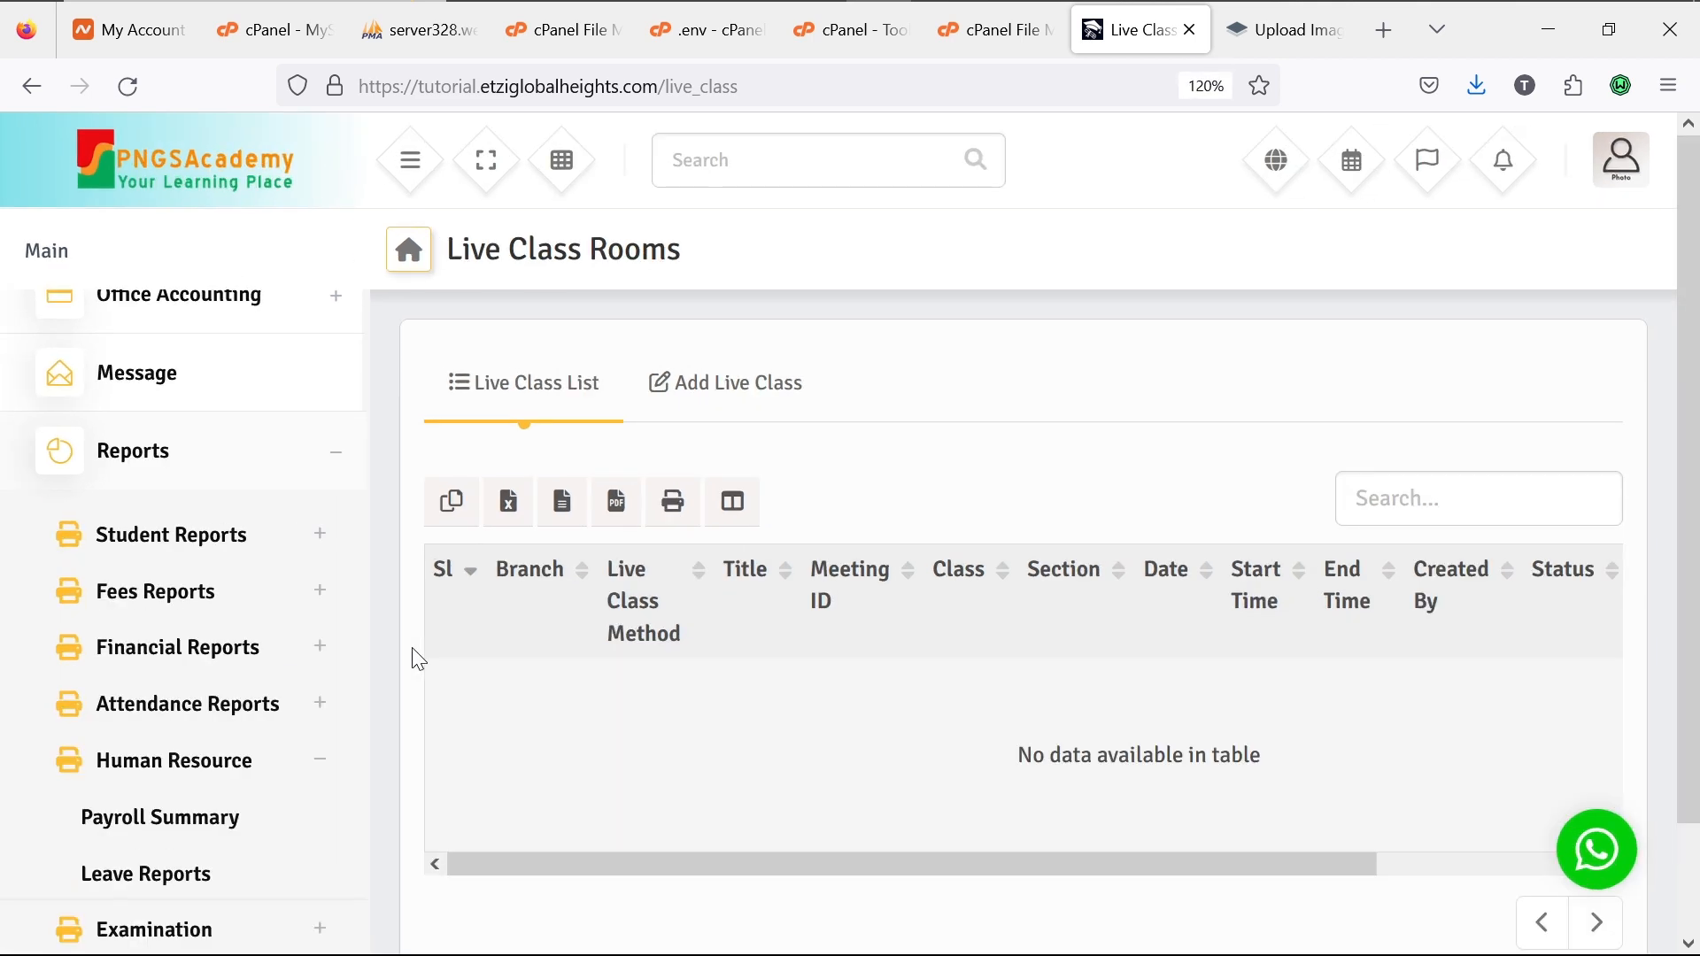
key("ctrl+minus")
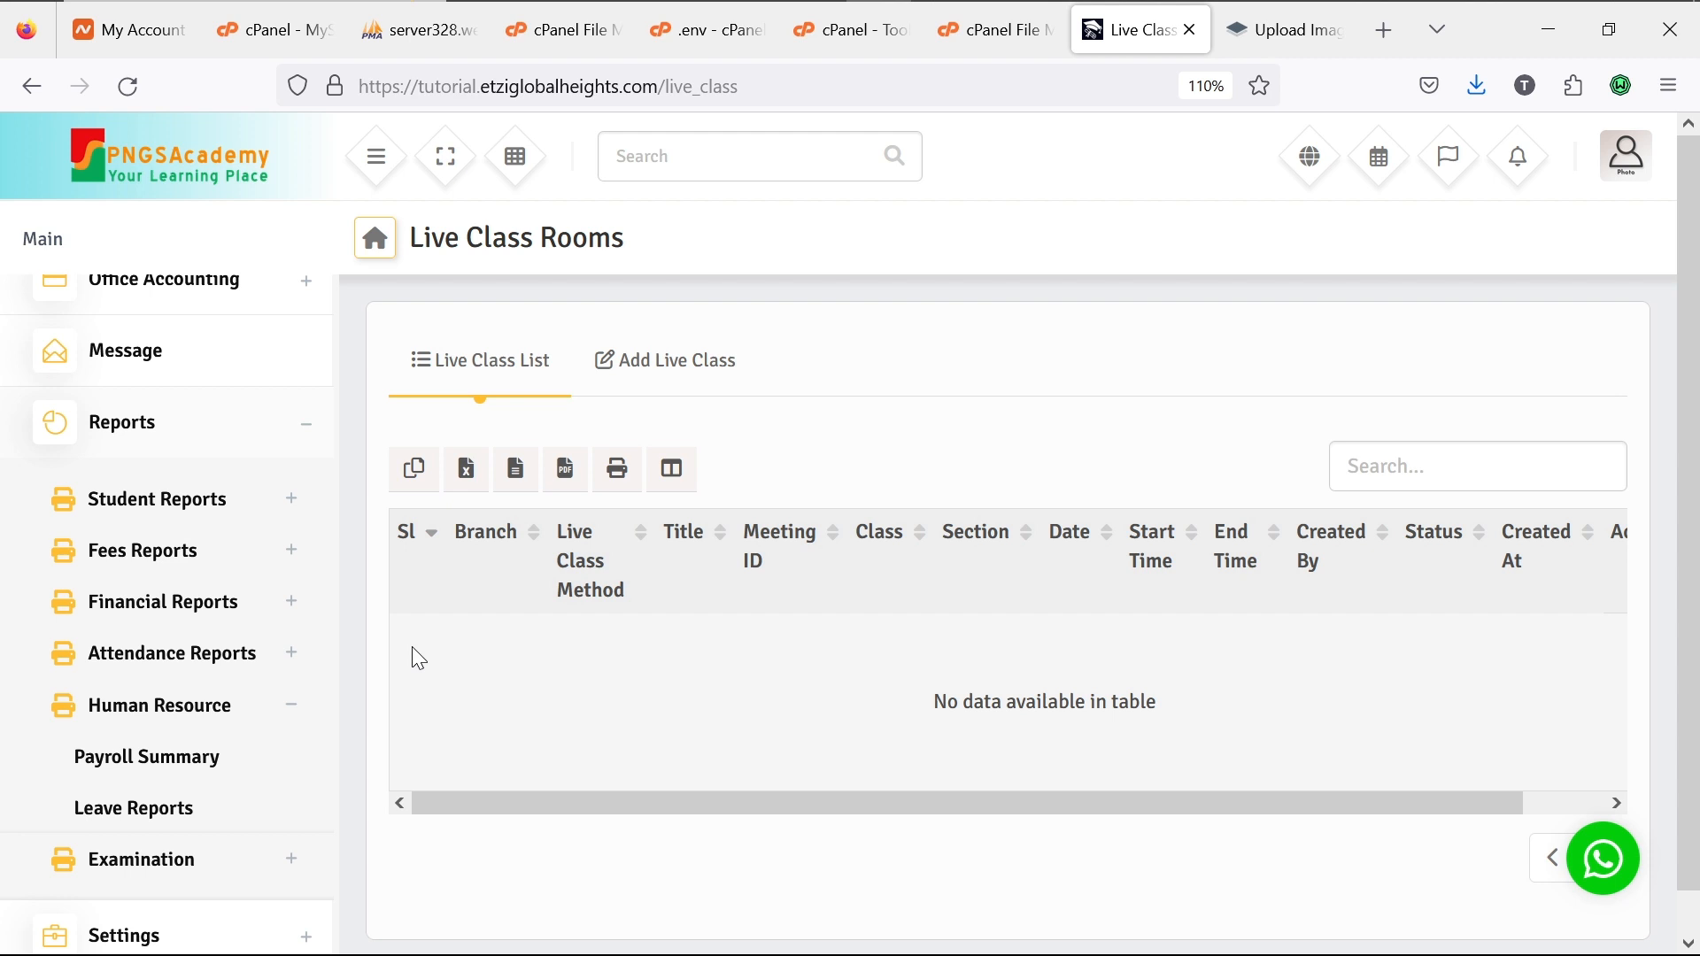
scroll(412, 646, "down", 3)
scroll(412, 646, "up", 5)
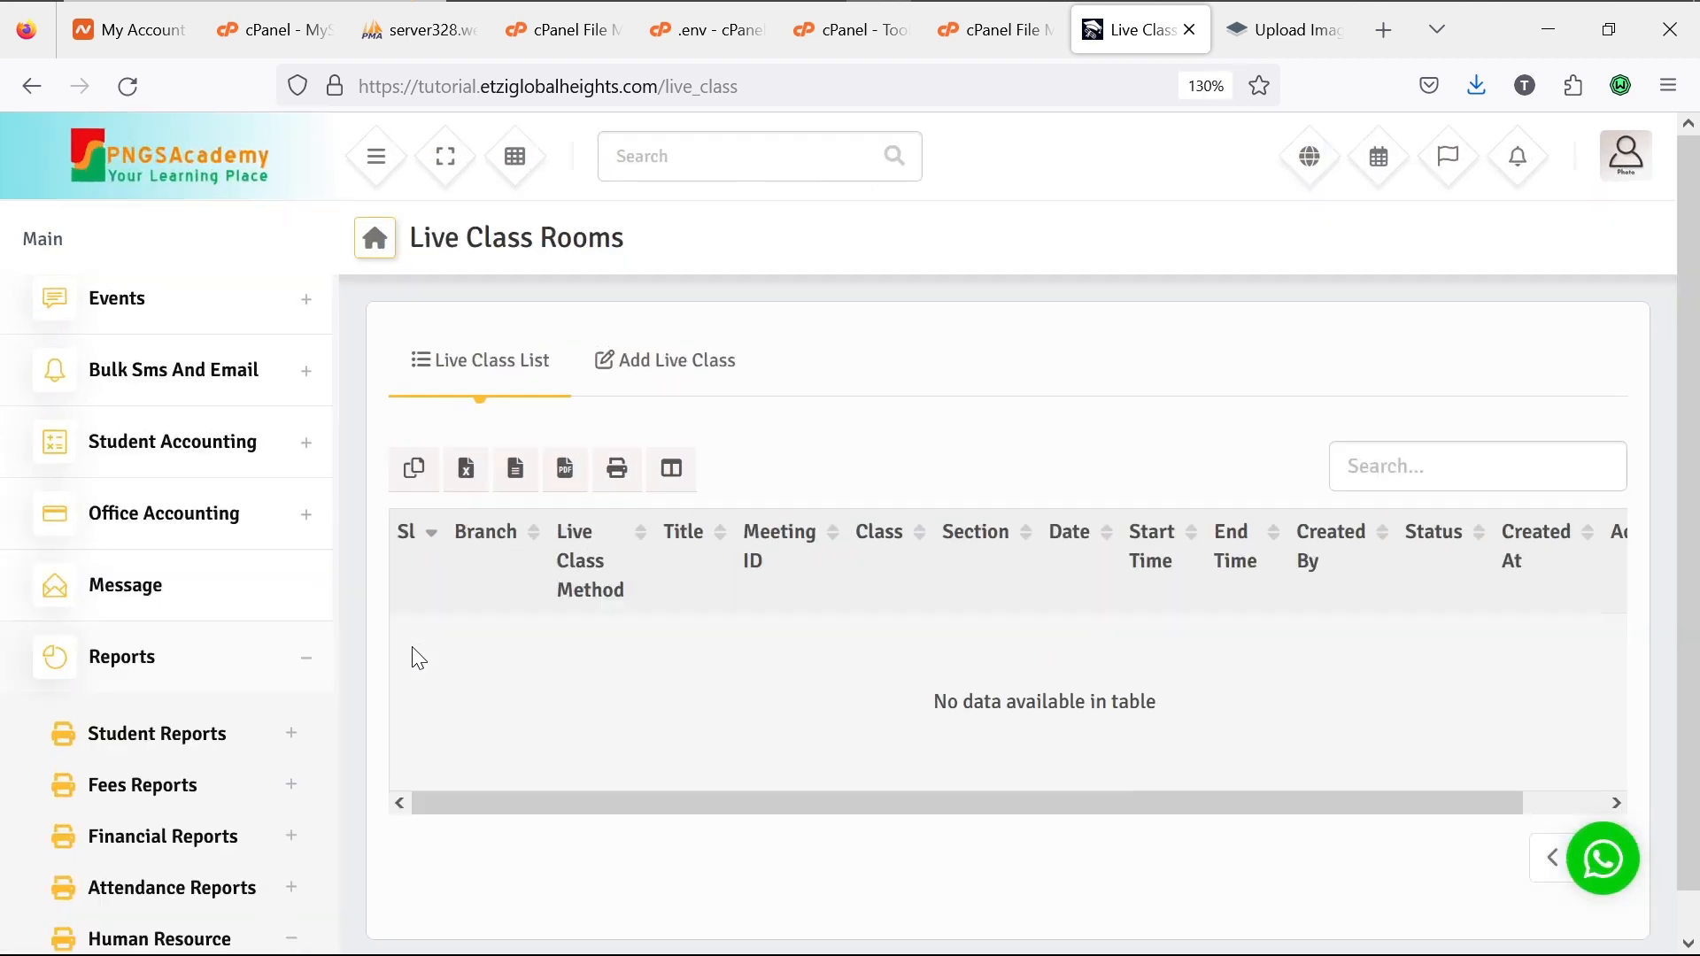
scroll(412, 659, "down", 3)
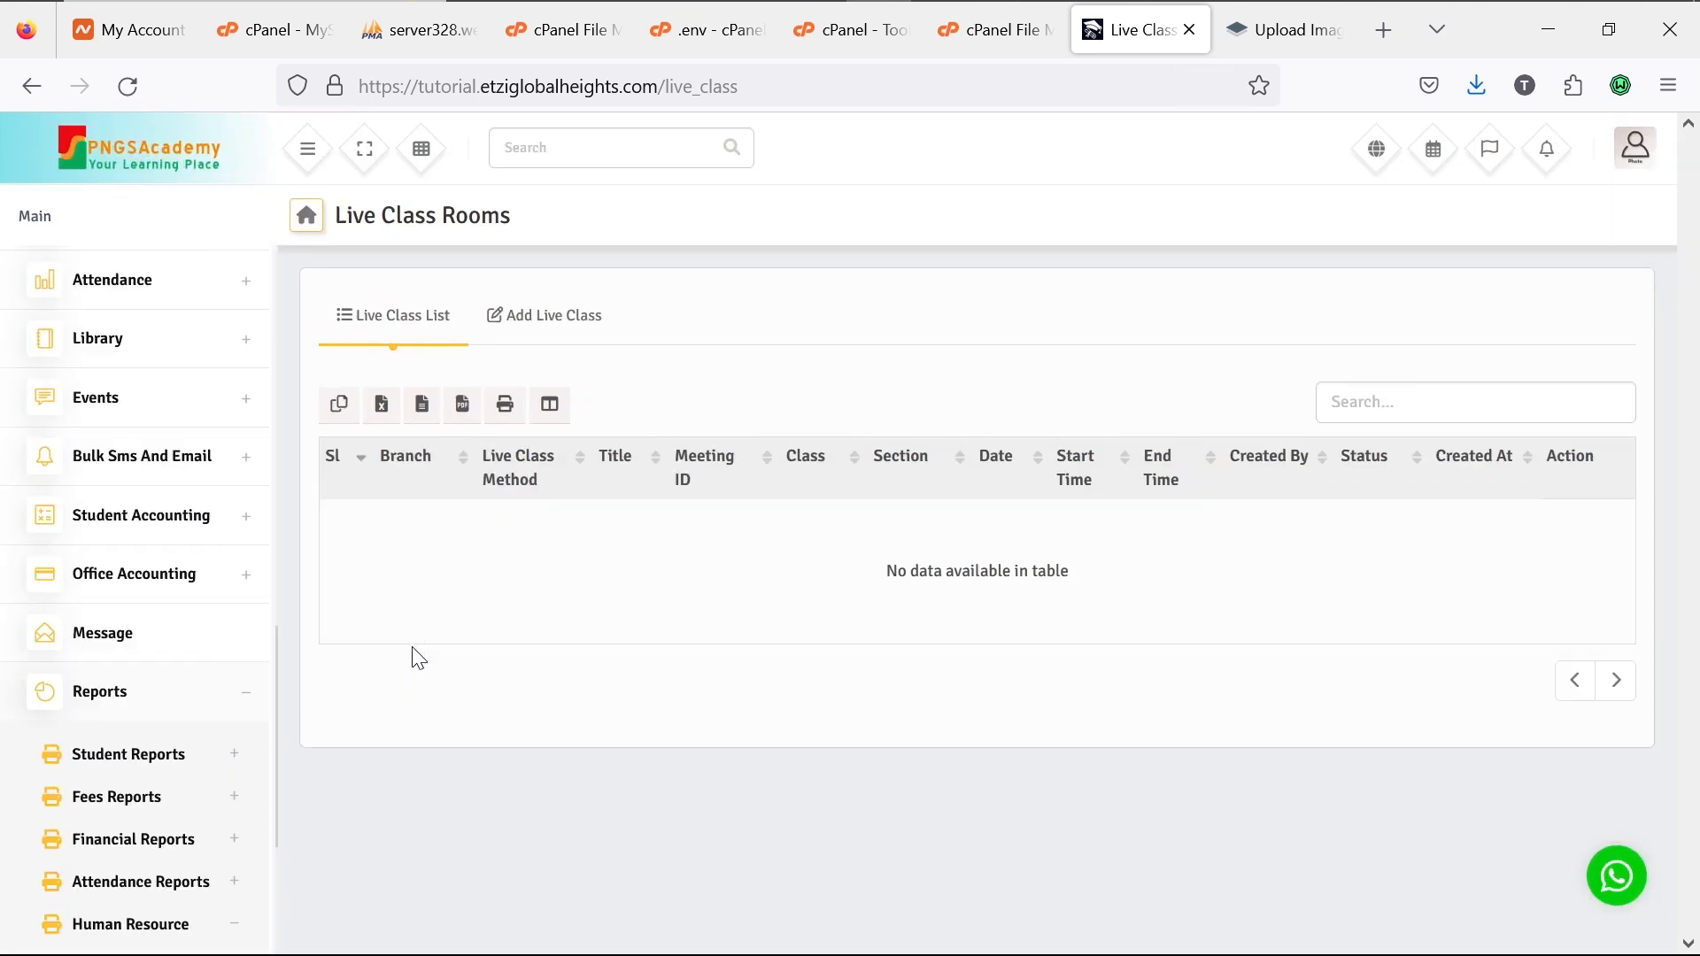
scroll(418, 659, "up", 2)
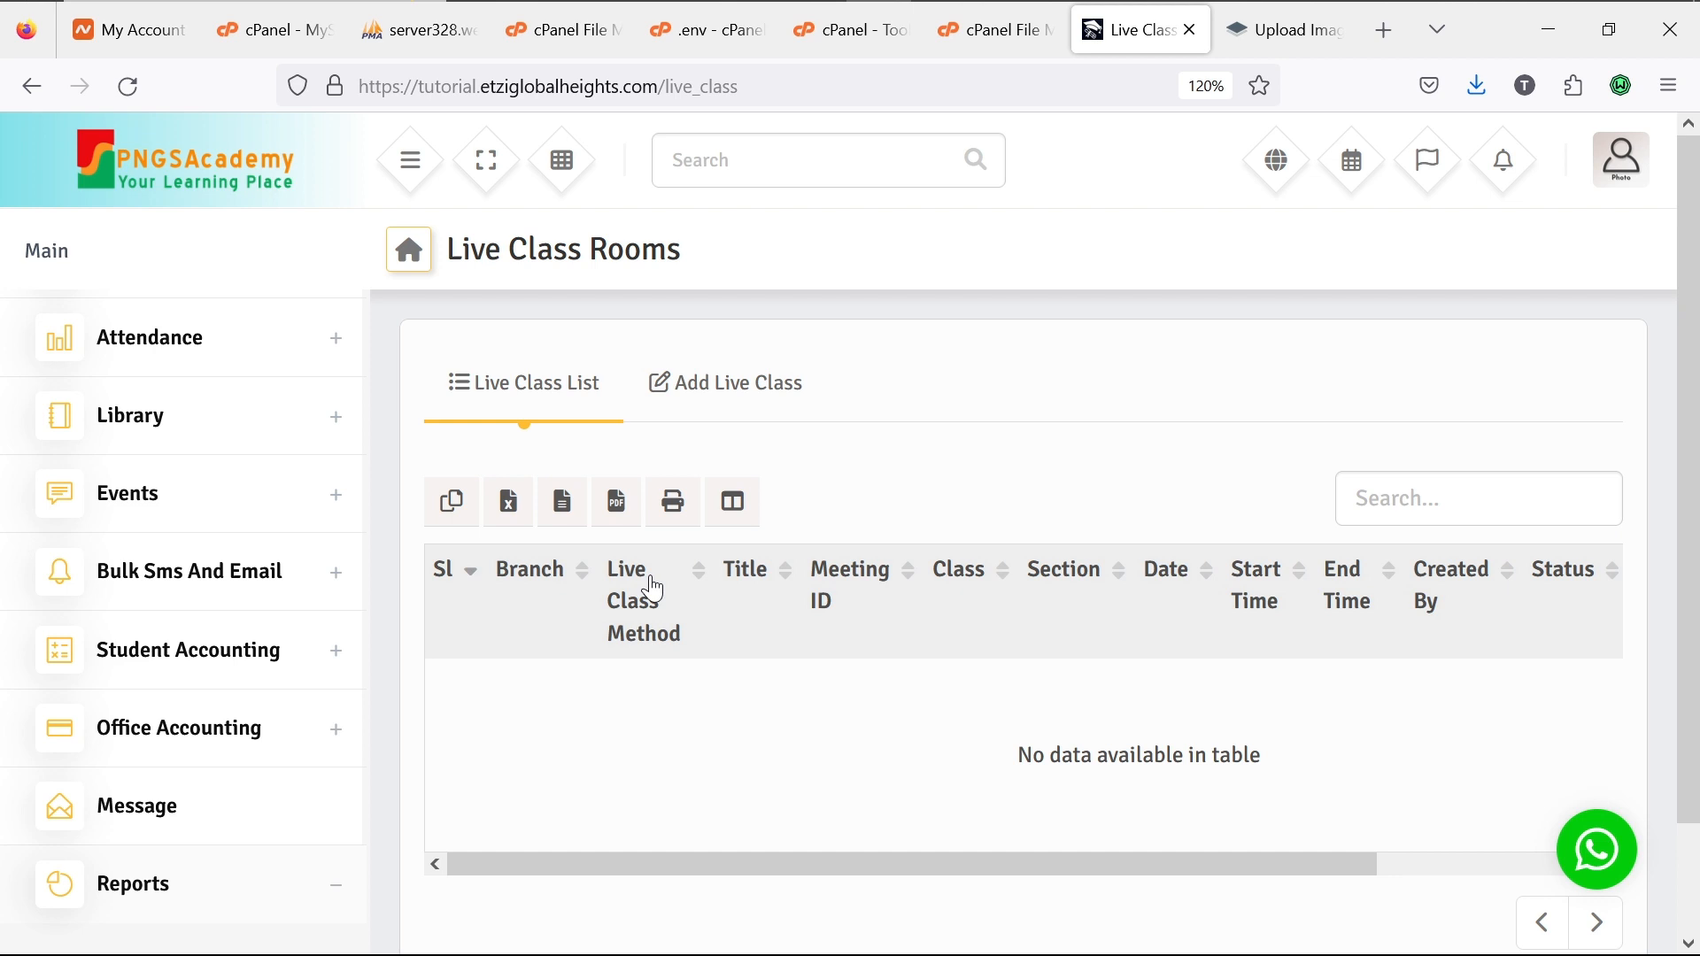
right_click(824, 481)
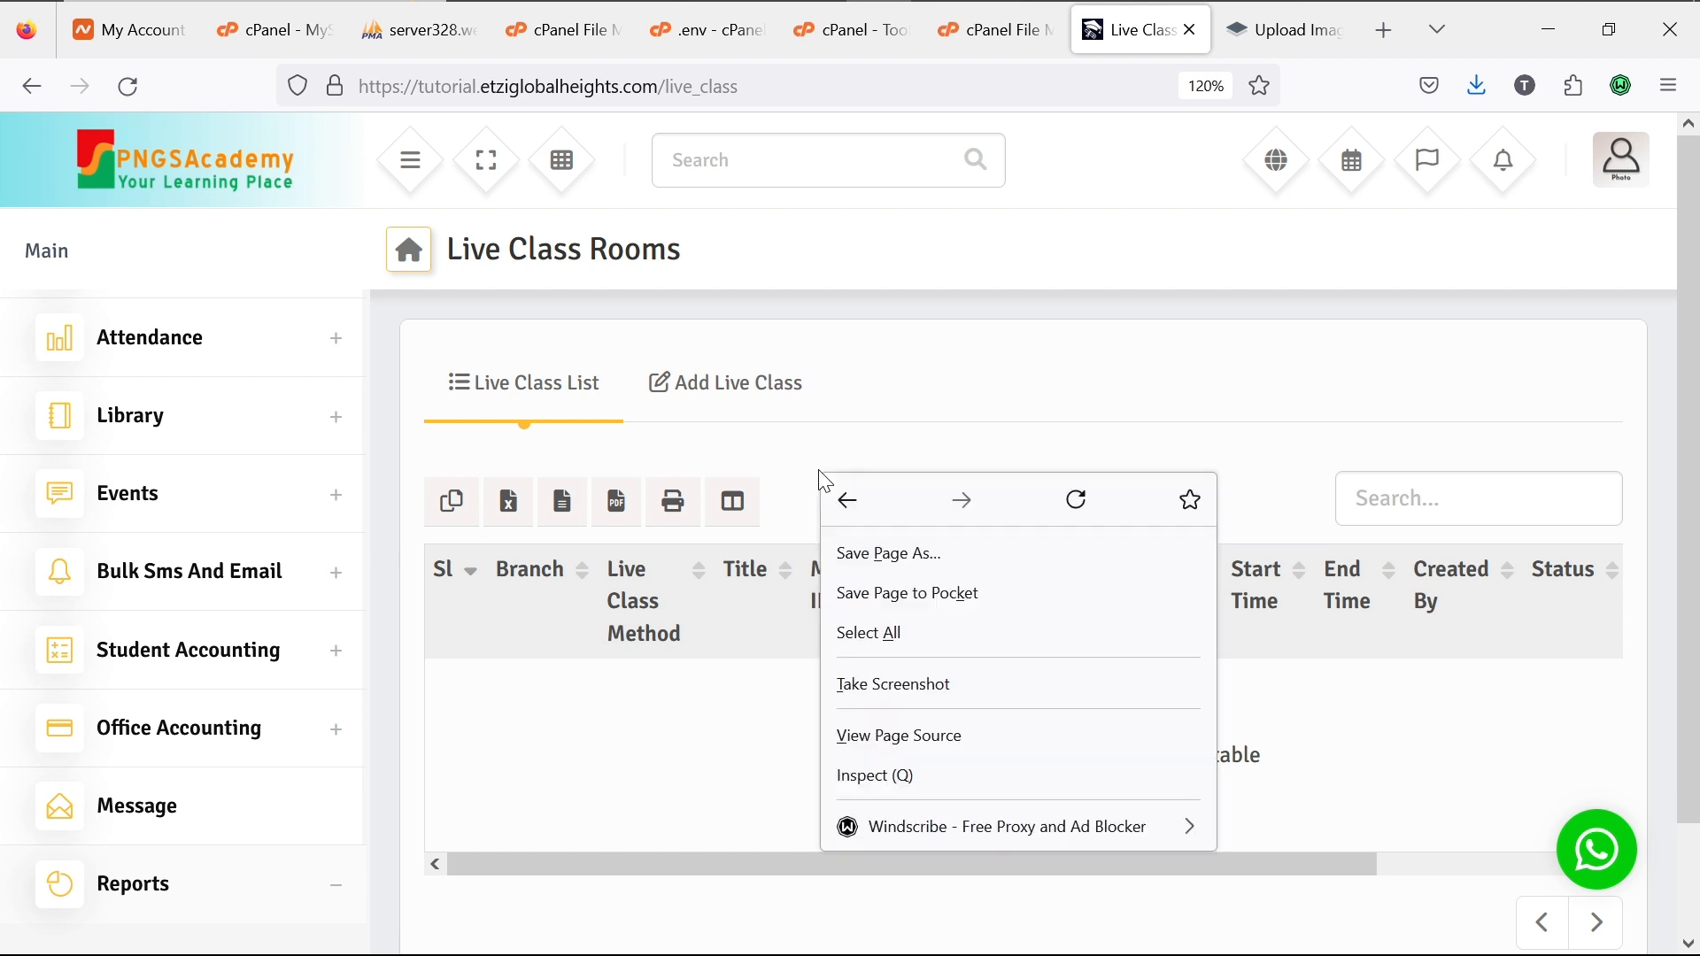
left_click(936, 367)
key("ctrl+minus")
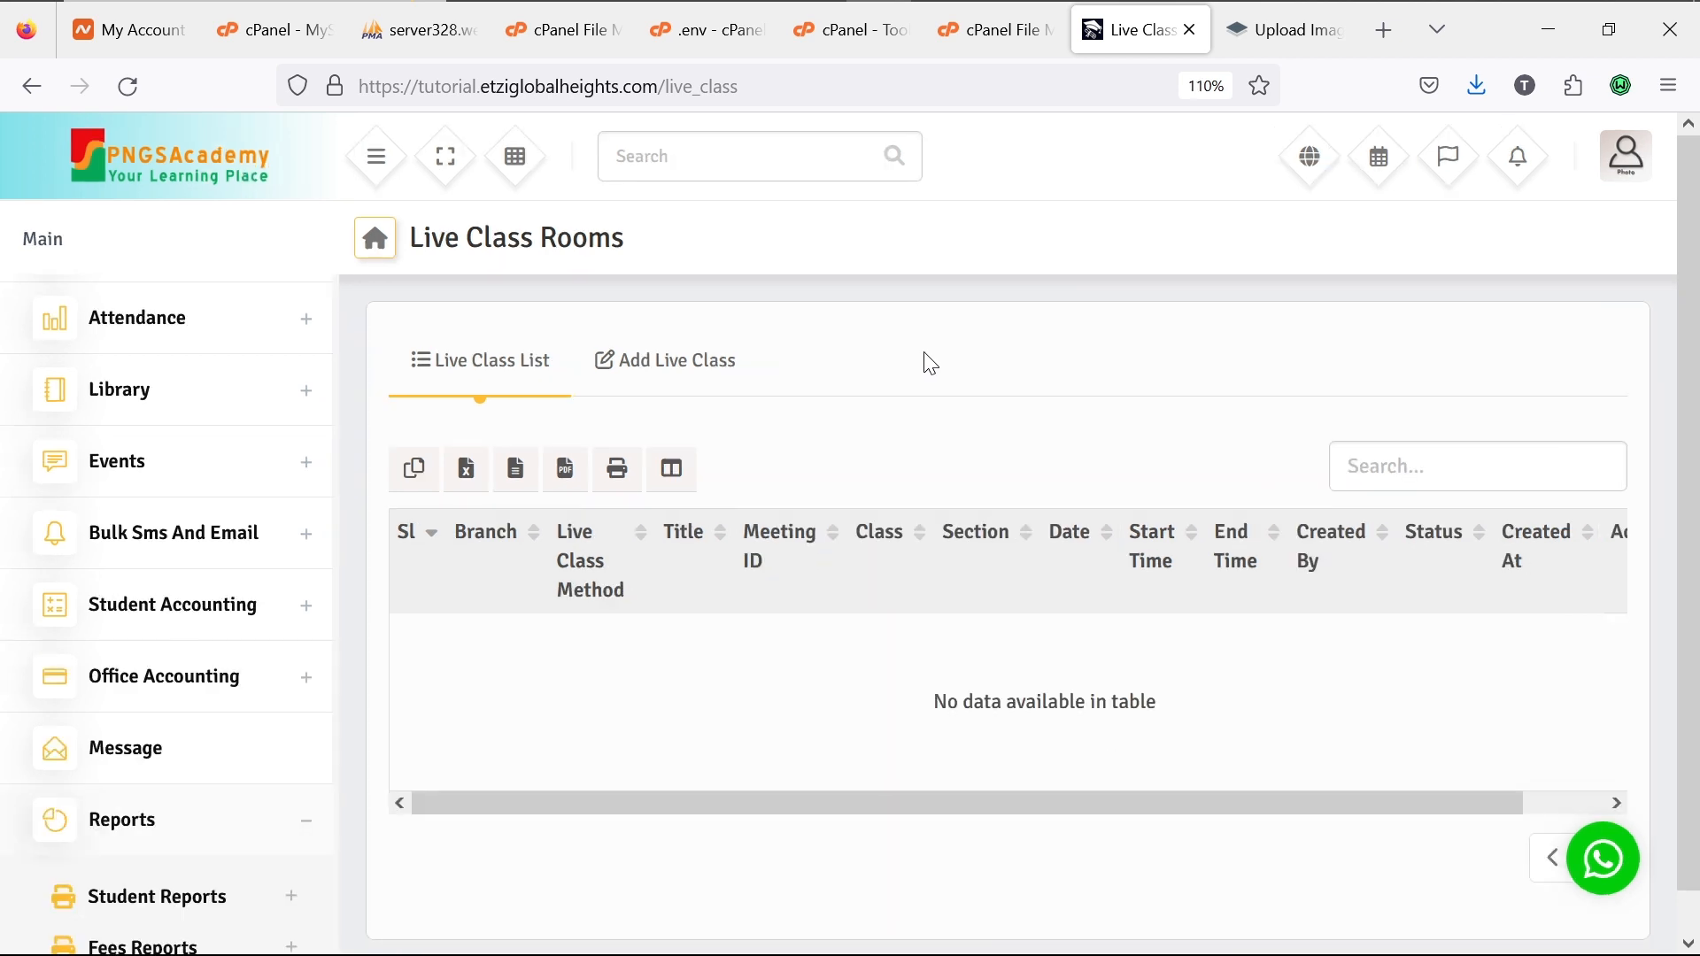
Step: Collapse and reopen Reports, then open and close the Examination report options
scroll(5, 768, "down", 5)
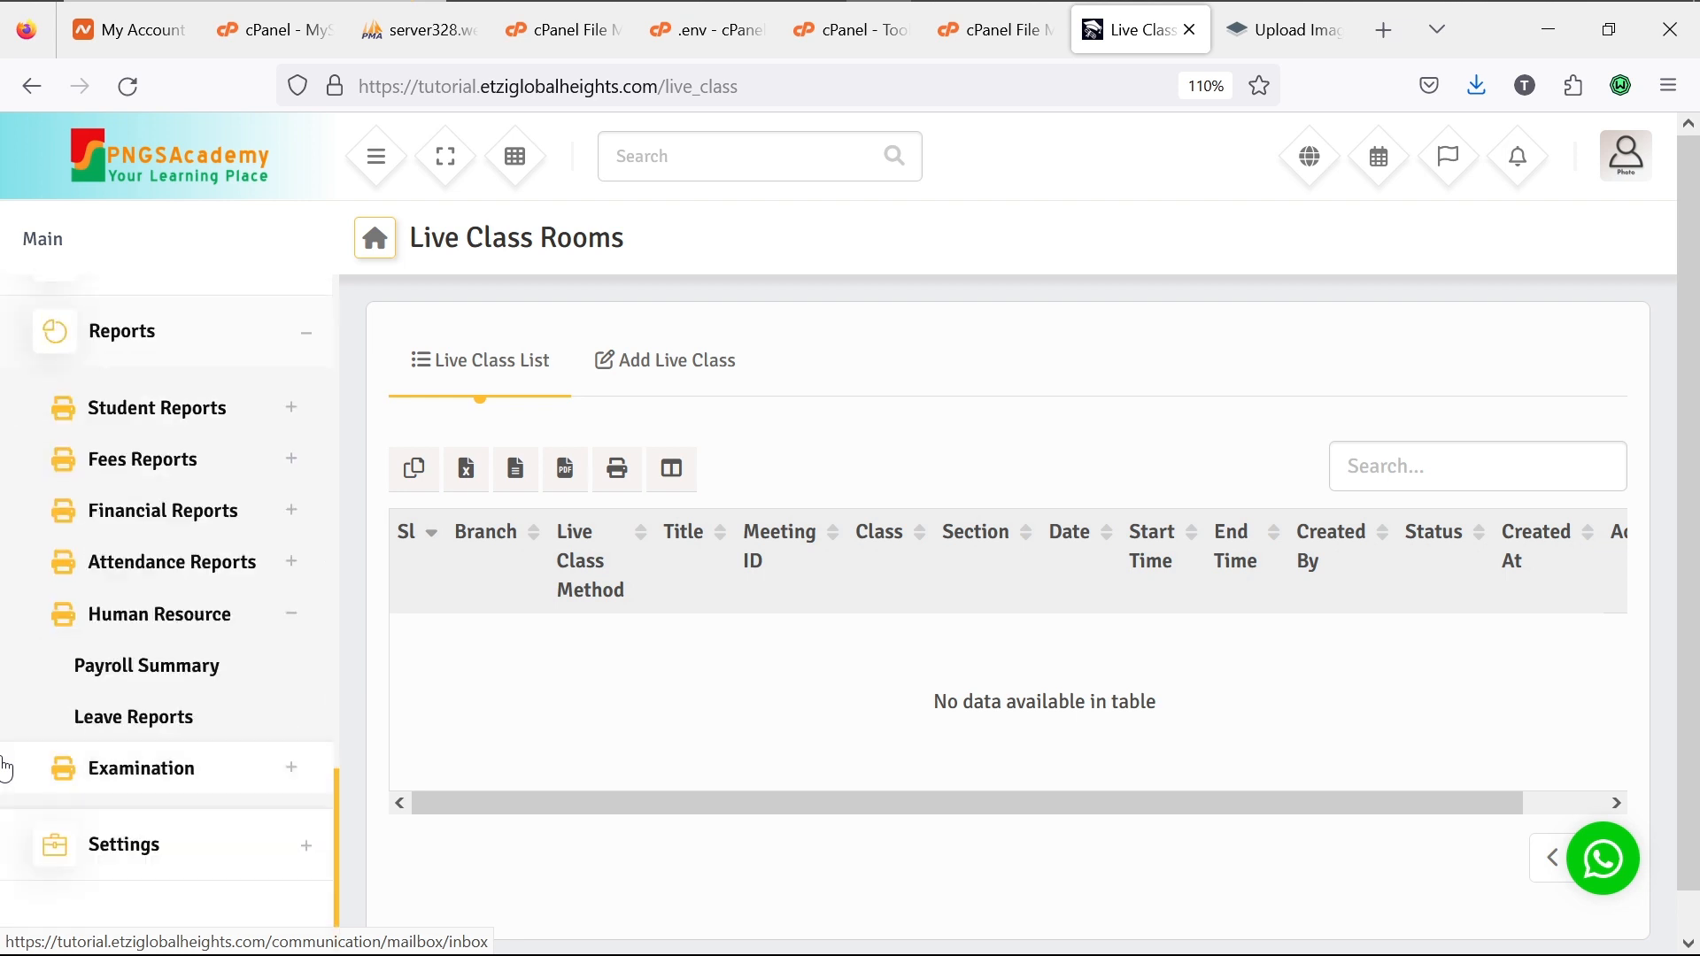
scroll(4, 769, "down", 1)
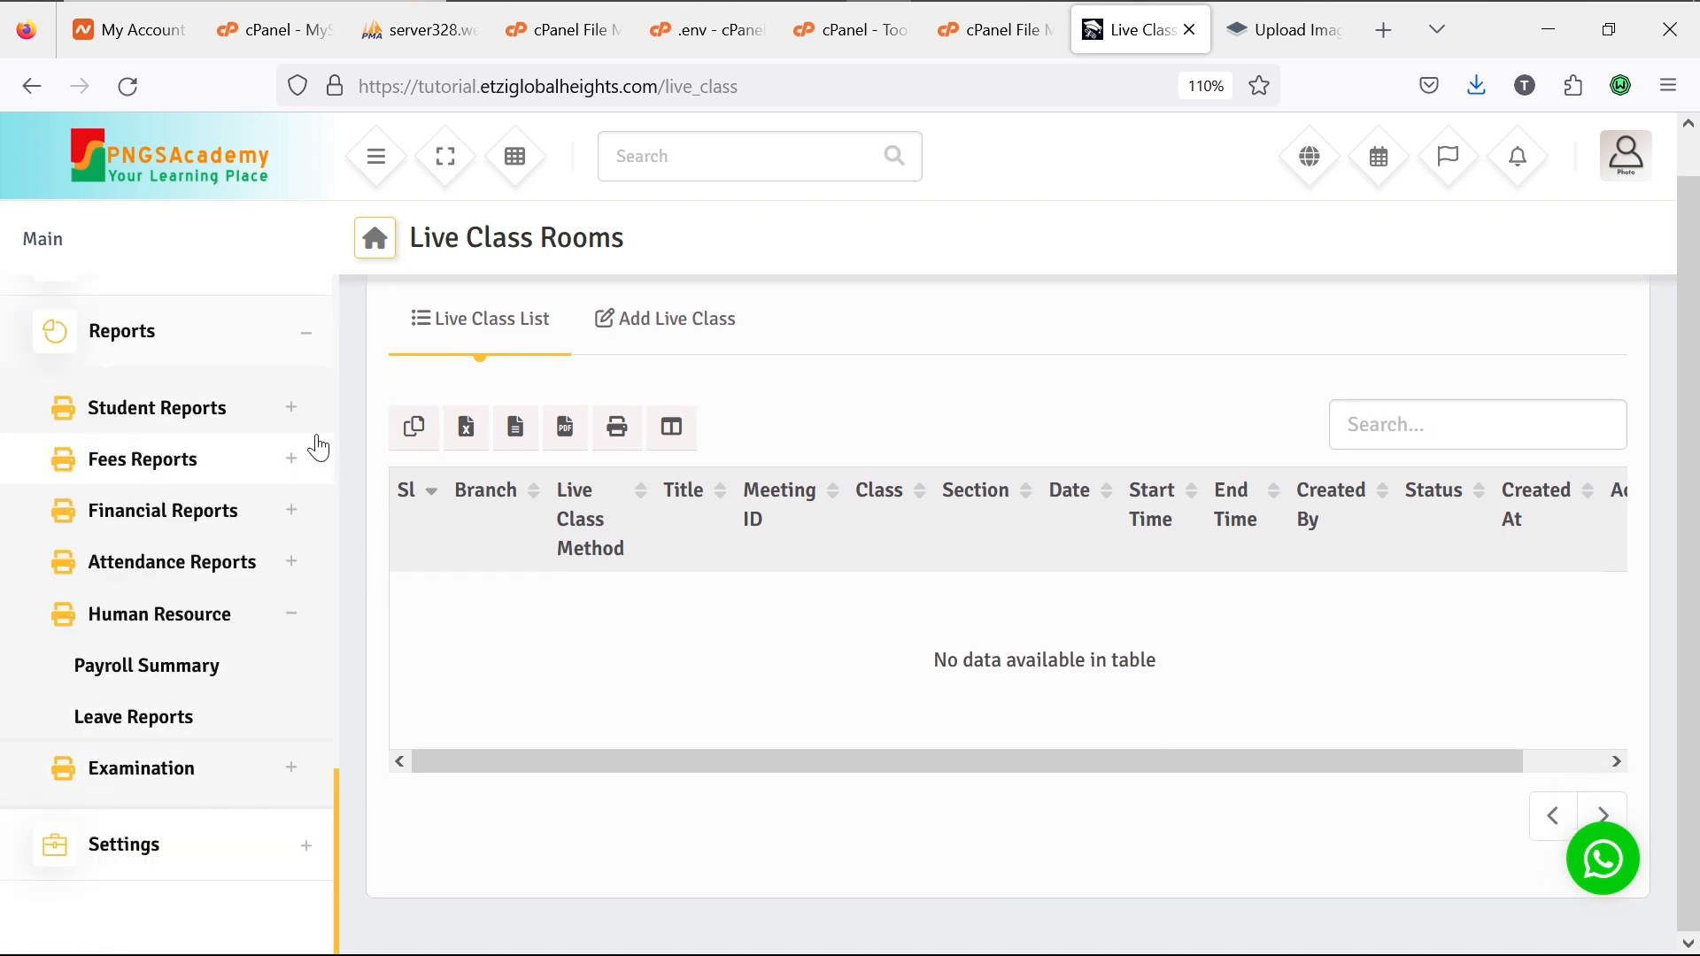
left_click(307, 345)
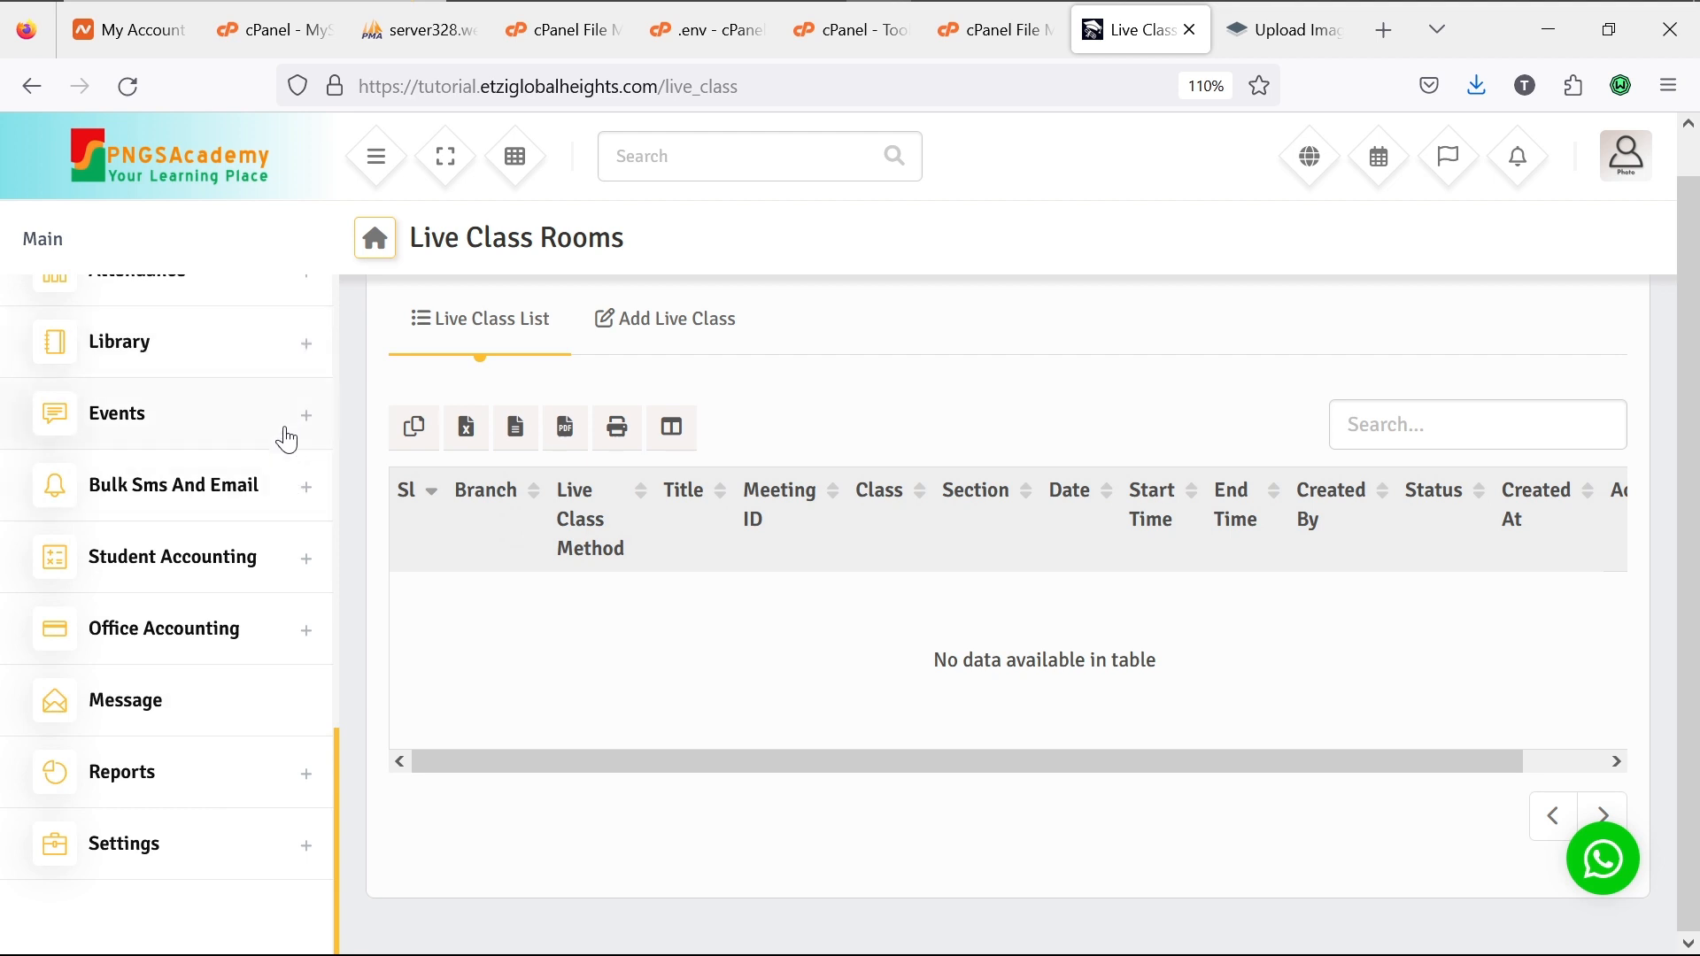
left_click(307, 774)
scroll(314, 779, "down", 5)
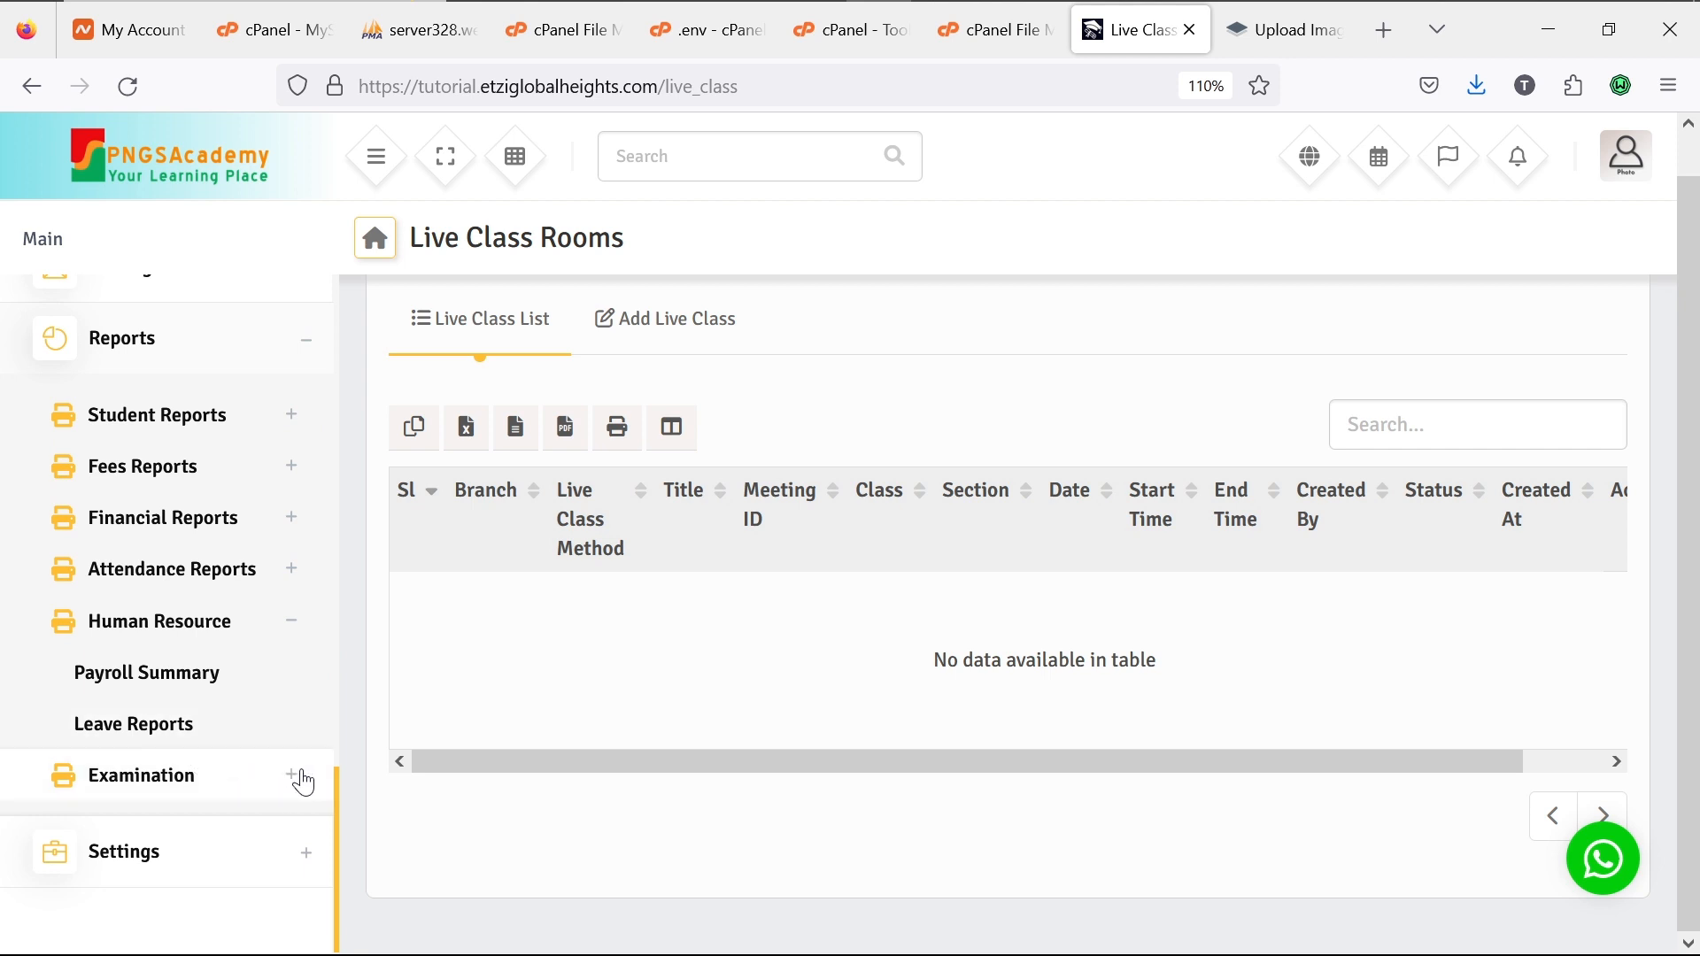
left_click(301, 779)
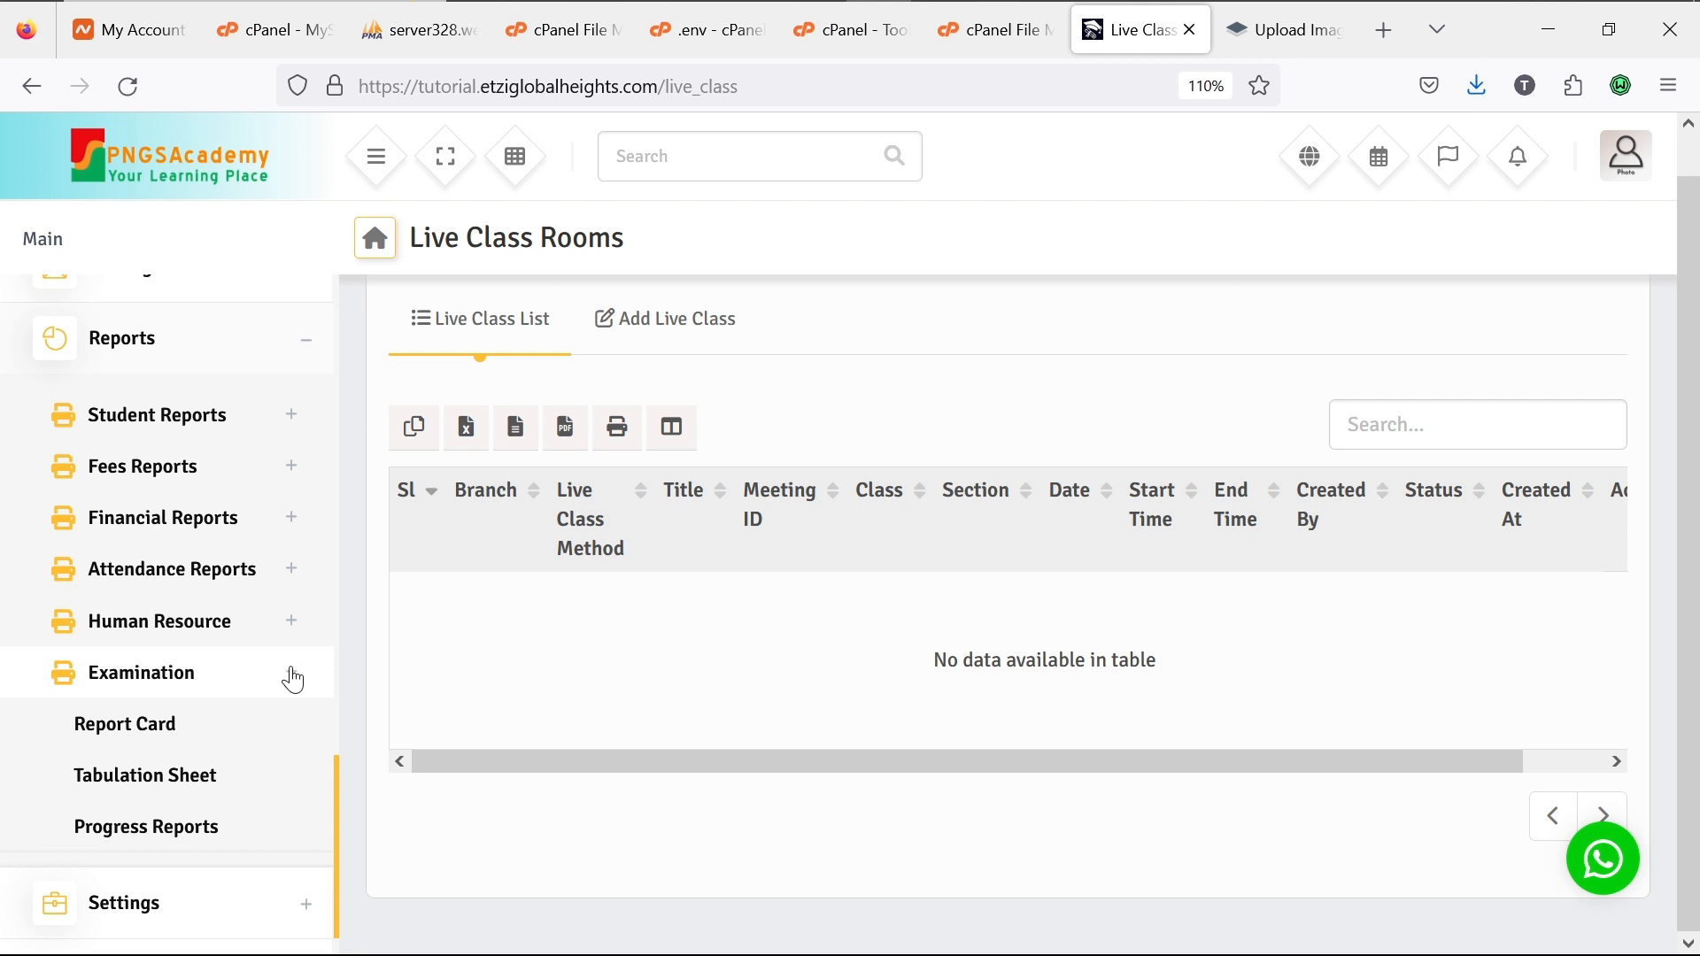
left_click(293, 677)
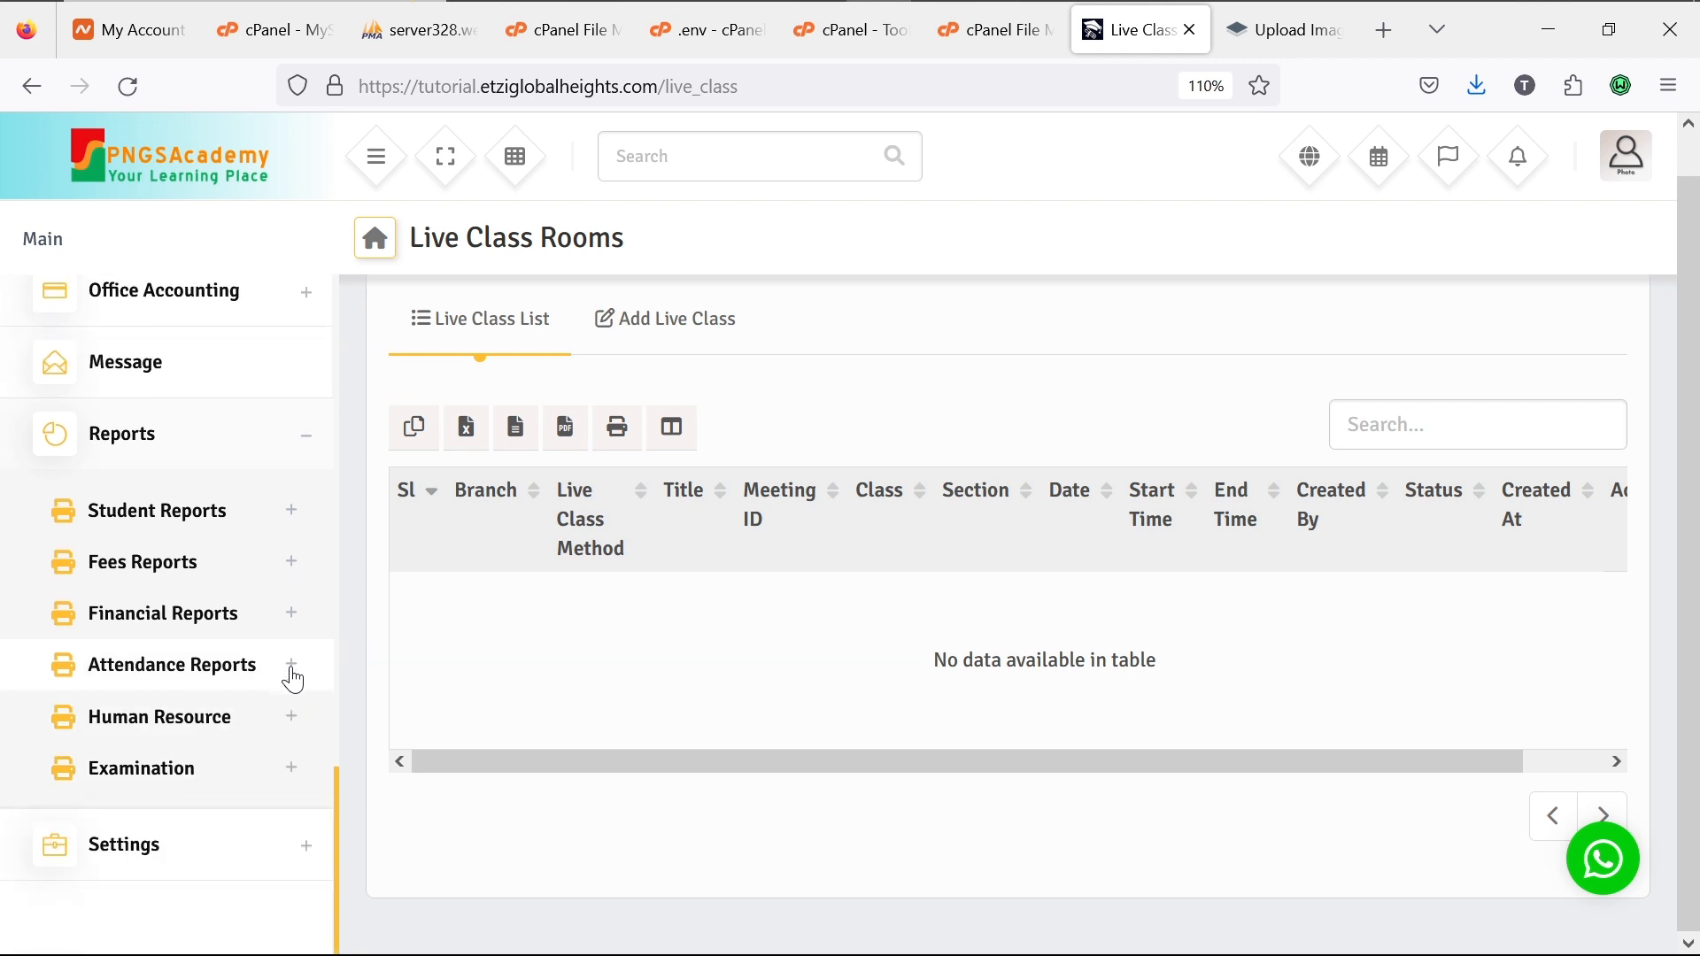
Step: Expand Settings and scroll through its items from Global Settings to System Update
left_click(304, 847)
scroll(267, 708, "down", 3)
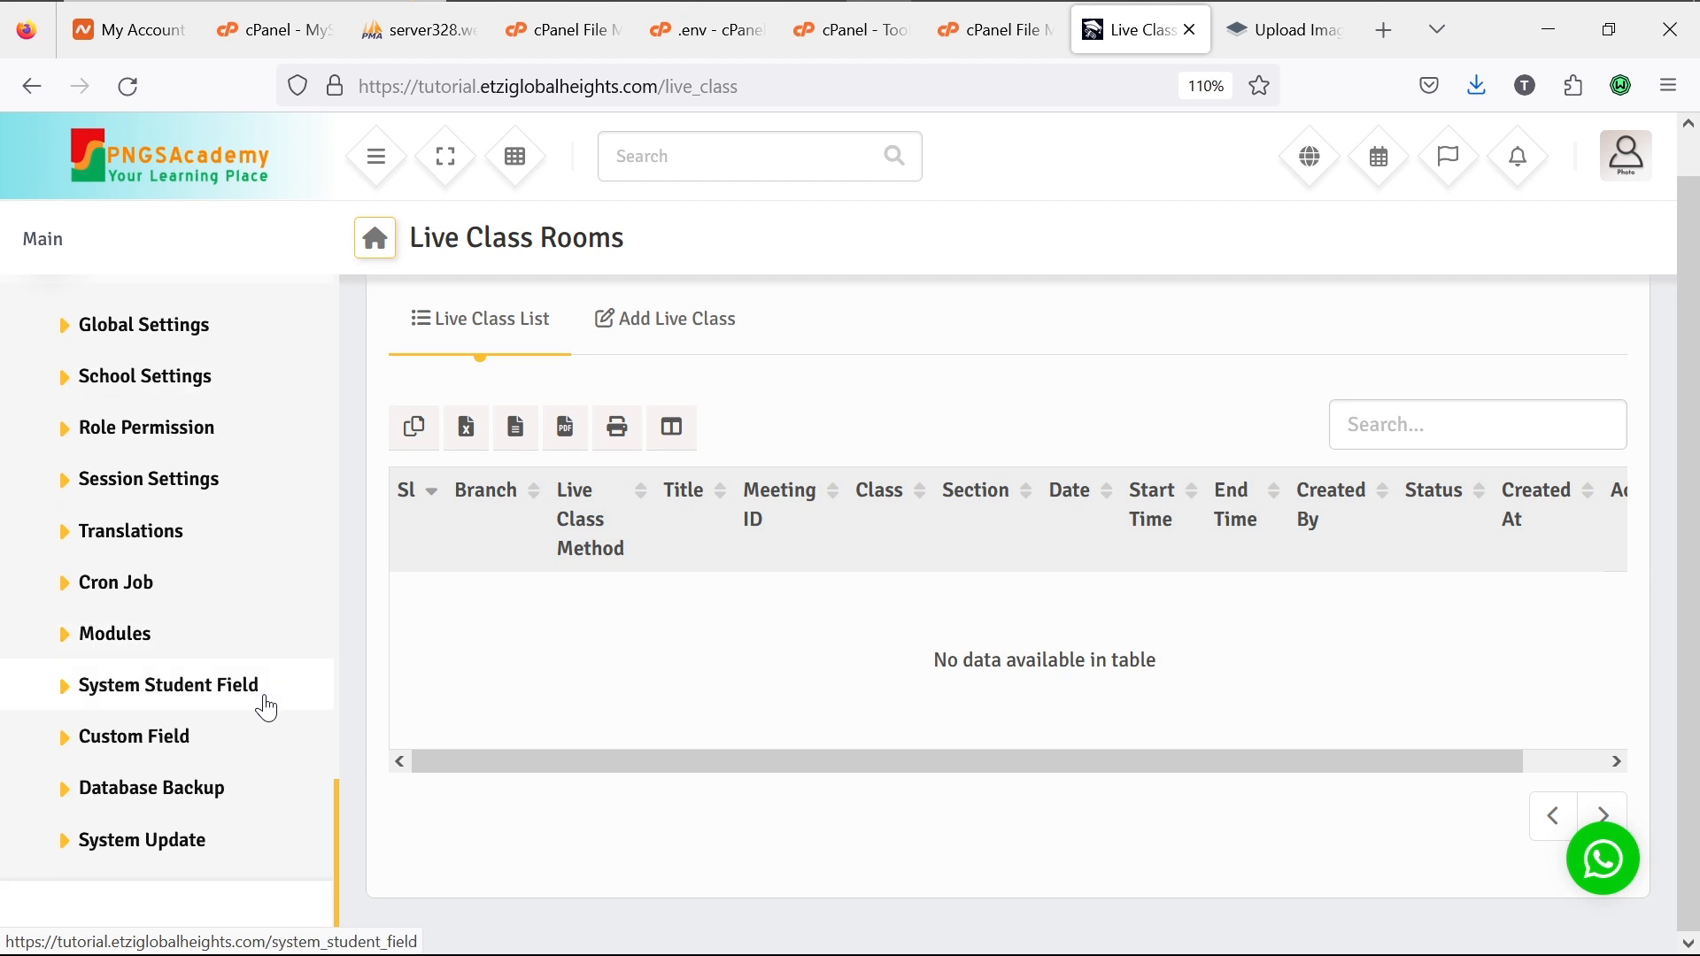
scroll(266, 708, "up", 1)
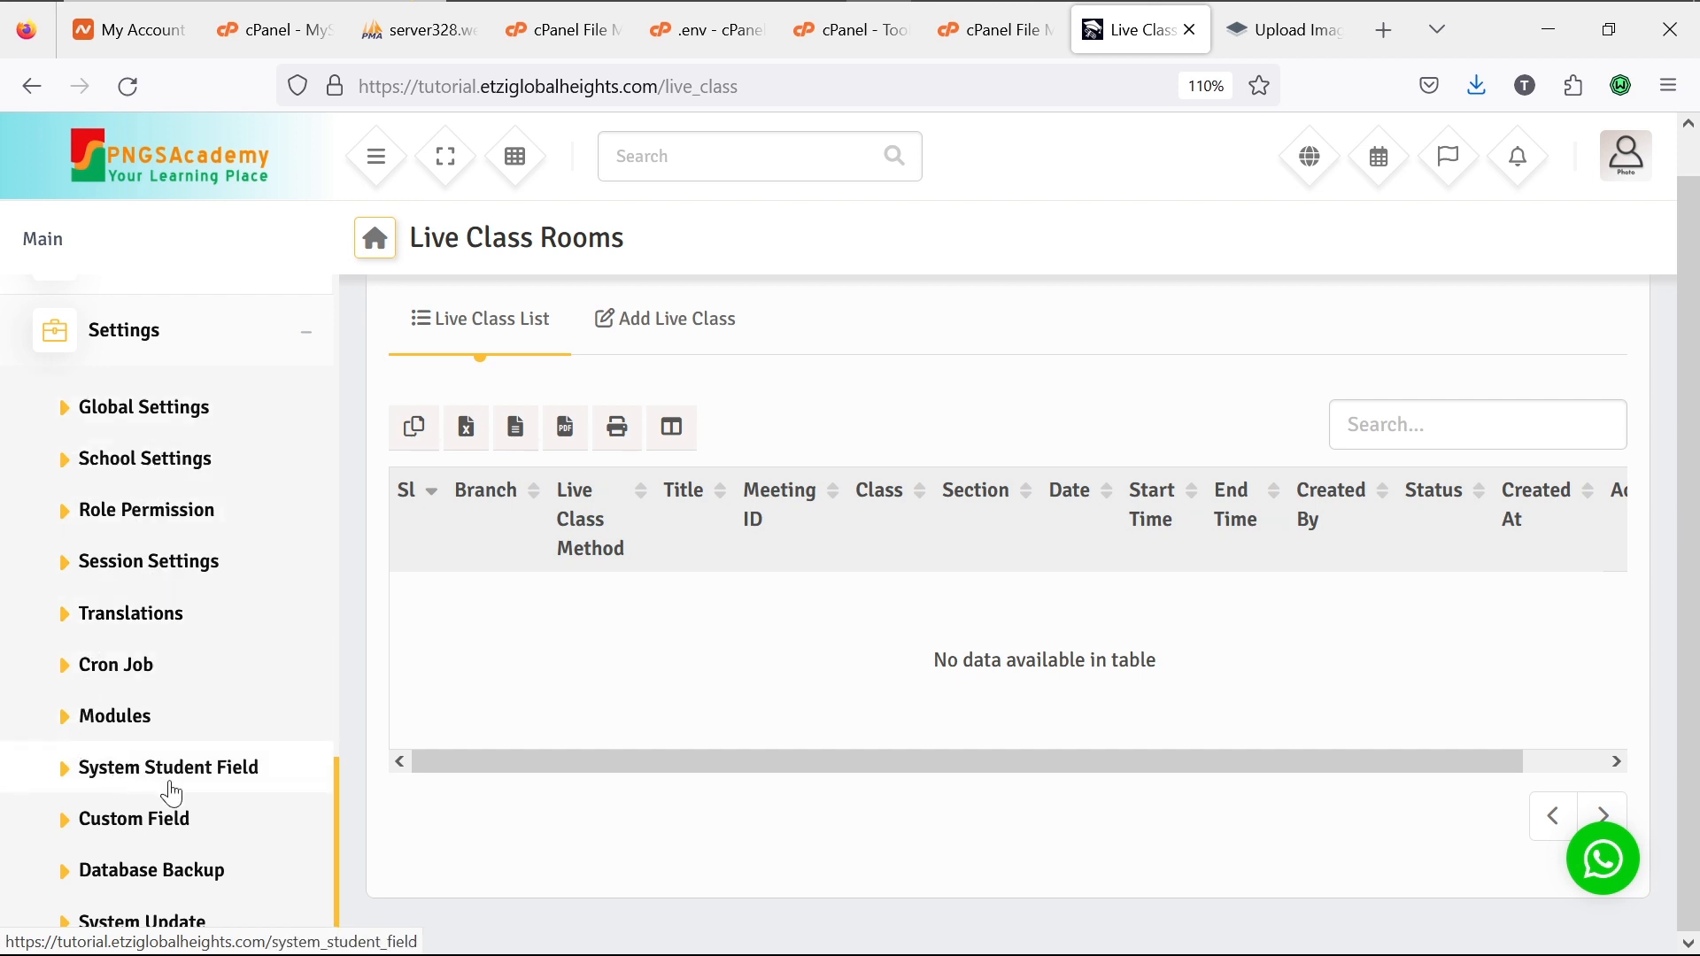
scroll(190, 897, "down", 2)
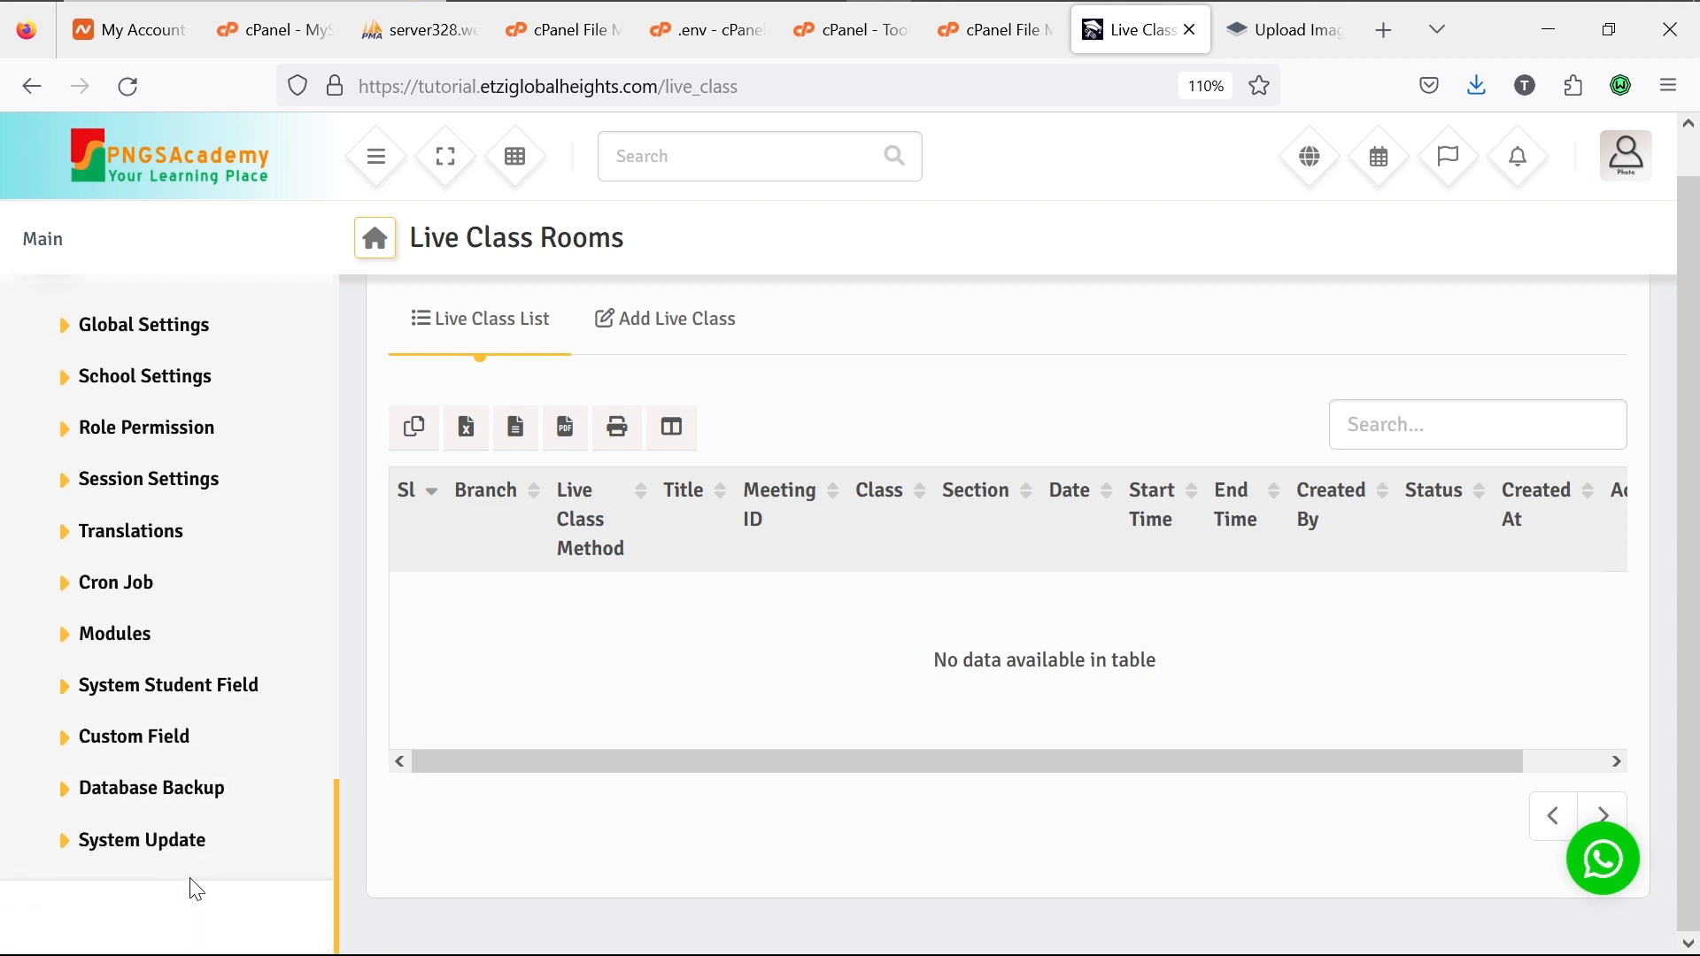
scroll(203, 680, "up", 5)
scroll(206, 679, "up", 5)
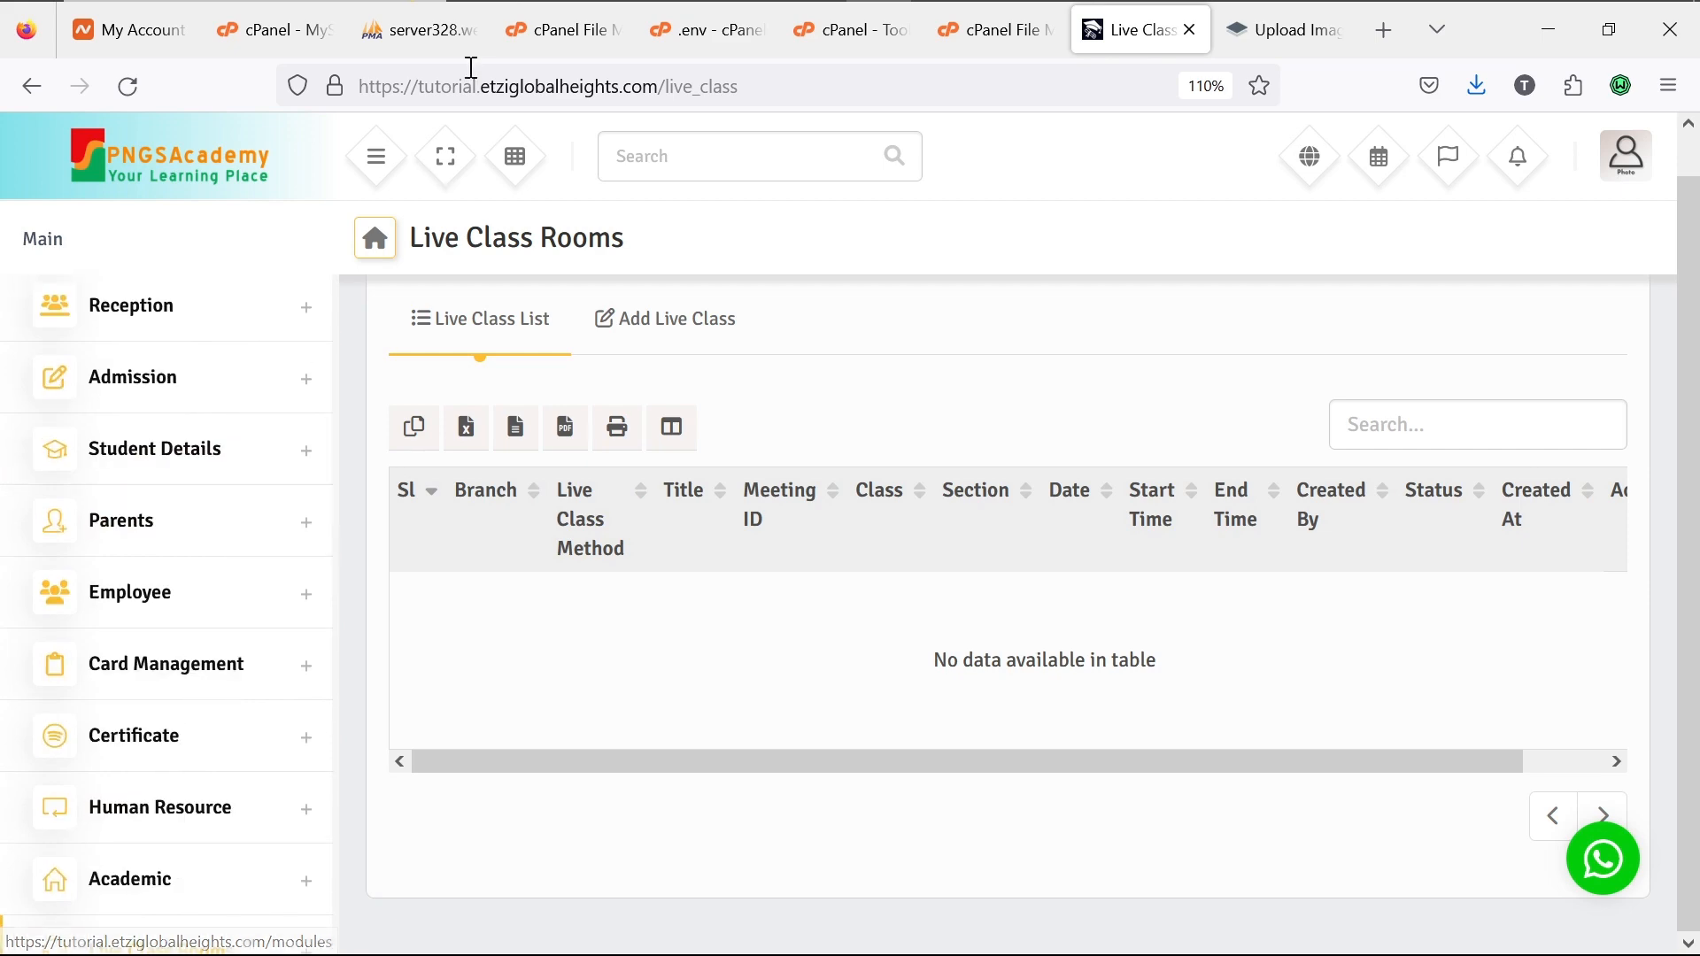
Step: Switch to the Opera window and scroll the PNGSAcademy home page past the hero banner
mouse_move(946, 30)
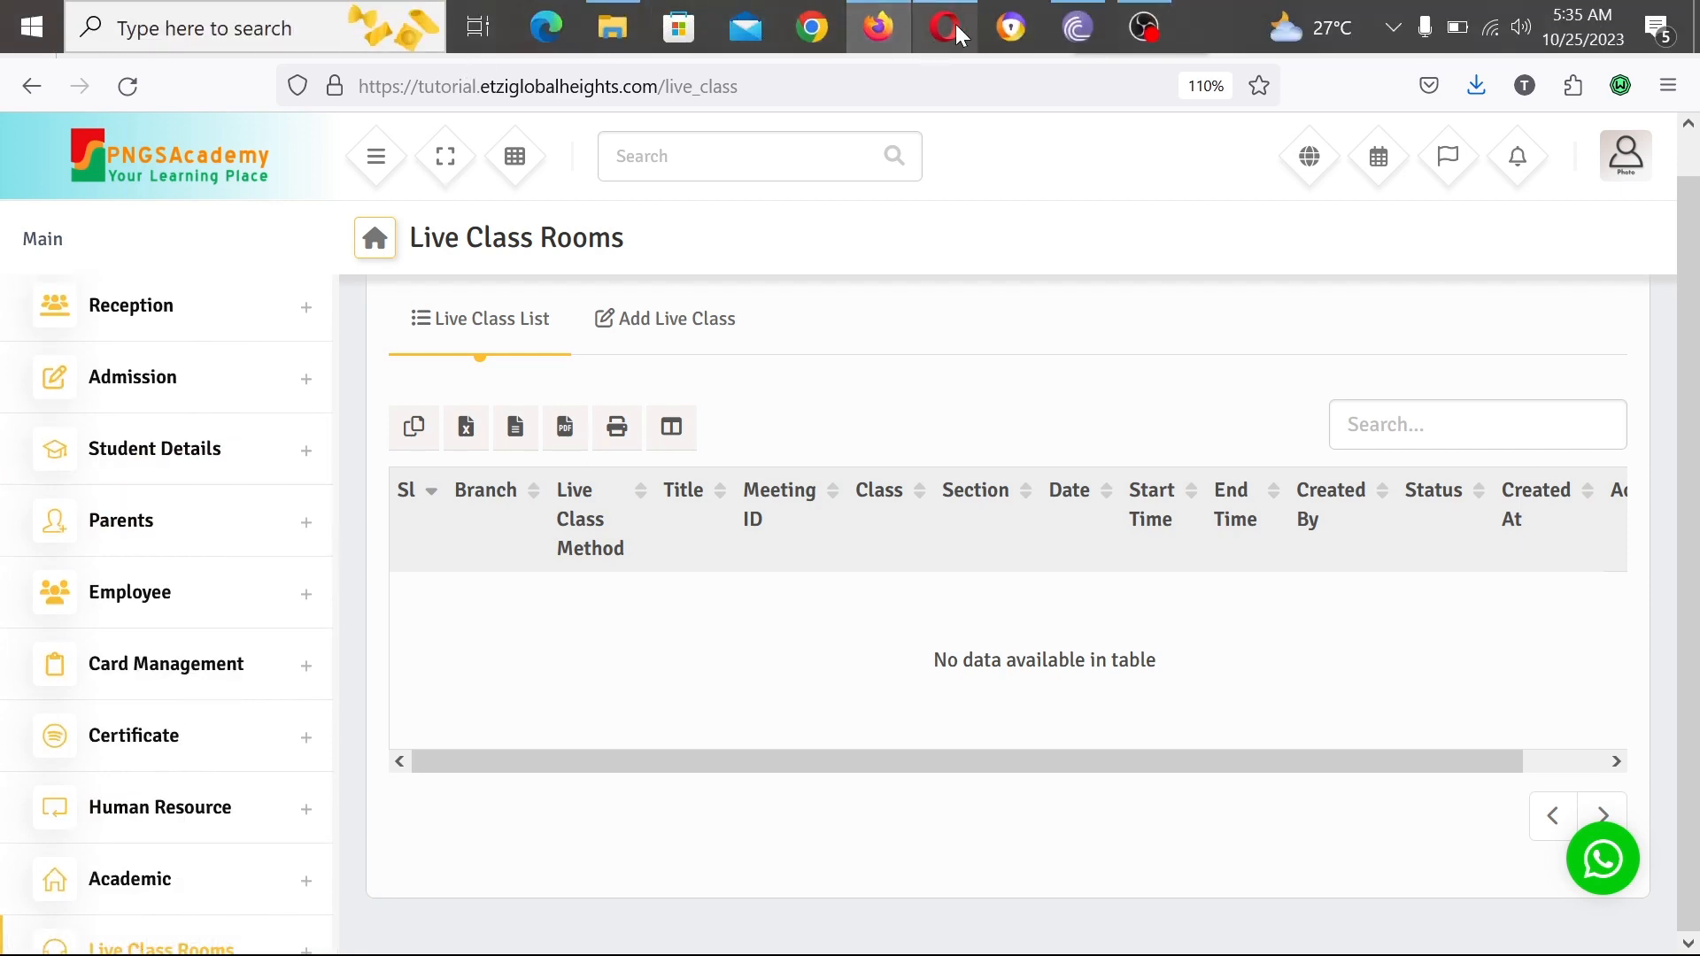
left_click(957, 28)
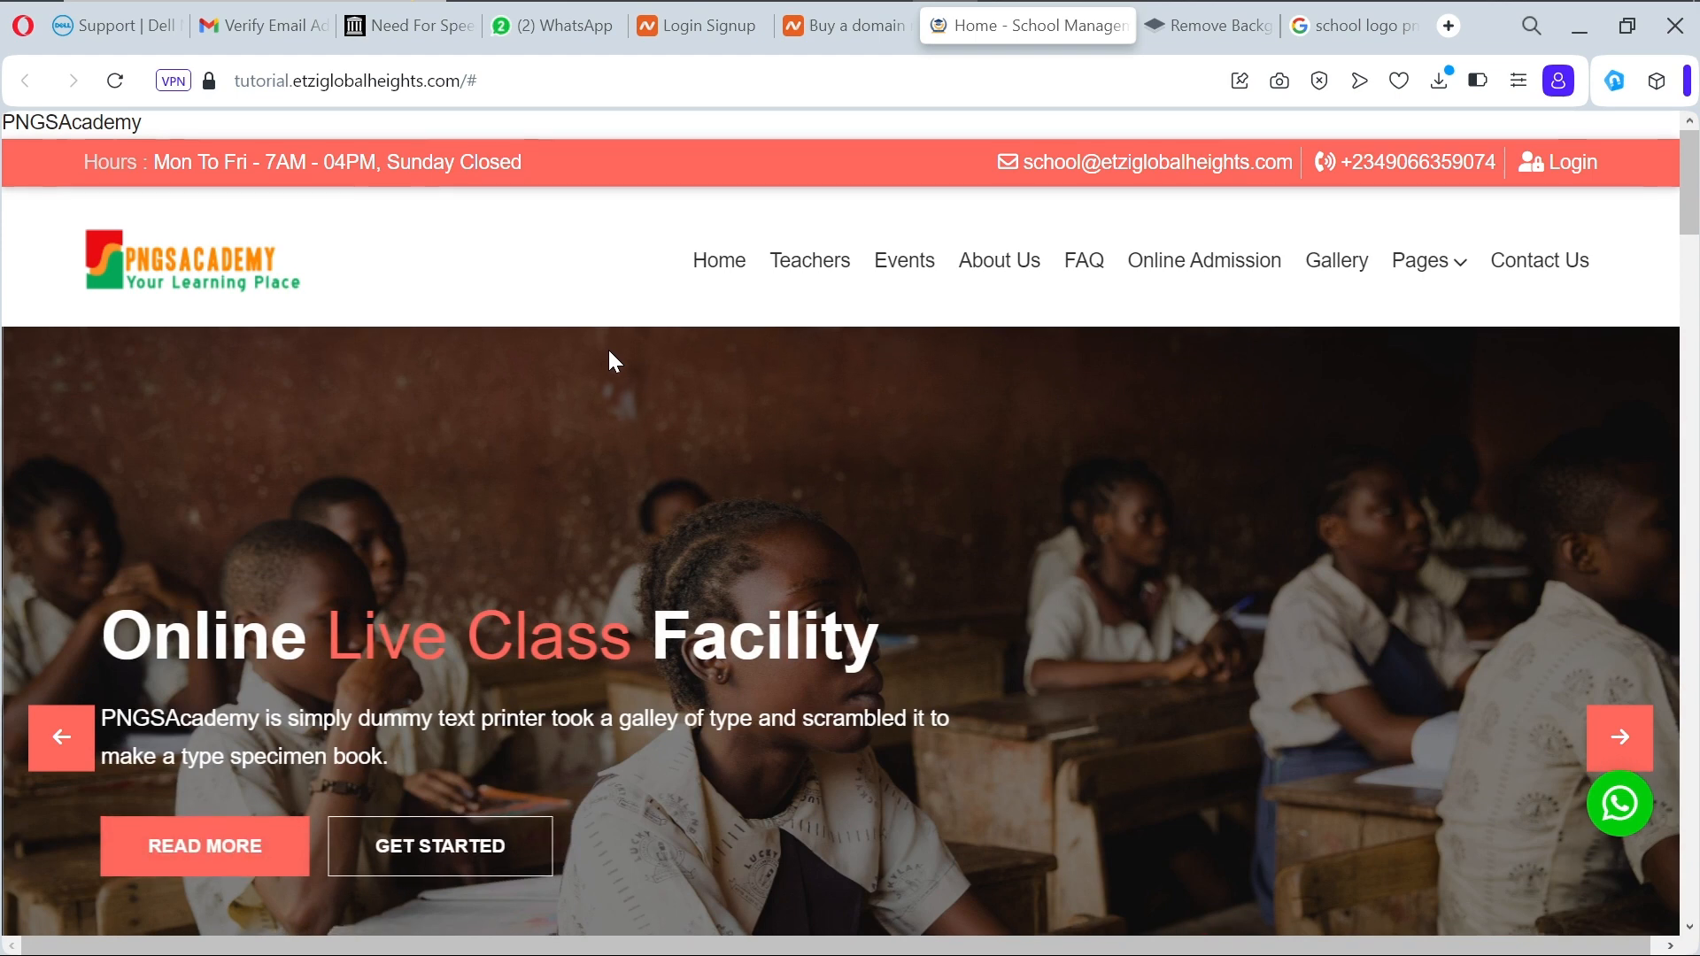
scroll(610, 358, "down", 1)
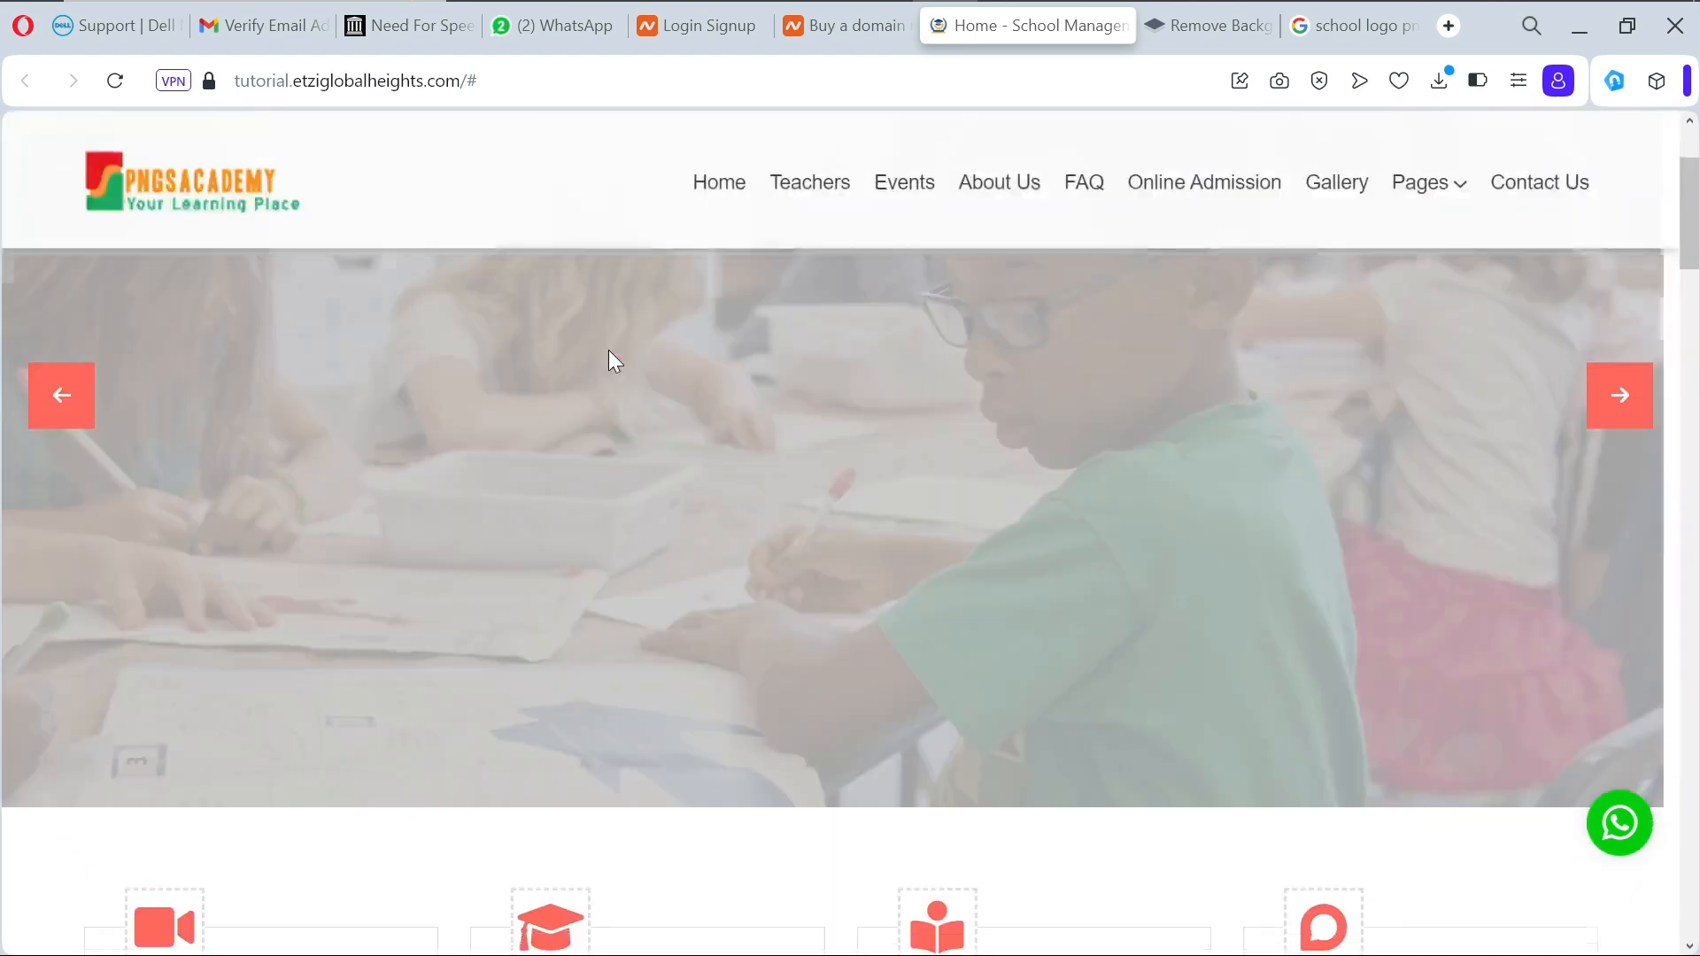
scroll(608, 349, "down", 5)
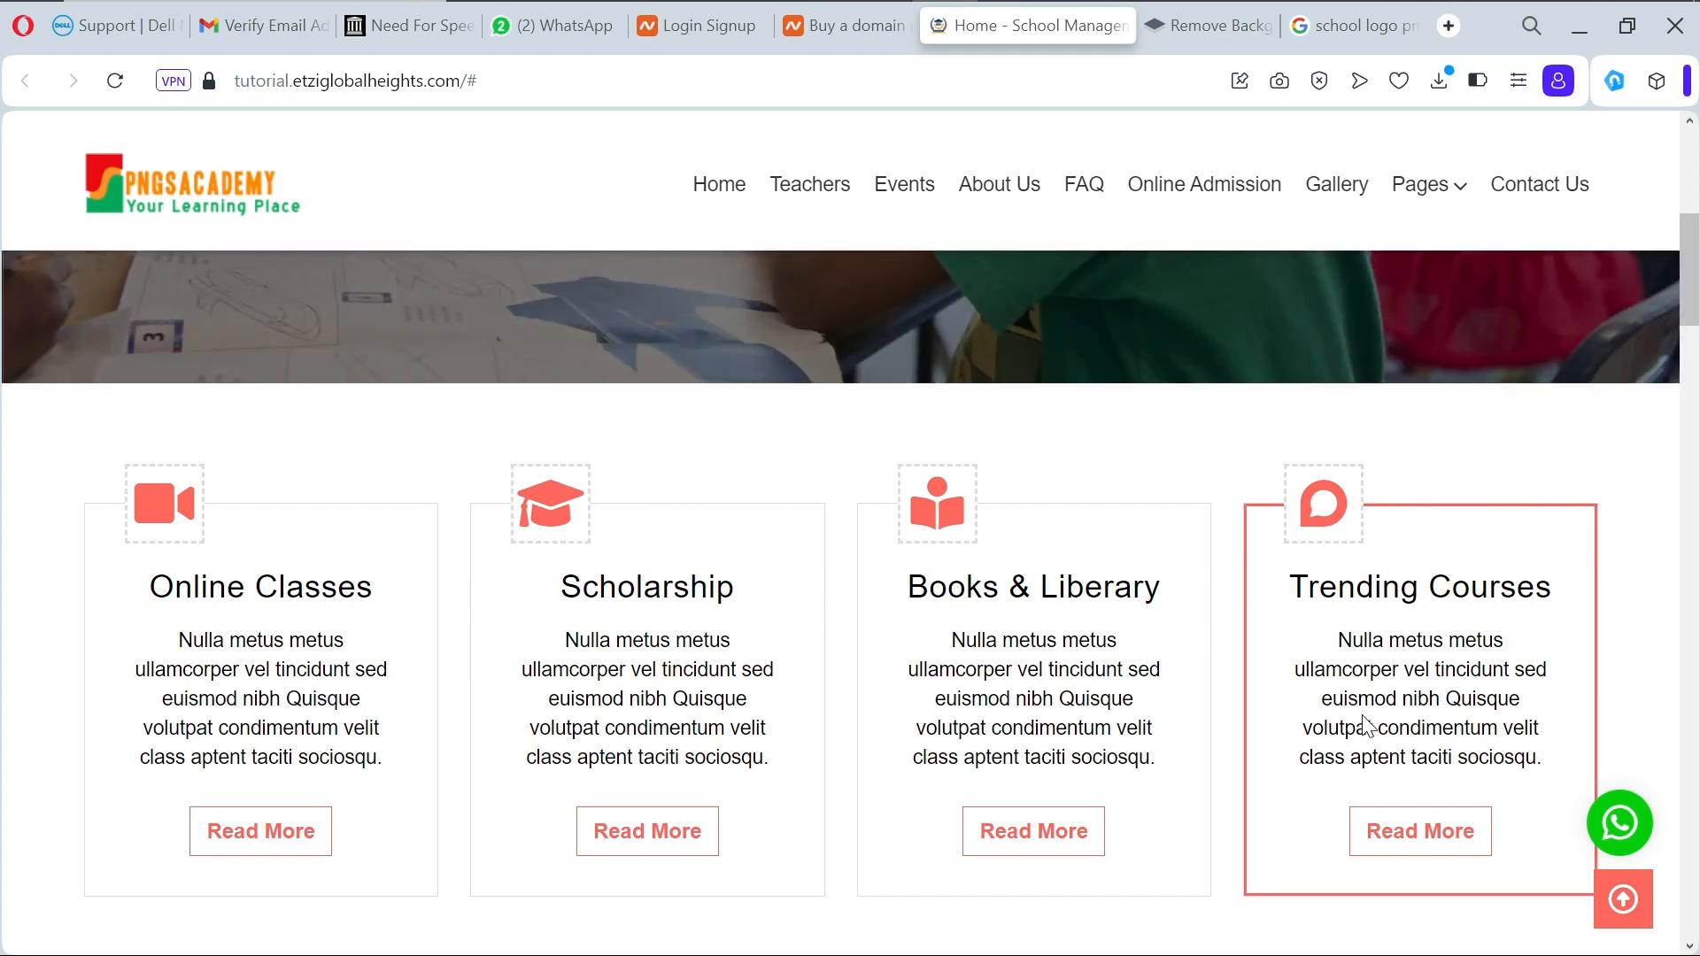
scroll(1363, 721, "down", 5)
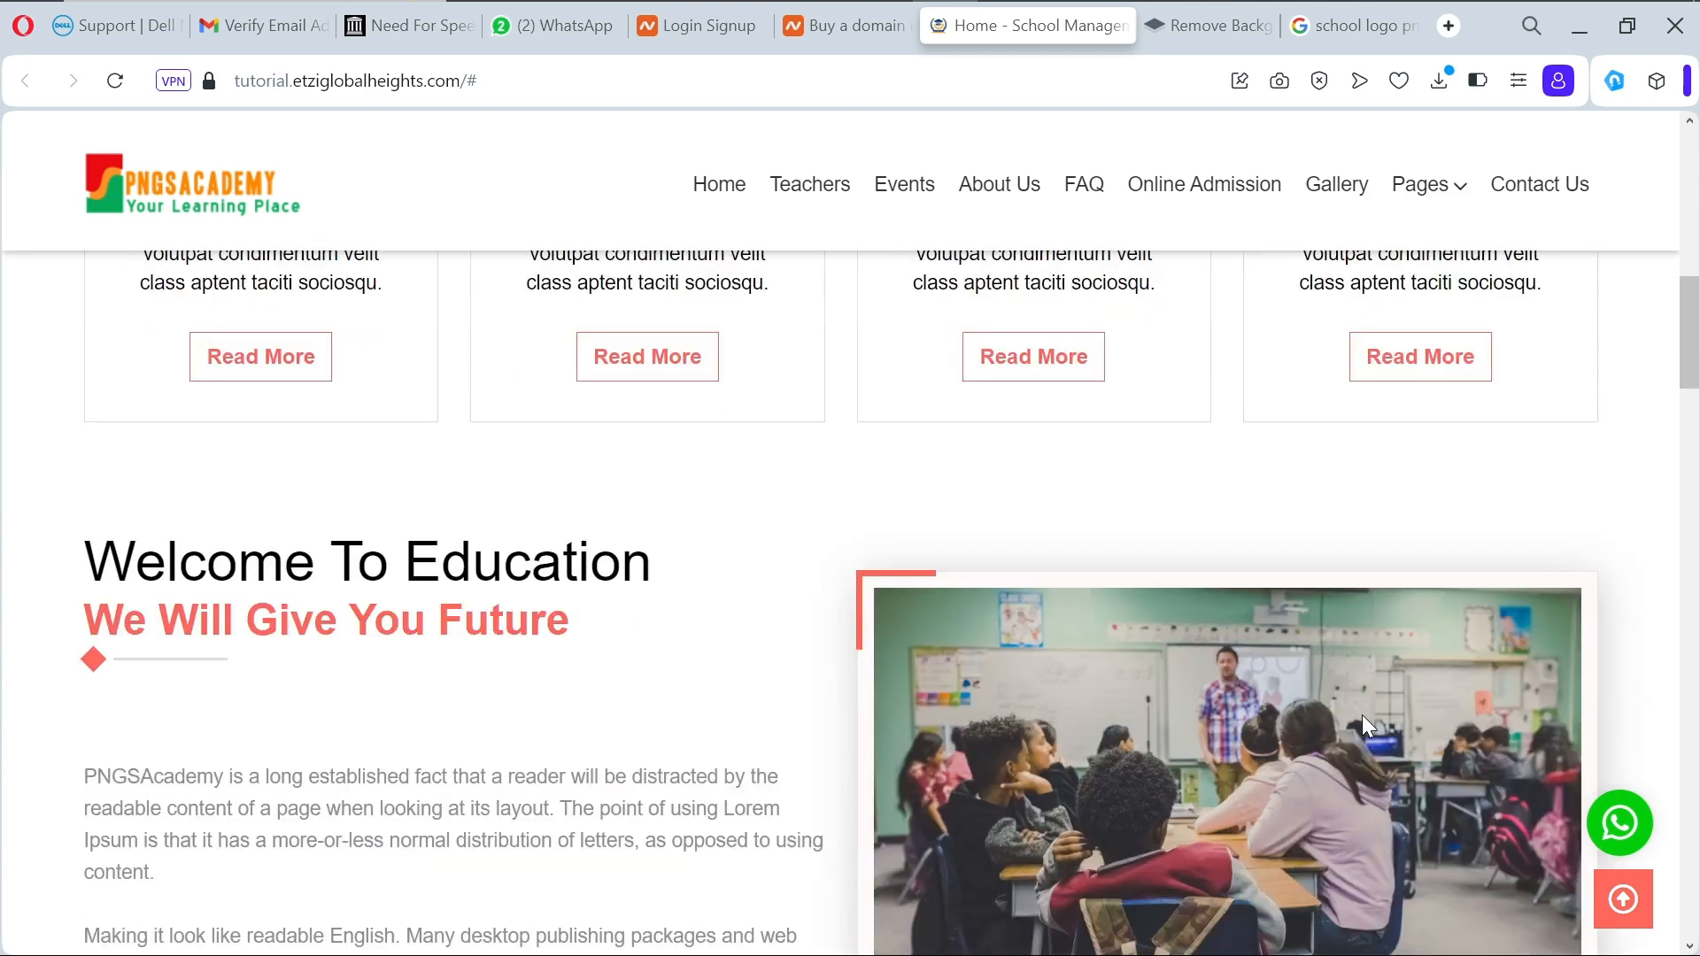
scroll(1361, 714, "down", 1)
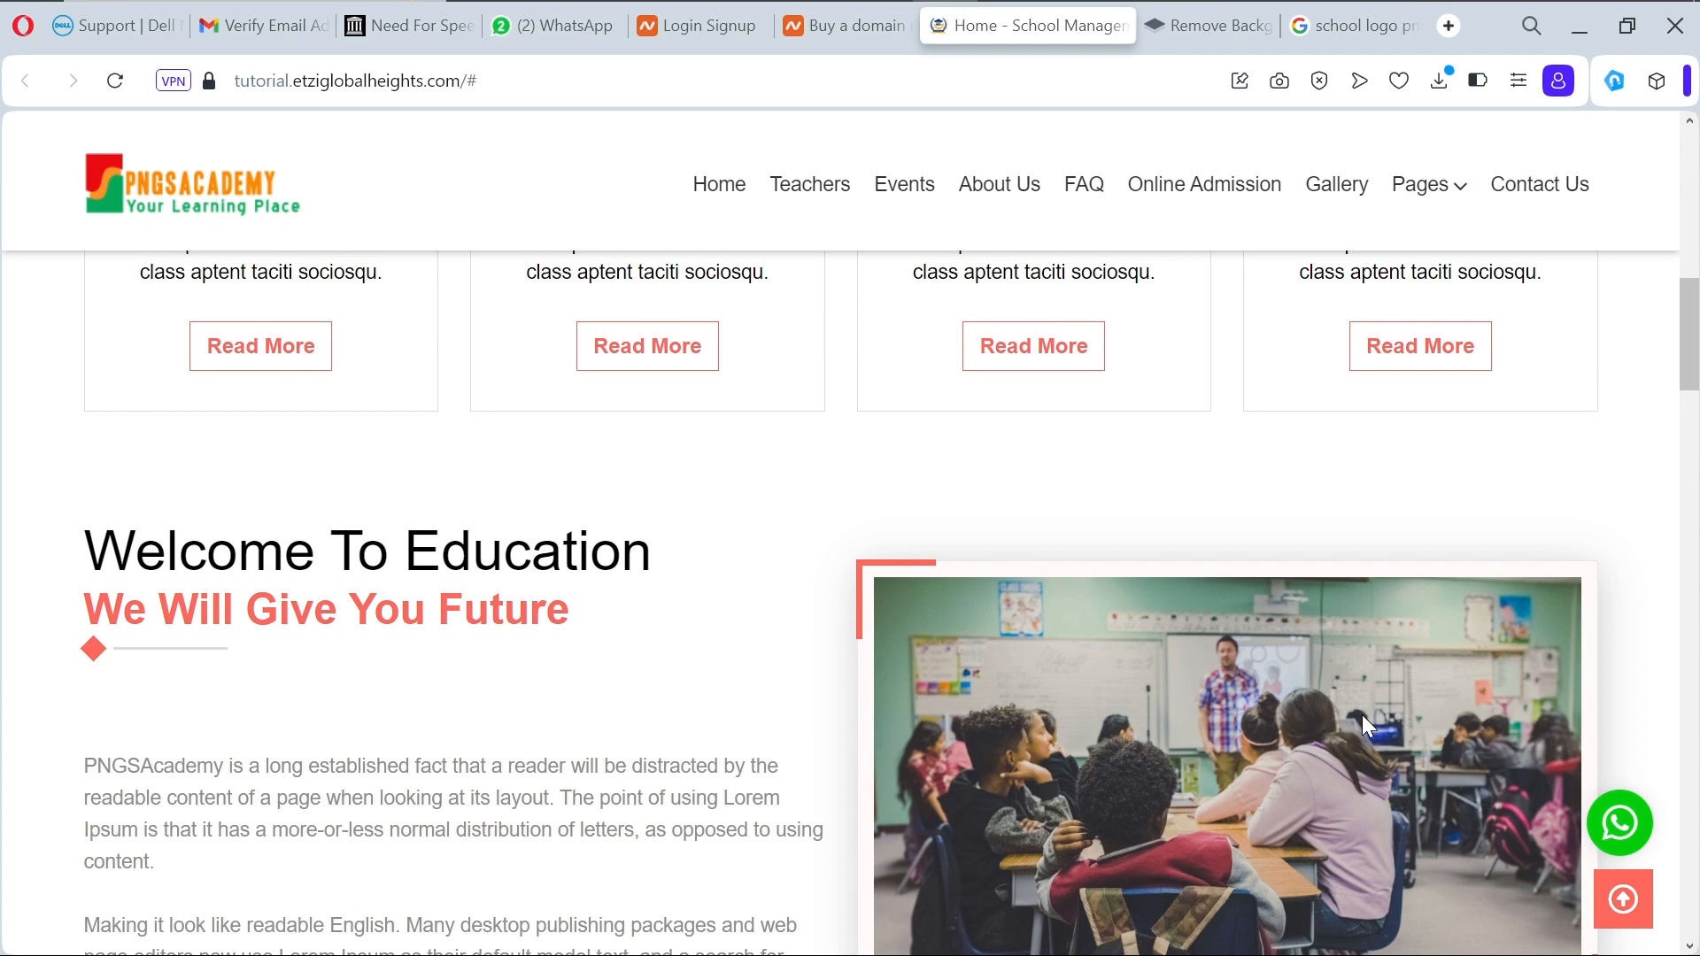
scroll(1362, 714, "down", 7)
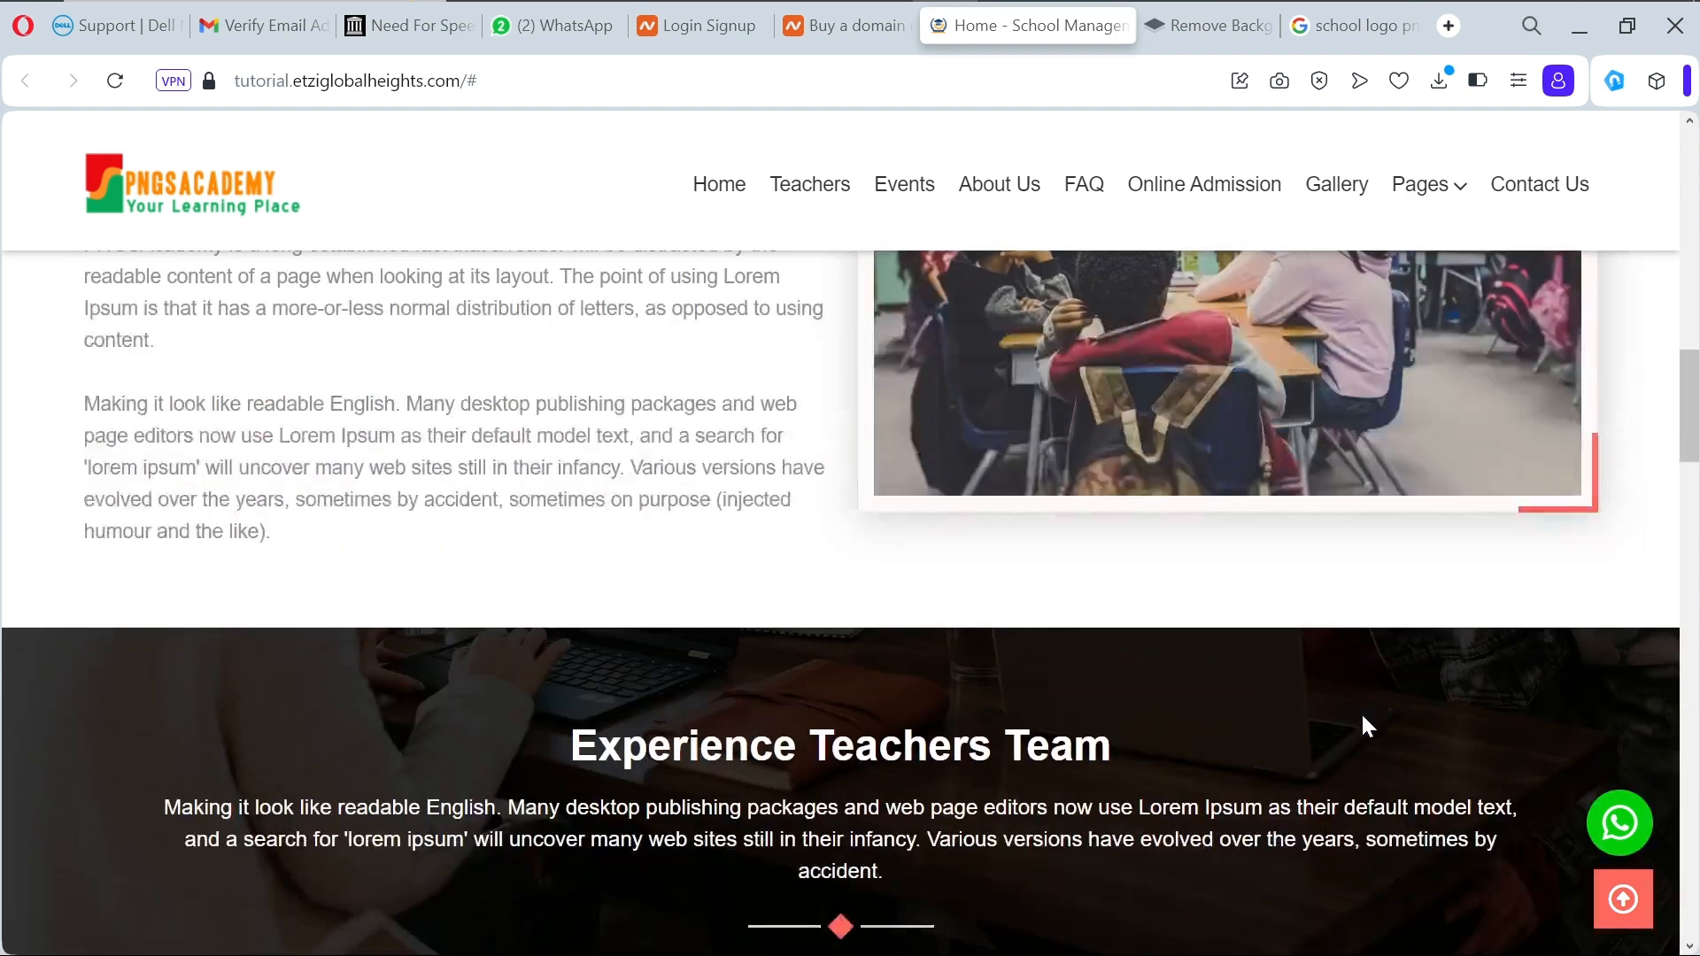
scroll(1363, 719, "up", 2)
scroll(1364, 719, "down", 5)
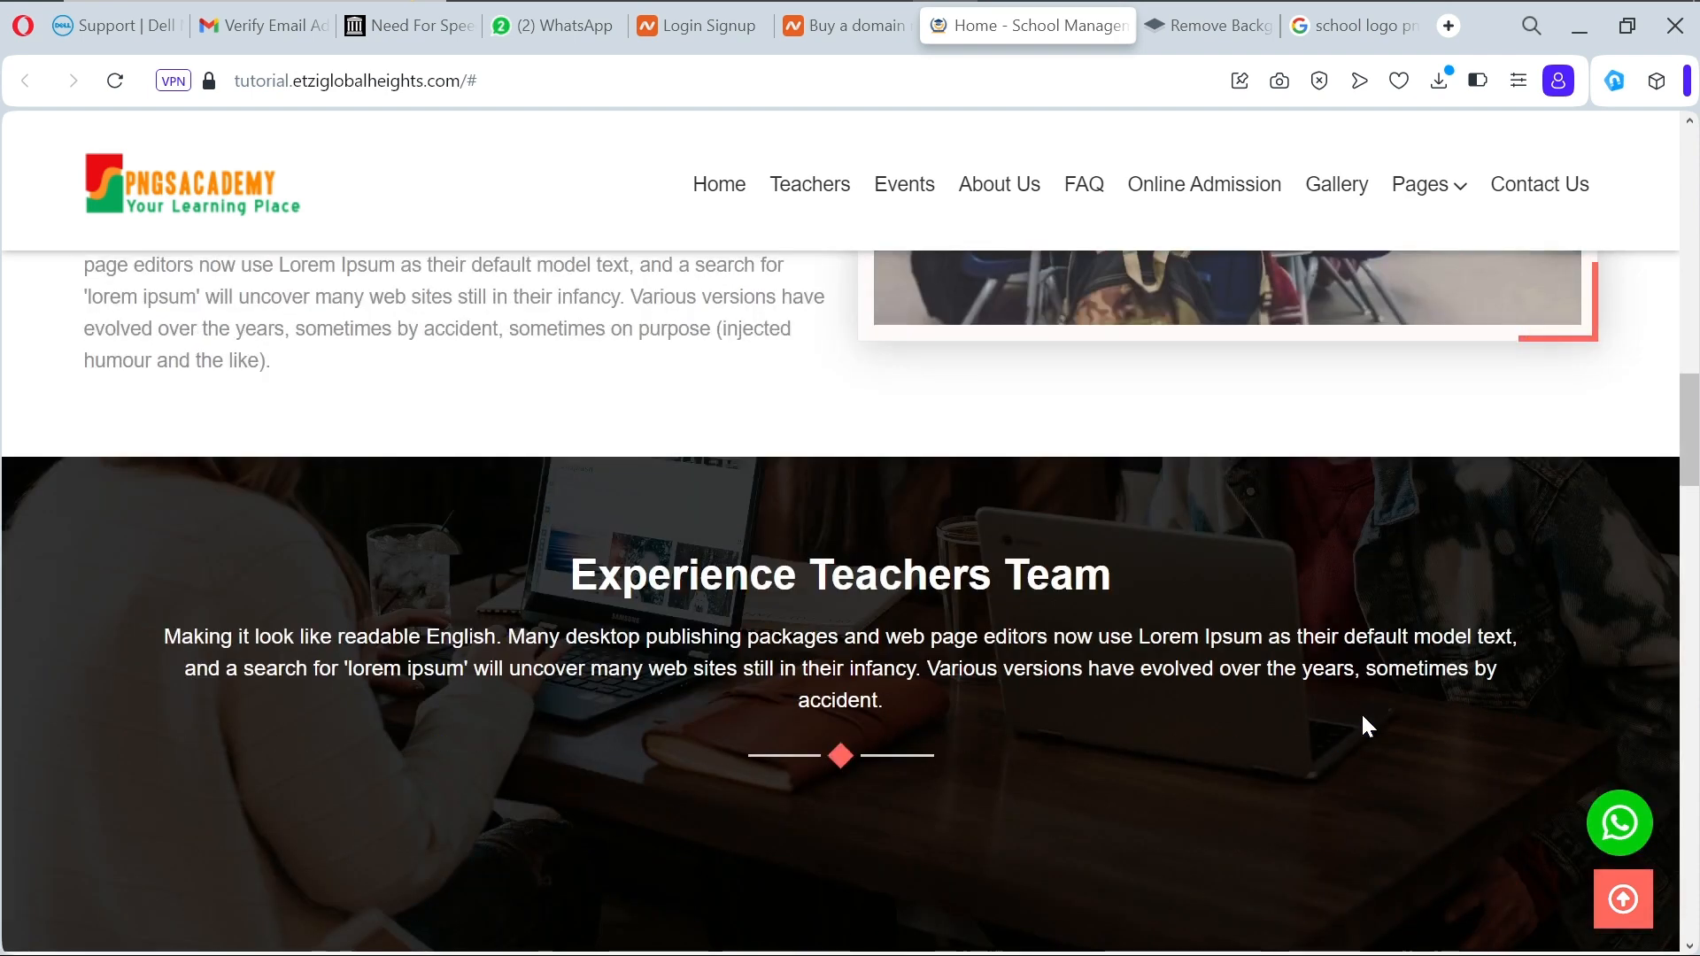
scroll(1367, 724, "down", 3)
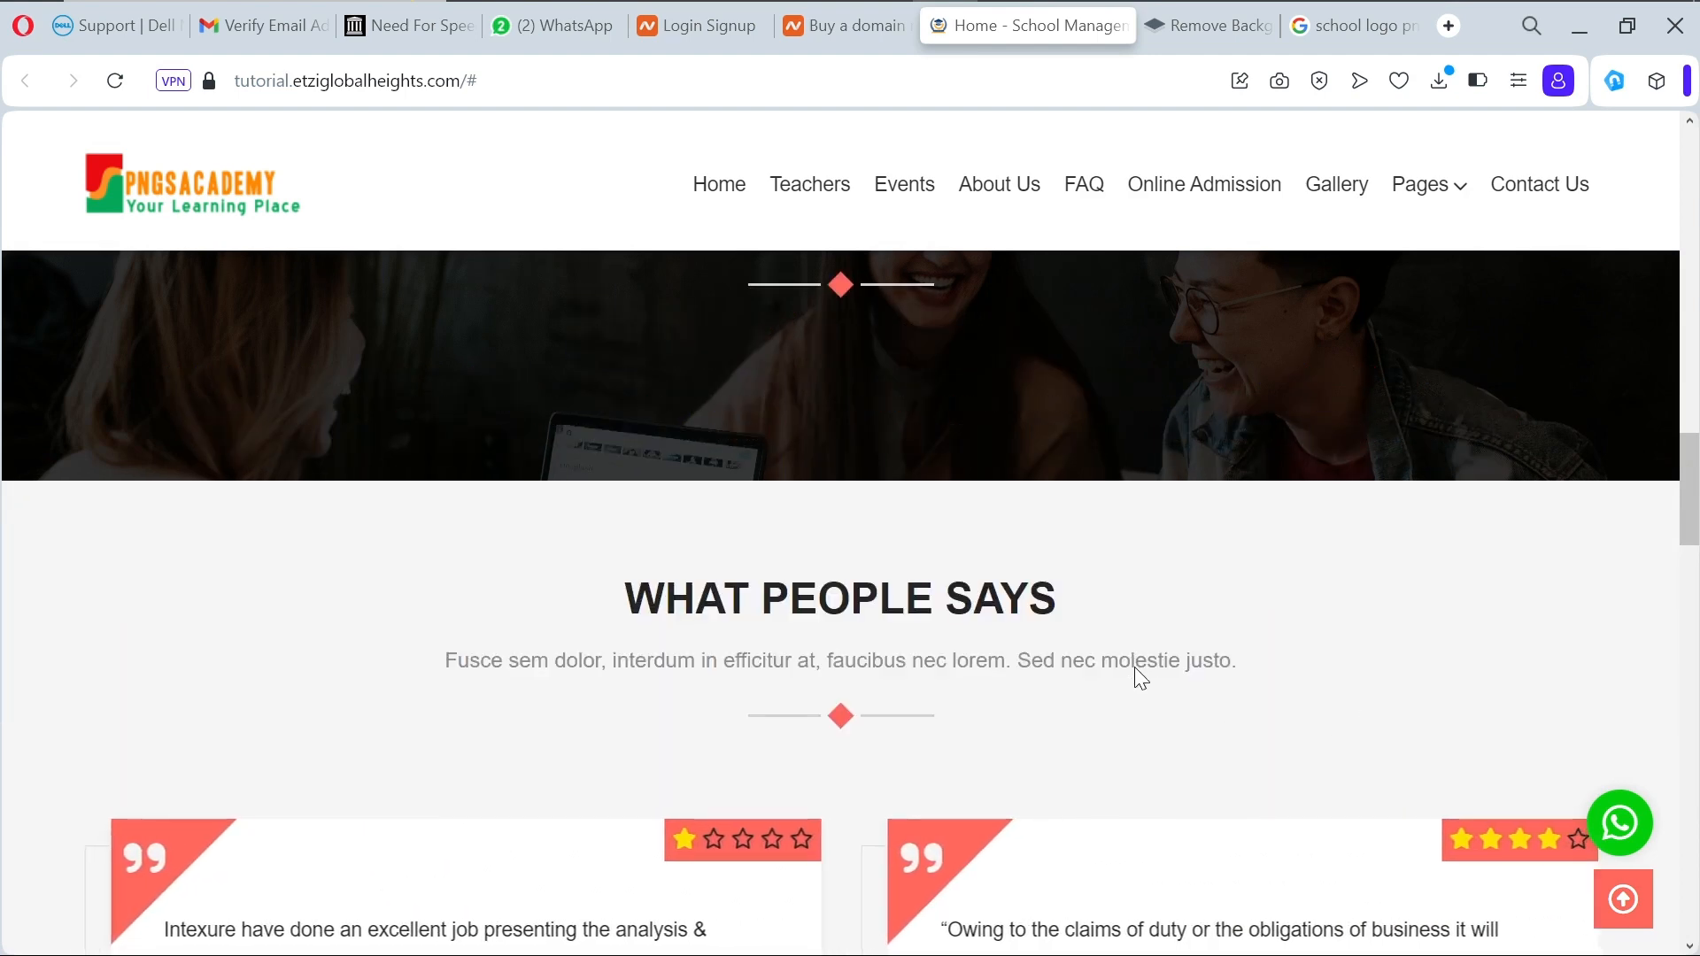
Step: Keep scrolling past the feature tiles and free-class request banner to the footer quick links
scroll(1134, 668, "down", 2)
scroll(1135, 669, "down", 3)
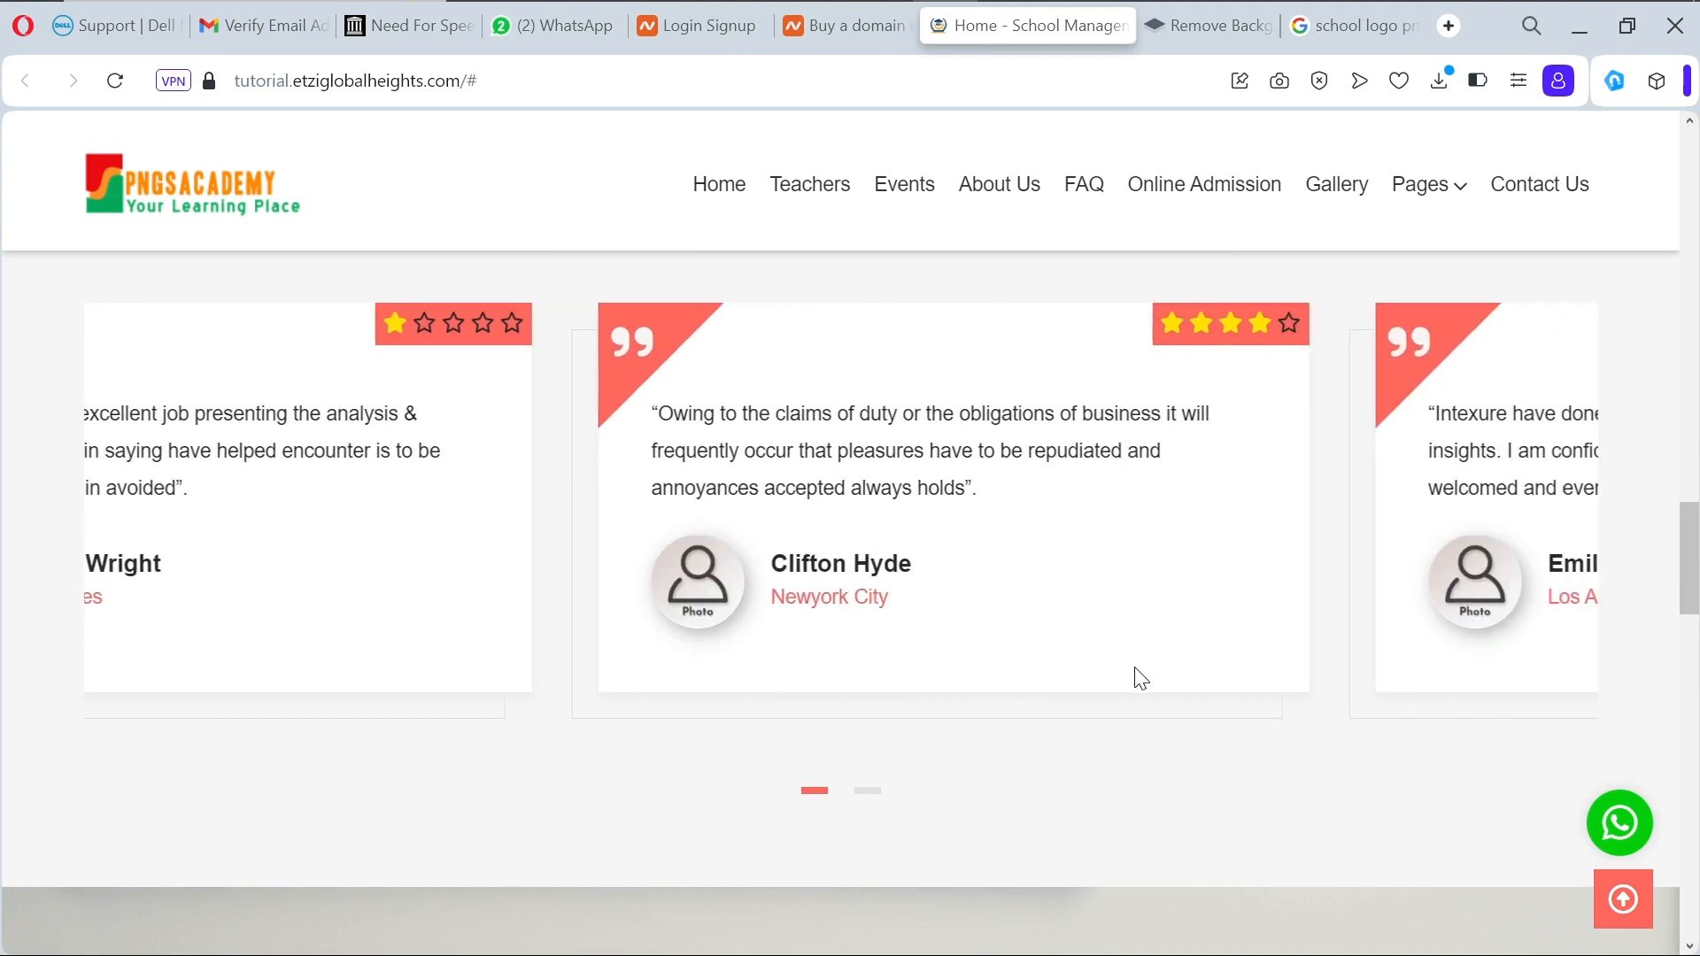
scroll(1141, 678, "down", 3)
scroll(1135, 669, "down", 2)
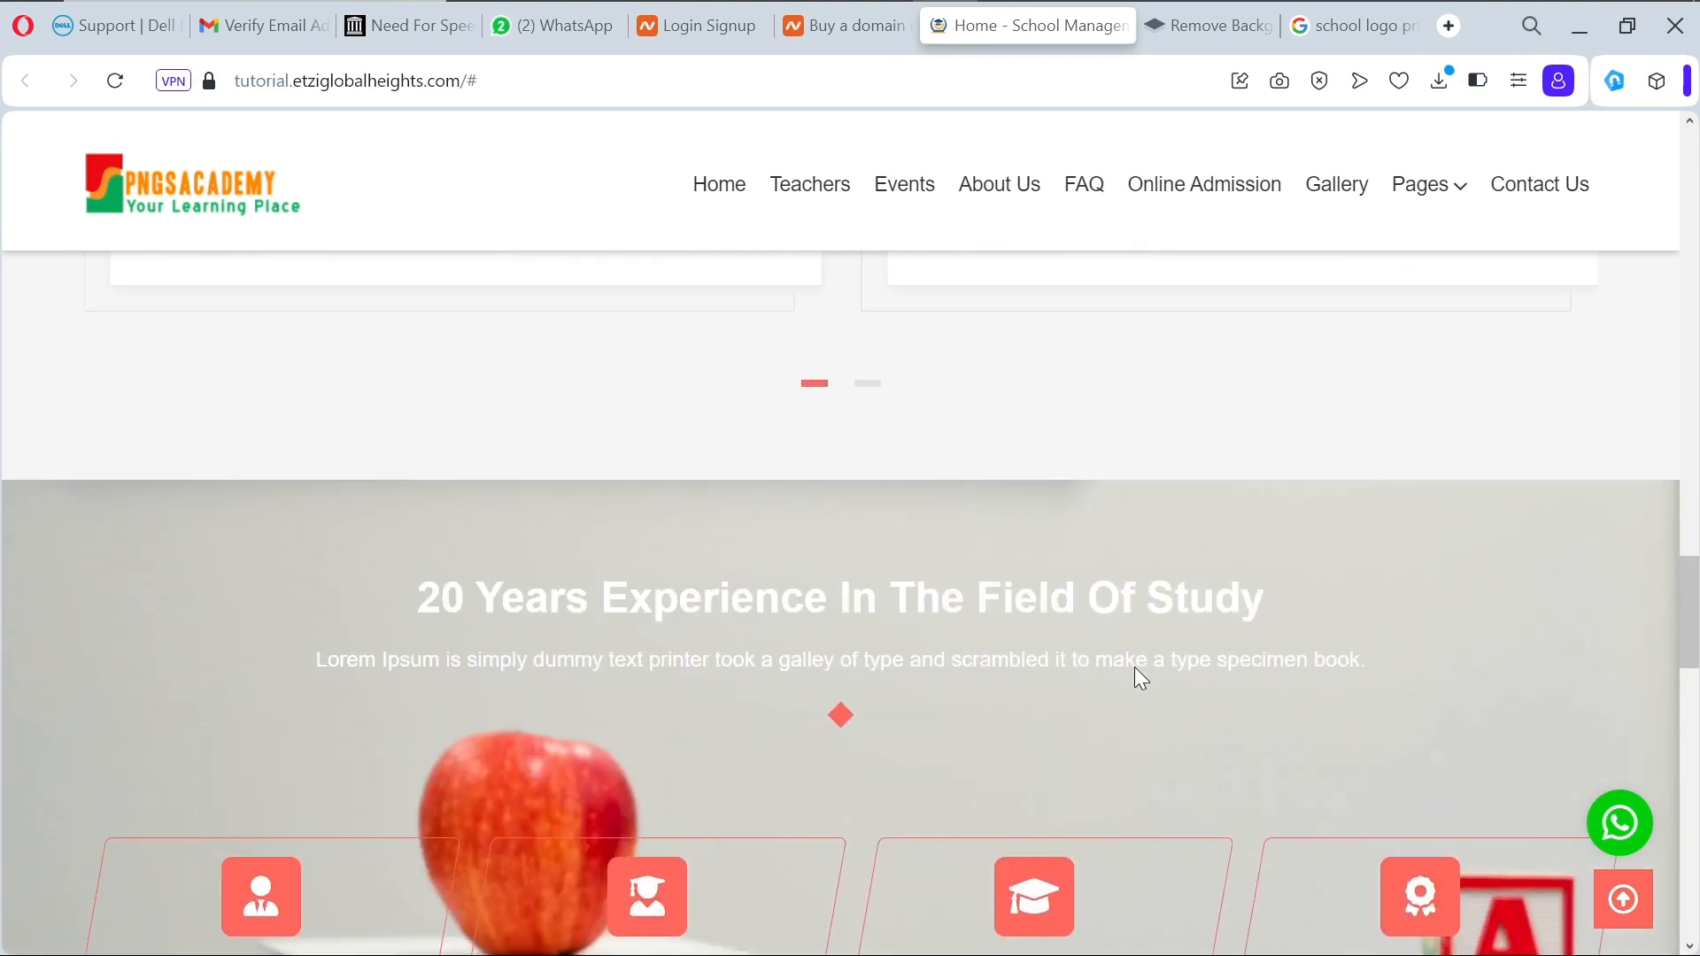
scroll(1135, 669, "down", 4)
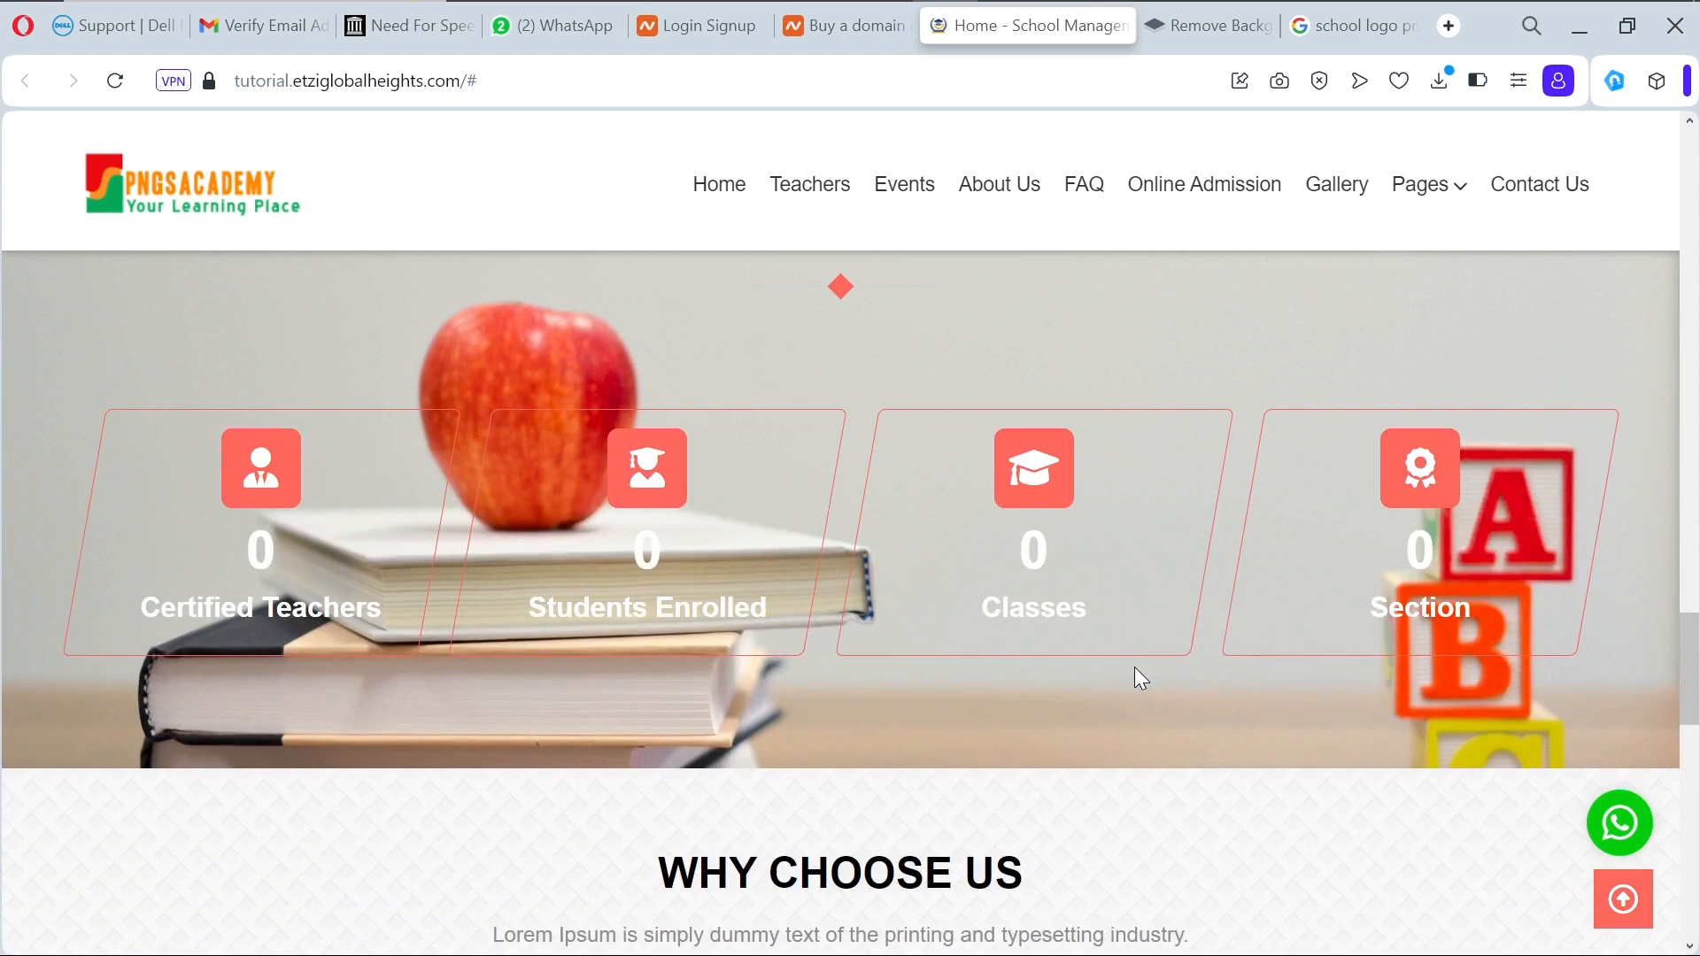
scroll(1134, 668, "down", 6)
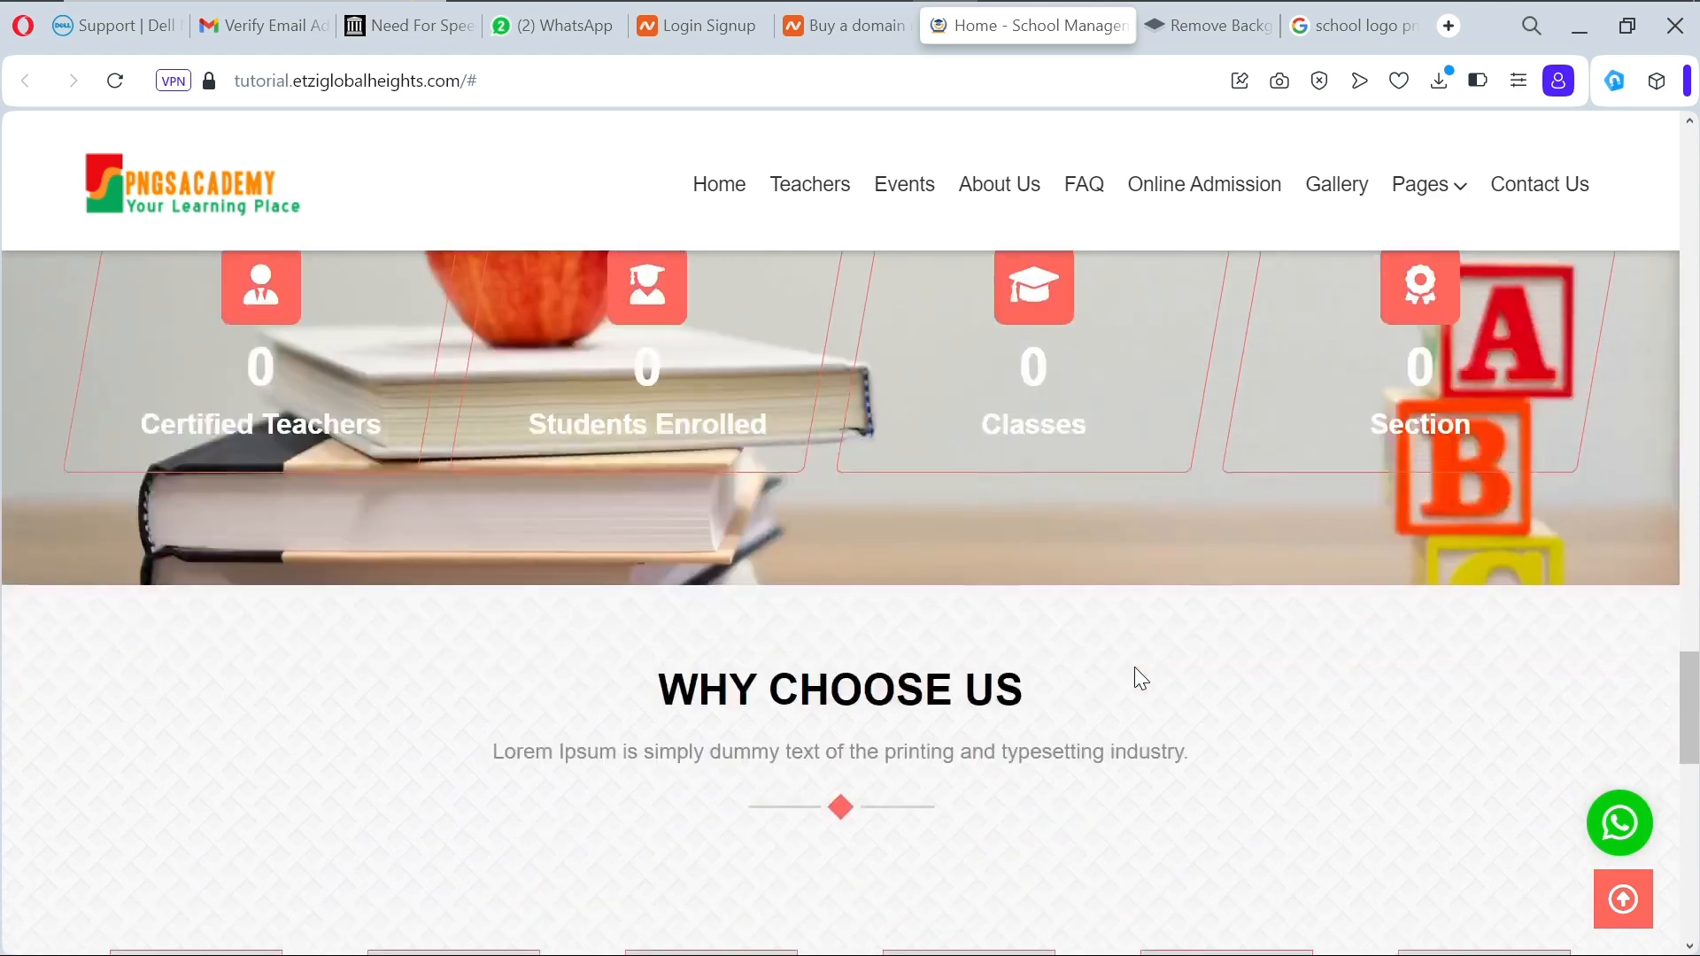
scroll(1134, 668, "down", 1)
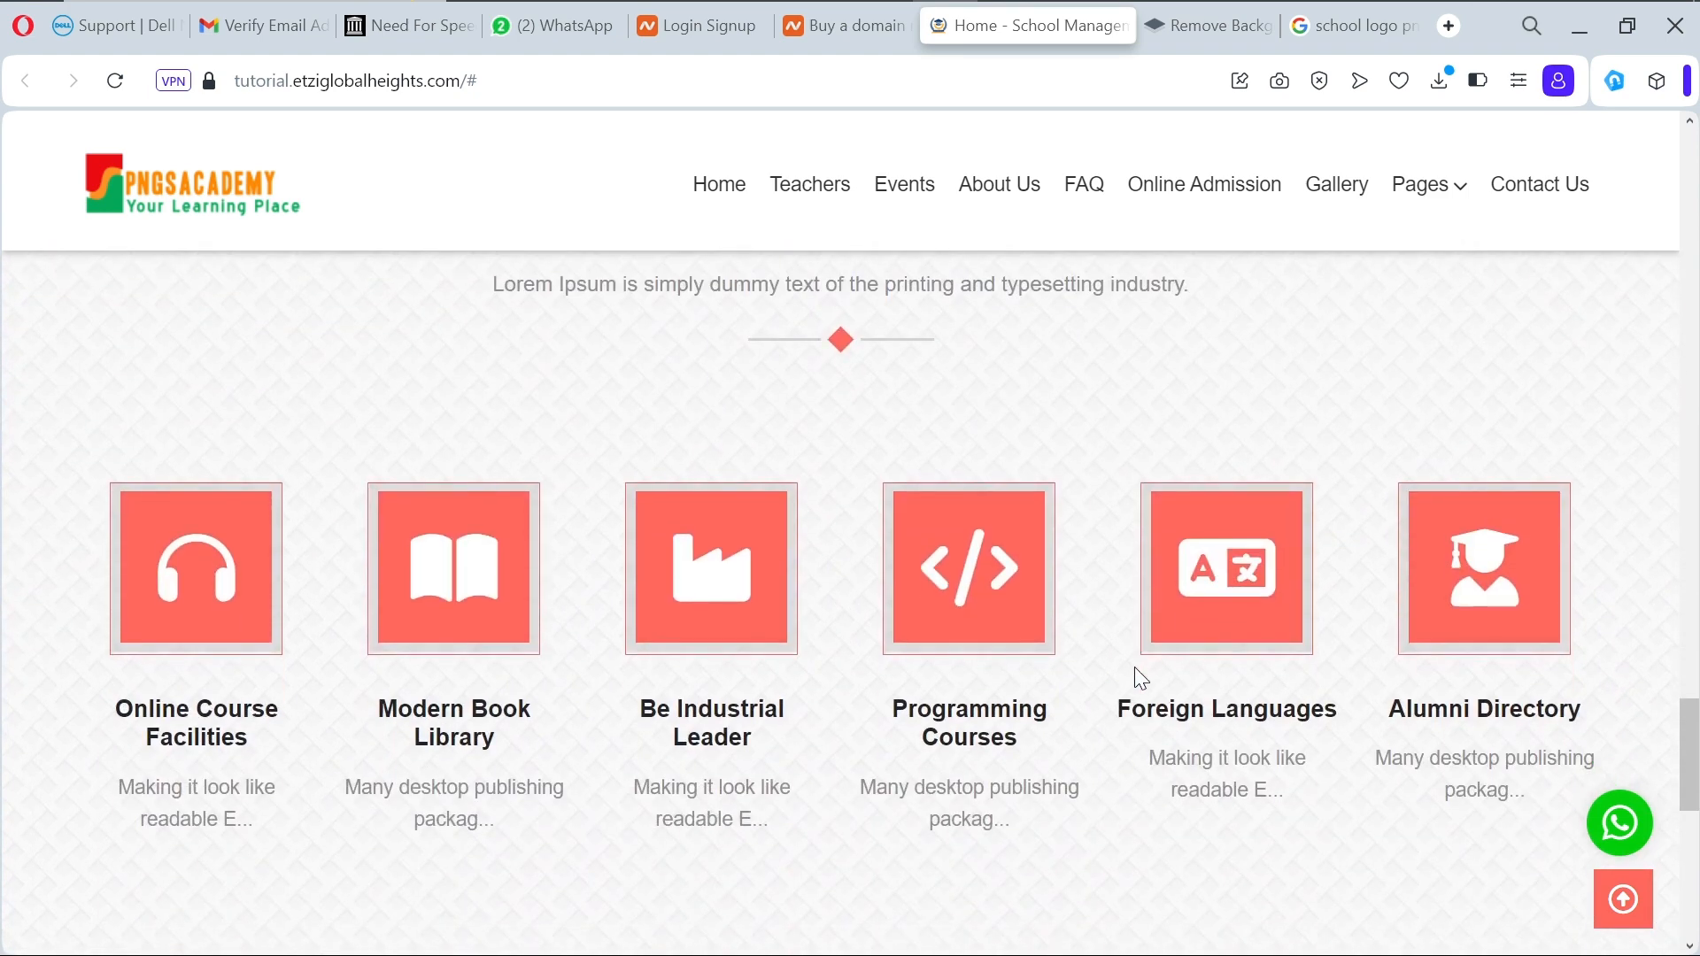
scroll(1134, 668, "down", 2)
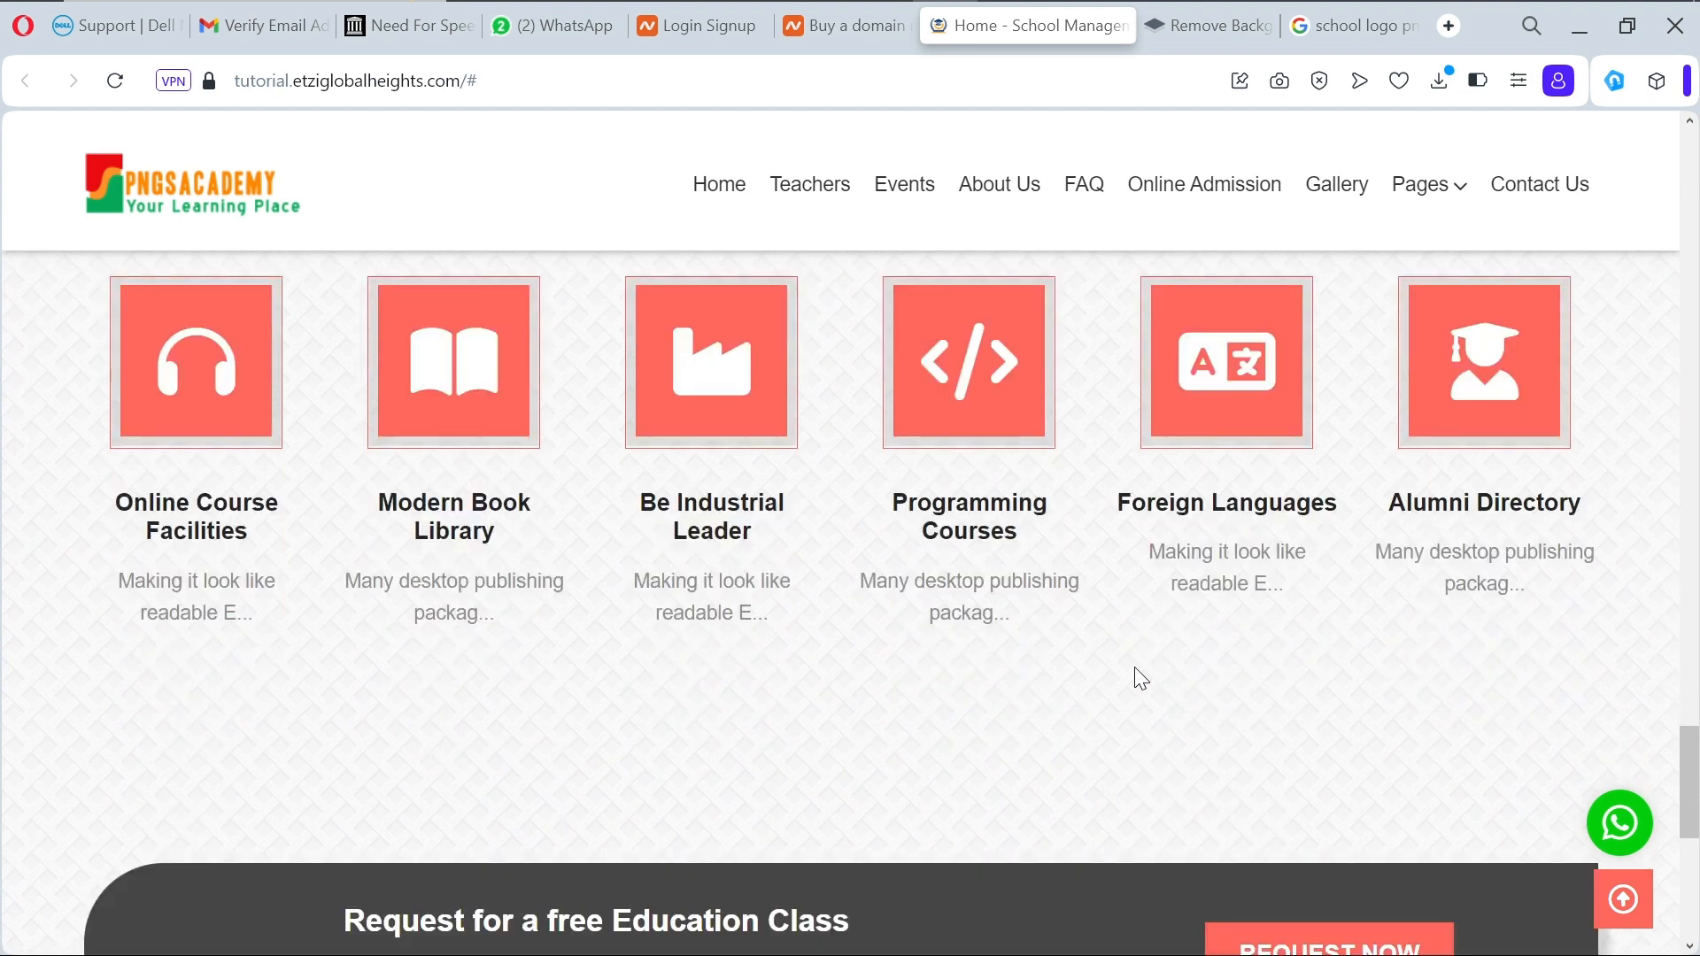
scroll(1134, 667, "down", 6)
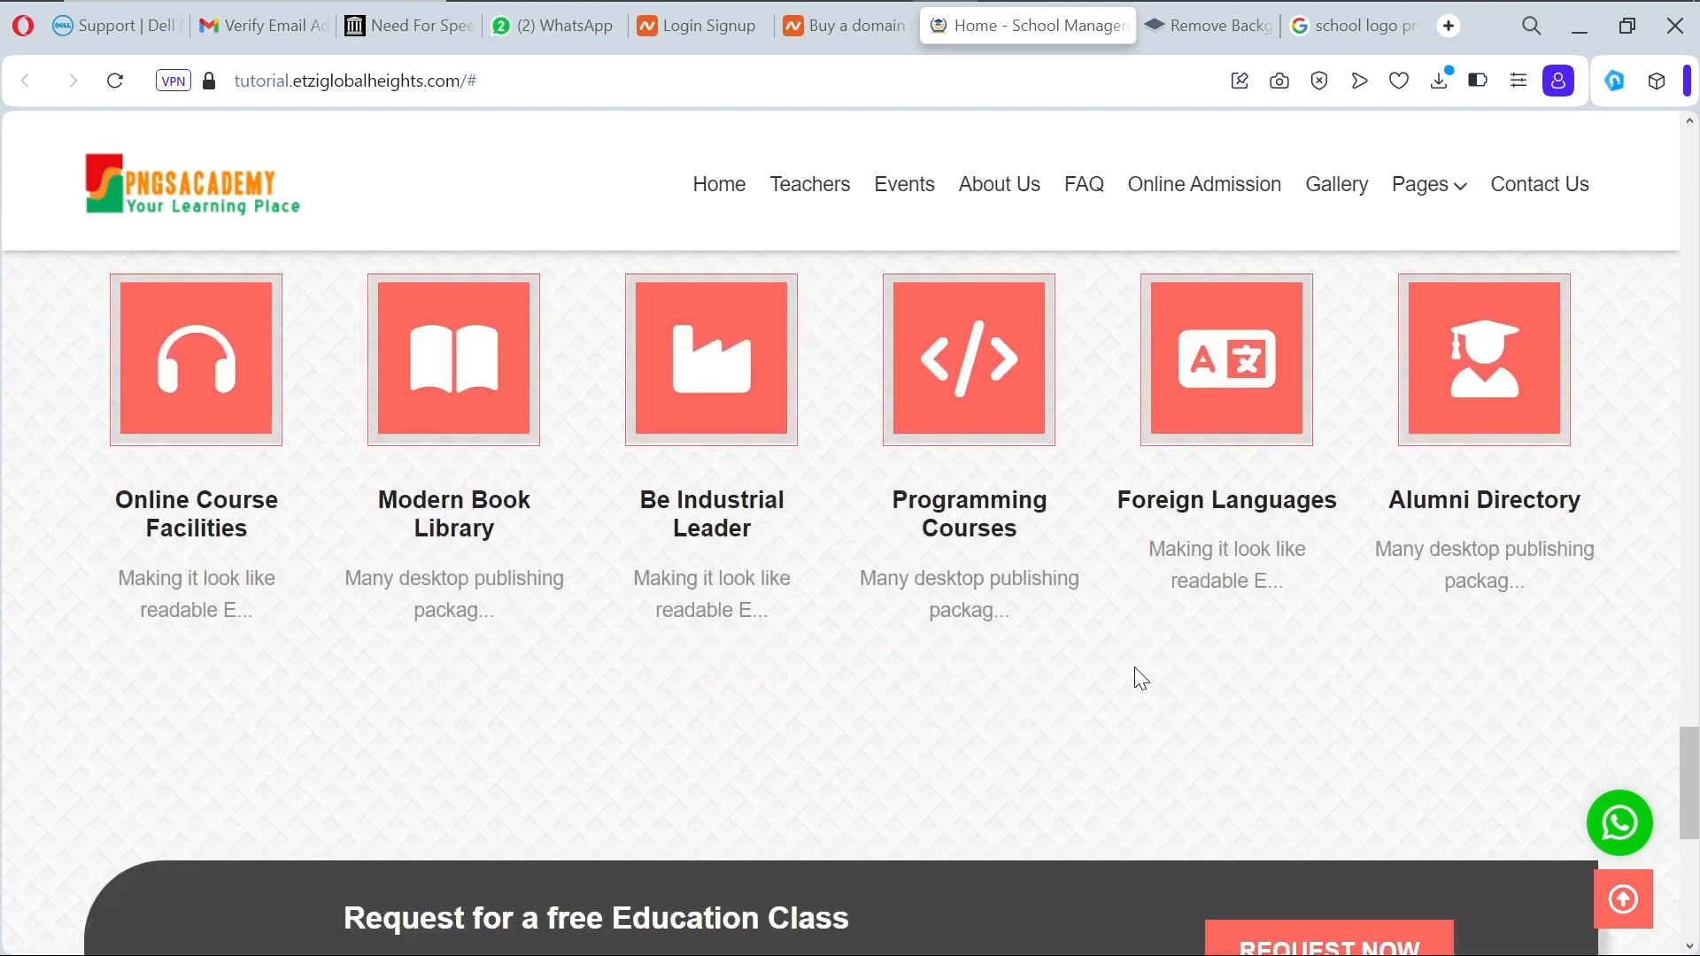
scroll(1134, 669, "down", 2)
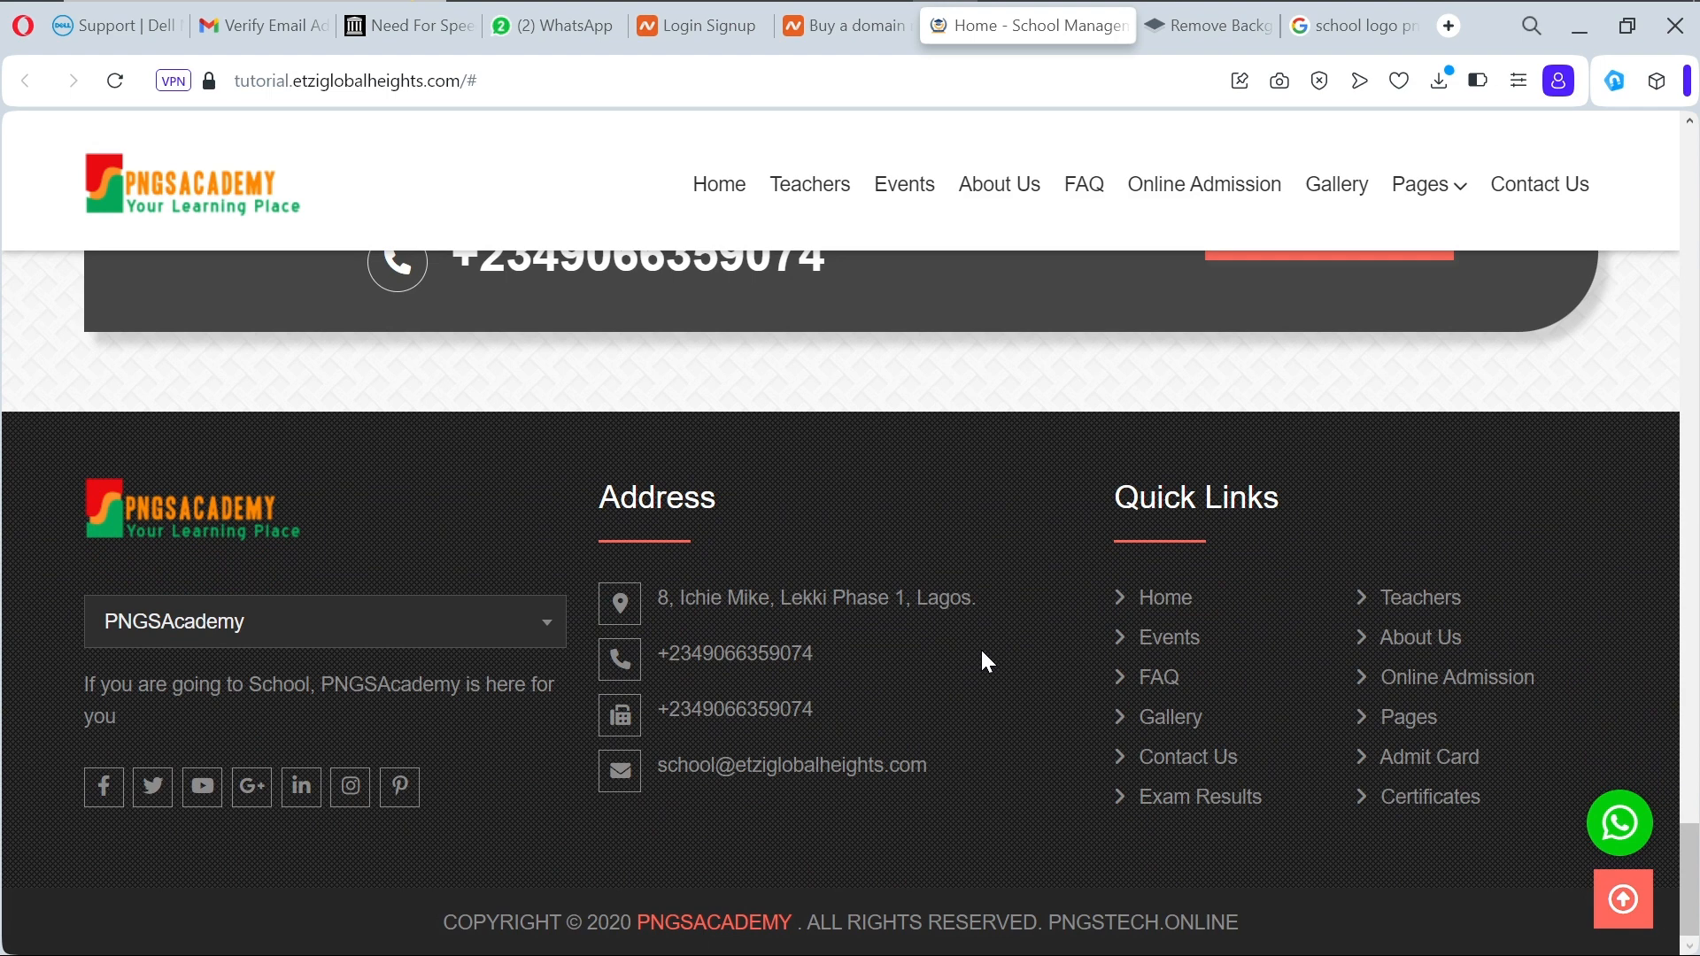
scroll(982, 653, "up", 3)
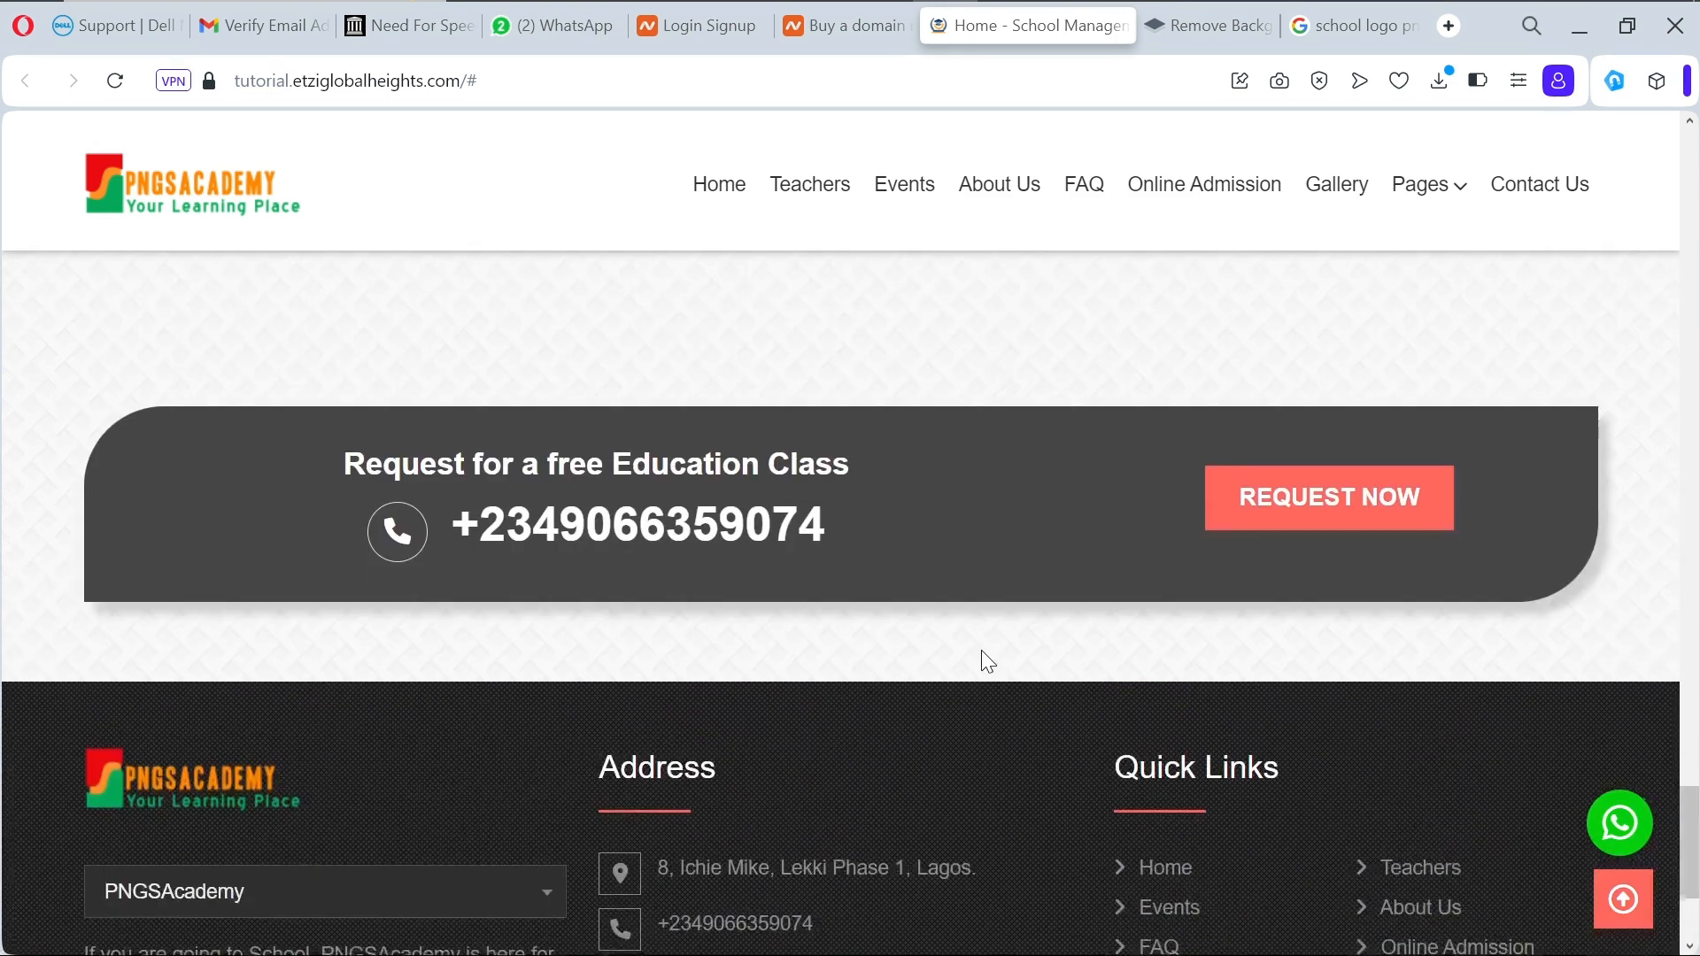
scroll(982, 654, "down", 3)
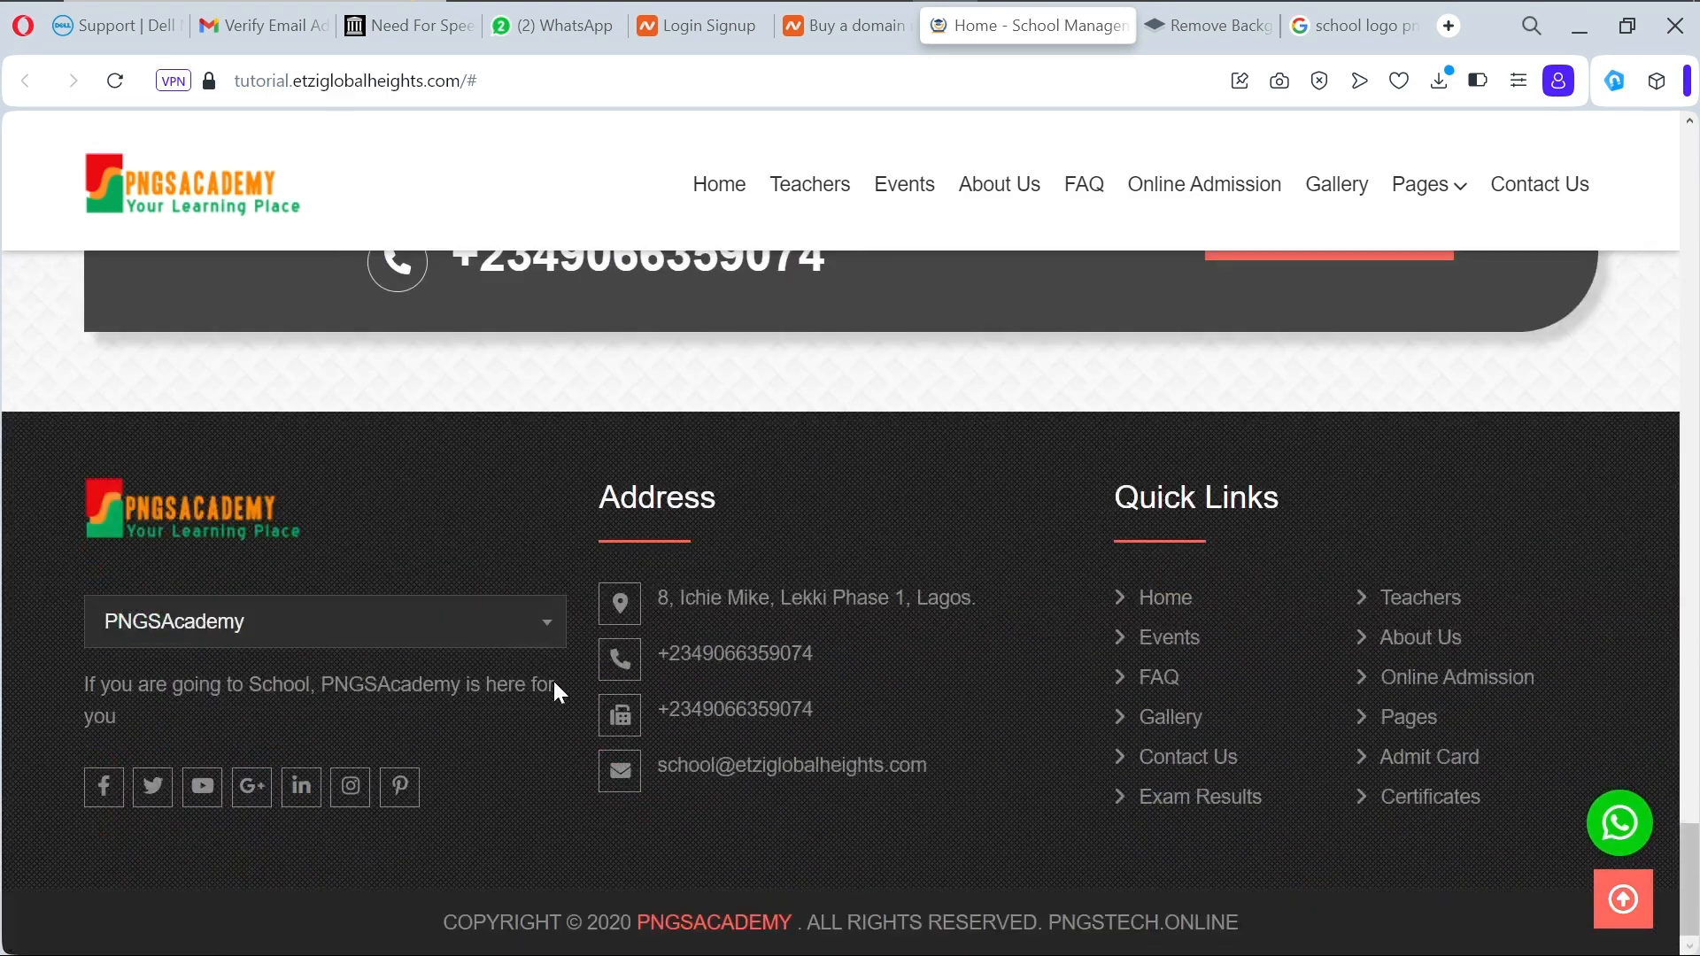
Step: Follow the footer YouTube link and fix the broken address by adding @ before the channel name
left_click(205, 788)
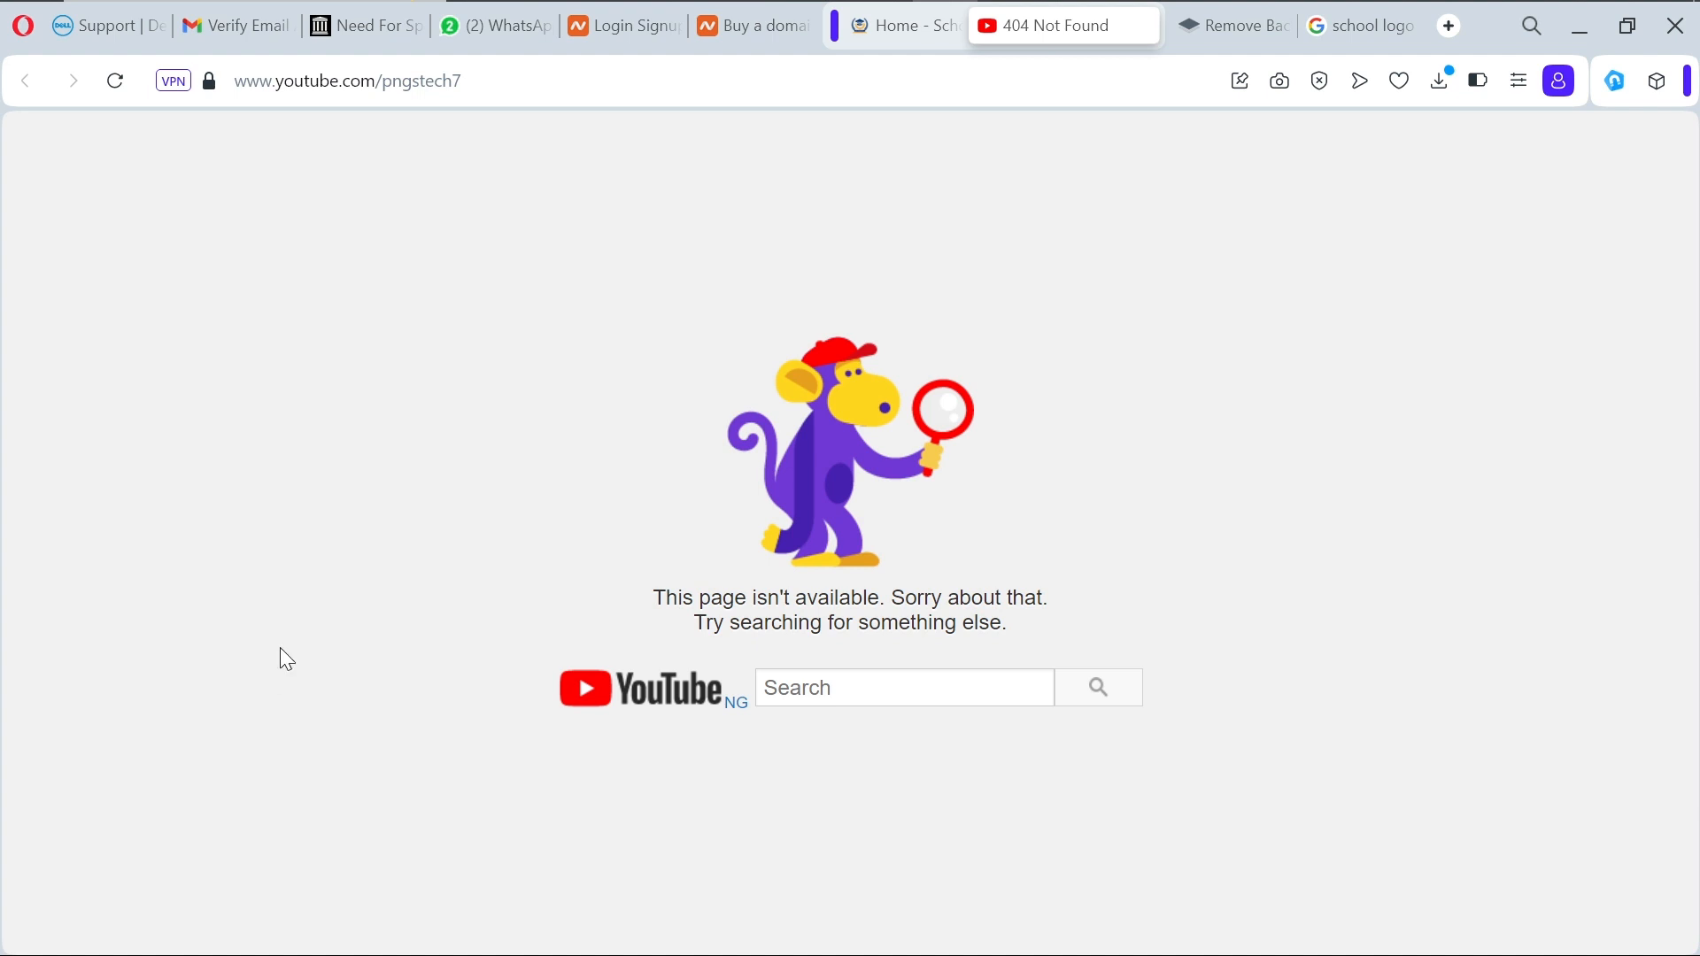
left_click(386, 87)
left_click(384, 86)
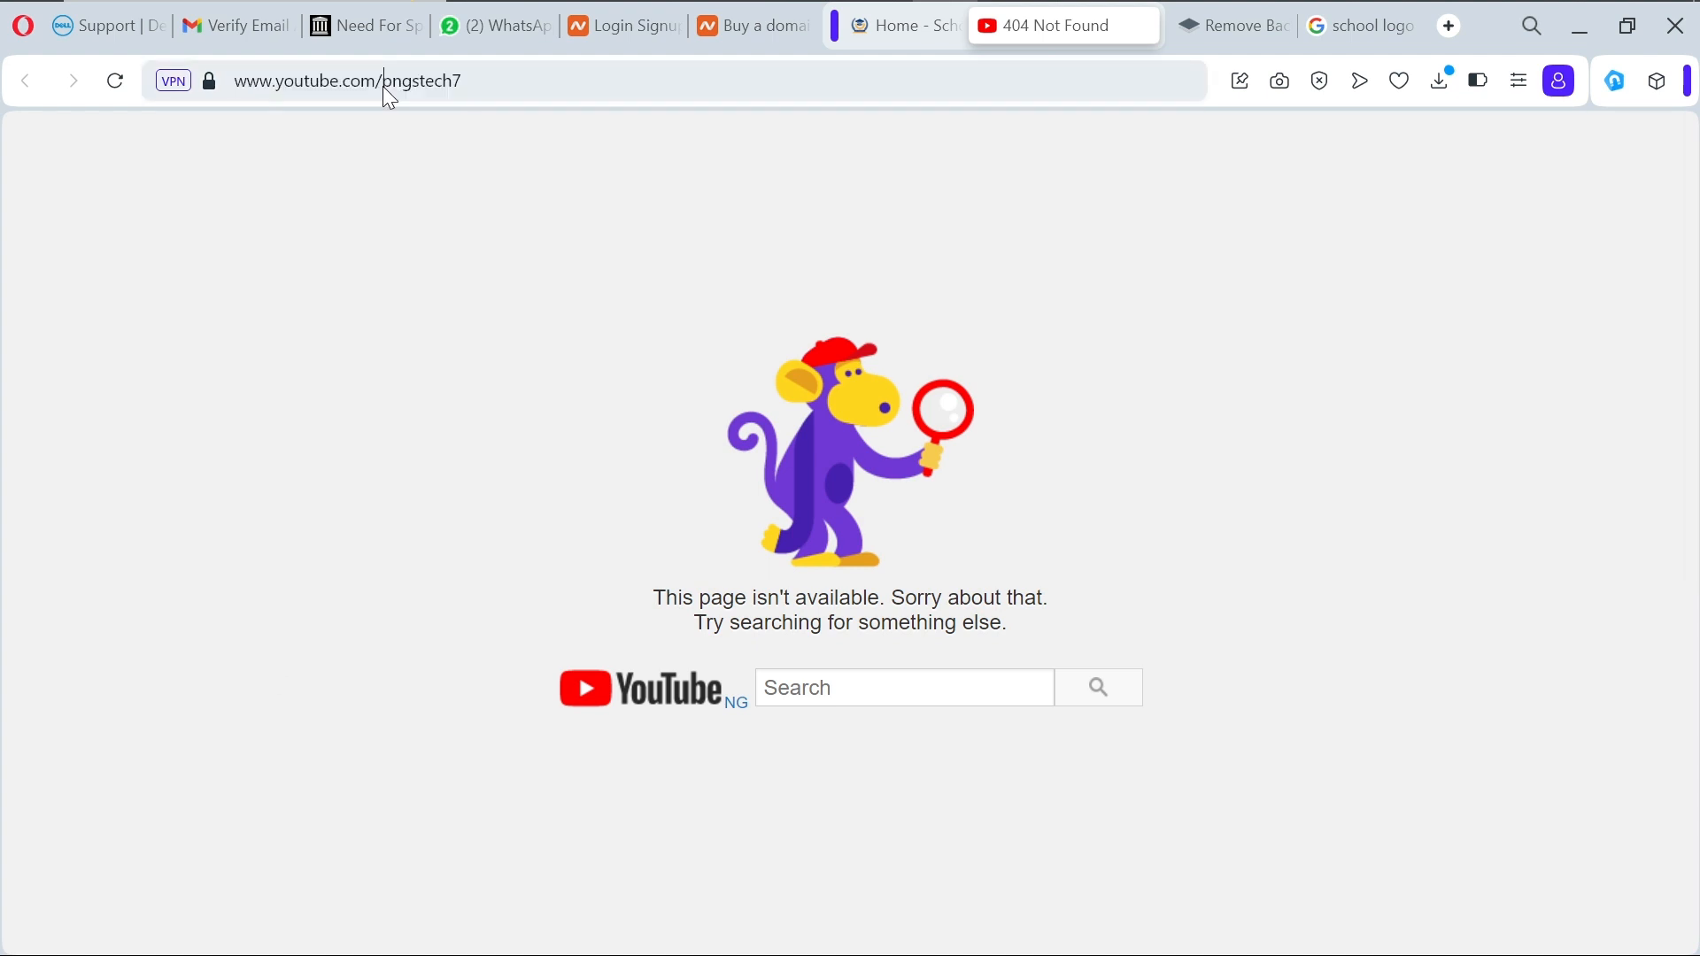
type("@")
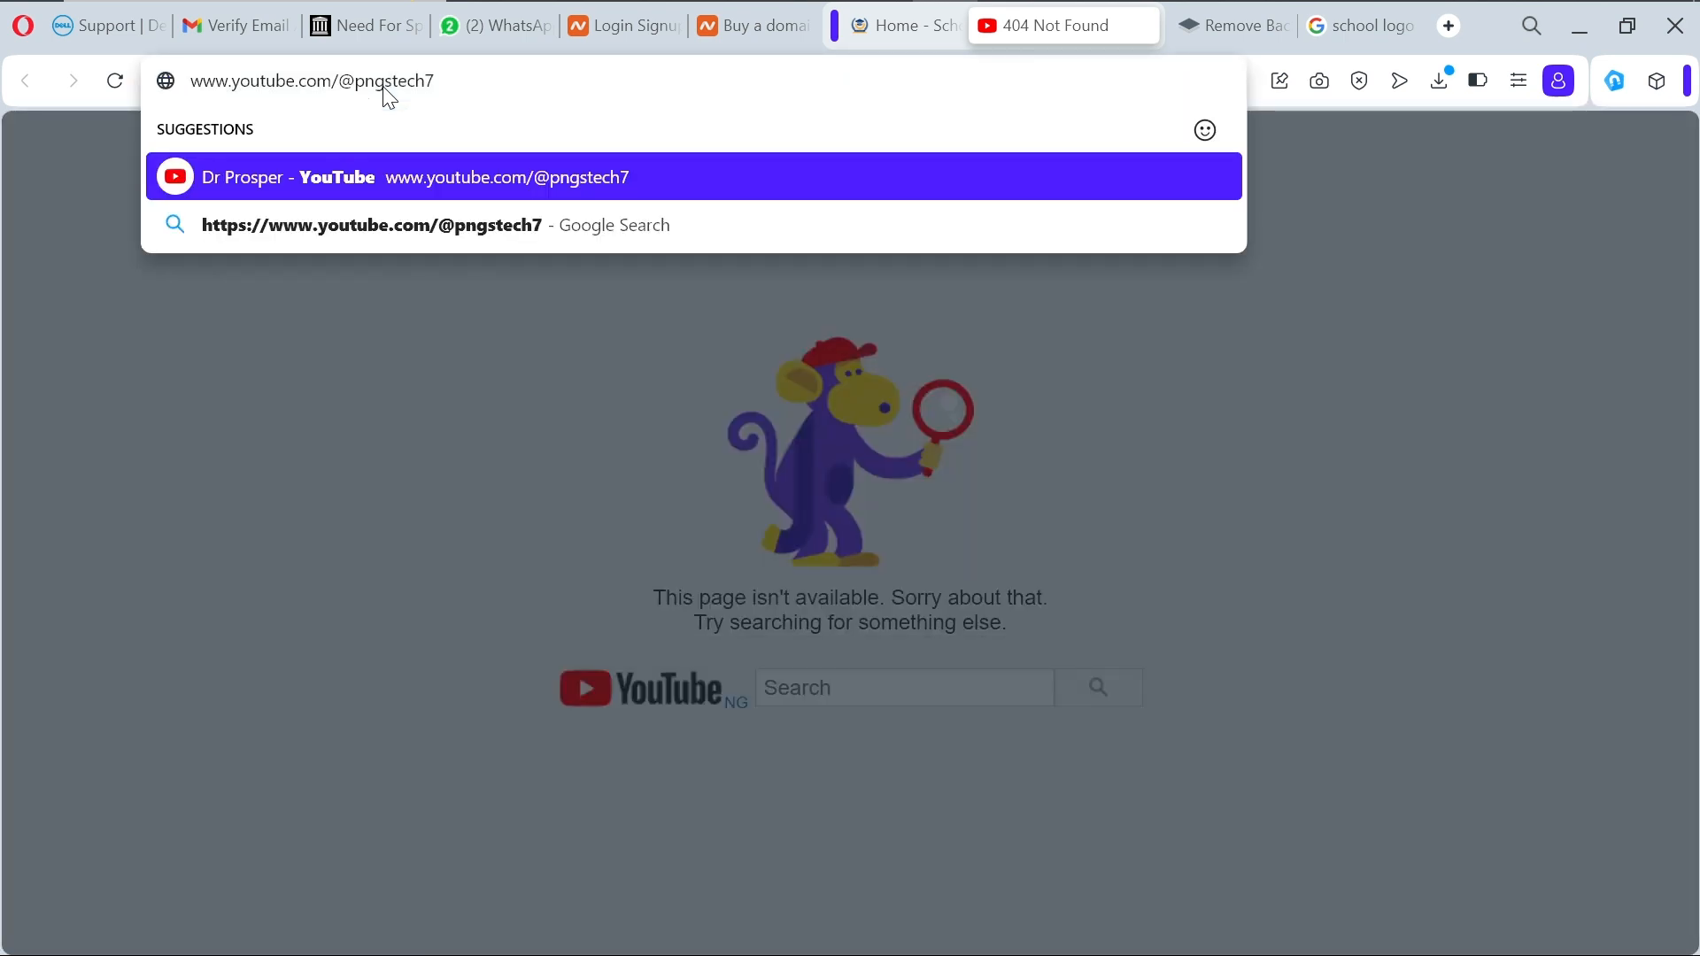
key("Return")
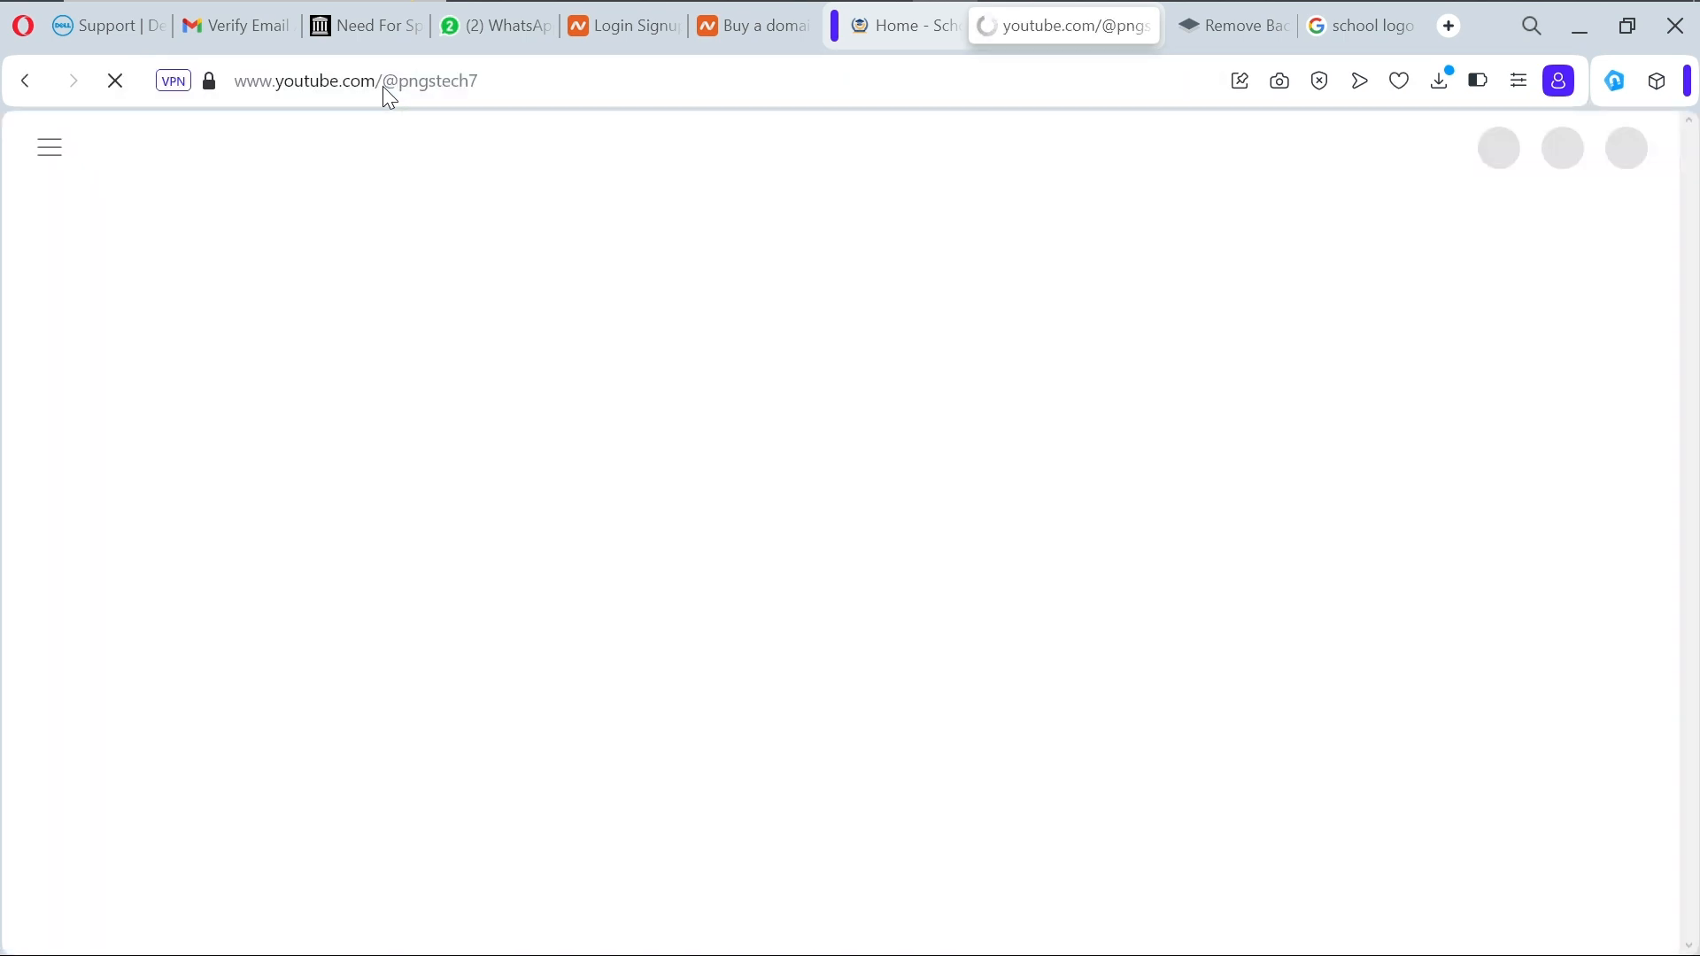
Step: Return to the school website and open the Teachers page from the top navigation bar
left_click(912, 40)
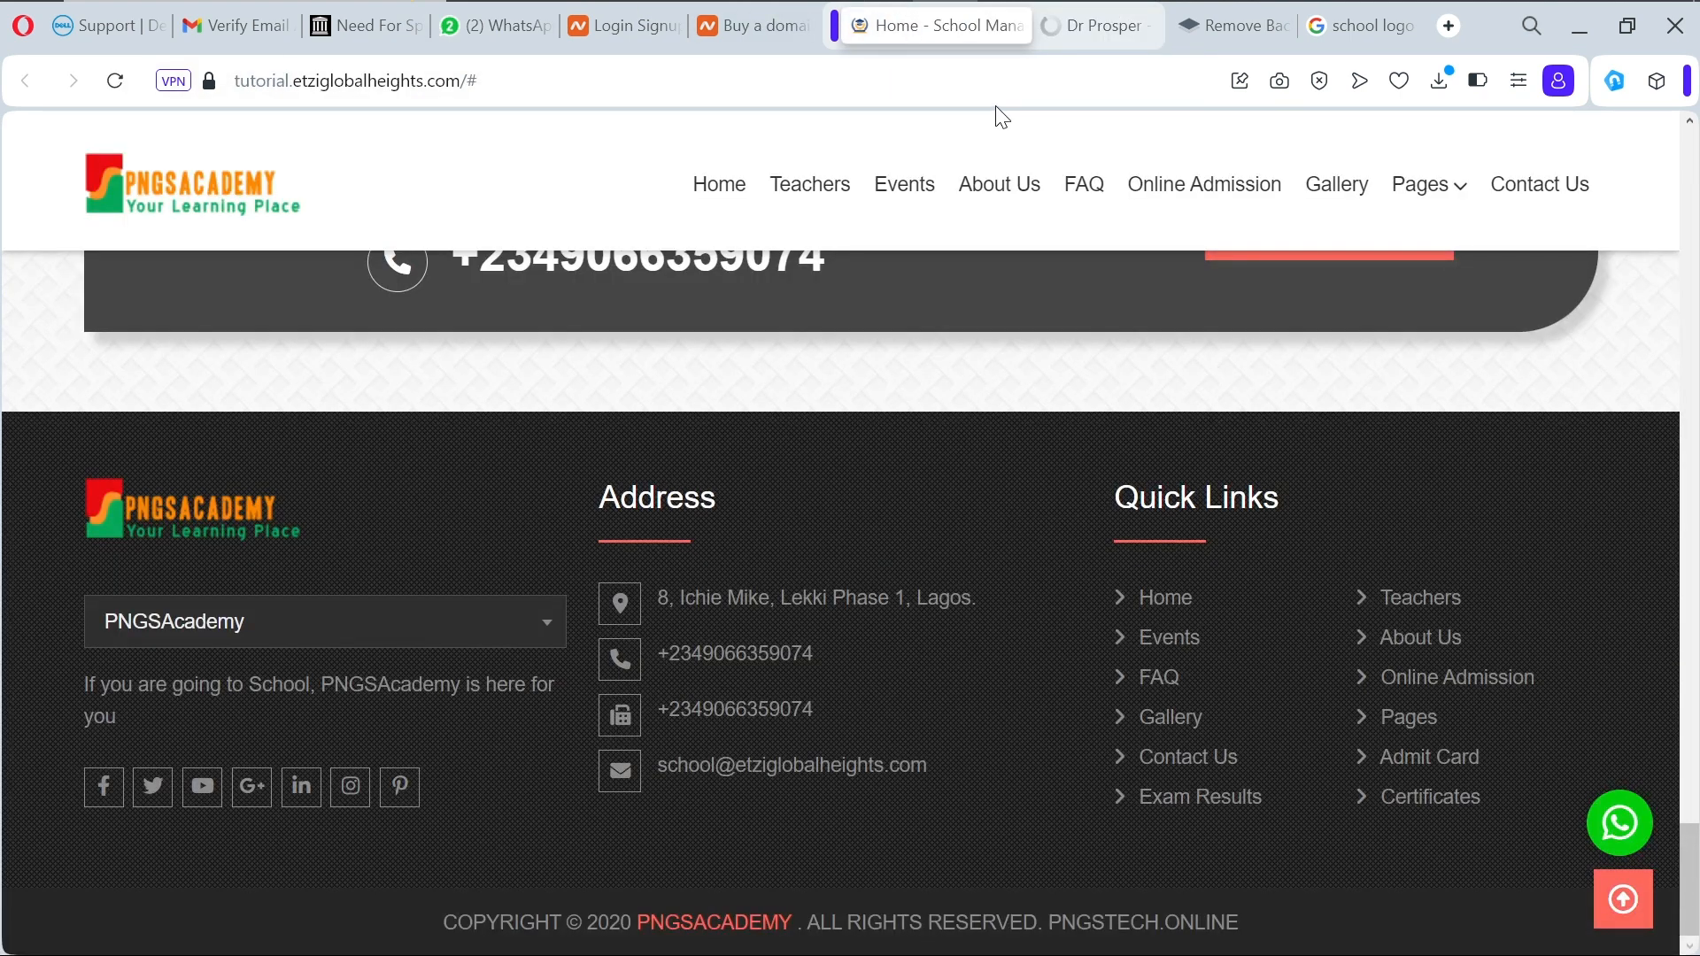
scroll(768, 448, "up", 5)
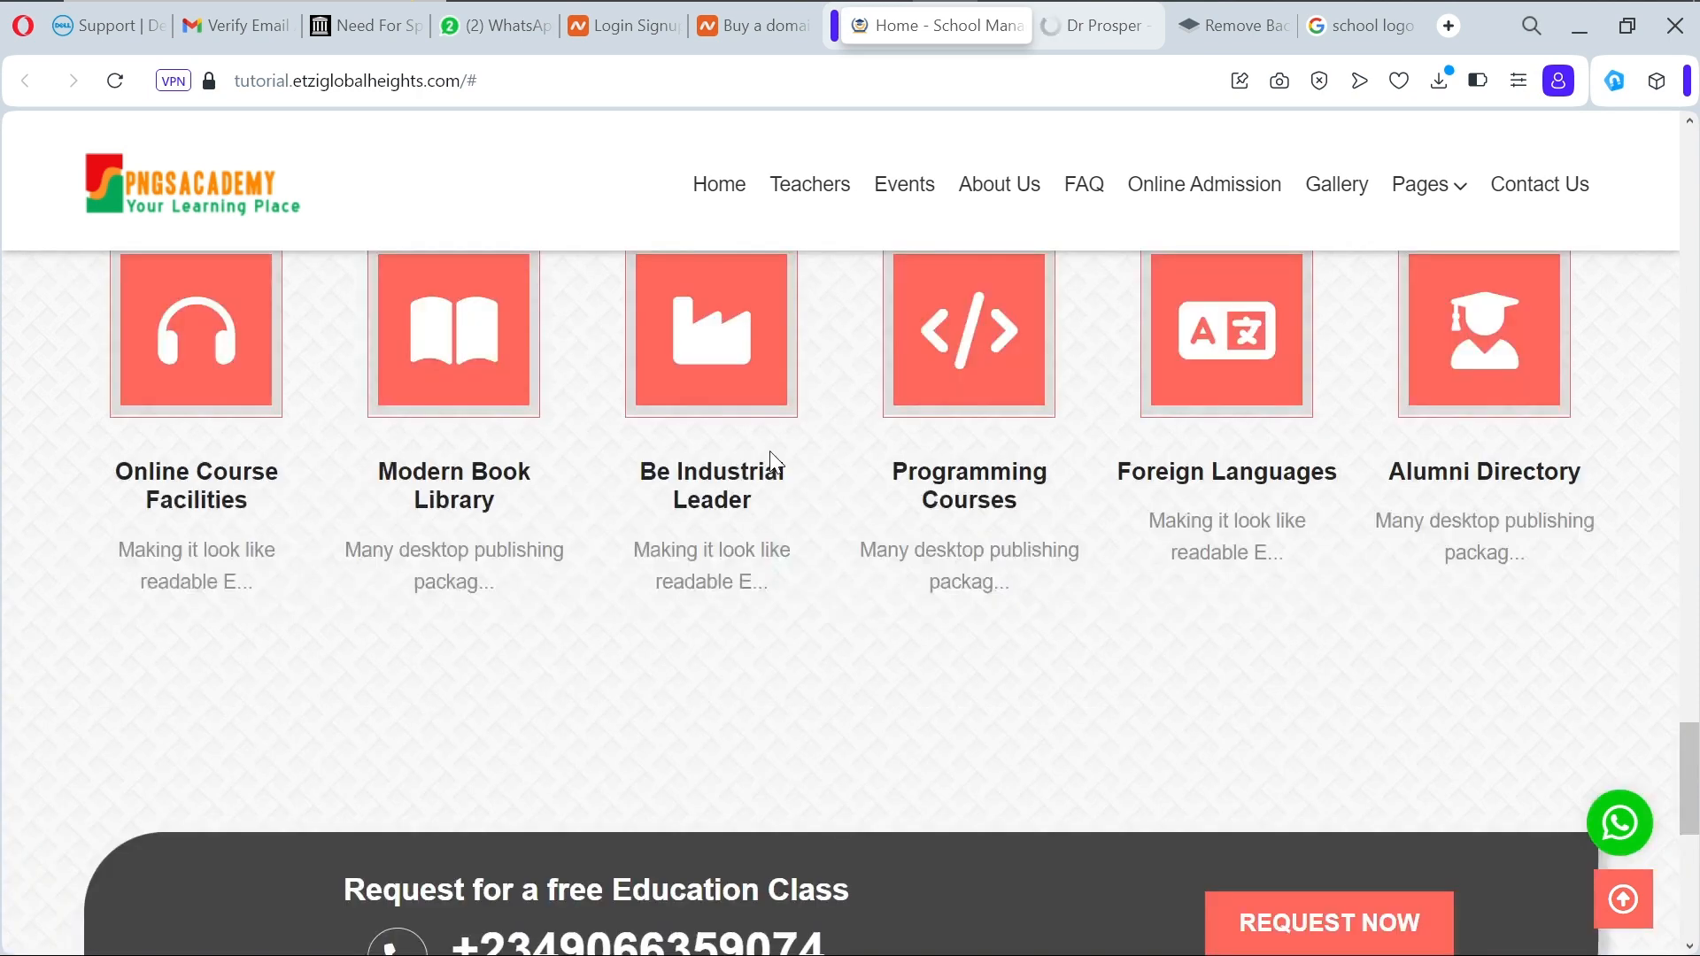
scroll(819, 212, "up", 5)
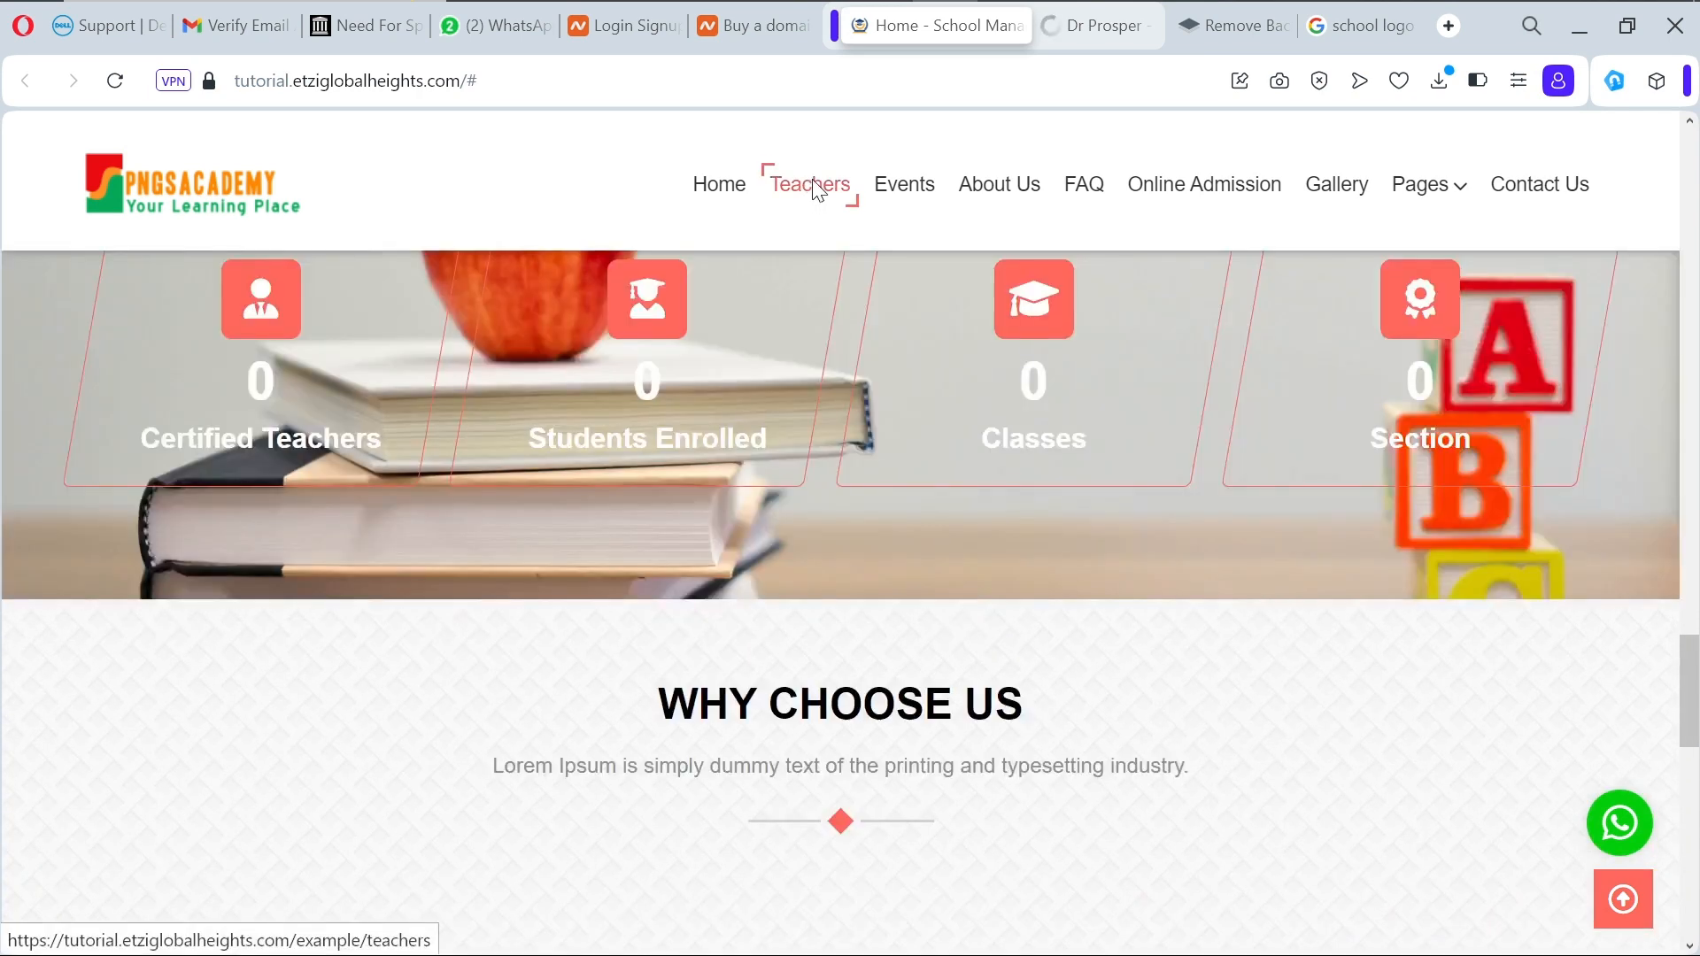
left_click(812, 188)
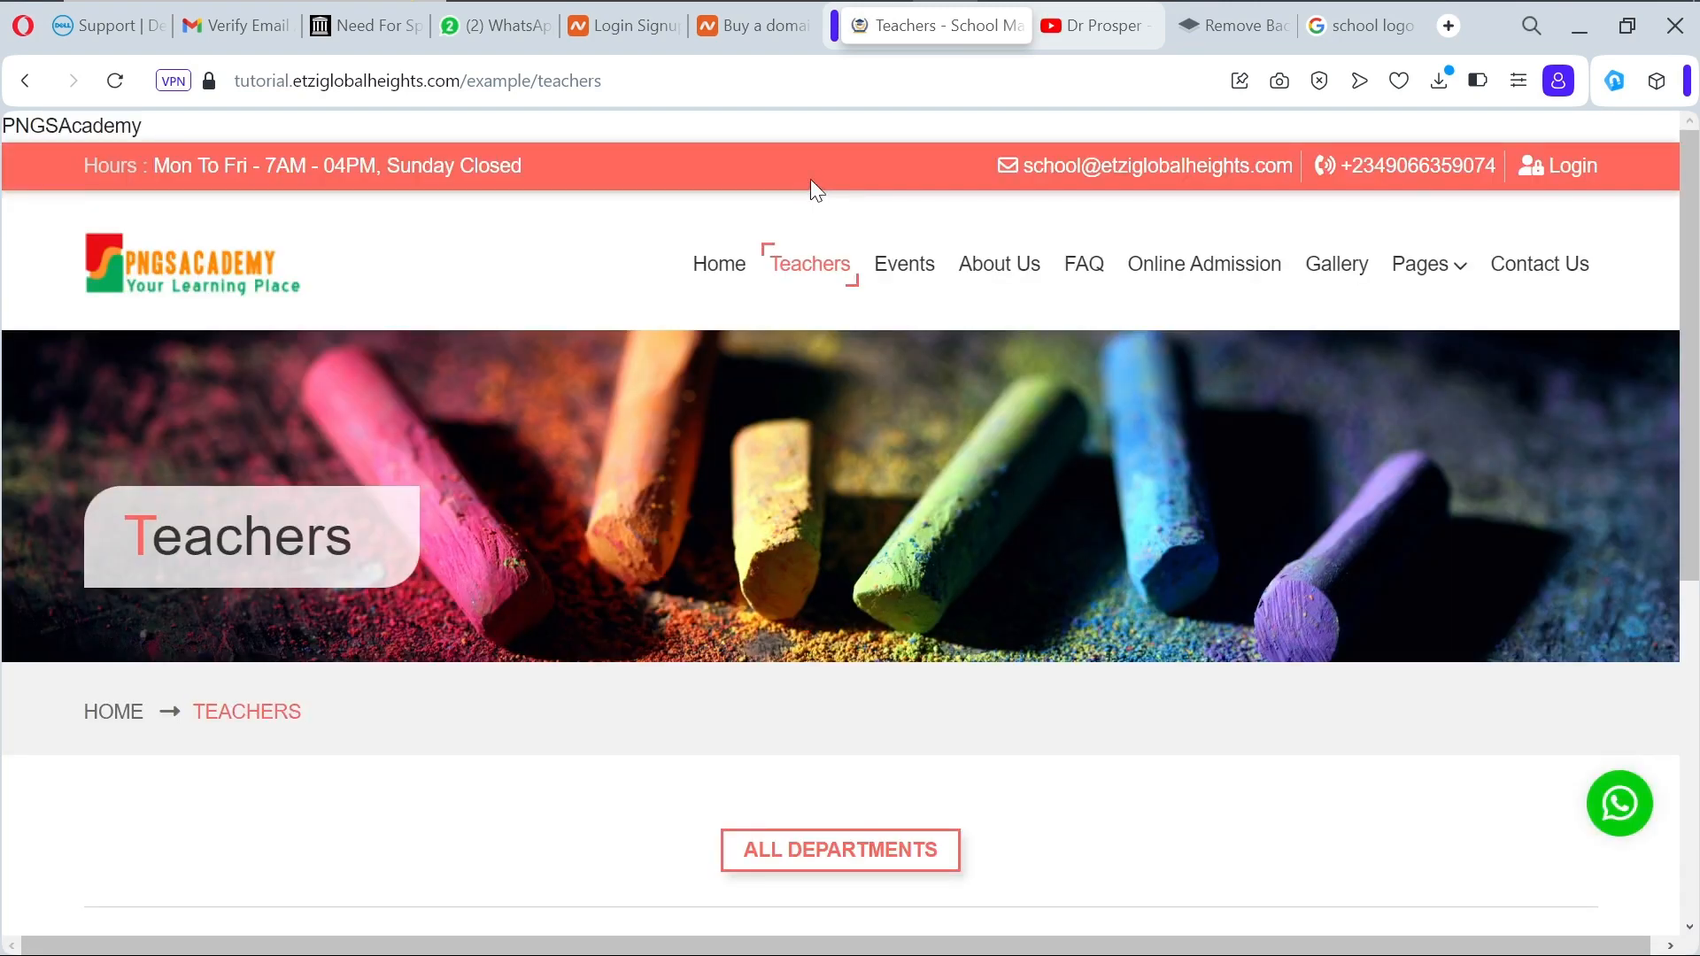
scroll(839, 459, "down", 5)
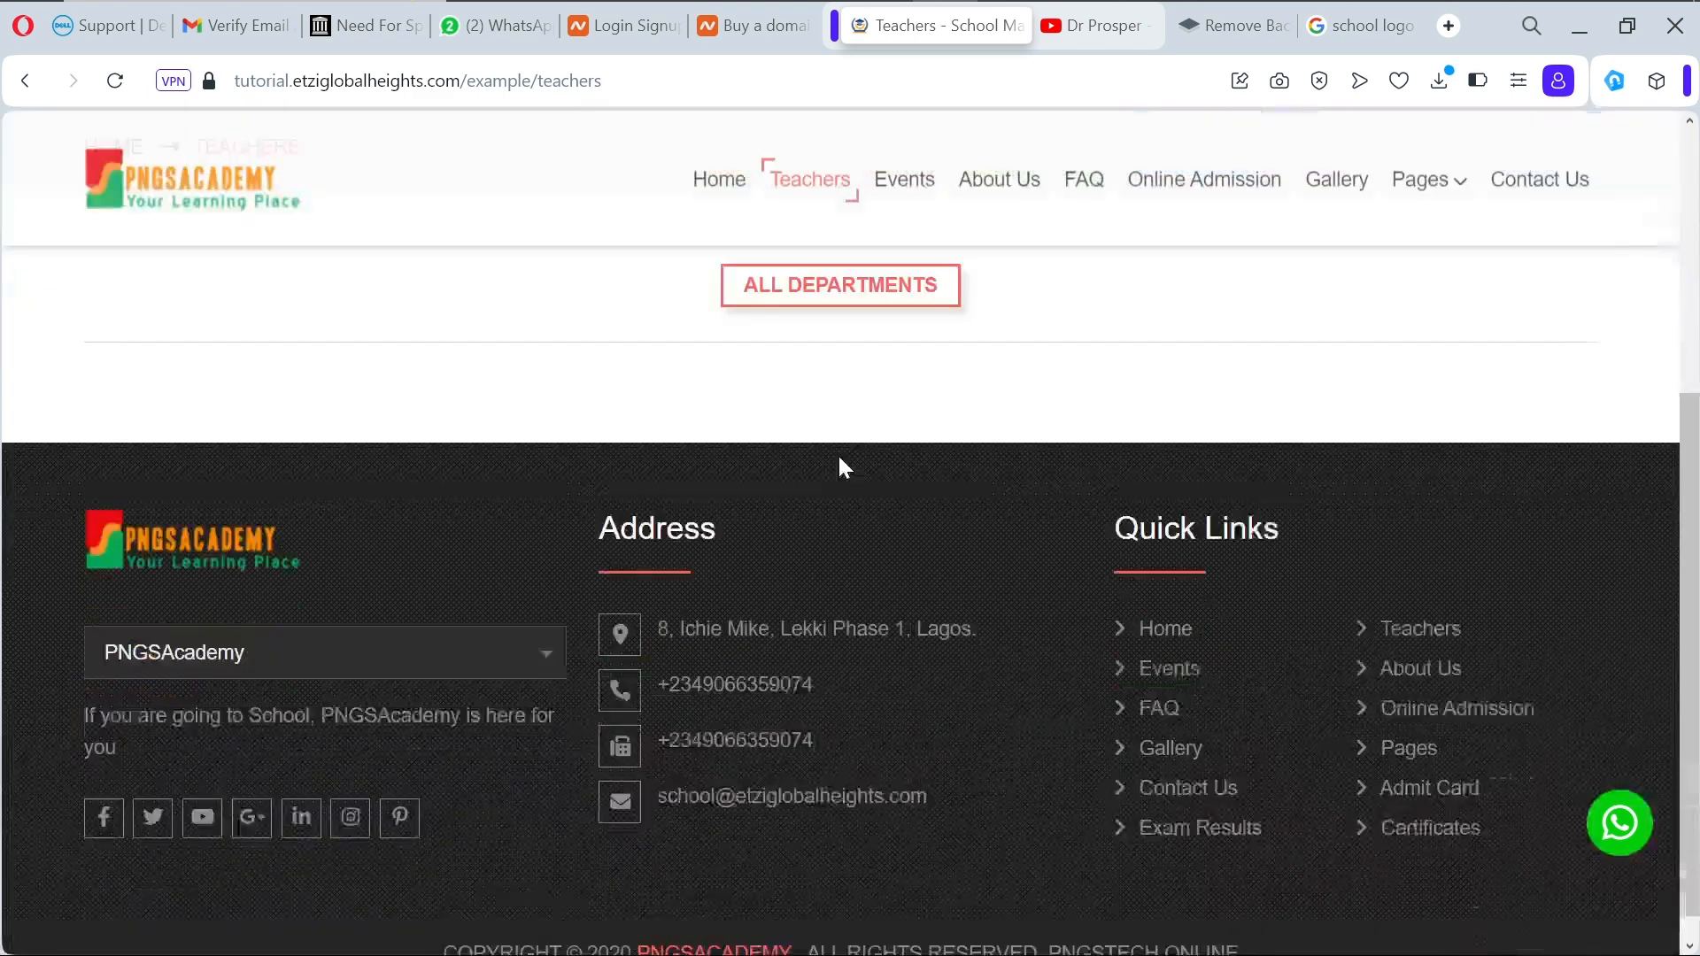
scroll(840, 461, "up", 6)
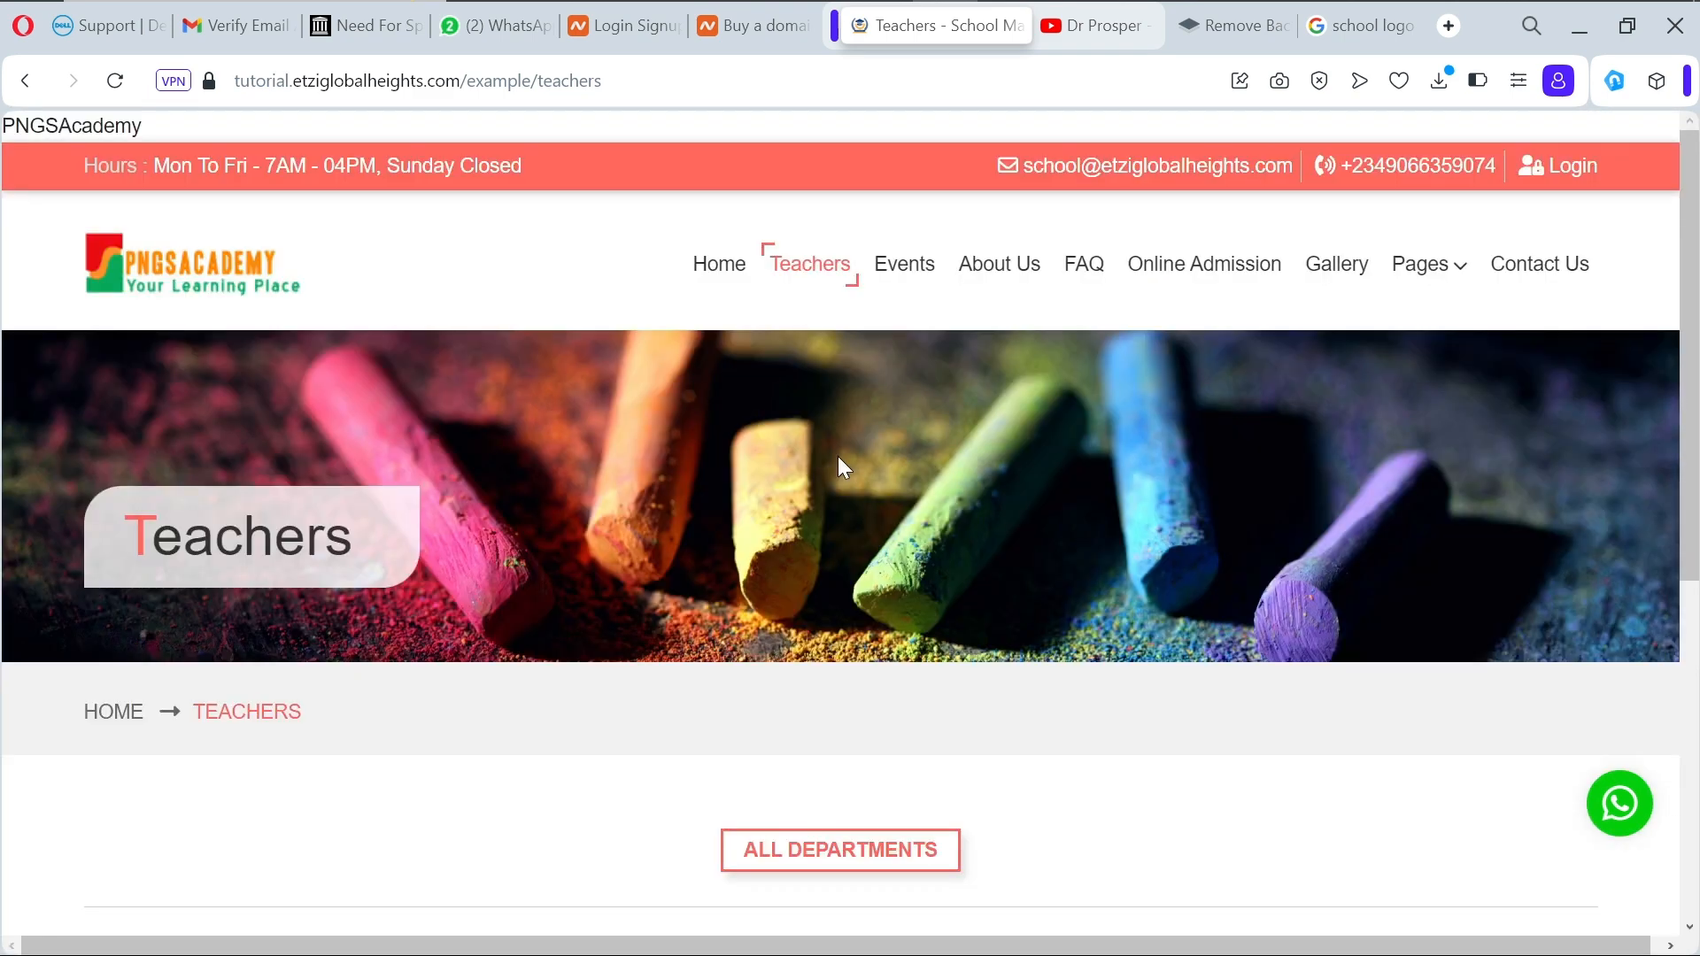
Step: Visit the Events page, dismiss the browser context menu on its banner, then go to About Us
left_click(912, 280)
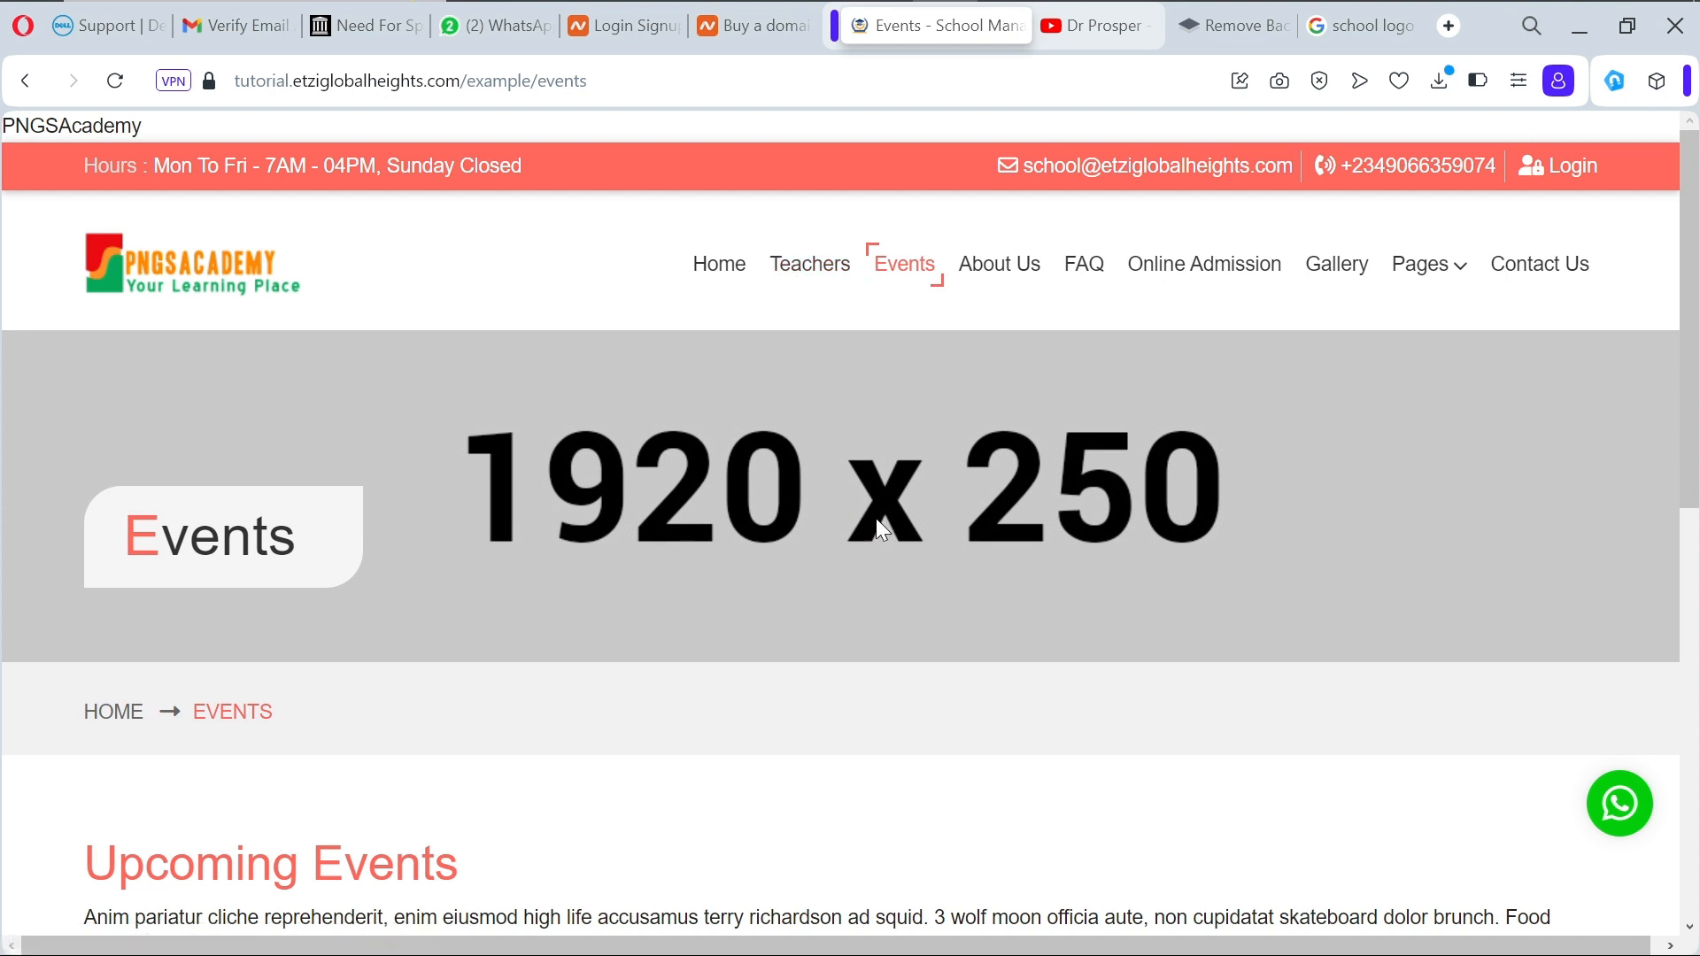
right_click(843, 497)
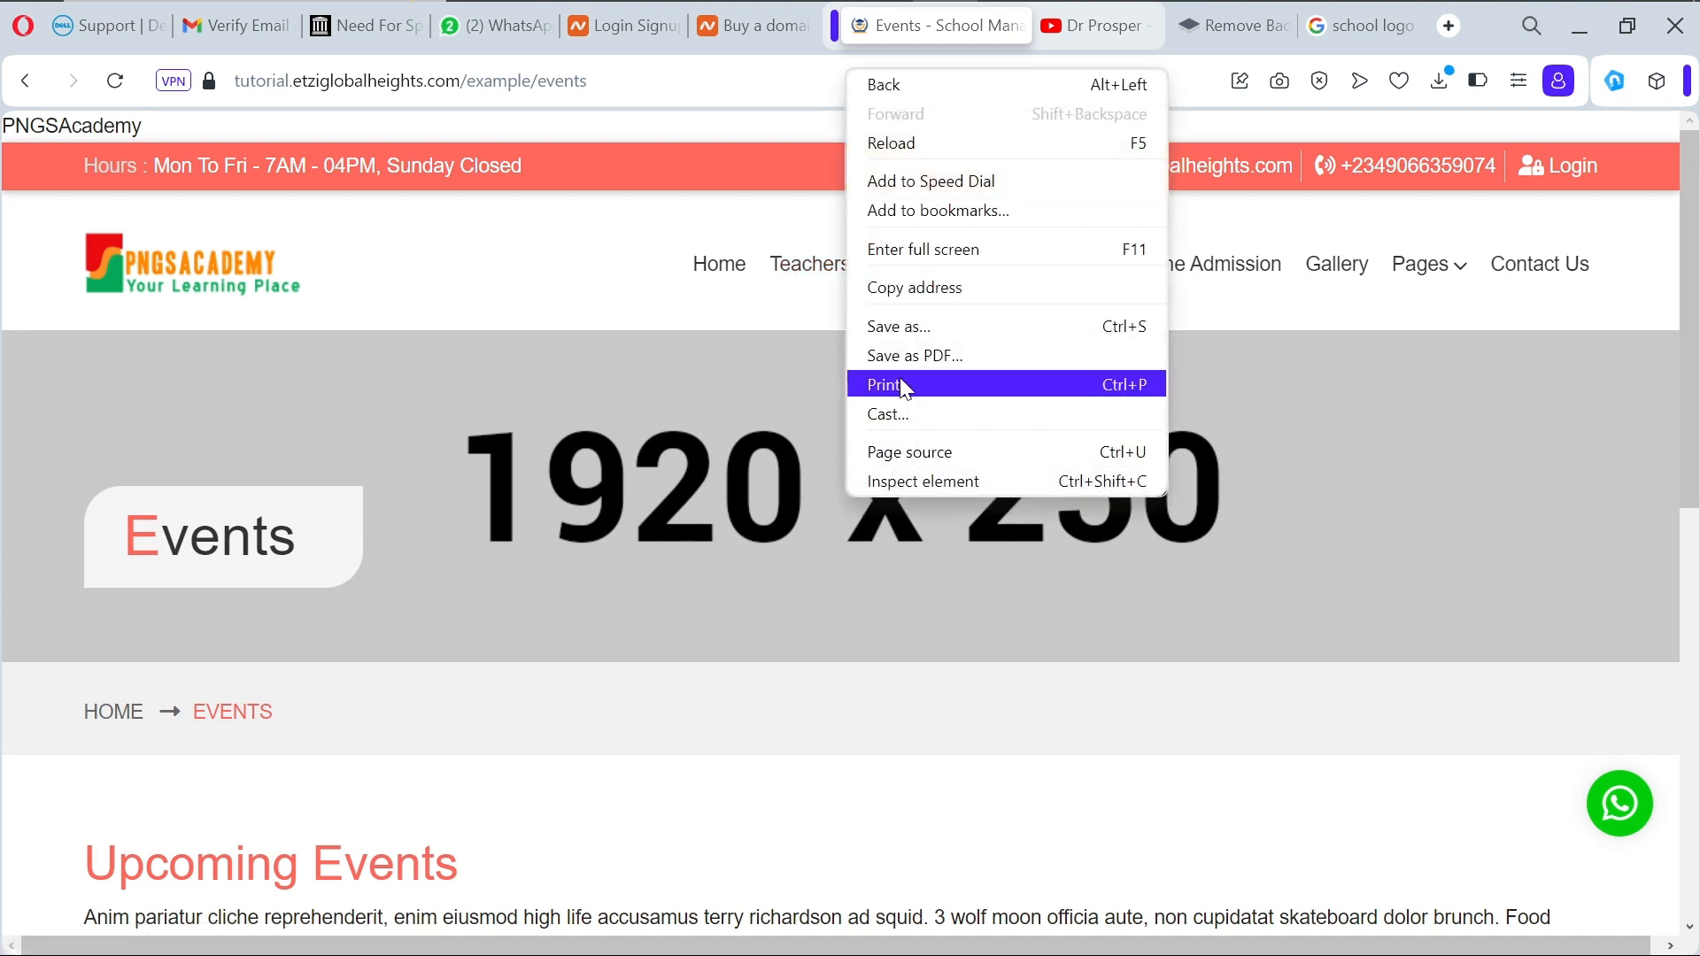
right_click(723, 423)
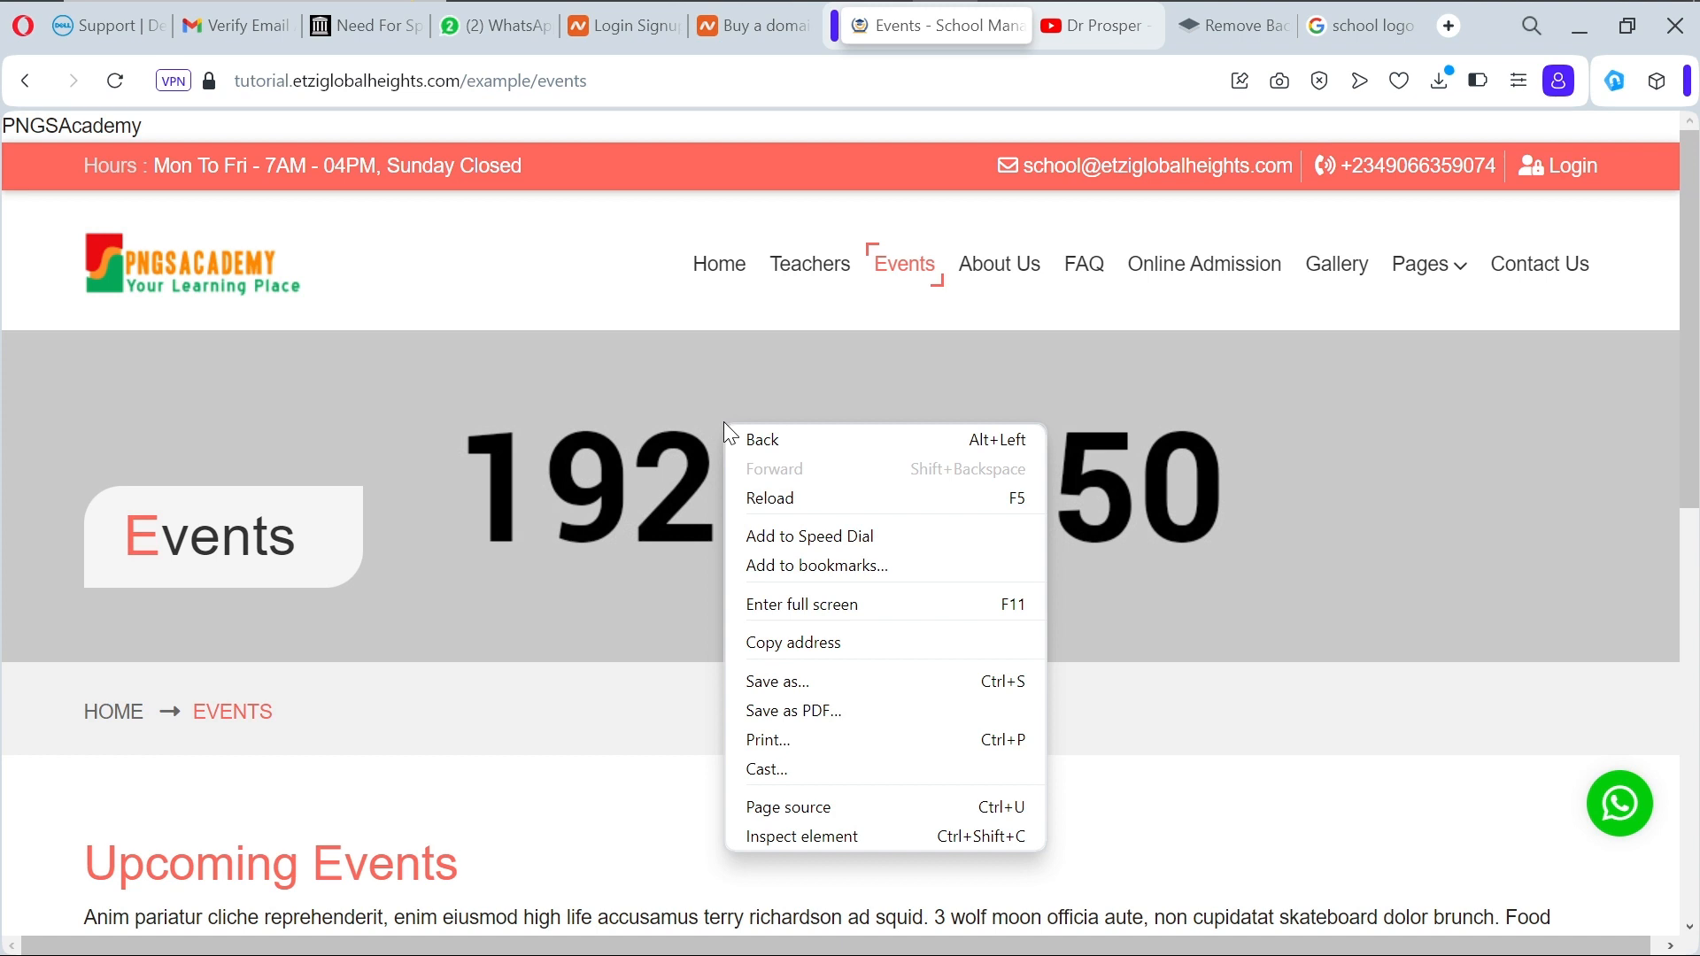
left_click(609, 503)
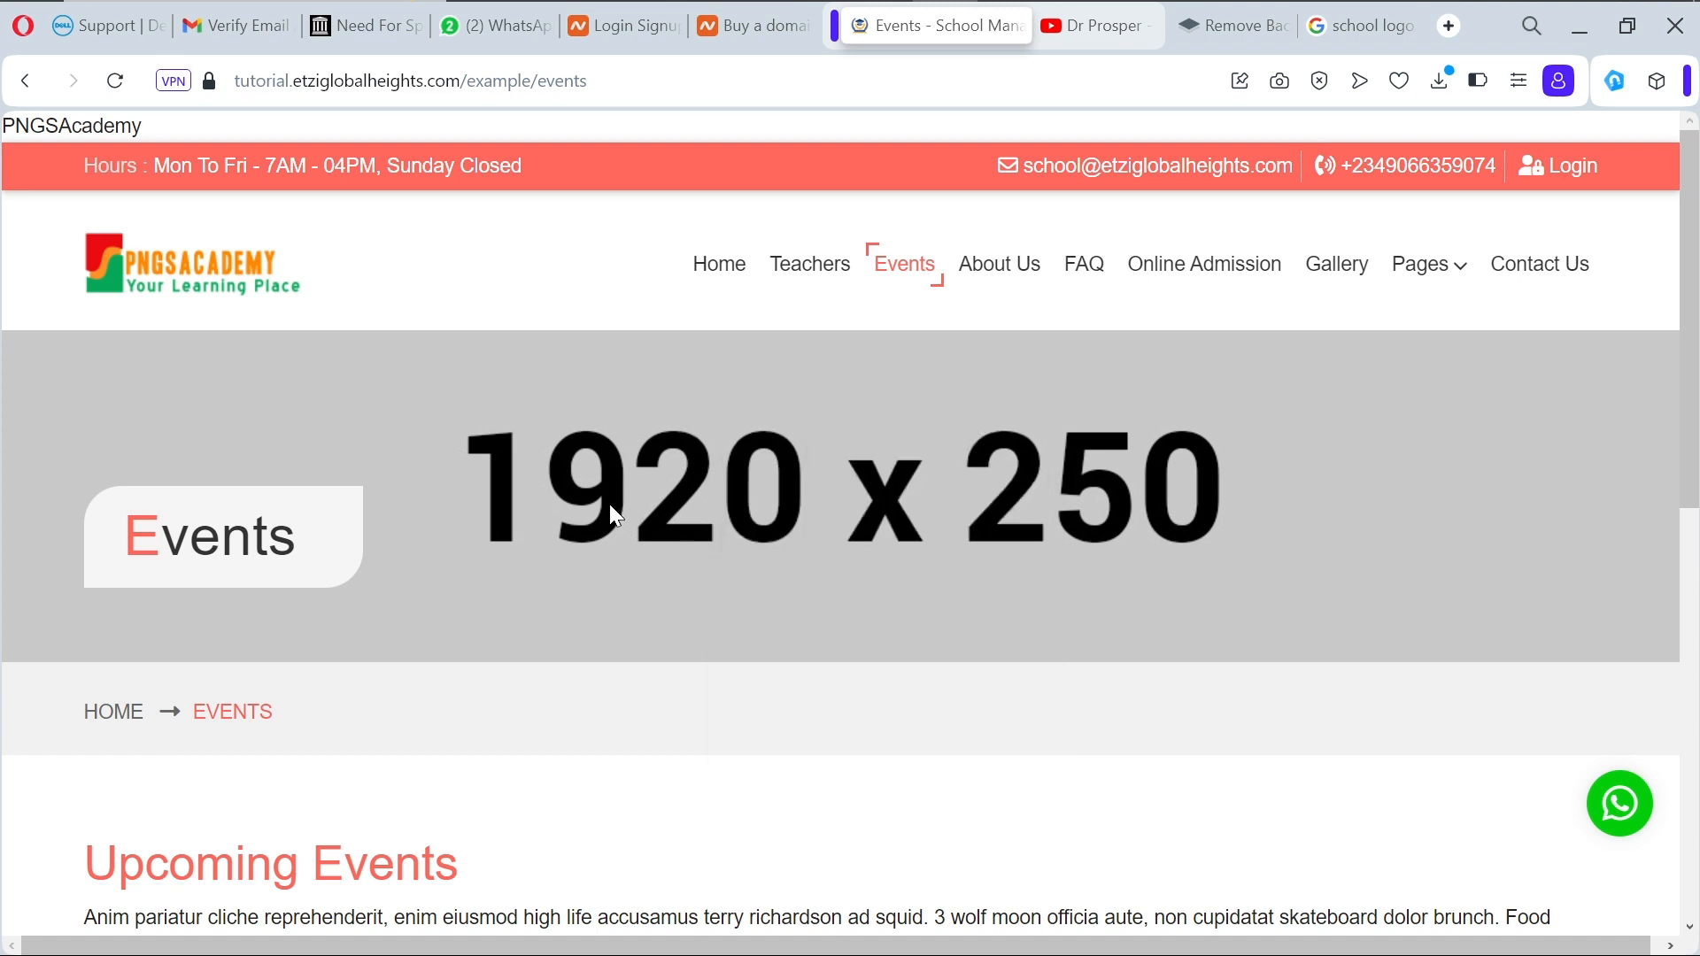
left_click(1017, 275)
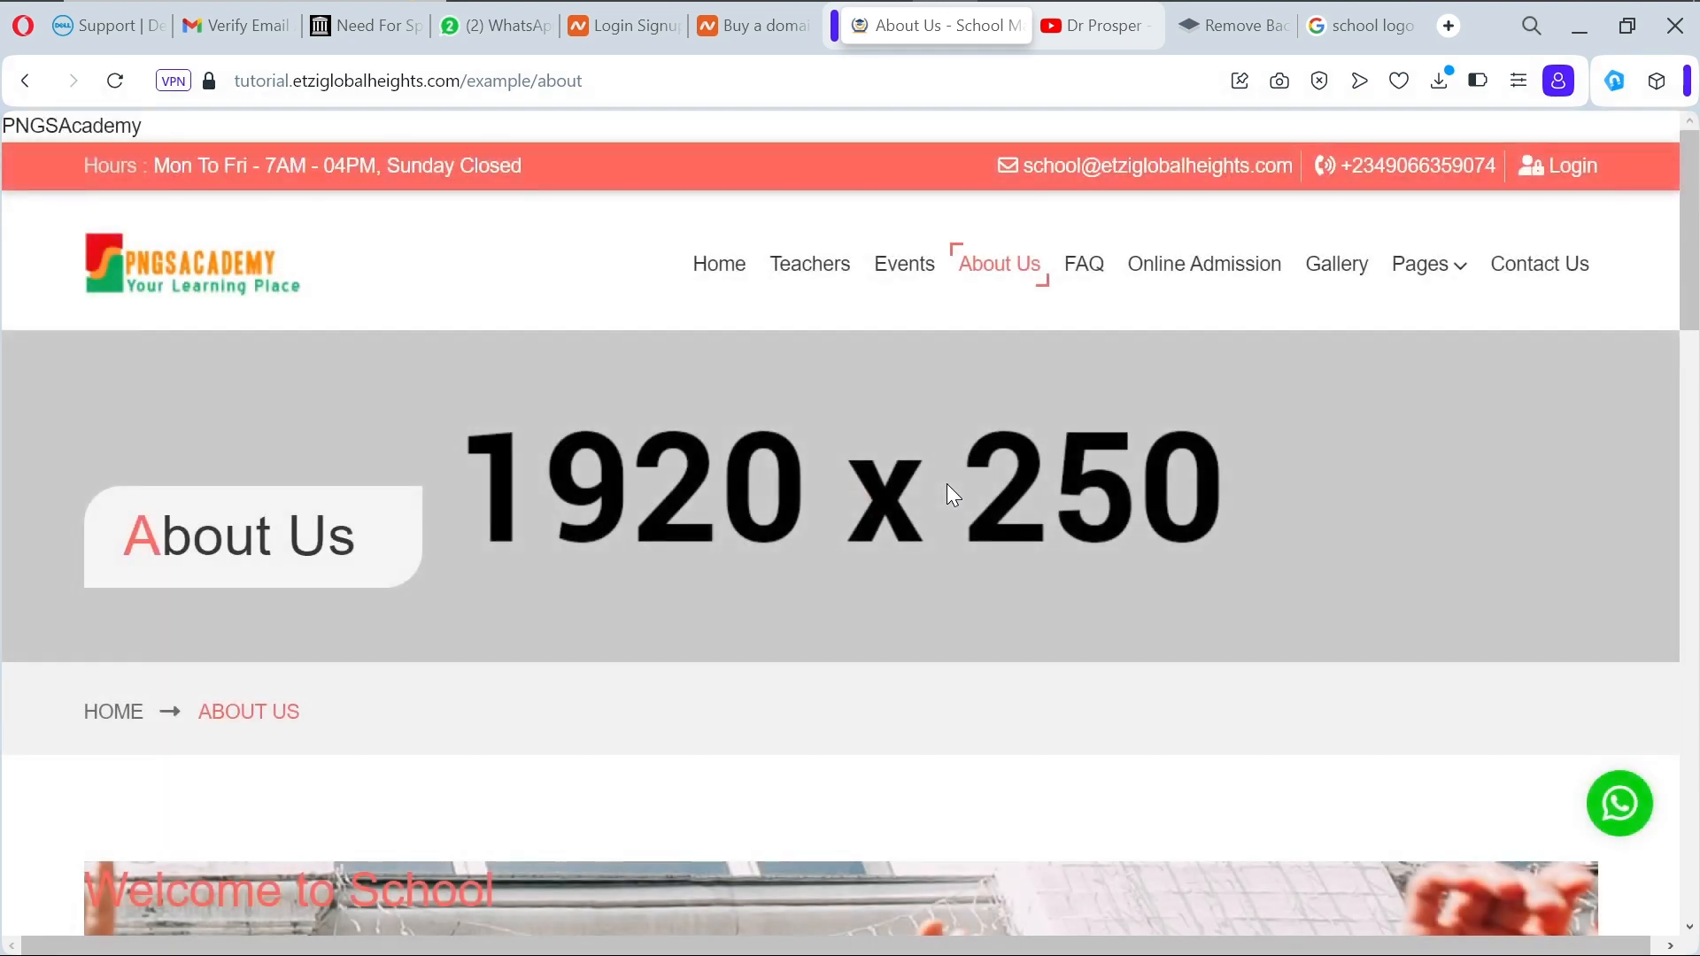
left_click(1095, 268)
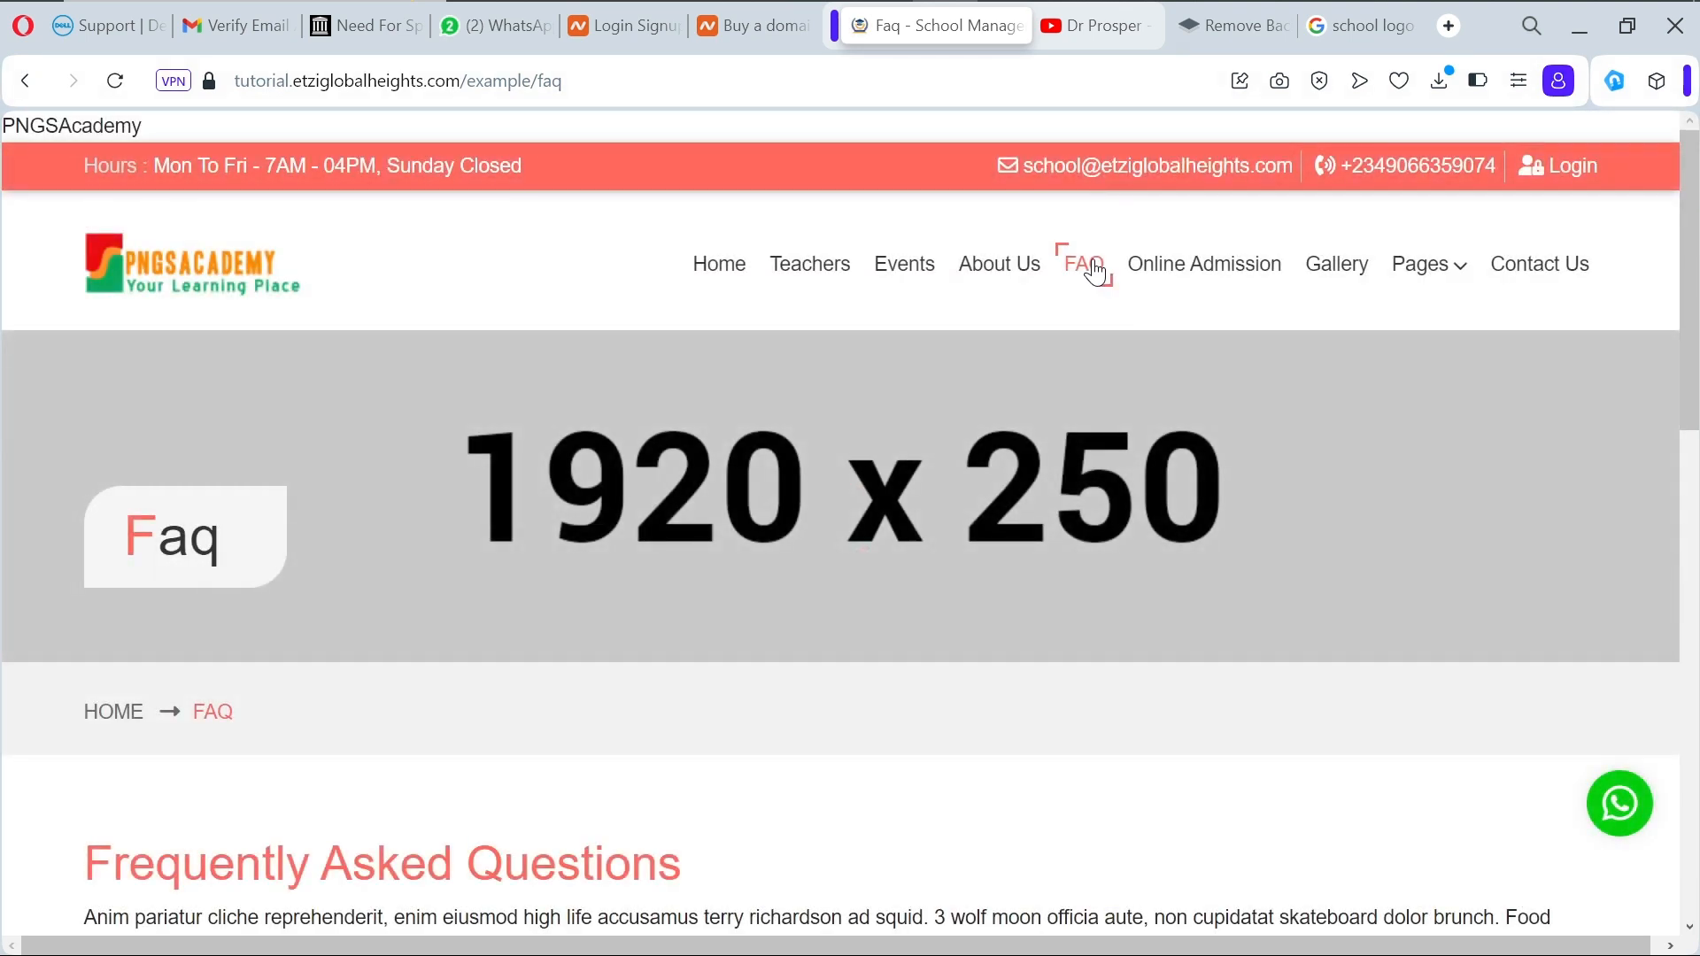
scroll(1096, 268, "down", 10)
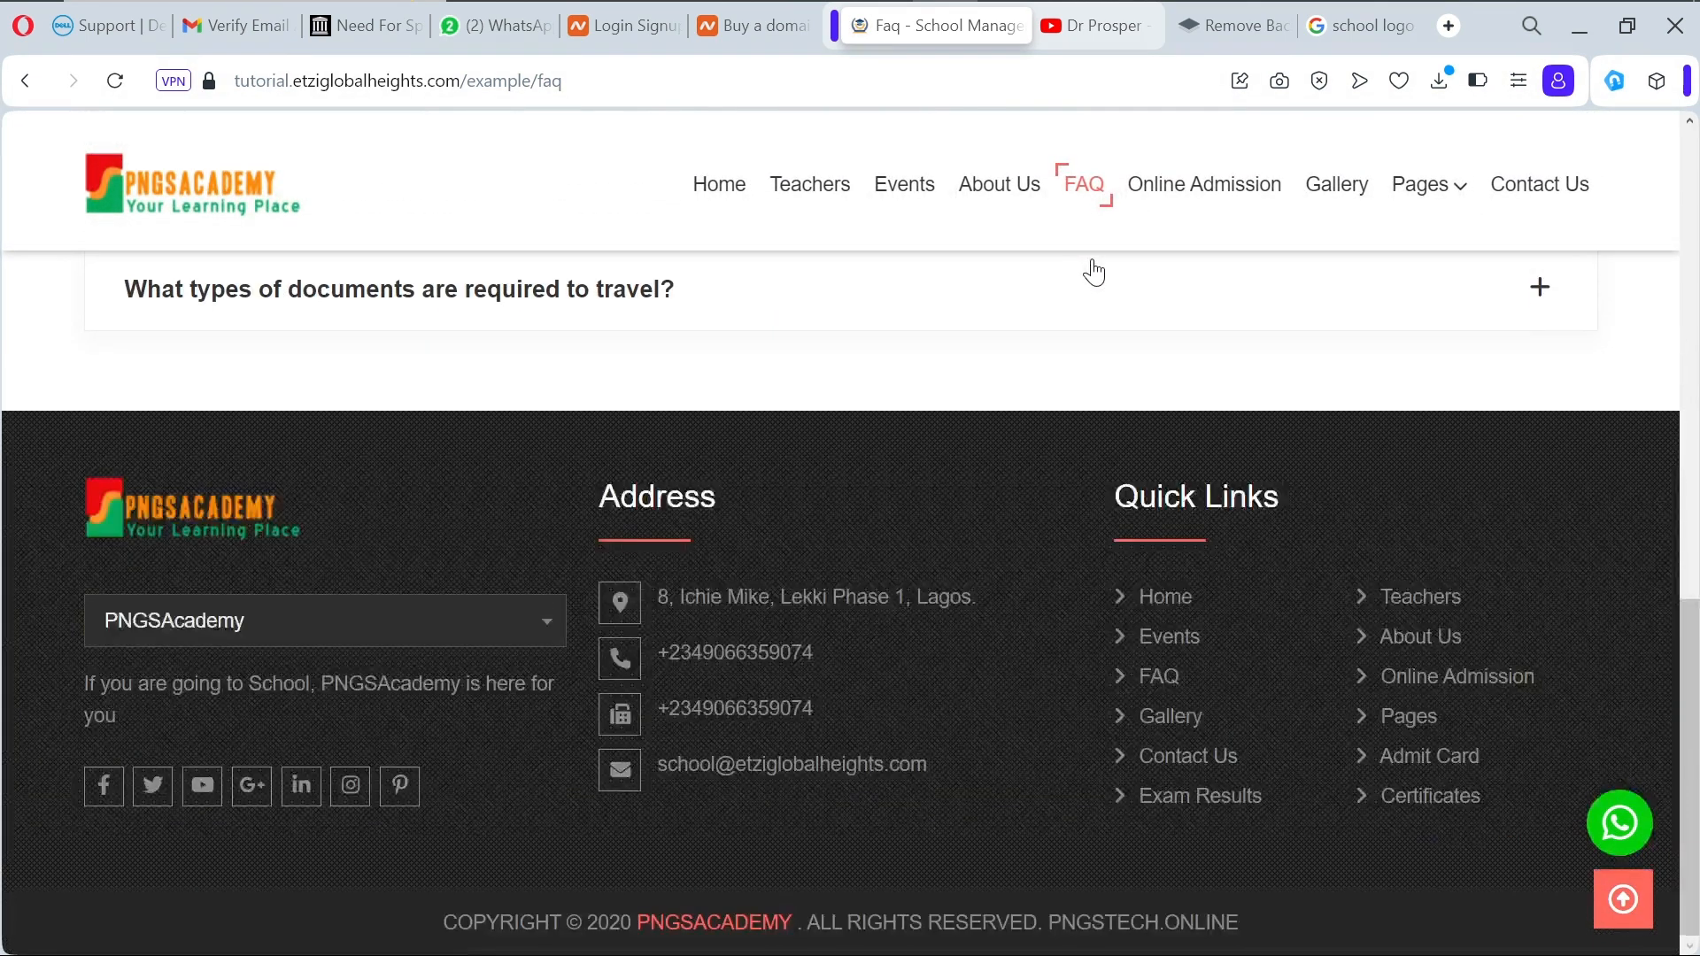
scroll(1095, 268, "up", 10)
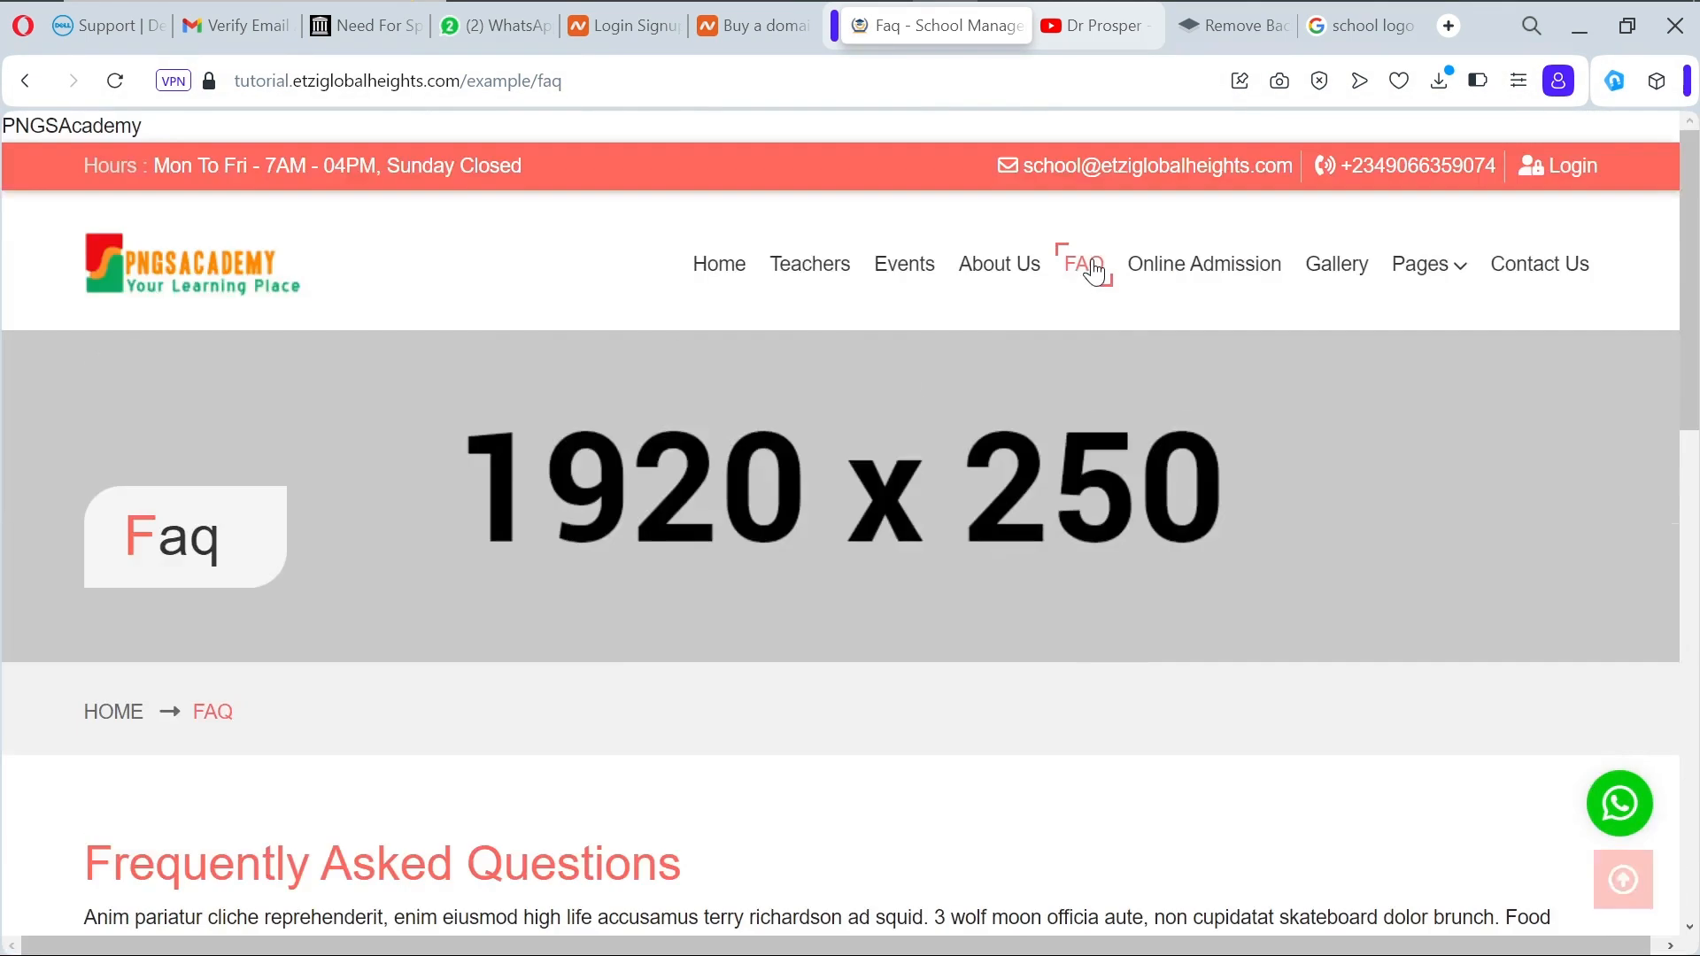
left_click(1015, 263)
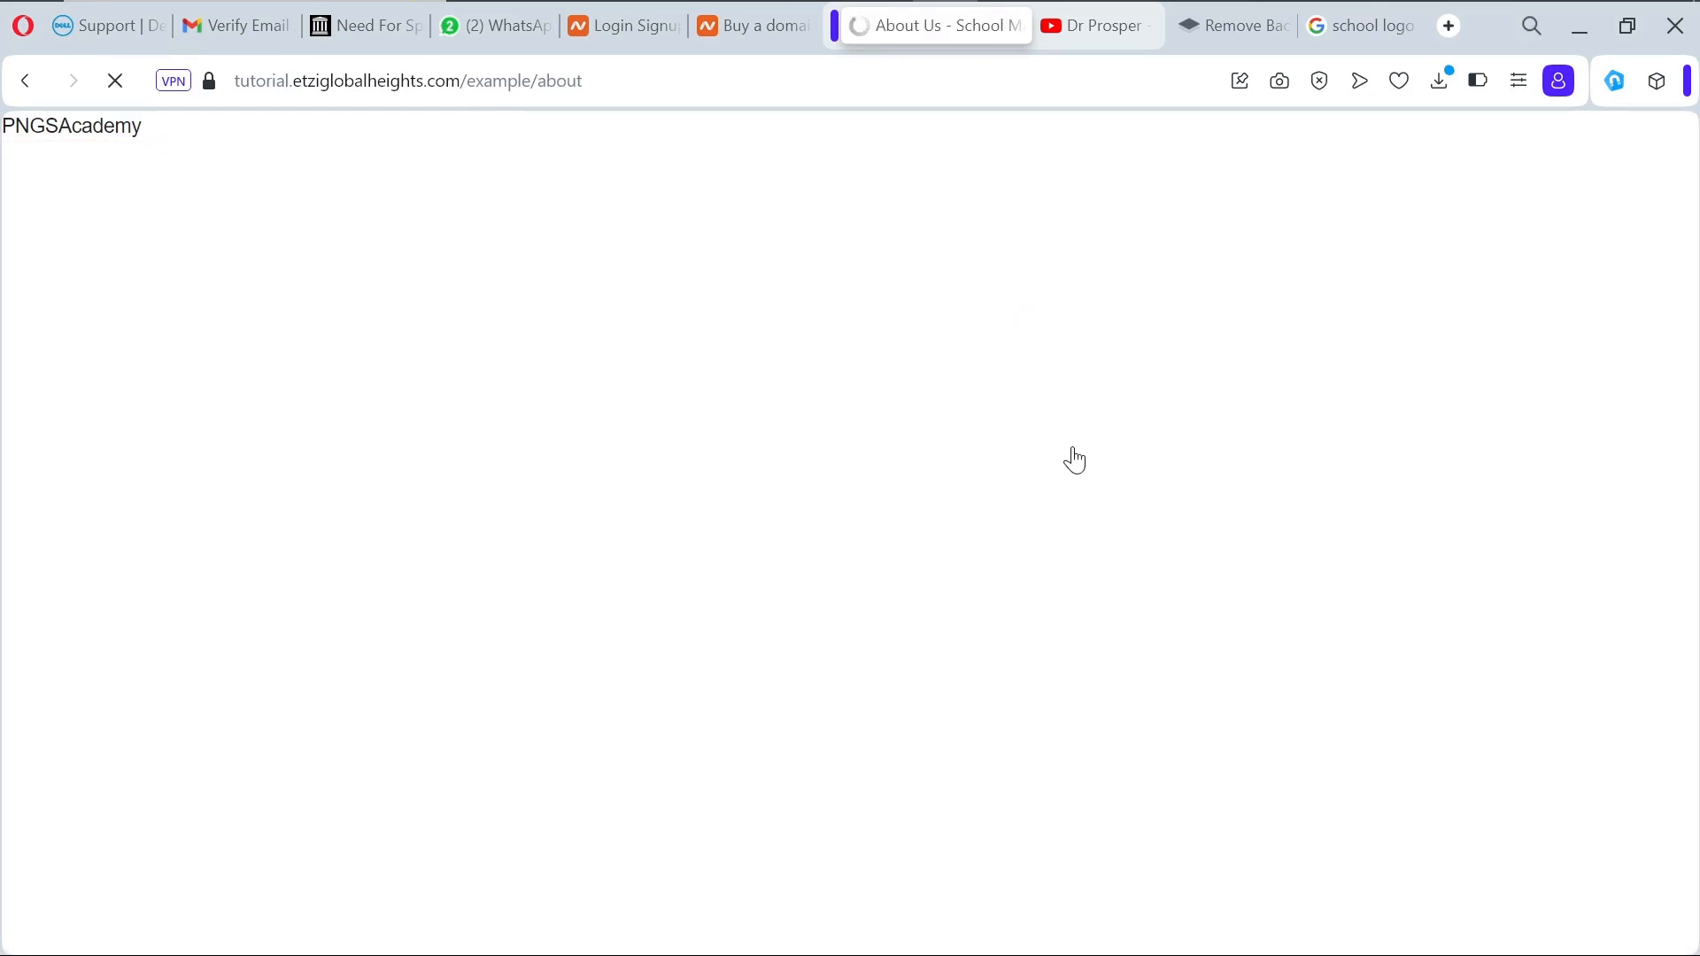
scroll(1072, 447, "down", 4)
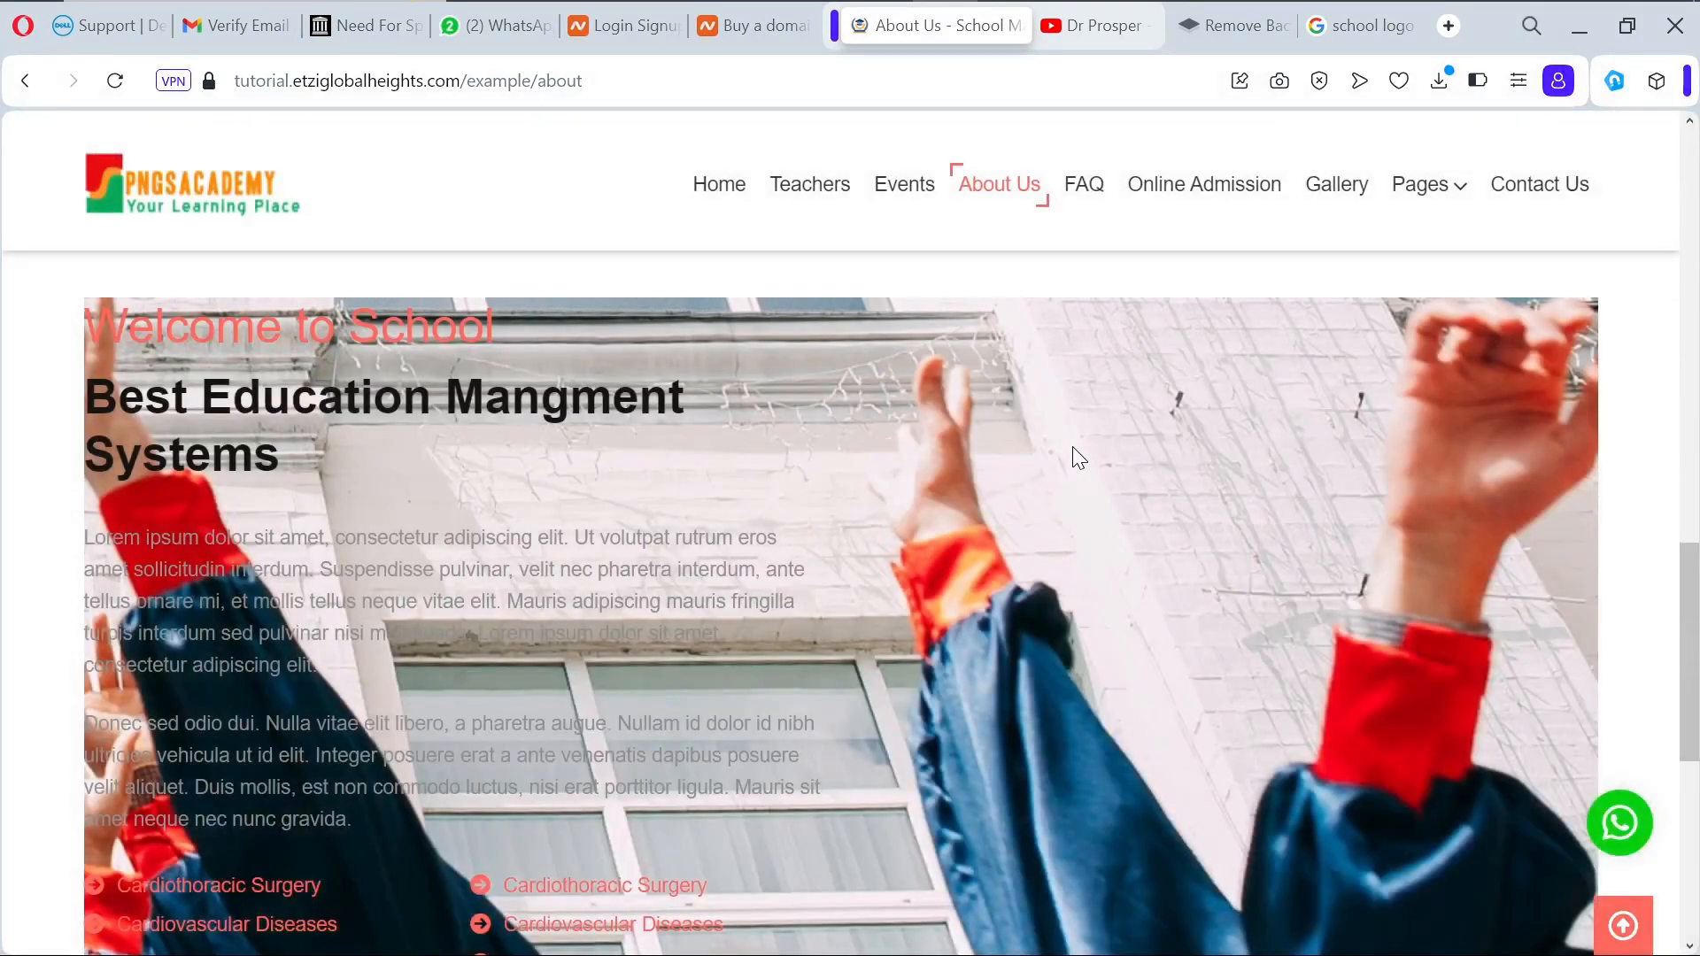
scroll(1072, 446, "down", 10)
scroll(1072, 446, "down", 2)
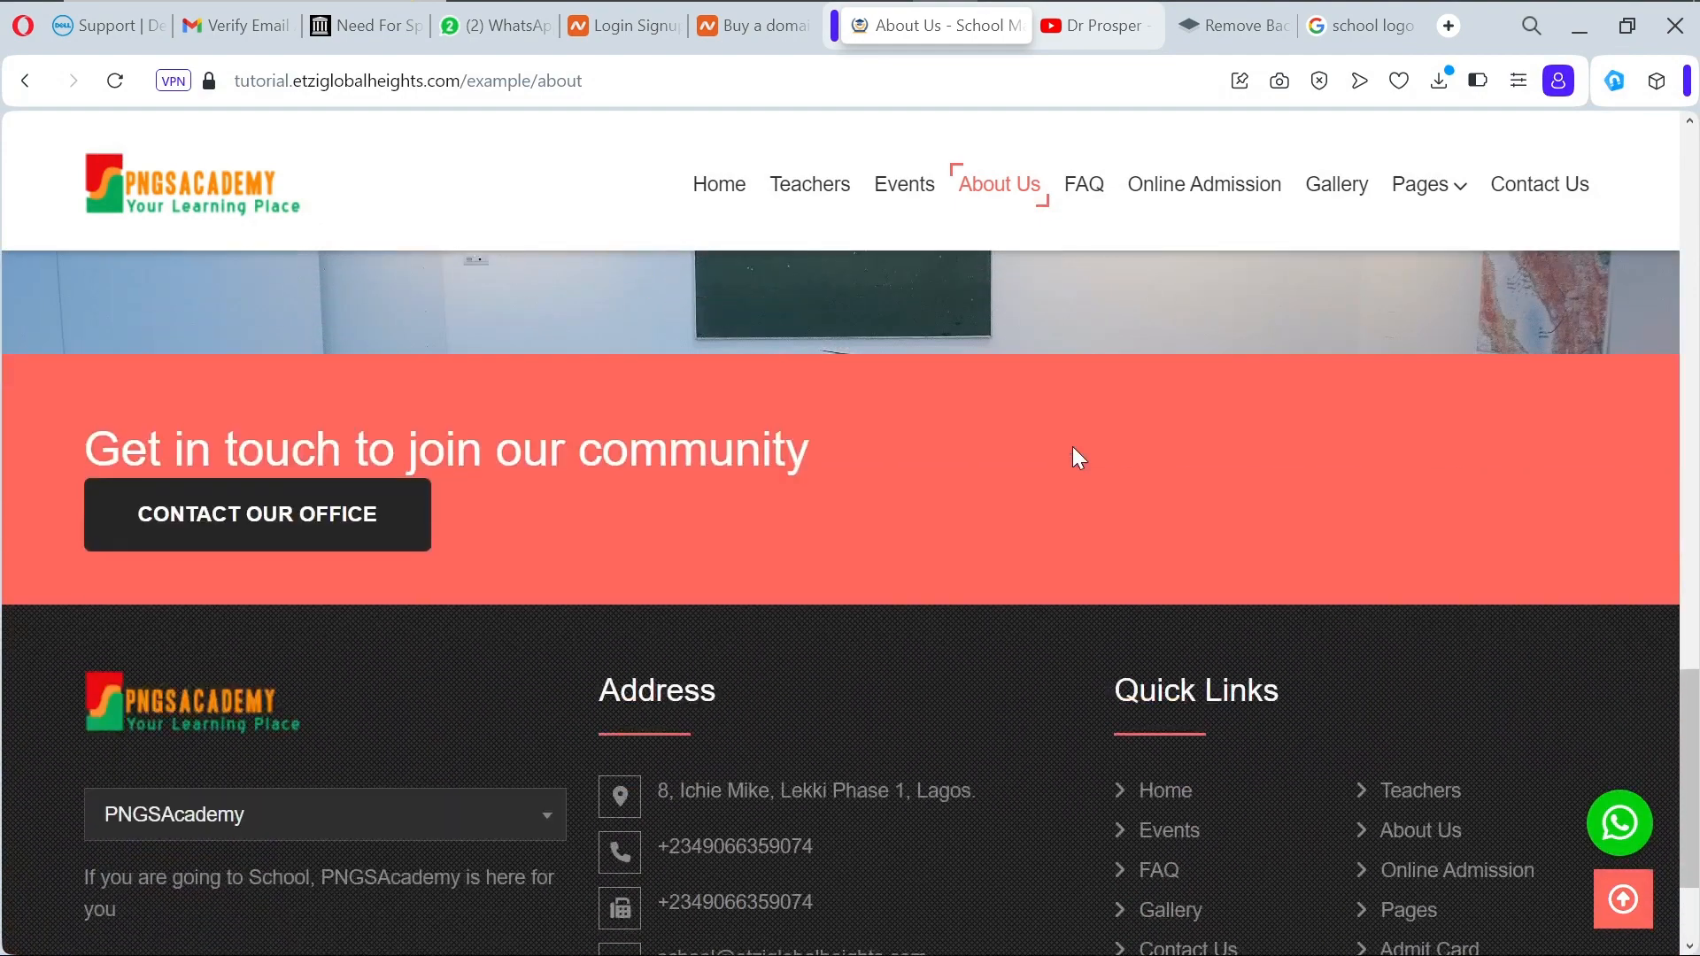
scroll(1073, 448, "down", 2)
scroll(1073, 448, "up", 5)
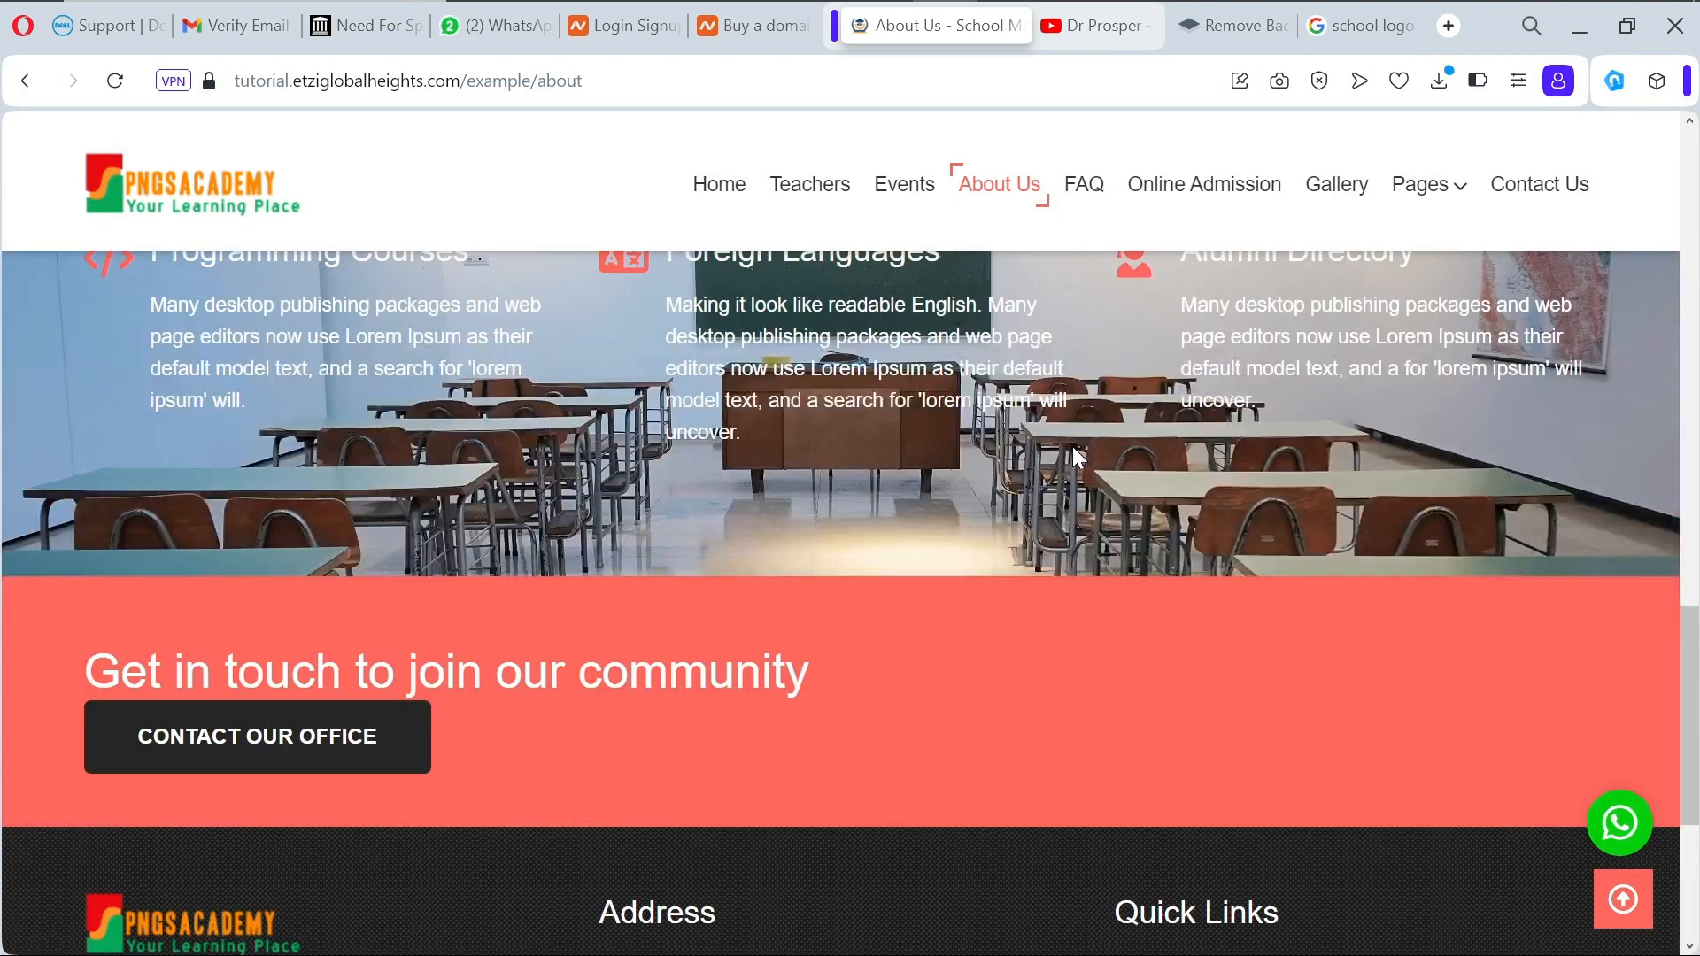
scroll(1074, 453, "up", 8)
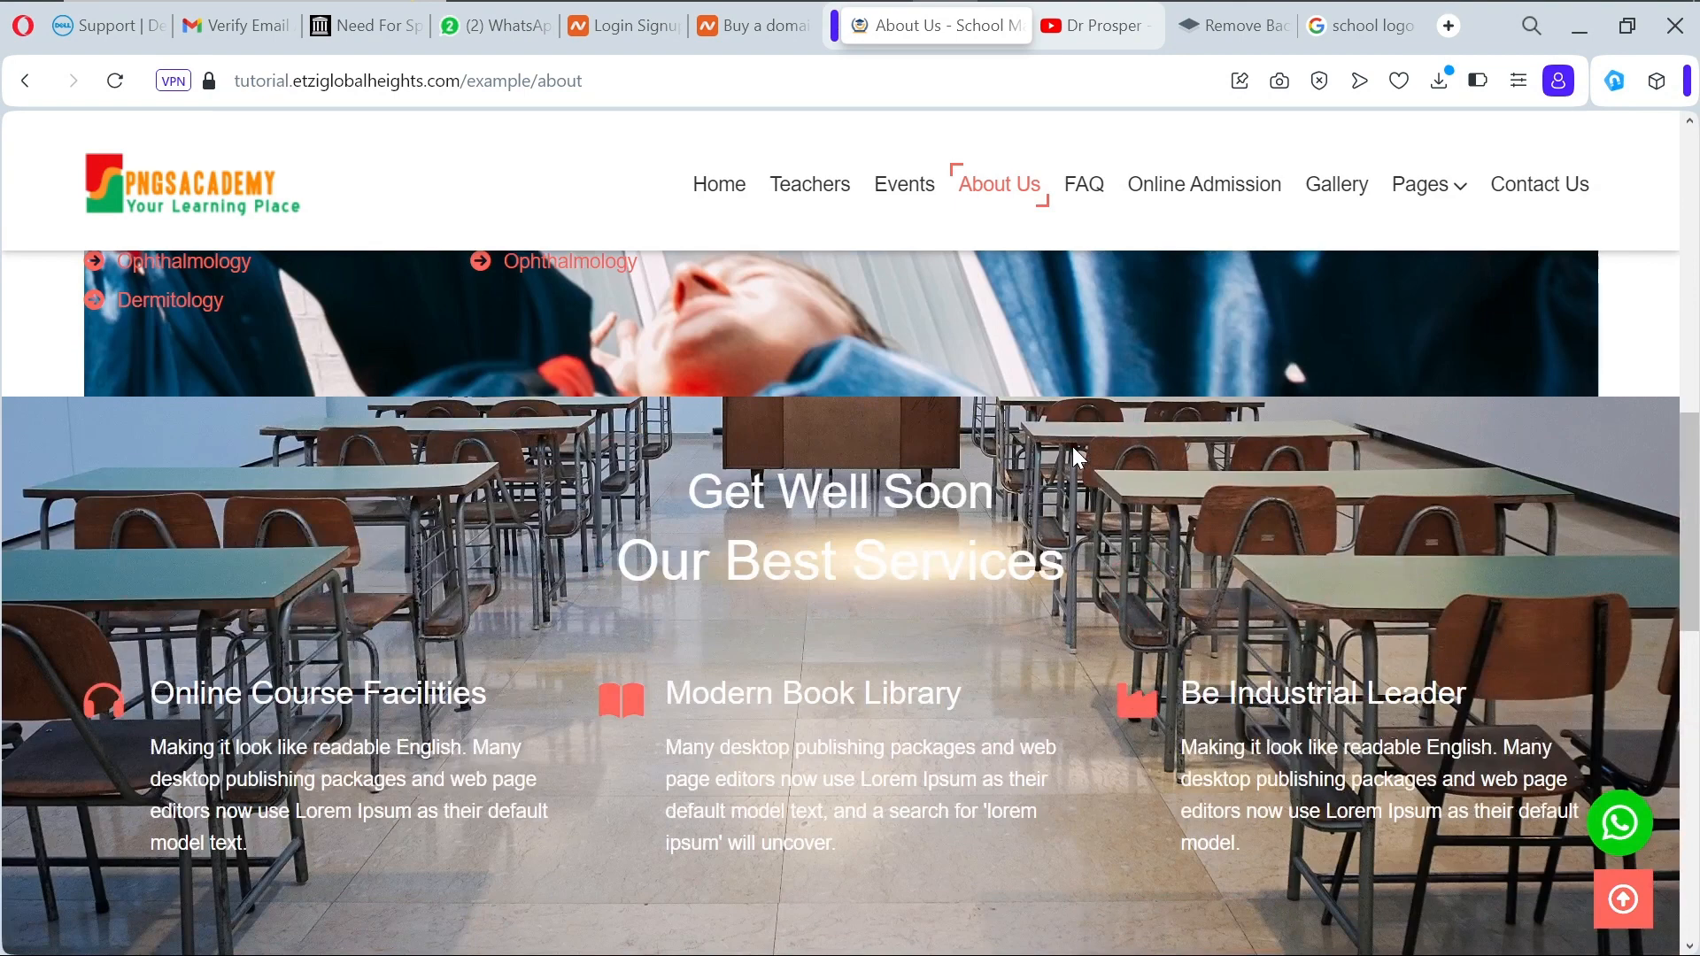
scroll(1073, 448, "up", 6)
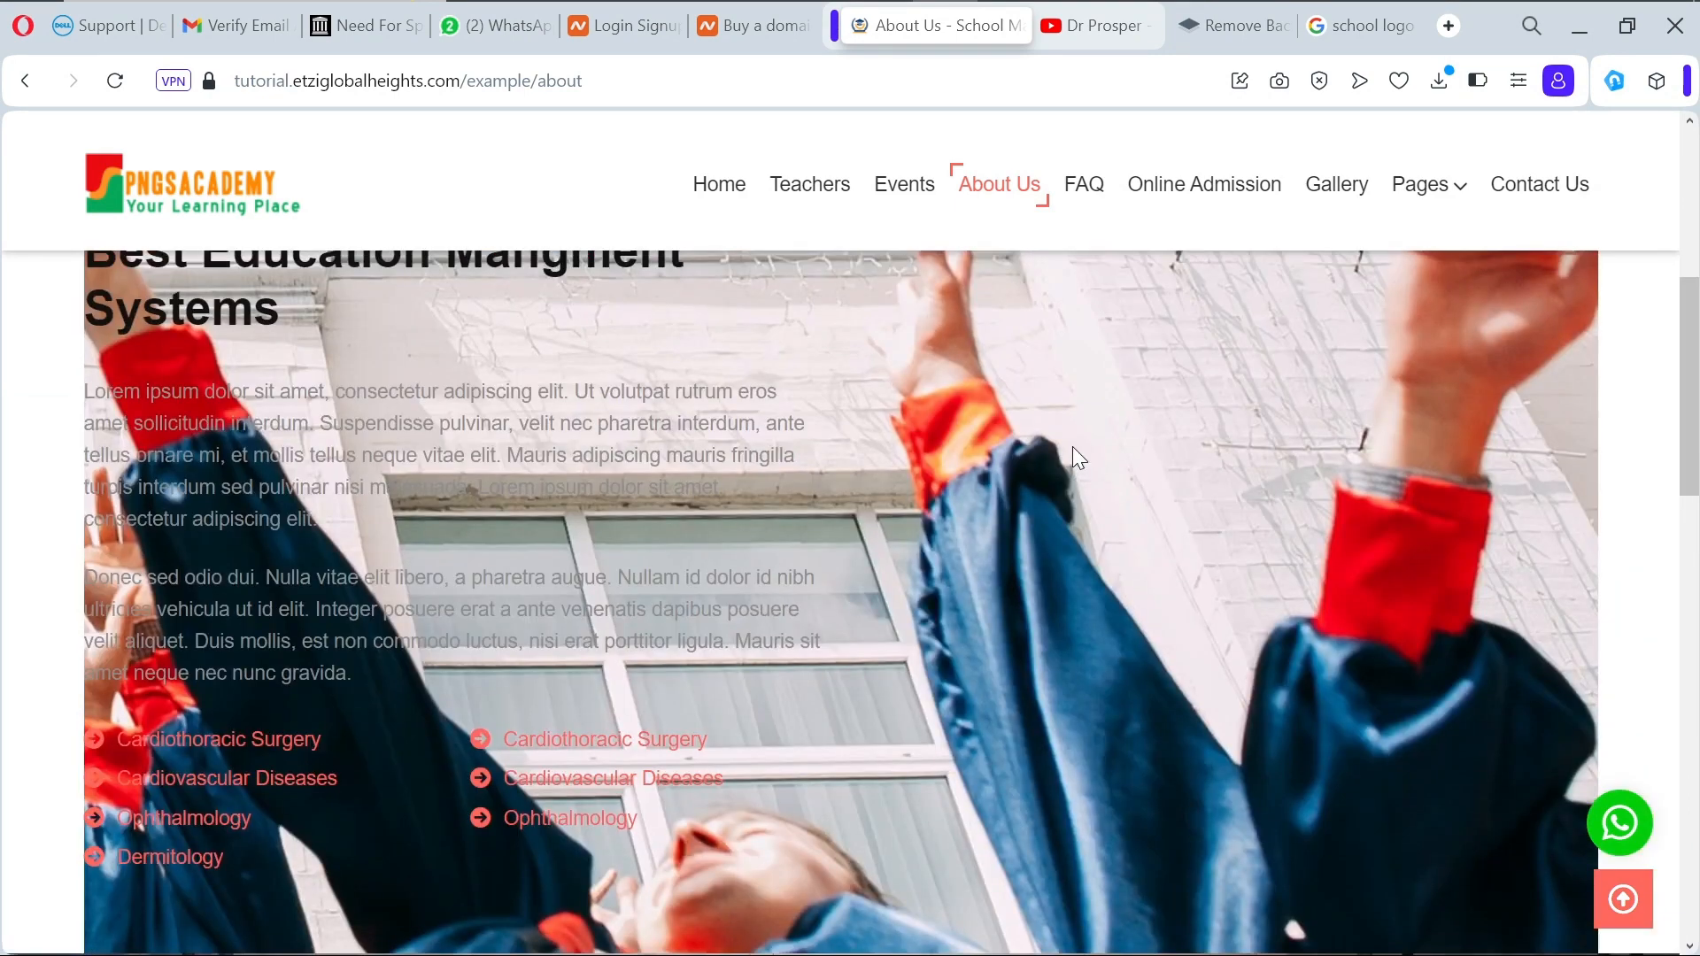
scroll(1071, 447, "up", 2)
scroll(1073, 451, "up", 7)
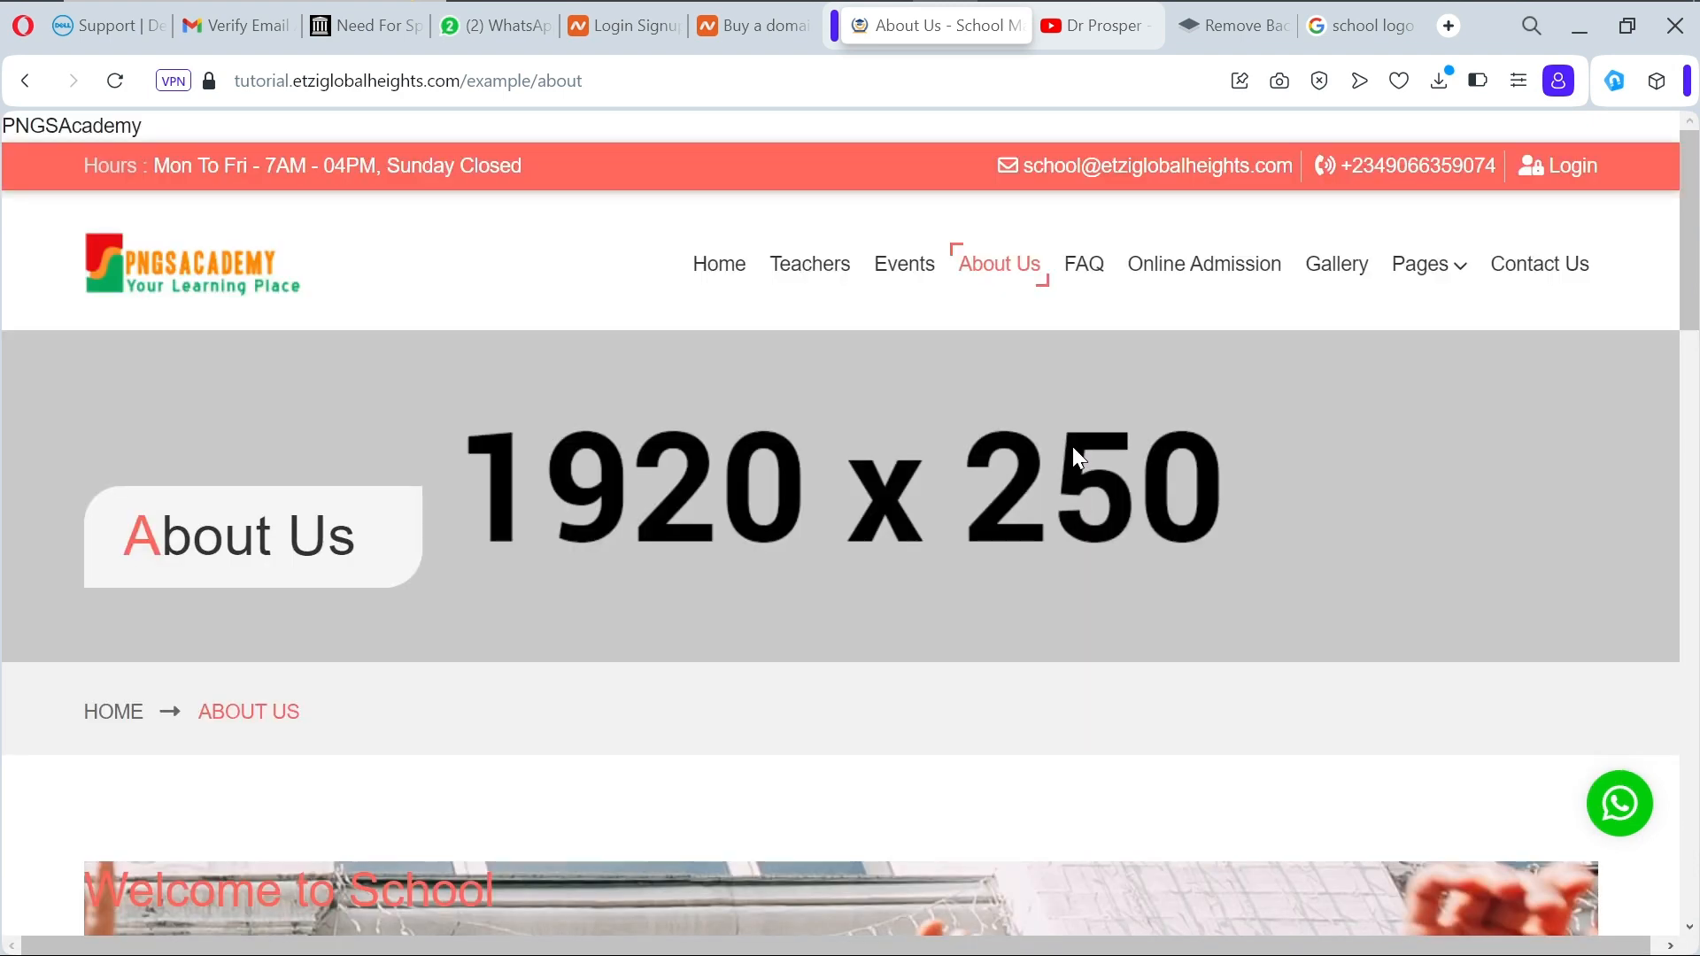
Step: Open Online Admission and scroll through the New Admission form's academic, student and guardian sections
left_click(1159, 267)
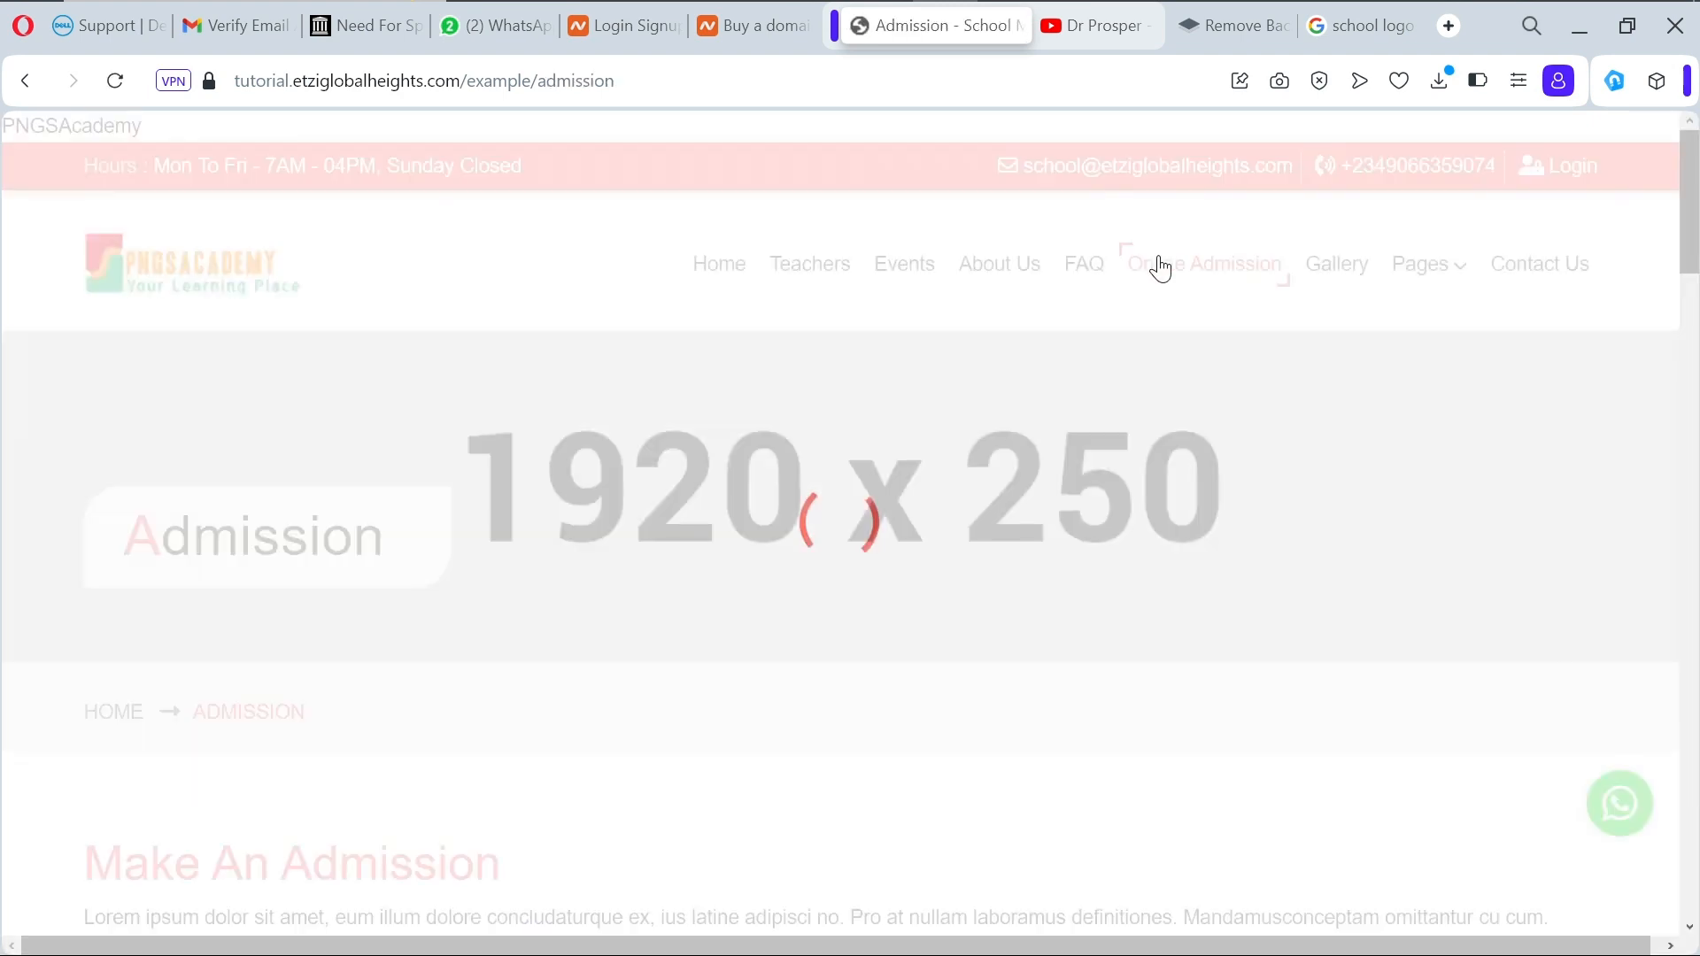
scroll(1041, 481, "down", 10)
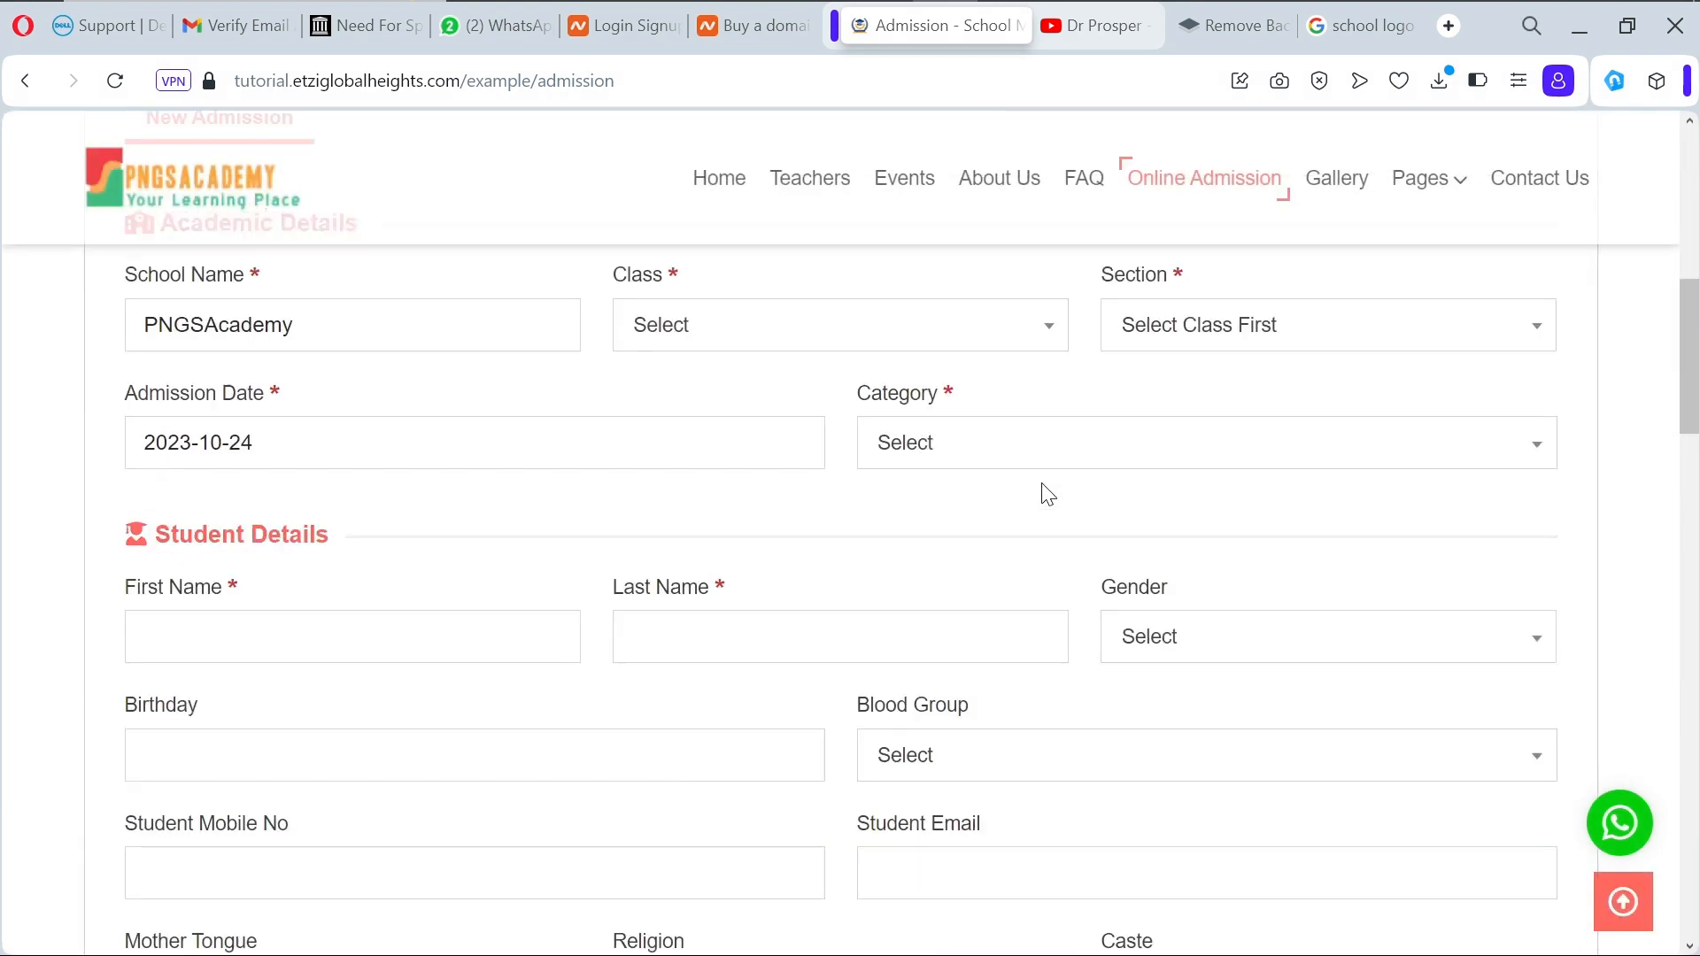
scroll(1049, 494, "down", 1)
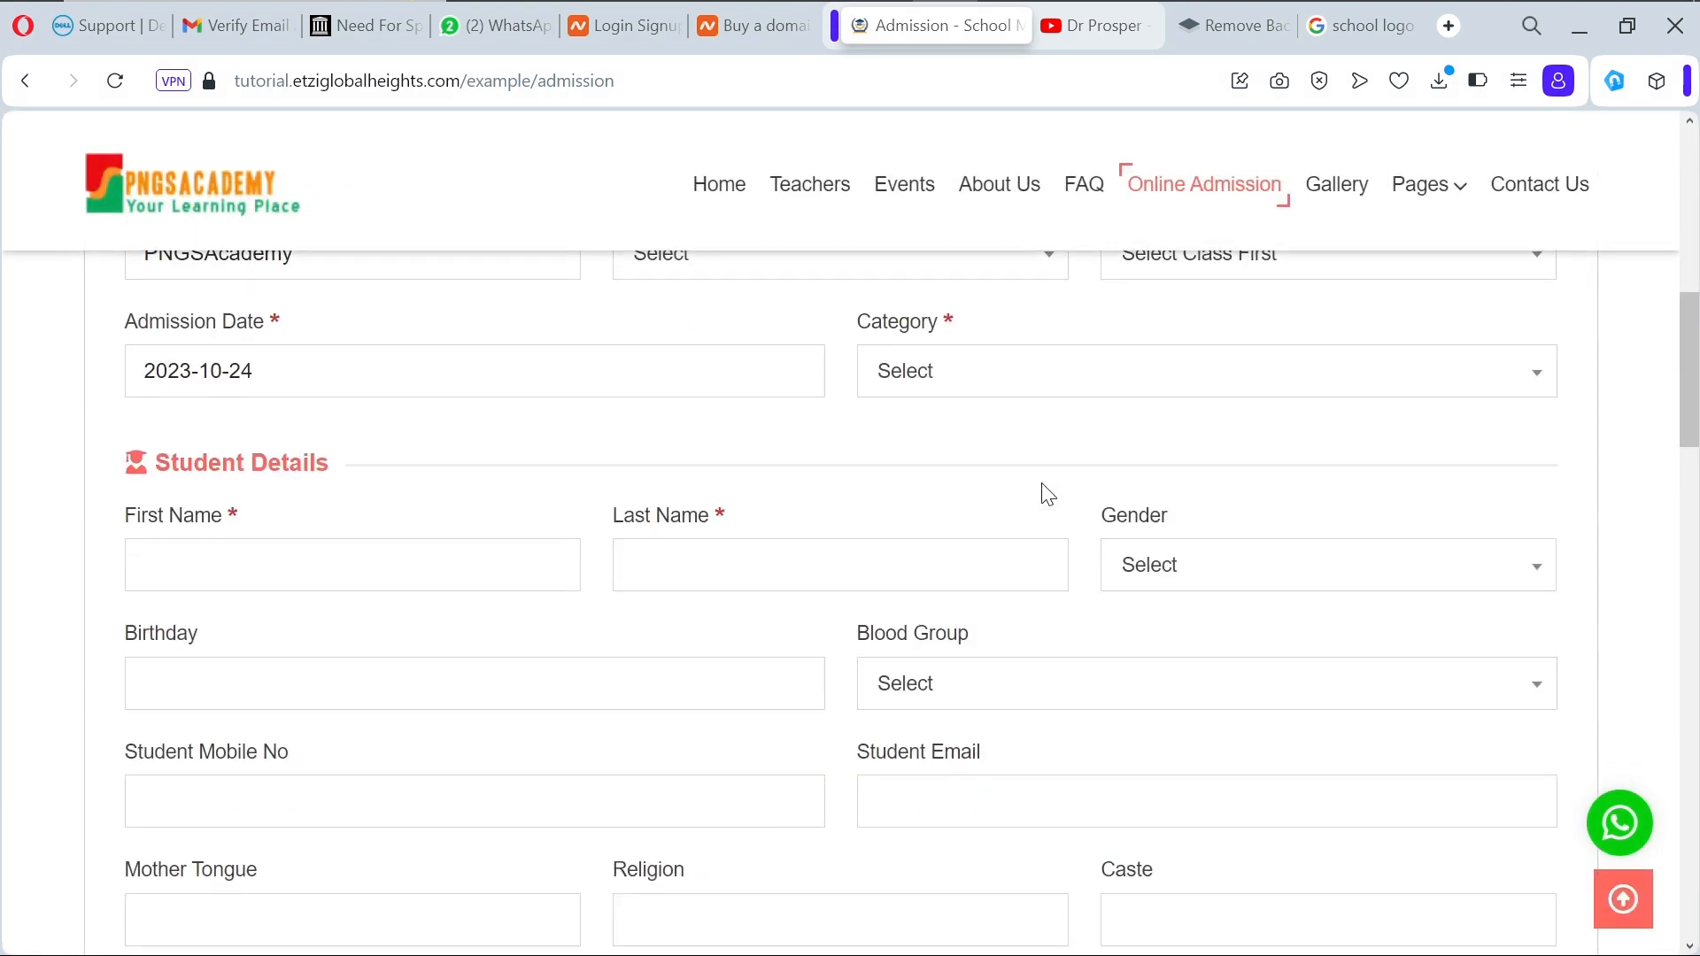
scroll(1048, 494, "up", 5)
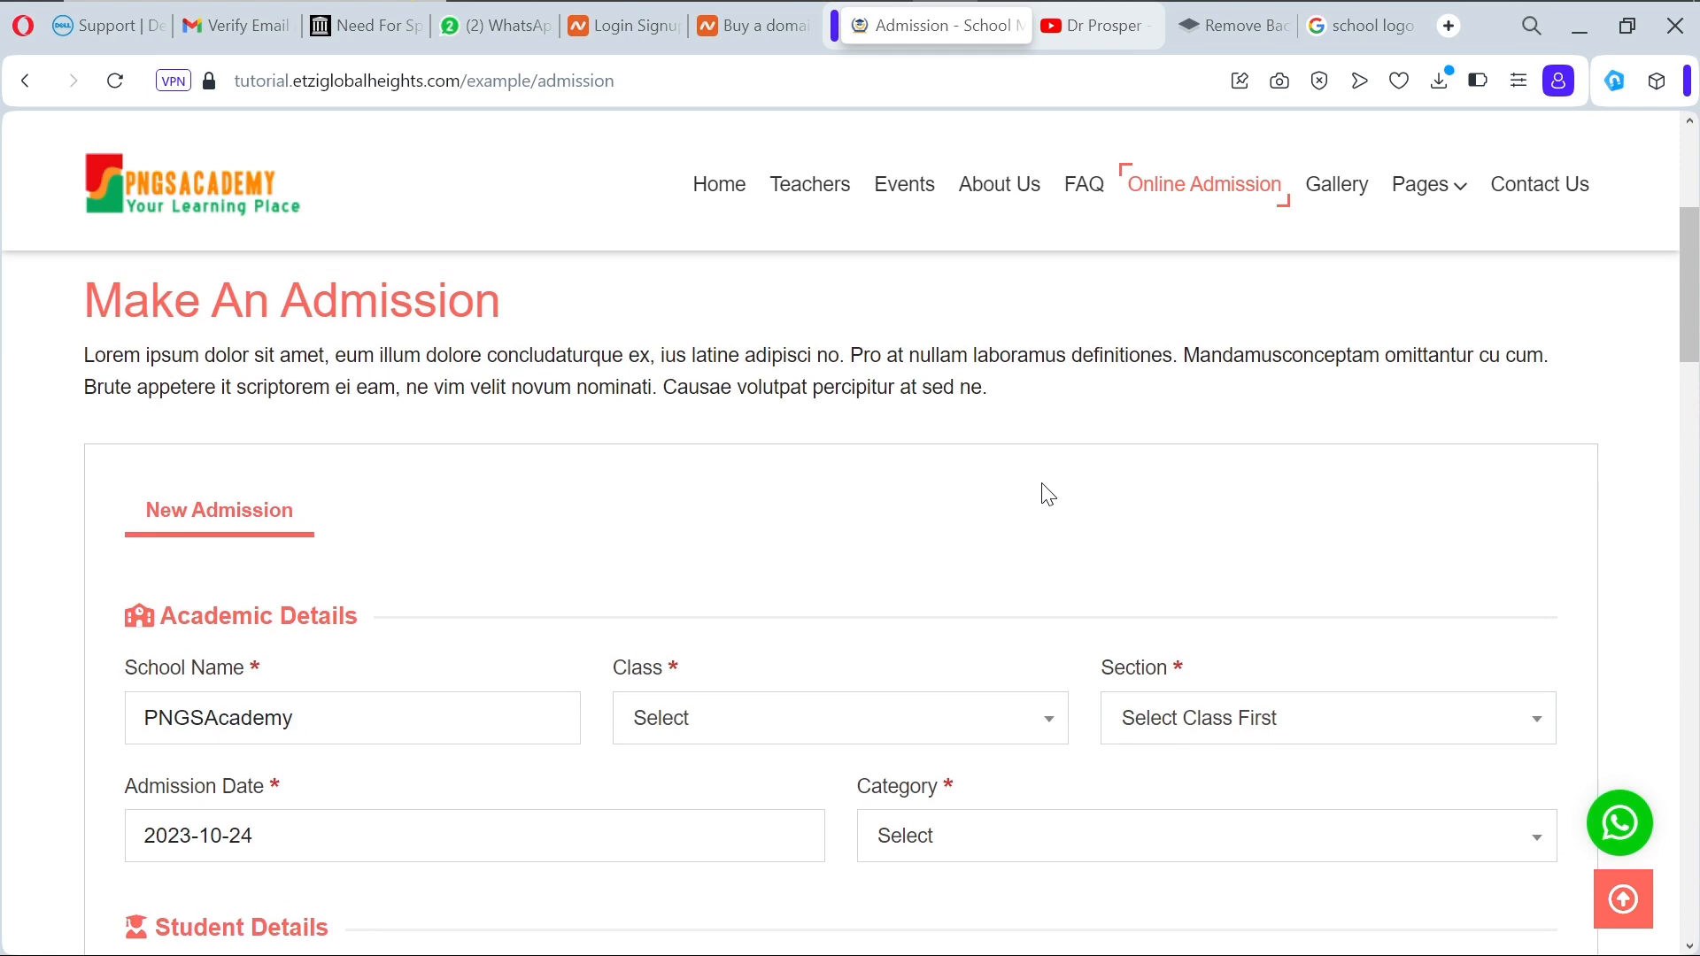
scroll(1048, 494, "down", 15)
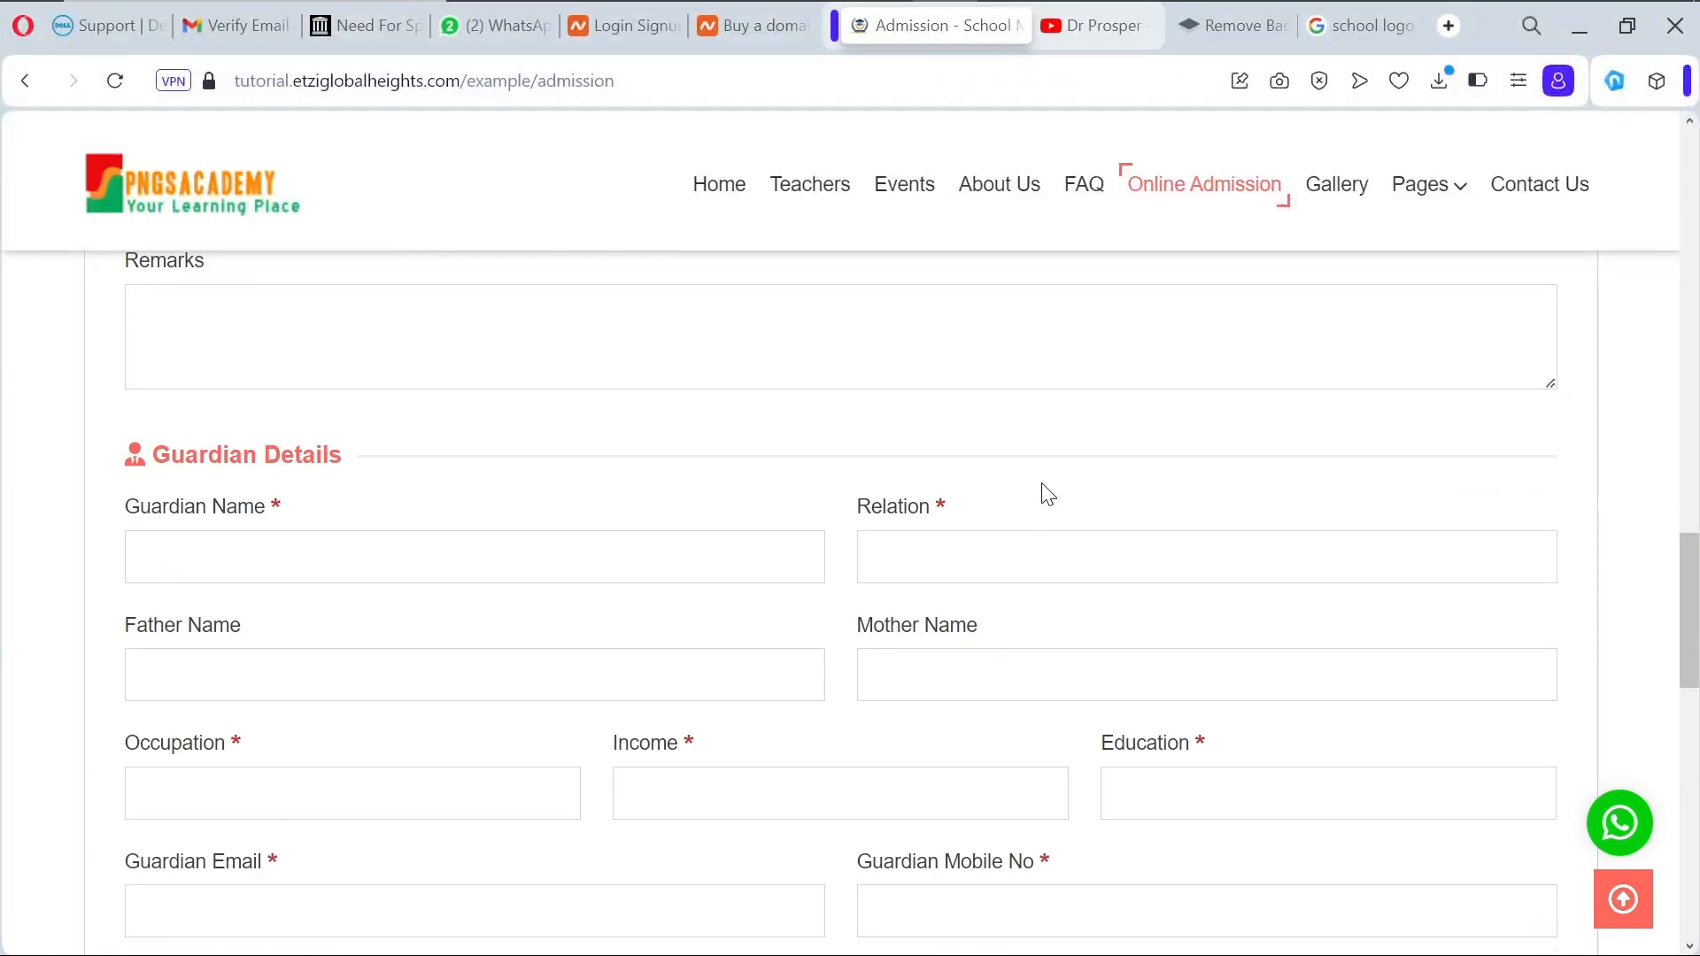
scroll(1045, 493, "down", 10)
Step: Scroll to the top of the school website and visit the Gallery page
scroll(1045, 493, "up", 20)
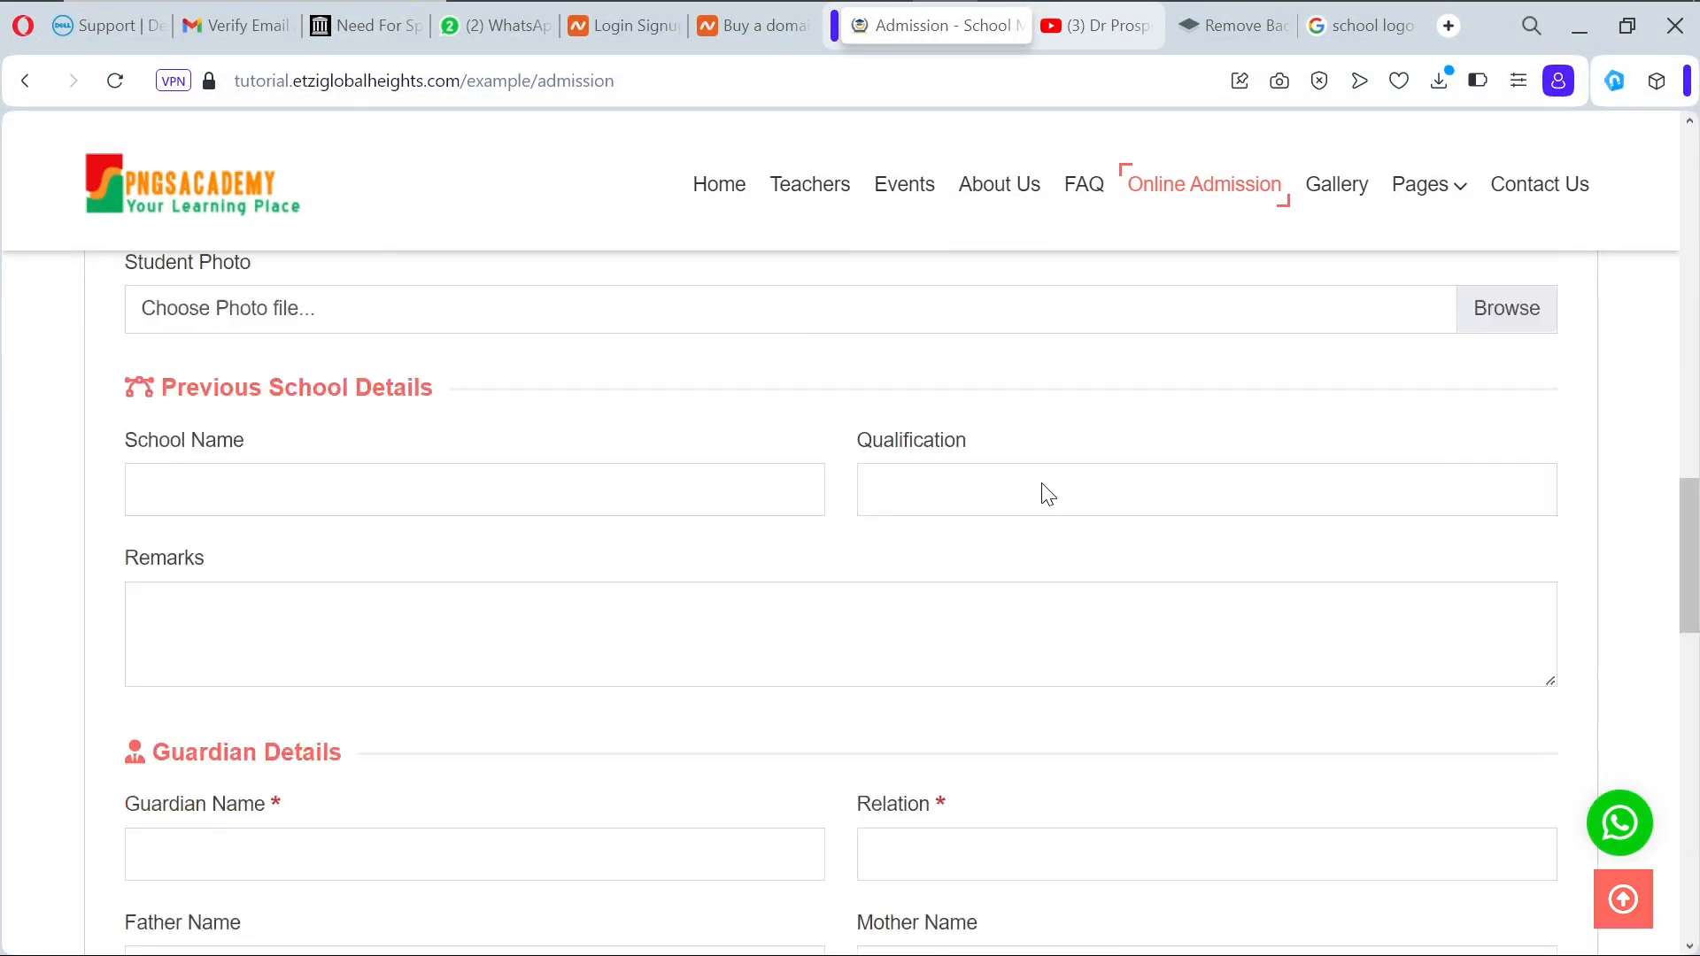
scroll(1059, 436, "up", 2)
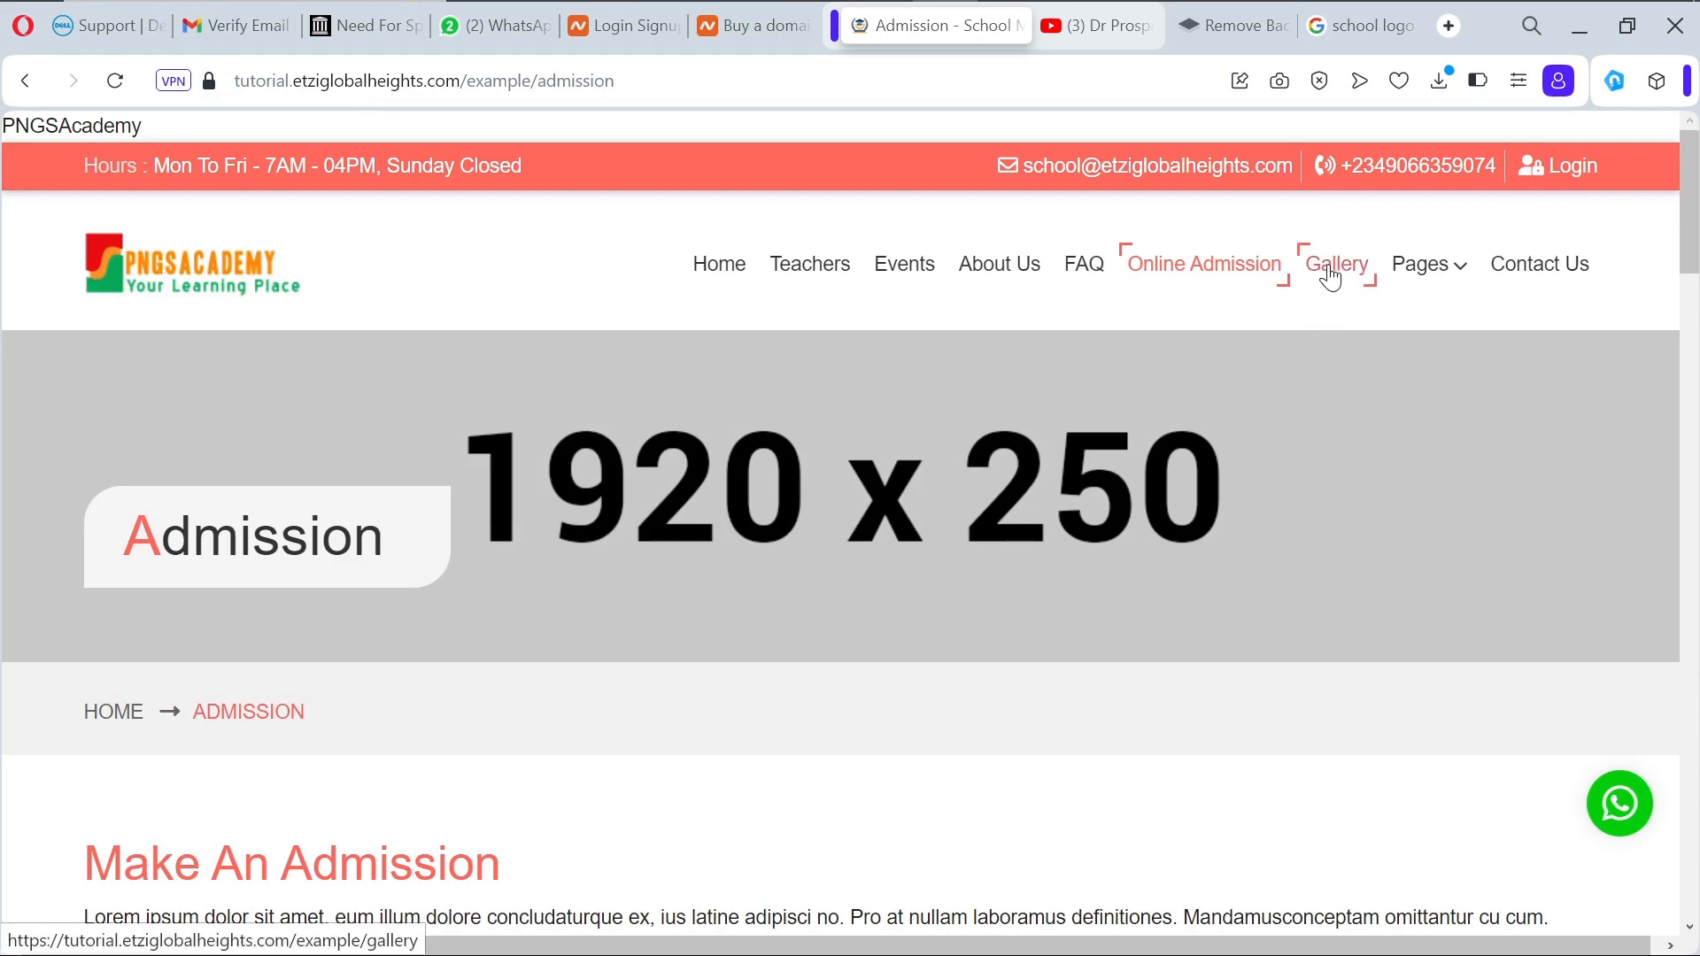
left_click(1330, 274)
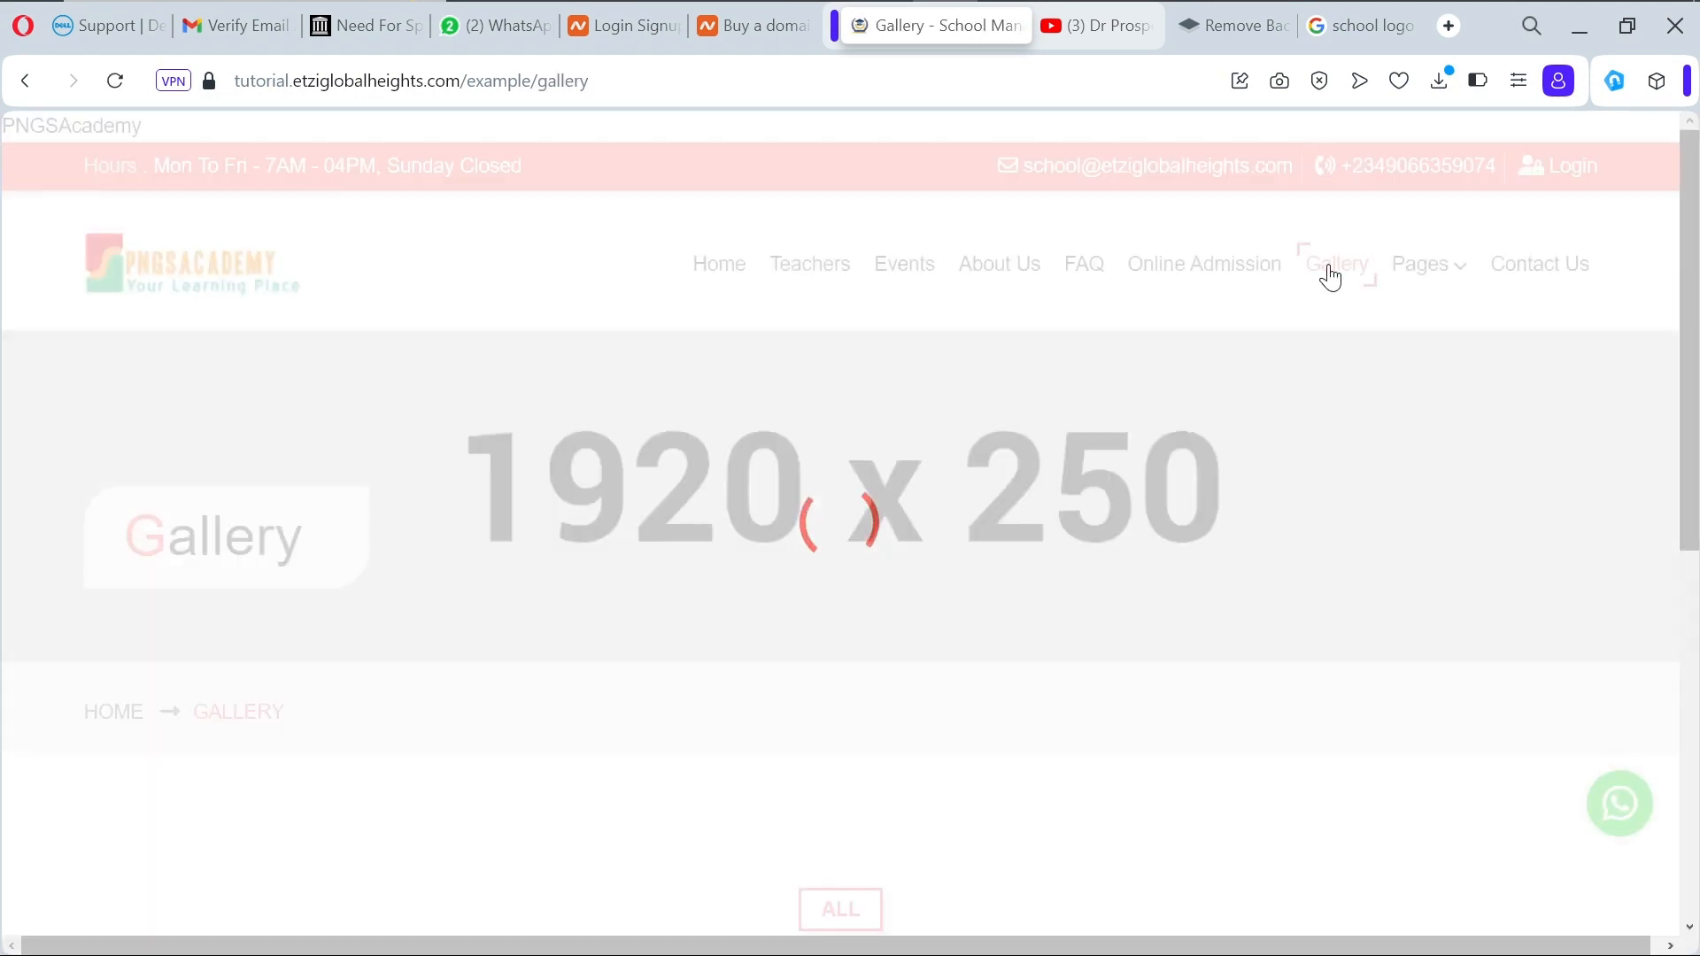
Step: Go from the Gallery page to the school website's Contact Us page
scroll(1127, 517, "down", 5)
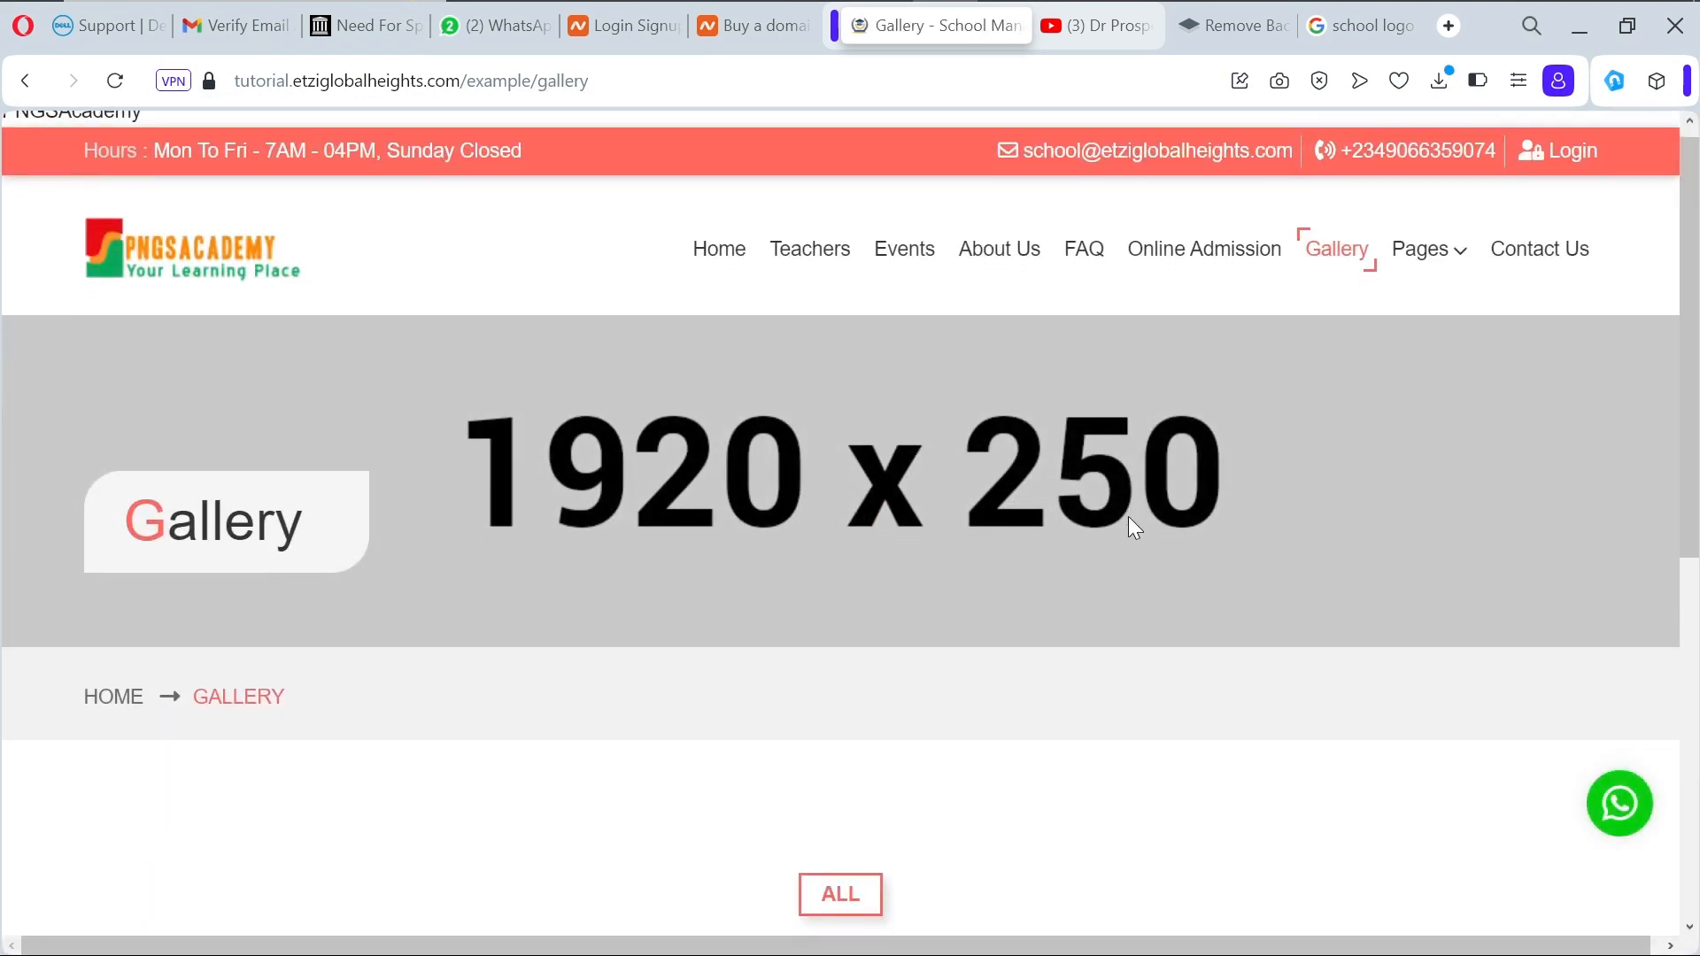
scroll(1128, 513, "up", 5)
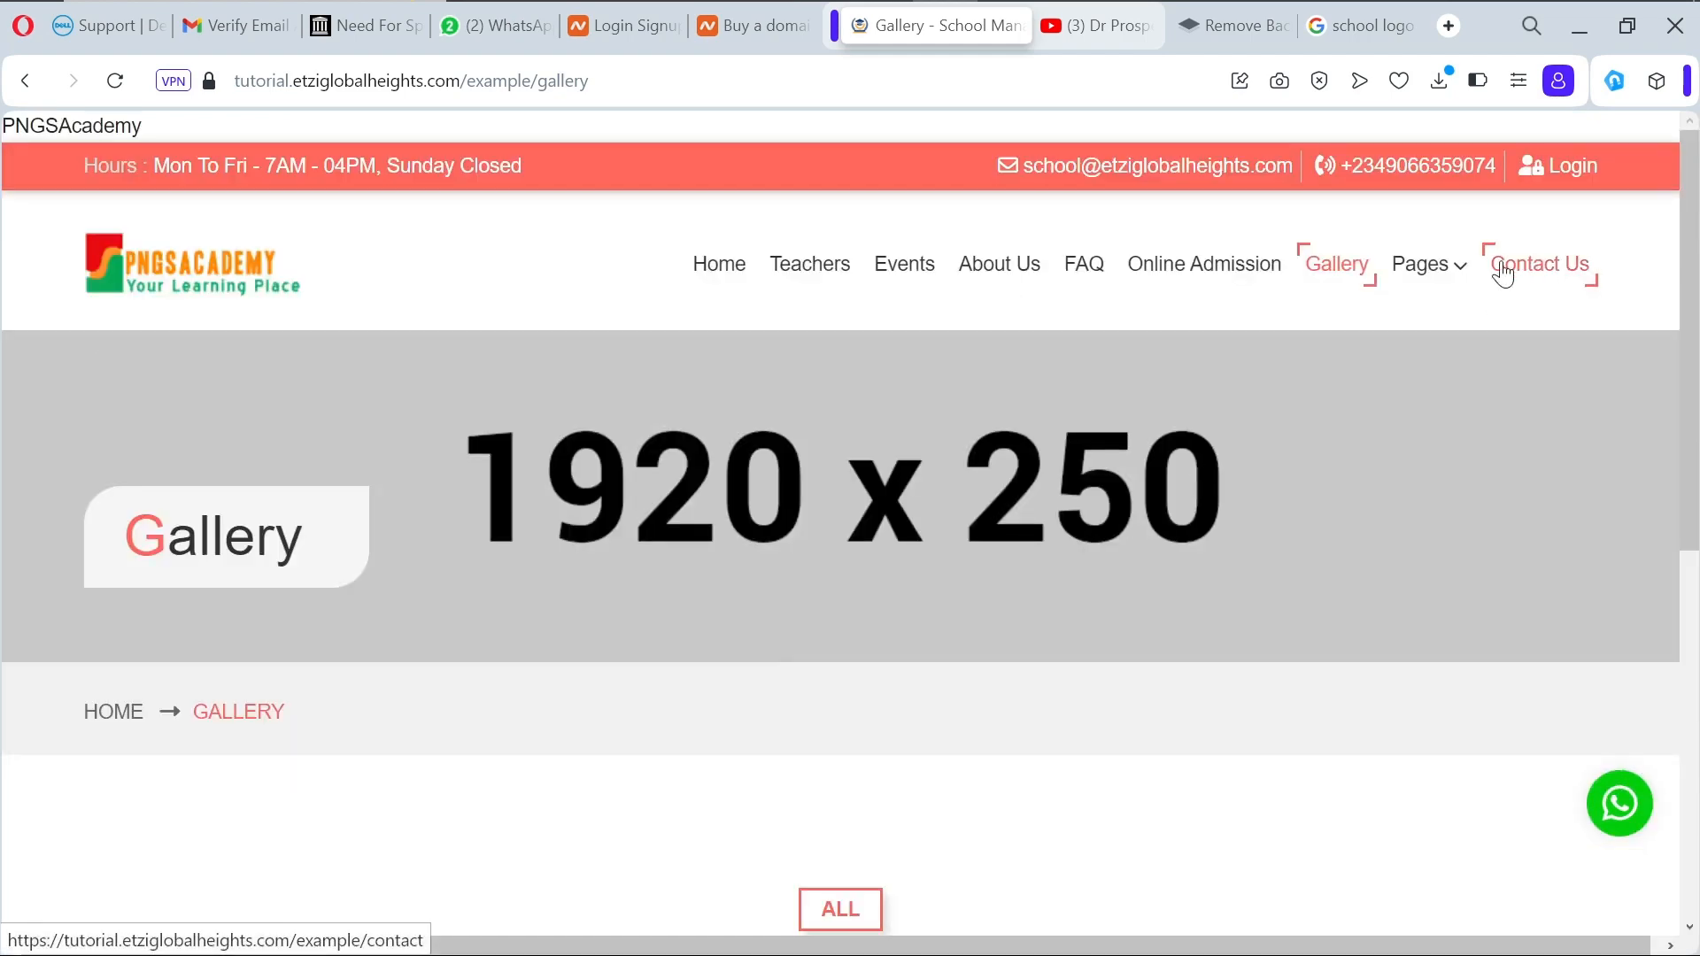
mouse_move(1444, 286)
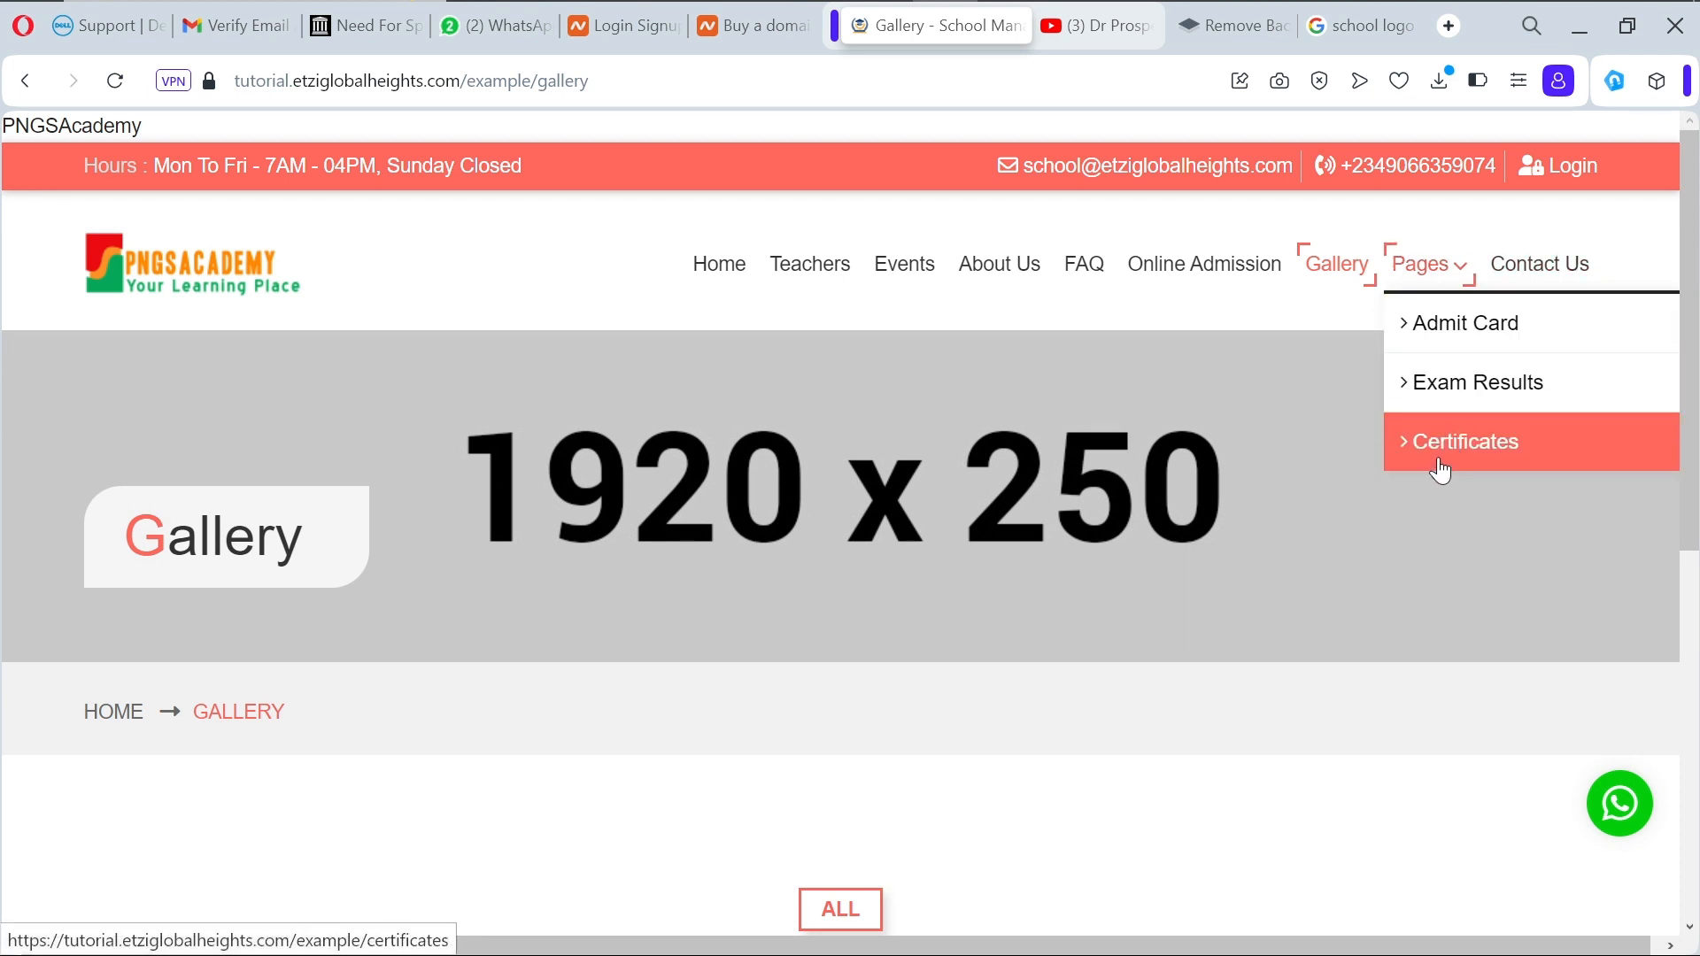
left_click(1526, 282)
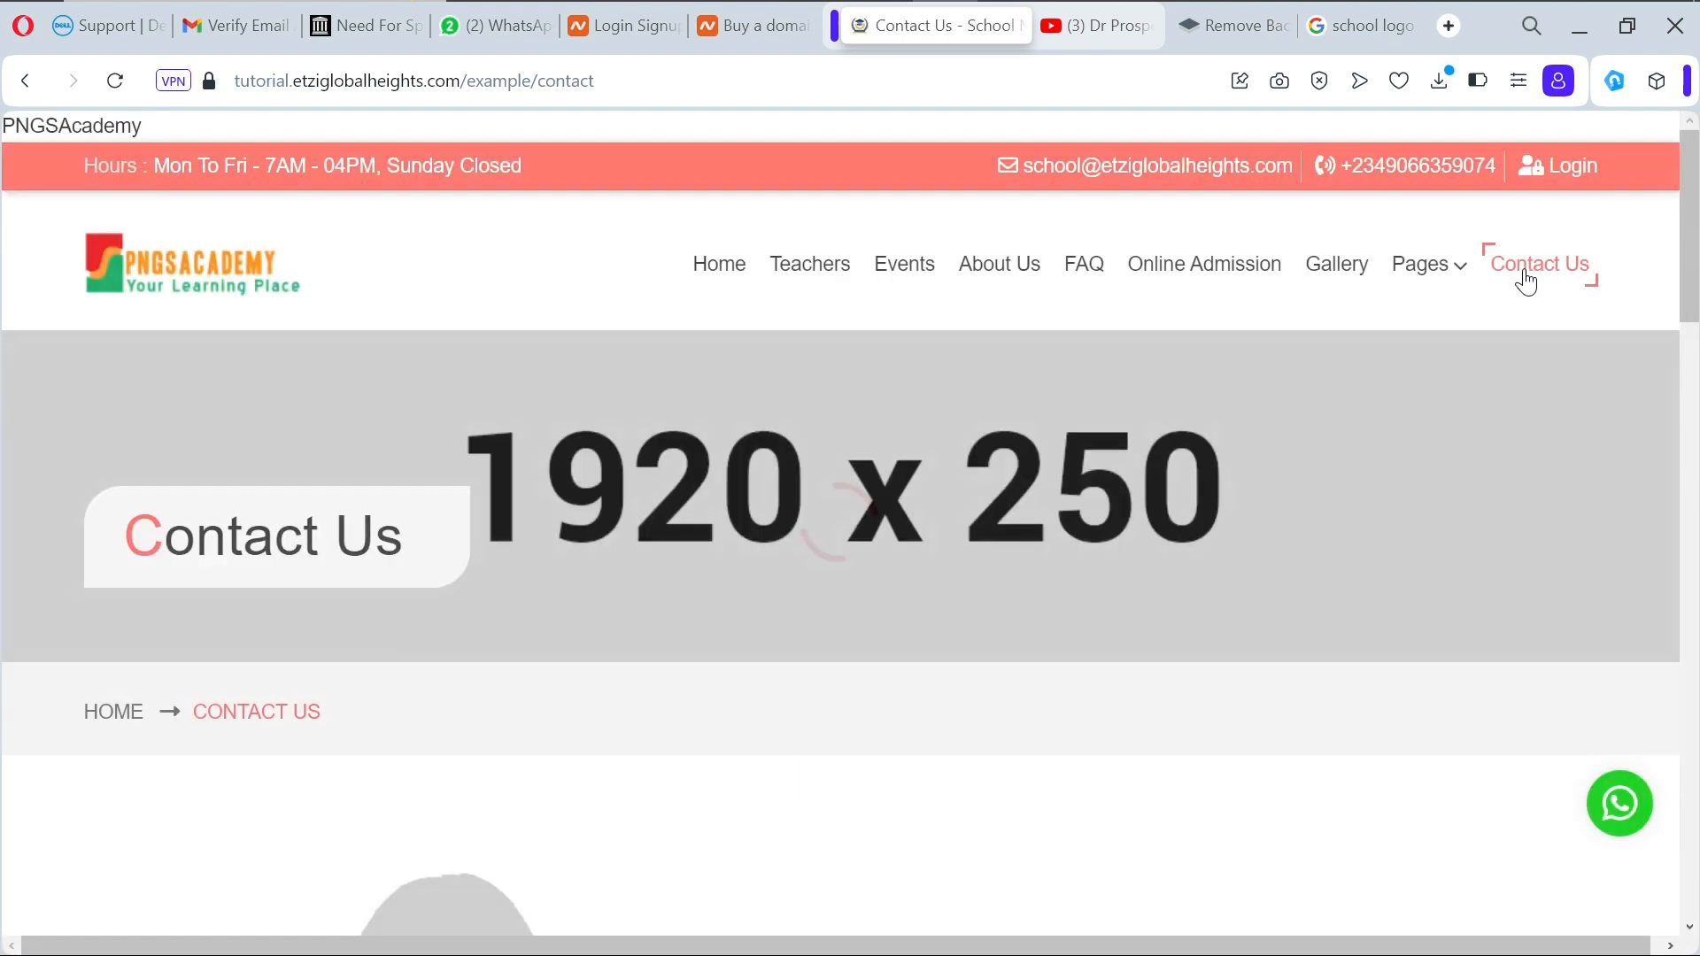
Step: Open the PNGSAcademy login page from the website's top bar Login link
left_click(1555, 181)
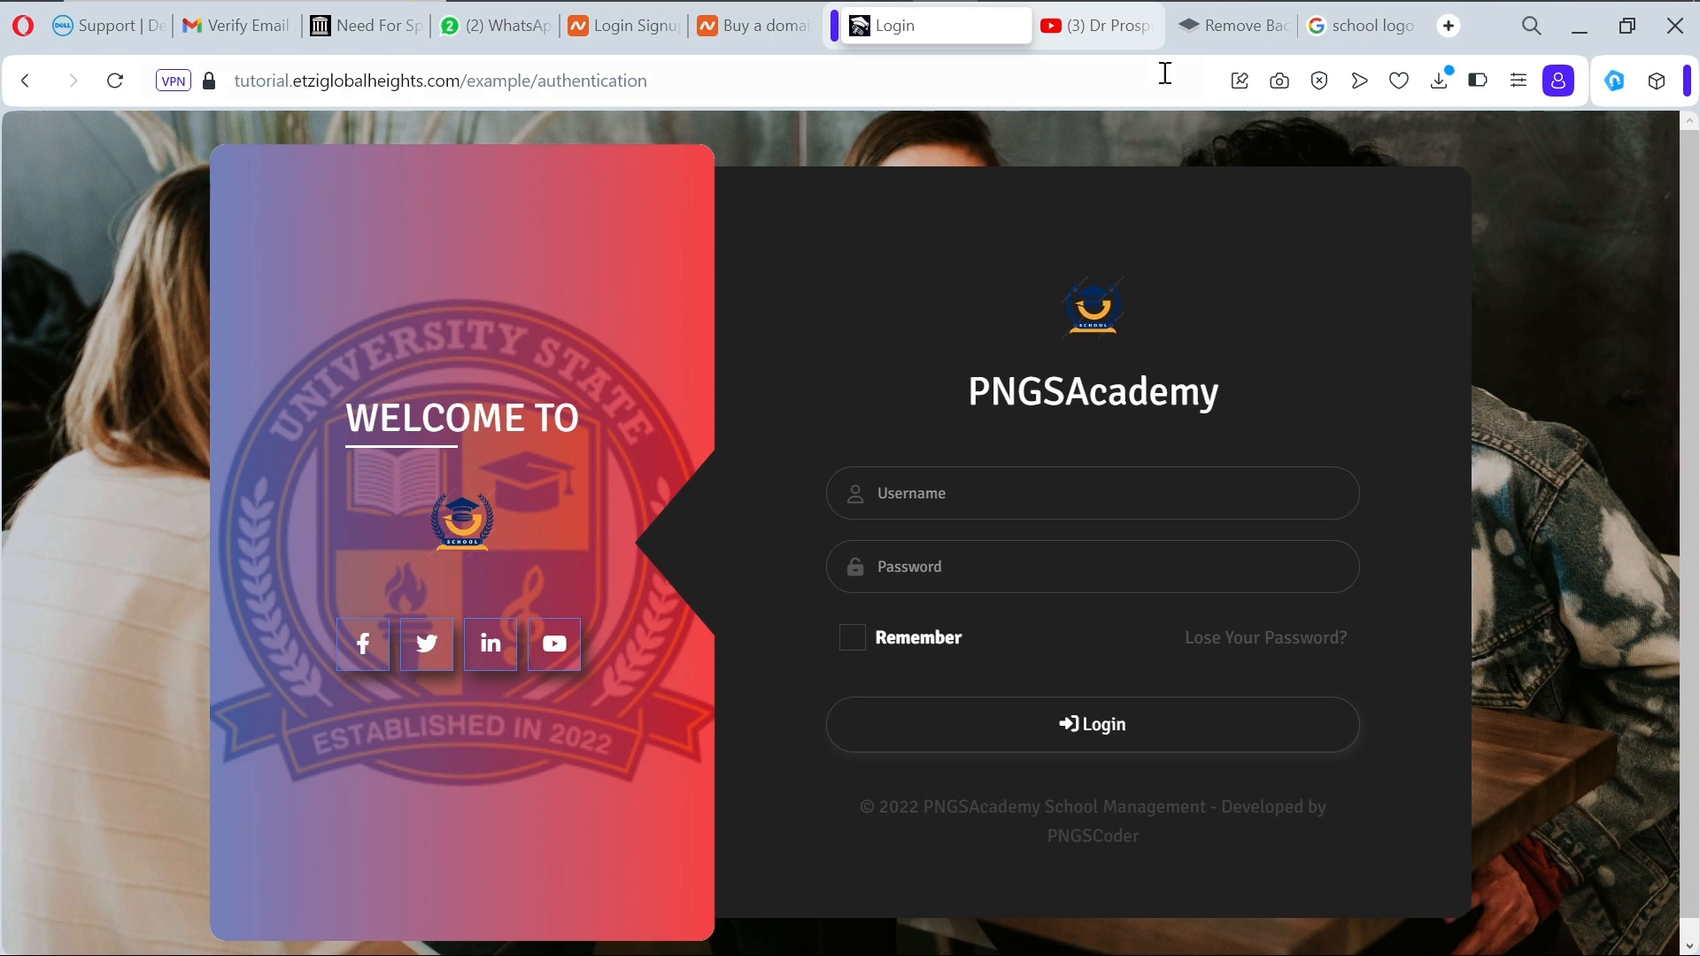
Step: Return to the admin panel window and open Student Details > Student List
mouse_move(1027, 3)
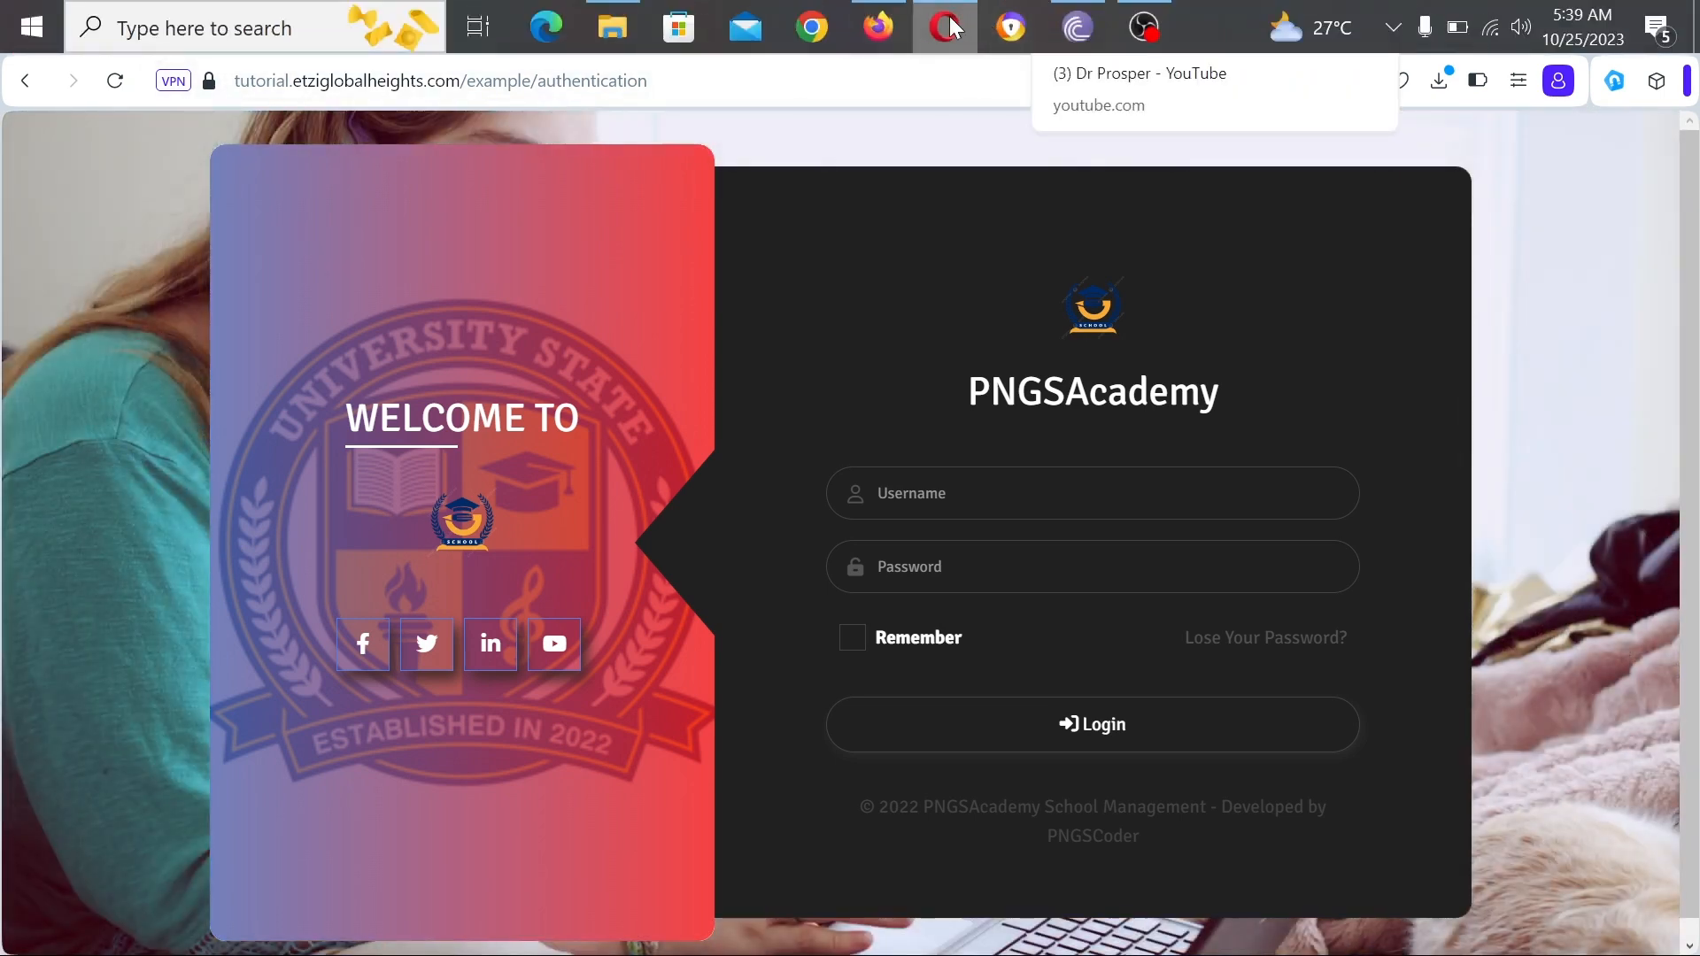
left_click(868, 25)
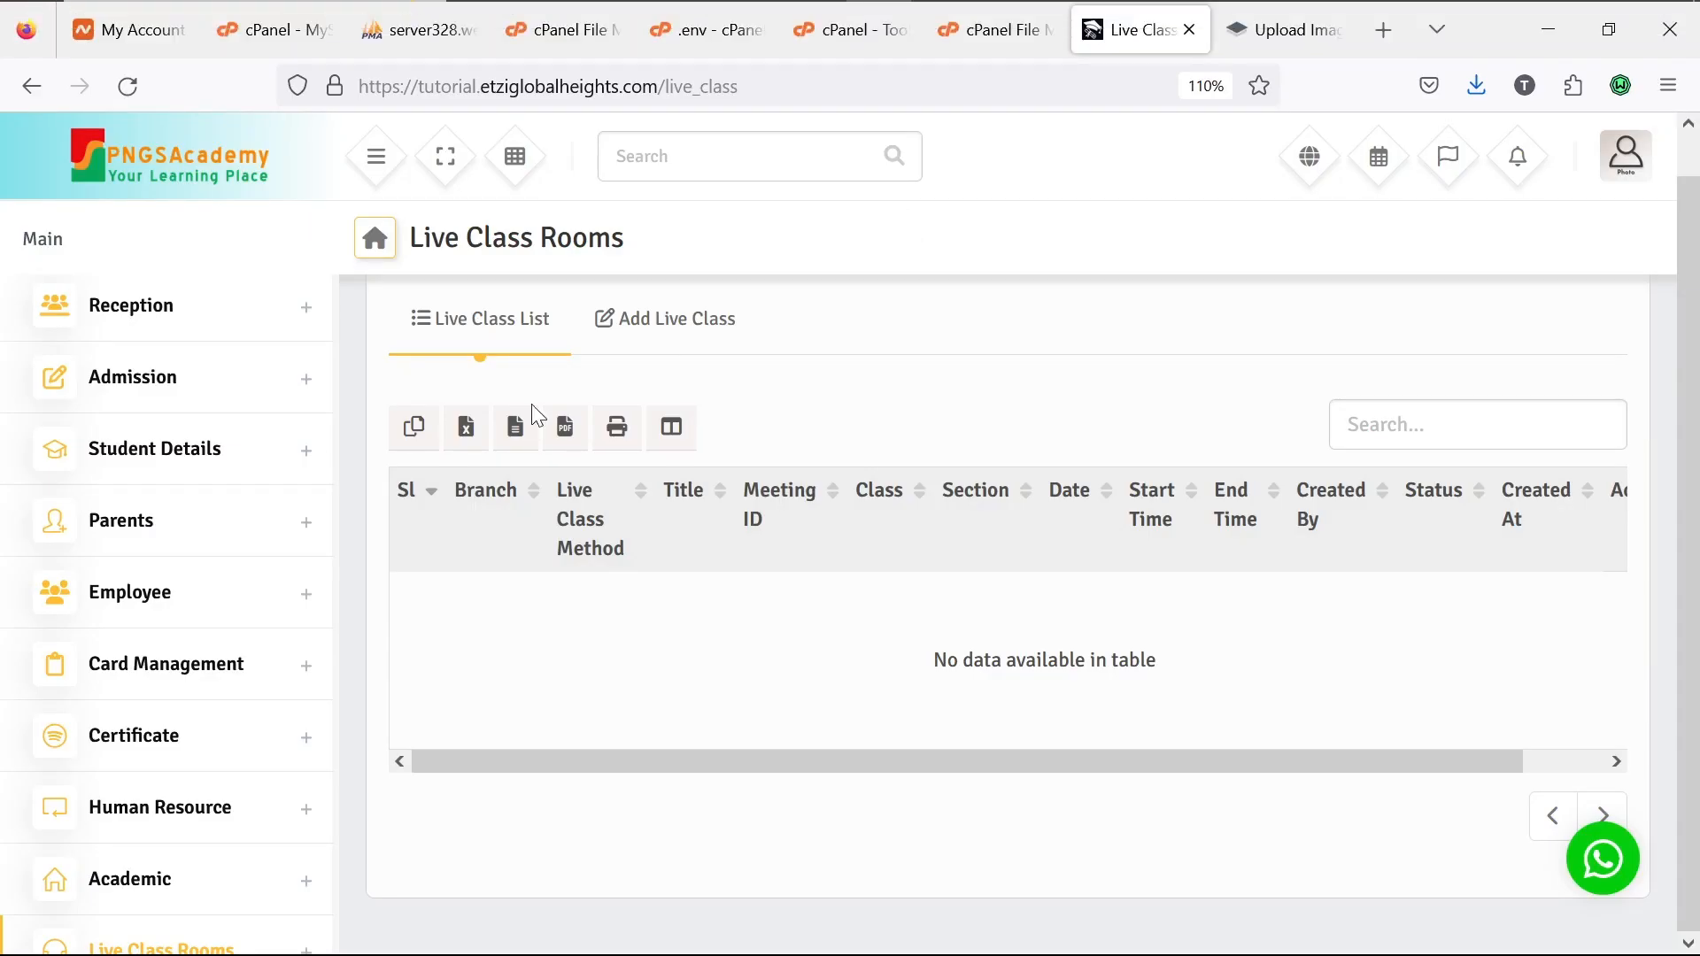
scroll(195, 485, "up", 3)
scroll(196, 485, "up", 1)
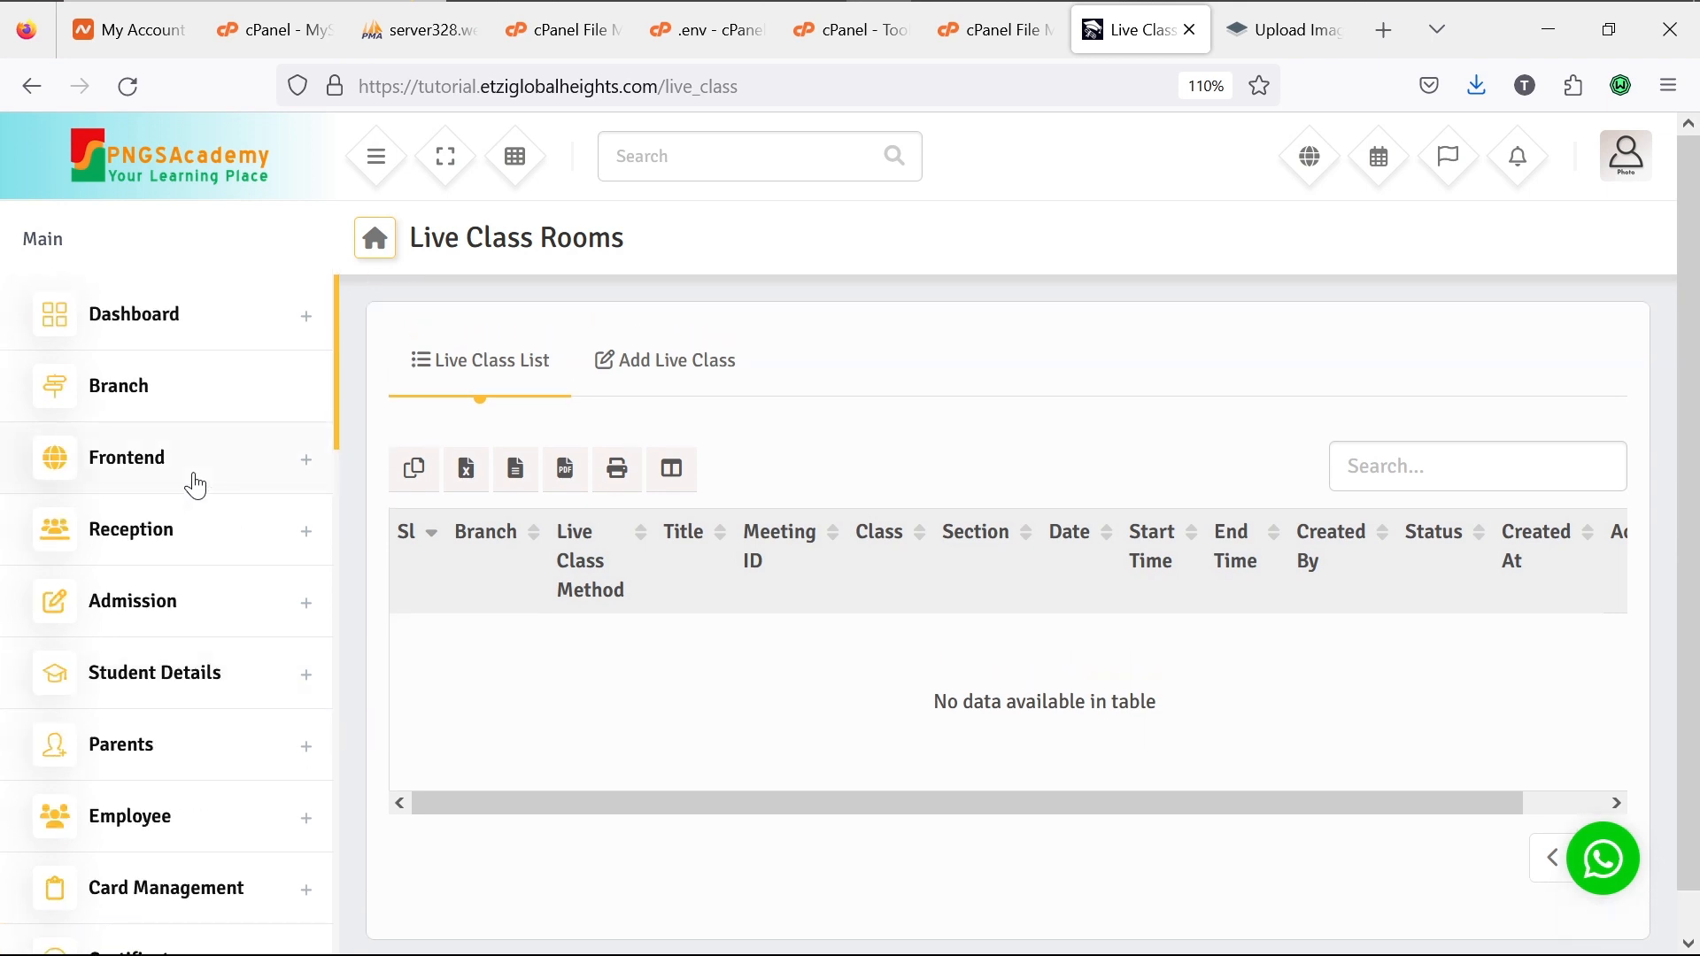
left_click(304, 686)
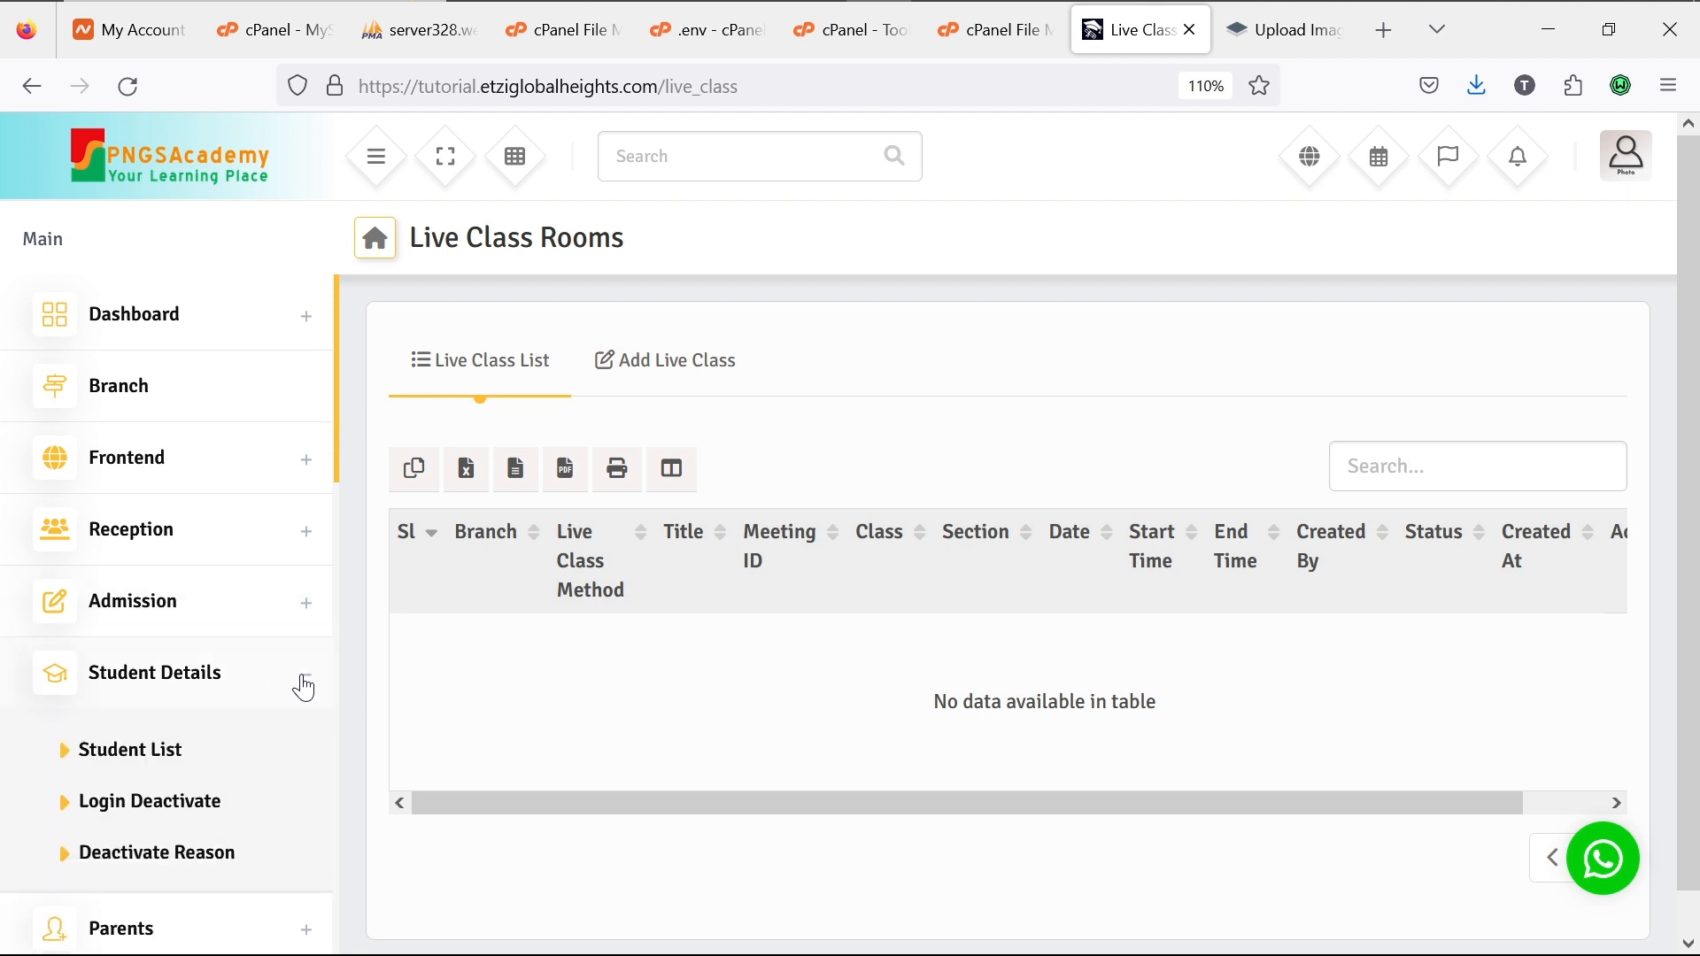
left_click(170, 755)
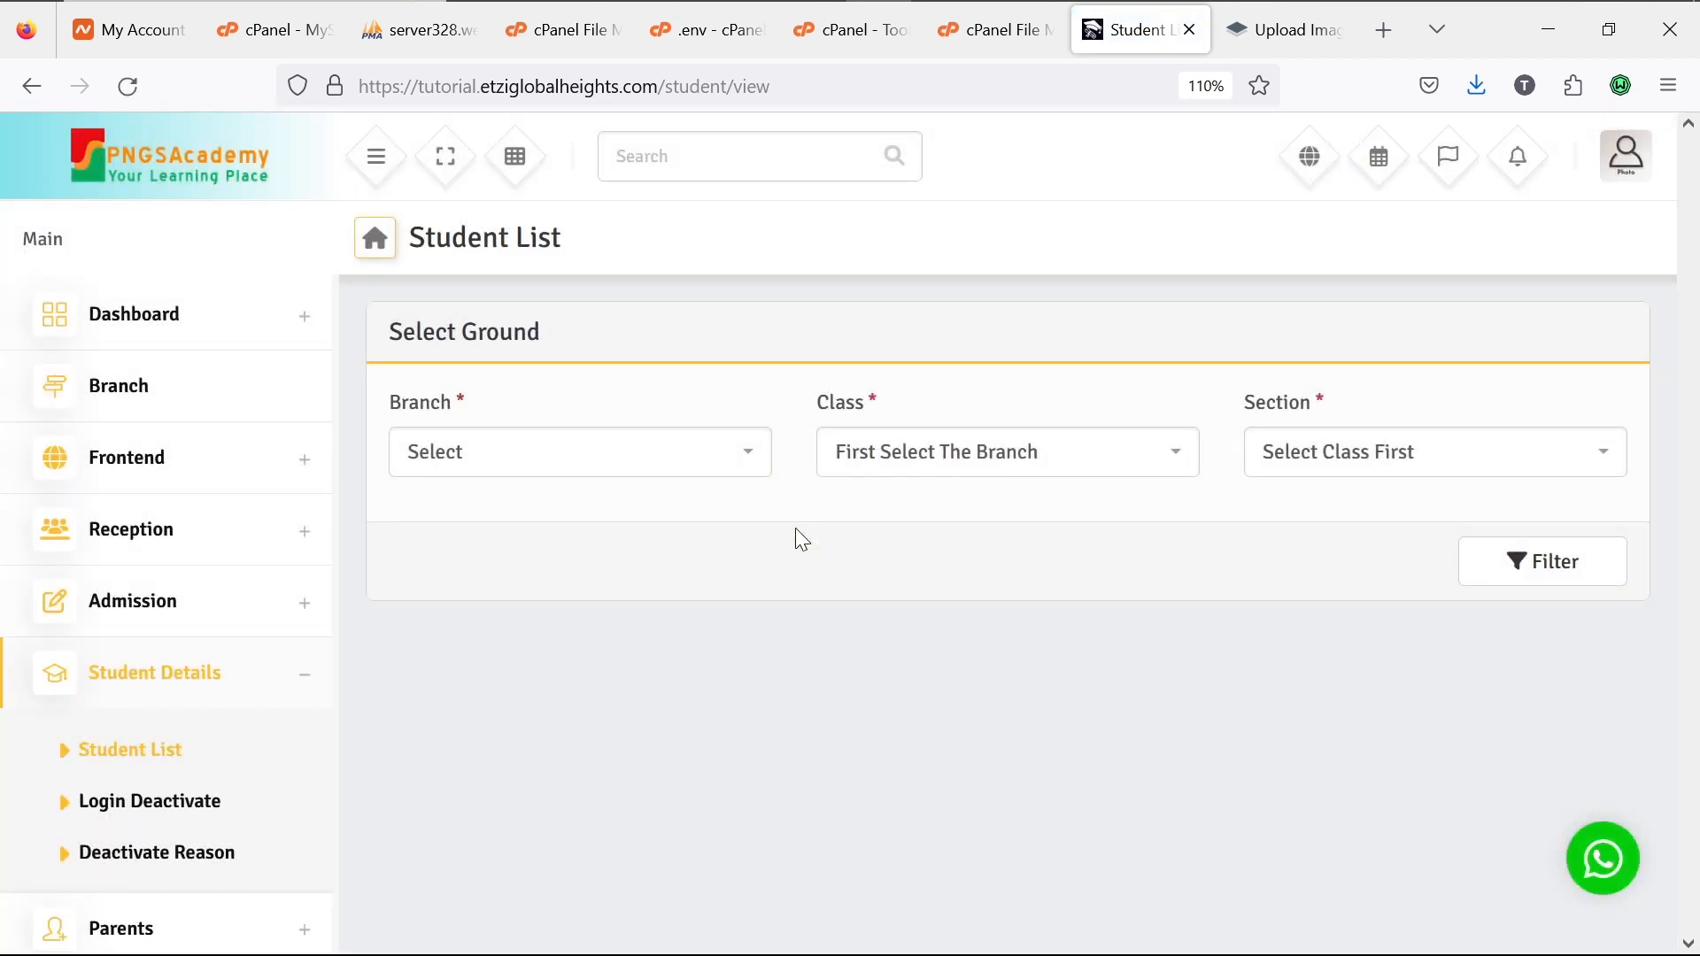
Step: Filter students by branch PNGSAcademic Lekki and check its Class and Section options, finding no classes
left_click(753, 463)
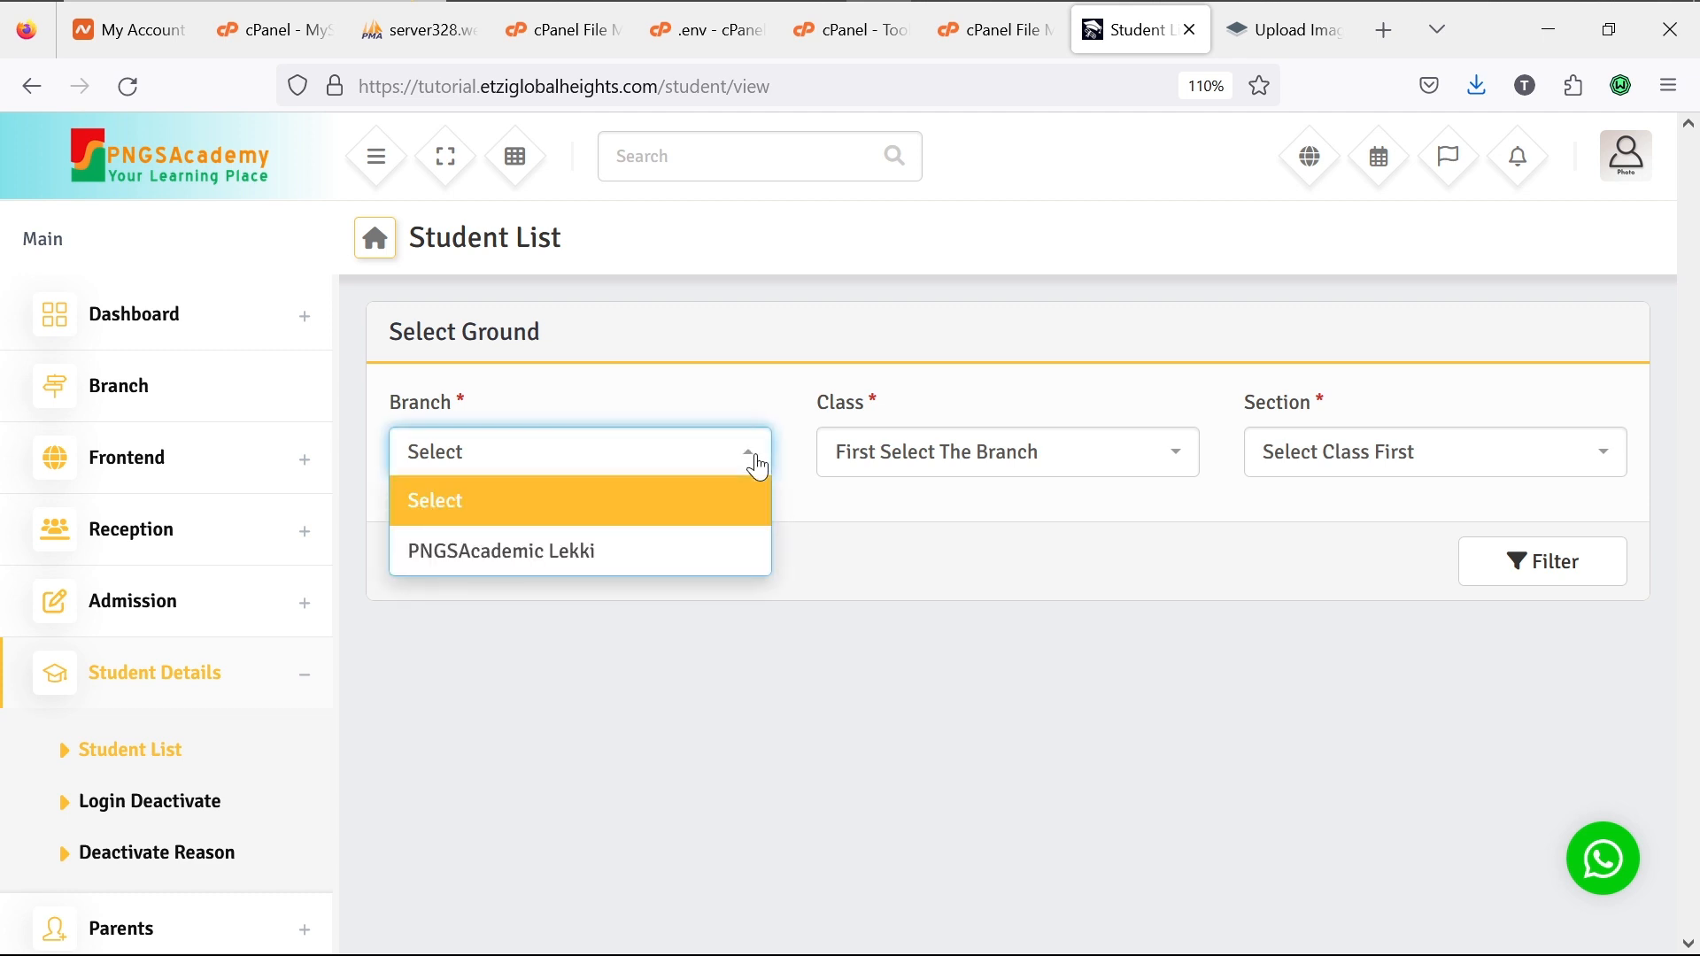
left_click(678, 551)
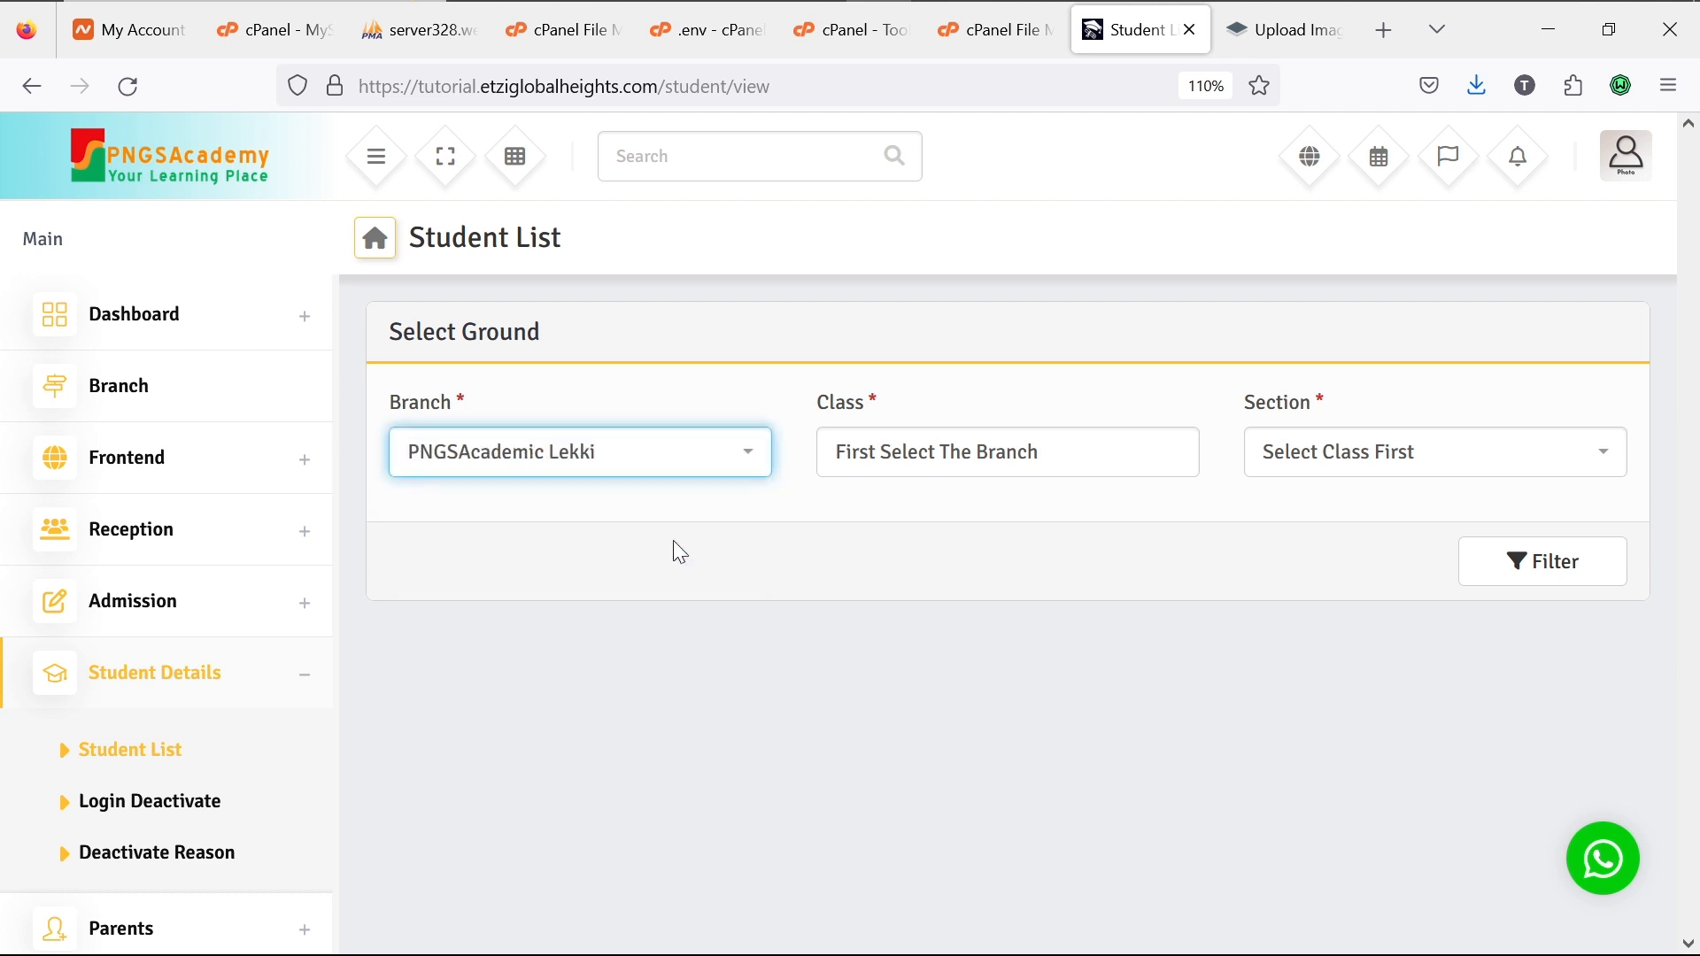
left_click(1067, 467)
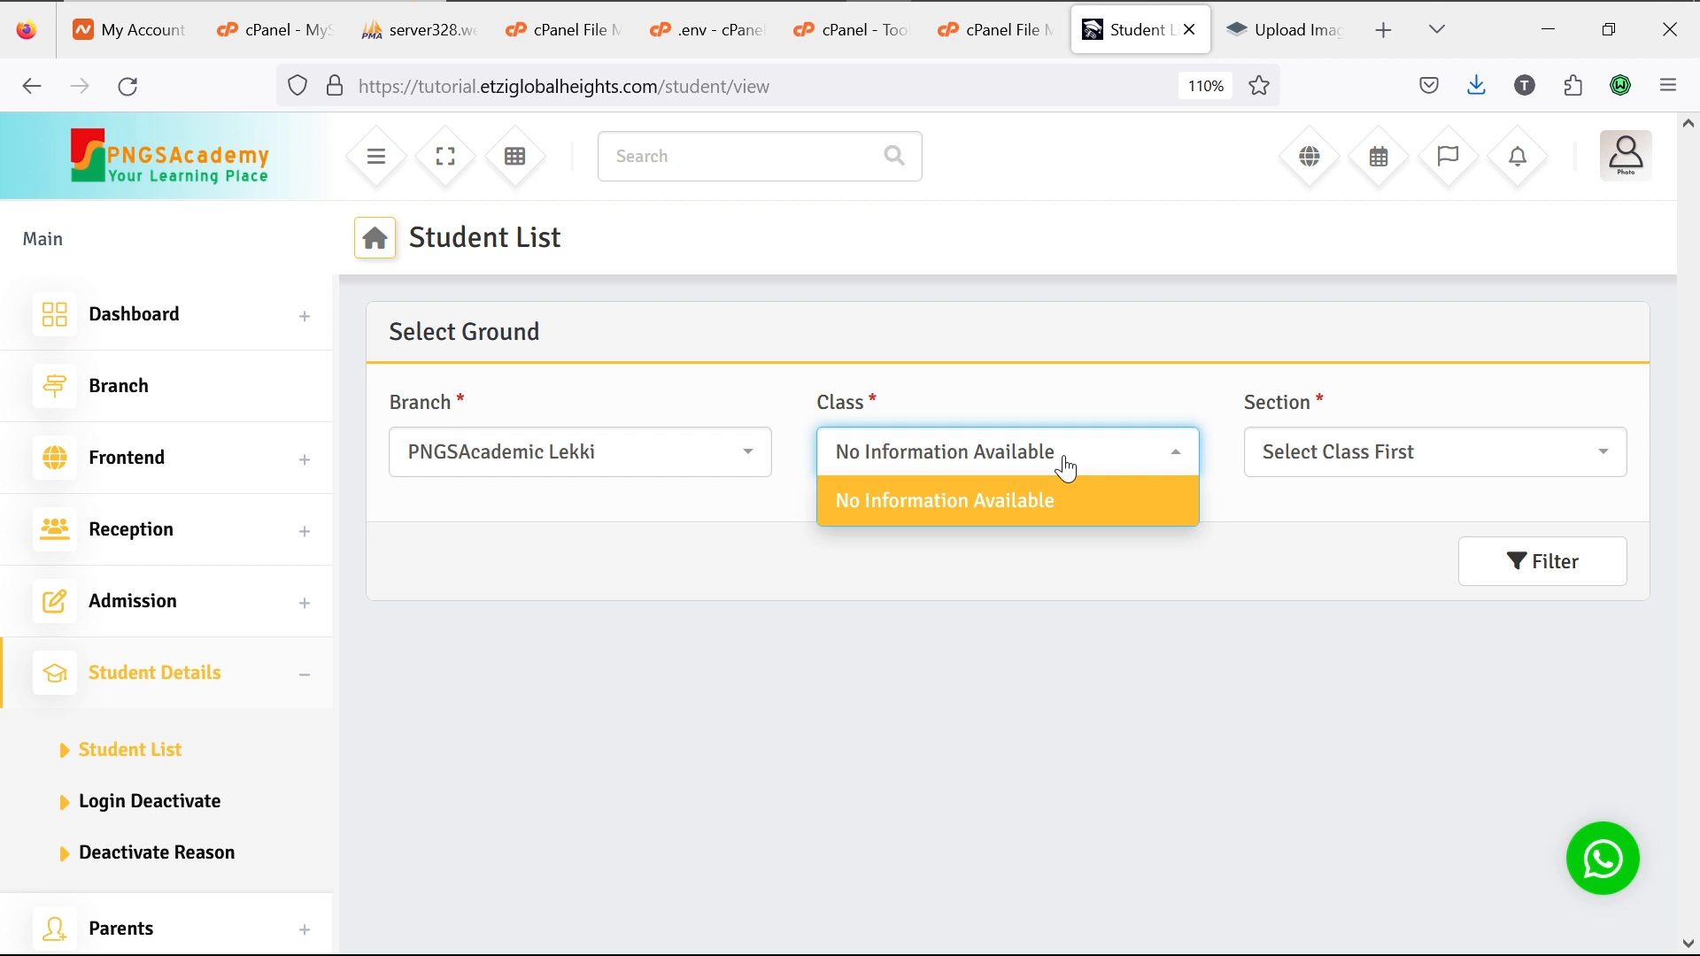
left_click(1067, 467)
left_click(1399, 471)
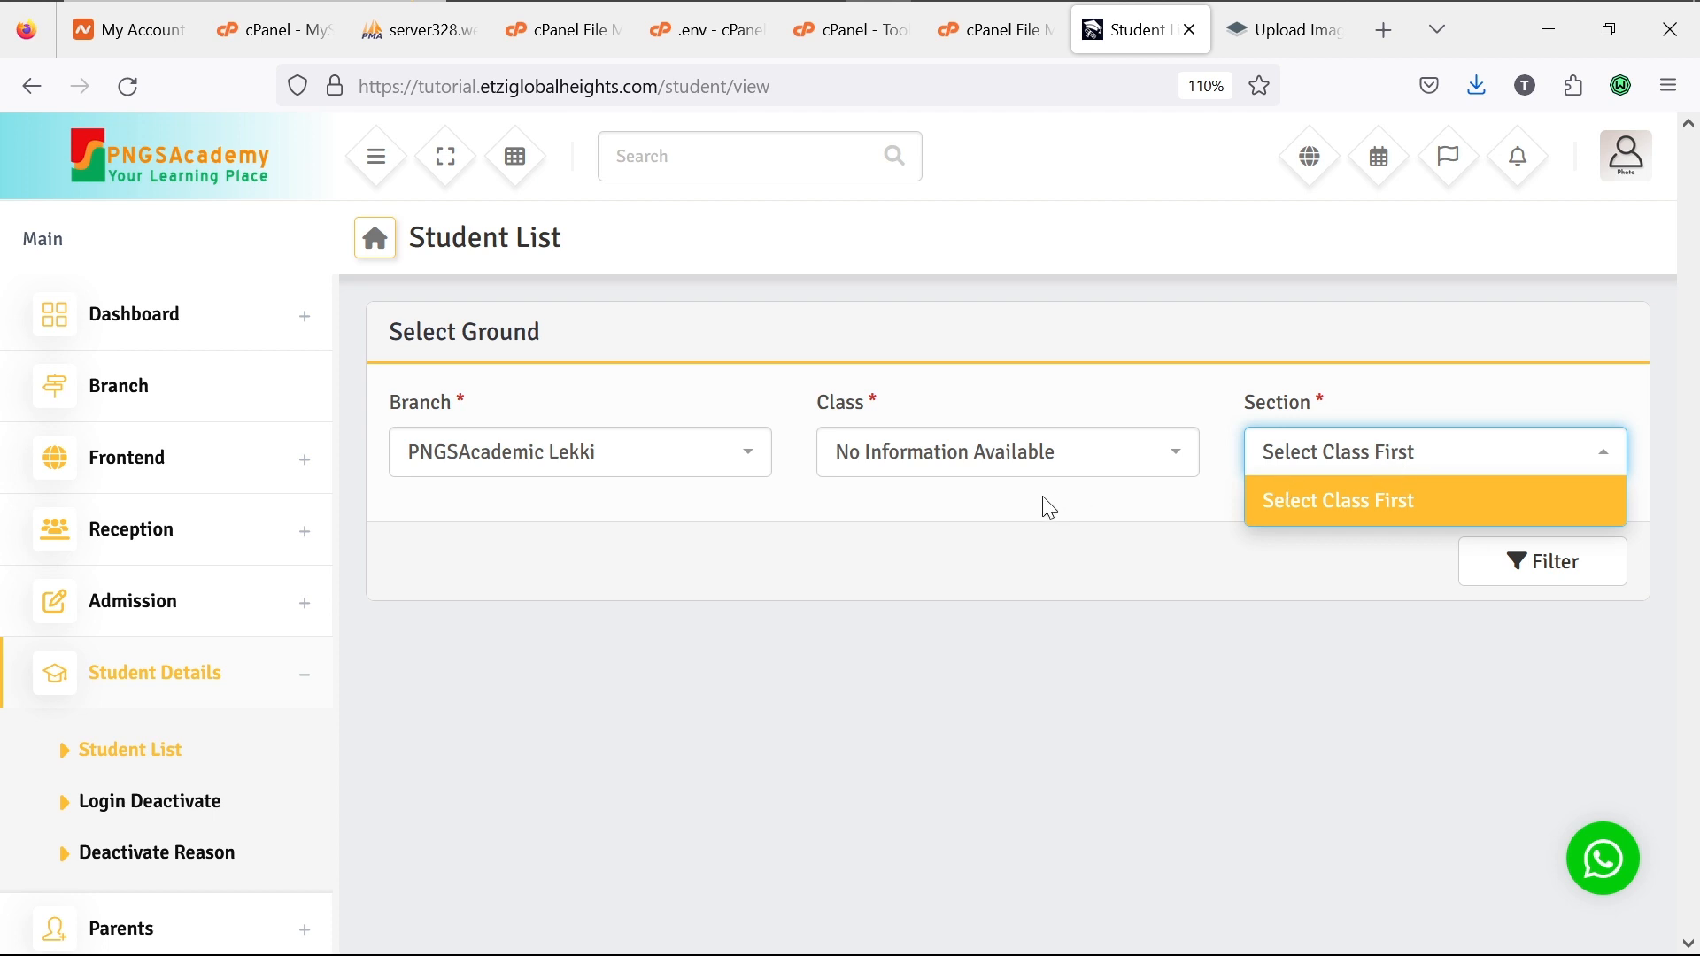
left_click(990, 461)
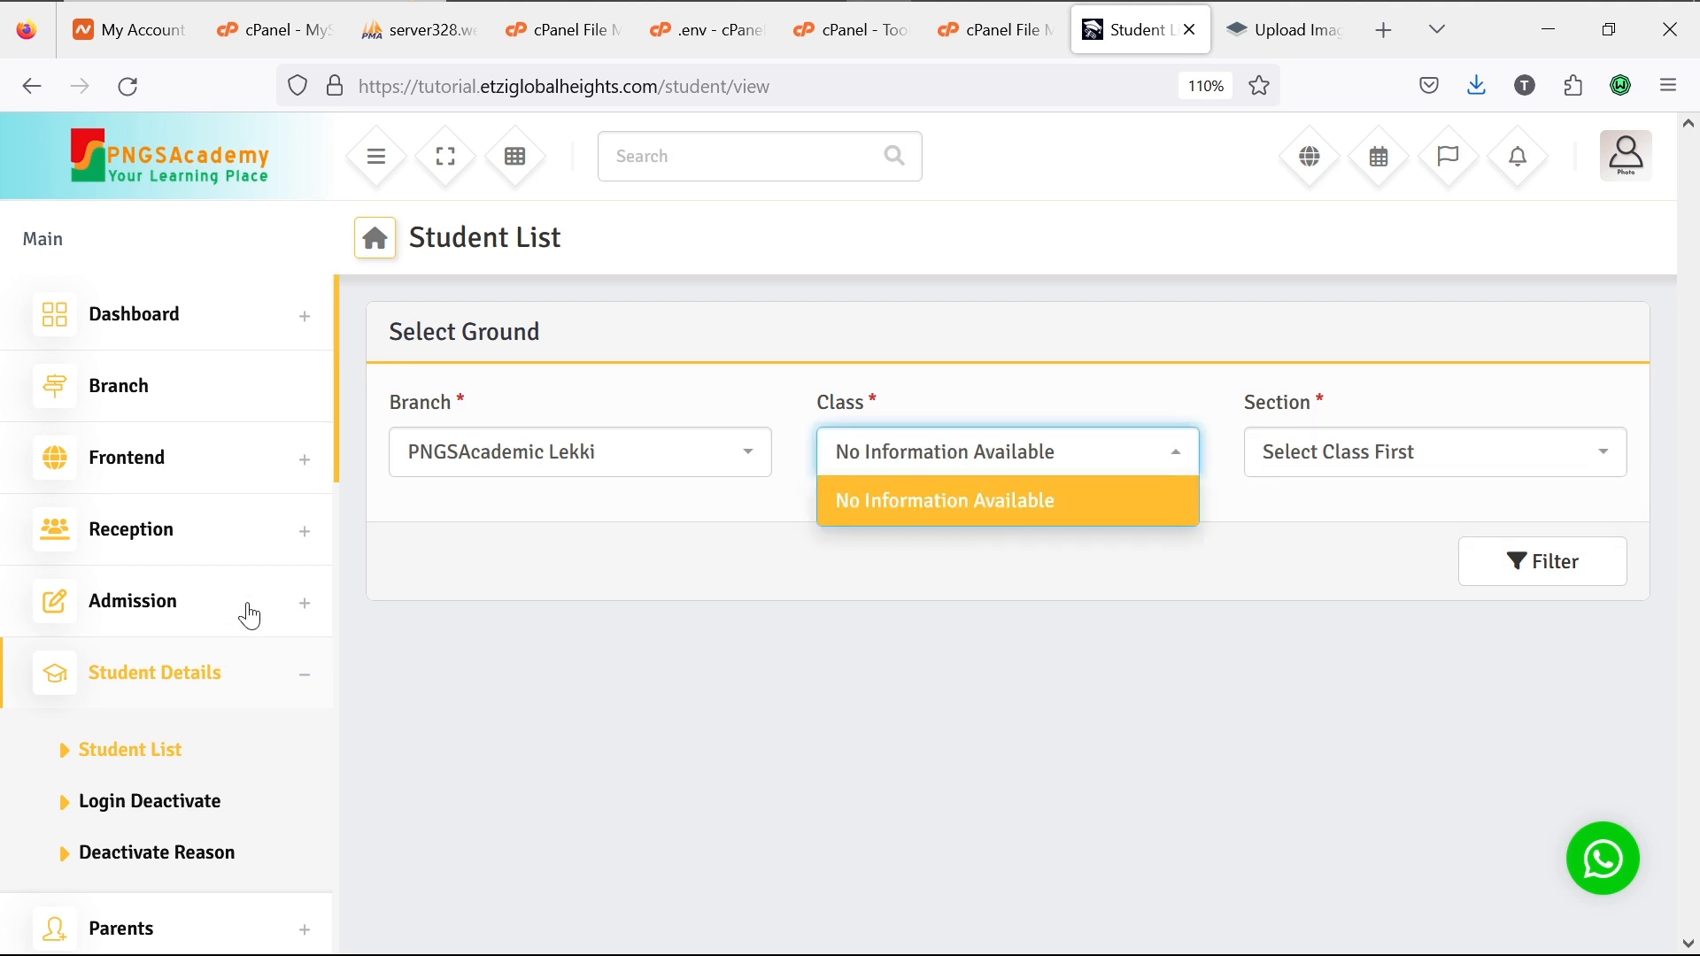
scroll(261, 596, "down", 4)
scroll(265, 598, "down", 5)
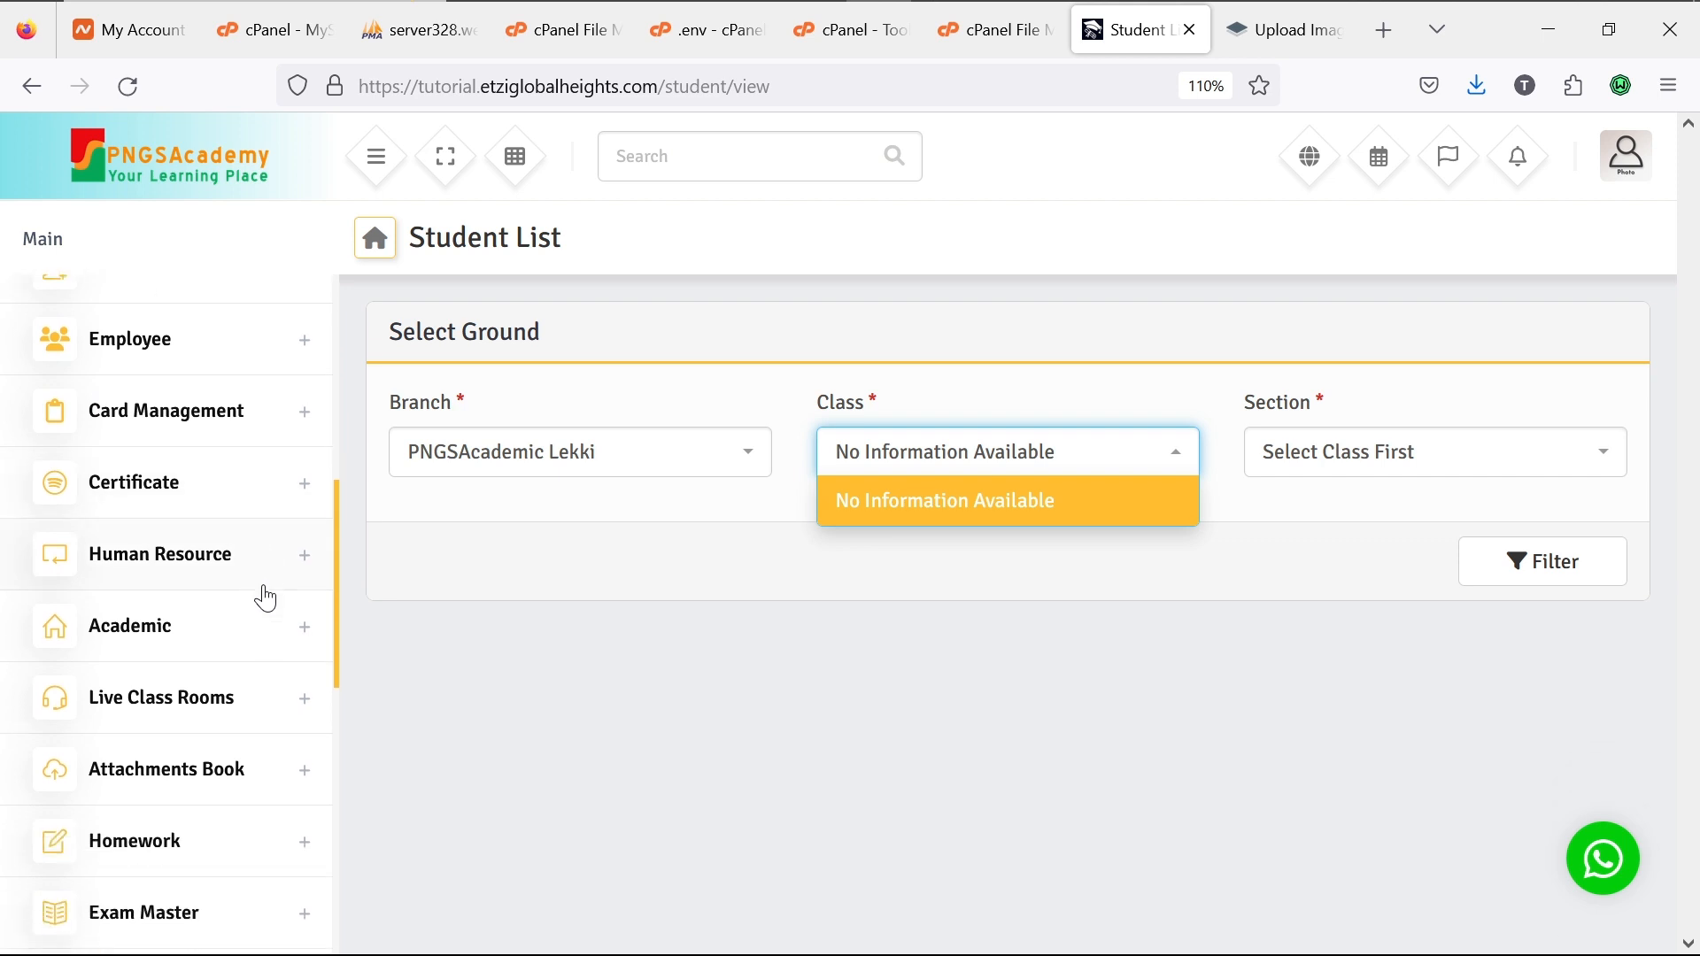
left_click(303, 561)
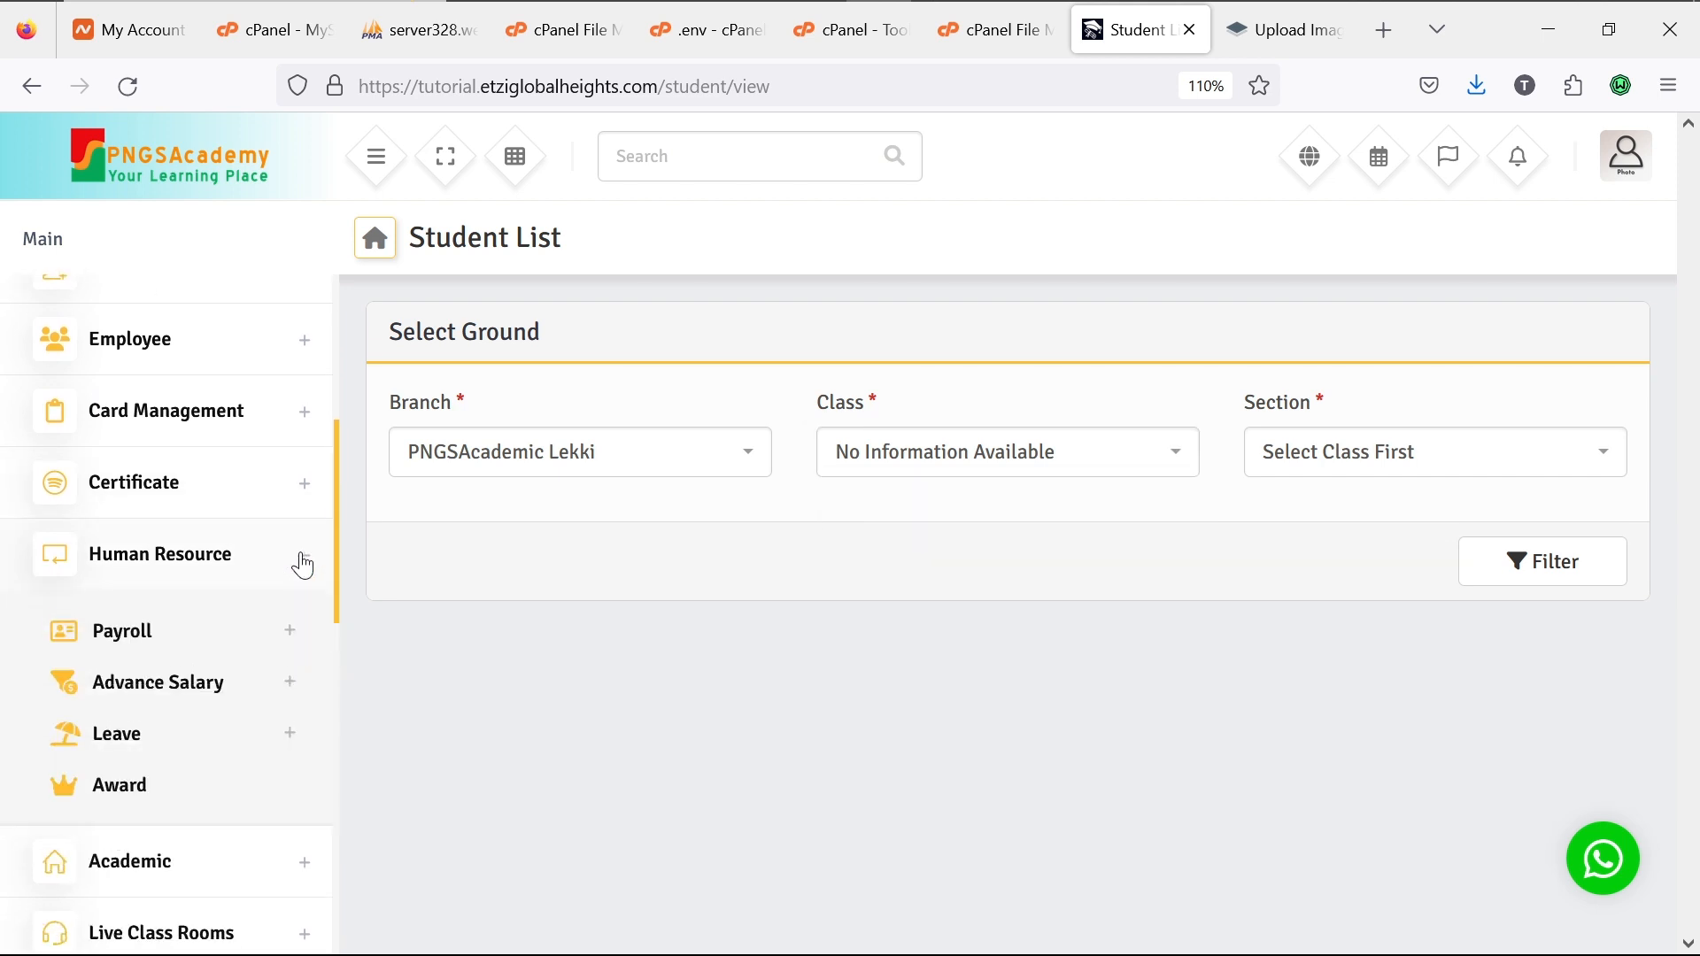
left_click(303, 564)
scroll(301, 571, "down", 1)
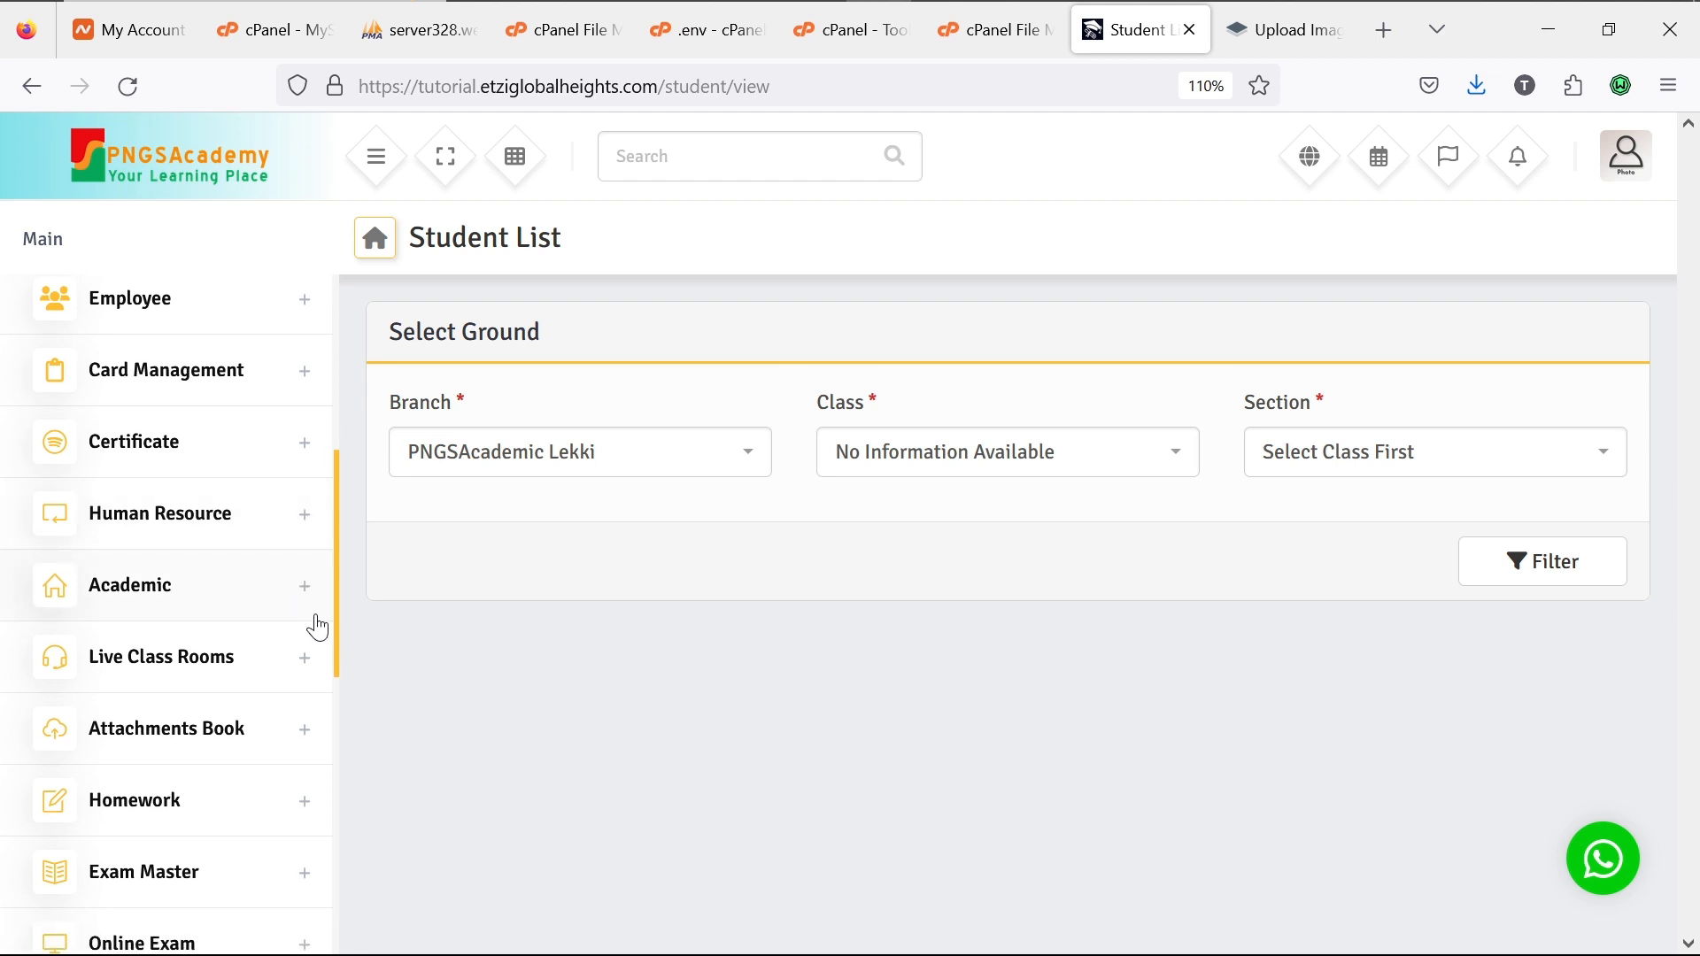
scroll(317, 627, "up", 5)
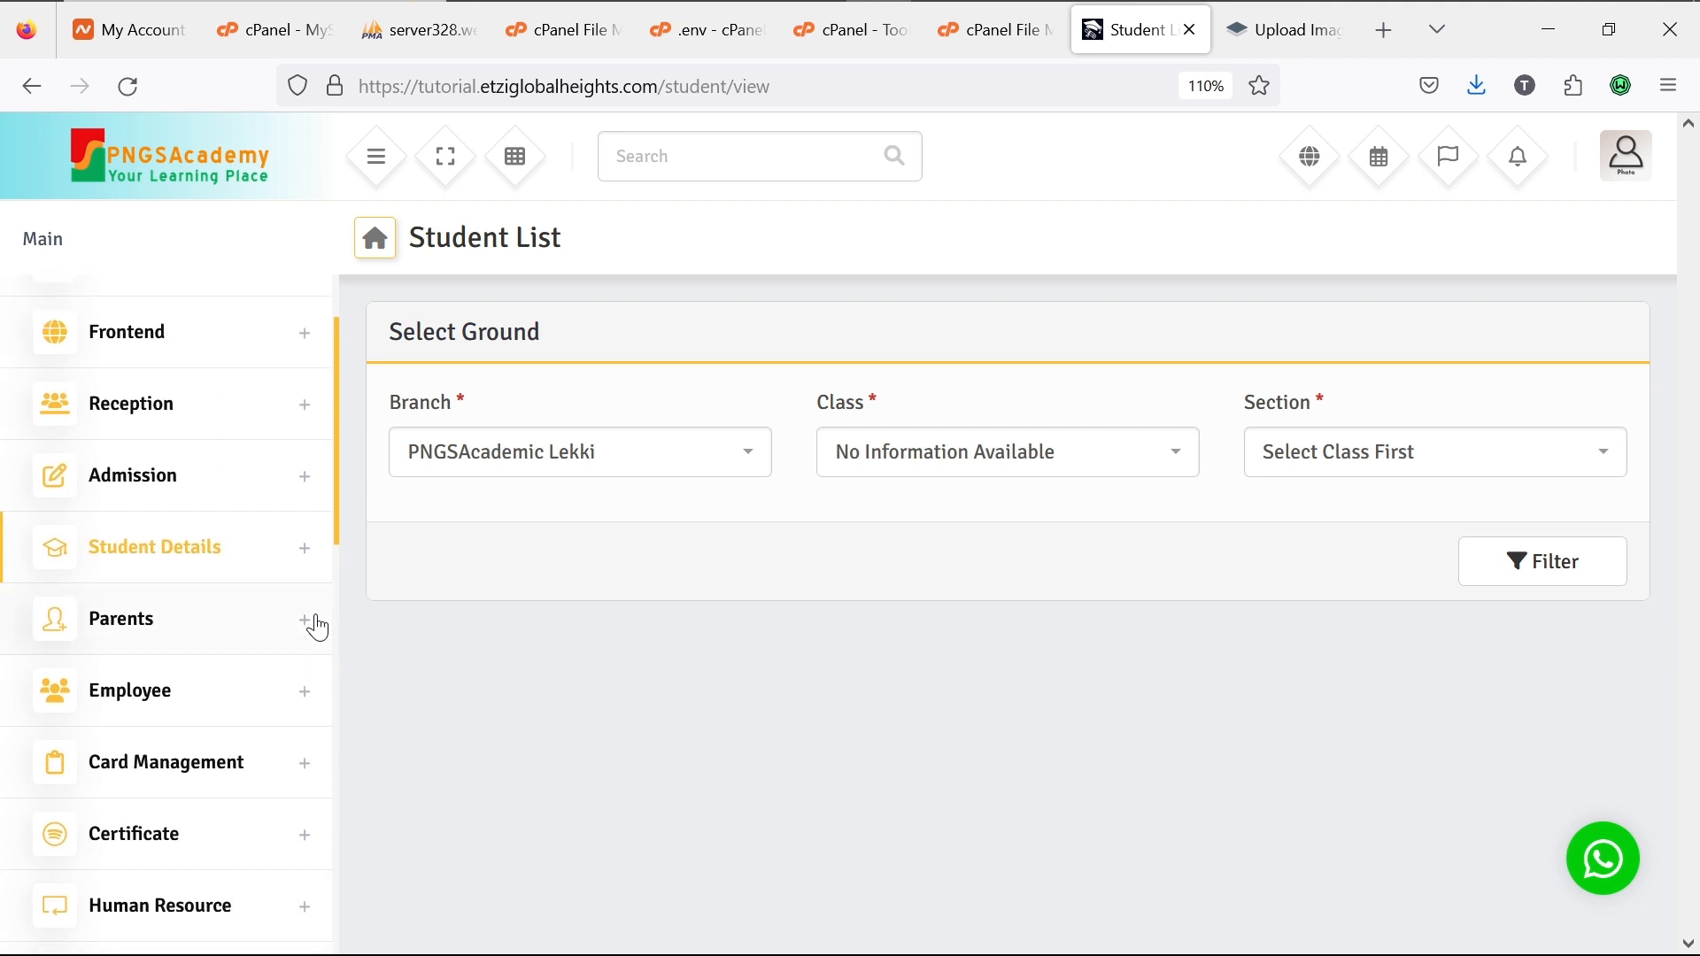
left_click(313, 487)
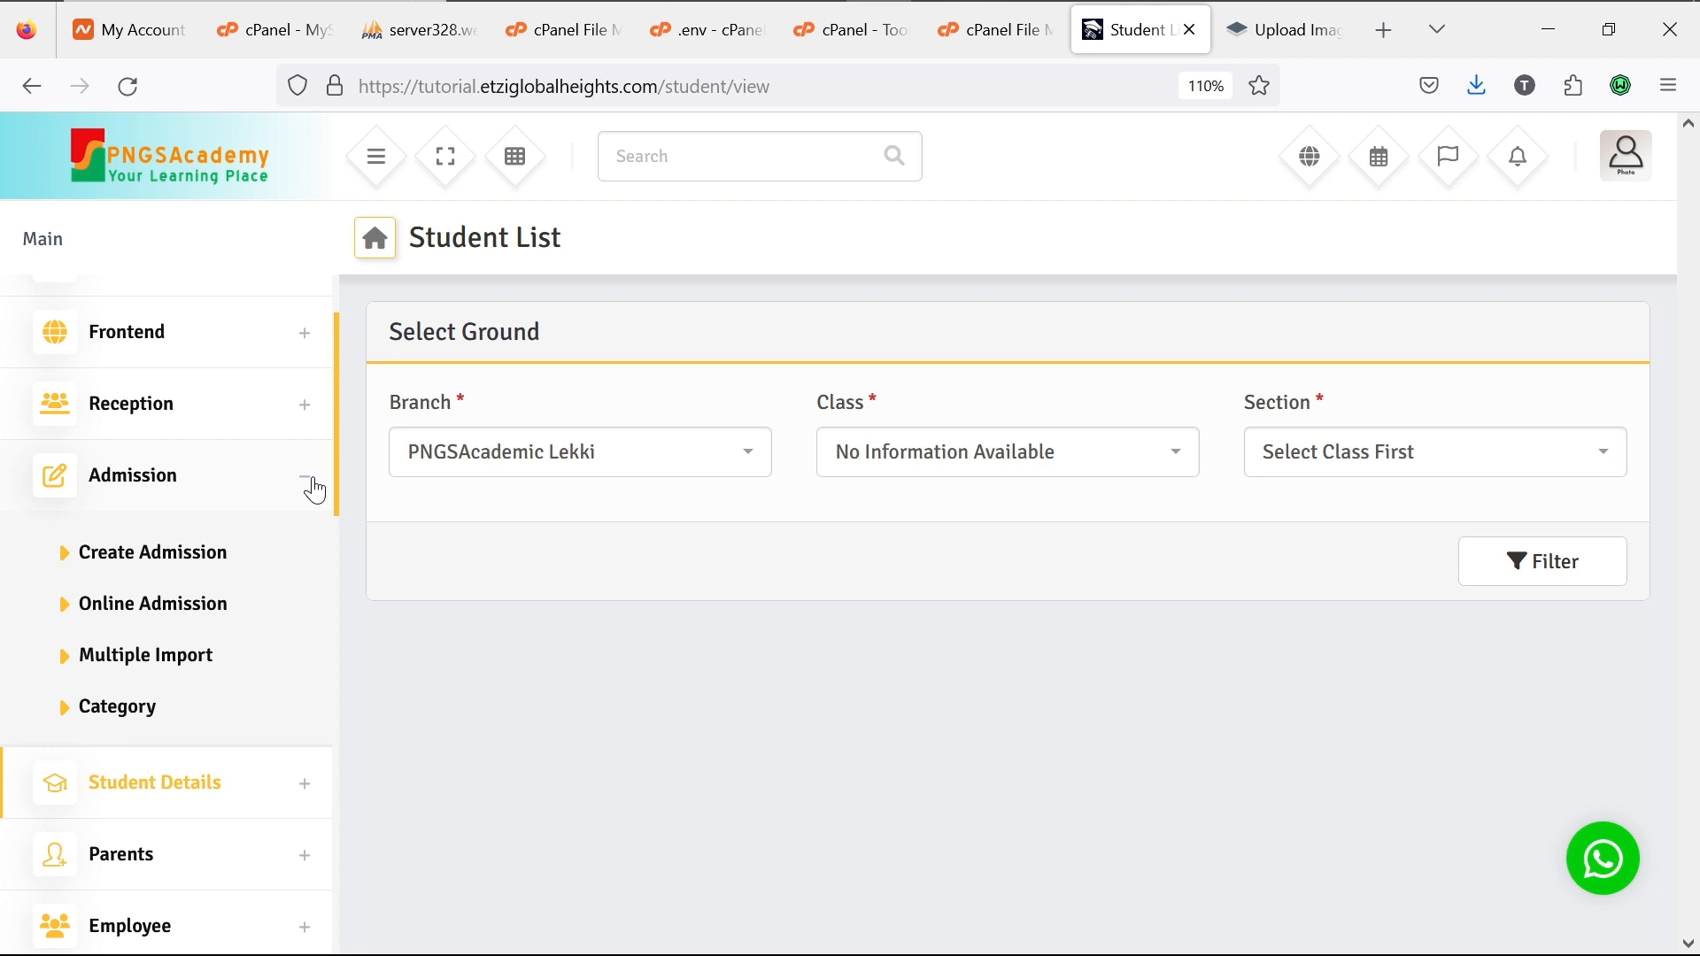
left_click(313, 485)
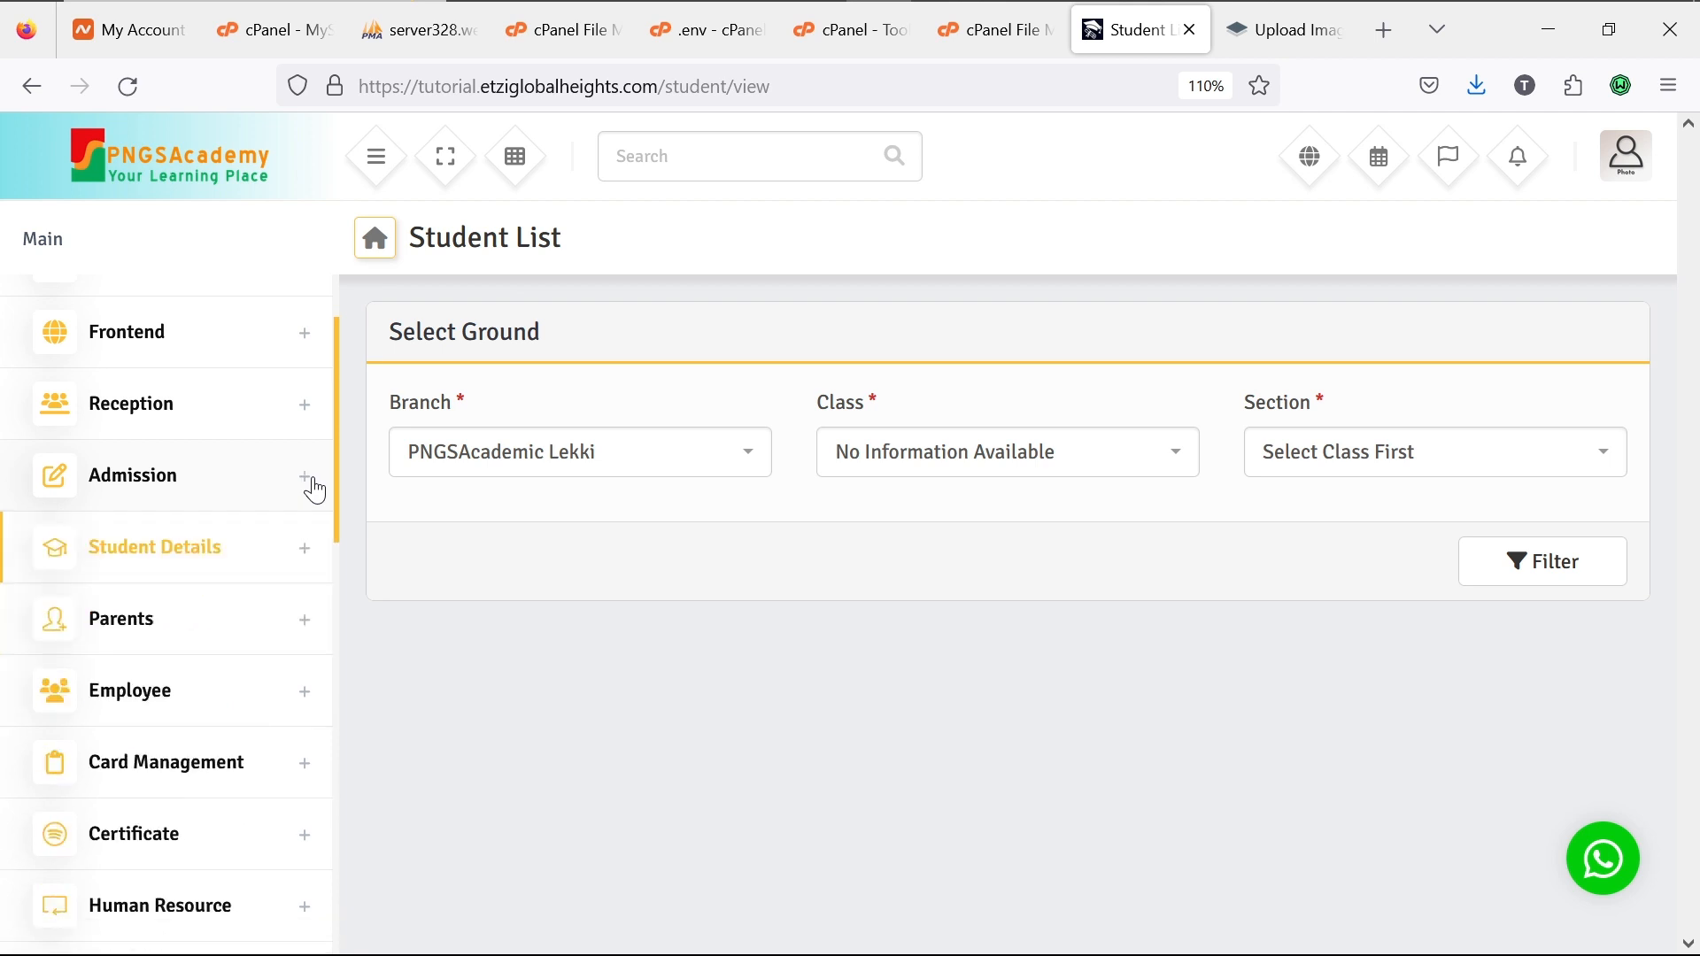
left_click(310, 411)
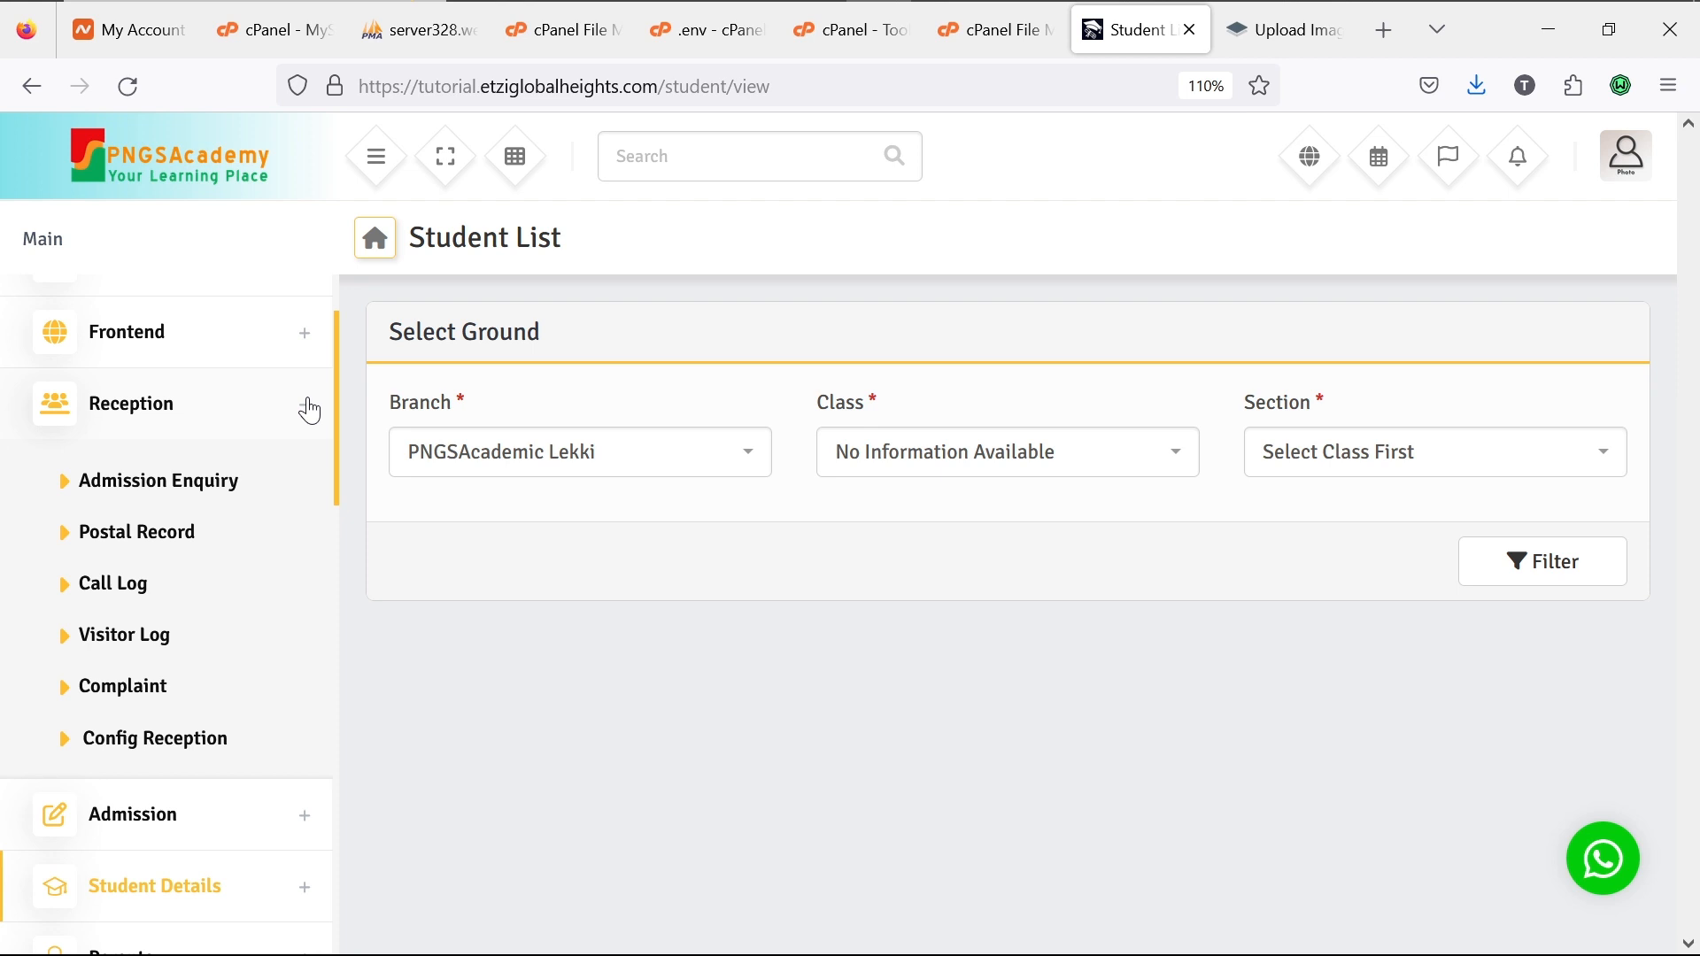
left_click(309, 411)
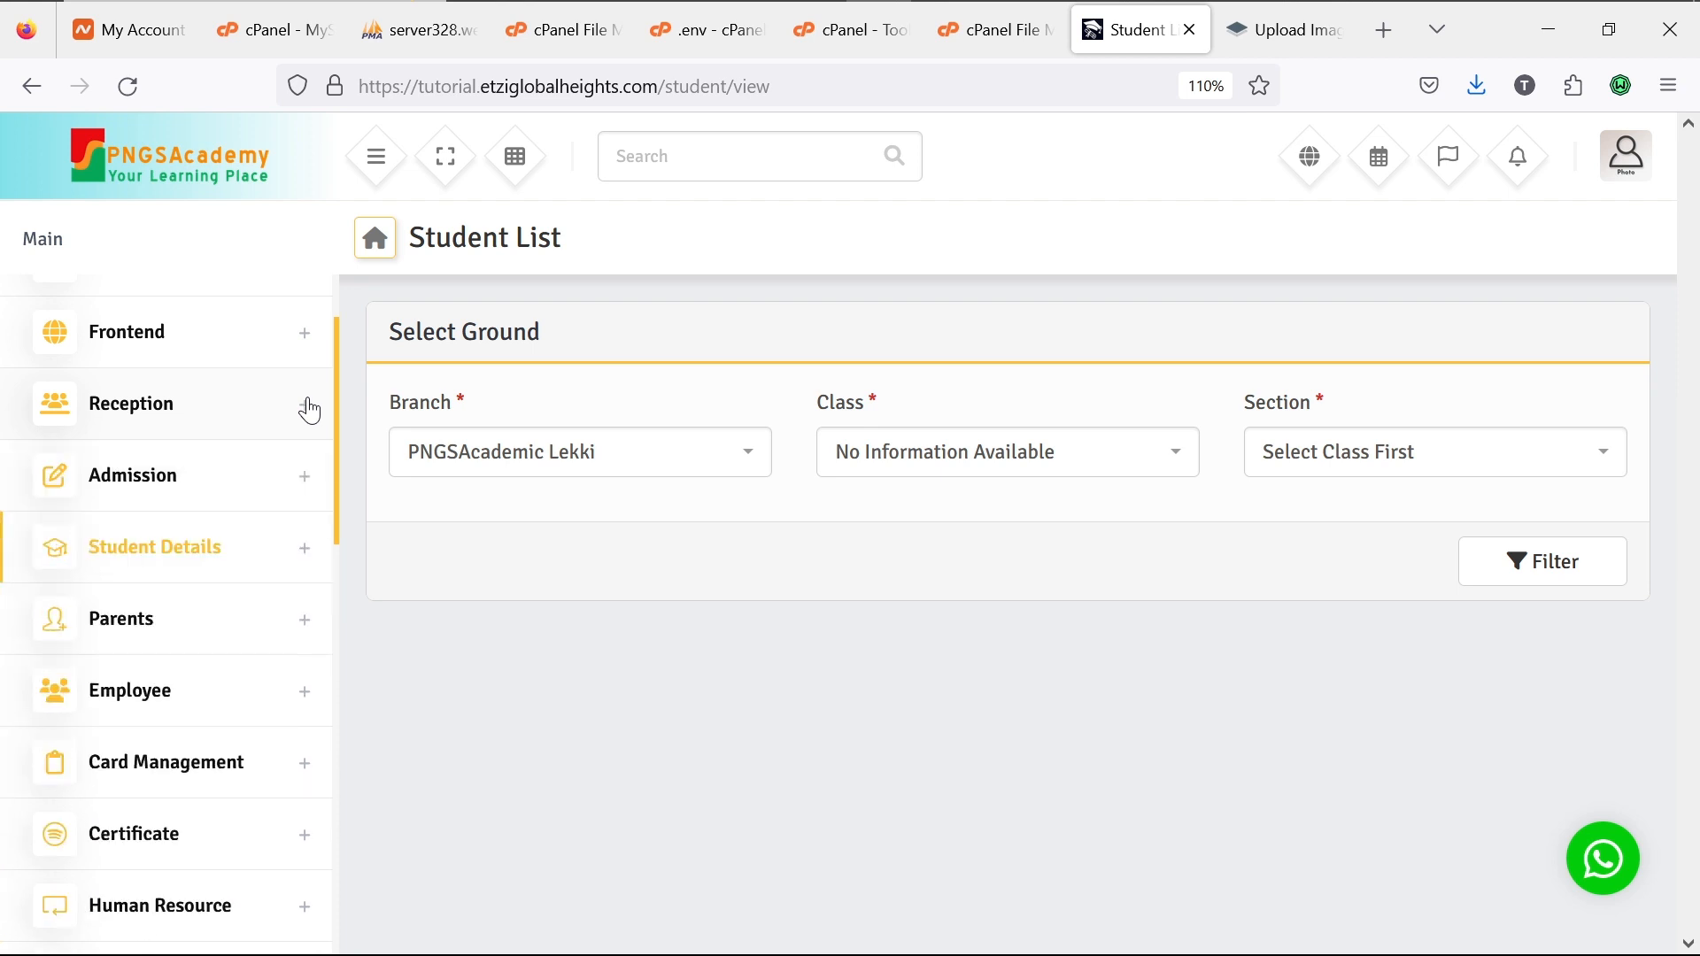
scroll(249, 629, "down", 1)
scroll(248, 629, "down", 5)
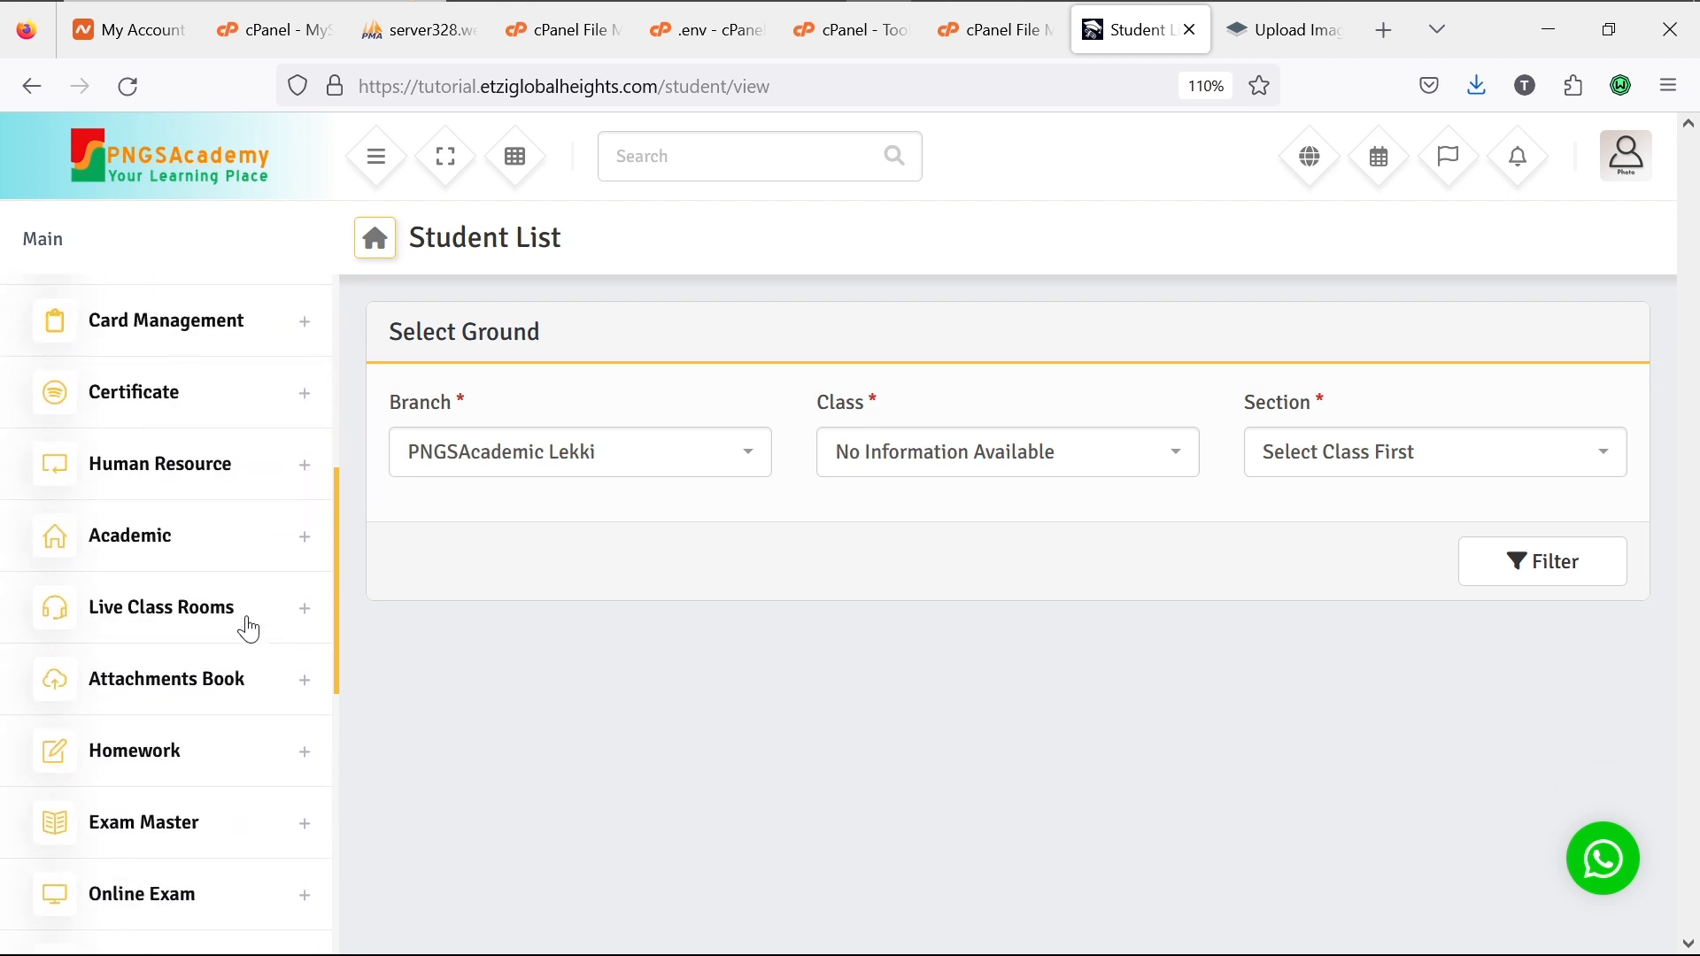
scroll(249, 628, "down", 1)
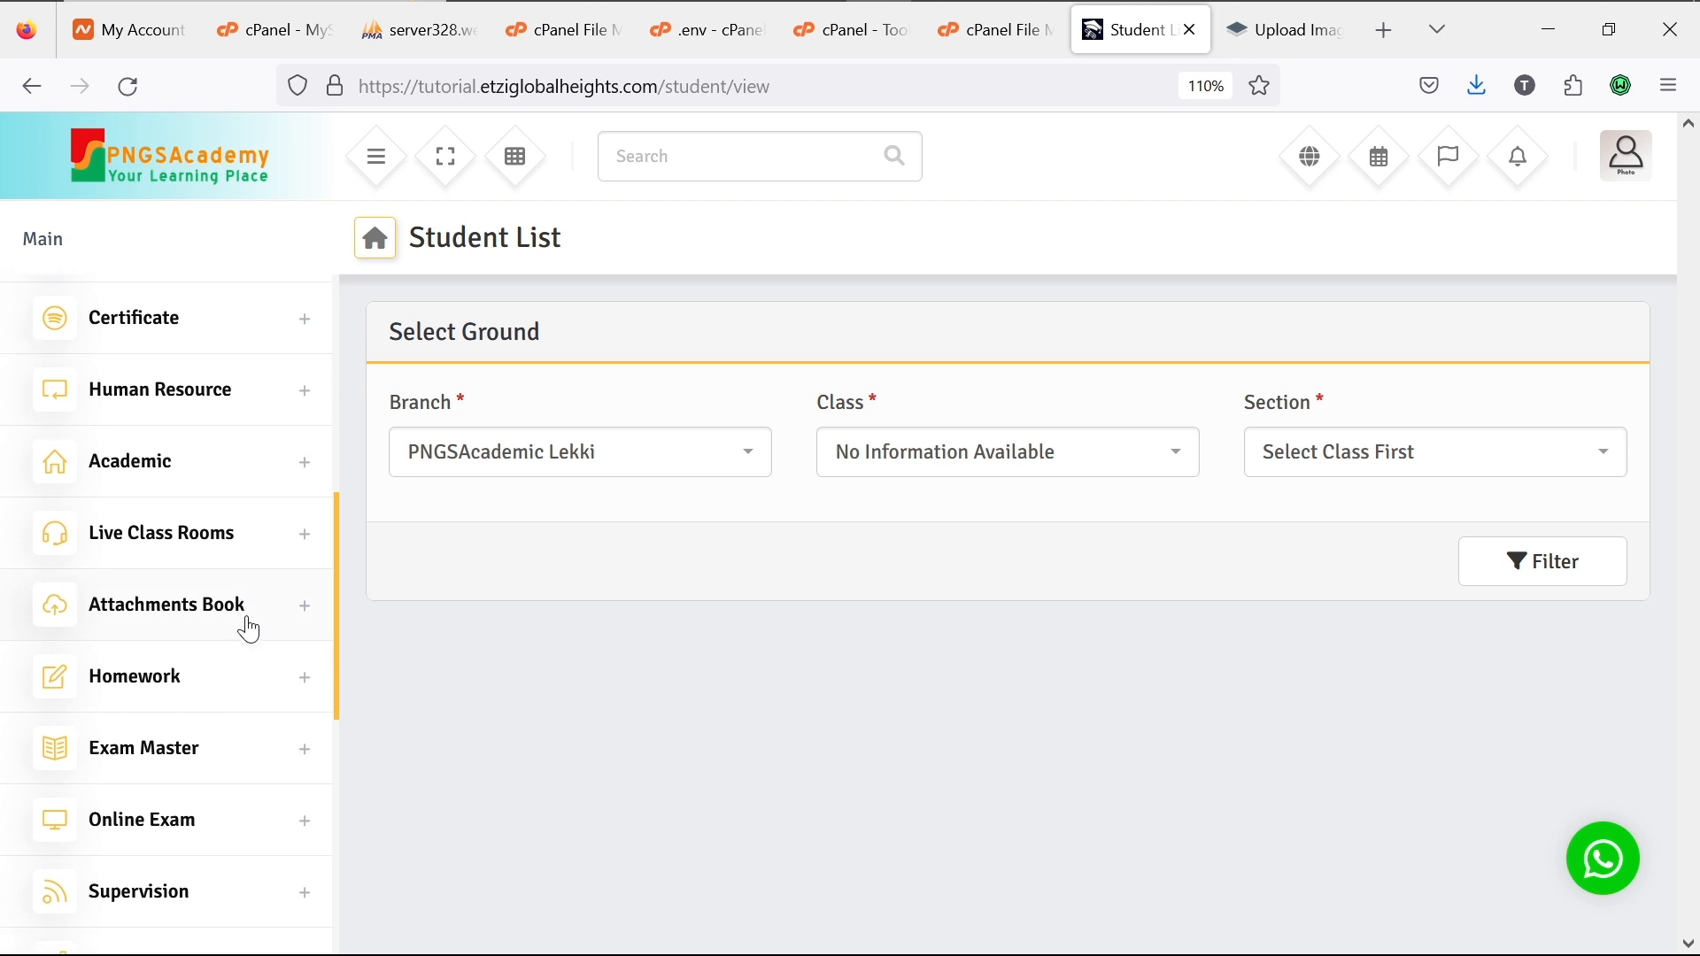
scroll(249, 629, "down", 5)
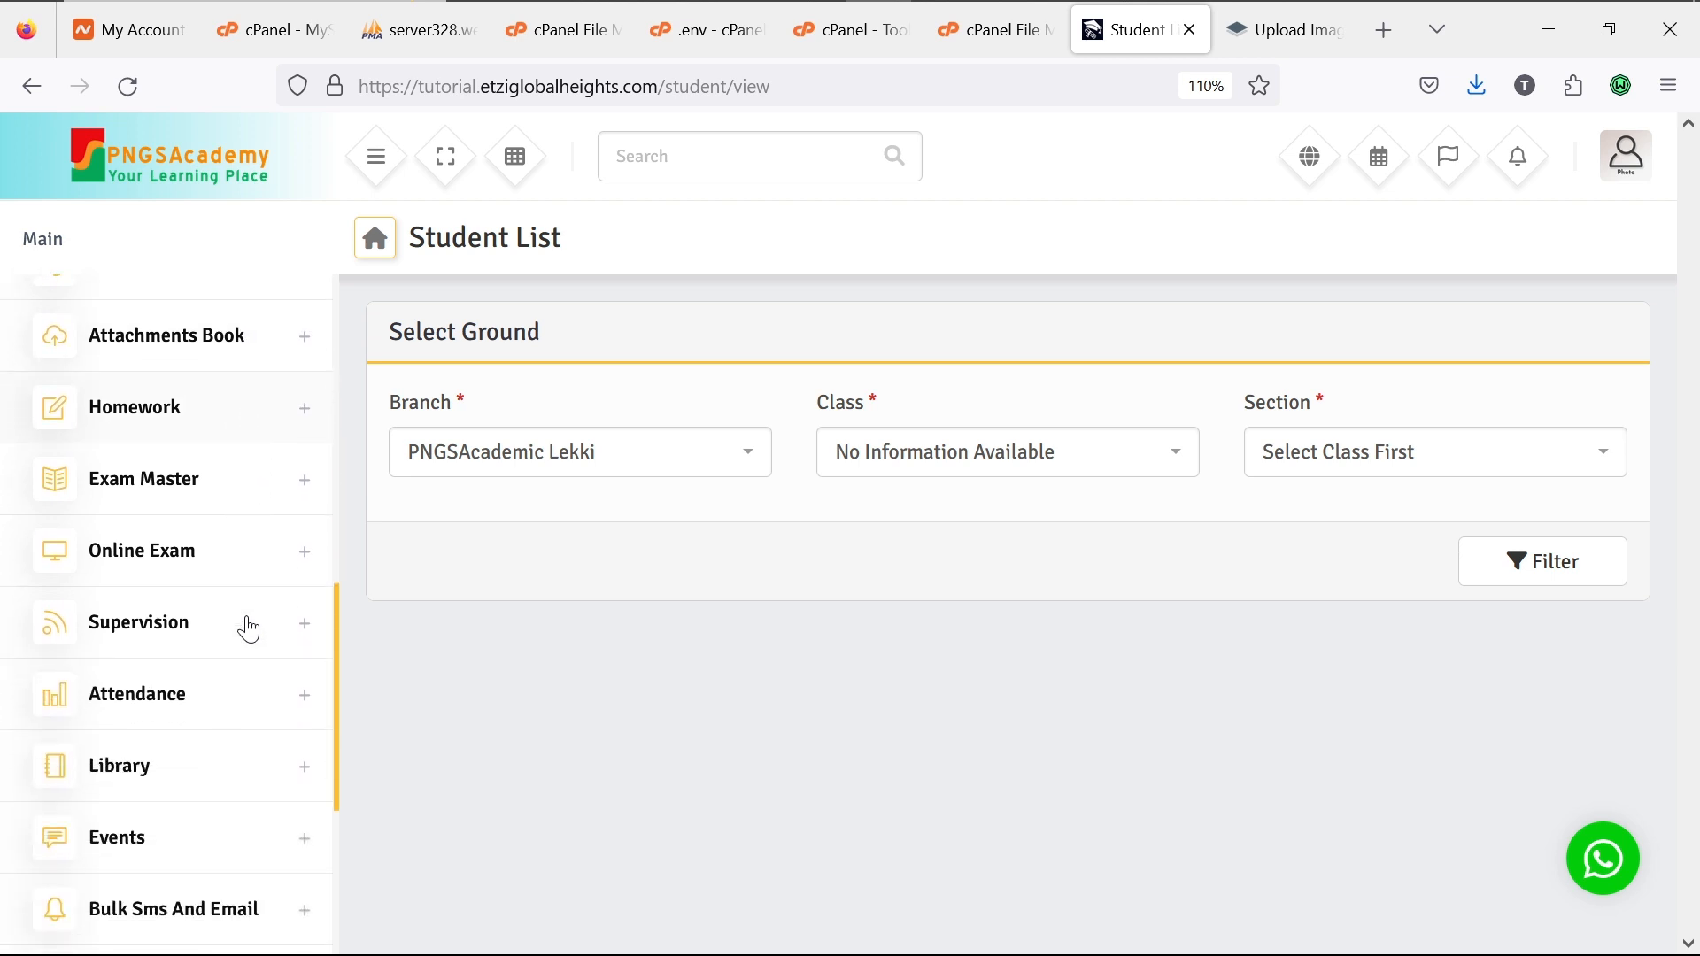
scroll(249, 628, "down", 8)
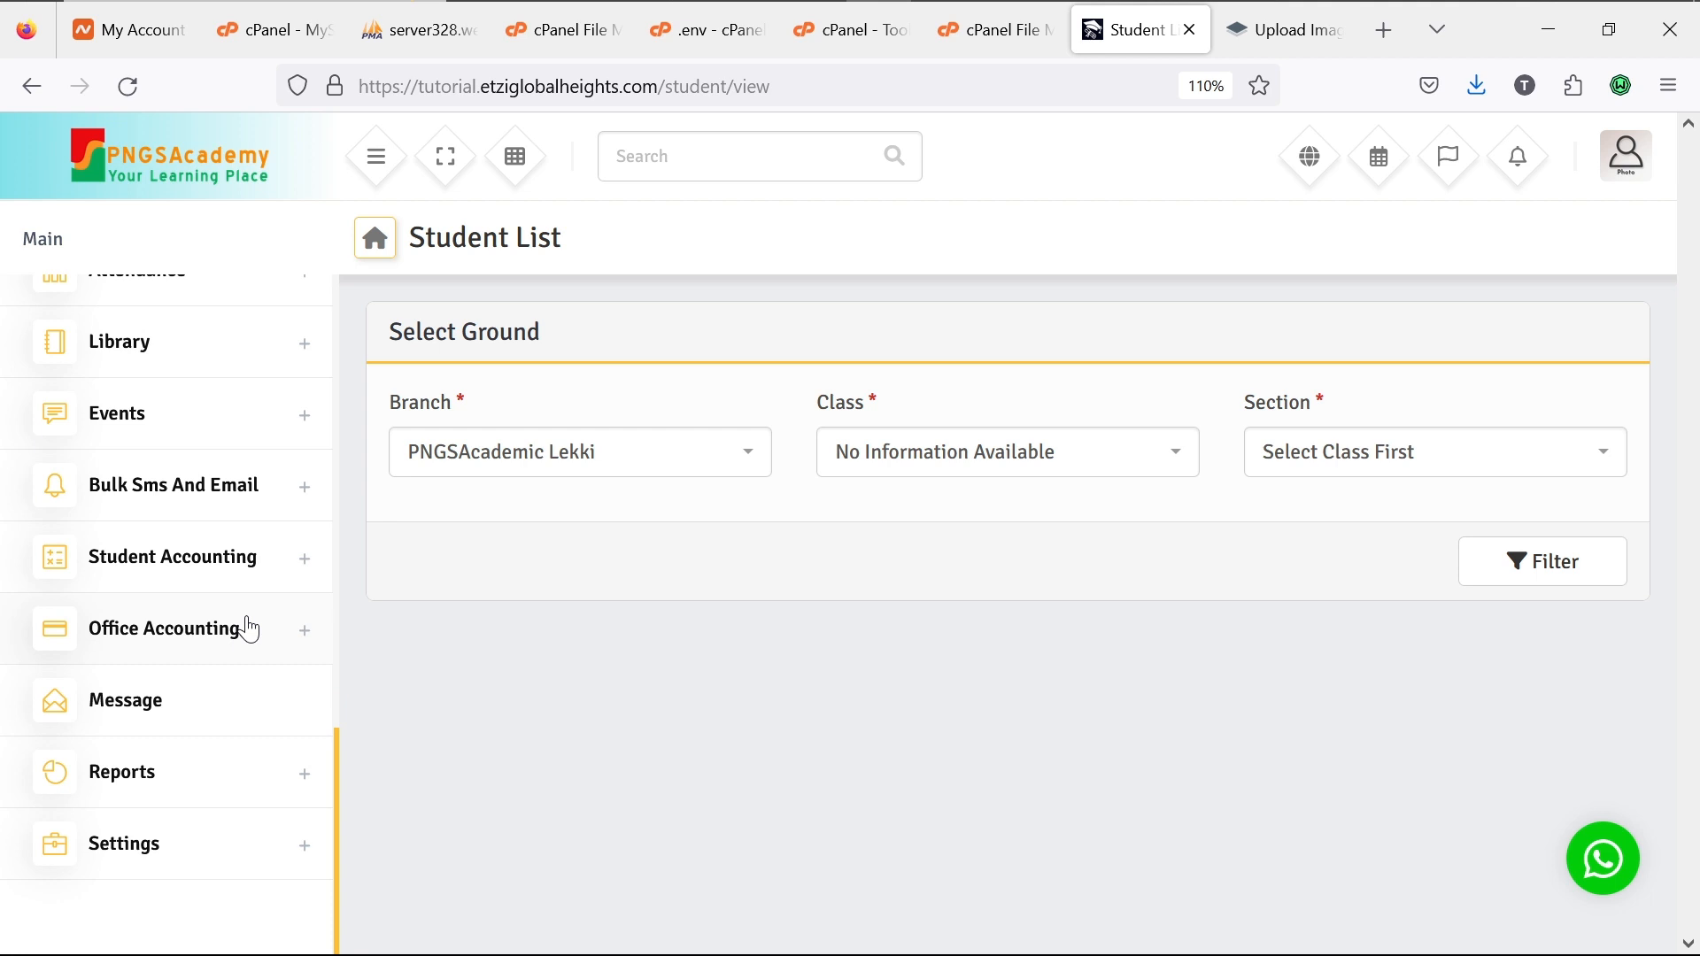
left_click(301, 580)
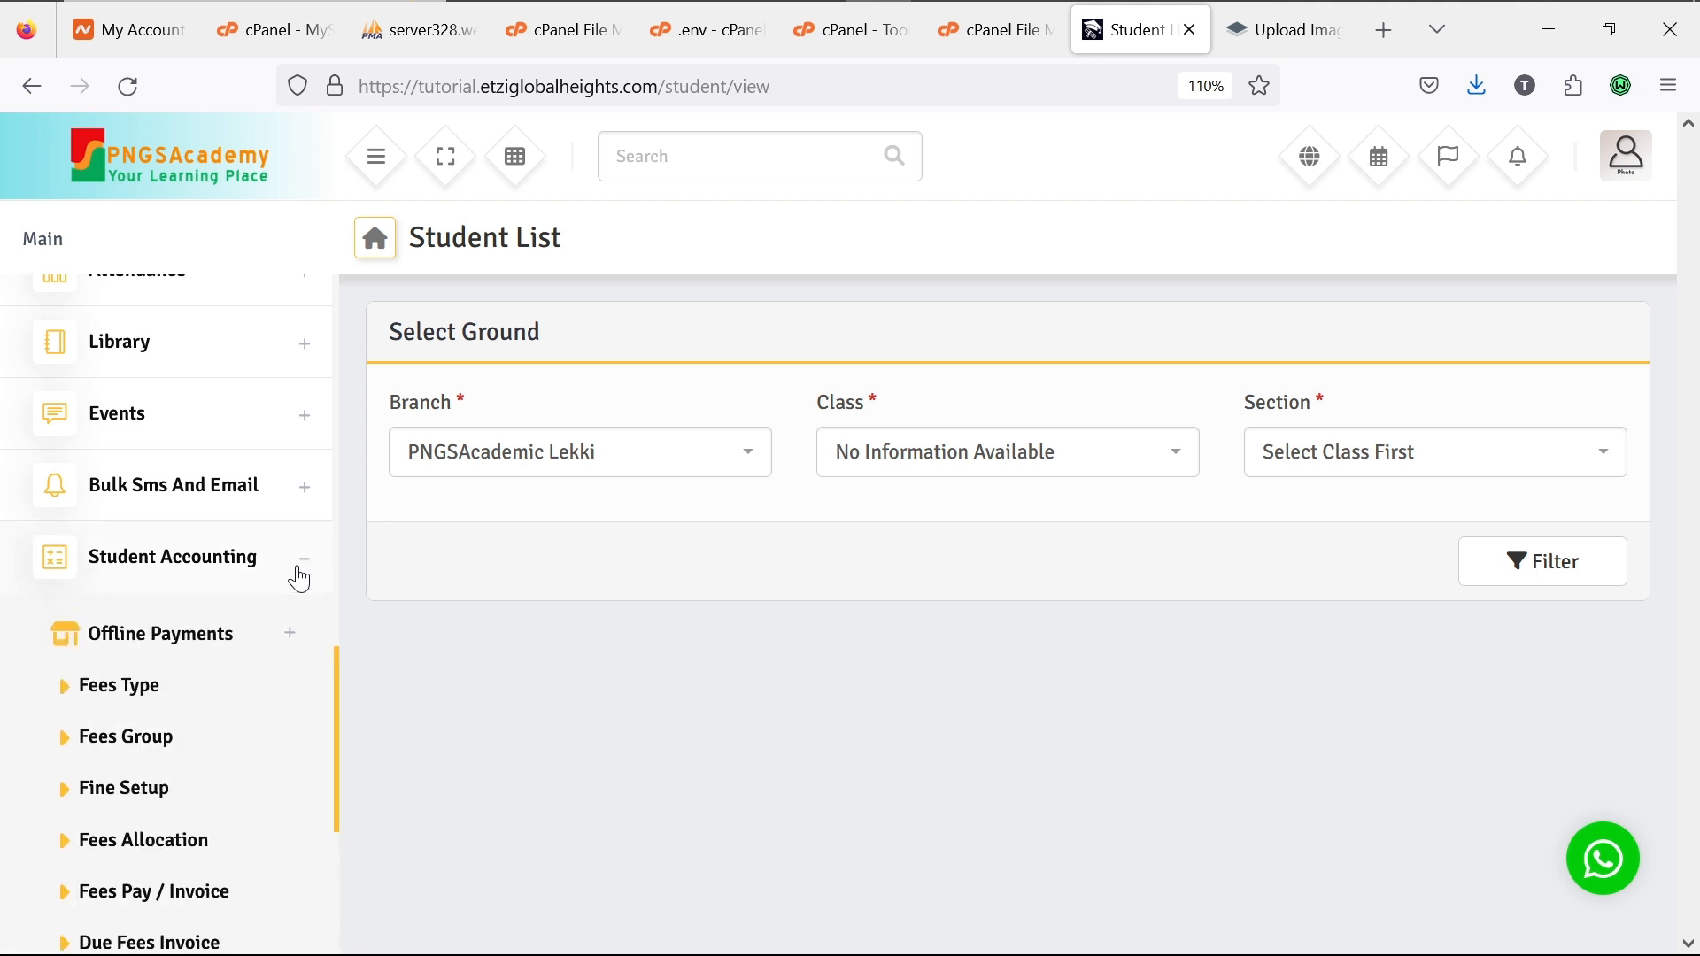
left_click(303, 559)
scroll(300, 580, "up", 8)
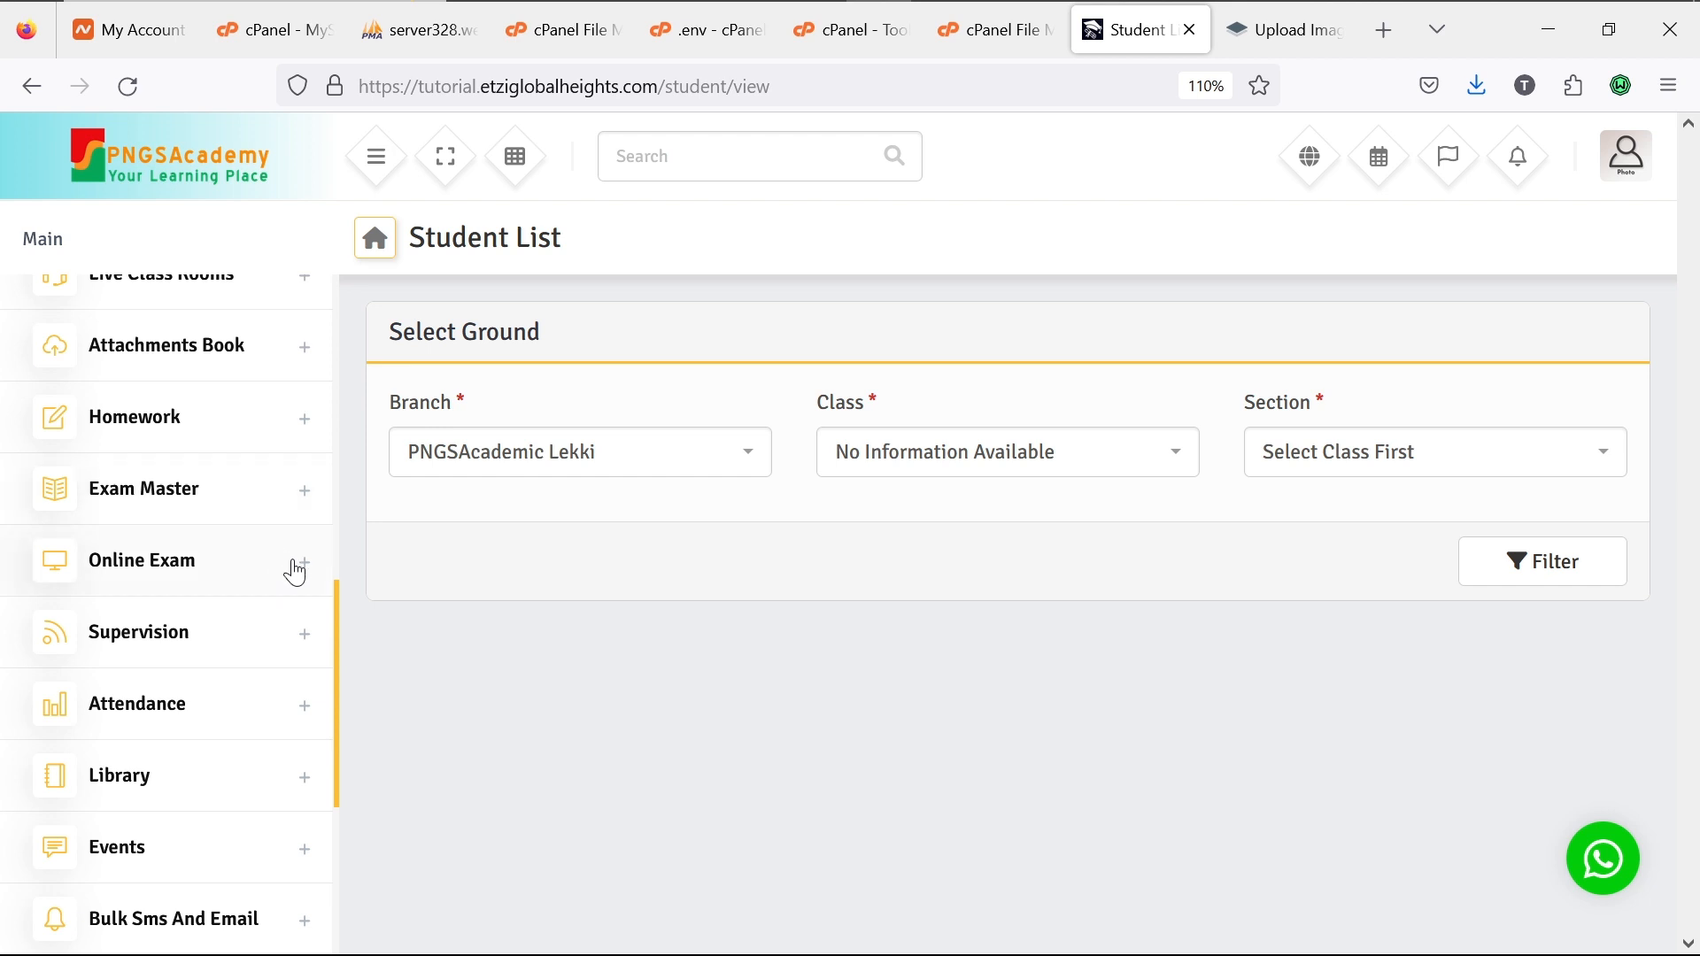
scroll(295, 573, "up", 10)
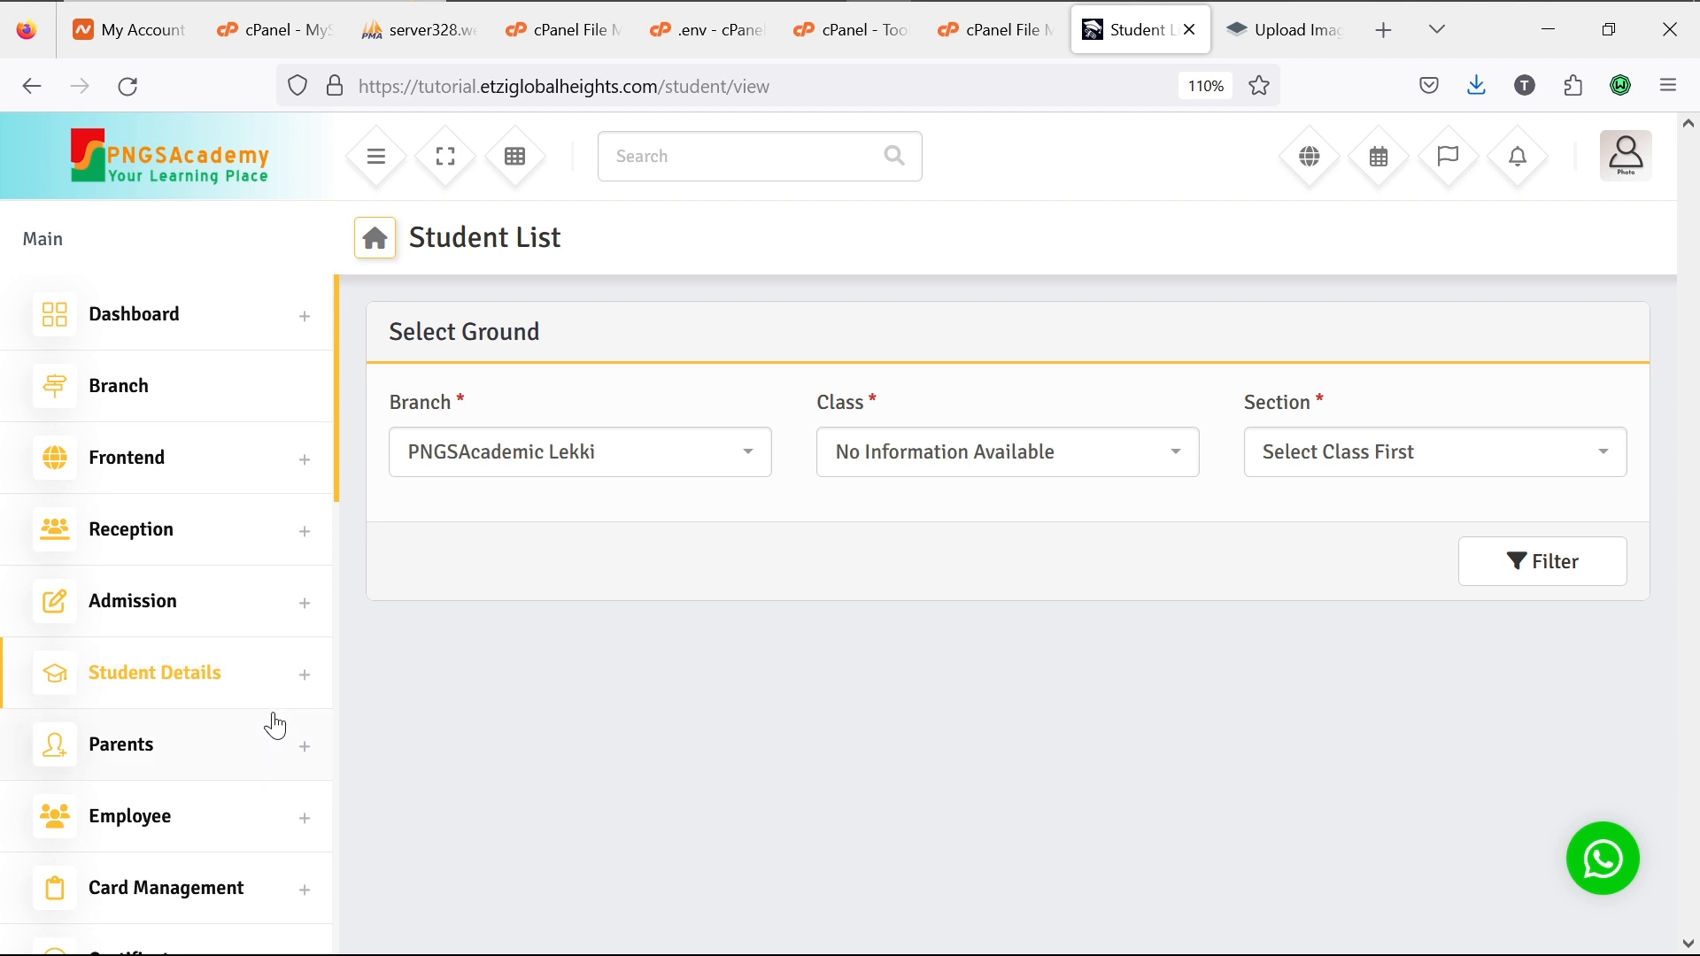
scroll(276, 726, "down", 2)
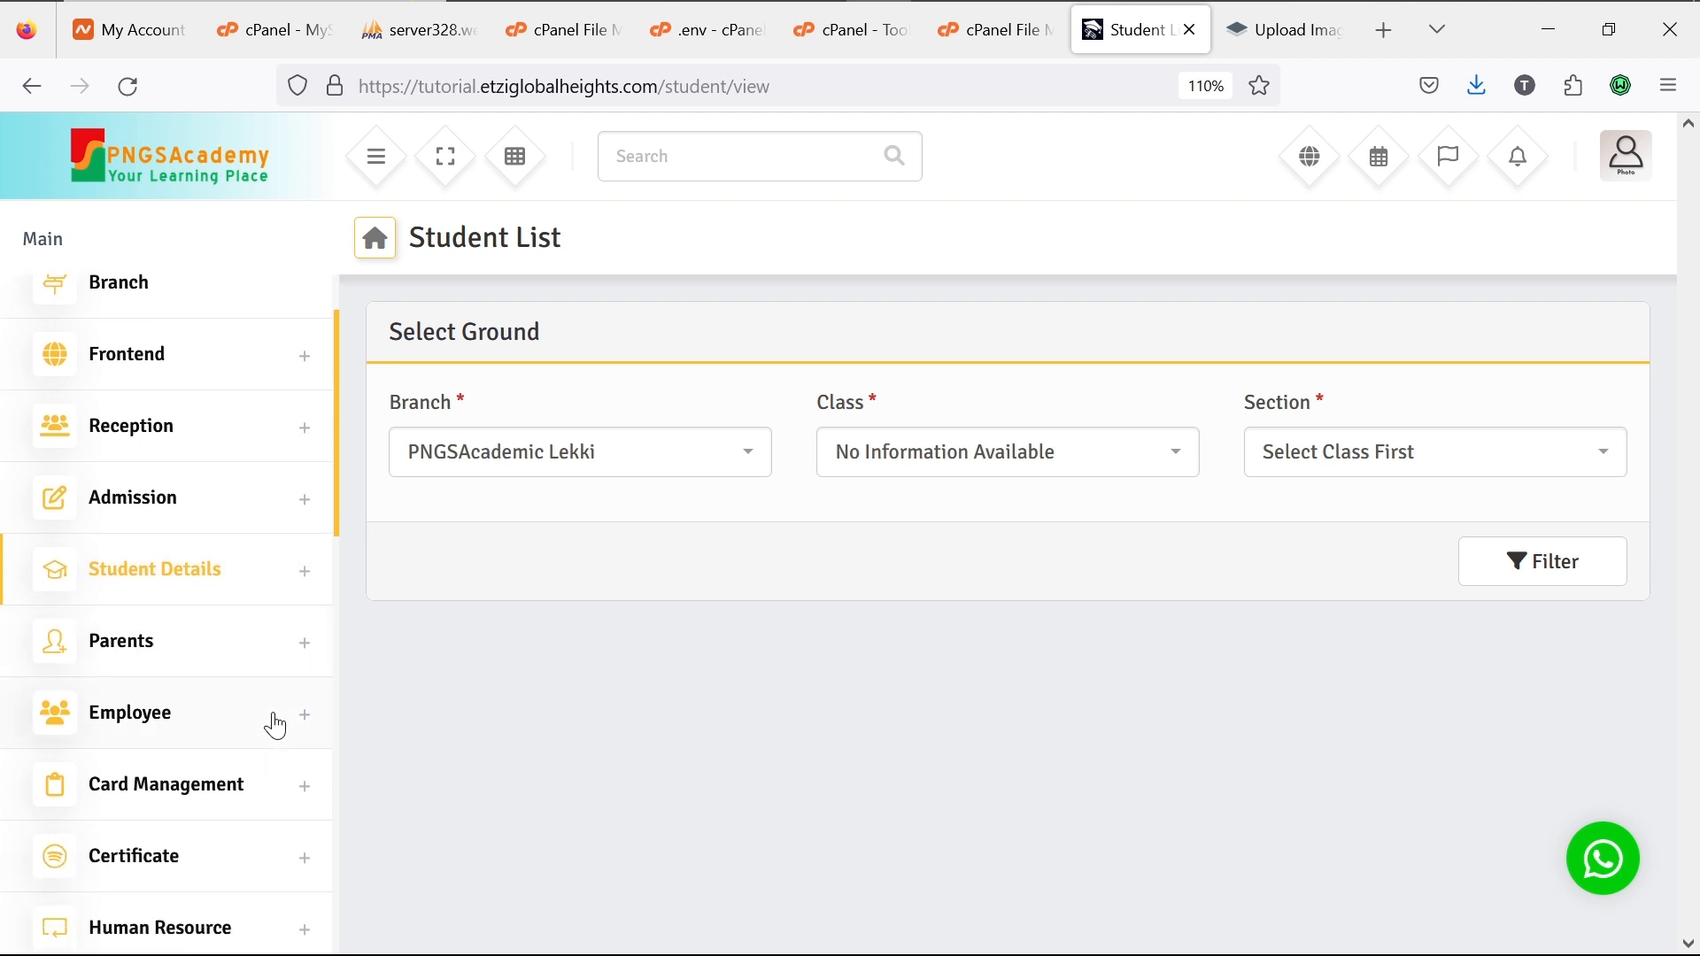
scroll(276, 726, "down", 8)
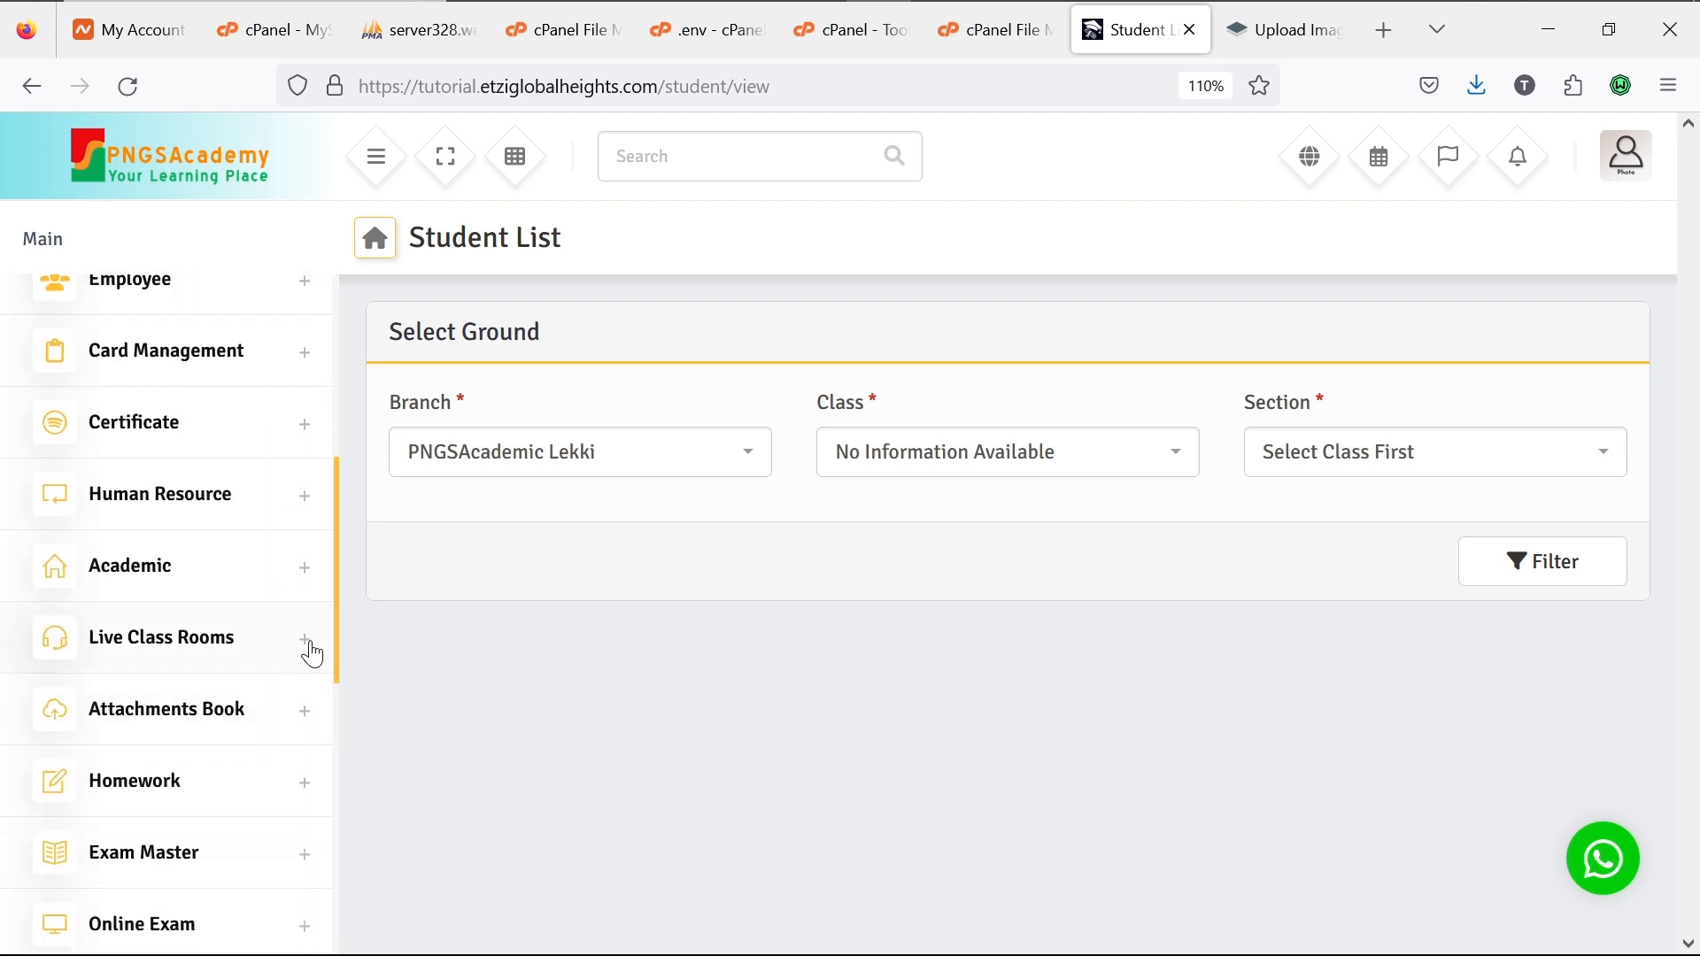
Step: Open the Add Live Class form under Live Class Rooms
left_click(310, 651)
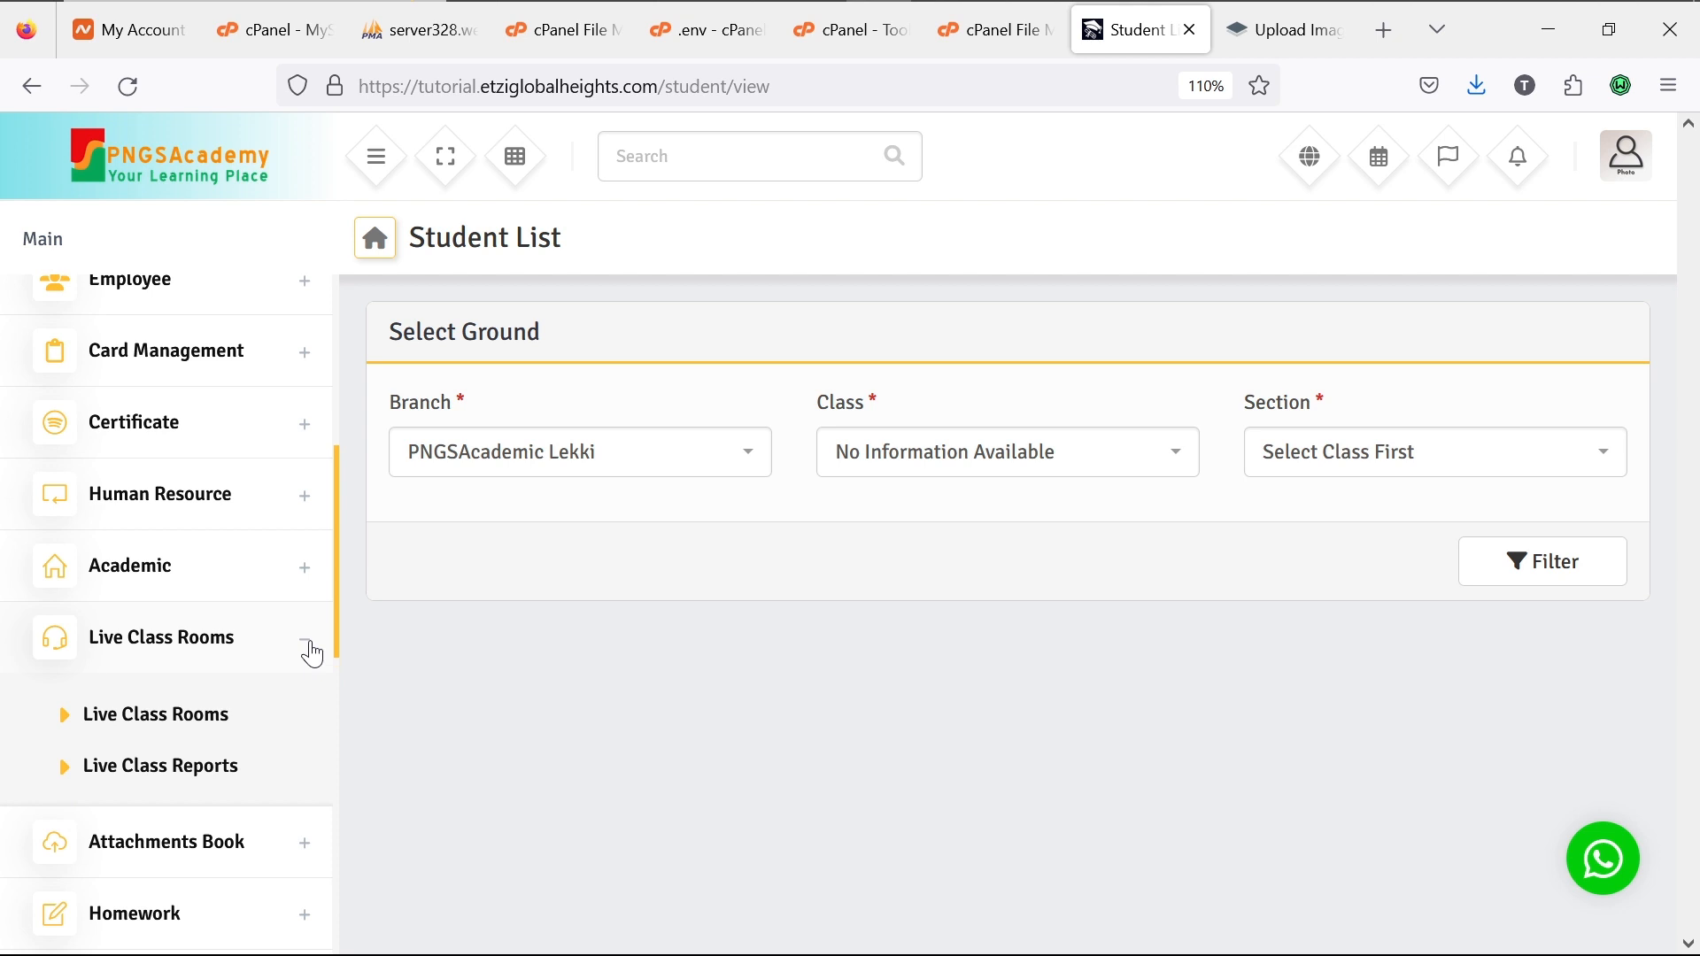
left_click(197, 720)
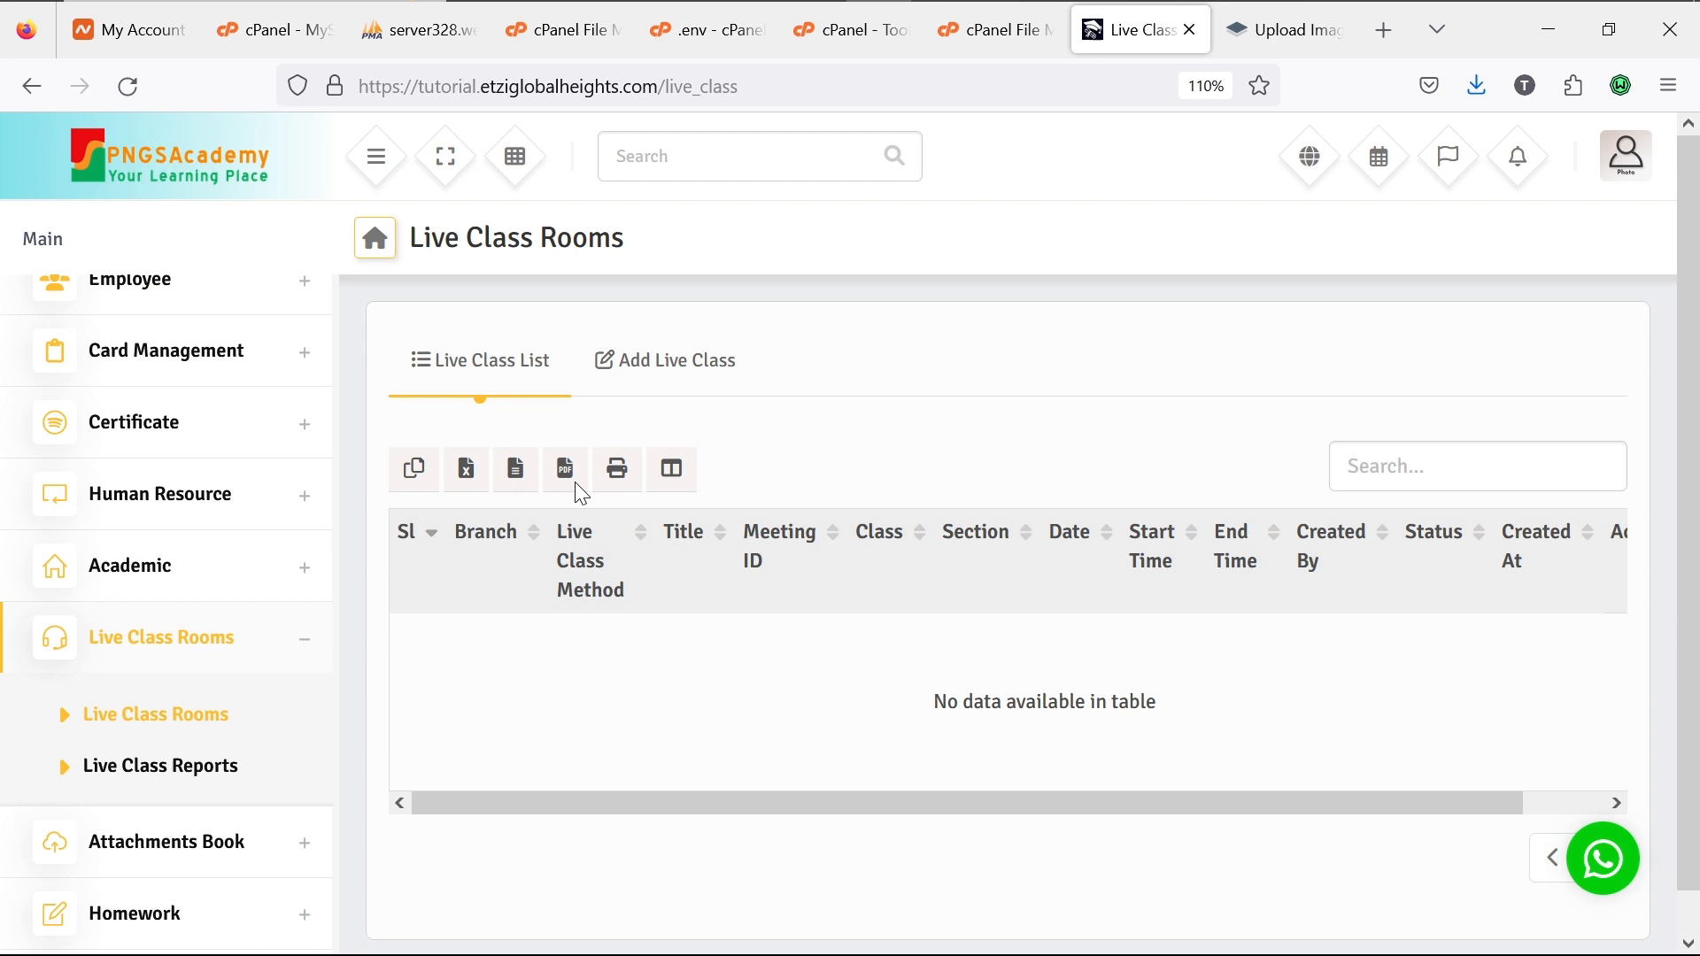
left_click(644, 376)
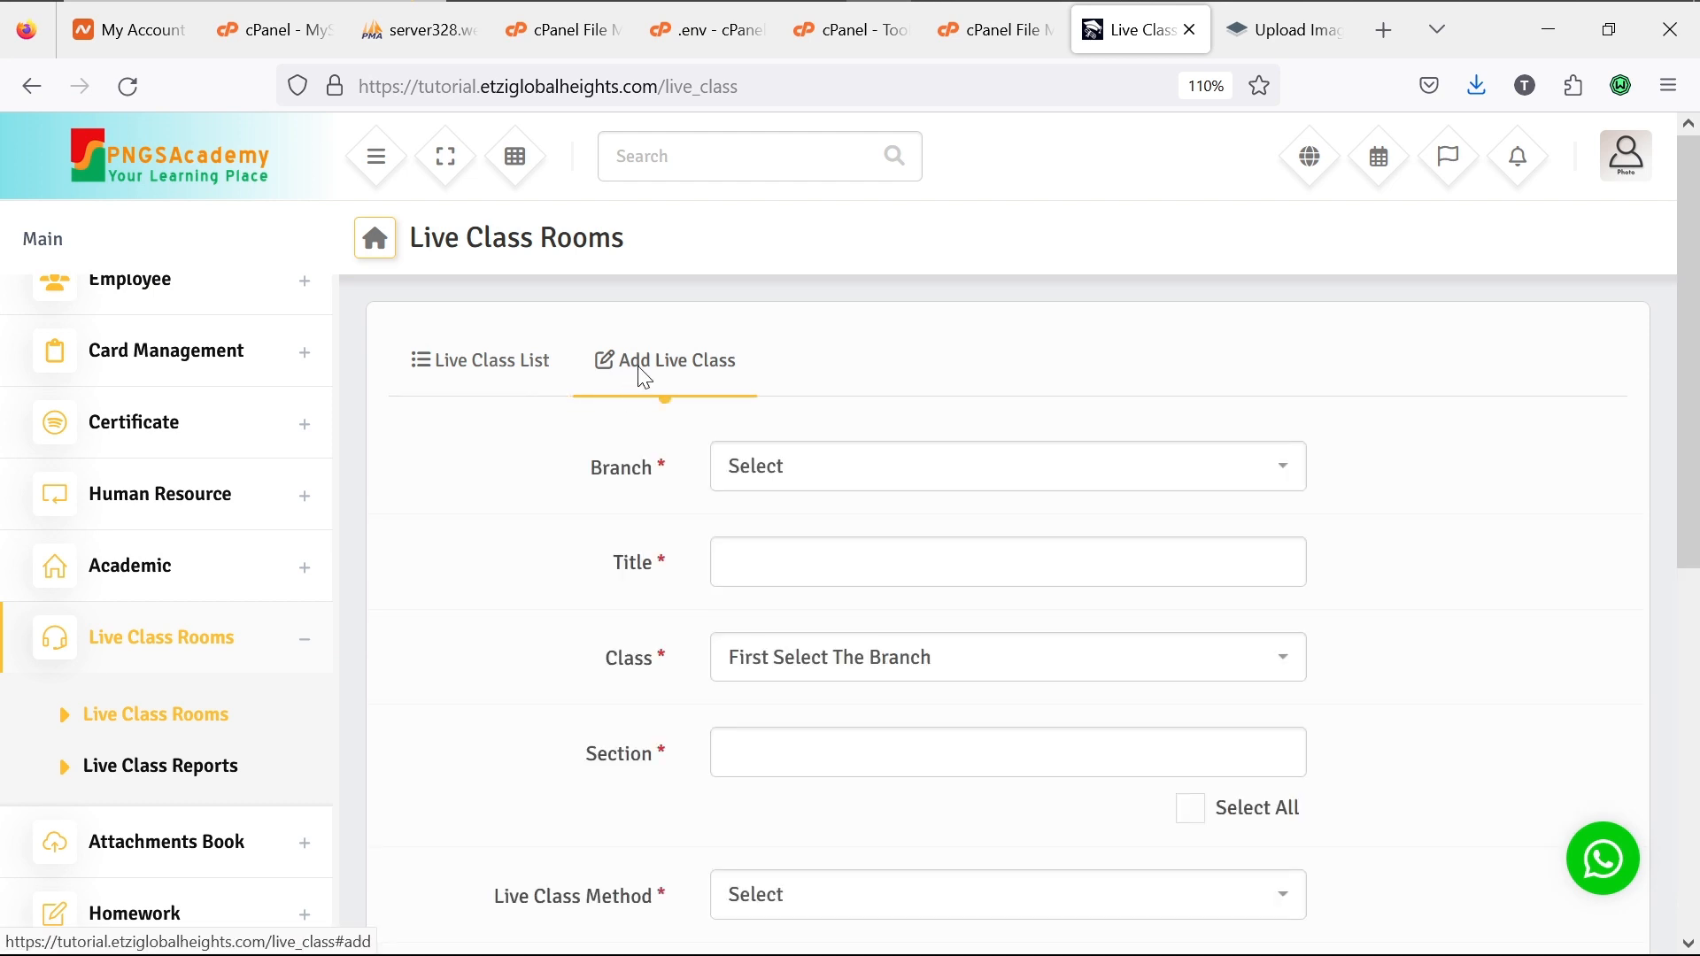
Step: Set branch PNGSAcademic Lekki and title JSS1, then check the Class and Section dropdowns, finding no classes
left_click(823, 465)
left_click(846, 573)
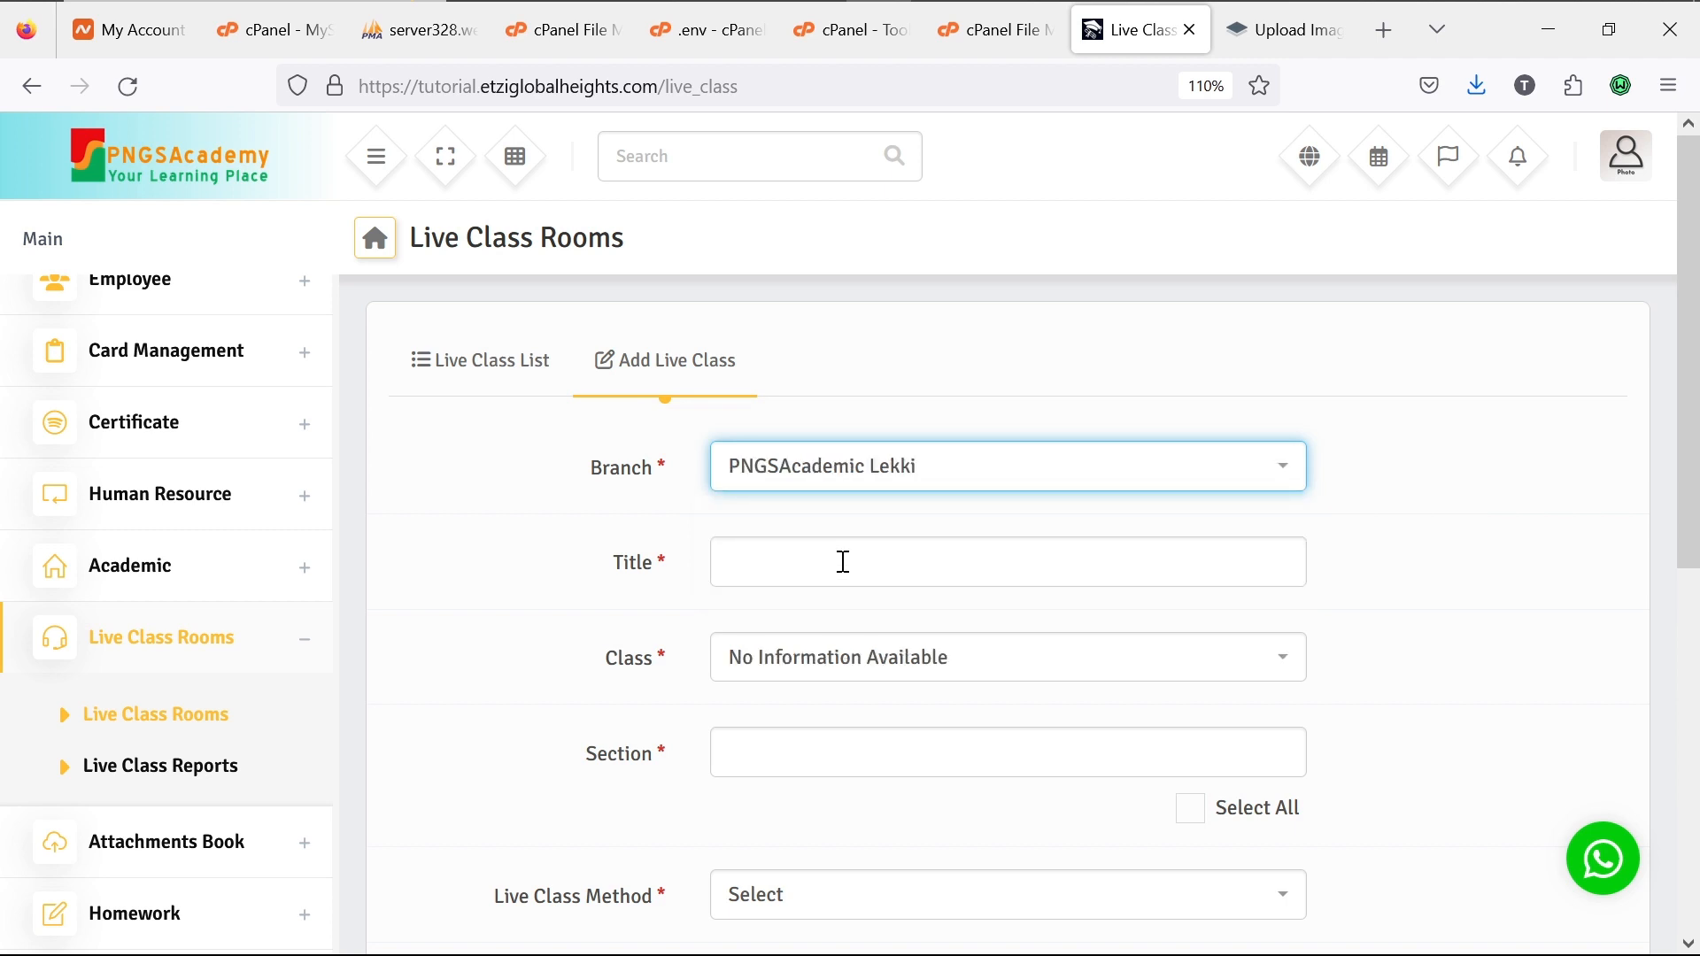
left_click(844, 561)
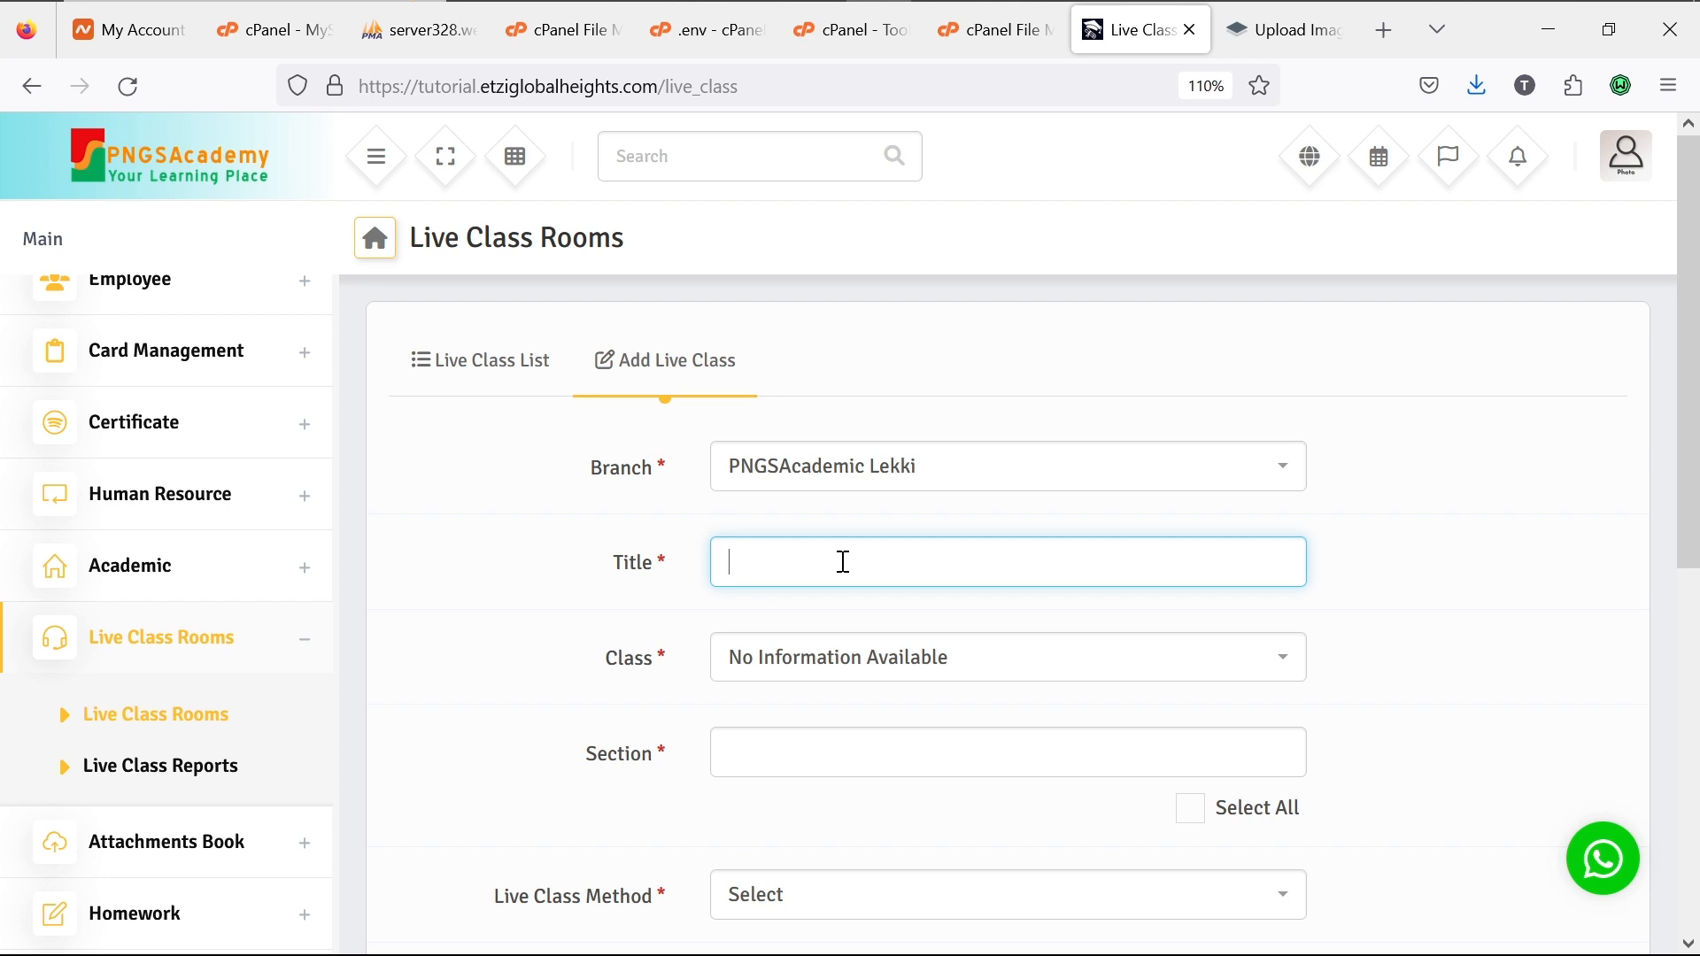
type("JSS1")
left_click(875, 662)
left_click(878, 670)
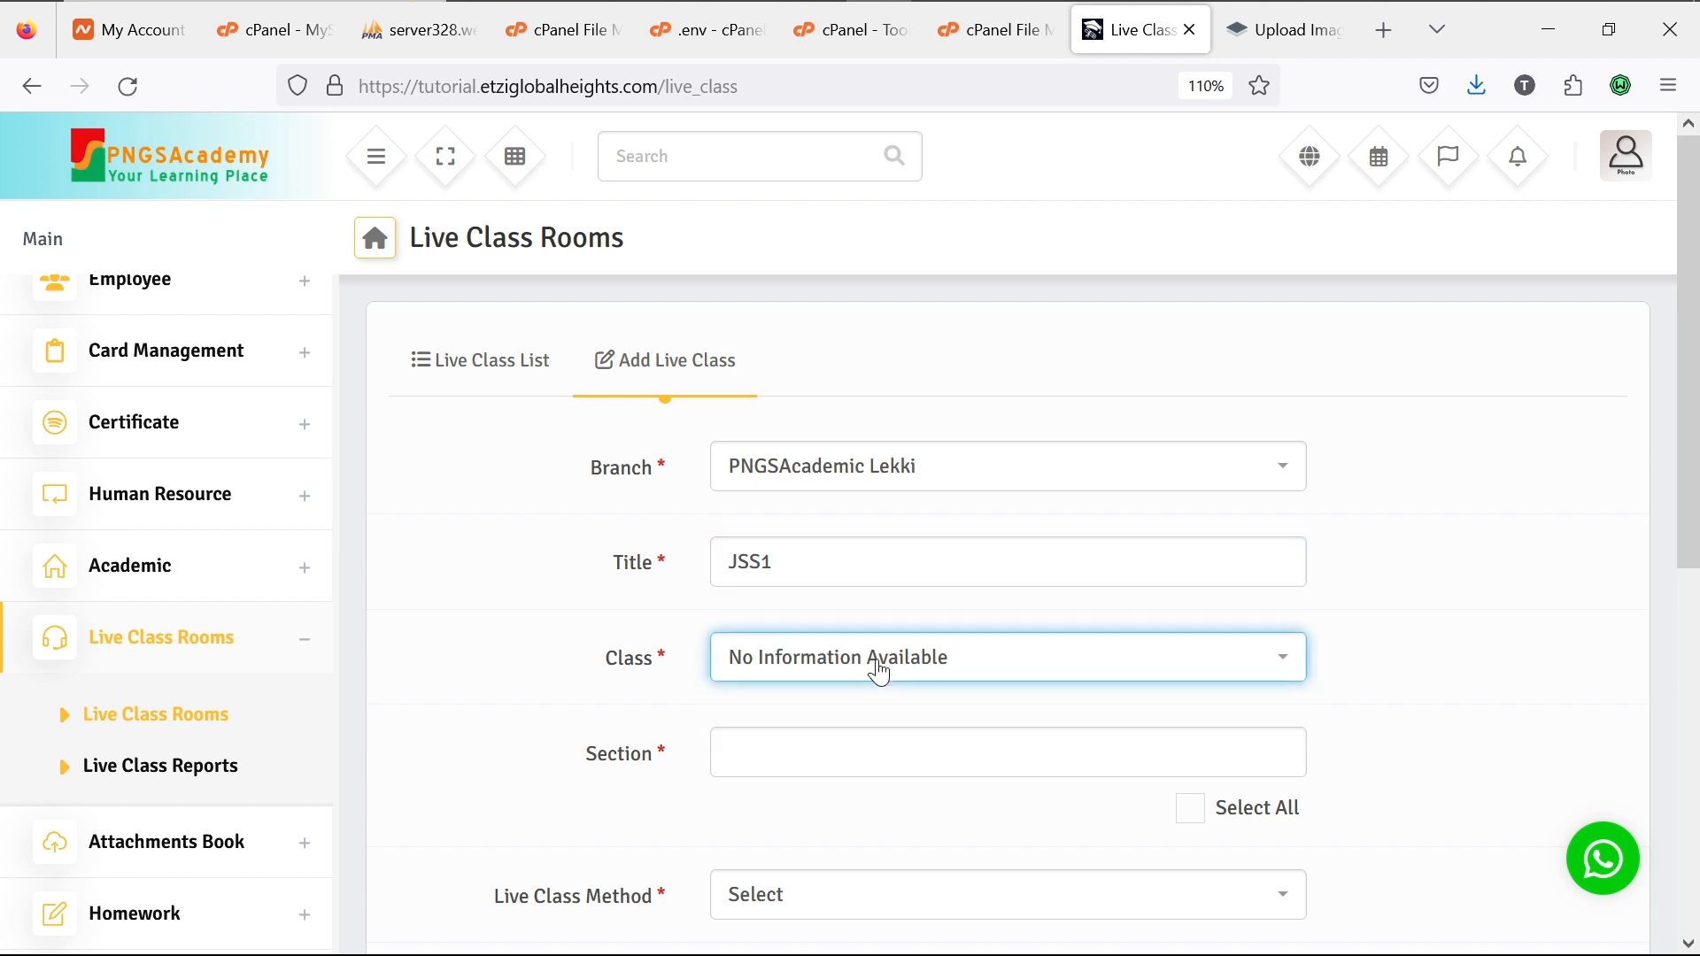
left_click(878, 666)
left_click(879, 667)
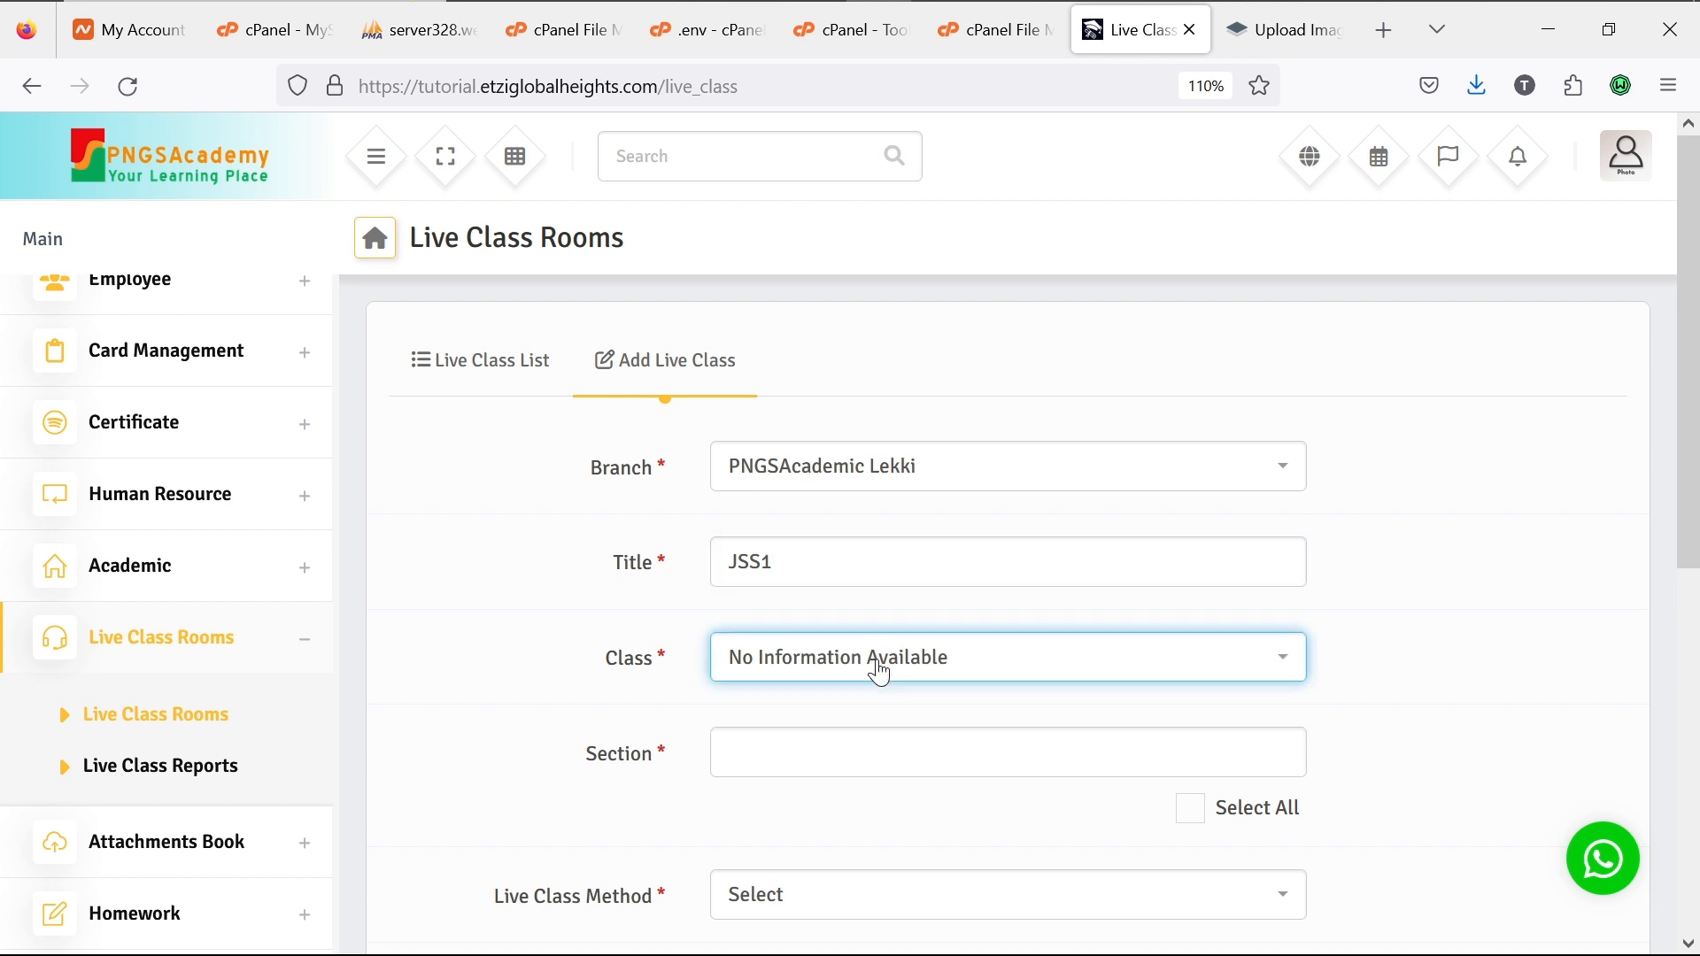
left_click(872, 753)
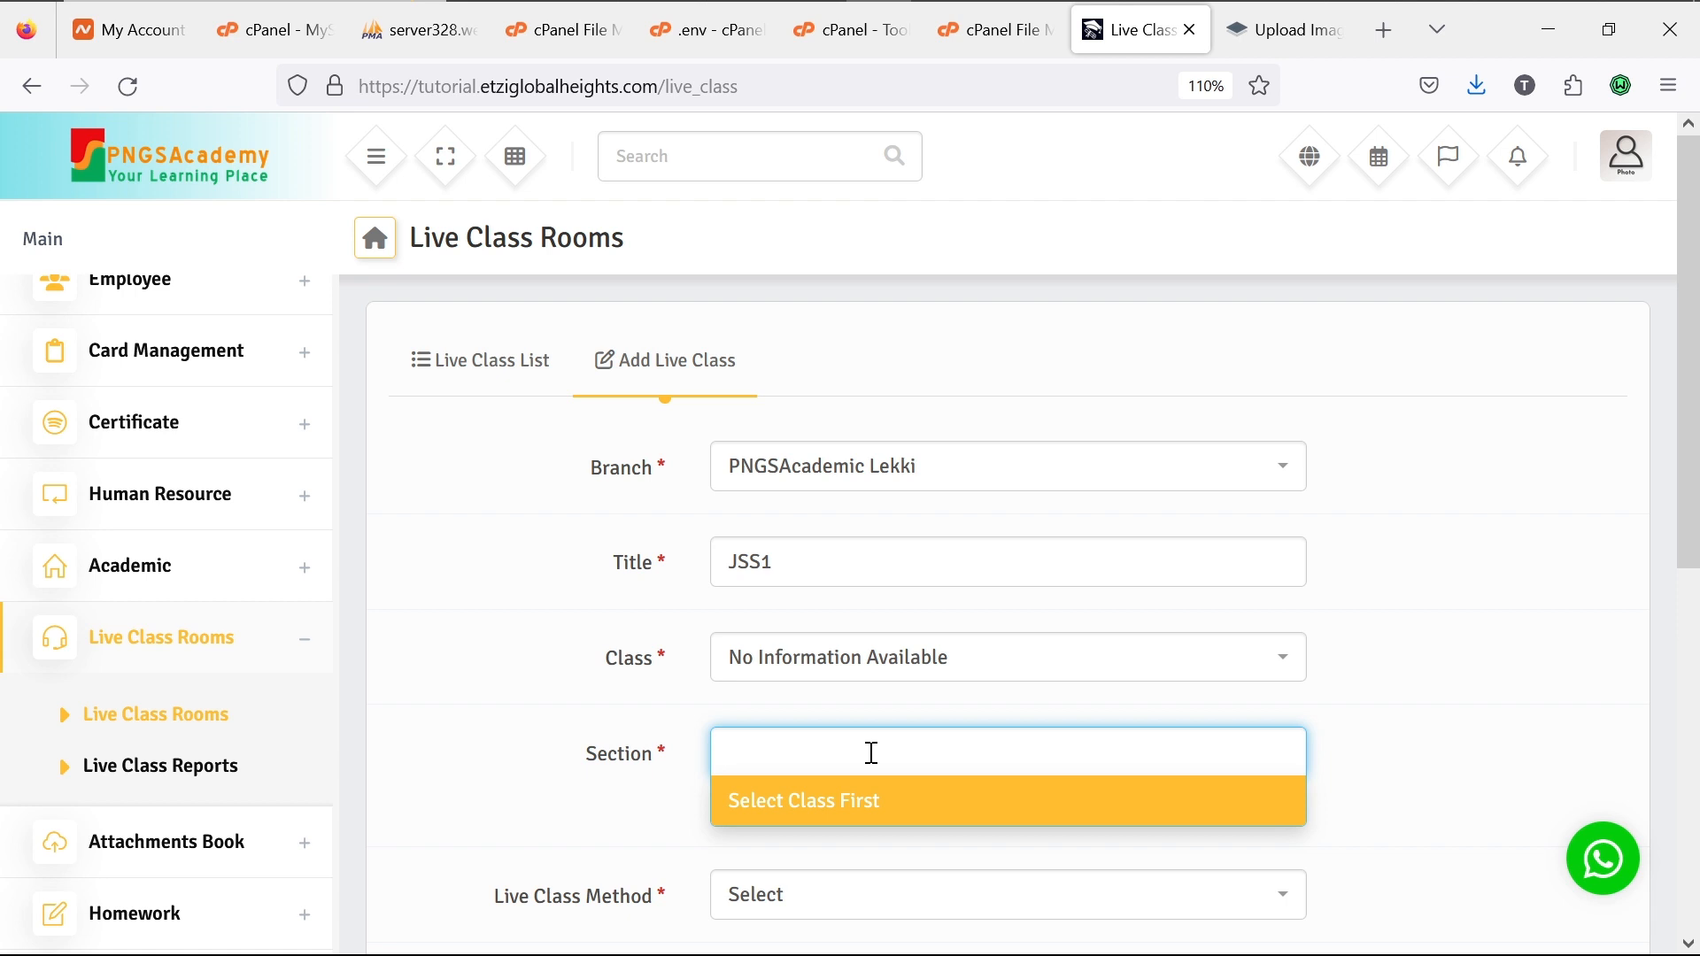
Step: Go to Academic > Class & Section > Control Classes
left_click(306, 577)
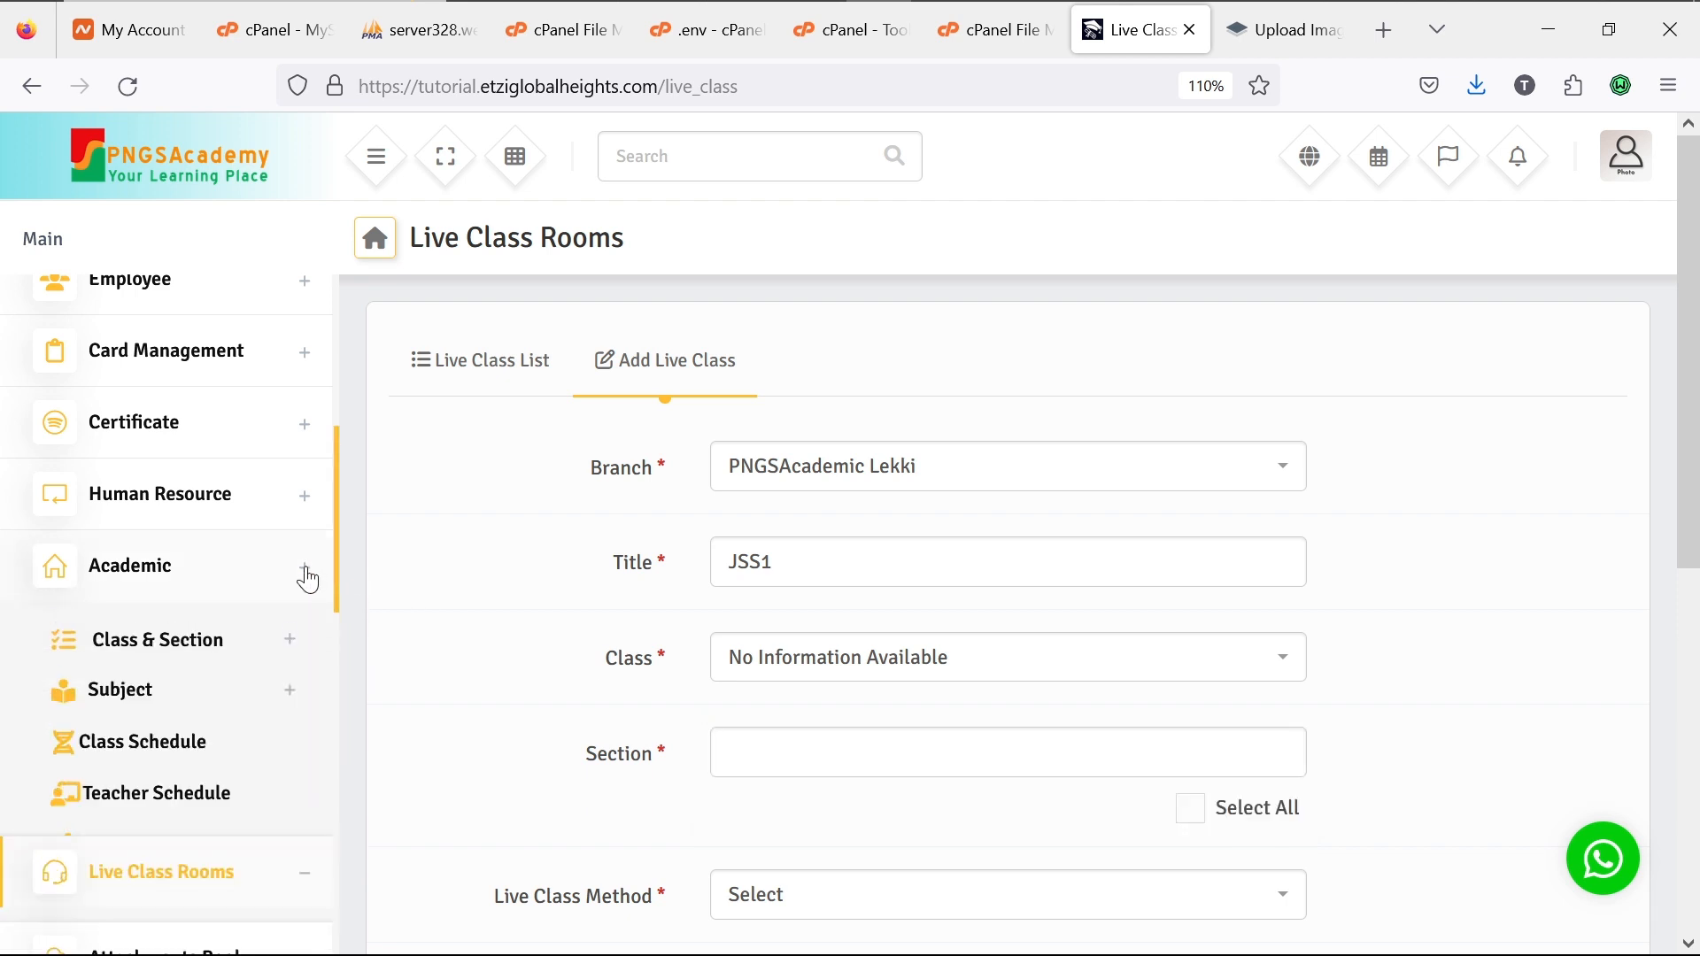
left_click(292, 644)
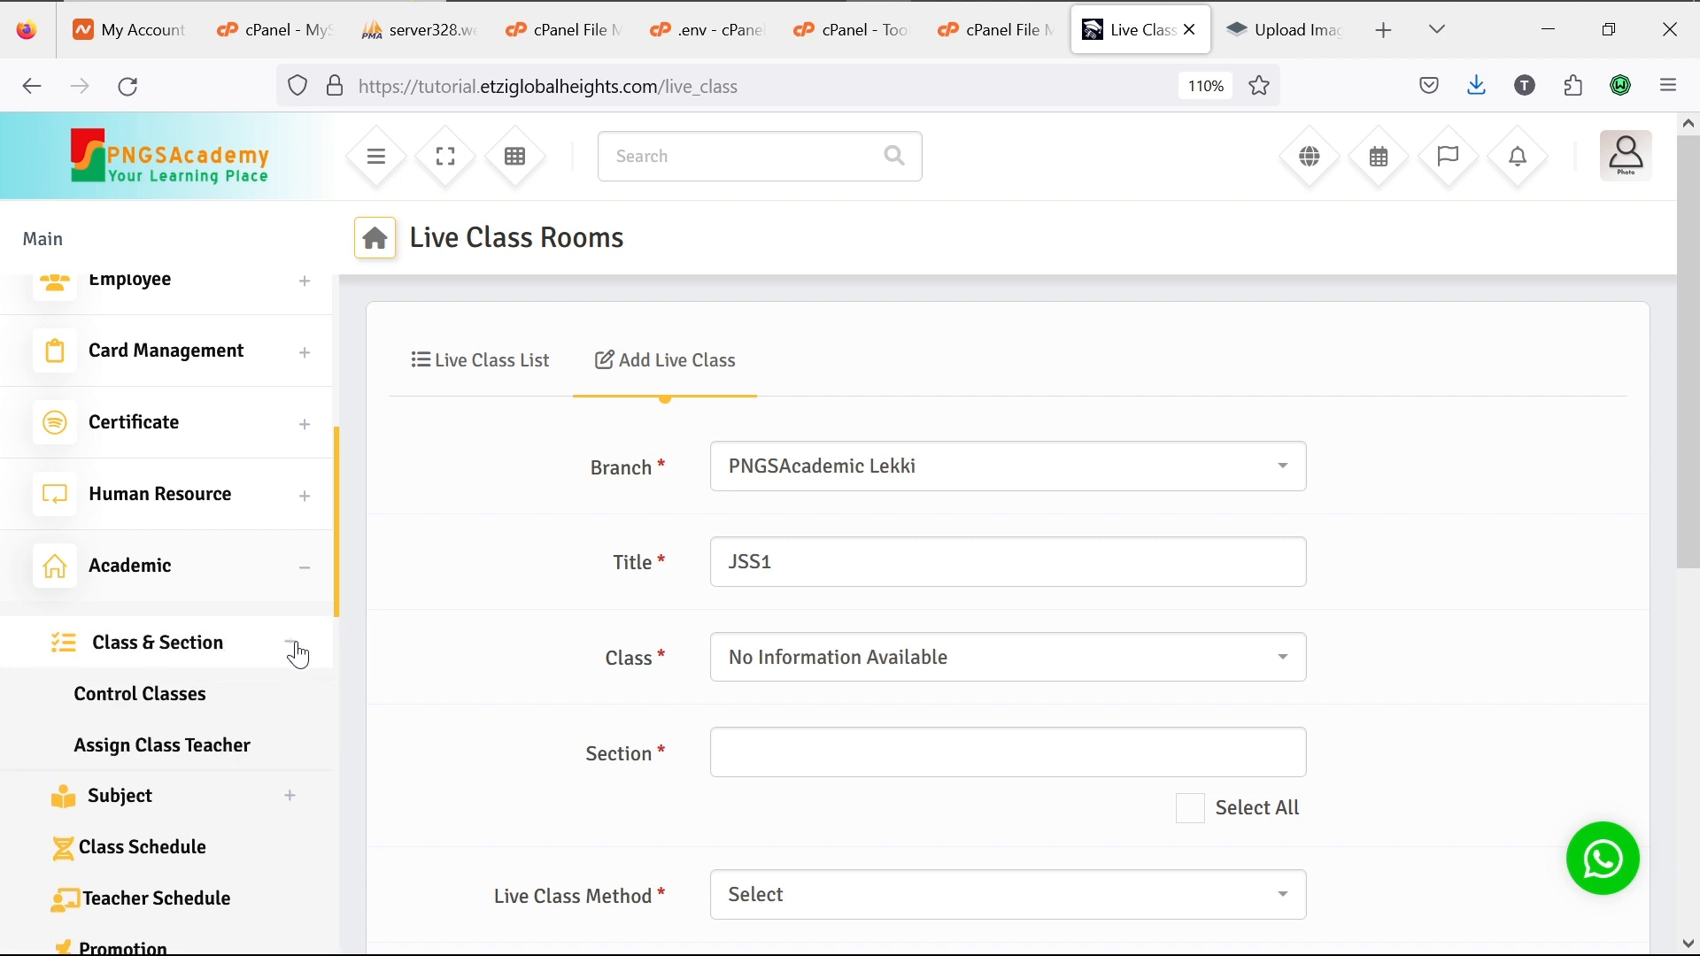
left_click(164, 721)
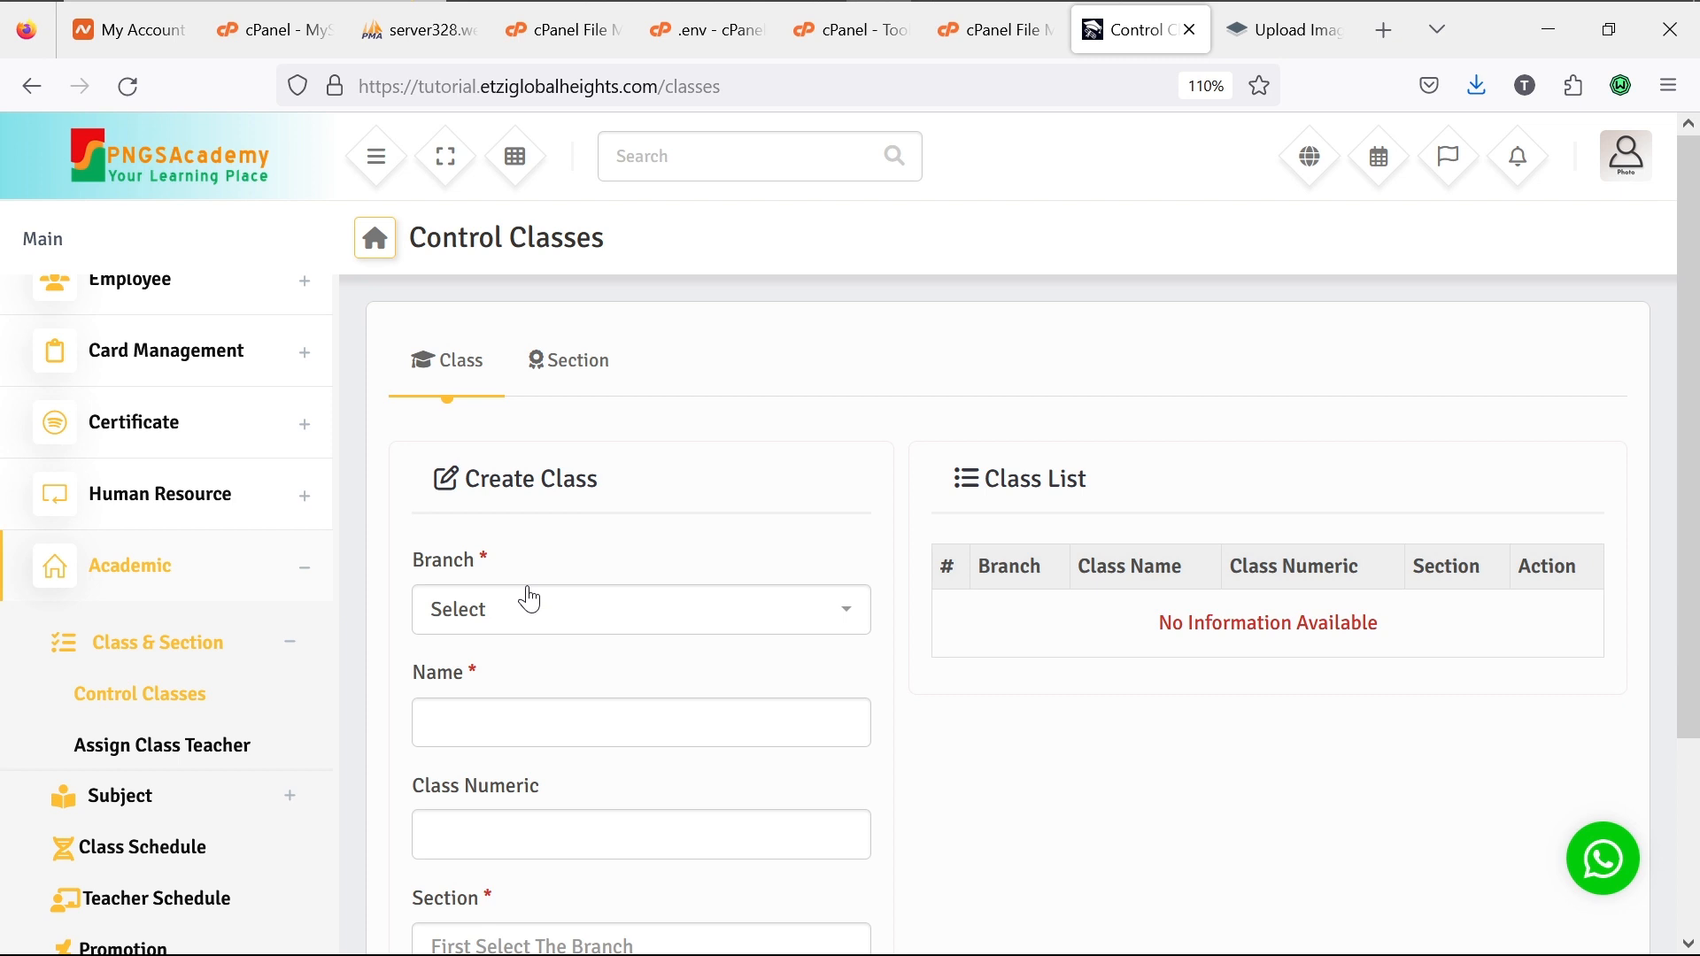
Step: Fill the new class form with branch PNGSAcademic Lekki, name JSS1 and class numeric 7
left_click(541, 626)
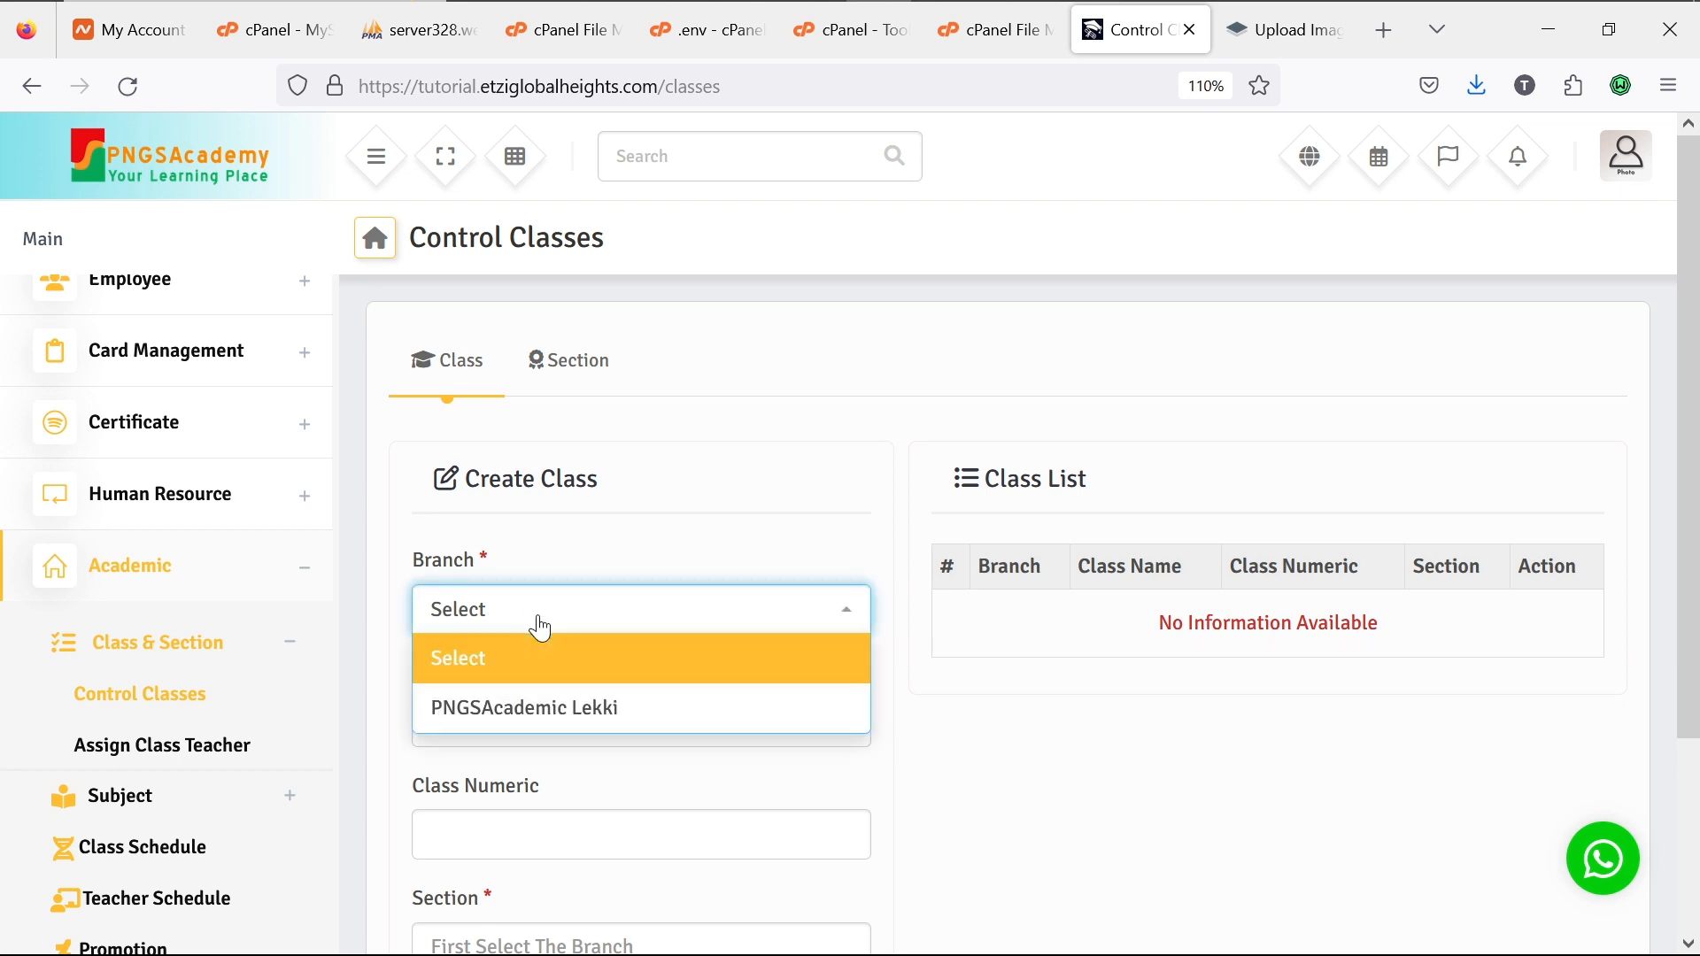
left_click(542, 707)
left_click(574, 713)
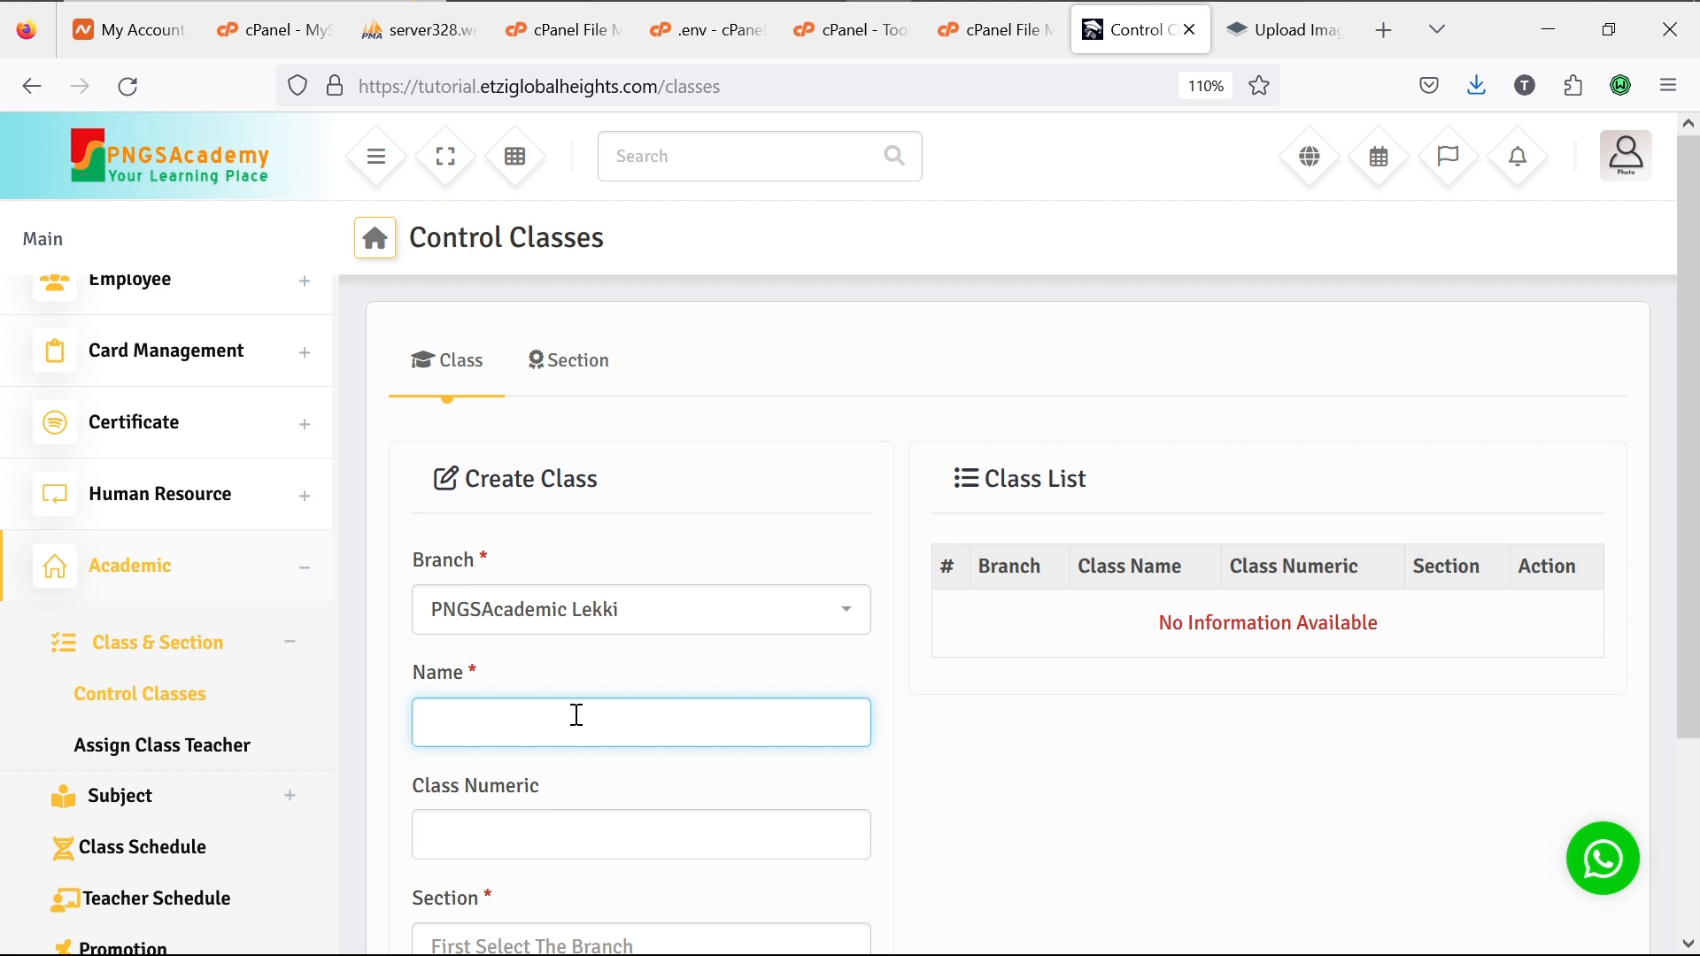
type("JSS1")
left_click(562, 830)
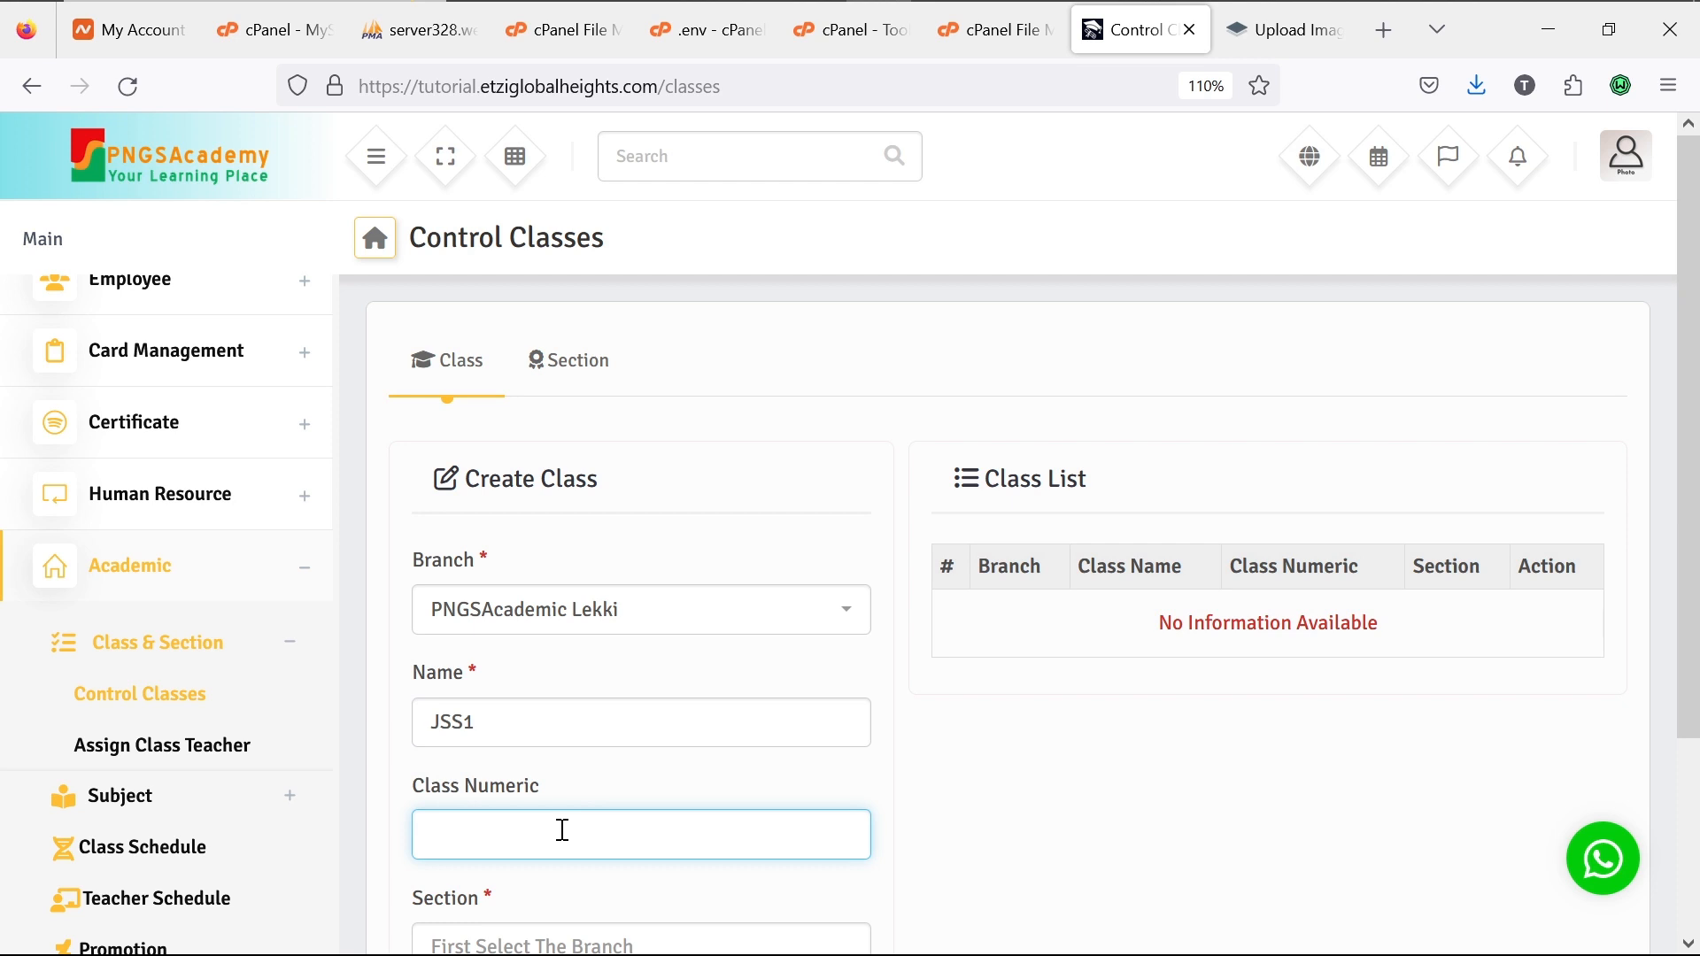
type("1")
key("BackSpace")
type("7")
Step: Confirm the Section dropdown is empty and switch to the Section Control page
scroll(562, 829, "down", 3)
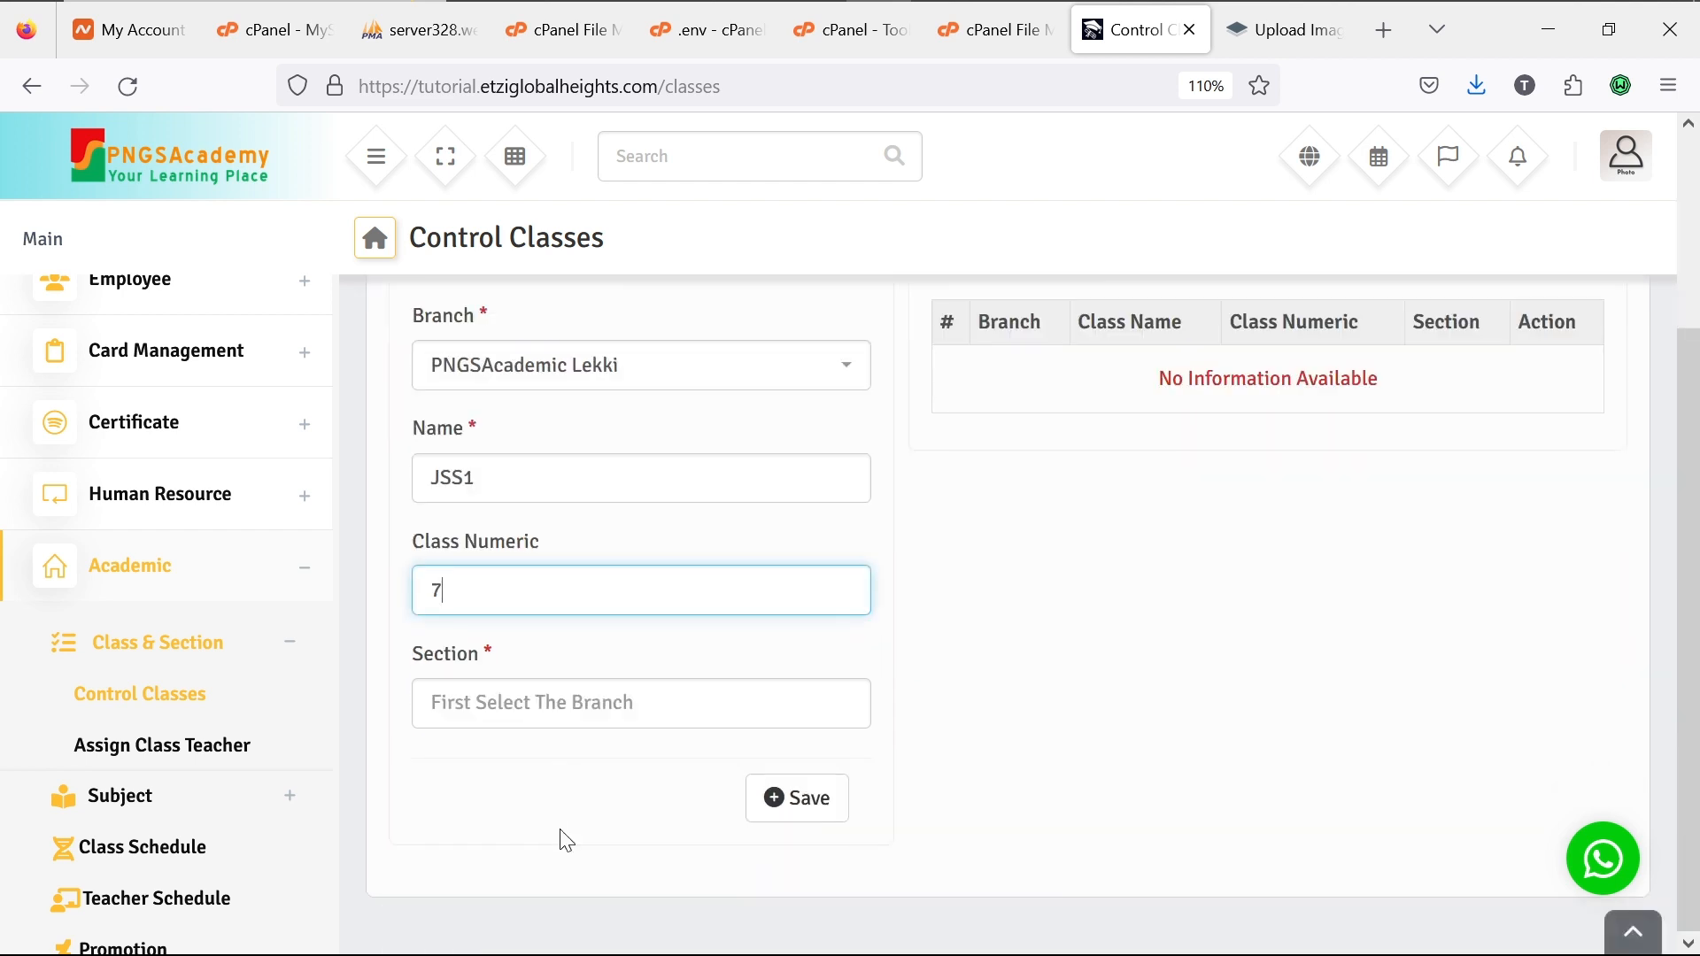
left_click(546, 702)
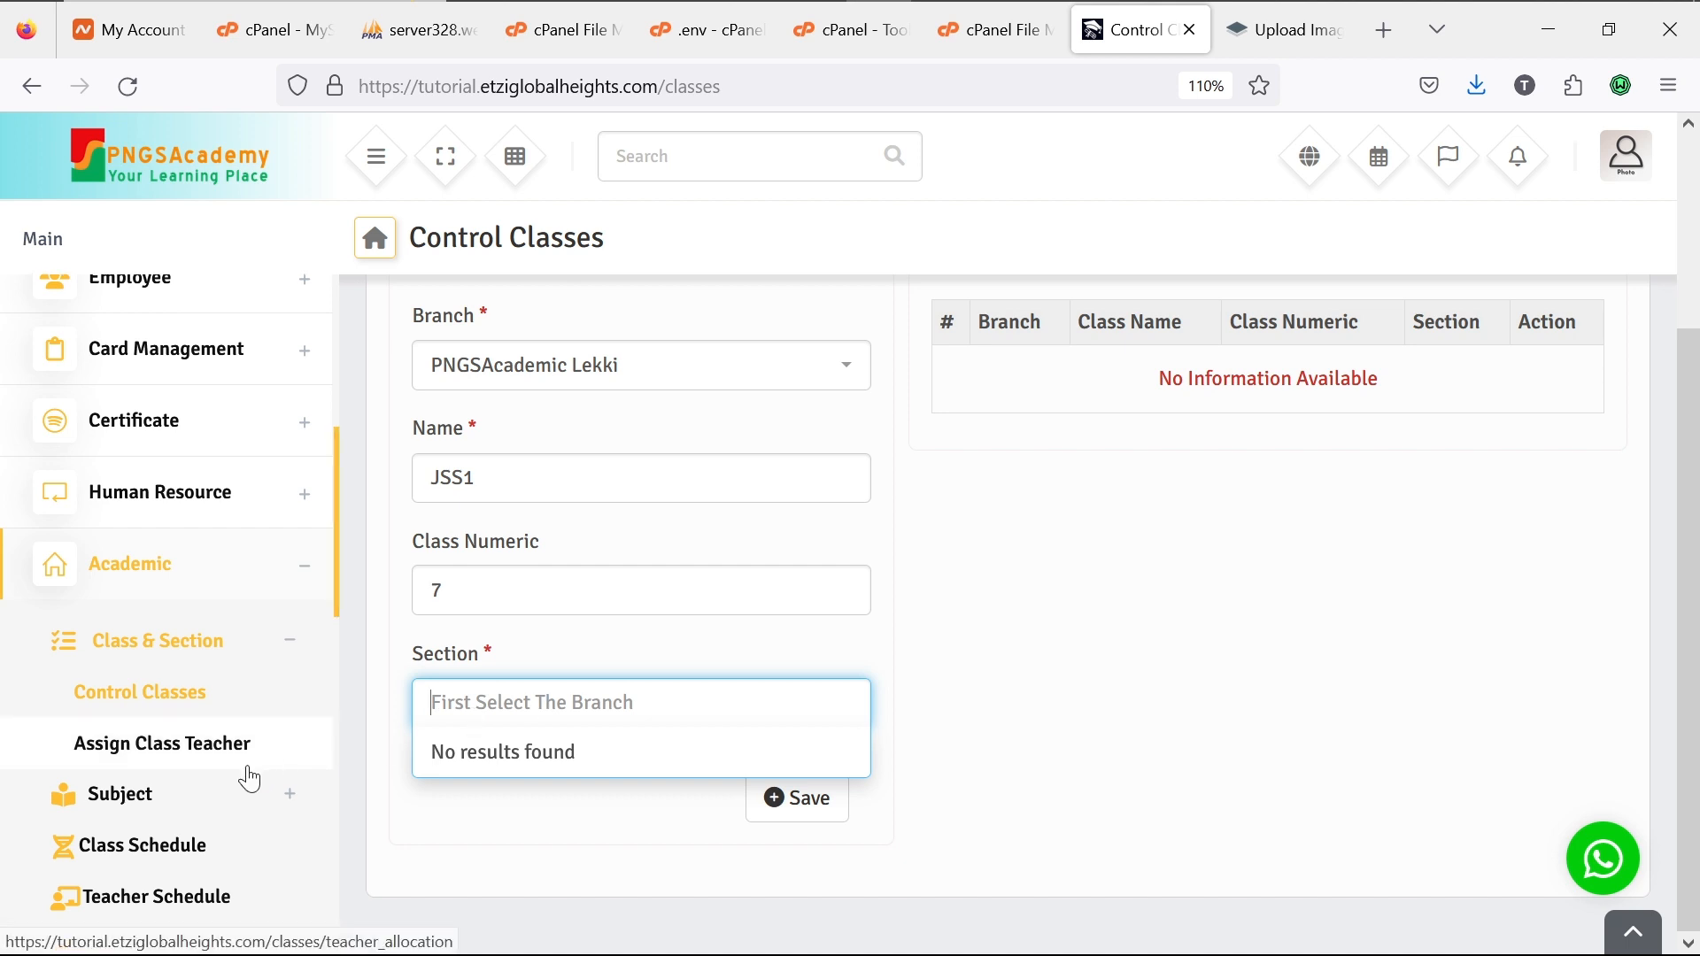
scroll(248, 777, "down", 2)
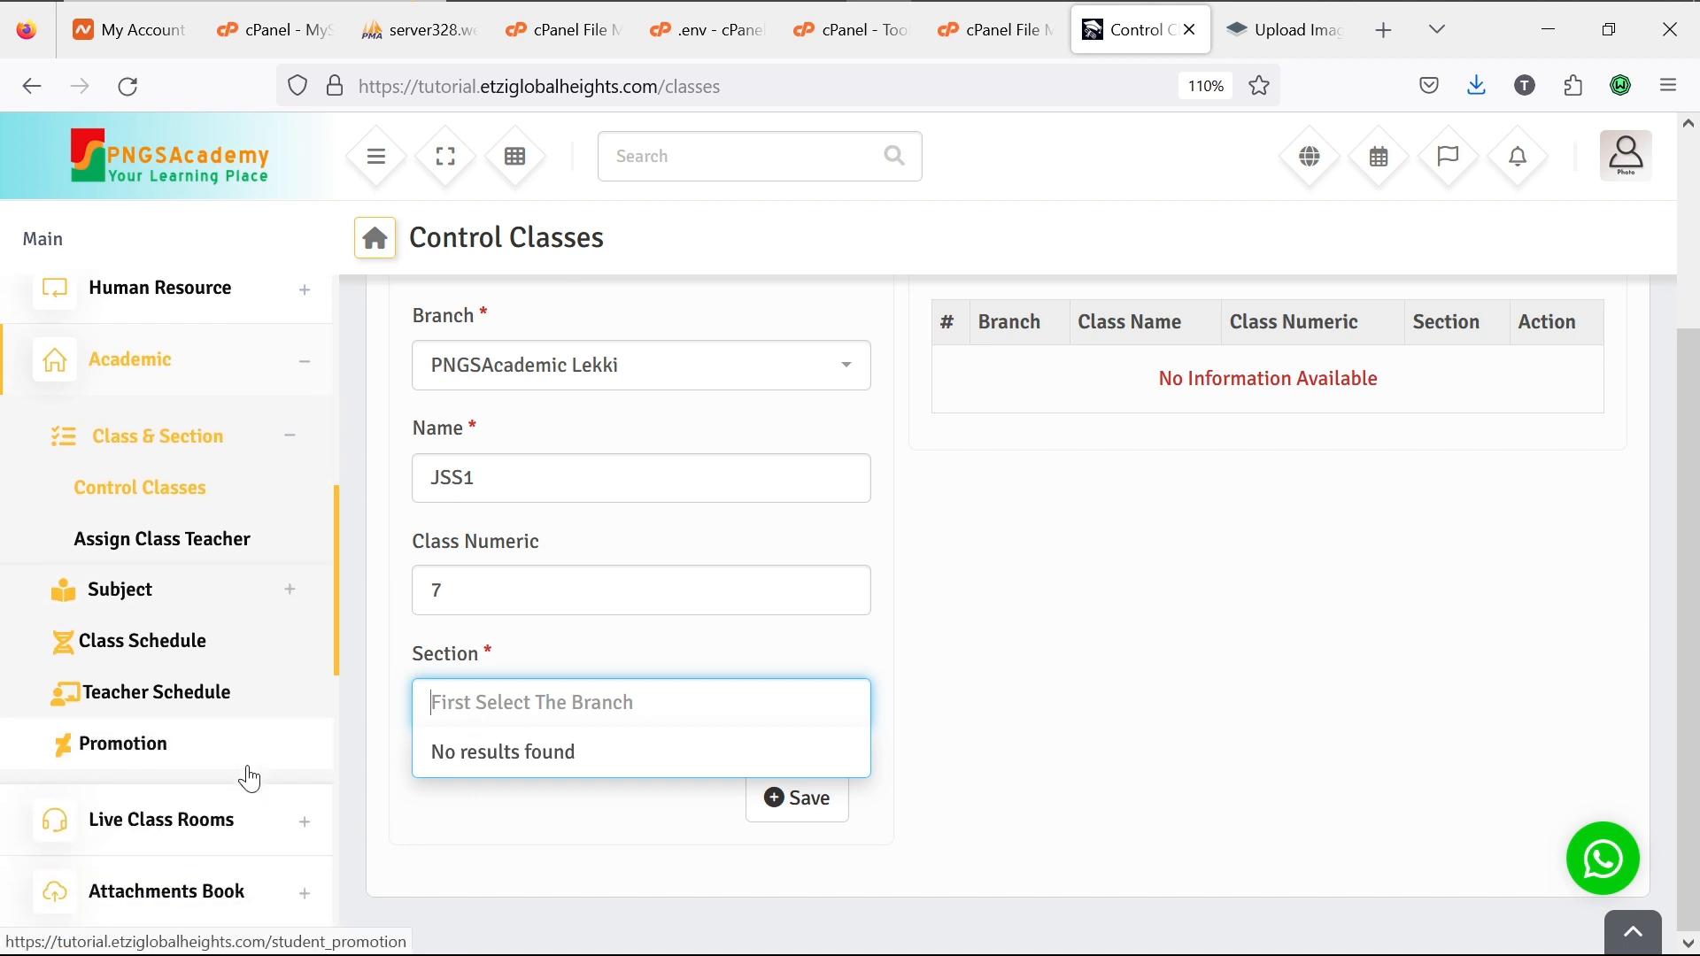
scroll(249, 778, "down", 2)
scroll(249, 778, "up", 2)
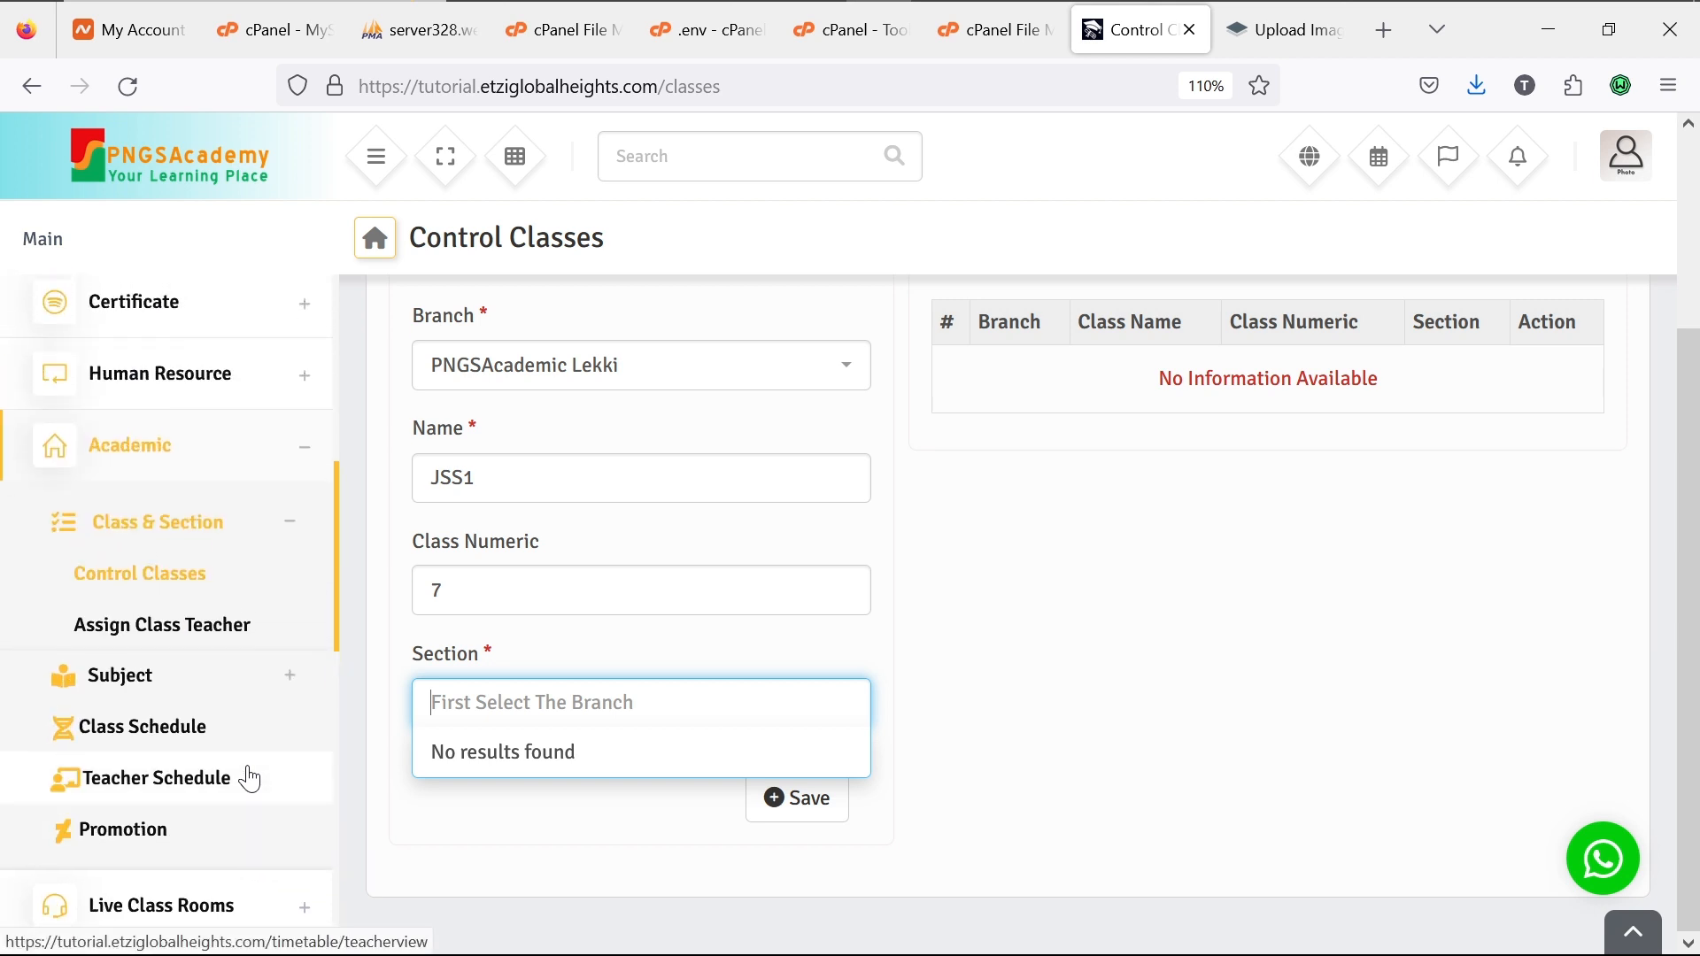
scroll(248, 778, "up", 5)
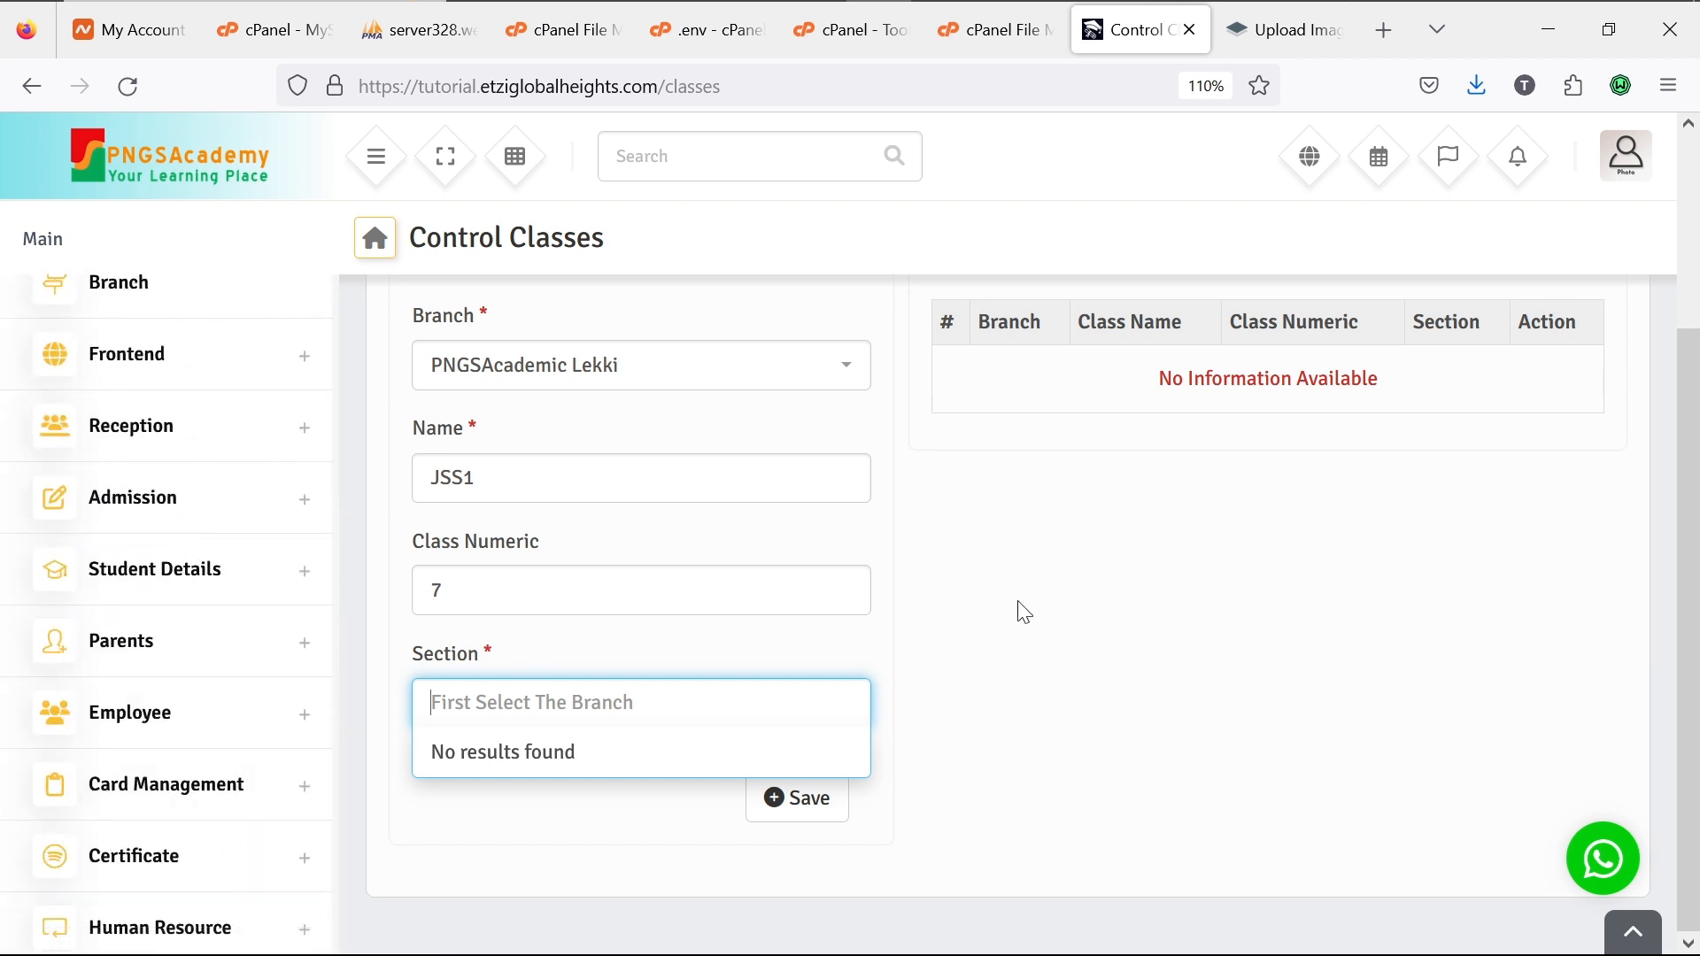
scroll(1017, 607, "up", 3)
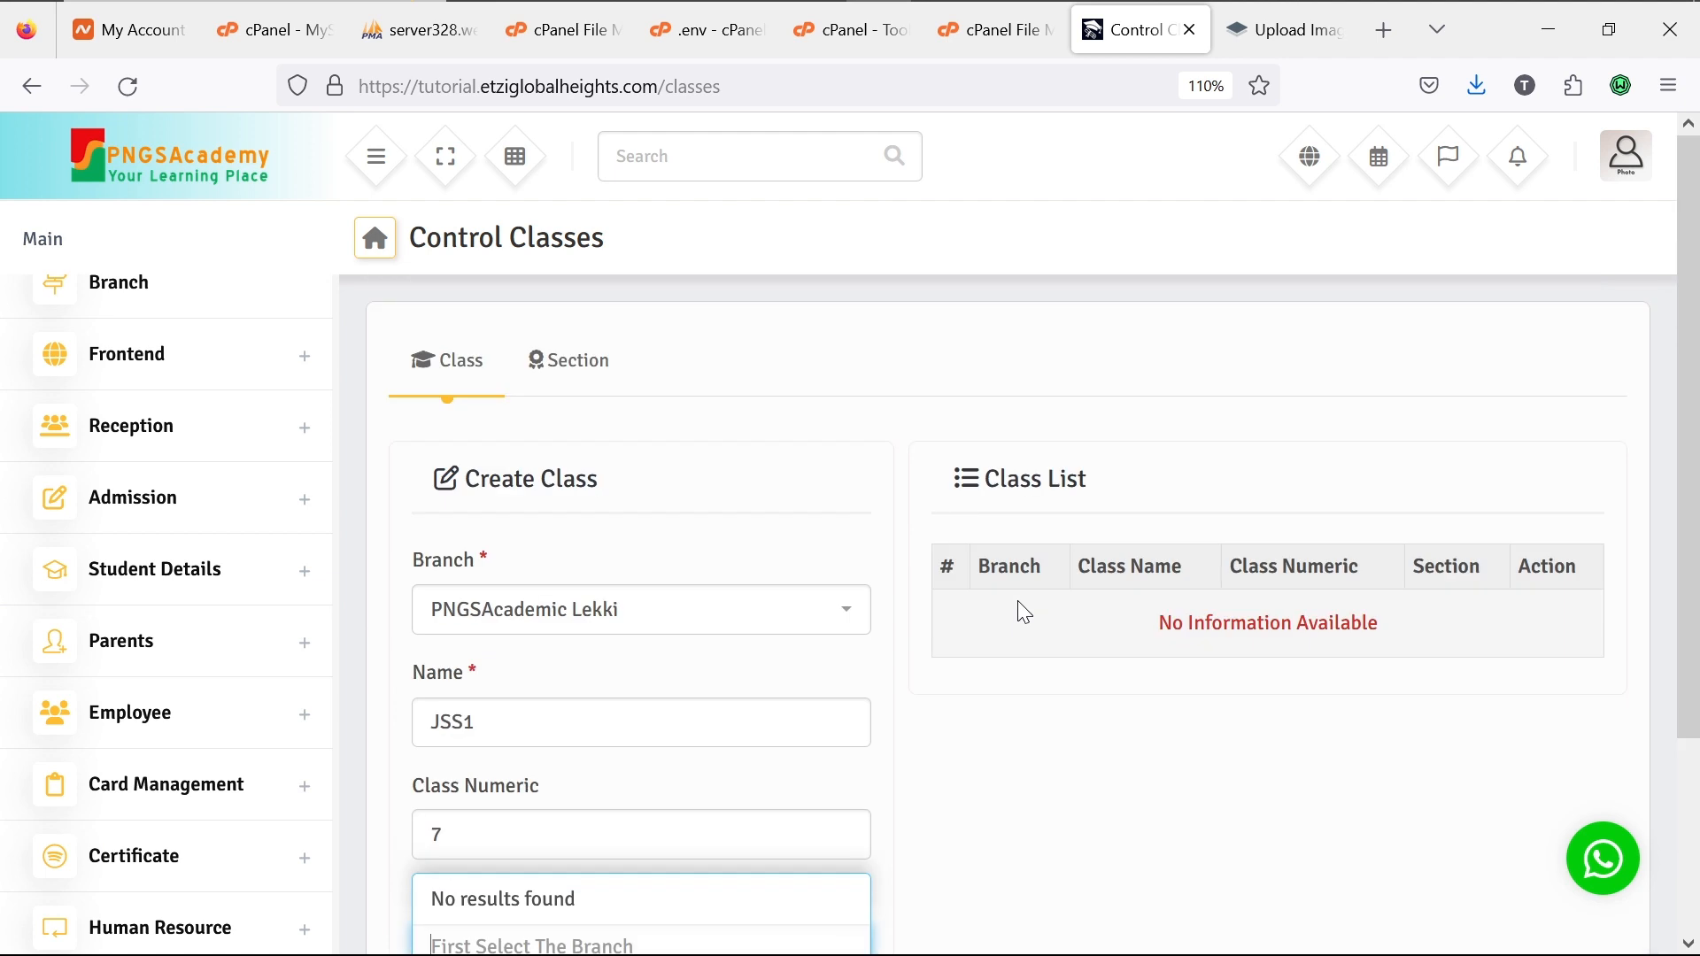
left_click(593, 384)
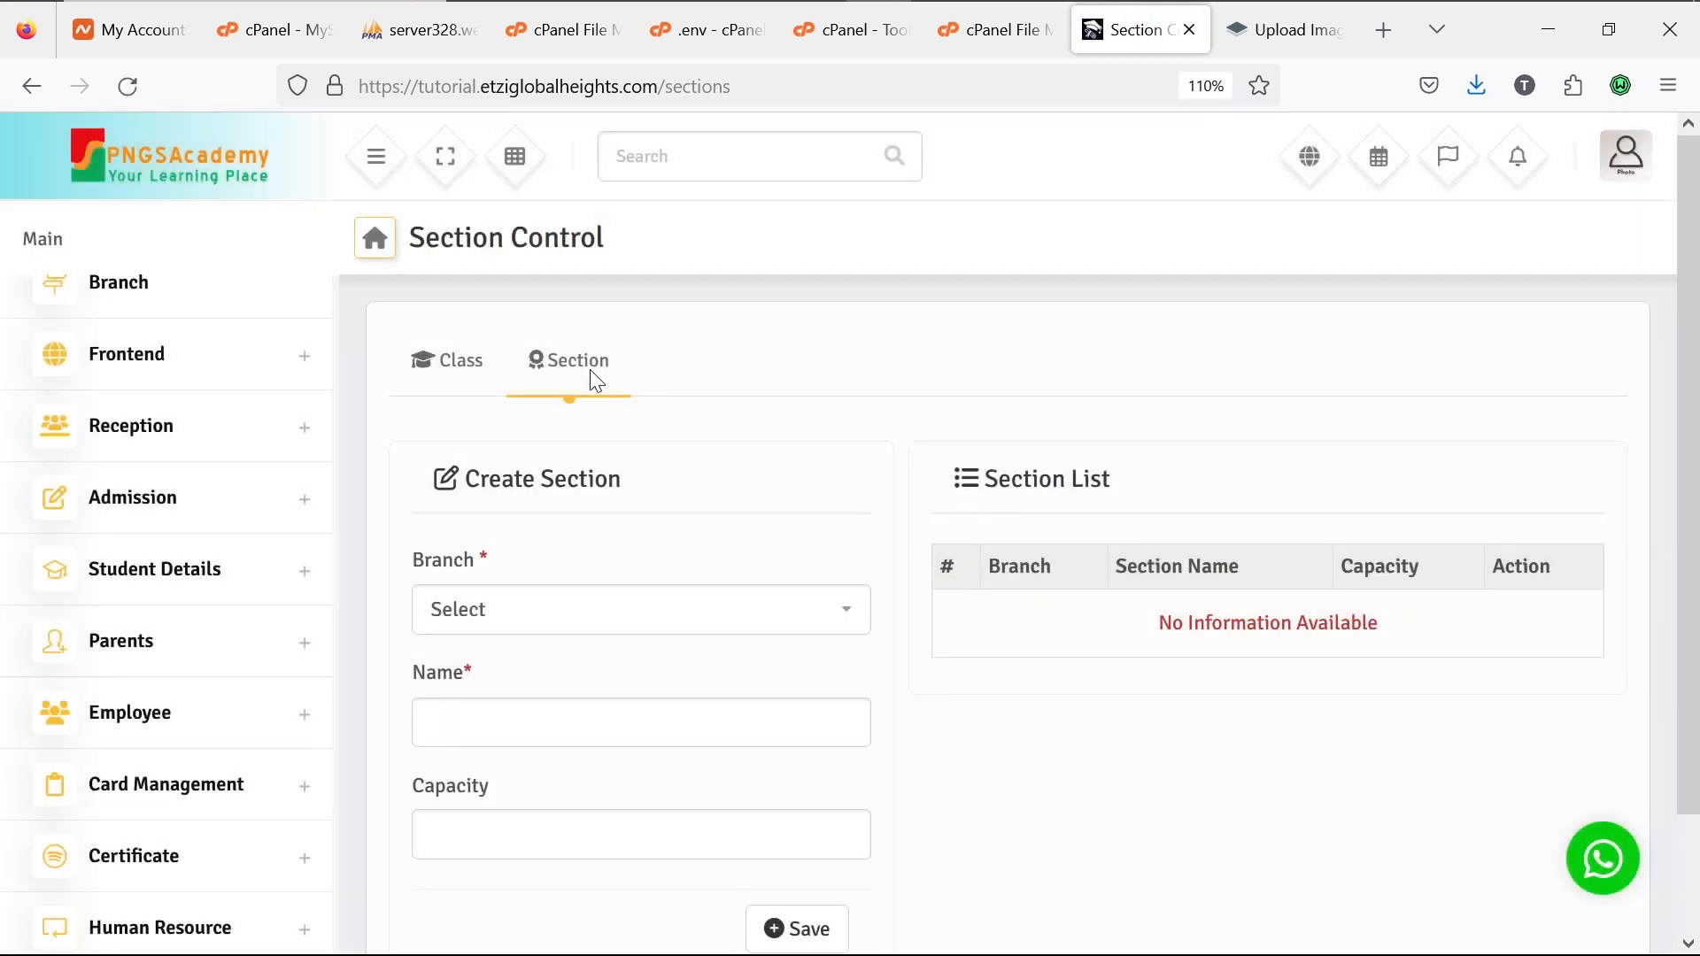
Step: Save section 'First Term' for branch PNGSAcademic Lekki with capacity 50
left_click(761, 609)
left_click(717, 707)
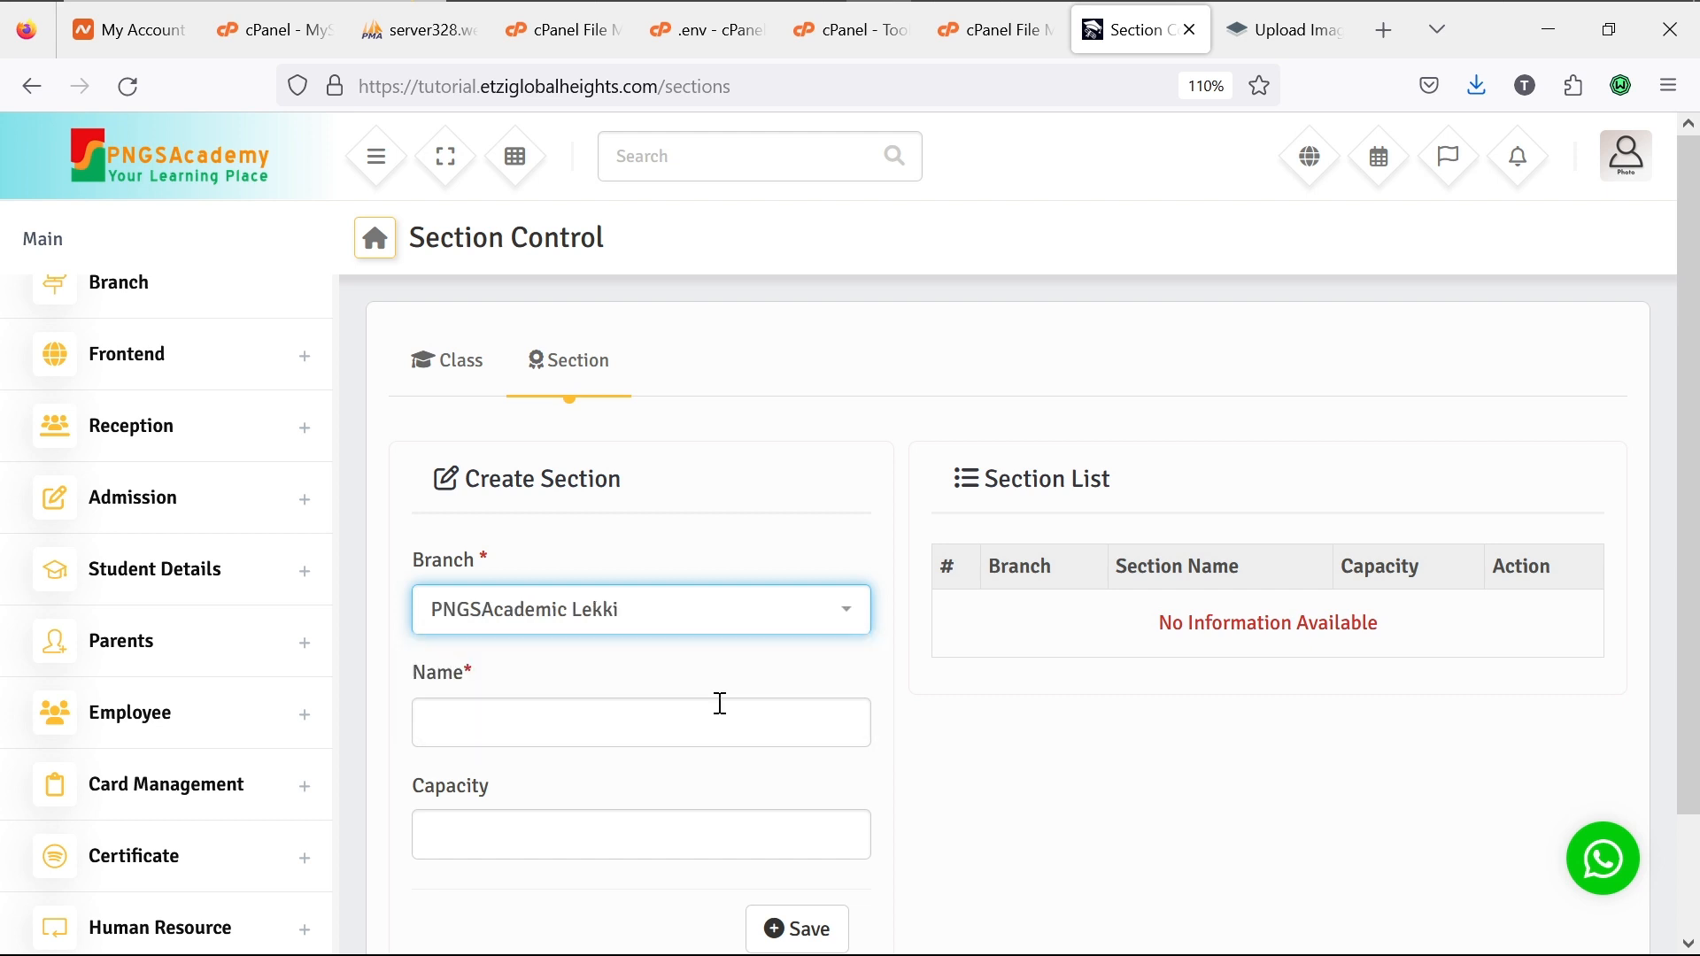
left_click(665, 727)
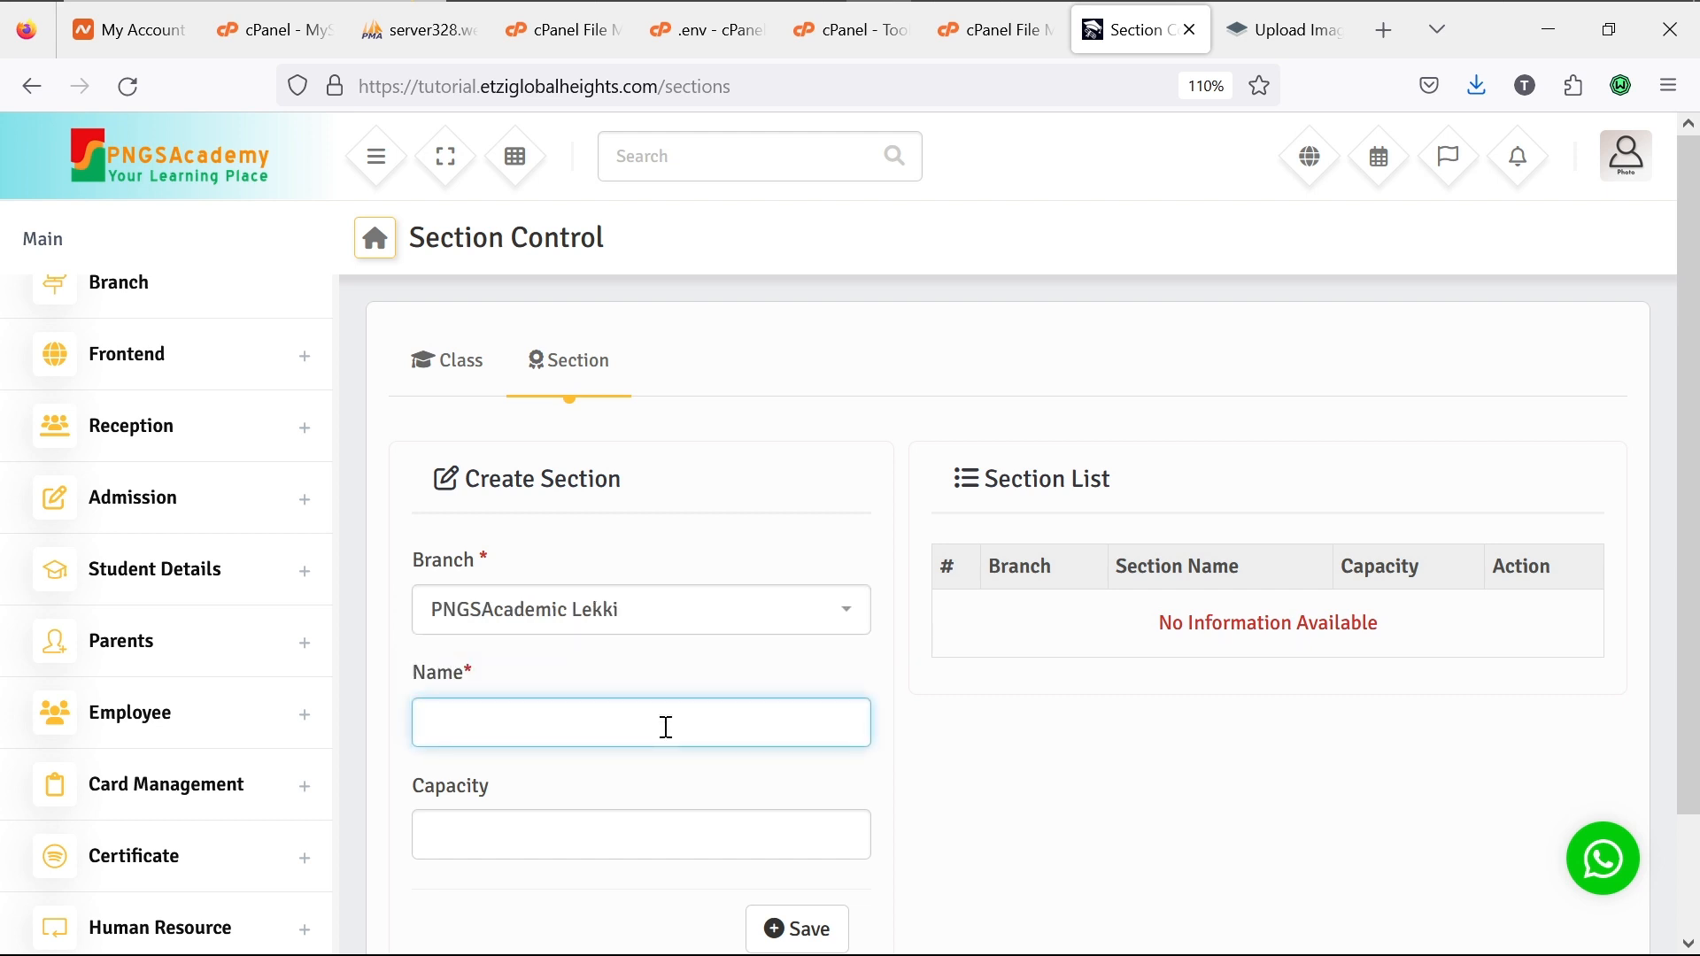
type("F")
type("irst Term")
left_click(635, 833)
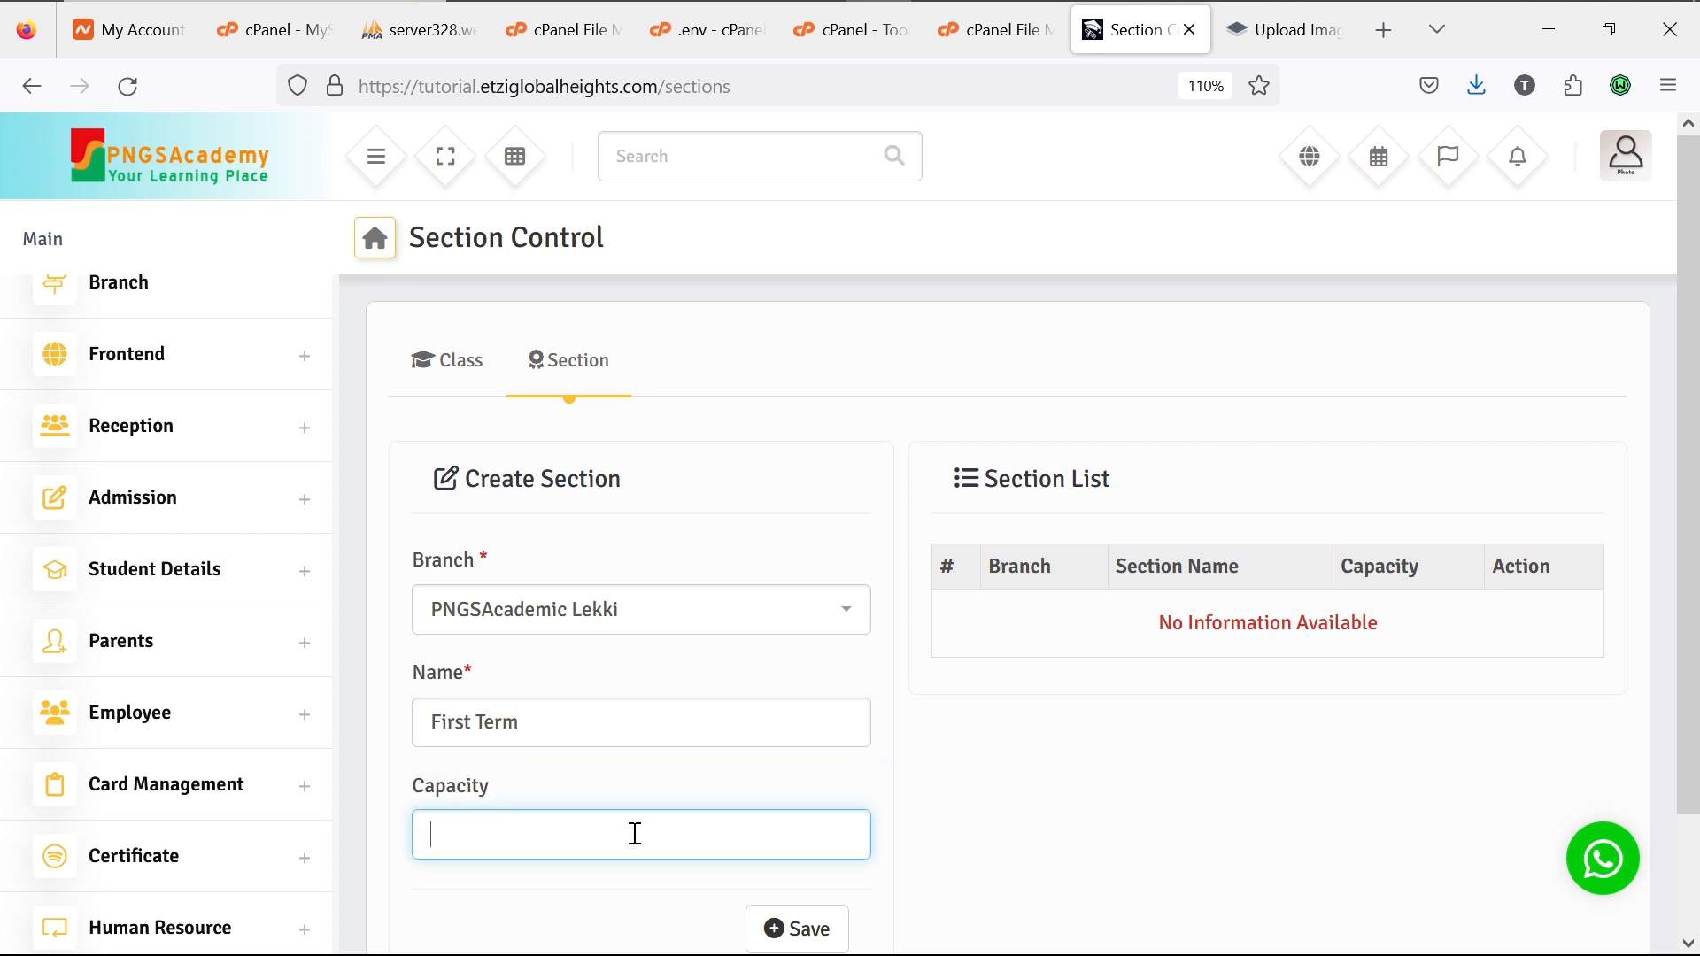
type("50")
left_click(833, 927)
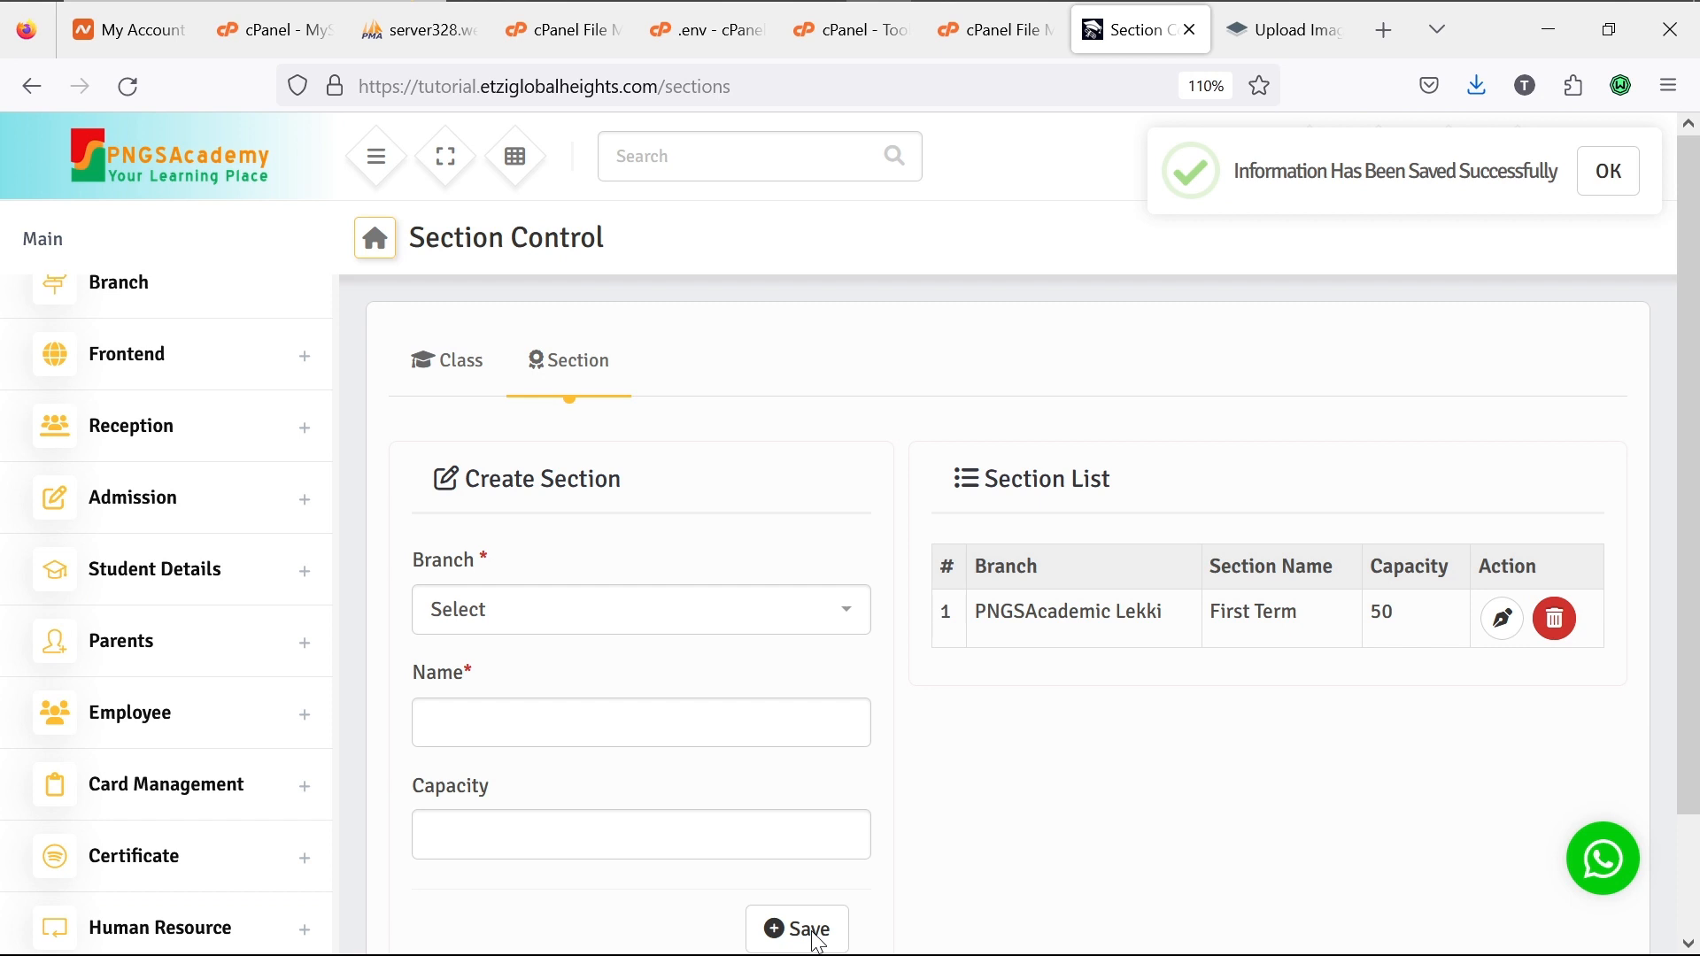
Step: Save section 'Second Term' for PNGSAcademic Lekki with capacity 50
left_click(726, 635)
left_click(694, 706)
left_click(680, 735)
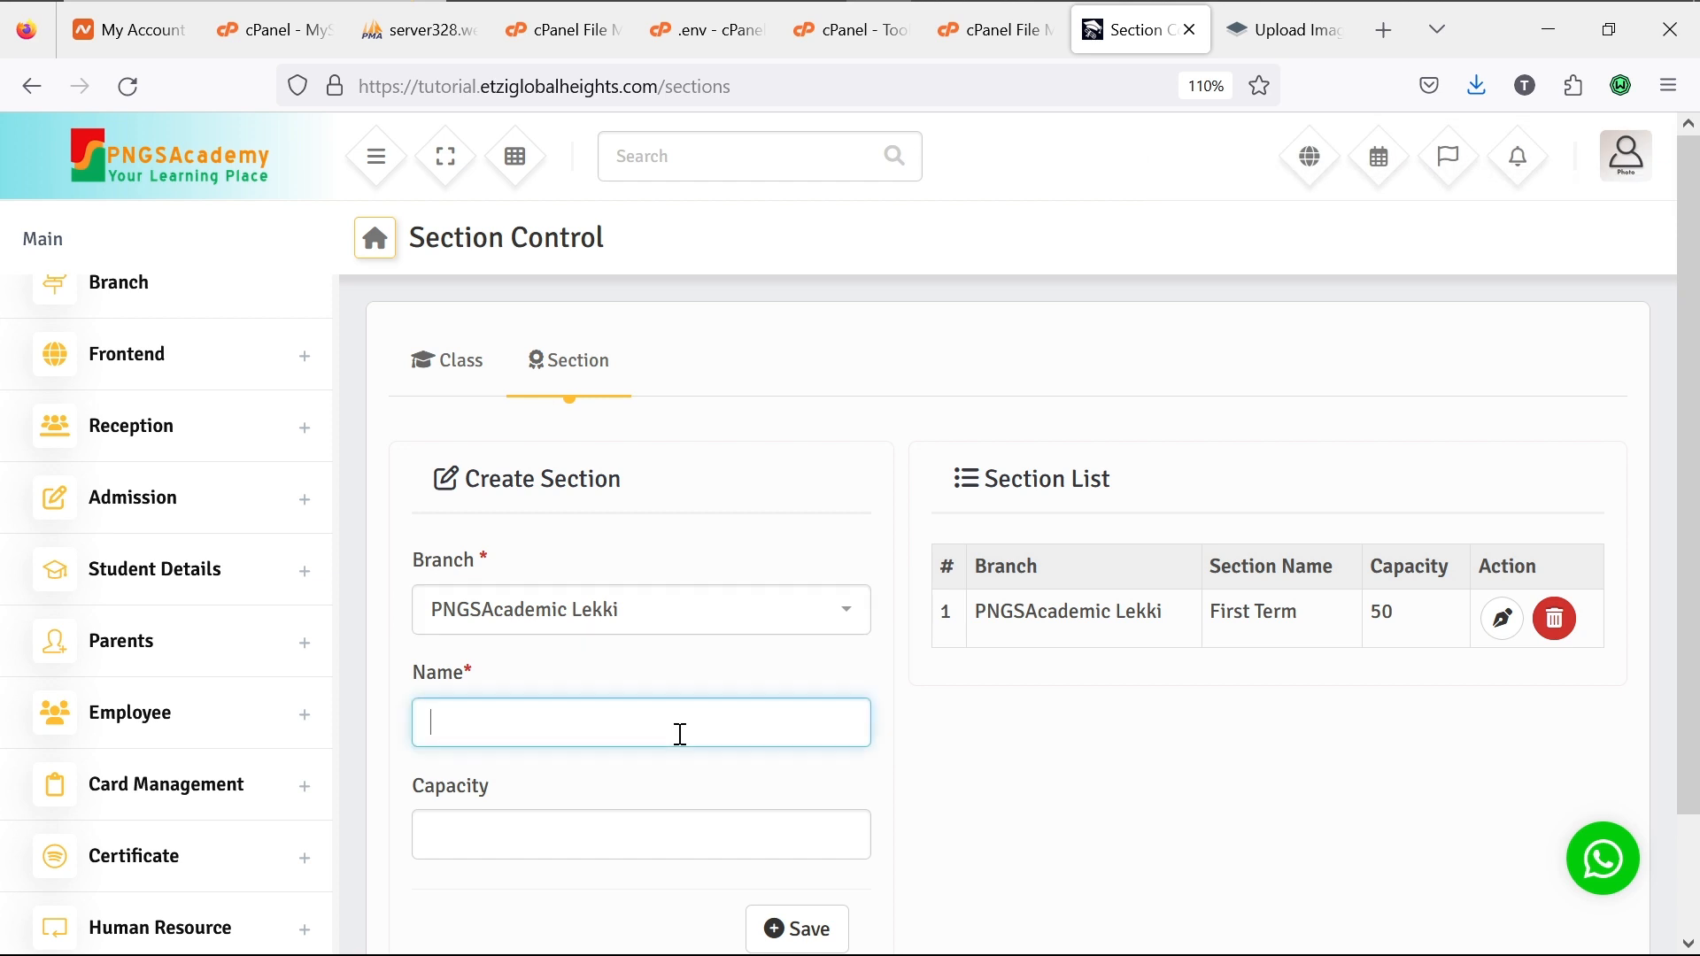
type("Second Term")
left_click(615, 834)
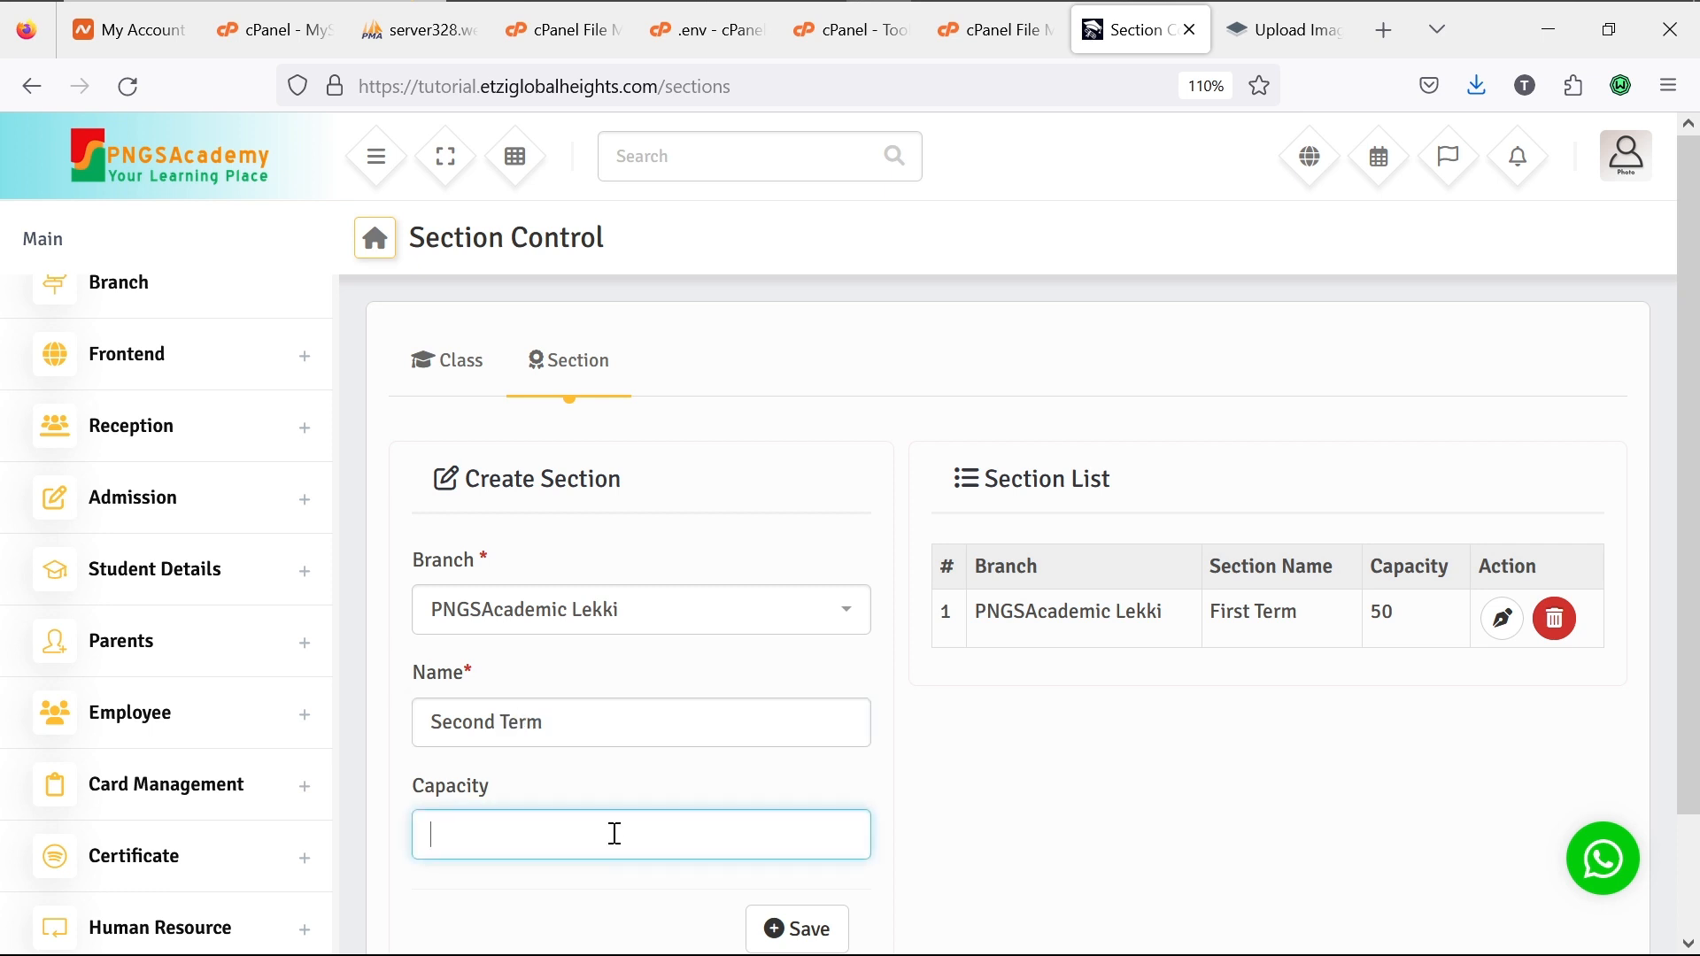
type("50")
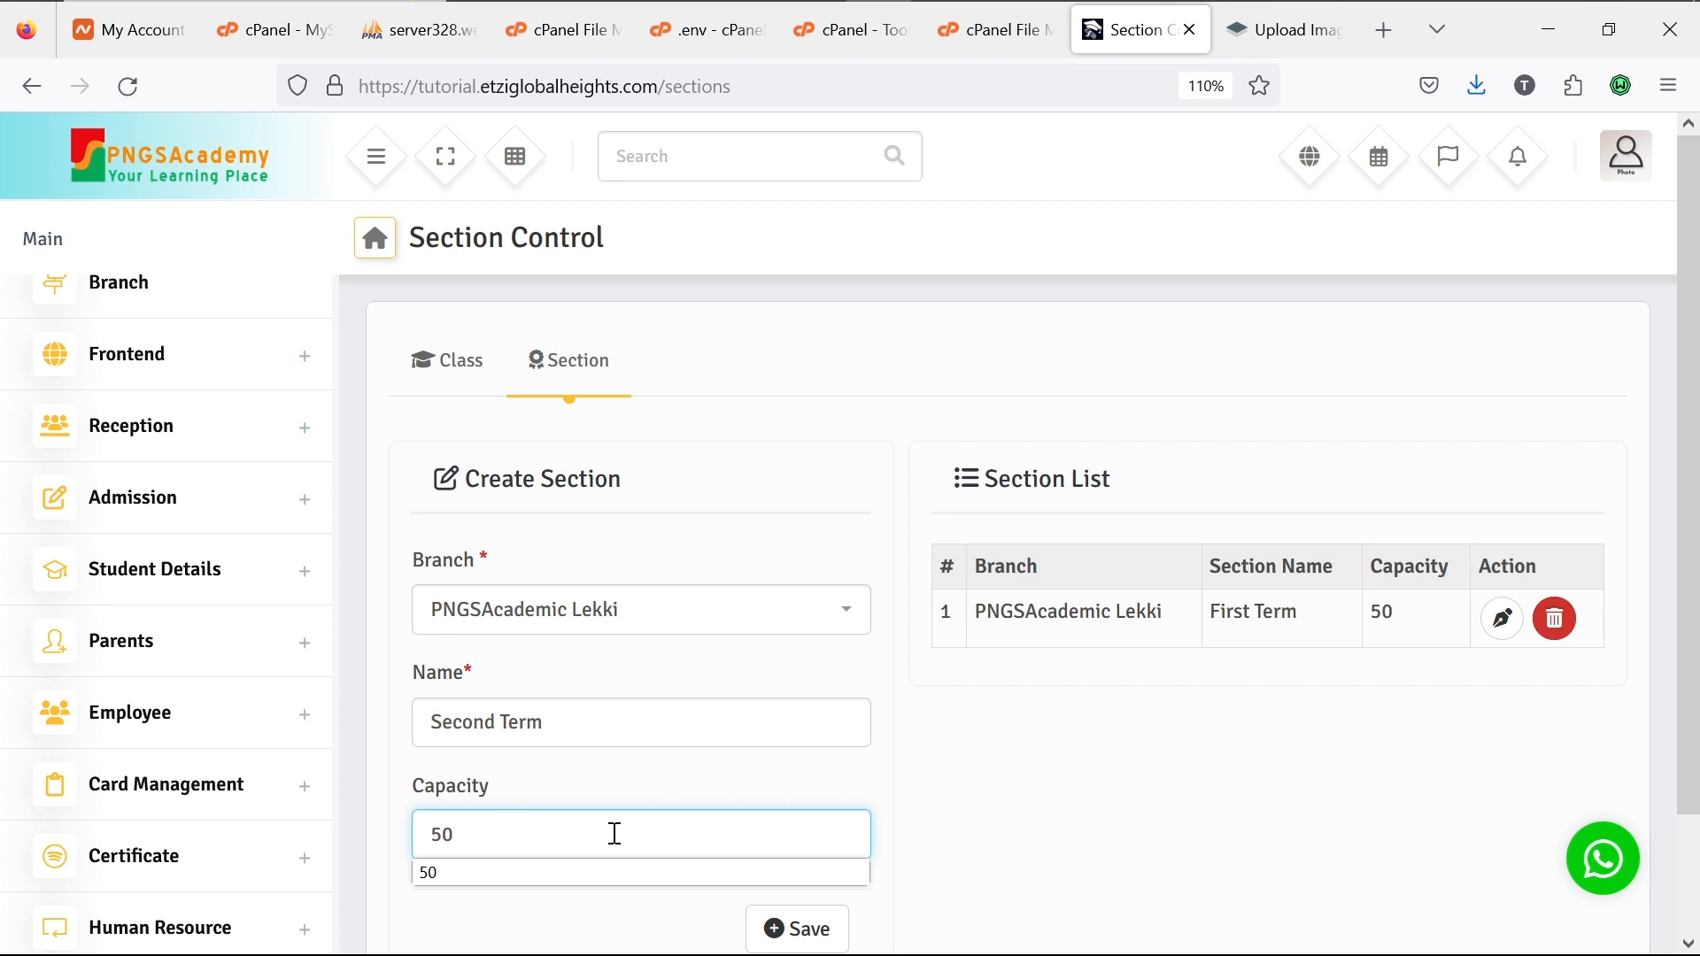
left_click(792, 929)
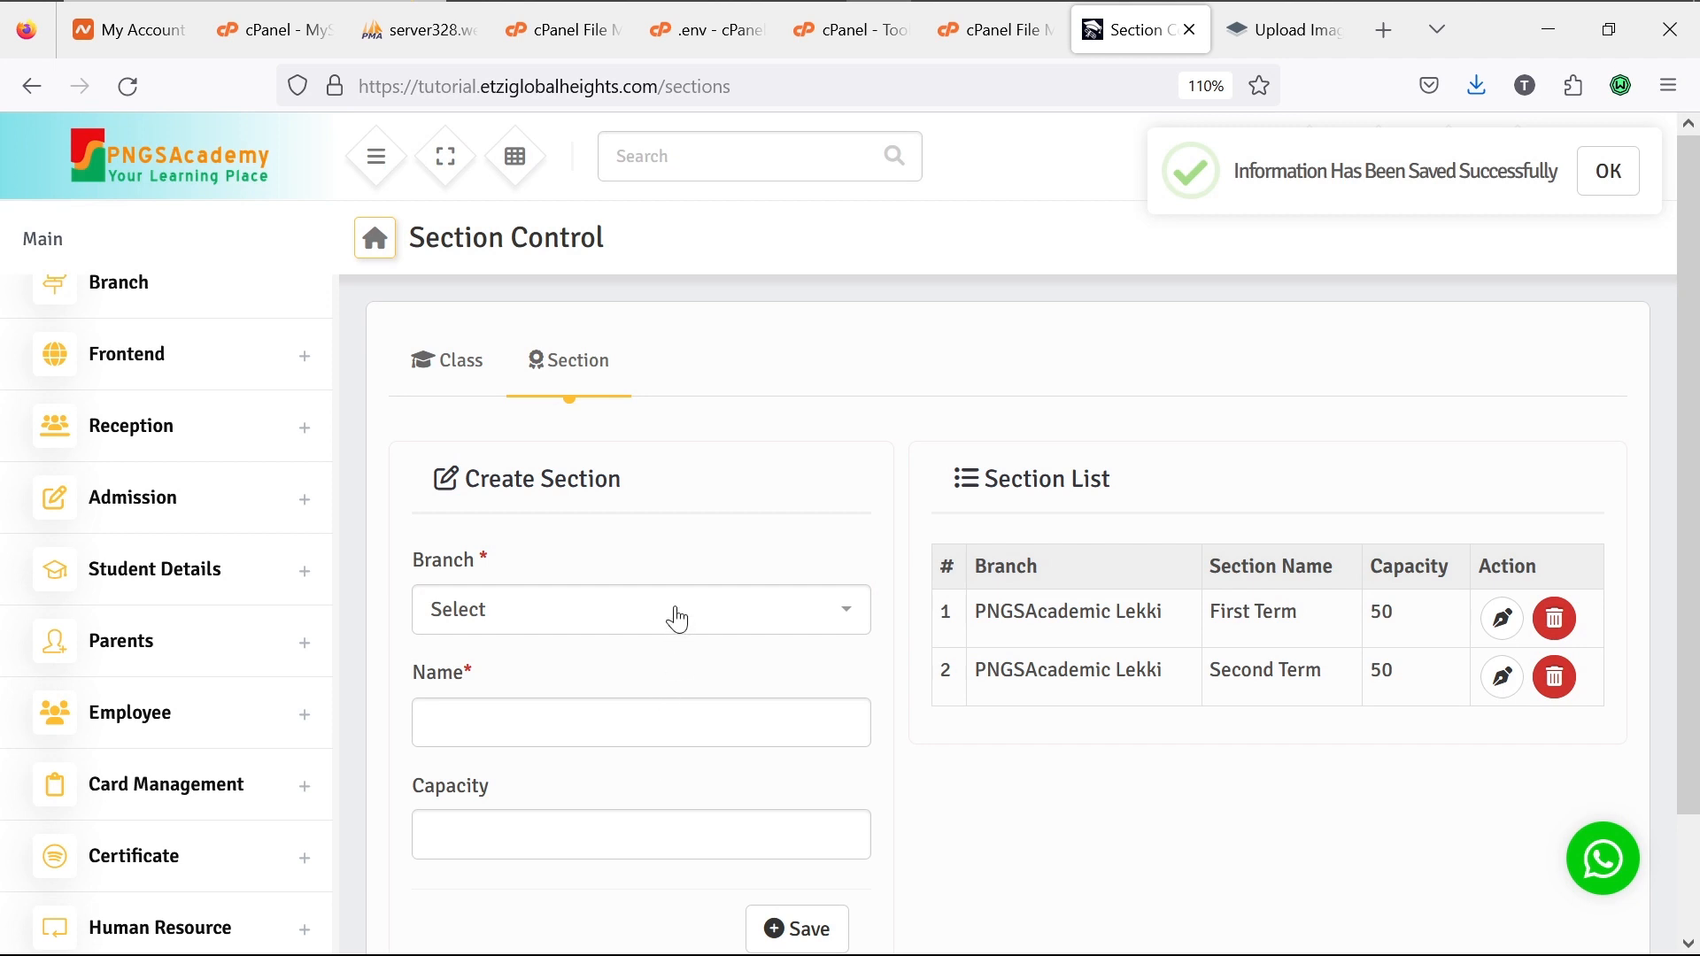
Step: Save section 'Third Term' for PNGSAcademic Lekki with capacity 50, then return to Control Classes
left_click(677, 618)
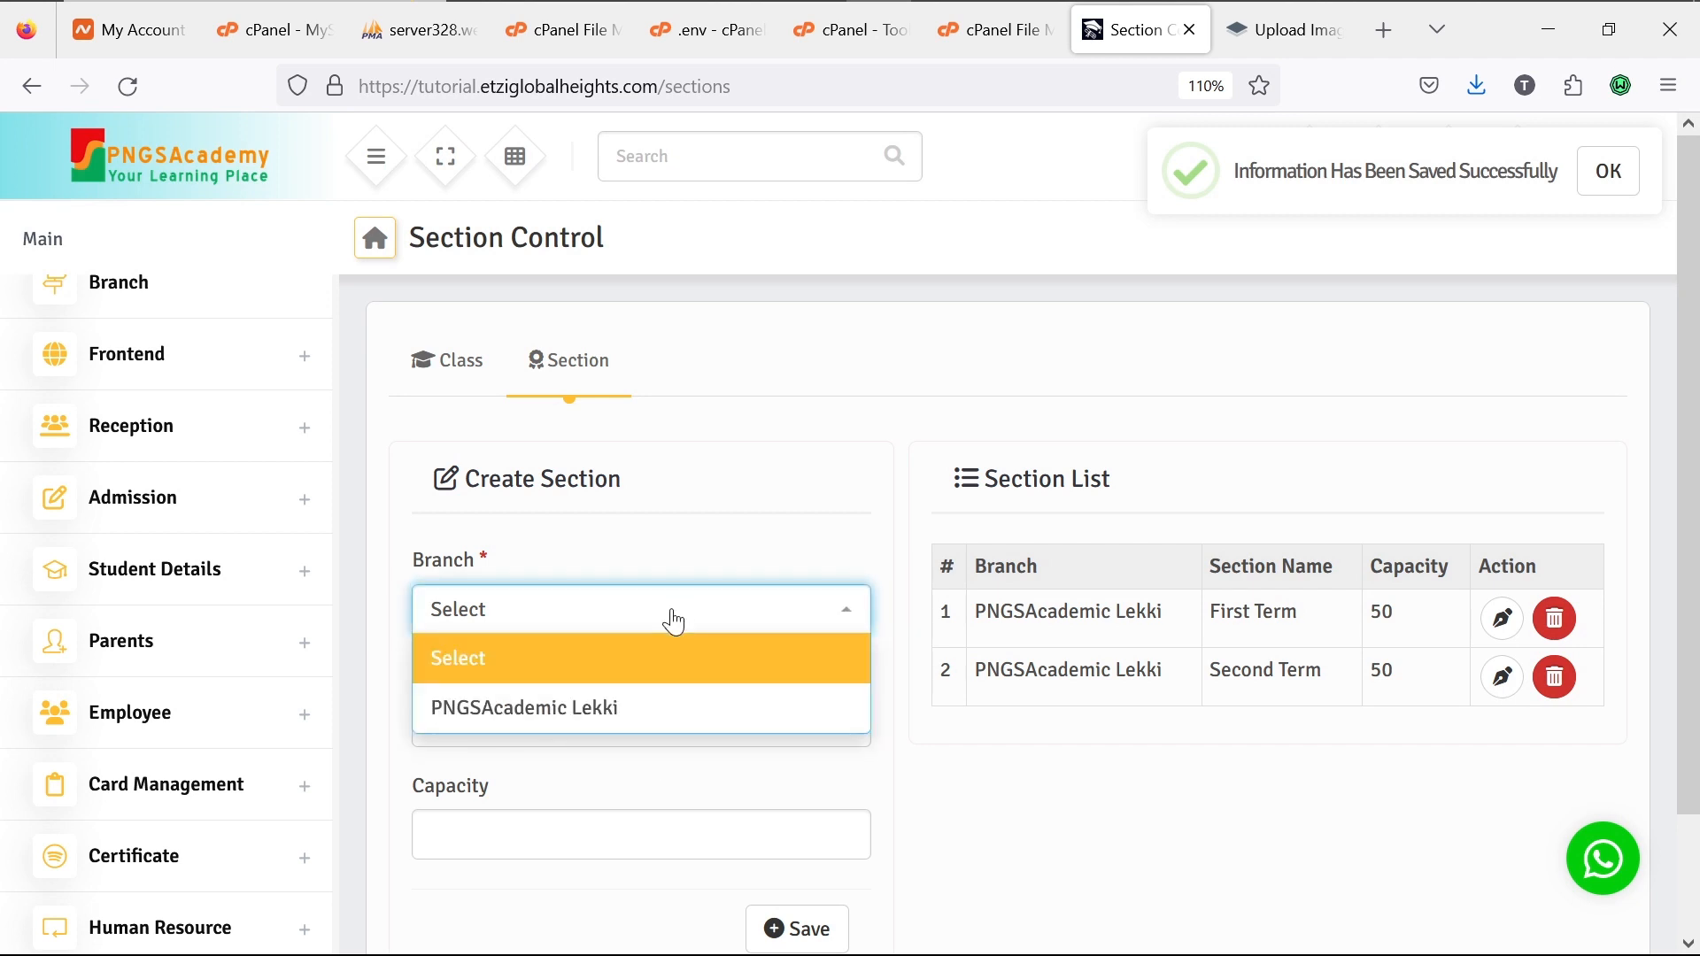
left_click(637, 709)
left_click(610, 739)
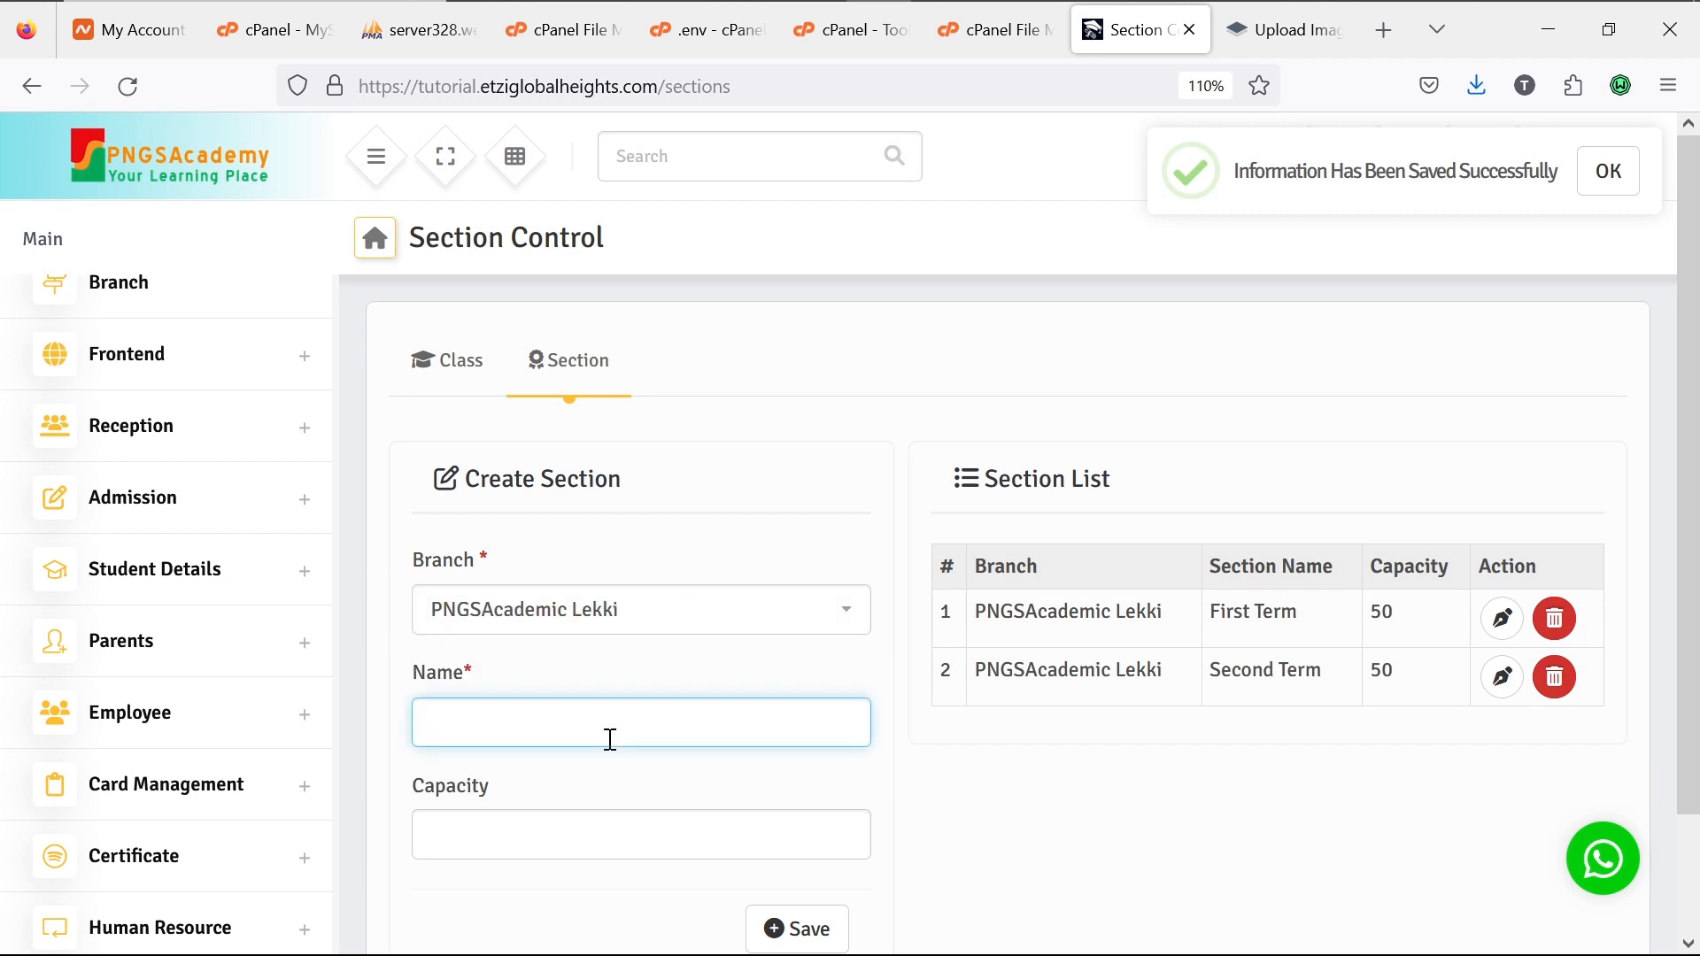
type("Third term")
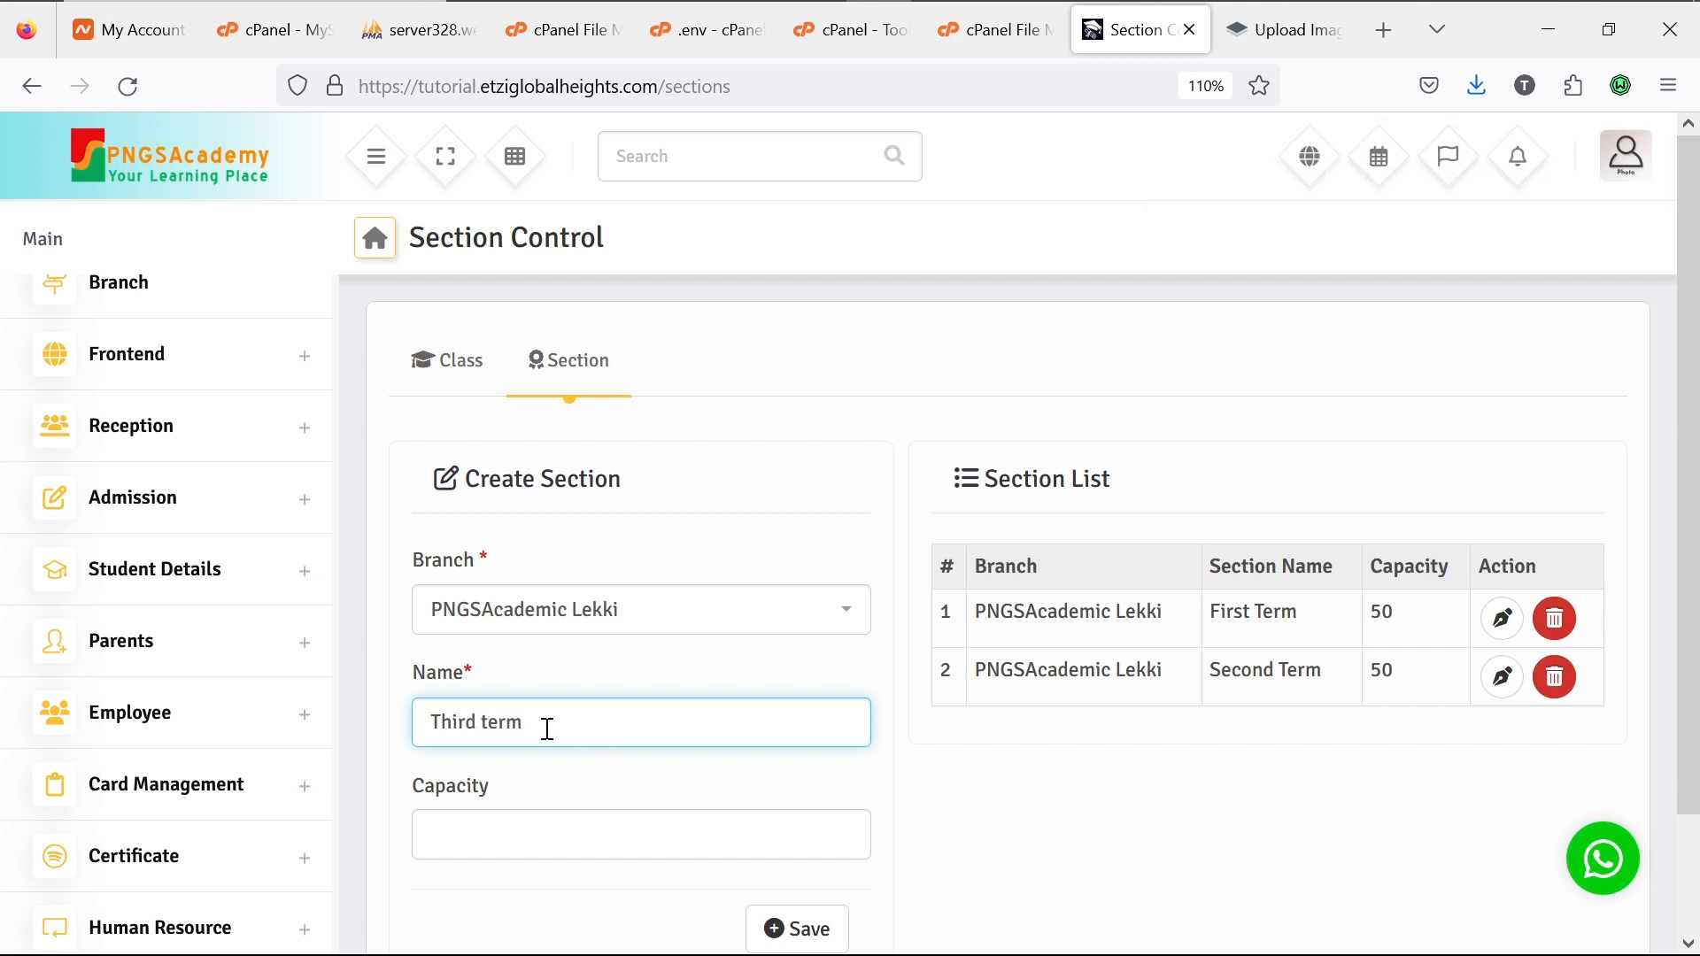
left_click(491, 718)
key("BackSpace")
type("T")
left_click(487, 834)
type("50")
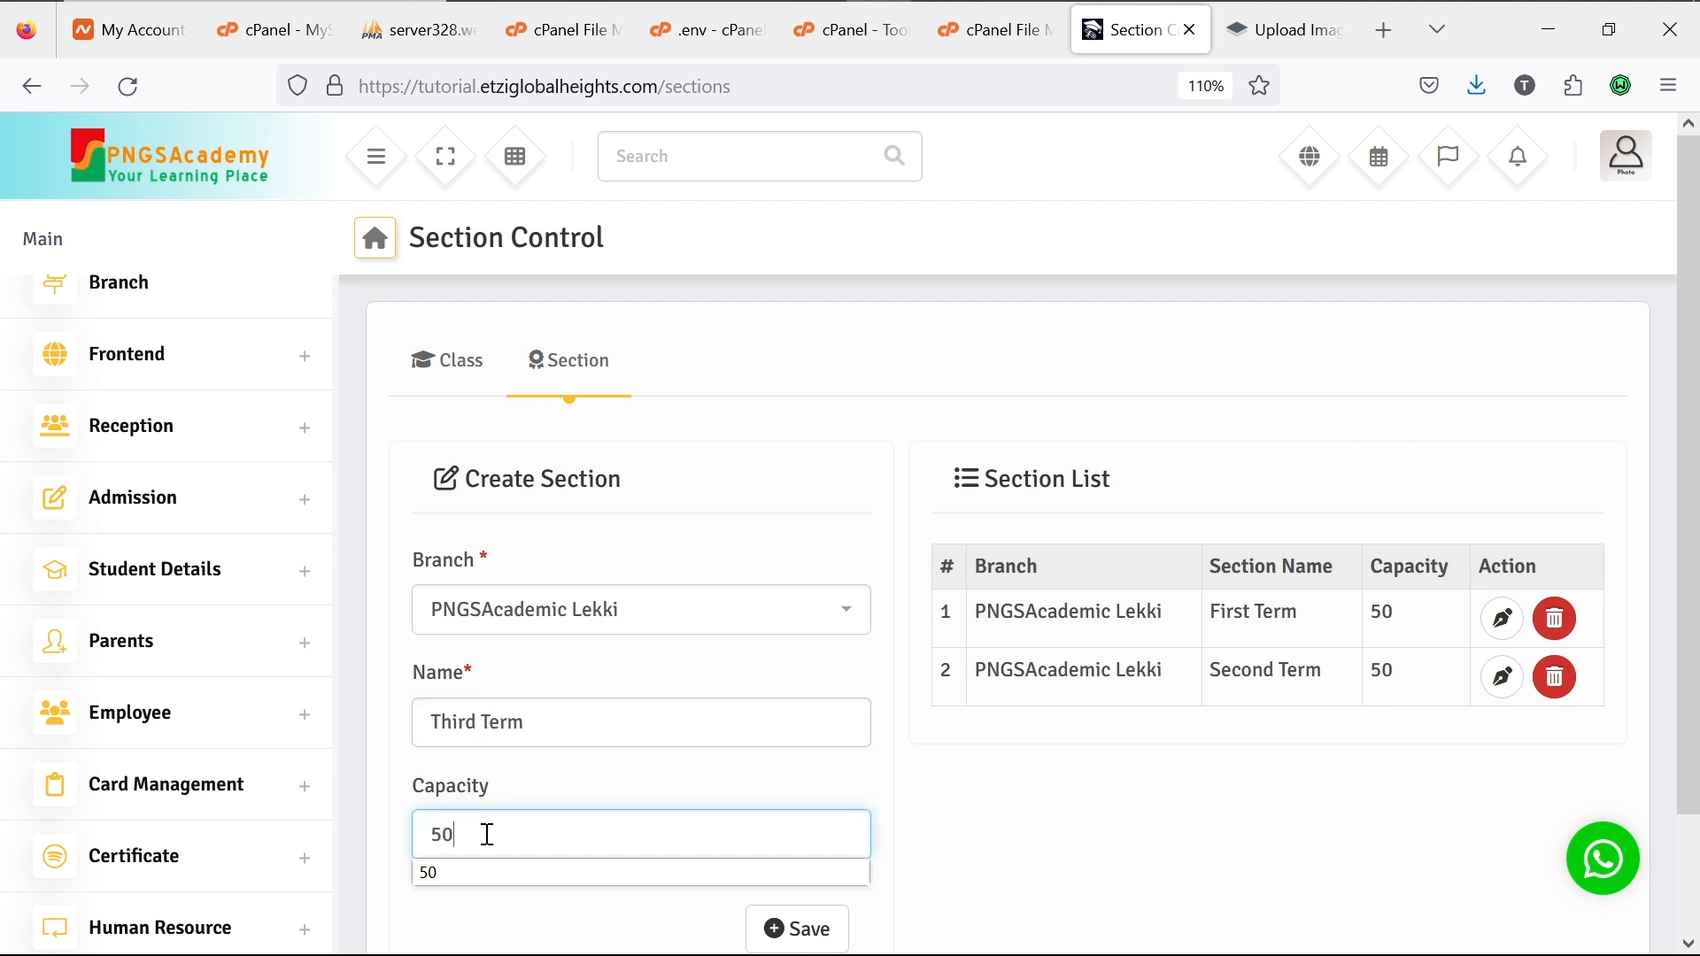
left_click(793, 929)
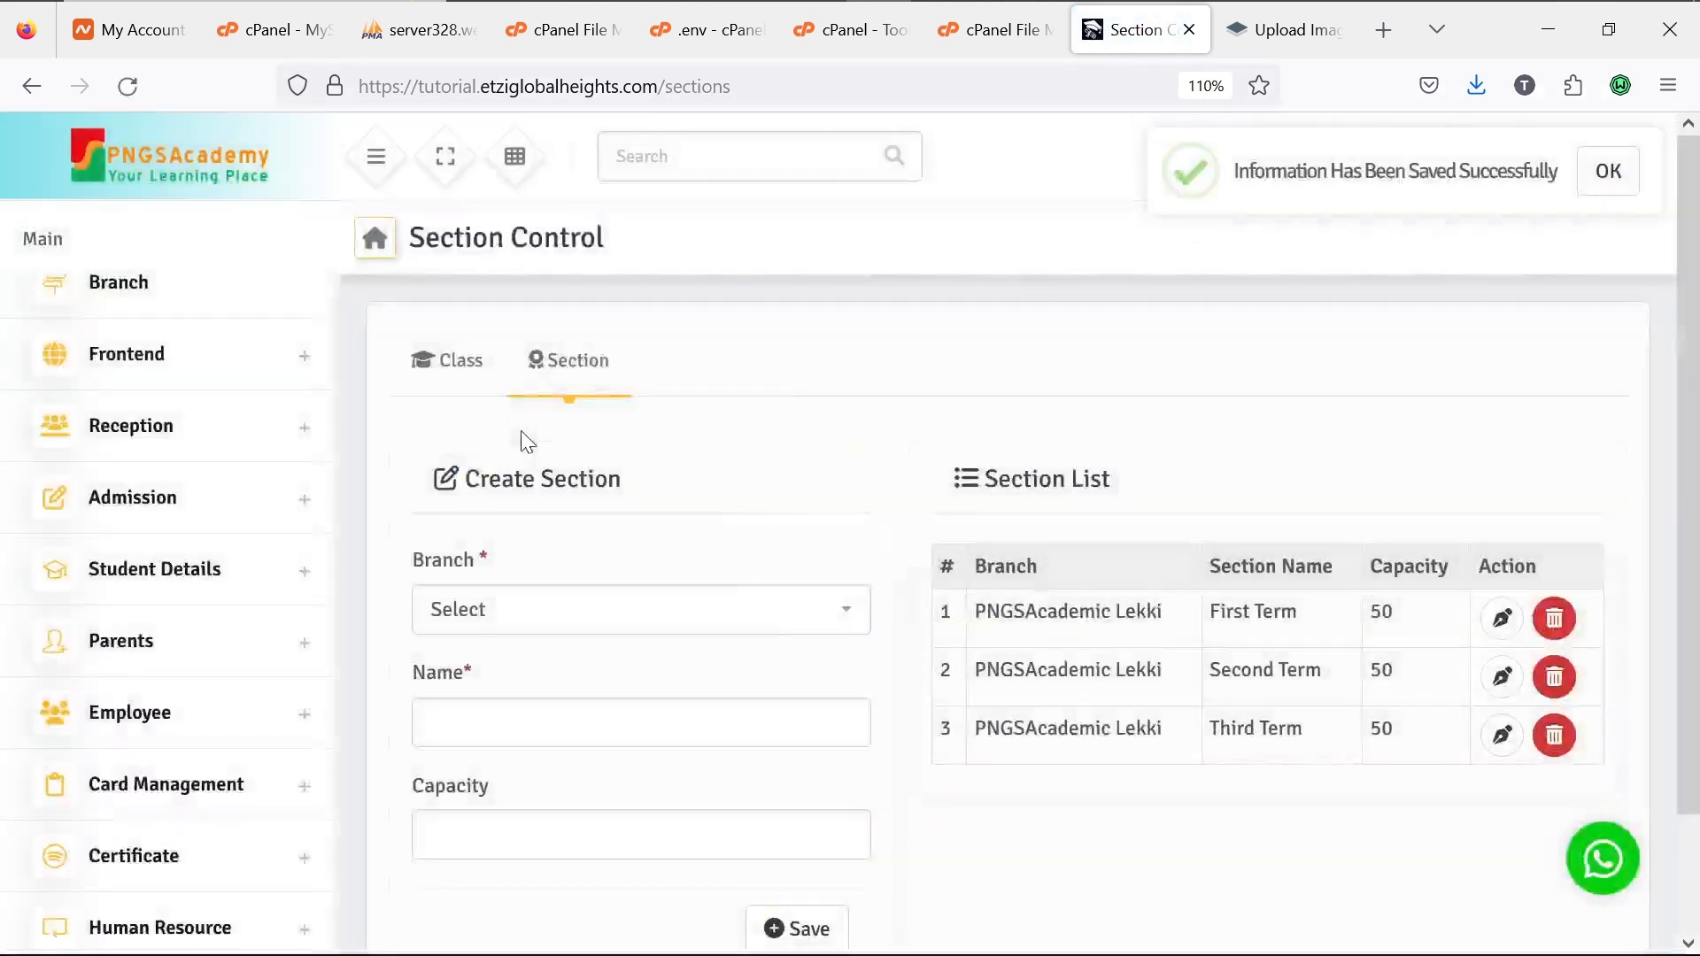
left_click(446, 381)
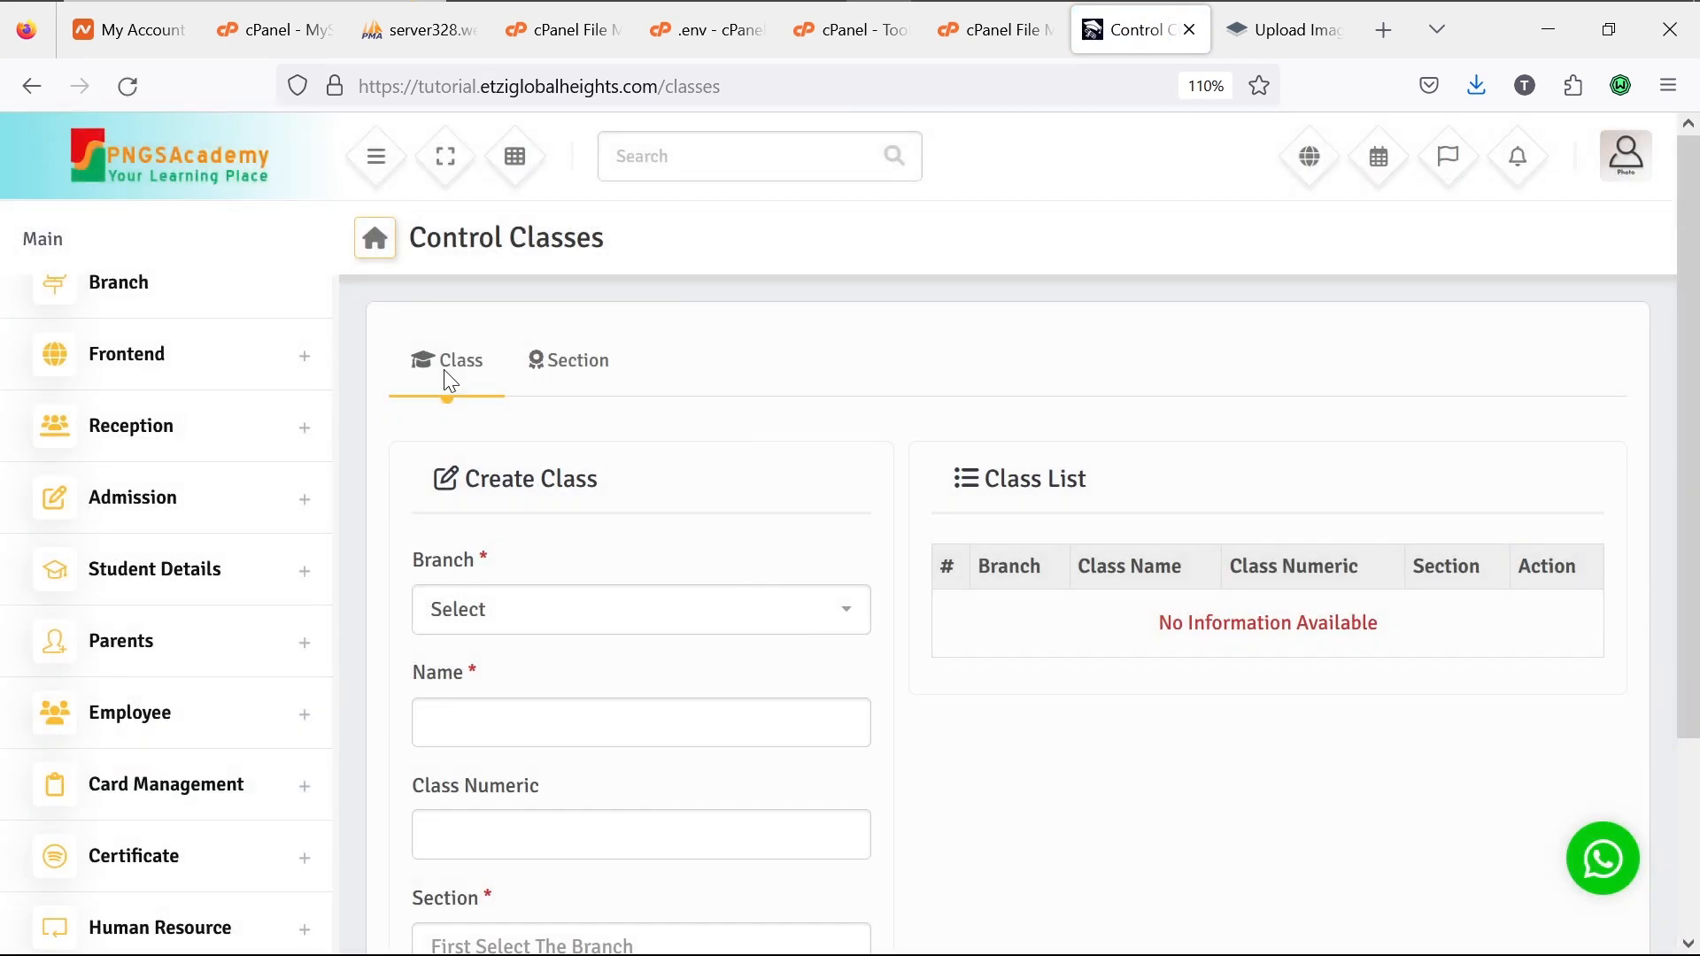
Step: Save class JSS1 for PNGSAcademic Lekki with numeric value 7 and section First Term
left_click(739, 610)
left_click(676, 705)
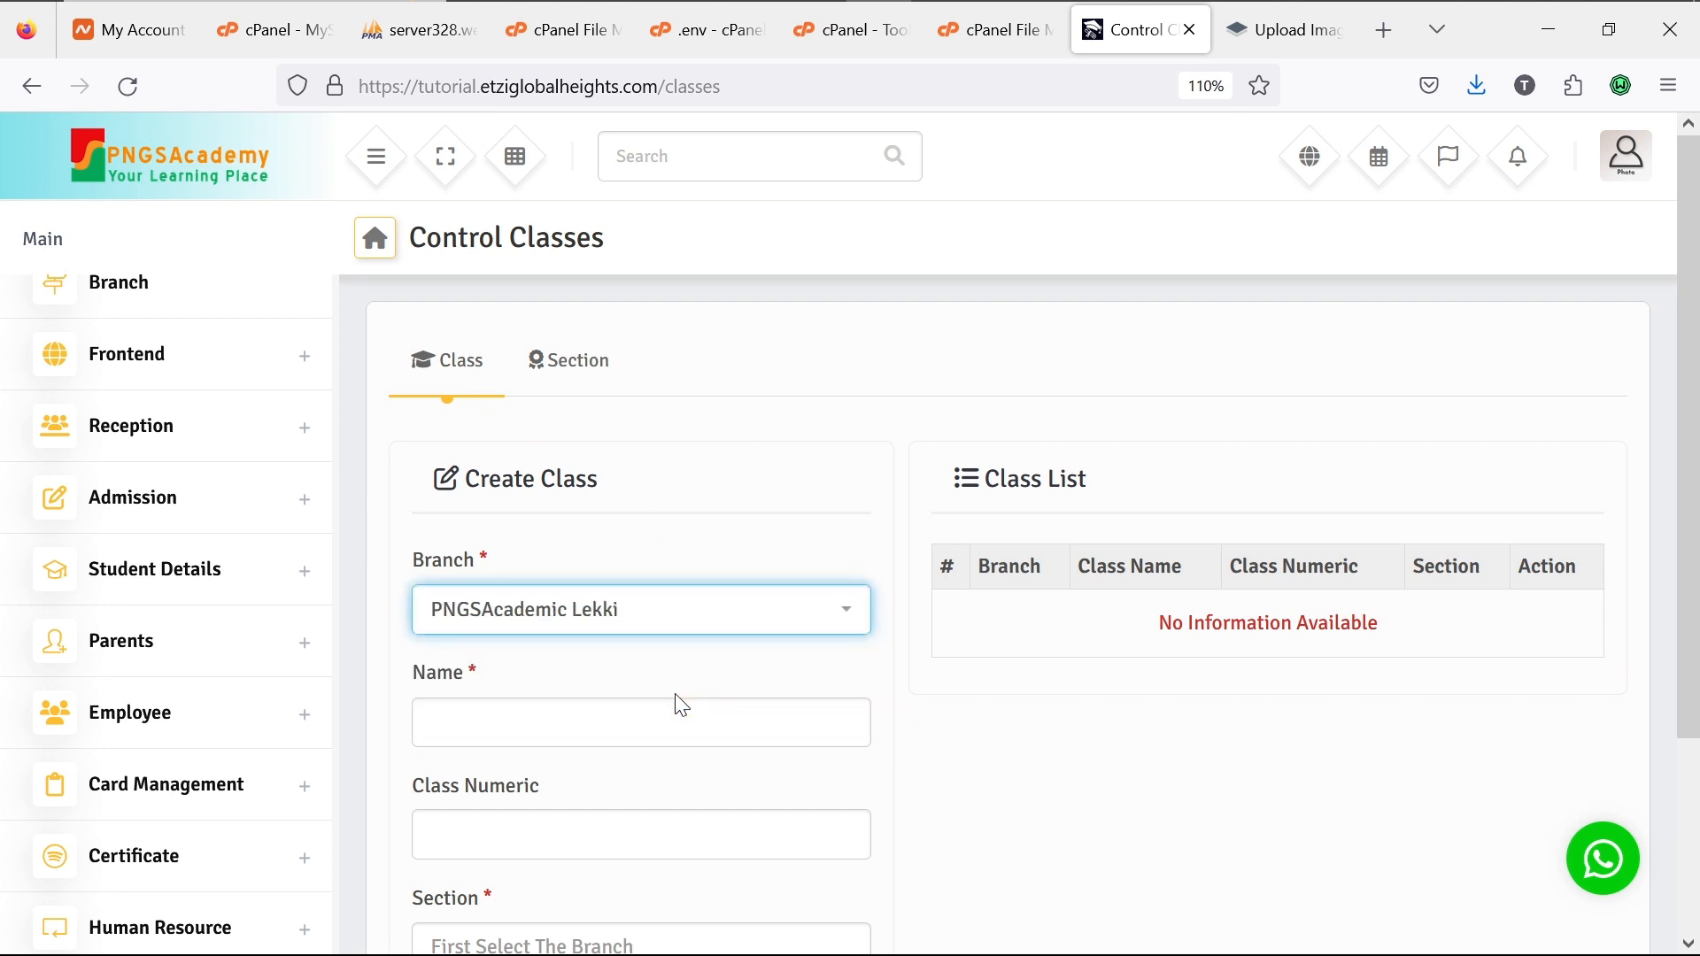
left_click(617, 727)
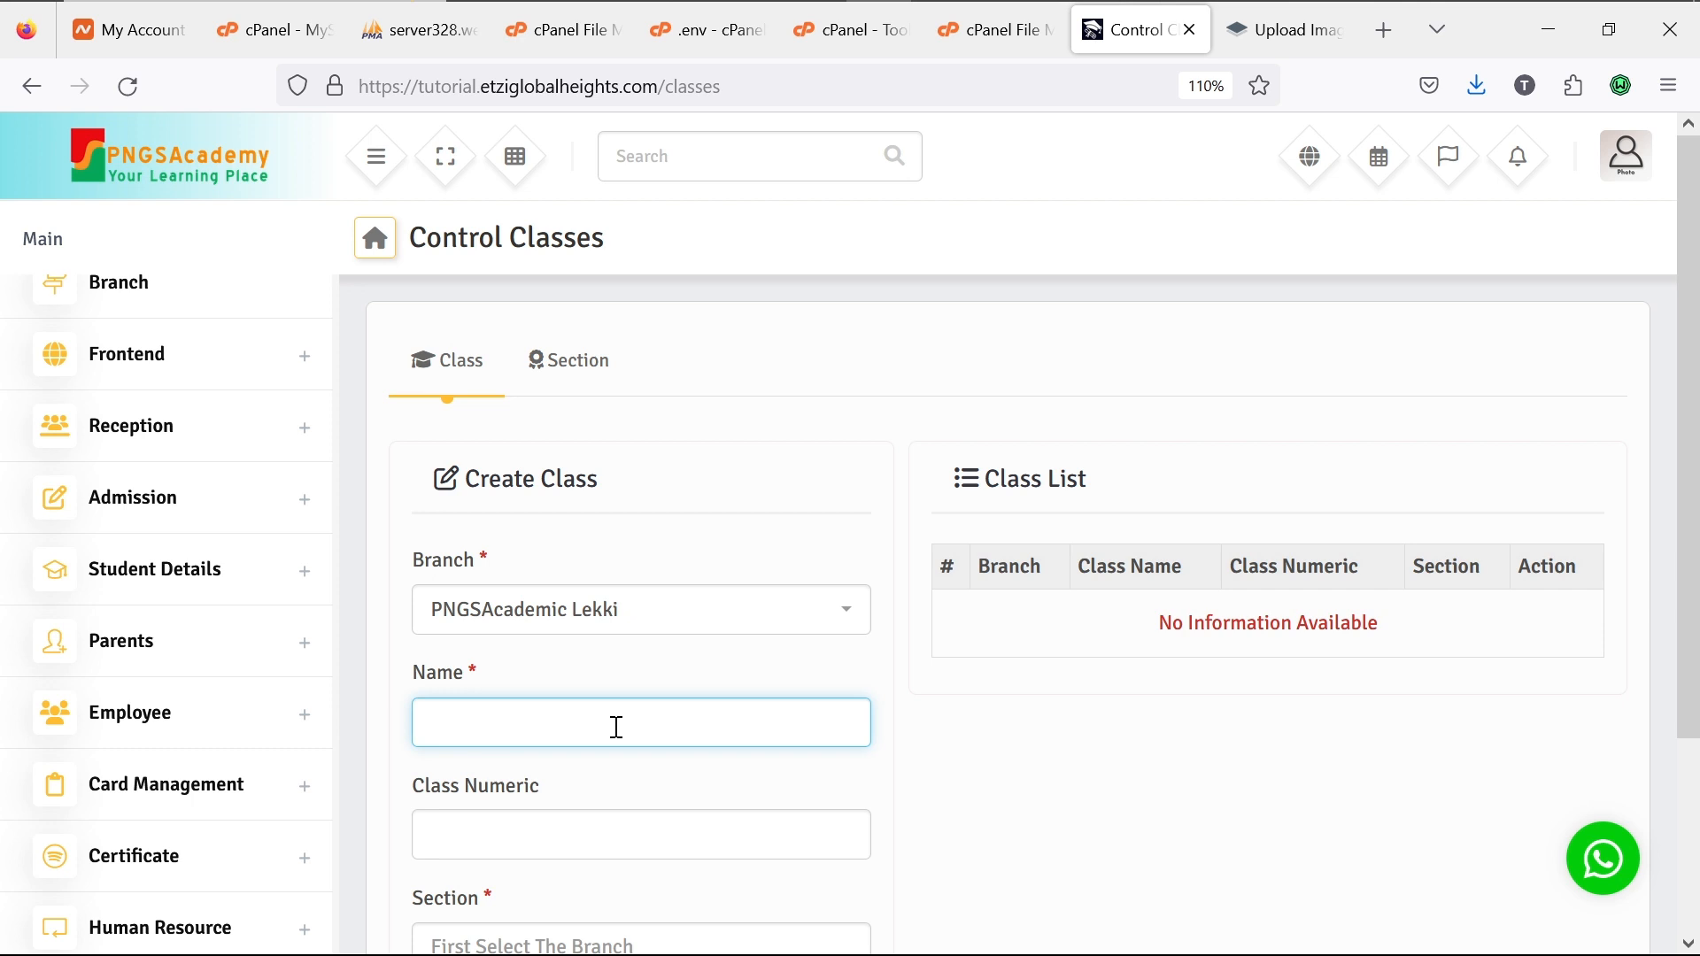
type("JSS1")
left_click(592, 836)
type("7")
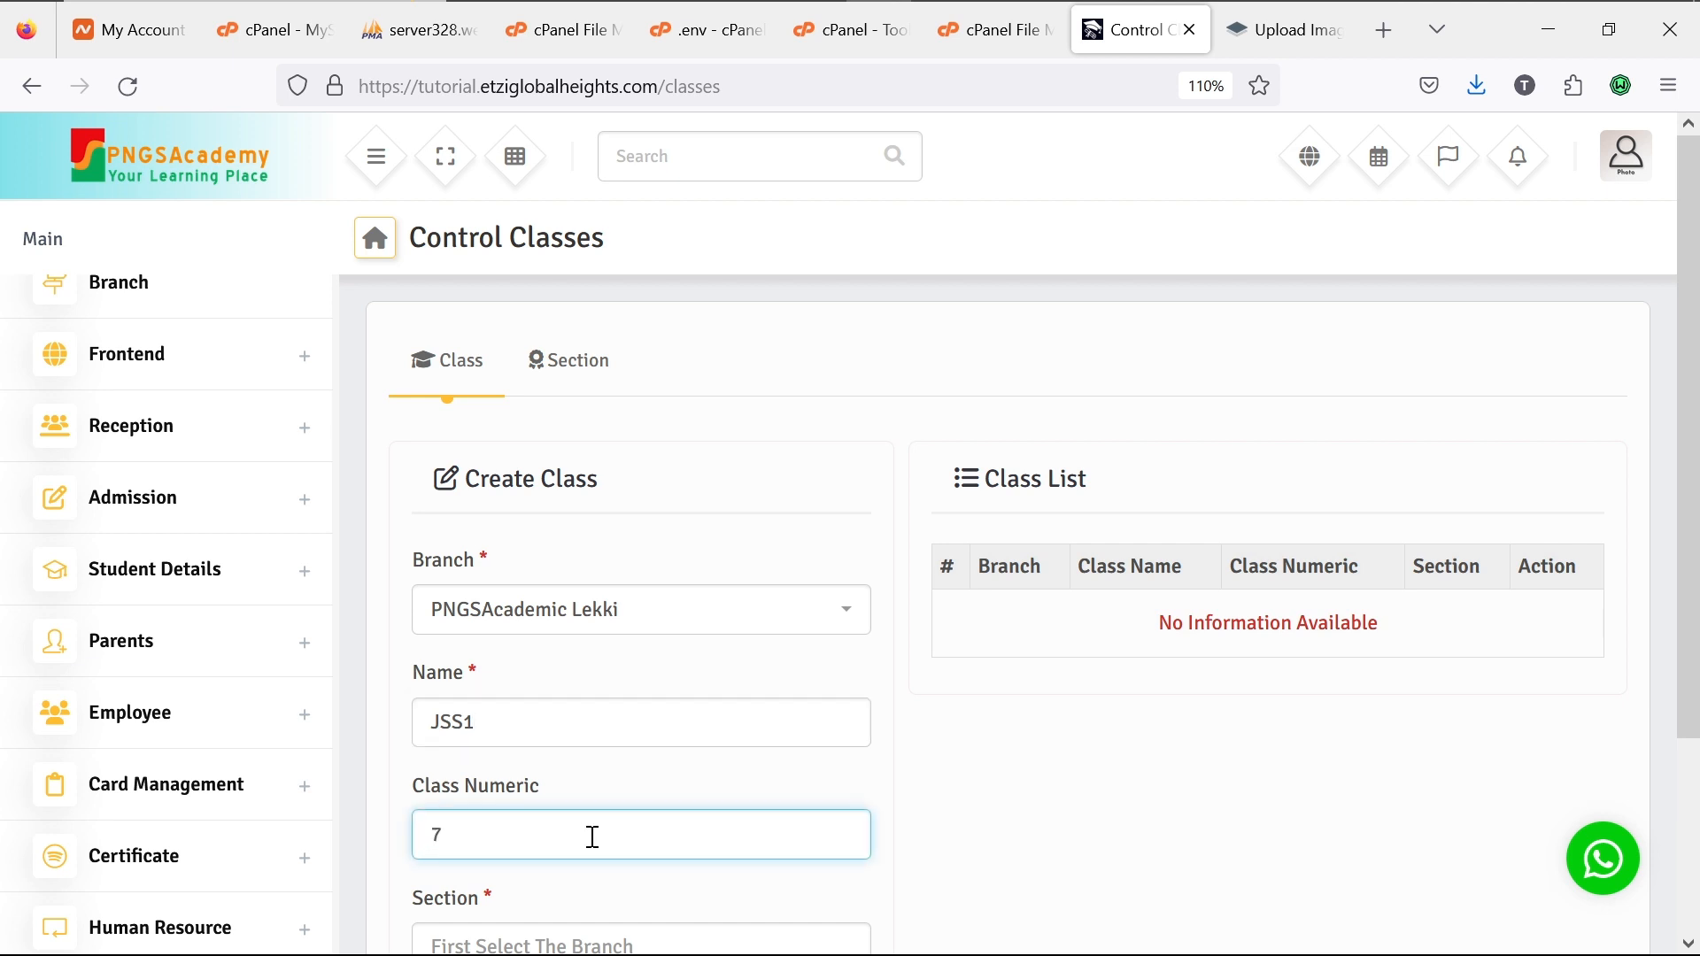
scroll(592, 836, "down", 3)
left_click(571, 707)
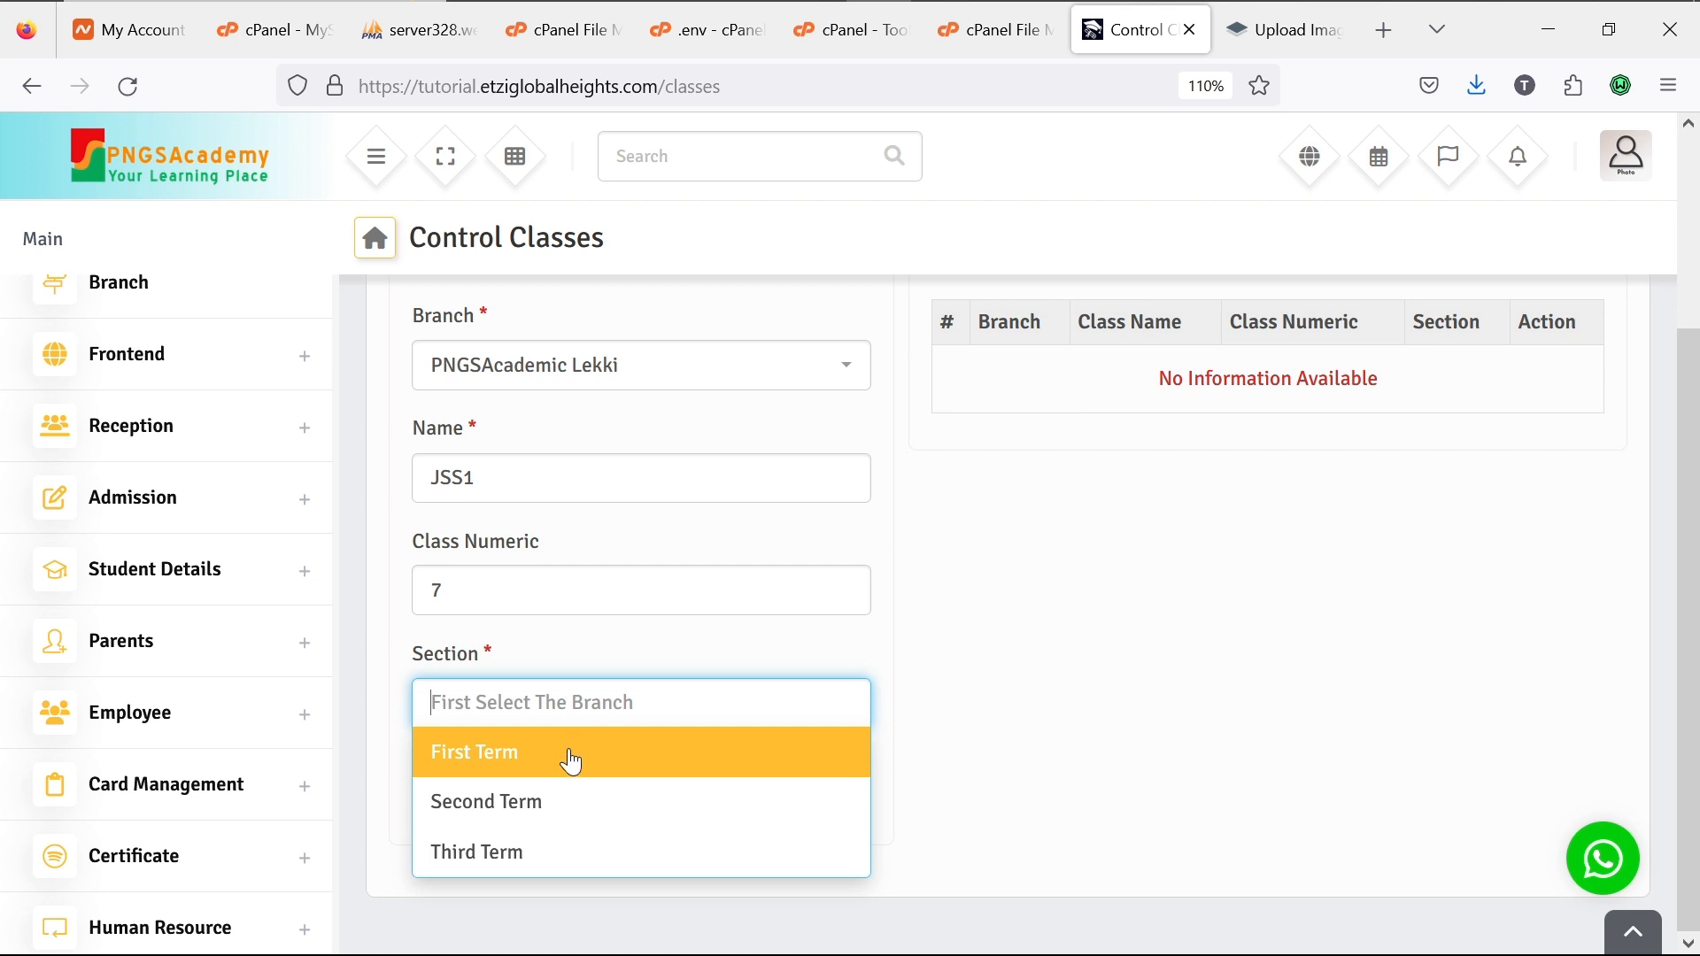
left_click(571, 757)
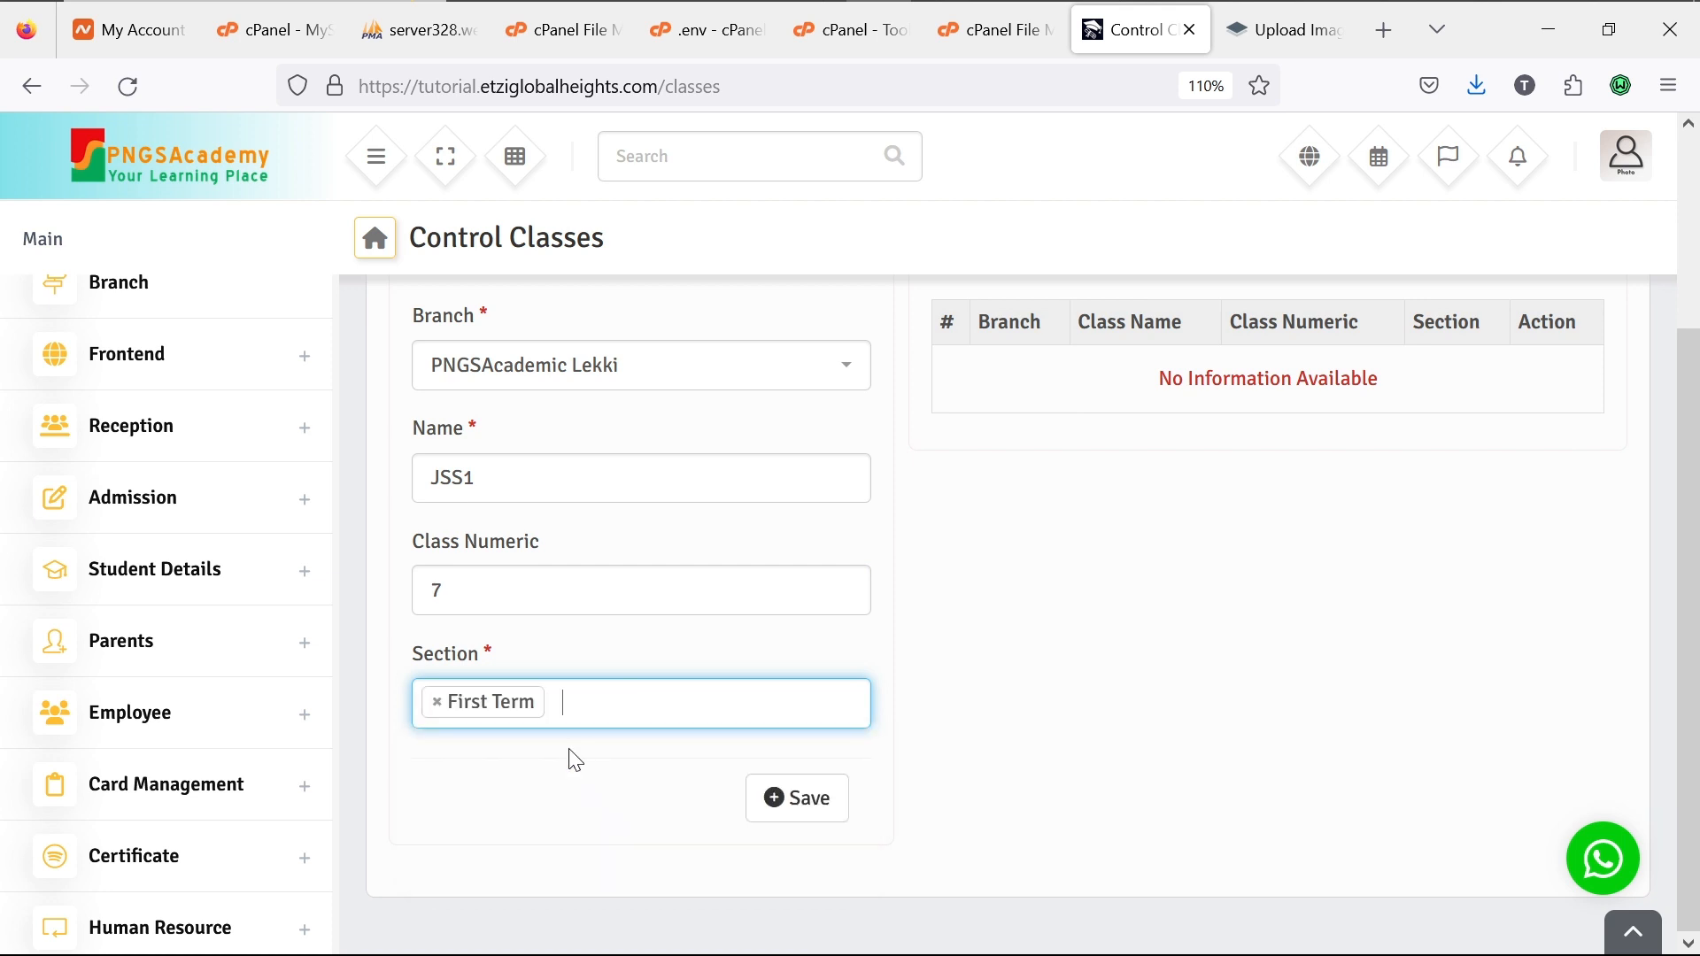
left_click(796, 811)
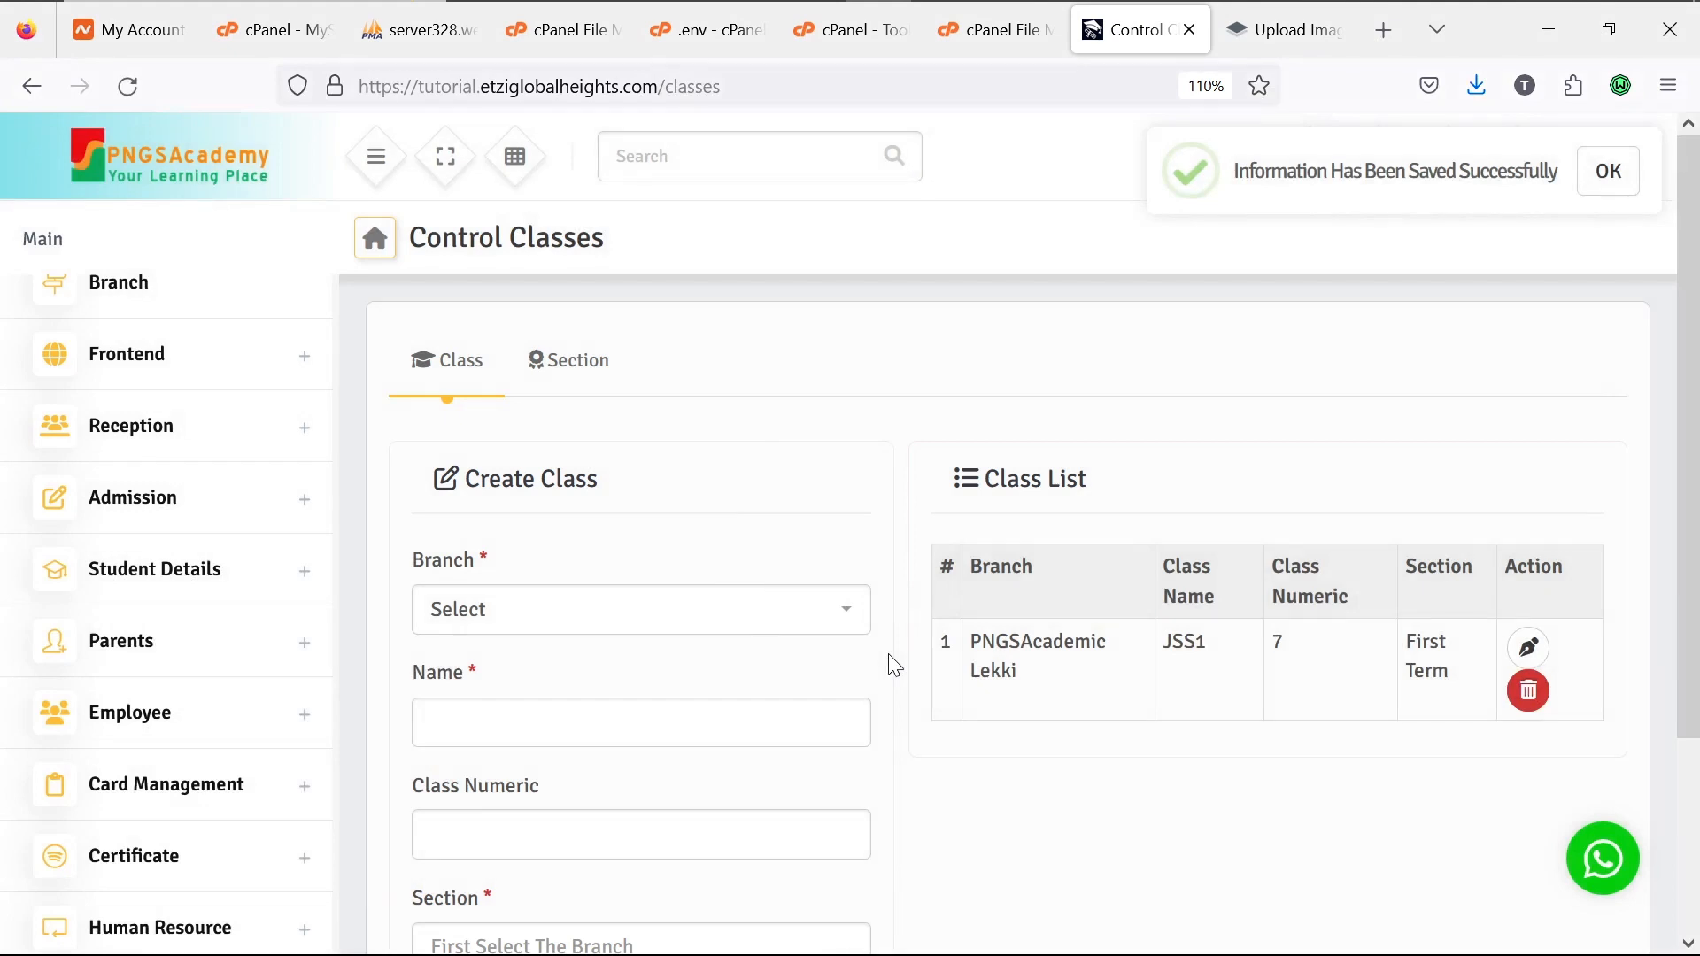
Step: Create class JSS2 with numeric value 8, section First Term, at the PNGSAcademic Lekki branch
left_click(709, 615)
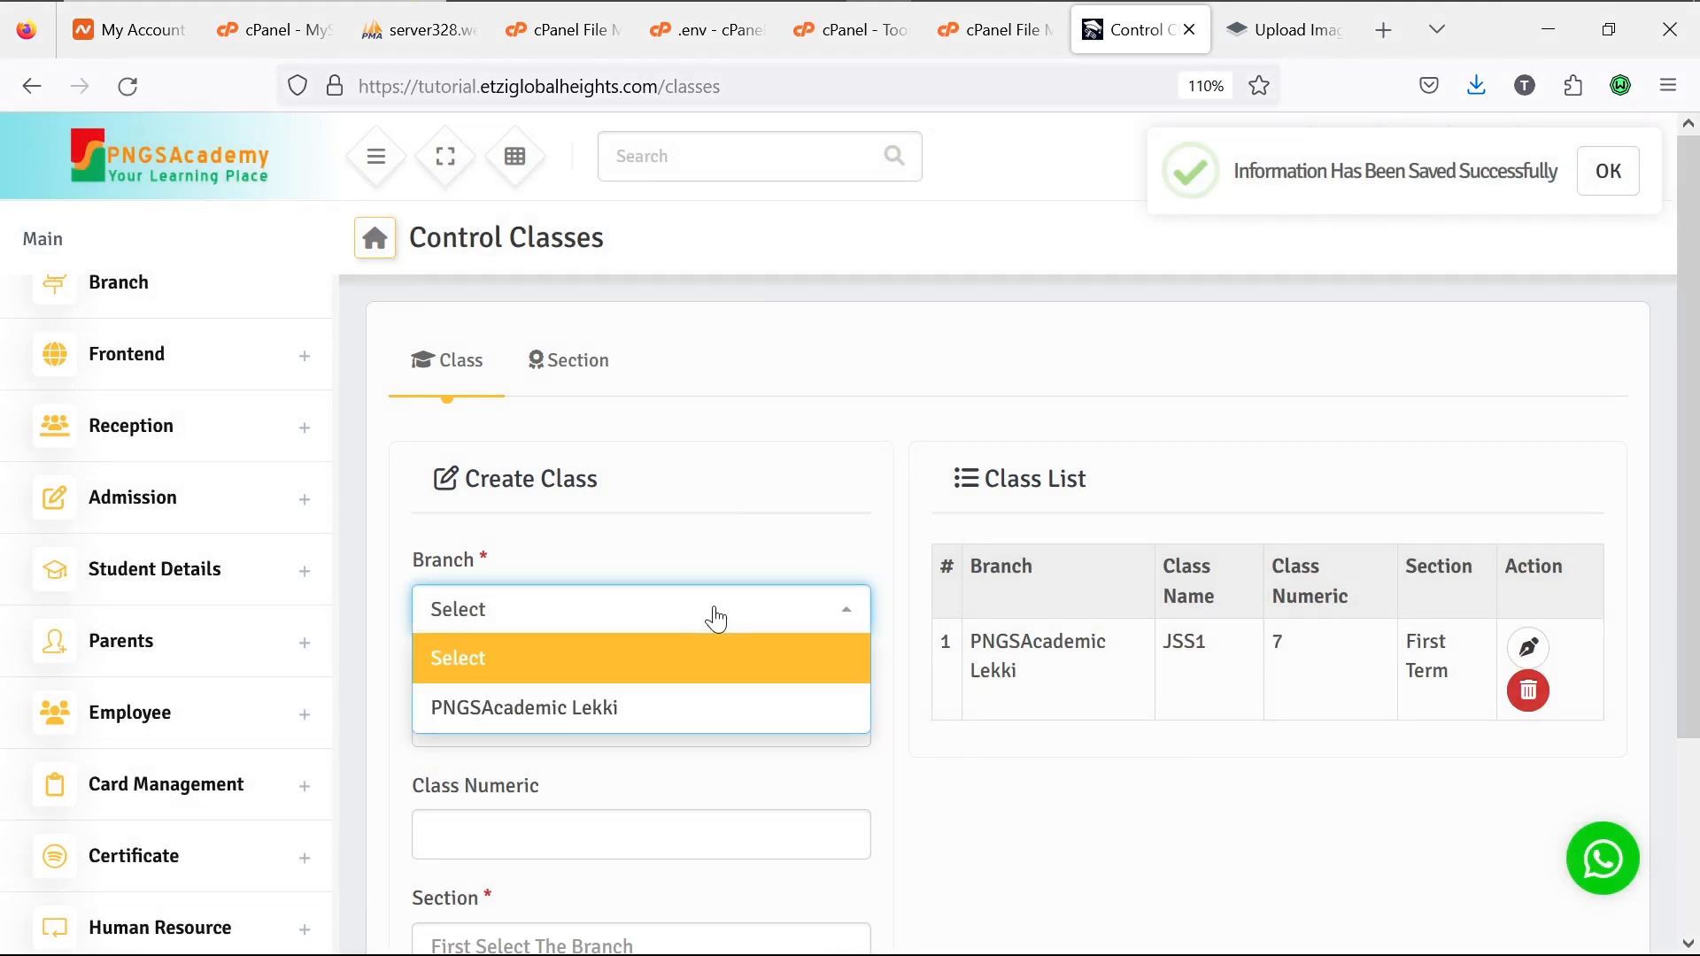
left_click(645, 723)
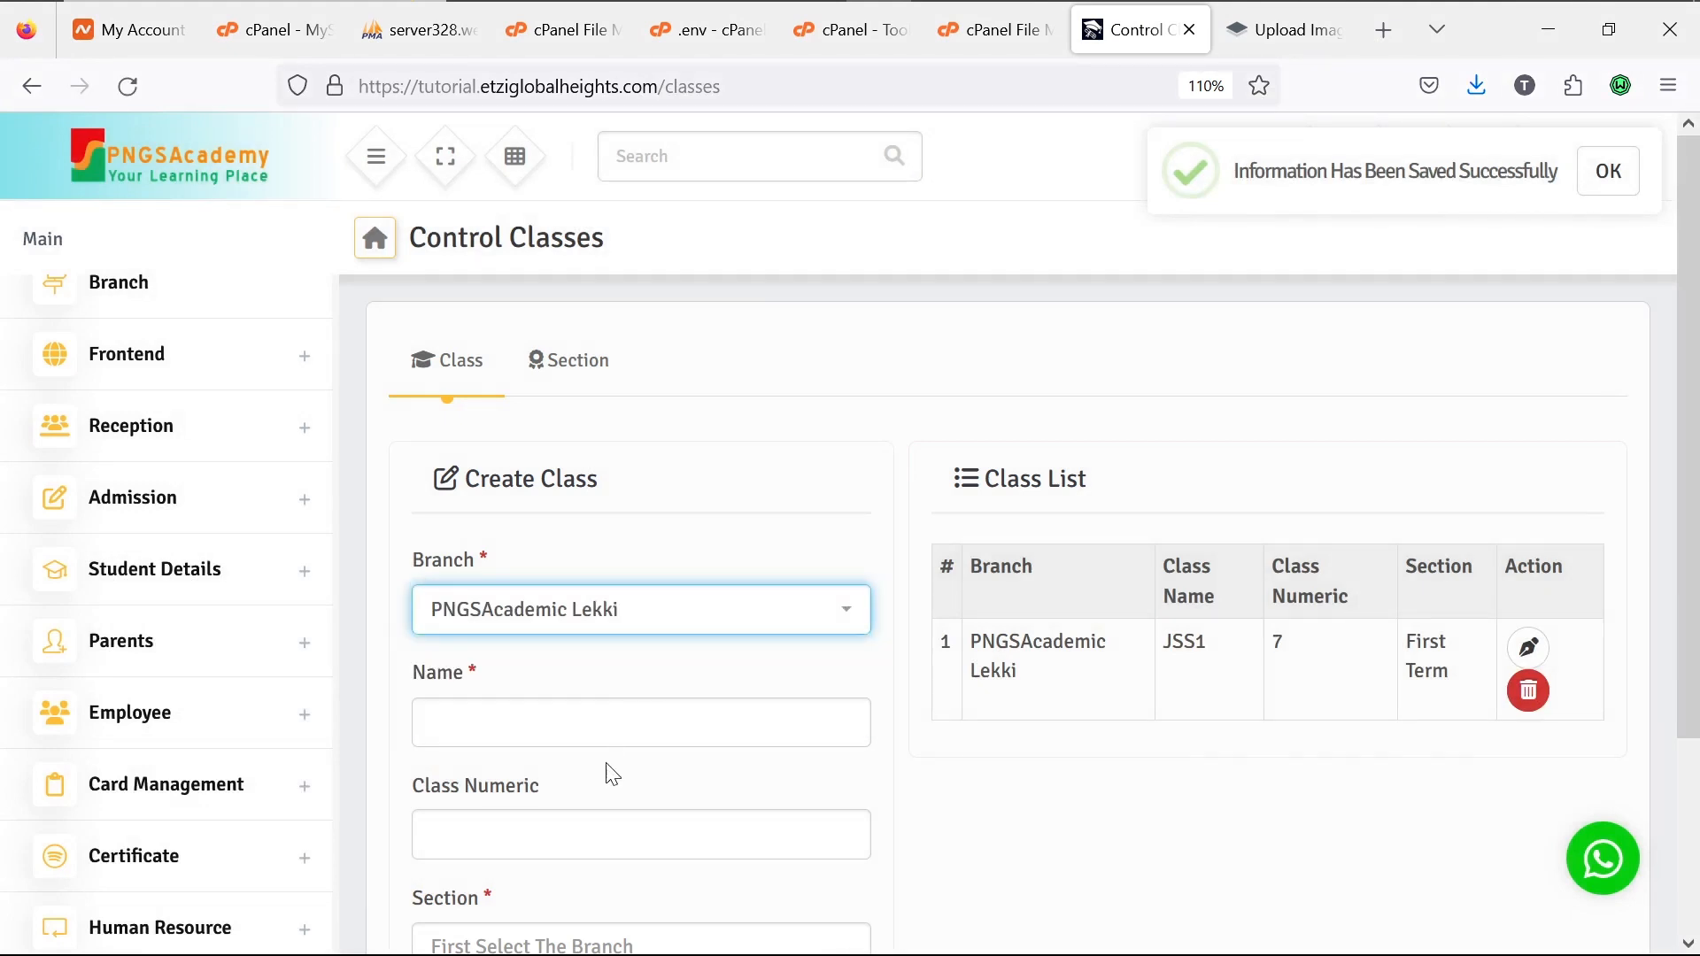
left_click(562, 726)
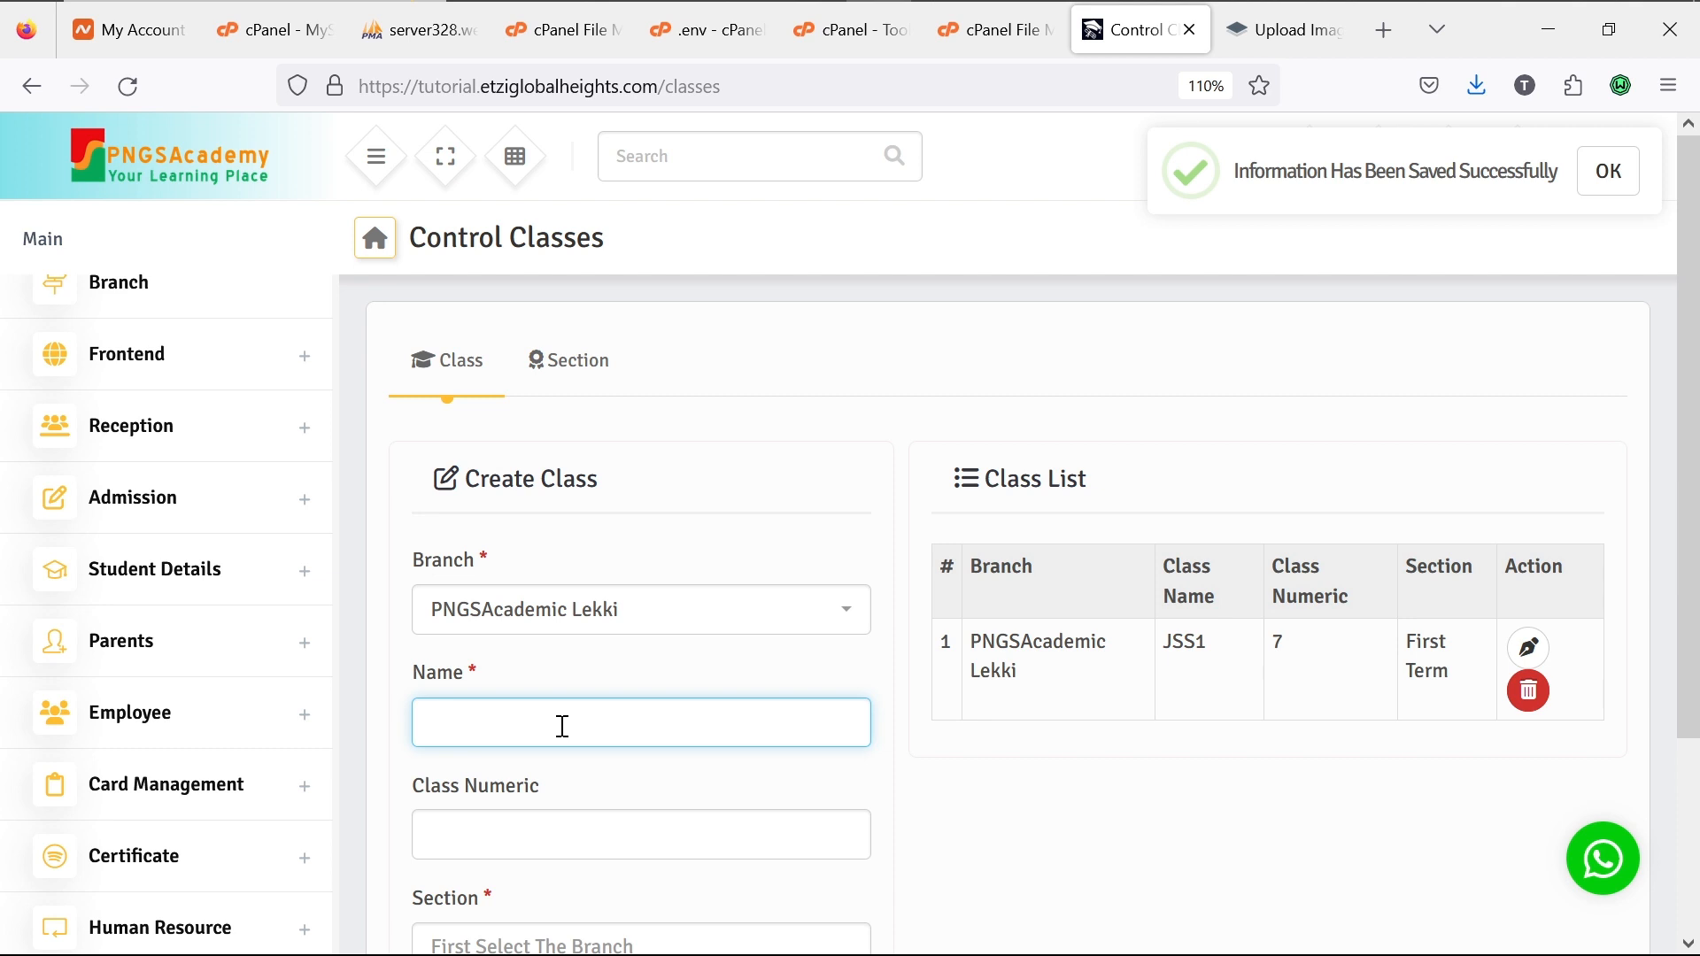
type("JSS2")
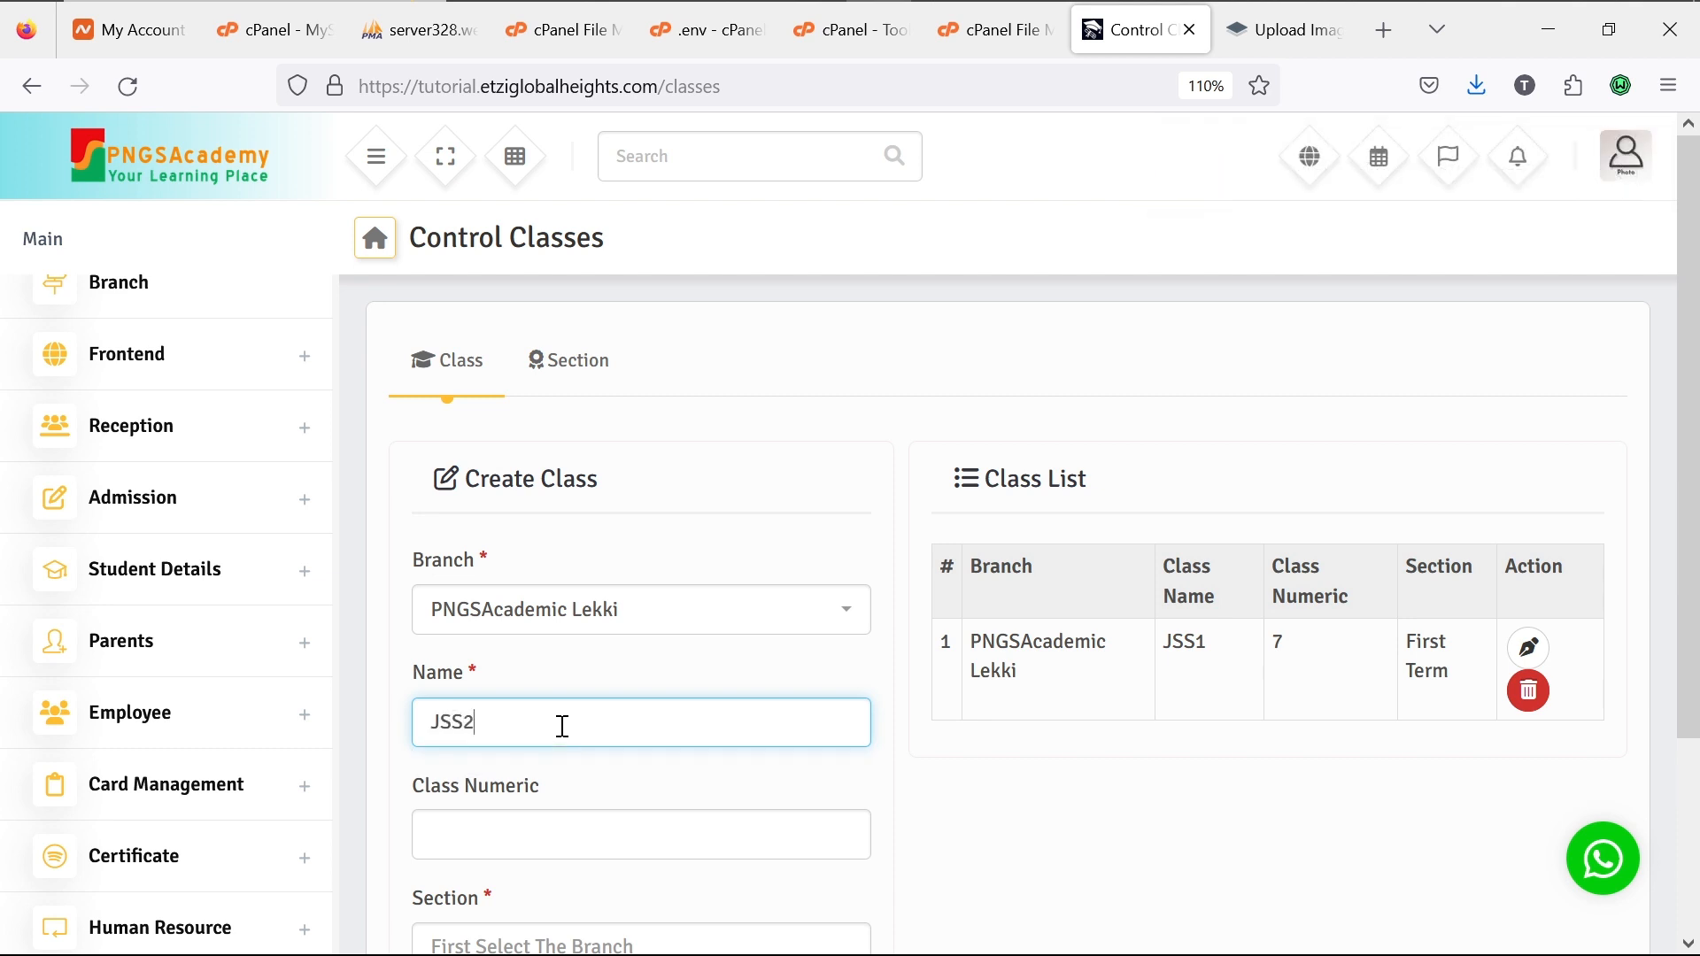
left_click(540, 841)
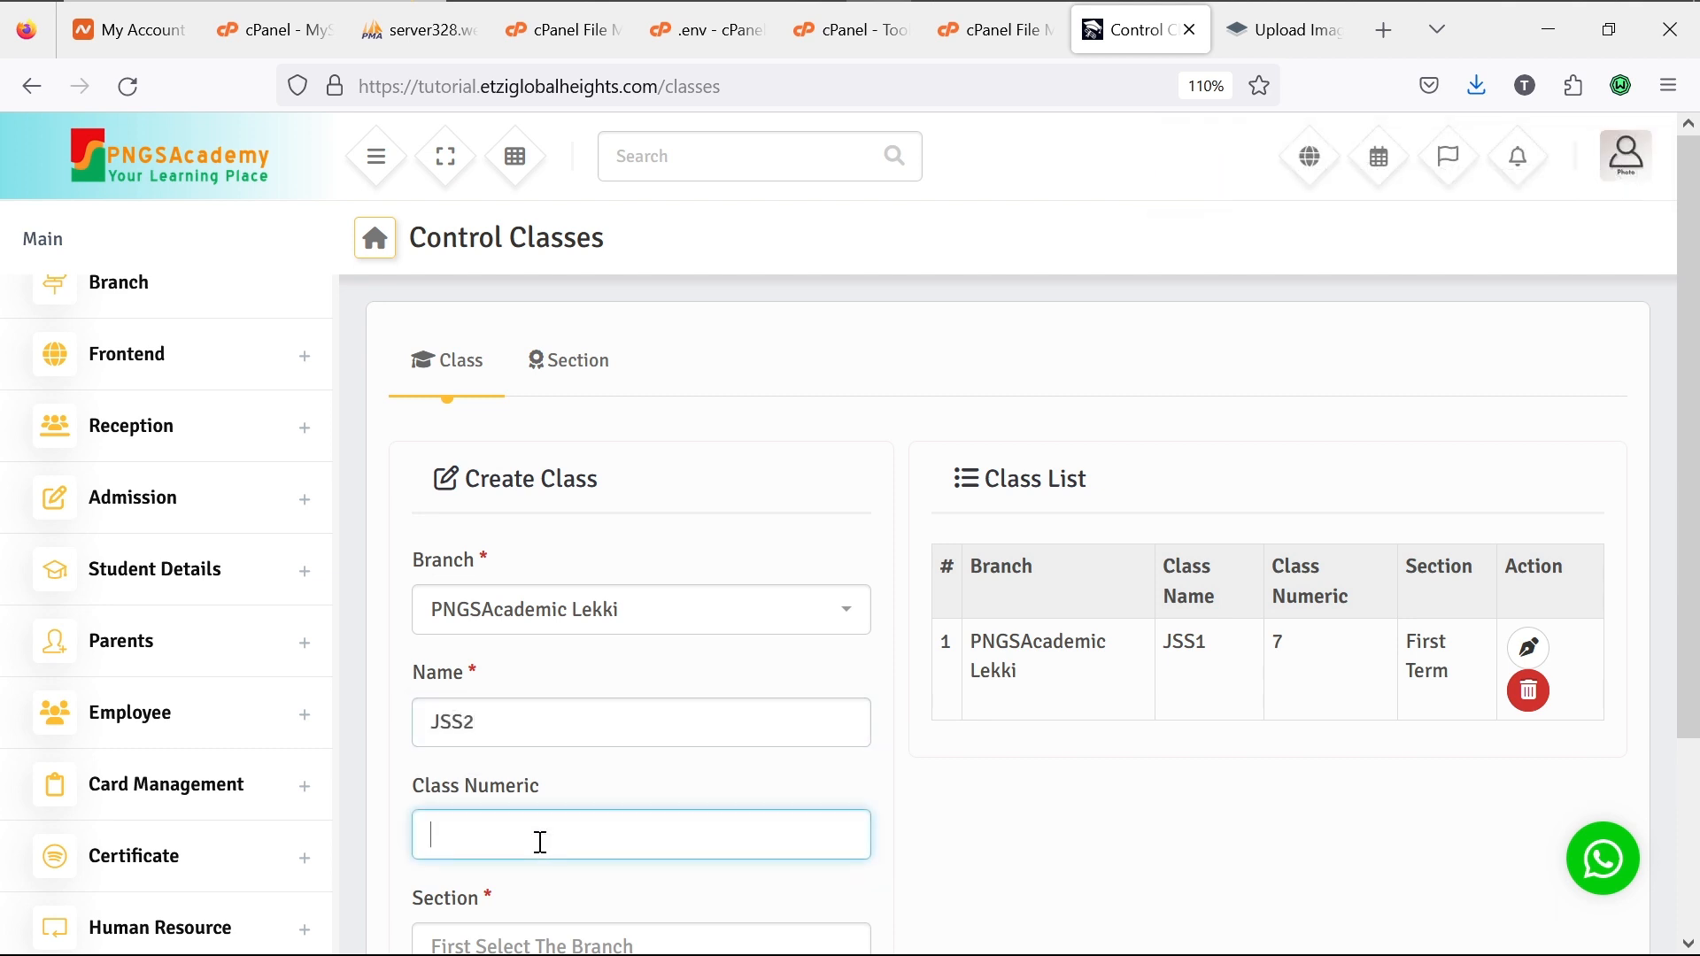
type("8")
scroll(602, 886, "down", 1)
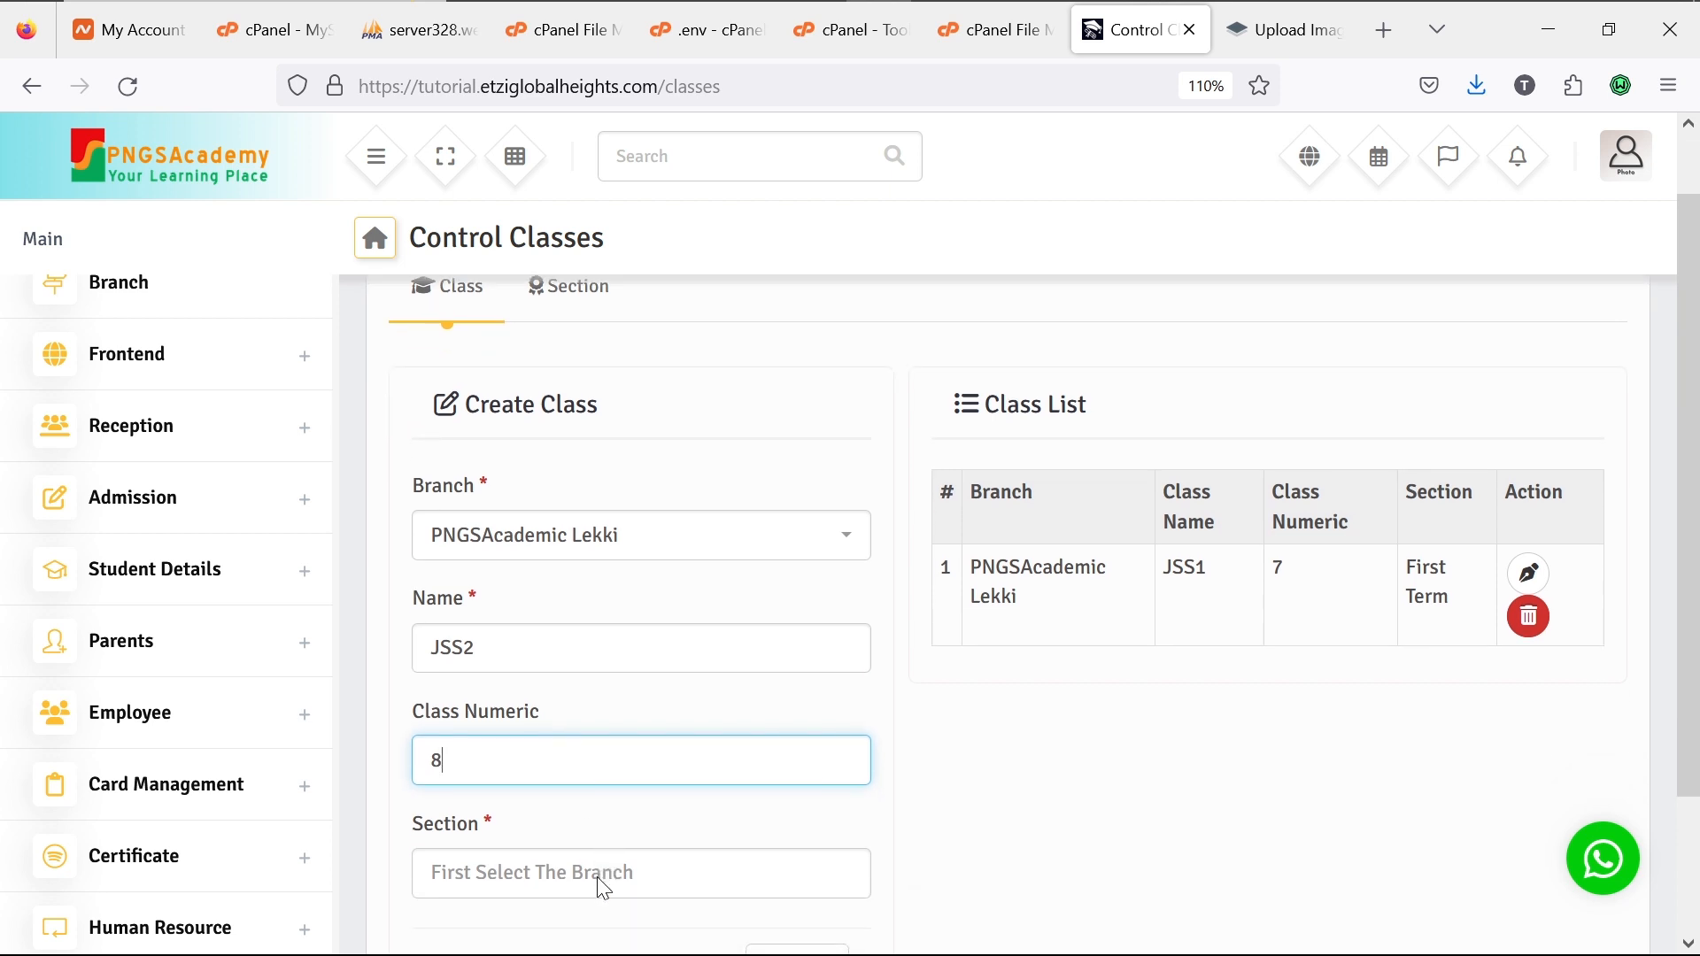
scroll(597, 876, "down", 2)
left_click(537, 699)
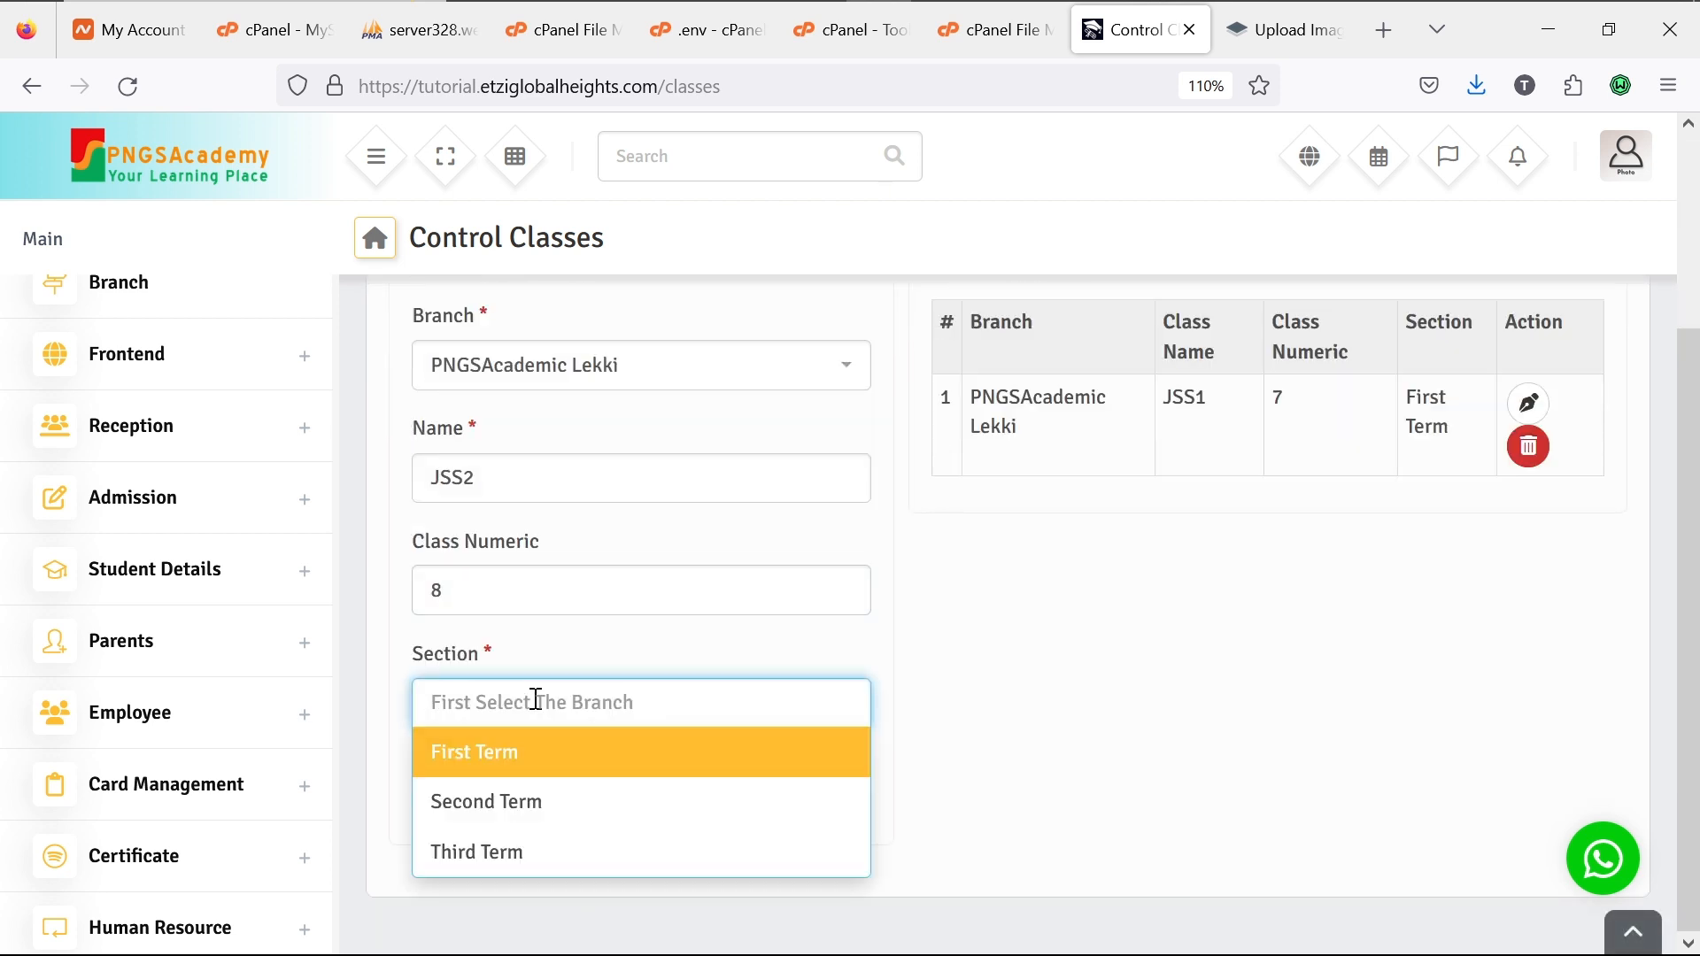
left_click(534, 761)
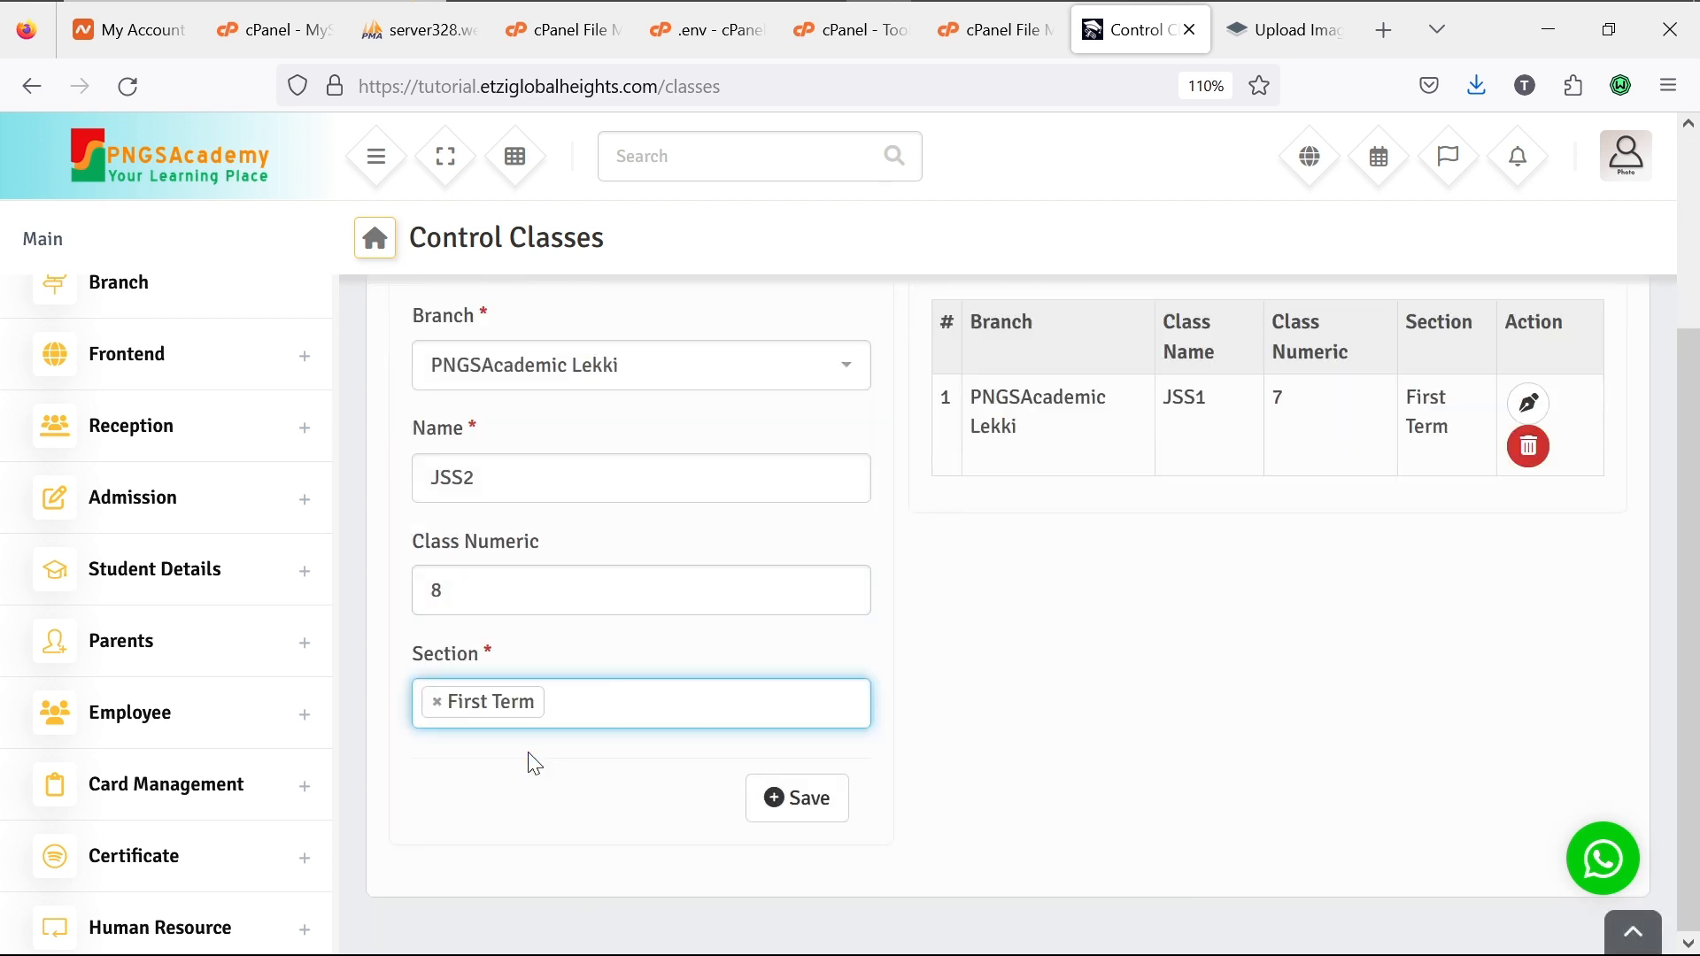
left_click(801, 794)
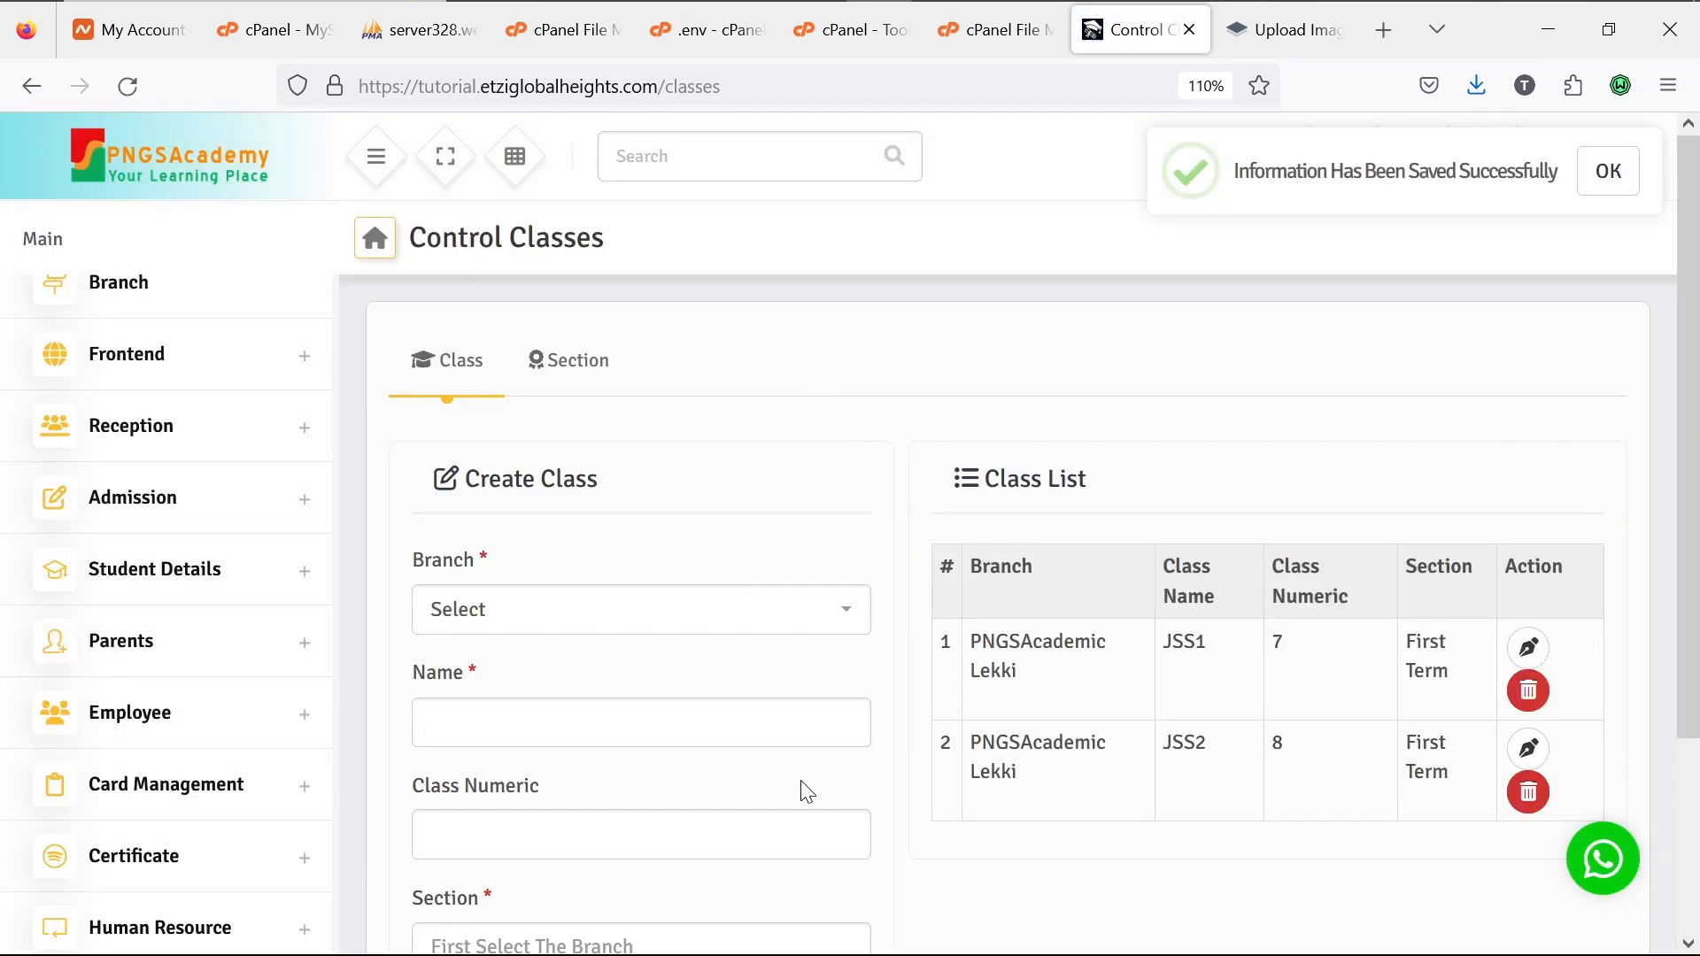
Step: Create class JSS3 with numeric value 9, section First Term, at the PNGSAcademic Lekki branch
left_click(661, 613)
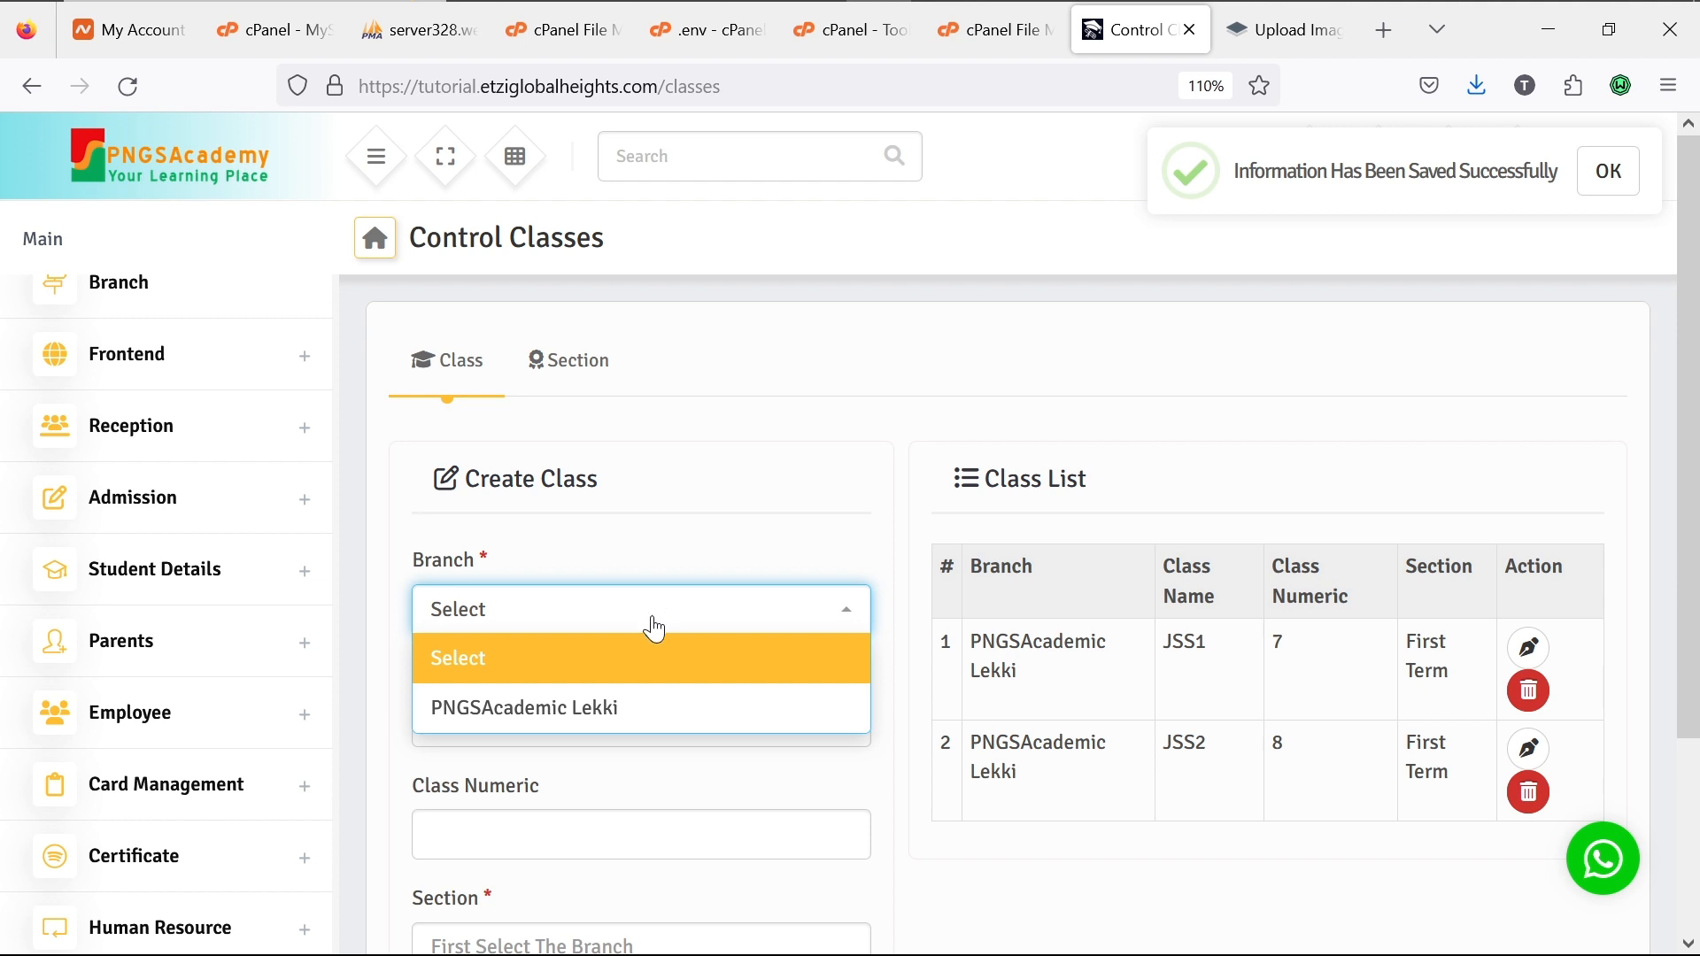
left_click(639, 717)
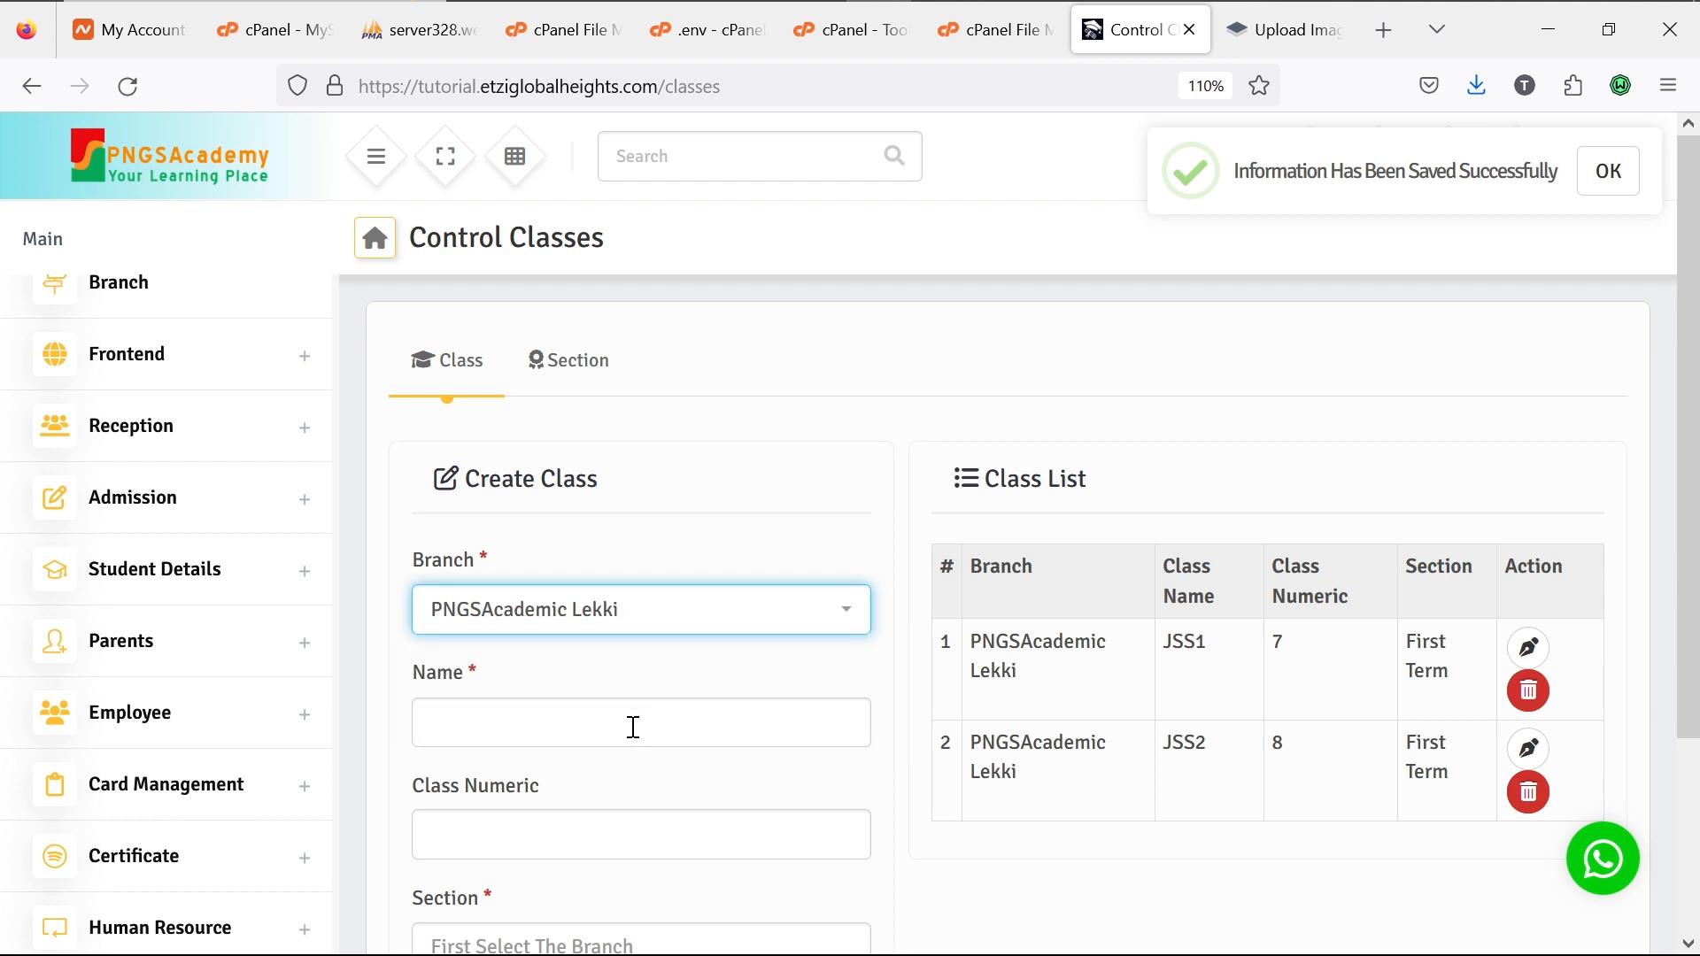
left_click(634, 727)
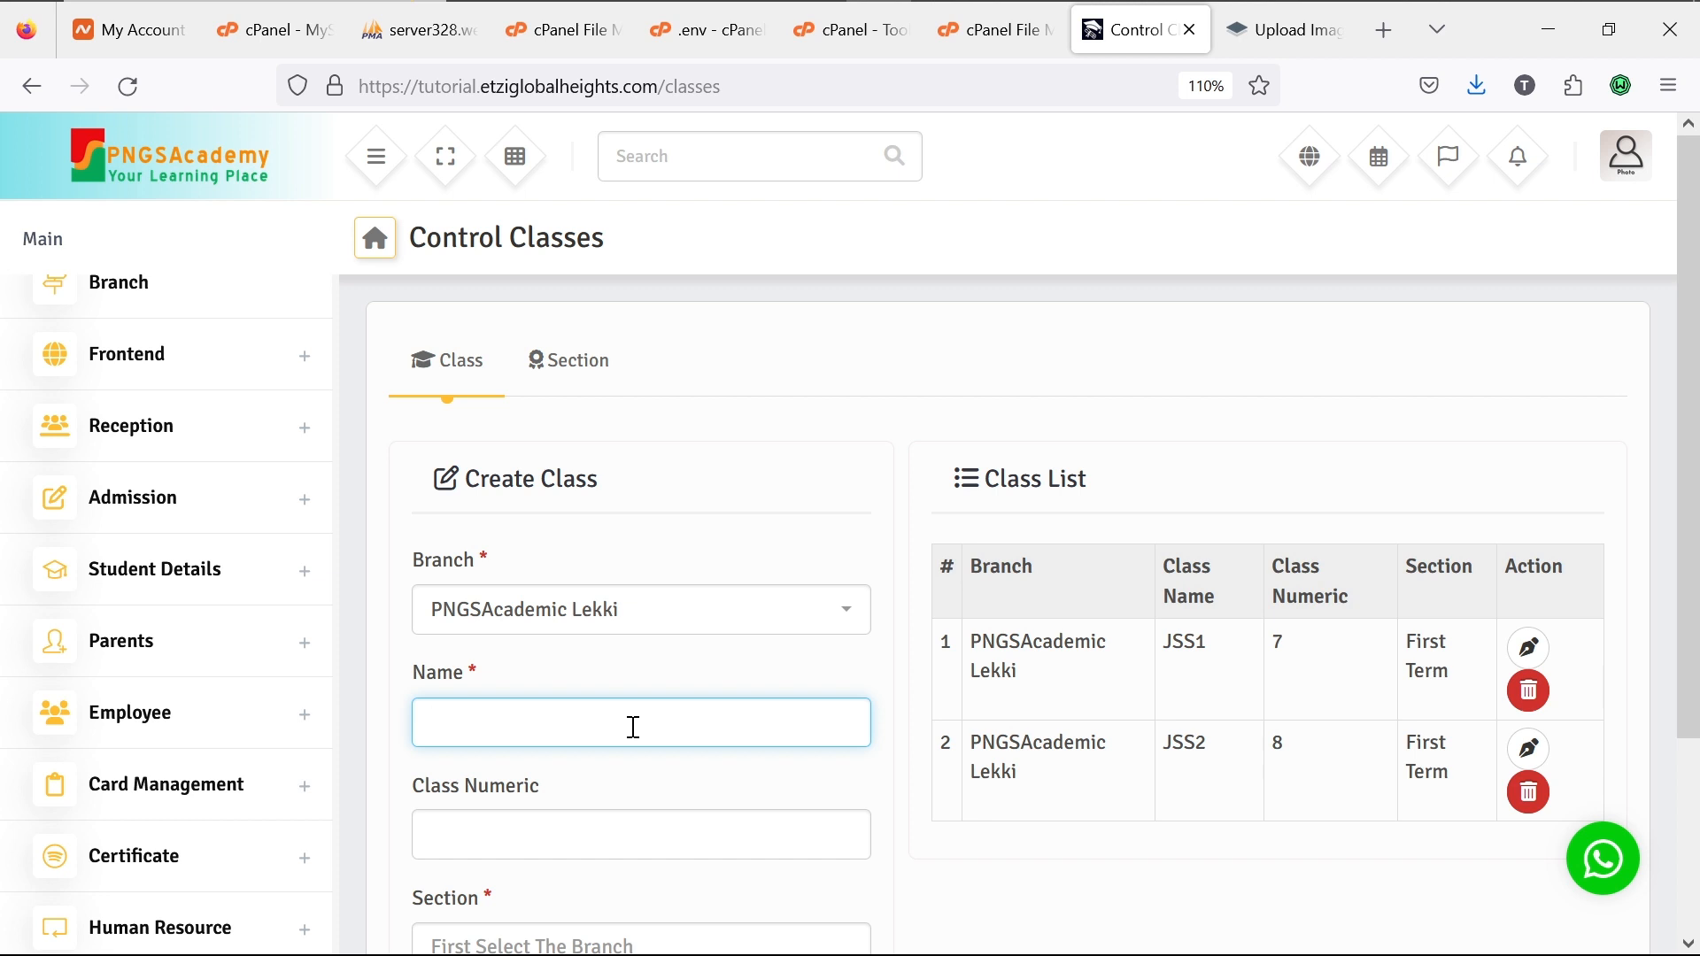
type("J")
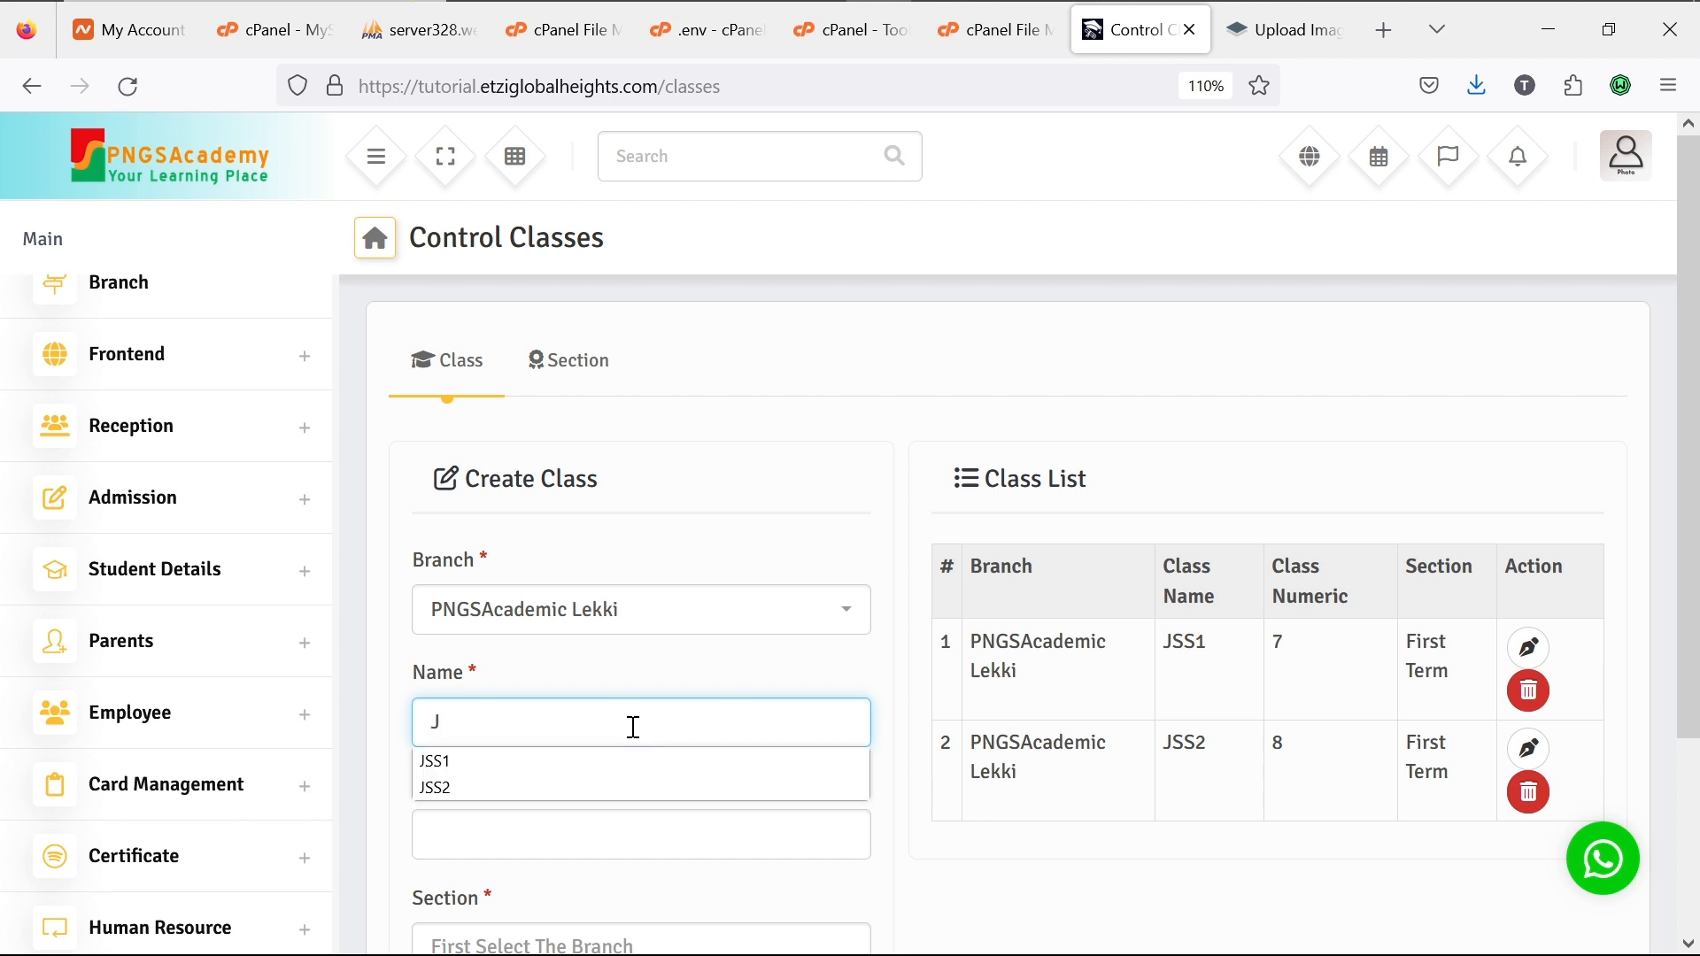
type("SS3")
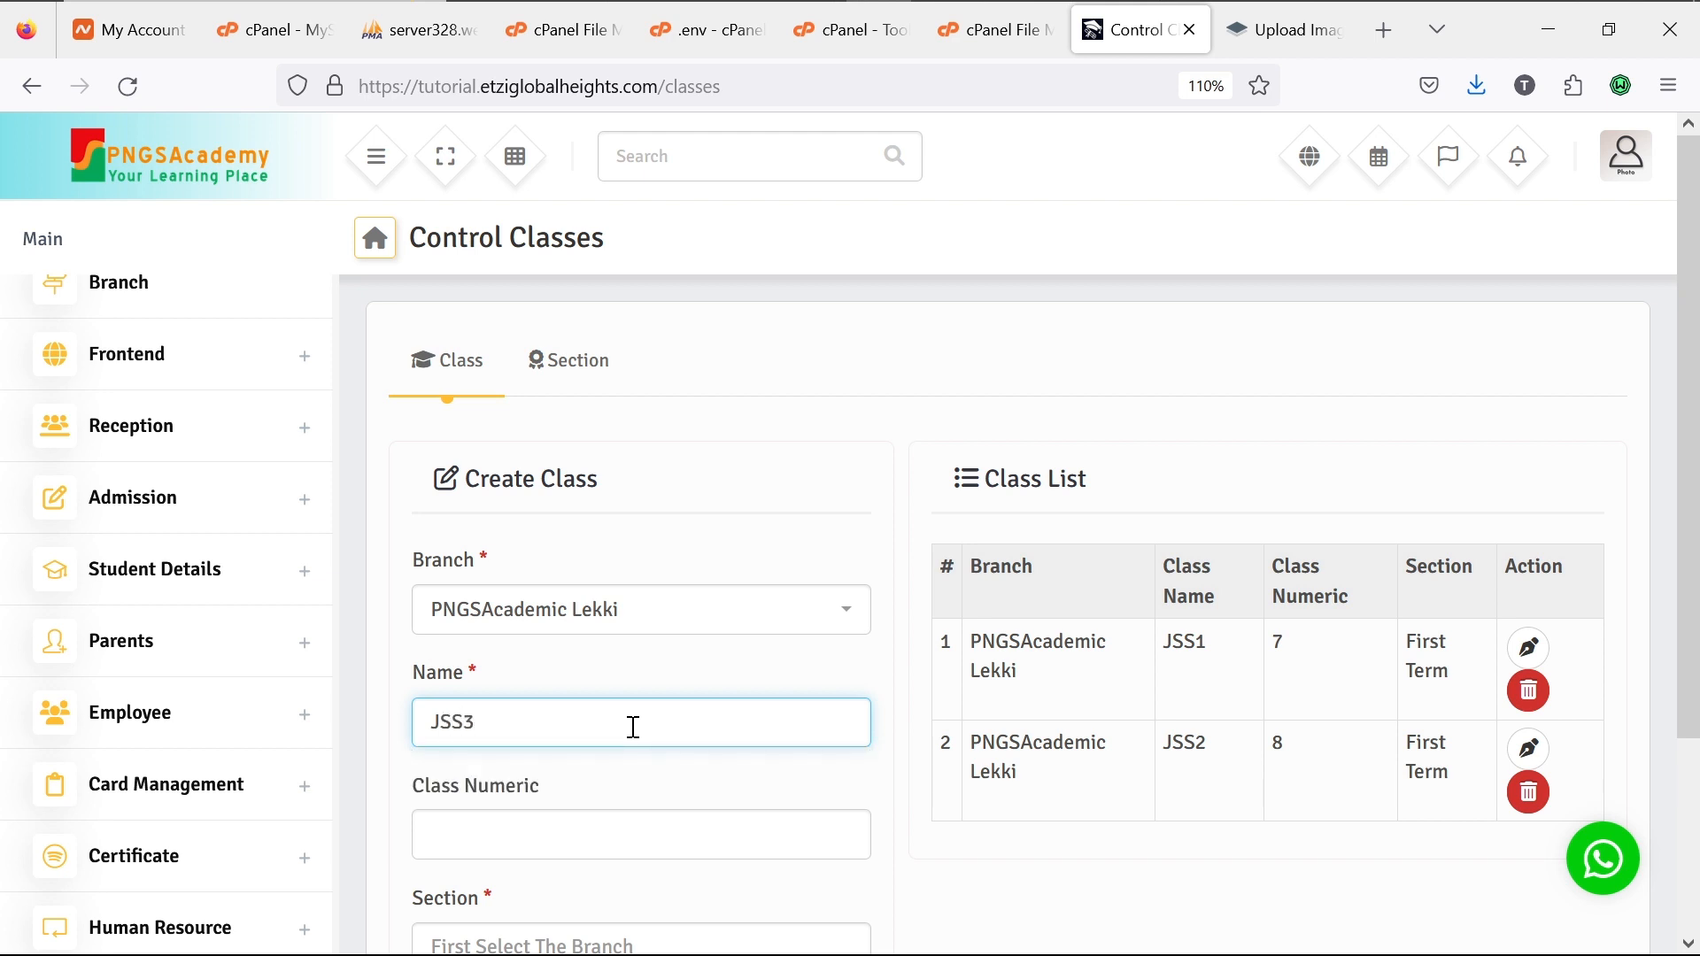
left_click(603, 841)
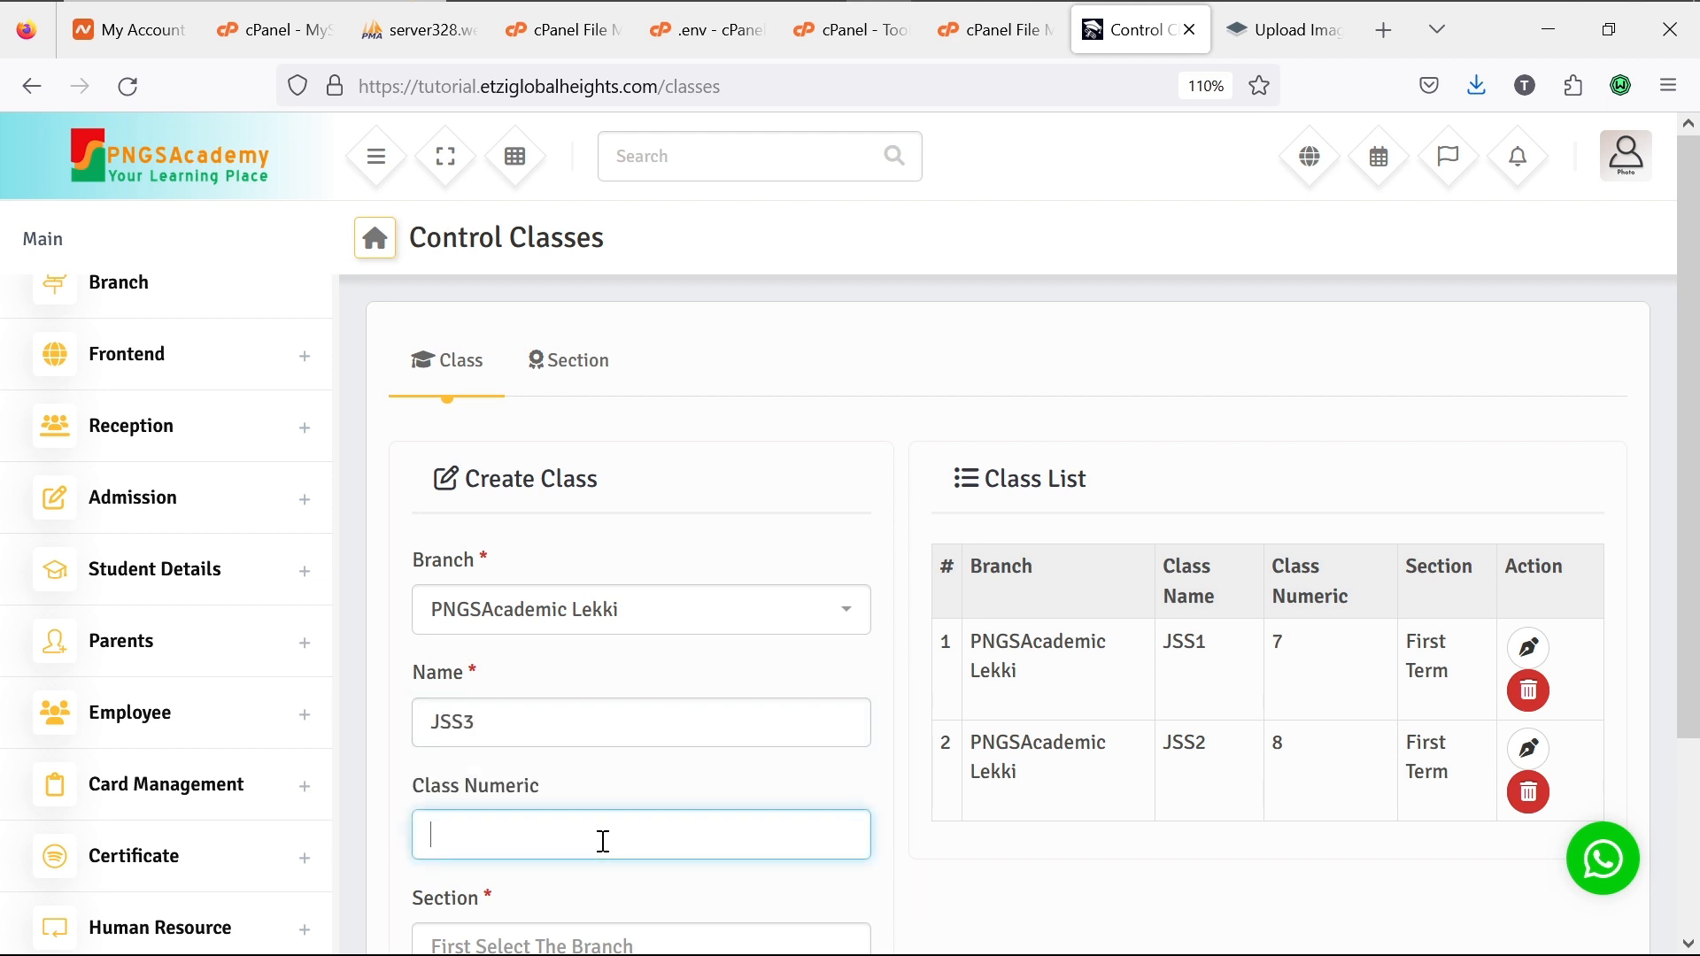
type("9")
left_click(580, 846)
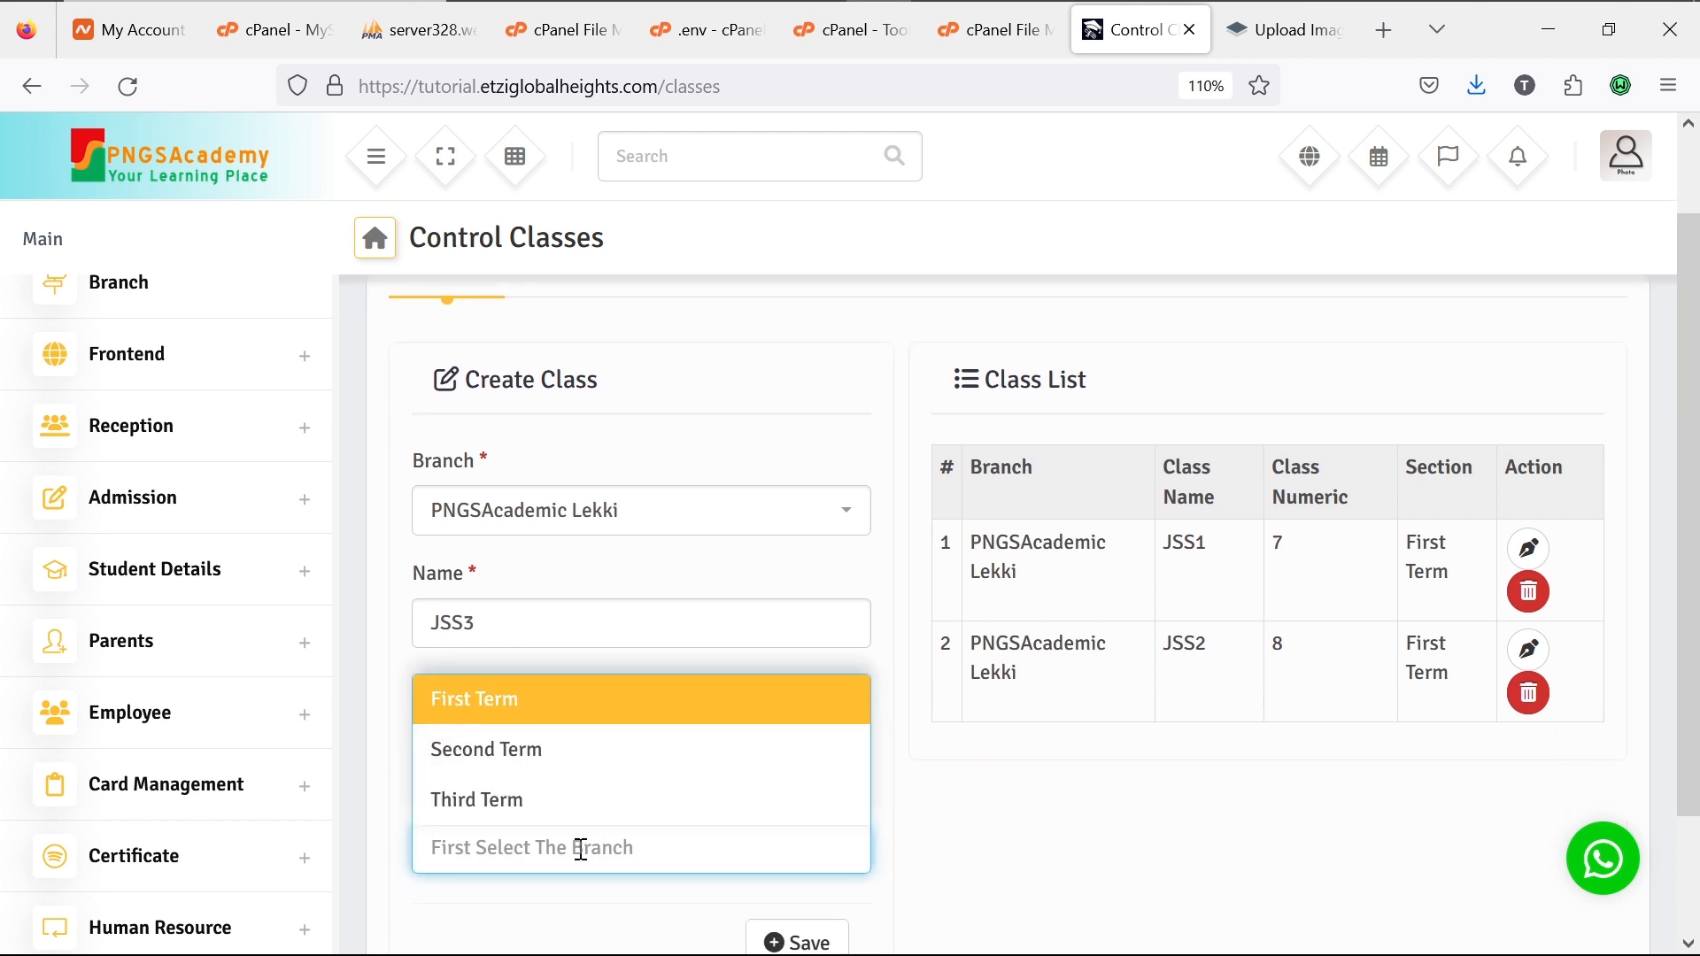
left_click(546, 701)
left_click(776, 944)
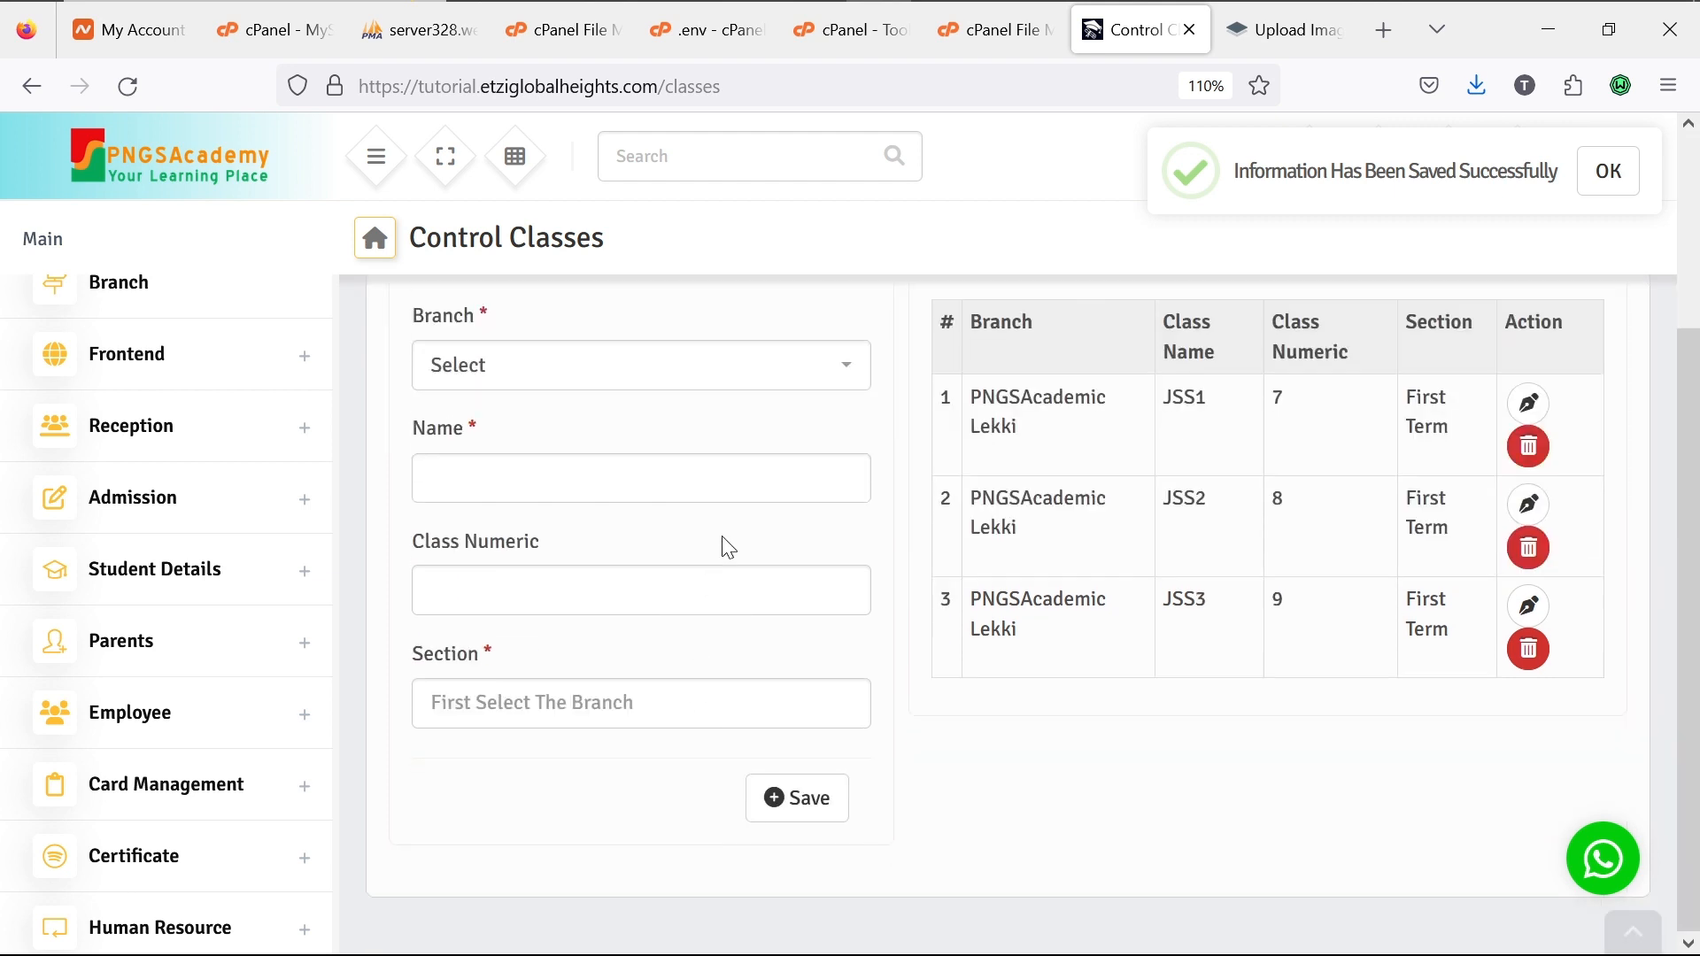
scroll(724, 547, "down", 3)
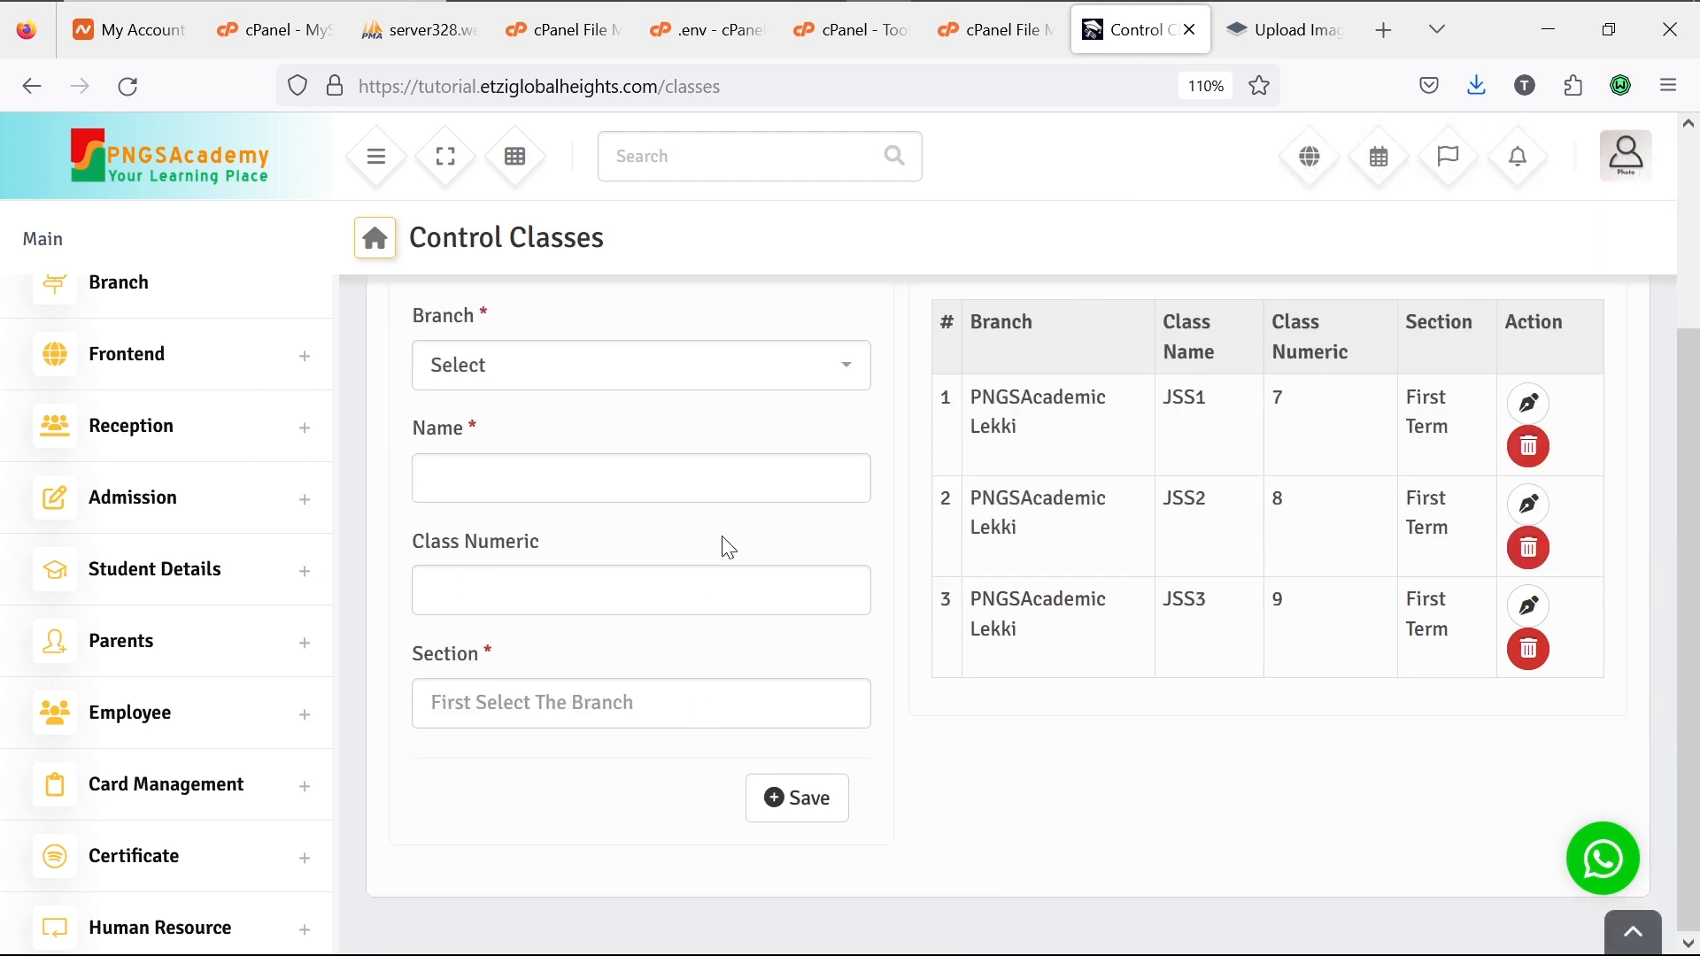
scroll(728, 546, "up", 3)
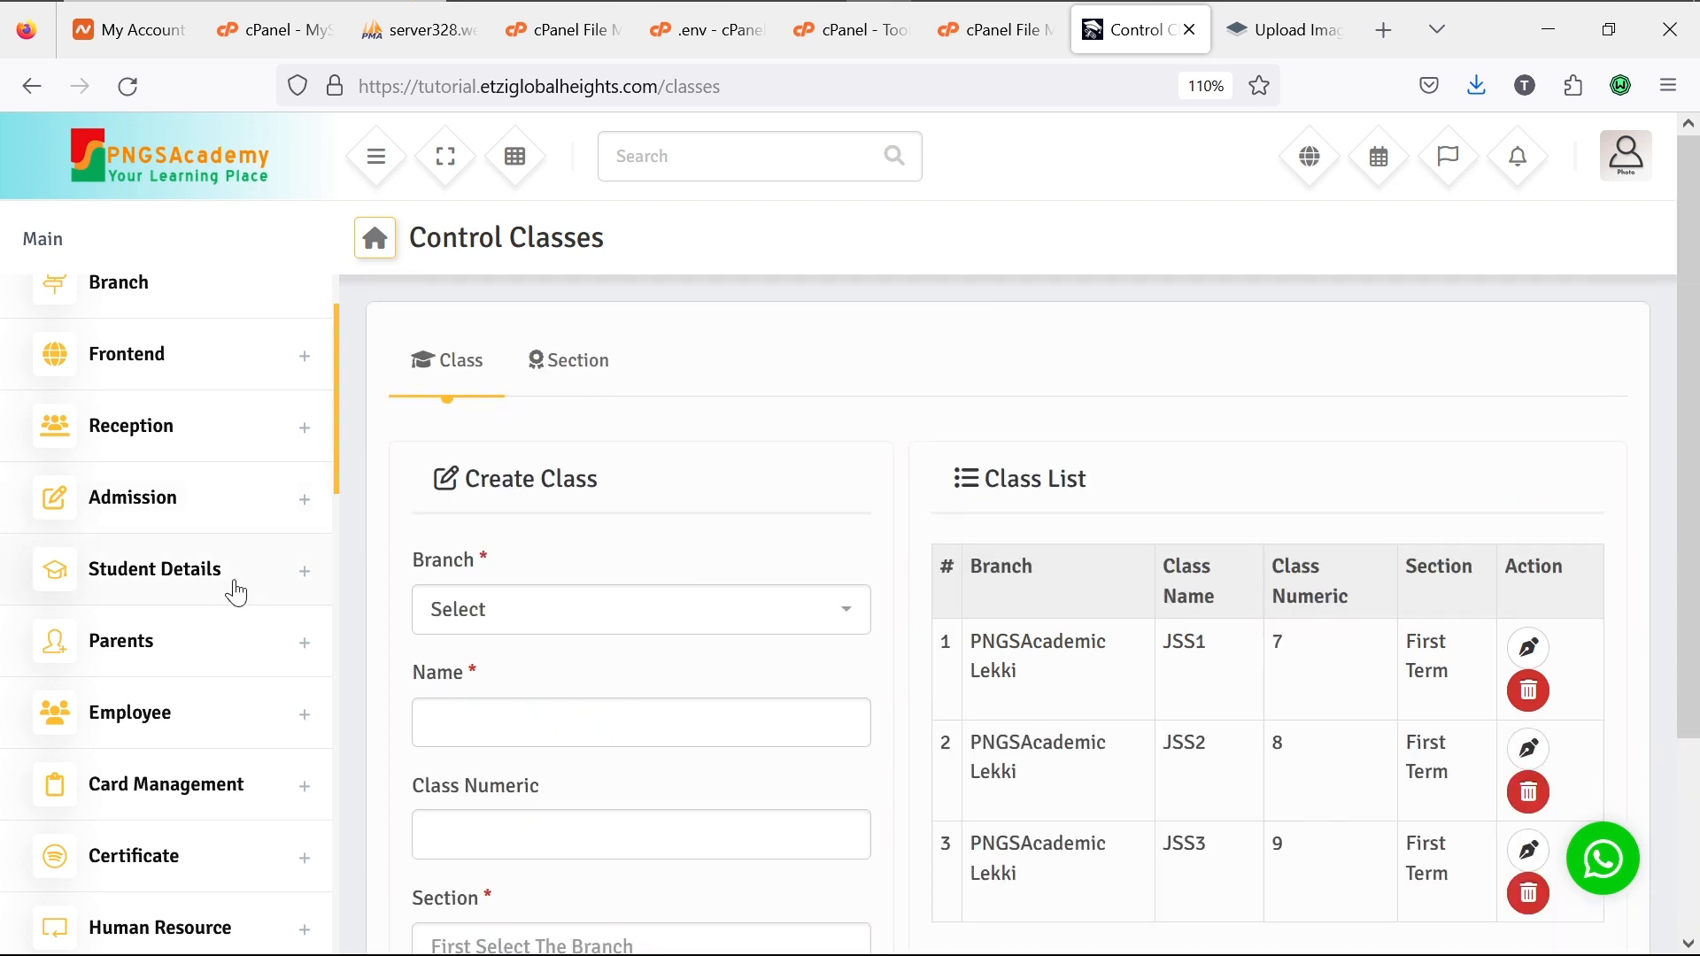
Step: Filter the Student List by PNGSAcademic Lekki, class JSS1 and section First Term, and view the empty results
left_click(308, 581)
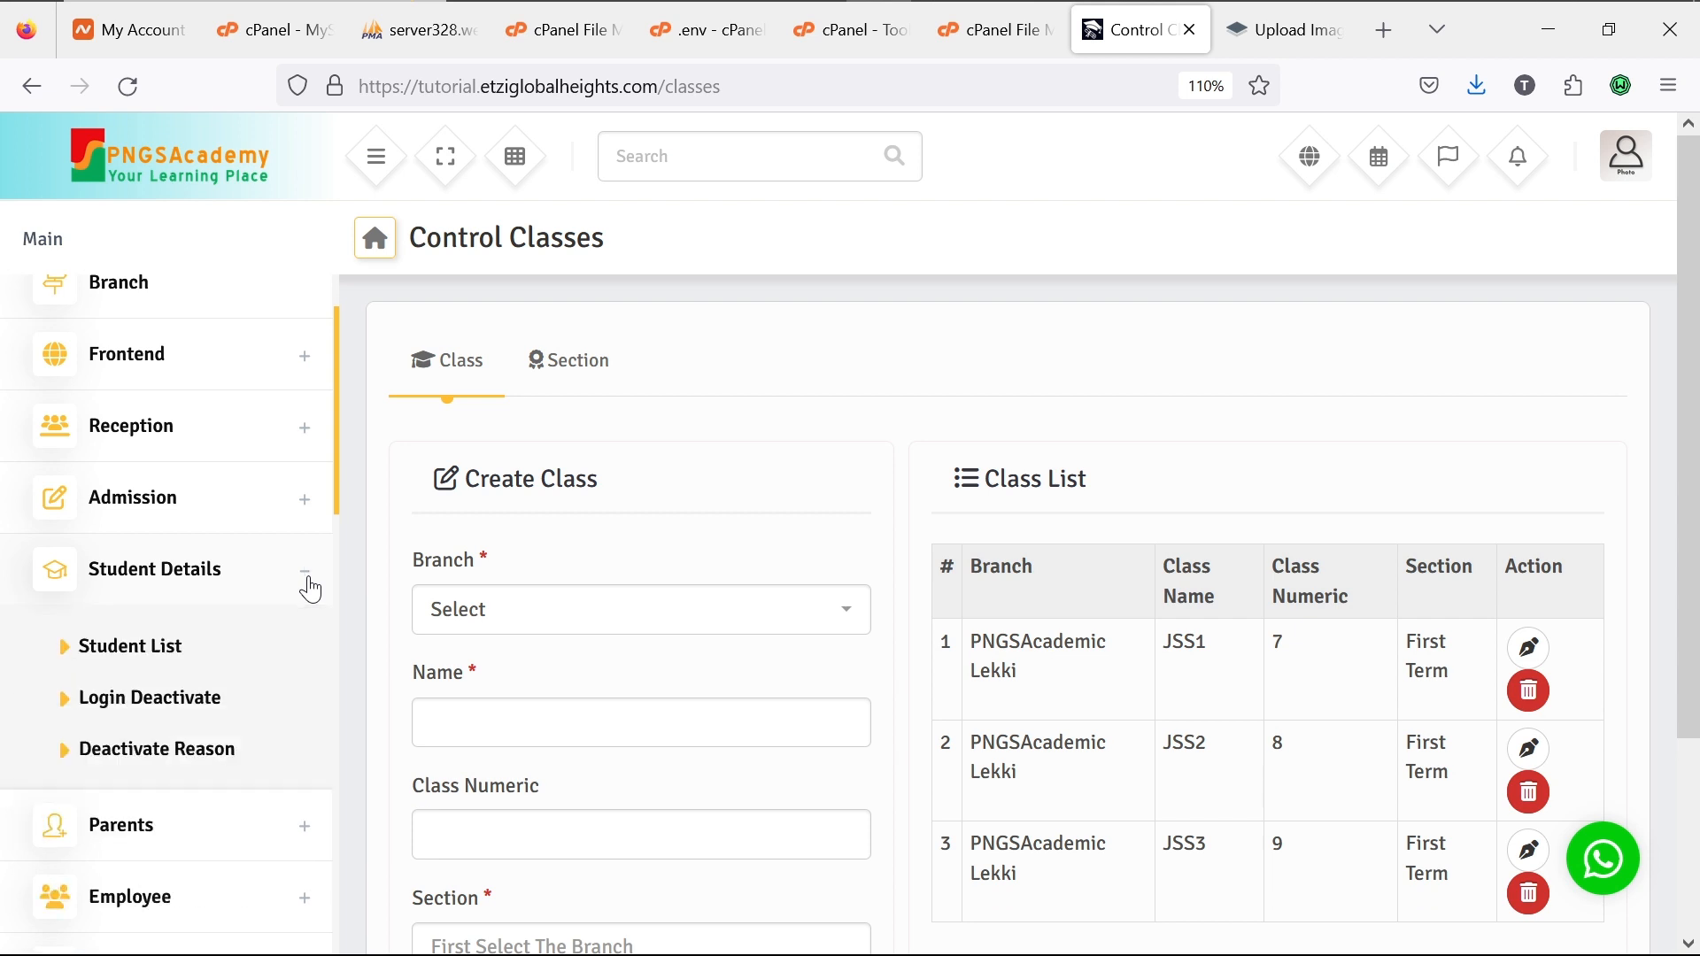
left_click(149, 653)
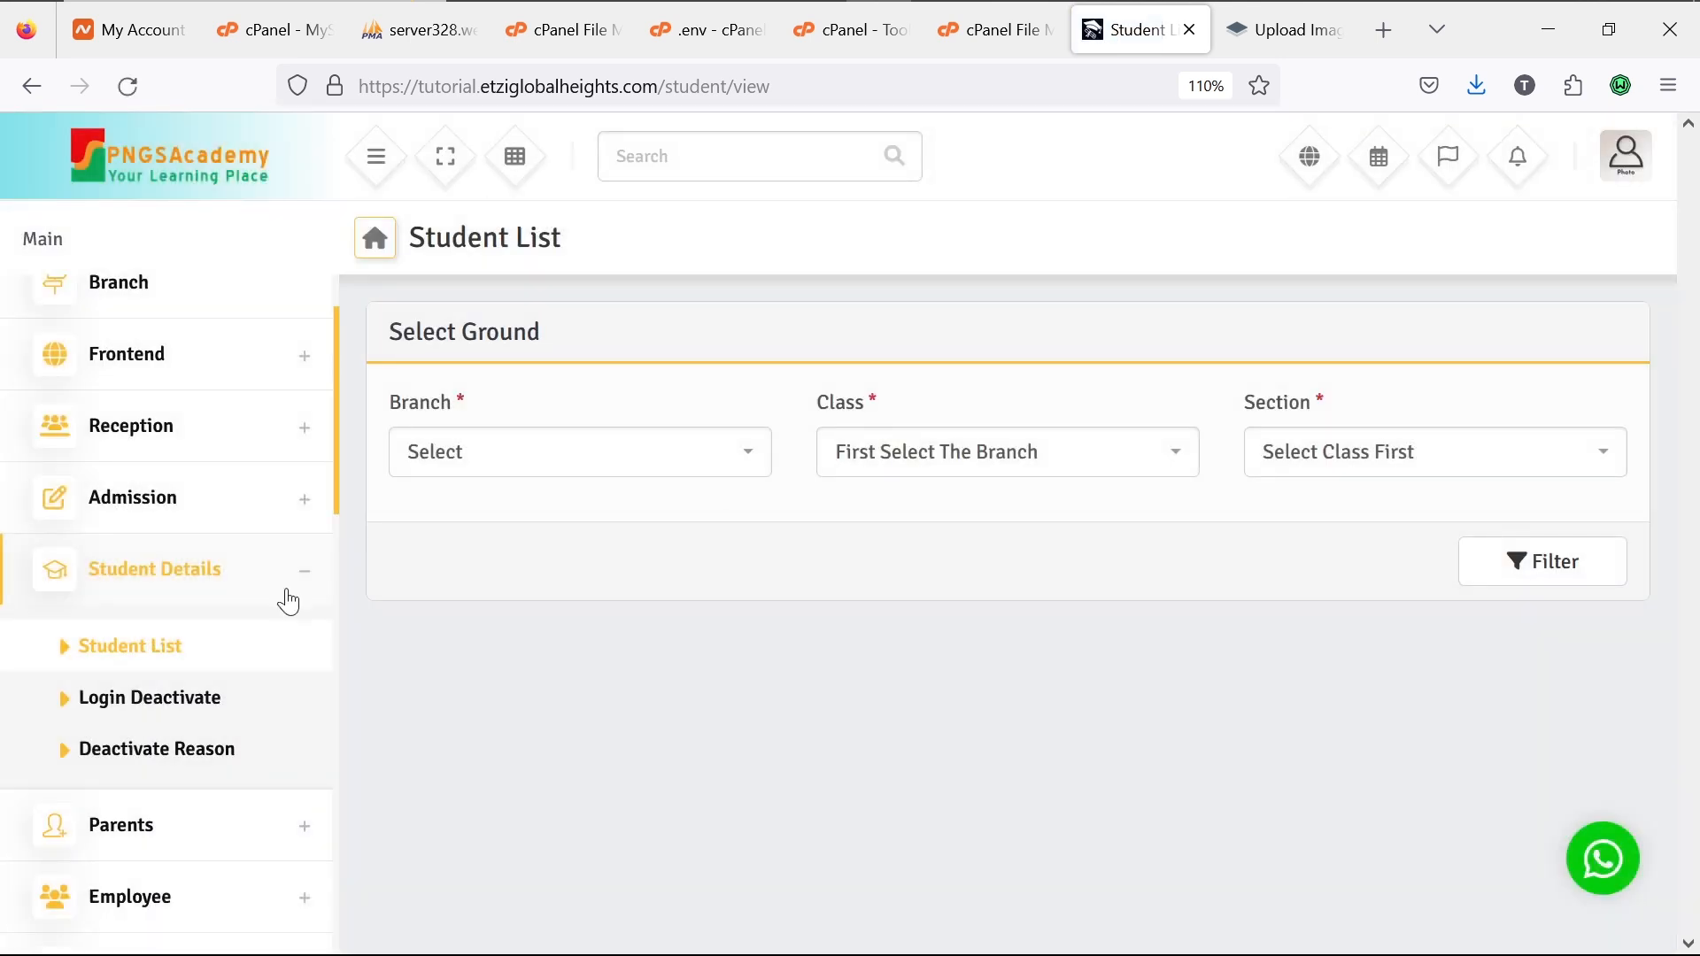
left_click(711, 469)
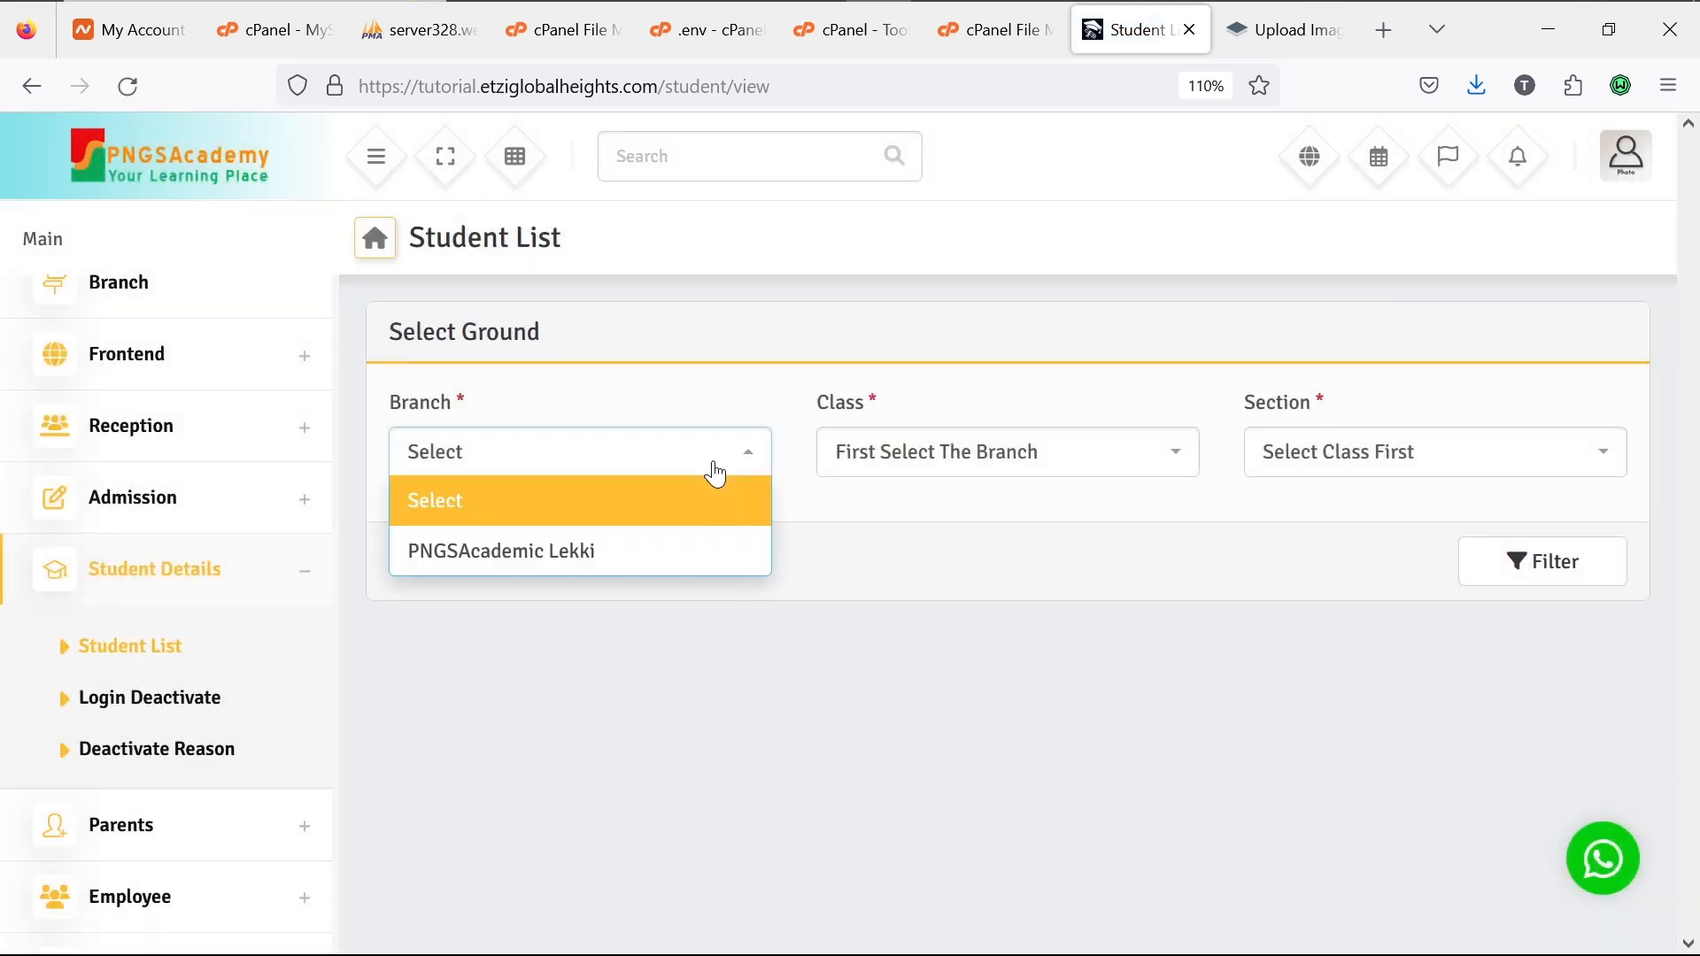
left_click(670, 555)
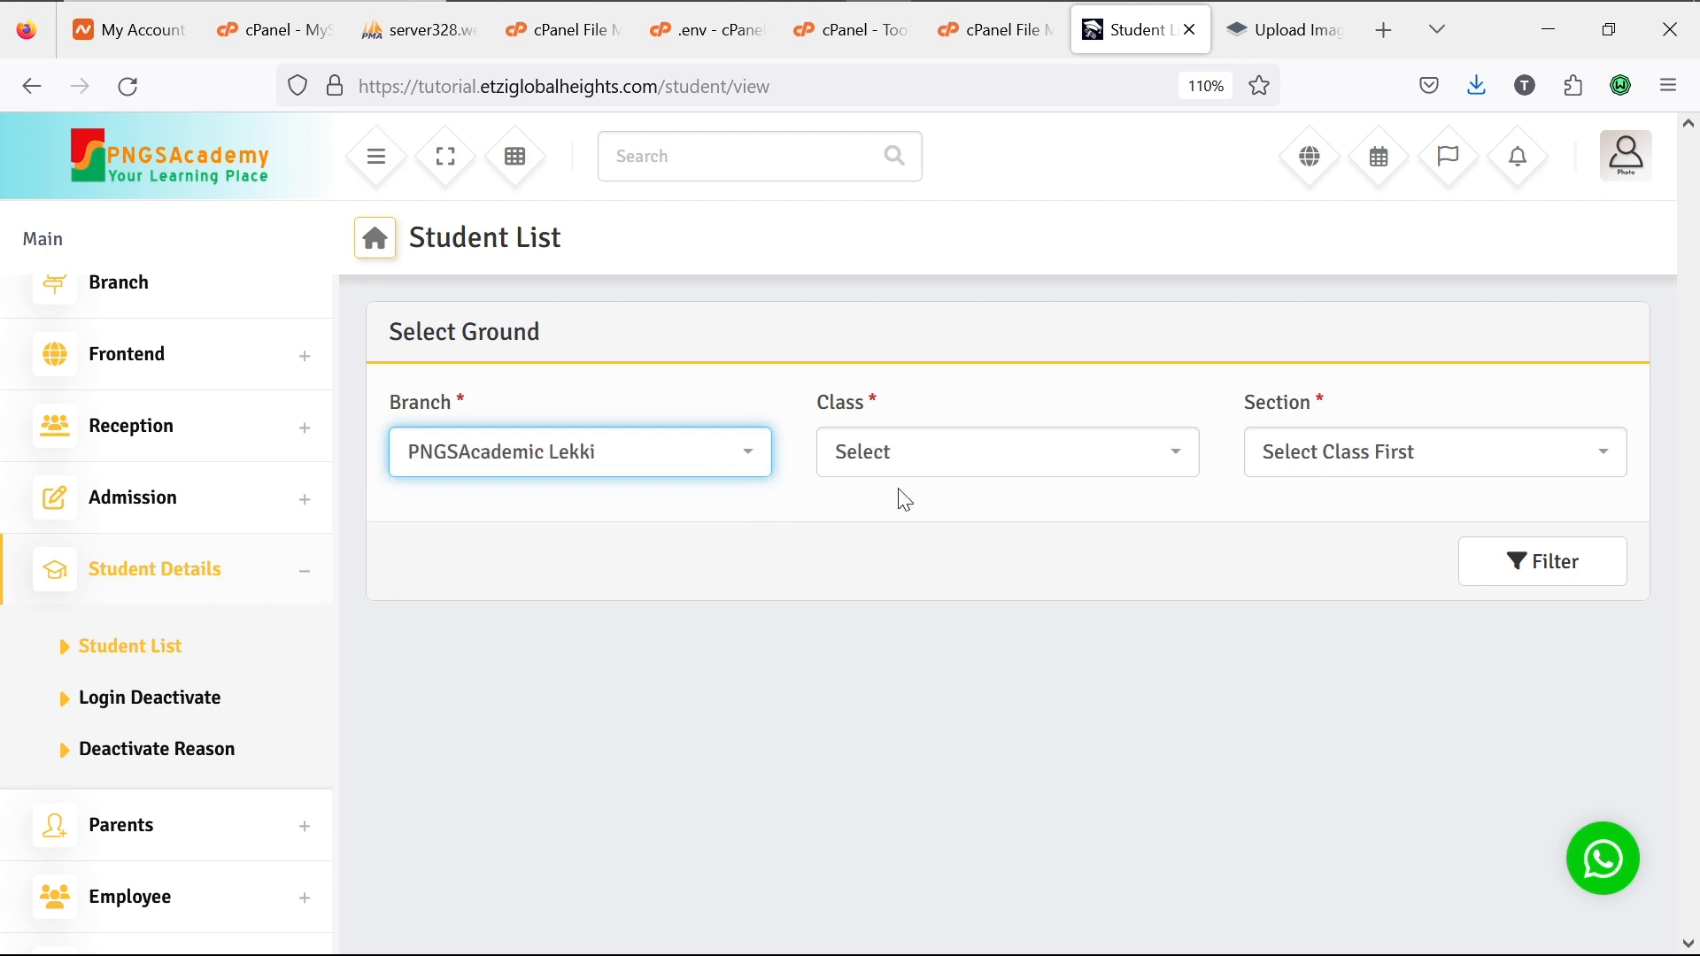
left_click(992, 458)
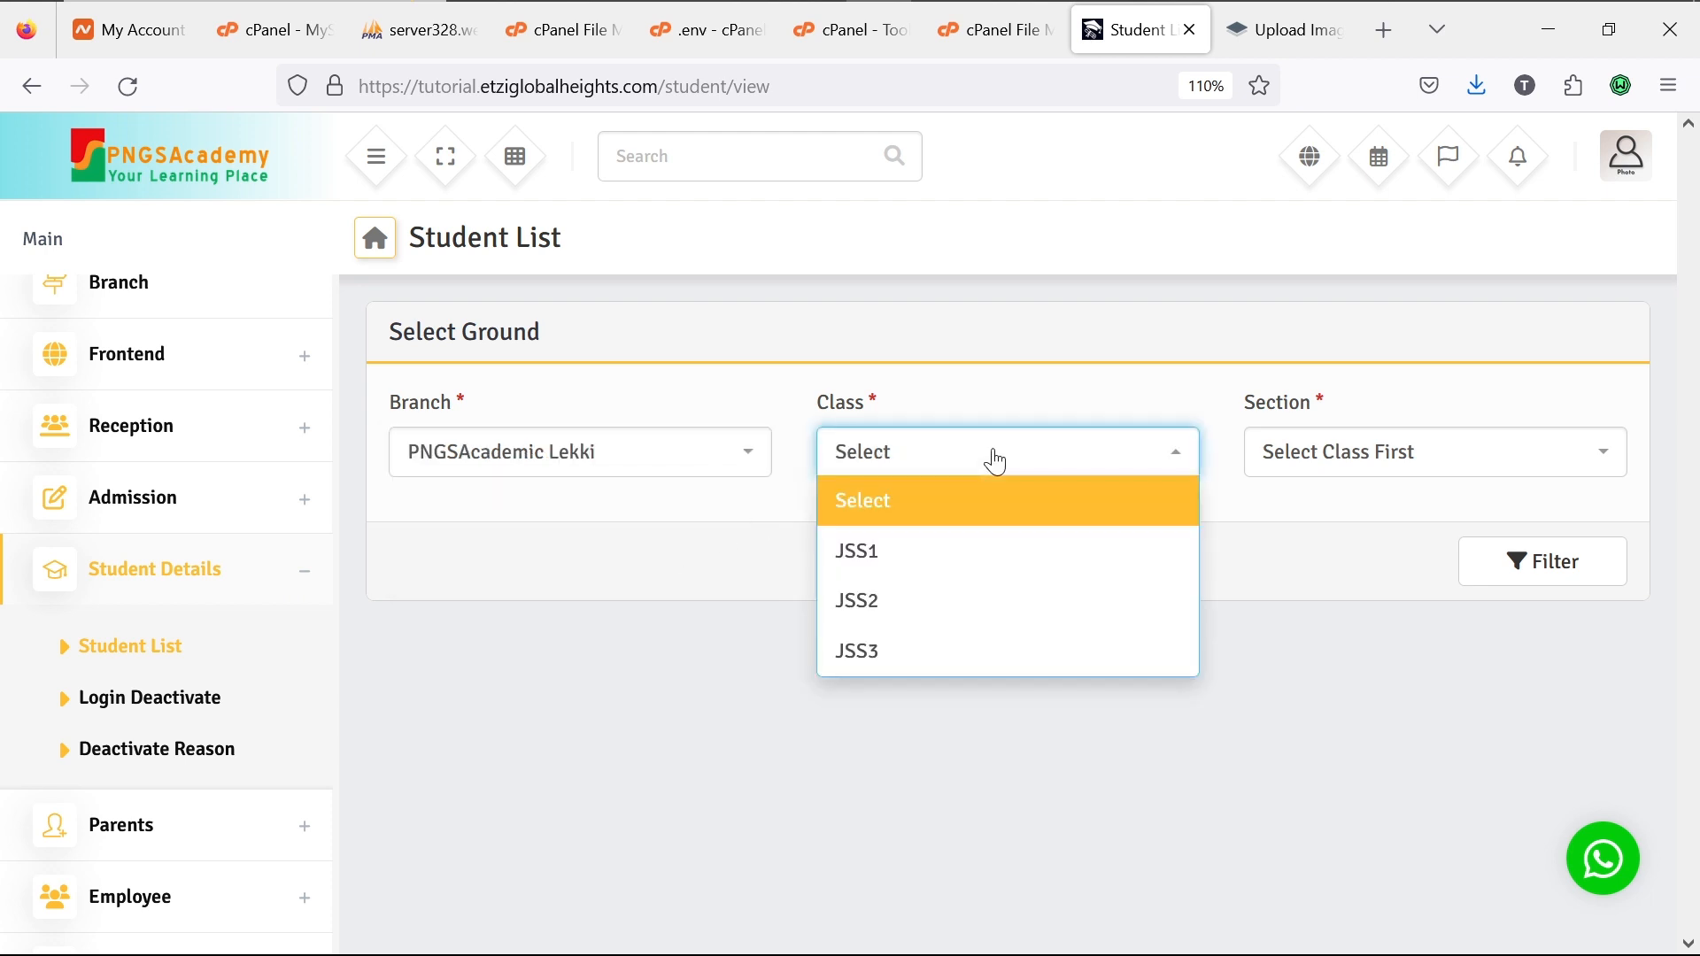
left_click(983, 561)
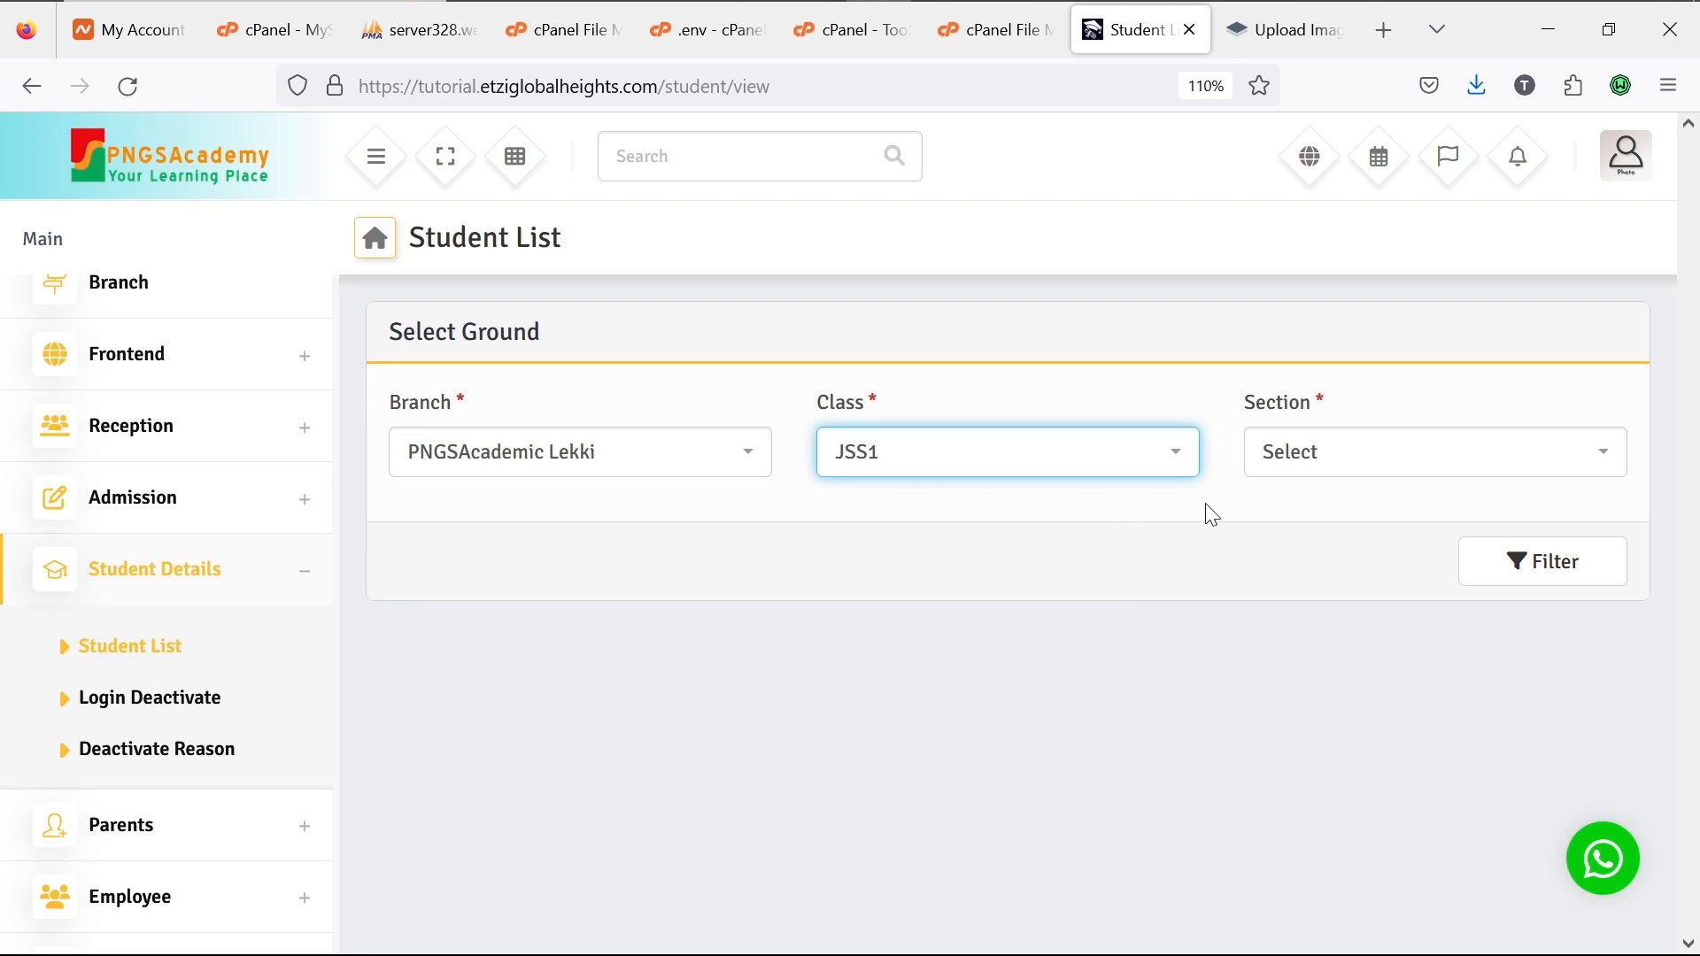
left_click(1332, 469)
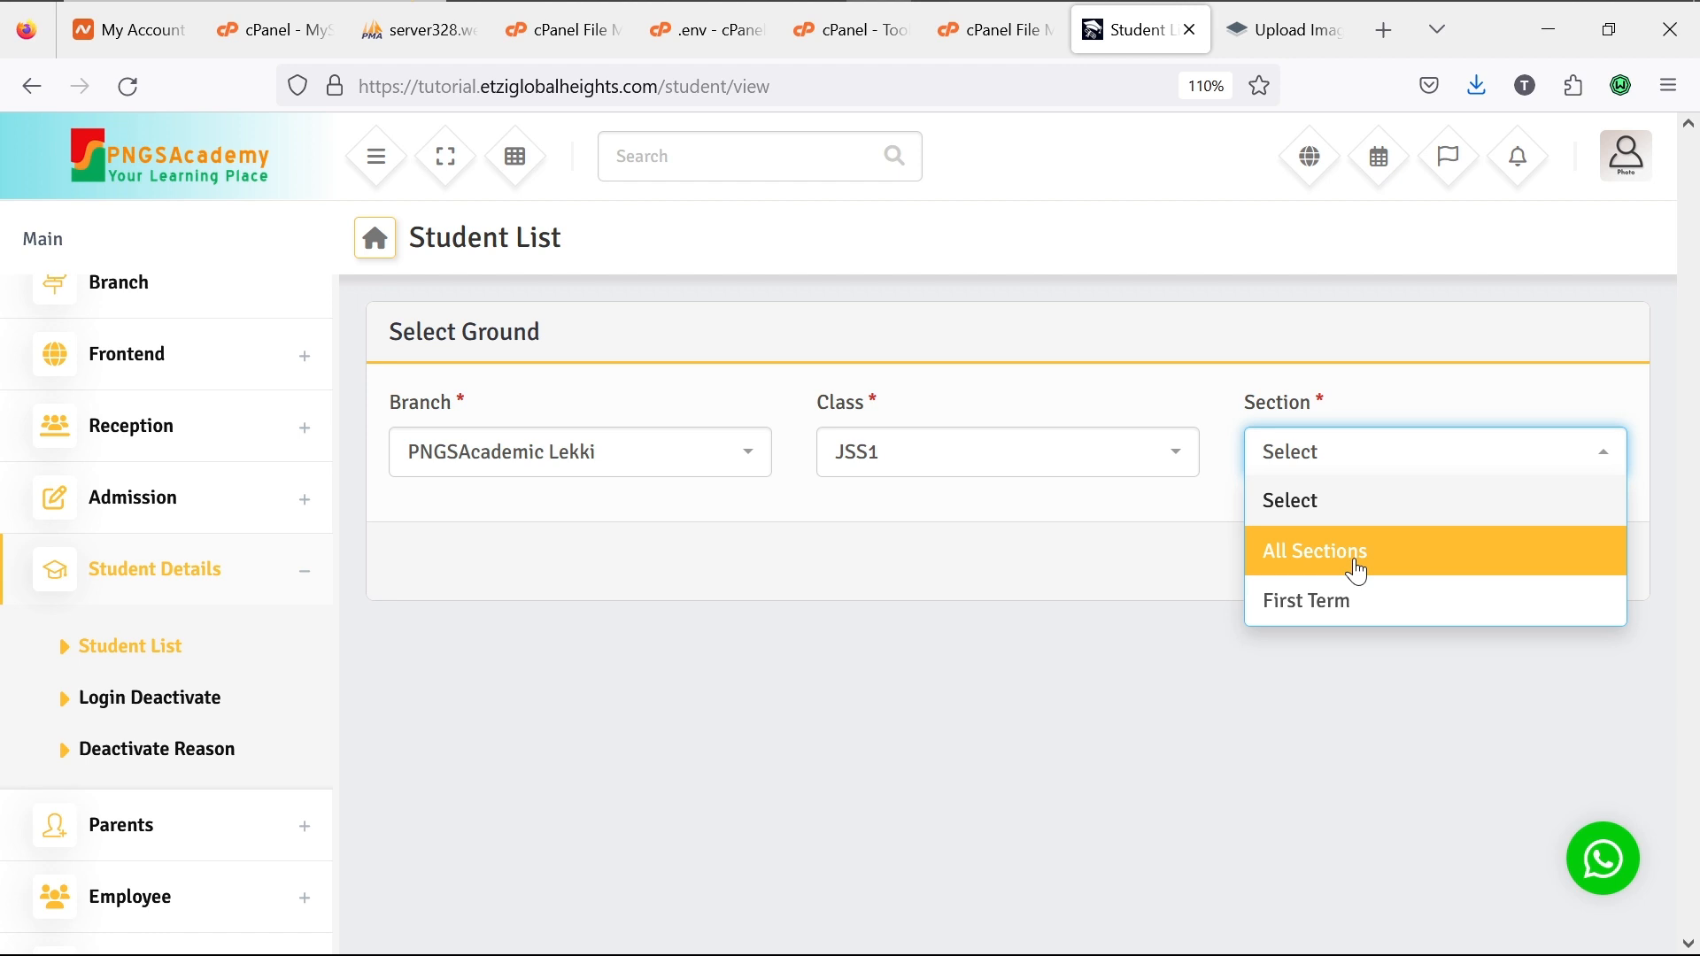
left_click(1342, 605)
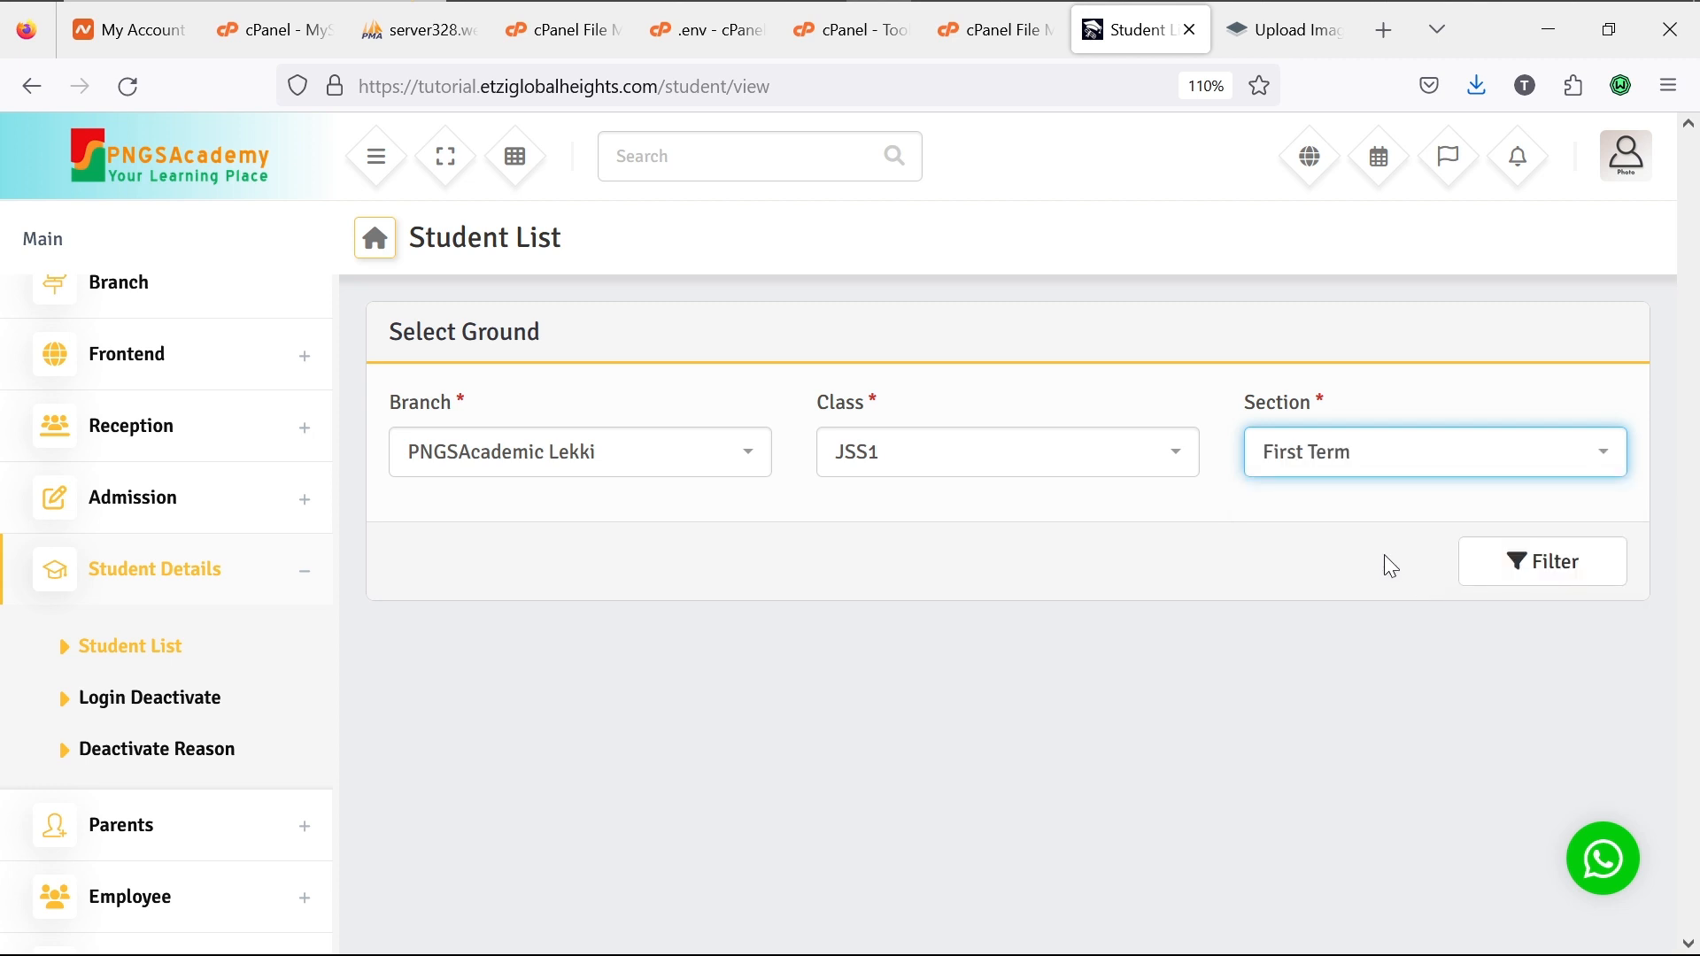
left_click(1524, 577)
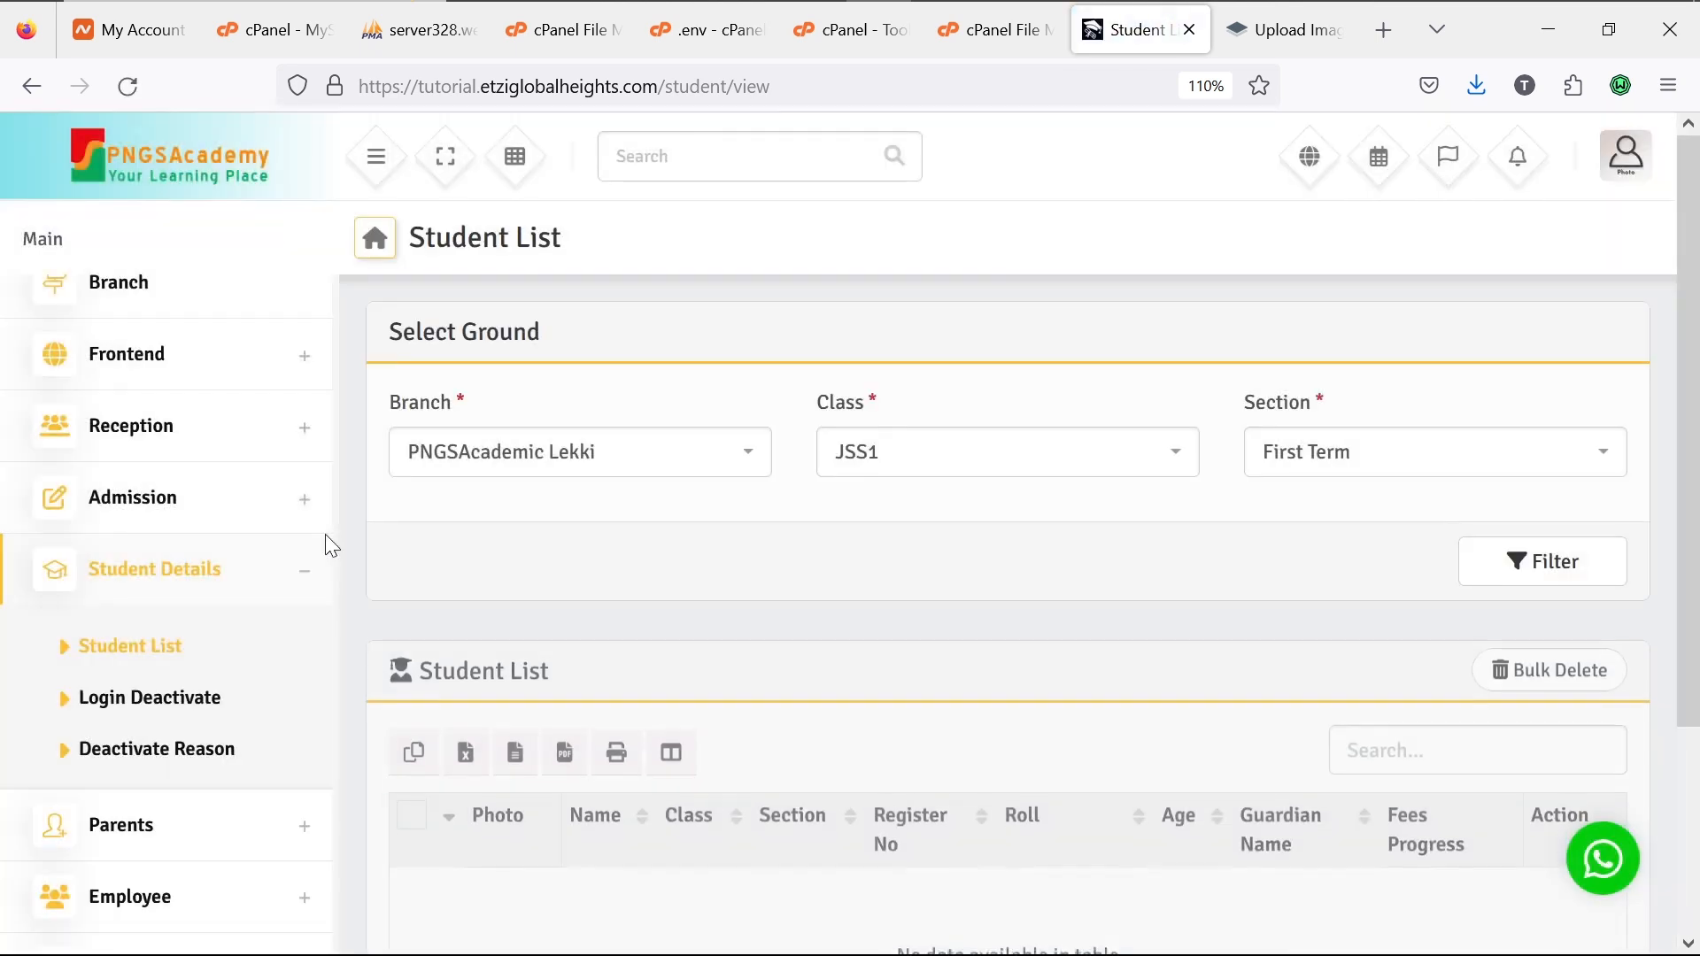
scroll(490, 513, "down", 2)
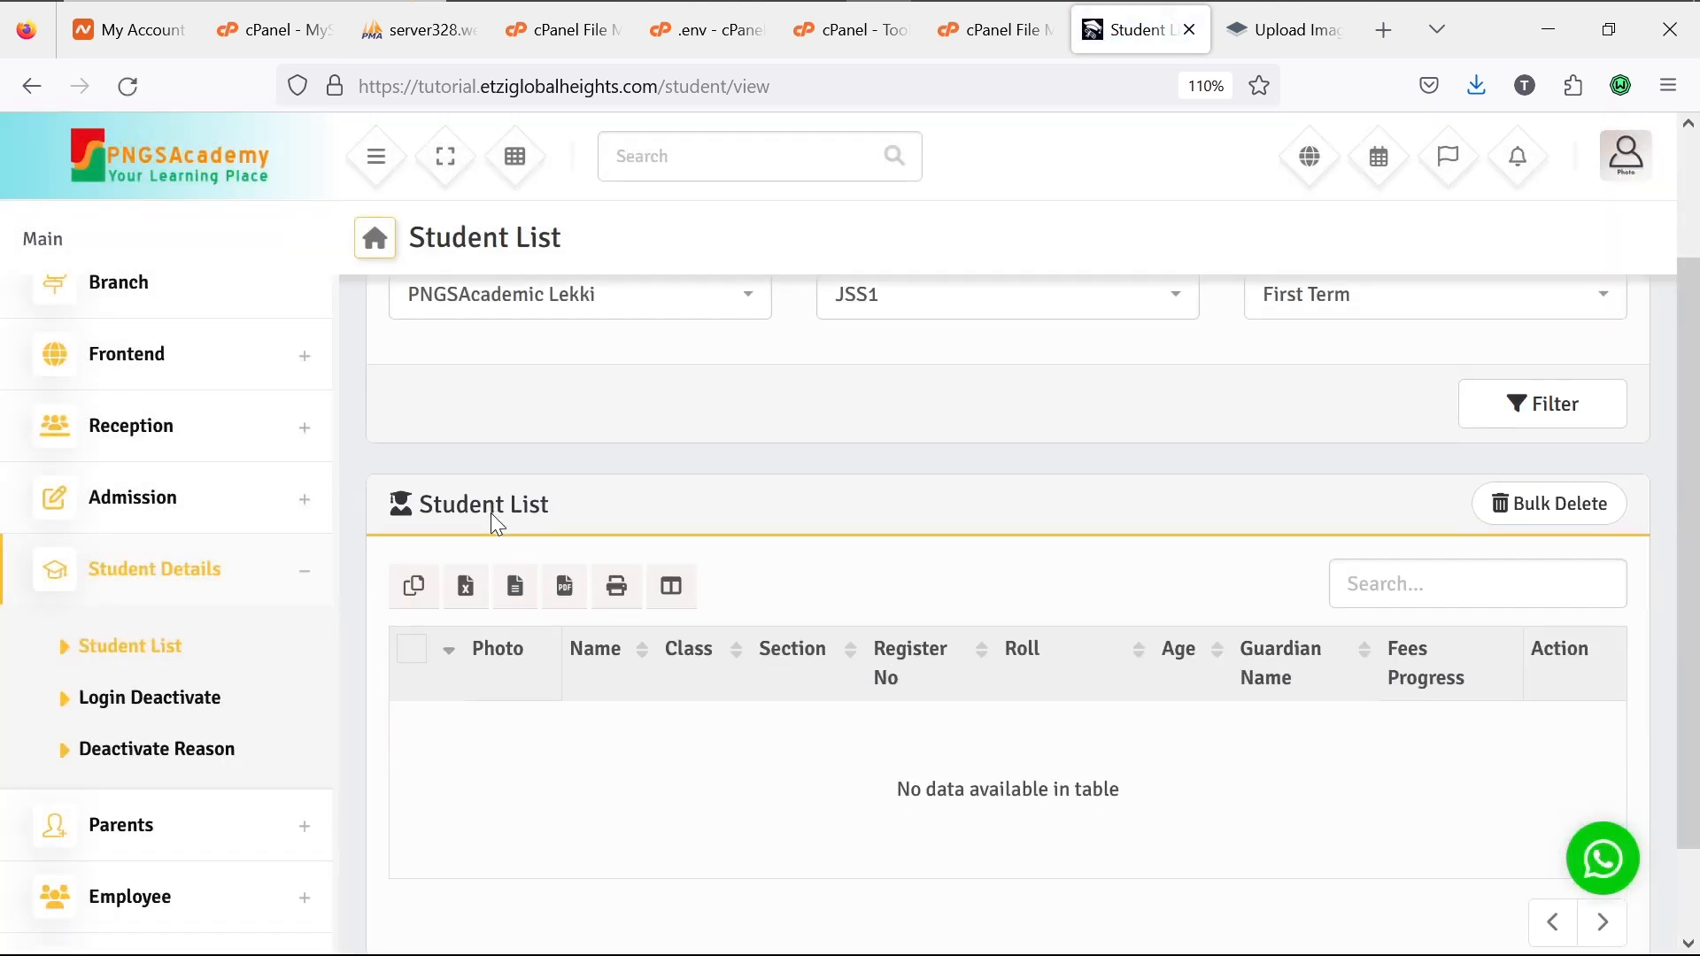
scroll(490, 513, "up", 3)
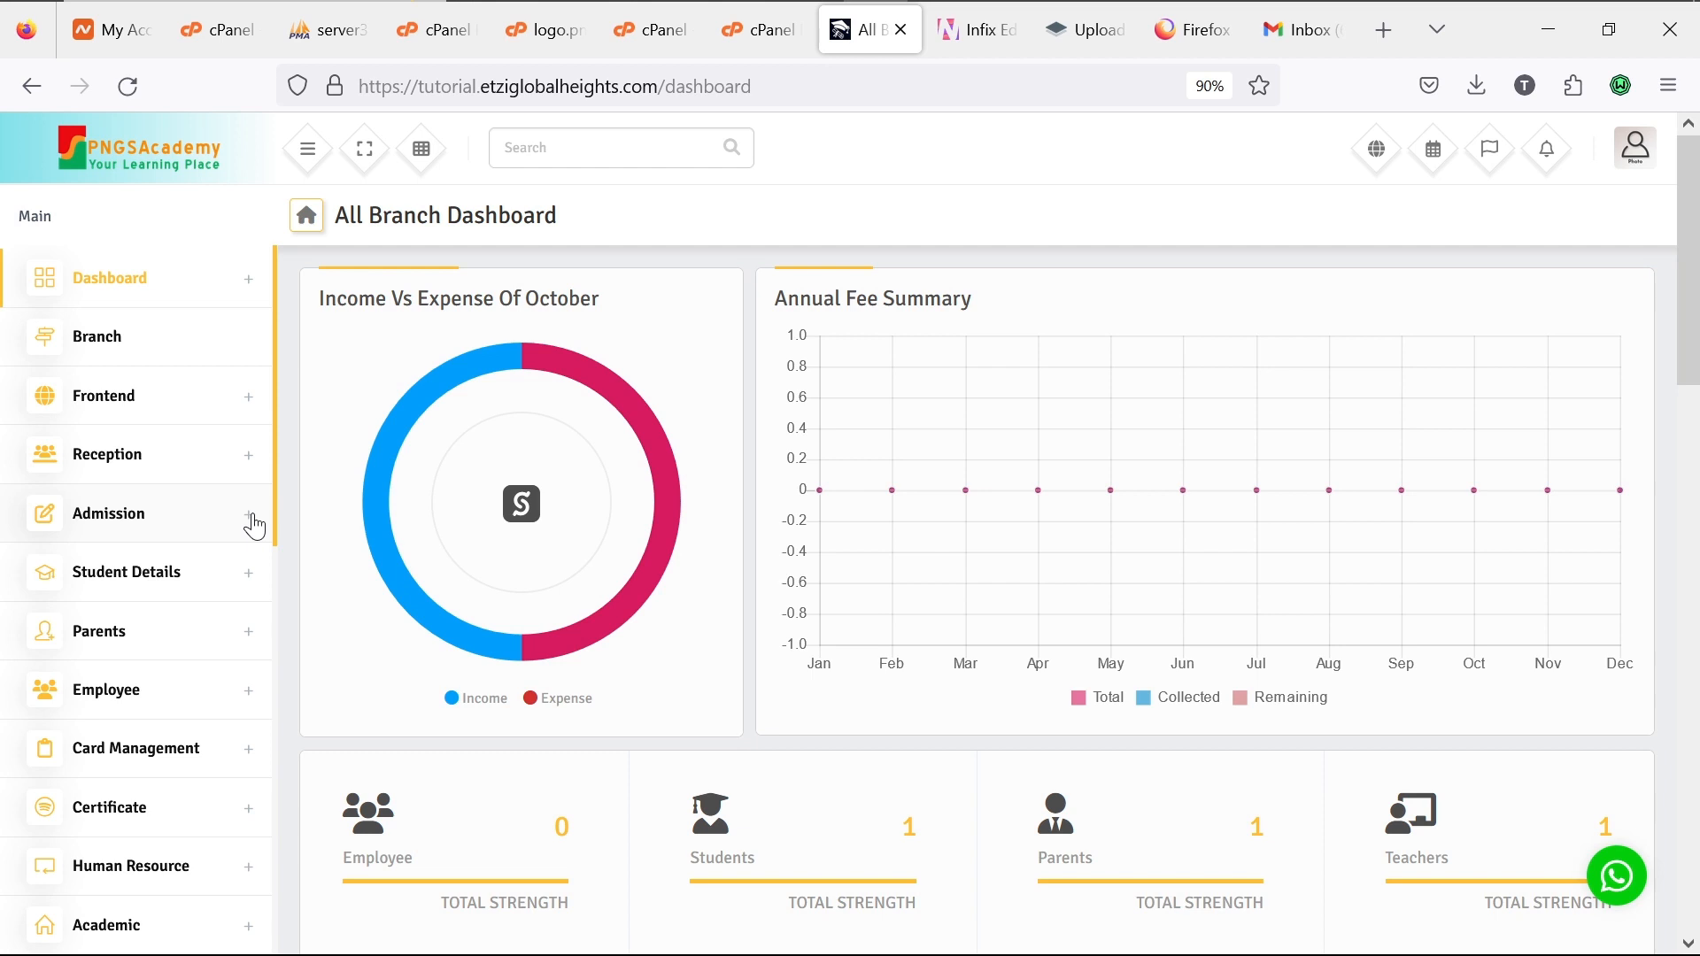
Step: Go to Admission > Create Admission in the sidebar
left_click(254, 526)
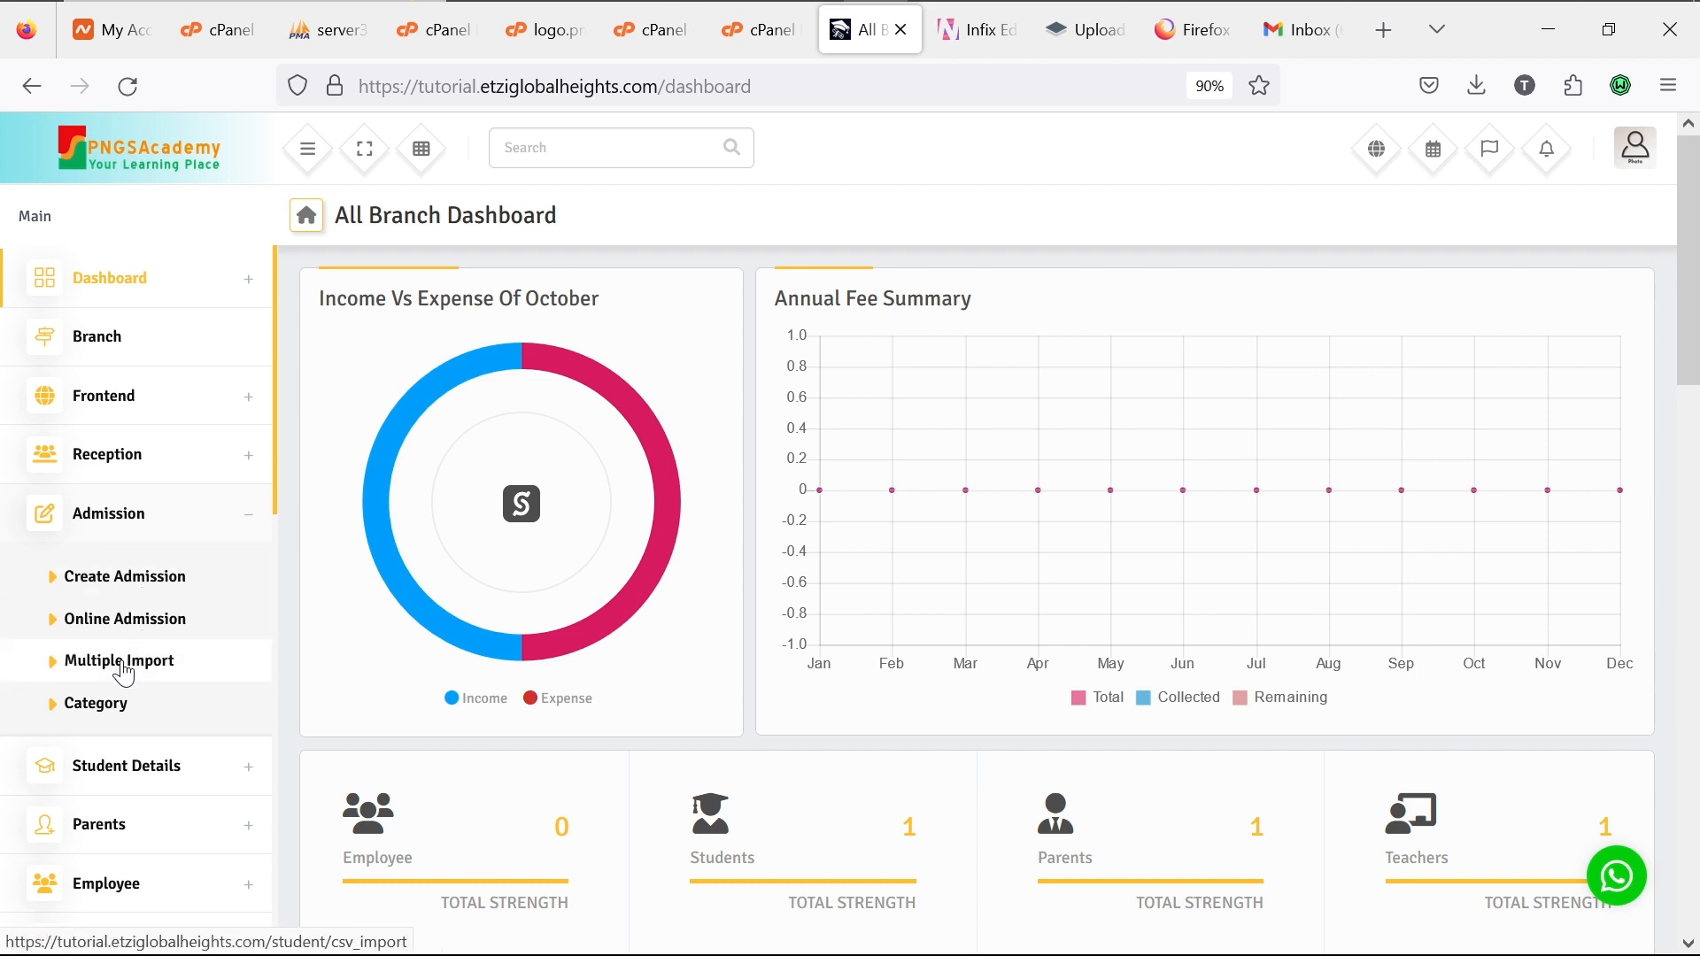
left_click(154, 588)
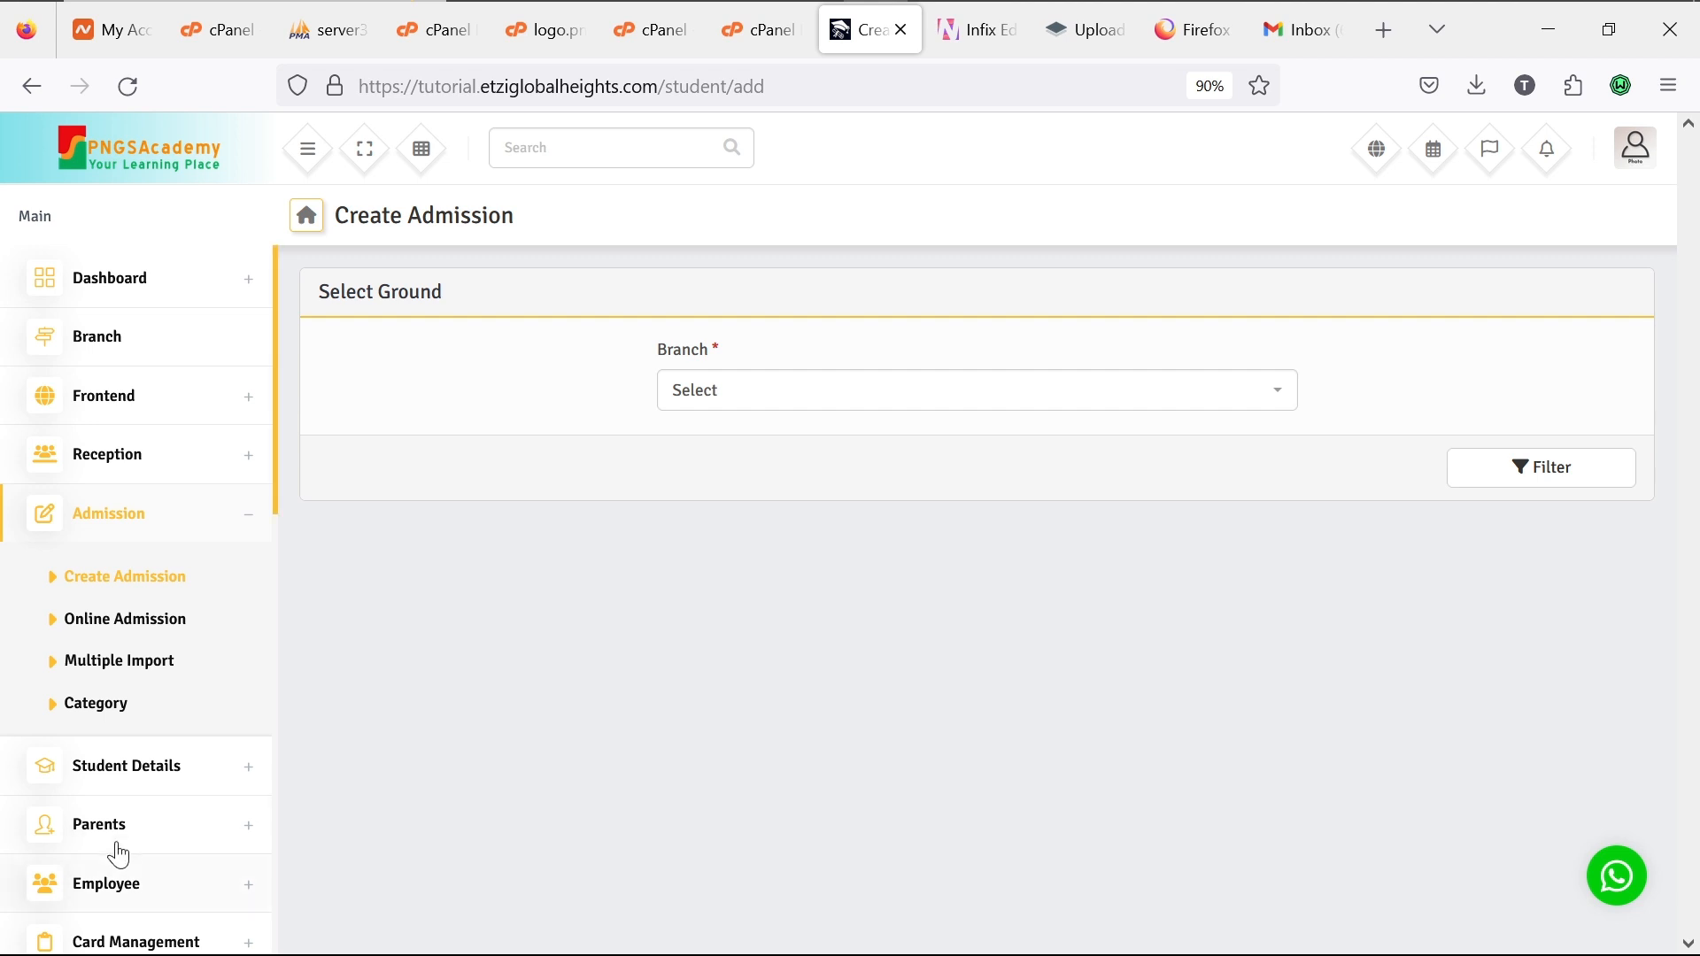
Step: Open Admission > Multiple Import to see the CSV instructions, then expand Settings in the sidebar
left_click(117, 677)
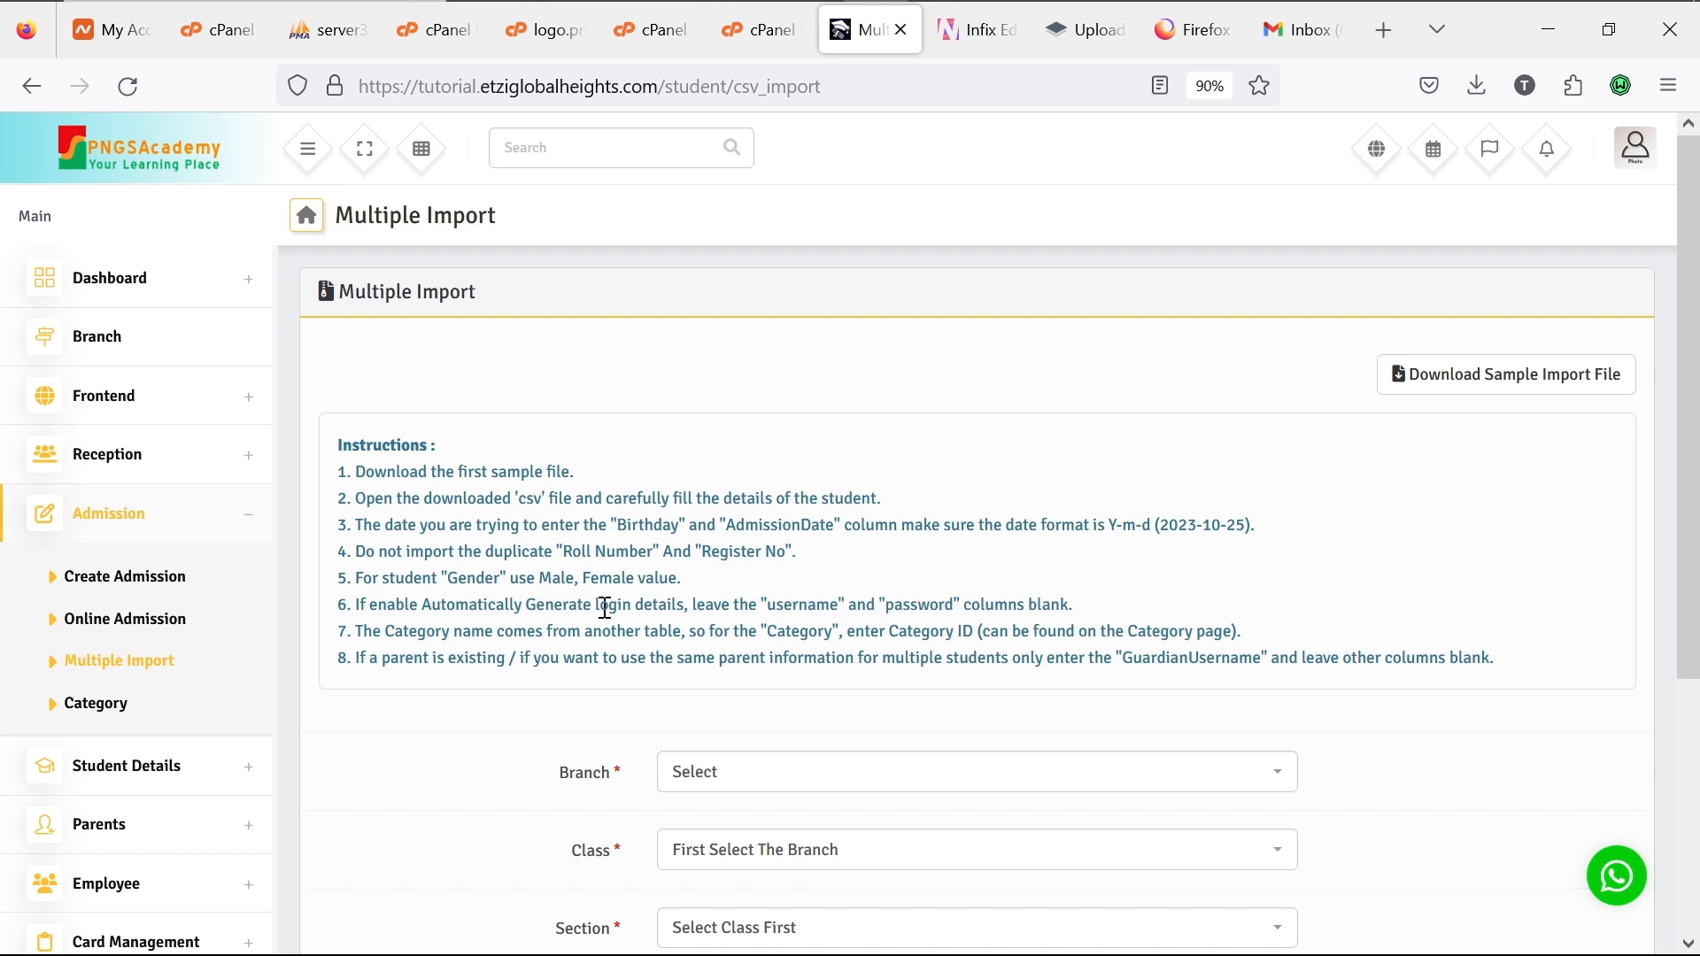
scroll(130, 758, "down", 3)
scroll(131, 759, "down", 3)
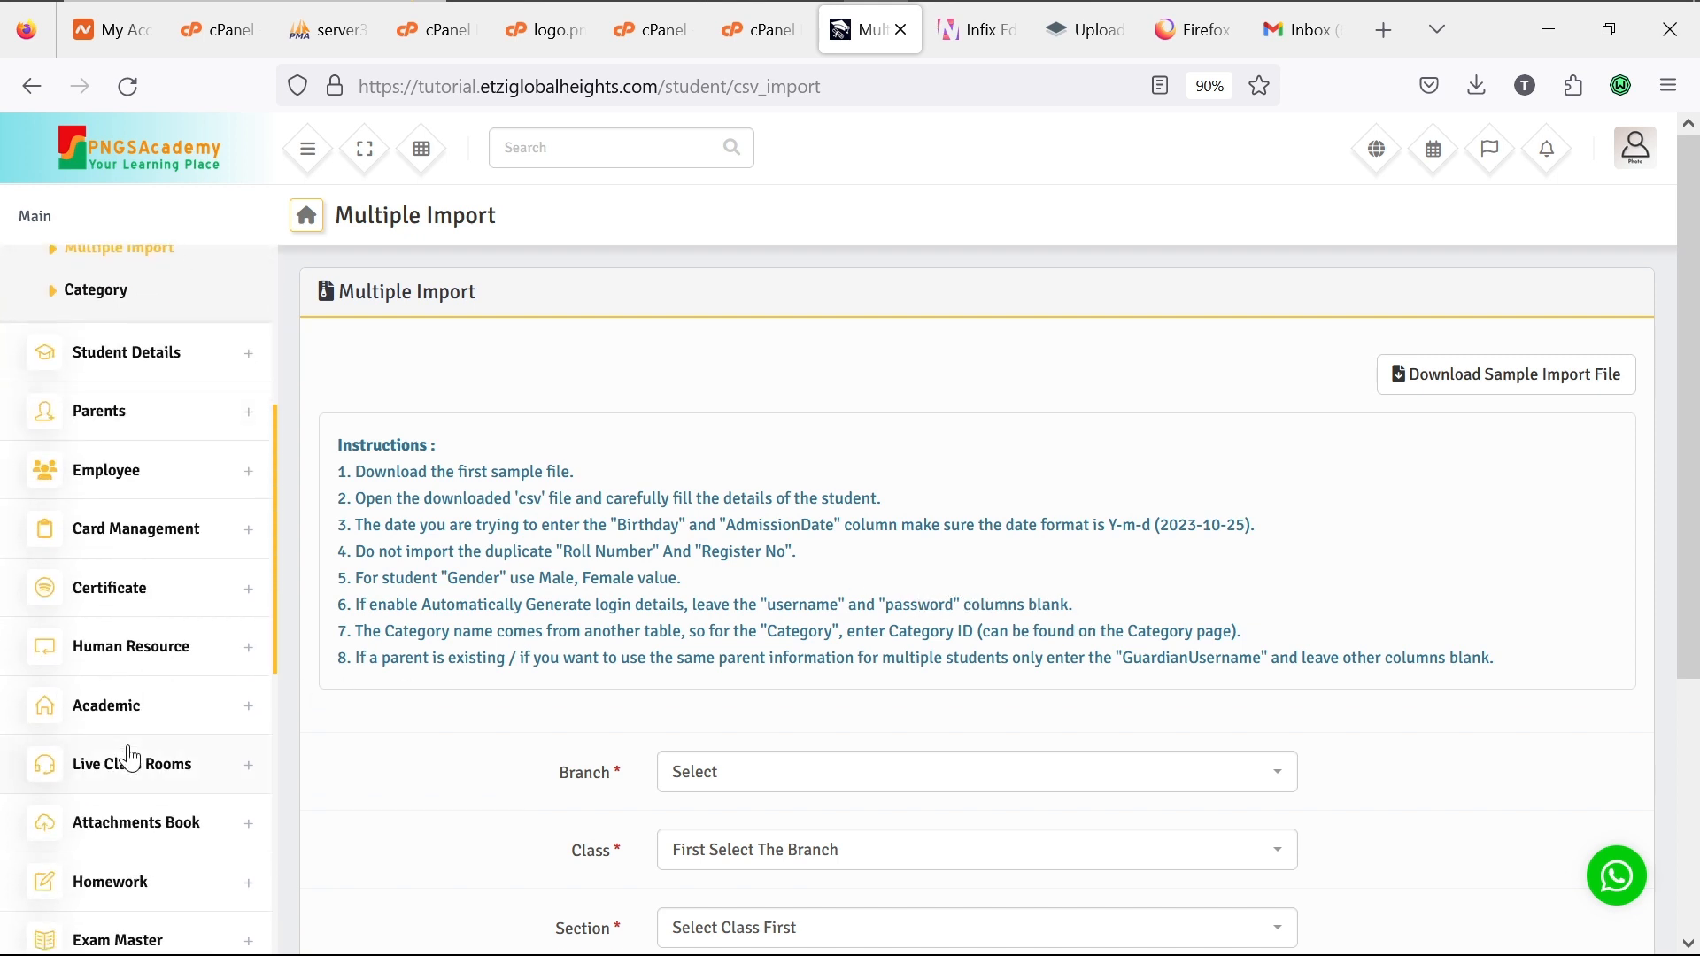
scroll(130, 759, "down", 4)
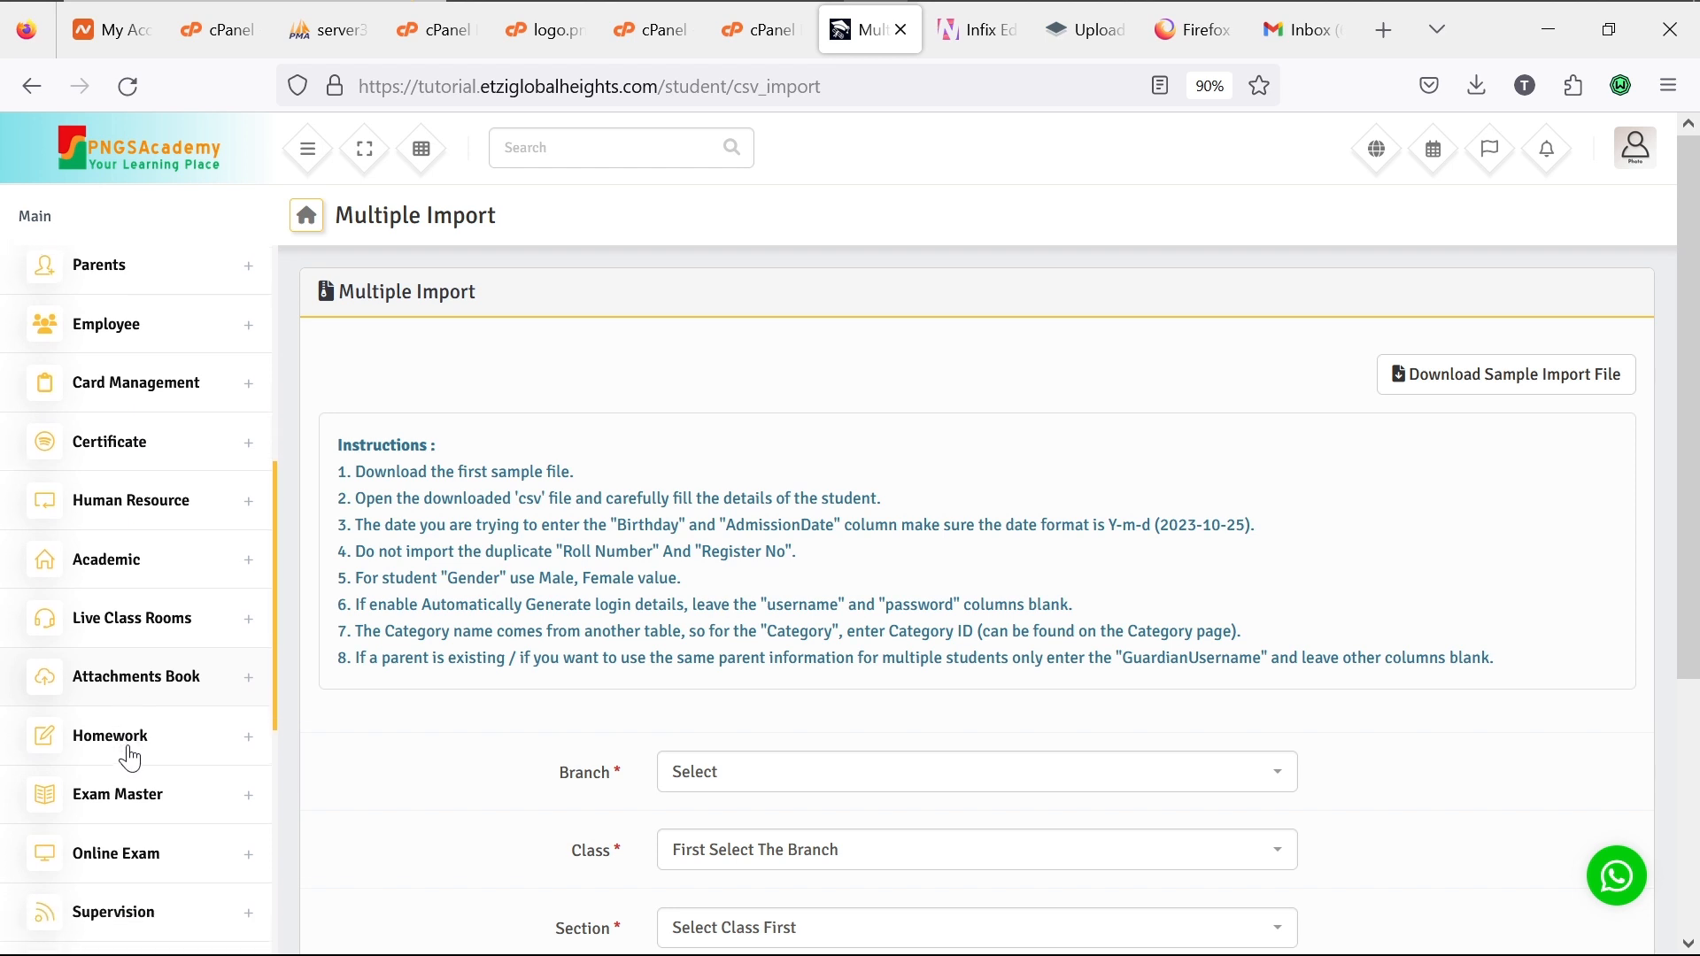
scroll(130, 759, "down", 5)
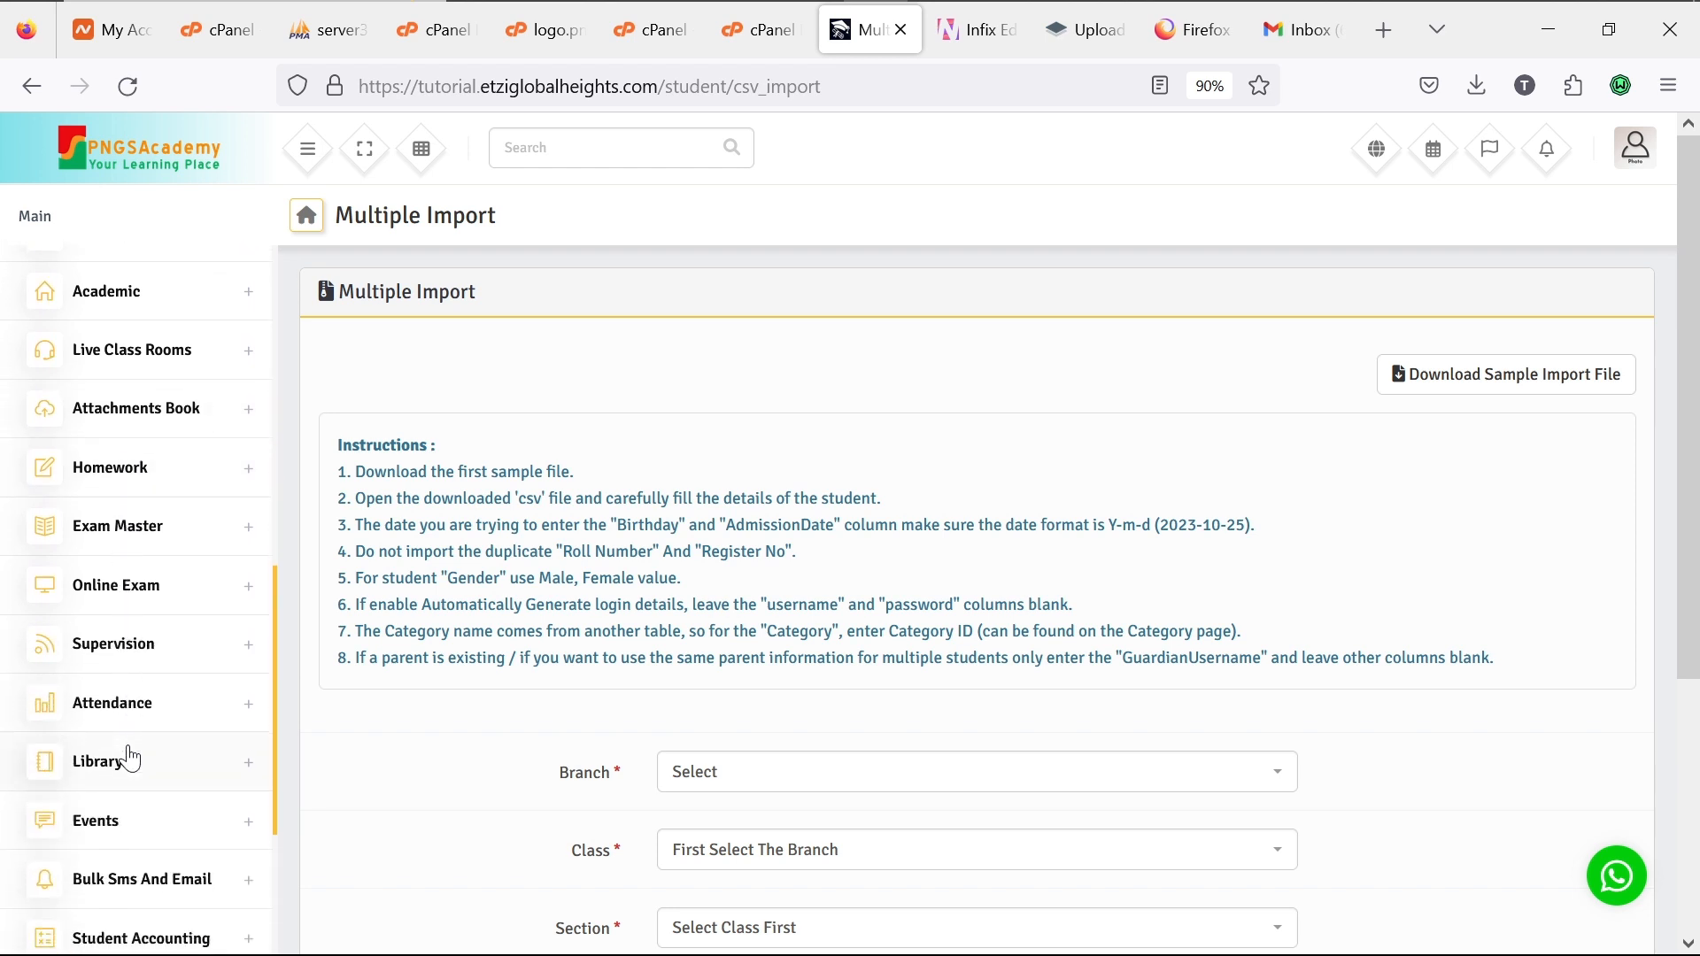
scroll(130, 758, "down", 2)
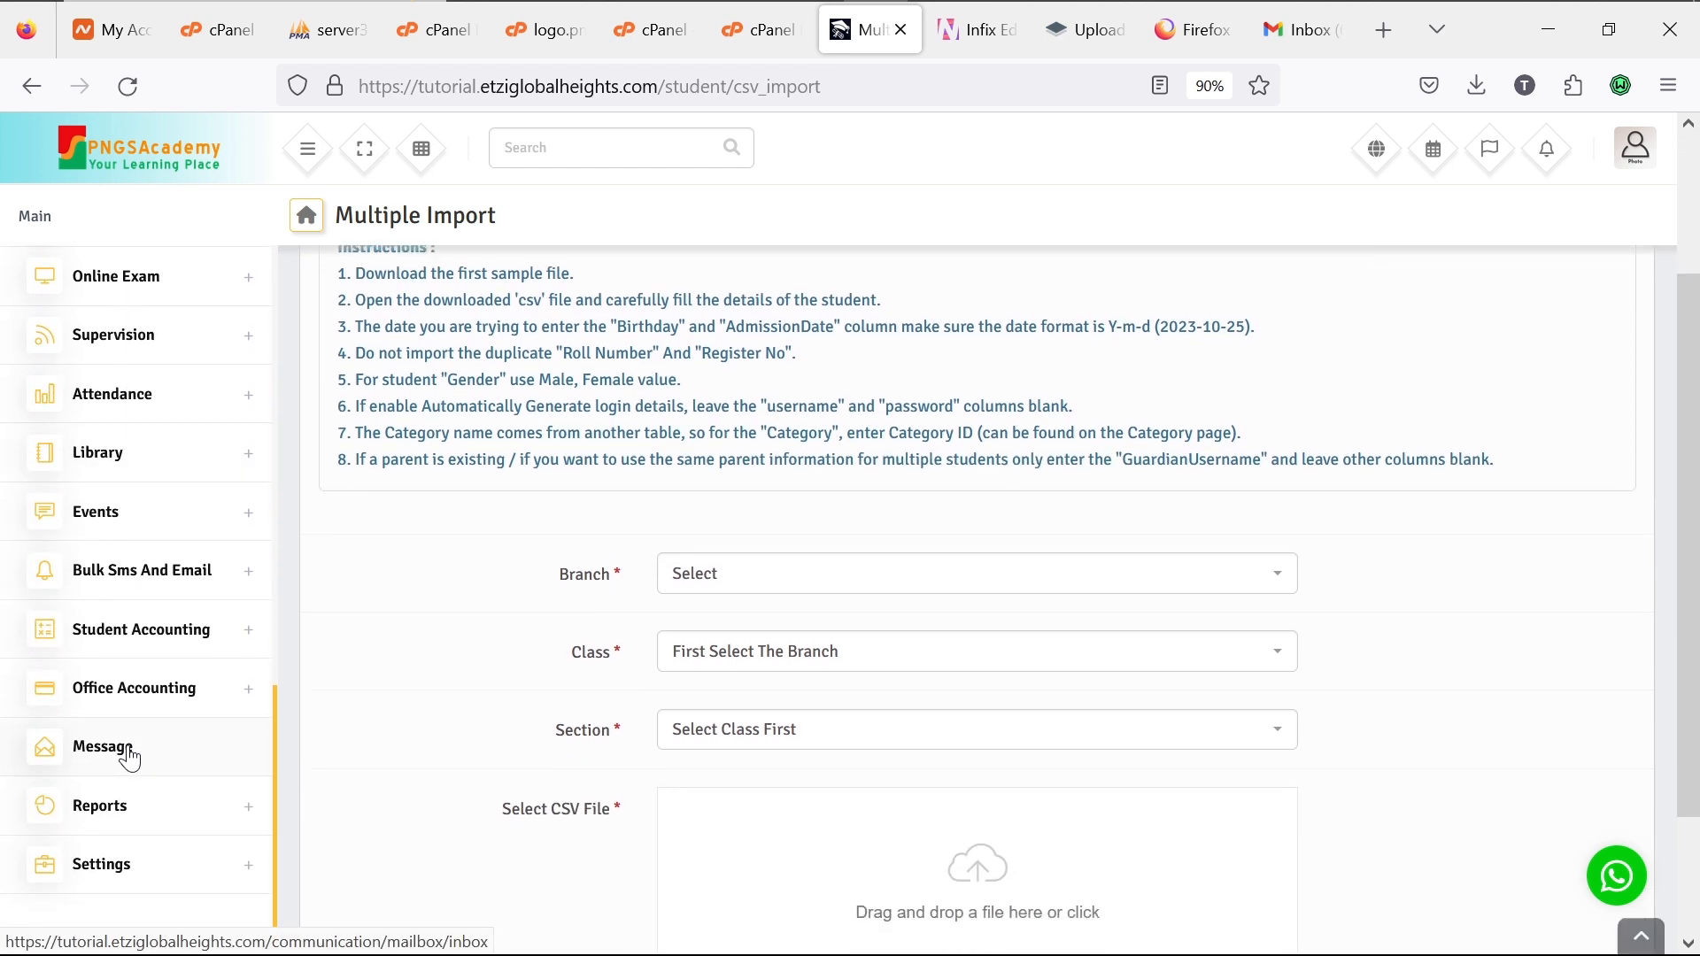
left_click(250, 868)
scroll(256, 877, "down", 4)
scroll(257, 878, "down", 2)
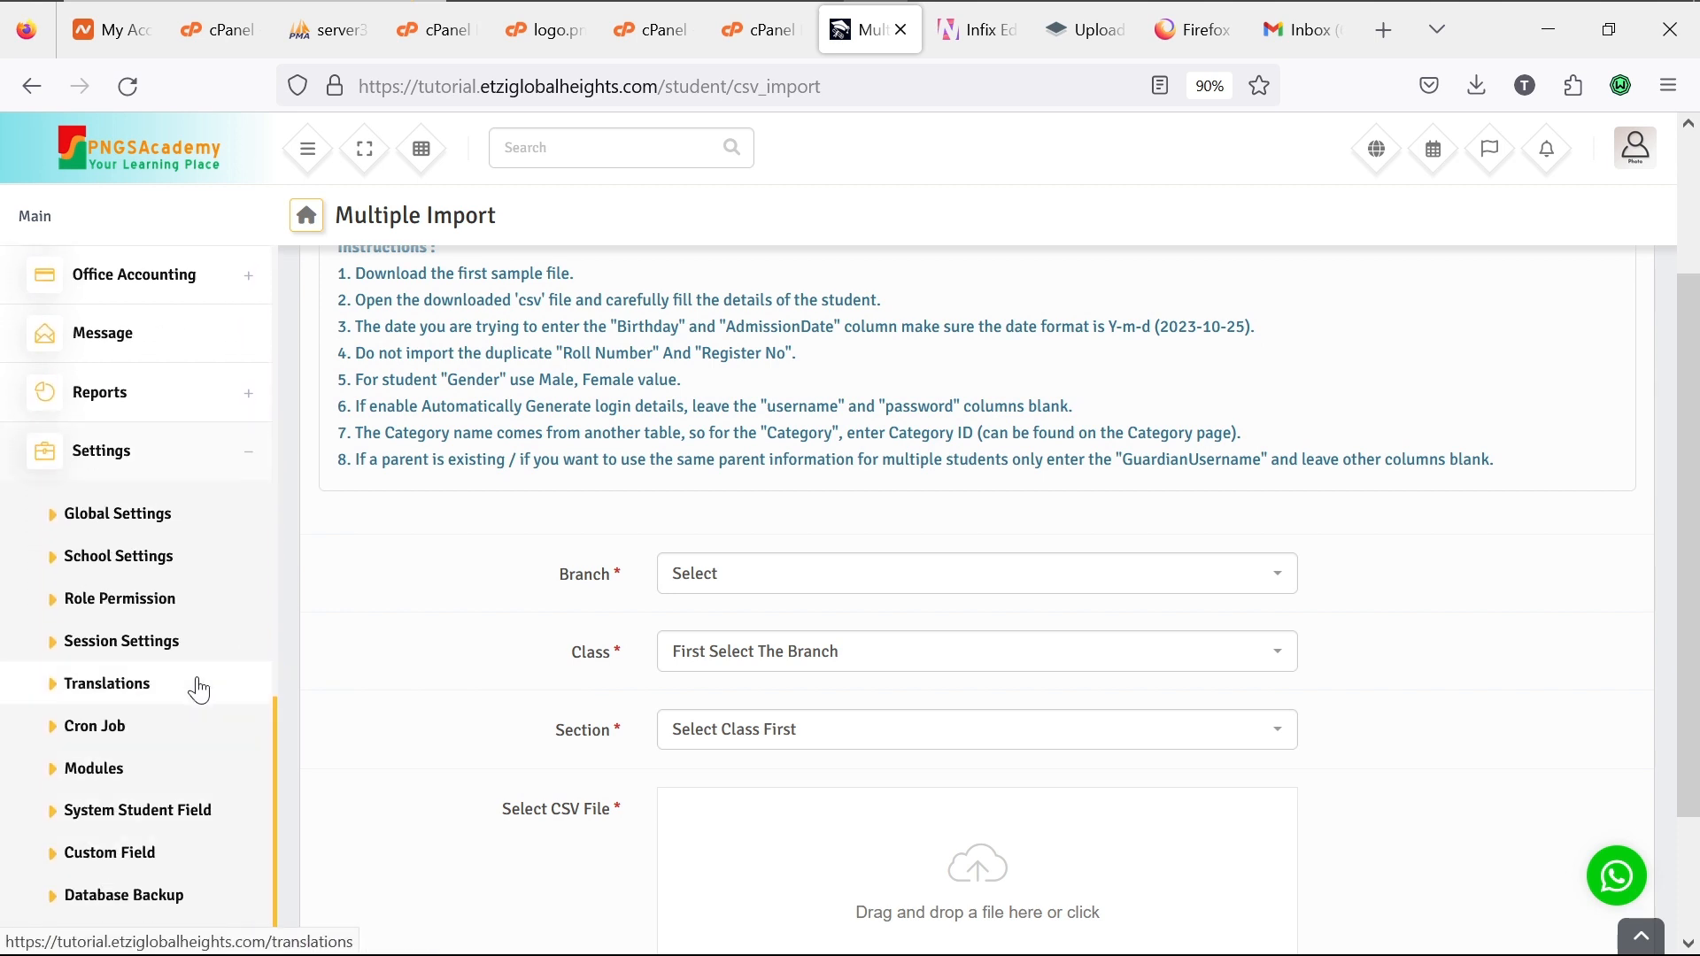
Step: Load the System Student Field list for PNGSAcademic Lekki and review each field's Active and Required status
left_click(175, 824)
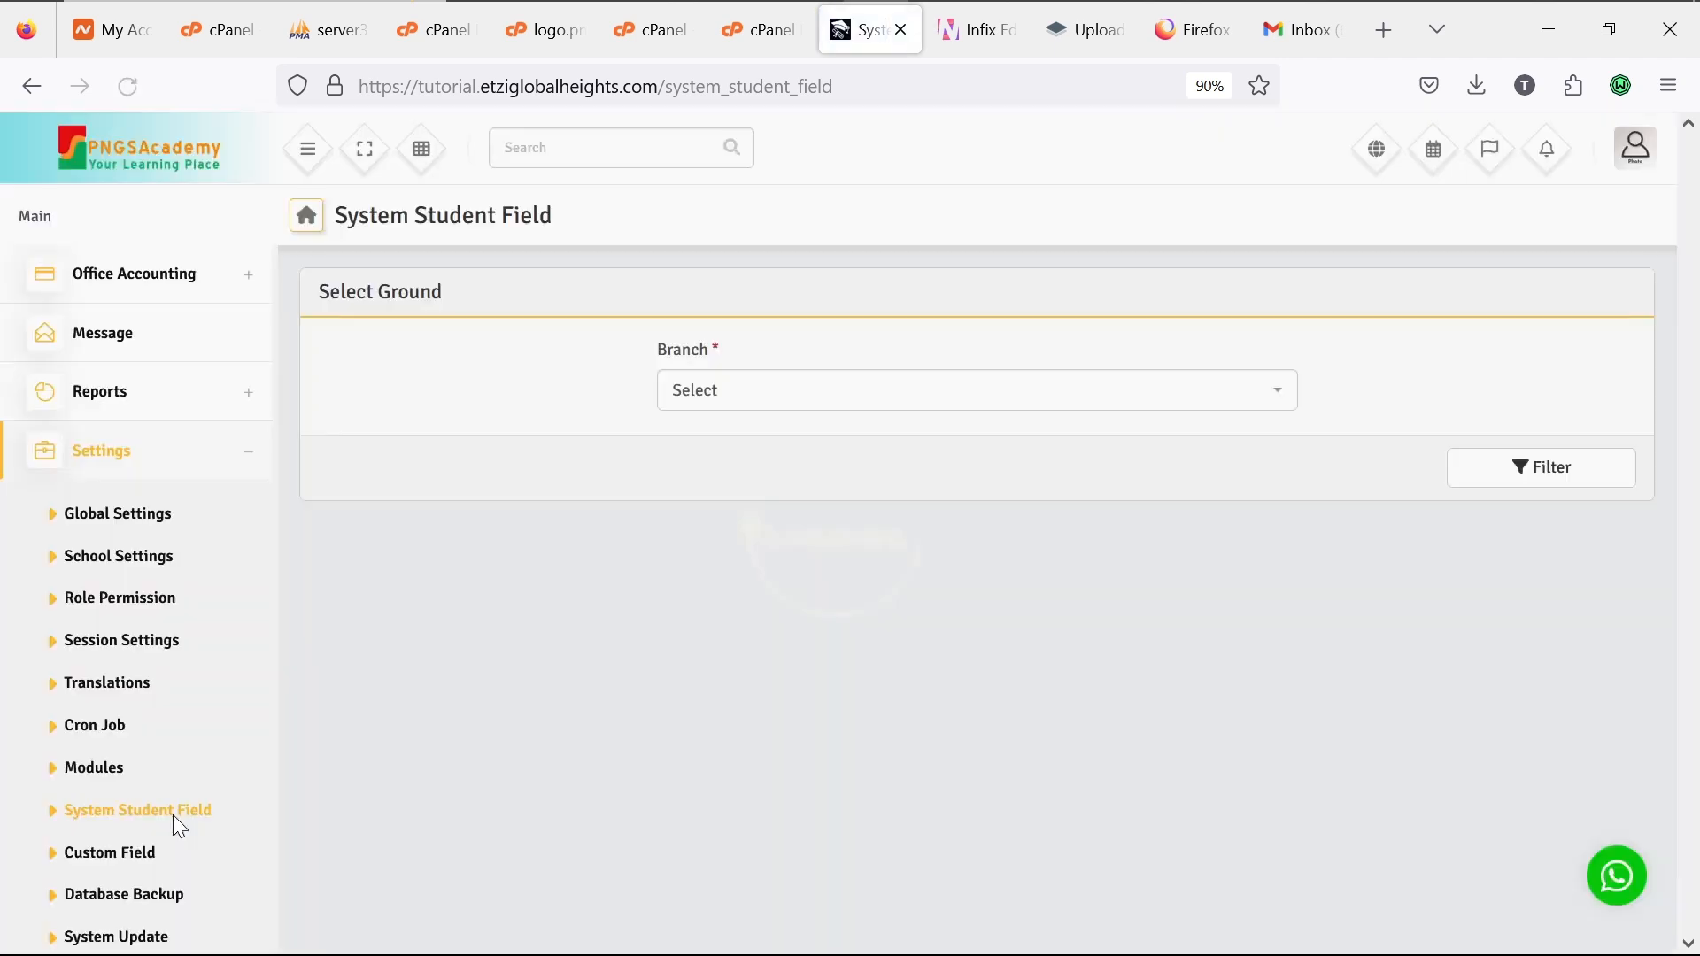
left_click(1085, 395)
left_click(1069, 467)
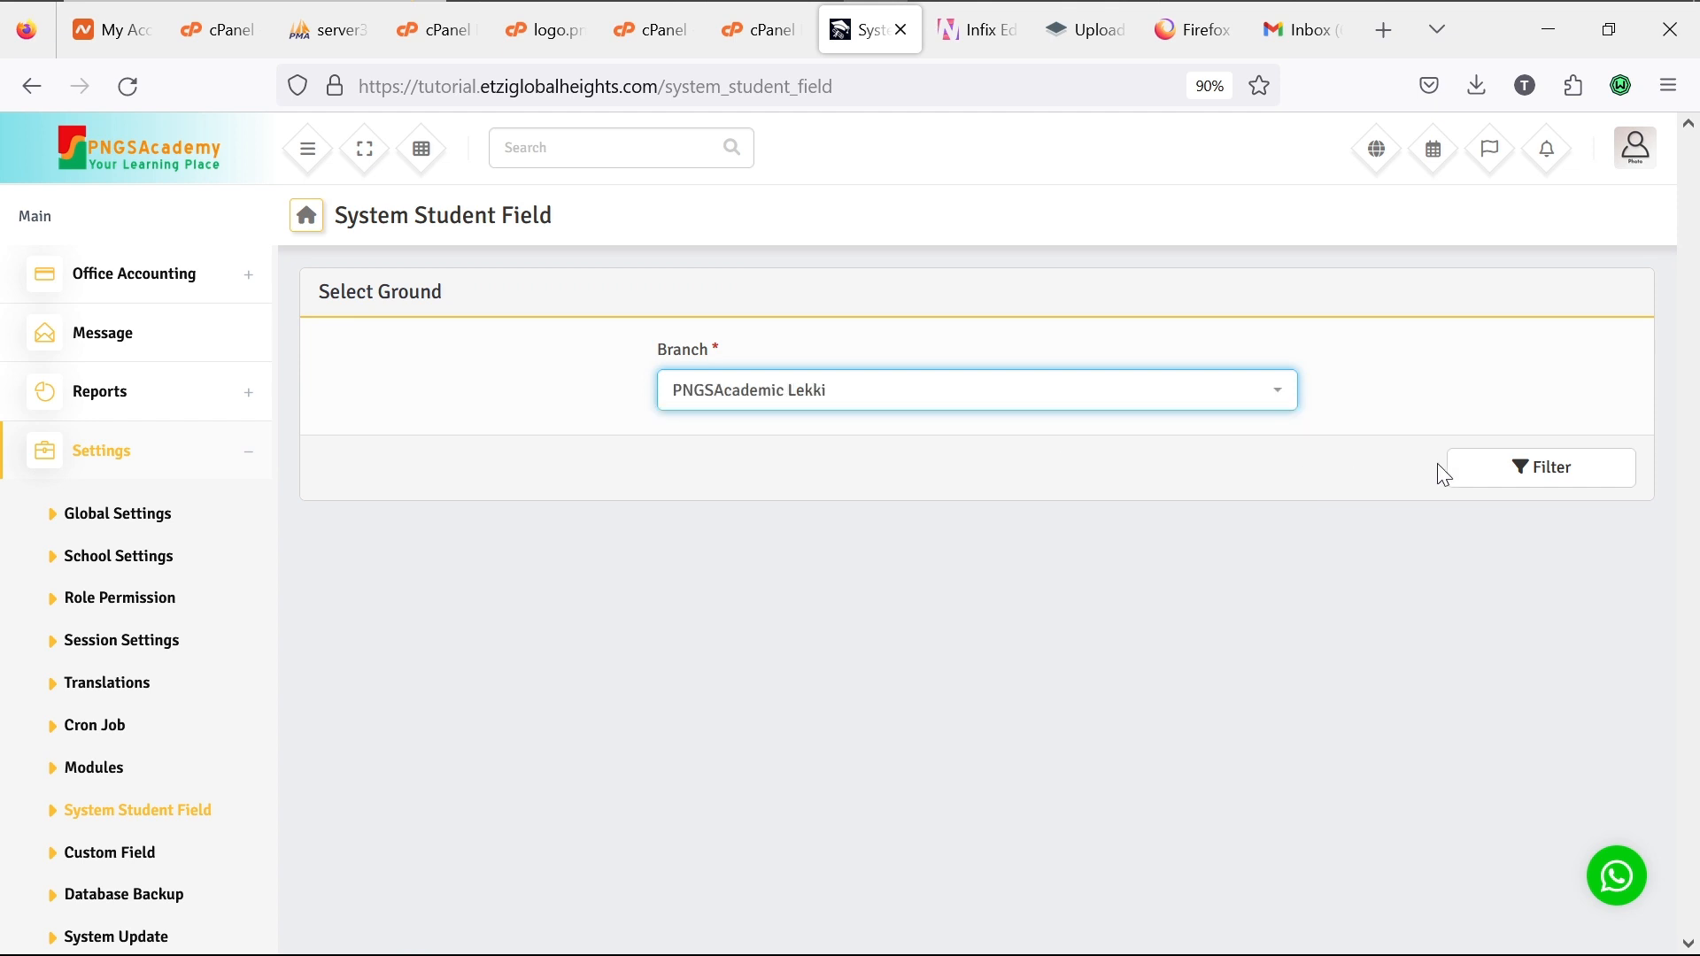
left_click(1485, 477)
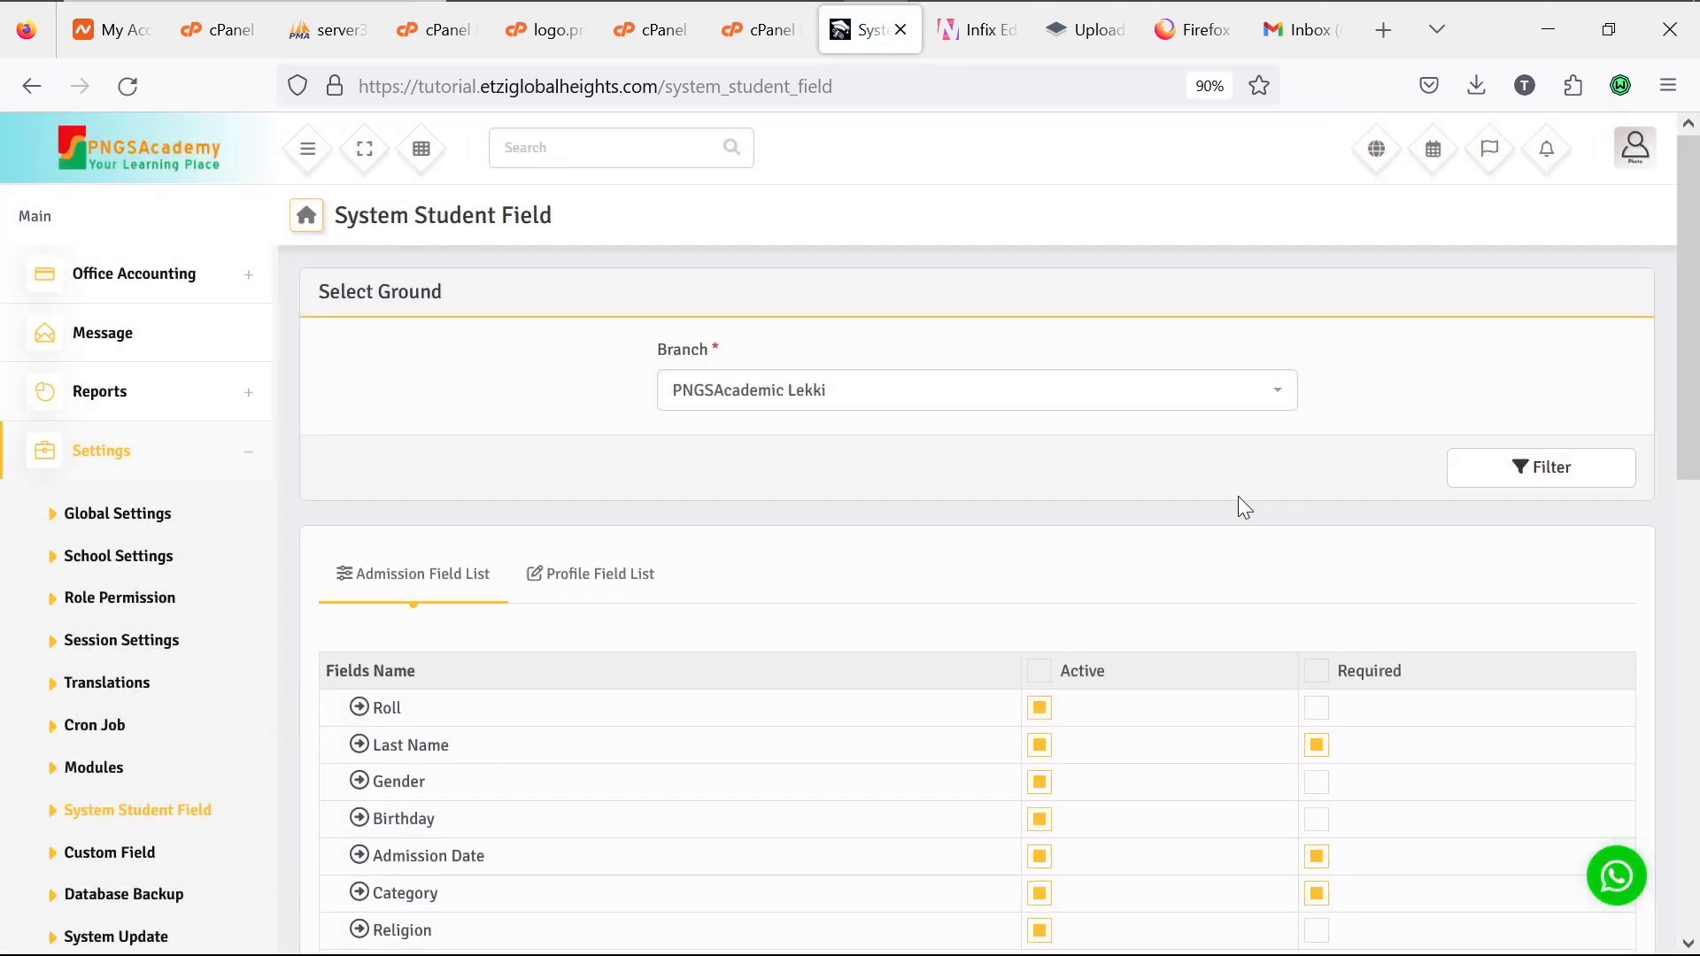
scroll(1238, 498, "down", 4)
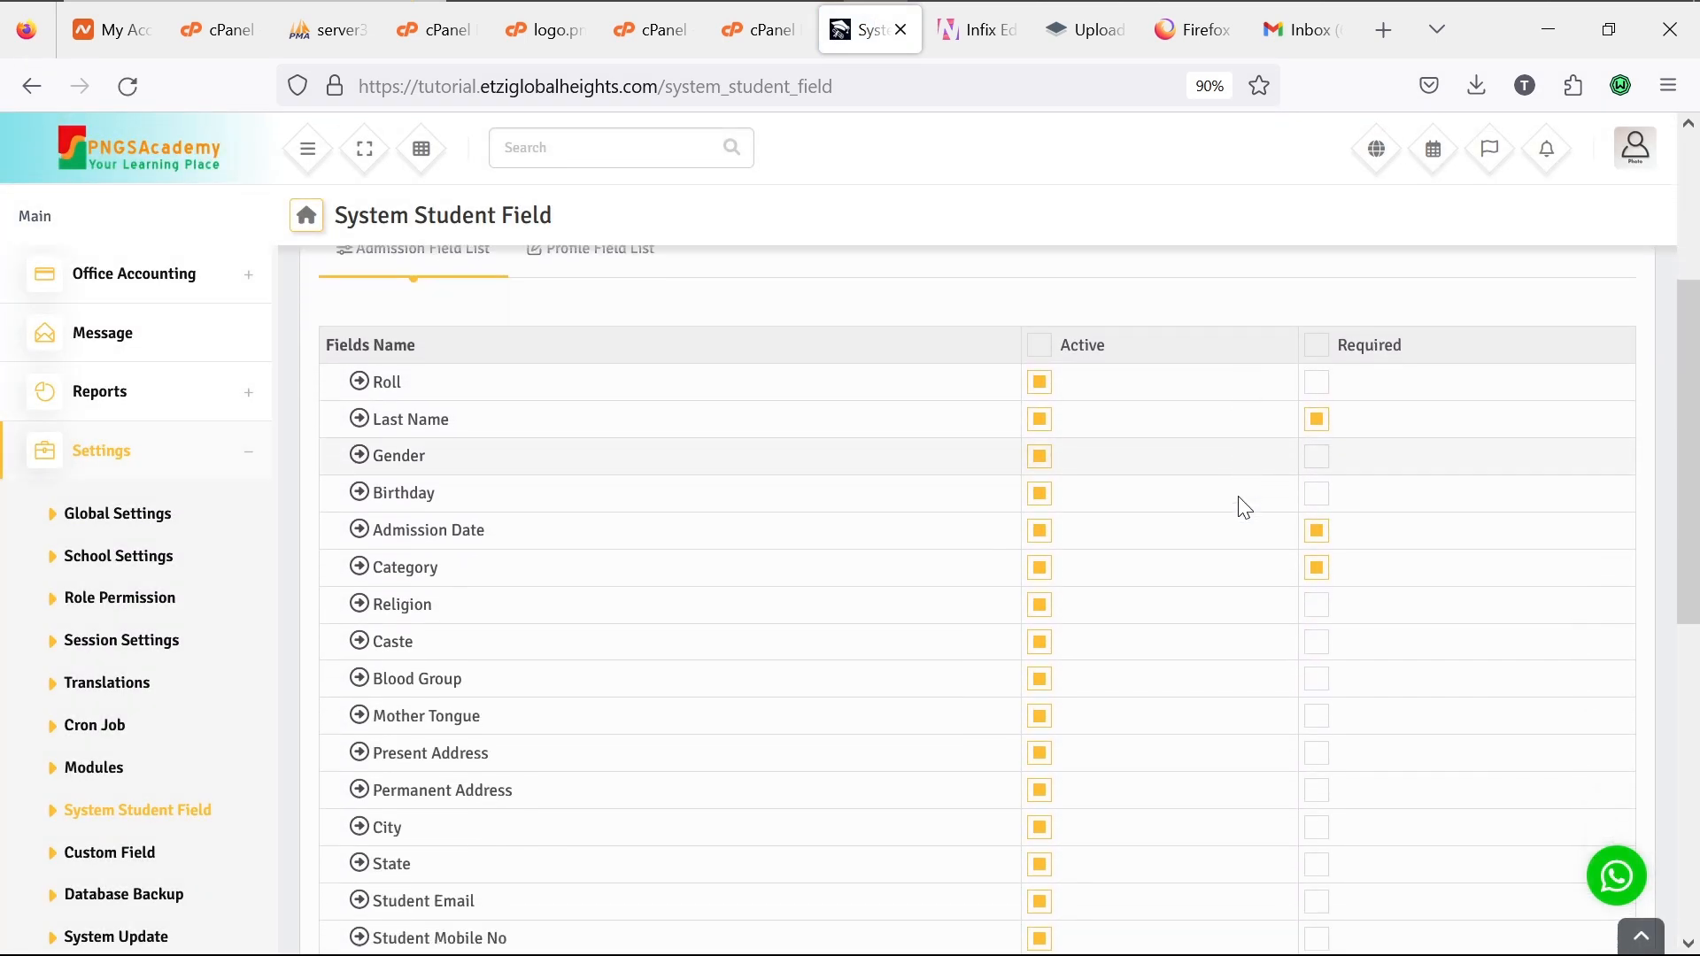
scroll(1244, 507, "down", 4)
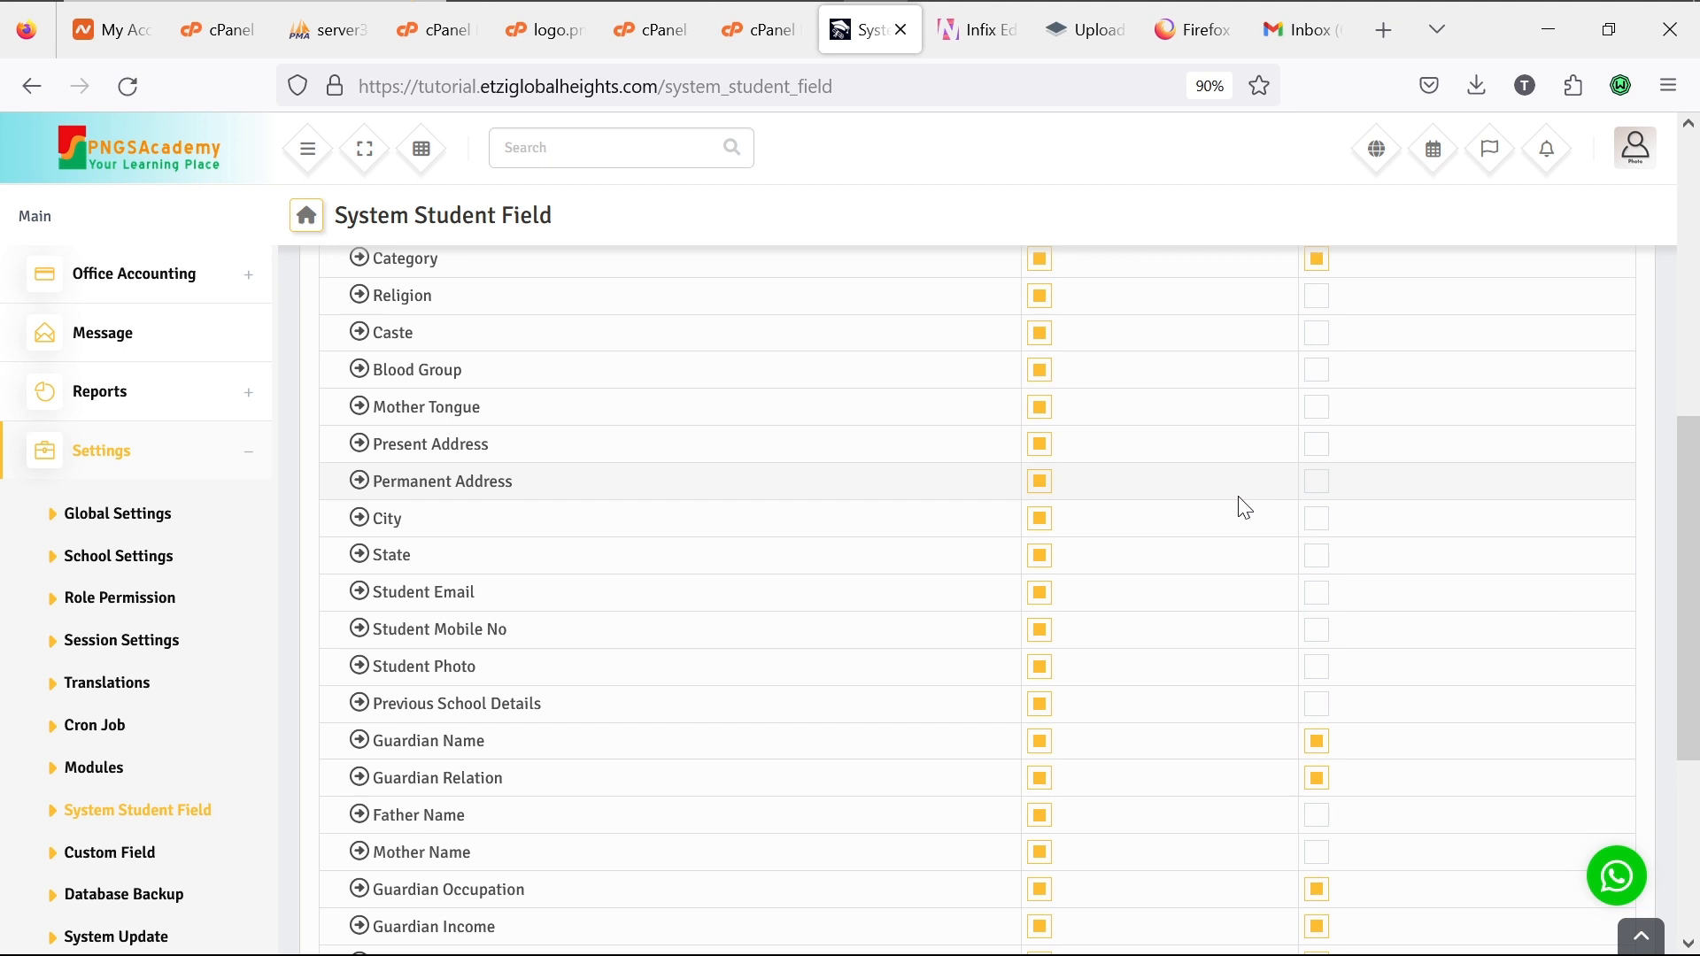
scroll(1246, 508, "down", 5)
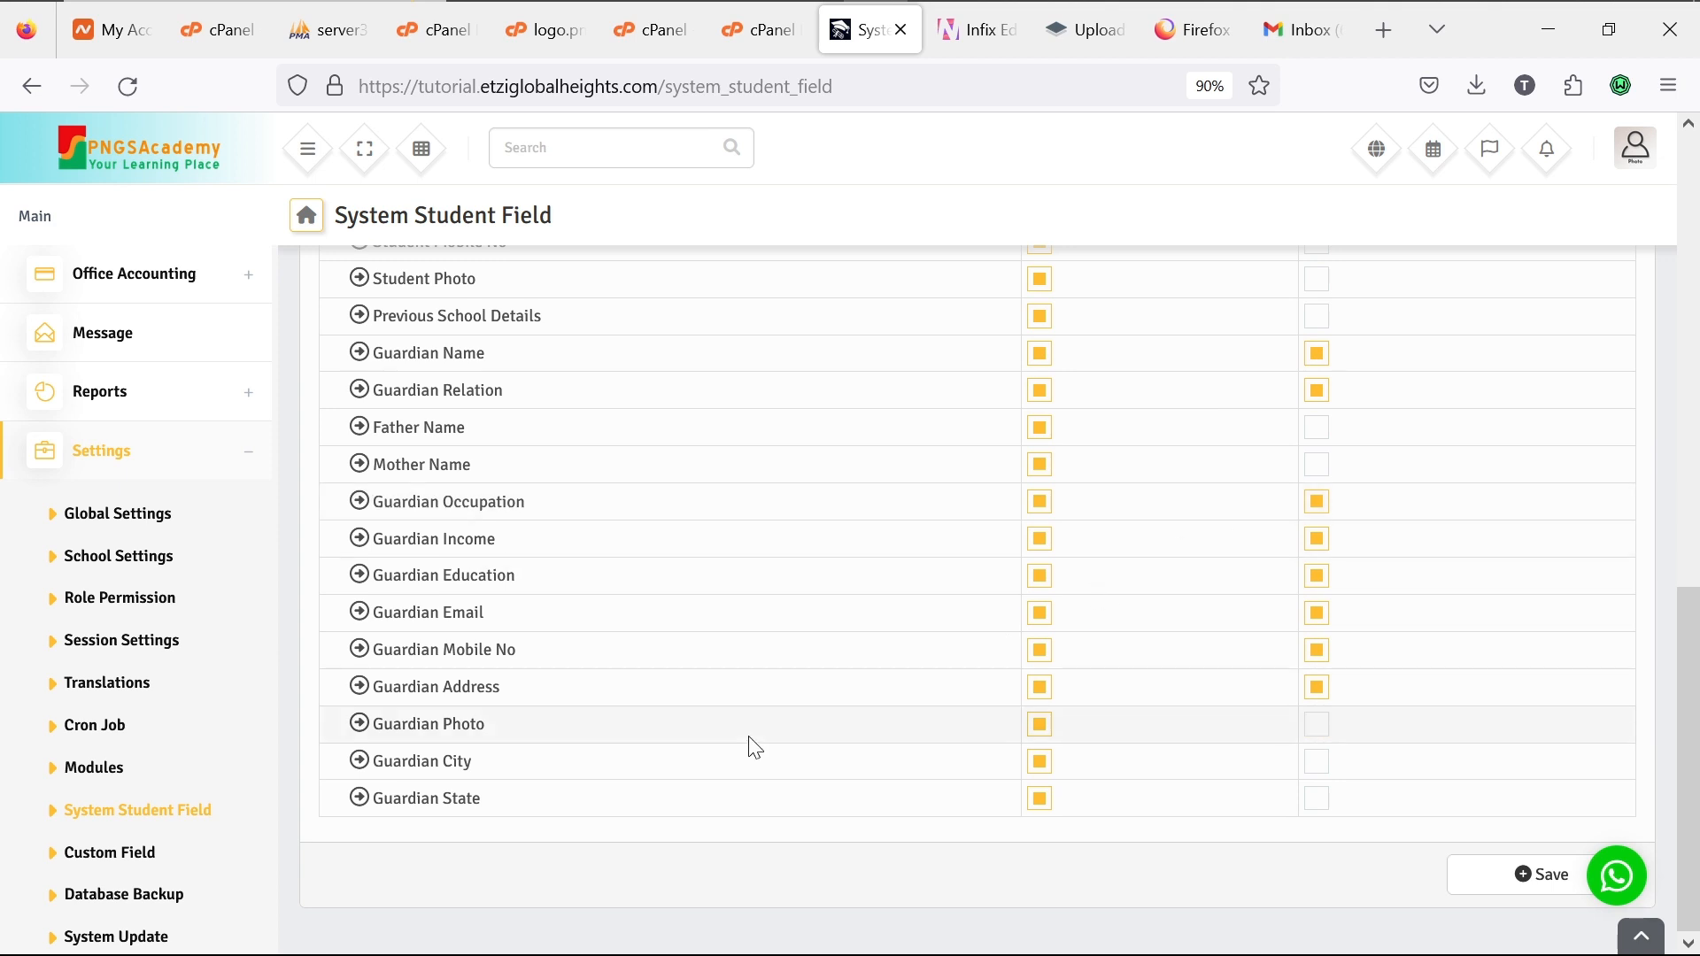
scroll(663, 645, "up", 4)
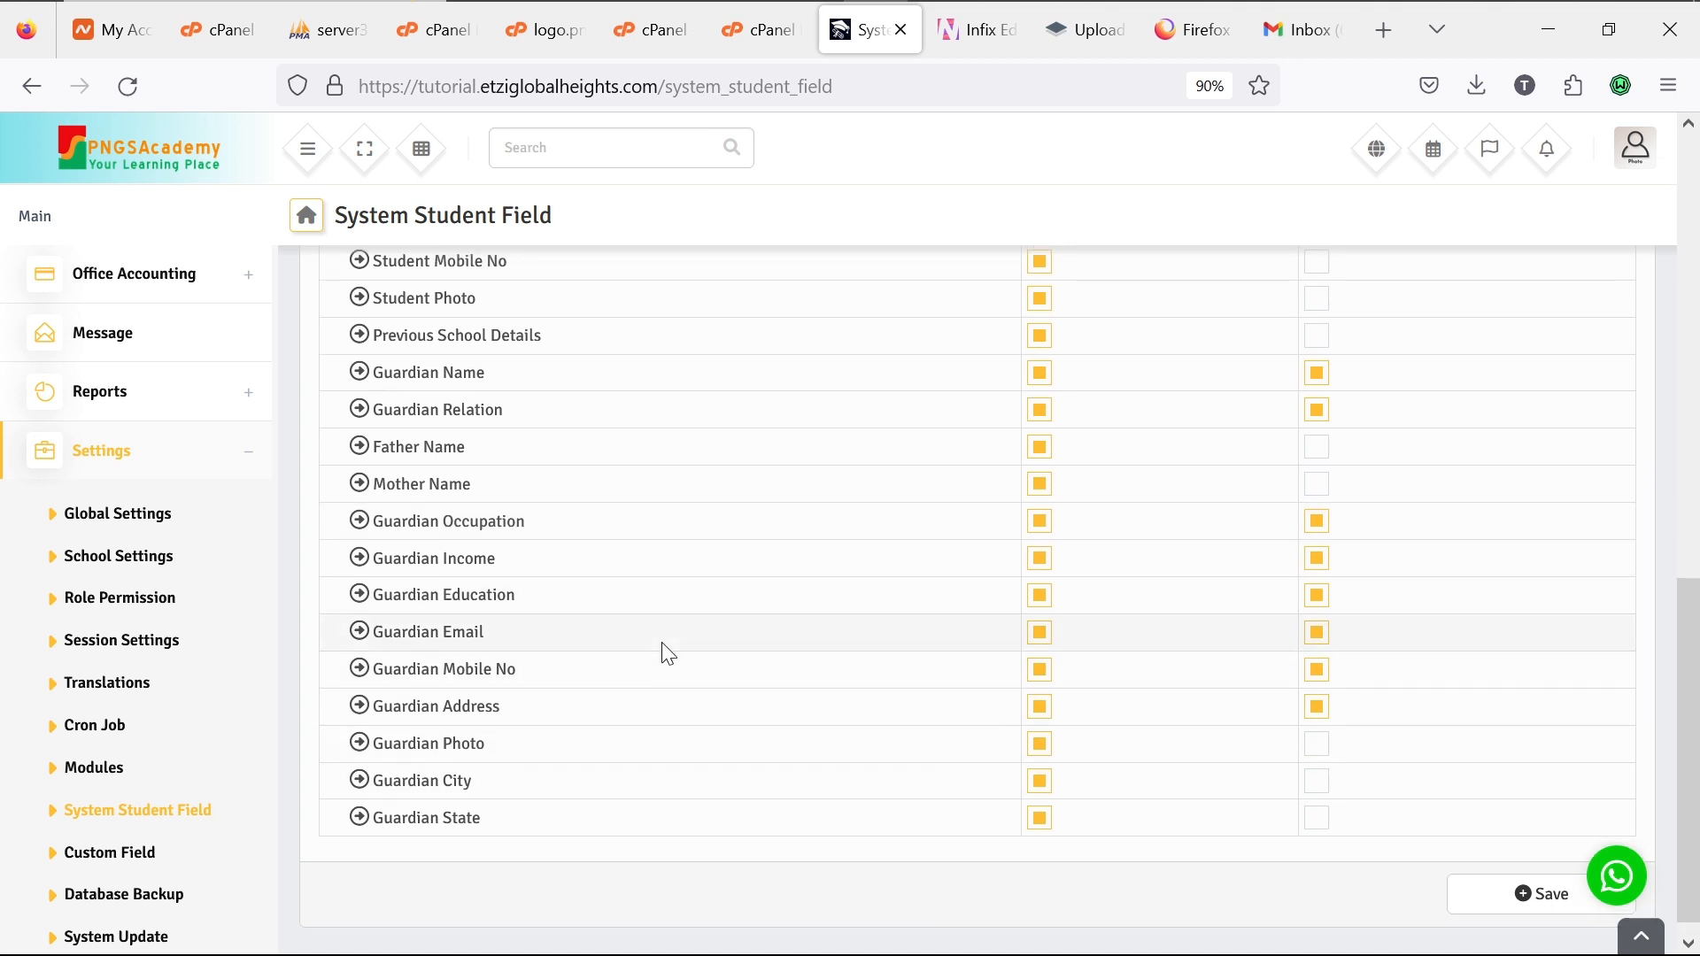
scroll(669, 654, "up", 3)
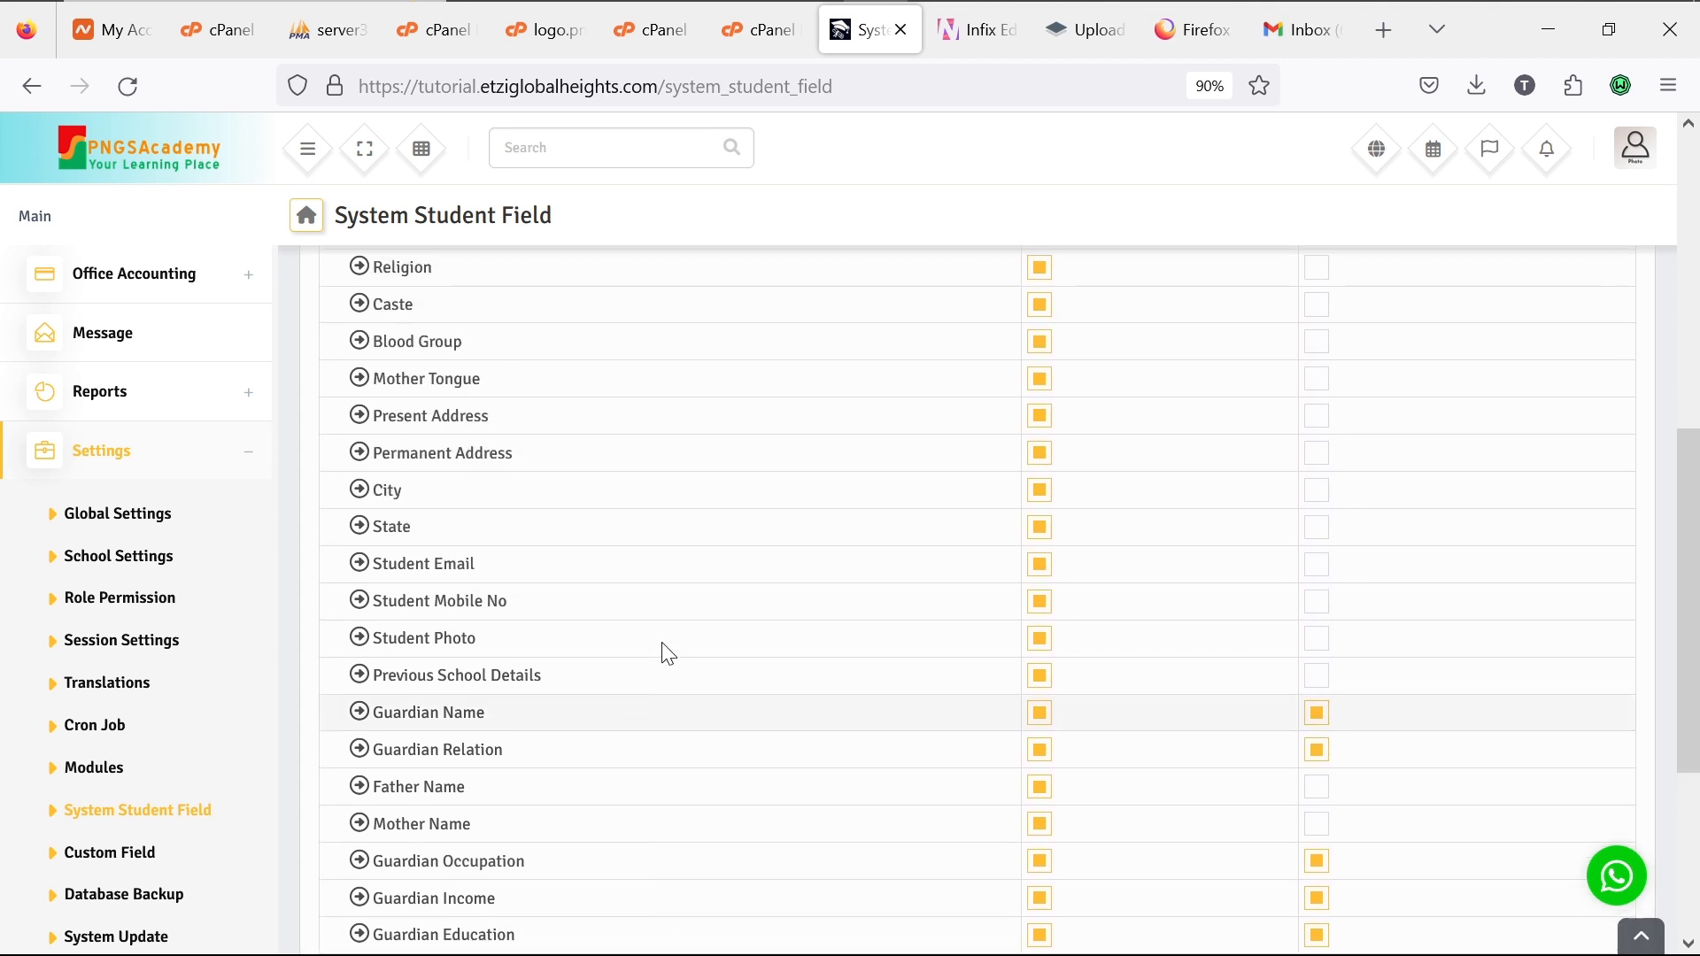
scroll(669, 654, "up", 1)
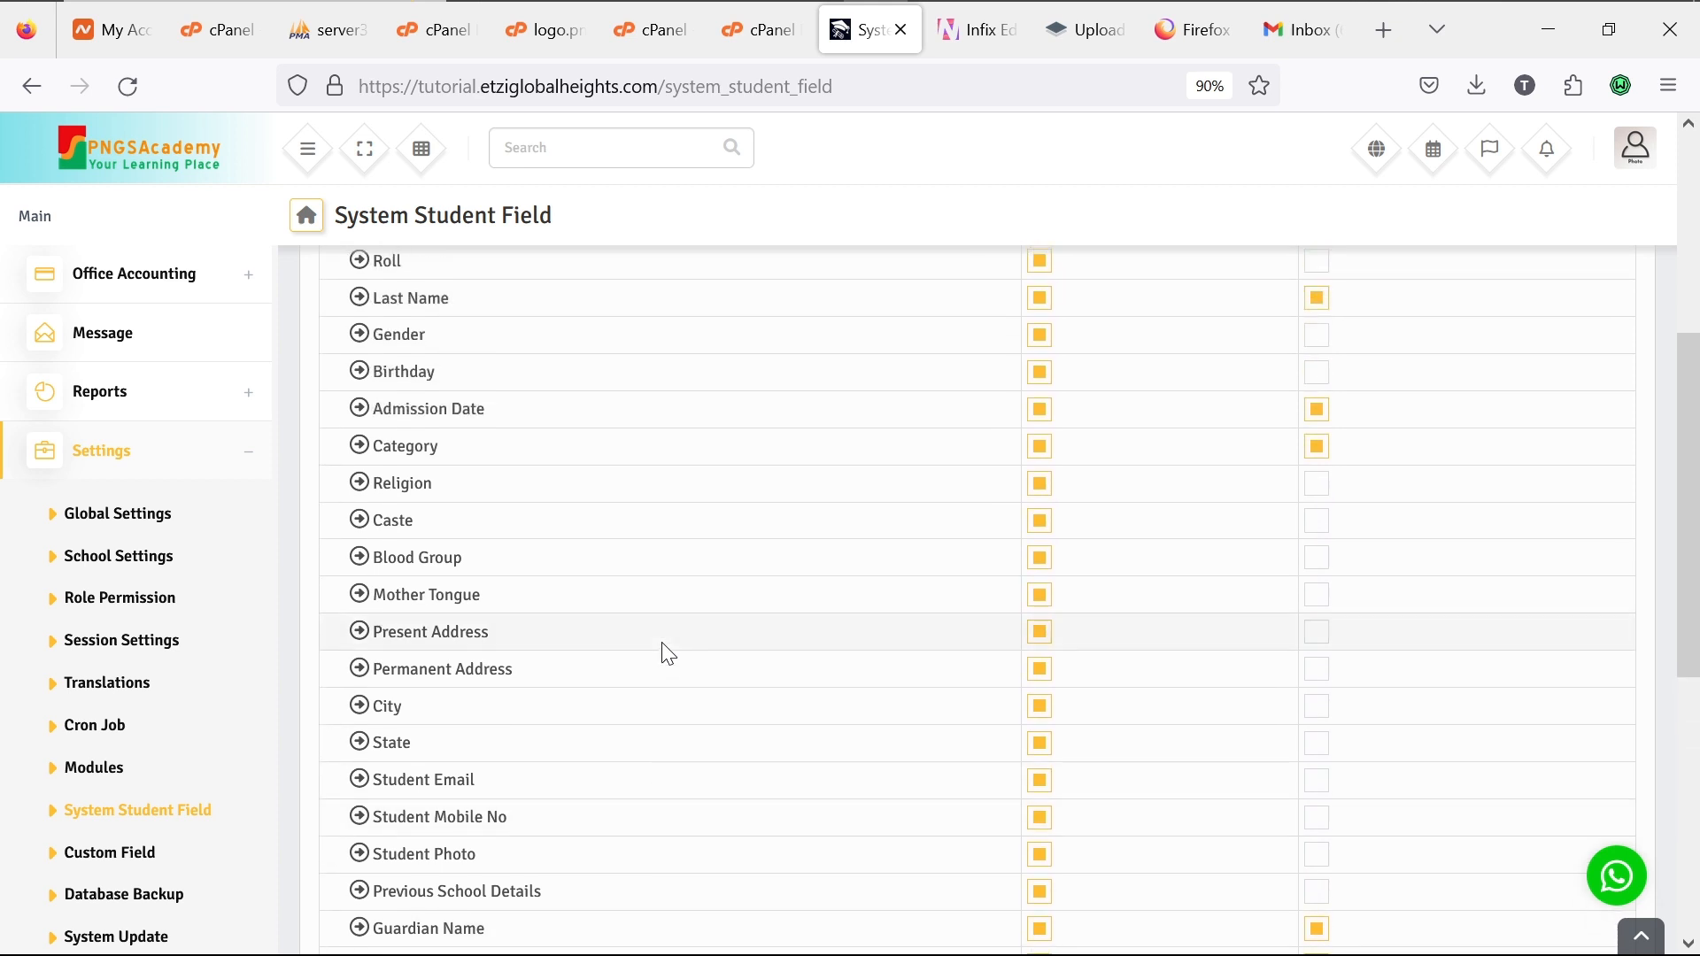
scroll(668, 655, "up", 2)
scroll(668, 654, "up", 1)
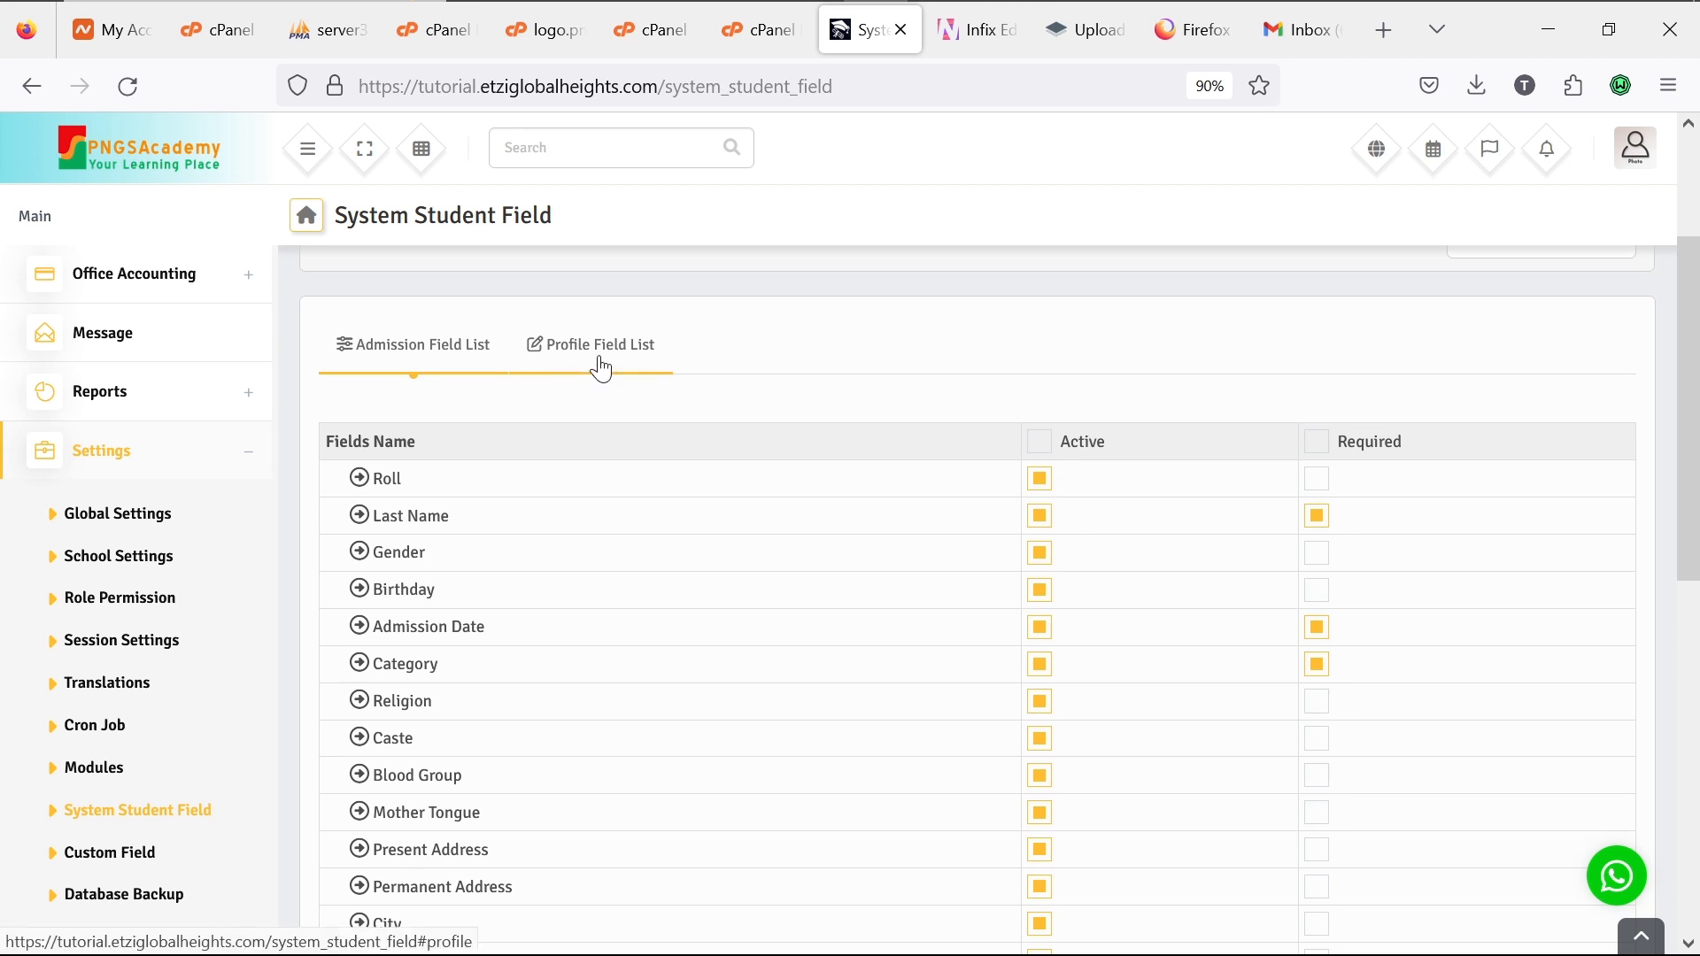
left_click(132, 563)
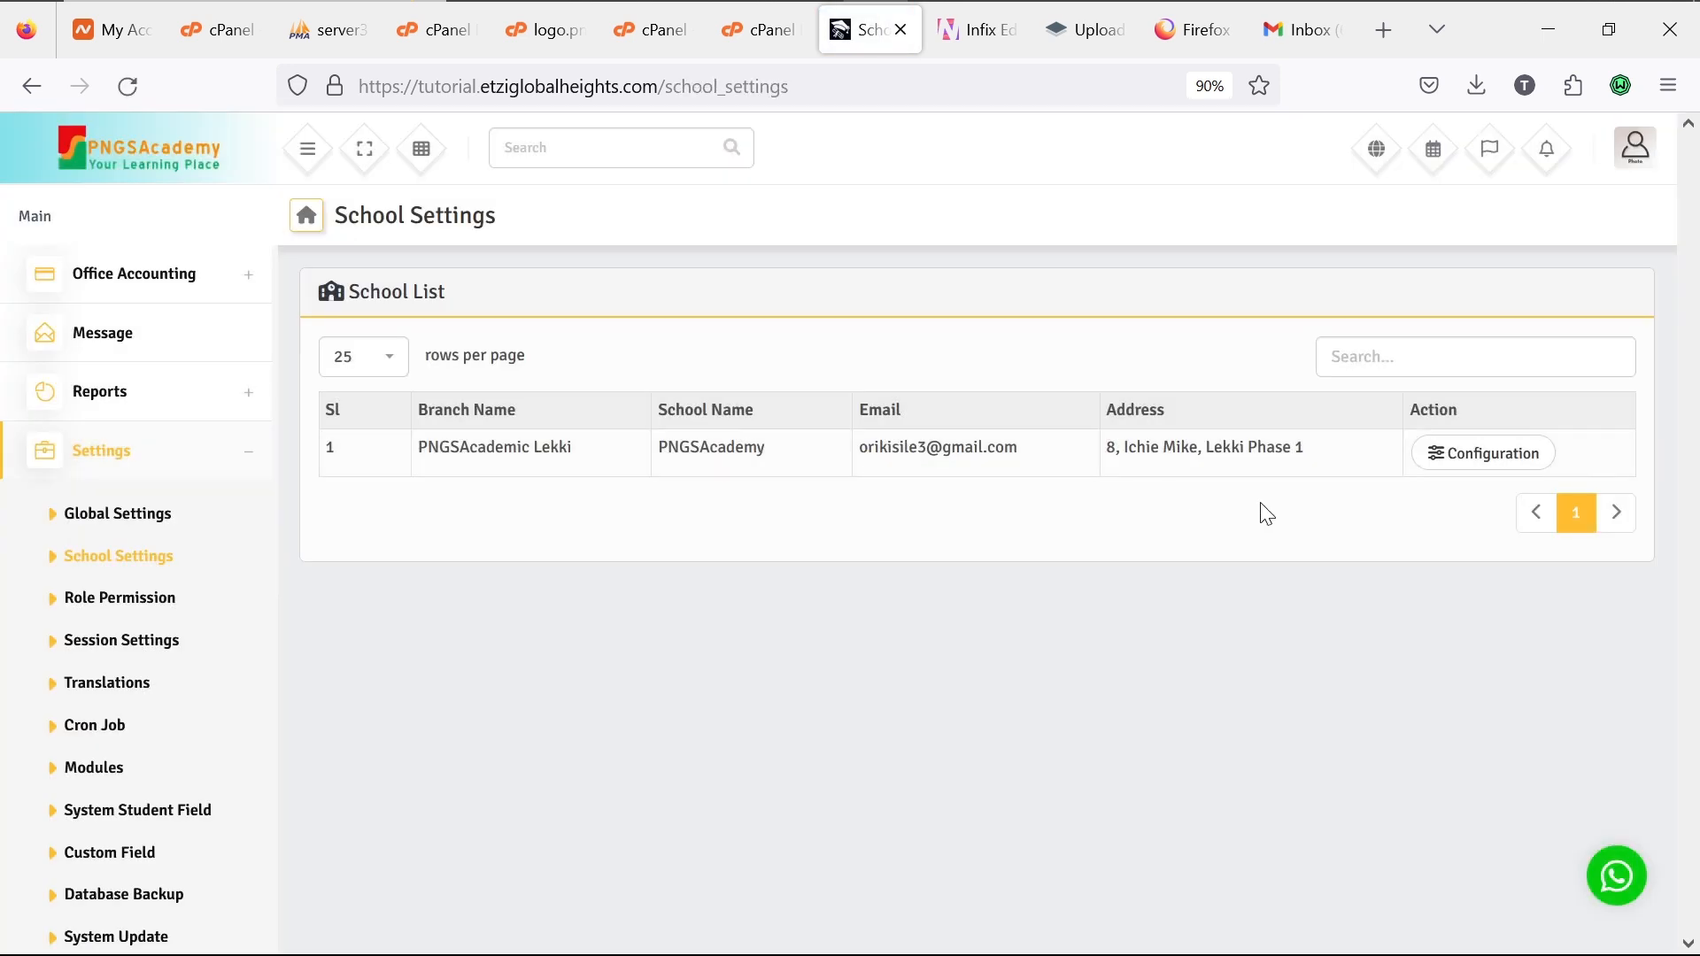
Step: Open the PNGSAcademic Lekki school configuration and review its currency, register prefix and payment settings
left_click(1481, 455)
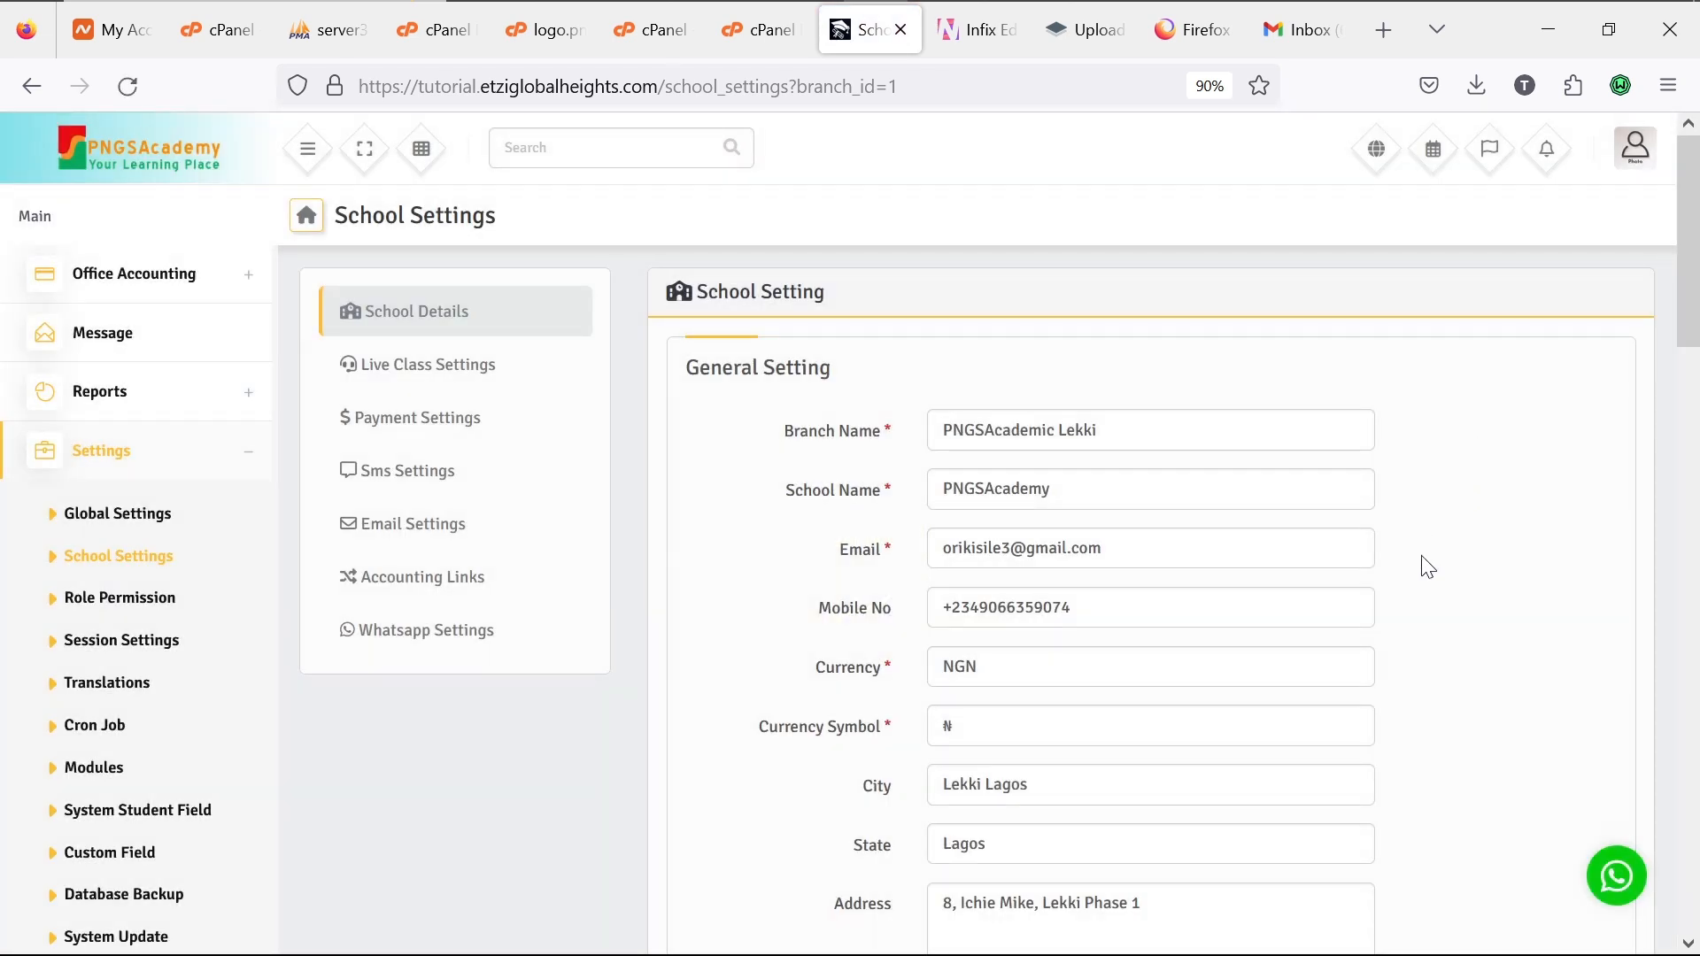
scroll(1428, 566, "down", 5)
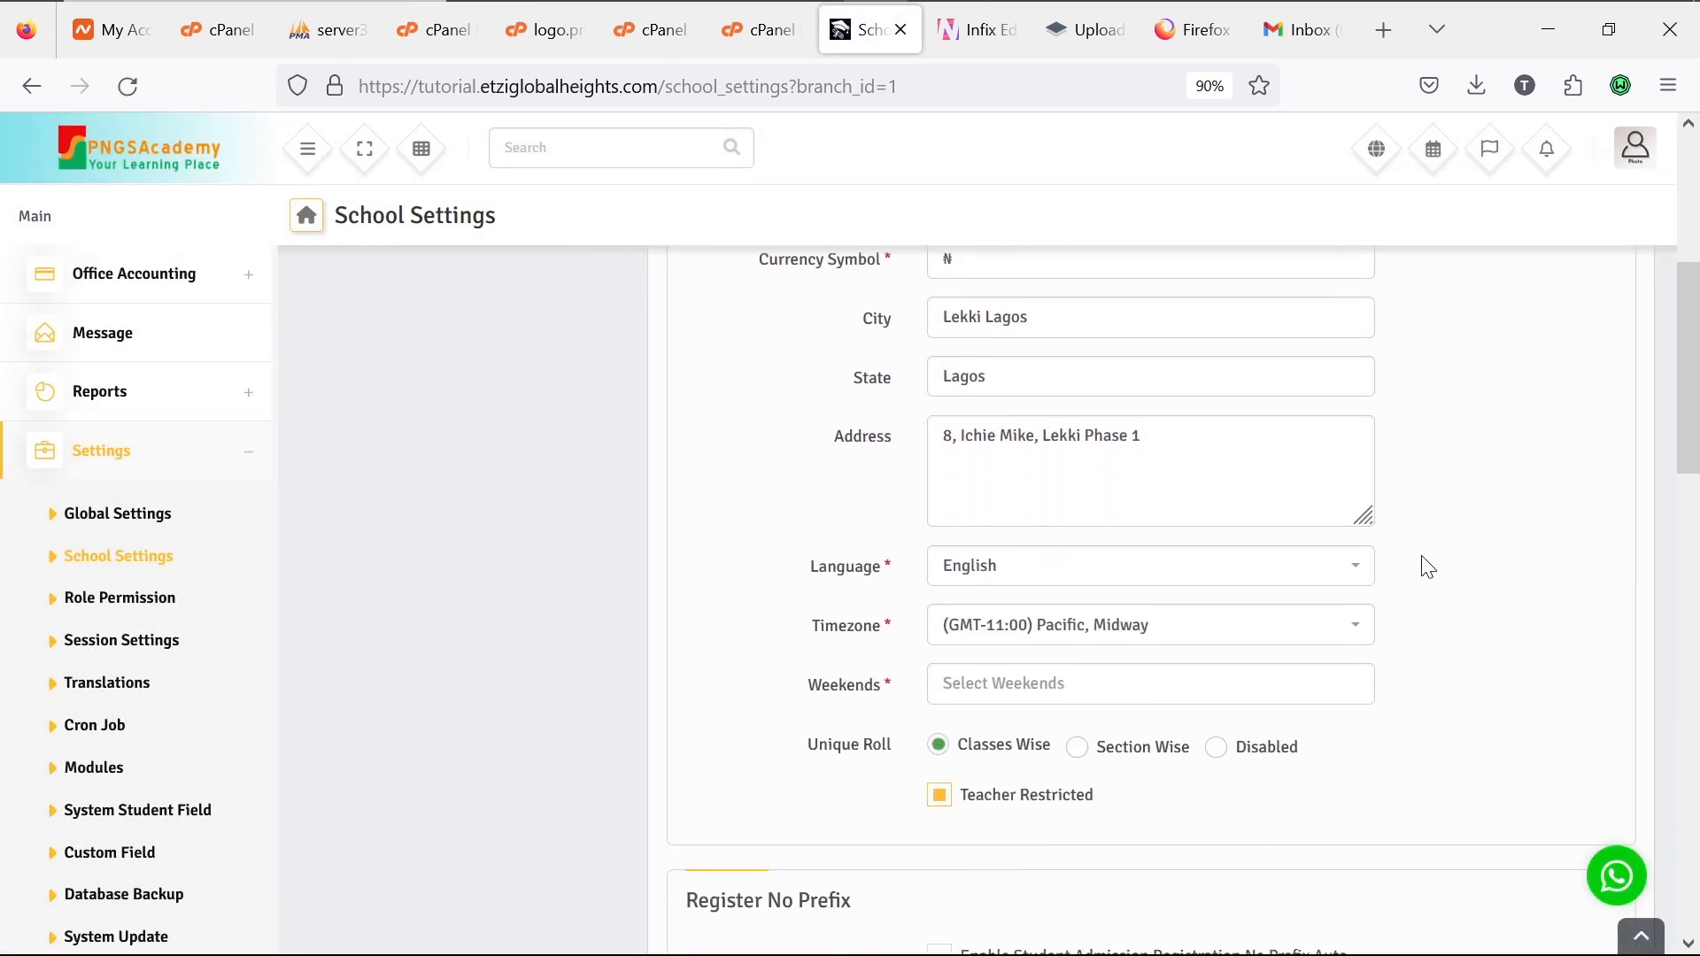
scroll(1428, 566, "down", 1)
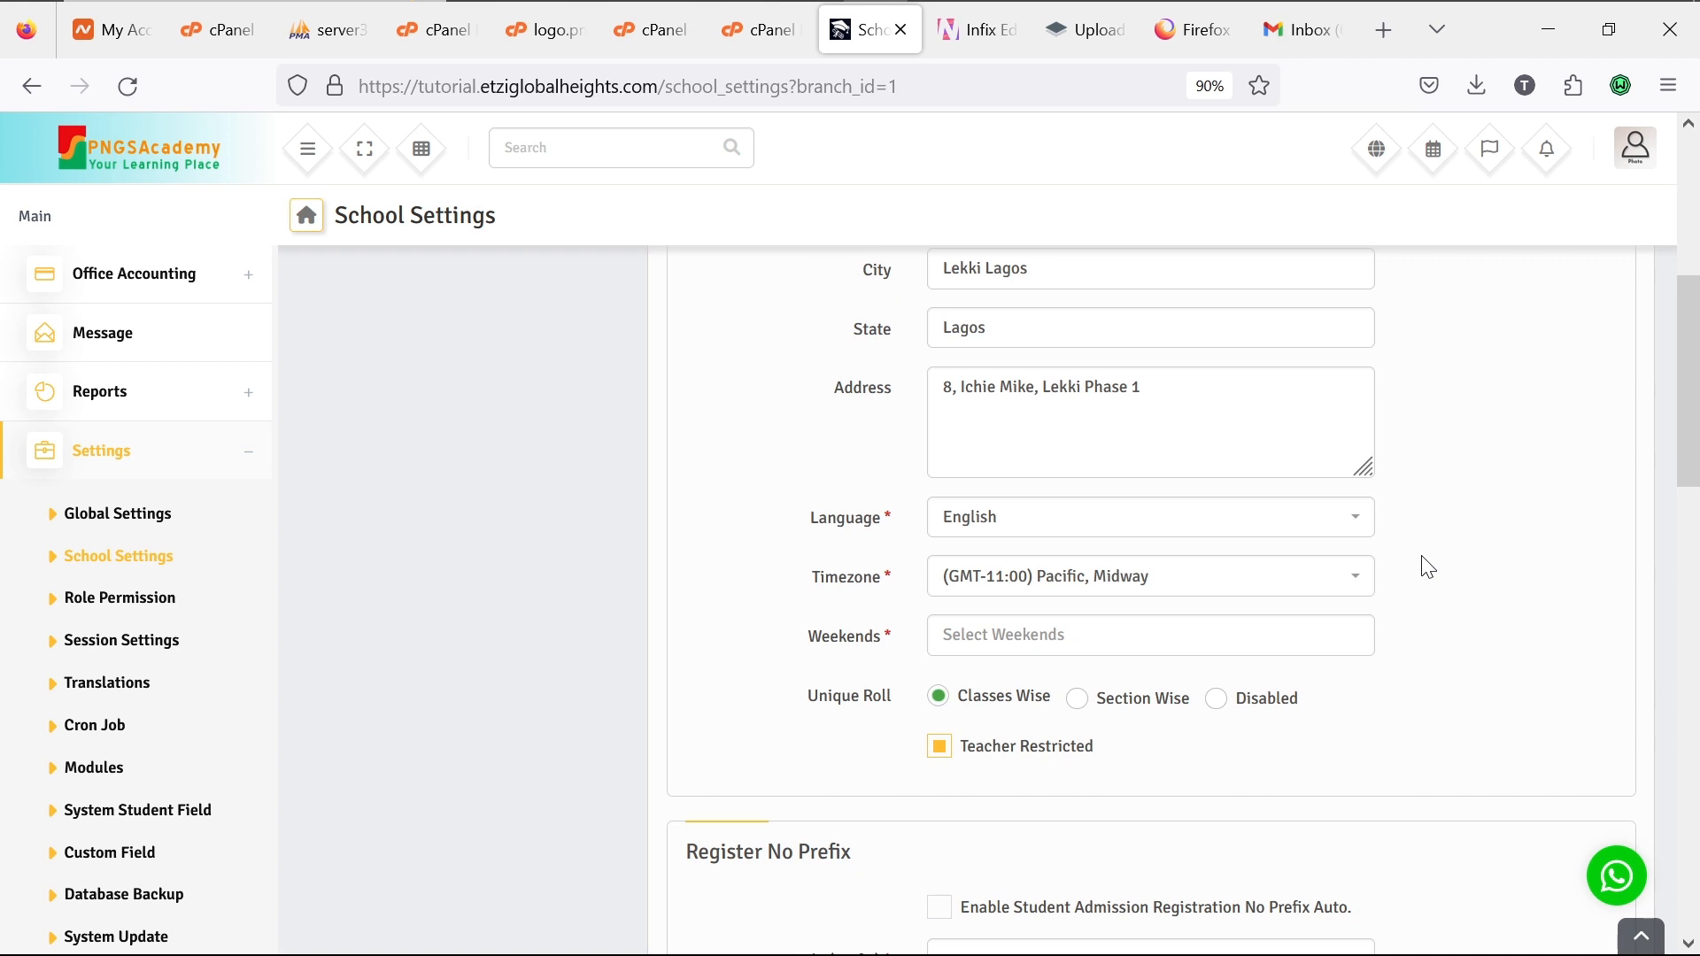
scroll(1428, 567, "down", 6)
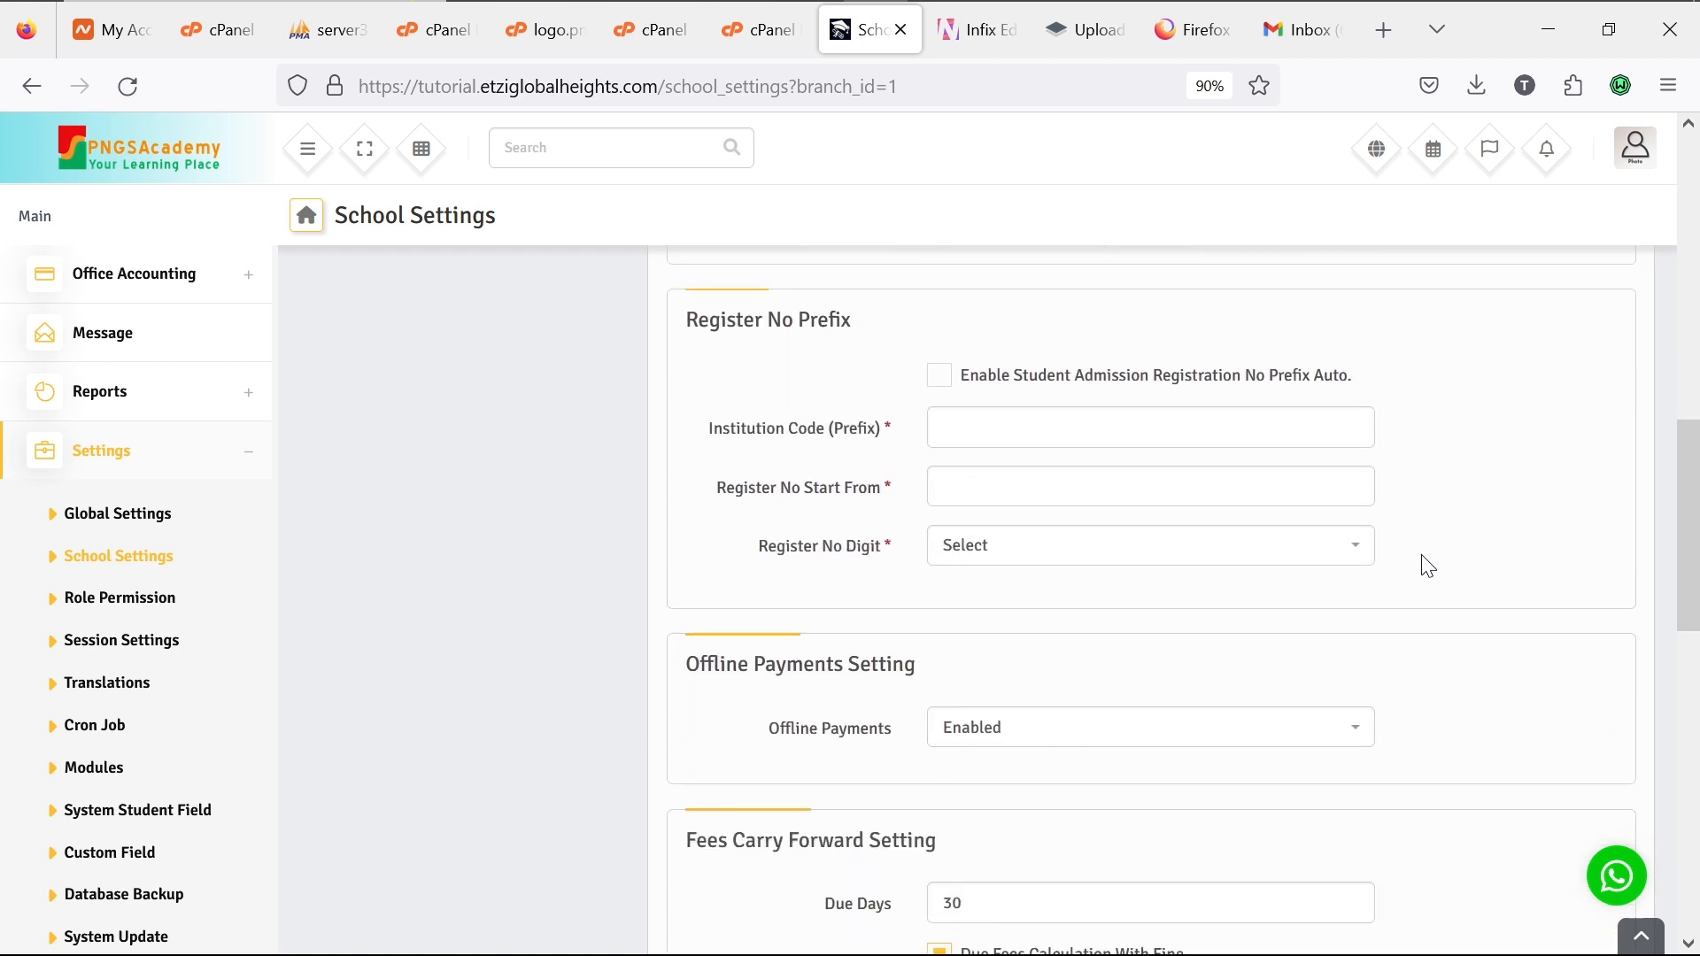
scroll(1428, 567, "down", 5)
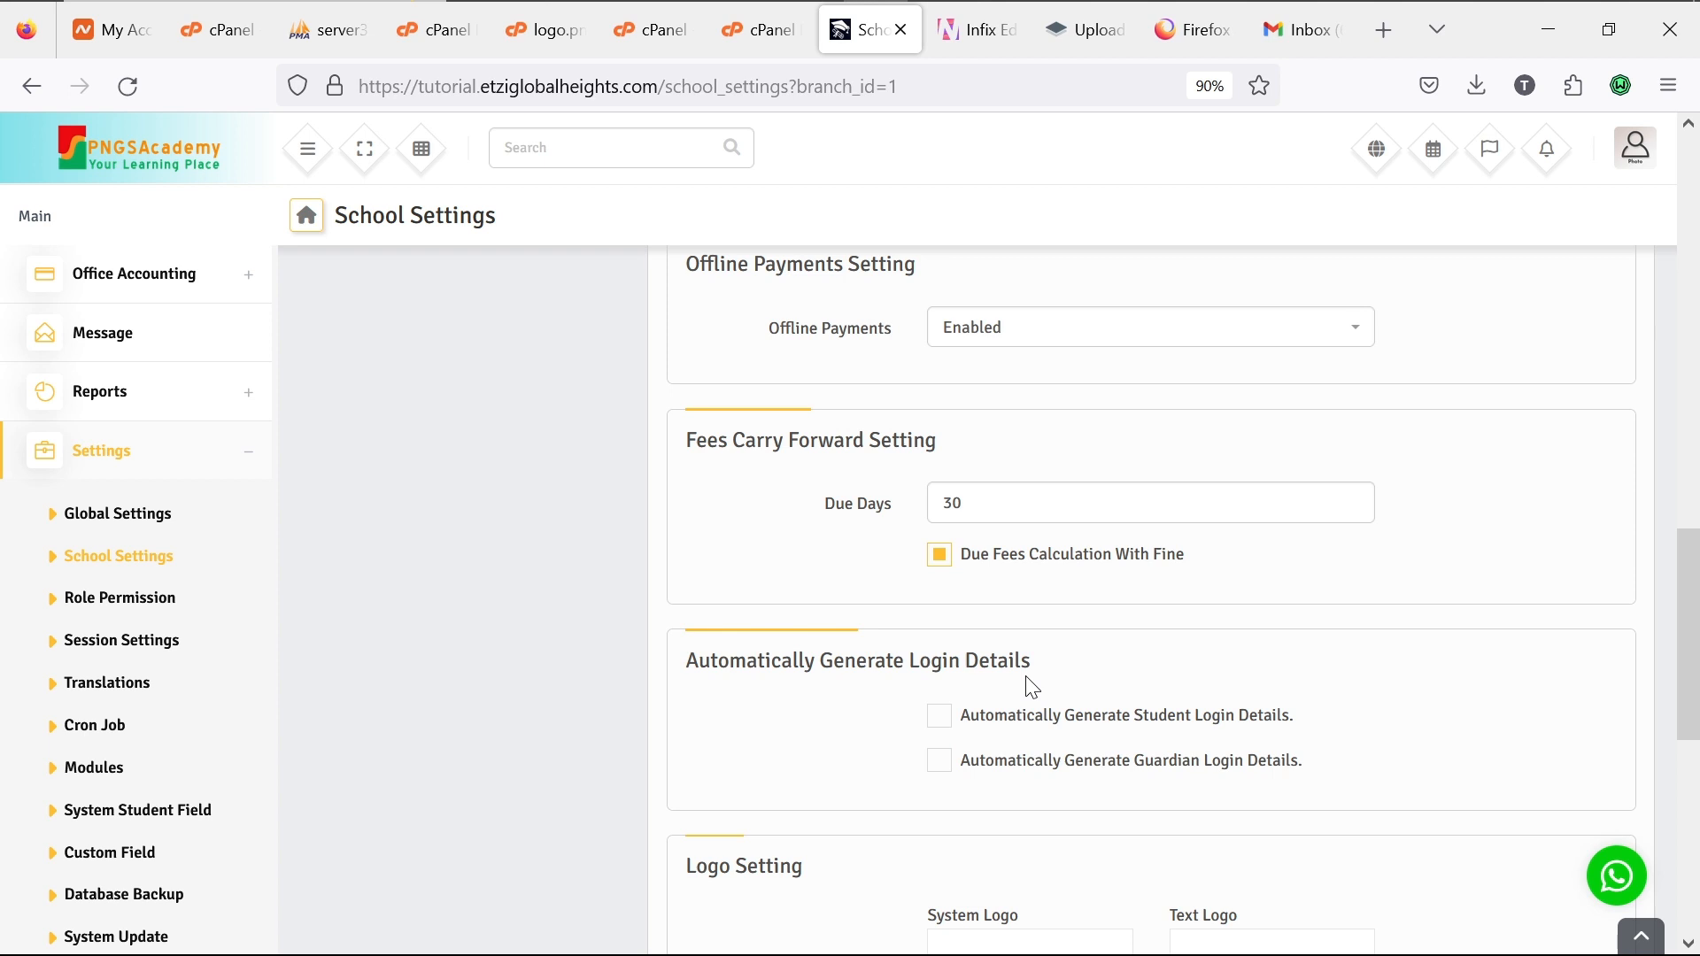
Step: Expand Admission at the top of the sidebar and go to the Multiple Import page
mouse_move(946, 9)
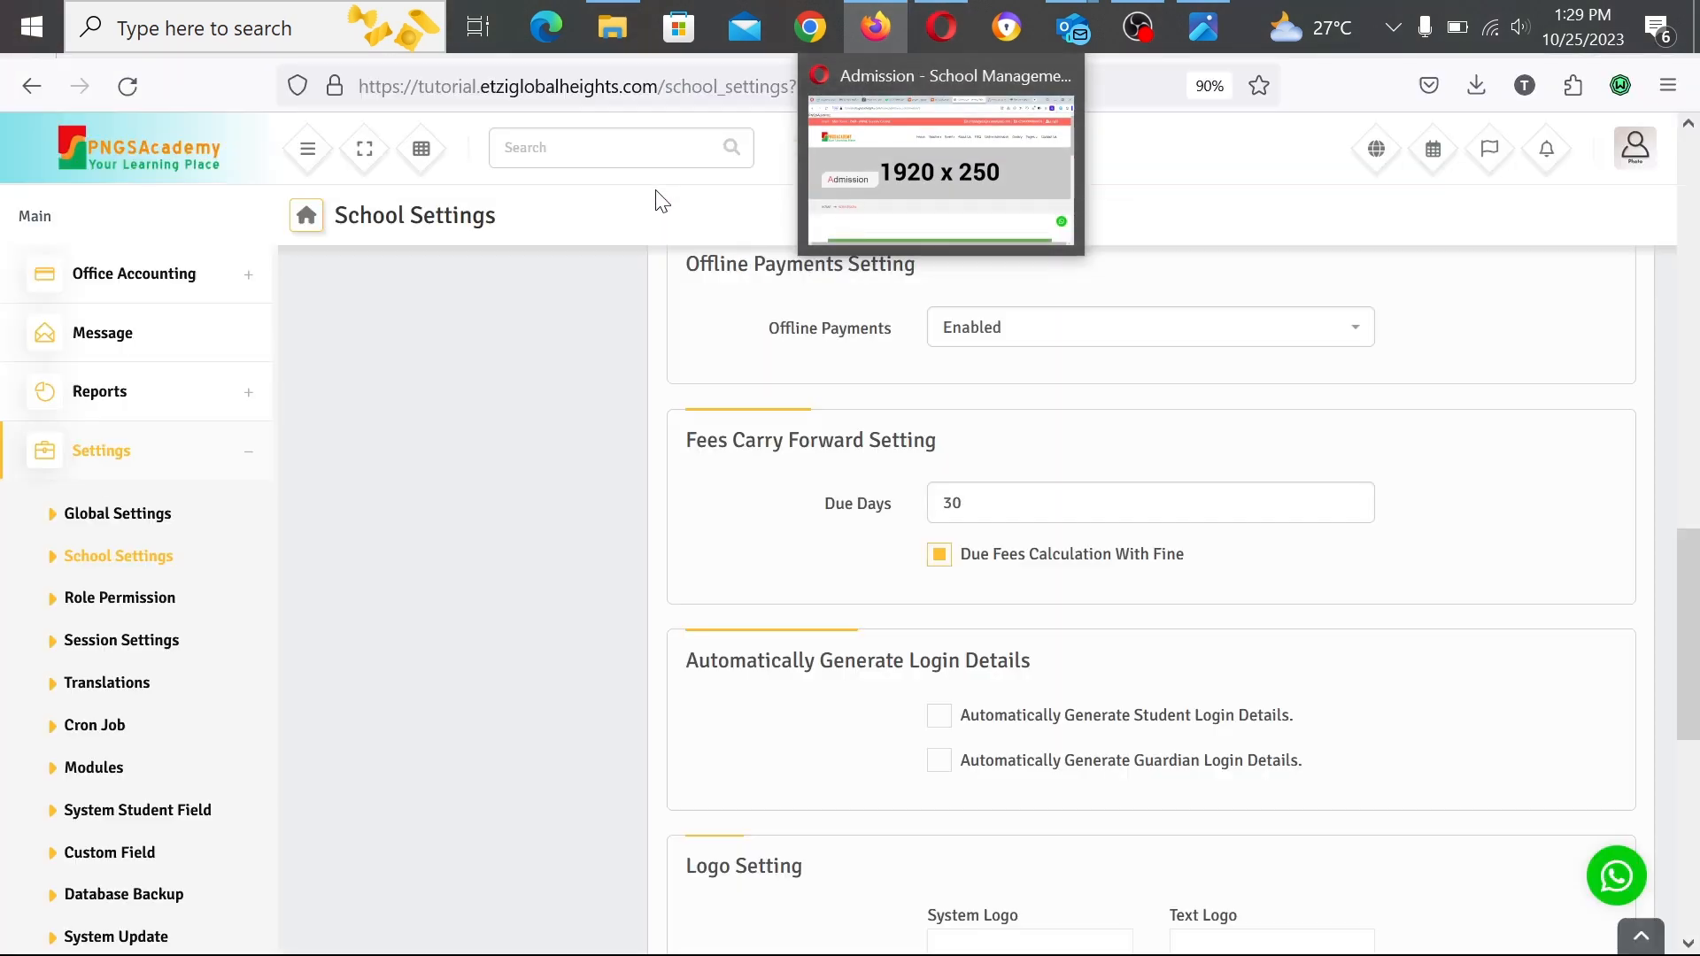
scroll(476, 791, "up", 10)
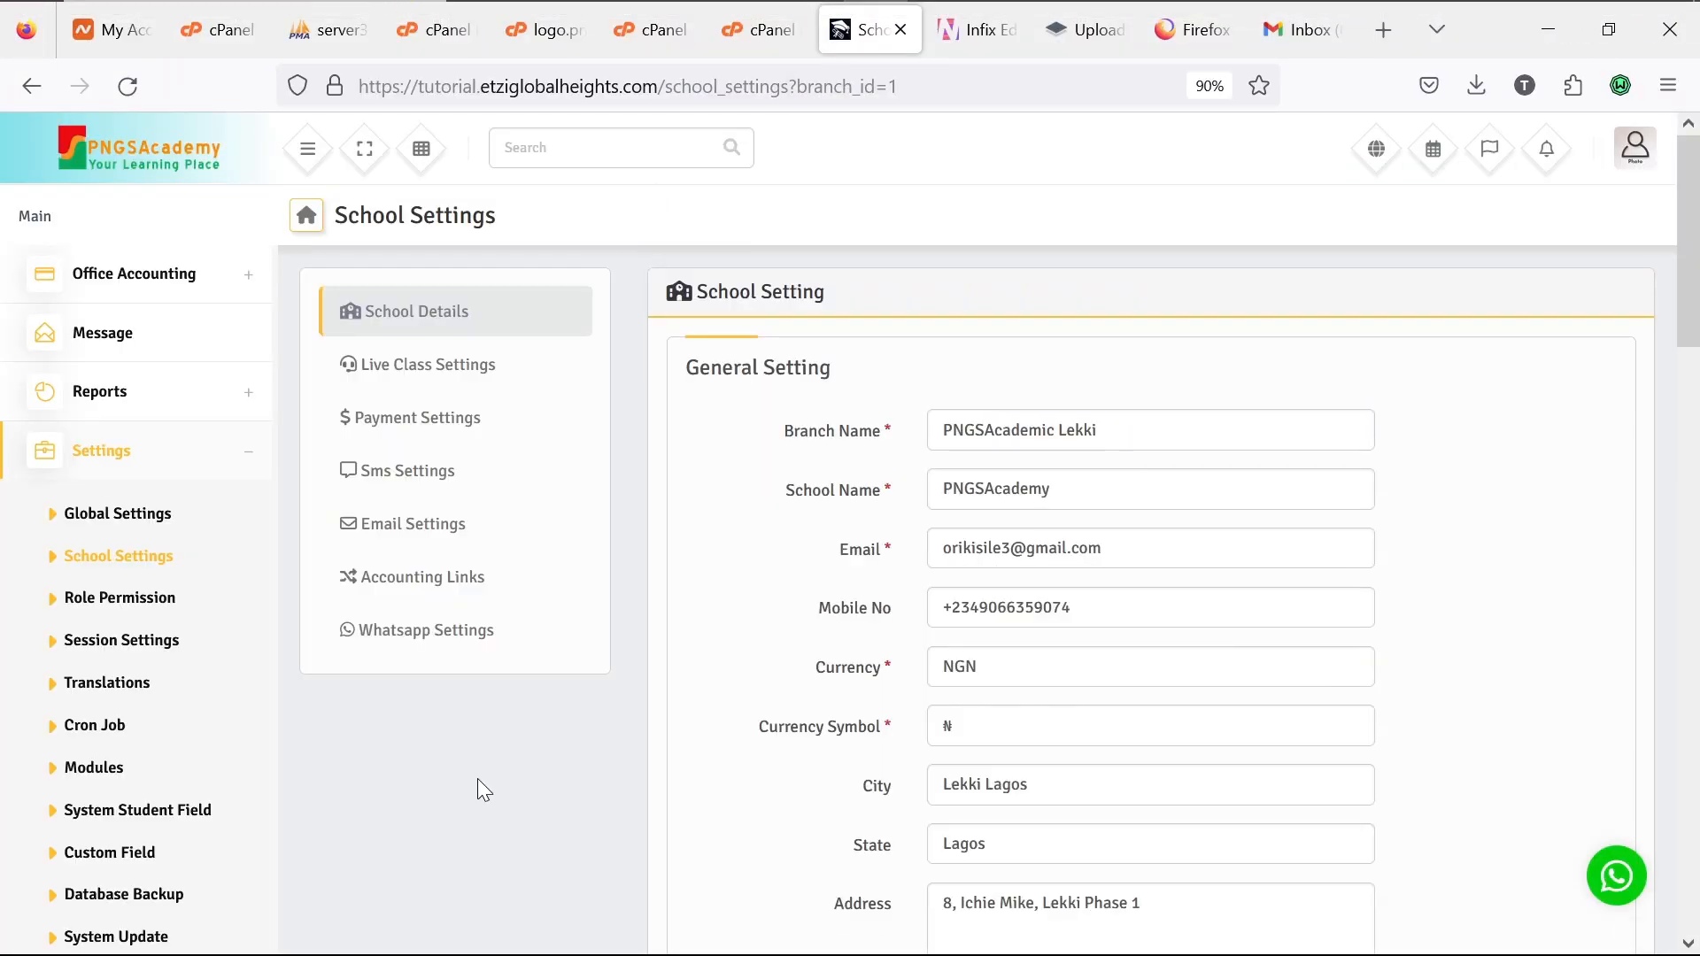
scroll(146, 588, "up", 10)
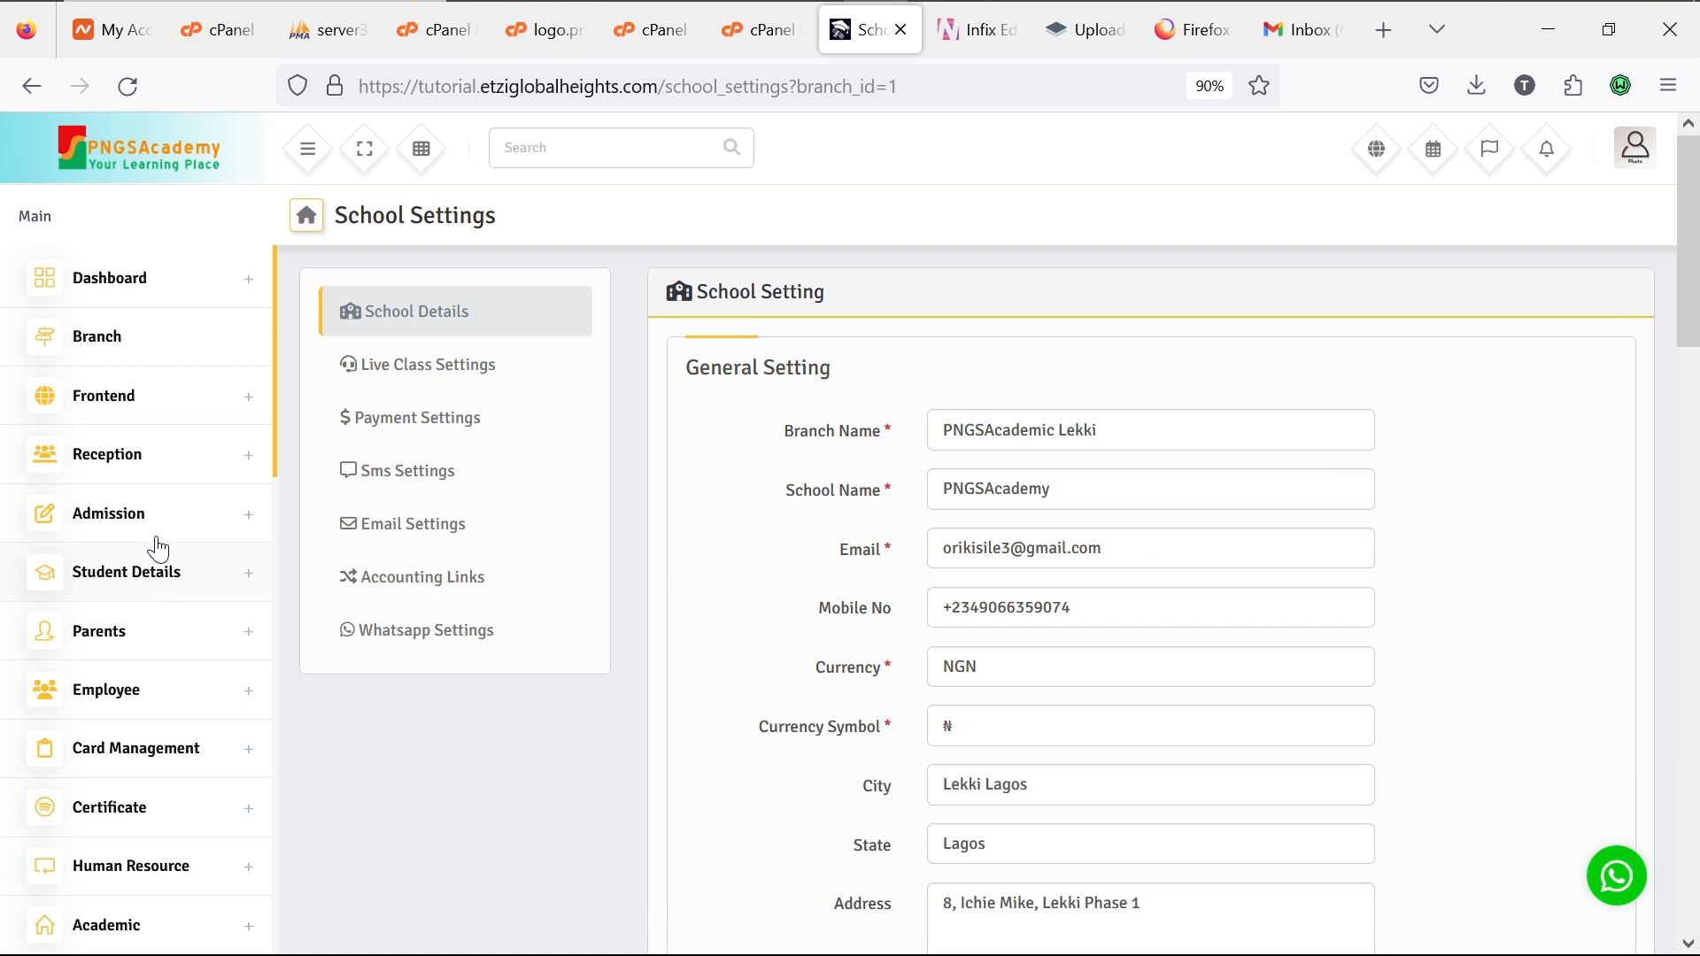
left_click(251, 517)
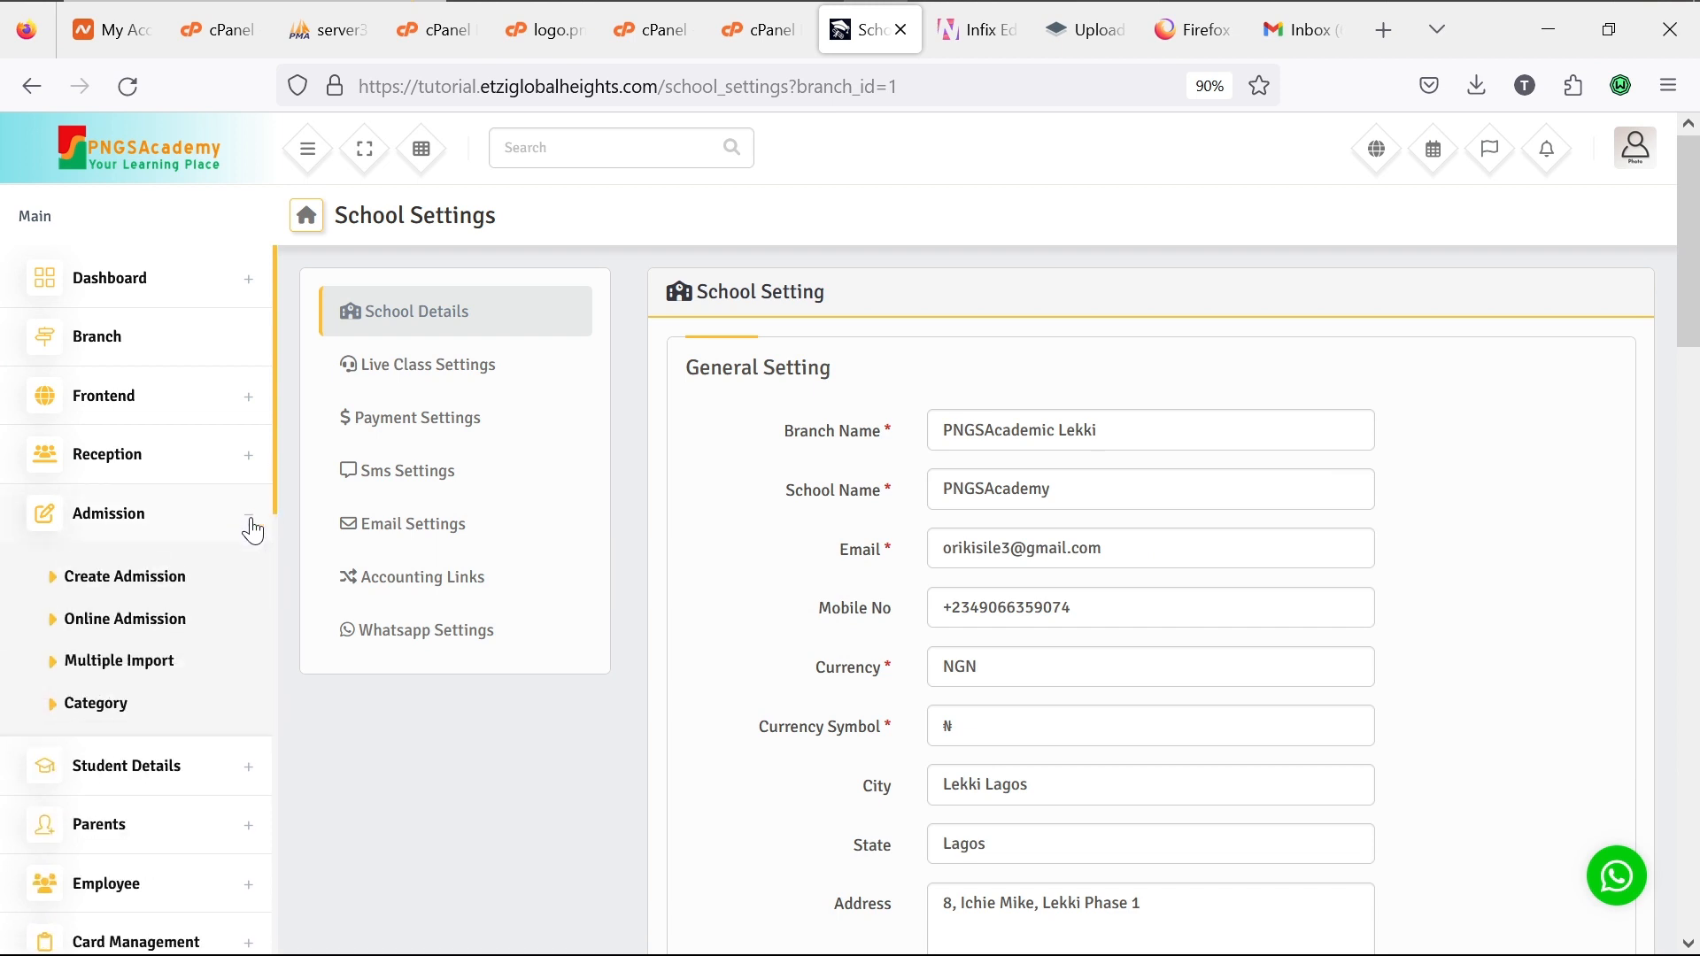
left_click(138, 684)
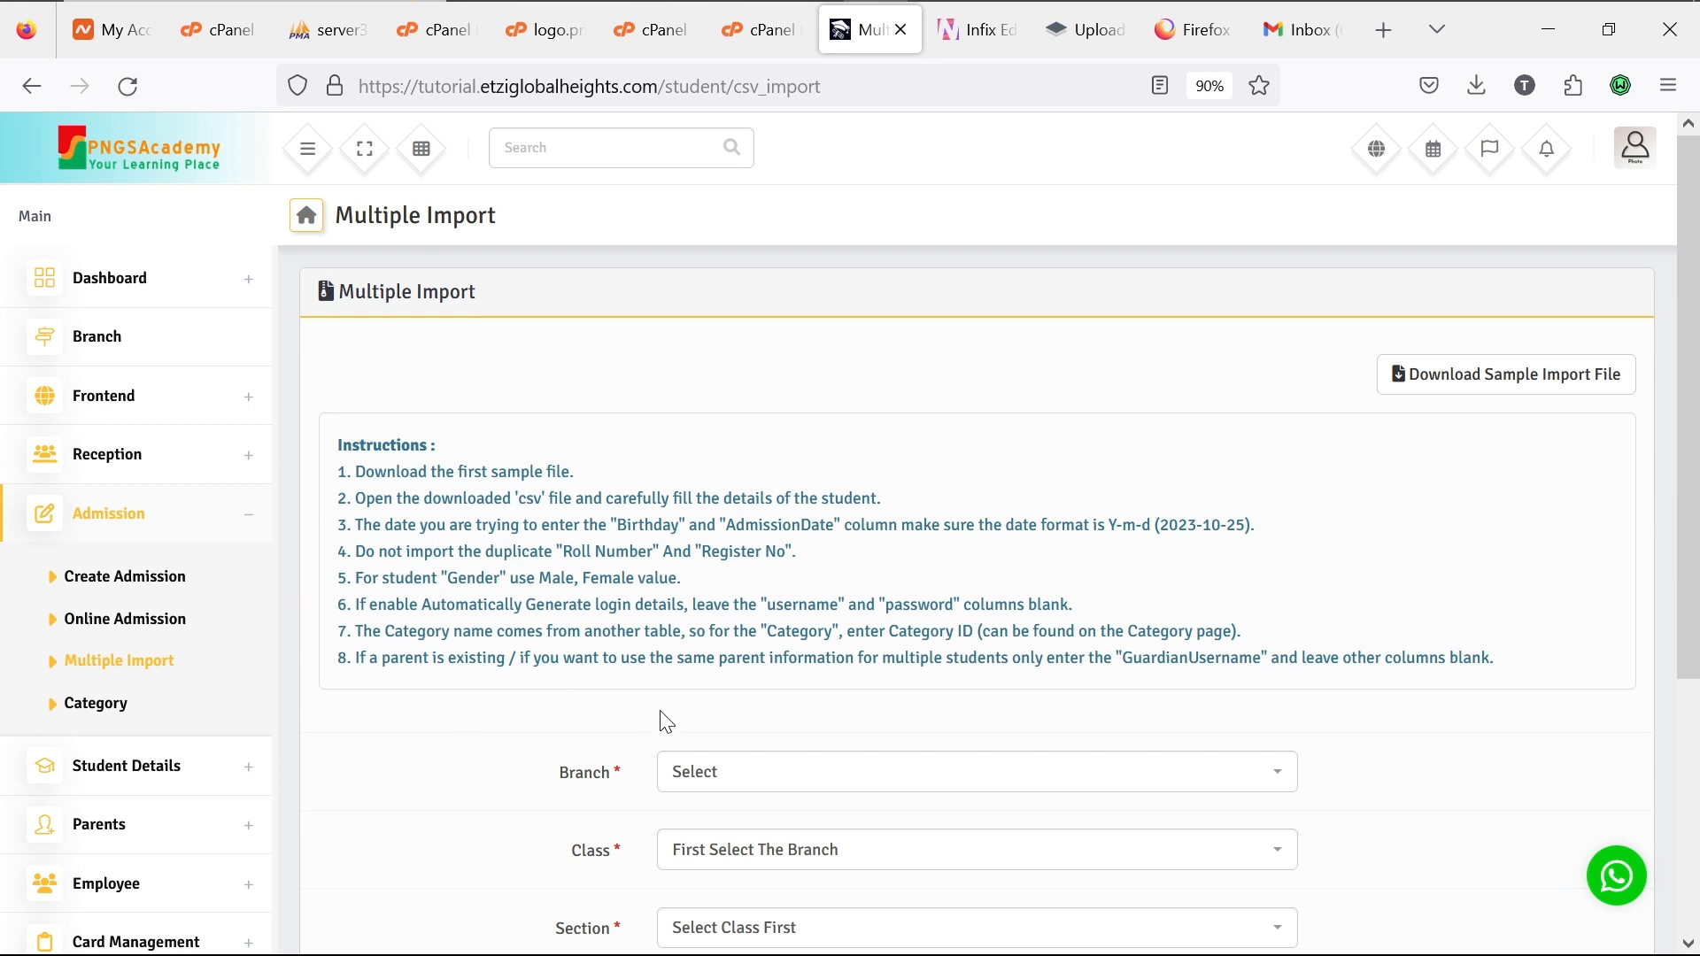
Step: Download the sample student import file multi_student_sample(1).csv and bring up File Explorer
scroll(677, 724, "down", 2)
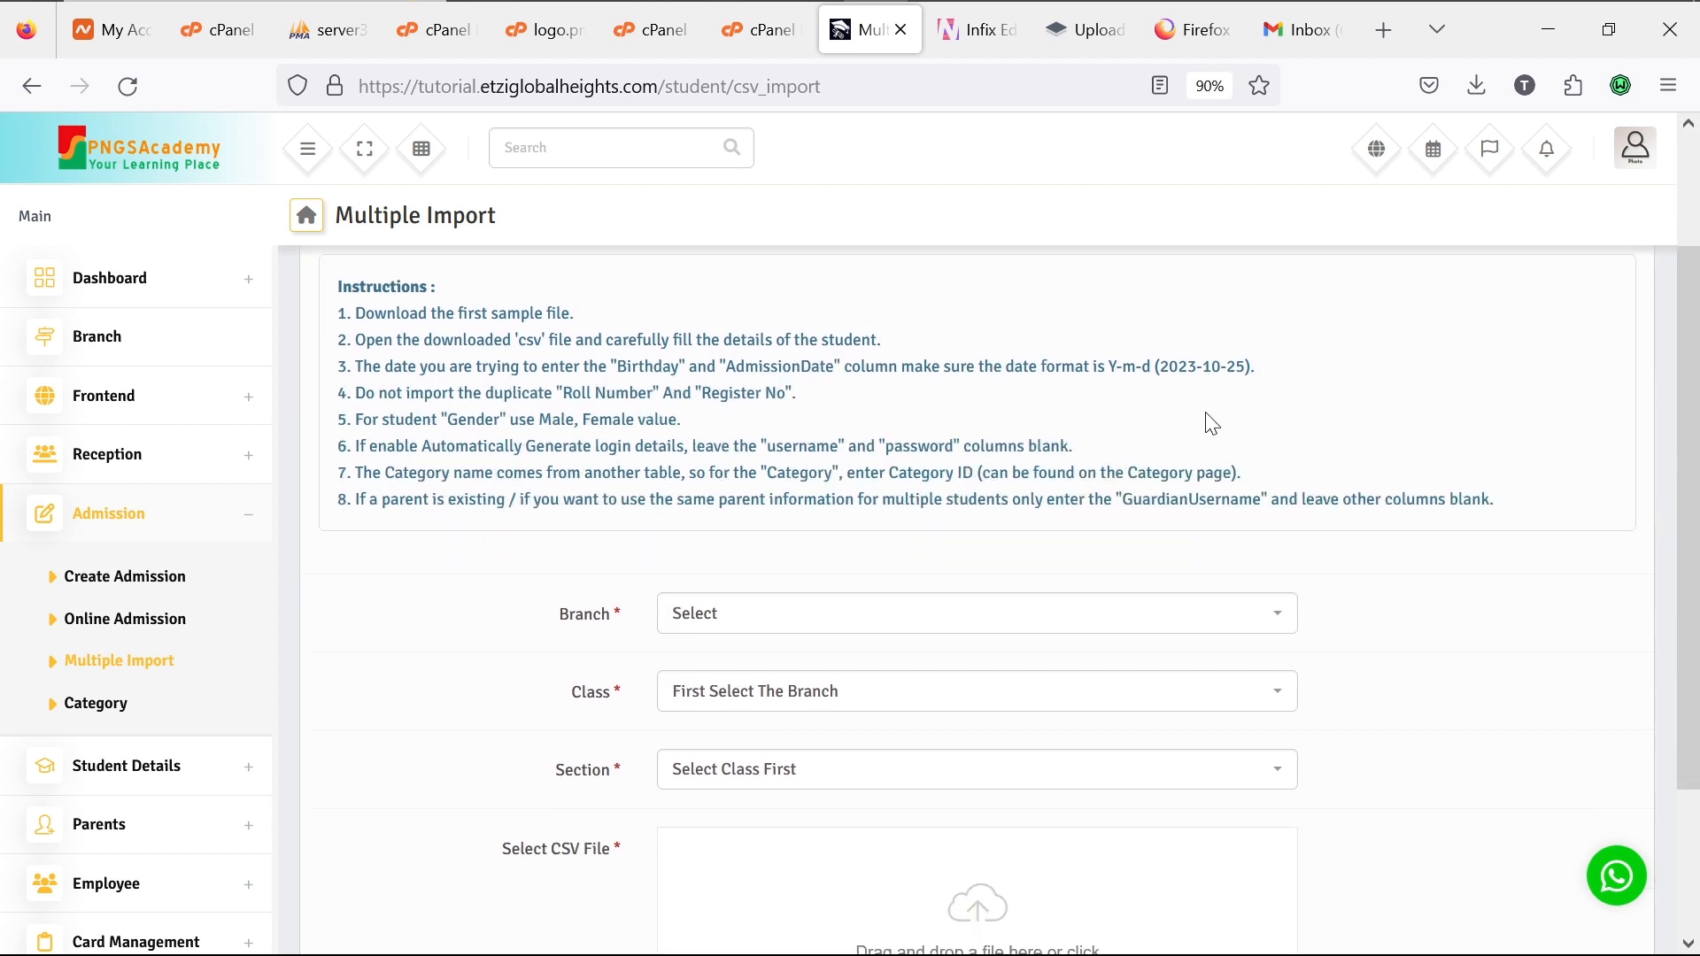
scroll(1233, 421, "up", 2)
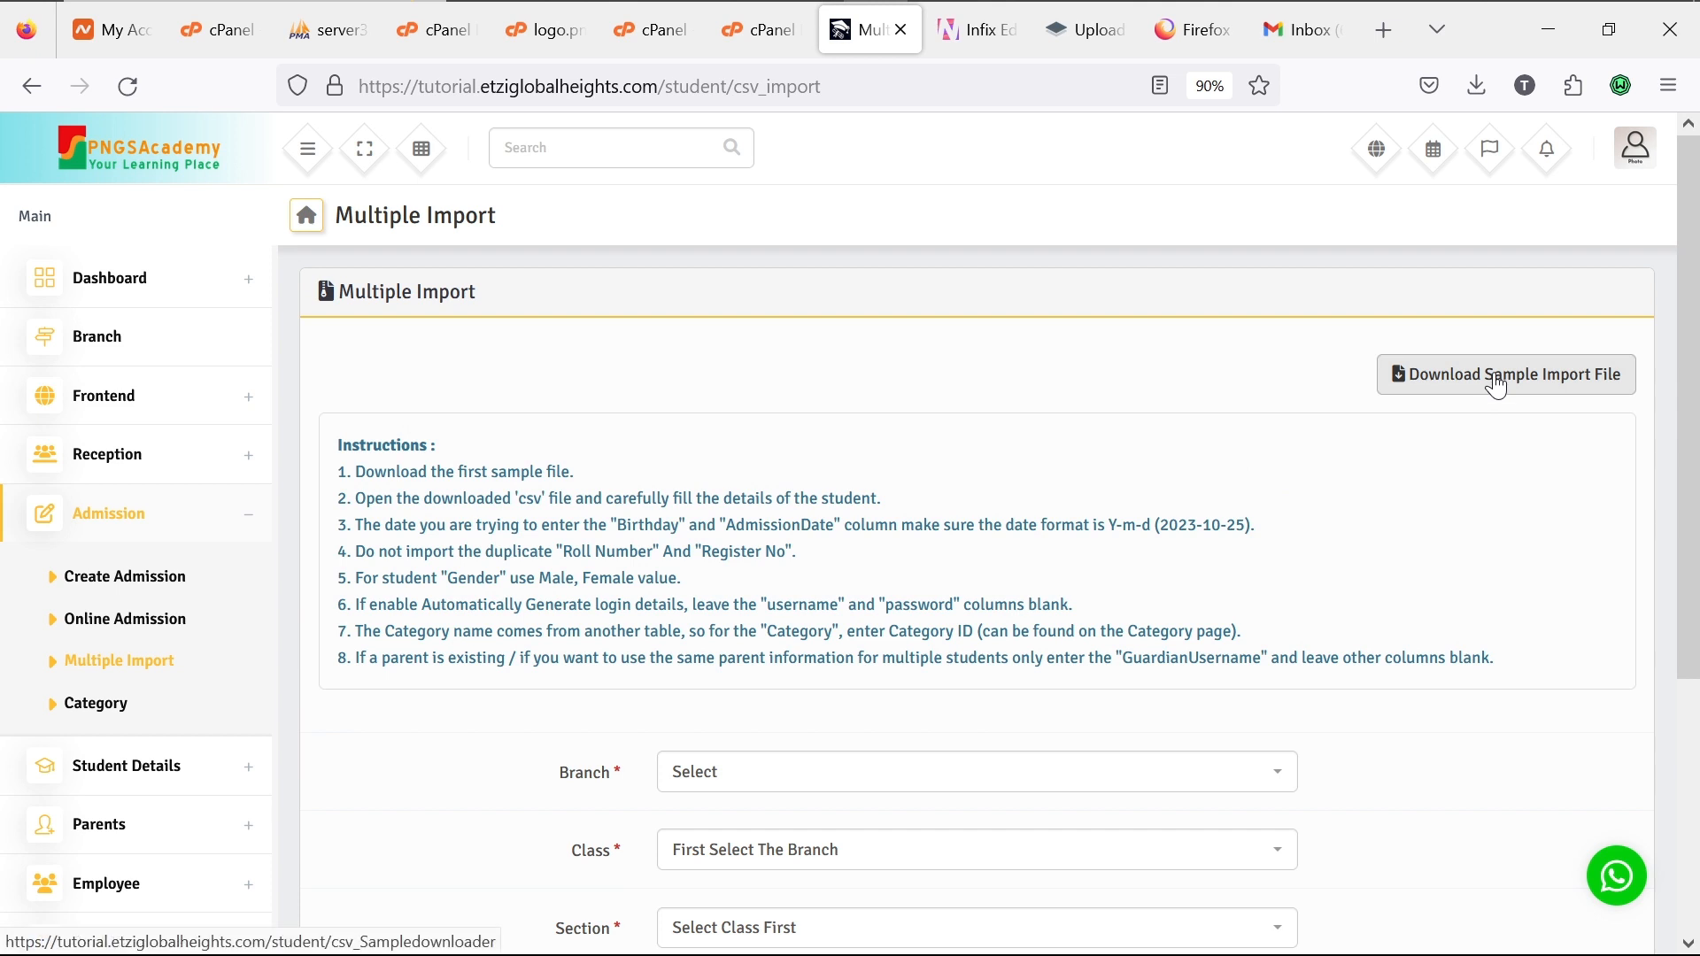
left_click(1496, 387)
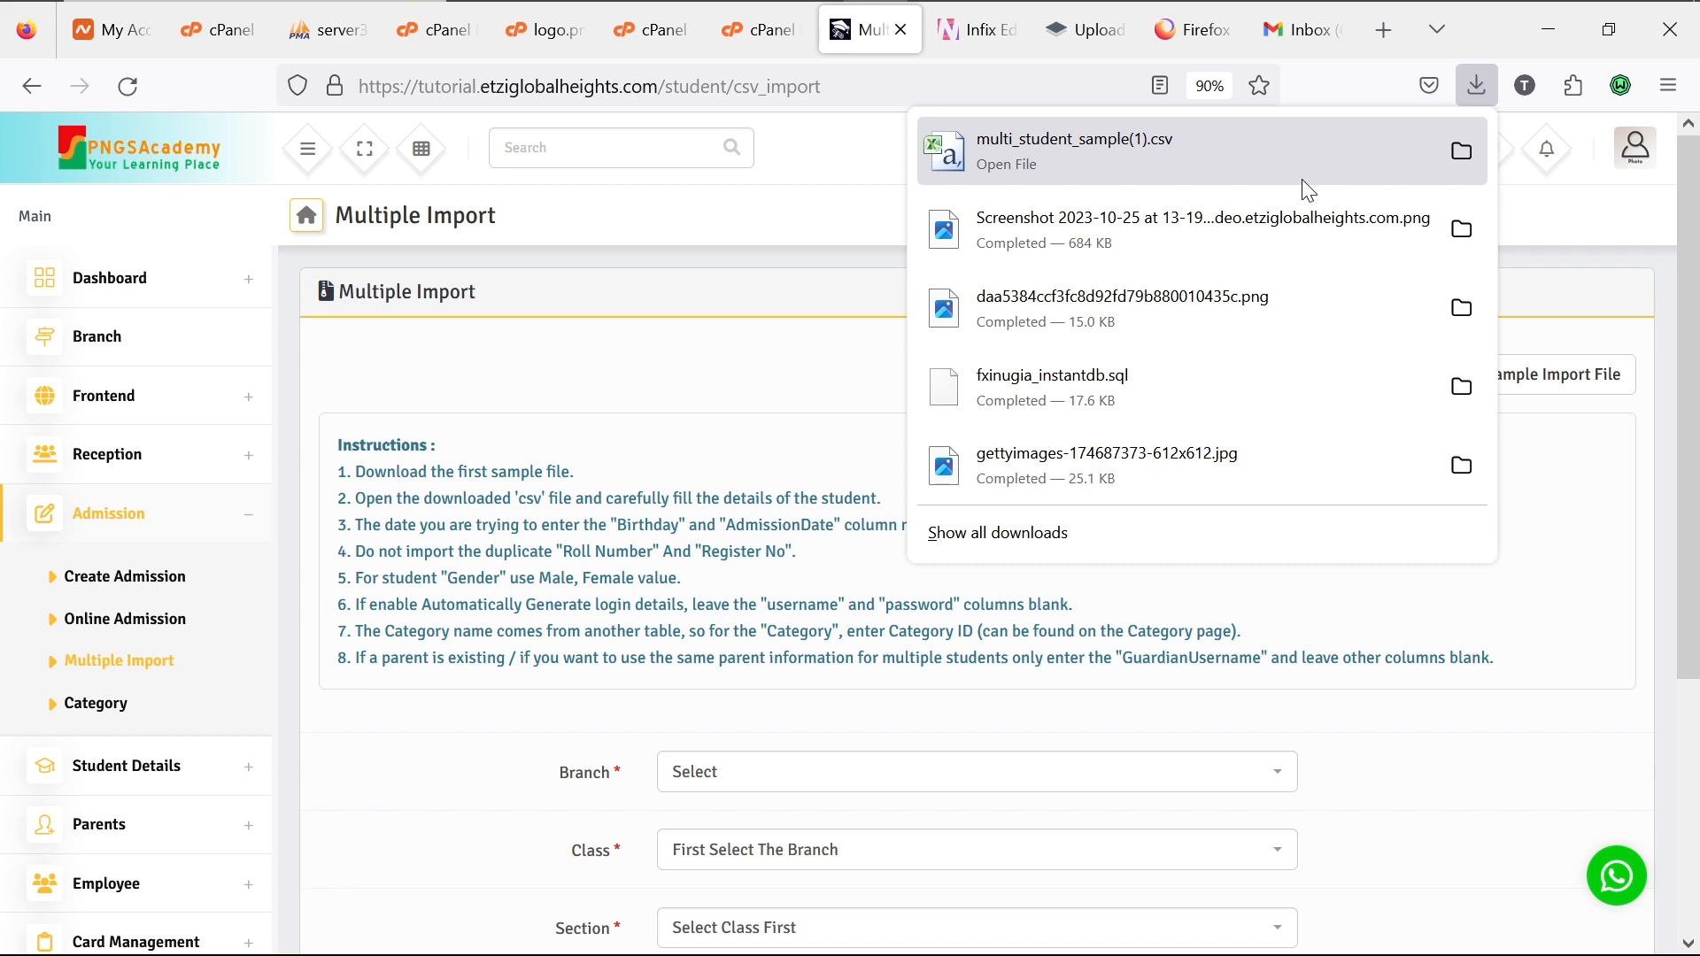
mouse_move(523, 1)
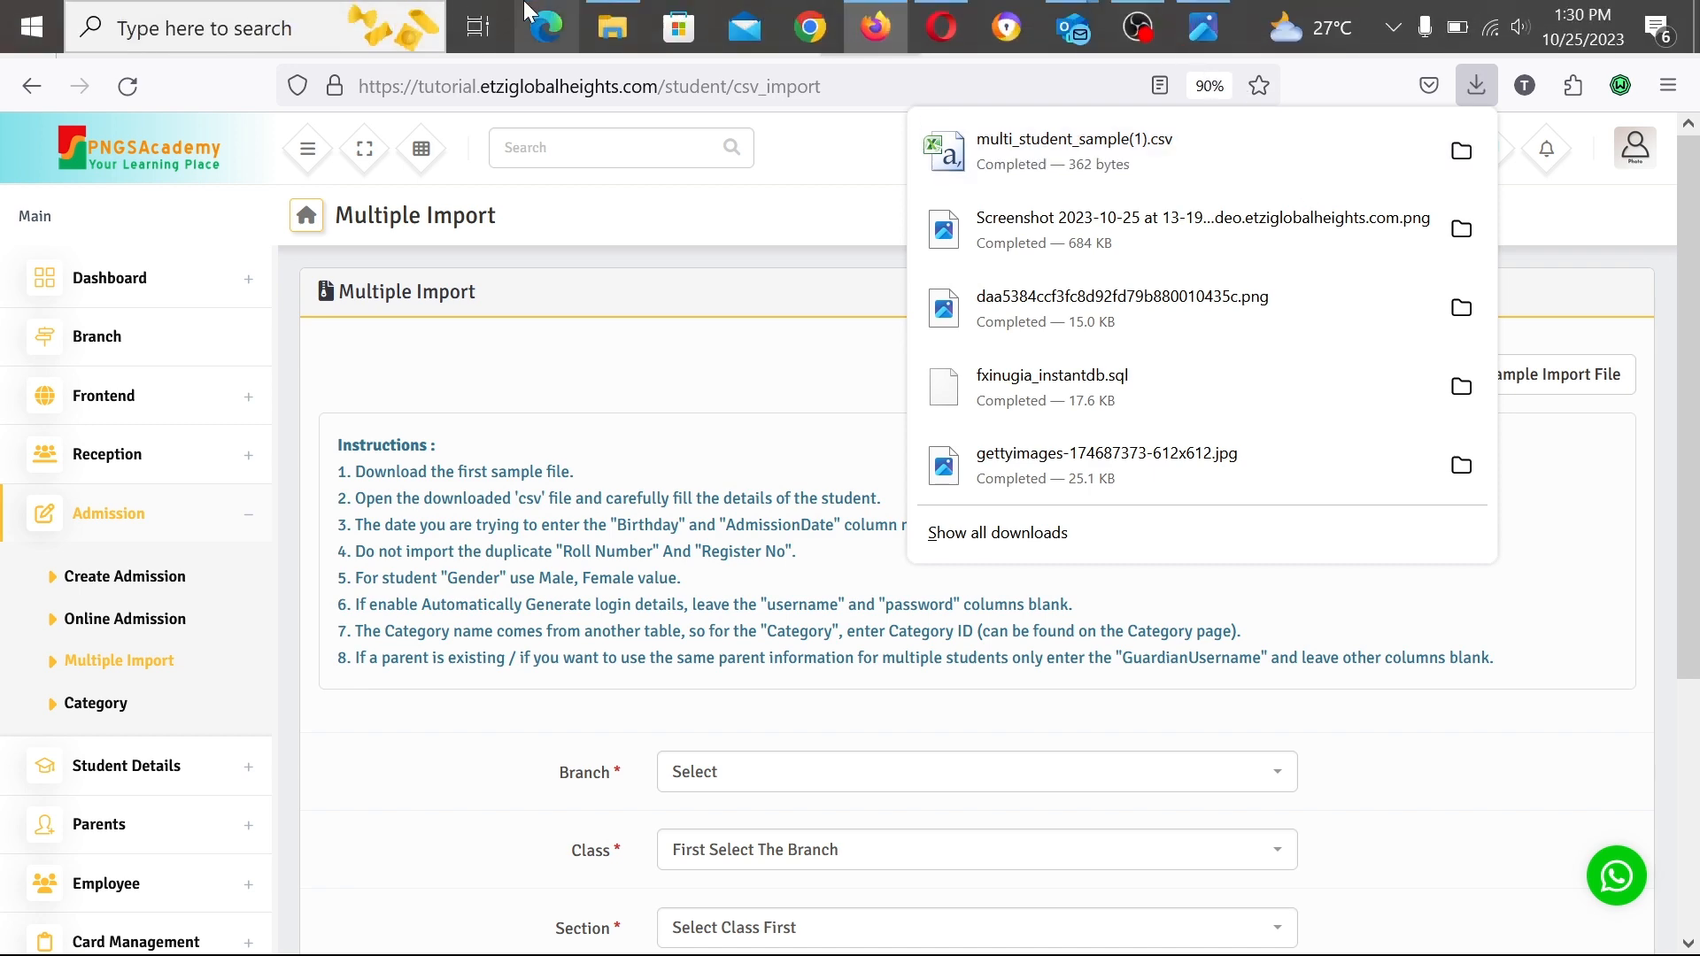
left_click(595, 25)
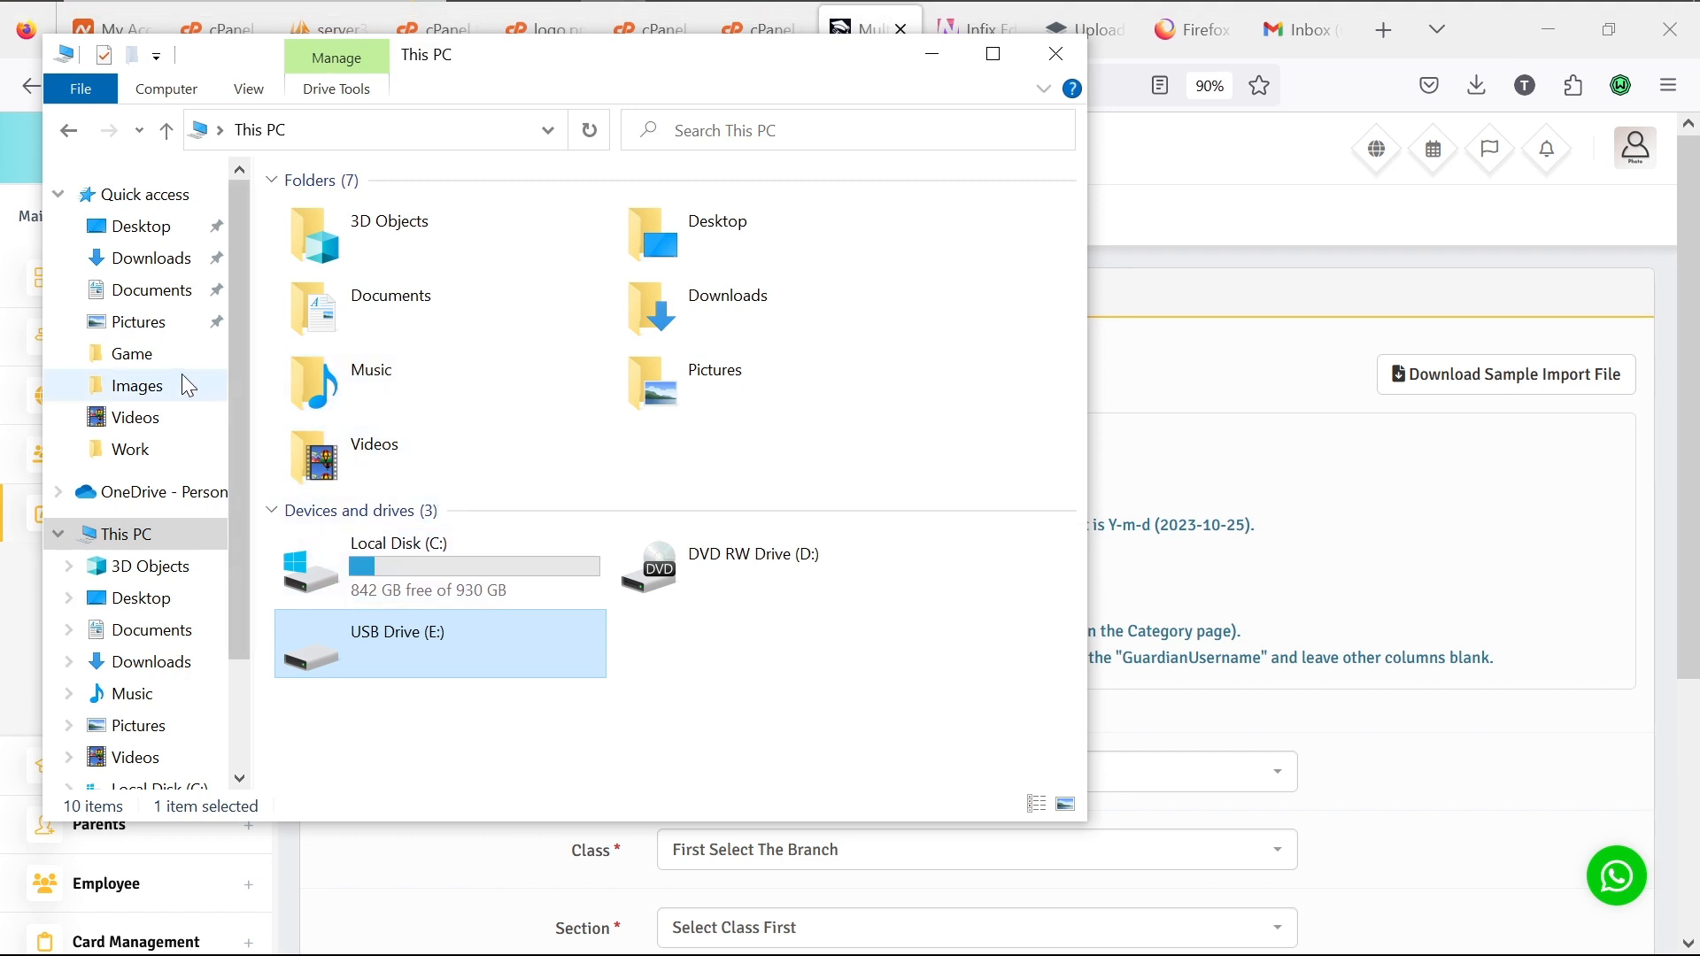
Step: Open multi_employee_sample from the Downloads folder in Excel
left_click(152, 259)
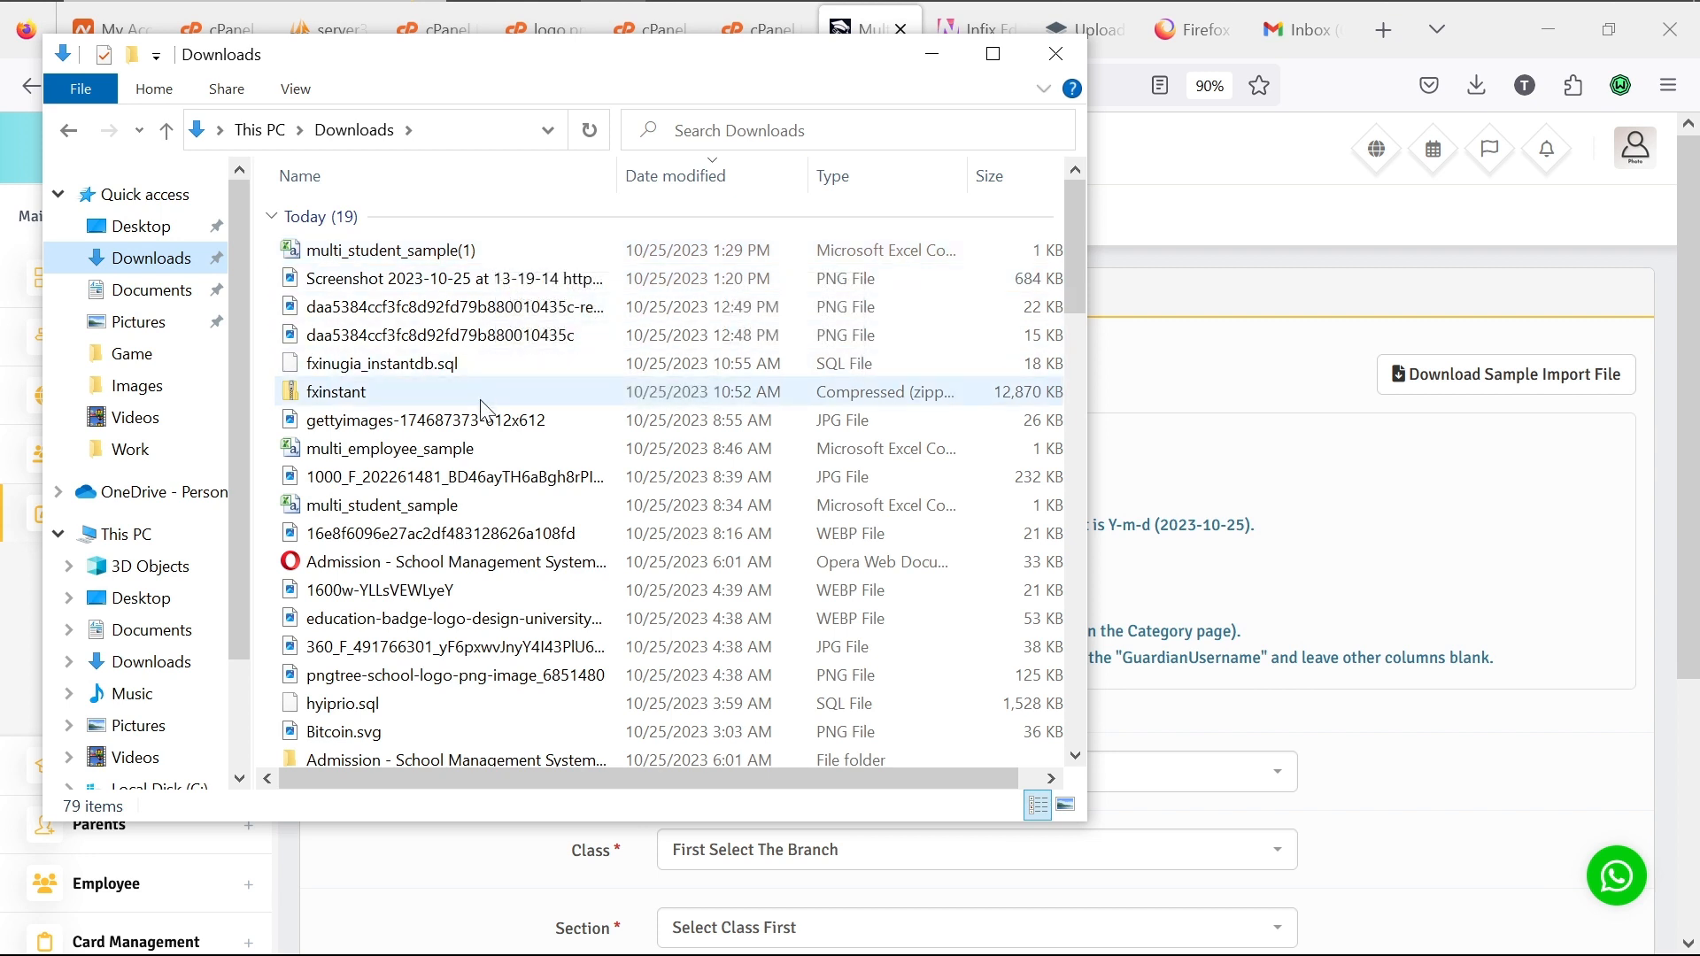
left_click(494, 451)
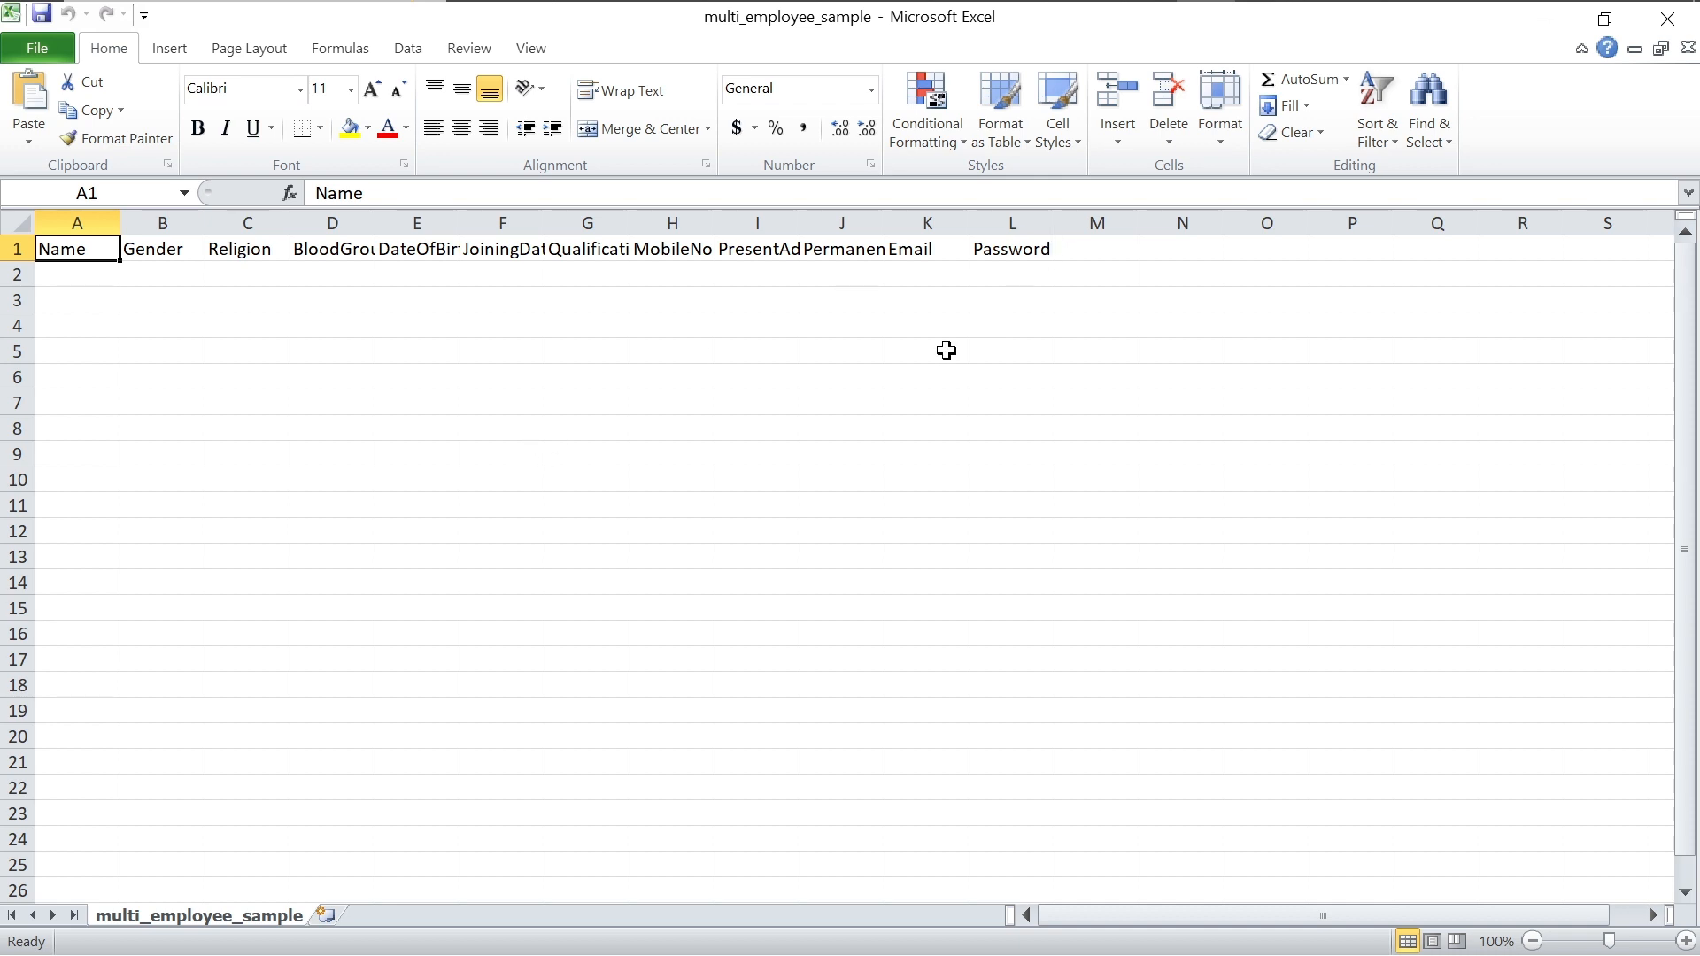
Step: Look over the employee sample's columns, close it, and open multi_student_sample from Downloads
scroll(924, 357, "right", 13)
scroll(923, 357, "right", 5)
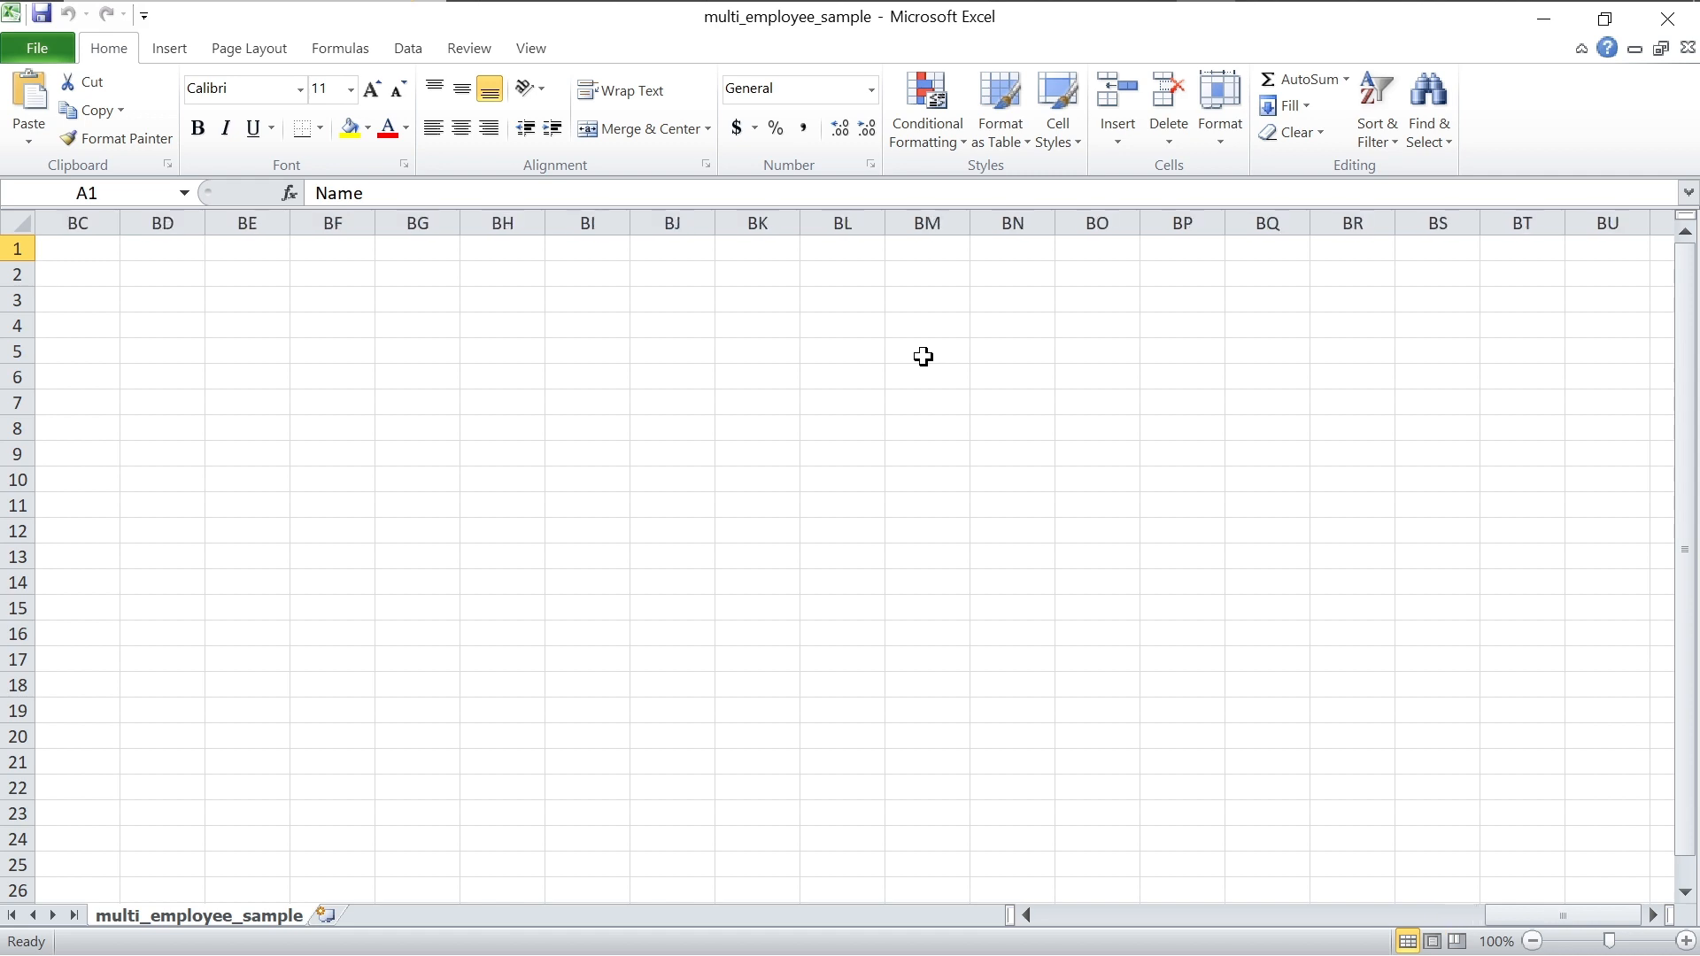
scroll(923, 357, "left", 18)
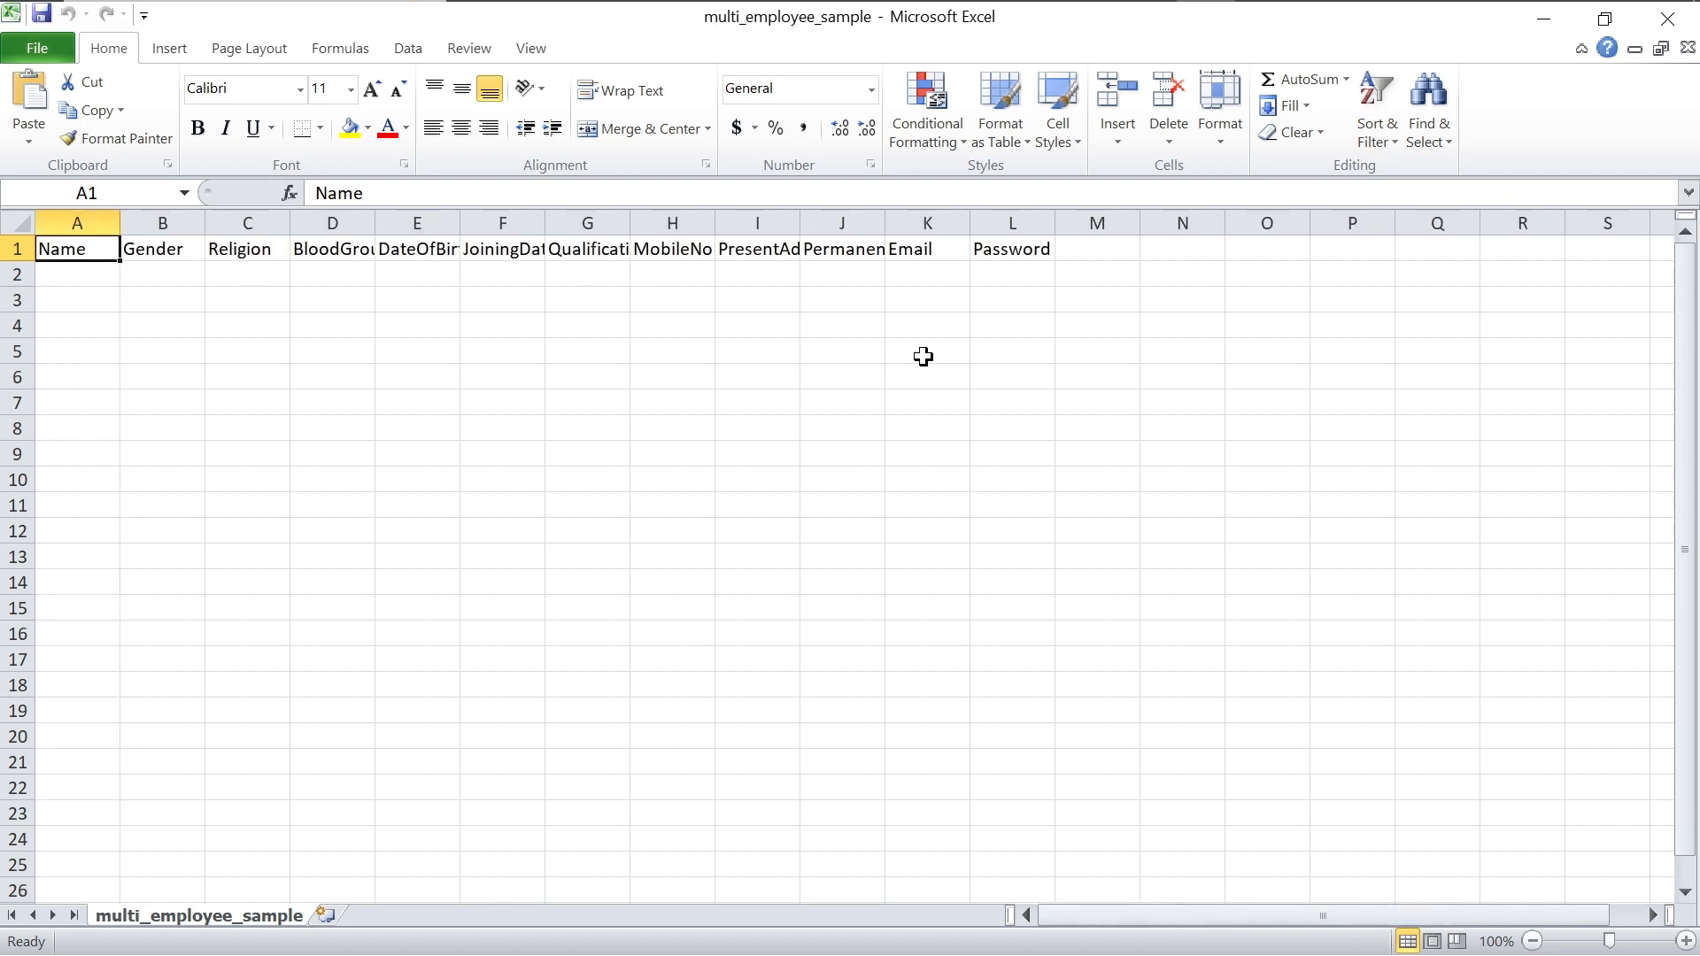
scroll(924, 357, "right", 3)
scroll(1691, 330, "left", 3)
scroll(1691, 329, "down", 5)
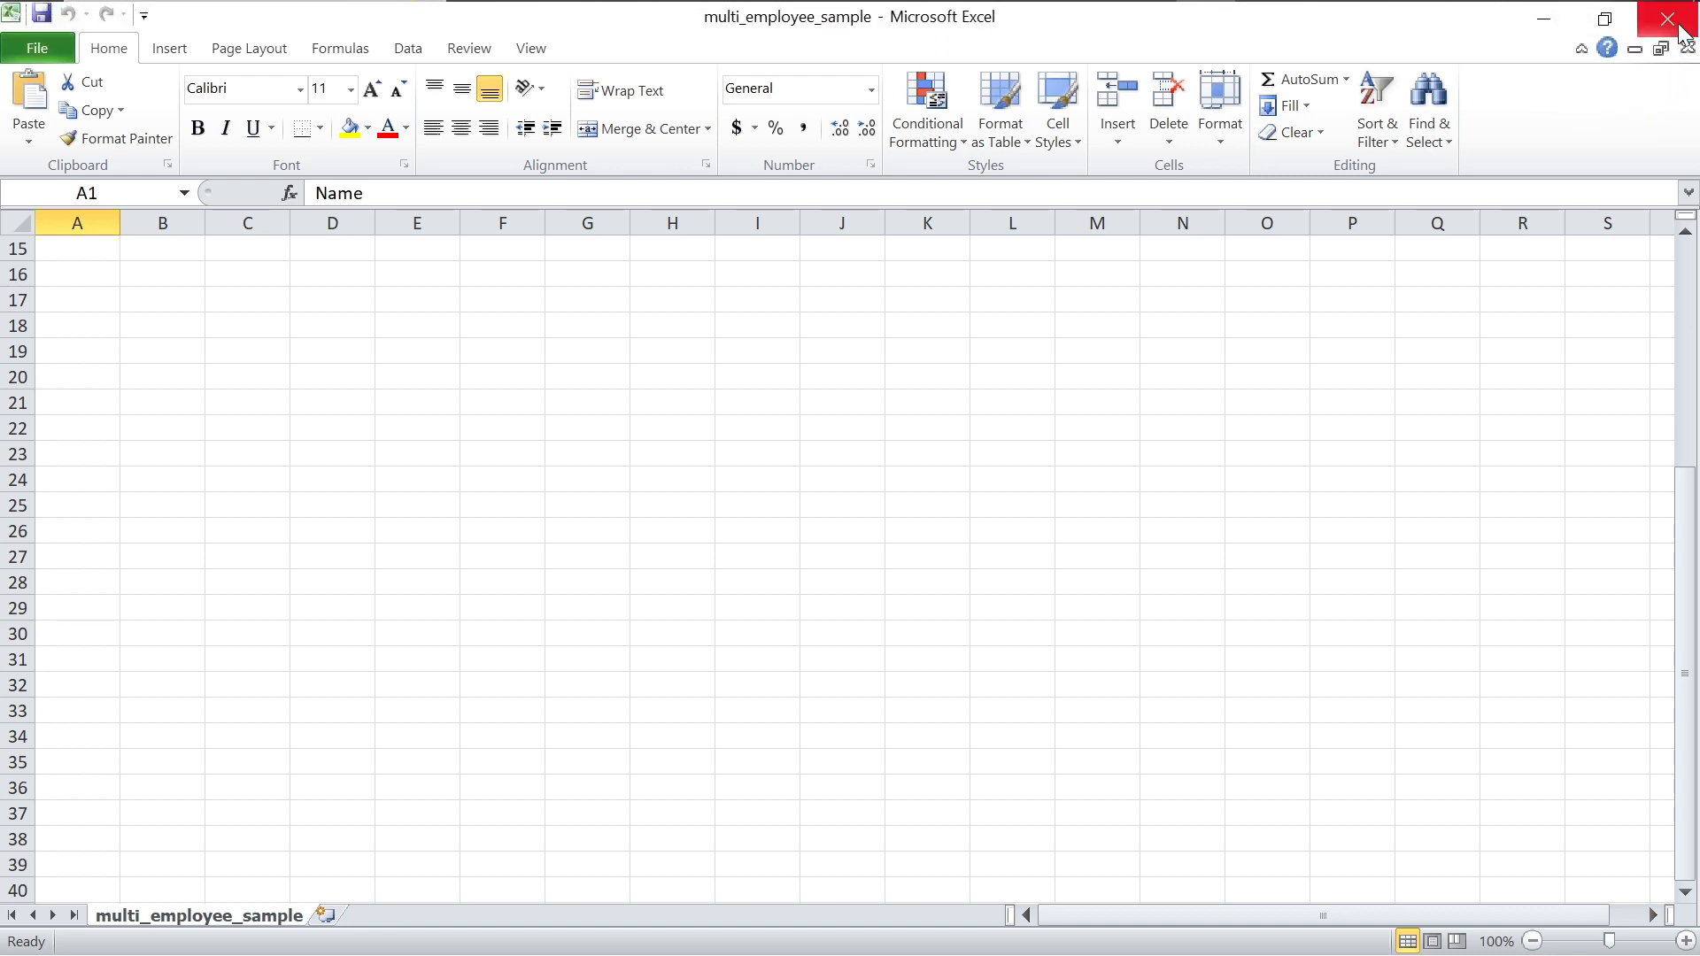
left_click(1680, 30)
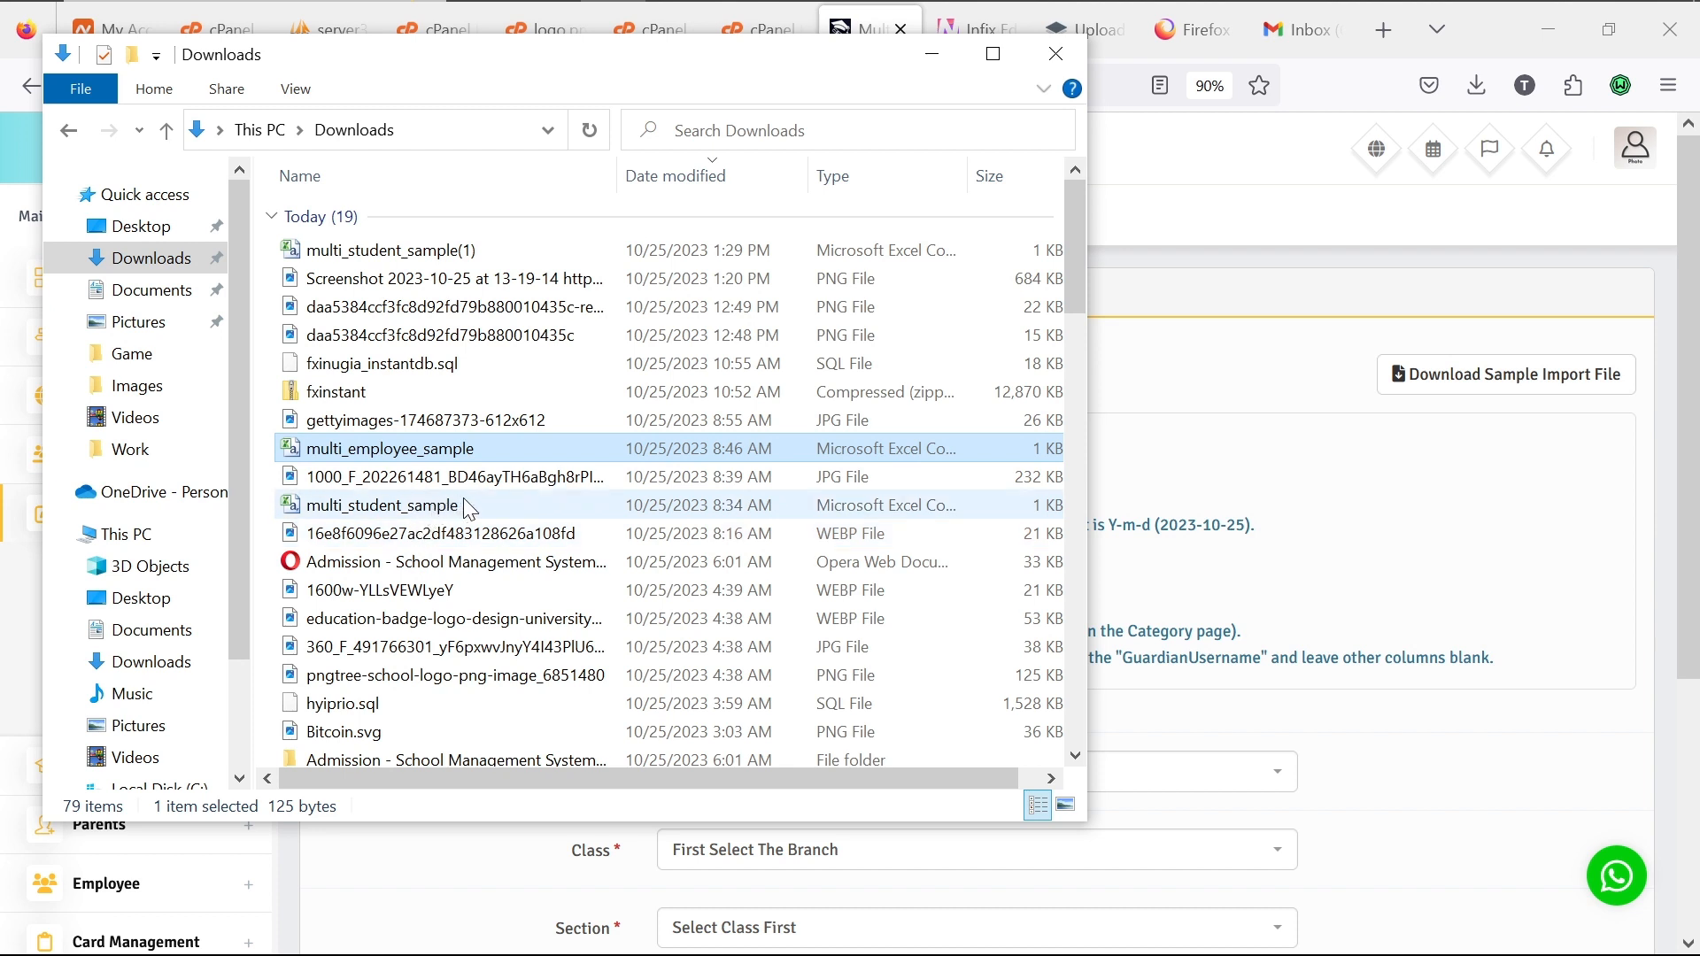
left_click(522, 509)
double_click(523, 504)
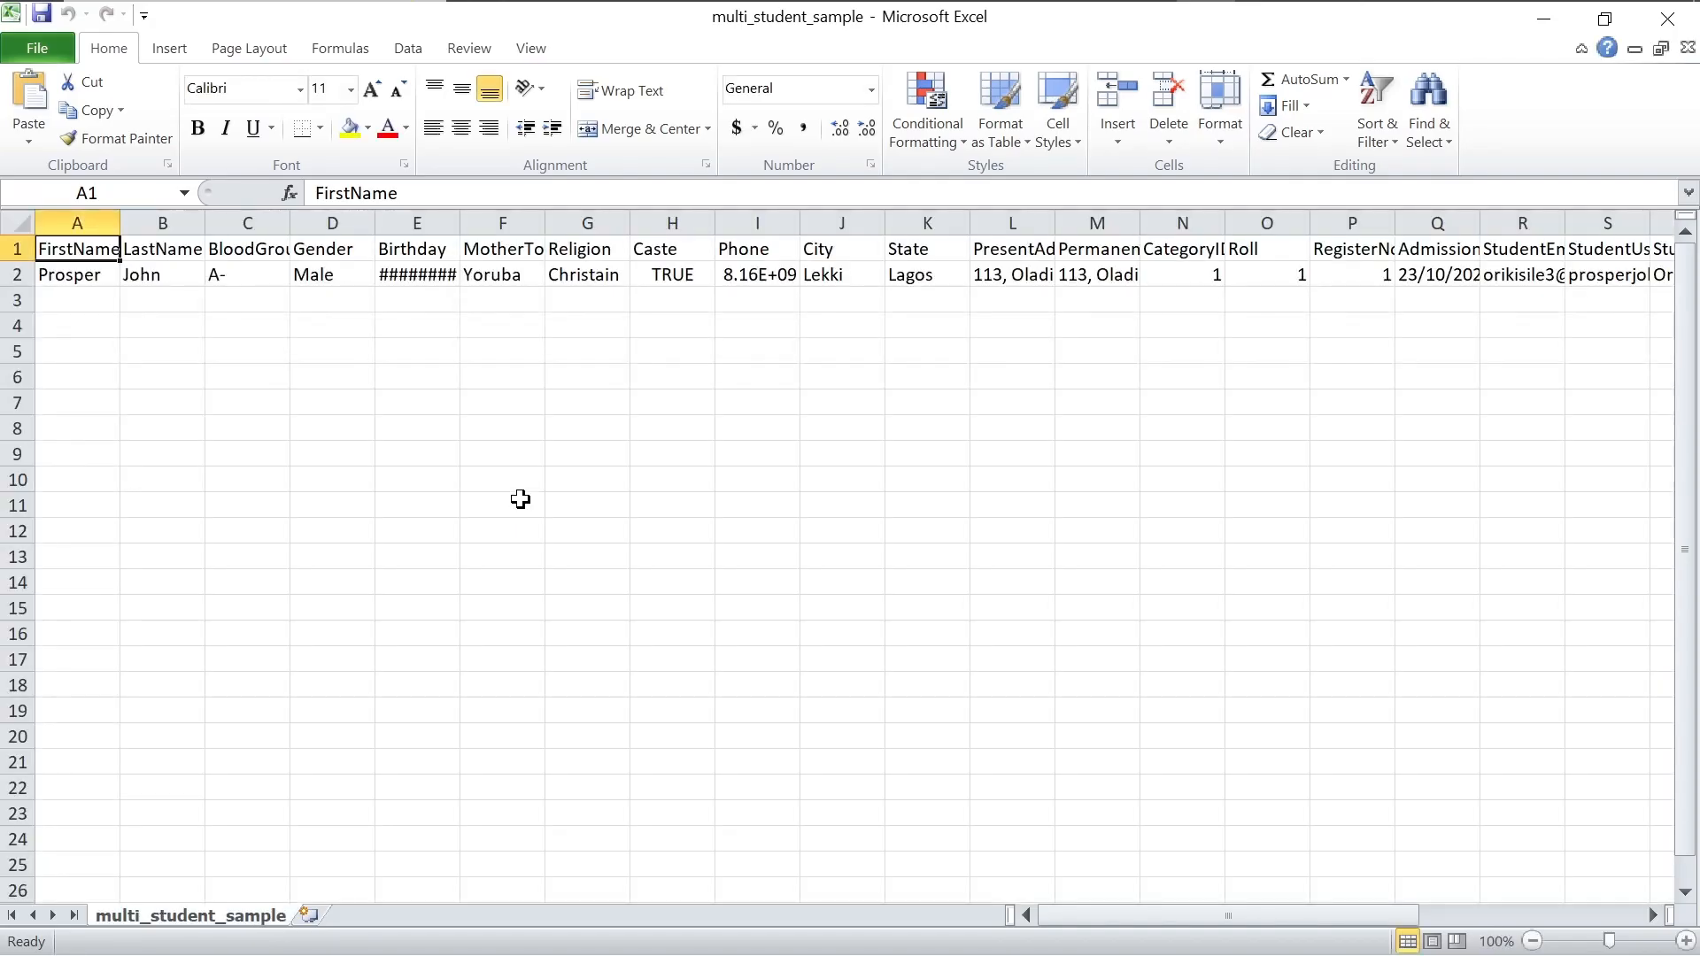
Step: Try 2023/10/25 as the sample student's Birthday in E2, then undo the change
left_click(437, 275)
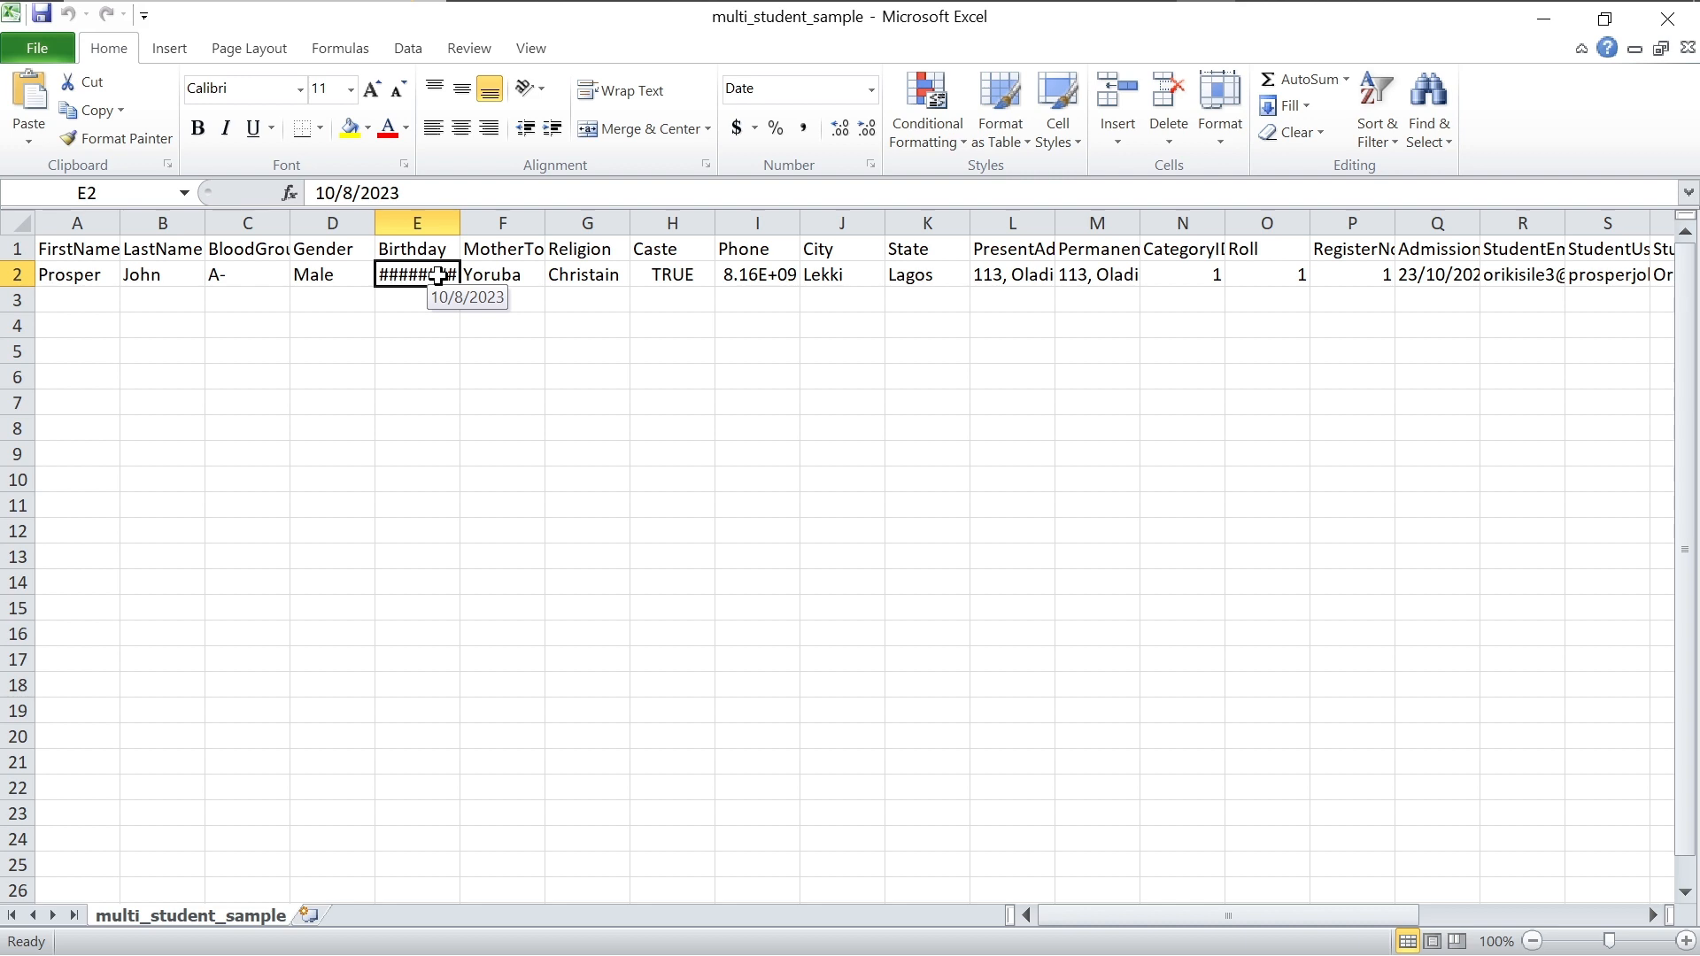
type("2023")
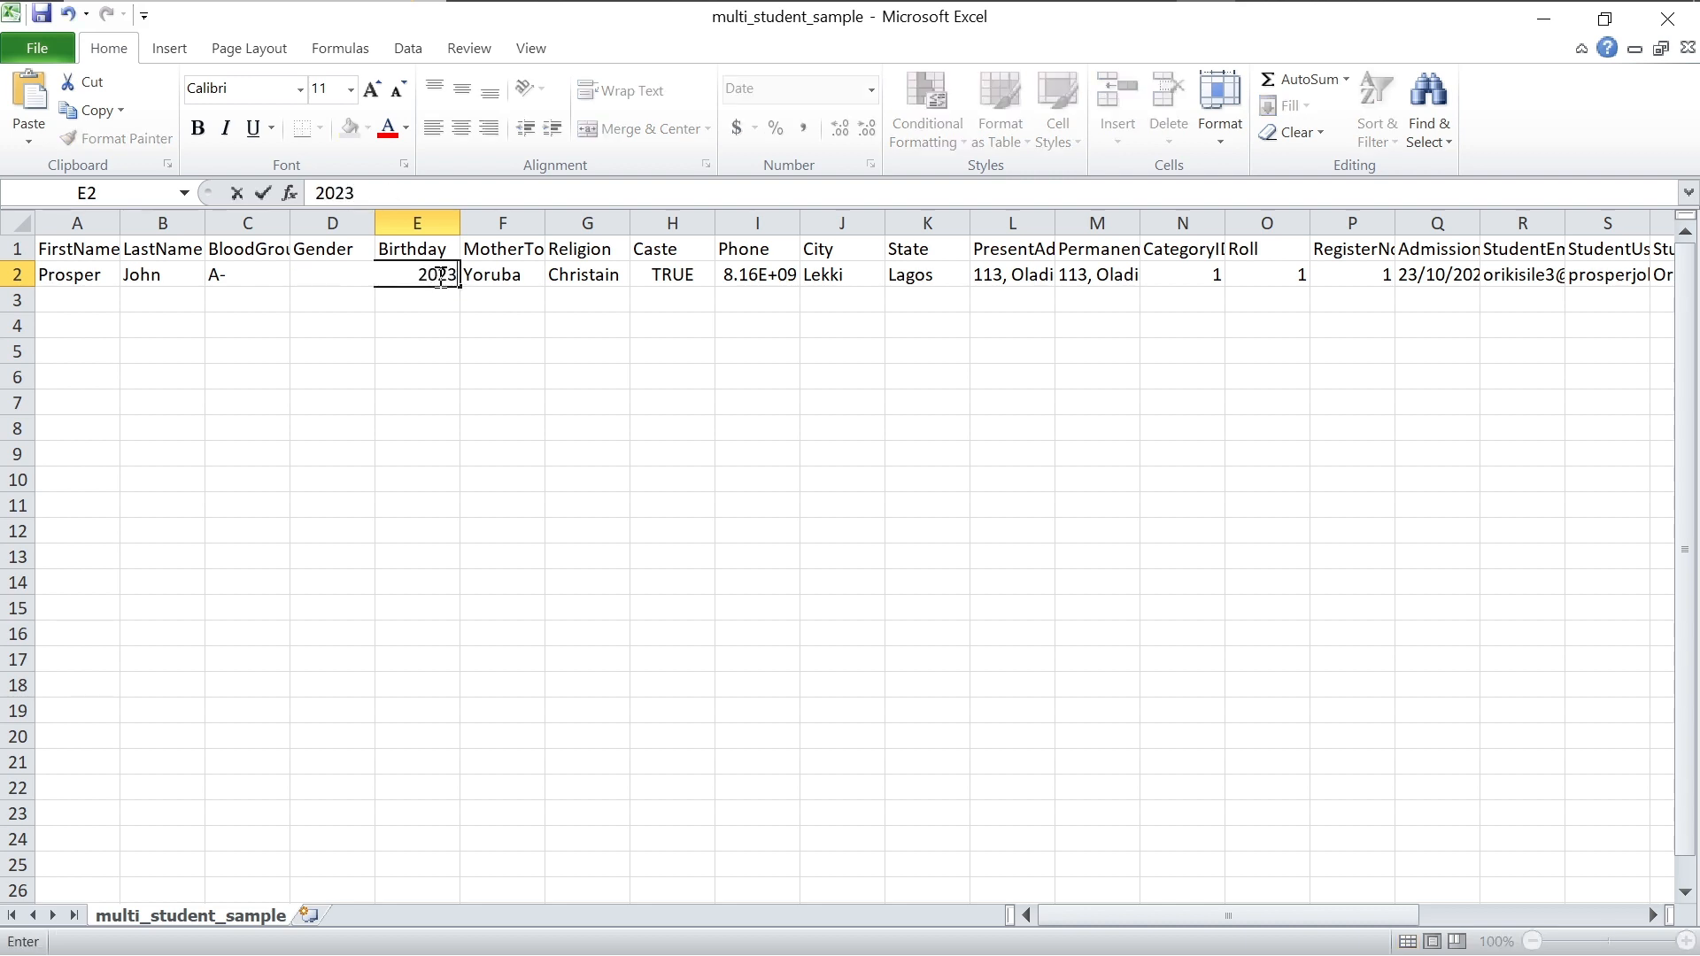
type("/10/25")
left_click(325, 299)
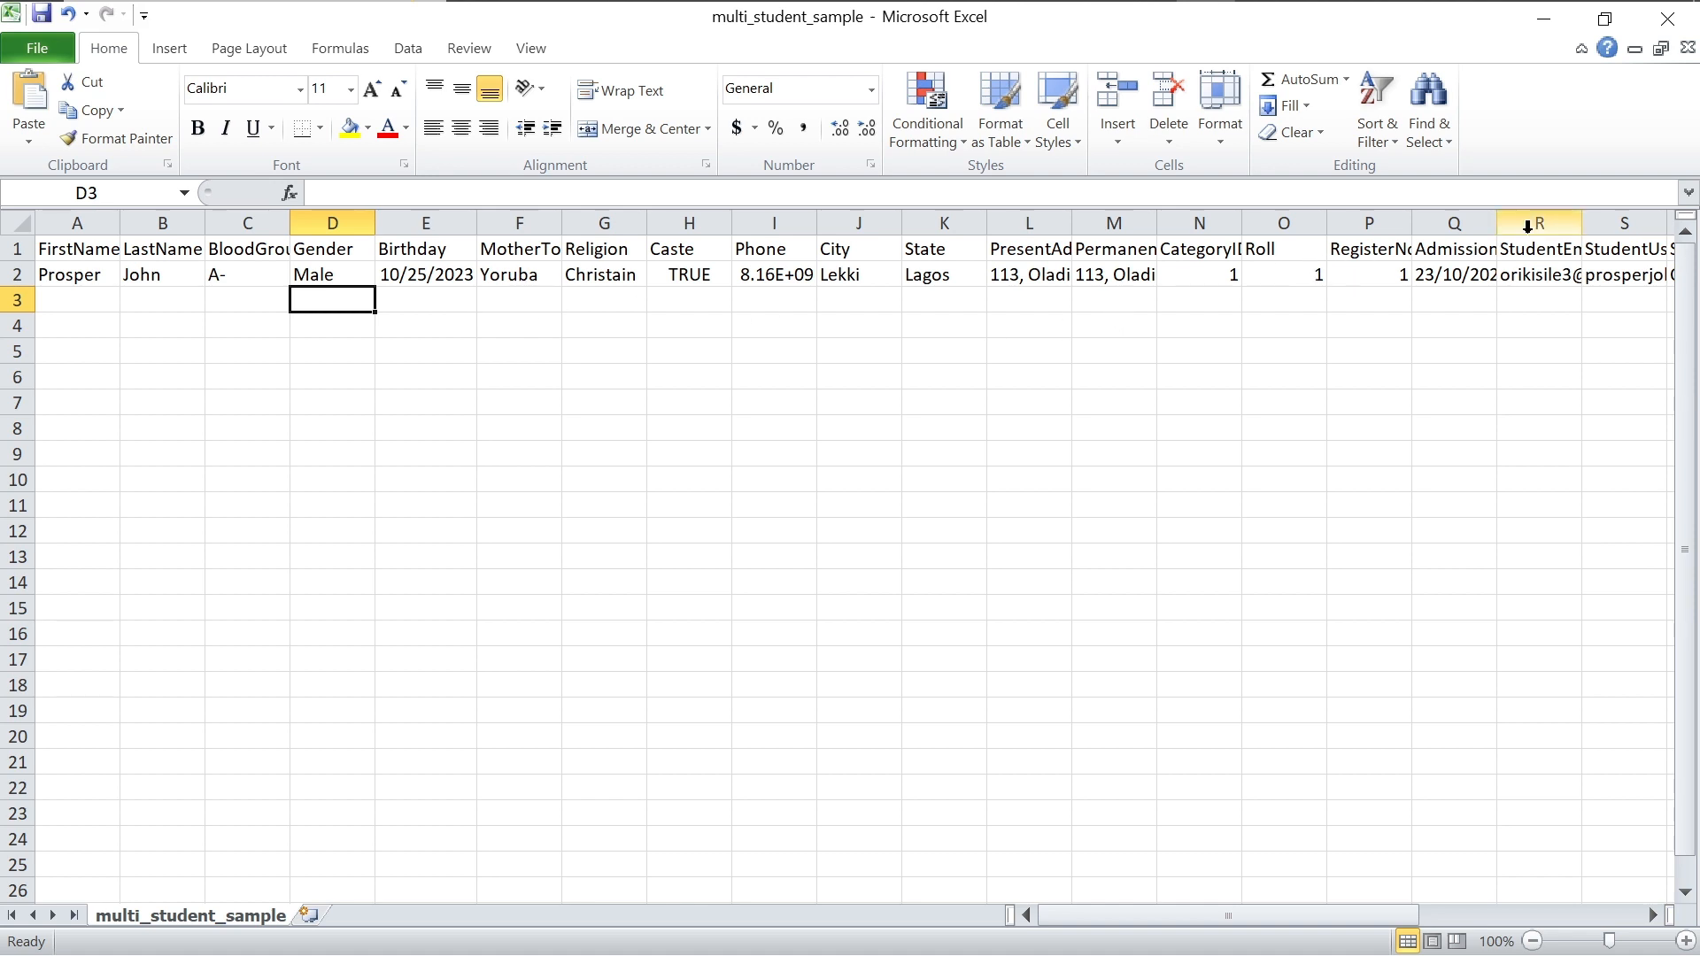
left_click(439, 276)
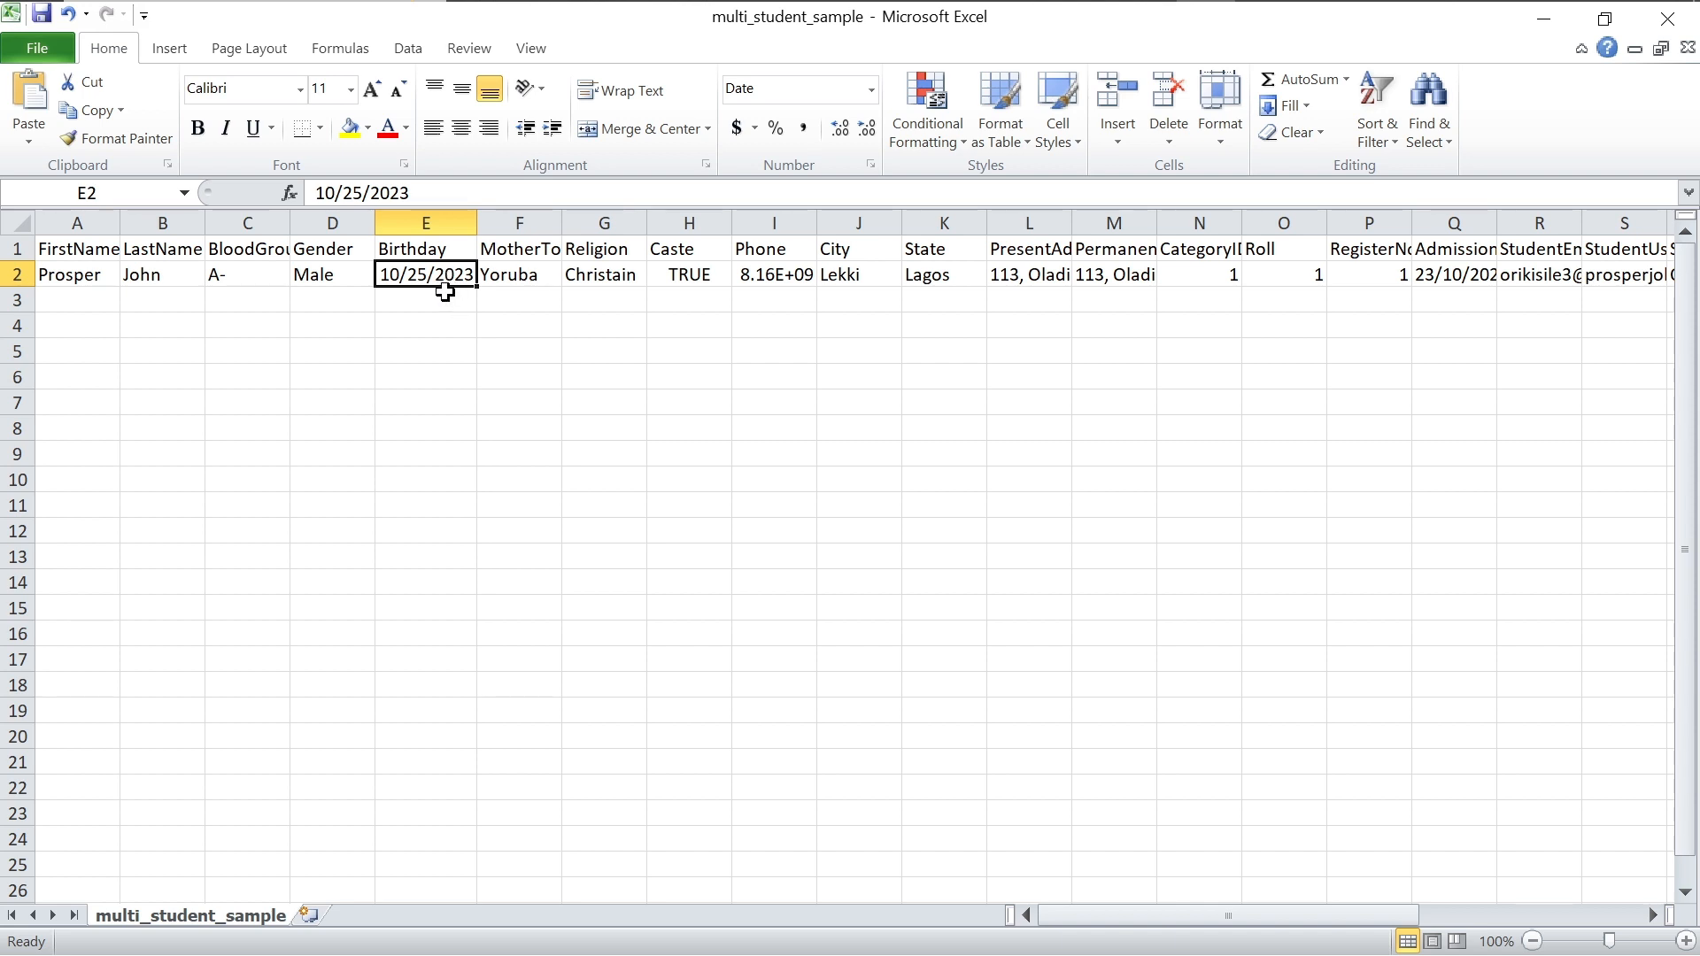
key("ctrl+z")
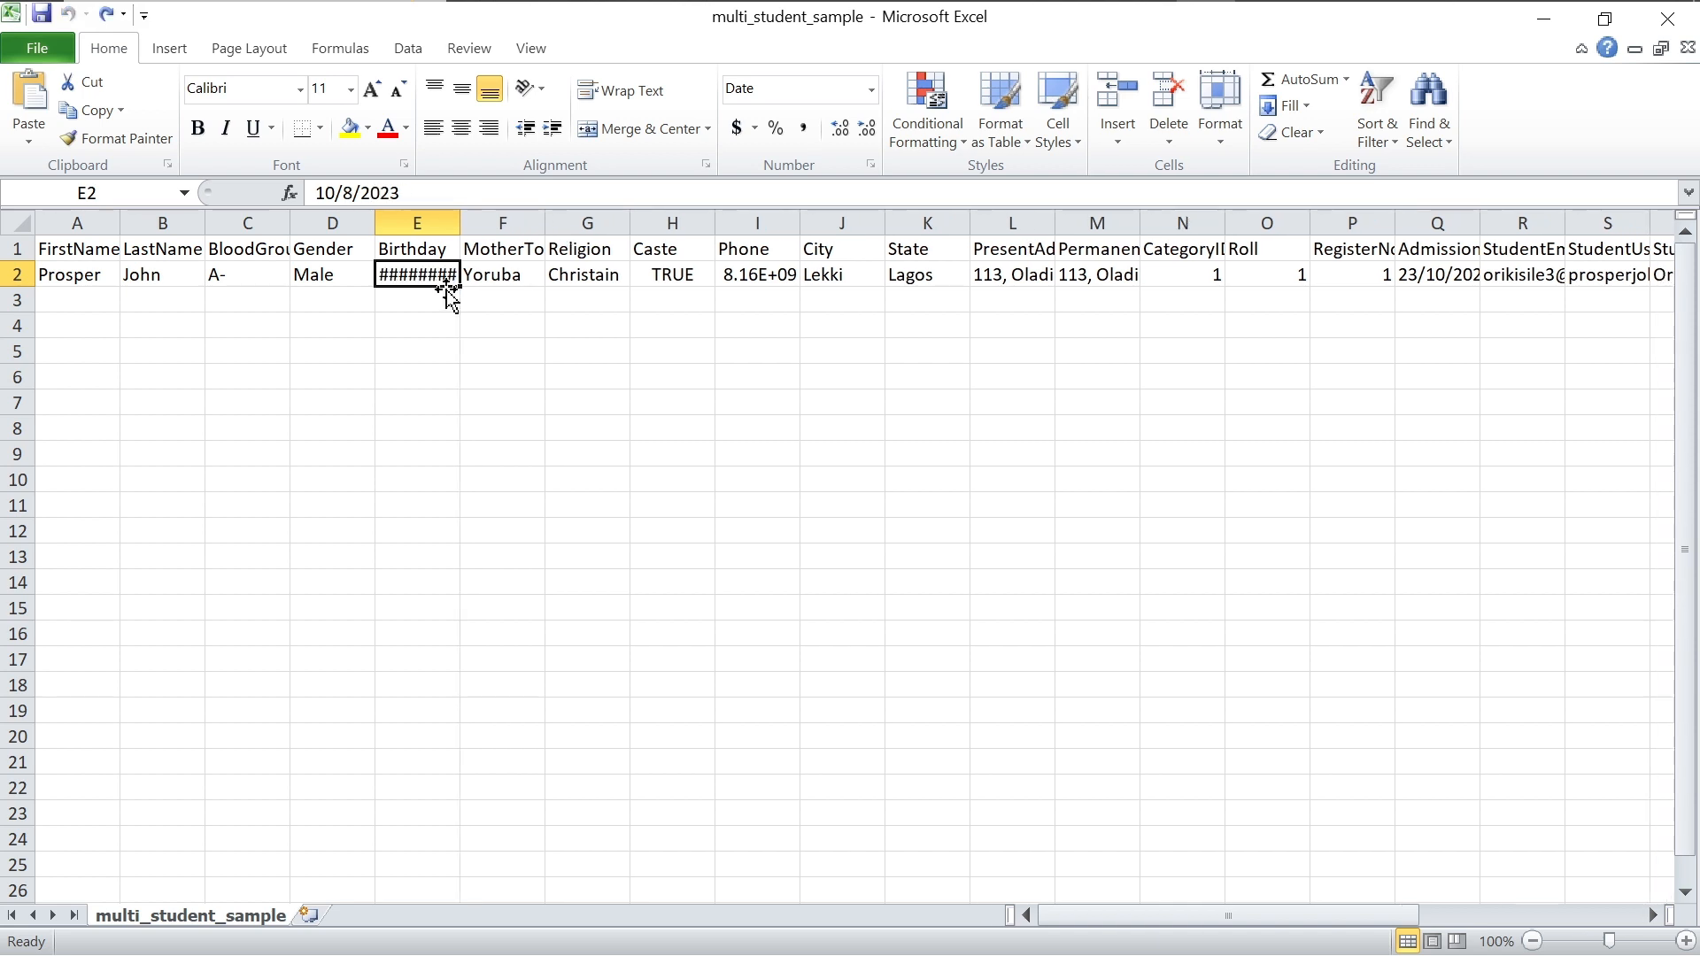
Step: Start row 3 with the second student's first and last name, blood group A+ and gender Female
left_click(90, 305)
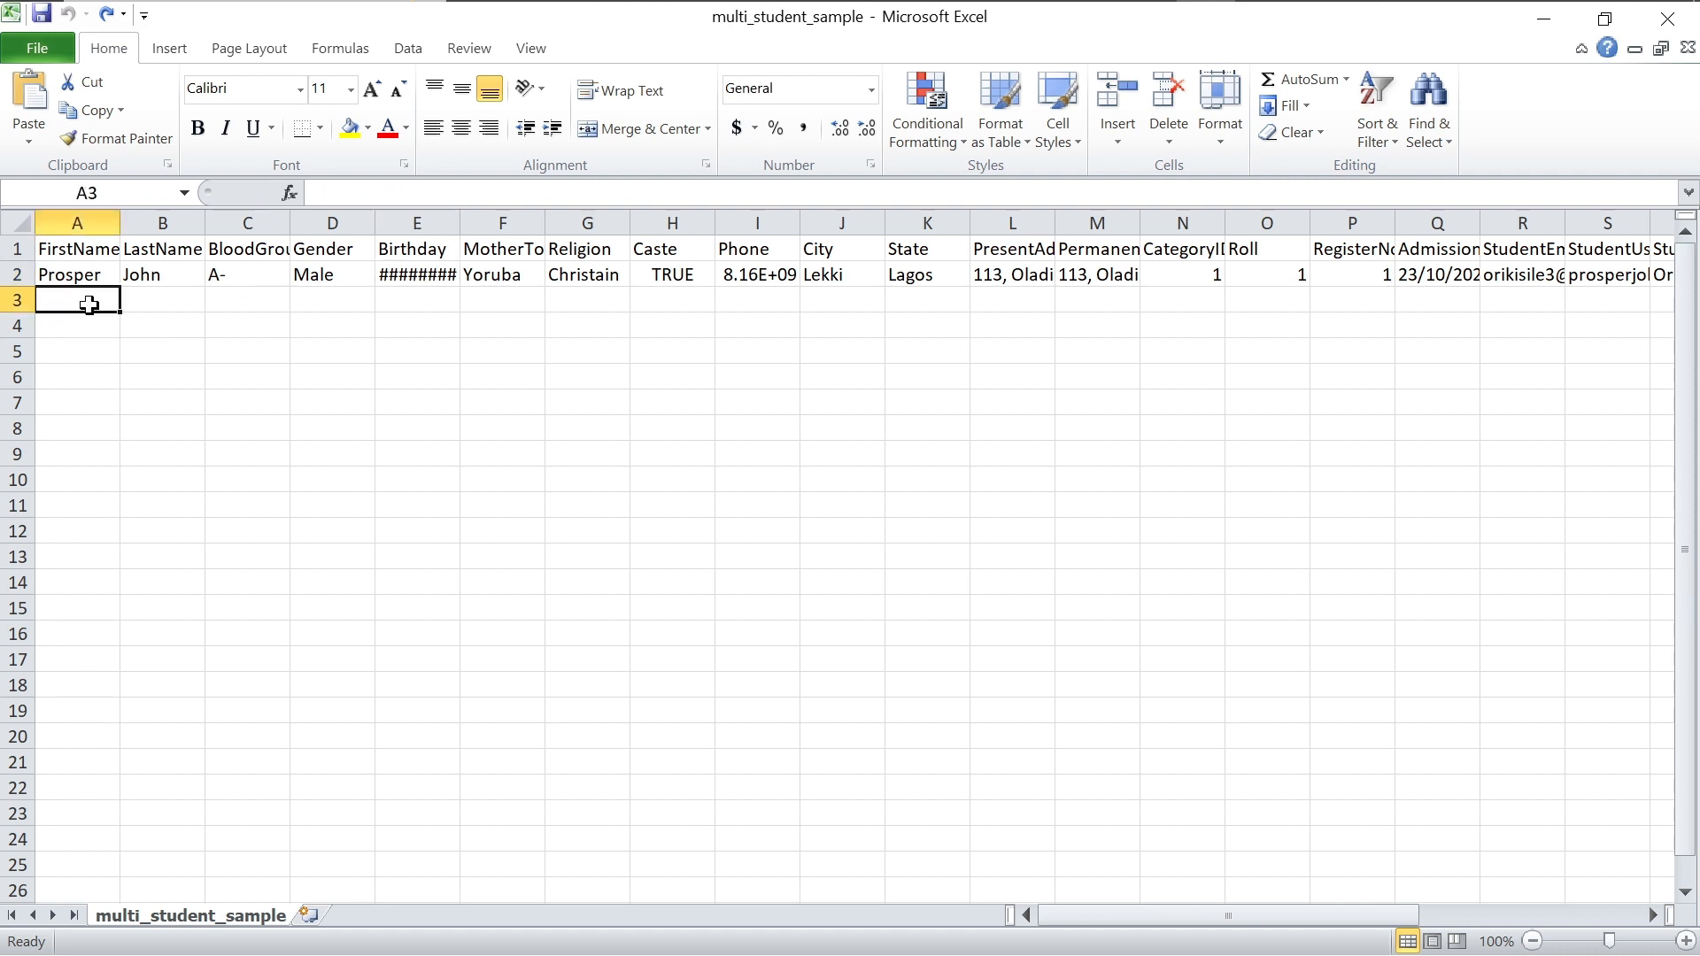
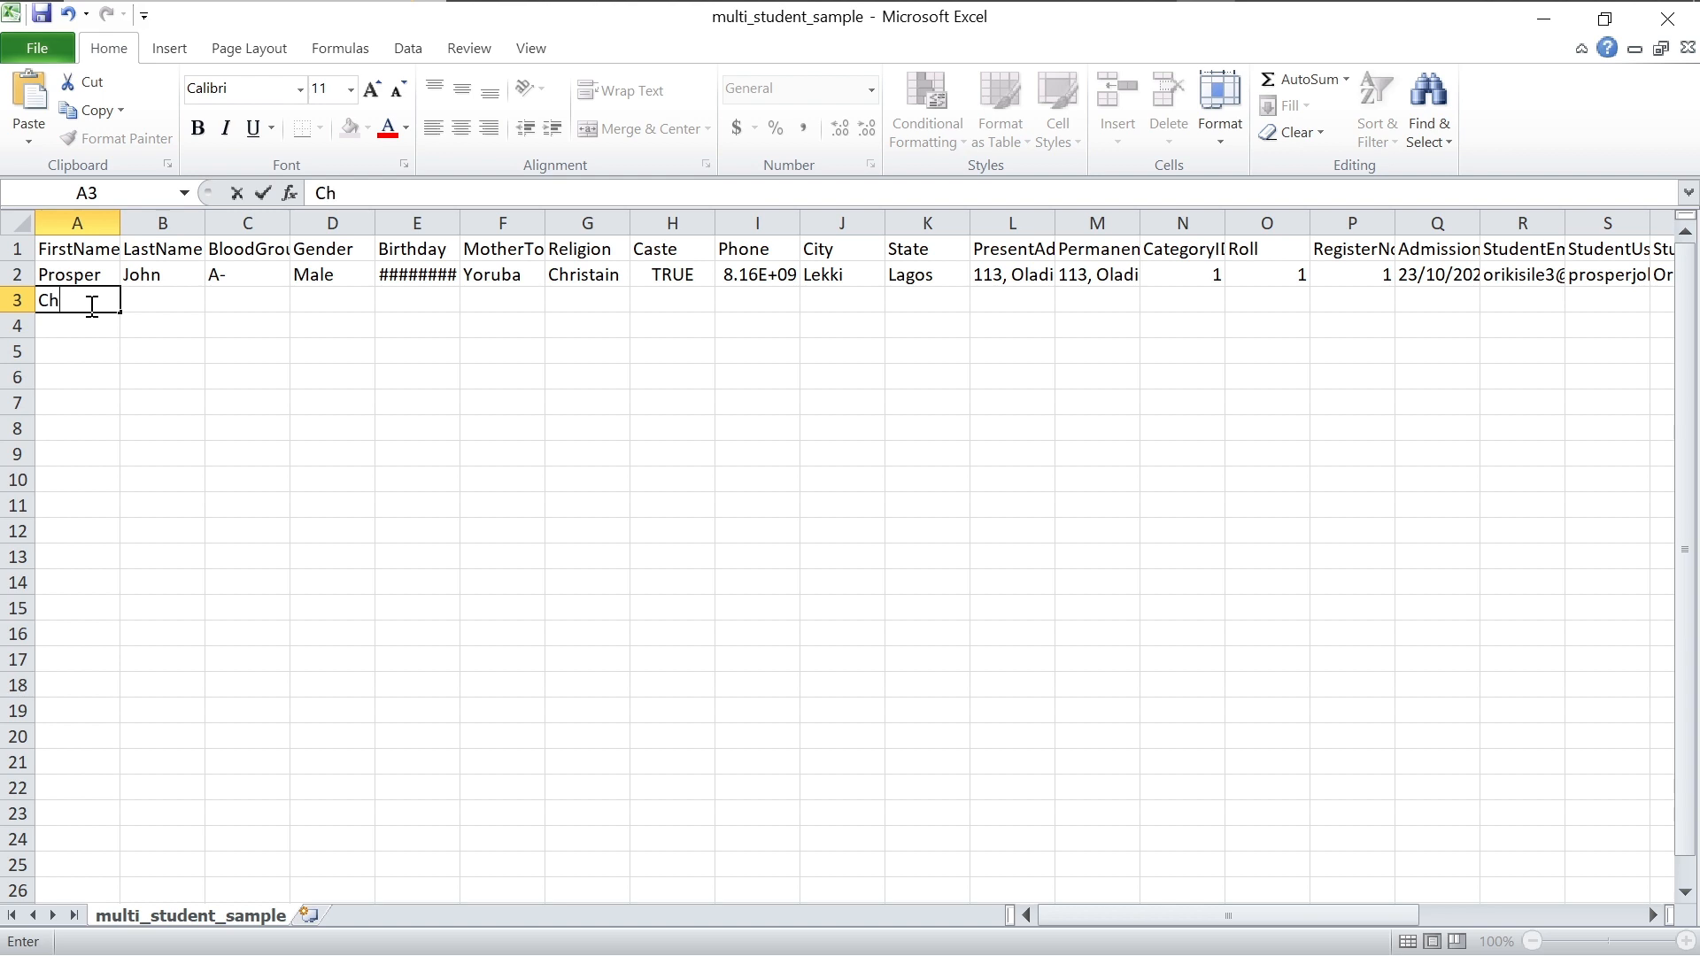
left_click(155, 301)
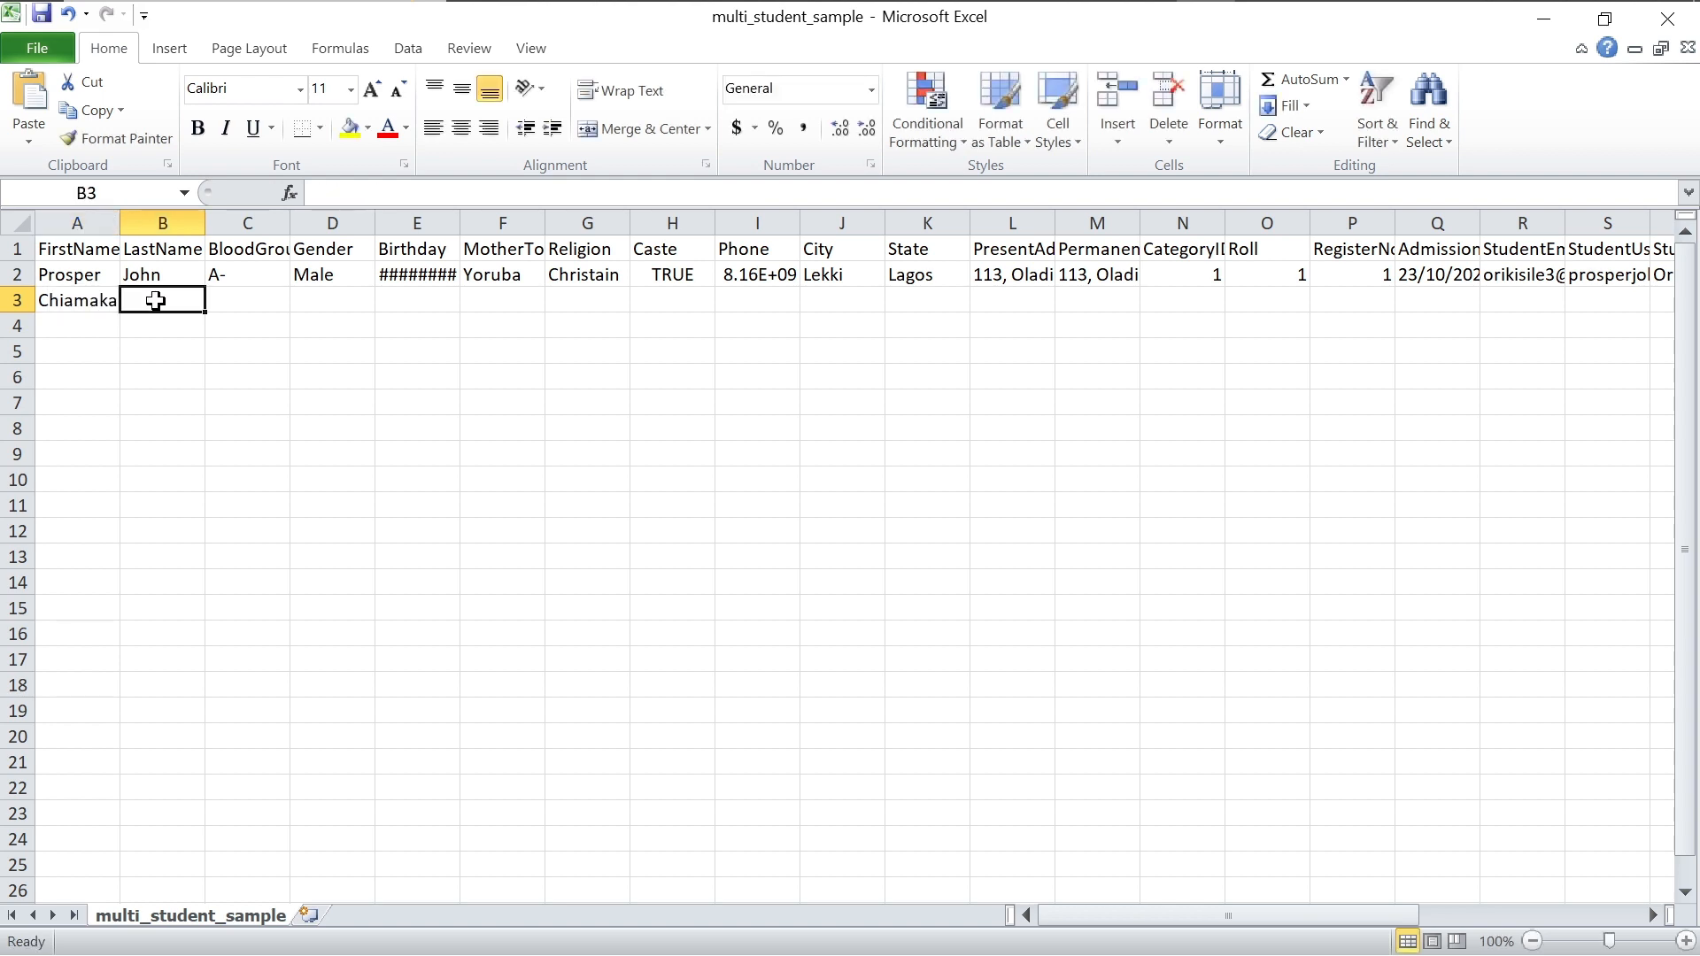
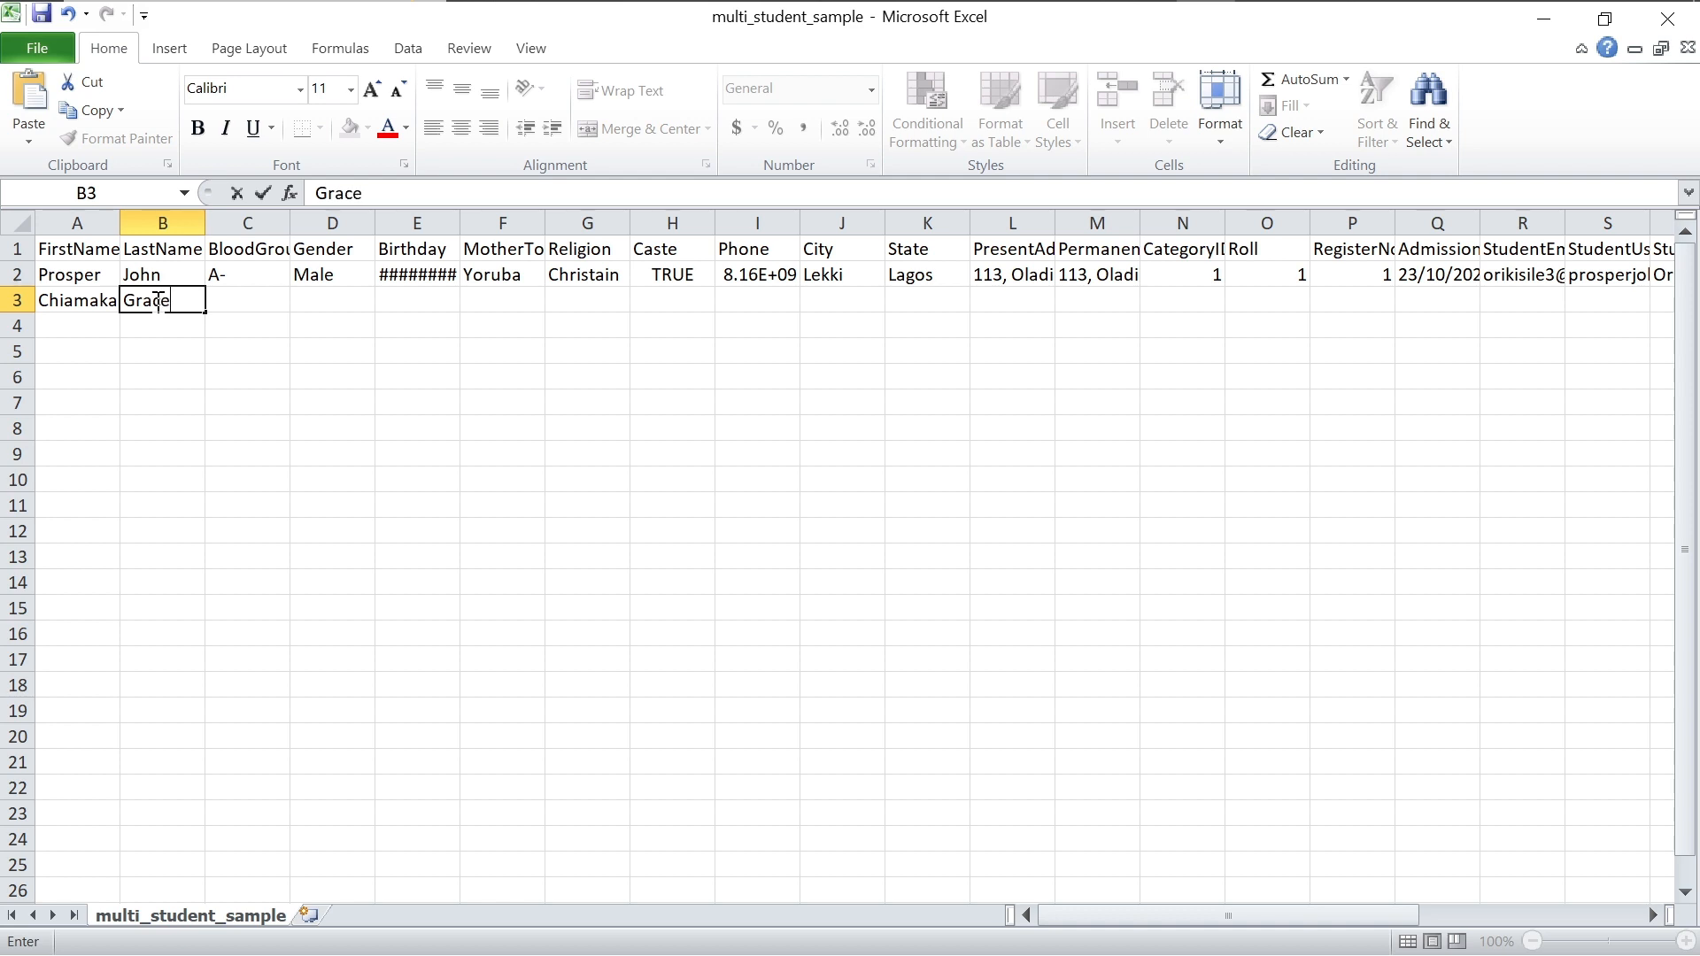
left_click(254, 303)
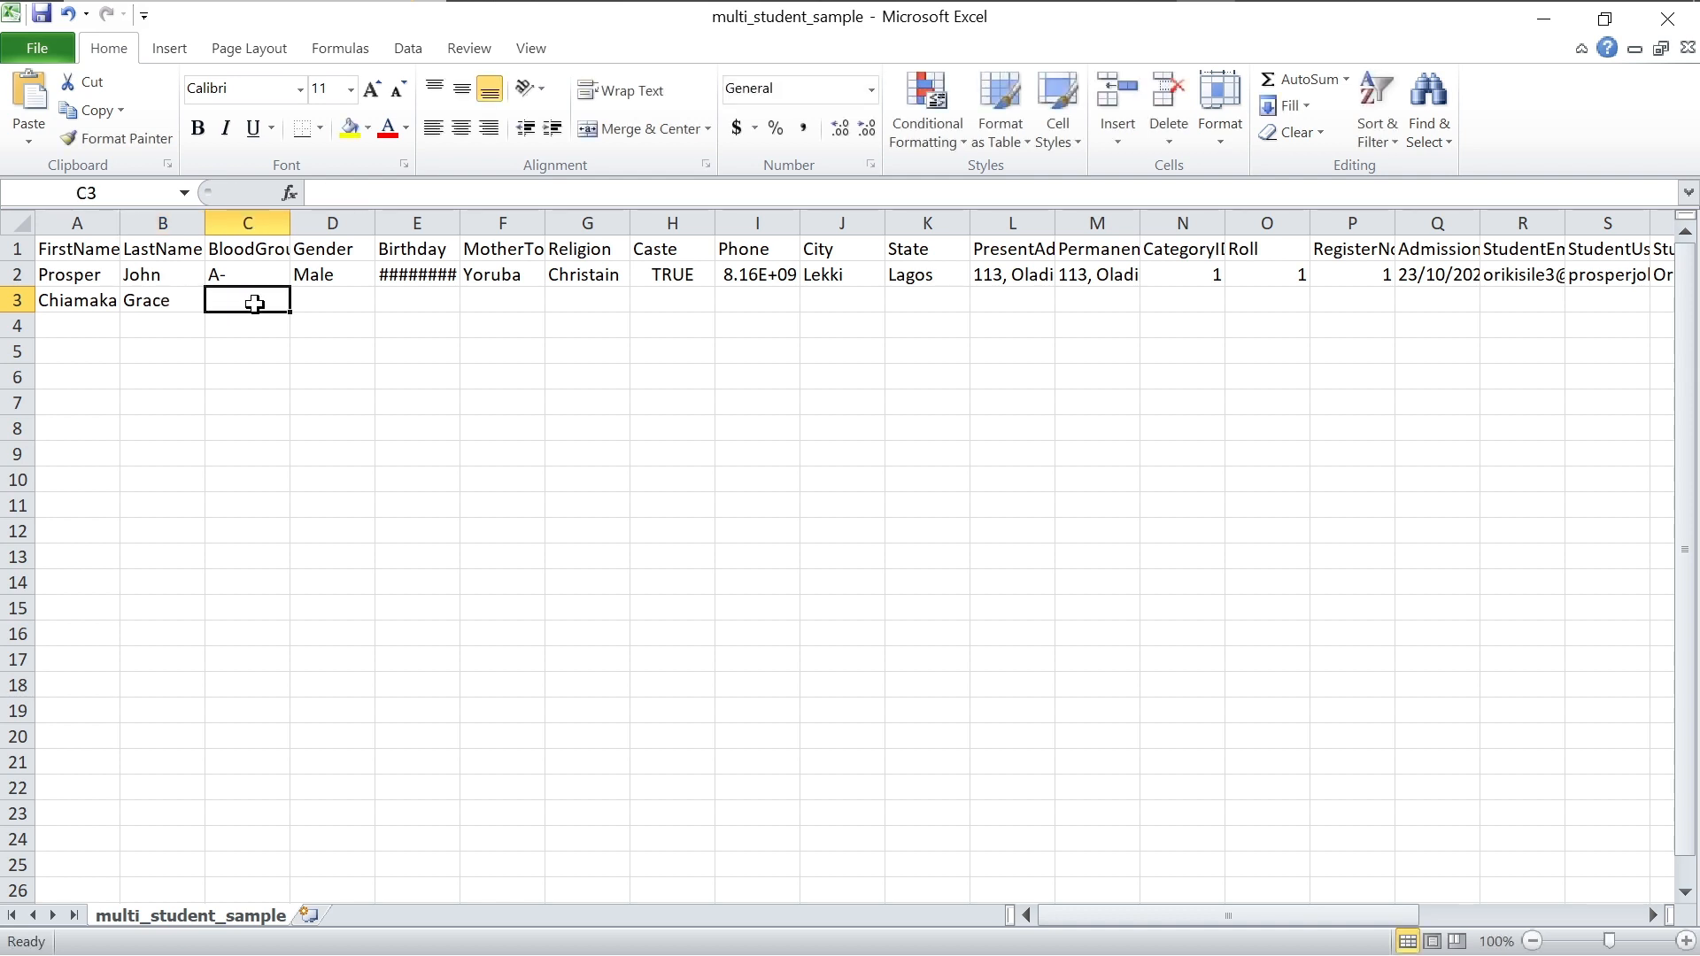
type("A")
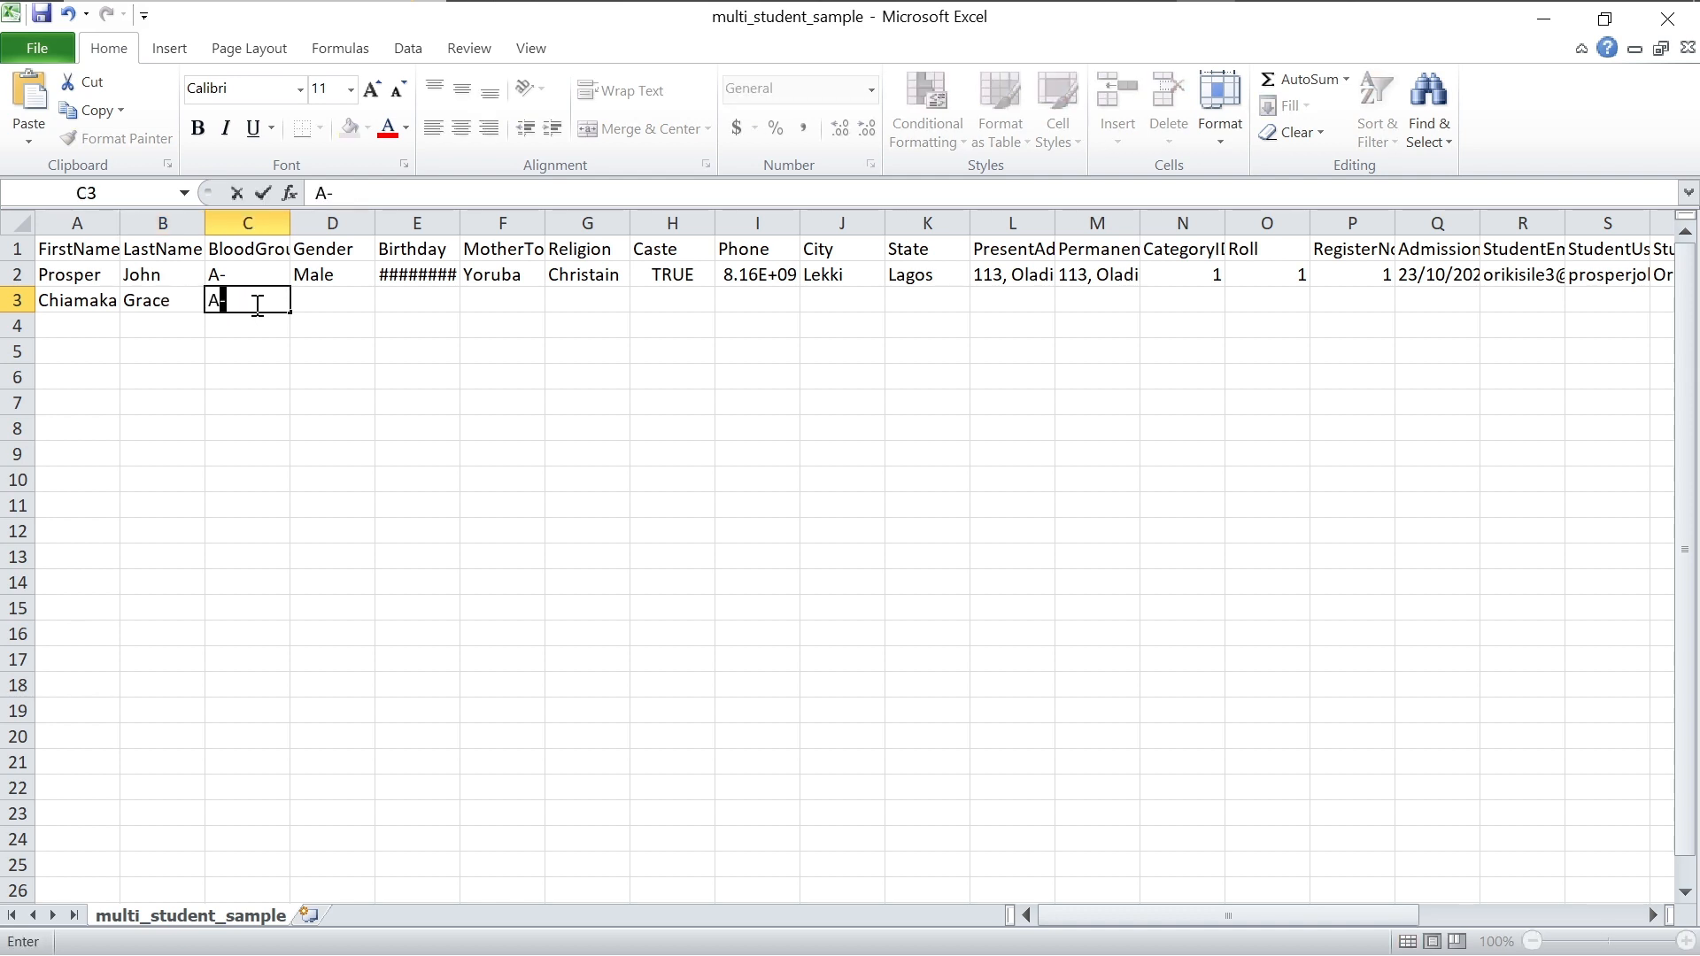
type("+")
left_click(328, 304)
type("F")
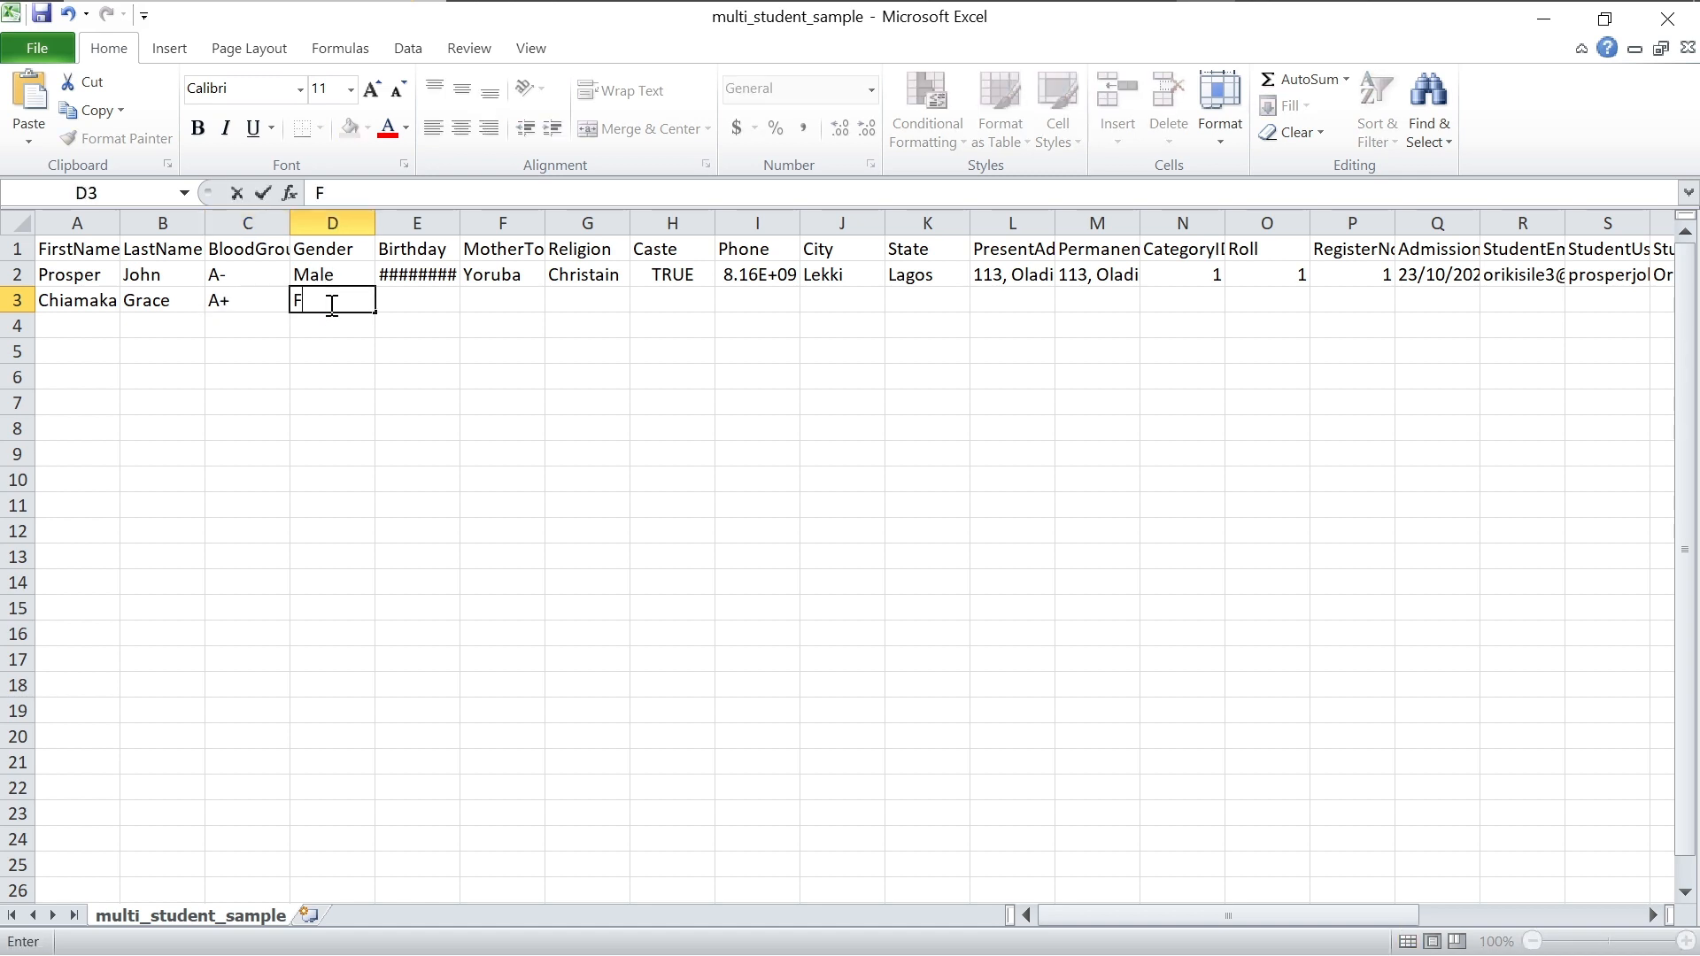
type("emale")
left_click(428, 301)
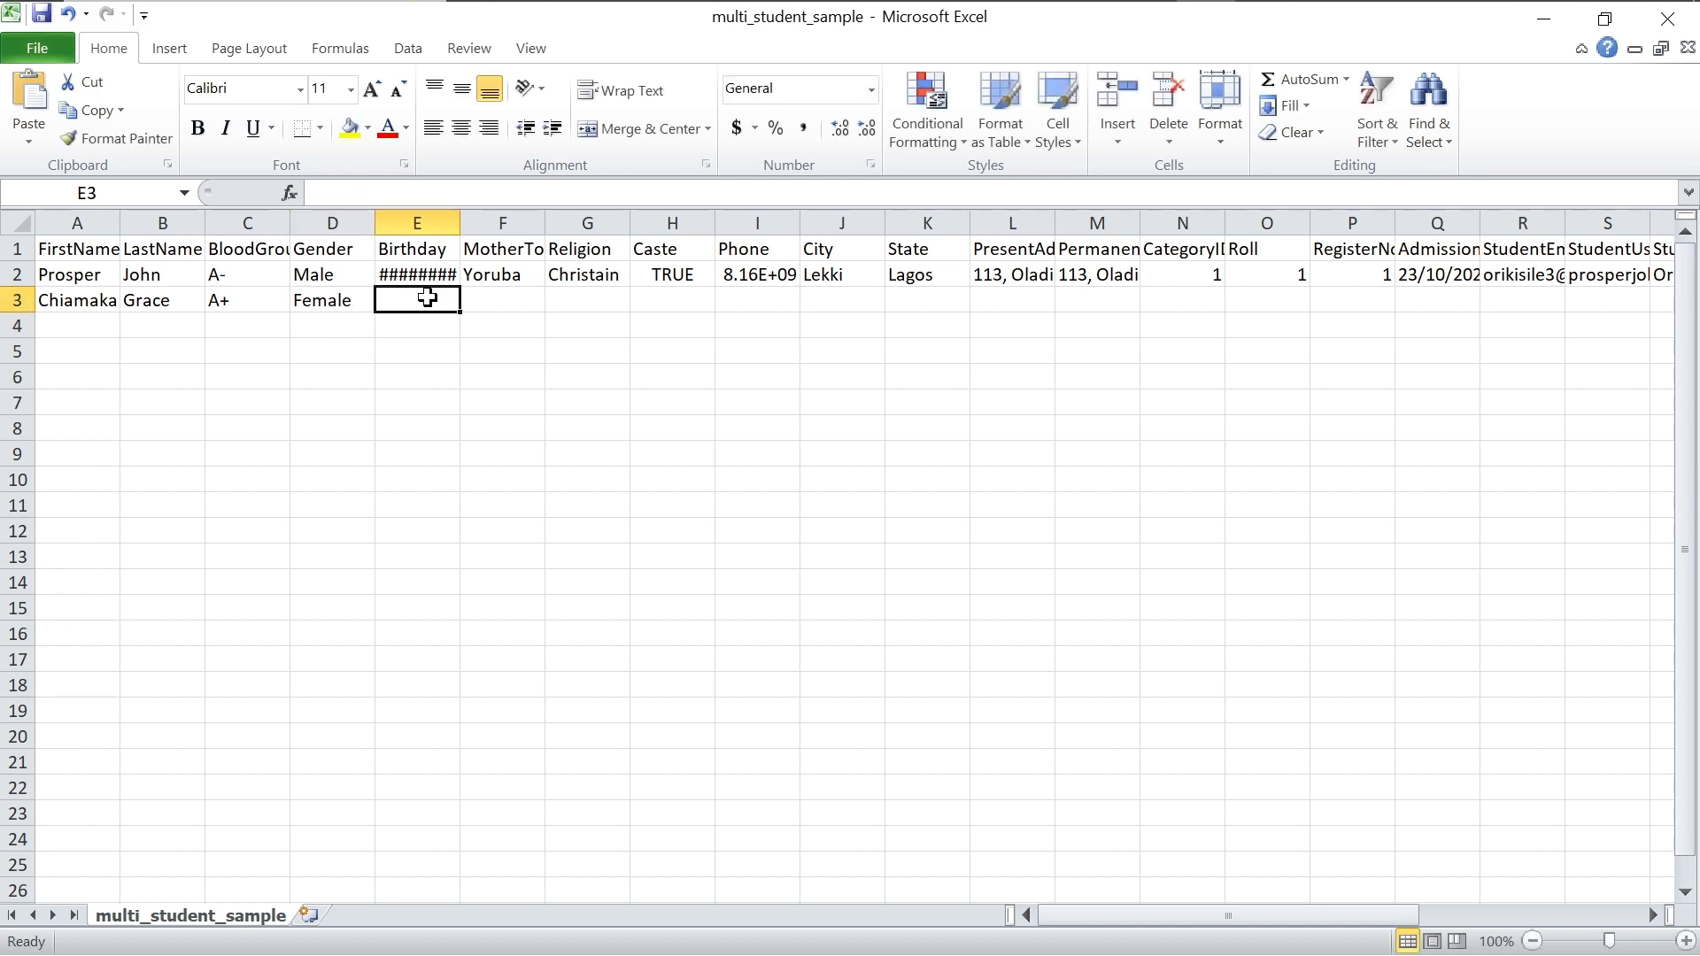
type("2000")
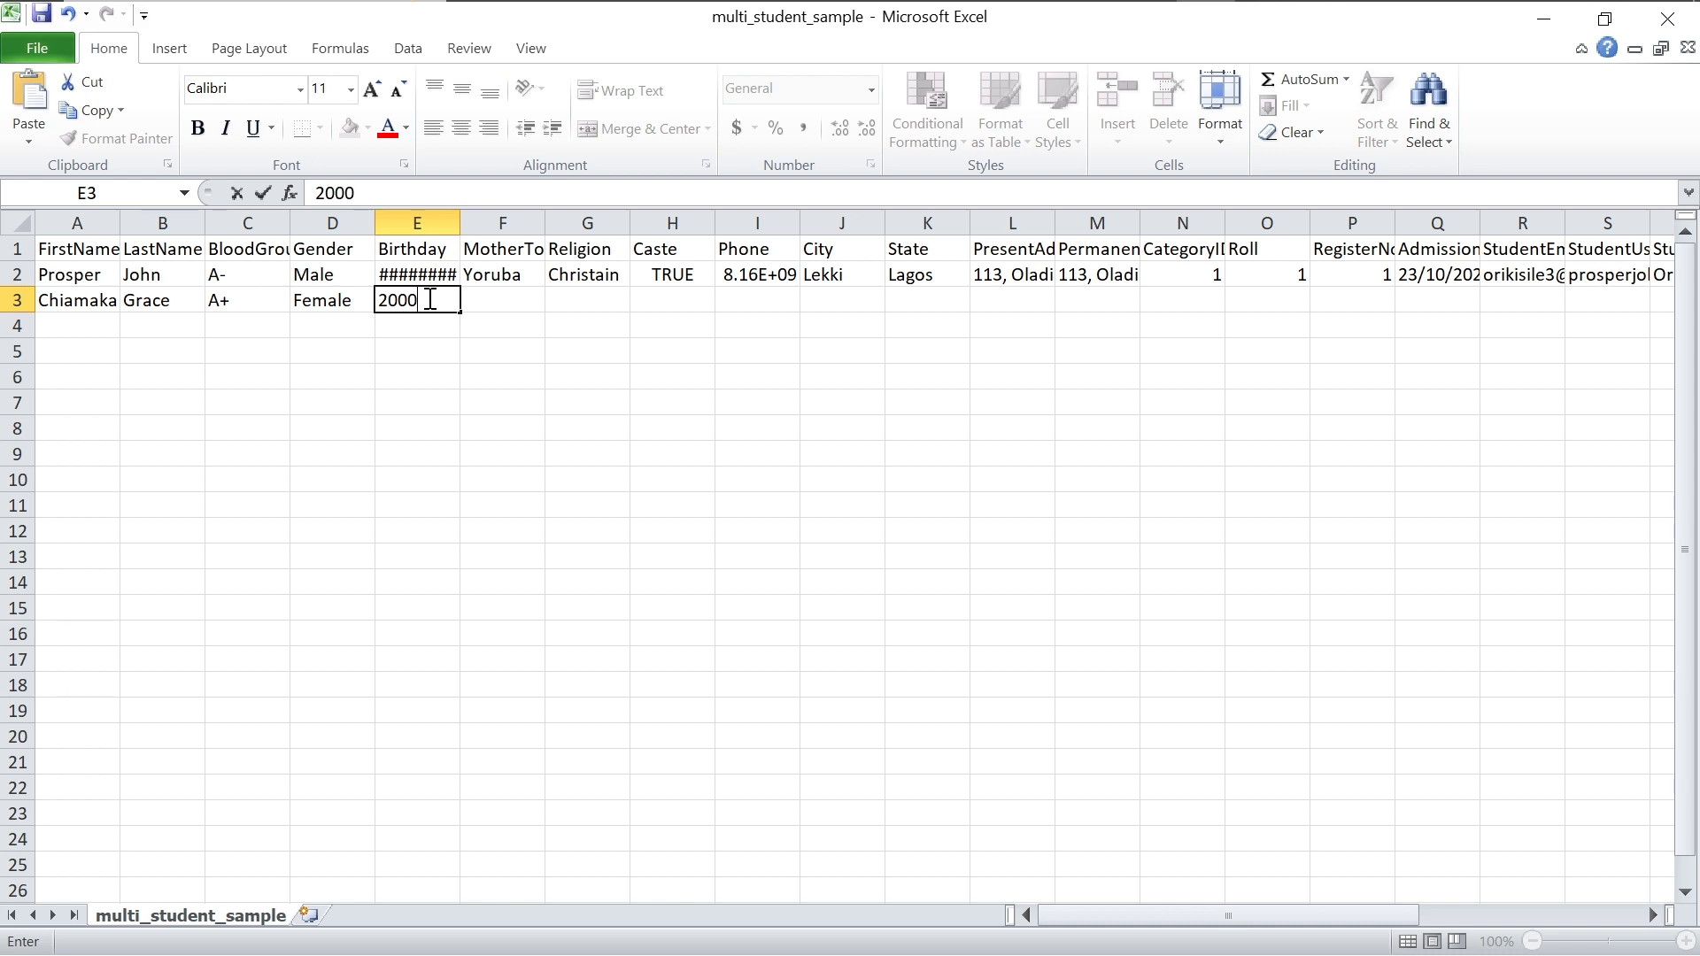
type("/02/14")
key("F2")
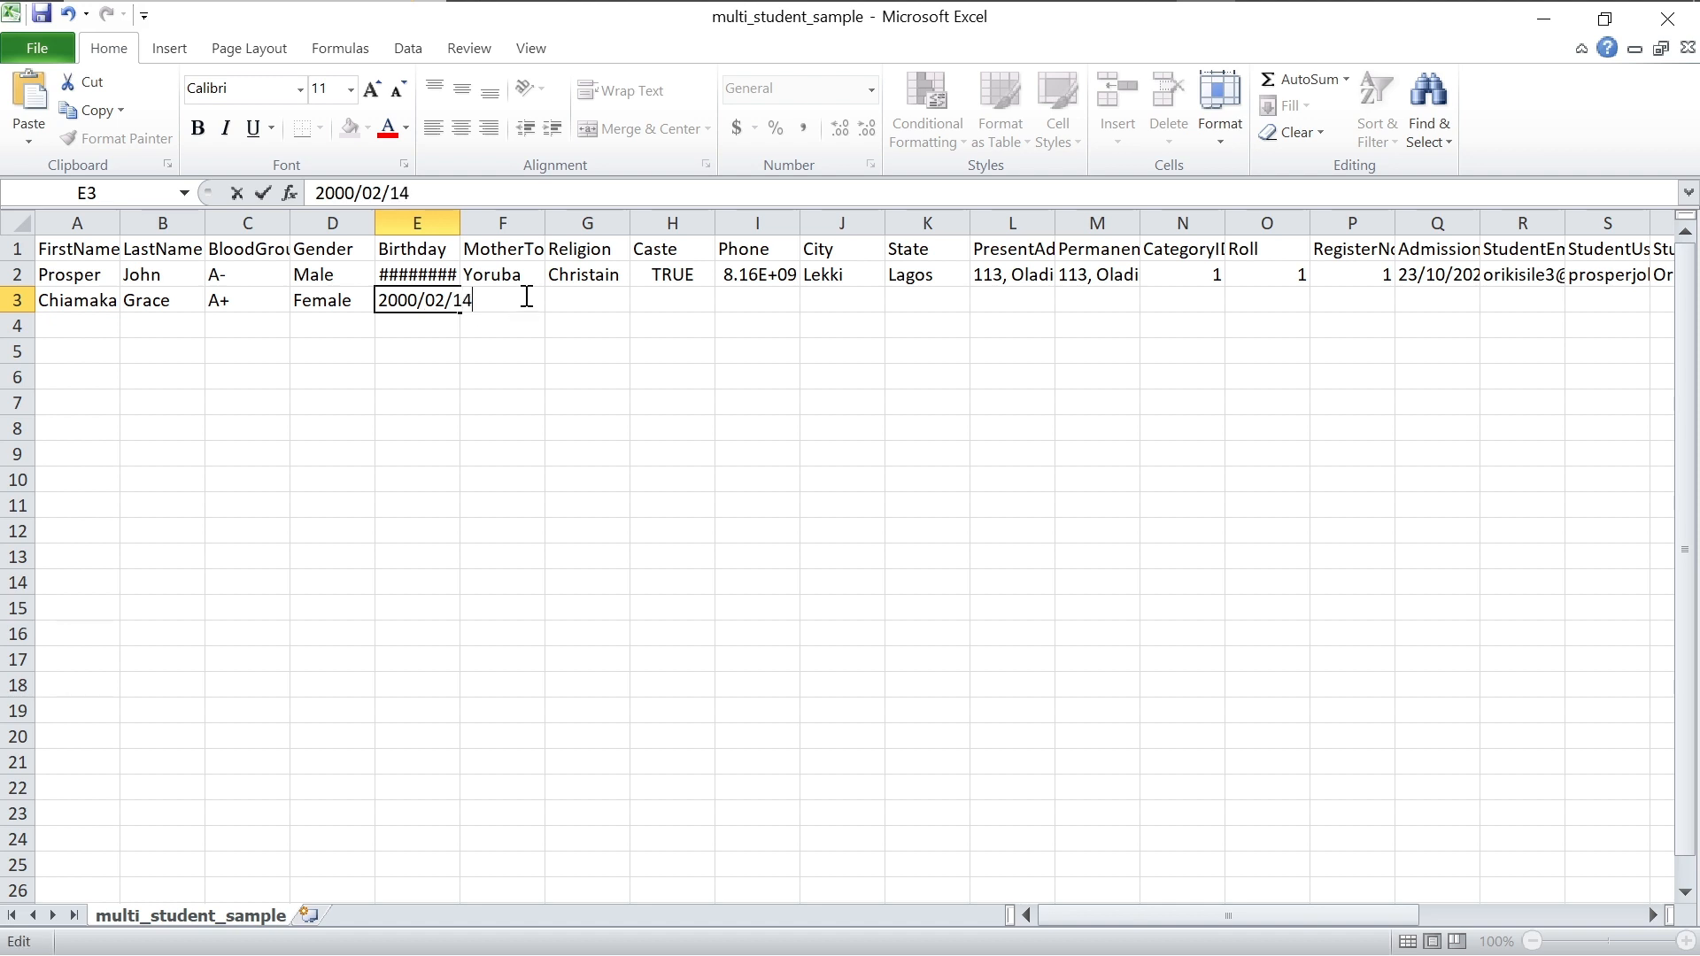
left_click(569, 300)
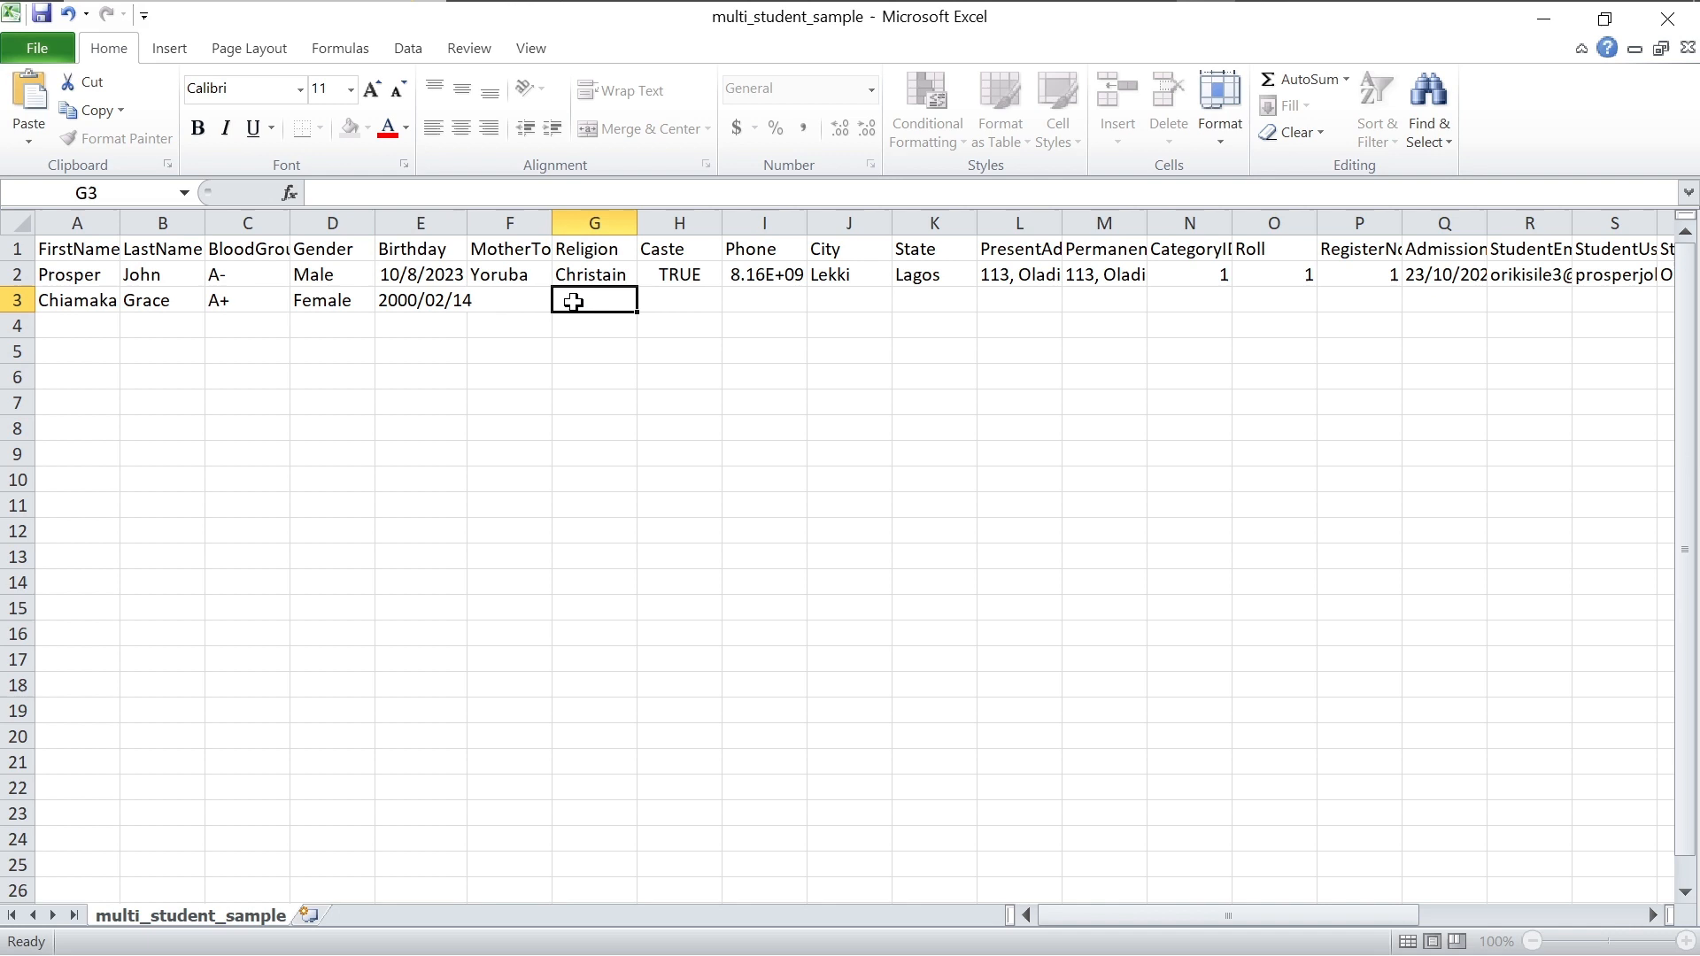
left_click(497, 301)
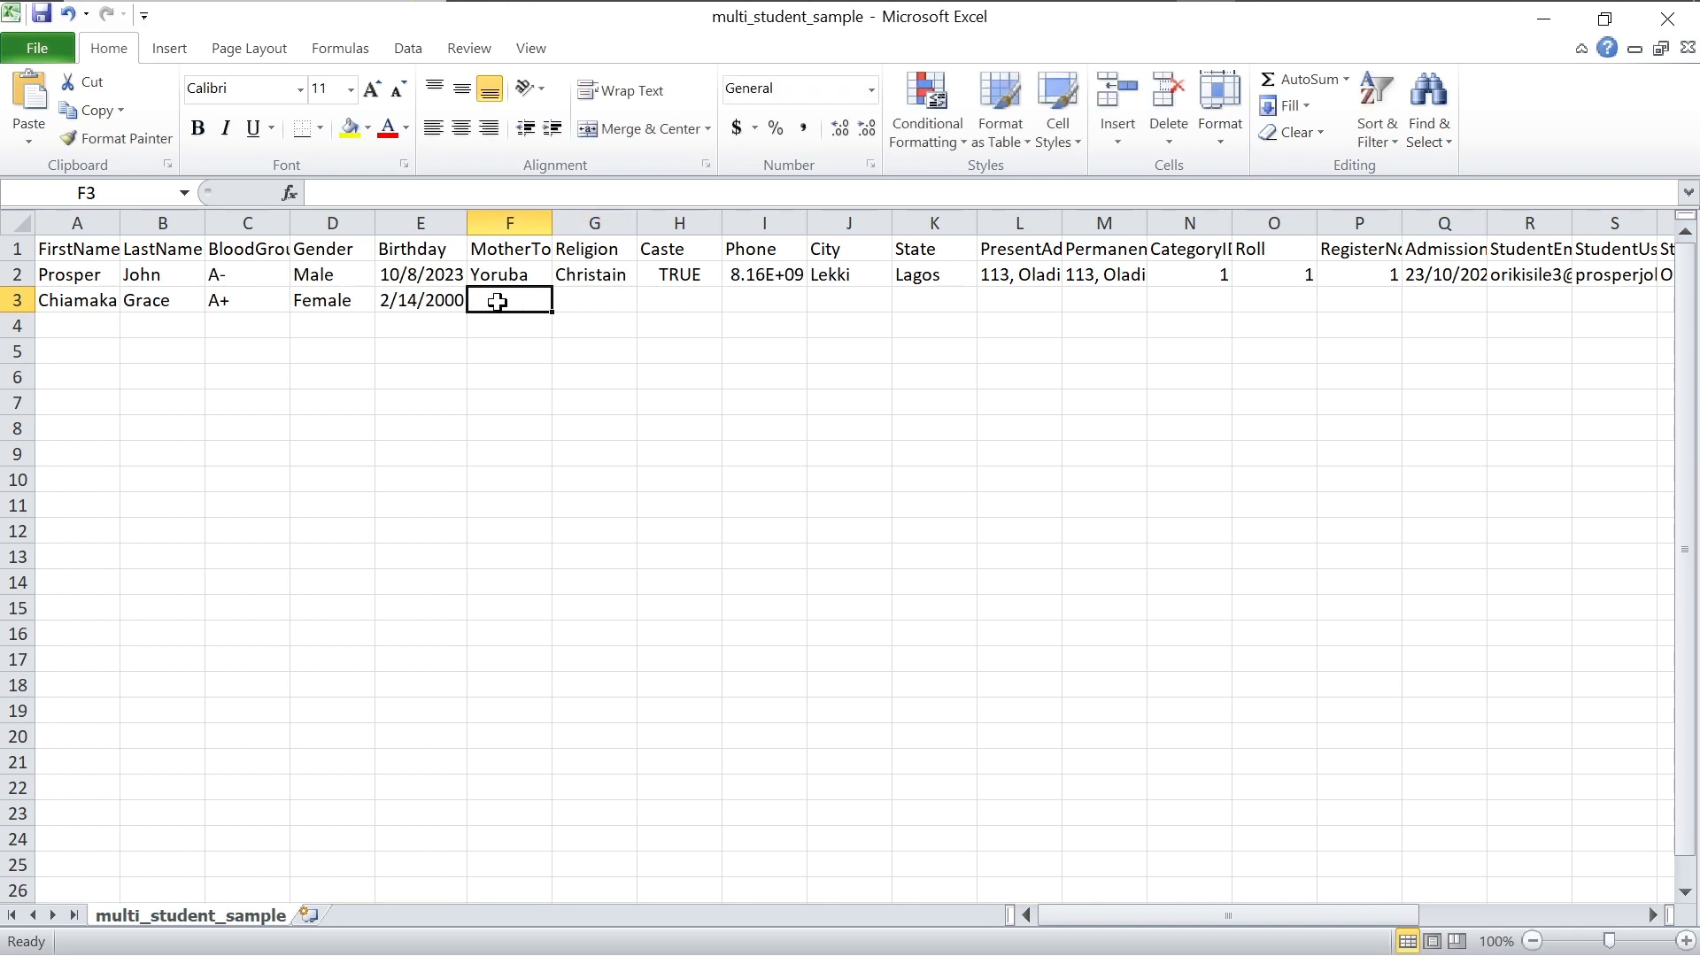
type("Igbo")
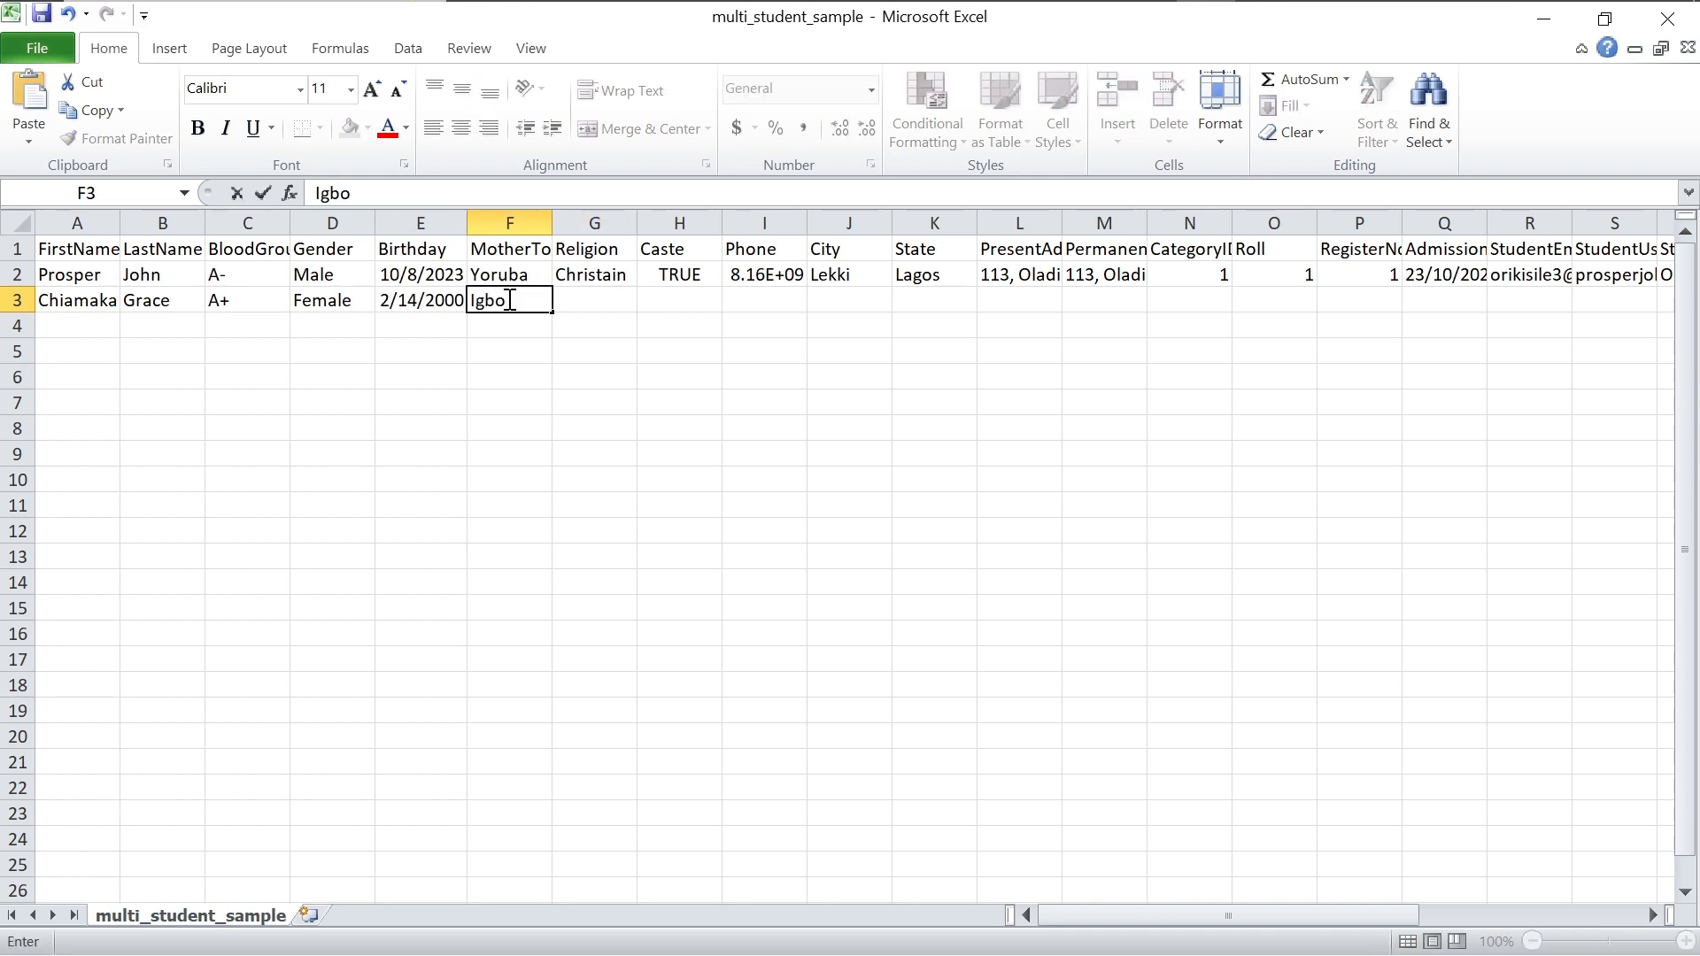
left_click(595, 305)
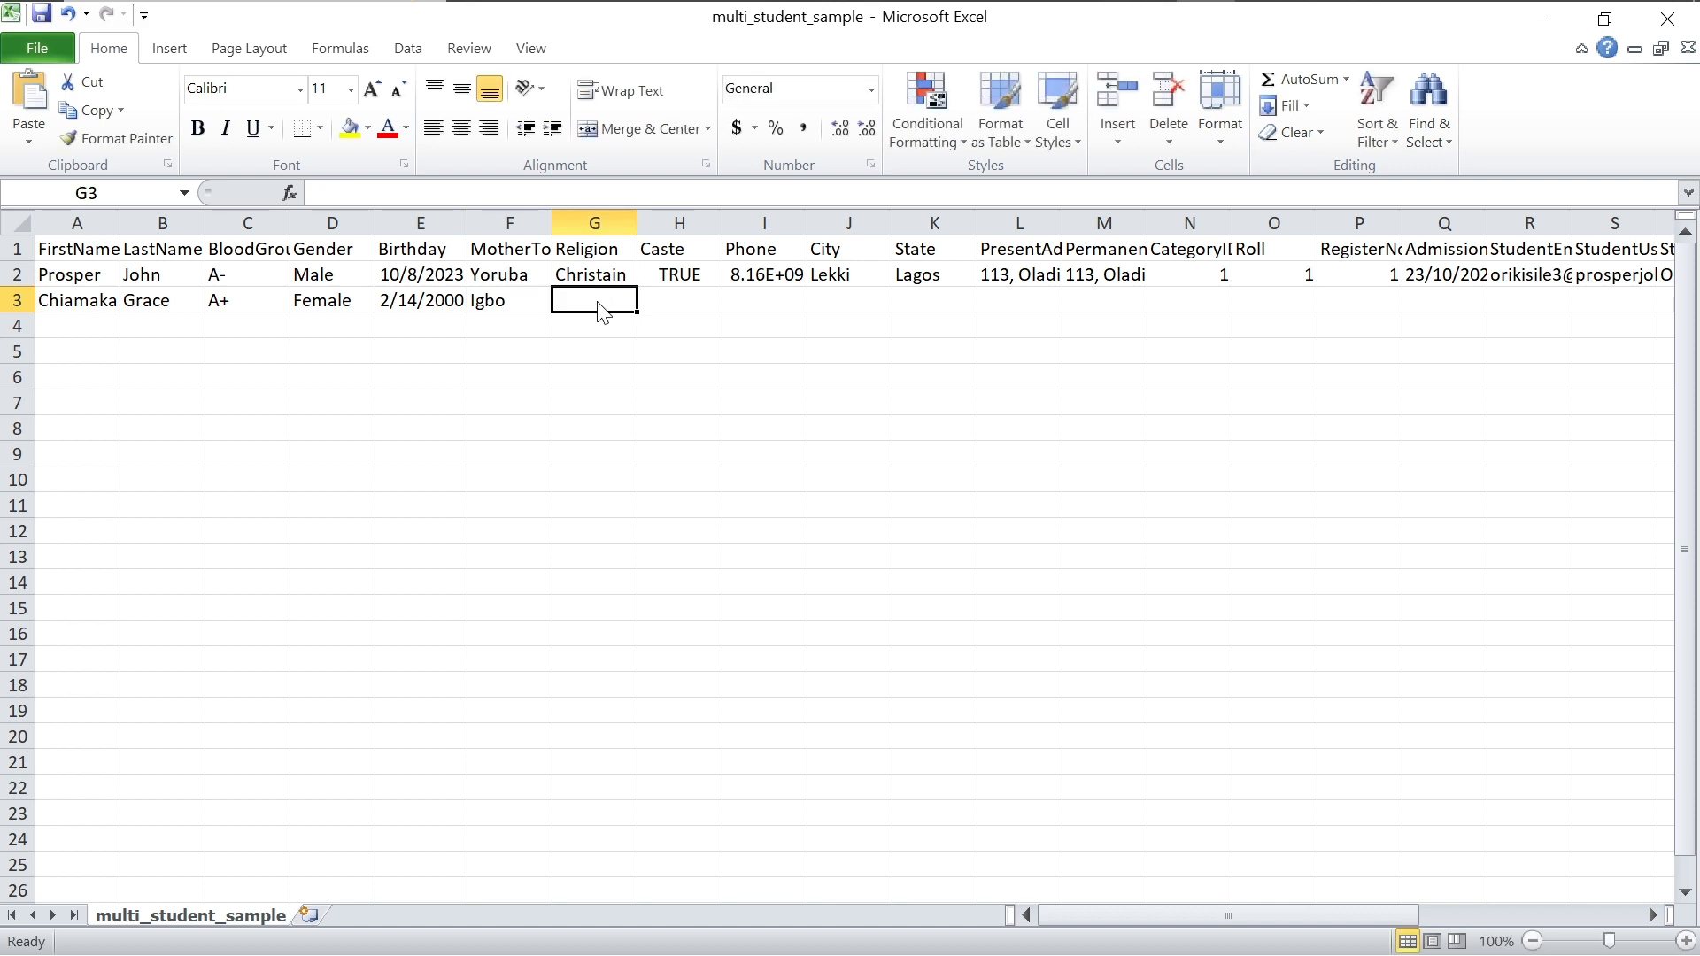
type("Christain")
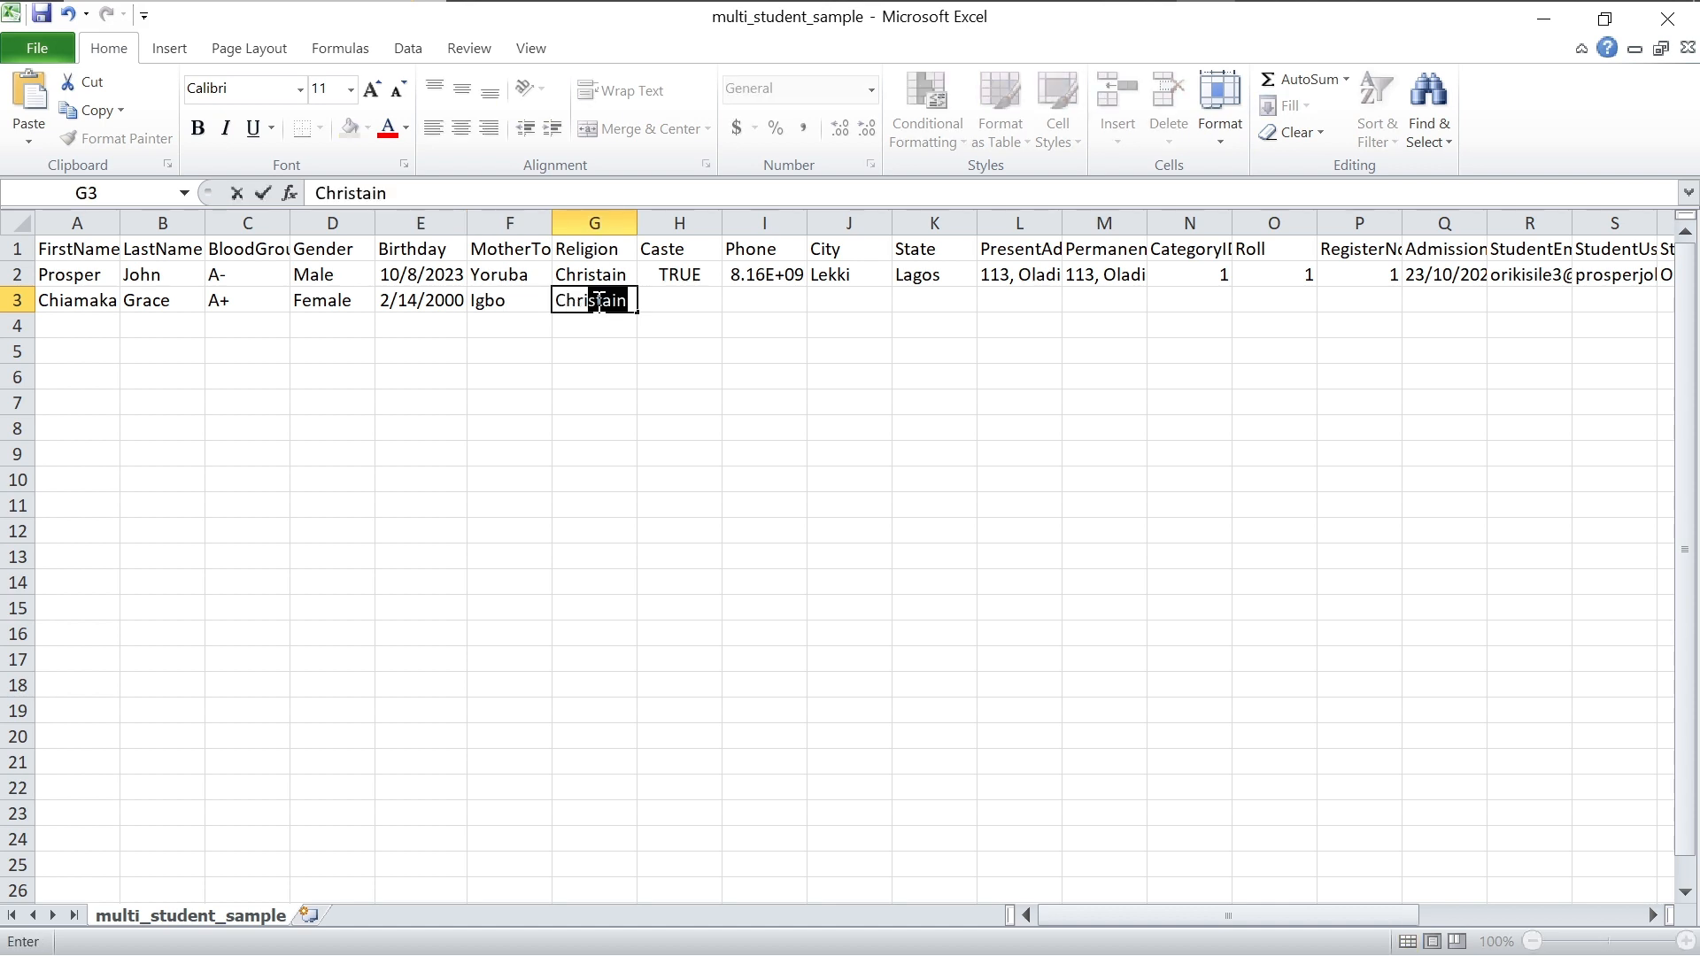
key("Return")
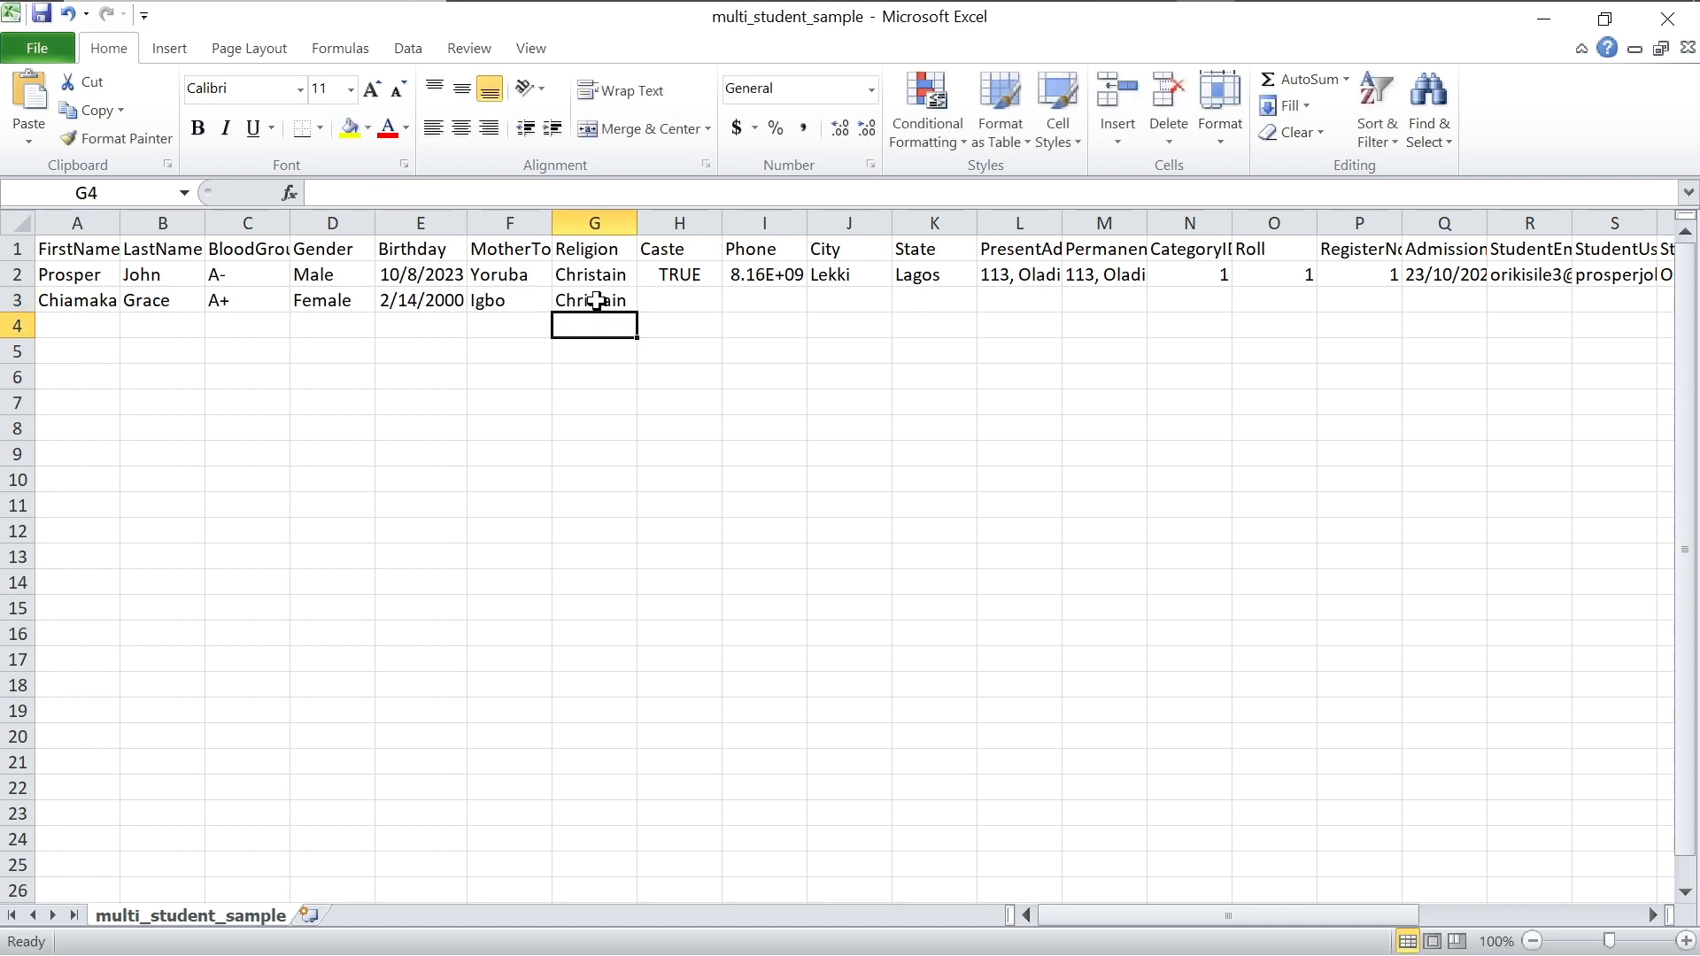
Step: Set the Caste column to JSS2 for both row 3 and H2
left_click(662, 296)
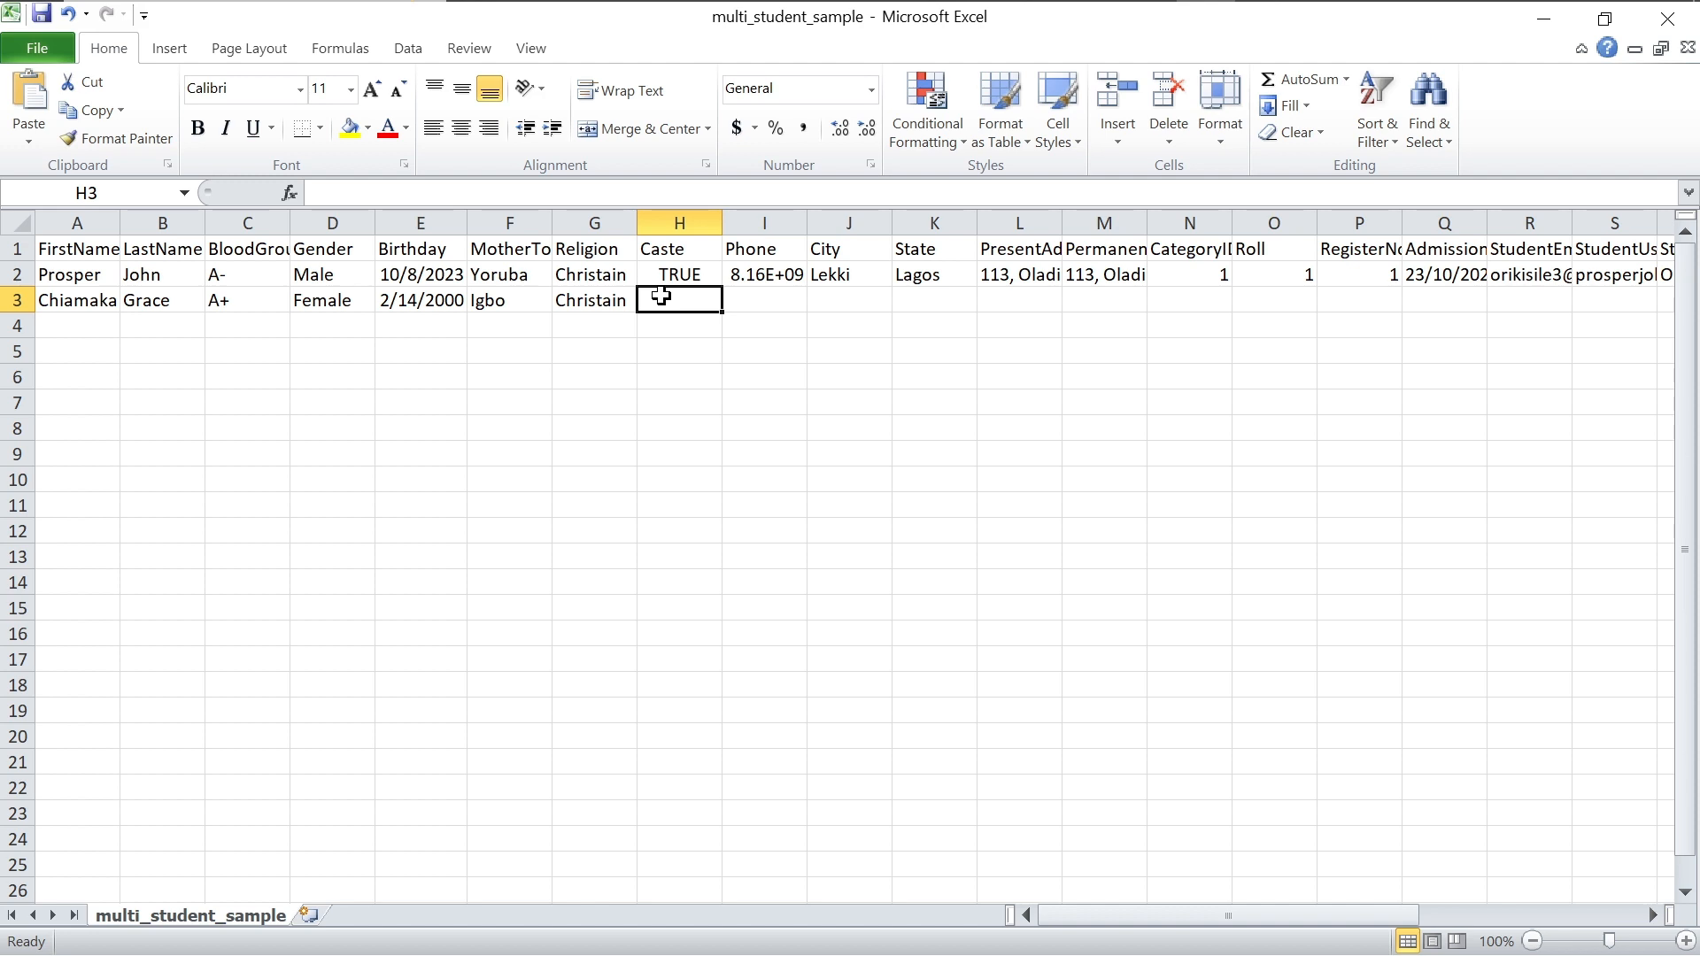
type("JSS2")
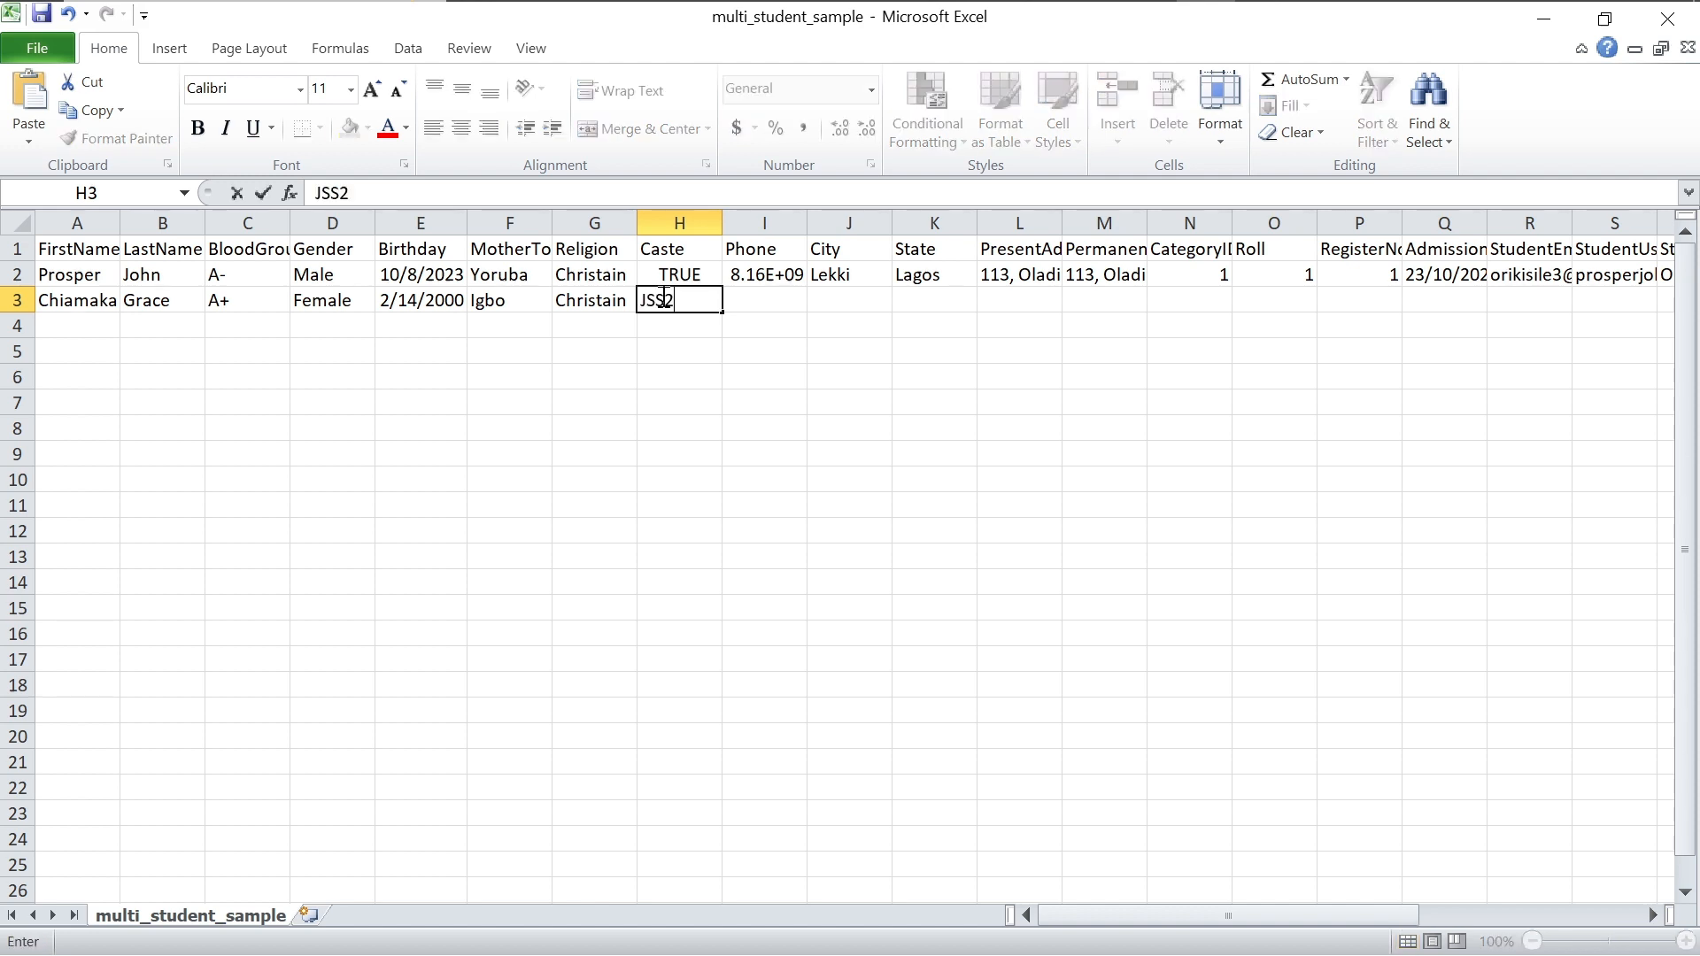
left_click(680, 271)
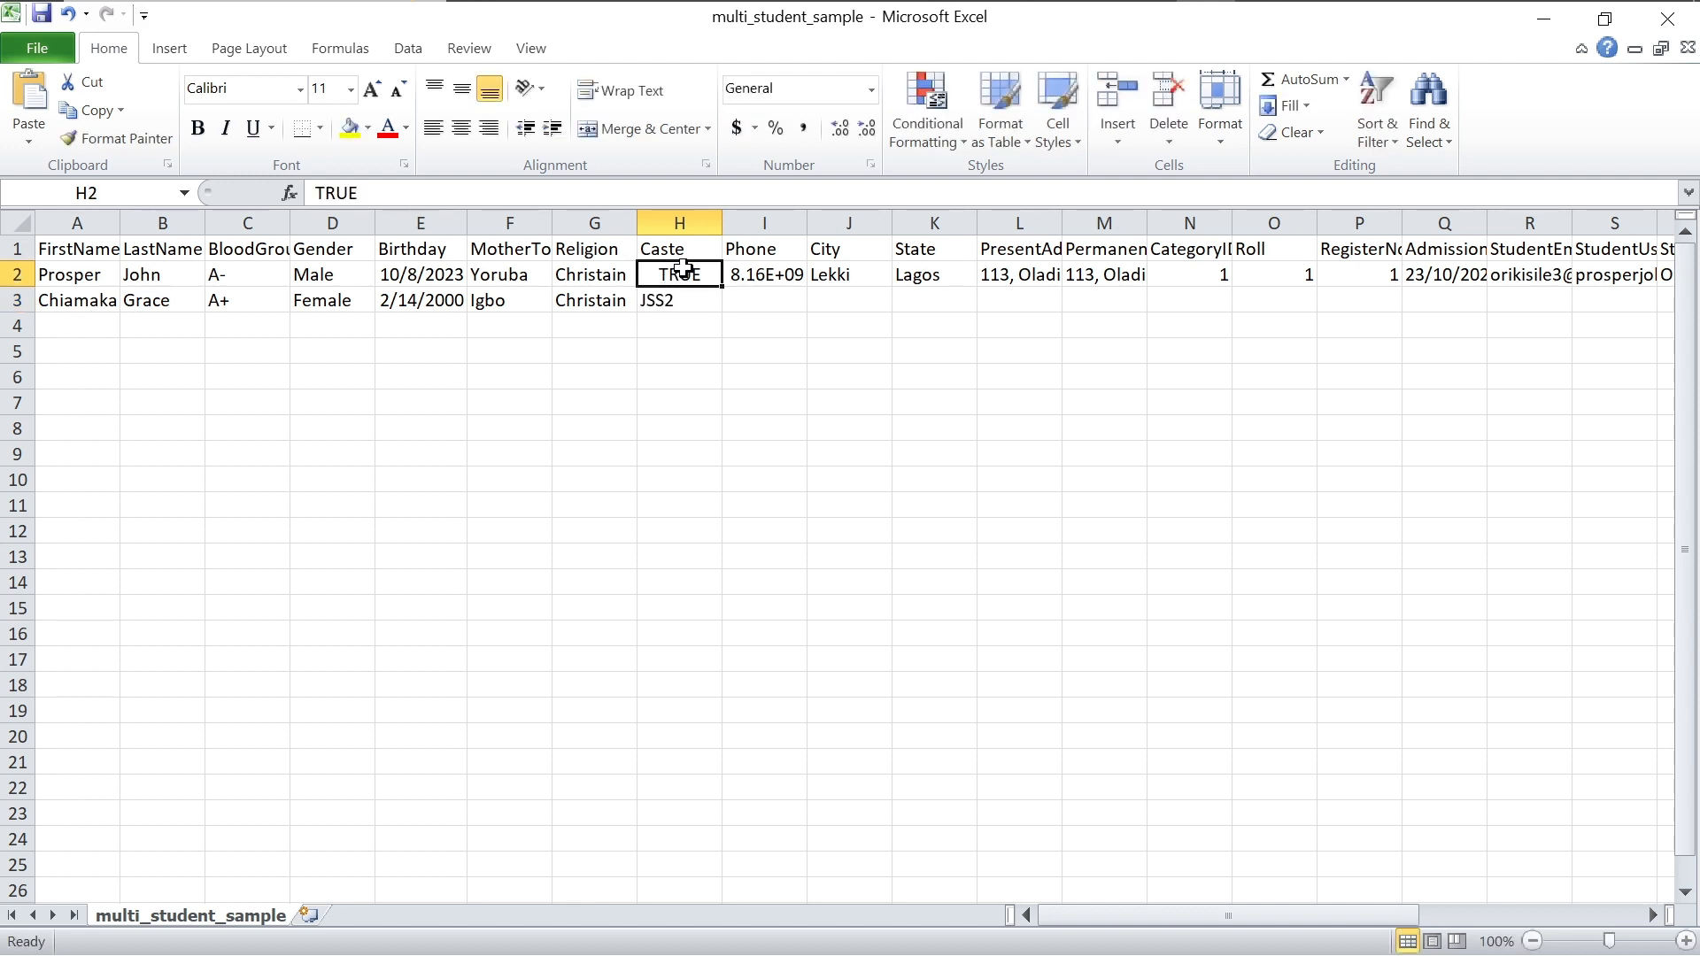
type("JSS")
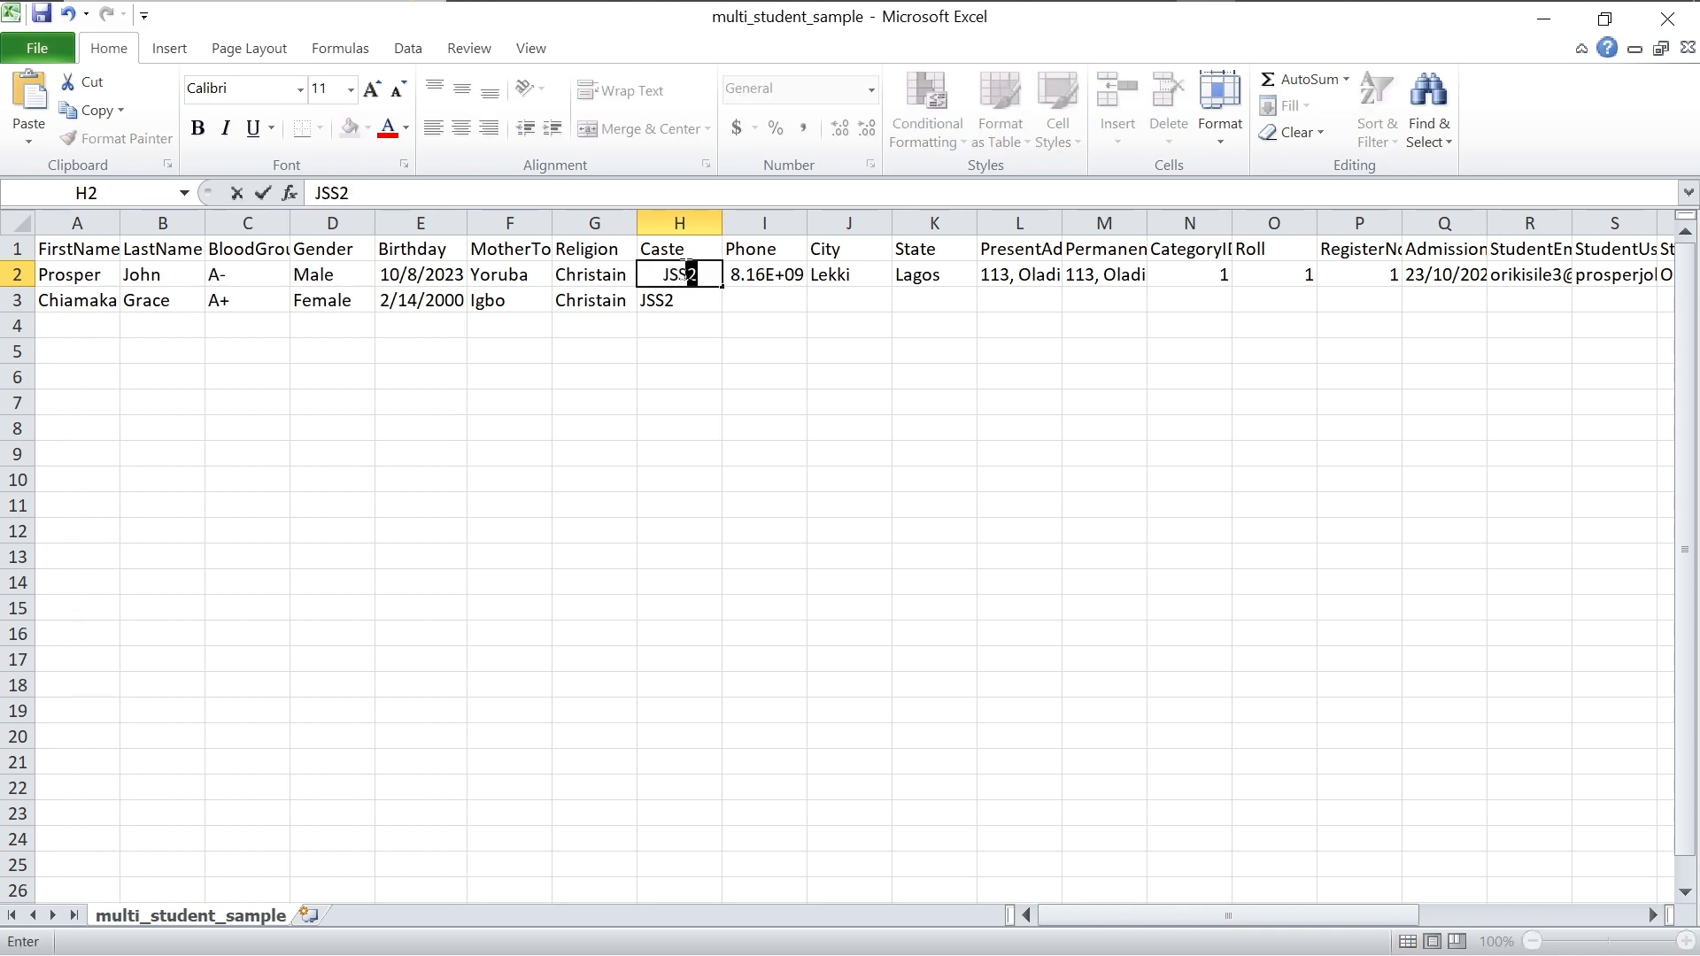
type("2")
left_click(755, 300)
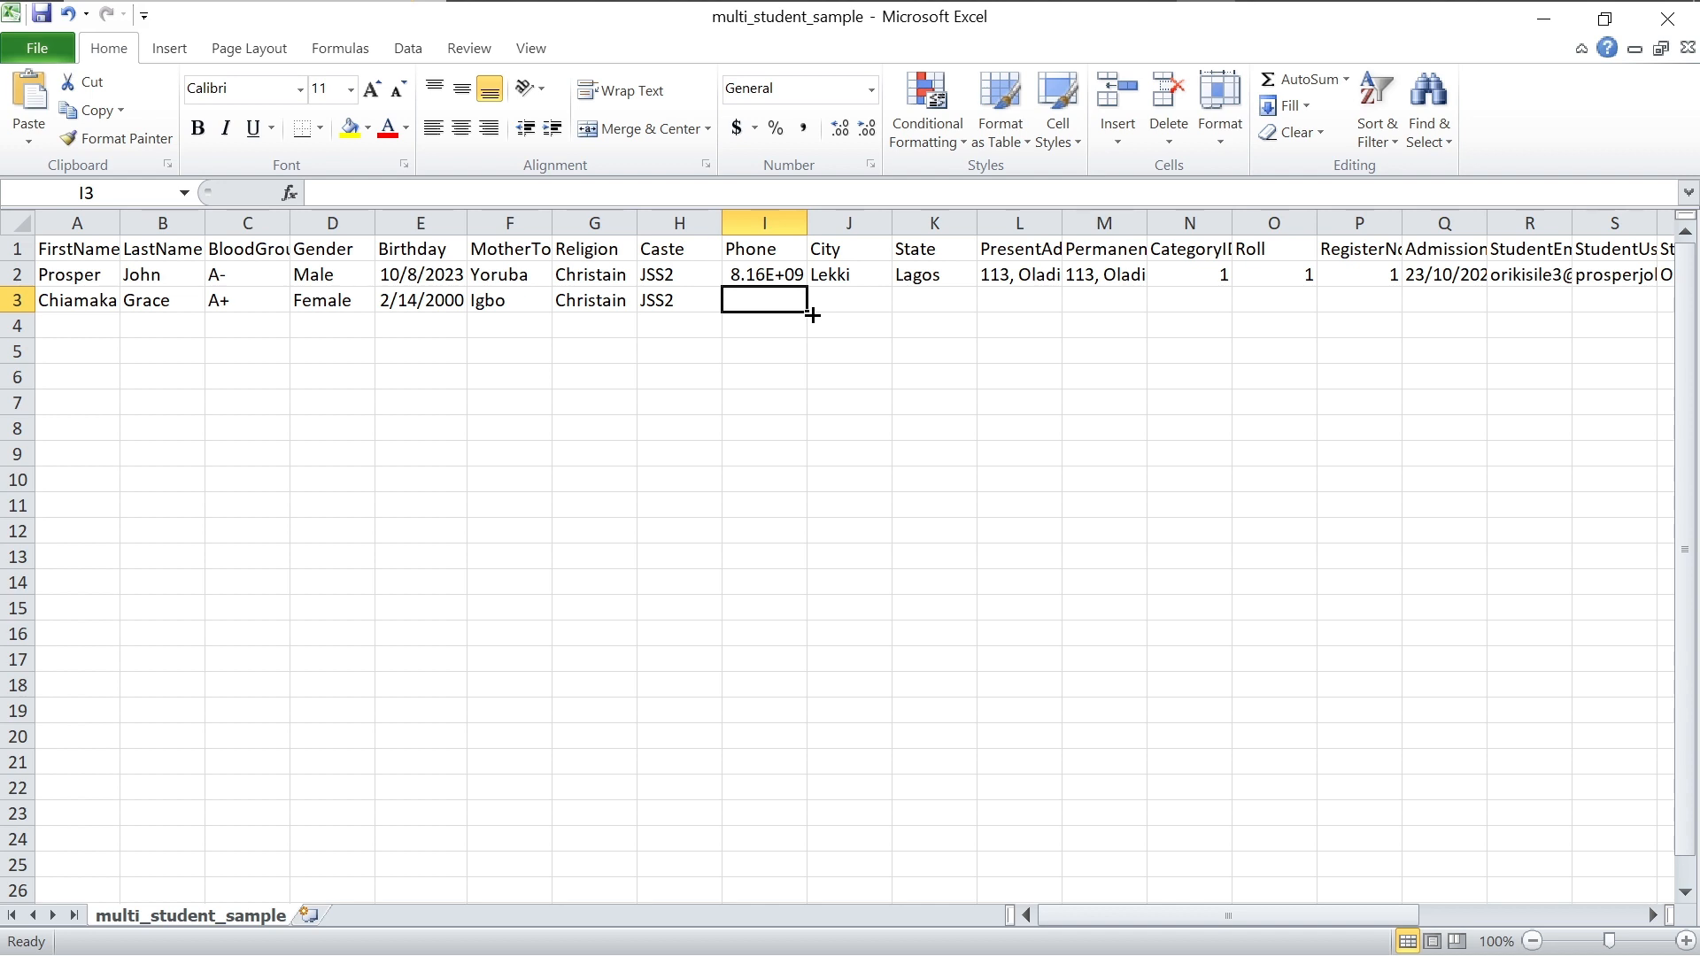
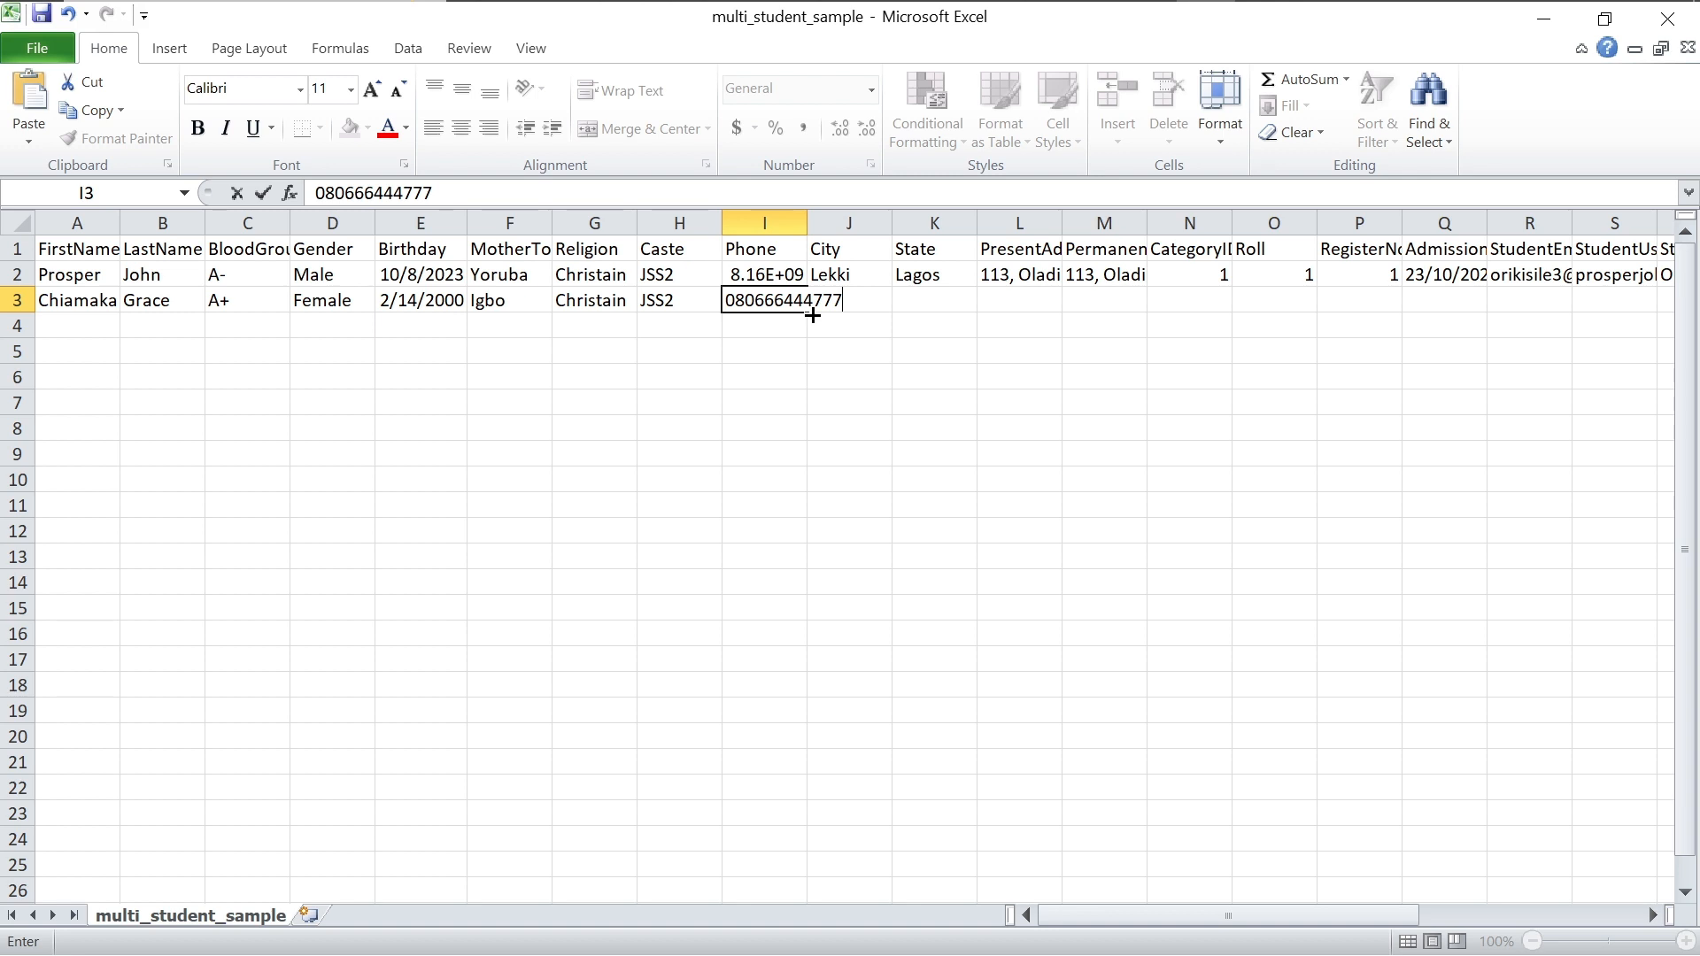
Step: Enter the second student's phone number, widen column I, and add city Lekki and state Lagos
left_click(802, 218)
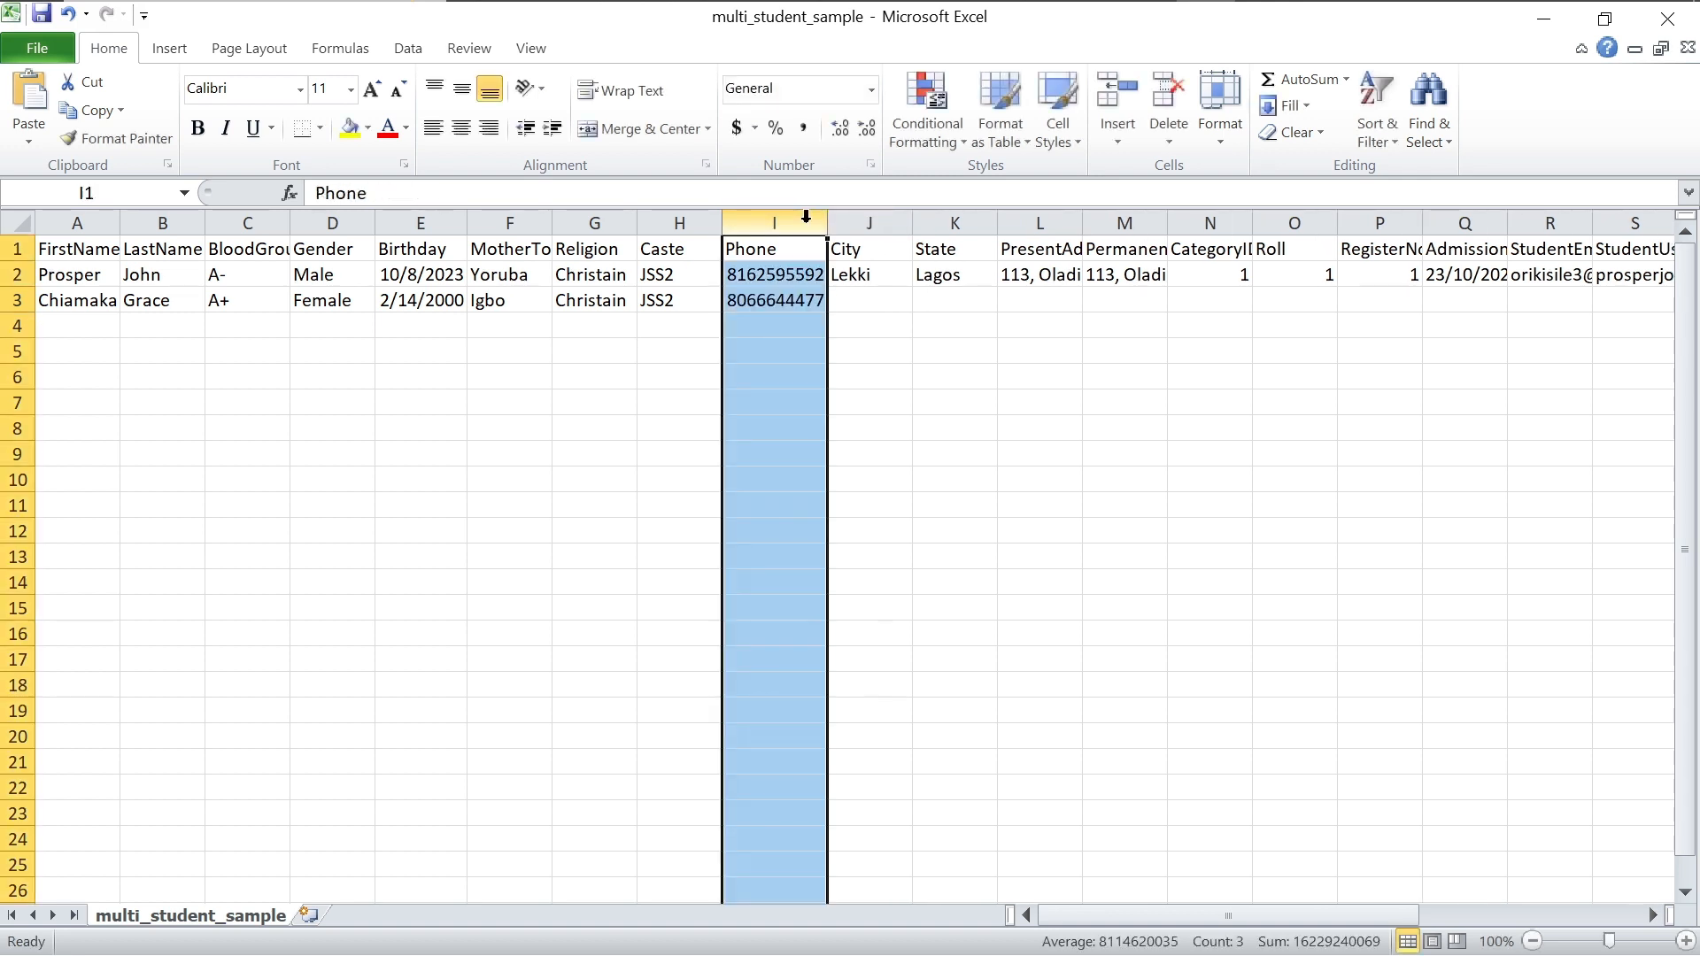
left_click_drag(827, 224, 900, 224)
left_click(946, 303)
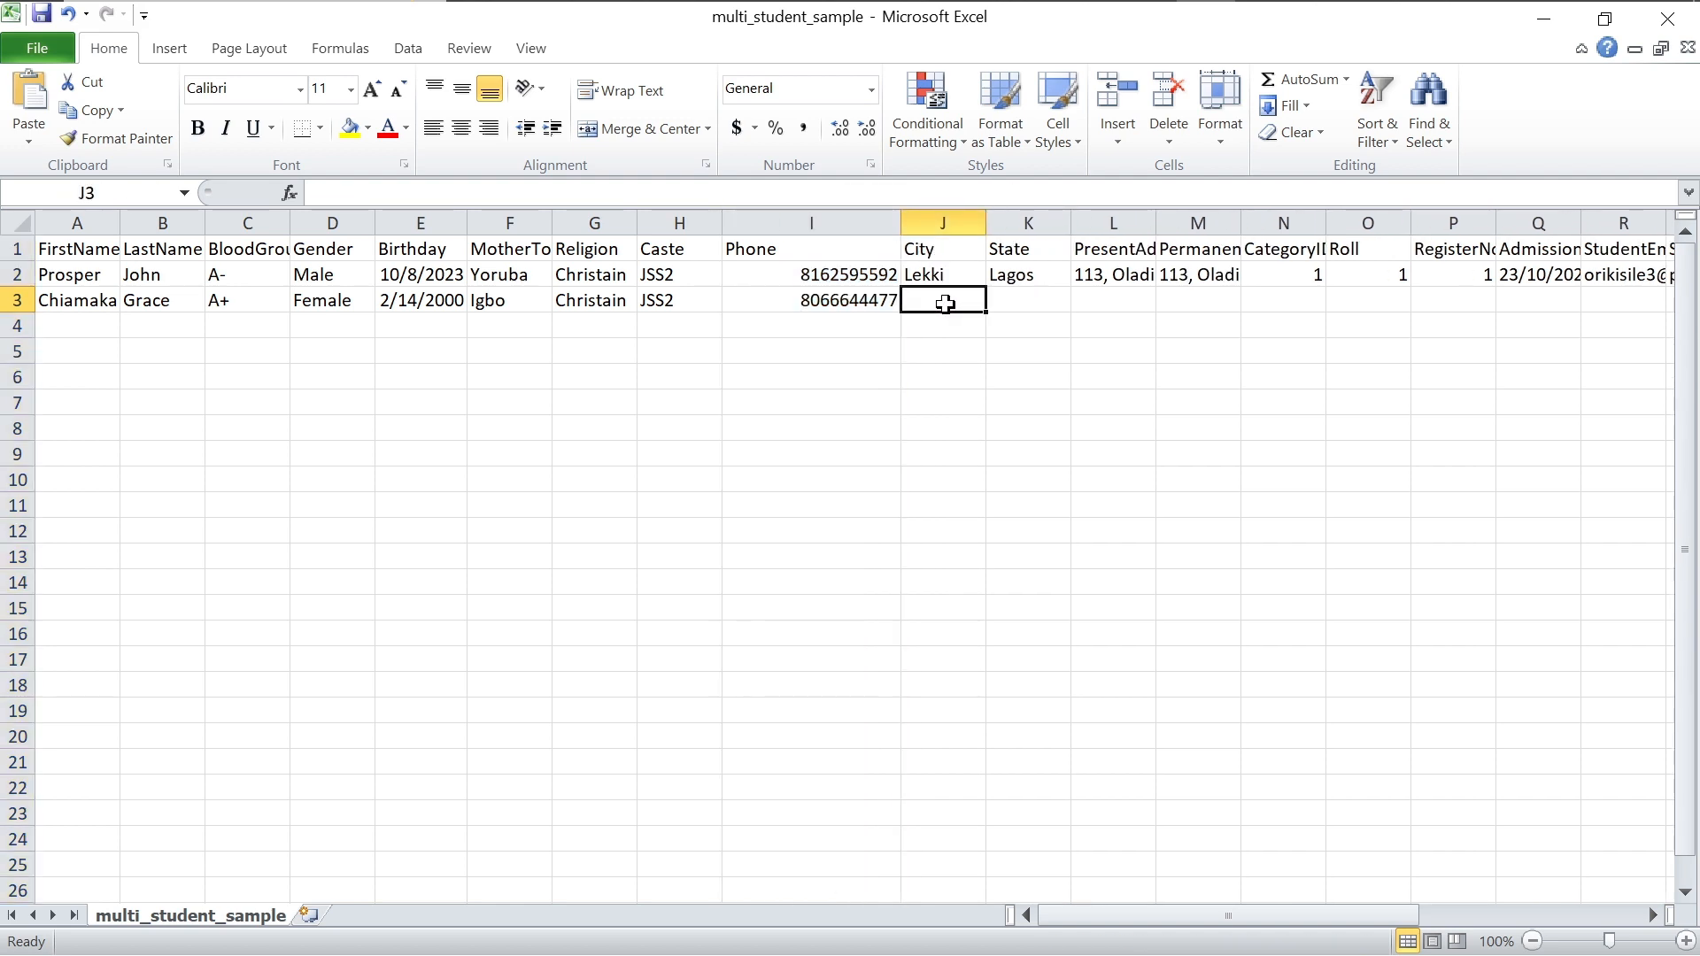
type("Lekki")
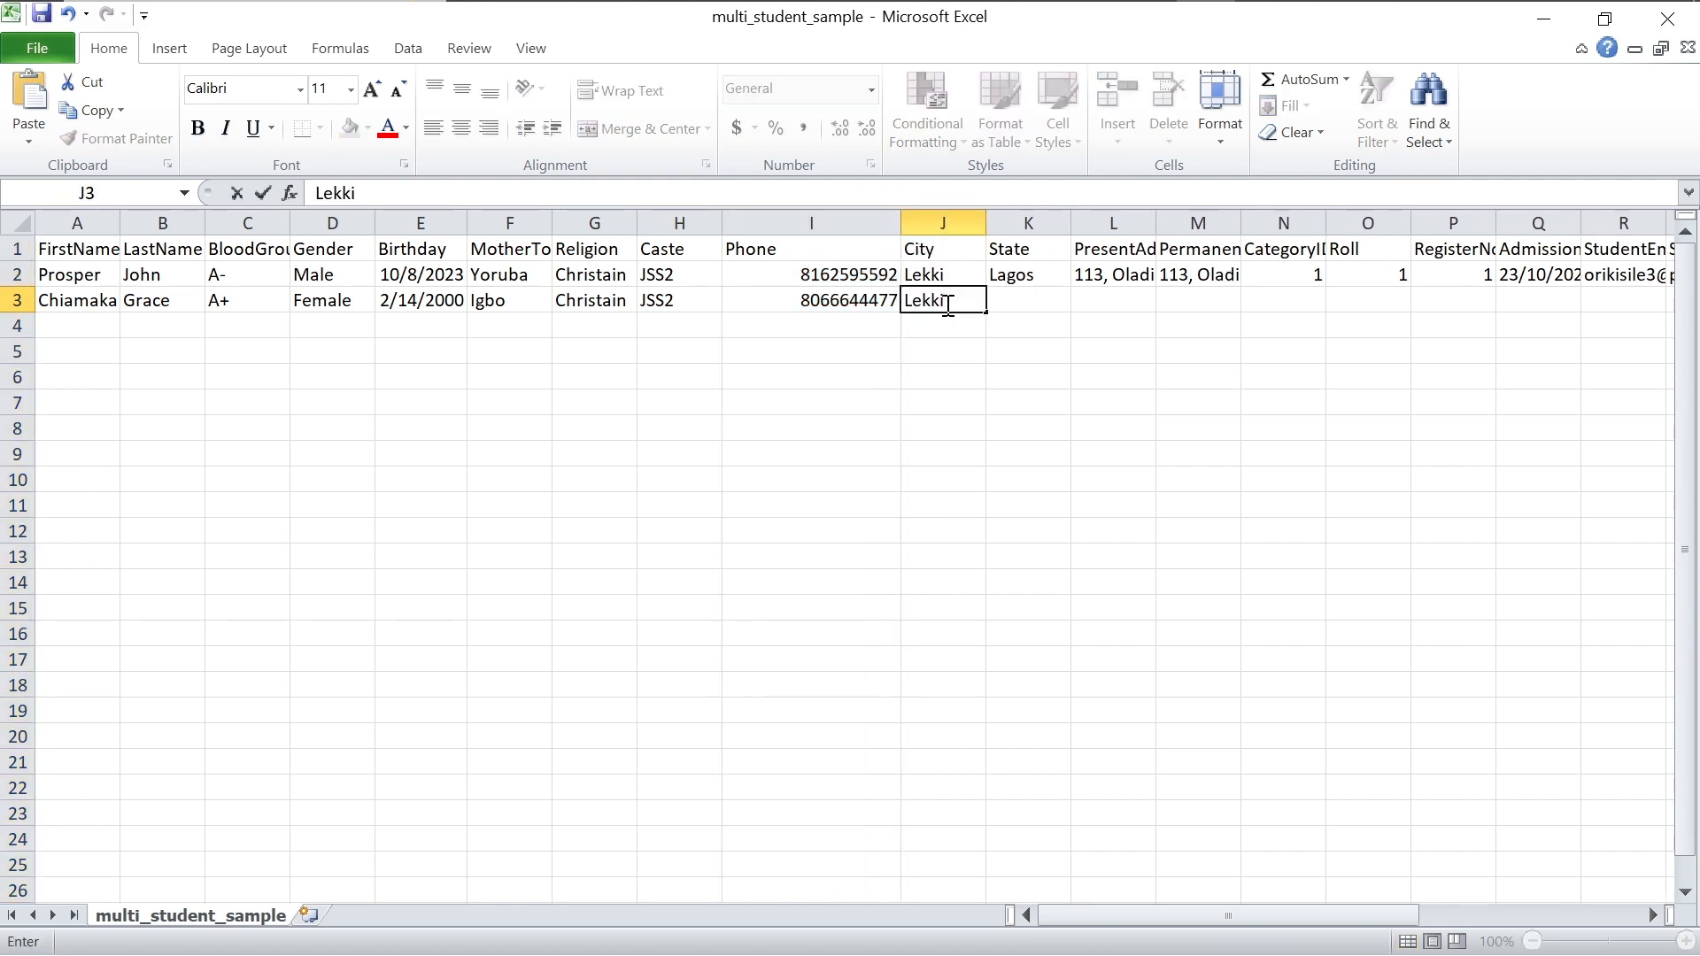
left_click(1012, 297)
type("L")
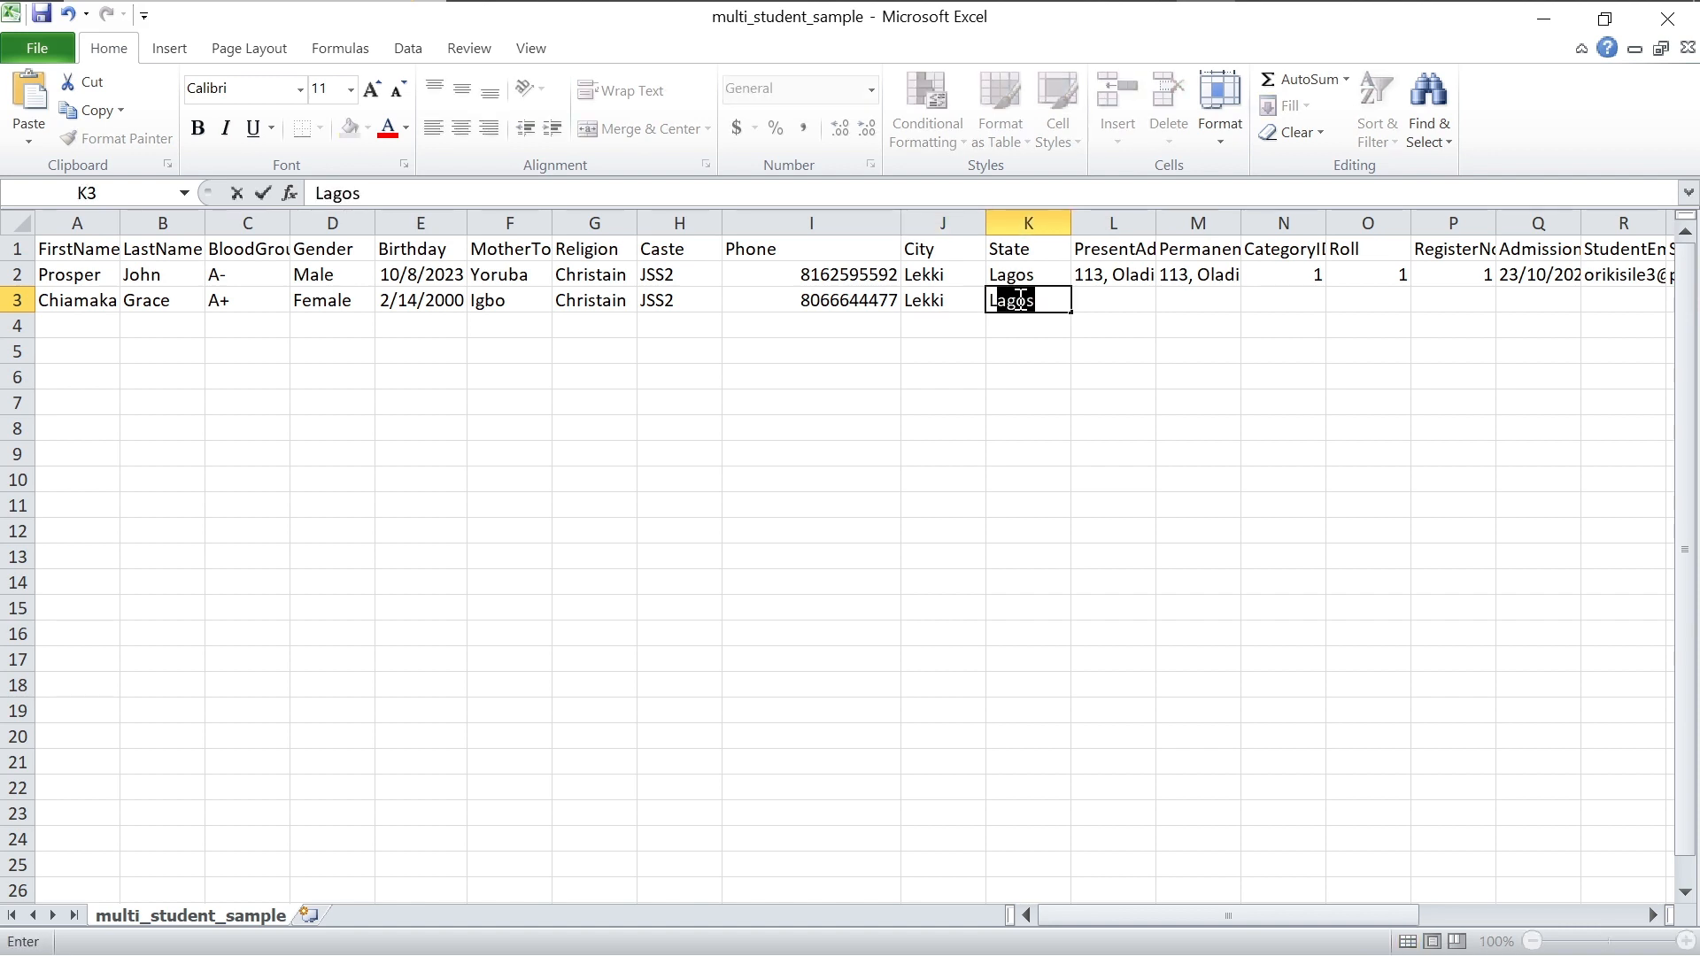
type("agos")
left_click(1125, 311)
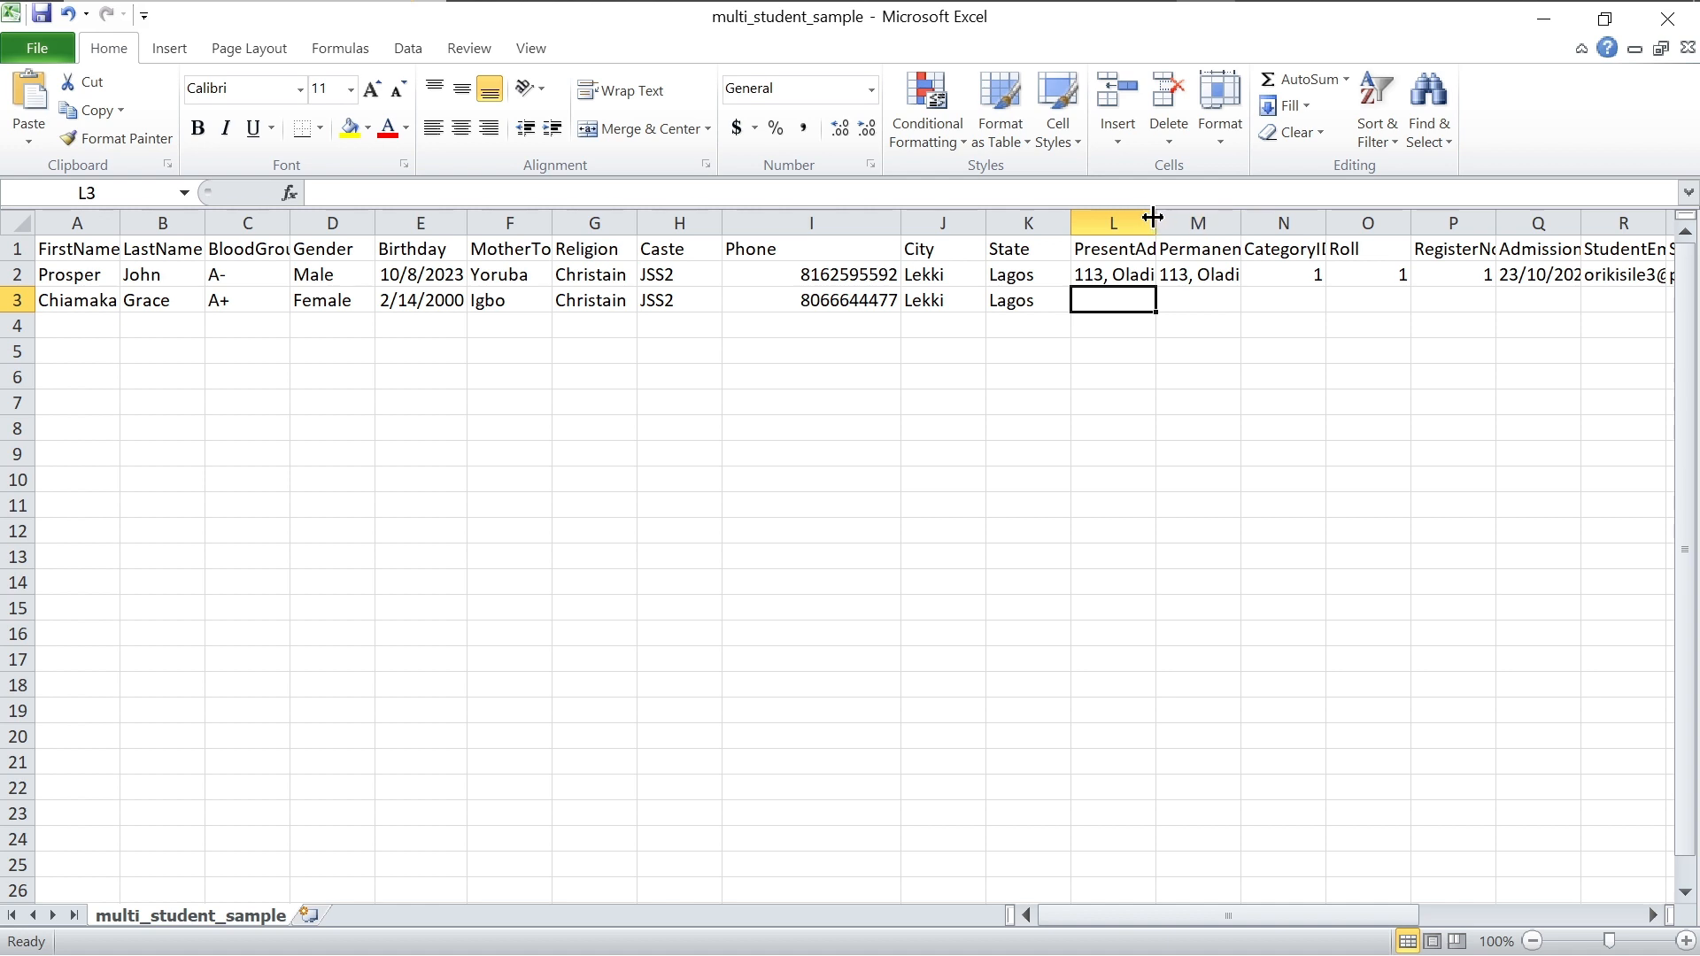
Step: Enter the second student's present address in L3 and widen column L to fit it
left_click_drag(1152, 217, 1298, 218)
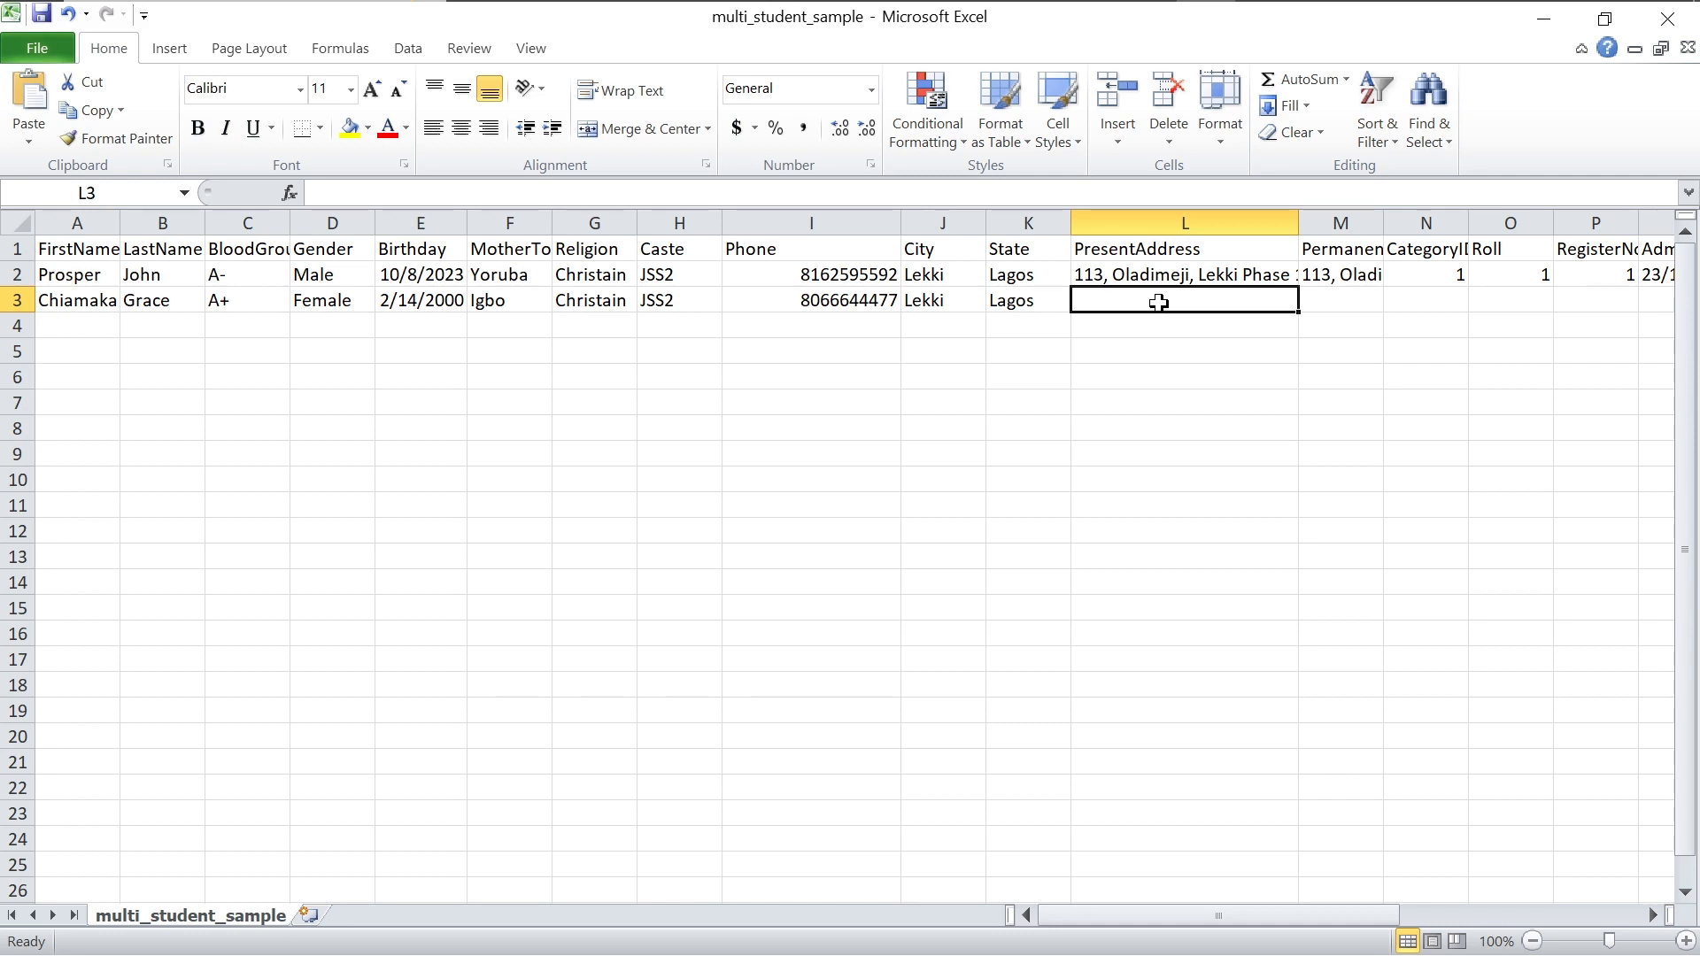
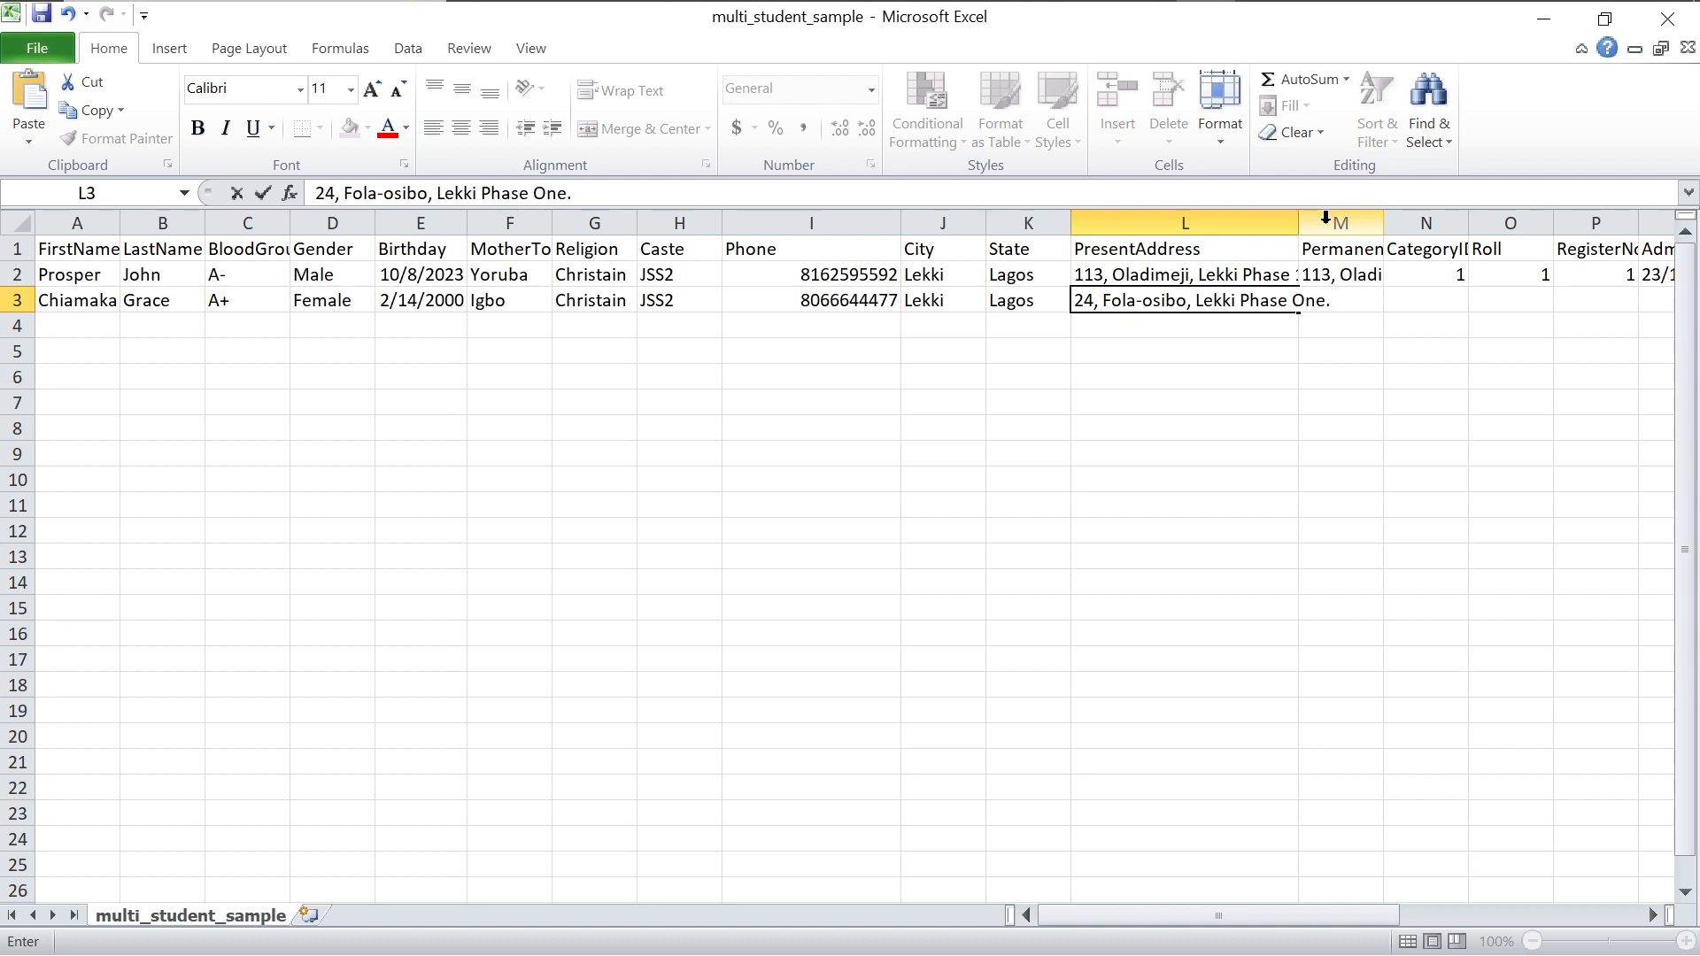
left_click(1295, 228)
left_click_drag(1297, 228, 1355, 228)
Step: Copy the present address from L3 into PermanentAddress M3 and widen column M
left_click(1269, 297)
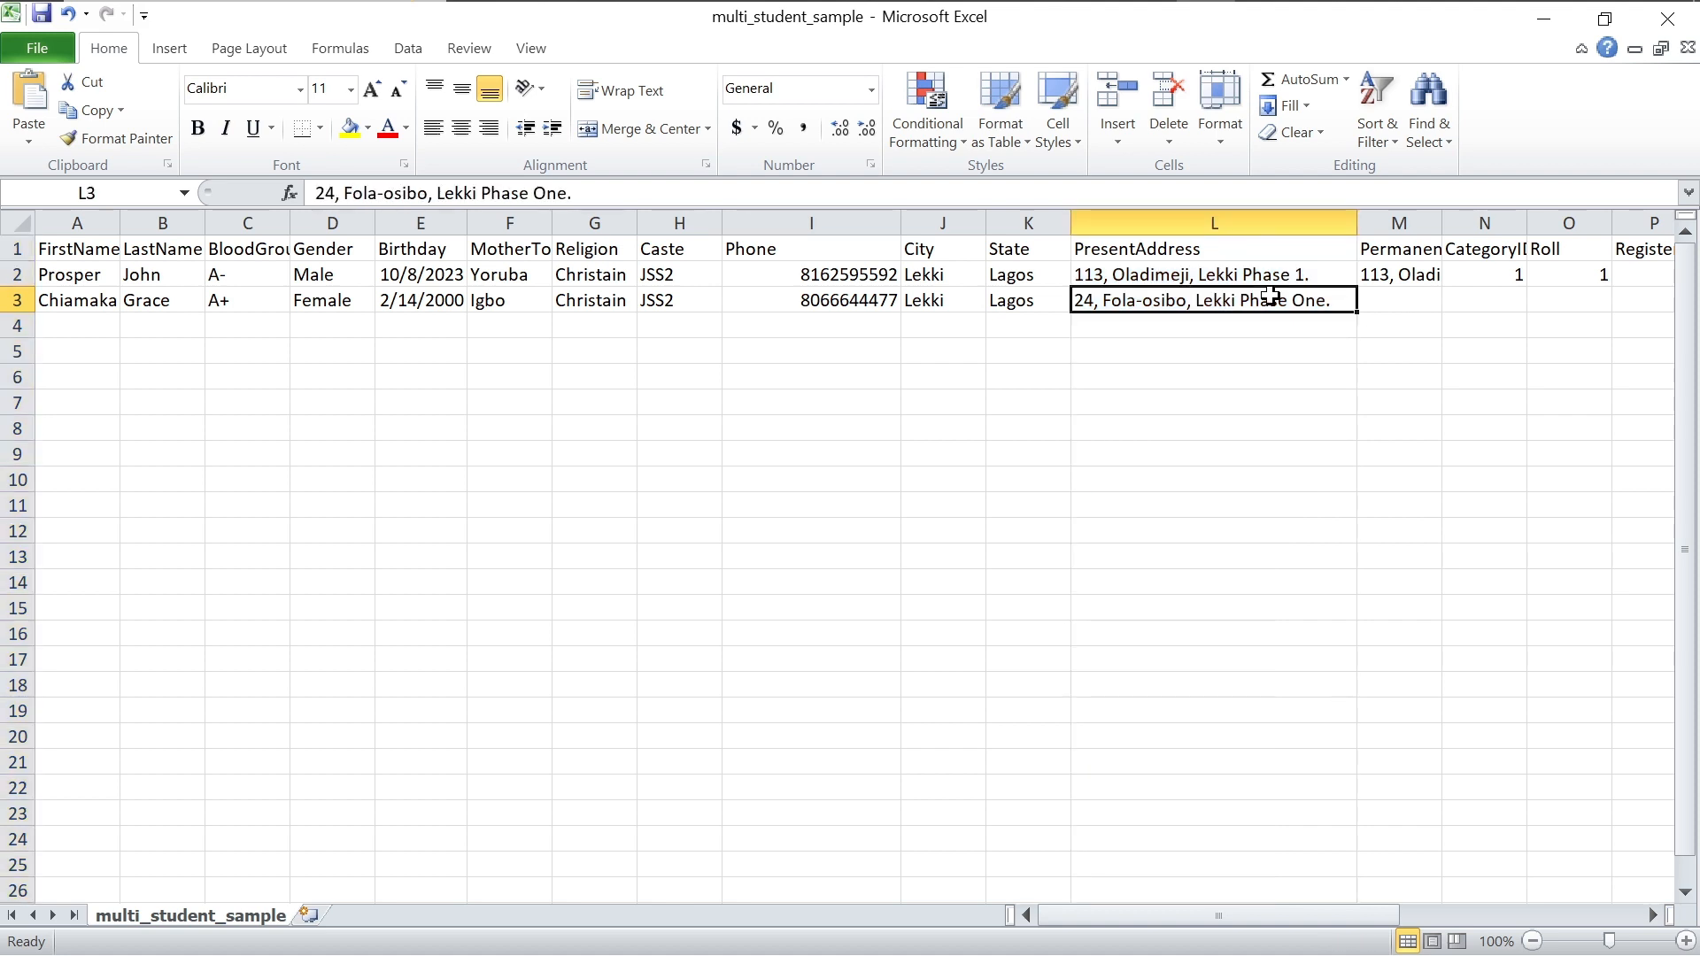
key("ctrl+c")
left_click(1377, 297)
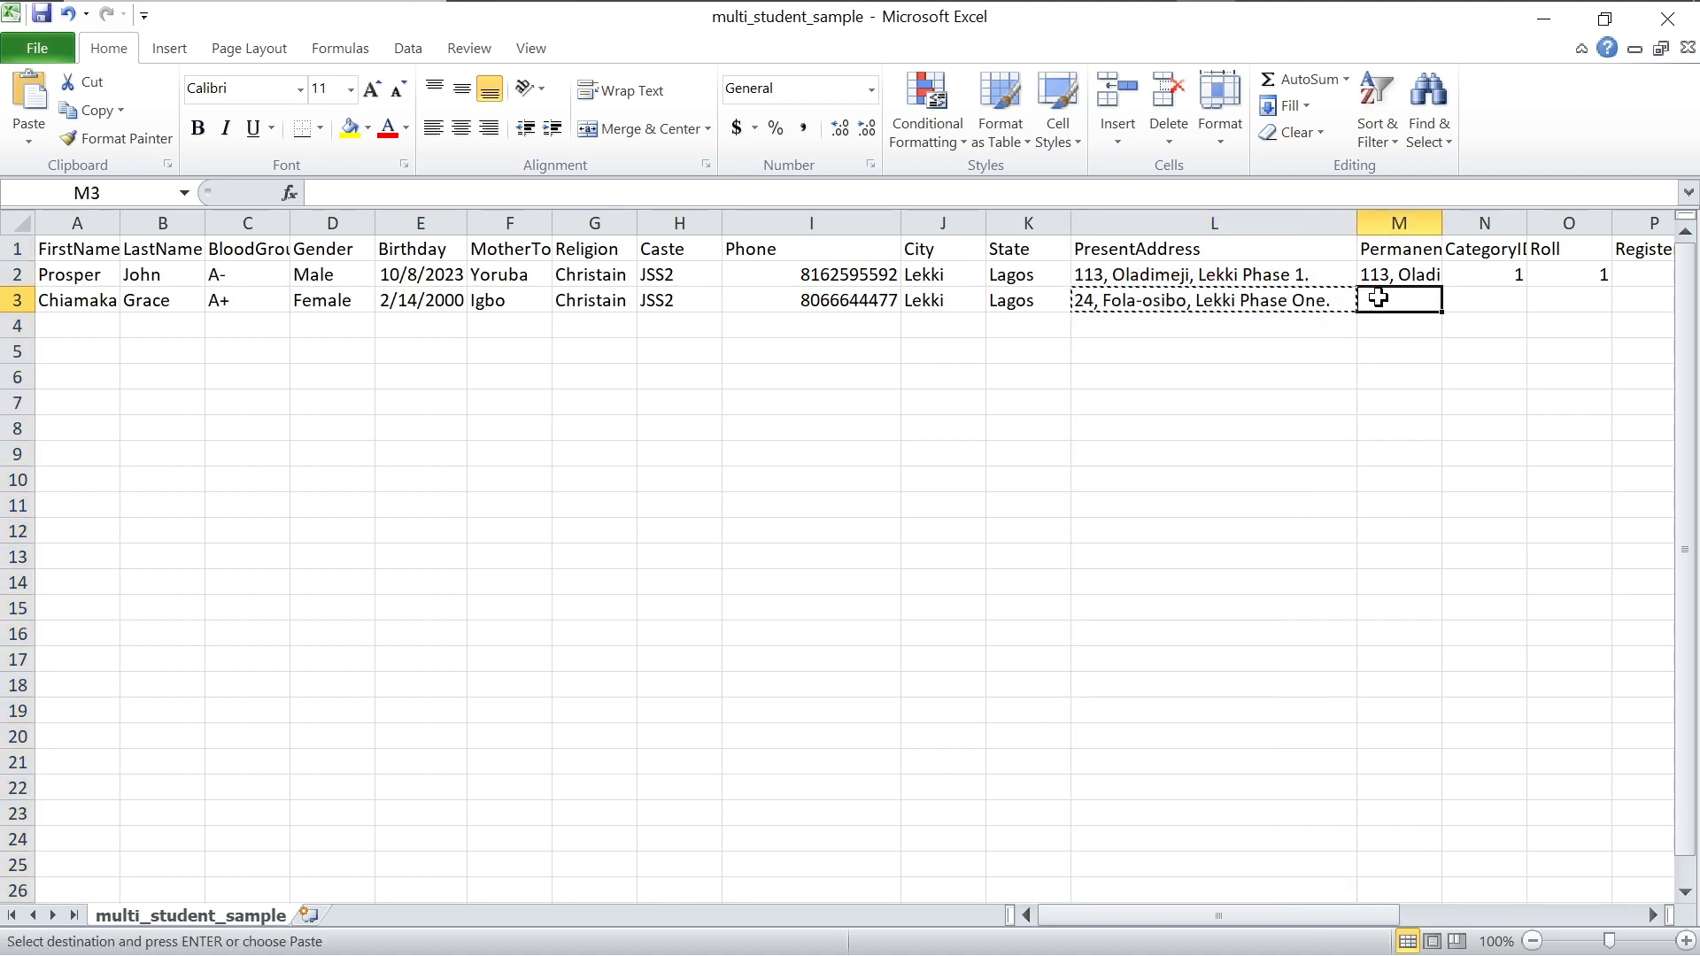
key("ctrl+v")
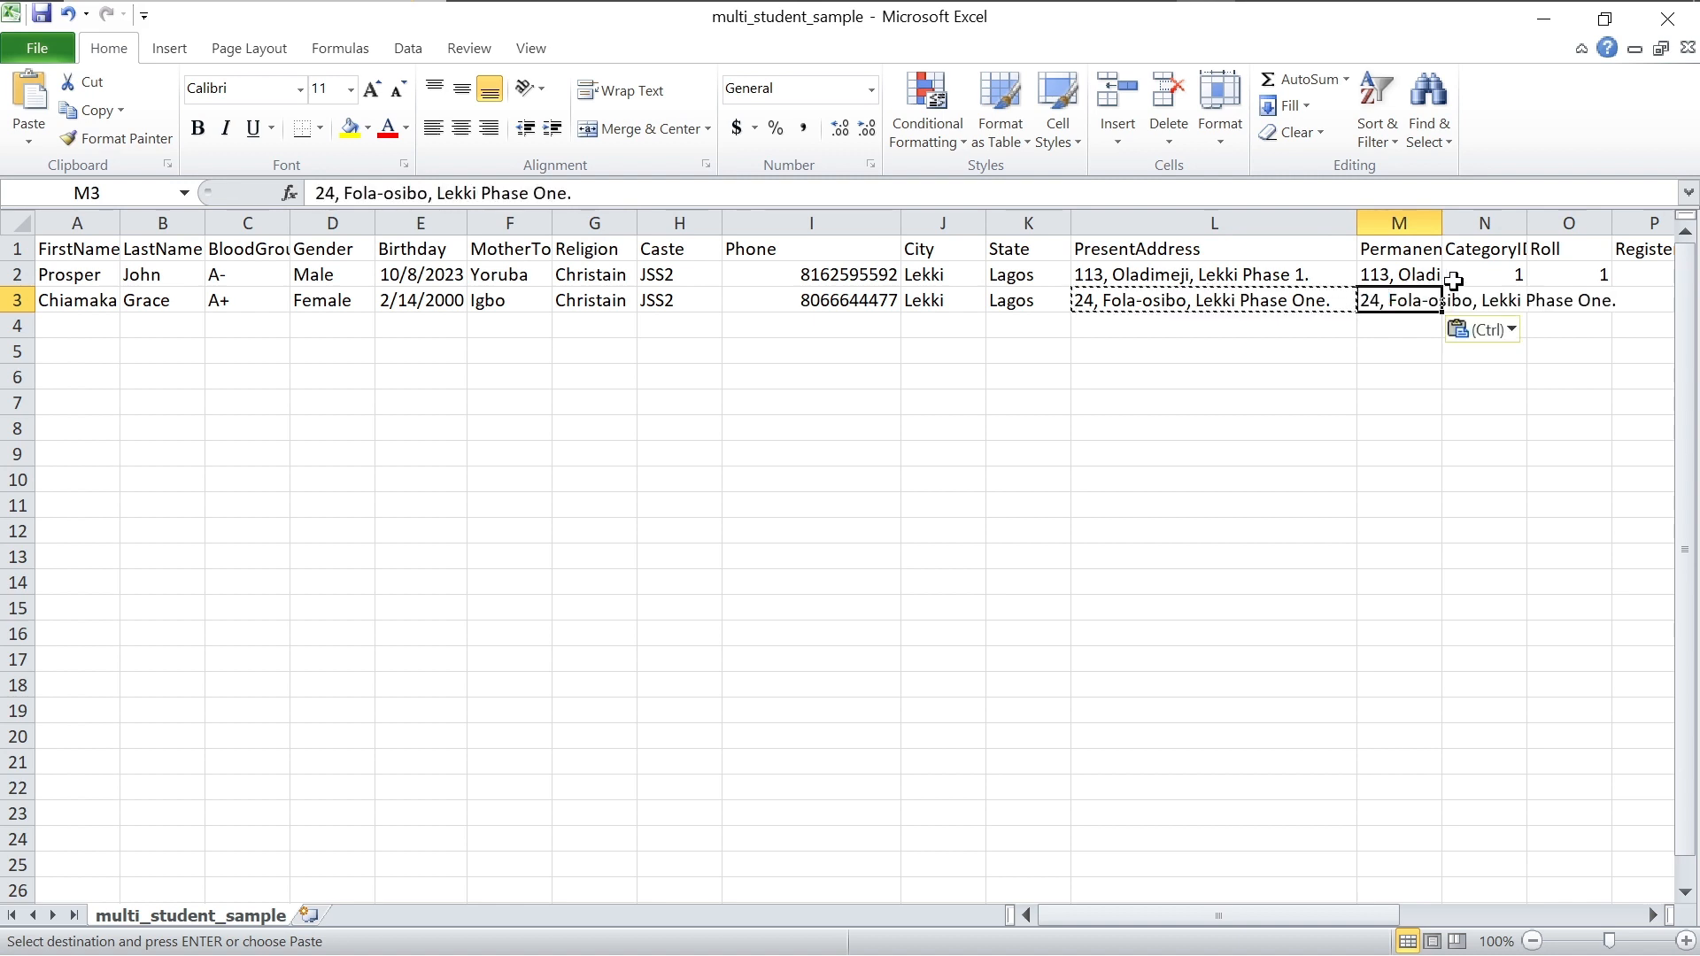
left_click_drag(1443, 222, 1654, 248)
scroll(1654, 248, "right", 3)
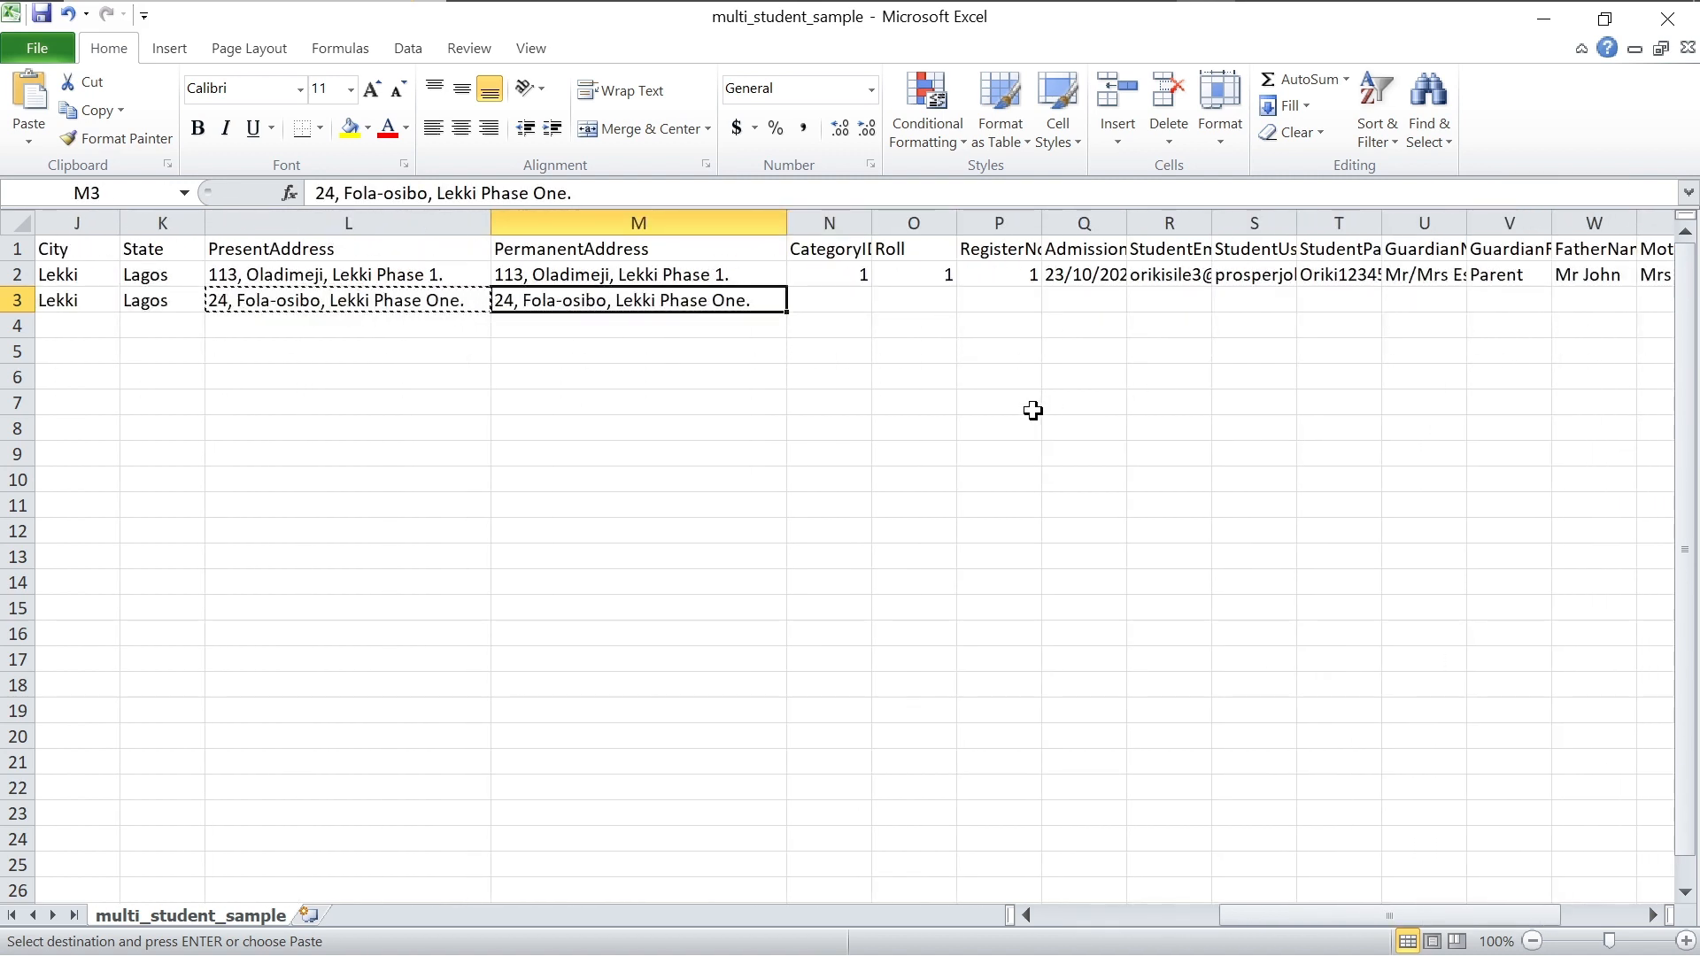
Step: Enter CategoryID 1, Roll 2 and RegisterNo 2 for the second student, correcting an initial CategoryID of 2
left_click(855, 302)
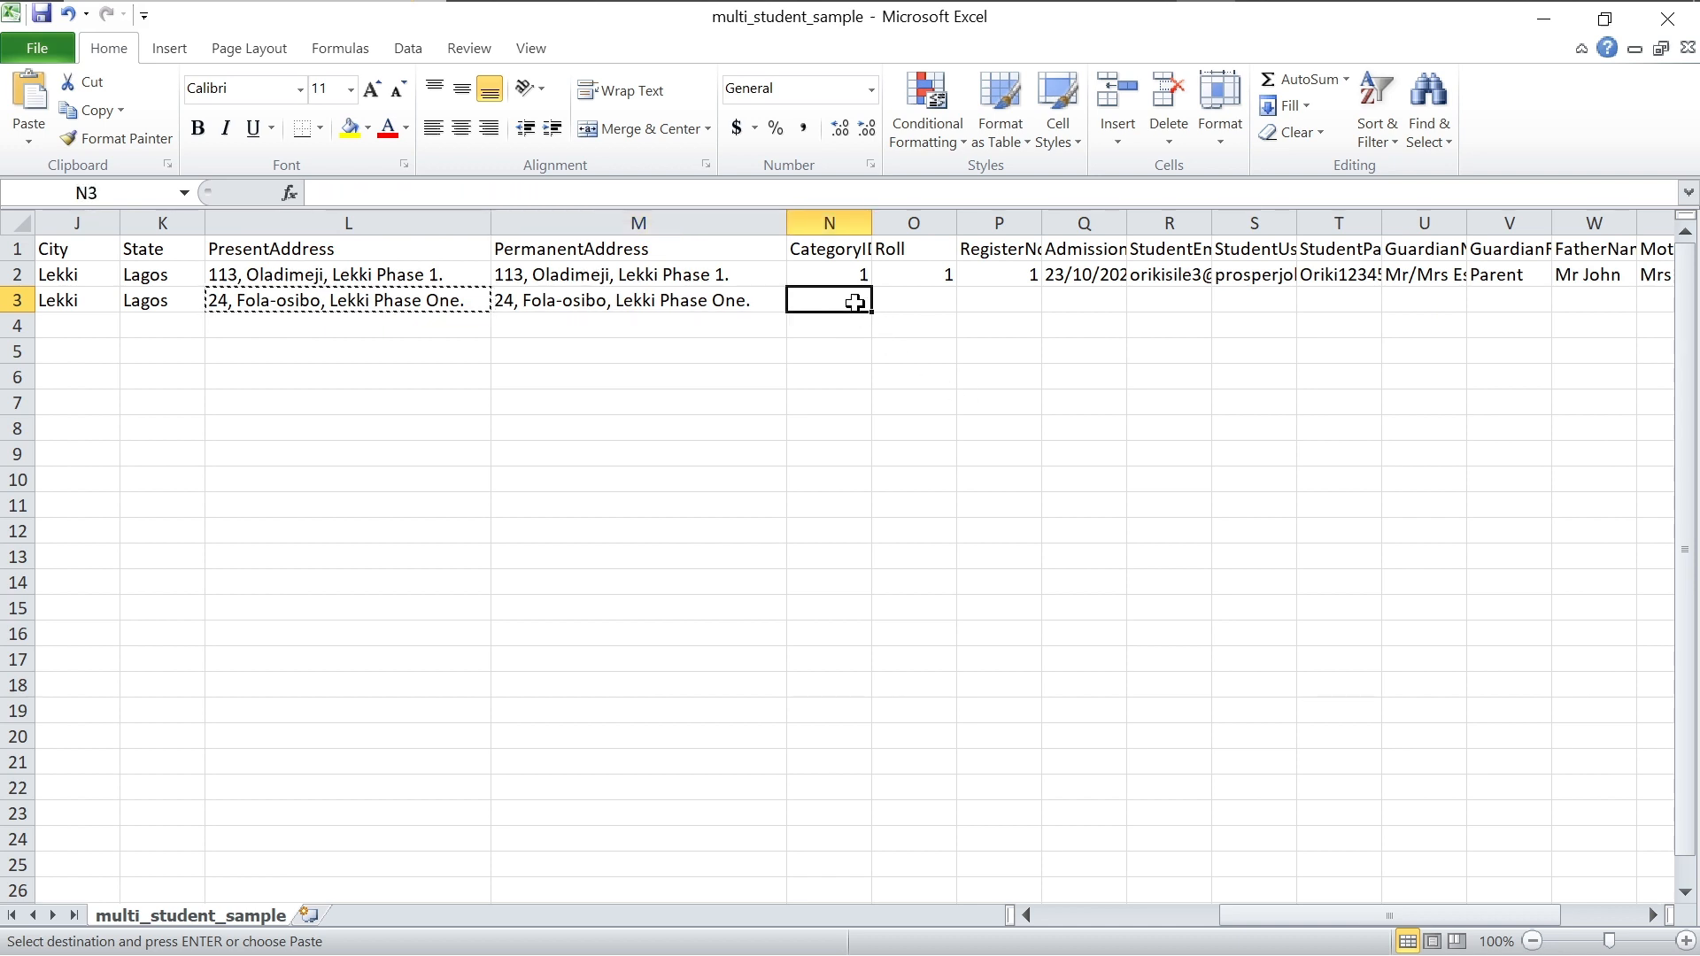
type("2")
left_click(919, 310)
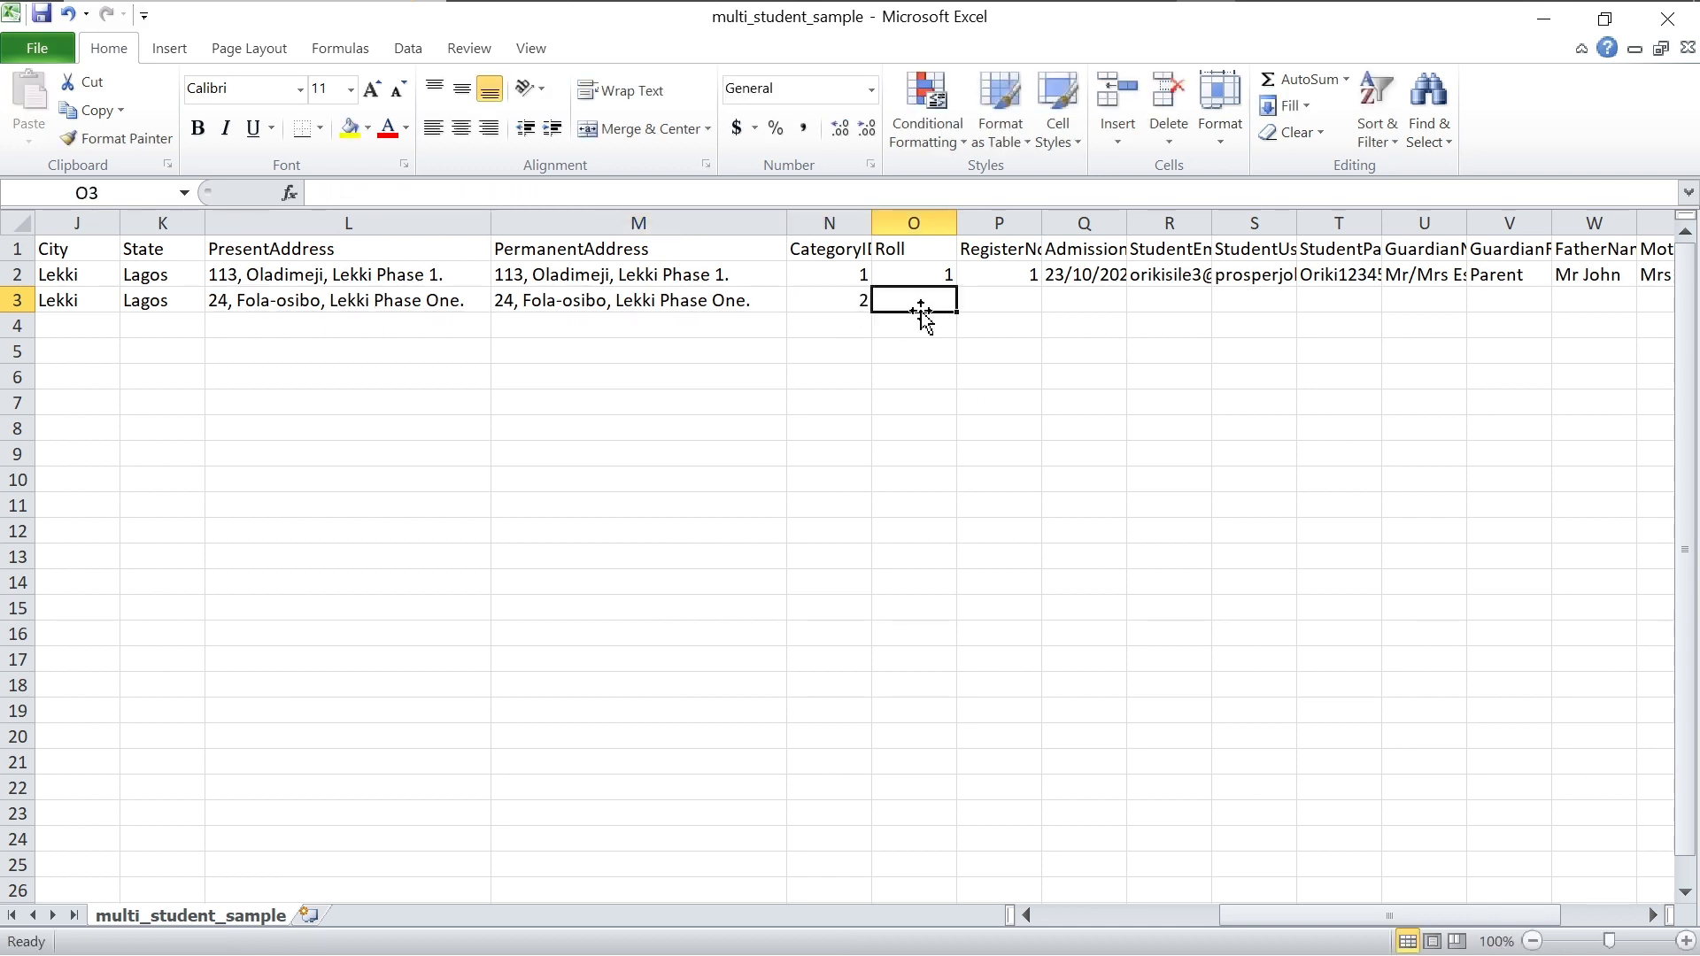
left_click(855, 294)
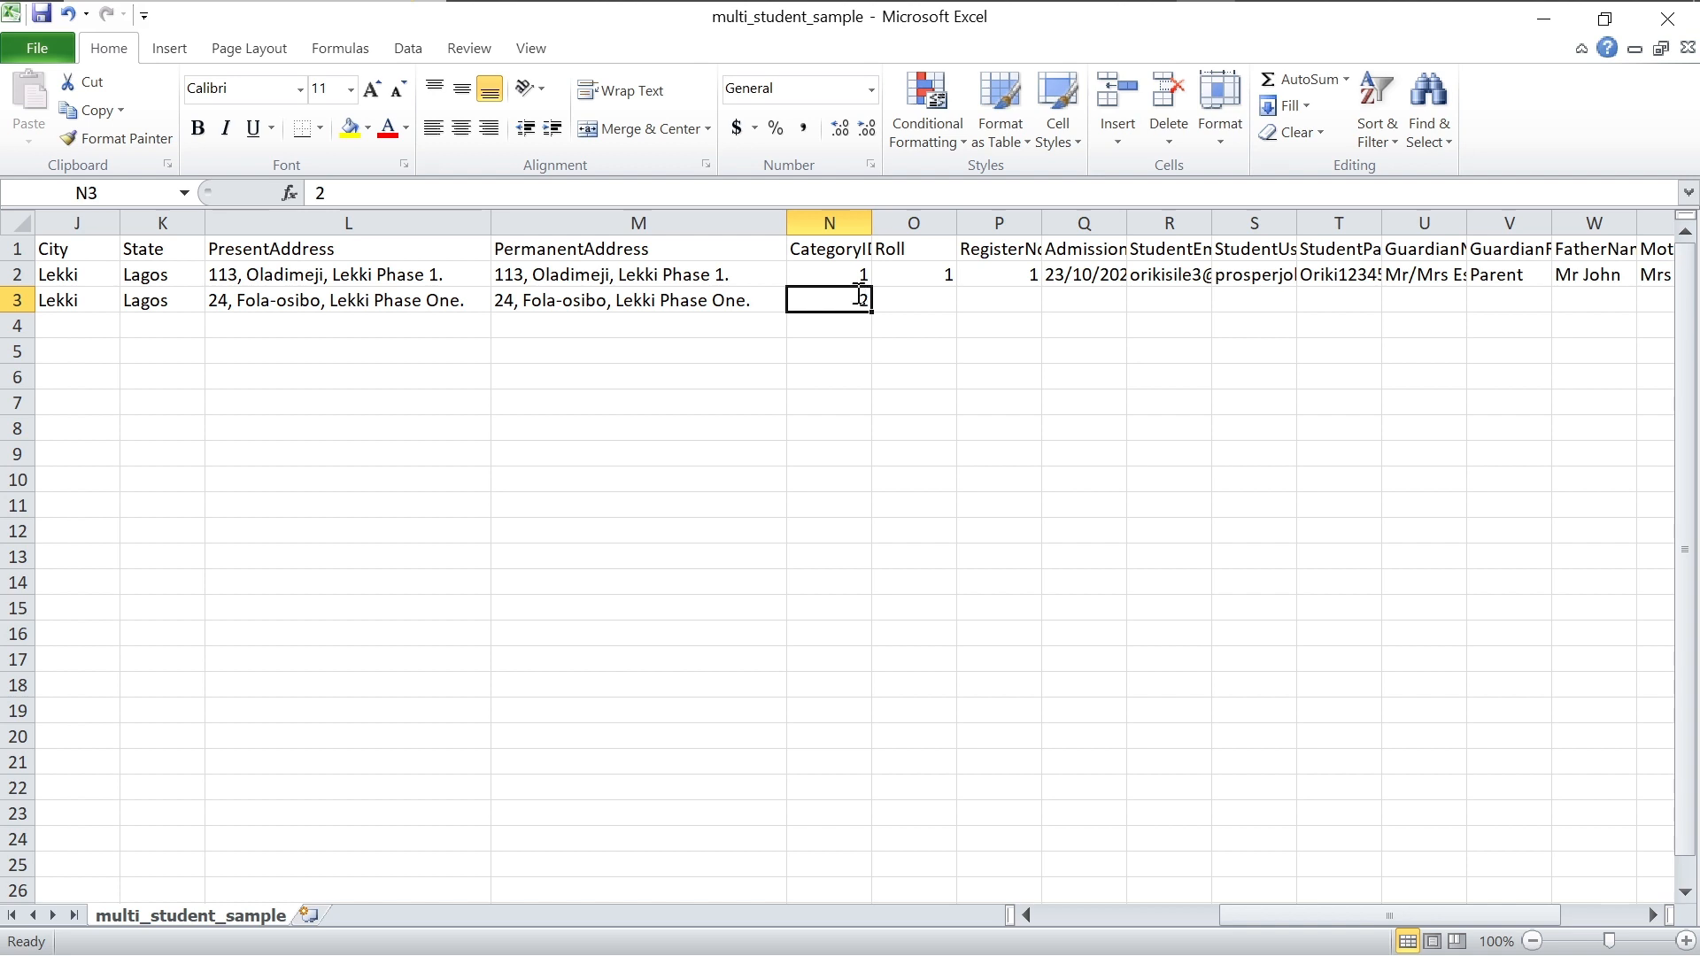
type("1")
left_click(917, 296)
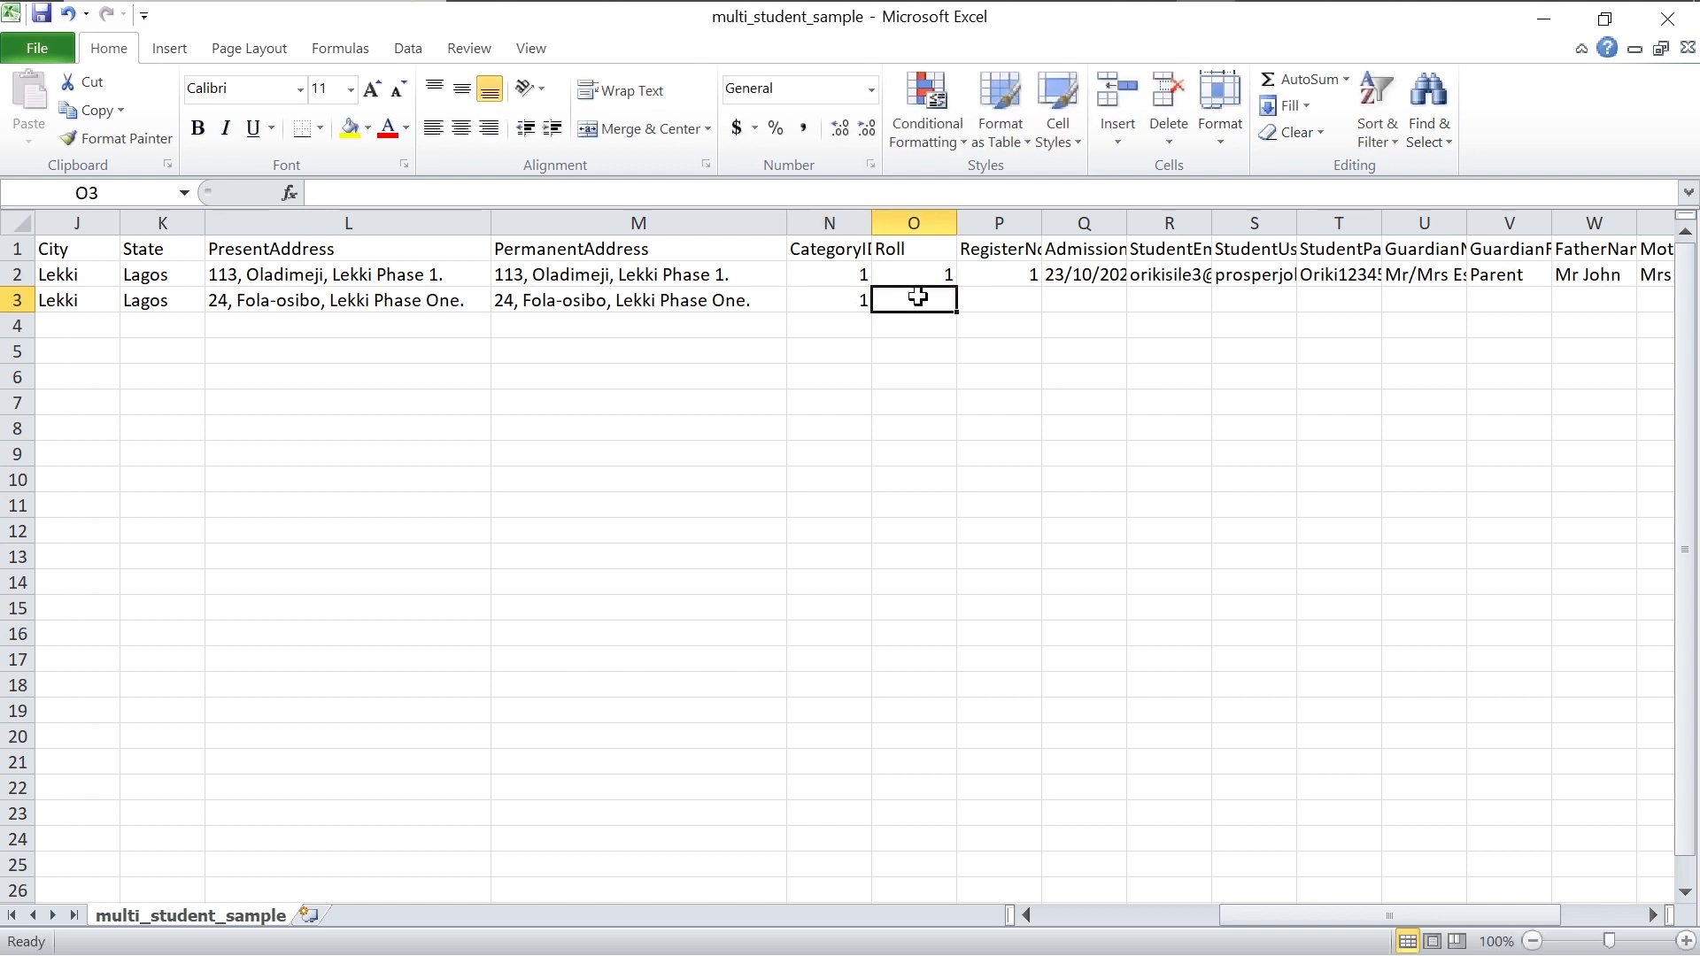
type("2")
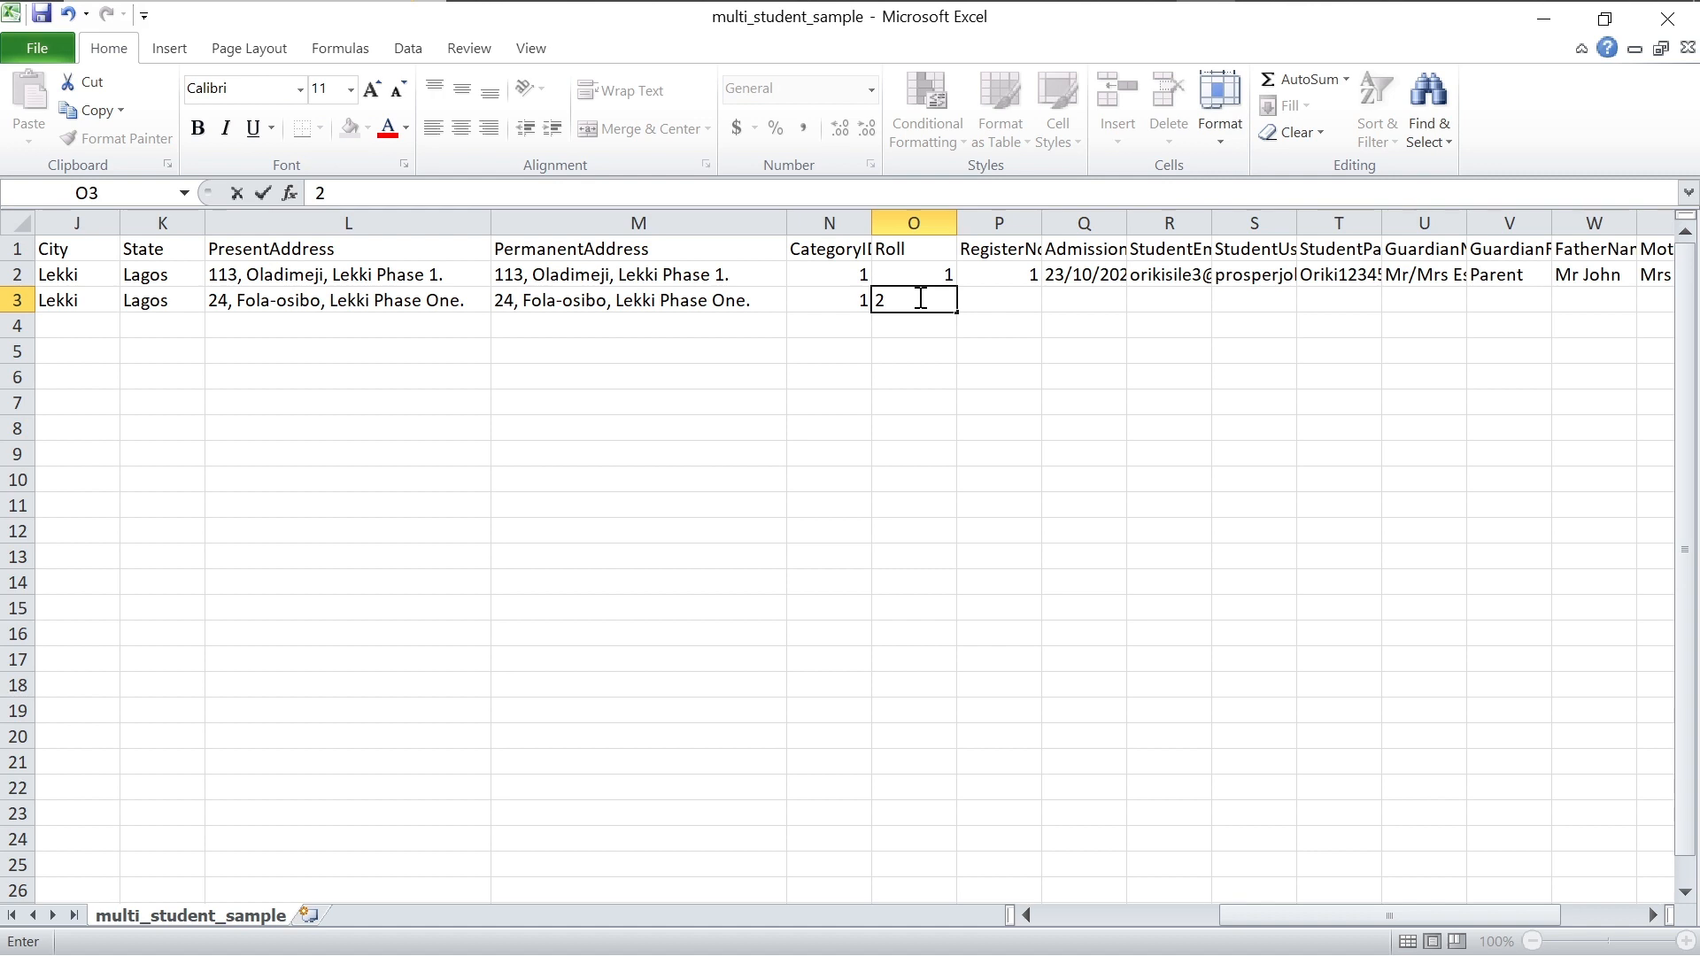
left_click(989, 300)
type("2")
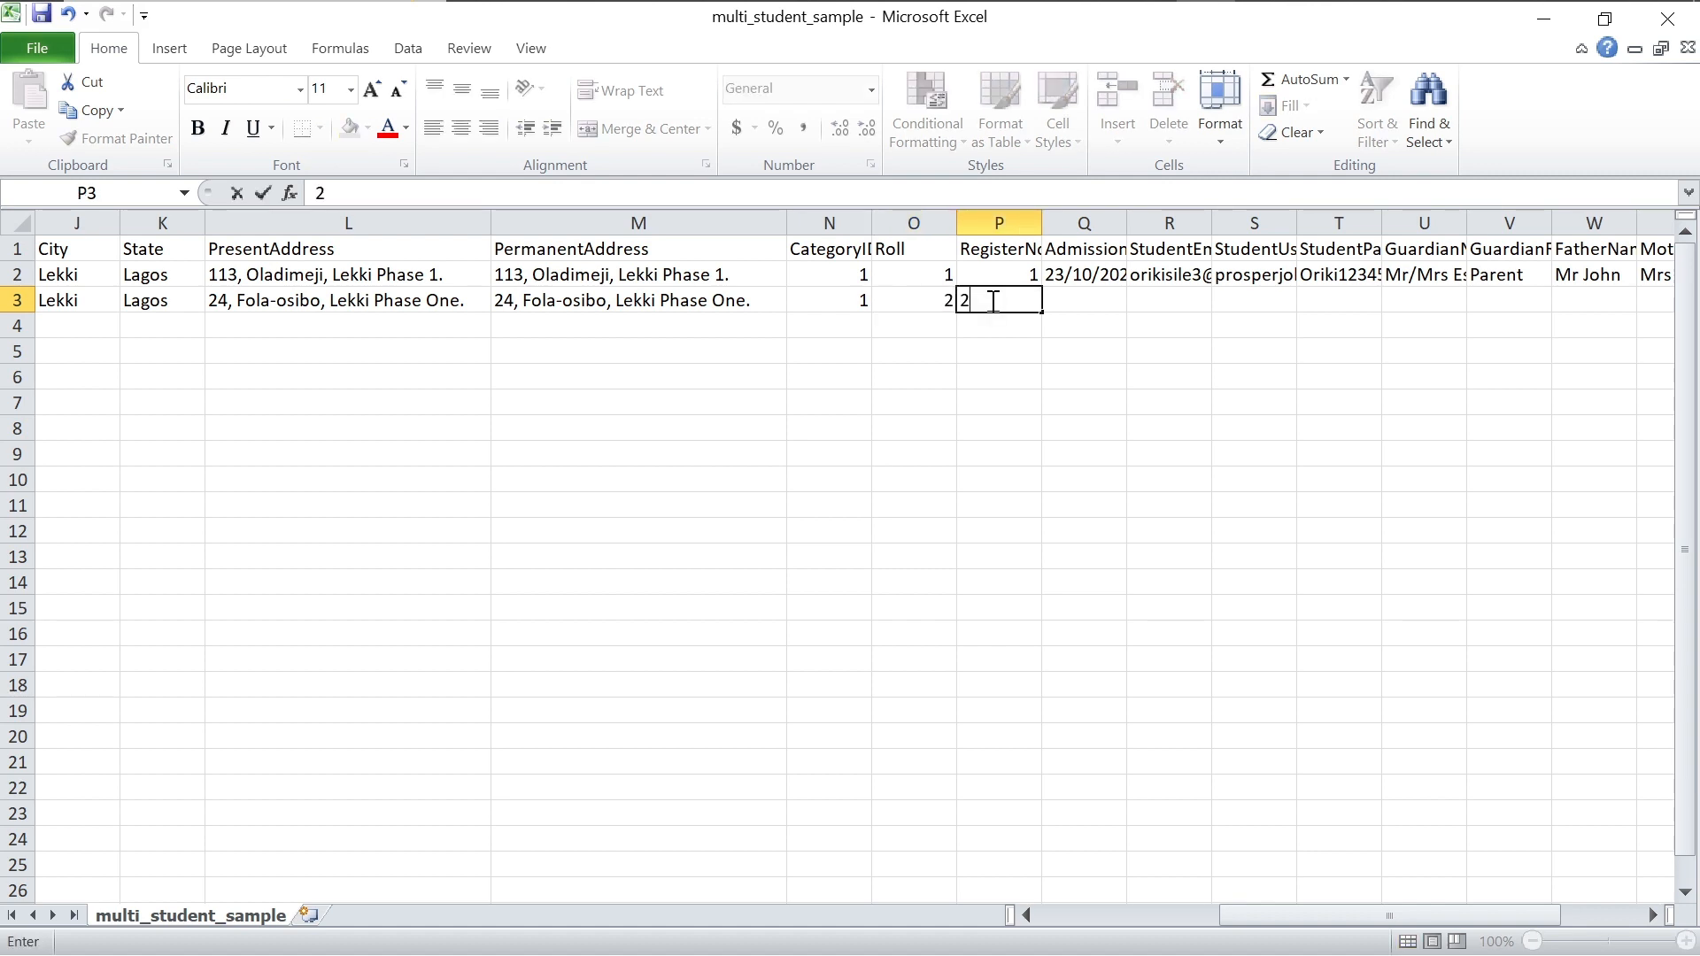
left_click(1100, 297)
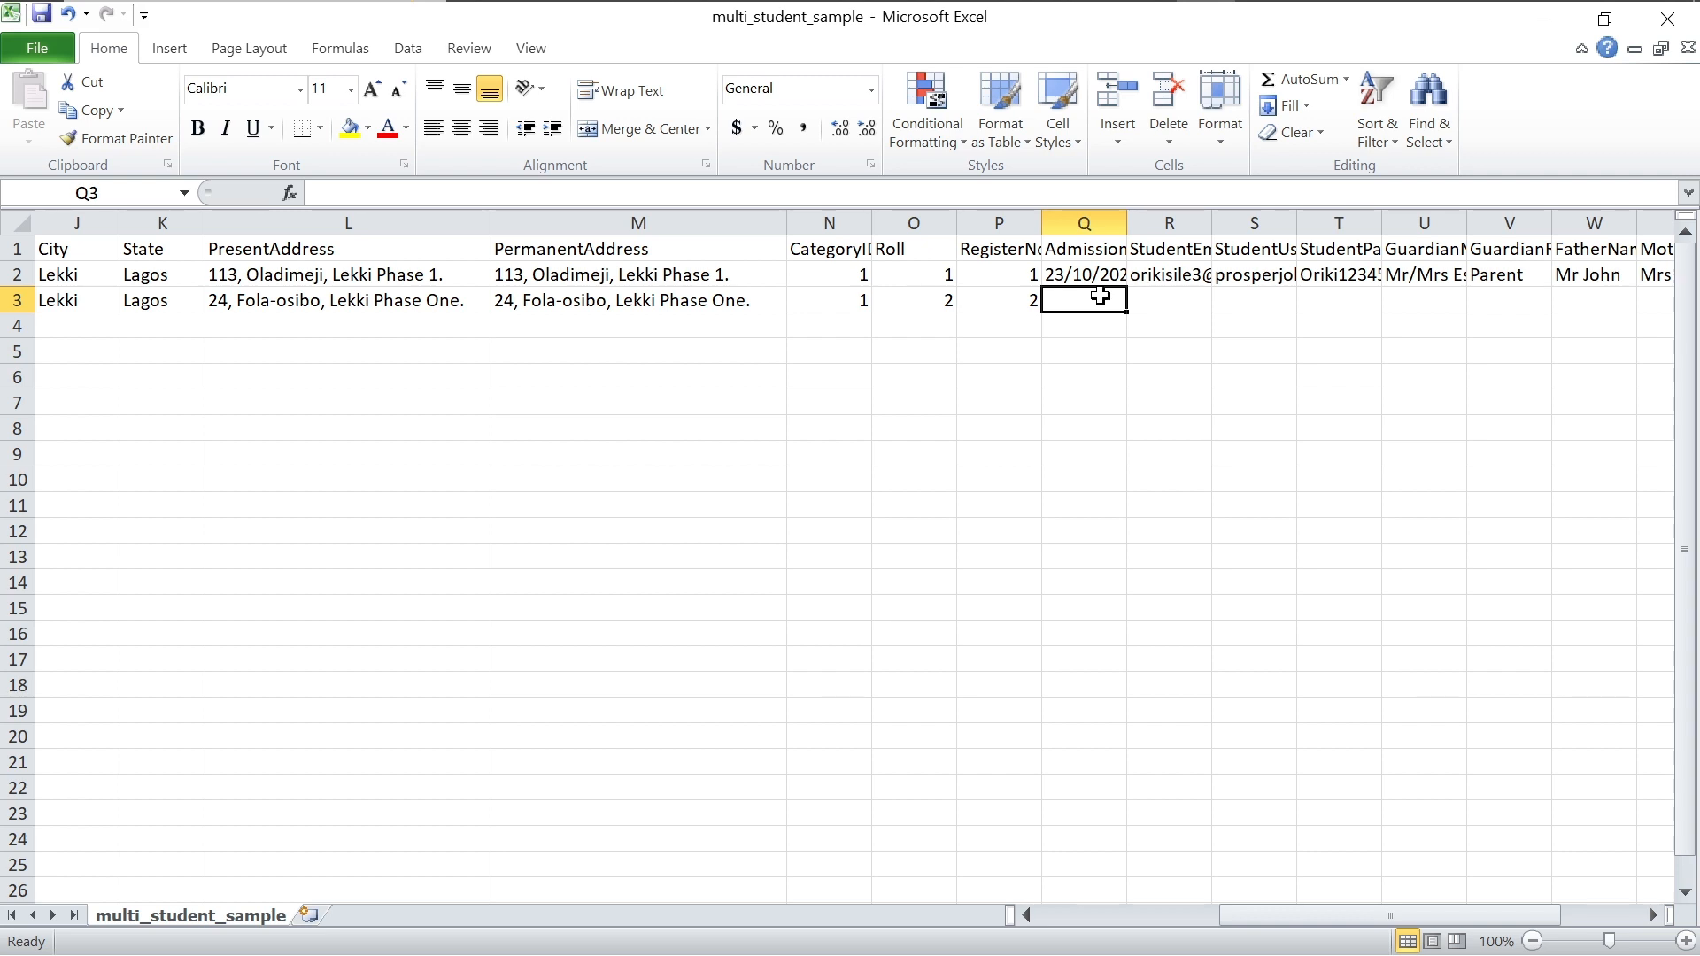
Step: Set the second student's AdmissionDate to 2023/10/25, shown as 10/25/2023
type("20")
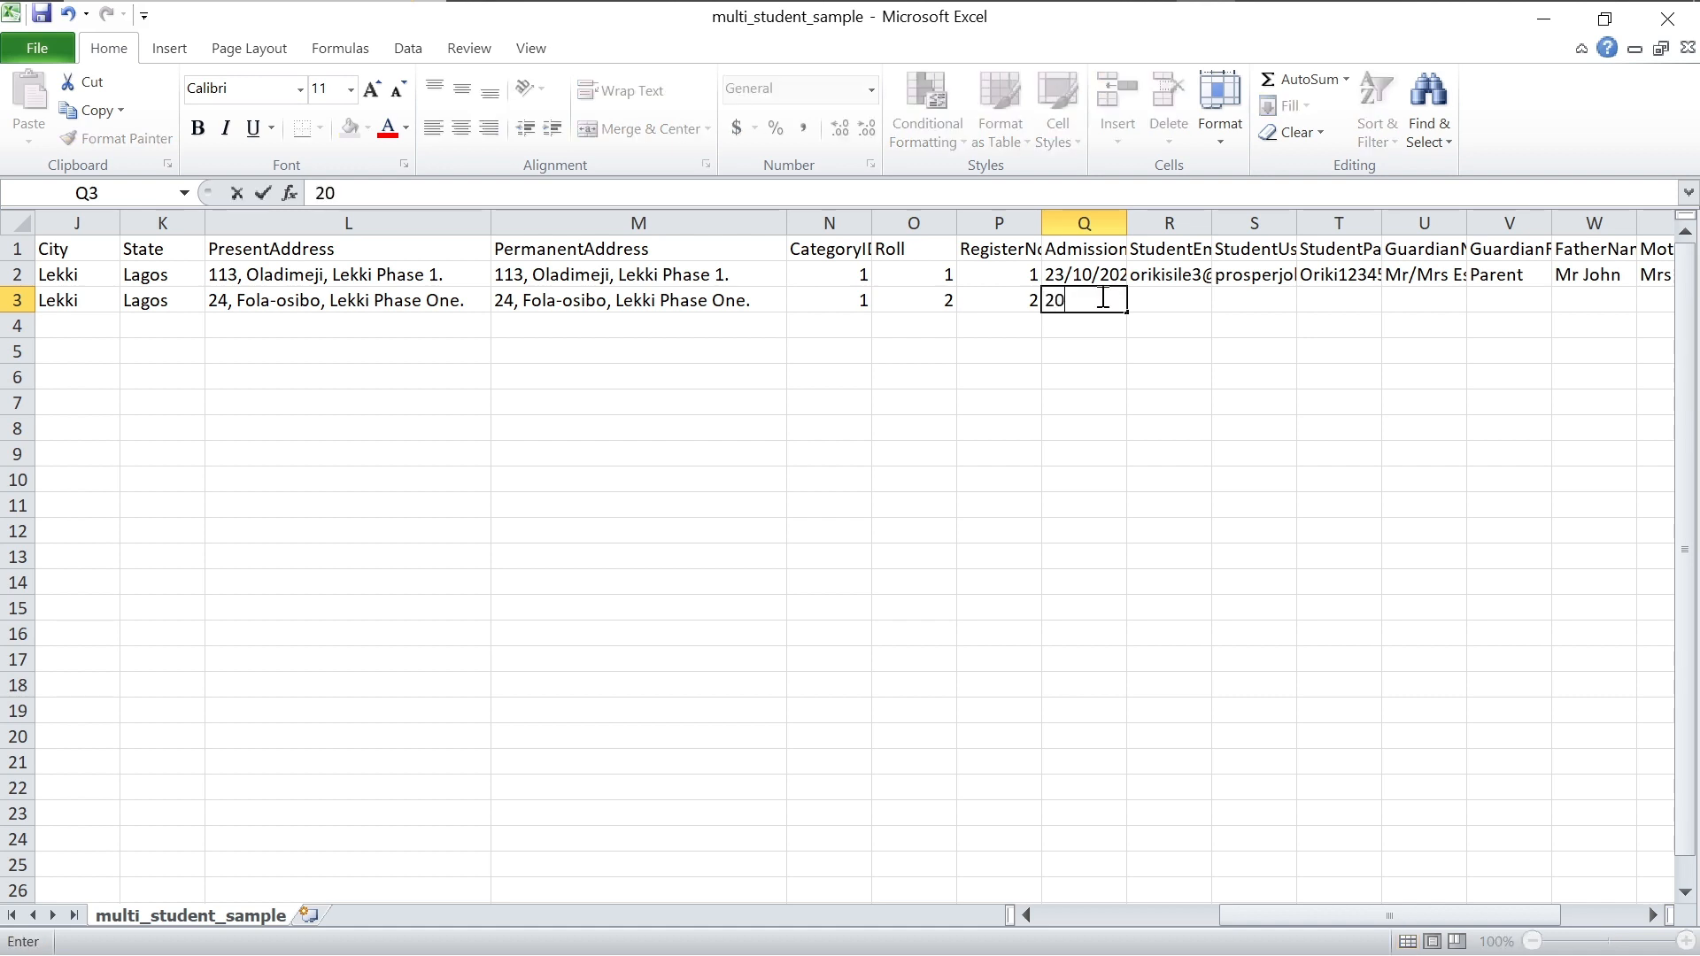
type("23/10/25")
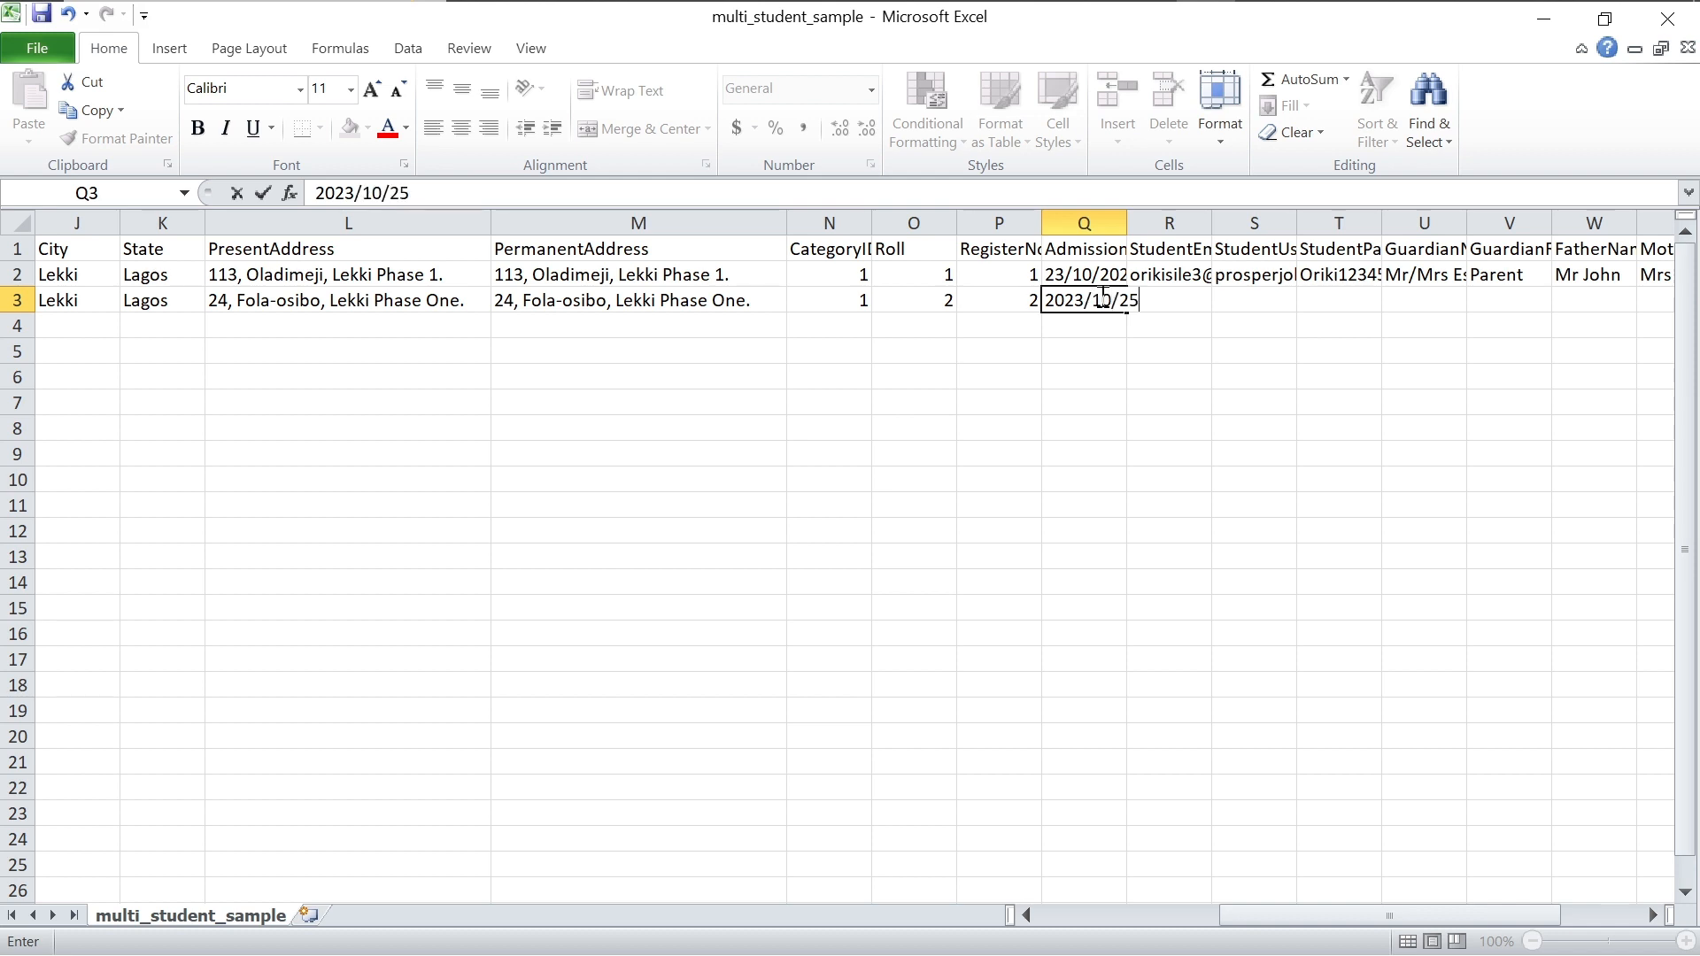
left_click(1189, 301)
left_click(1191, 303)
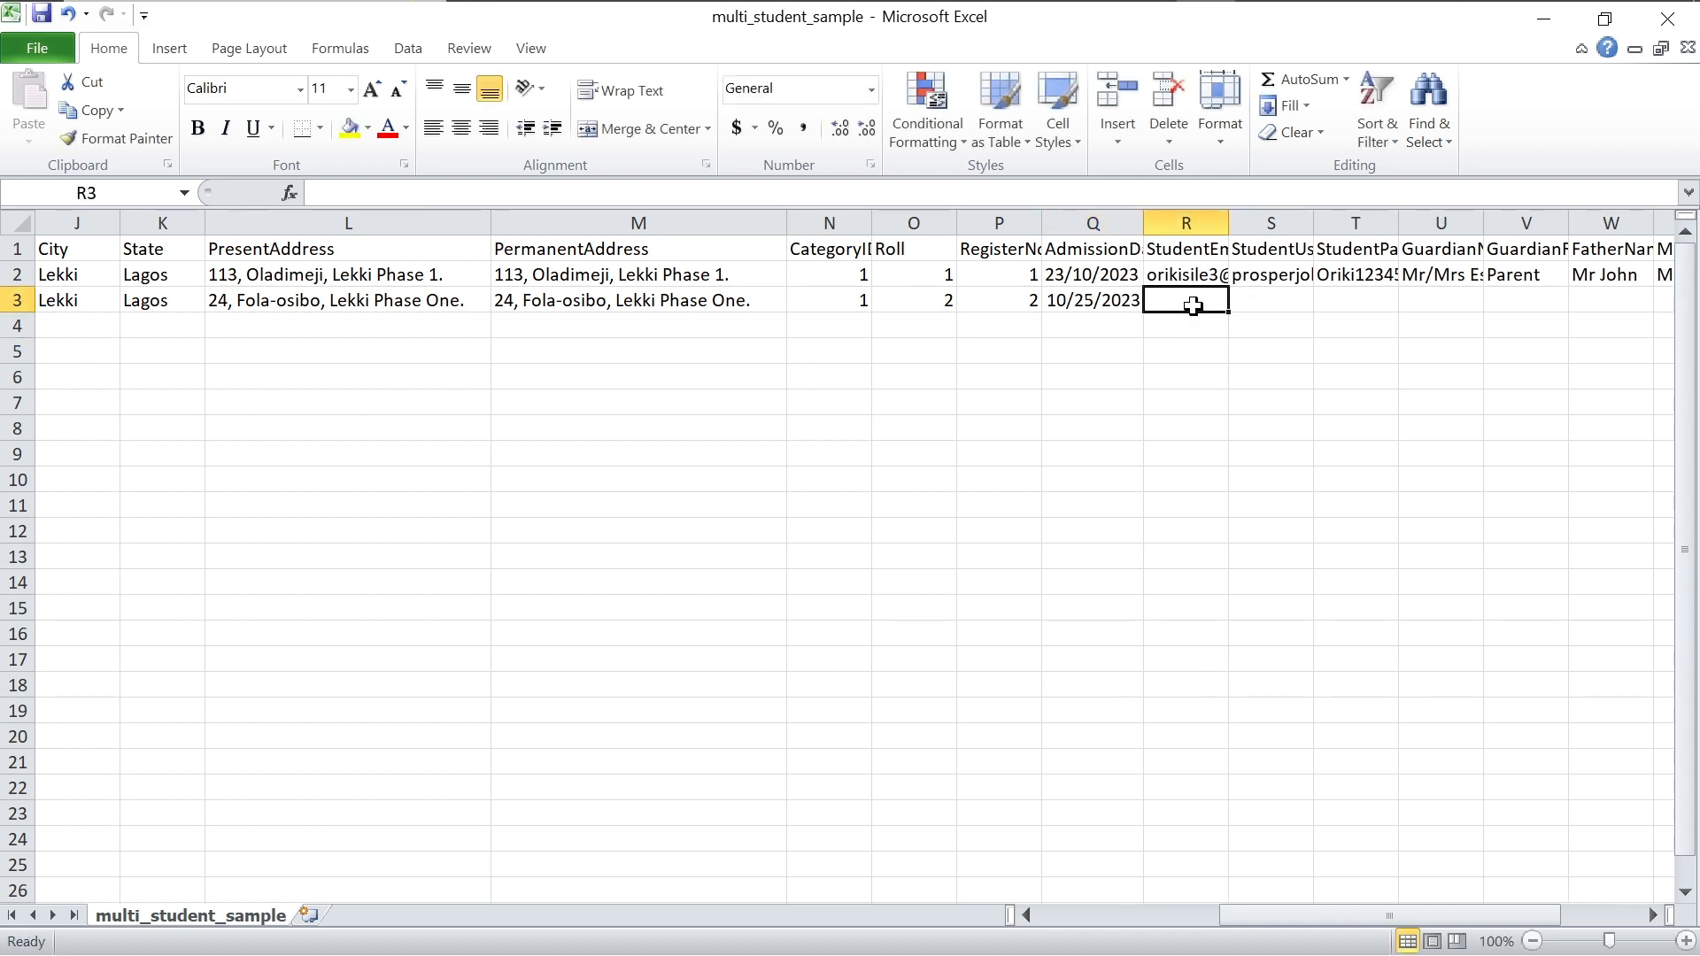
Step: Enter the student's Gmail address in R3, widening columns Q and R to fit
left_click_drag(1144, 220, 1336, 220)
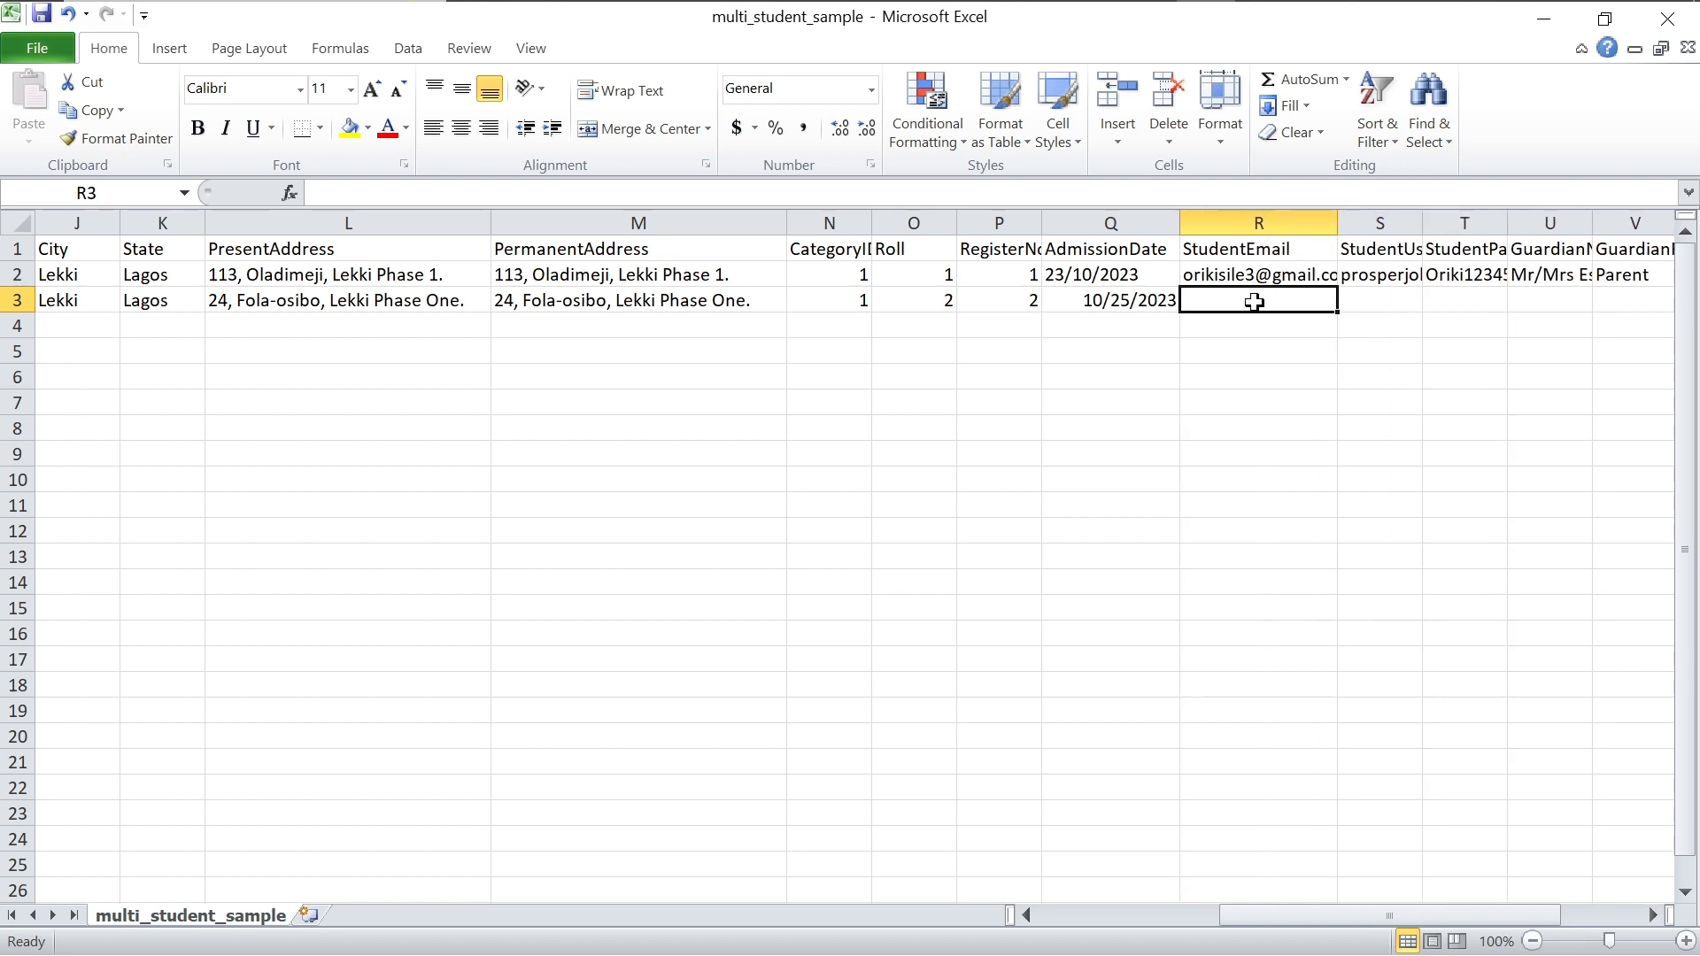
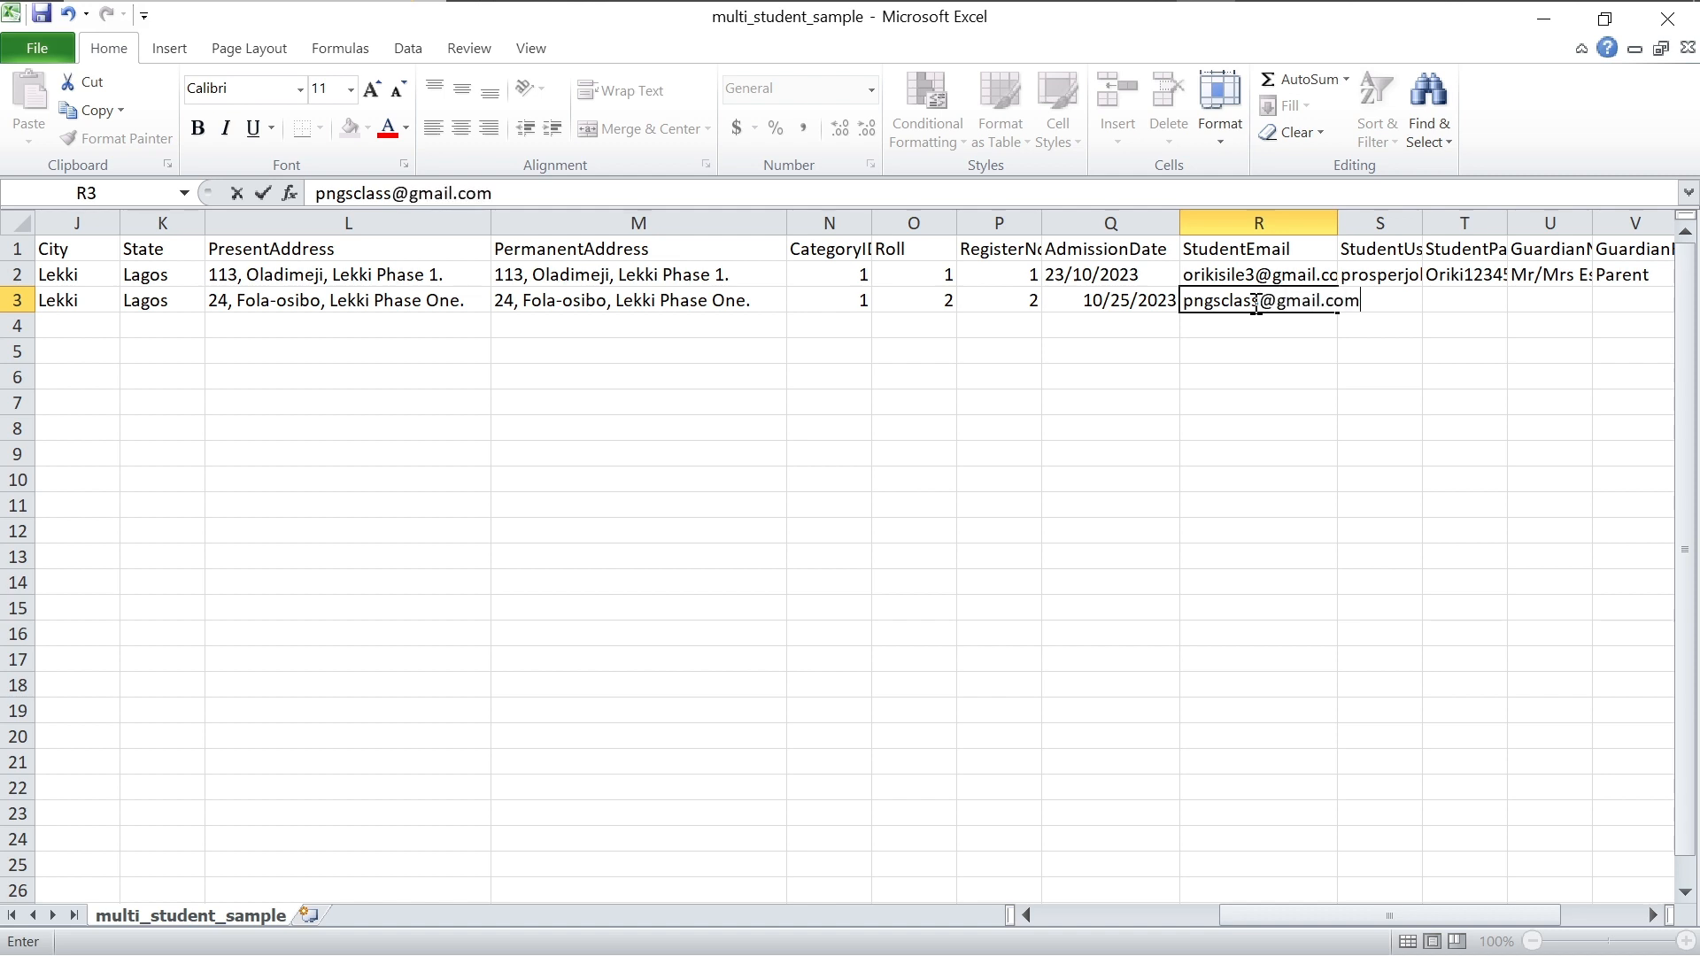
left_click(1396, 345)
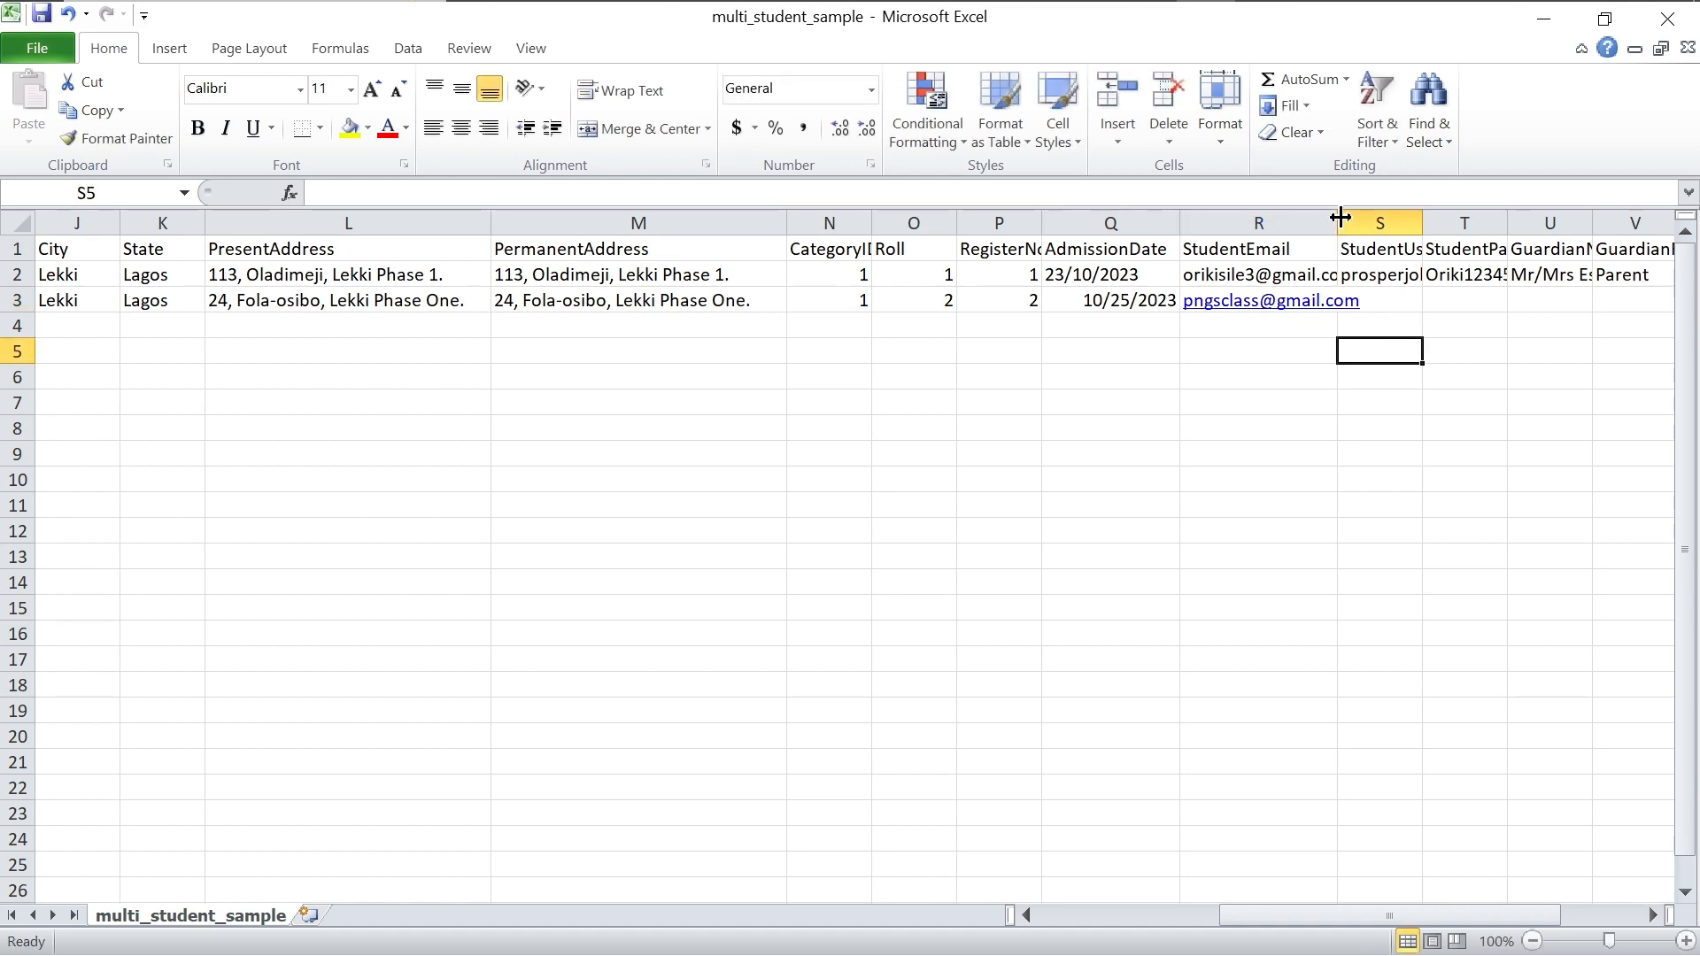
left_click_drag(1337, 217, 1521, 216)
Step: Fill in the student's username in S3 and password in T3, narrowing column T
left_click(1432, 300)
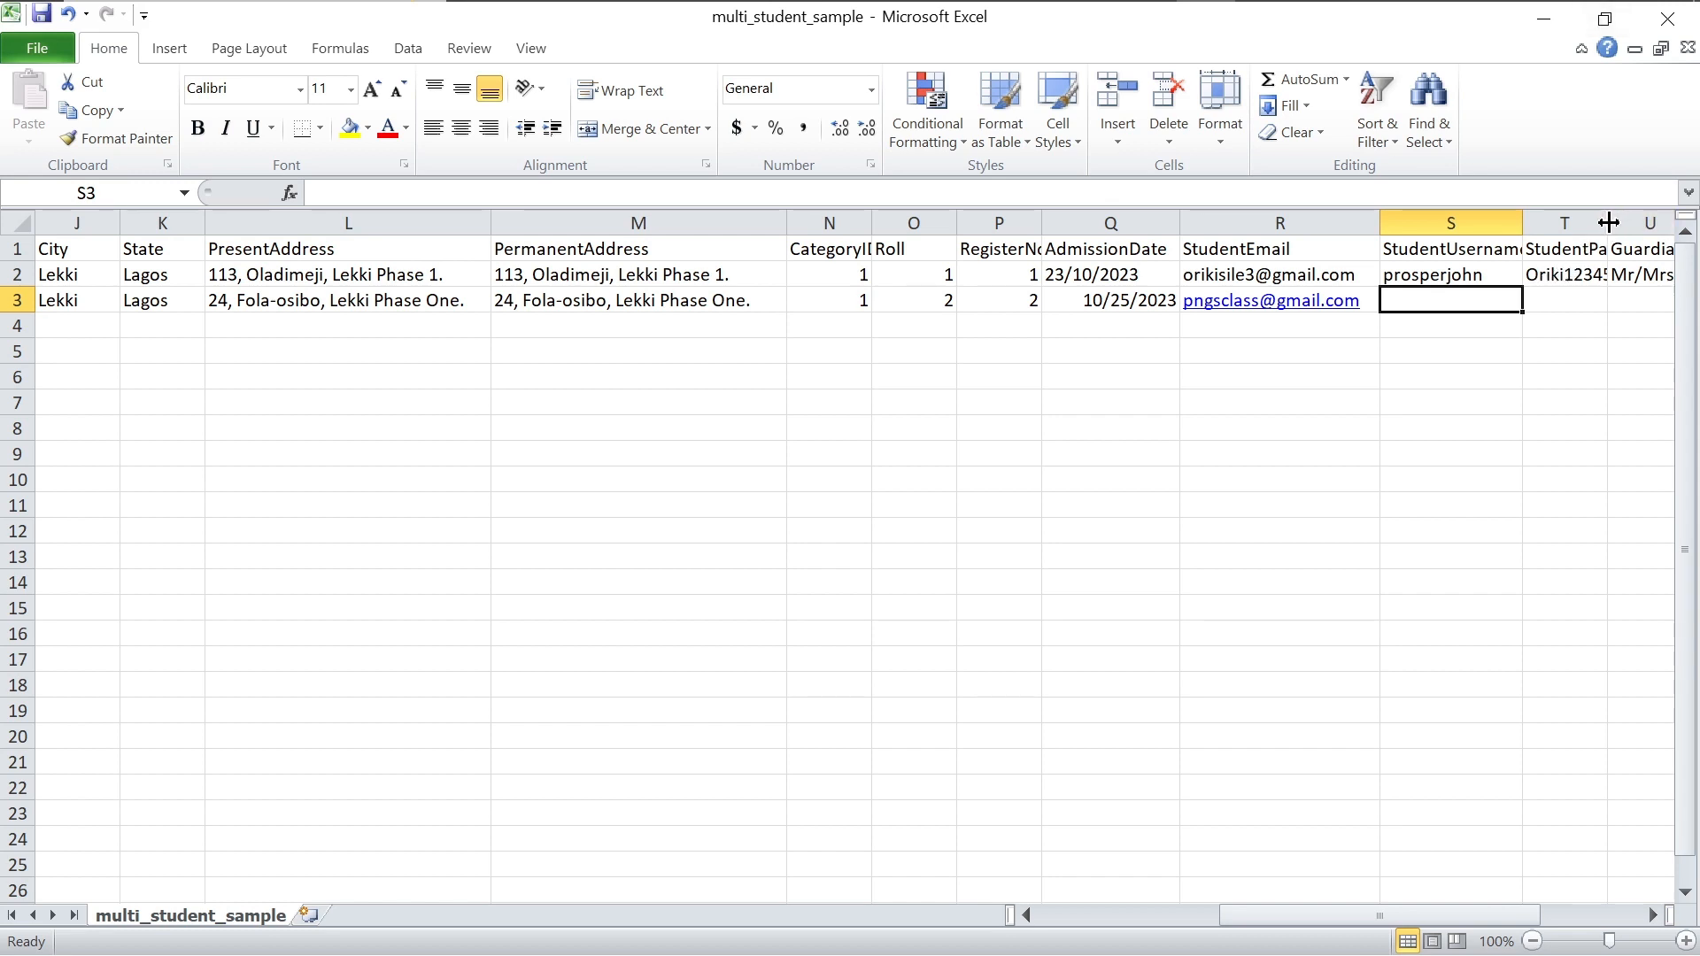
left_click_drag(1607, 222, 1580, 226)
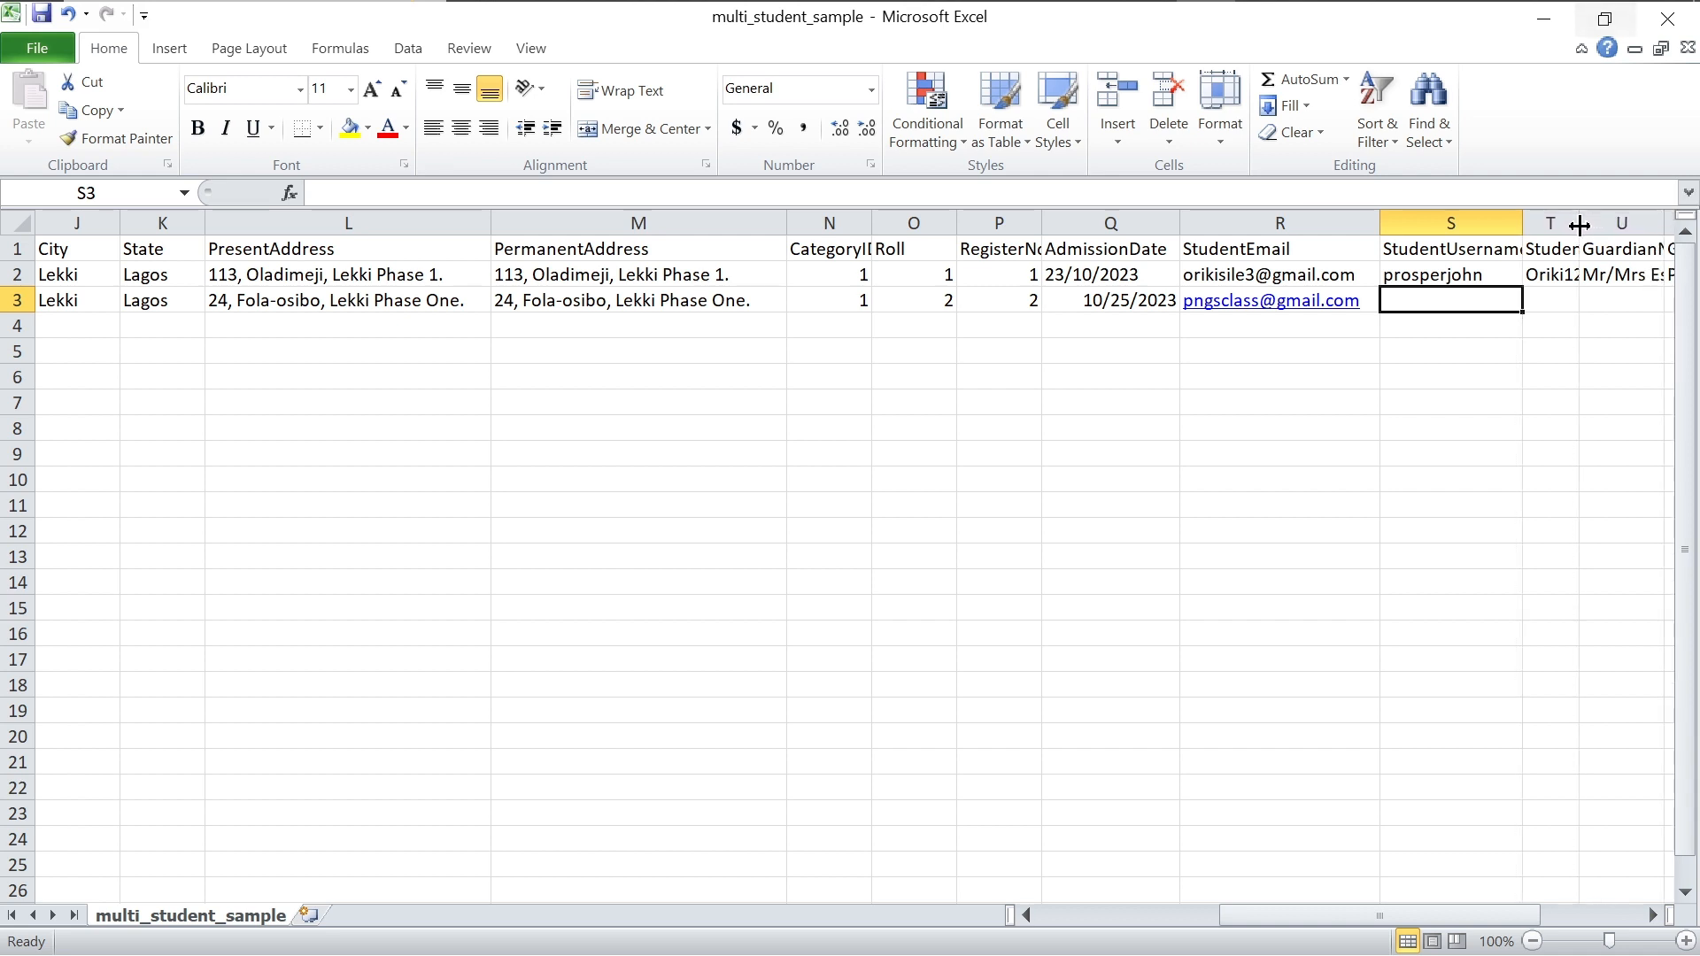
left_click(1539, 301)
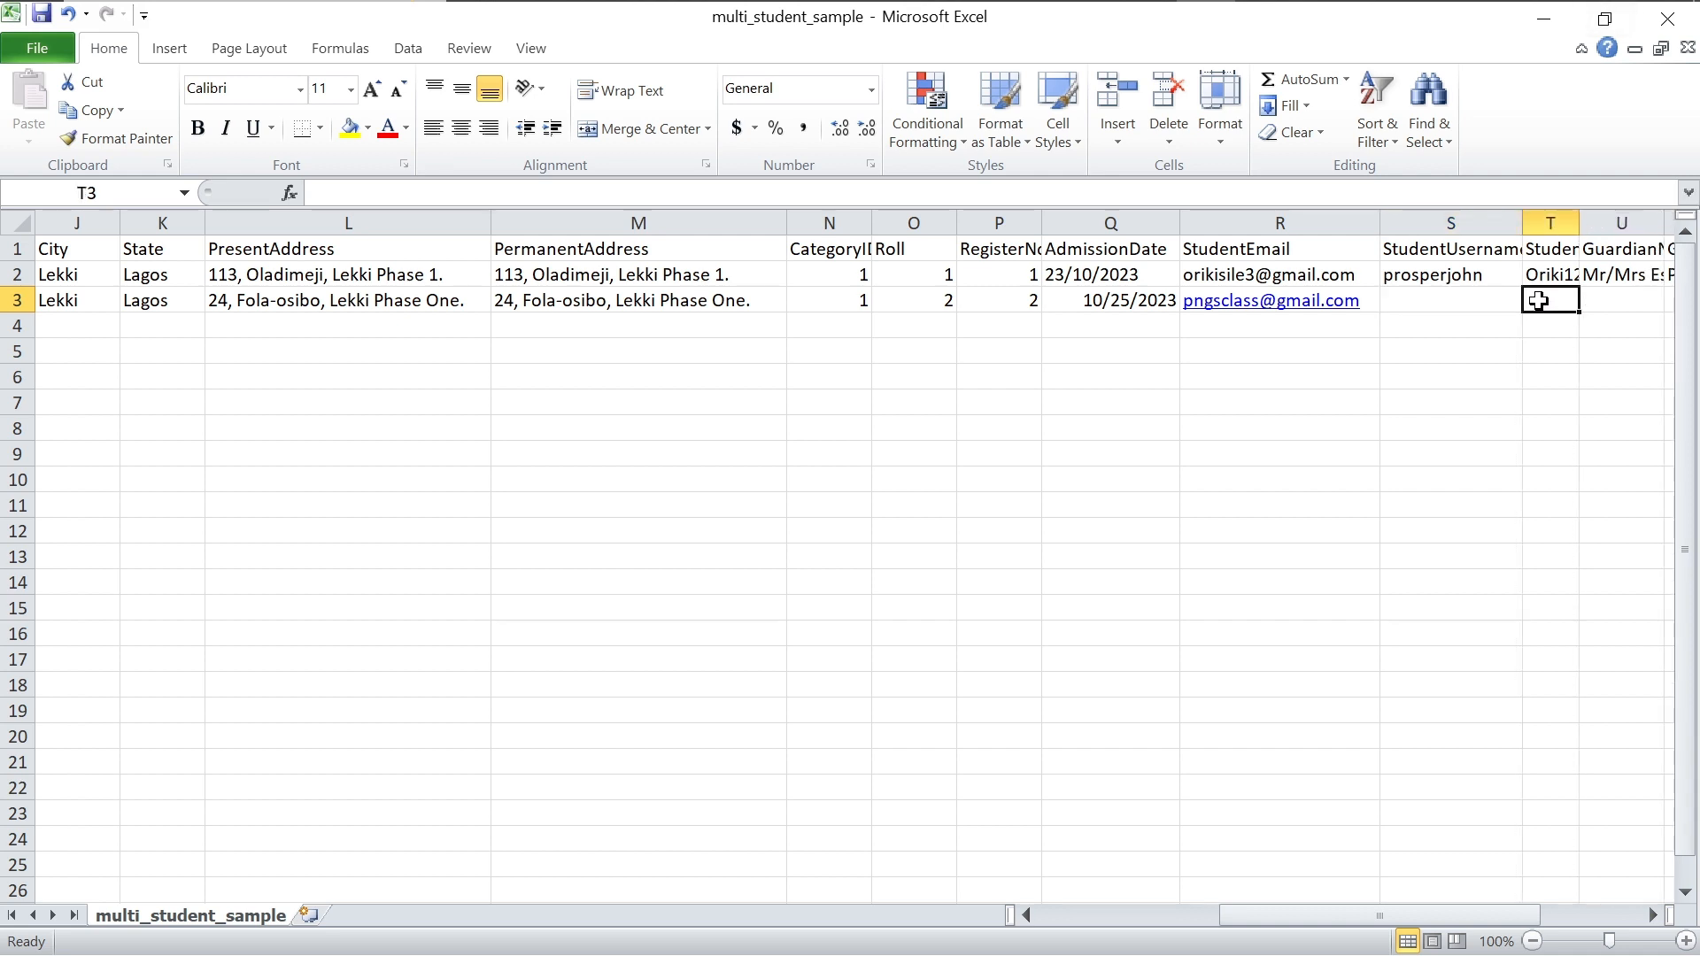
type("x")
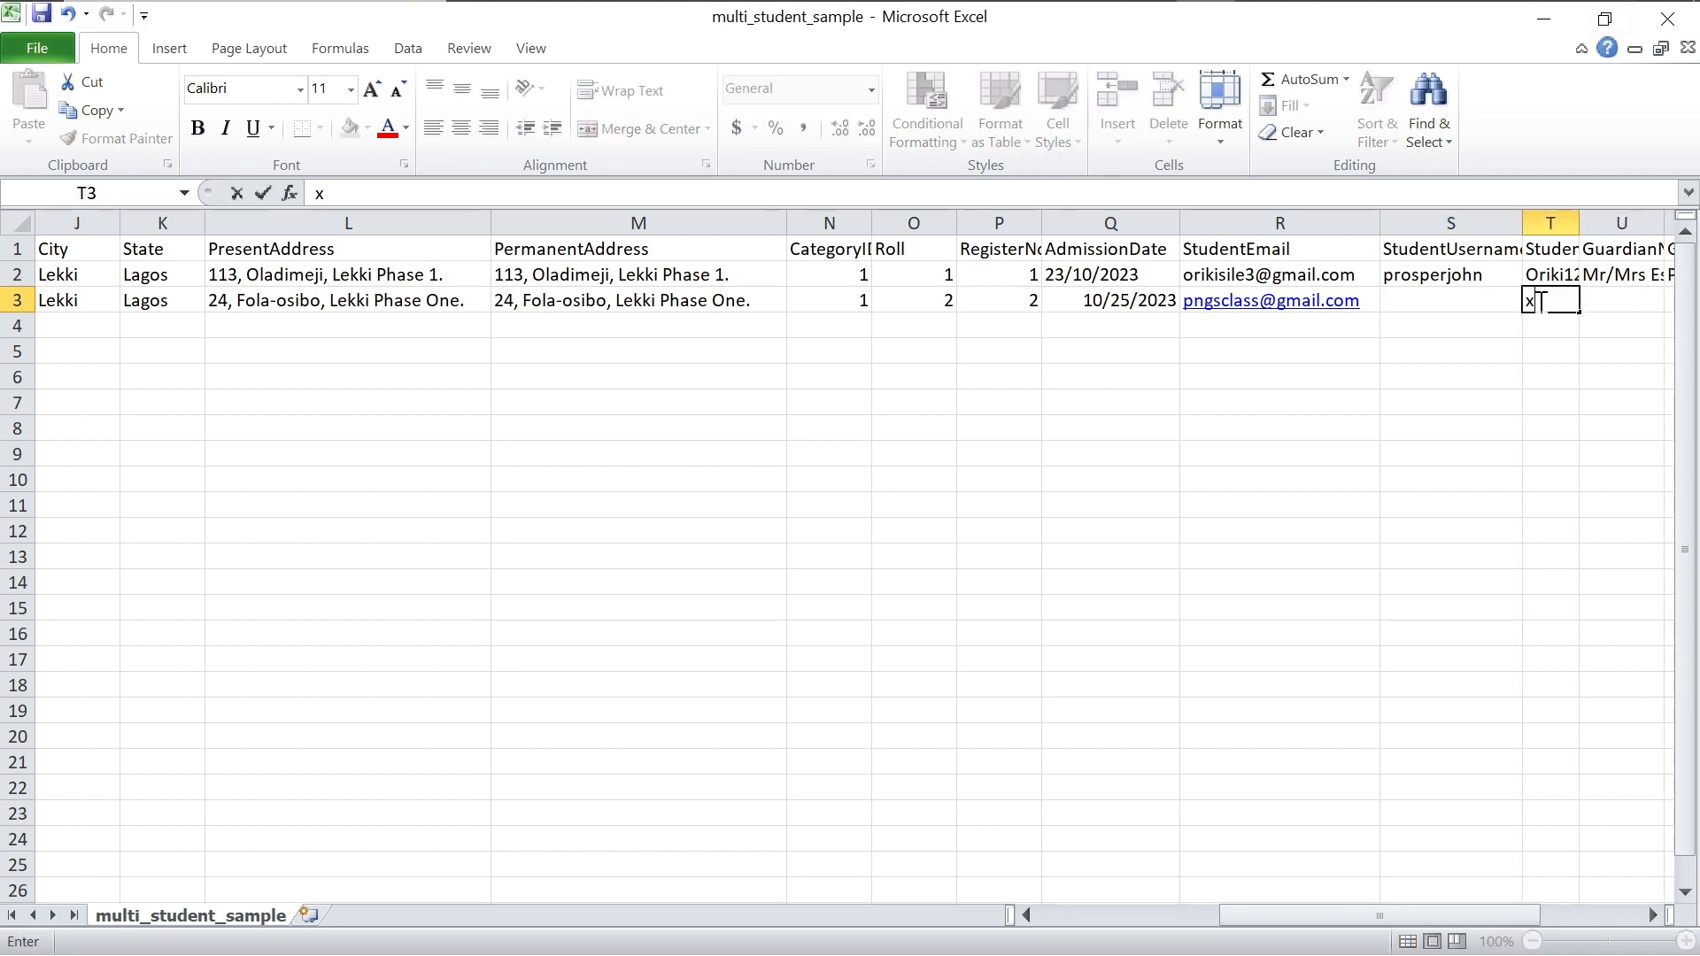
key("BackSpace")
left_click(1468, 299)
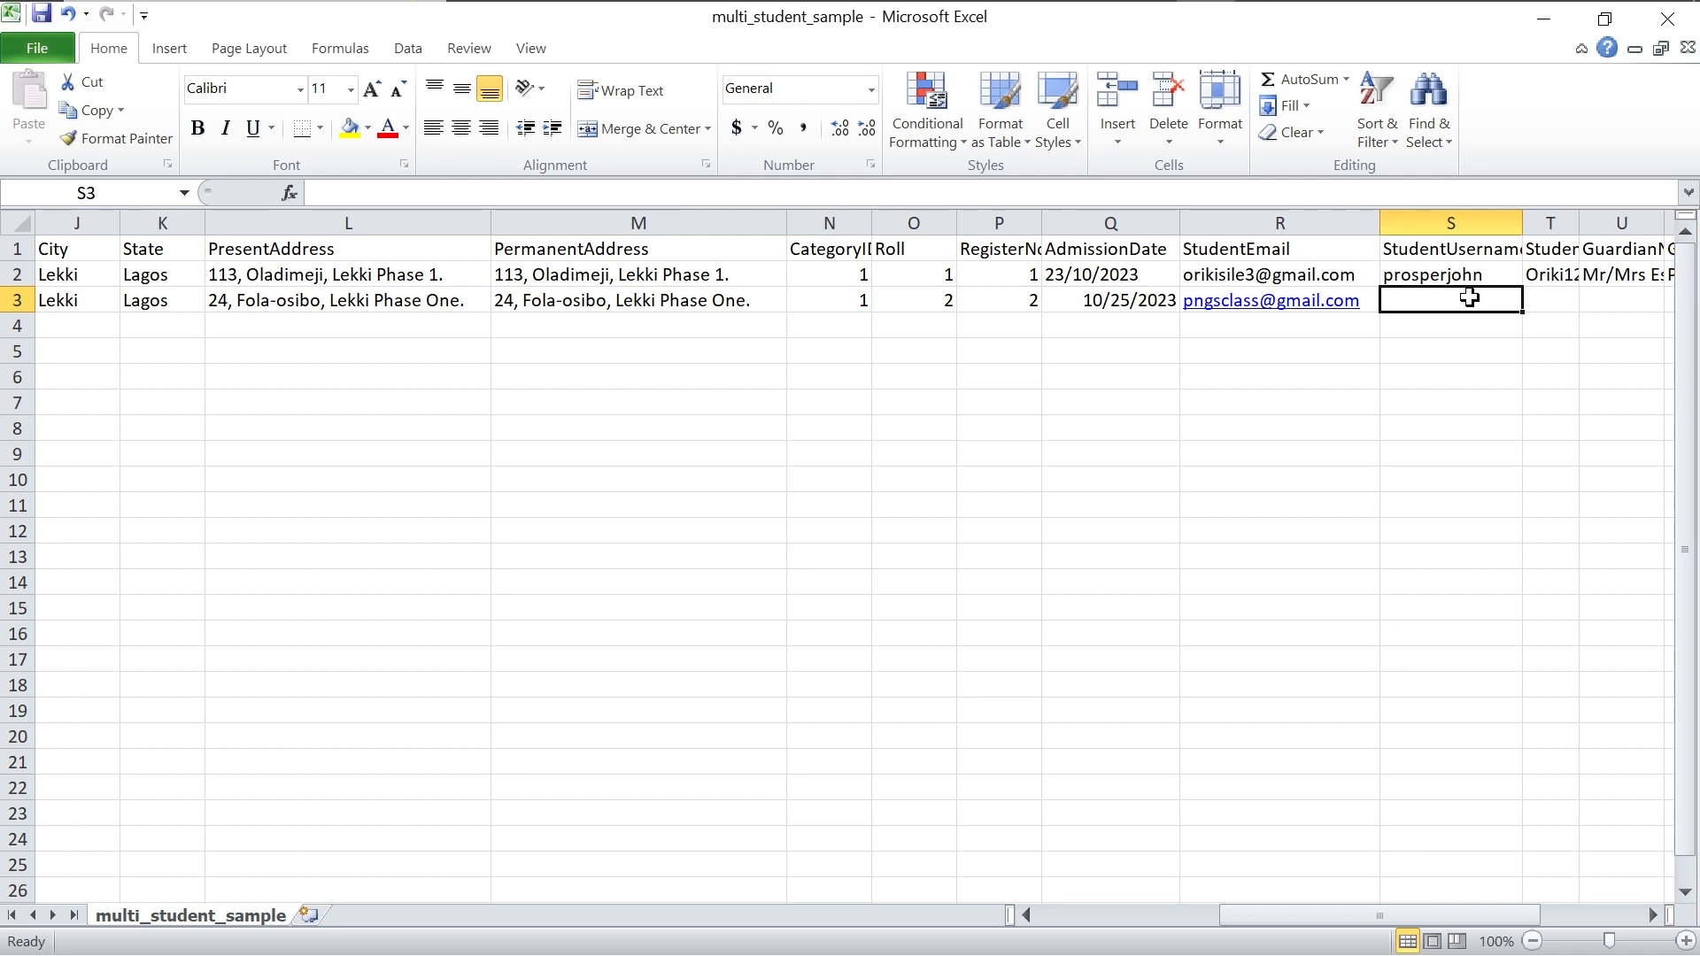
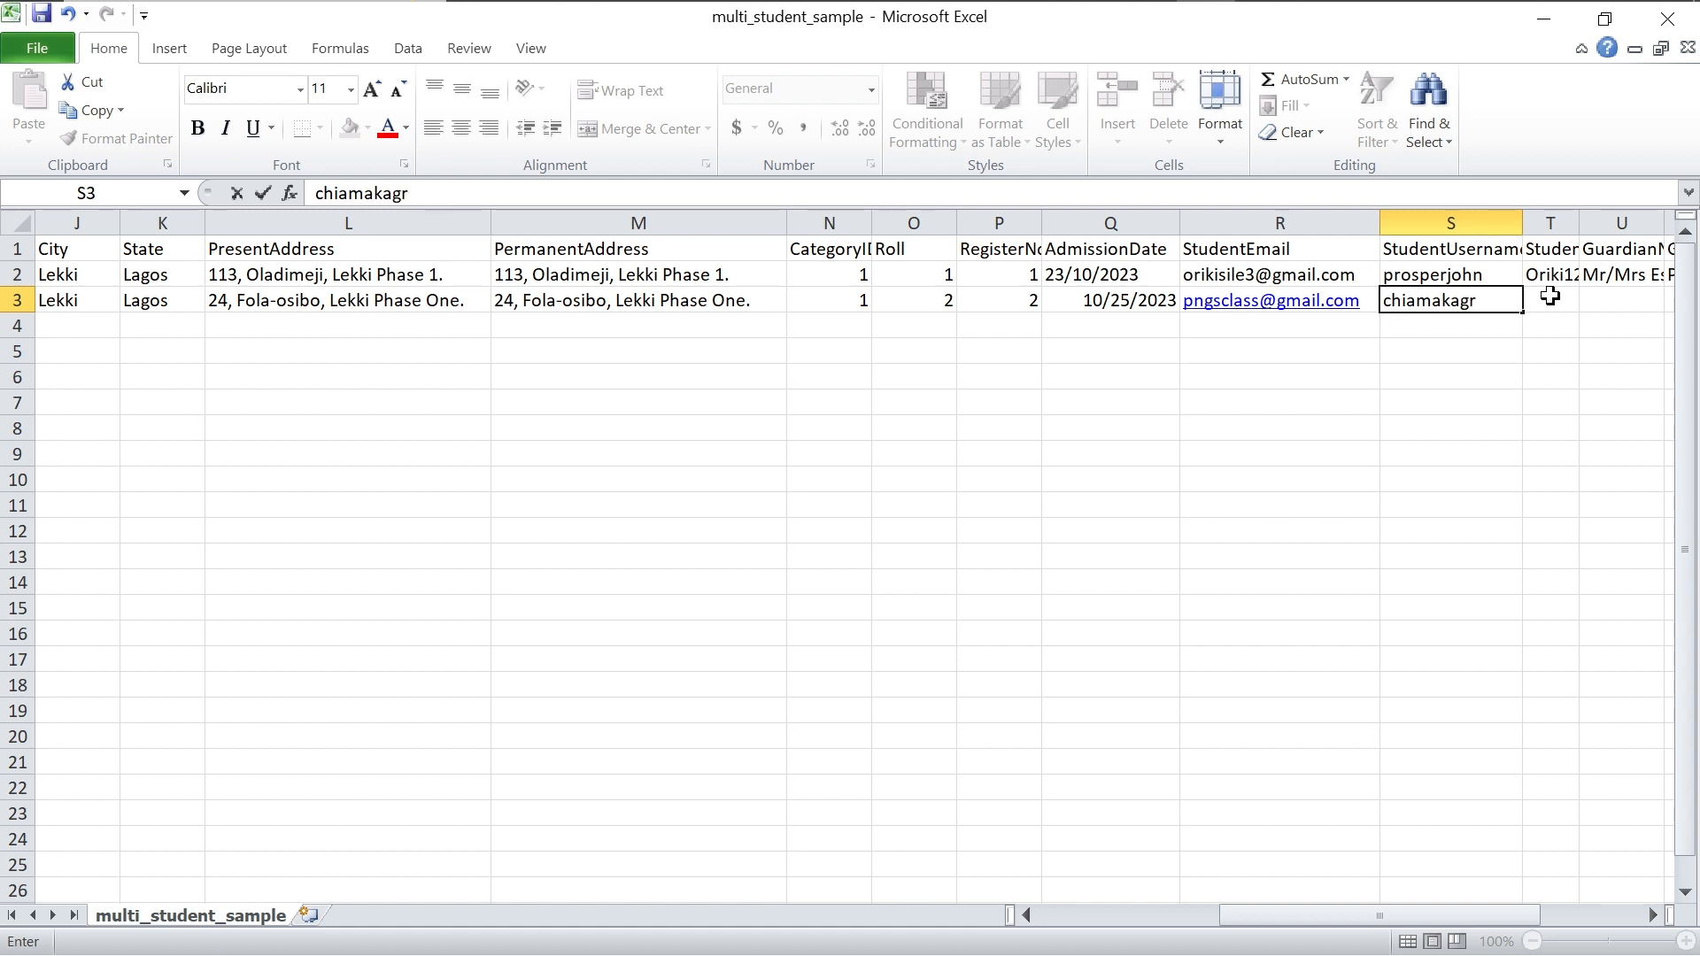
left_click(1554, 300)
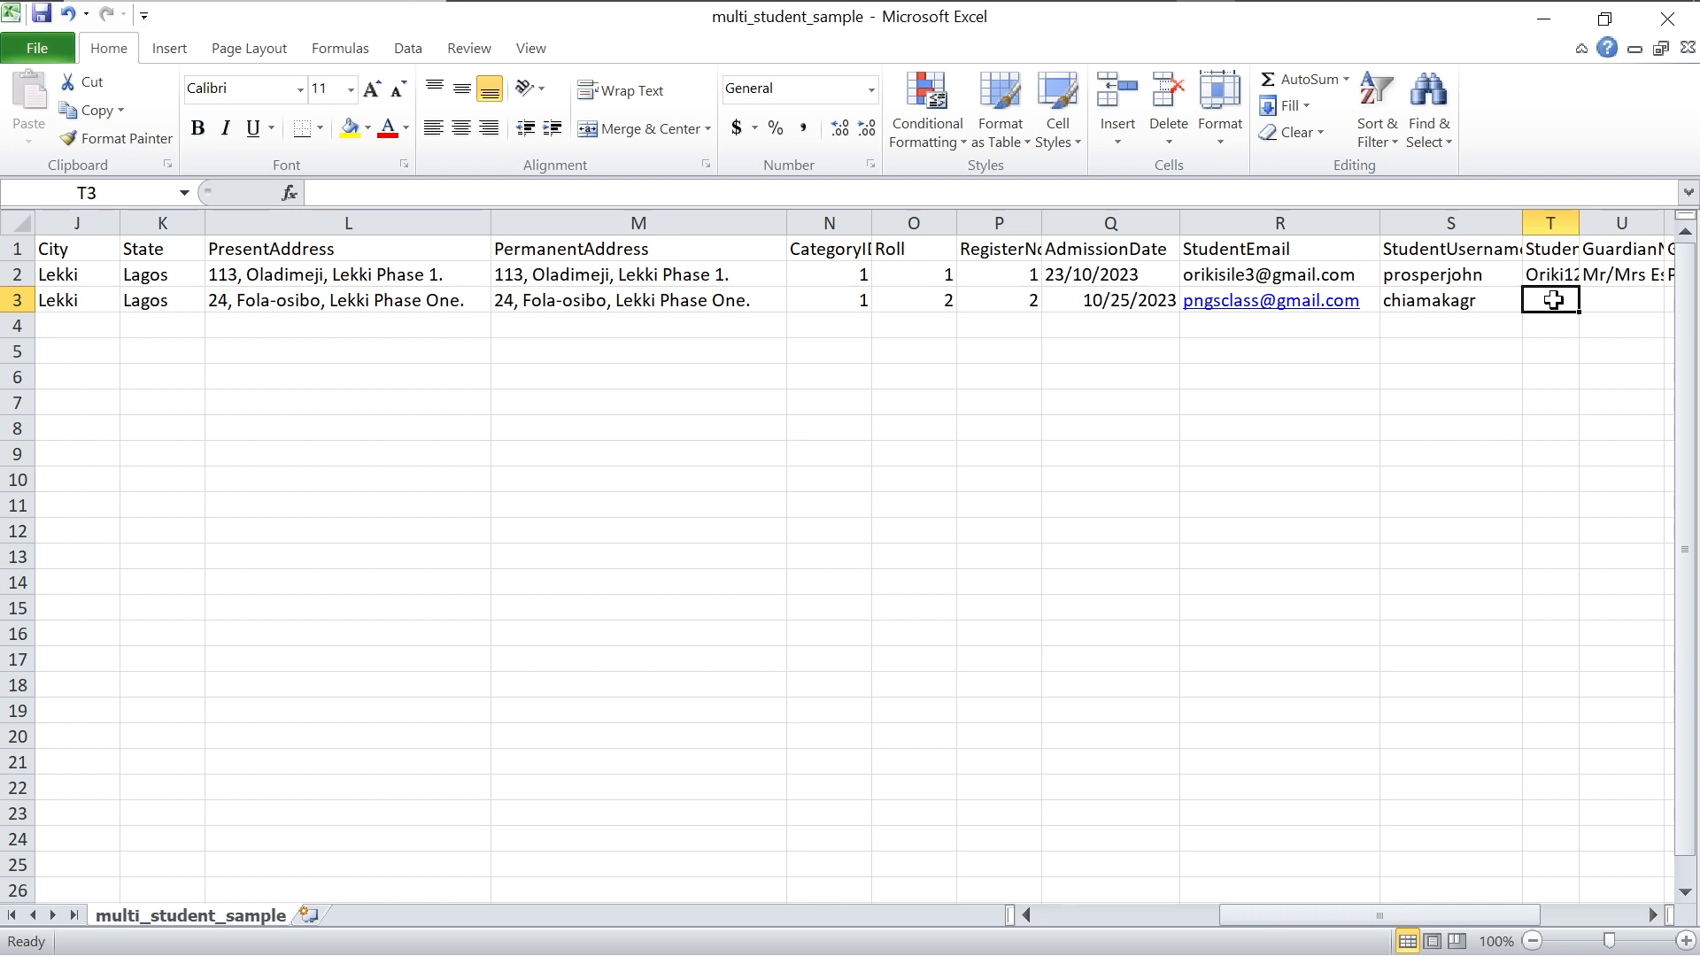
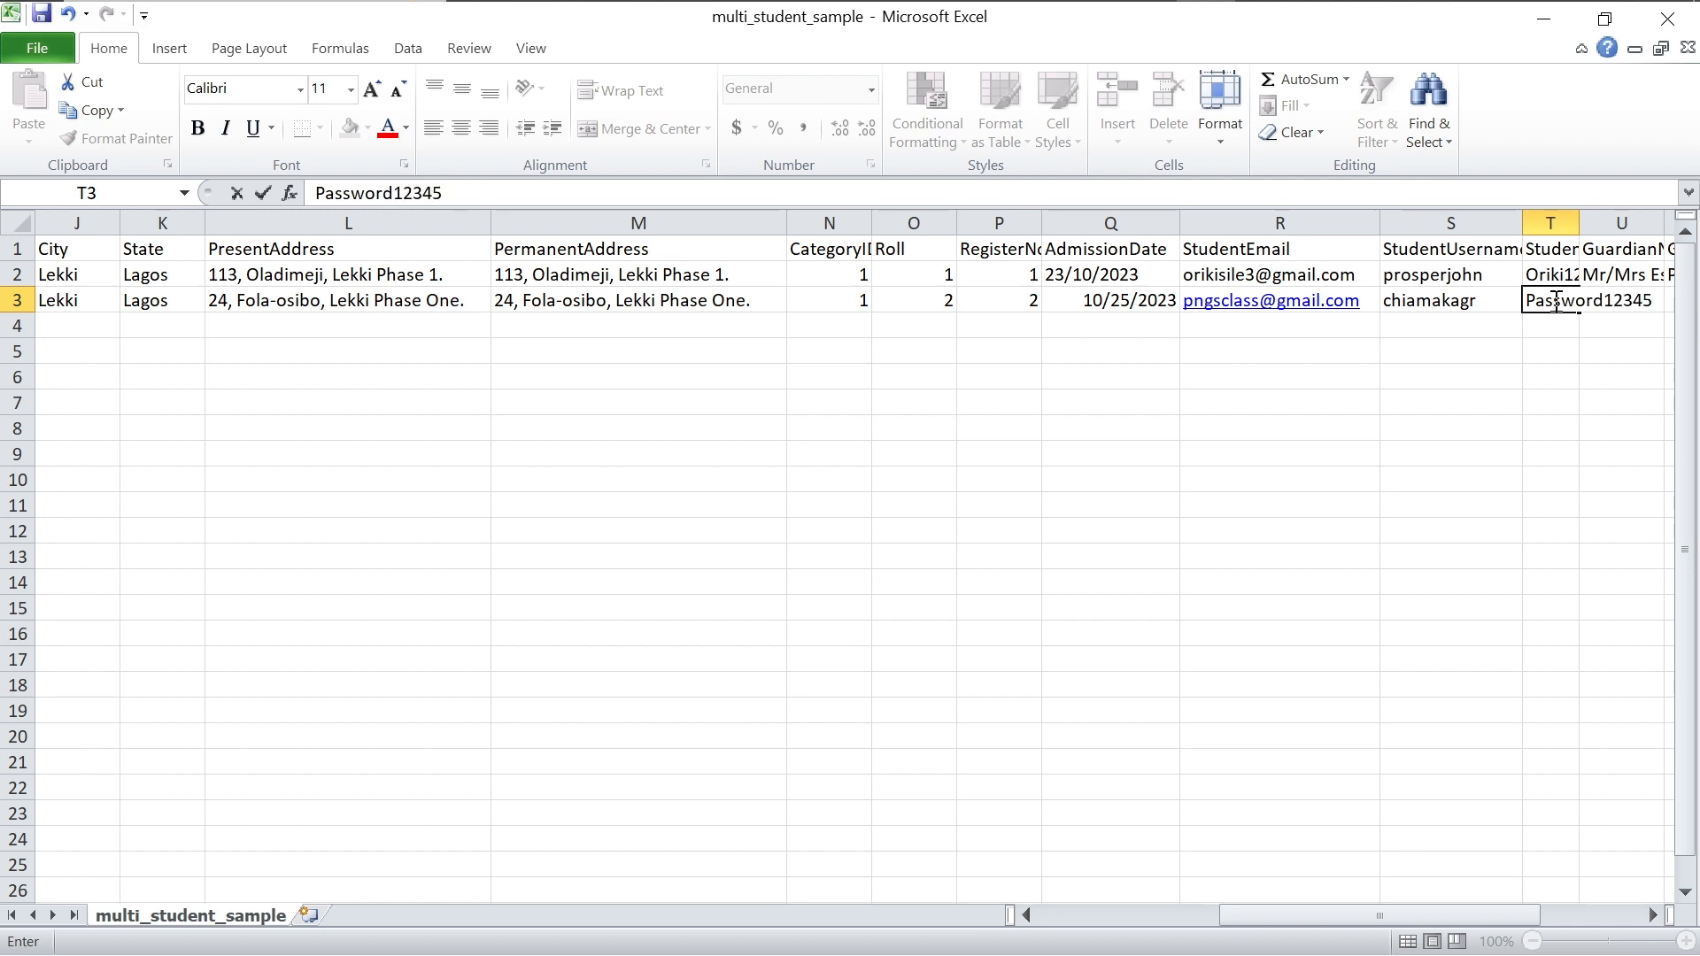
left_click(1616, 324)
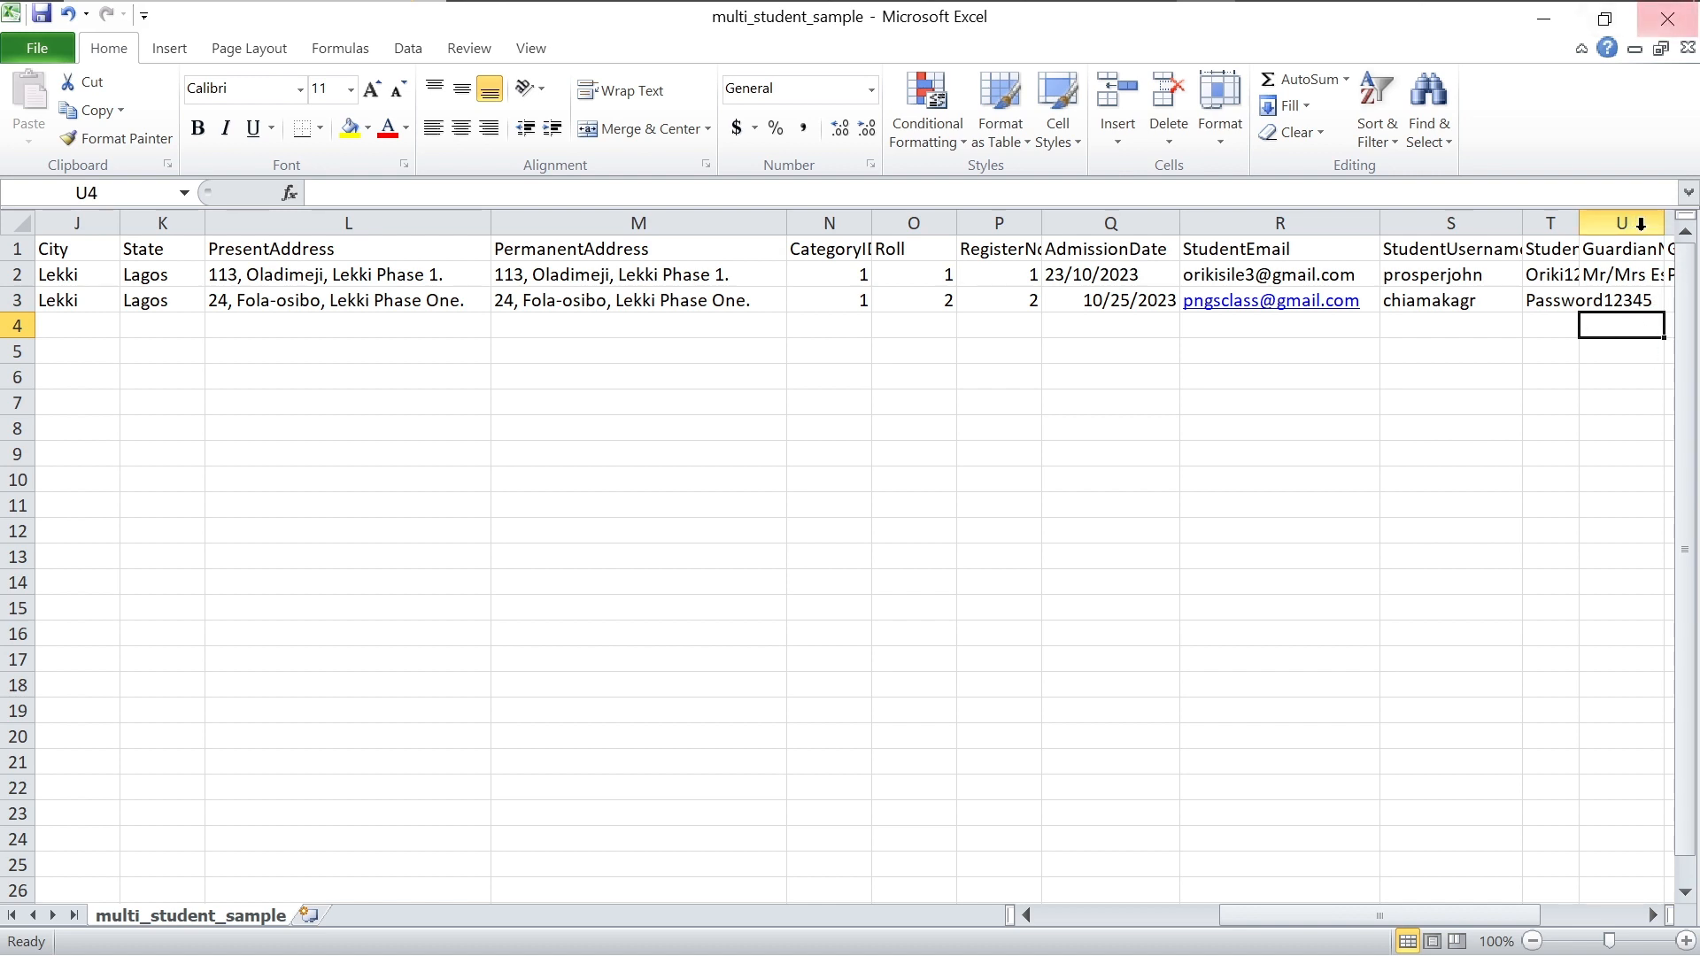
Step: Enter the guardian's name in U3 and relationship Parent in V3, widening column U
scroll(1640, 224, "right", 5)
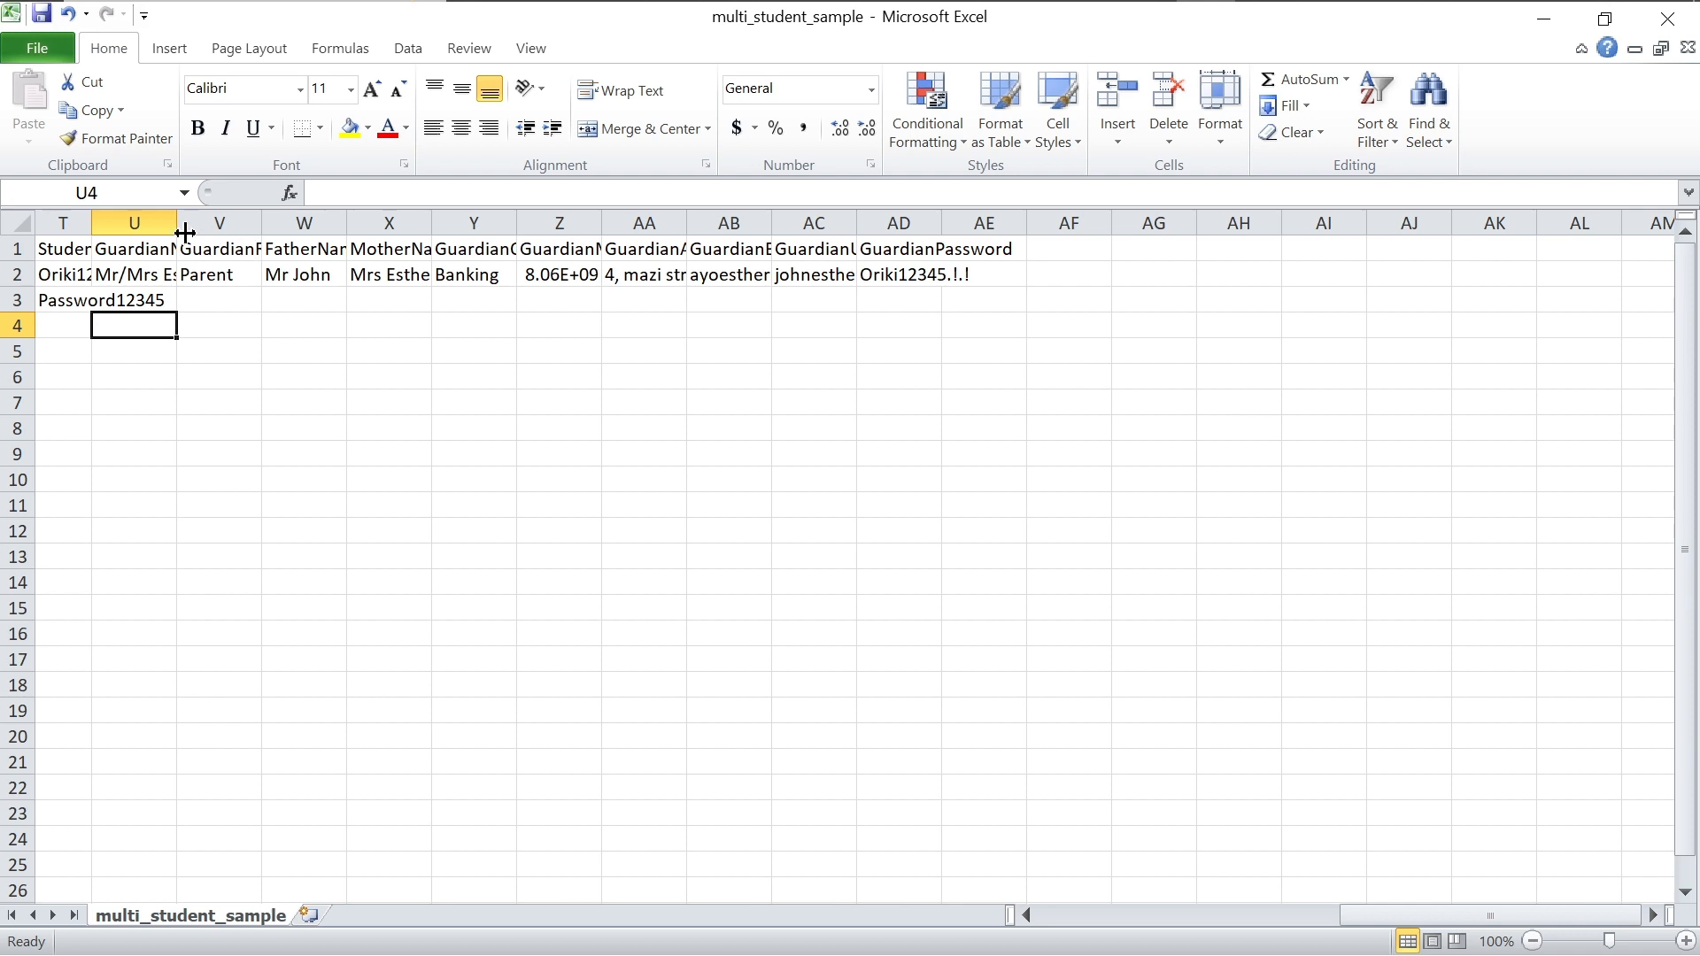
left_click_drag(178, 222, 237, 222)
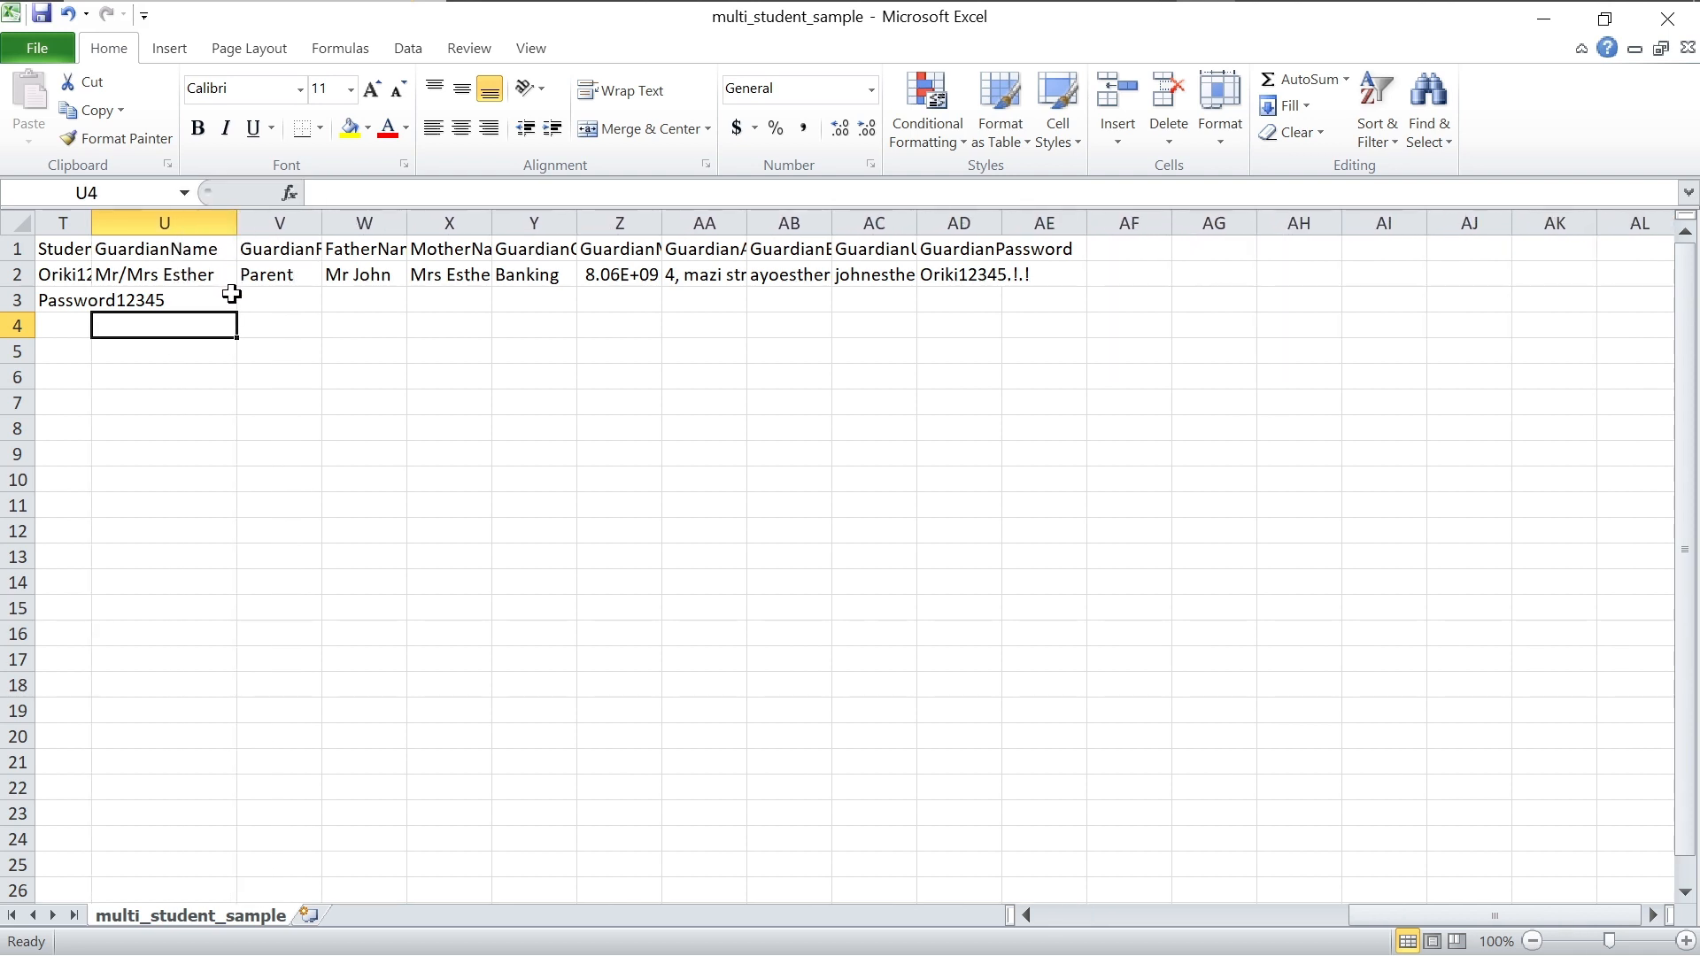
left_click(258, 305)
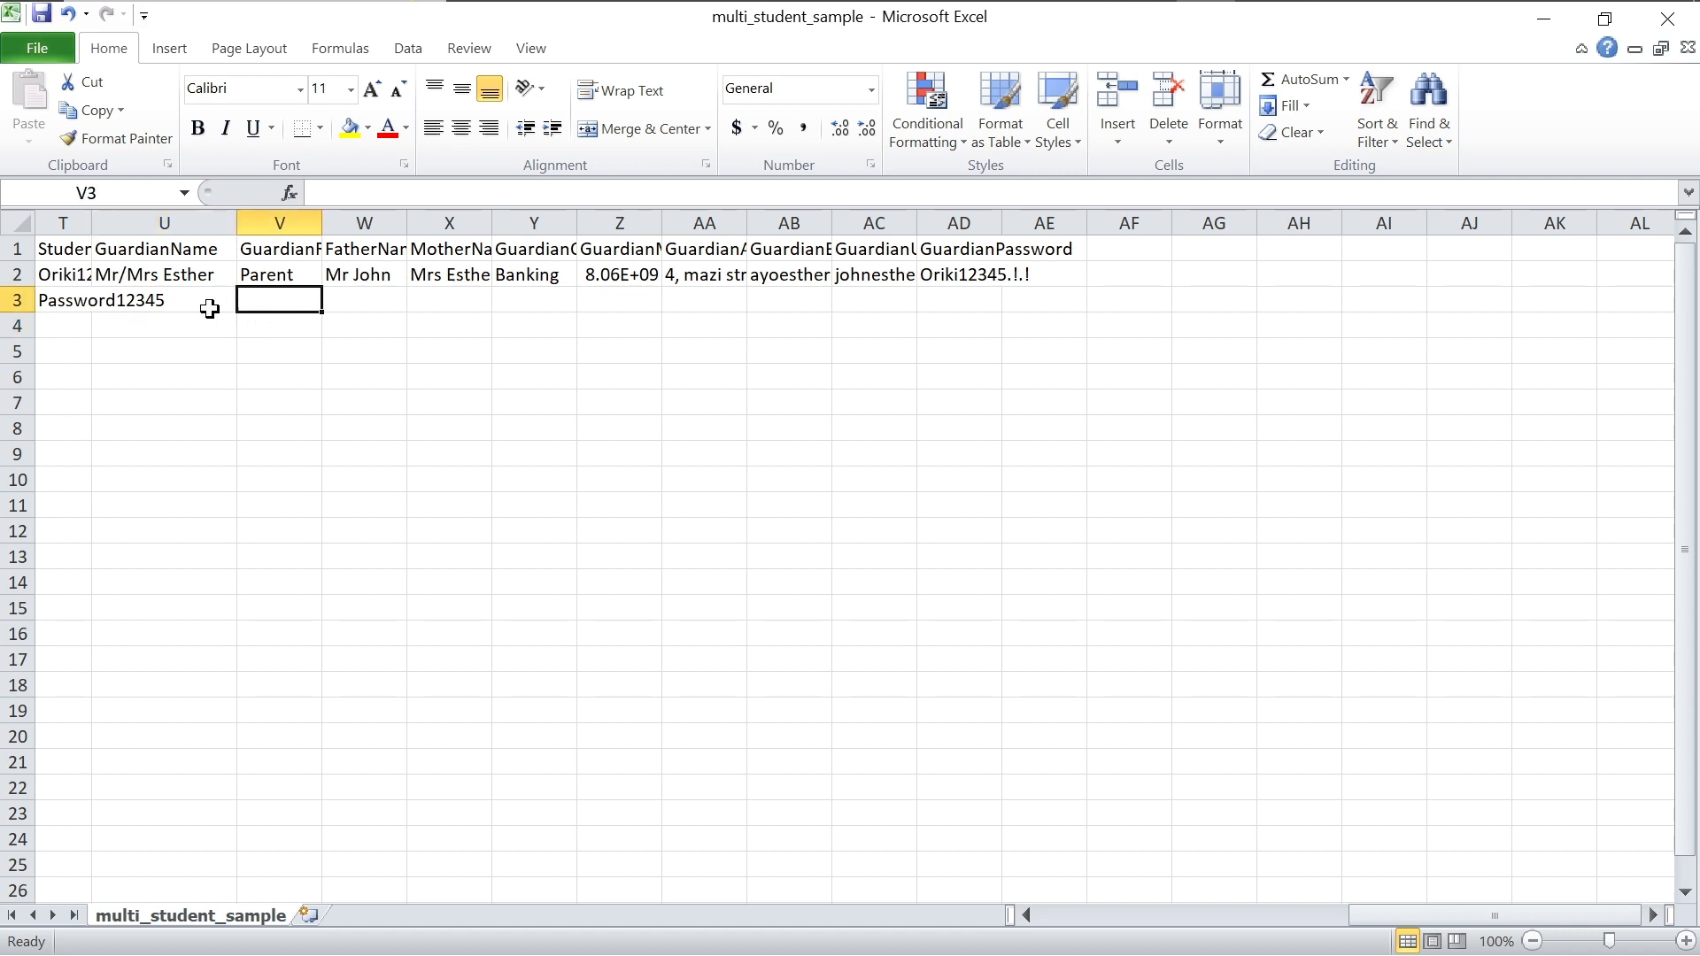
left_click(193, 305)
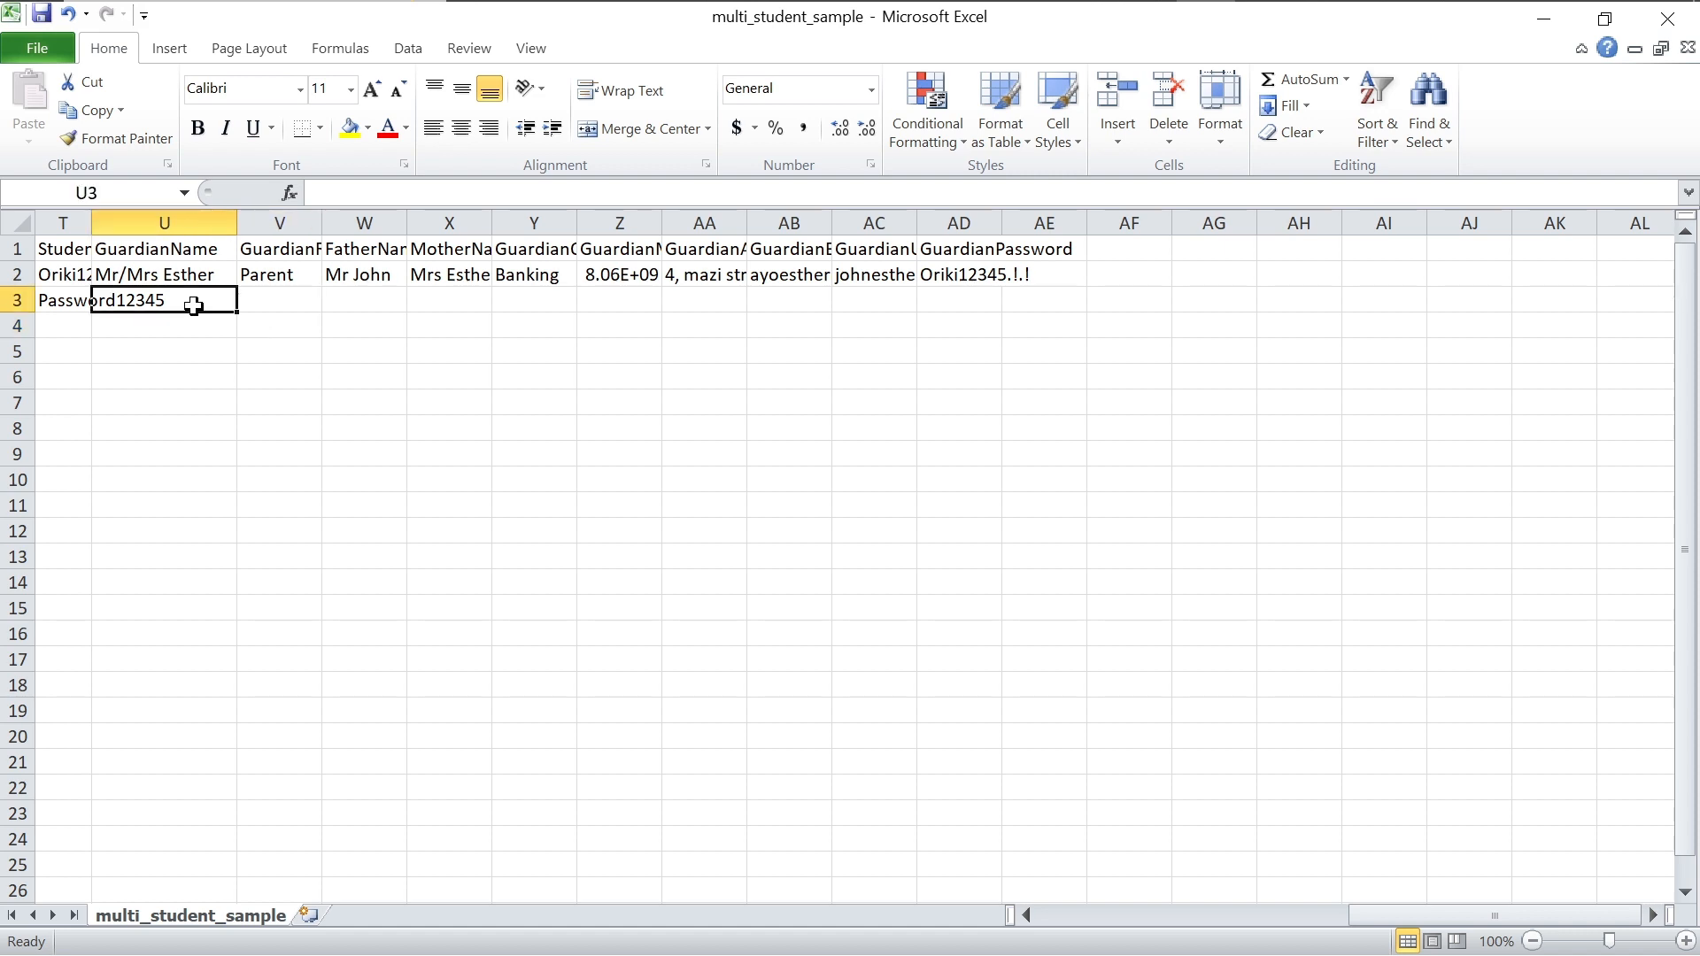
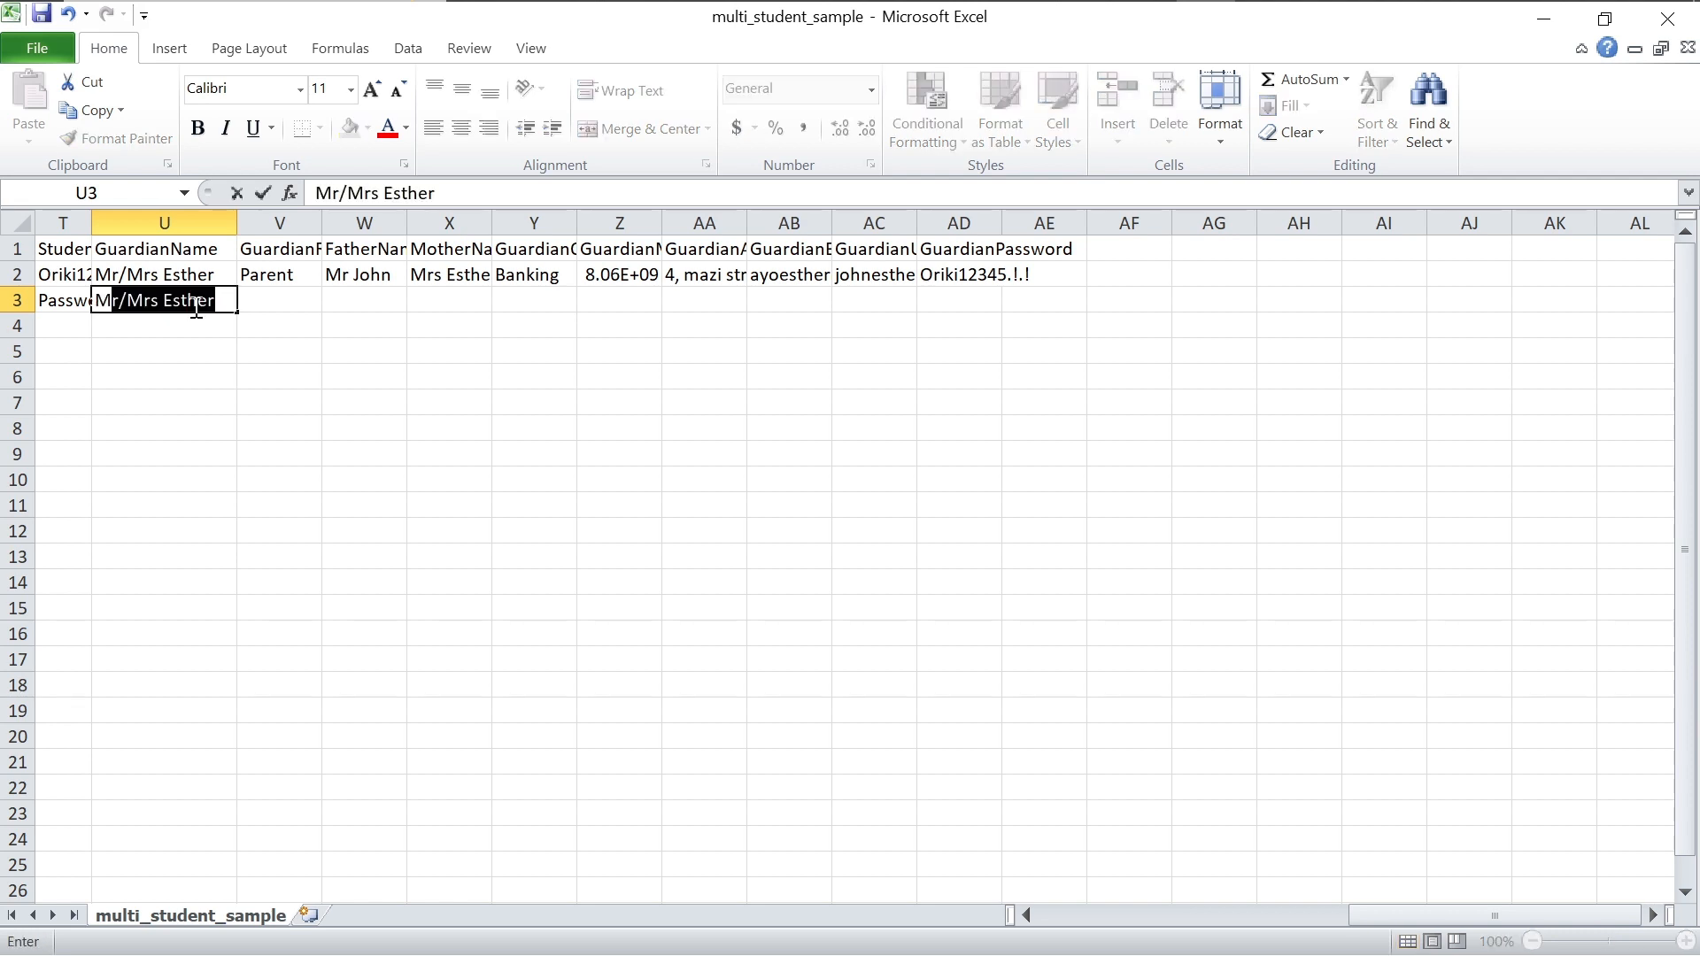
left_click(219, 300)
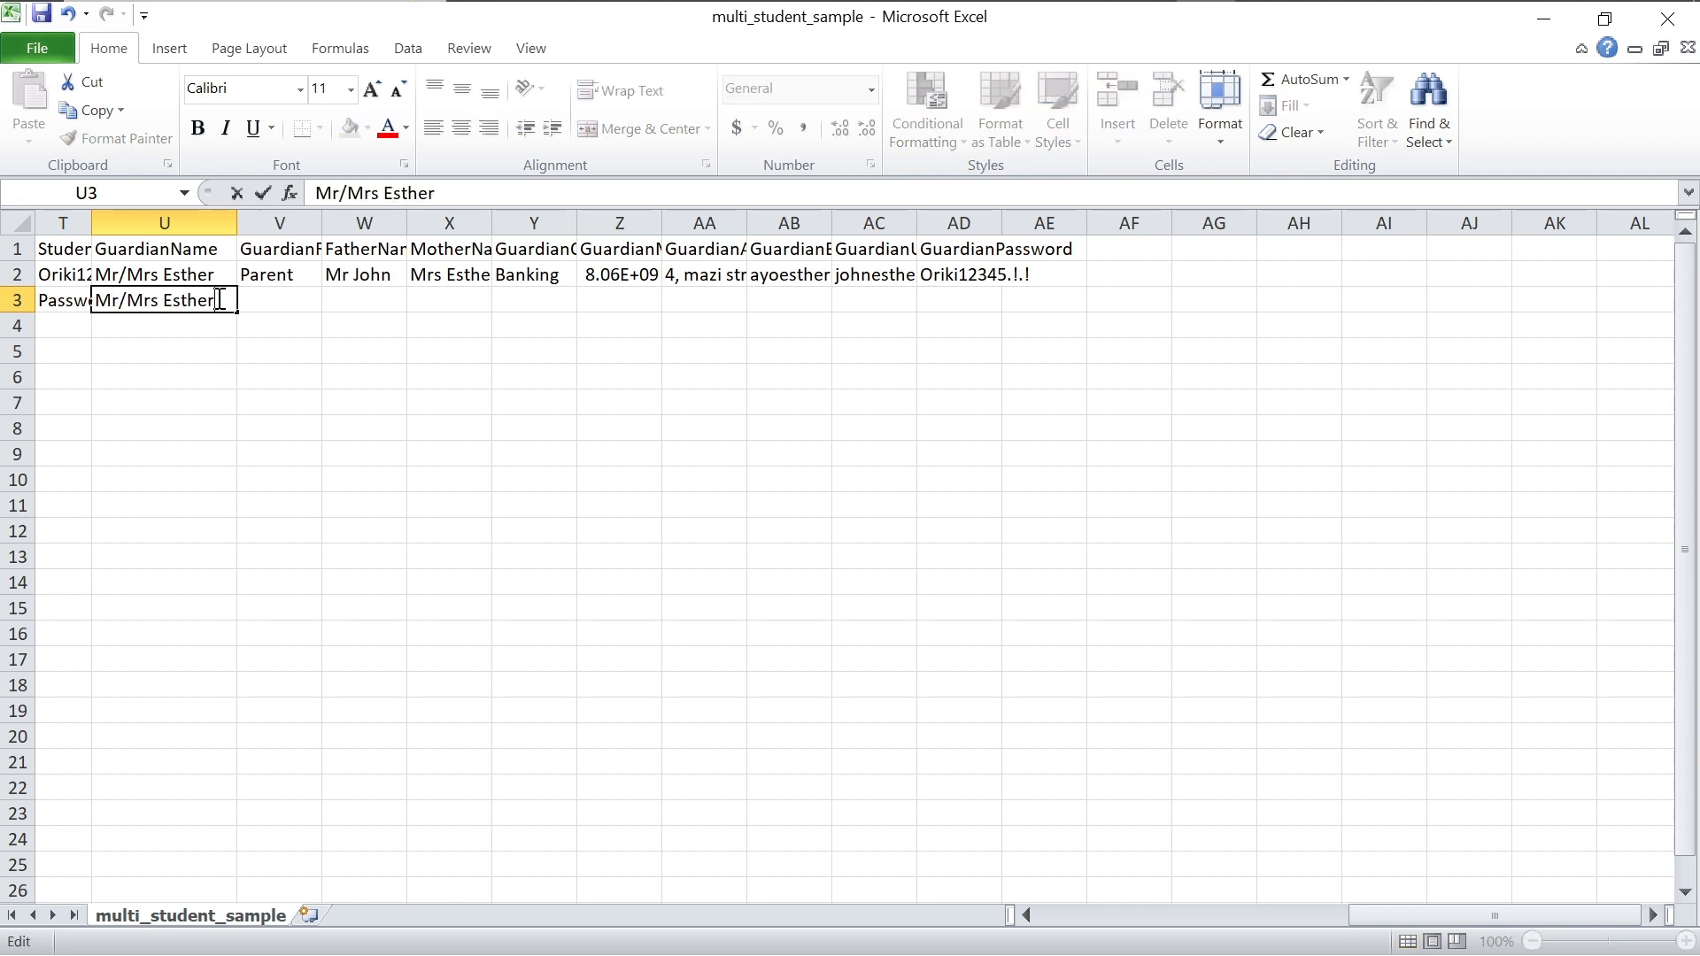
key("BackSpace")
key("BackSpace")
key("BackSpace")
key("BackSpace")
key("BackSpace")
key("BackSpace")
left_click(281, 302)
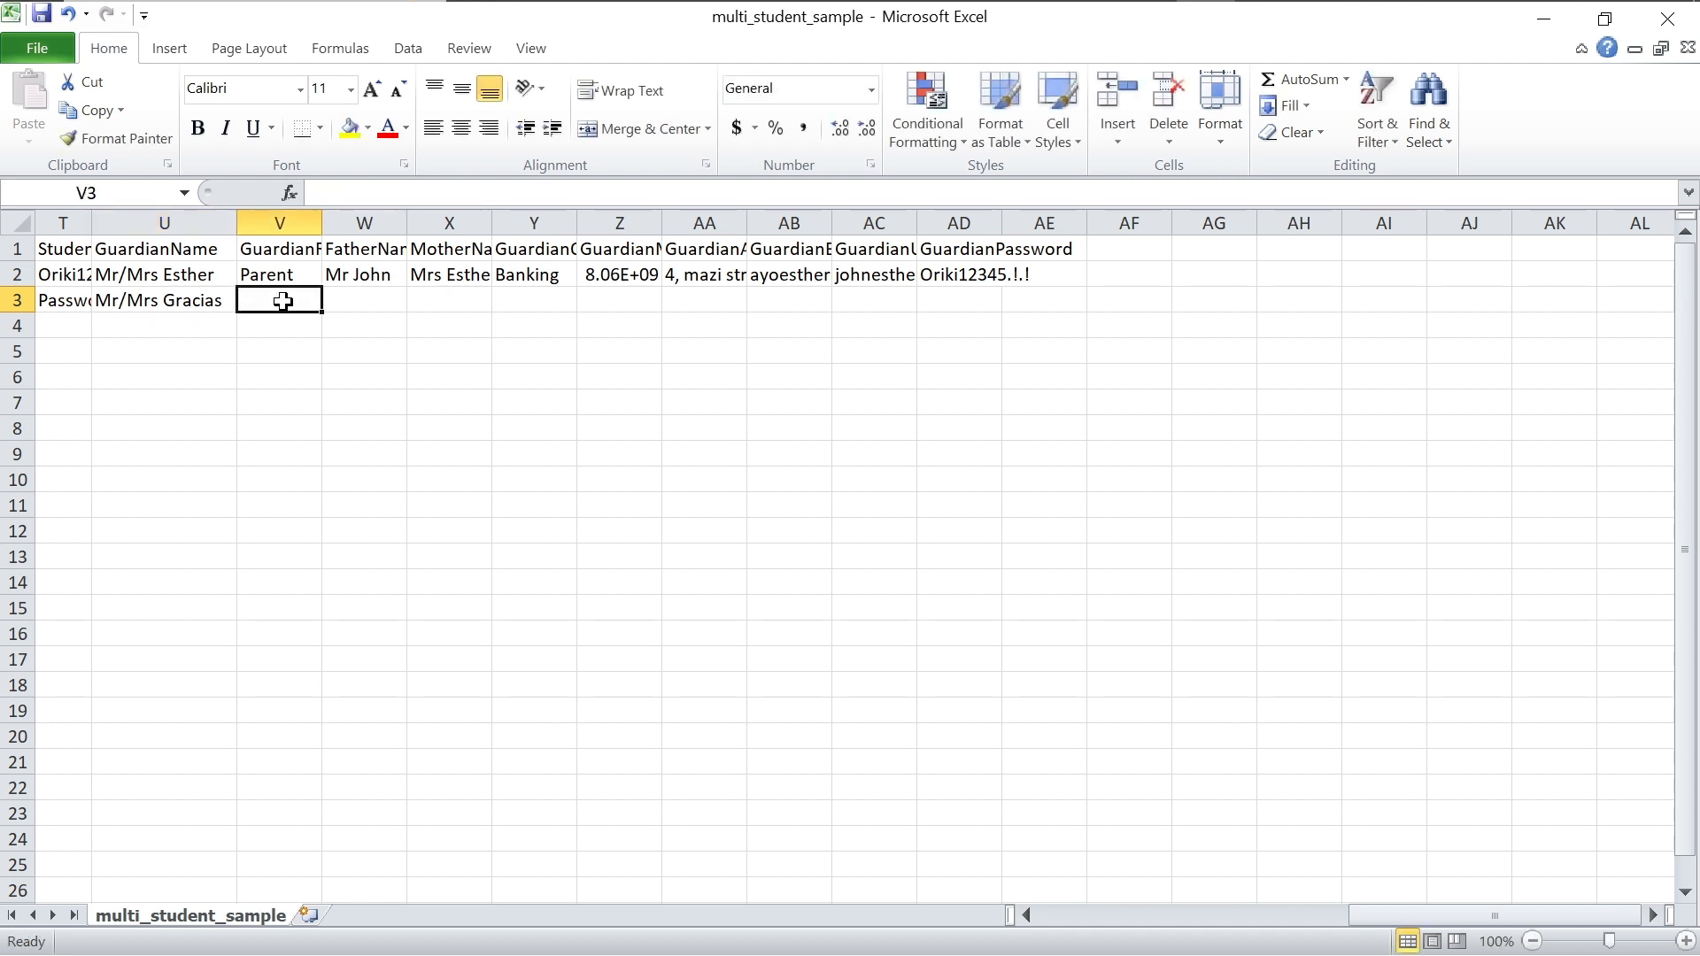
type("Parent")
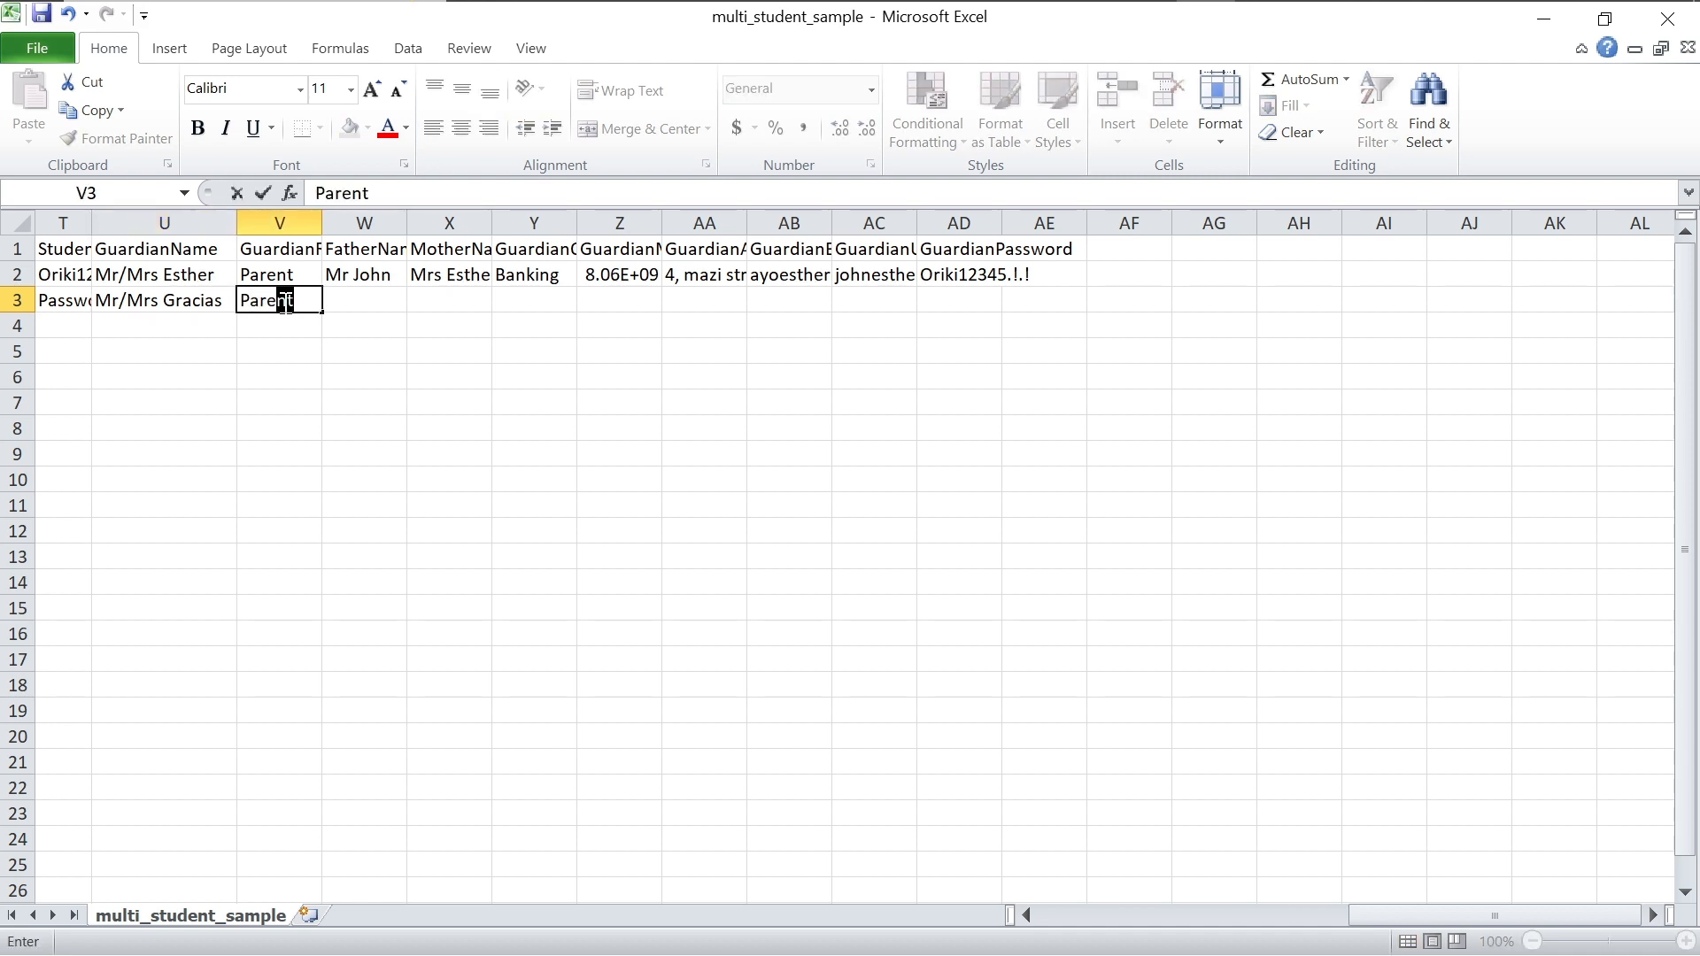
left_click(390, 311)
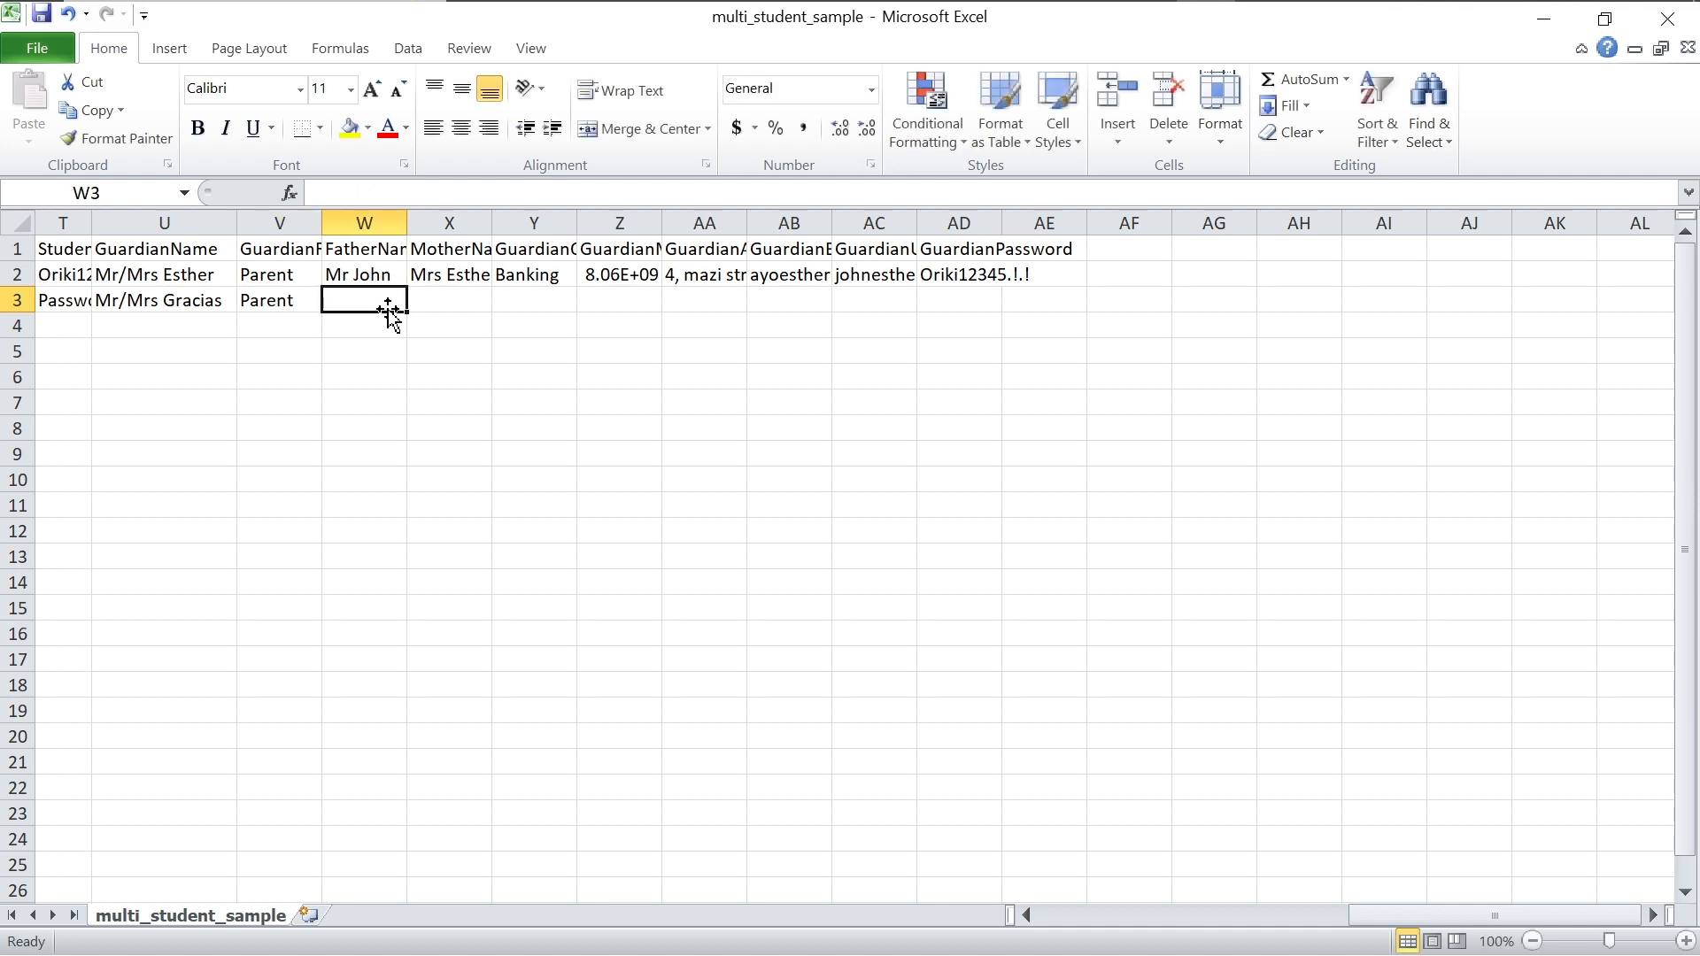
Step: Fill in the father's and mother's names and occupation Doctors in row 3
type("Mr ")
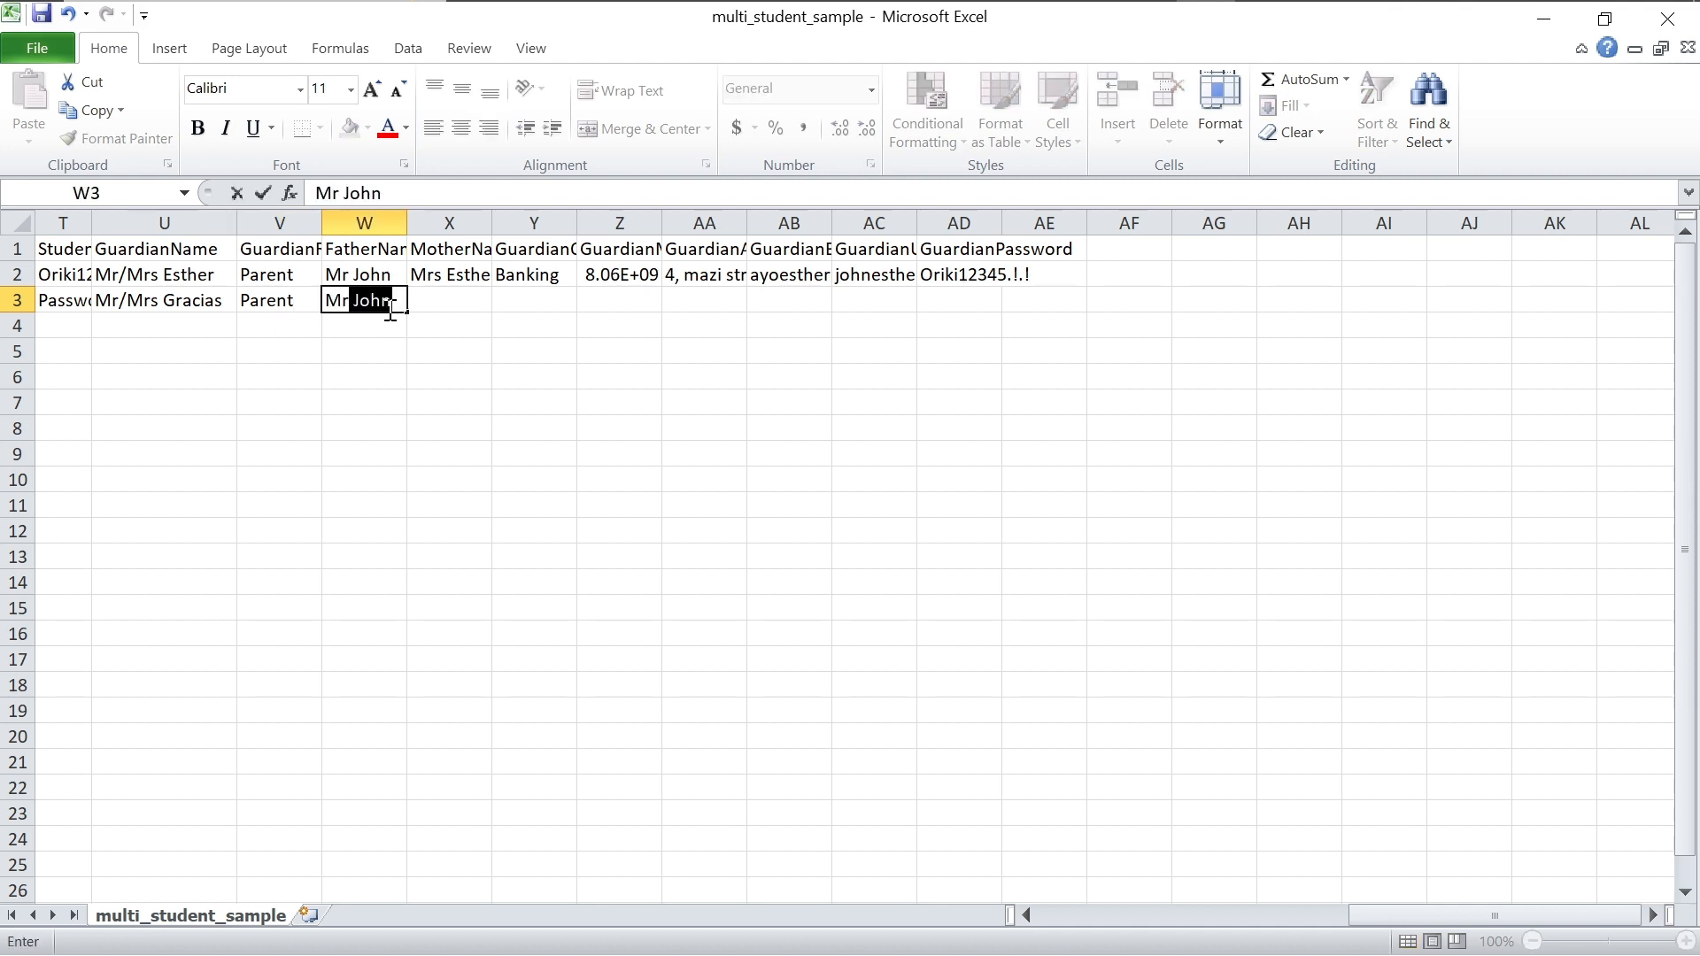
type("J")
type("Gr")
type("acias")
left_click(514, 306)
left_click(478, 306)
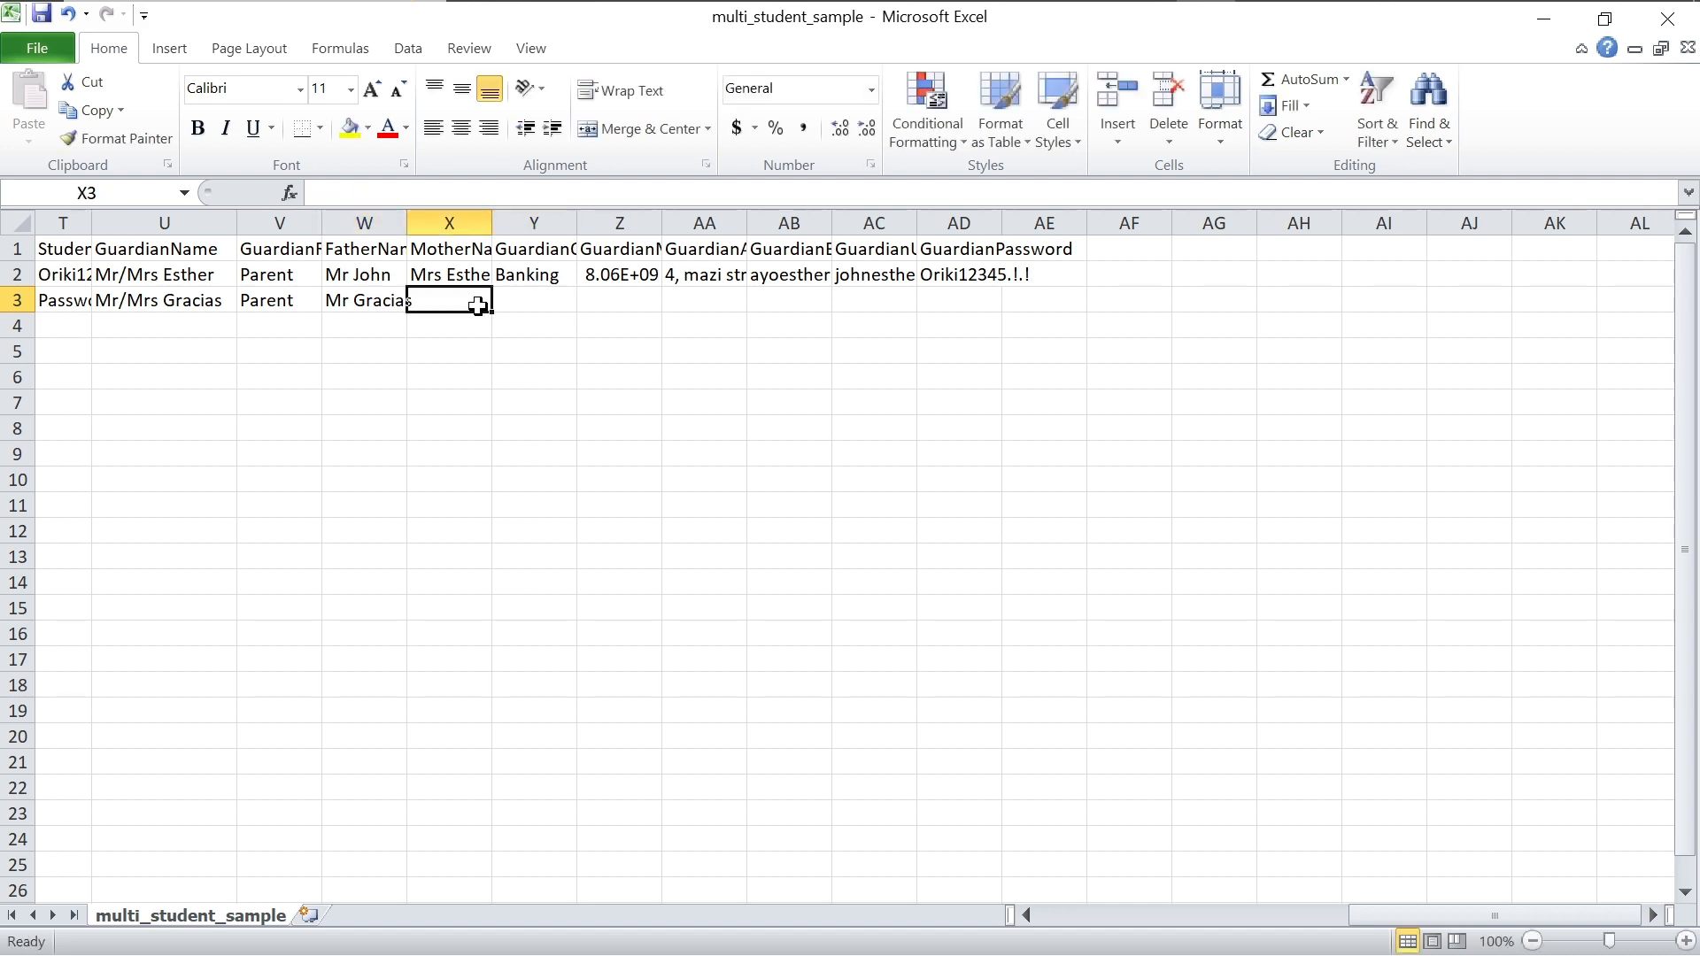
type("Mrs ")
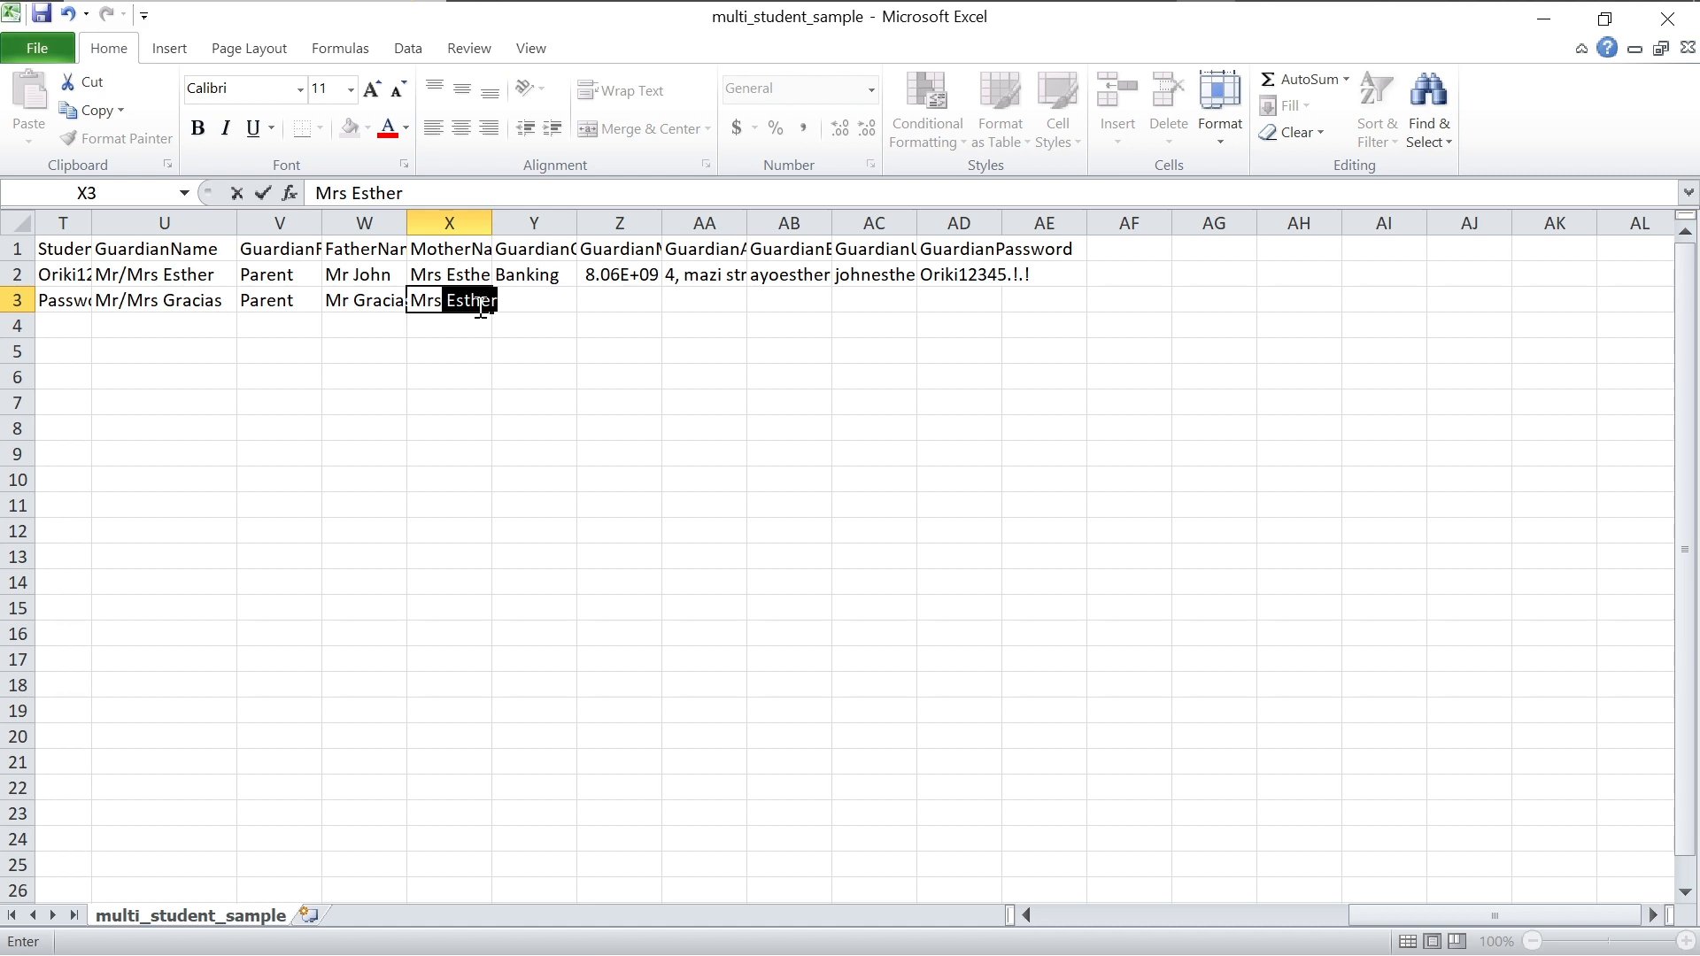
type("Gracias")
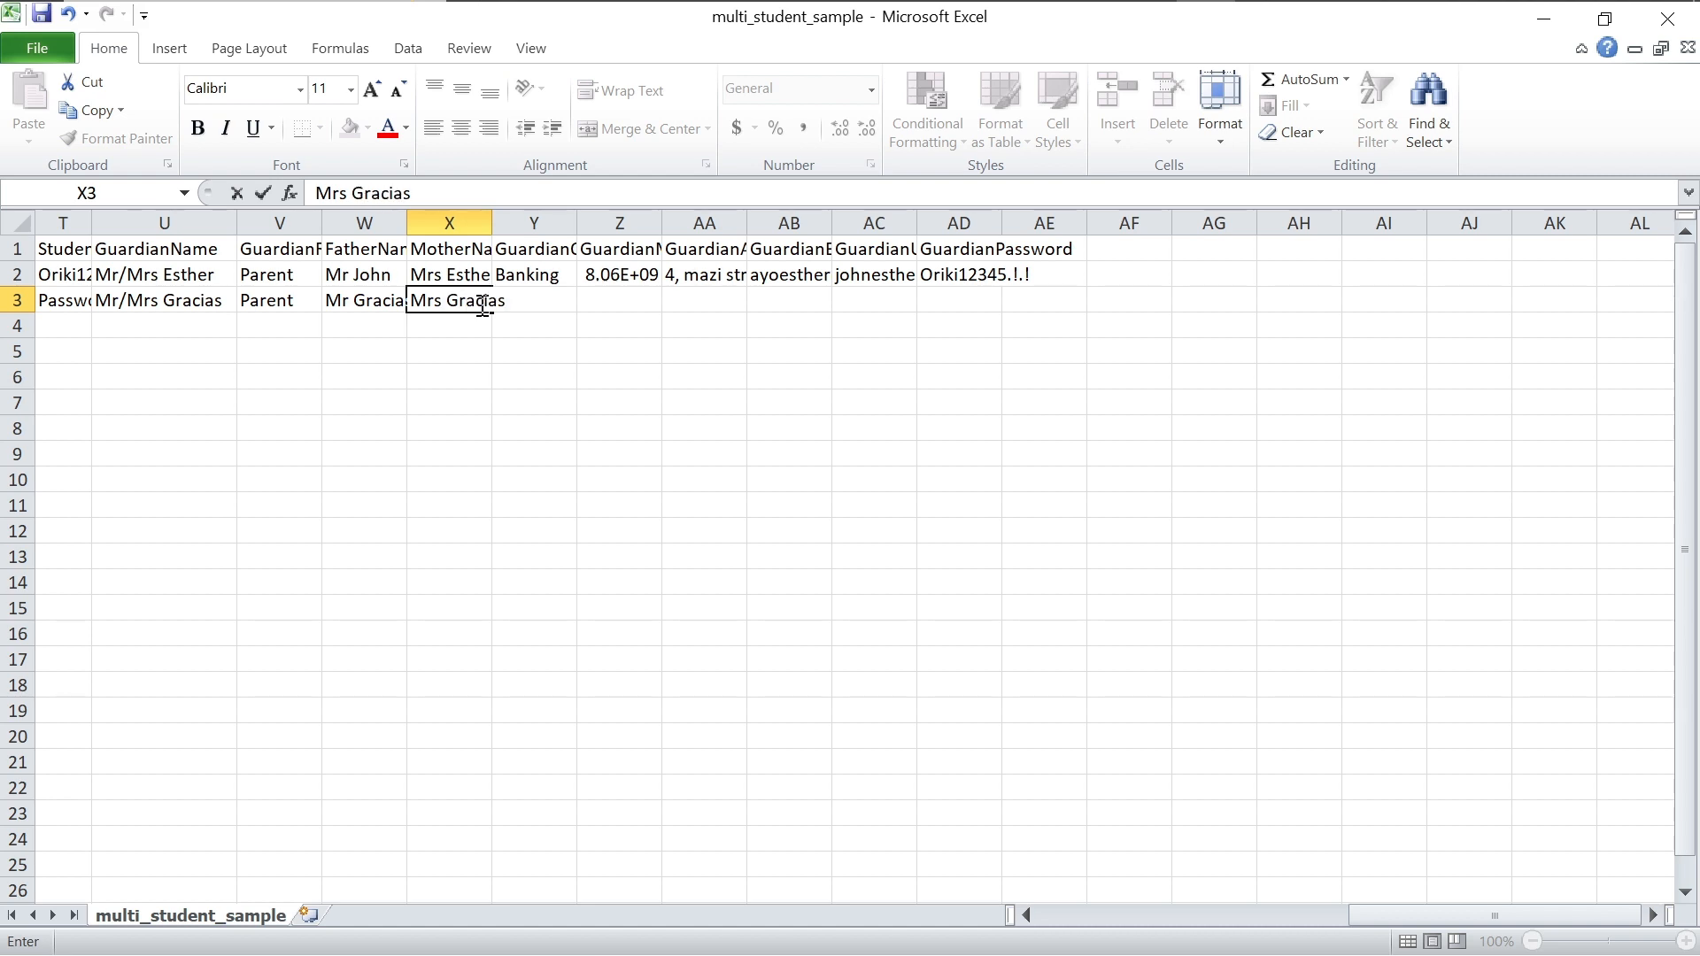
left_click(617, 300)
left_click(567, 300)
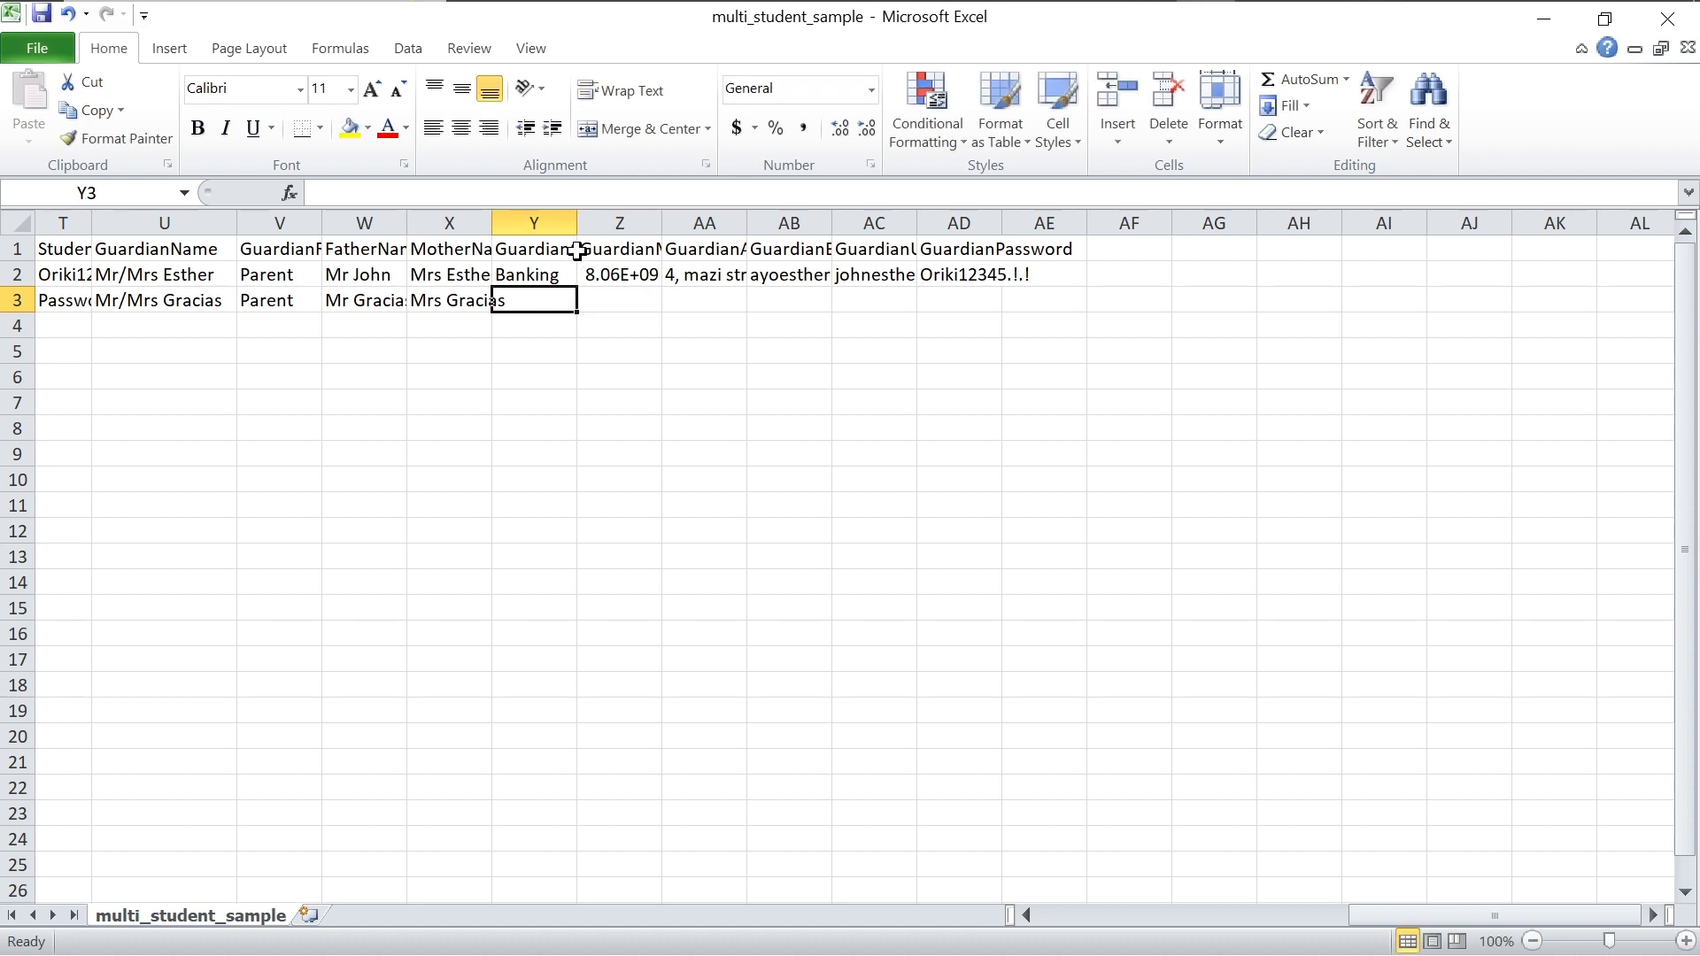
type("Doct")
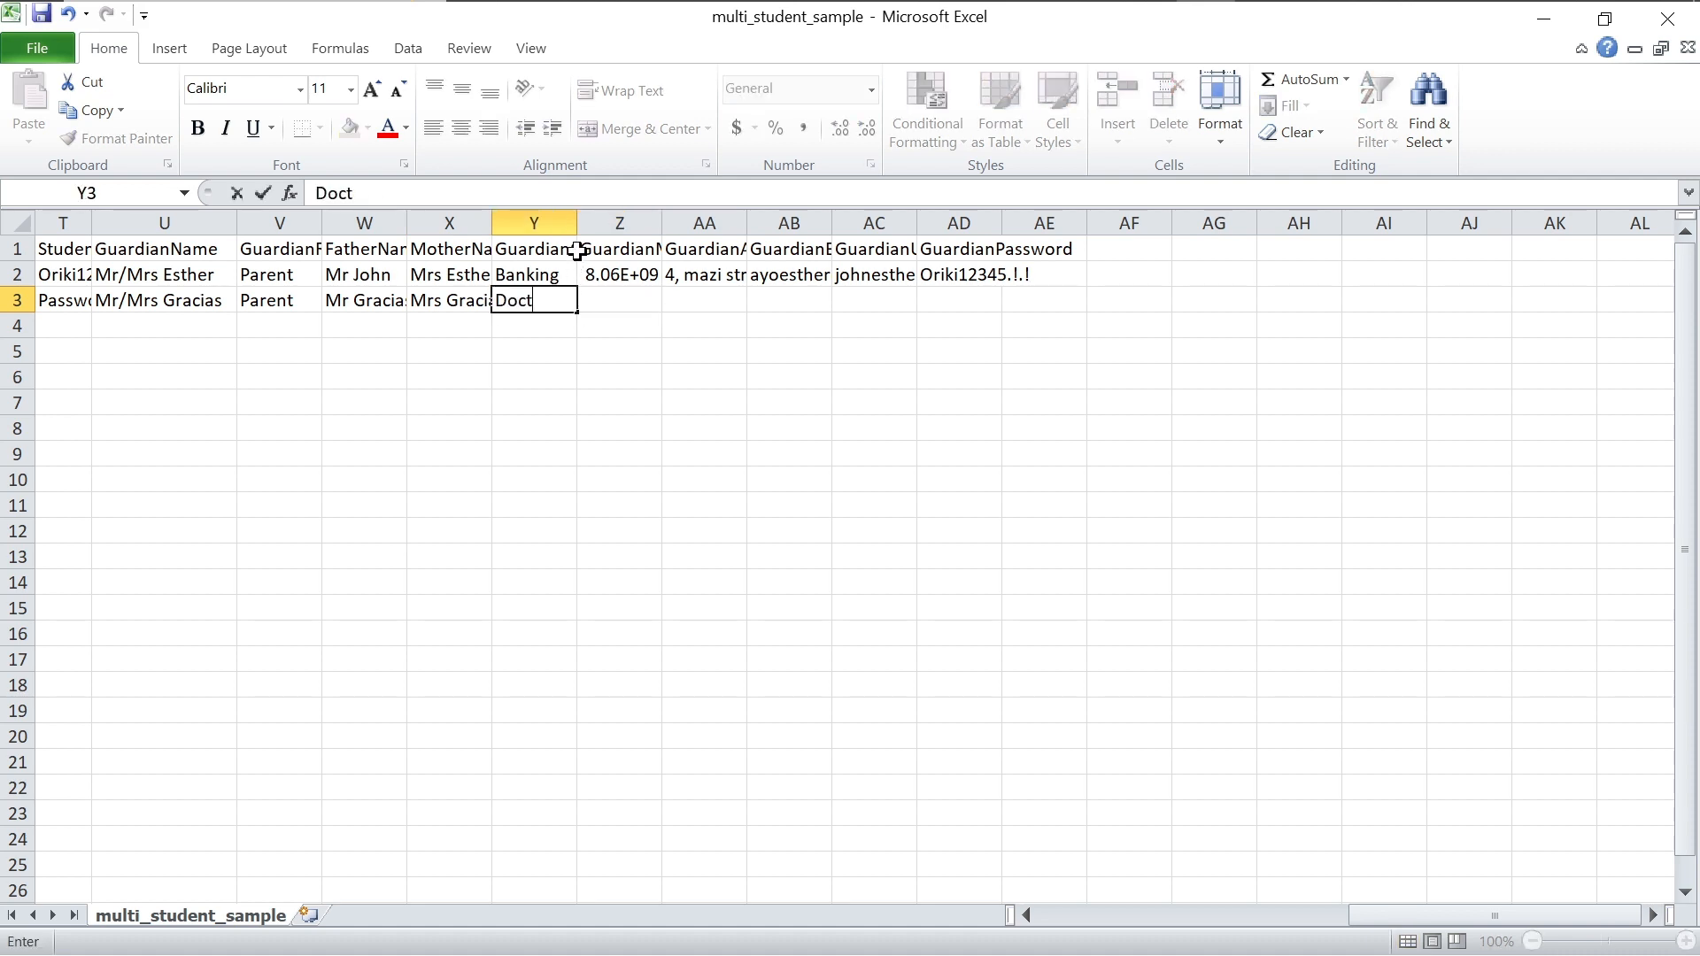
type("ors")
left_click(692, 303)
left_click(626, 306)
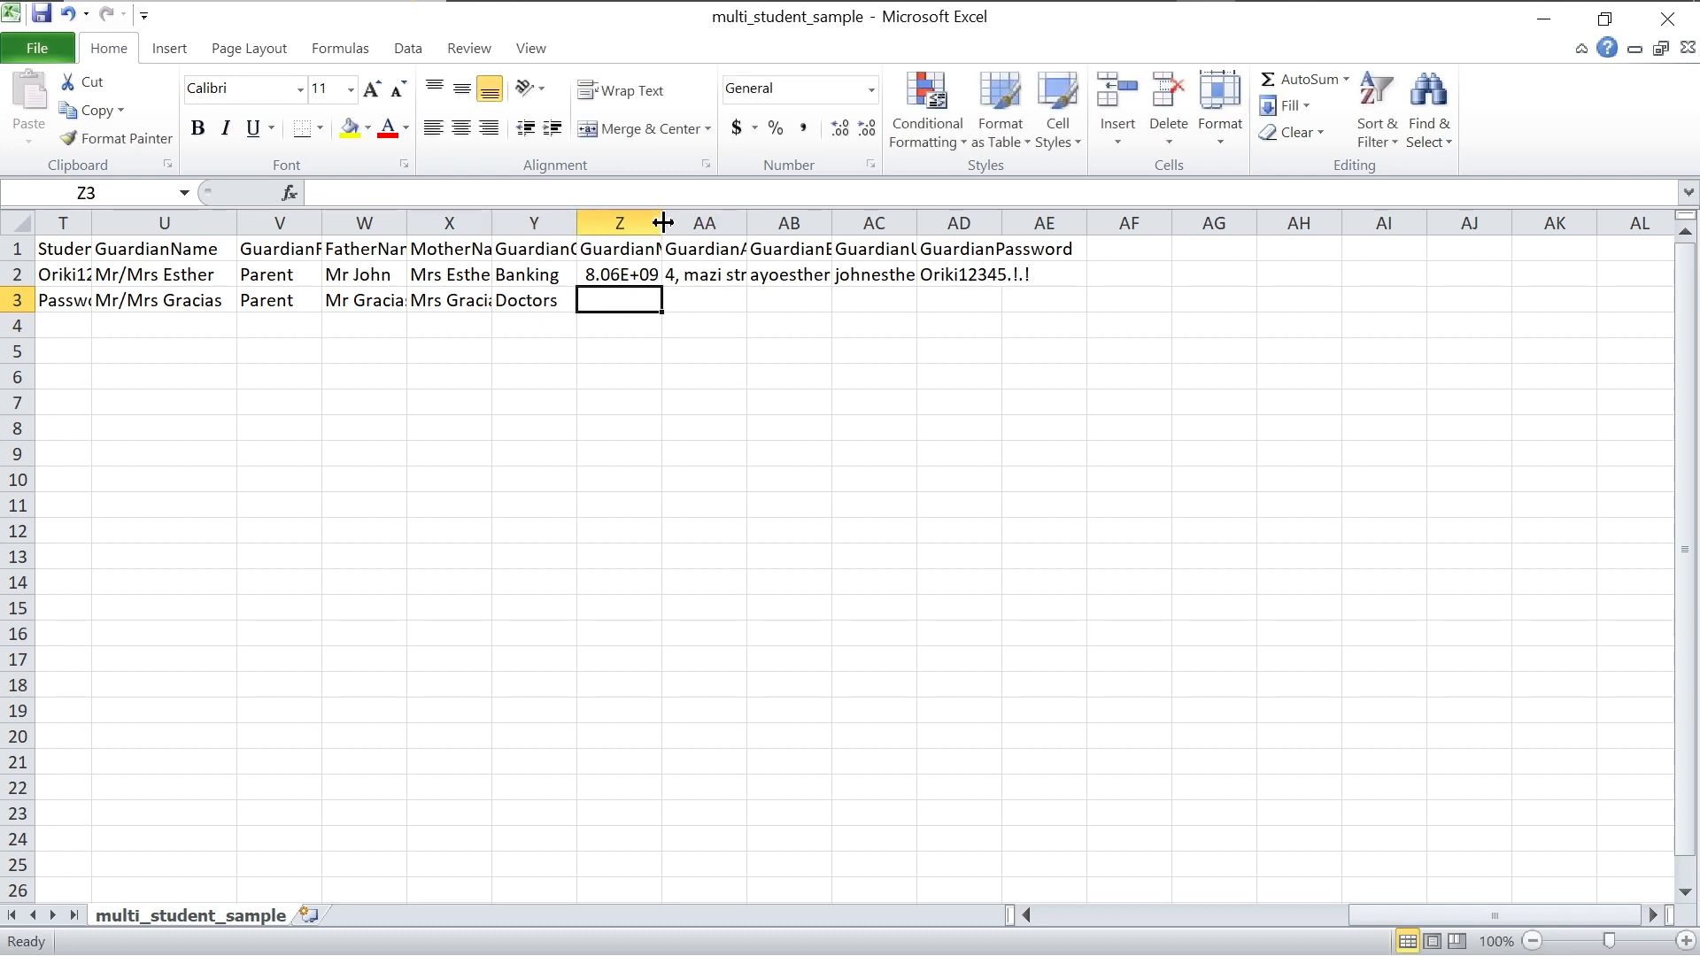
Step: Widen column Z and enter the guardian's mobile number in Z3
left_click_drag(662, 223, 718, 223)
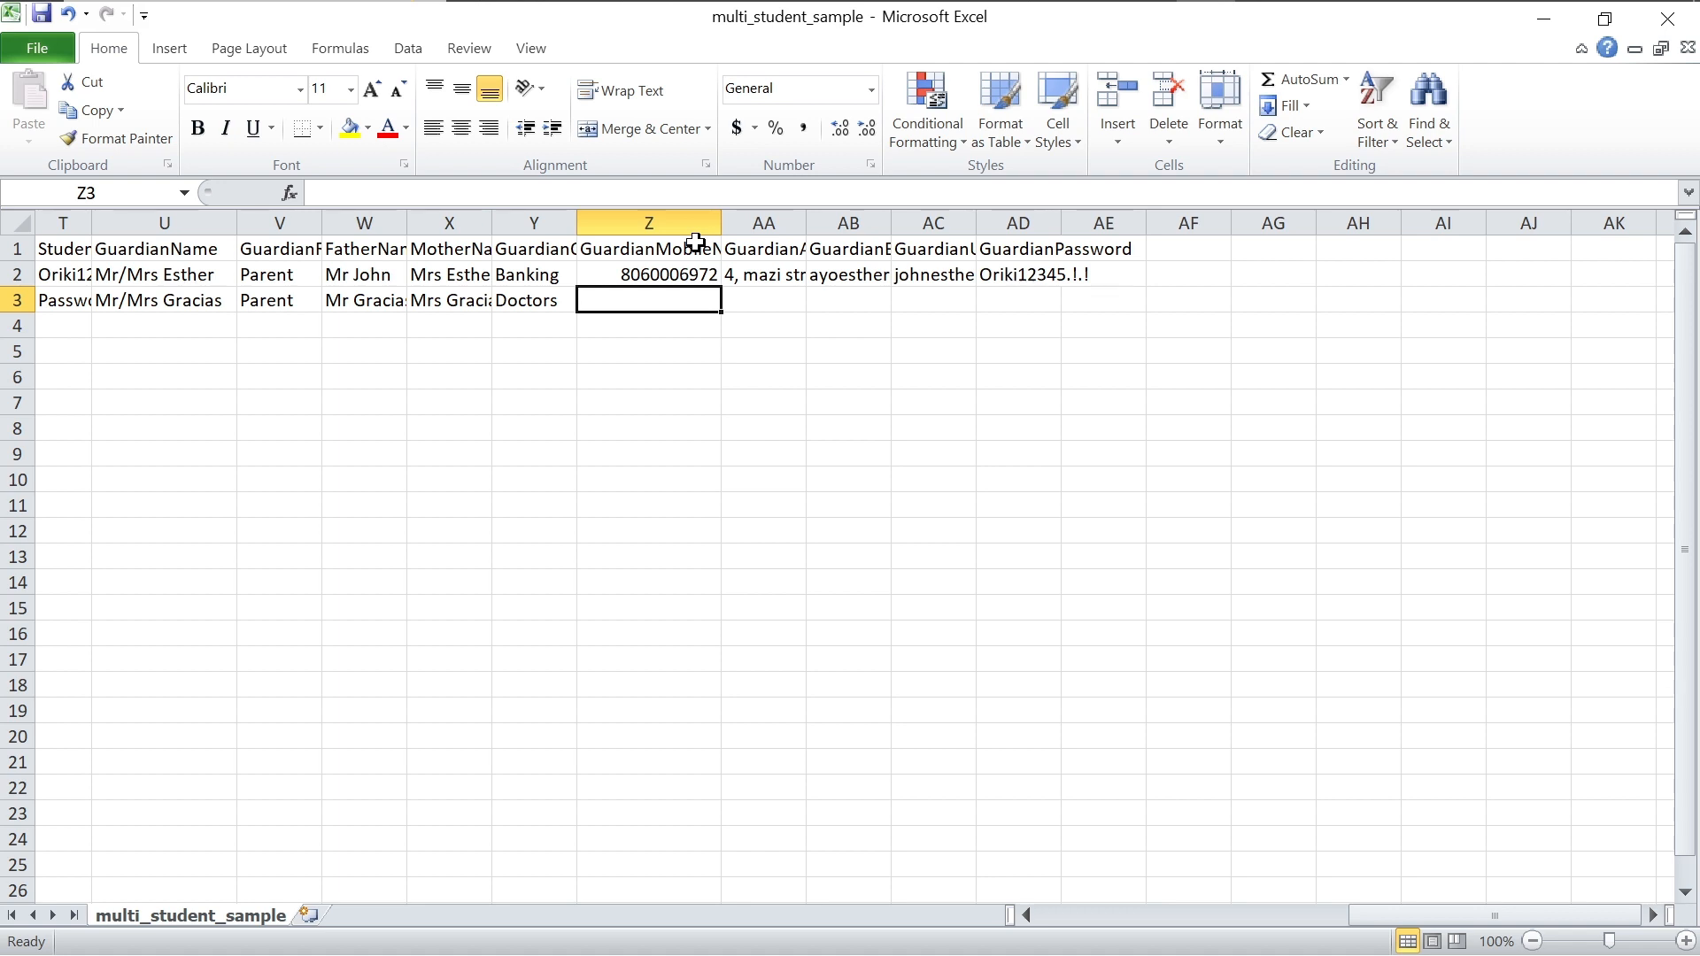
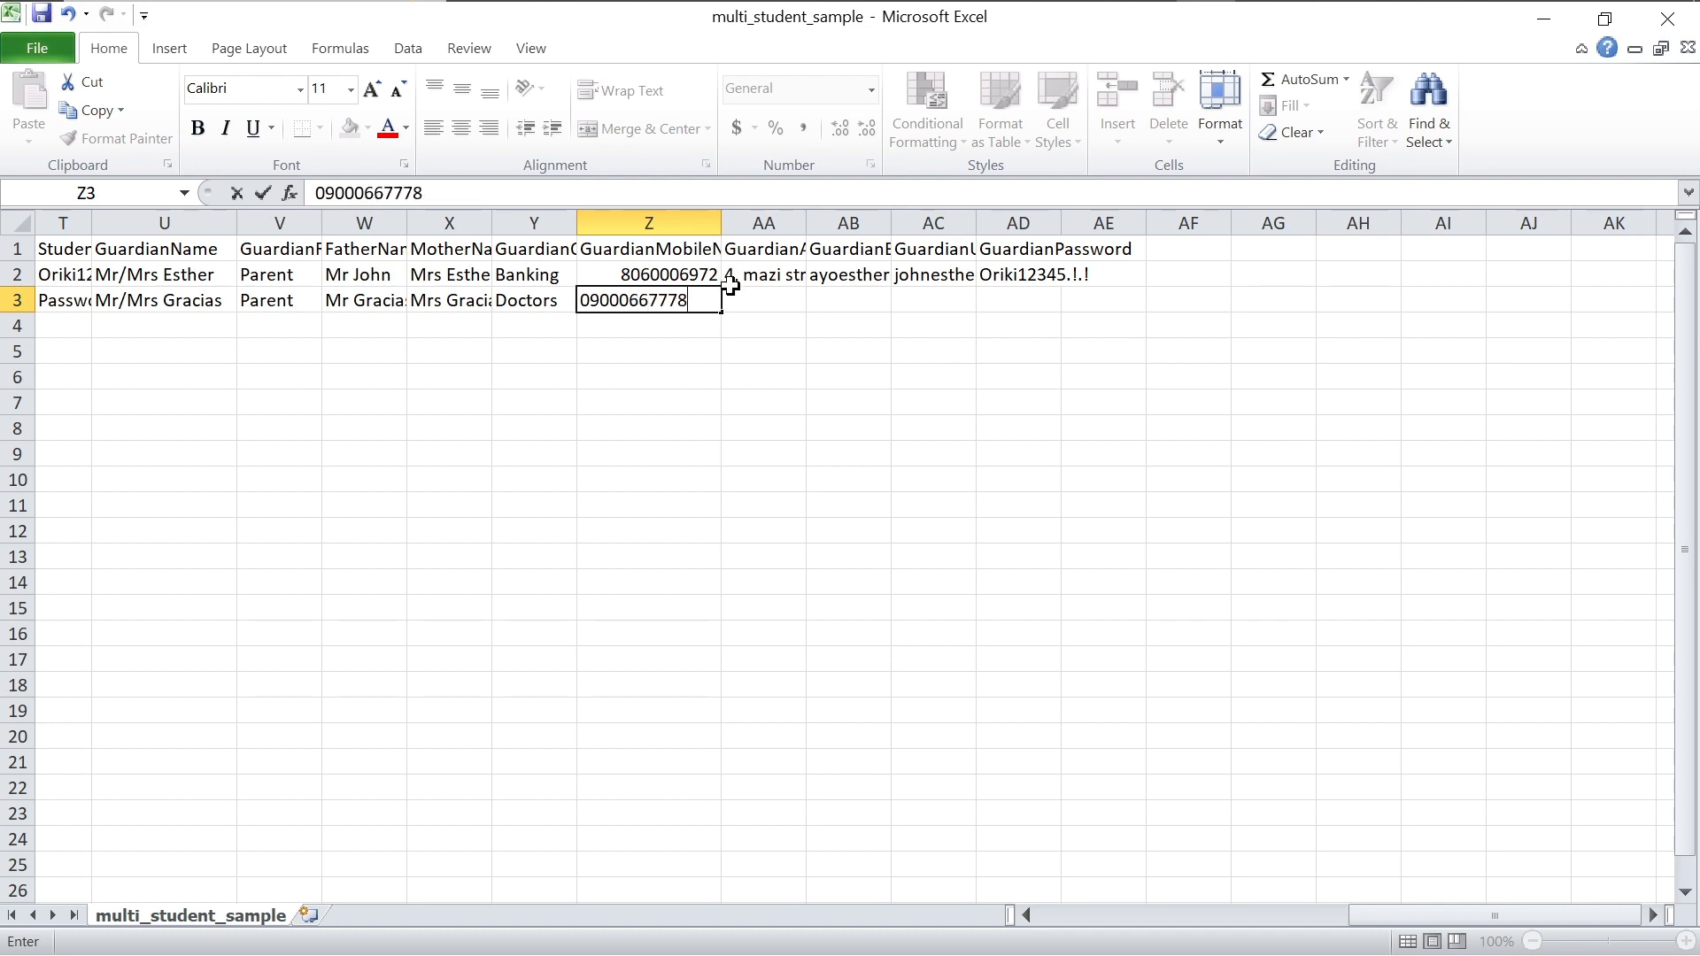
left_click(822, 304)
Step: Type the guardian's home address into AA3, correcting the misspelt street name
left_click(778, 301)
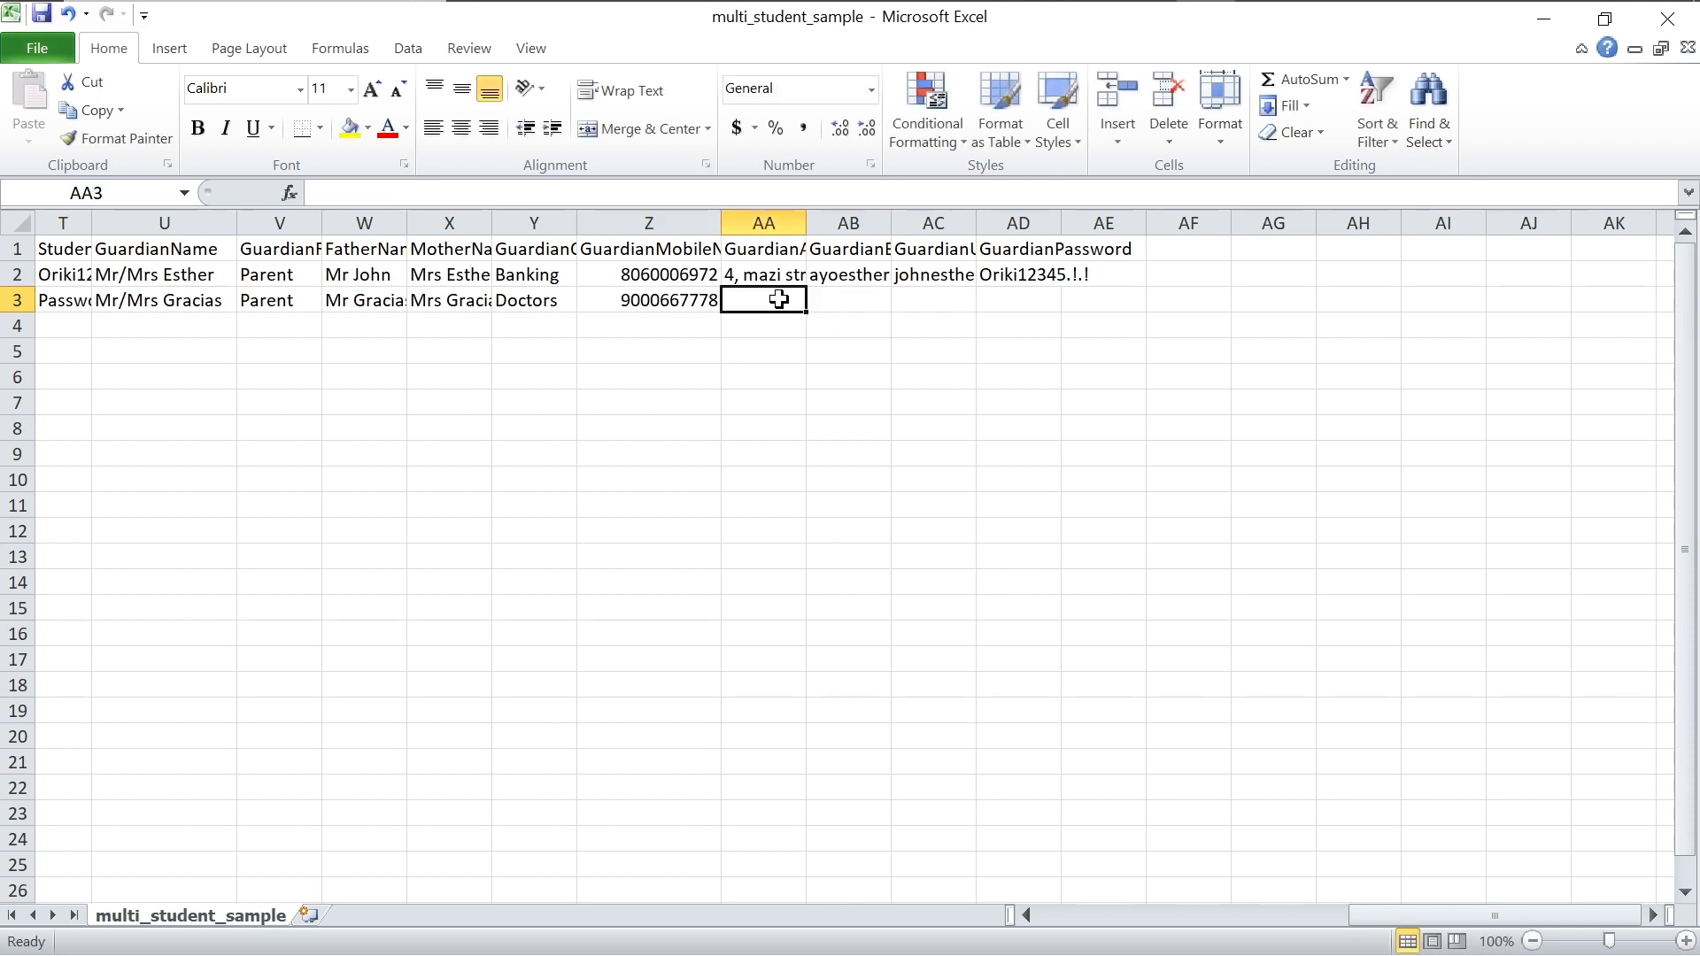
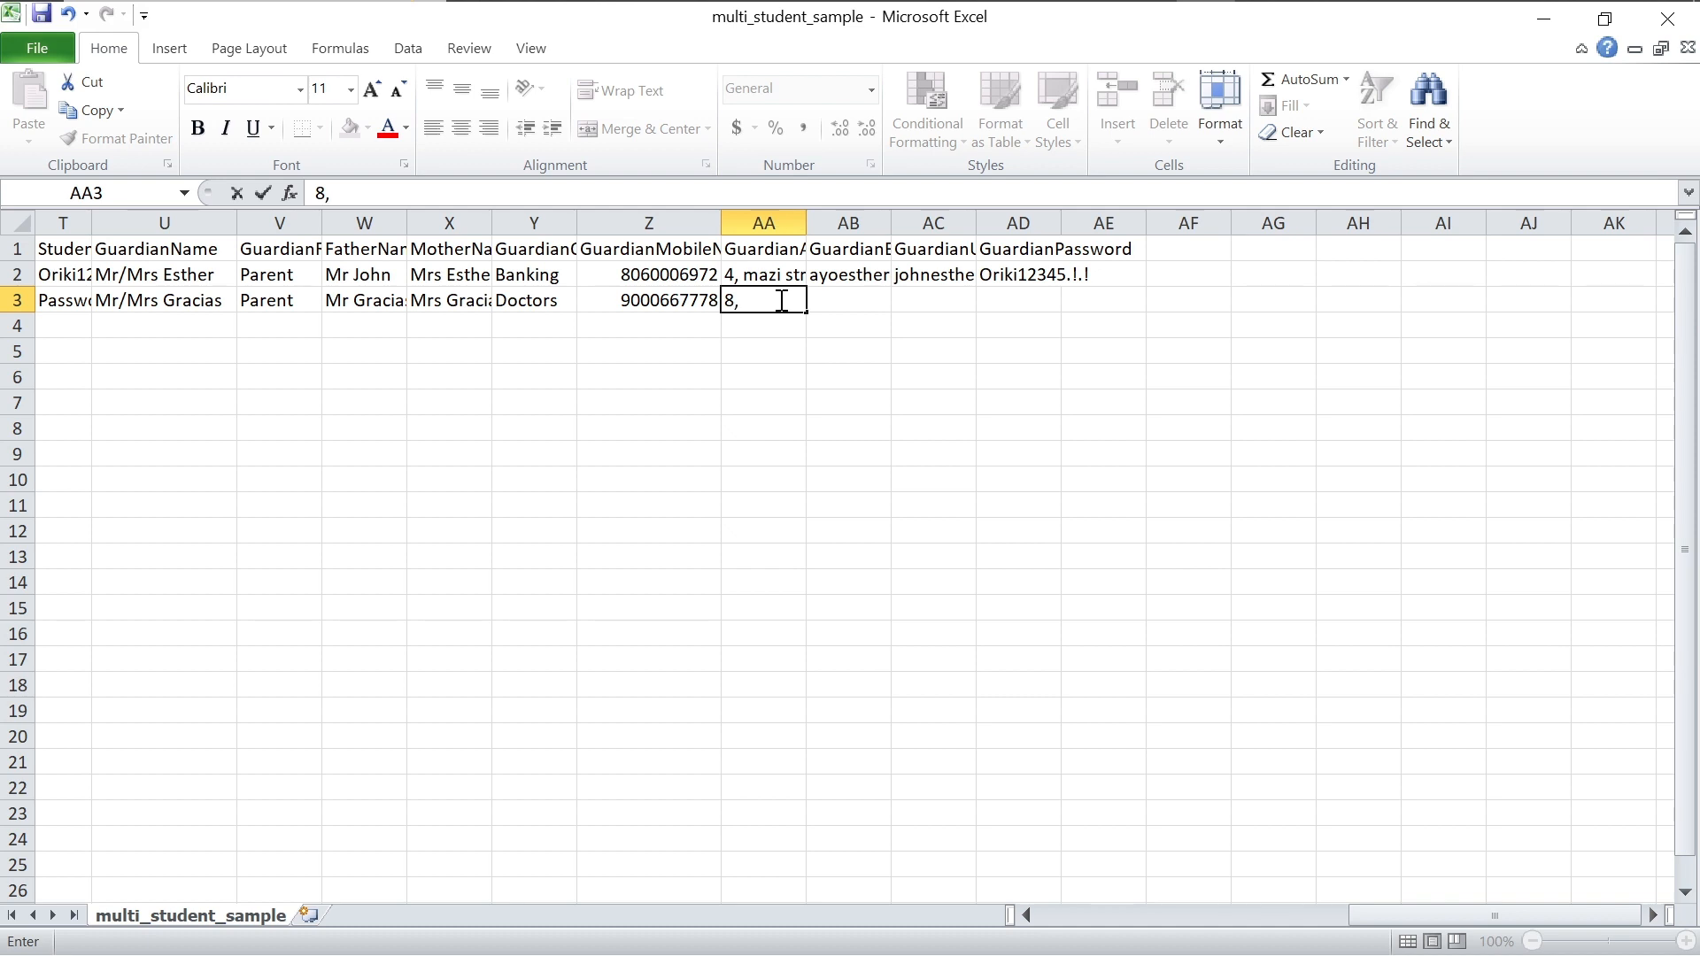
left_click(782, 301)
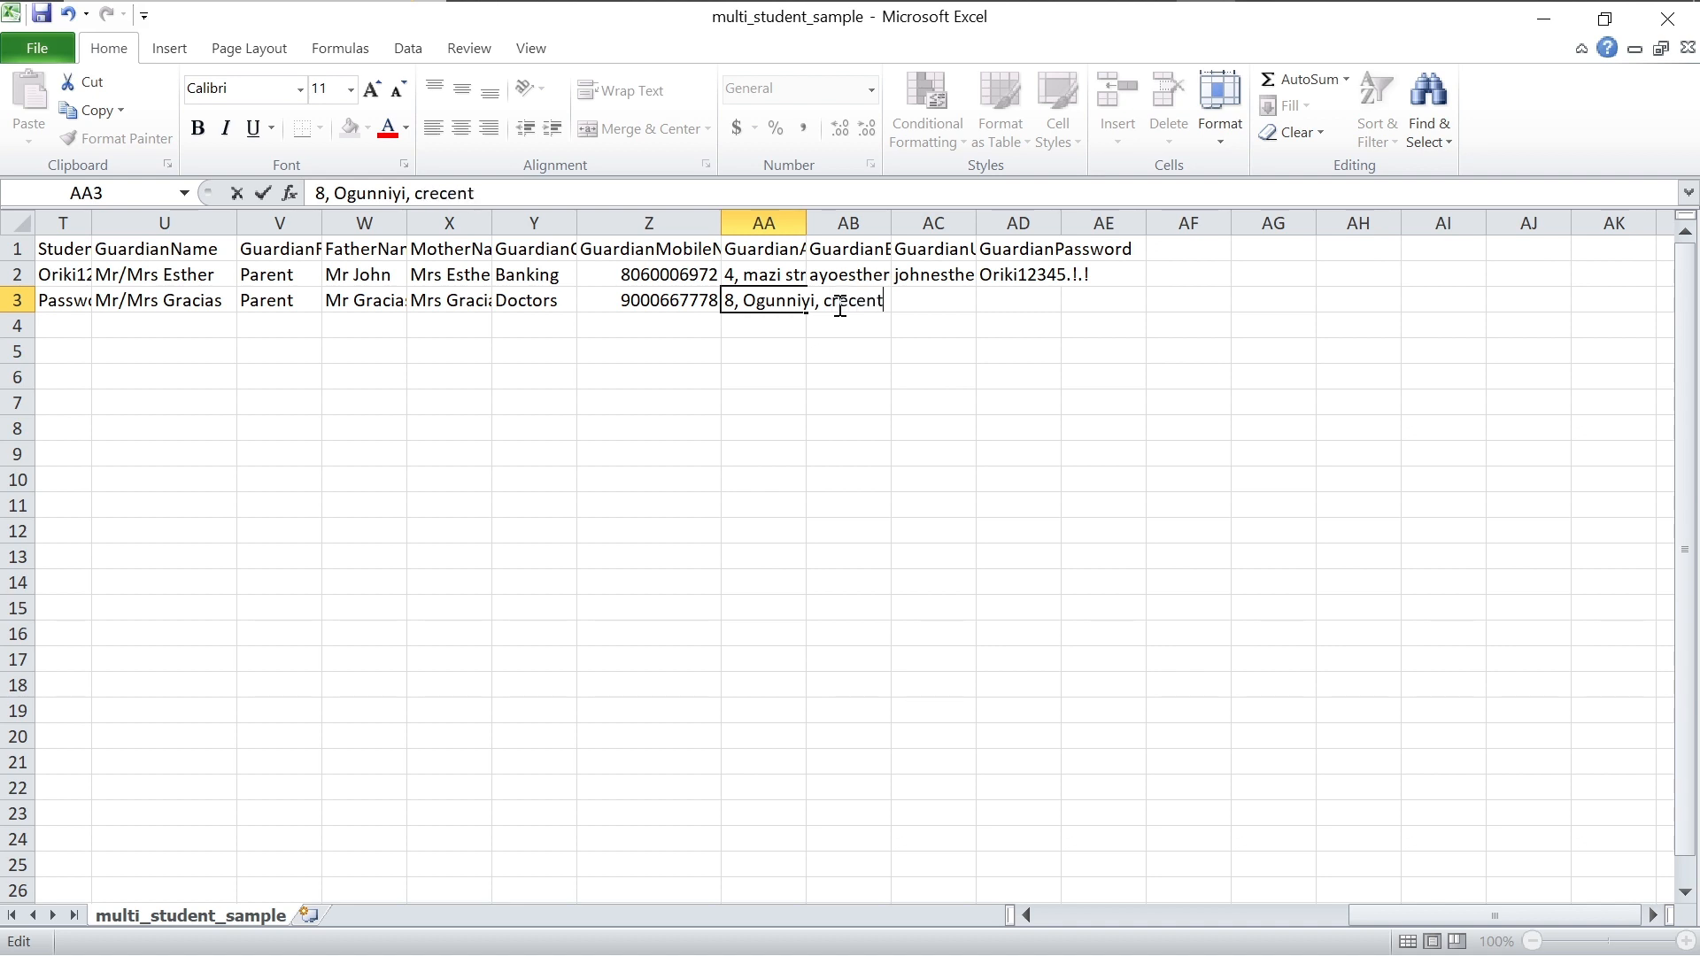
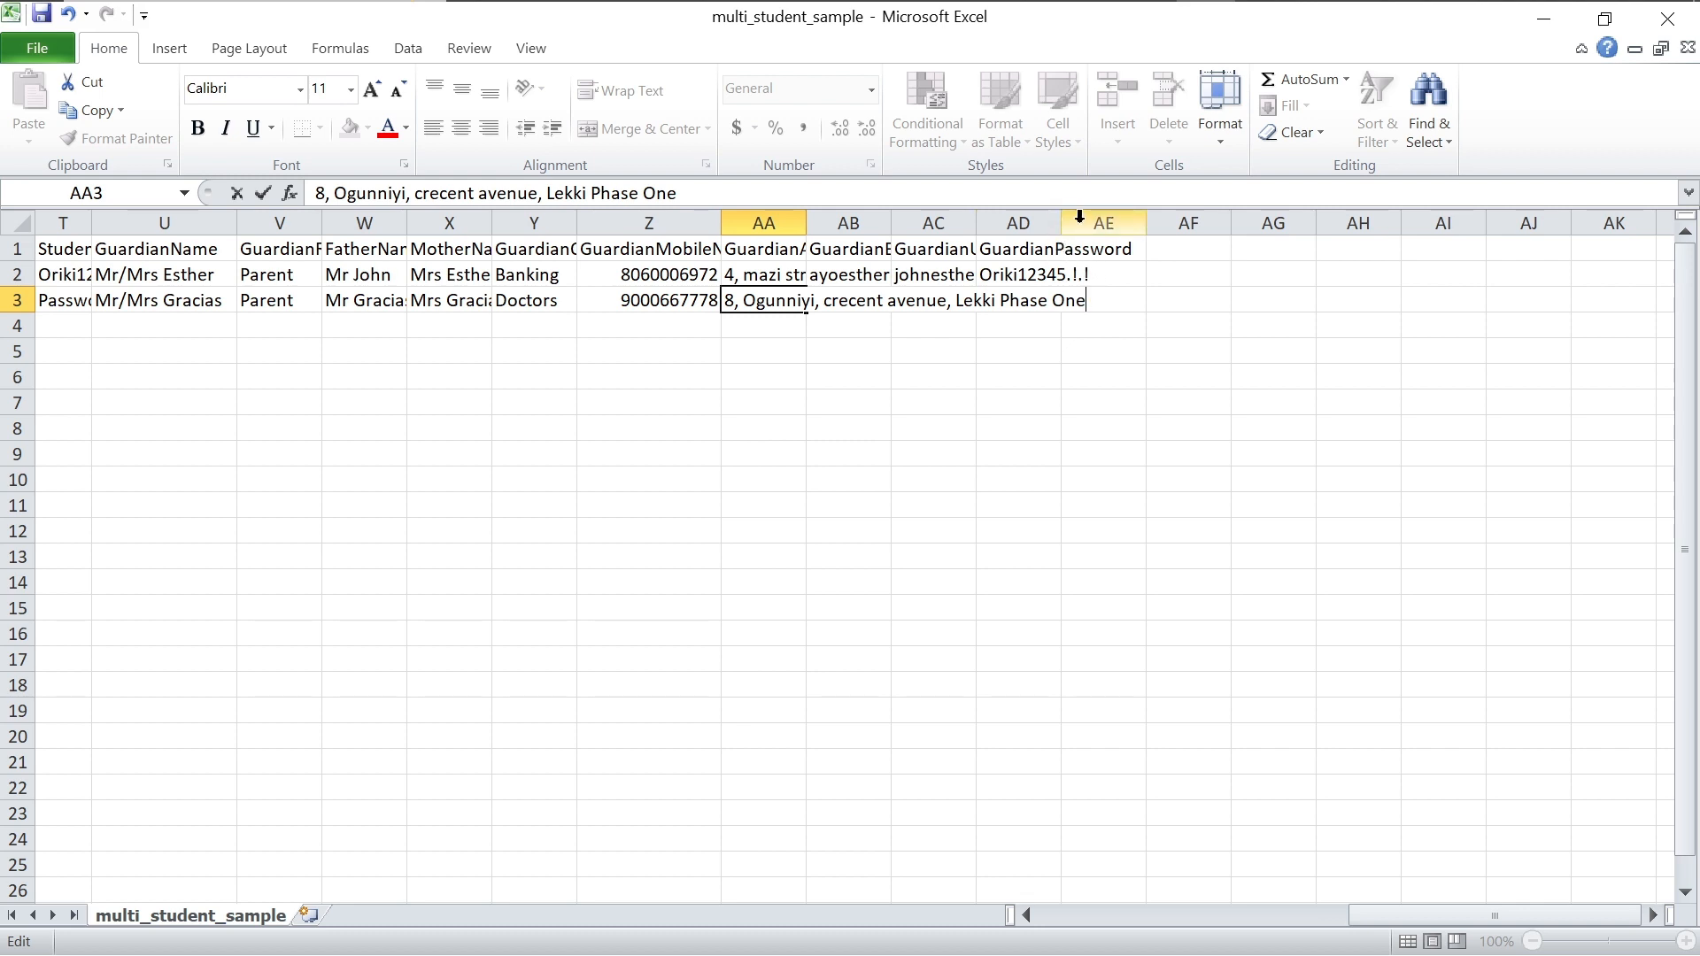
double_click(1084, 275)
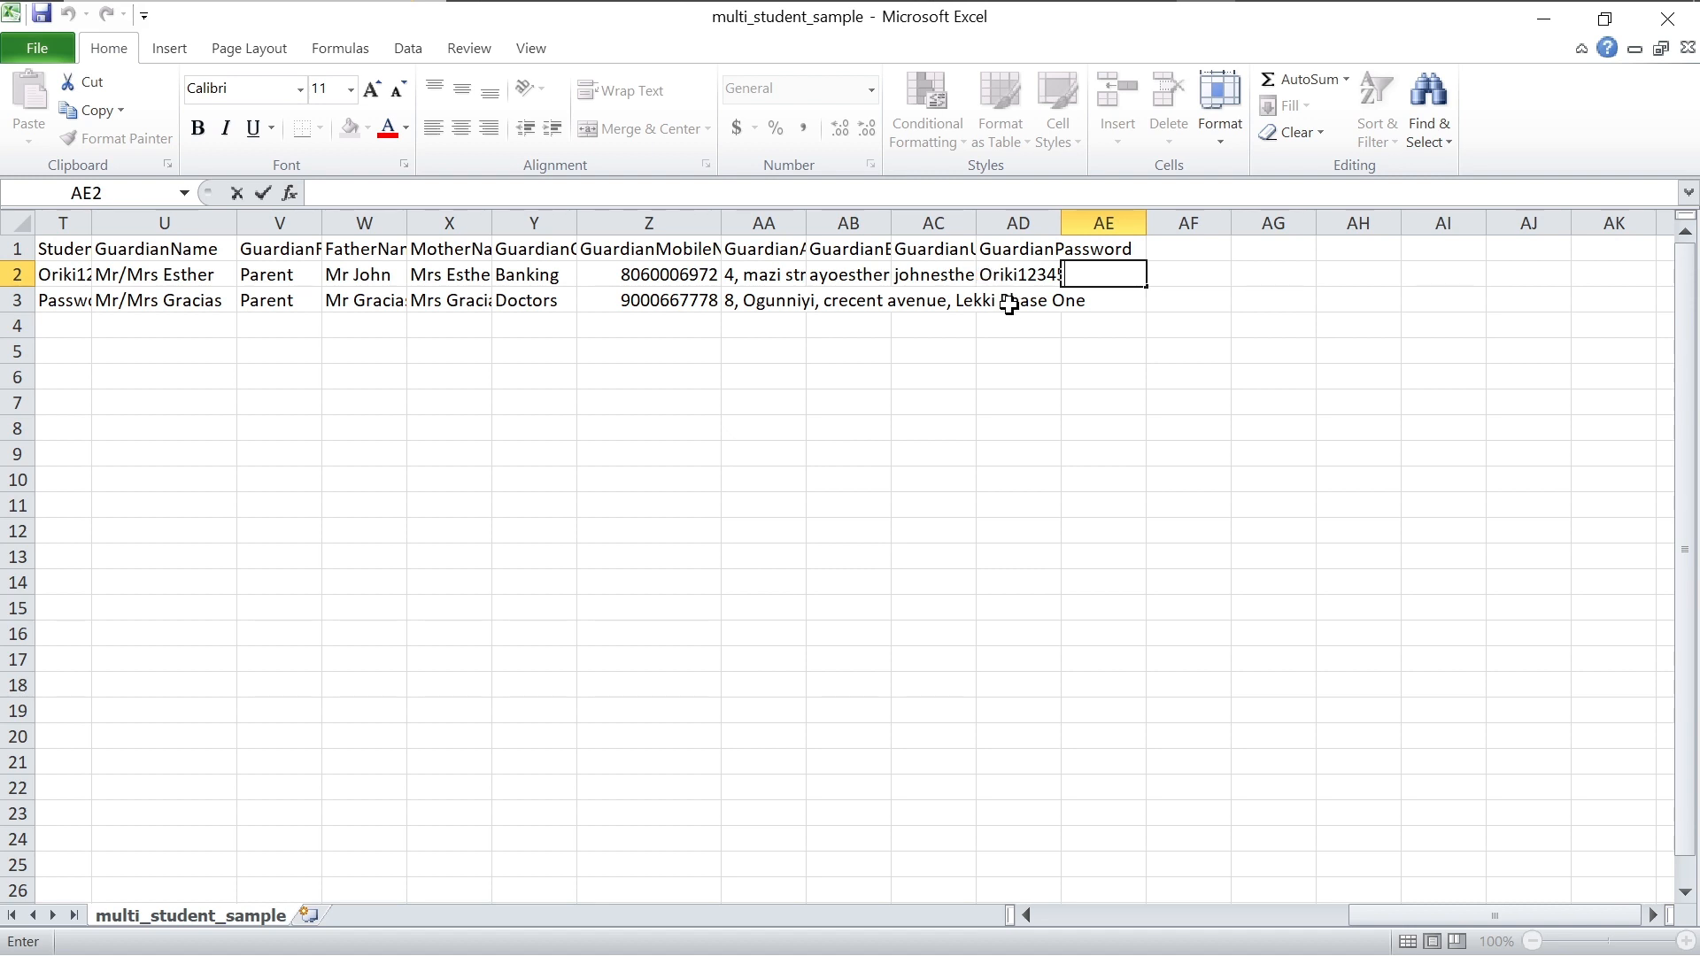
Step: Strip the trailing punctuation from row 2's guardian password and enter the same password in AD3
left_click(1022, 334)
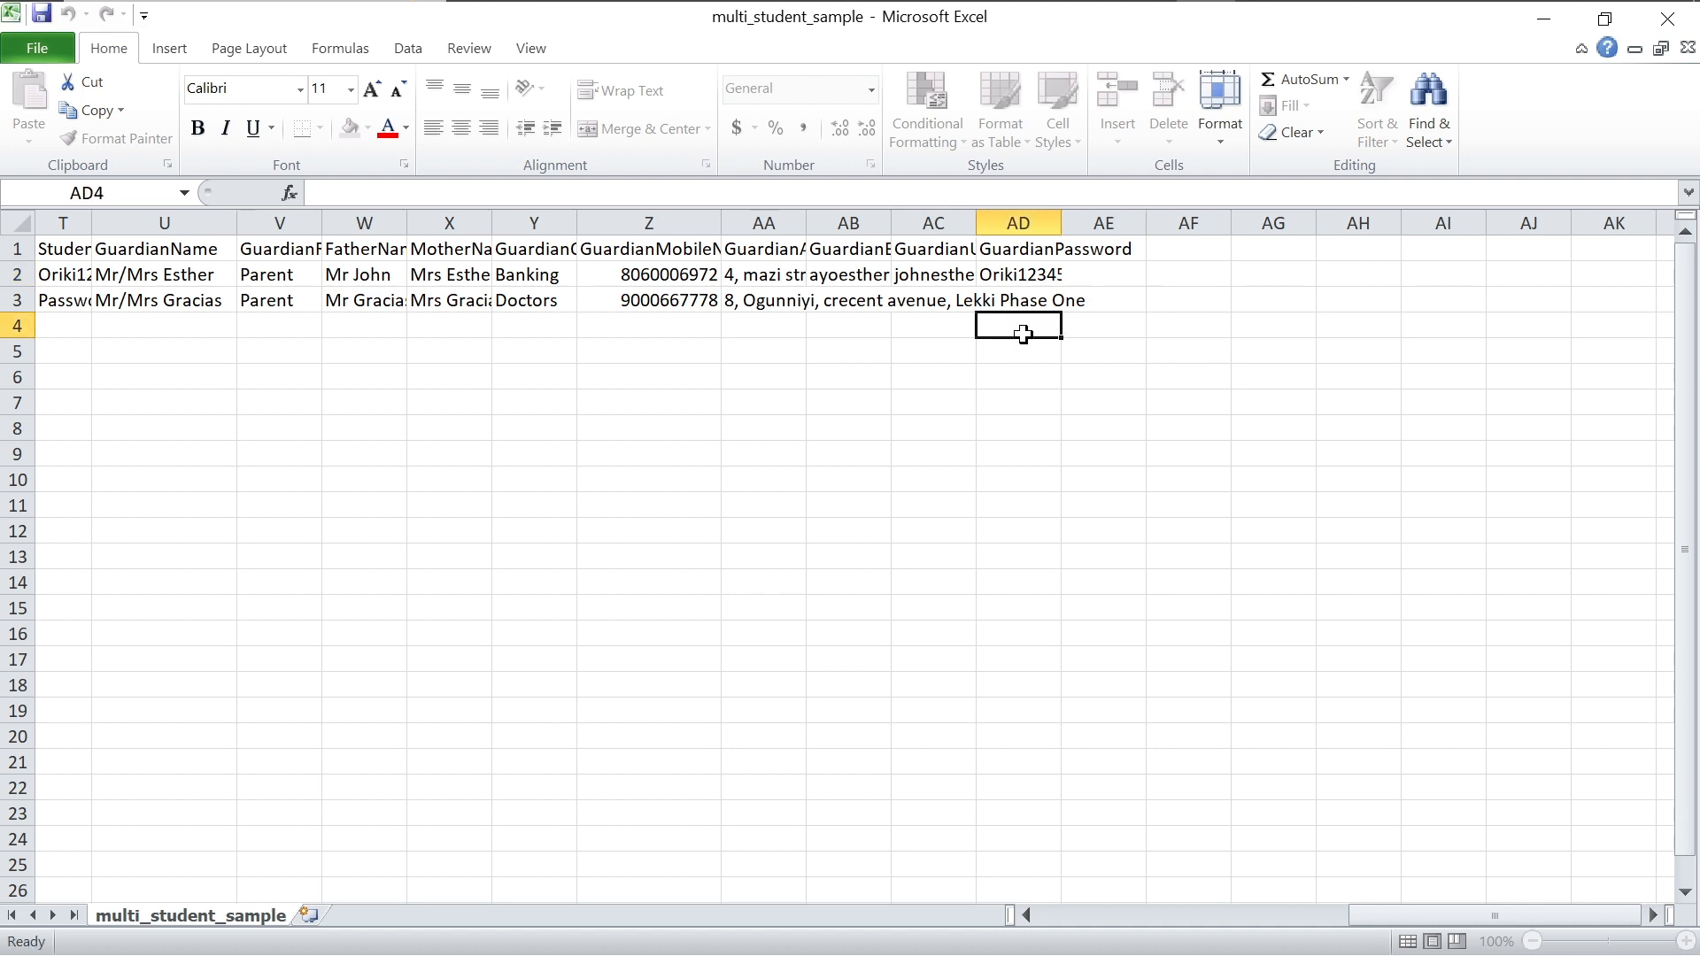
double_click(1098, 267)
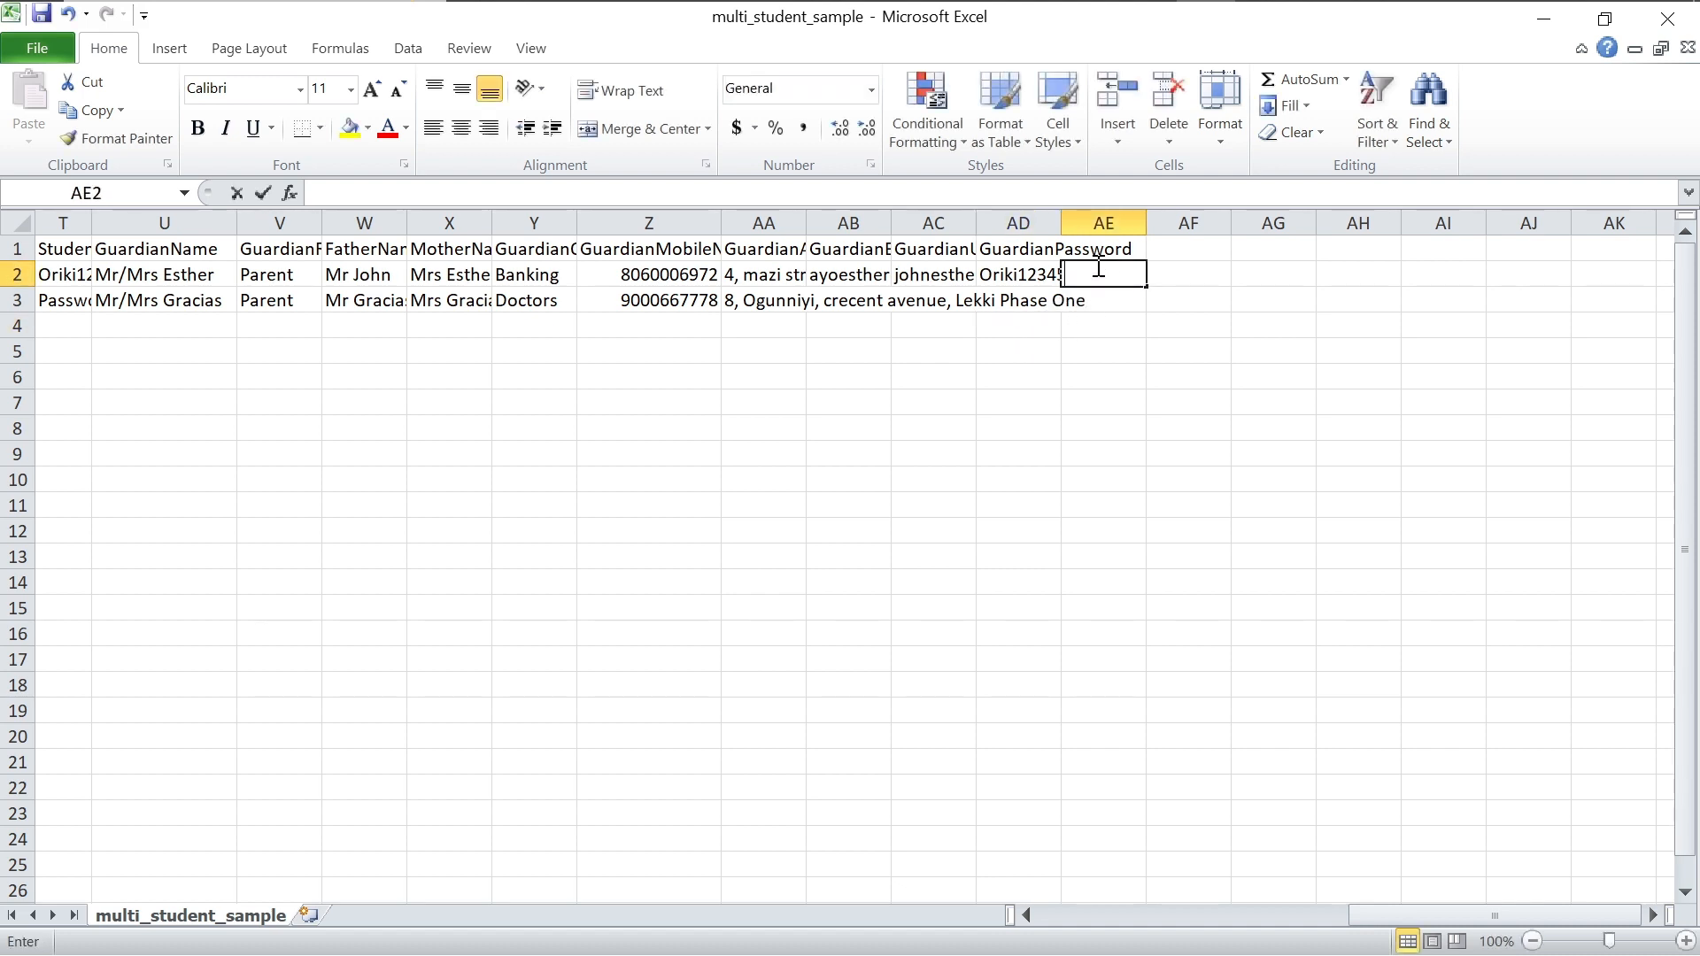
double_click(1014, 273)
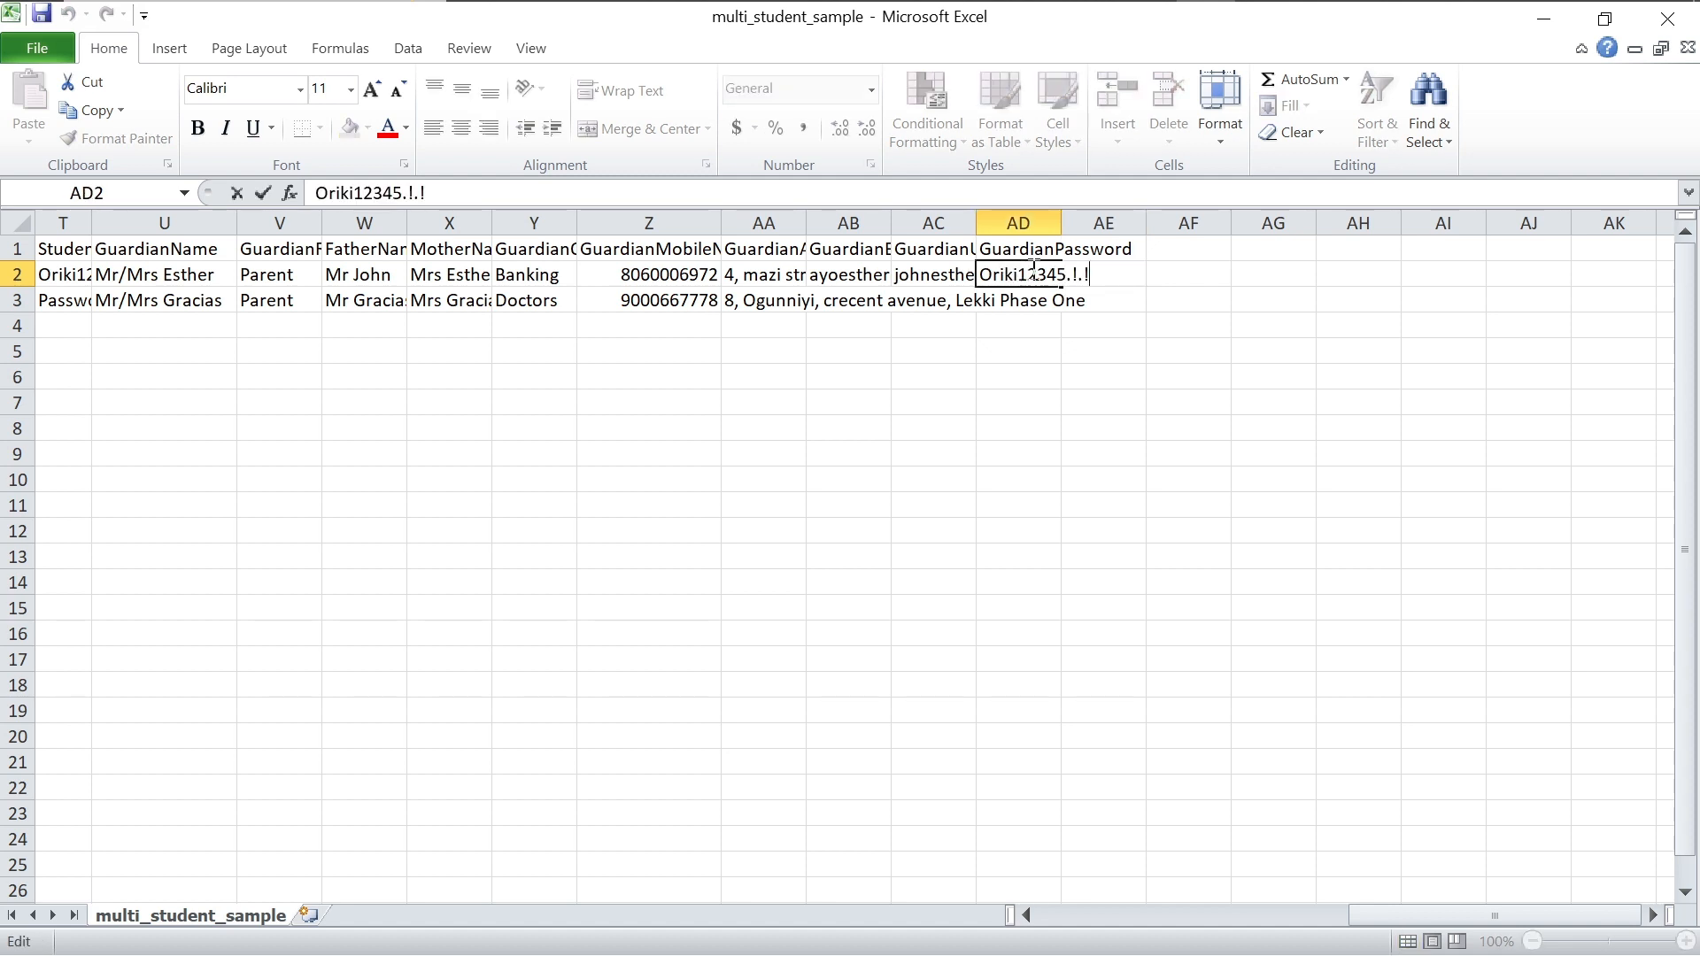
key("BackSpace")
key("BackSpace")
key("BackSpace")
key("BackSpace")
key("Return")
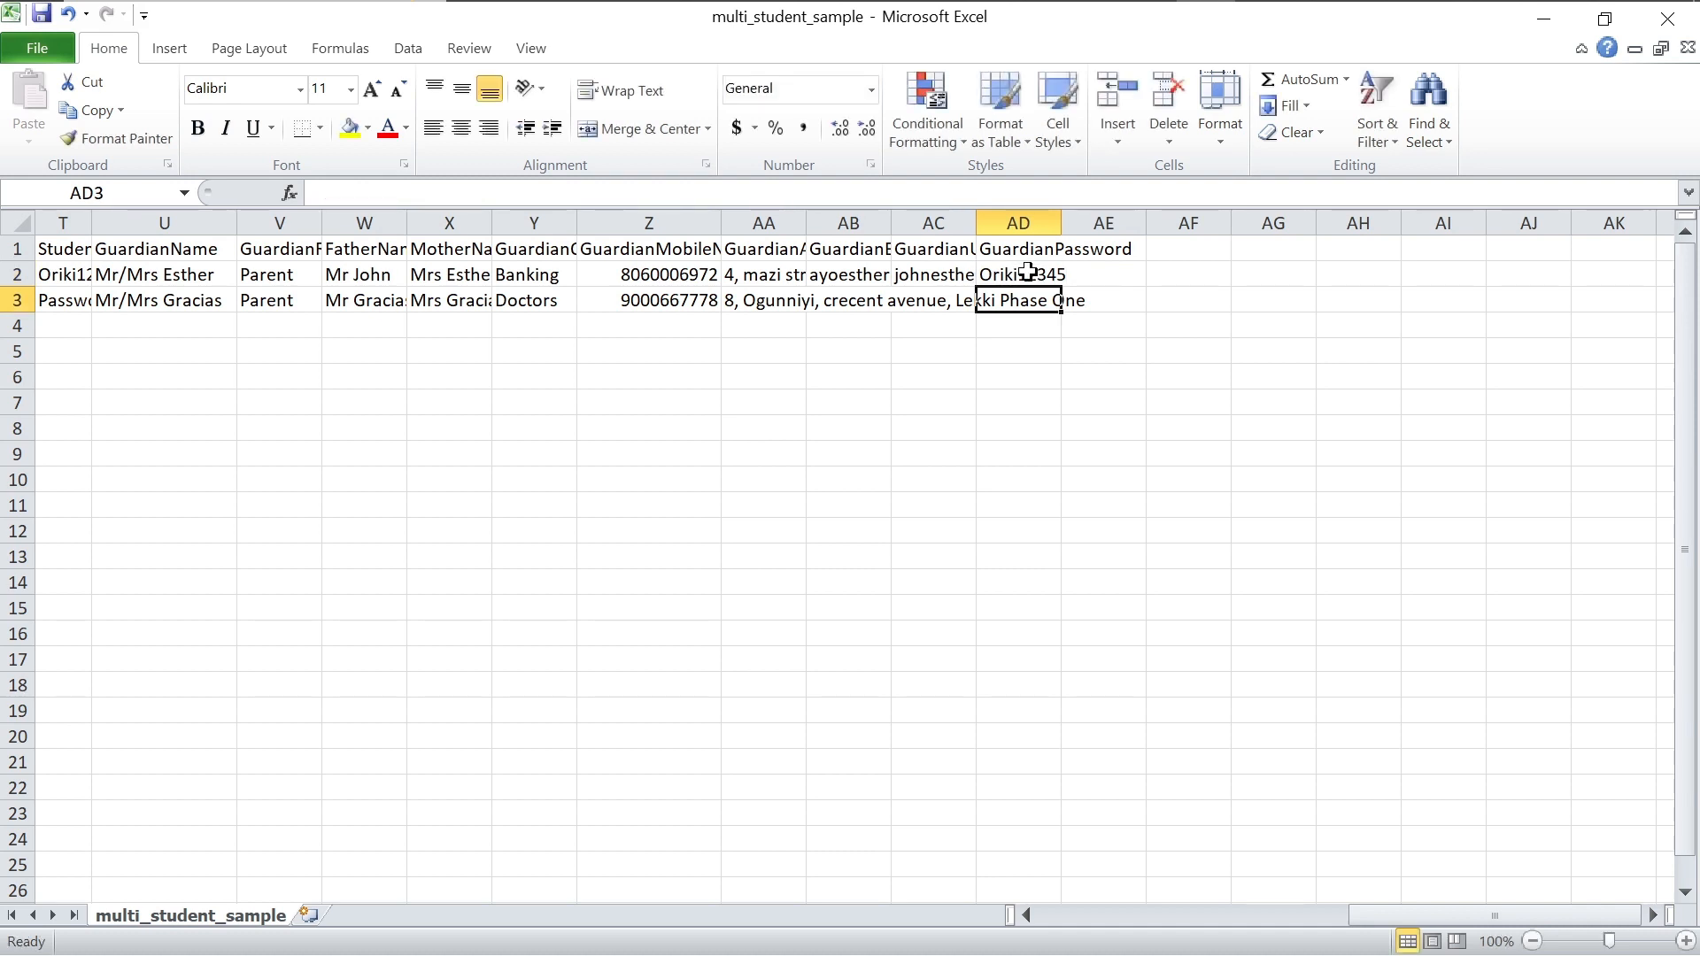
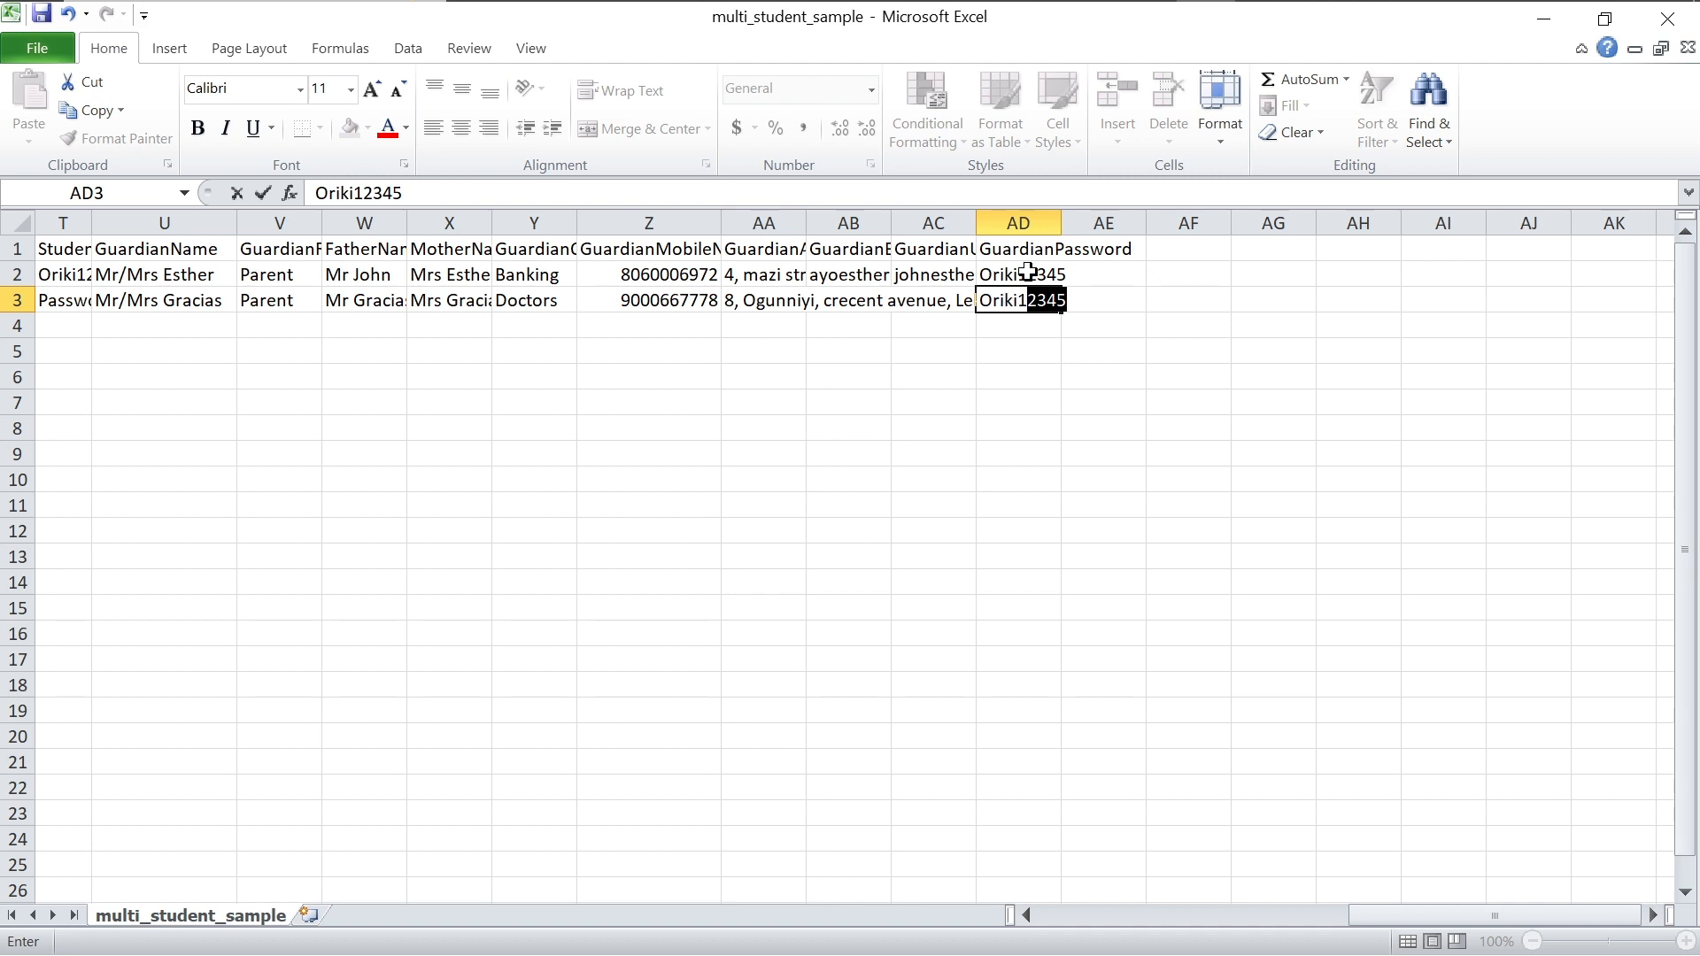
left_click(1115, 274)
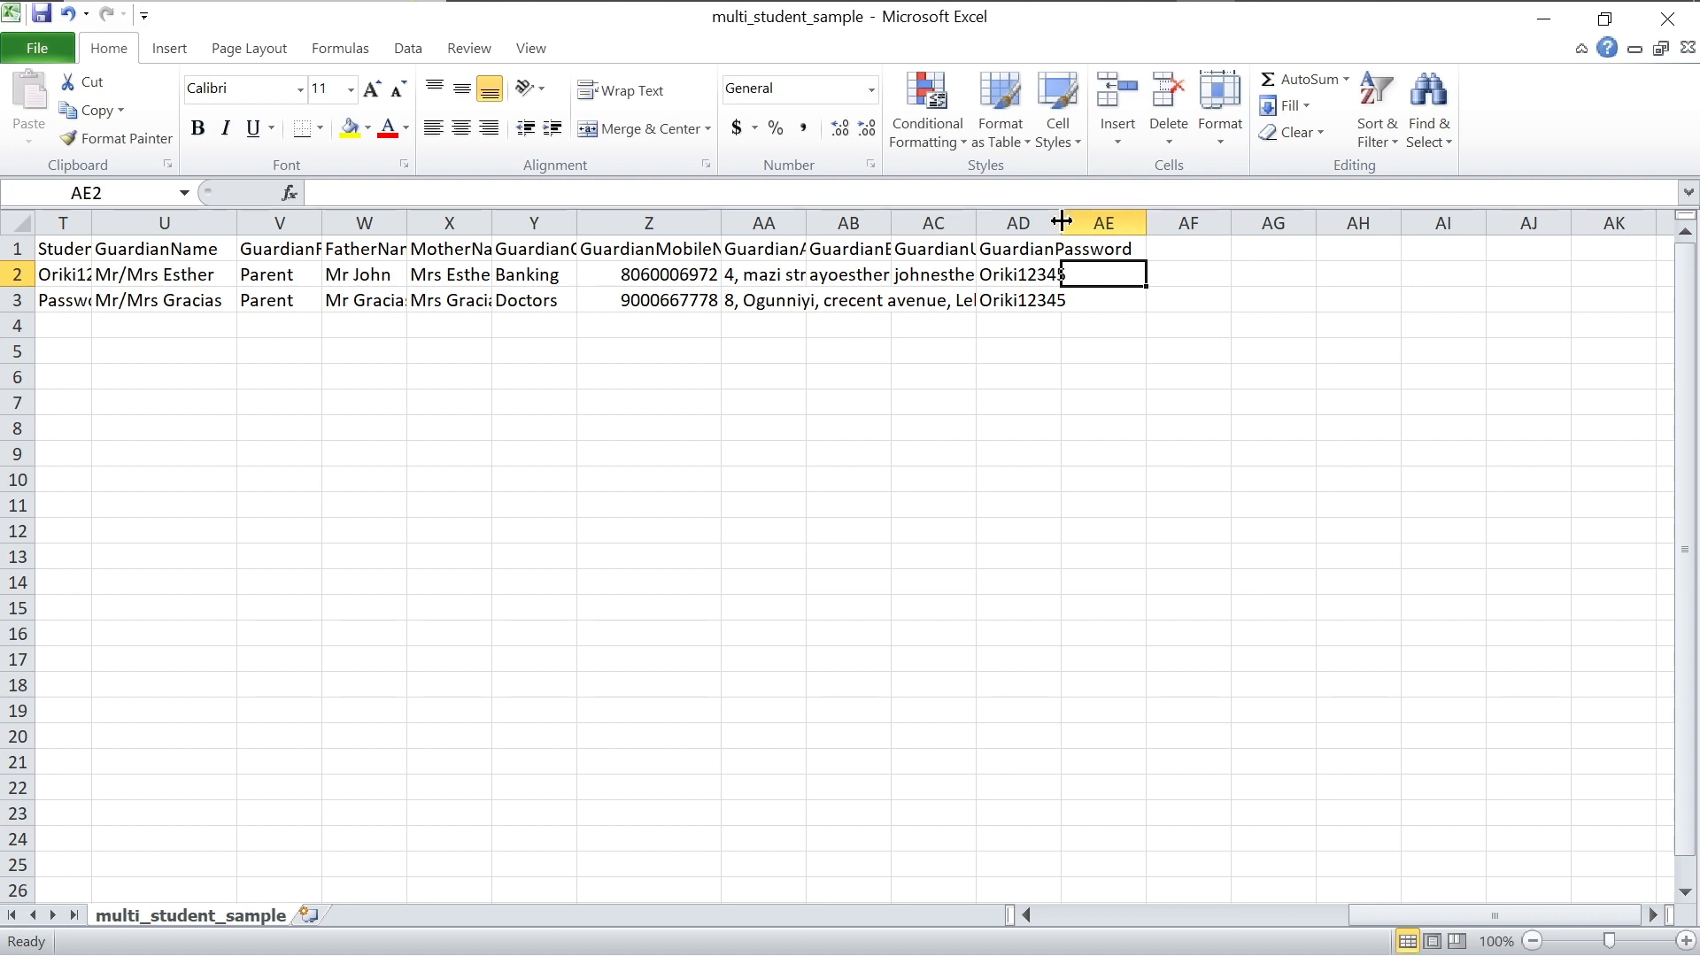
Step: Widen columns AD, AC, AB and AA so headings, emails and addresses show in full
left_click_drag(1063, 223, 1158, 223)
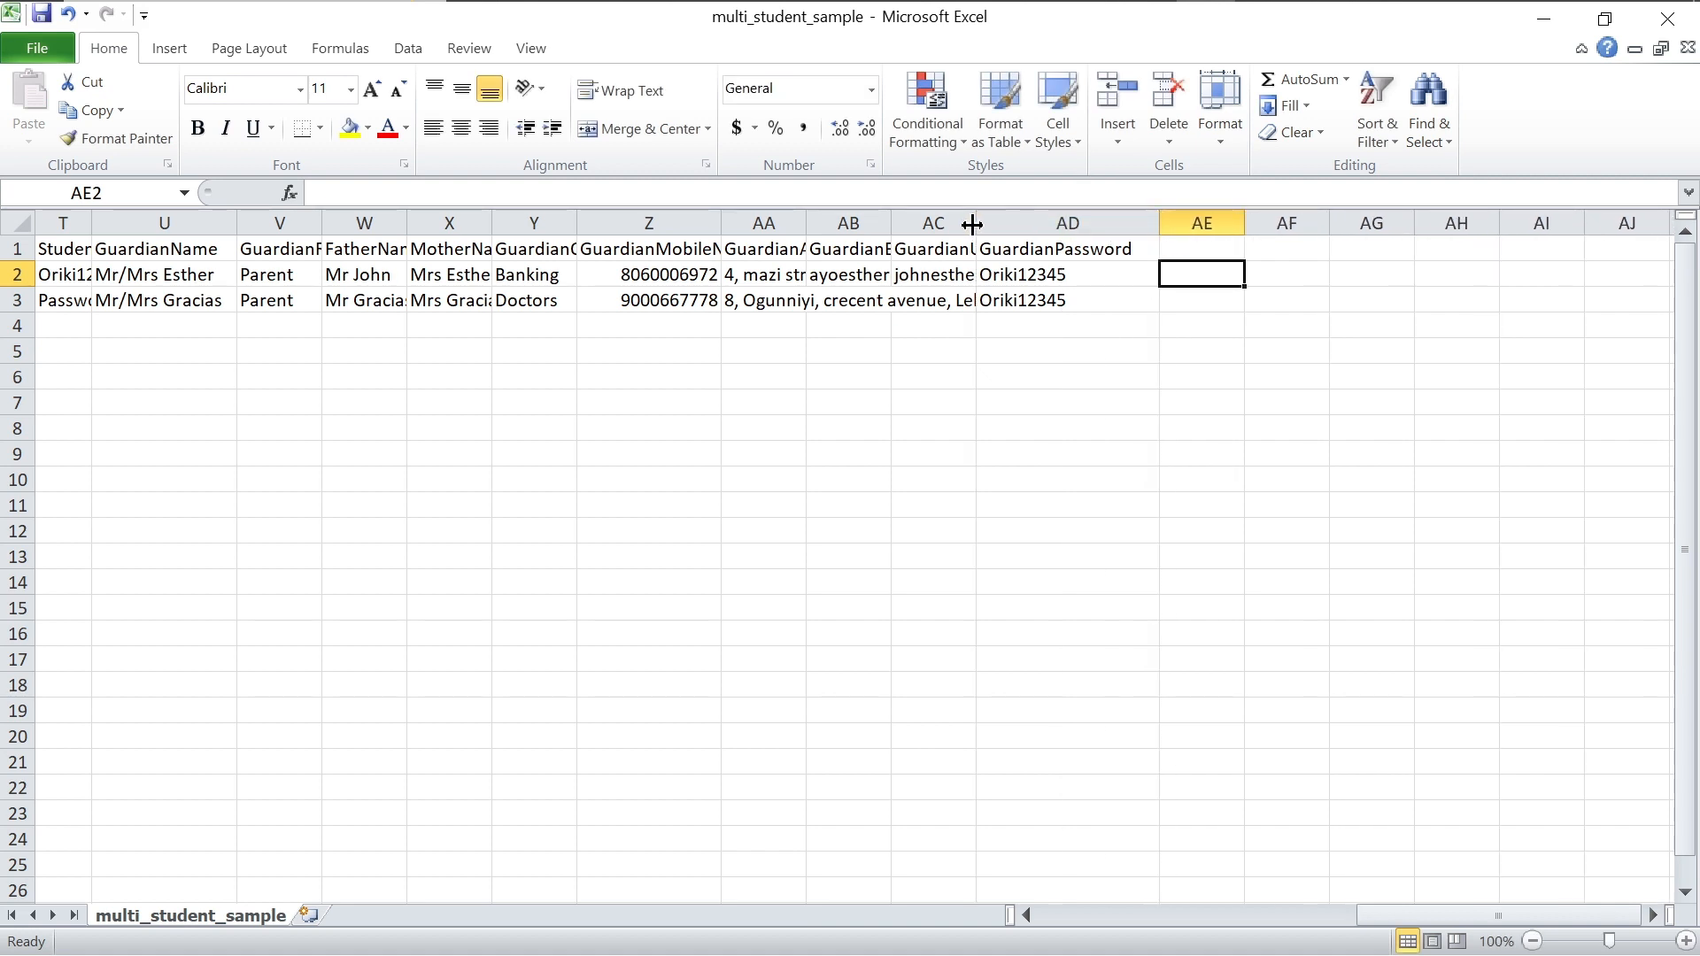
left_click_drag(974, 223, 1065, 221)
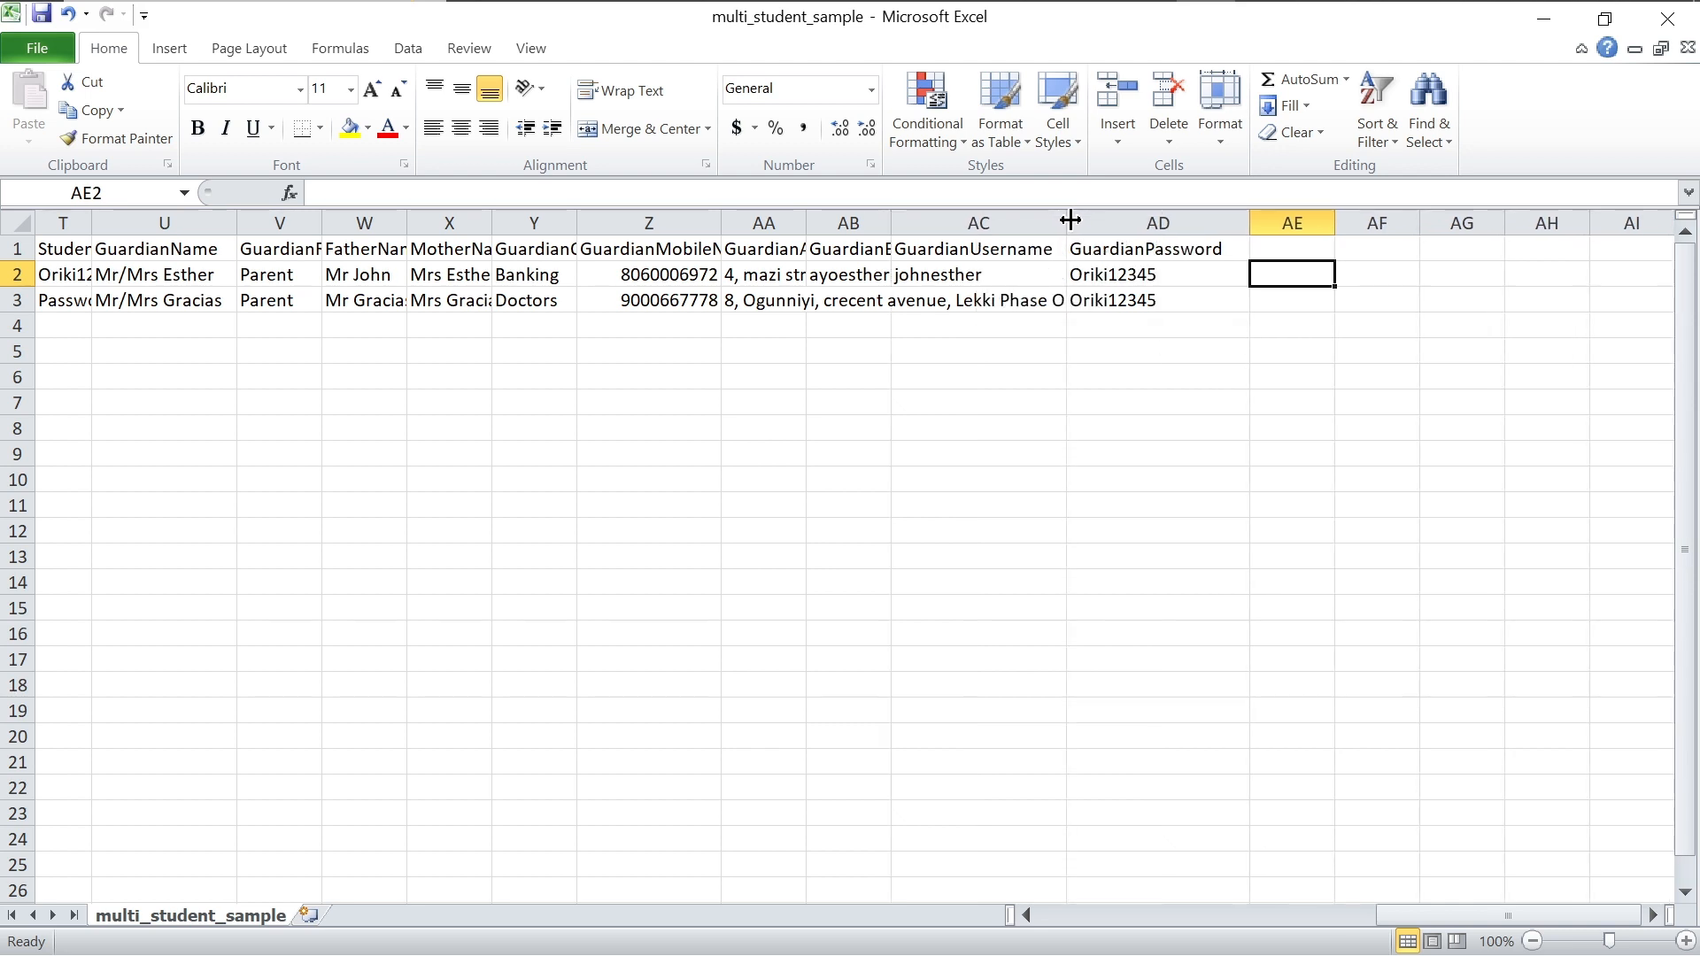
left_click_drag(1065, 220, 1119, 223)
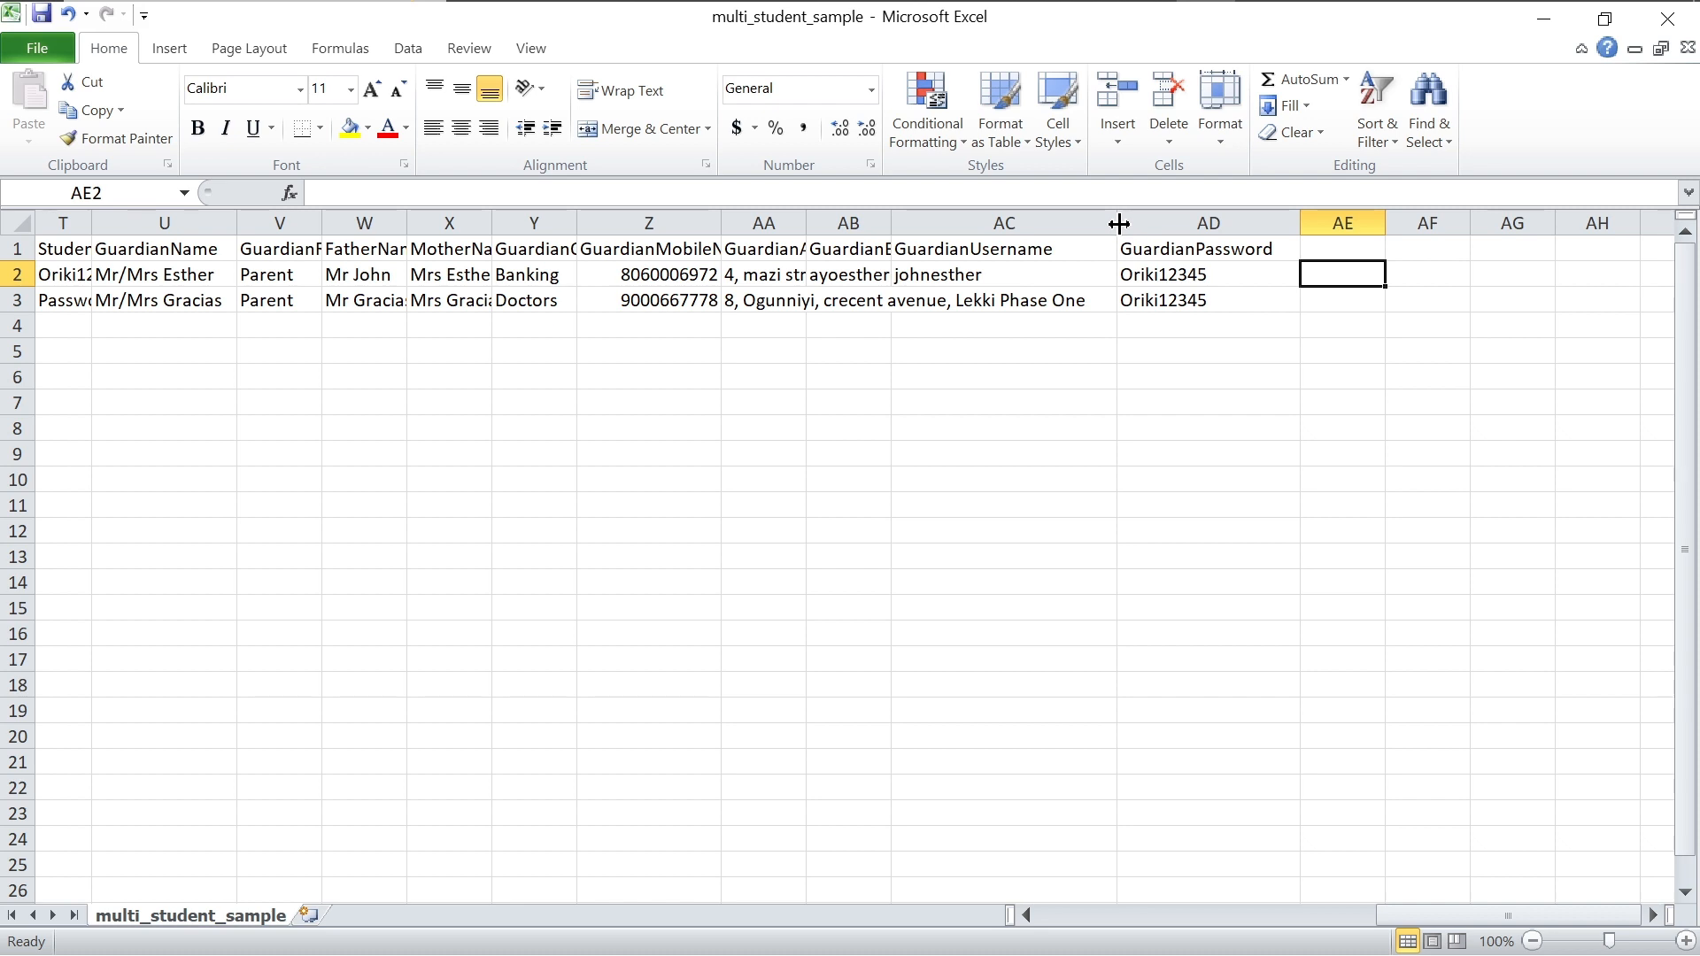
left_click(774, 347)
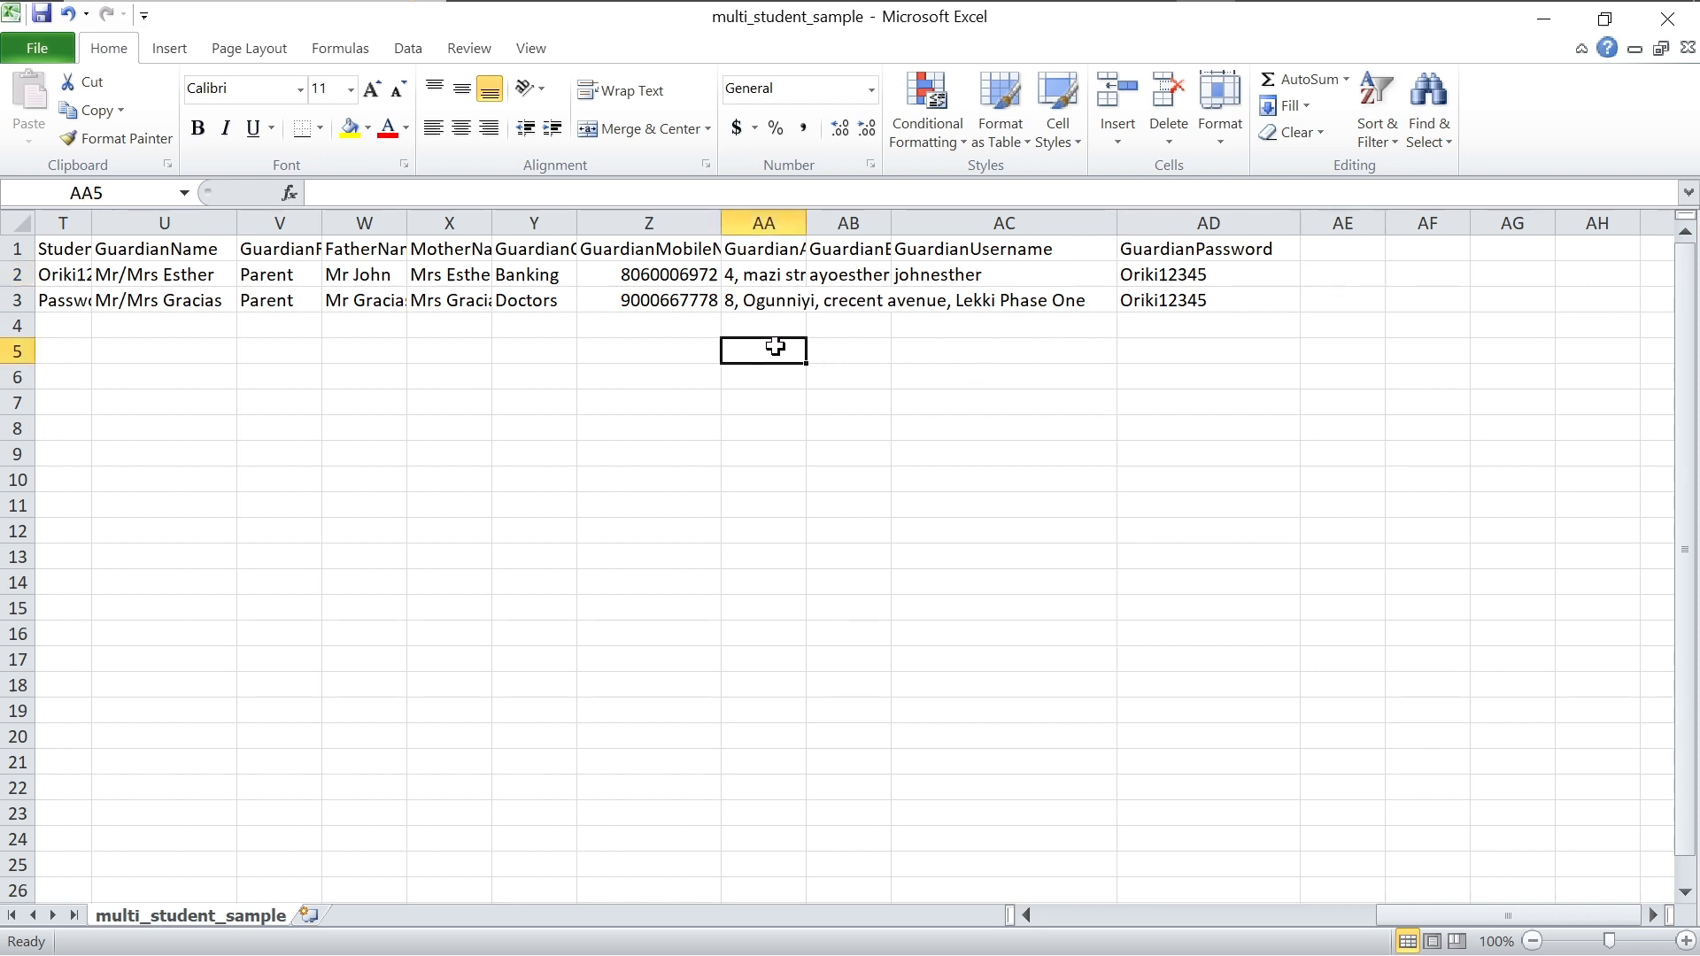
left_click(881, 223)
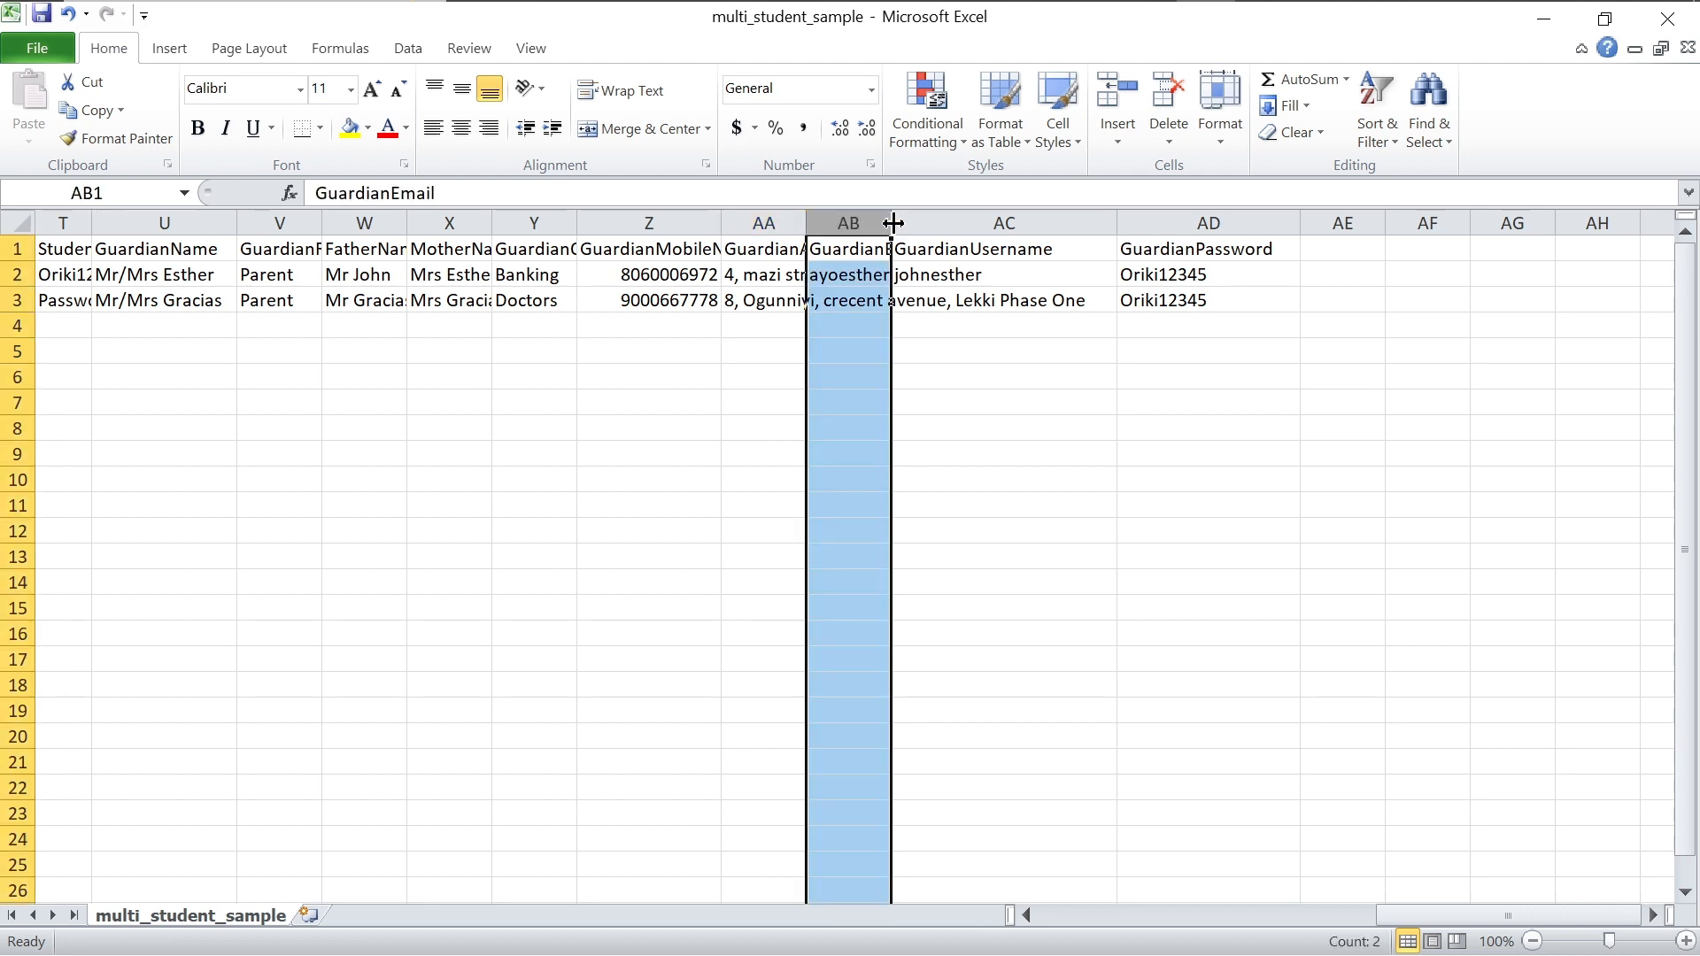
left_click_drag(893, 222, 1231, 225)
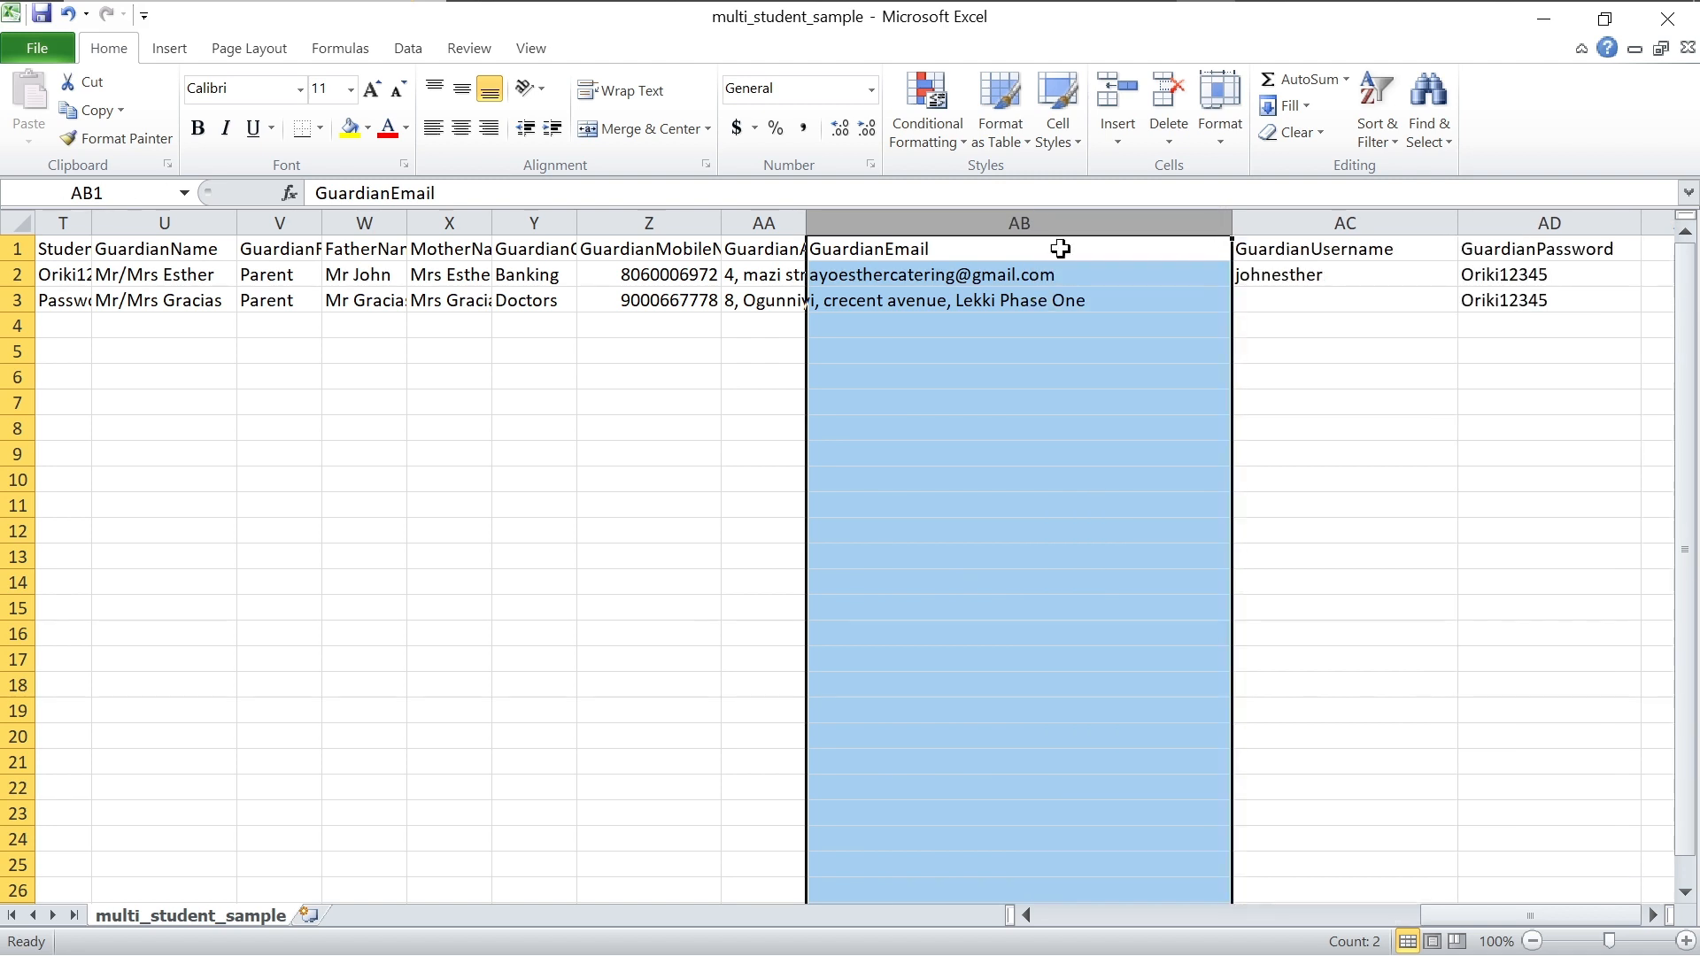
left_click_drag(804, 223, 1086, 225)
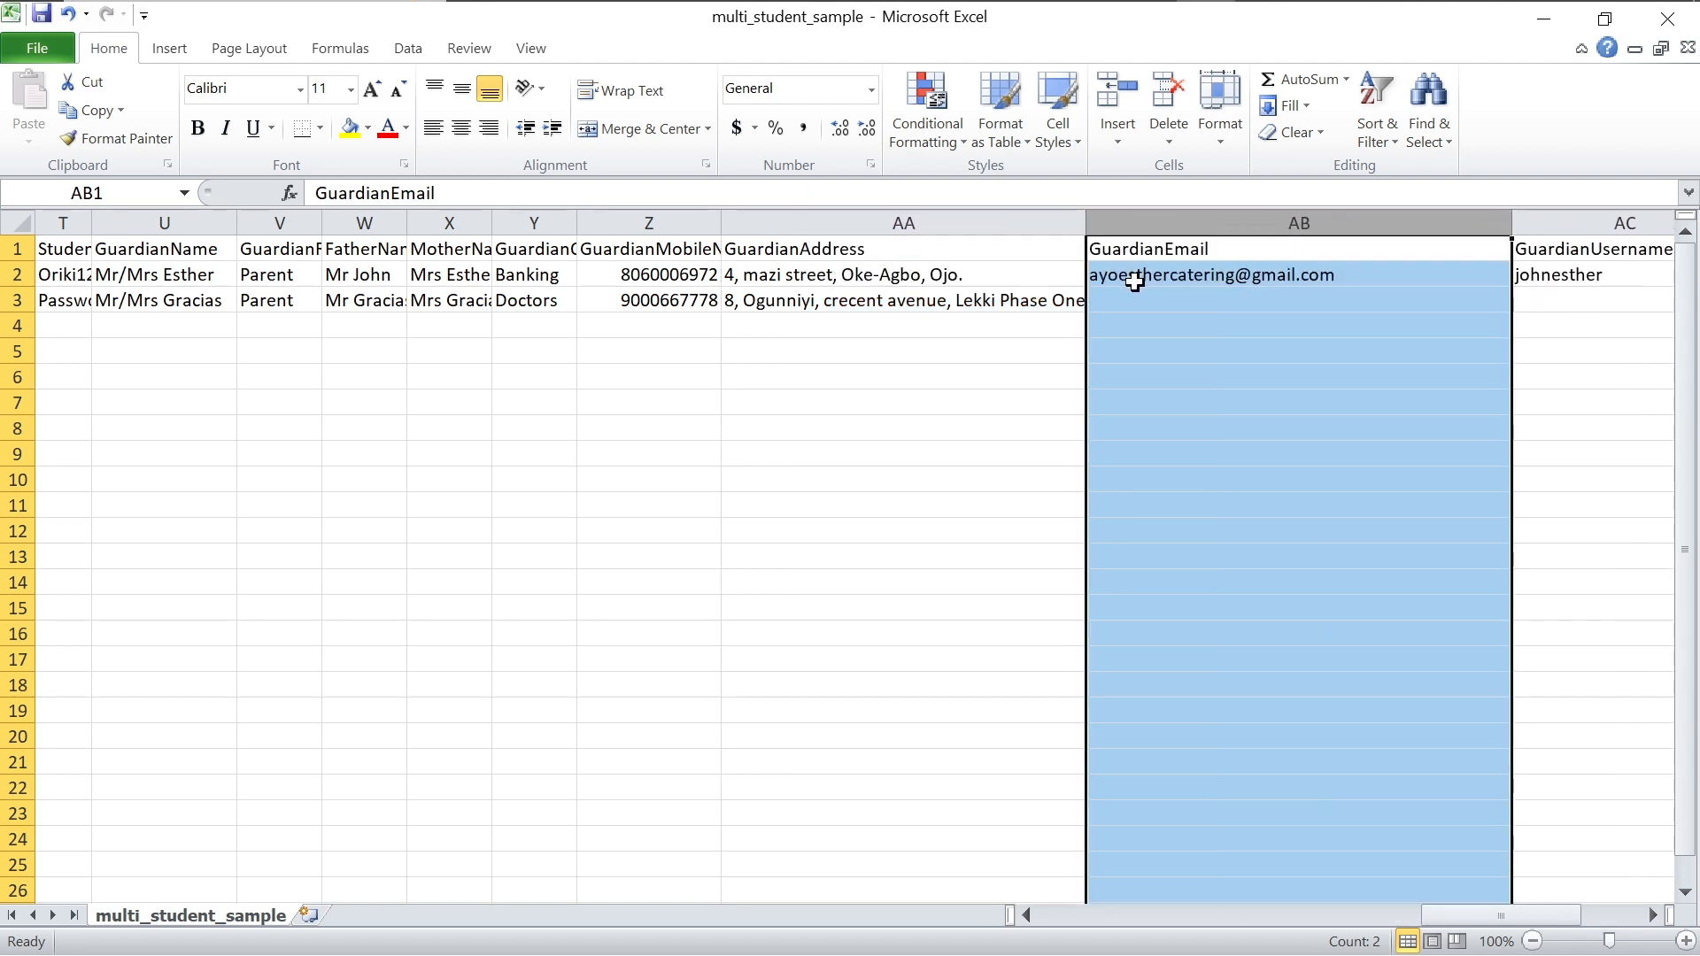
Step: Enter the second guardian's email in AB3 and guardian username in AC3
left_click(1154, 302)
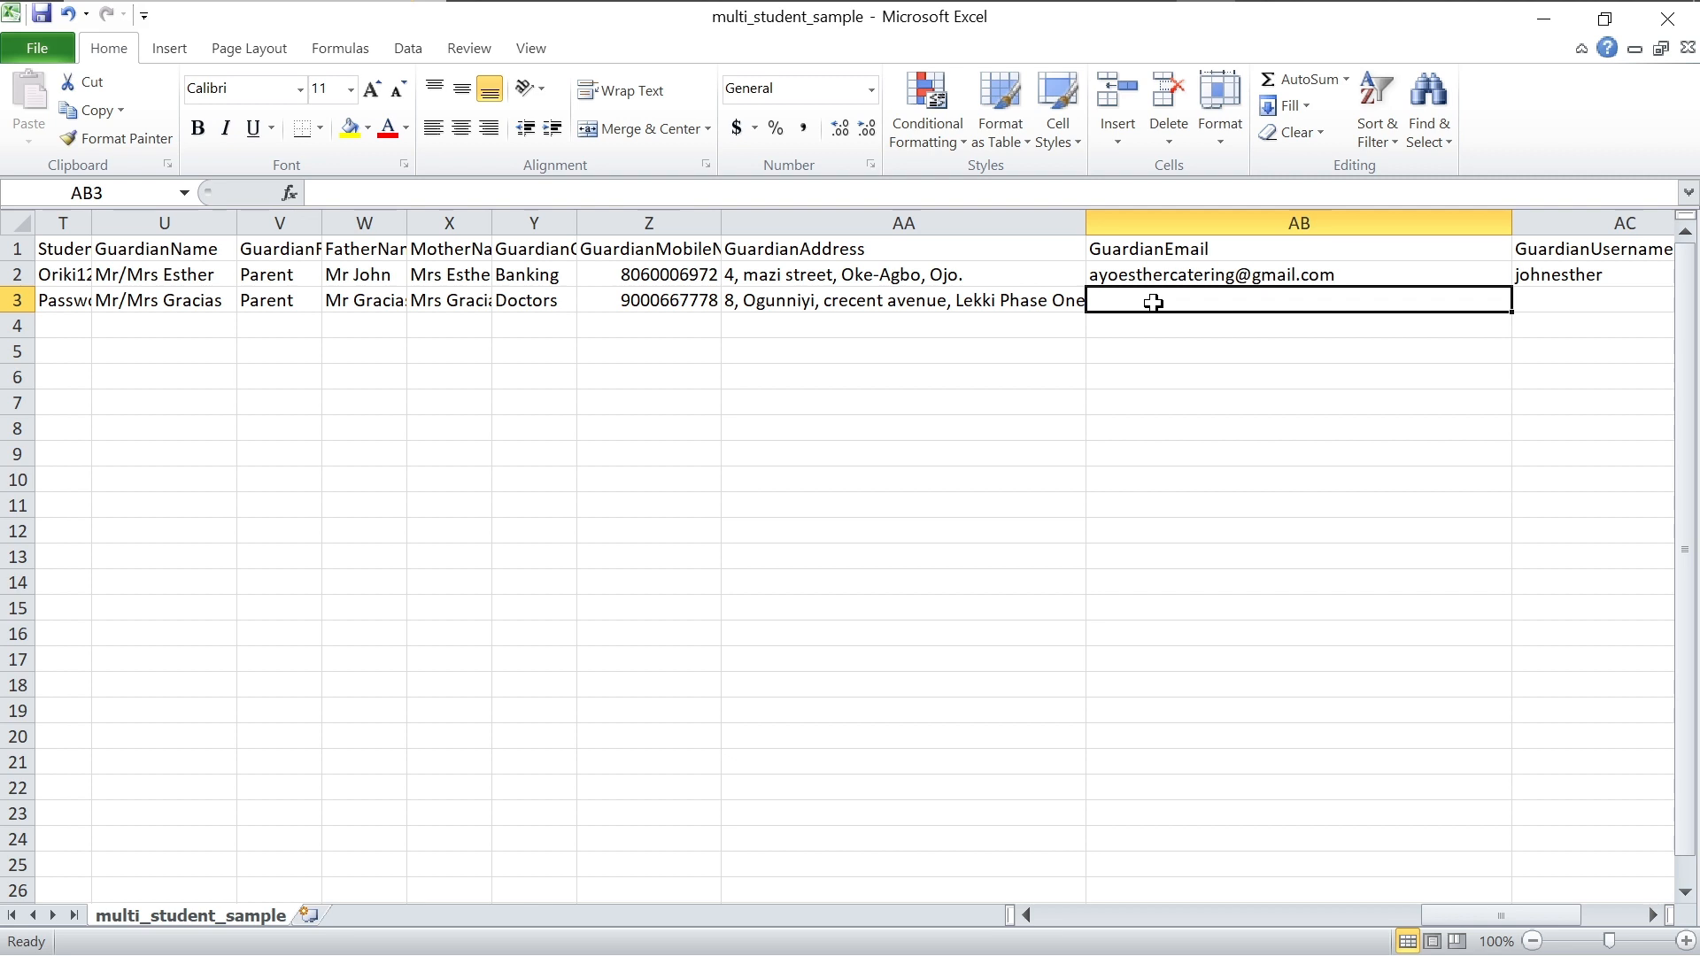
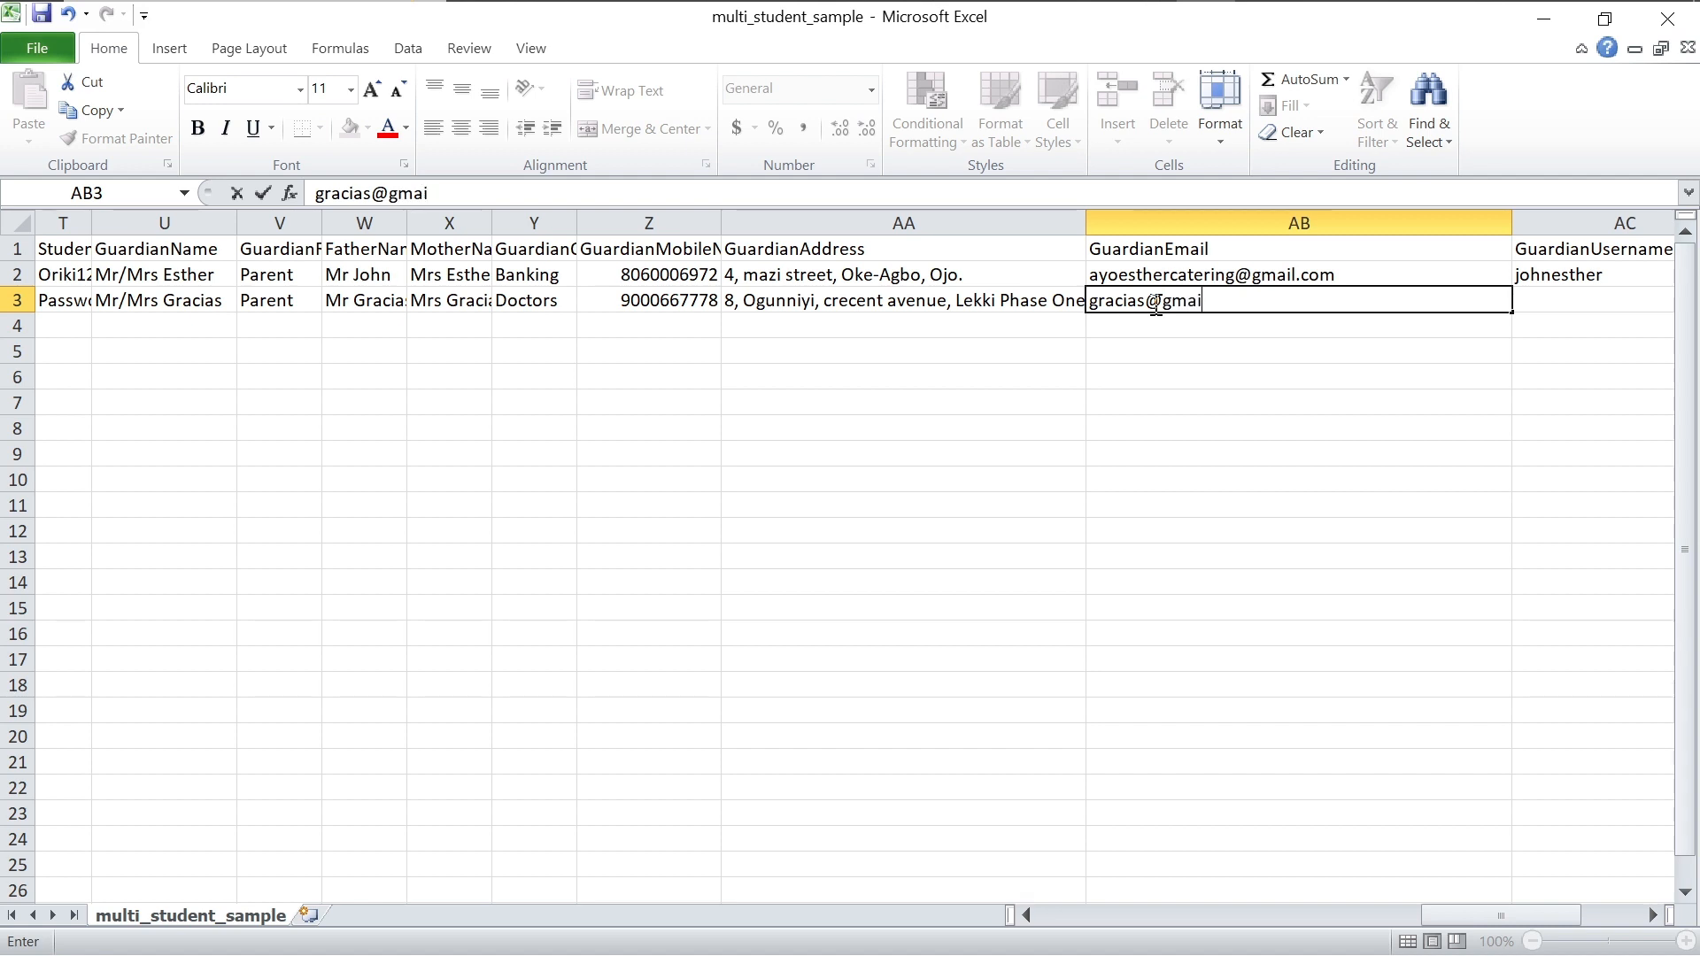
left_click(1560, 299)
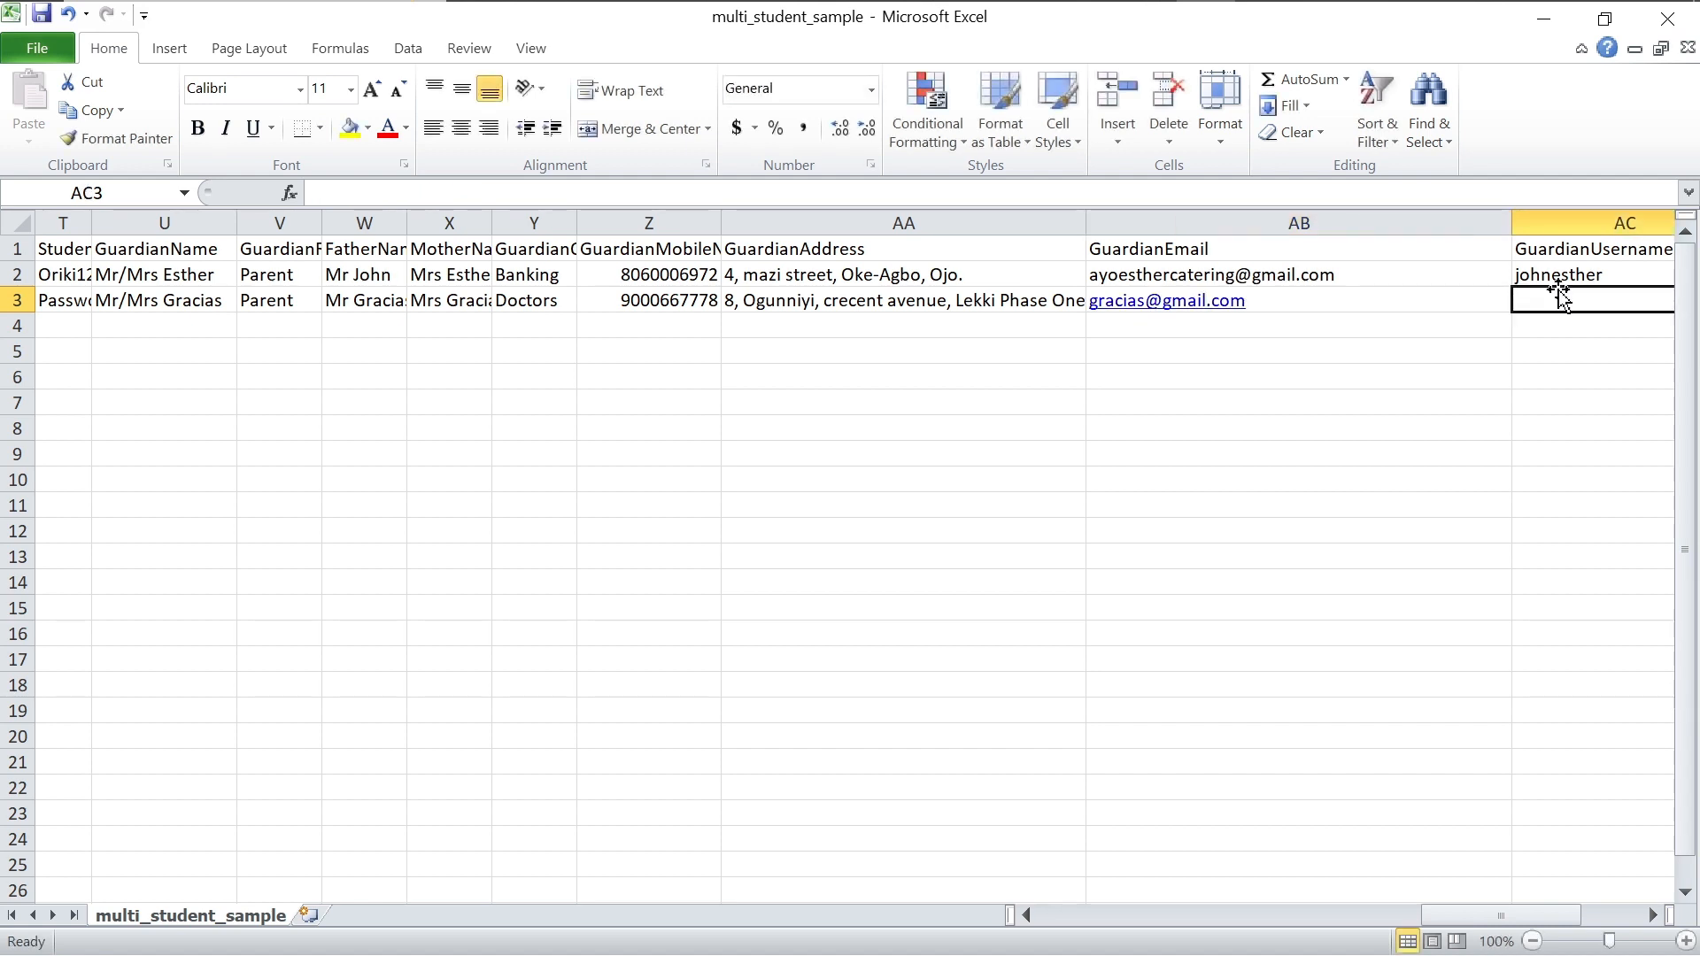
type("graci")
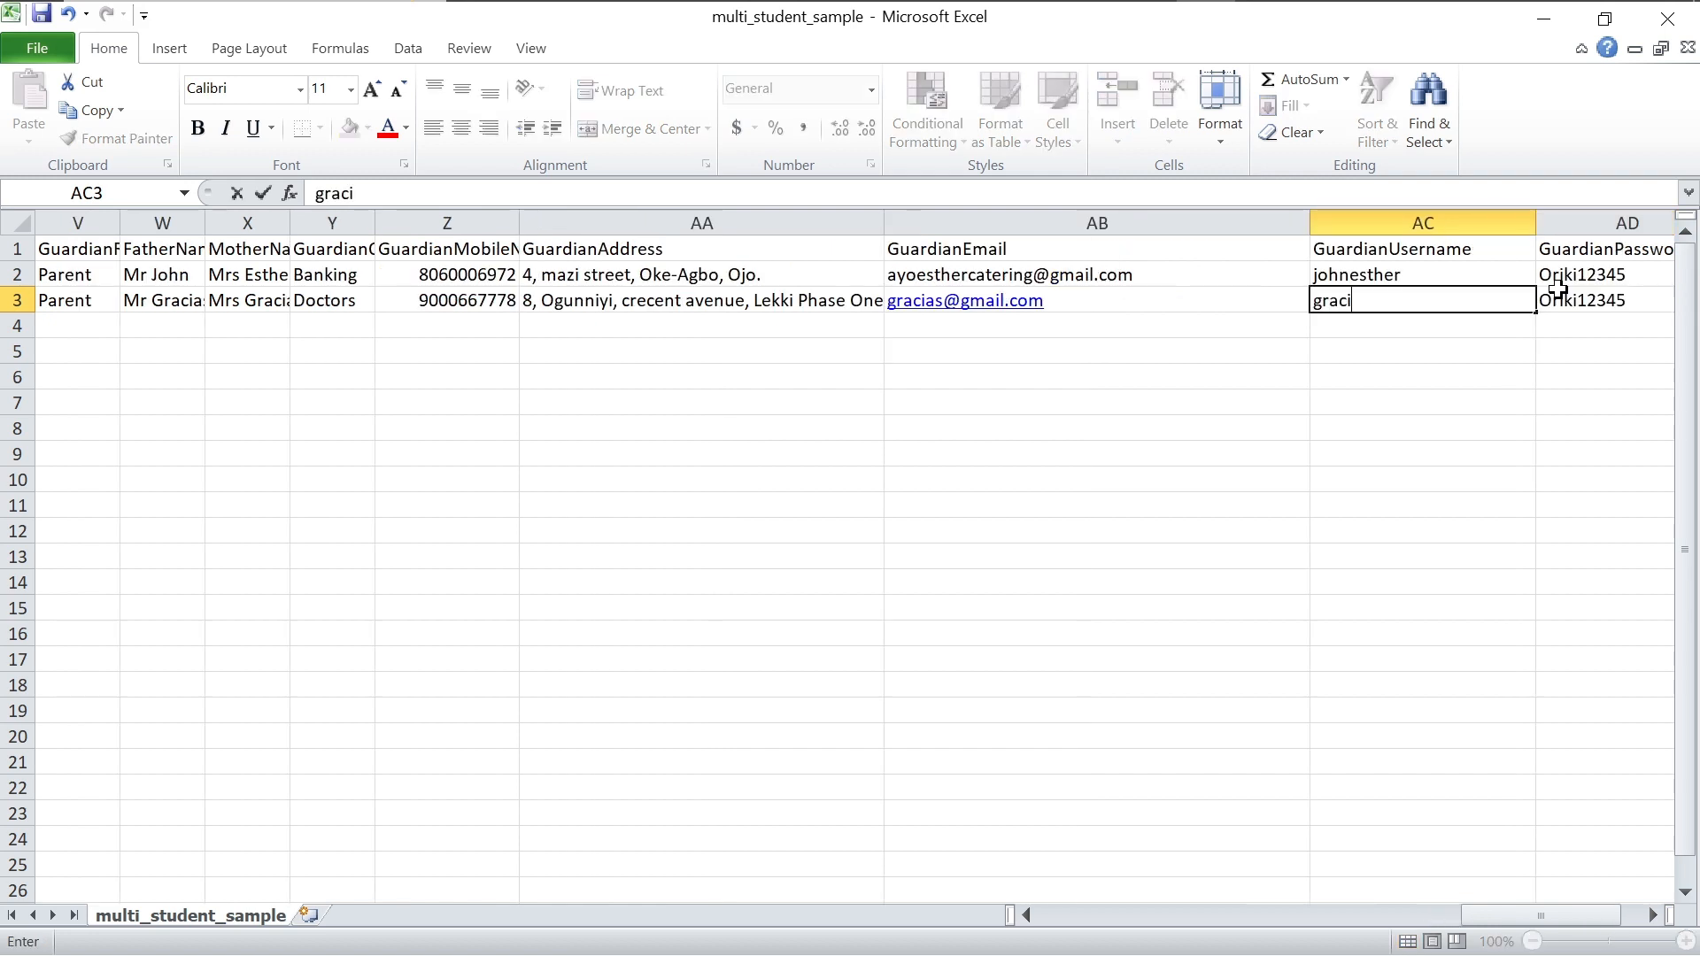
type("as")
scroll(1619, 343, "right", 5)
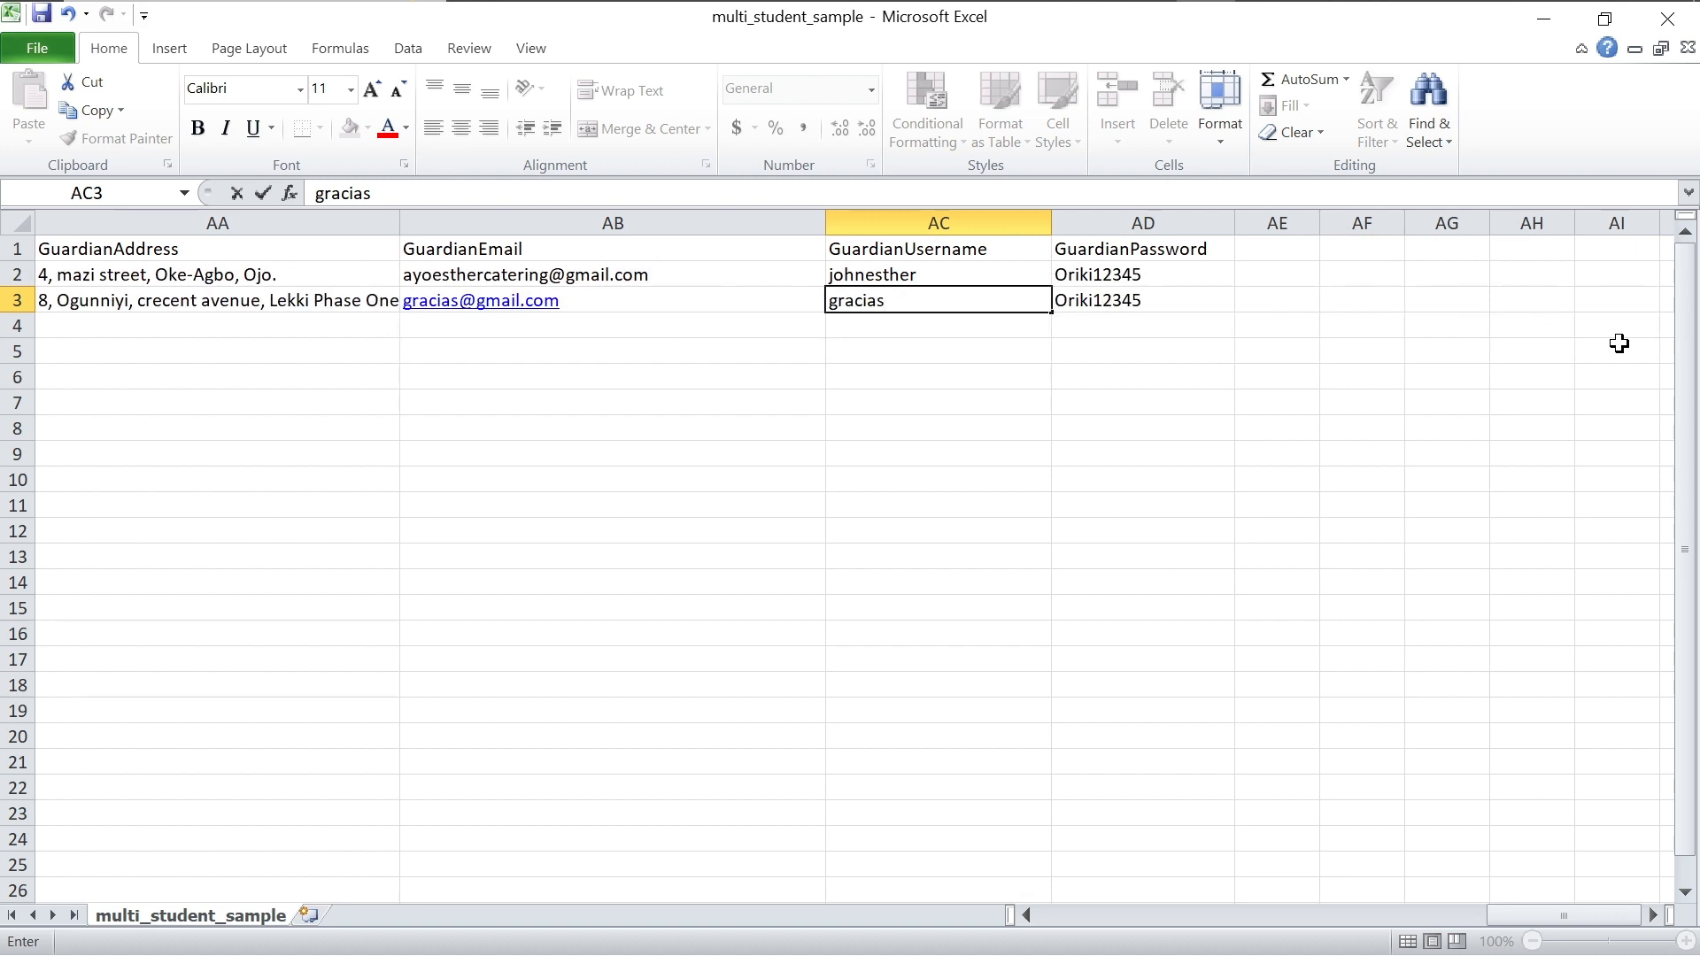
scroll(1619, 343, "left", 5)
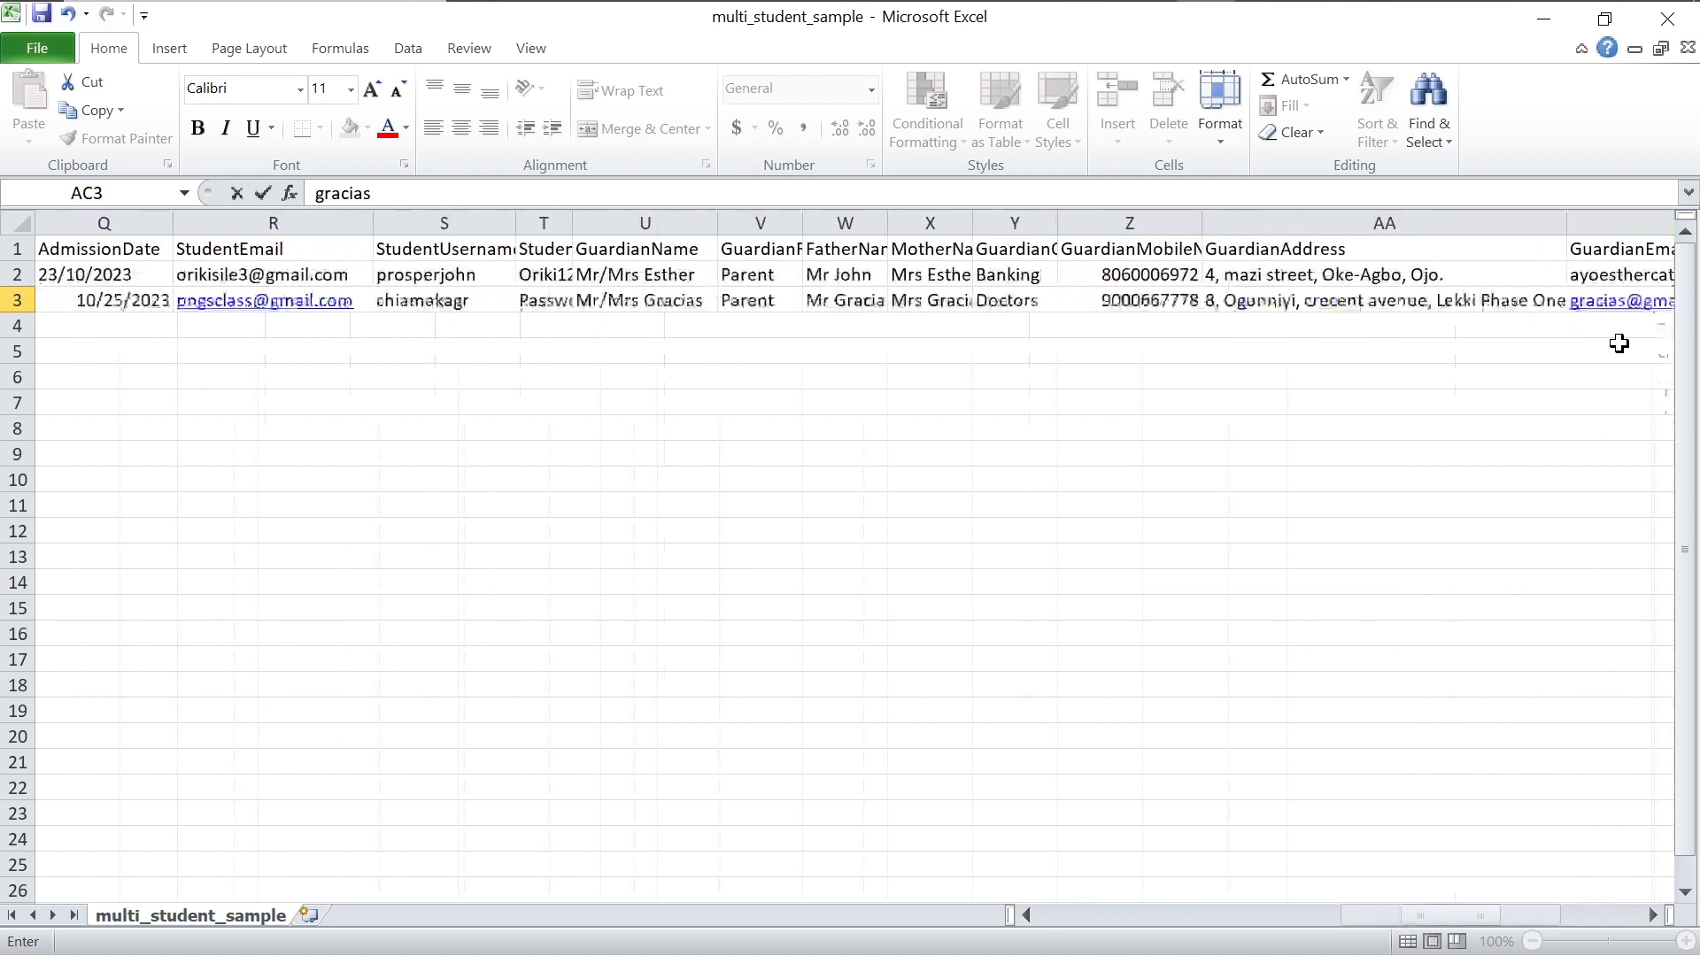
scroll(1619, 343, "left", 3)
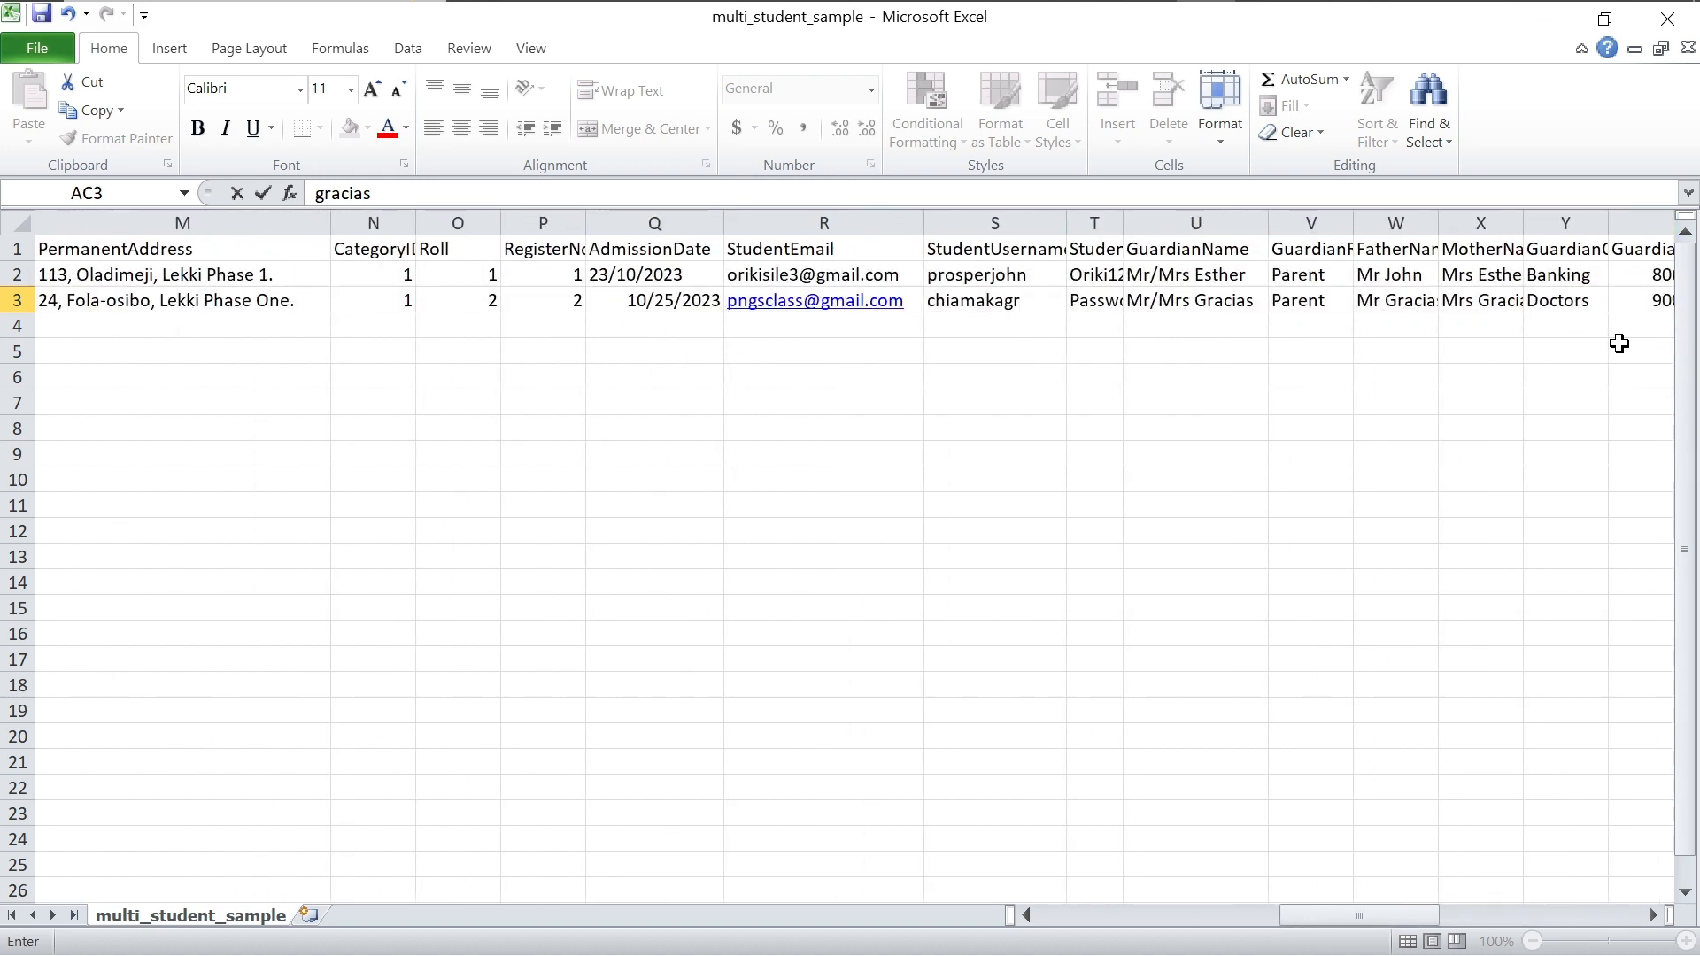
scroll(1619, 344, "left", 5)
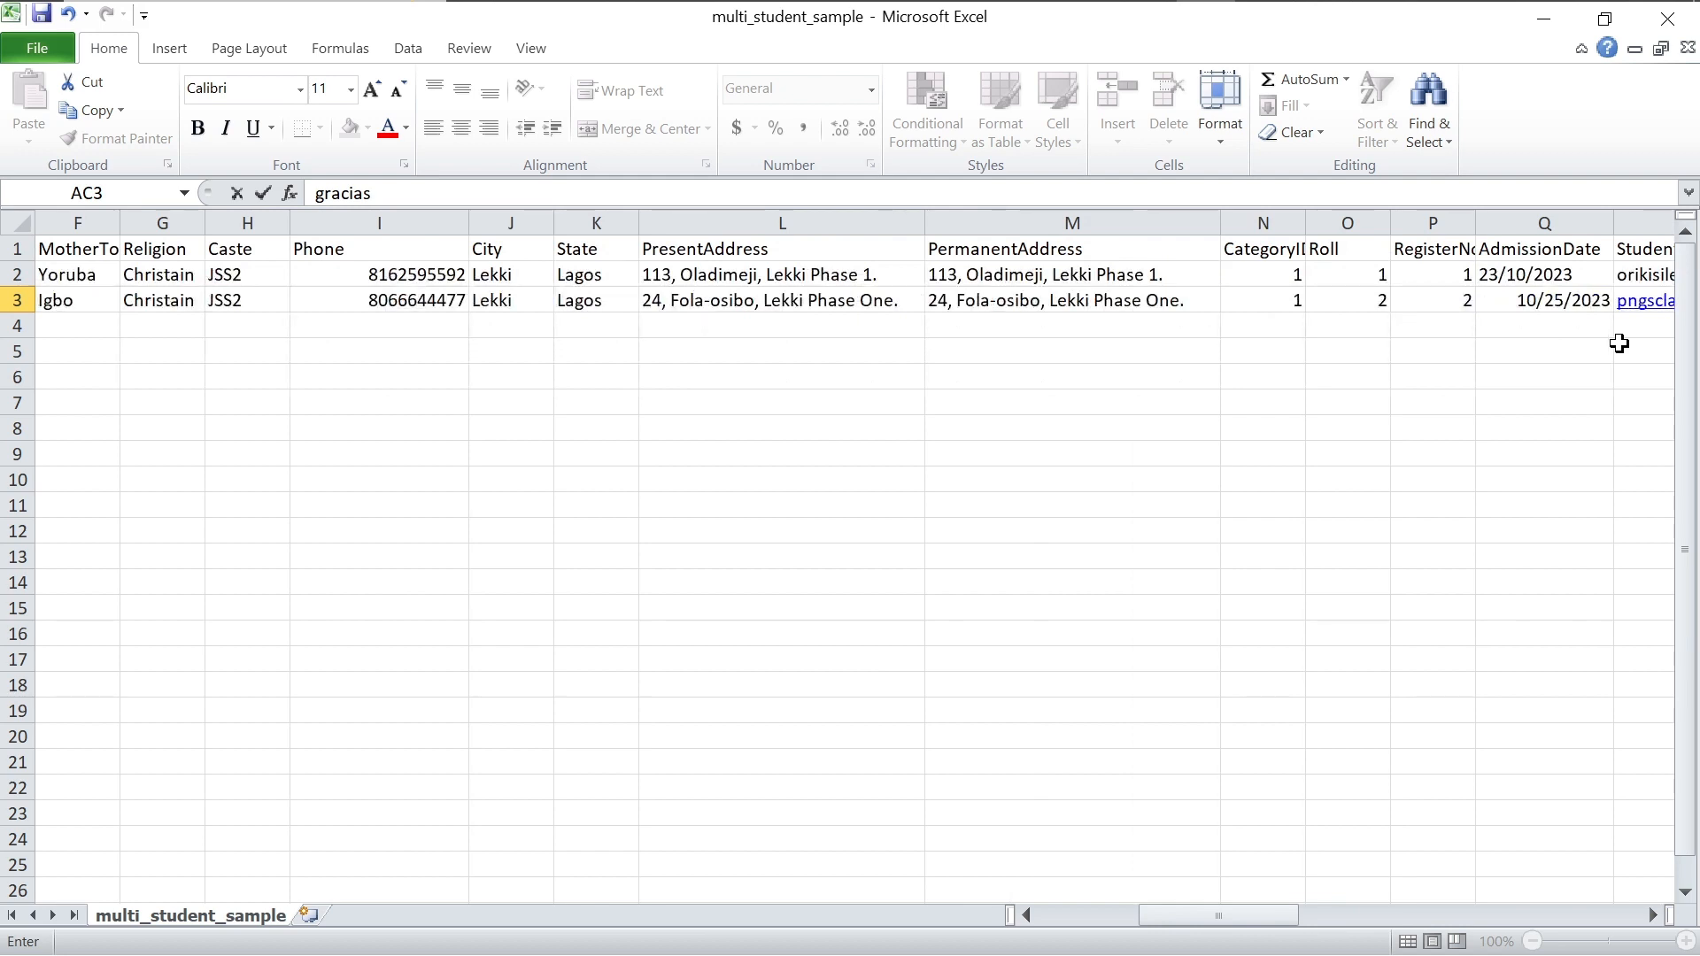
scroll(1619, 344, "left", 3)
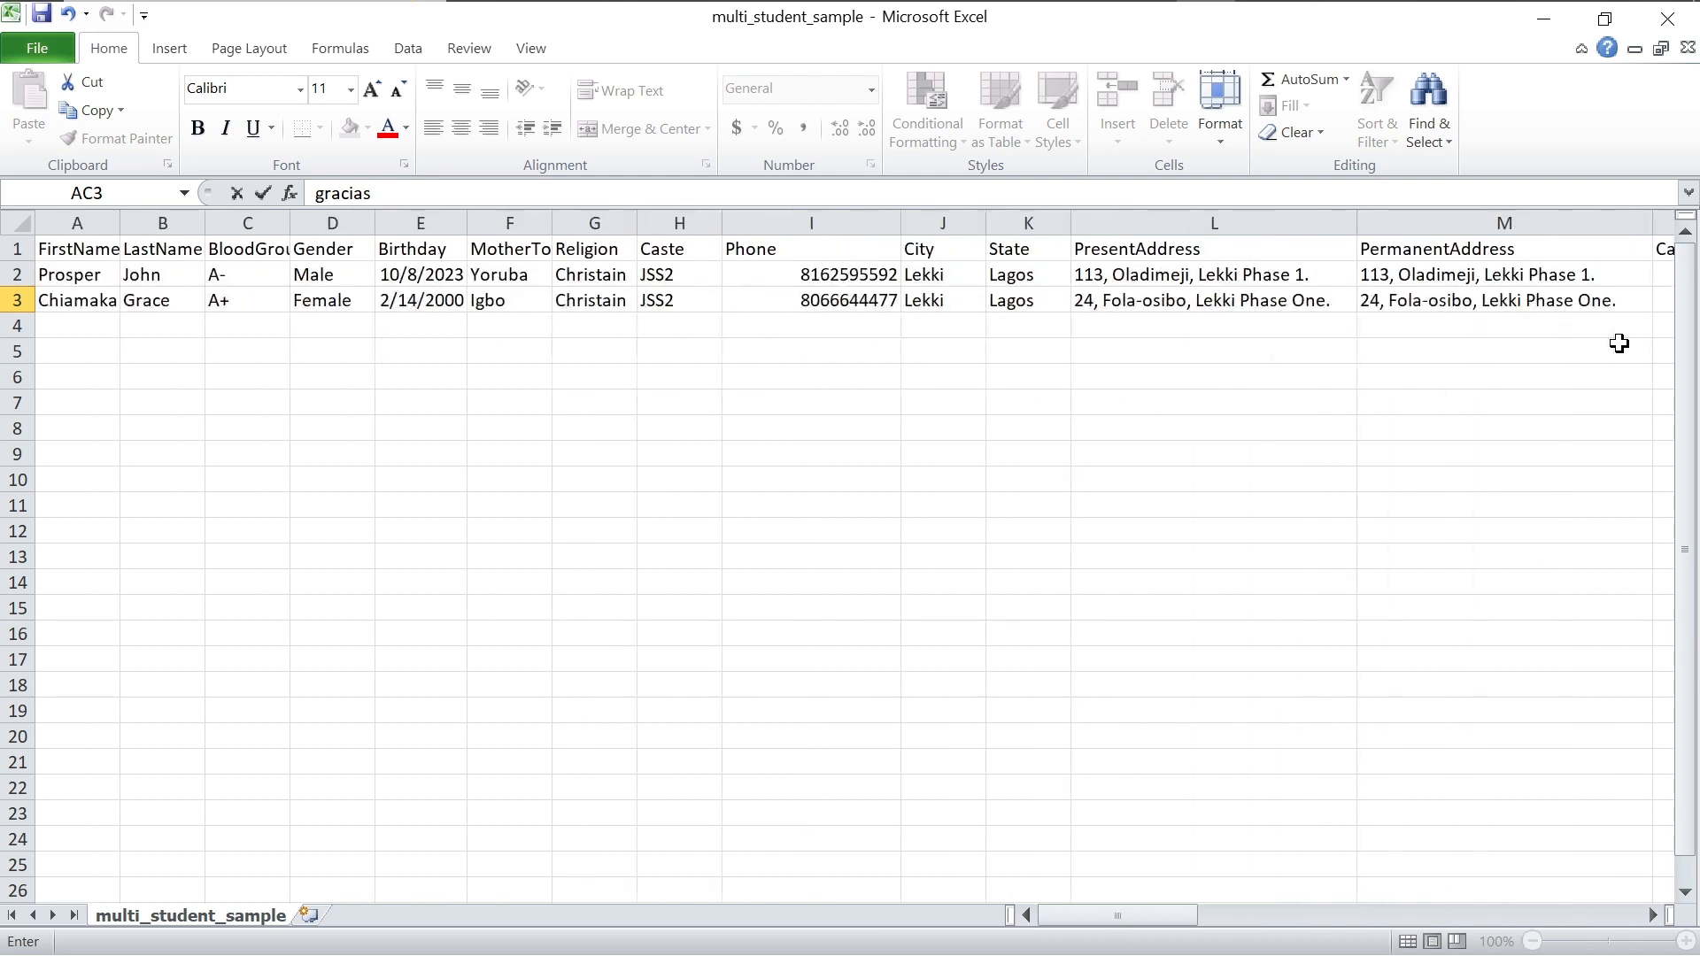
Step: Save the sheet as CSV over multi_student_sample.csv in Downloads and close Excel
key("ctrl+s")
left_click(747, 573)
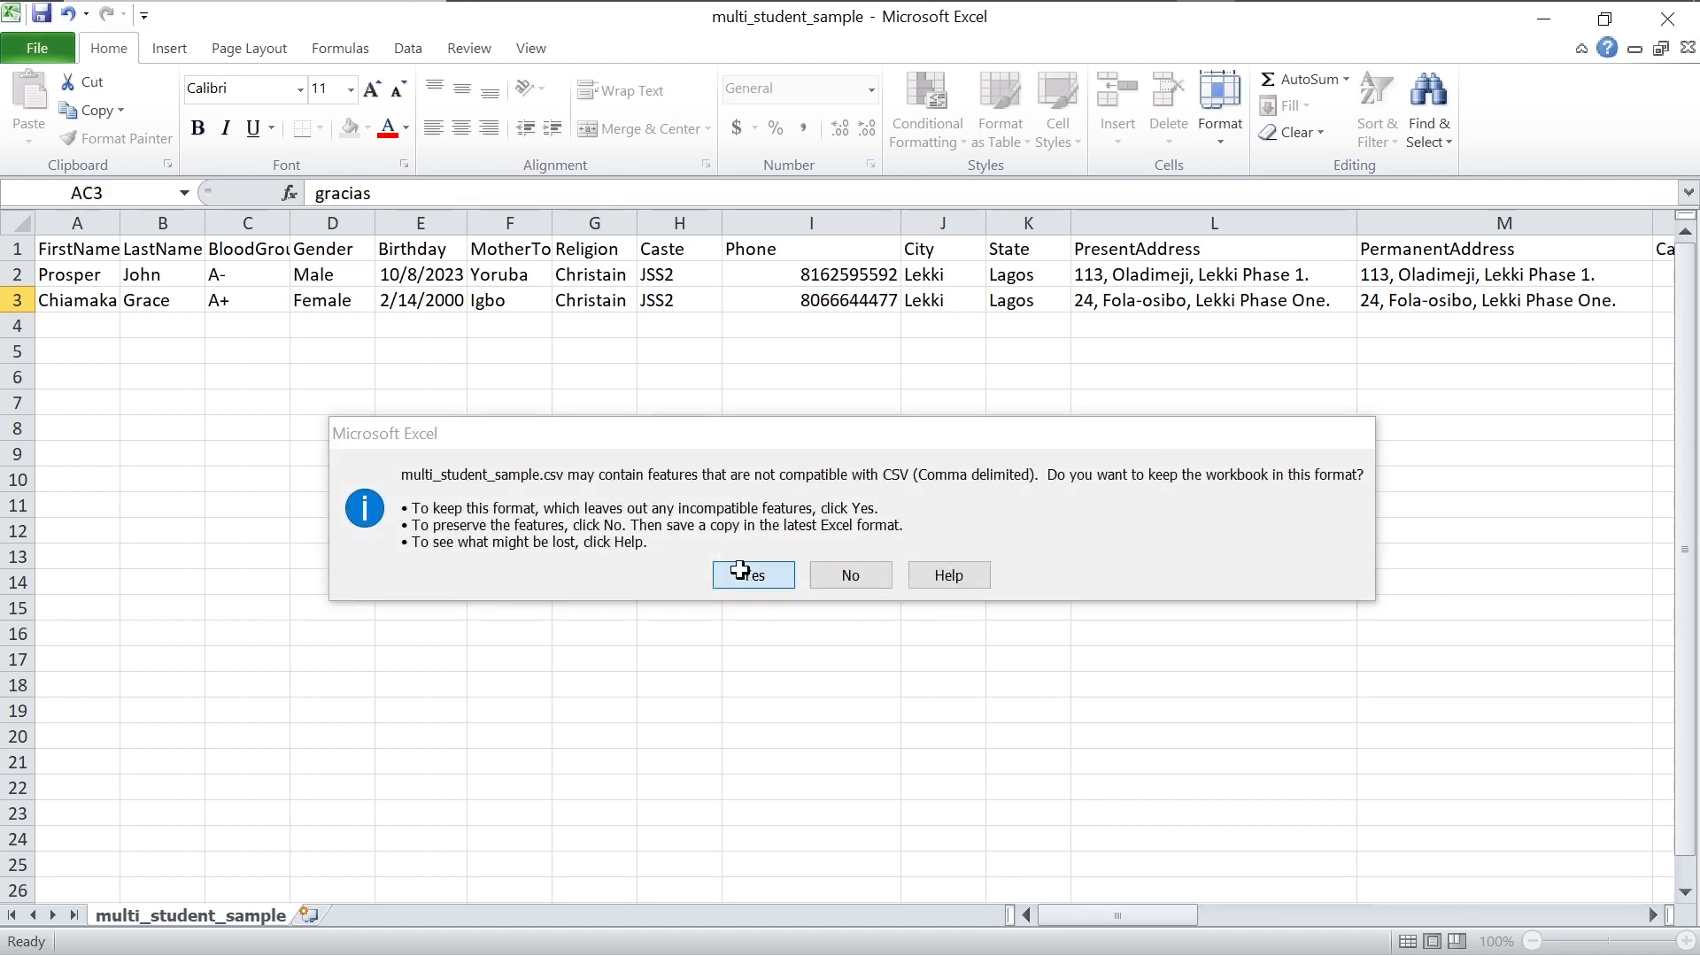
left_click(1667, 18)
left_click(740, 522)
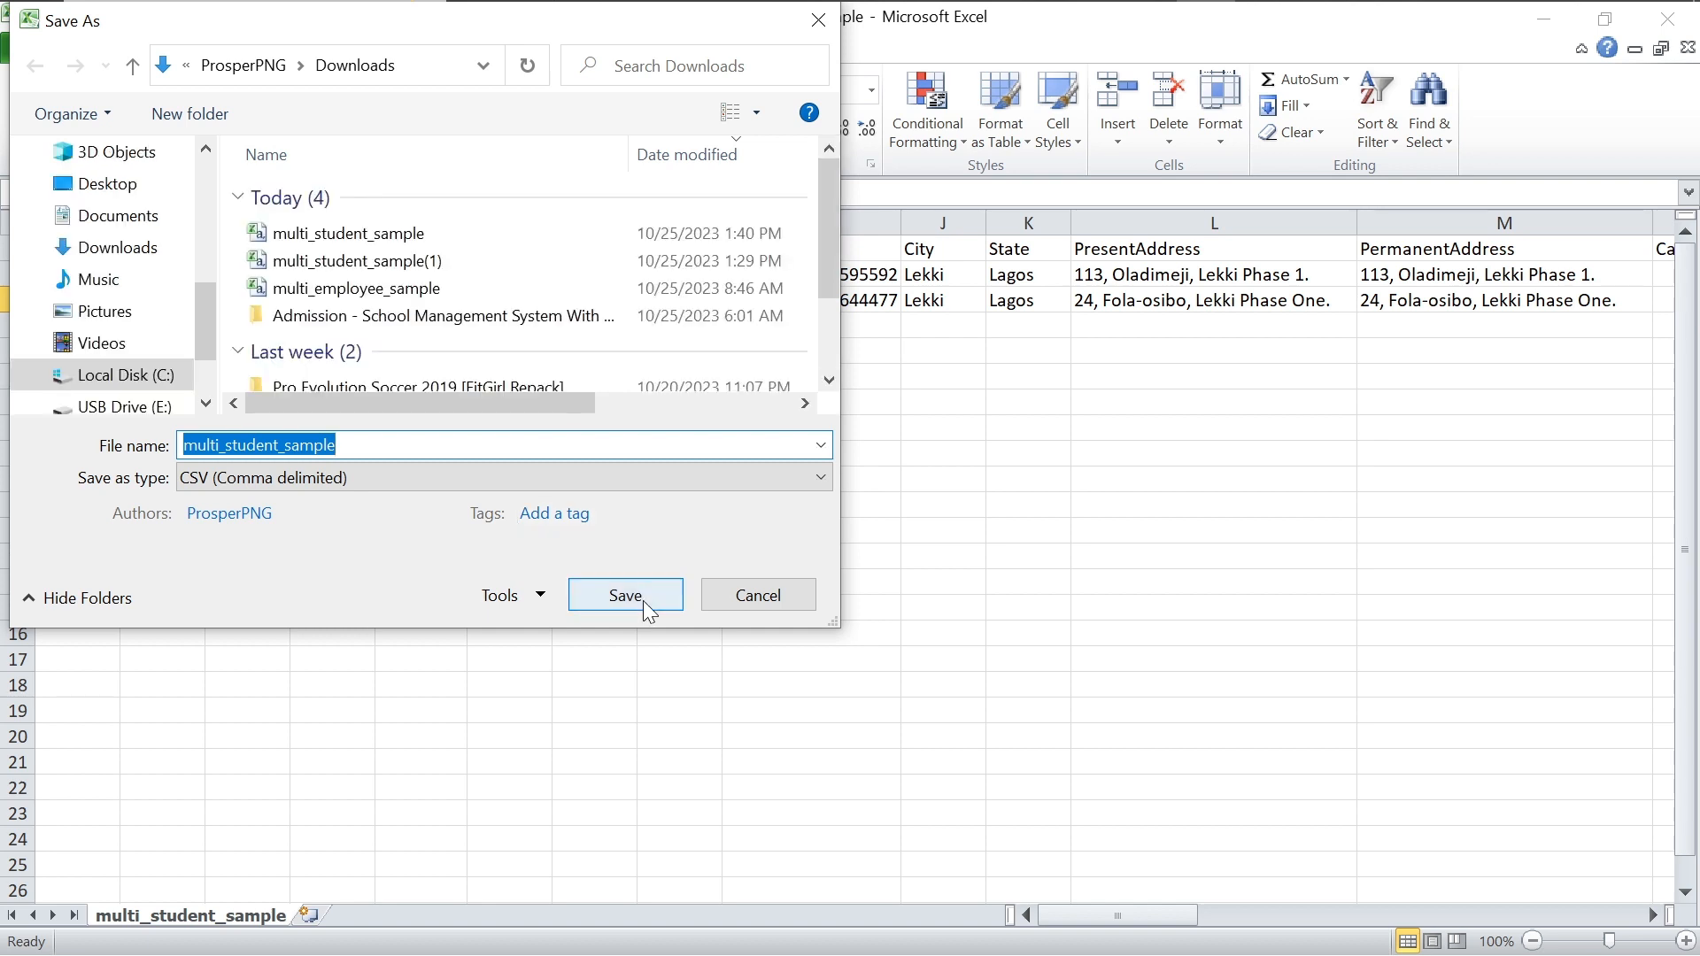
left_click(641, 593)
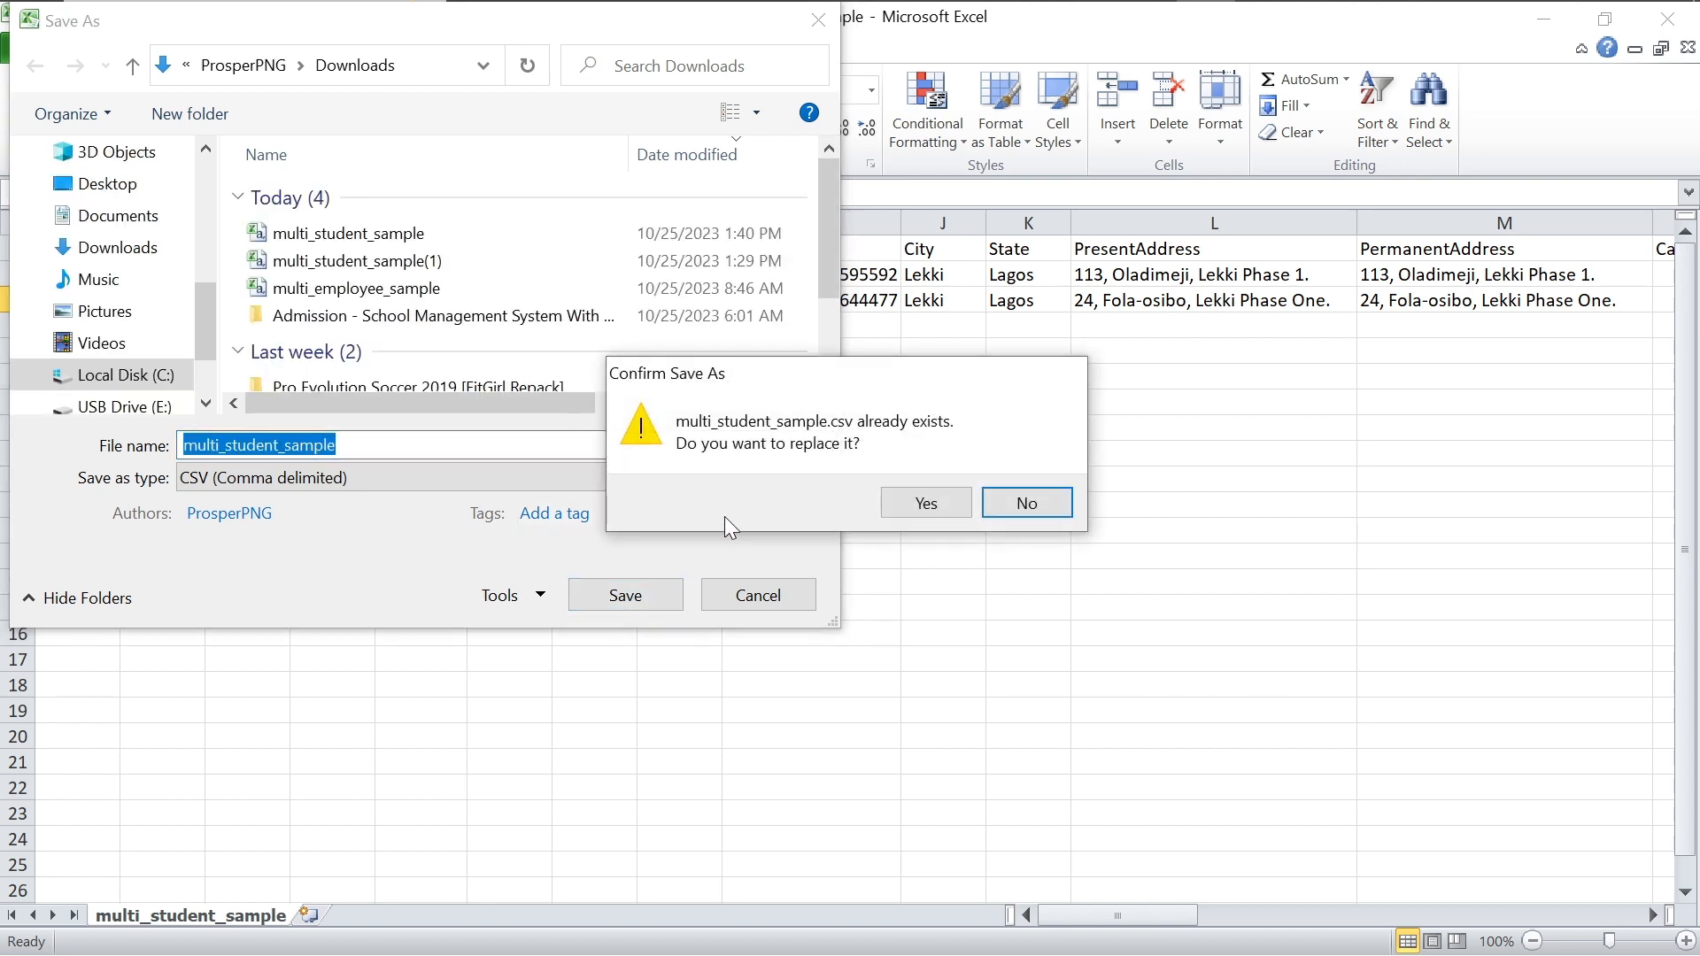
left_click(905, 501)
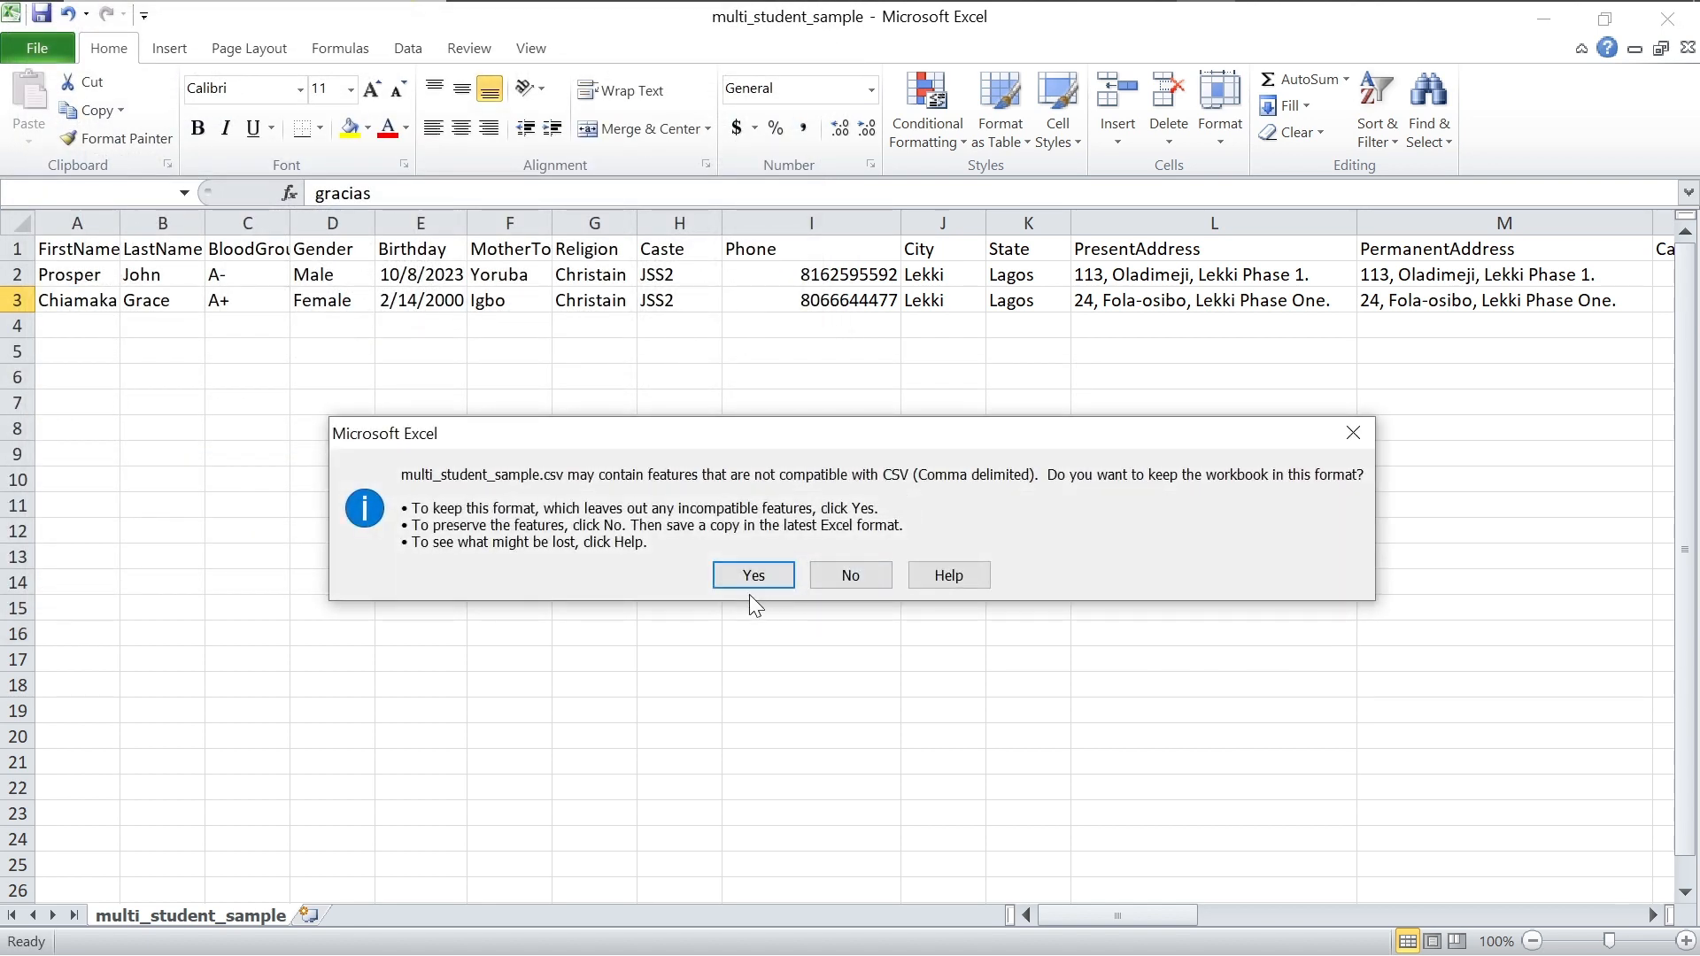
left_click(754, 573)
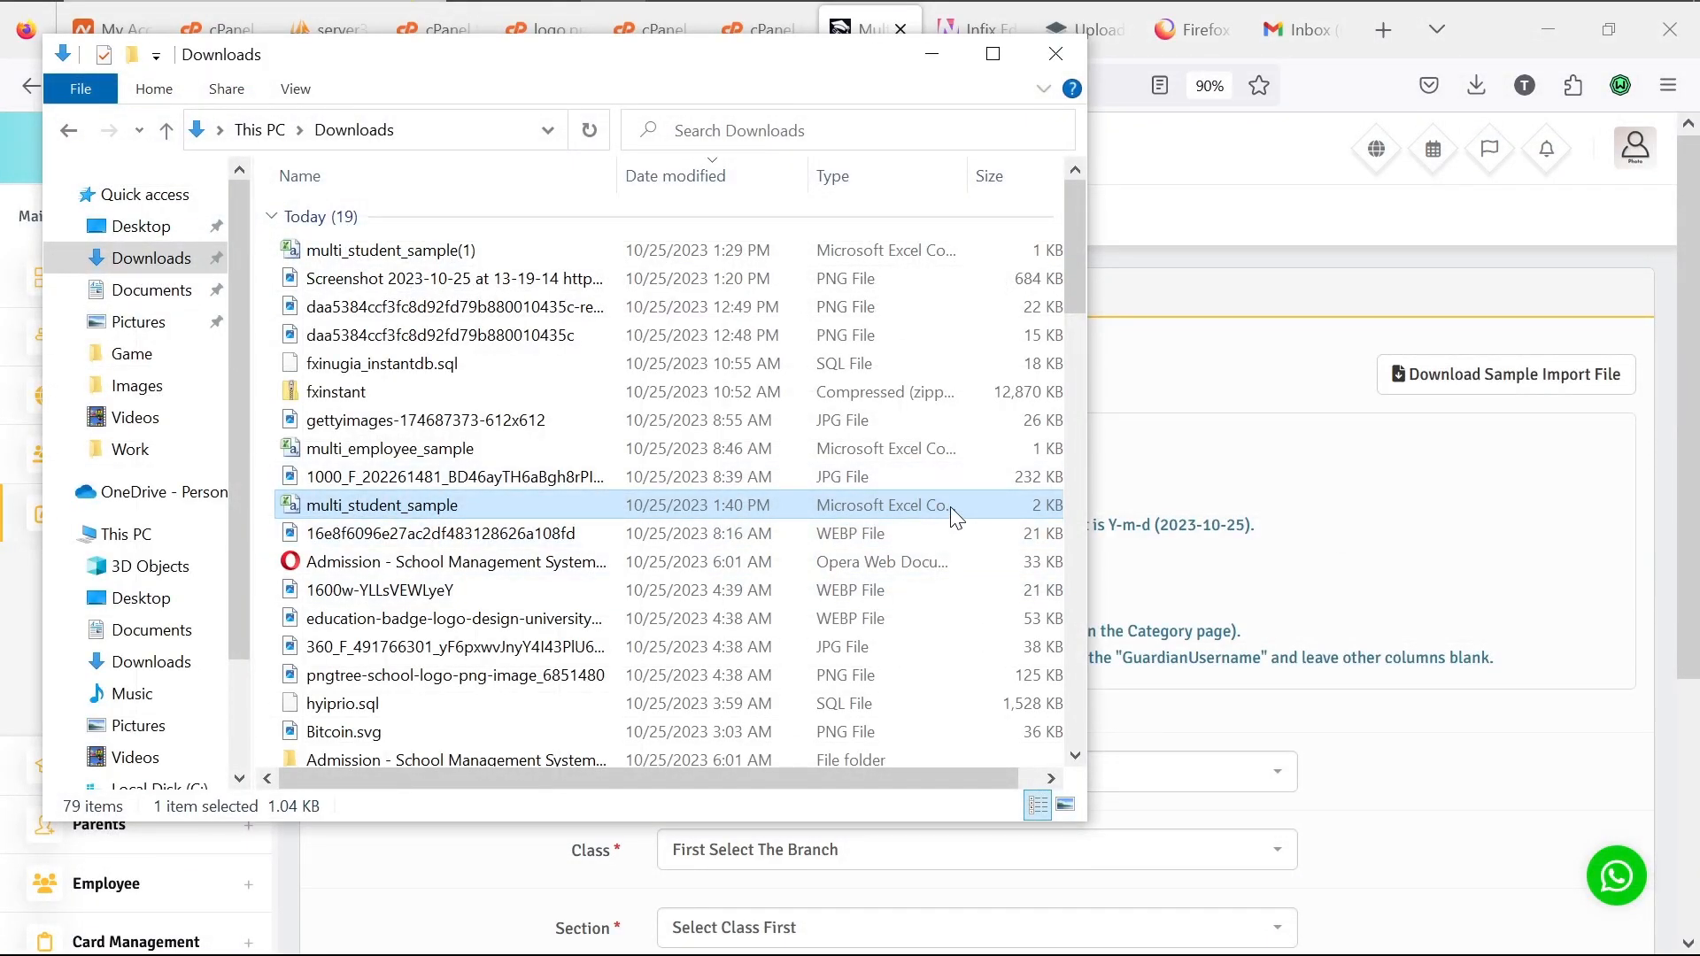
Step: Set Branch PNGSAcademic Lekki, Class JSS2 and Section First Term, then browse for the CSV
left_click(1185, 476)
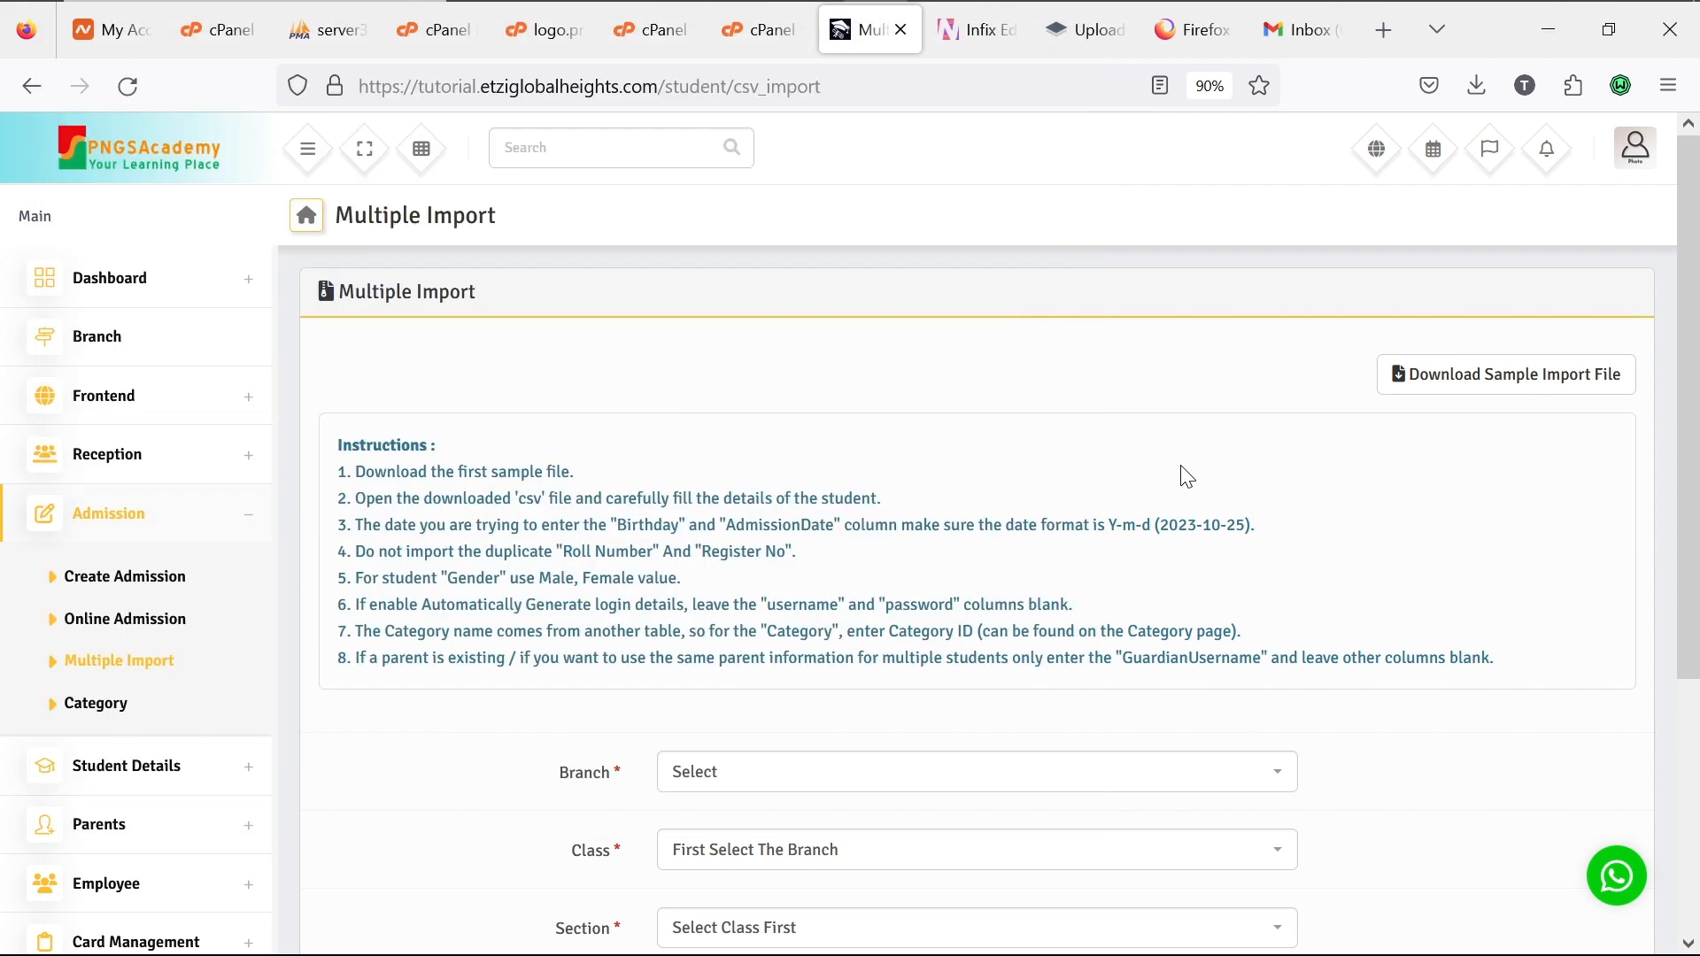
scroll(1060, 624, "down", 1)
left_click(1024, 673)
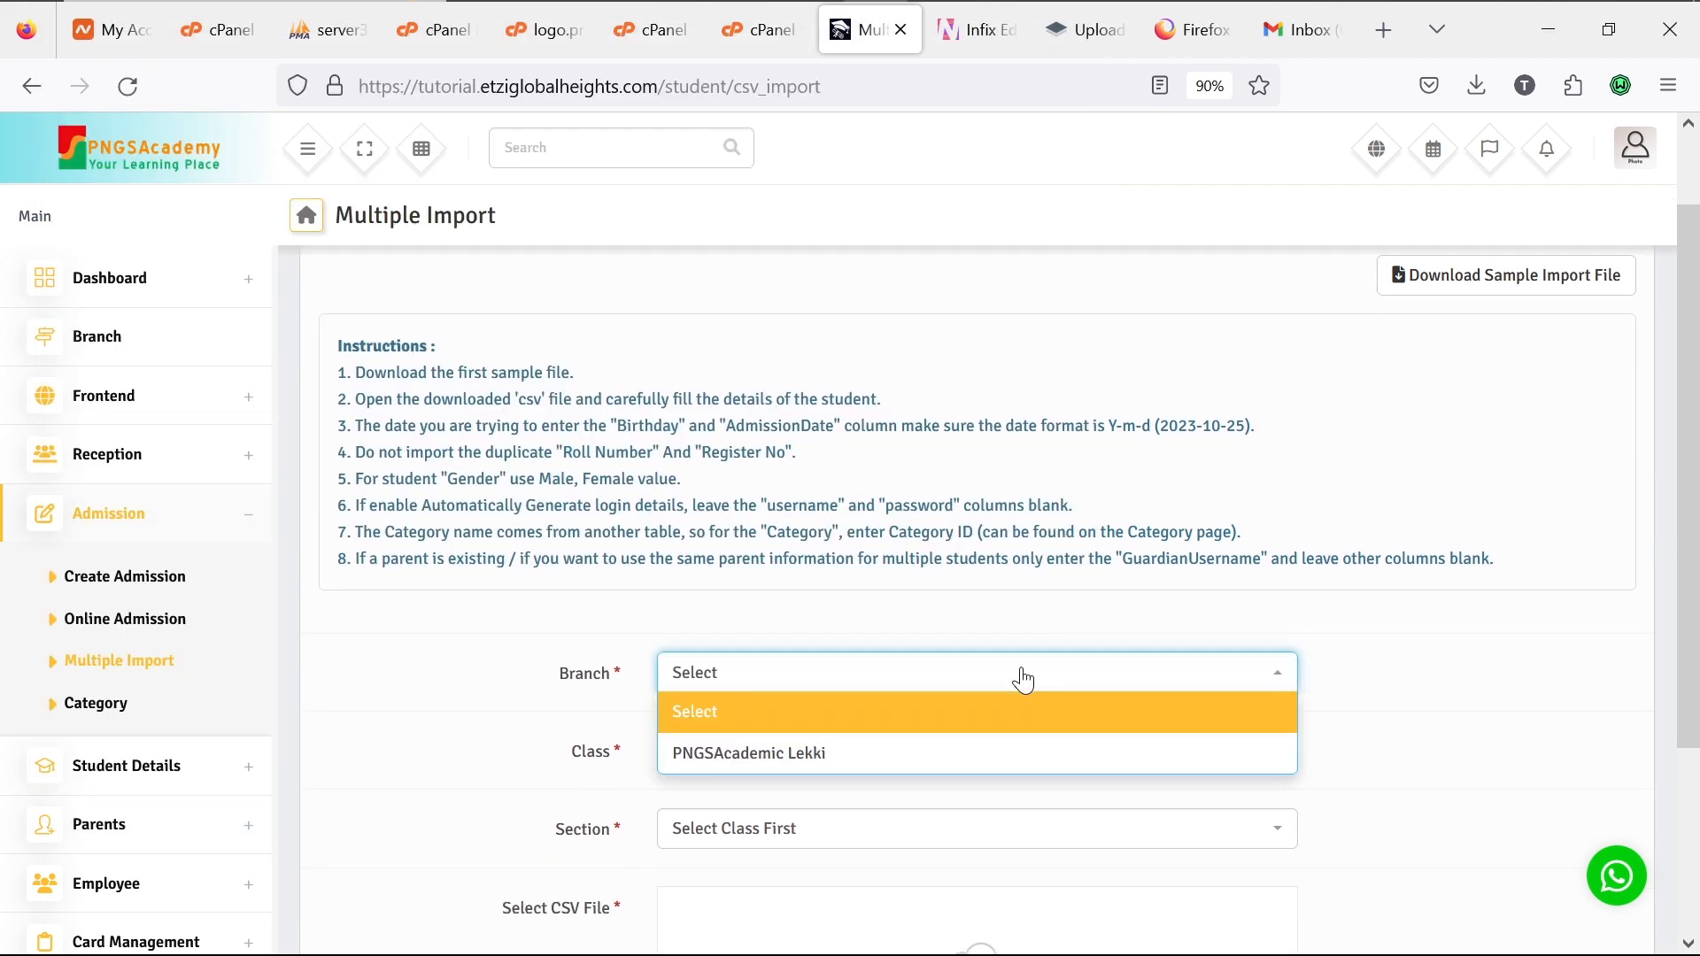
left_click(971, 759)
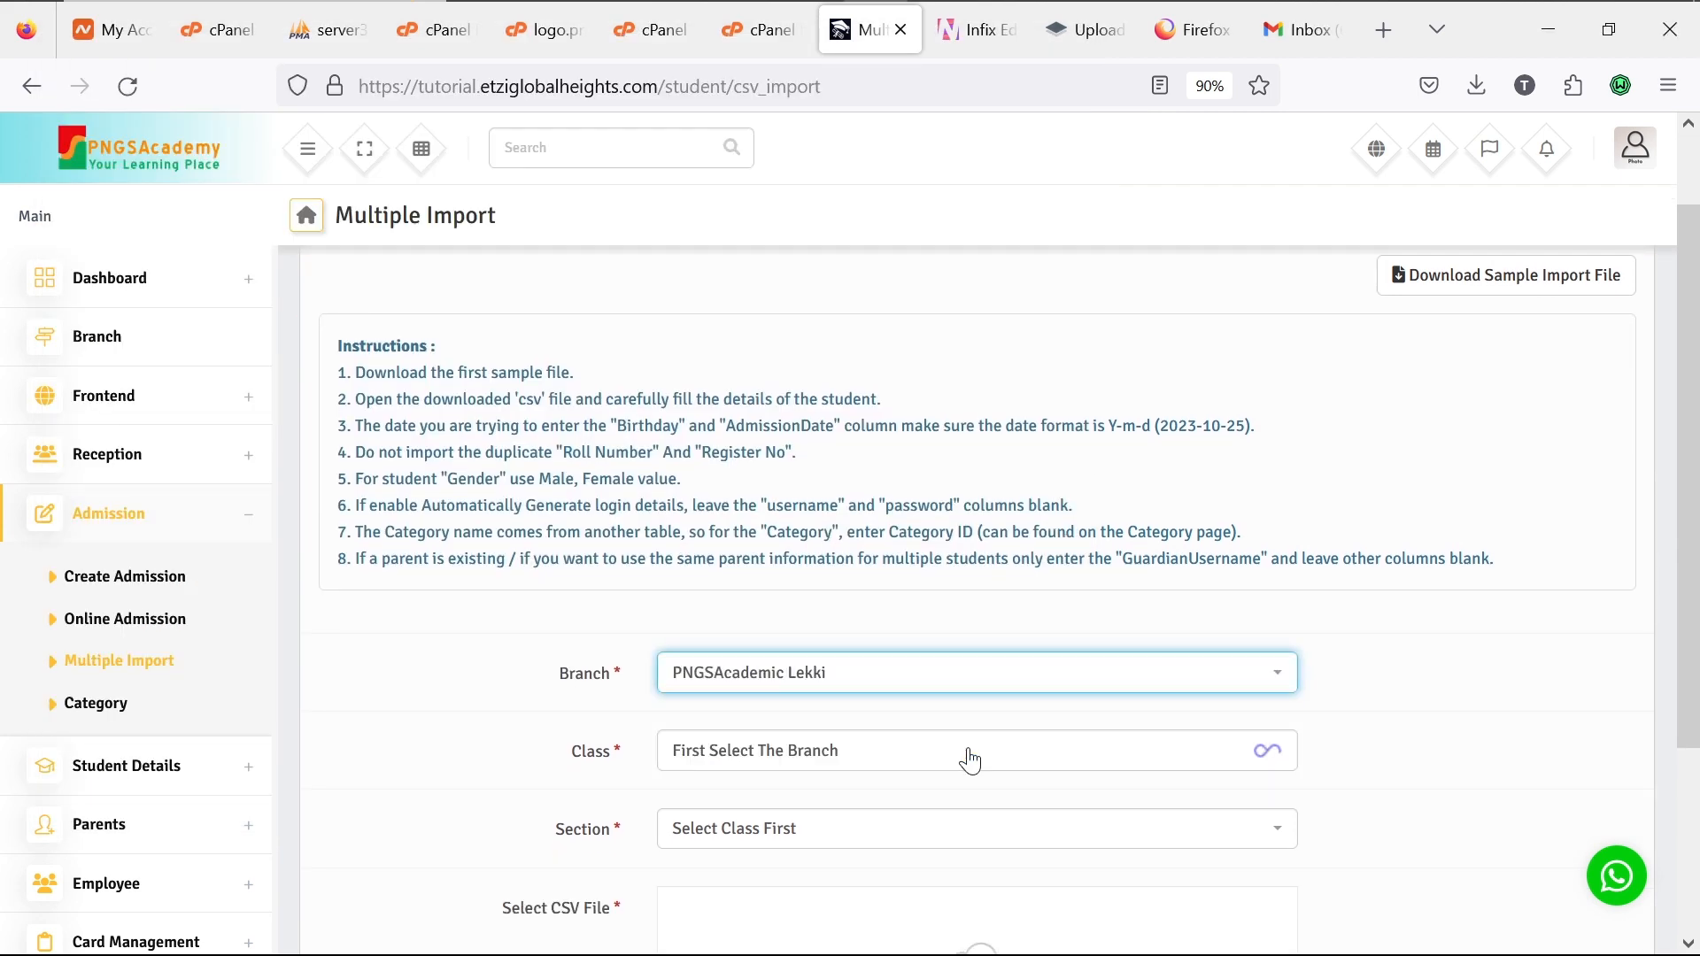
left_click(964, 754)
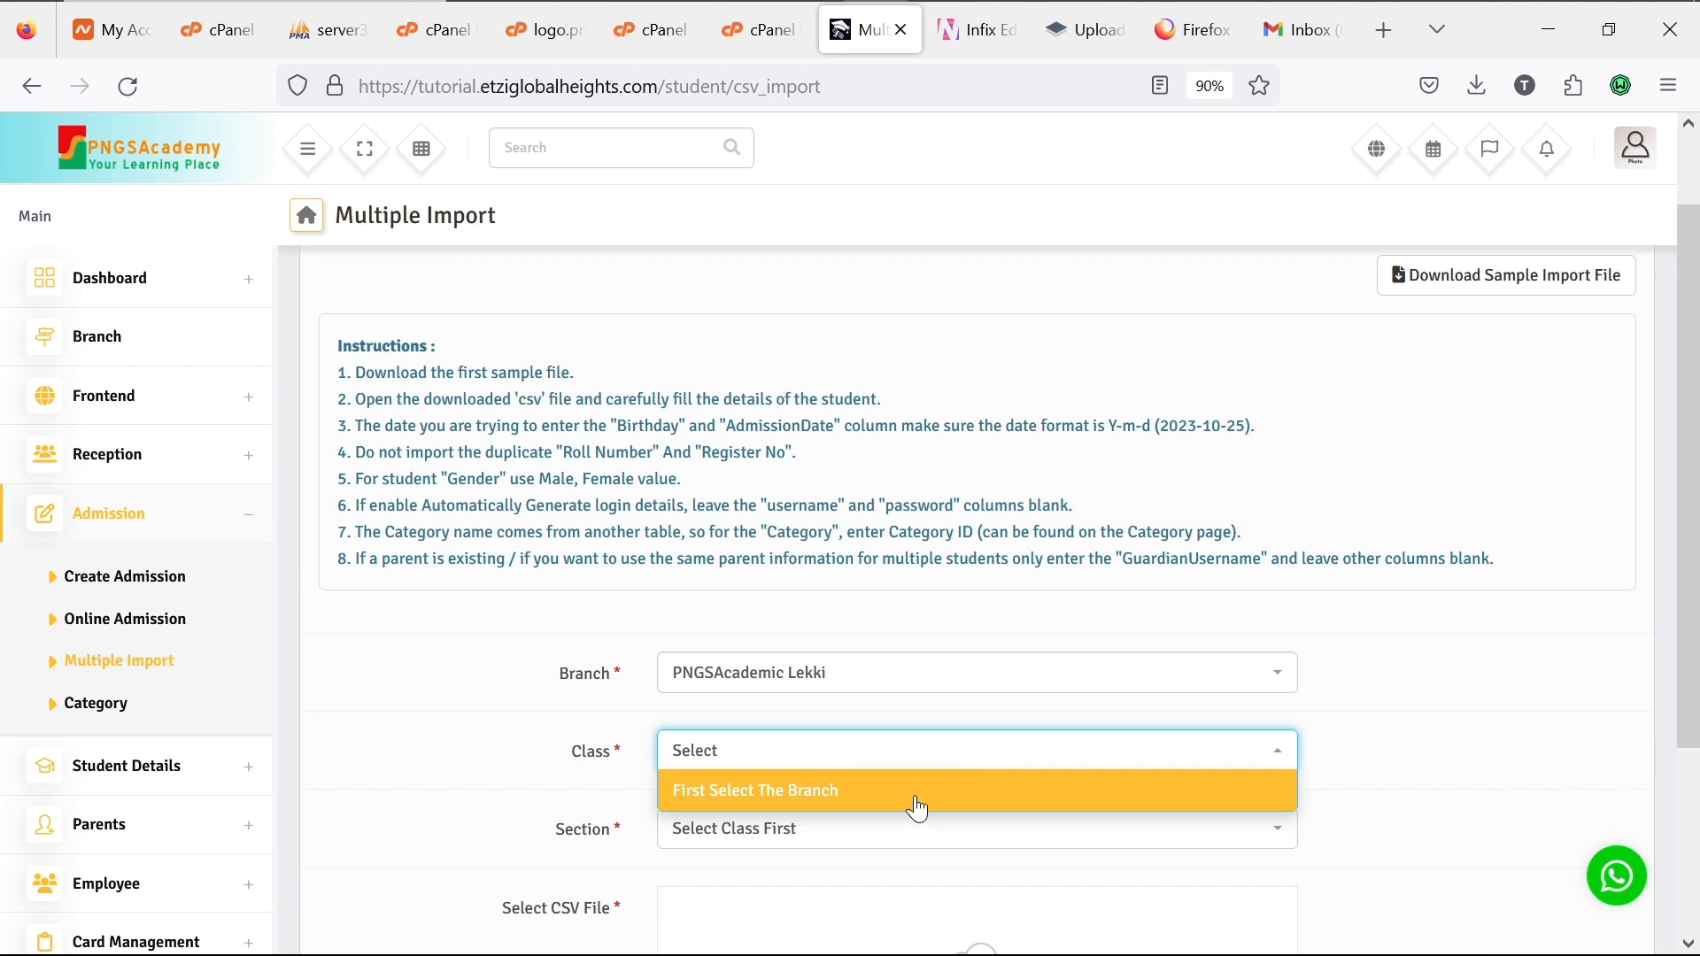
left_click(920, 743)
left_click(918, 750)
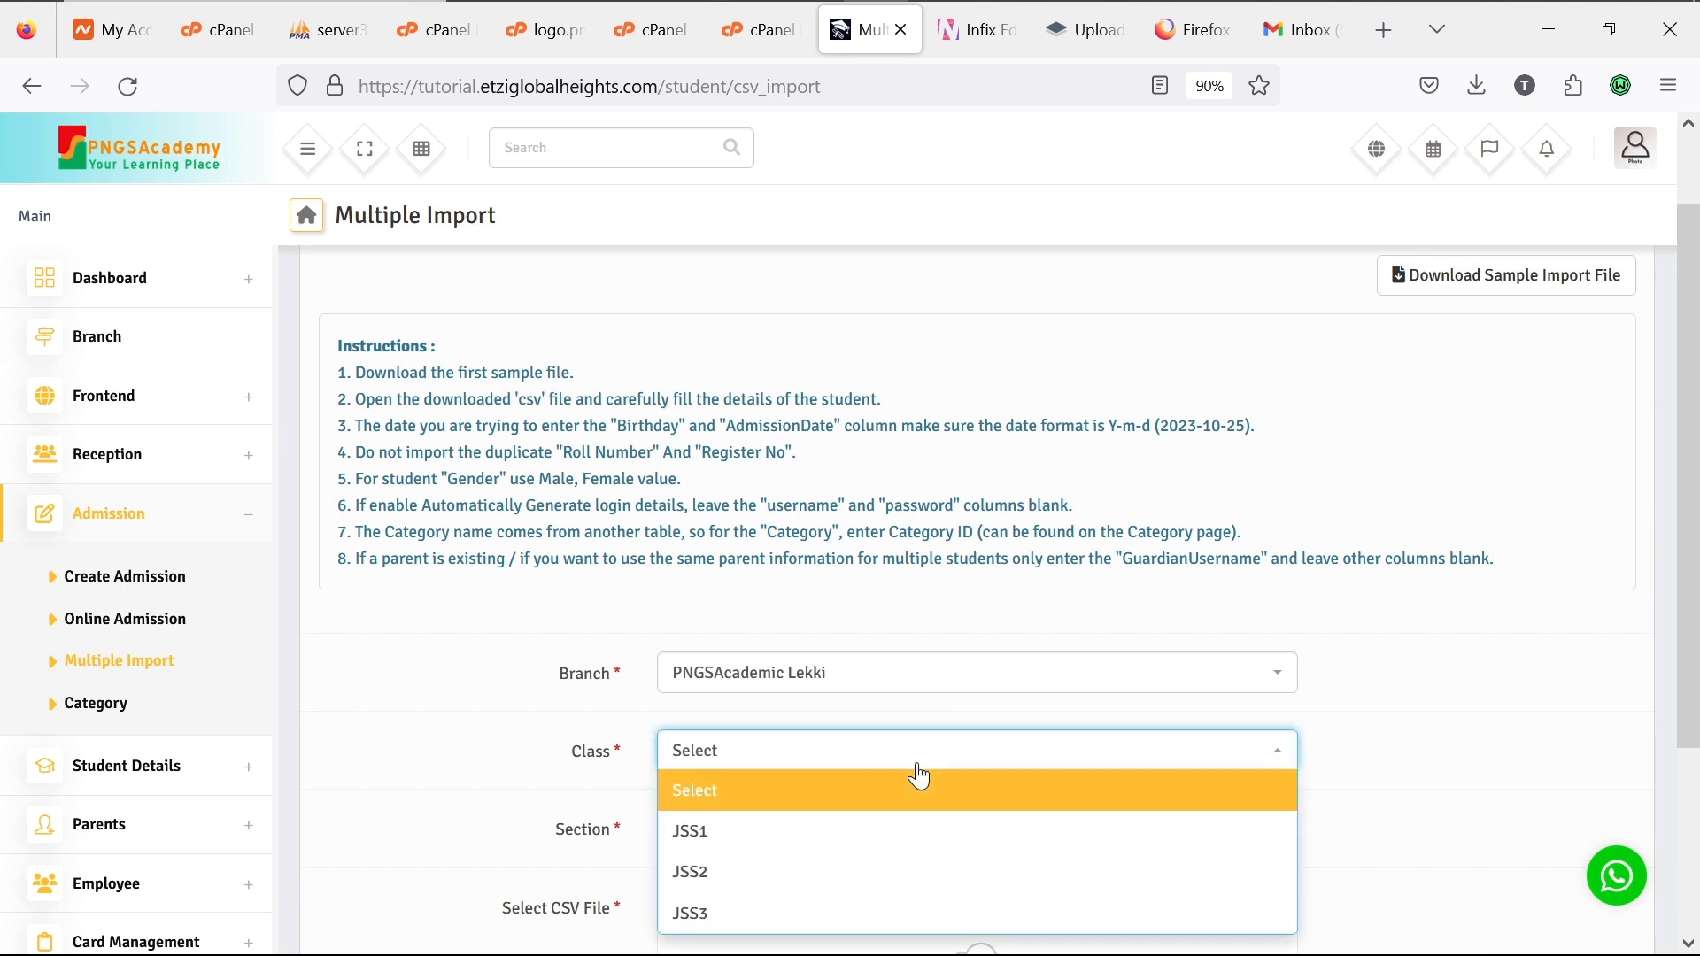
left_click(881, 889)
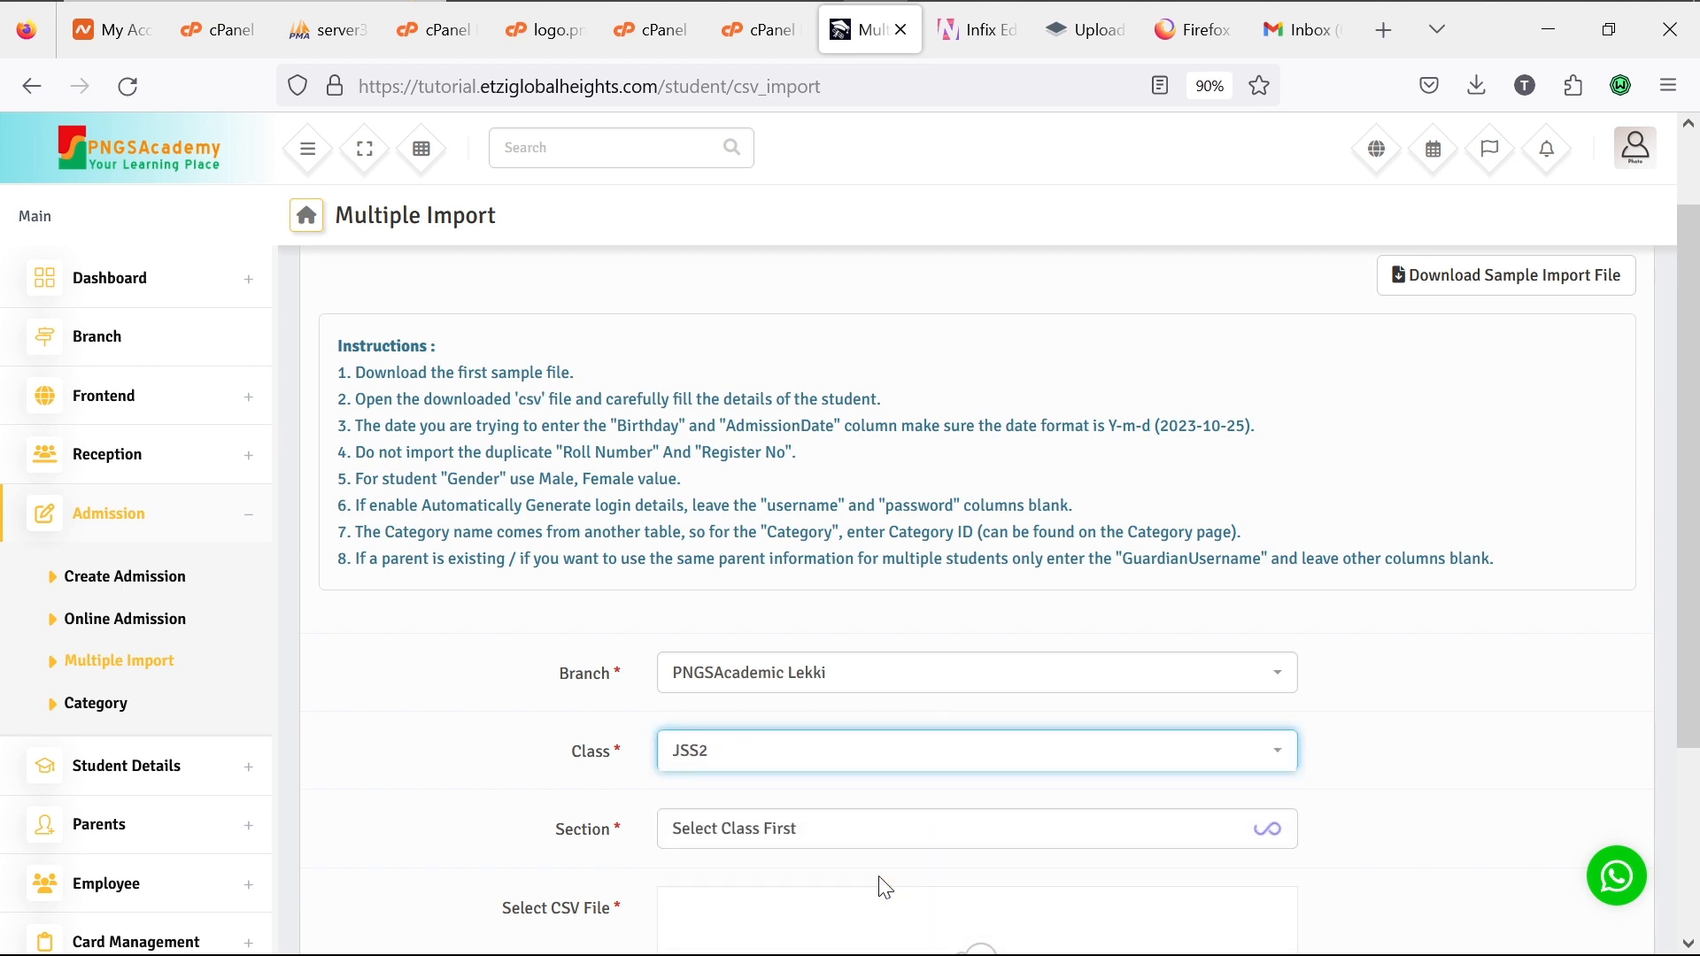
left_click(889, 841)
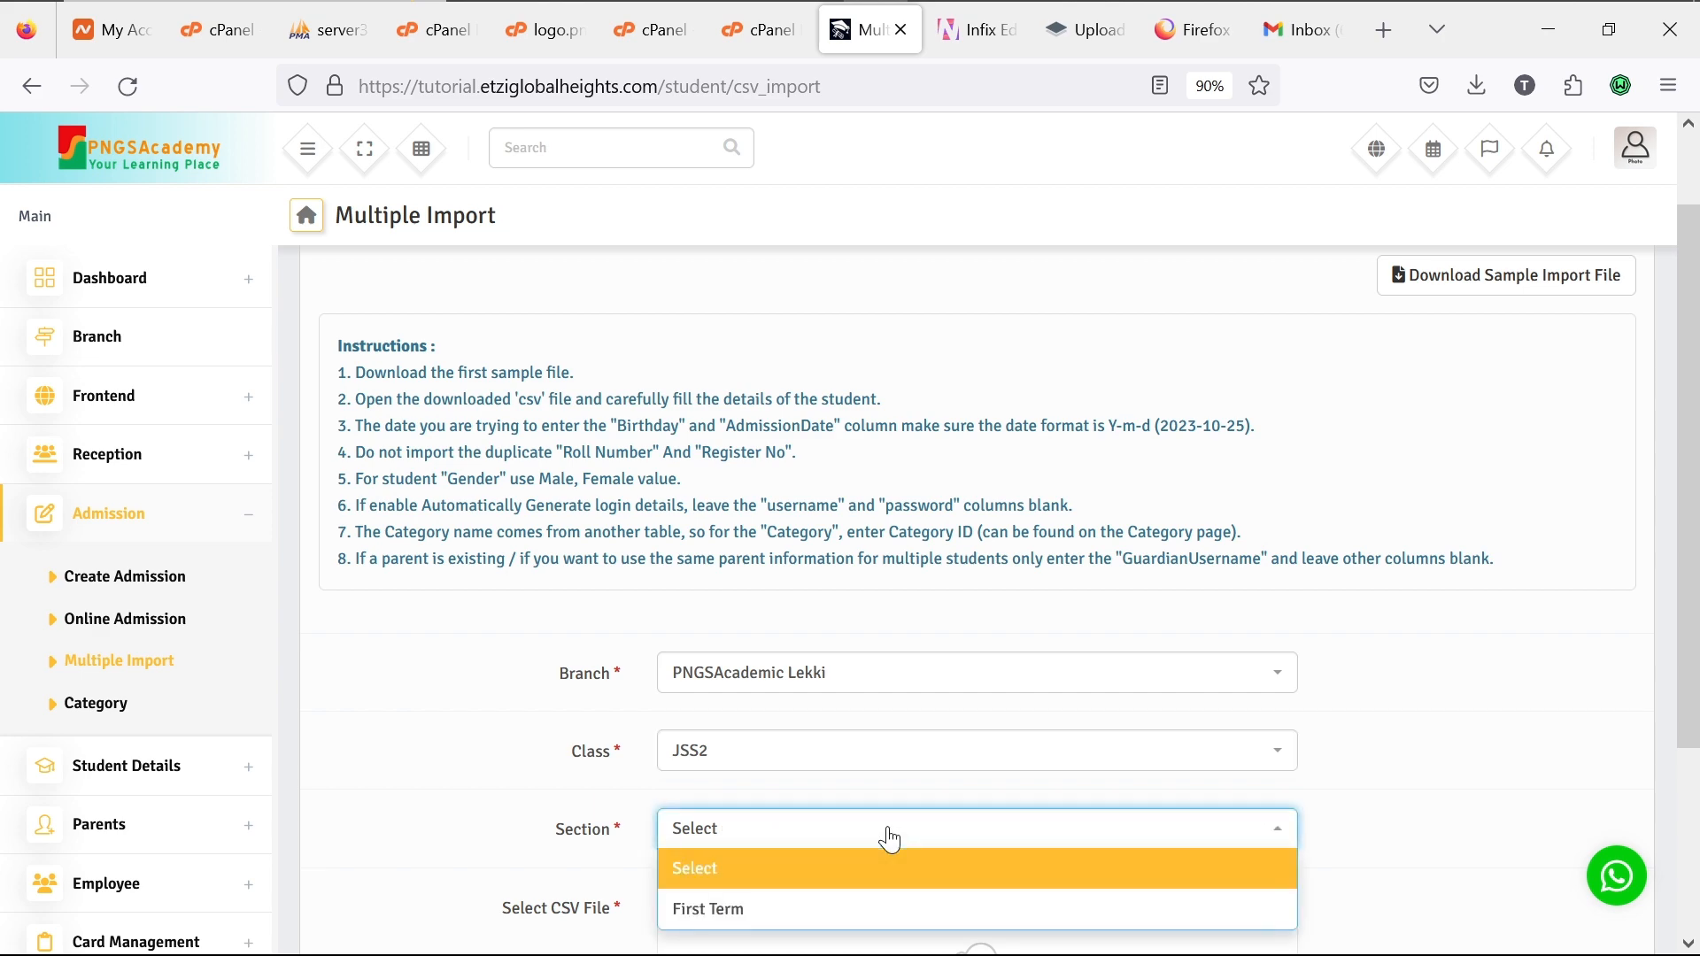
left_click(865, 917)
scroll(865, 899, "down", 3)
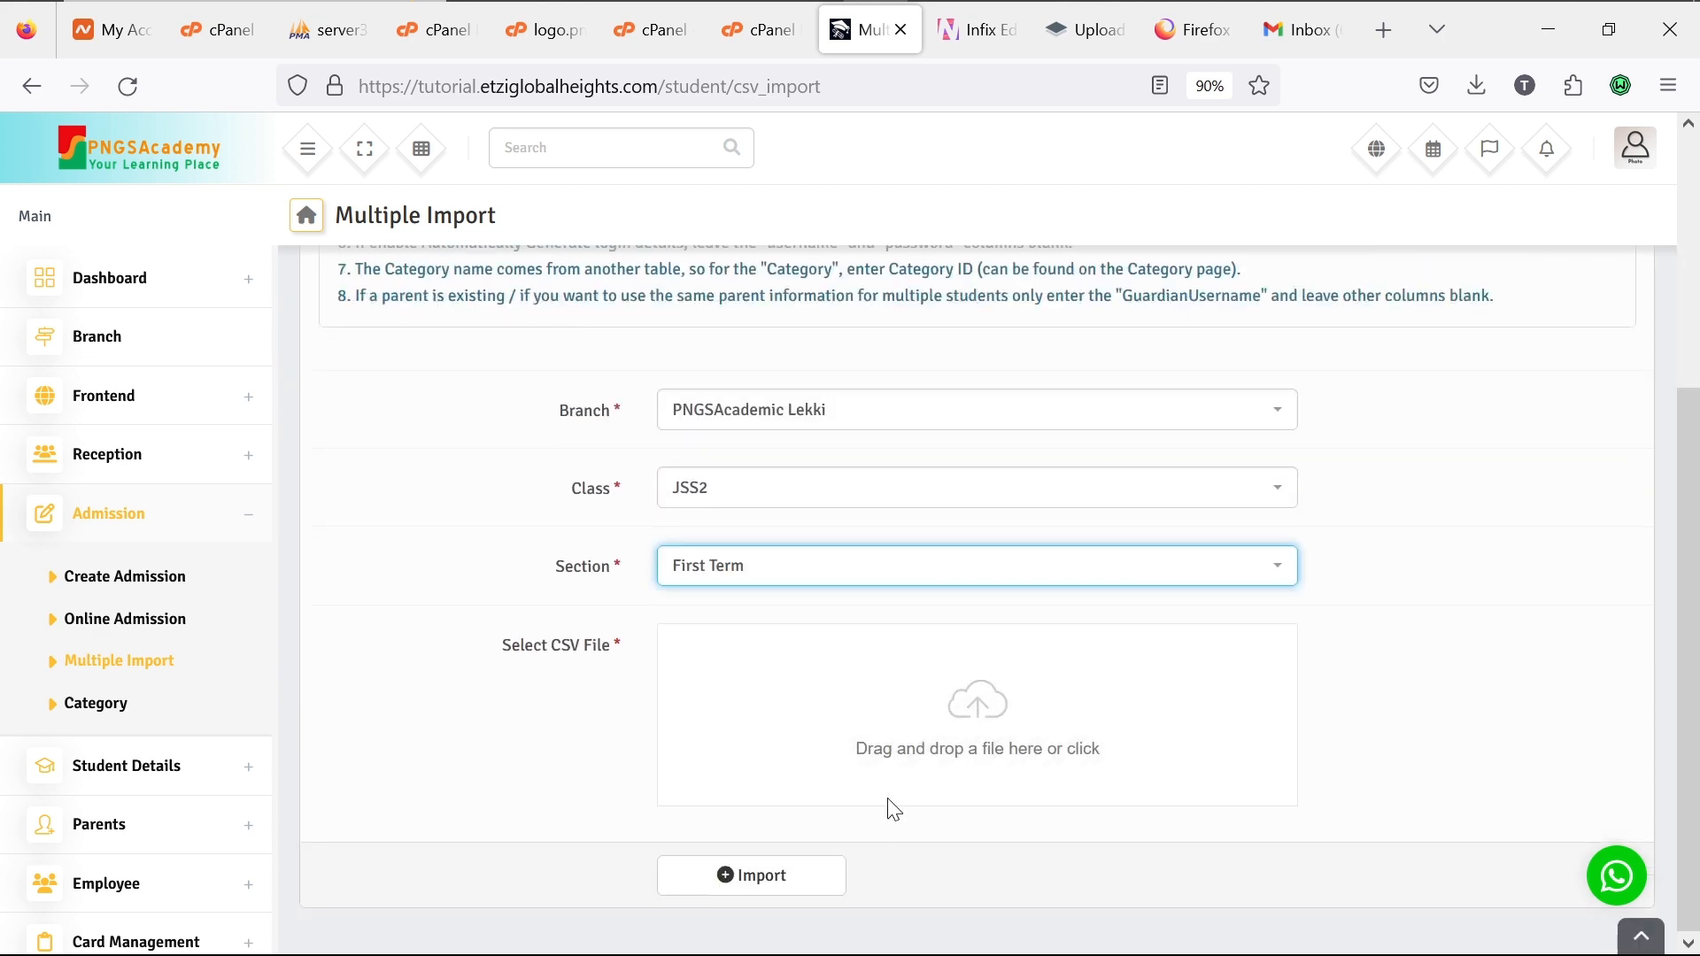
left_click(951, 718)
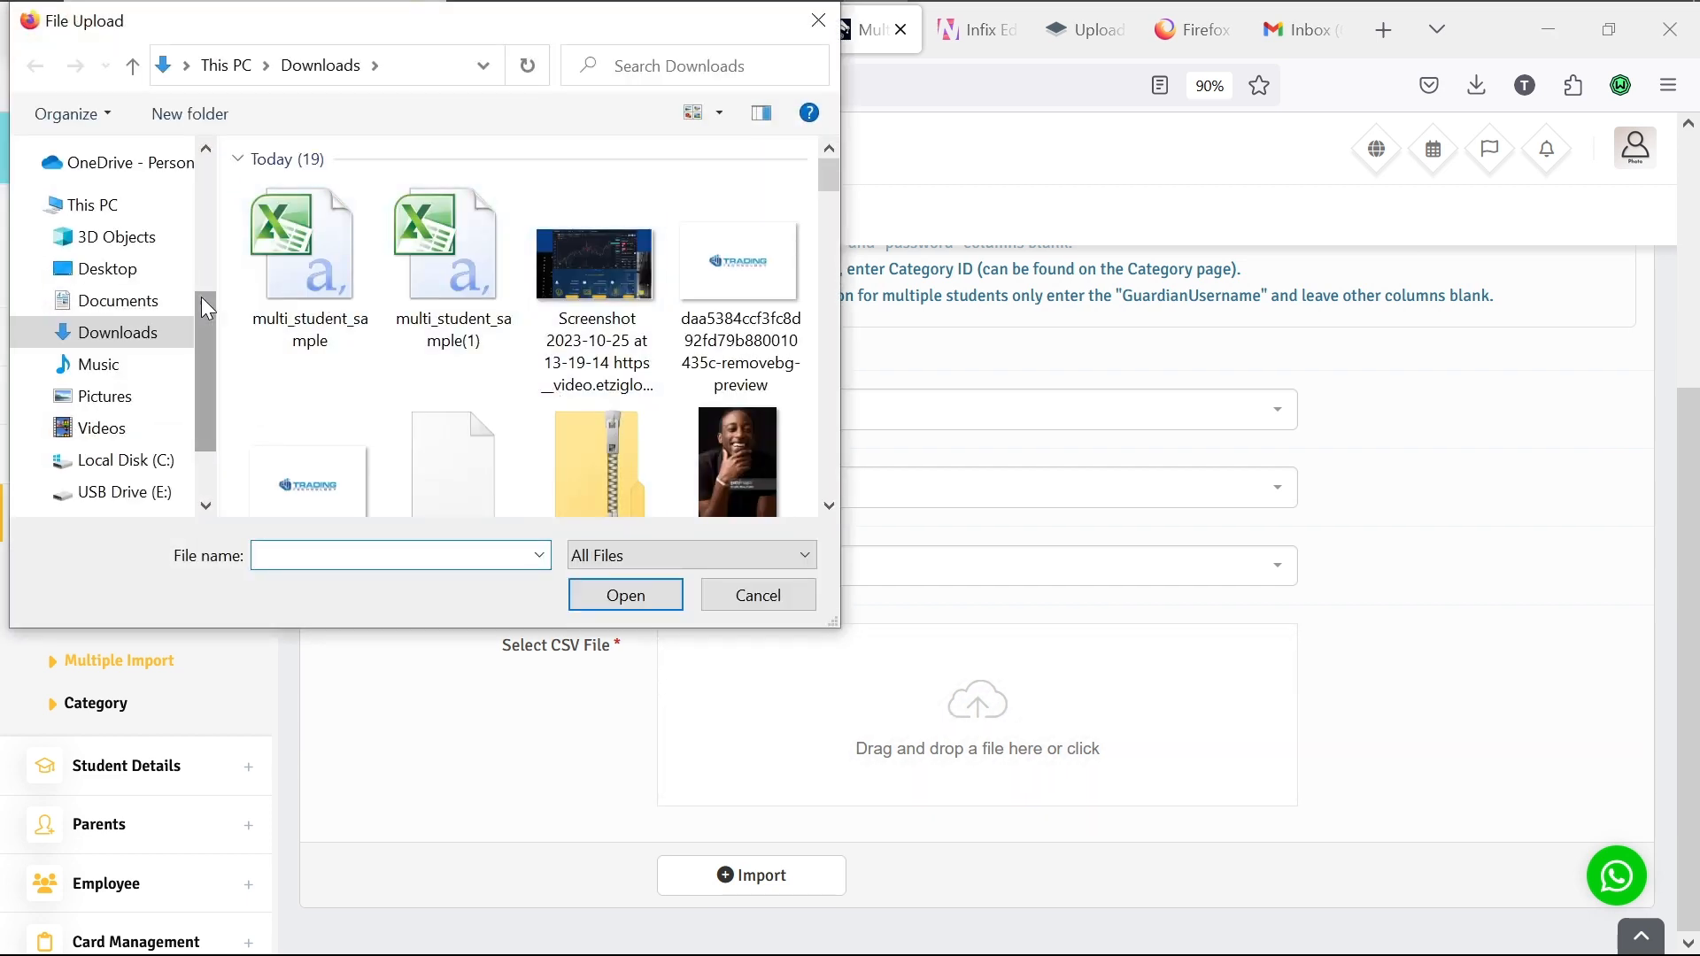
Step: Upload and import multi_student_sample: one student added, one rejected for a duplicate username
double_click(285, 278)
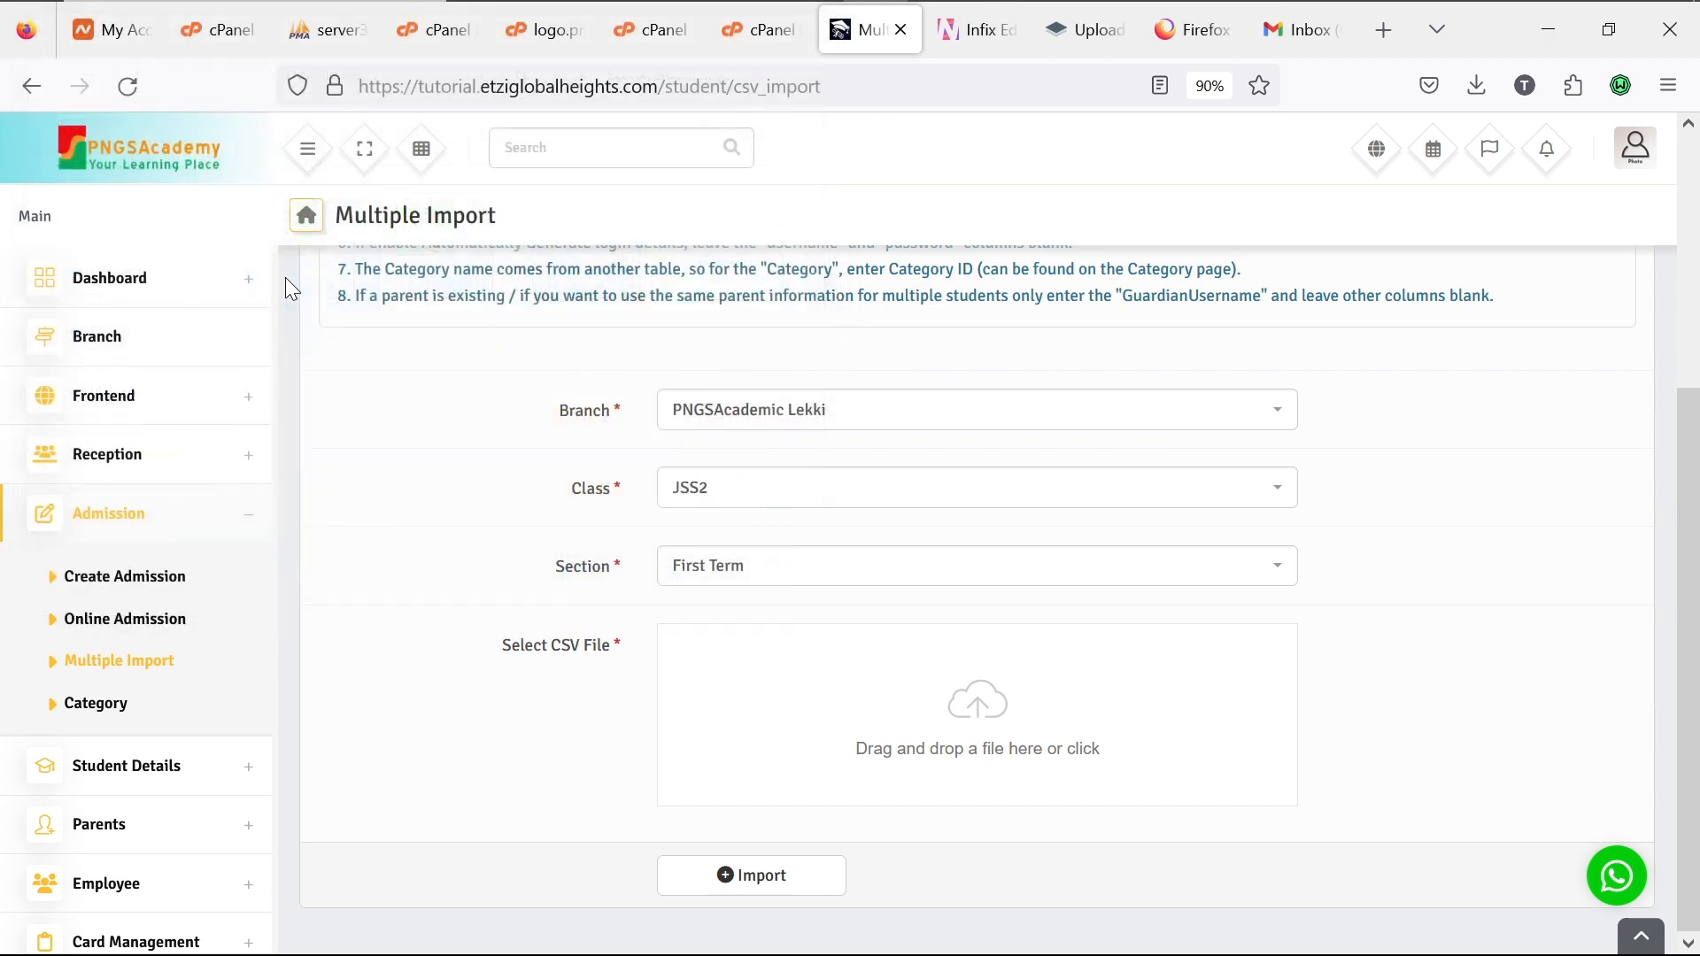
left_click(782, 888)
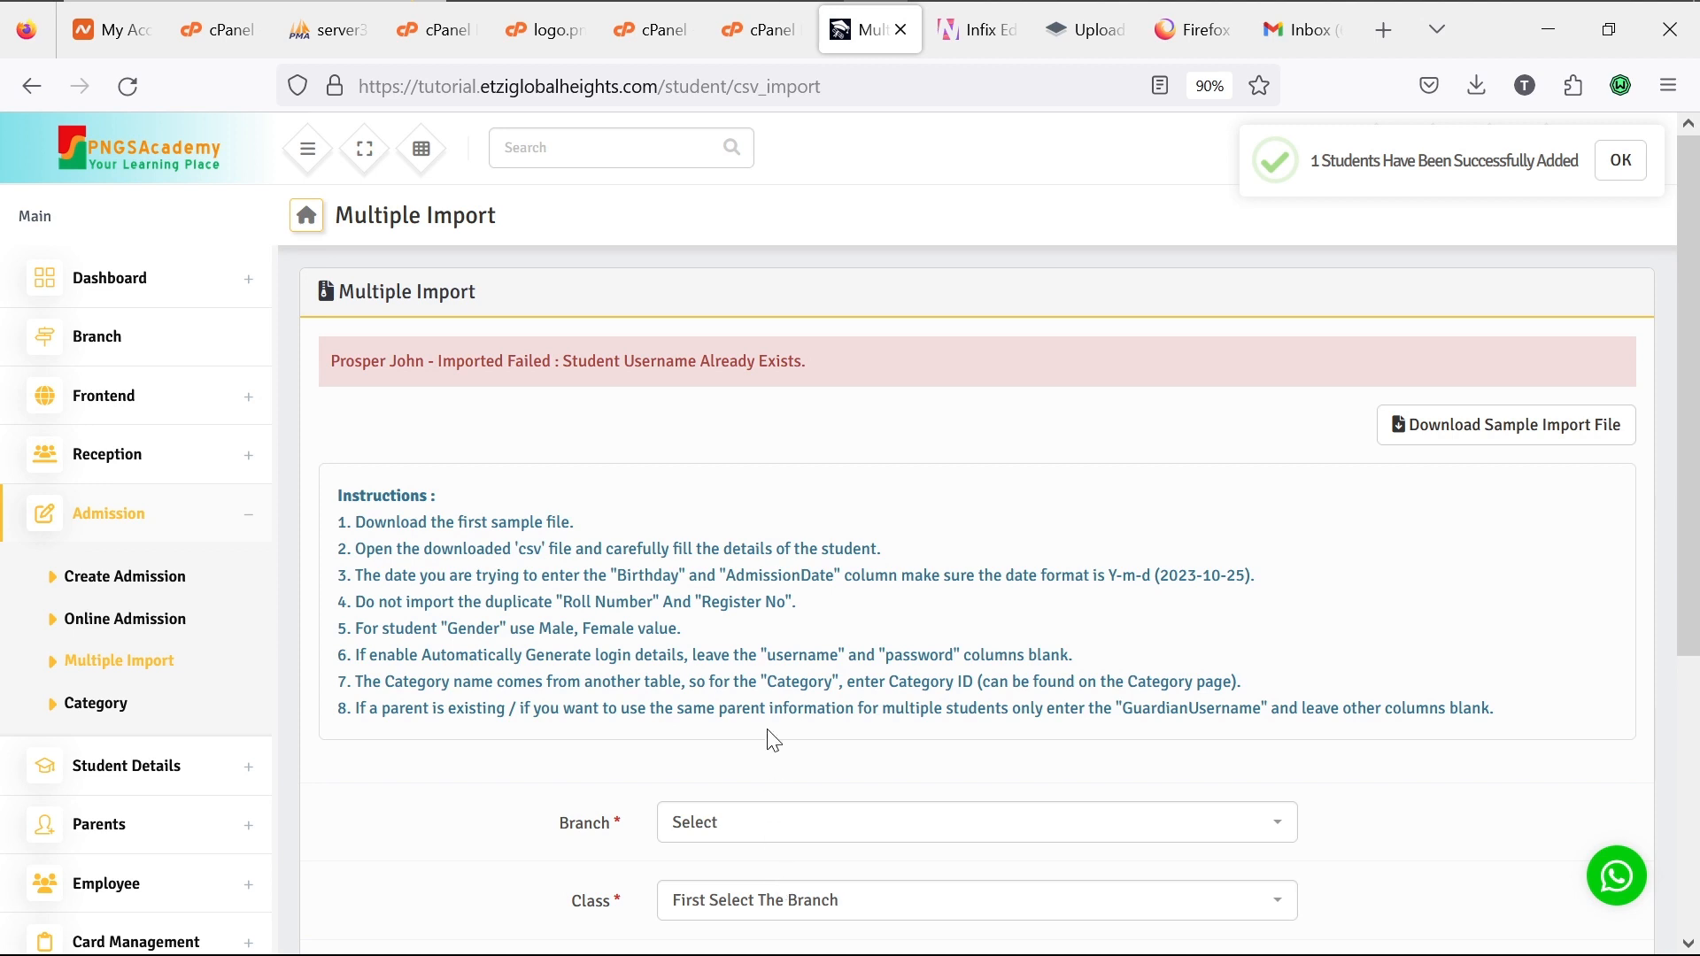
scroll(770, 735, "down", 5)
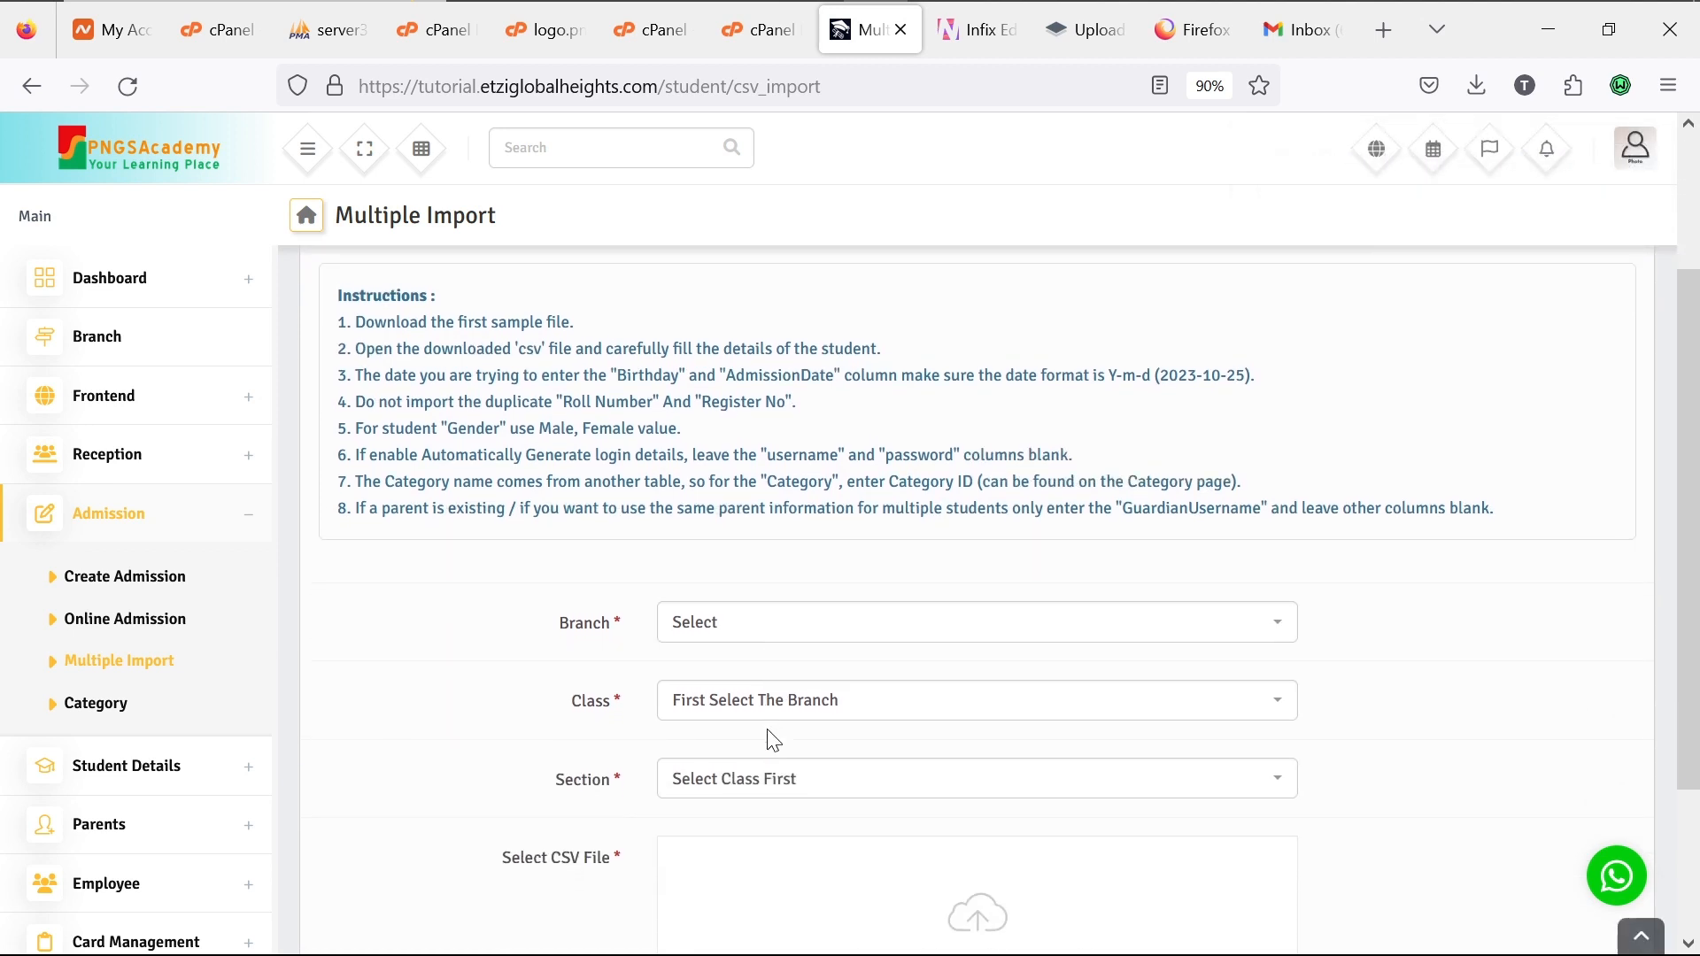
mouse_move(1027, 11)
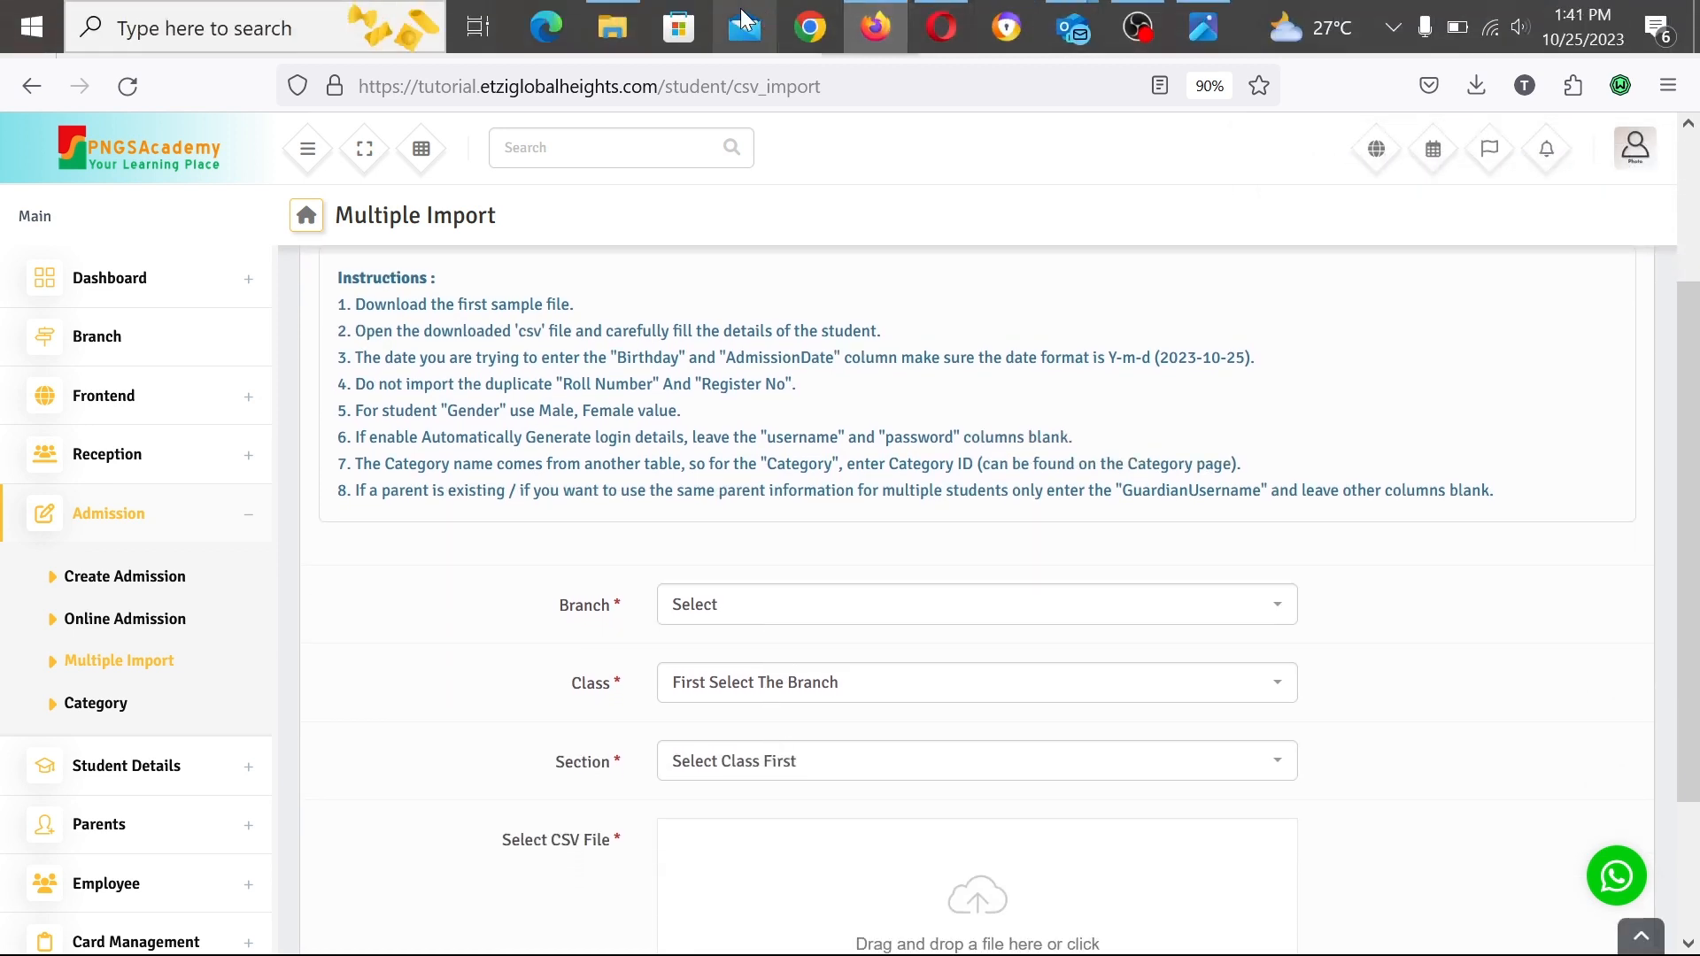
left_click(613, 25)
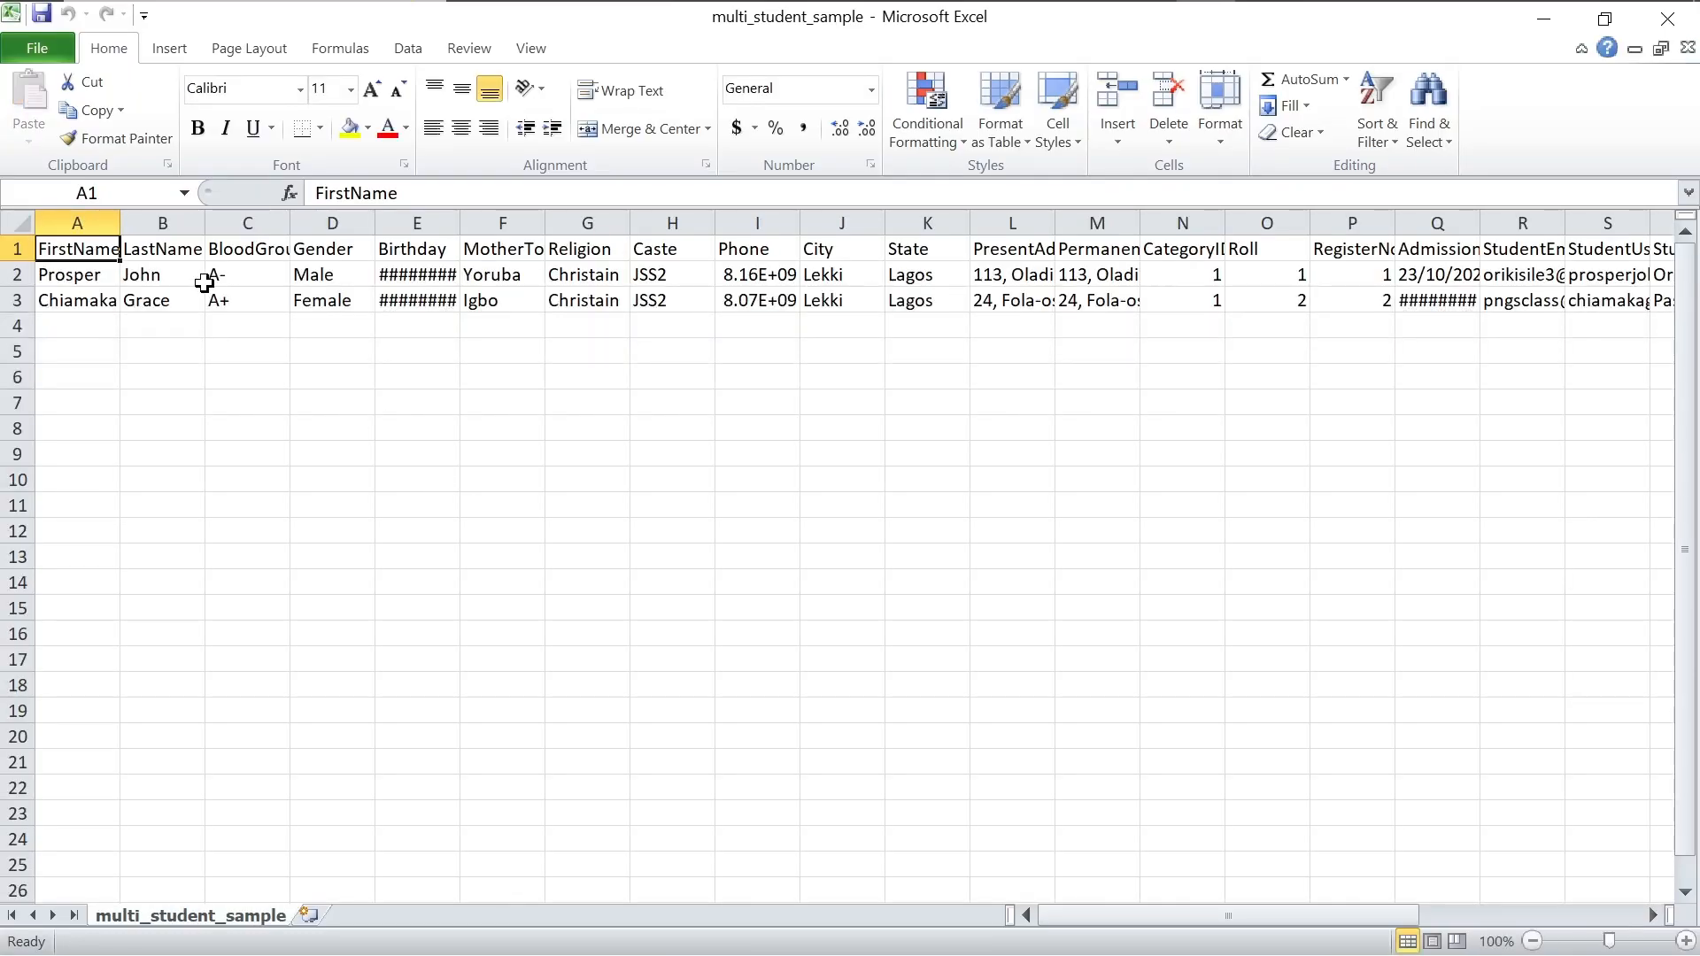
Step: Clear the first student's values along row 2, from the first name in A2 through the guardian password
left_click(96, 277)
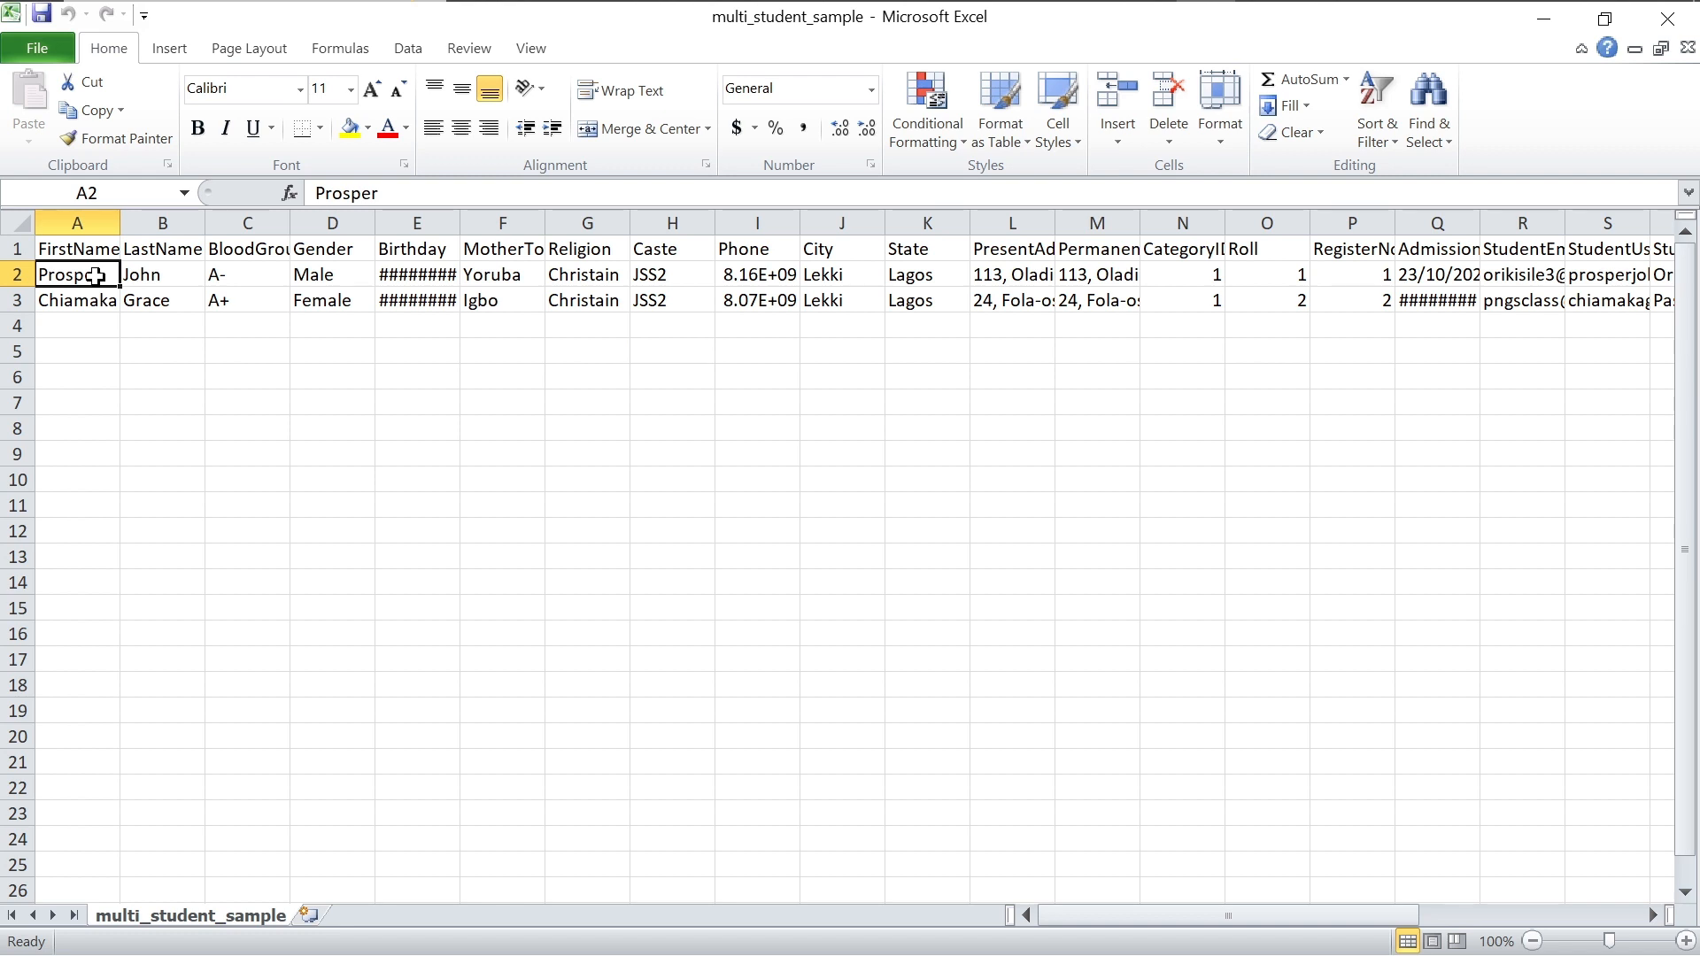
key("BackSpace")
key("Tab")
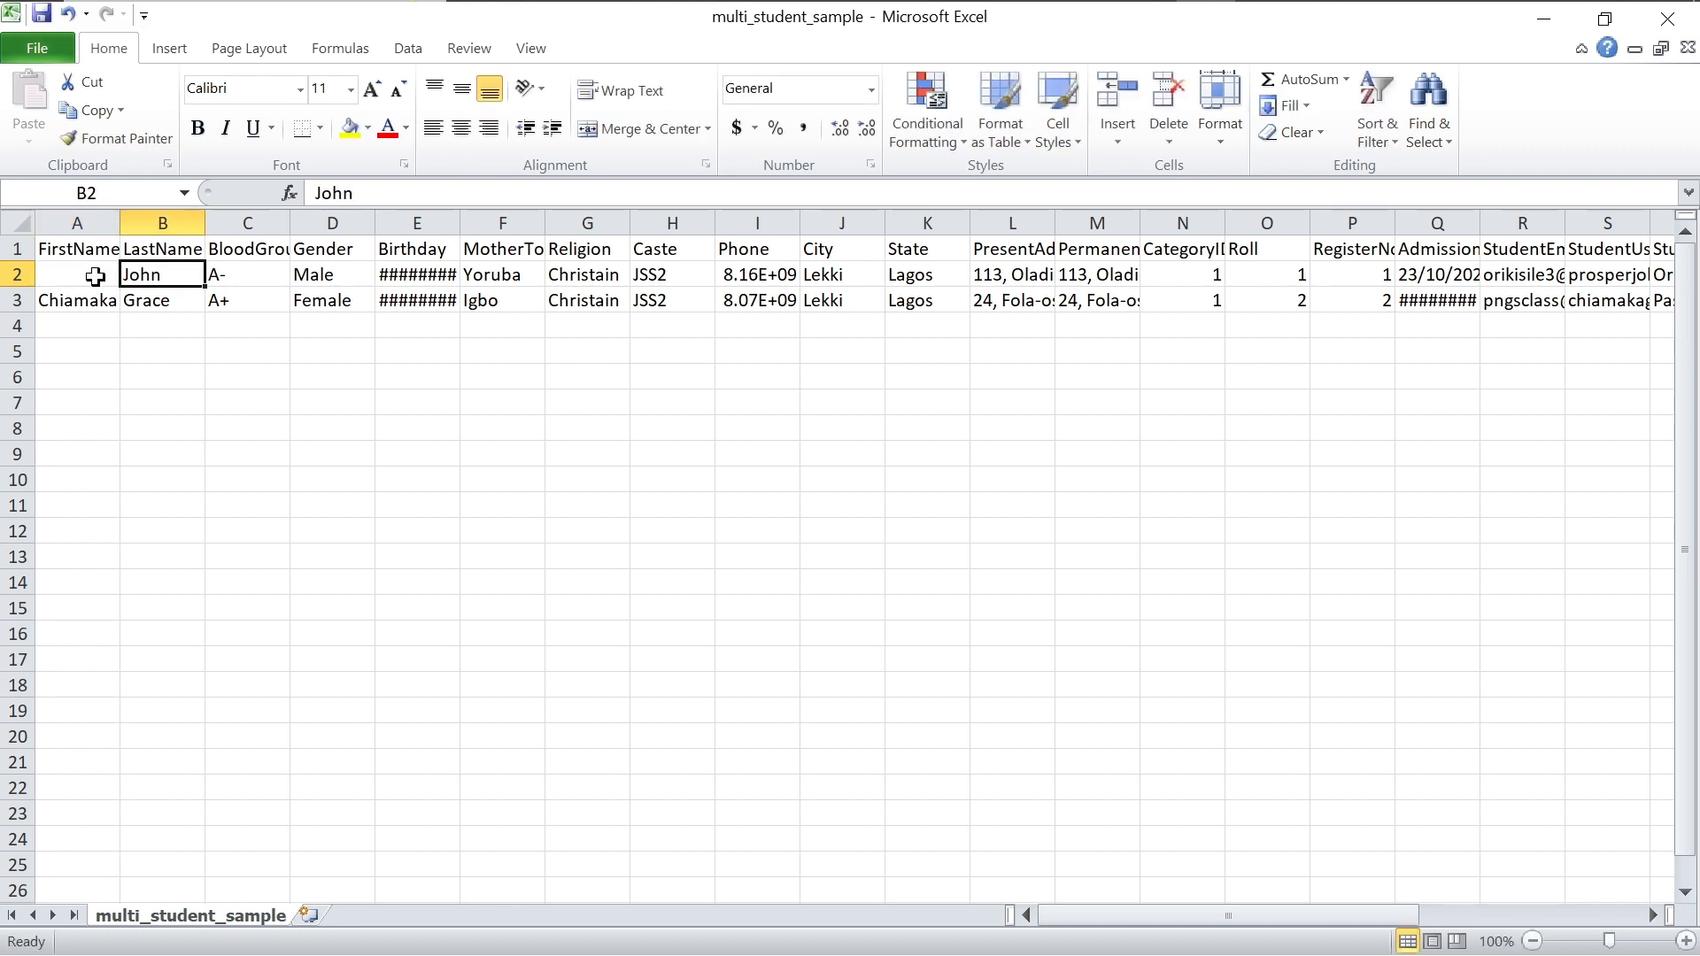
key("BackSpace")
key("Tab")
key("BackSpace")
key("Tab")
key("BackSpace")
key("Tab")
key("BackSpace")
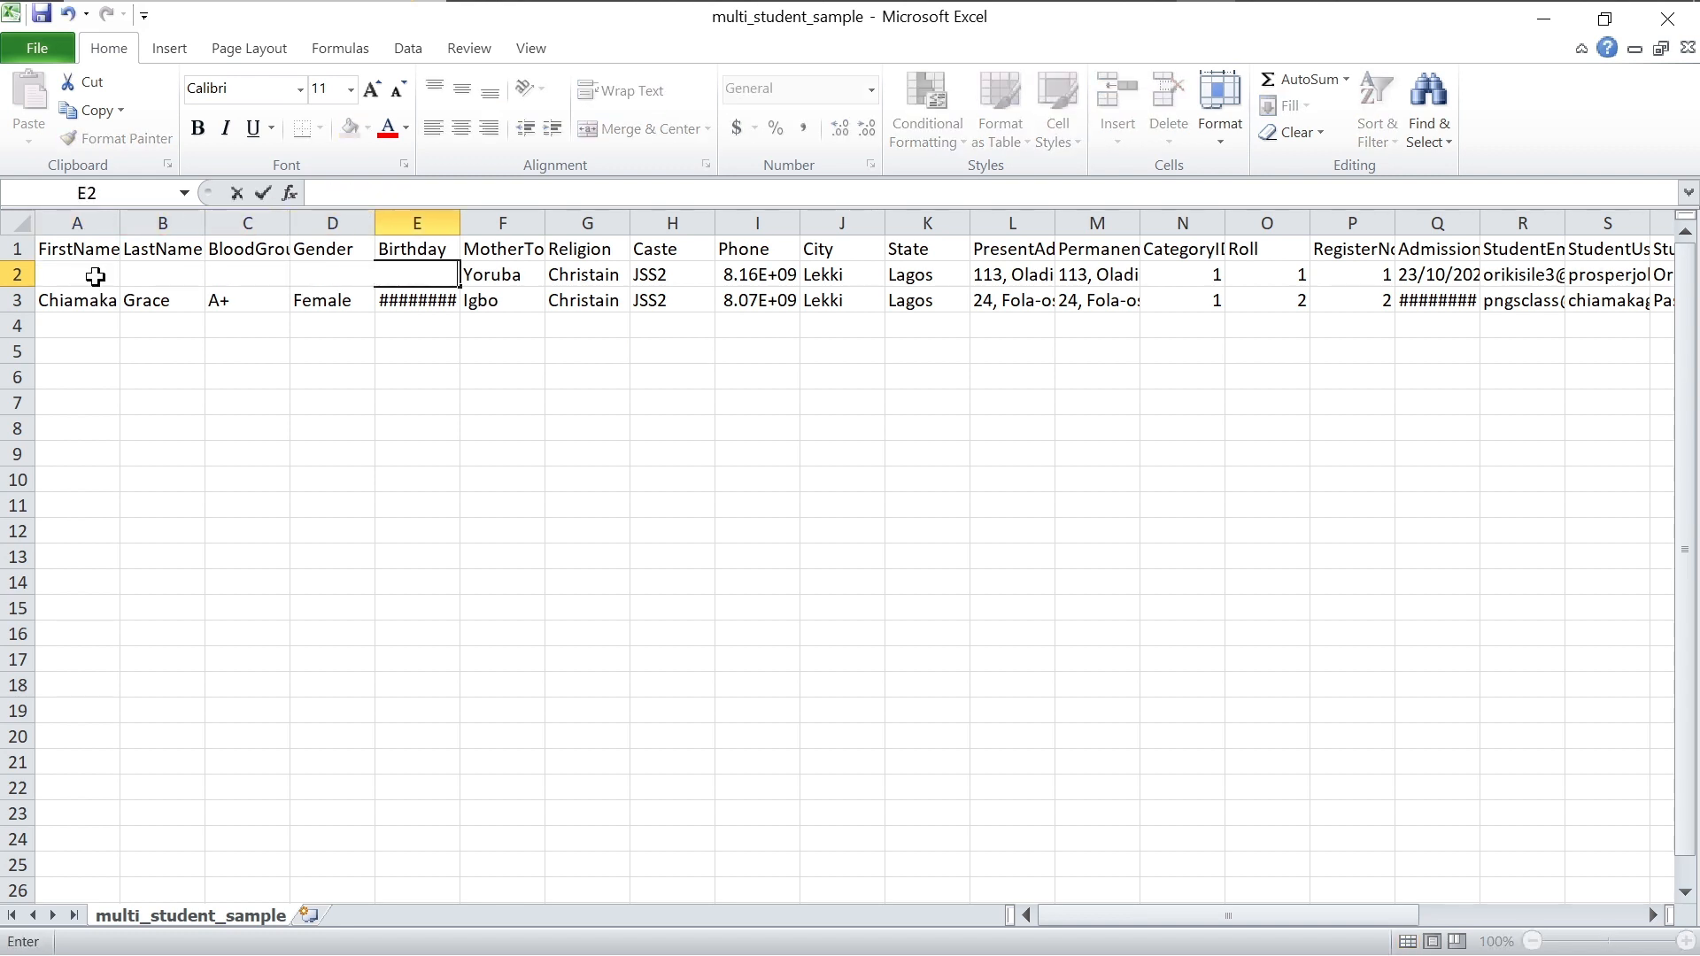
key("Tab")
key("BackSpace")
key("Tab")
key("Tab")
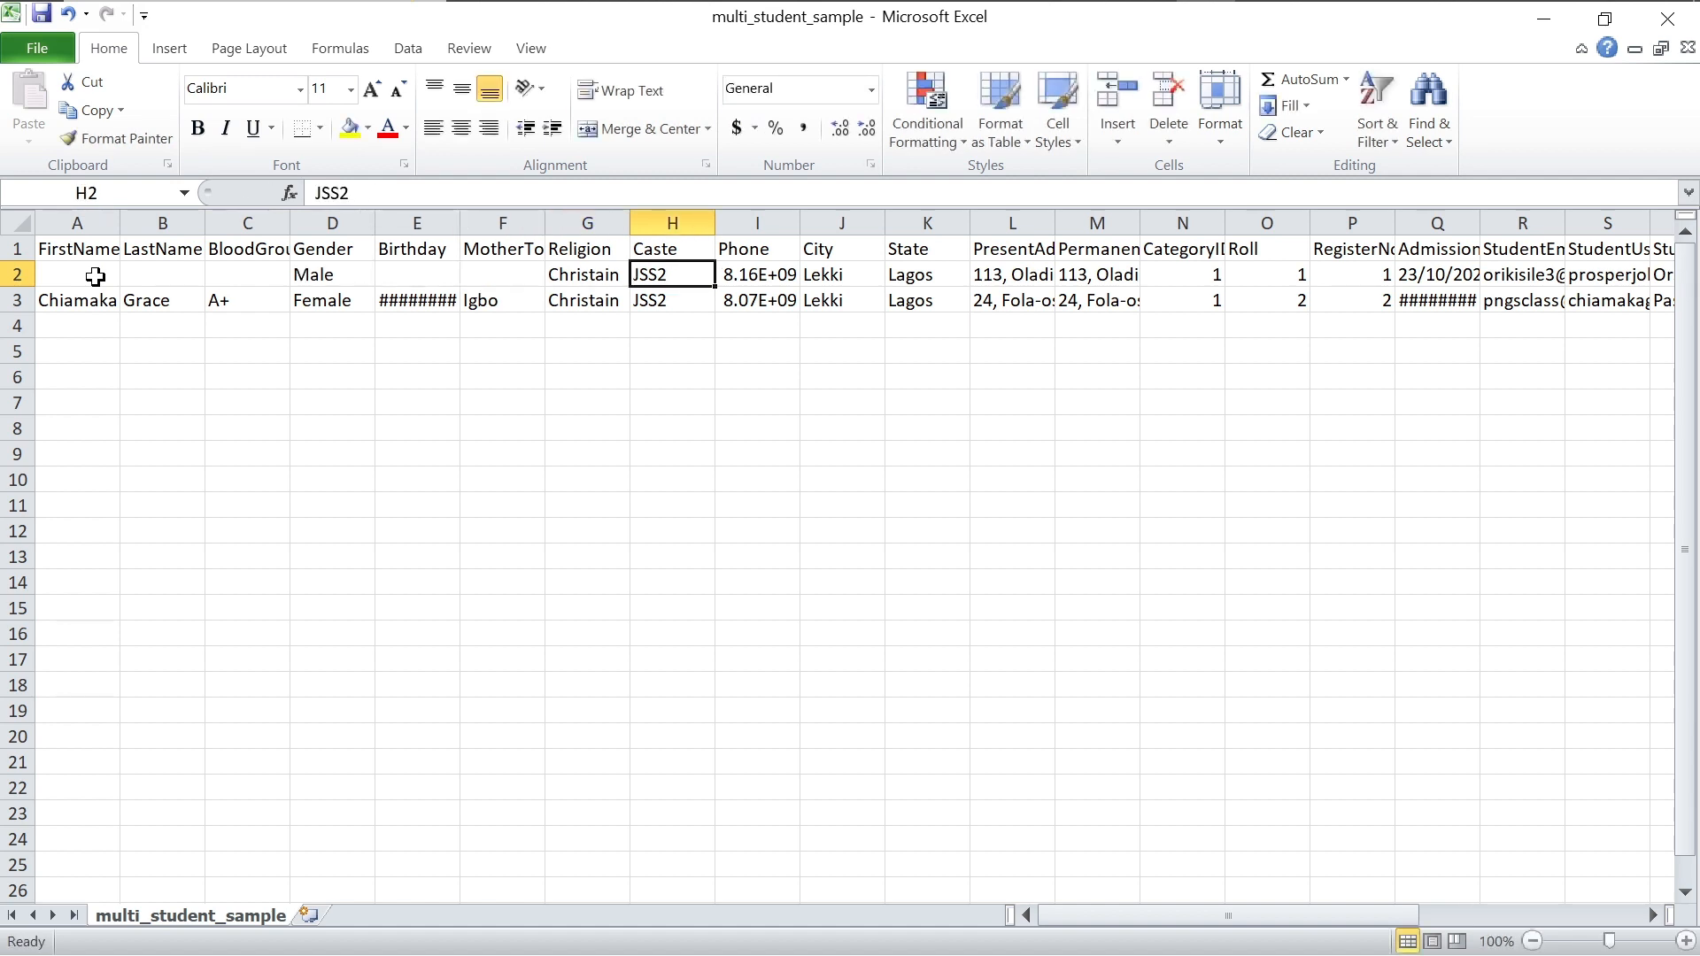
key("BackSpace")
key("Tab")
key("Tab")
key("BackSpace")
key("Tab")
key("Tab")
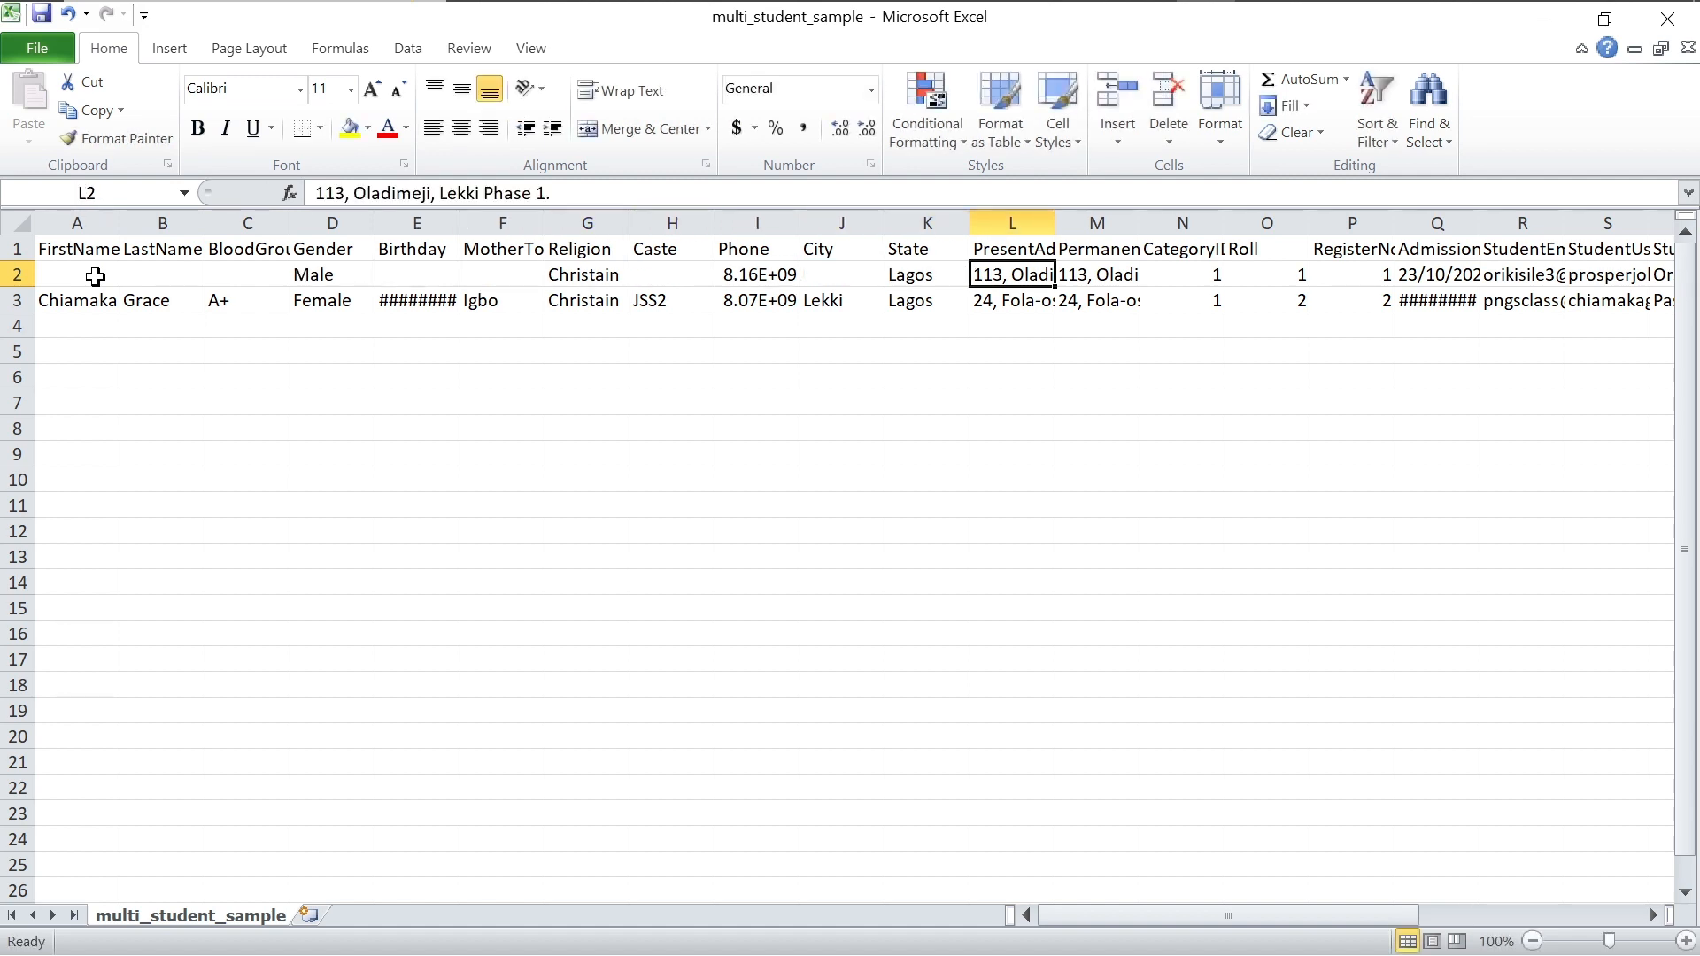
key("BackSpace")
key("Tab")
key("Tab")
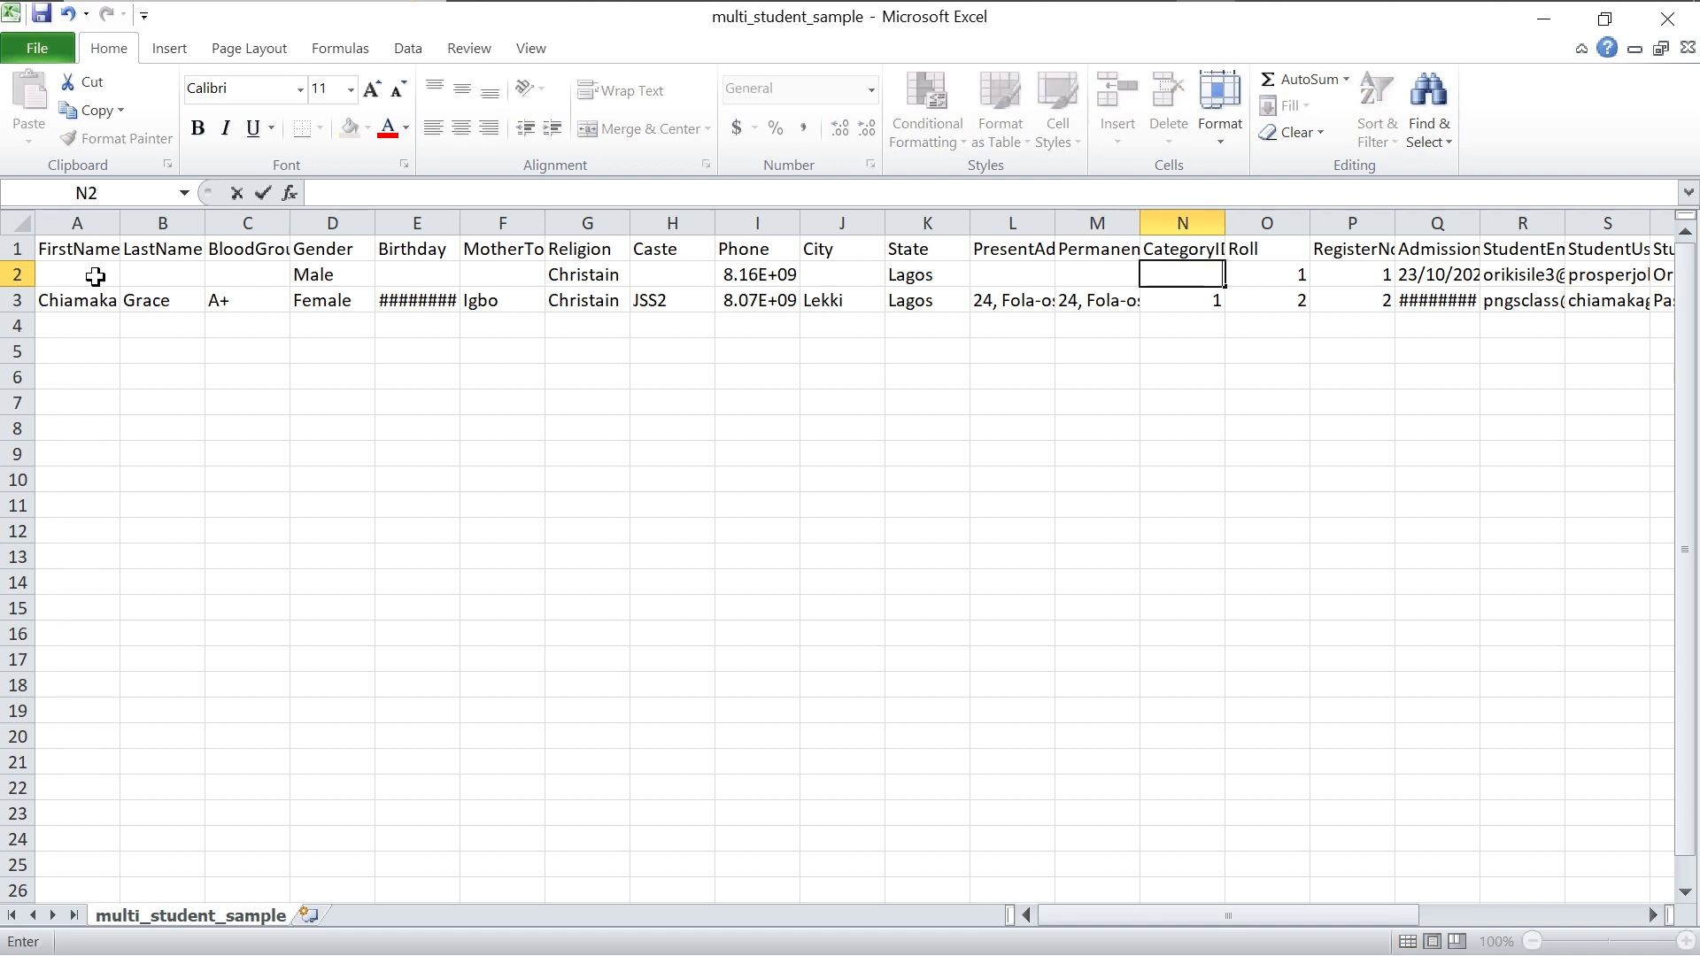
key("Tab")
key("BackSpace")
key("Tab")
key("BackSpace")
key("Tab")
key("BackSpace")
key("Tab")
key("BackSpace")
key("Tab")
key("BackSpace")
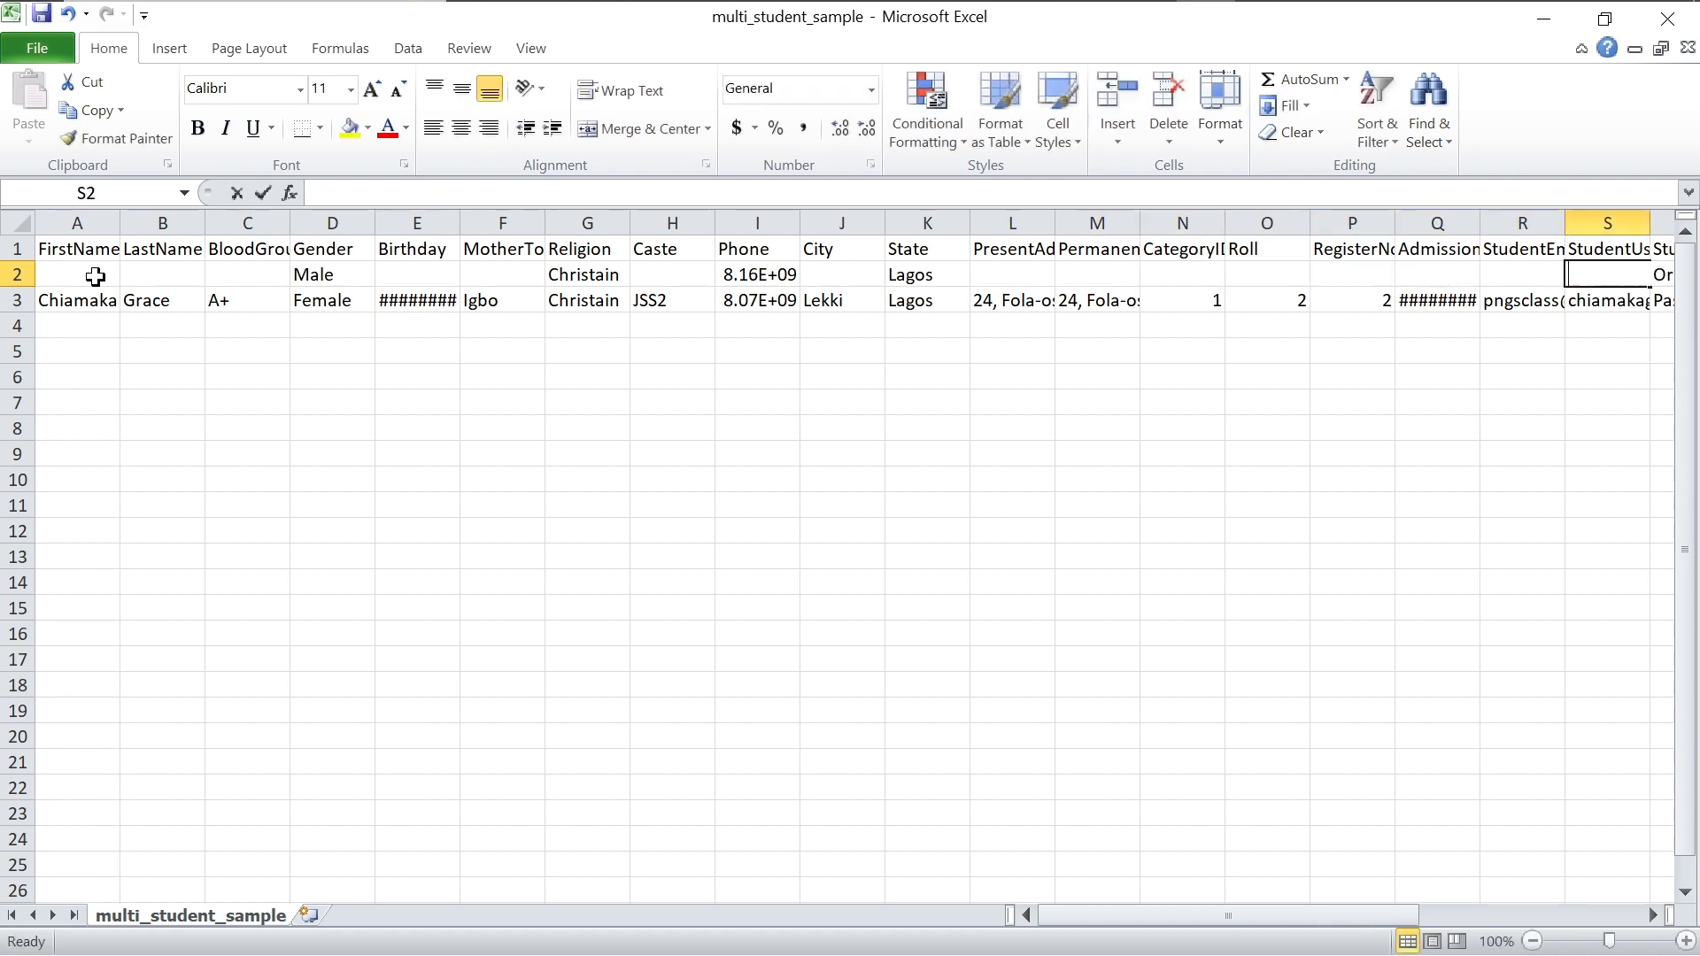
key("Tab")
key("BackSpace")
key("Tab")
key("BackSpace")
key("Tab")
key("BackSpace")
key("Tab")
key("BackSpace")
key("Tab")
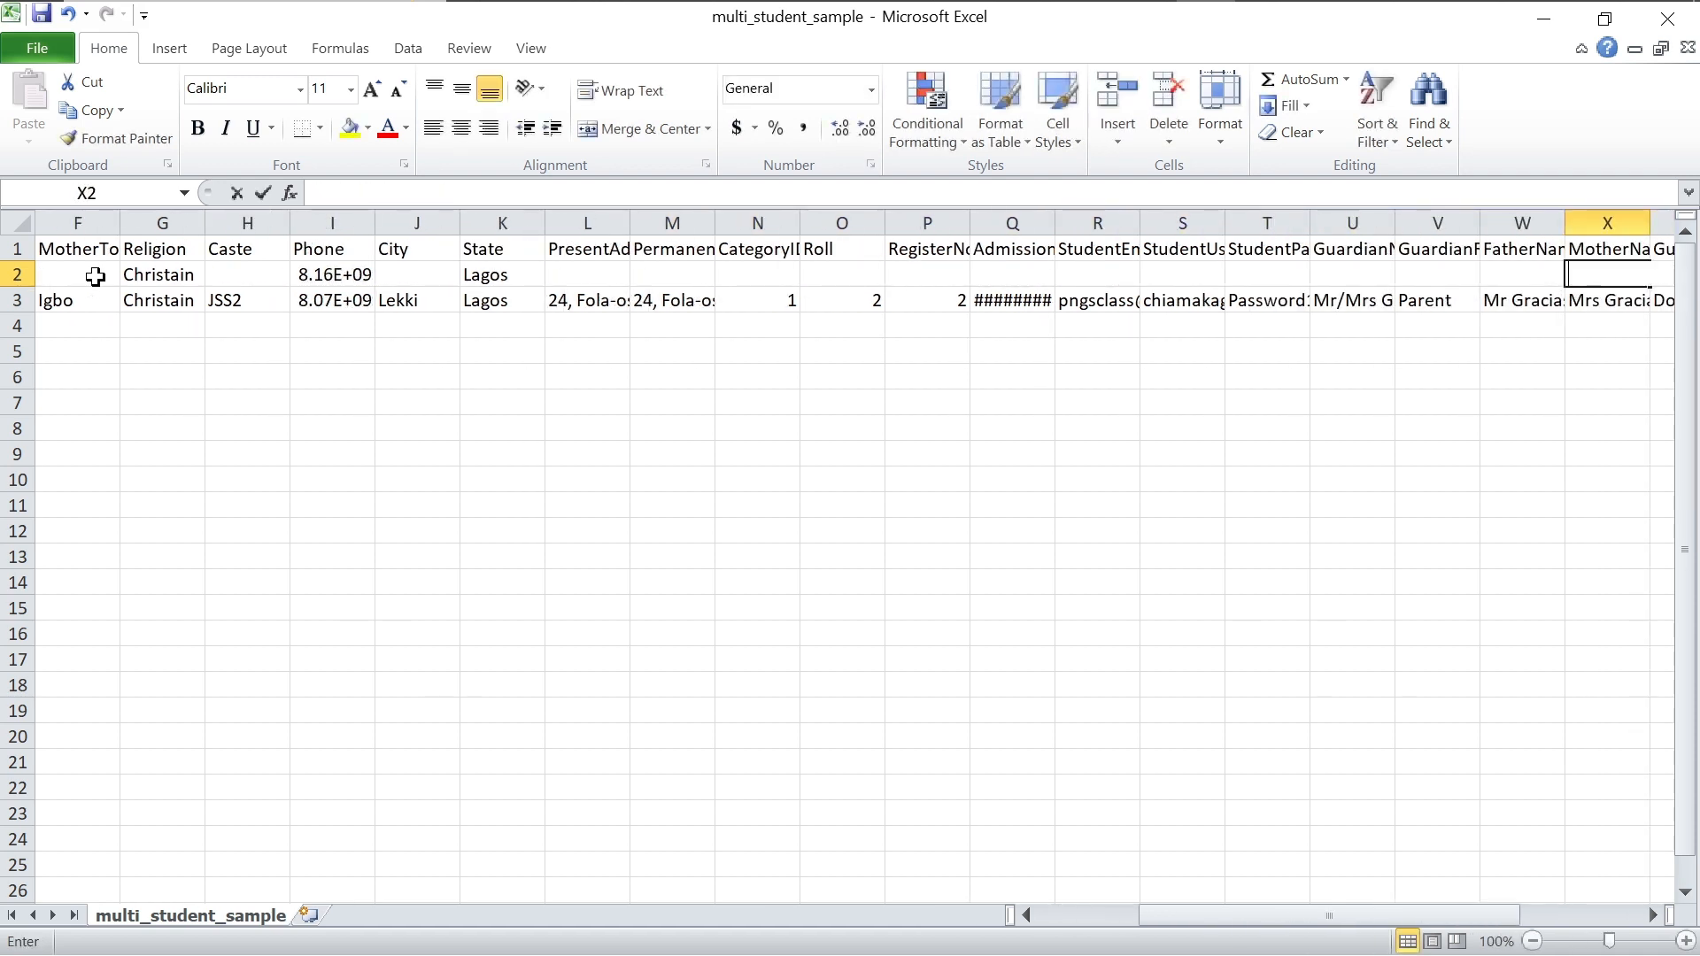
key("Tab")
key("Tab")
key("BackSpace")
key("Tab")
key("BackSpace")
key("Tab")
key("Tab")
key("BackSpace")
key("Tab")
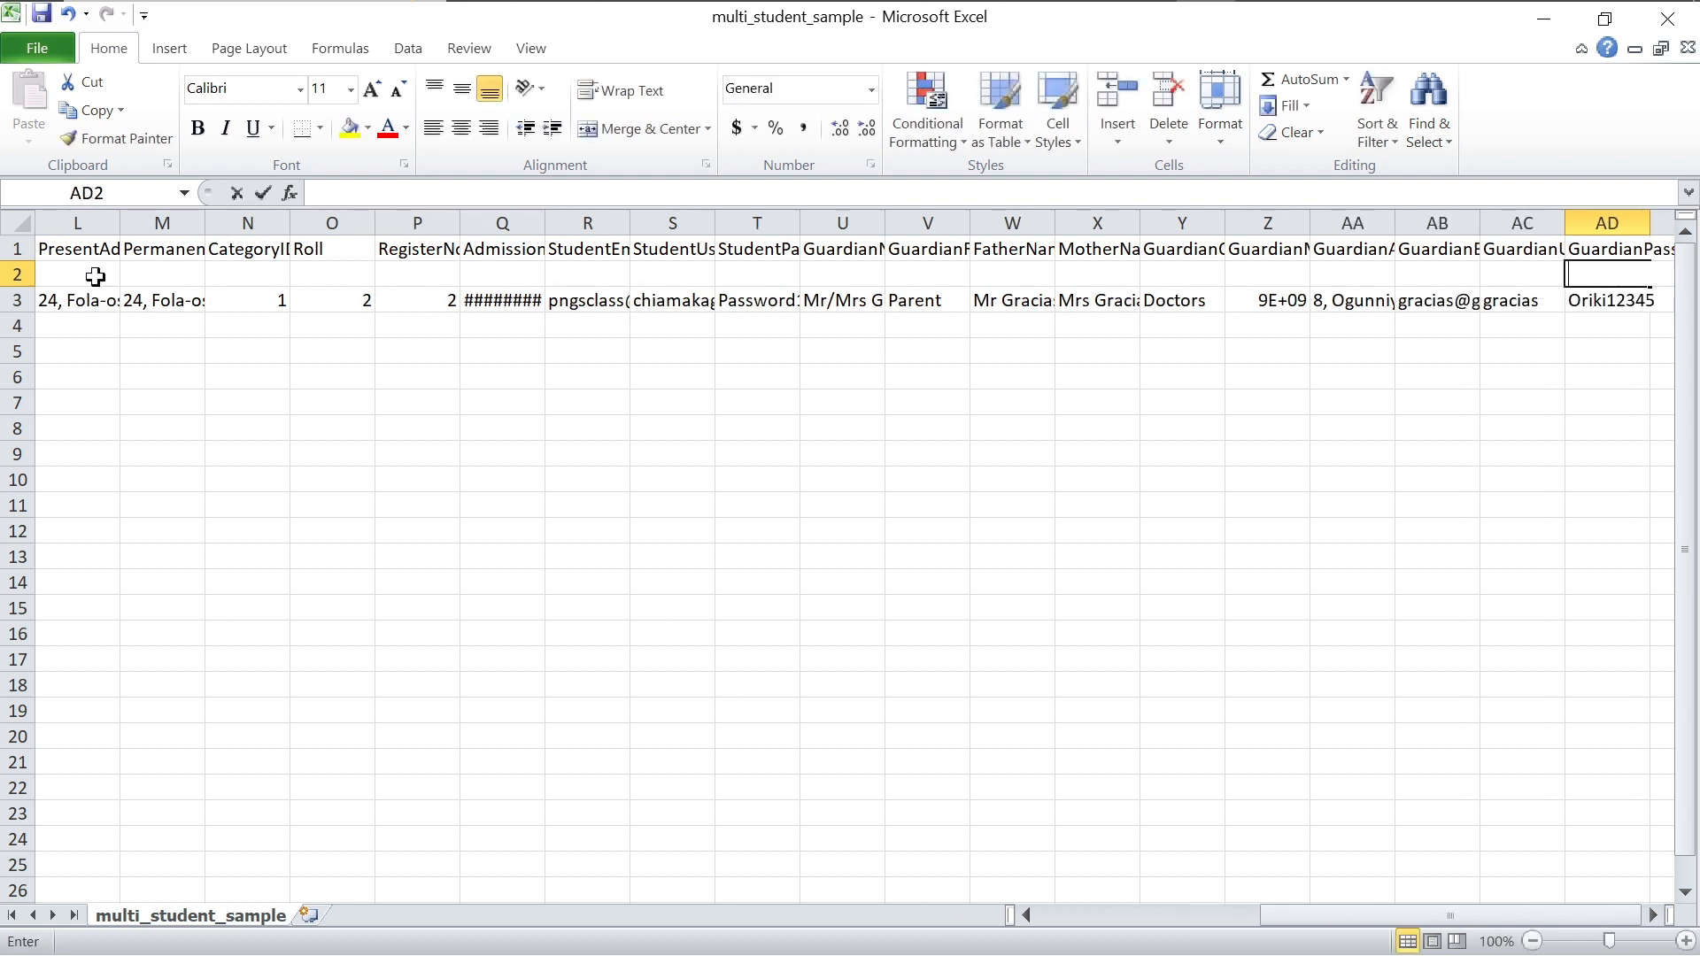
key("Tab")
key("Tab")
key("BackSpace")
key("Tab")
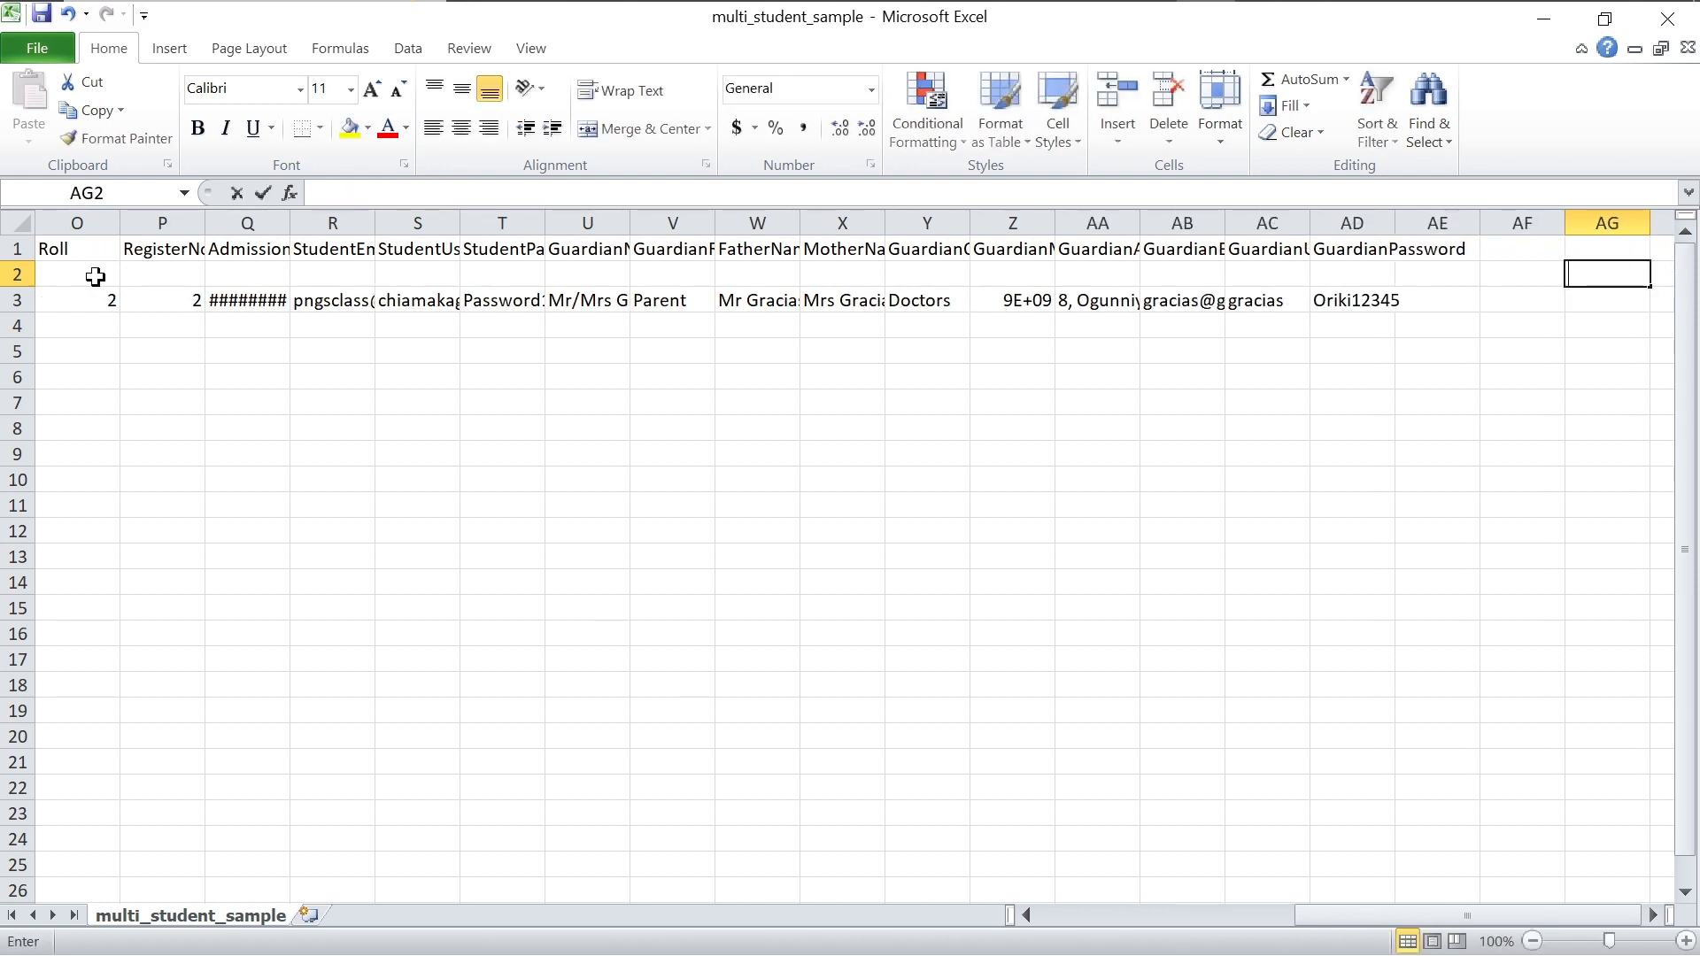
key("Tab")
key("BackSpace")
Step: Clear the leftover Male, Christain, phone number and Lagos values remaining in row 2
key("shift+Tab")
key("shift+Tab")
key("shift+Tab")
key("shift+Tab")
key("shift+Tab")
key("shift+Tab")
key("shift+Tab")
key("shift+Tab")
key("shift+Tab")
key("shift+Tab")
key("shift+Tab")
key("shift+Tab")
key("shift+Tab")
key("shift+Tab")
key("shift+Tab")
key("shift+Tab")
key("shift+Tab")
key("shift+Tab")
key("shift+Tab")
key("shift+Tab")
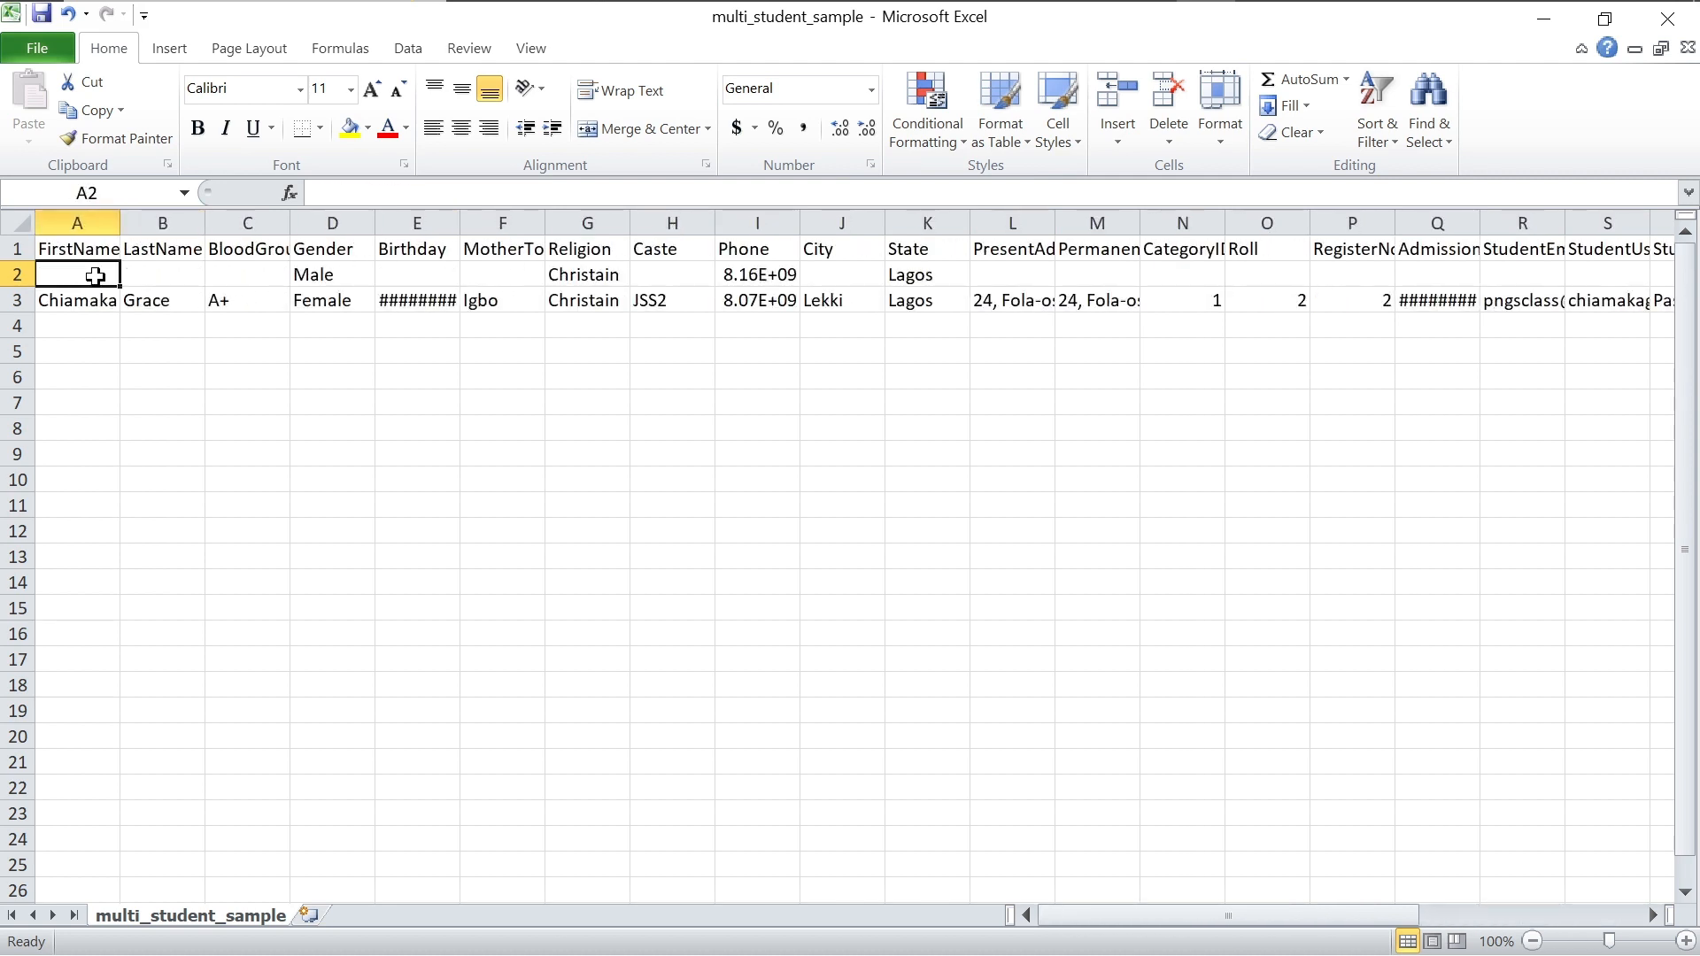
key("Tab")
key("Tab")
key("Tab")
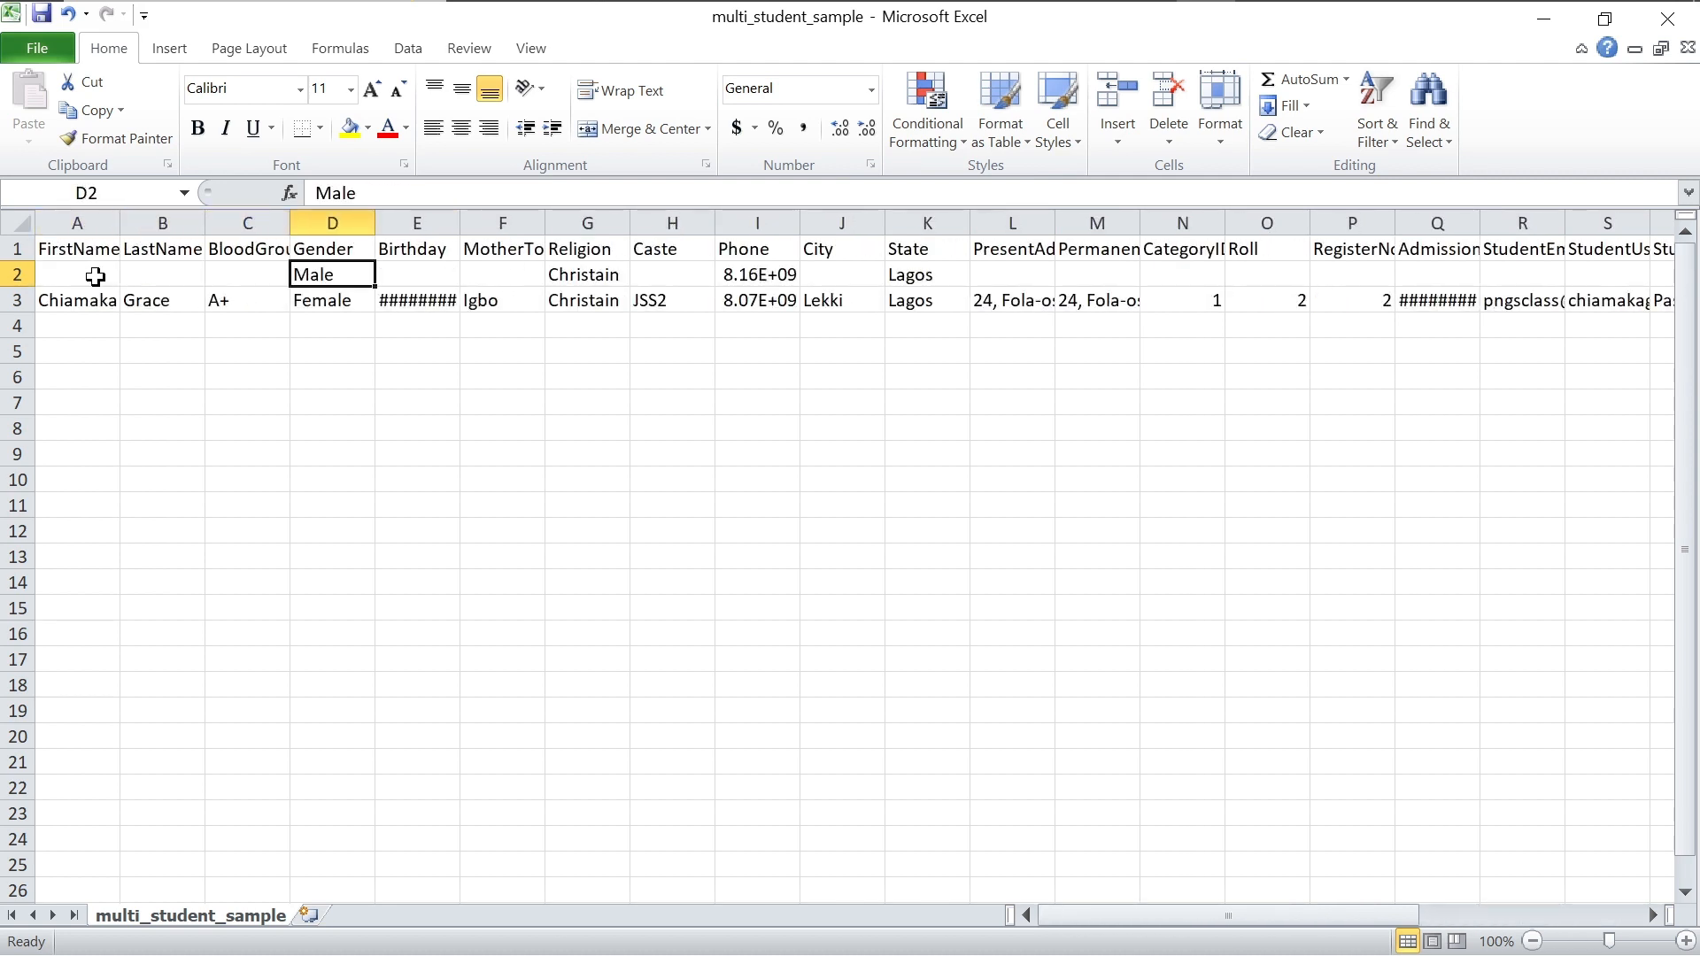
key("BackSpace")
key("Tab")
key("Tab")
key("Tab")
key("BackSpace")
key("Tab")
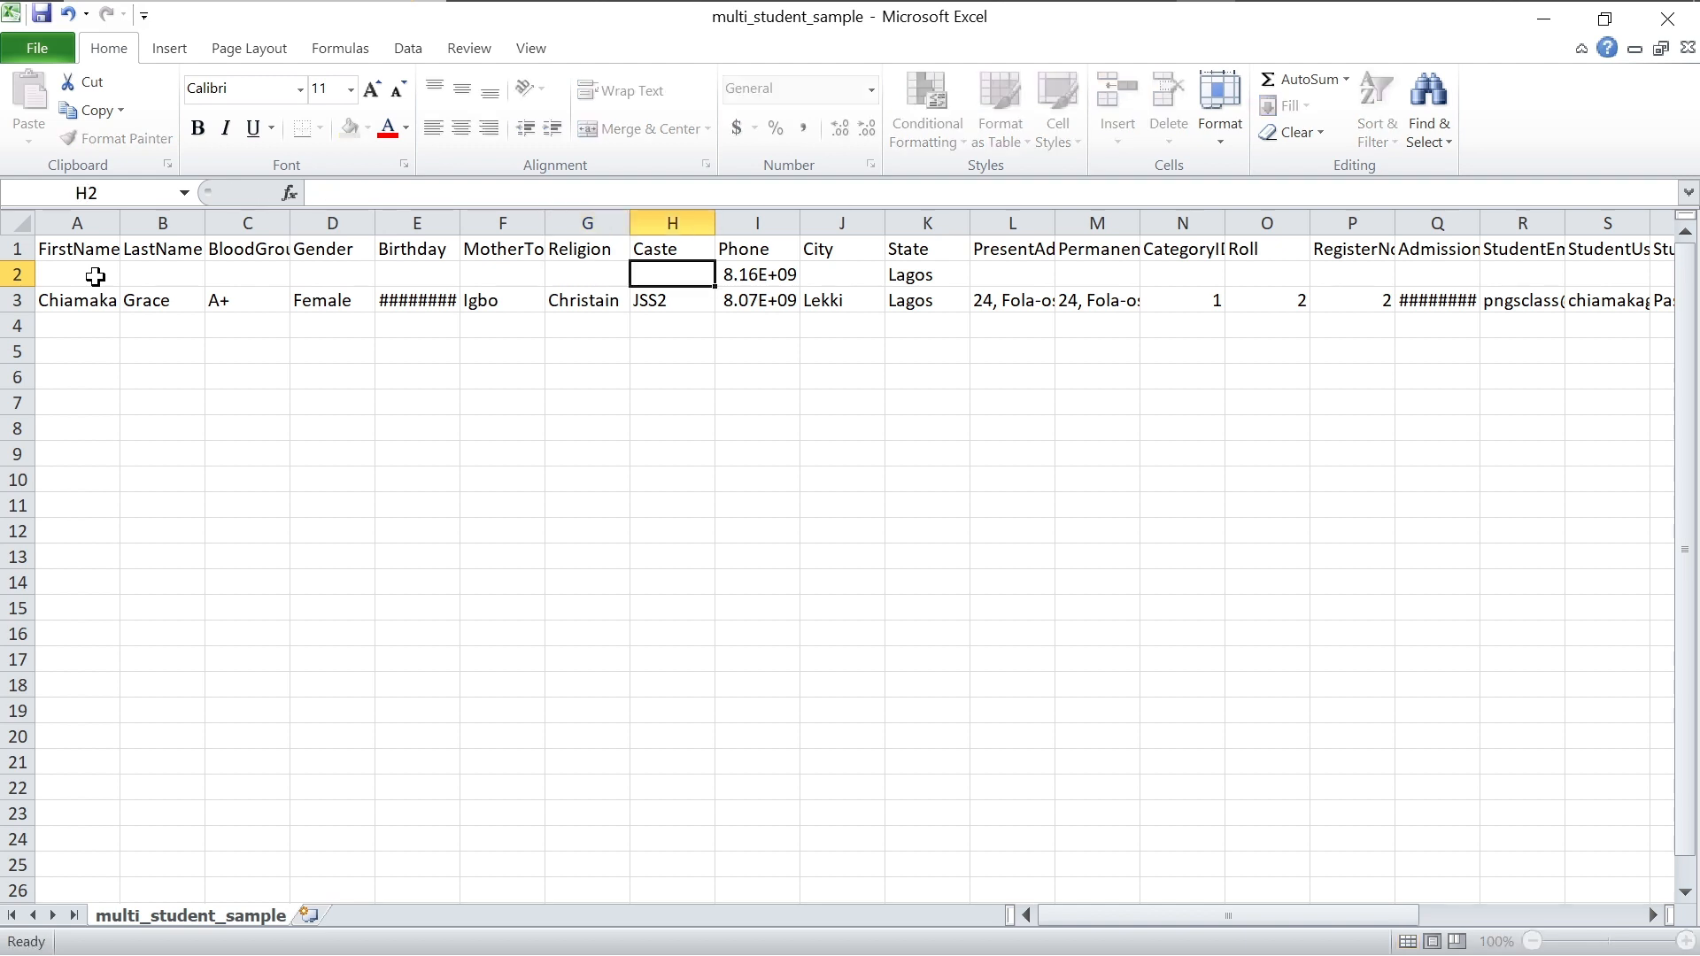
key("Tab")
key("BackSpace")
key("Tab")
key("Tab")
key("BackSpace")
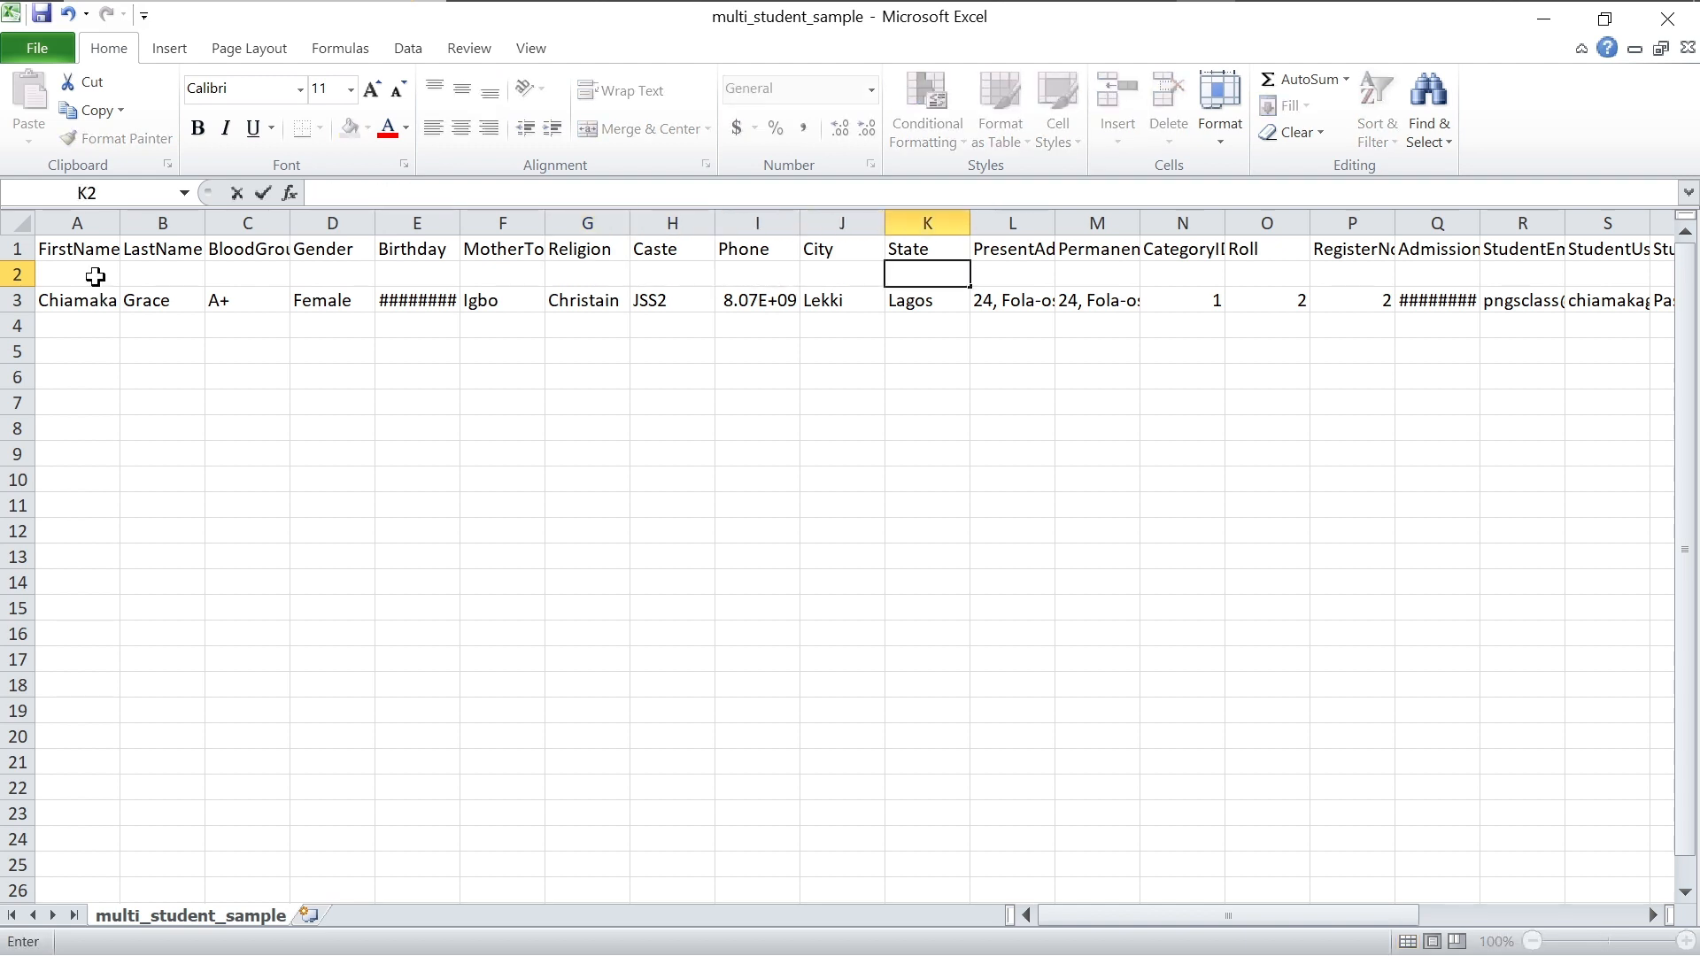
left_click(16, 274)
Step: Clear any remaining contents of row 2 and copy the student record in row 3
right_click(20, 273)
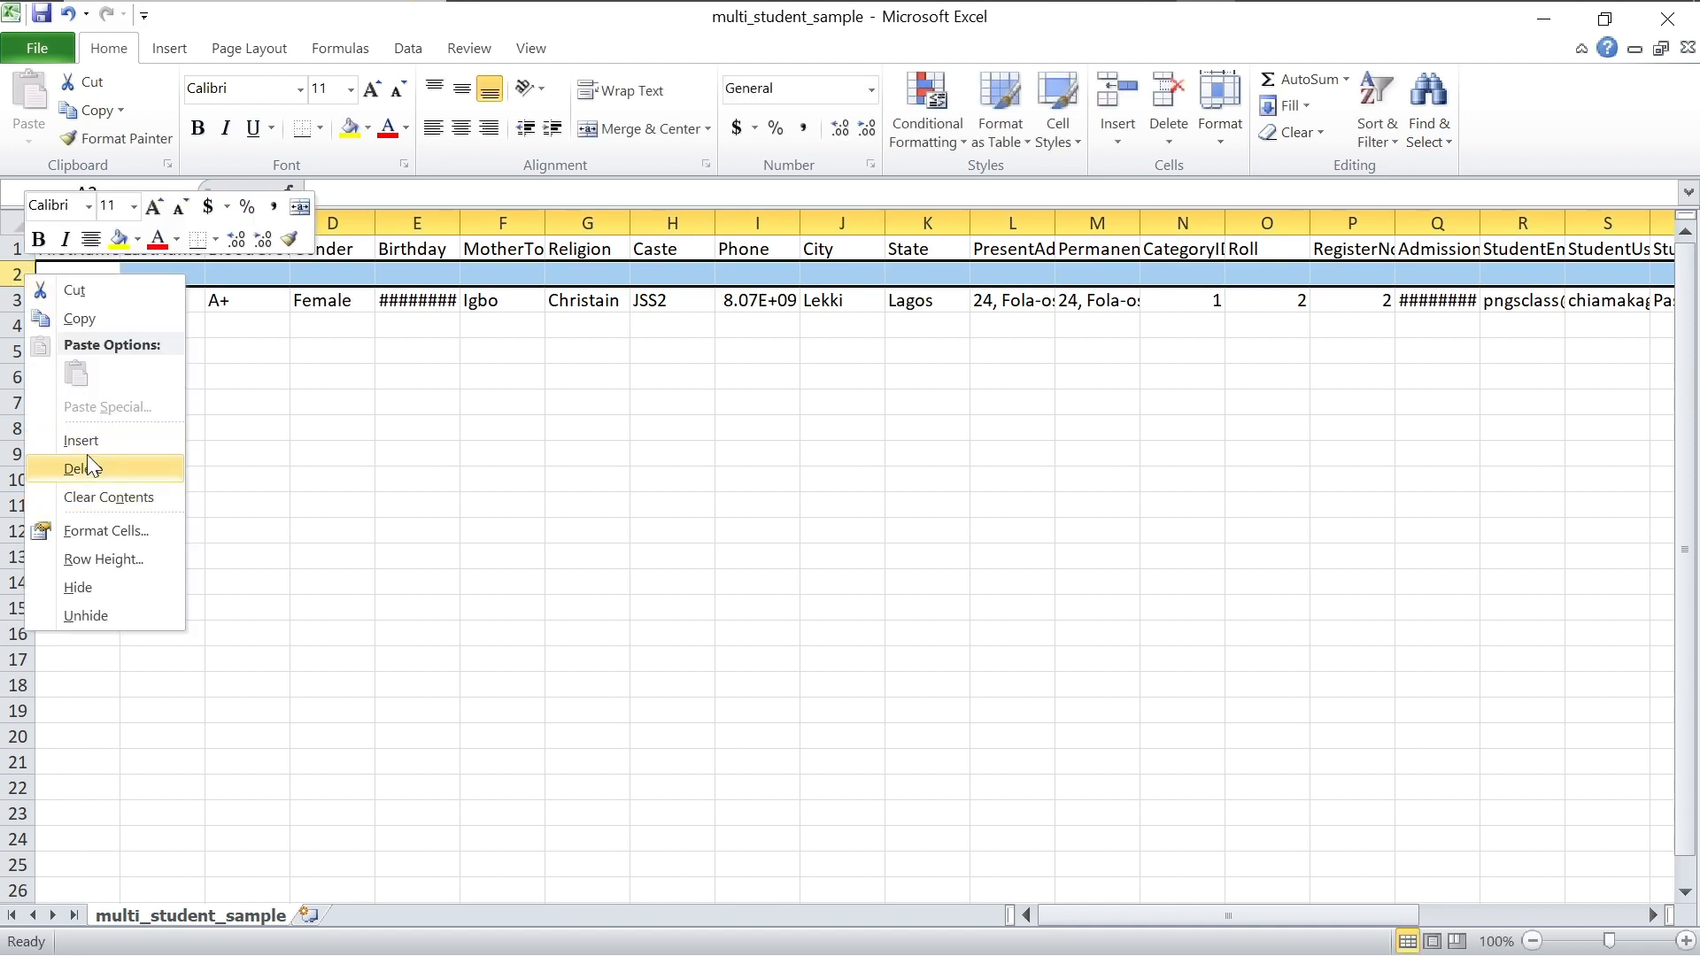
left_click(98, 506)
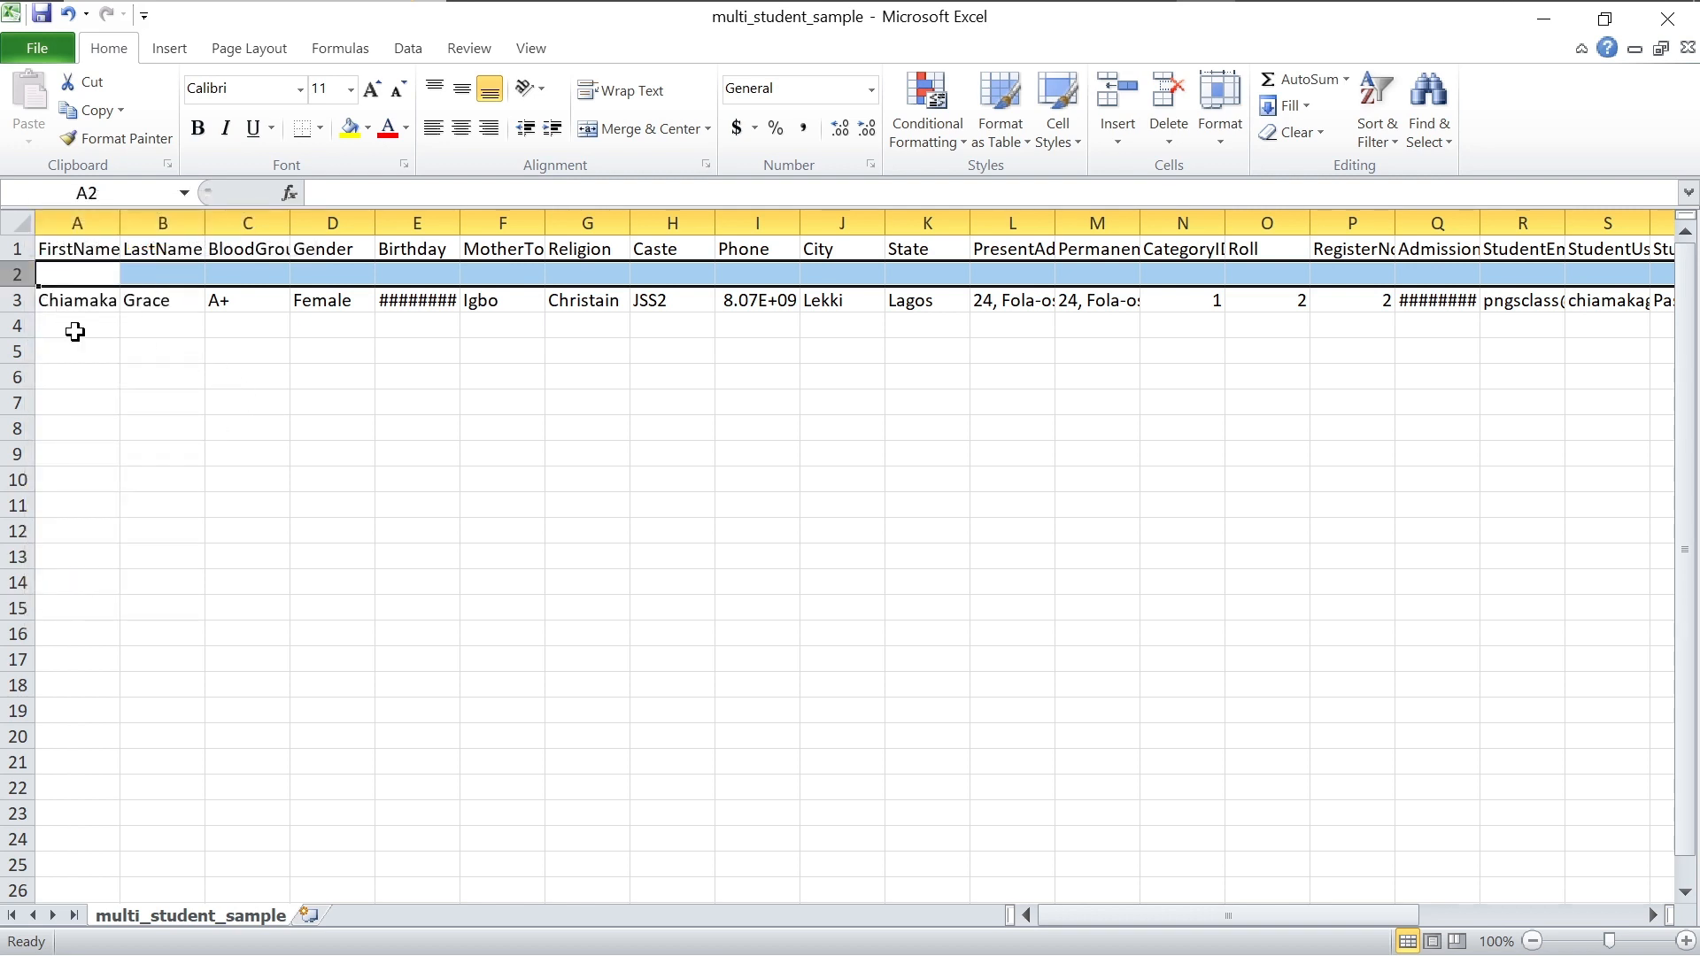
left_click(16, 302)
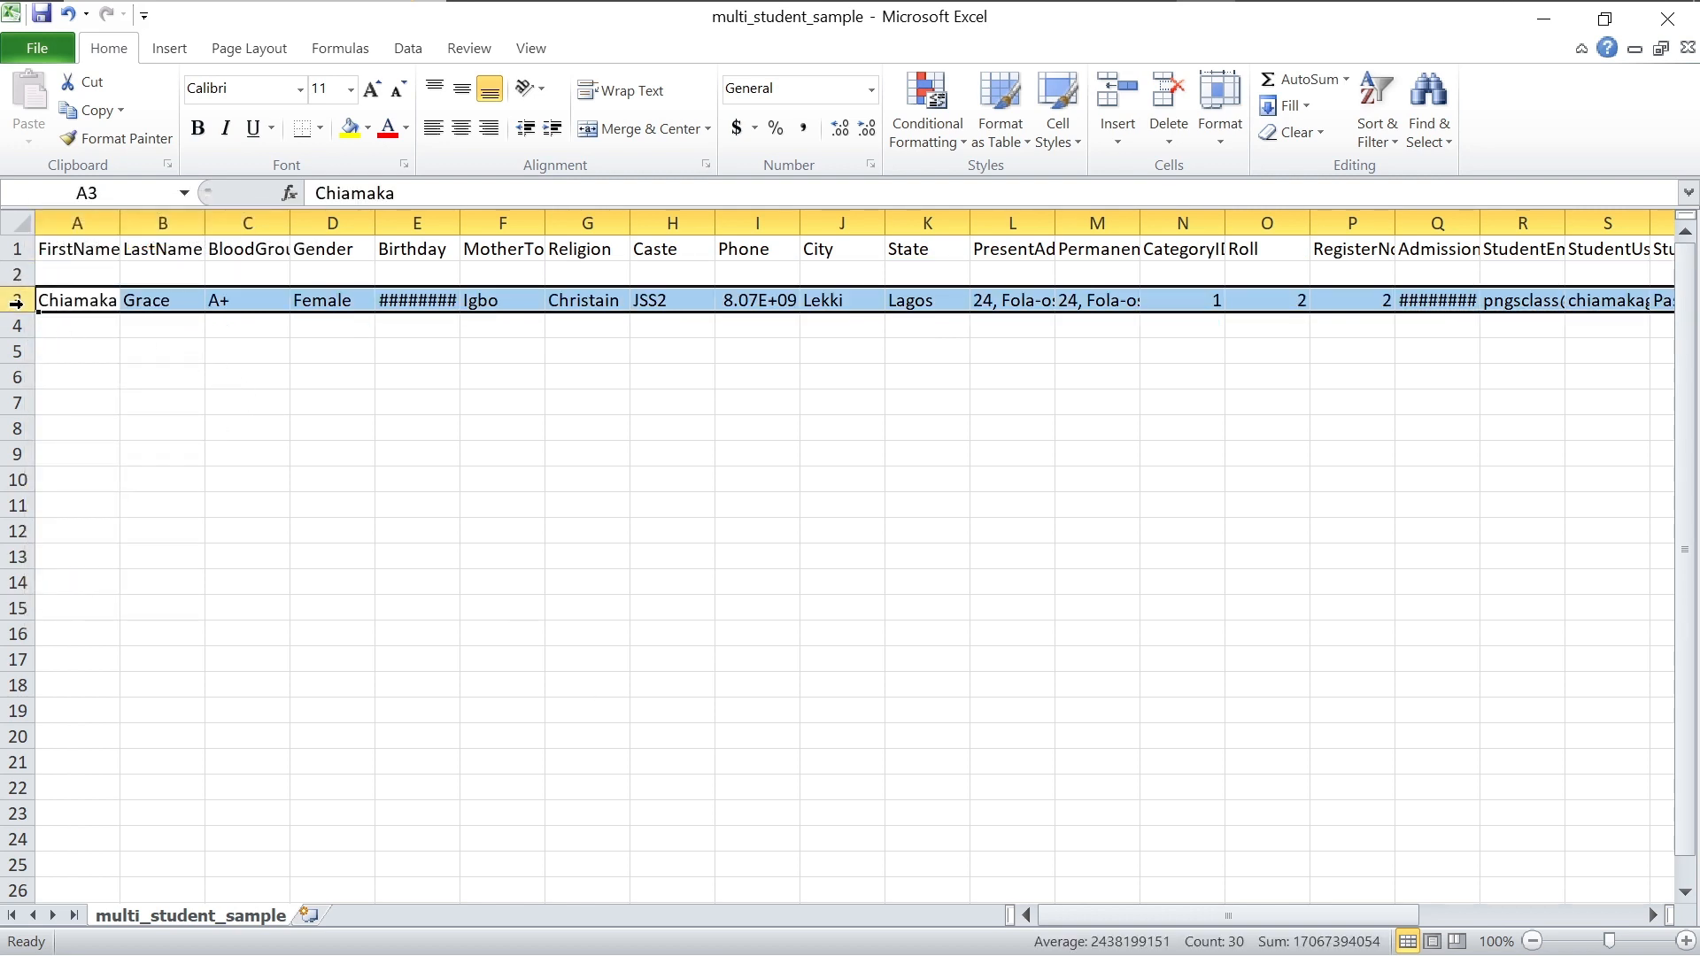
right_click(16, 302)
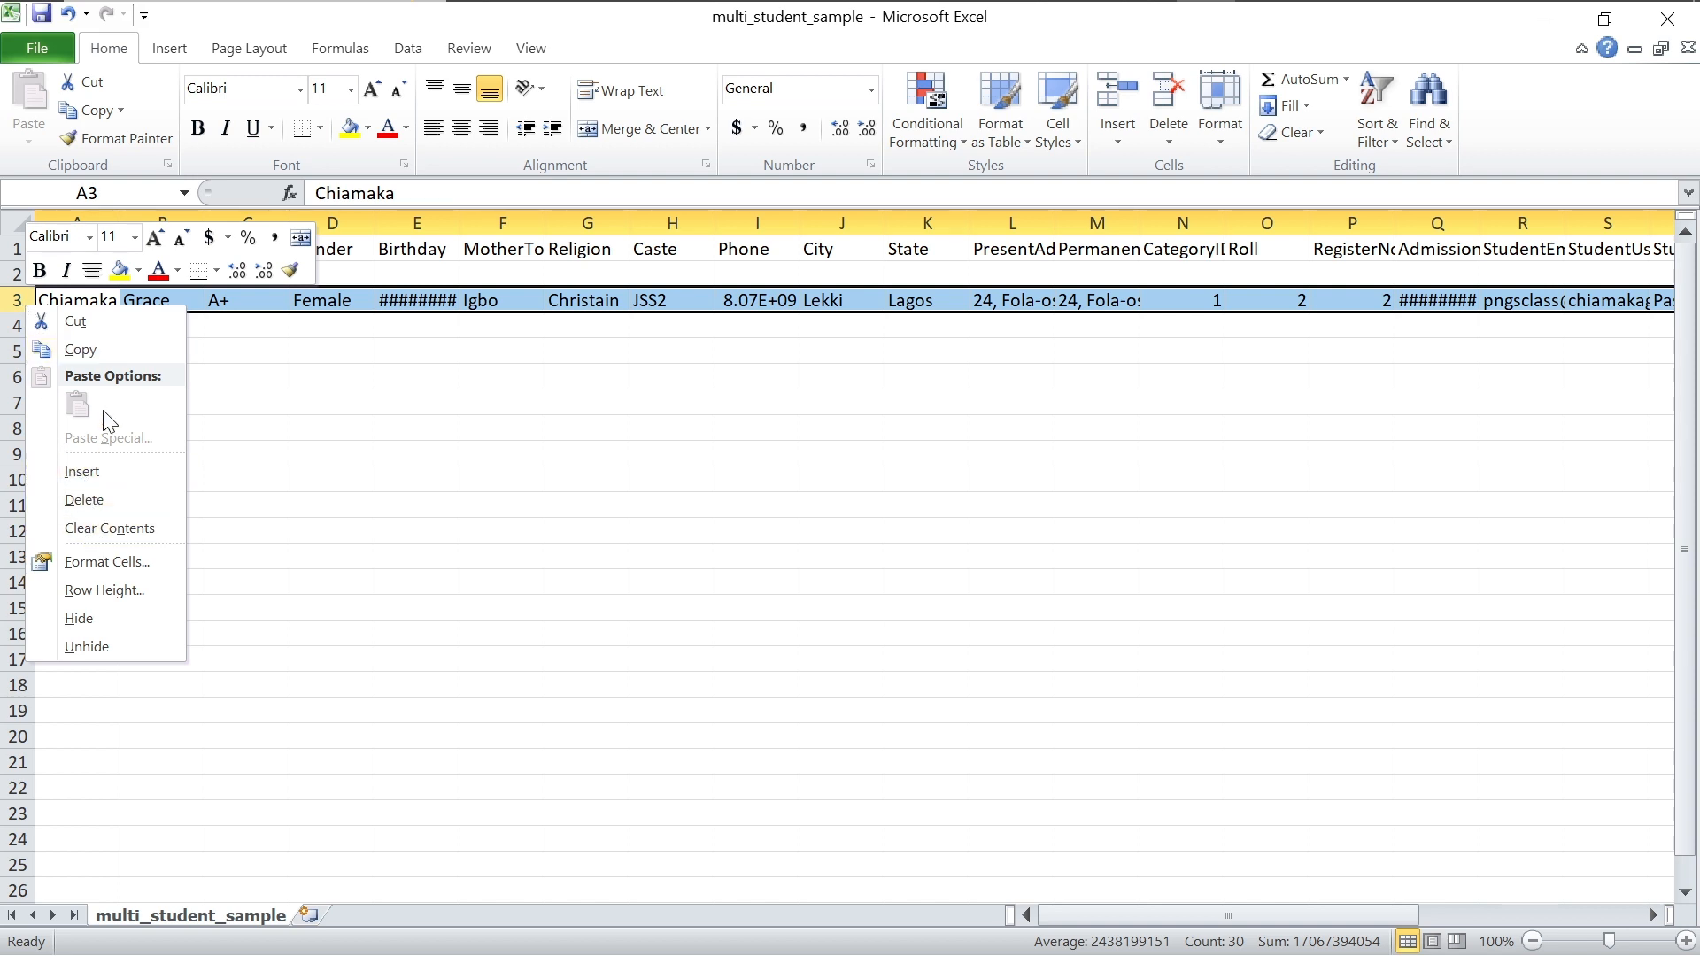
left_click(103, 349)
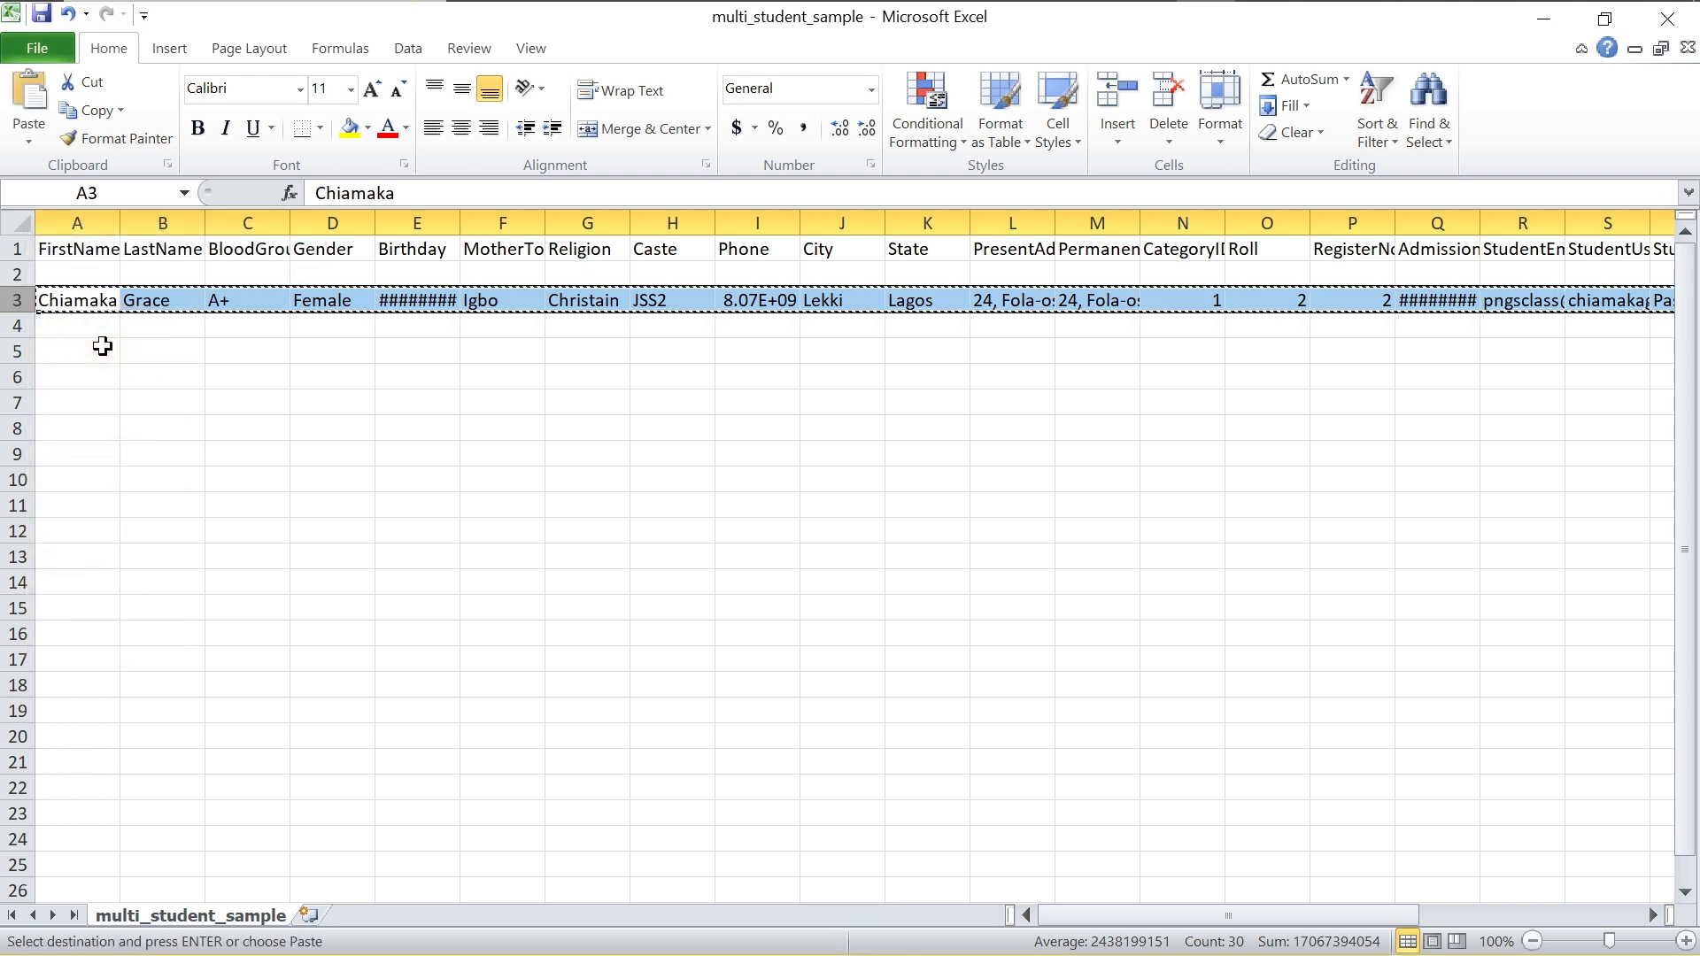
right_click(15, 299)
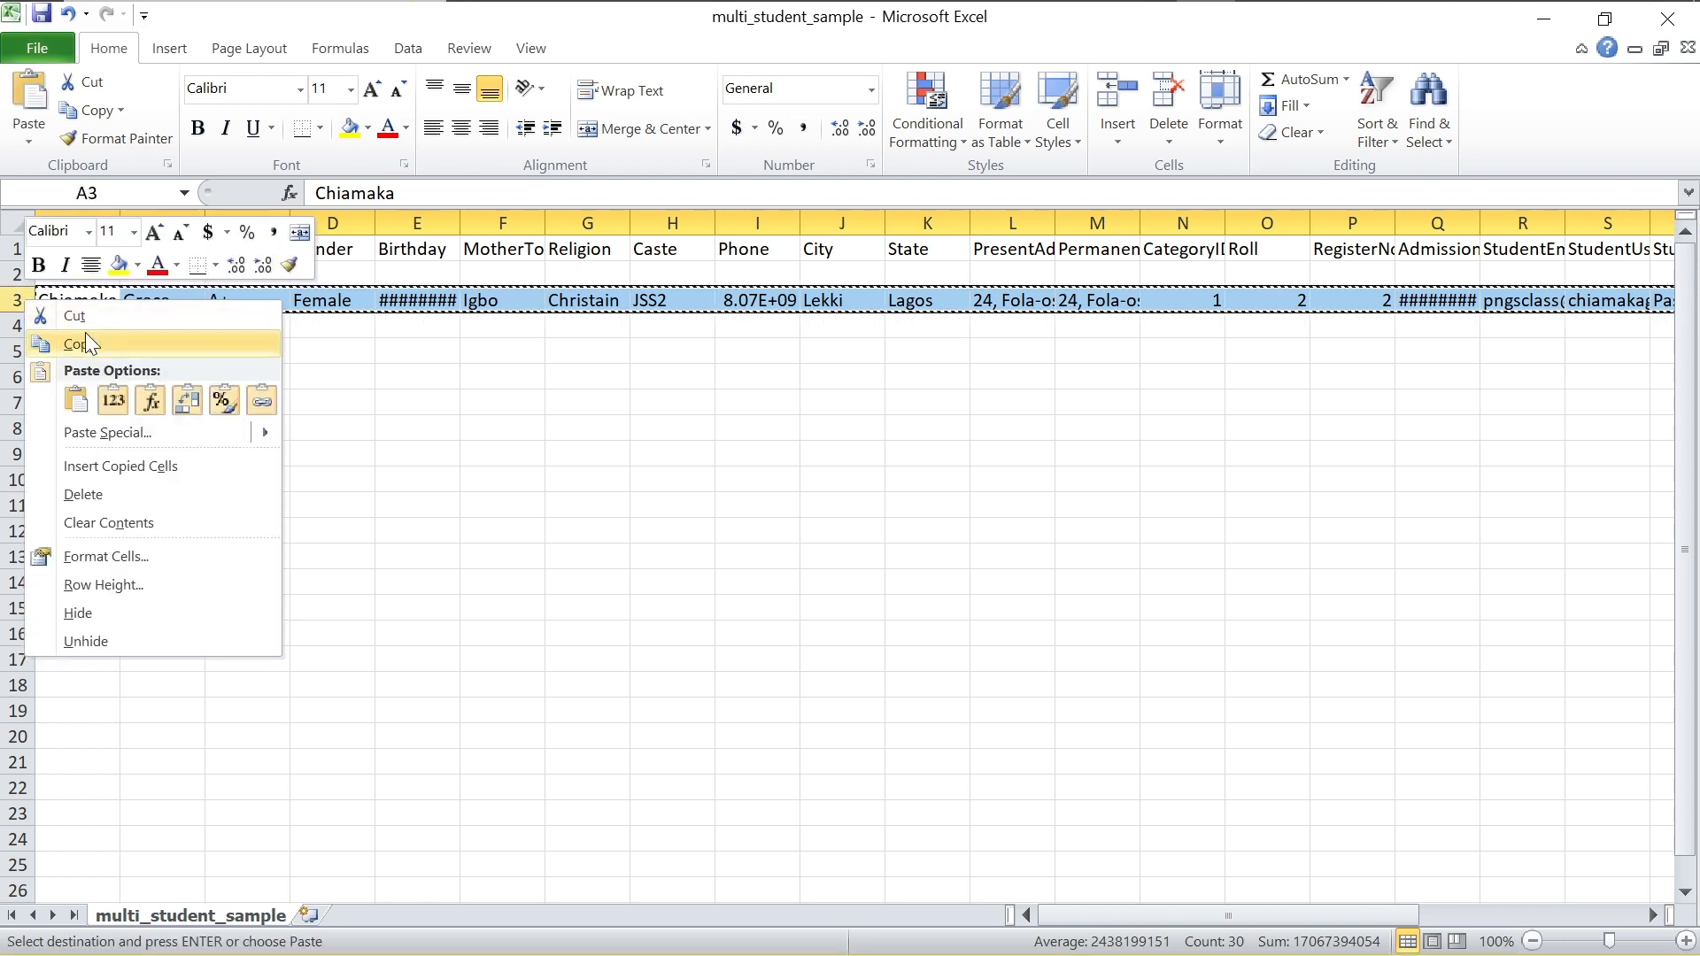
key("Escape")
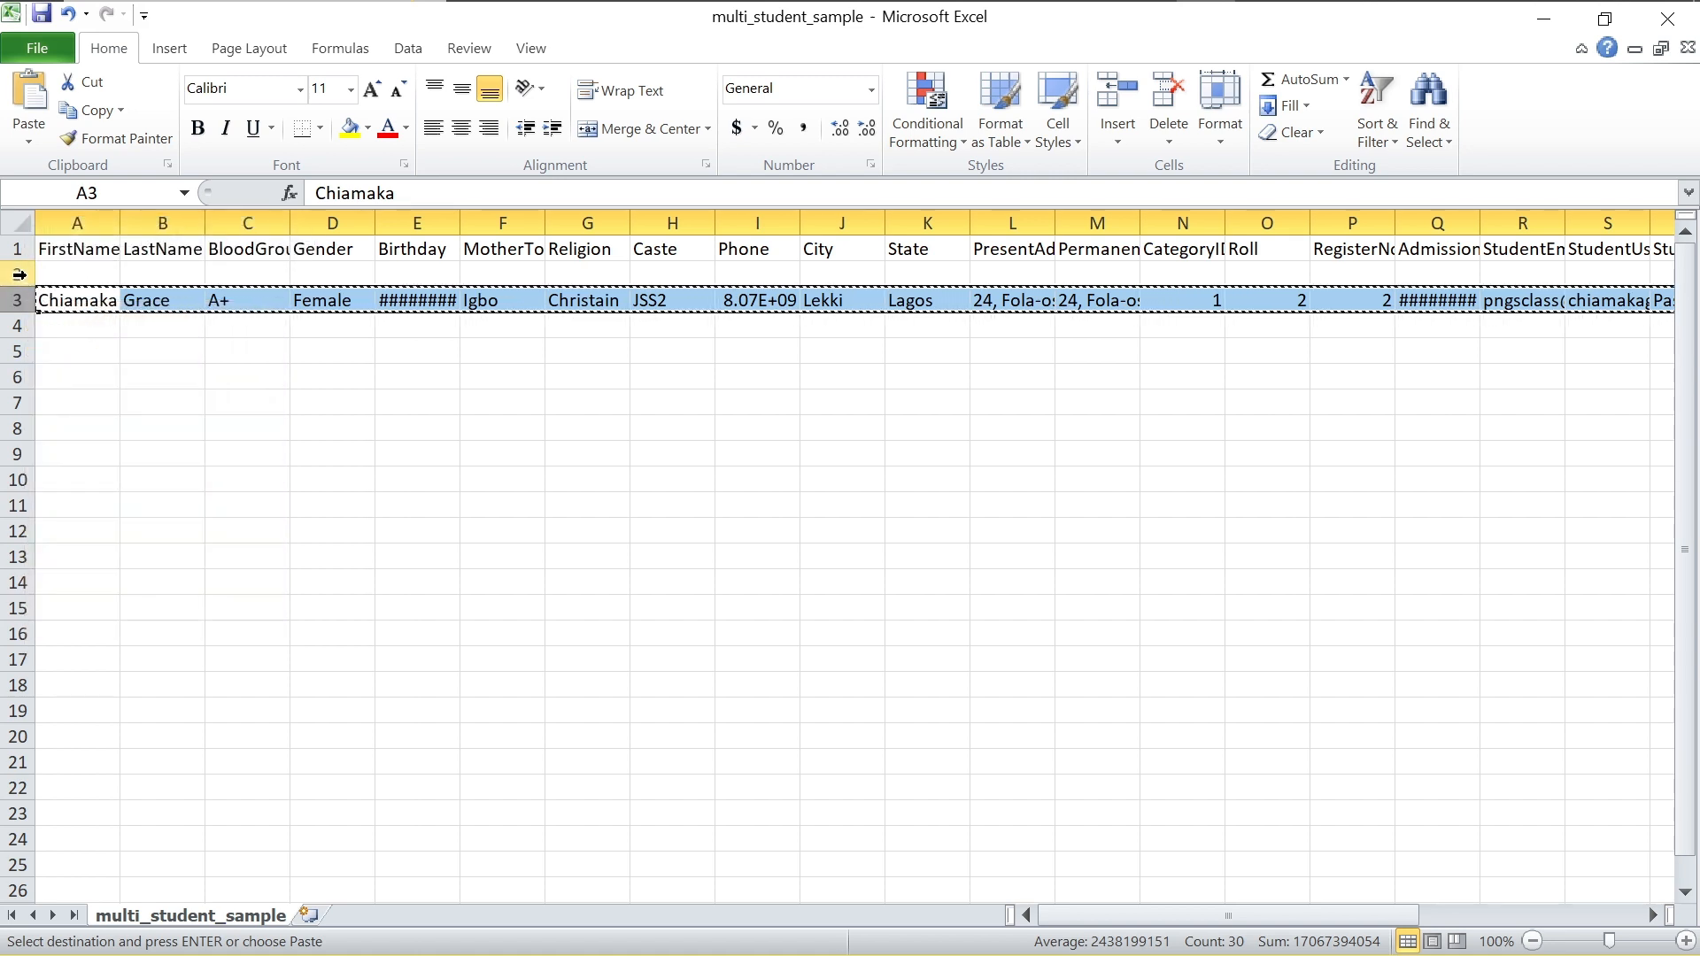
left_click(18, 273)
right_click(18, 273)
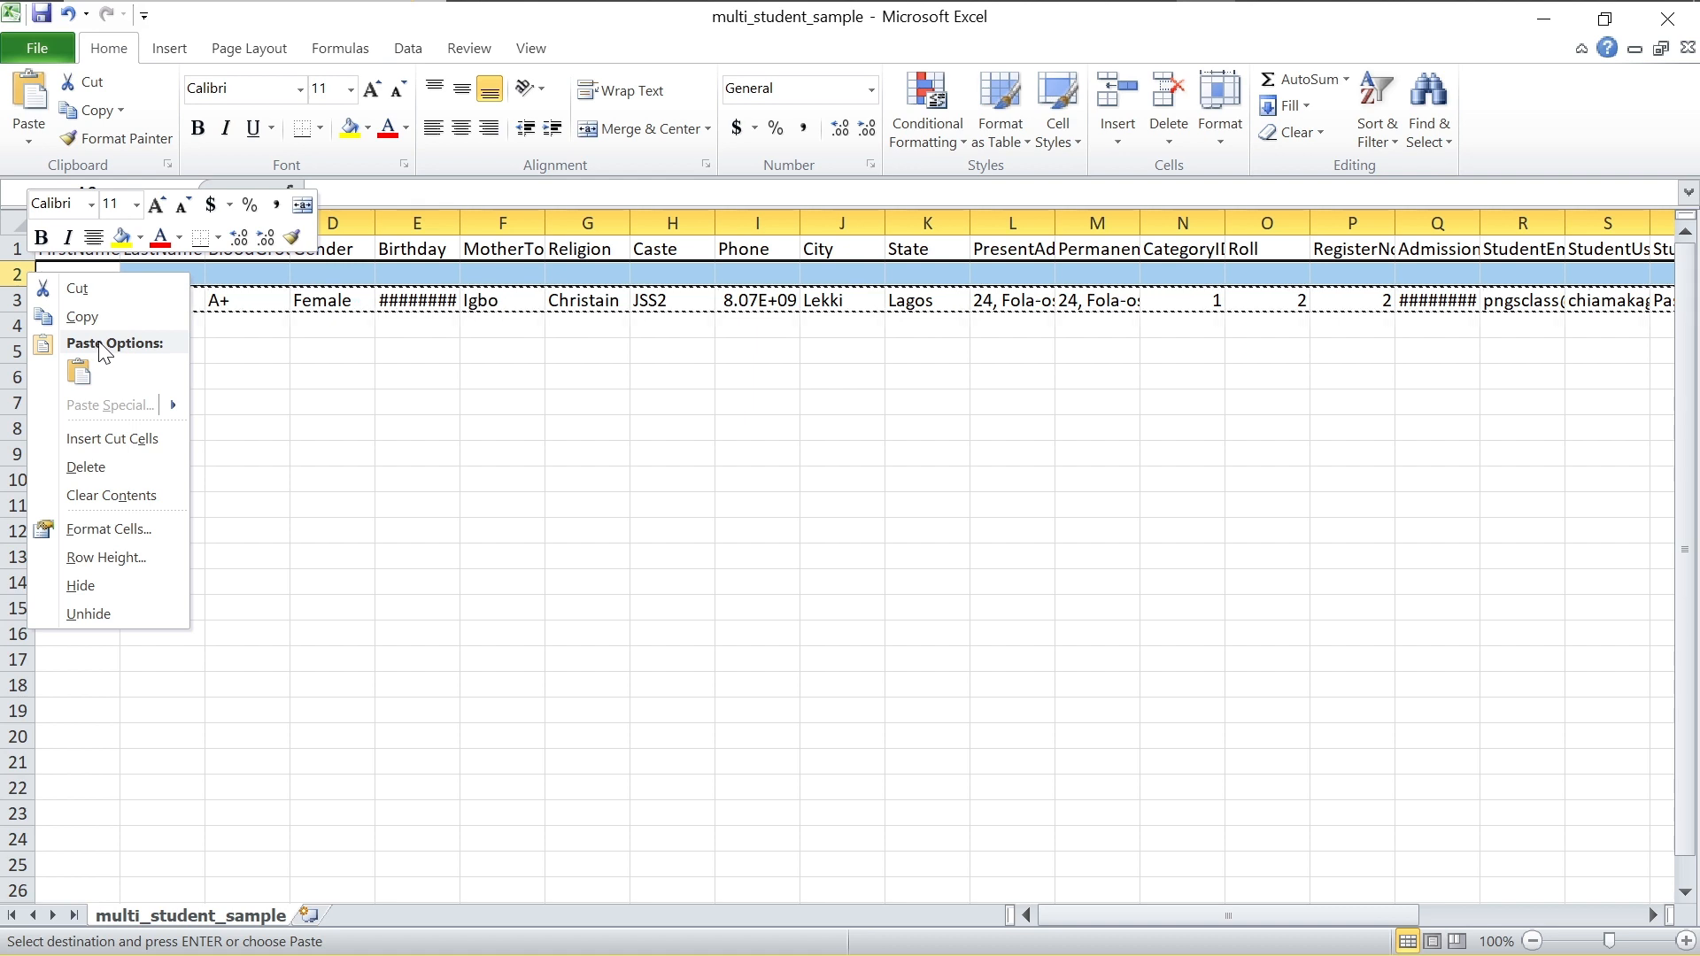
mouse_move(174, 404)
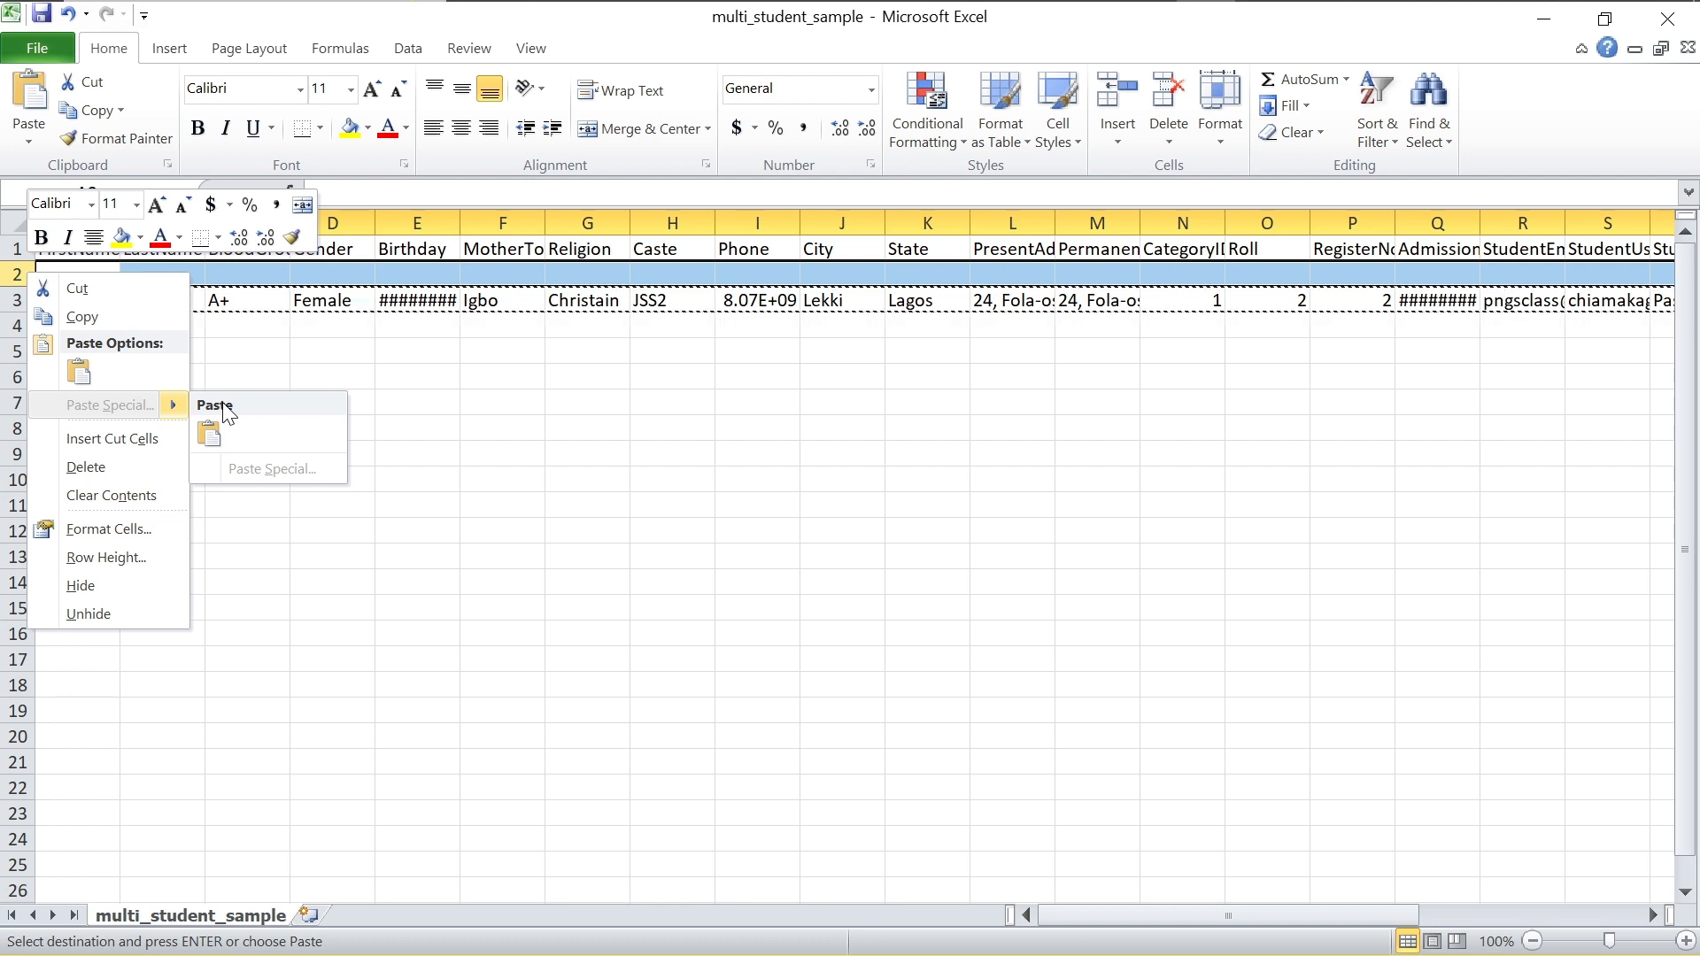
key("Escape")
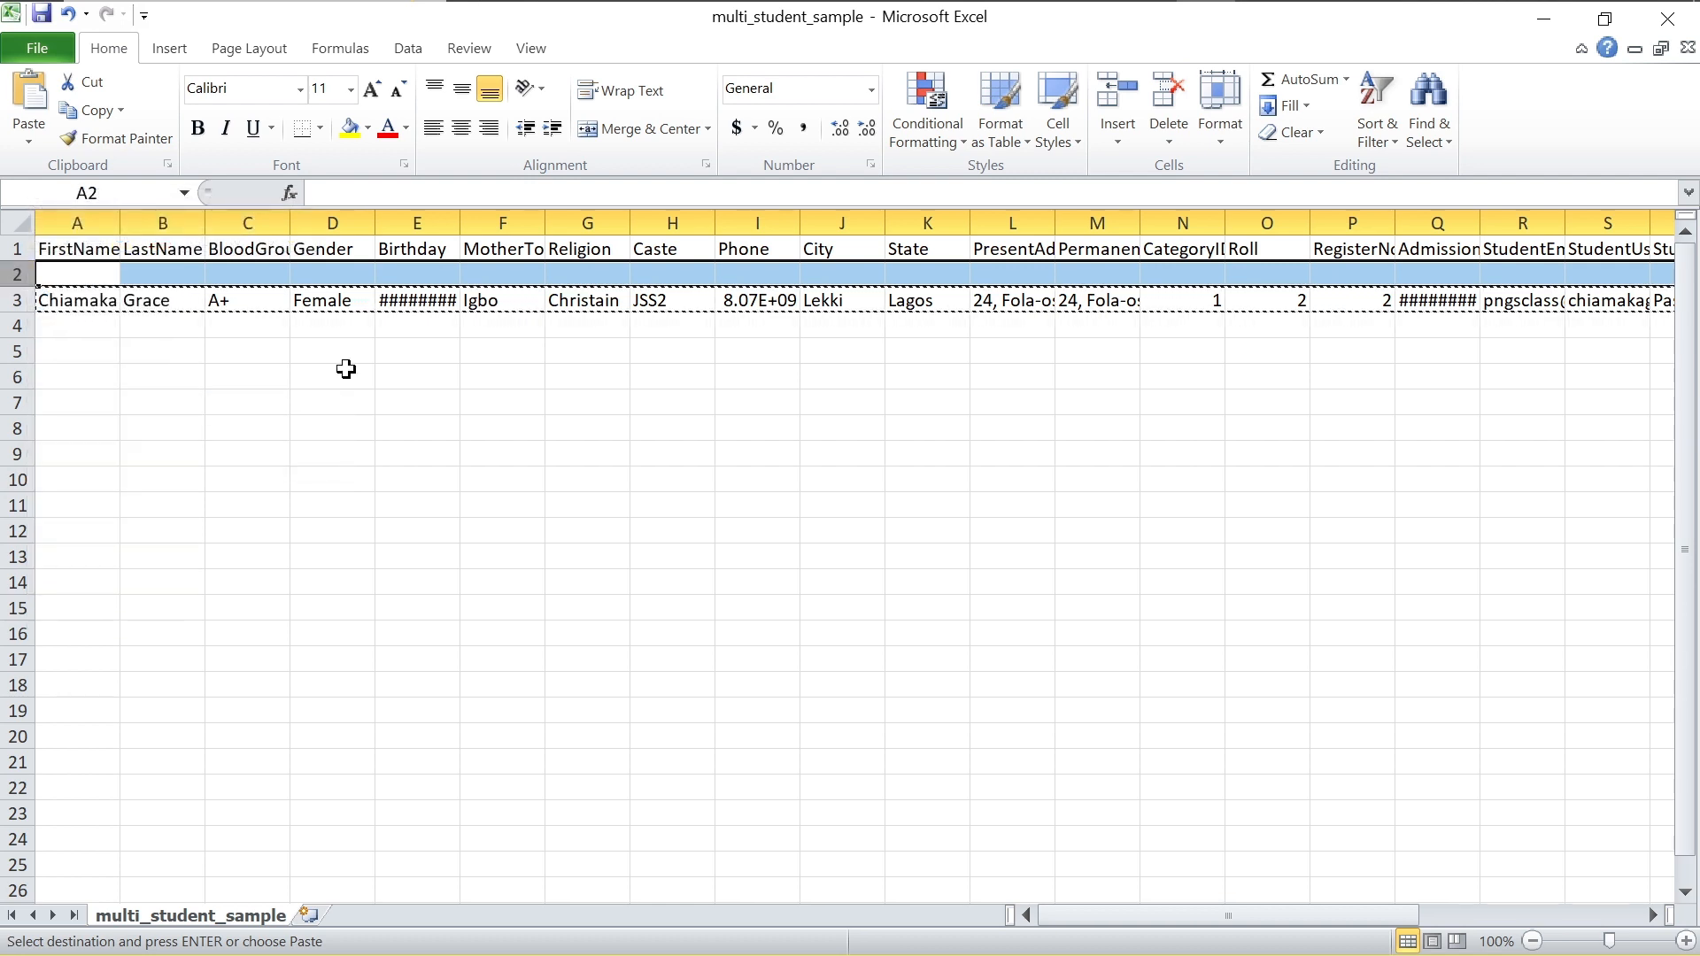
Step: Cut the student's row 3 and paste it into the empty row 2
left_click(19, 300)
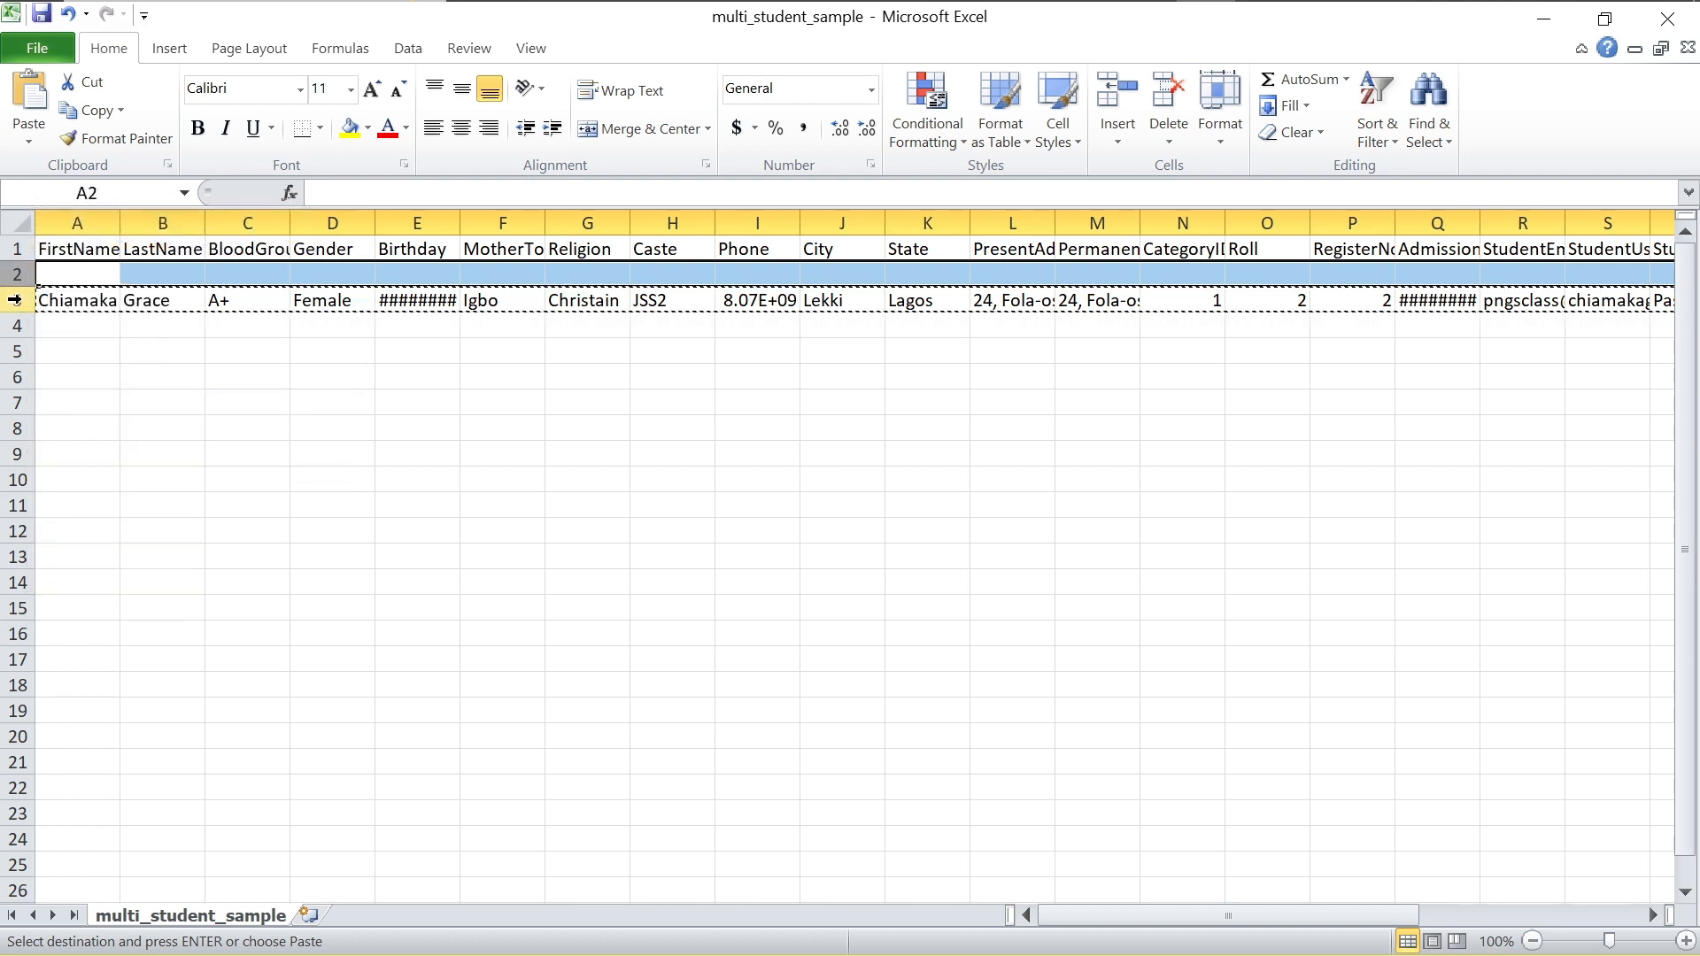
right_click(22, 300)
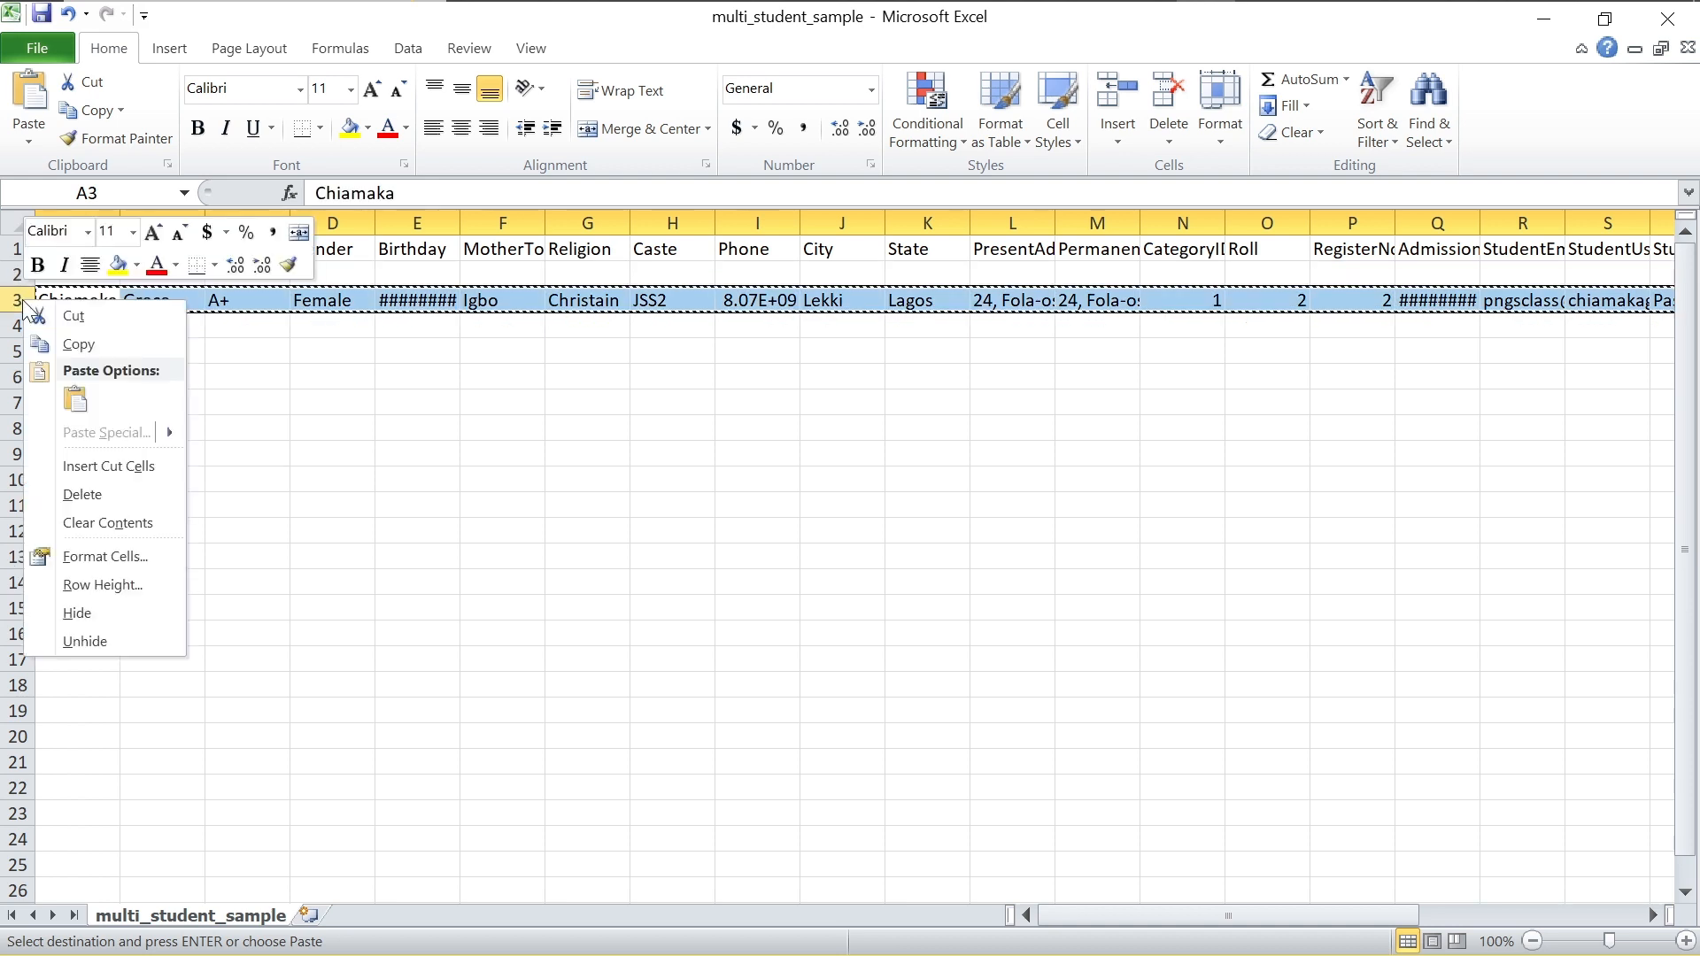
left_click(89, 320)
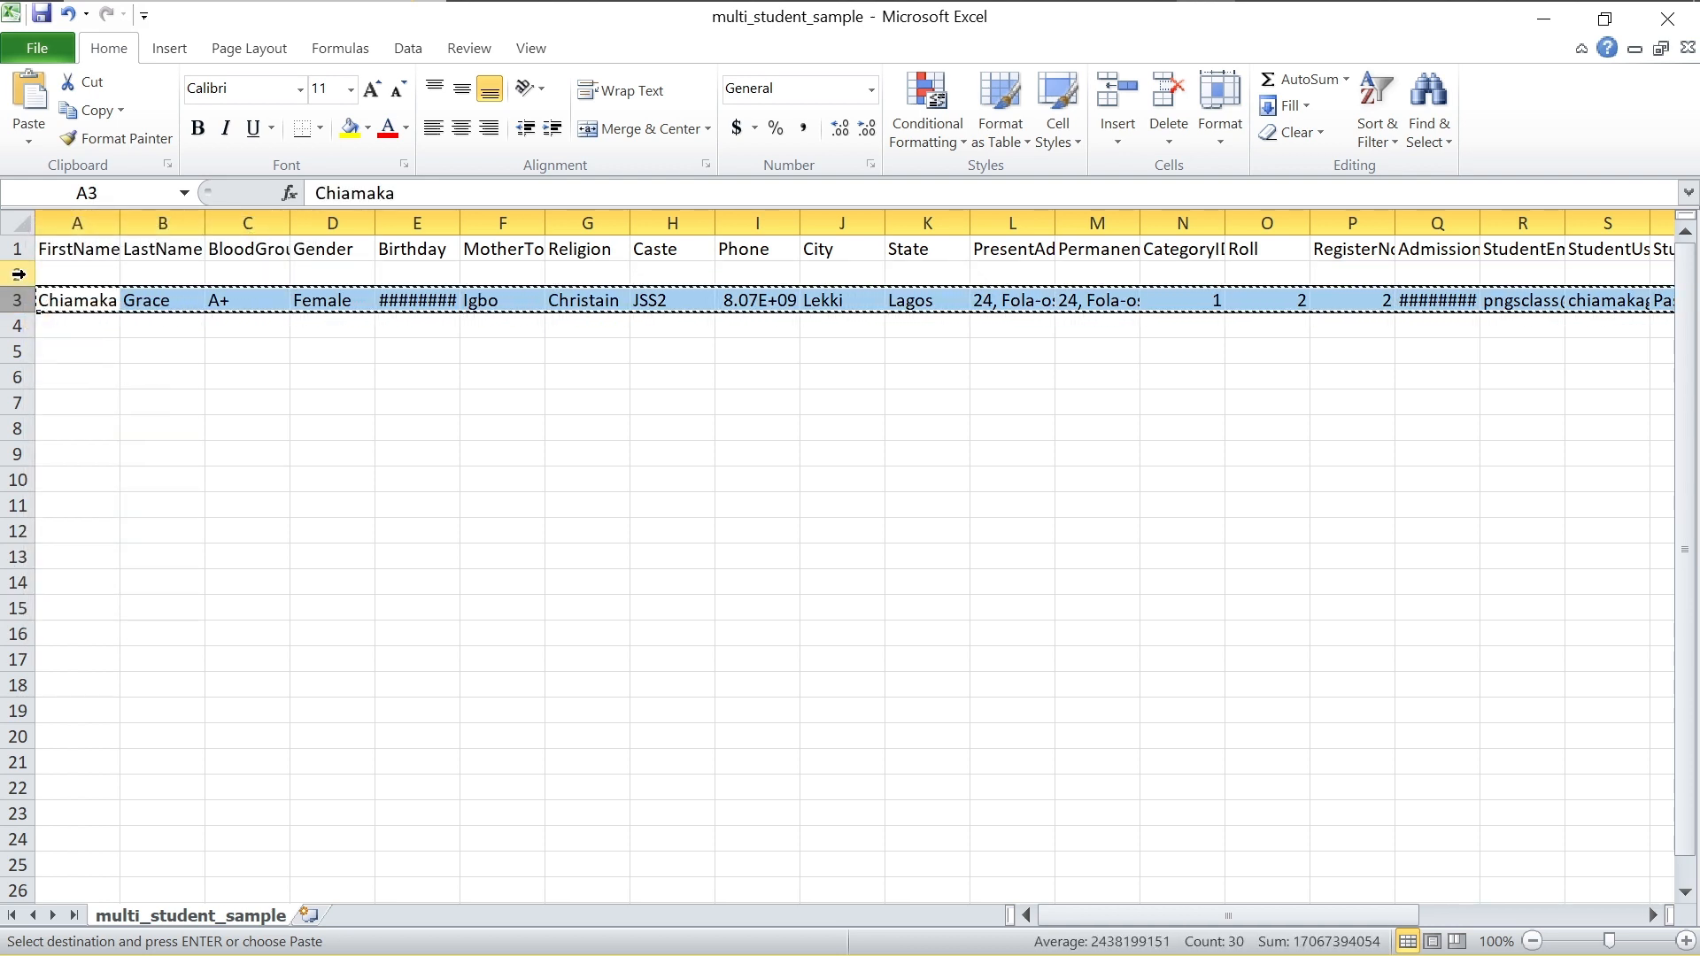
left_click_drag(46, 297, 48, 276)
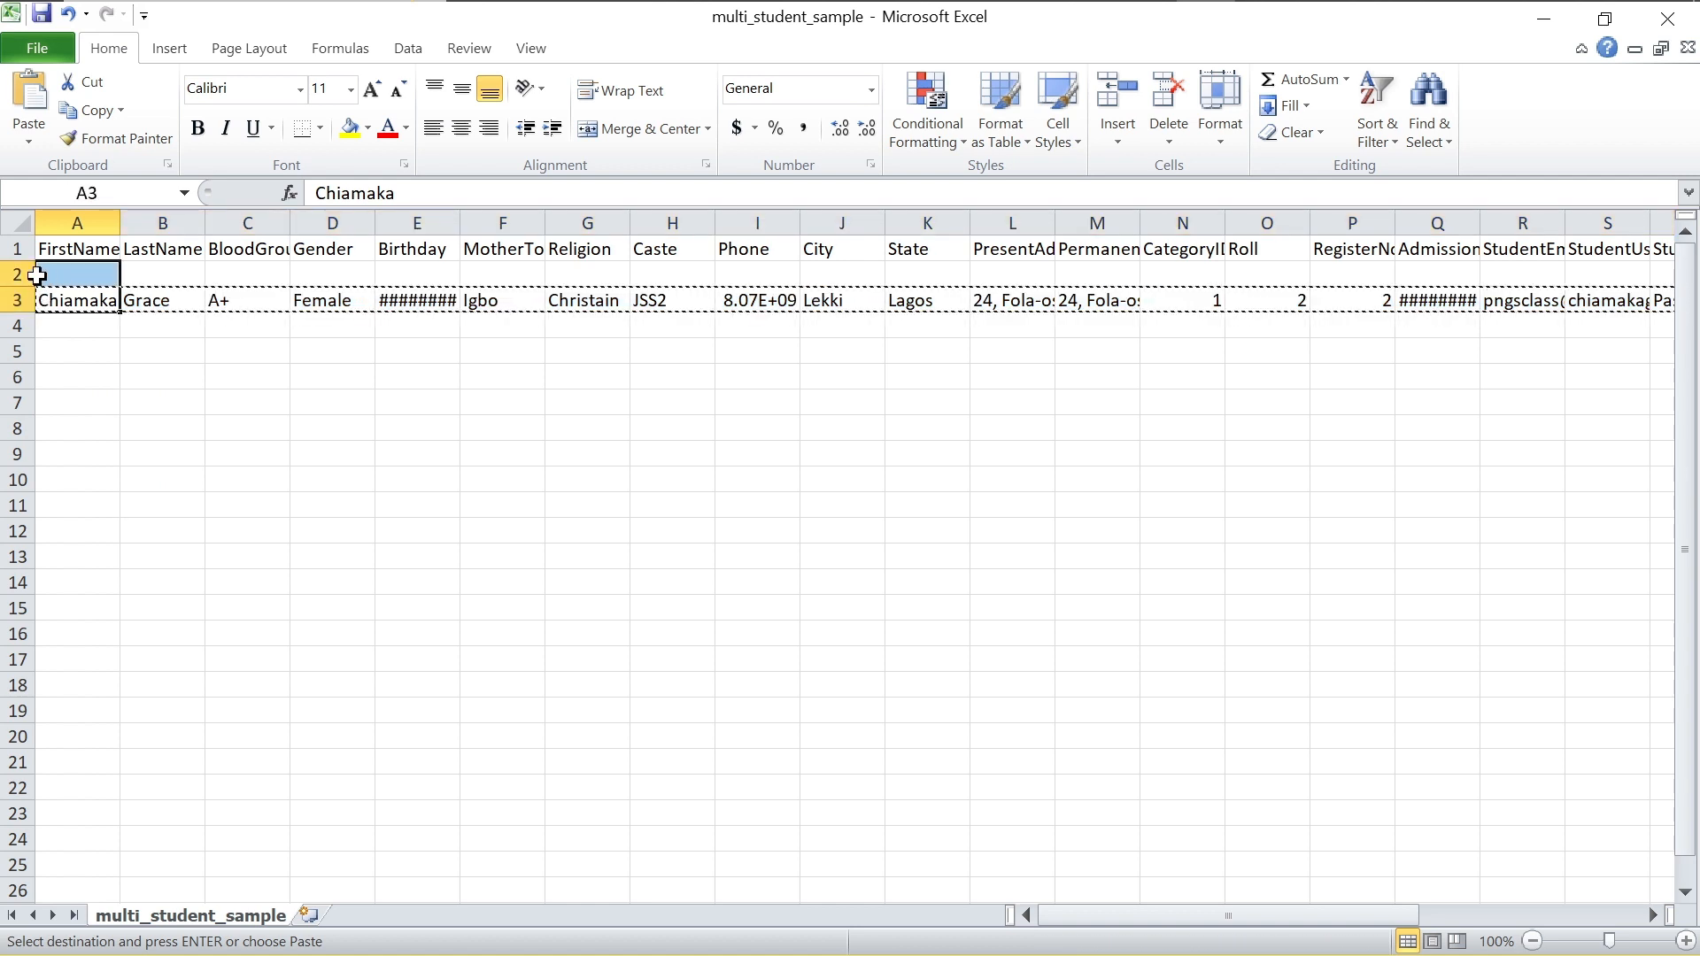
left_click(62, 304)
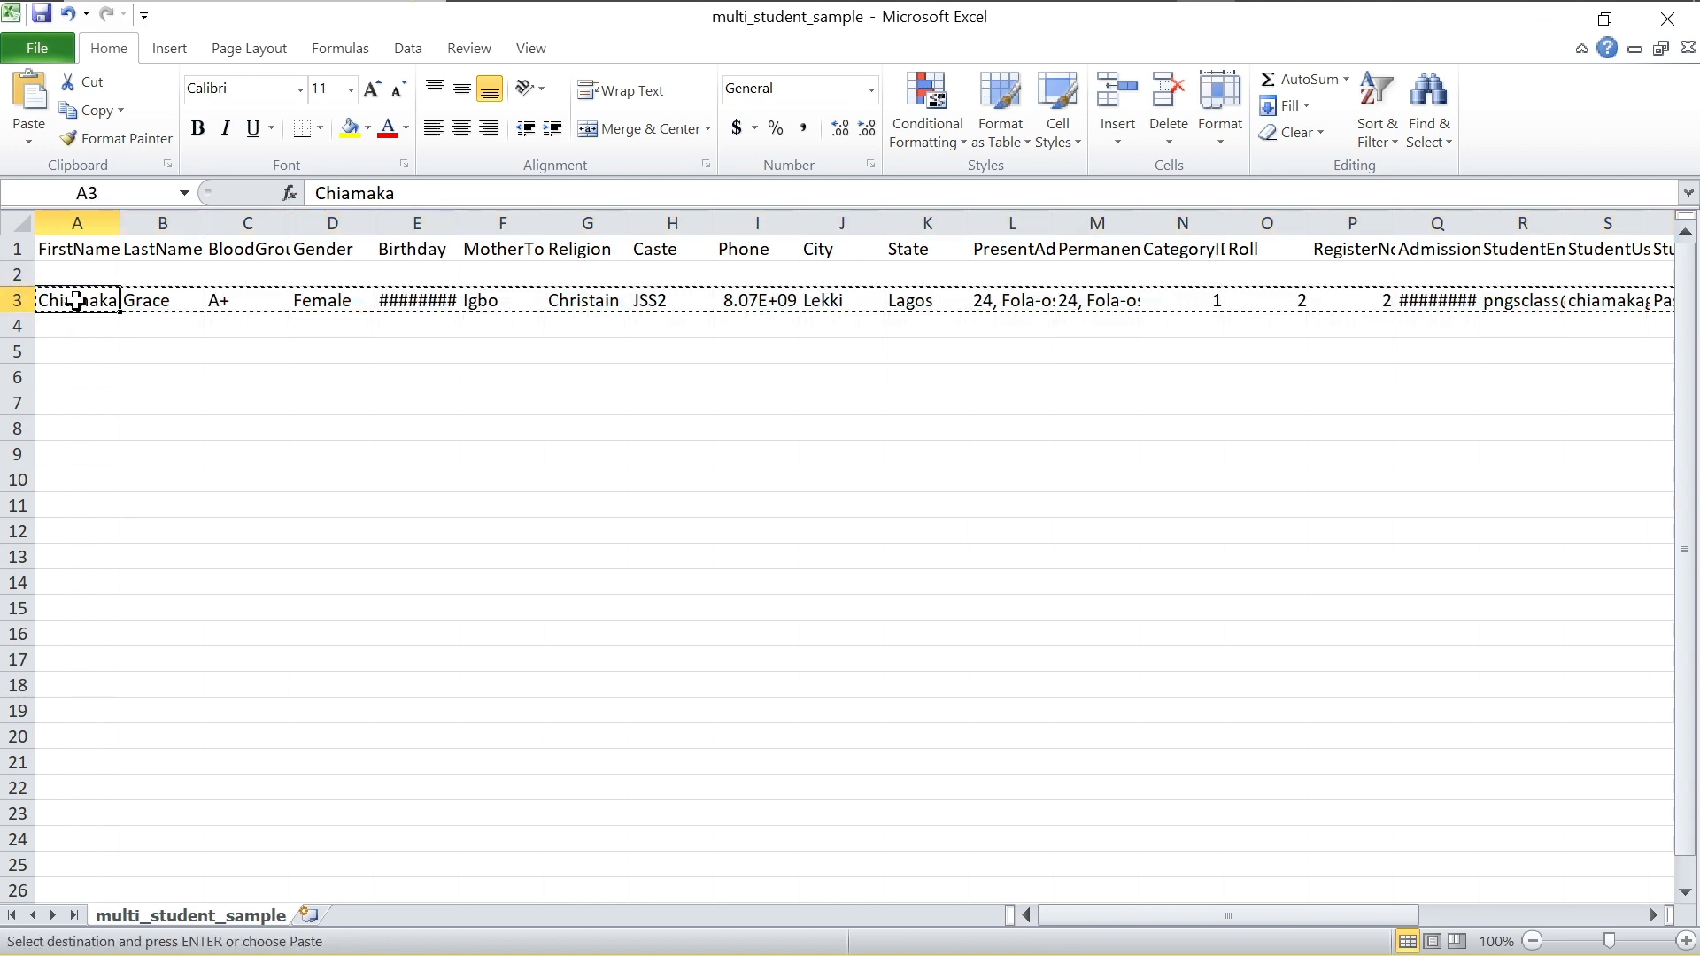
left_click(9, 299)
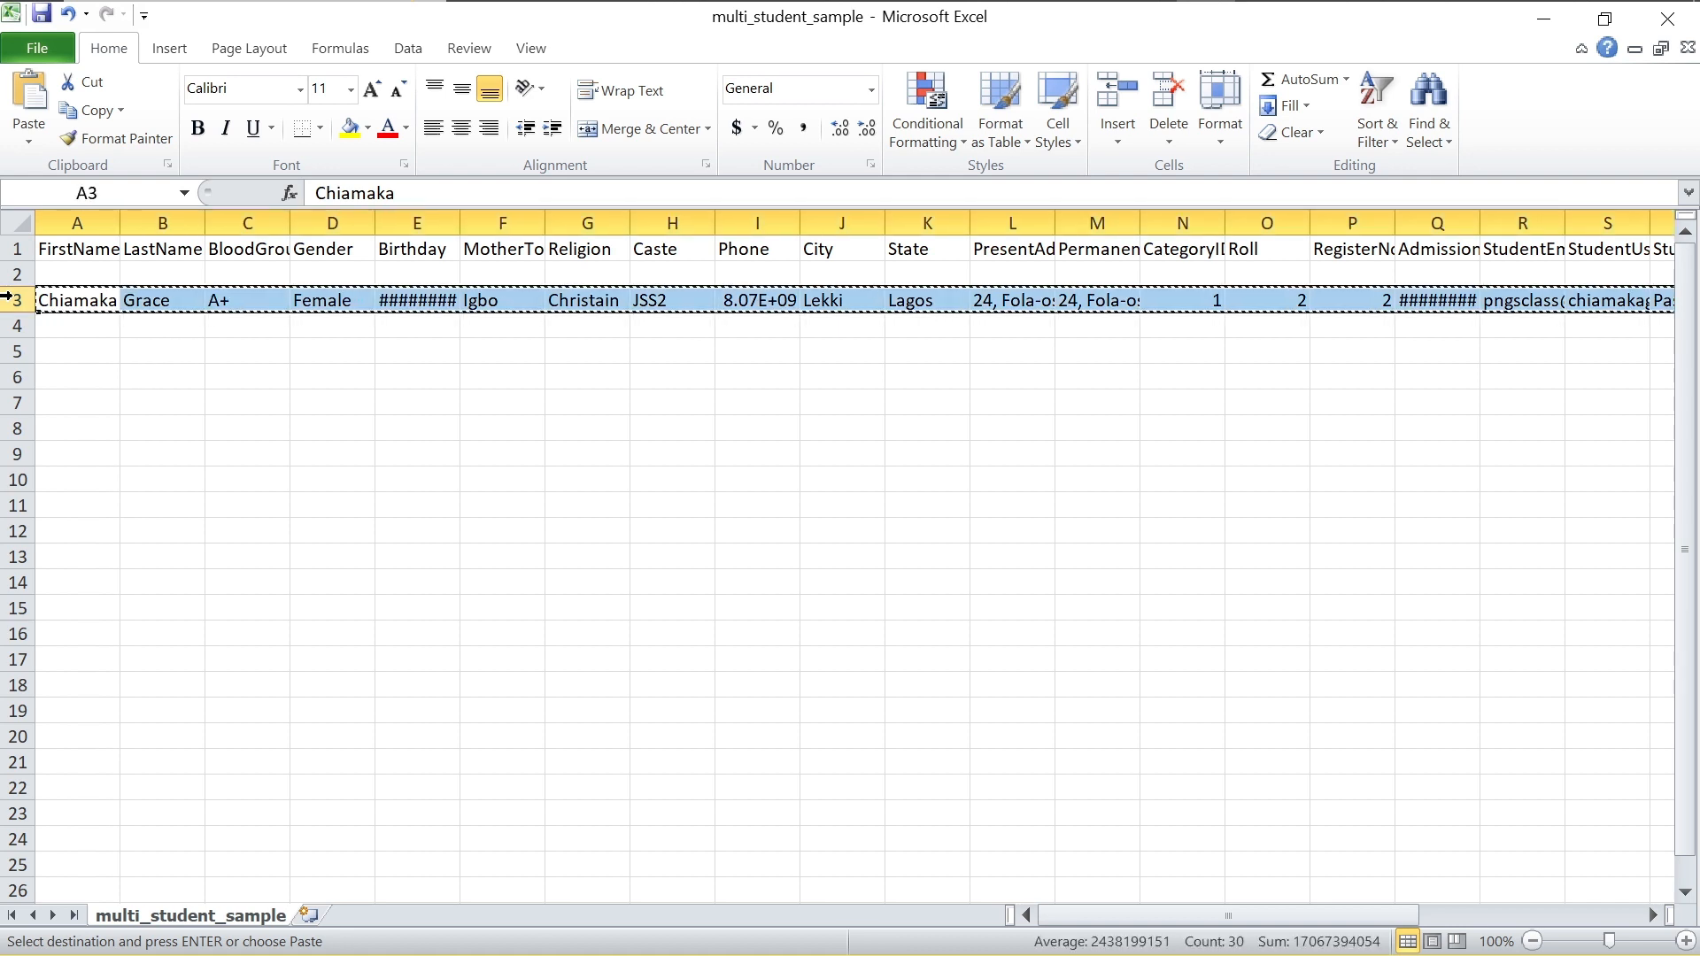
right_click(9, 299)
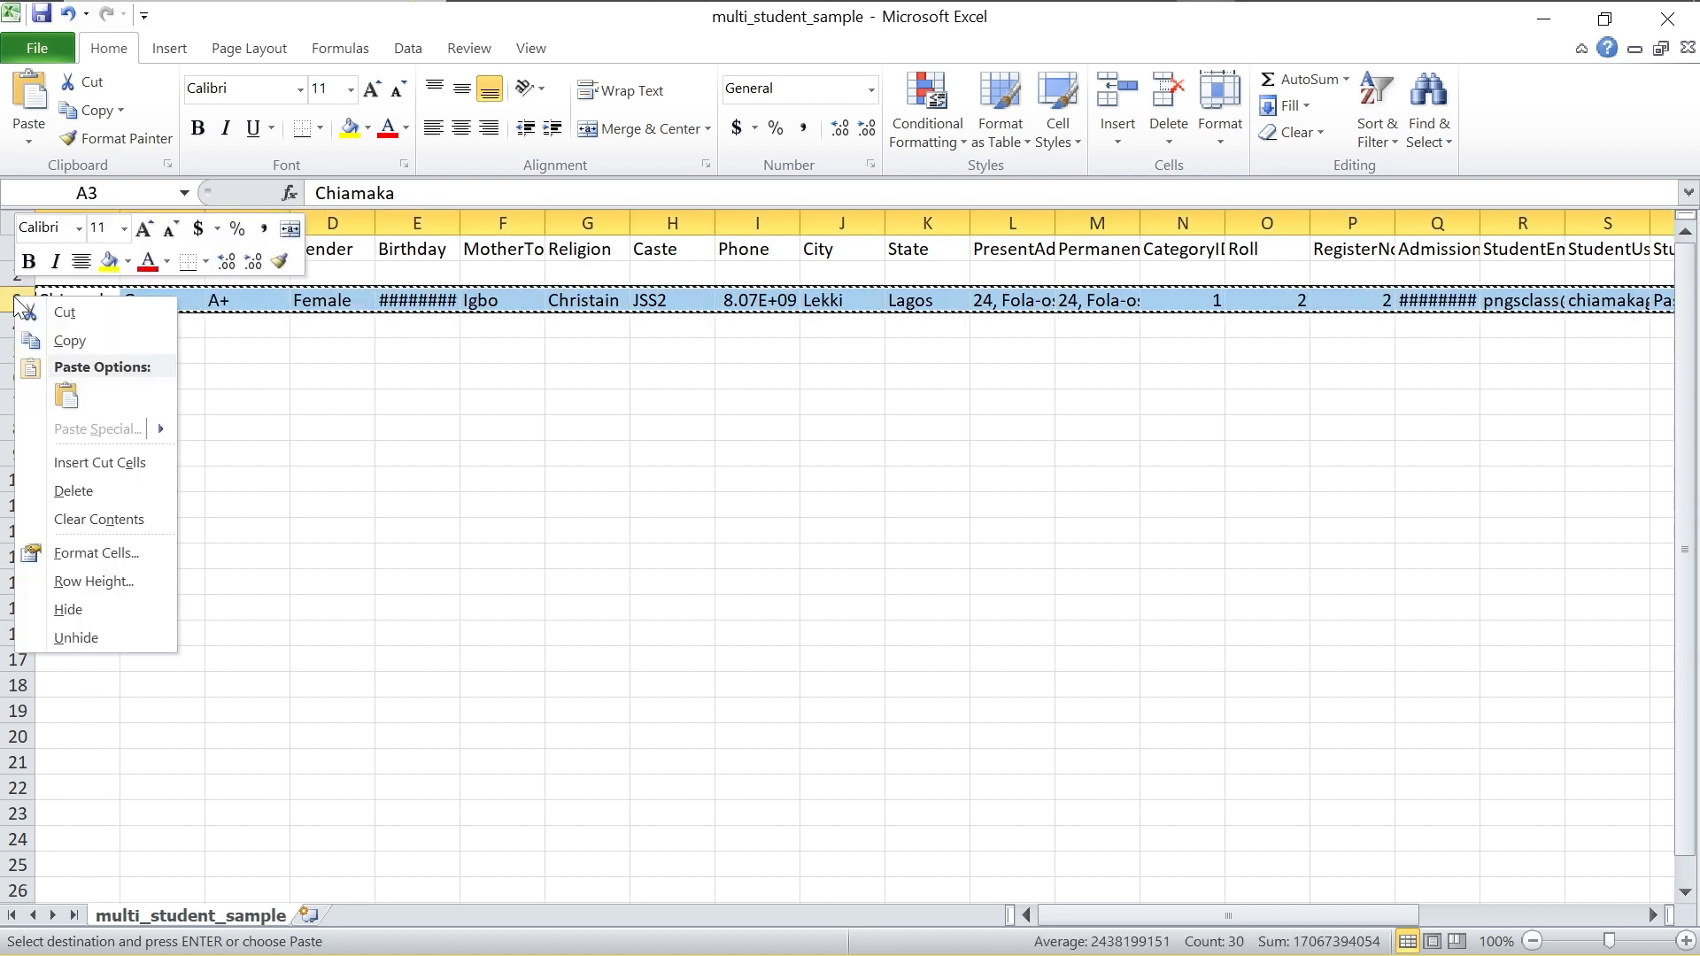
left_click(68, 315)
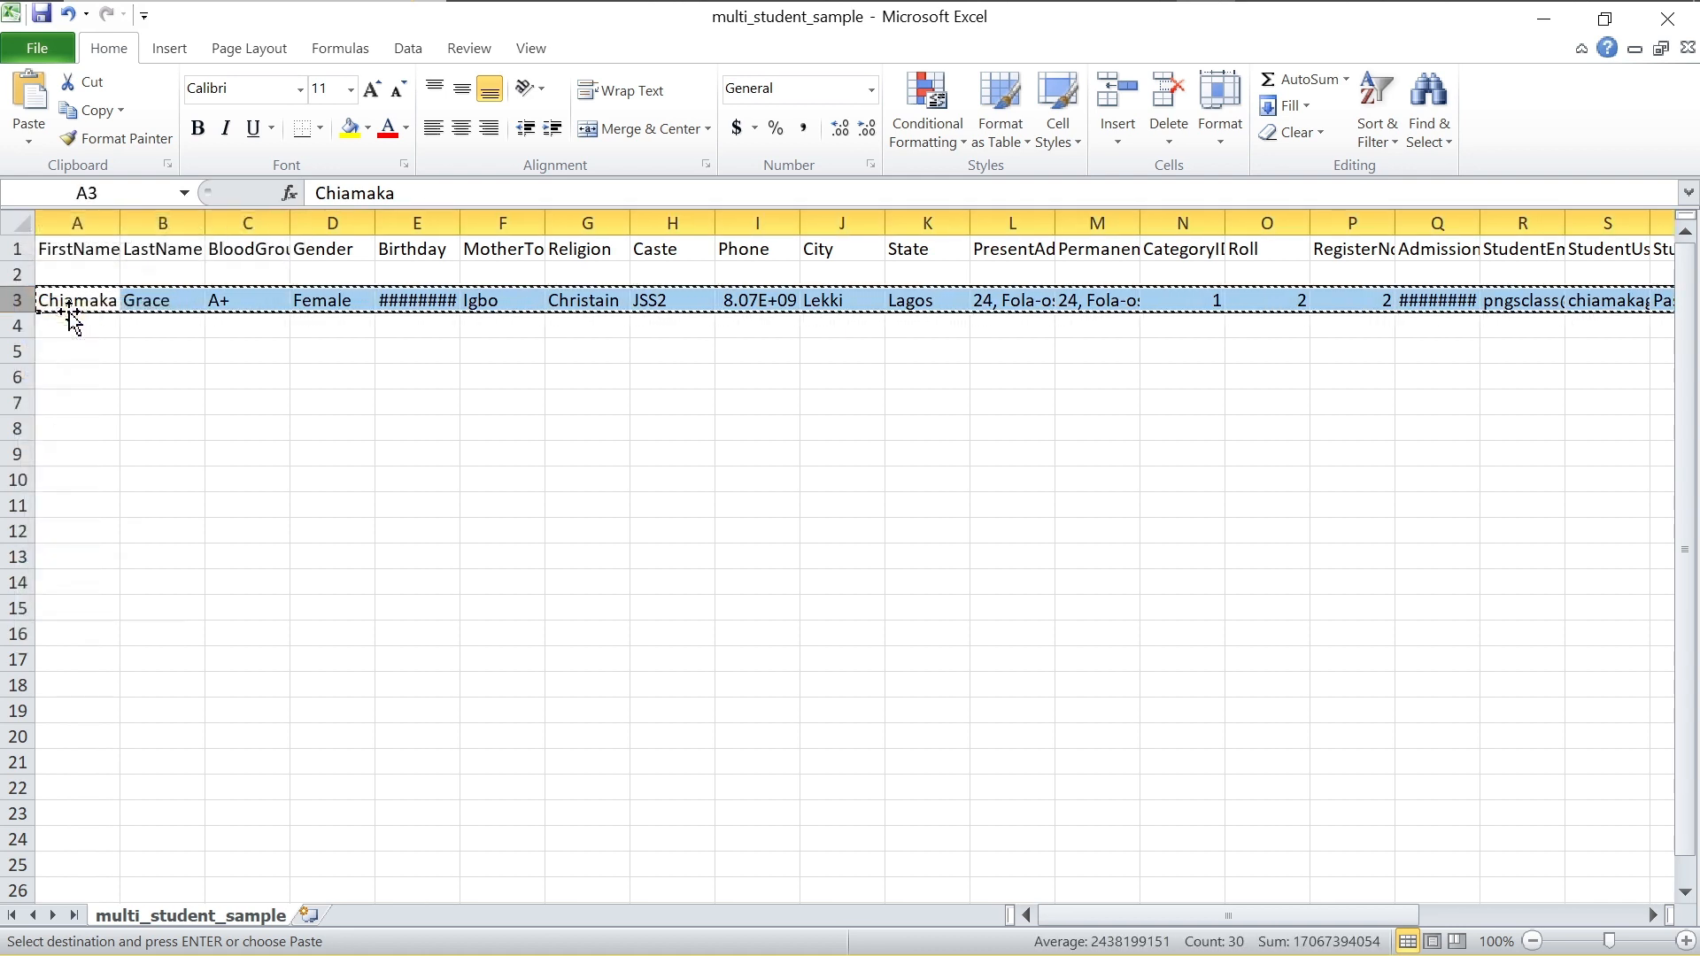
left_click(18, 274)
right_click(17, 274)
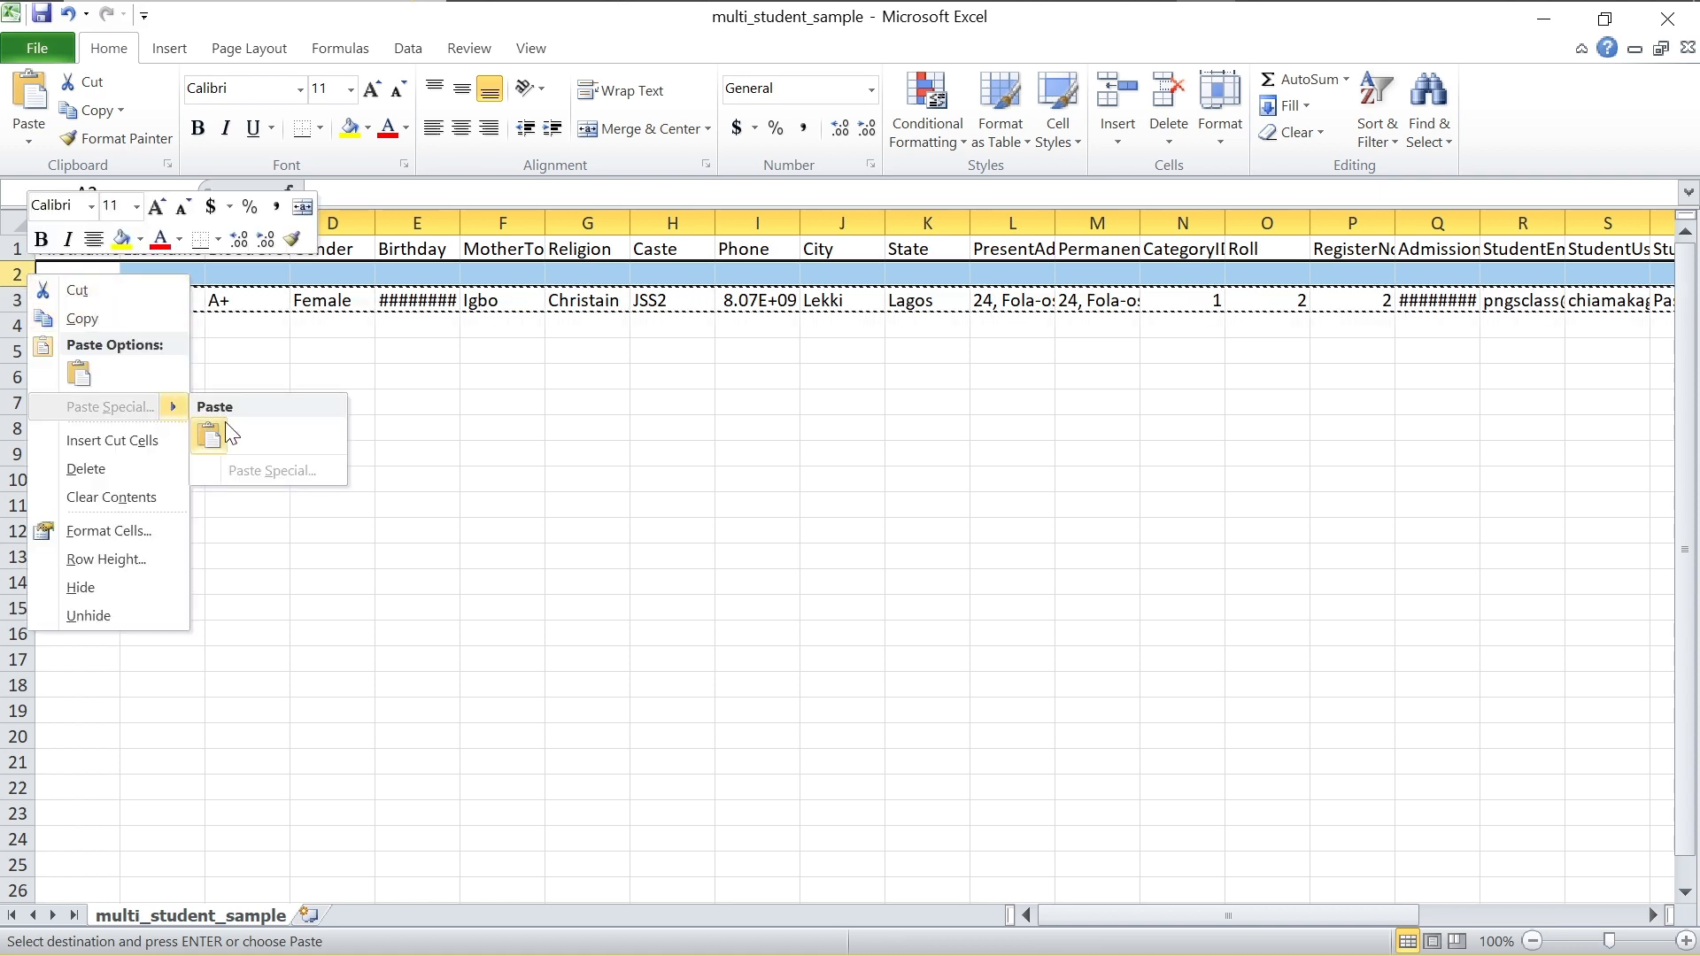
left_click(212, 435)
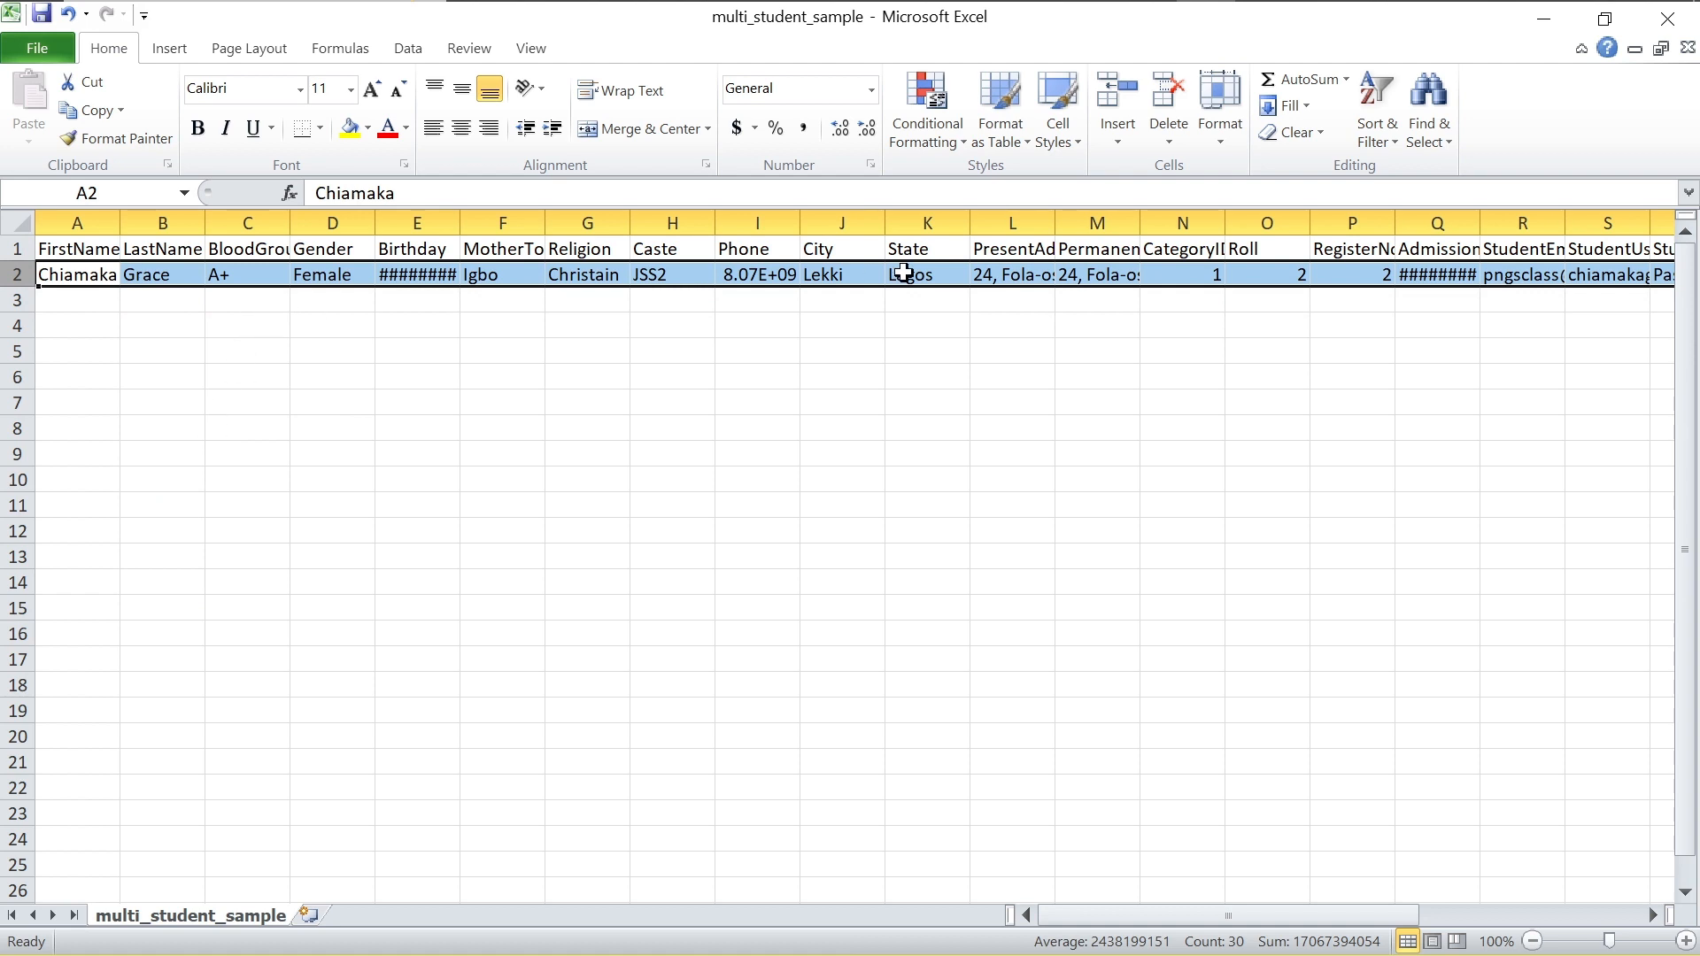
Step: Set the student's Roll (O2) and RegisterNo (P2) to 1 and save the sheet
left_click(1289, 273)
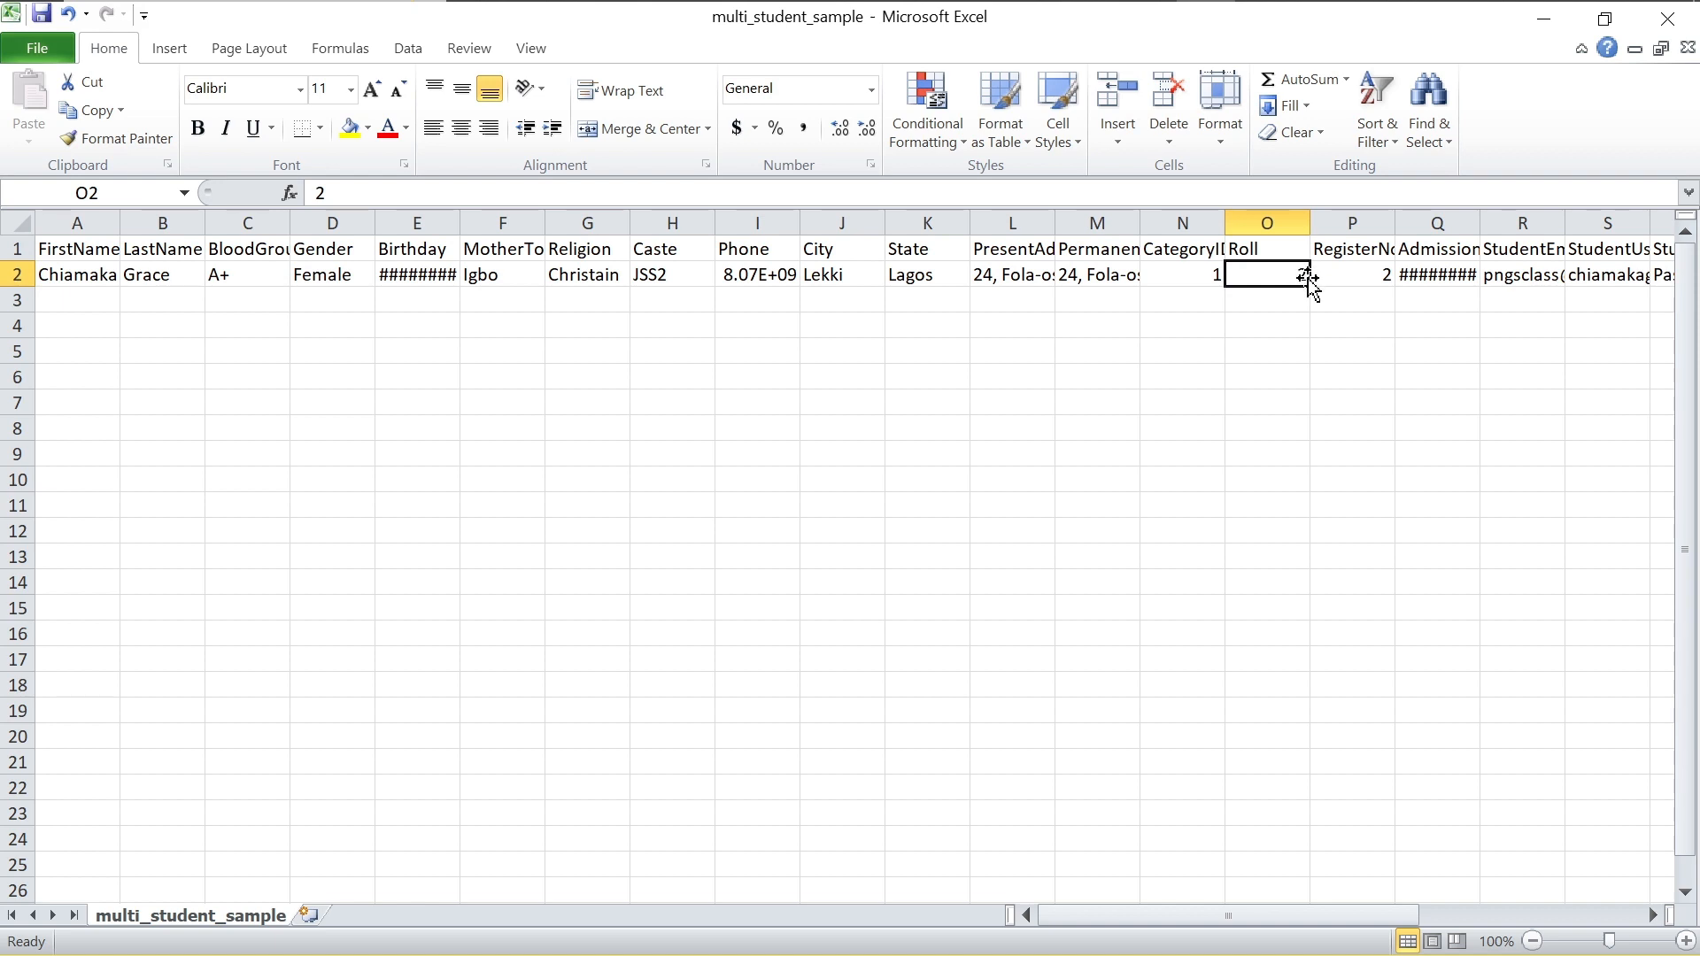
type("1")
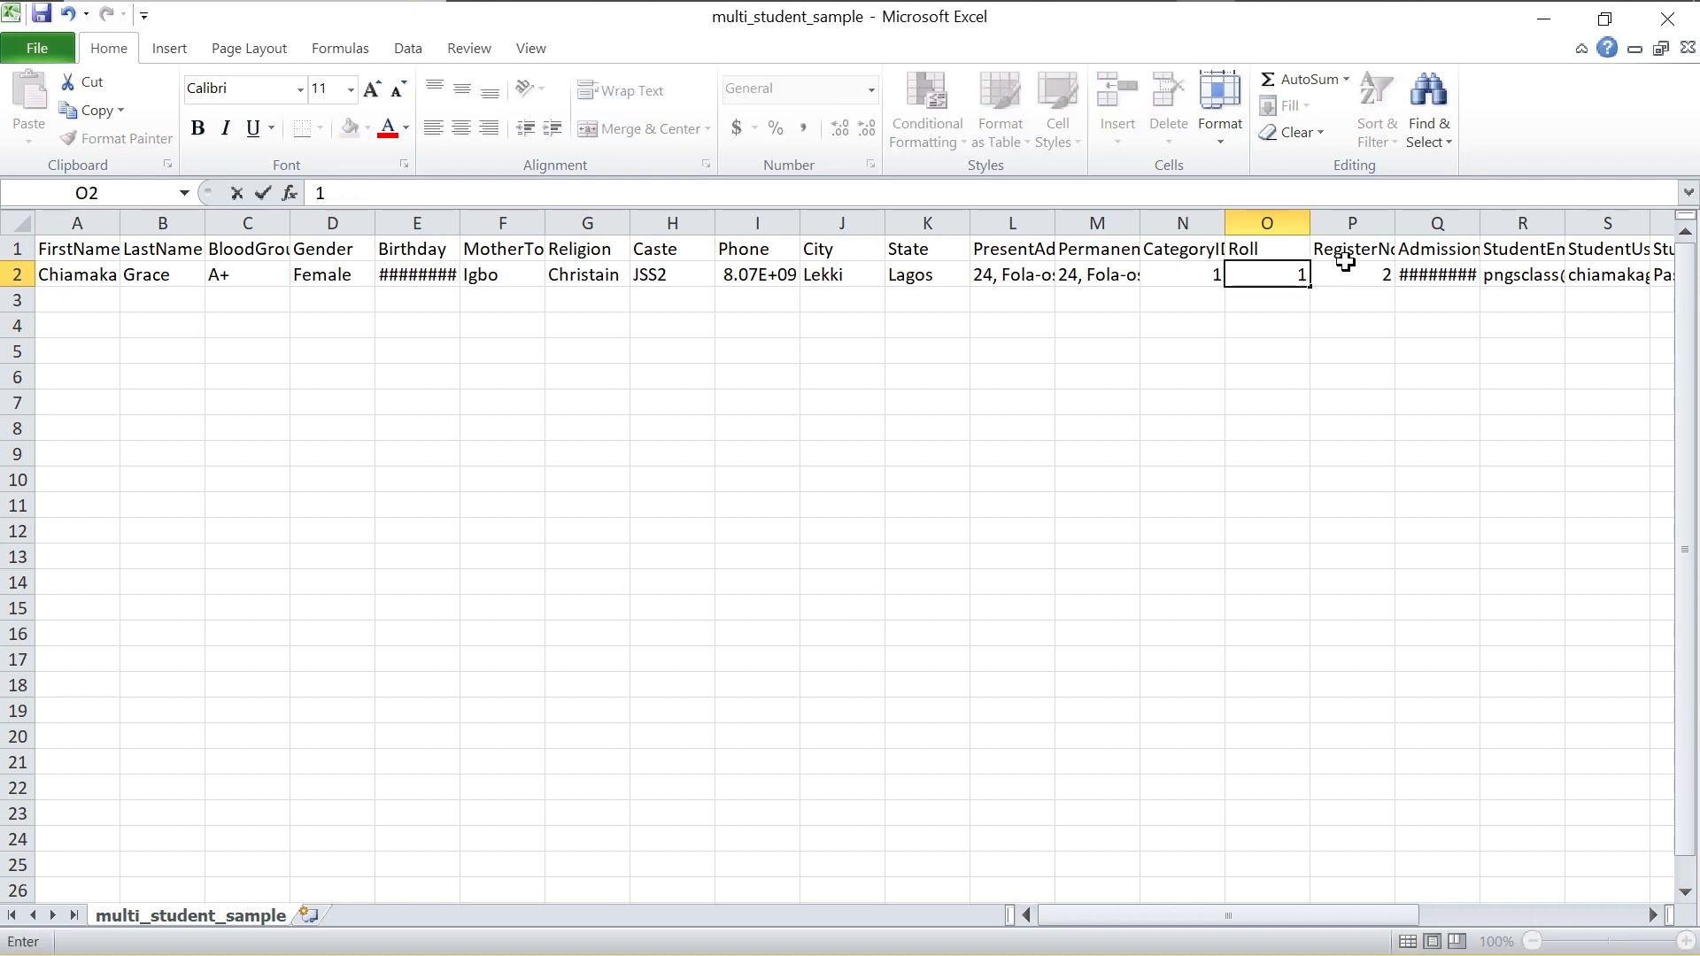
left_click(1370, 272)
type("1")
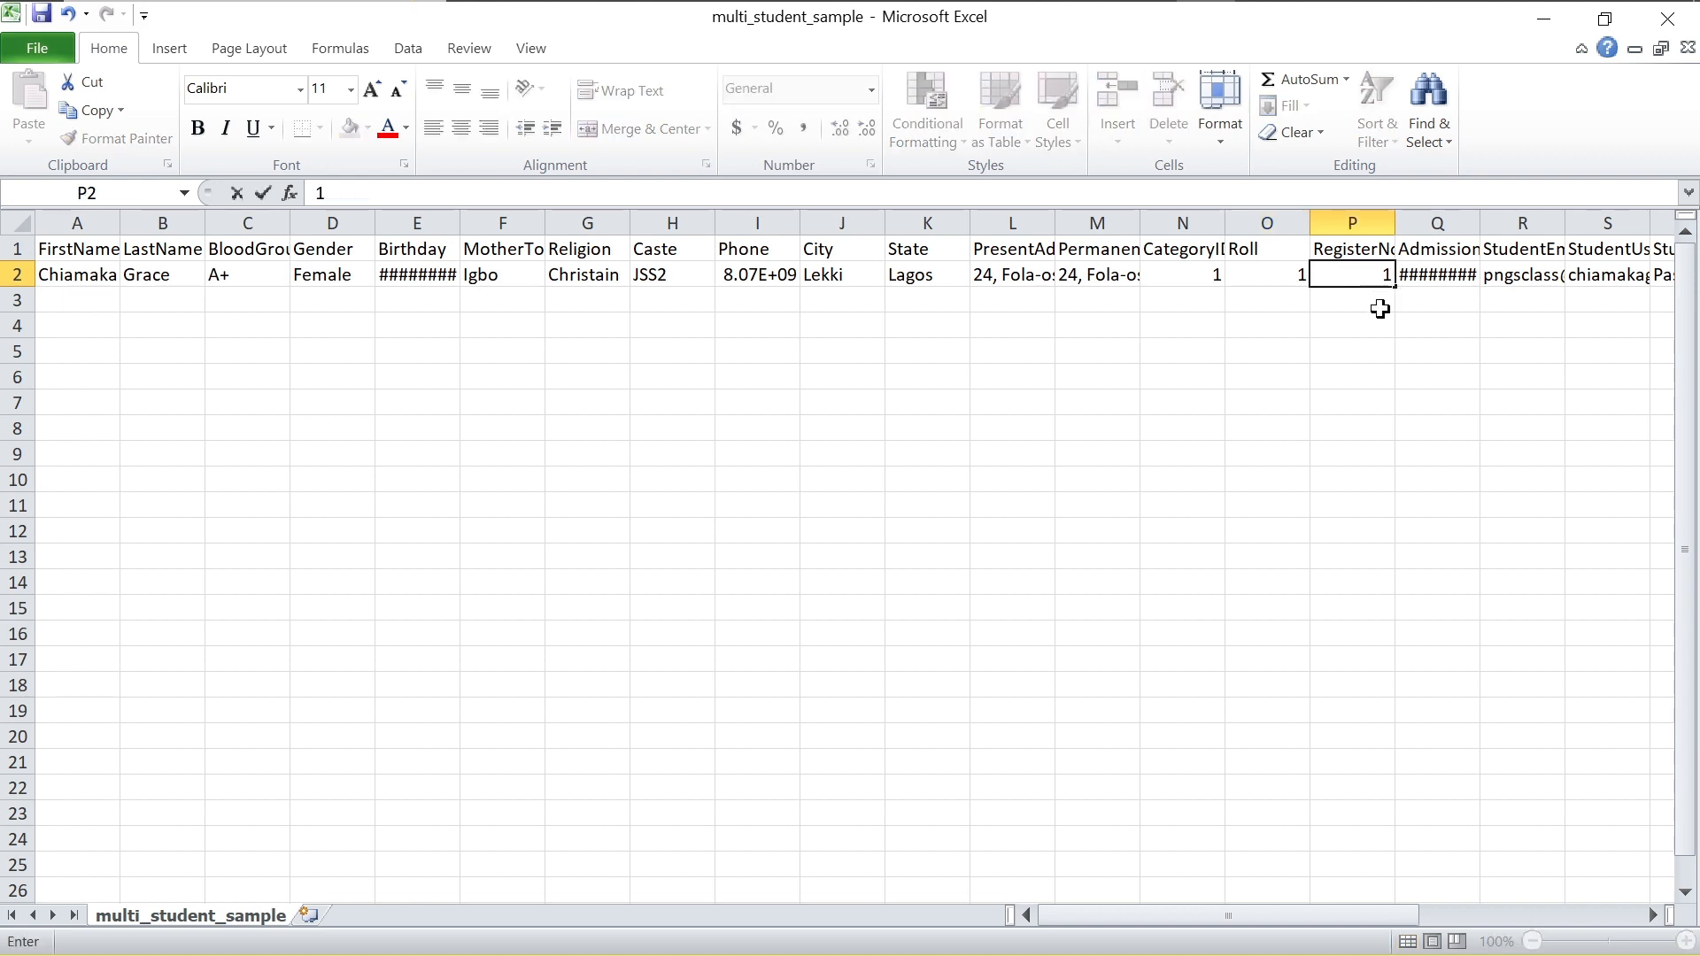
scroll(1385, 340, "right", 8)
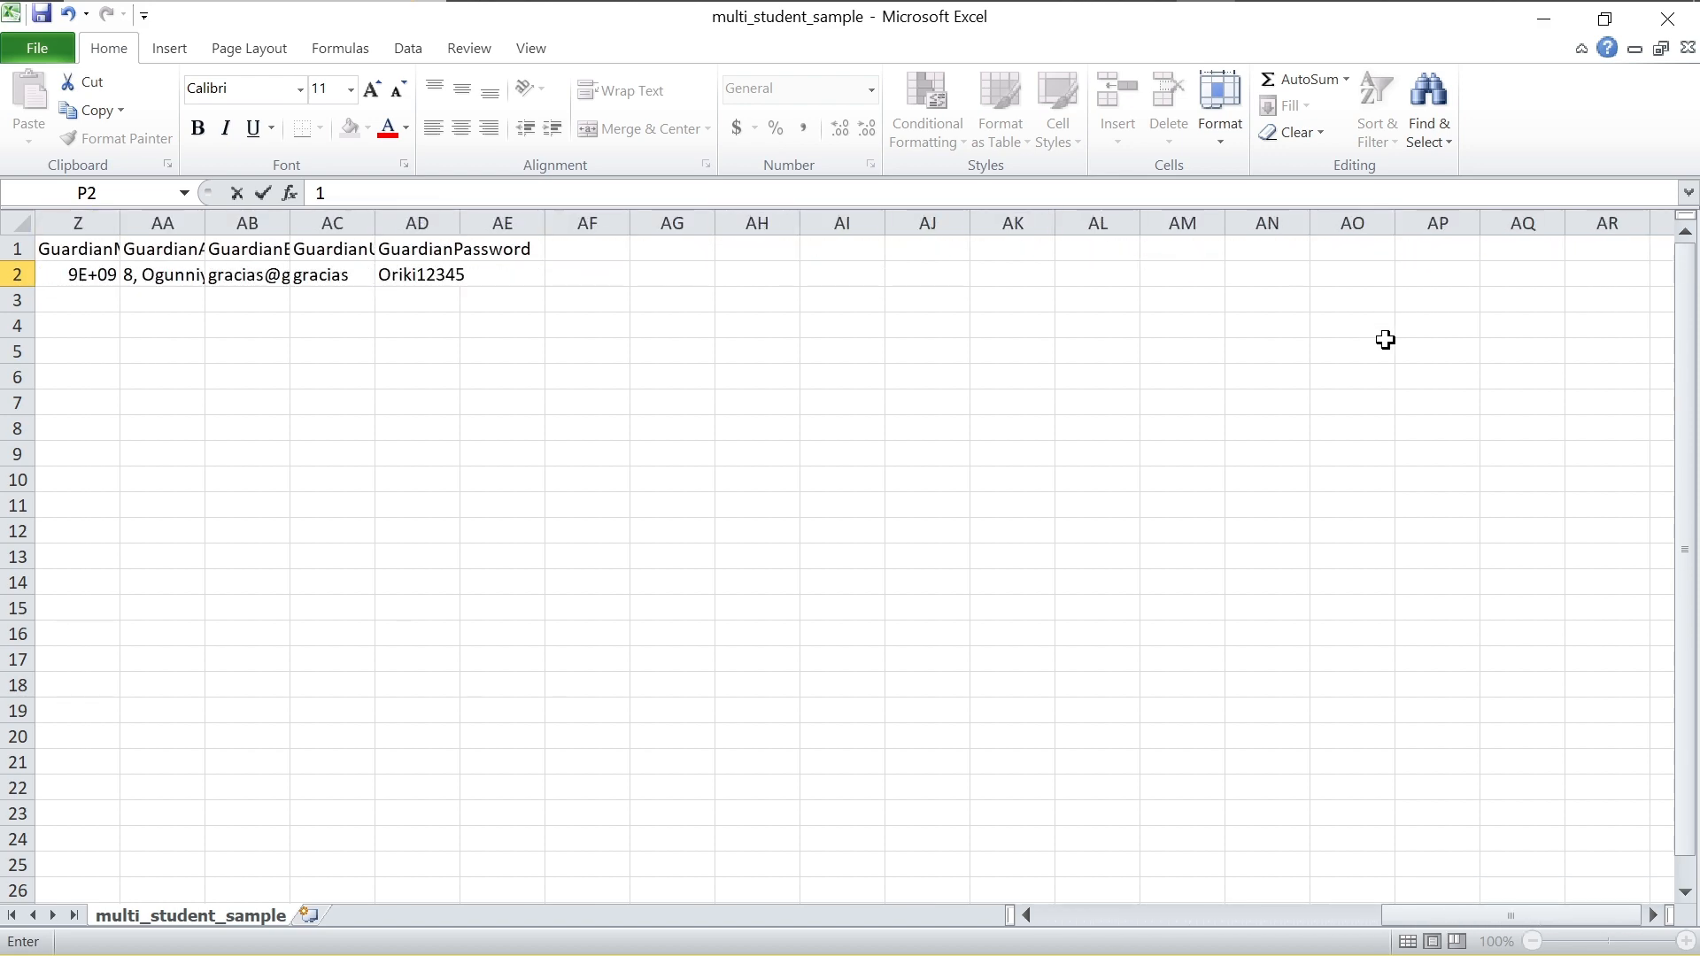
scroll(1386, 340, "left", 5)
scroll(1386, 340, "left", 3)
key("ctrl+s")
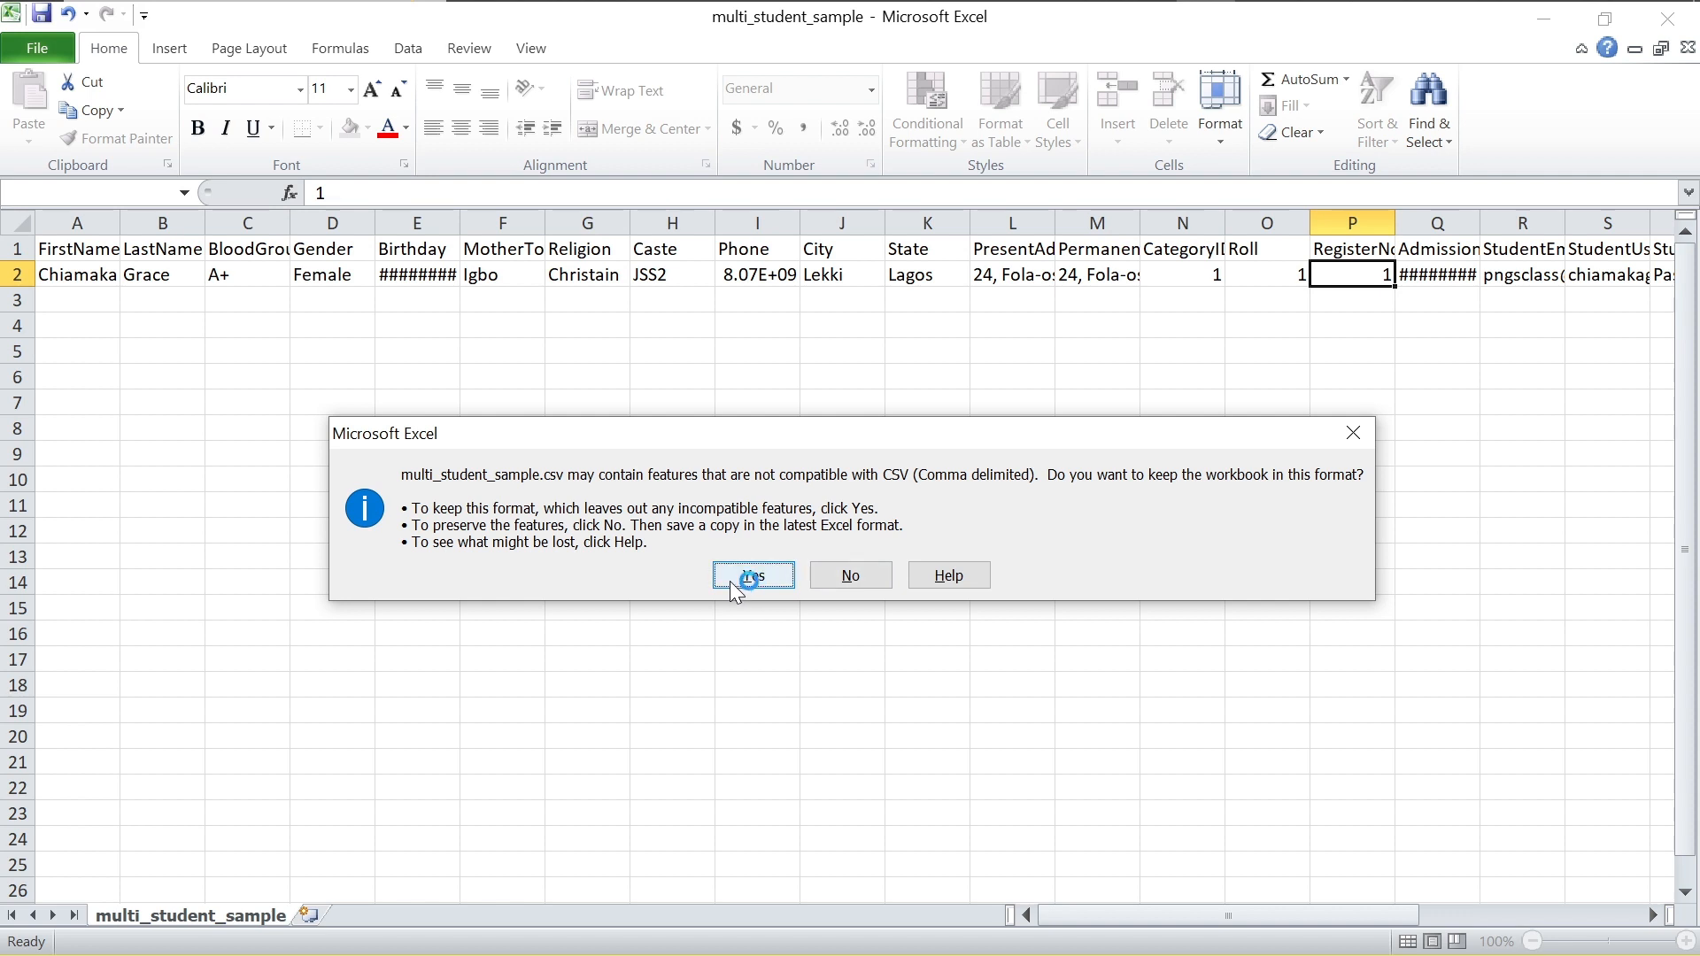
Step: Keep CSV format, close Excel, and save multi_student_sample.csv over the existing file
left_click(741, 579)
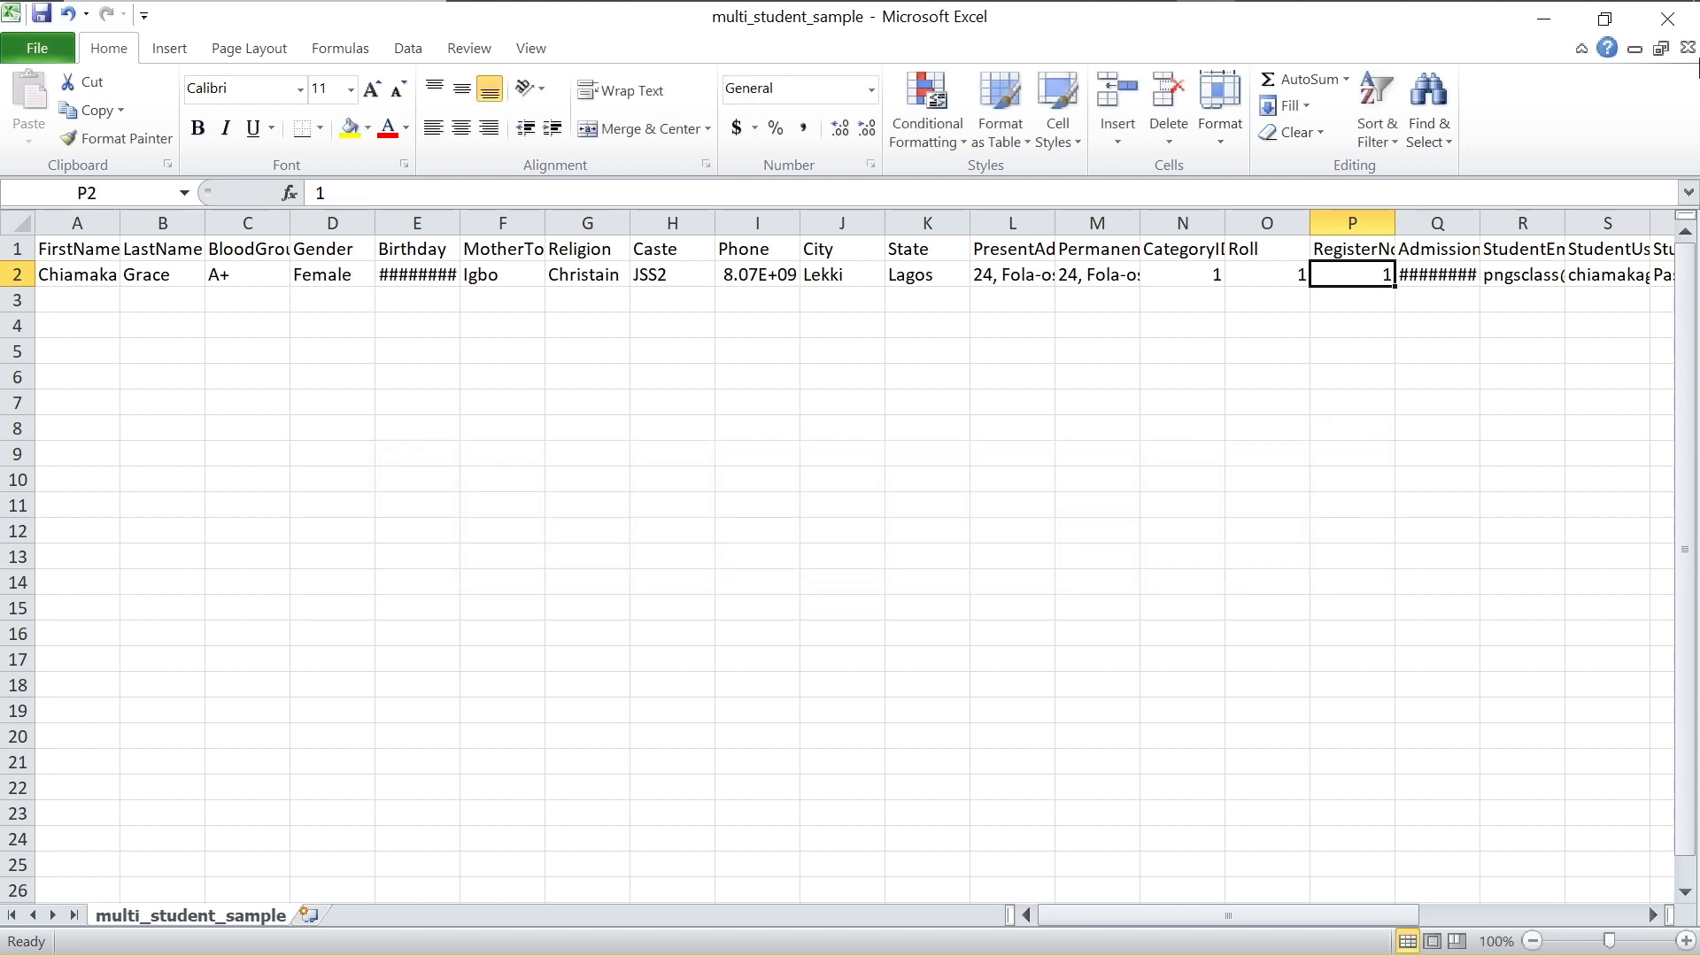
left_click(1667, 17)
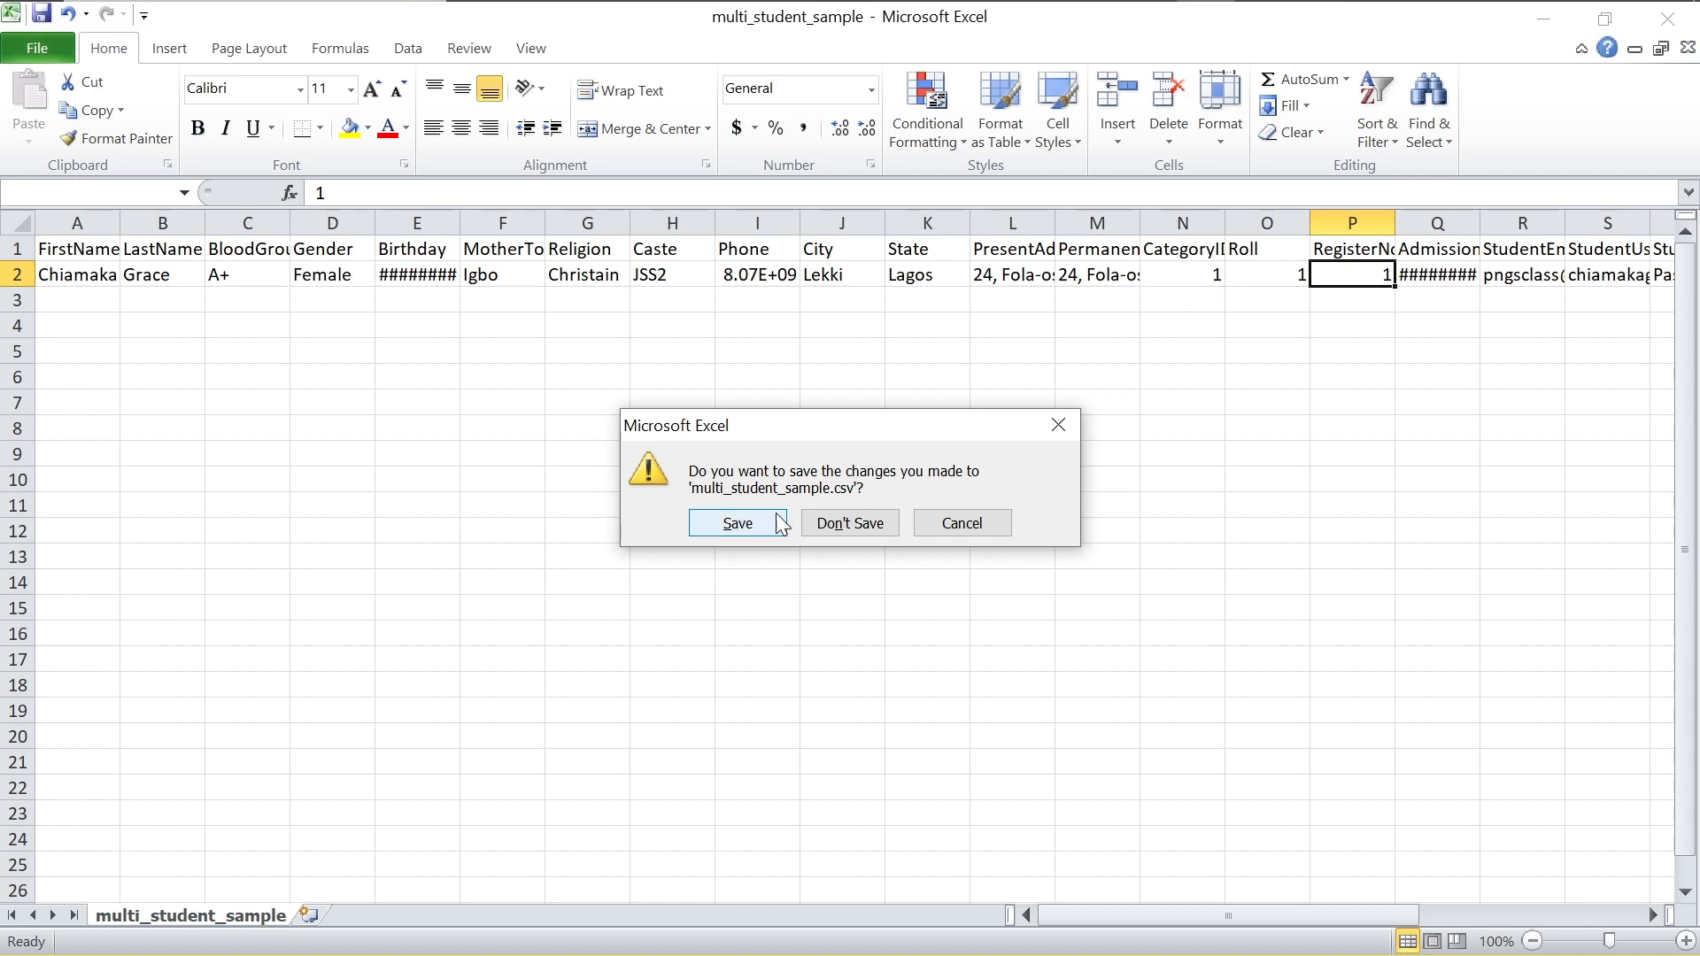
left_click(760, 524)
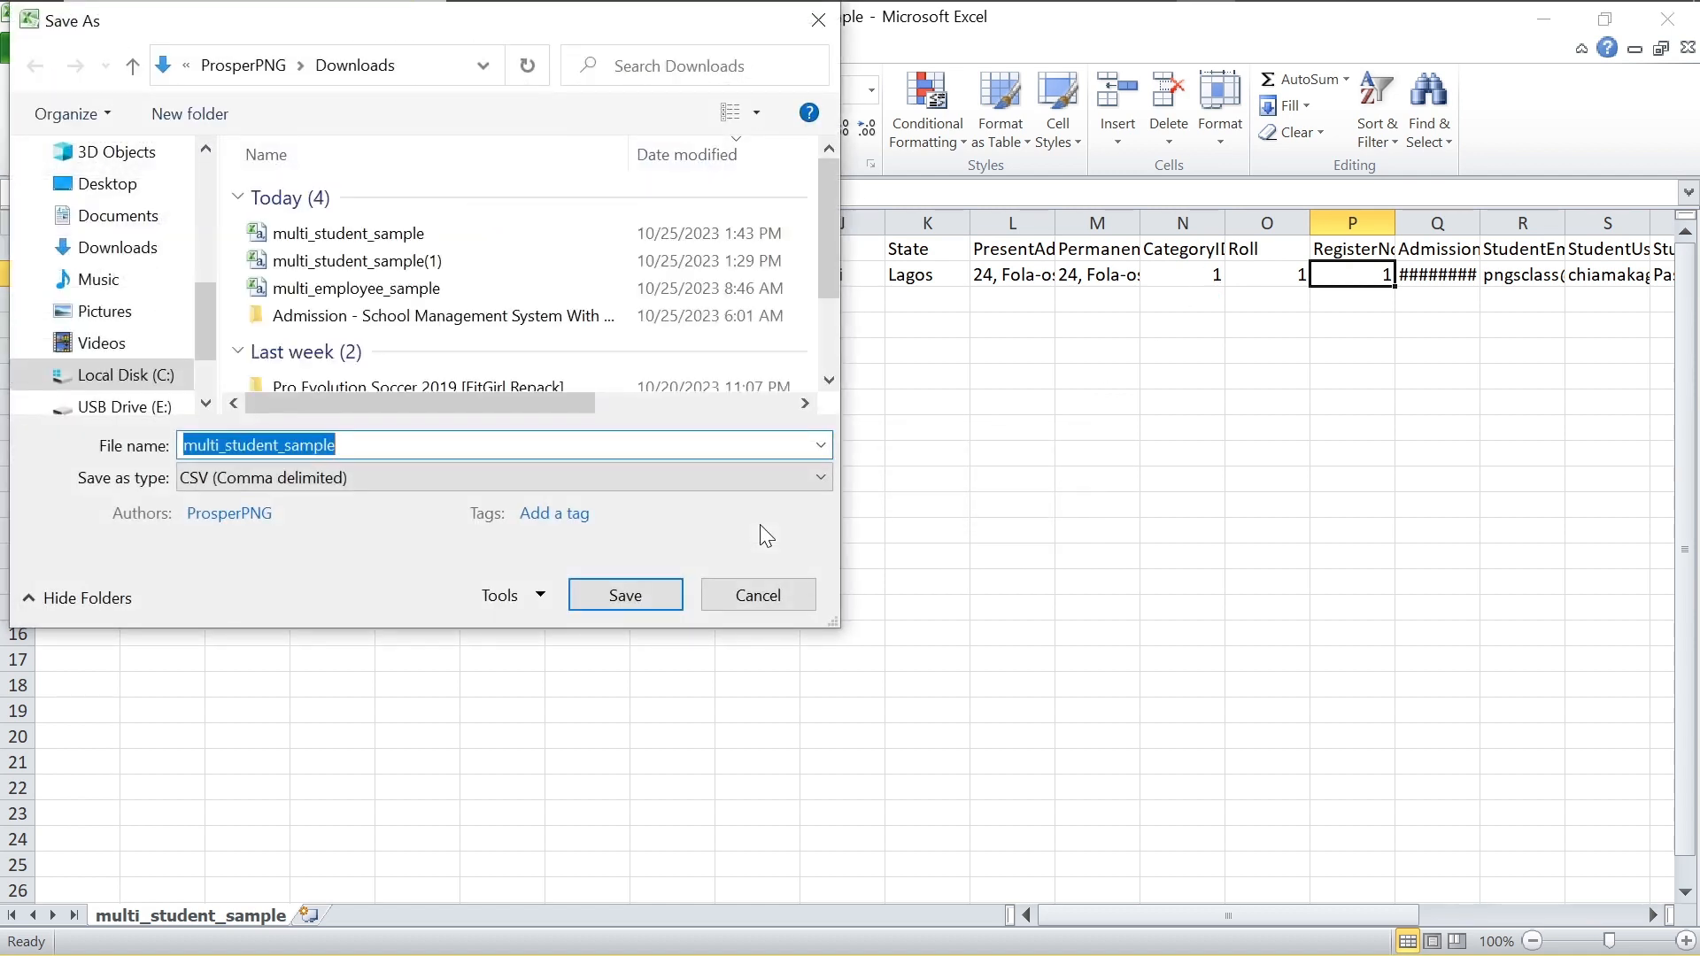
left_click(625, 594)
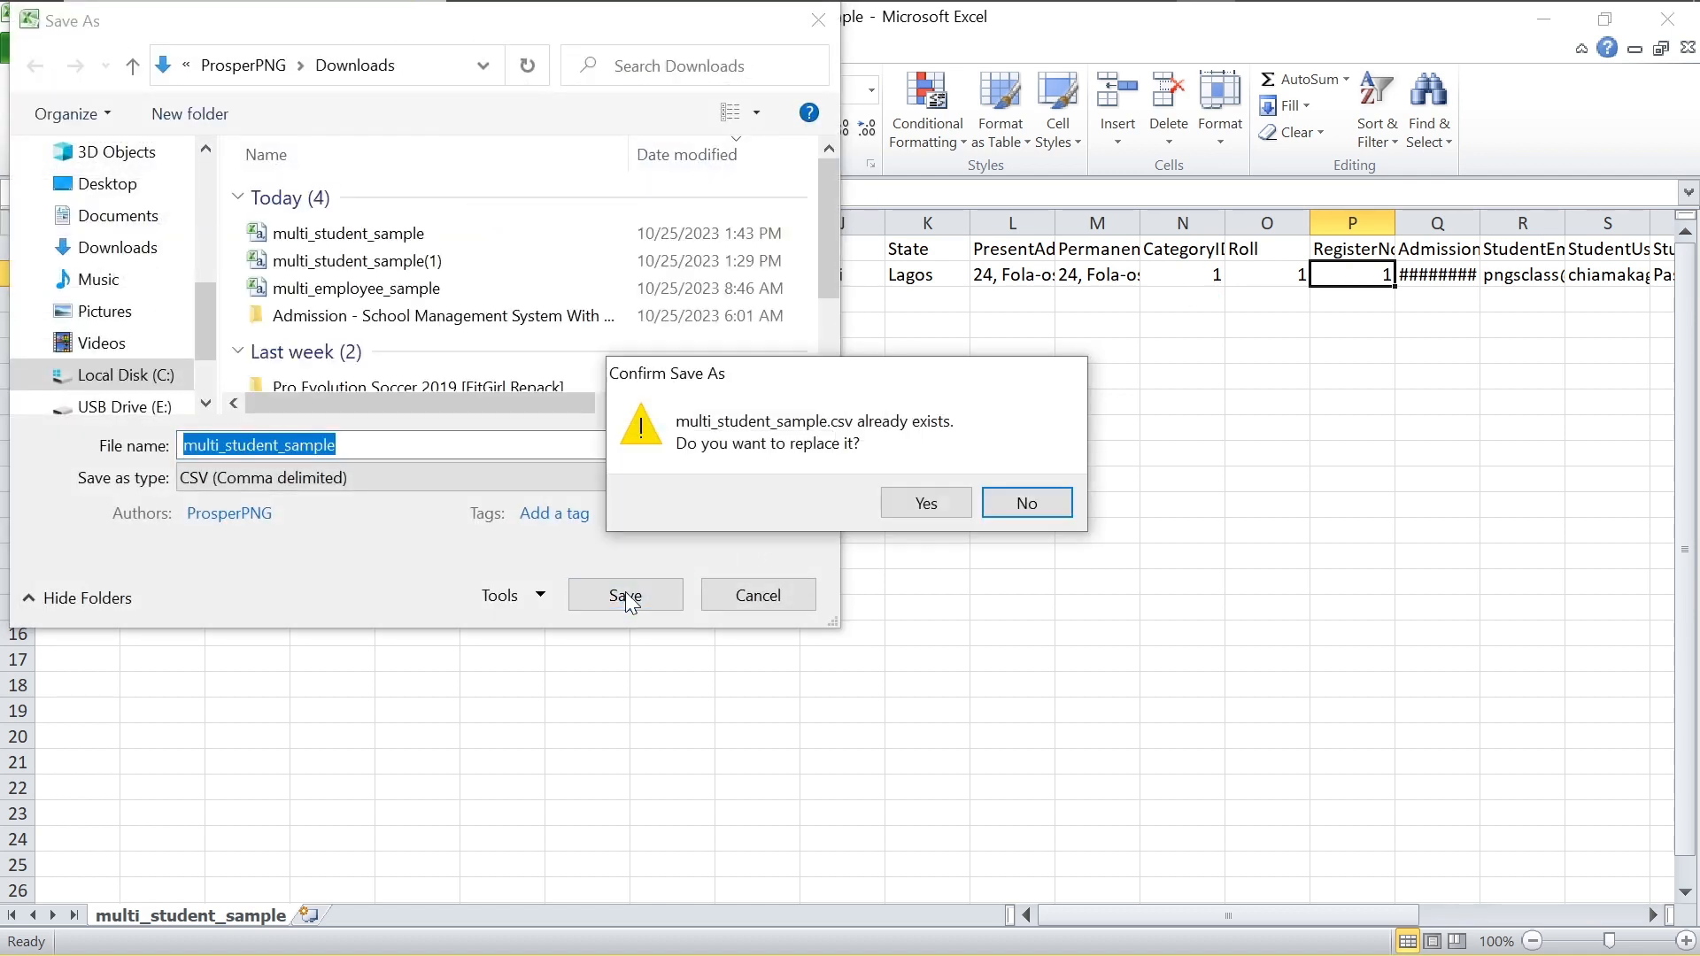
left_click(905, 503)
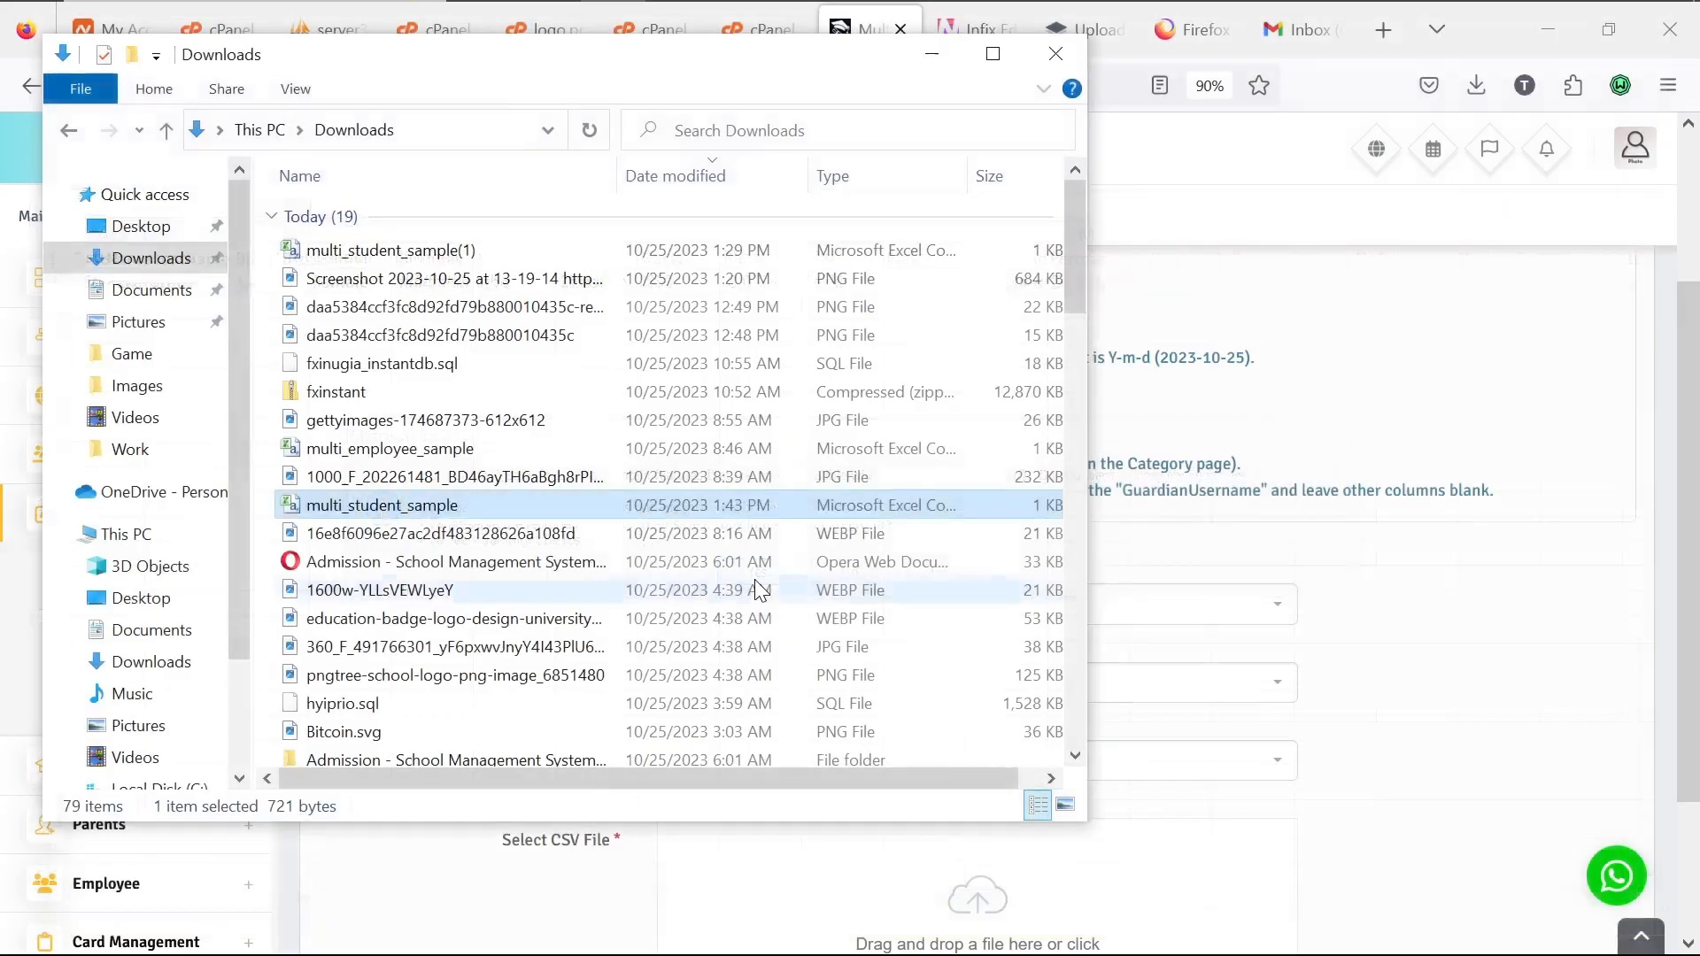
Step: On Multiple Import, select Branch PNGSAcademic Lekki, Class JSS2 and Section First Term
left_click(1512, 591)
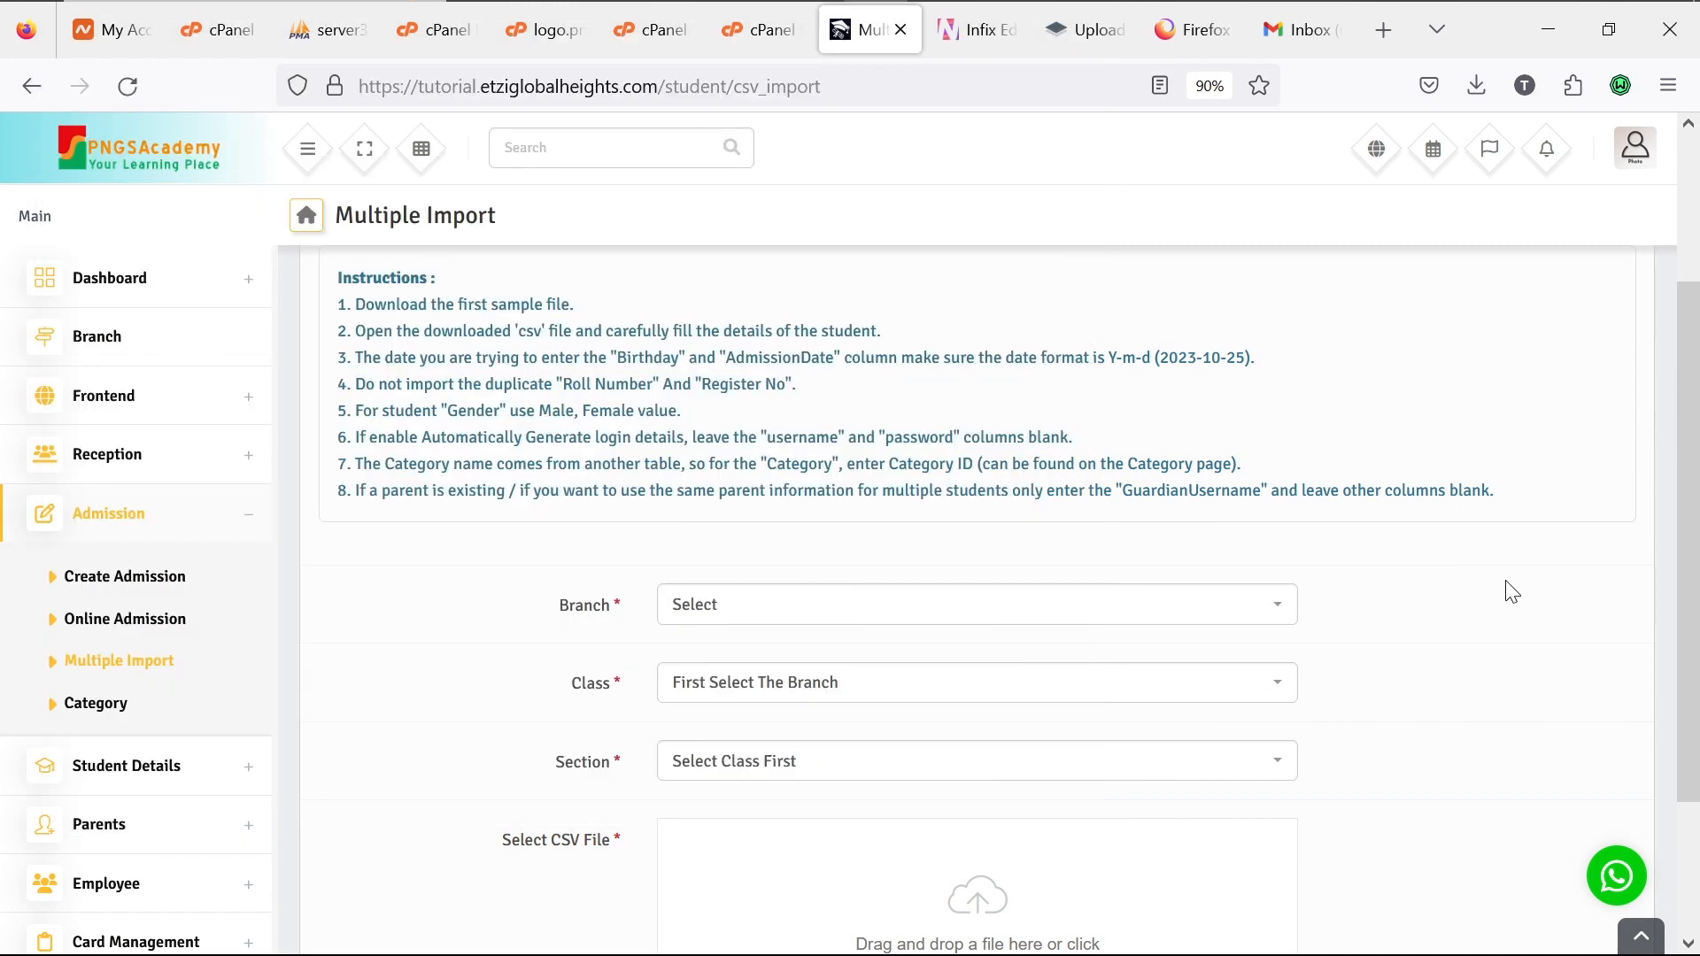
left_click(1005, 617)
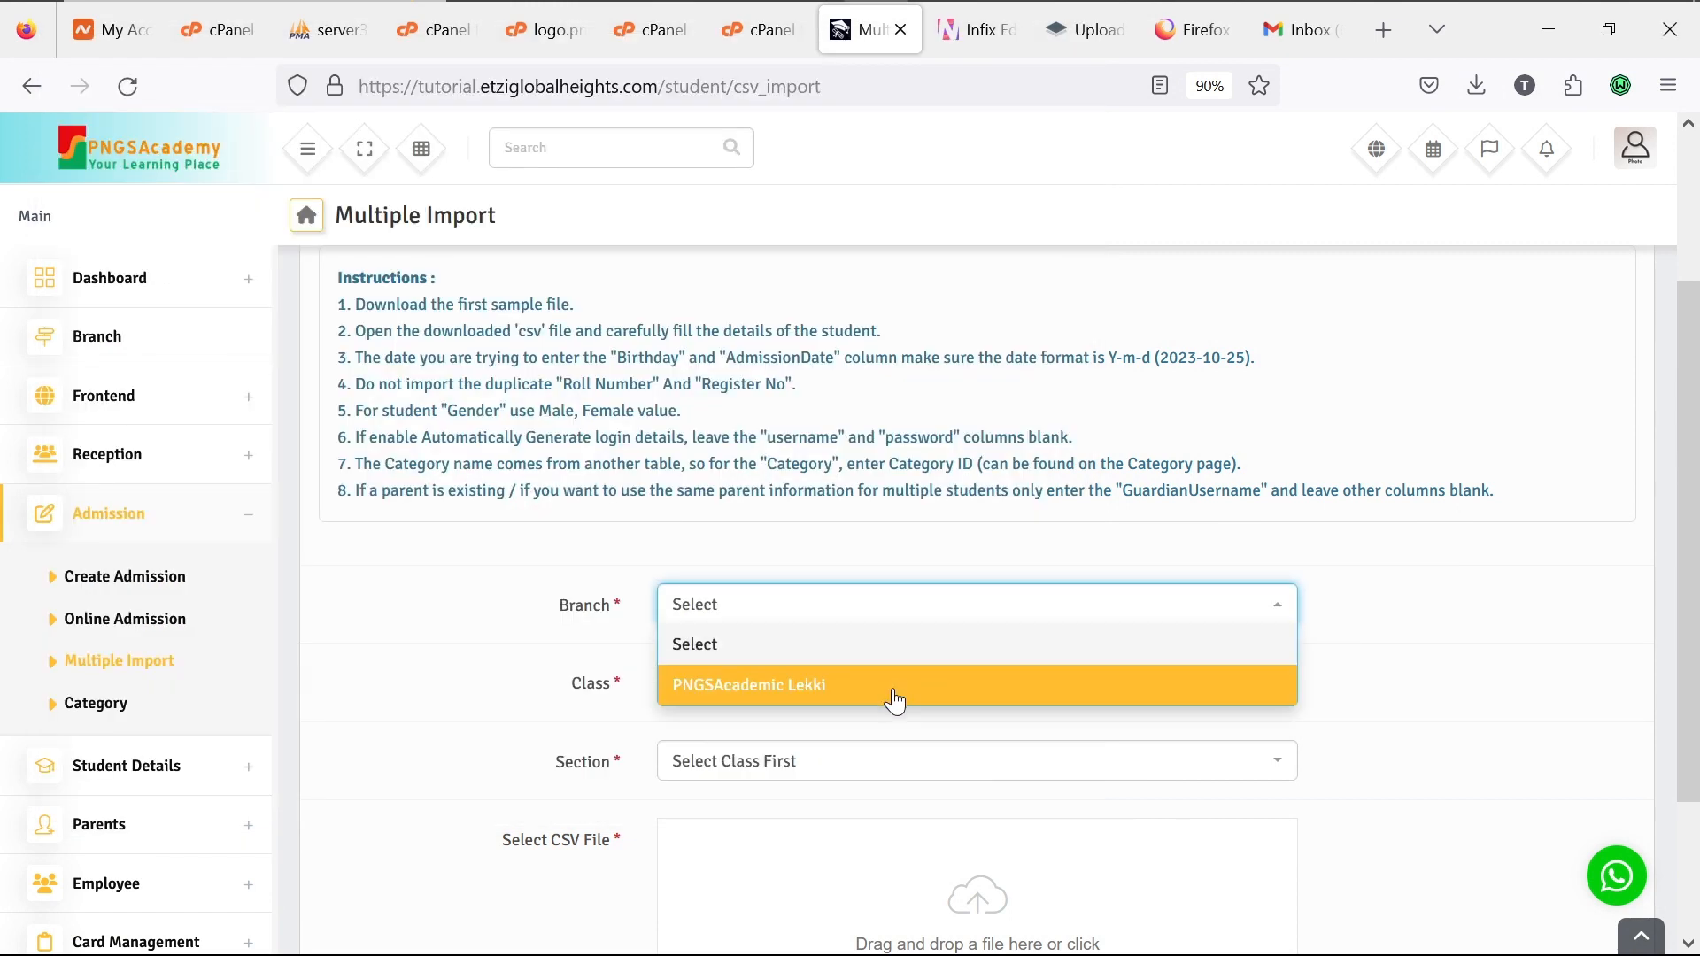
left_click(895, 699)
left_click(894, 700)
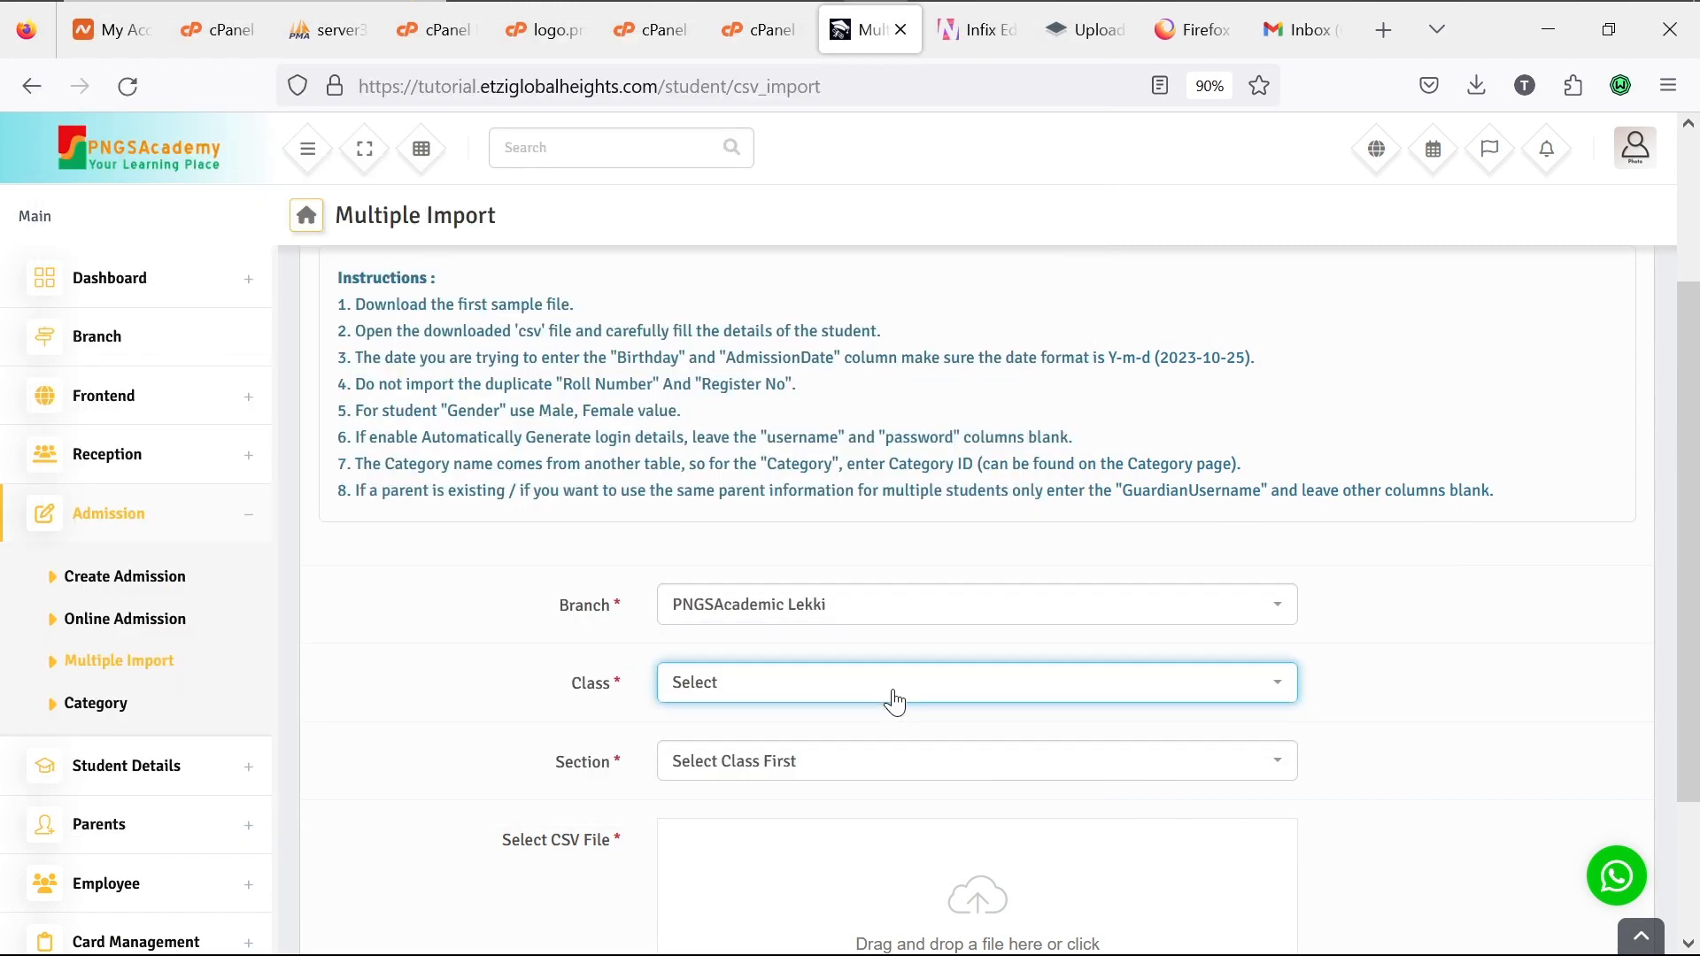
left_click(892, 699)
left_click(858, 815)
left_click(892, 774)
left_click(865, 848)
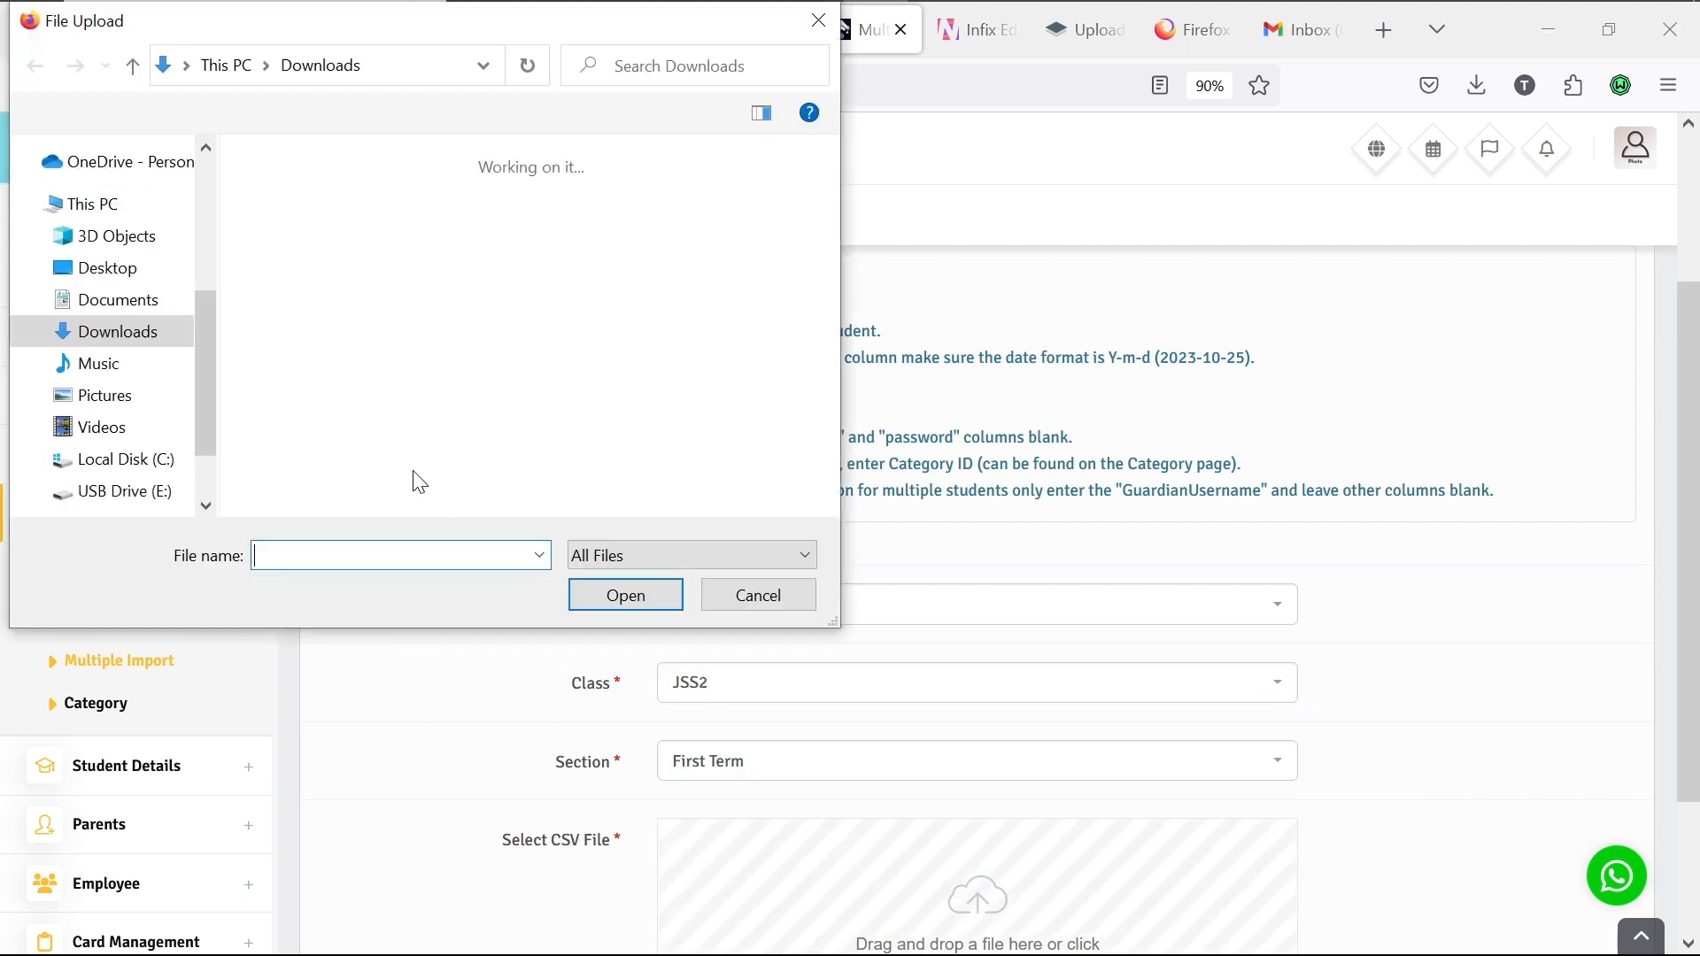
Step: Attach the corrected multi_student_sample CSV and import it
double_click(299, 292)
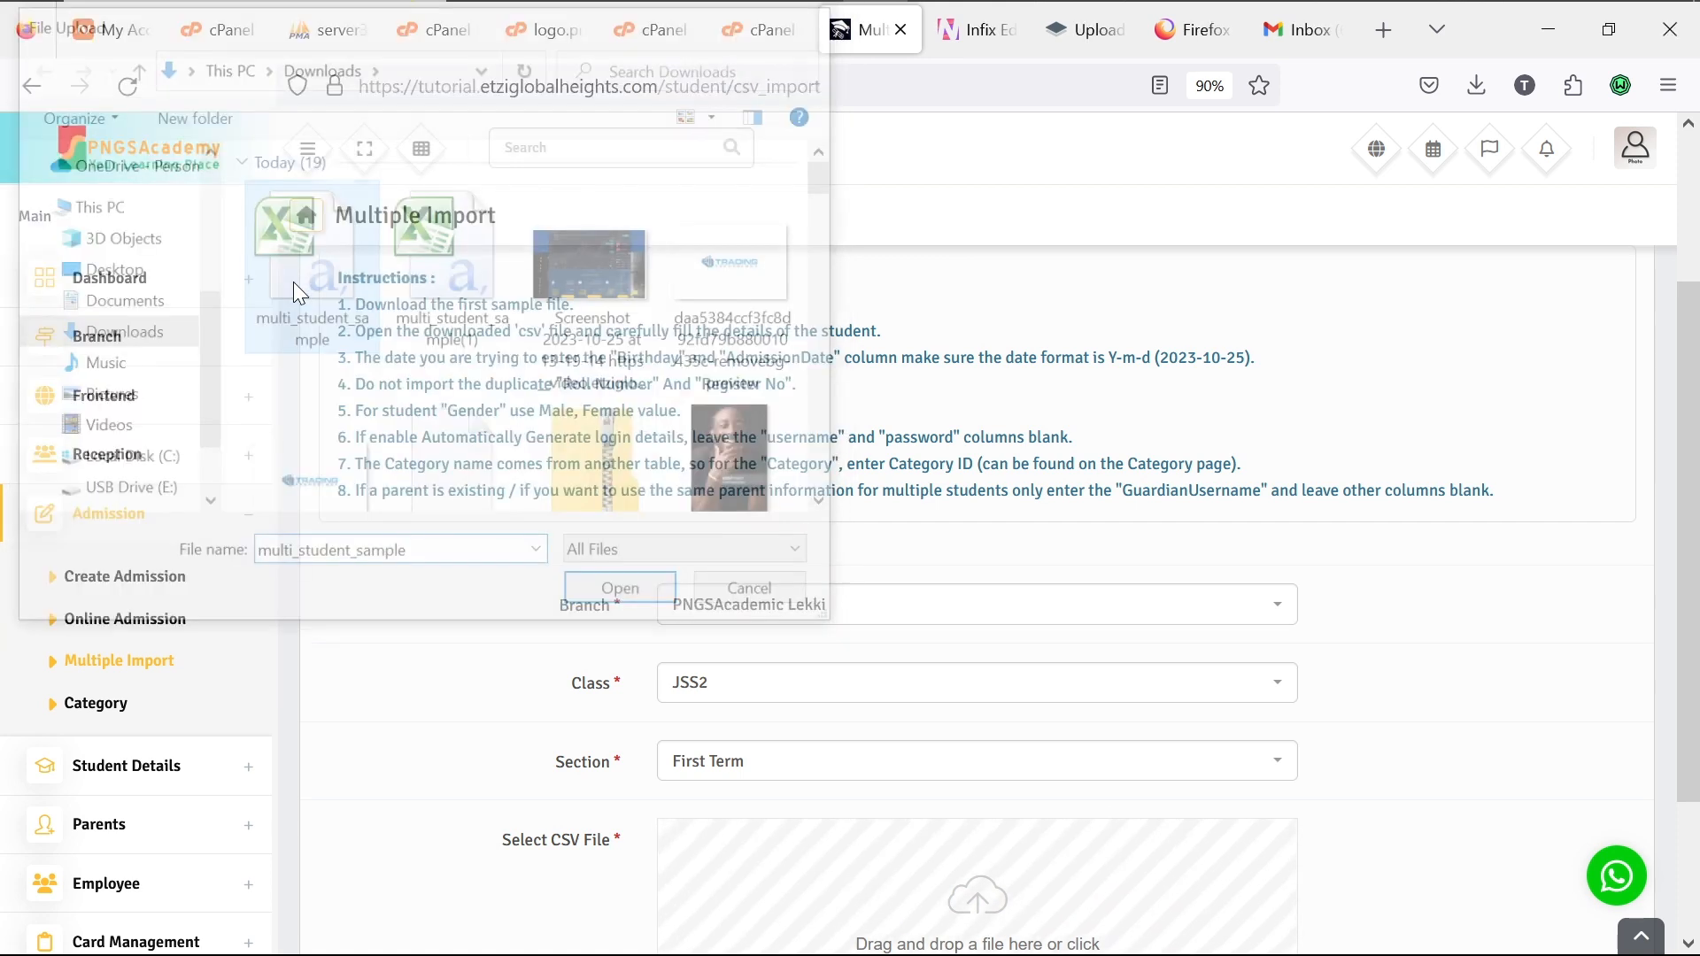
scroll(783, 627, "down", 2)
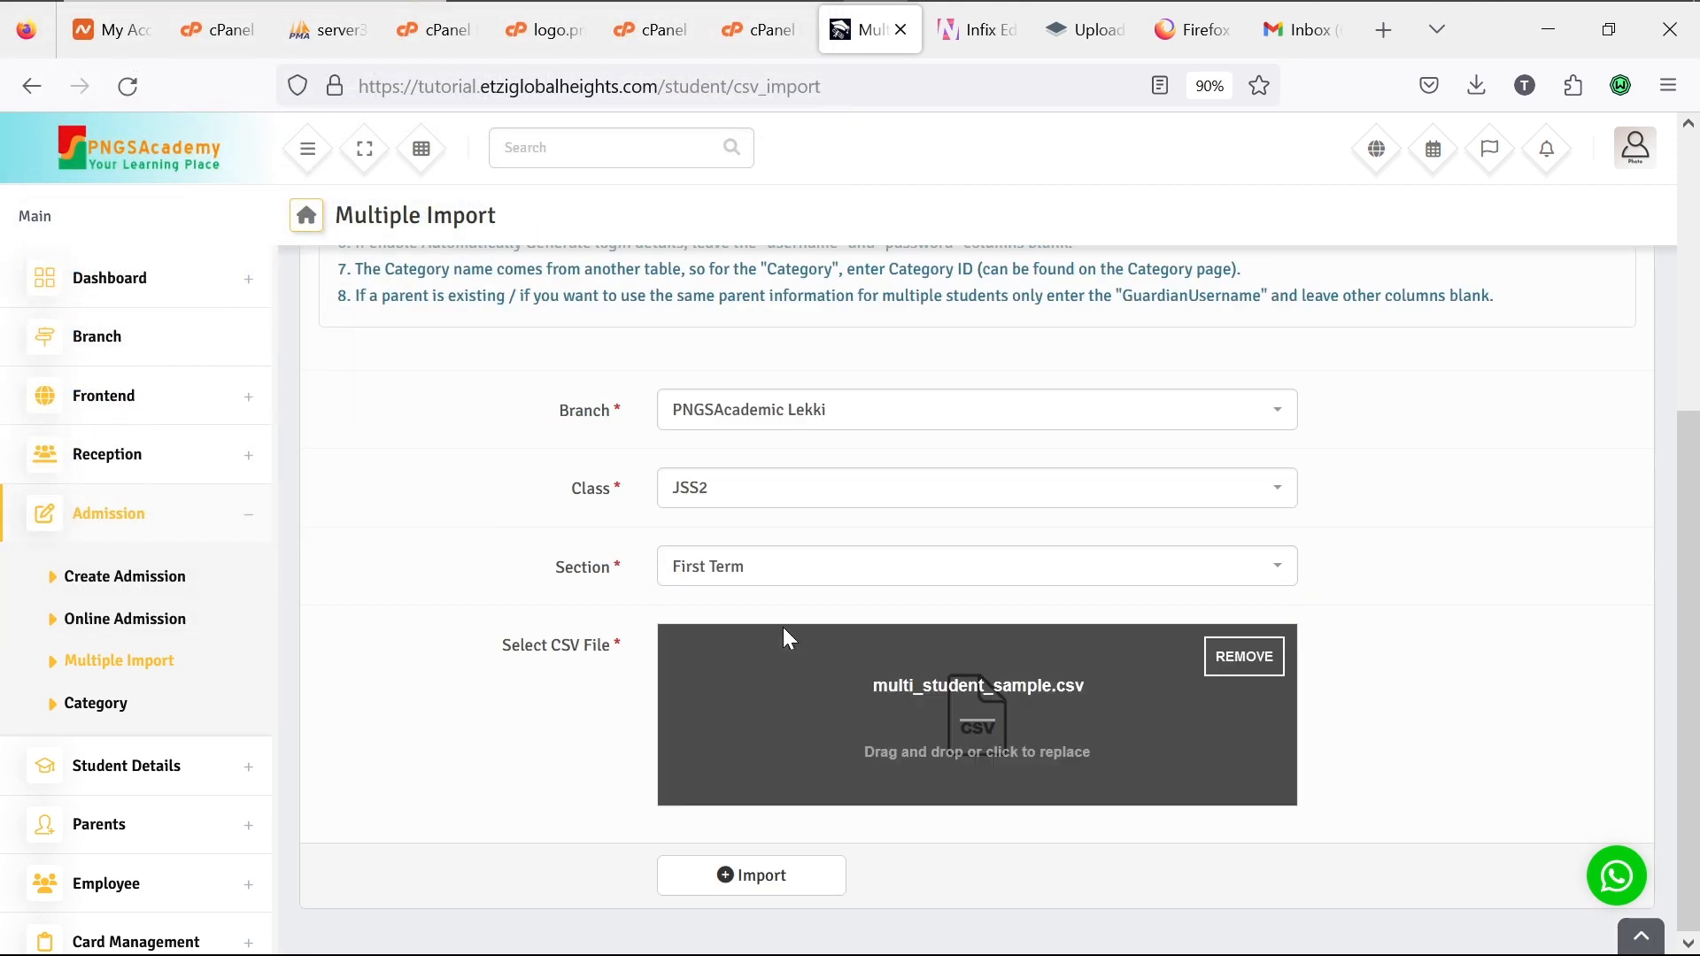
left_click(770, 880)
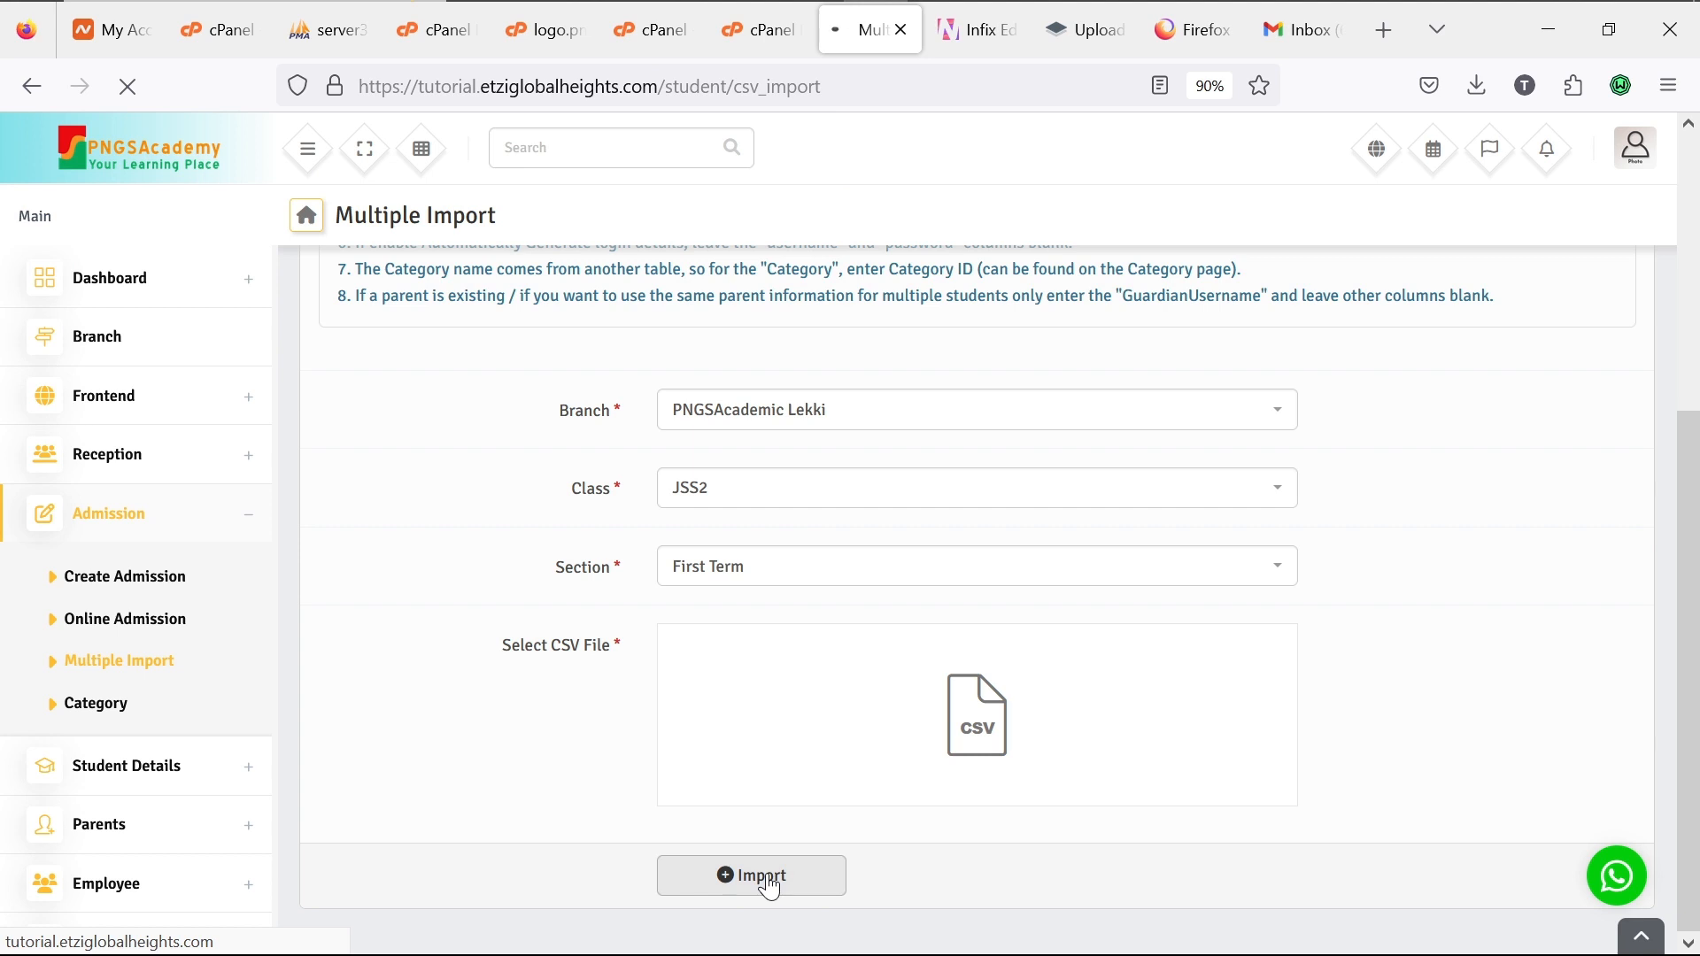
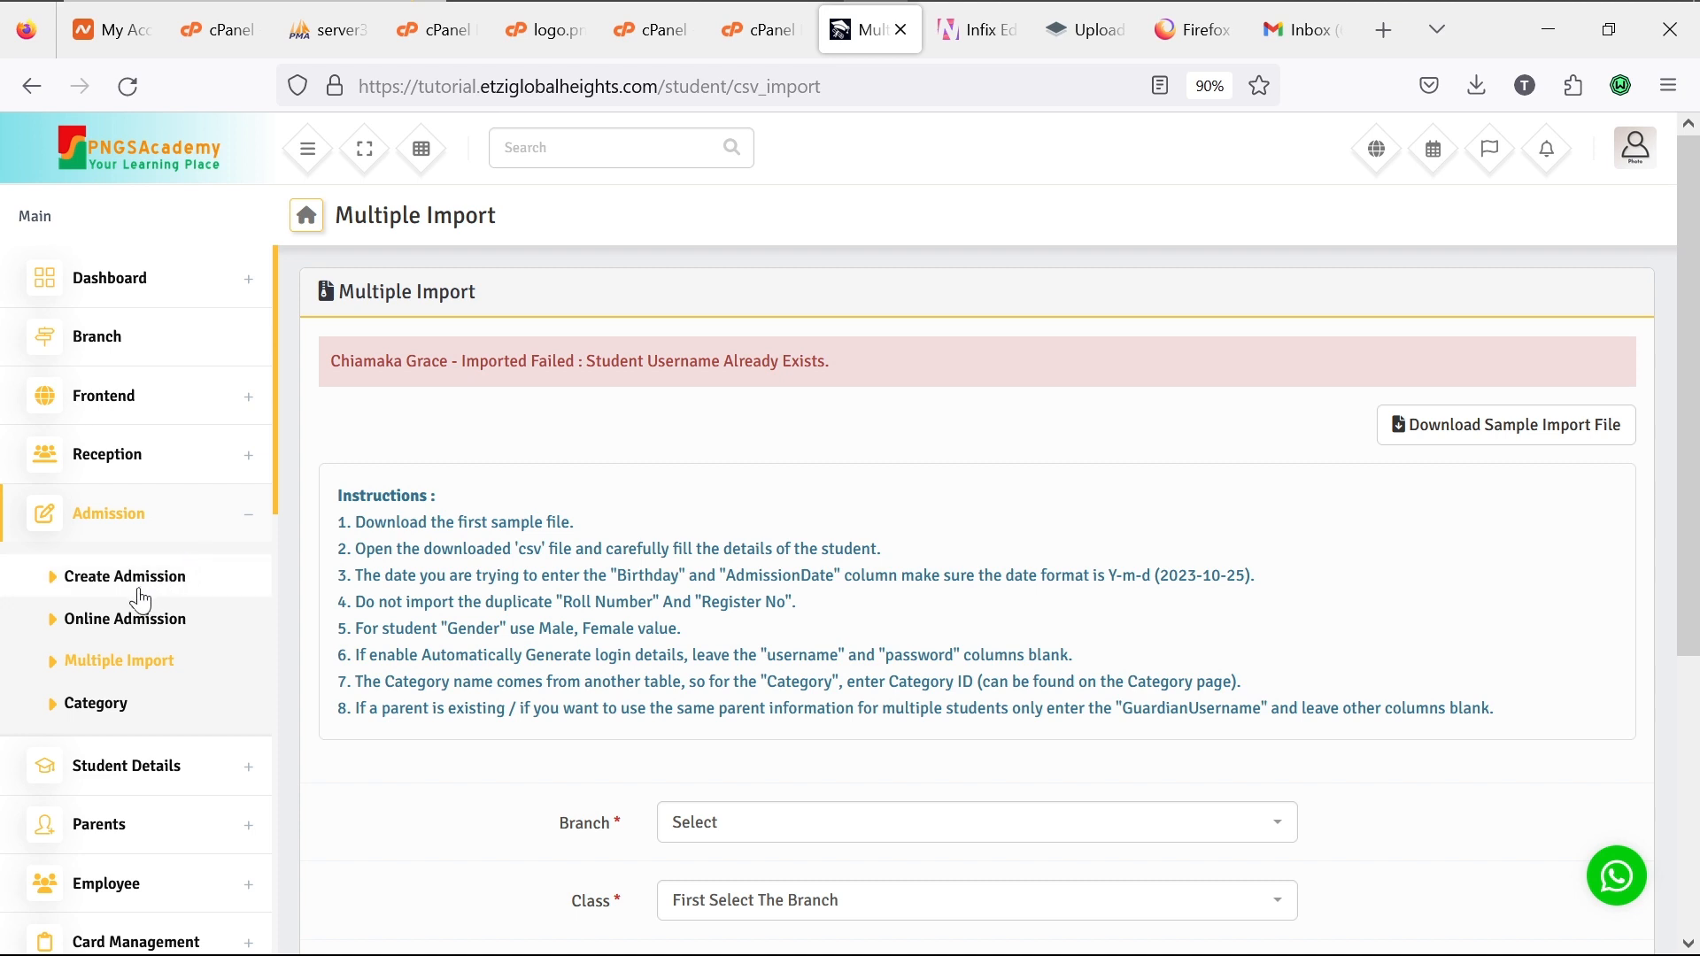
Step: Collapse Admission in the sidebar and open Student List under Student Details
left_click(254, 526)
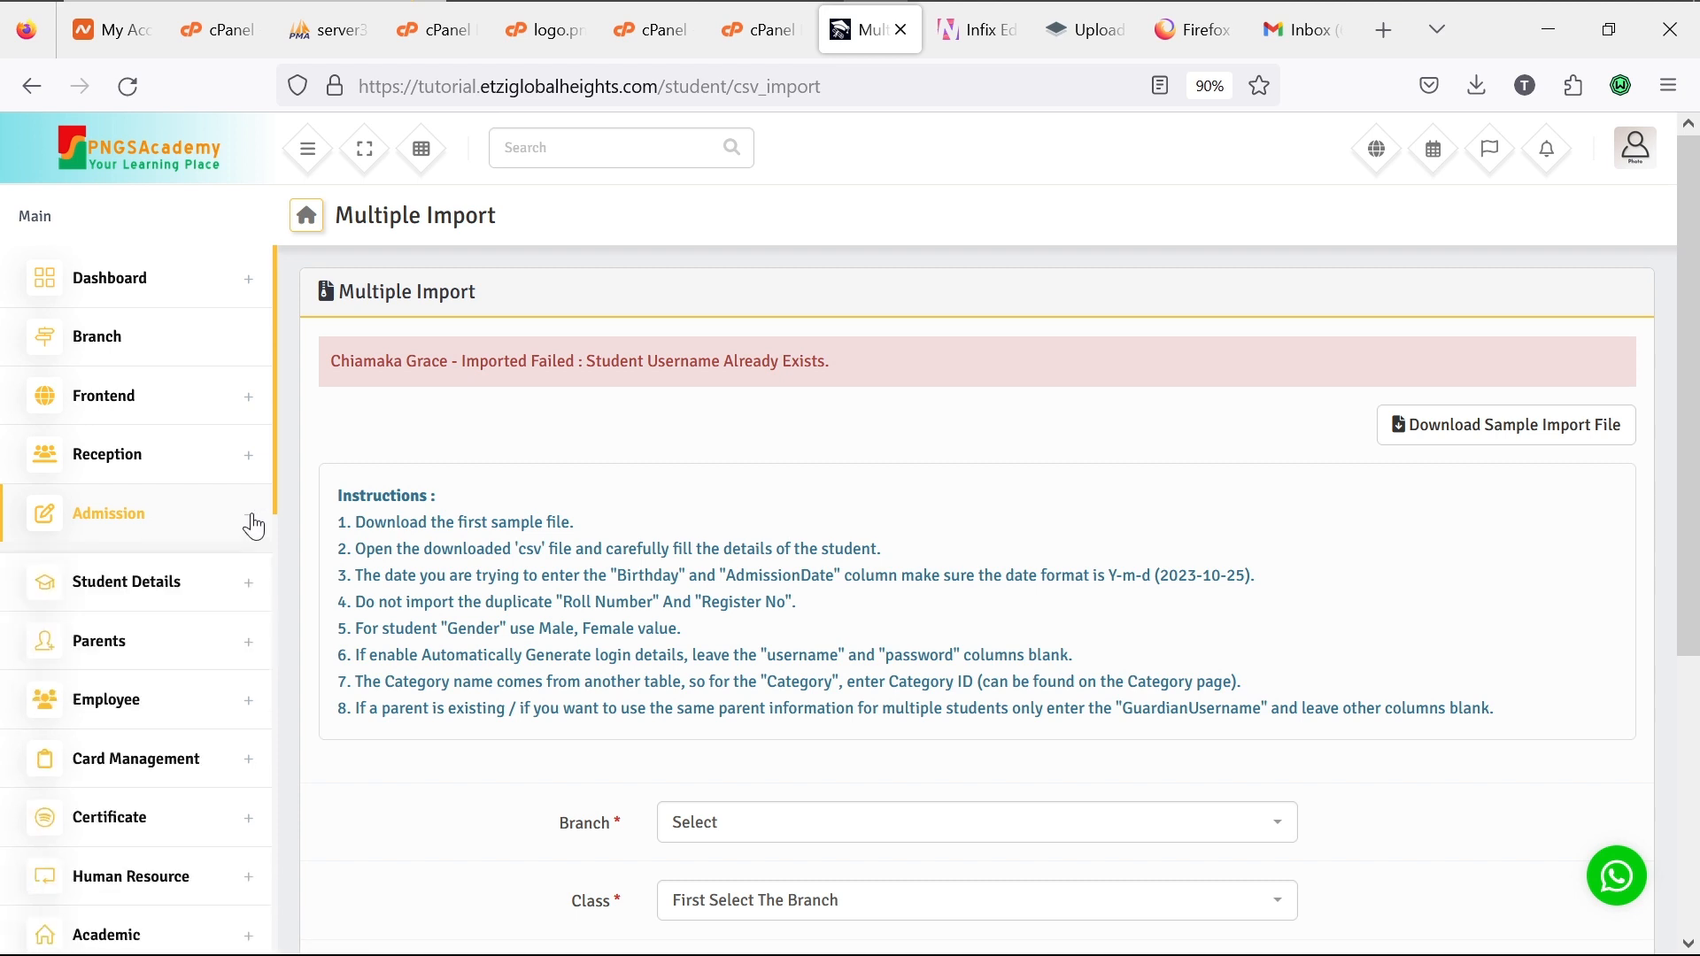
left_click(241, 578)
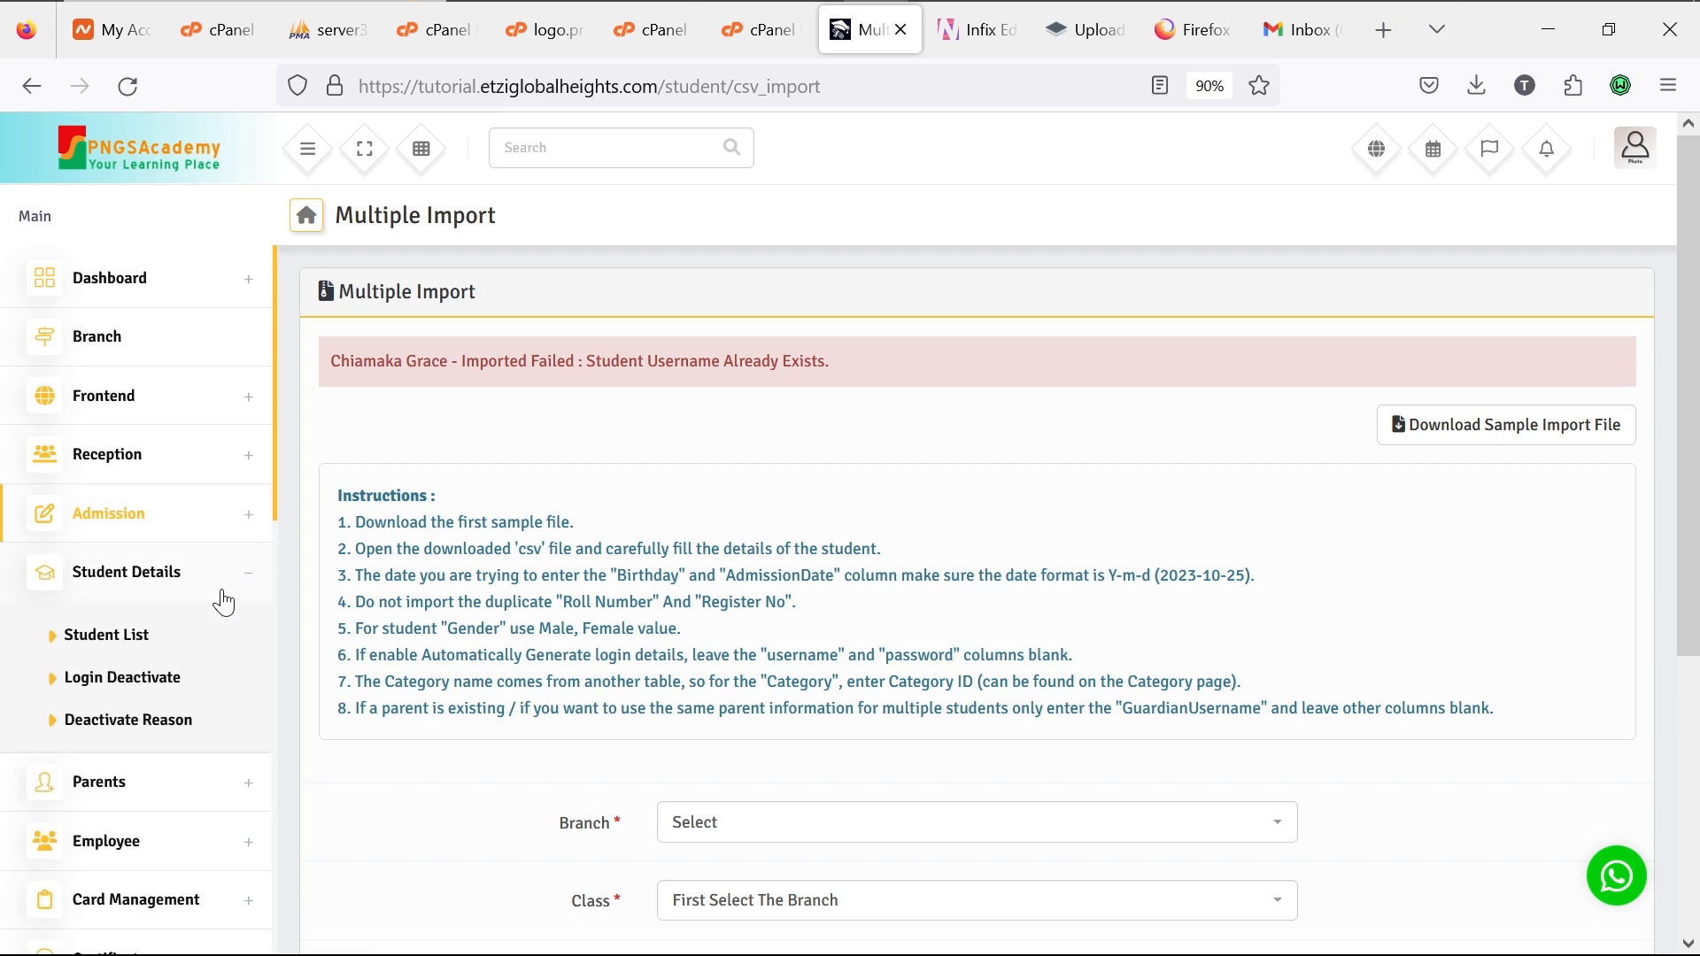
left_click(142, 647)
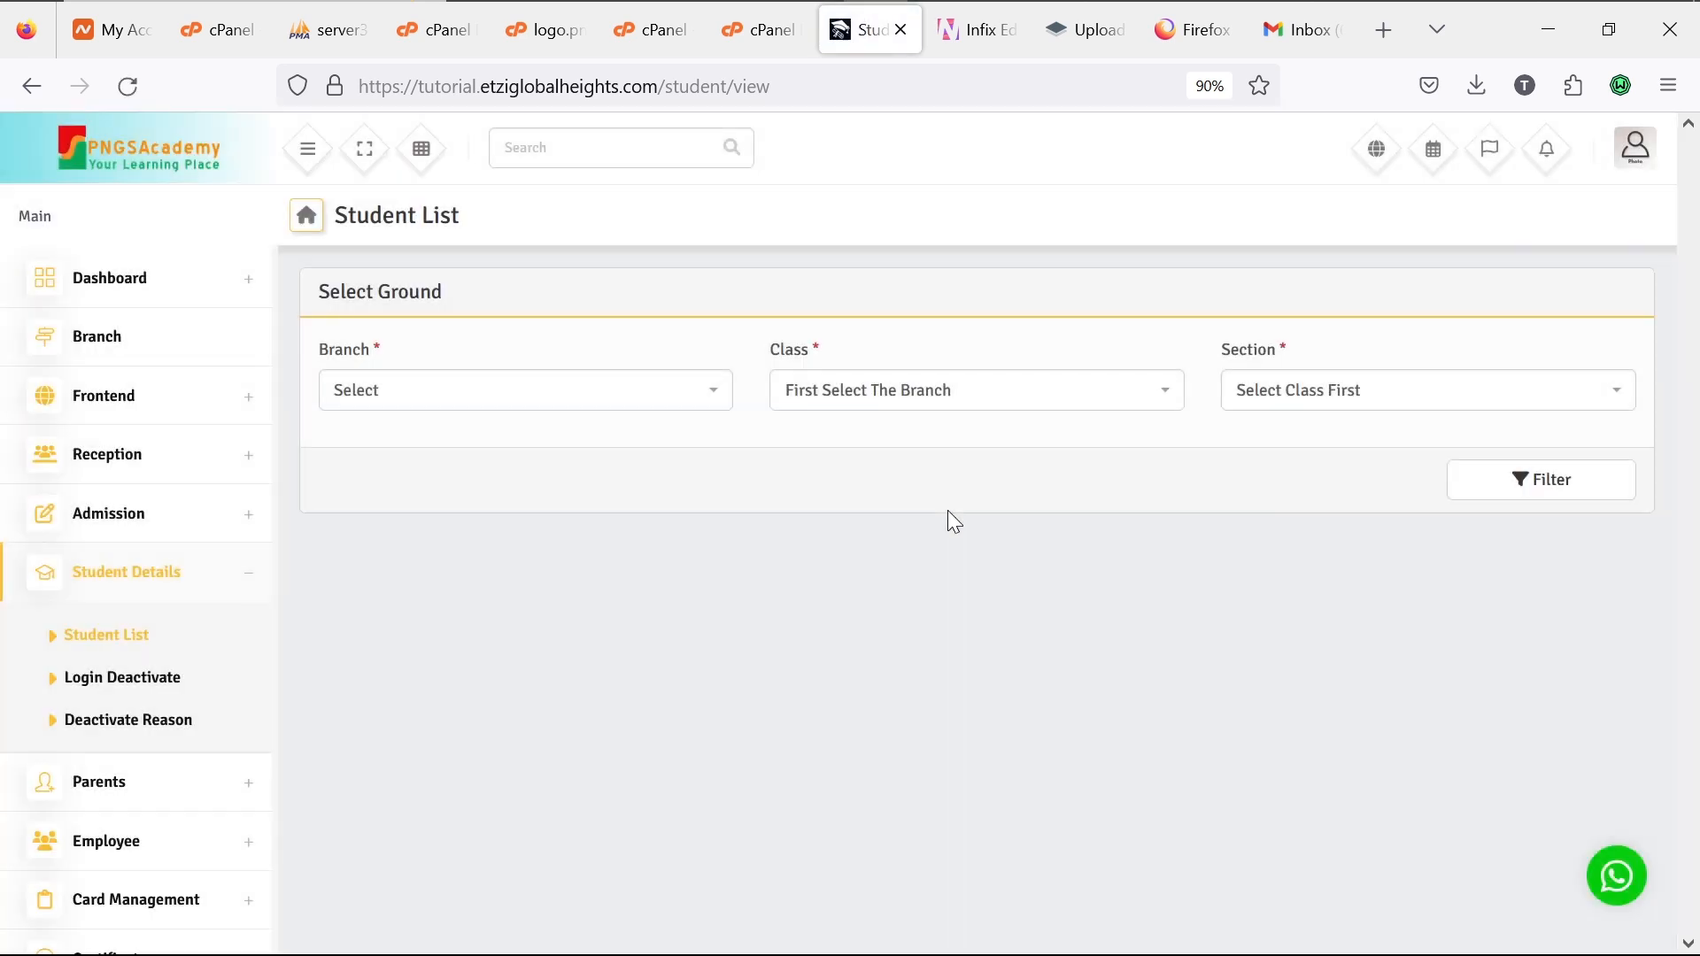
Step: Filter the Student List by branch PNGSAcademic Lekki, class JSS1, section First Term
left_click(712, 405)
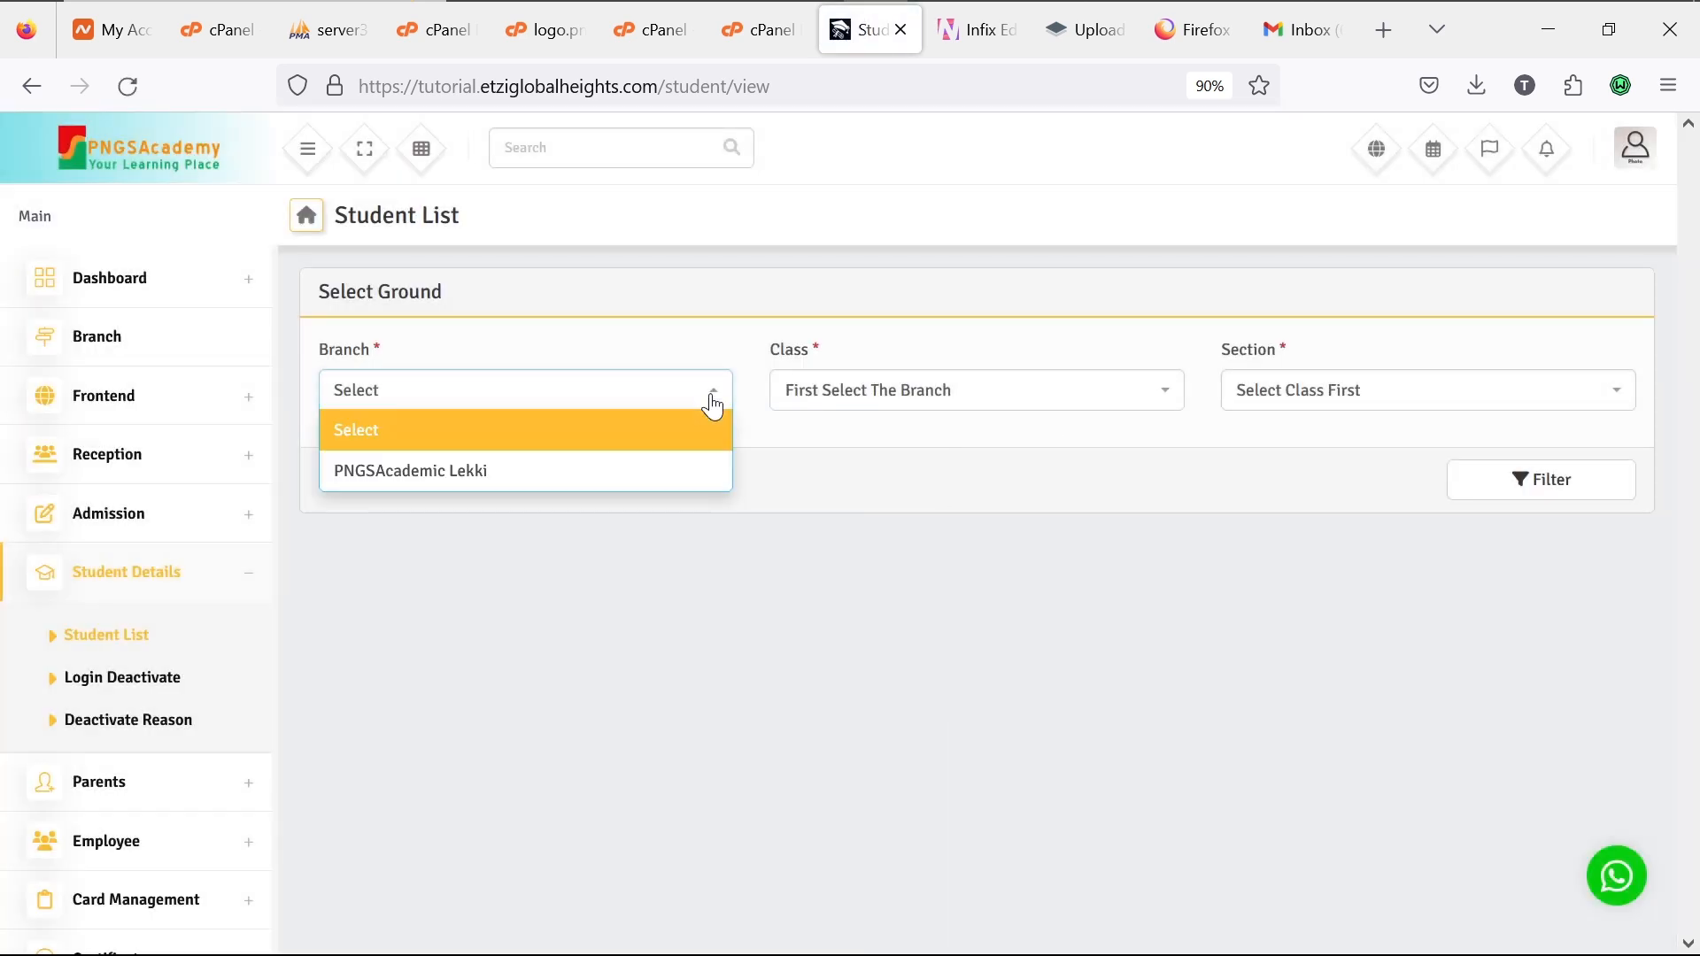
left_click(670, 468)
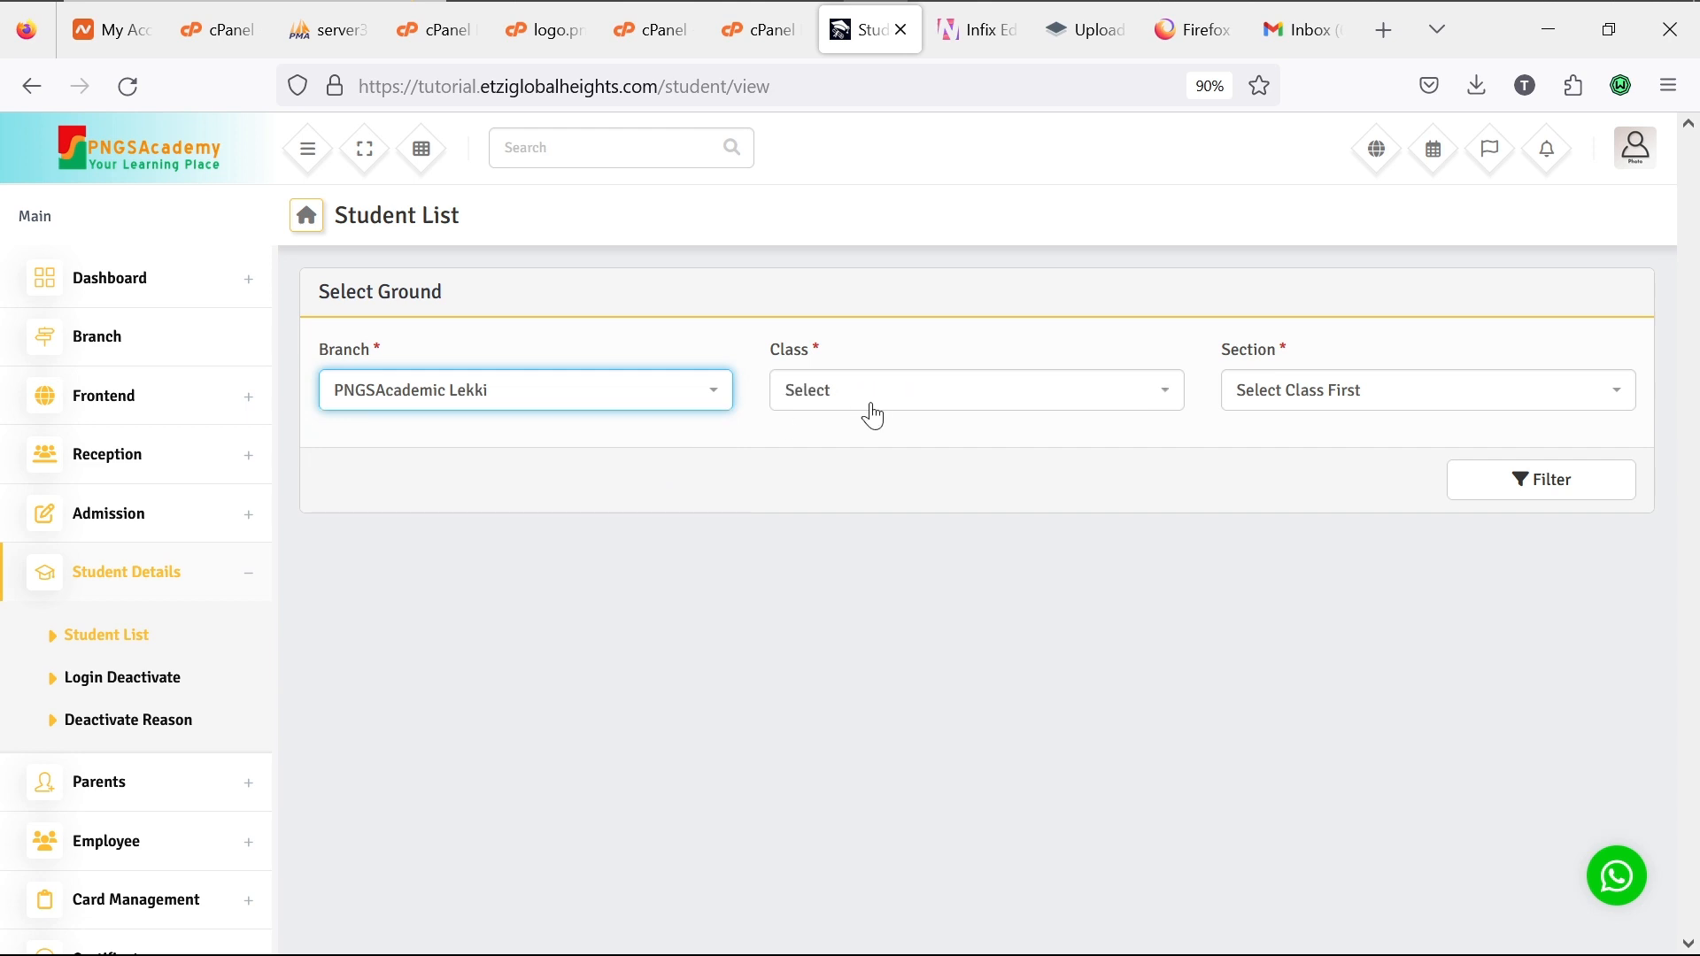
left_click(899, 414)
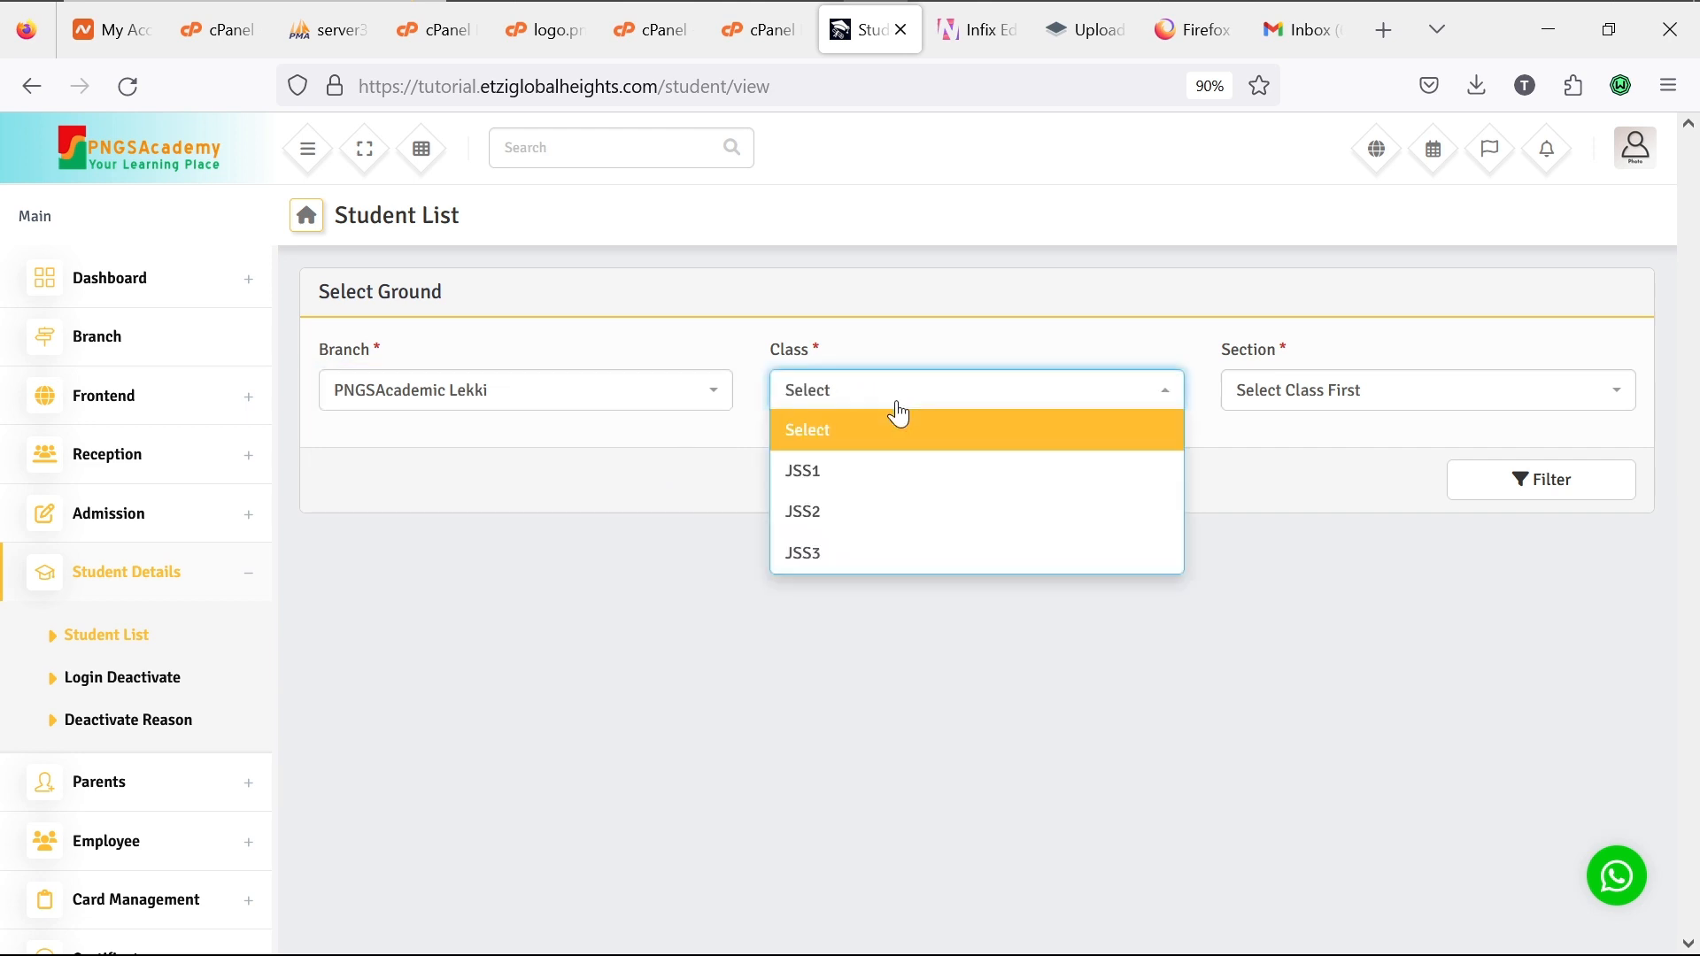
left_click(891, 475)
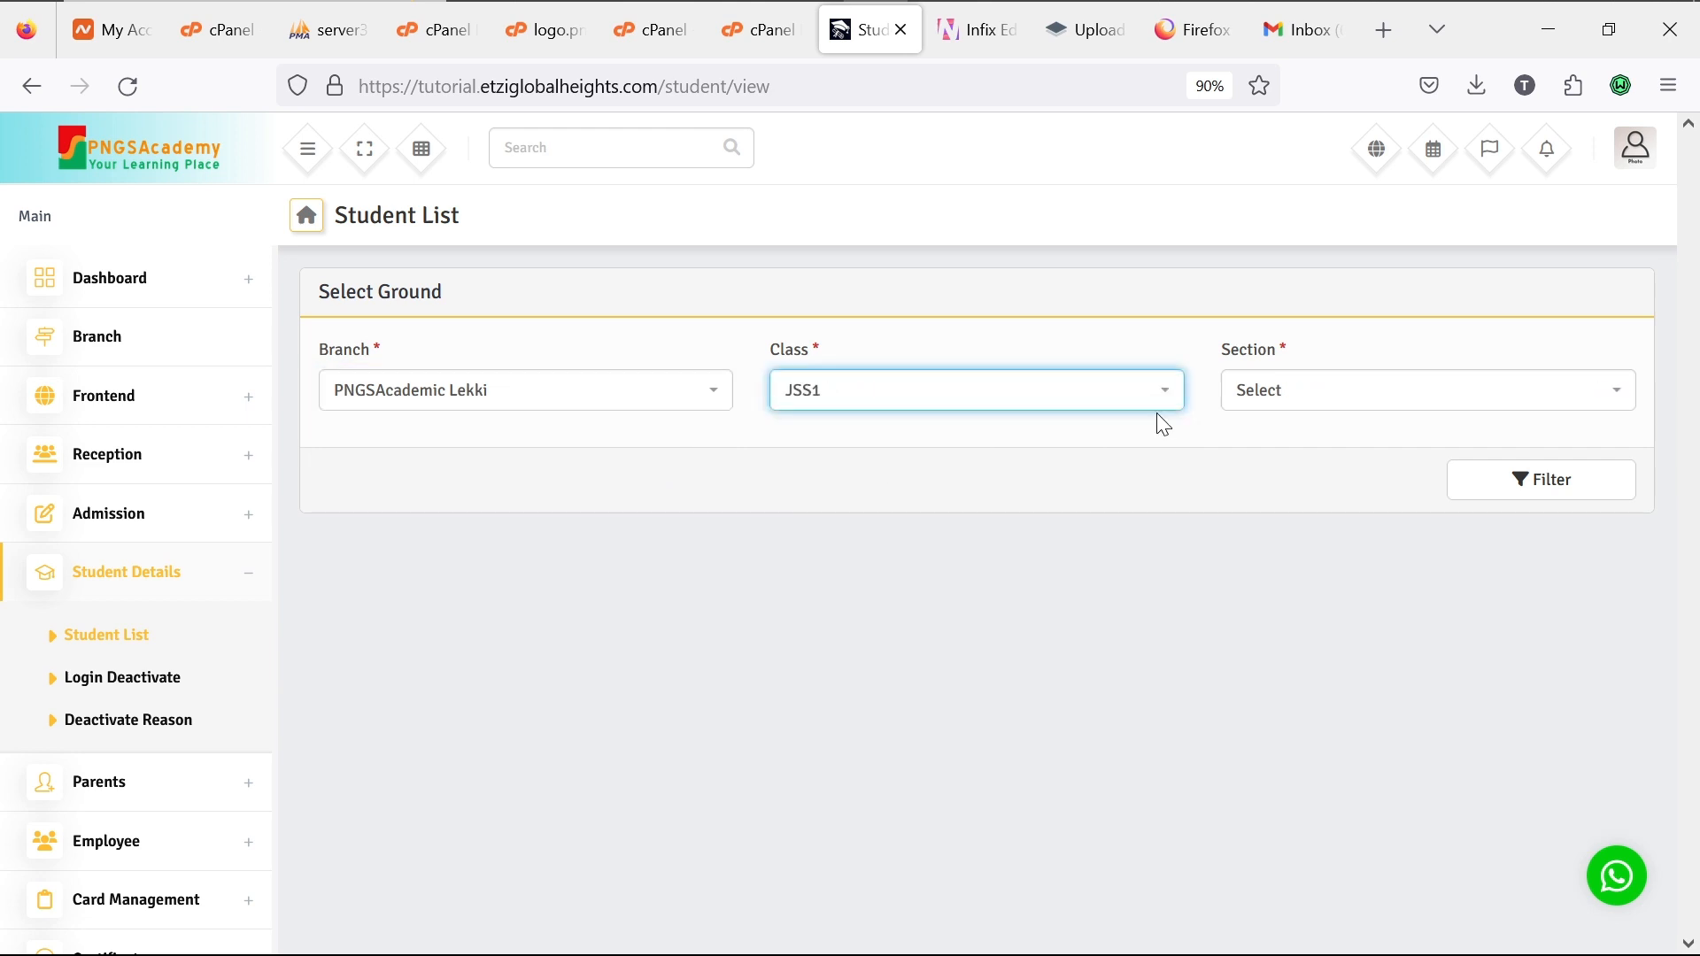
left_click(1252, 404)
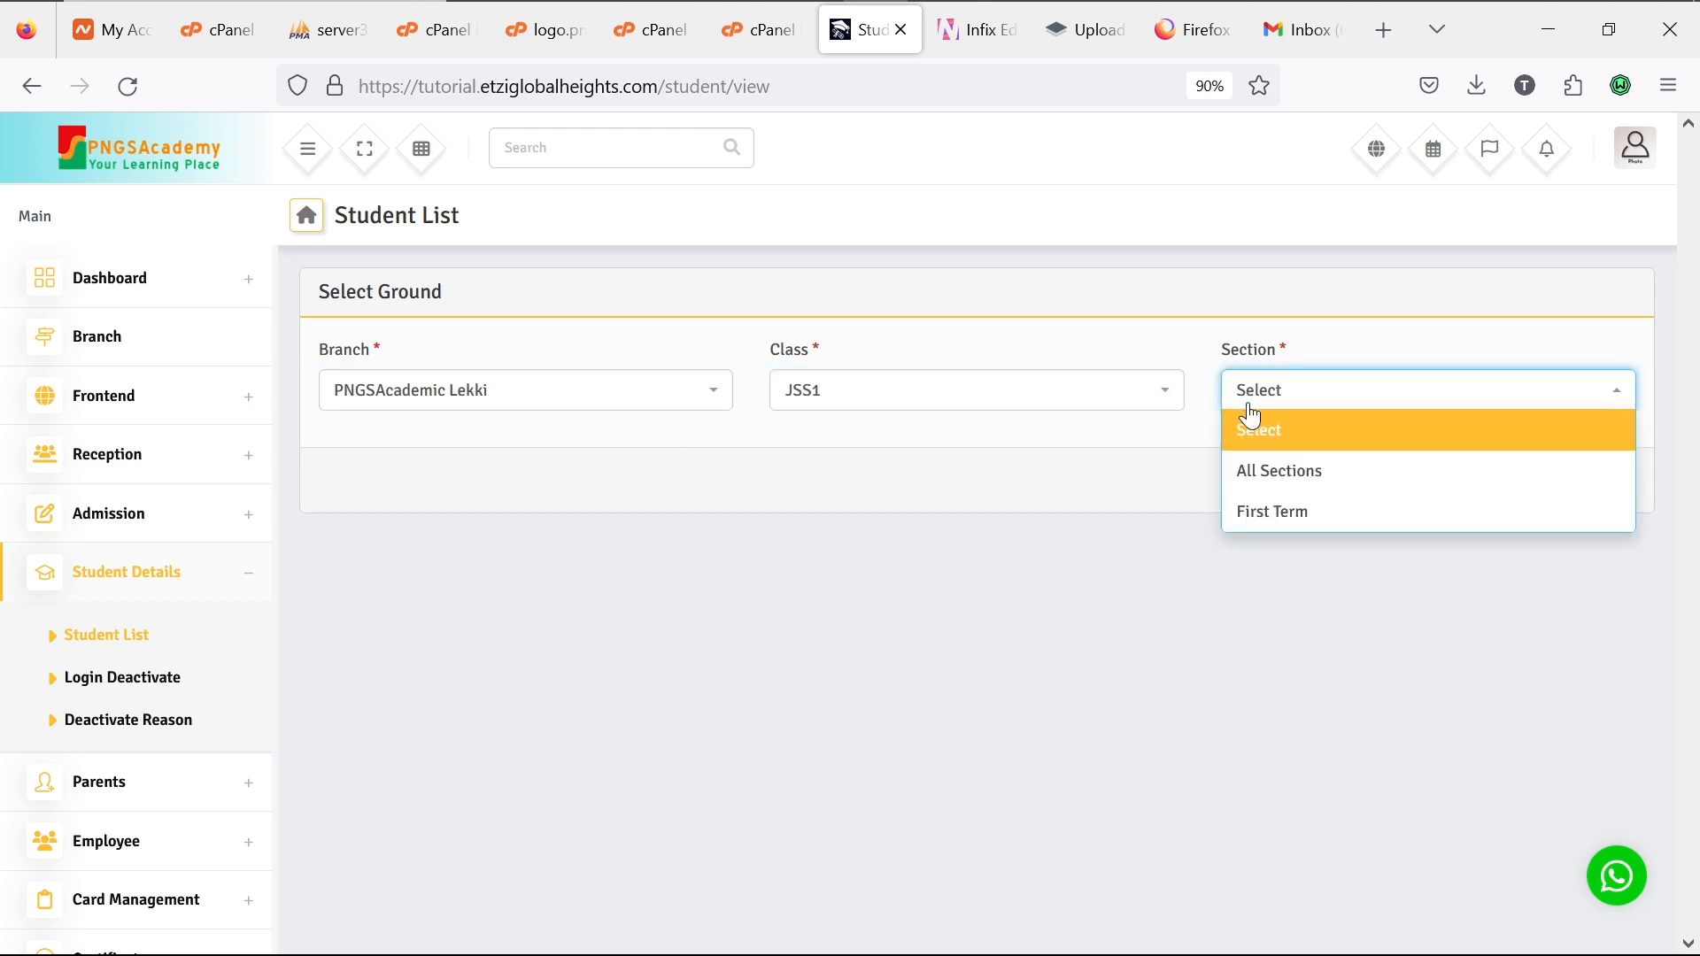
left_click(1288, 522)
left_click(1524, 482)
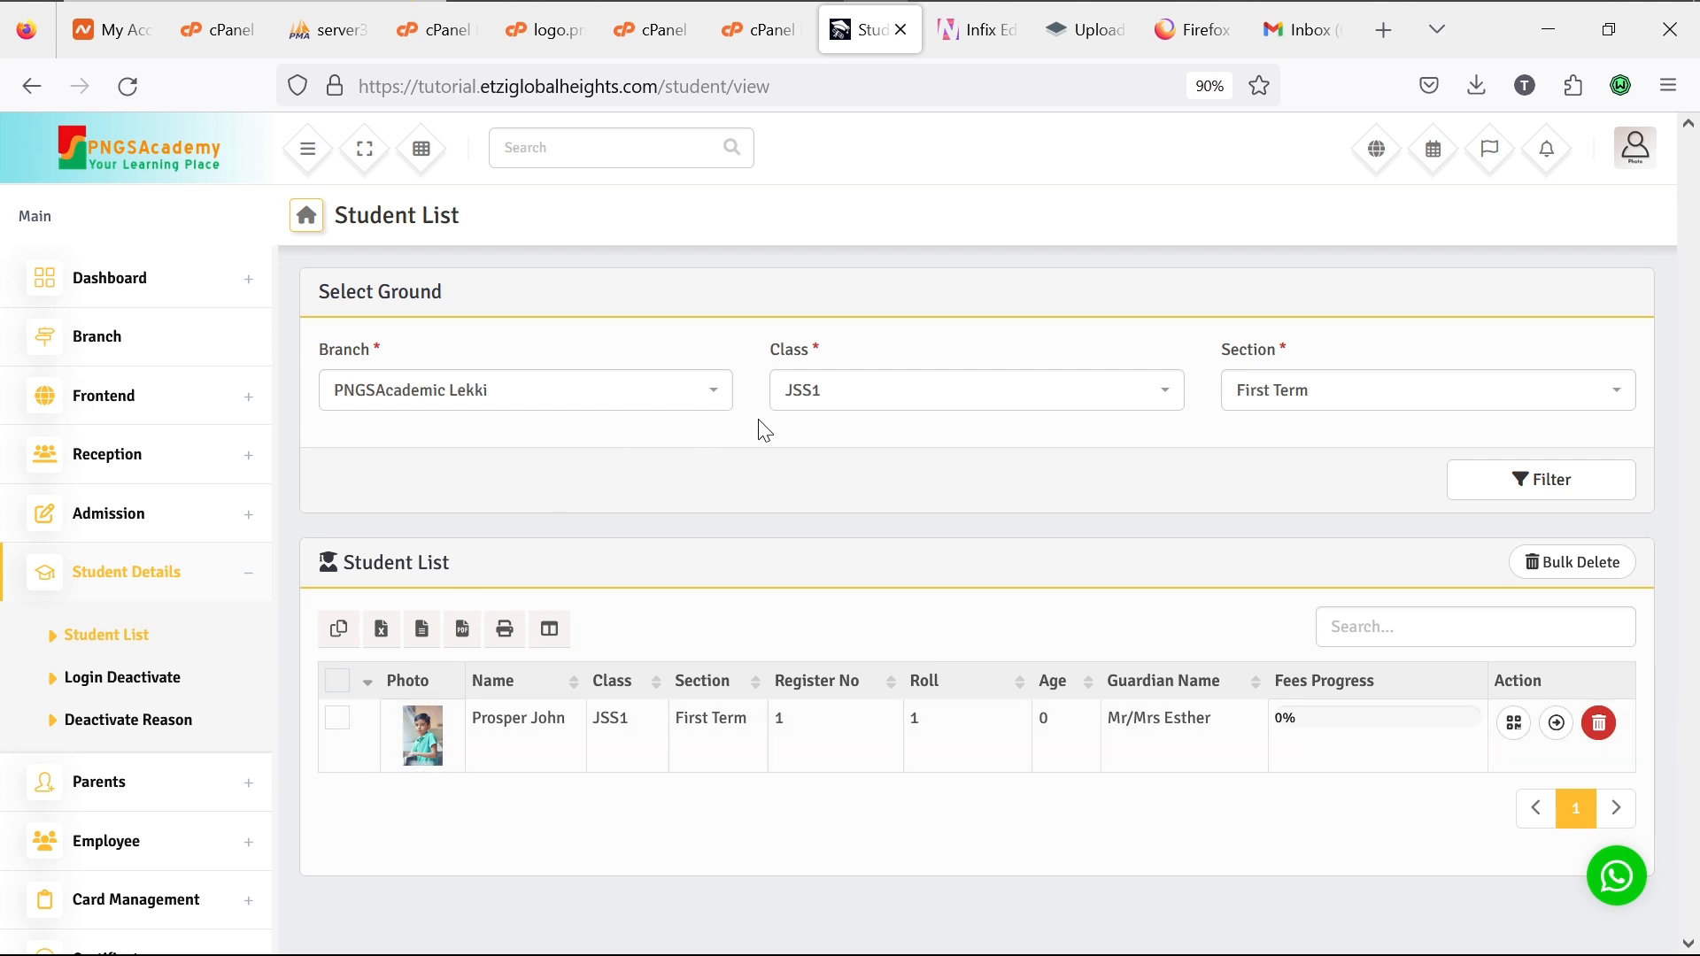
Step: Re-filter the list for class JSS3, First Term
left_click(935, 392)
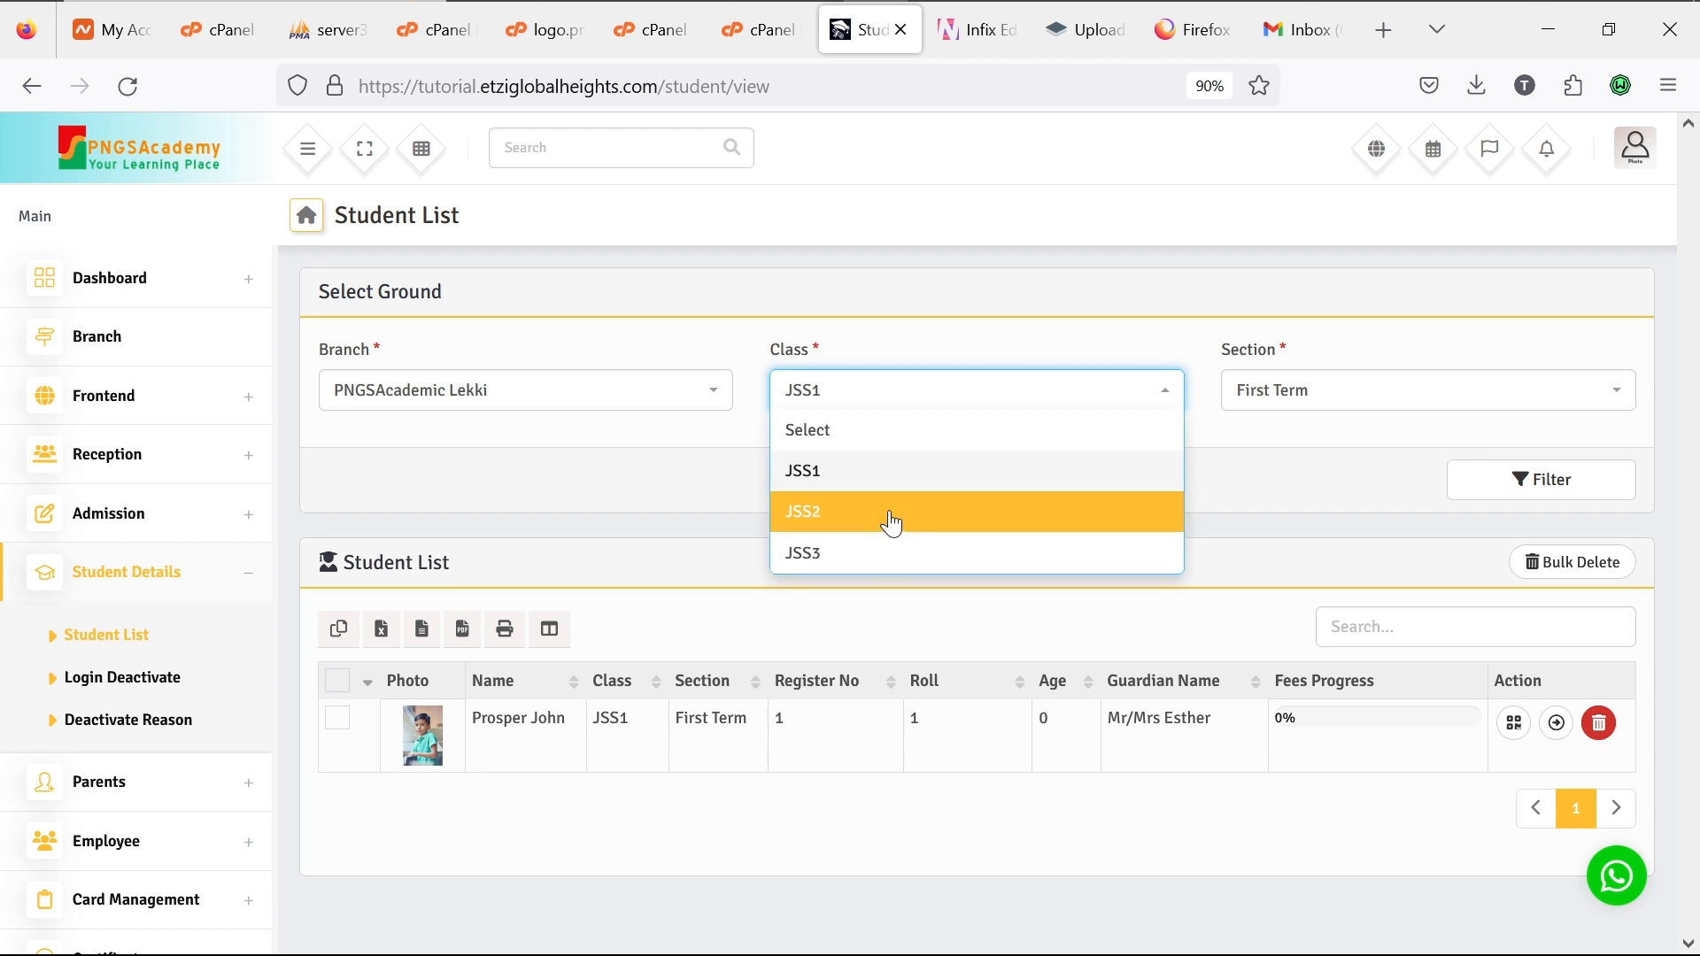
left_click(888, 555)
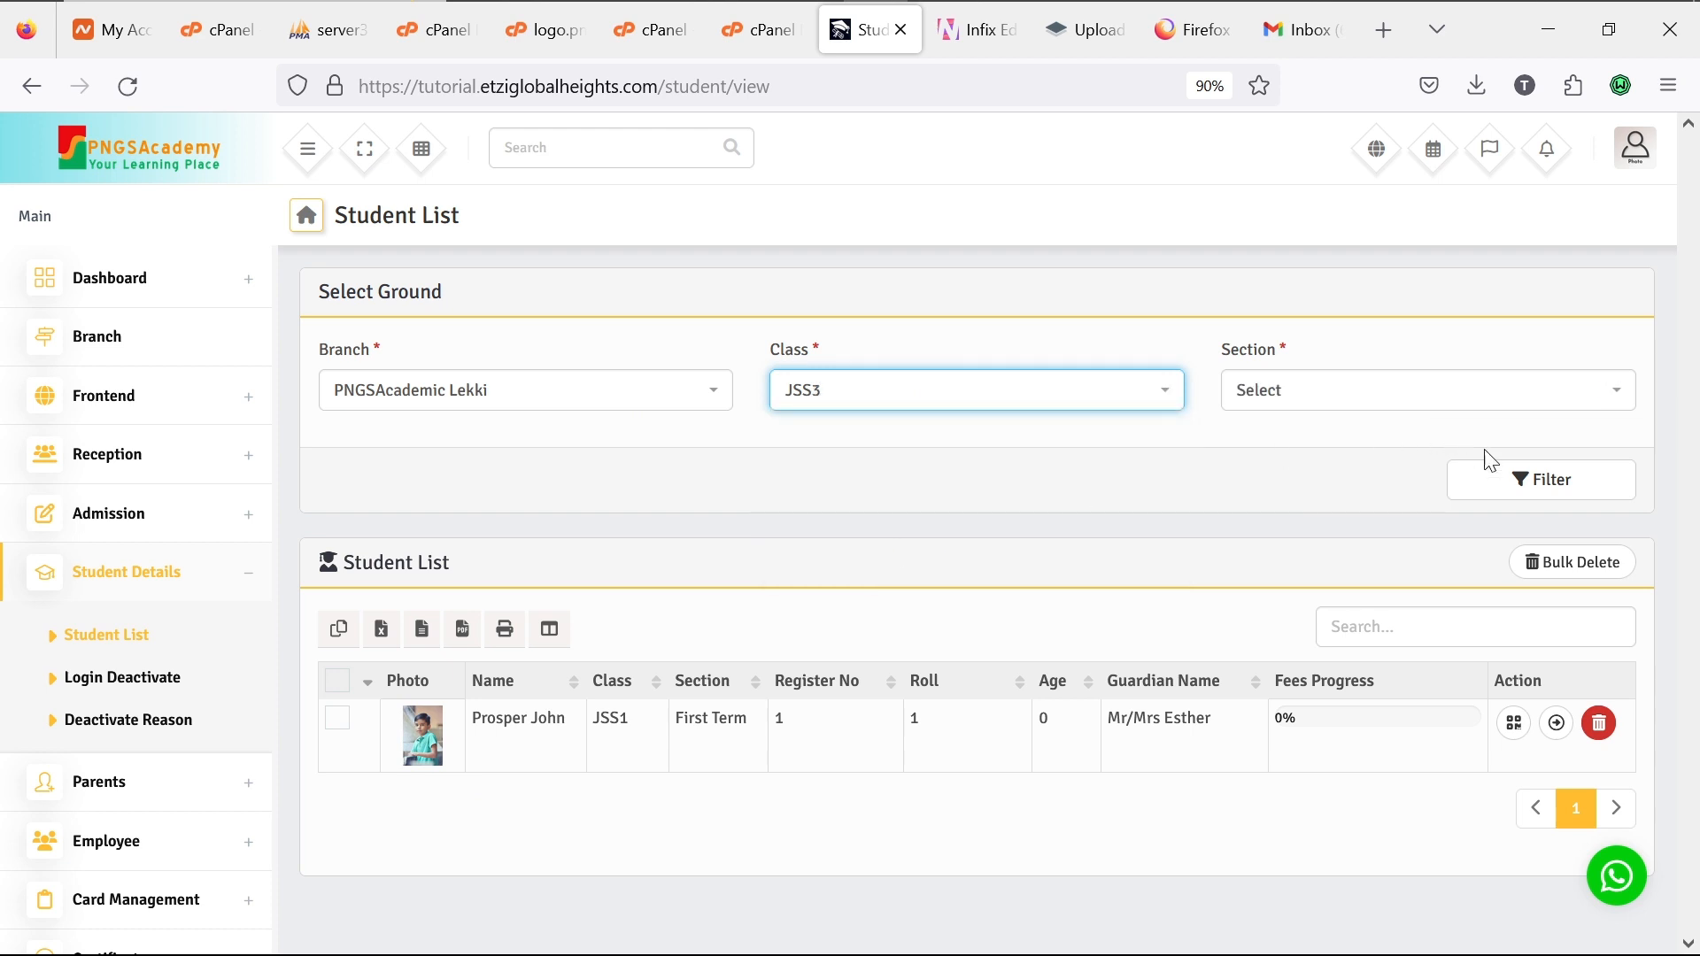
left_click(1438, 401)
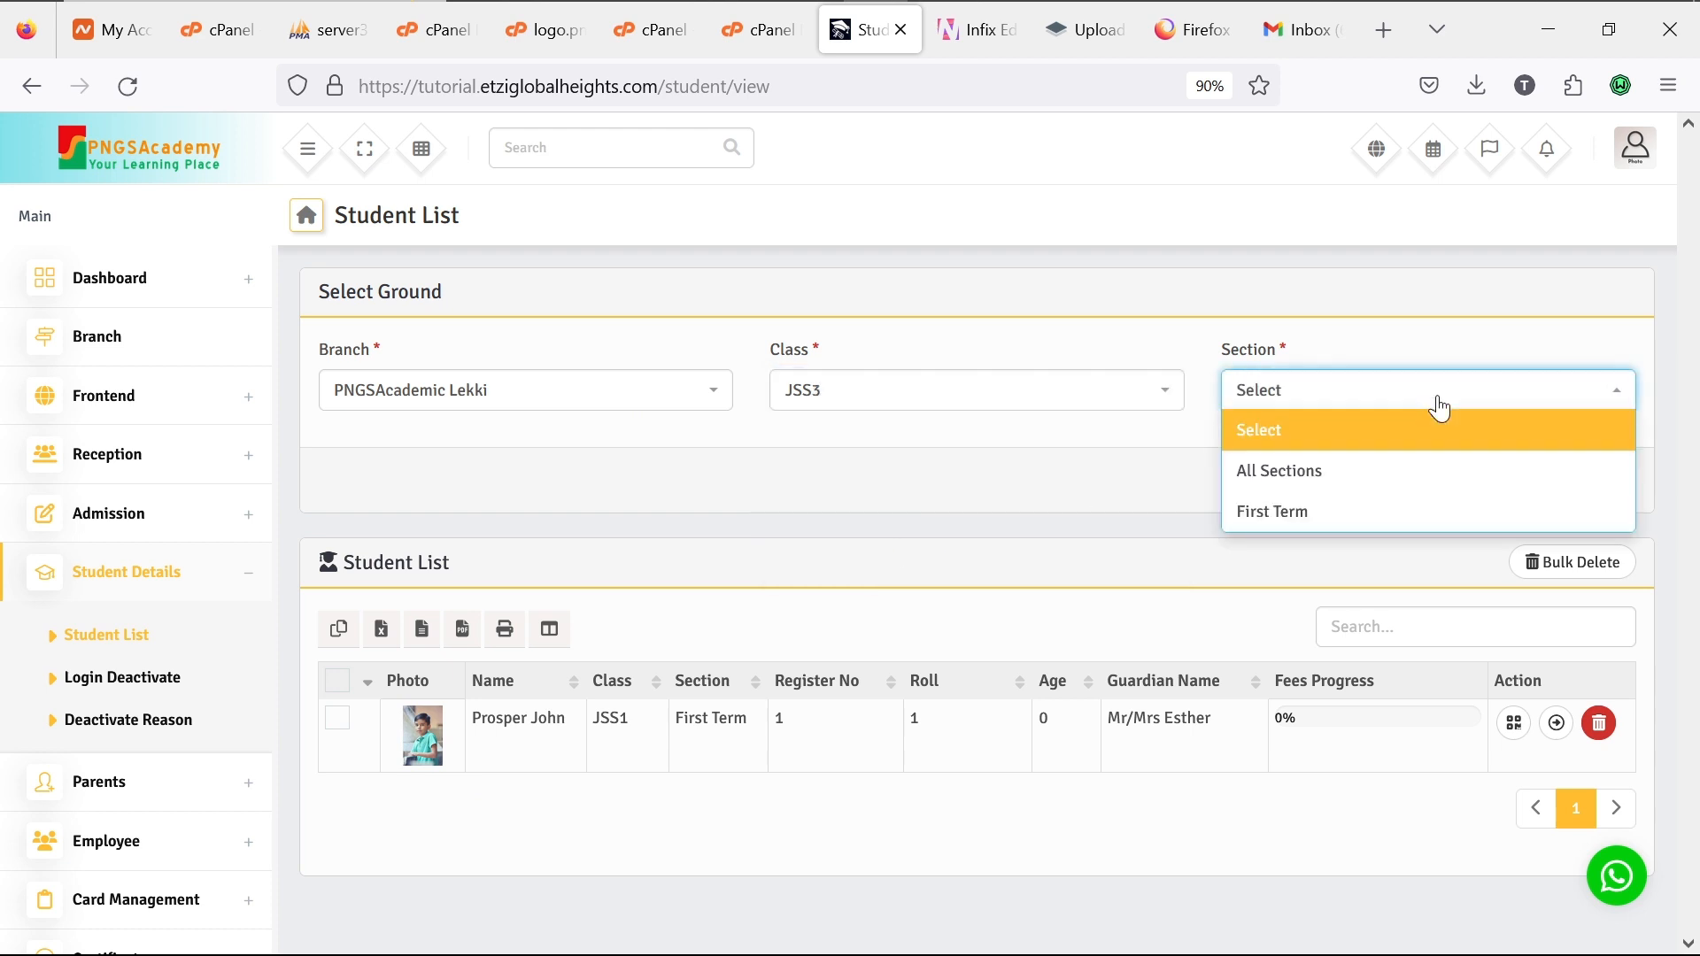
left_click(1404, 515)
left_click(1556, 491)
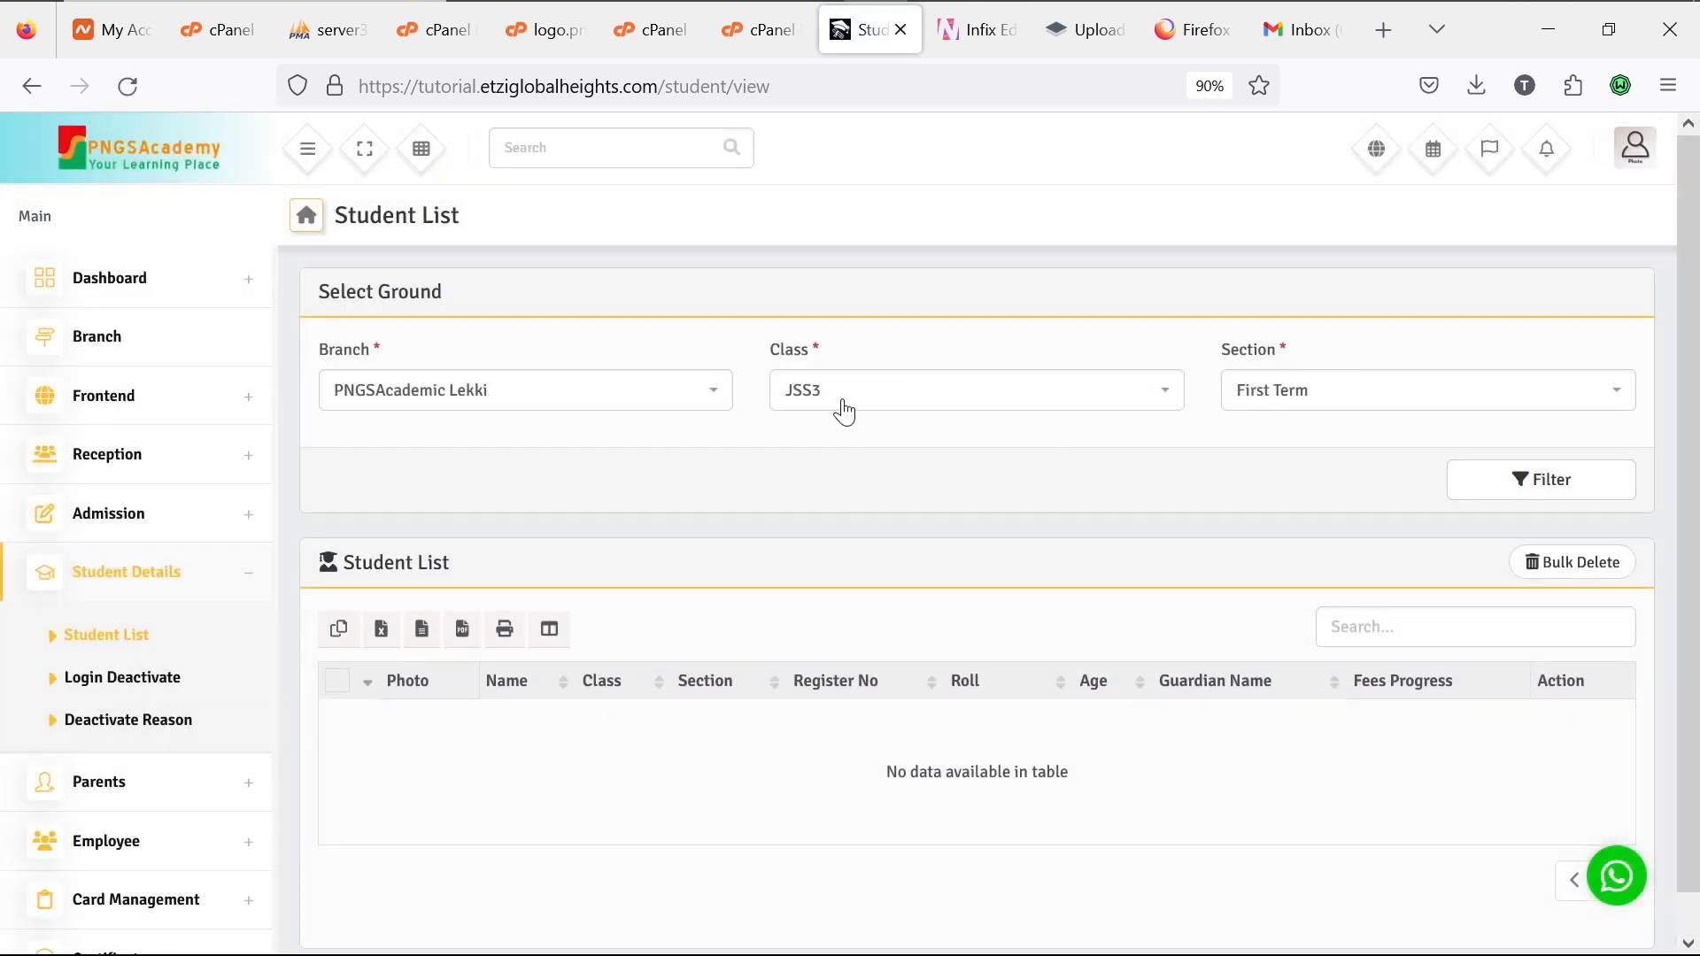
Step: Re-filter the list for class JSS2, First Term
left_click(847, 410)
left_click(861, 512)
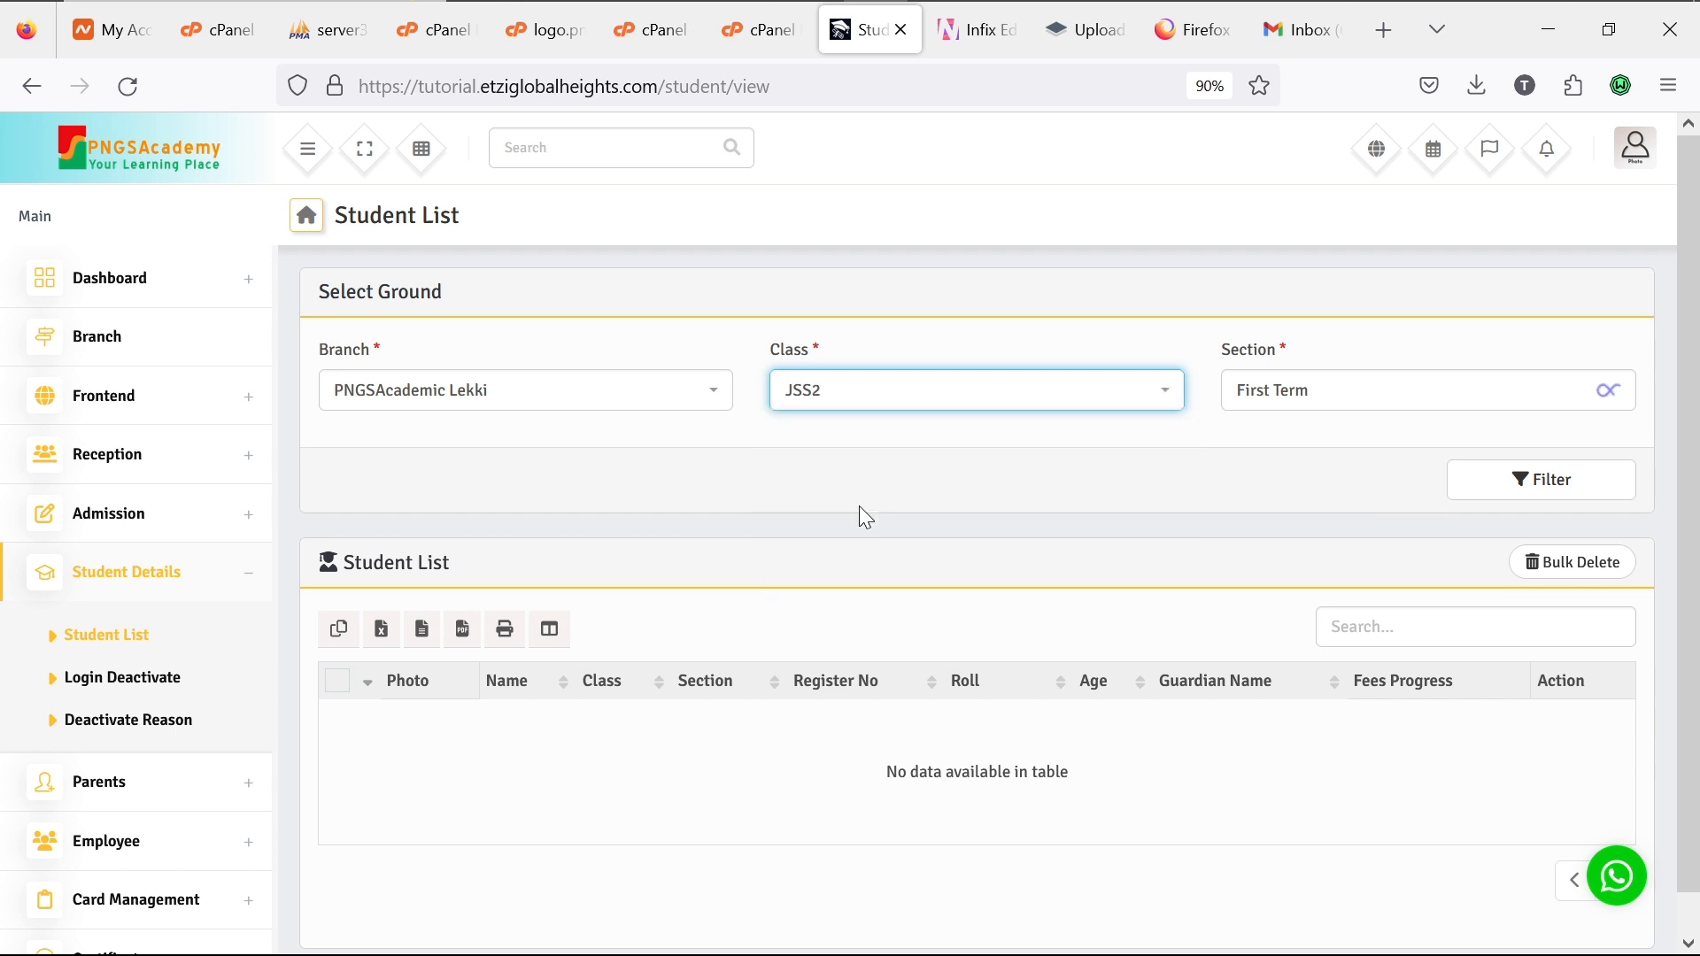
left_click(1337, 406)
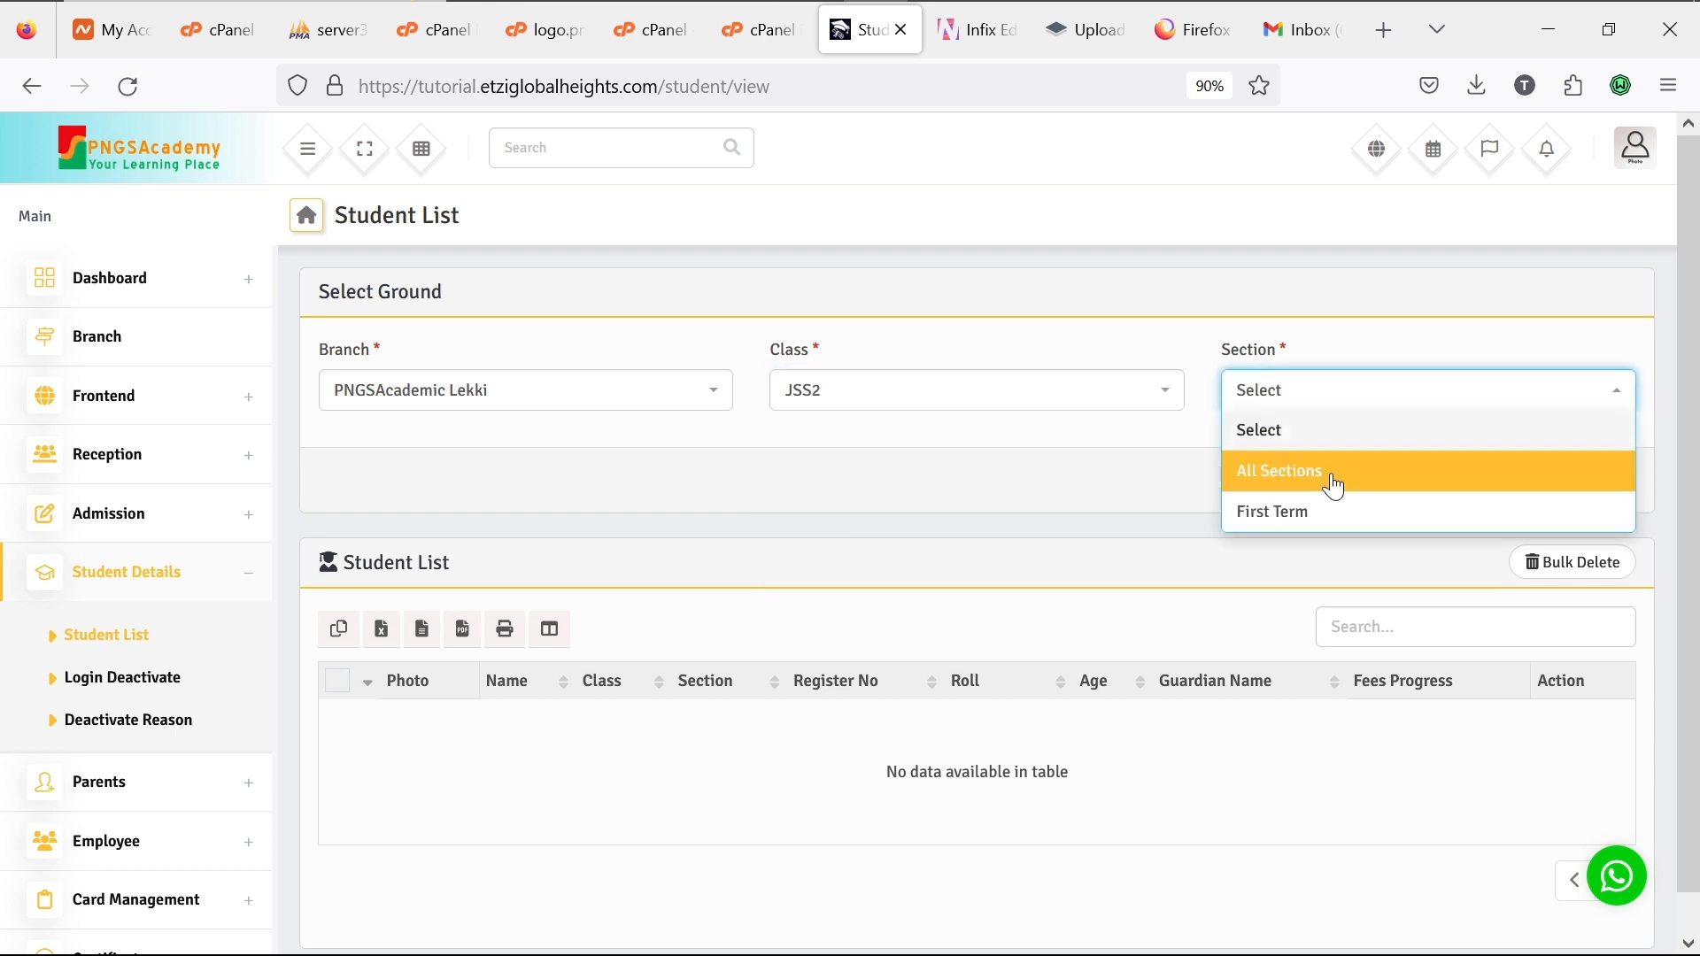
left_click(1332, 522)
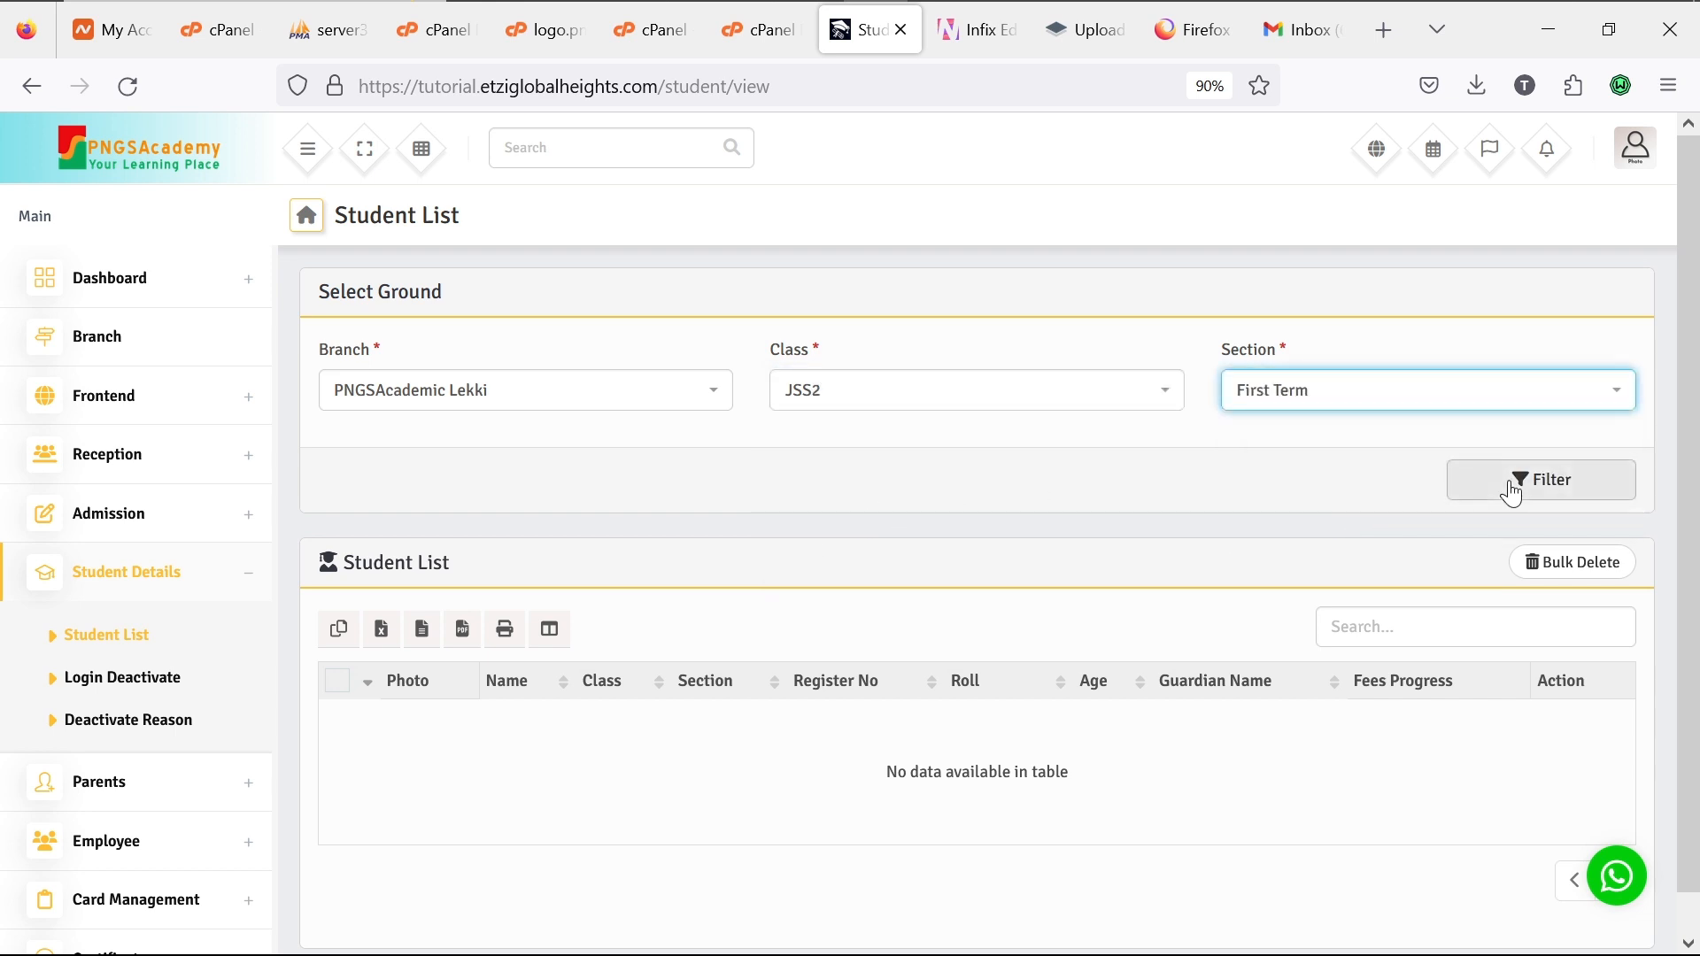
left_click(1513, 489)
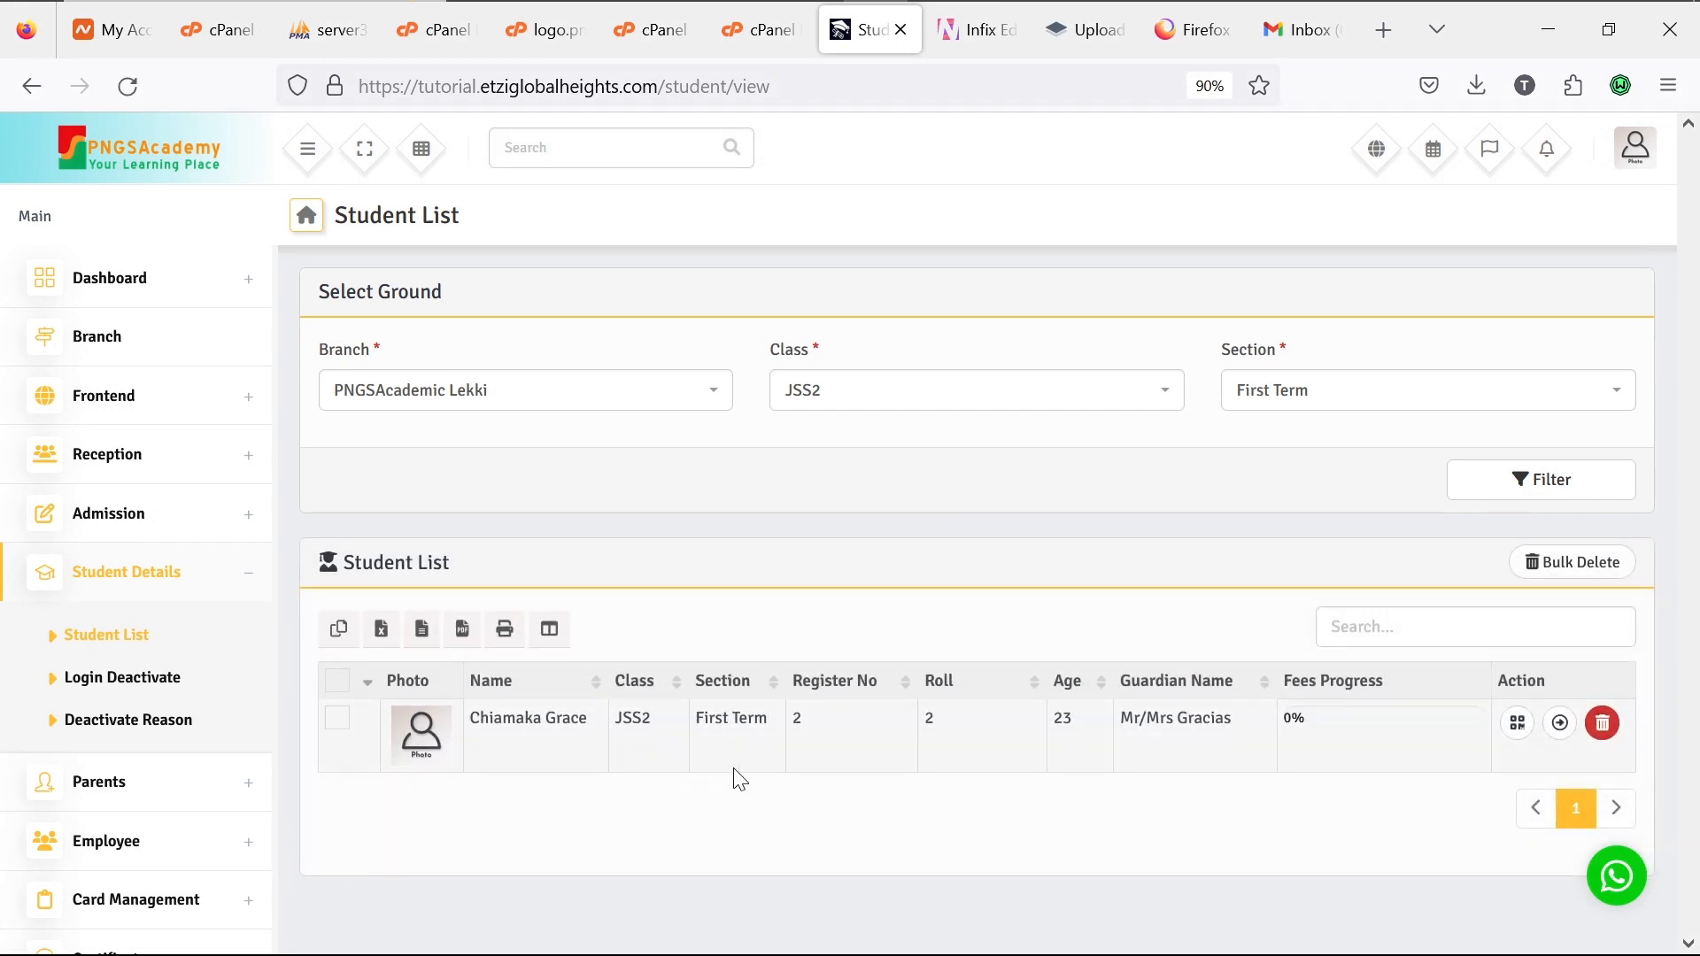
Step: Open the JSS2 student's profile and expand Basic Details
left_click(1561, 726)
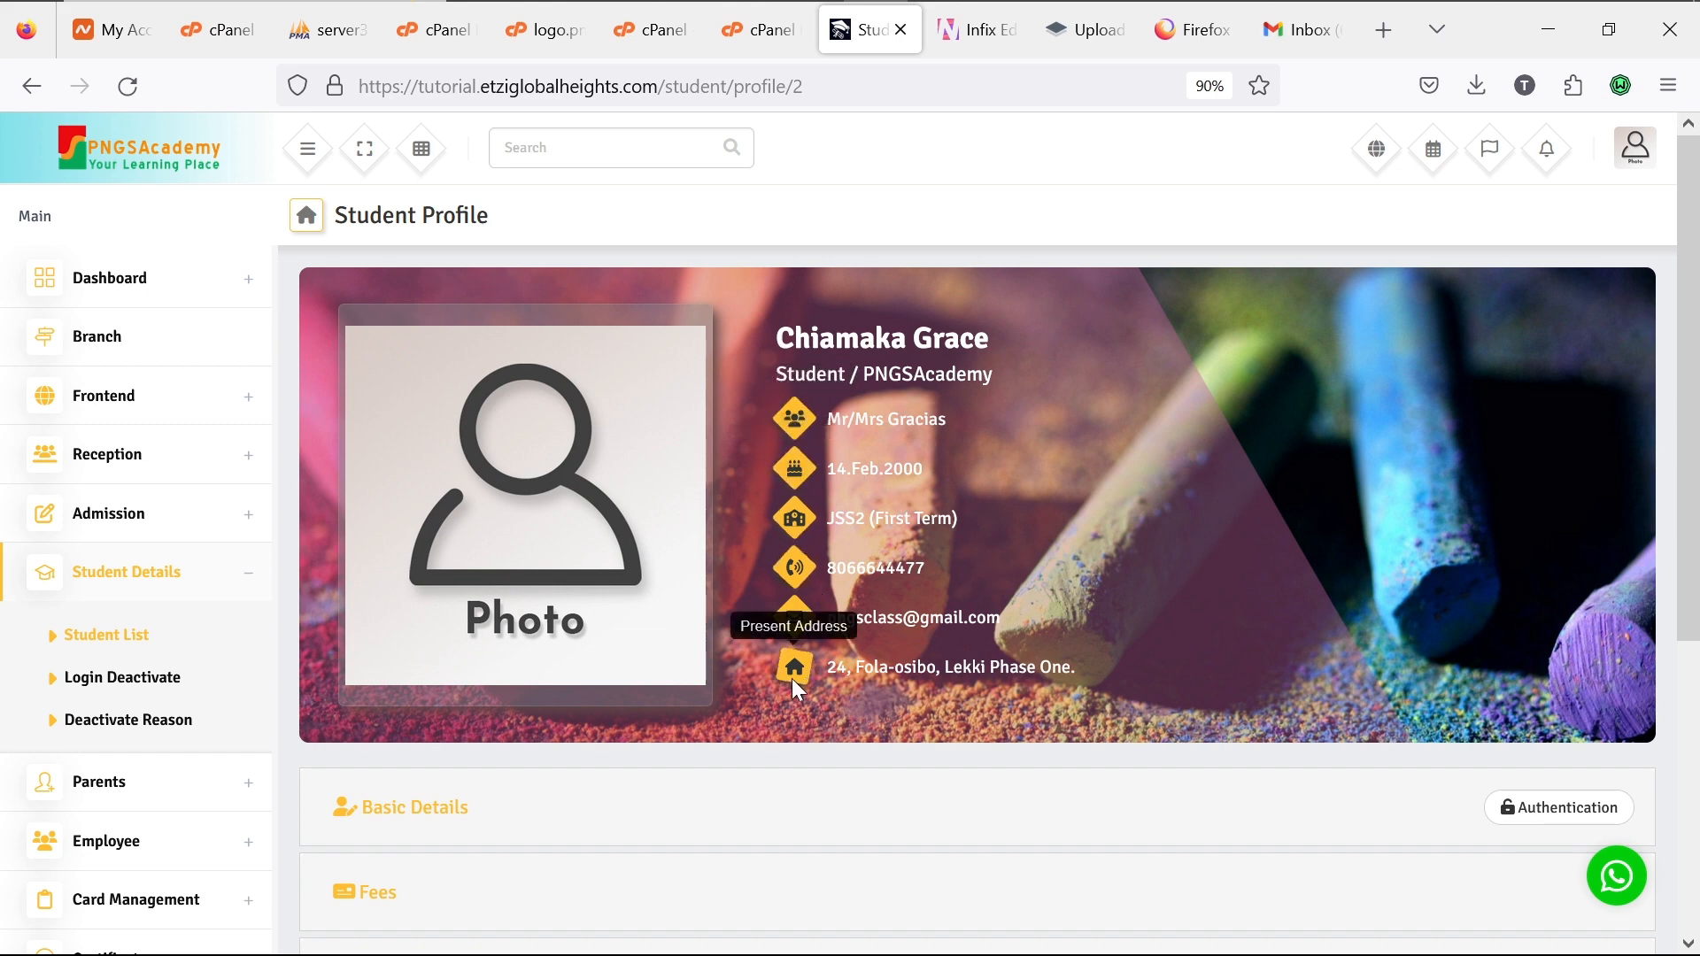
scroll(792, 678, "down", 5)
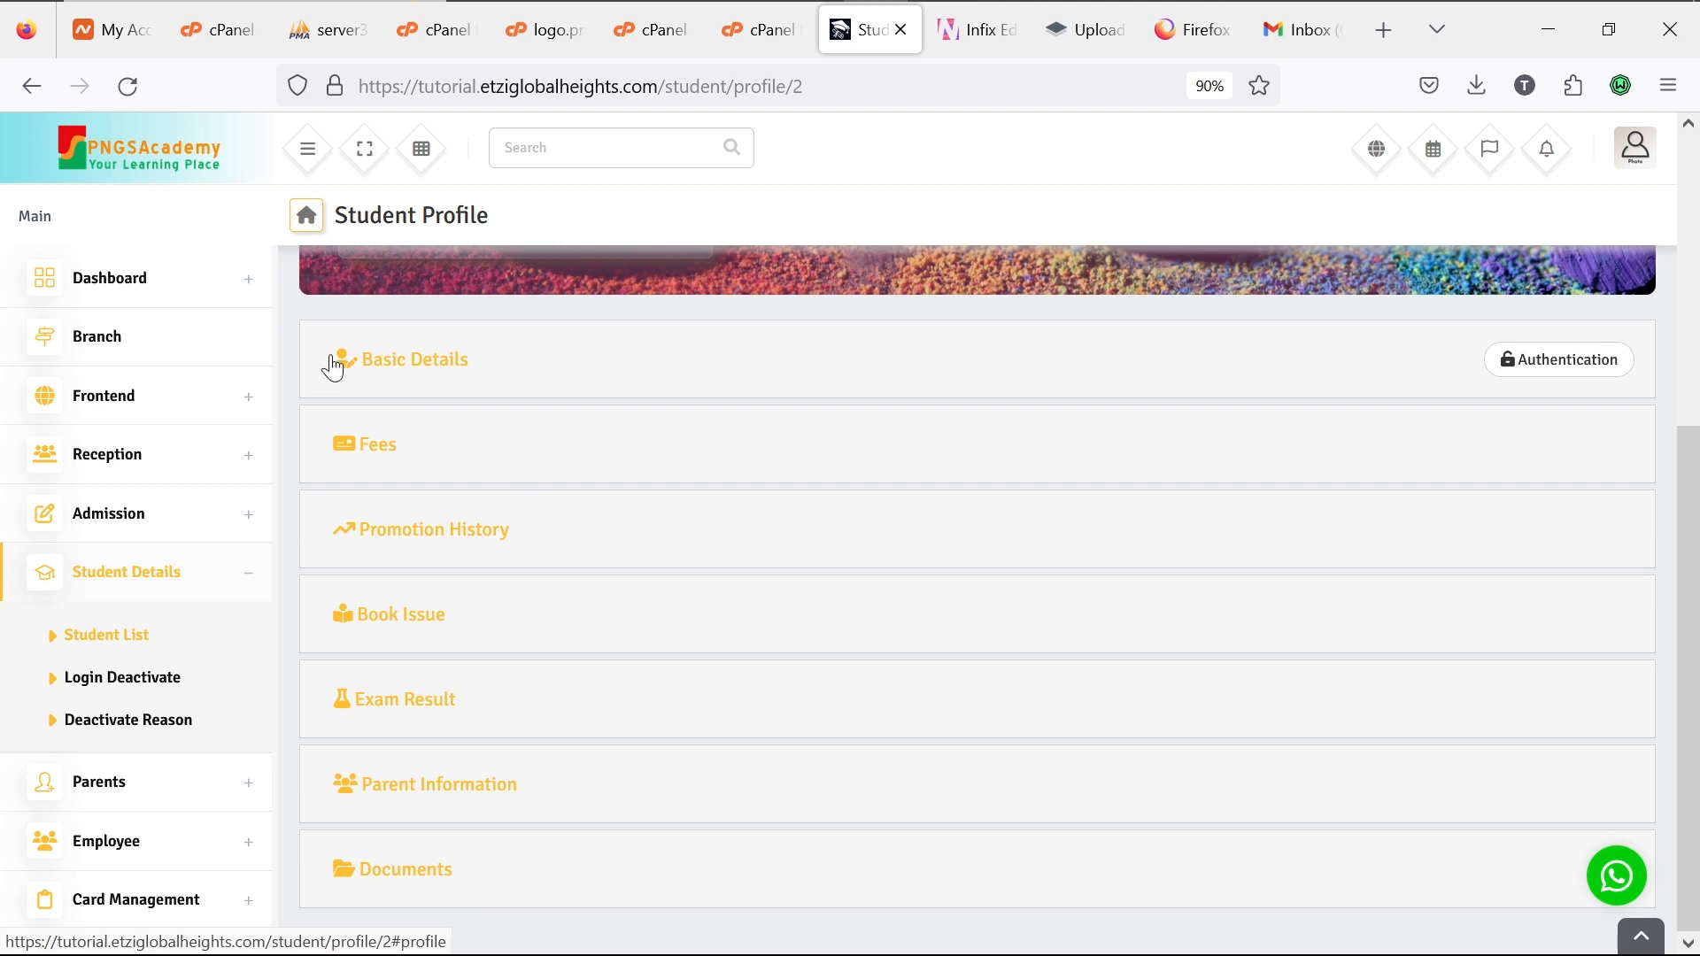
left_click(364, 360)
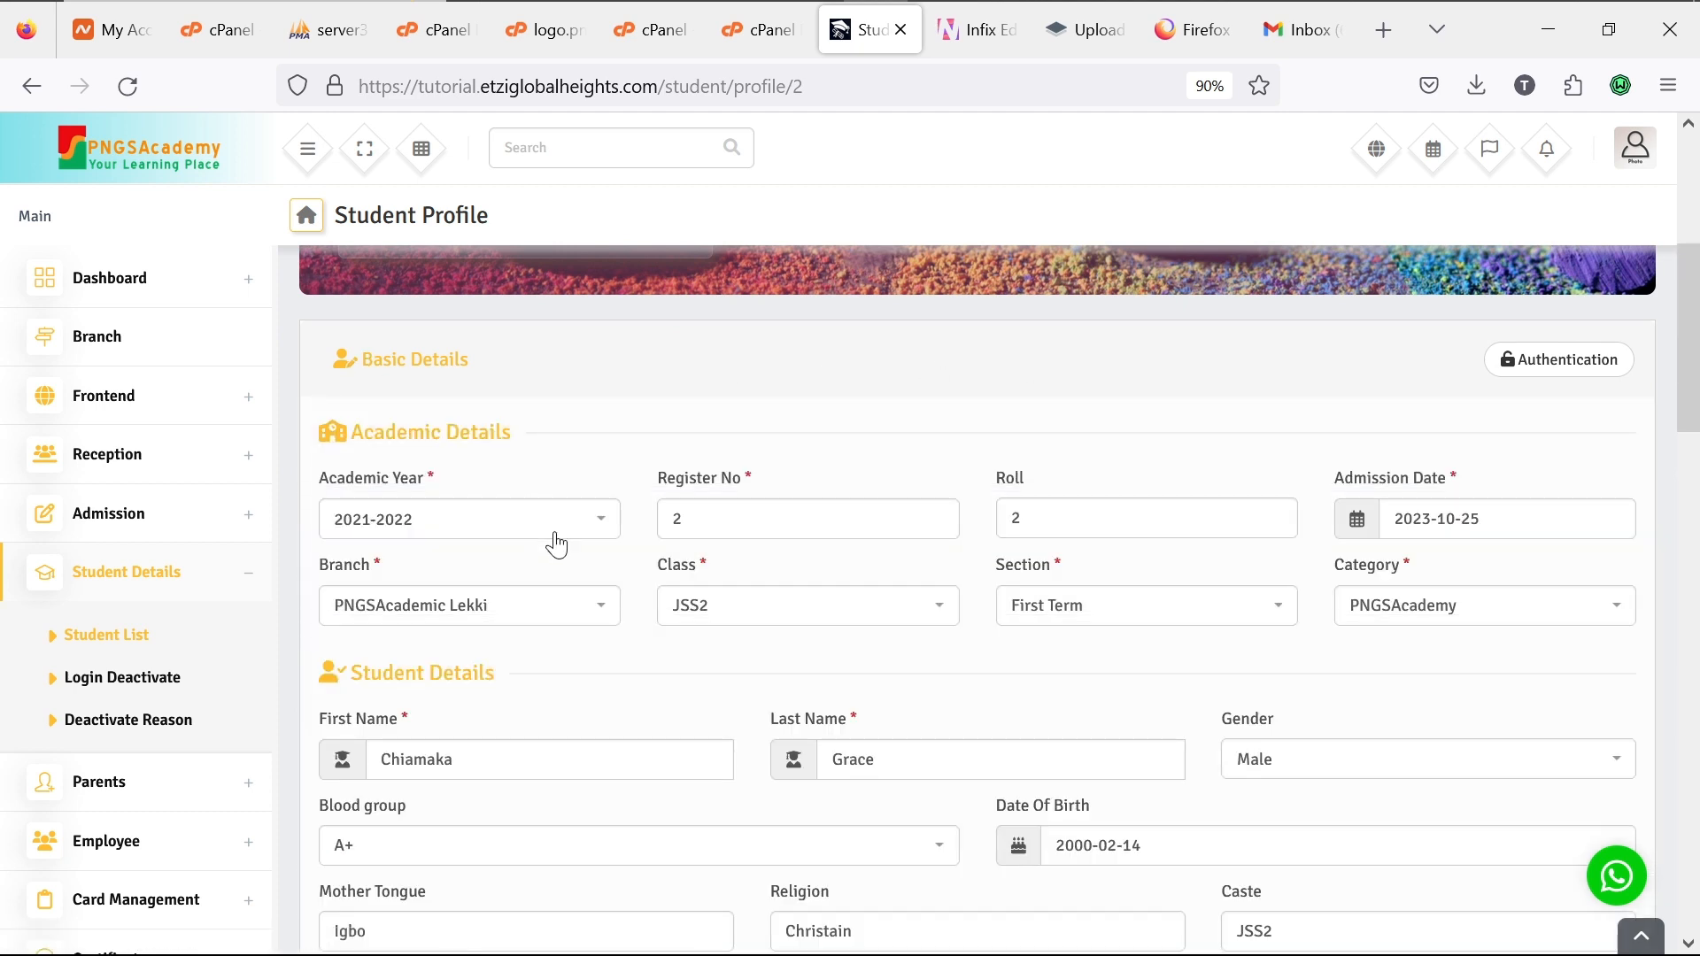
scroll(558, 542, "down", 4)
scroll(561, 542, "up", 2)
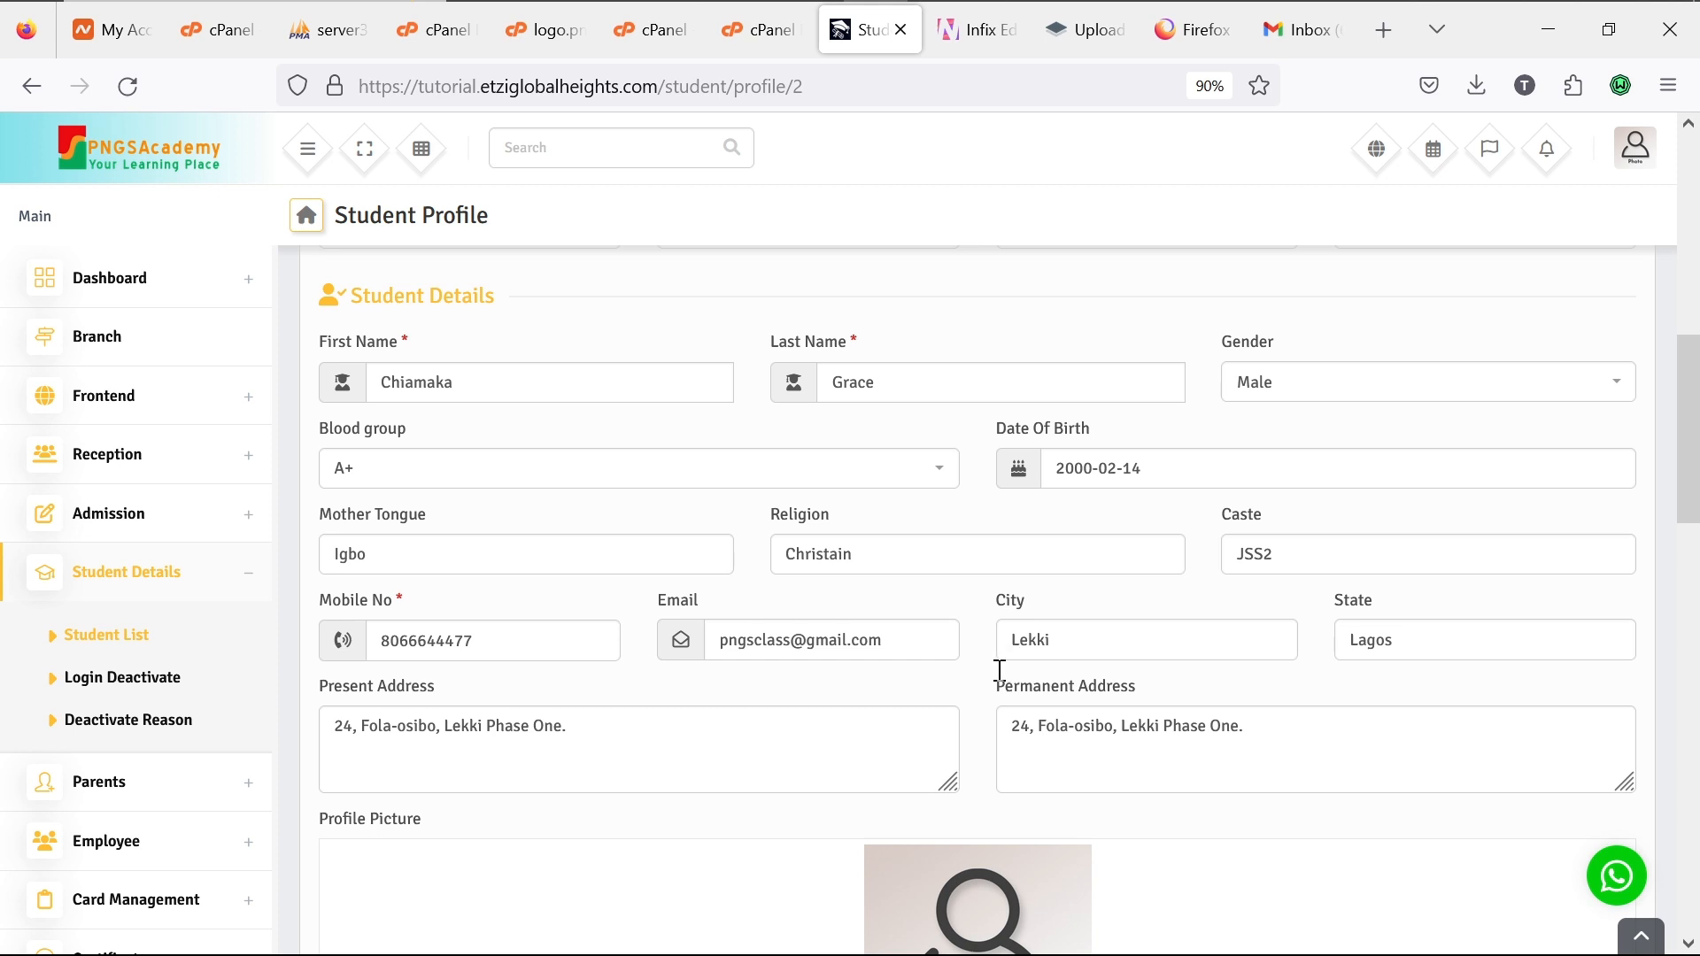
scroll(974, 753, "down", 2)
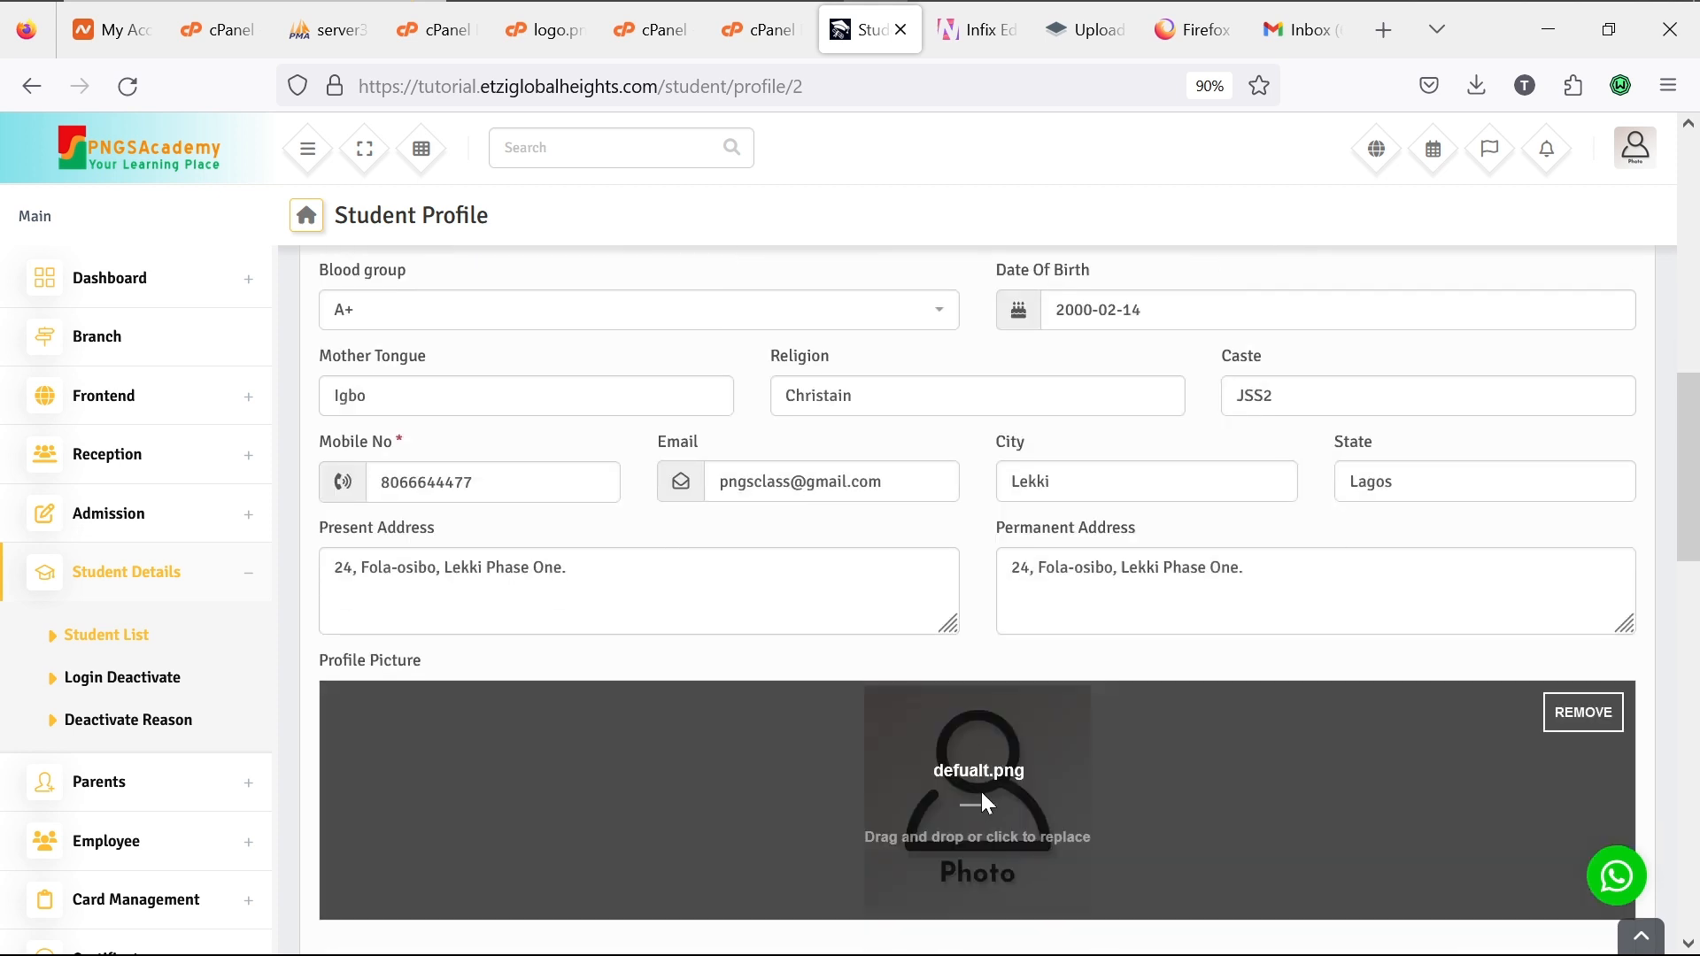
Step: Start a profile picture upload, then cancel it without choosing a file
left_click(983, 794)
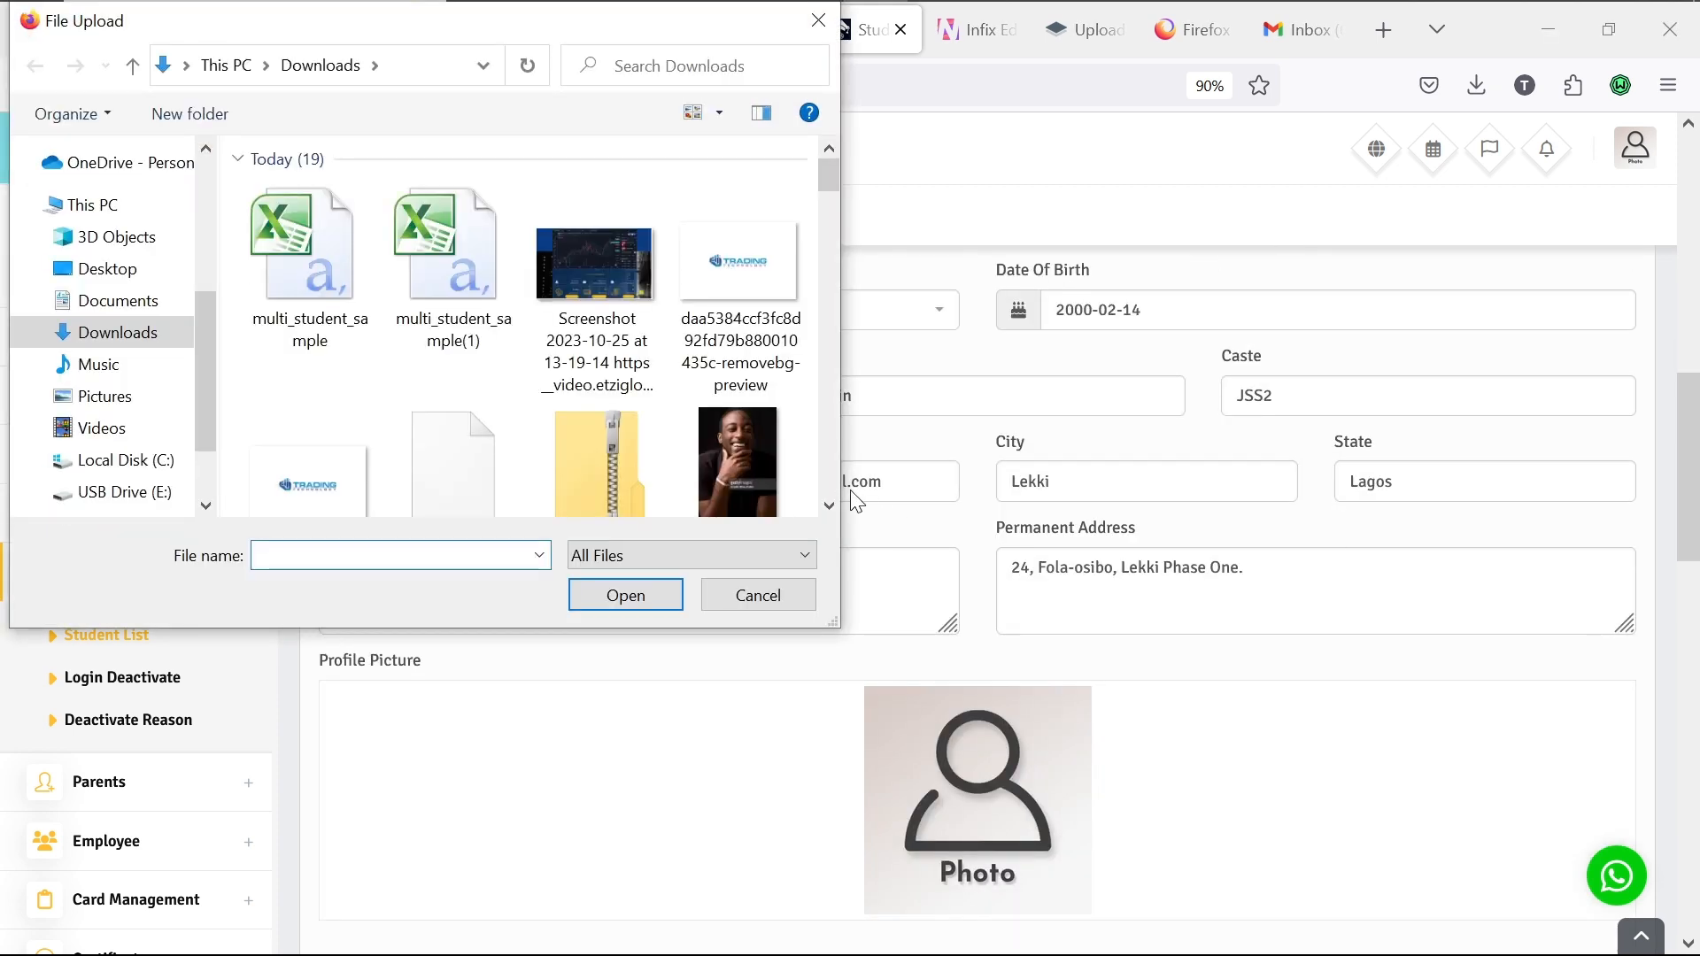
scroll(784, 389, "down", 3)
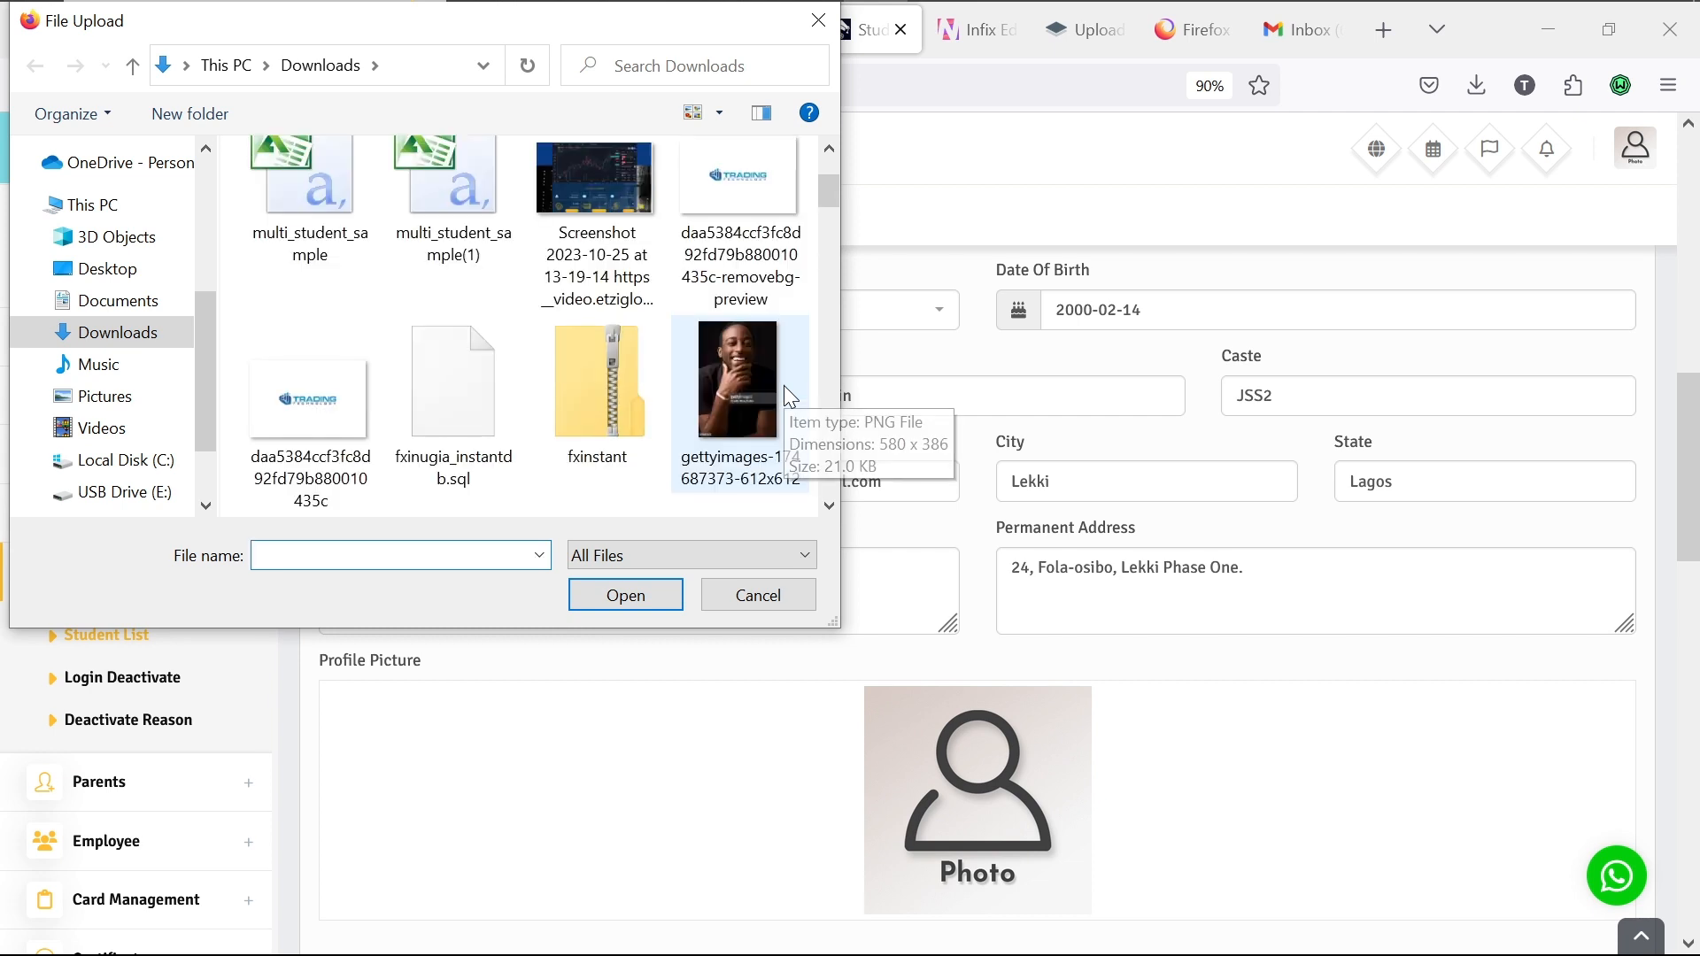
left_click(1001, 37)
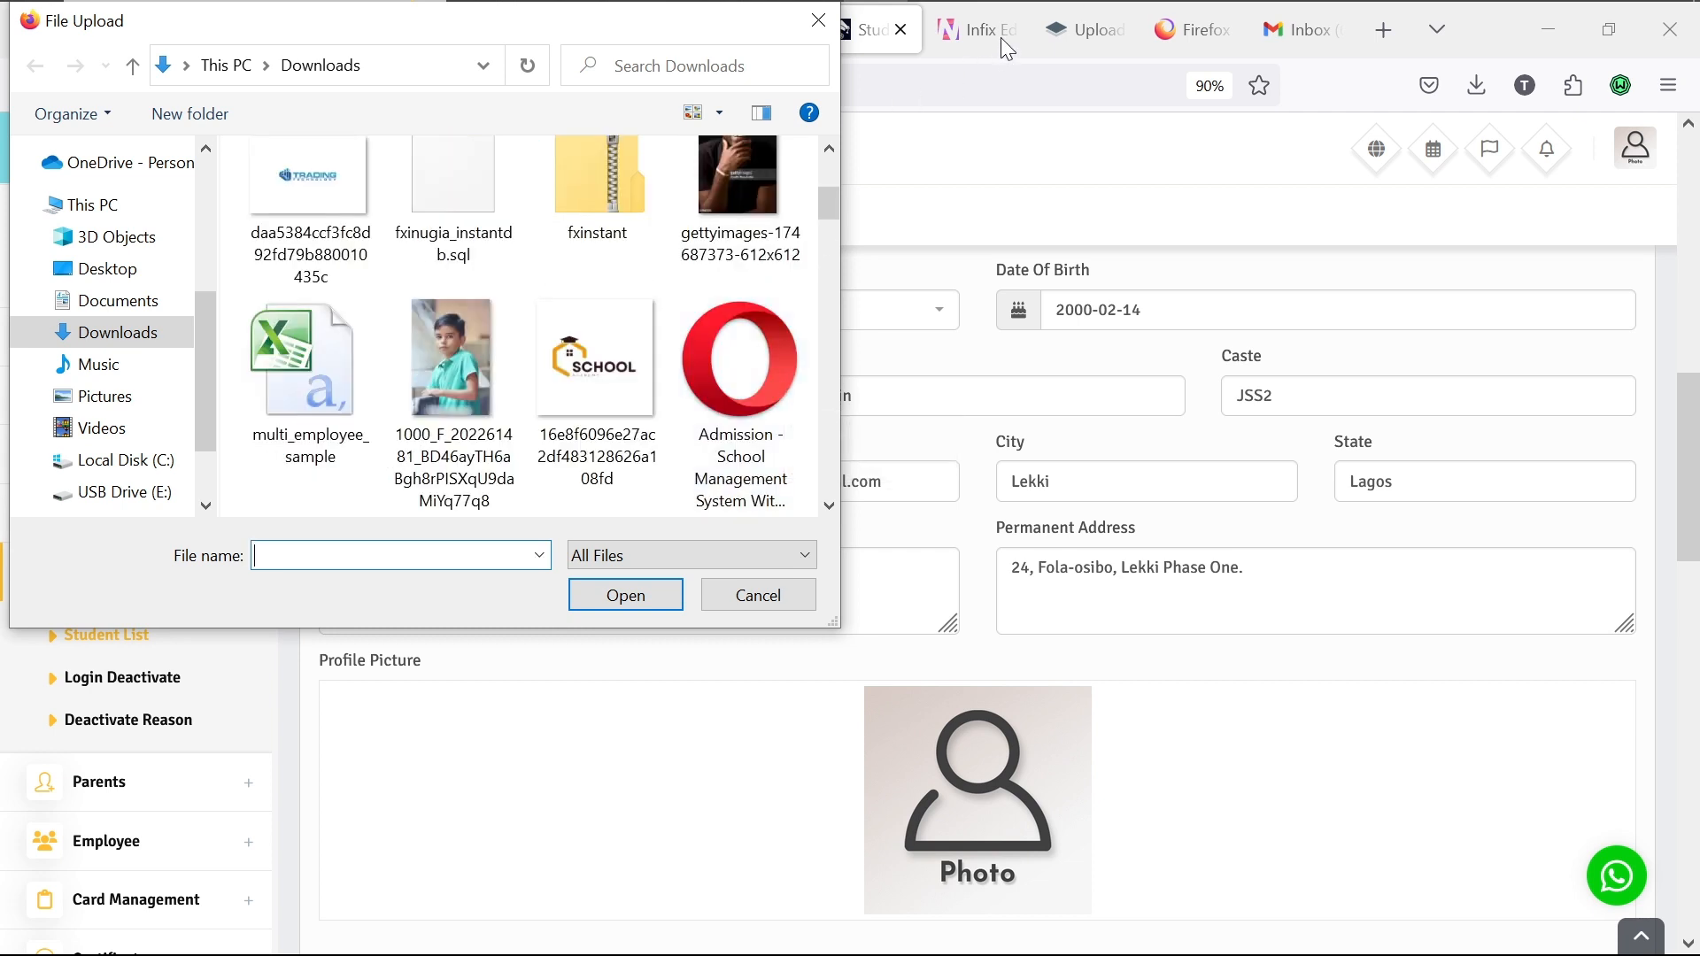
left_click(816, 24)
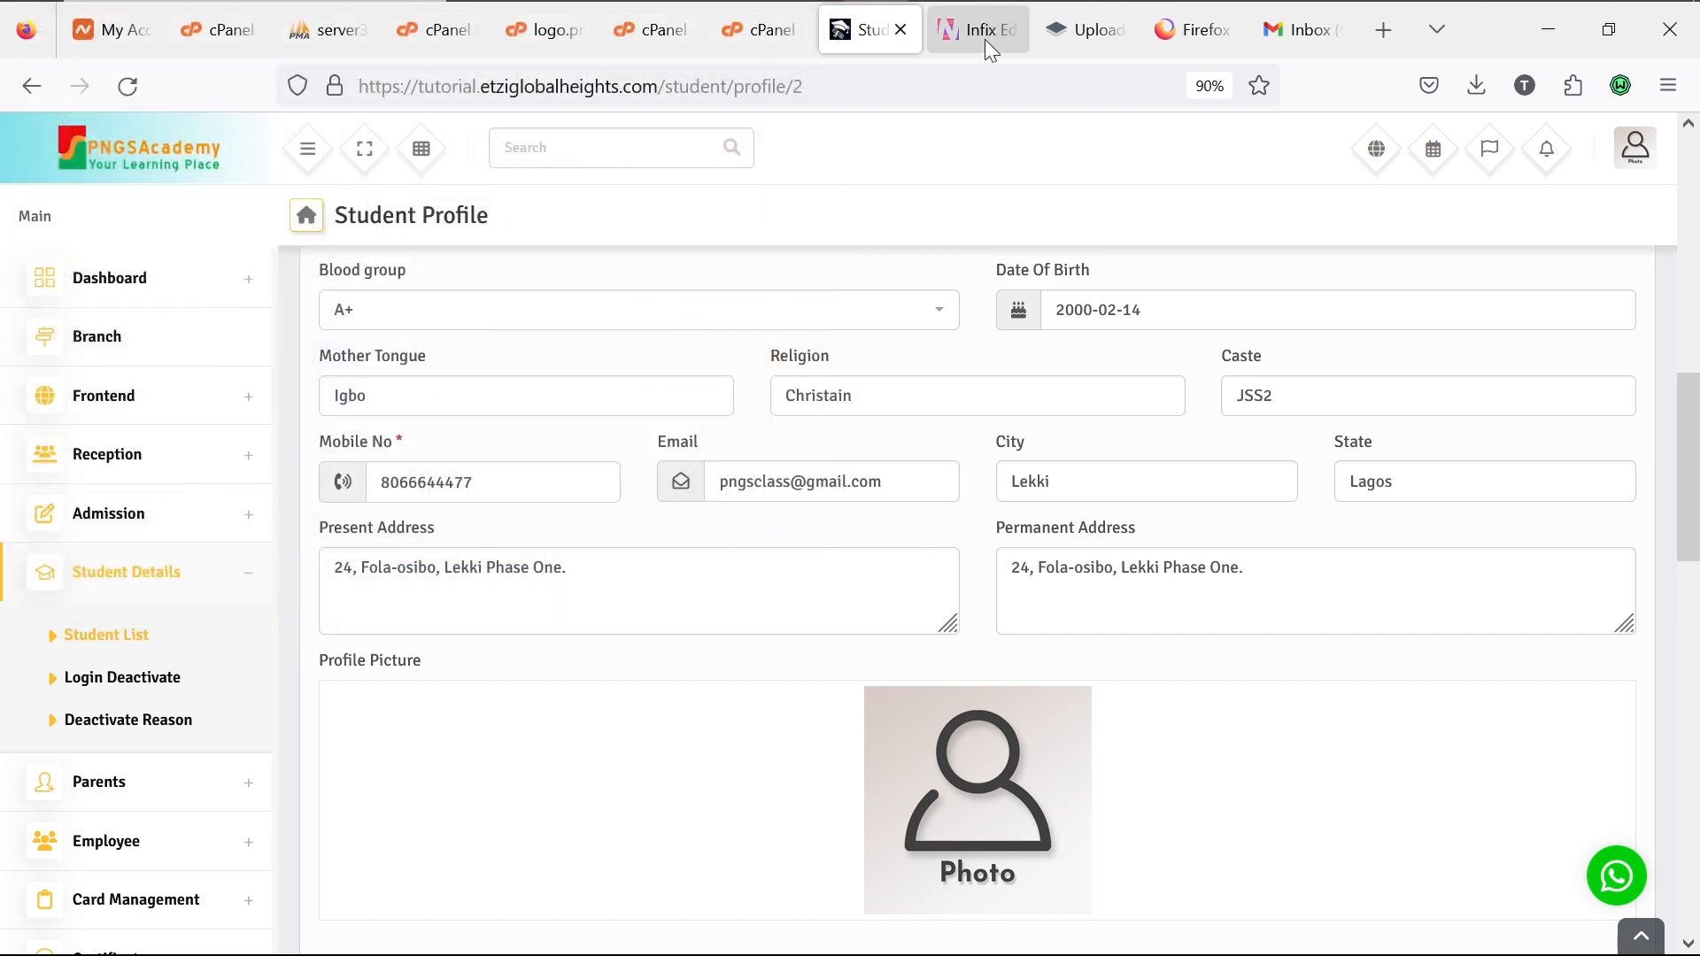
Step: Search Google for 'girl photo' from the browser address bar
left_click(984, 37)
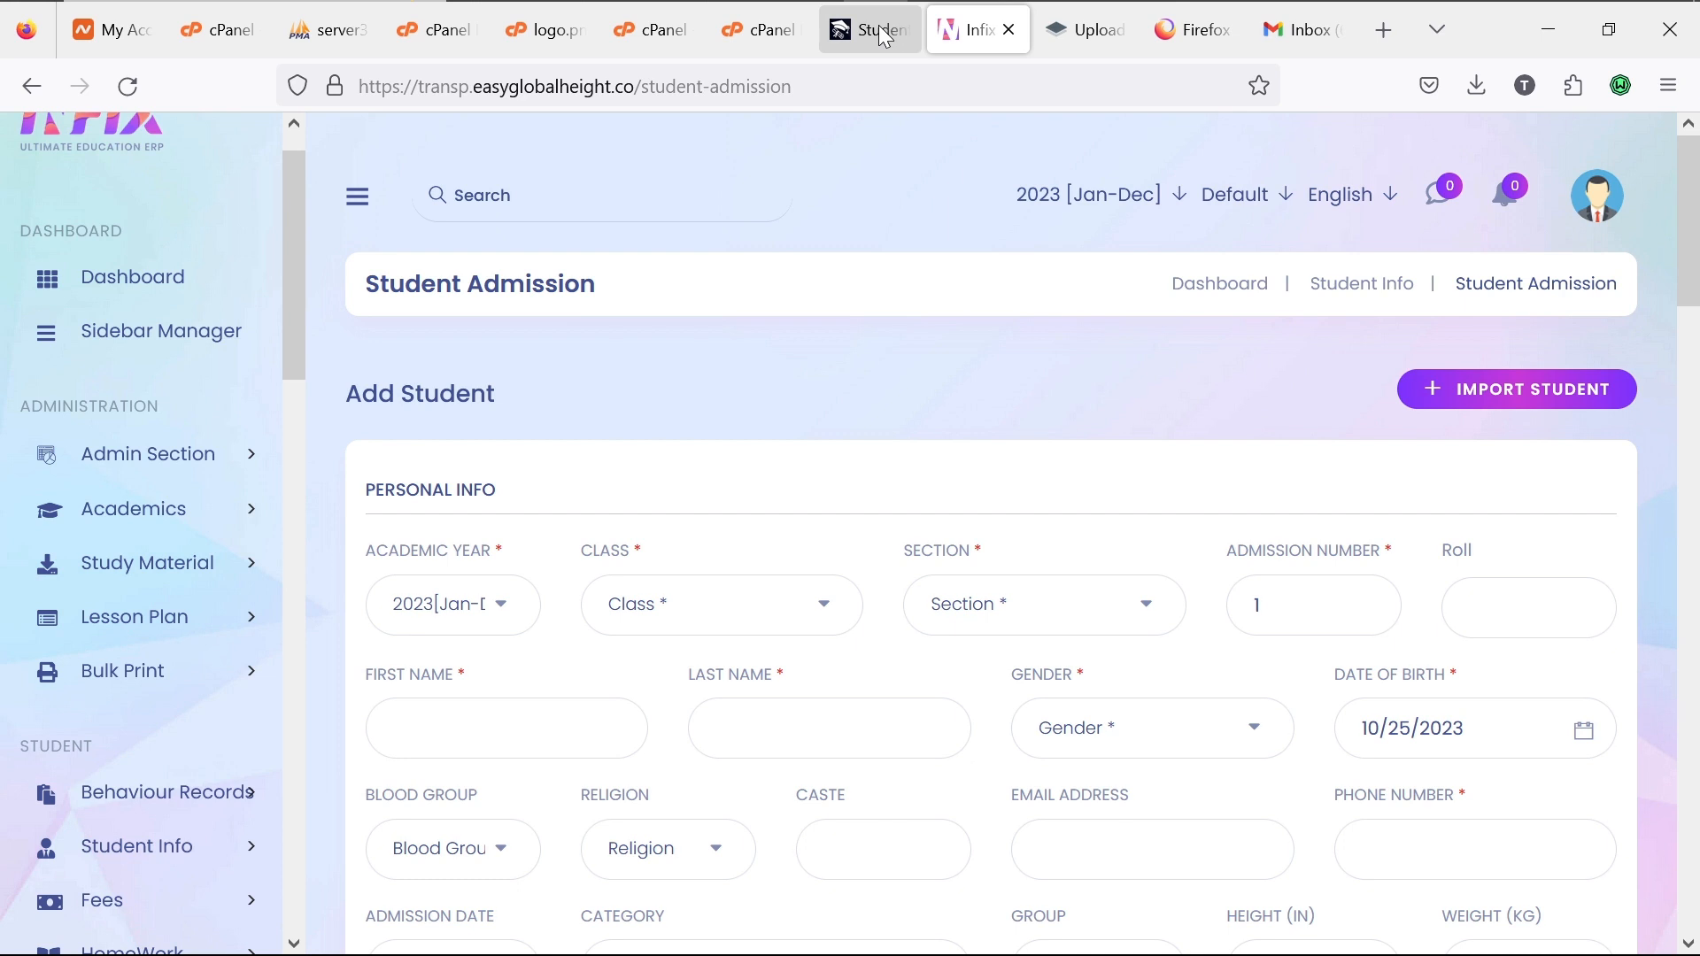
left_click(888, 87)
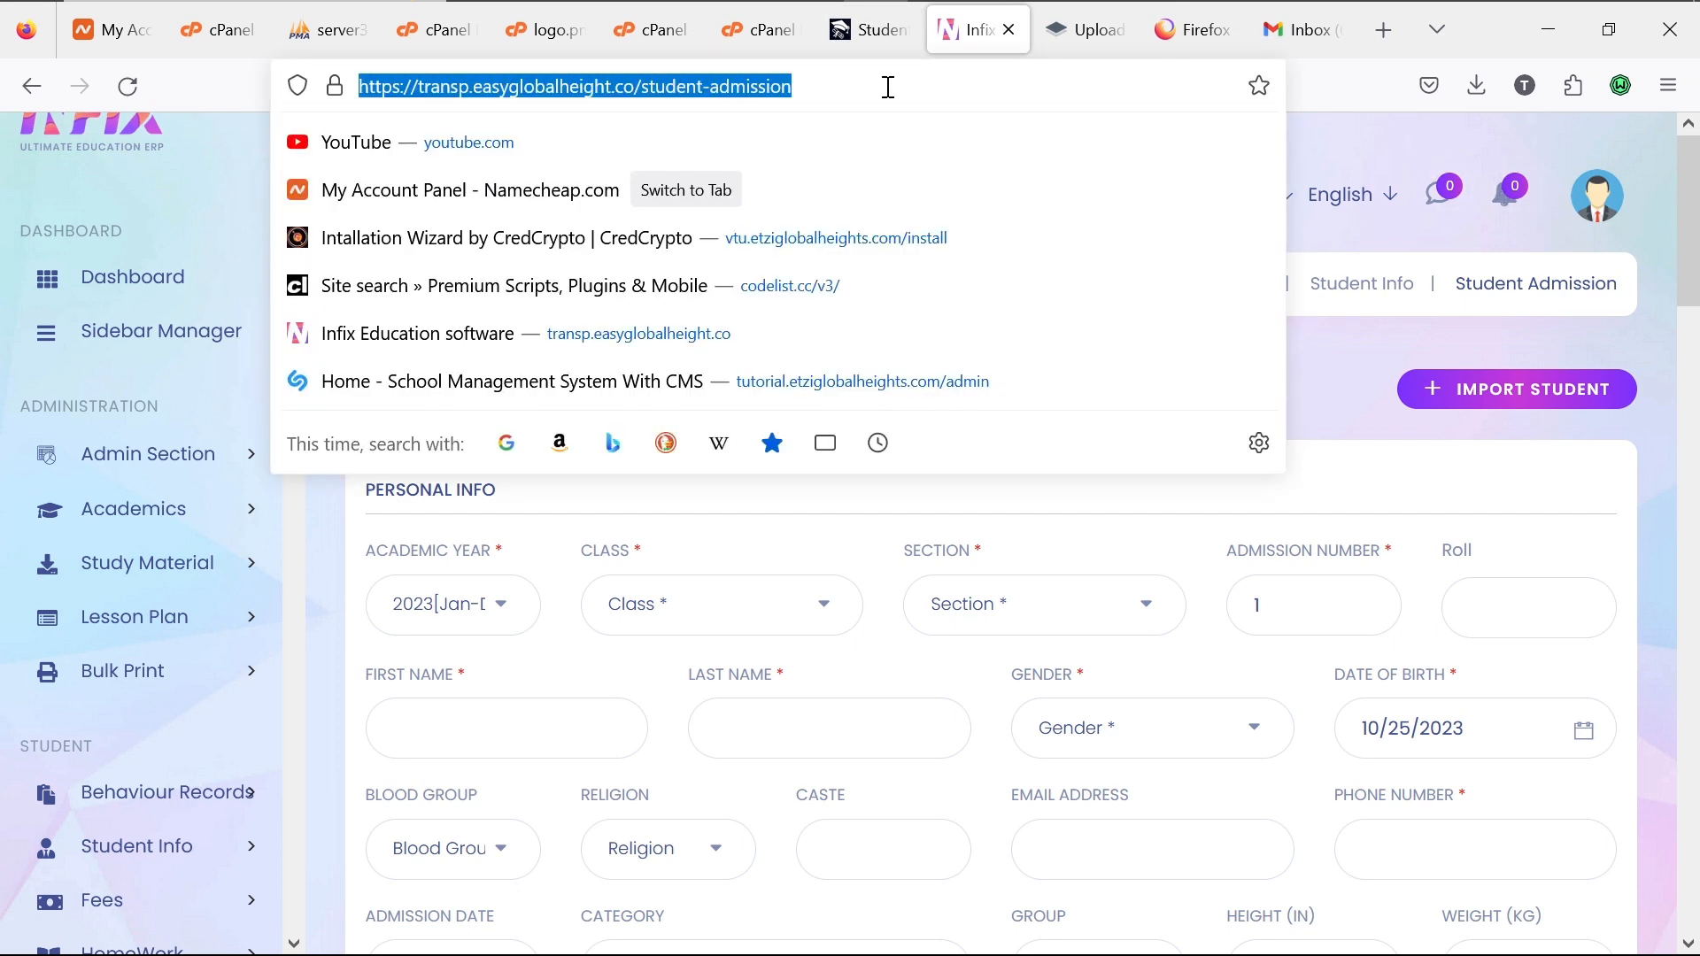
type("wo")
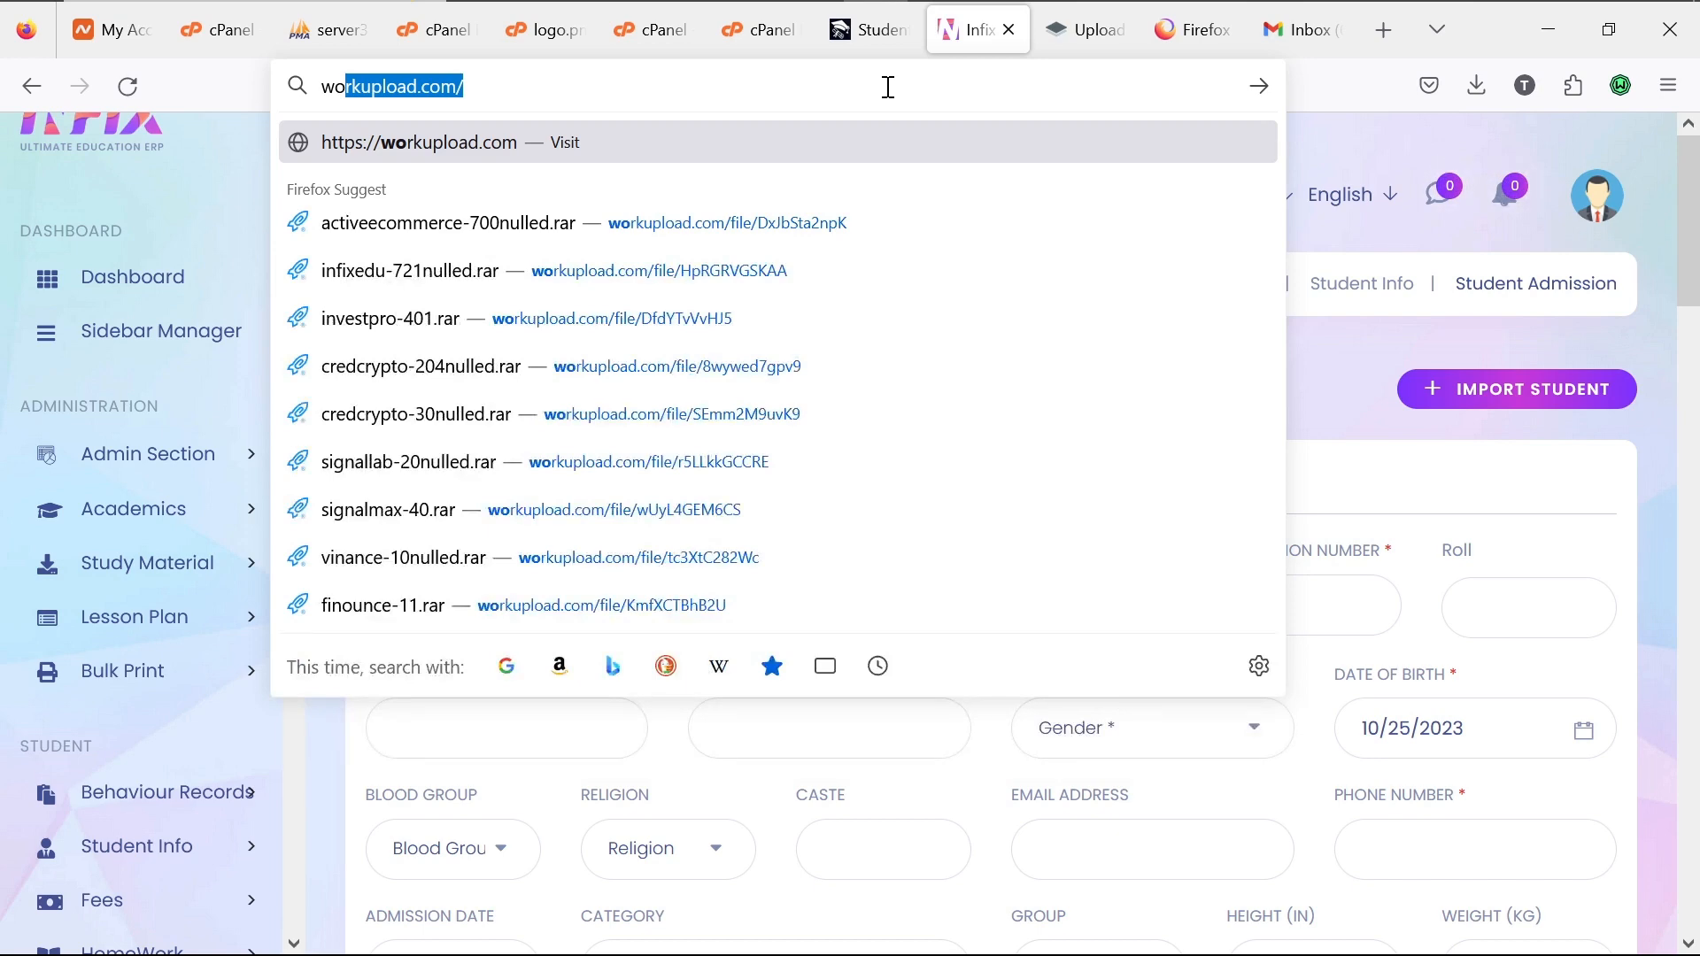
key("BackSpace")
key("BackSpace")
key("BackSpace")
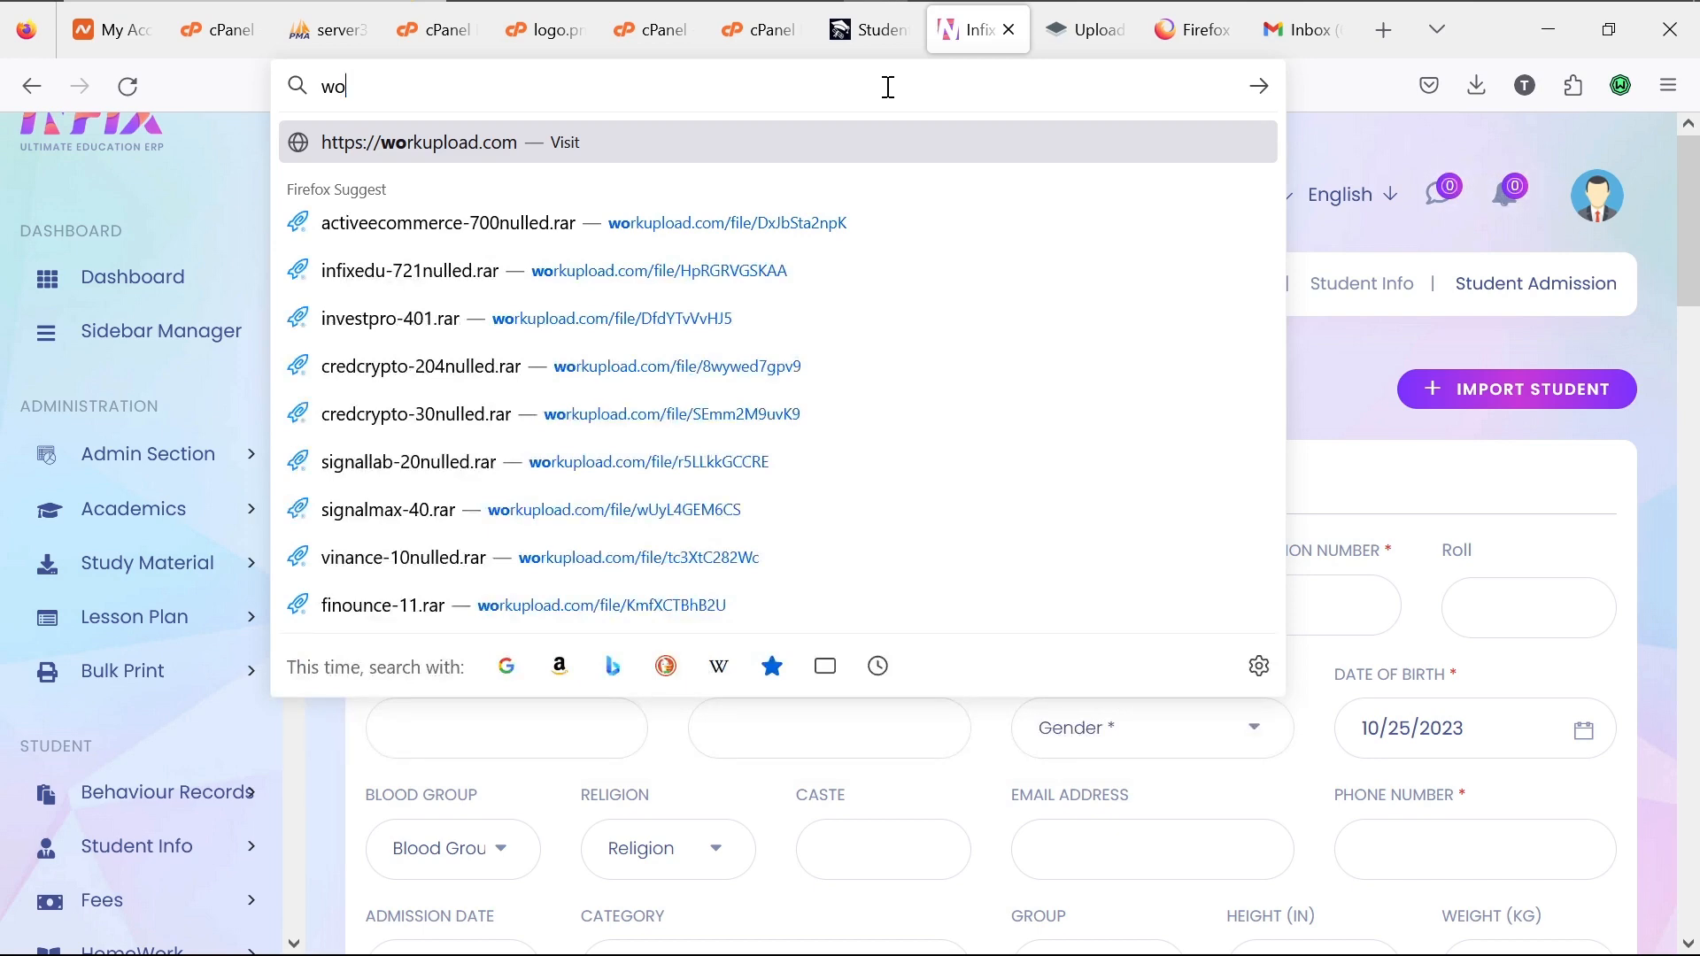
type("girl")
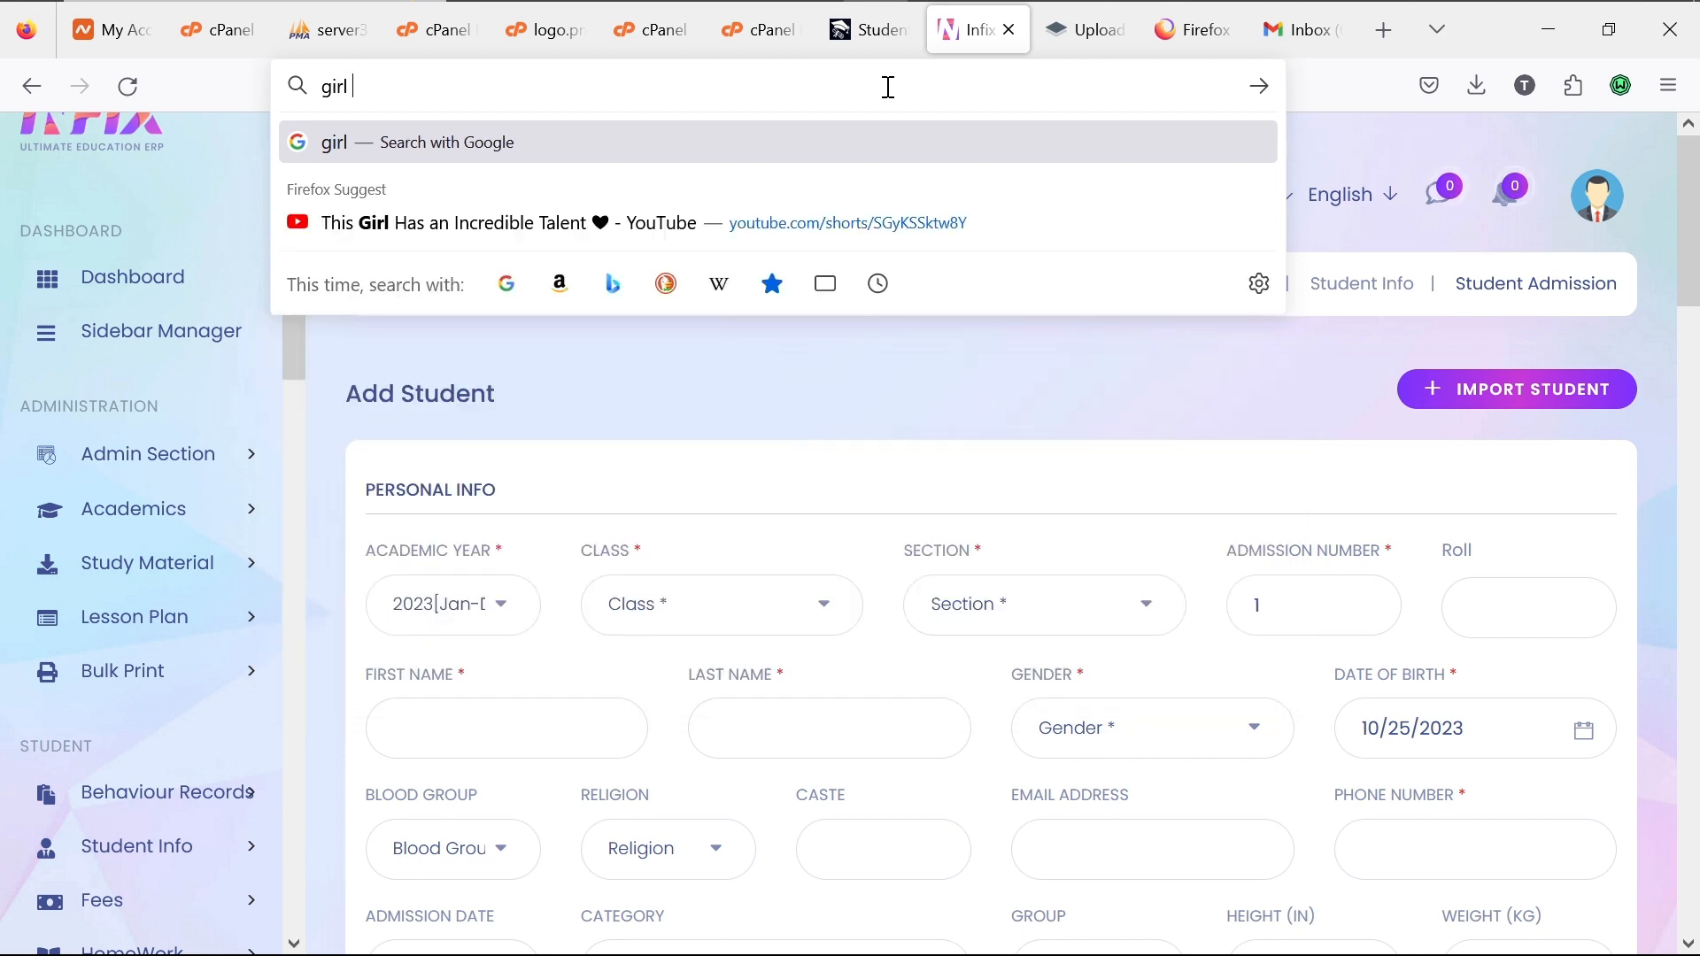
type(" photo")
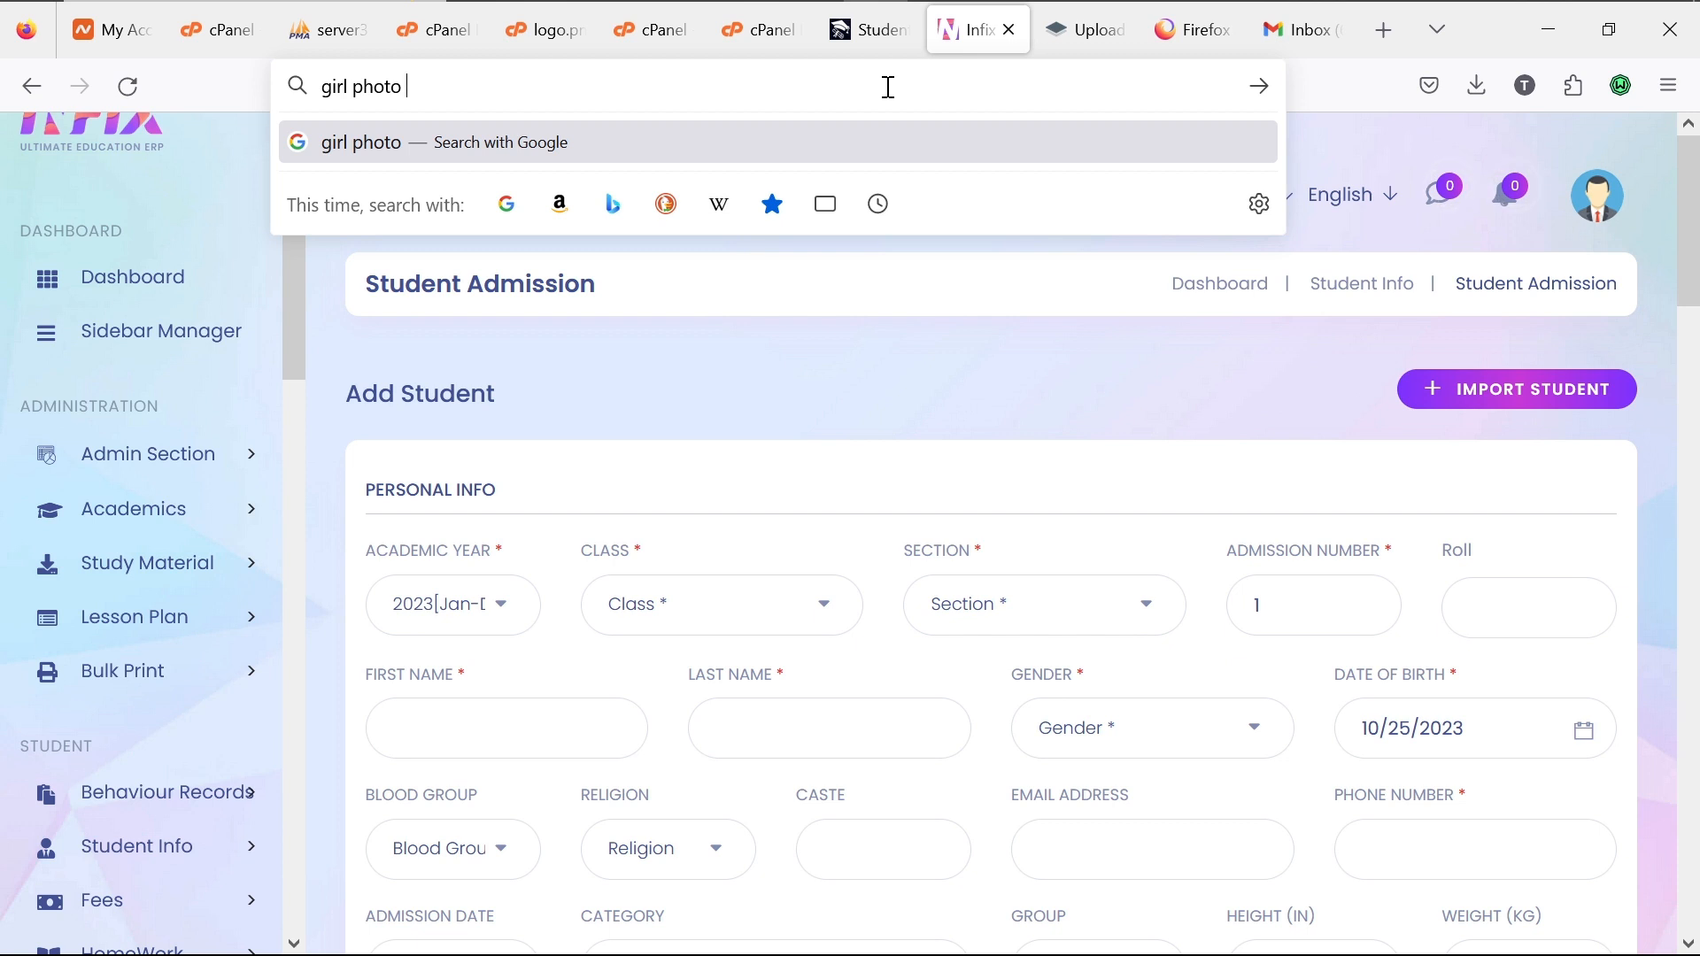
key("Return")
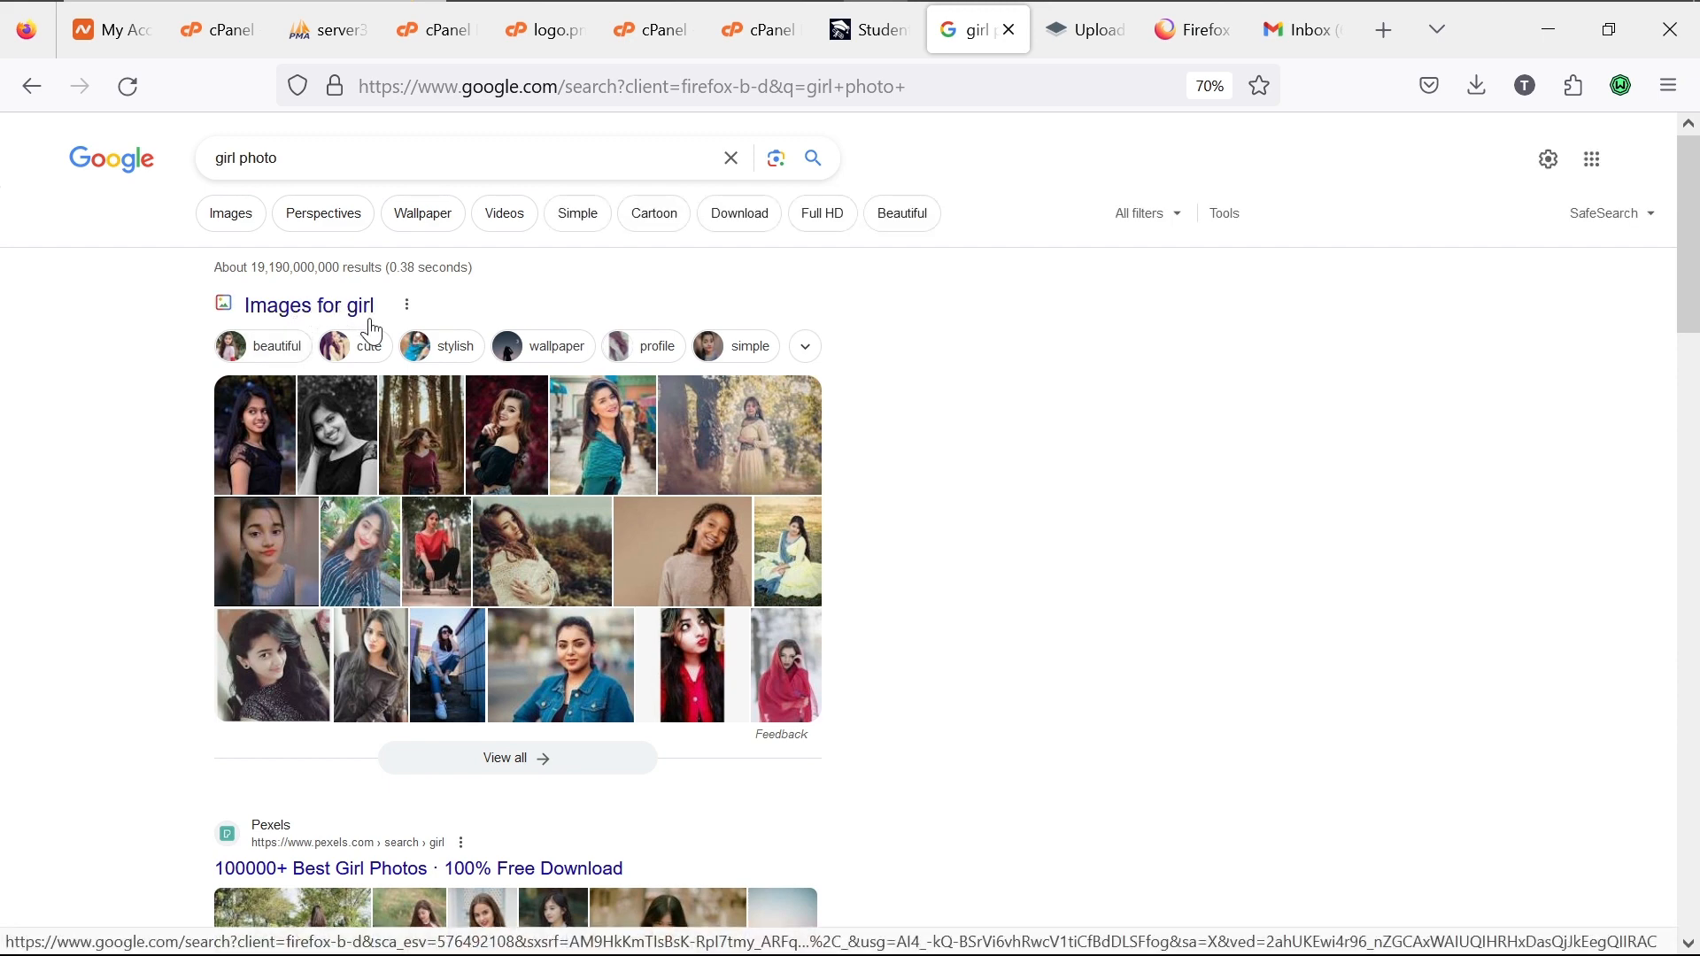
Step: Save the grey-sweater girl portrait from Google Images into Downloads
left_click(258, 229)
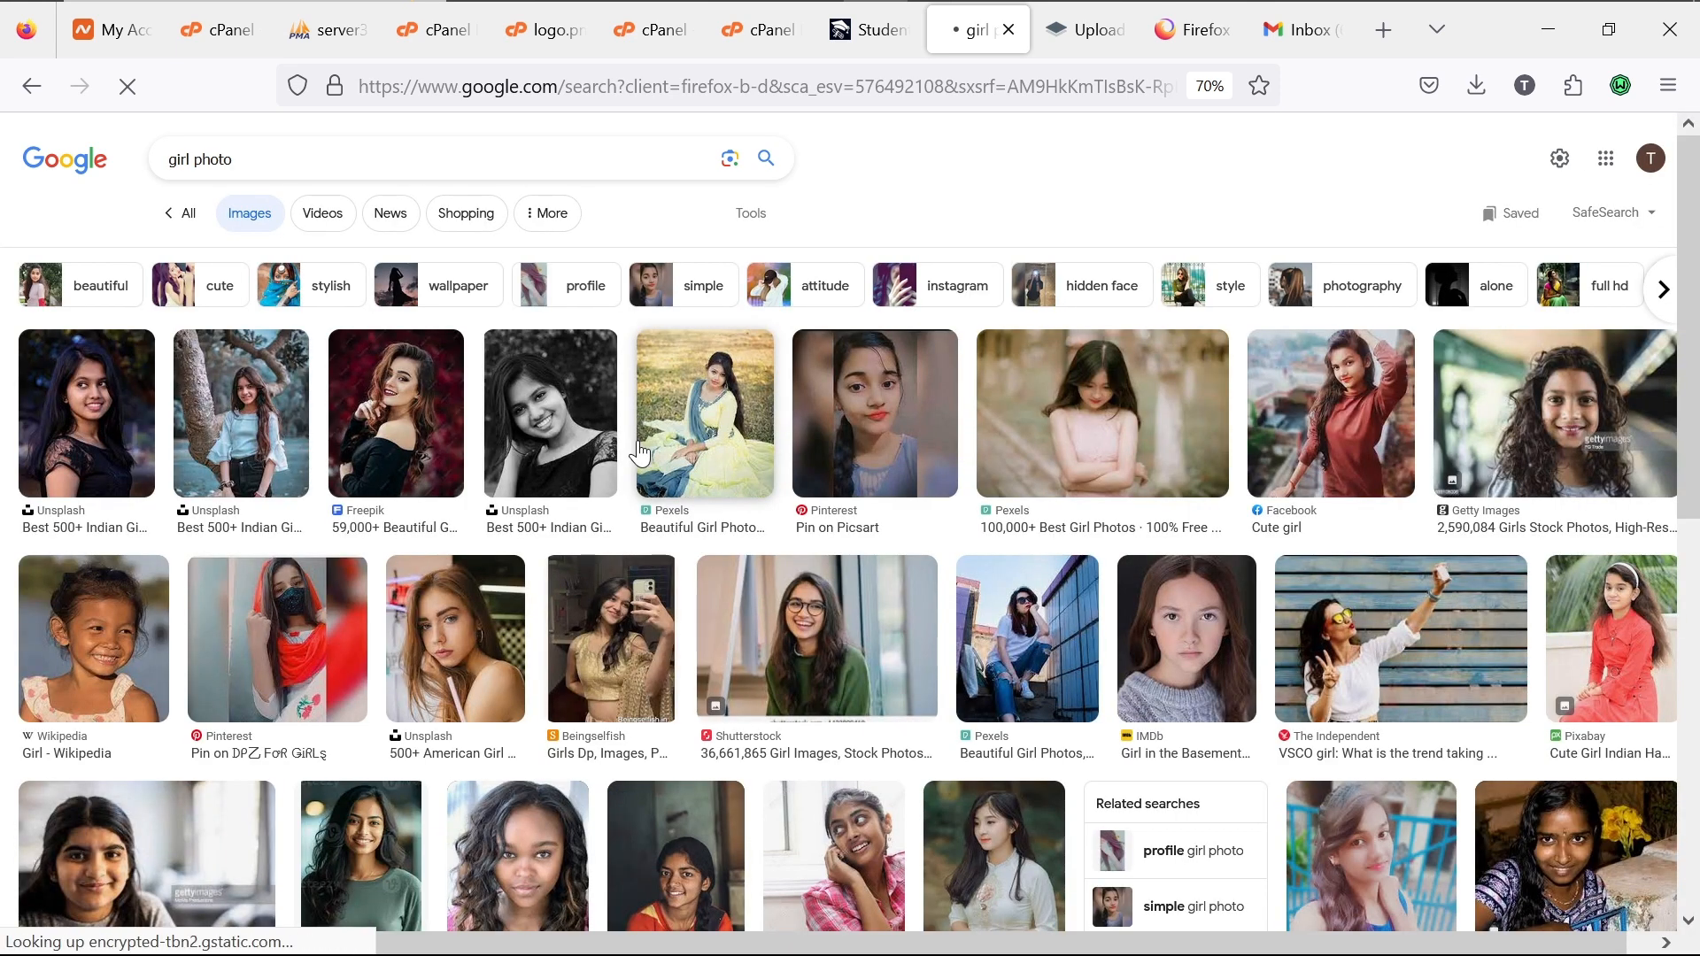
left_click(874, 433)
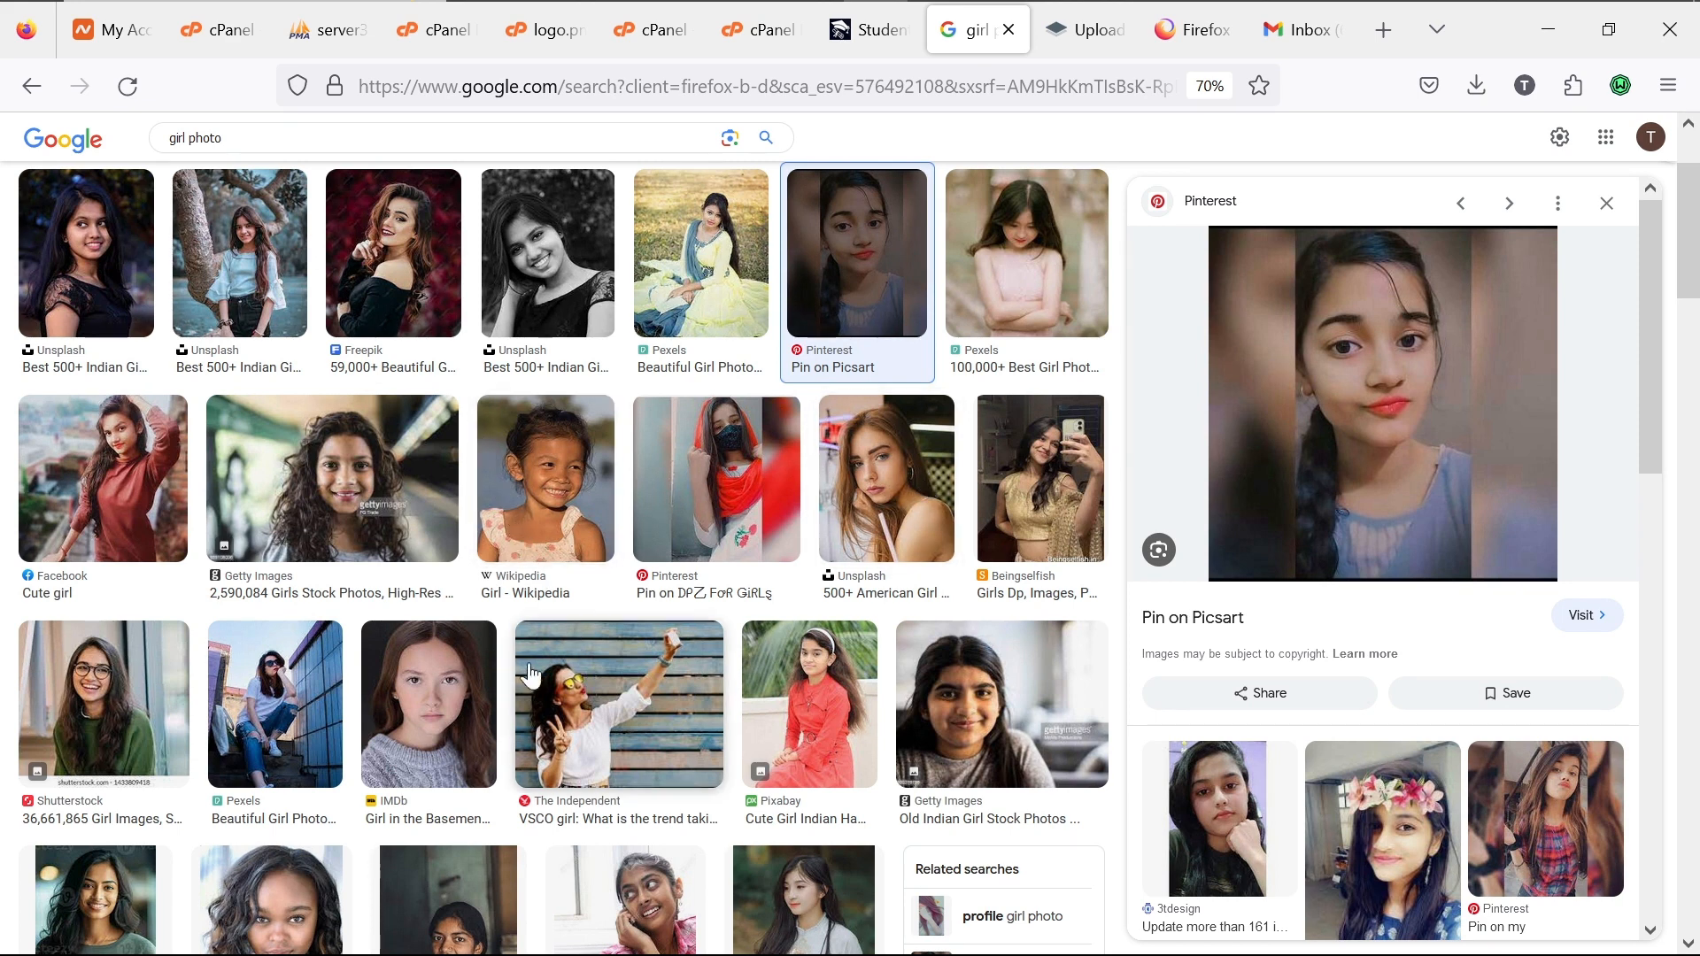
left_click(468, 699)
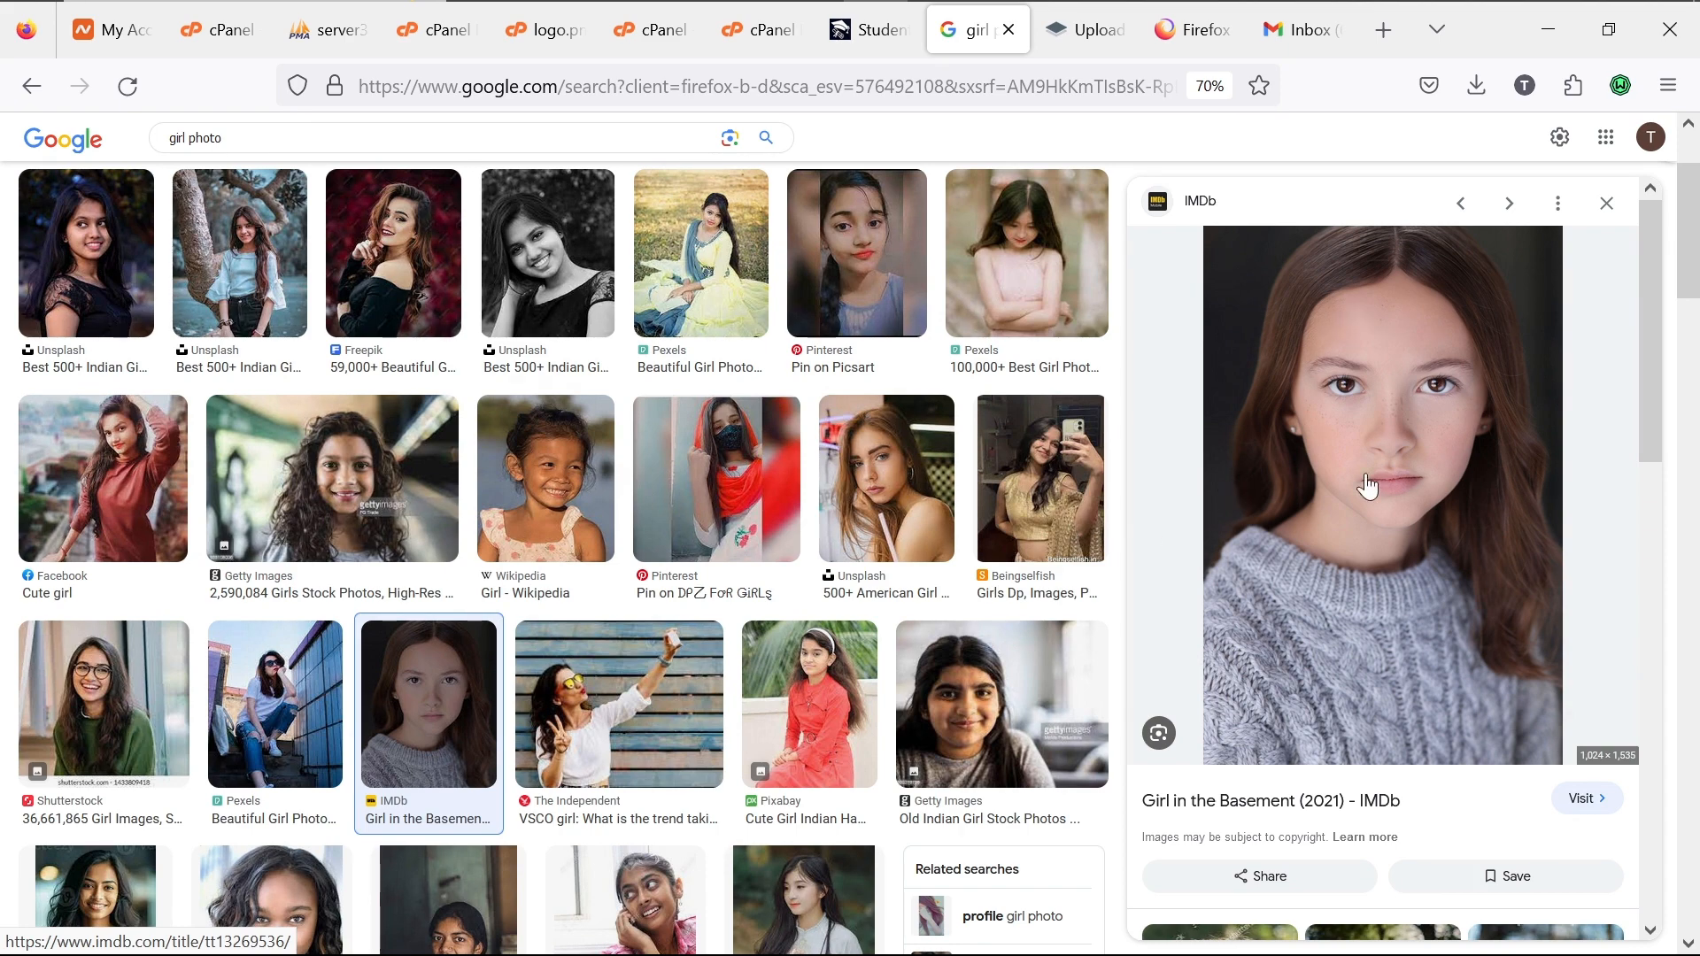
right_click(1416, 478)
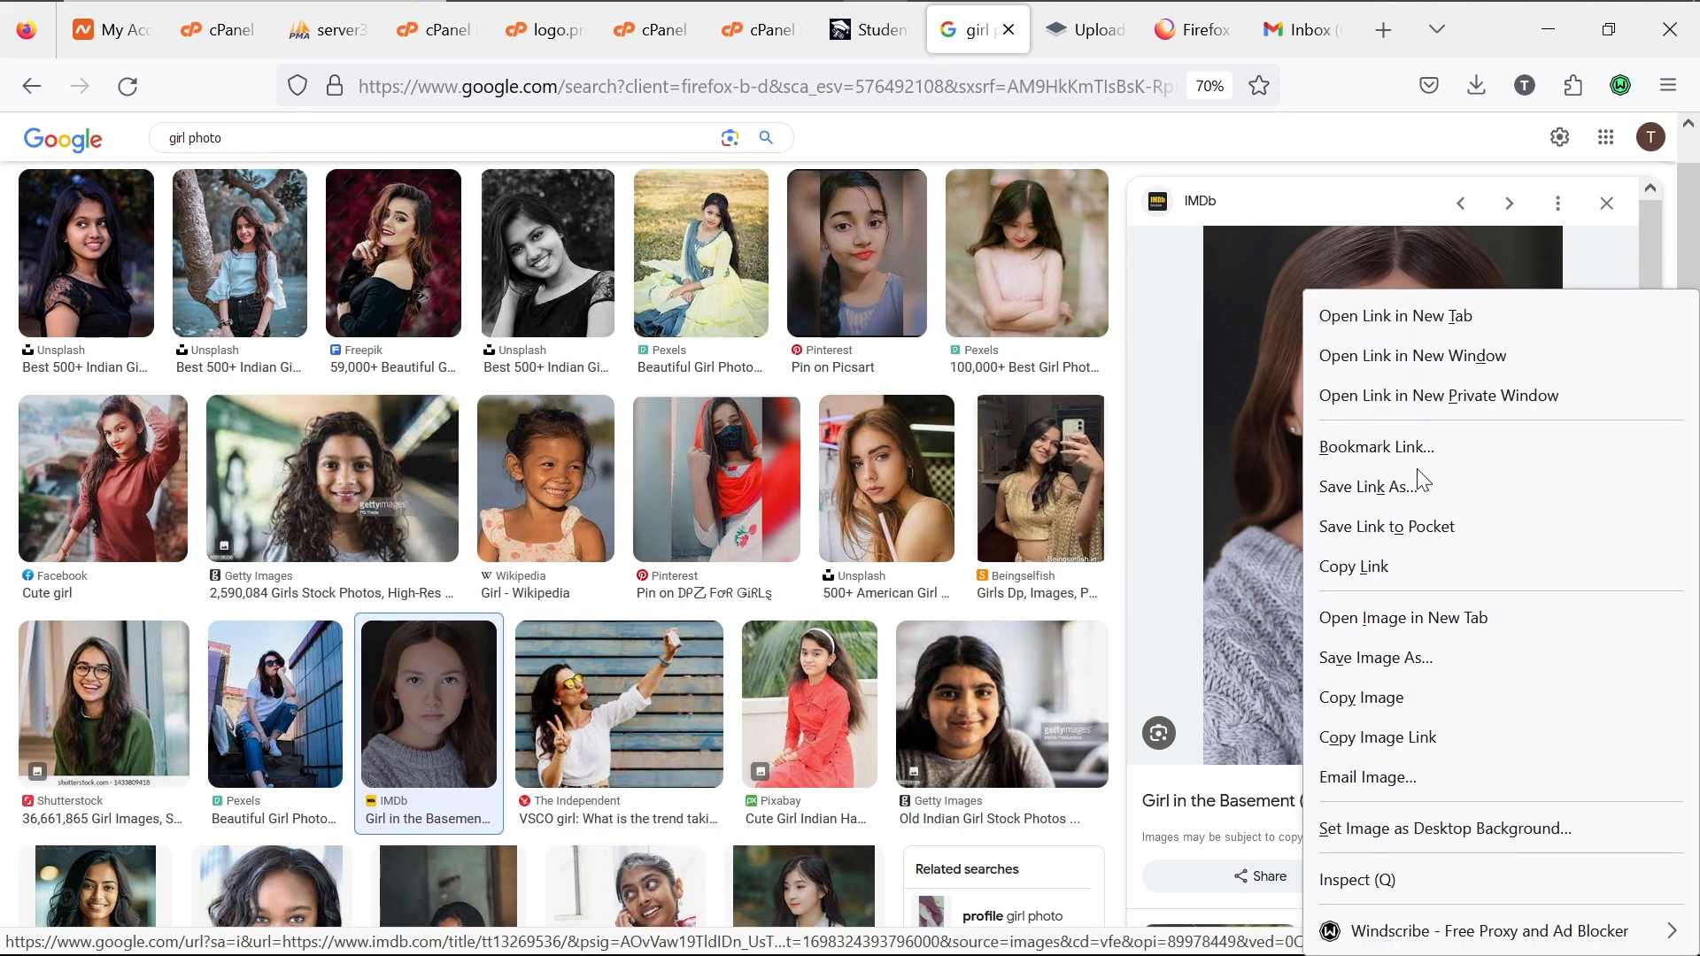
left_click(1361, 656)
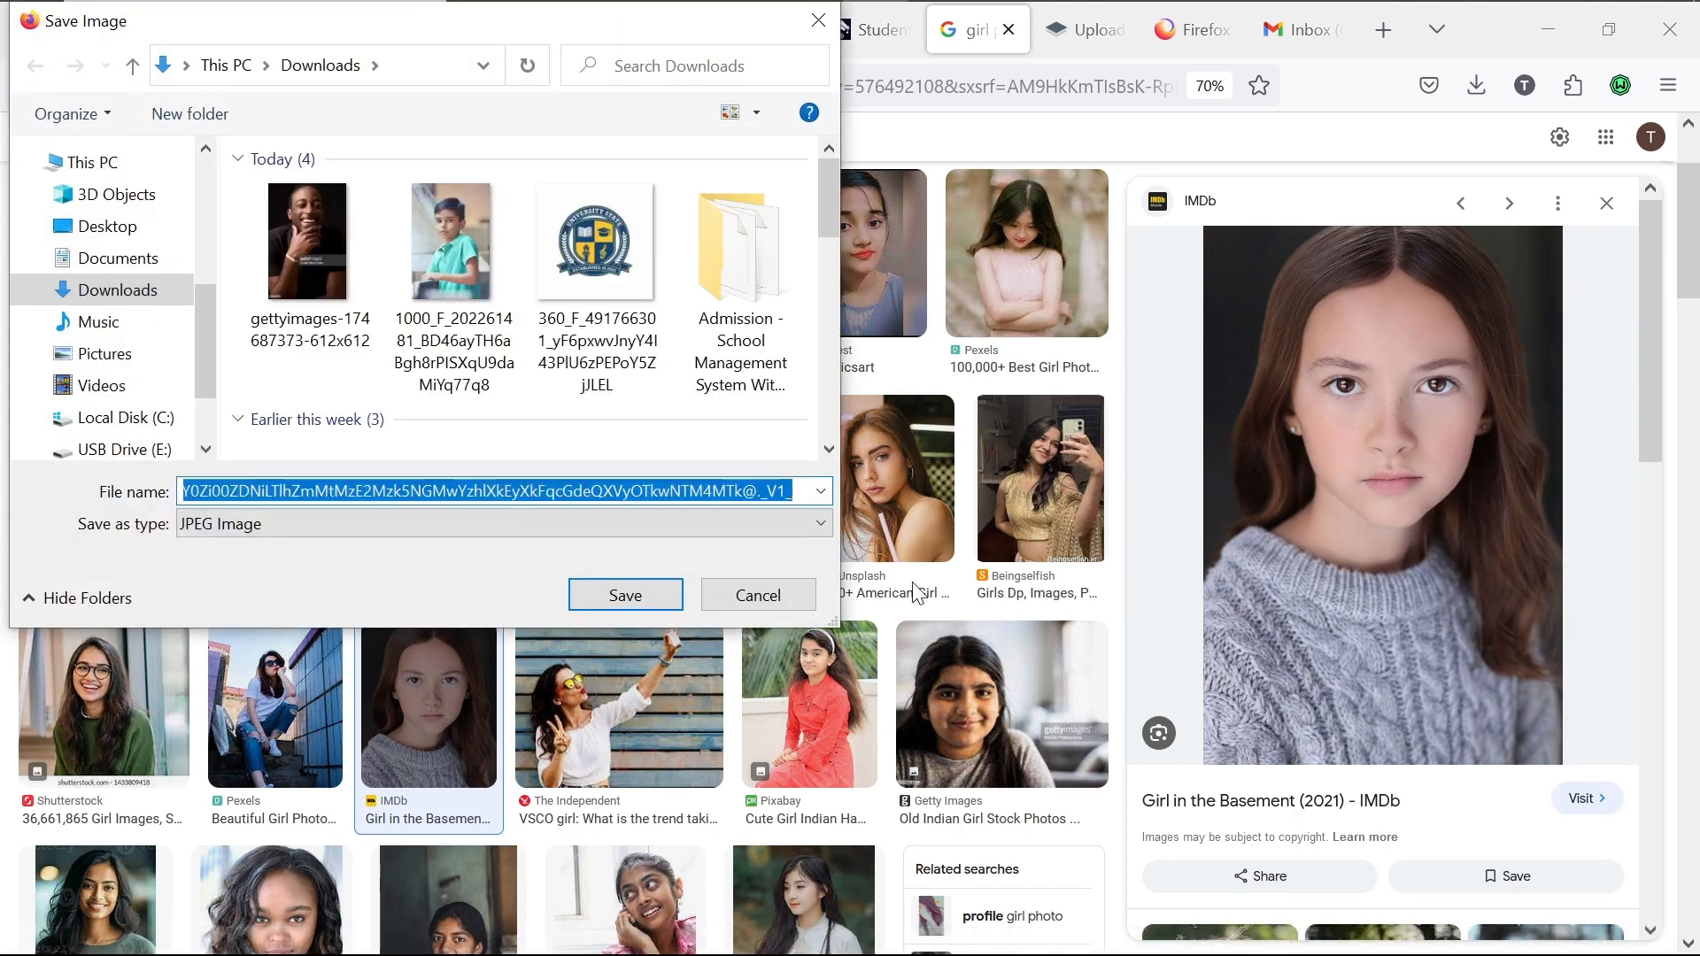
left_click(614, 597)
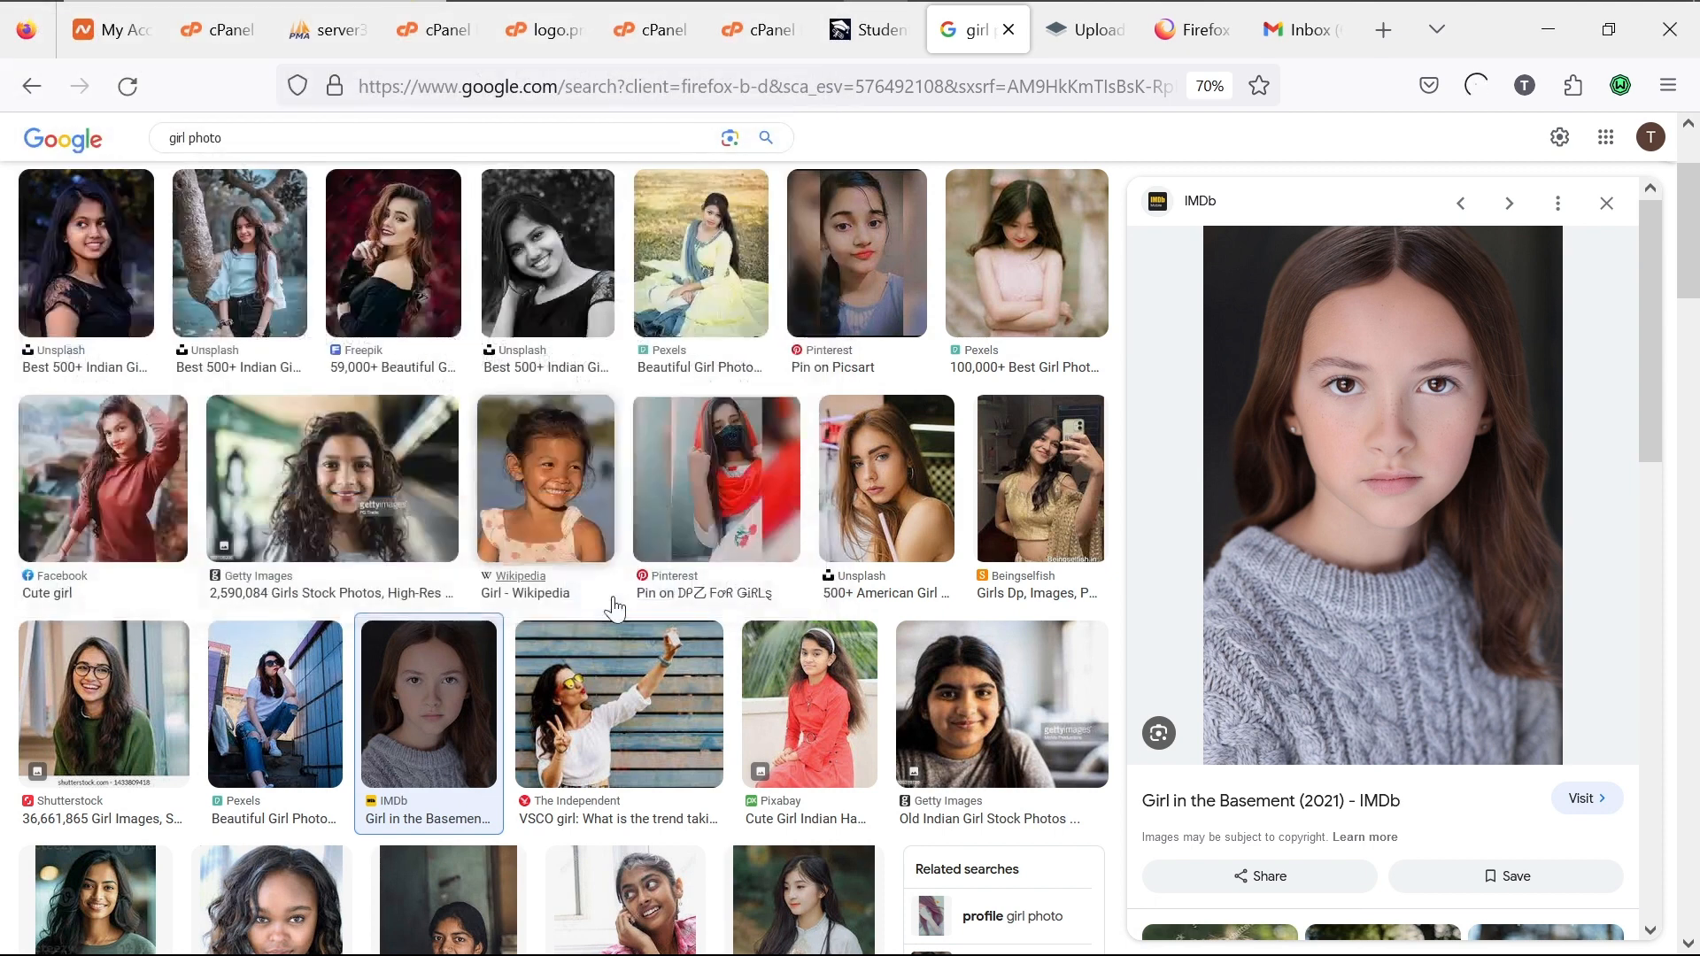
Step: Upload the downloaded girl portrait as the student's profile picture
left_click(886, 26)
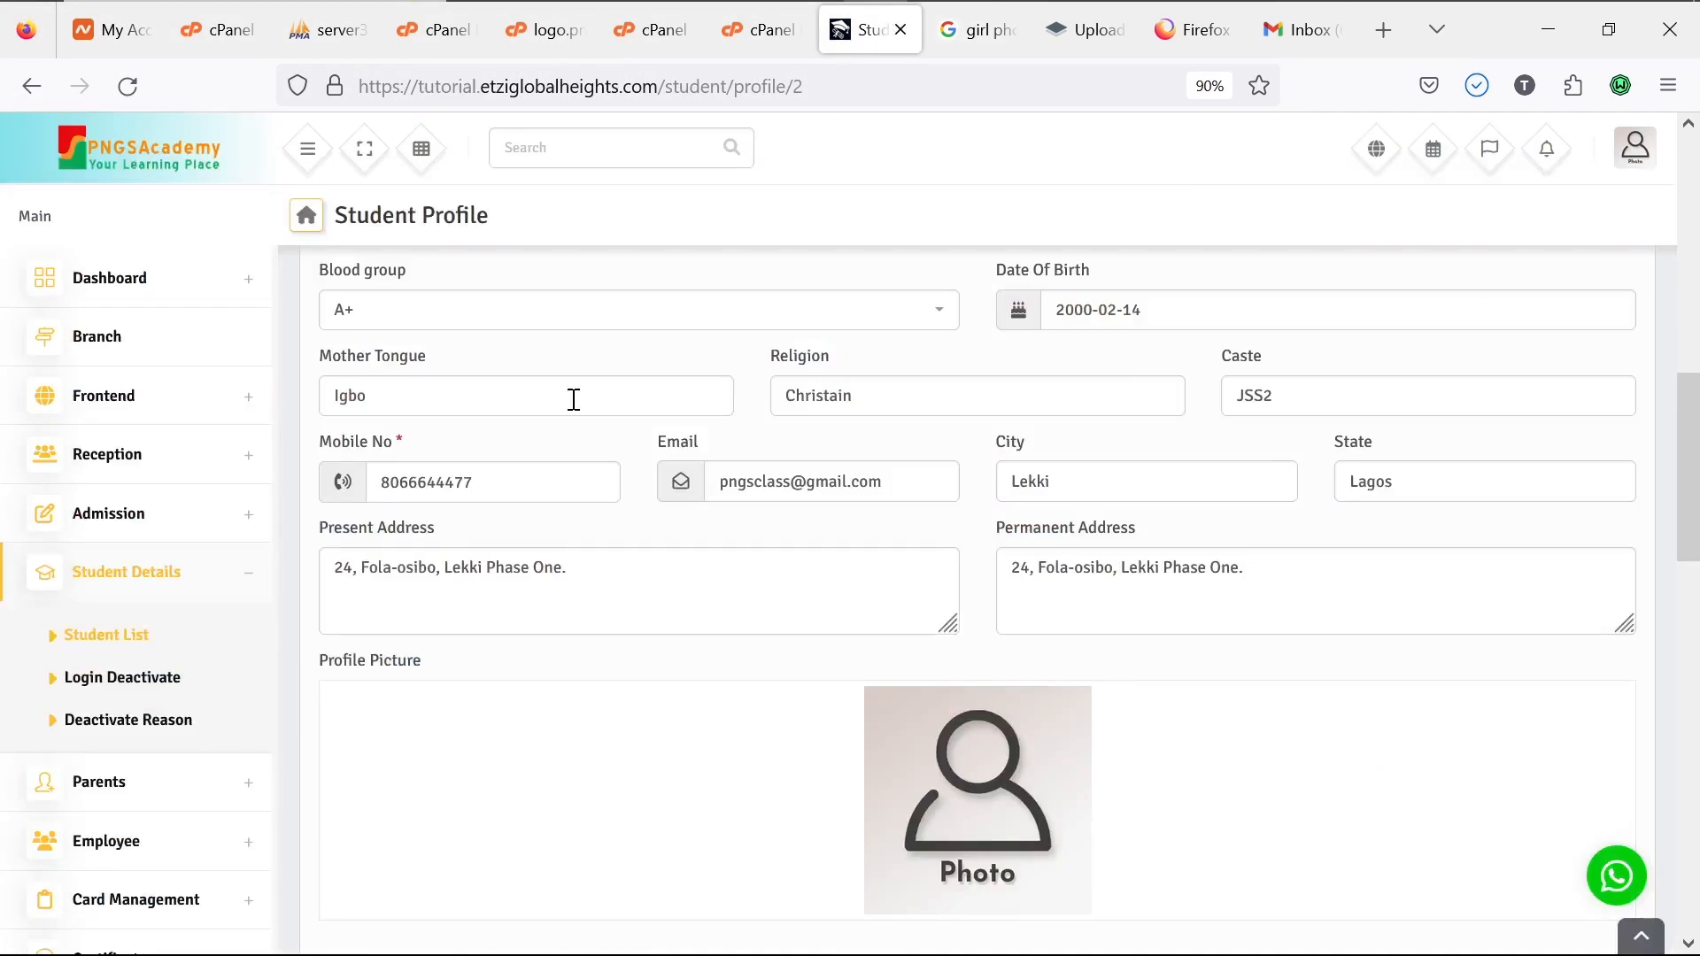
left_click(976, 805)
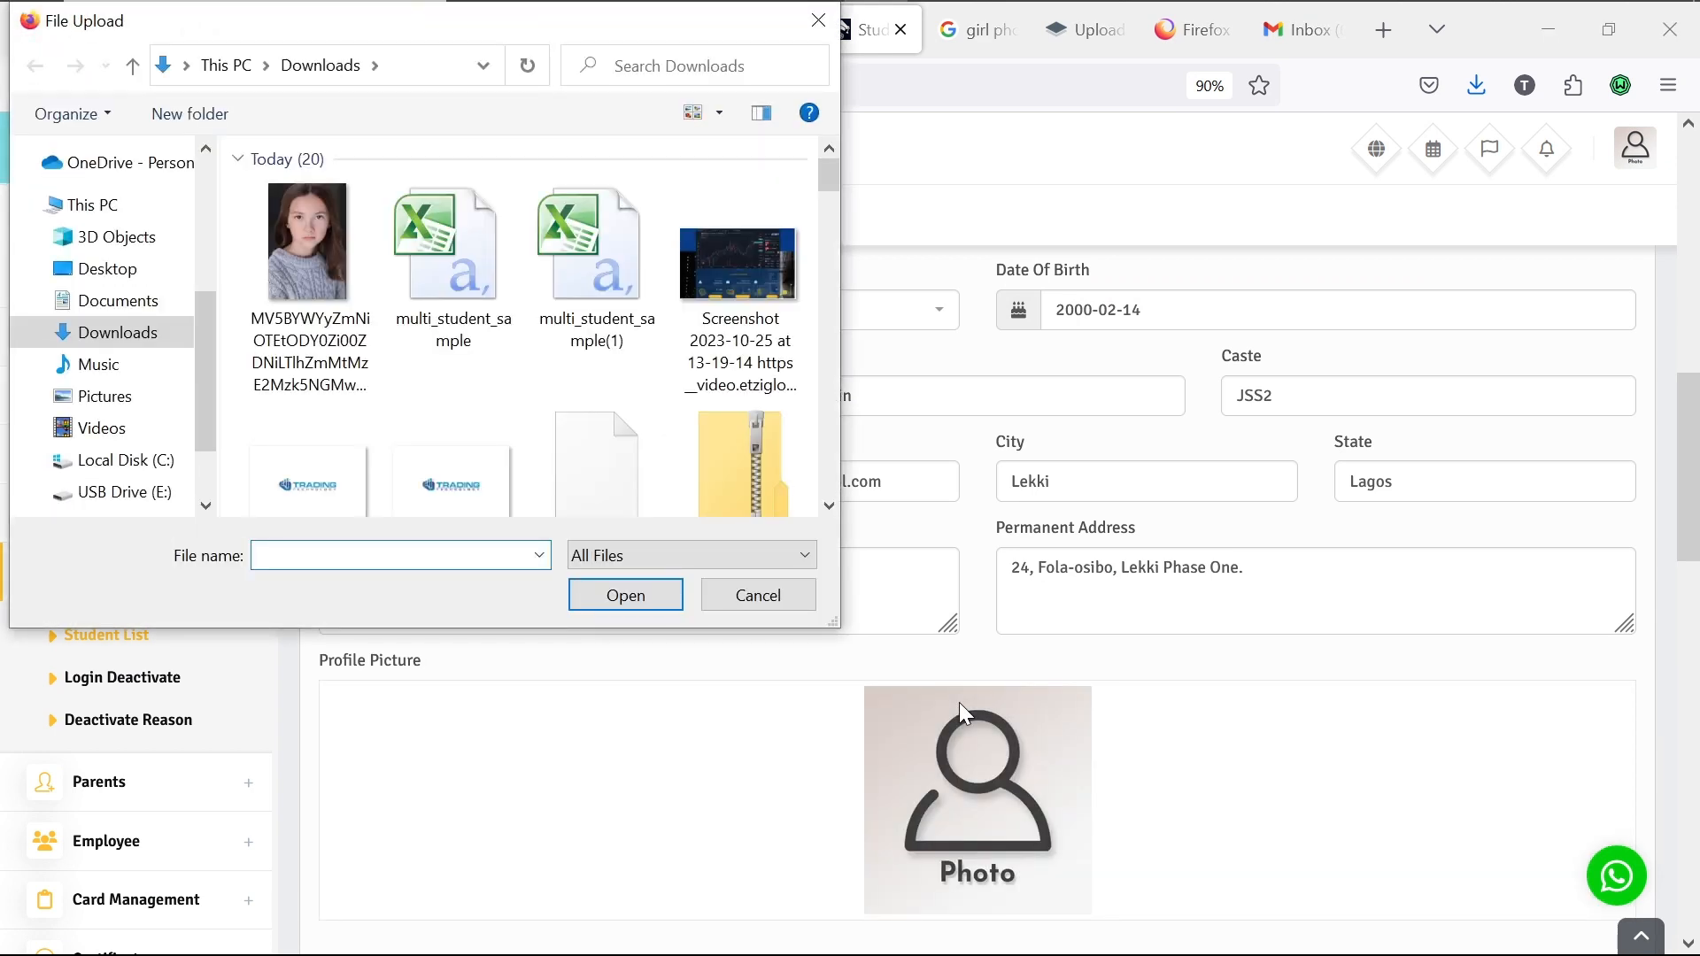
double_click(299, 248)
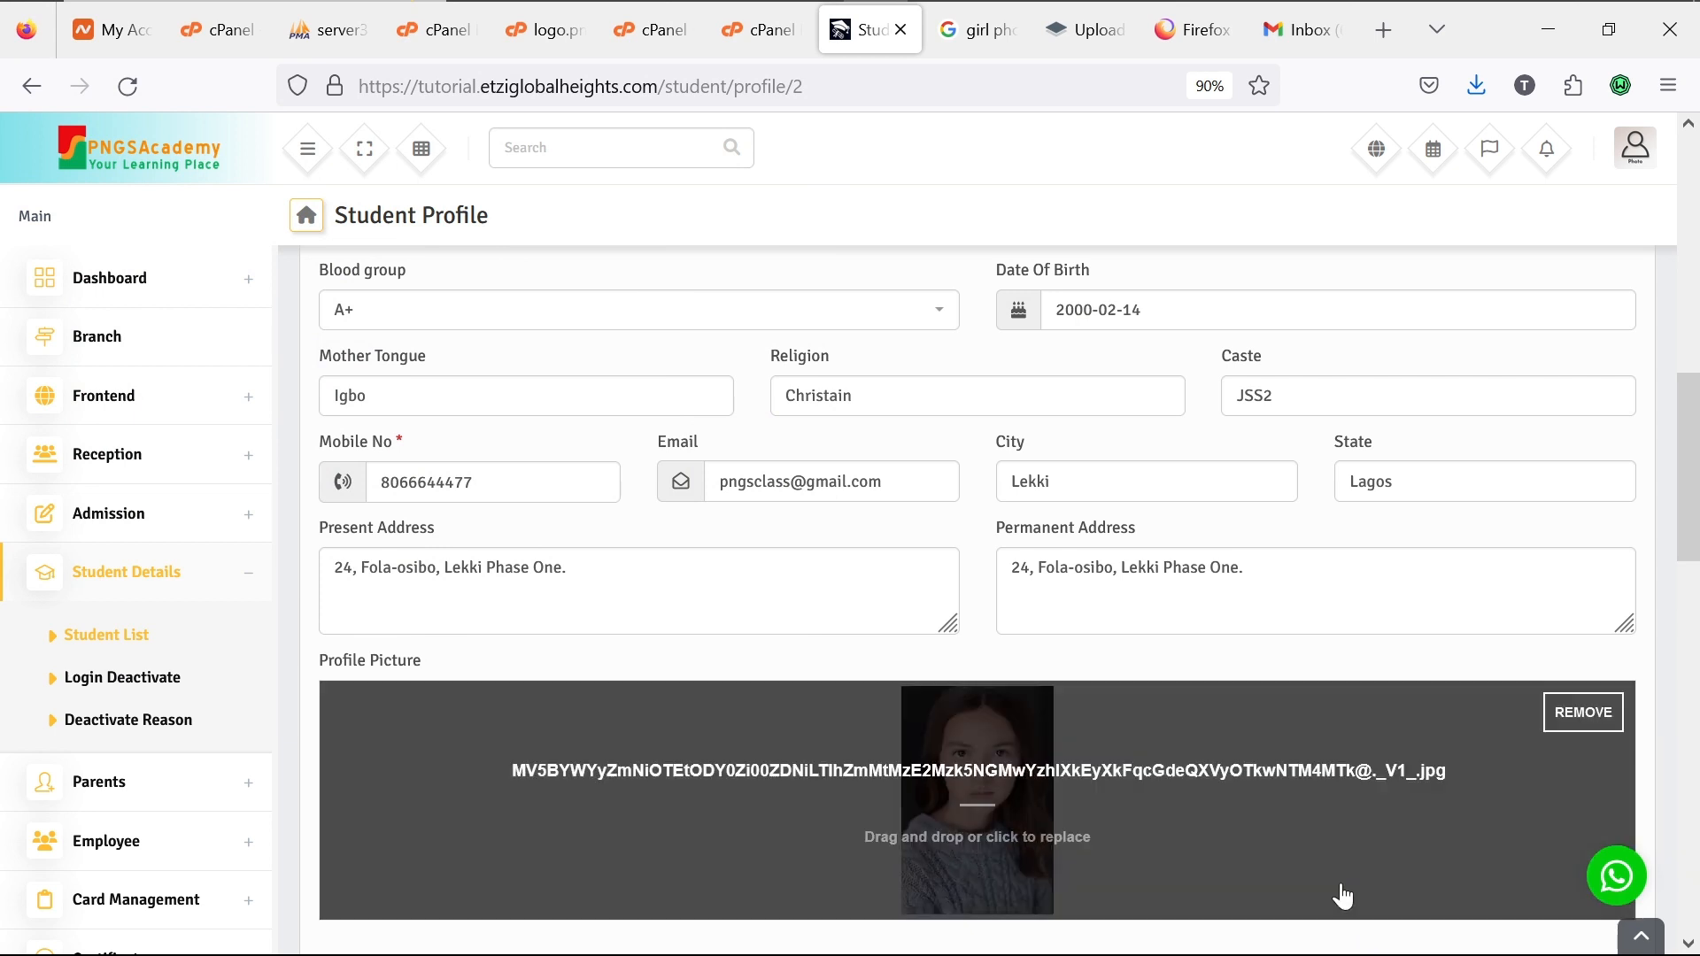
Step: Review transport, hostel, room and previous-school fields, then submit the profile update
scroll(1338, 895, "down", 5)
scroll(1124, 726, "down", 4)
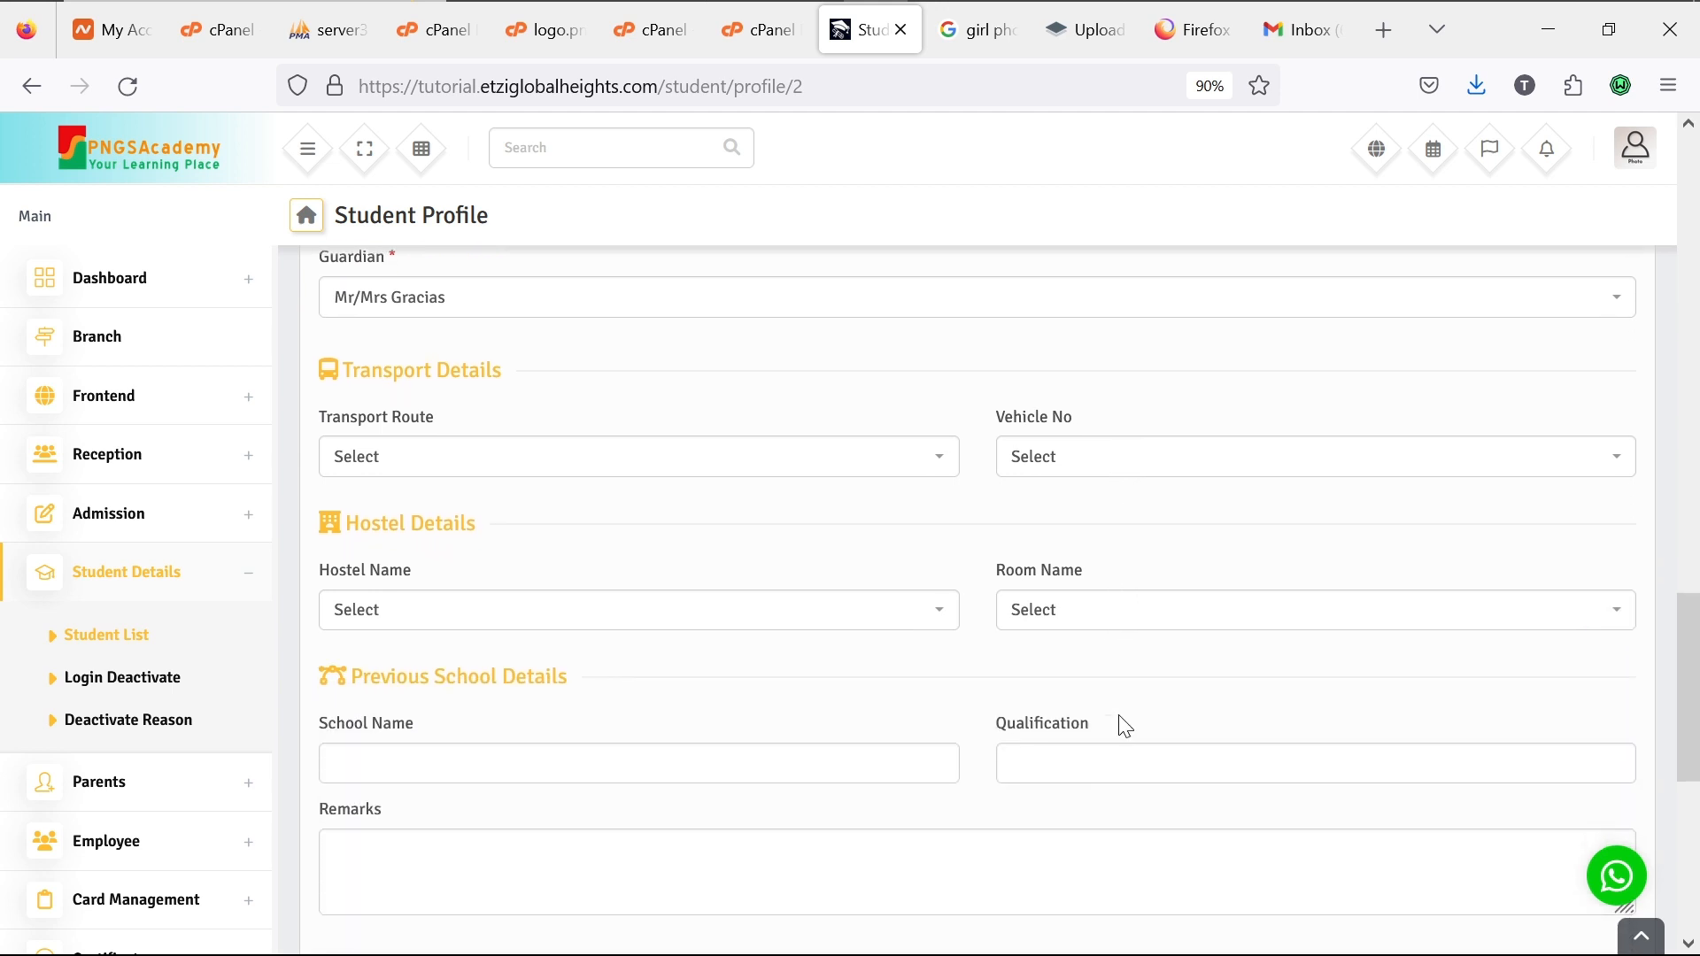
left_click(1263, 458)
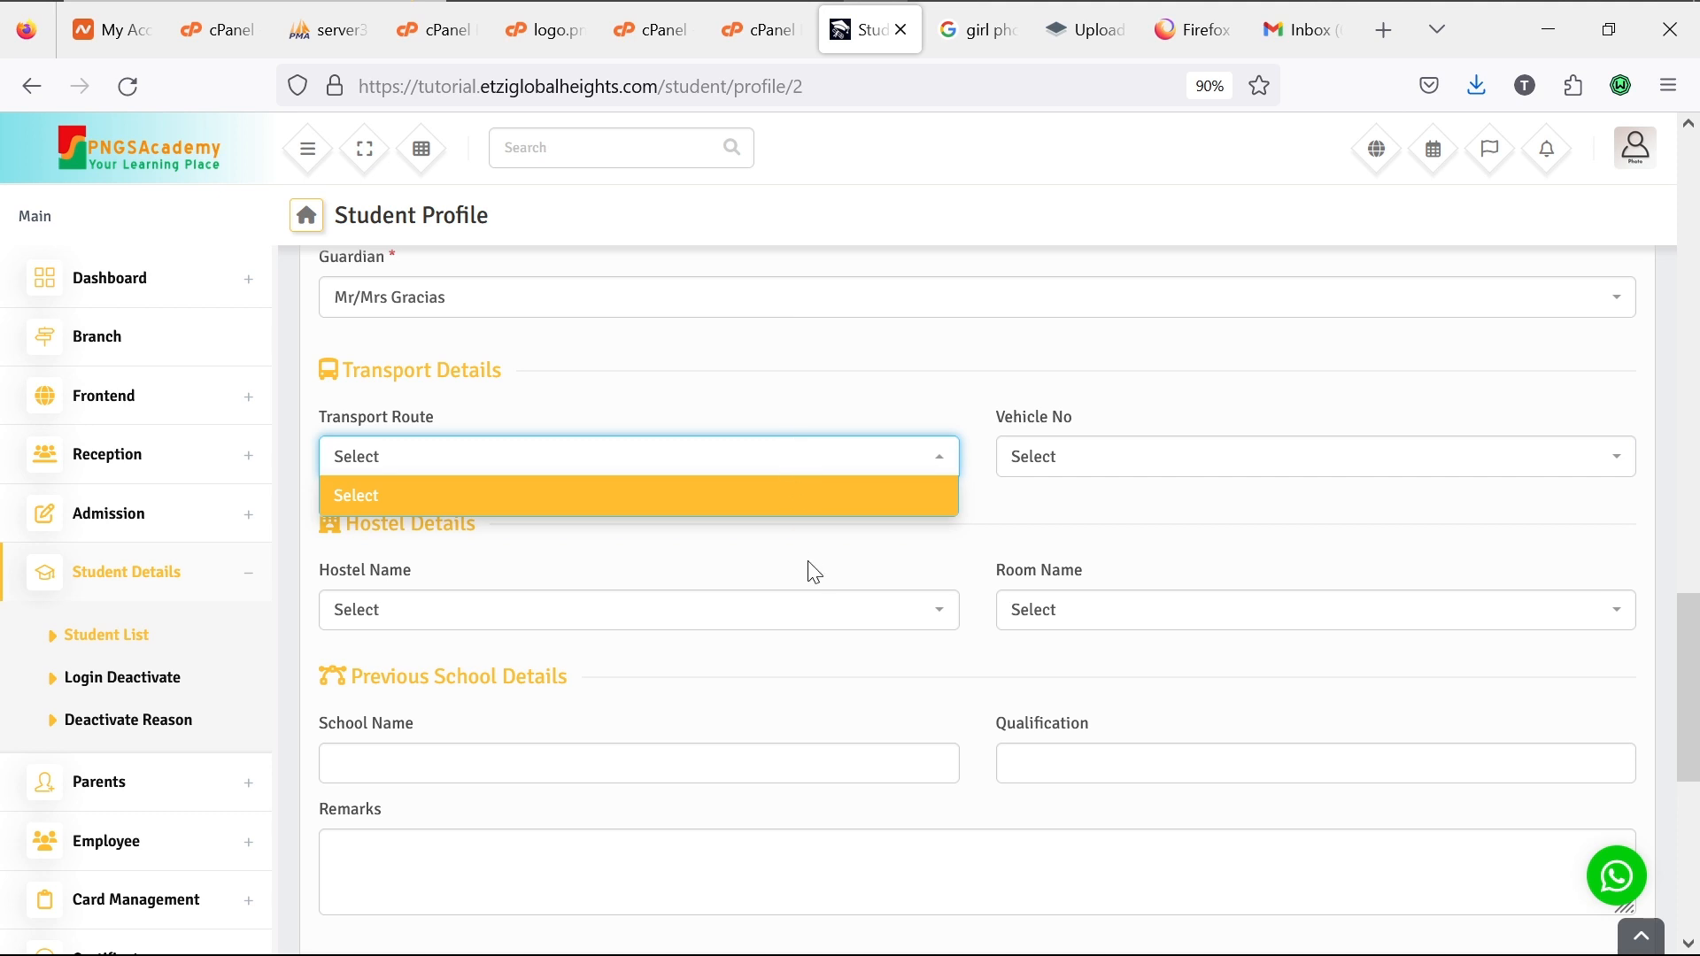
left_click(859, 610)
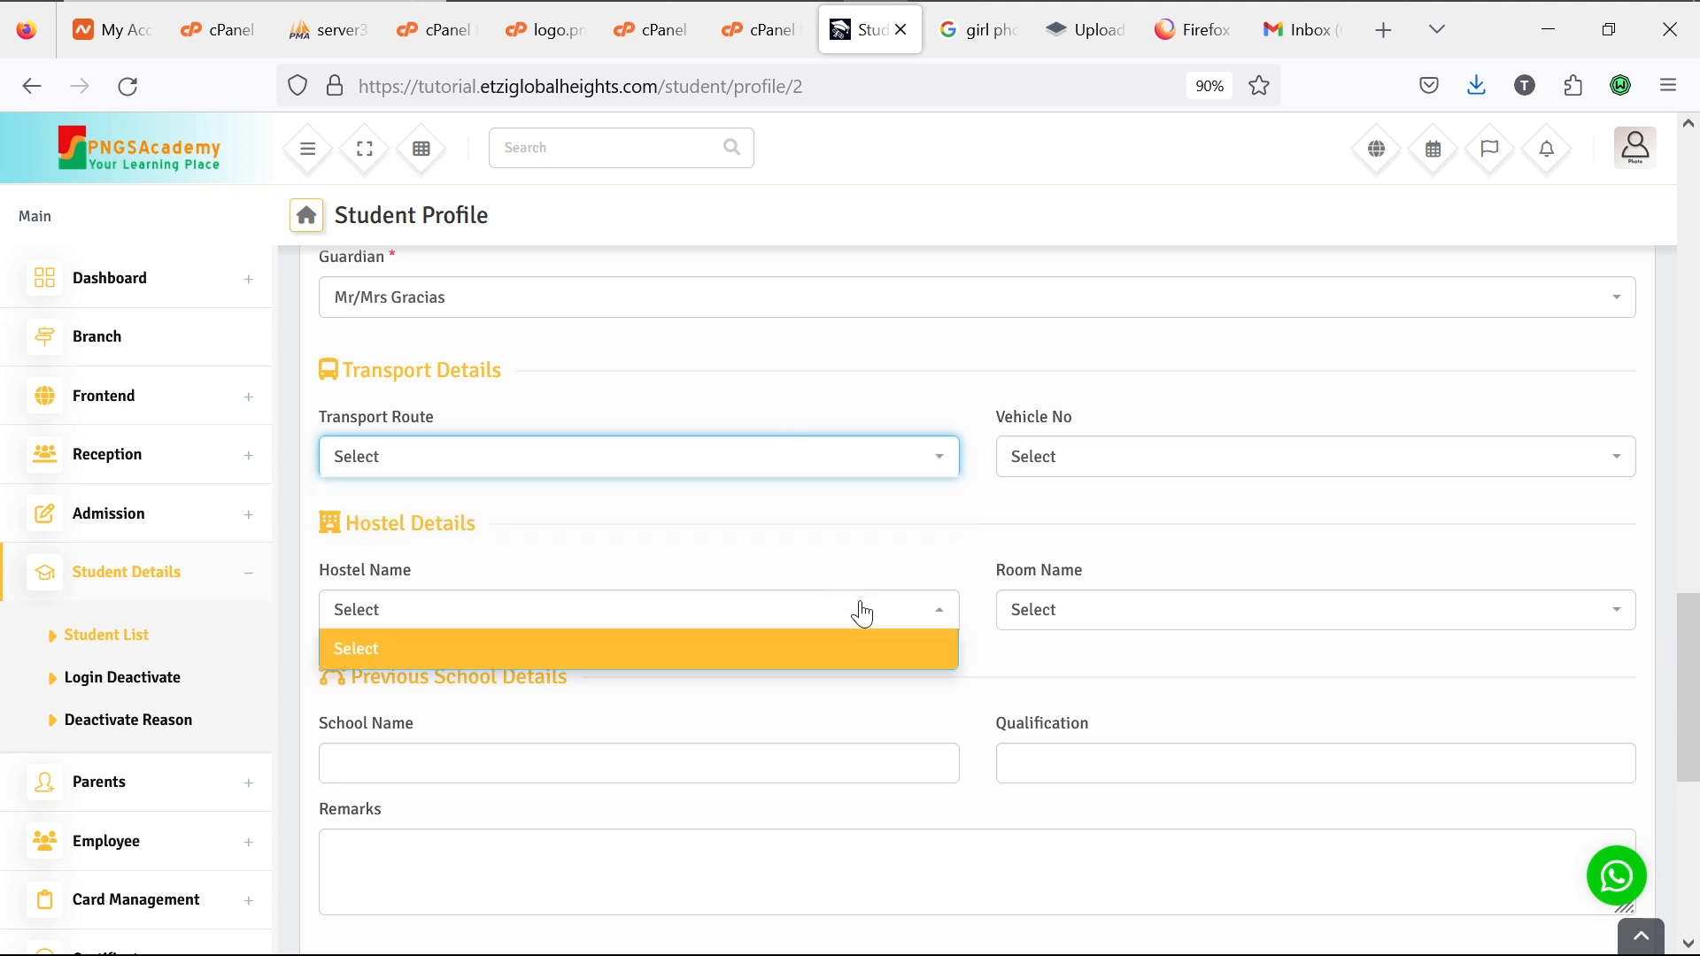
left_click(1082, 618)
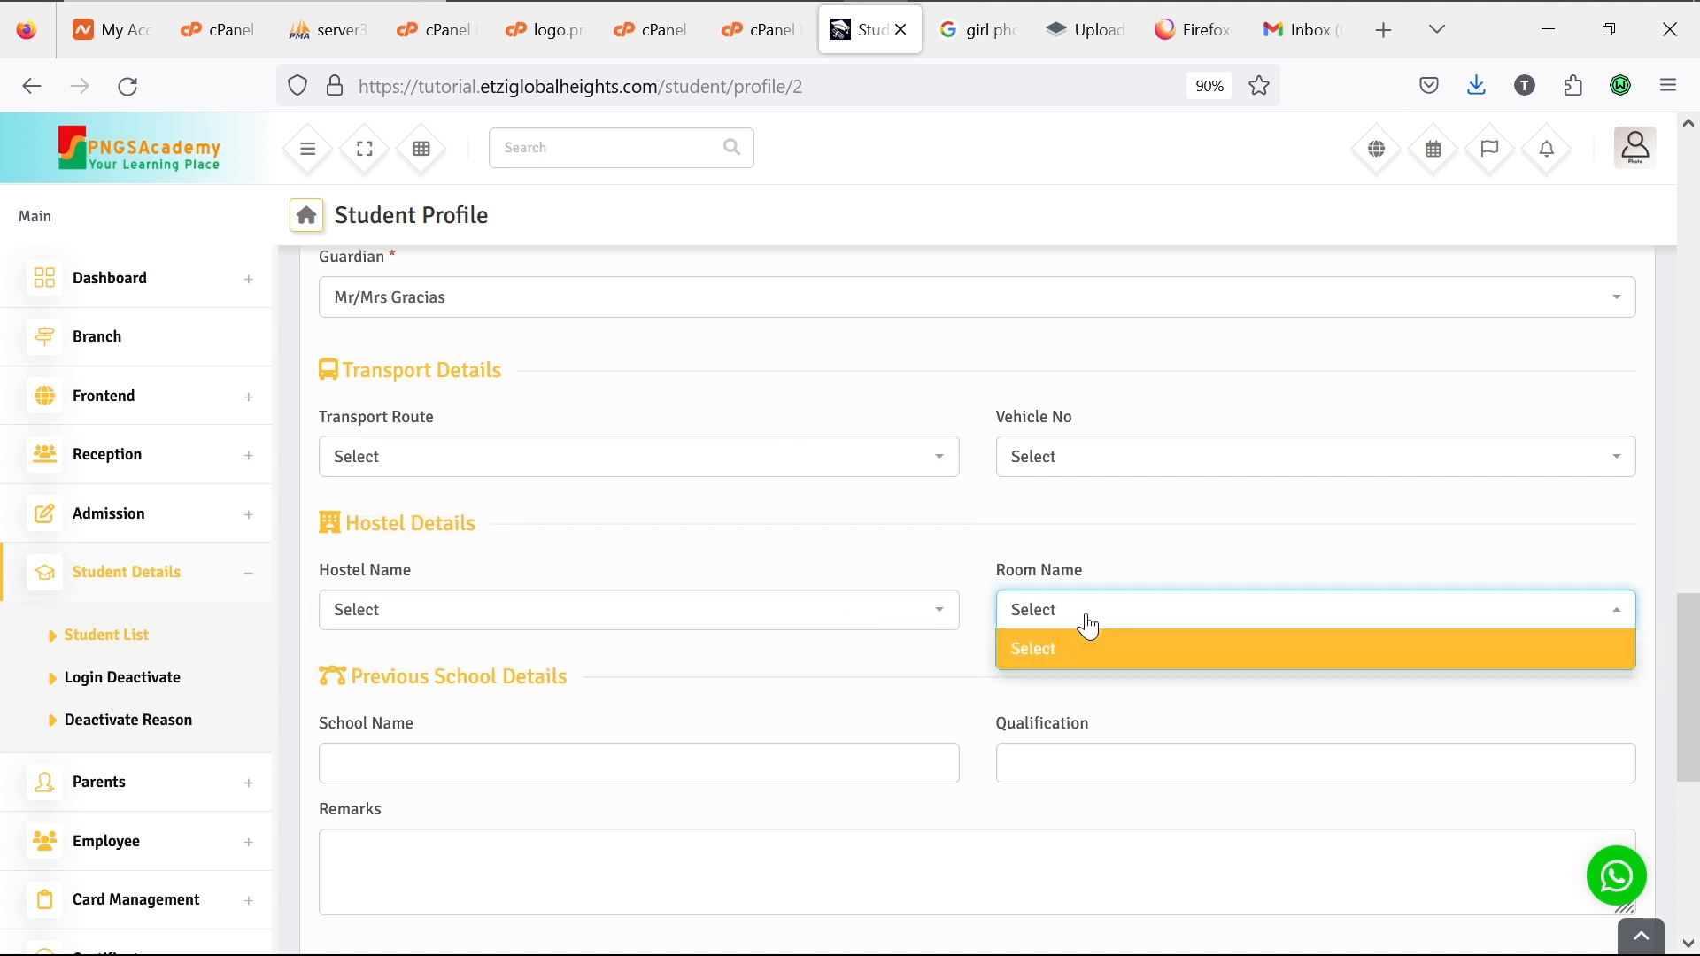
left_click(797, 762)
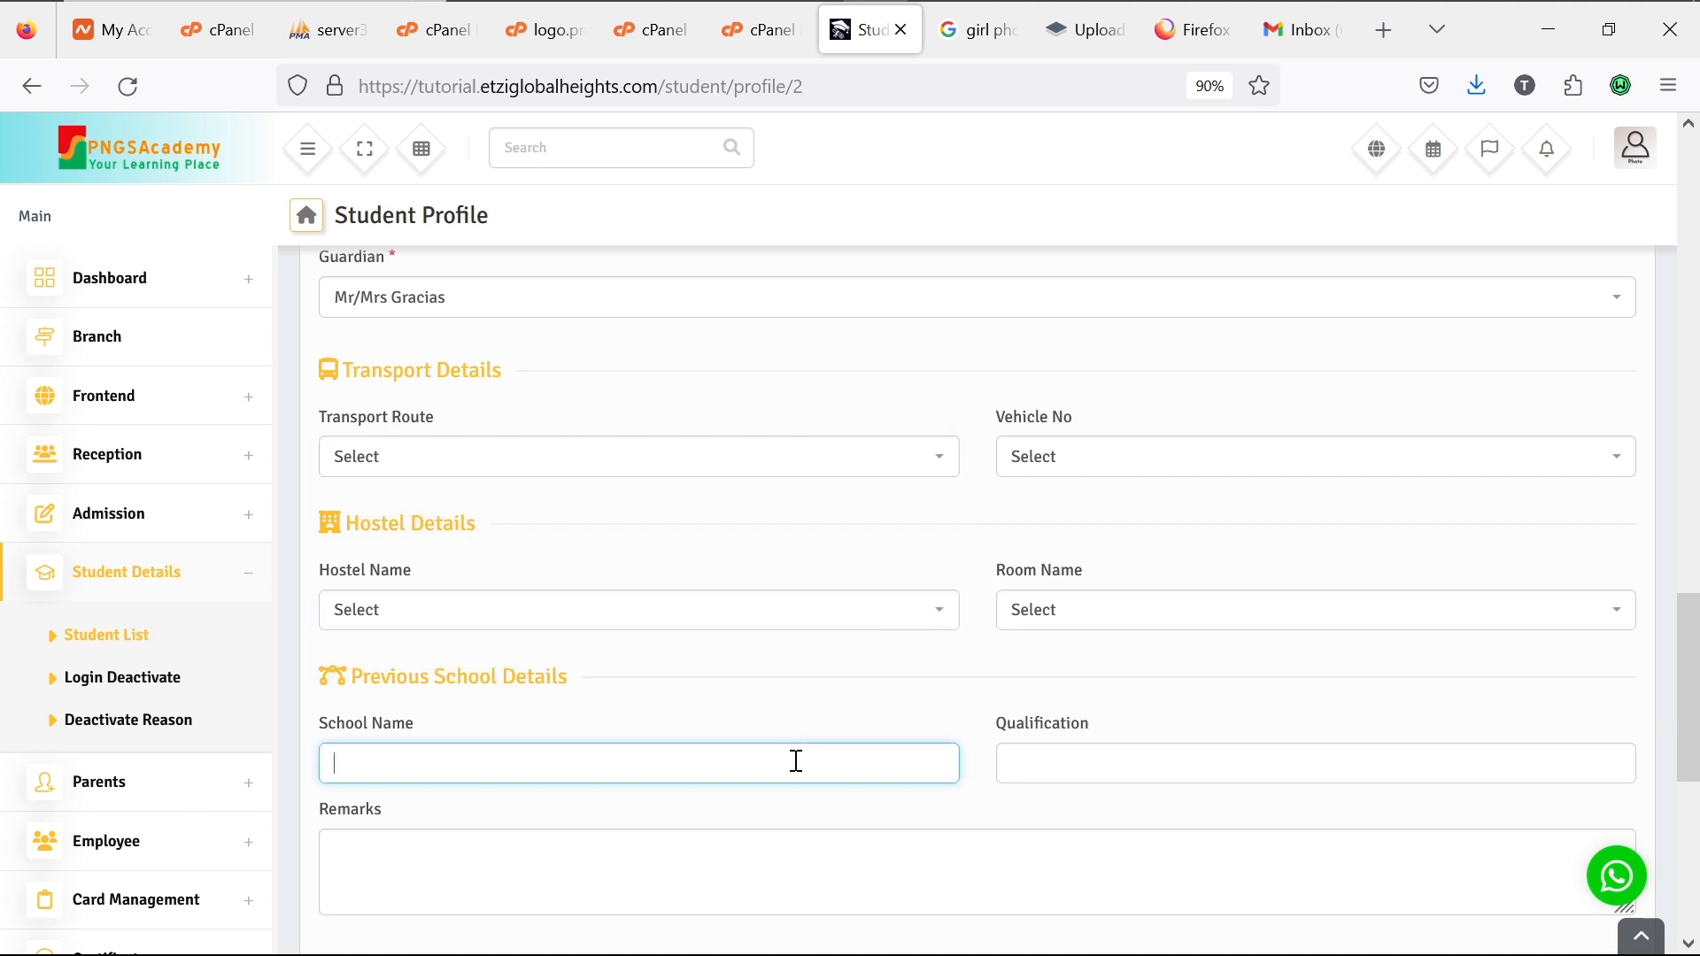
left_click(1151, 774)
left_click(956, 839)
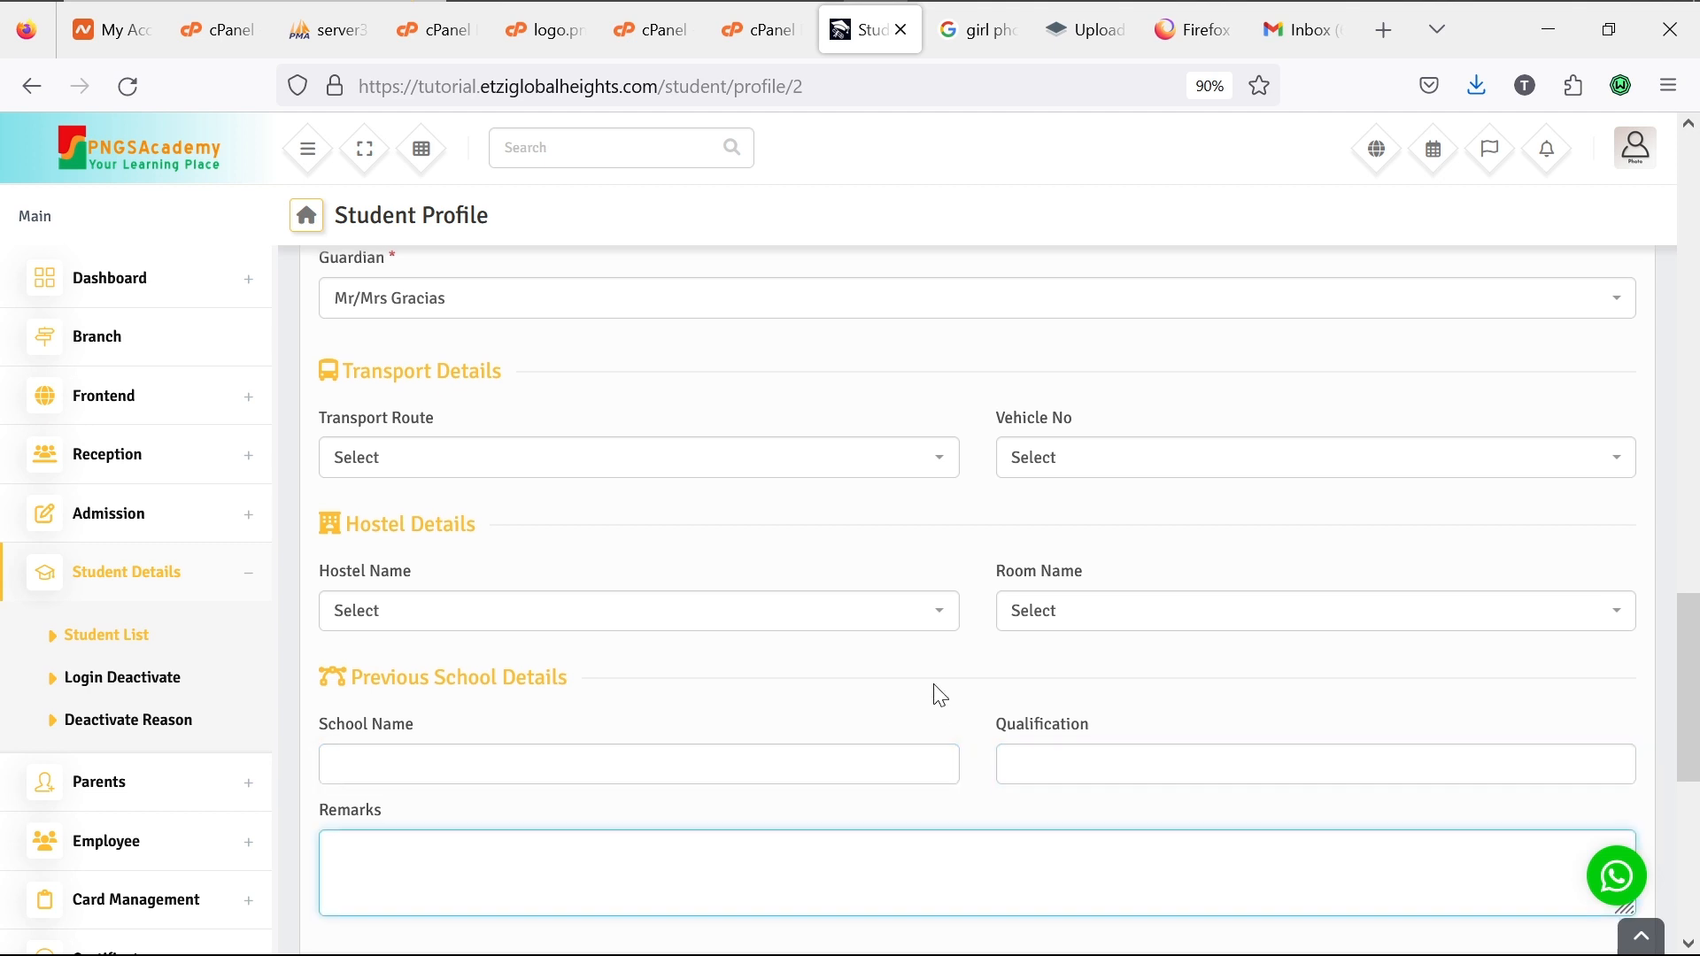
scroll(940, 695, "up", 7)
mouse_move(808, 546)
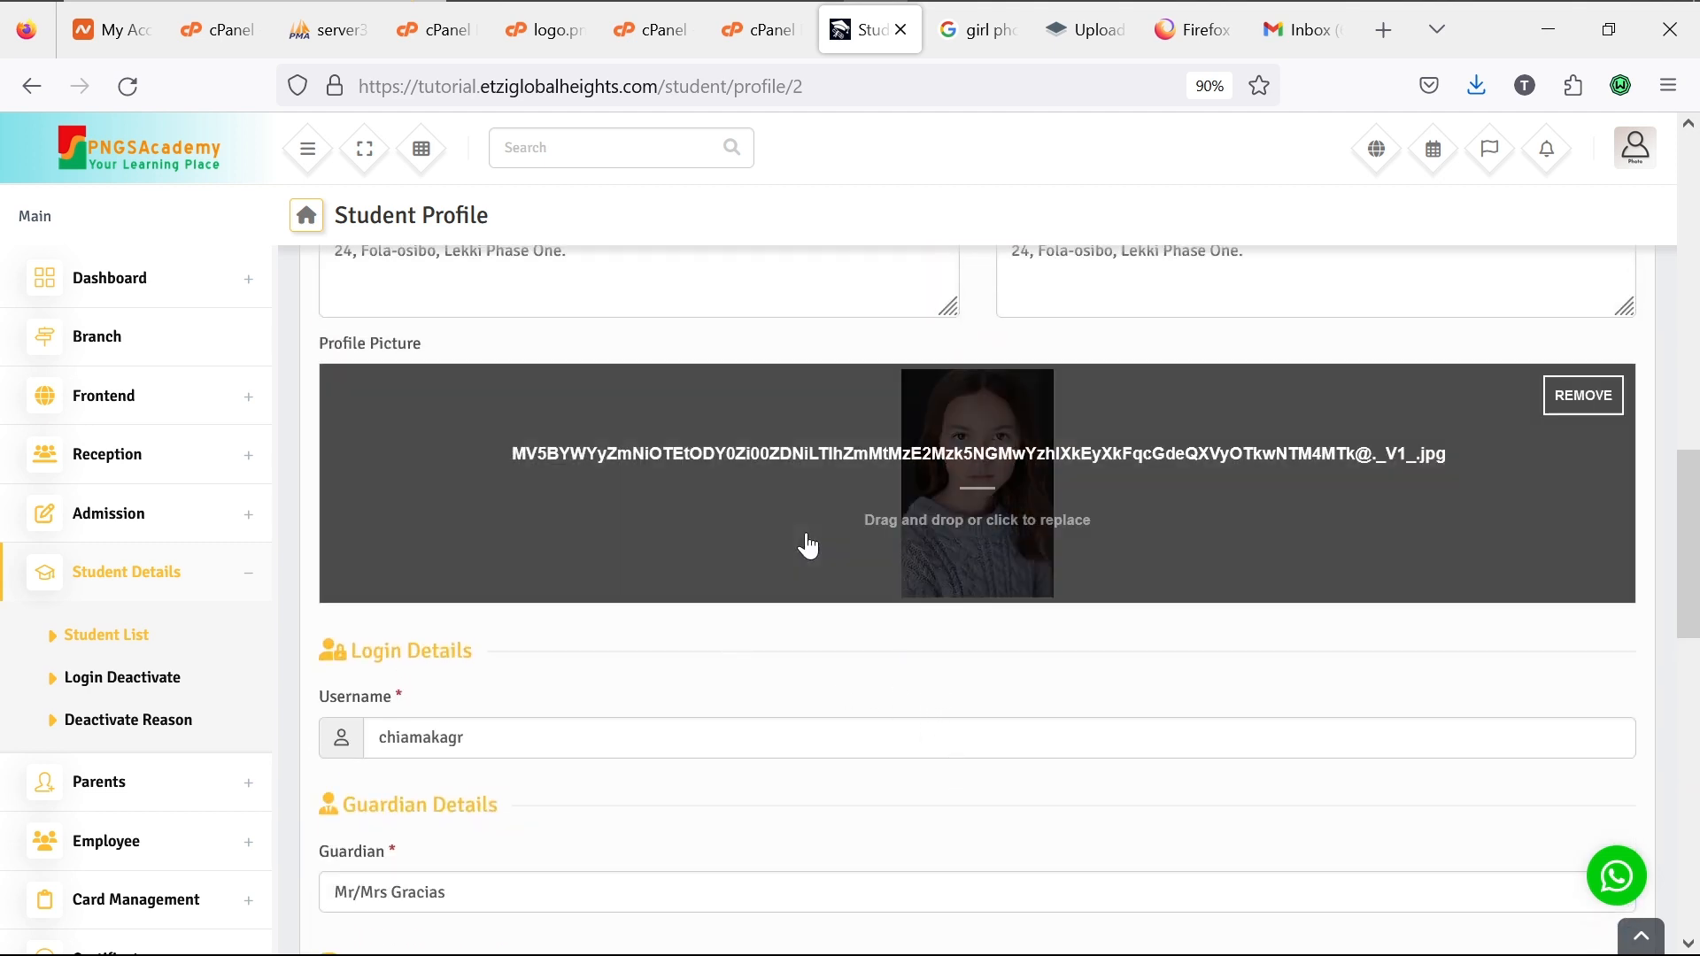
scroll(808, 547, "up", 8)
scroll(808, 547, "down", 20)
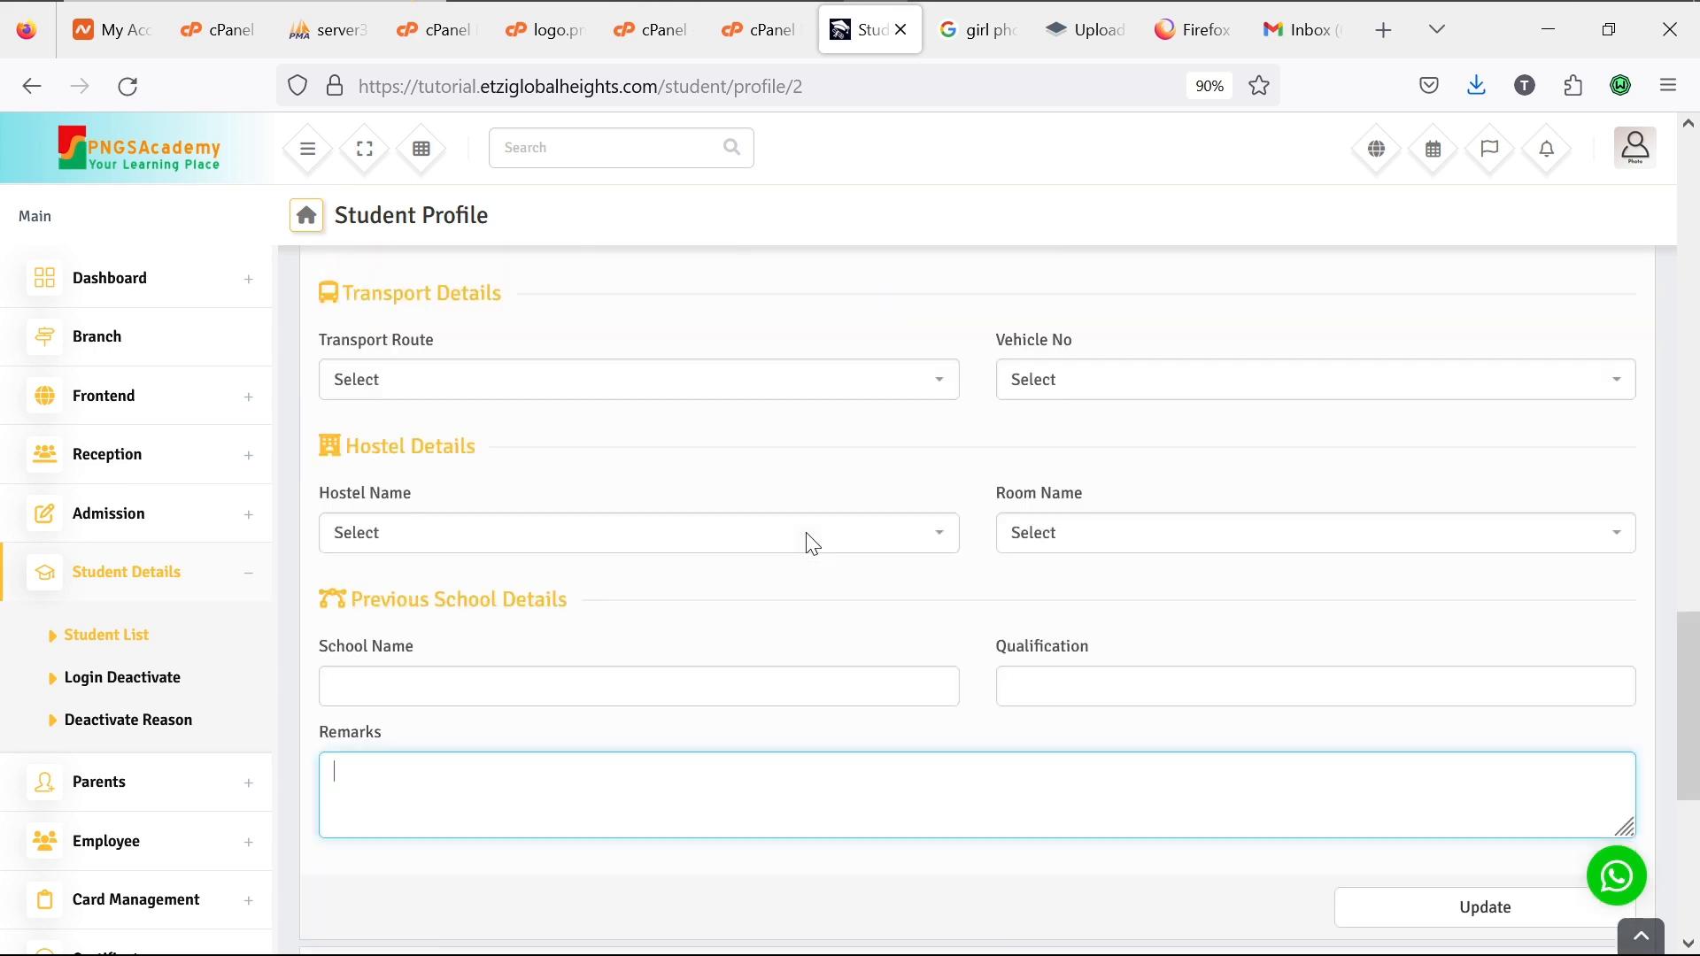
scroll(808, 547, "up", 9)
scroll(808, 546, "up", 8)
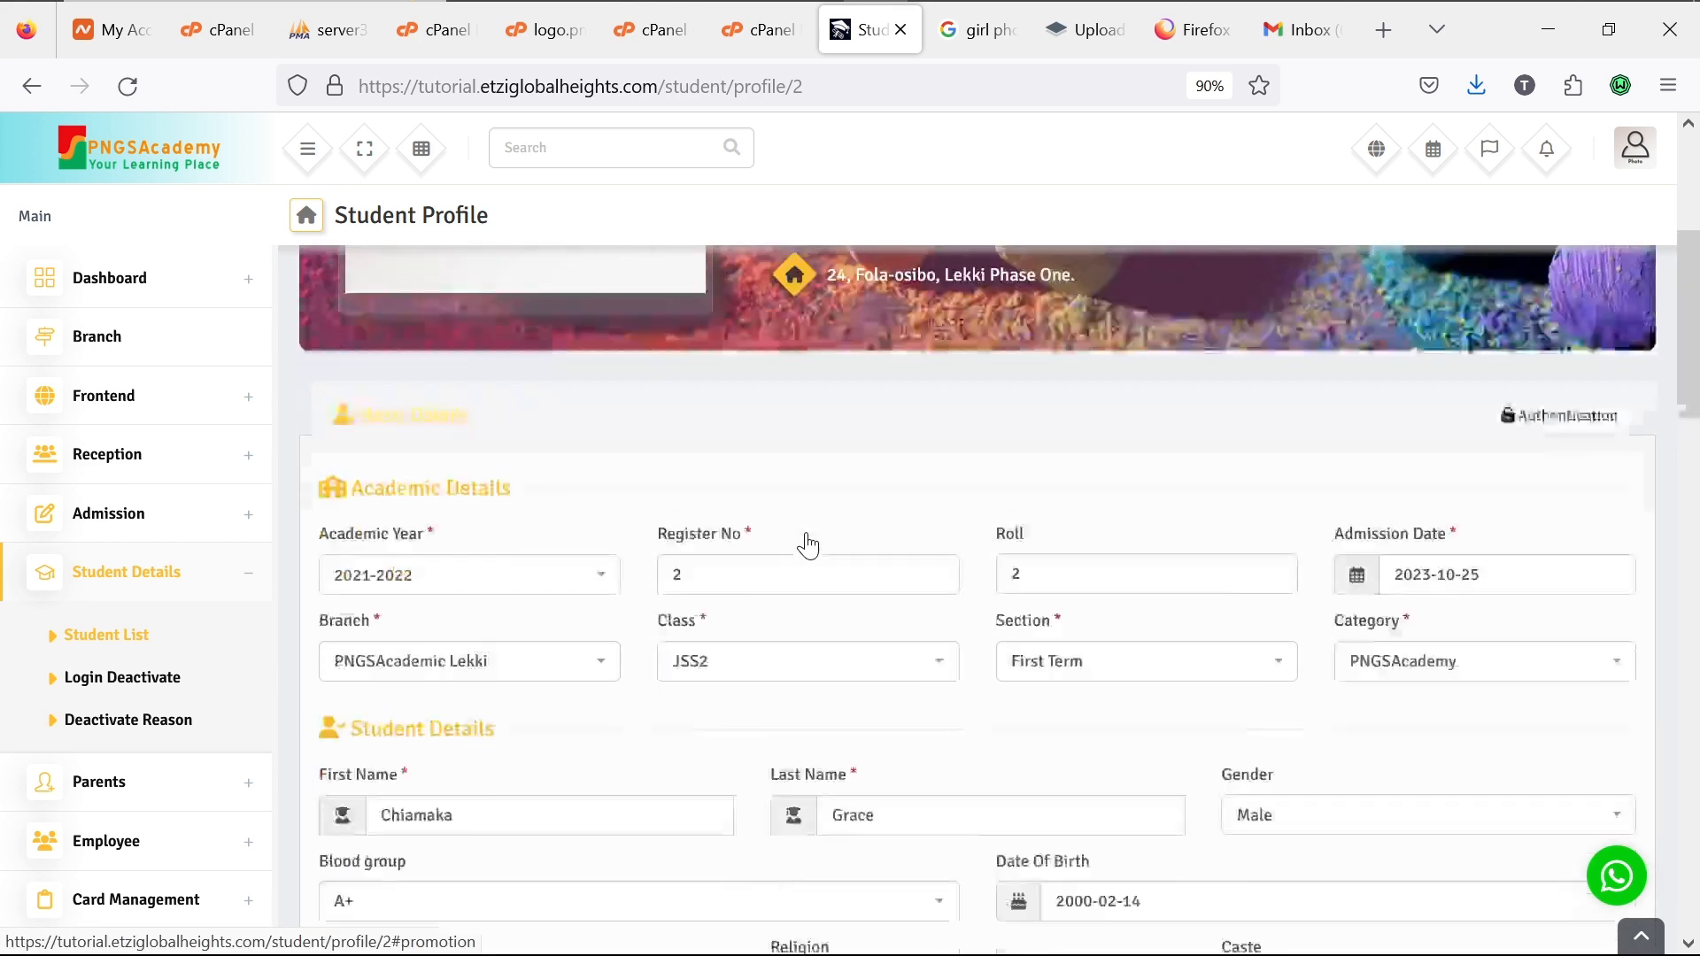
scroll(805, 542, "down", 18)
scroll(805, 533, "up", 1)
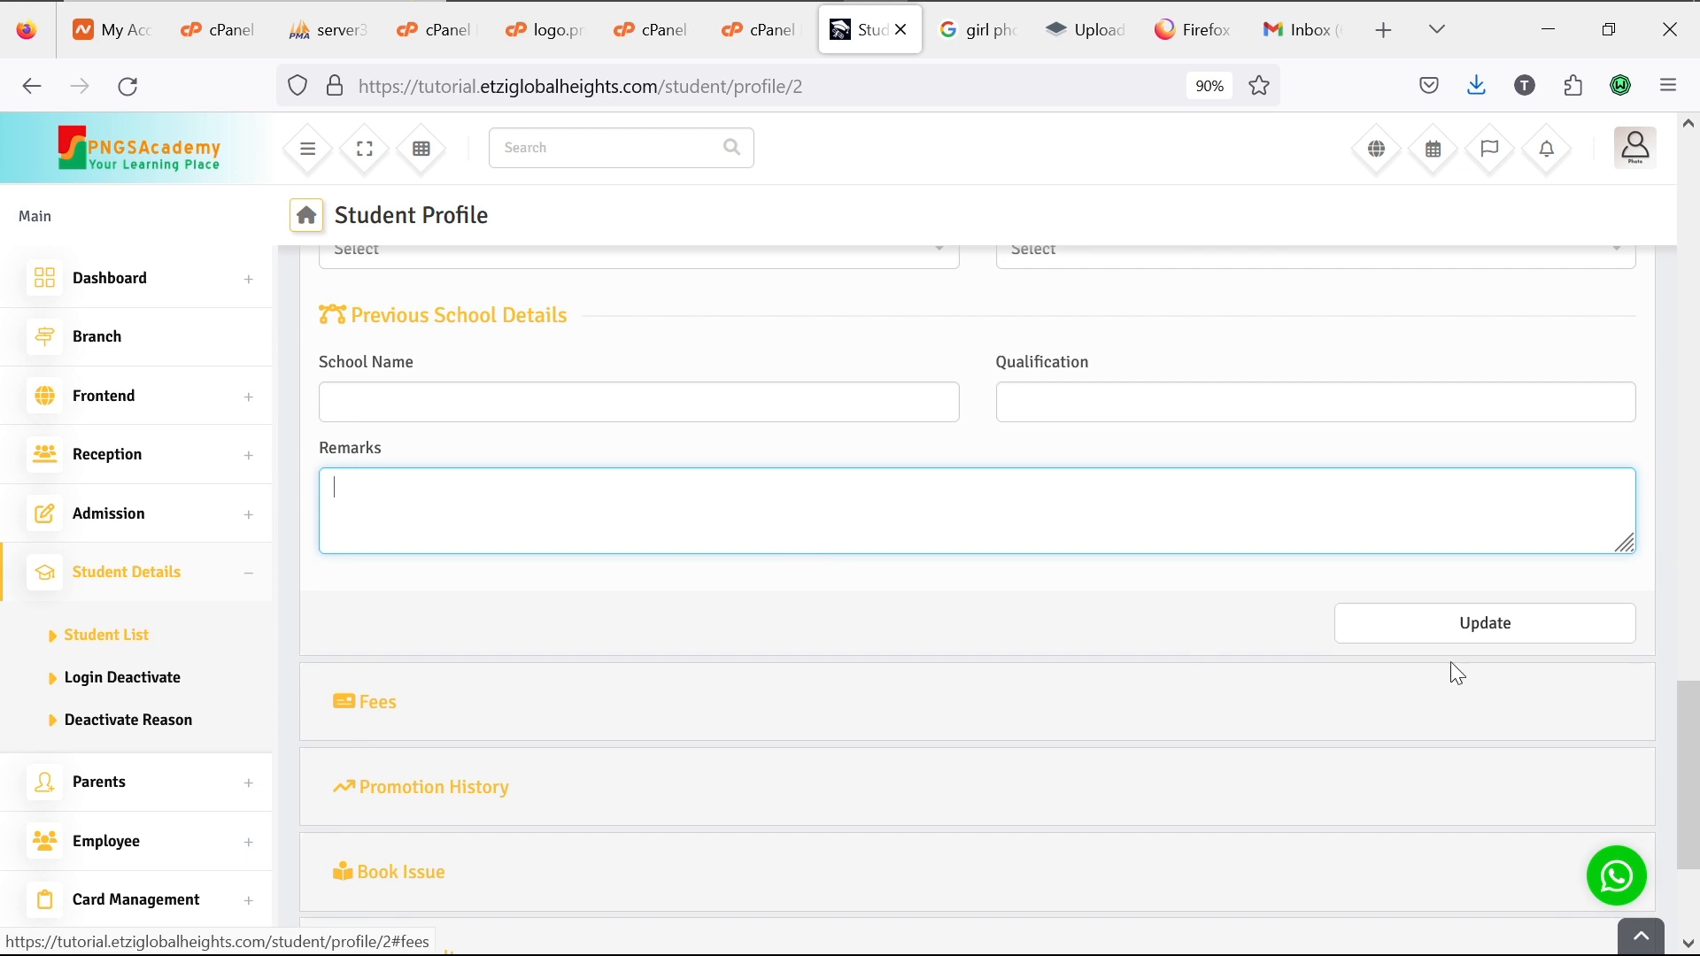
left_click(1463, 639)
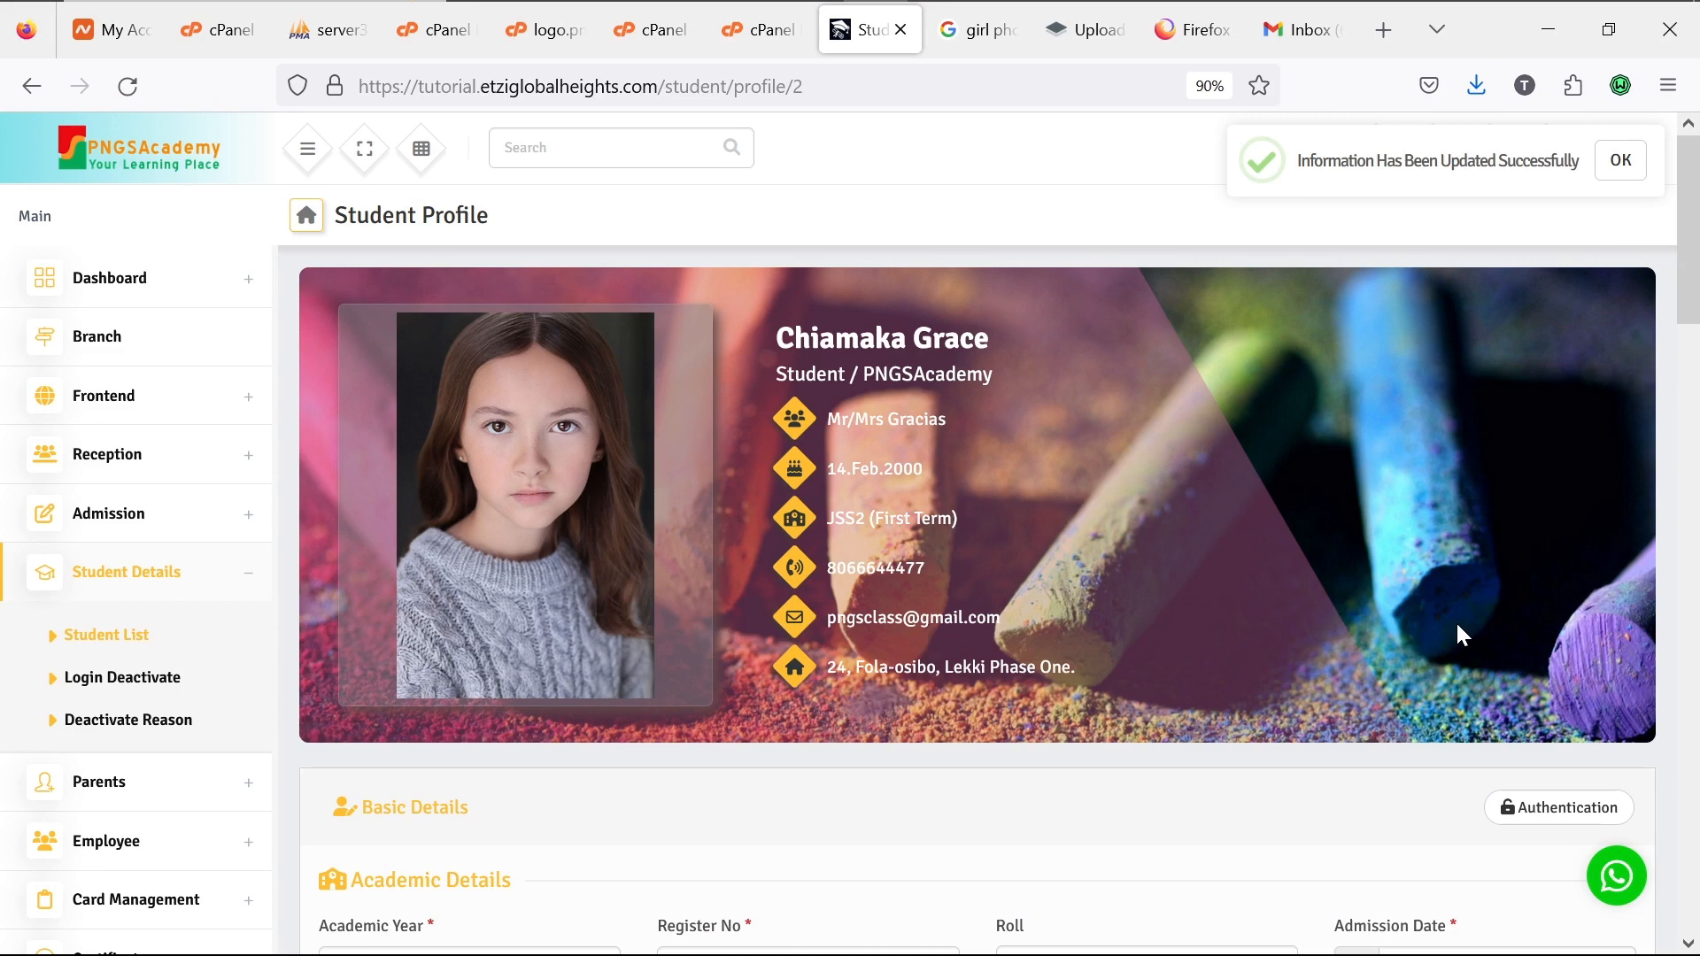
Step: Scroll through the saved profile to check the updated details
scroll(1226, 607, "down", 6)
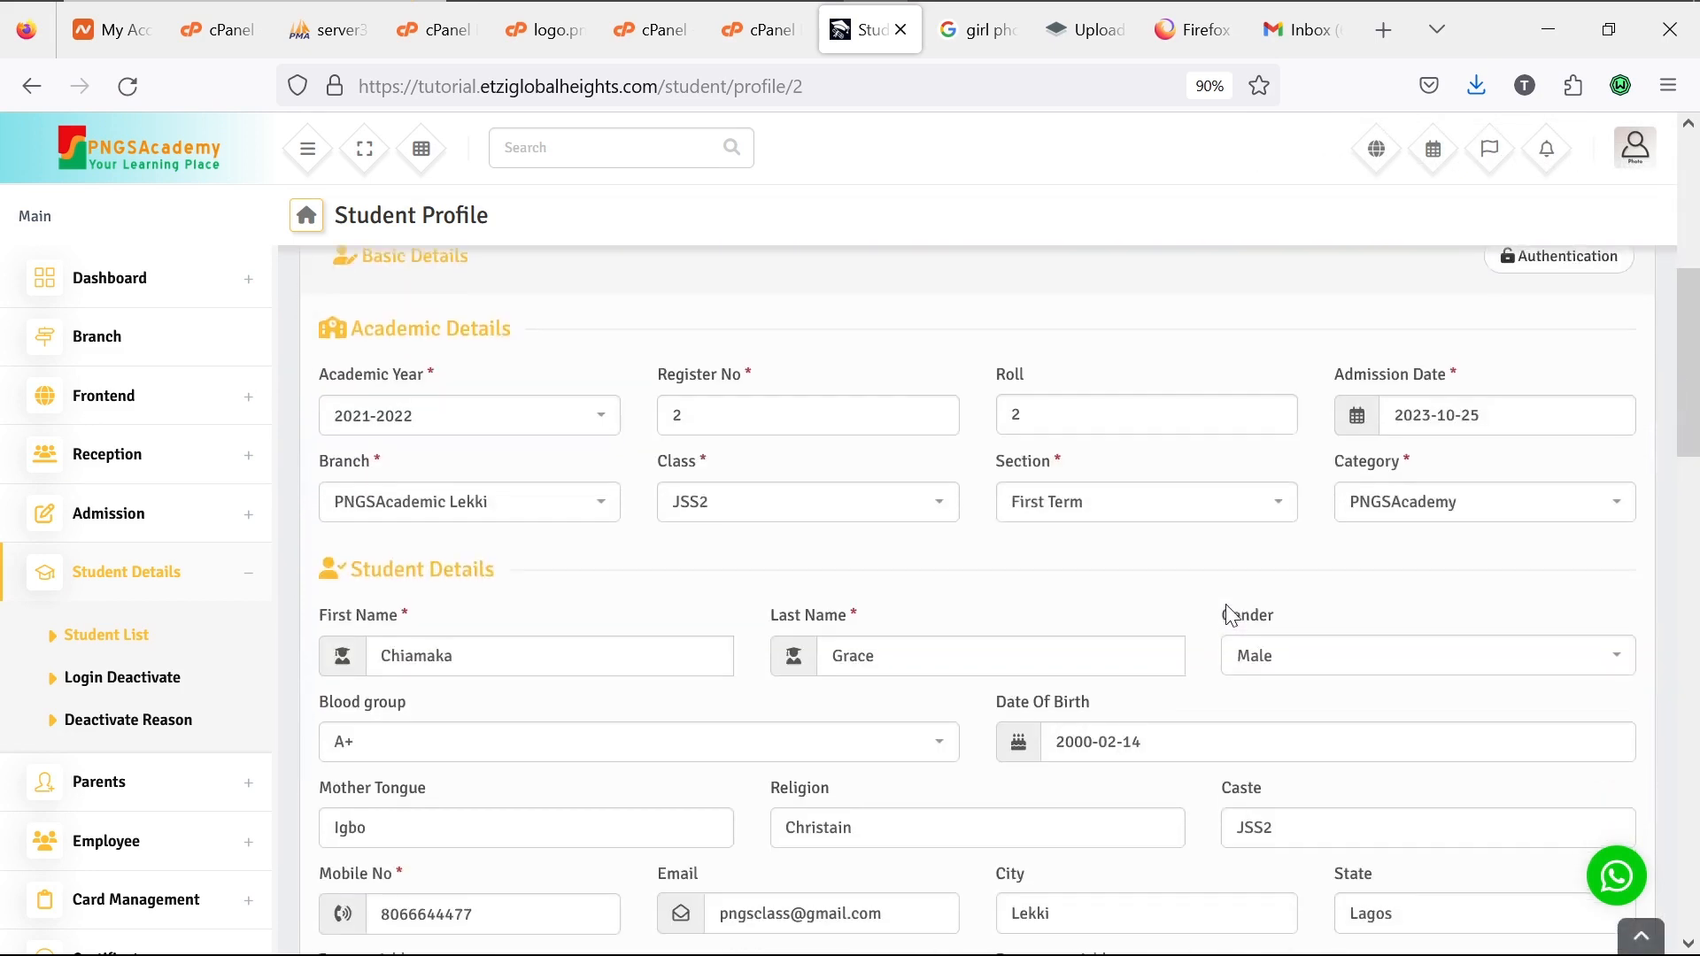
scroll(1230, 614, "up", 6)
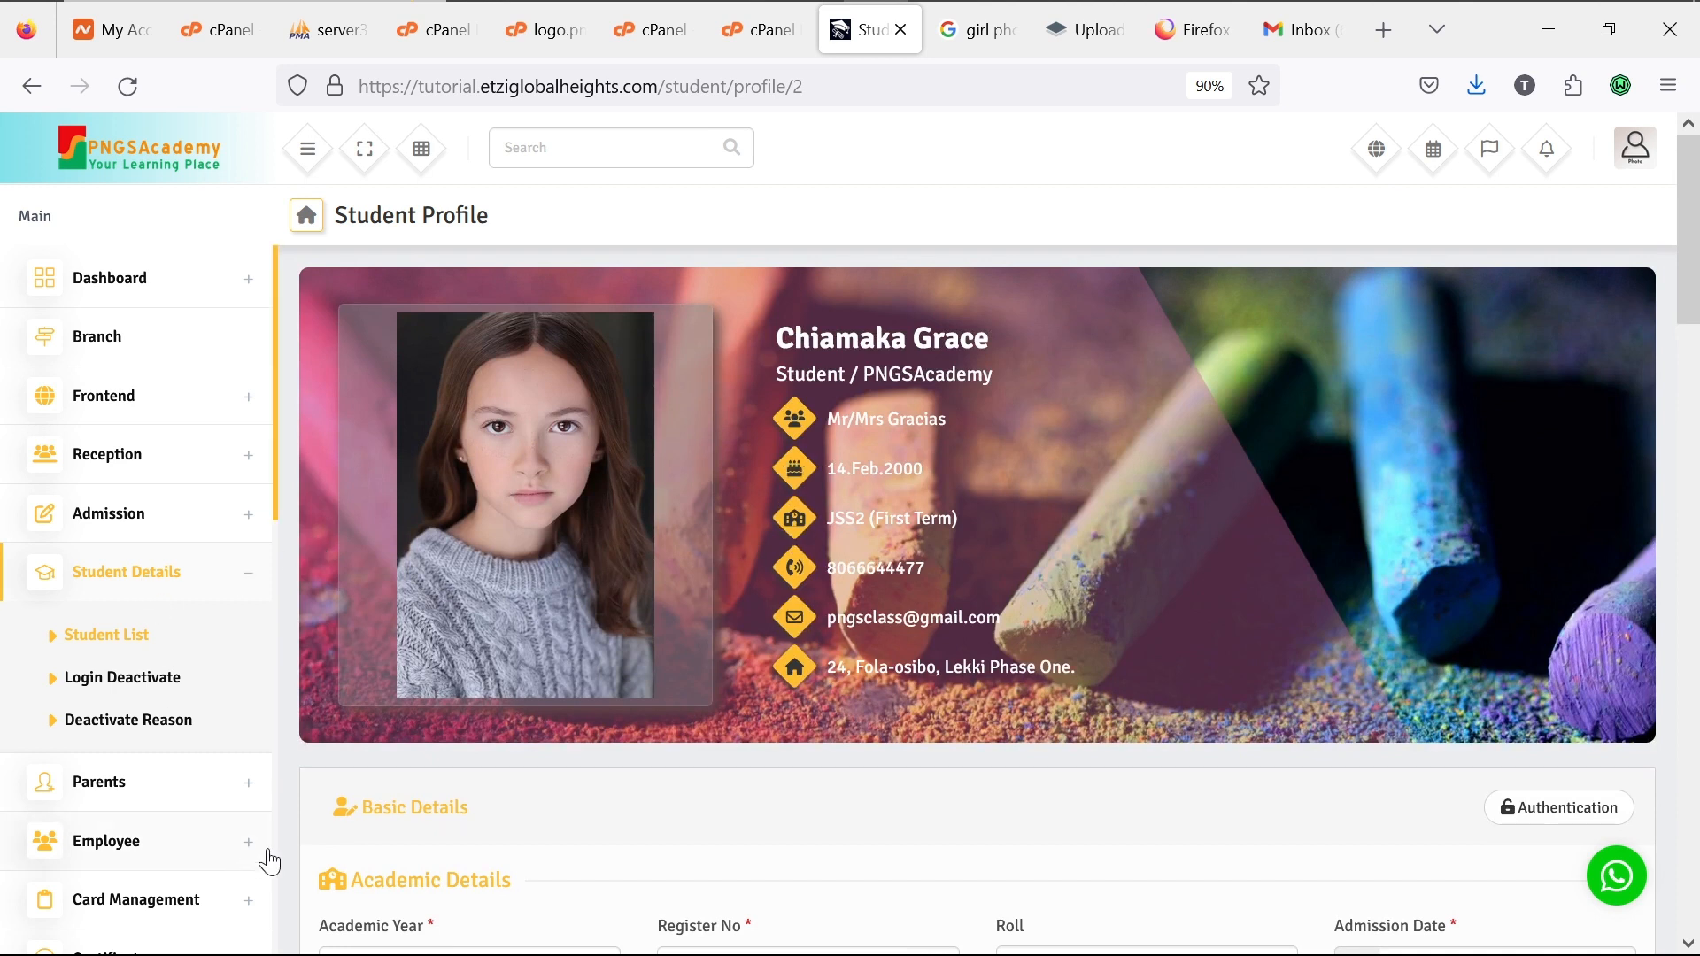
Step: Show the Parents List for PNGSAcademic Lekki, then expand the Employee menu
left_click(248, 797)
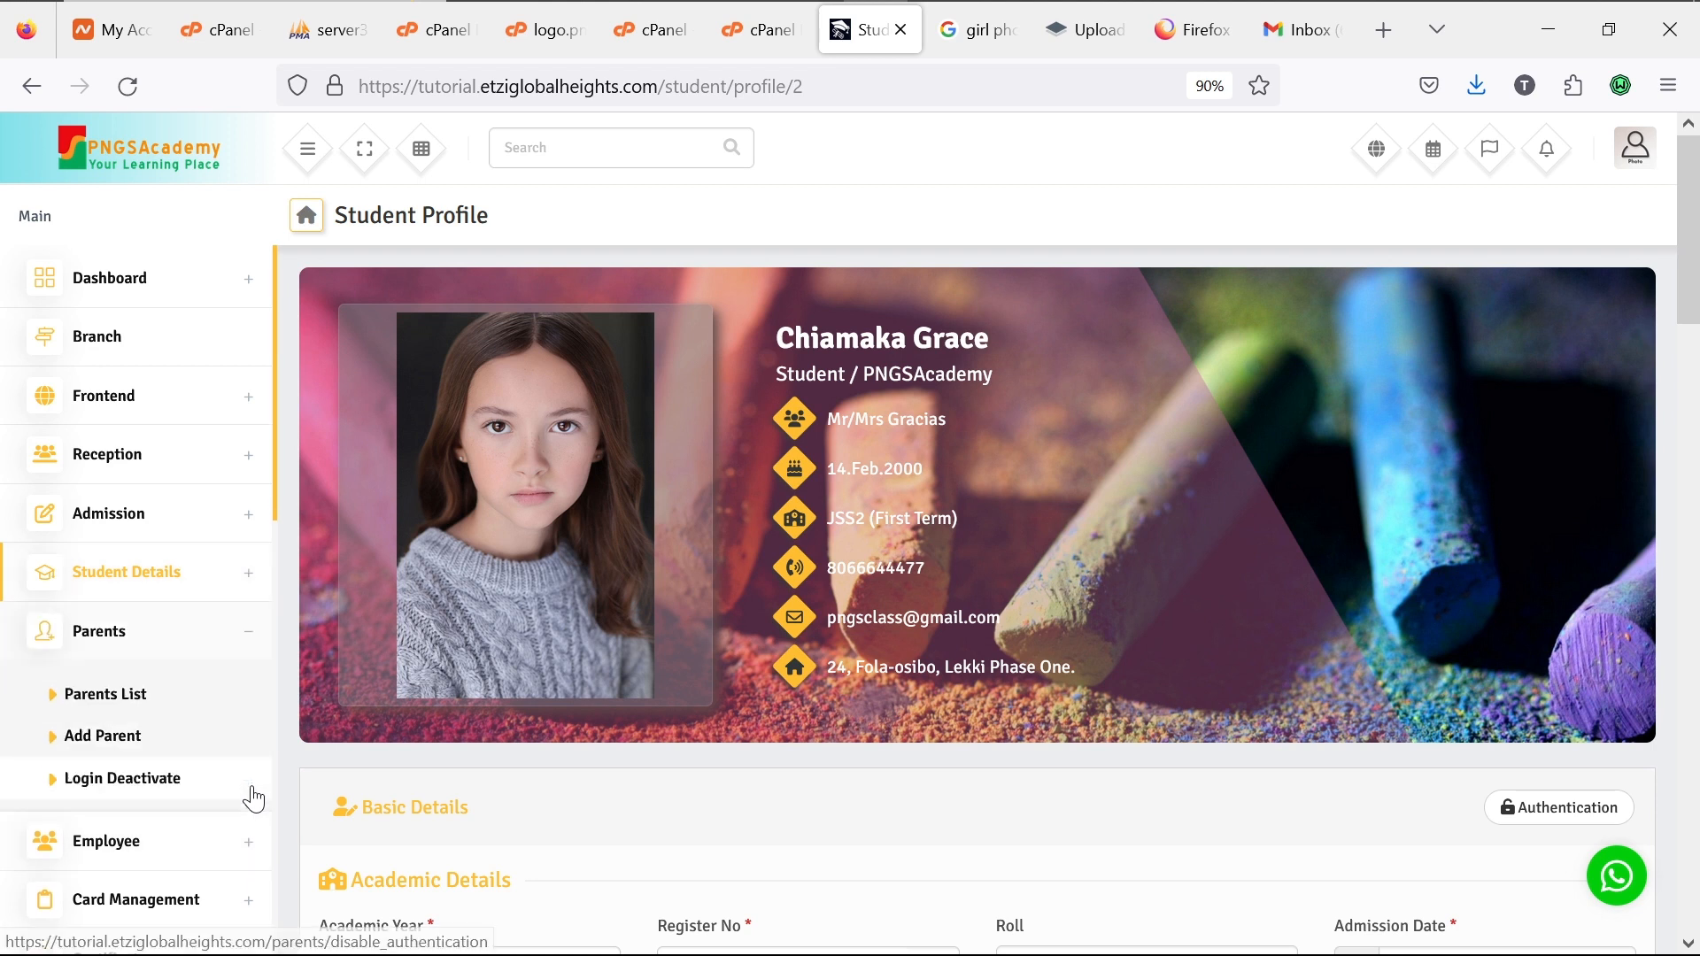
left_click(140, 704)
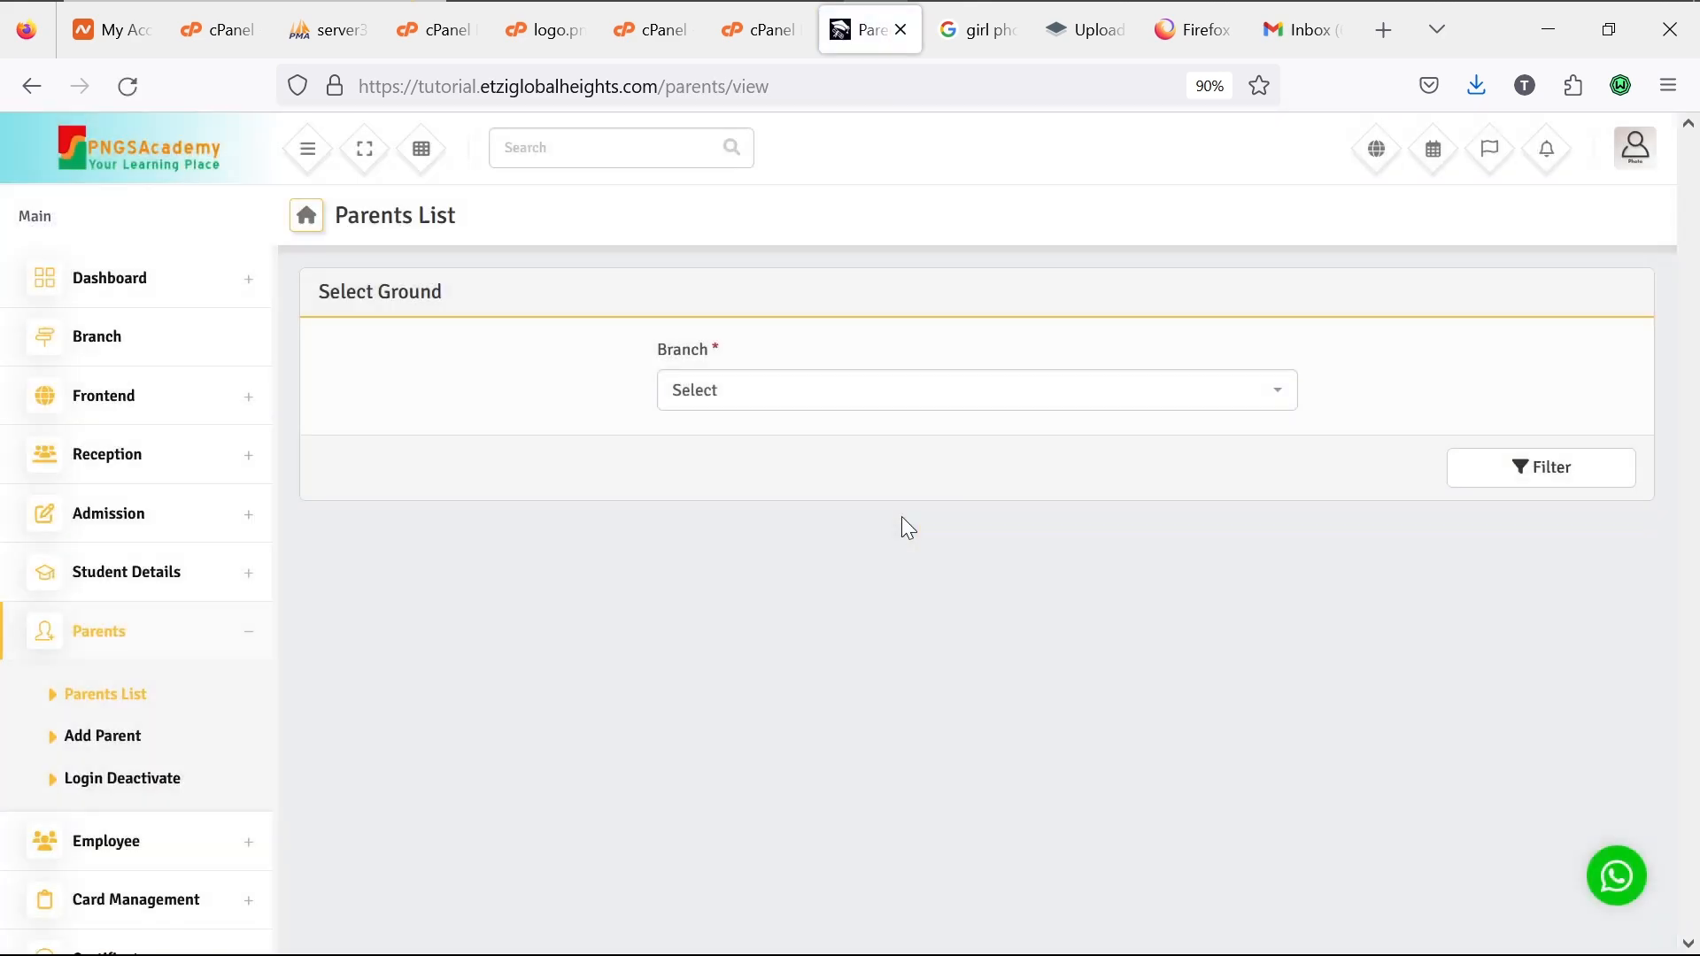
left_click(1070, 403)
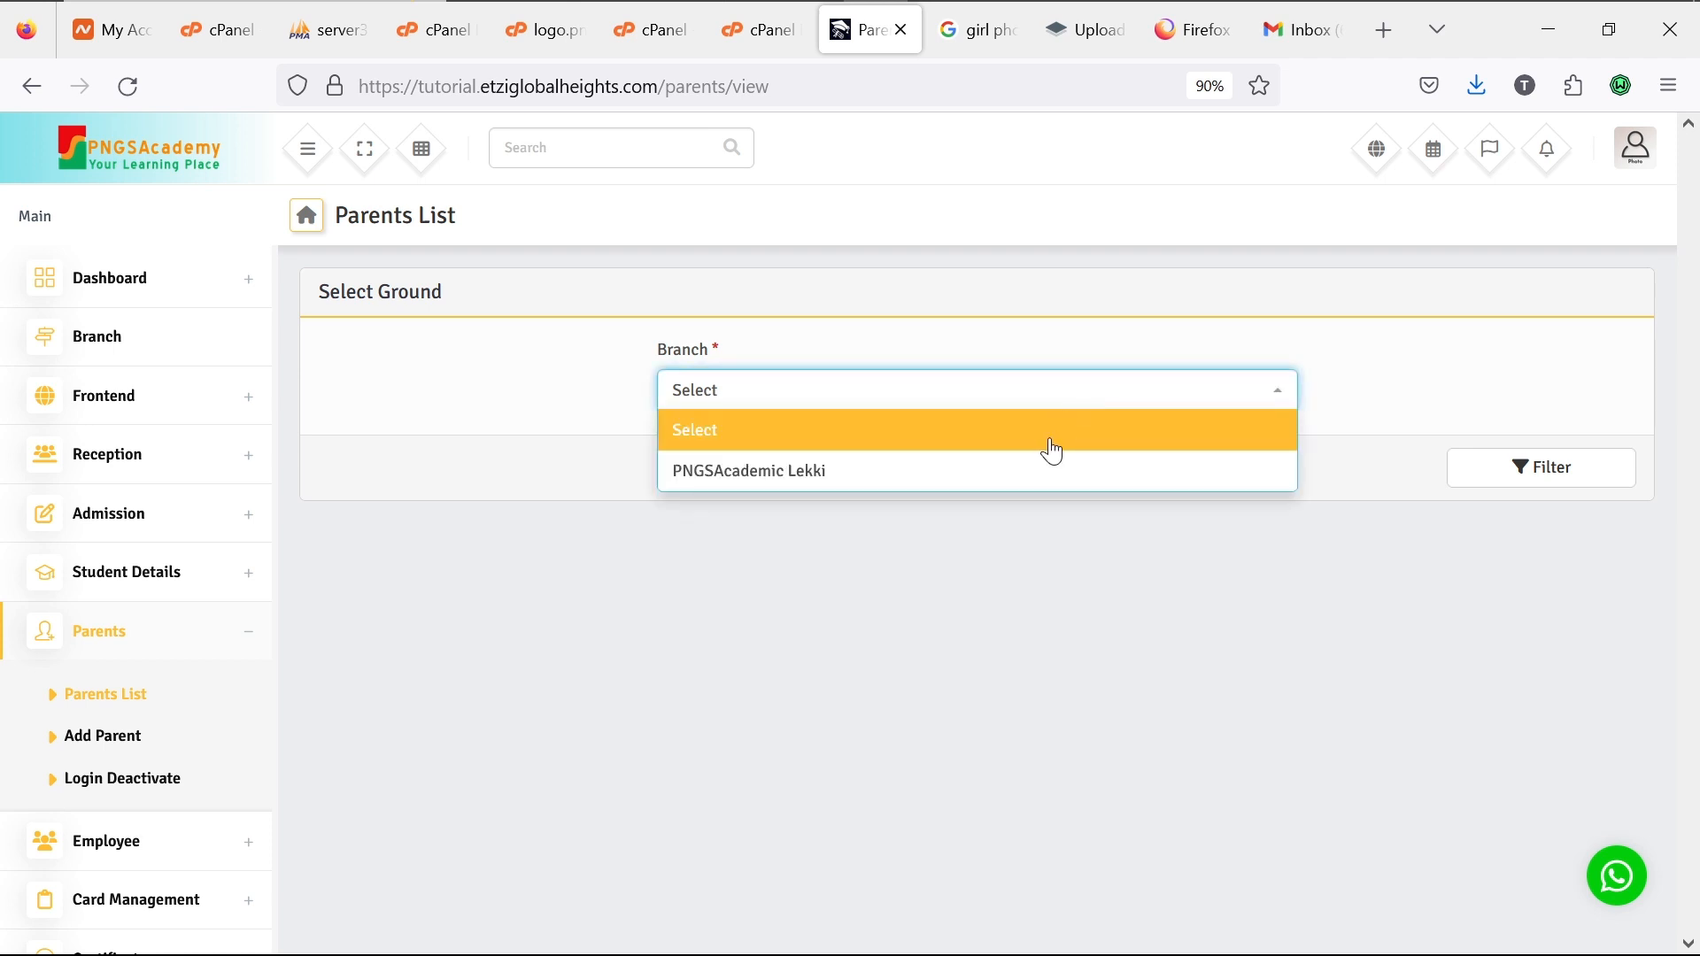
left_click(1034, 471)
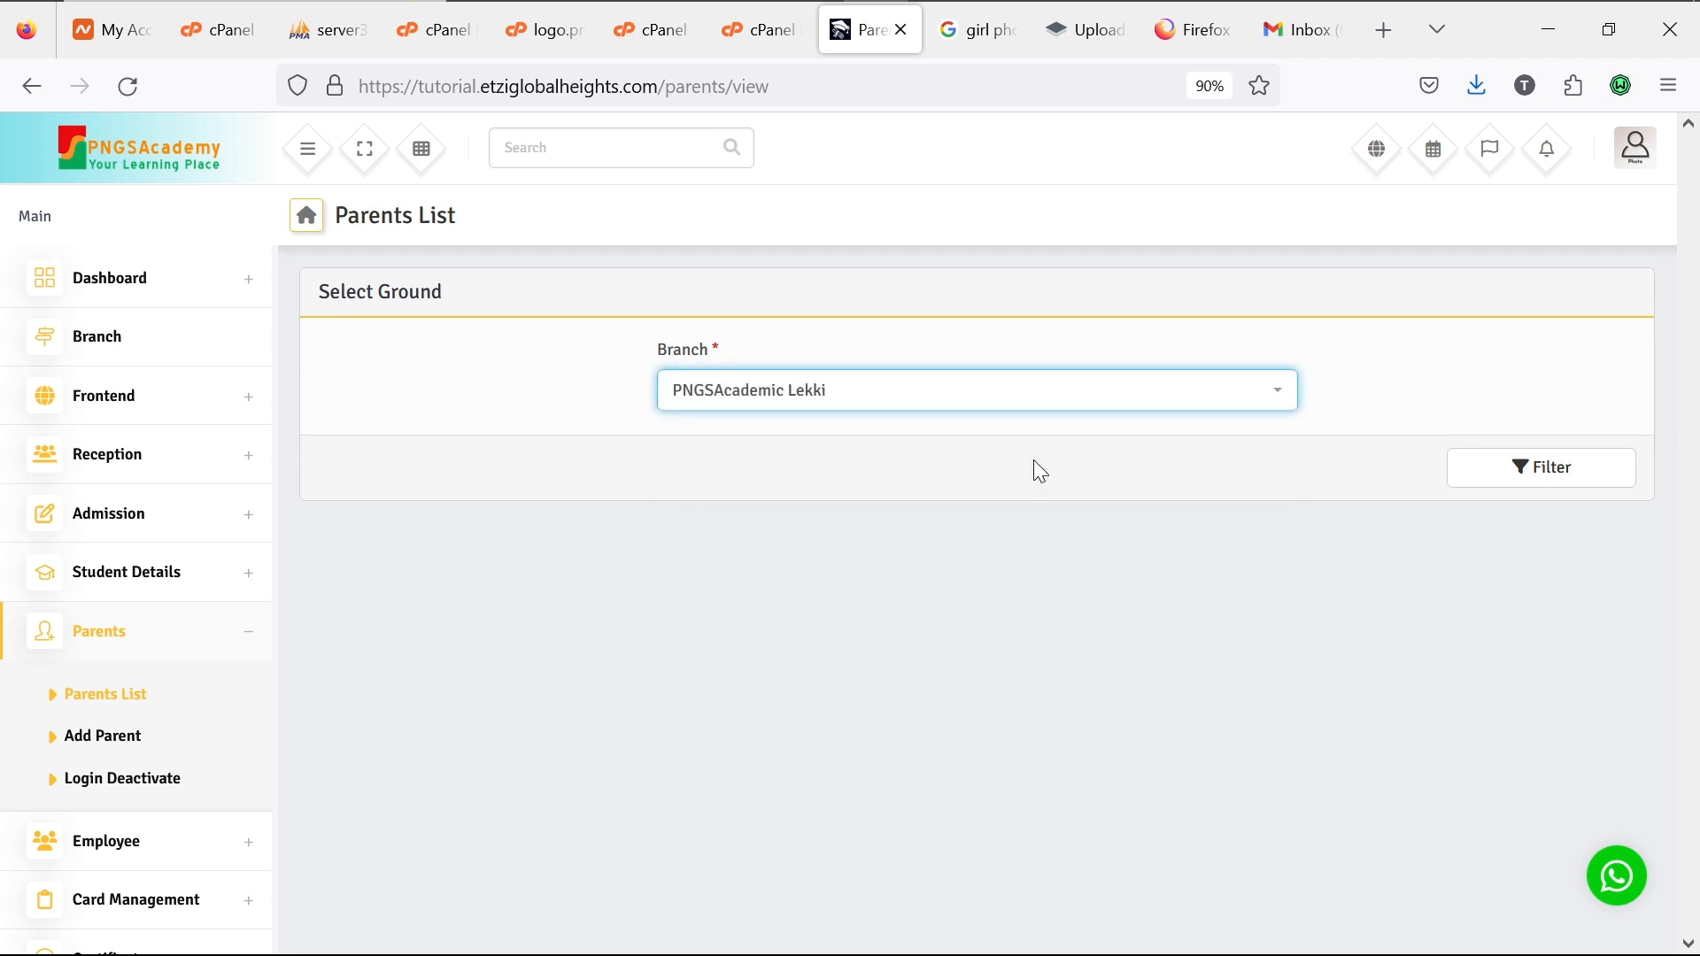
left_click(1564, 466)
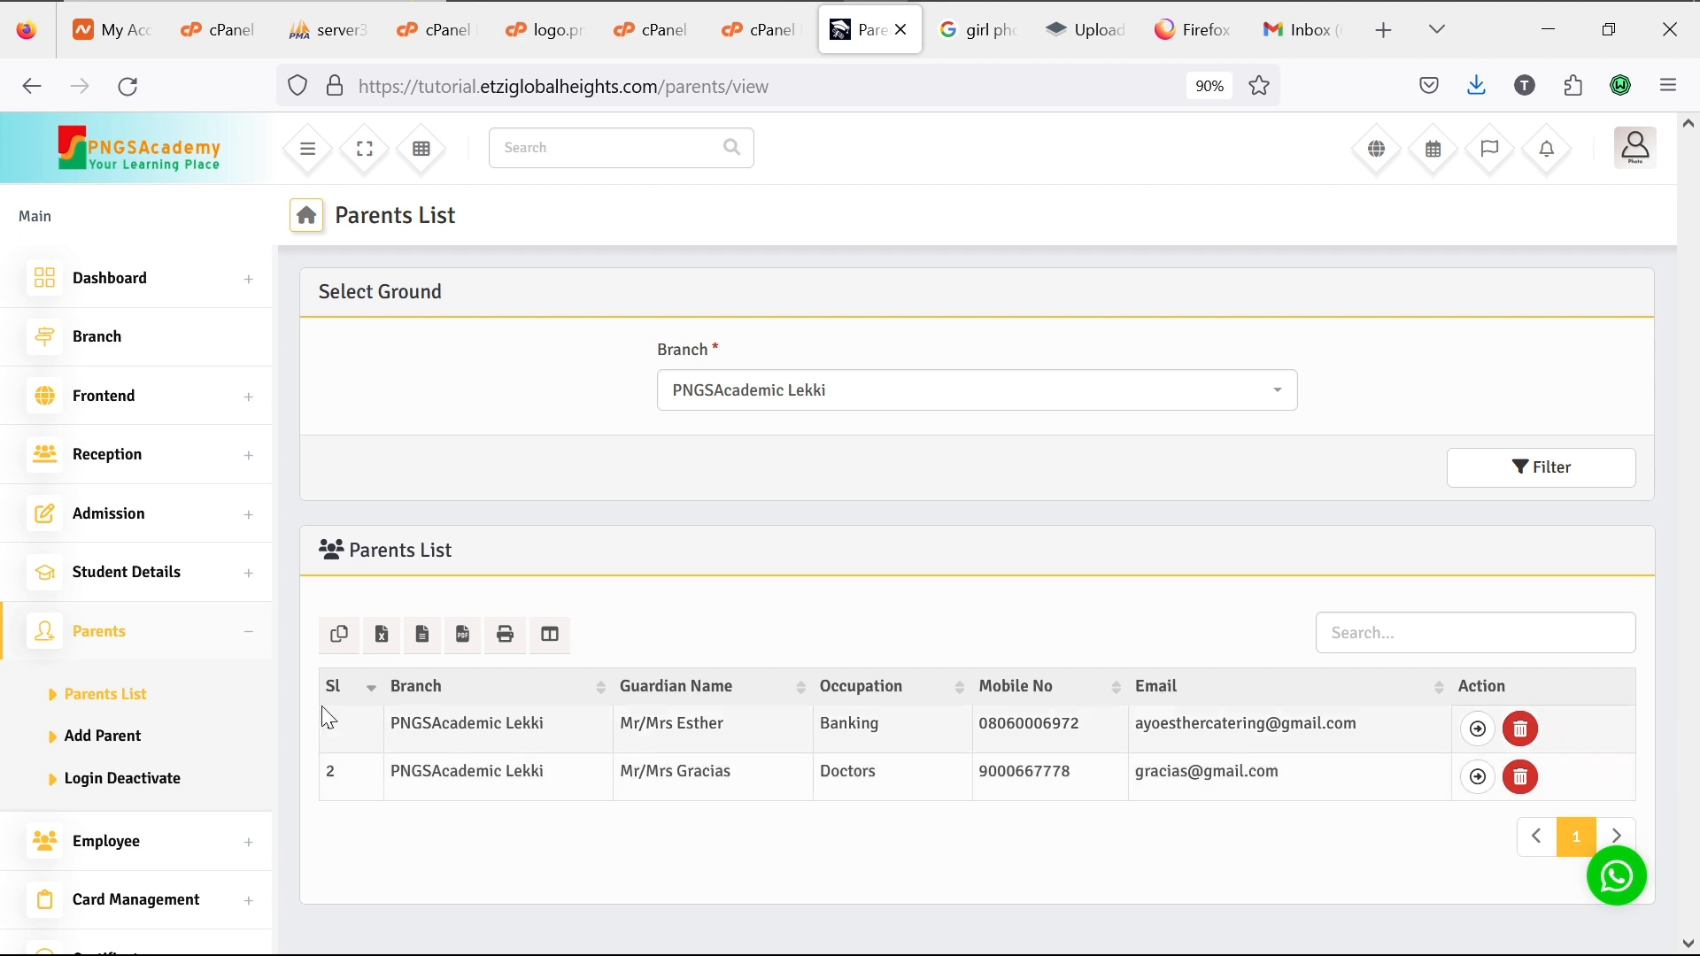
left_click(246, 852)
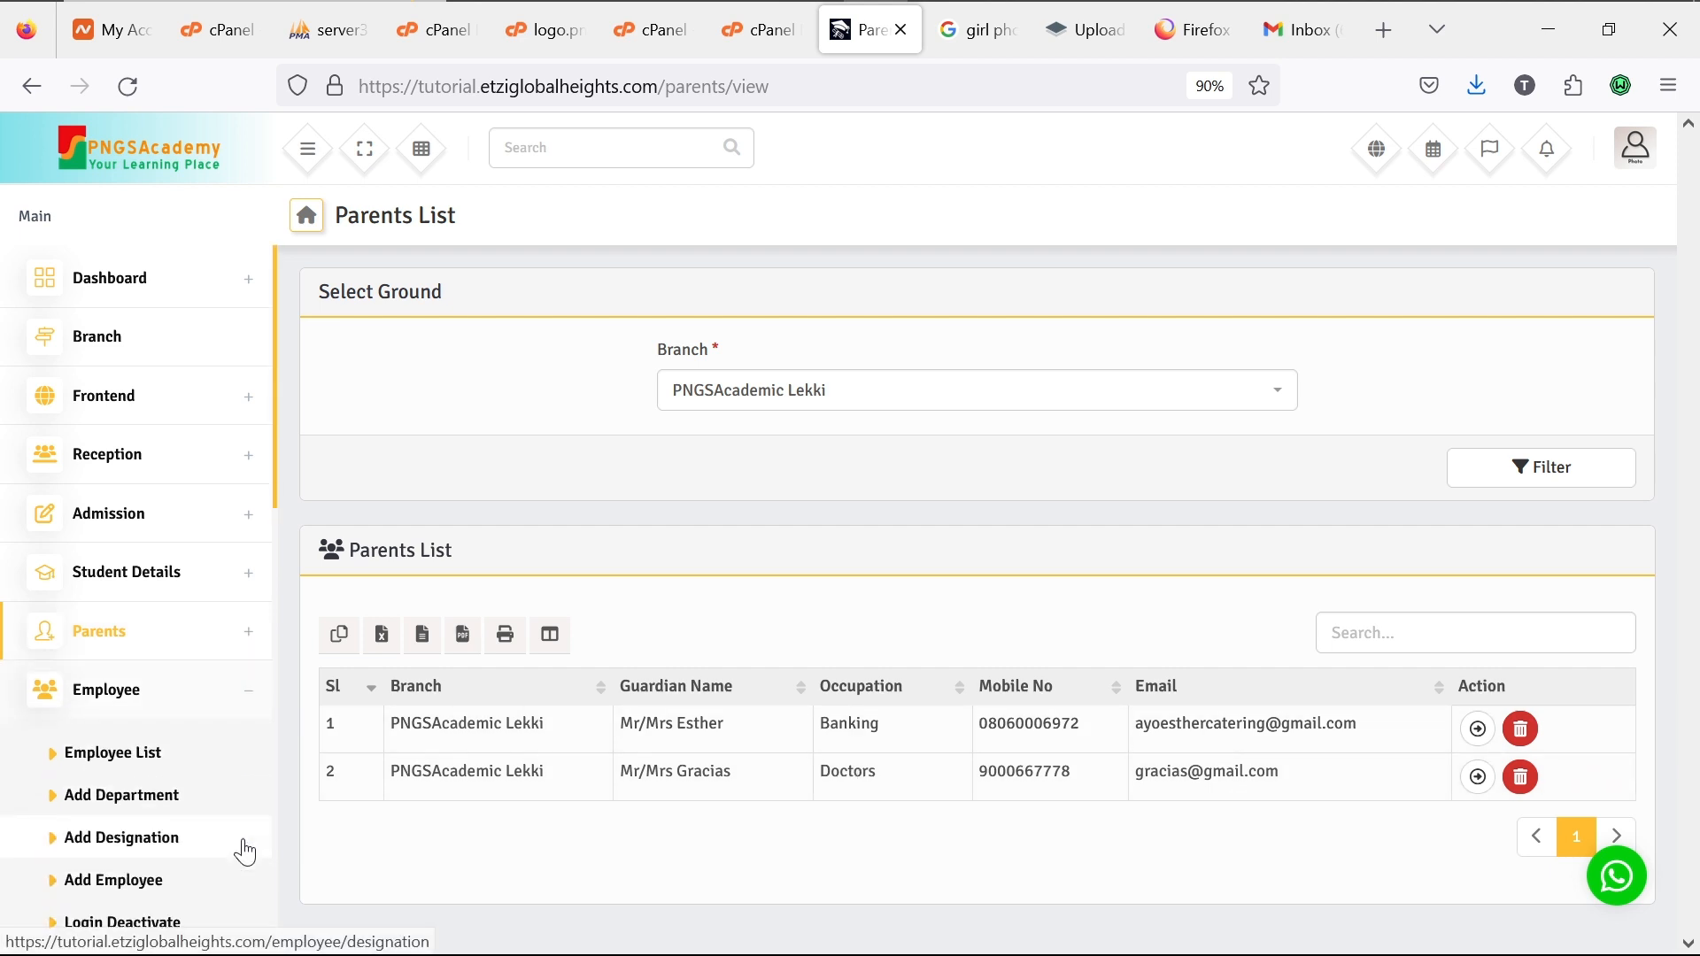
Step: Start a new employee: Lekki branch, Teacher, joined 2023-10-22, Mathematics designation, Science department
scroll(160, 898, "down", 3)
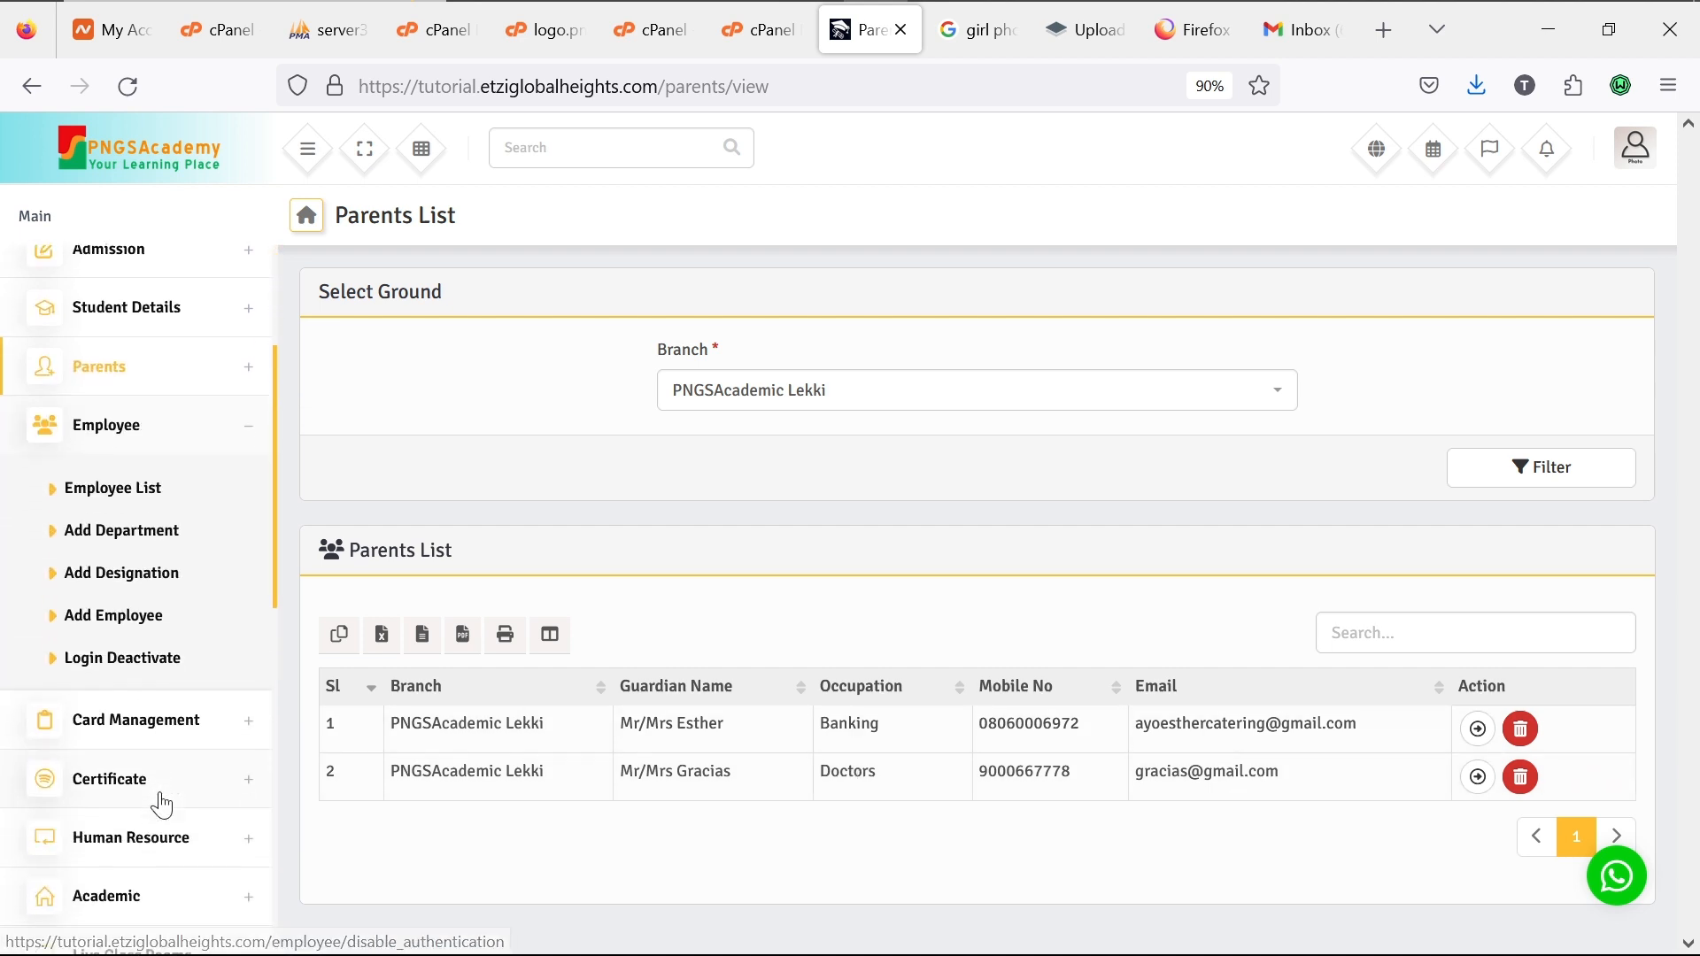
left_click(124, 612)
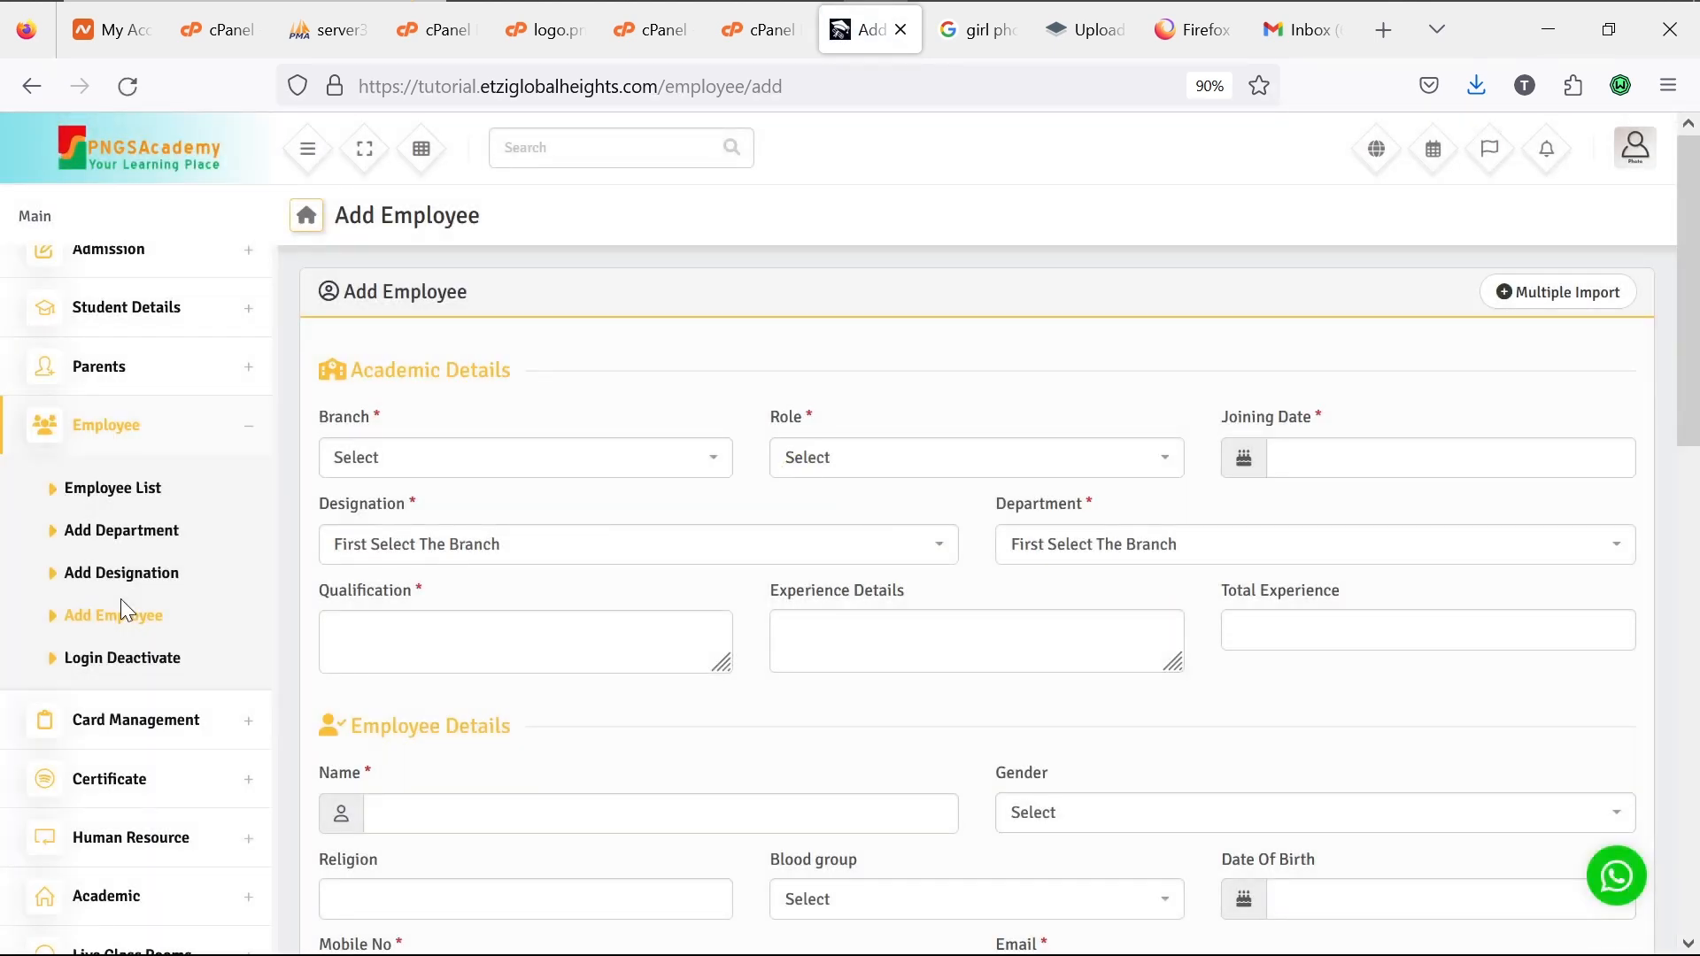
left_click(548, 455)
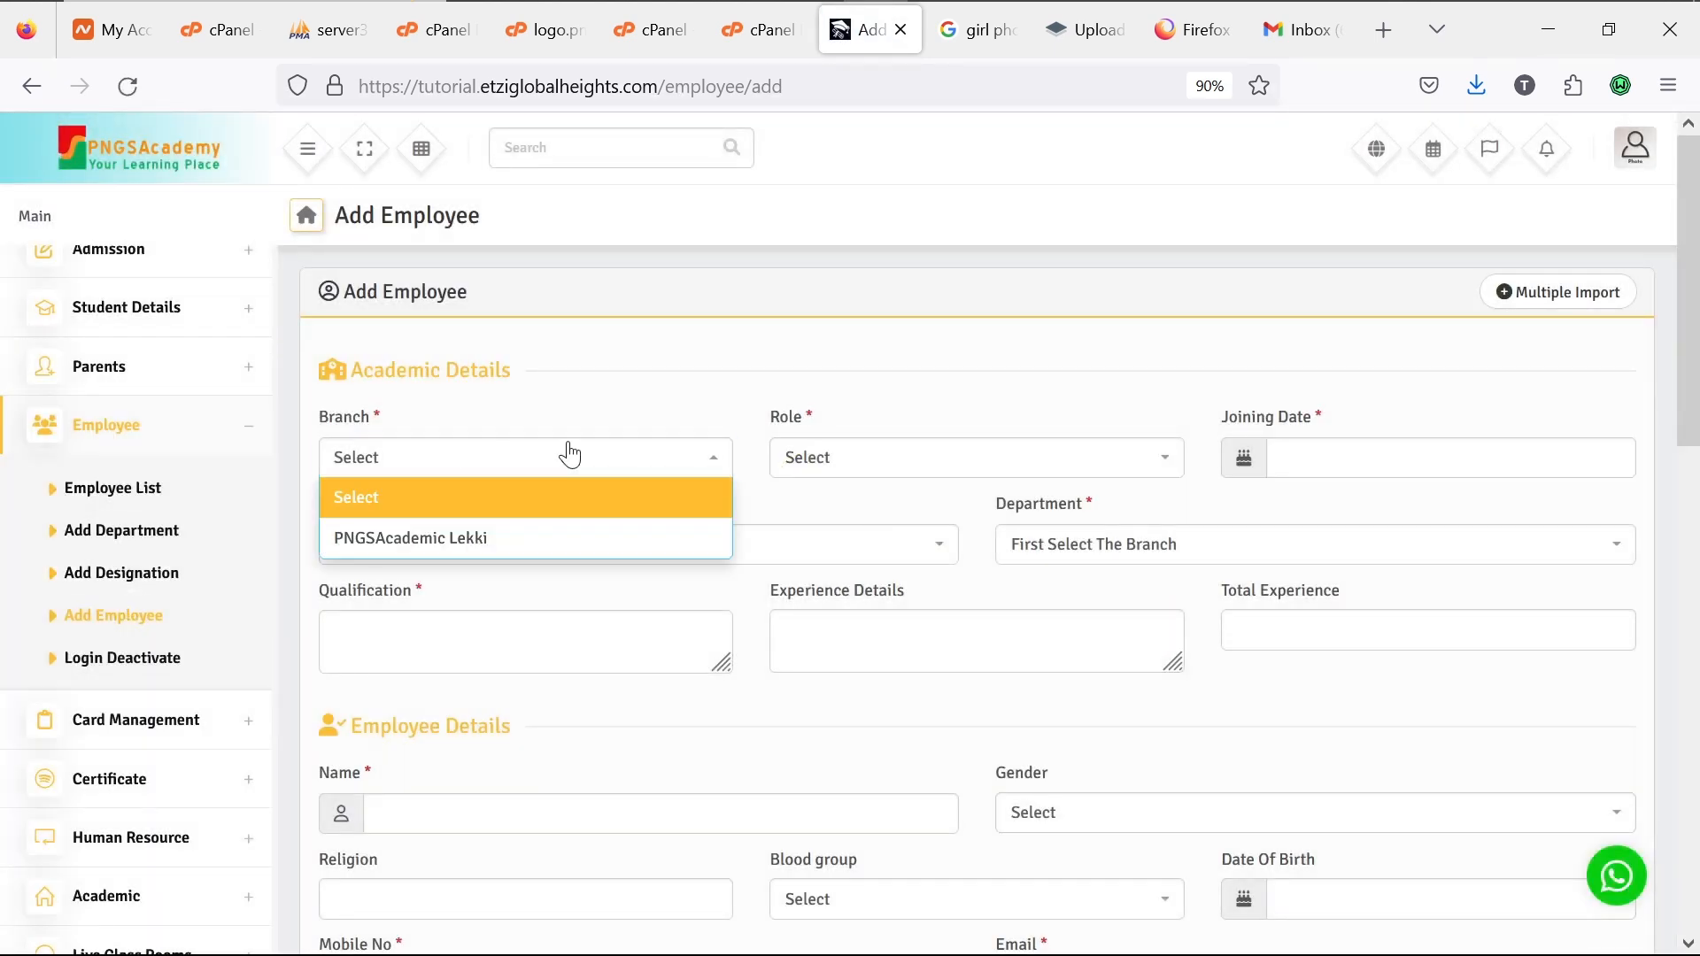
left_click(550, 546)
left_click(865, 473)
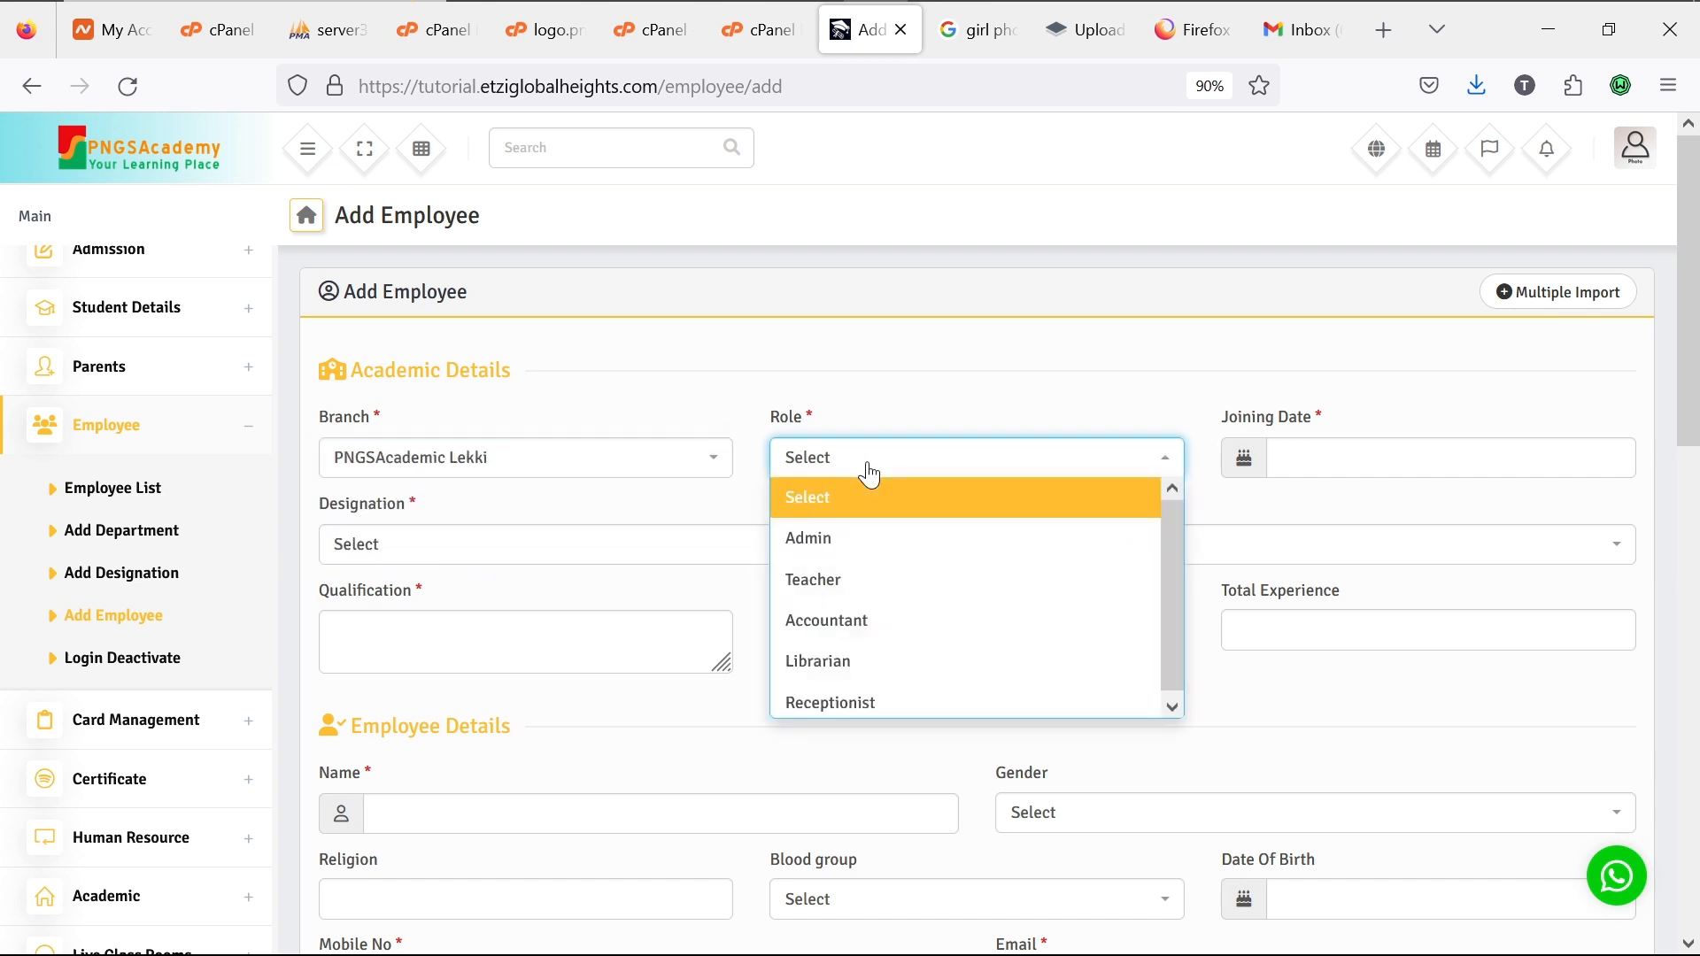
left_click(861, 577)
left_click(1351, 452)
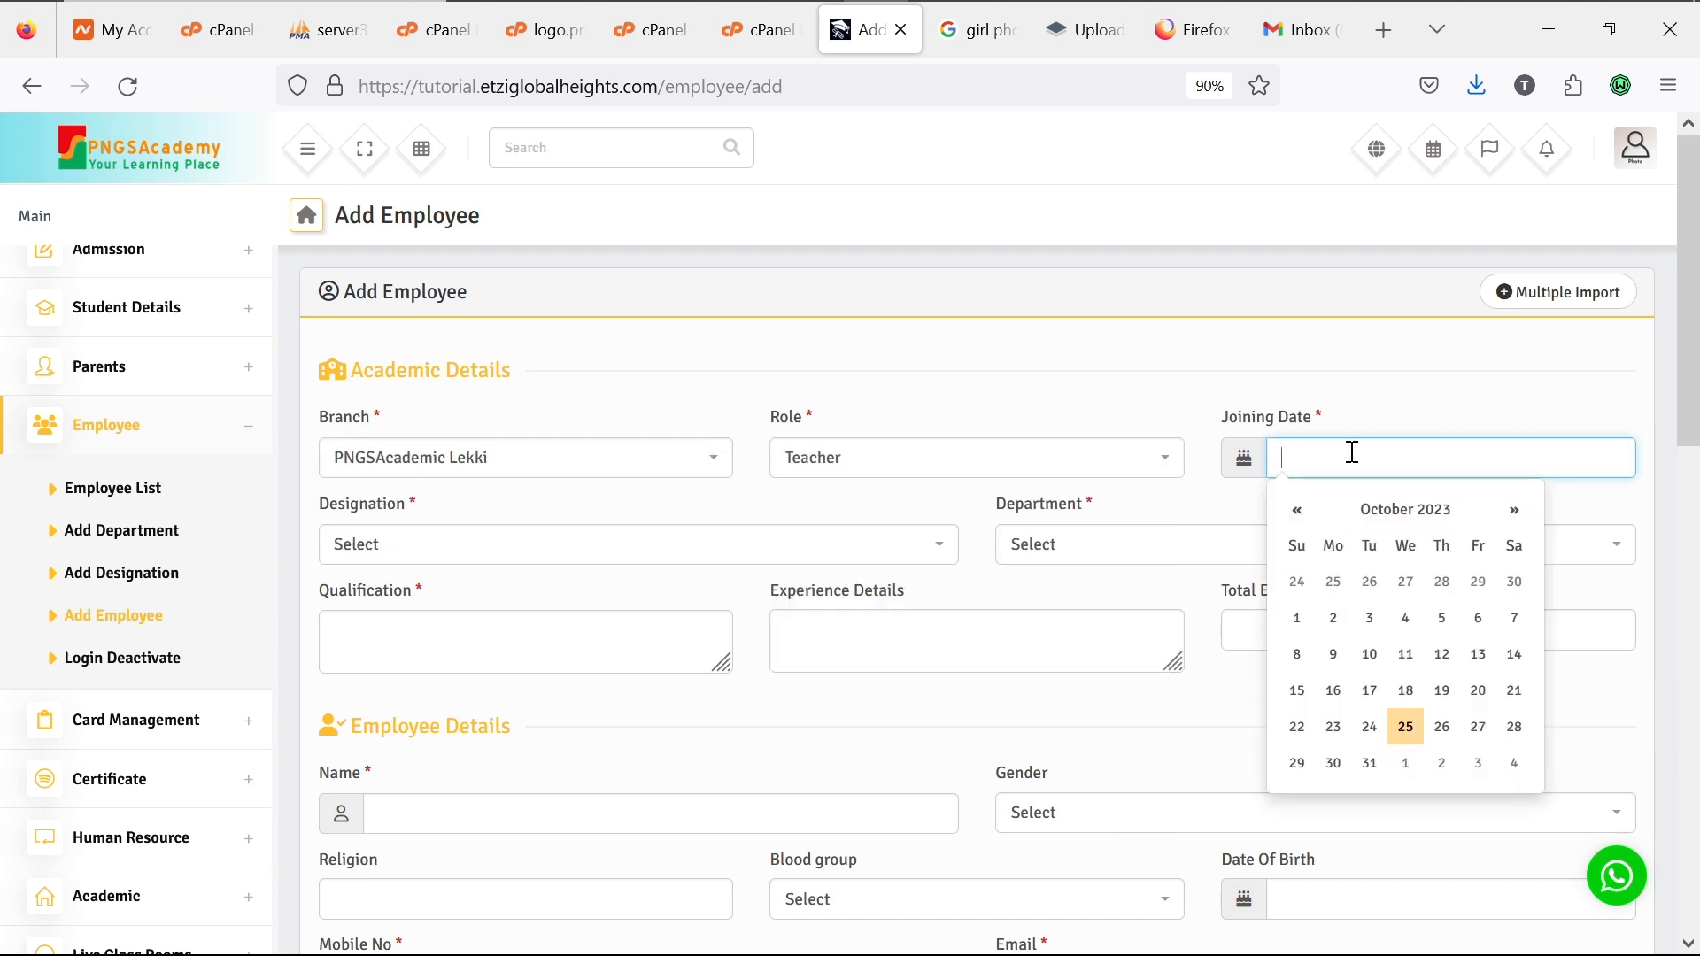
left_click(1310, 729)
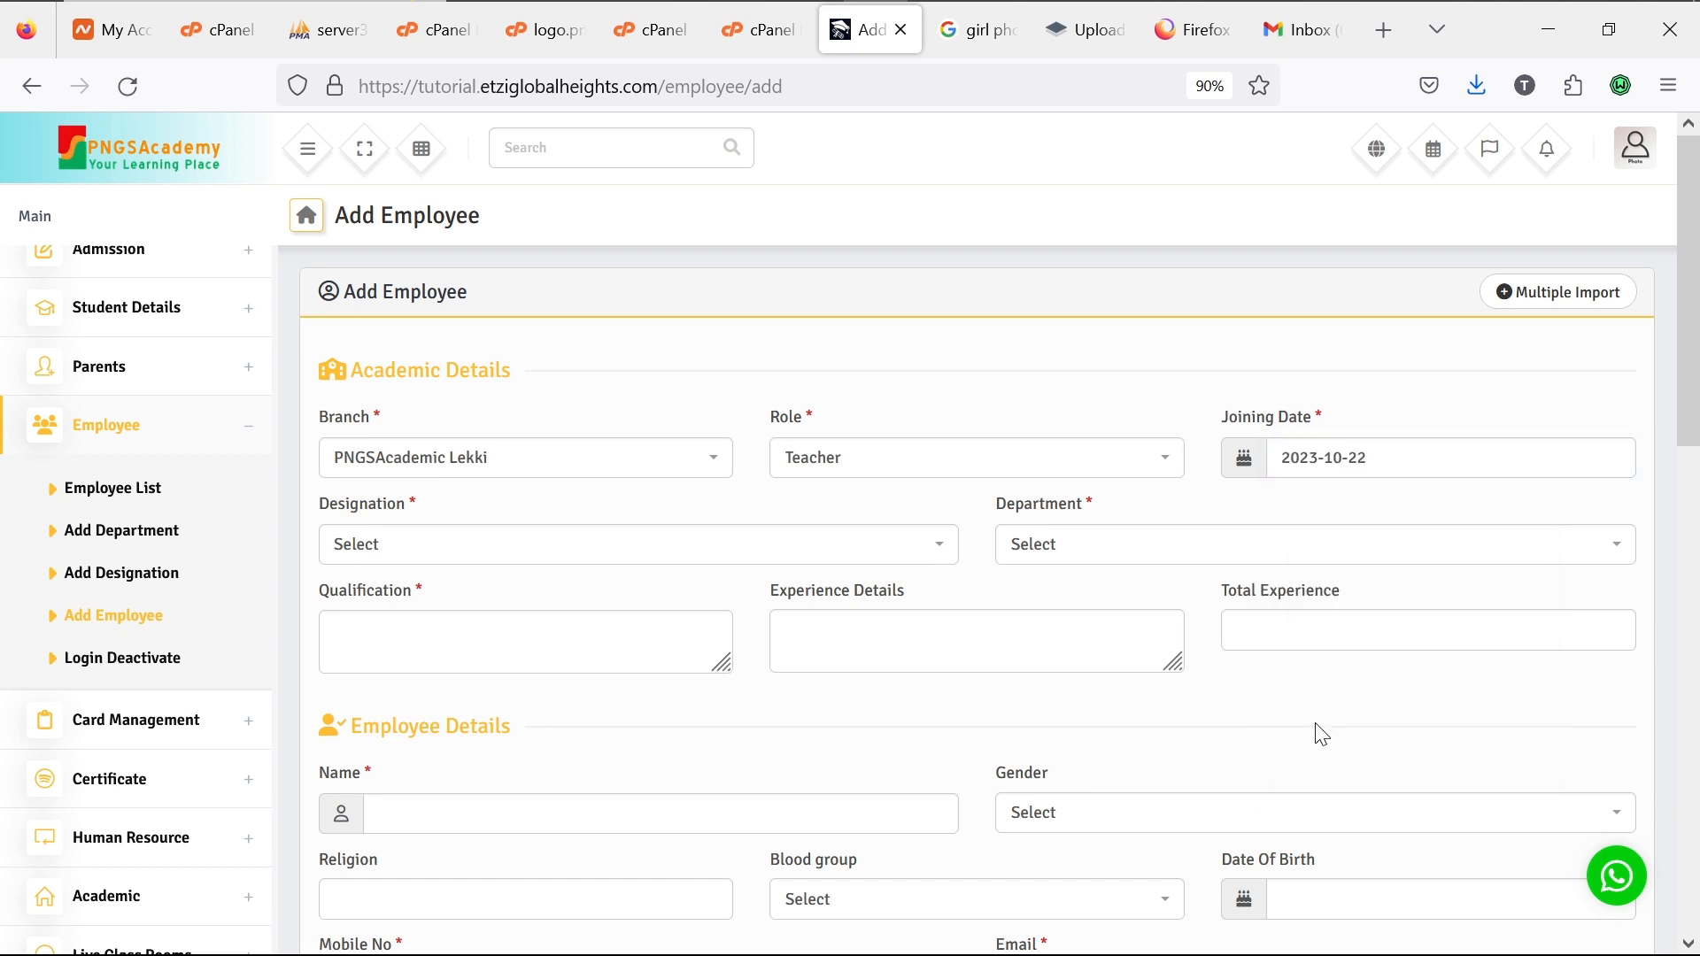
left_click(820, 556)
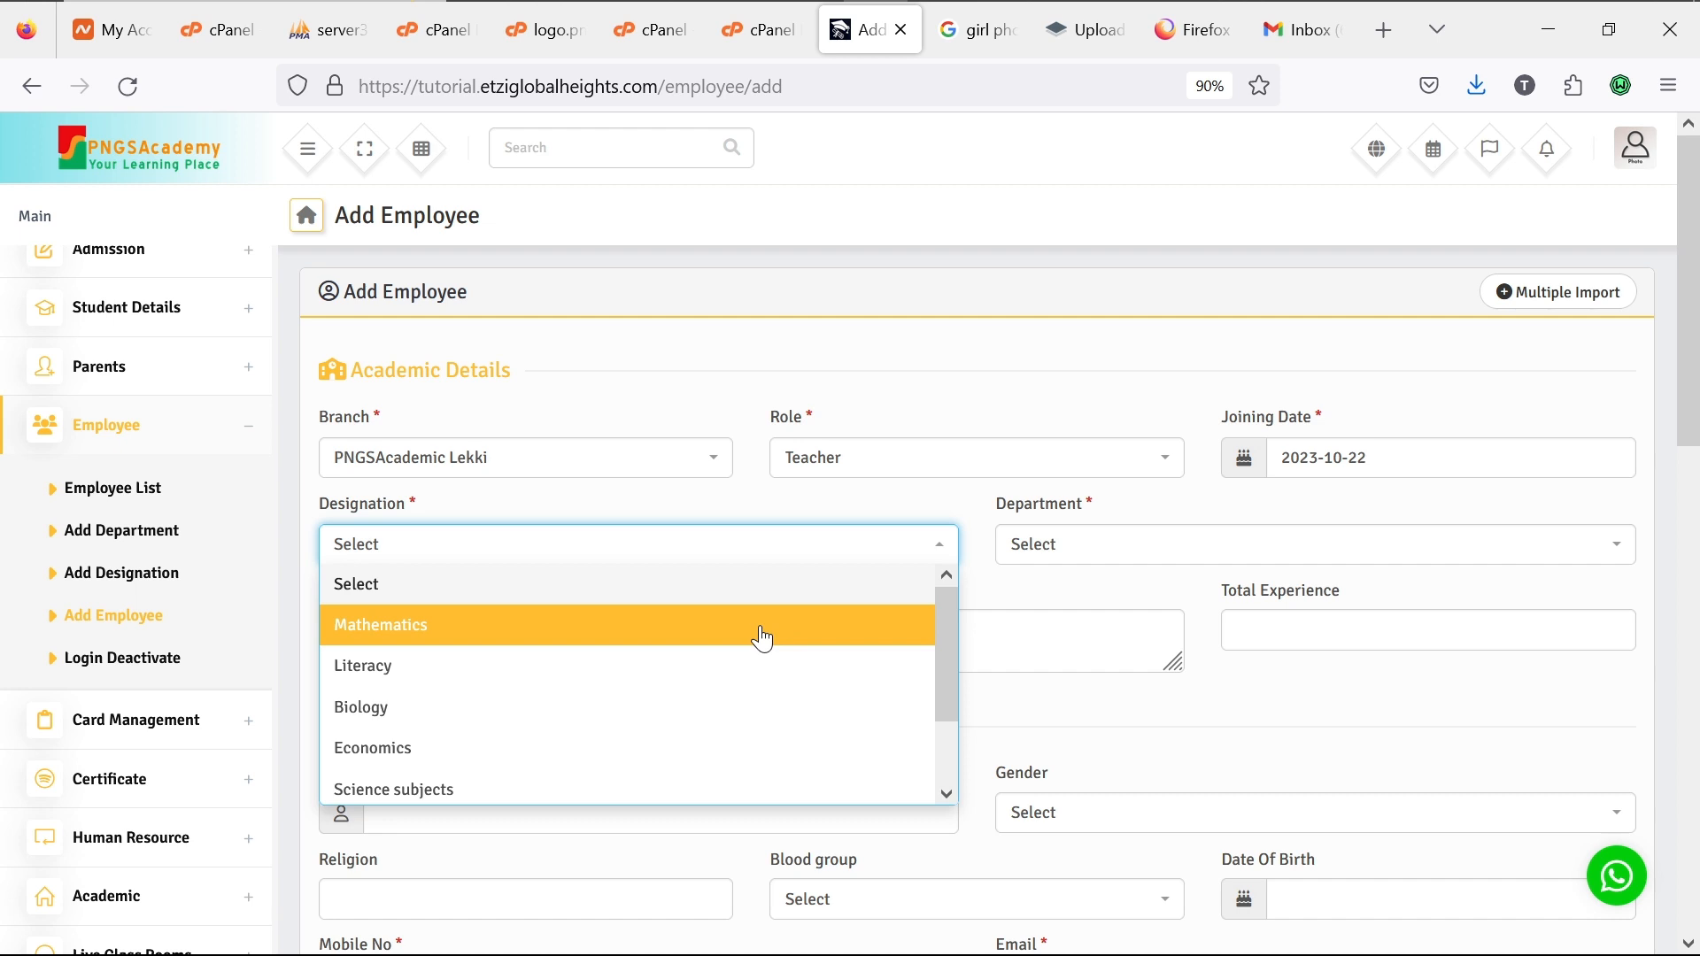
left_click(762, 637)
left_click(1078, 556)
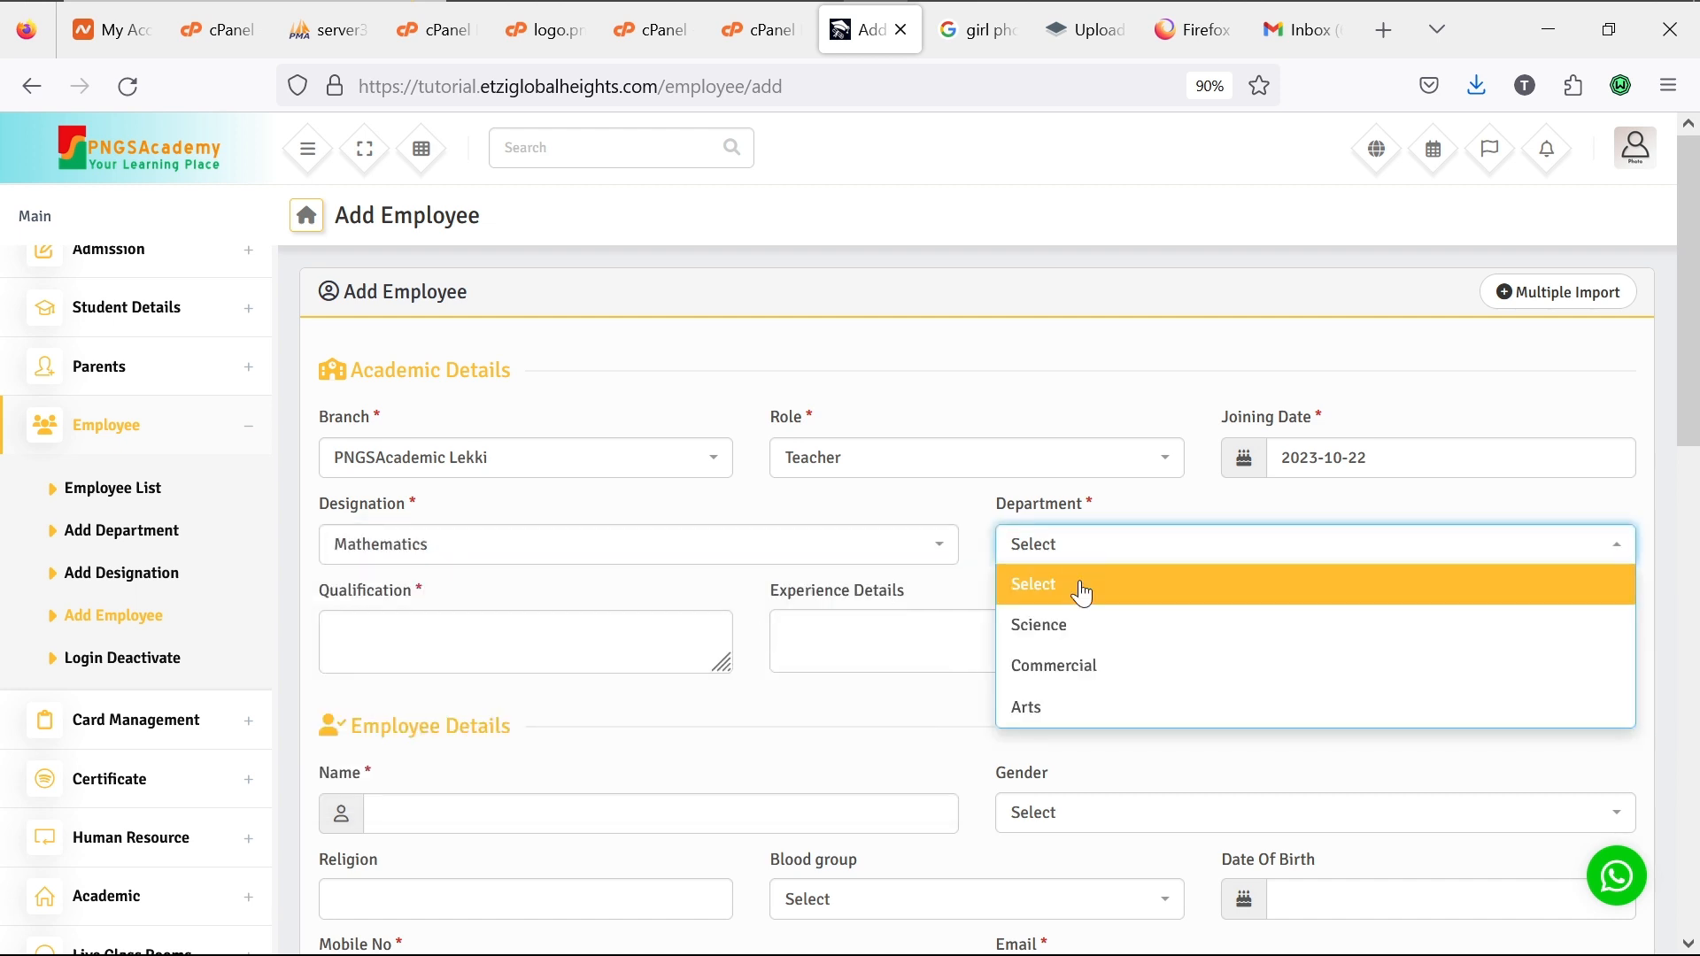
left_click(1081, 629)
Step: Enter qualification Masters Degree, experience 'Proven Maths teacher' and total experience 10 years
left_click(663, 652)
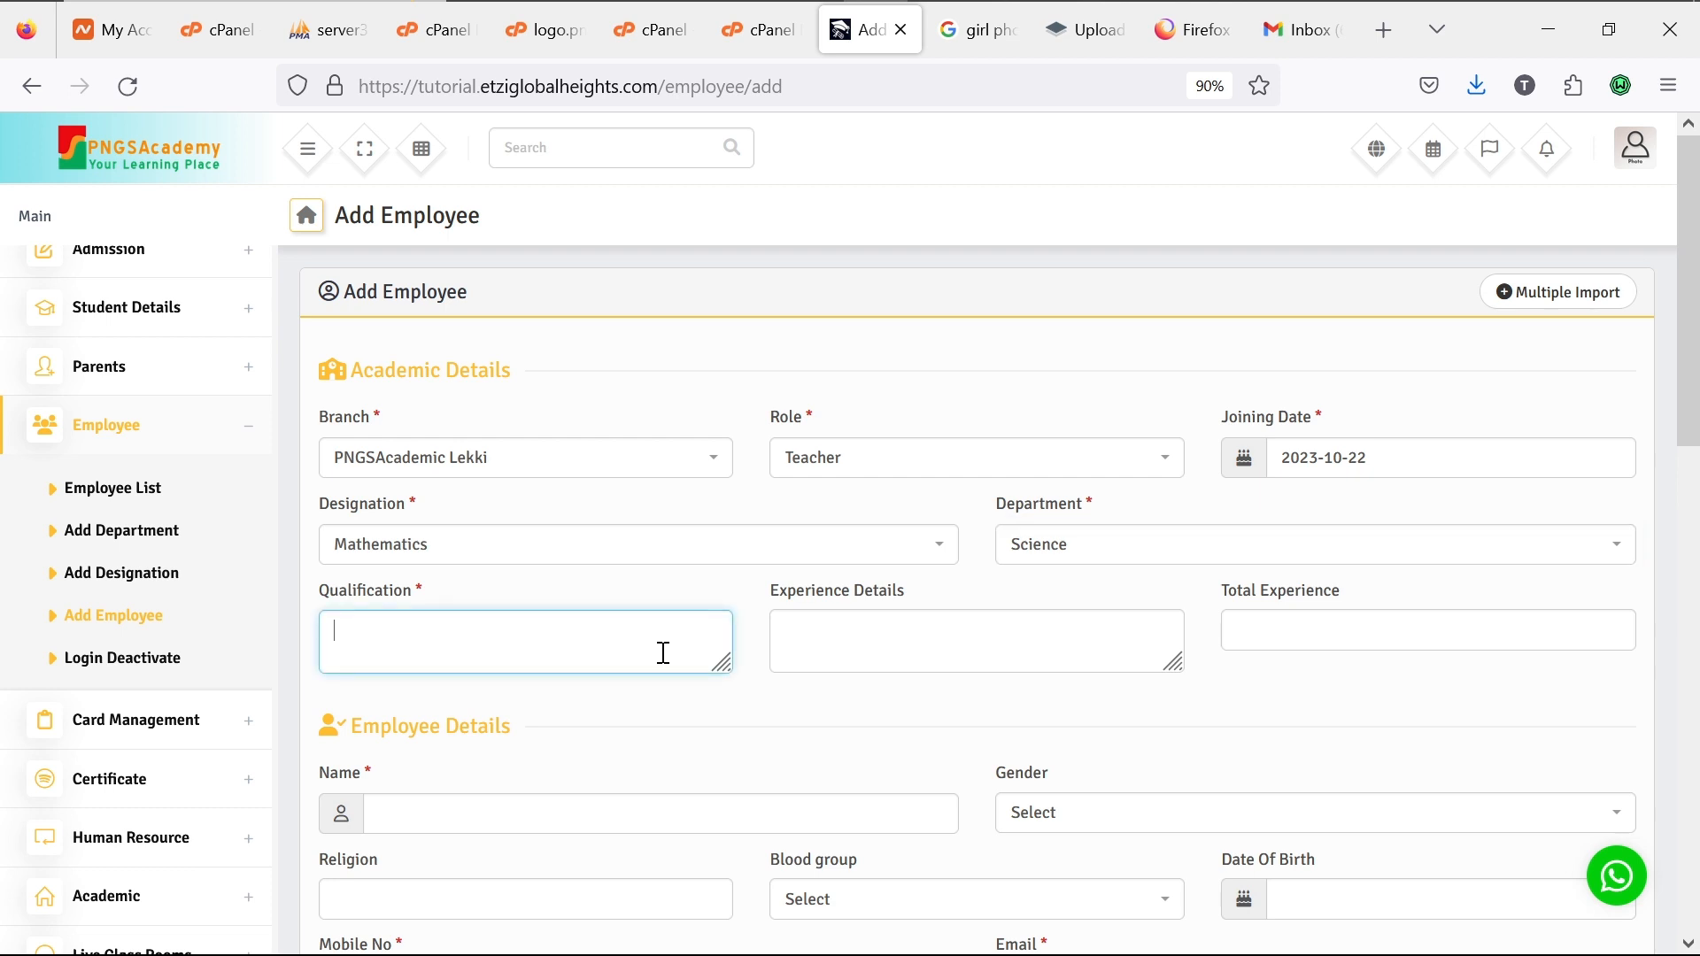
type("Masters Degree")
left_click(912, 650)
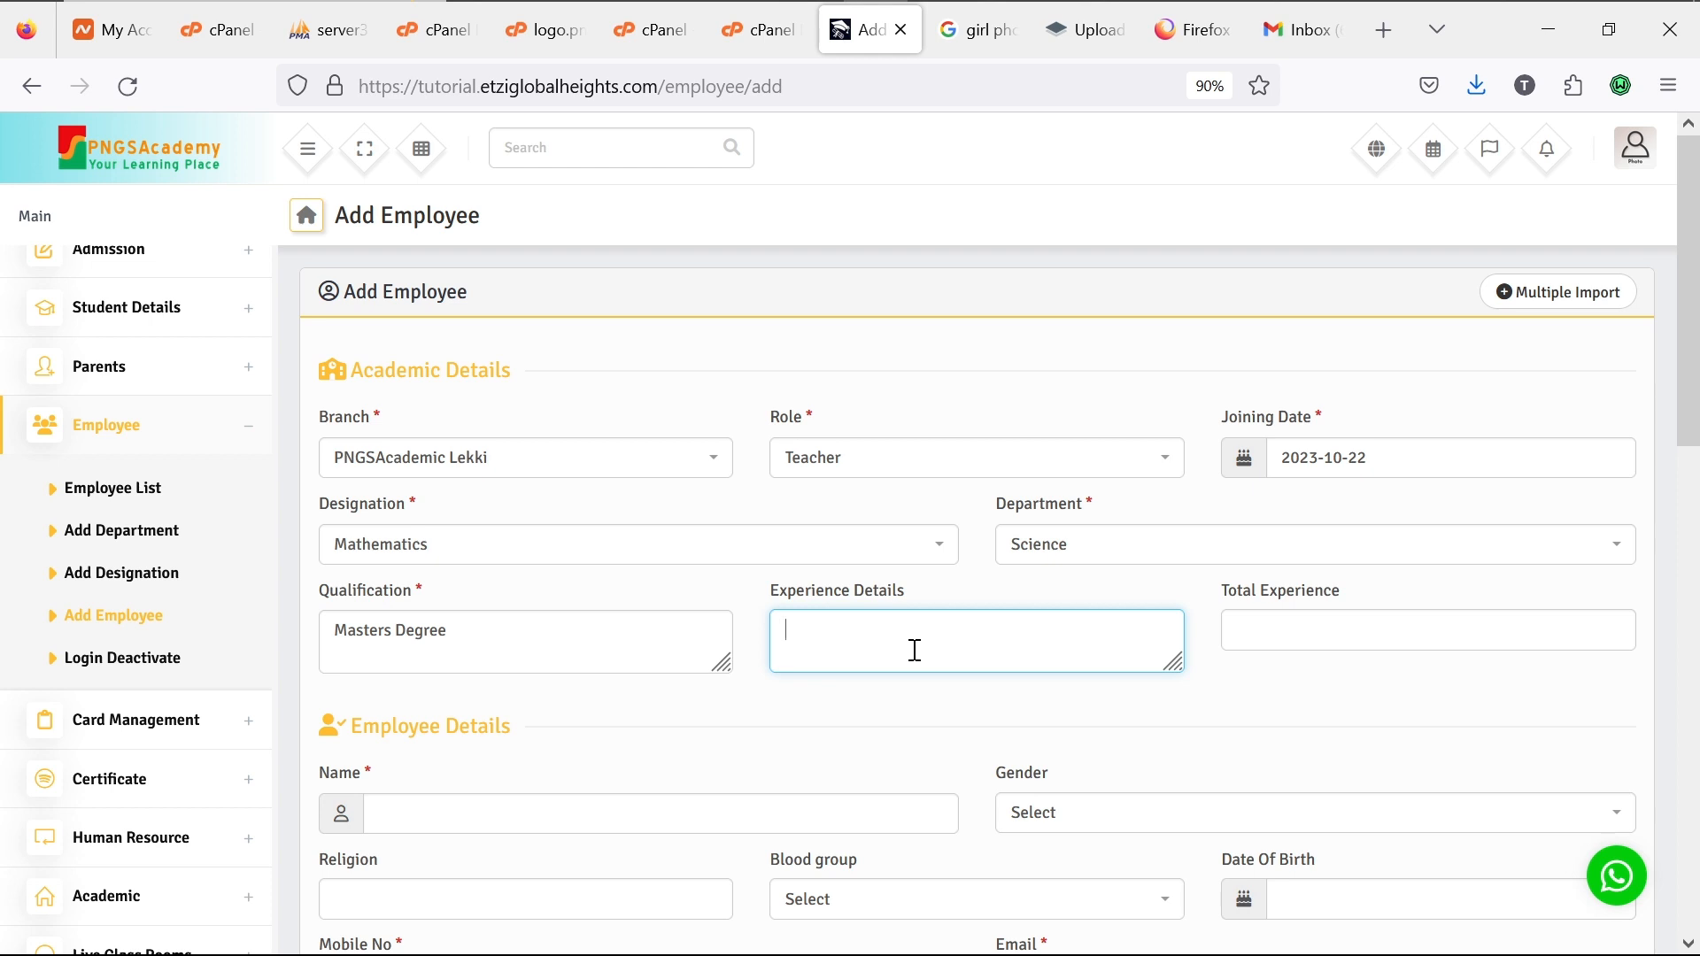
type("10 years")
left_click_drag(1042, 624, 779, 609)
type("Proven Maths teacher")
left_click(1268, 639)
type("1")
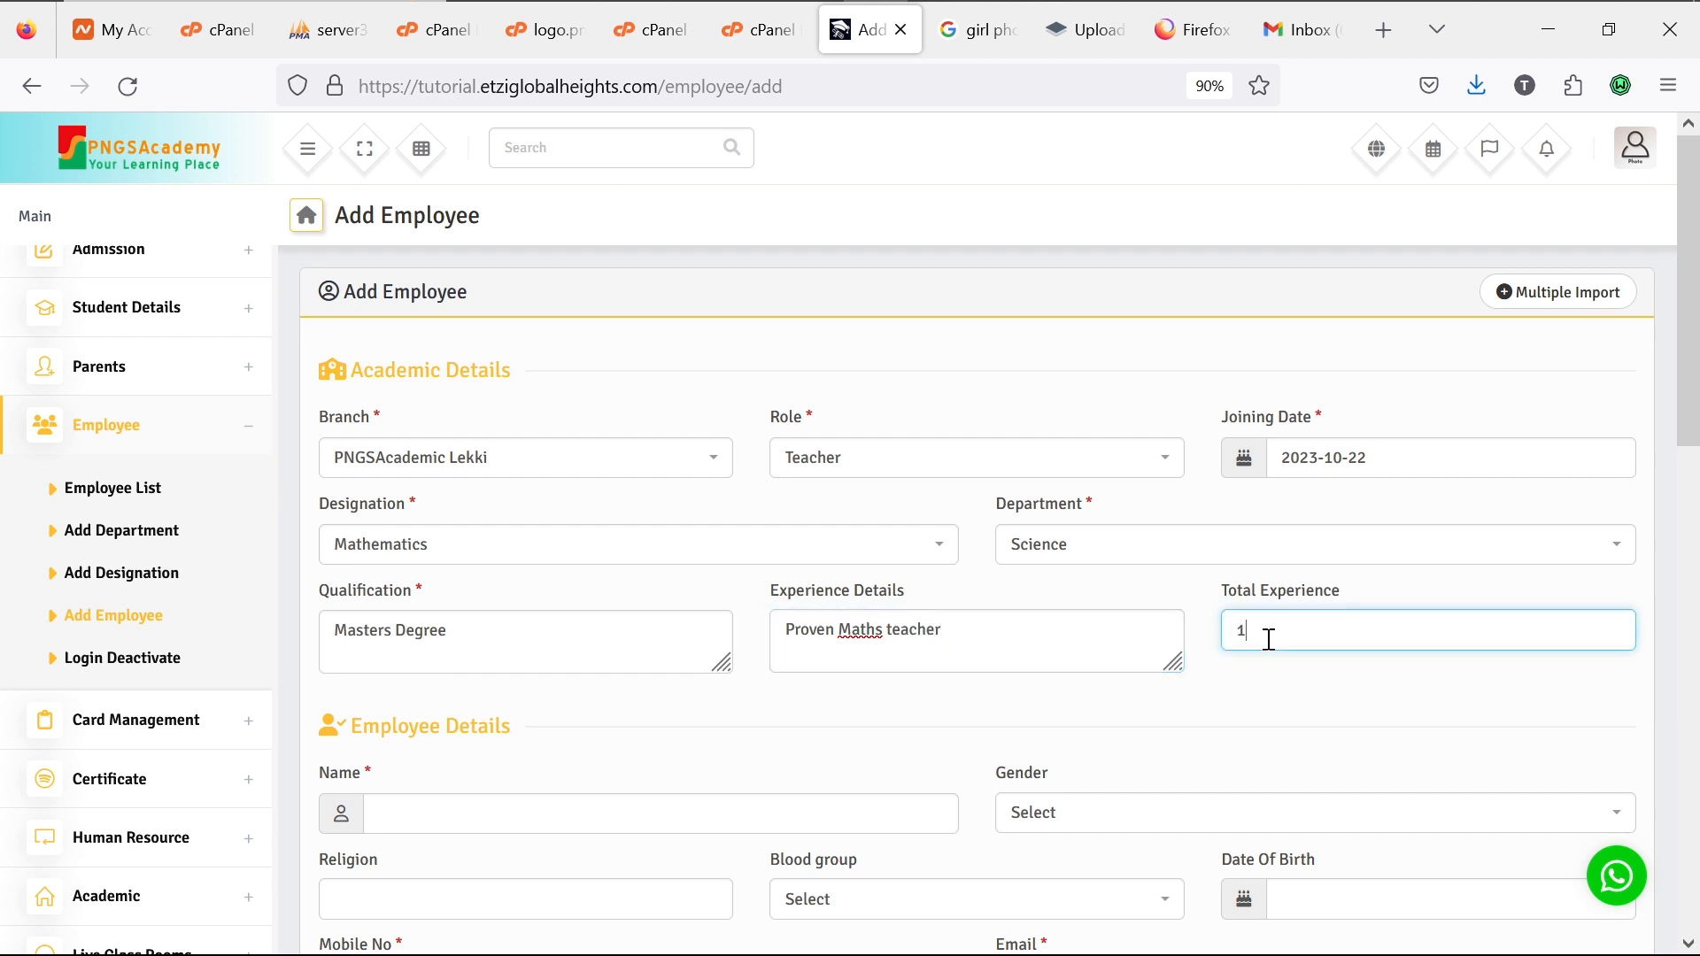
type("0 years")
scroll(687, 747, "down", 2)
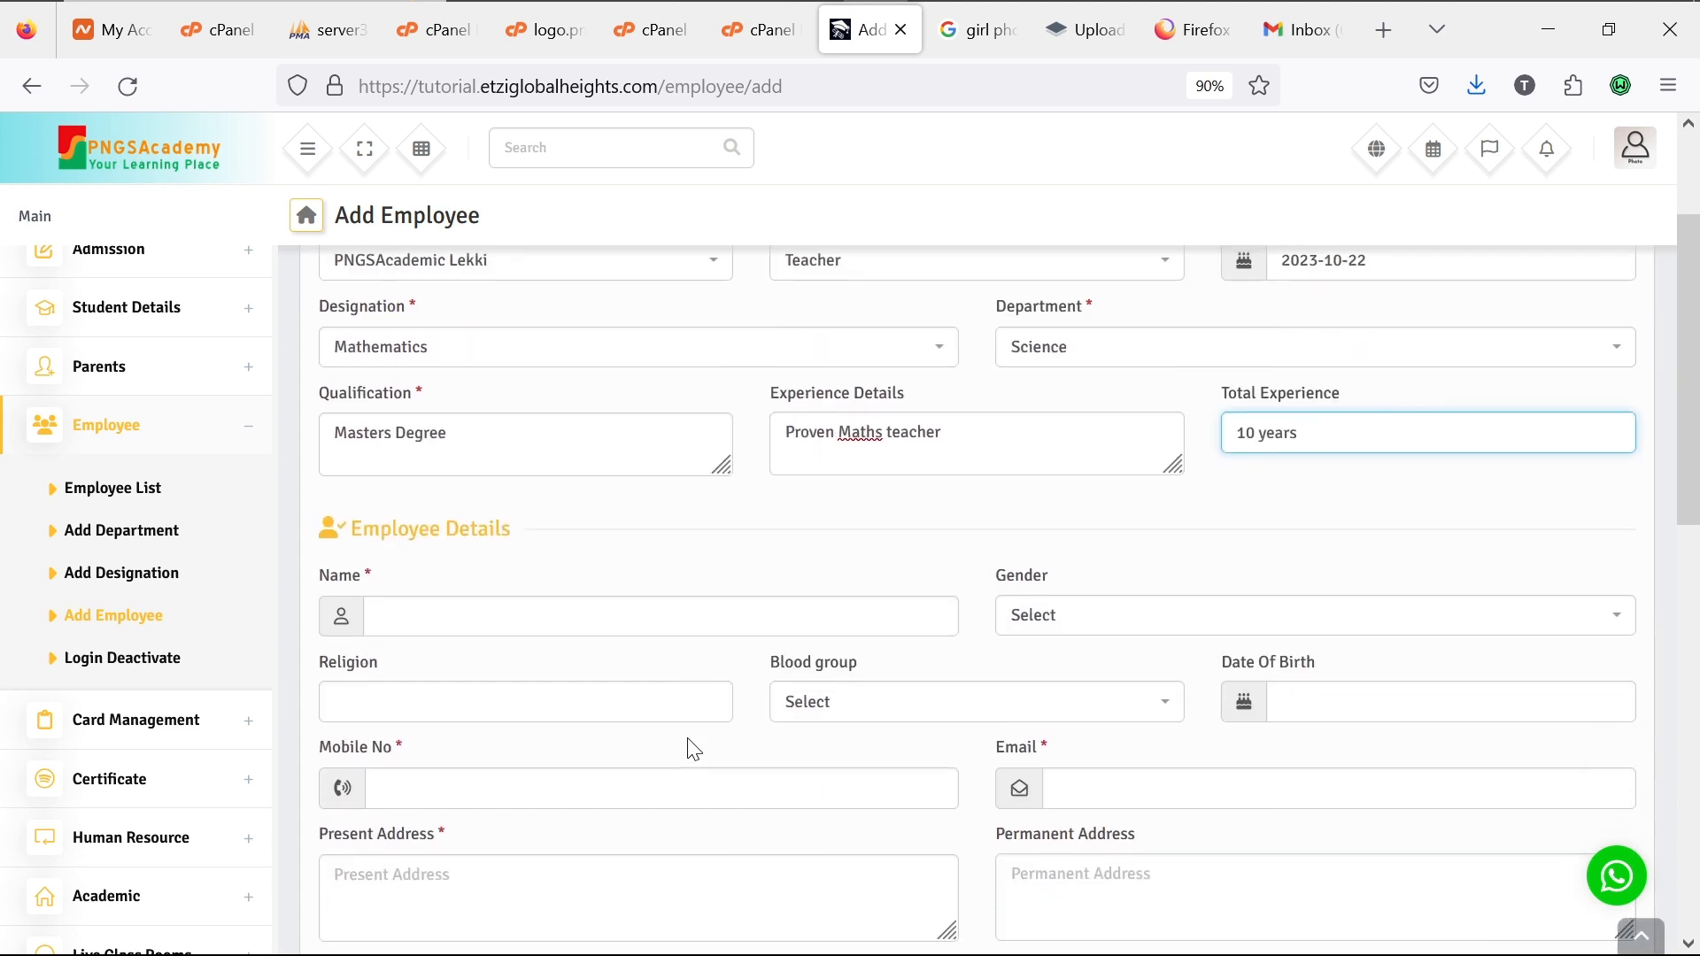
Step: Enter the employee's name, gender Male, religion Christian and blood group A+
left_click(737, 620)
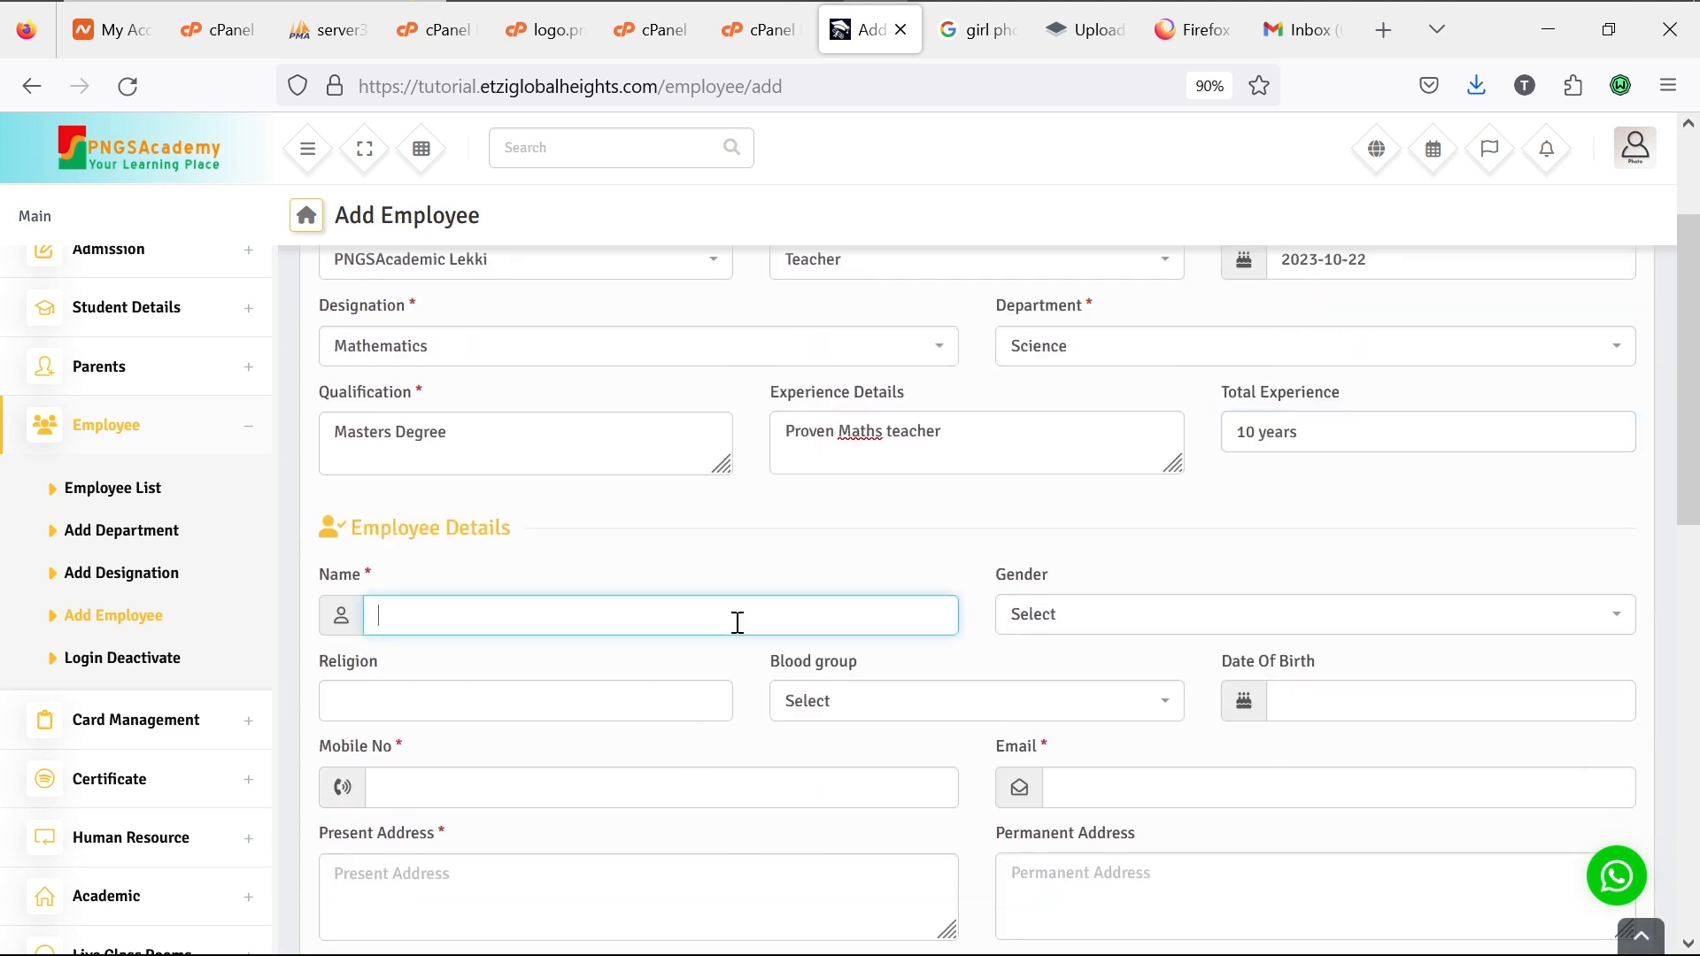
type("Mr. Emaka")
key("BackSpace")
type("e")
left_click(1080, 617)
left_click(1074, 698)
left_click(652, 700)
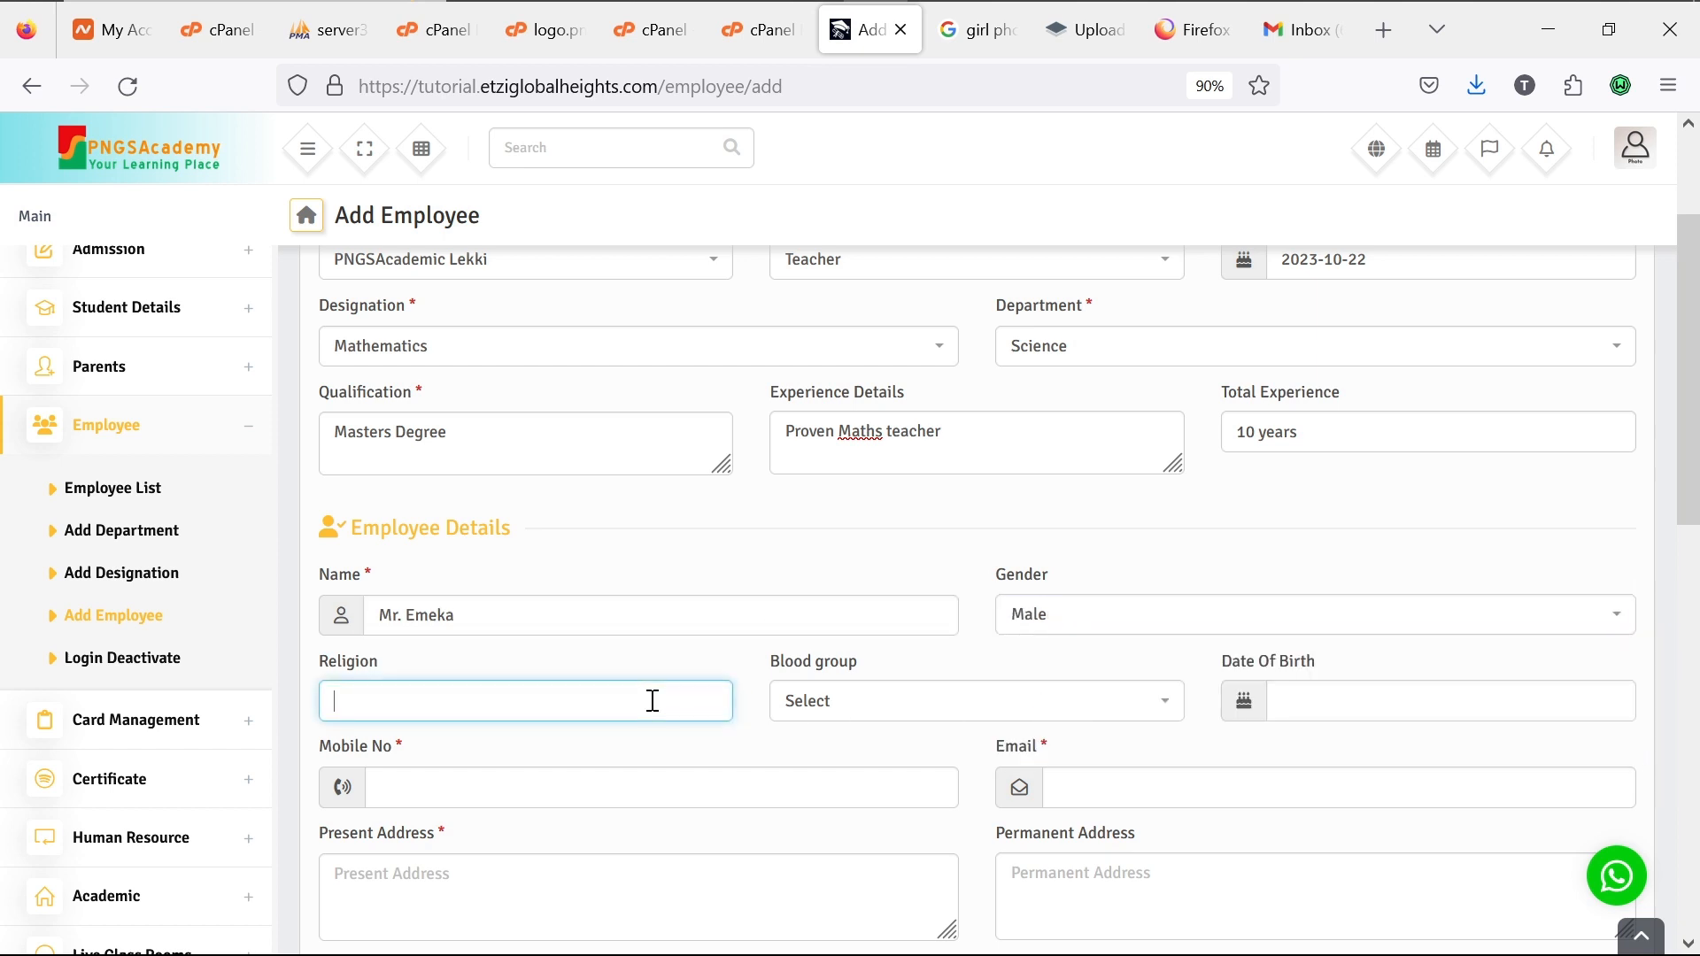
type("Chr")
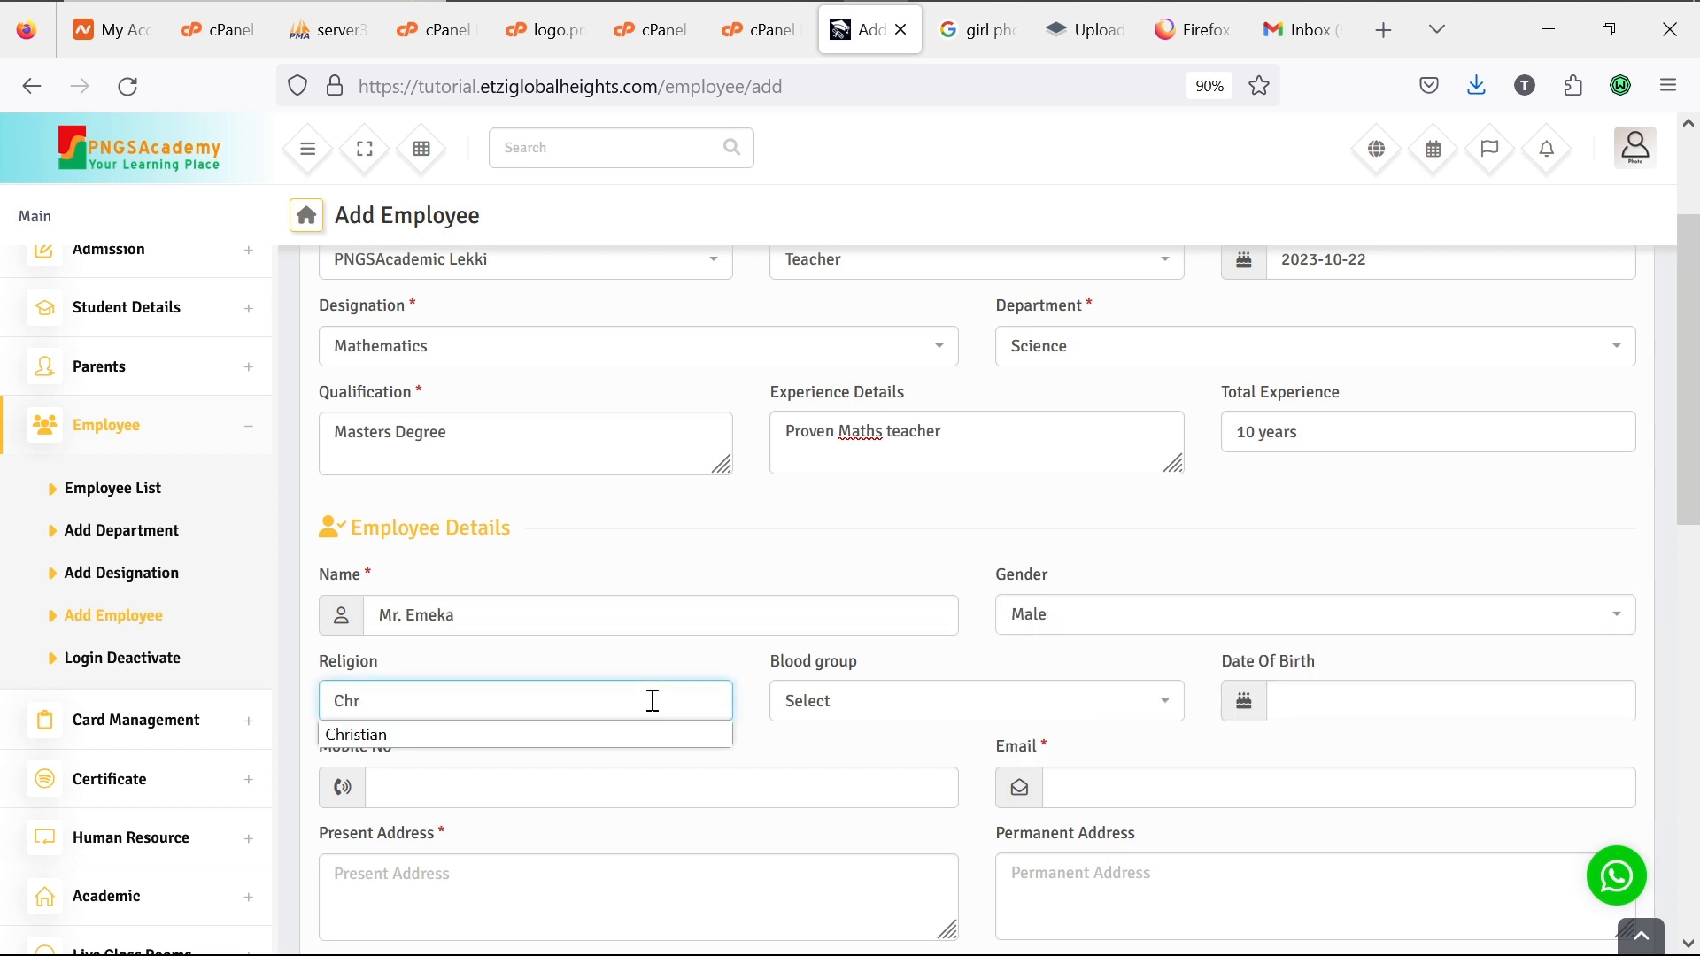
type("istian")
left_click(832, 708)
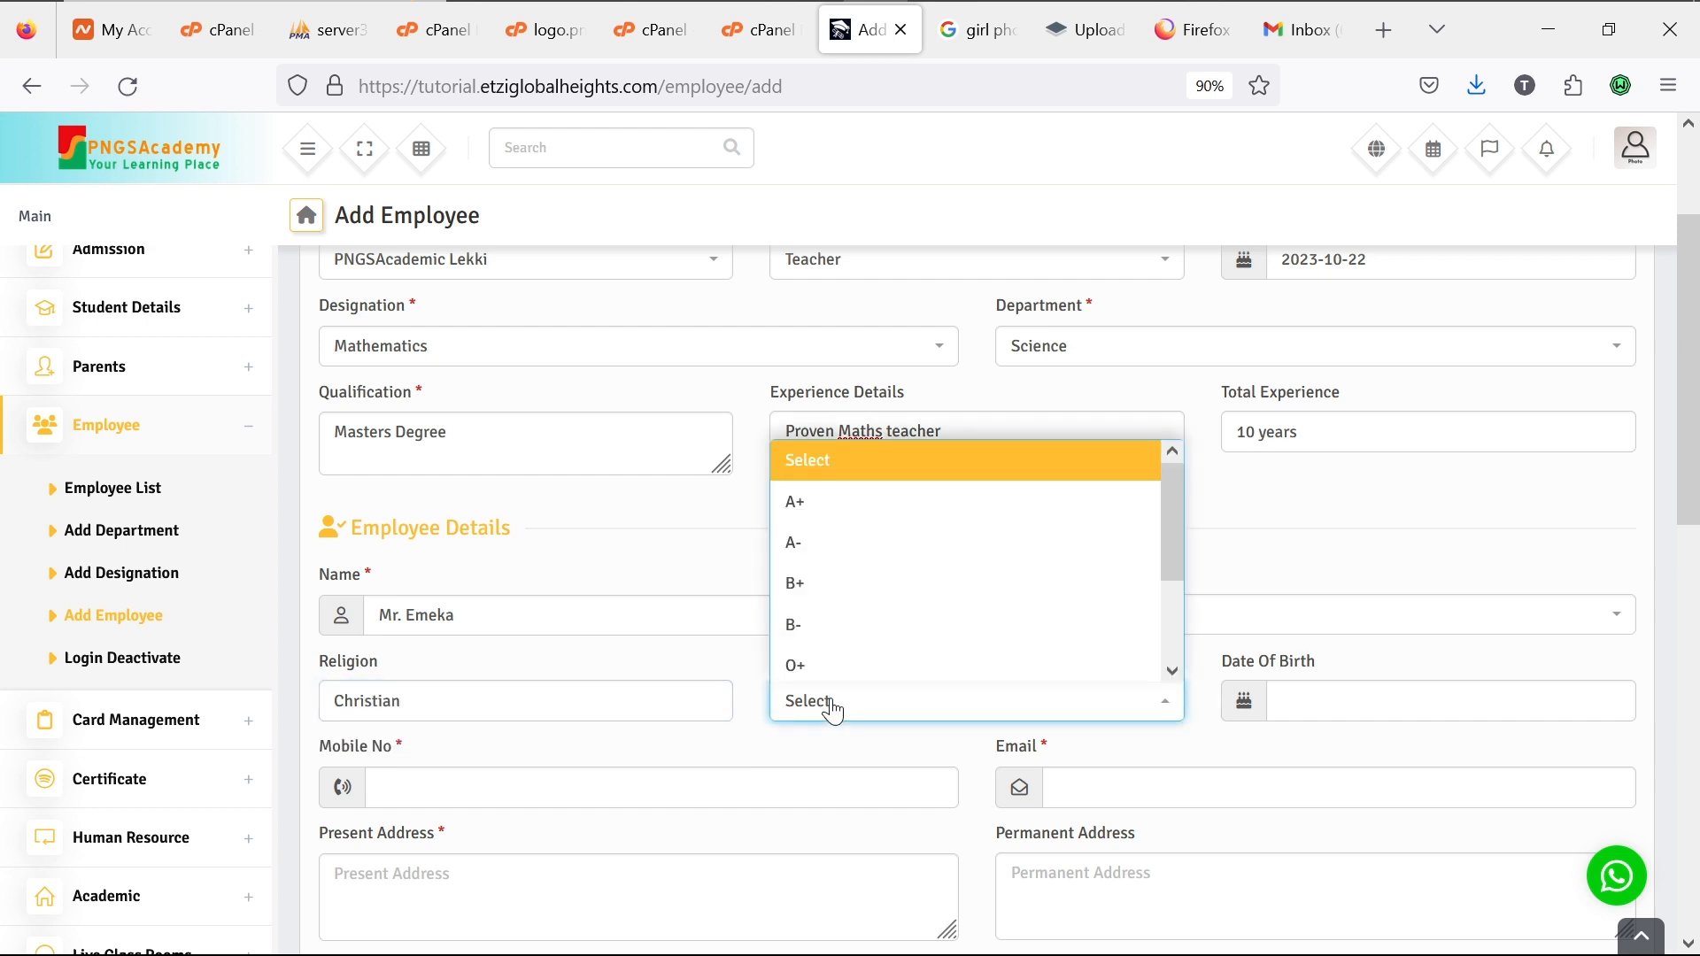
left_click(850, 514)
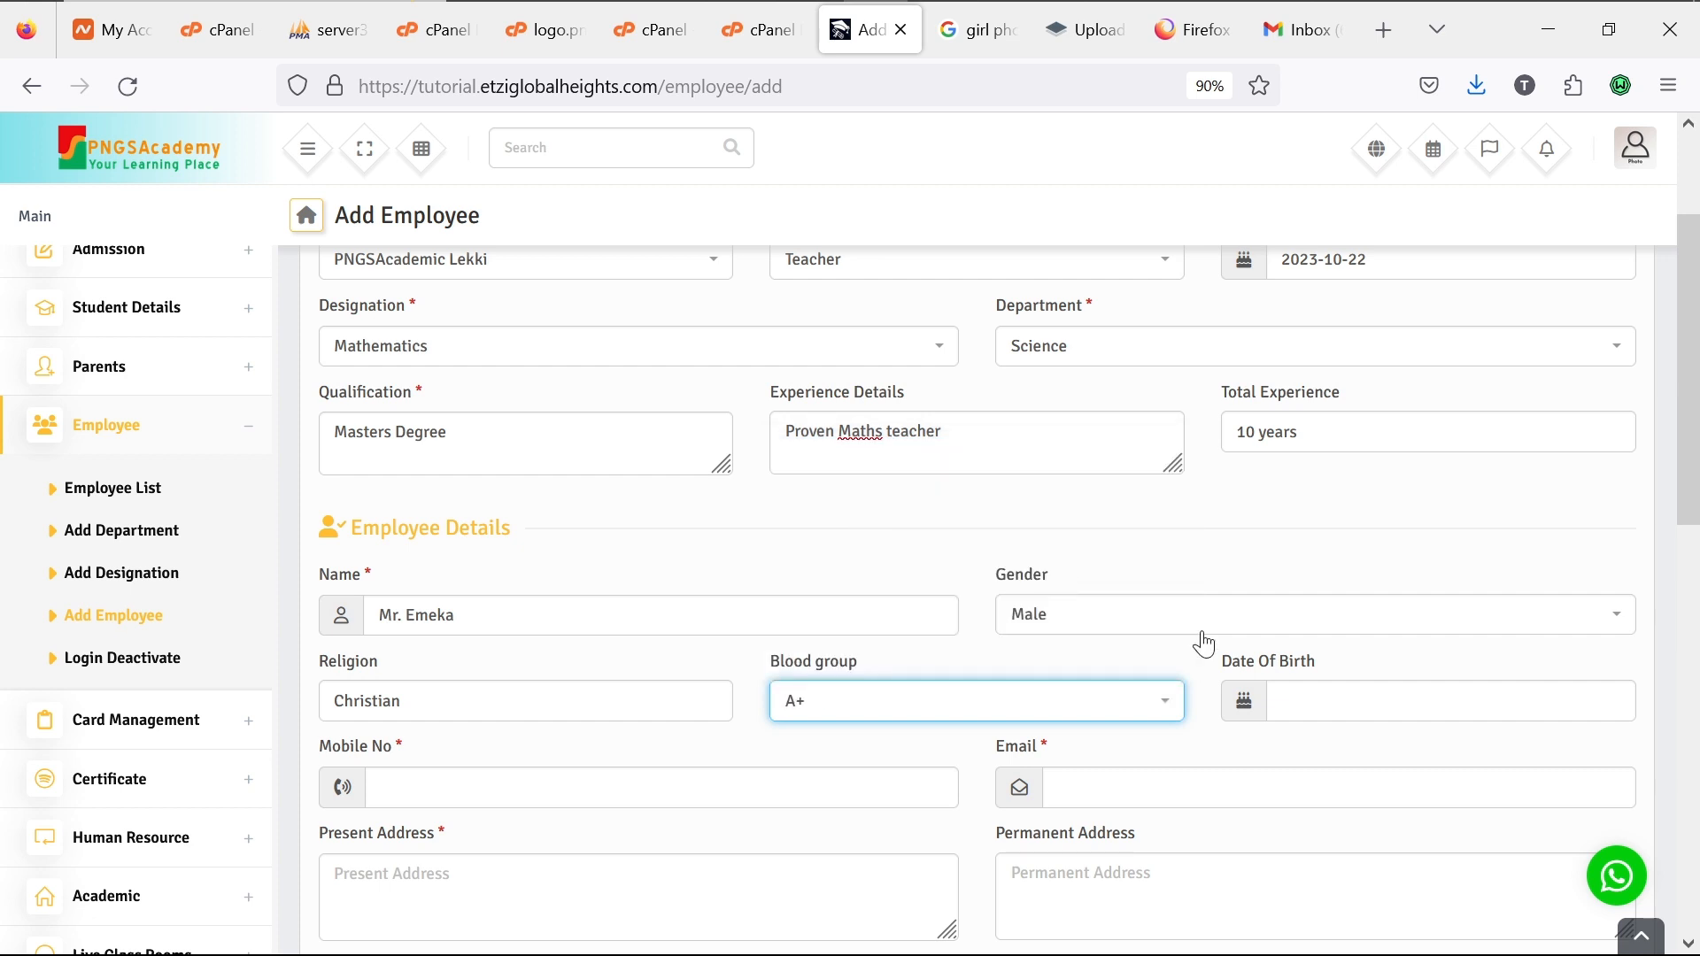
left_click(1307, 700)
left_click(1386, 776)
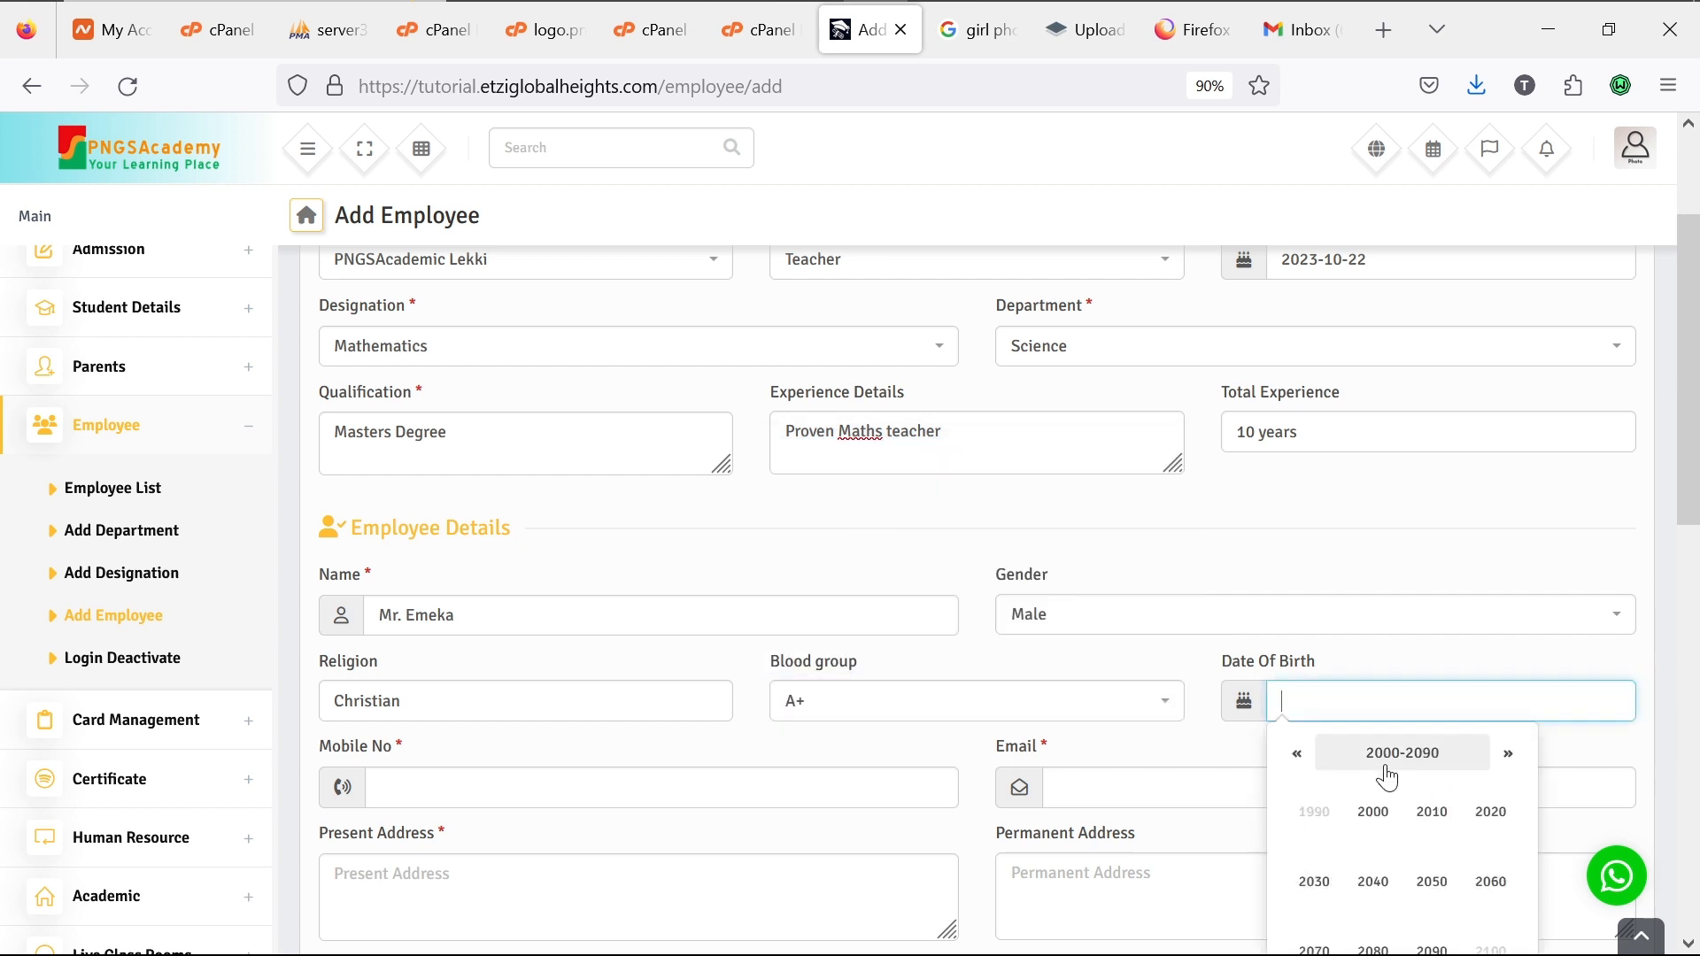
left_click(1298, 754)
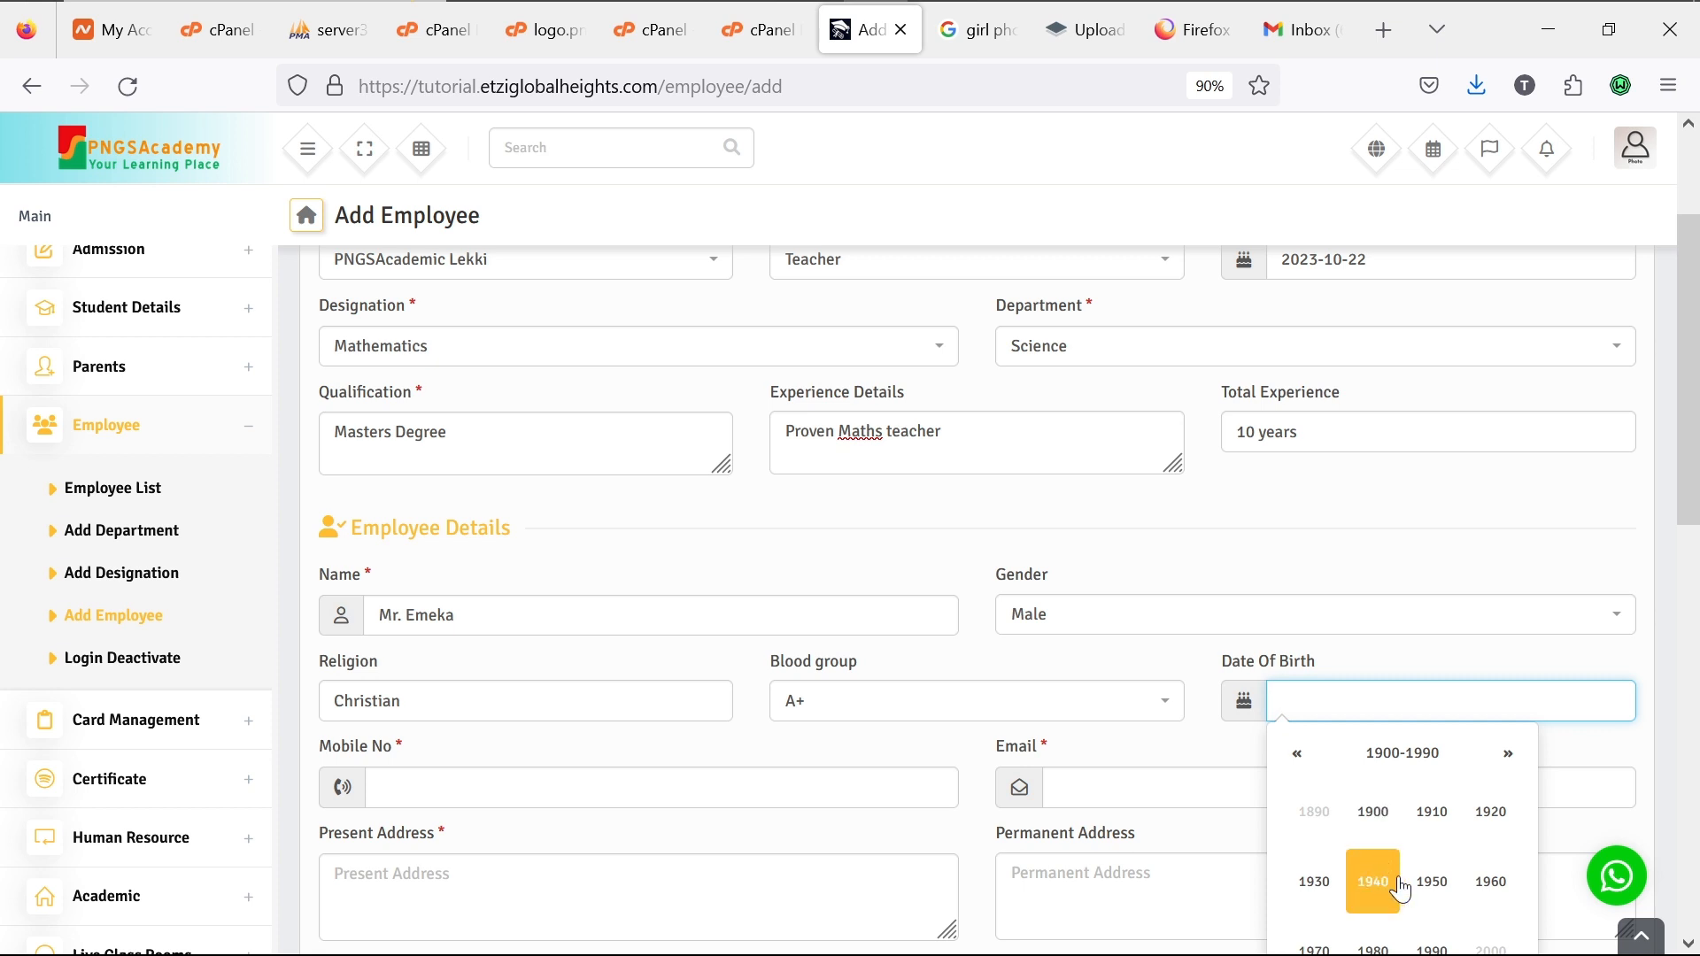
scroll(1397, 889, "down", 1)
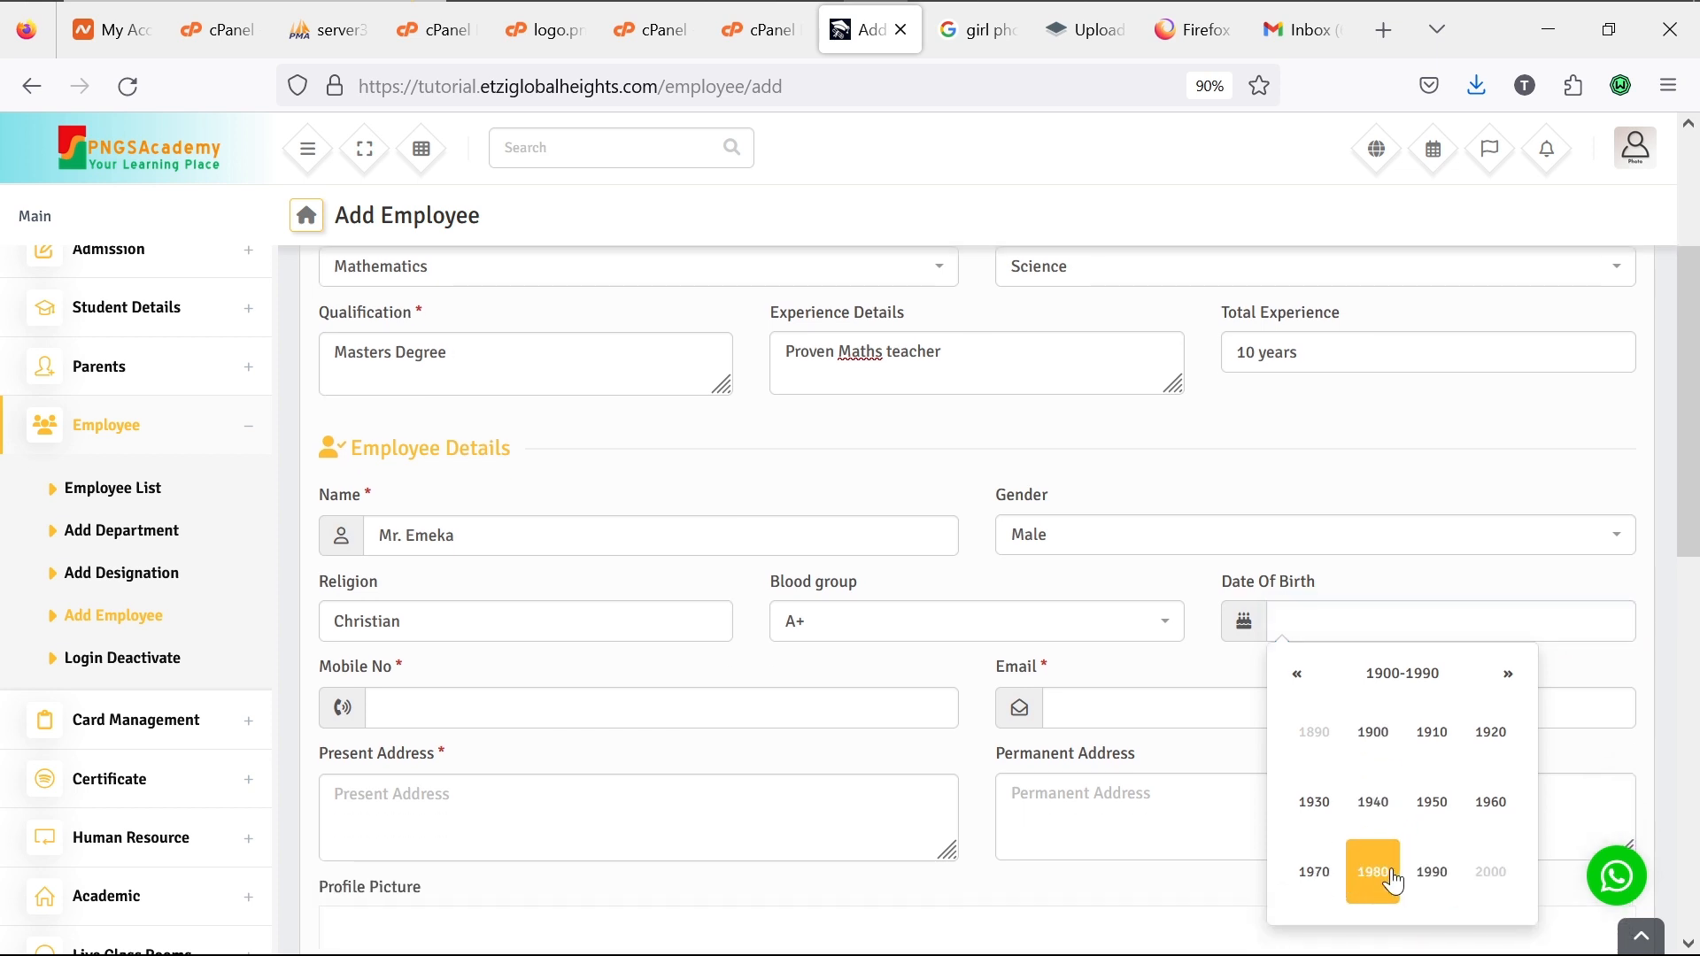
left_click(1396, 884)
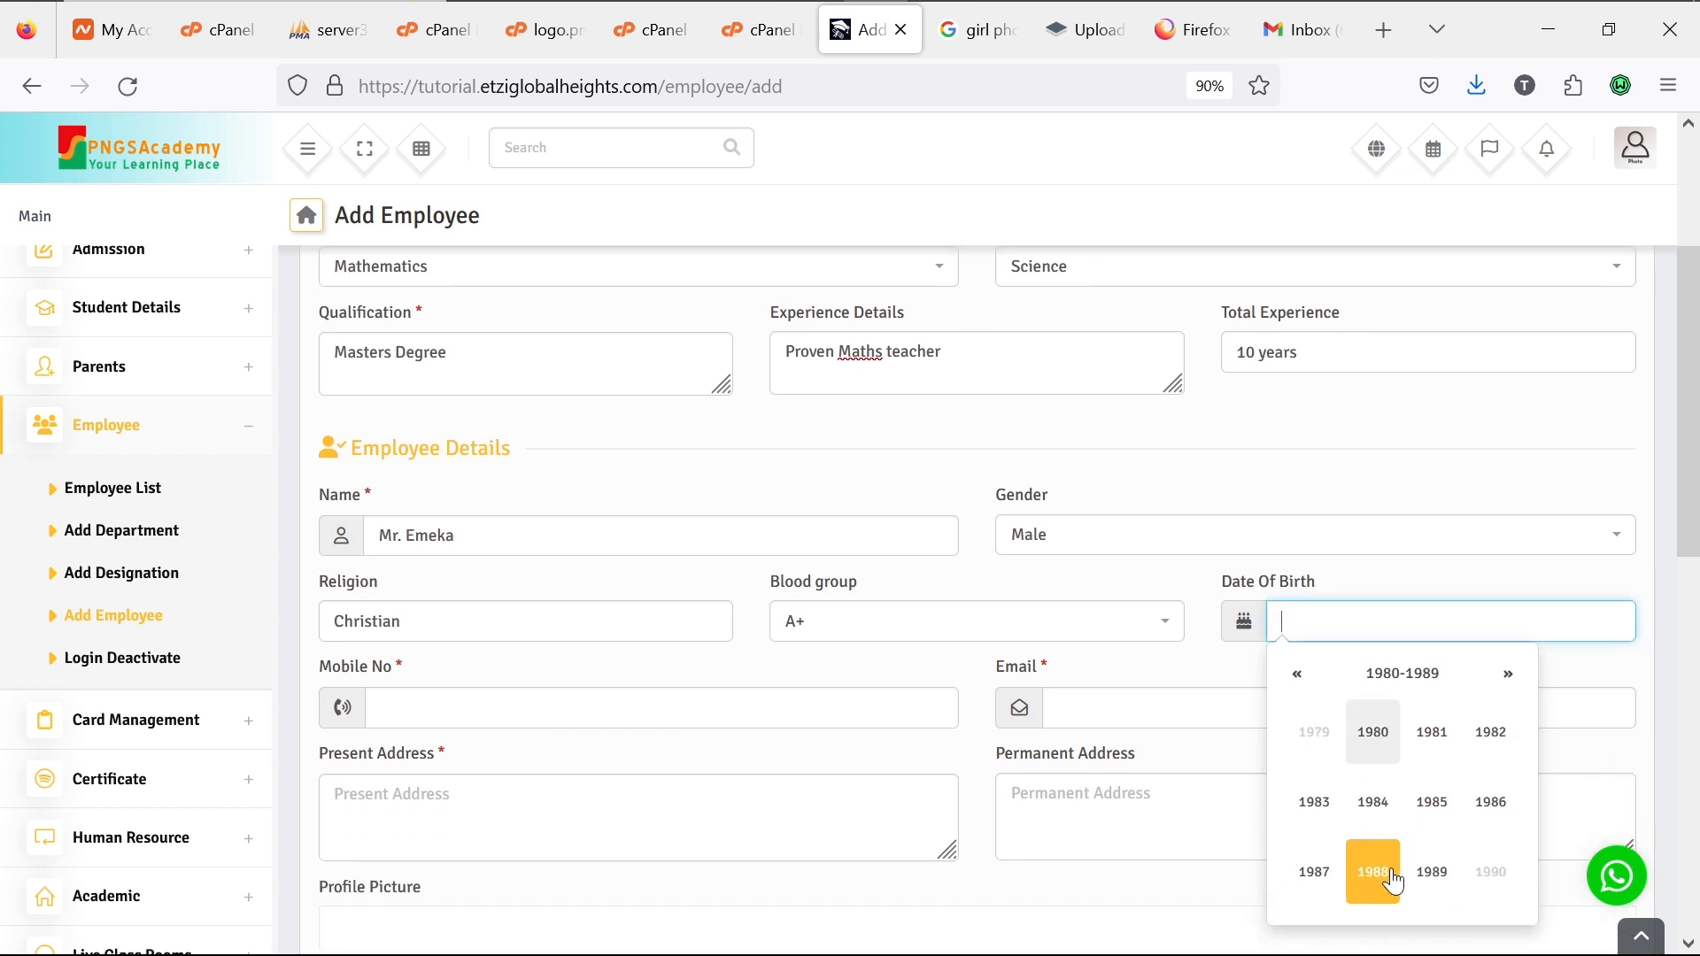
left_click(1424, 820)
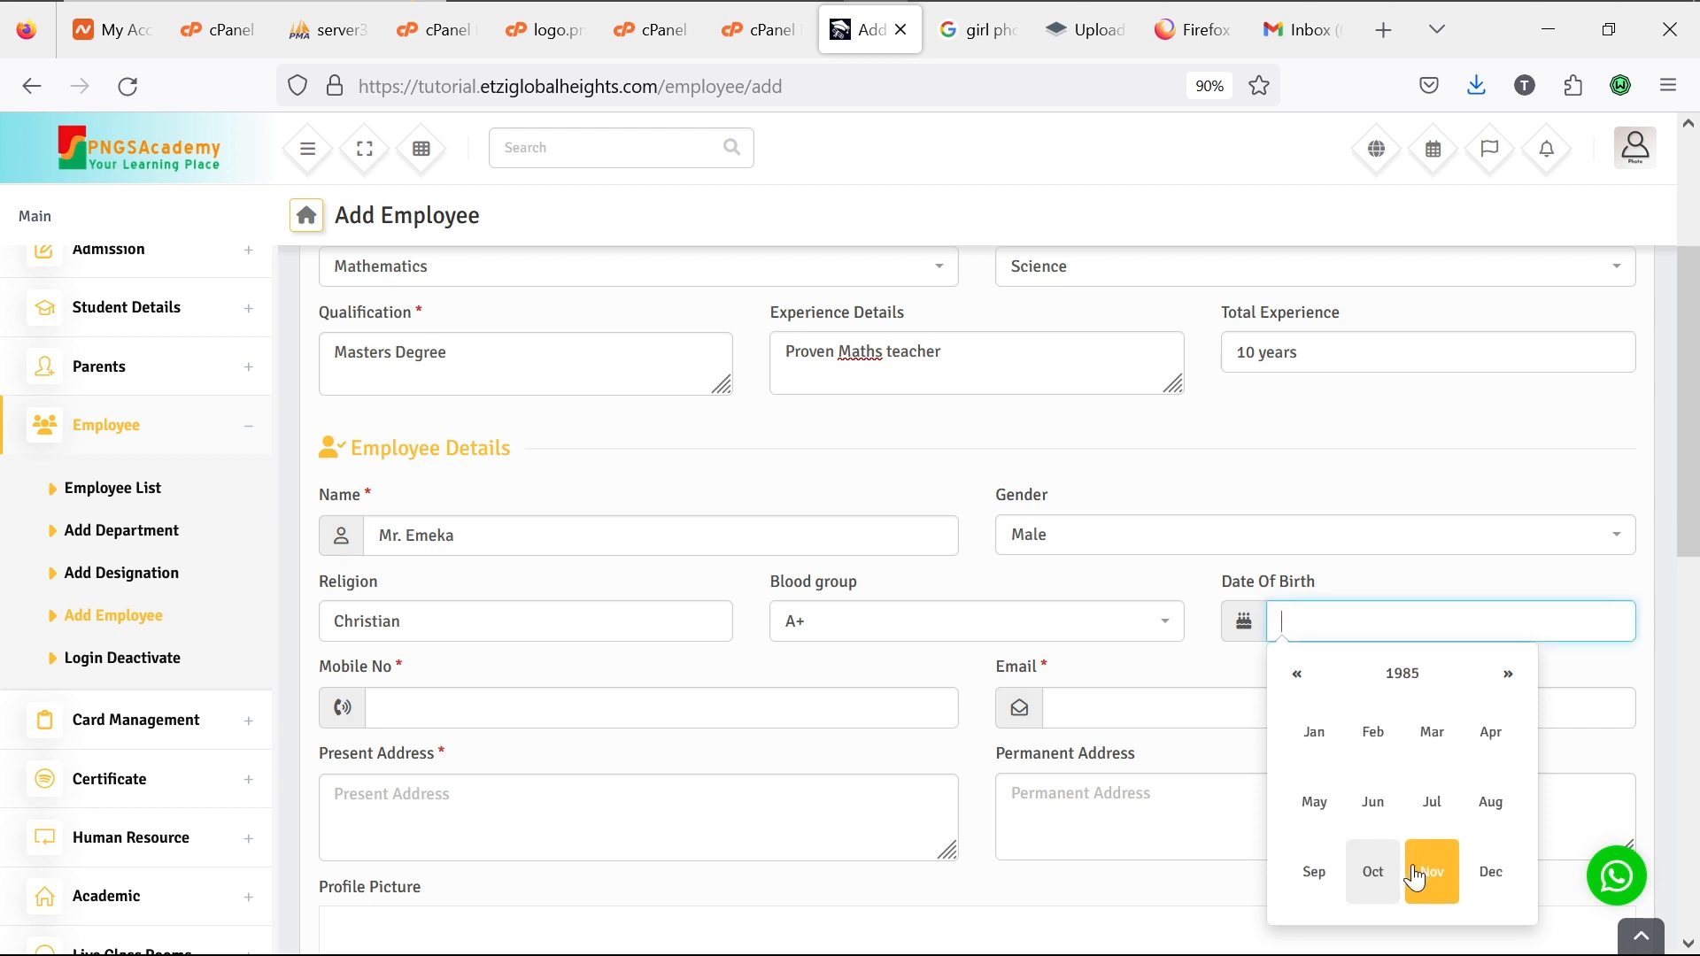
left_click(1417, 876)
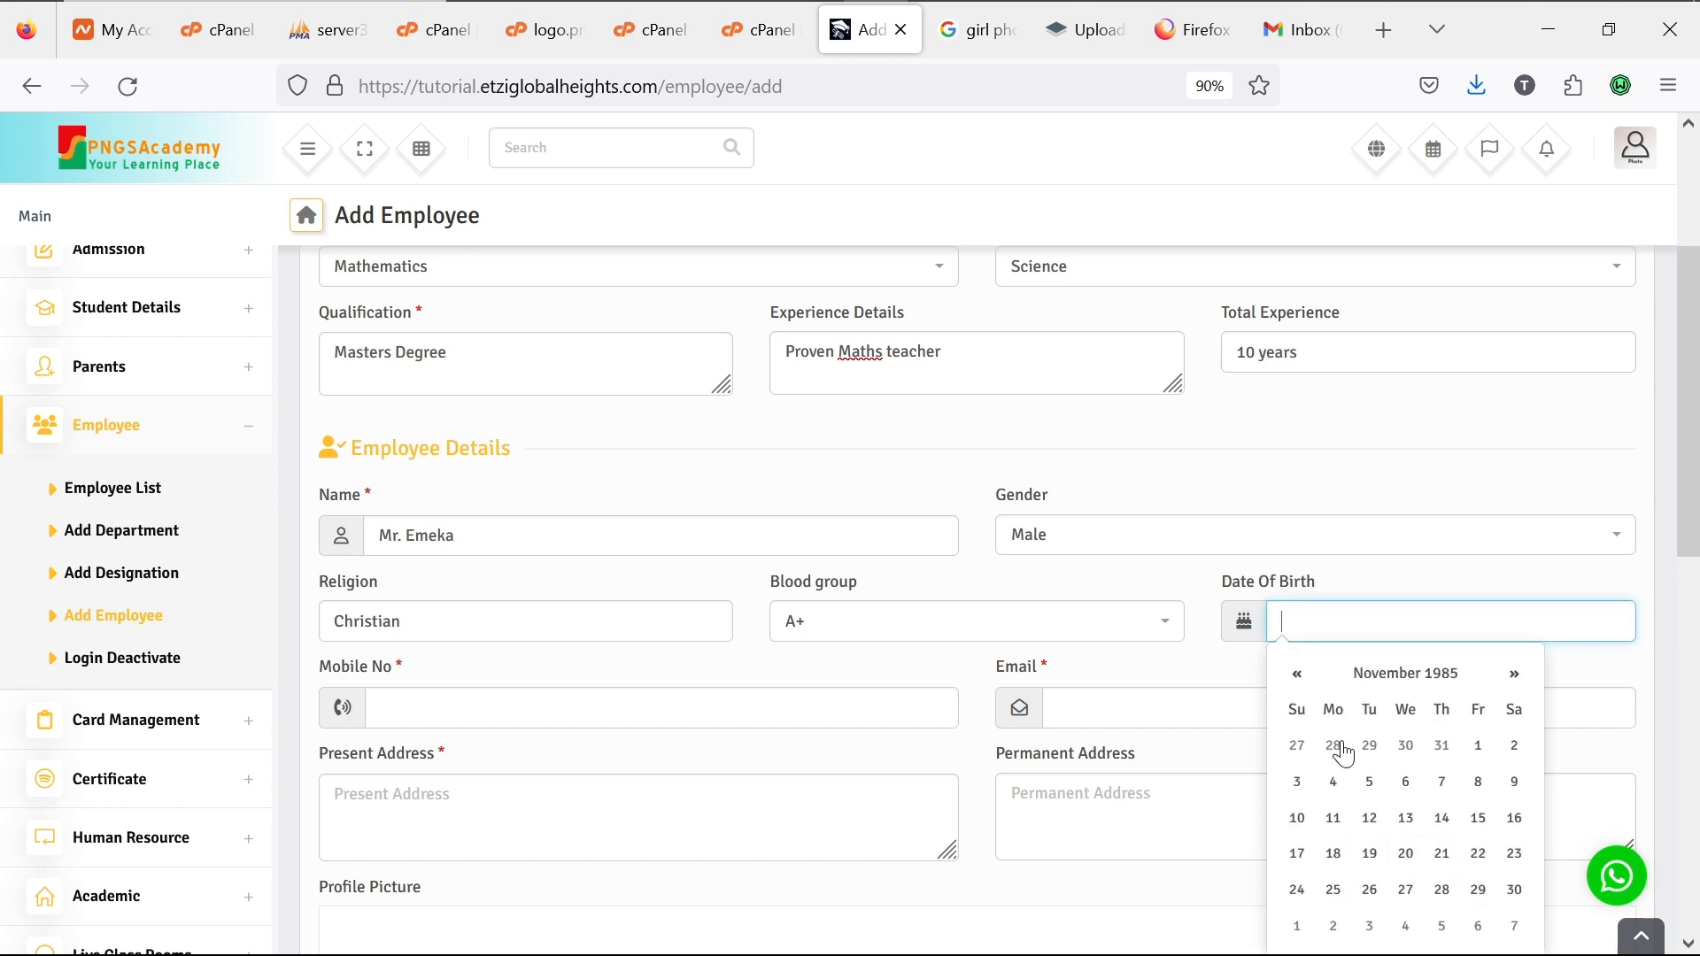
left_click(1370, 817)
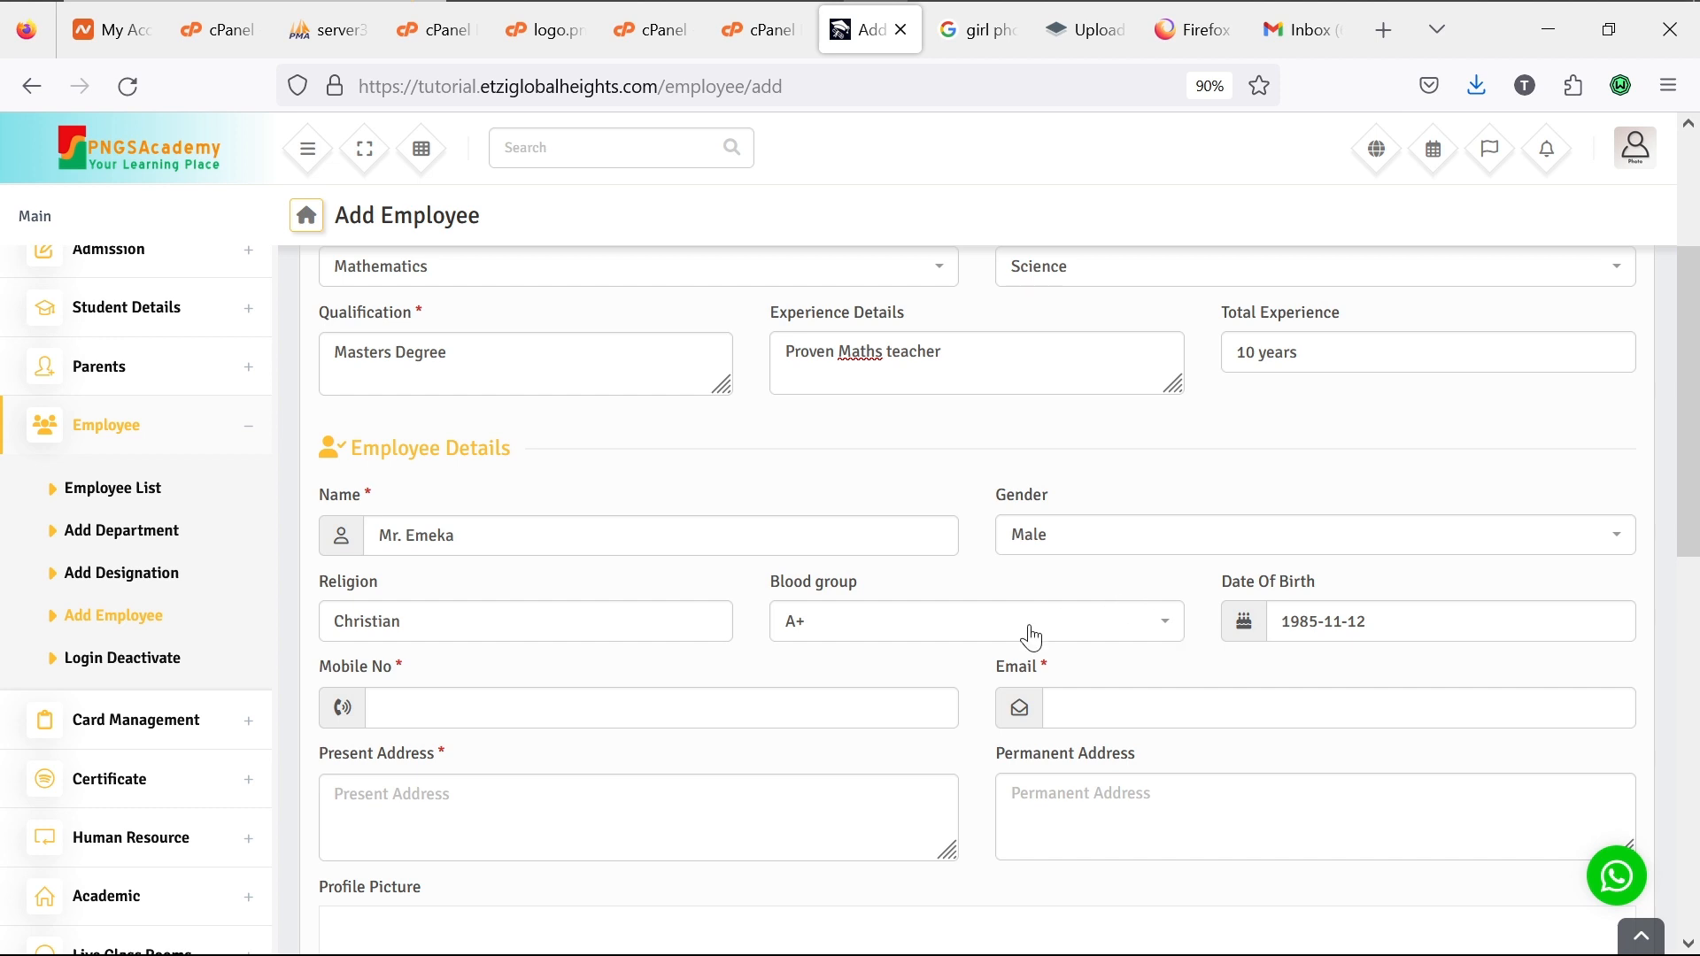
left_click(784, 694)
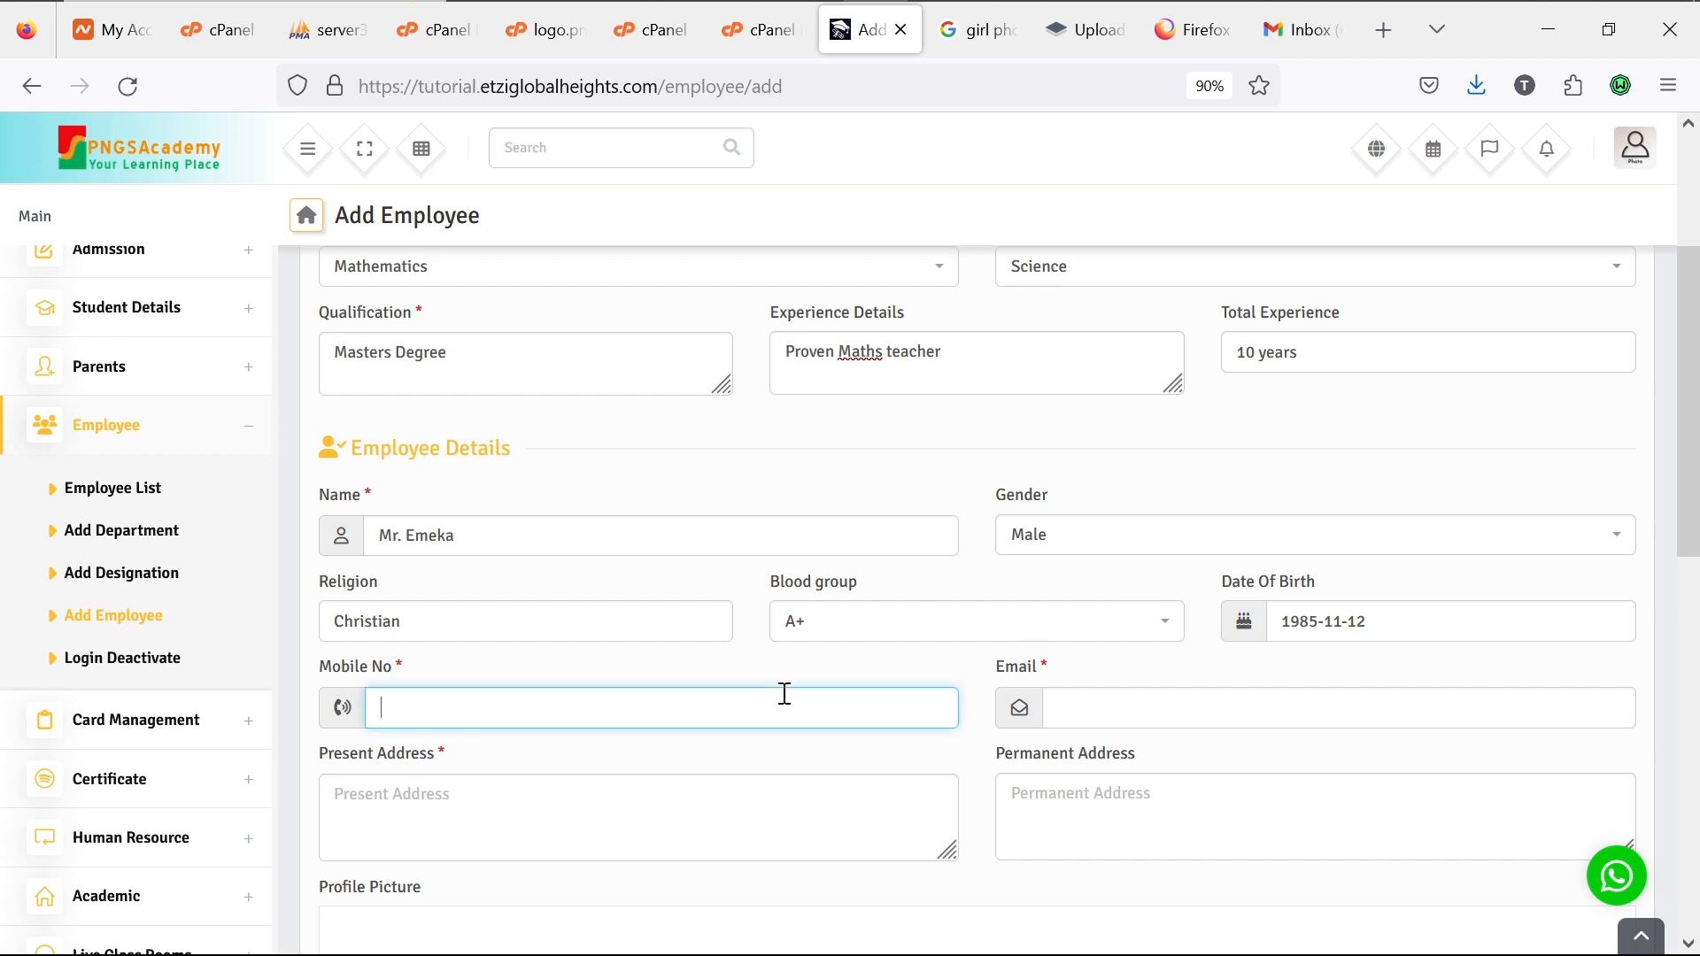
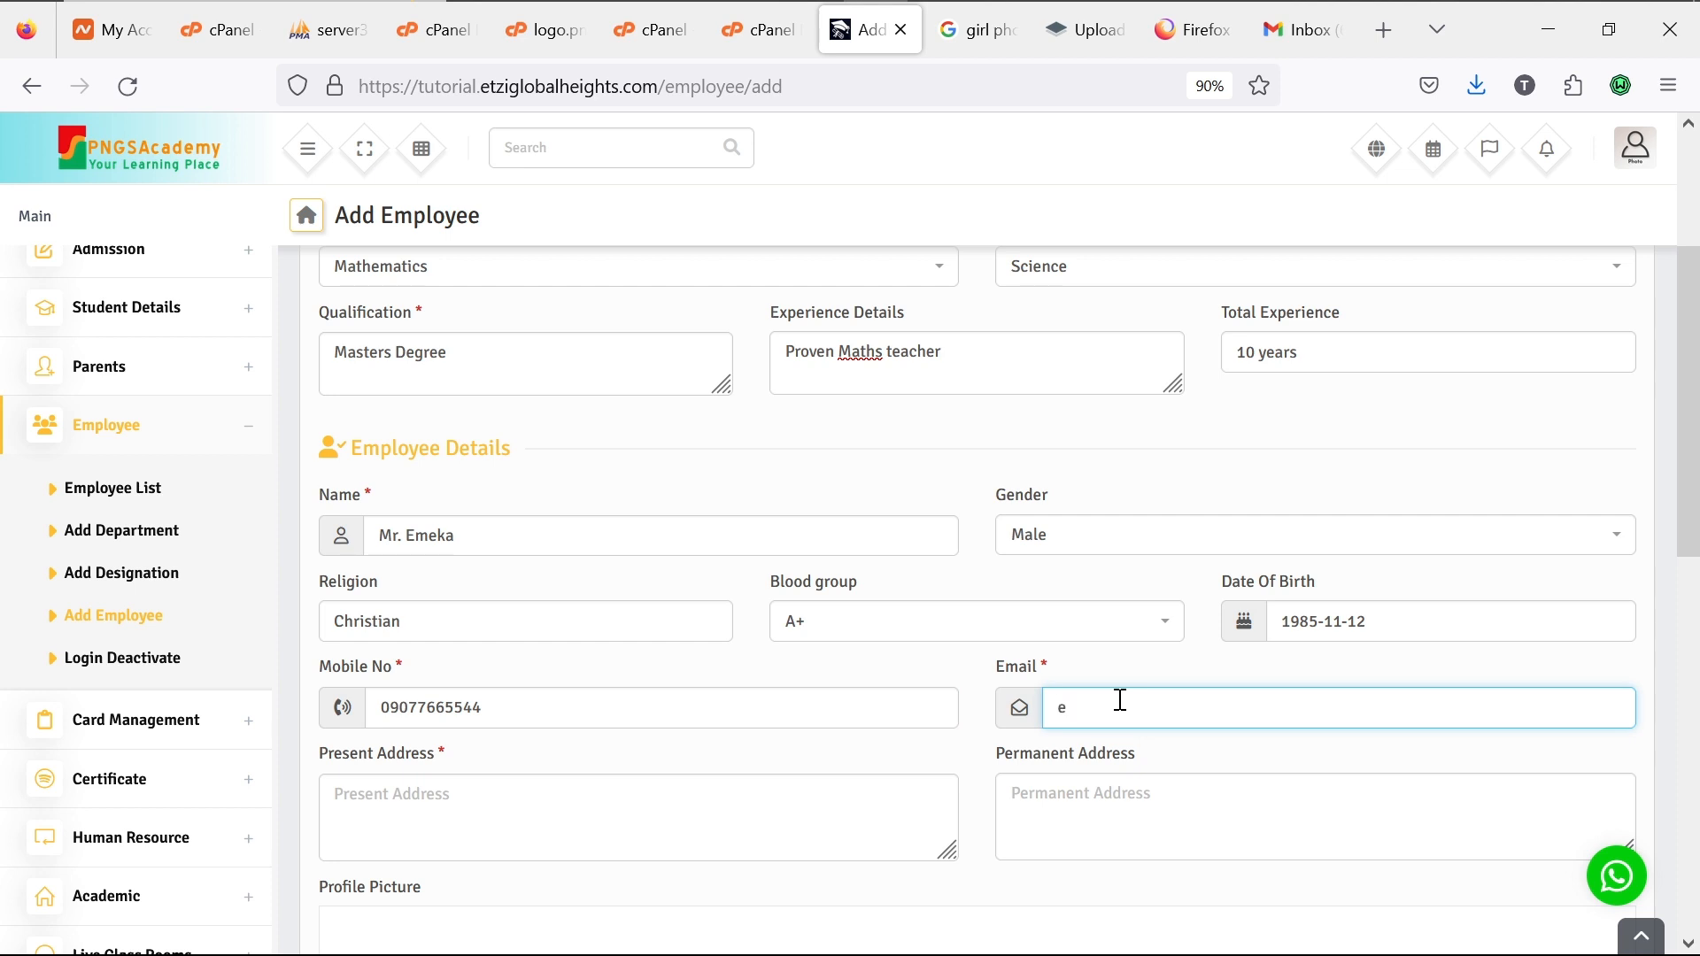
Step: Fill in the present address, copy it to Permanent Address, and fix 'Lagoas' in both
left_click(802, 828)
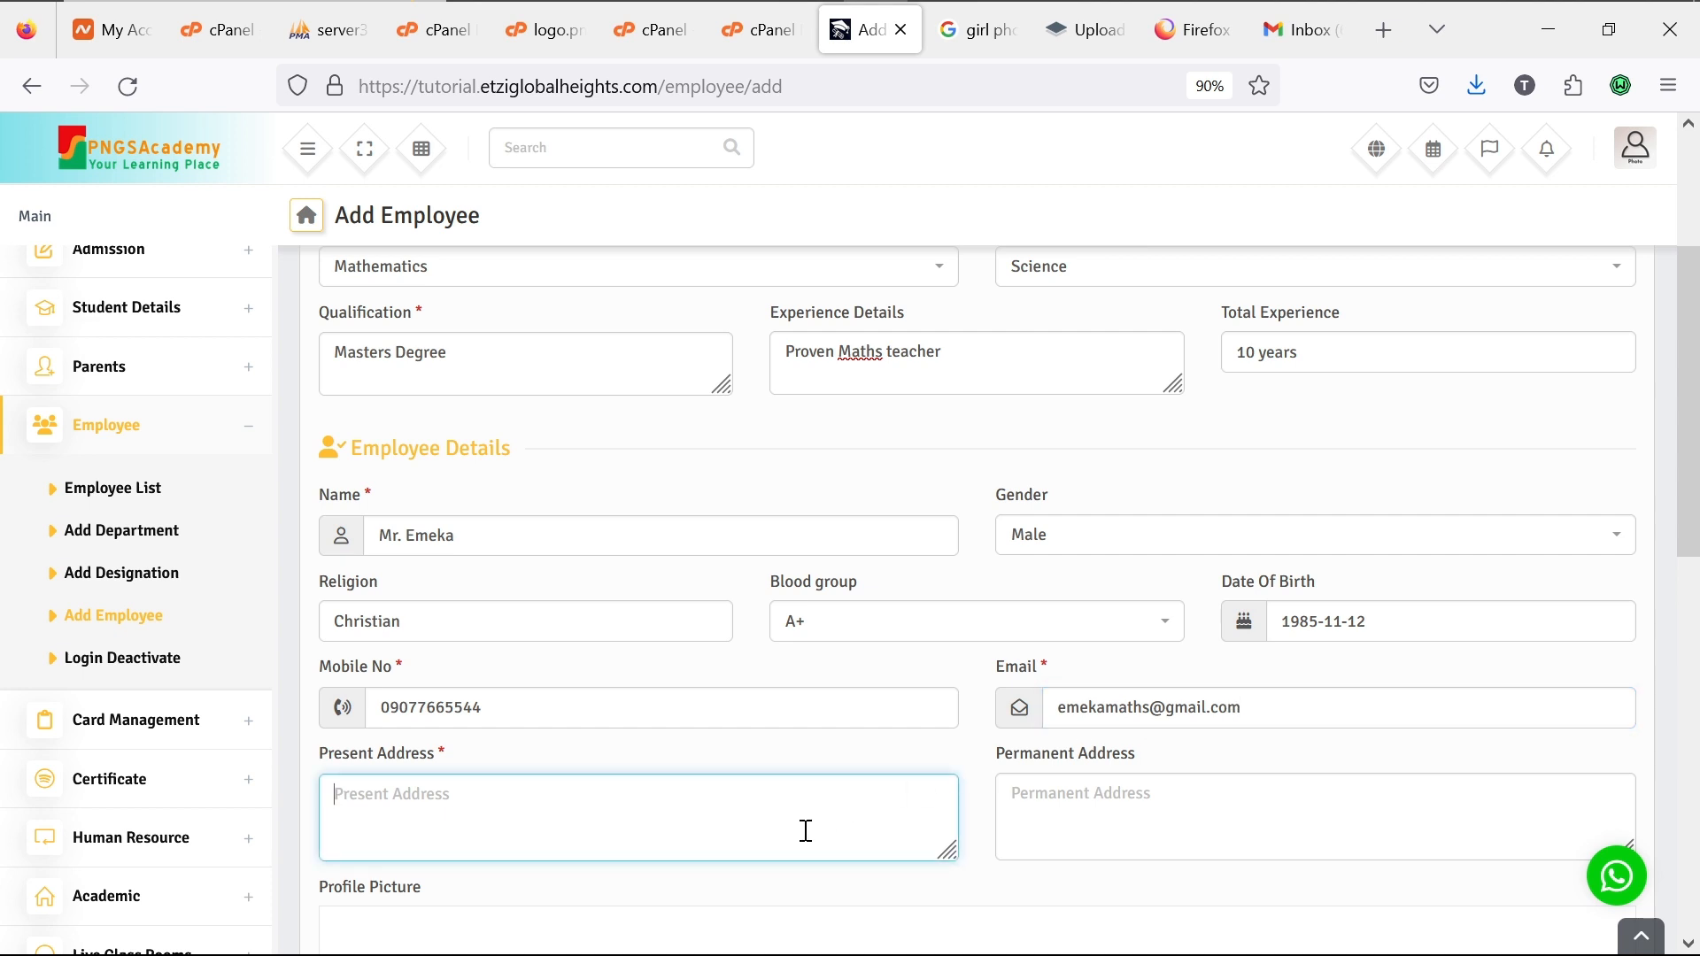
type("Ikeja, Lagoas")
key("ctrl+a")
key("ctrl+c")
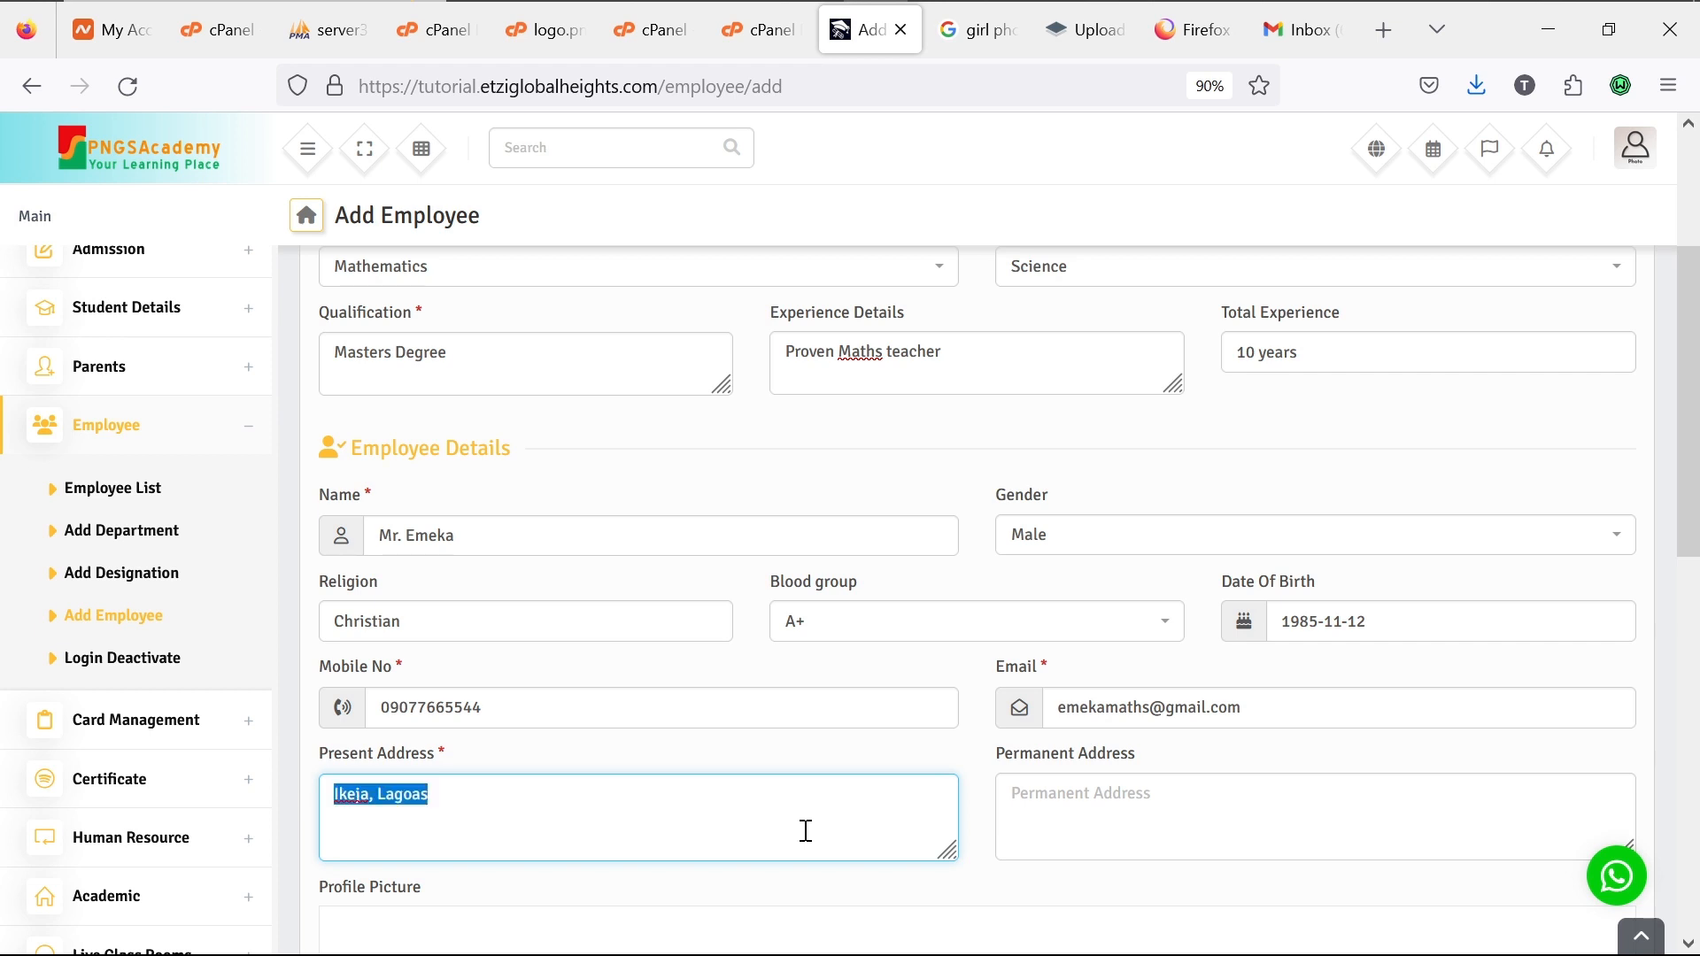
left_click(1157, 833)
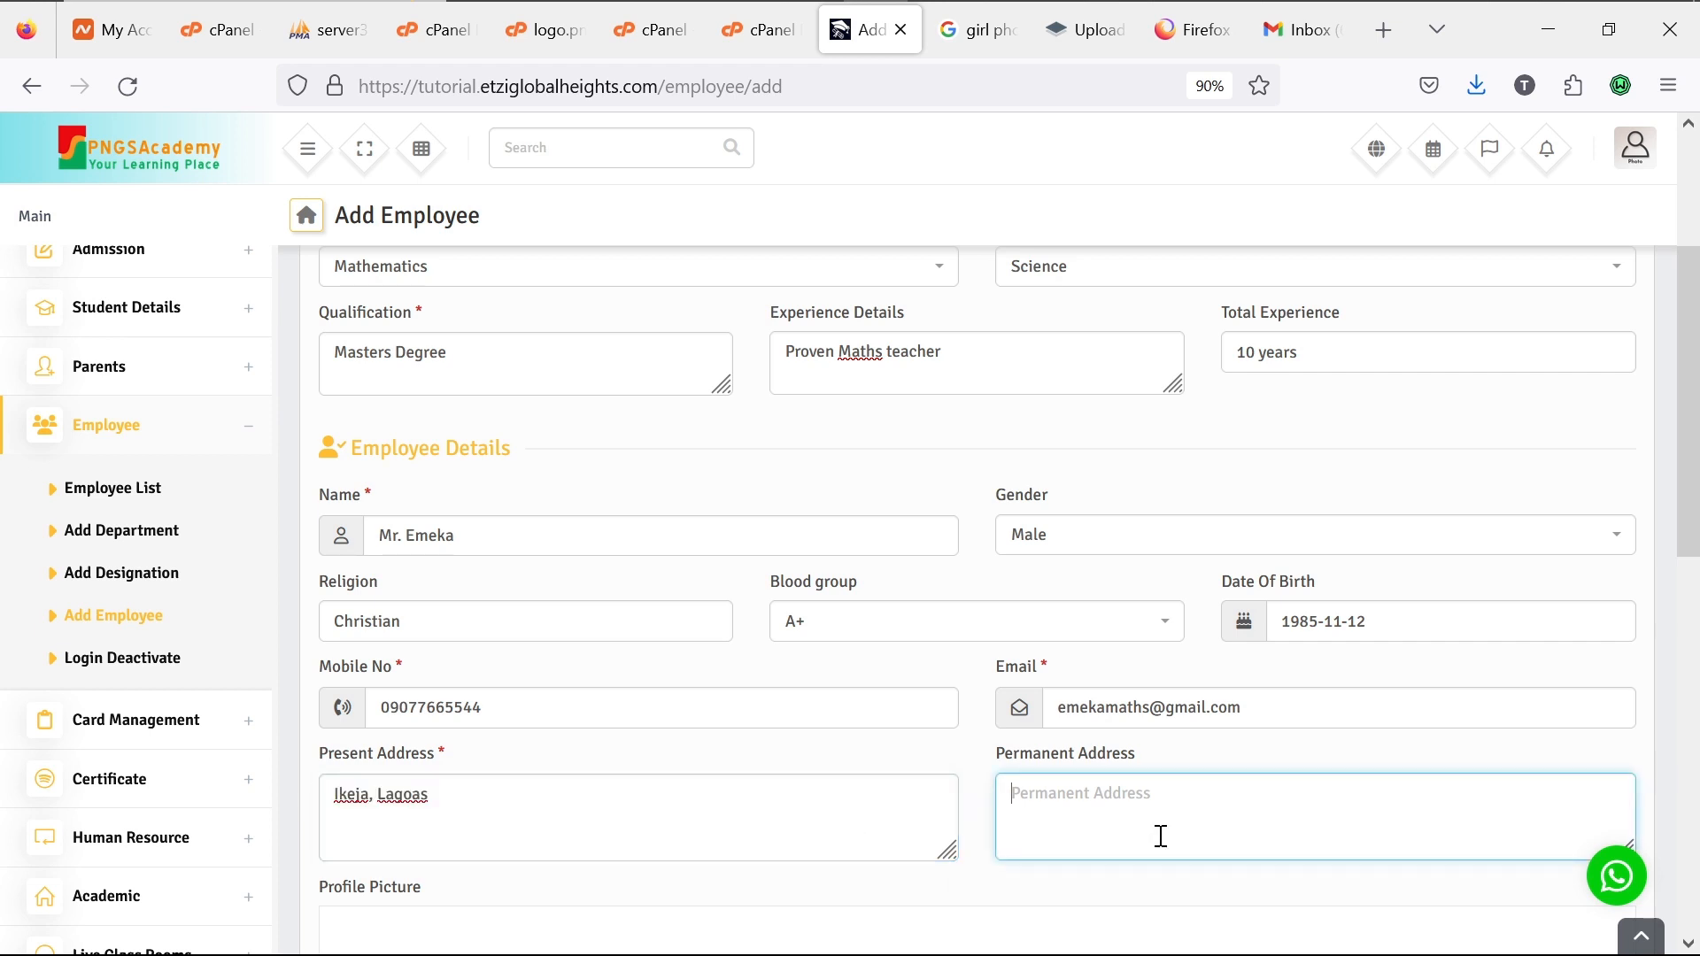
key("ctrl+v")
left_click(427, 791)
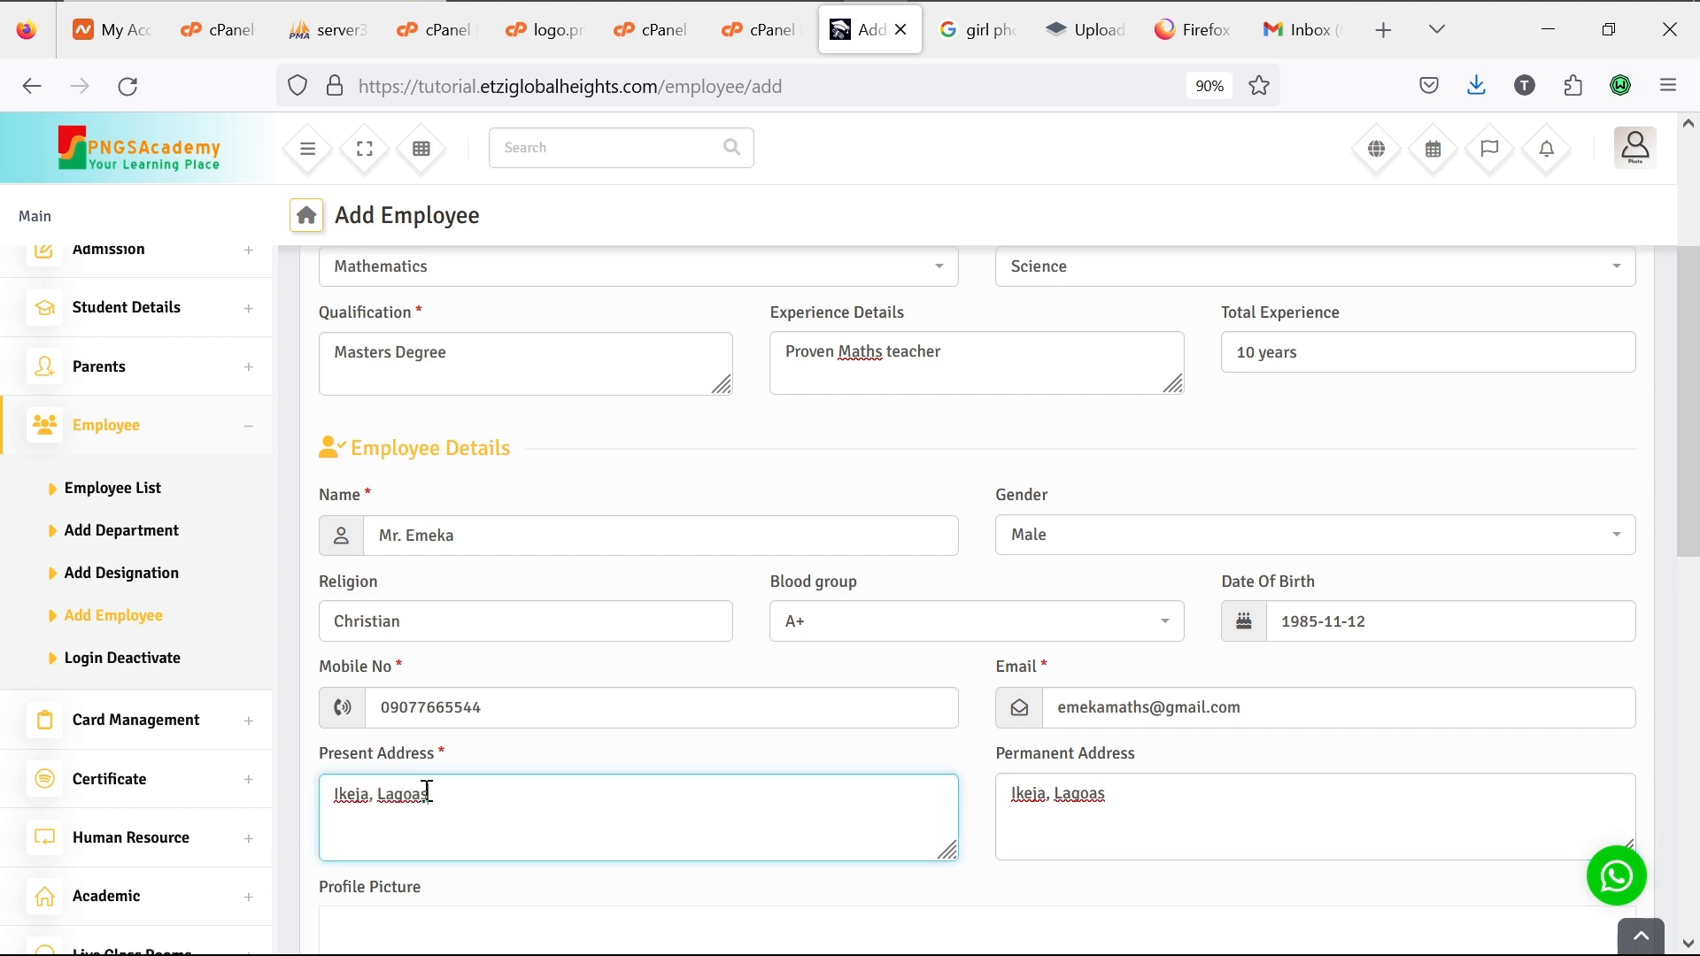
key("BackSpace")
key("BackSpace")
type("s")
left_click(1096, 799)
key("BackSpace")
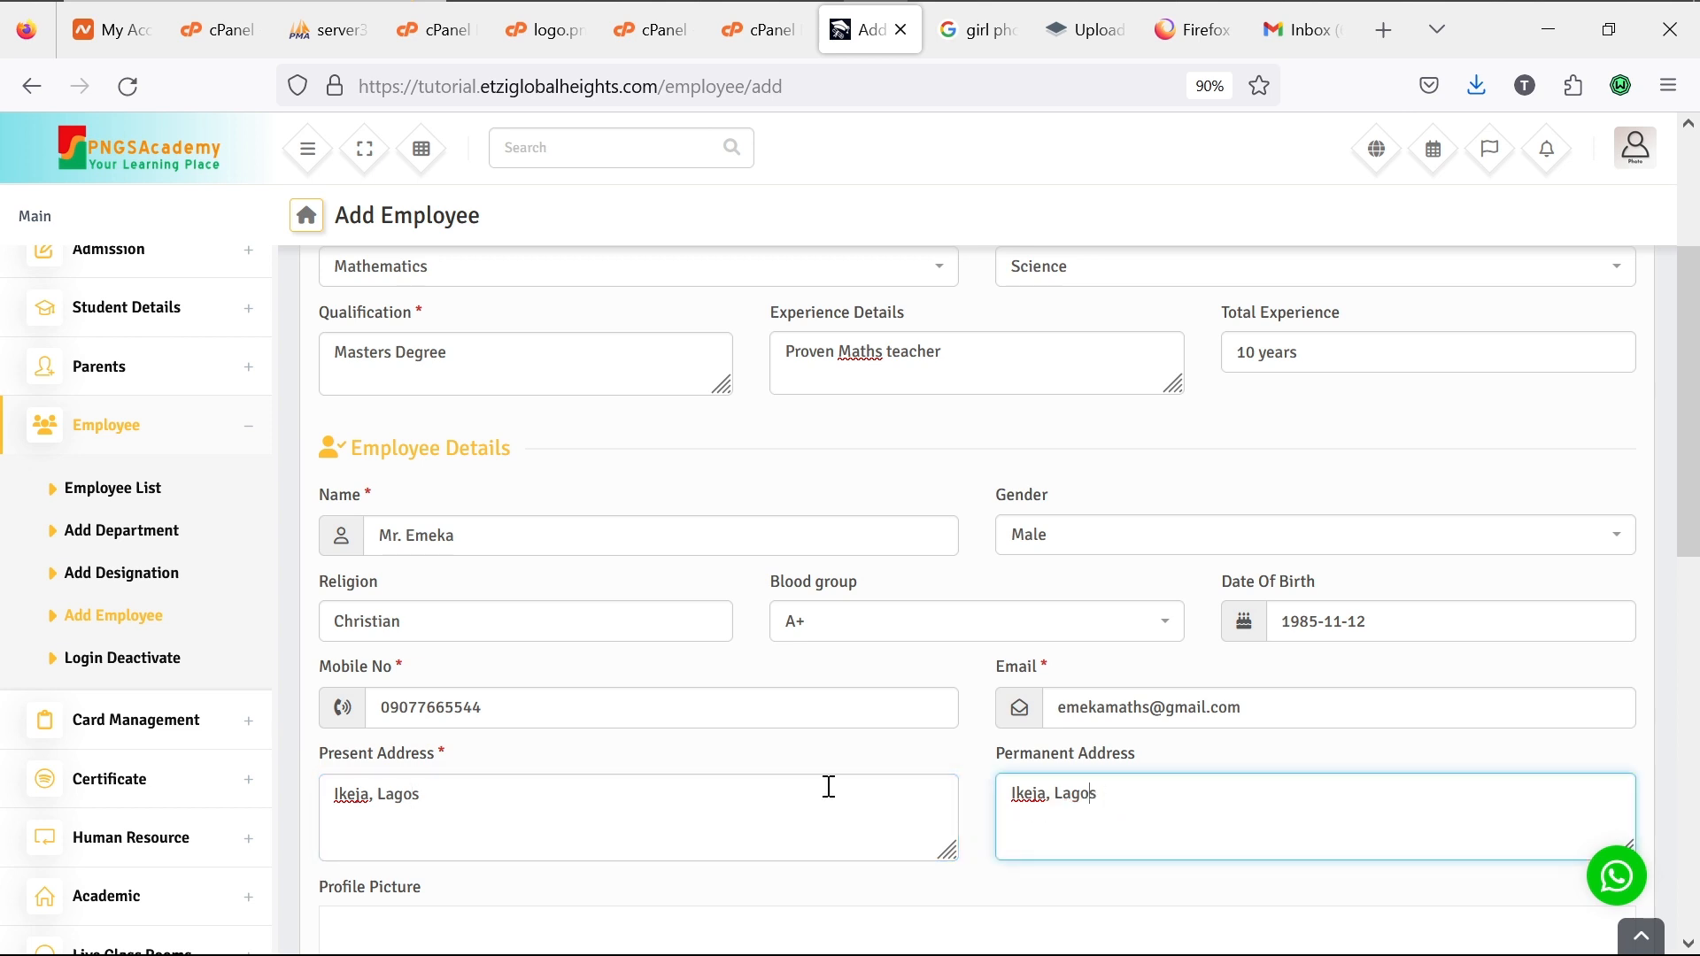
scroll(807, 799, "down", 2)
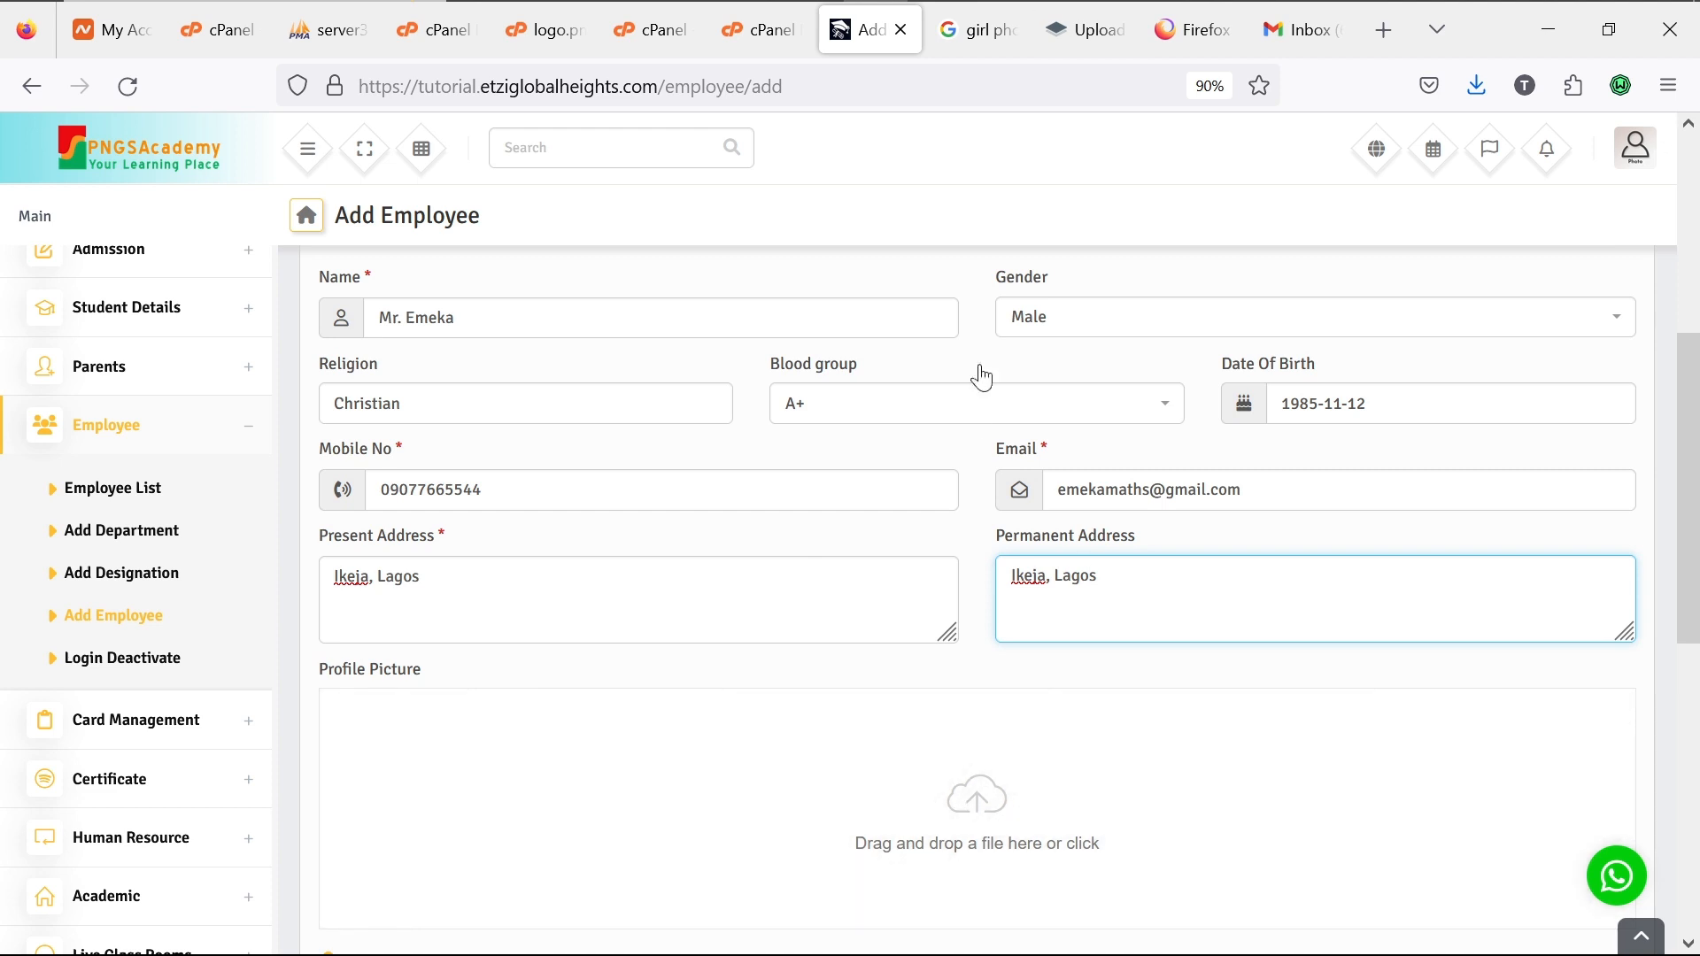
left_click(980, 32)
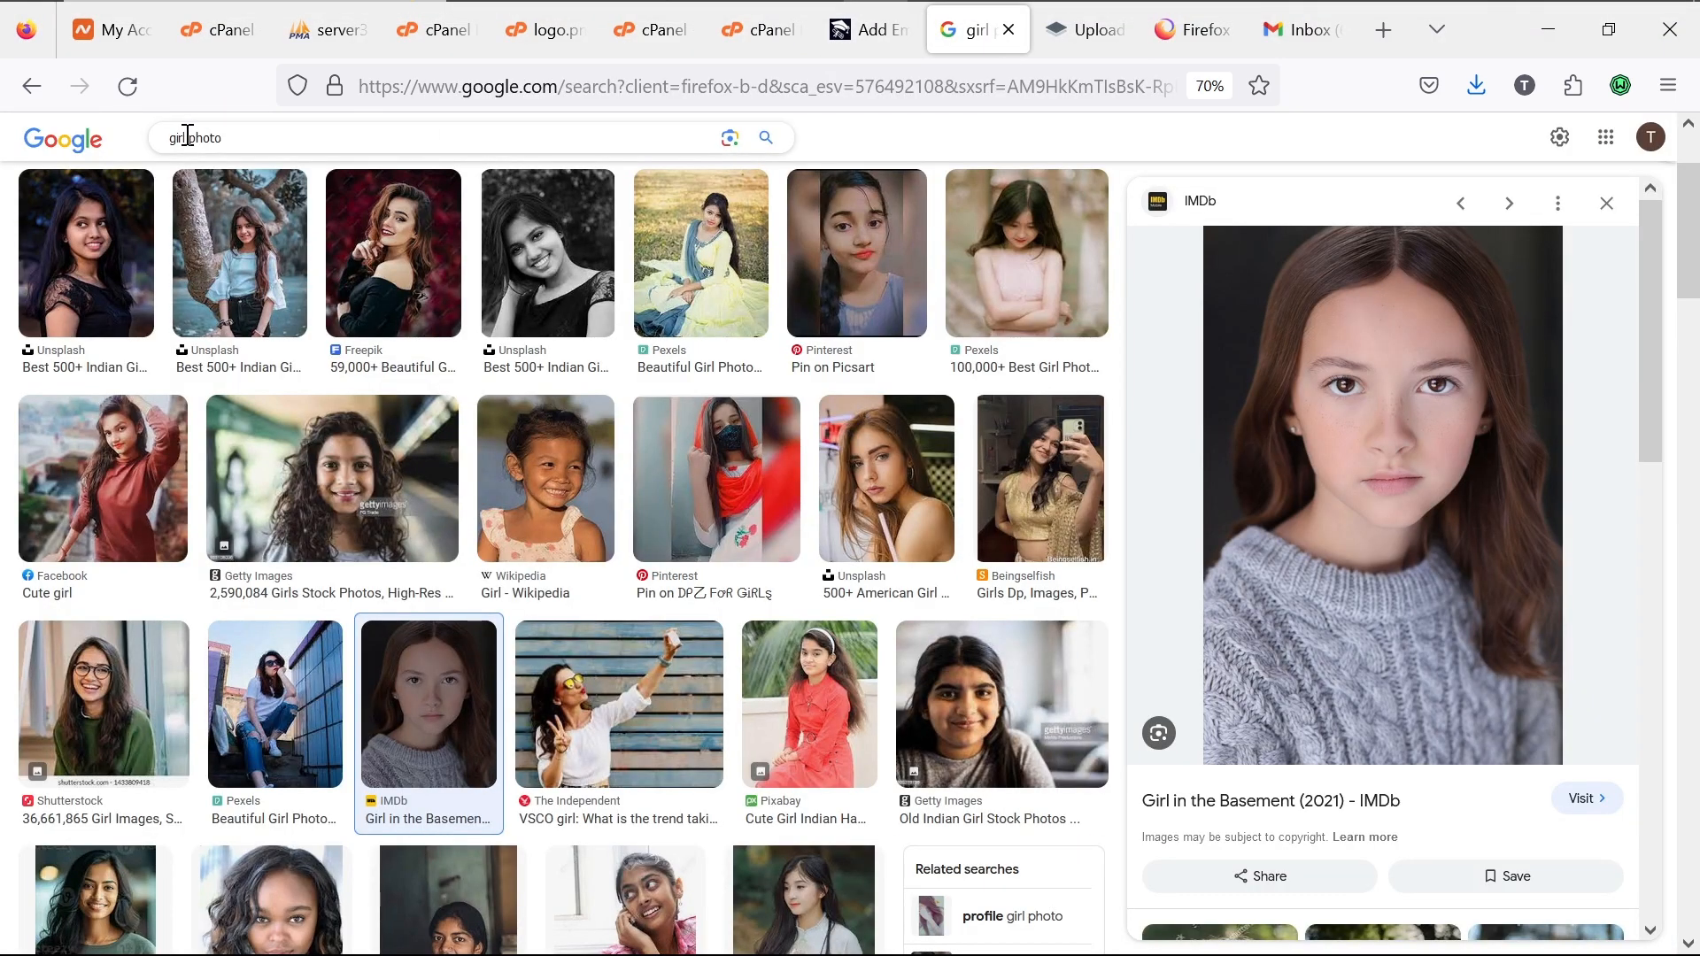
Step: Change the image search from 'girl' to 'man' to get 'man photo' results
left_click_drag(186, 137, 109, 134)
type("man")
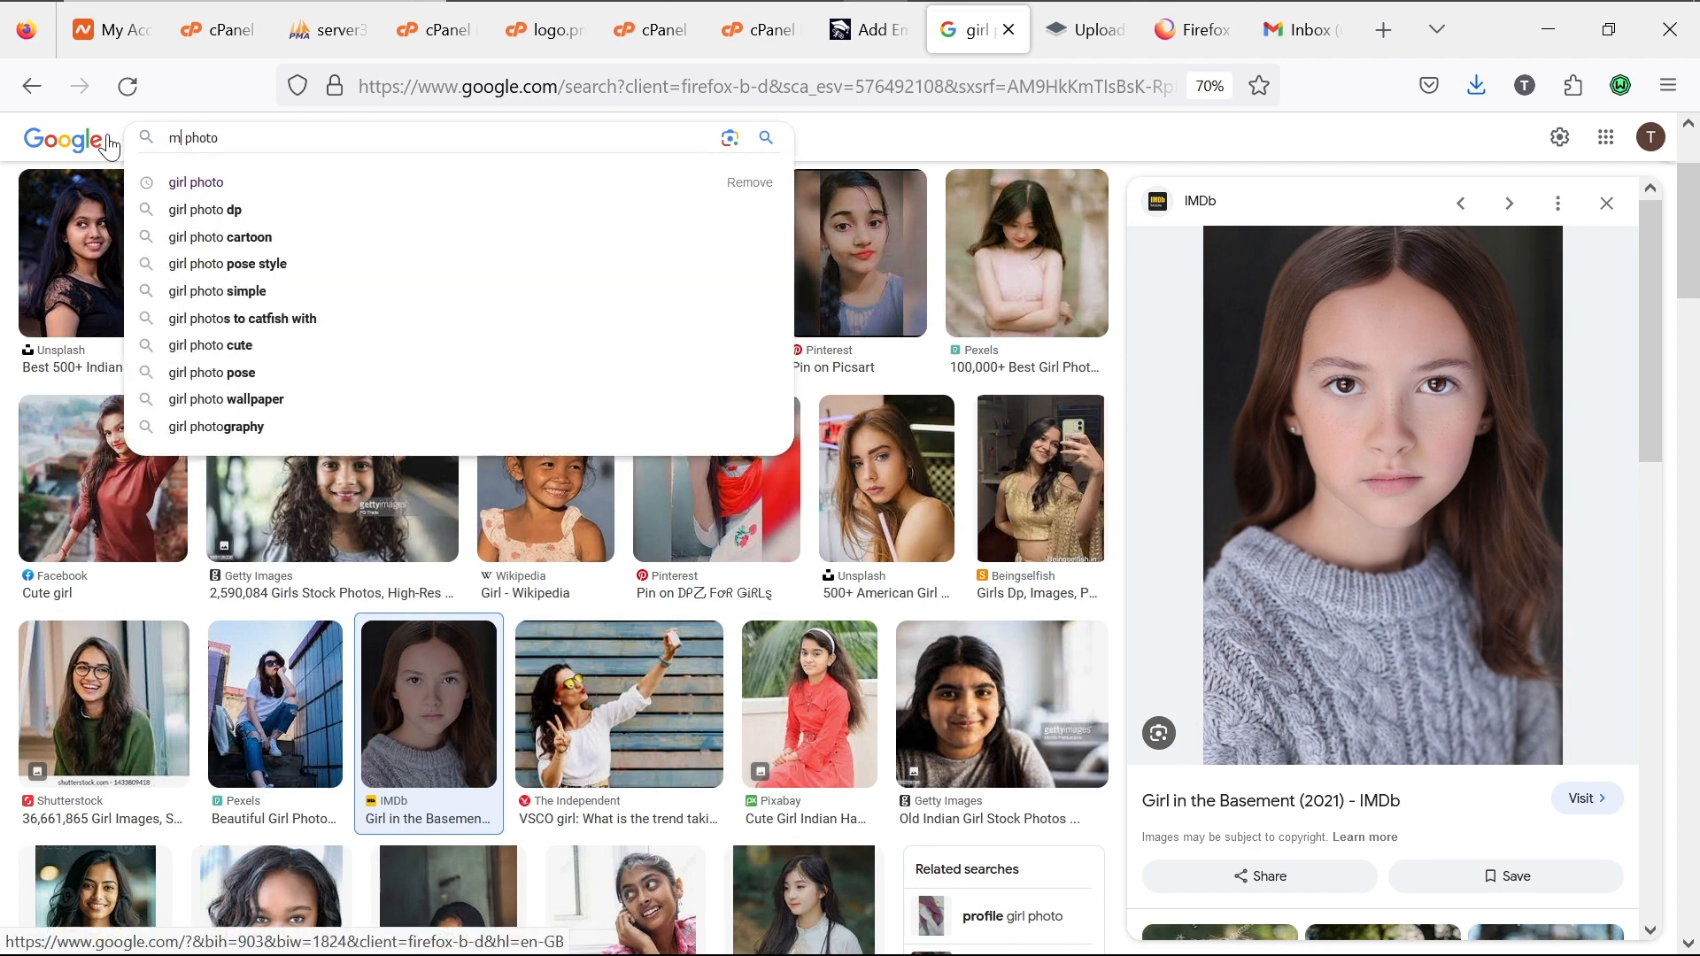
key("Return")
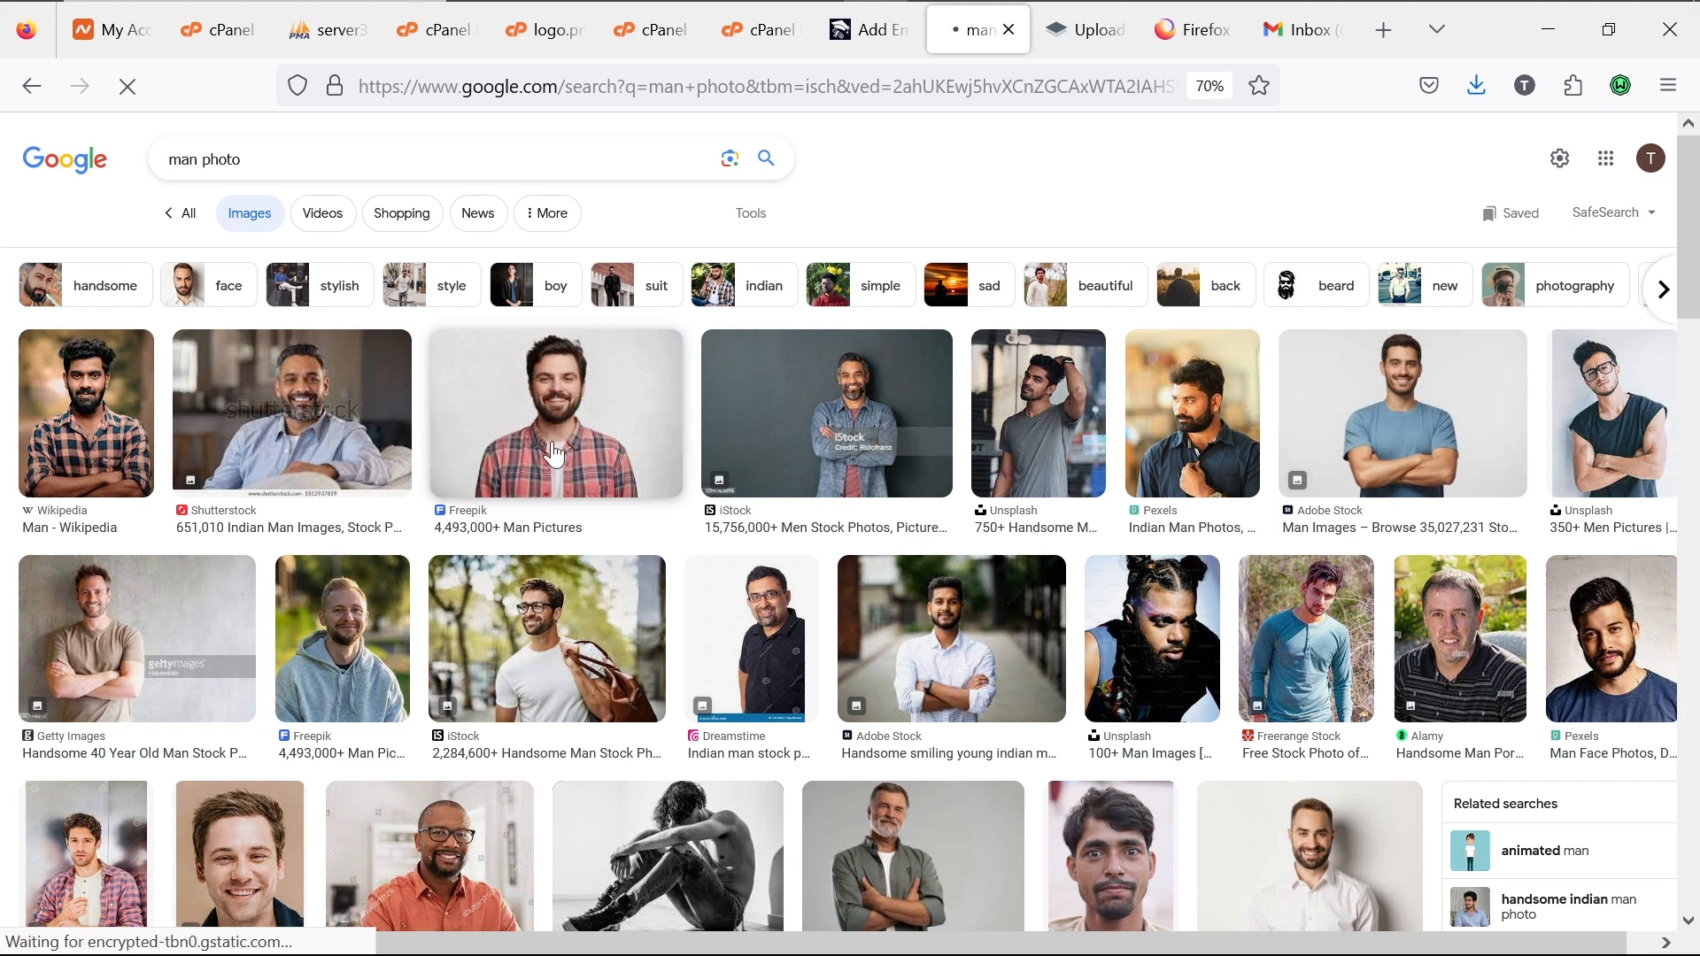
Step: Scroll the results and preview the Rawpixel photo of a smiling man in a beige blazer
scroll(825, 687, "down", 2)
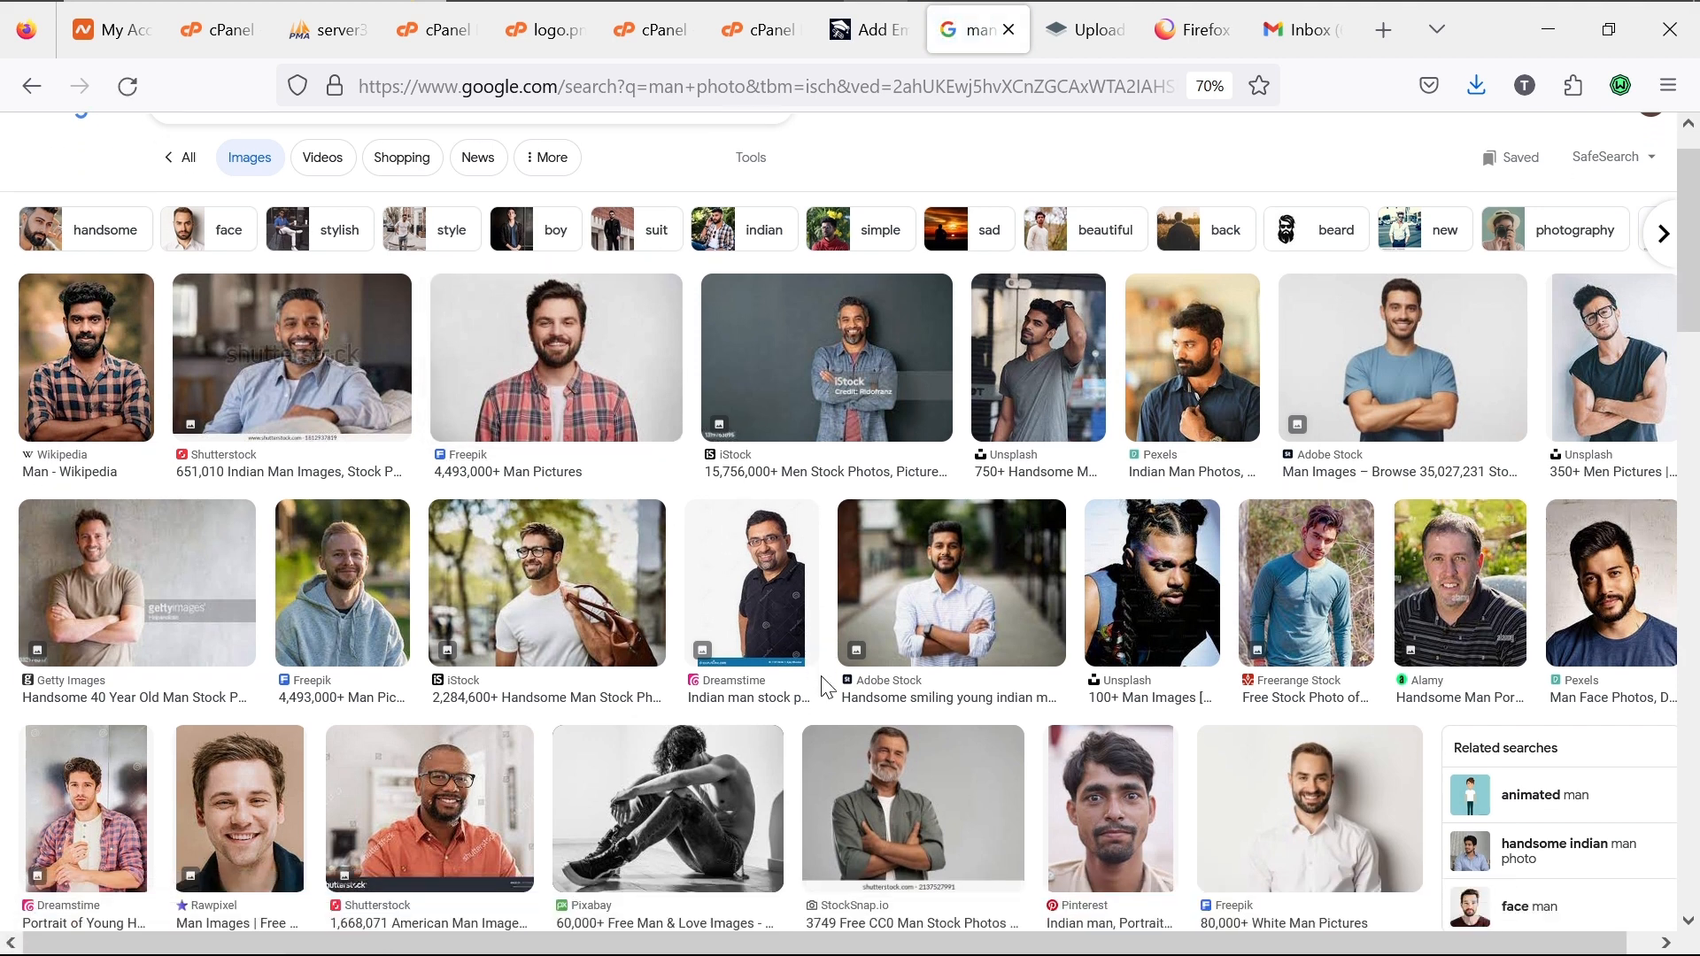
scroll(822, 689, "down", 5)
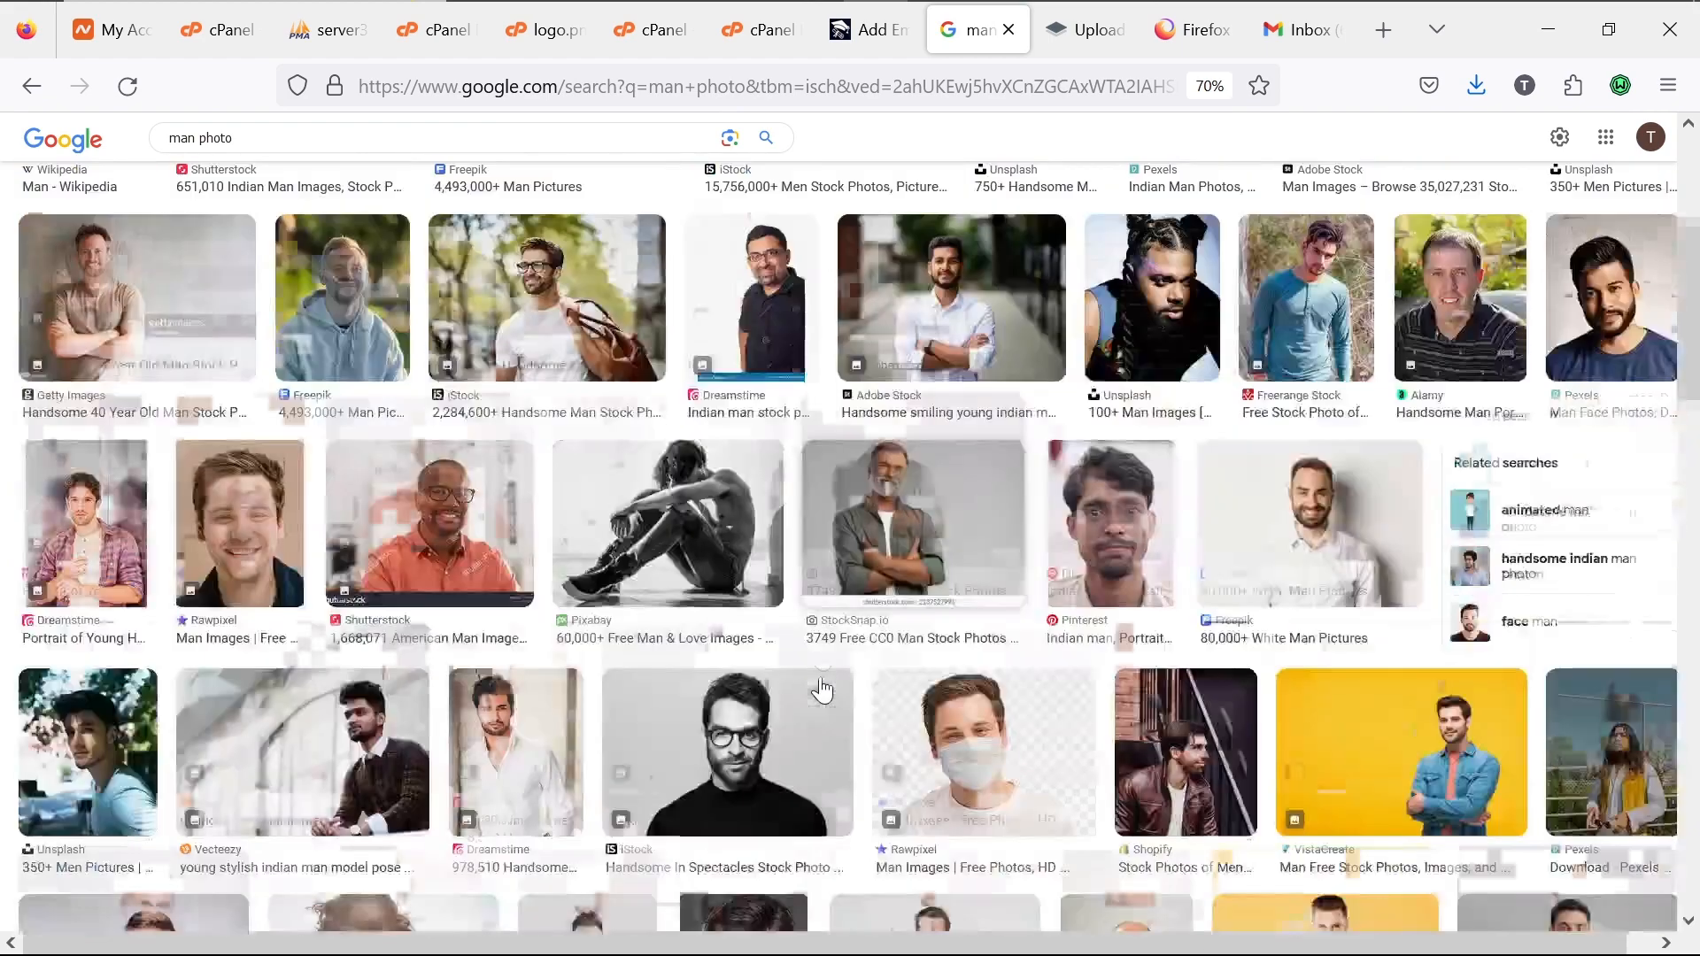
scroll(822, 688, "down", 1)
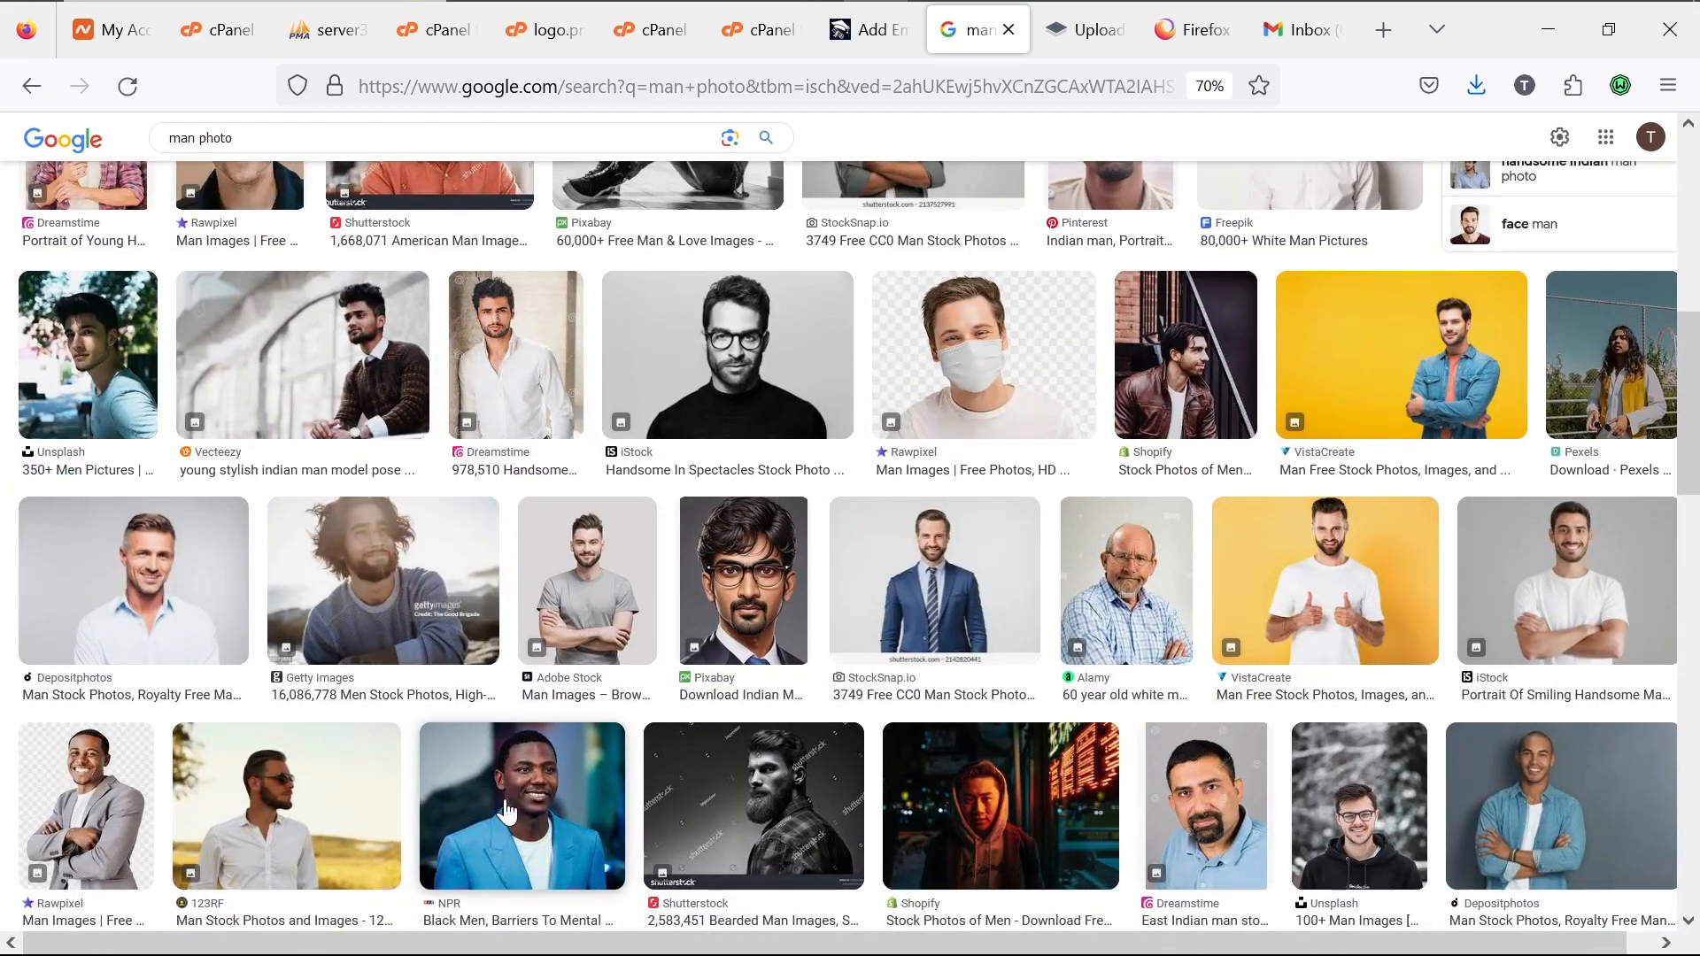
scroll(508, 810, "down", 6)
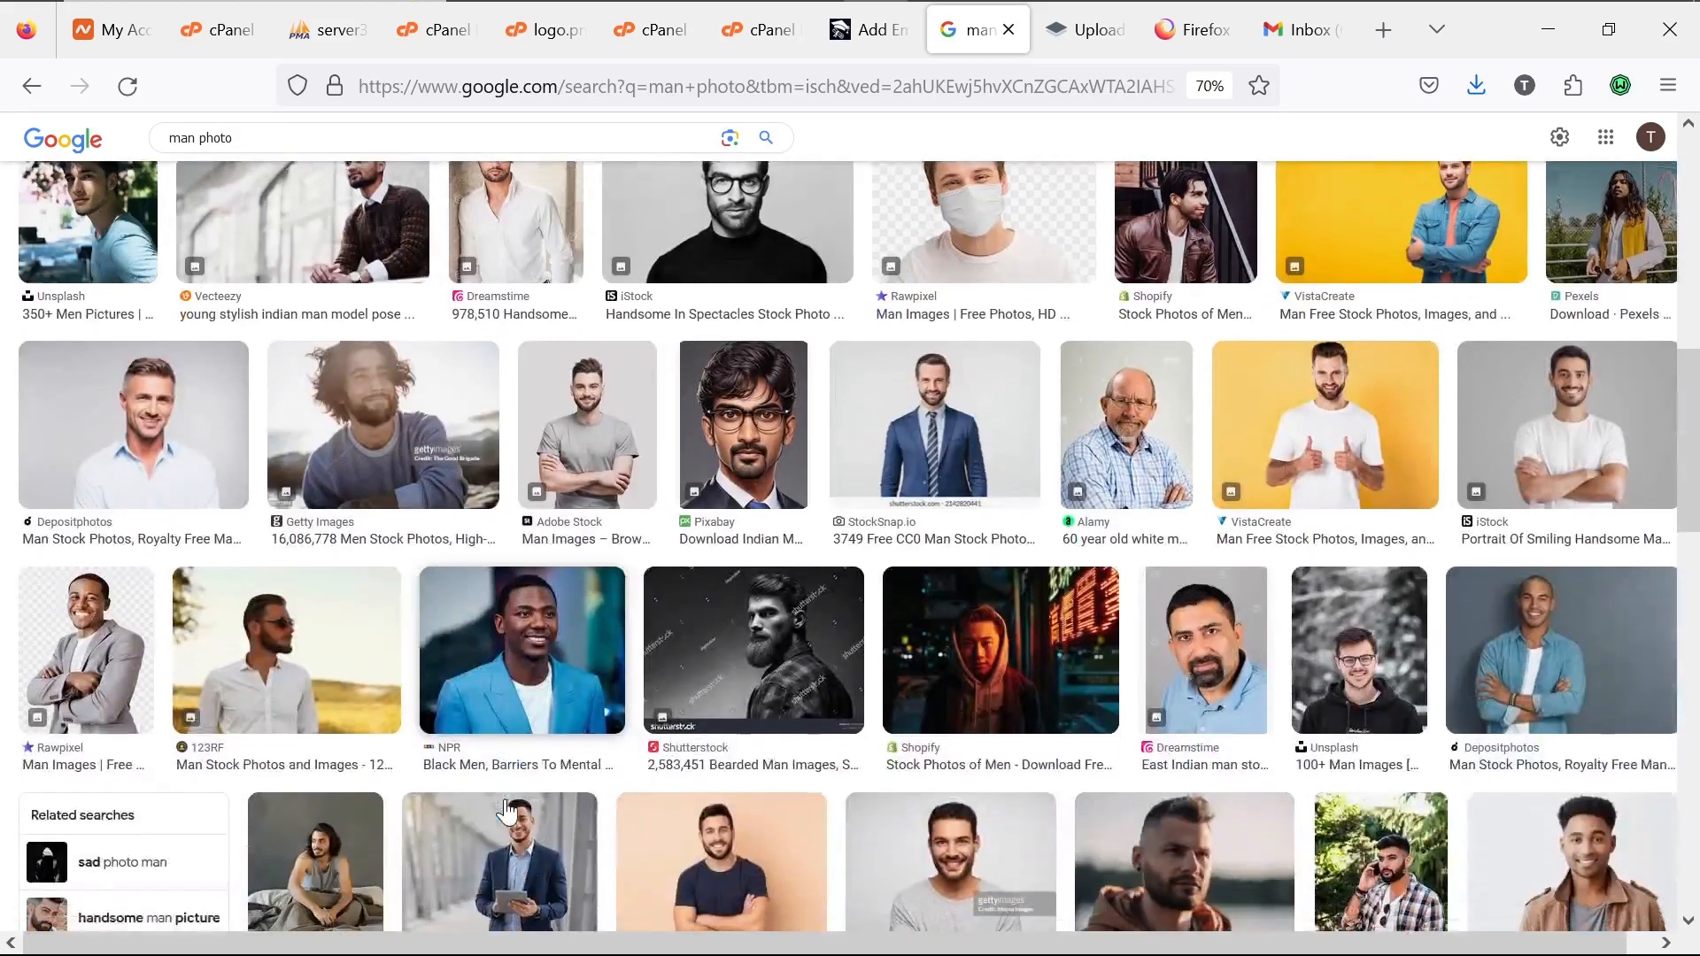
scroll(507, 810, "down", 6)
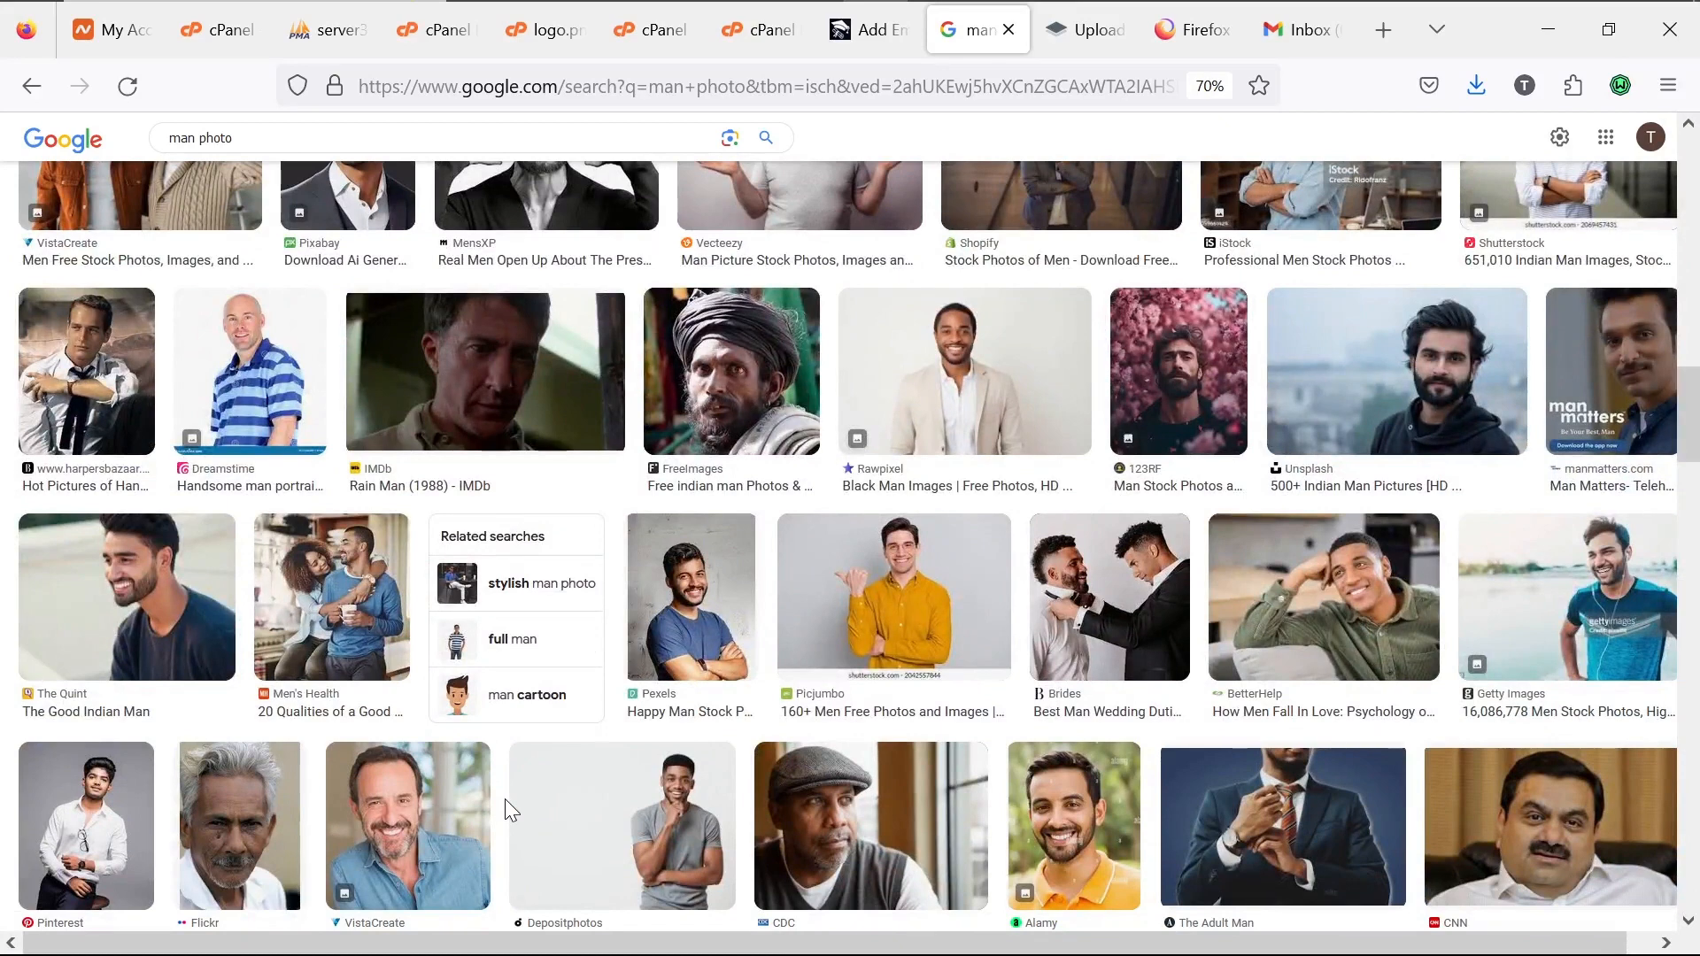
left_click(973, 403)
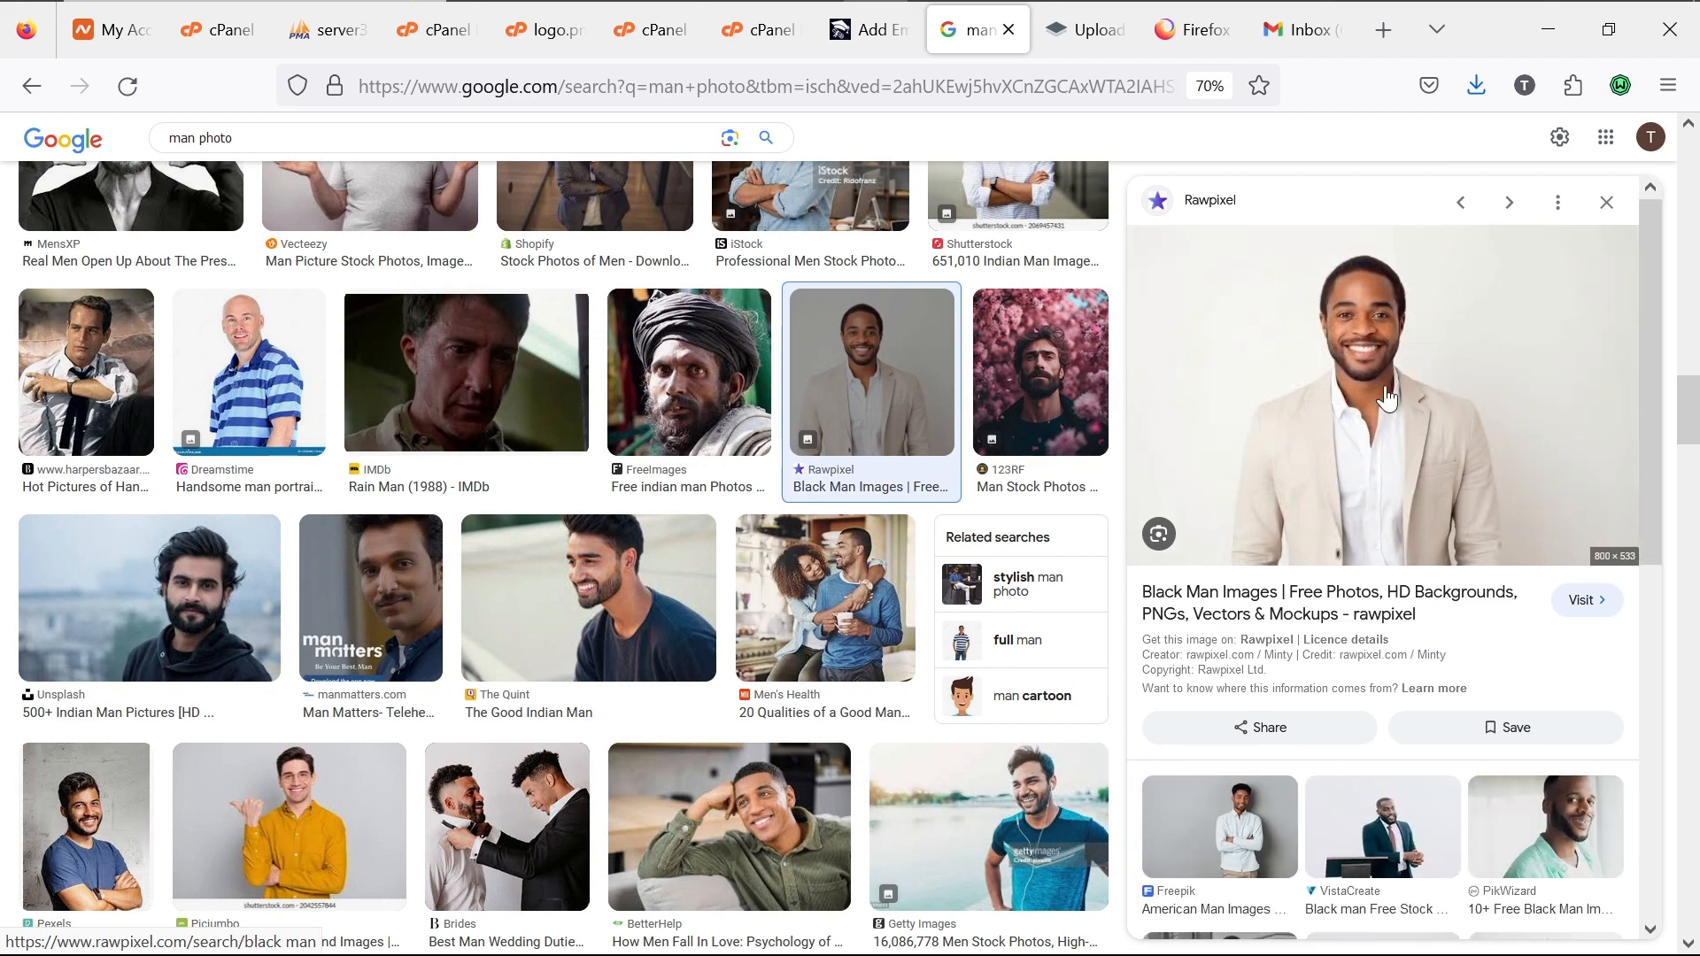
Step: Try saving the previewed Rawpixel image, then cancel because it is WebP
right_click(1388, 398)
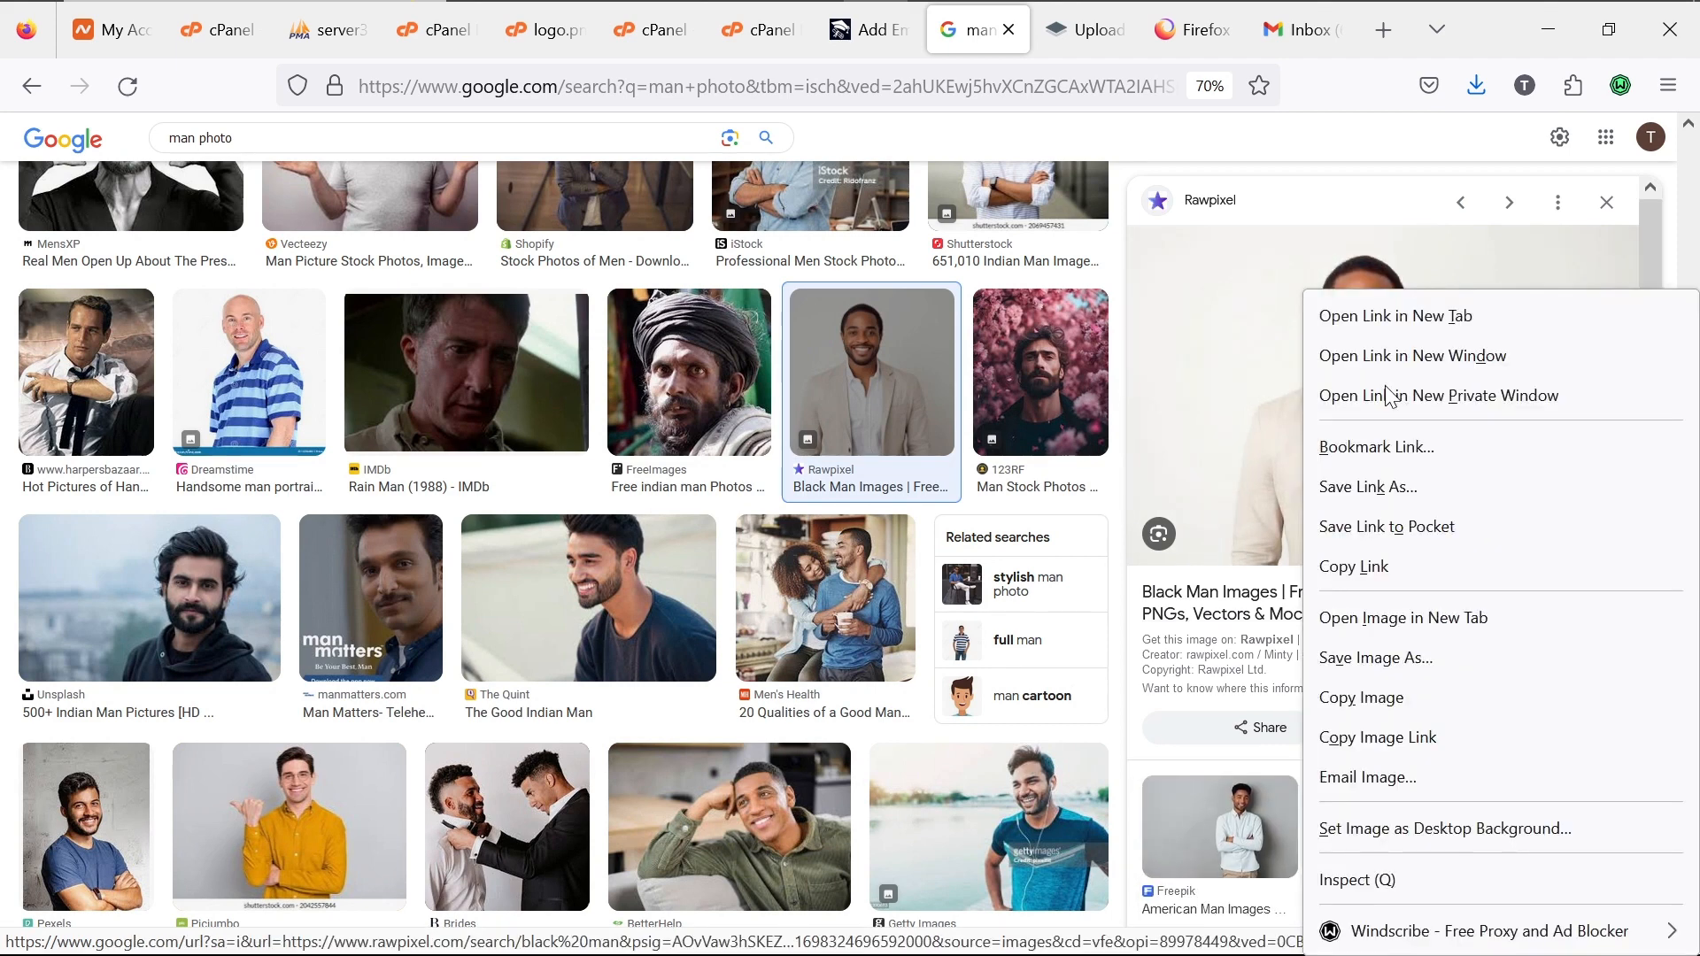
left_click(1379, 659)
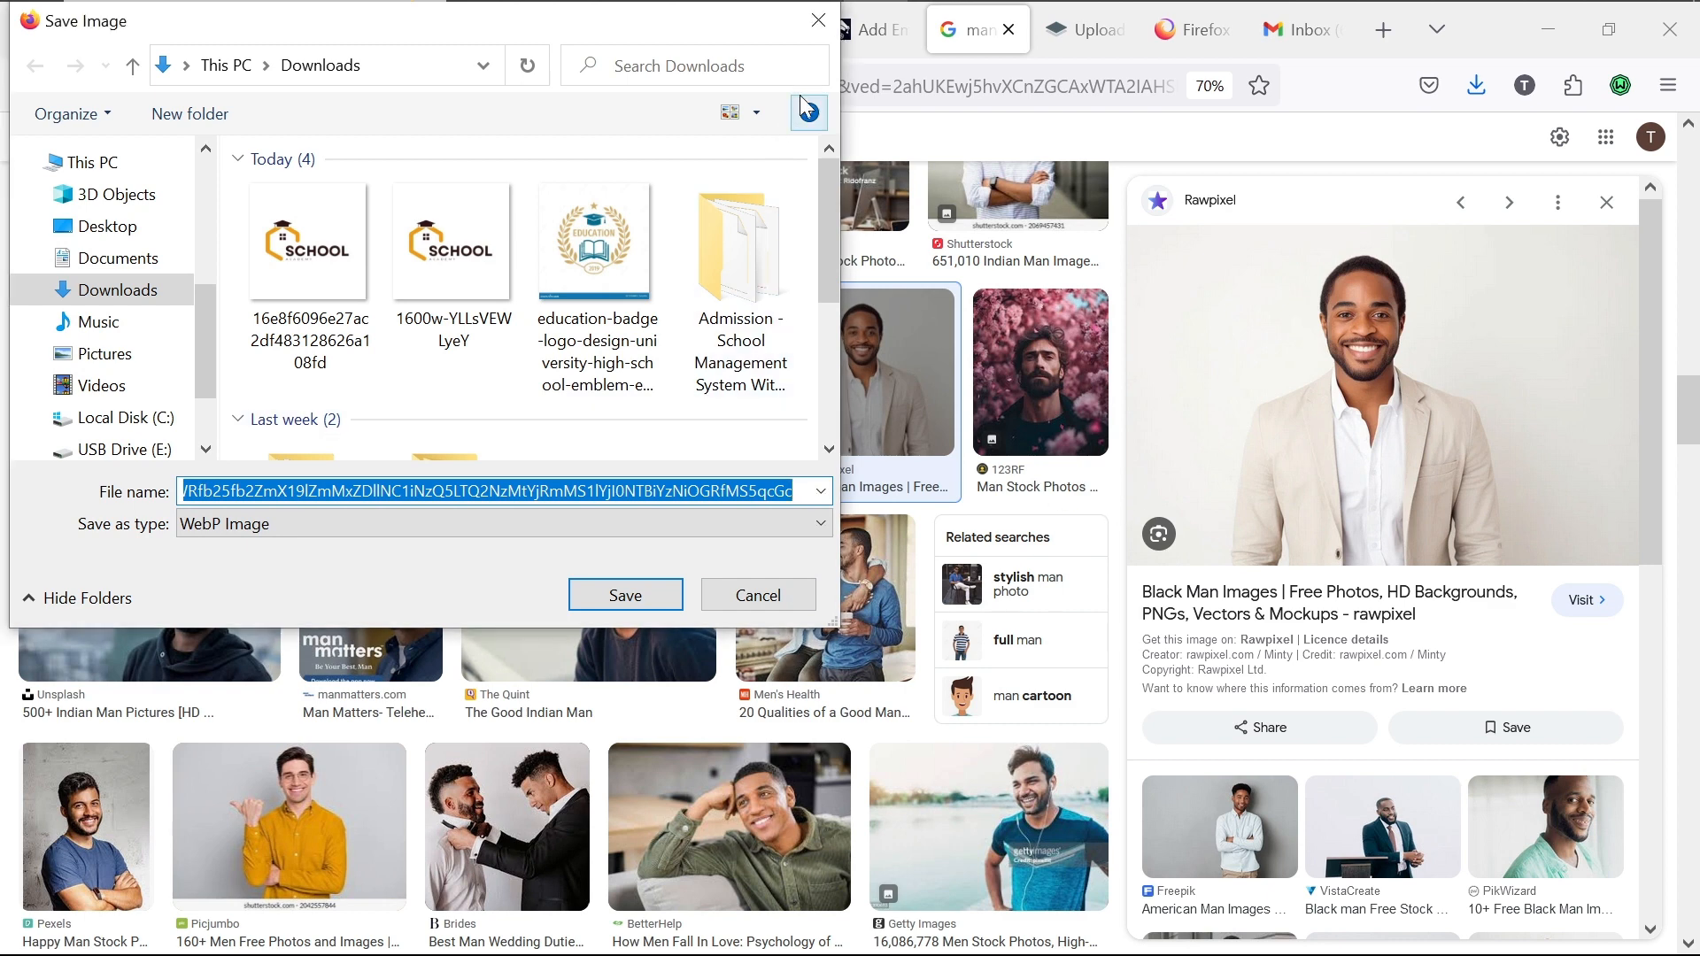
left_click(737, 602)
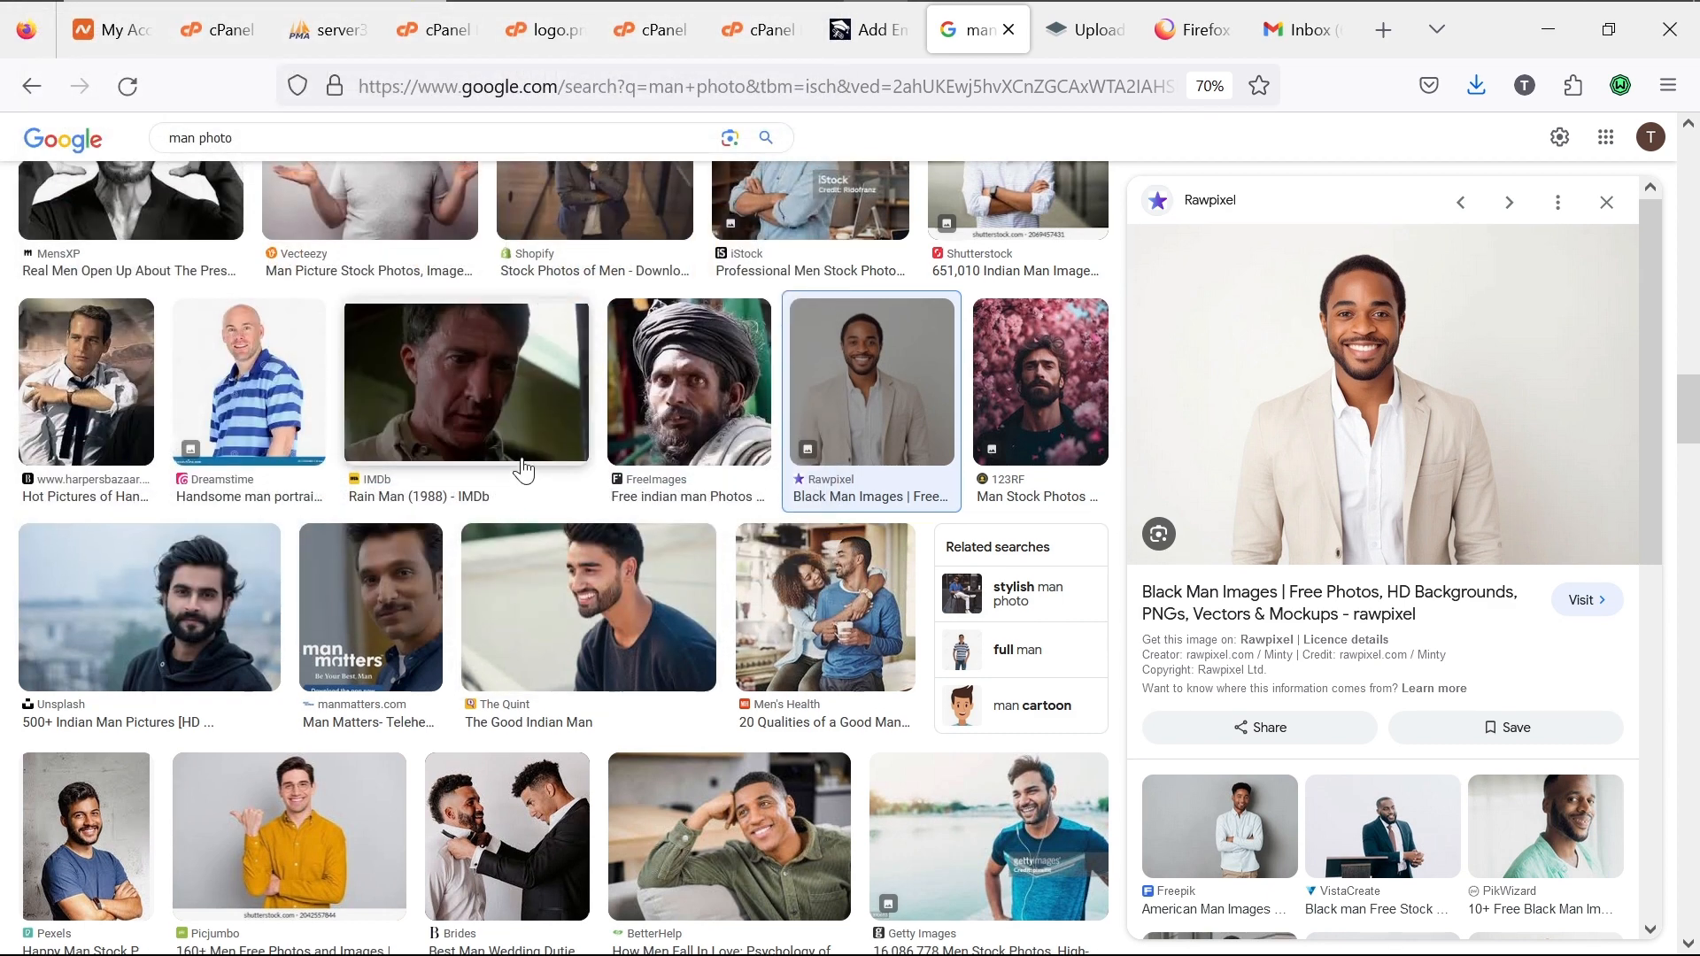
Step: Refine the image search to 'man photo jpeg'
scroll(524, 469, "up", 5)
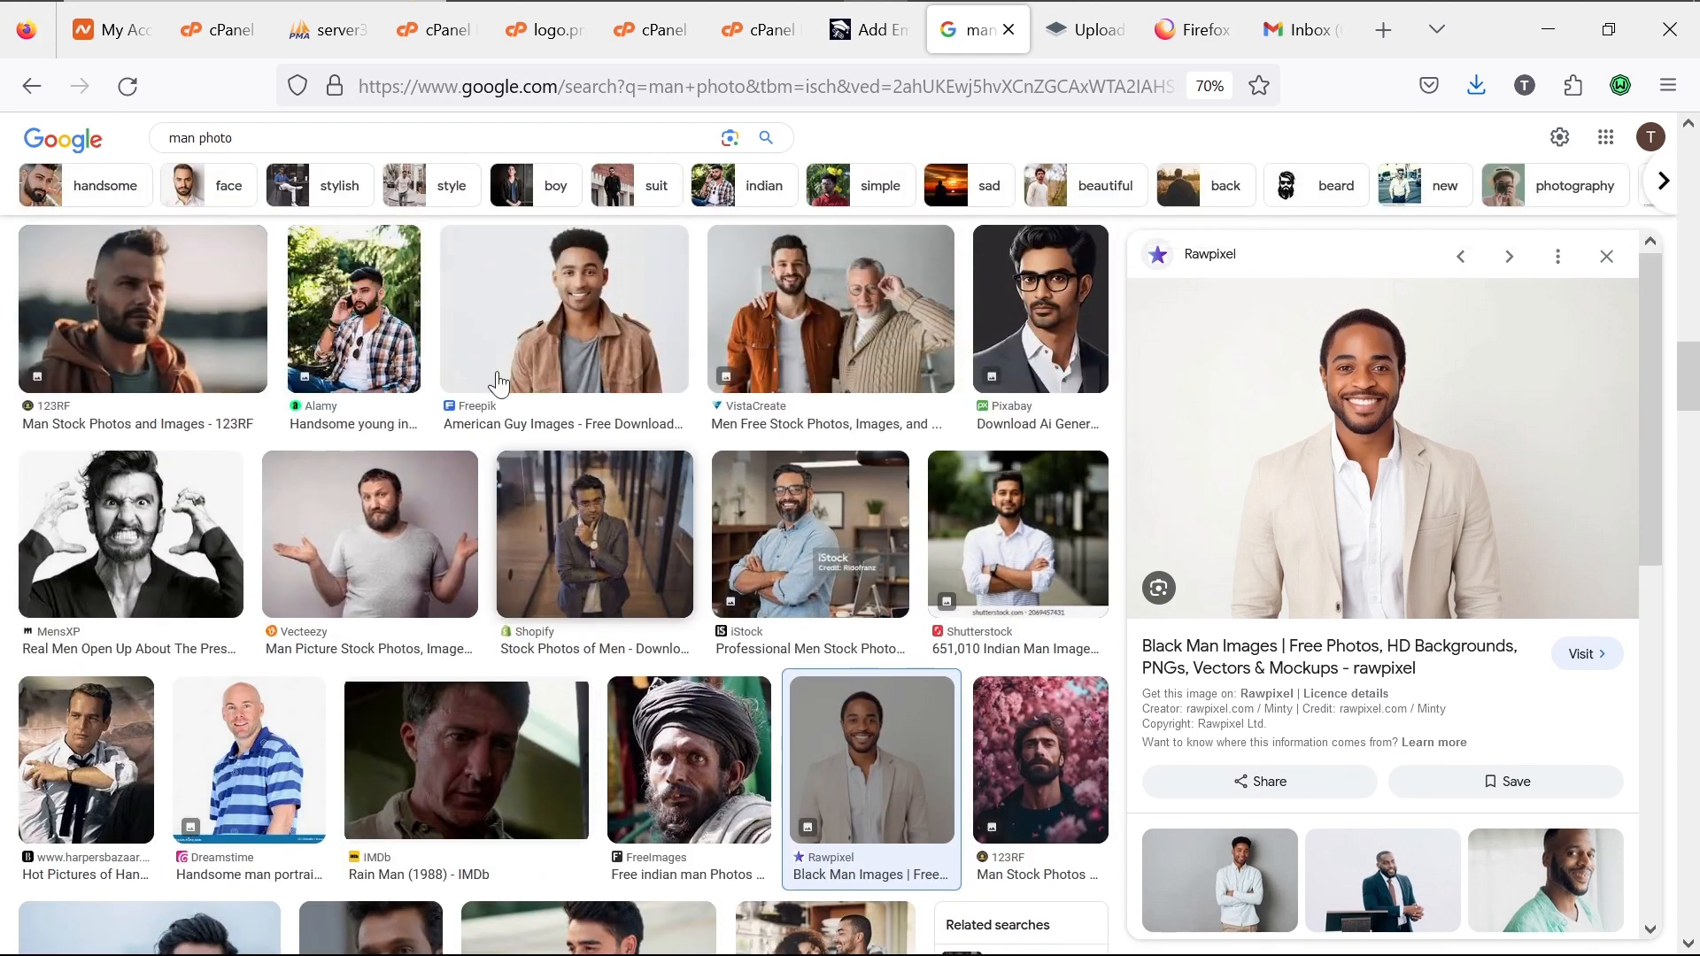
left_click(307, 138)
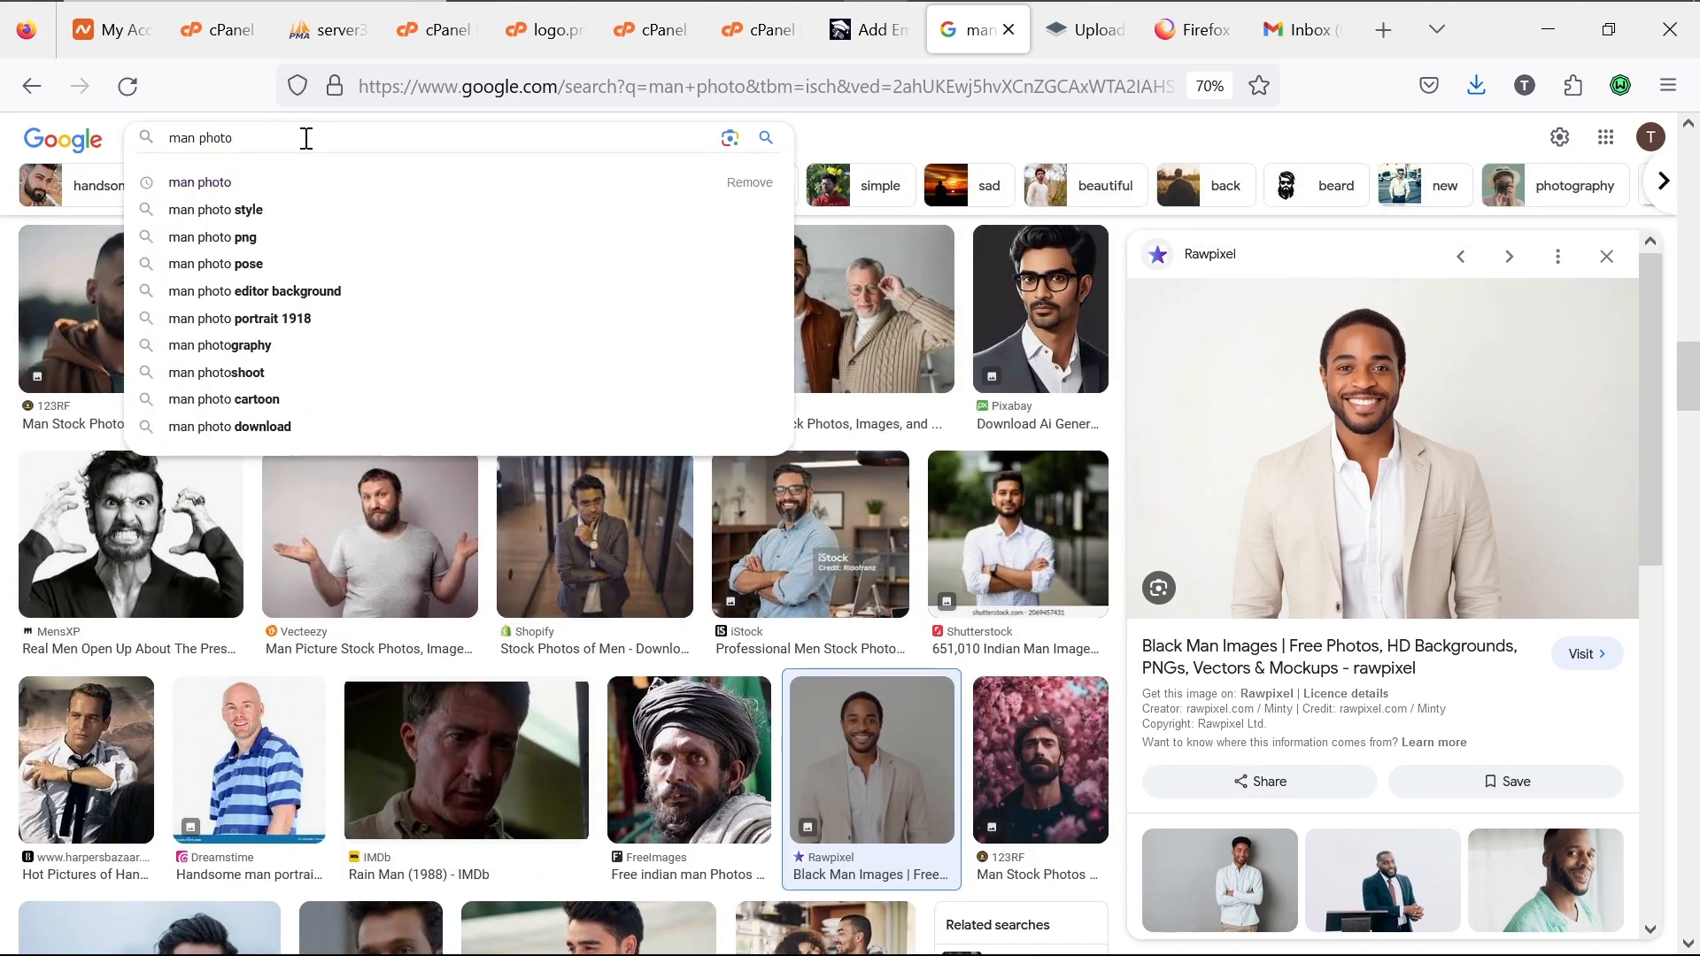
type("j")
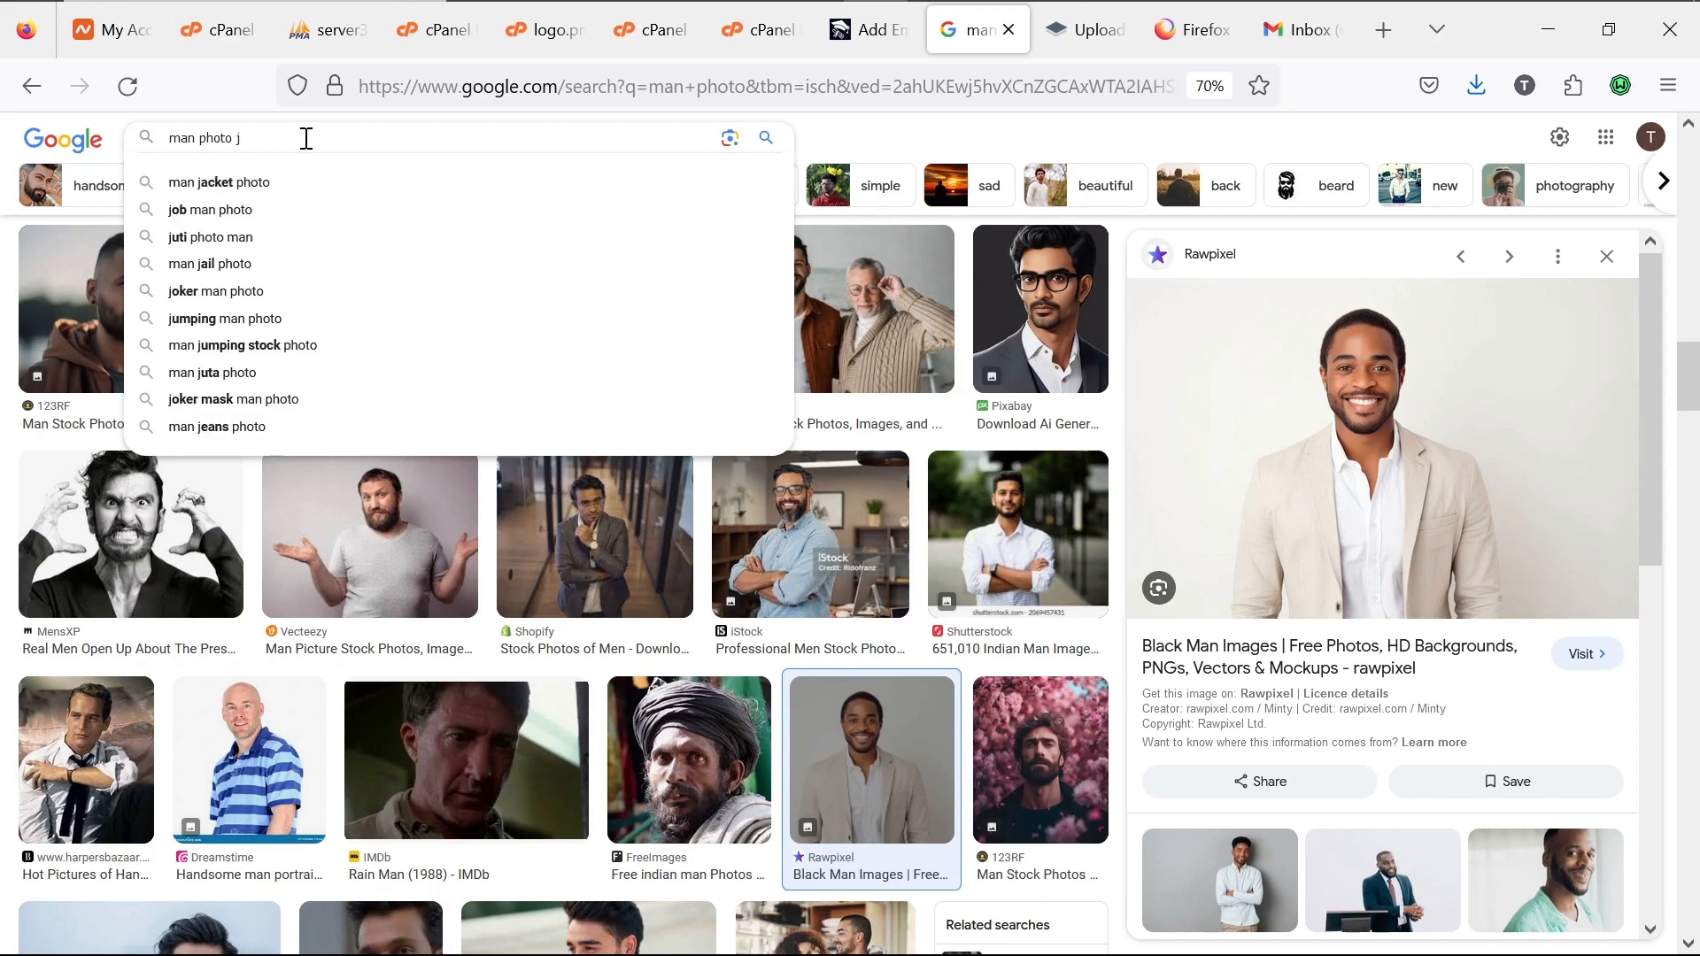
type("peg")
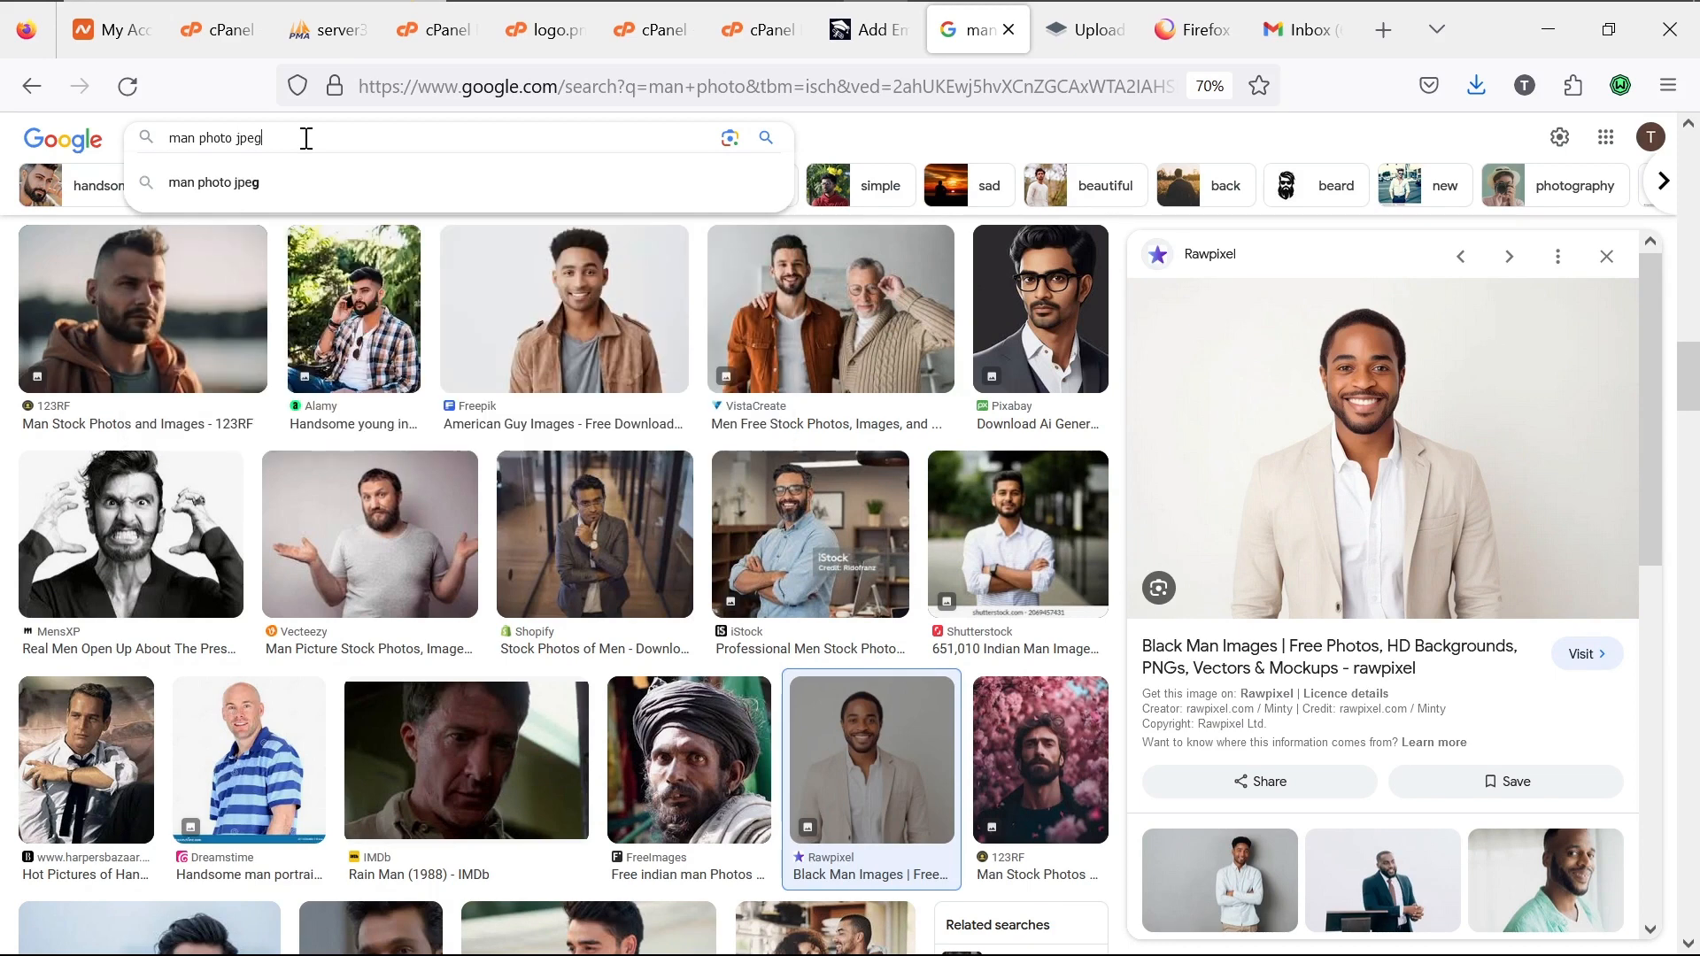
key("Return")
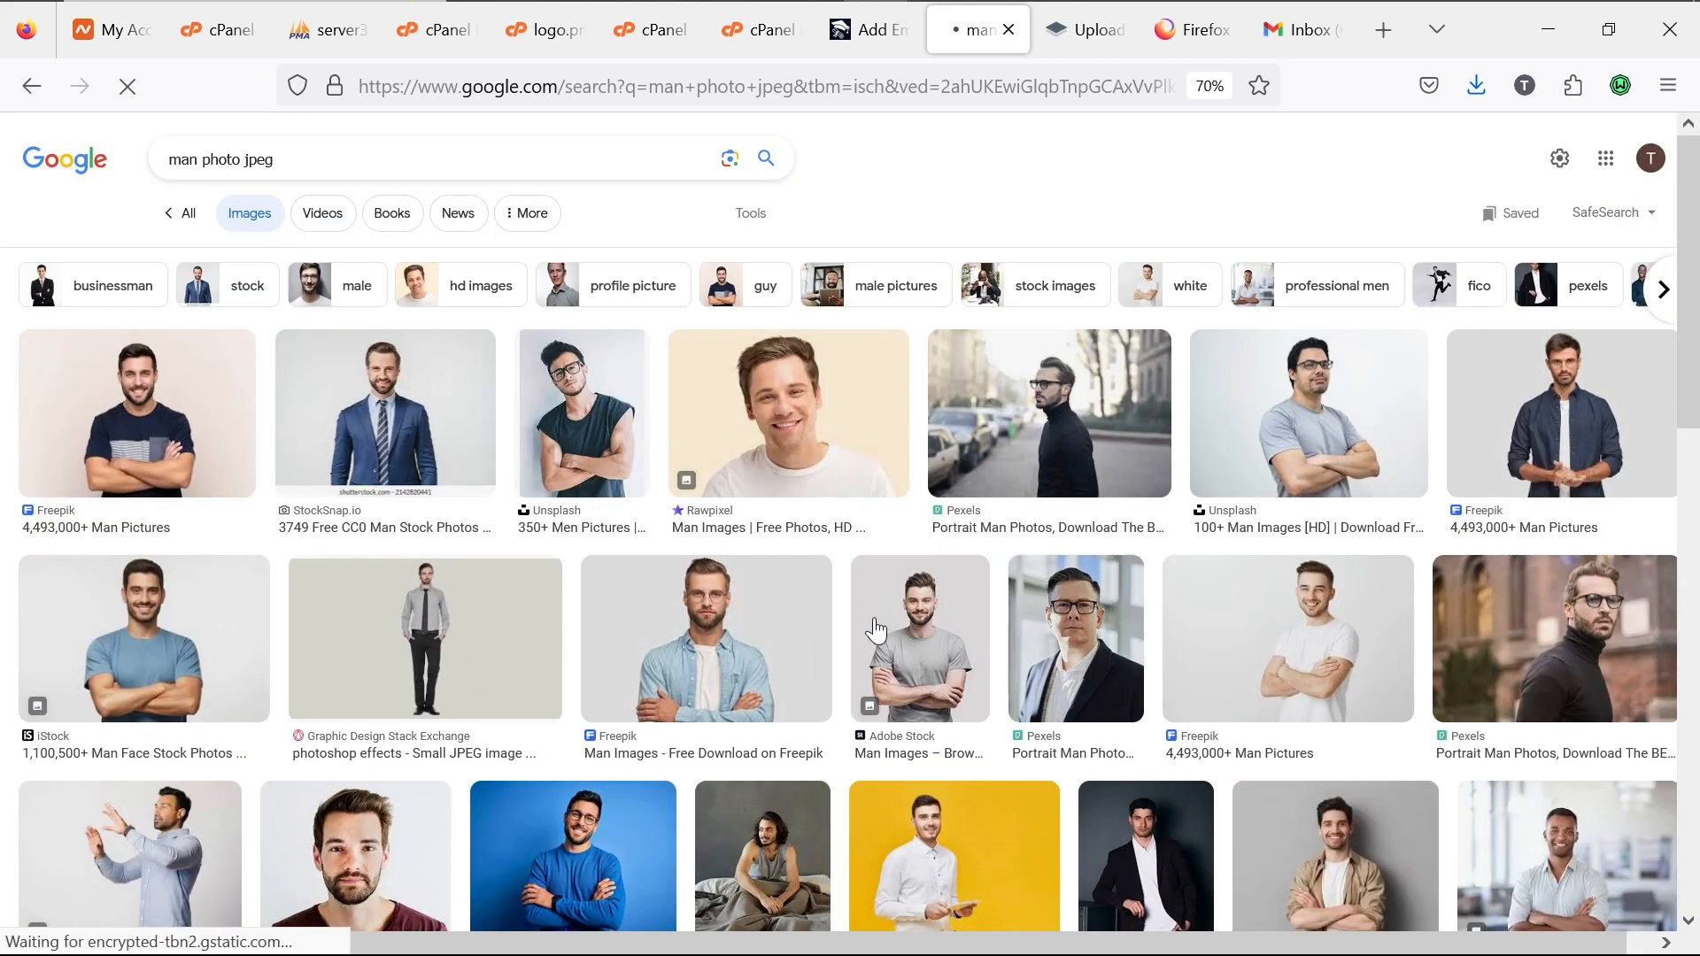
Step: Save the Forbes photo of a man at a laptop to Downloads as images.jpg
scroll(576, 664, "down", 5)
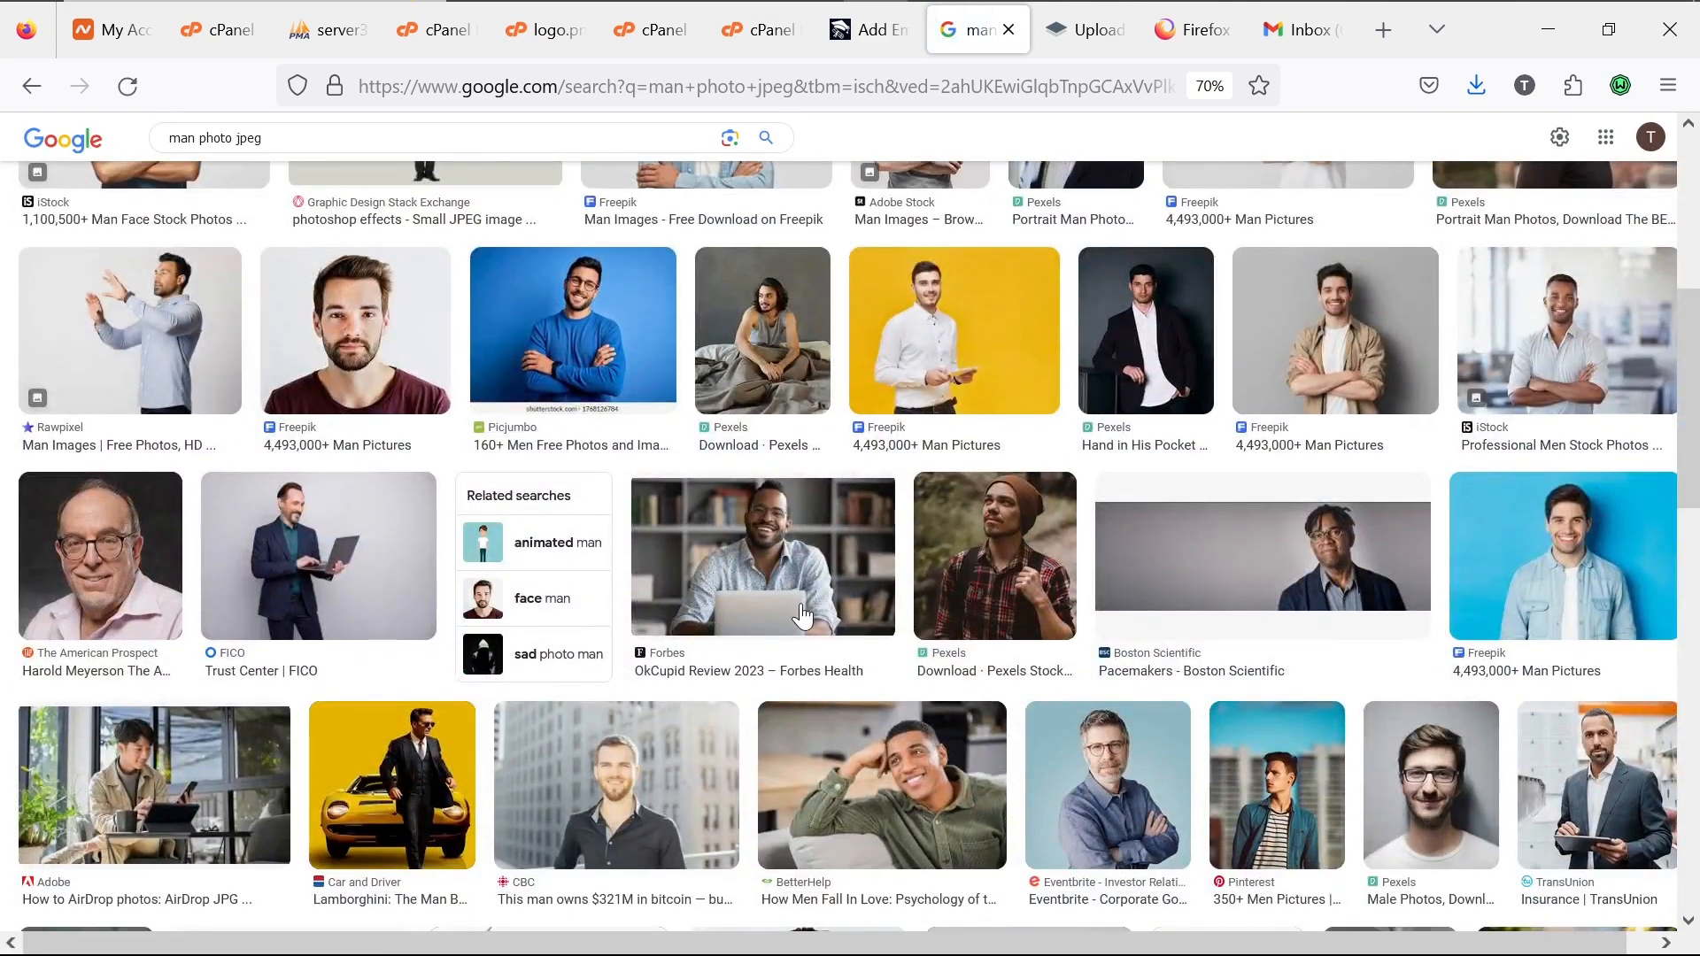
left_click(811, 571)
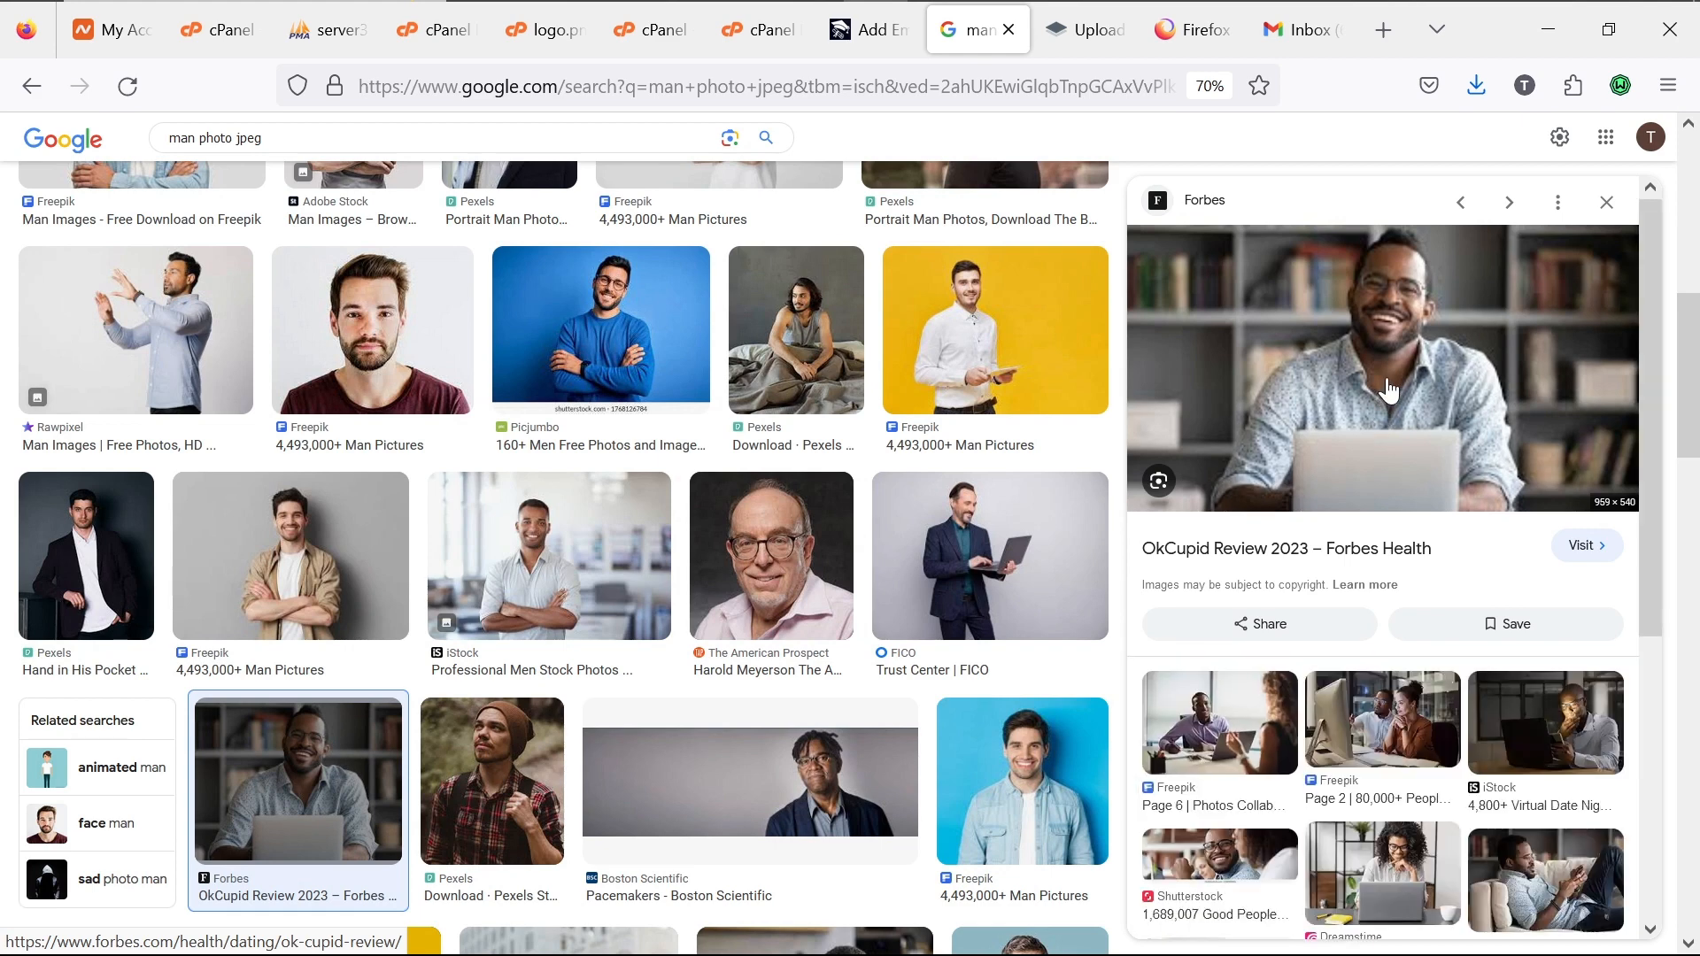
right_click(1388, 390)
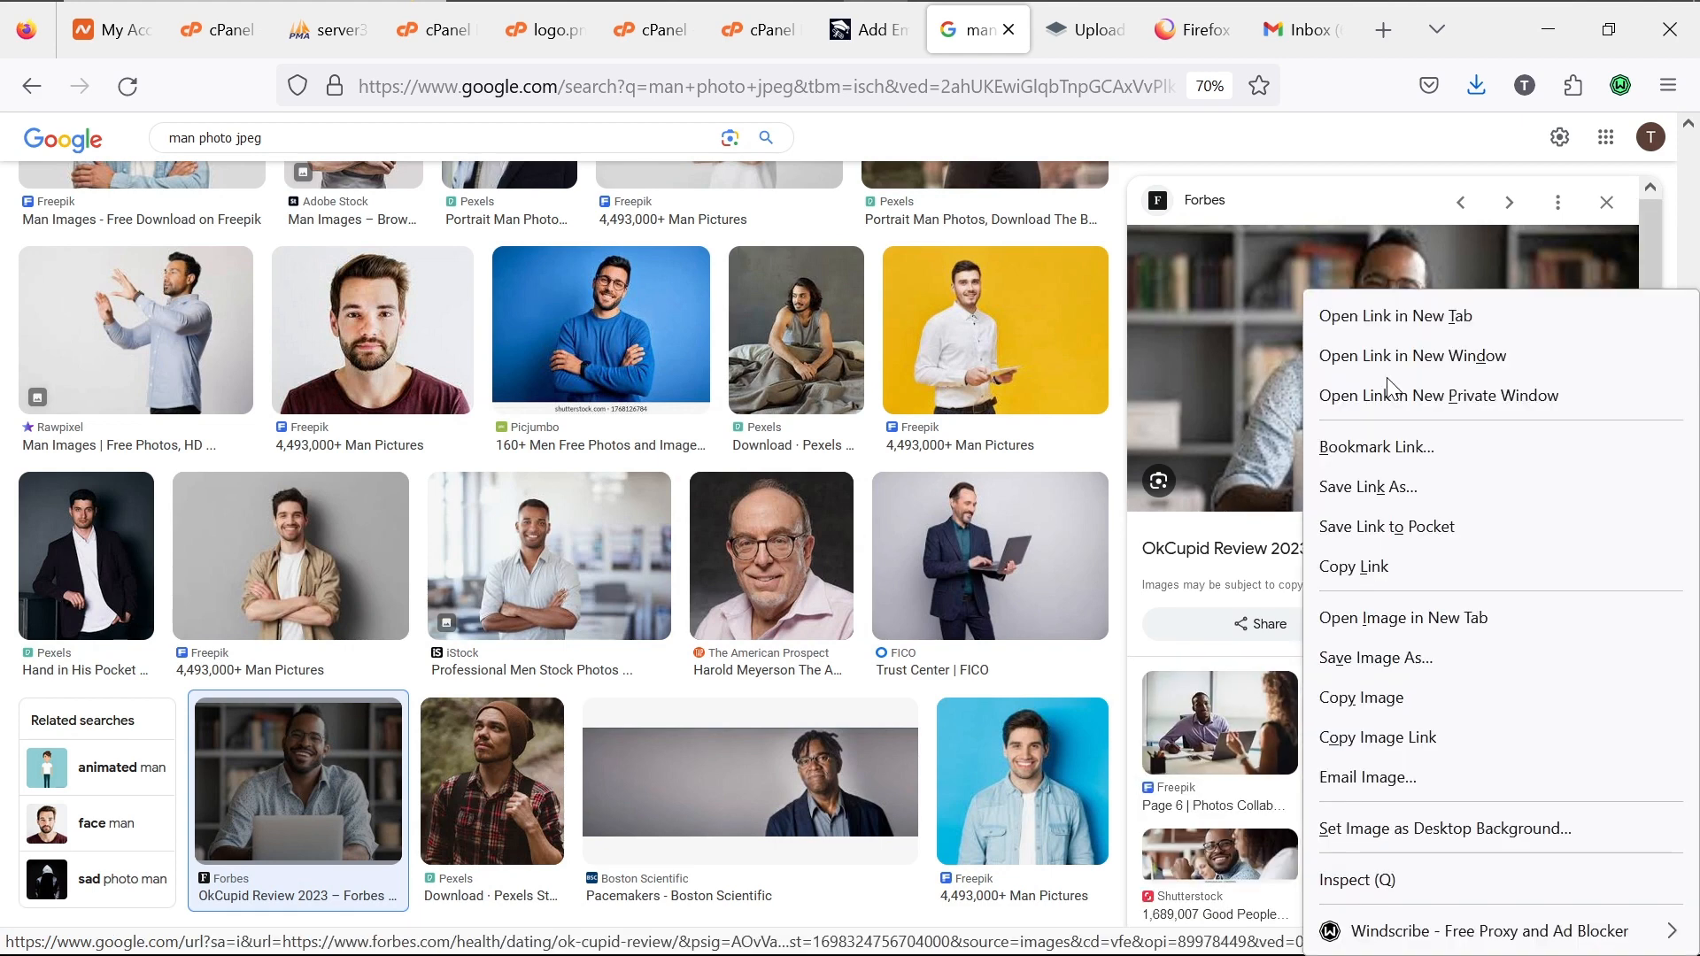
left_click(1409, 662)
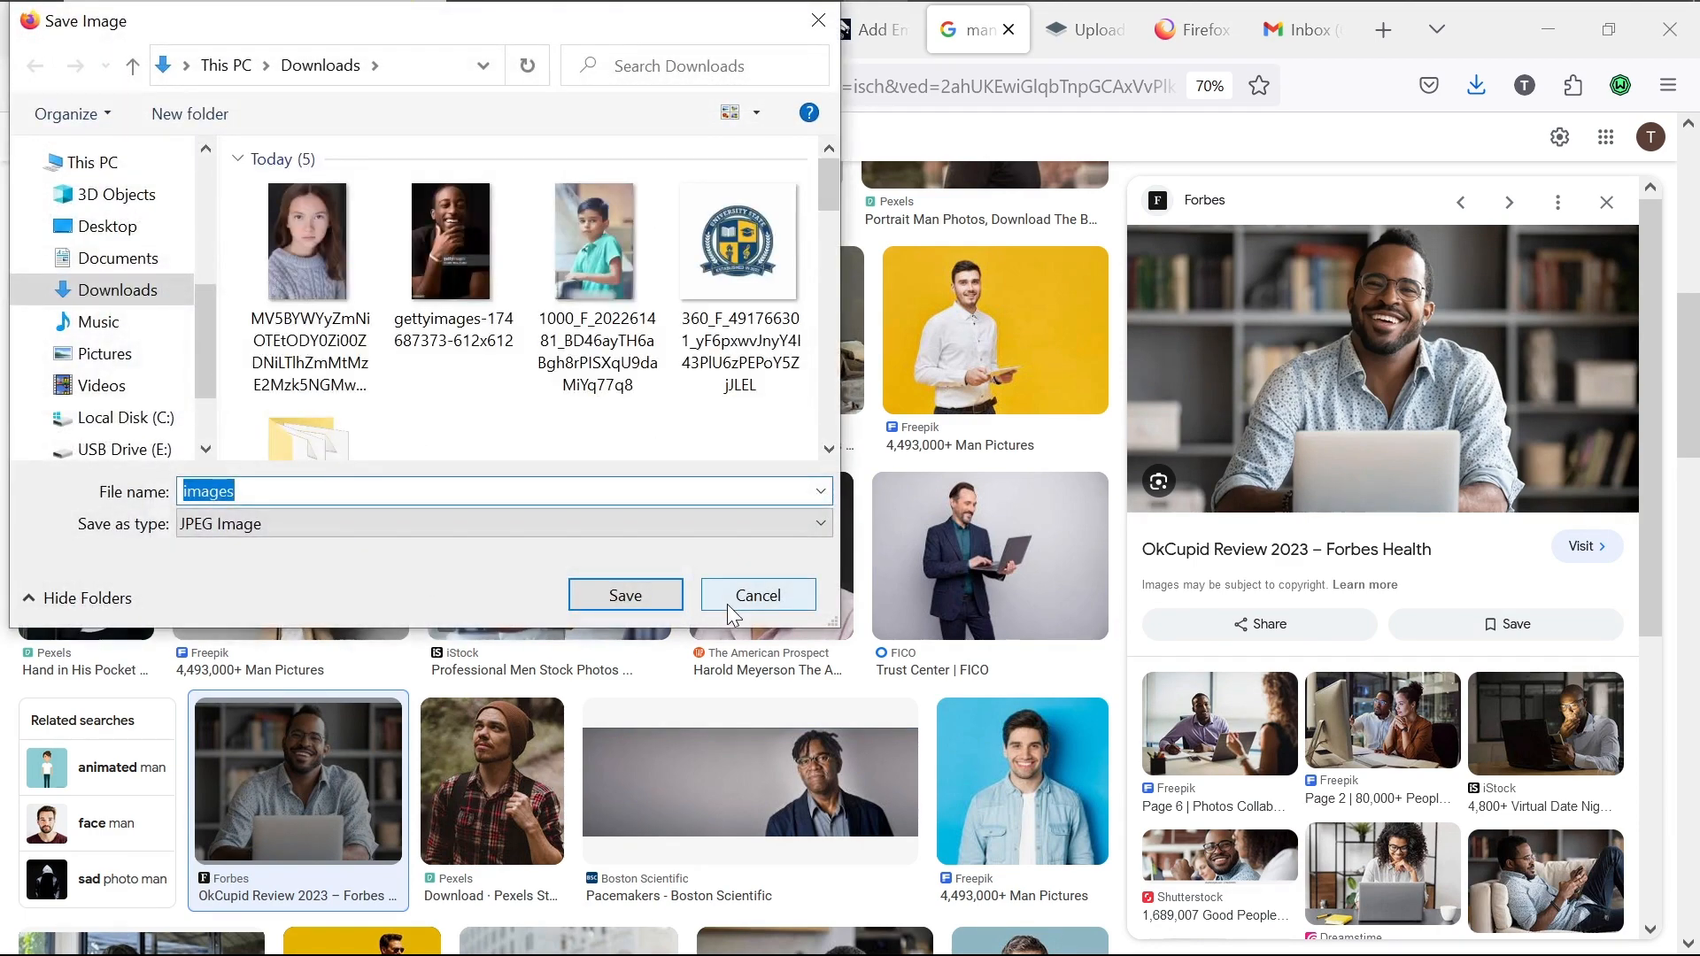
left_click(653, 597)
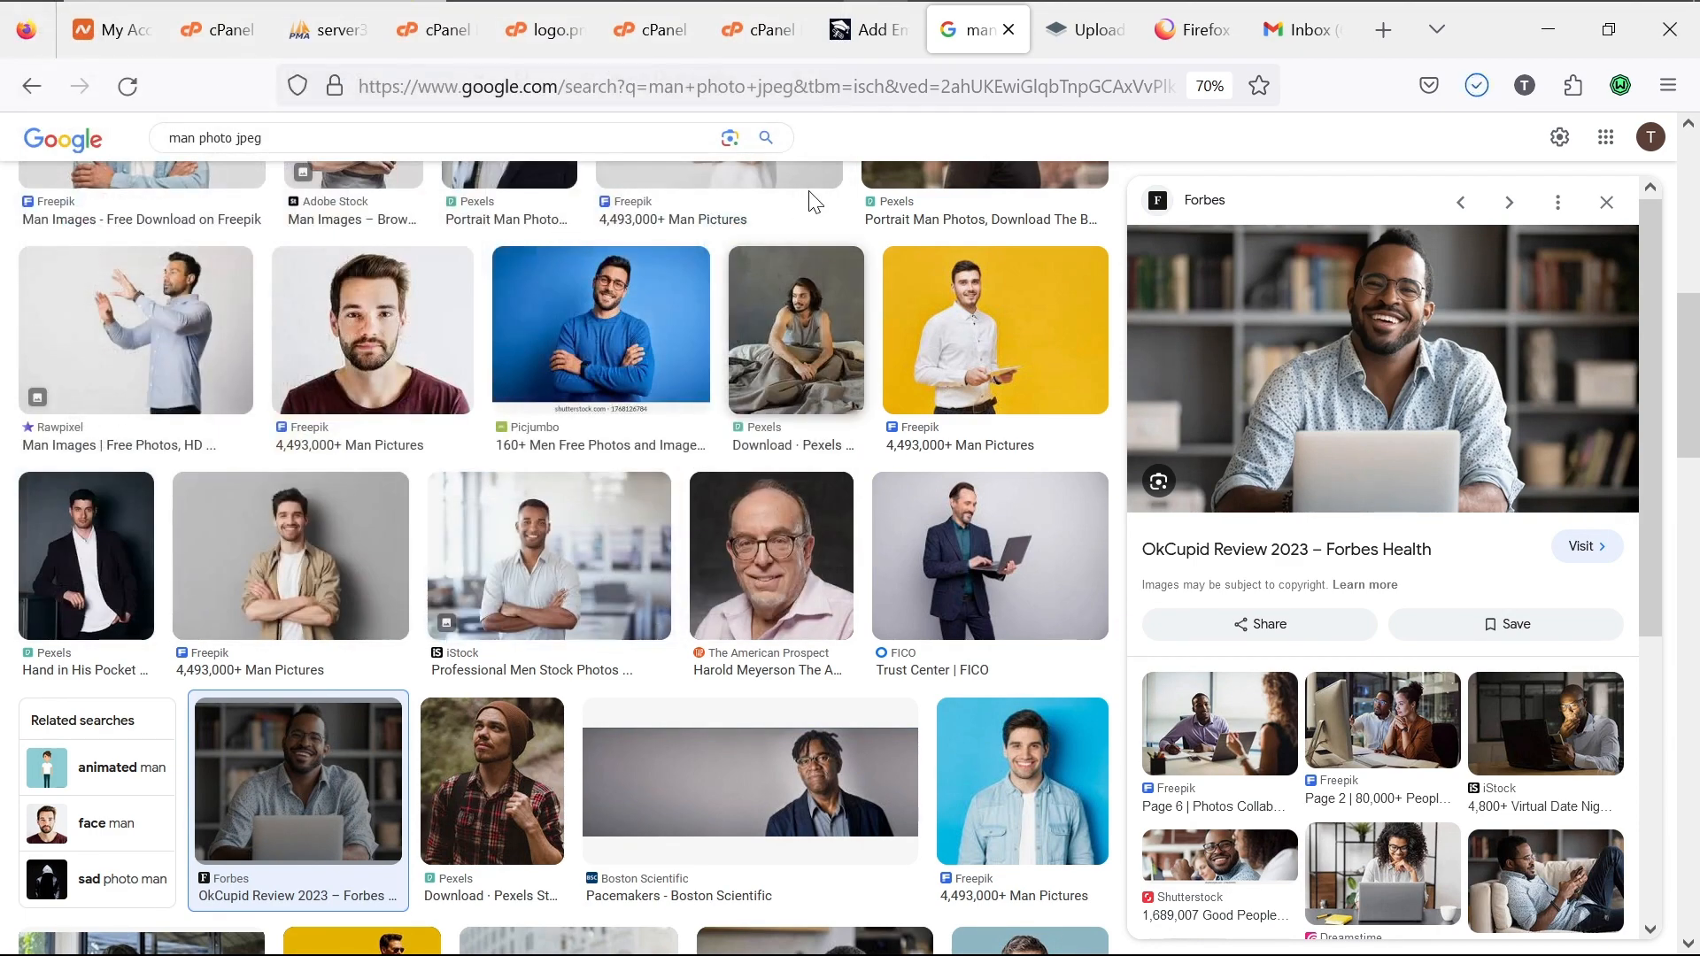
Step: Upload images.jpg as the employee's Profile Picture on the Add Employee form
left_click(872, 35)
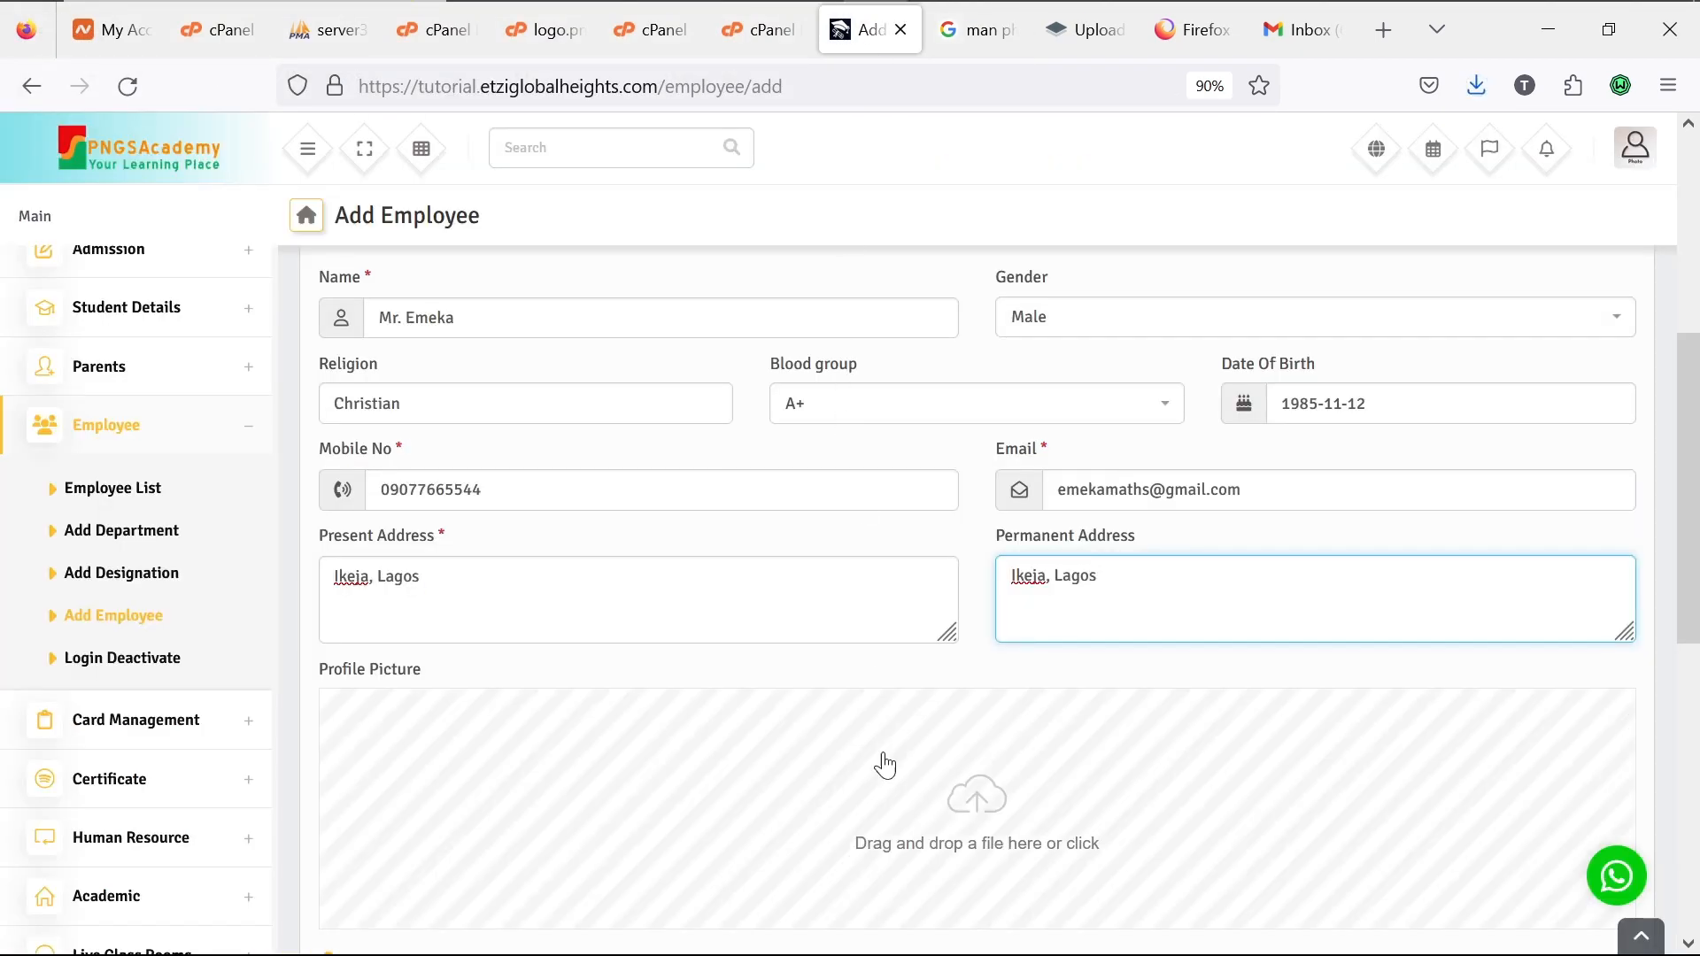
left_click(978, 813)
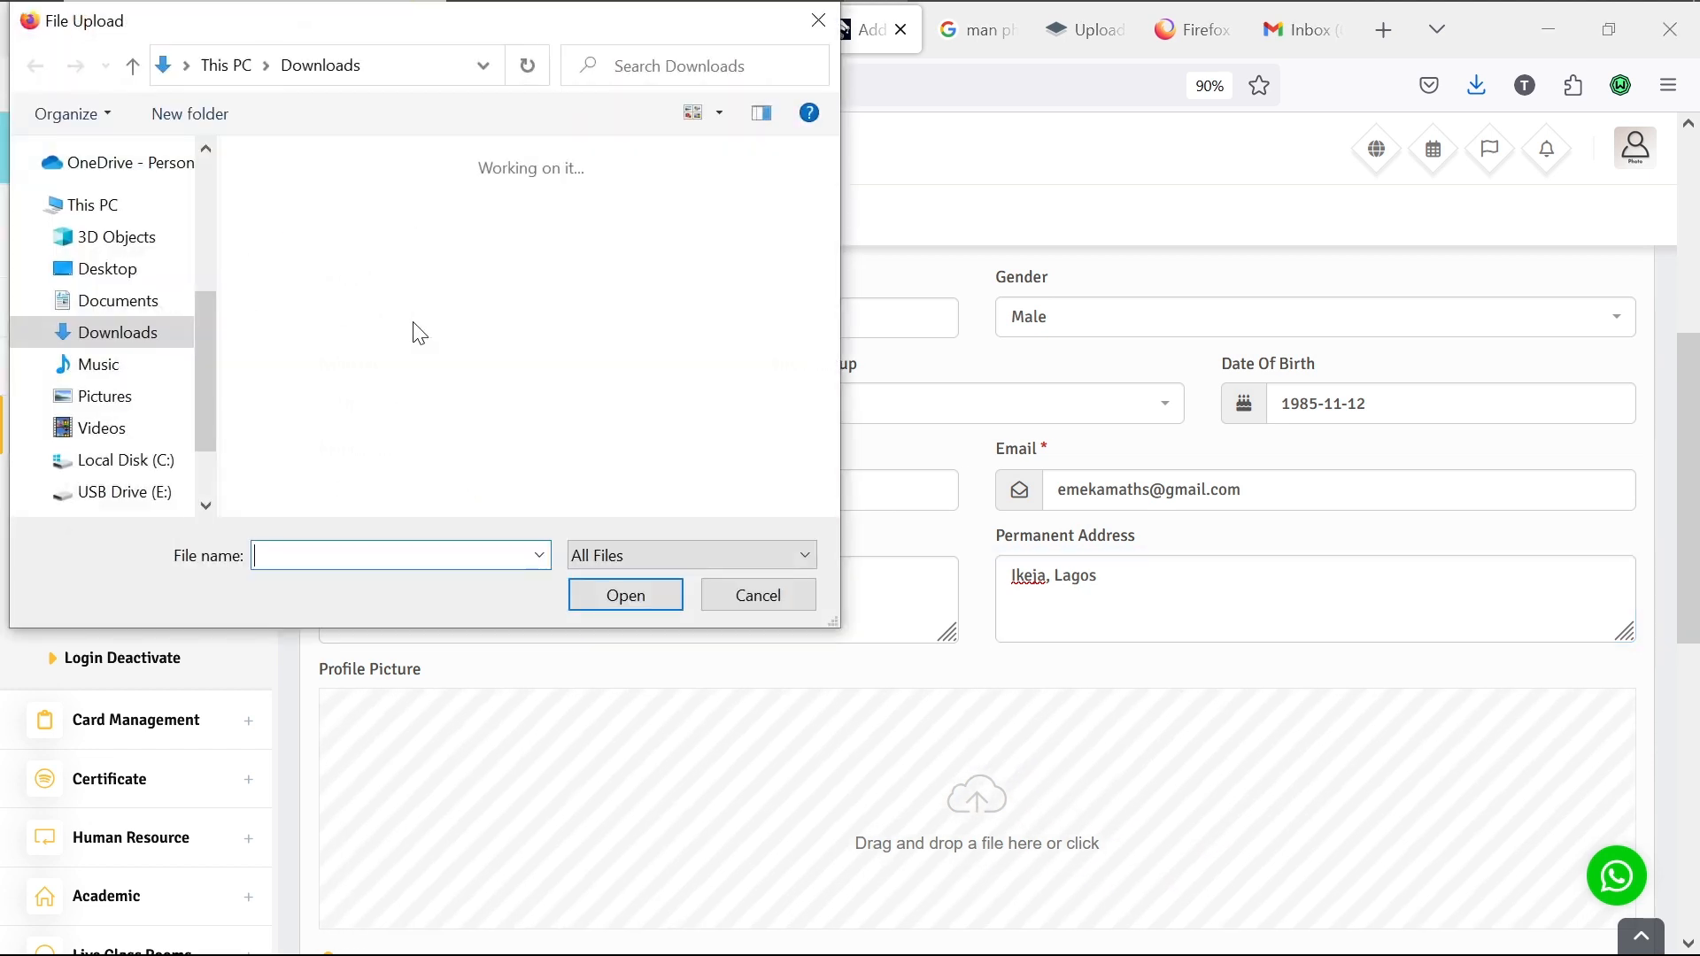
double_click(298, 279)
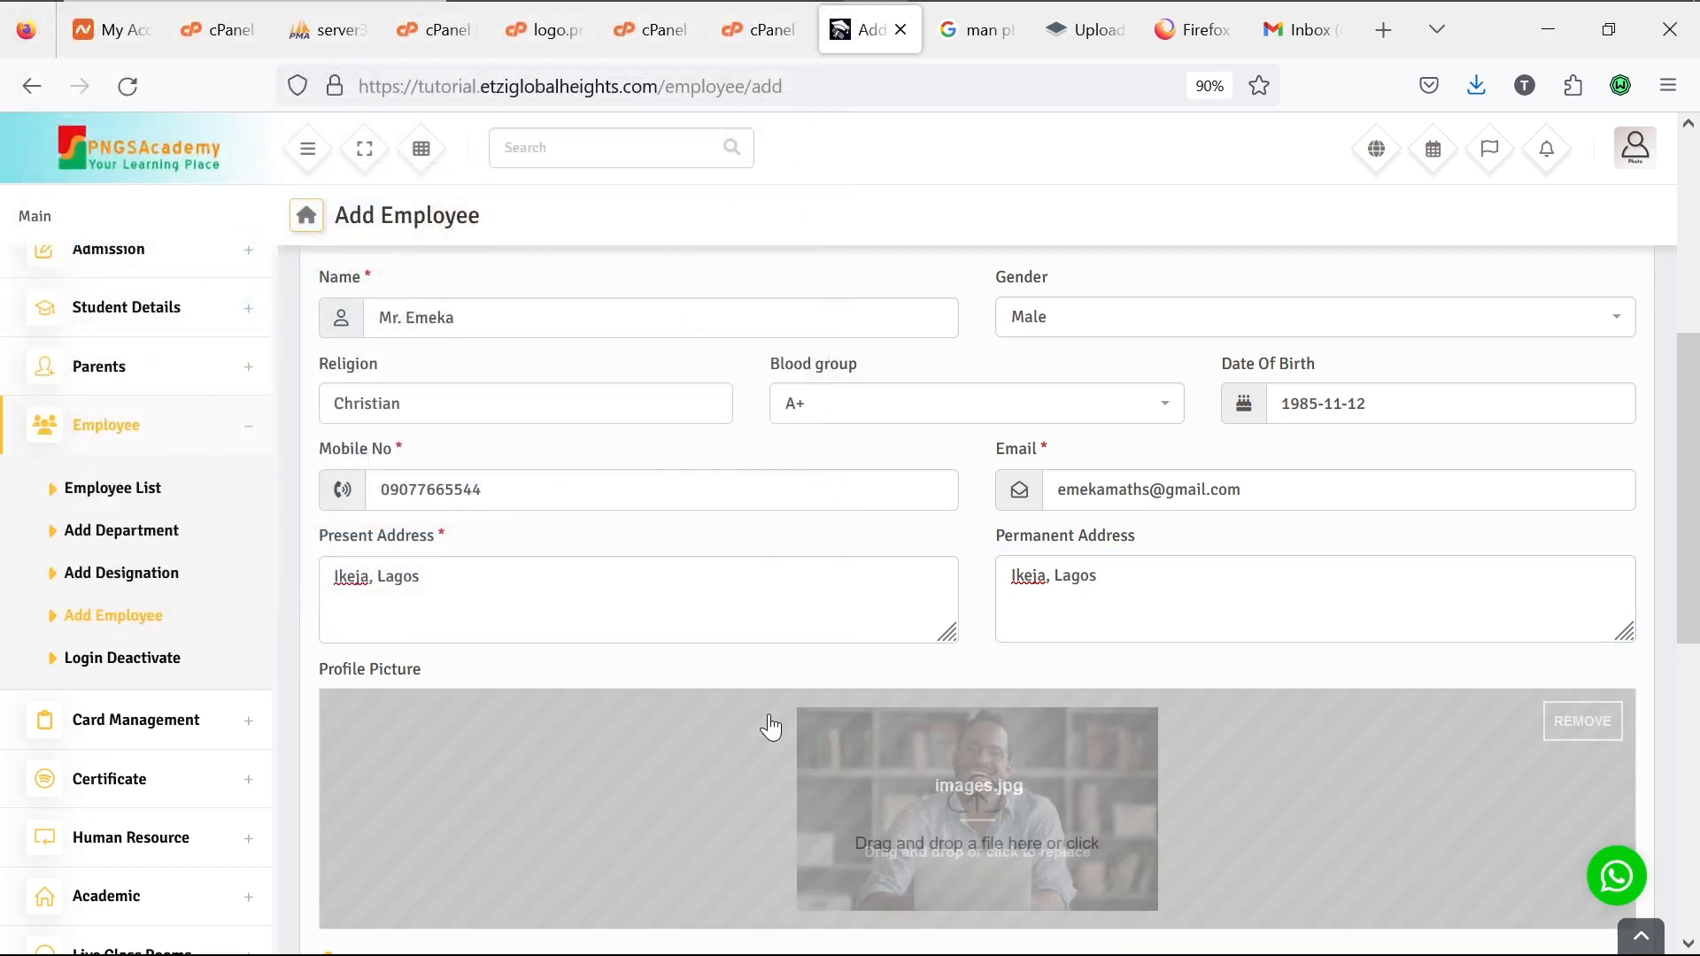
Step: Enter the login username and the same password in Password and Retype Password
scroll(886, 829, "down", 5)
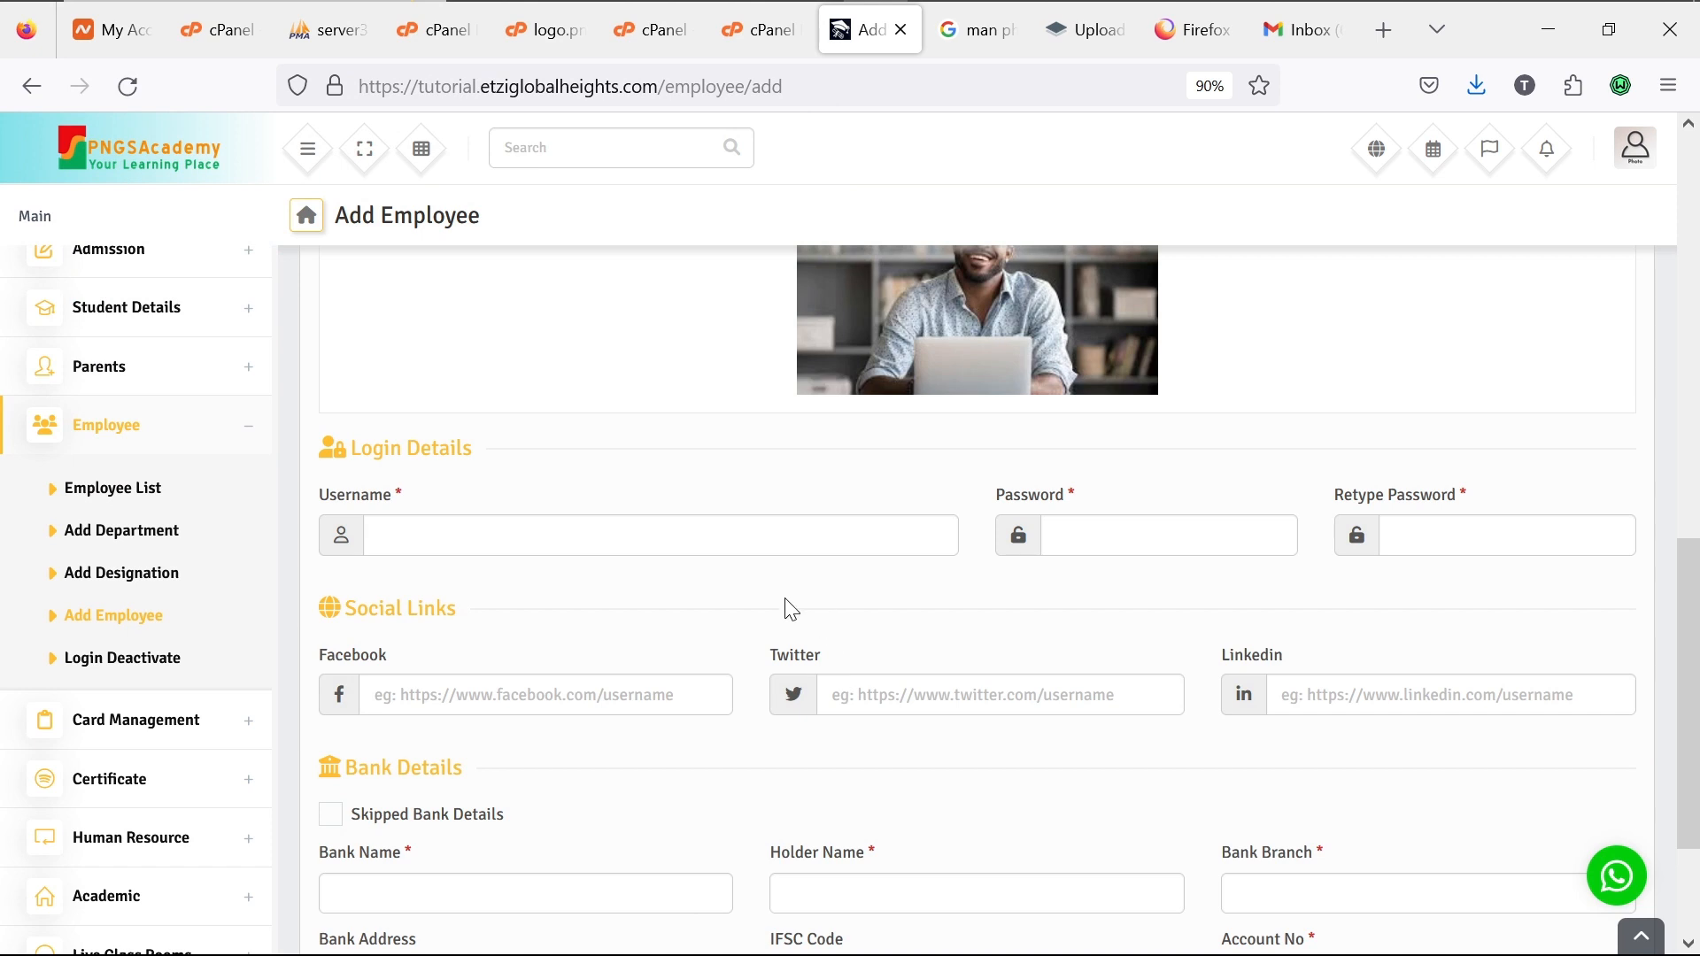
left_click(699, 534)
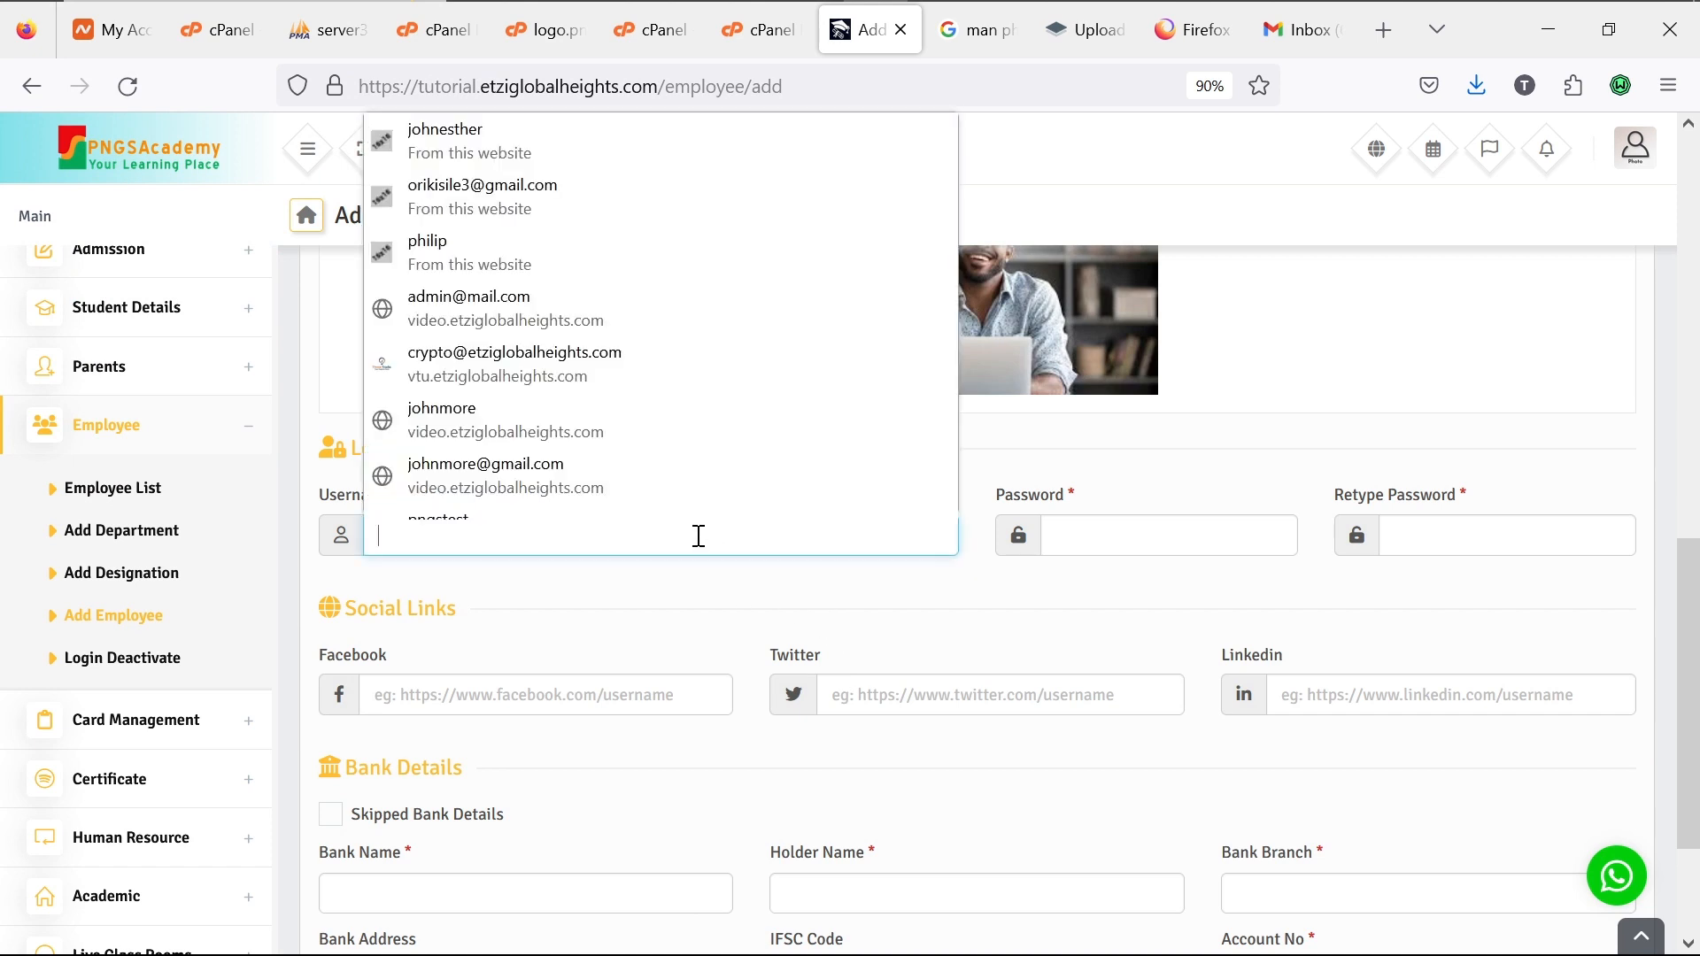
type("mremeka")
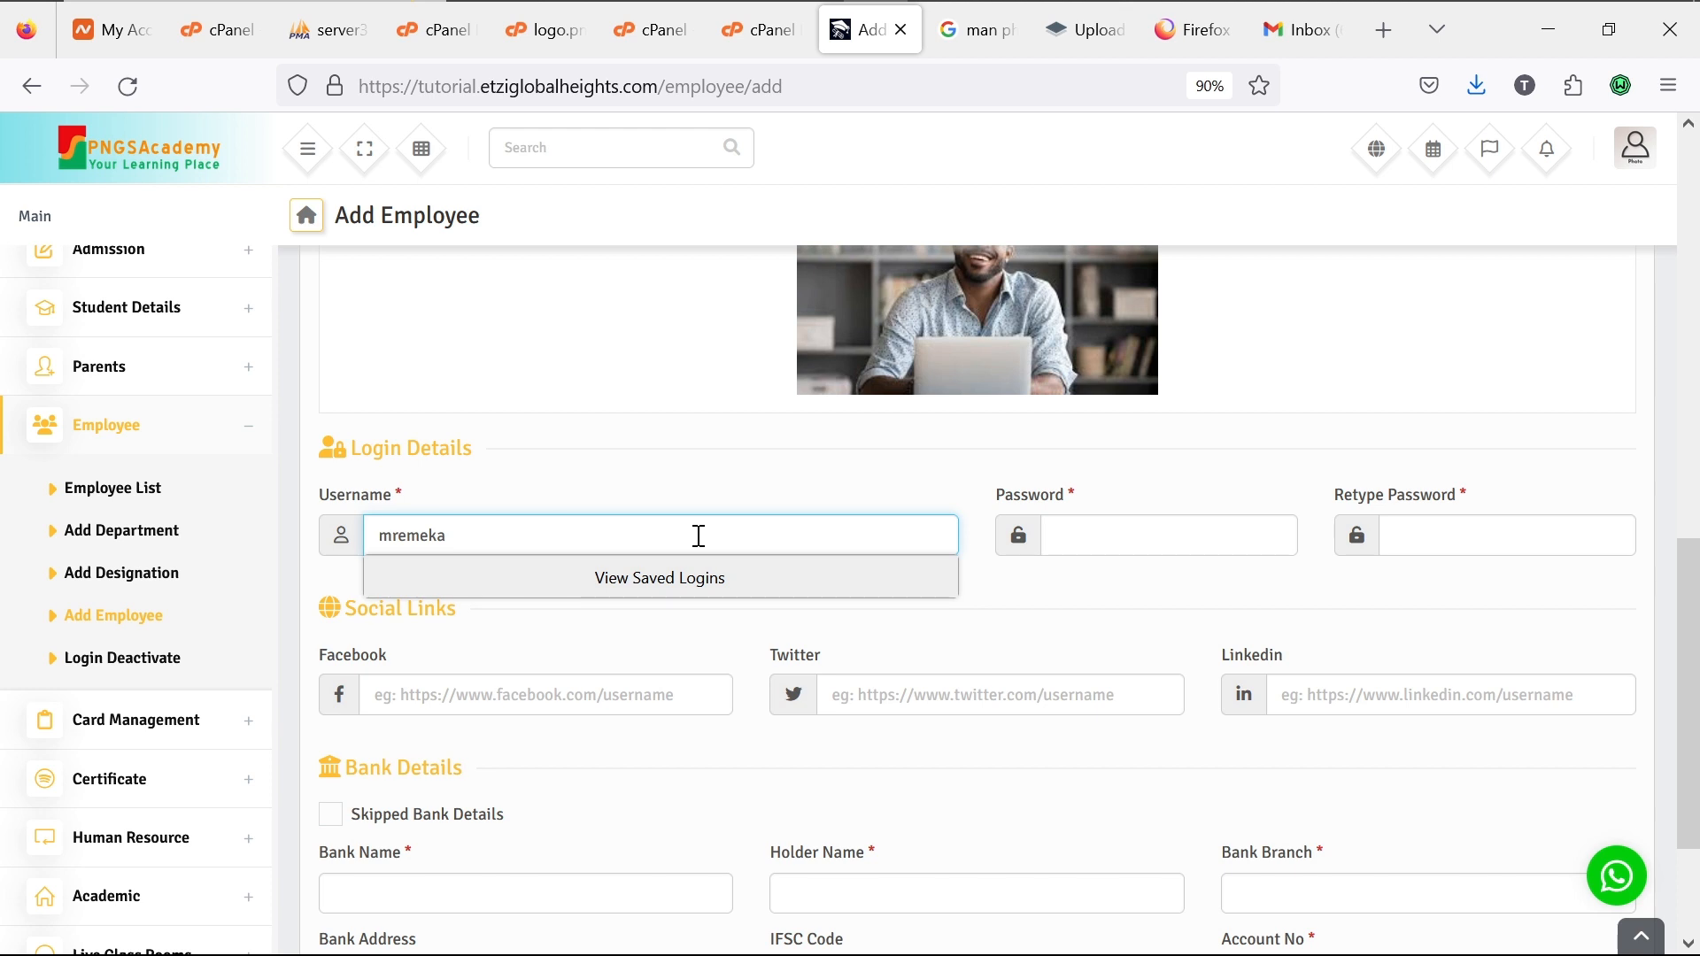
left_click(1127, 522)
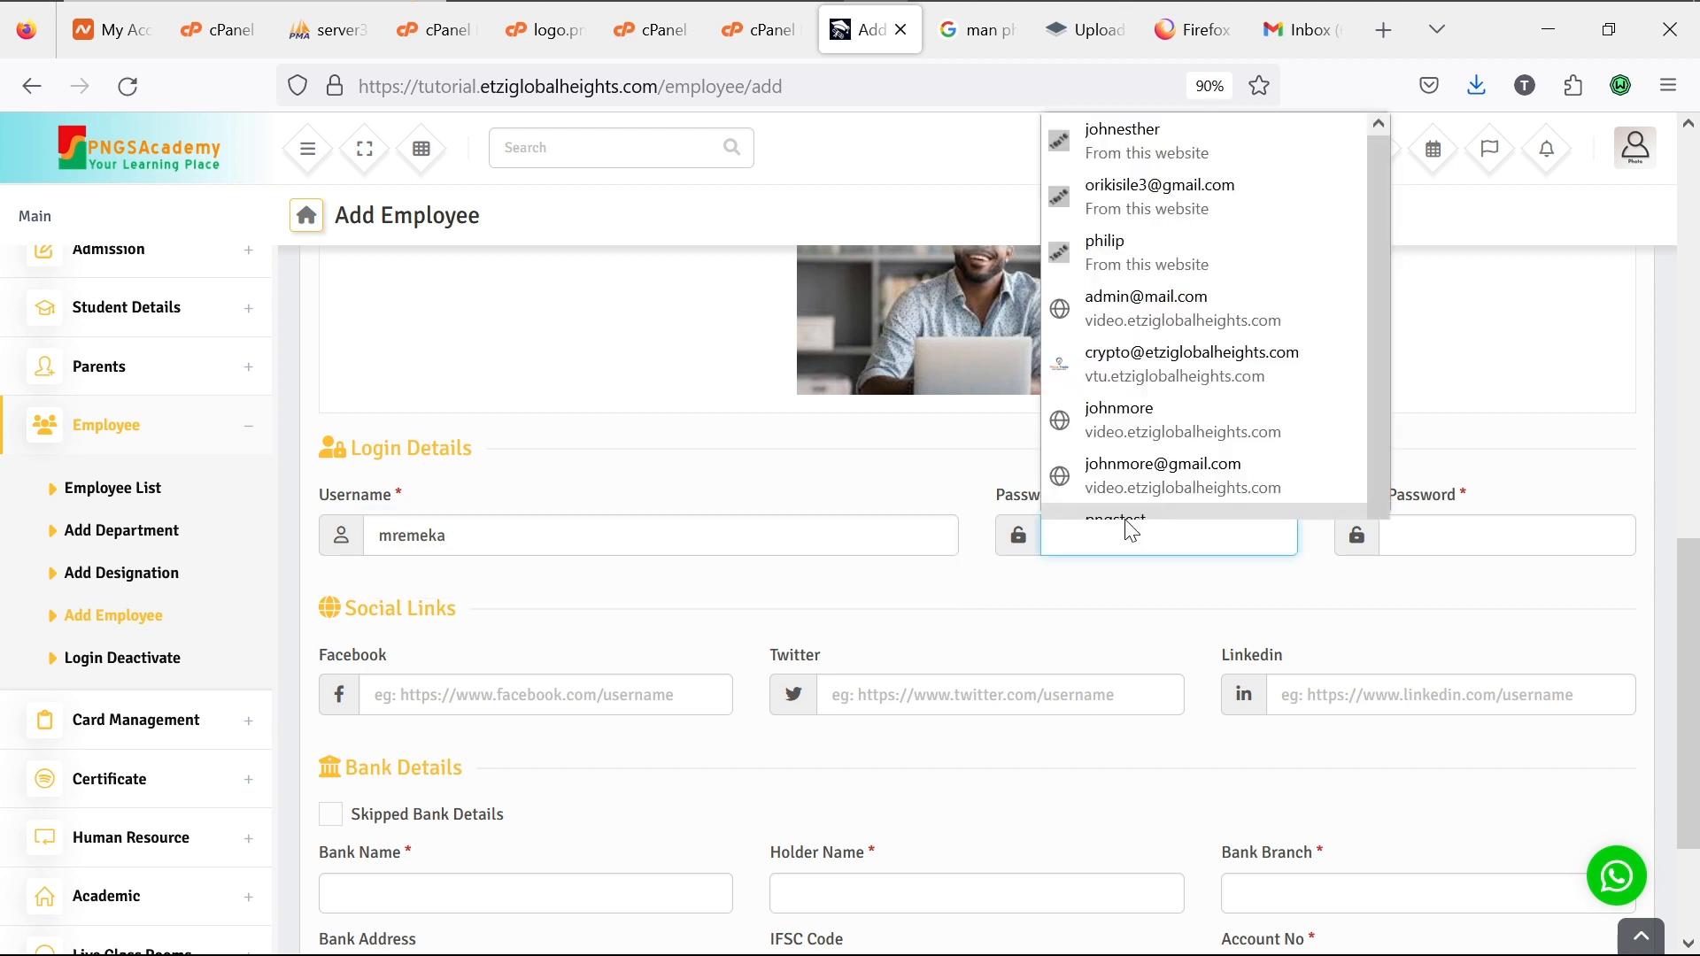
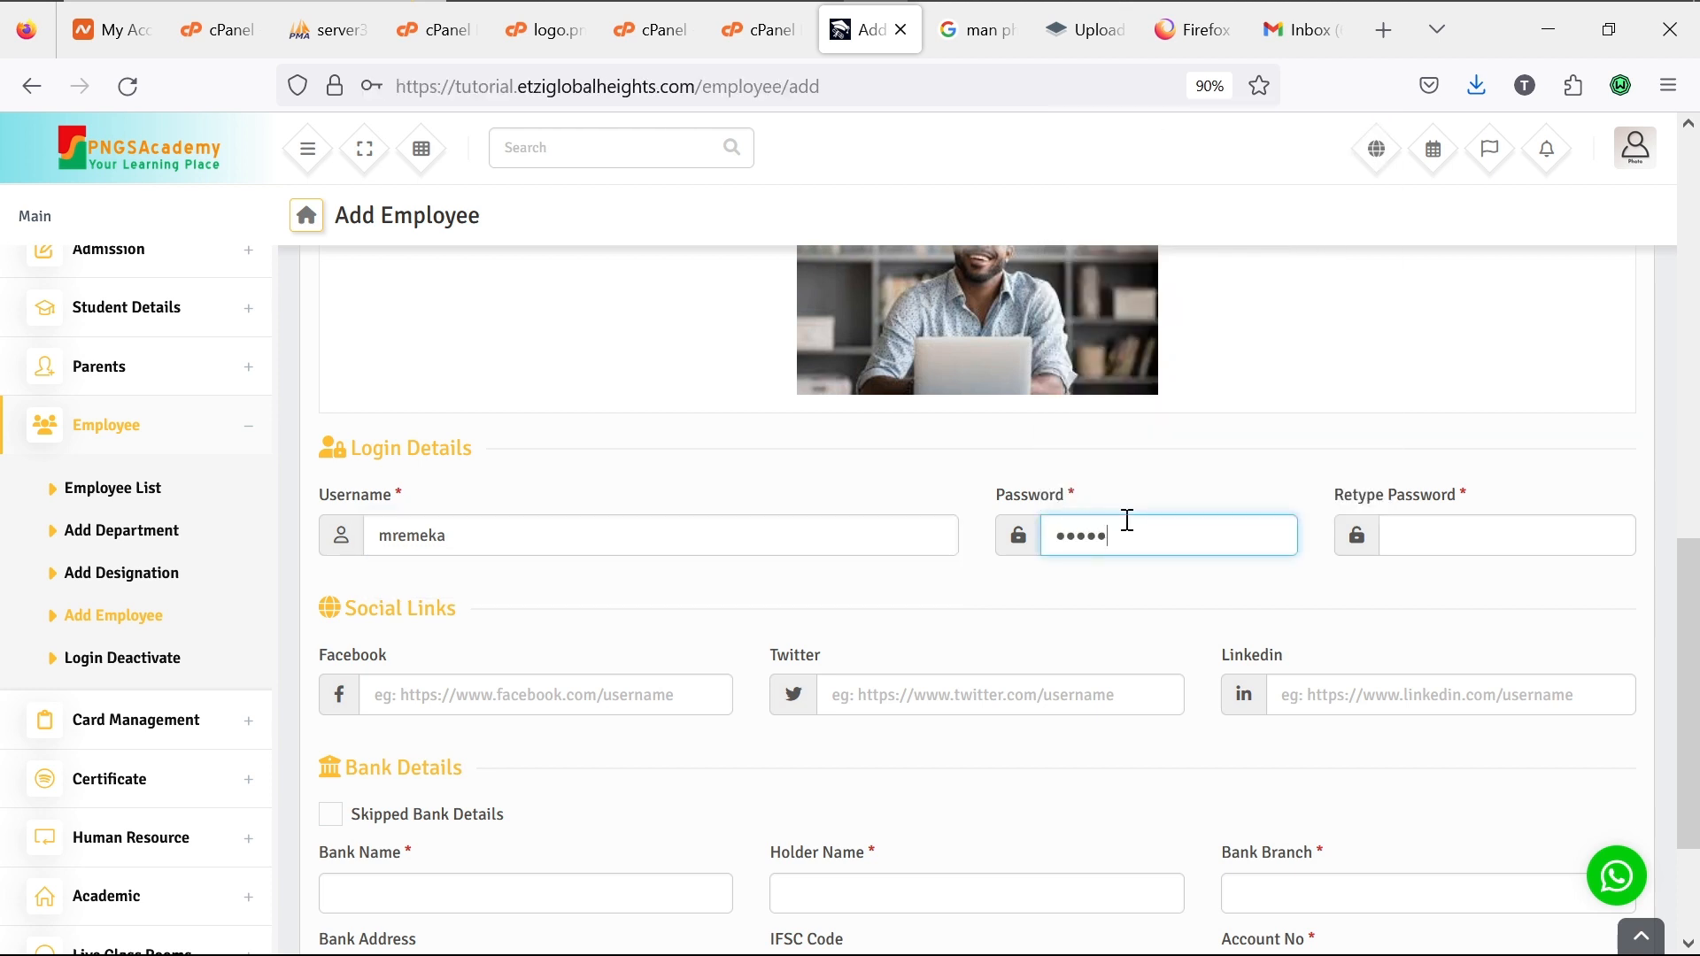
left_click(1414, 537)
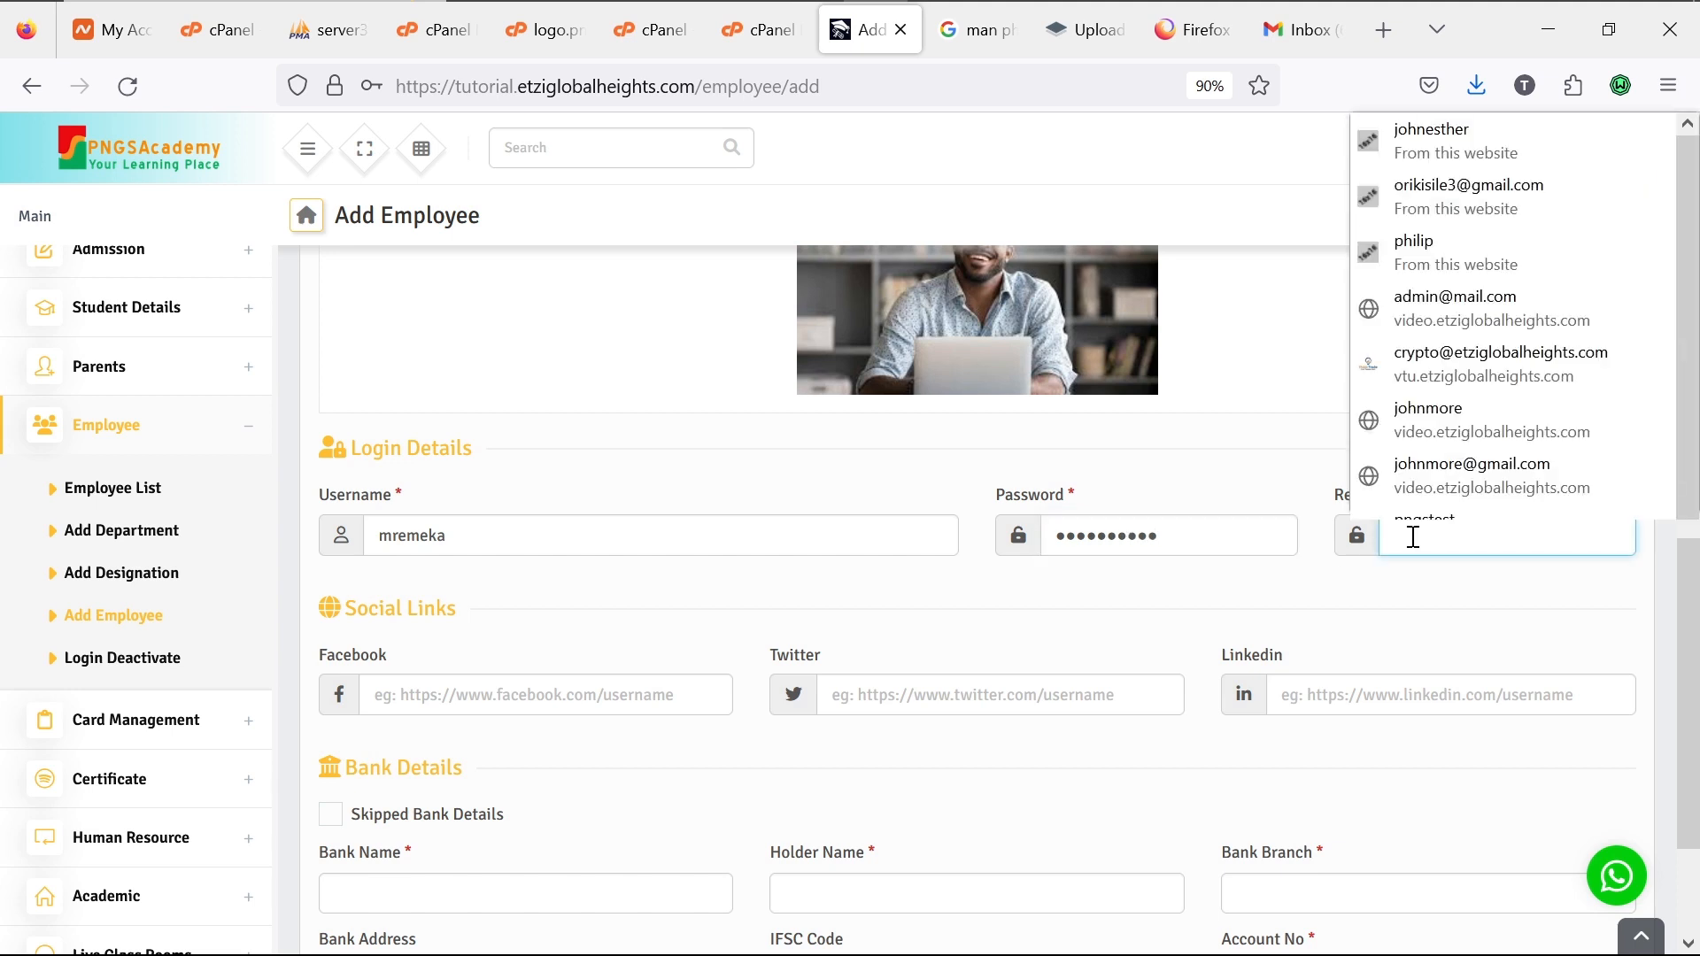
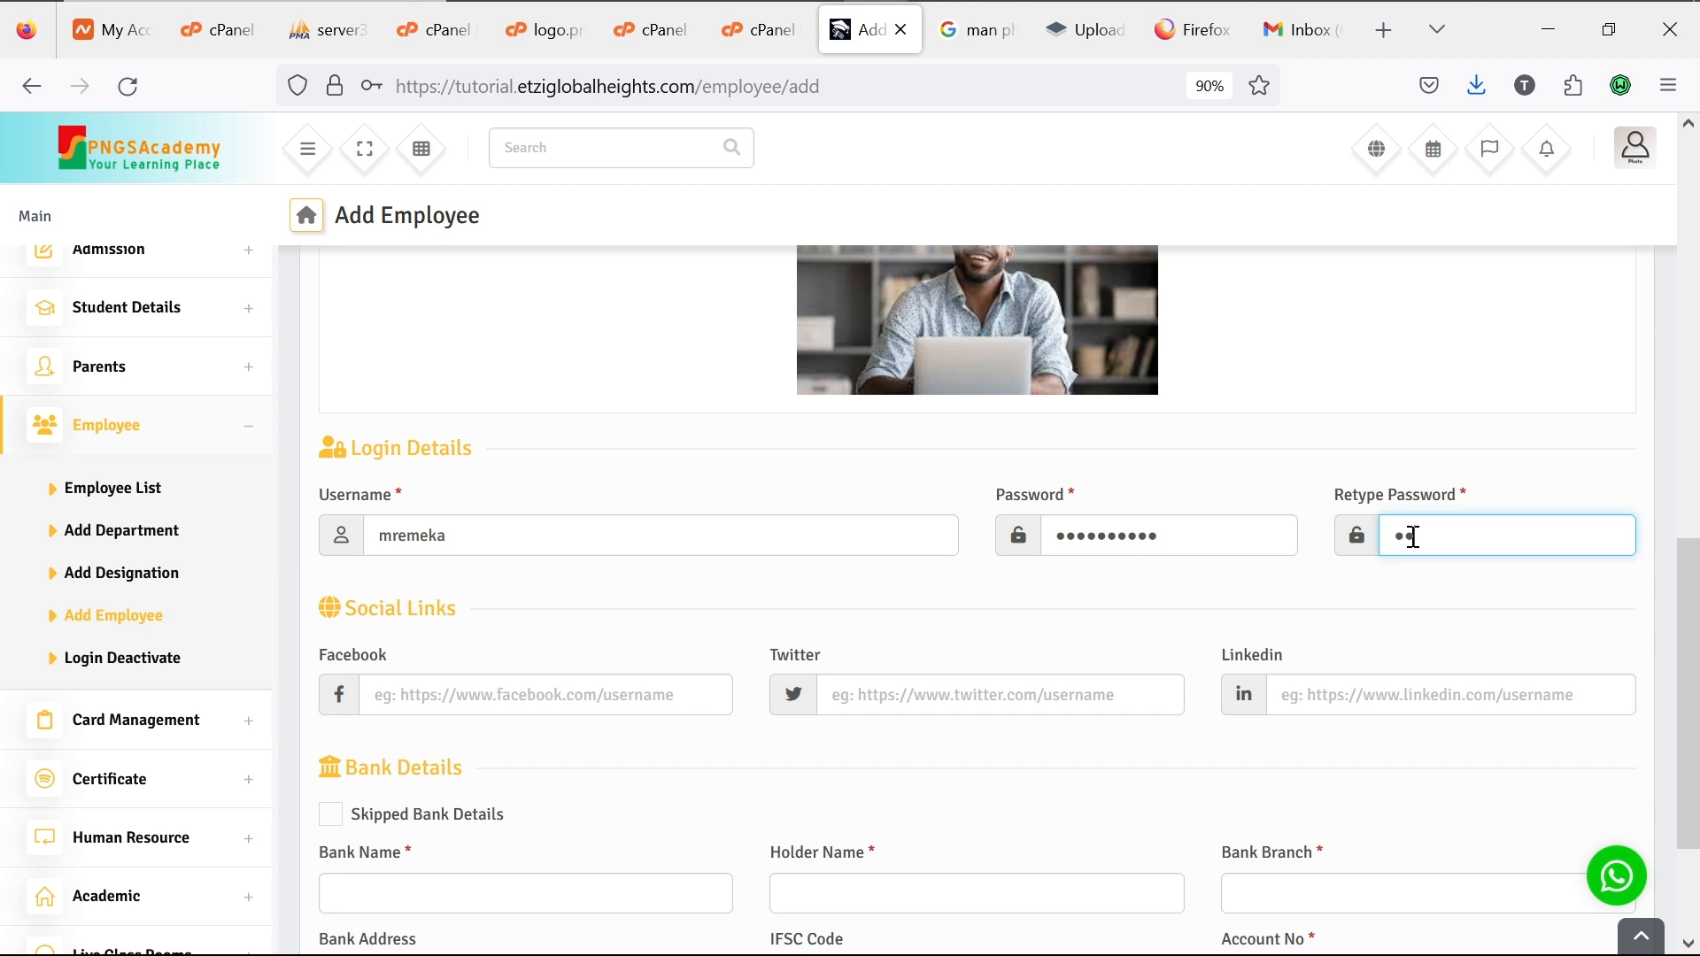
Step: Enter bank name GTBank, the account holder's name, and bank branch Elf Branch
scroll(916, 753, "down", 3)
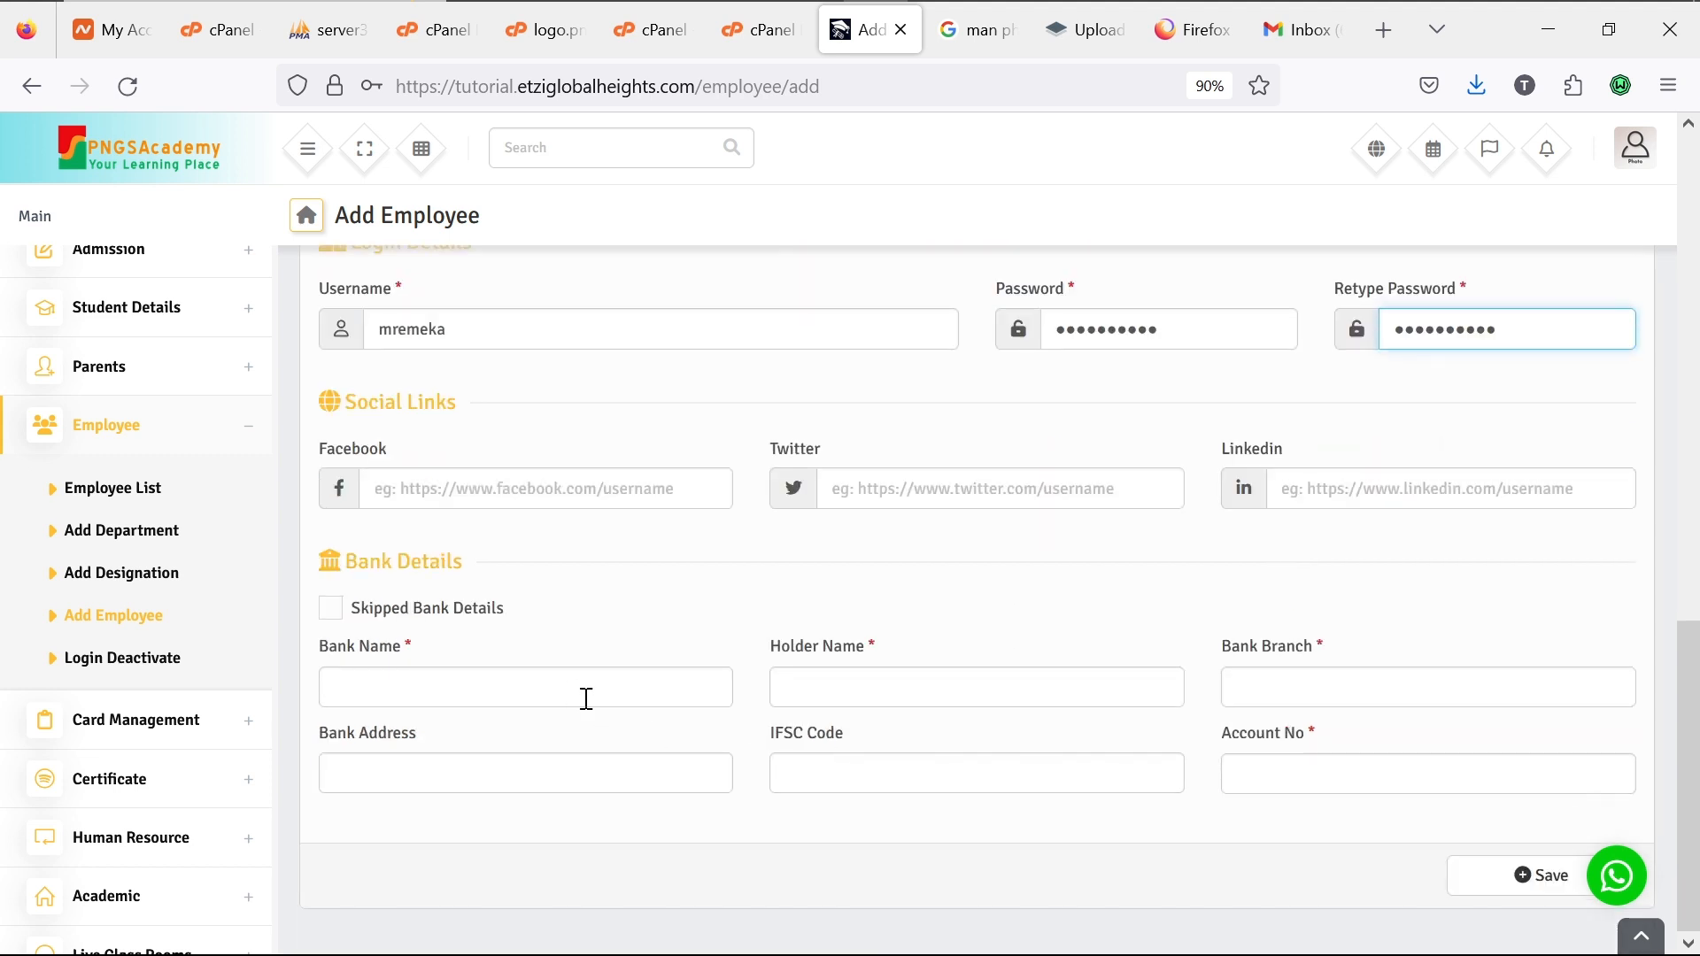
left_click(572, 695)
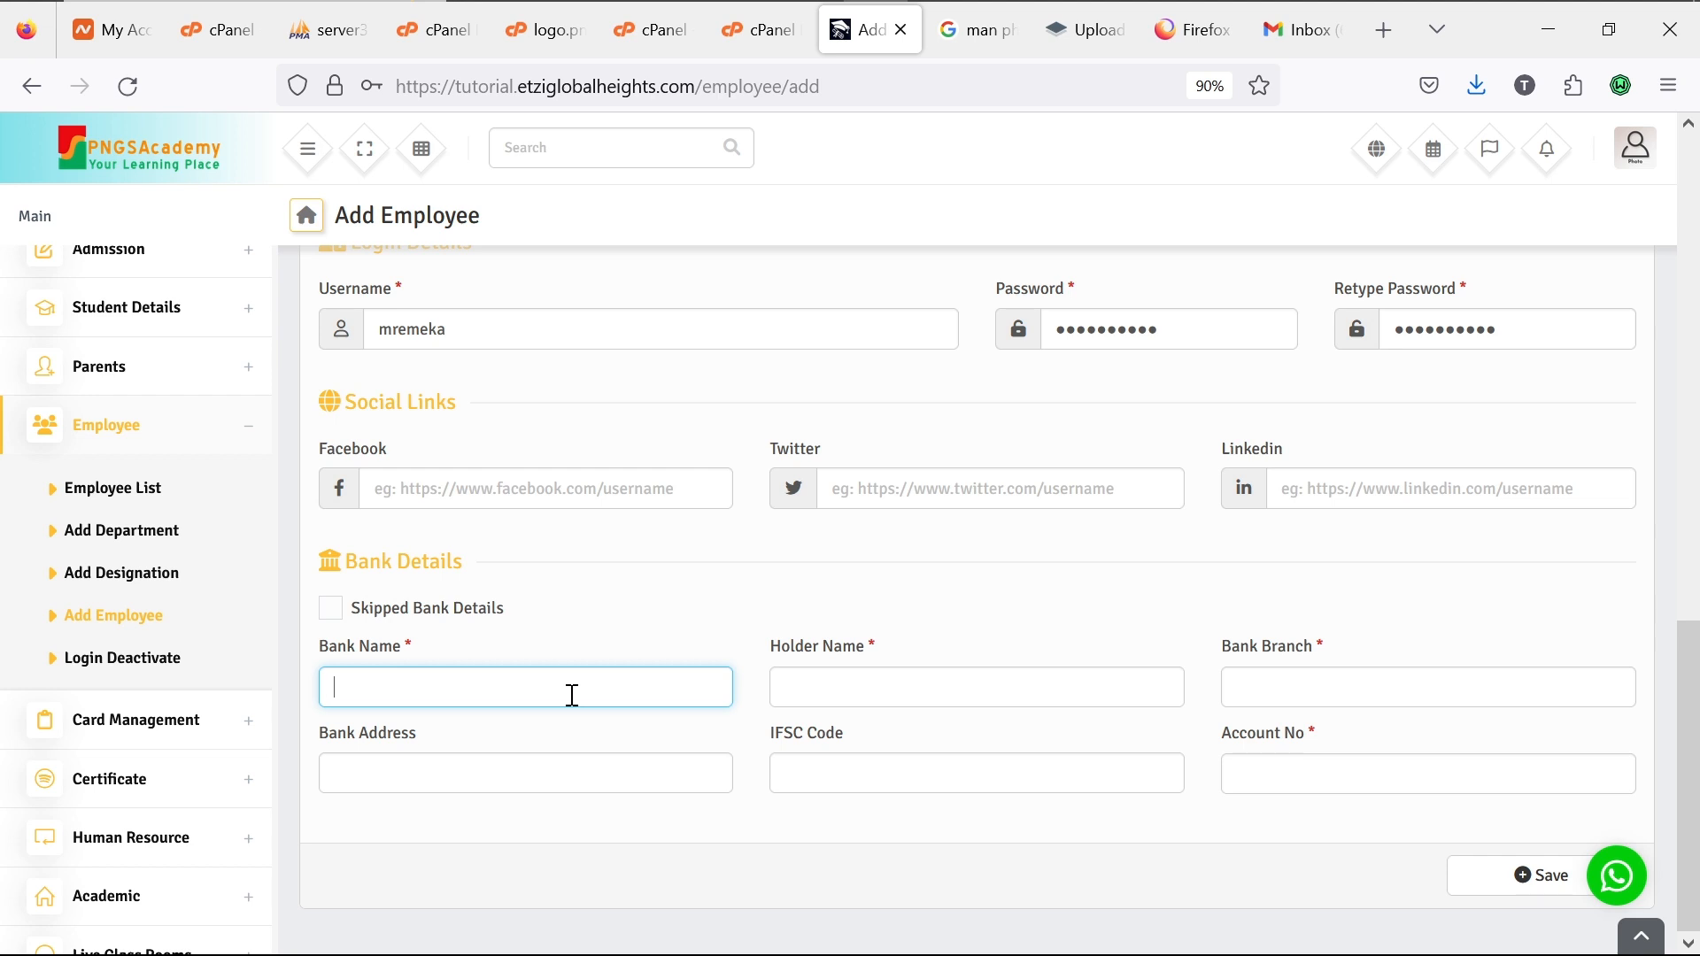
type("GTBank")
left_click(866, 689)
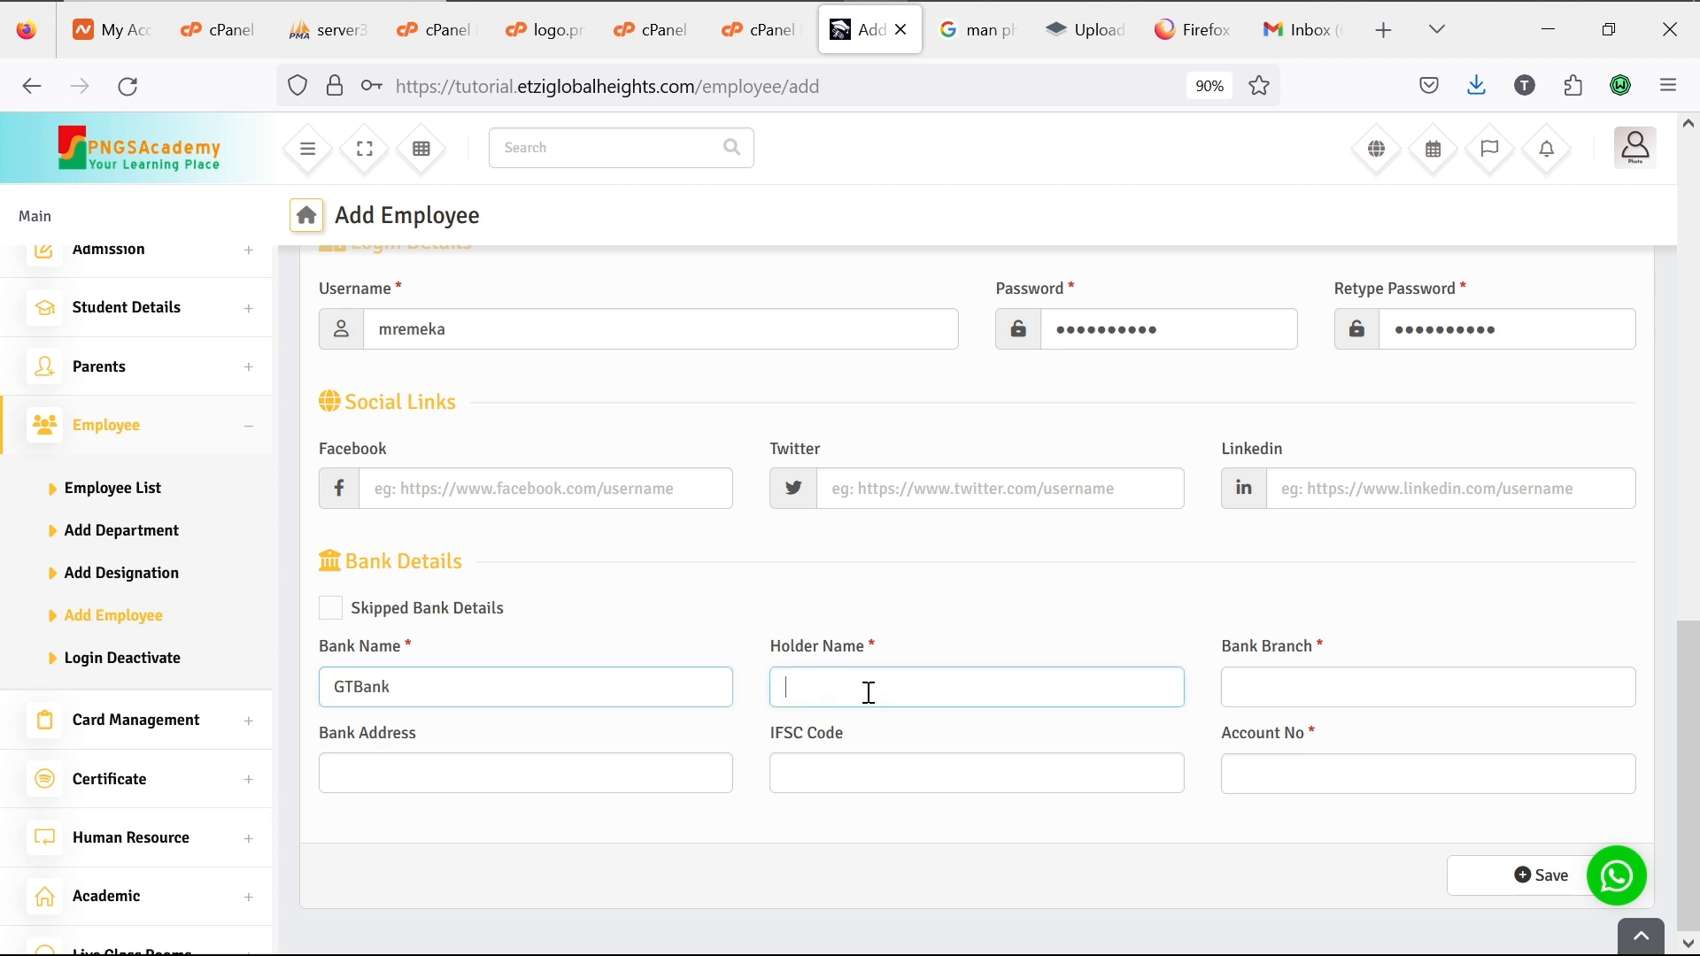
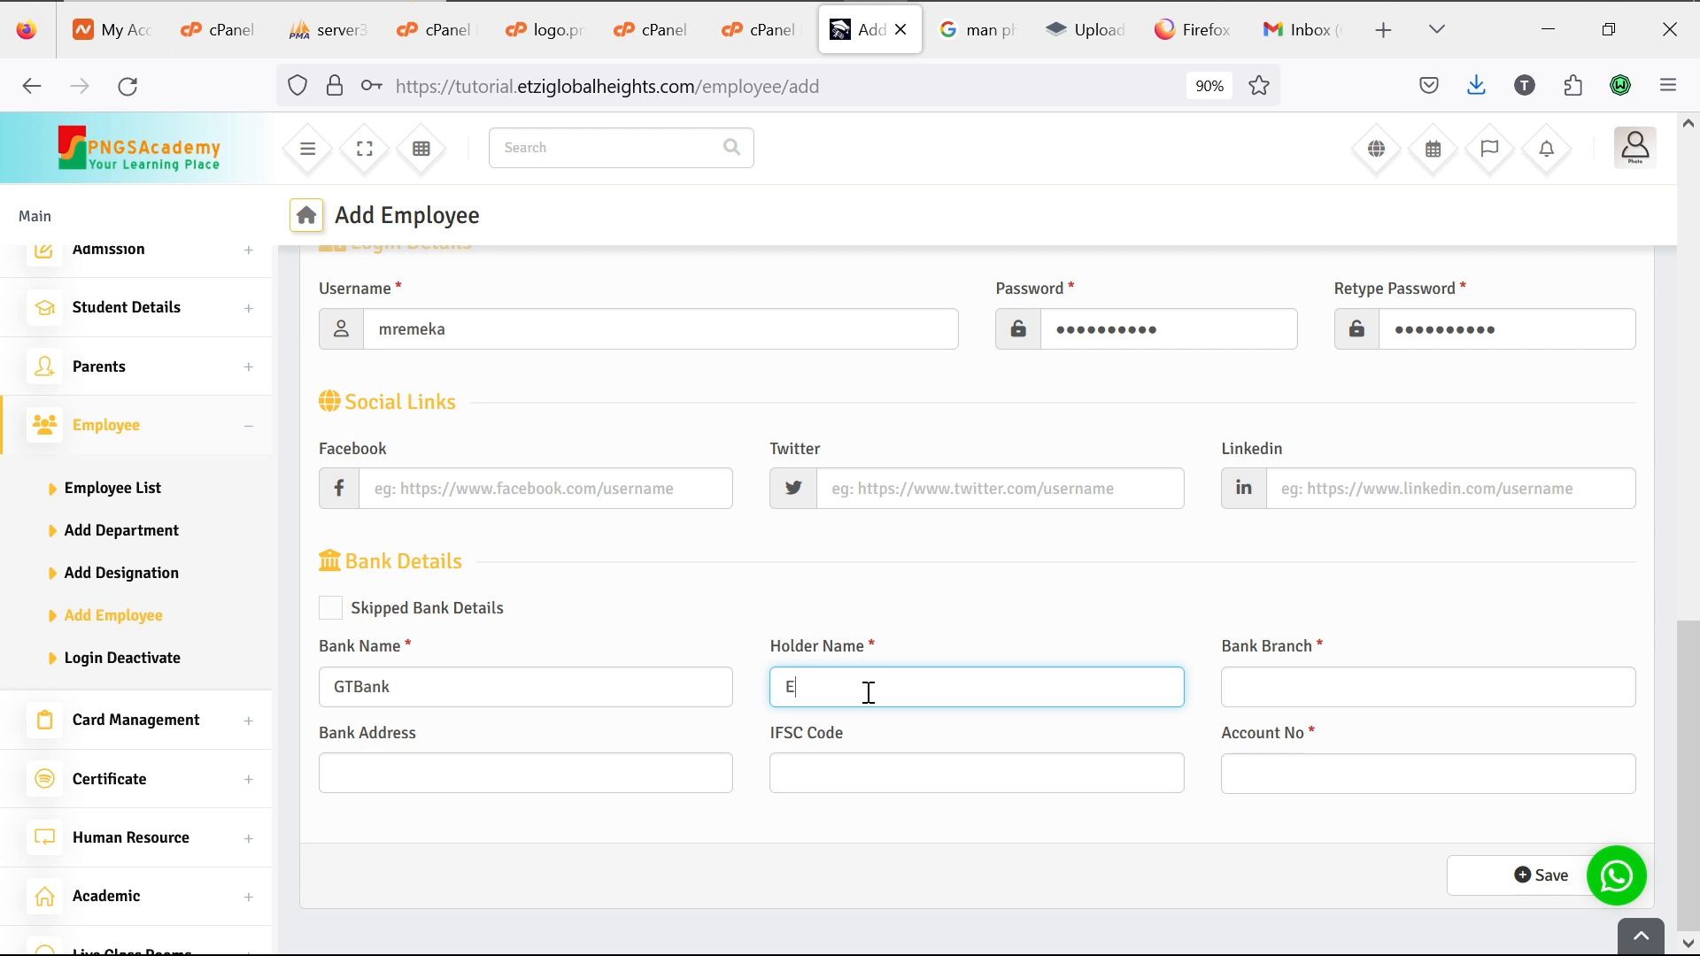
left_click(1310, 683)
type("Elf")
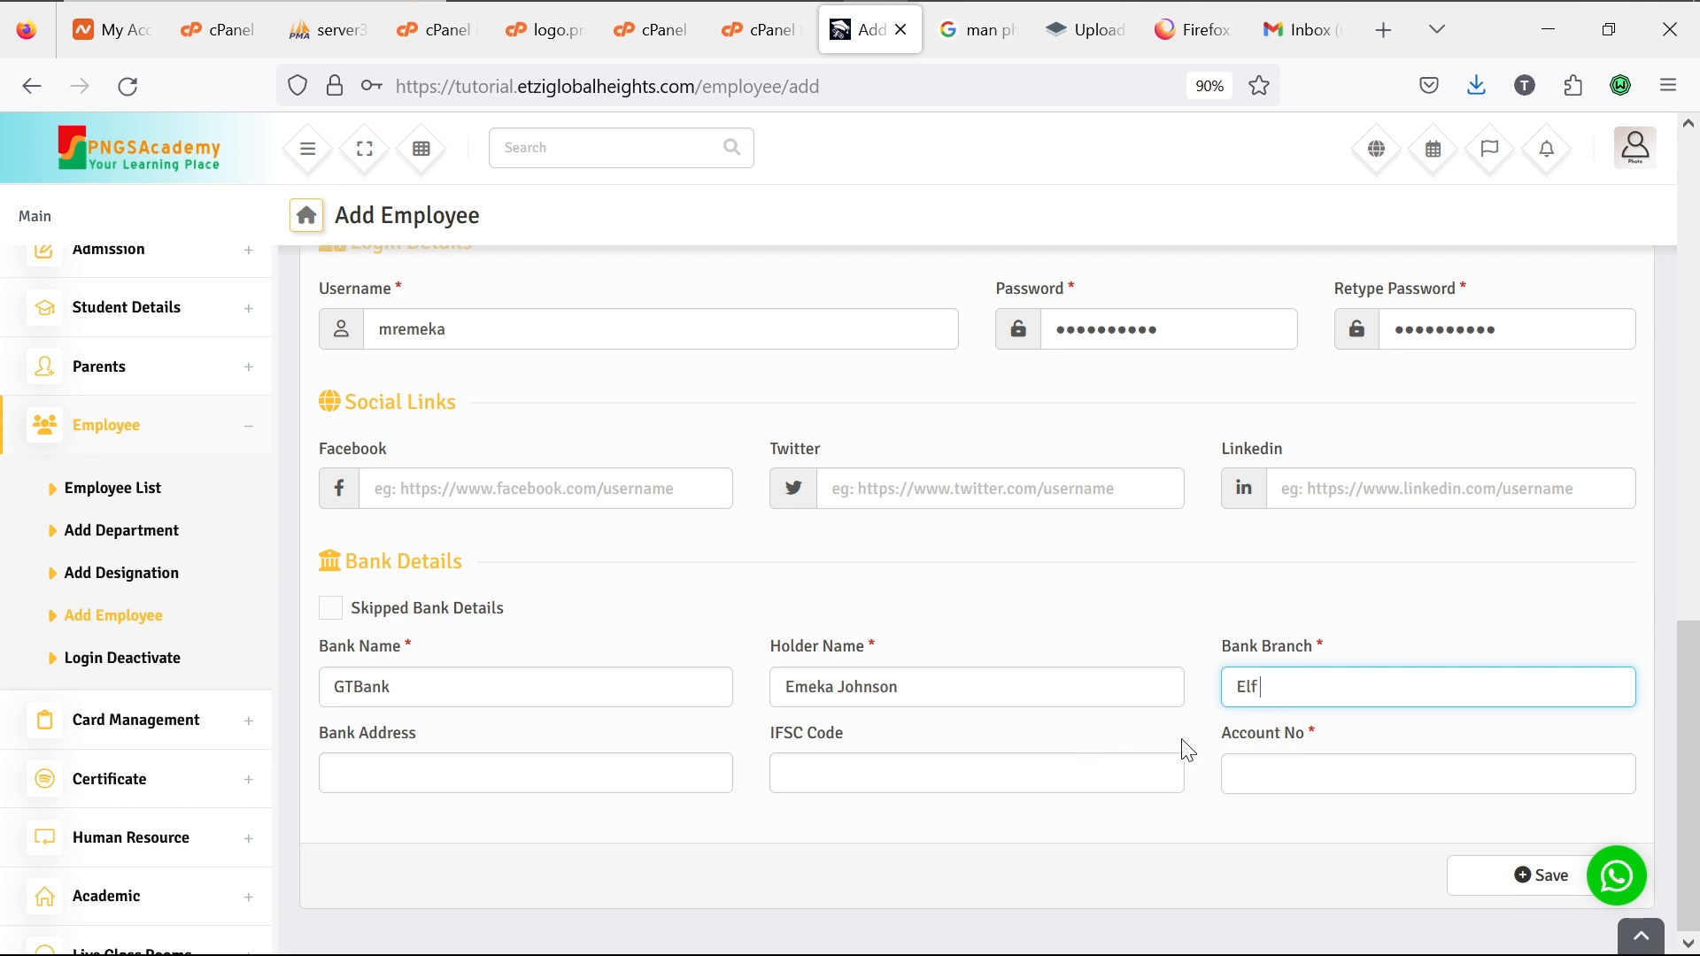
type(" Branch")
Step: Enter bank address Elf, IFSC code 12345 and the account number from its suggestion
left_click(556, 766)
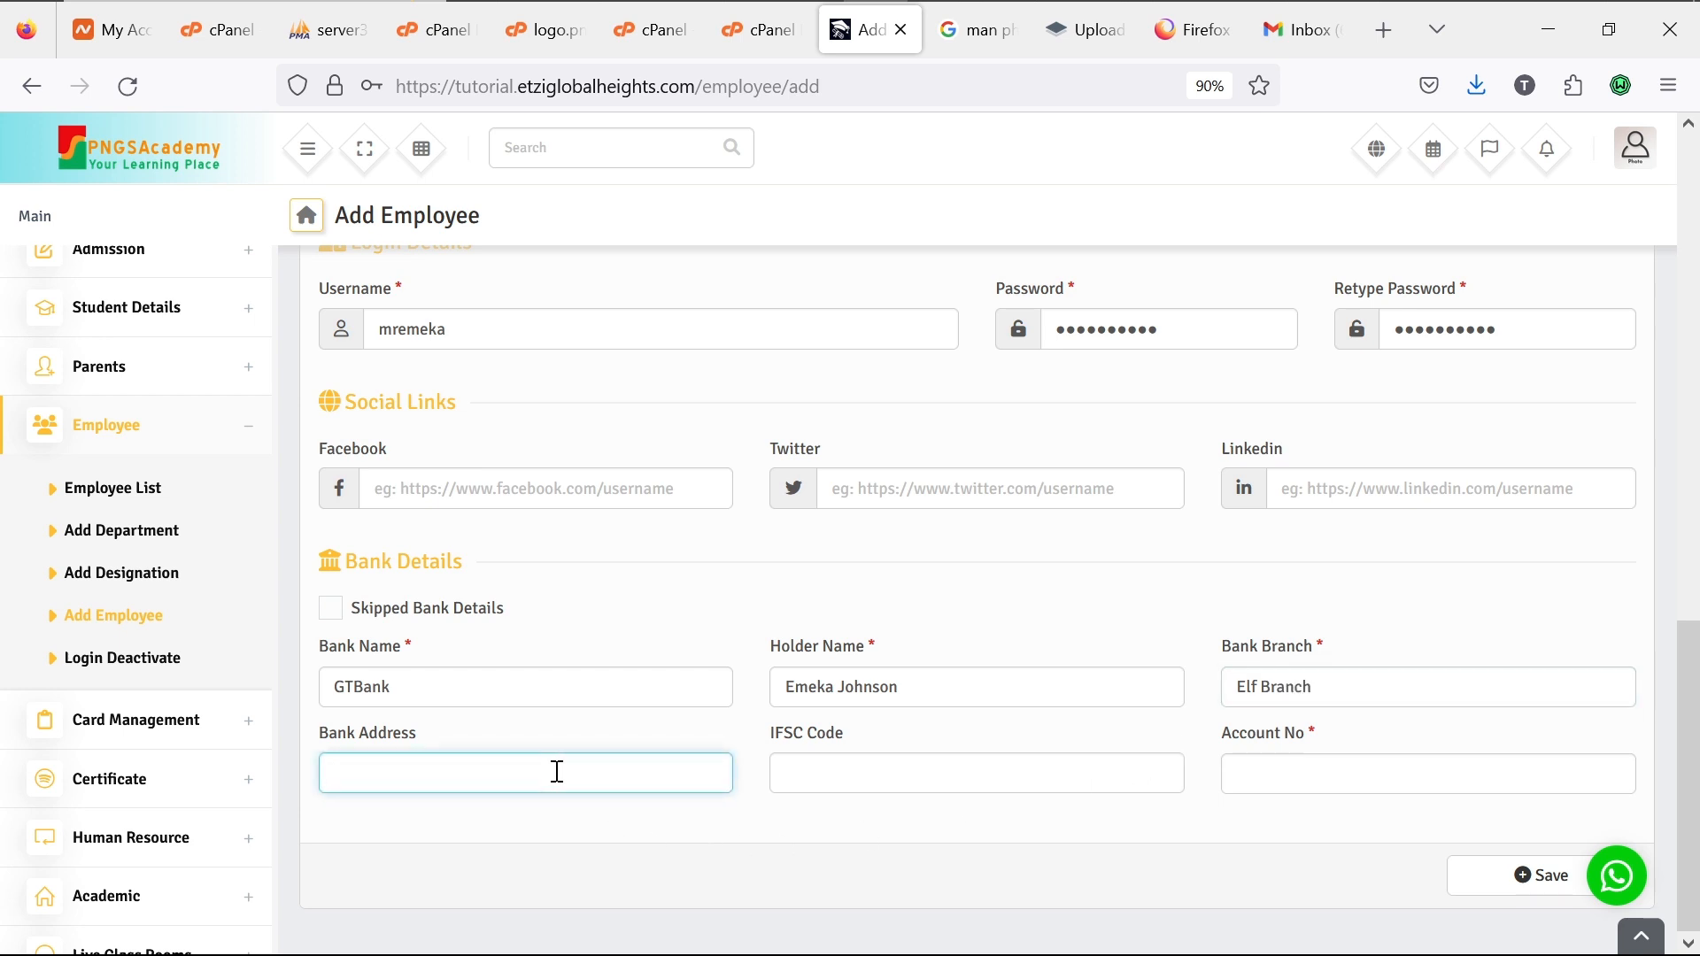
type("Elf")
left_click(854, 764)
type("12345")
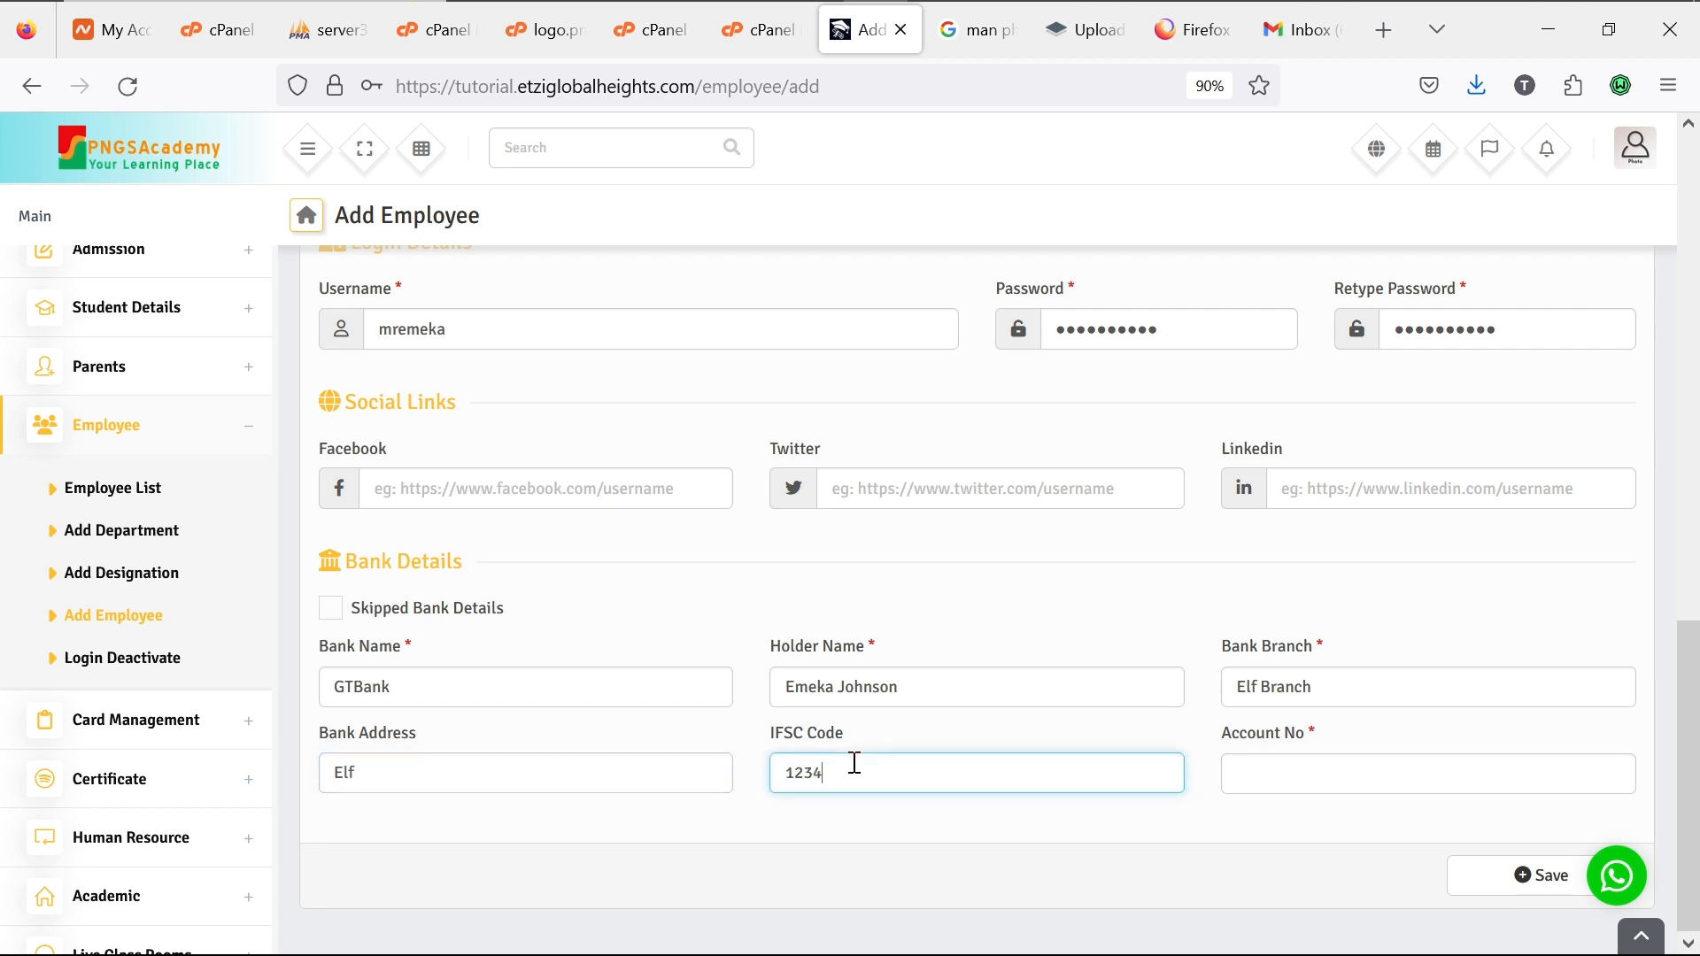
left_click(1260, 776)
type("21")
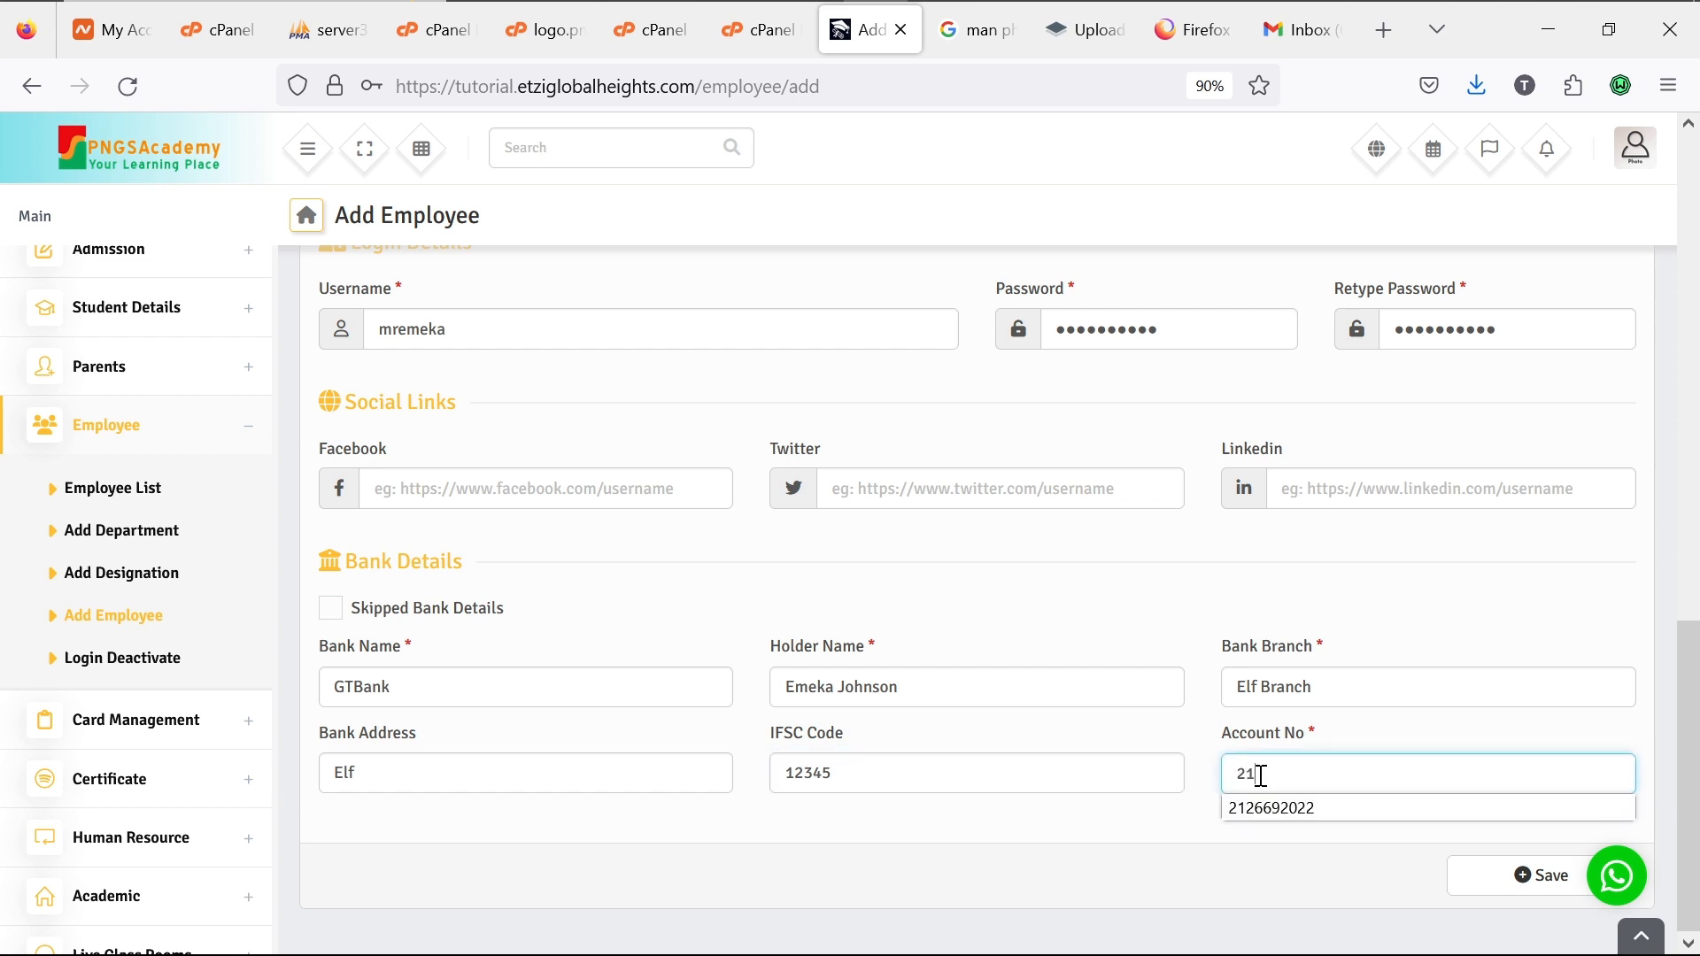
type("26")
left_click(1290, 807)
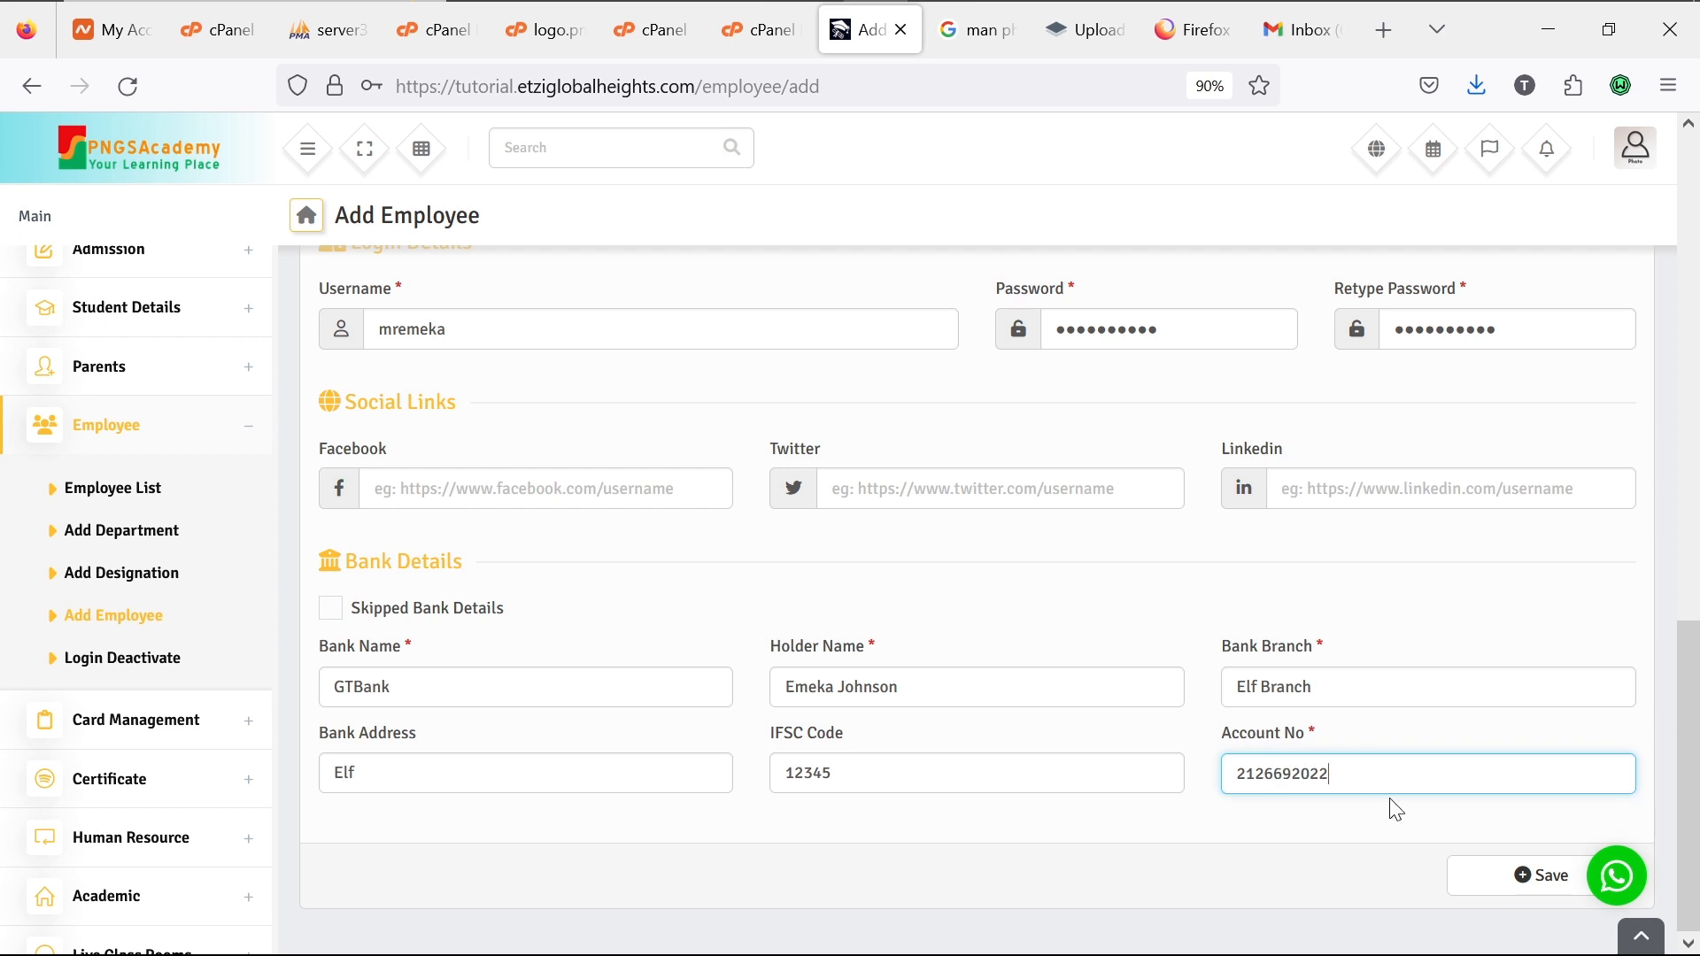
Step: Save the new teacher record and answer Firefox's save-login prompt
left_click(1507, 881)
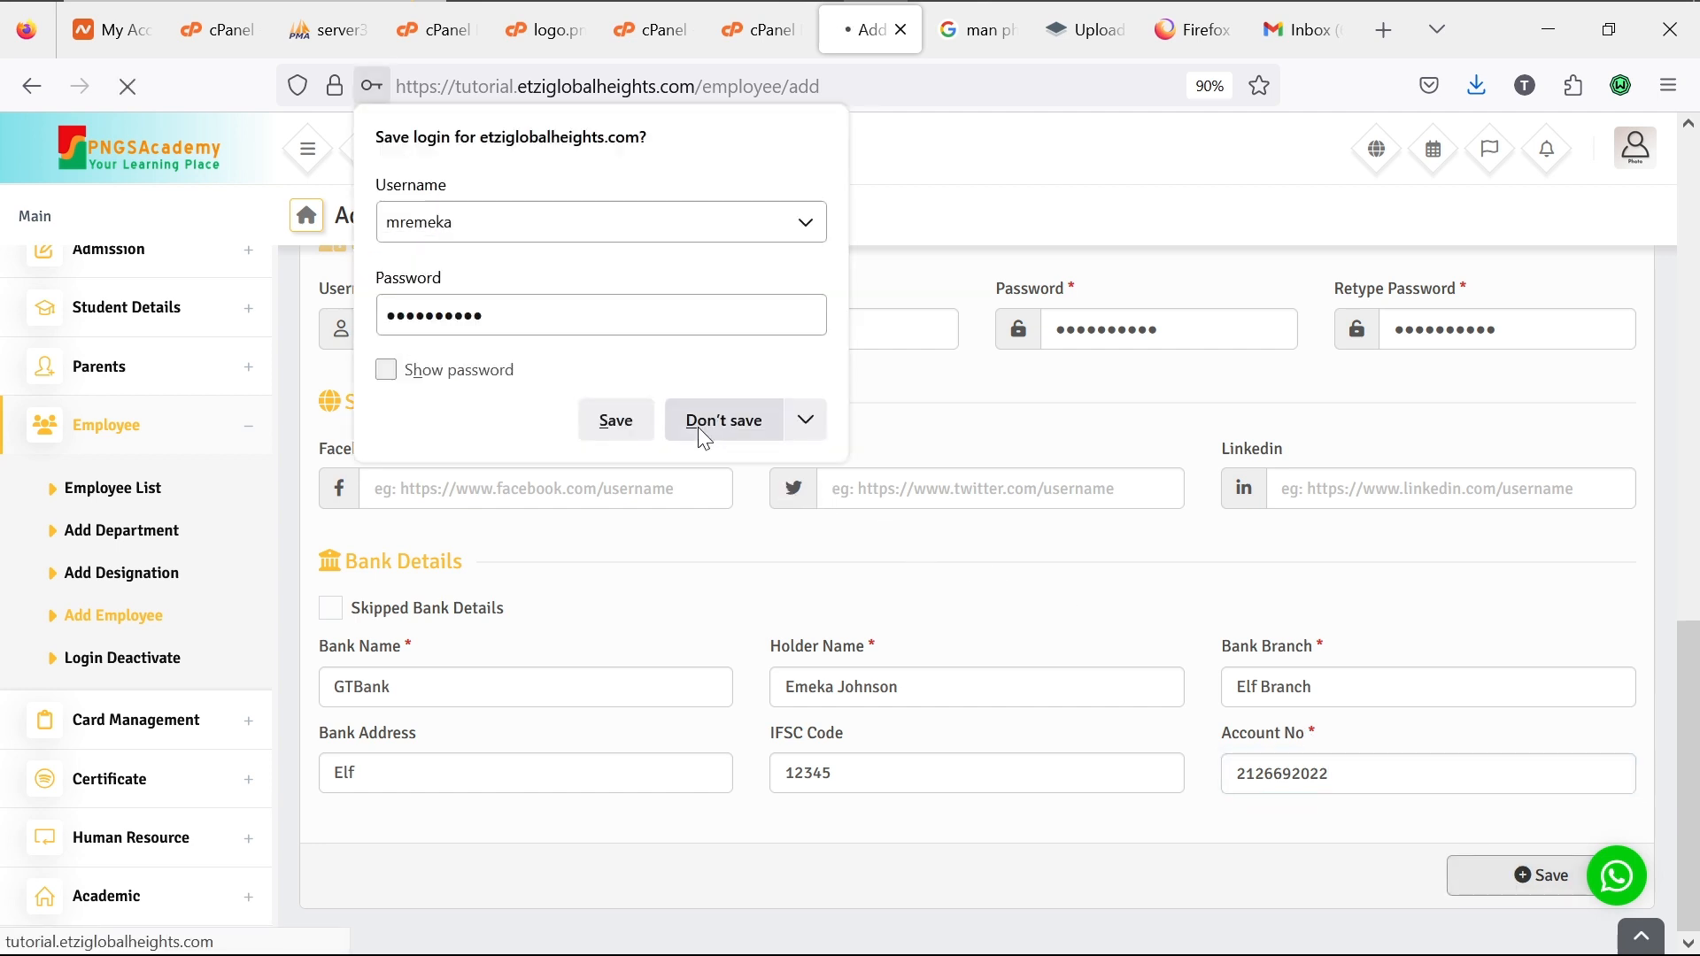
left_click(618, 420)
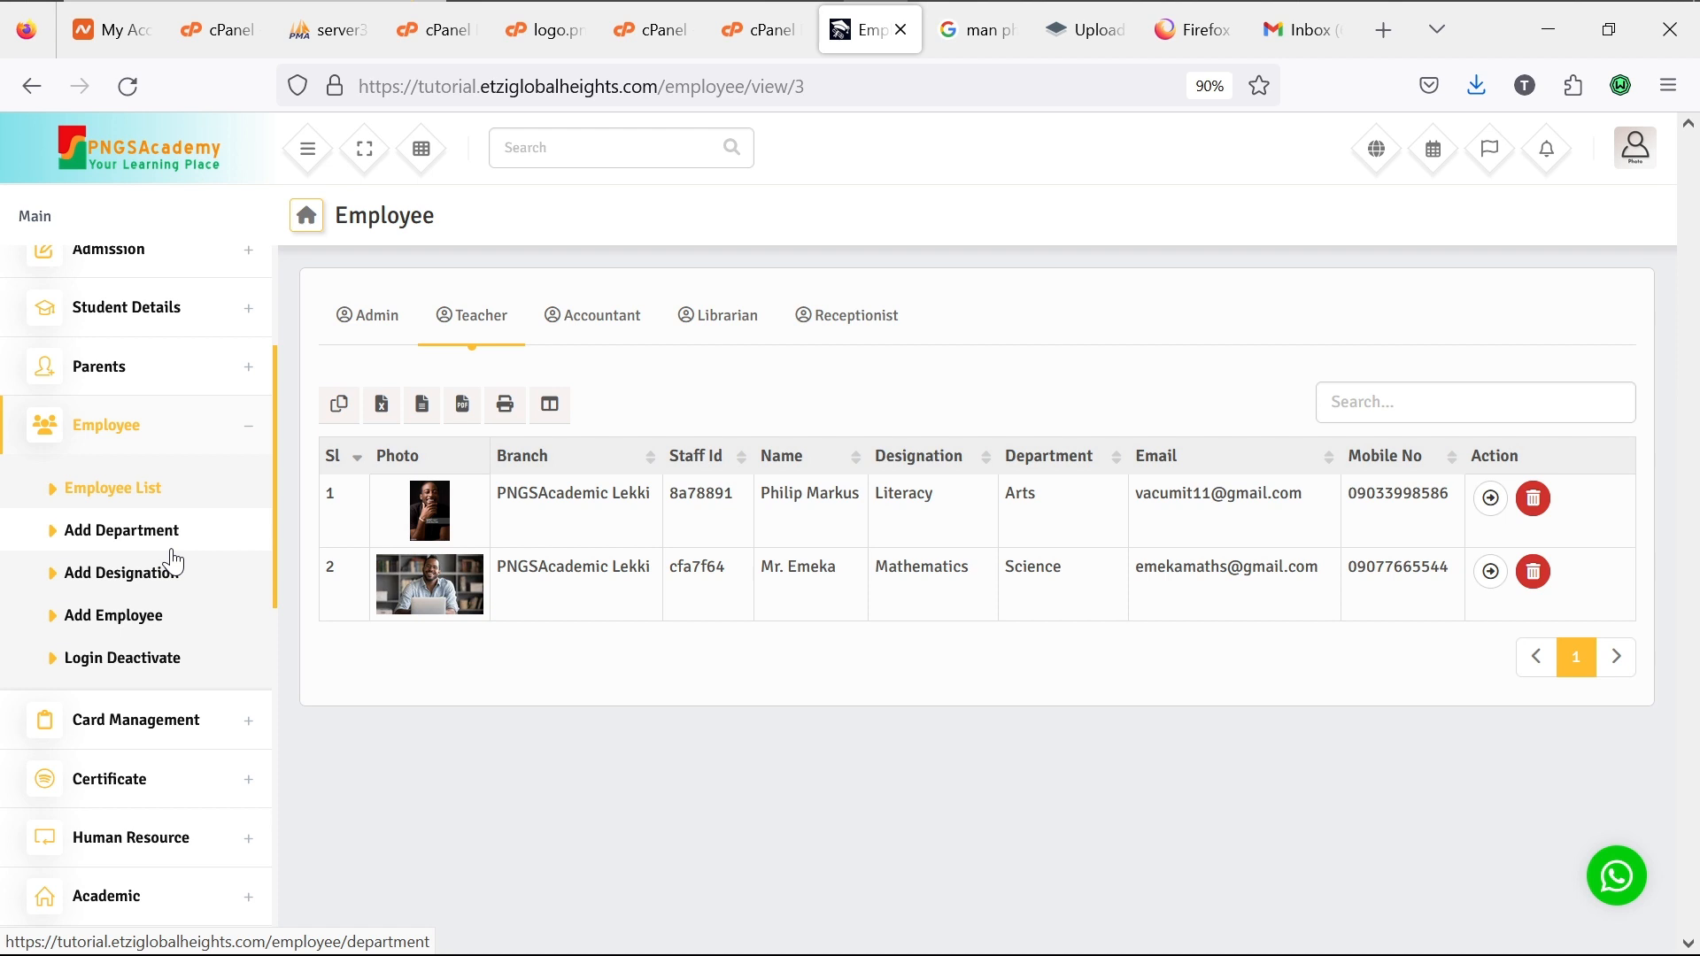
Step: Browse the sidebar, expanding and collapsing Employee, Frontend, Reception and Admission sections
scroll(173, 561, "up", 2)
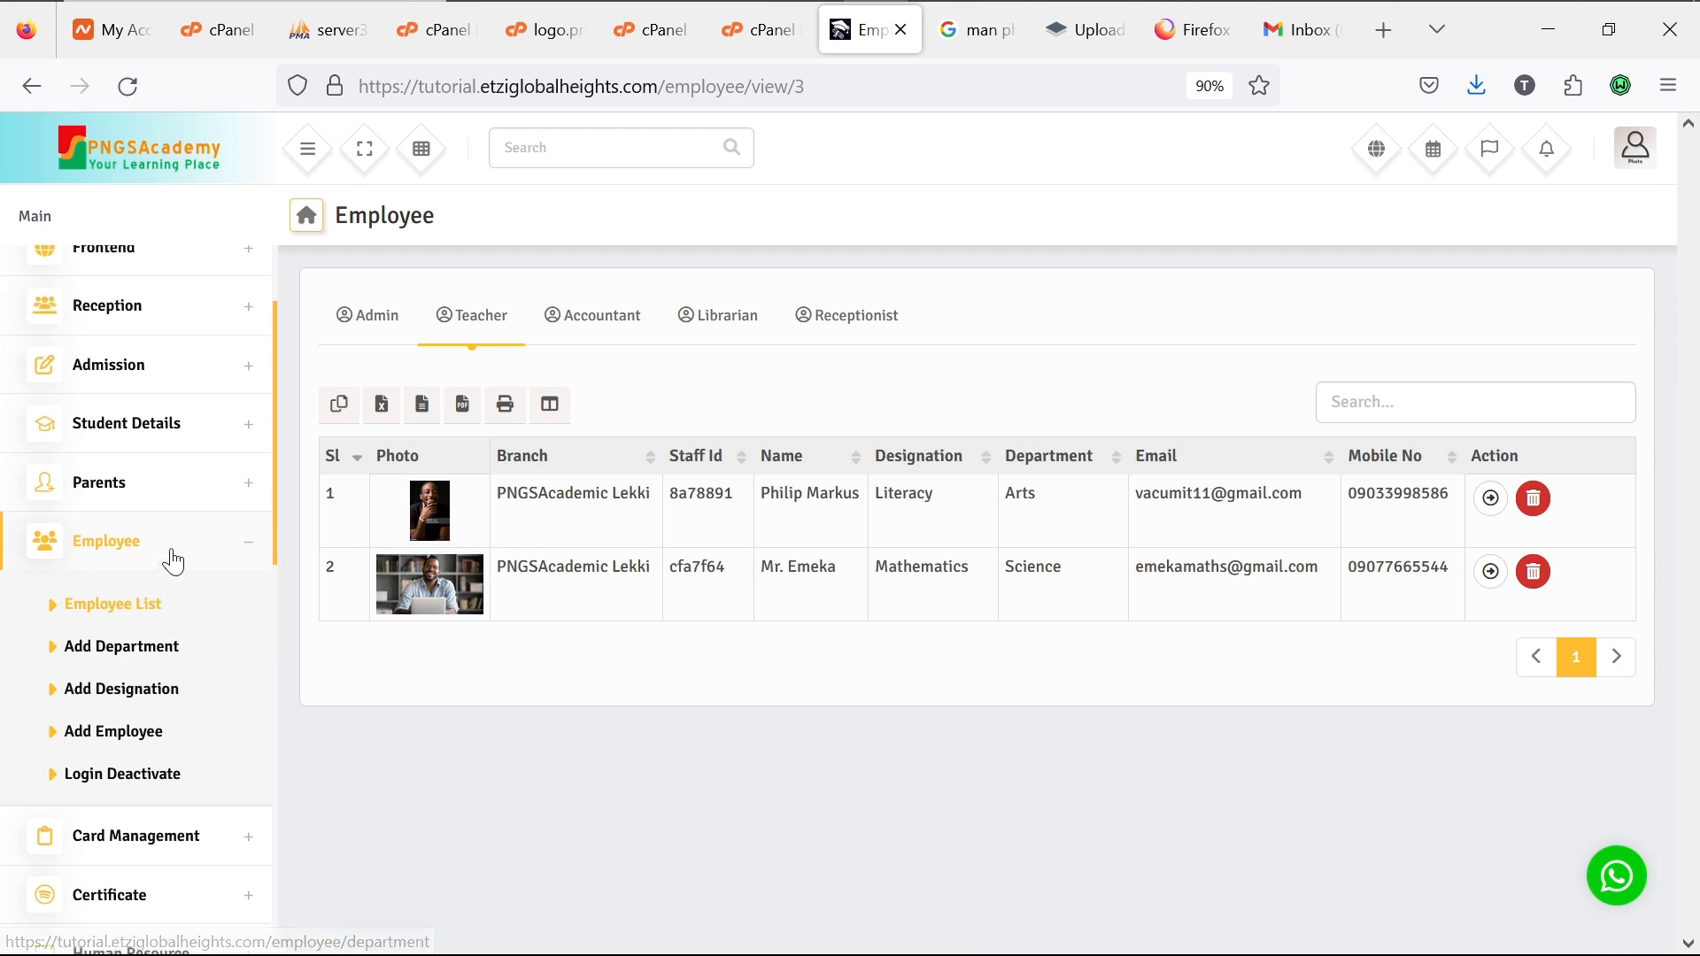
left_click(241, 559)
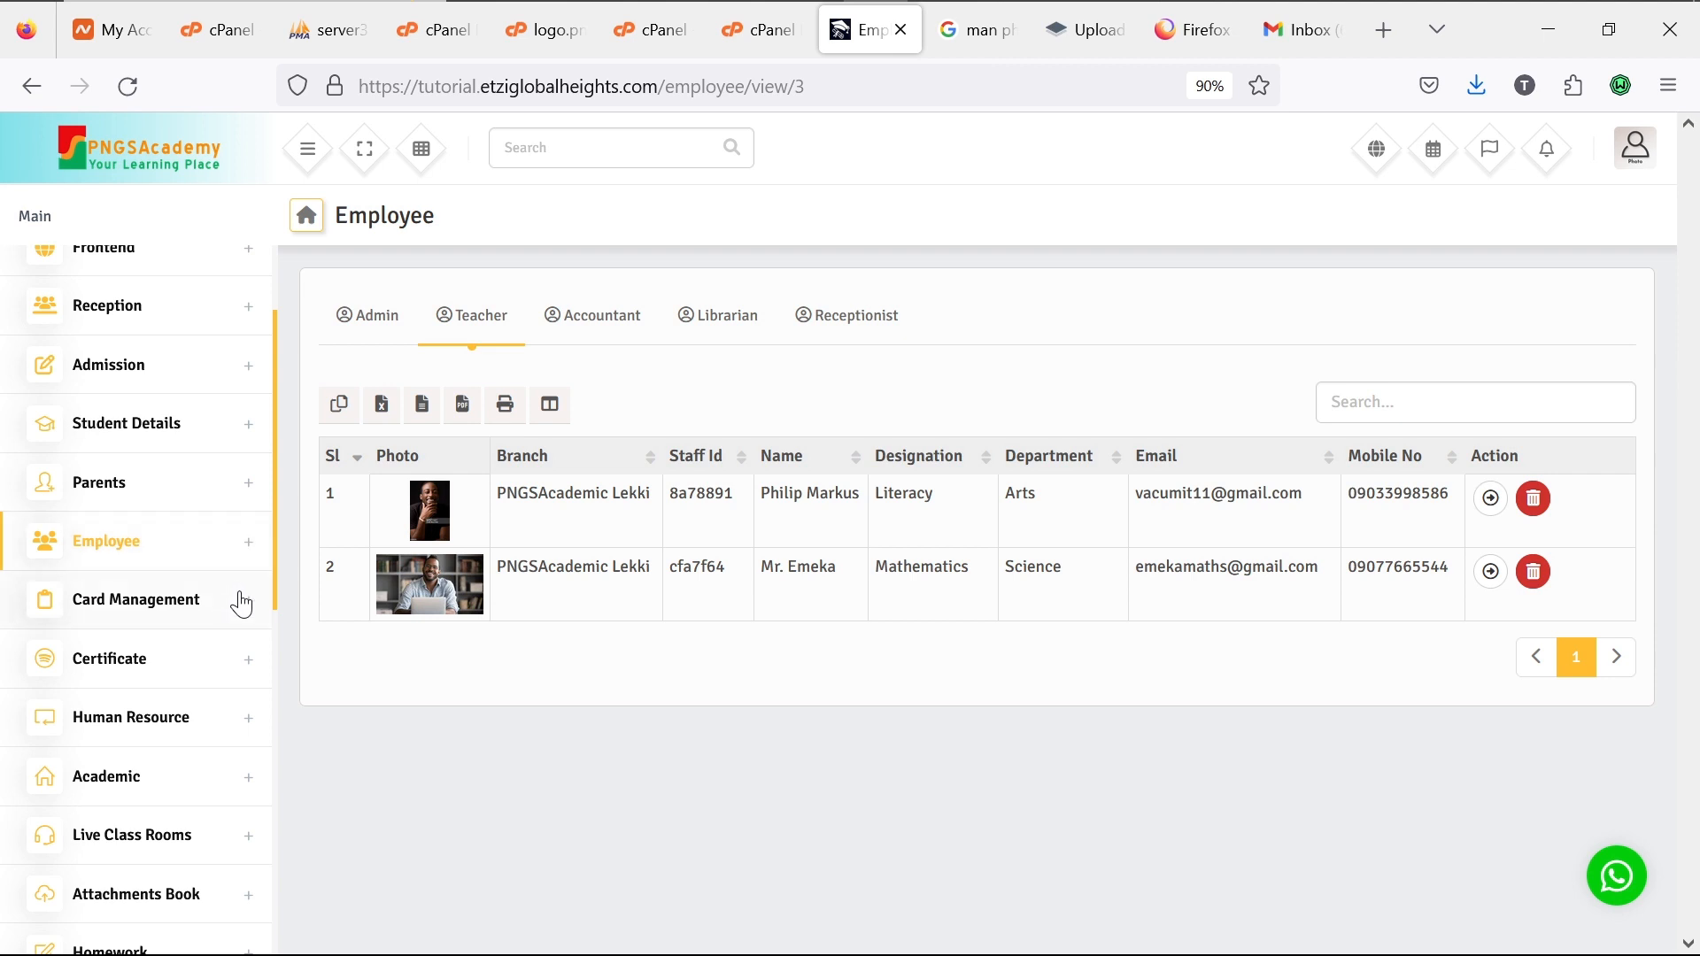
scroll(237, 778, "down", 5)
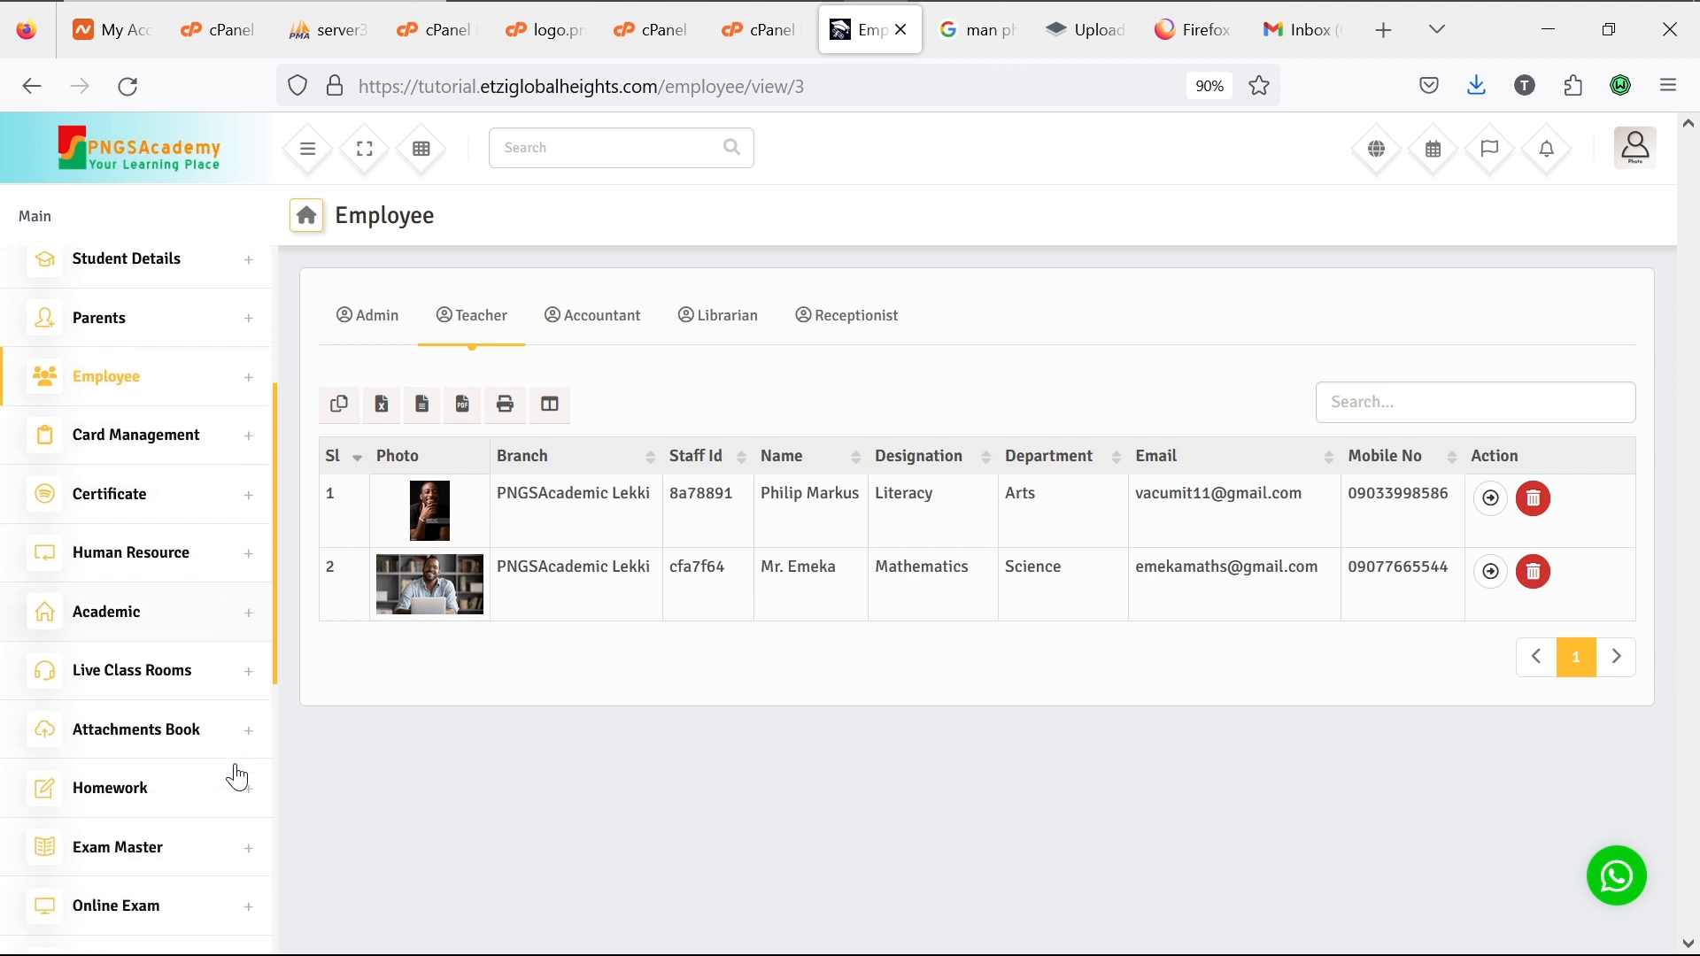
scroll(237, 777, "down", 3)
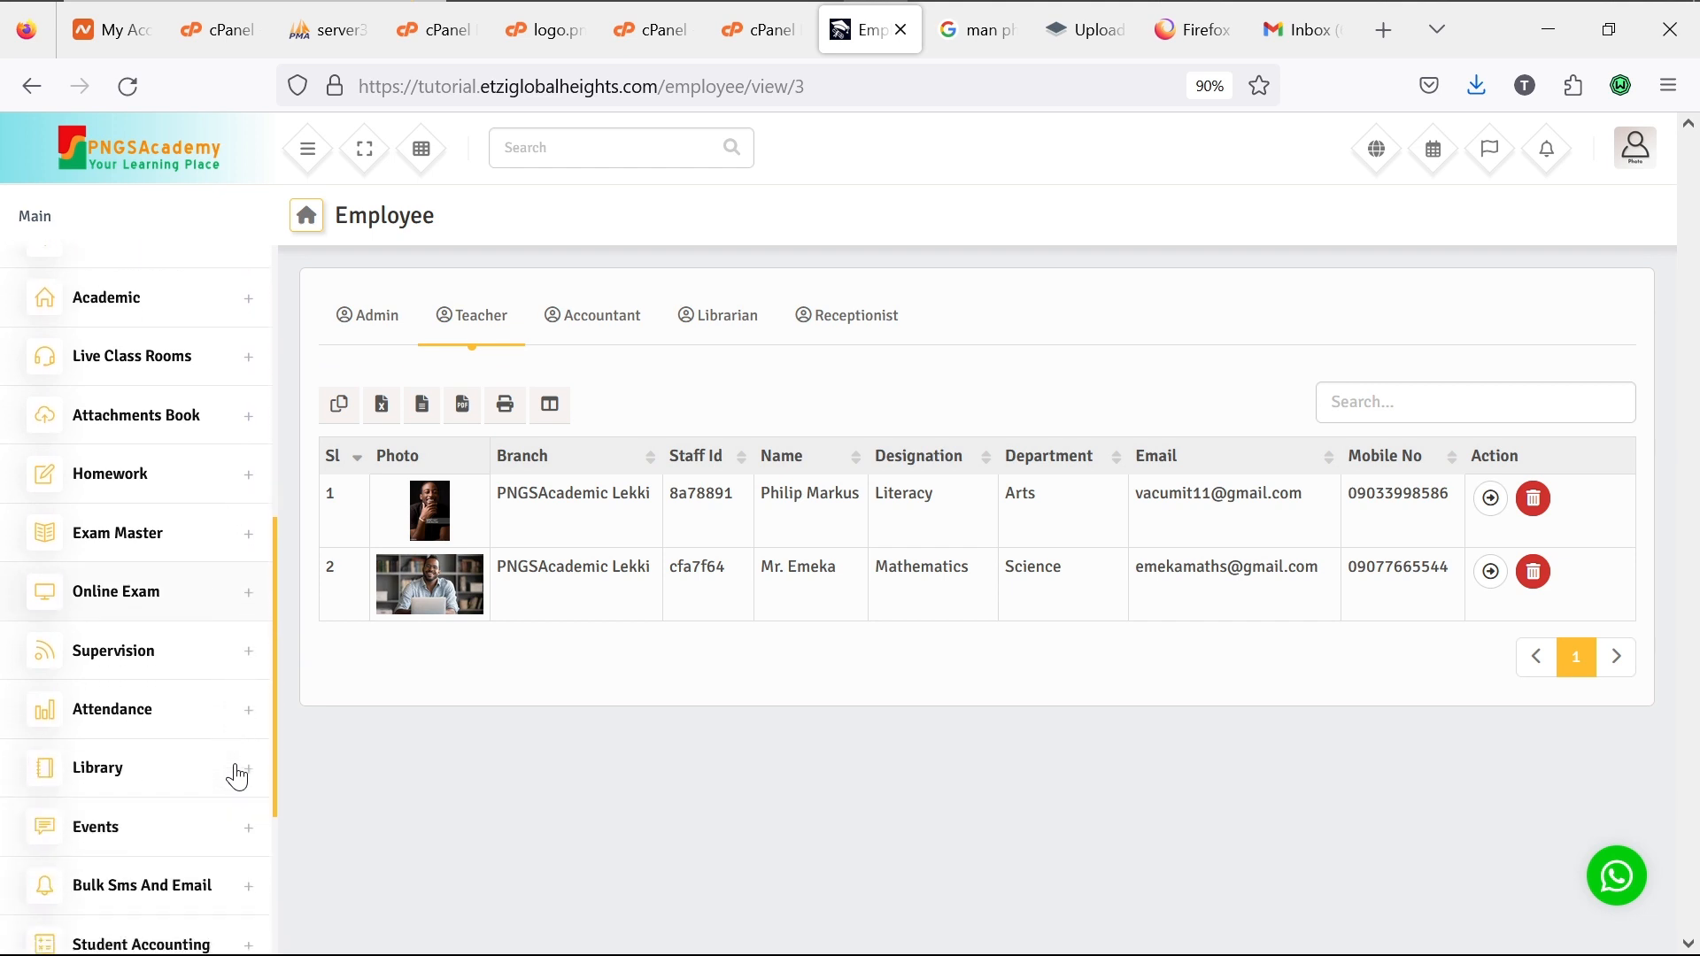
scroll(237, 777, "up", 8)
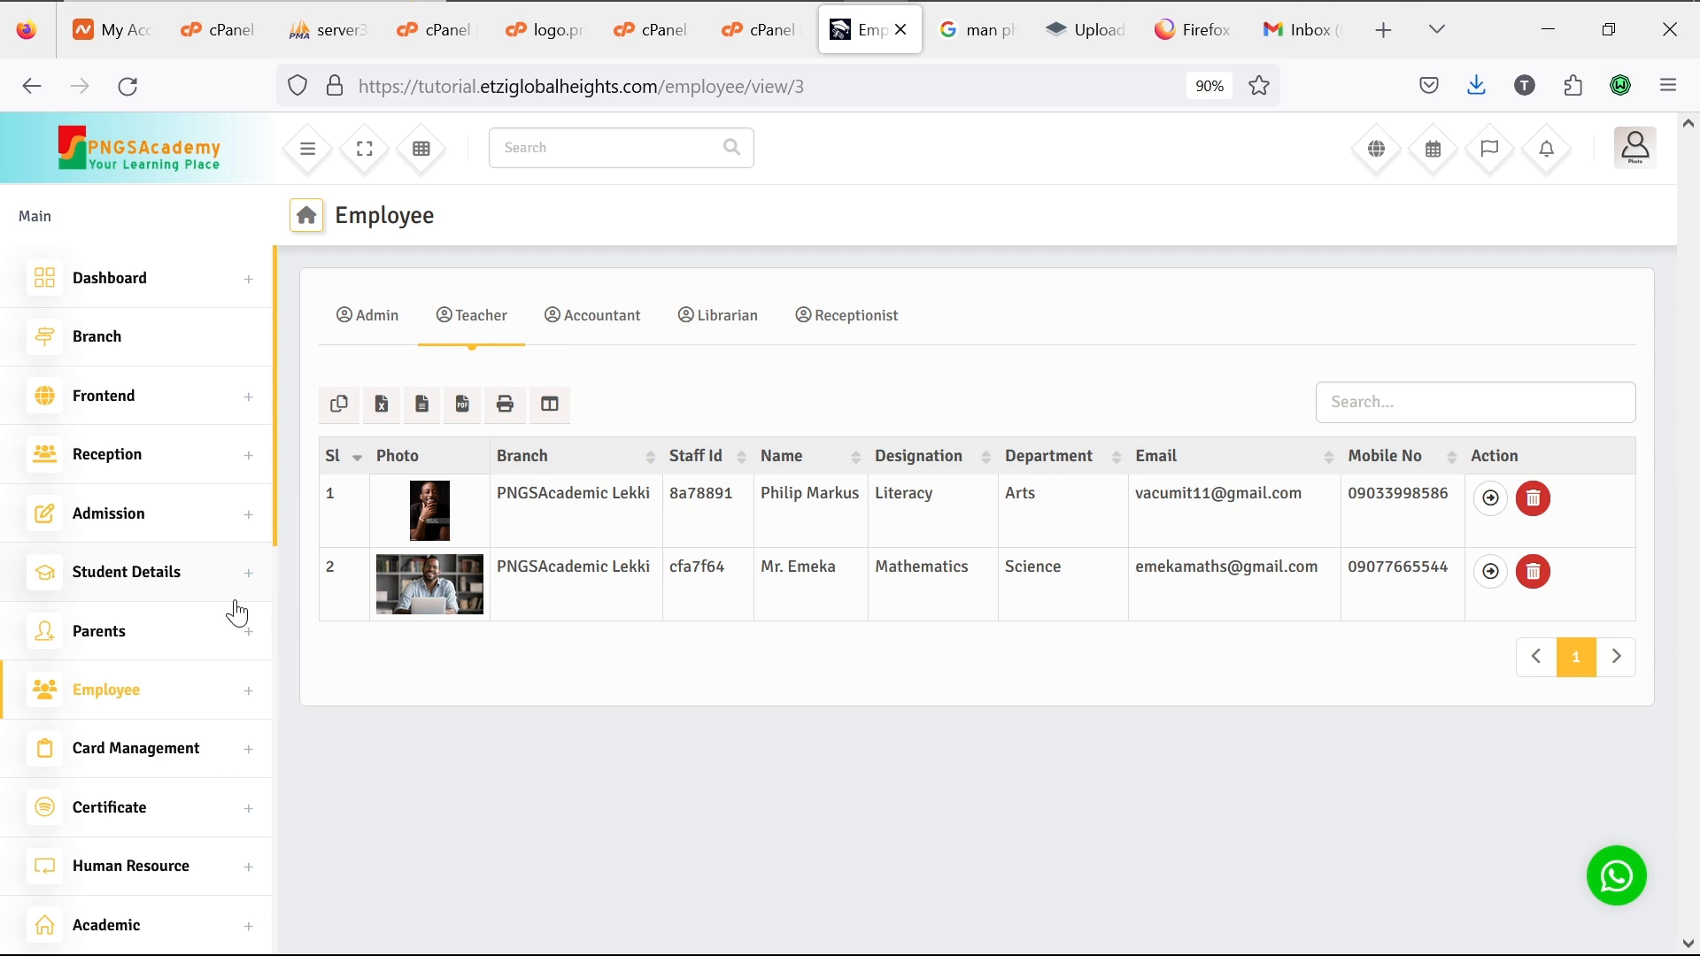
left_click(251, 407)
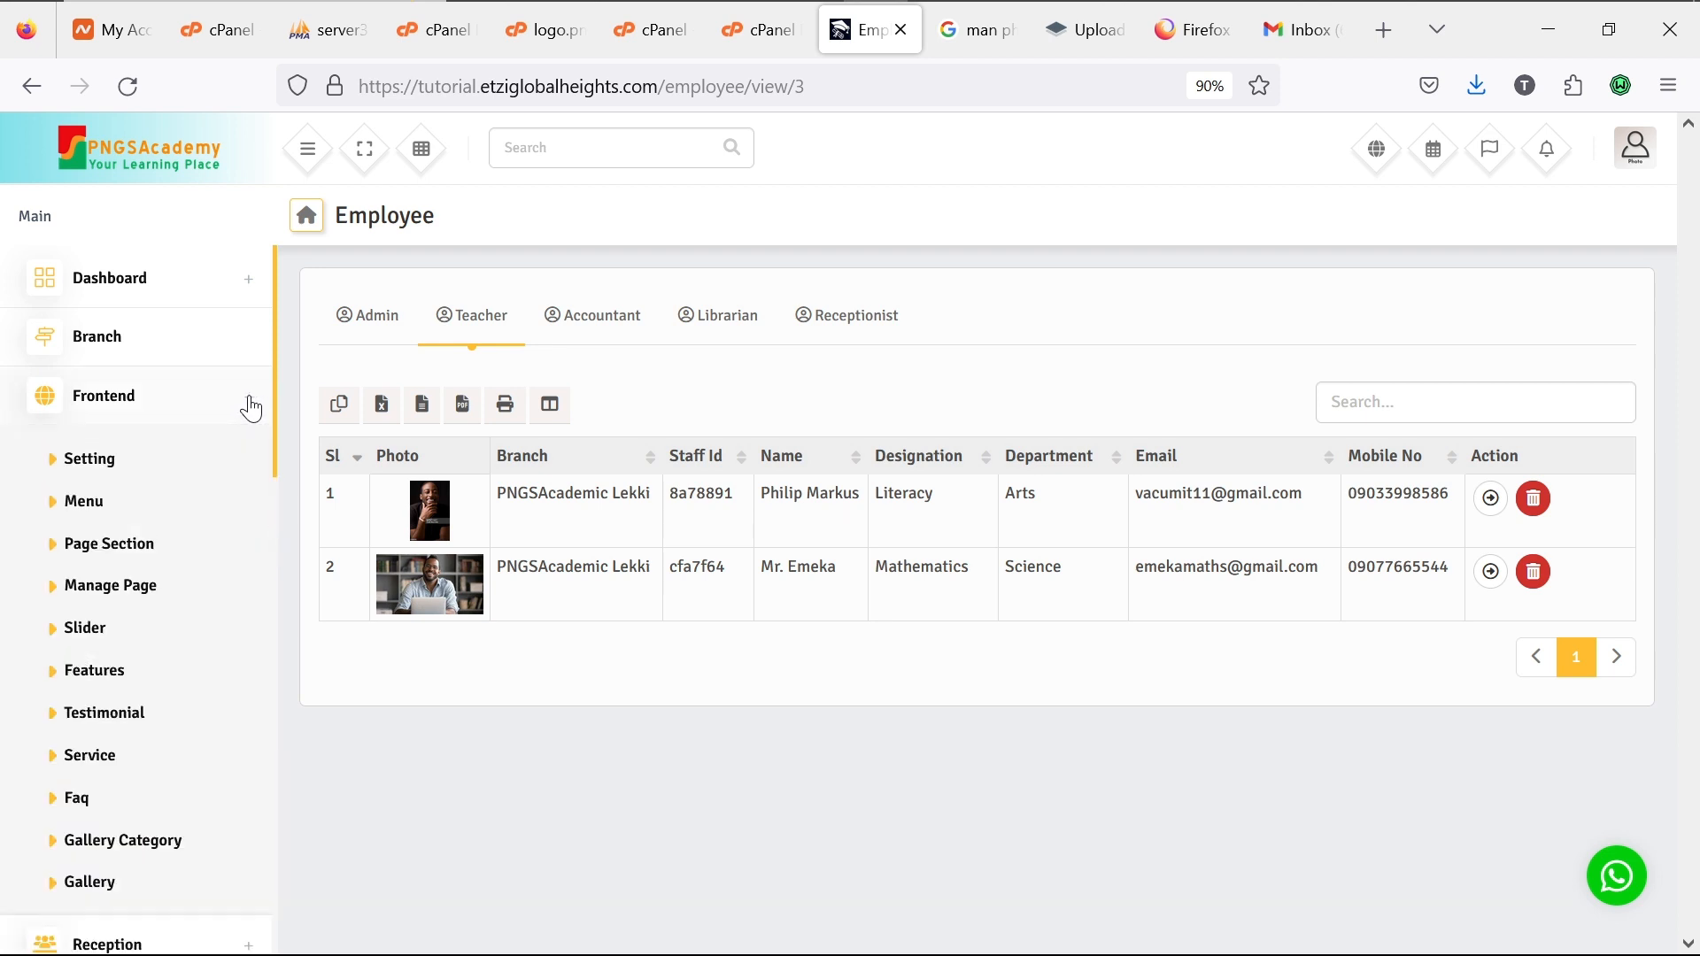
left_click(251, 407)
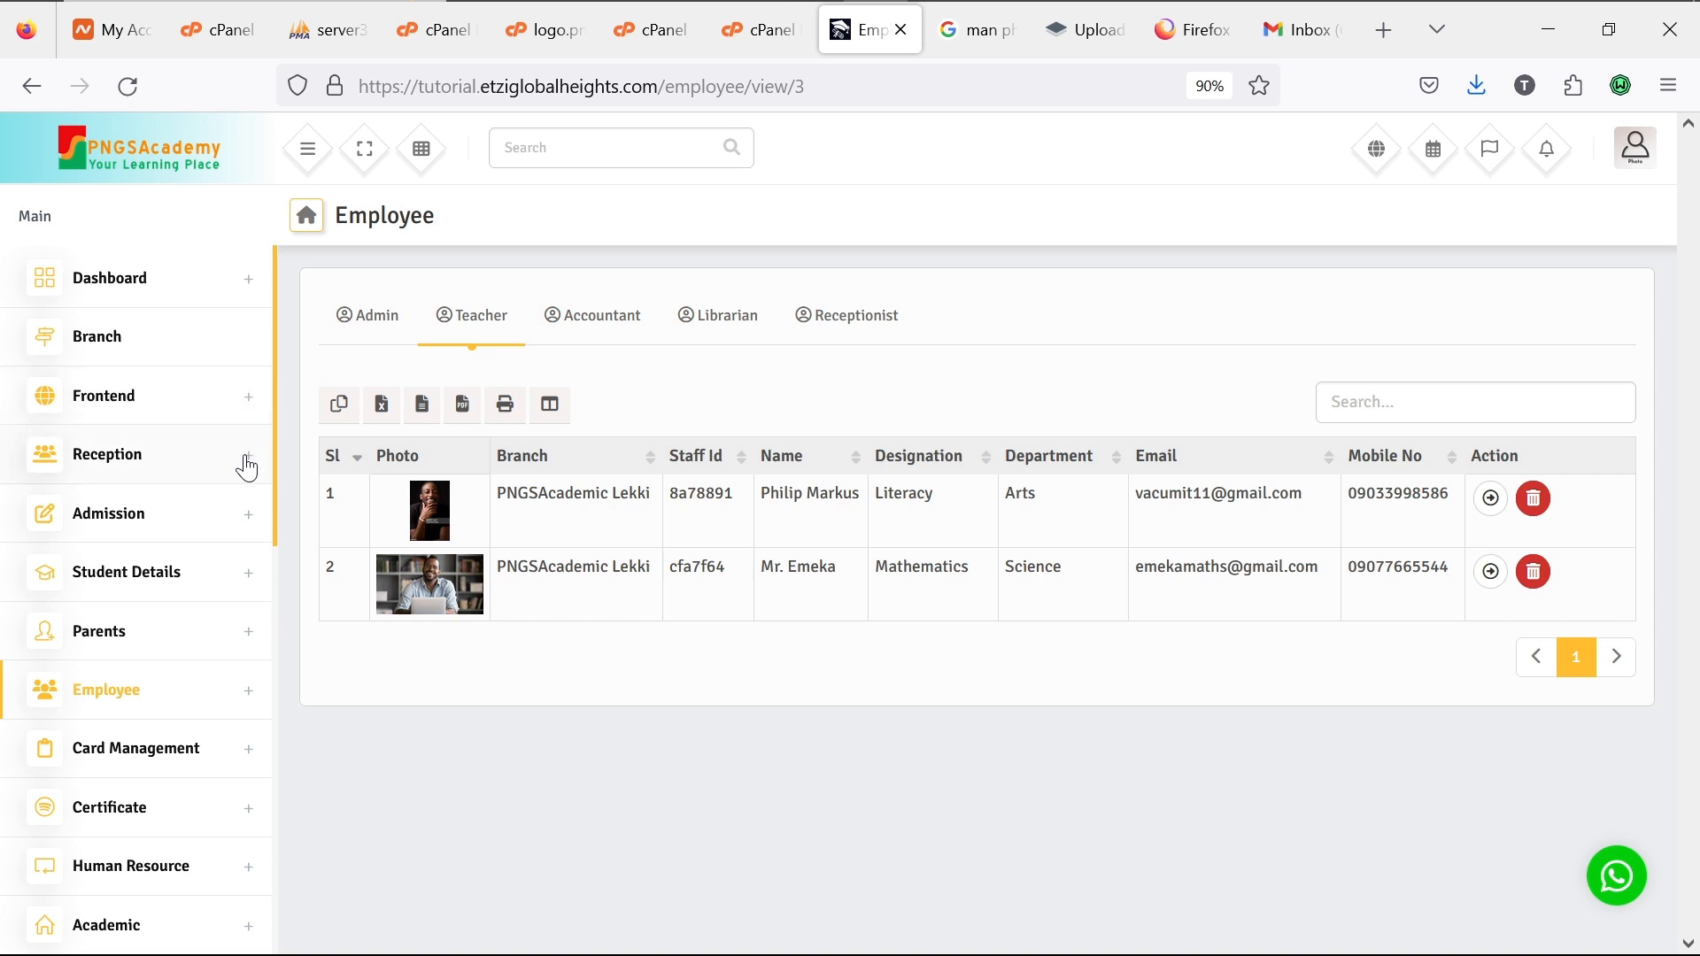
left_click(247, 466)
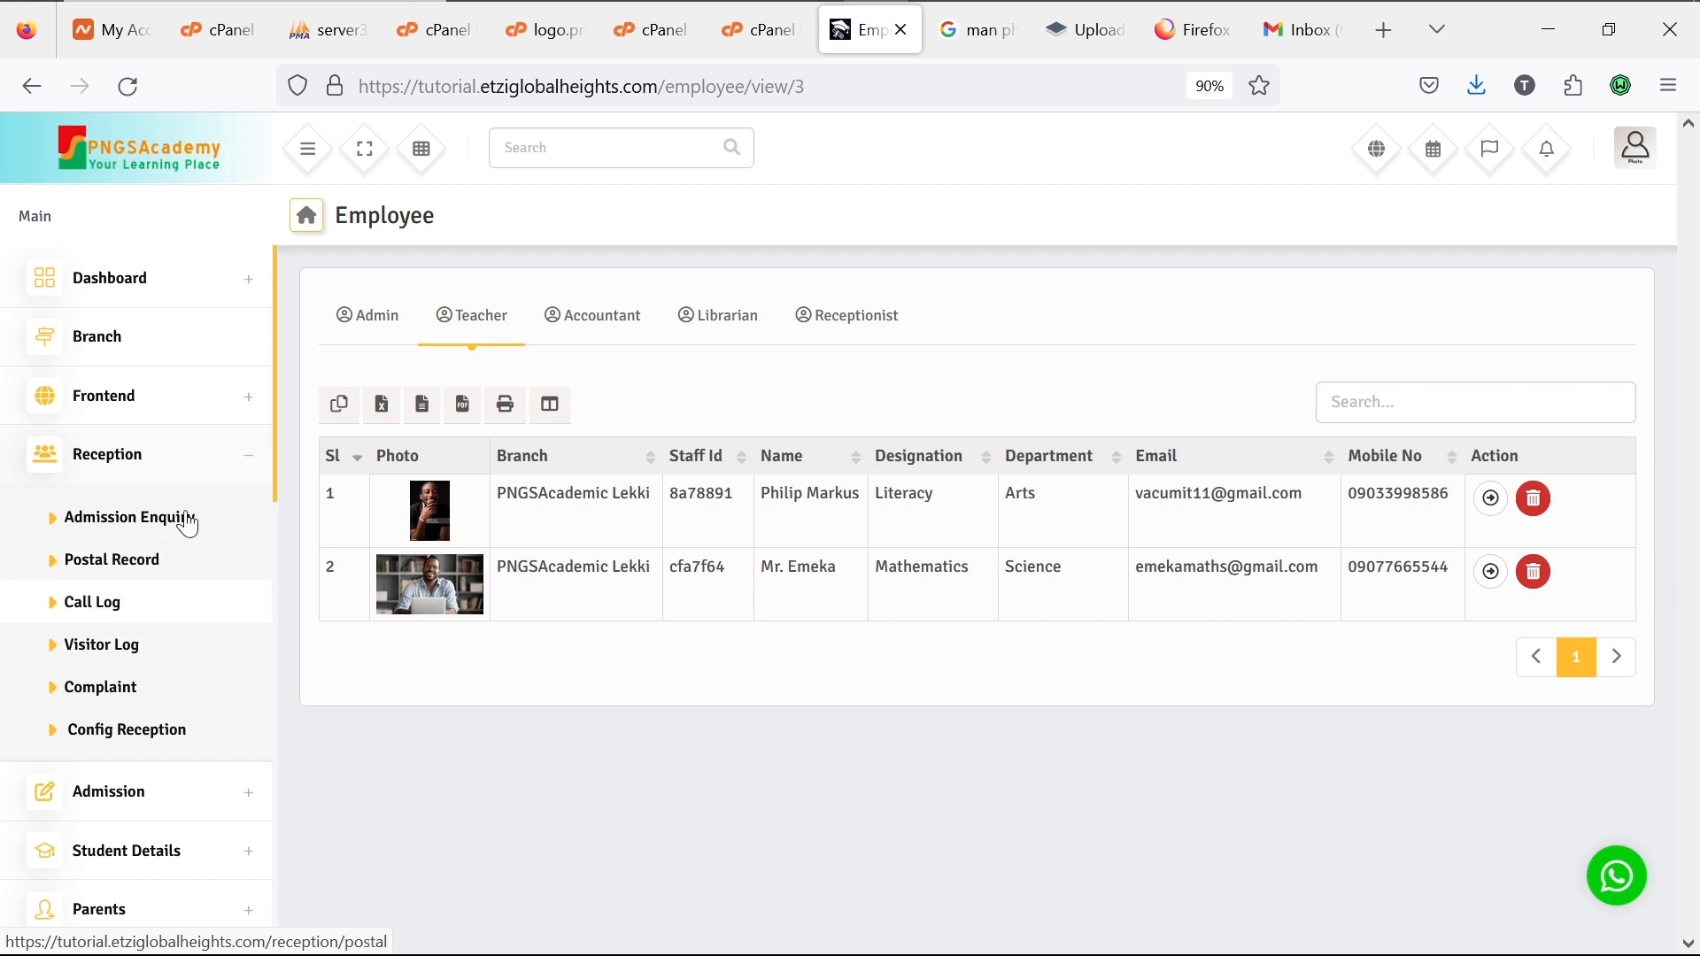
left_click(247, 459)
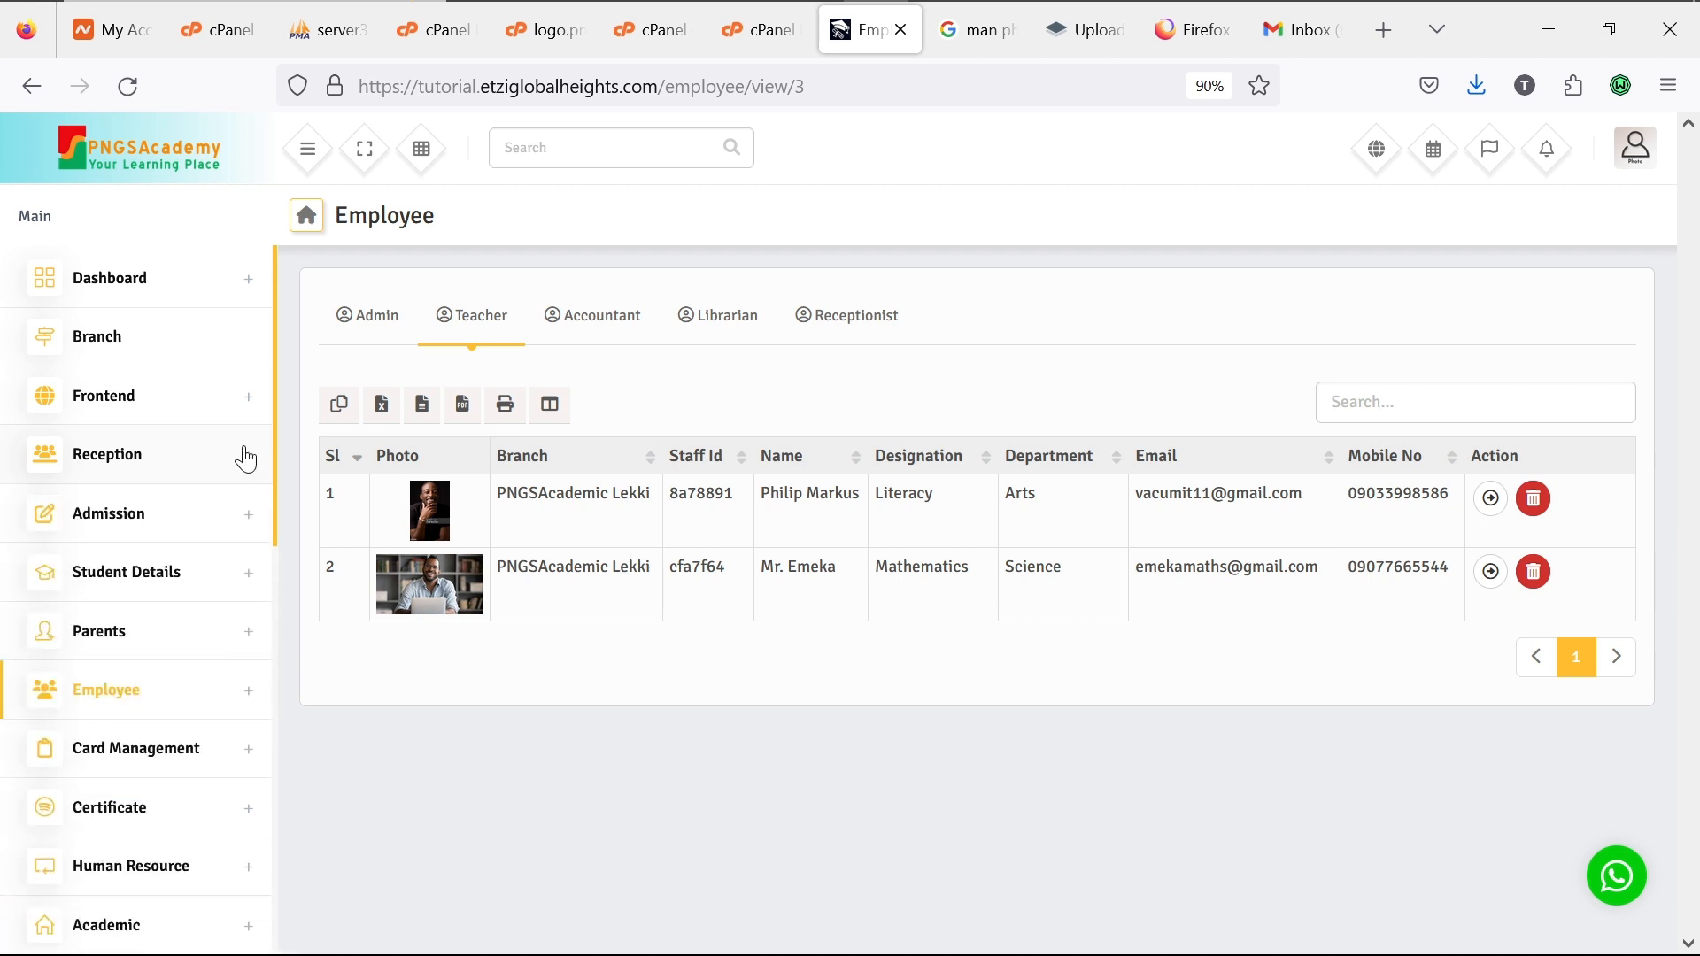
left_click(250, 524)
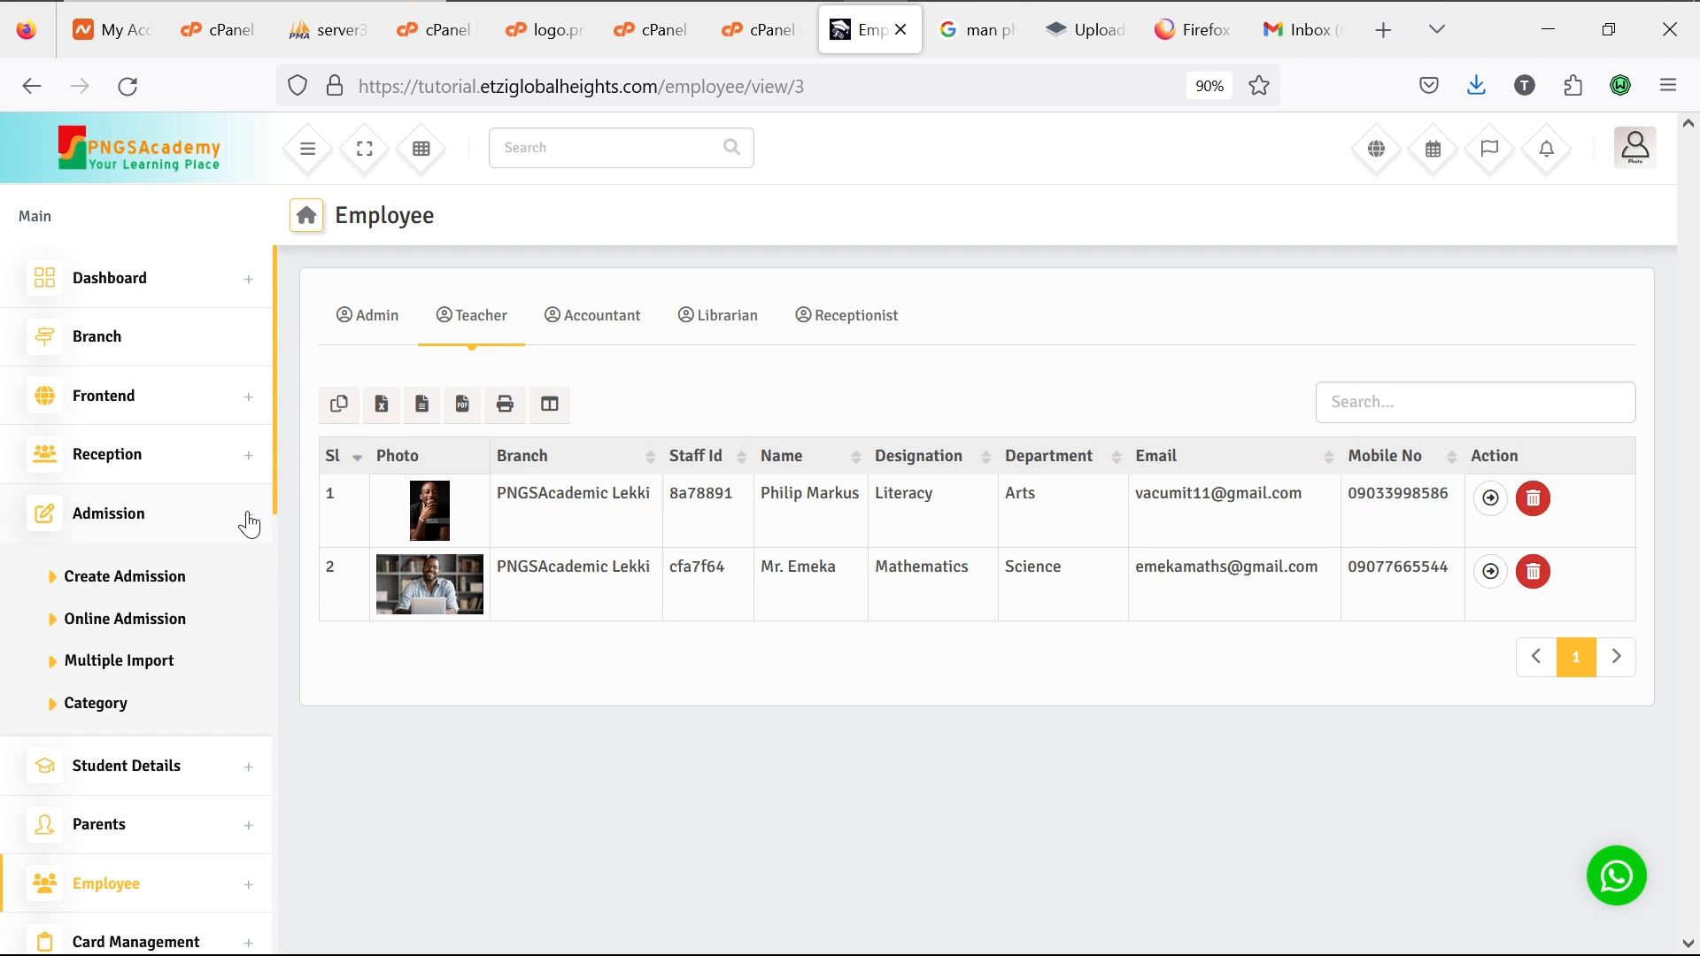
left_click(250, 524)
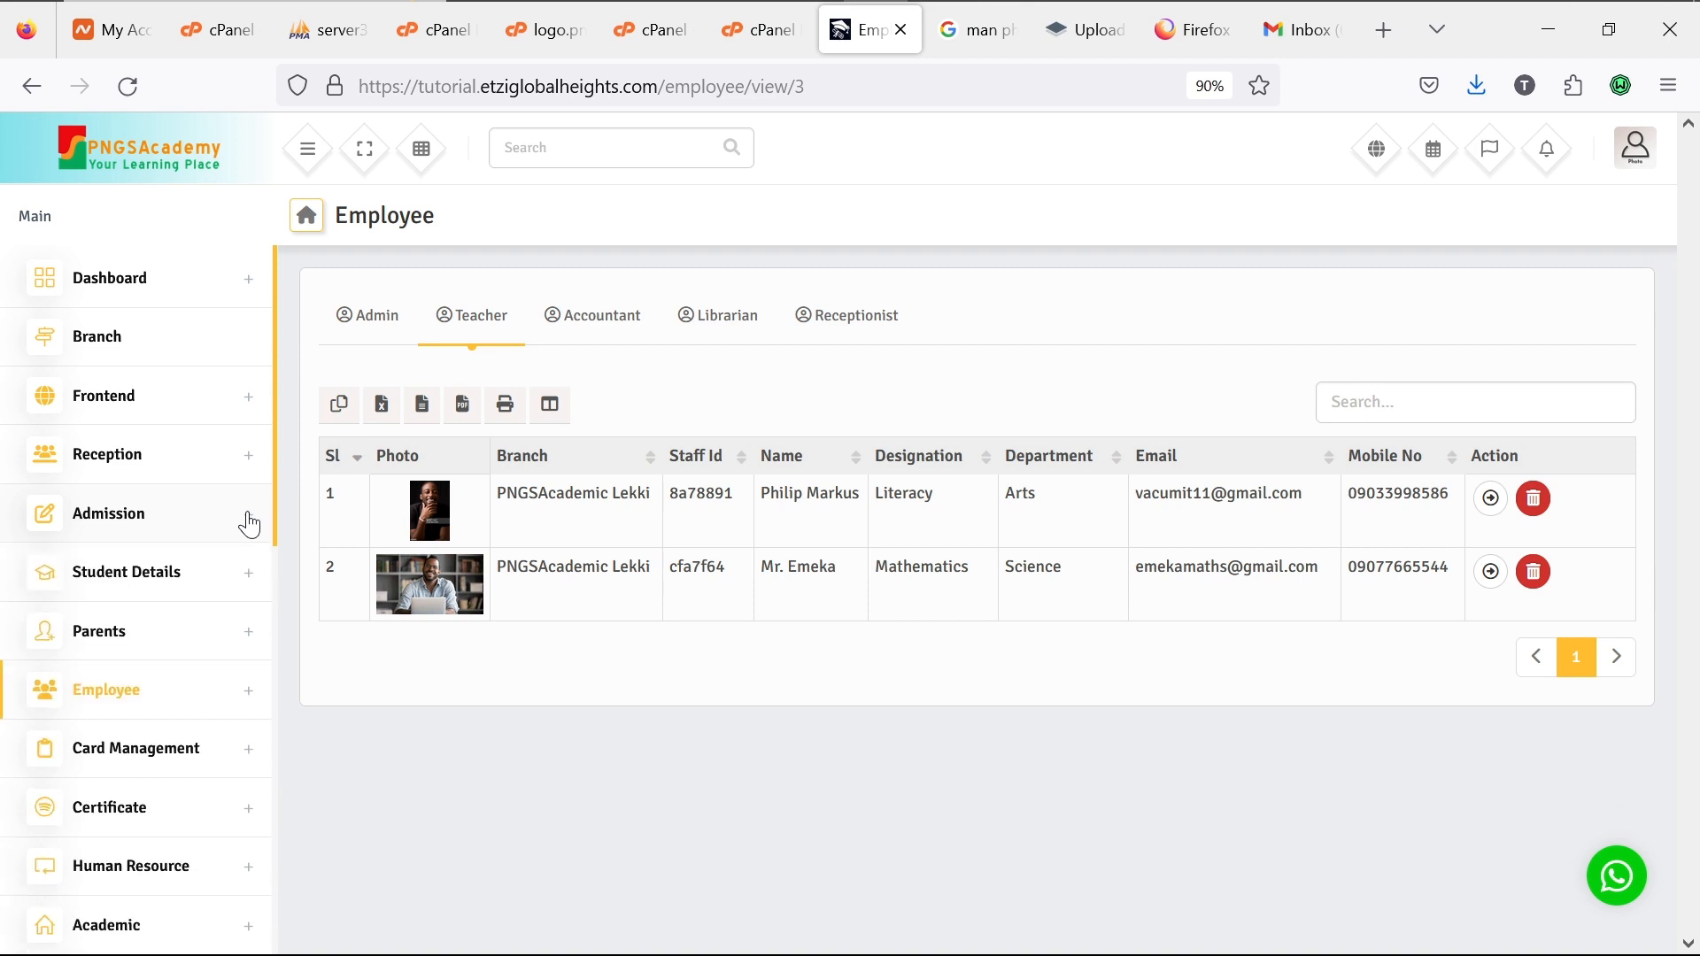
Step: Check Student Details and Parents, then open Employee > Add Employee
left_click(249, 586)
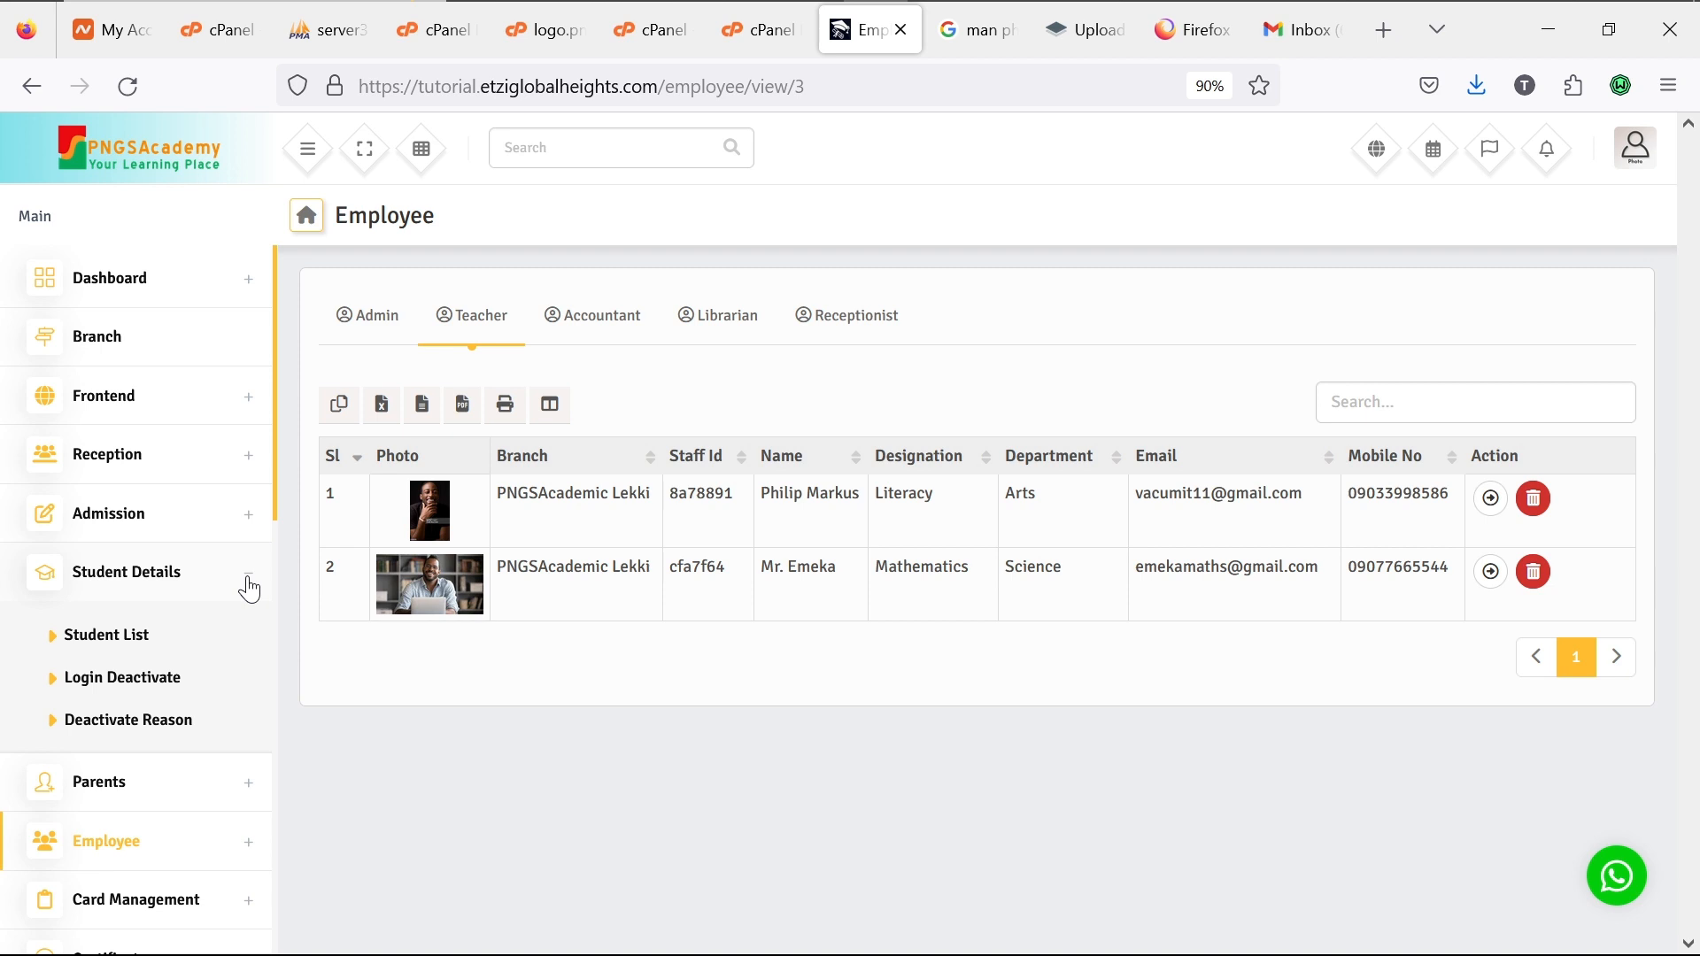
left_click(250, 587)
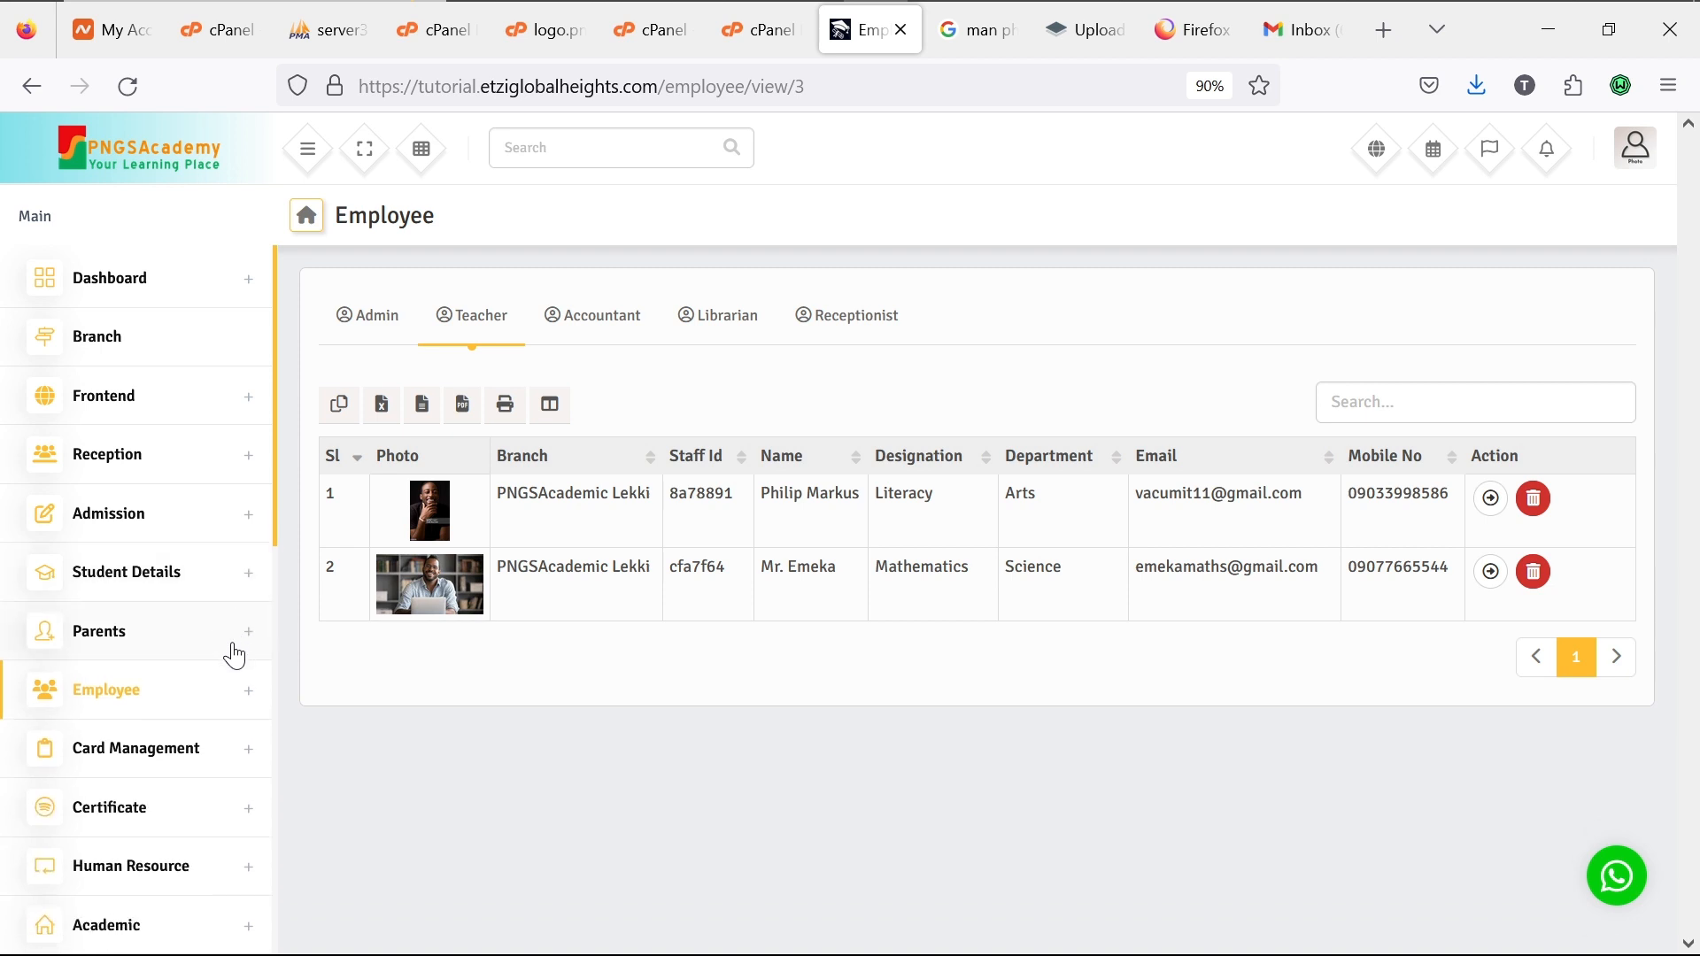
left_click(242, 647)
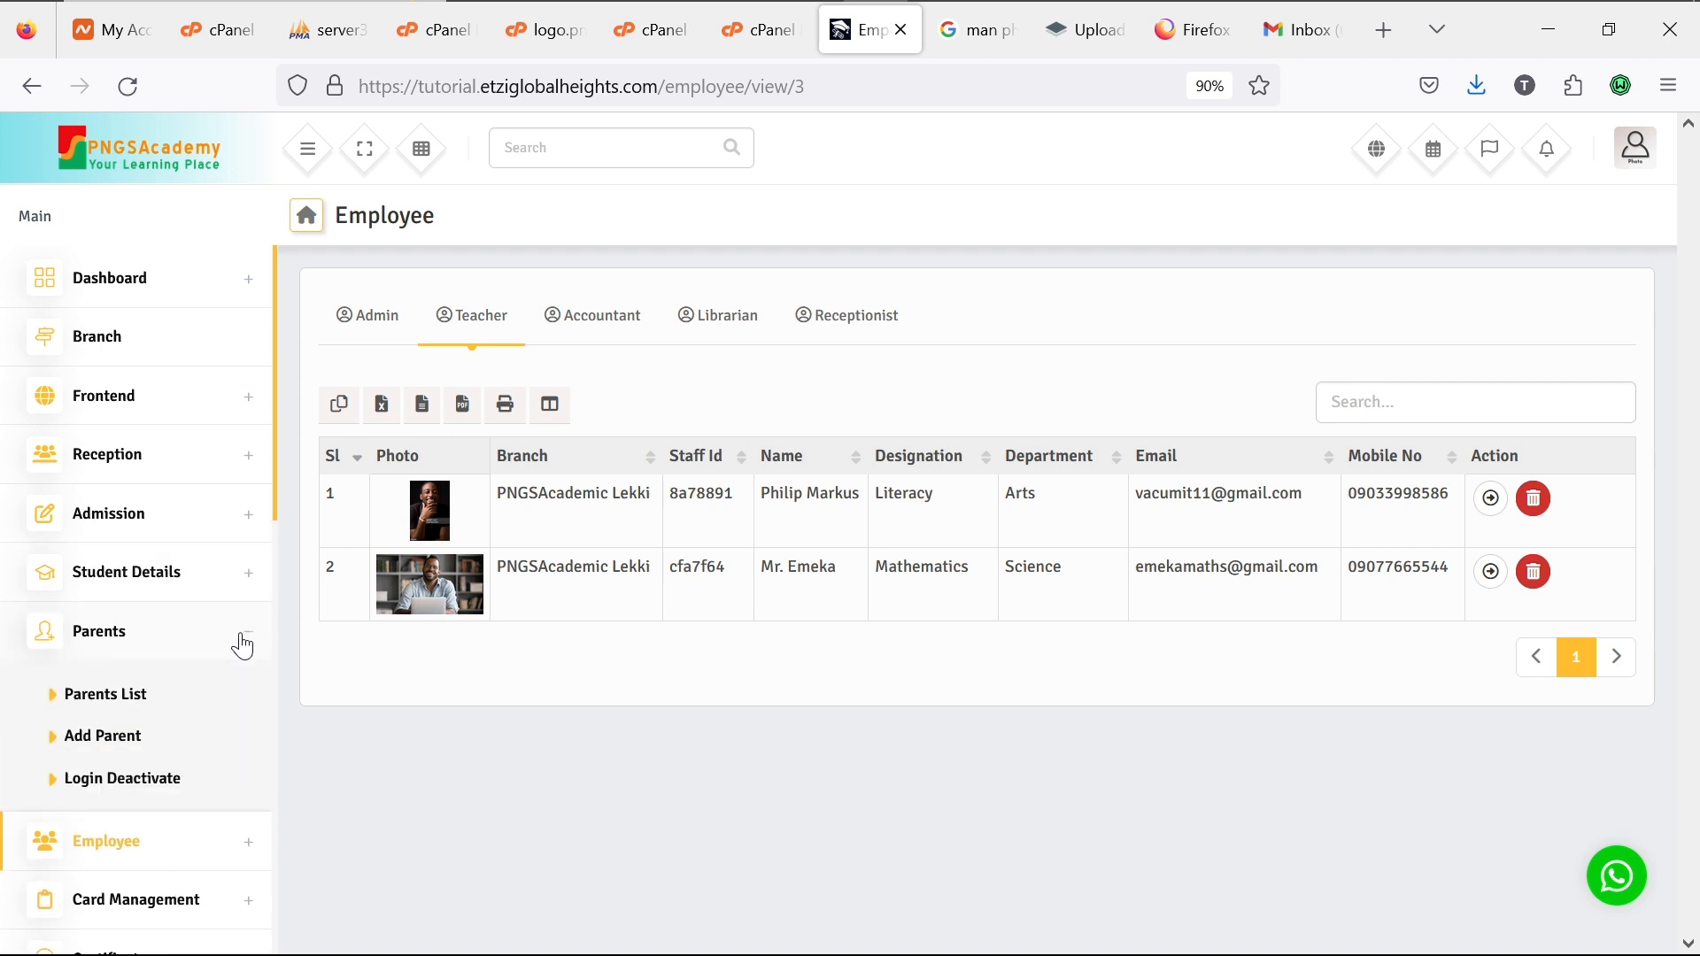
left_click(243, 648)
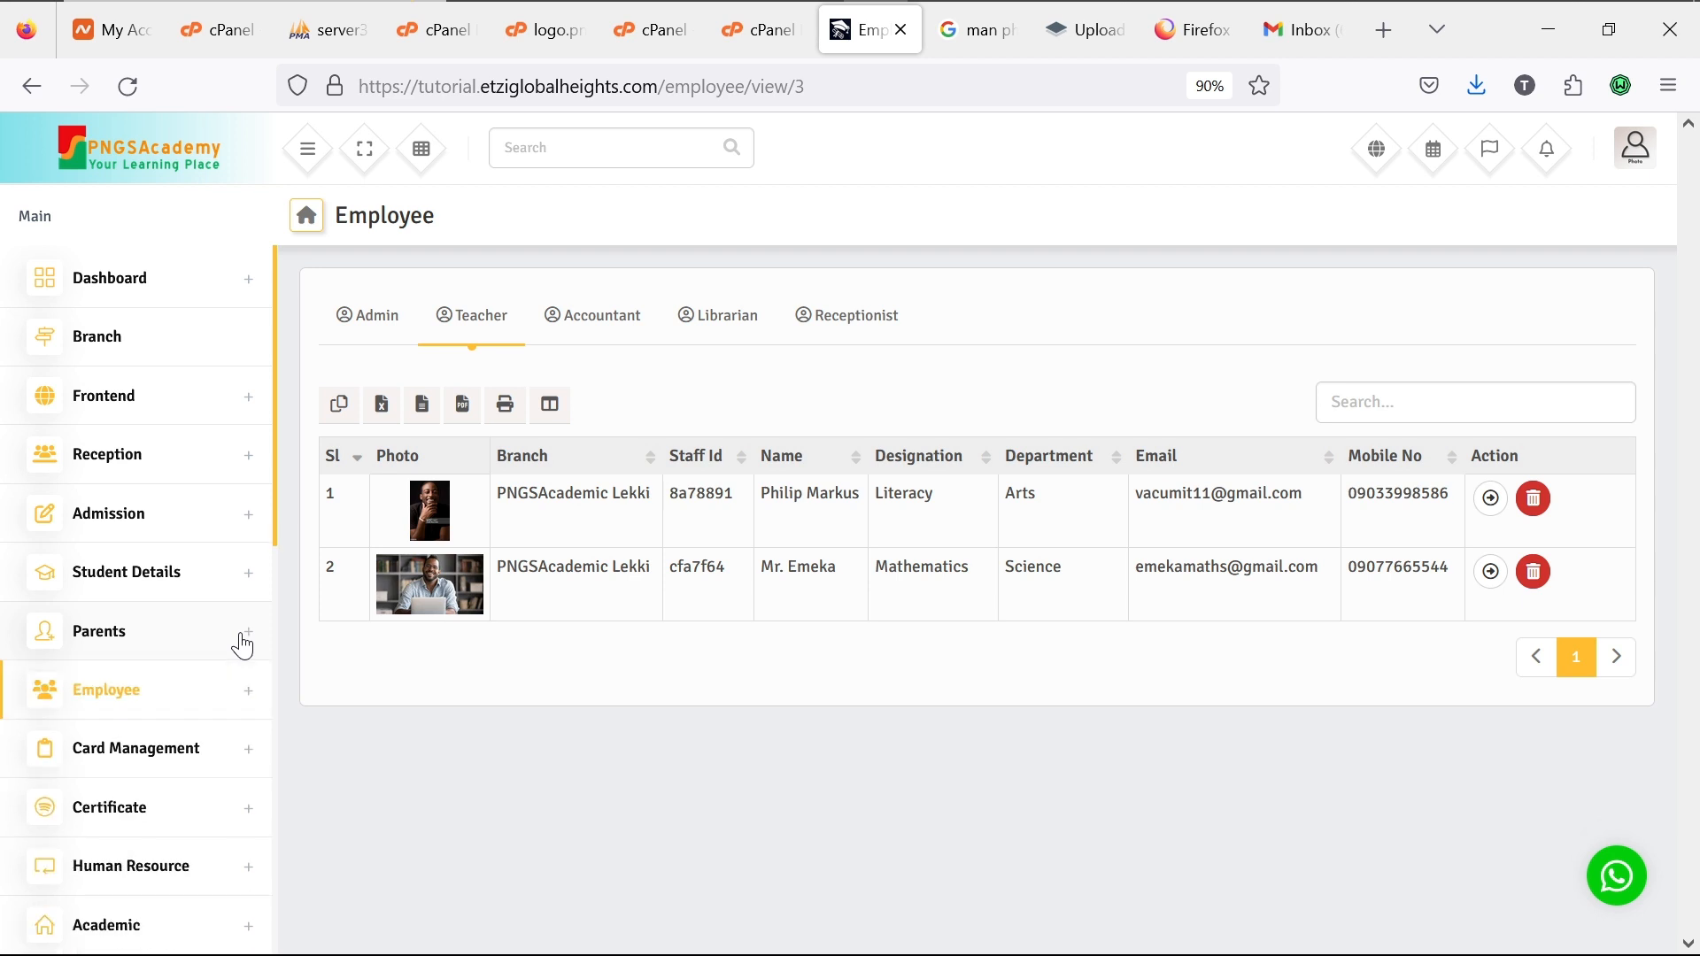
left_click(252, 701)
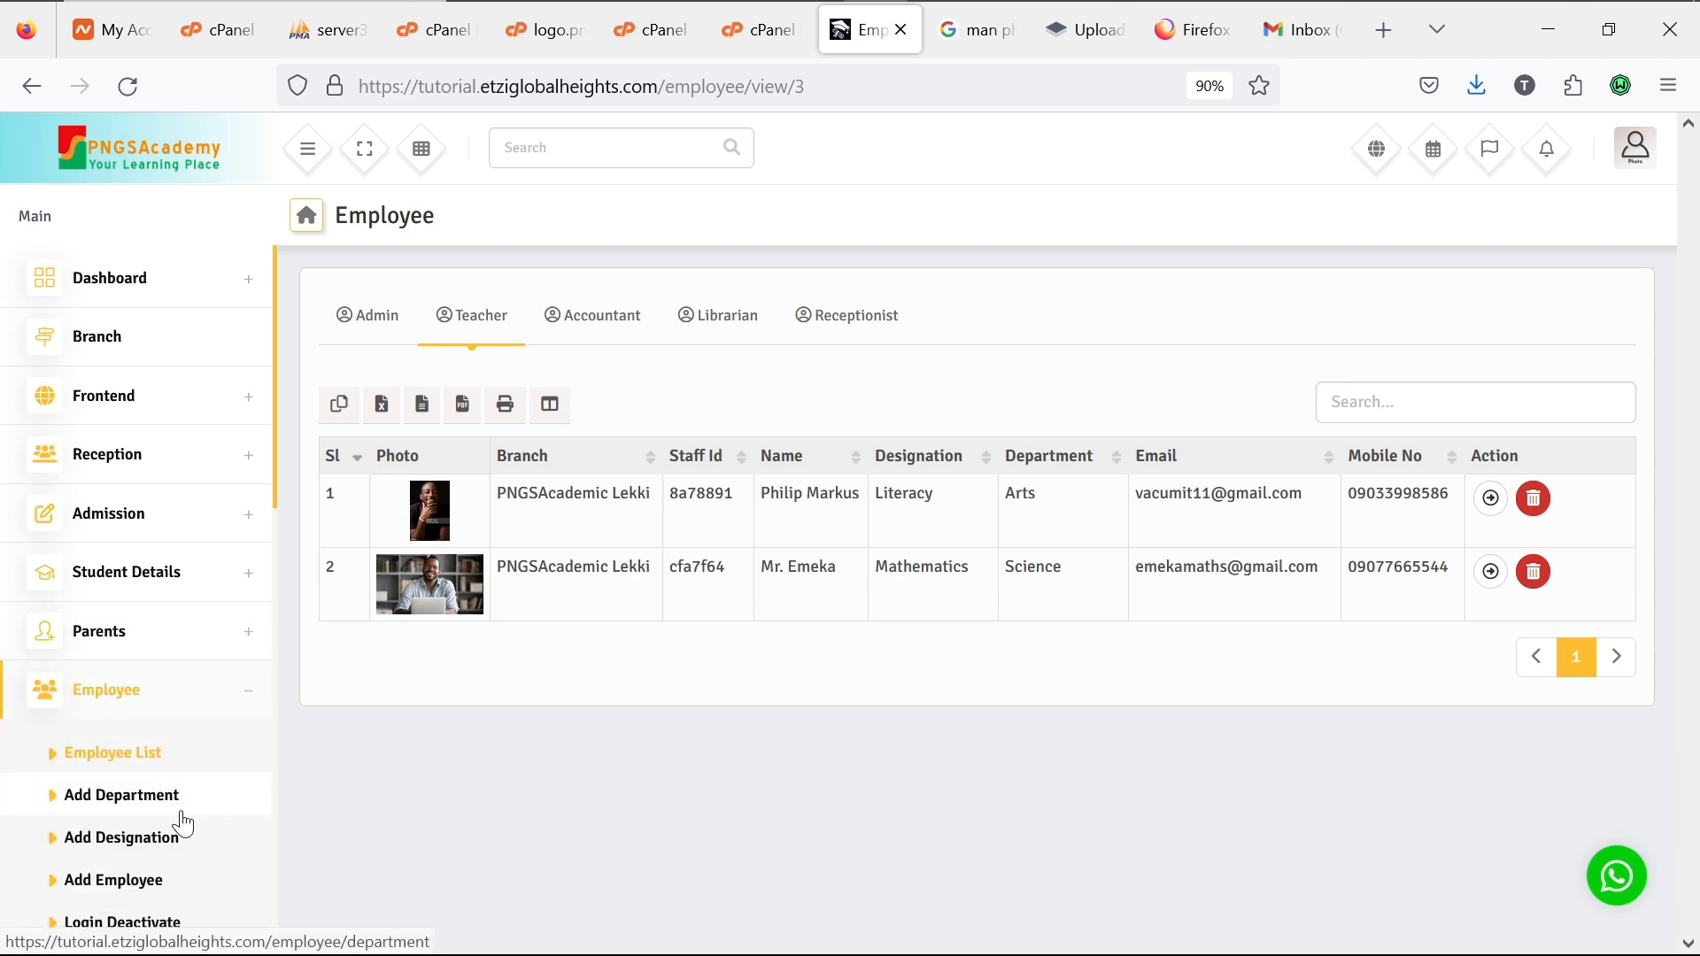
left_click(147, 882)
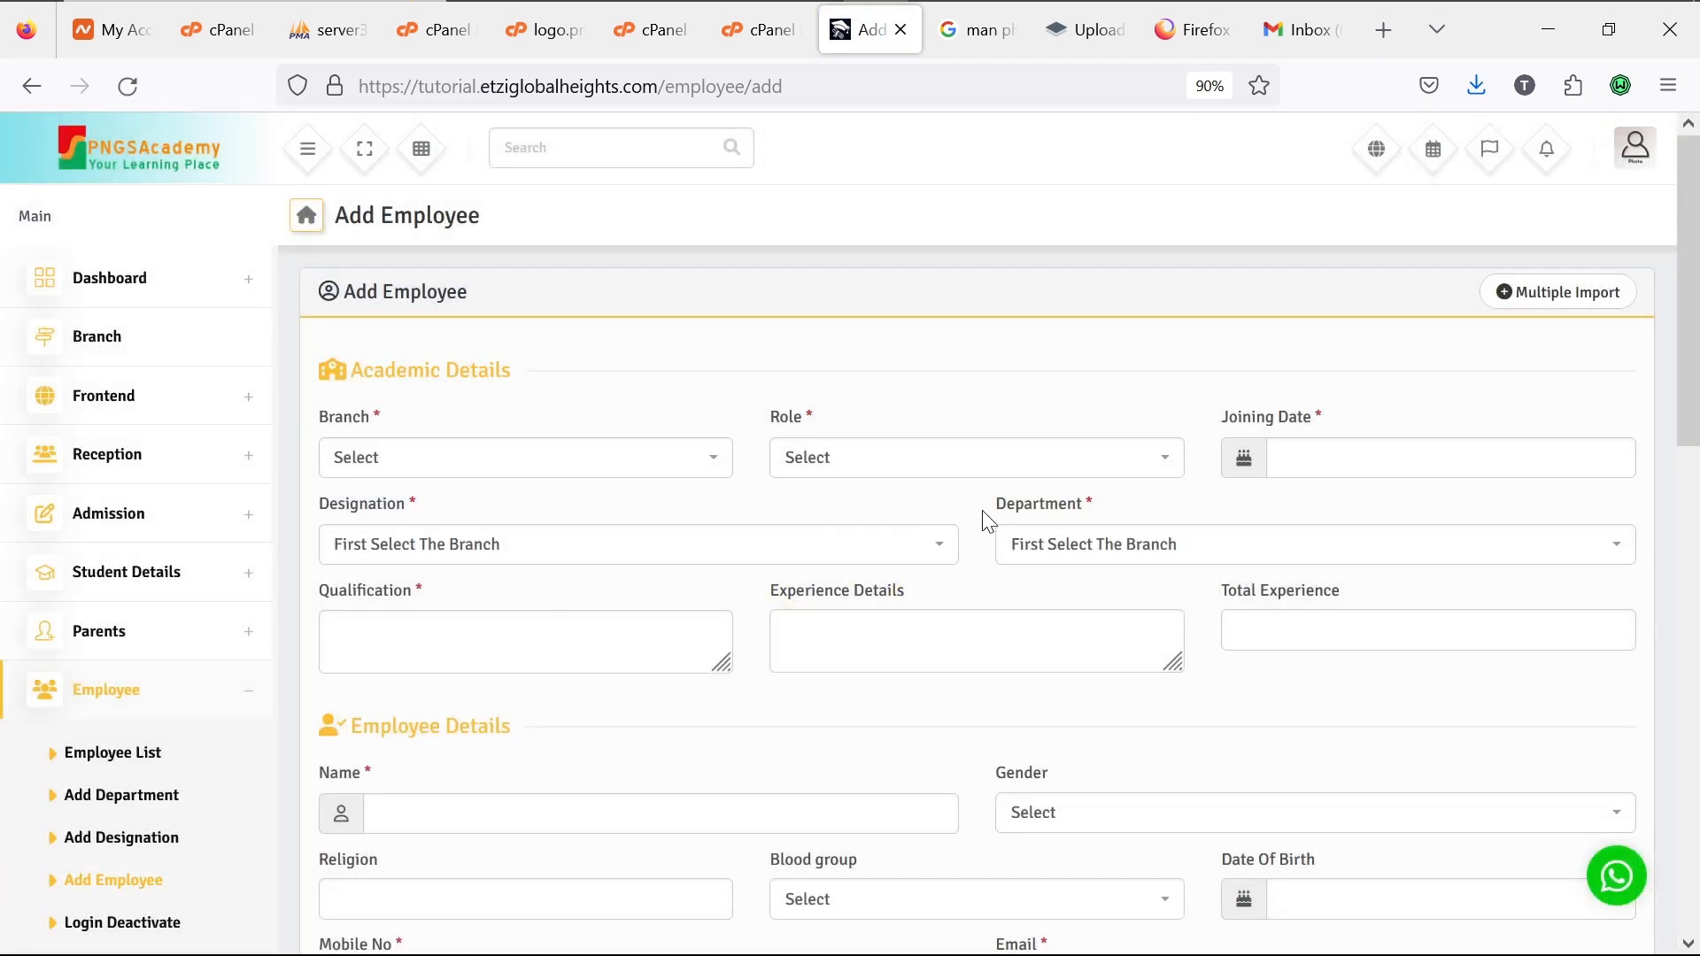
Step: Glance at the Role options, then collapse Employee and expand Card Management in the sidebar
left_click(1149, 473)
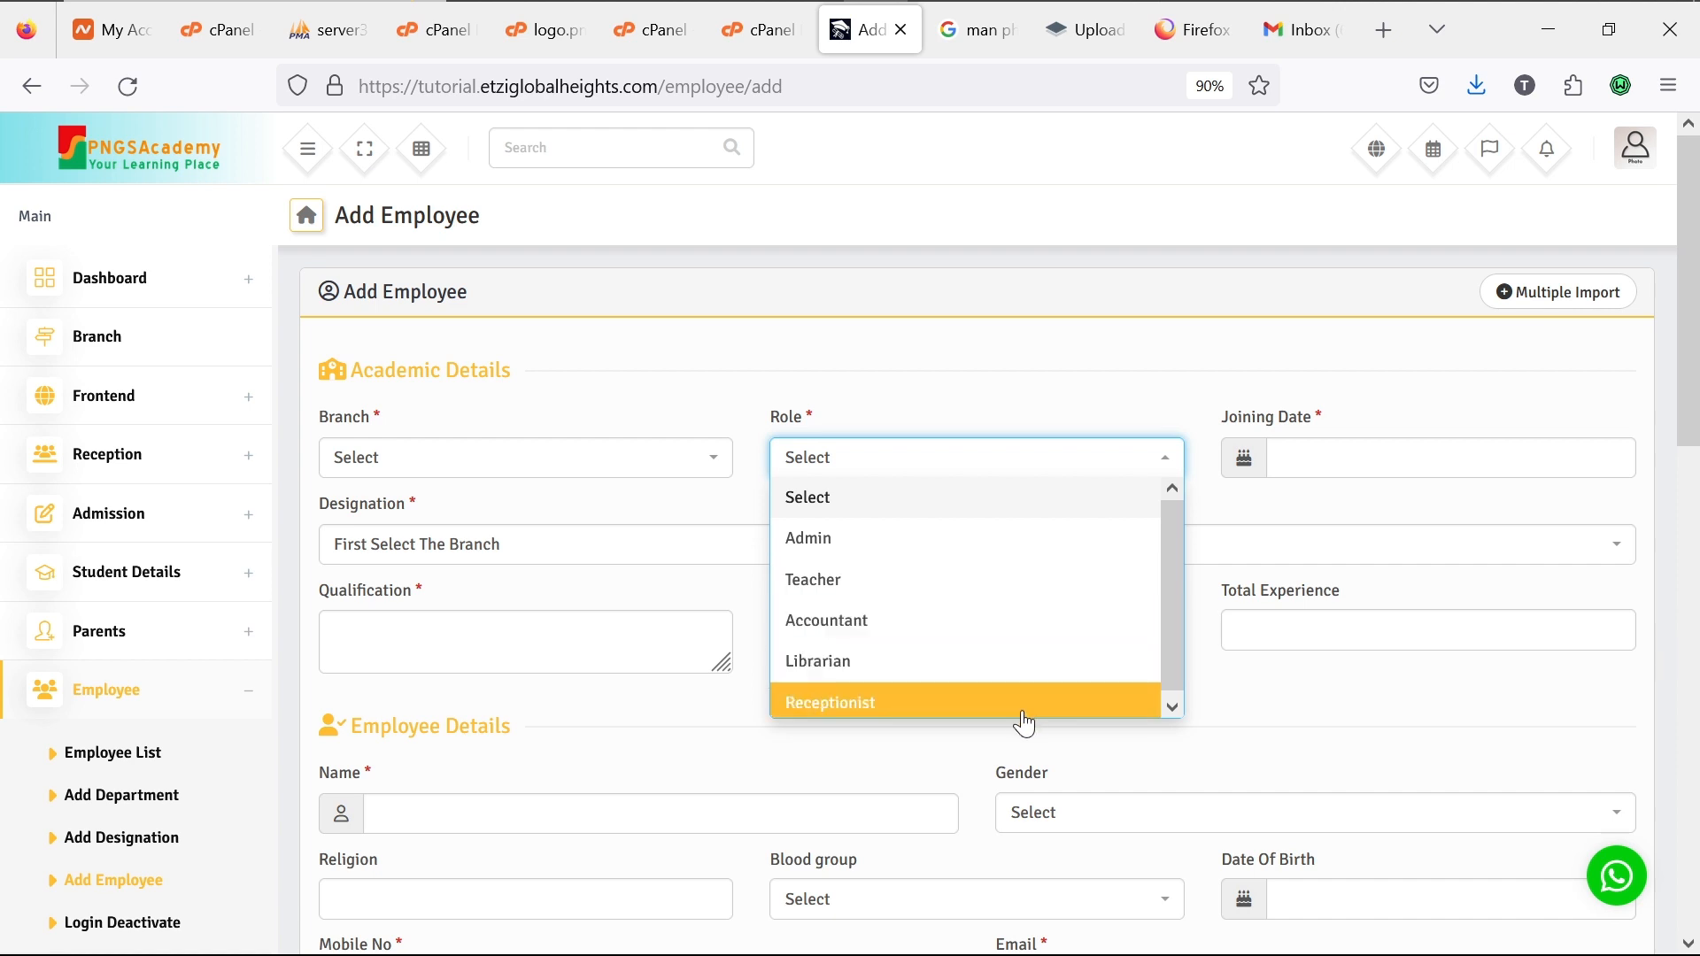
left_click(757, 401)
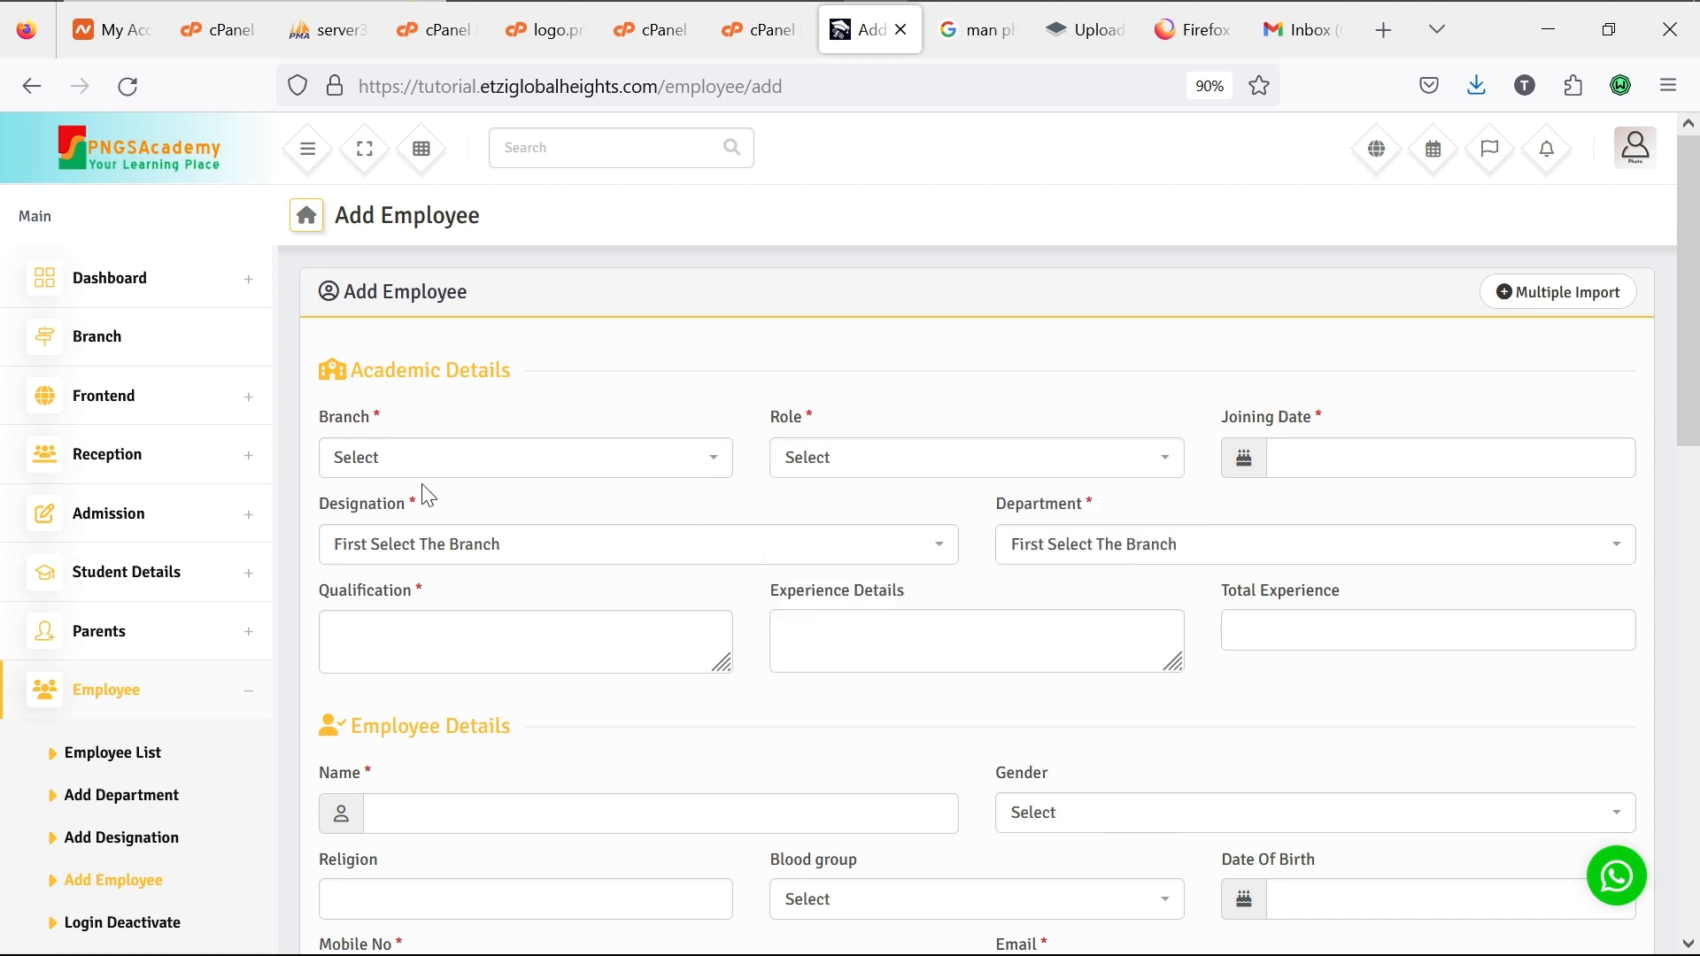
left_click(248, 706)
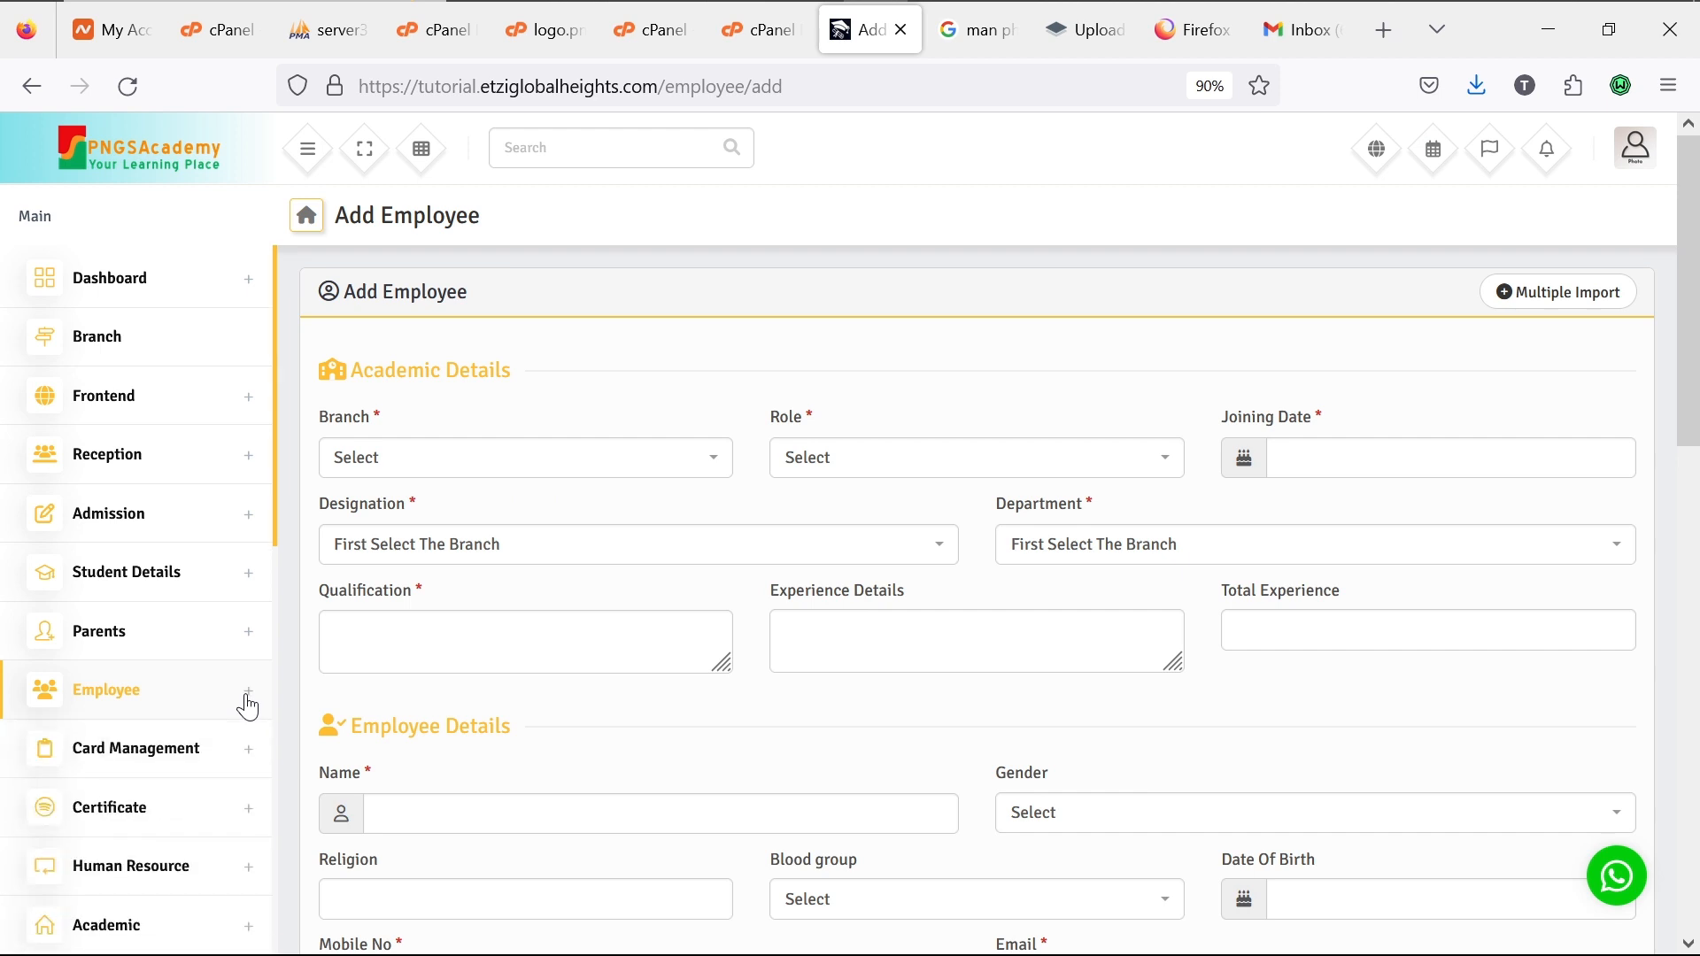
left_click(255, 753)
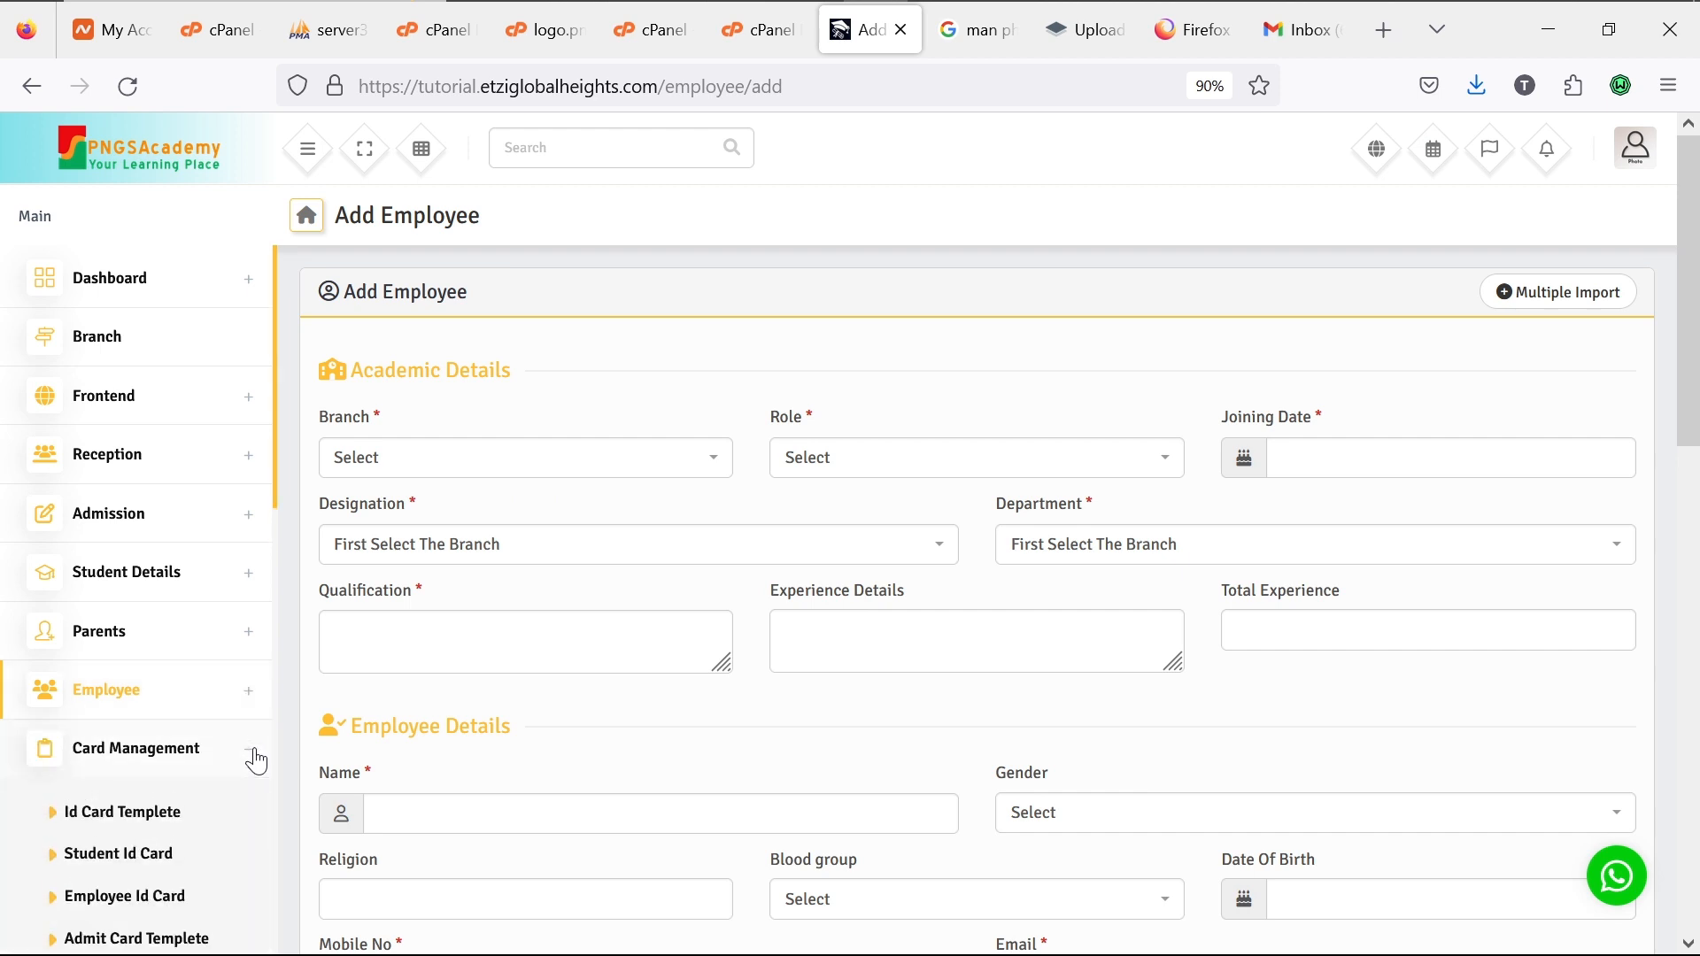
scroll(281, 743, "down", 7)
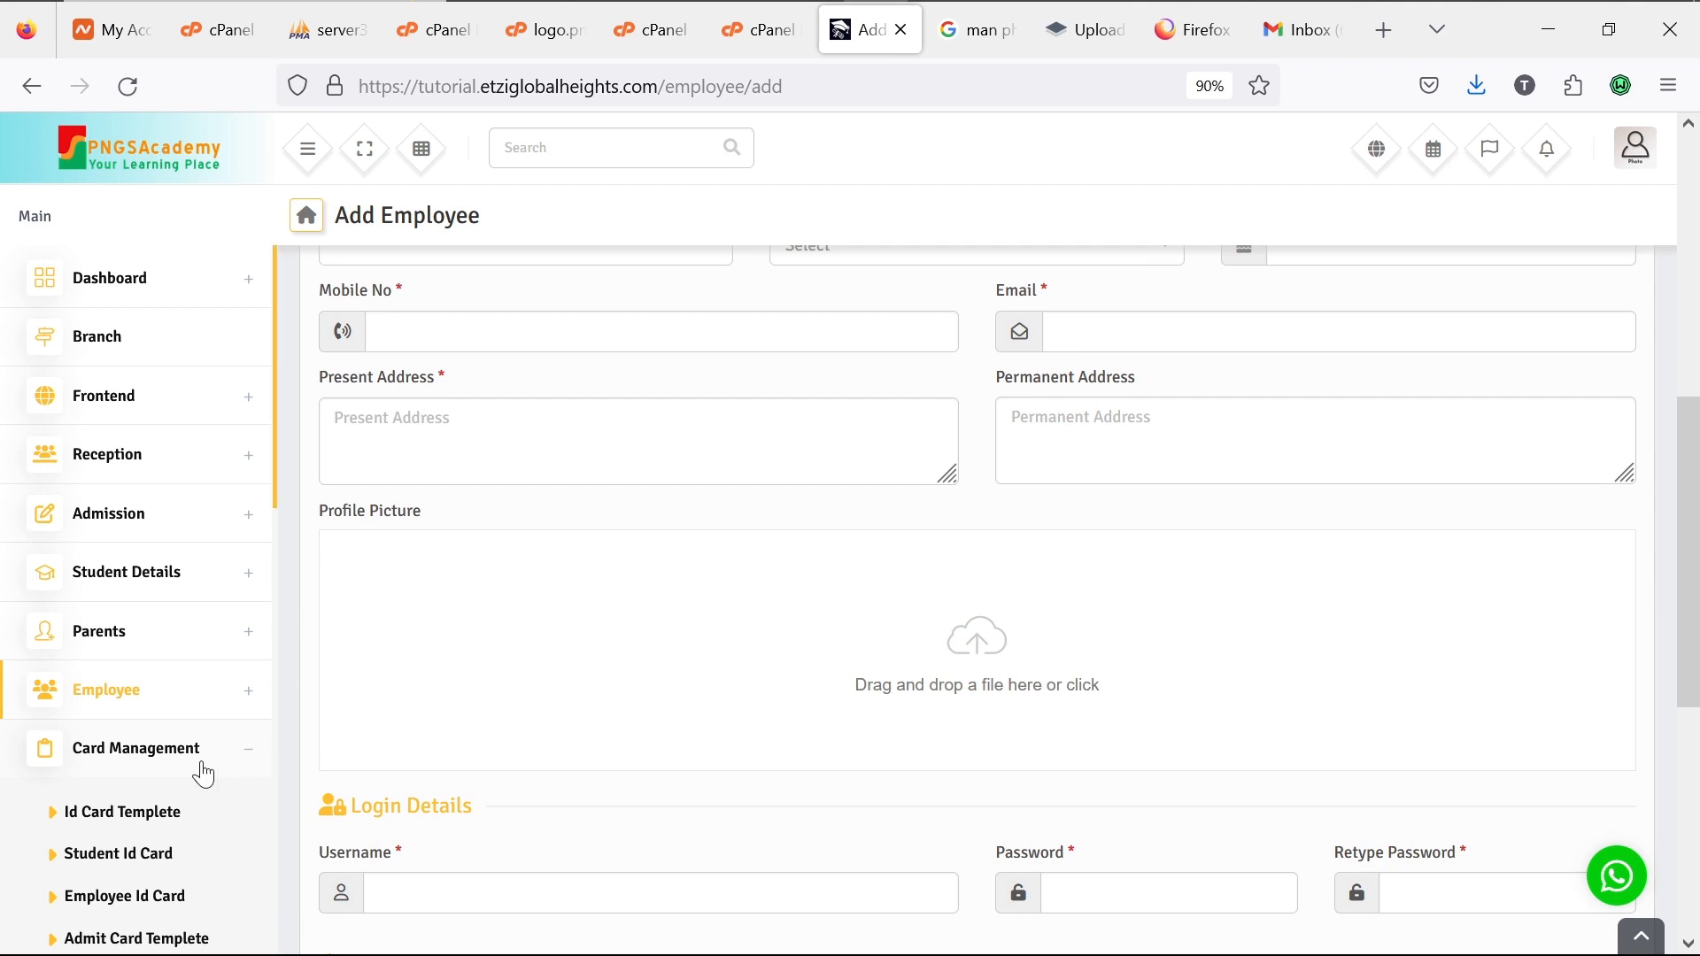
scroll(177, 779, "down", 3)
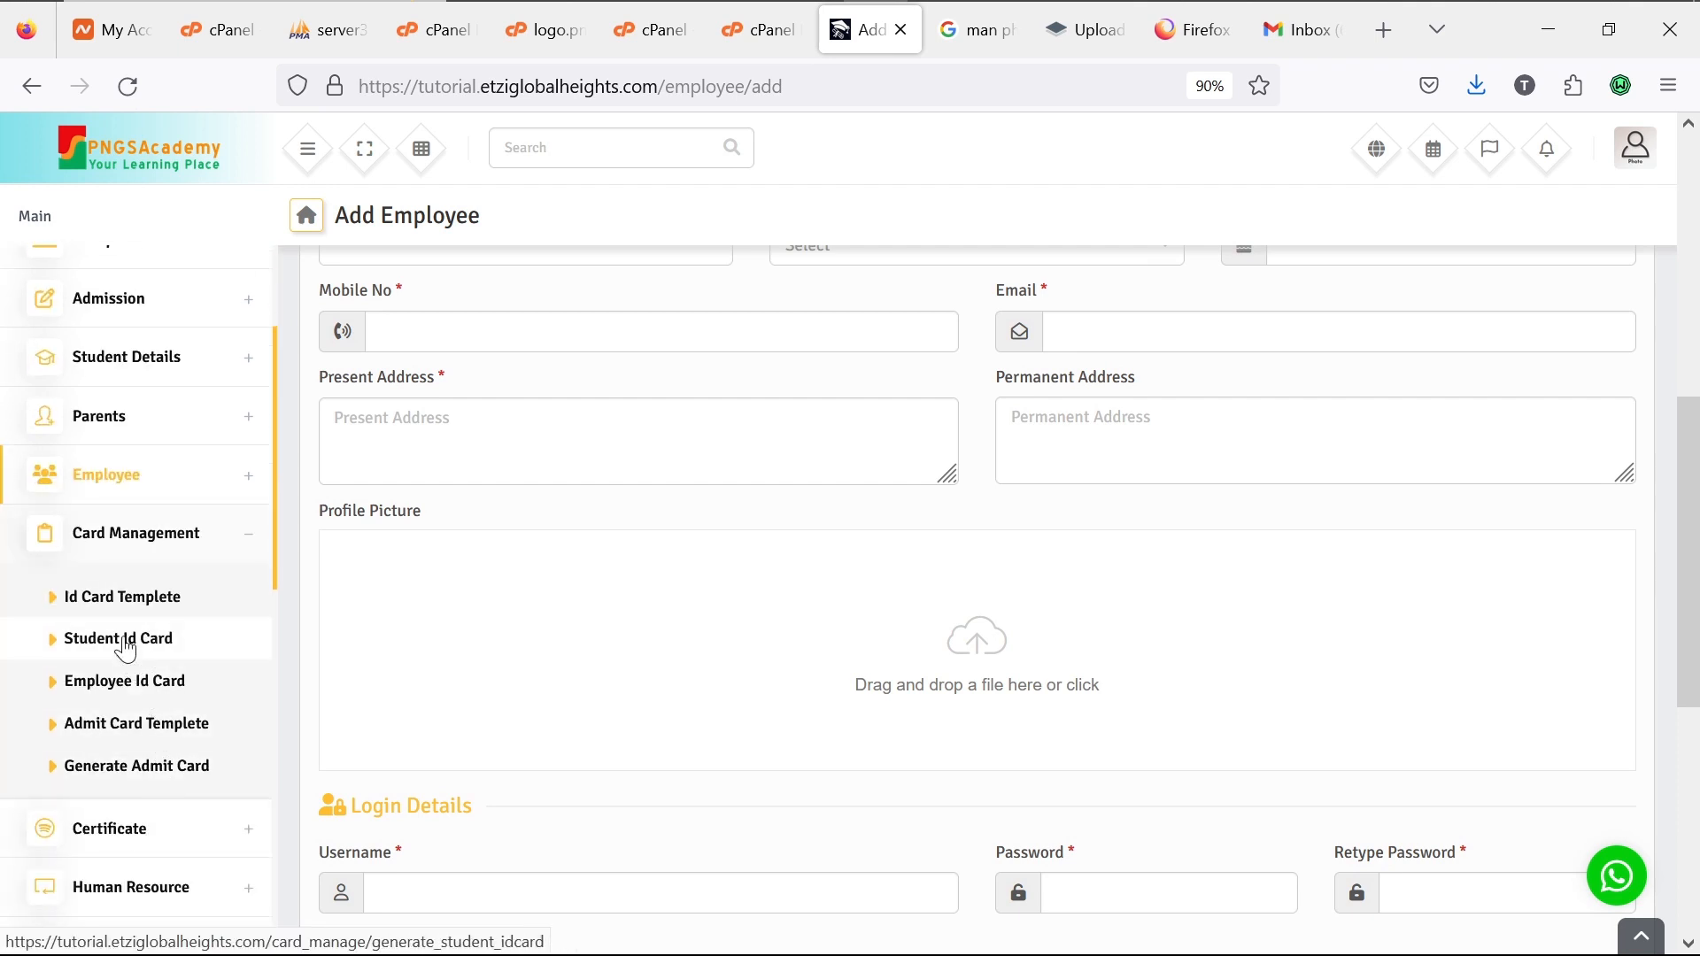
Step: Open Student Id Card and select branch PNGSAcademic Lekki, class JSS3, section First Term
left_click(126, 650)
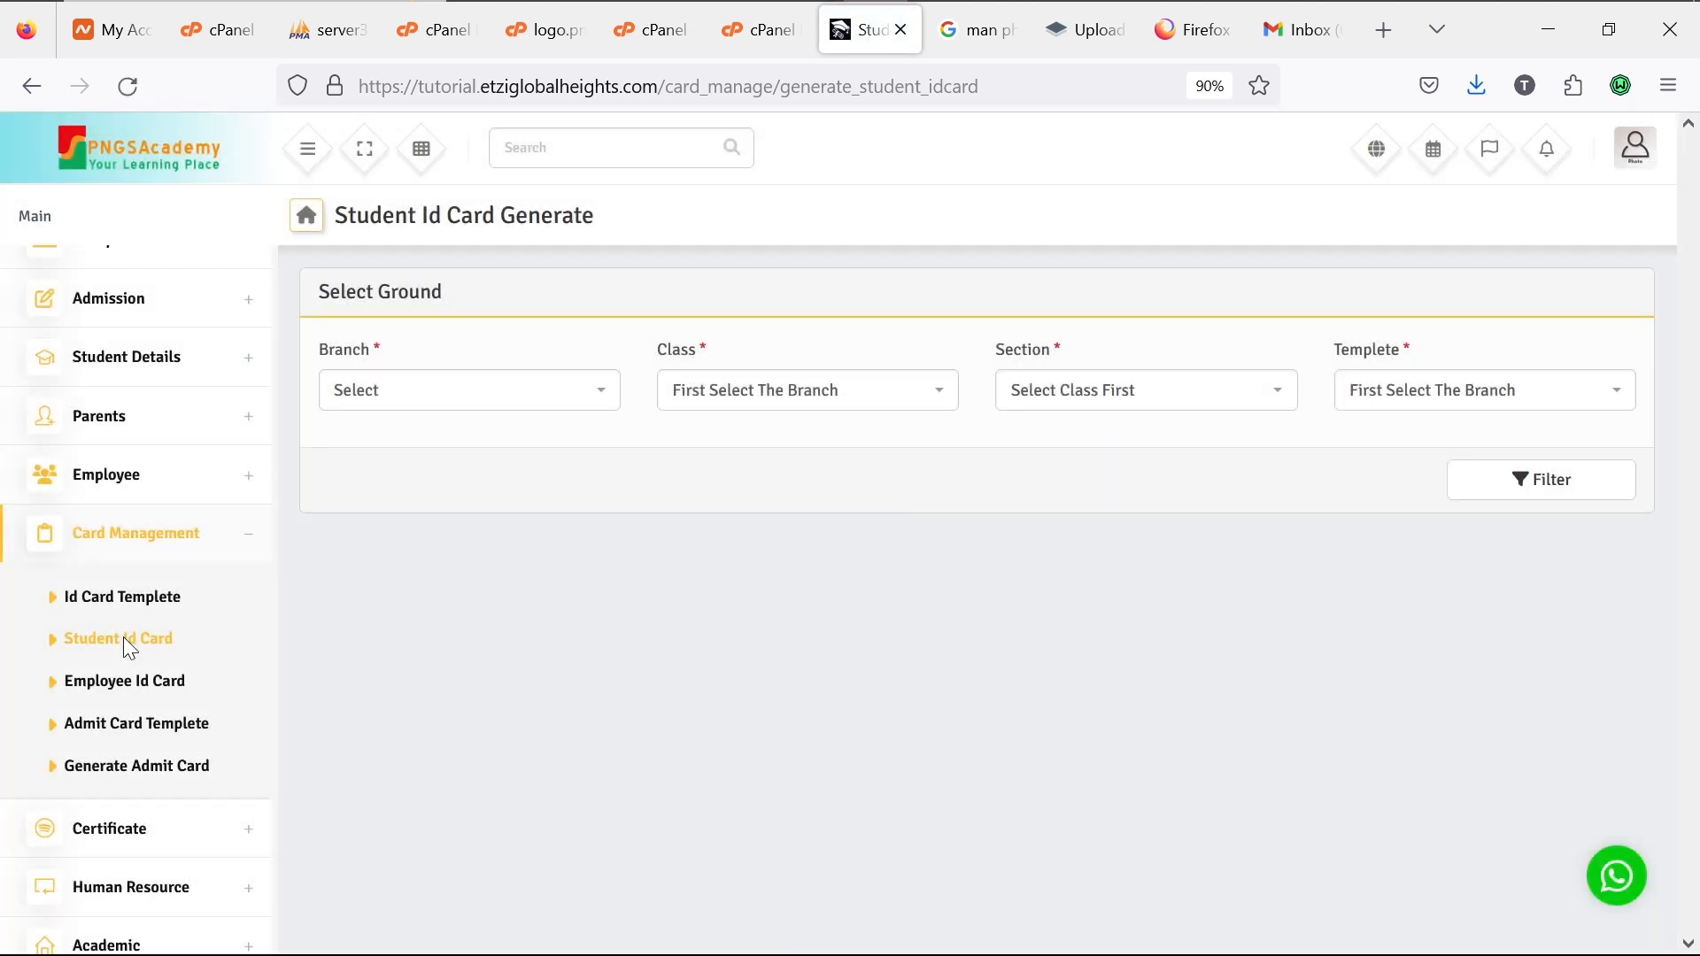
left_click(589, 400)
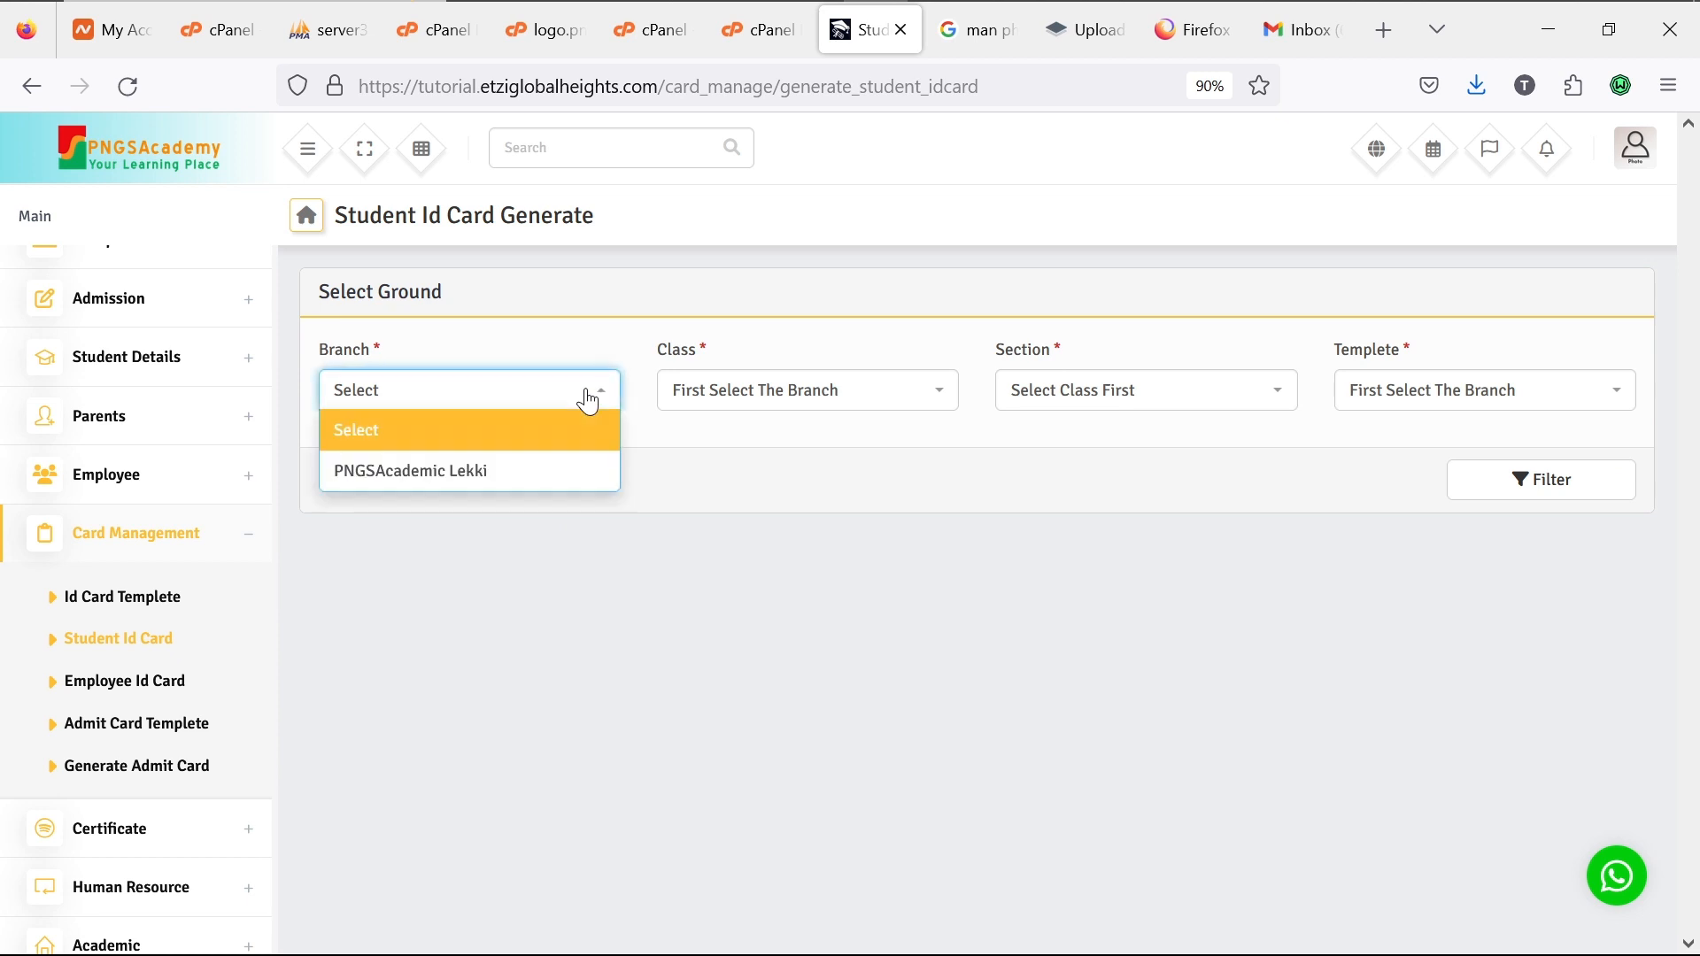
left_click(532, 470)
left_click(839, 394)
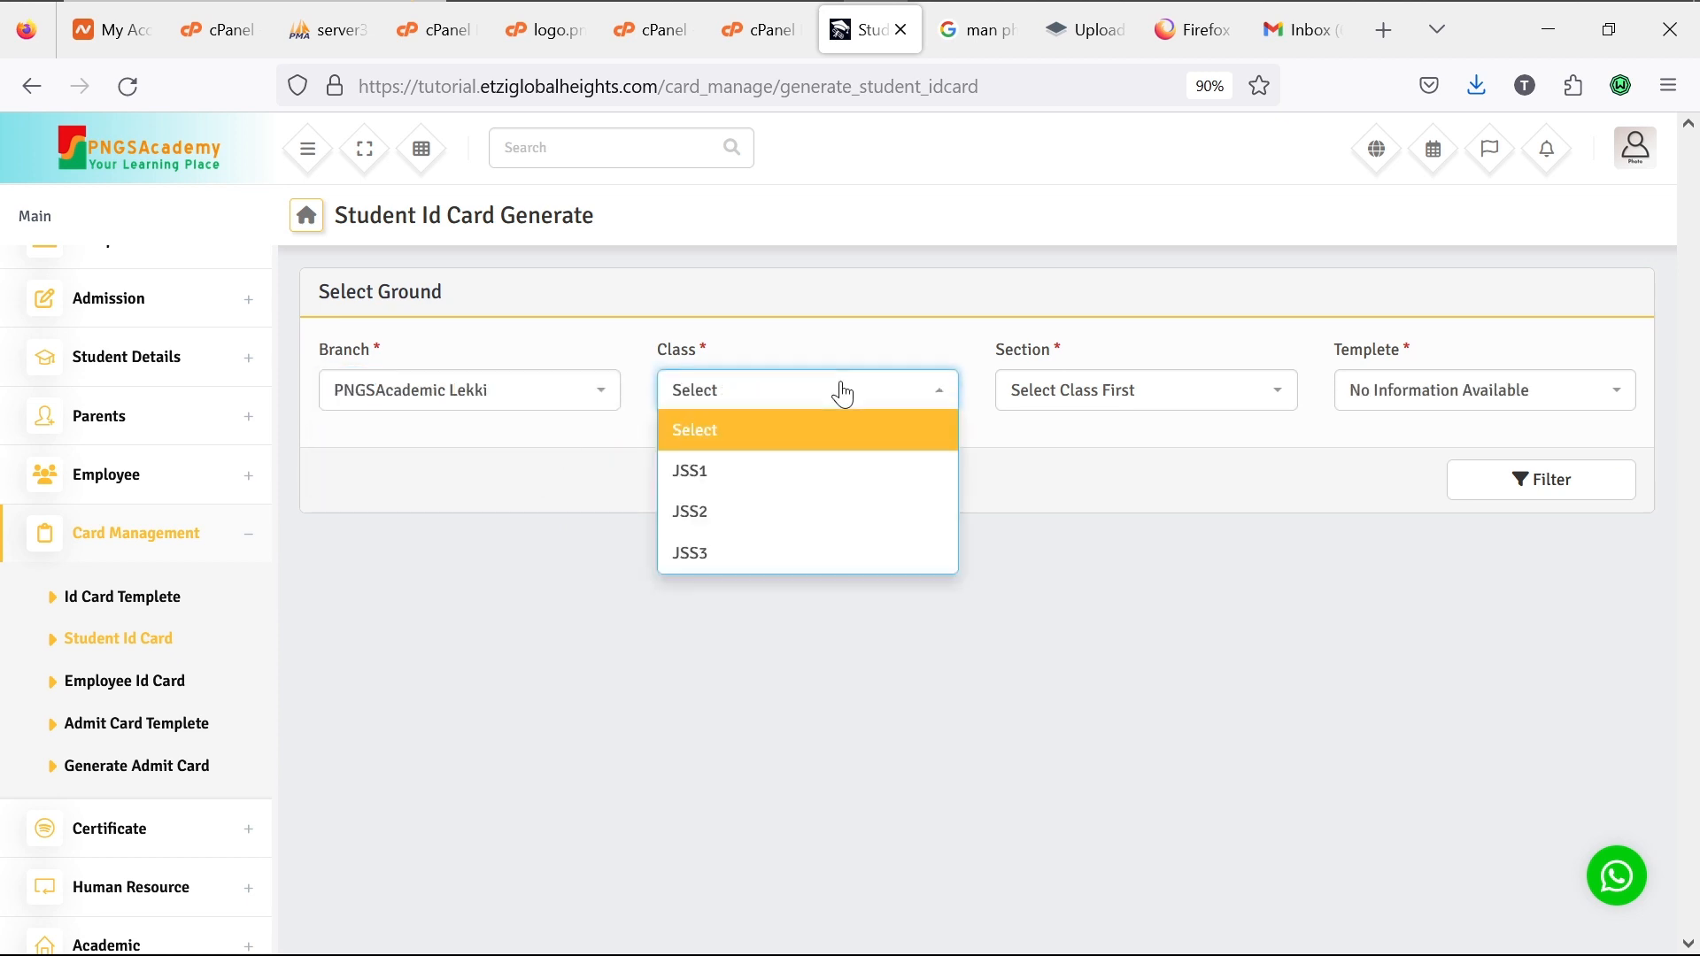
left_click(805, 558)
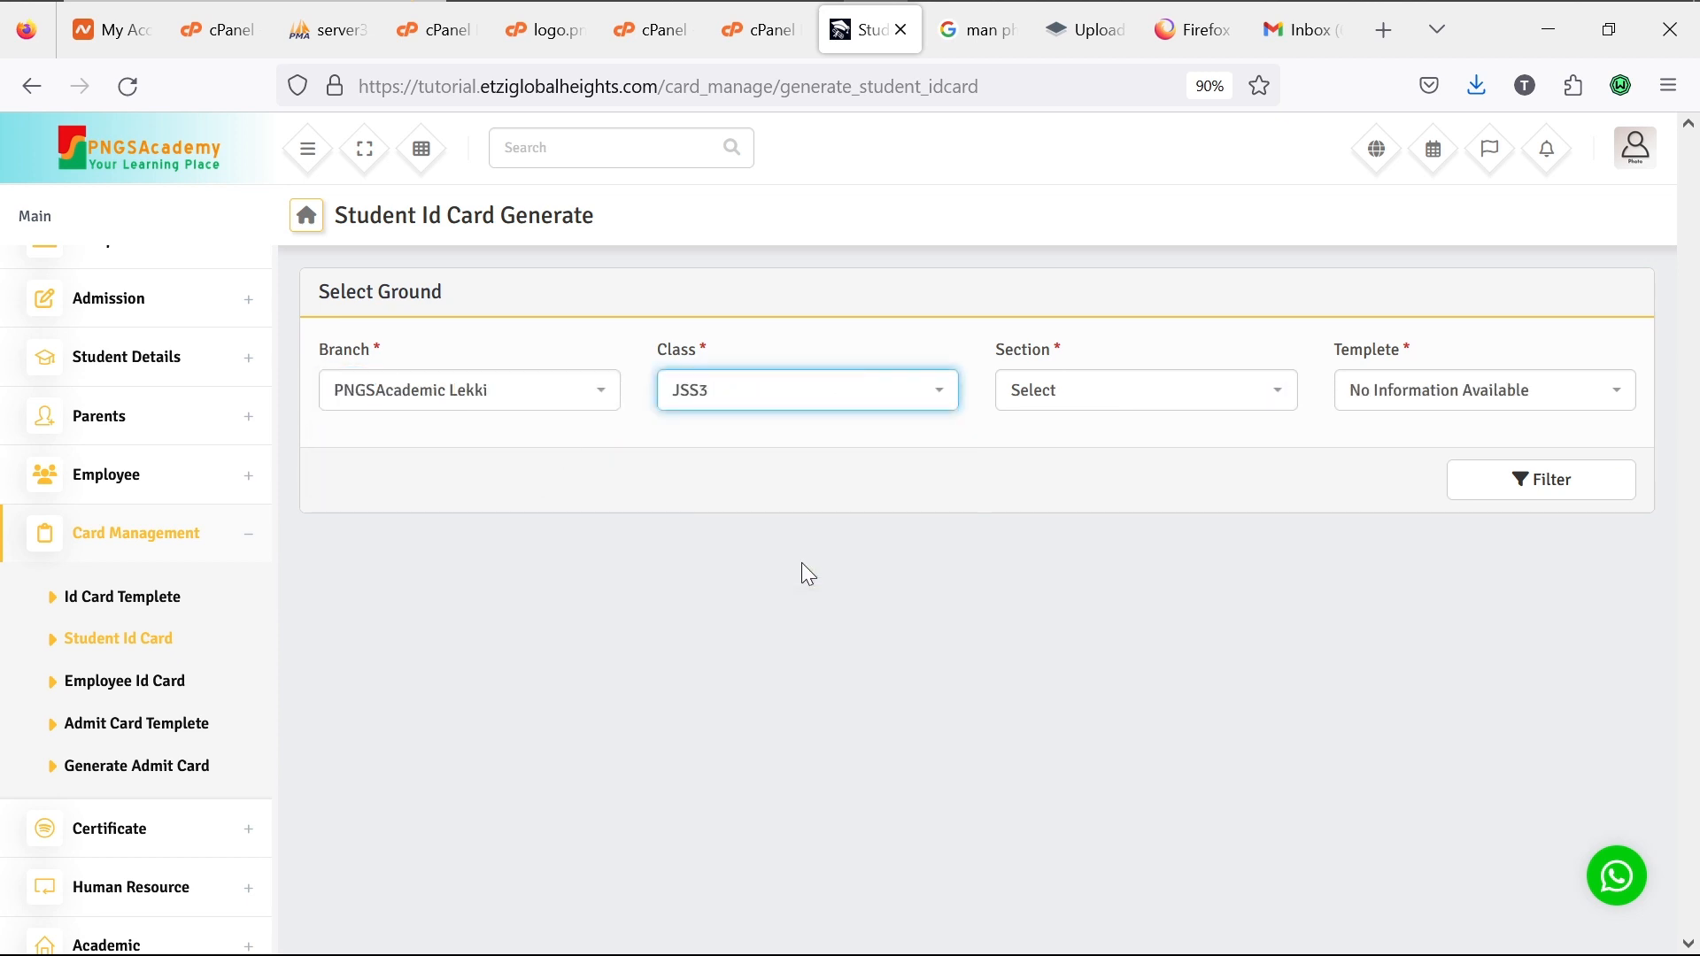
left_click(1118, 396)
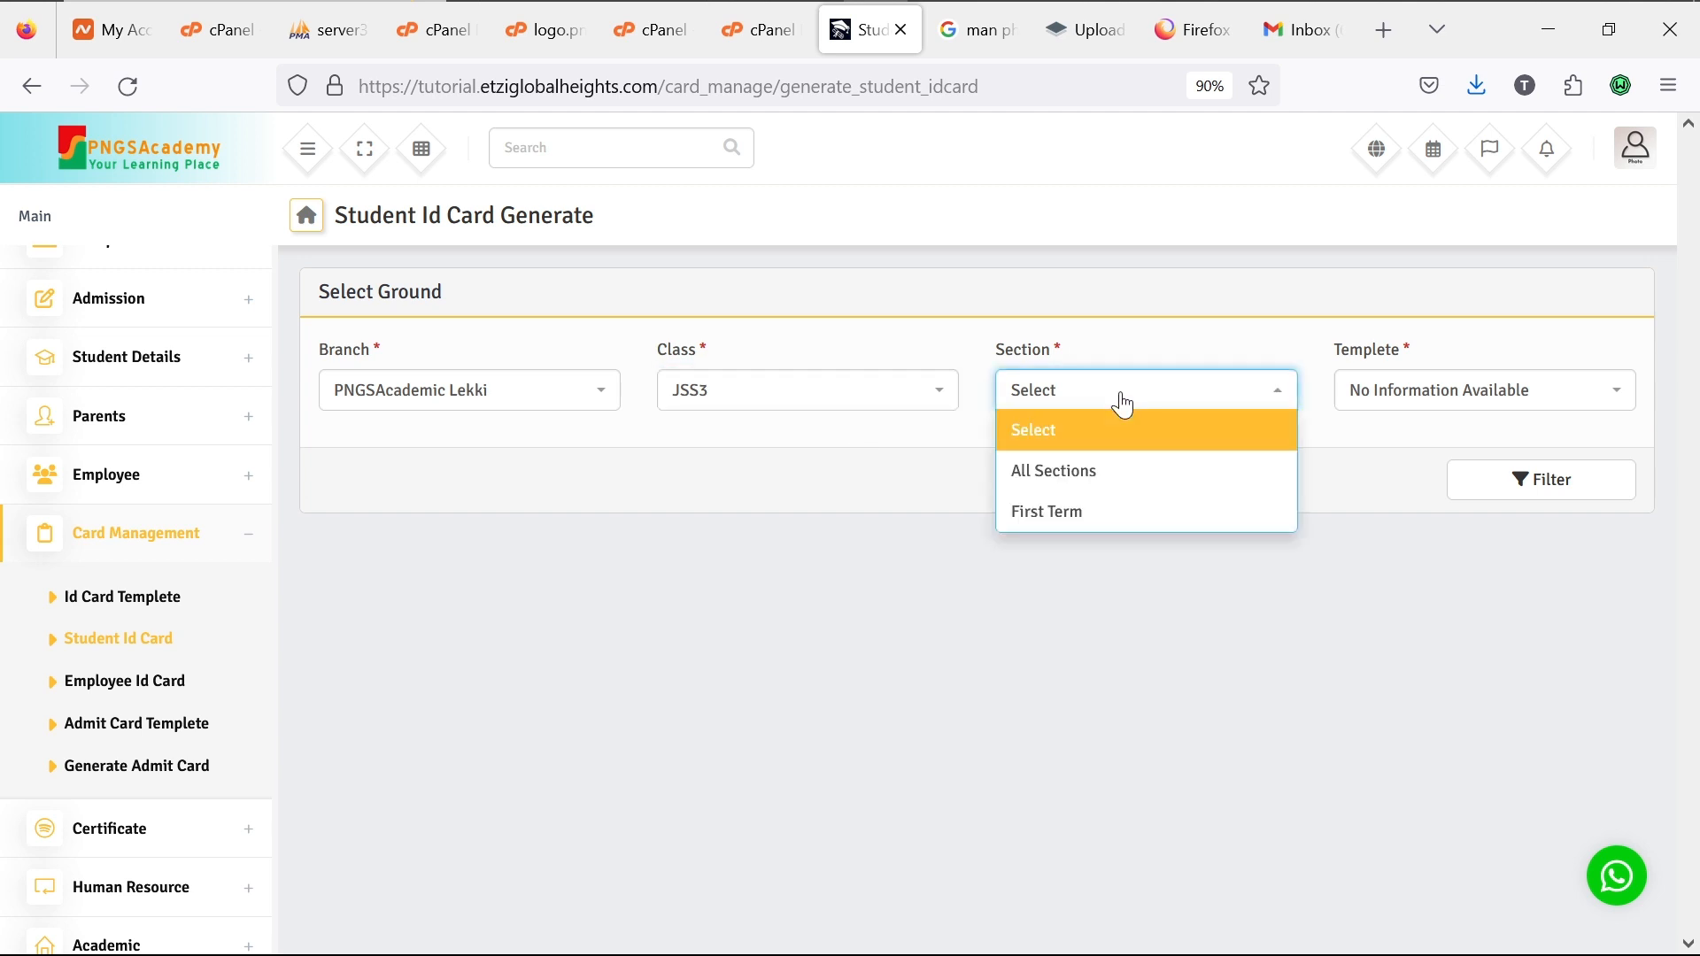
left_click(1107, 513)
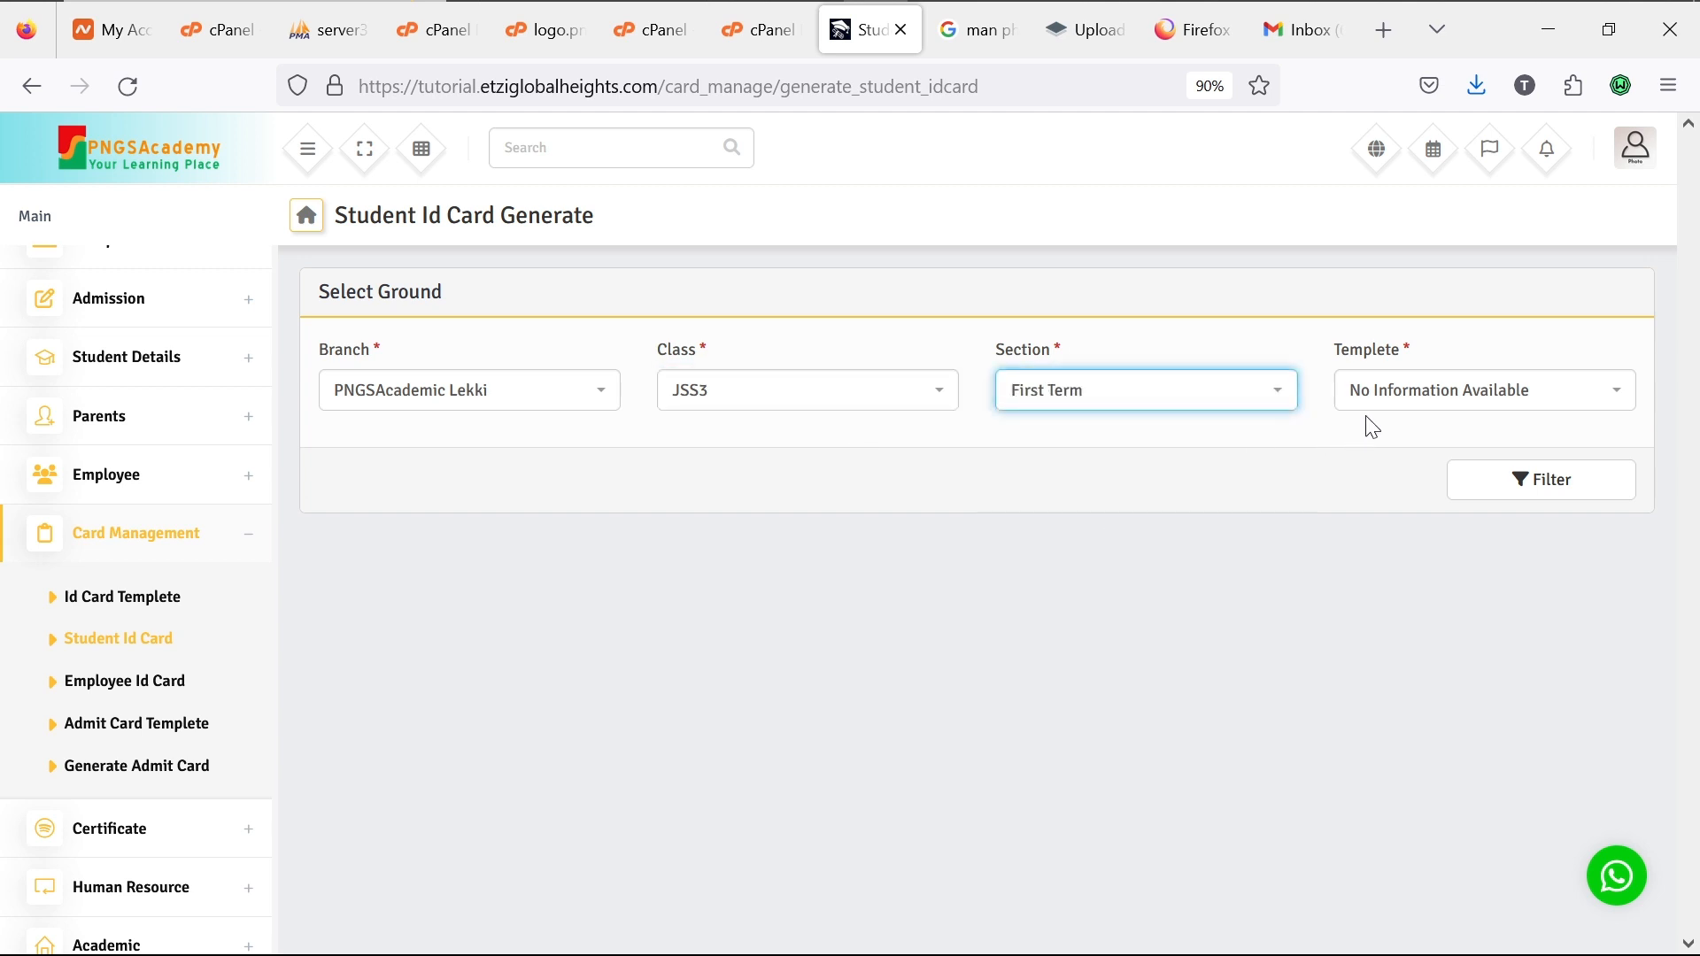
Step: Find no ID card template available, then go to the Id Card Templete page
left_click(1421, 400)
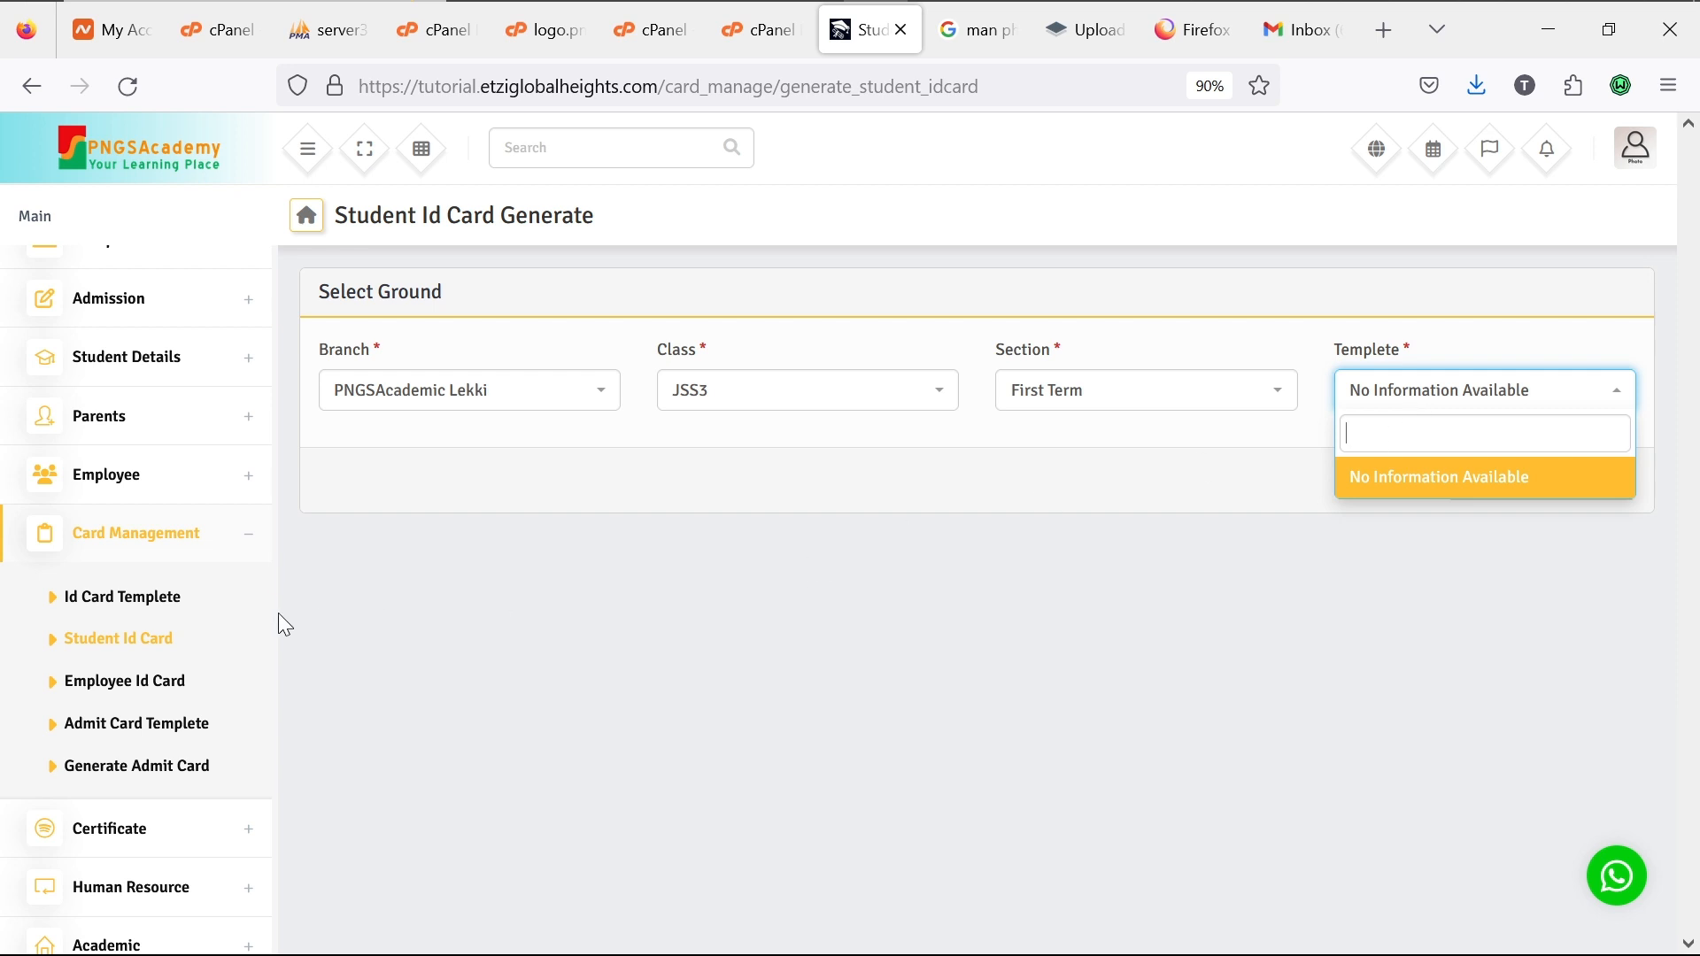
left_click(126, 591)
left_click(126, 592)
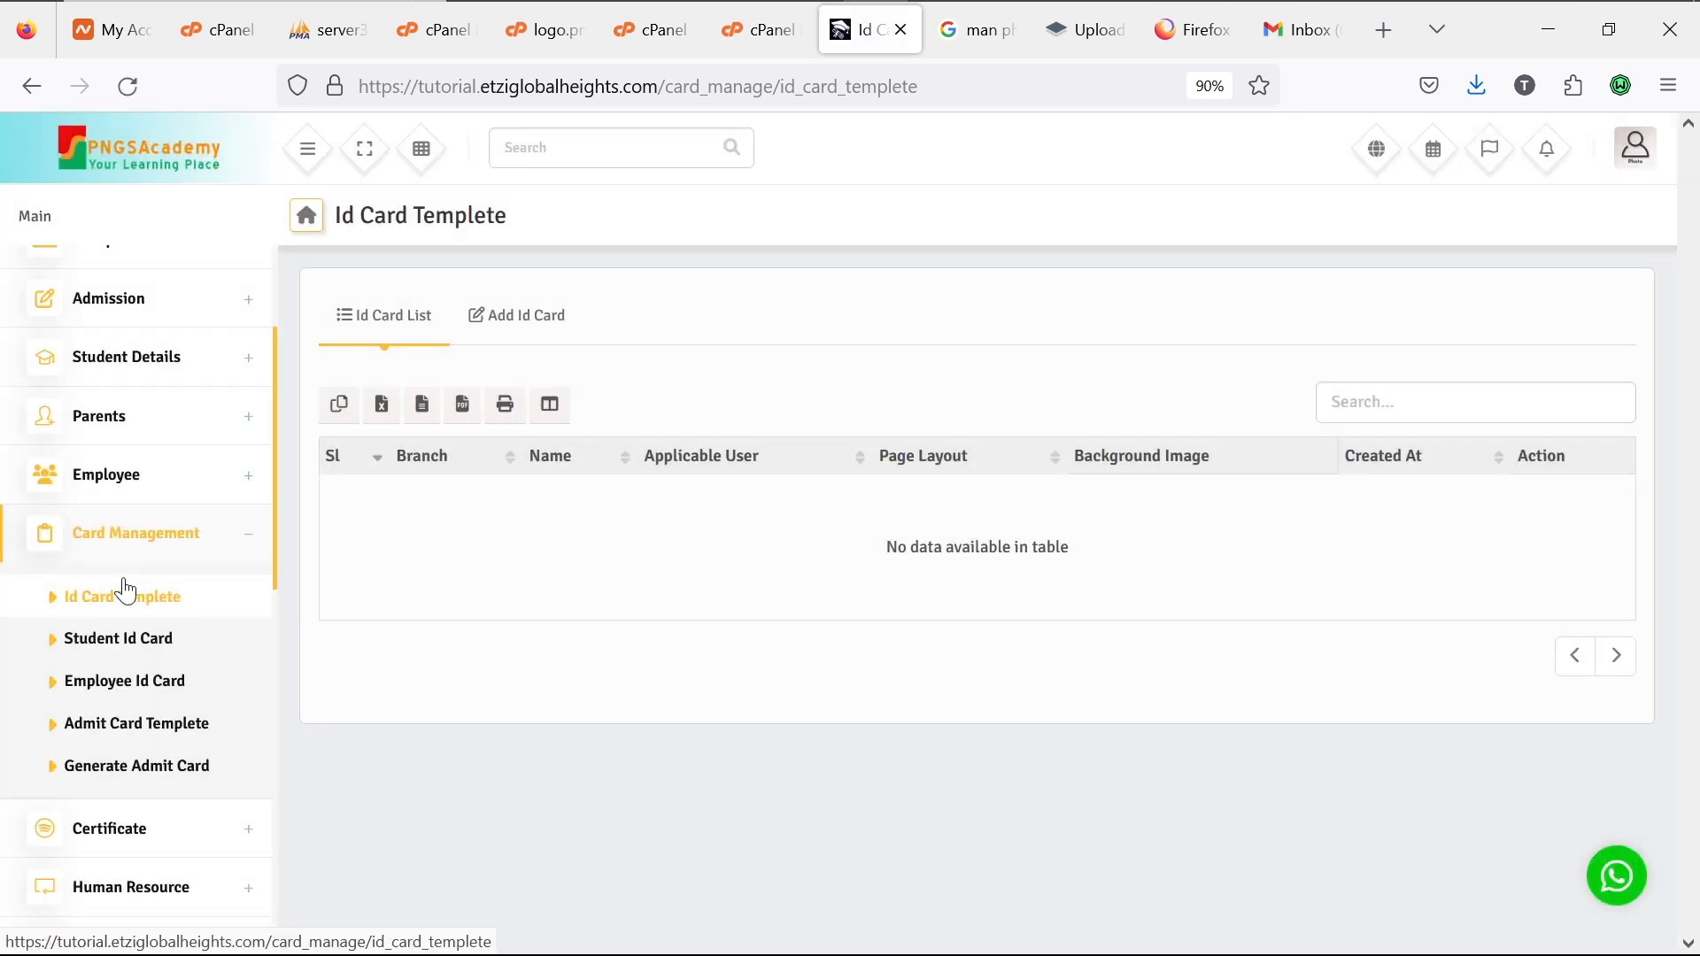
Step: Add an Id Card template for branch PNGSAcademic Lekki named 'Student IDCard' for Student users
left_click(513, 323)
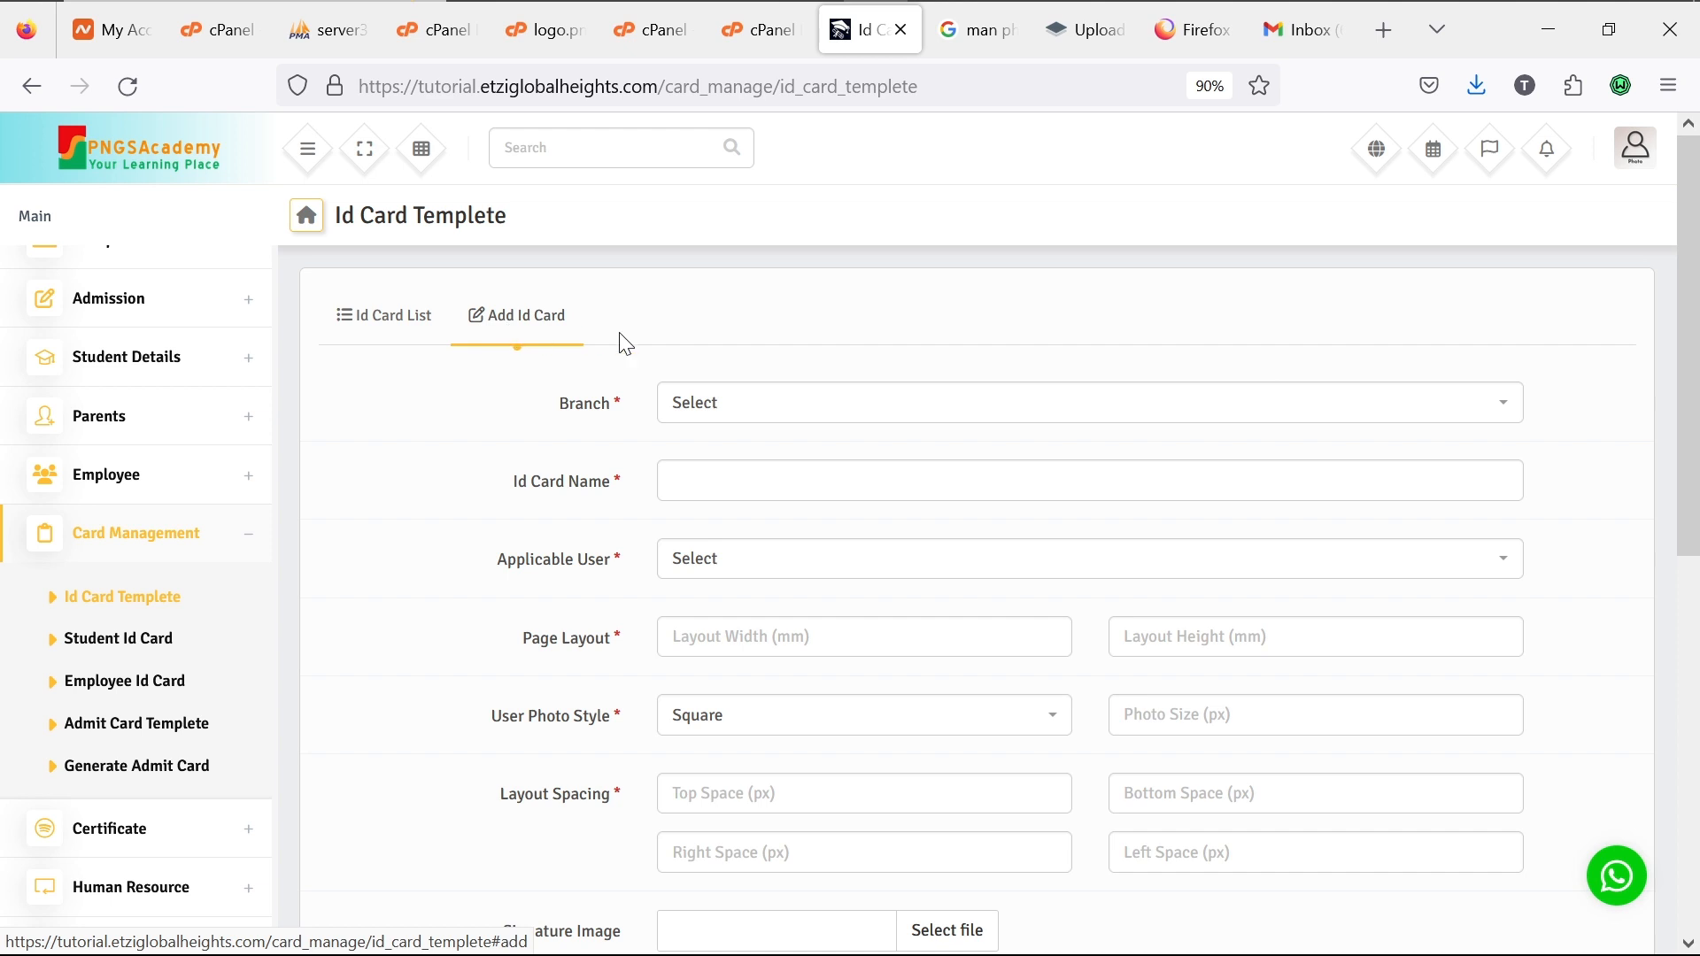
left_click(767, 417)
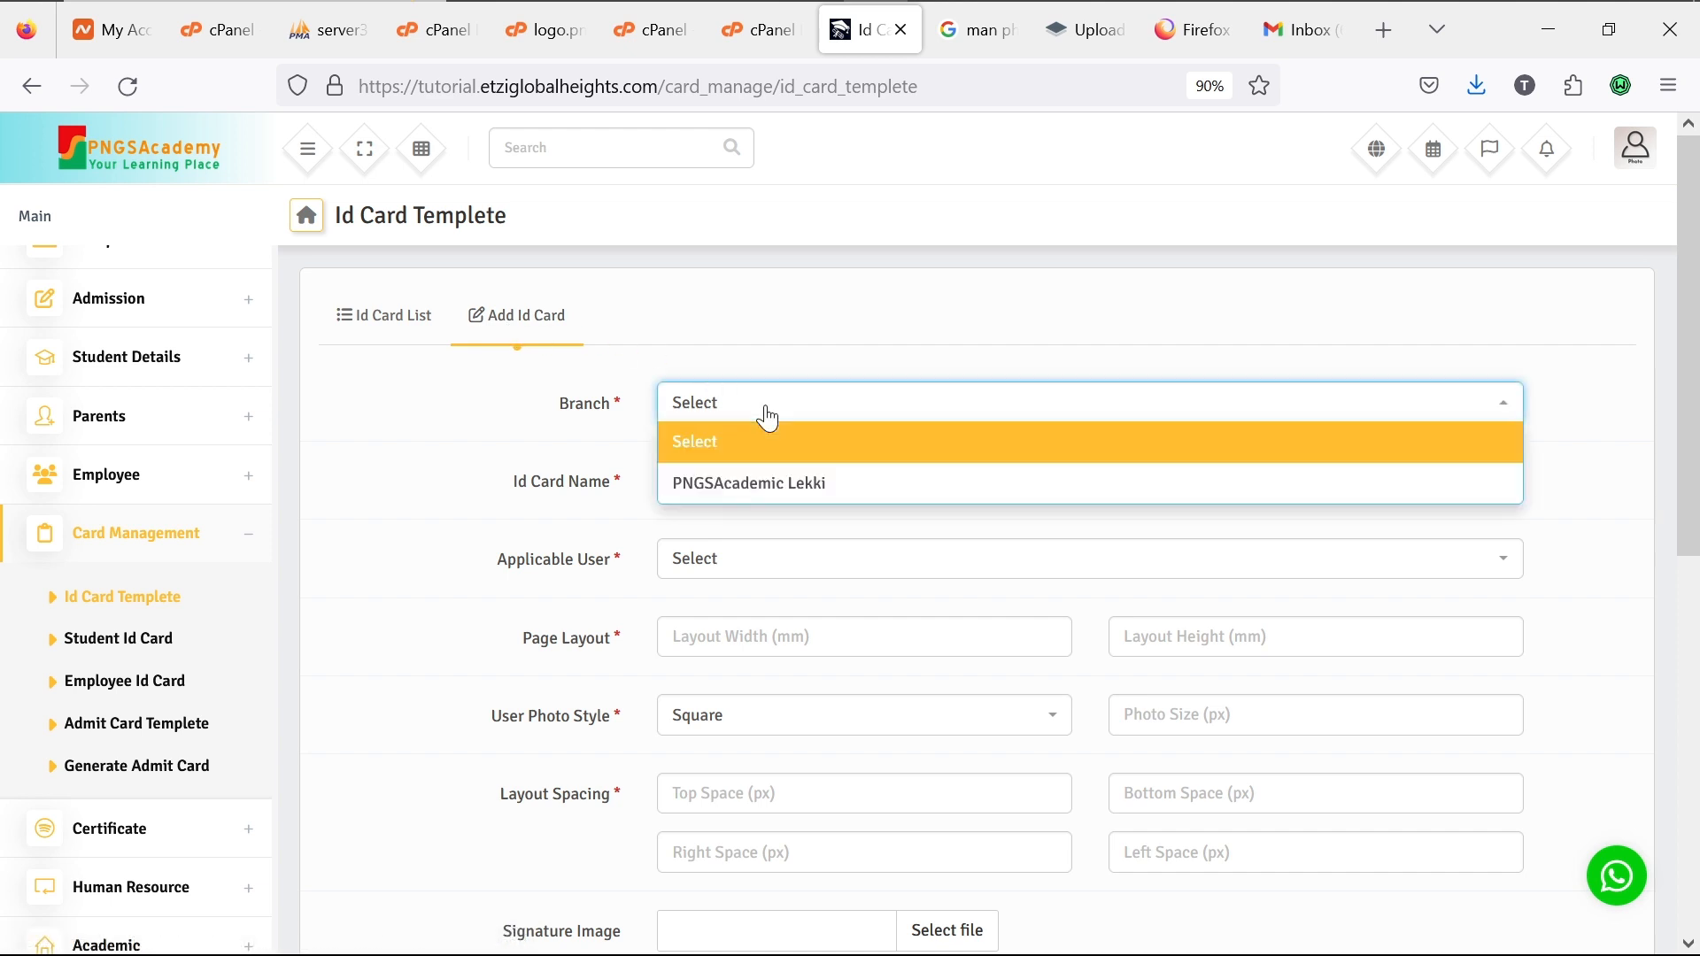
left_click(795, 483)
left_click(795, 483)
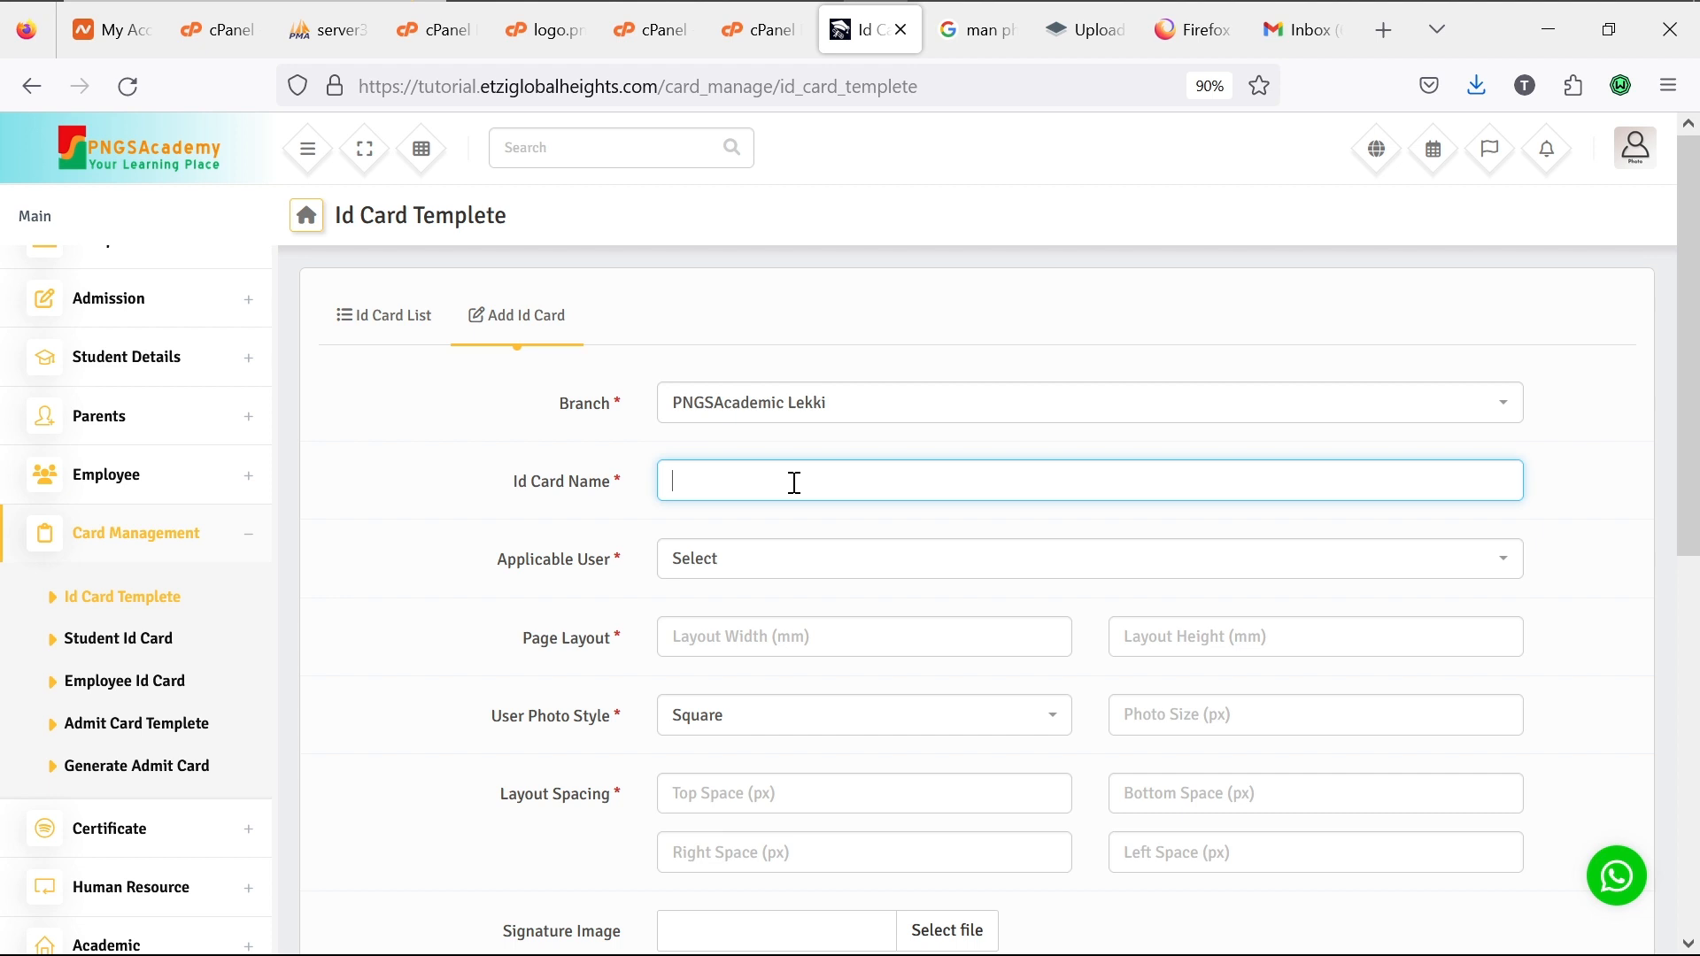
type("Student IDCard")
left_click(779, 570)
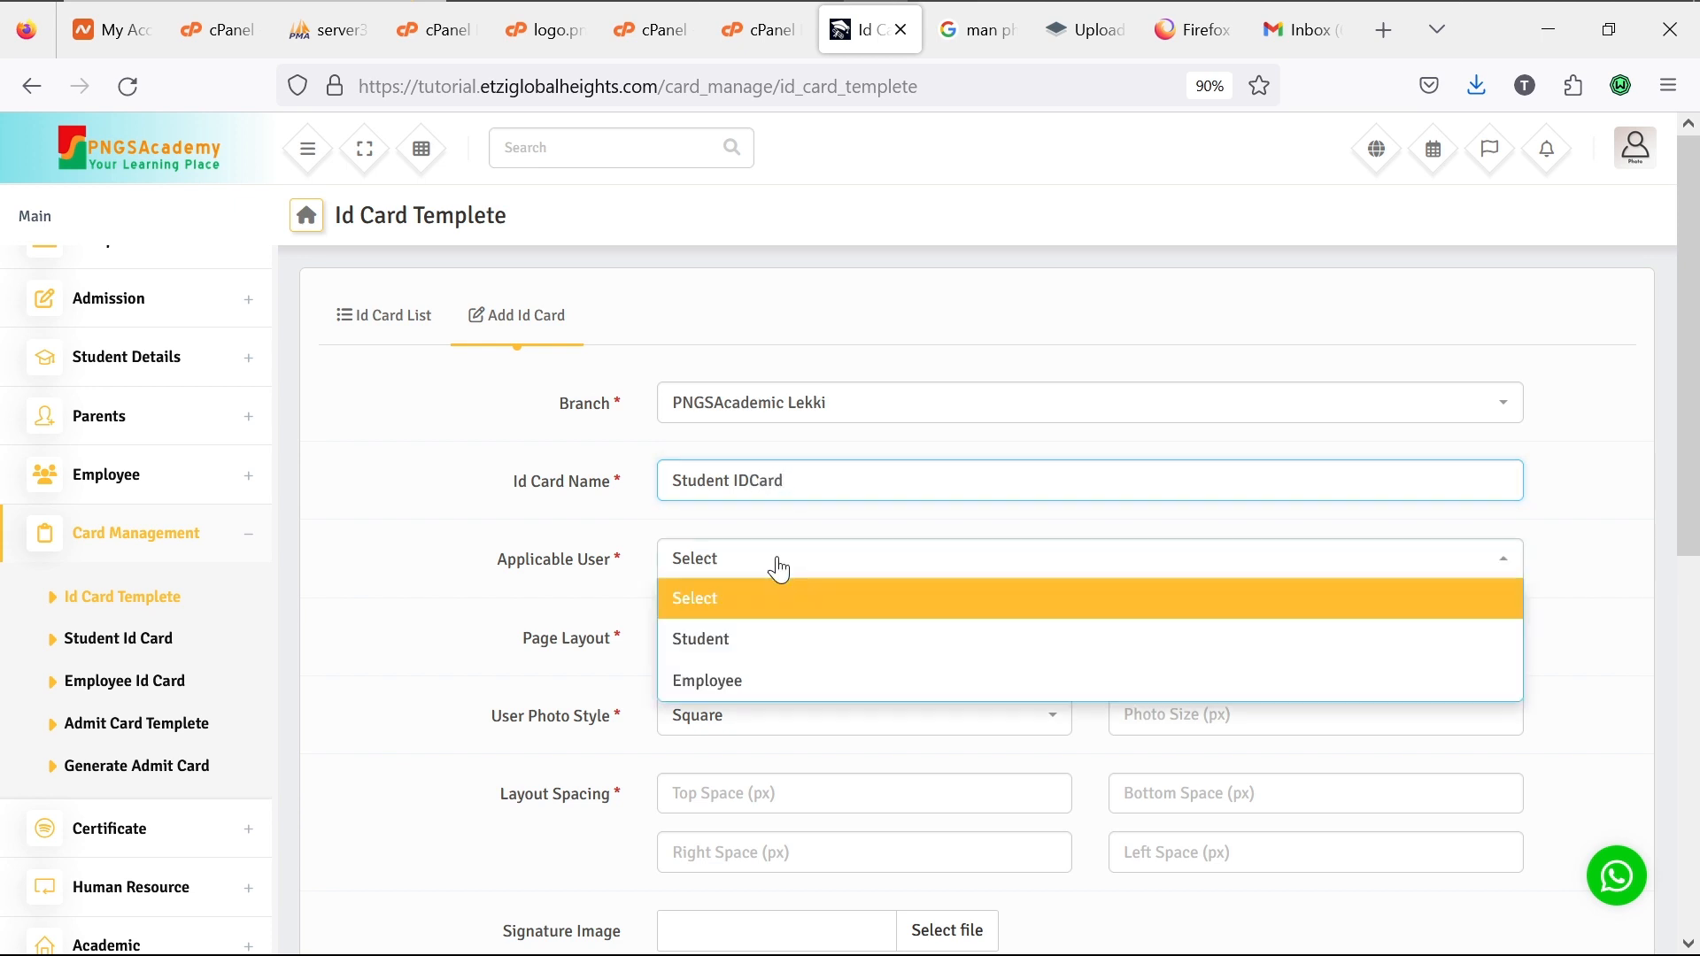
left_click(755, 640)
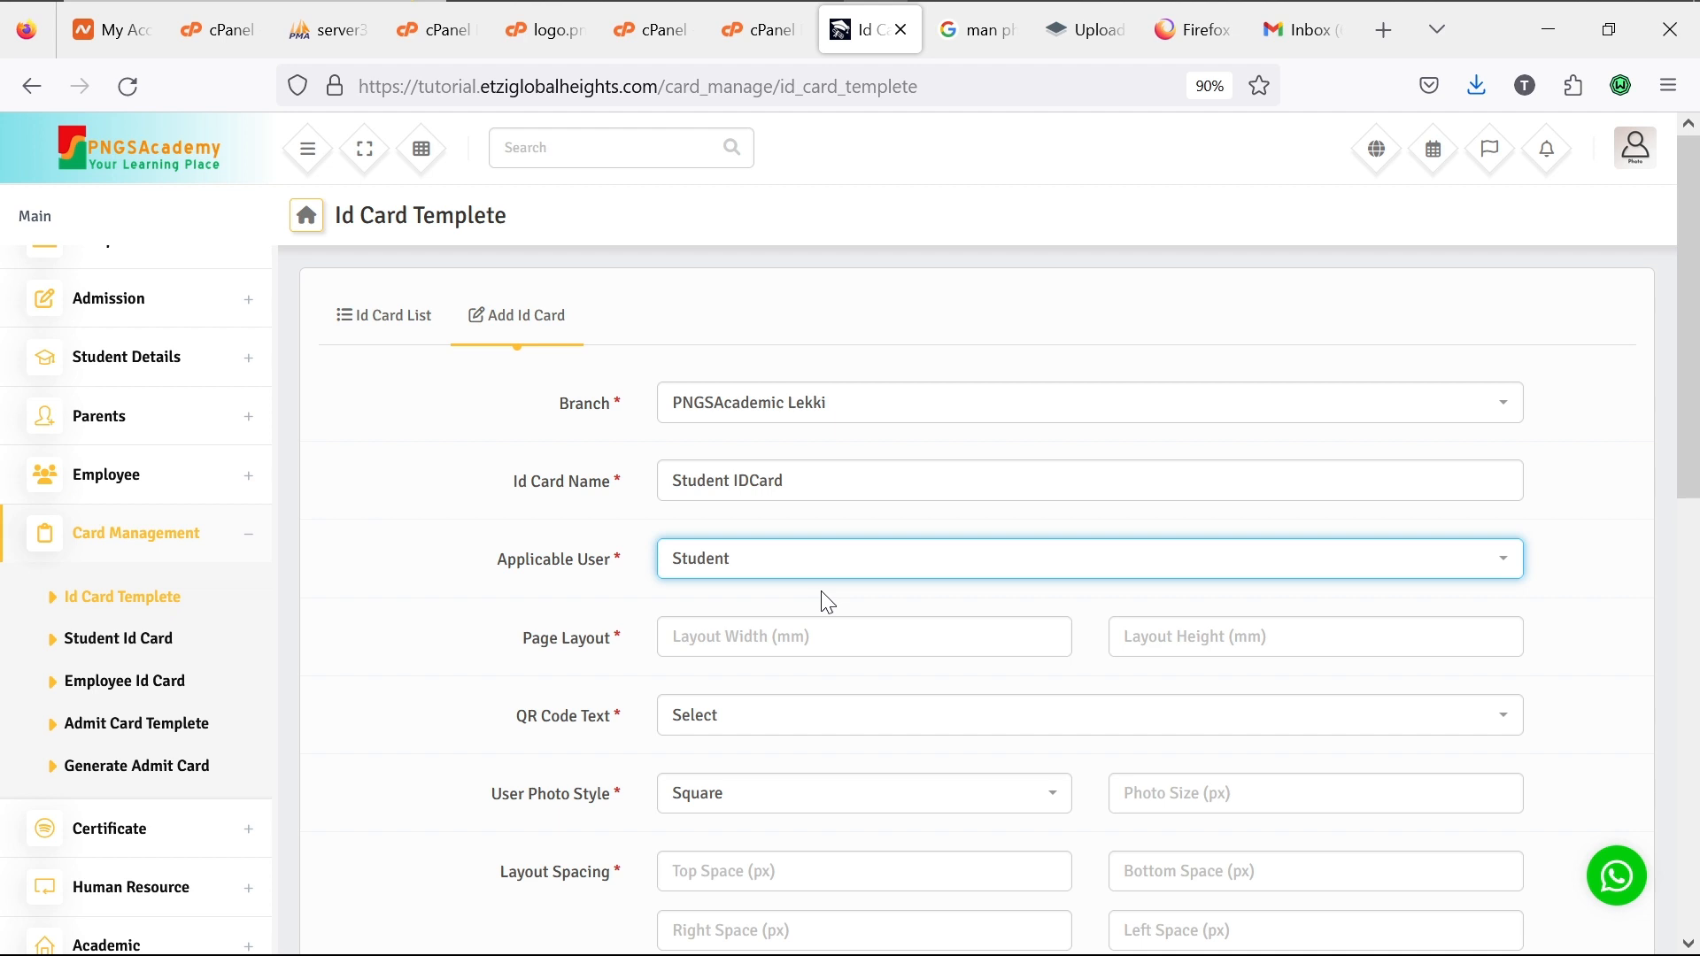
left_click_drag(843, 483, 606, 475)
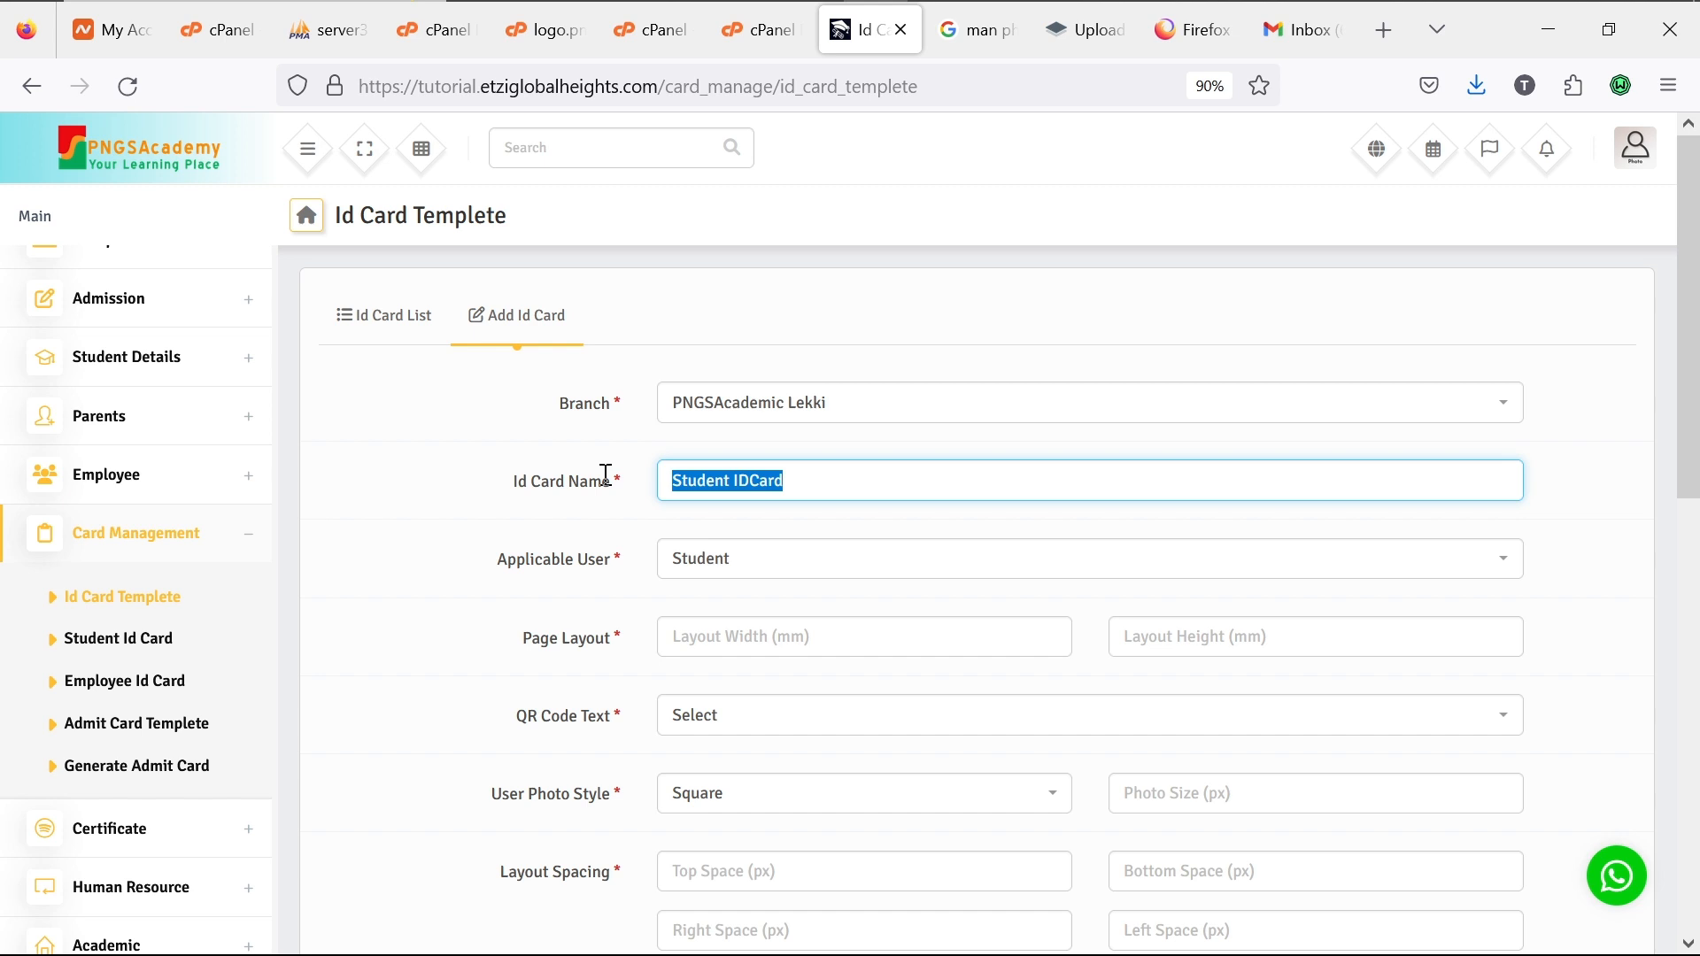
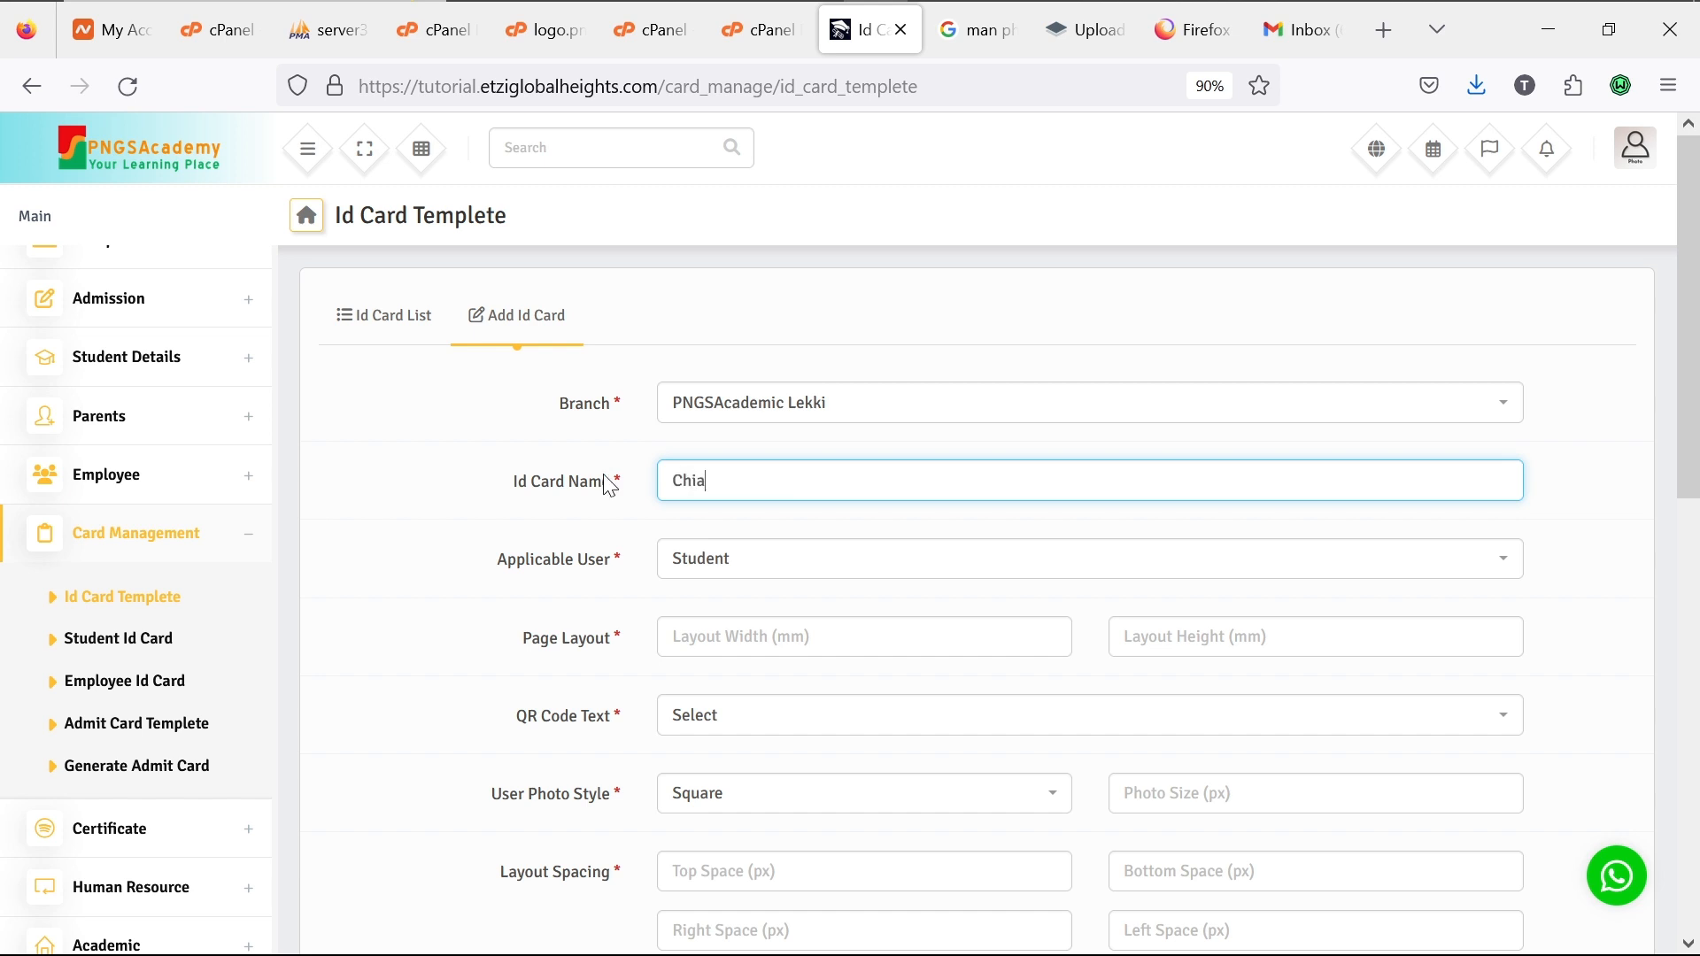
Step: Replace the card name with a student's full name; enter then erase layout width 10
left_click(868, 637)
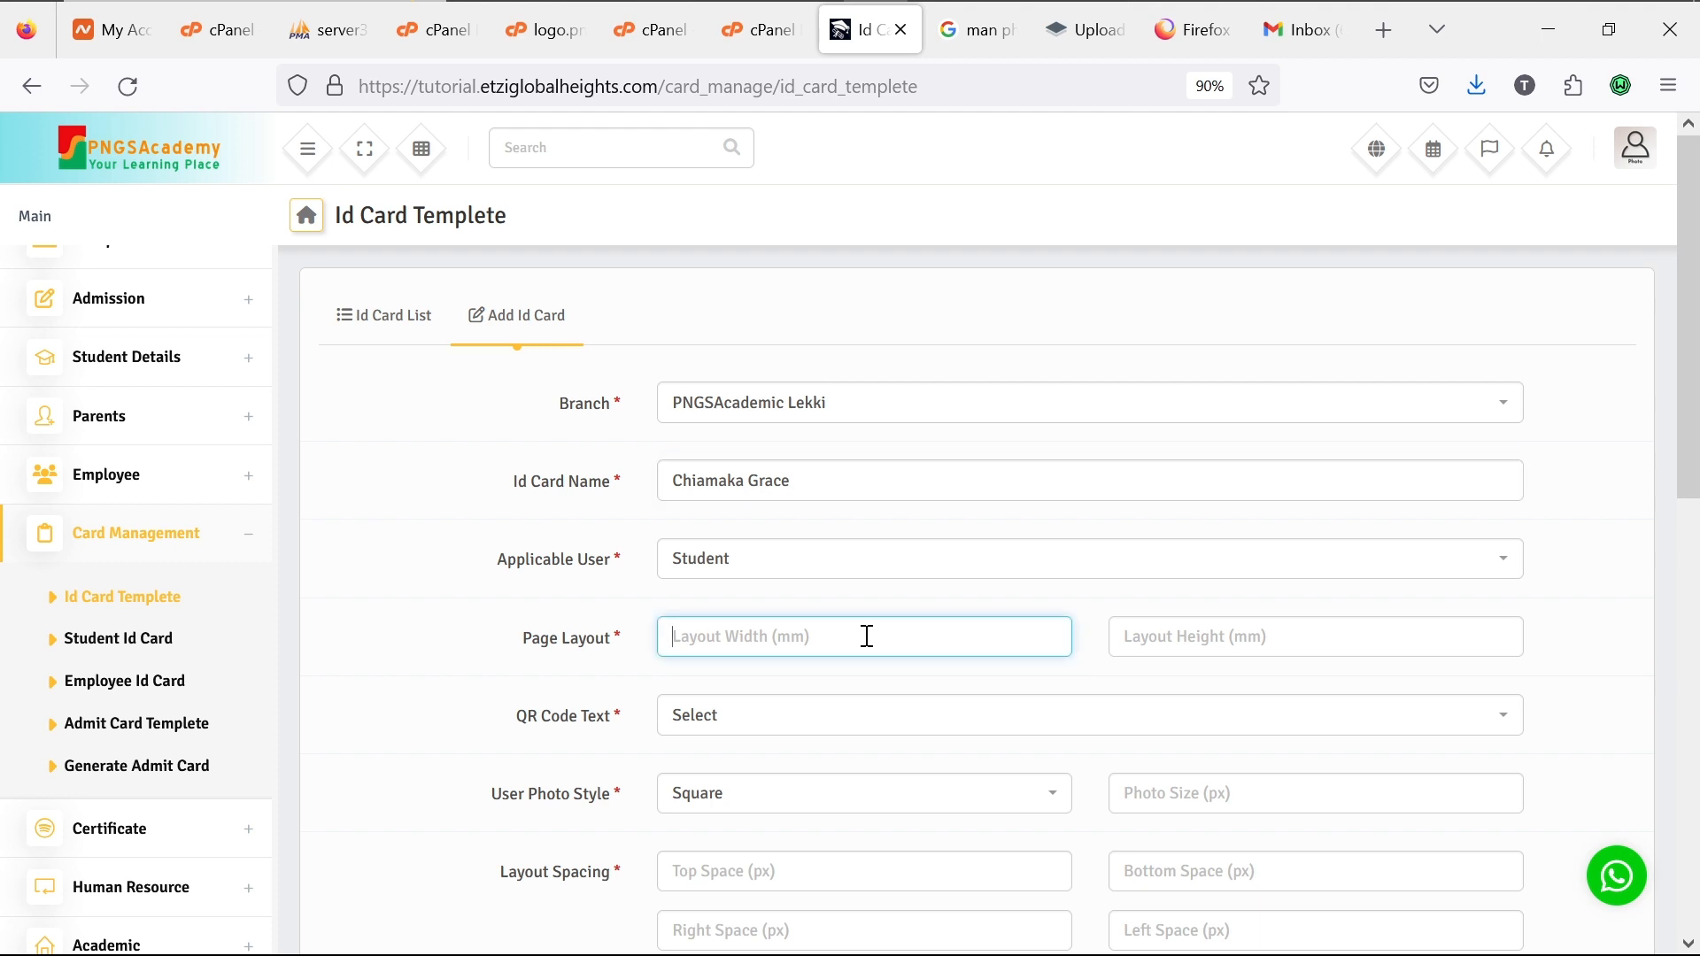
type("10")
left_click(1267, 648)
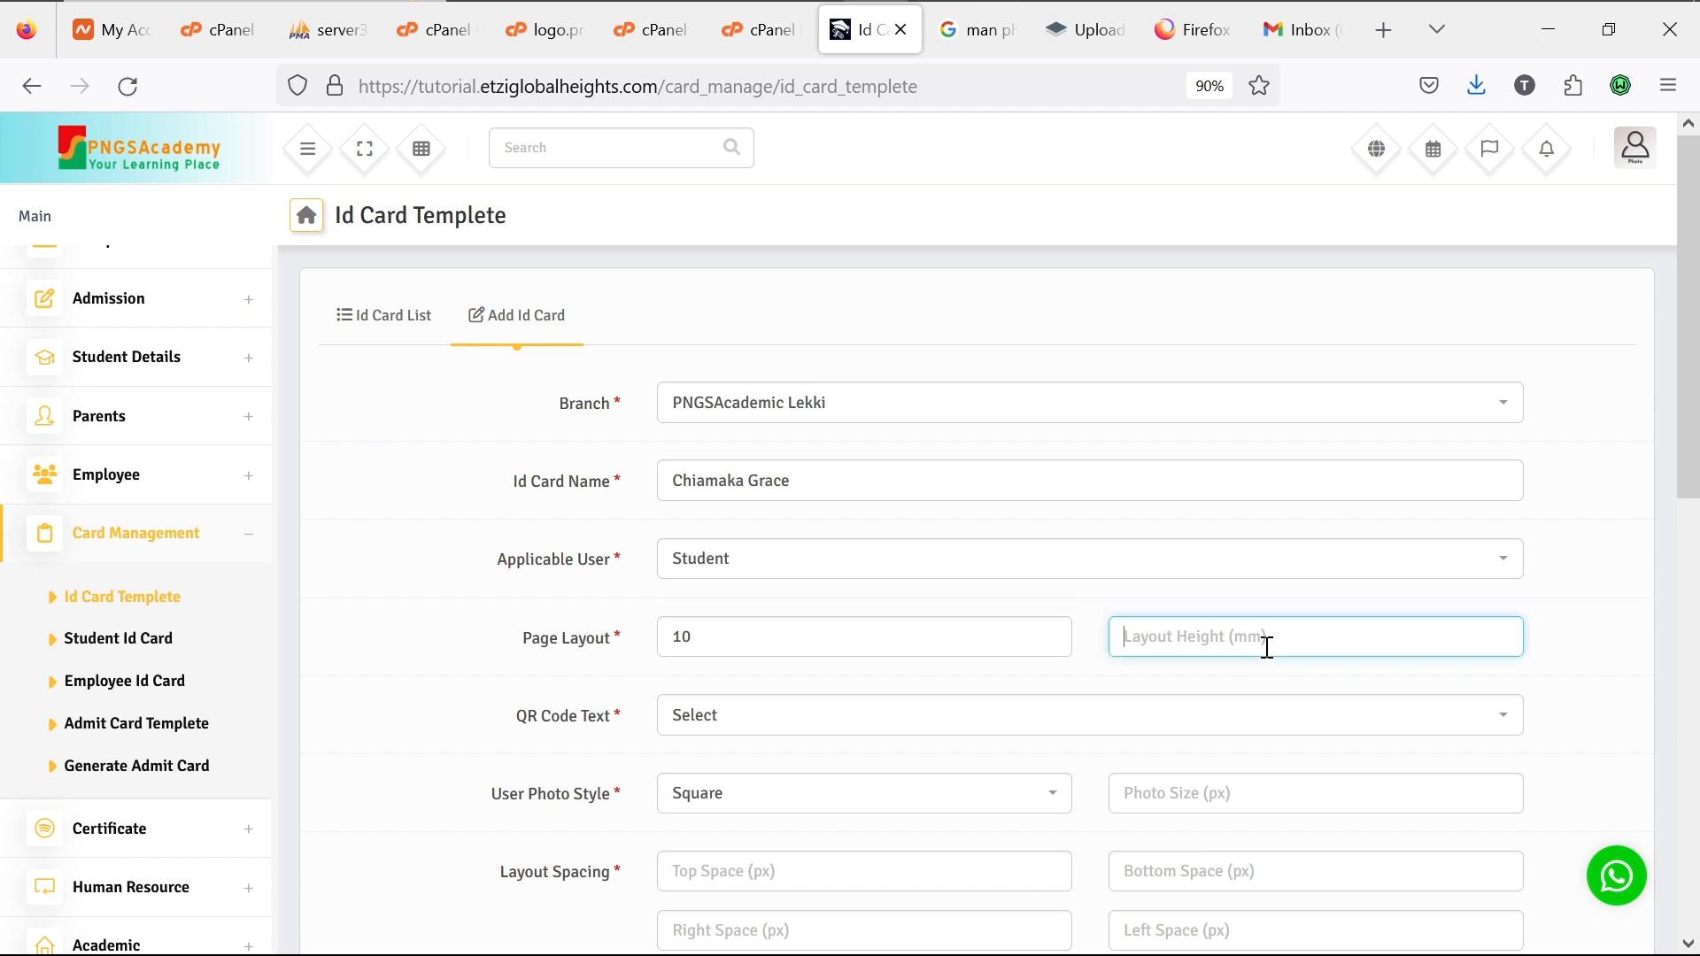
left_click(998, 643)
key("BackSpace")
key("BackSpace")
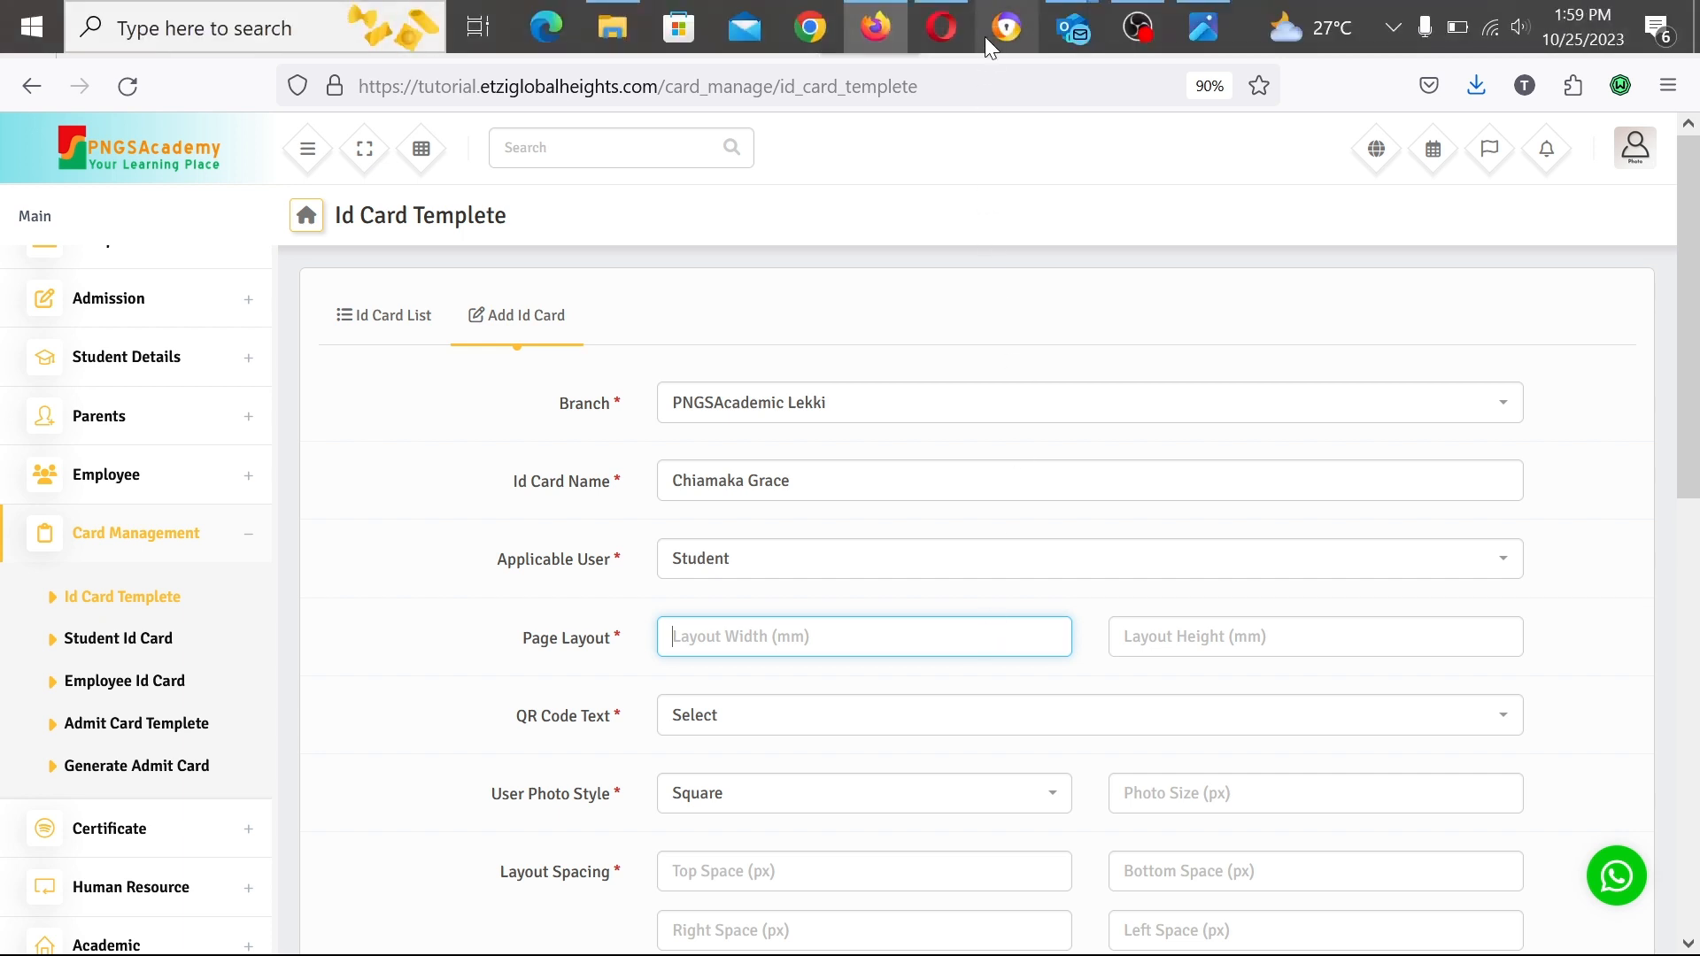
Step: Google the standard ID card template size in mm, finding 86mm x 54mm (CR80)
left_click(975, 42)
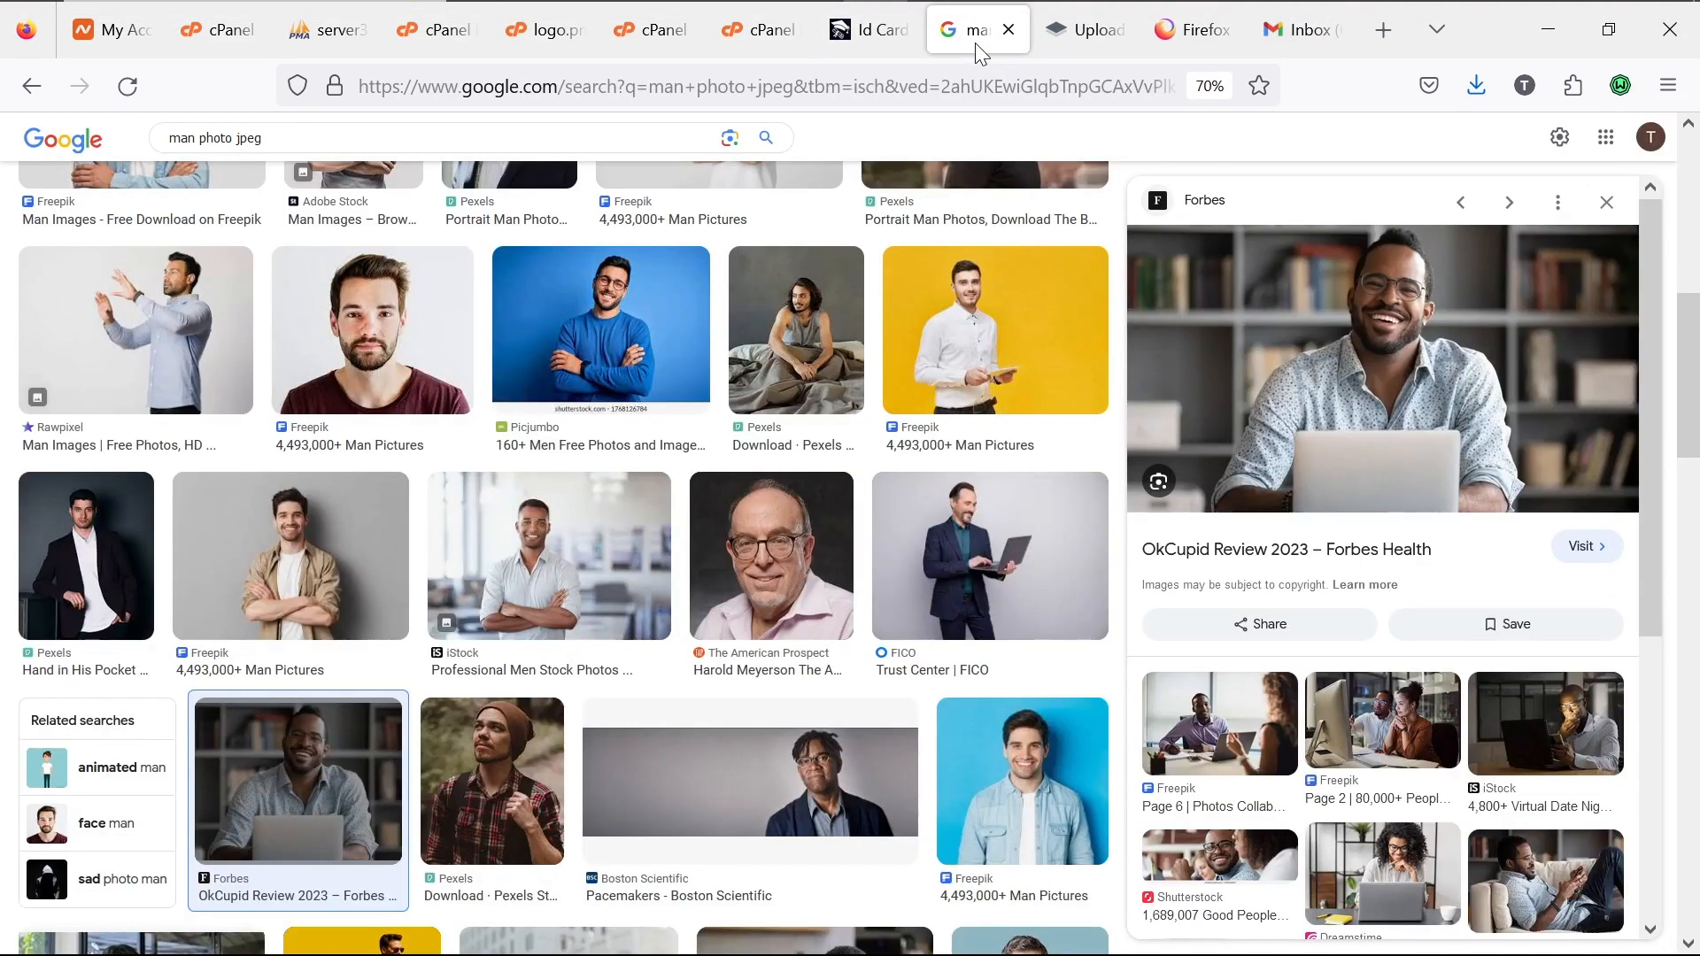
left_click(832, 86)
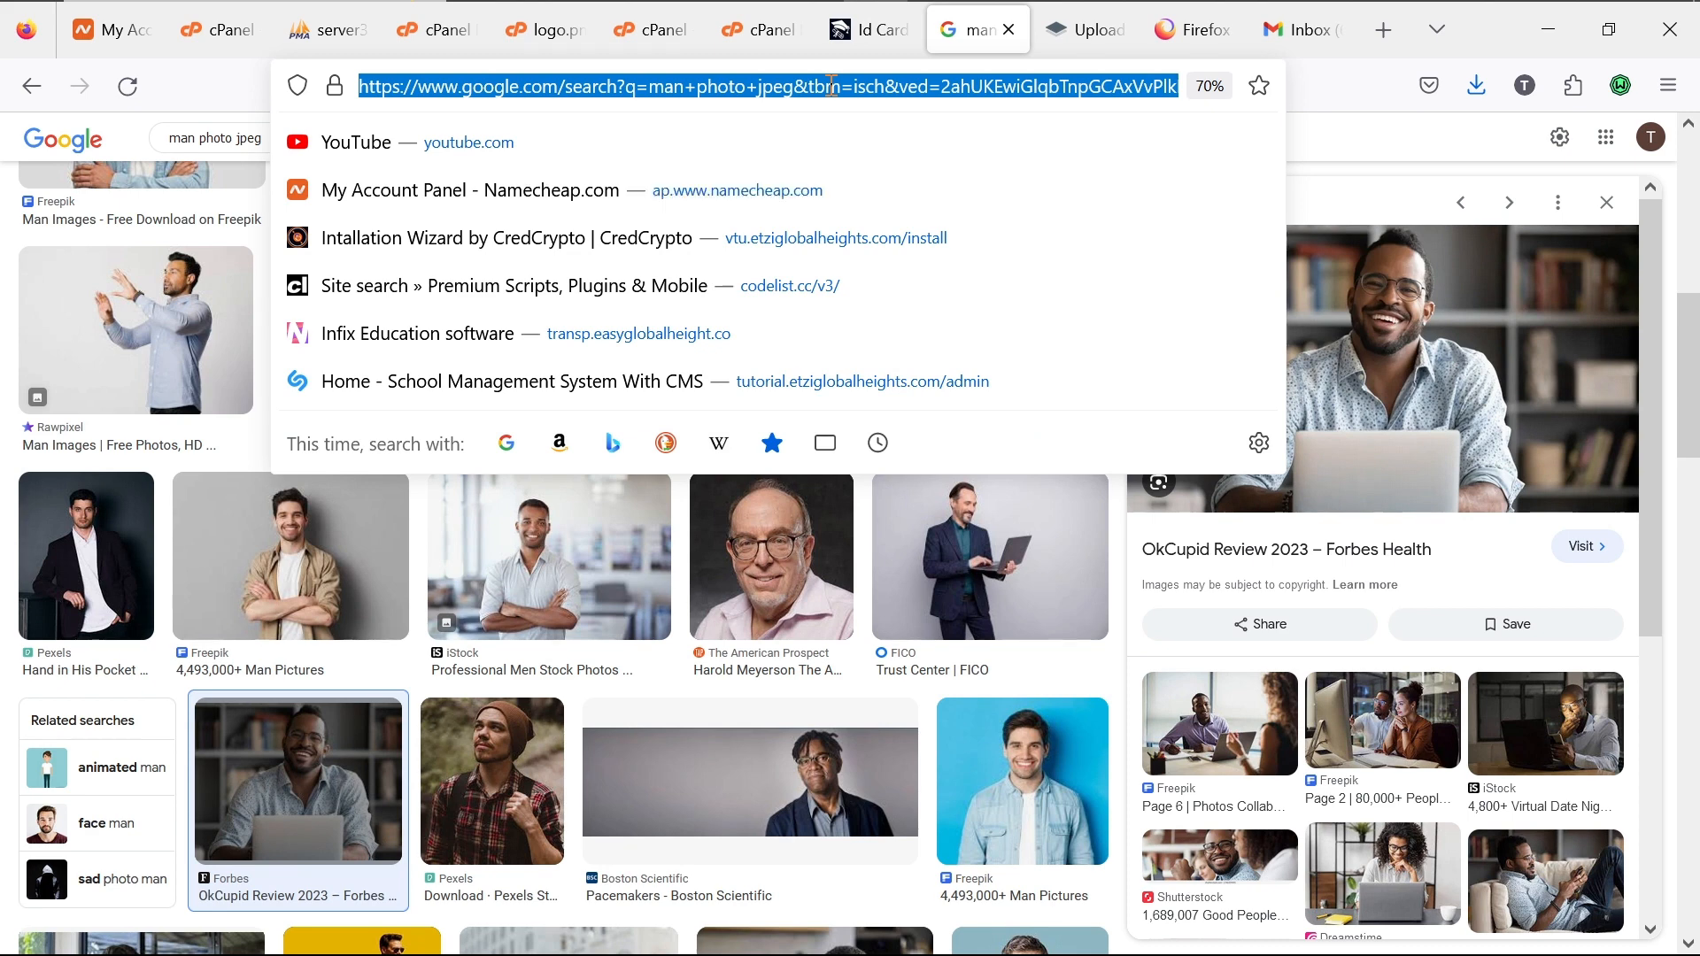
type("What is")
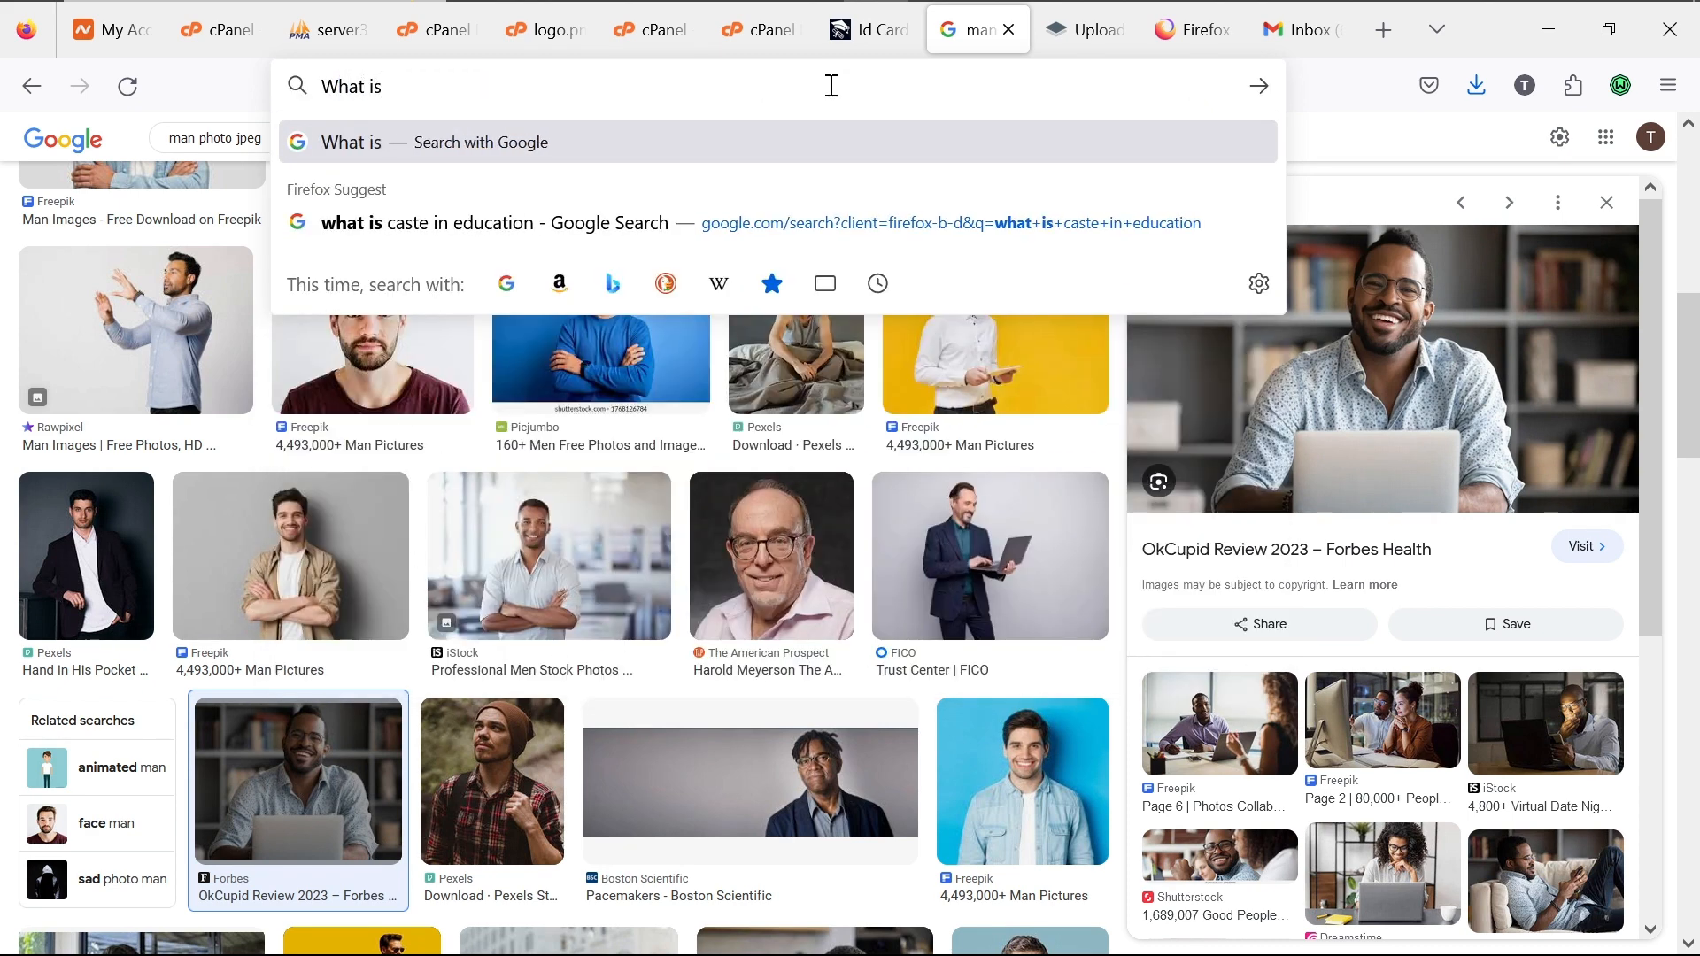
type(" the stands")
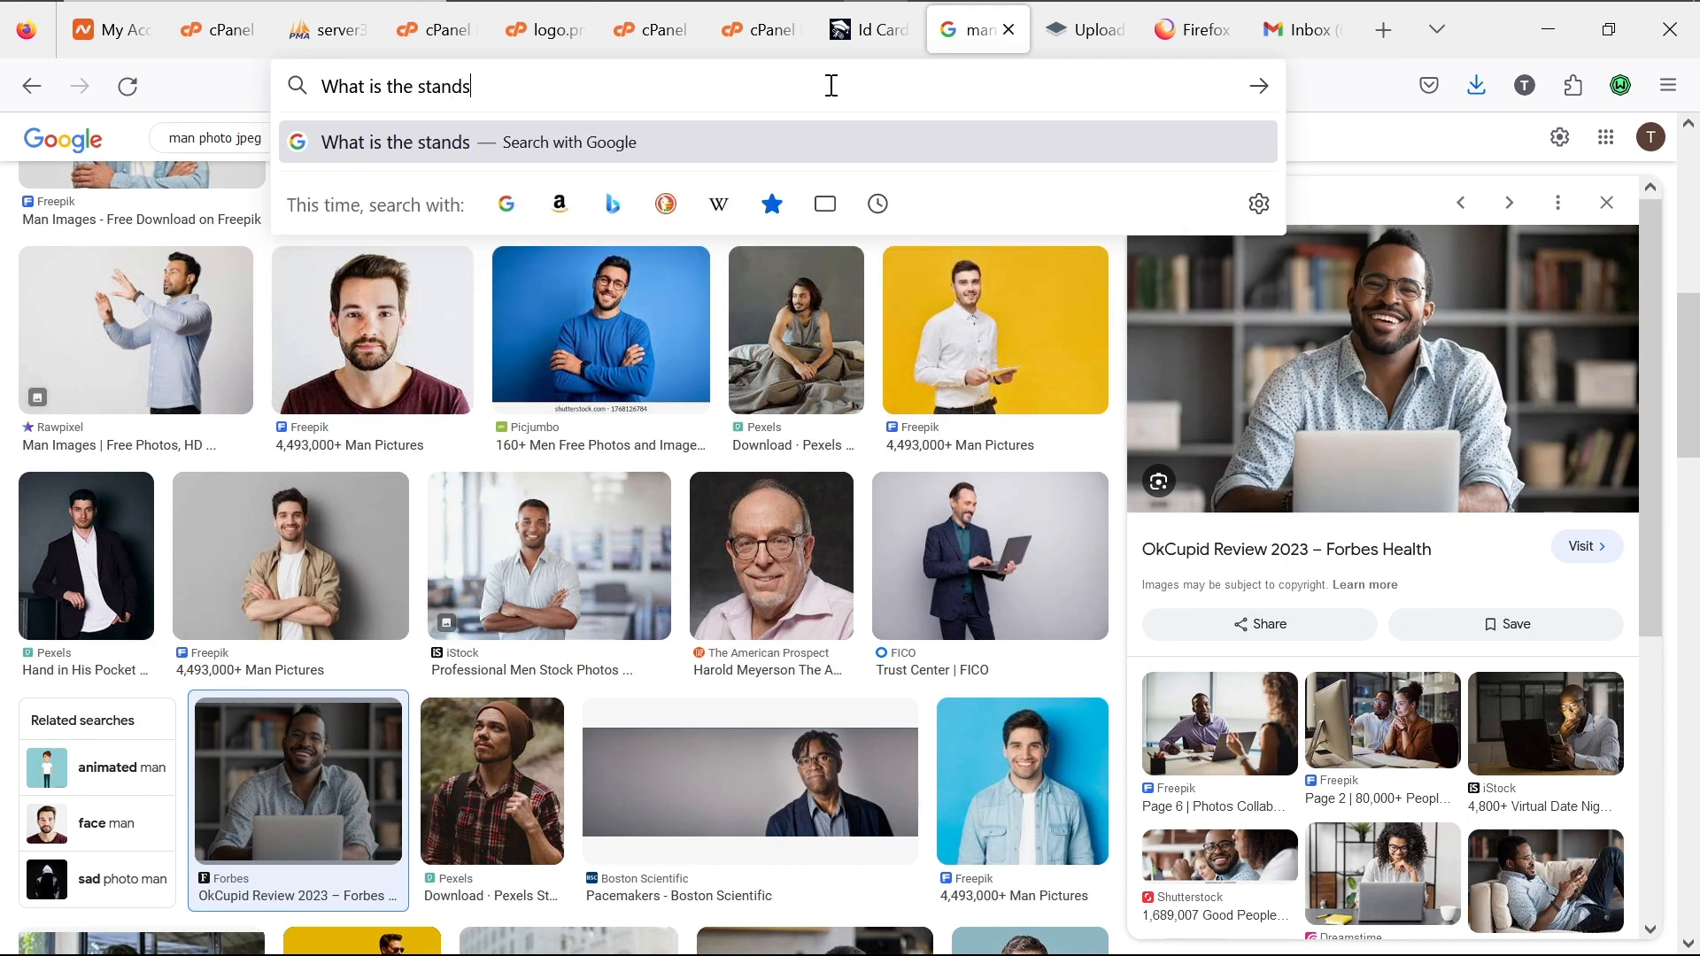
key("BackSpace")
type("ard")
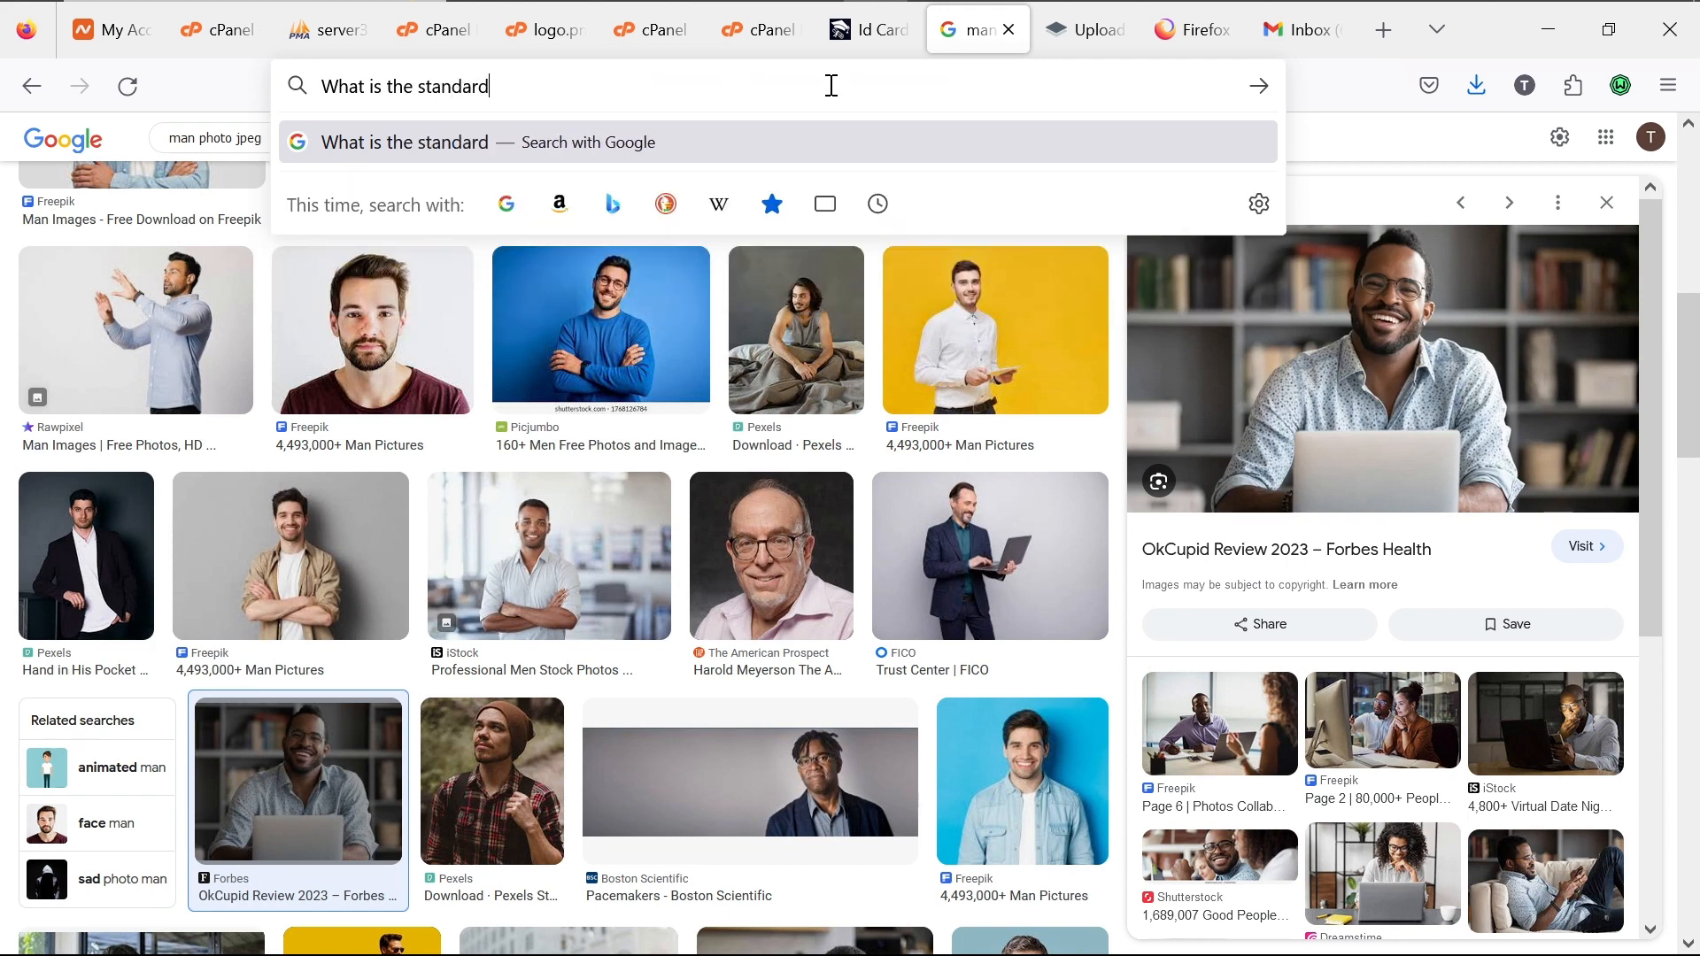
type(" l")
type("D")
type(" ca")
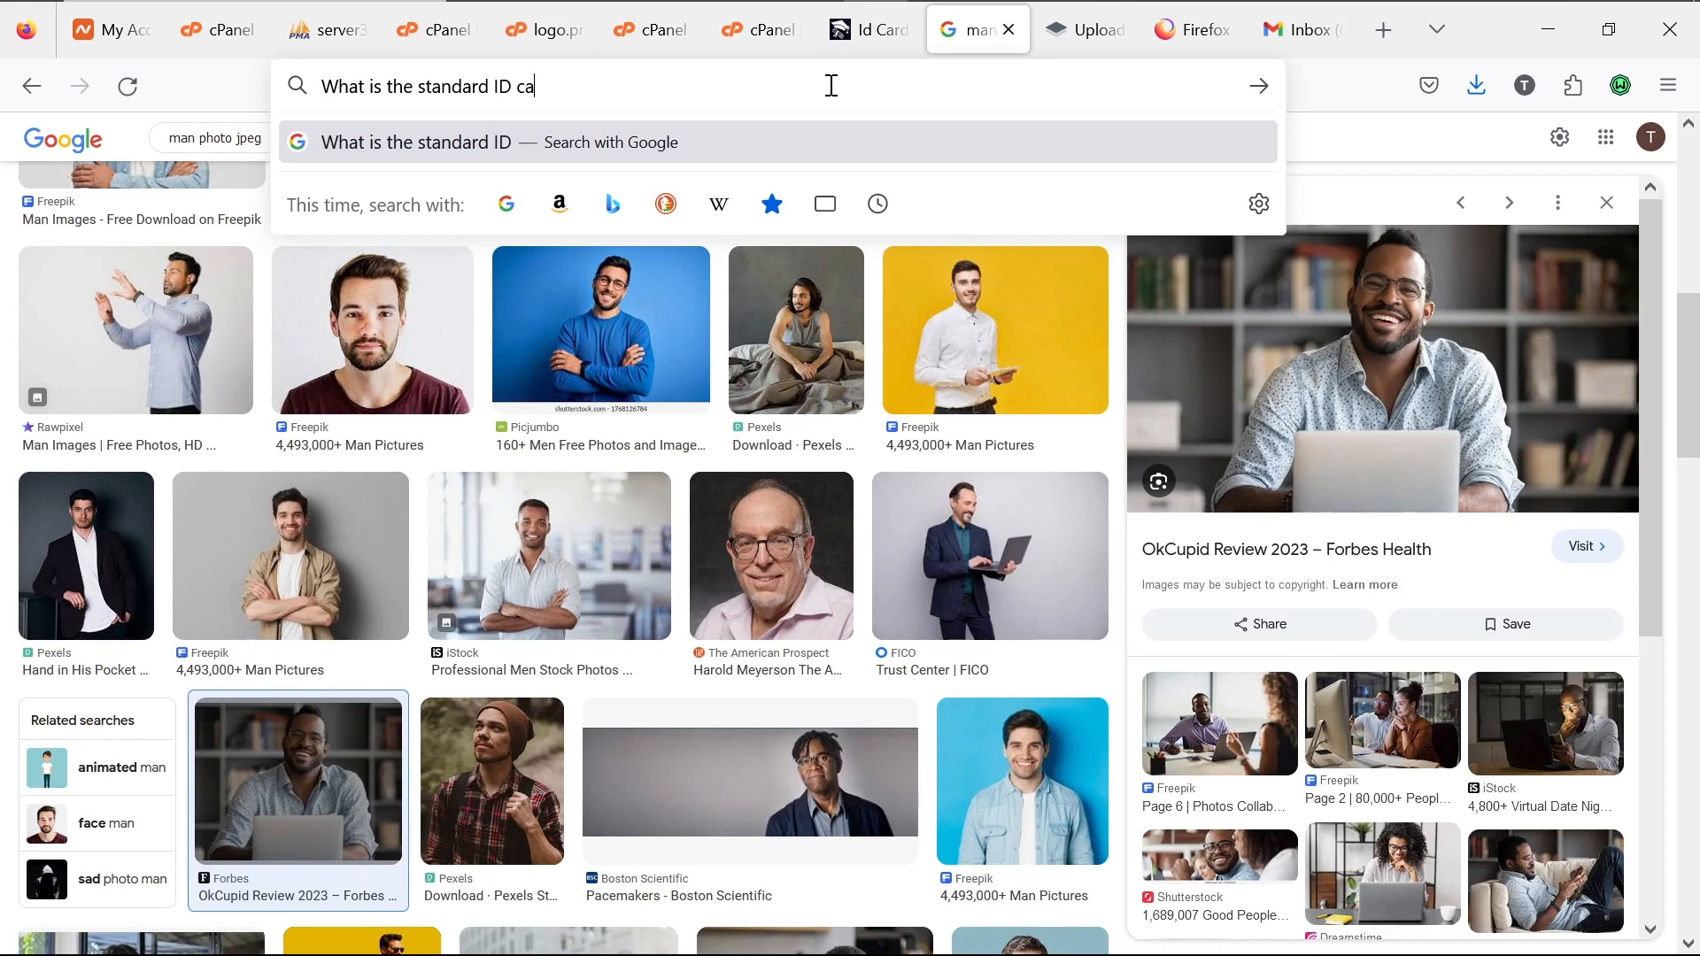
type("rd te")
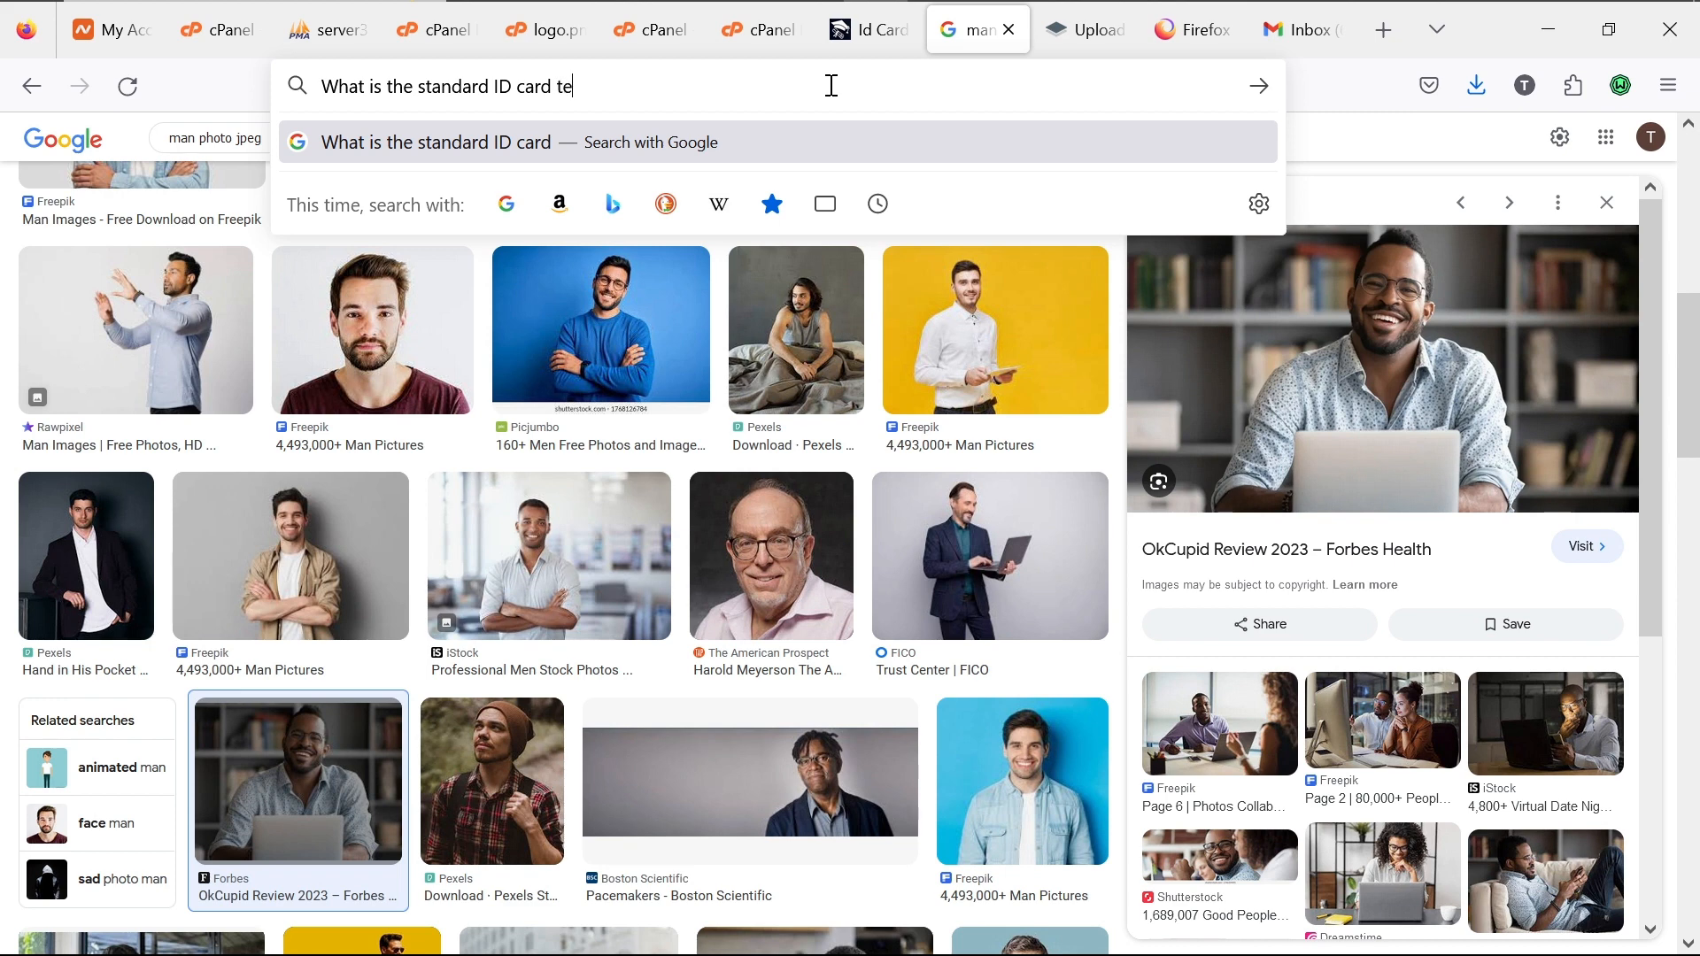
type("mplate")
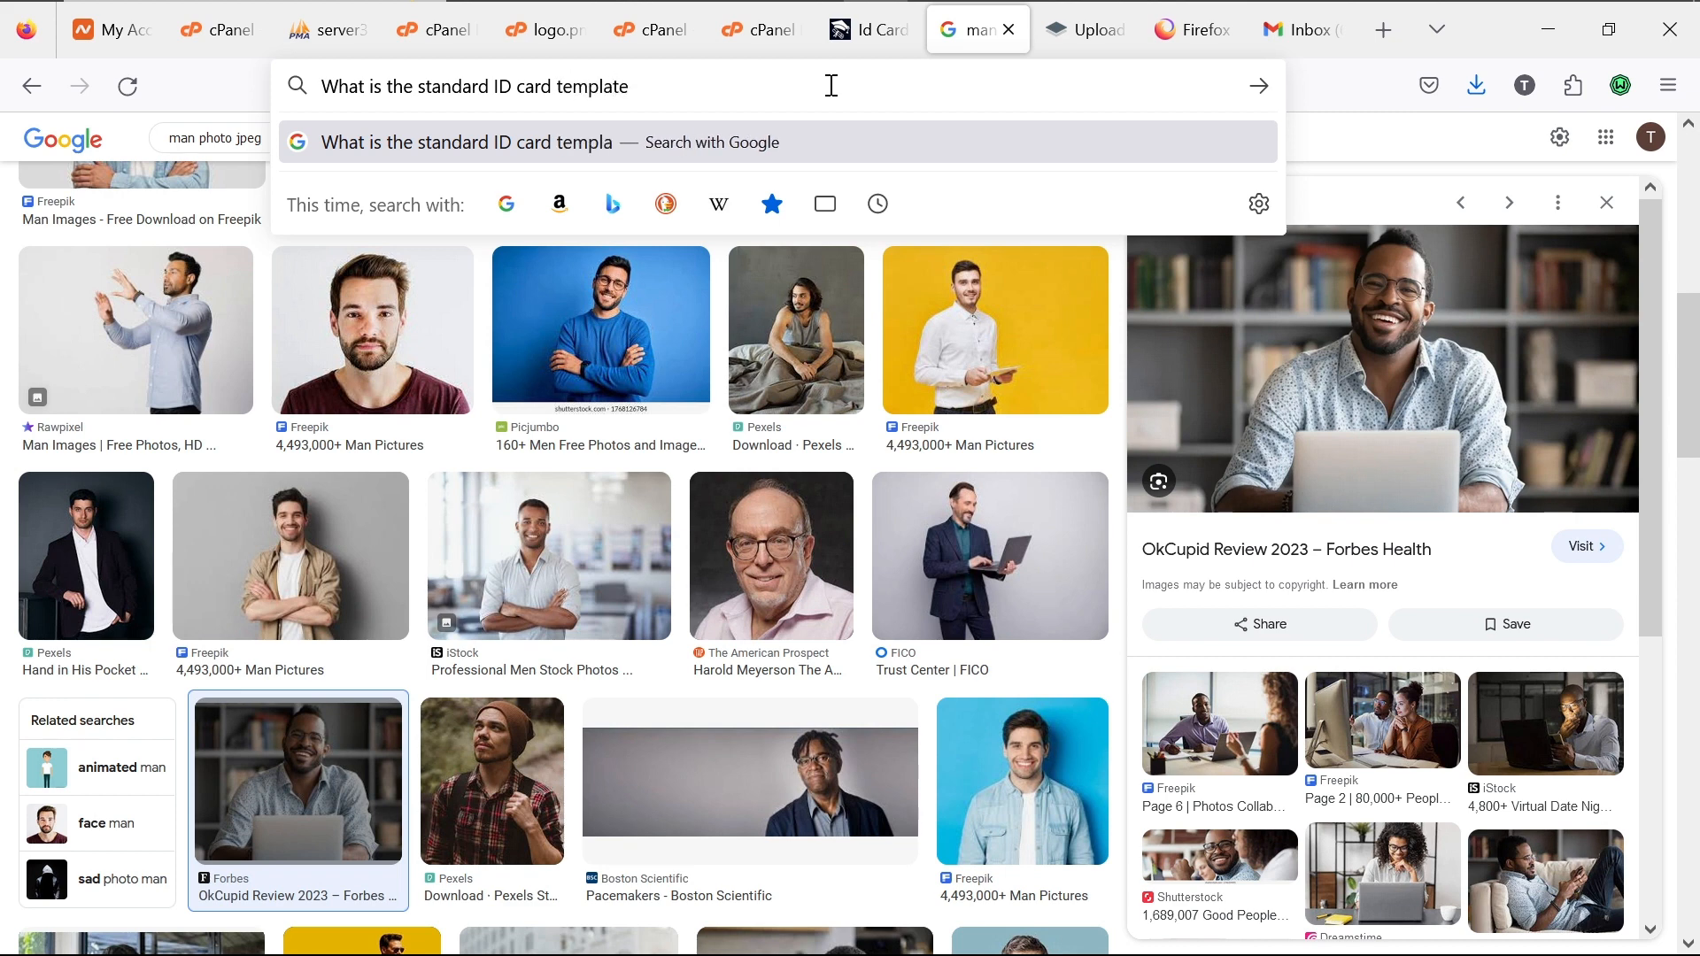
type(" inmm")
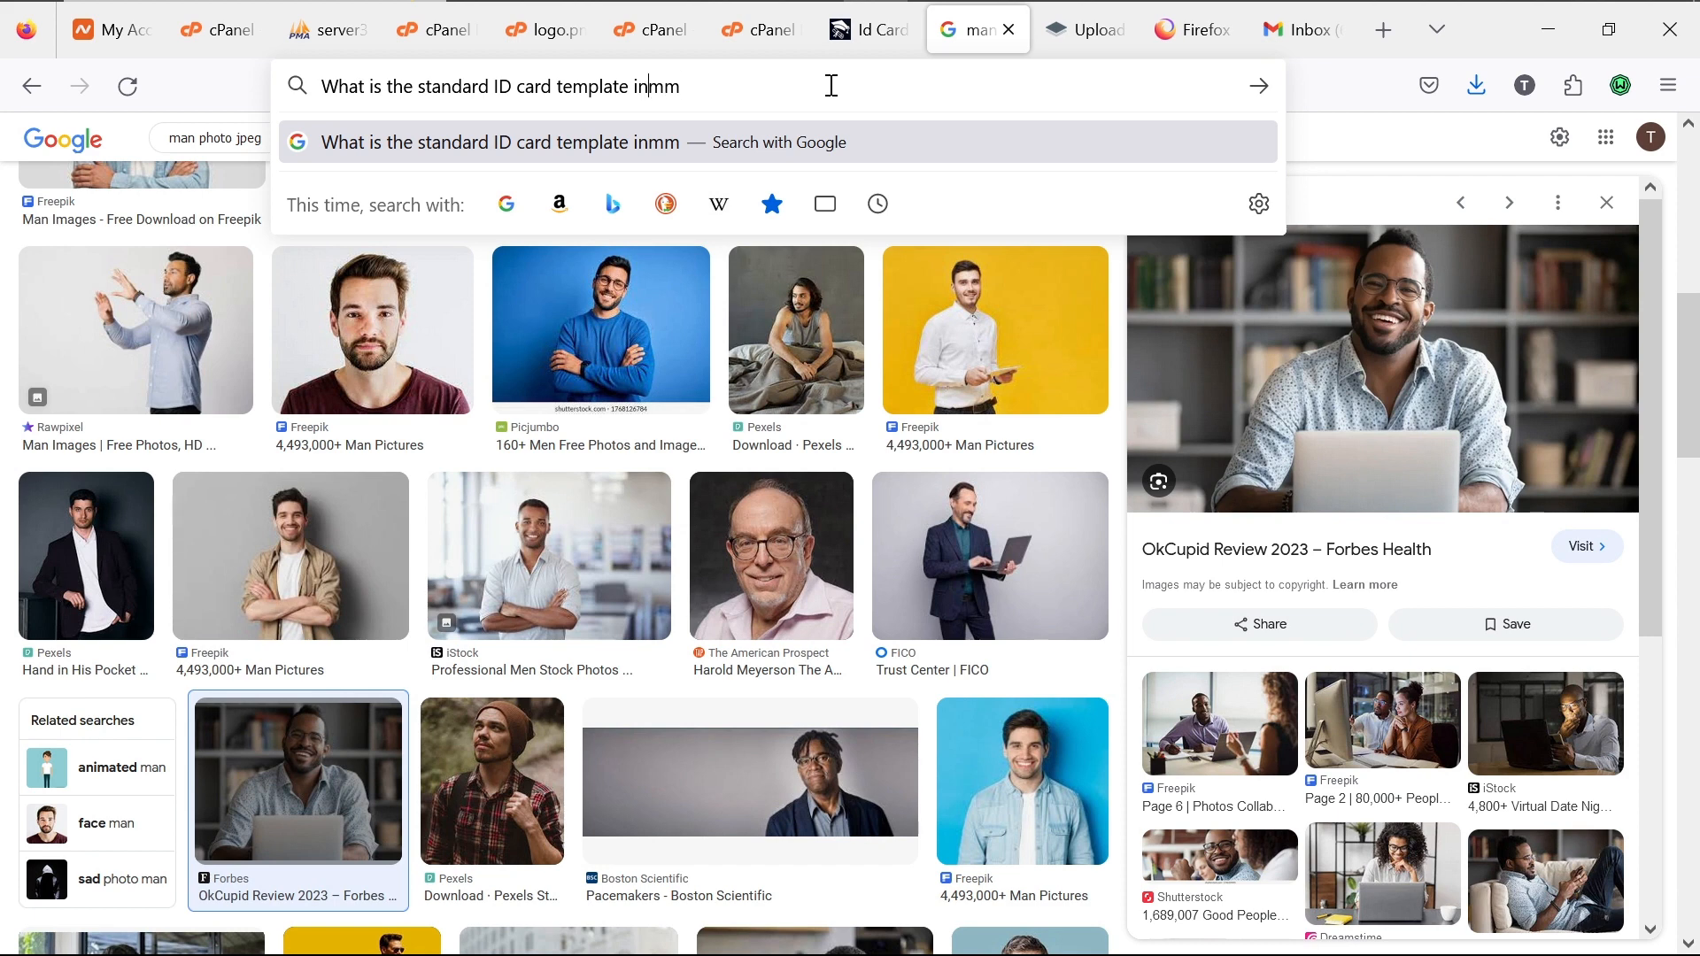
key("Left")
key("Left")
key("Return")
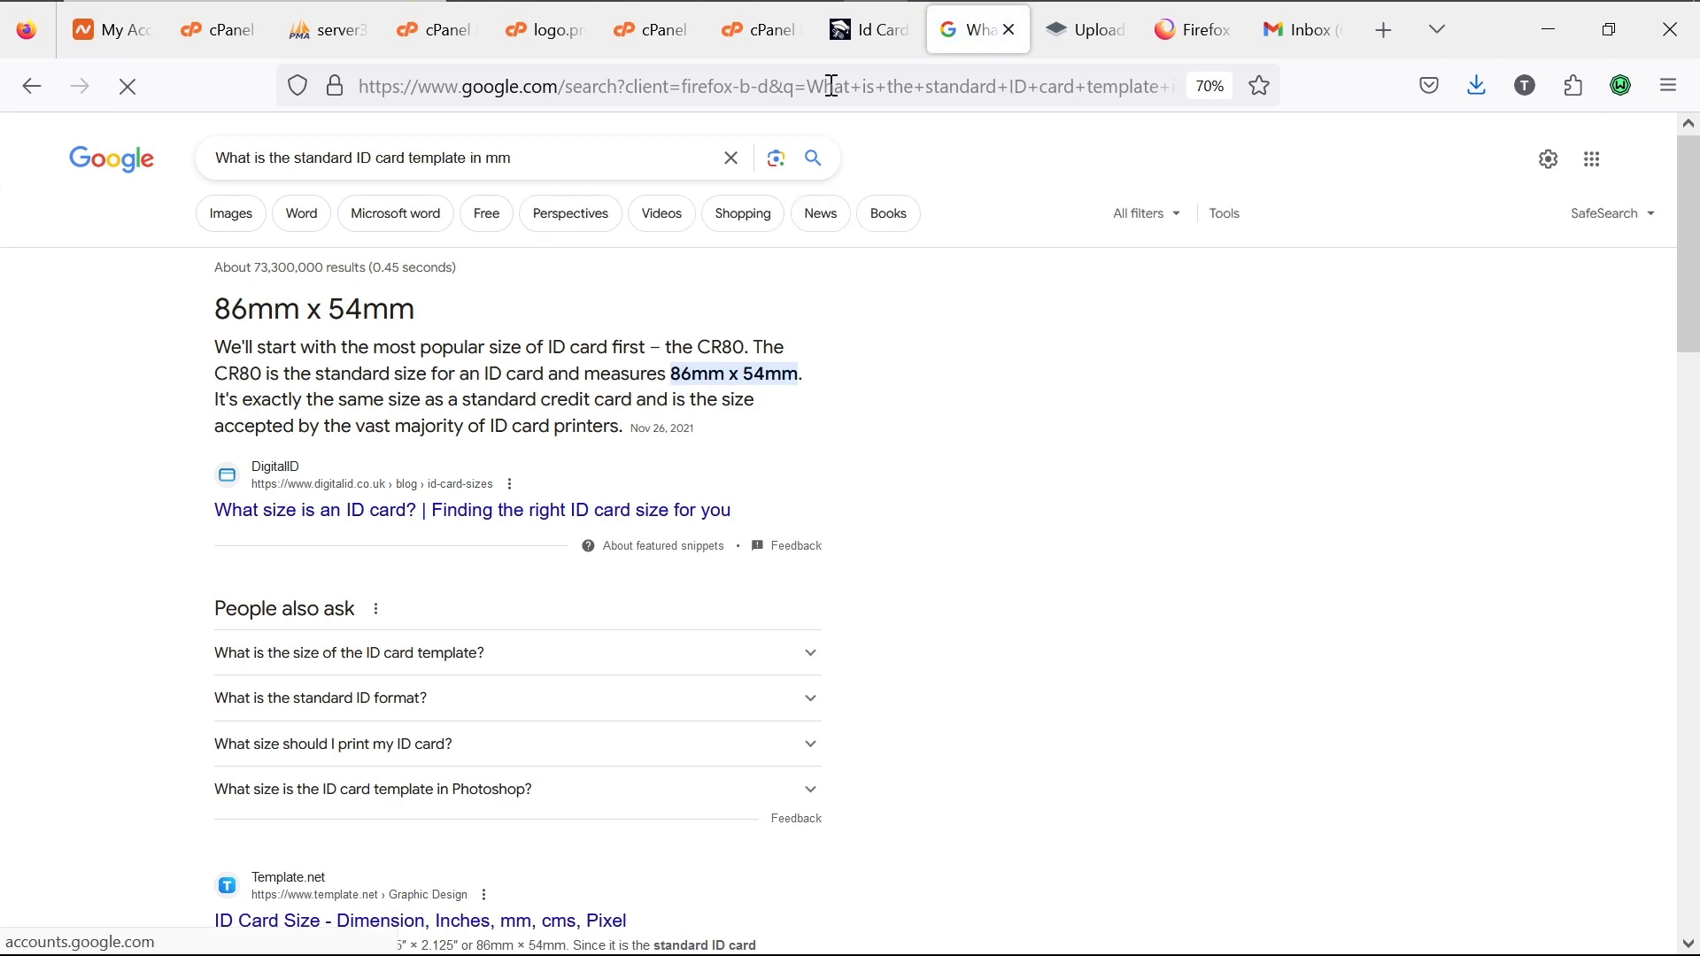
left_click(883, 40)
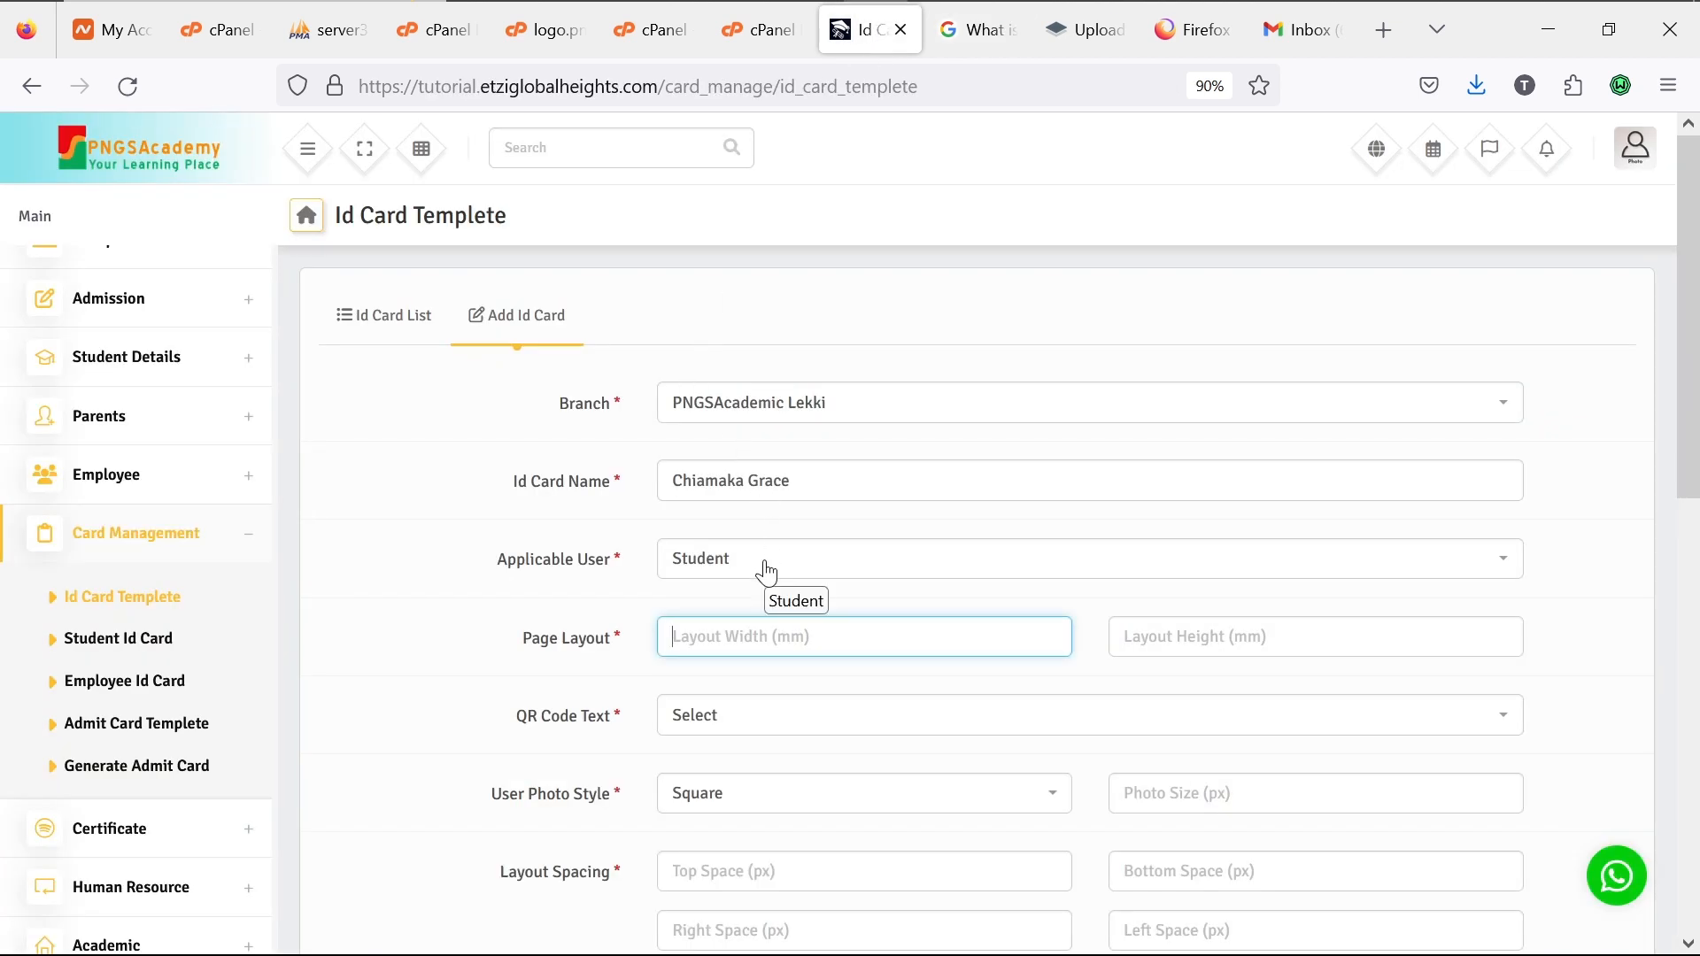
Step: Set the Id Card page layout to 54 width by 86 height
type("86")
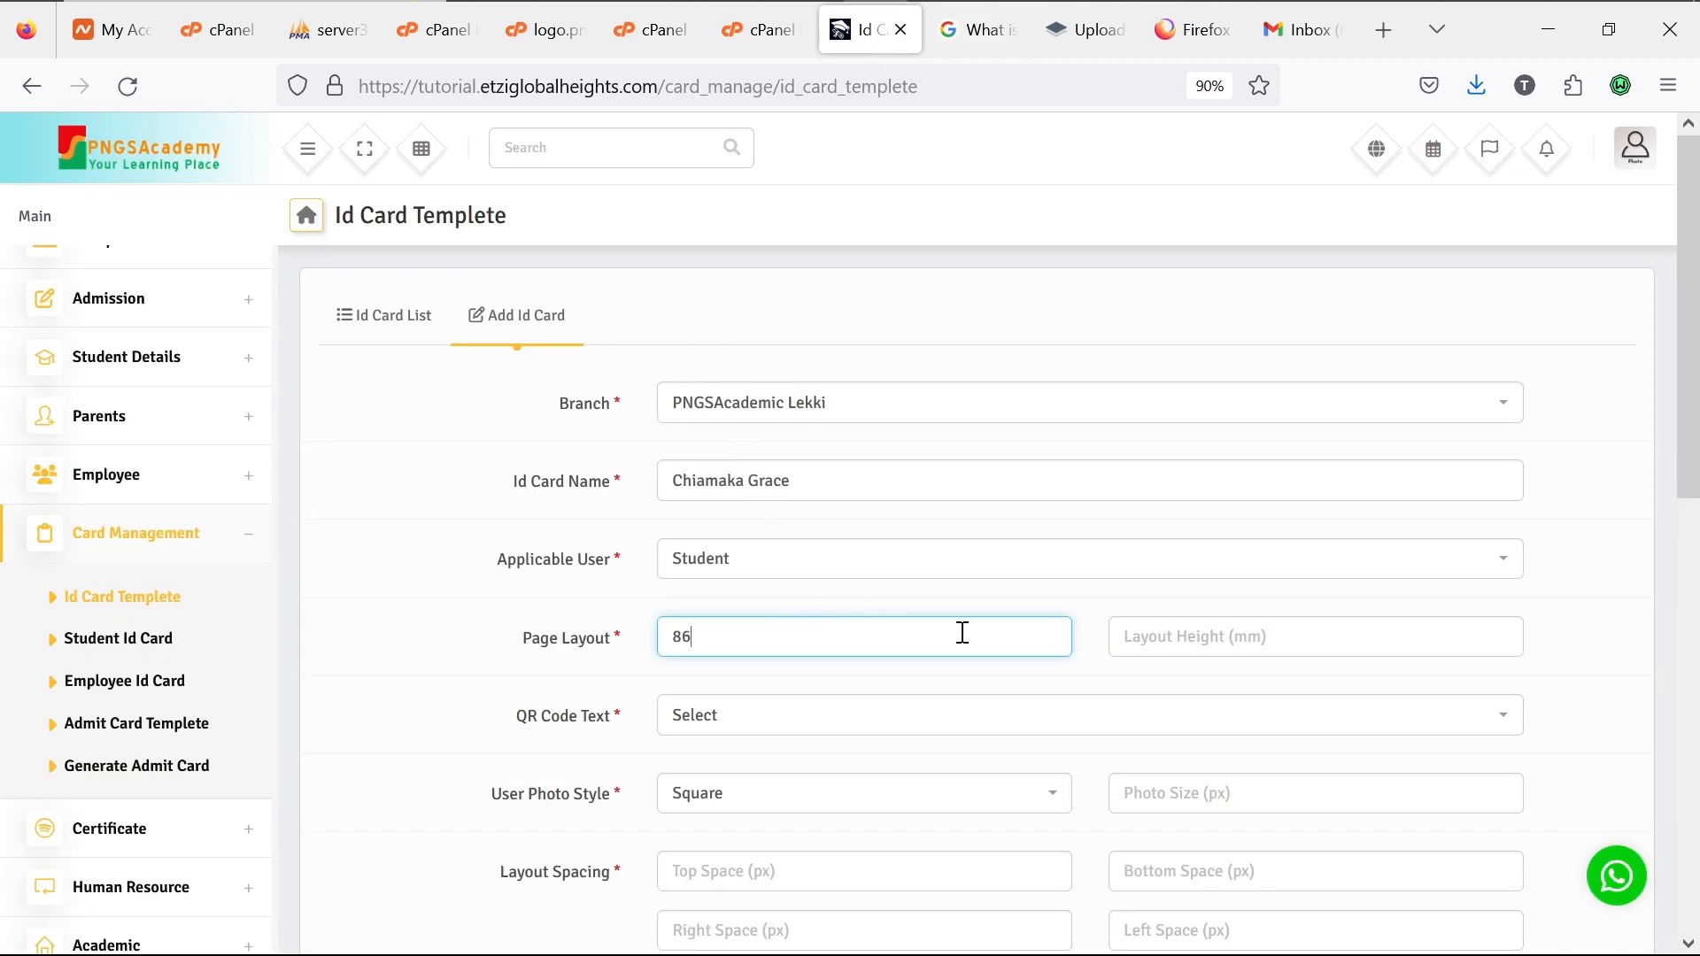
left_click(1175, 649)
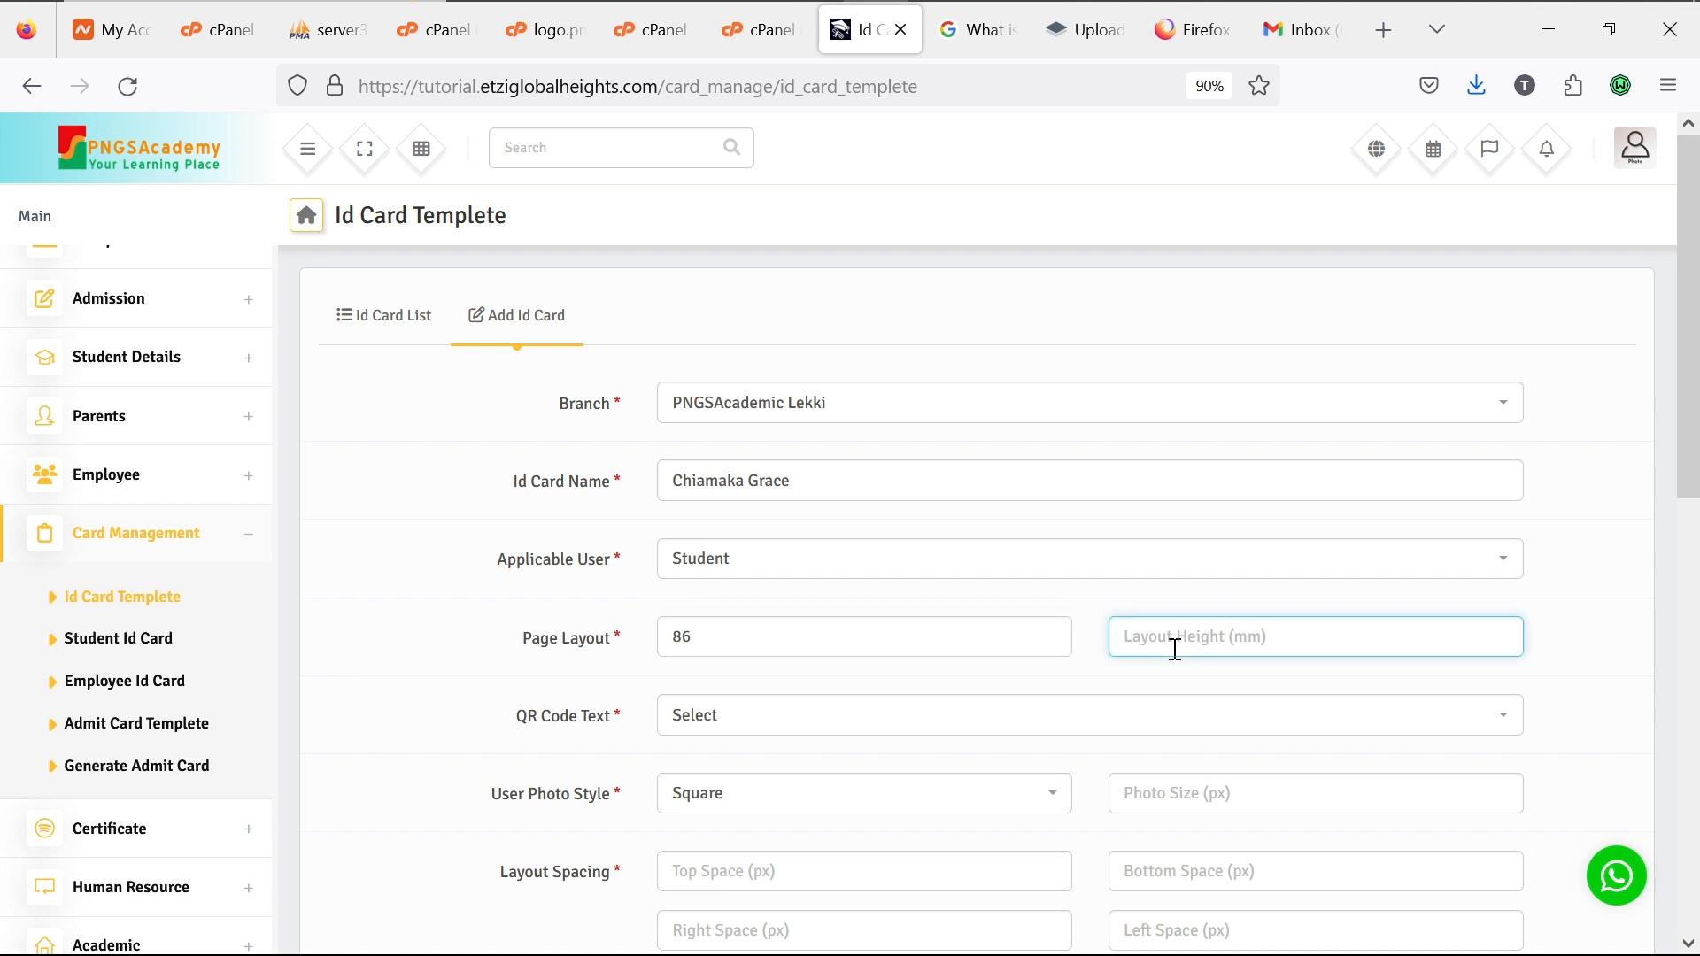
left_click(882, 634)
key("BackSpace")
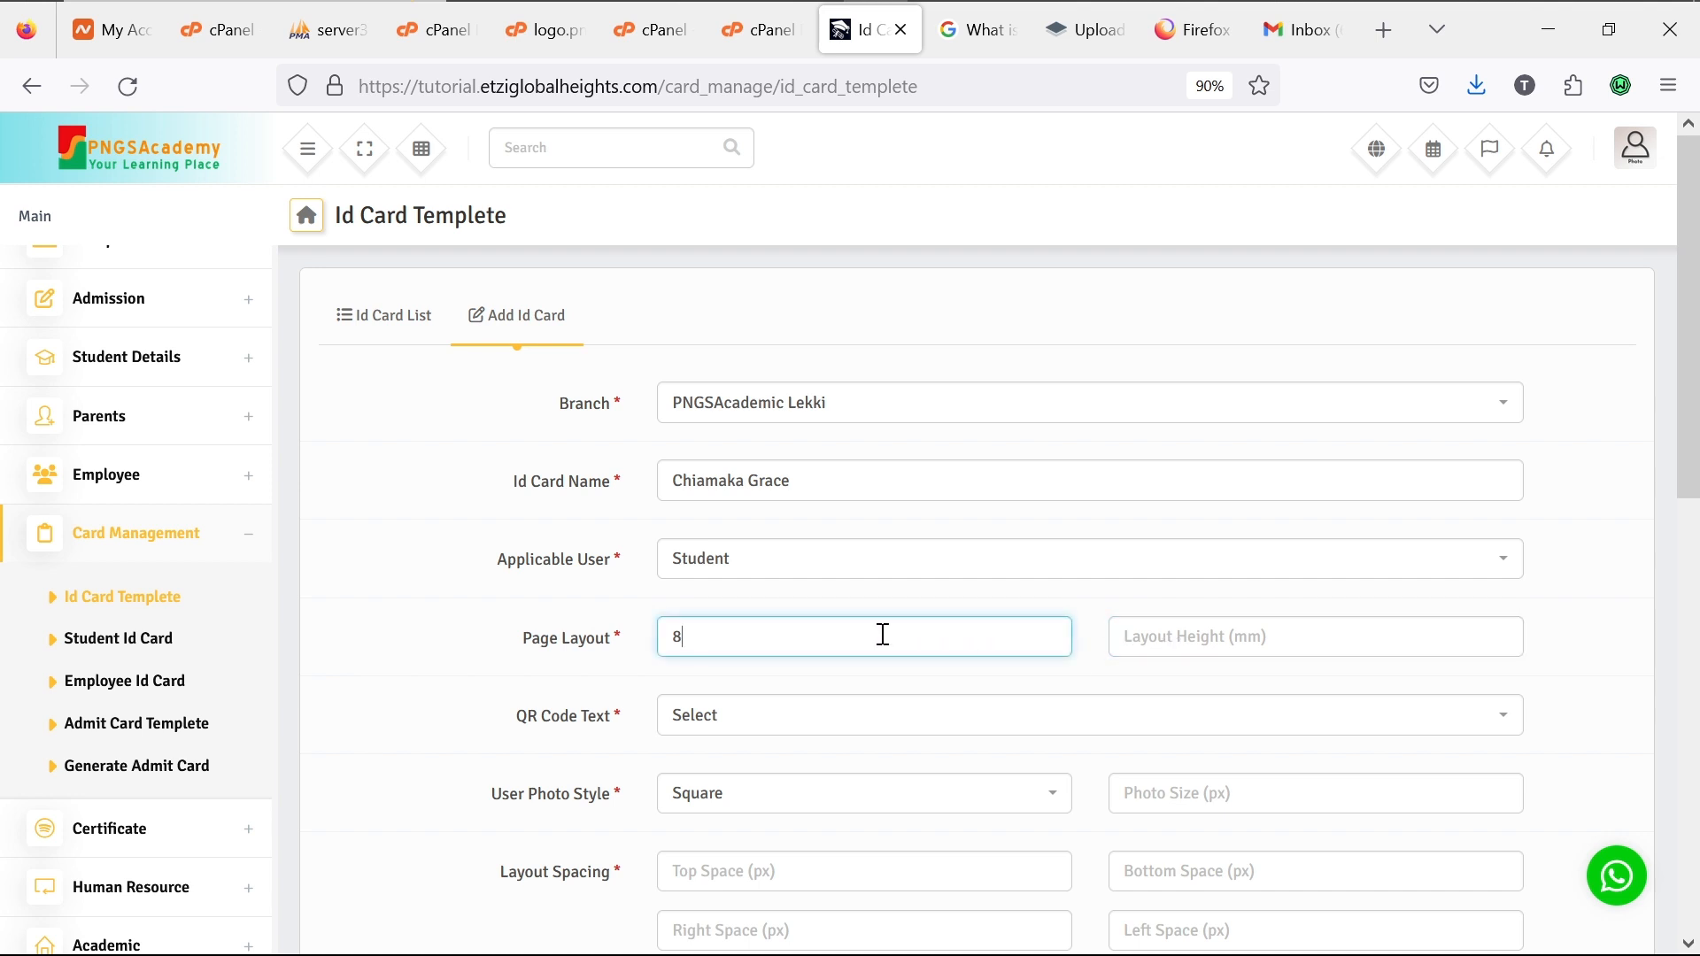
key("BackSpace")
type("54")
left_click(1189, 642)
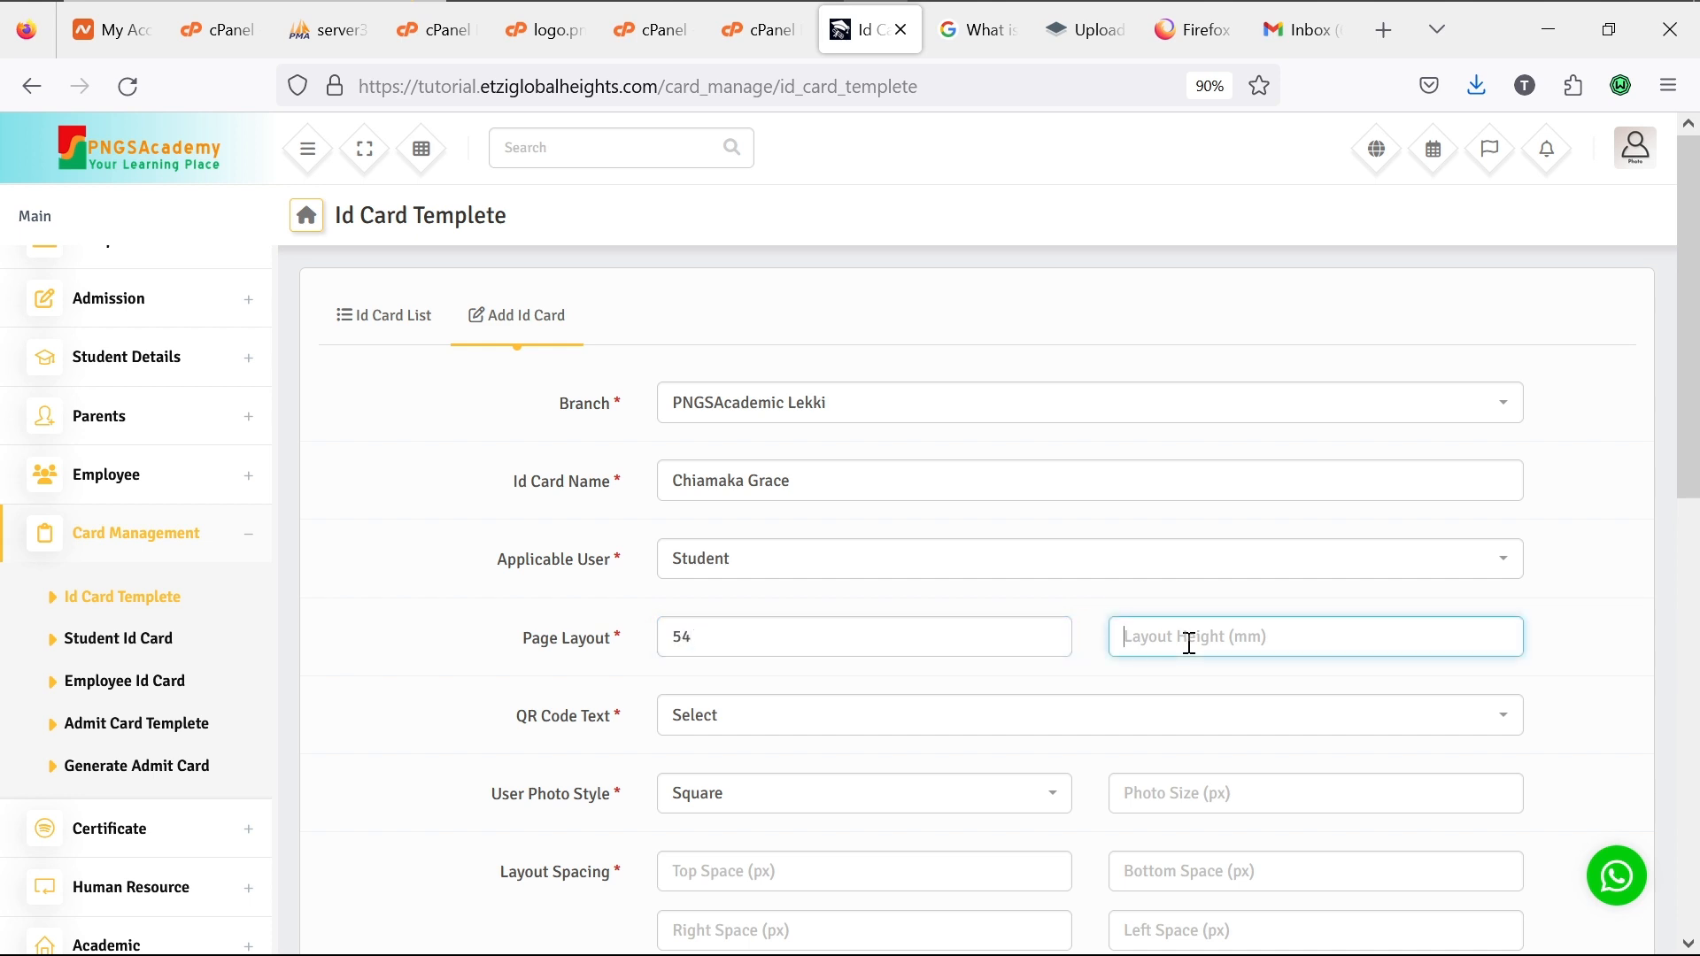
type("86")
Step: Choose Register No as the QR Code Text and Round as the User Photo Style
left_click(1010, 727)
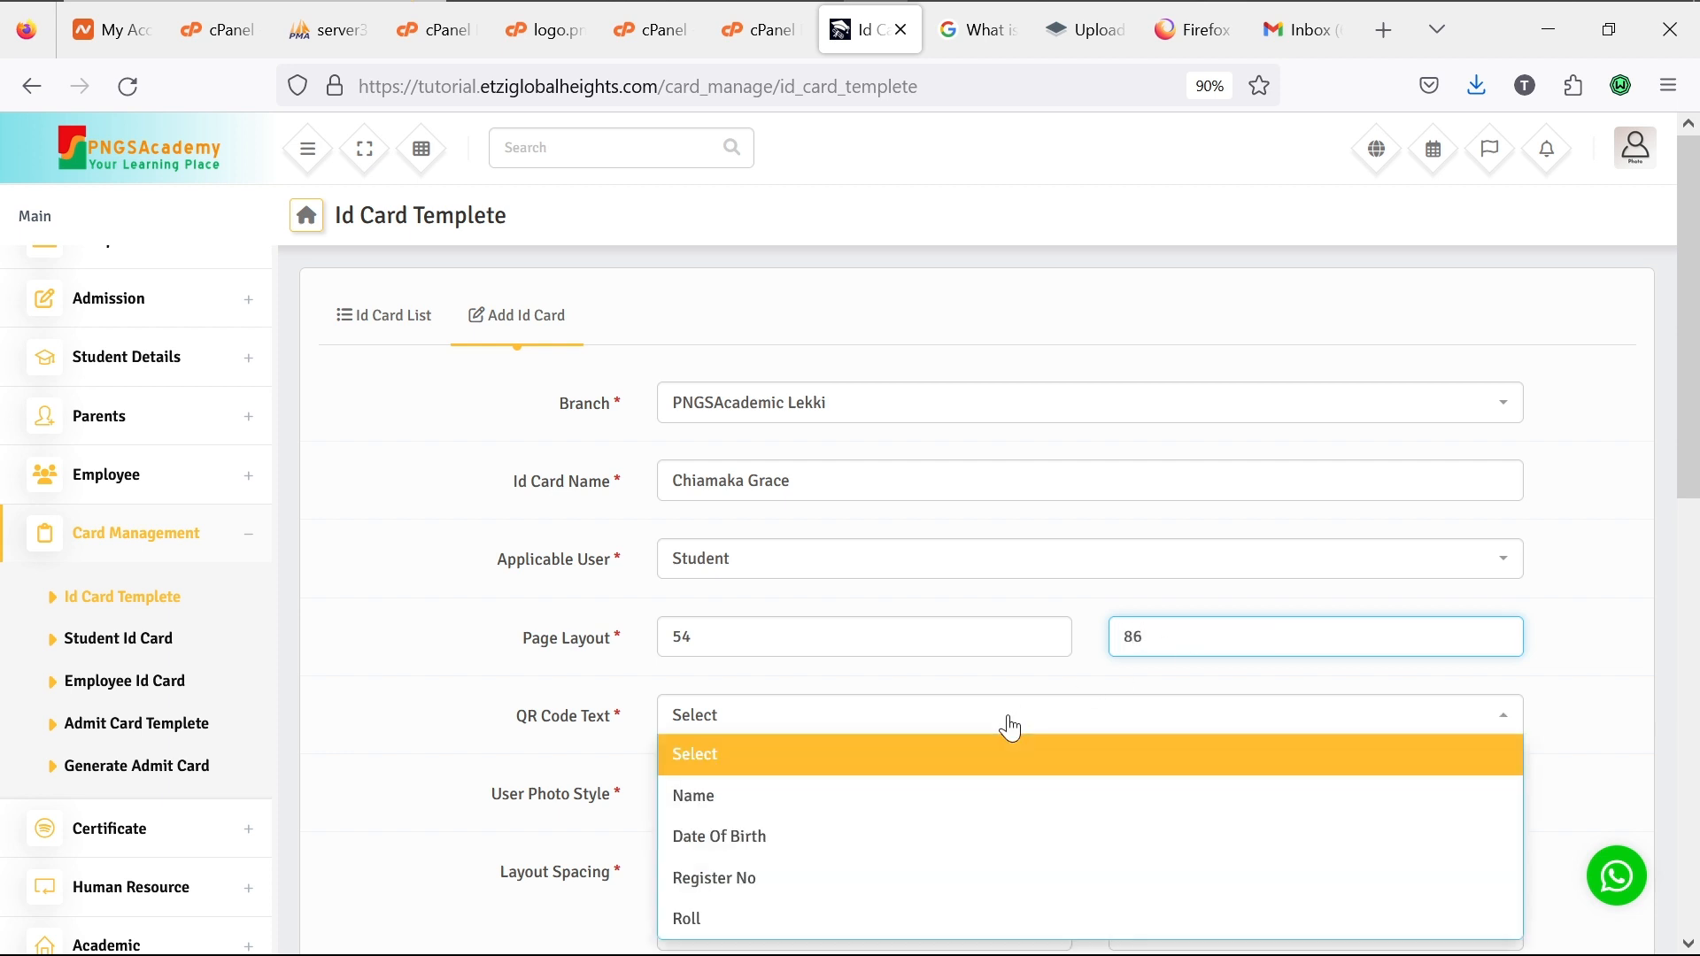
left_click(968, 881)
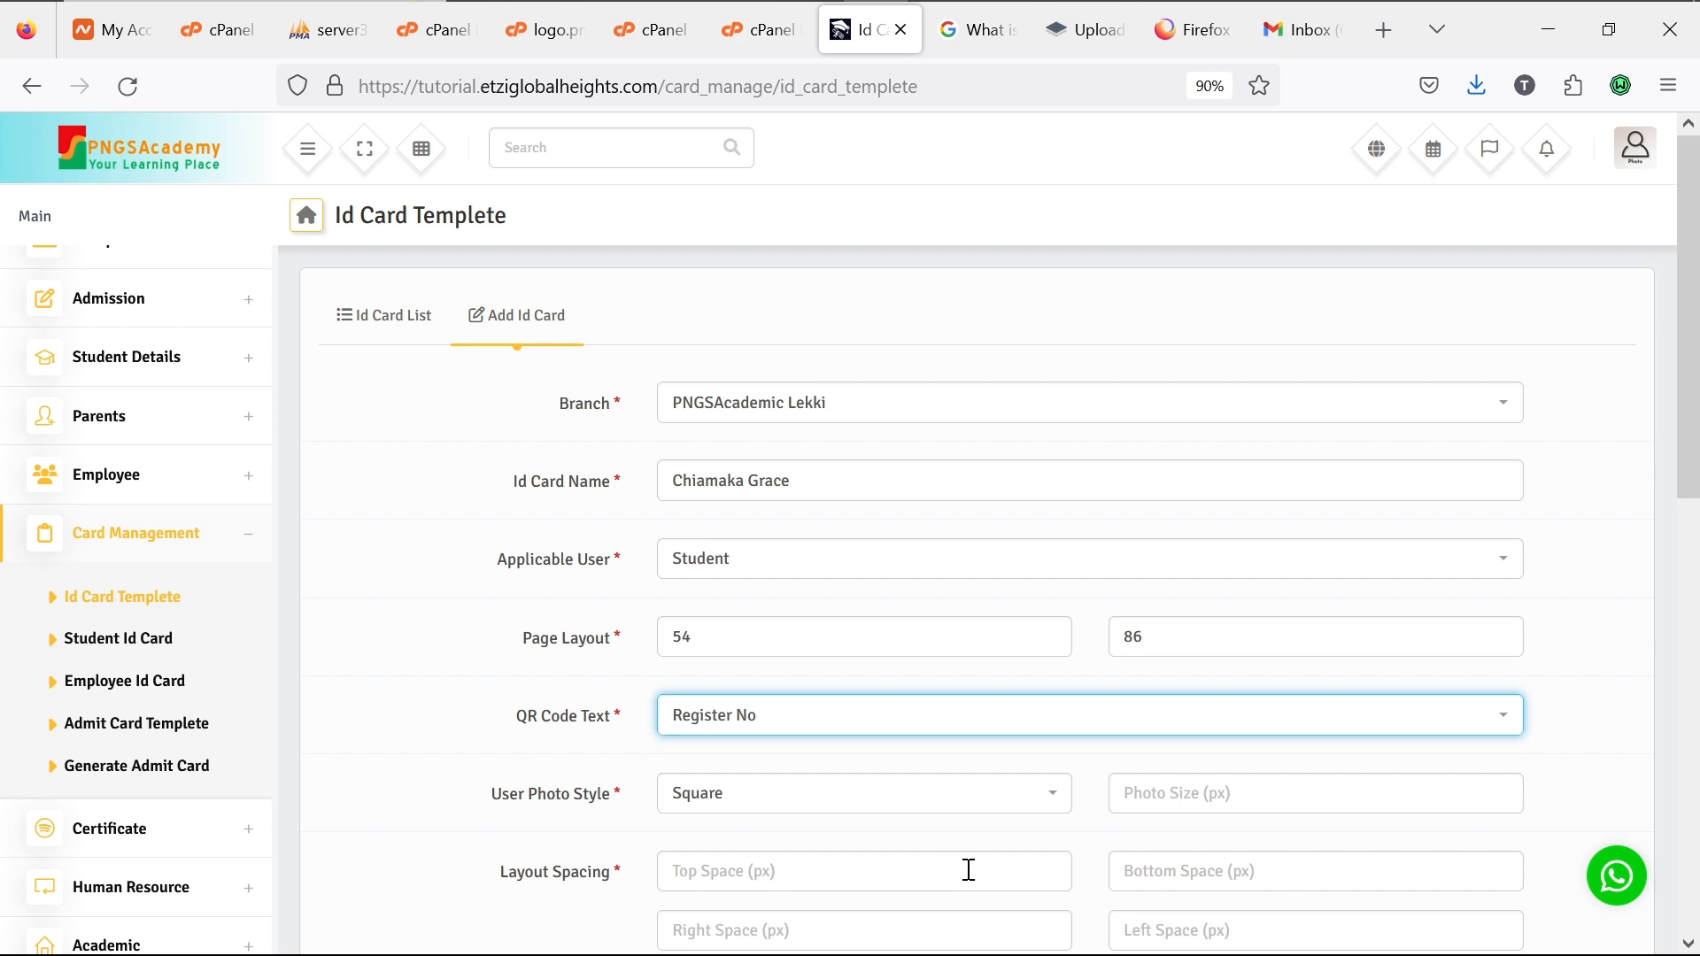
left_click(937, 799)
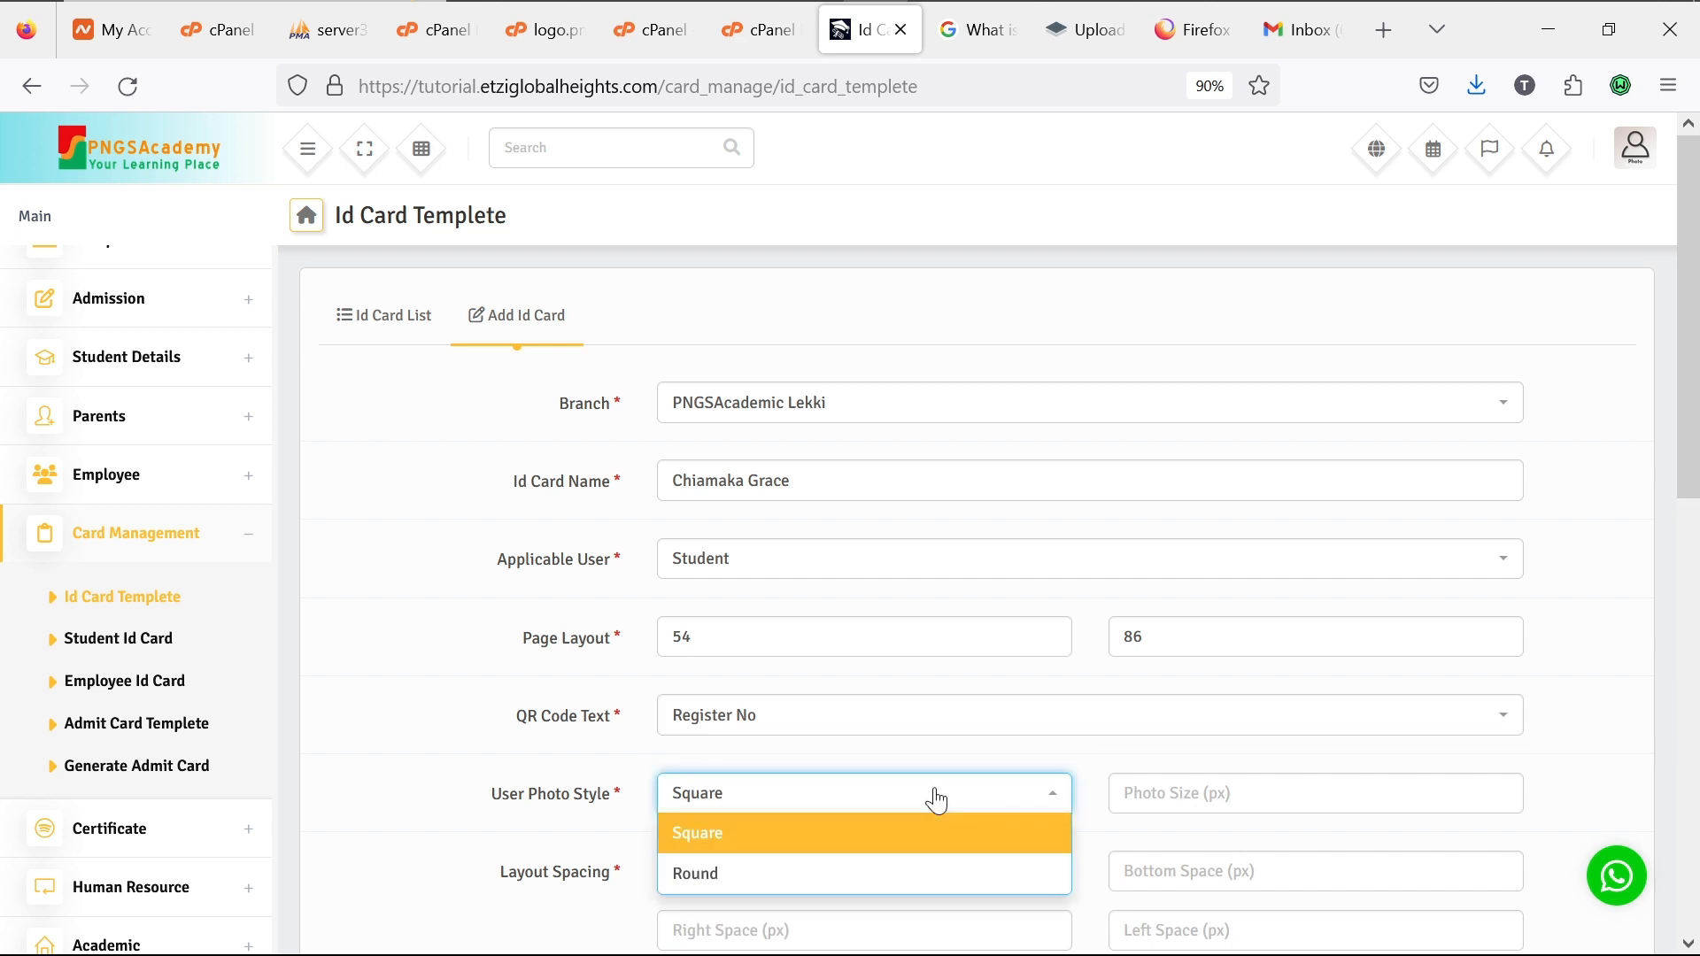
left_click(930, 887)
left_click(1191, 802)
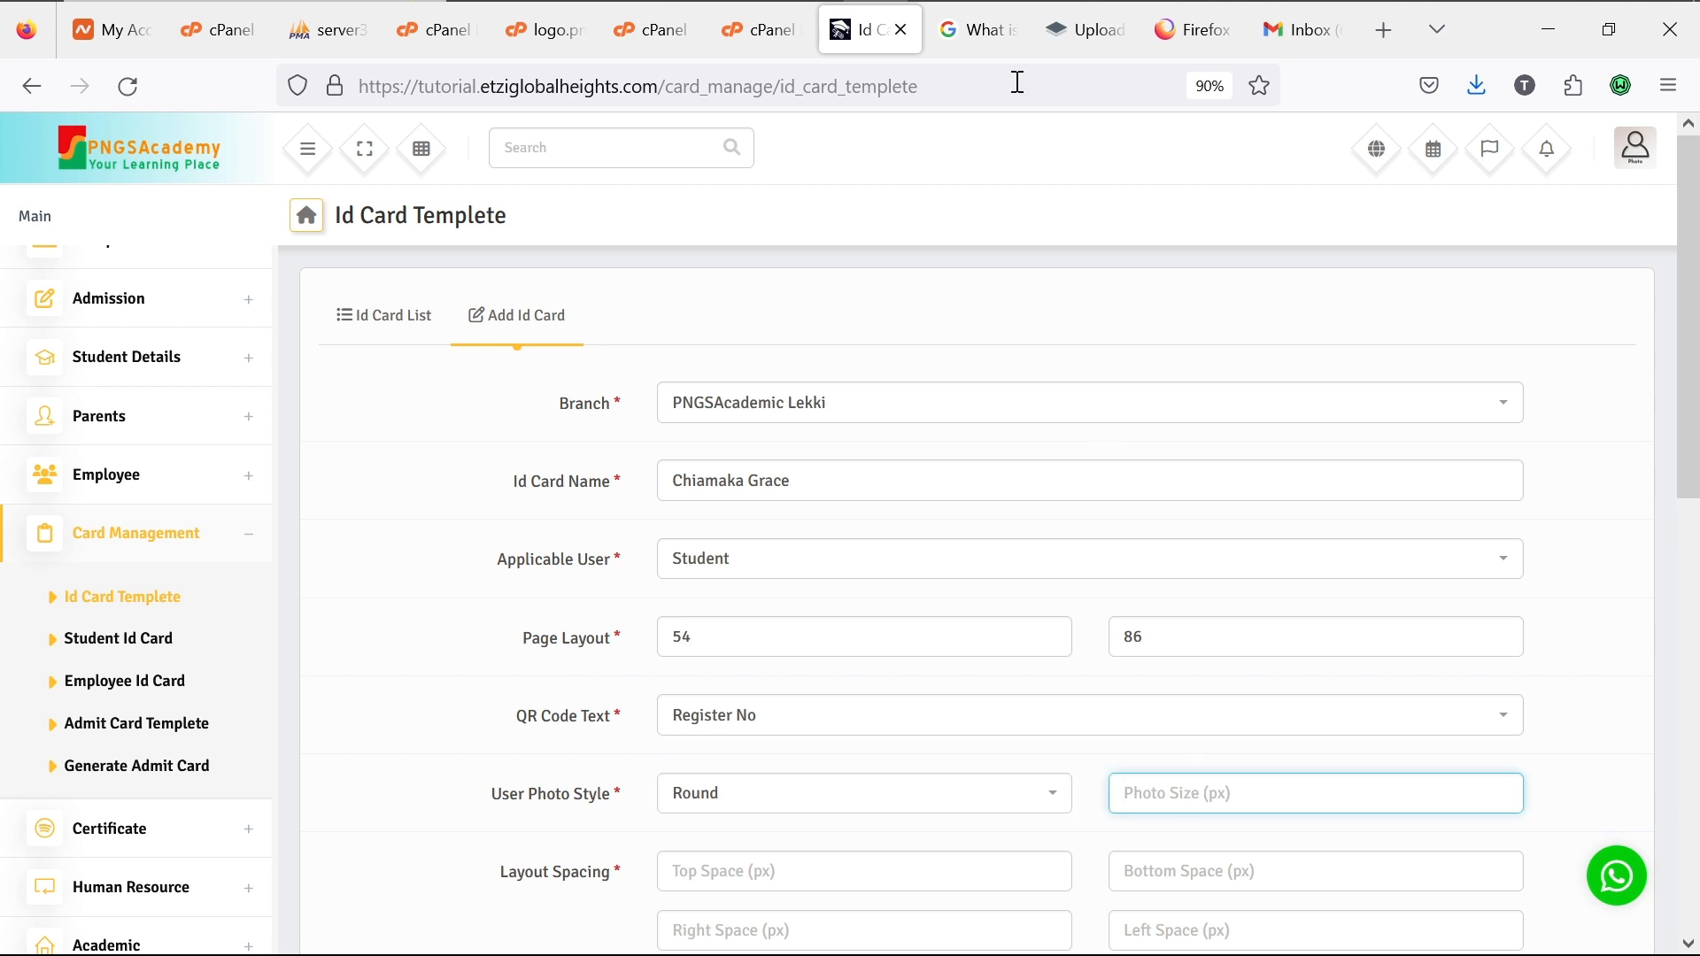
left_click(990, 53)
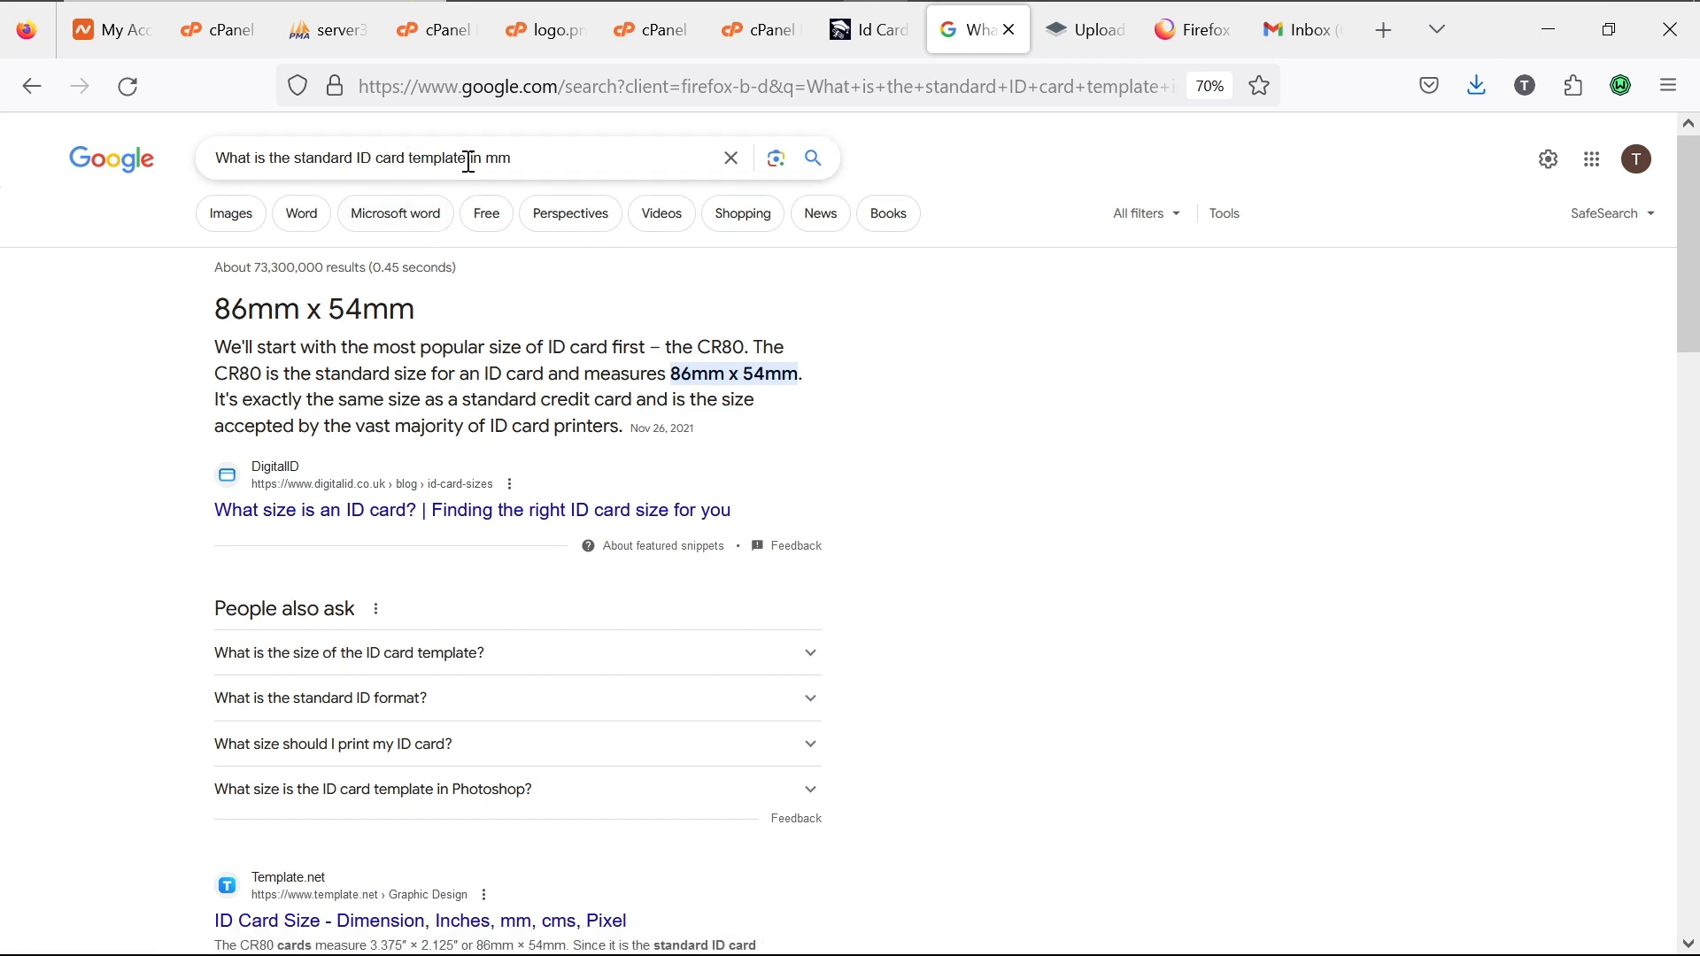
Step: Search for the standard ID card photo size and expand the People also ask answer
left_click_drag(469, 161, 412, 165)
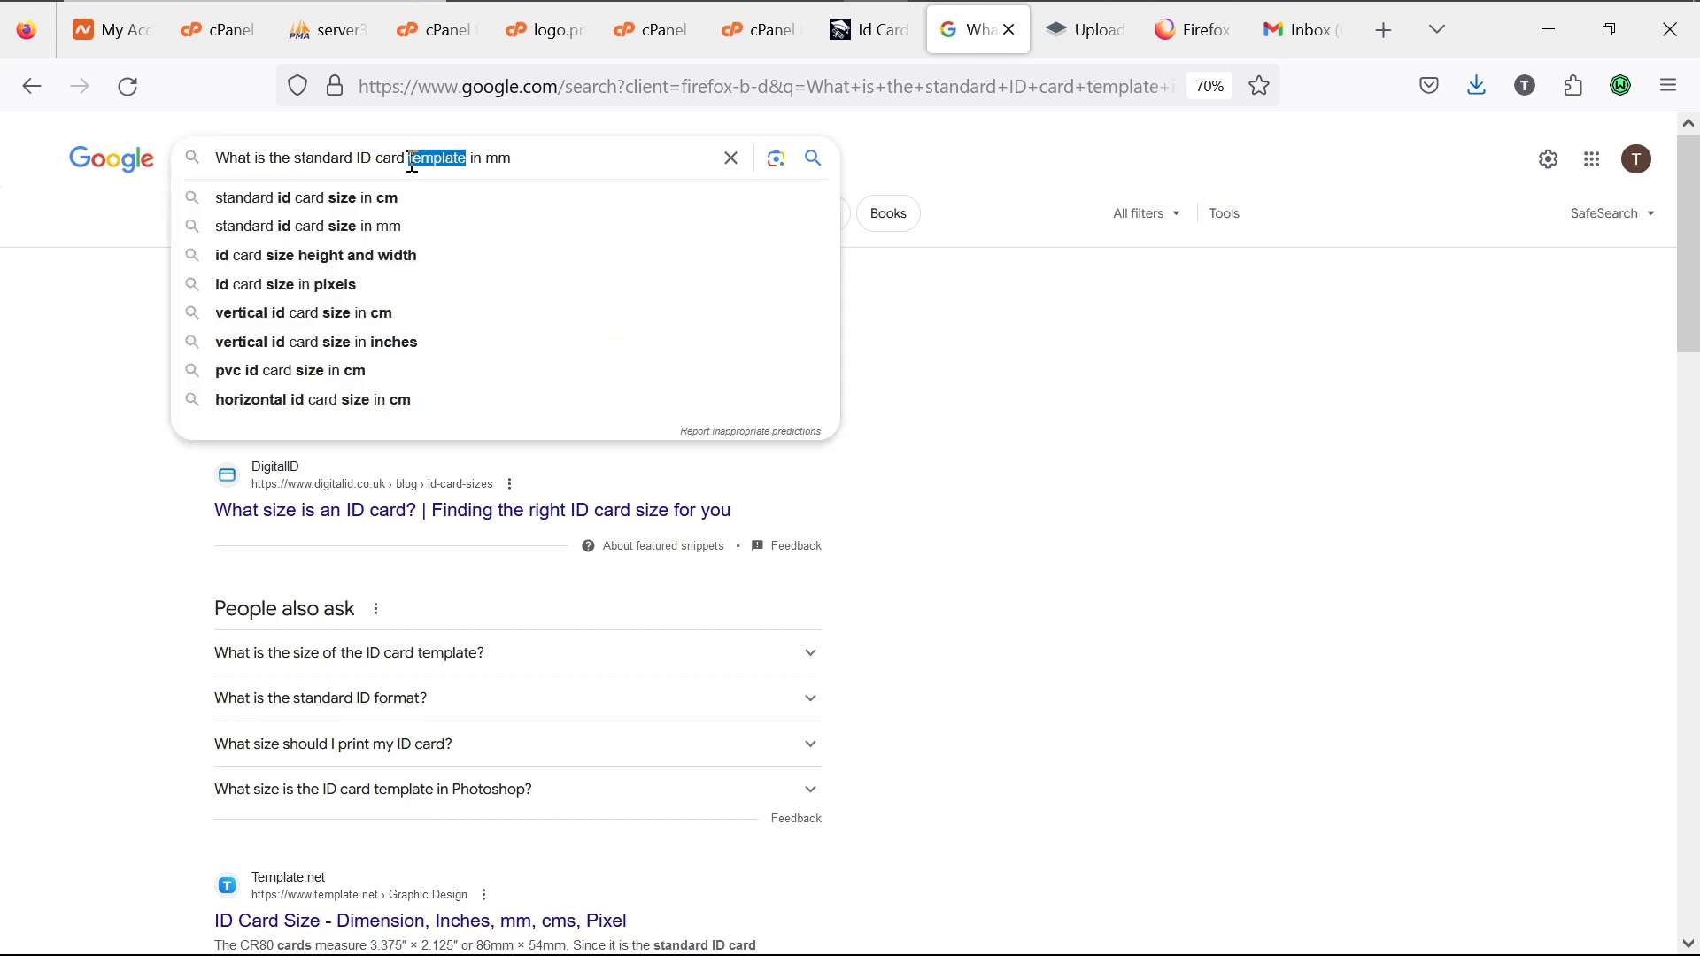
type("photo")
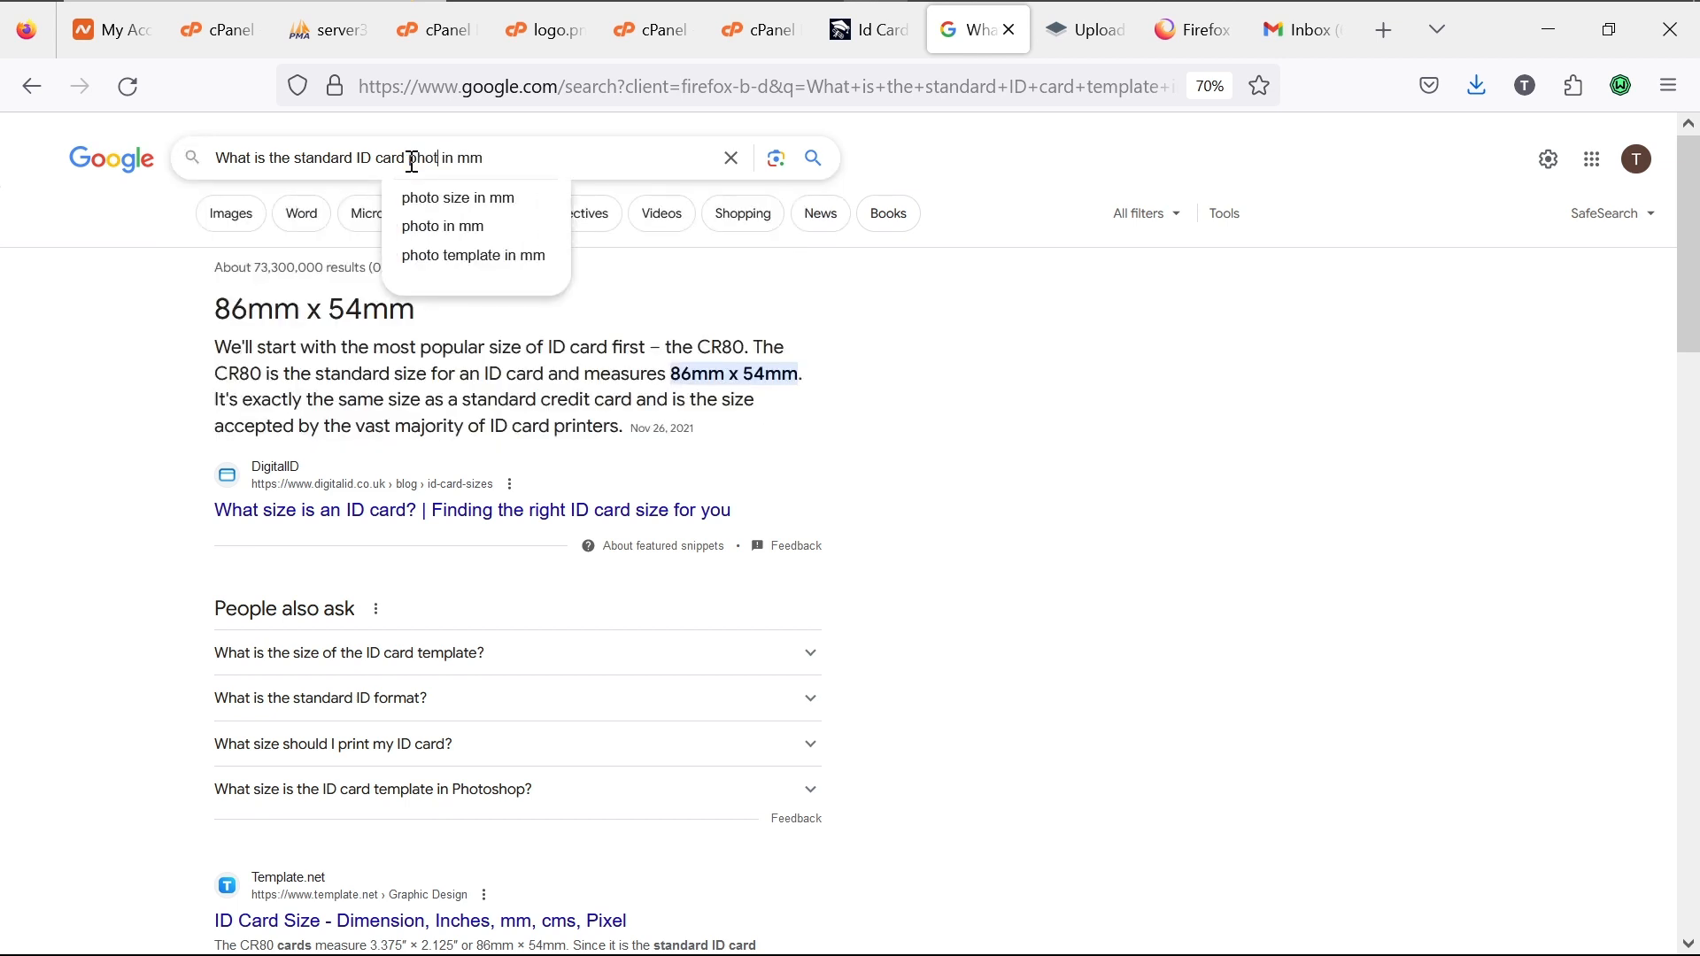
type(" siz")
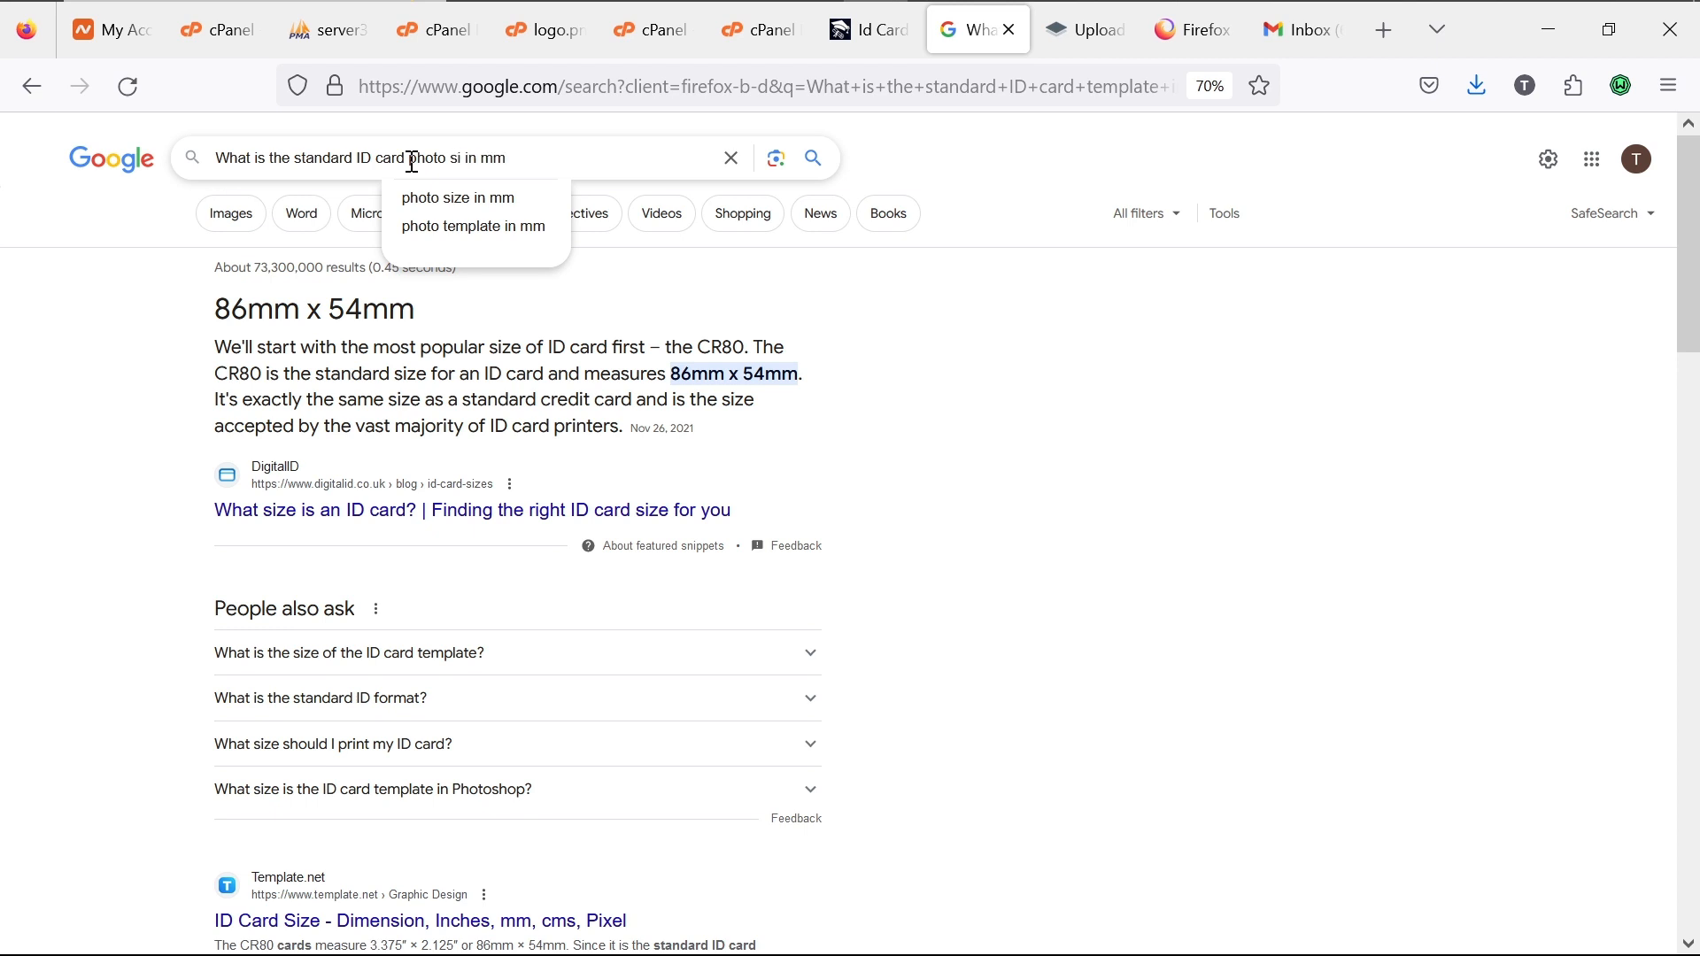
type("e")
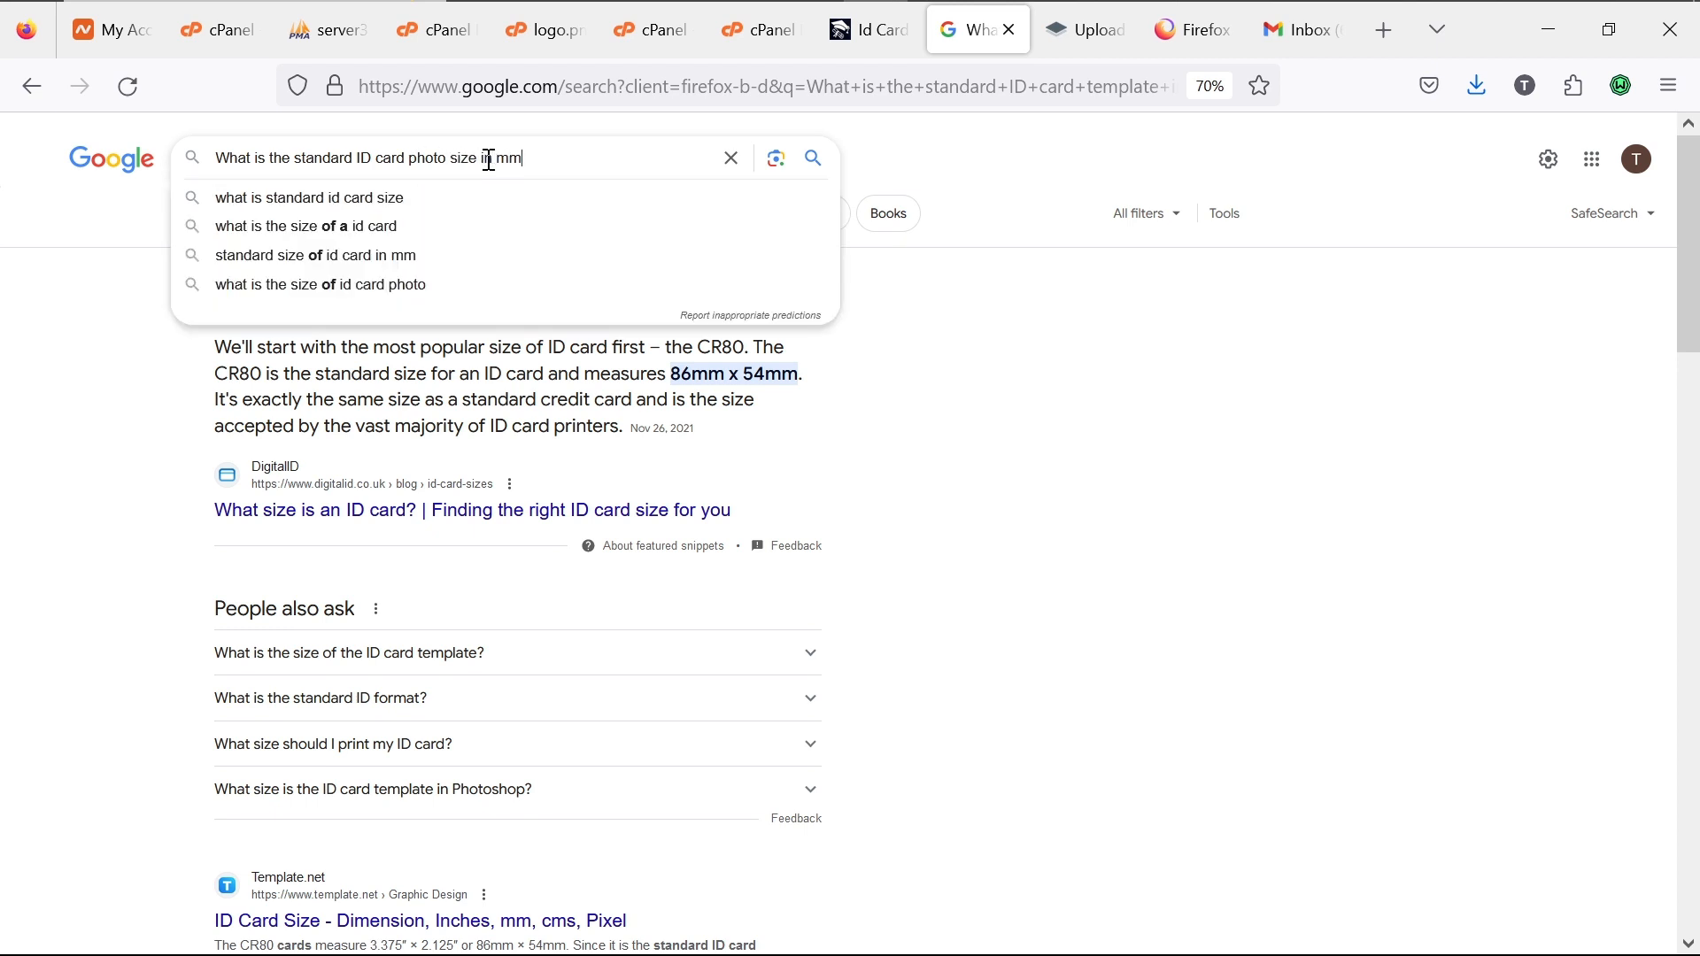
key("BackSpace")
key("BackSpace")
key("BackSpace")
key("BackSpace")
key("BackSpace")
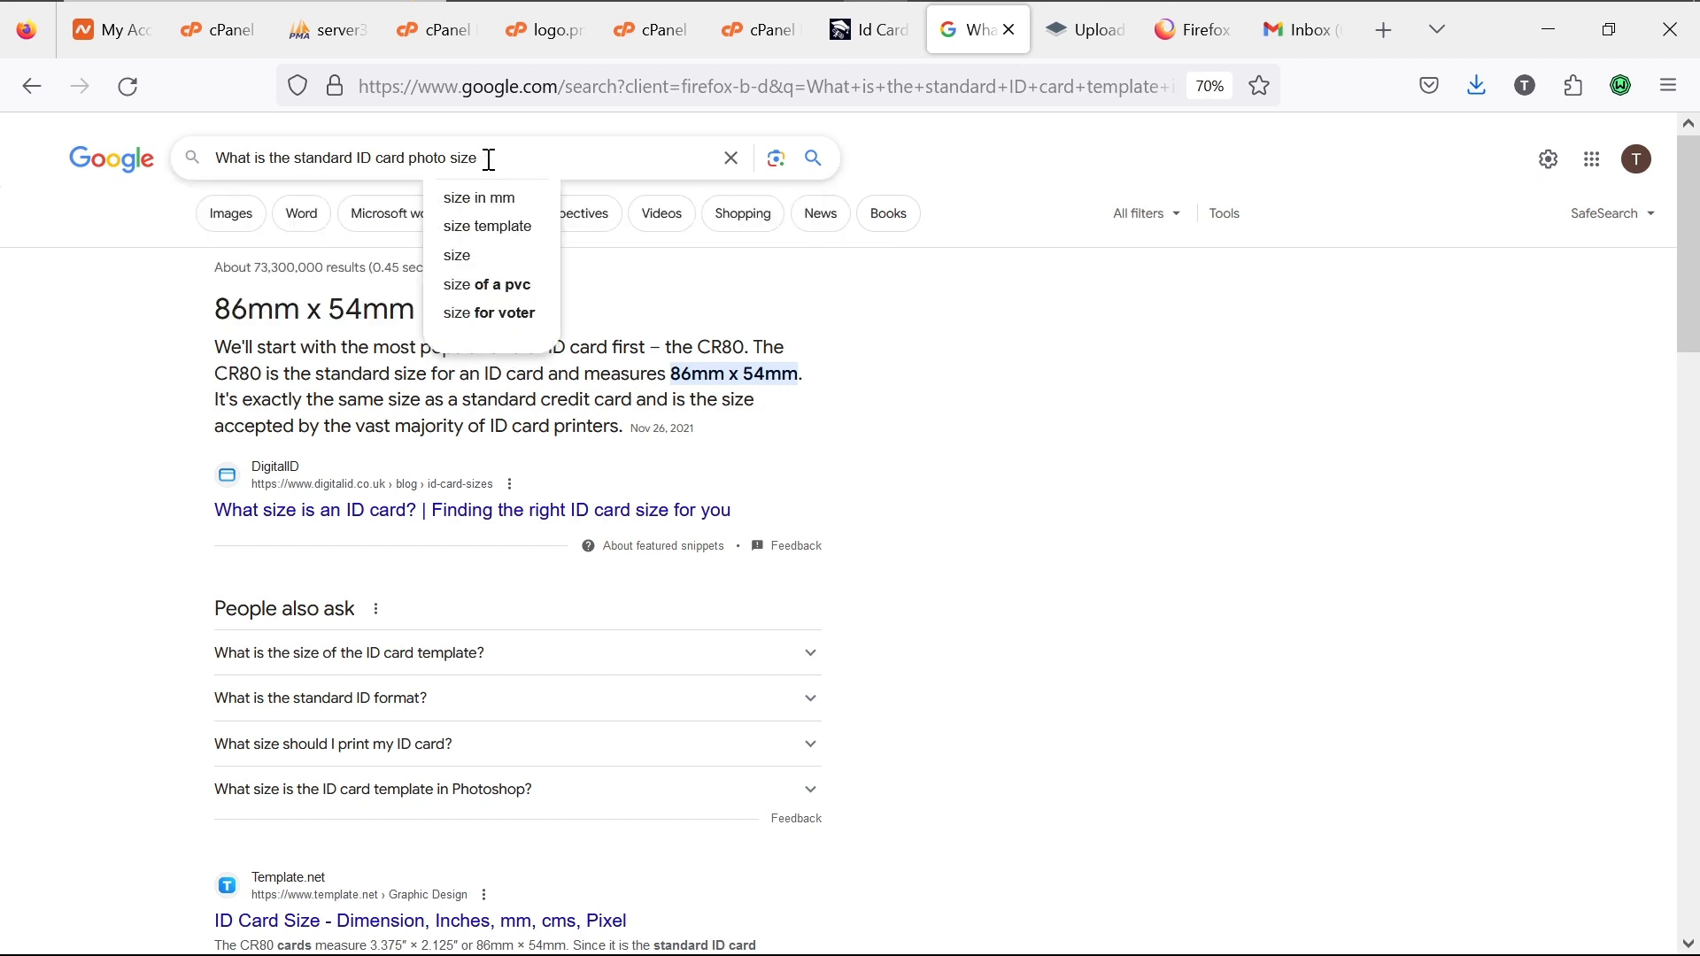
key("Return")
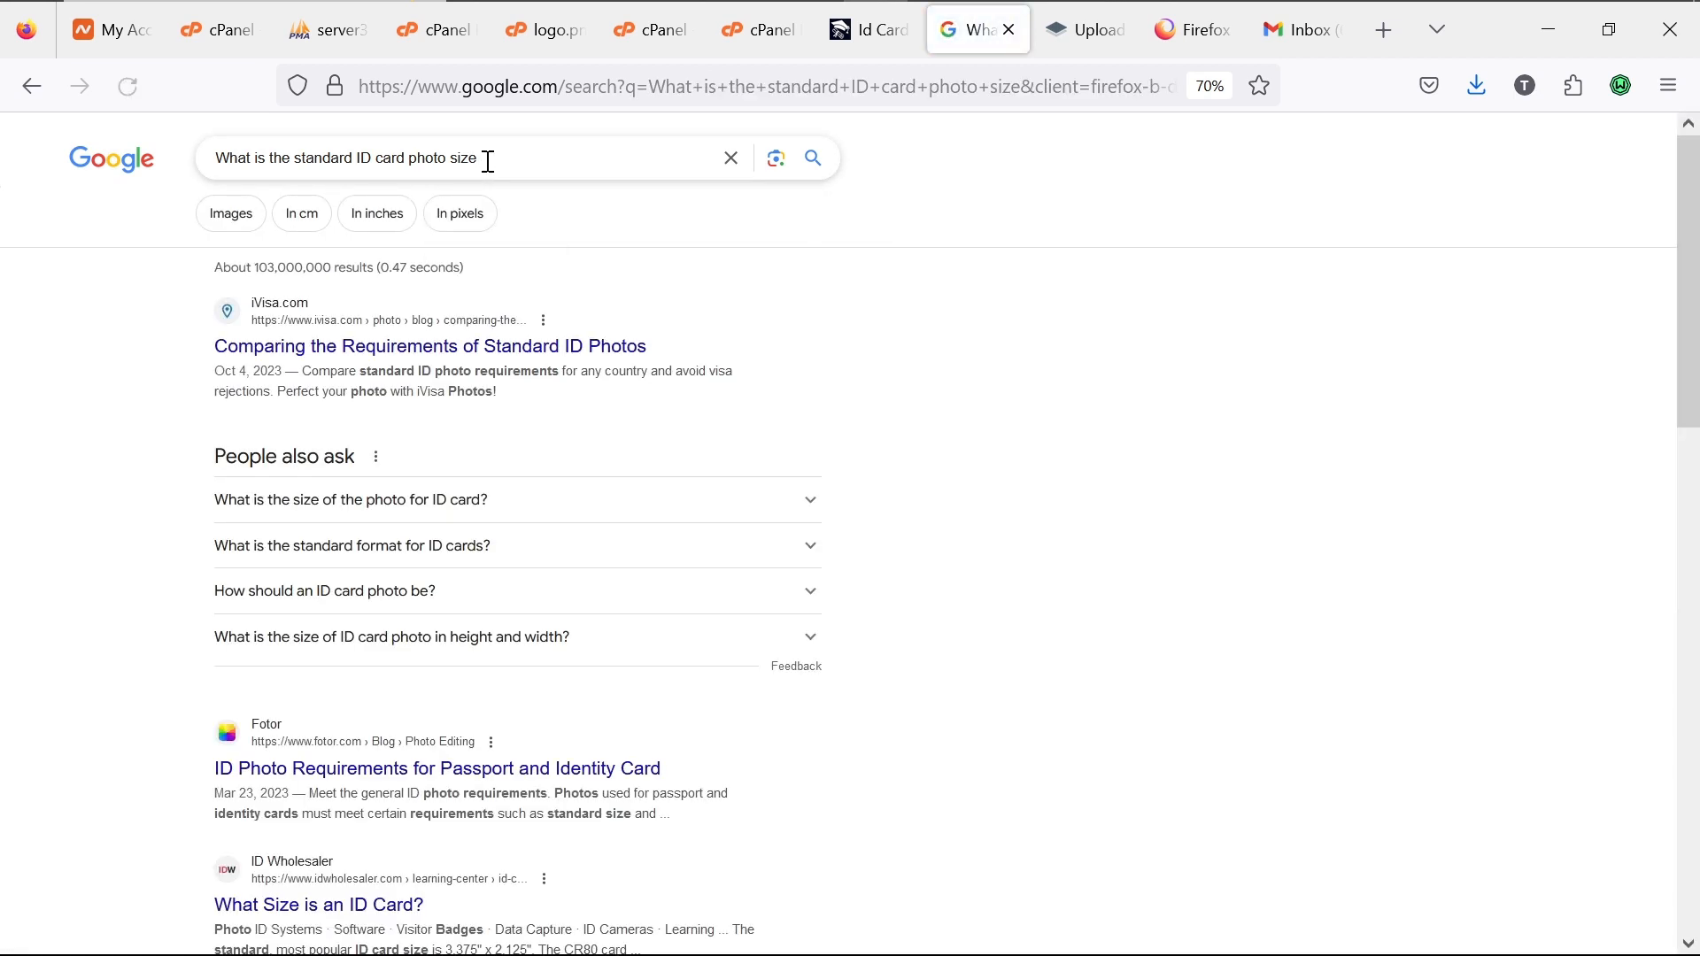
left_click(789, 519)
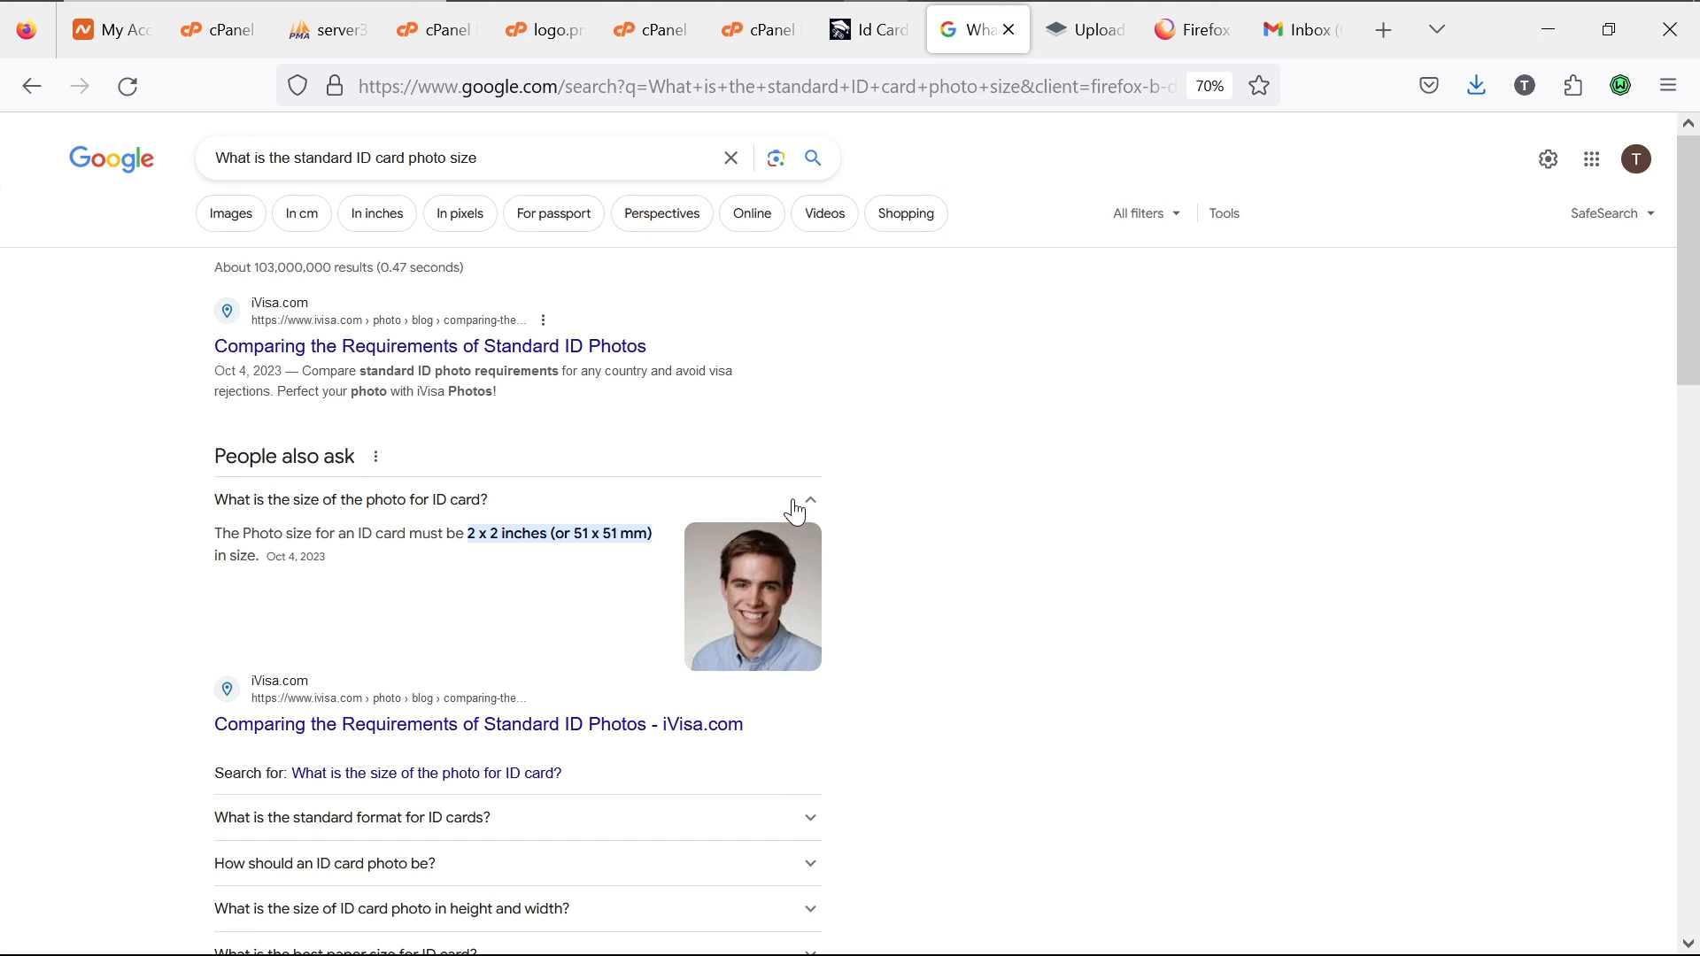
left_click(874, 51)
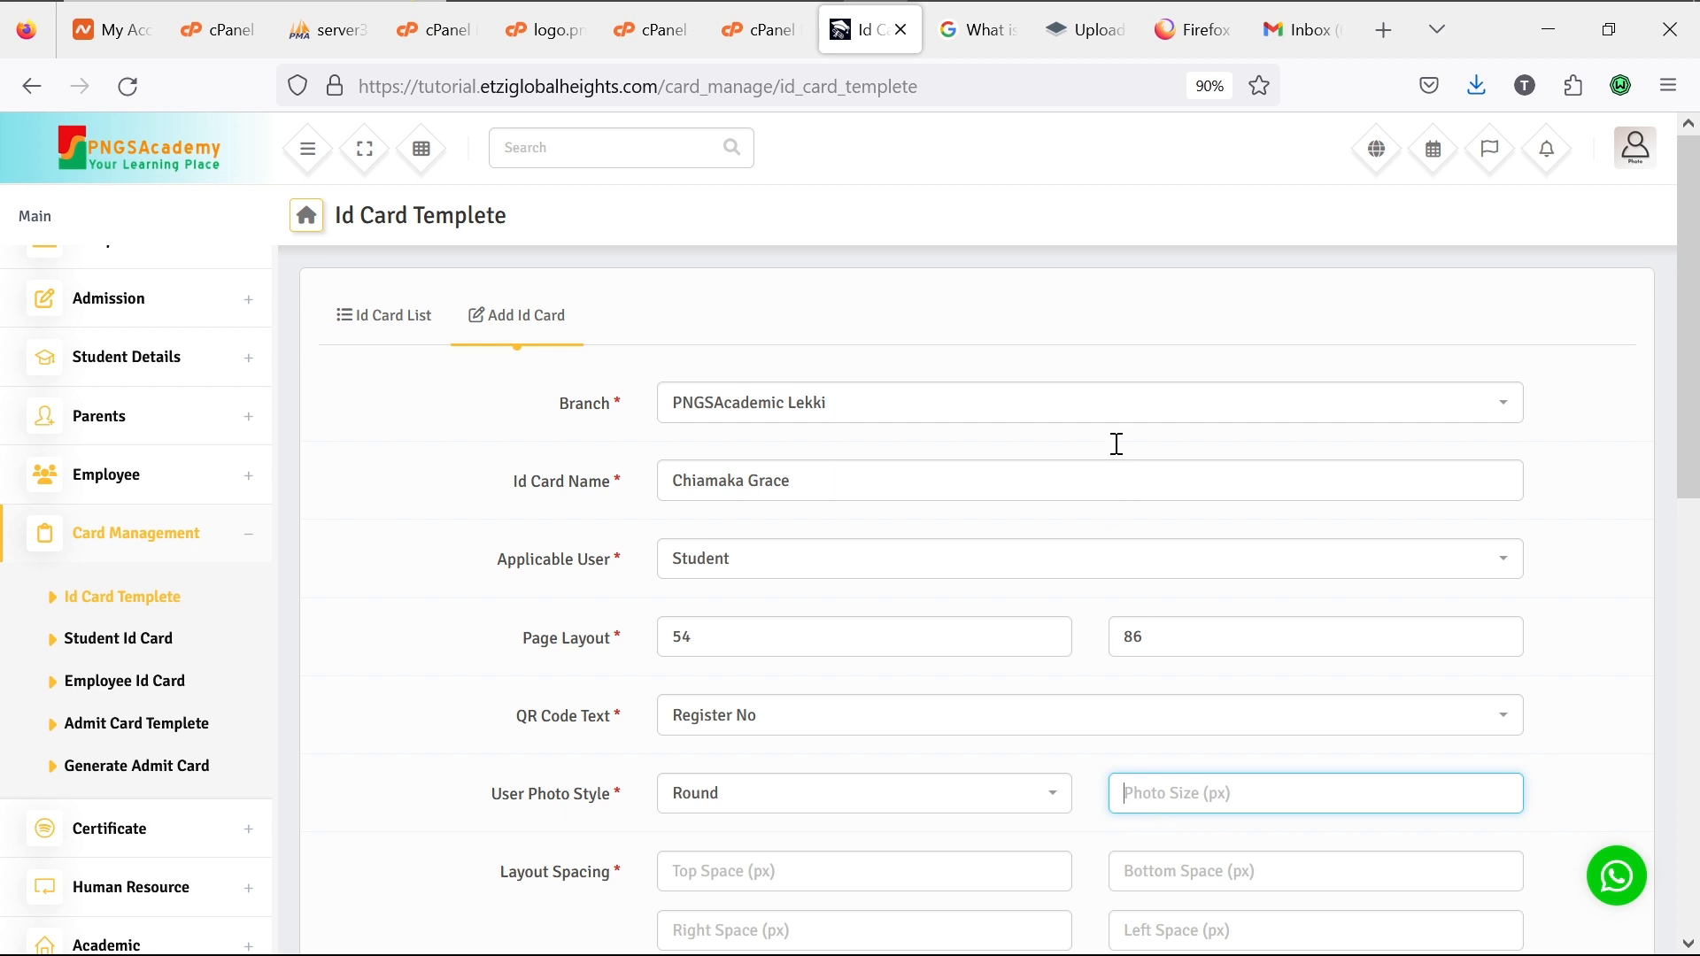
Step: Refine the search to the ID card photo size in px and expand 'What size should a photo ID be?'
left_click(975, 46)
left_click(586, 162)
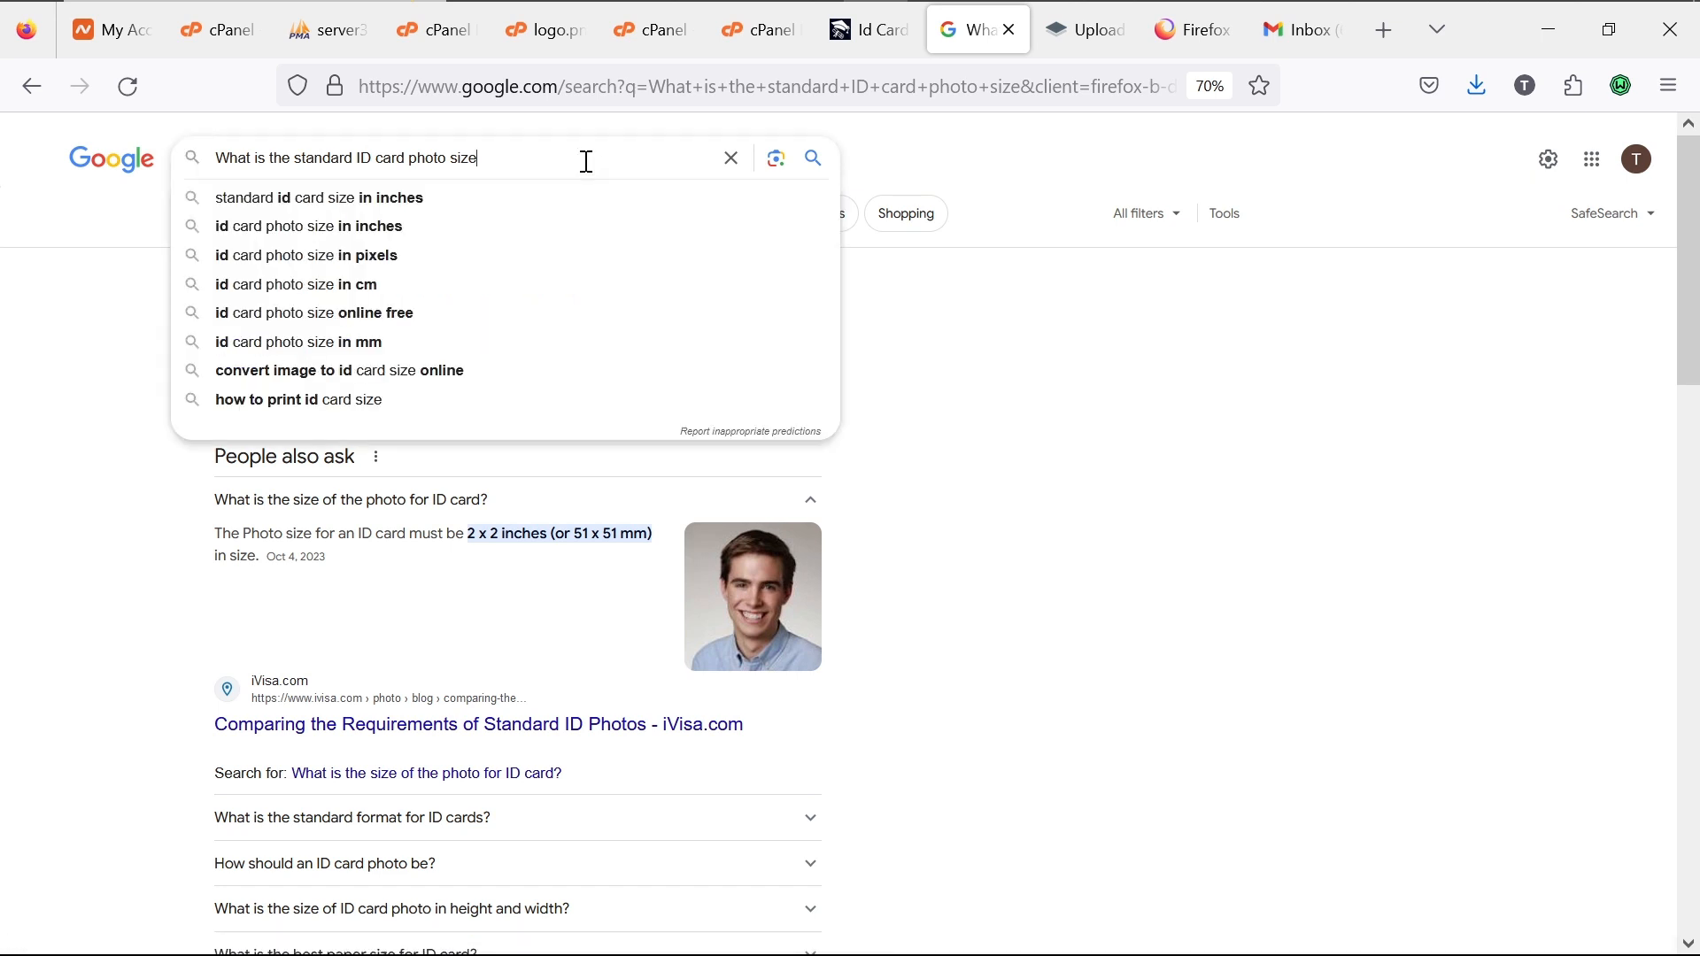
type("in")
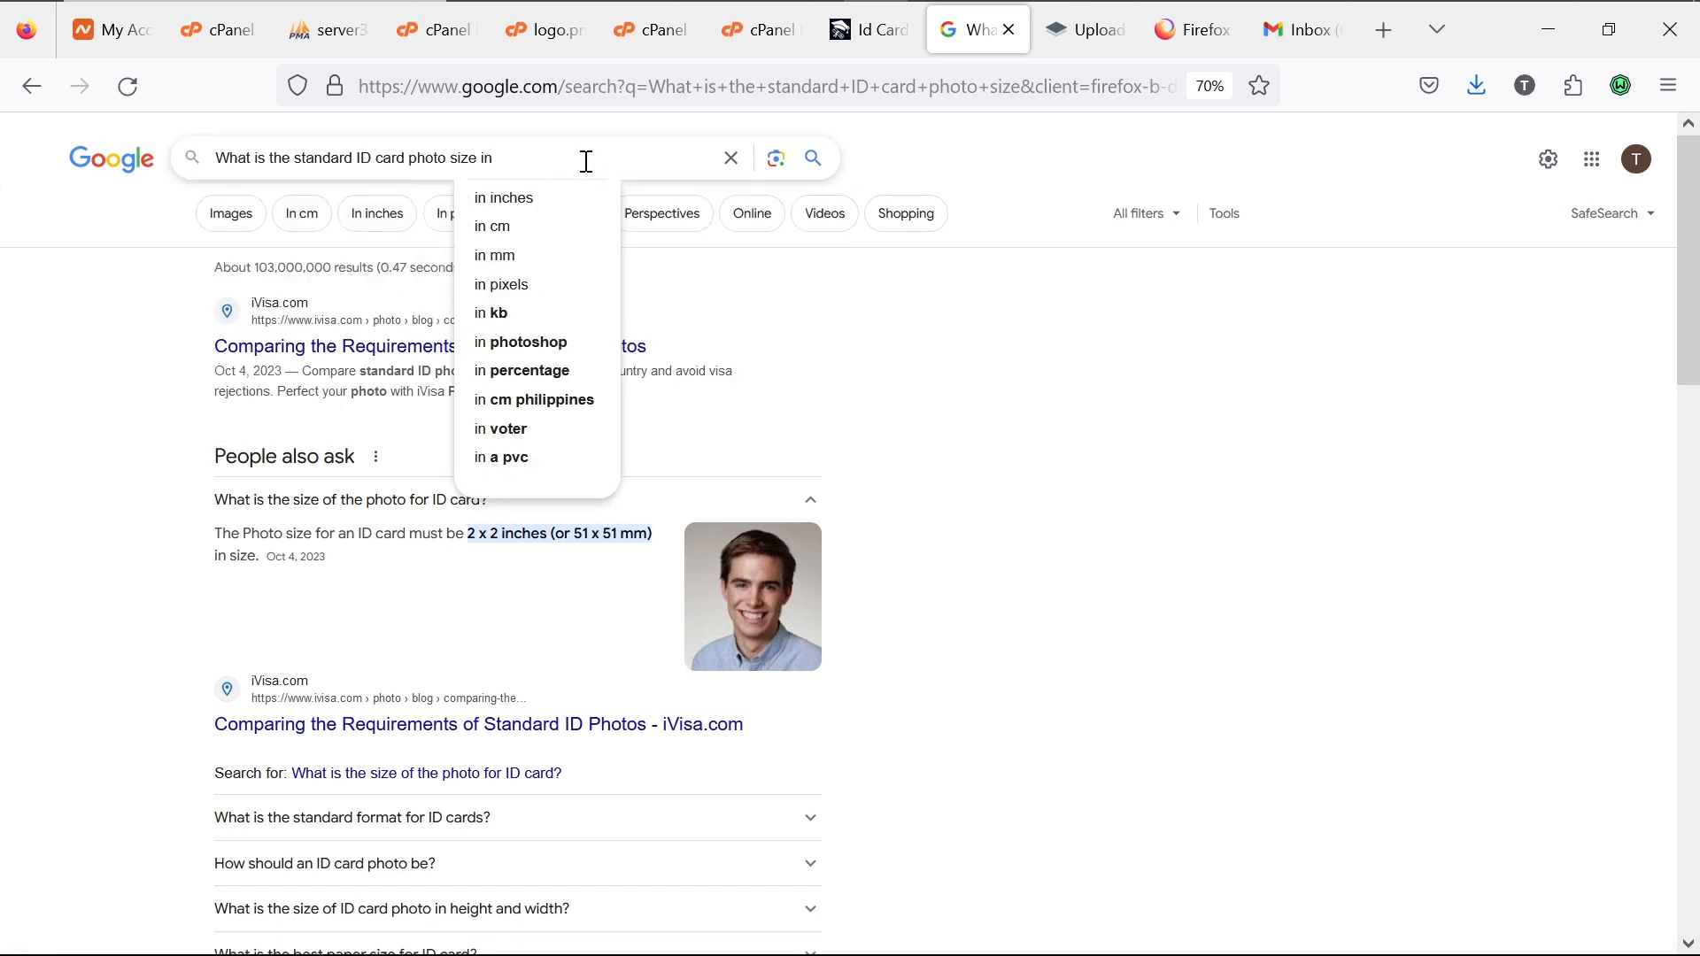
type(" px")
key("Return")
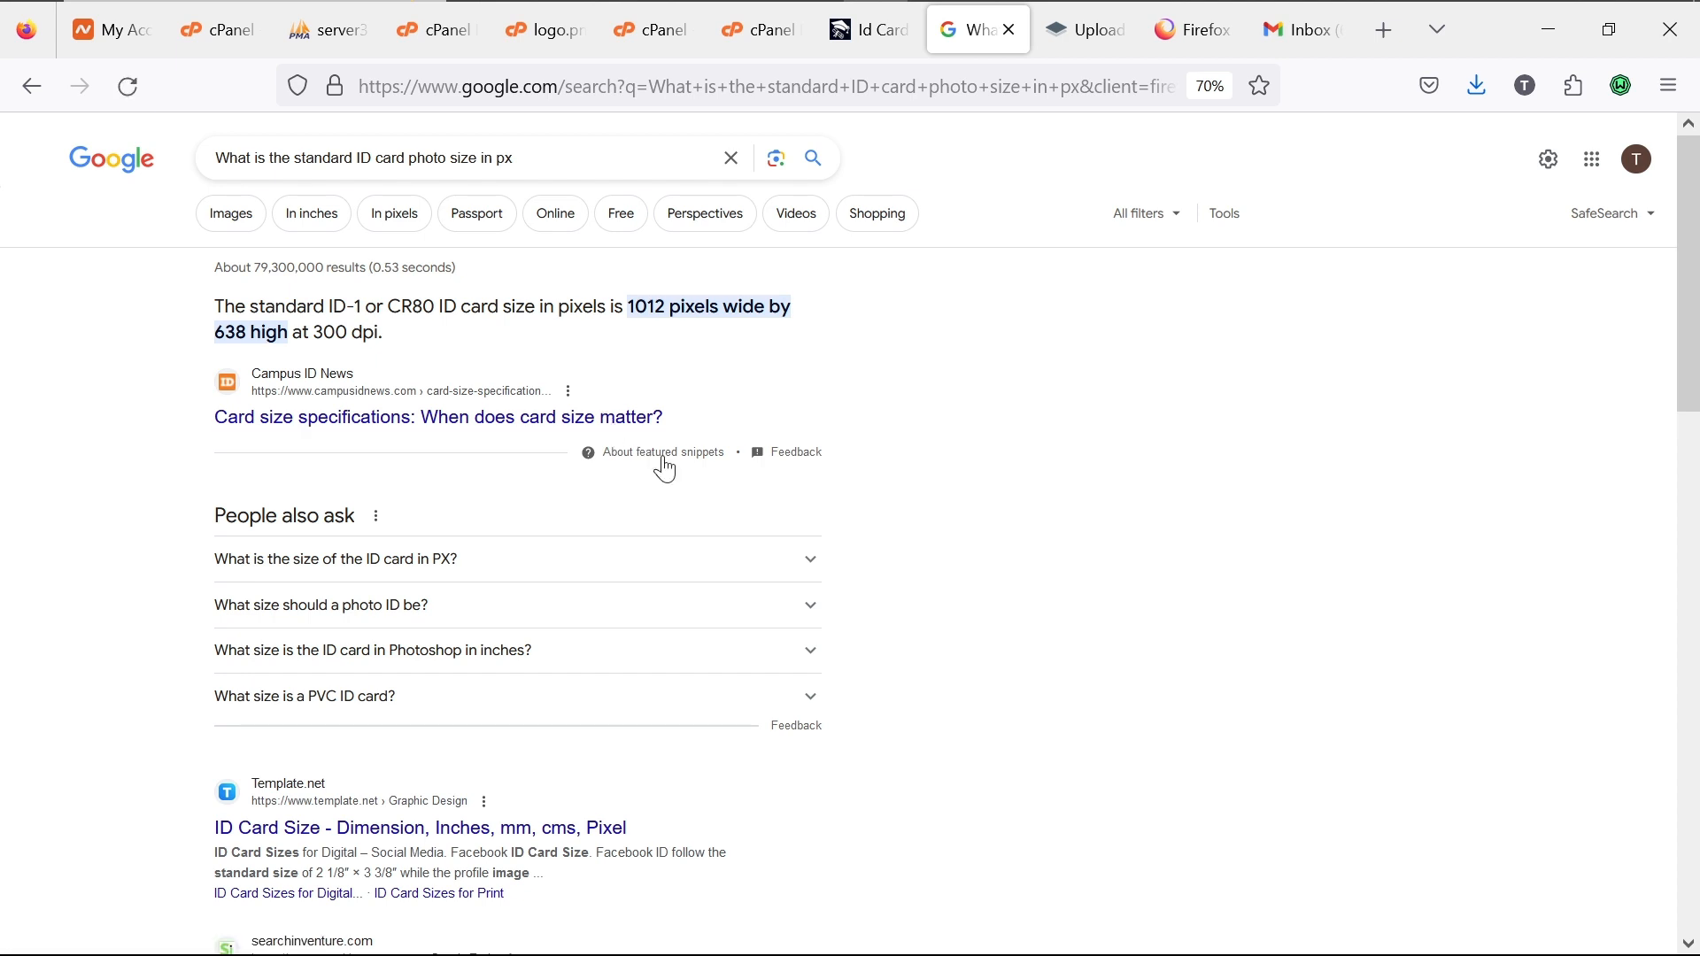
left_click(810, 609)
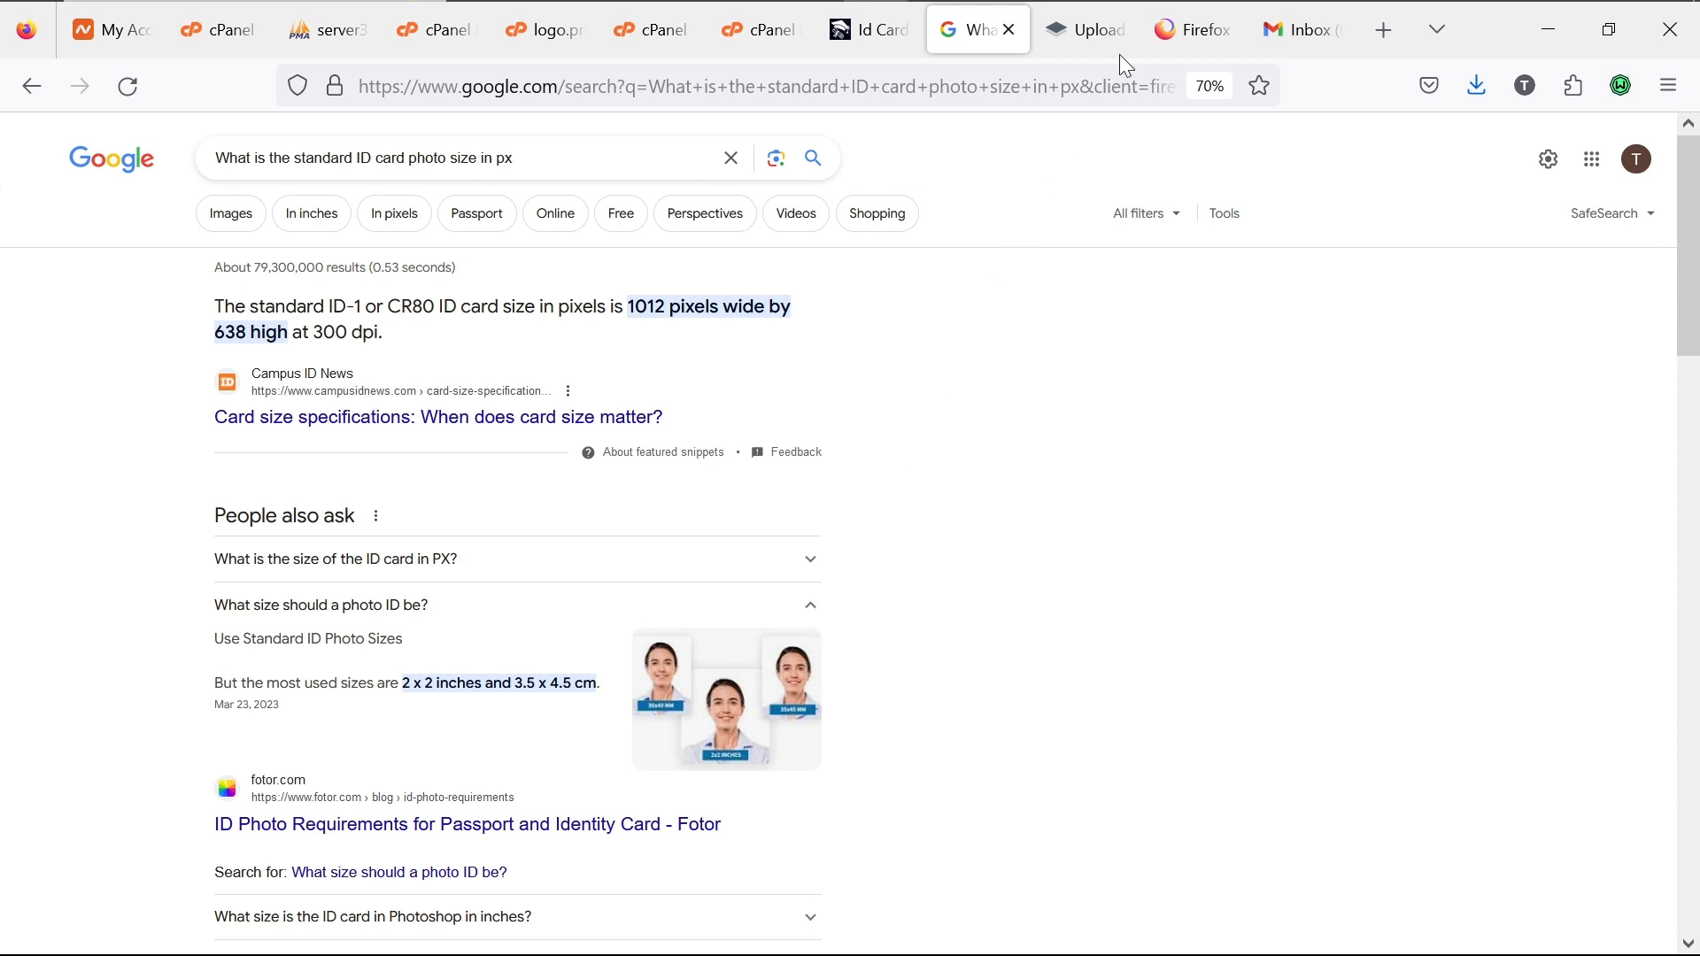
Step: Return from the Google results to the Id Card Templete form
left_click(873, 42)
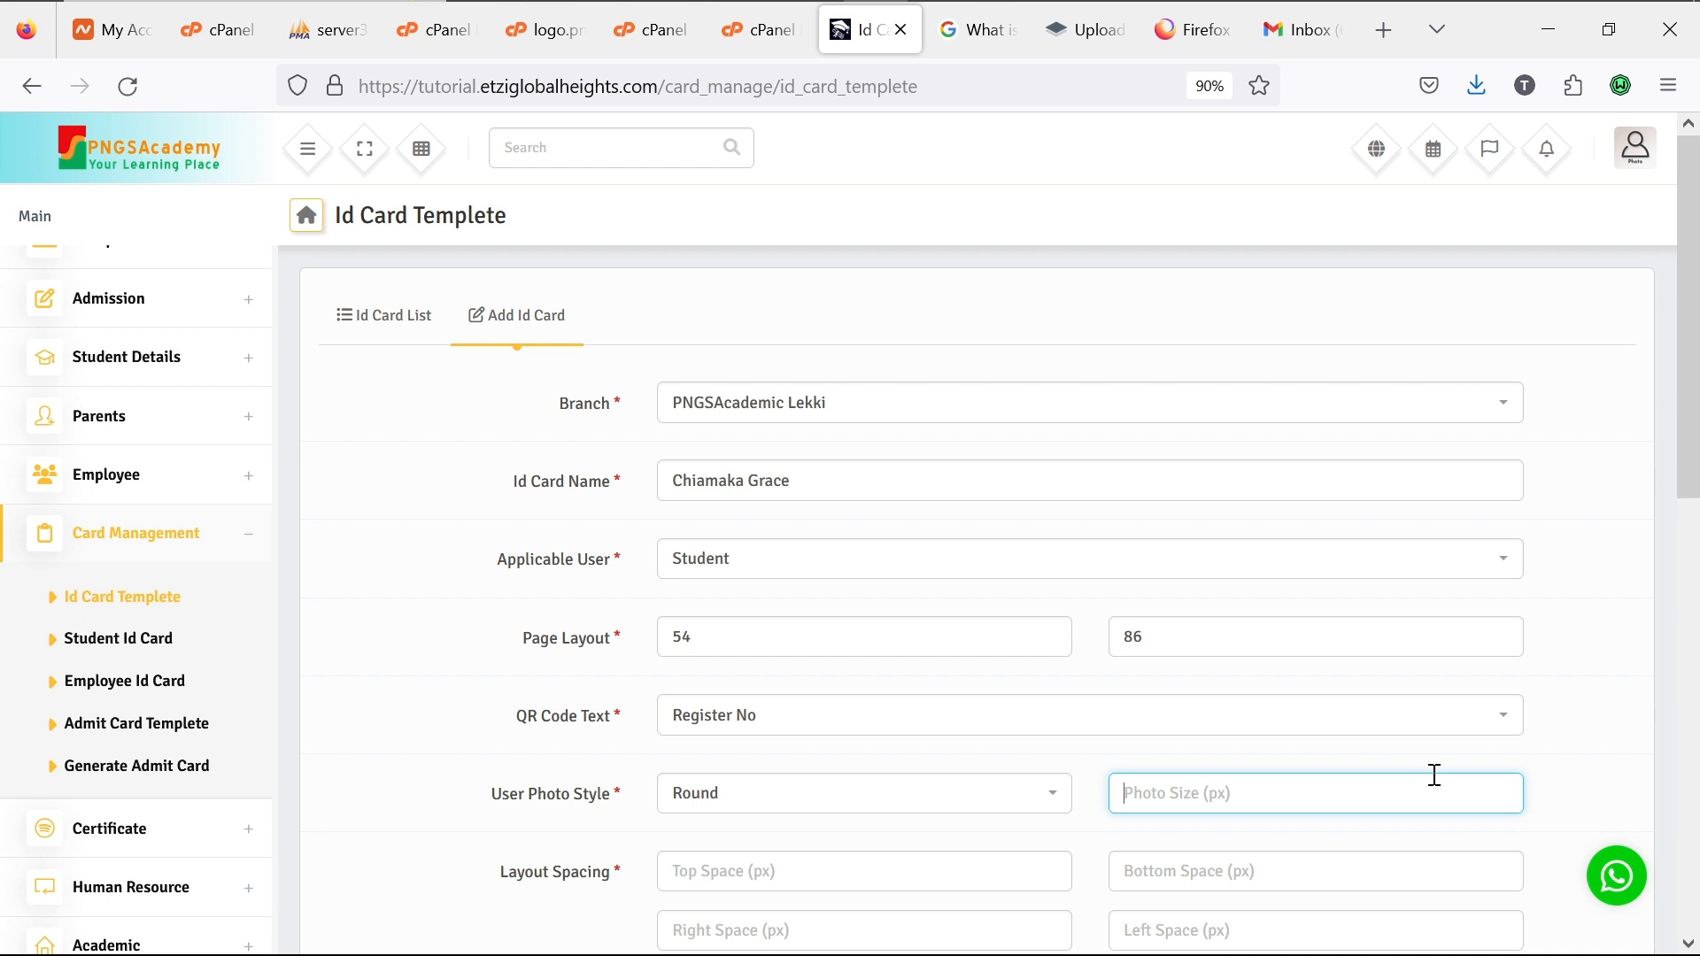
Step: Set the ID card Photo Size to 30
type("100")
key("BackSpace")
key("BackSpace")
key("BackSpace")
type("30")
Step: Set the layout spacing to top 5, bottom 5, right 3 and left 3
scroll(1375, 804, "down", 4)
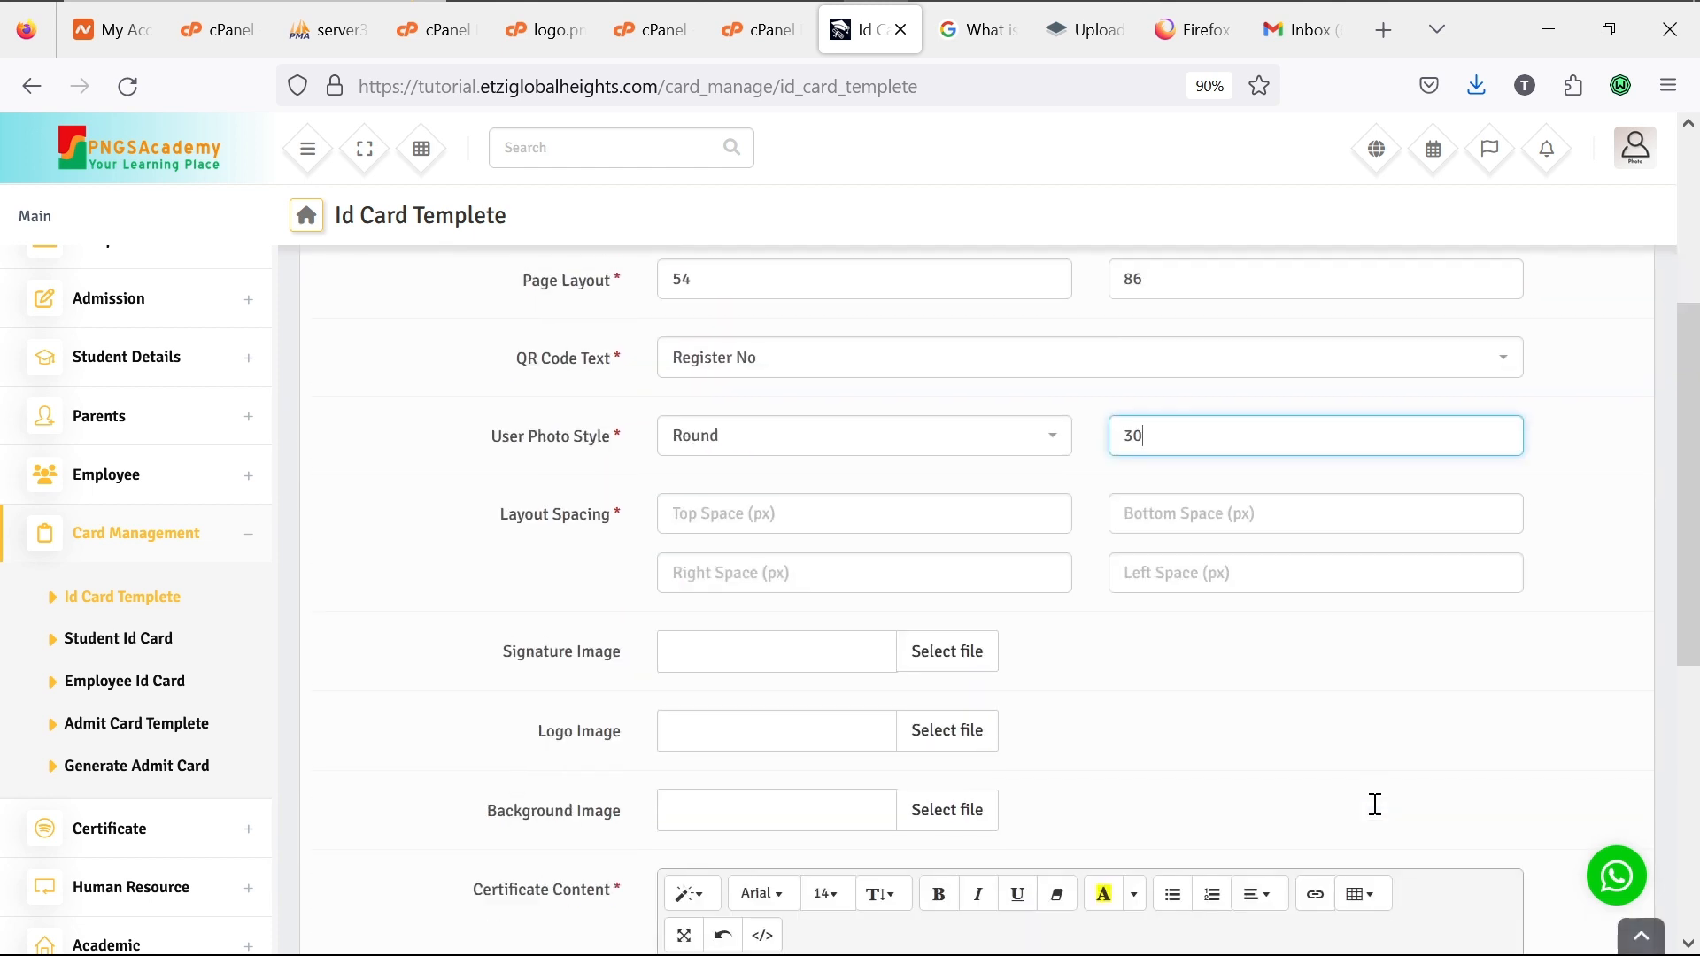
left_click(770, 490)
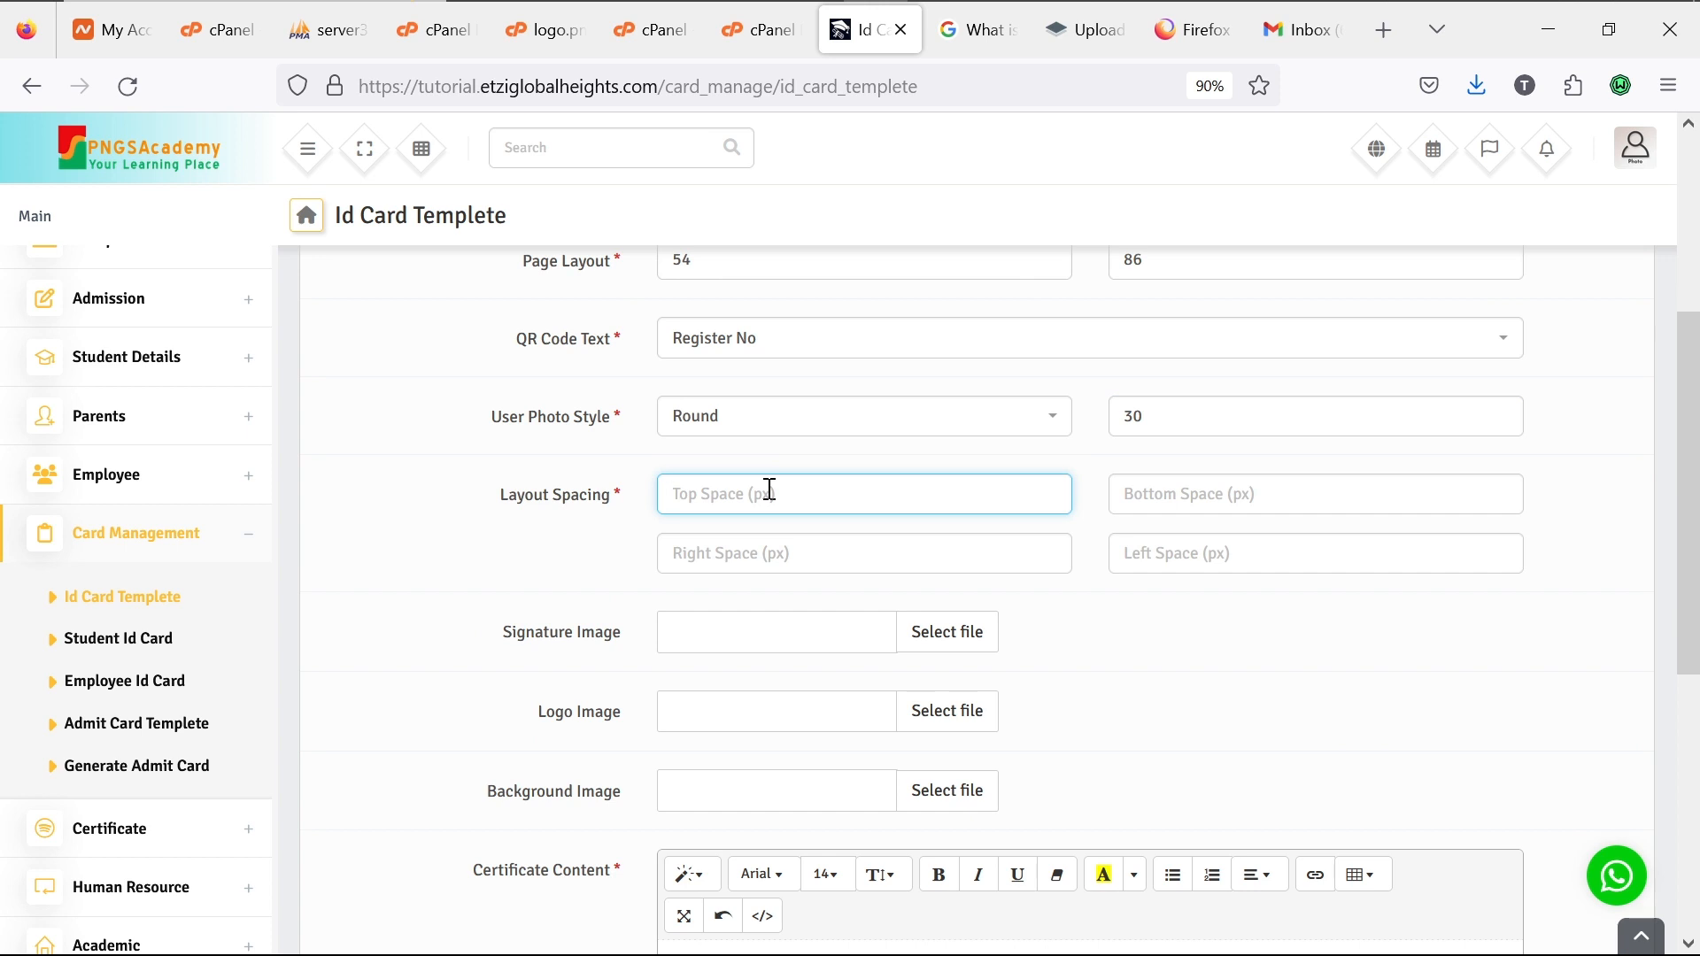
type("5")
left_click(1186, 487)
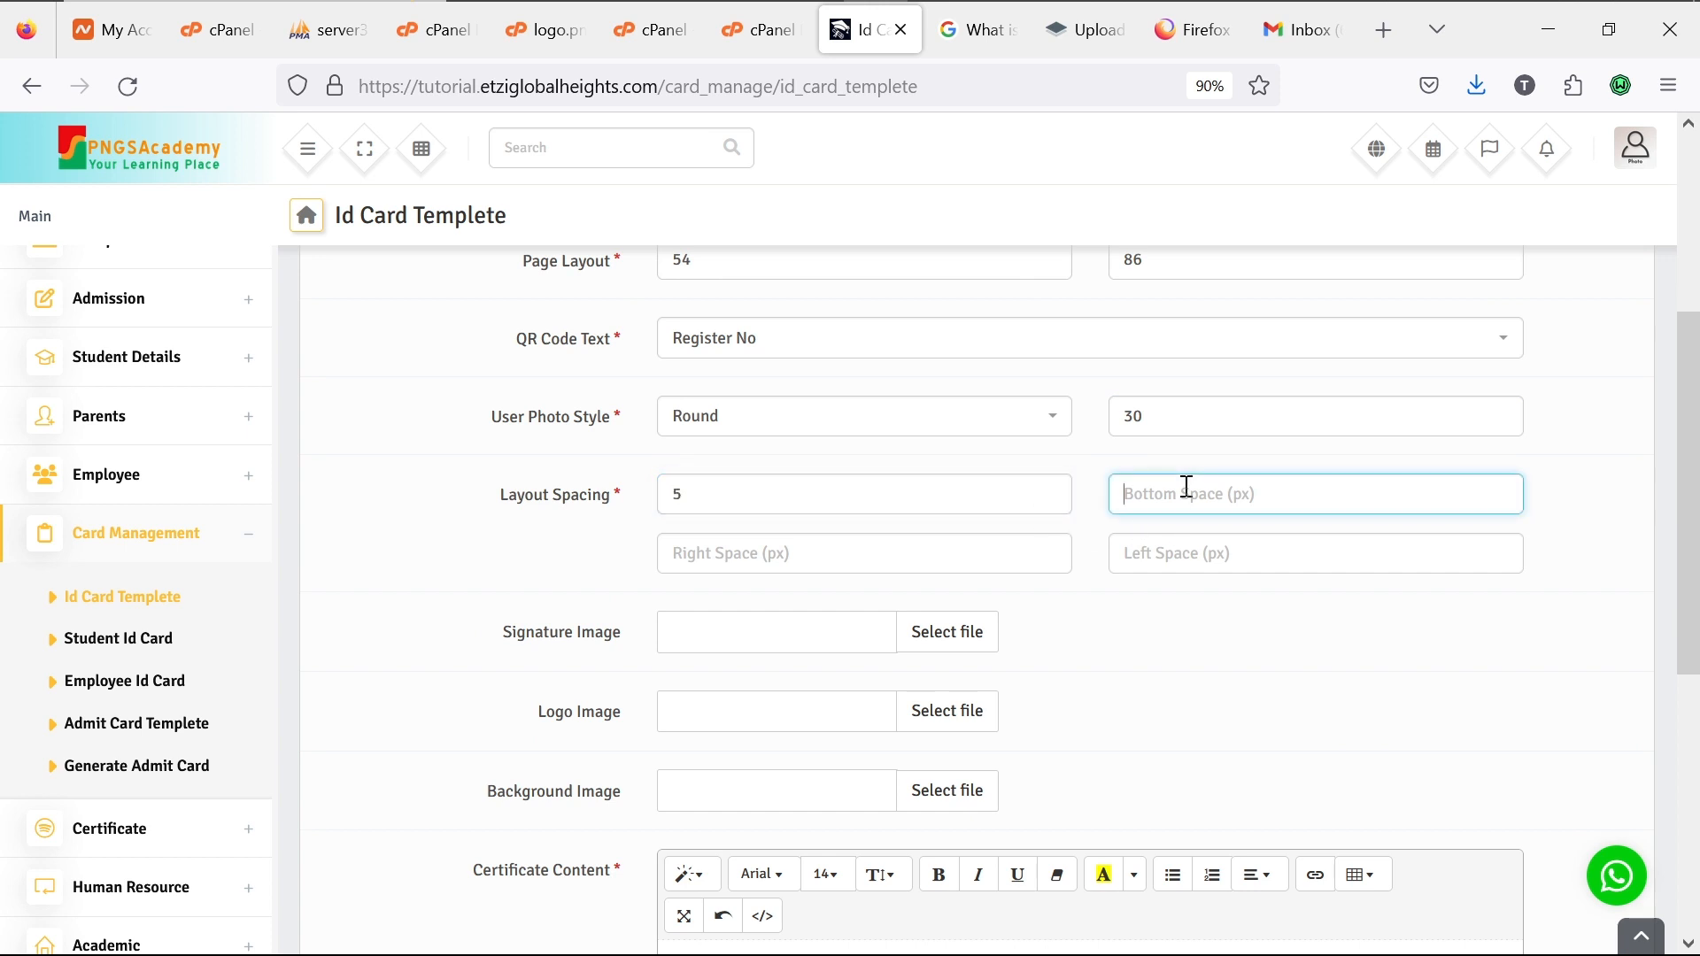
type("5")
left_click(962, 549)
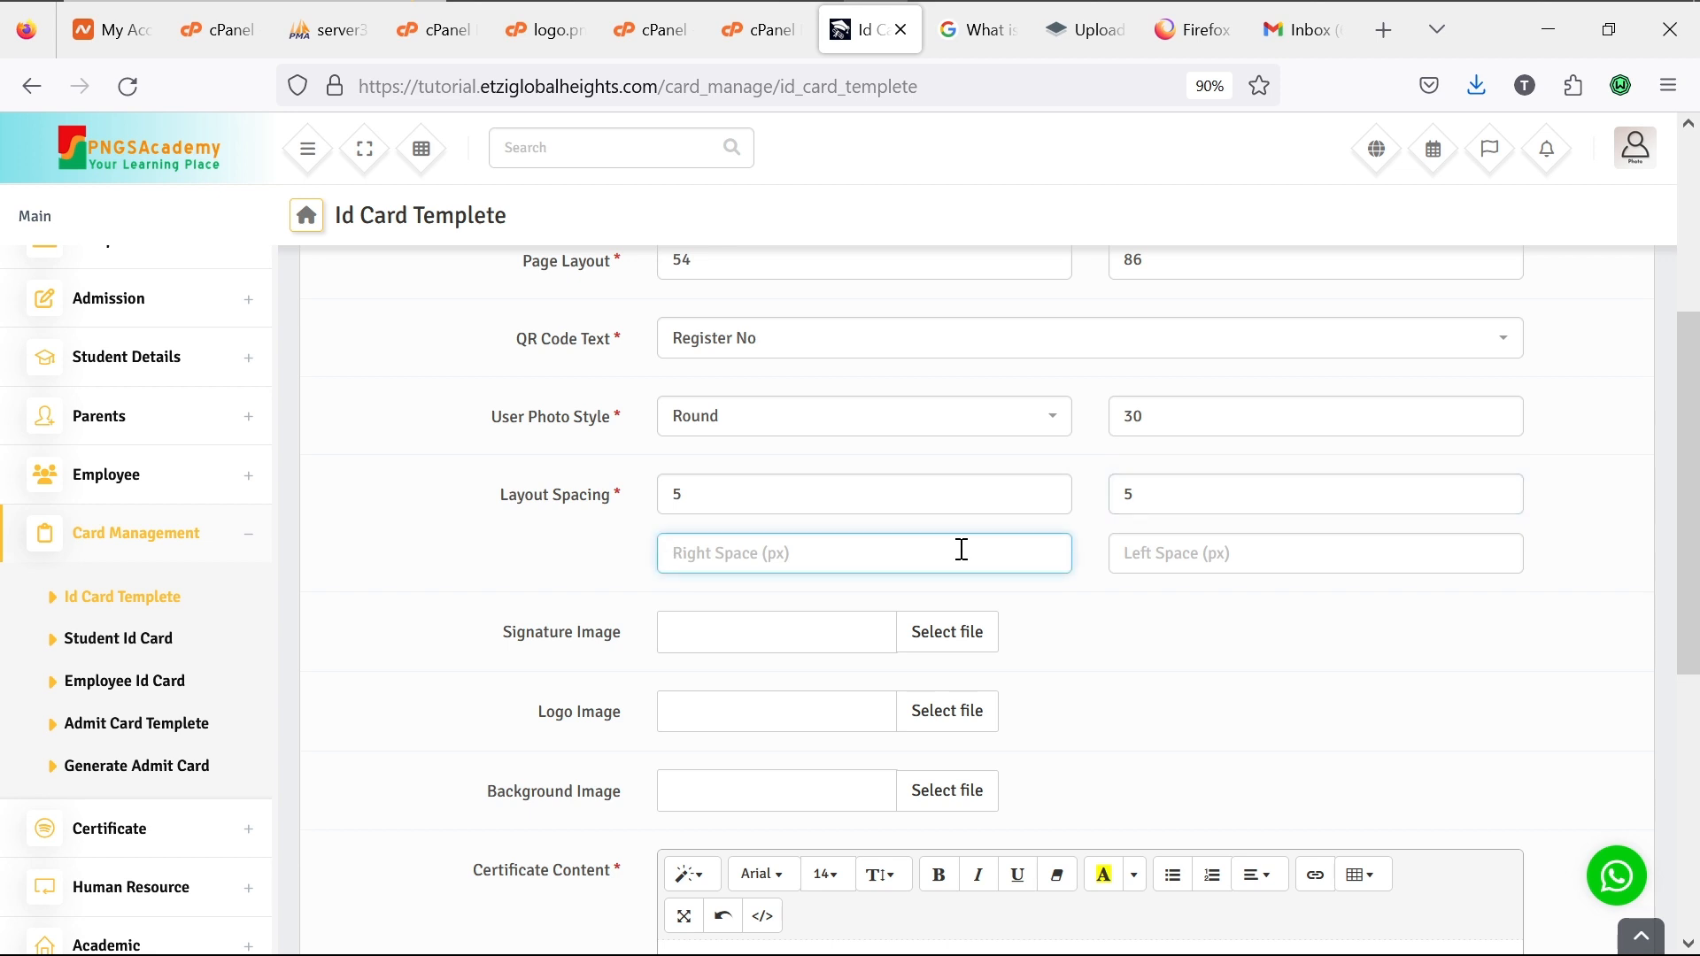
type("3")
left_click(1197, 550)
type("3")
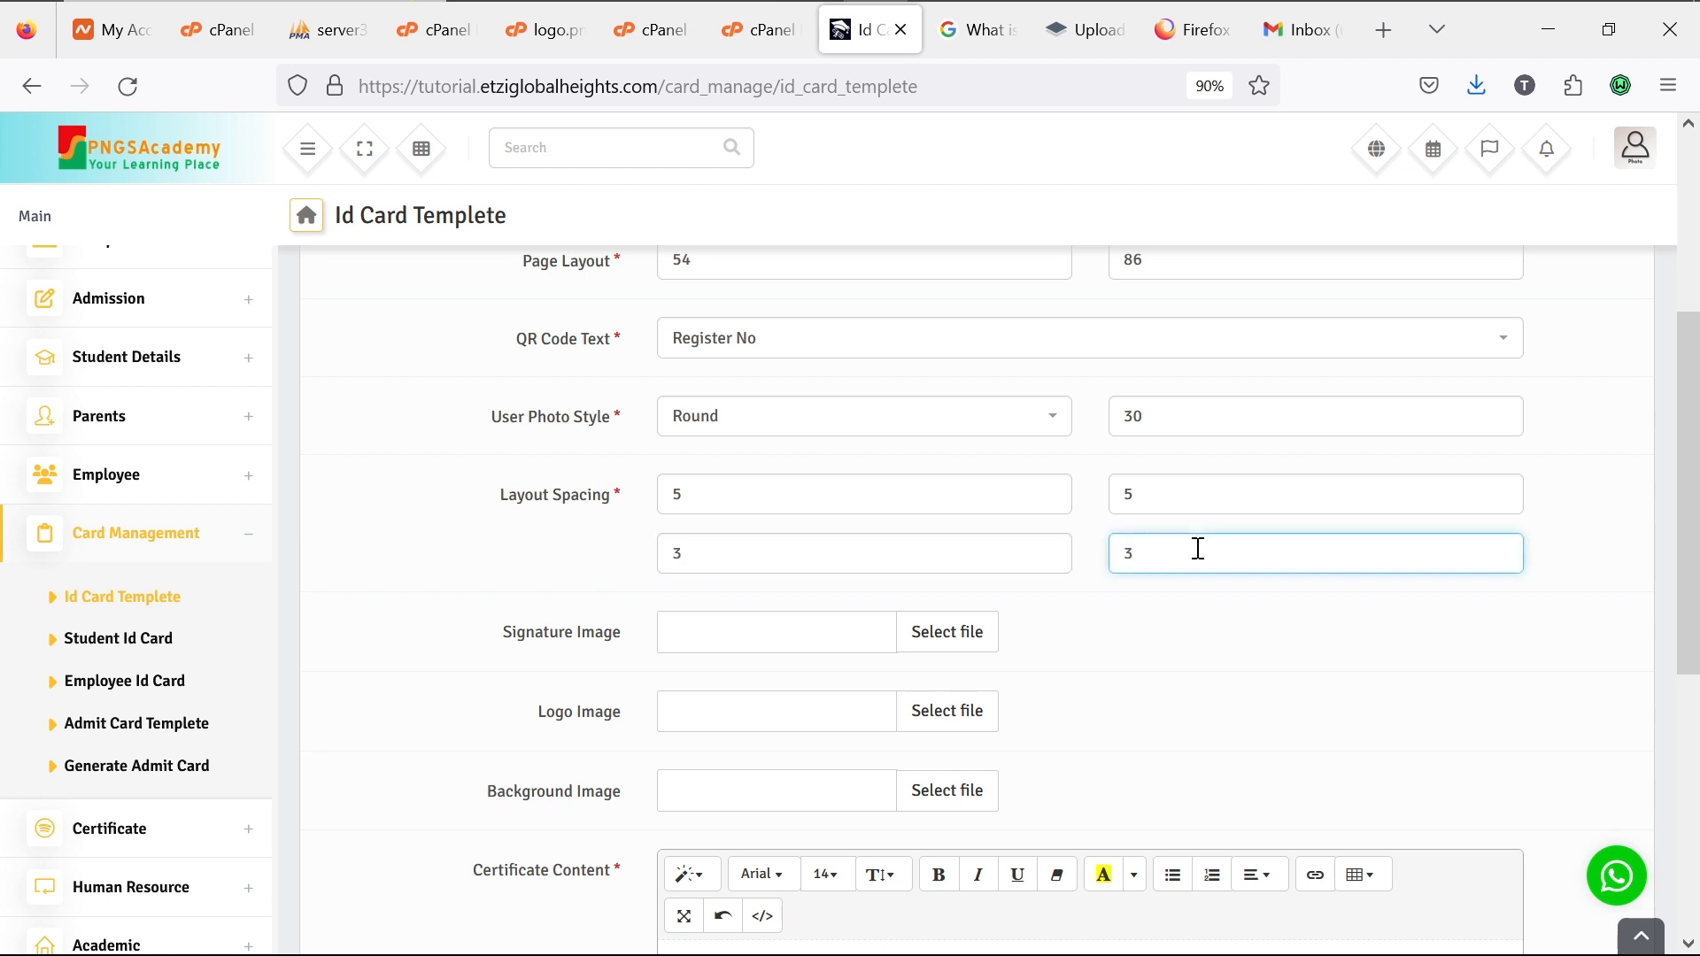
left_click(753, 631)
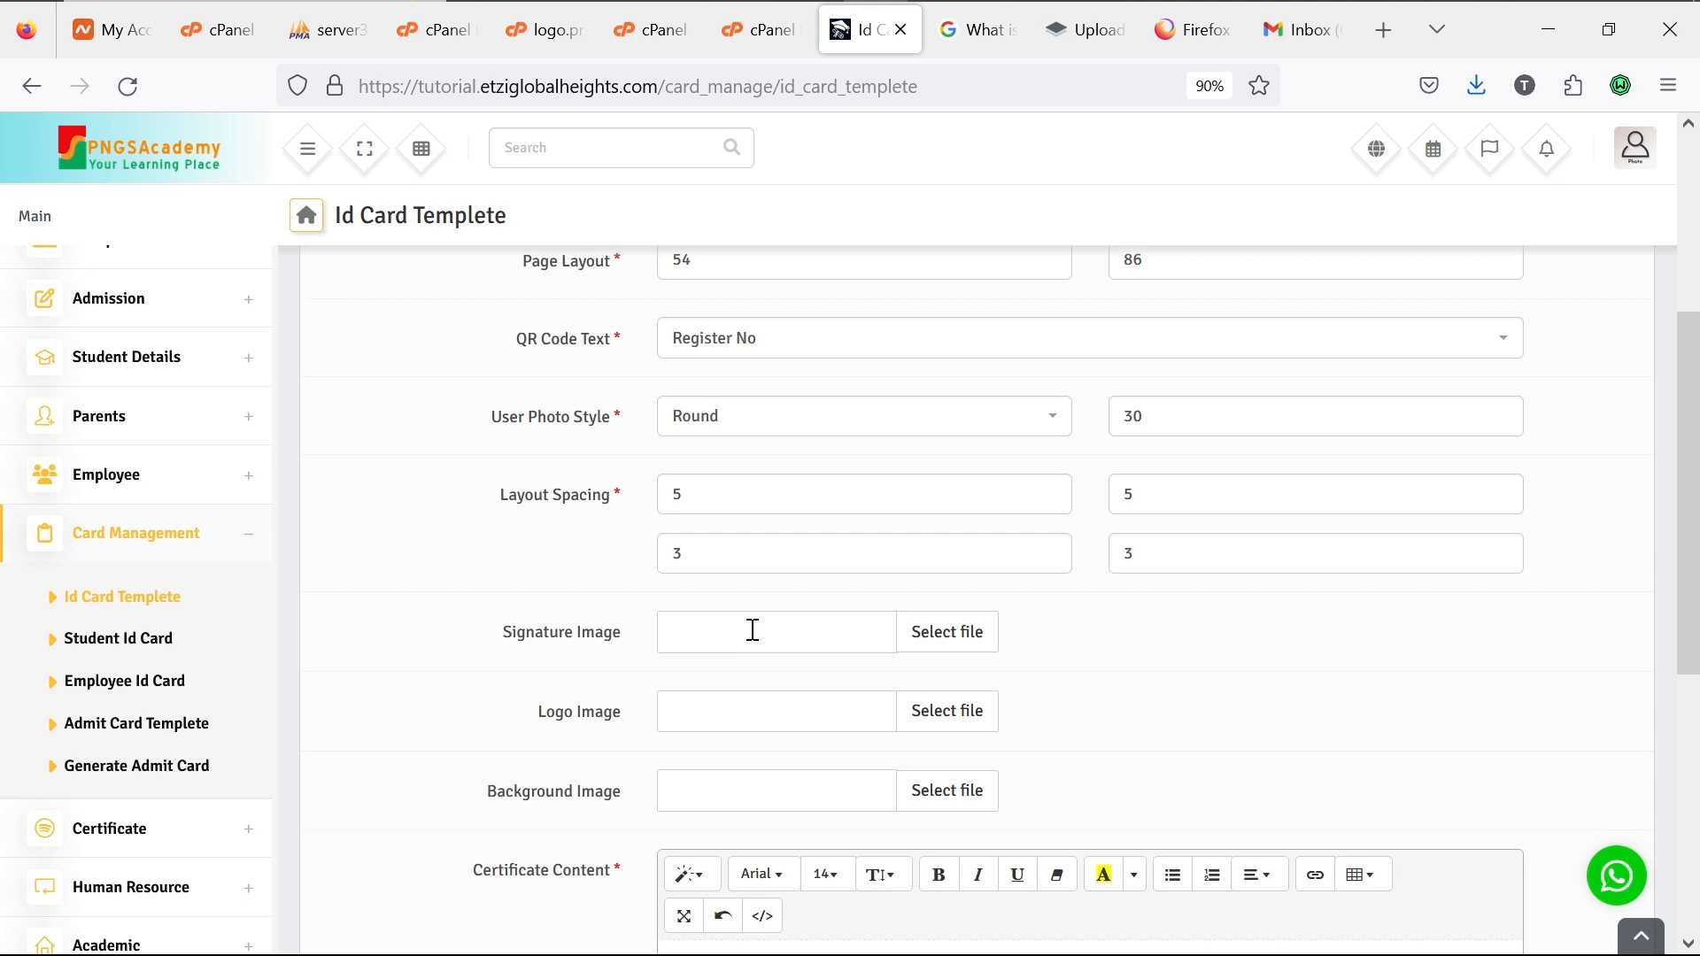
Step: Cancel the signature file picker and return to the Google ID card size results
left_click(949, 644)
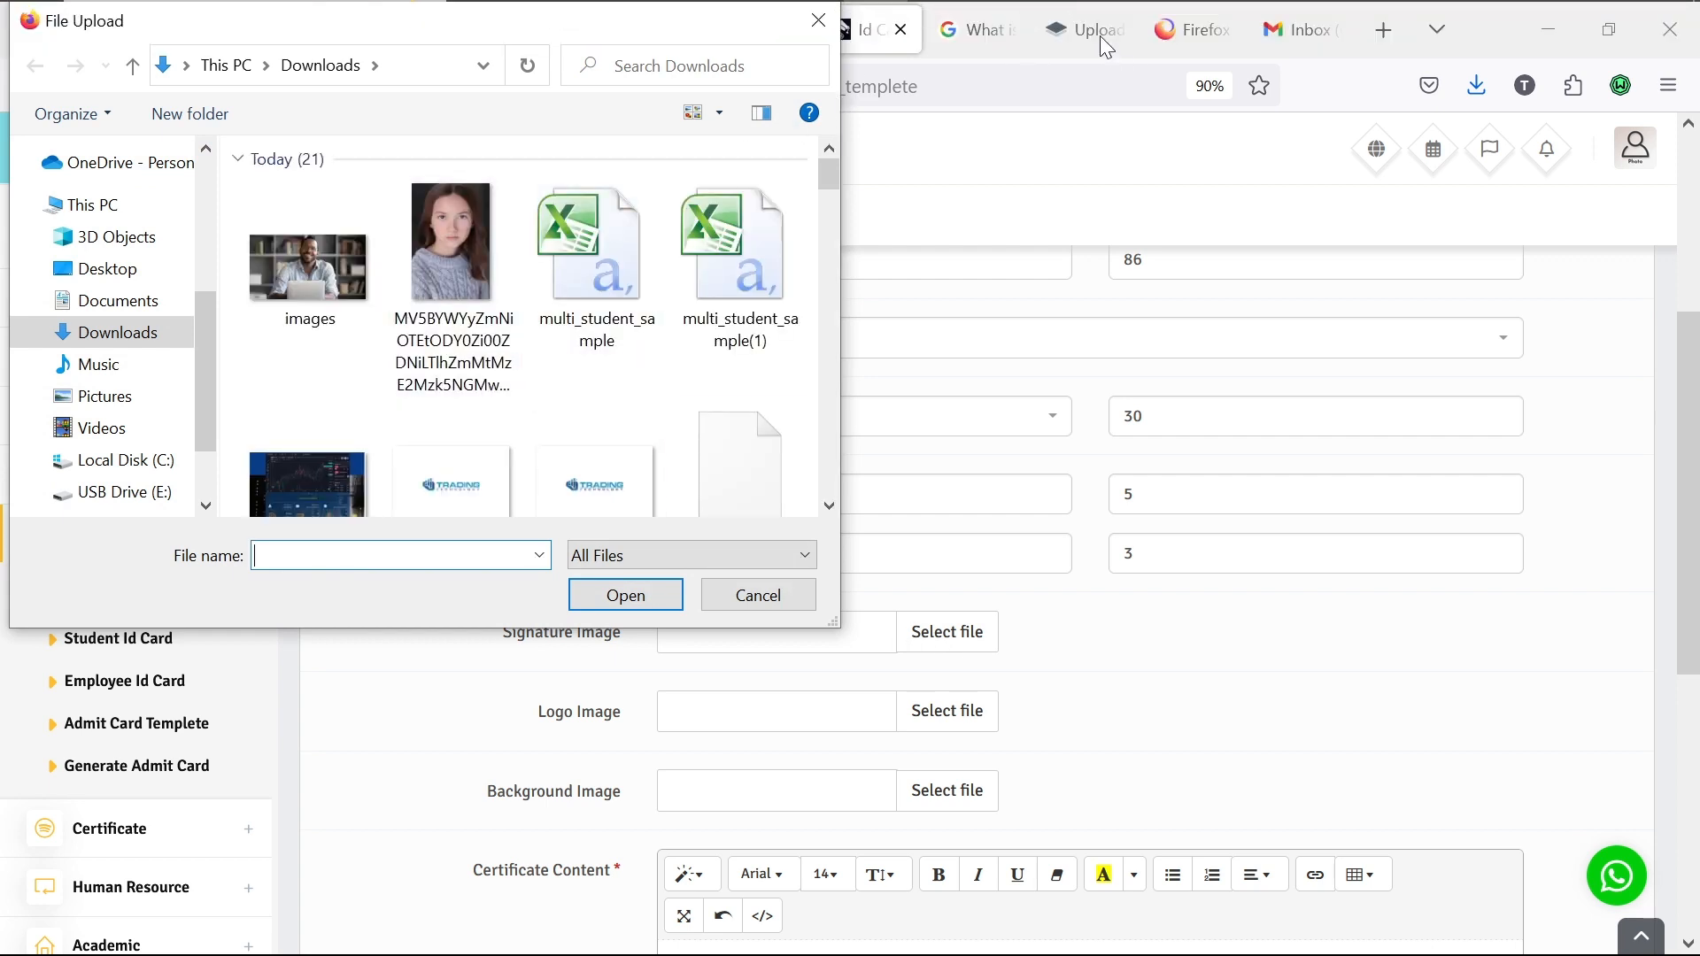
left_click(818, 20)
left_click(1041, 29)
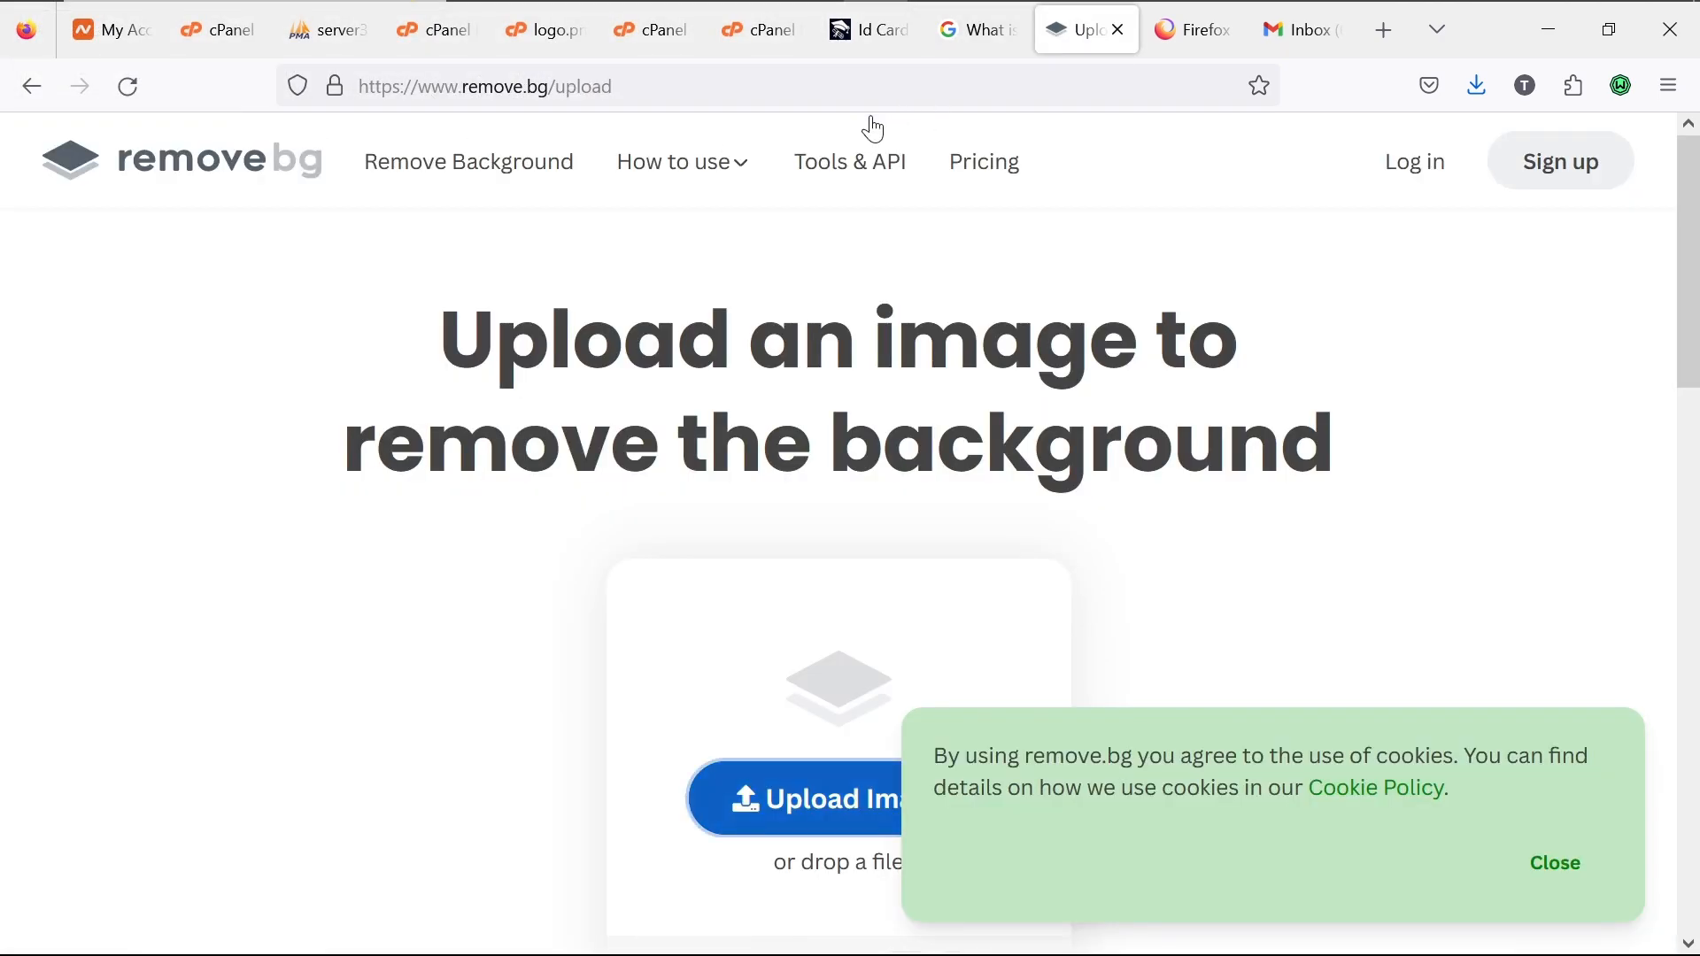
left_click(974, 44)
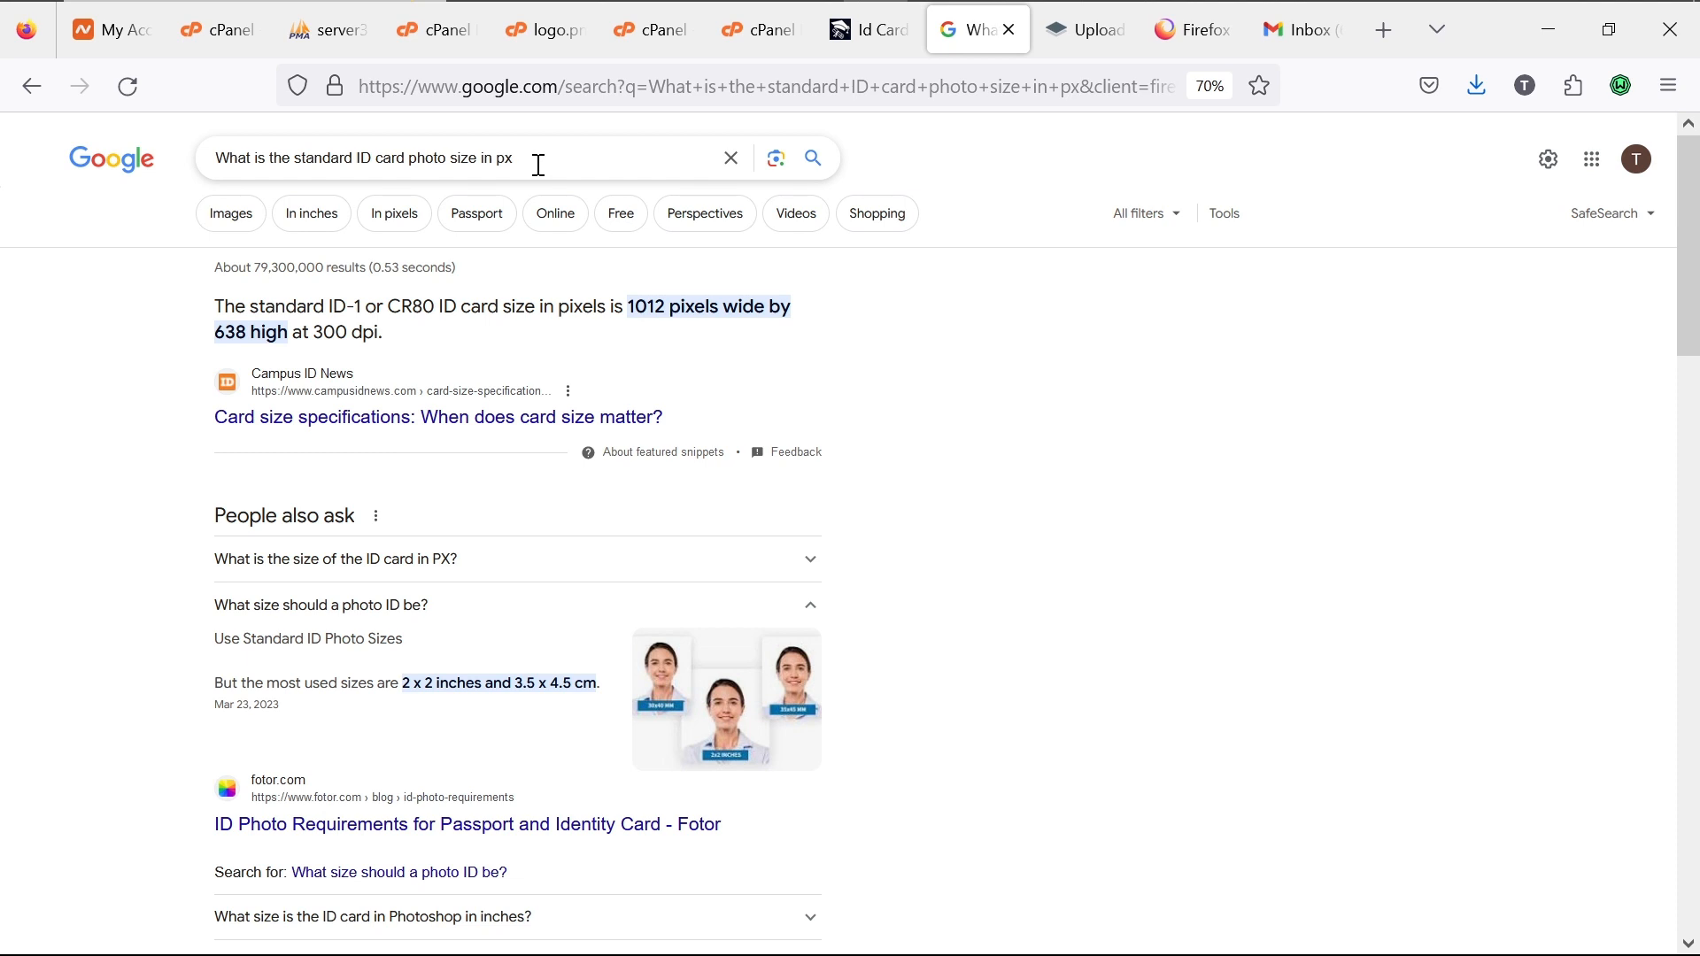
Step: Search Google Images for 'signature image'
left_click_drag(537, 165, 445, 168)
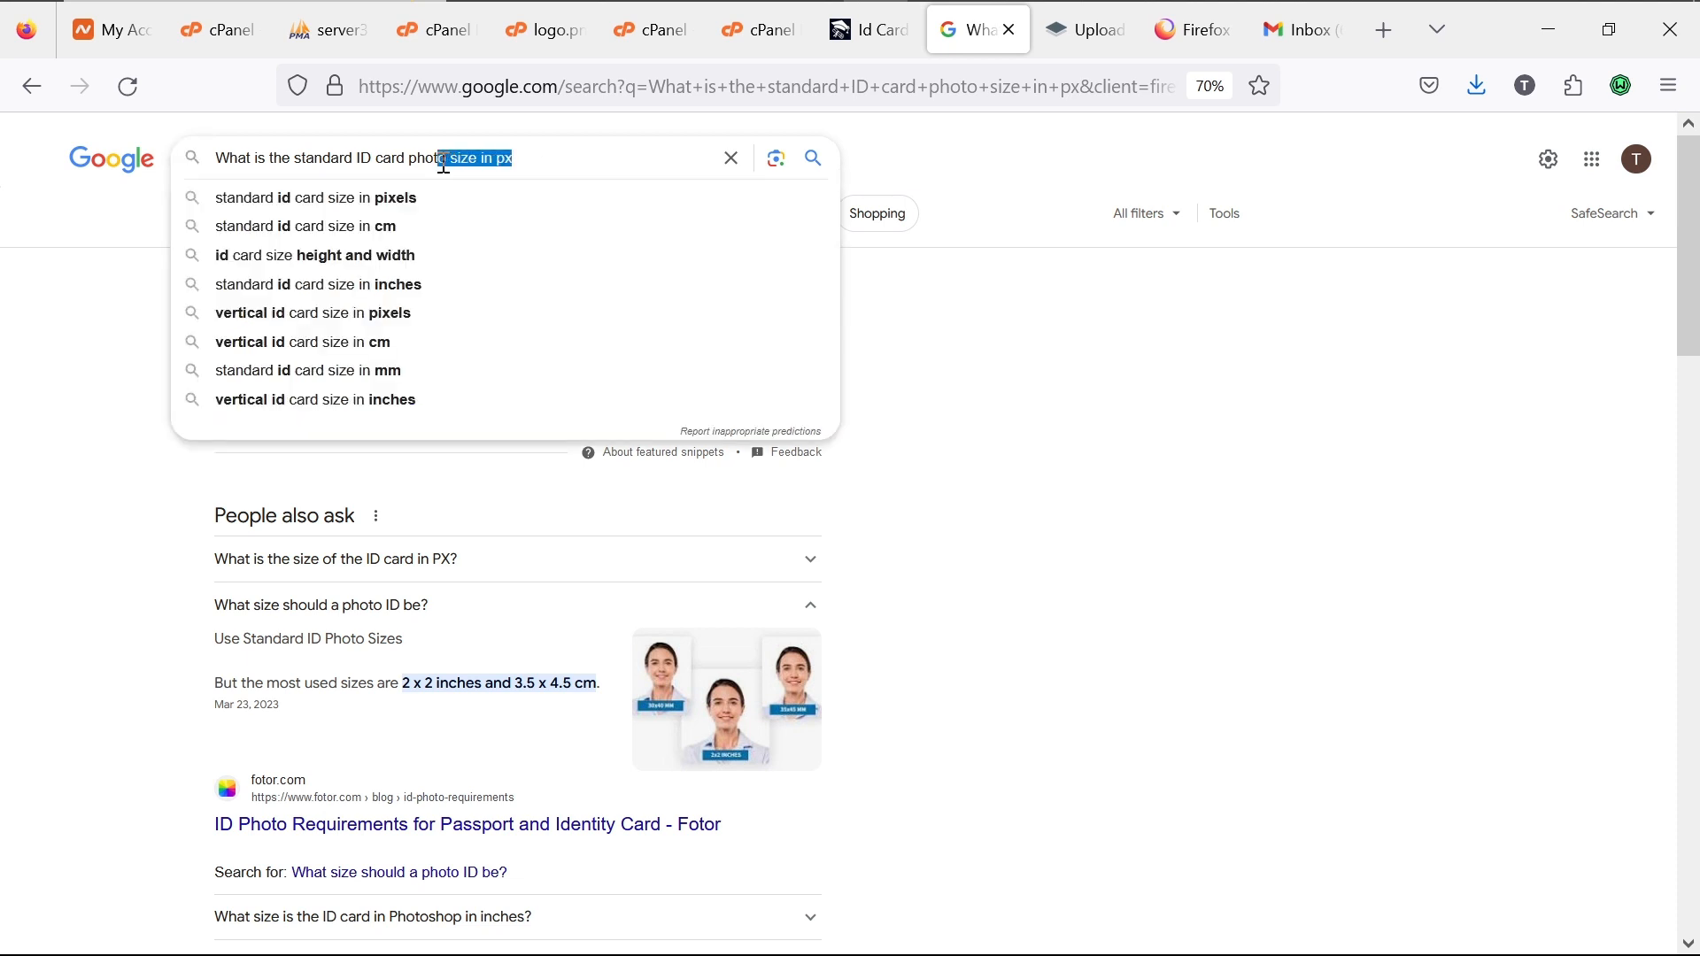
key("BackSpace")
key("BackSpace")
key("BackSpace")
key("BackSpace")
key("BackSpace")
key("BackSpace")
key("BackSpace")
key("BackSpace")
key("BackSpace")
key("BackSpace")
key("BackSpace")
key("BackSpace")
key("BackSpace")
key("BackSpace")
key("BackSpace")
key("BackSpace")
key("BackSpace")
key("BackSpace")
key("BackSpace")
key("BackSpace")
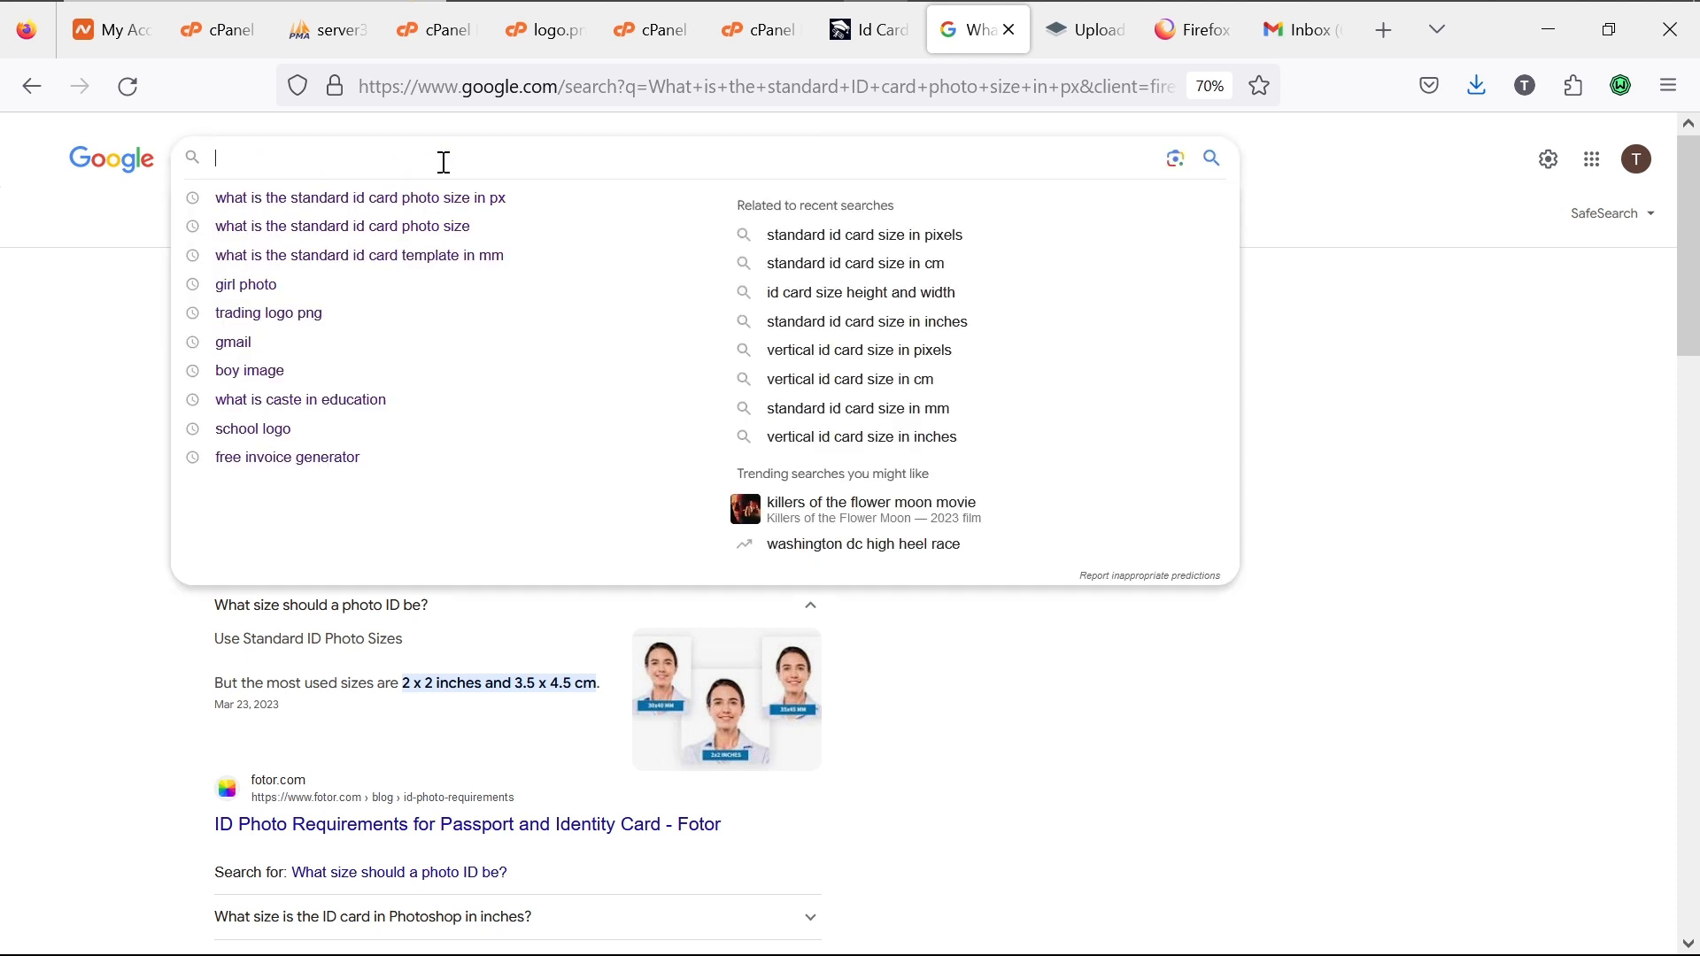
type("sig")
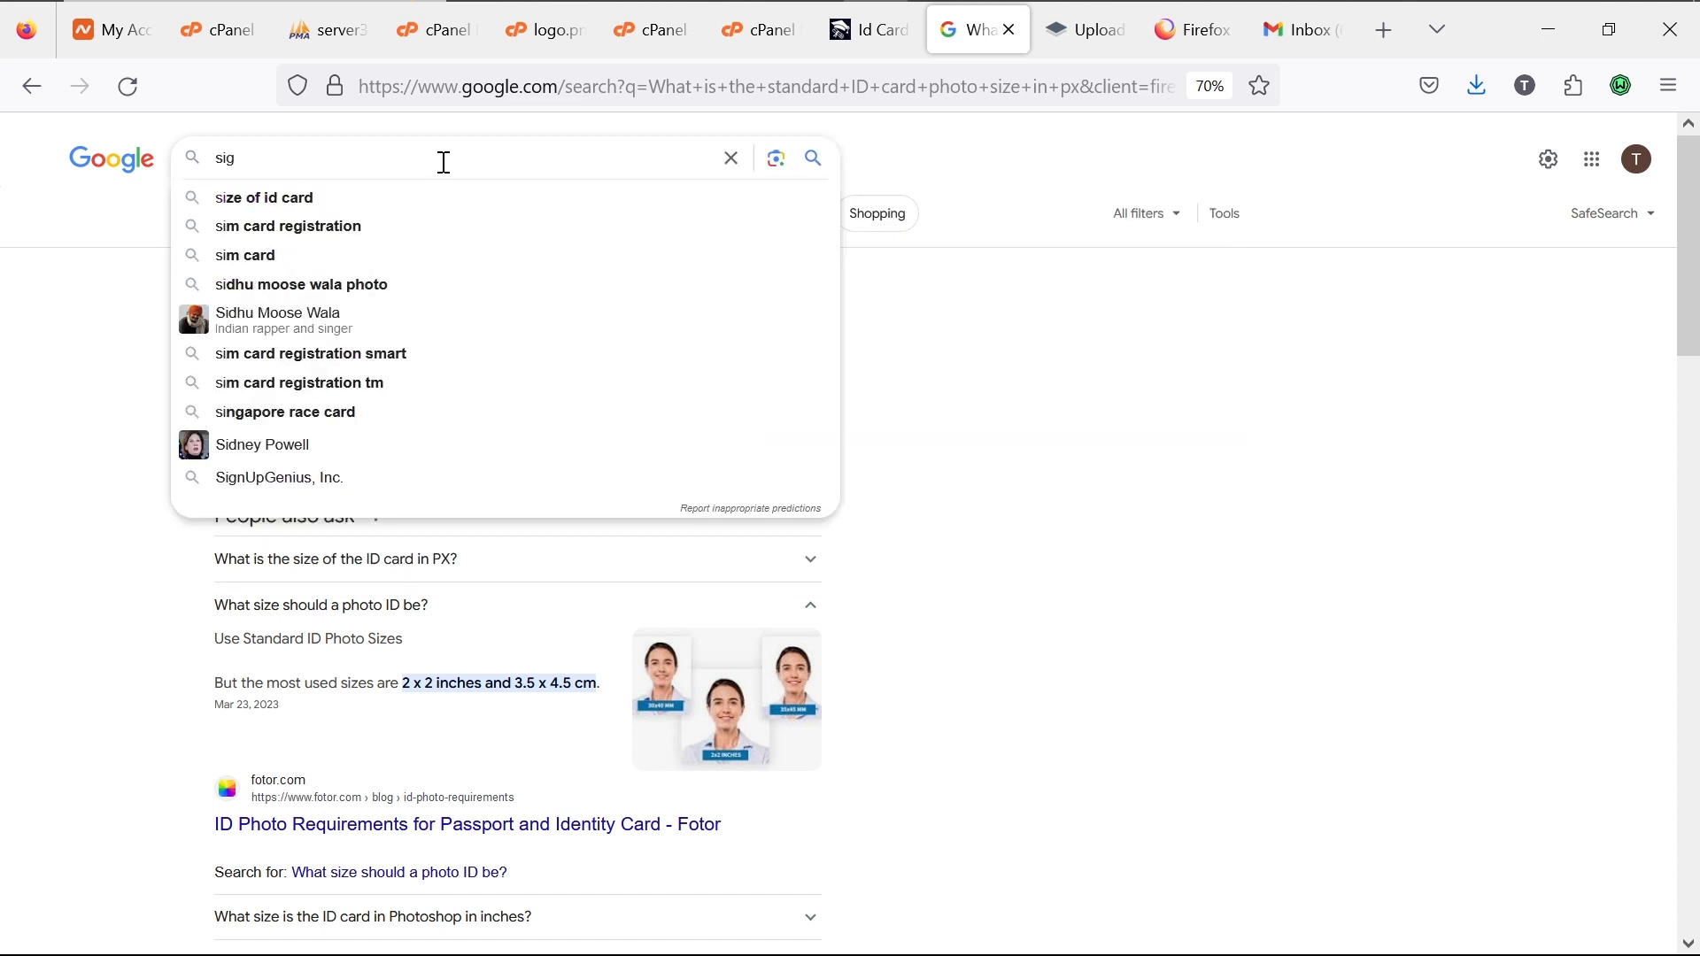
type("natur")
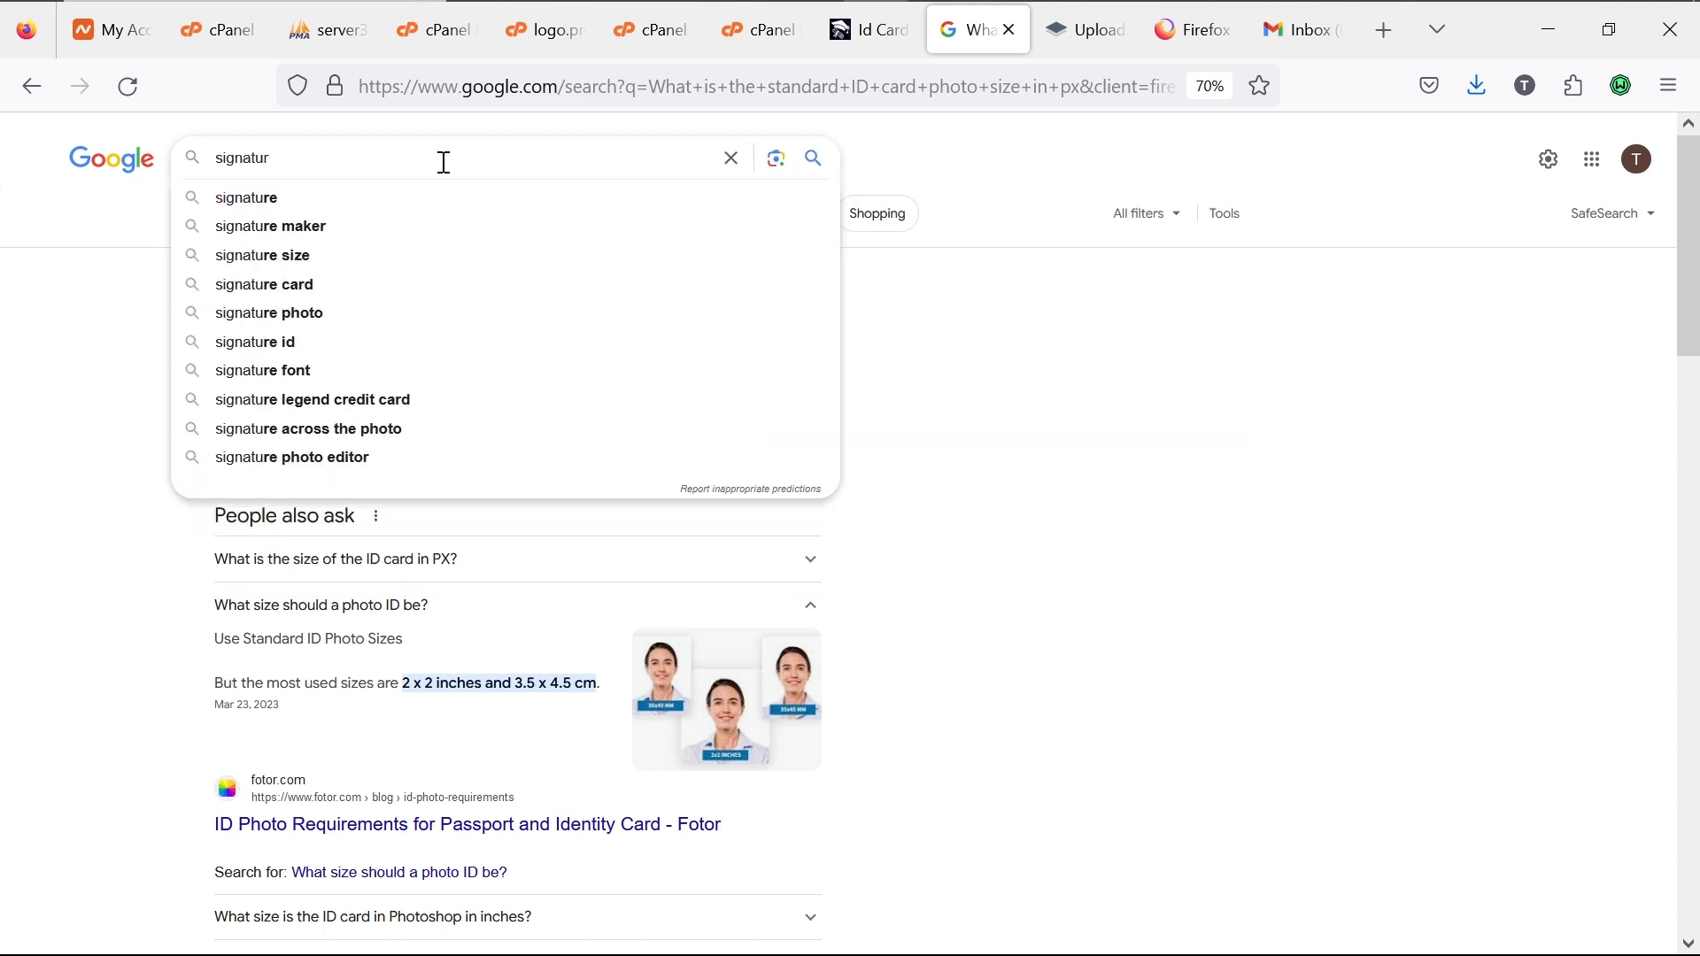
type("e image")
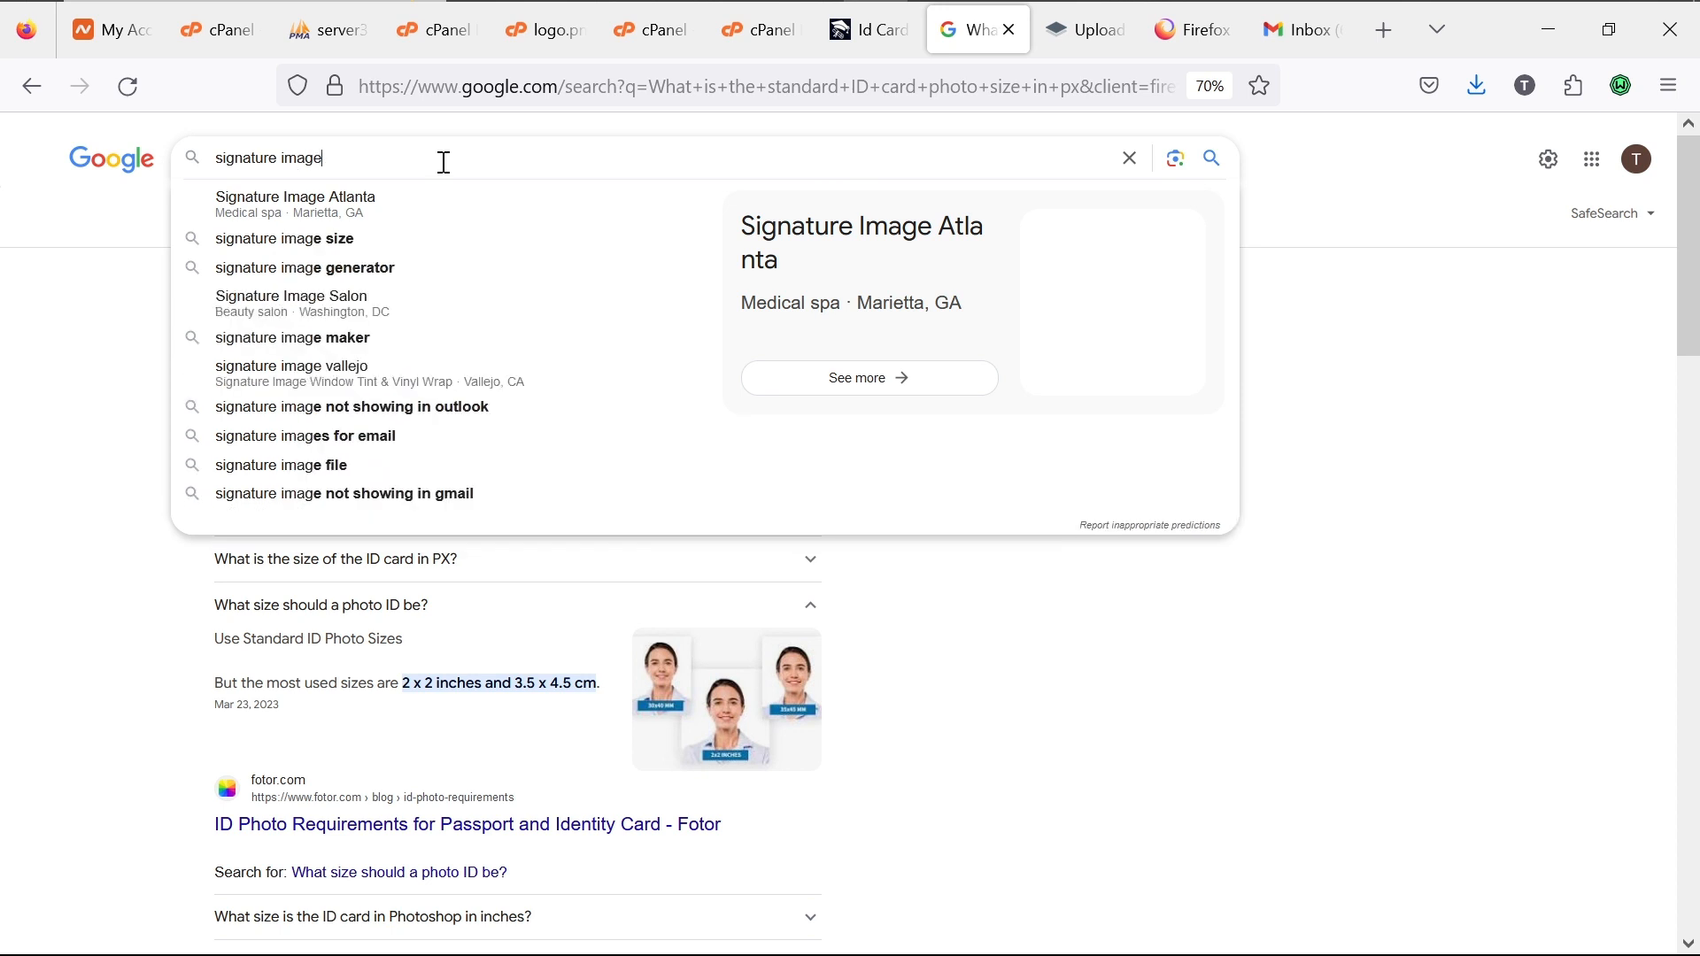
key("Return")
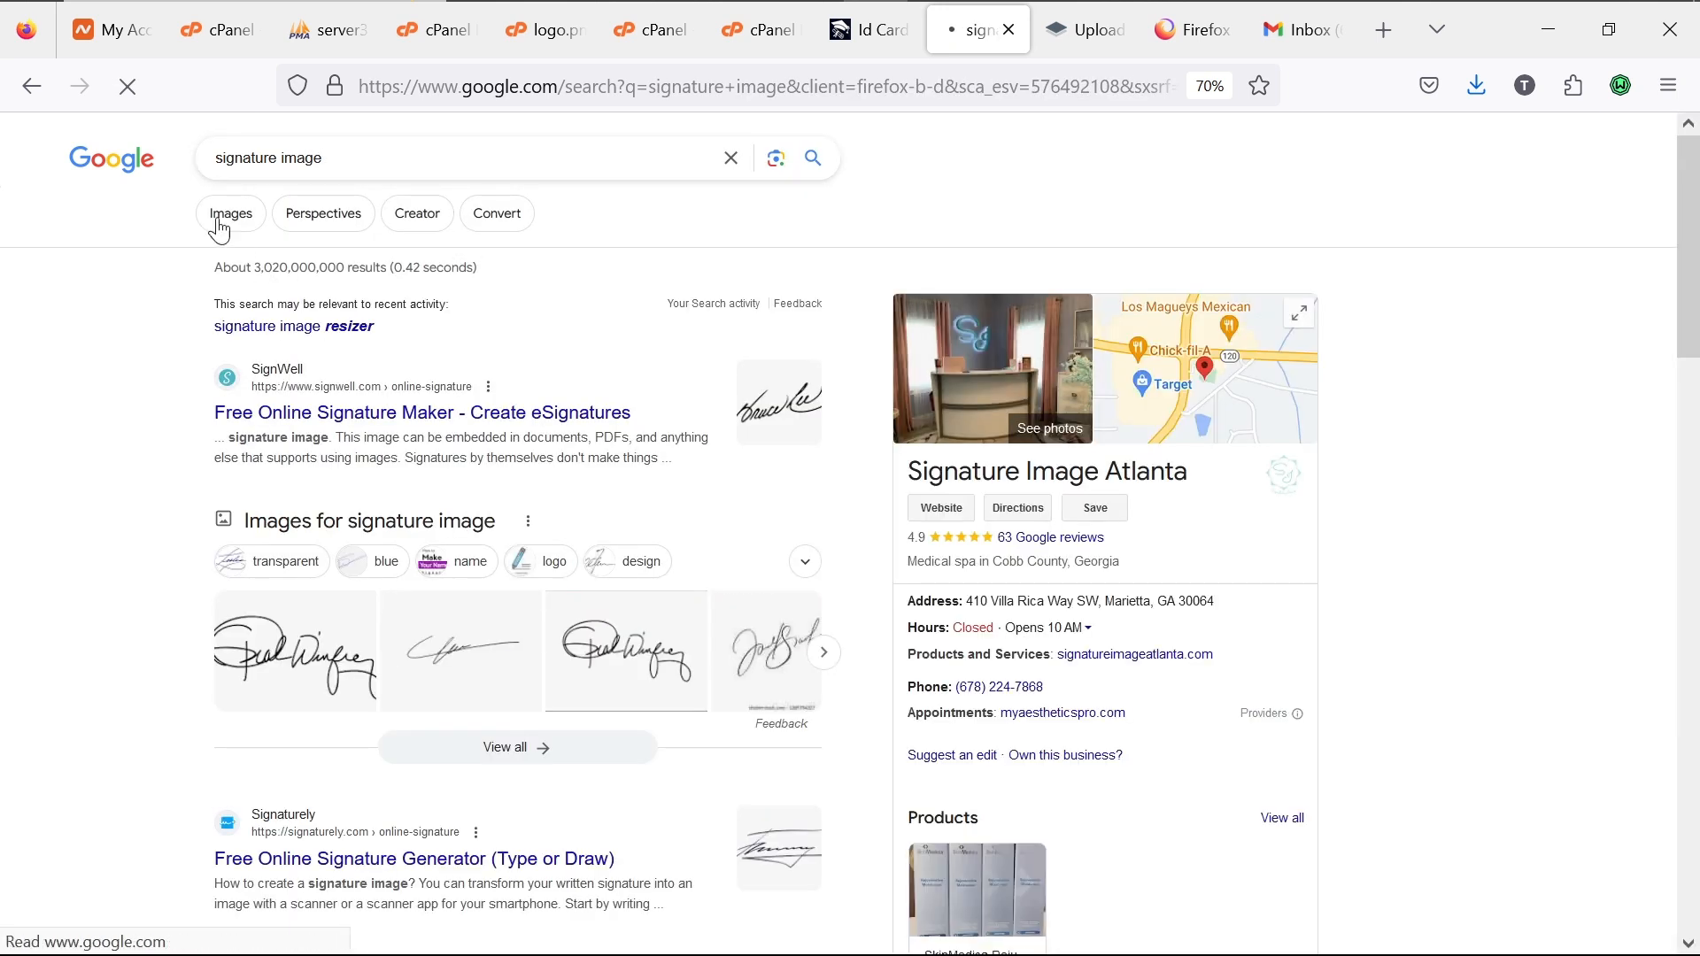
left_click(216, 215)
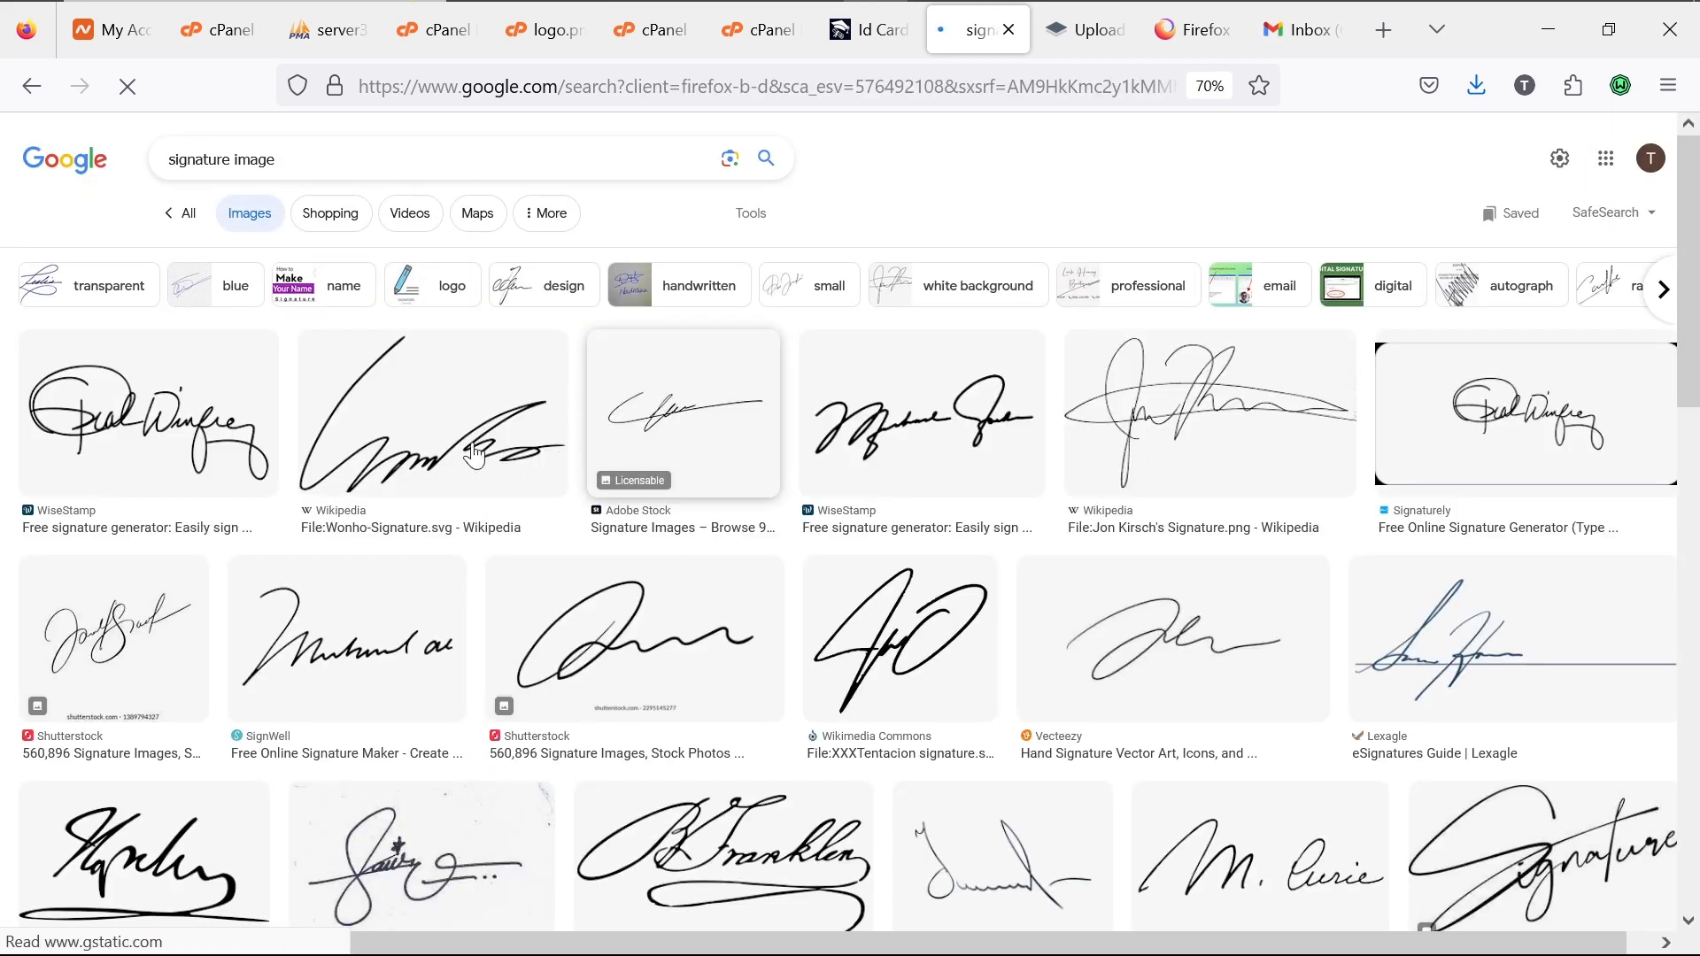
Step: Save the first signature image result as a PNG in Downloads
left_click(207, 422)
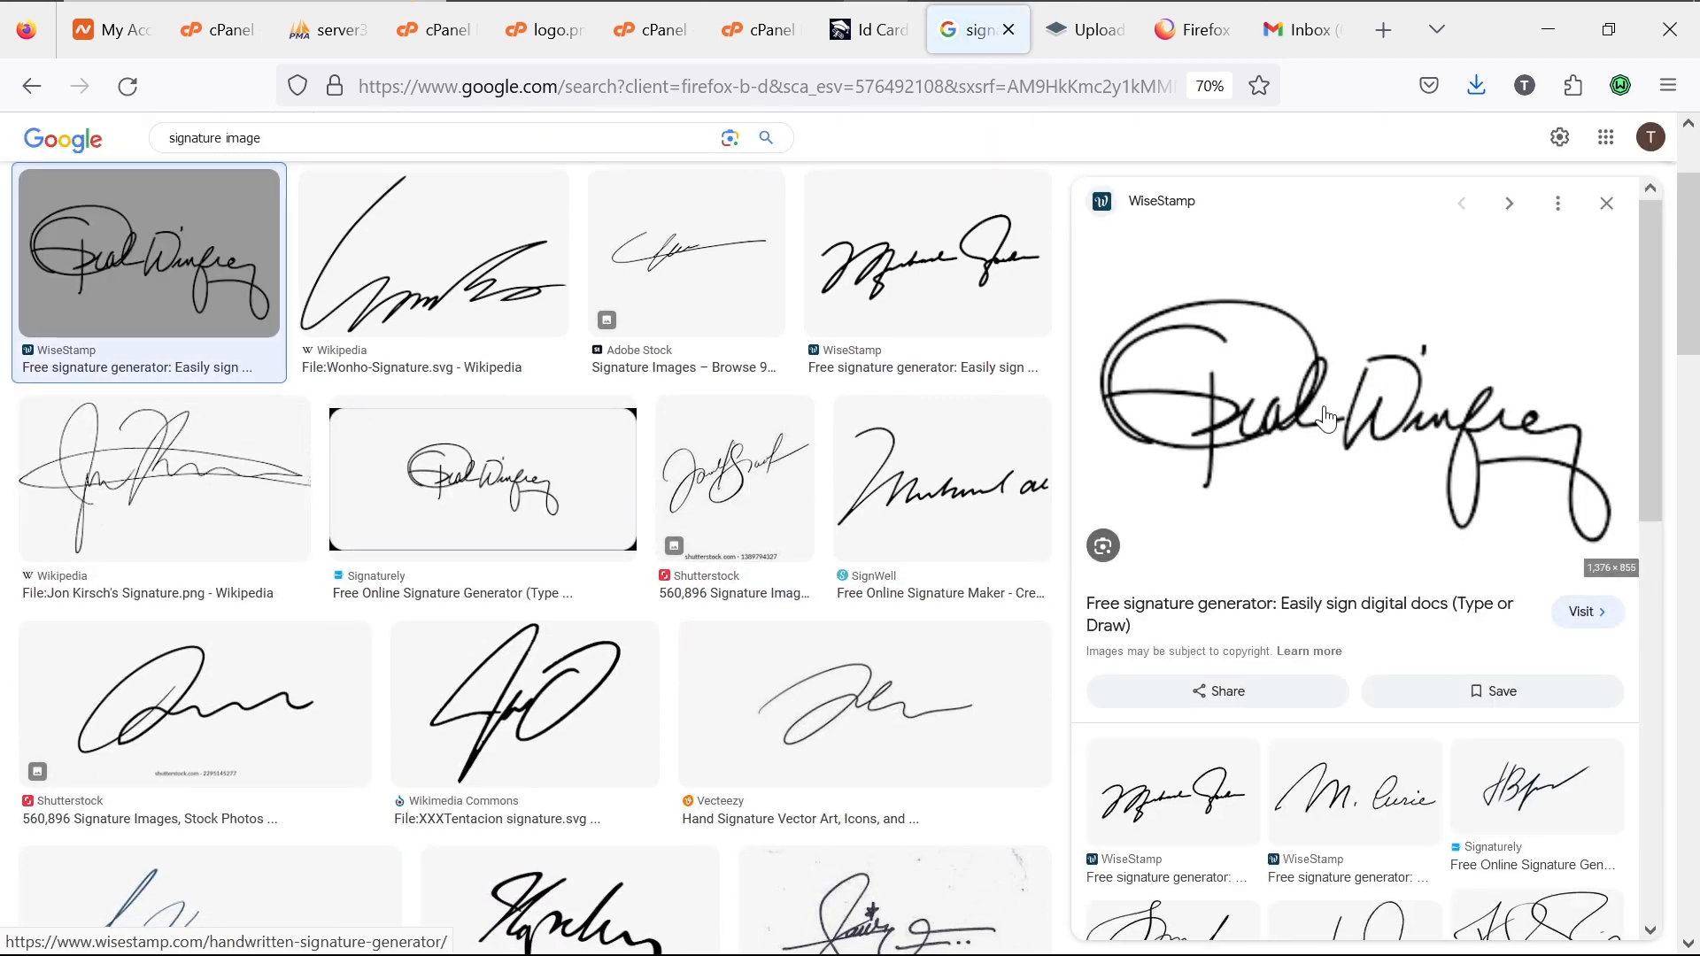
right_click(1327, 417)
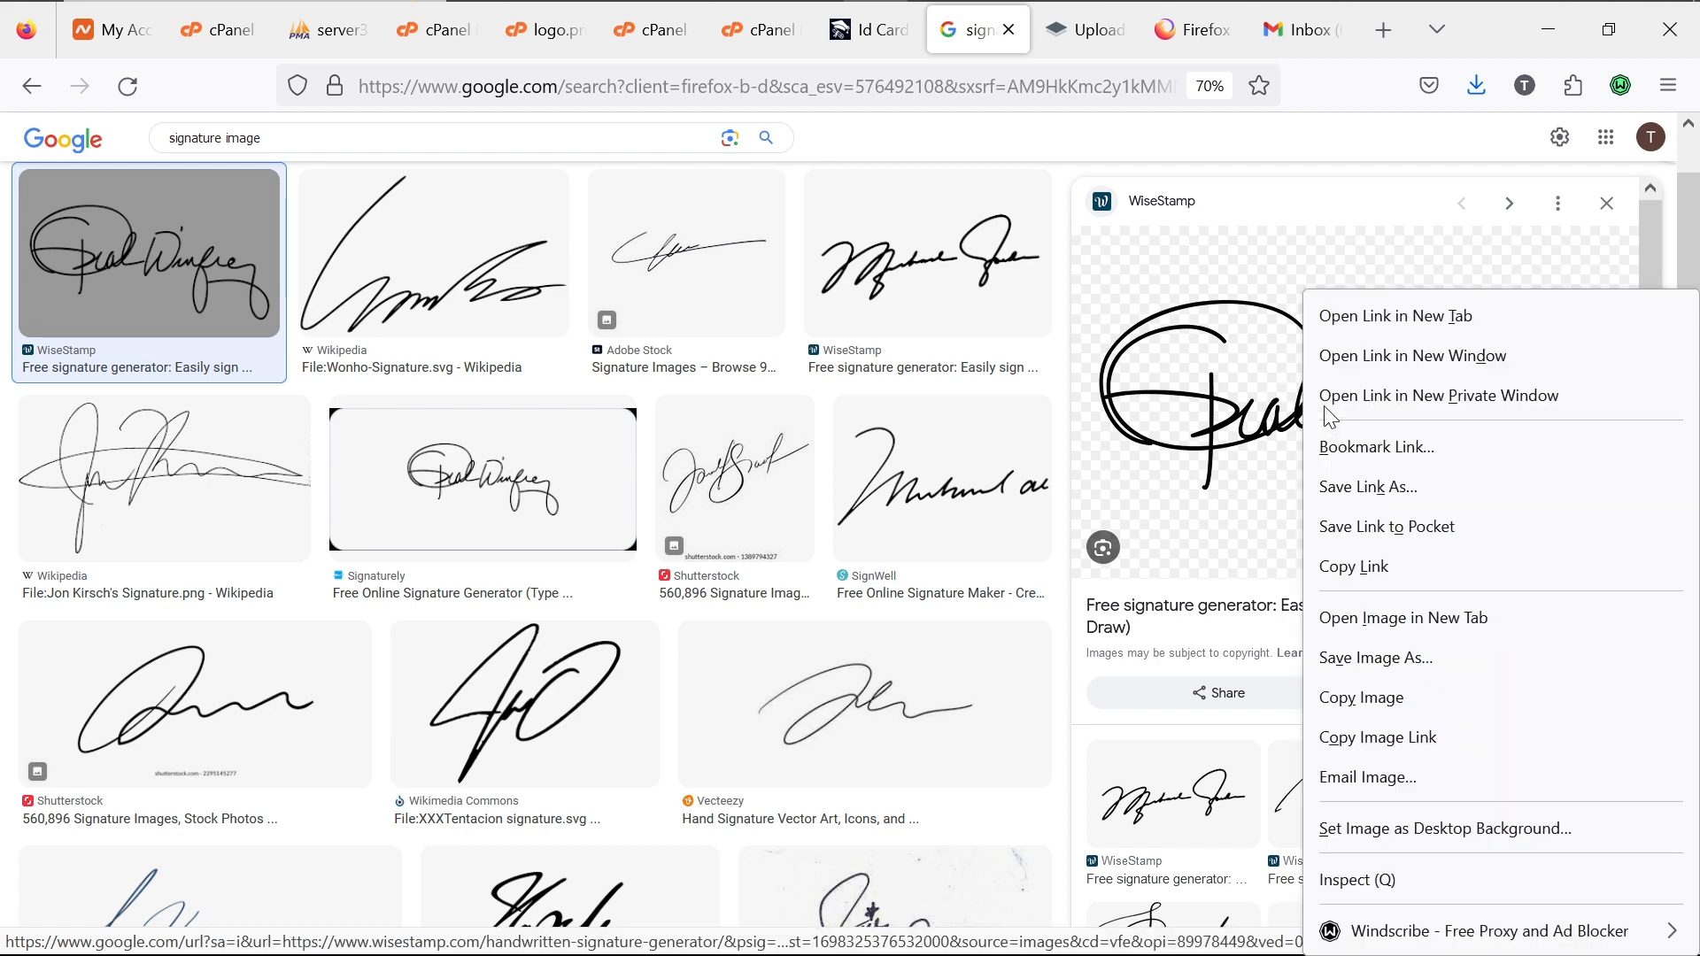
left_click(1378, 660)
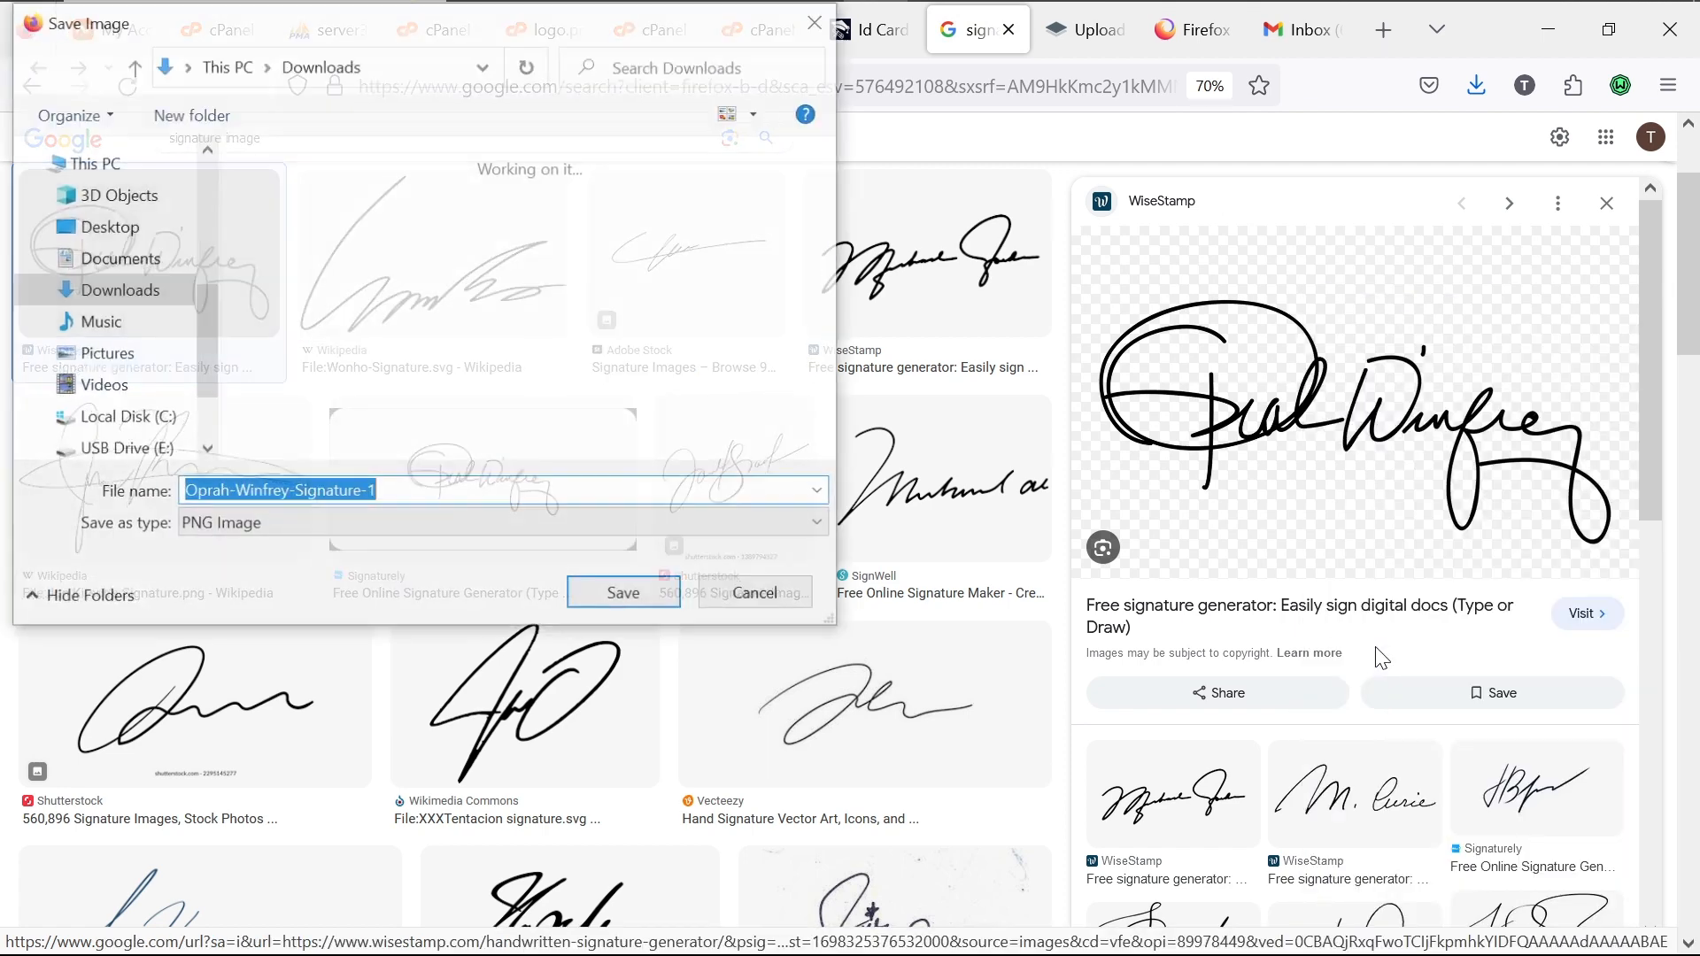
left_click(609, 598)
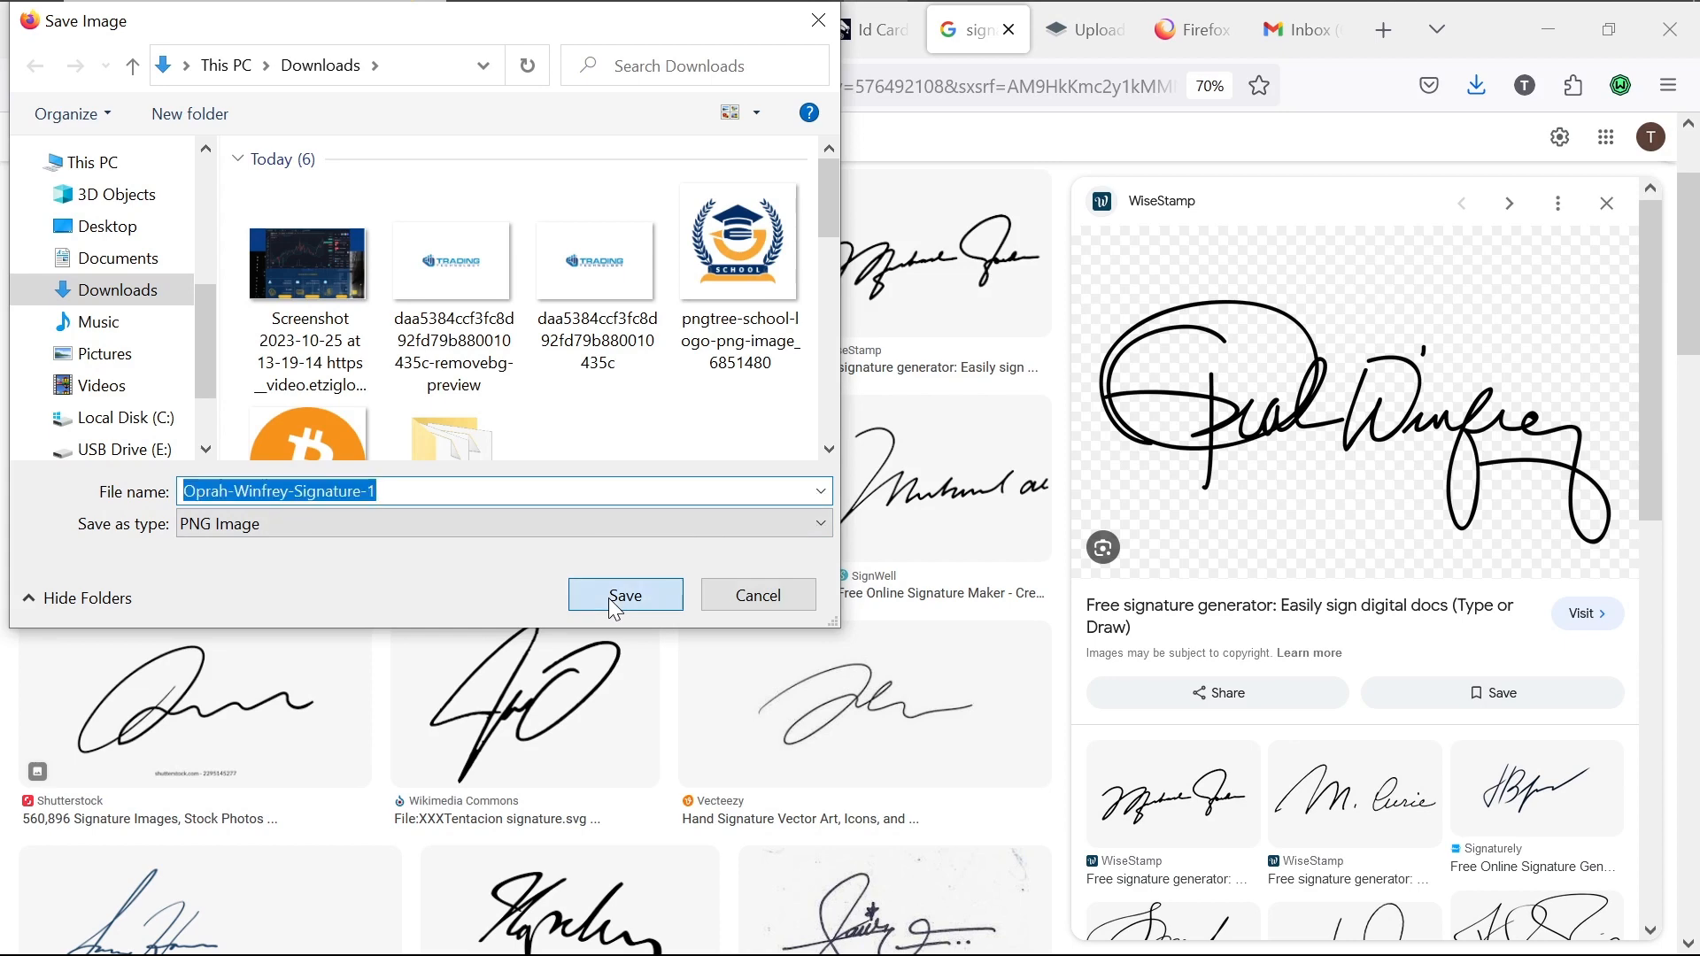
left_click(885, 36)
Step: Attach the downloaded signature as the signature image and 1600w-YLLsVEWLyeY.webp as the logo
left_click(991, 639)
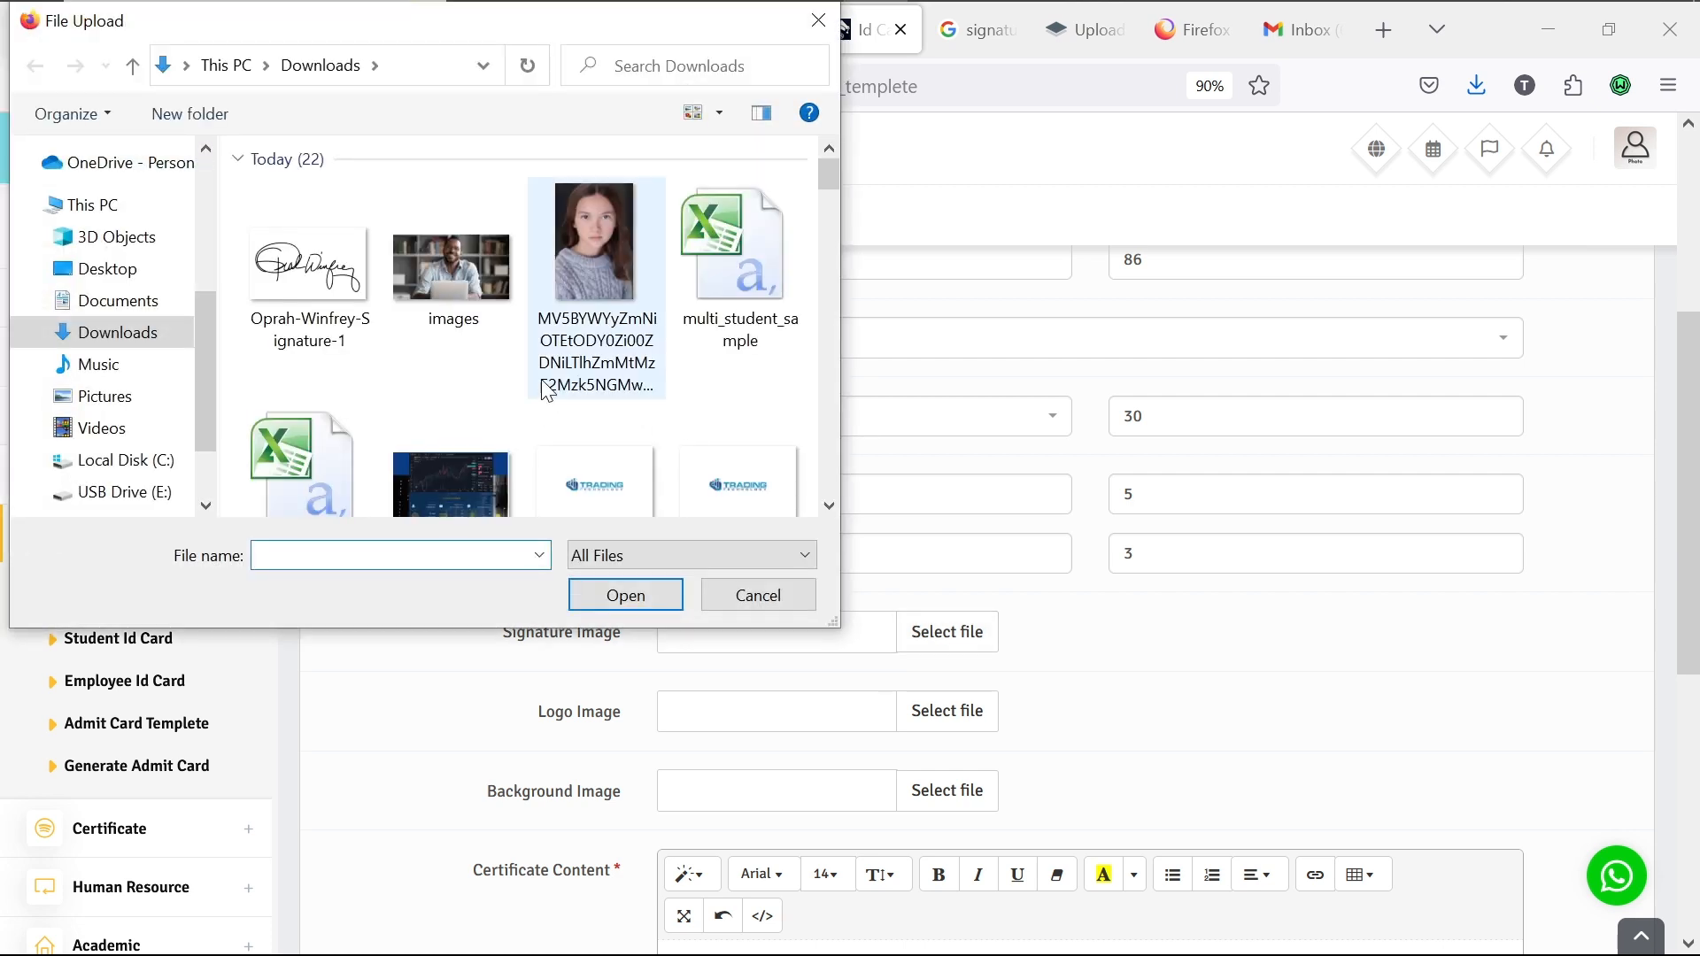
double_click(333, 278)
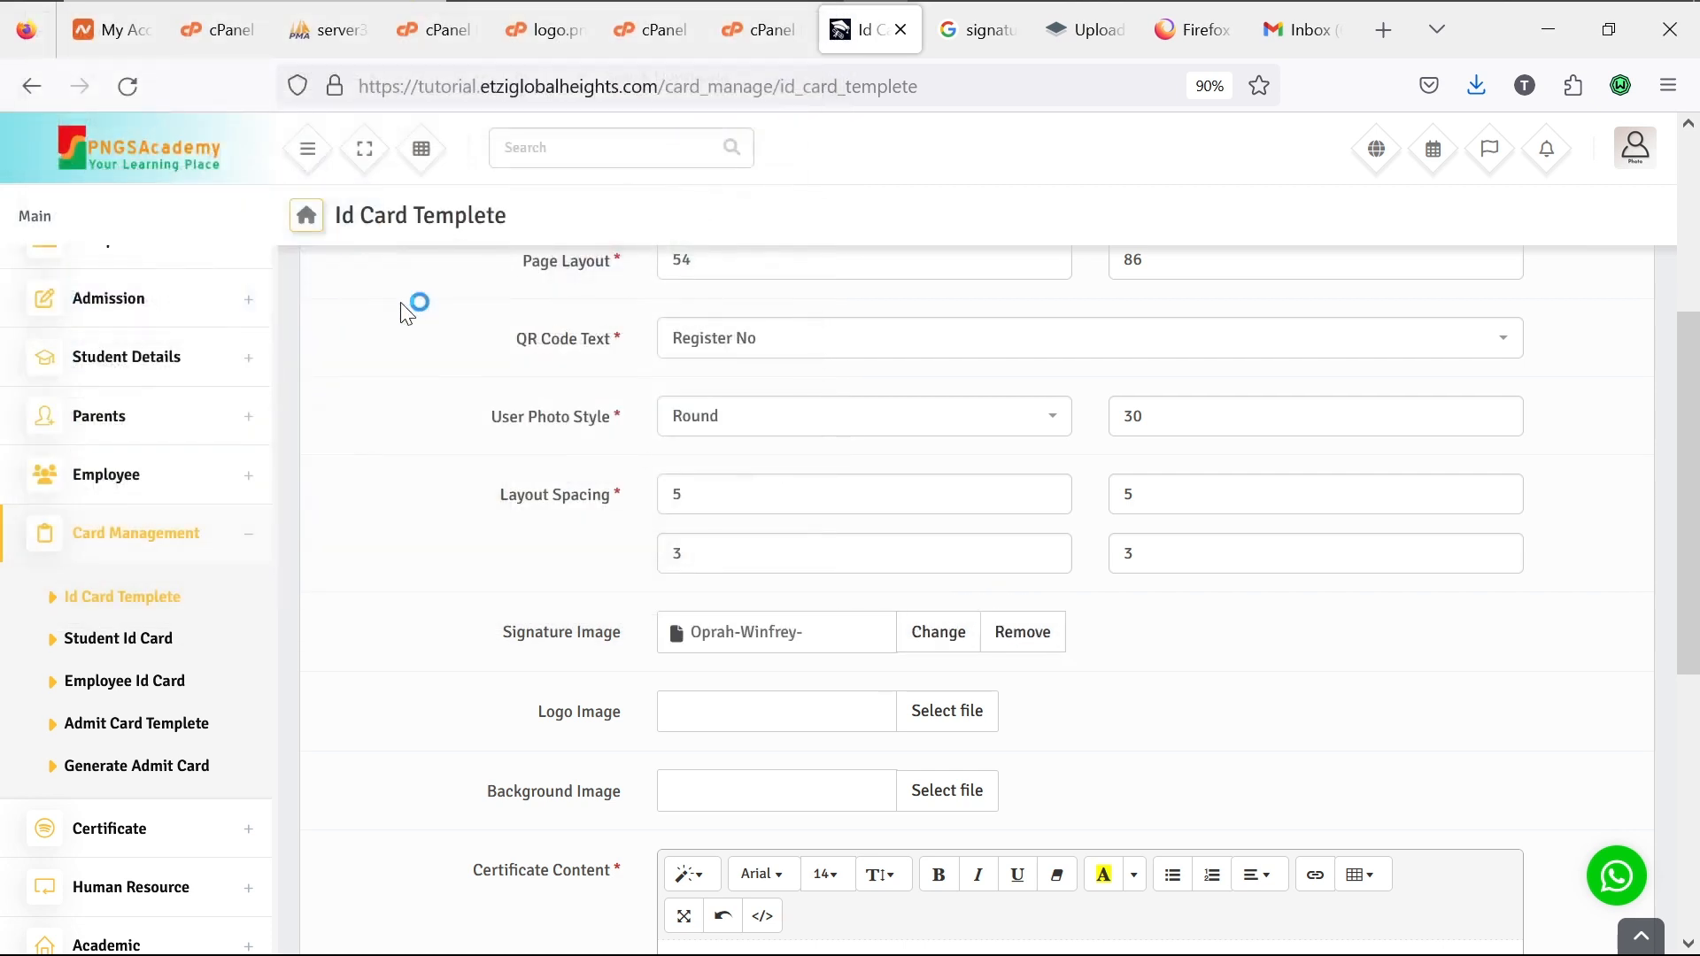
left_click(954, 733)
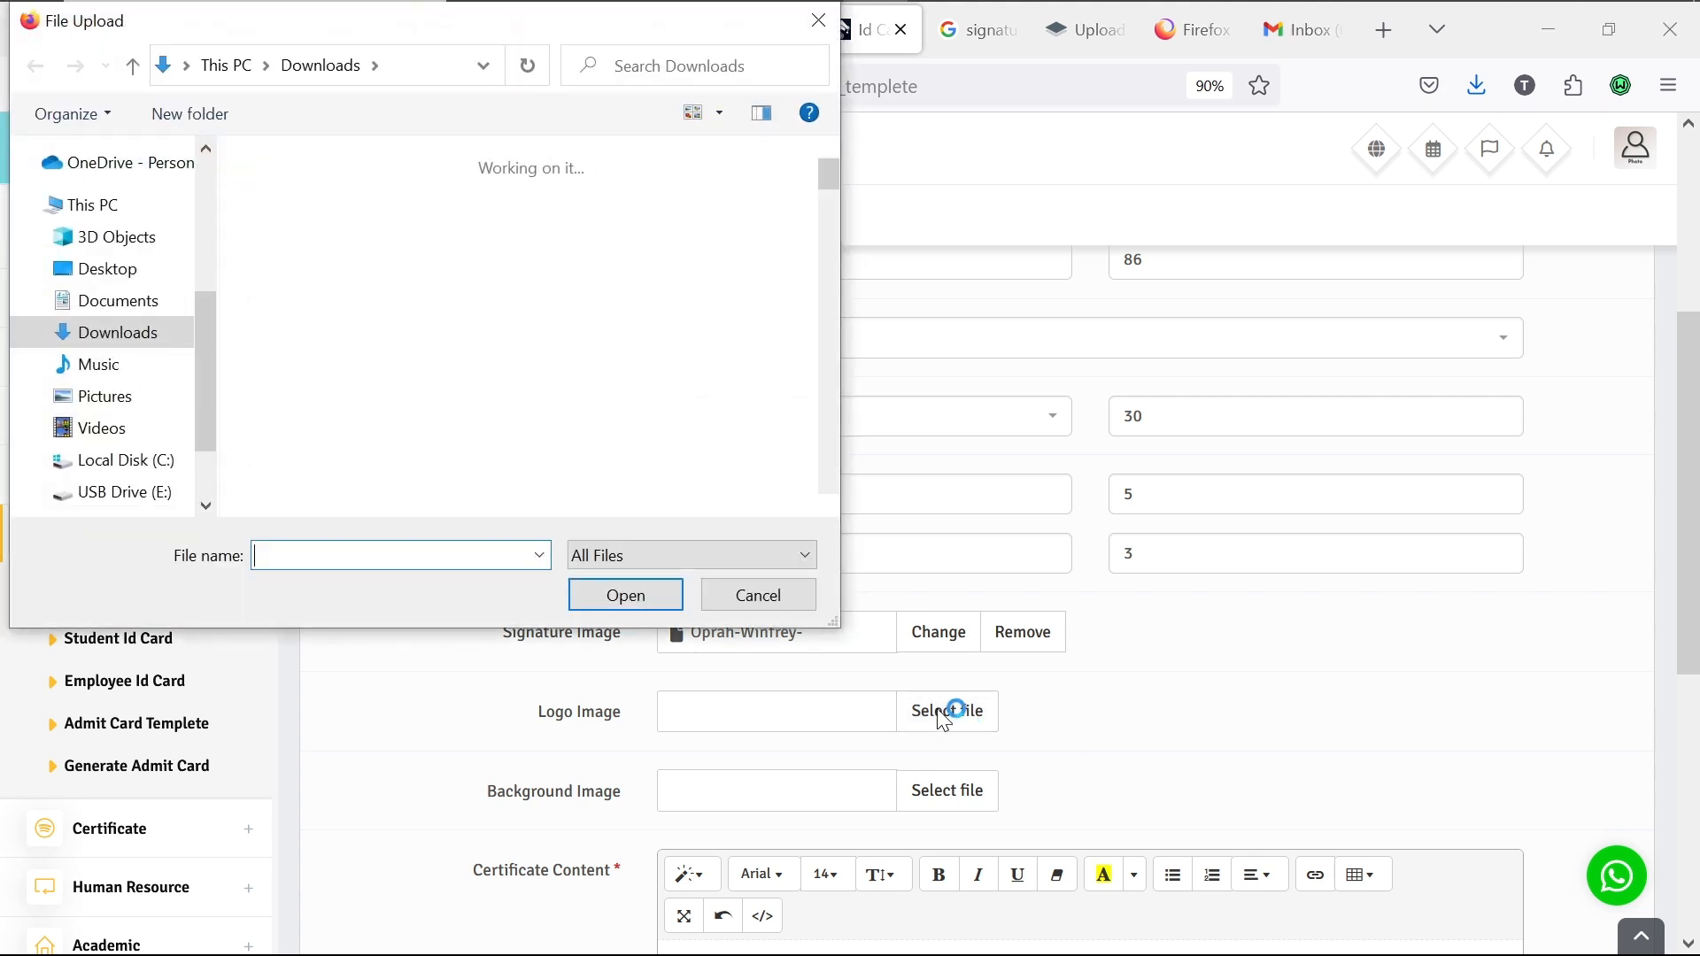
scroll(823, 516, "down", 5)
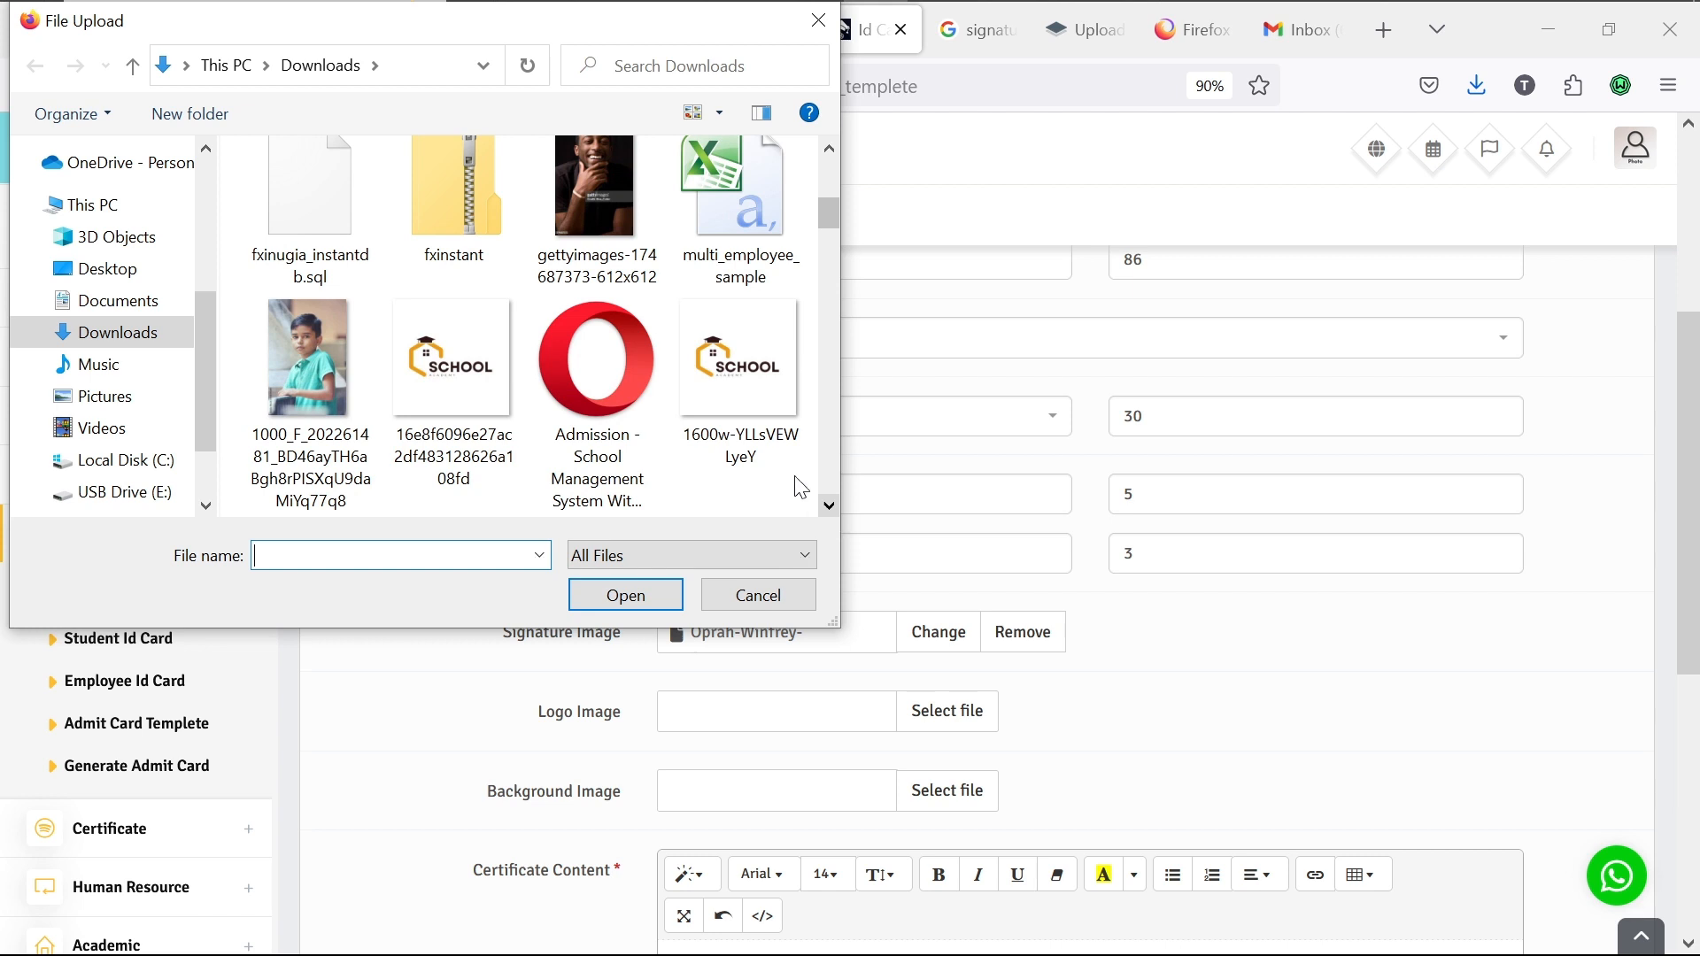
double_click(718, 371)
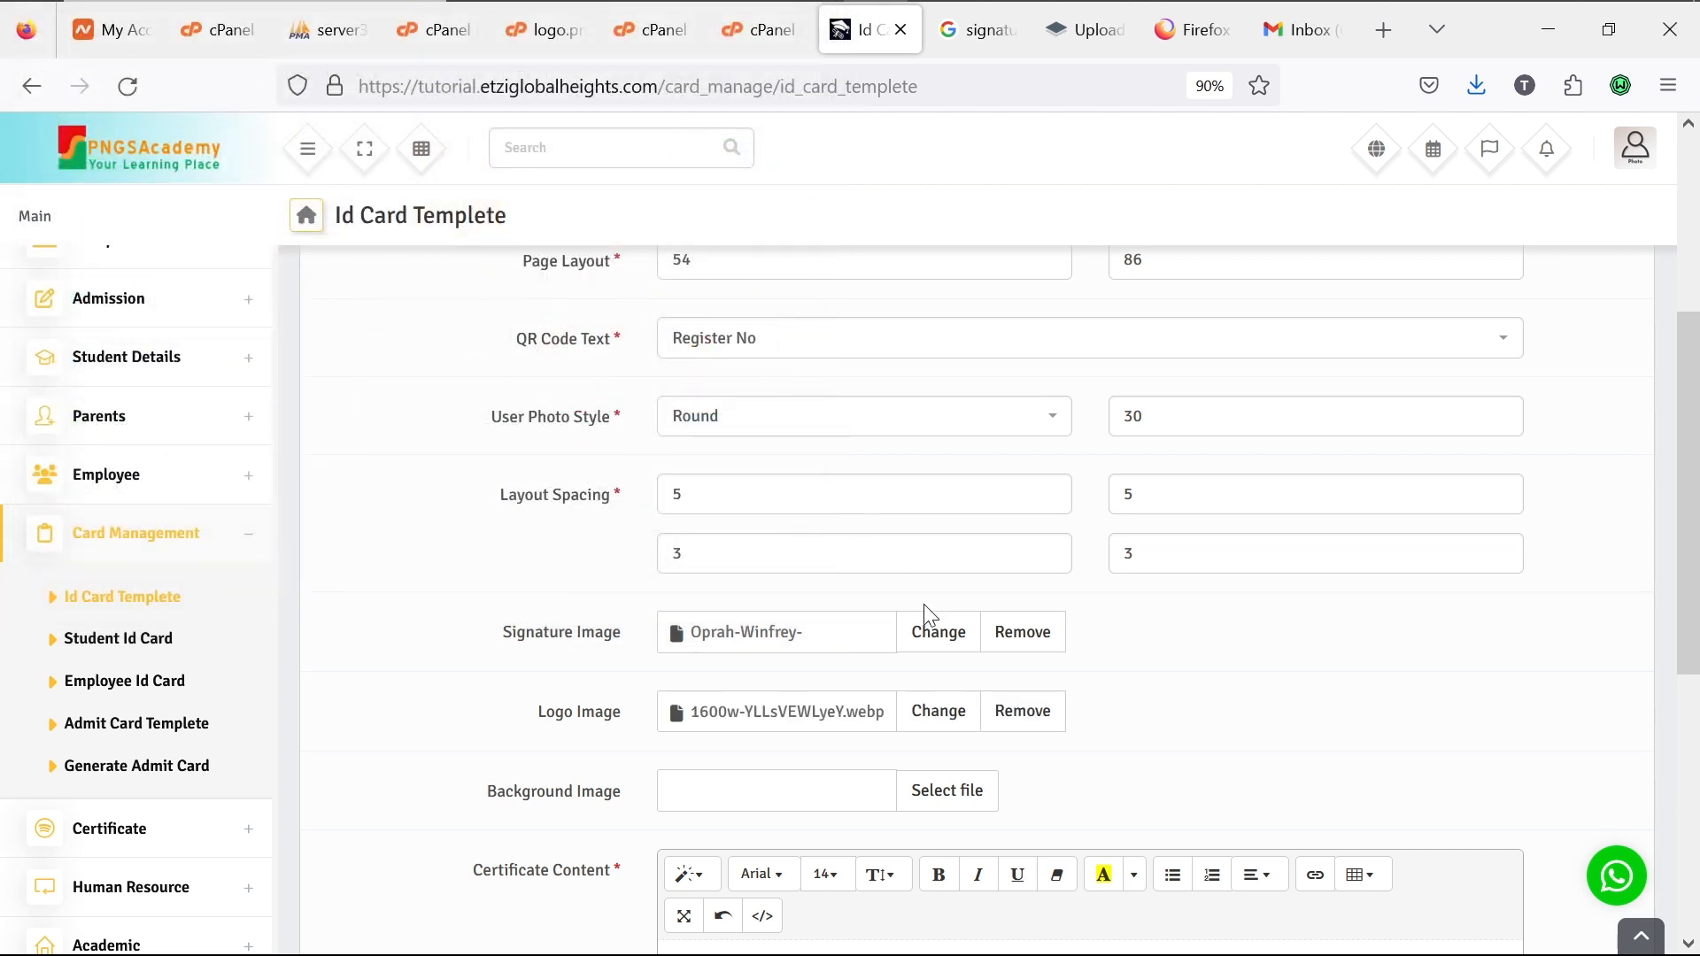
Step: Set the agence-olloweb colourful pencils photo as the template's background image
left_click(915, 793)
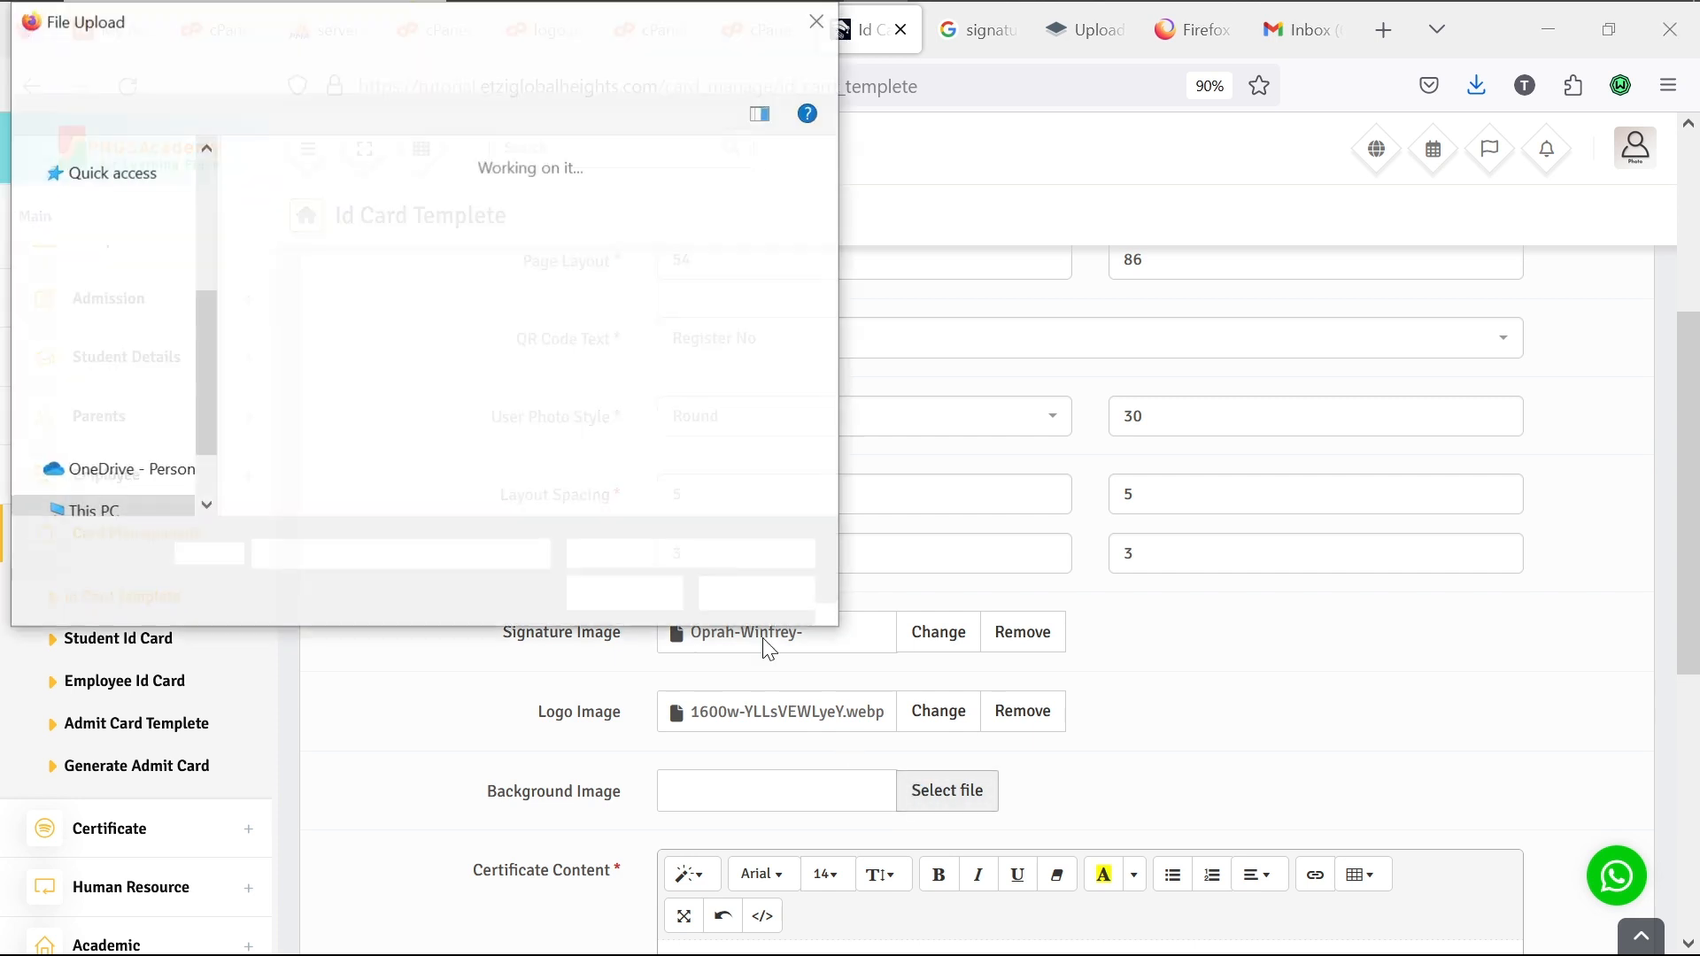
left_click(829, 506)
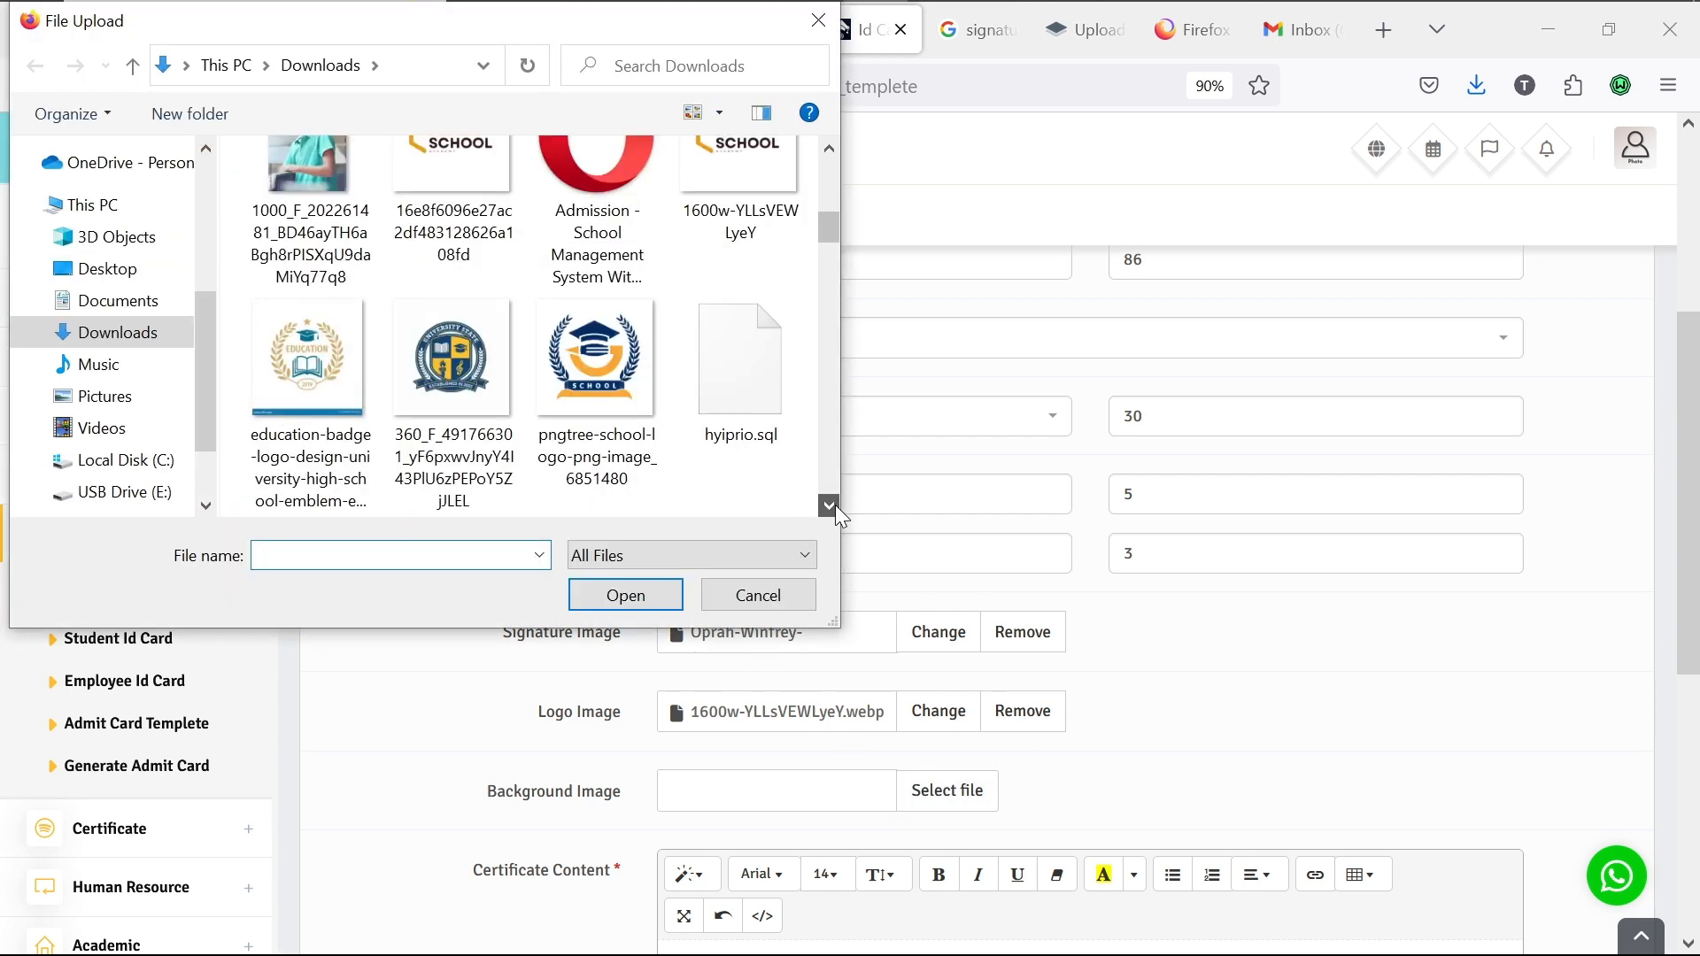
left_click_drag(835, 505, 835, 505)
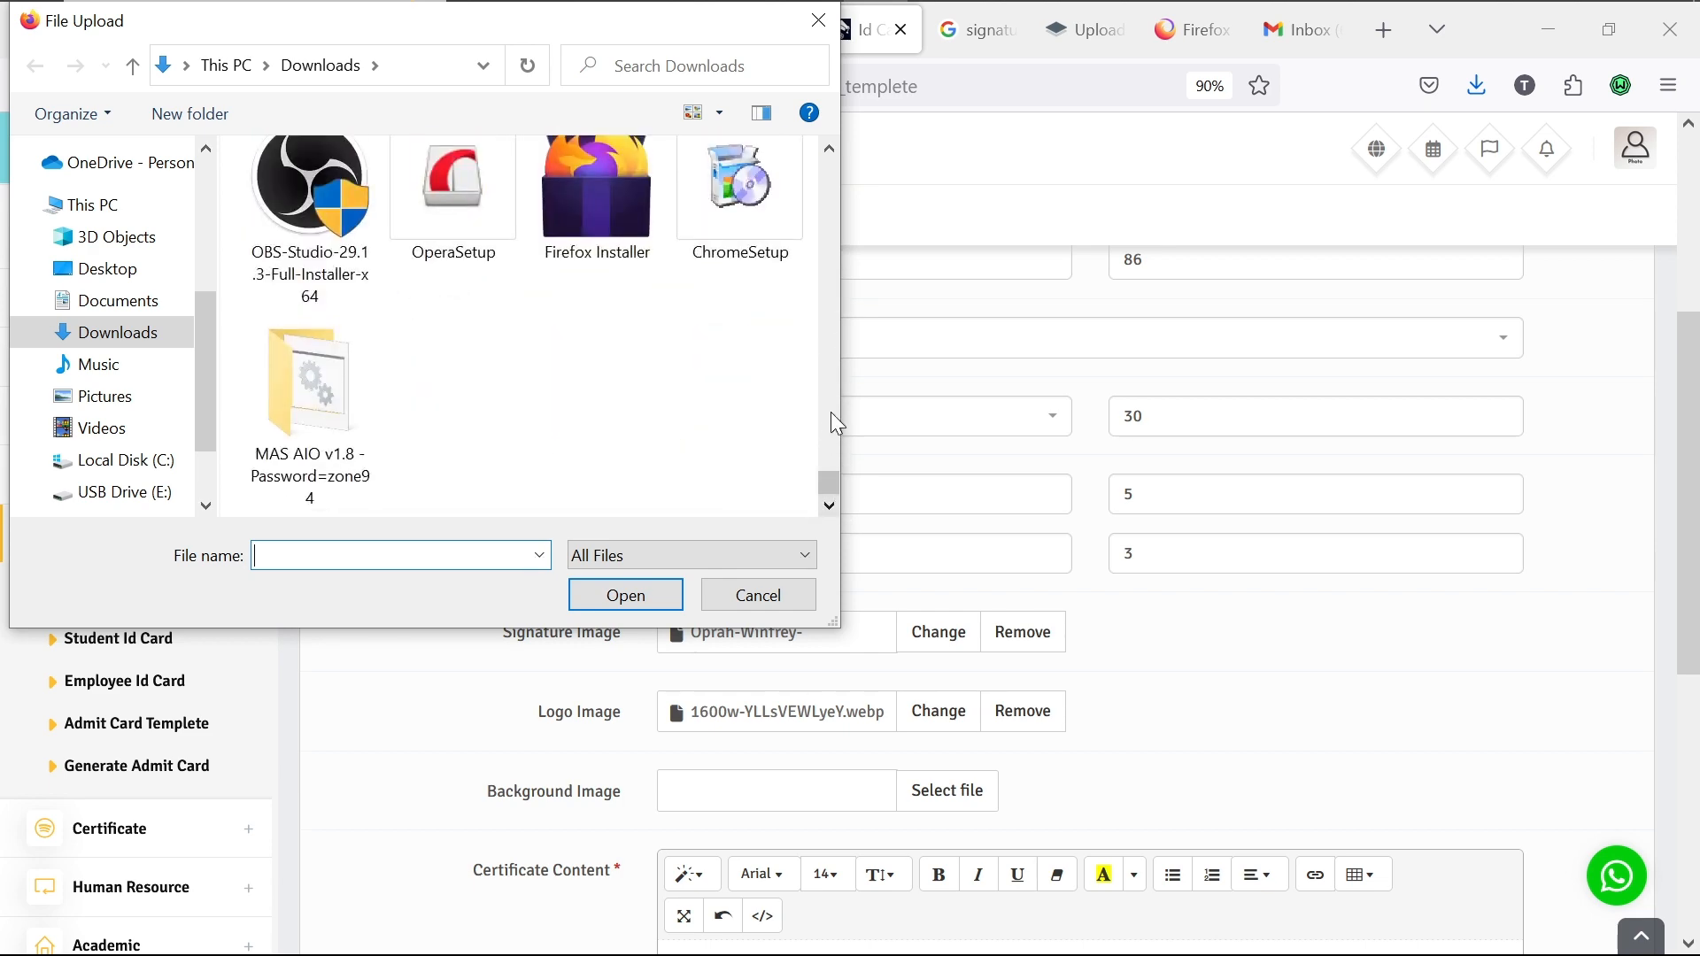
scroll(830, 412, "up", 5)
scroll(832, 382, "up", 10)
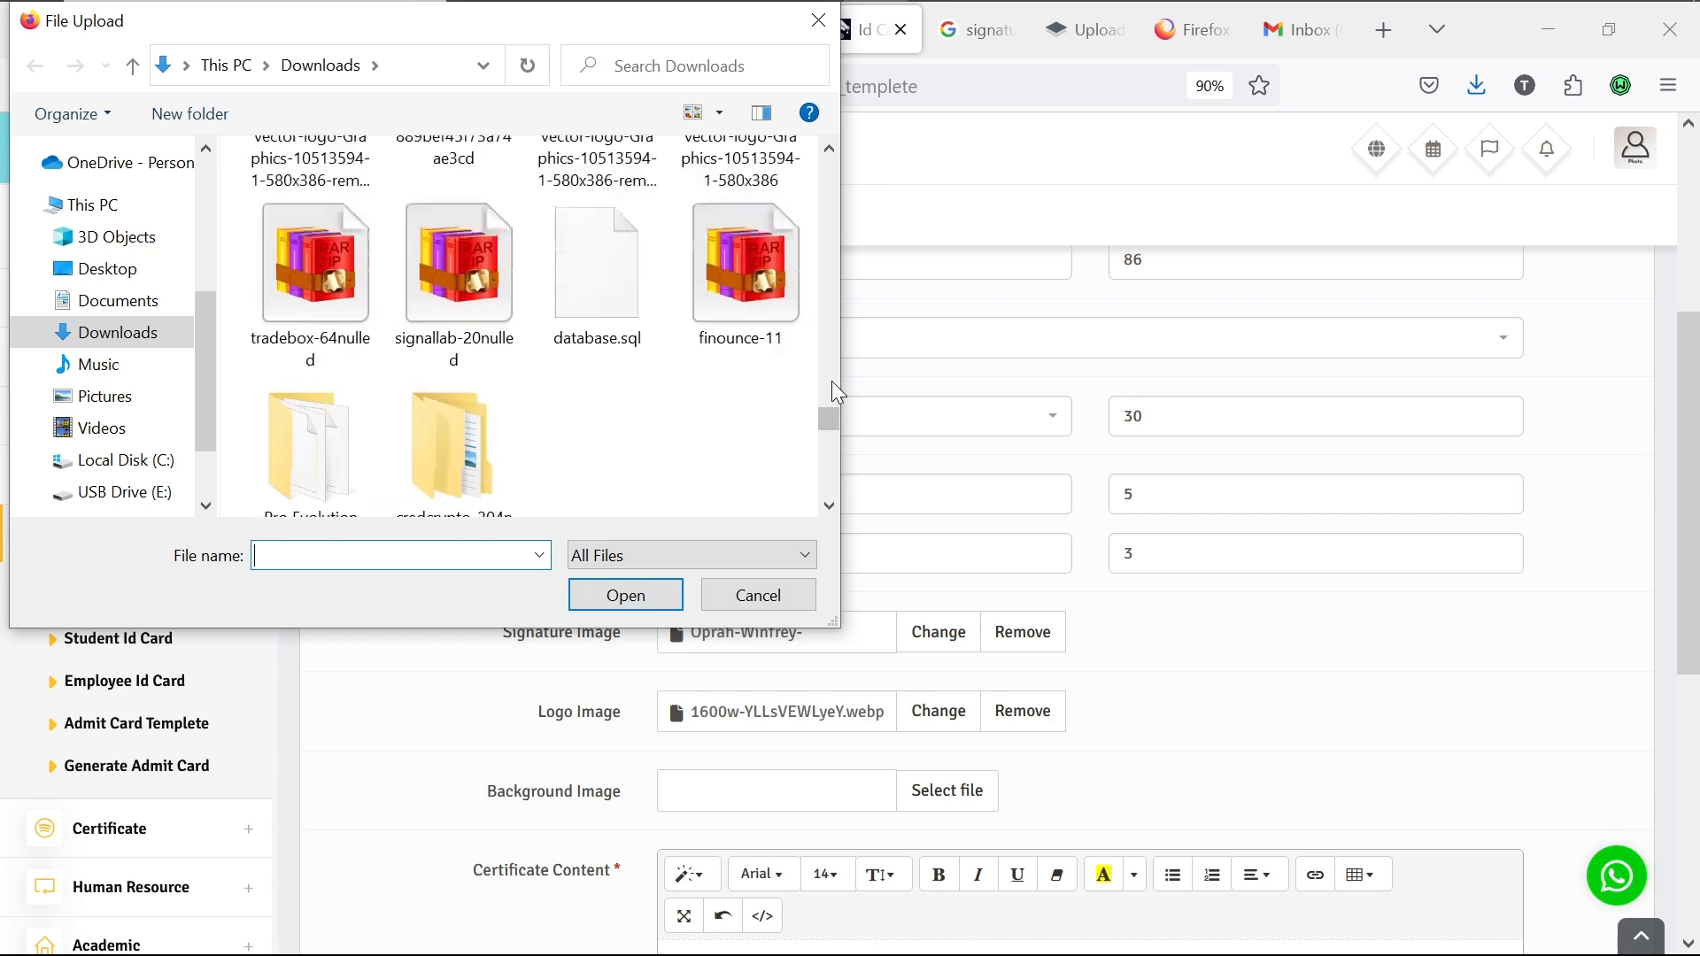
scroll(831, 336, "up", 1)
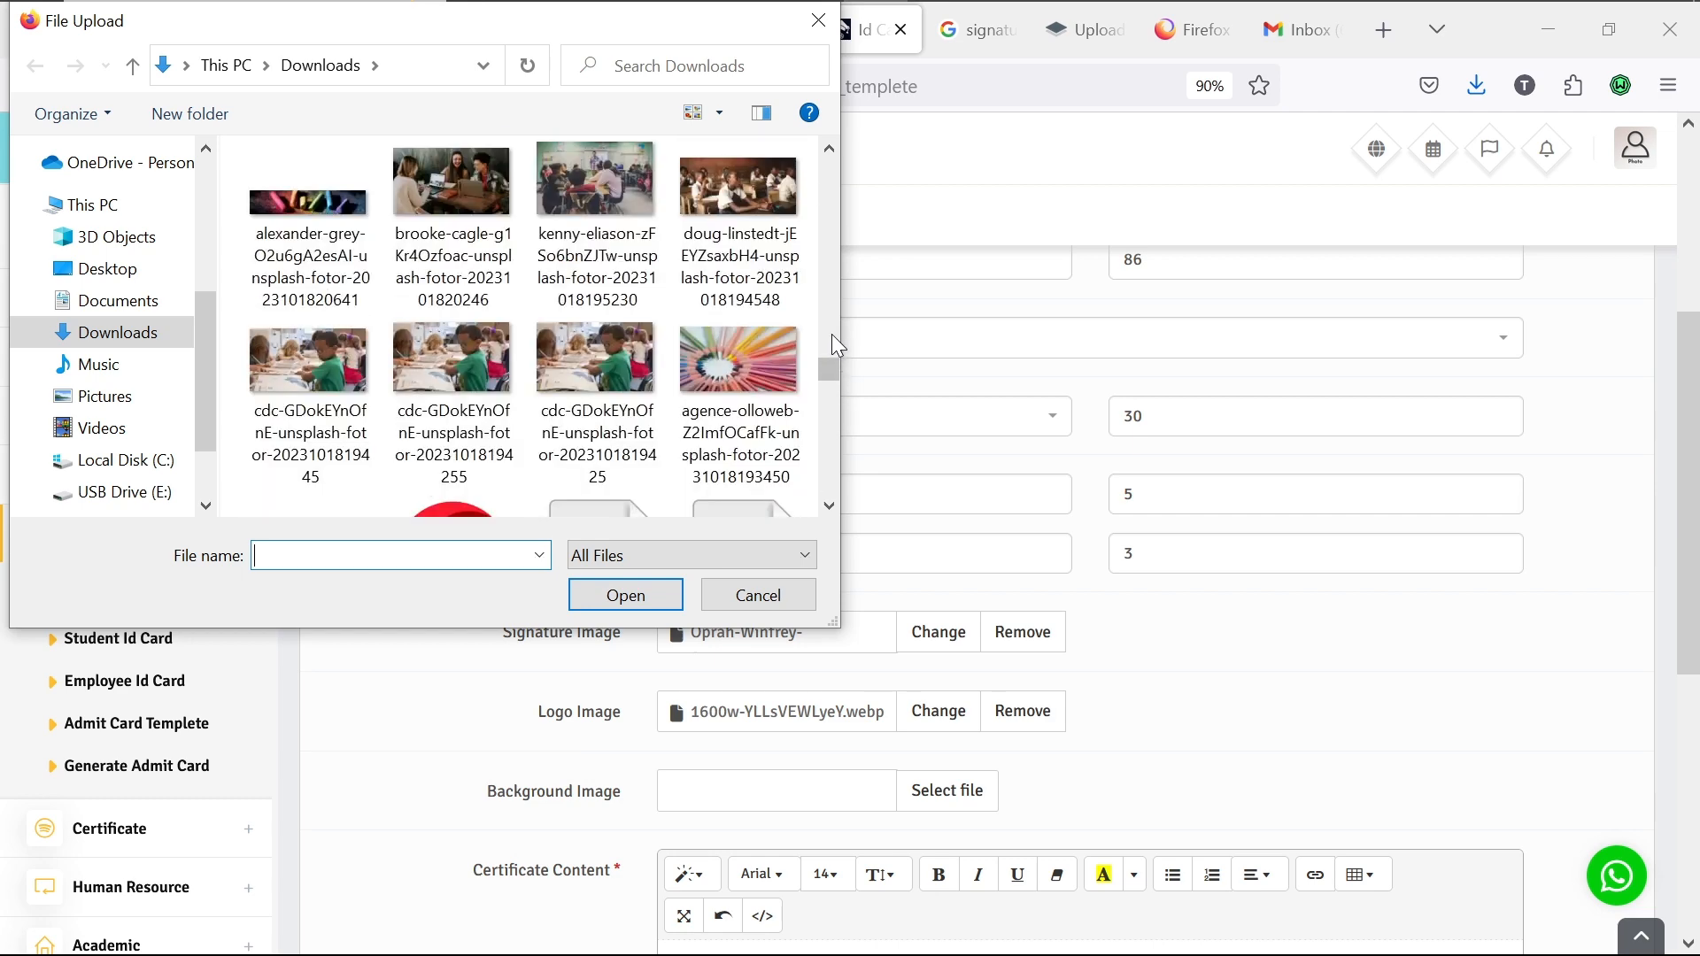
scroll(834, 412, "down", 4)
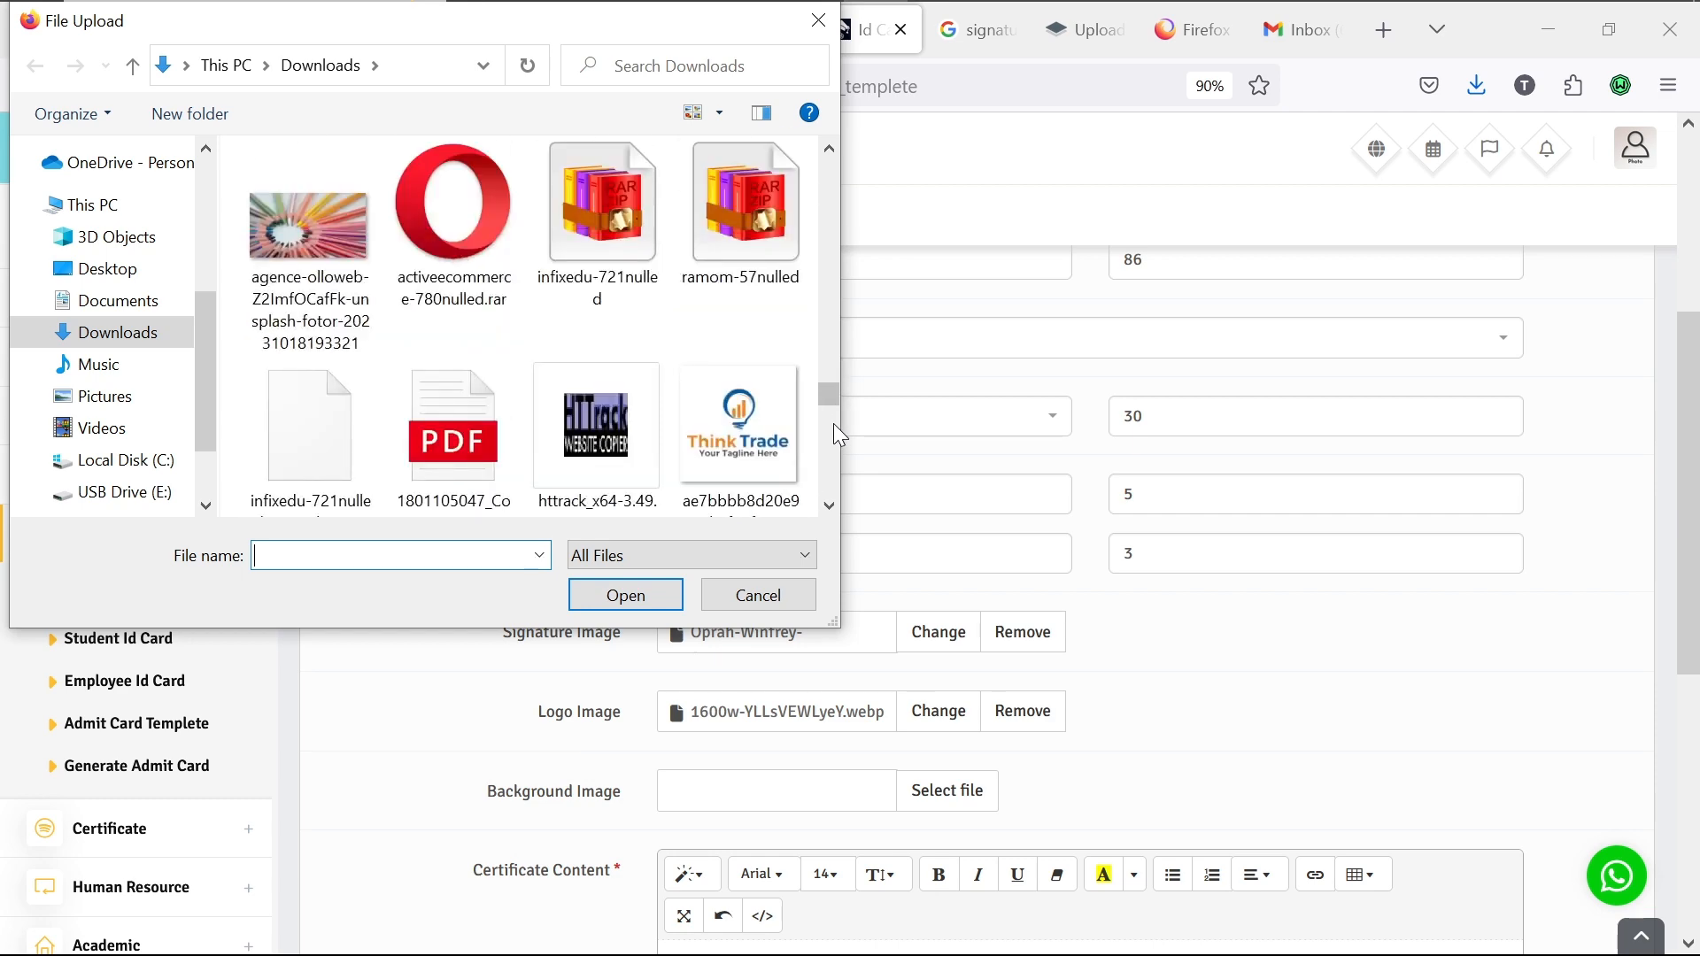
double_click(313, 198)
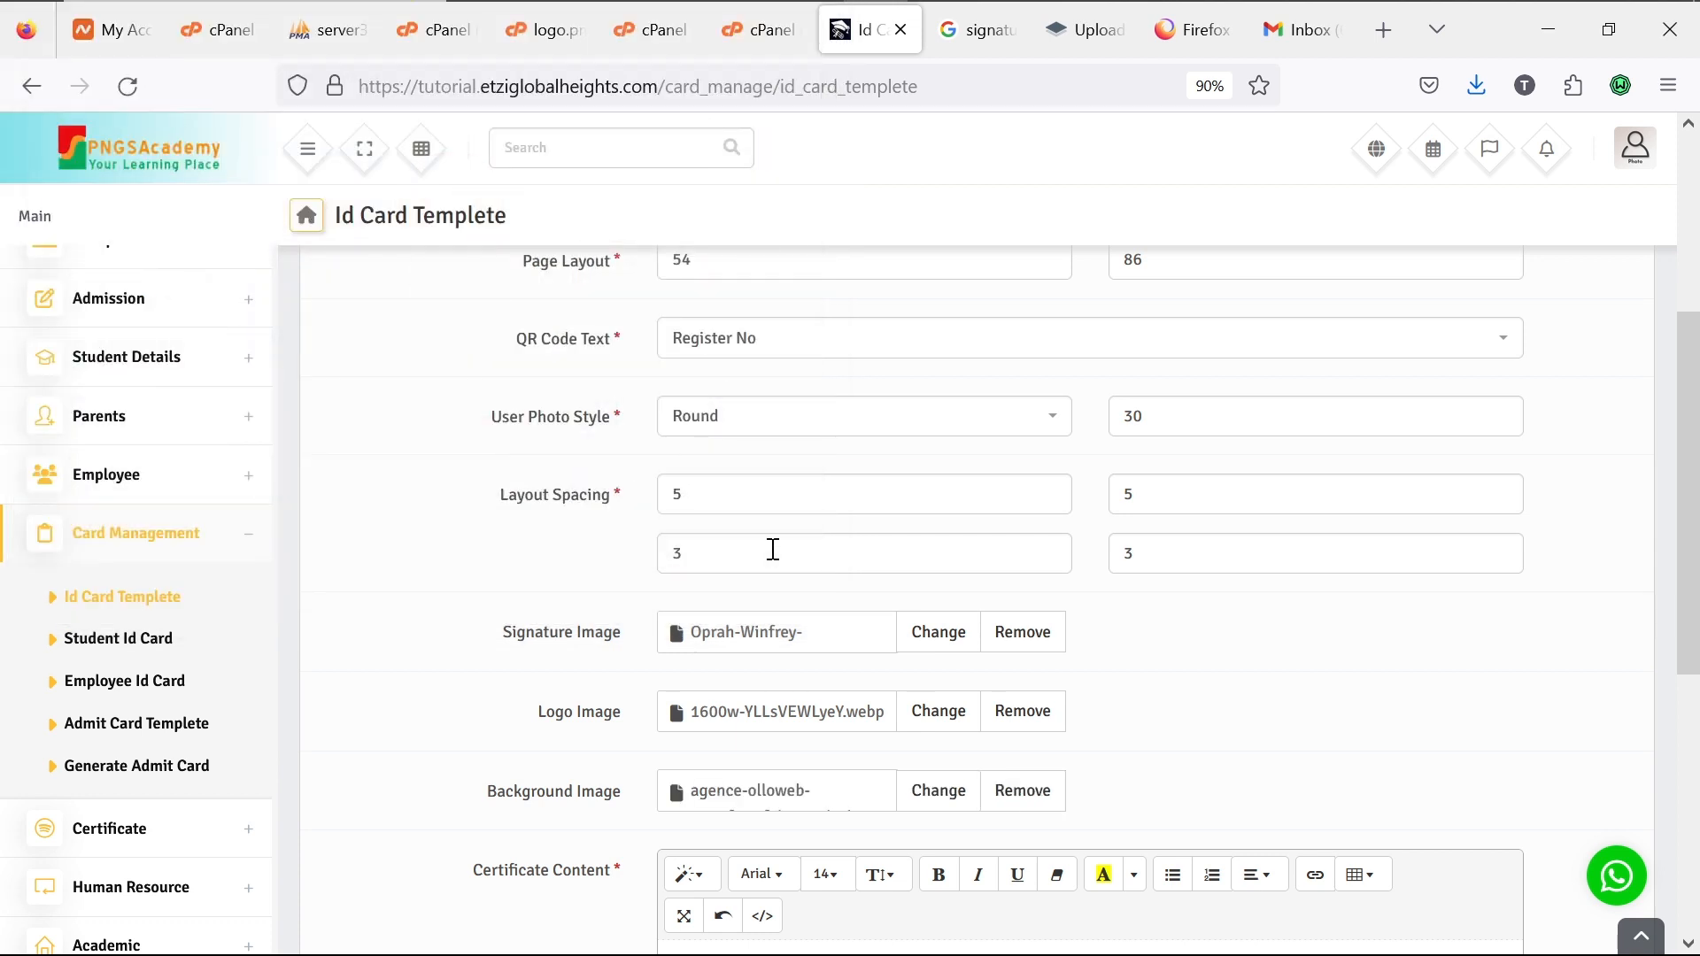
scroll(959, 748, "down", 5)
left_click(890, 632)
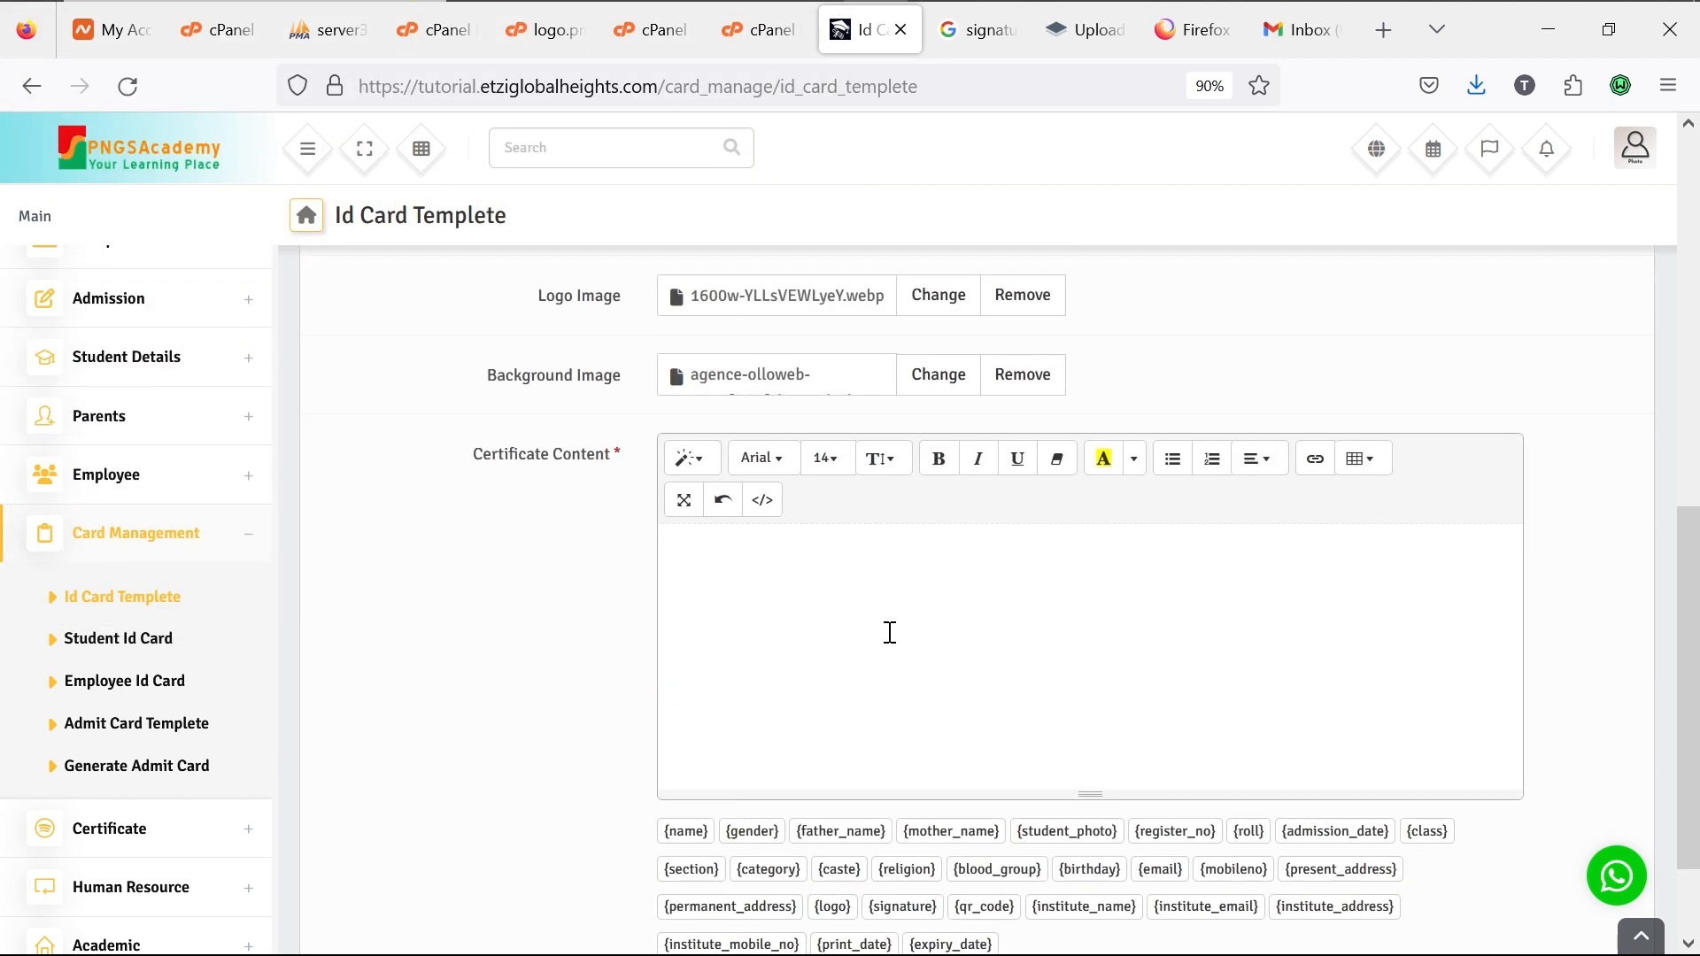
Step: Write the content 'The IDCard belongs to the above person. If found please return it to the nearest police station.'
type("The IDCard belongs t")
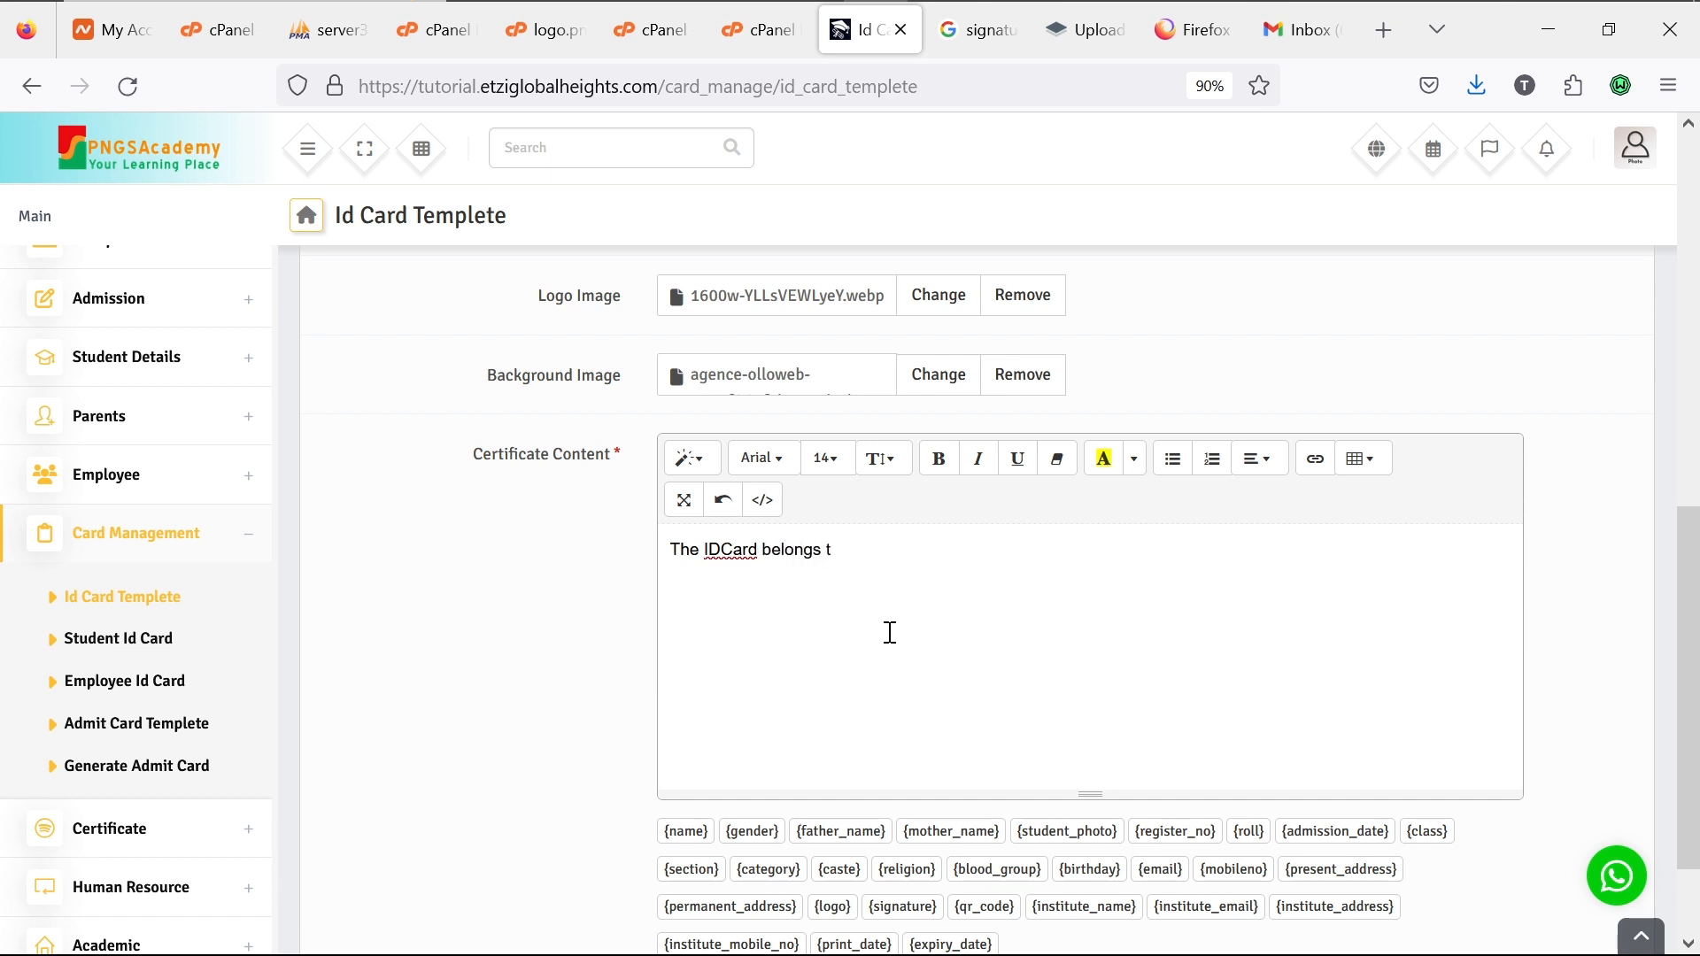
type("o the abo")
type("ve person . If found p")
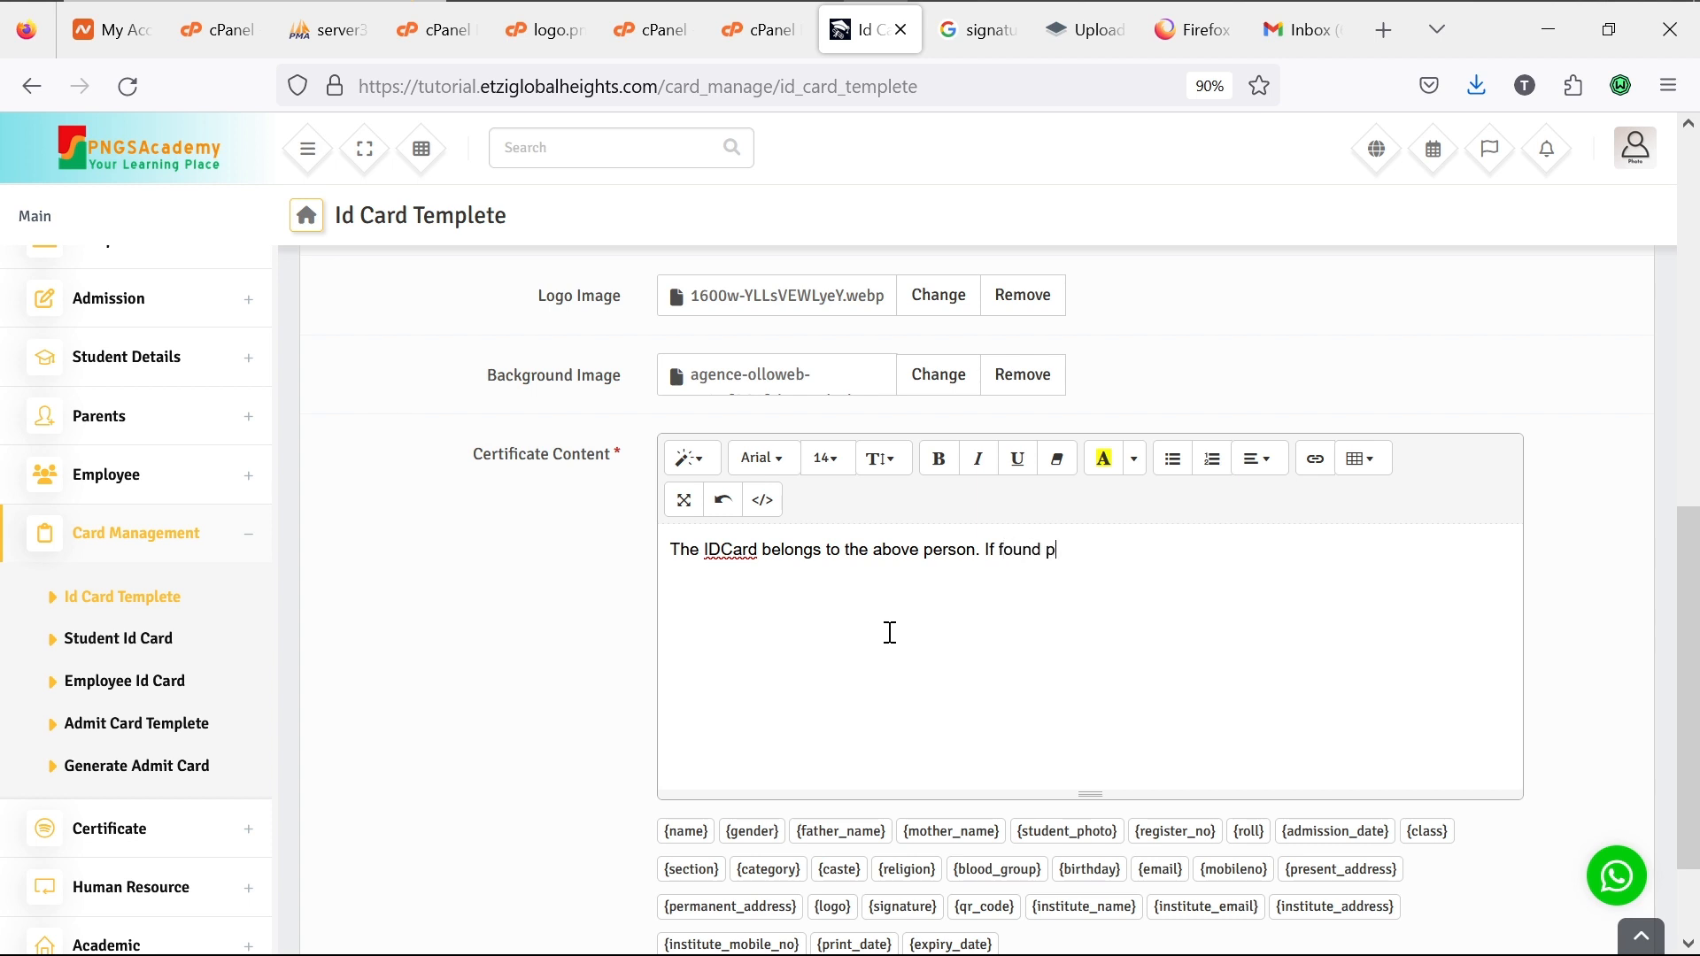
type("lease return it to the near")
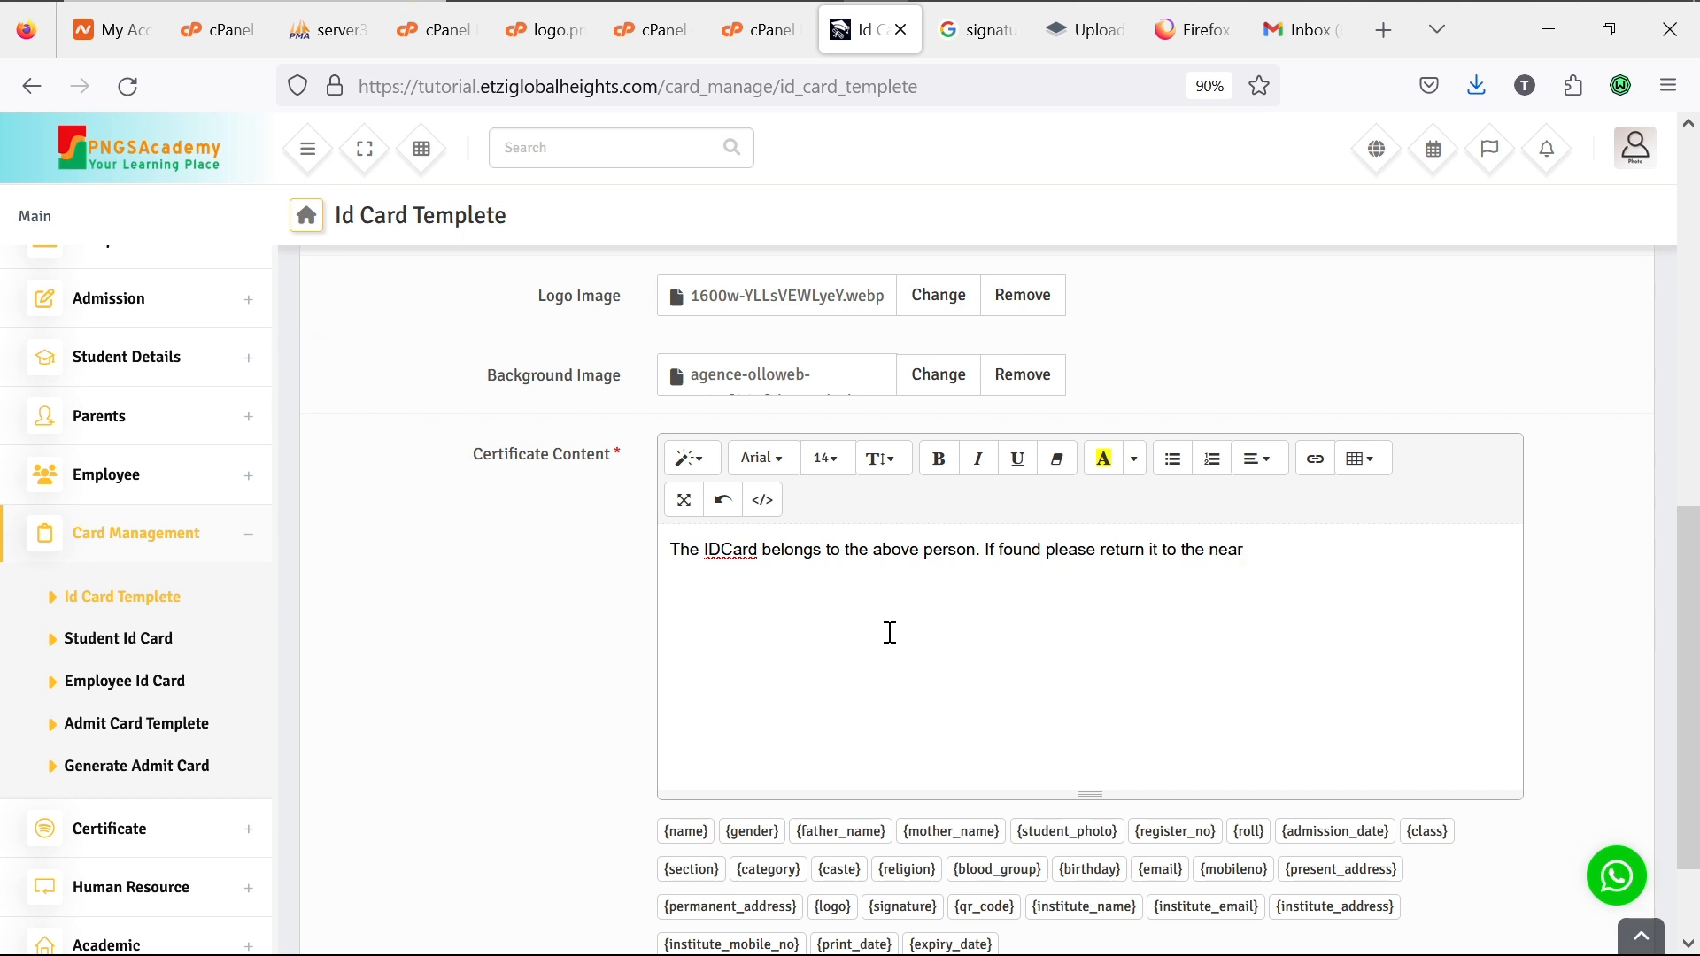
type("est police station.")
scroll(915, 688, "down", 2)
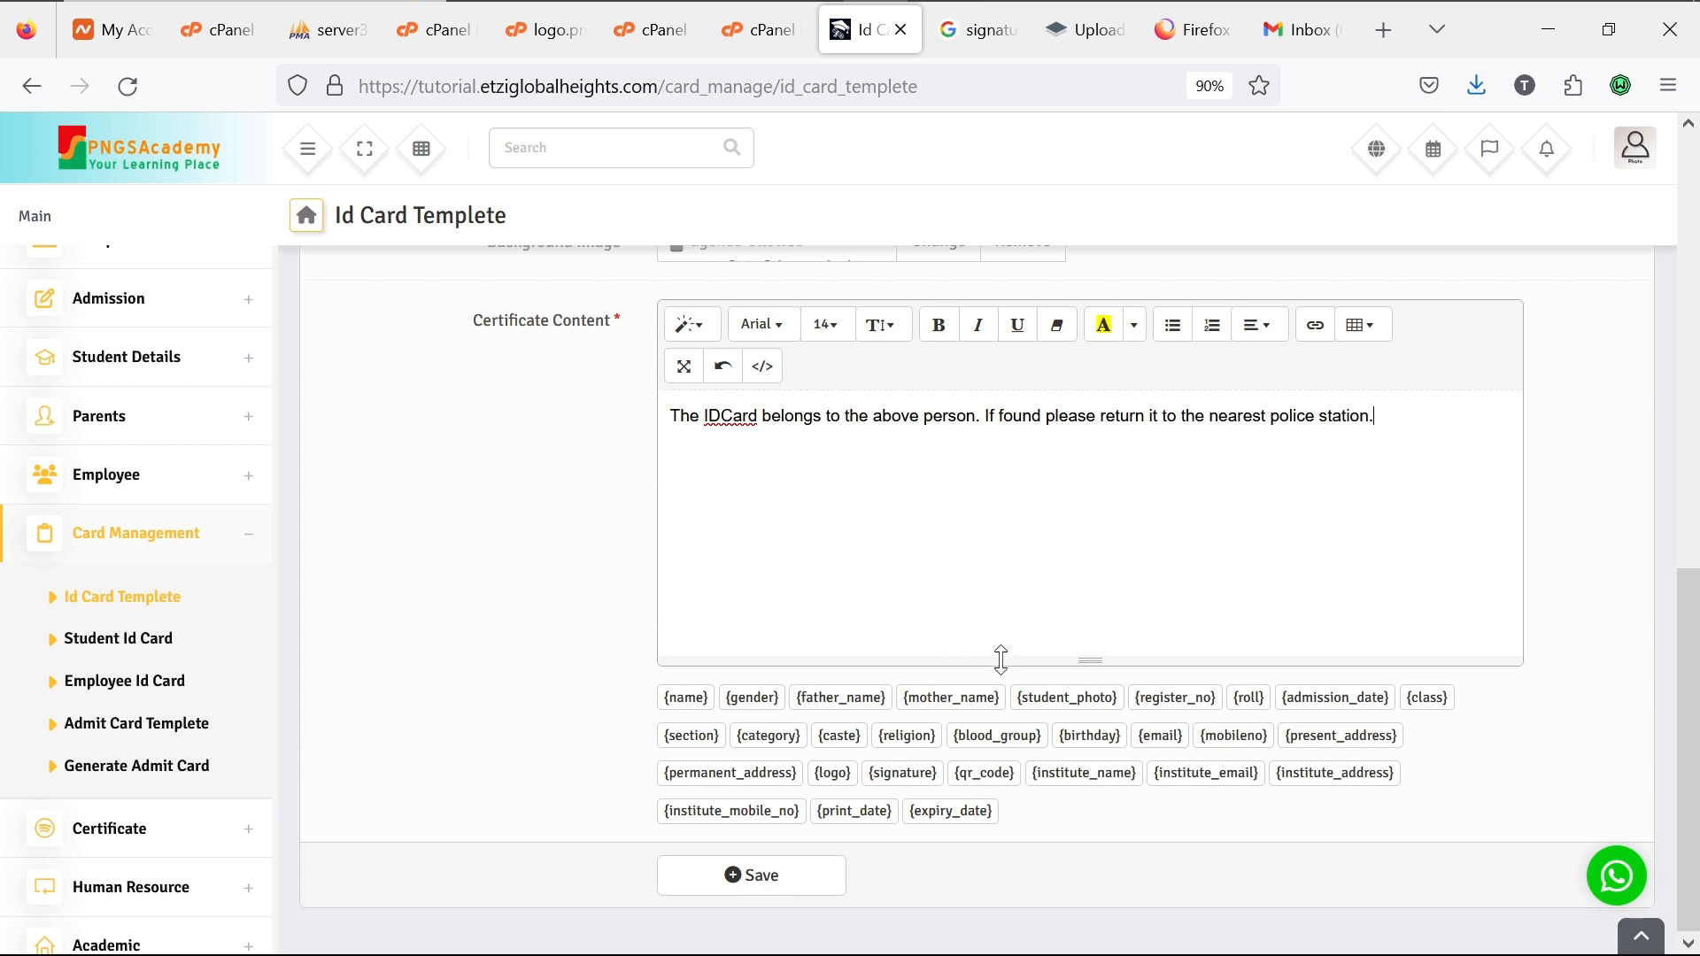
Step: Append the {student_photo} and {institute_name} placeholders to the content and save the template
left_click(1051, 715)
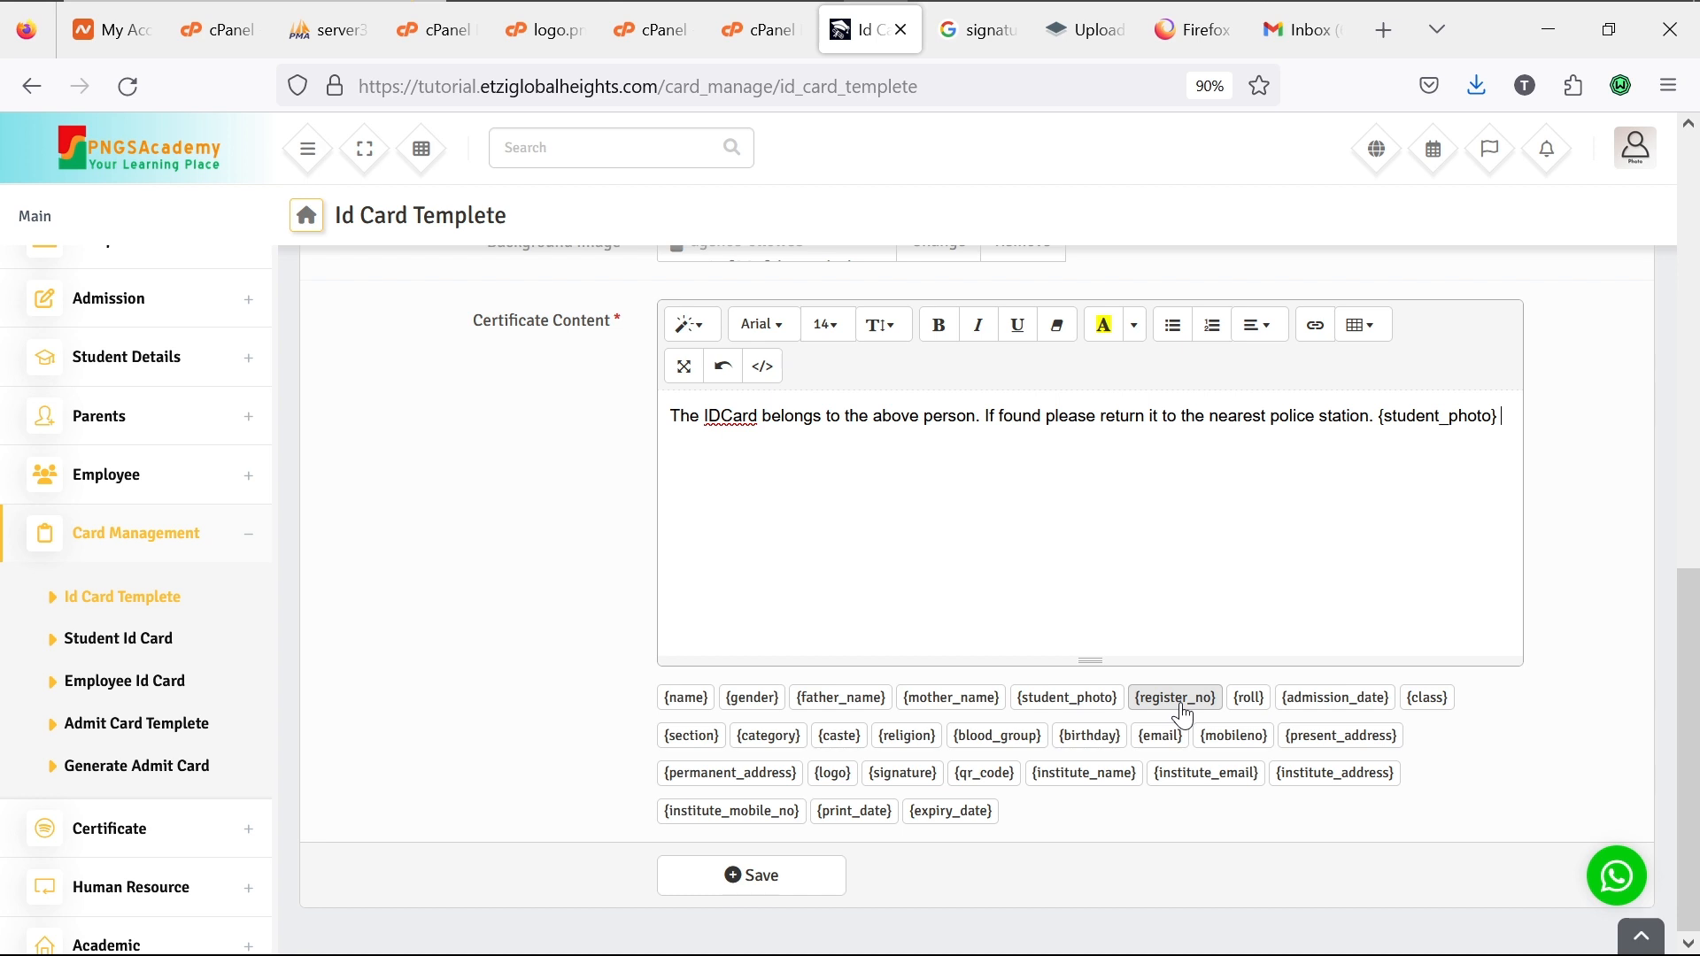
left_click(1107, 777)
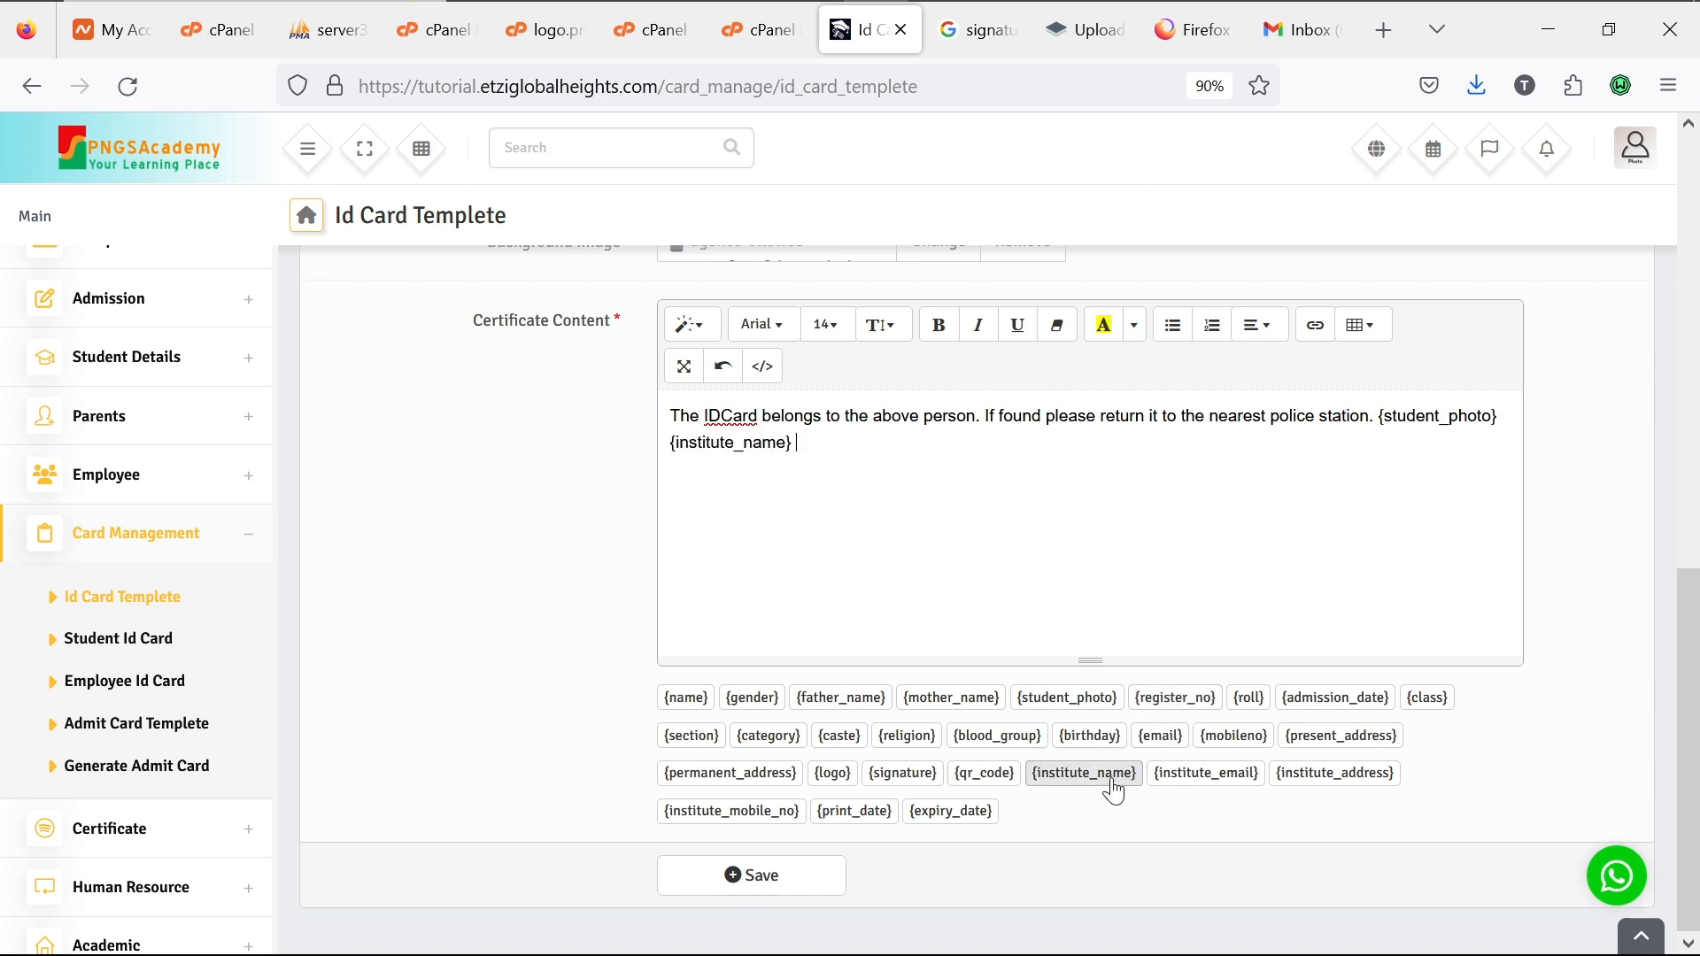
left_click(809, 880)
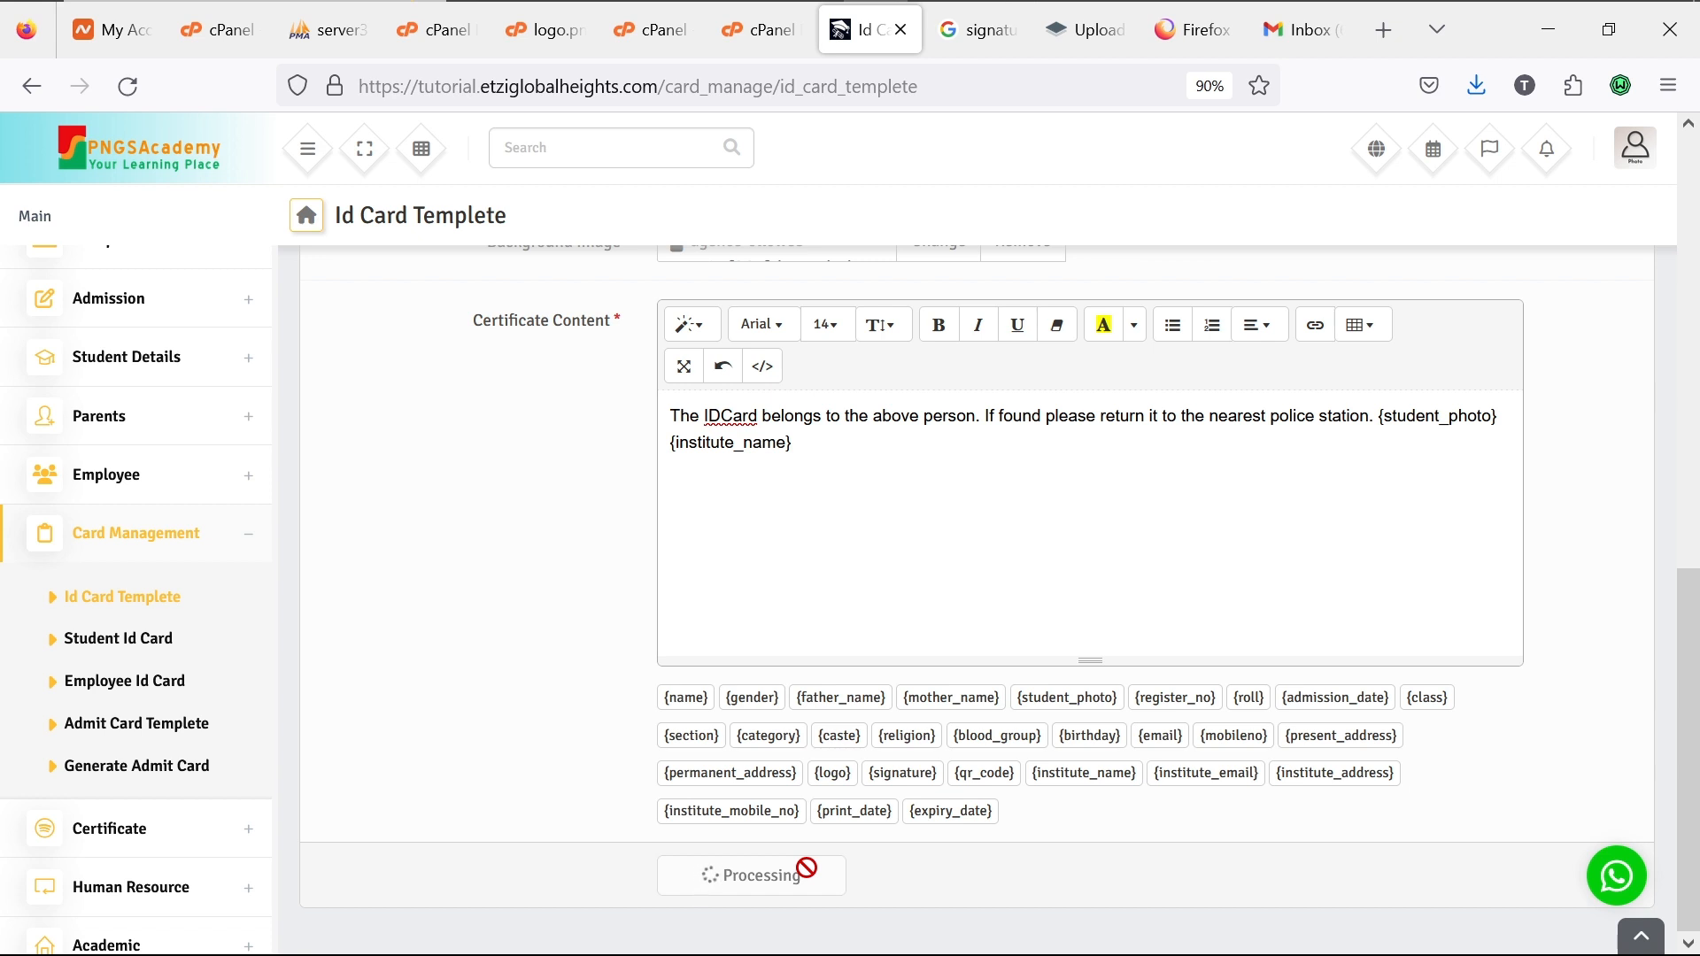
Step: Check the new template in the Id Card List, then open the Student Id Card generation page
mouse_move(1588, 7)
mouse_move(1457, 41)
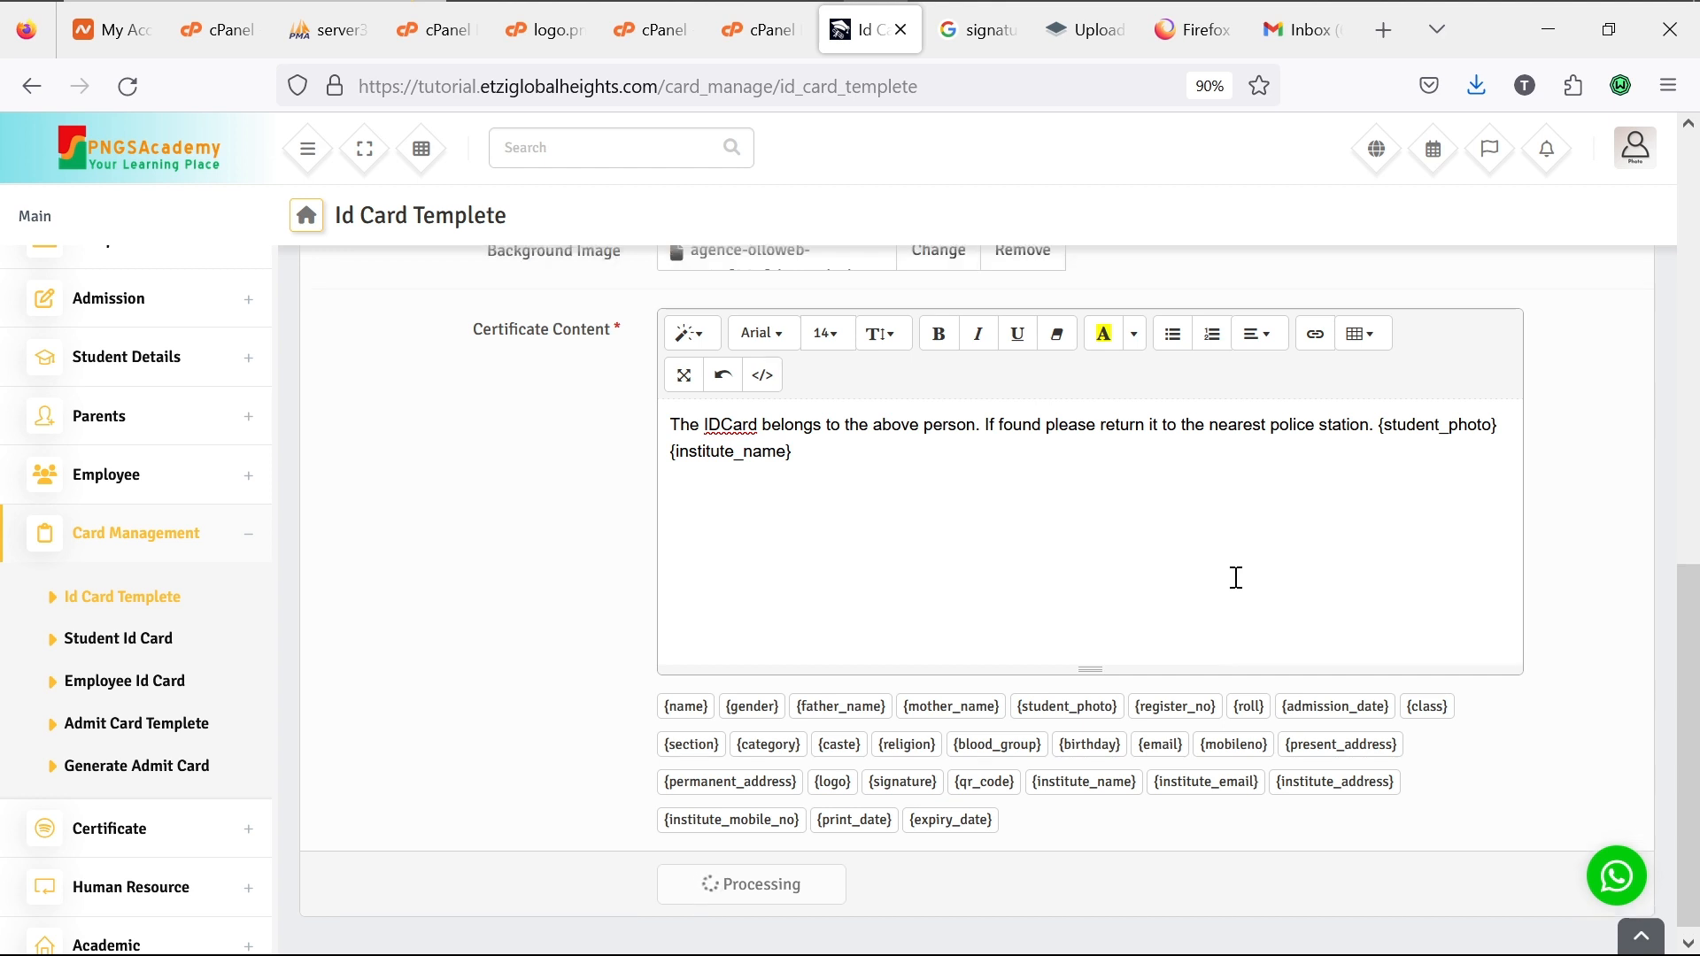
scroll(1236, 577, "up", 7)
scroll(1236, 577, "up", 3)
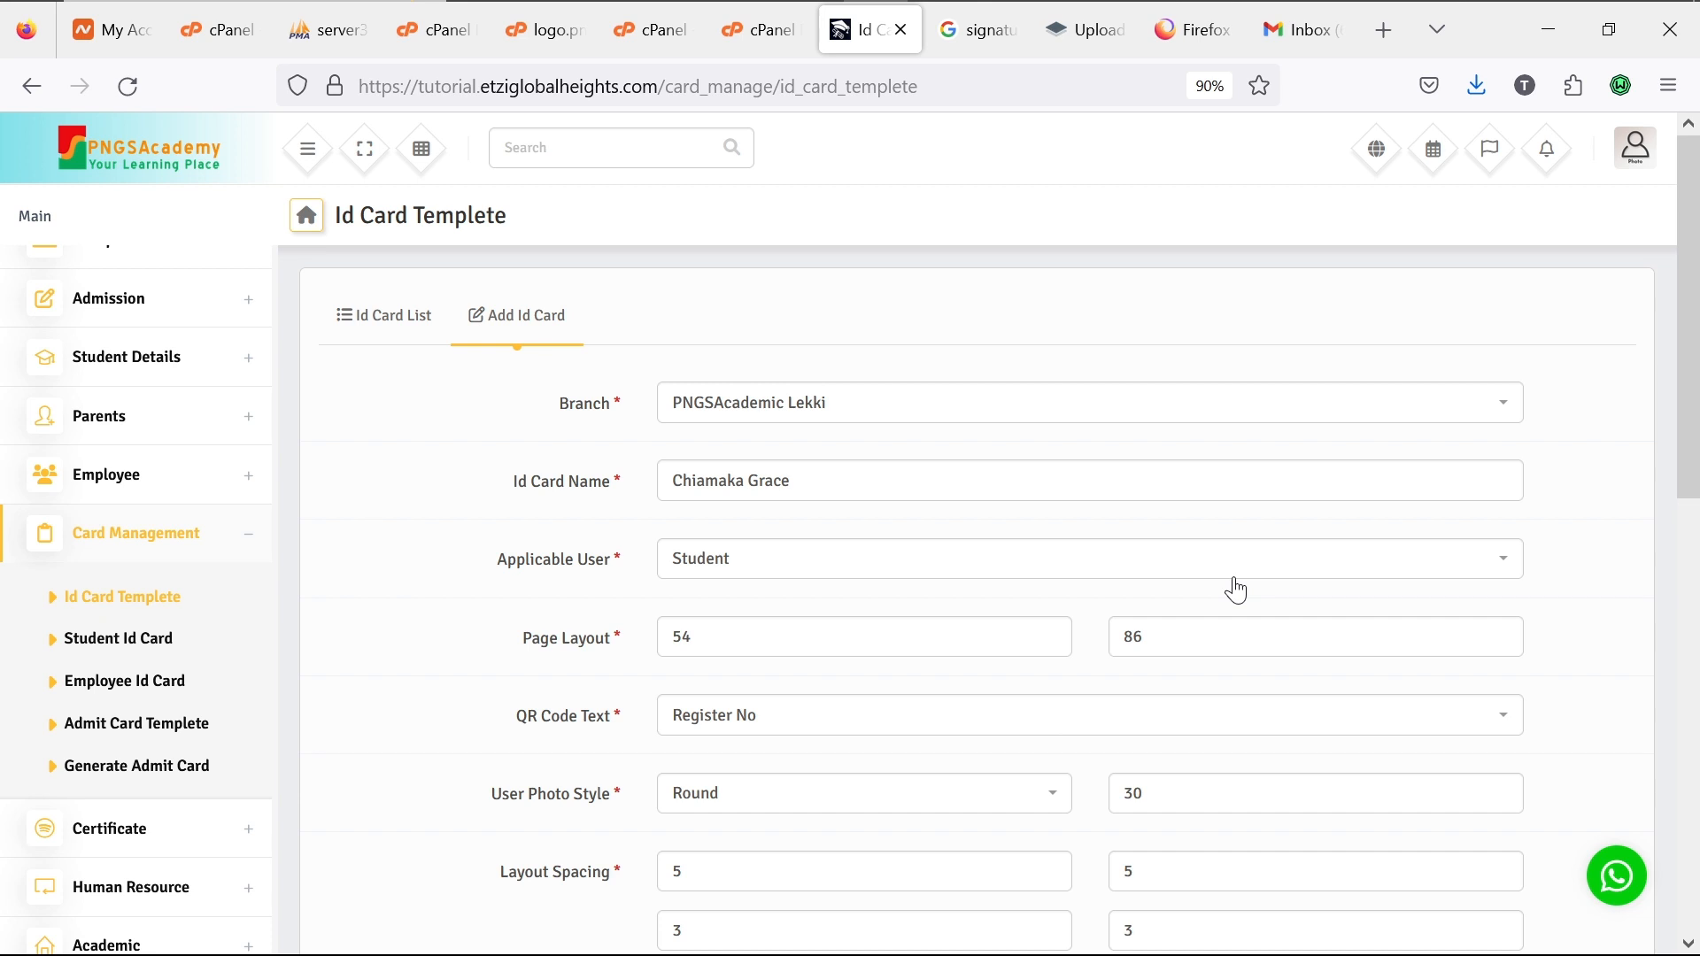
scroll(1236, 589, "down", 3)
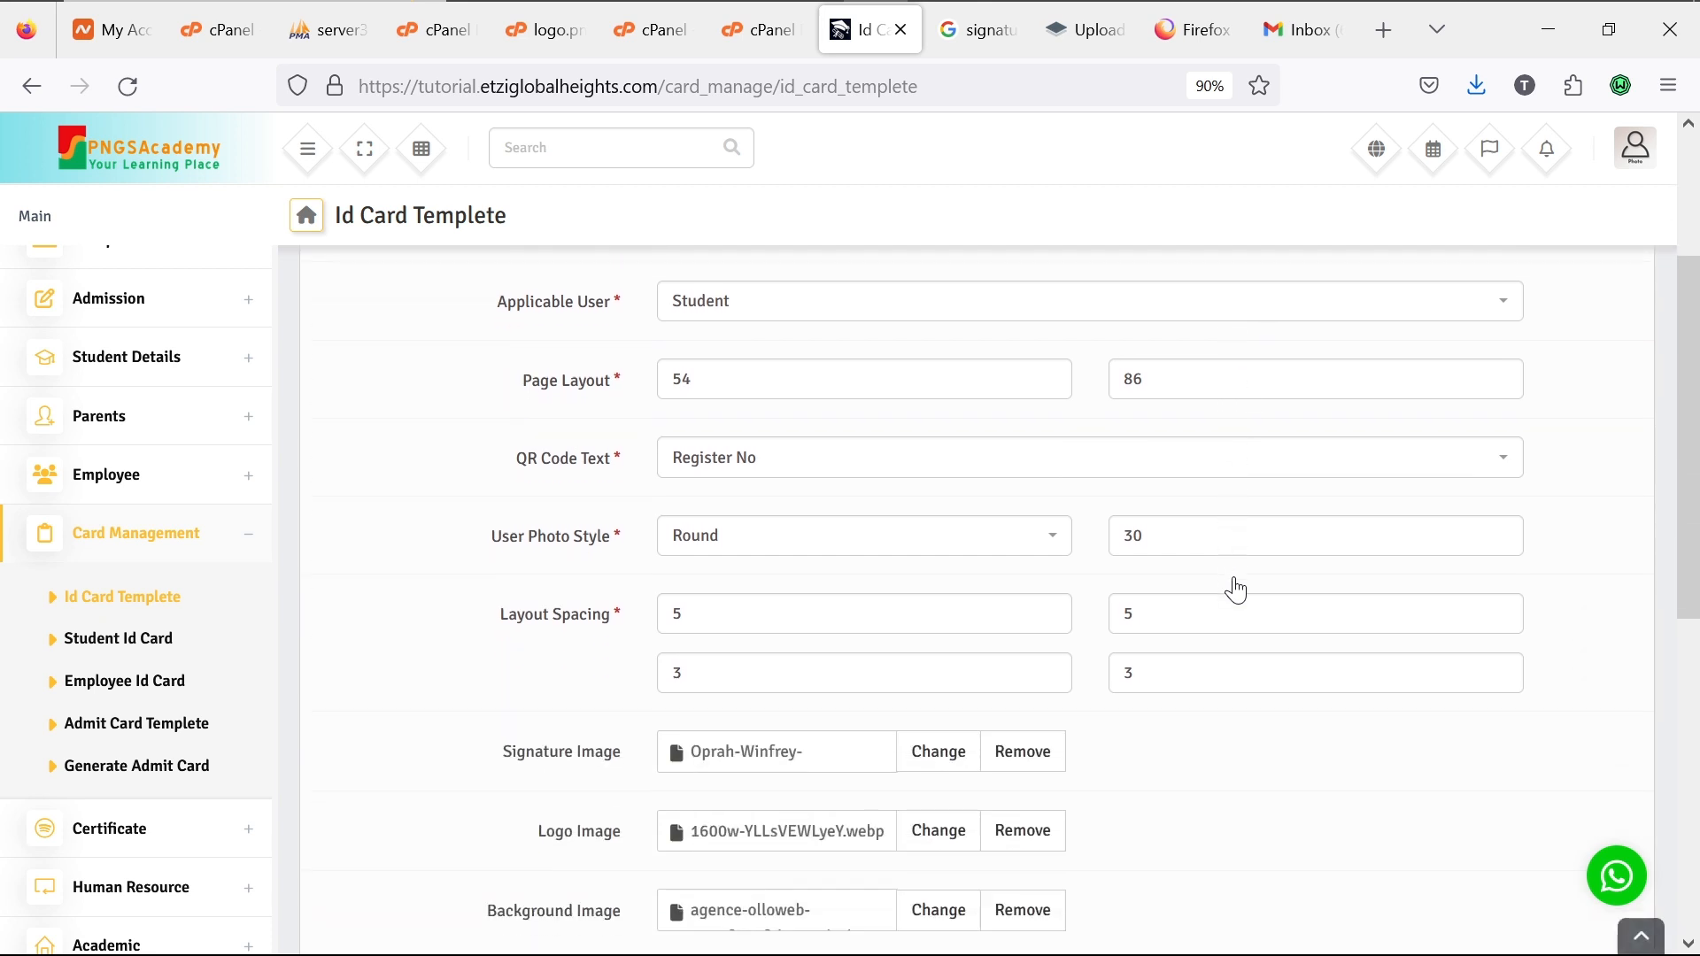
scroll(1238, 588, "down", 8)
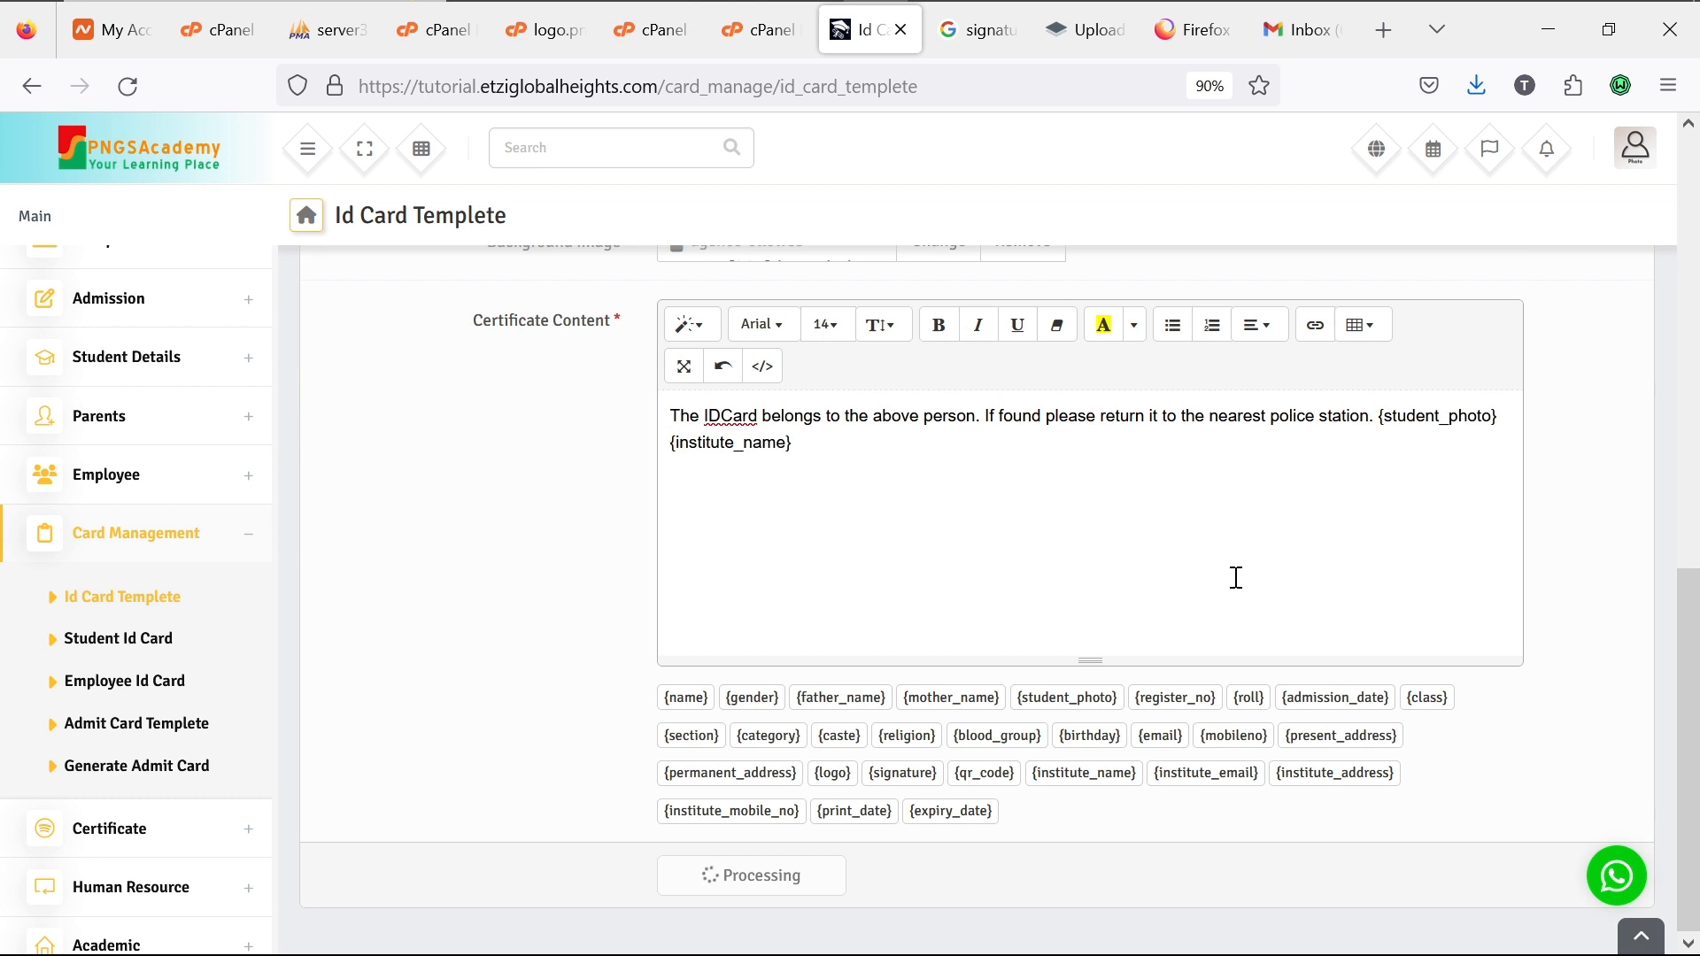
scroll(611, 501, "up", 4)
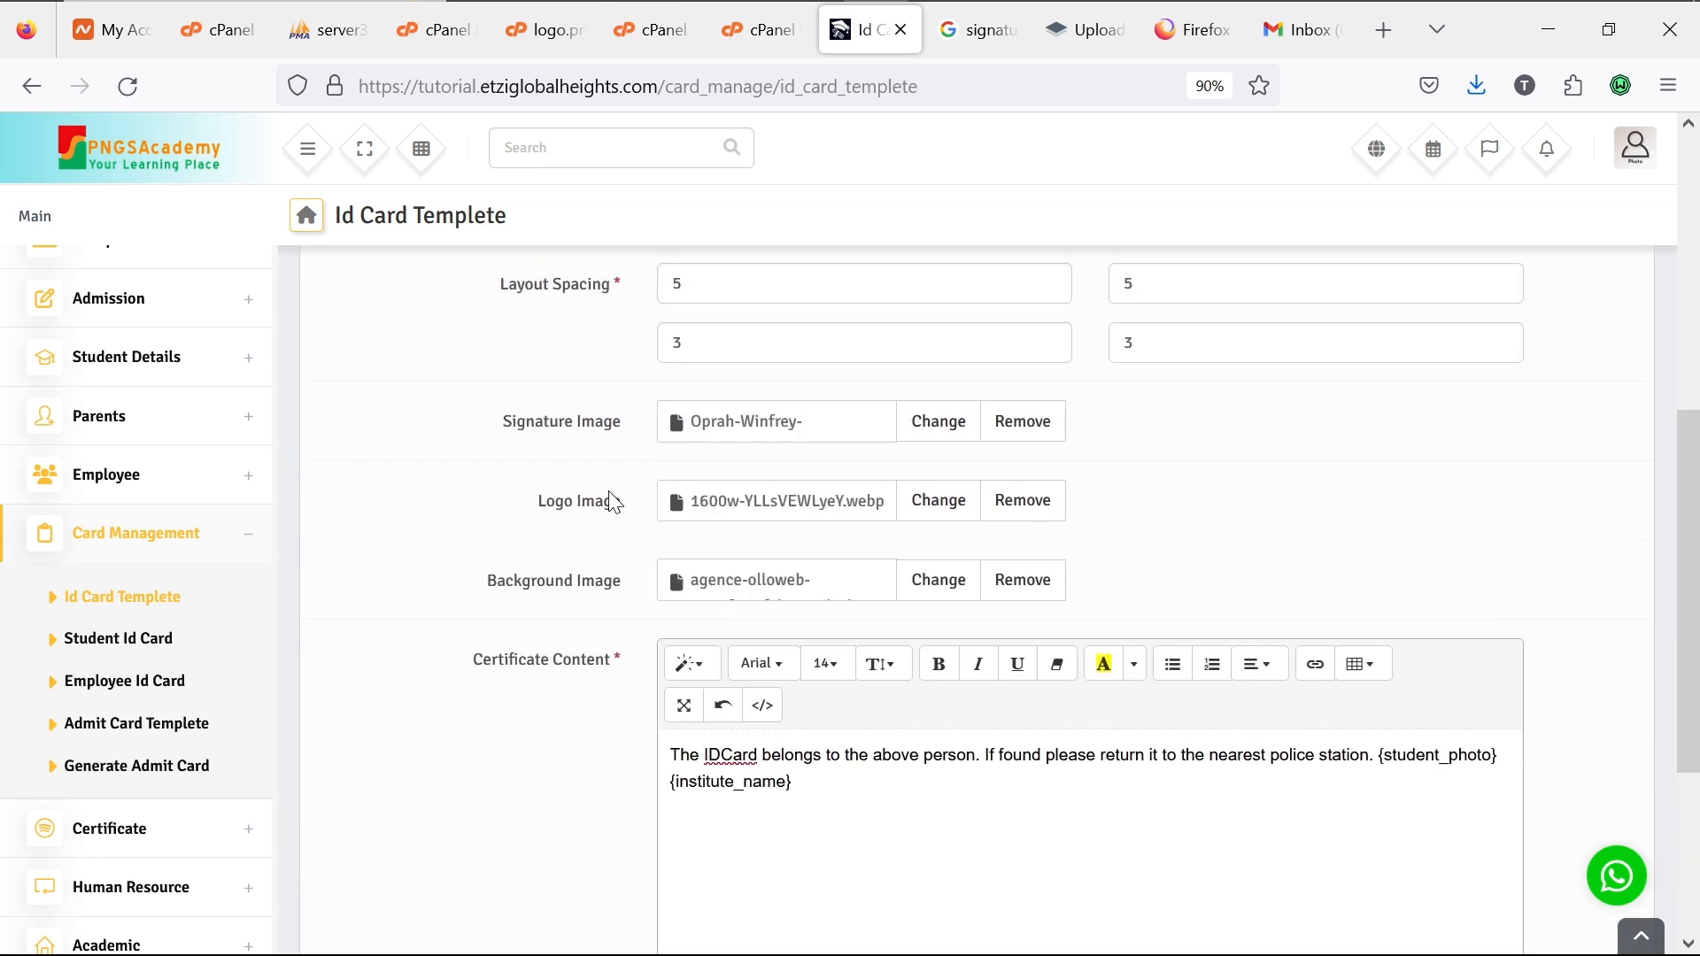
scroll(616, 501, "up", 3)
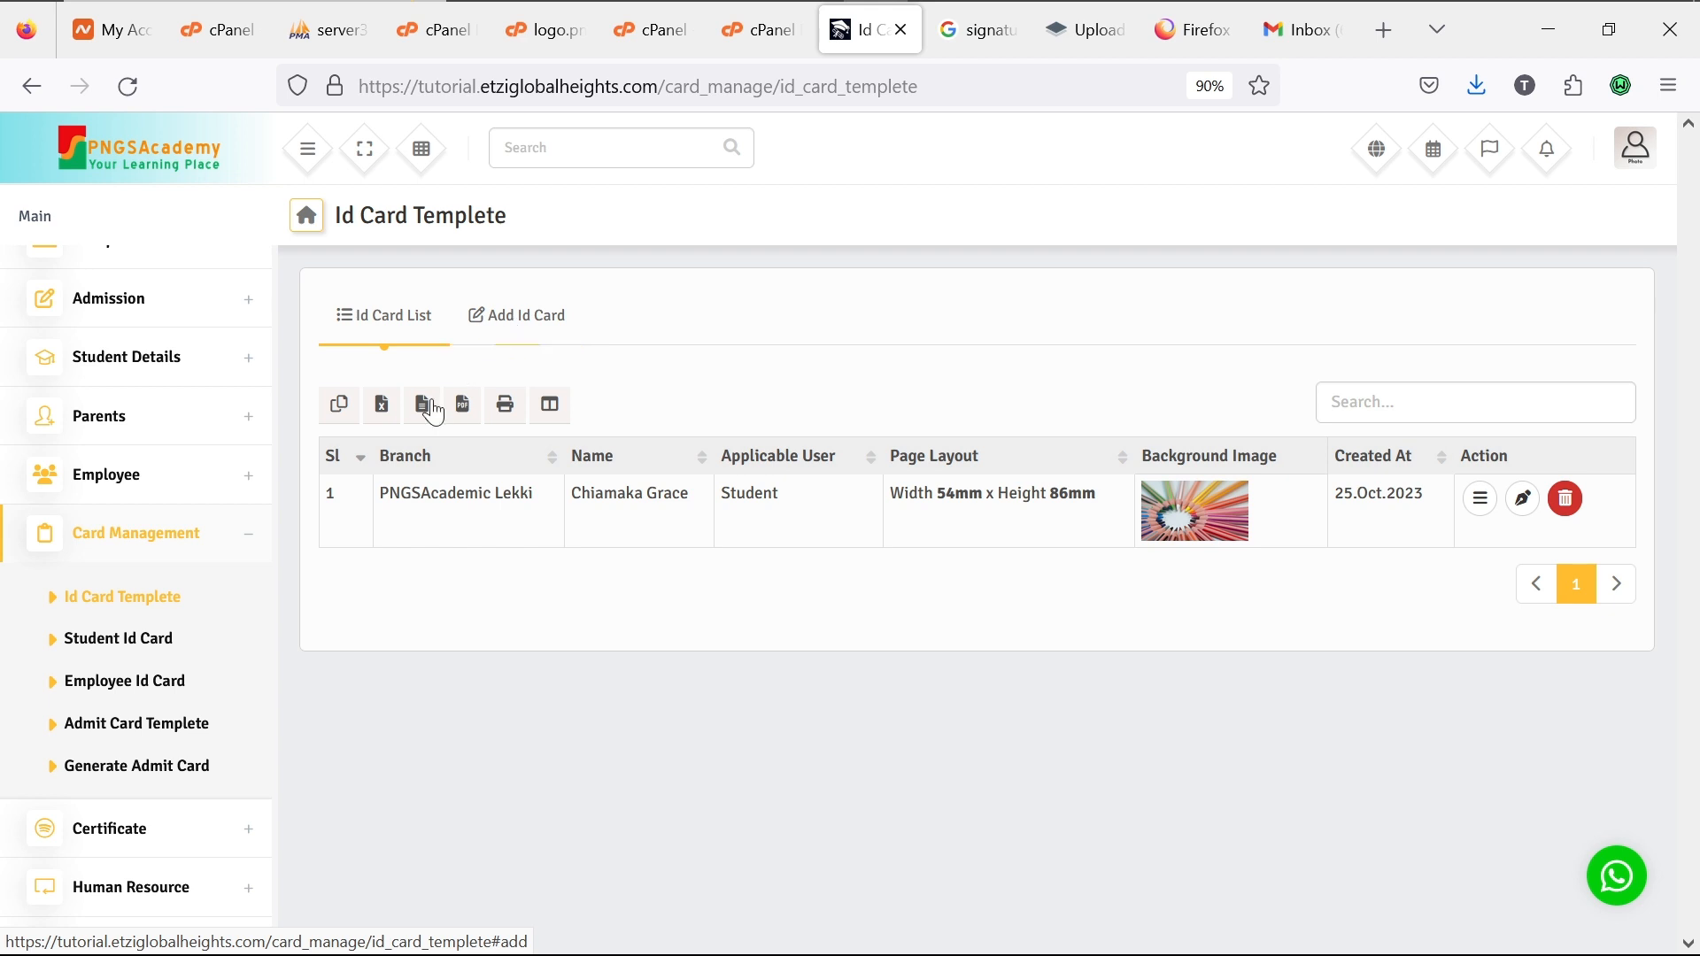
left_click(158, 655)
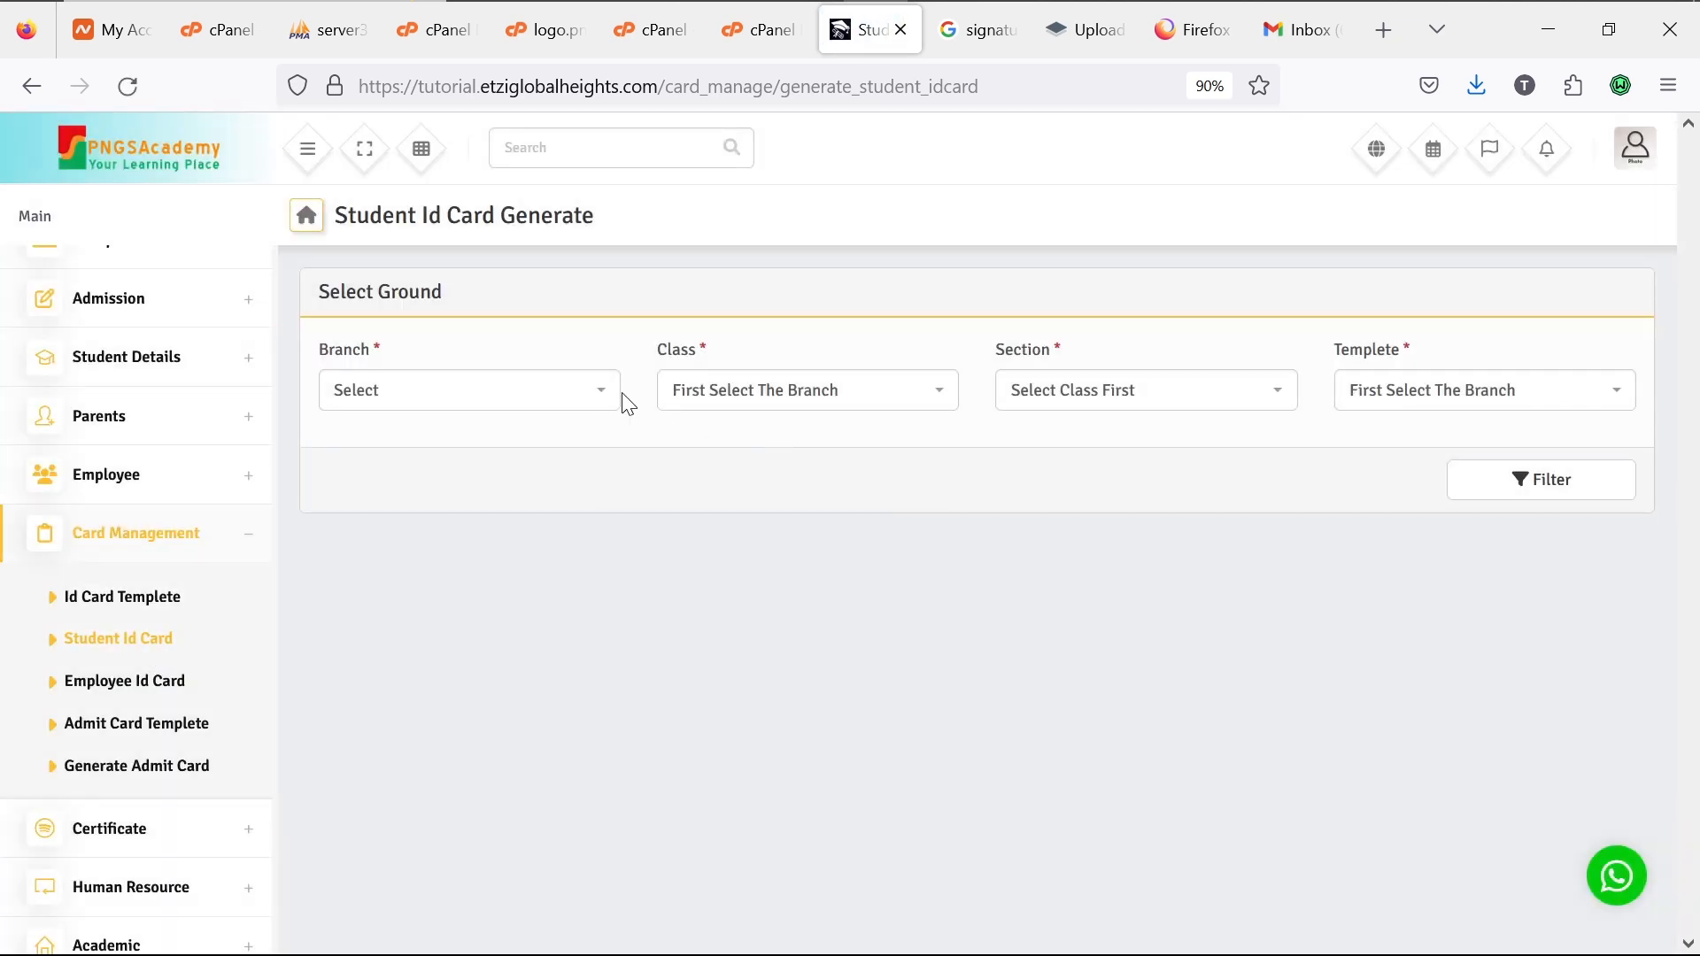
Step: Filter students by PNGSAcademic Lekki, JSS1, First Term and the new ID card template
left_click(595, 392)
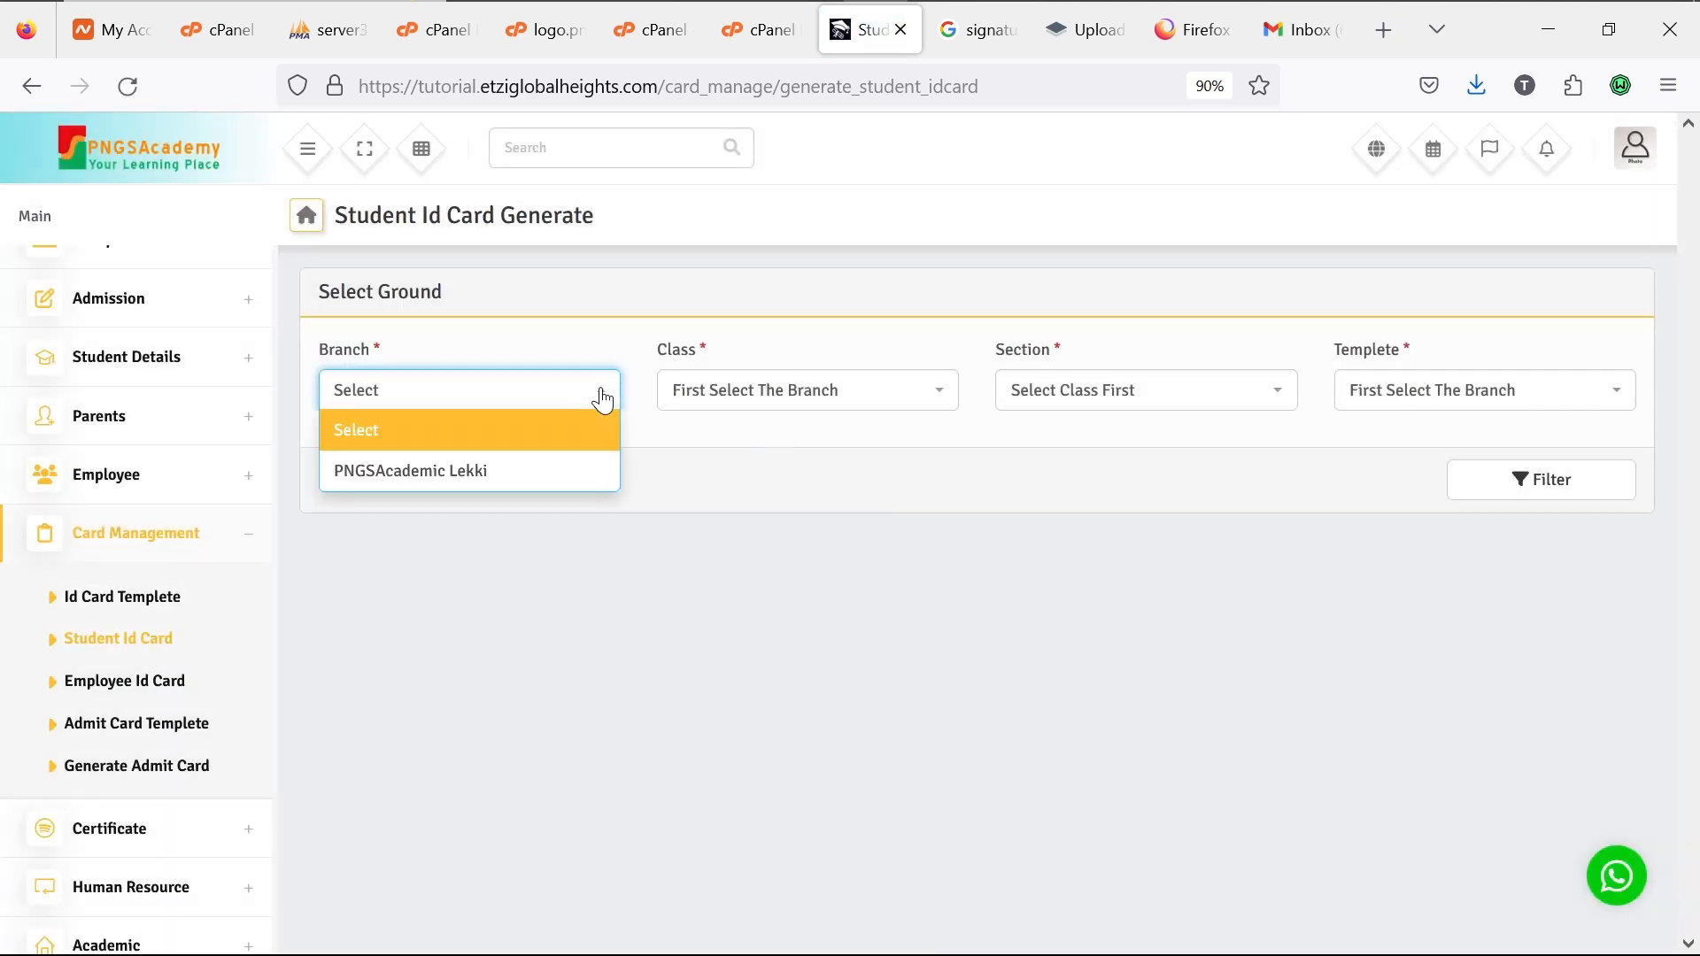
left_click(549, 485)
left_click(803, 409)
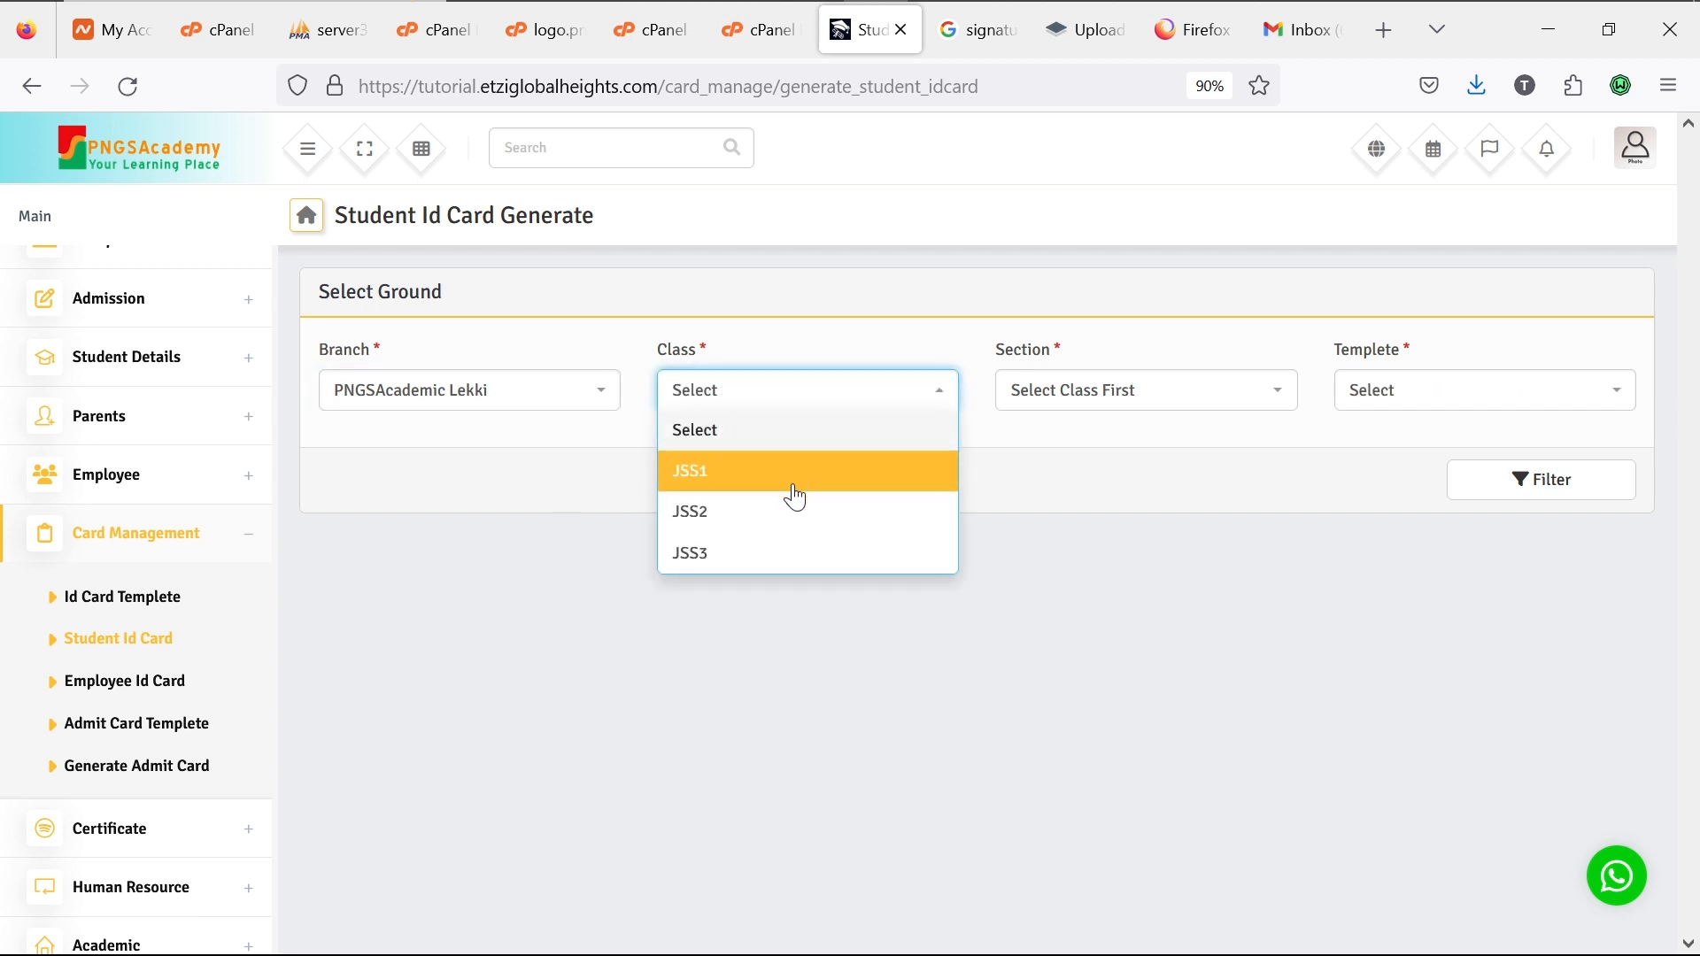
left_click(793, 482)
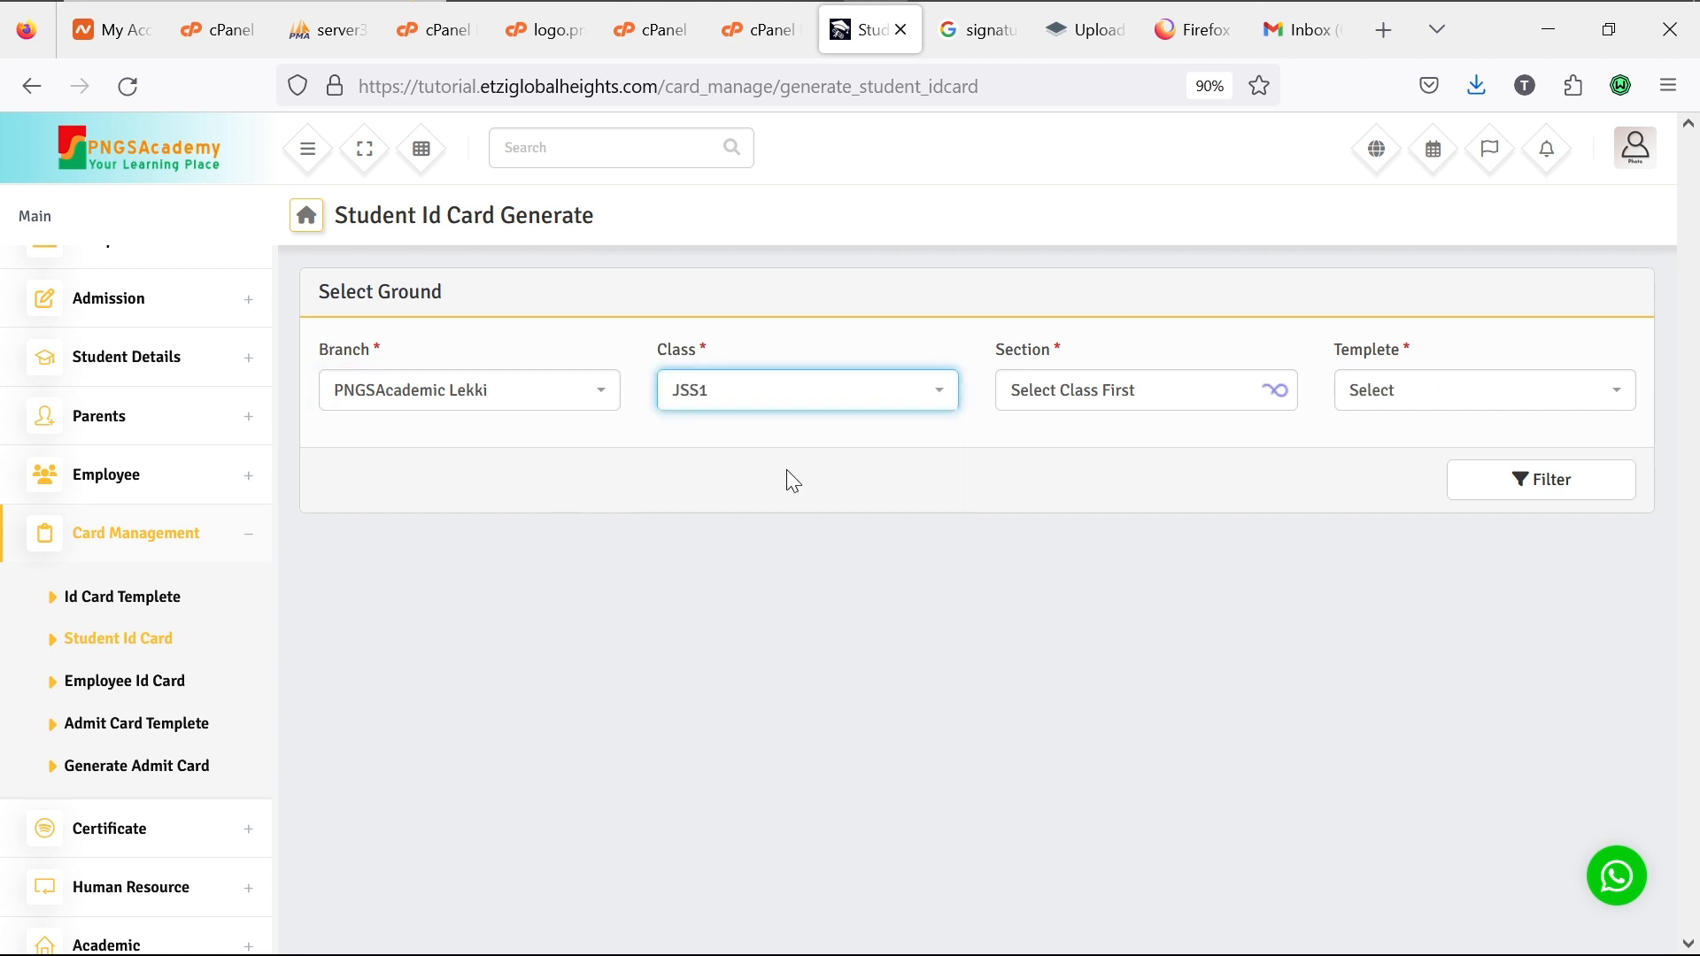
left_click(1195, 392)
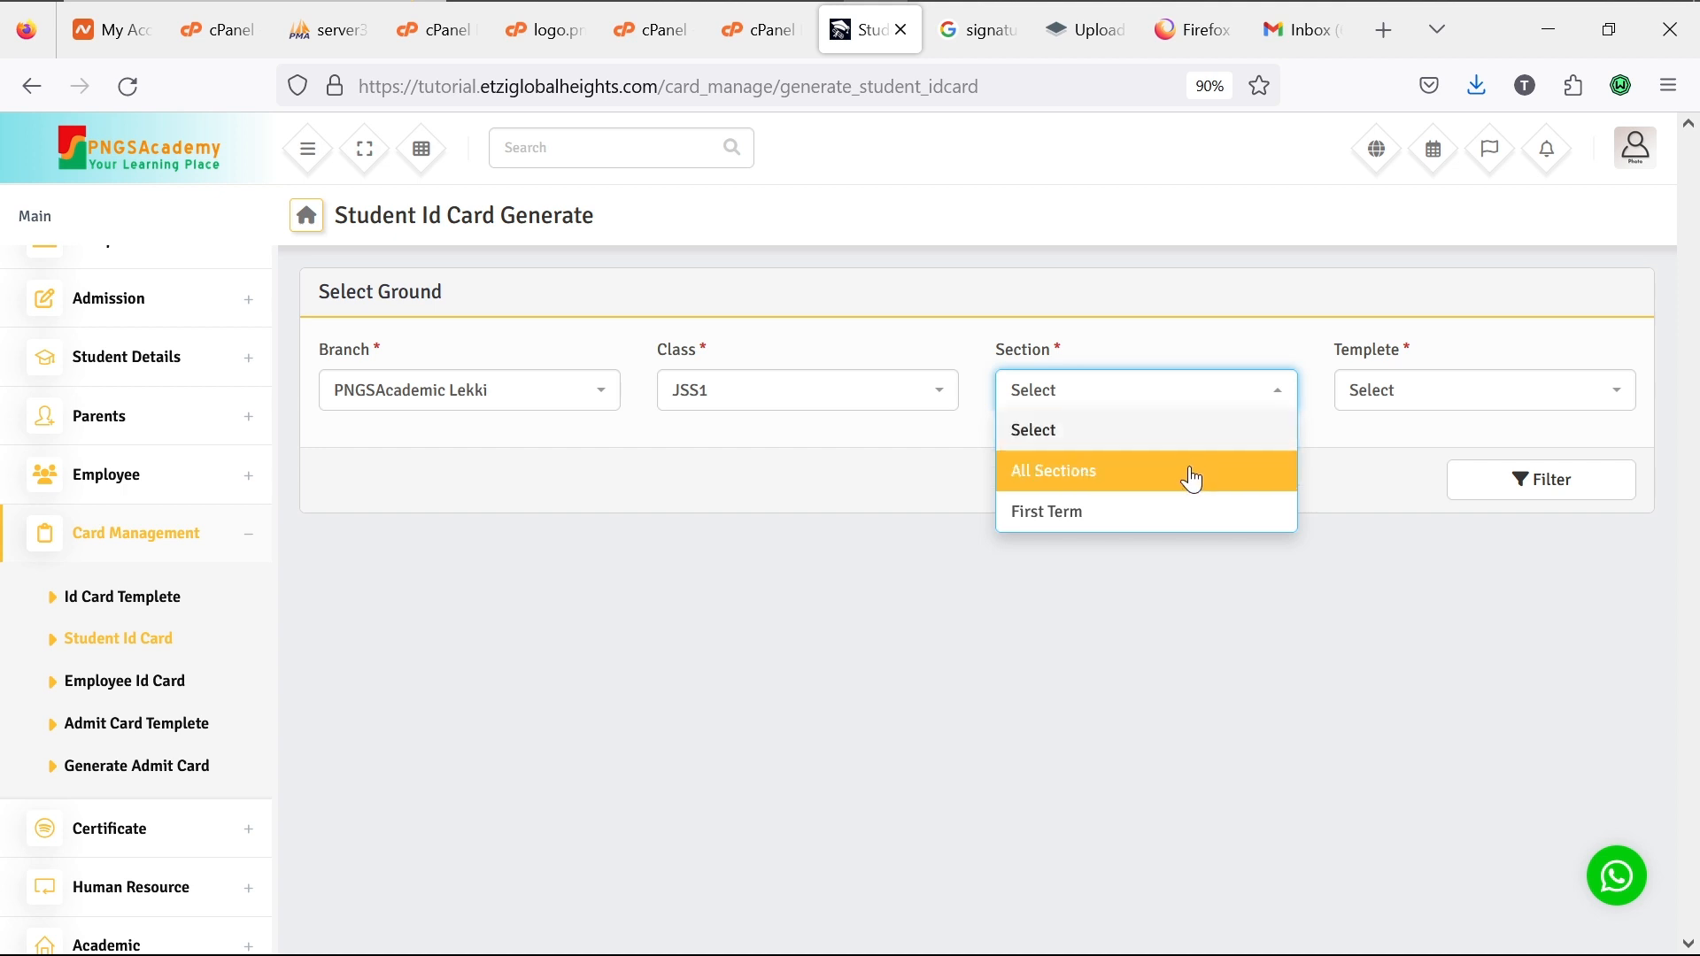
left_click(1179, 508)
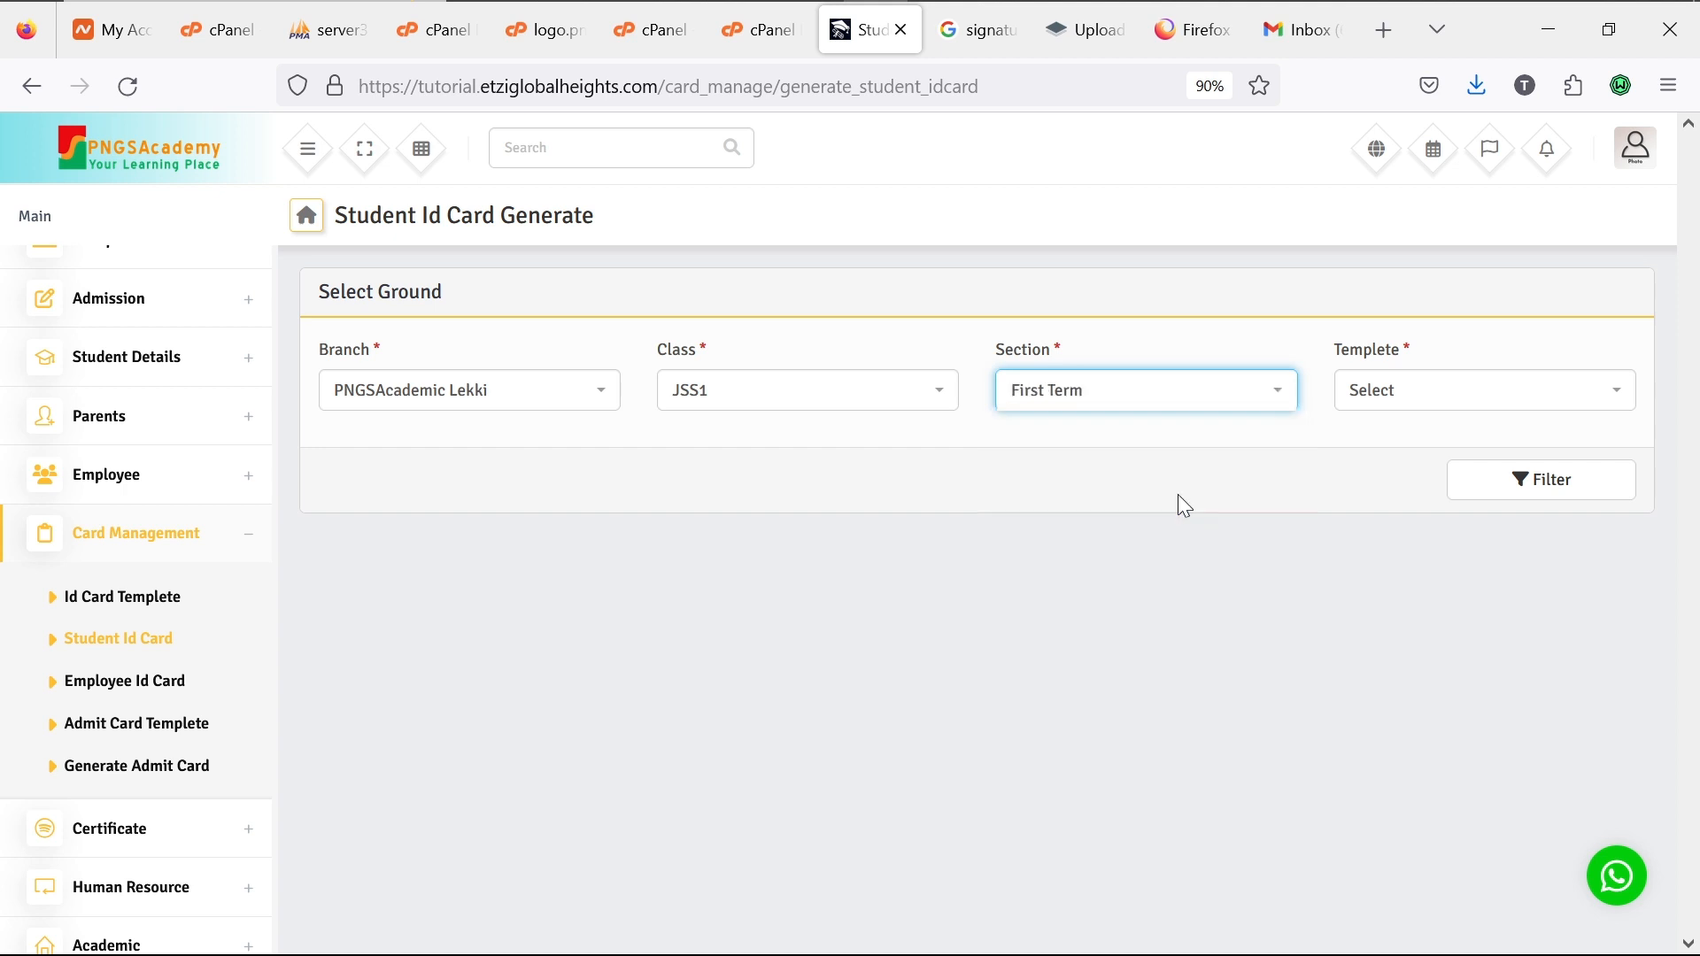
left_click(1400, 405)
left_click(1414, 521)
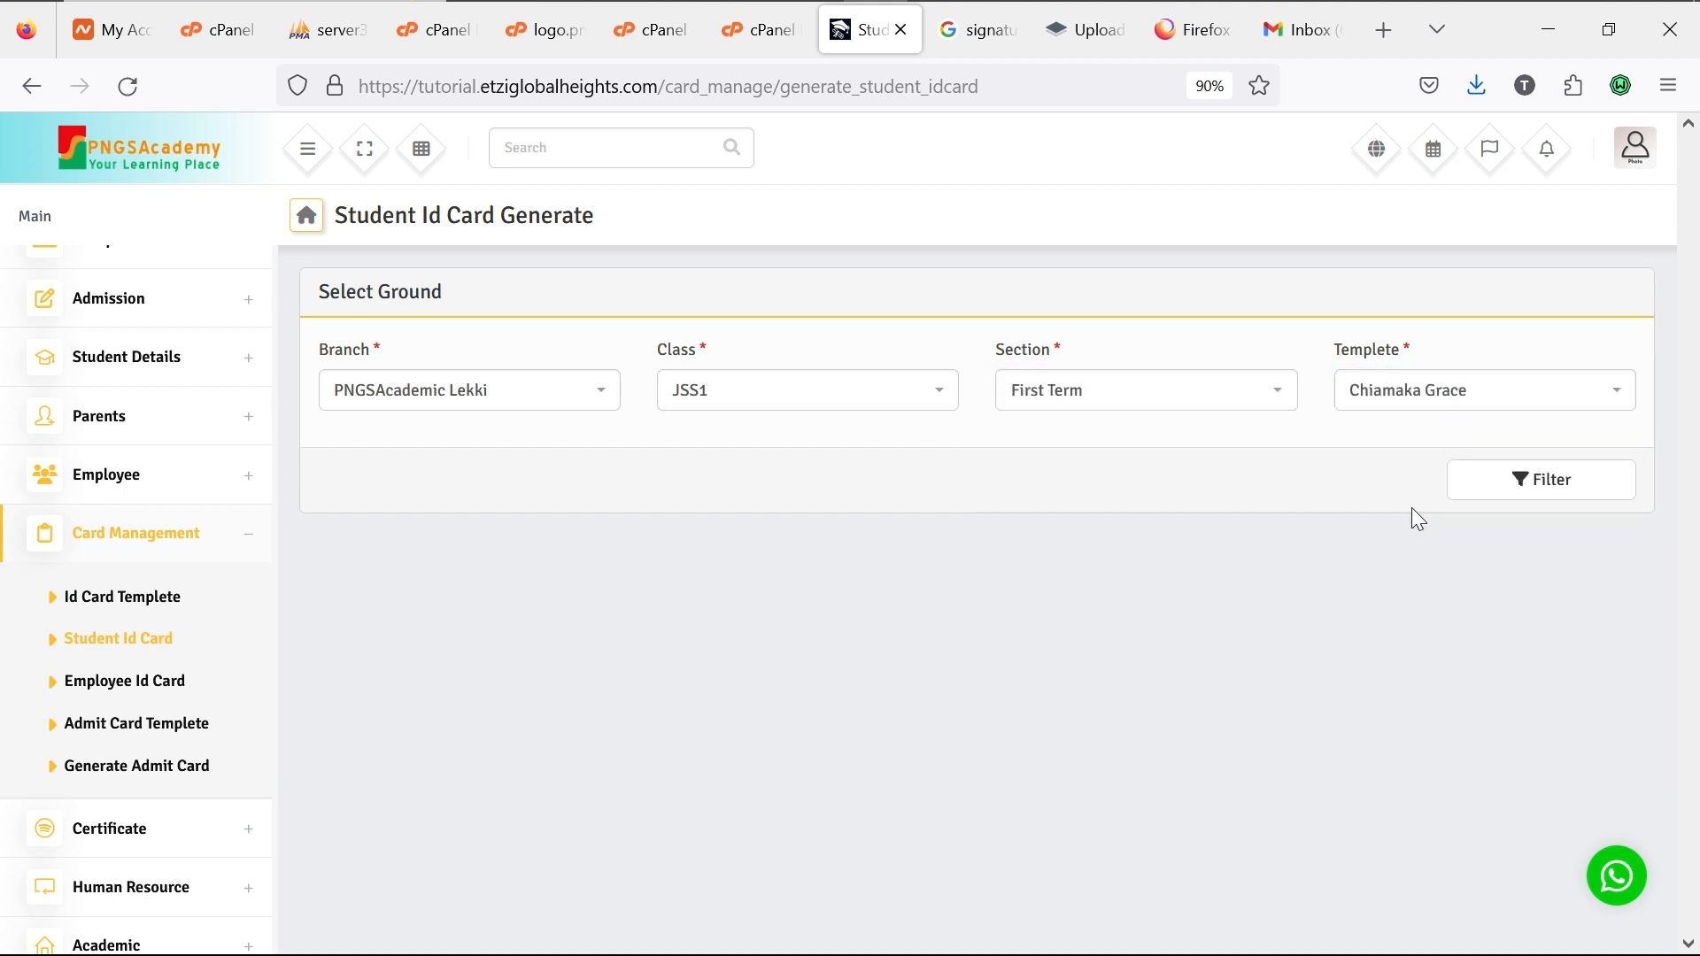
left_click(1519, 488)
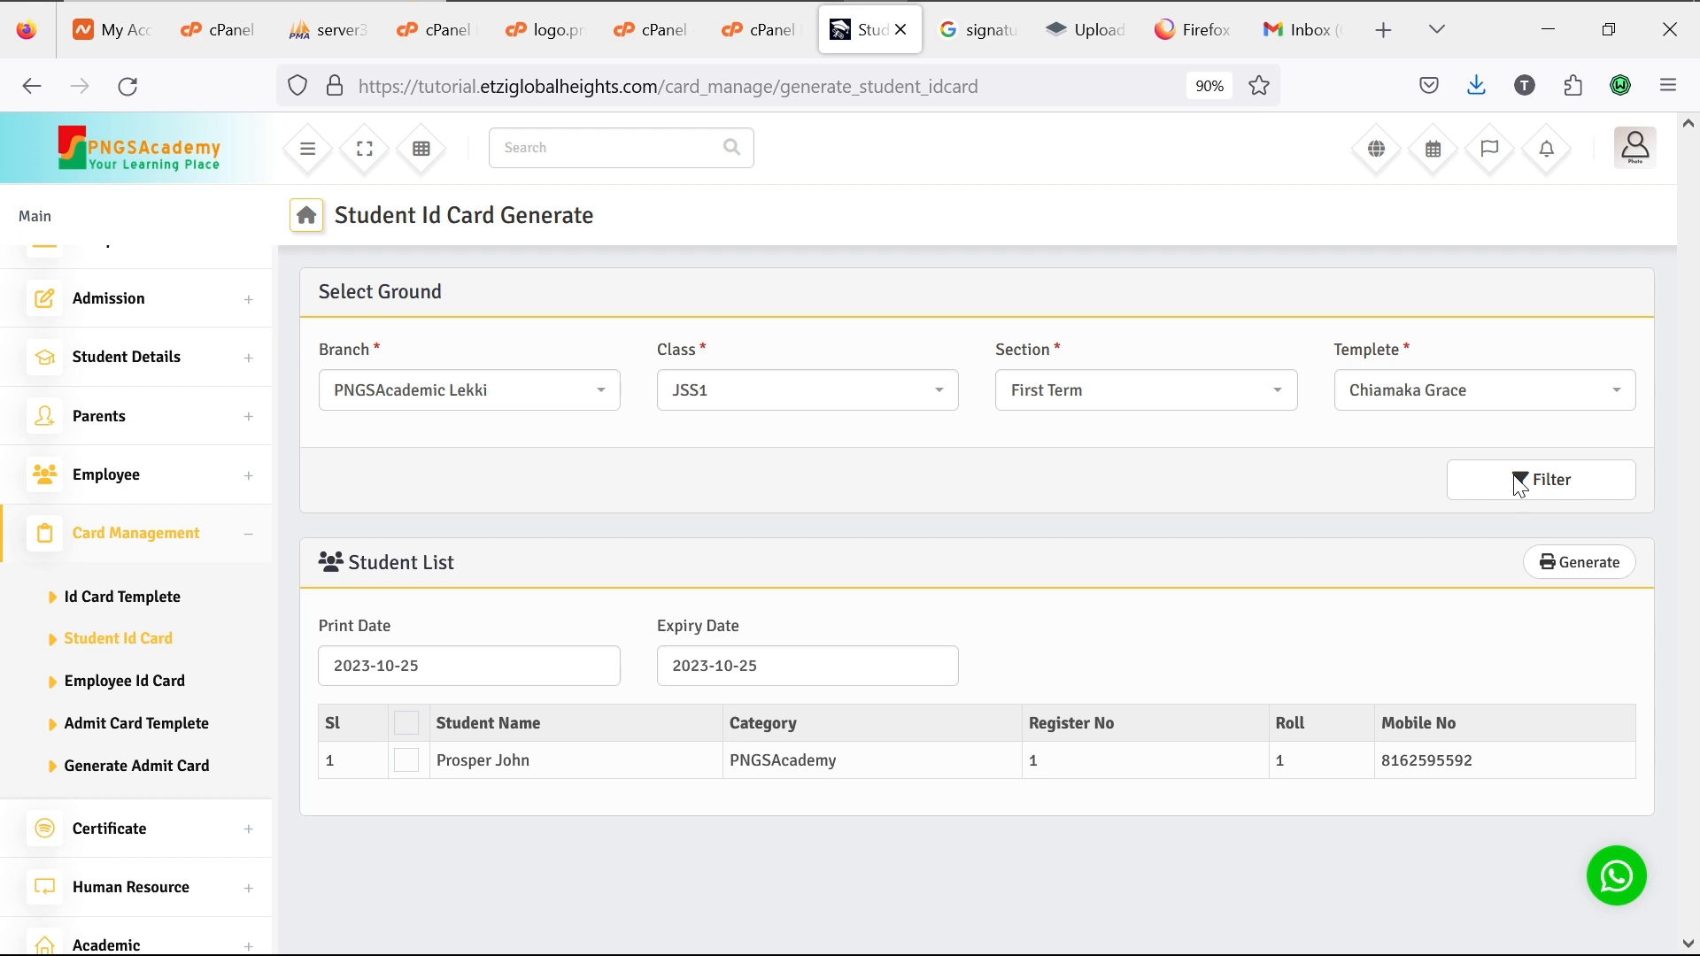
Step: Refilter the list for JSS2, First Term and tick its one student for ID card generation
left_click(918, 409)
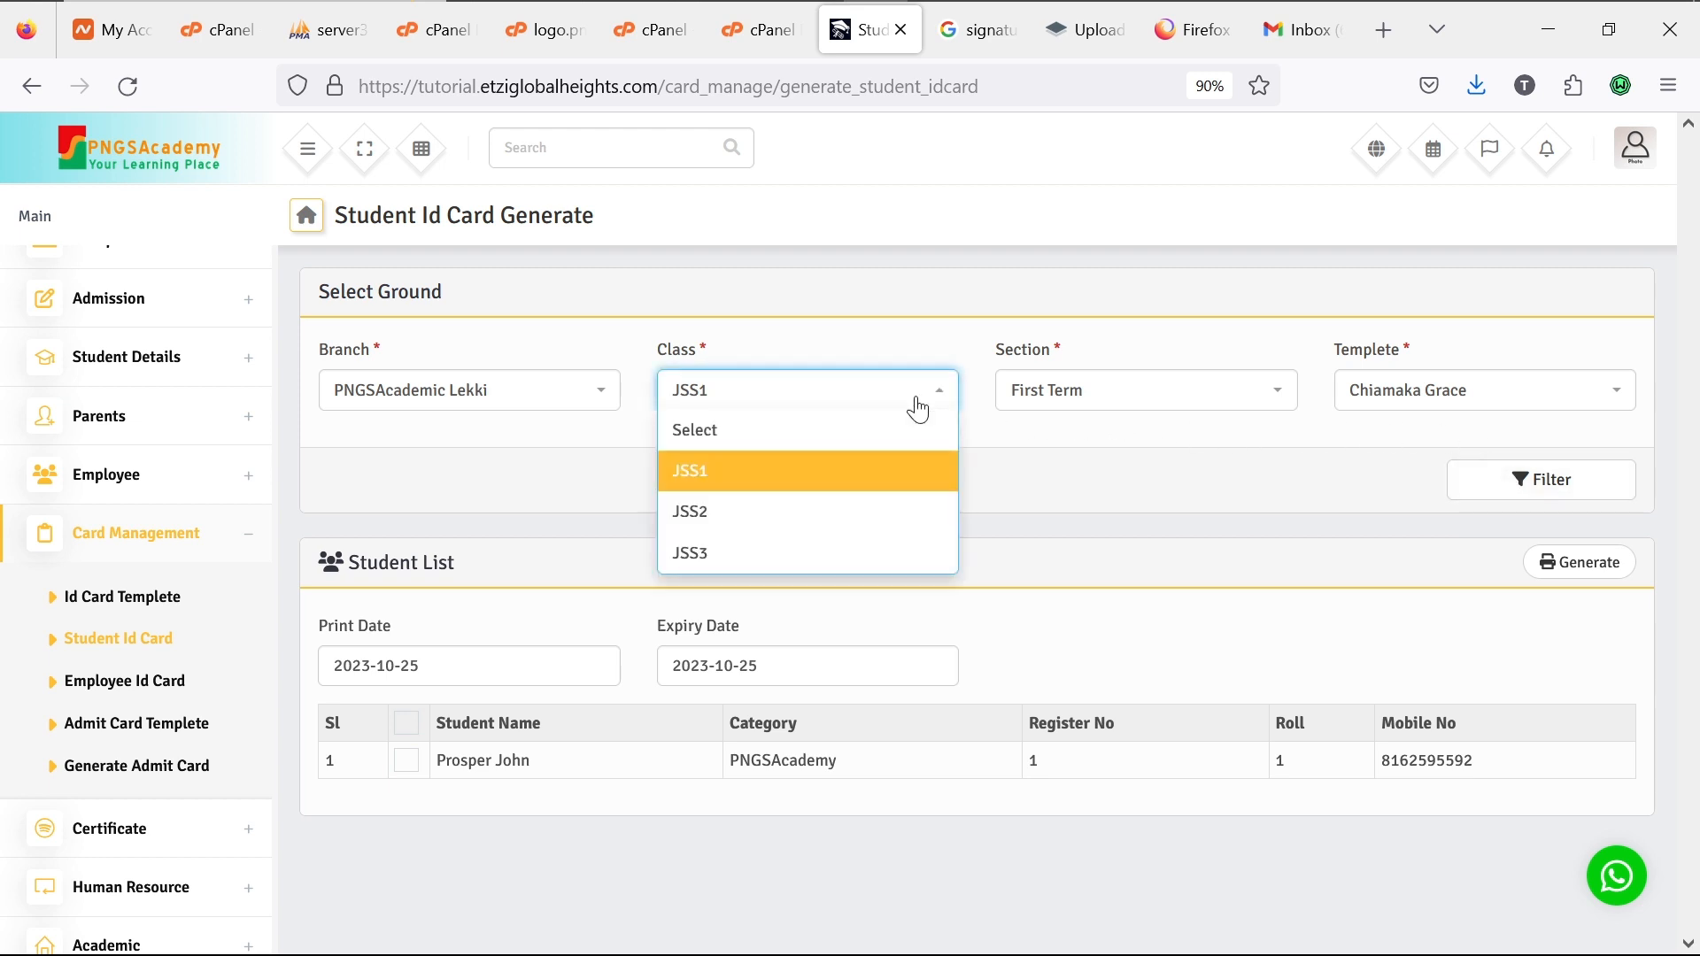
left_click(878, 511)
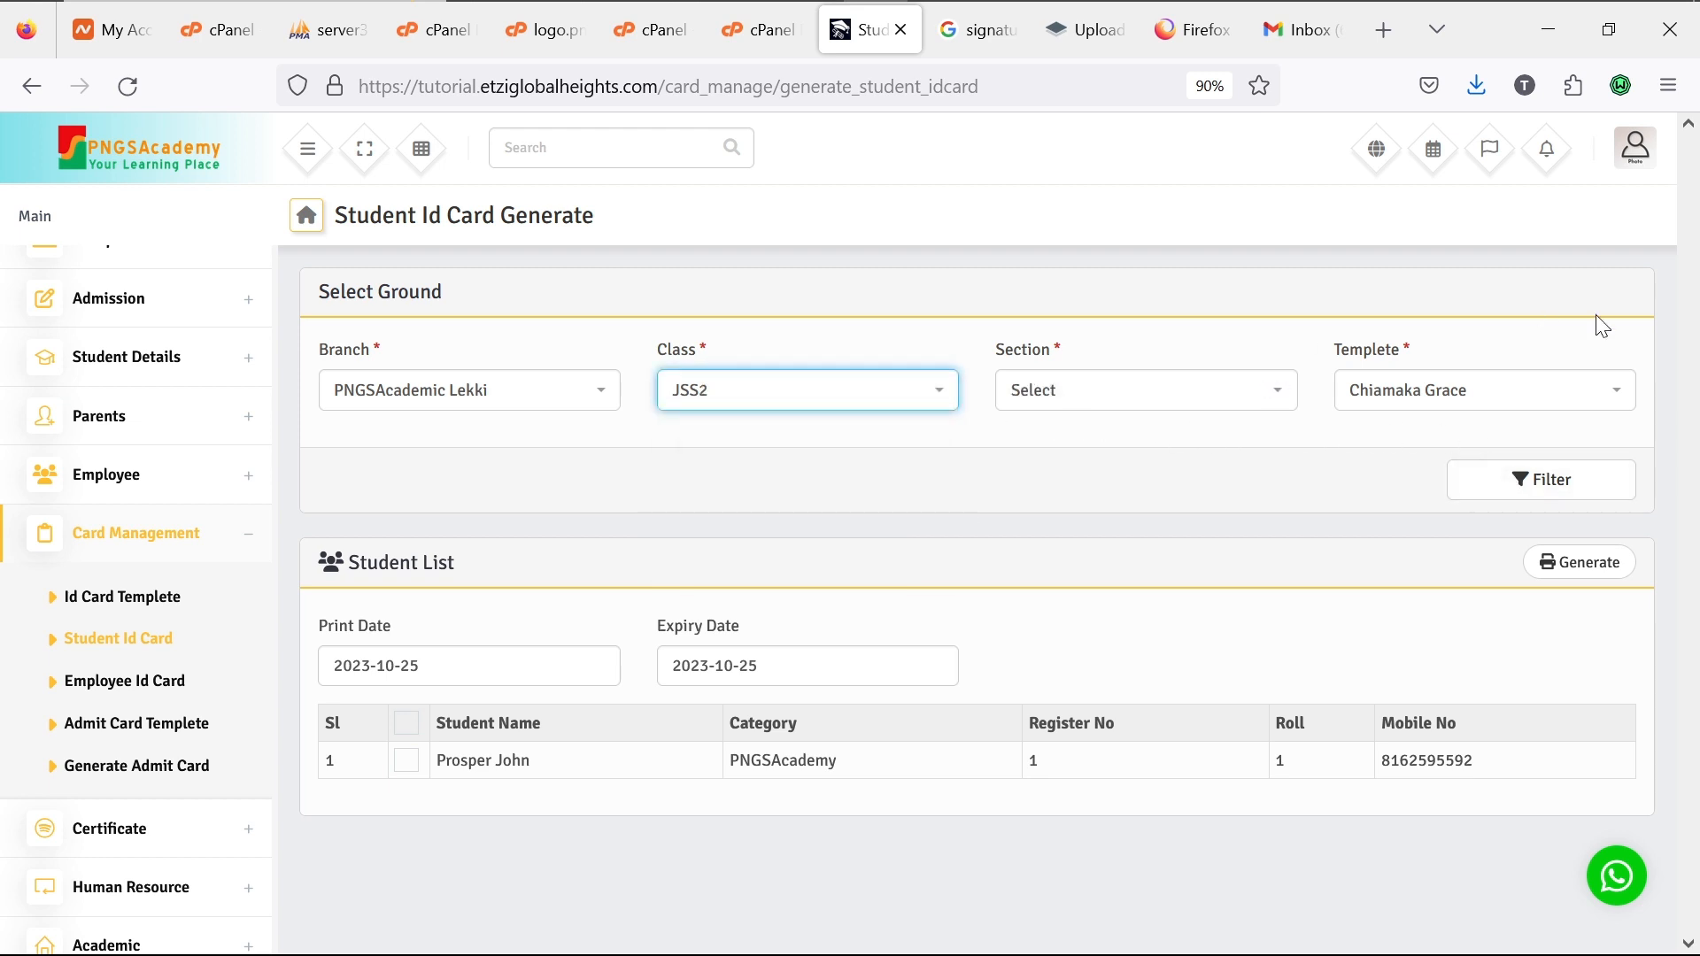
left_click(1281, 400)
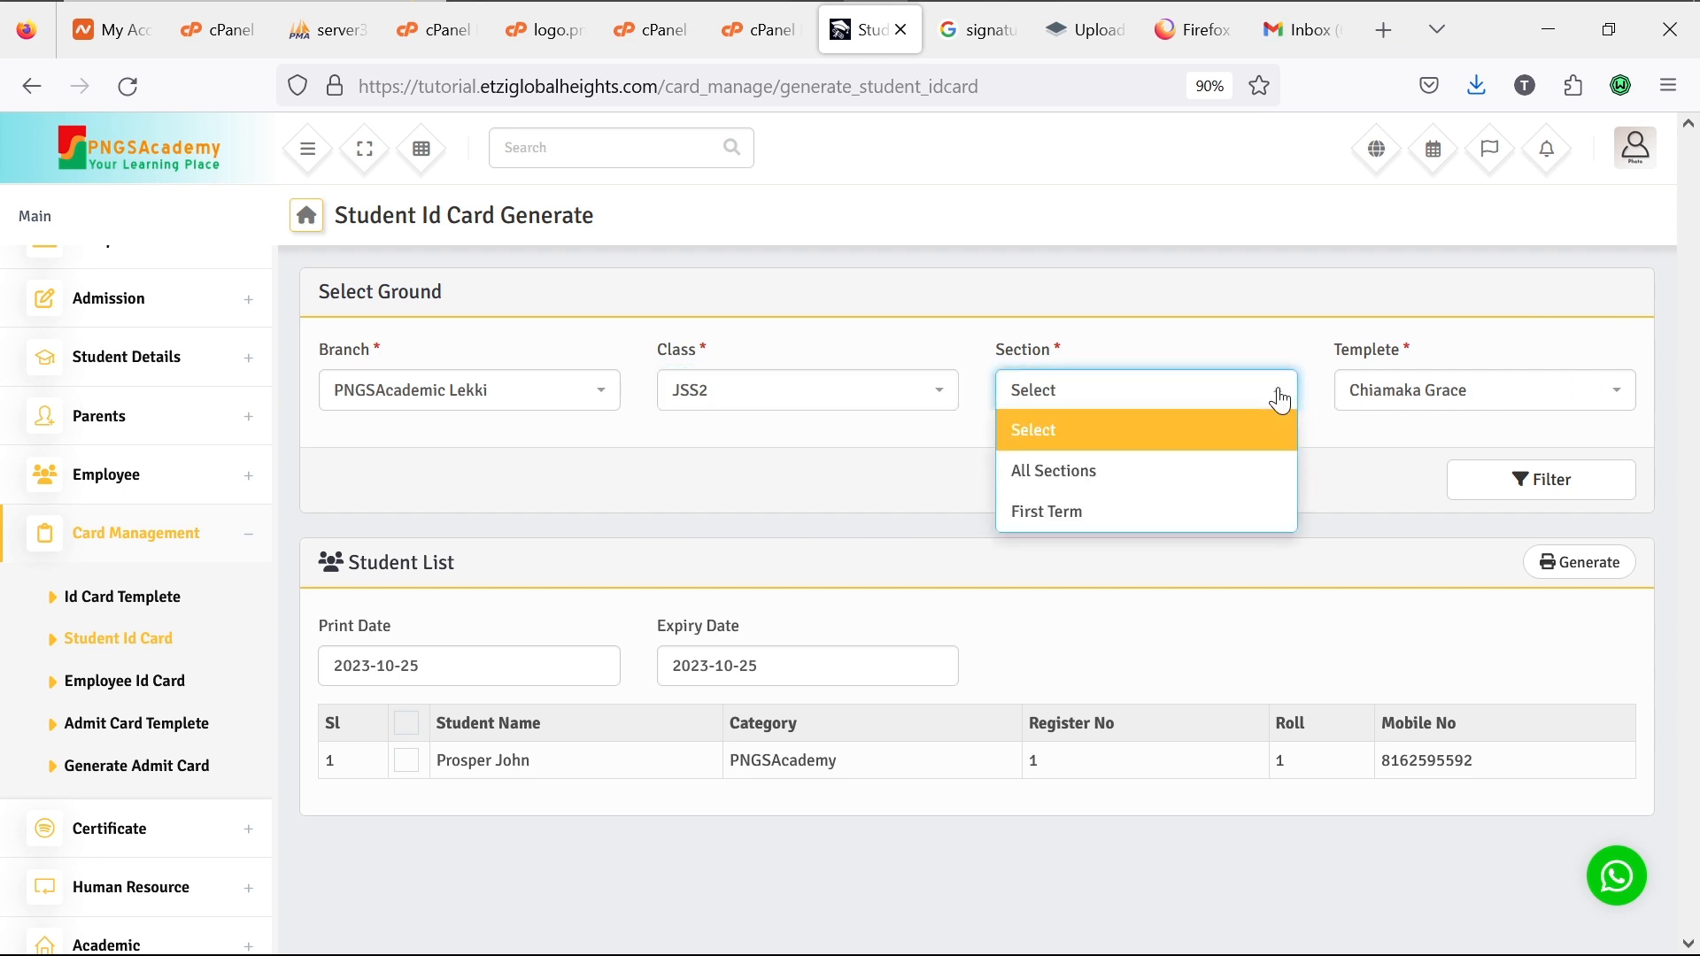
left_click(1241, 512)
left_click(1507, 483)
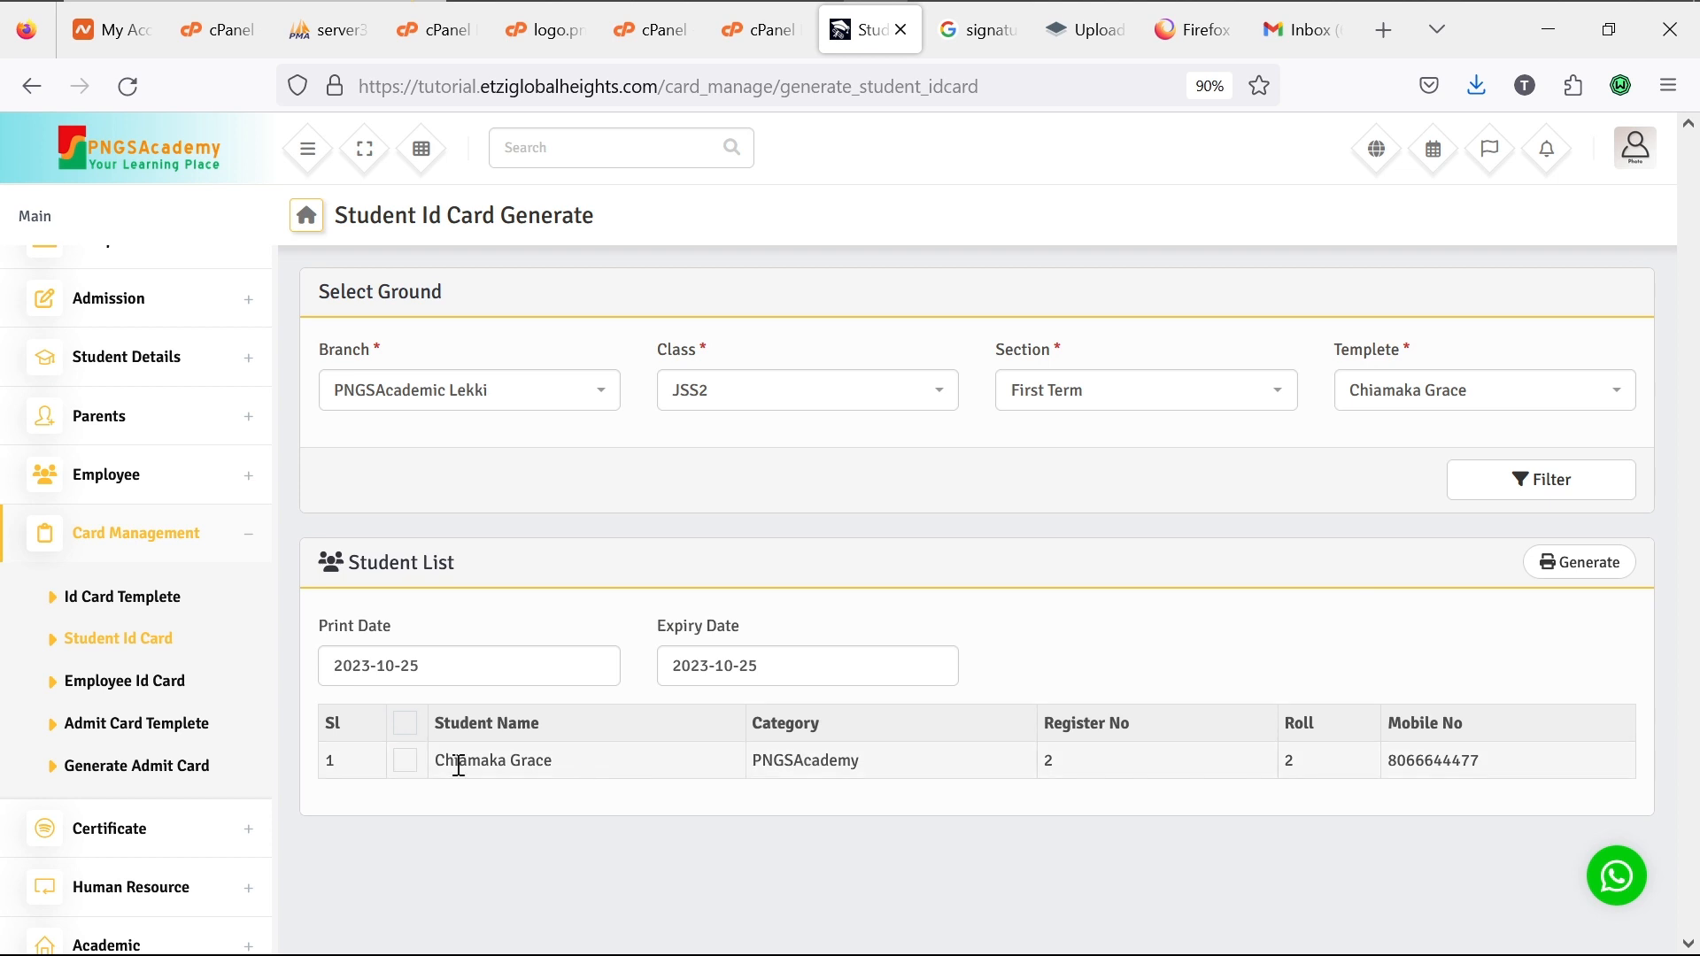
left_click(406, 767)
left_click(1600, 564)
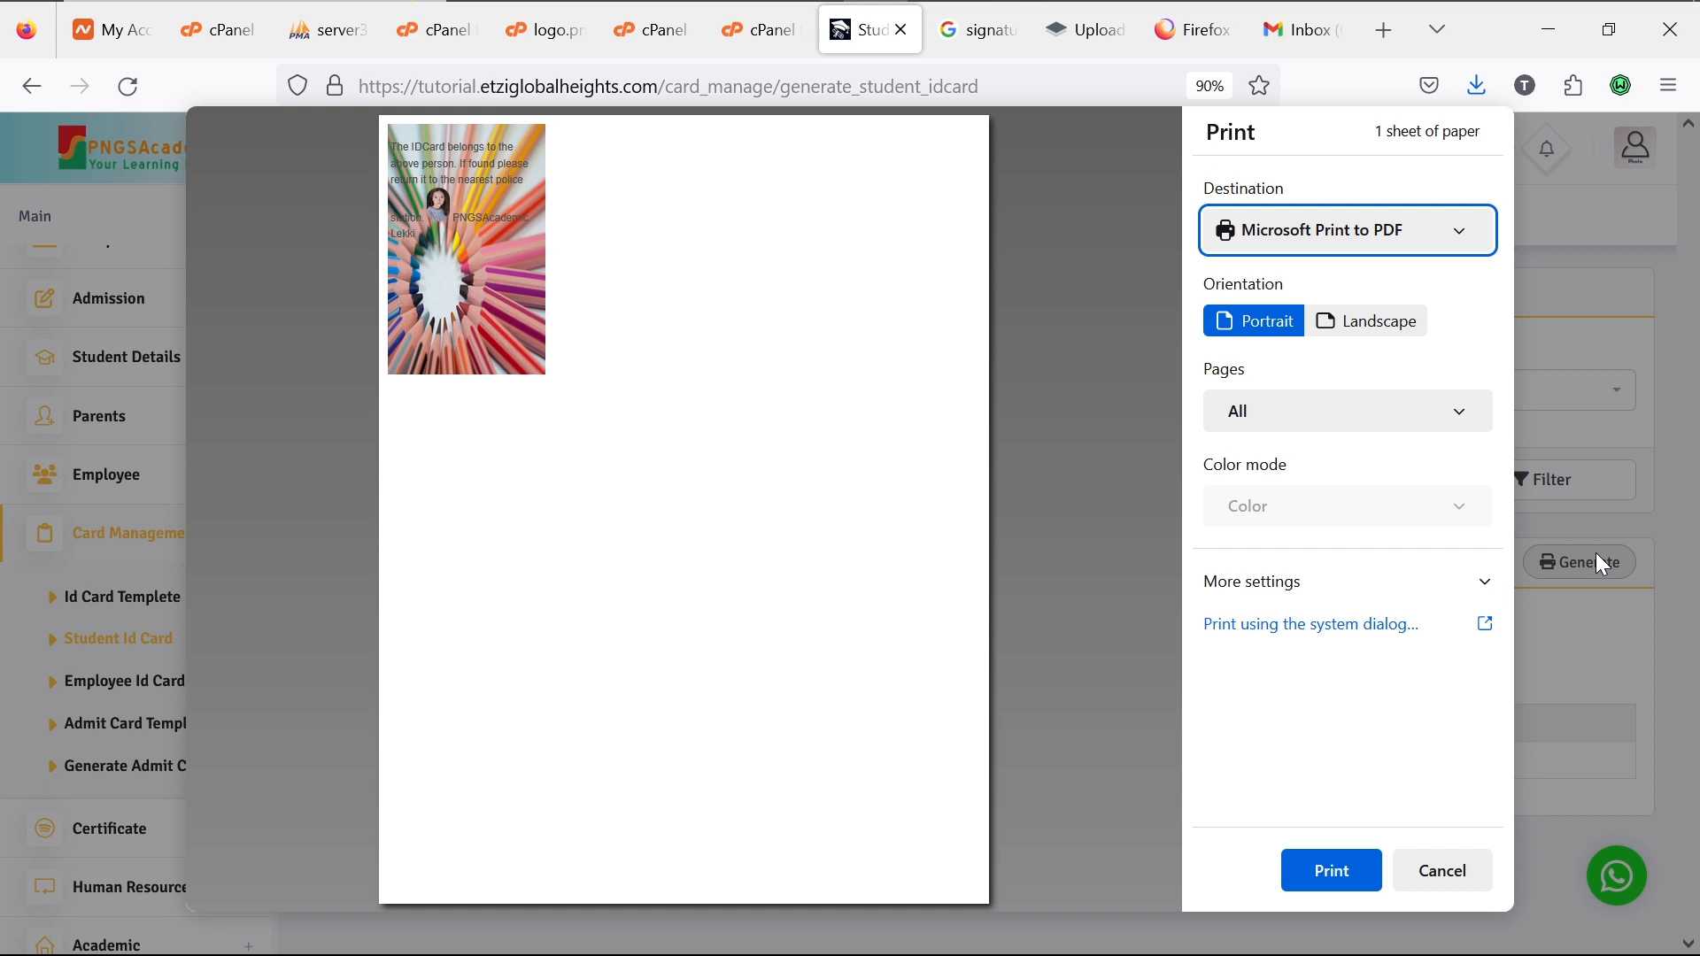
left_click(1452, 872)
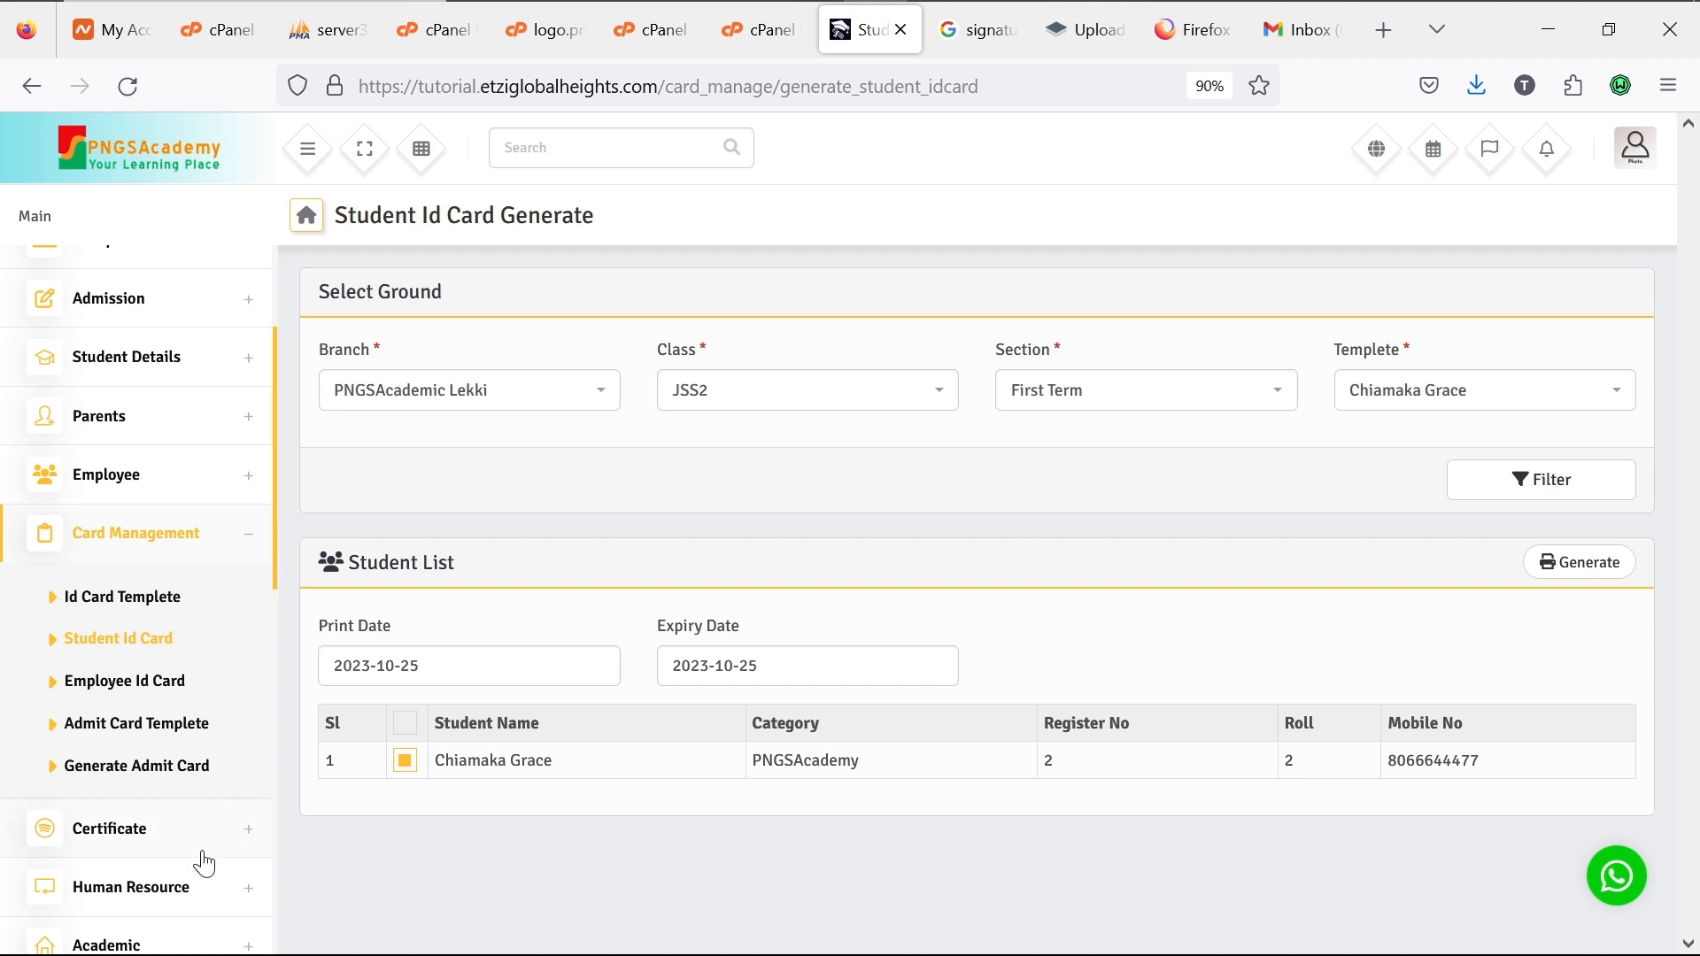
Step: Open the Add Certificate form from the Certificate Templete page
left_click(252, 839)
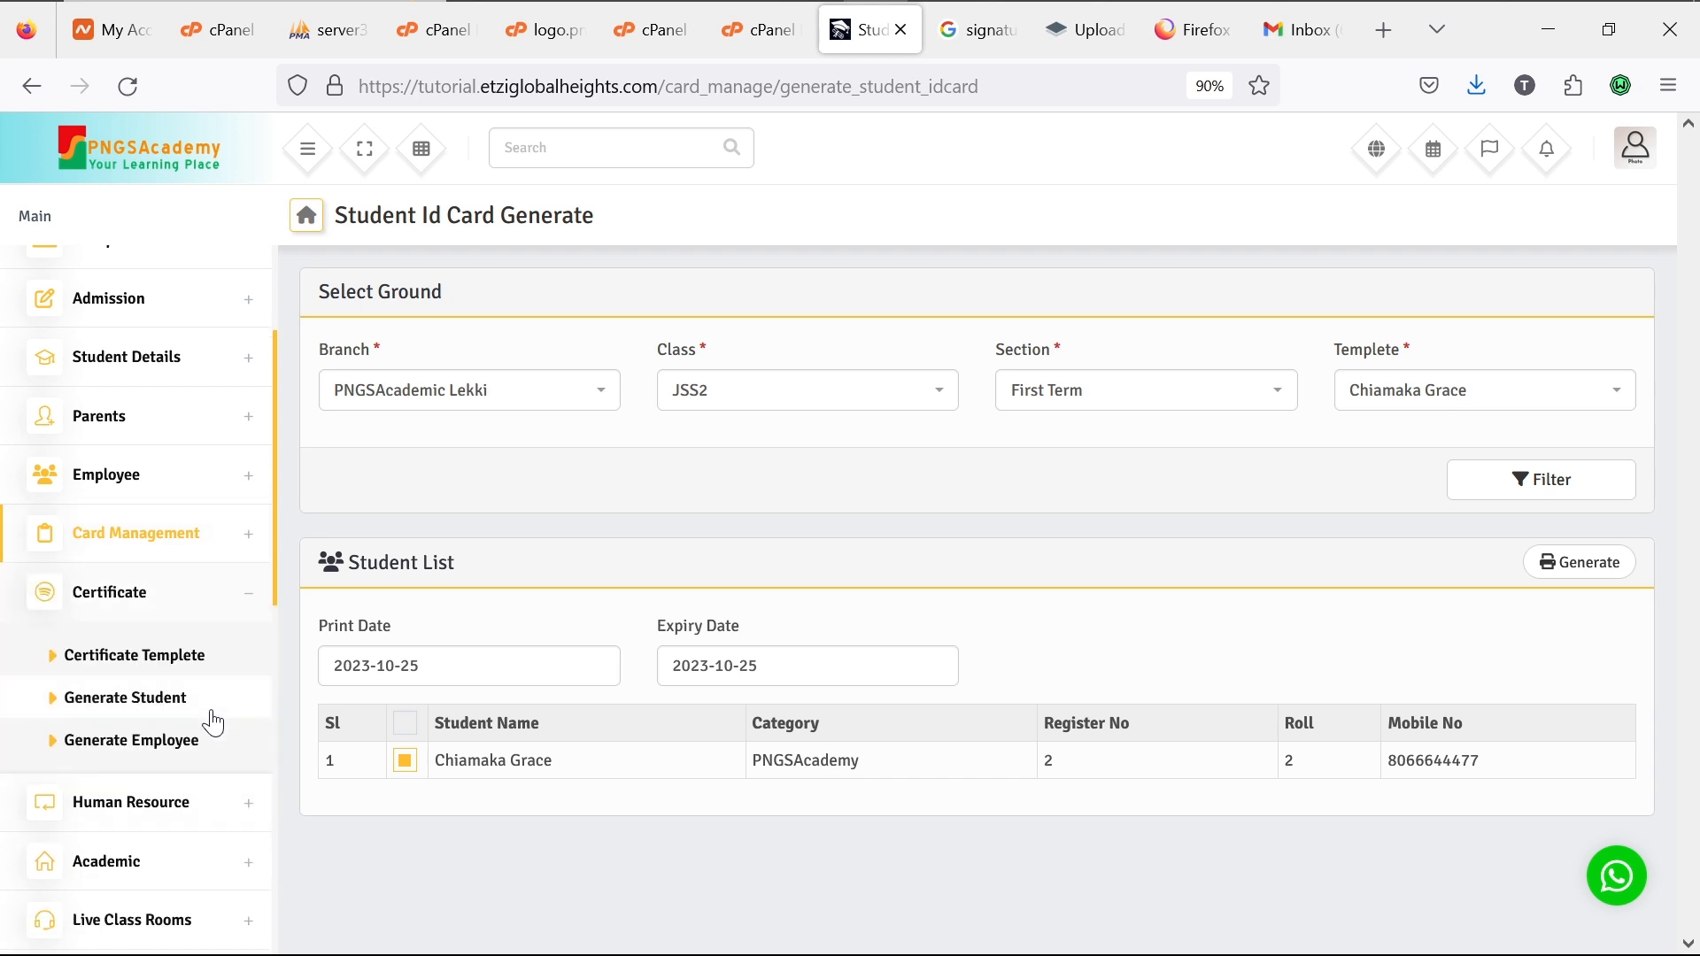
left_click(176, 675)
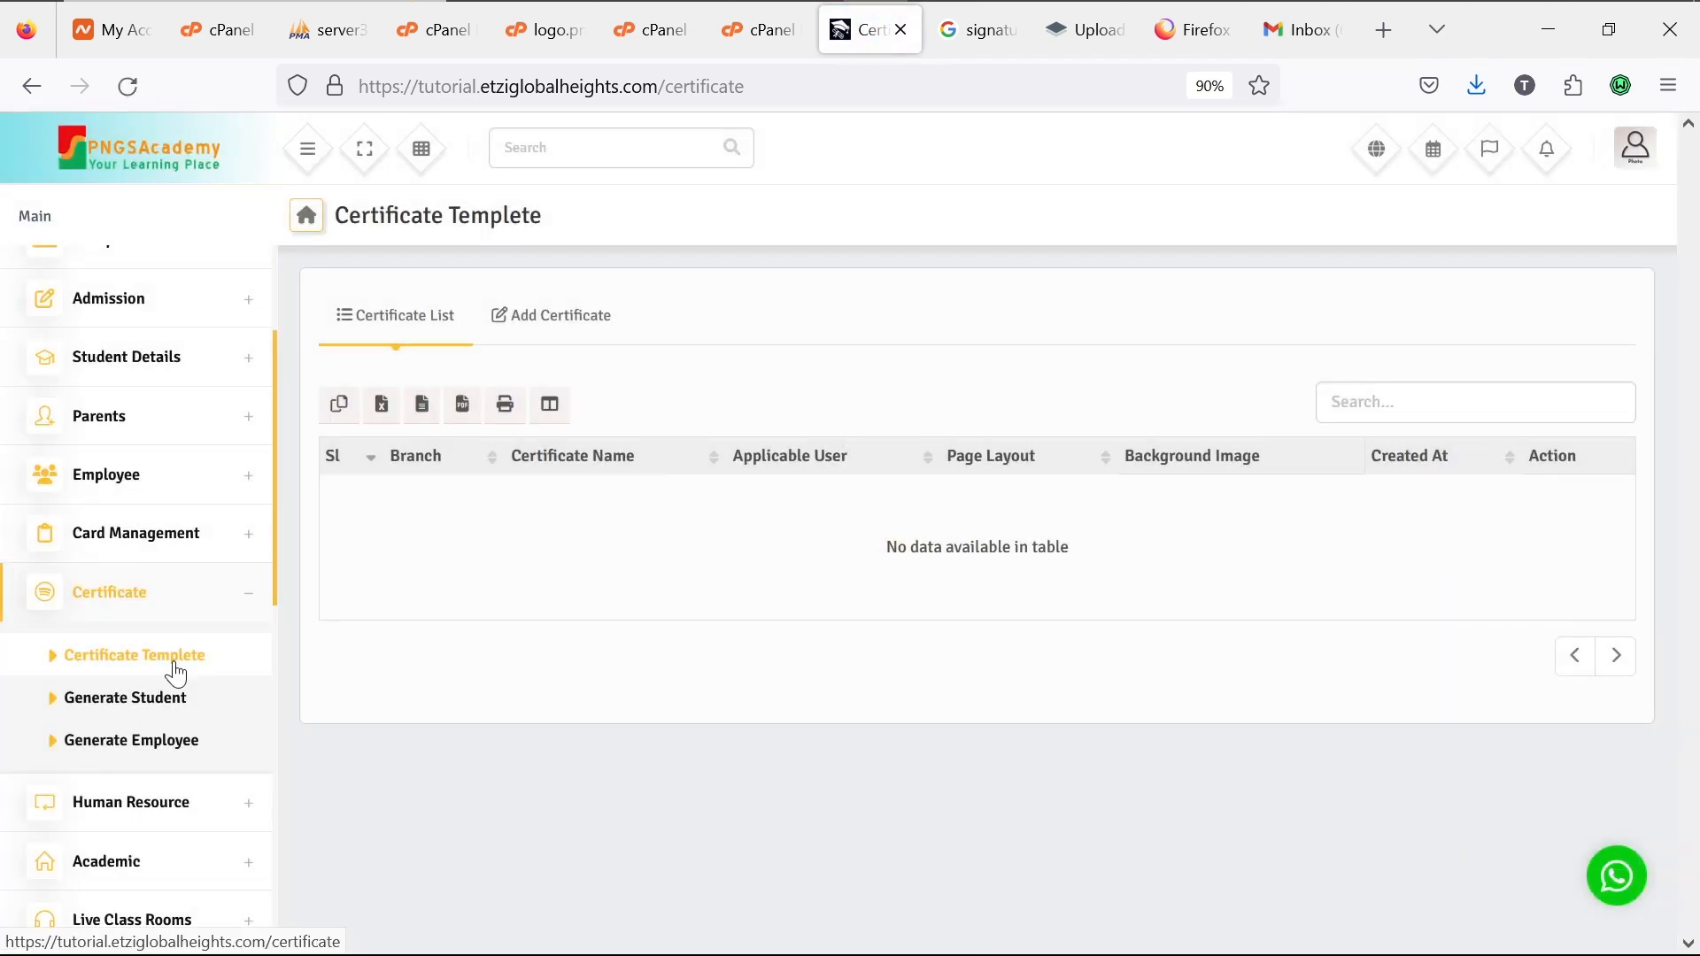
left_click(524, 327)
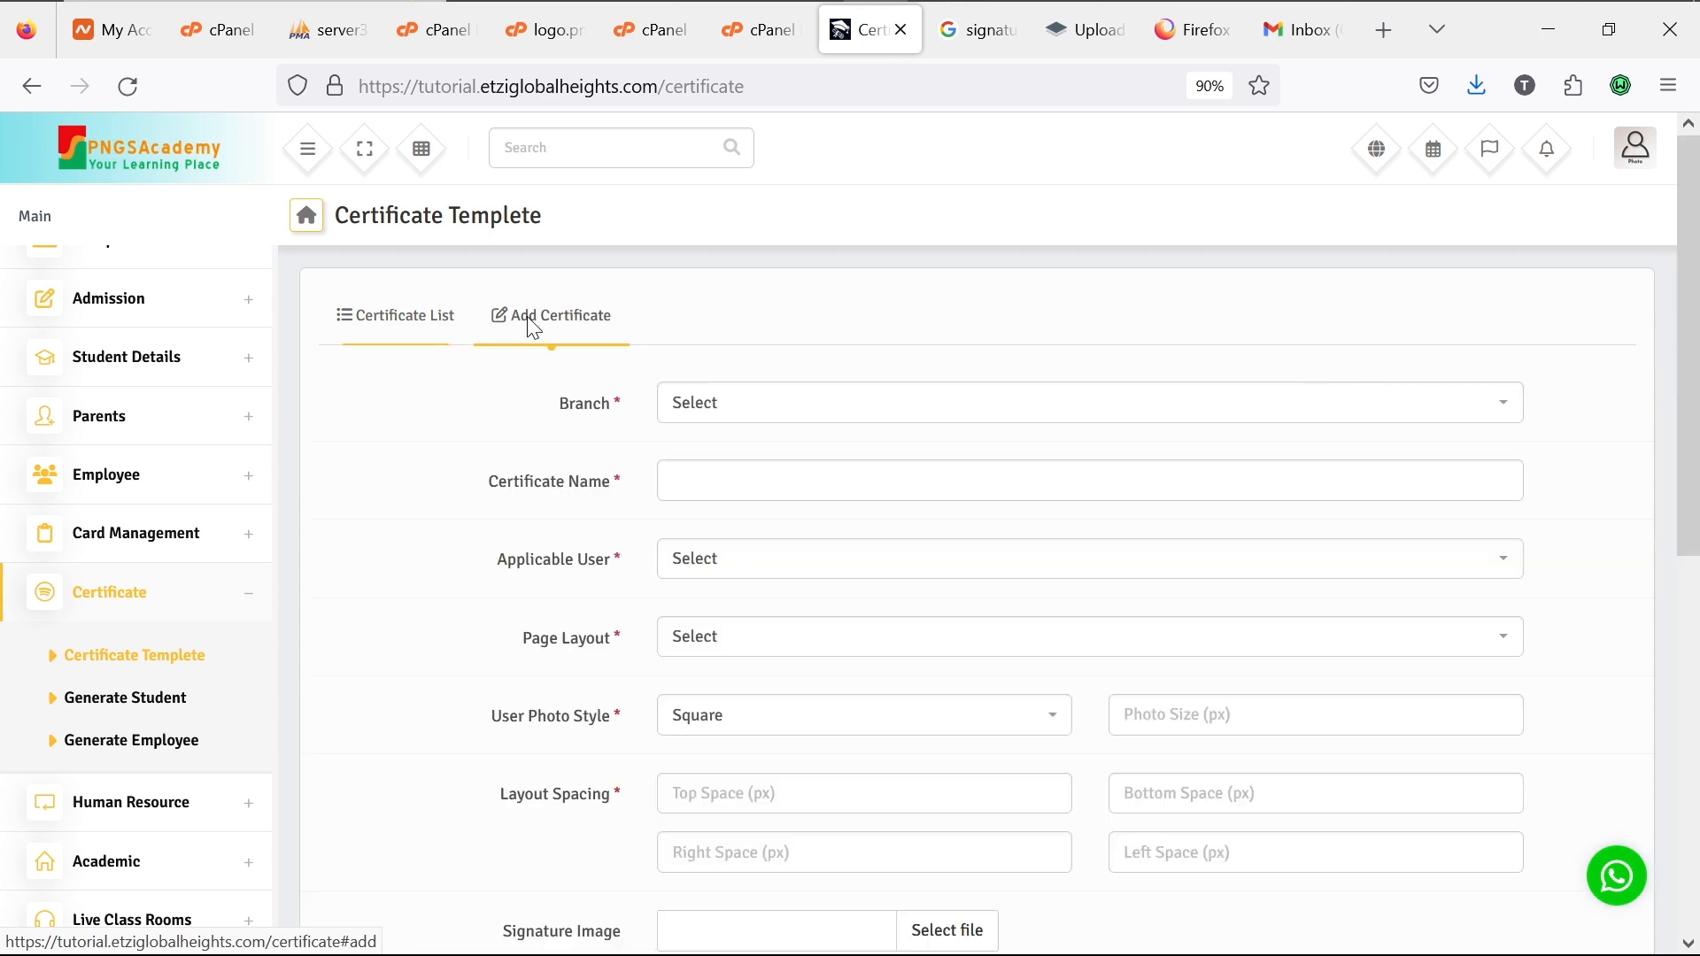
Step: Choose branch PNGSAcademic Lekki and name the certificate 'Best Student of the year'
left_click(778, 412)
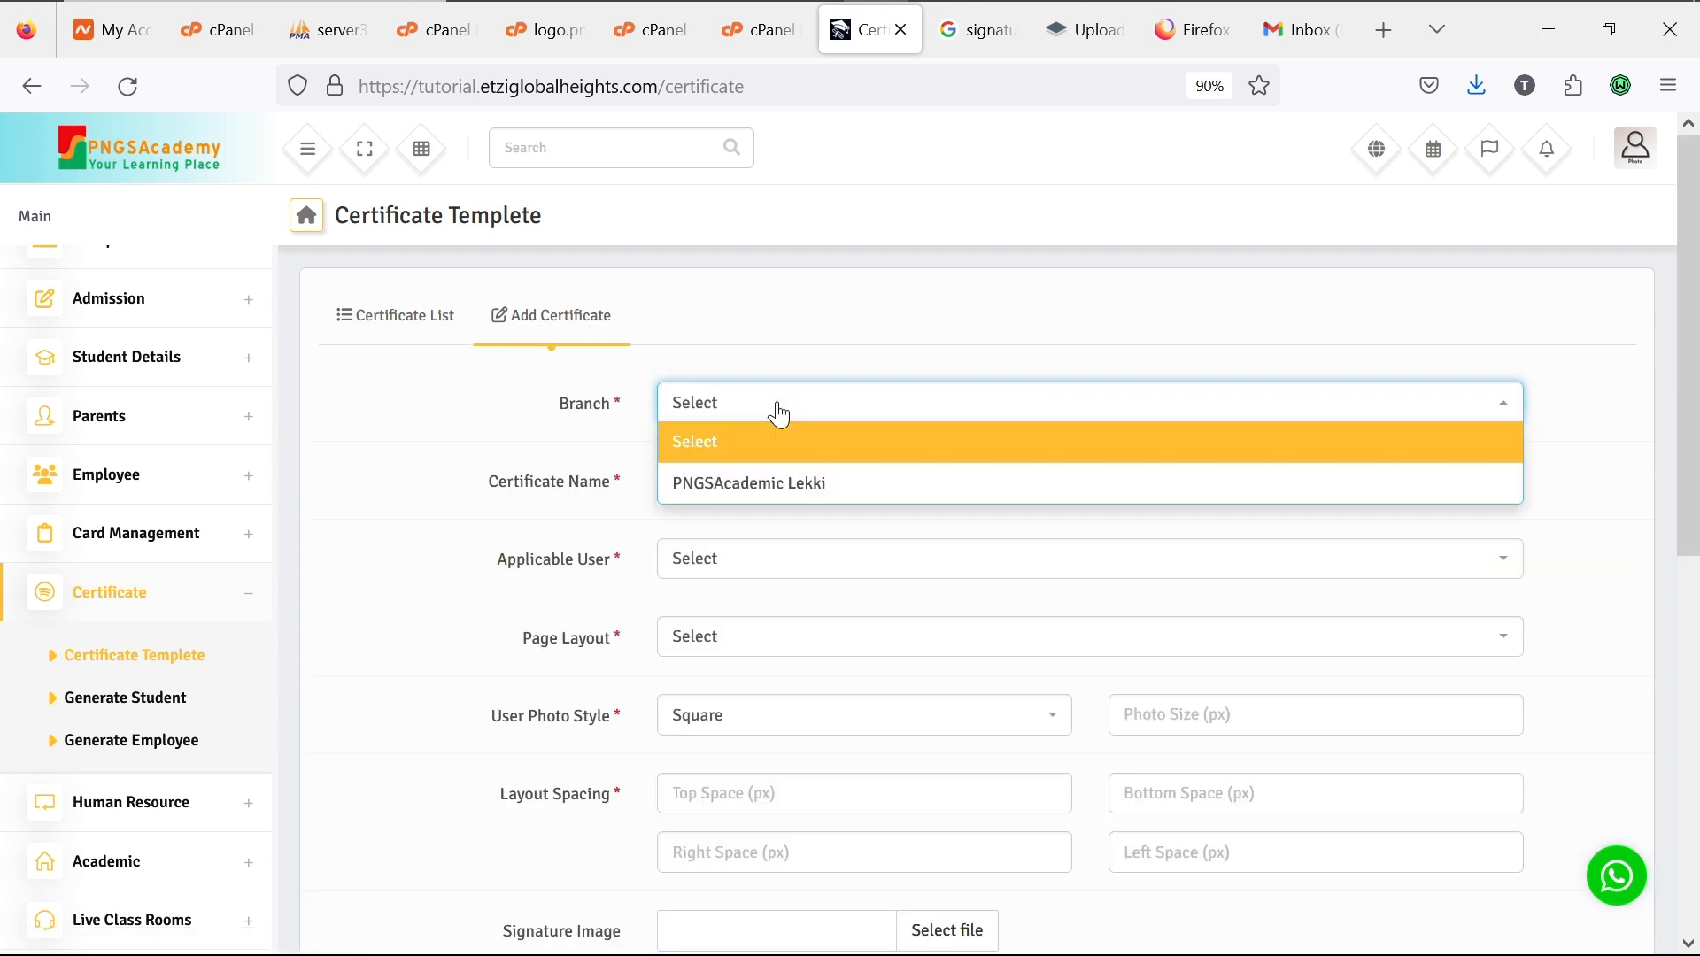
left_click(795, 492)
left_click(778, 481)
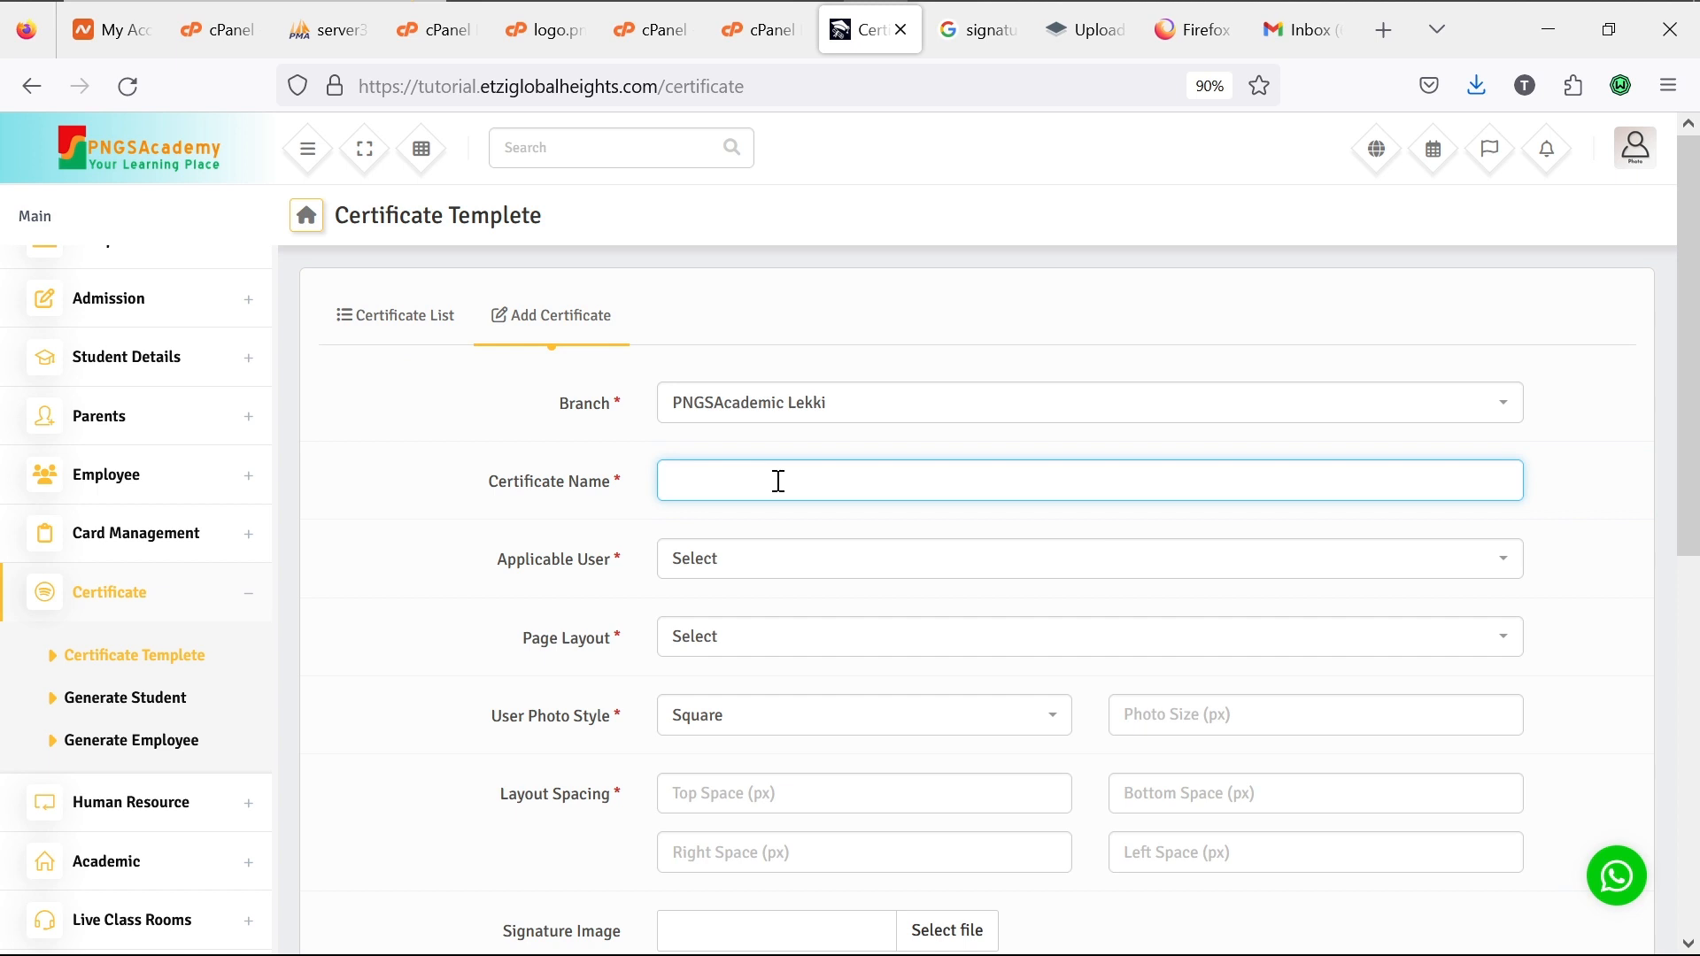
type("Best Student of the year")
Step: Set the certificate to Student, A4 (Landscape), Date Of Birth QR text and Round photo style
left_click(837, 554)
left_click(835, 644)
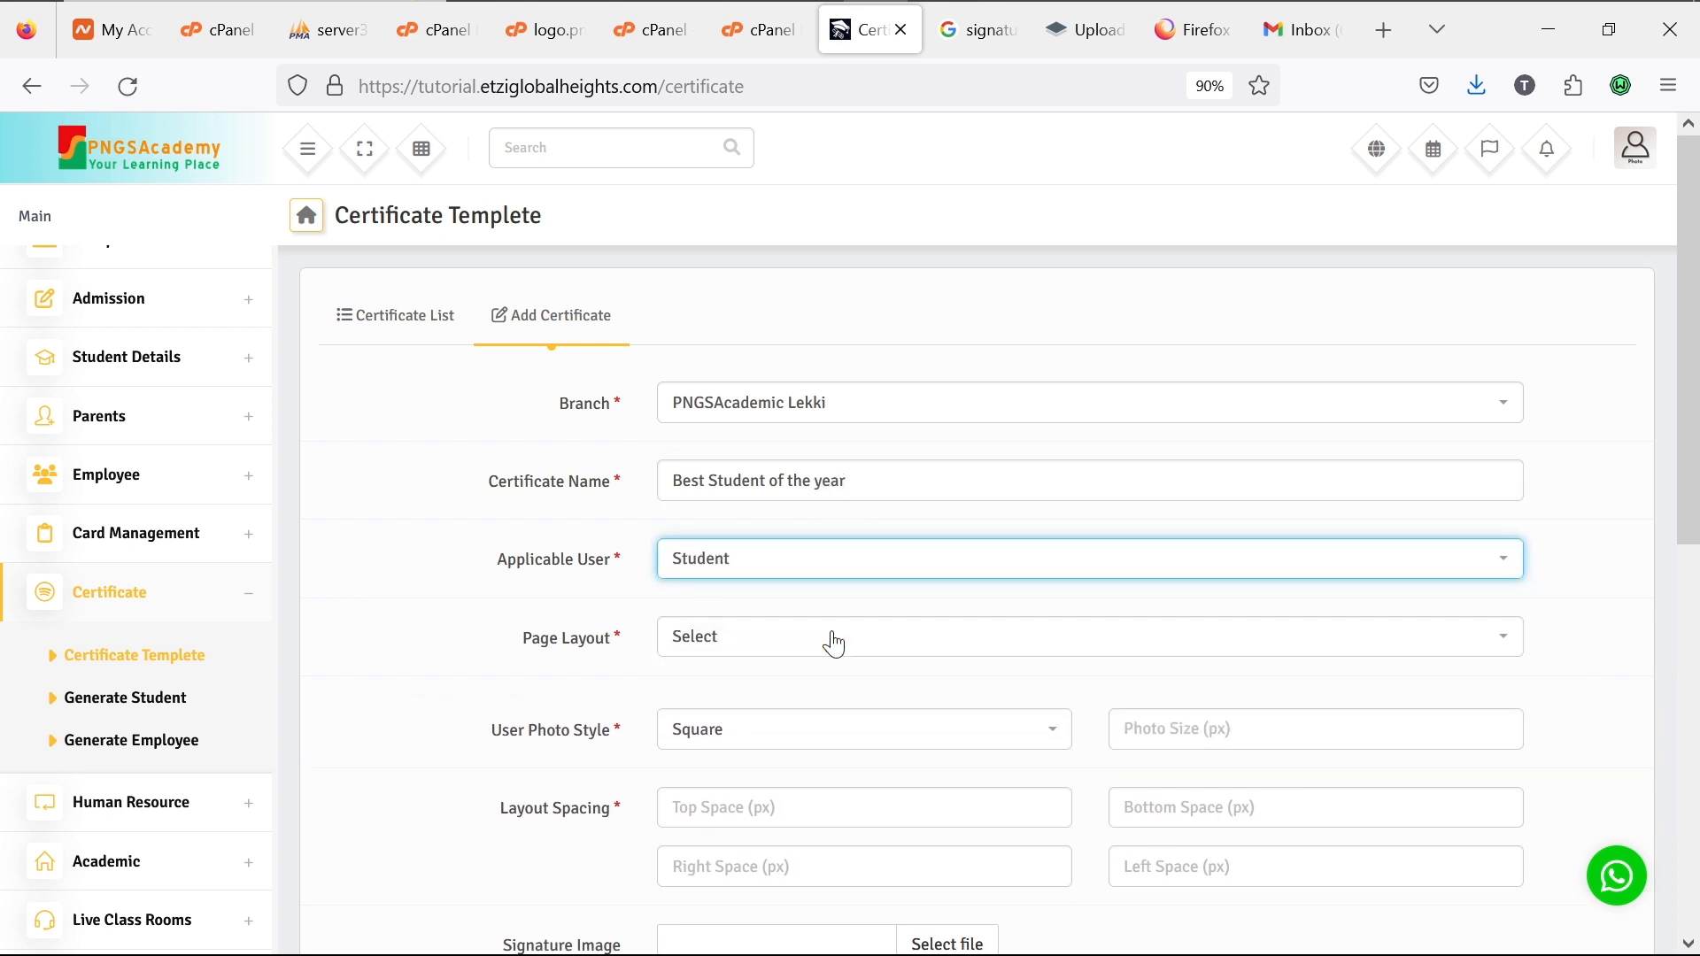
left_click(853, 641)
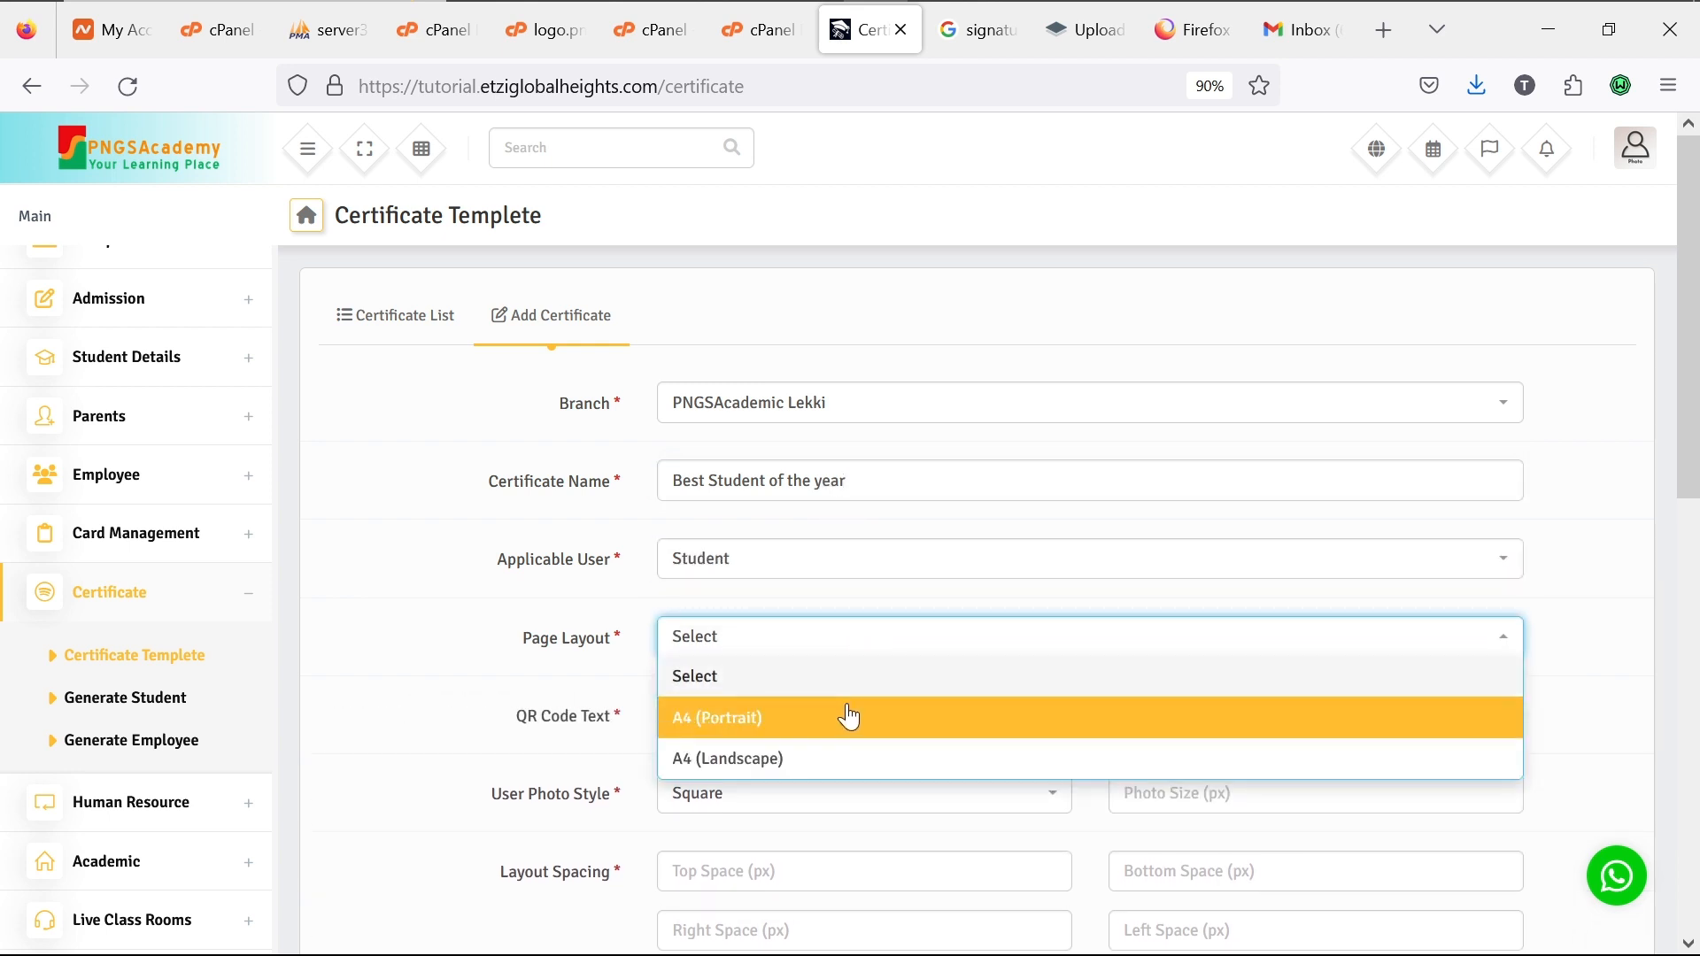
left_click(848, 754)
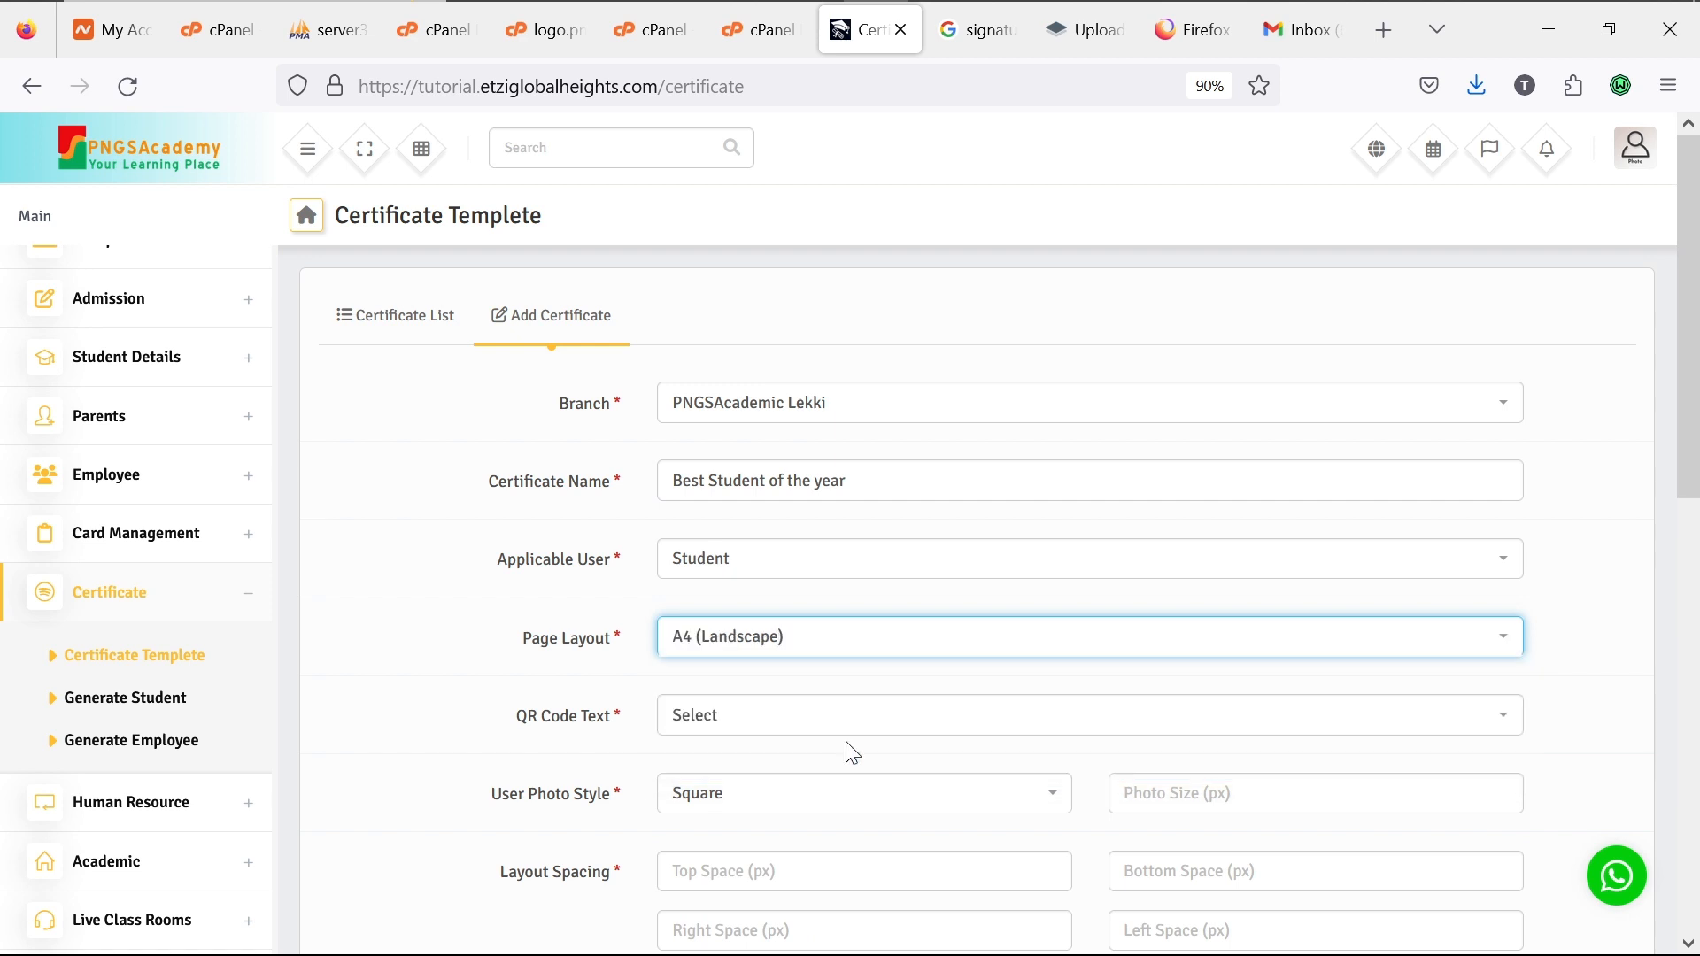
left_click(878, 715)
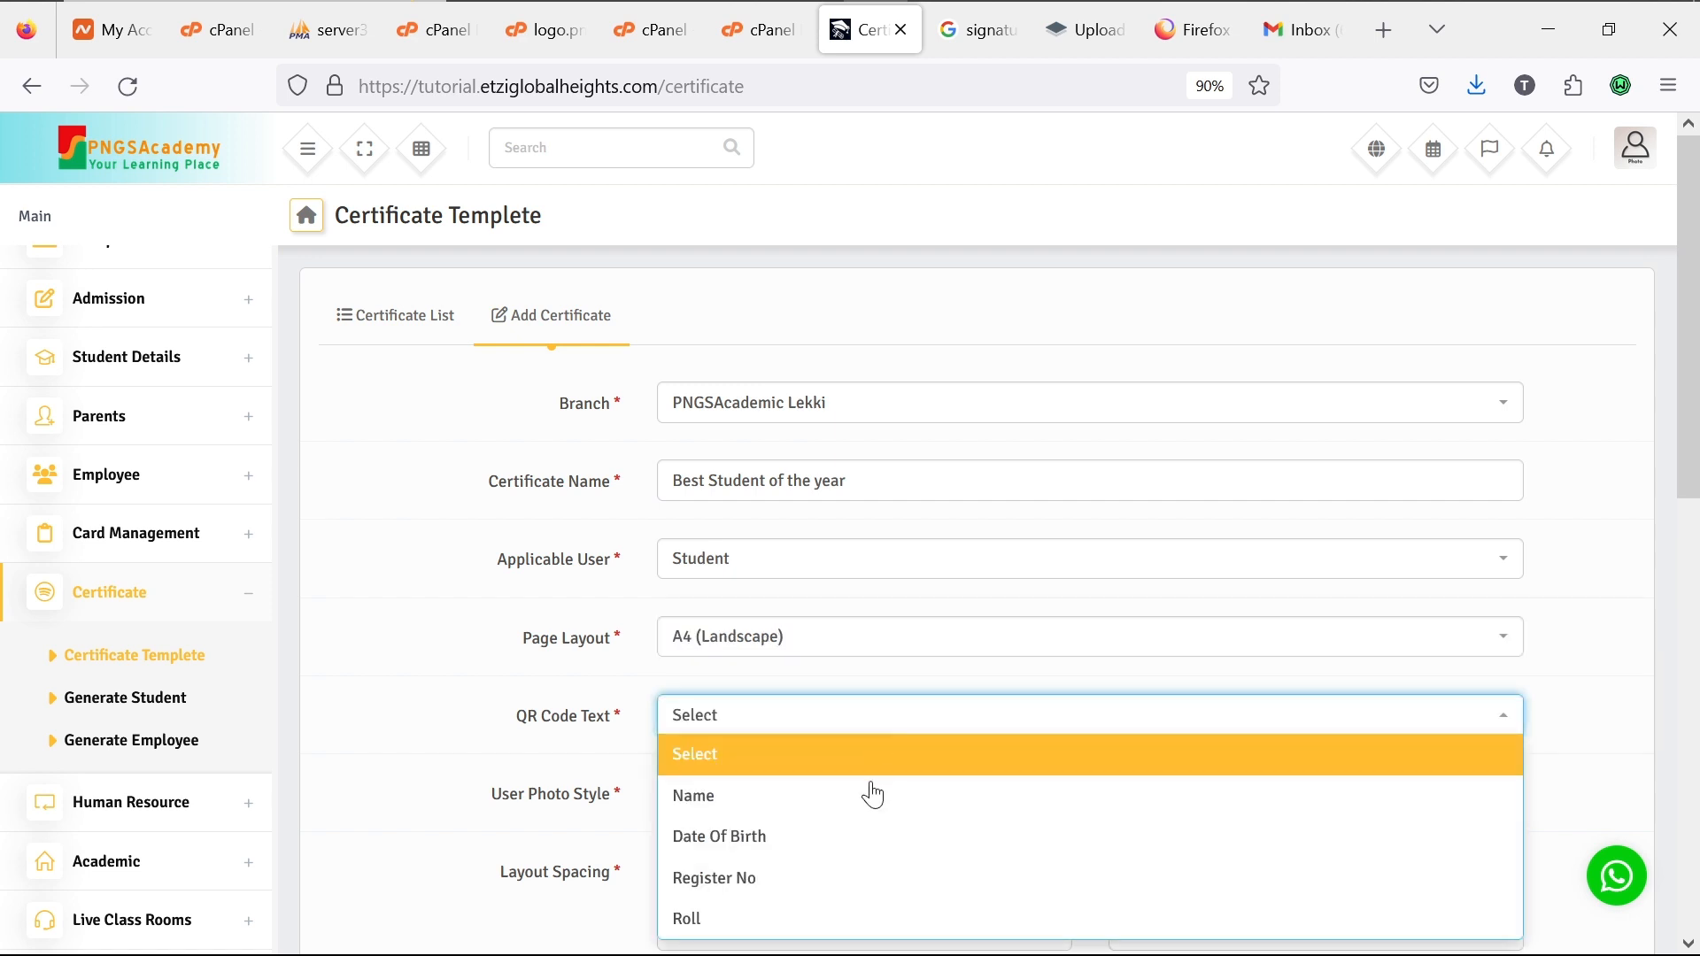
left_click(867, 849)
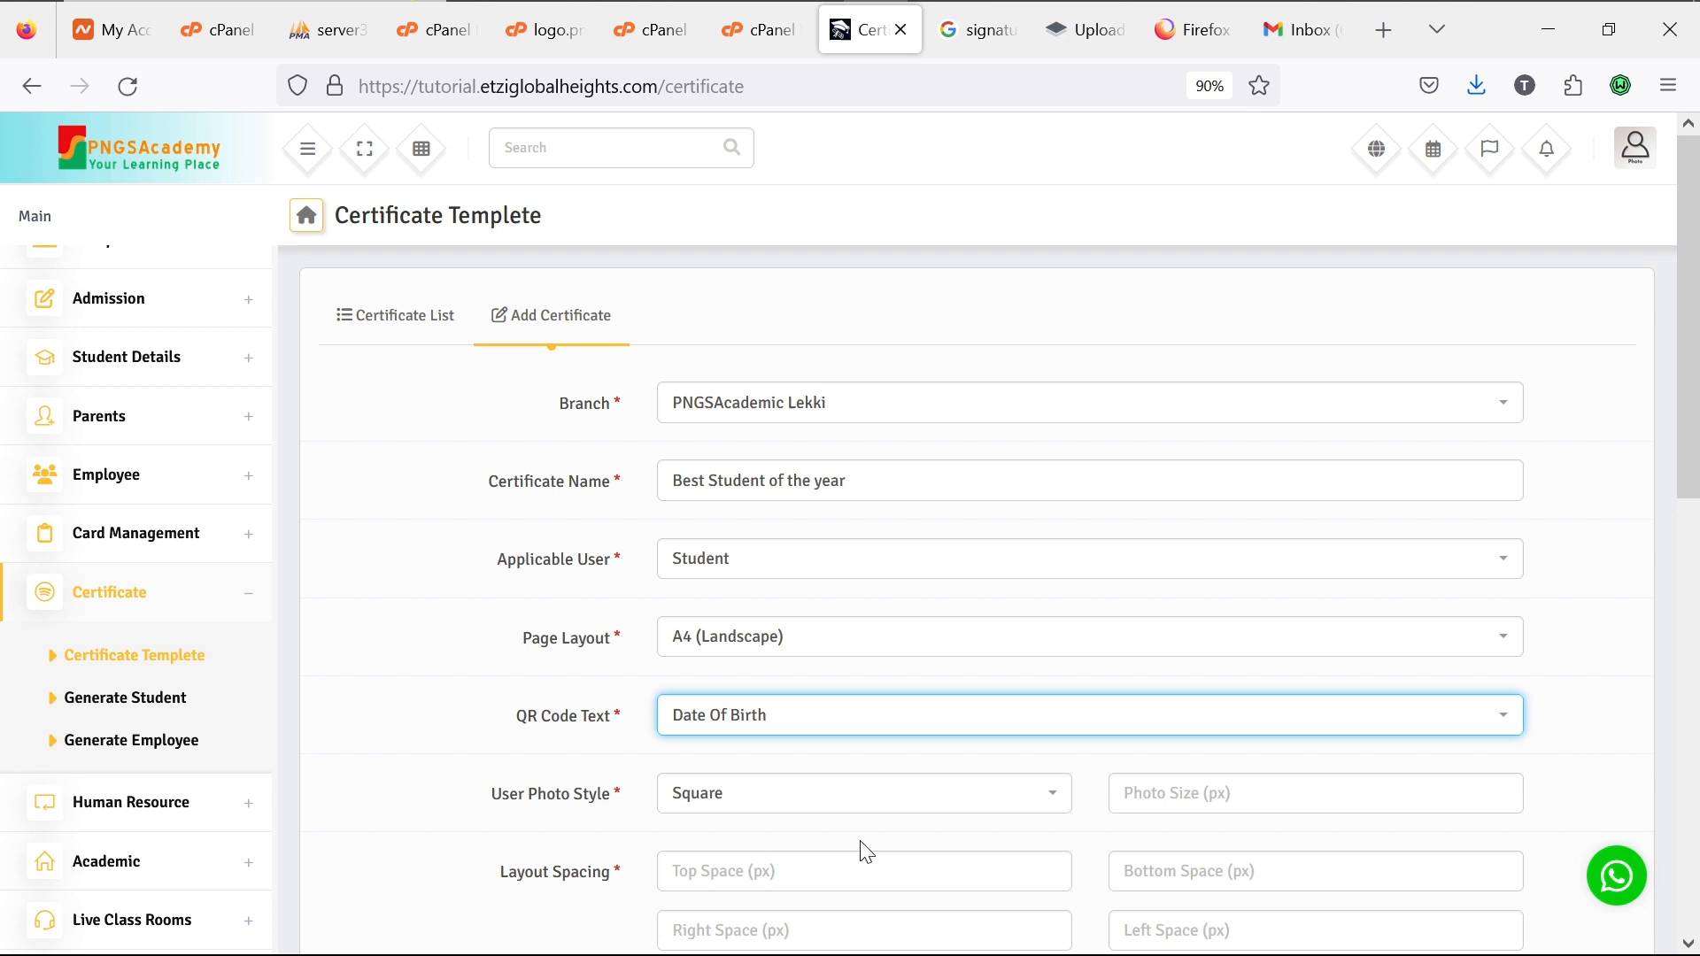
left_click(934, 805)
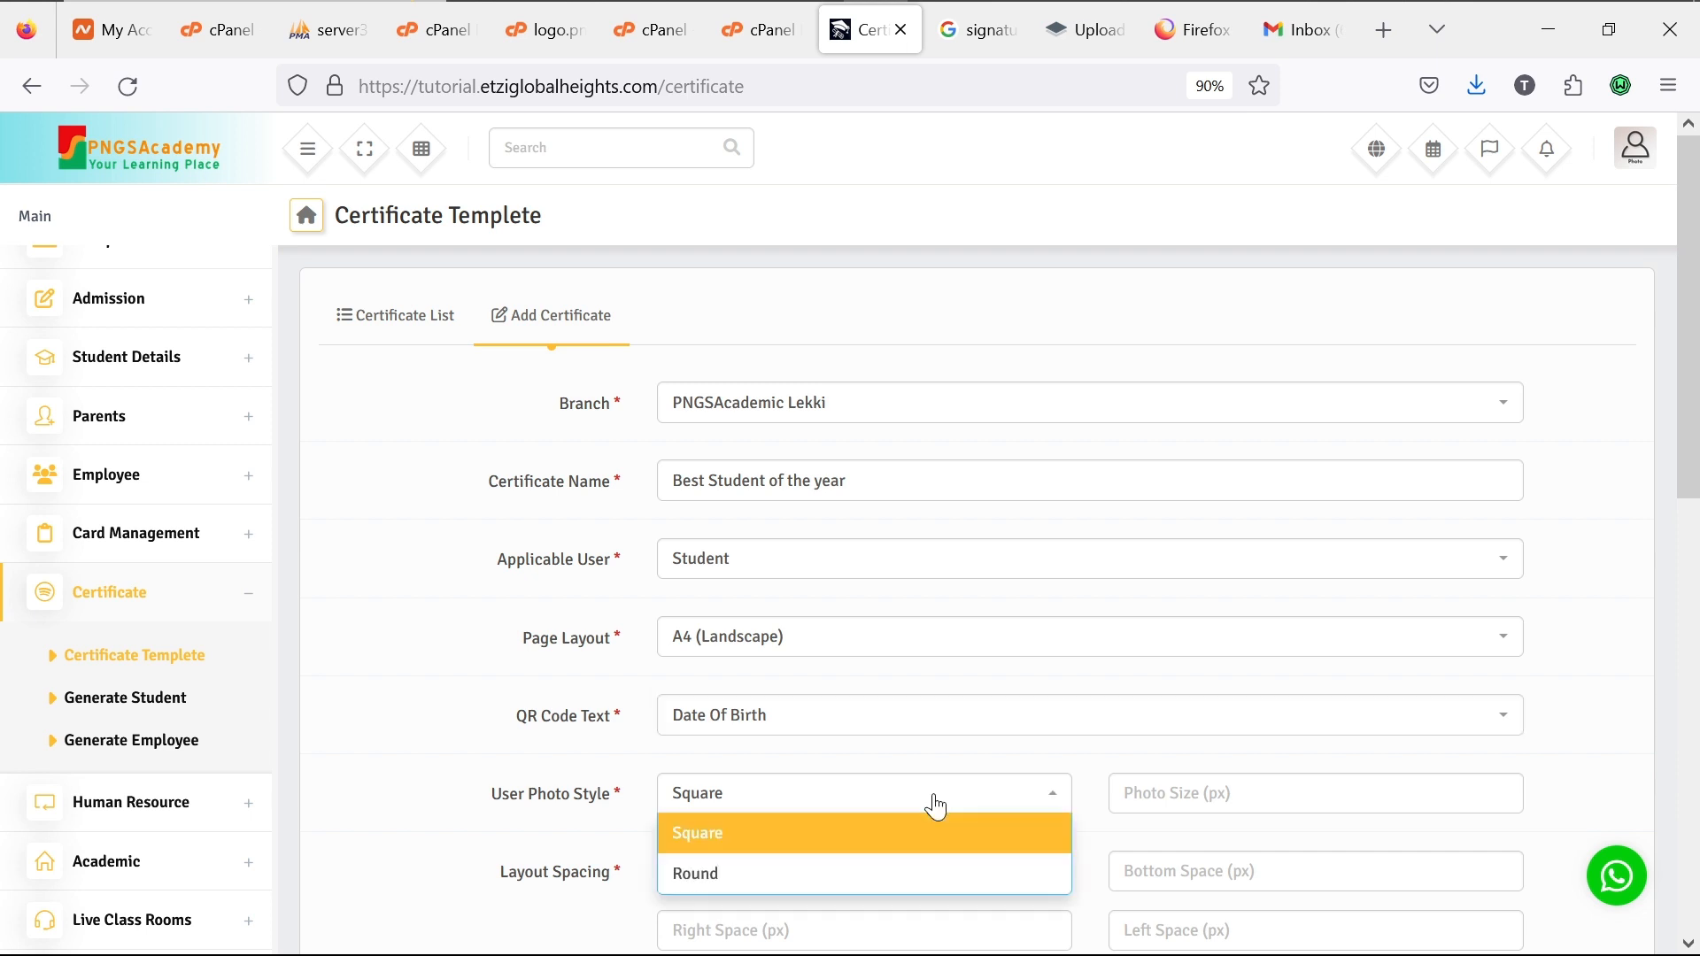
left_click(922, 879)
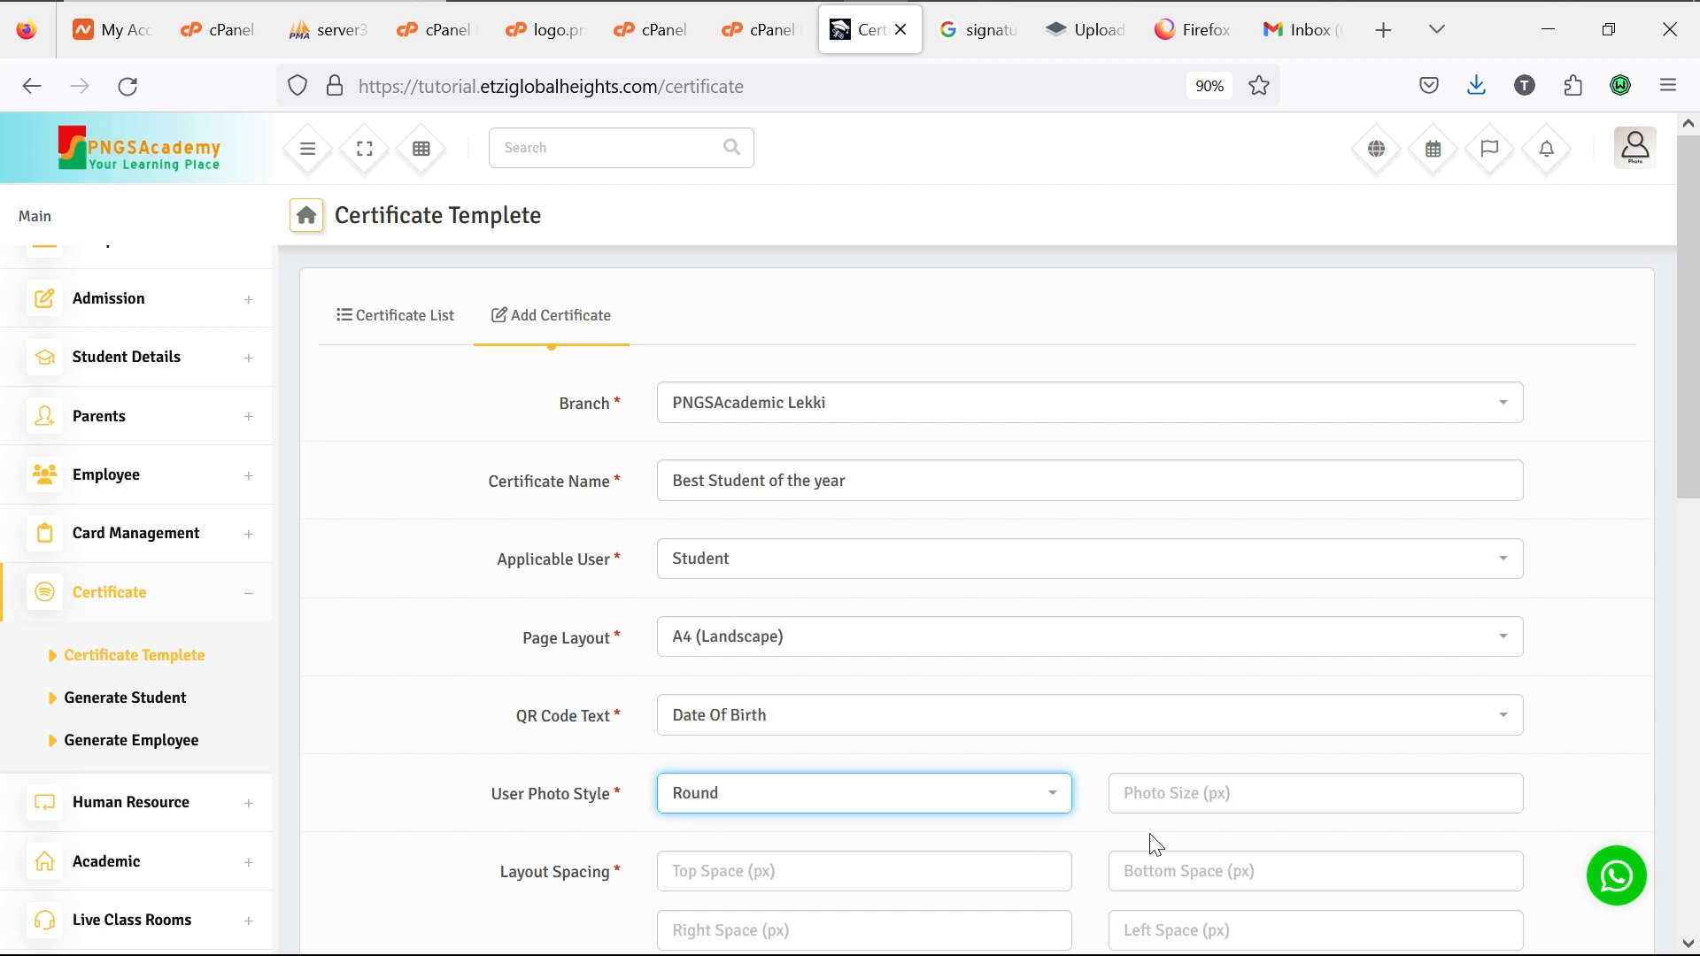
Step: Set the photo size to 86 and the top, bottom and left spacings to 10
left_click(1190, 800)
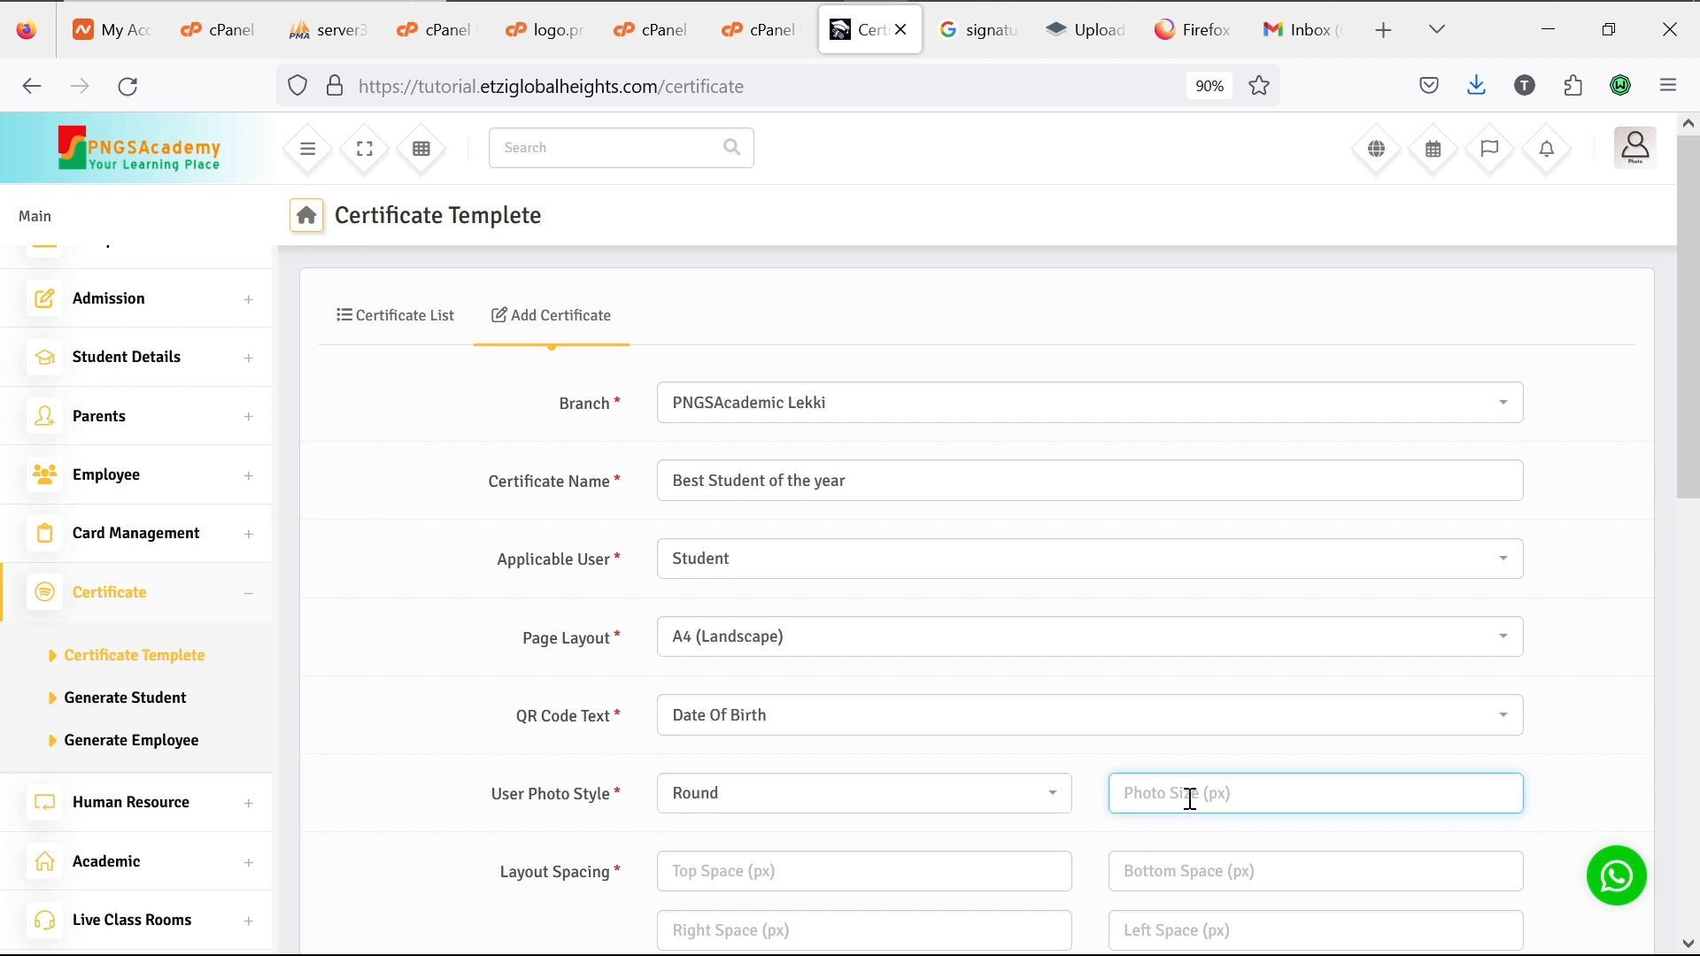
type("86")
left_click(1010, 868)
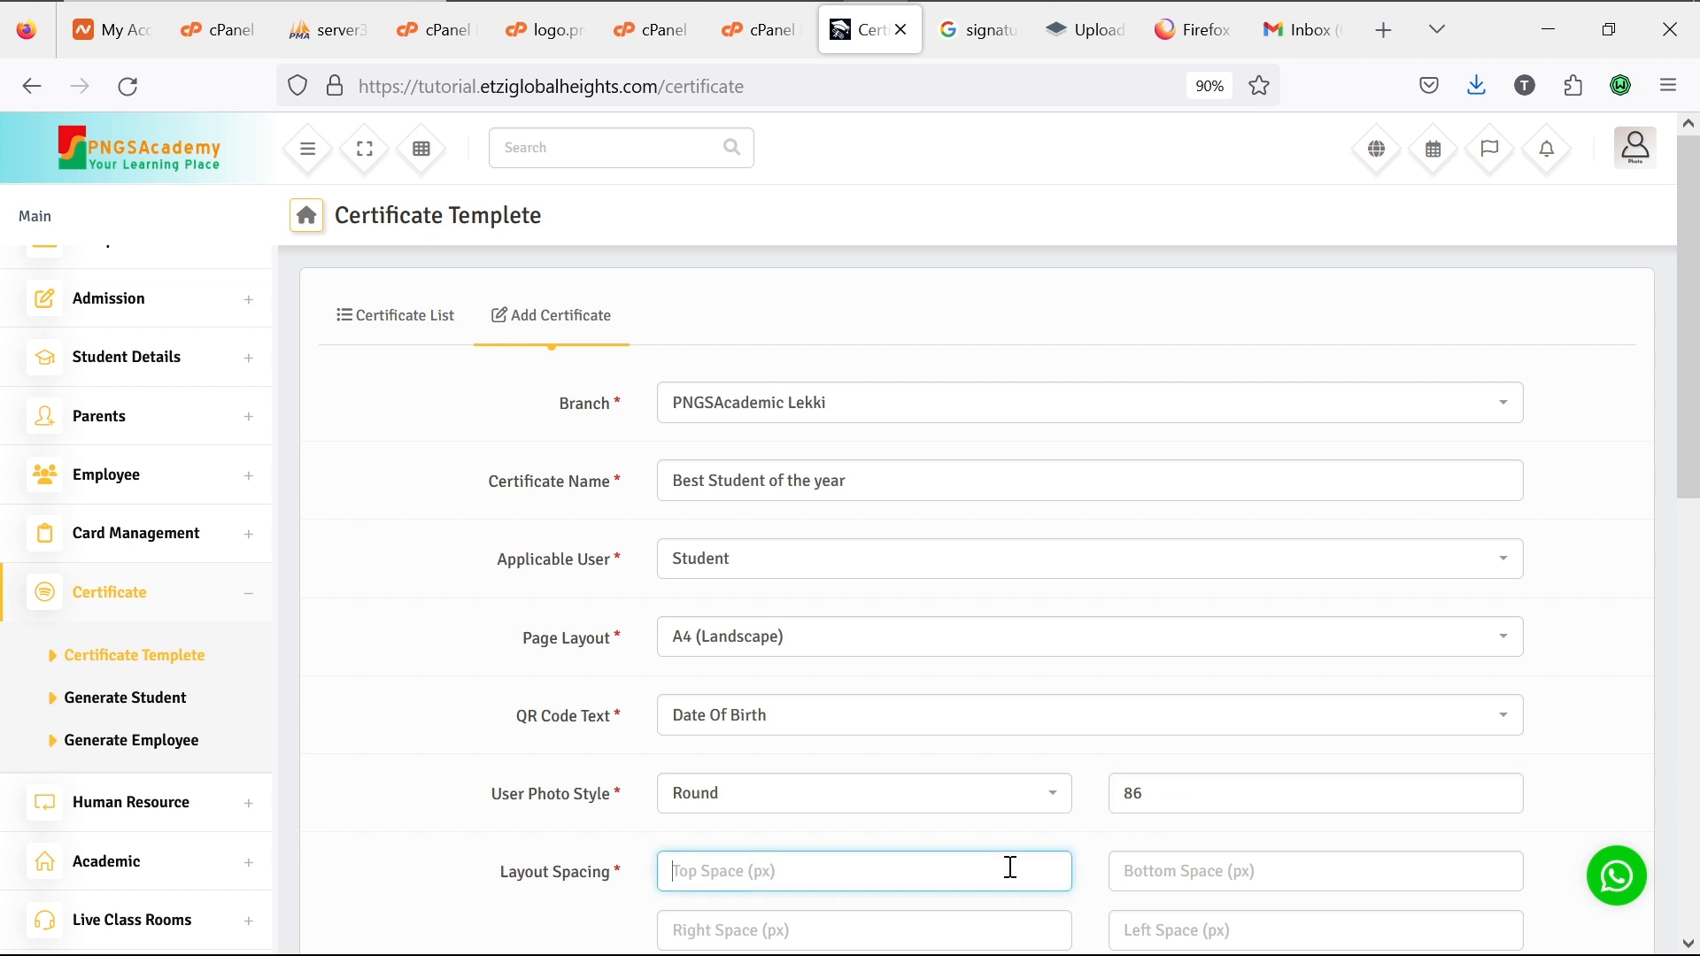
scroll(1010, 868, "down", 6)
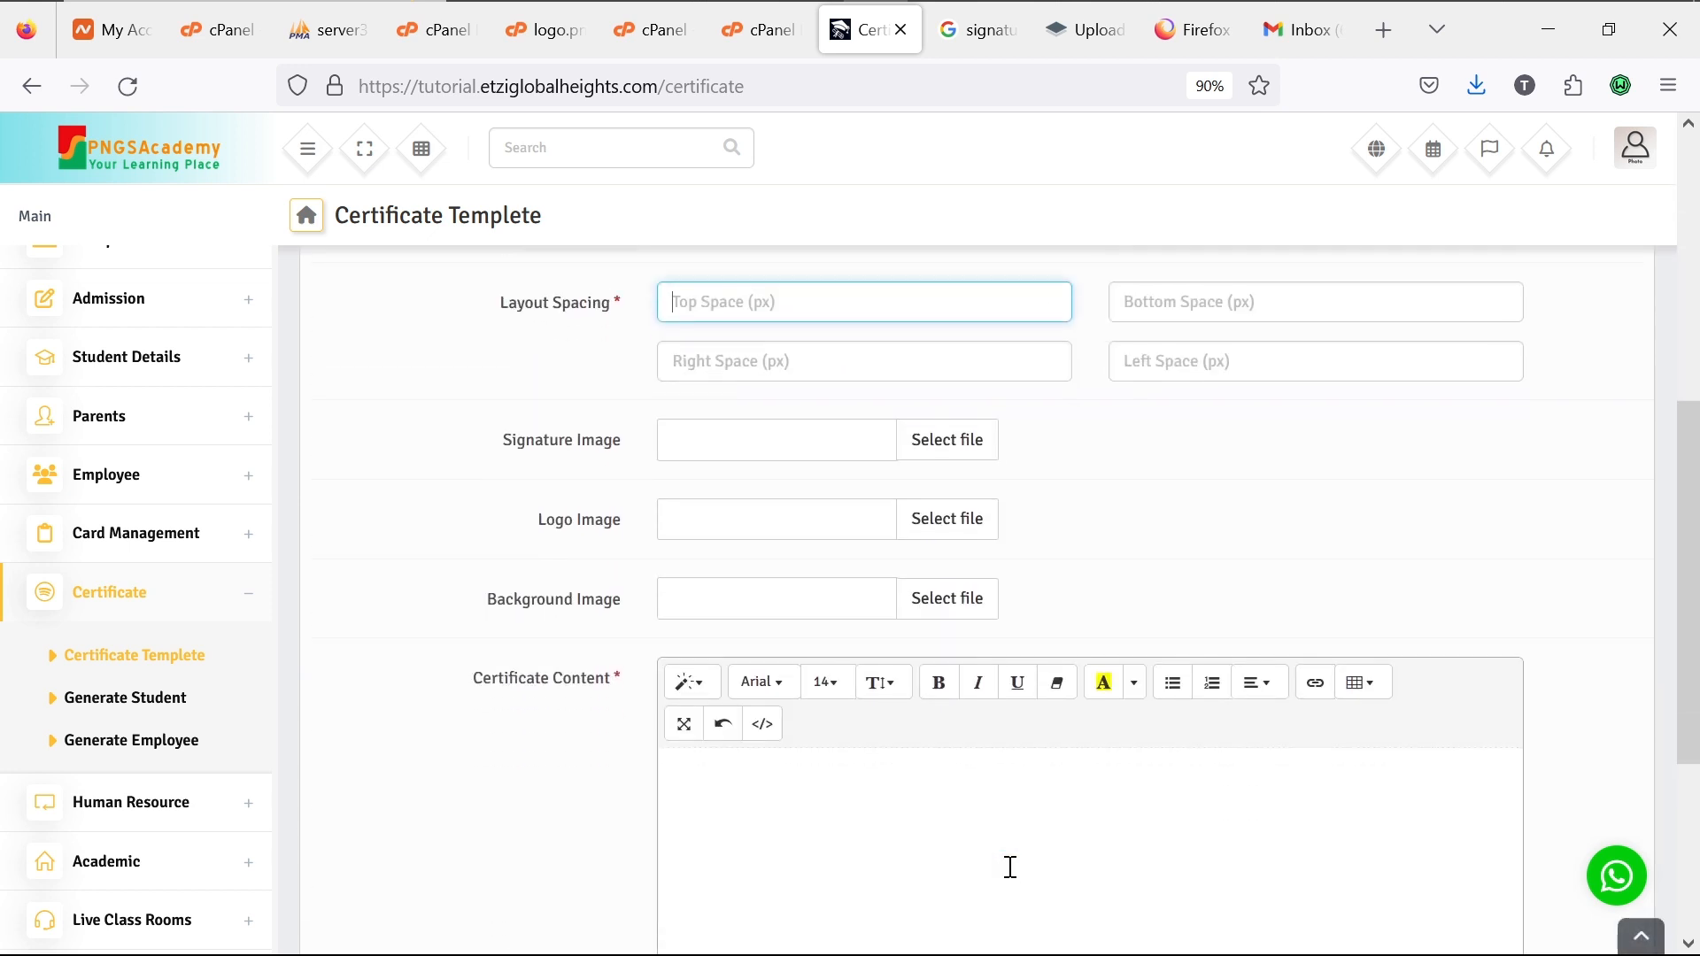
scroll(1010, 868, "up", 3)
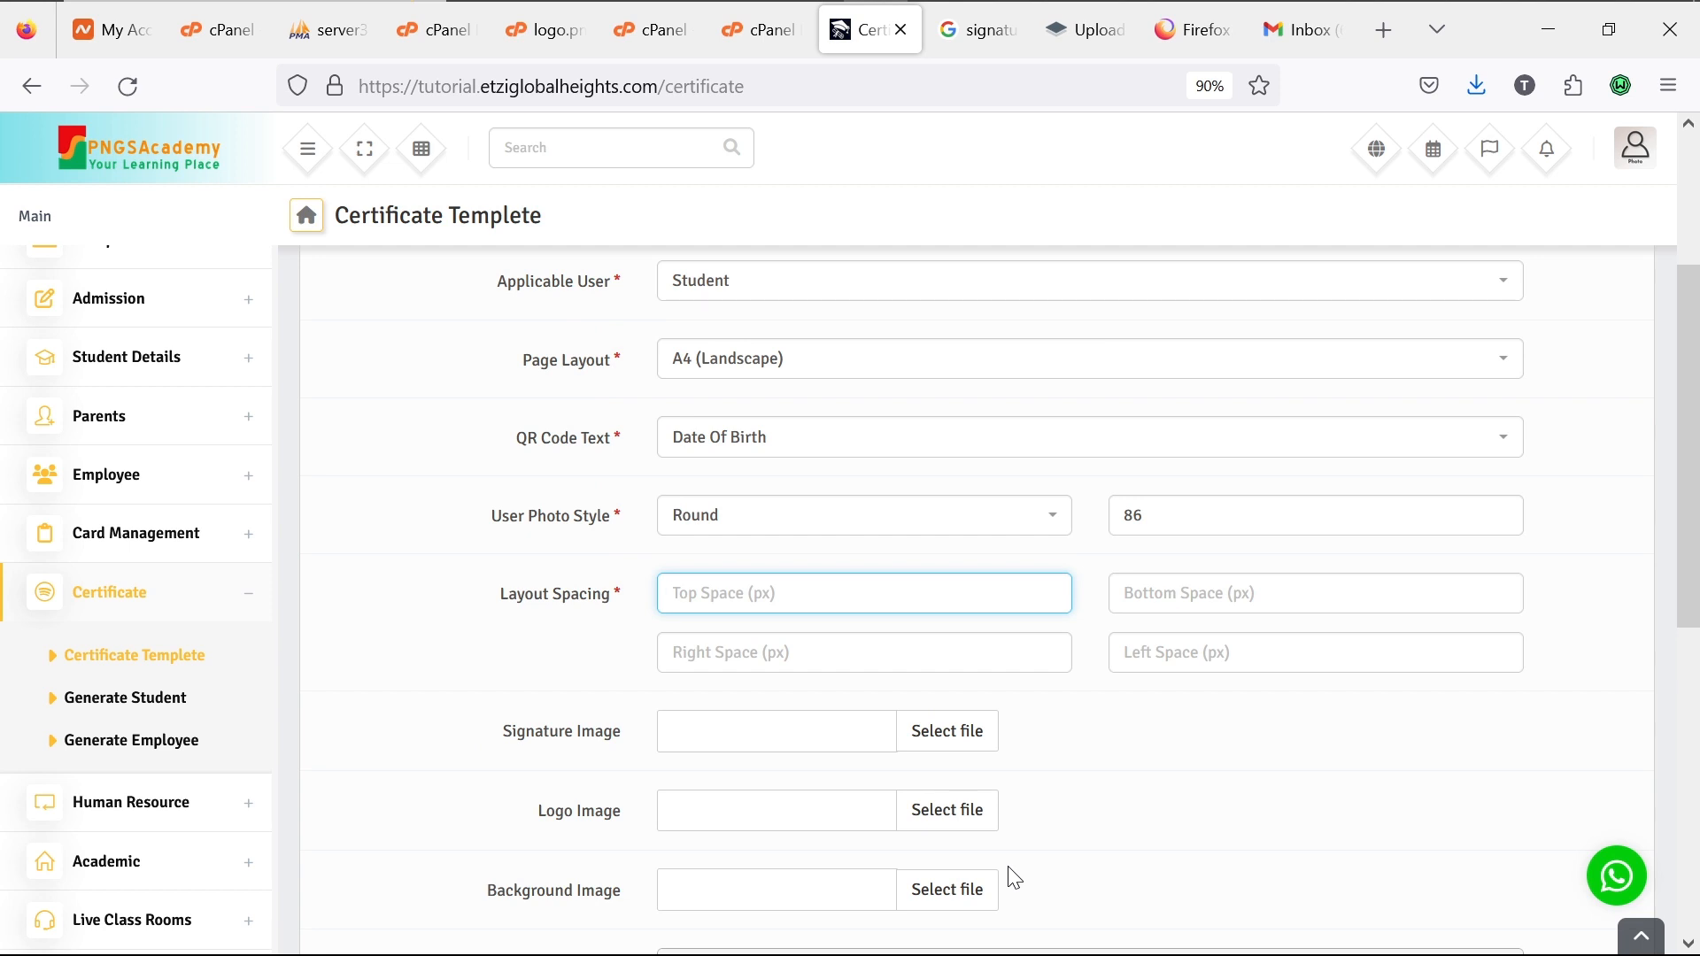
scroll(1014, 878, "down", 7)
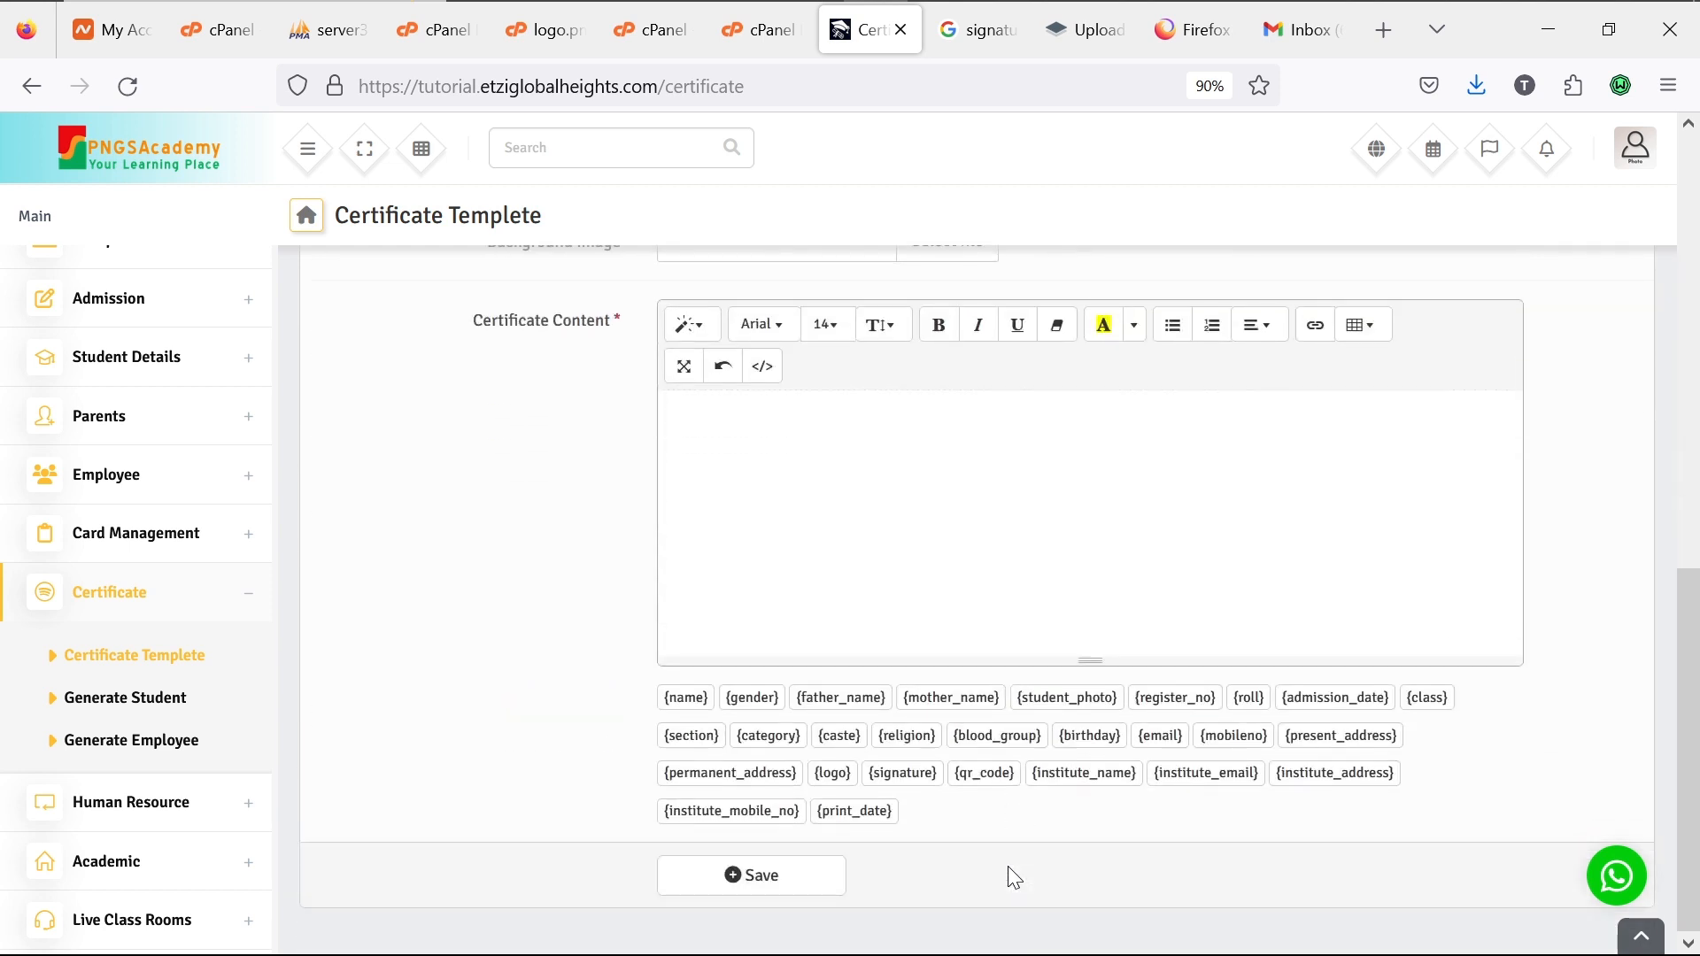
scroll(1015, 878, "up", 2)
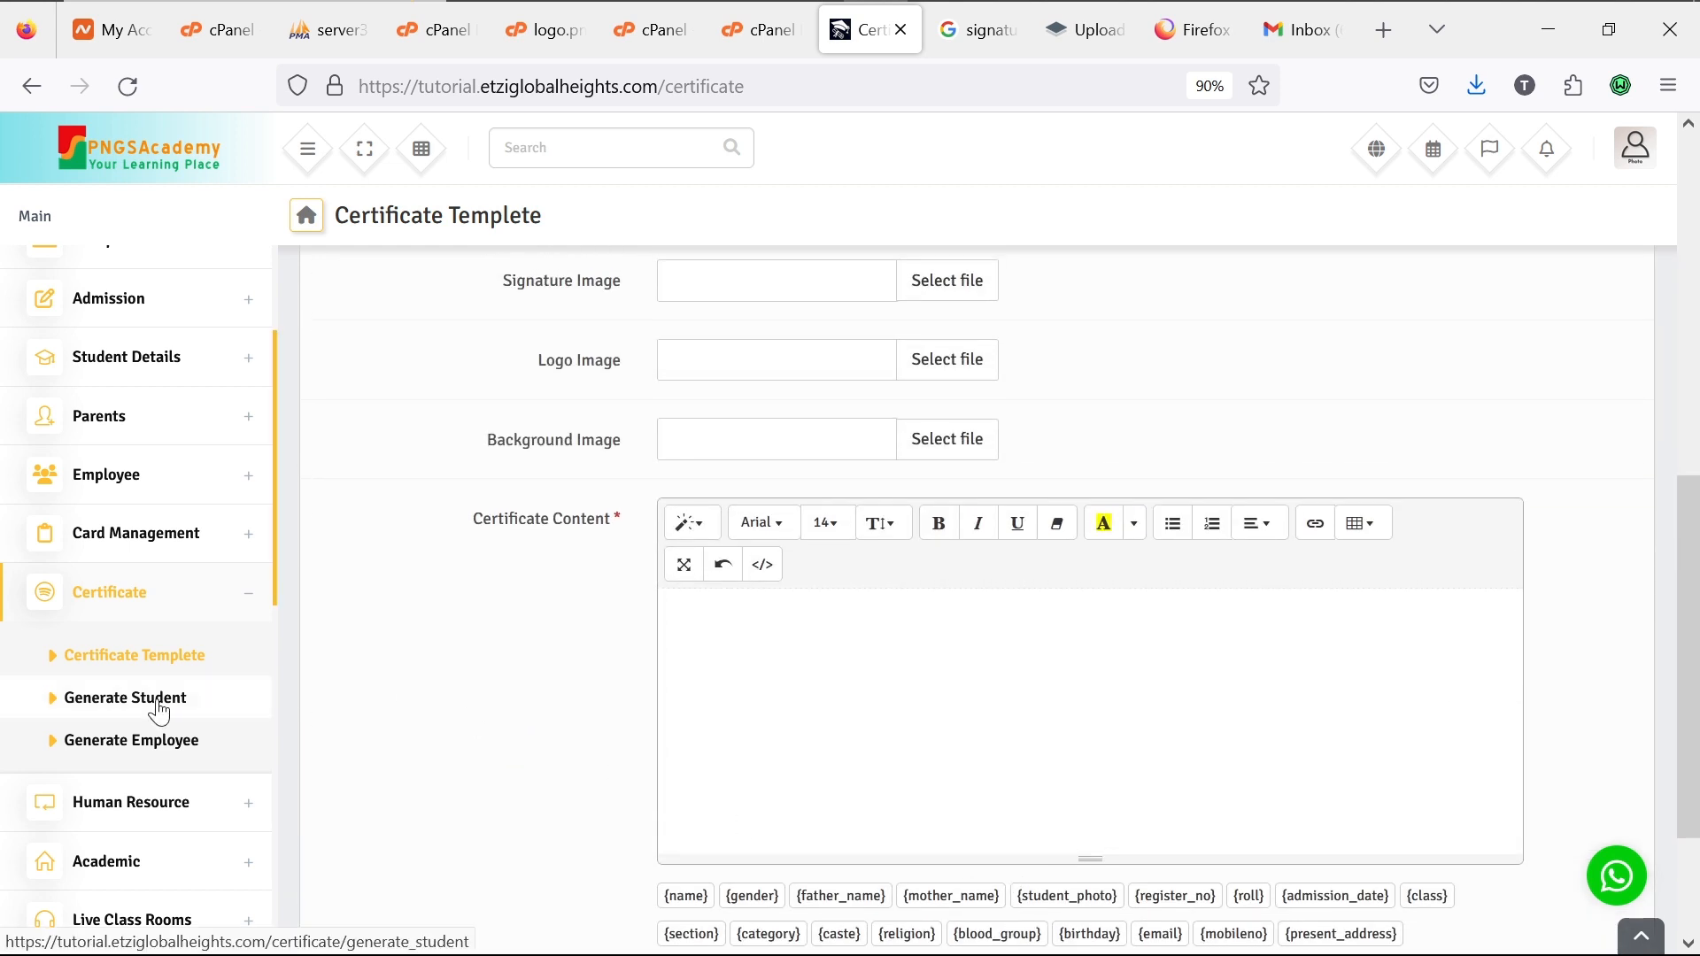
scroll(1199, 470, "up", 3)
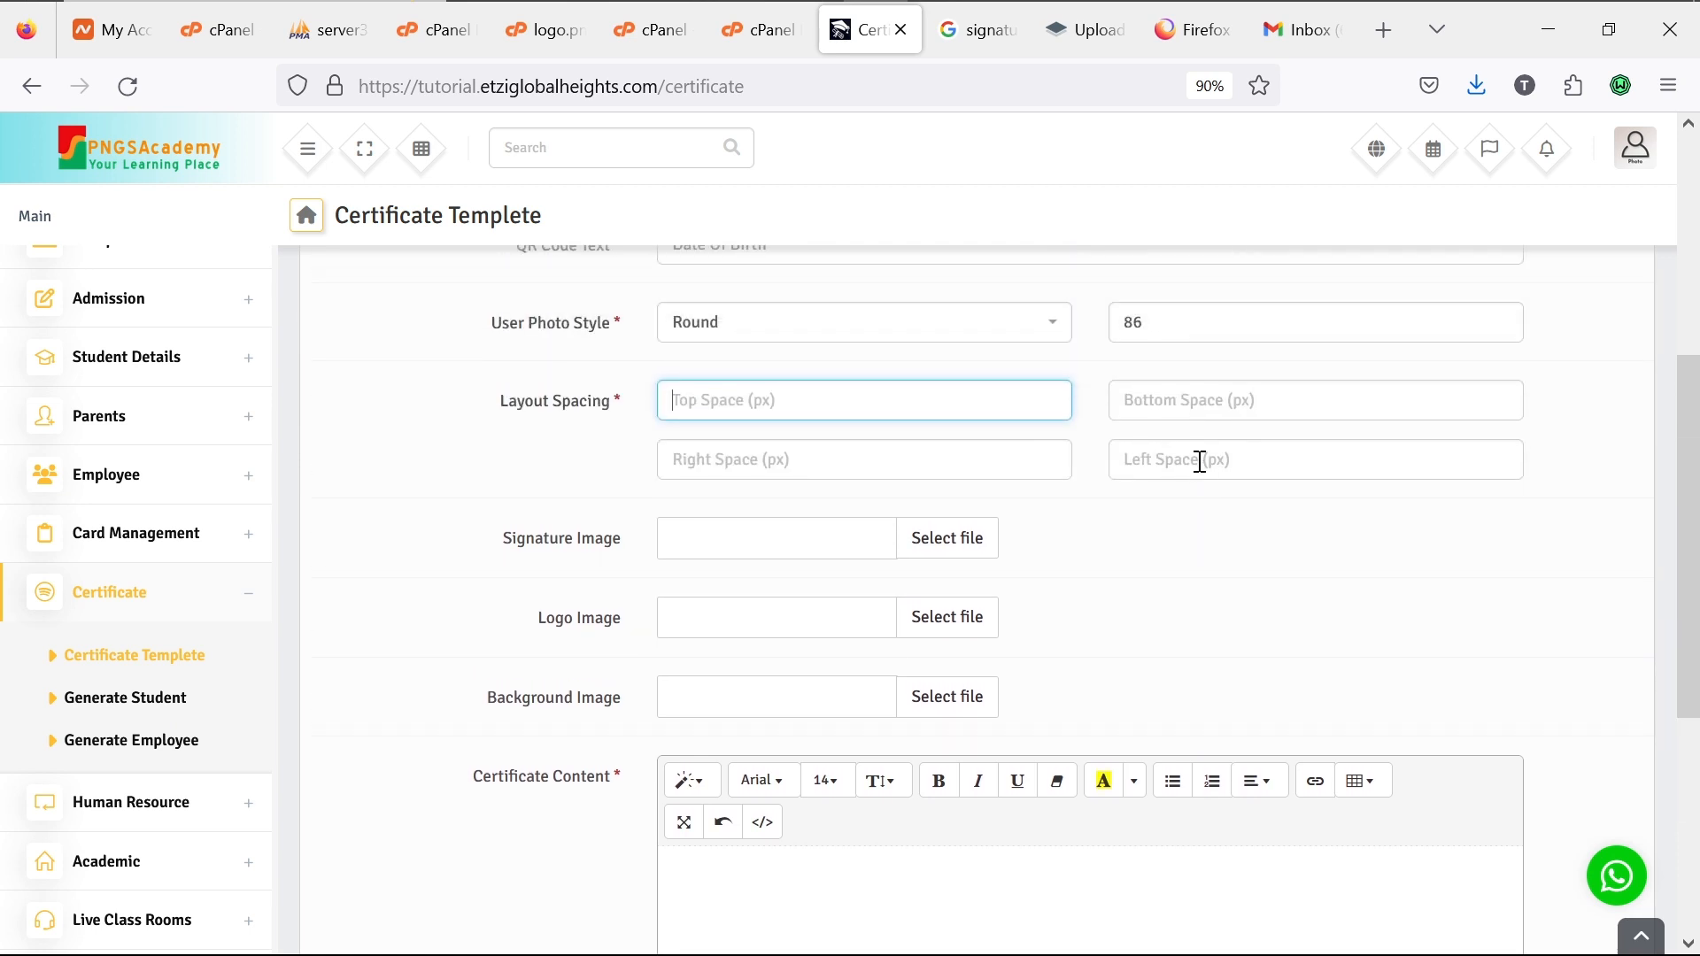
type("10")
left_click(1219, 400)
type("10")
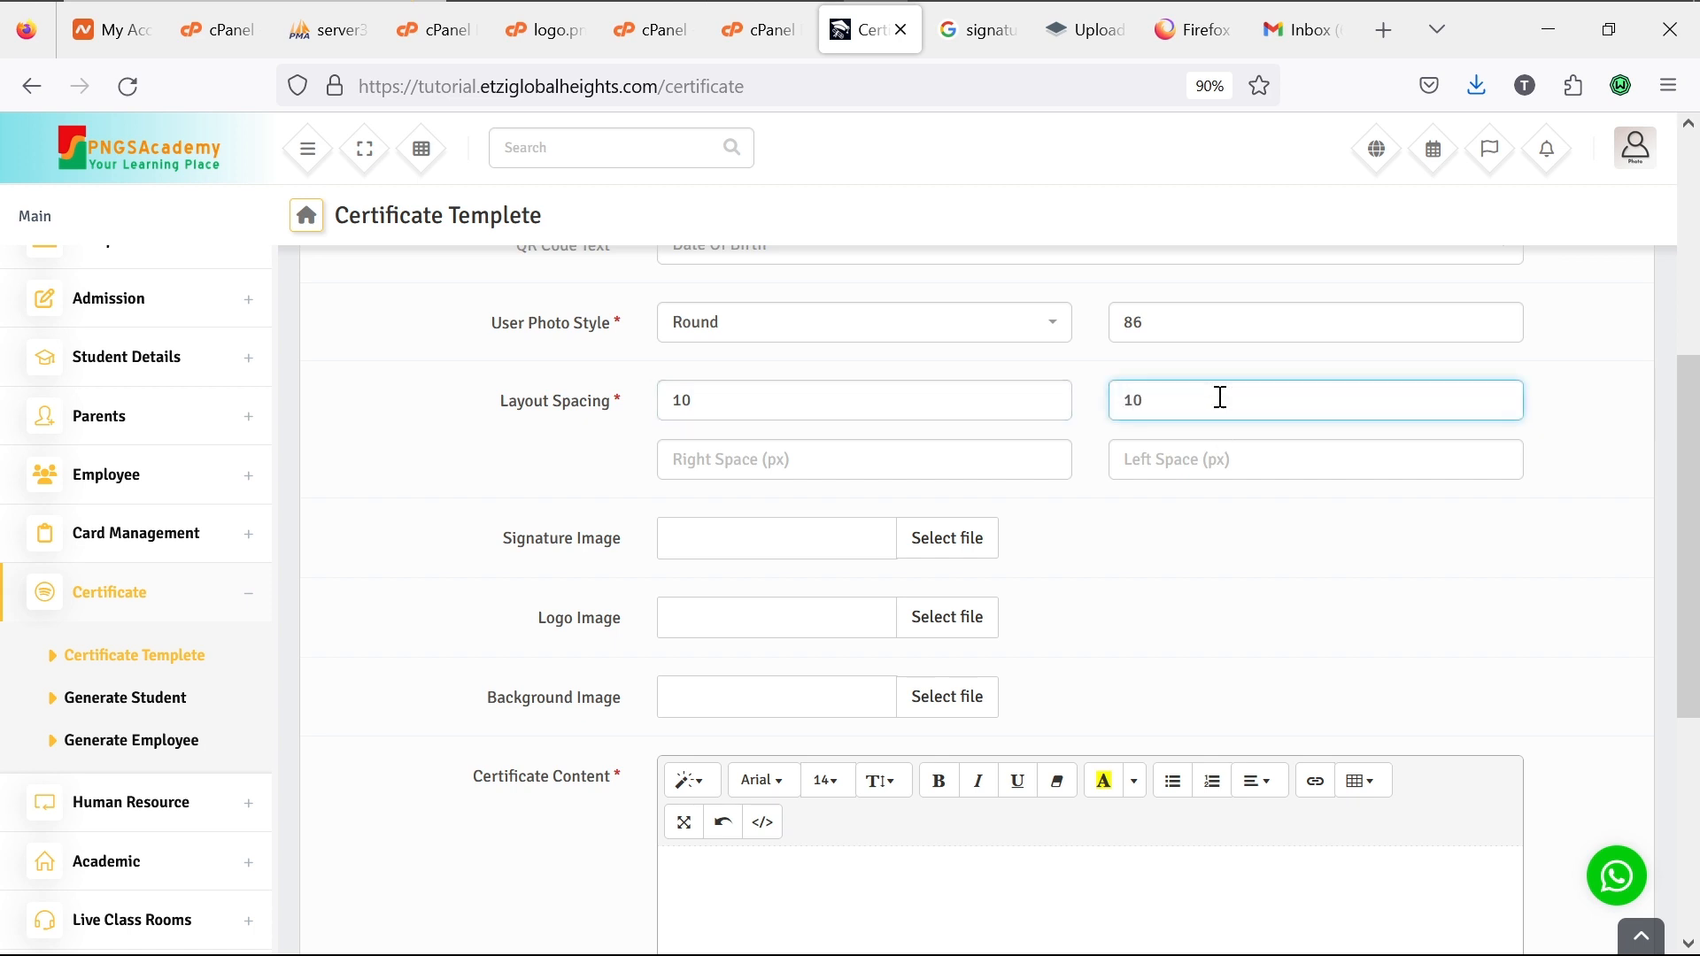
left_click(1188, 441)
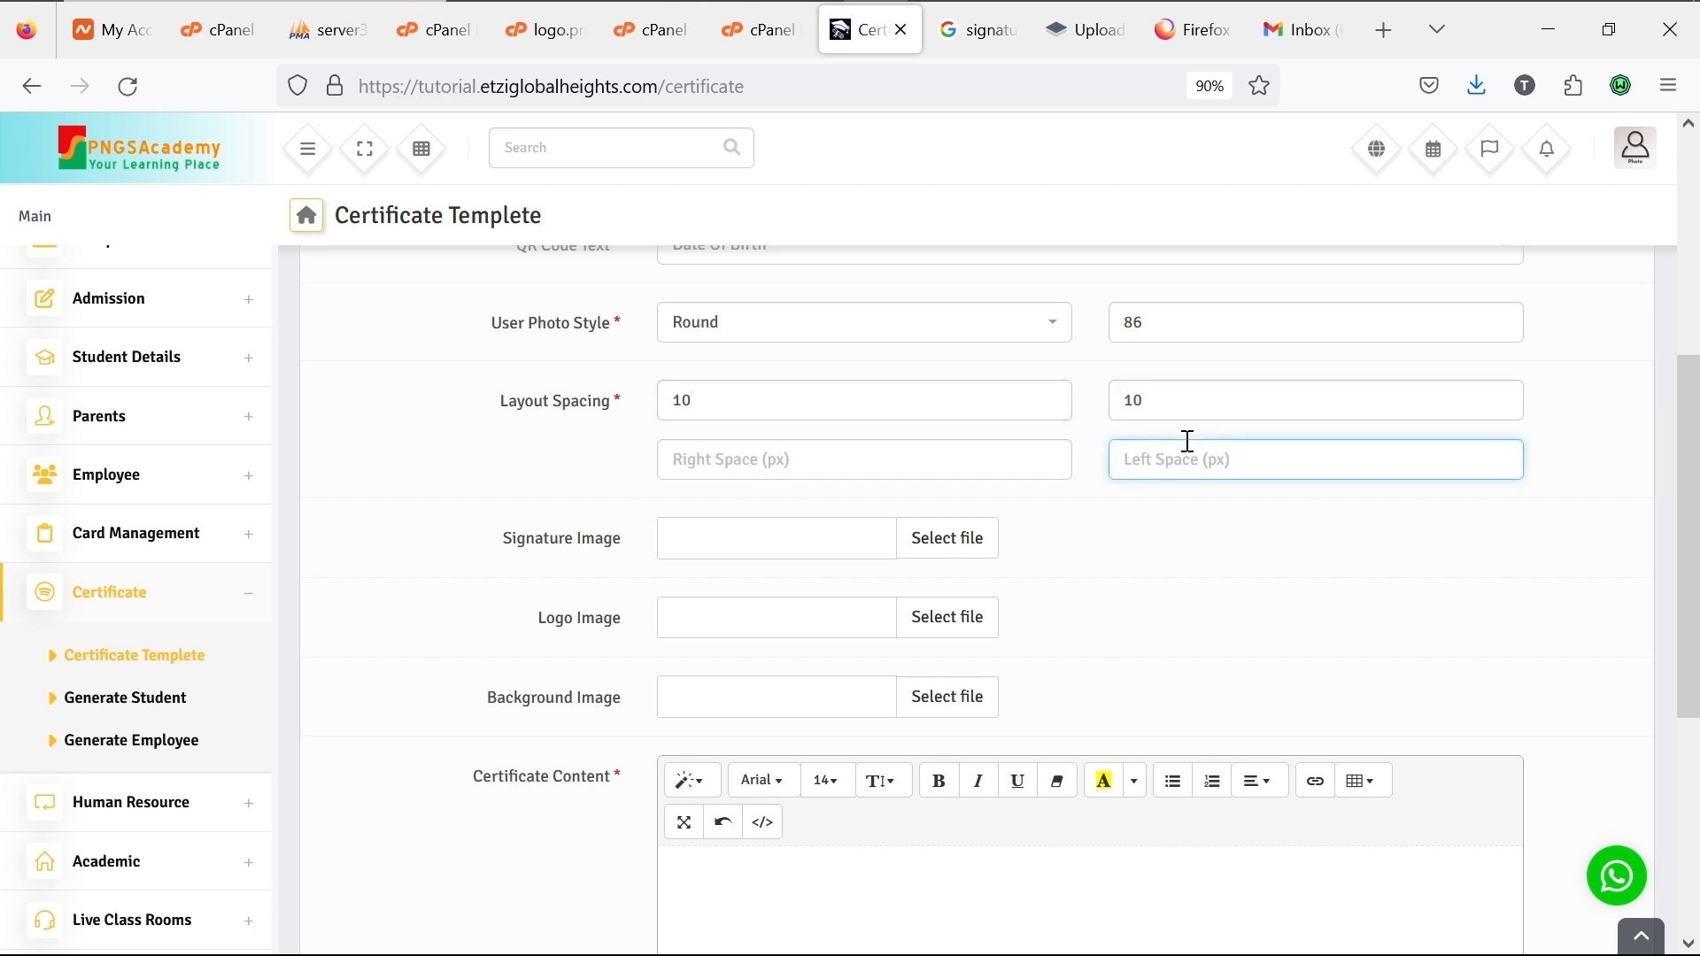
type("10")
left_click(1026, 460)
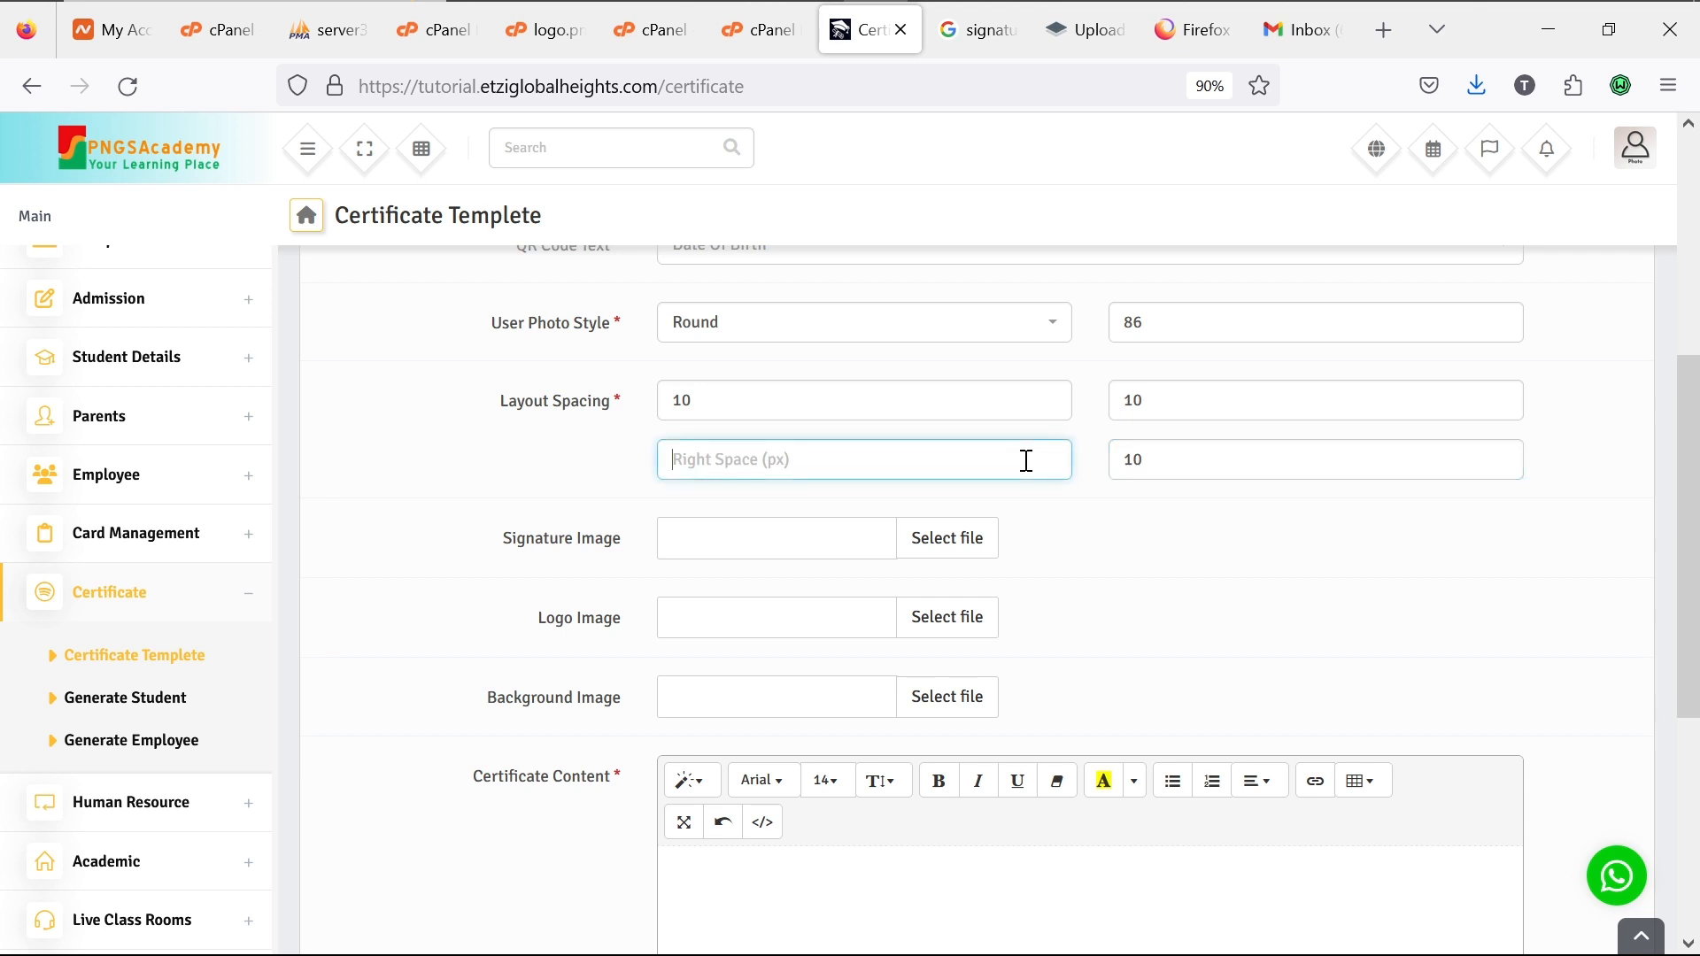
Step: Set the right spacing to 10 and upload the handwritten signature image
type("10")
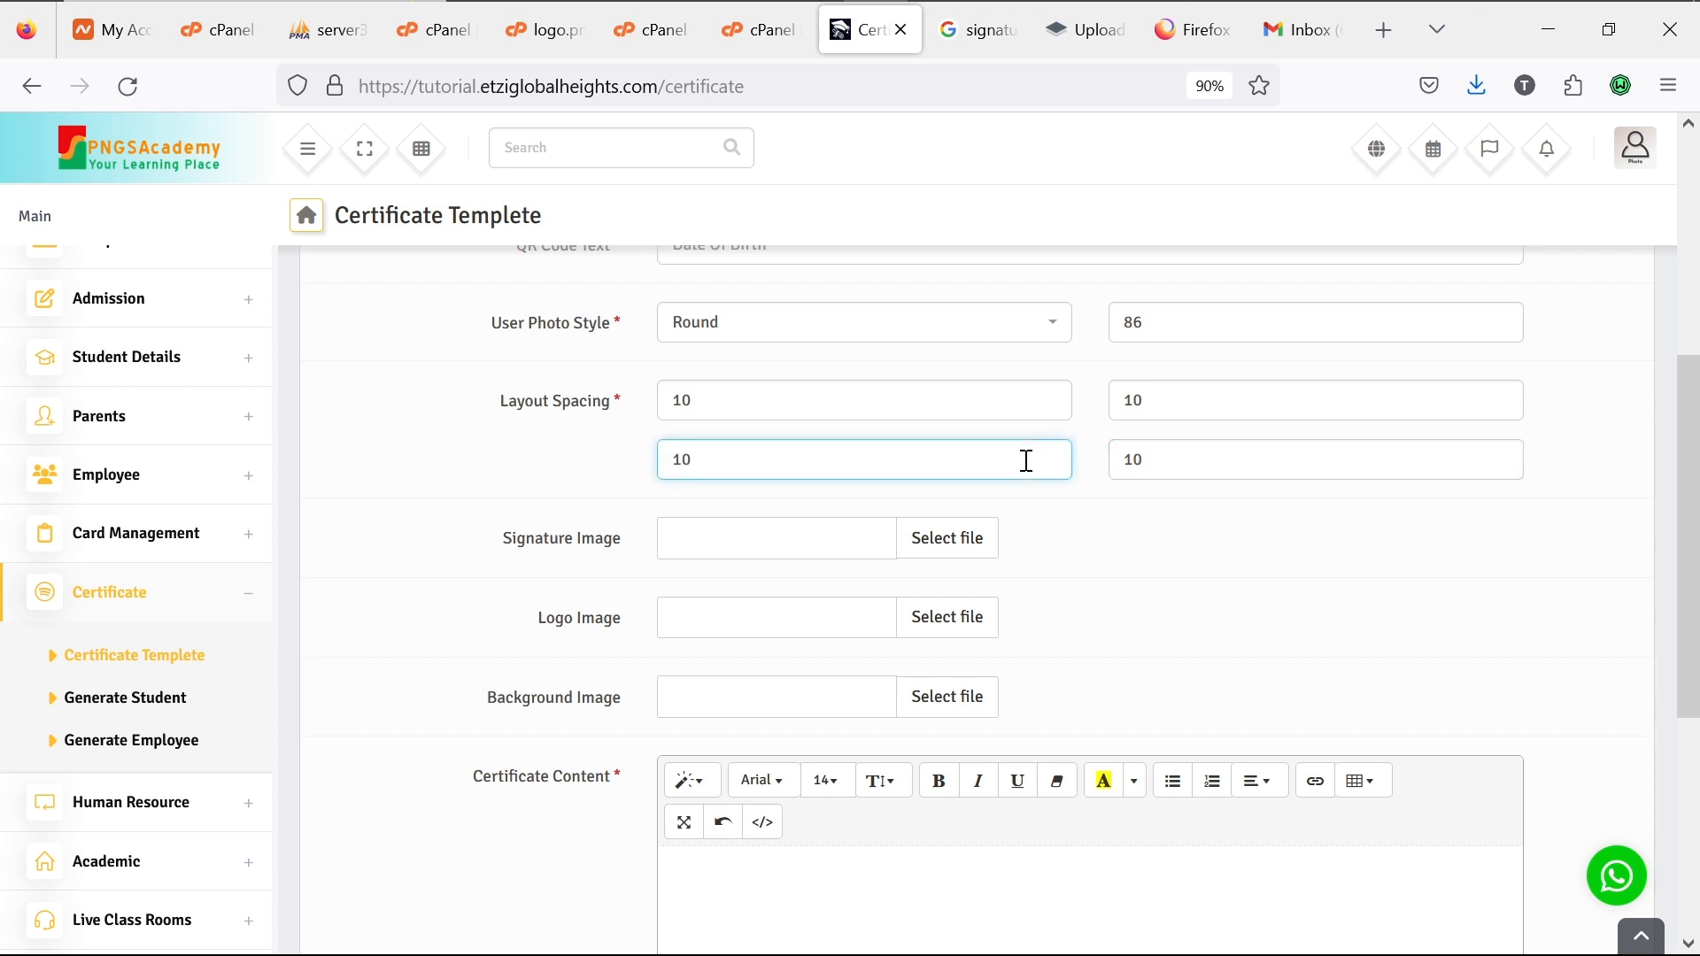
left_click(954, 543)
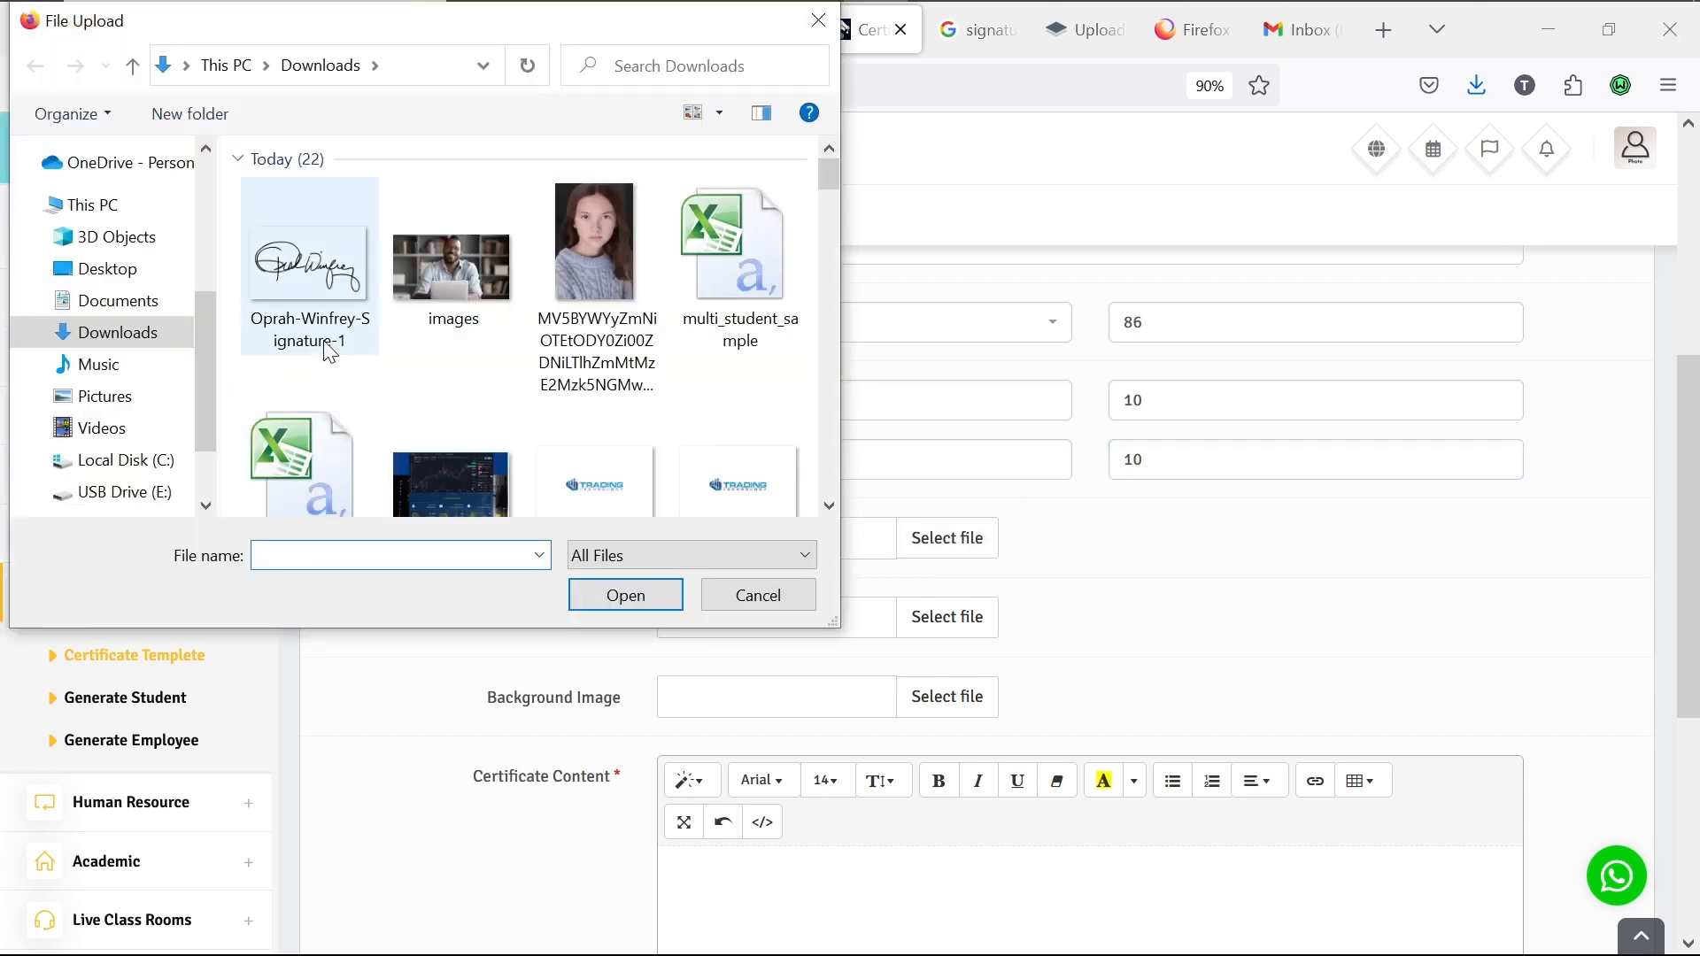
double_click(314, 286)
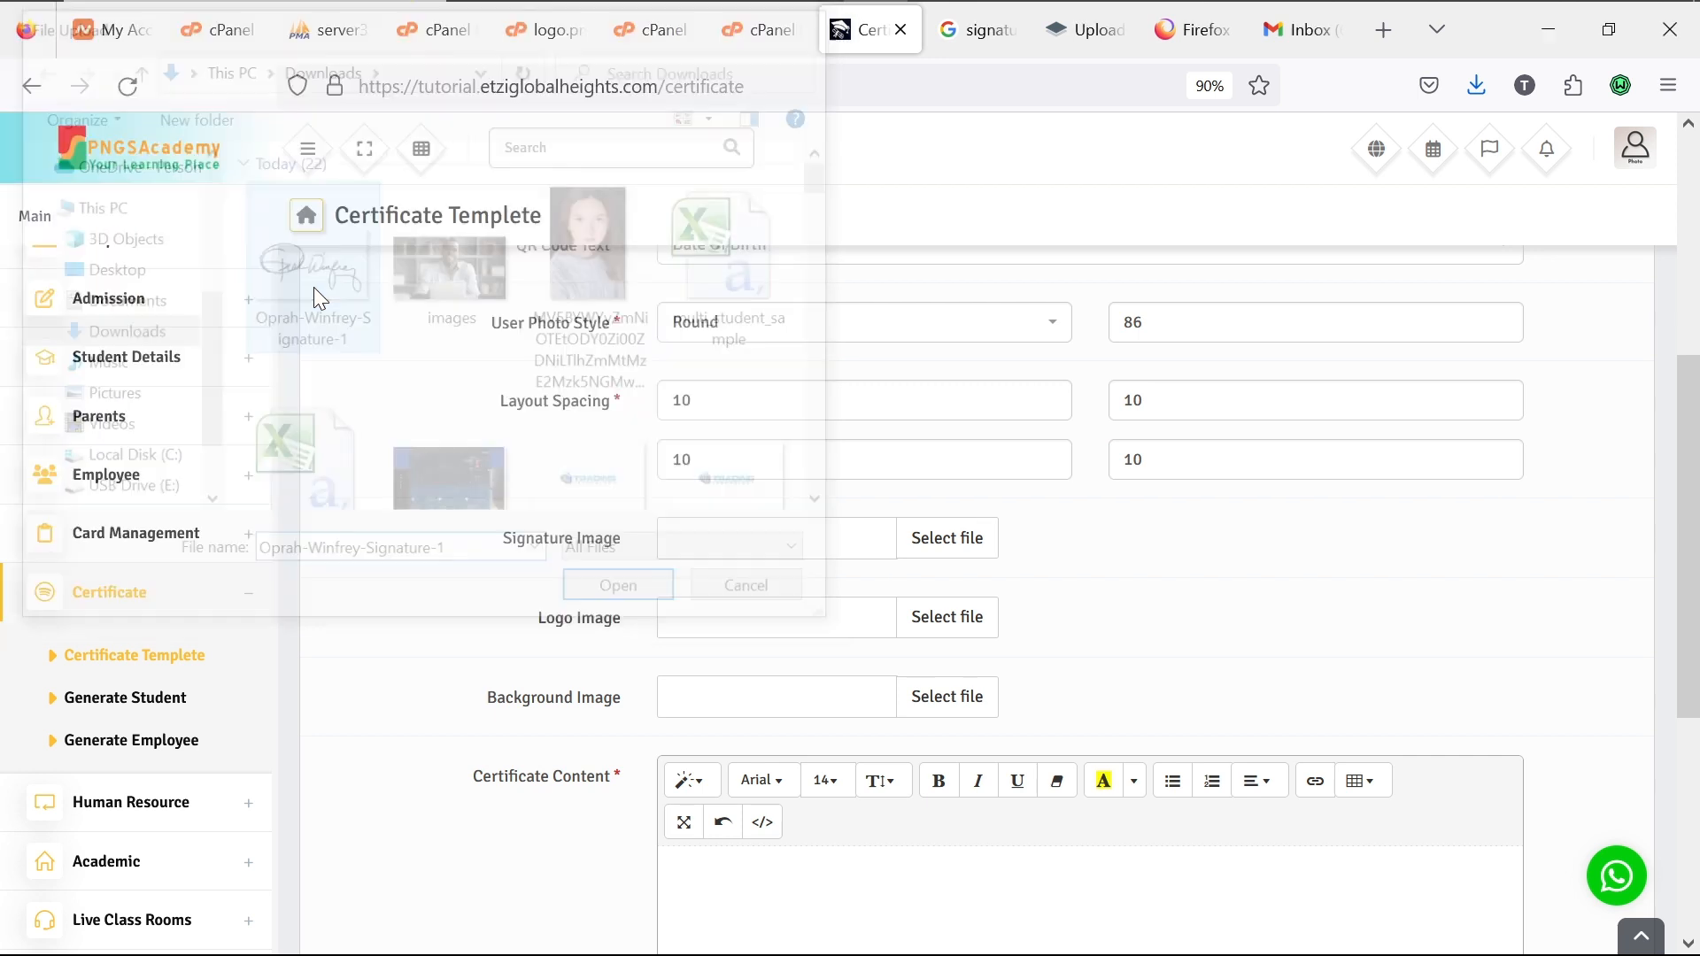
Step: Upload images.jpg as the certificate logo image
left_click(952, 619)
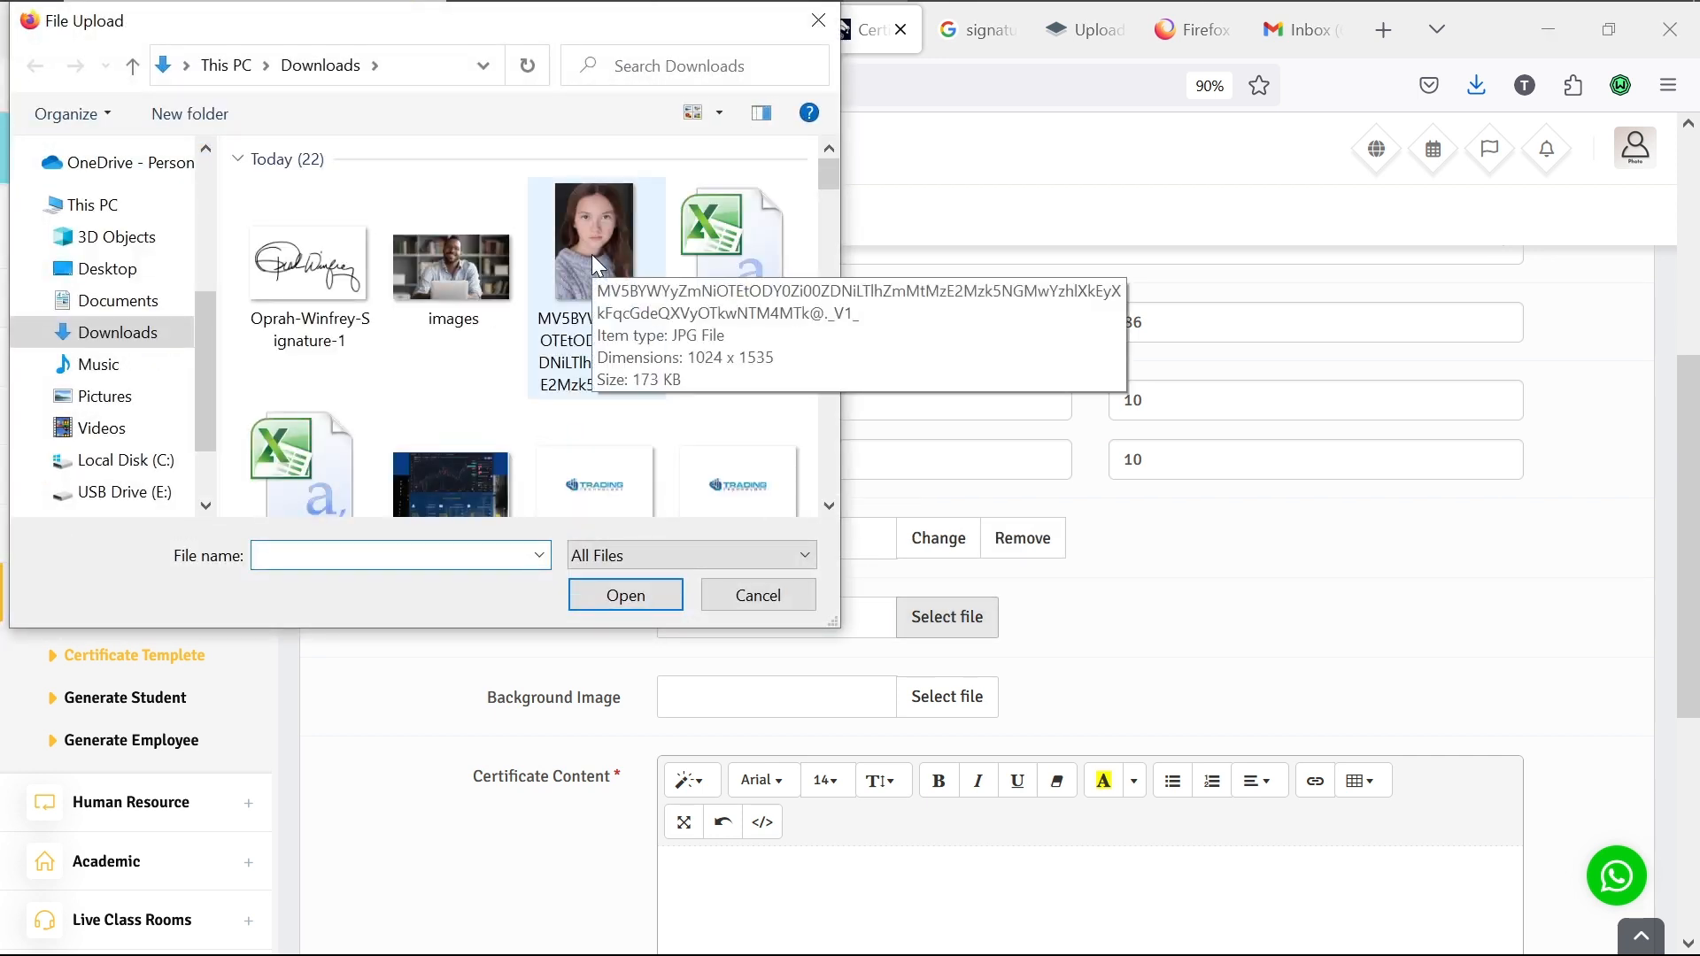
left_click(492, 258)
double_click(493, 258)
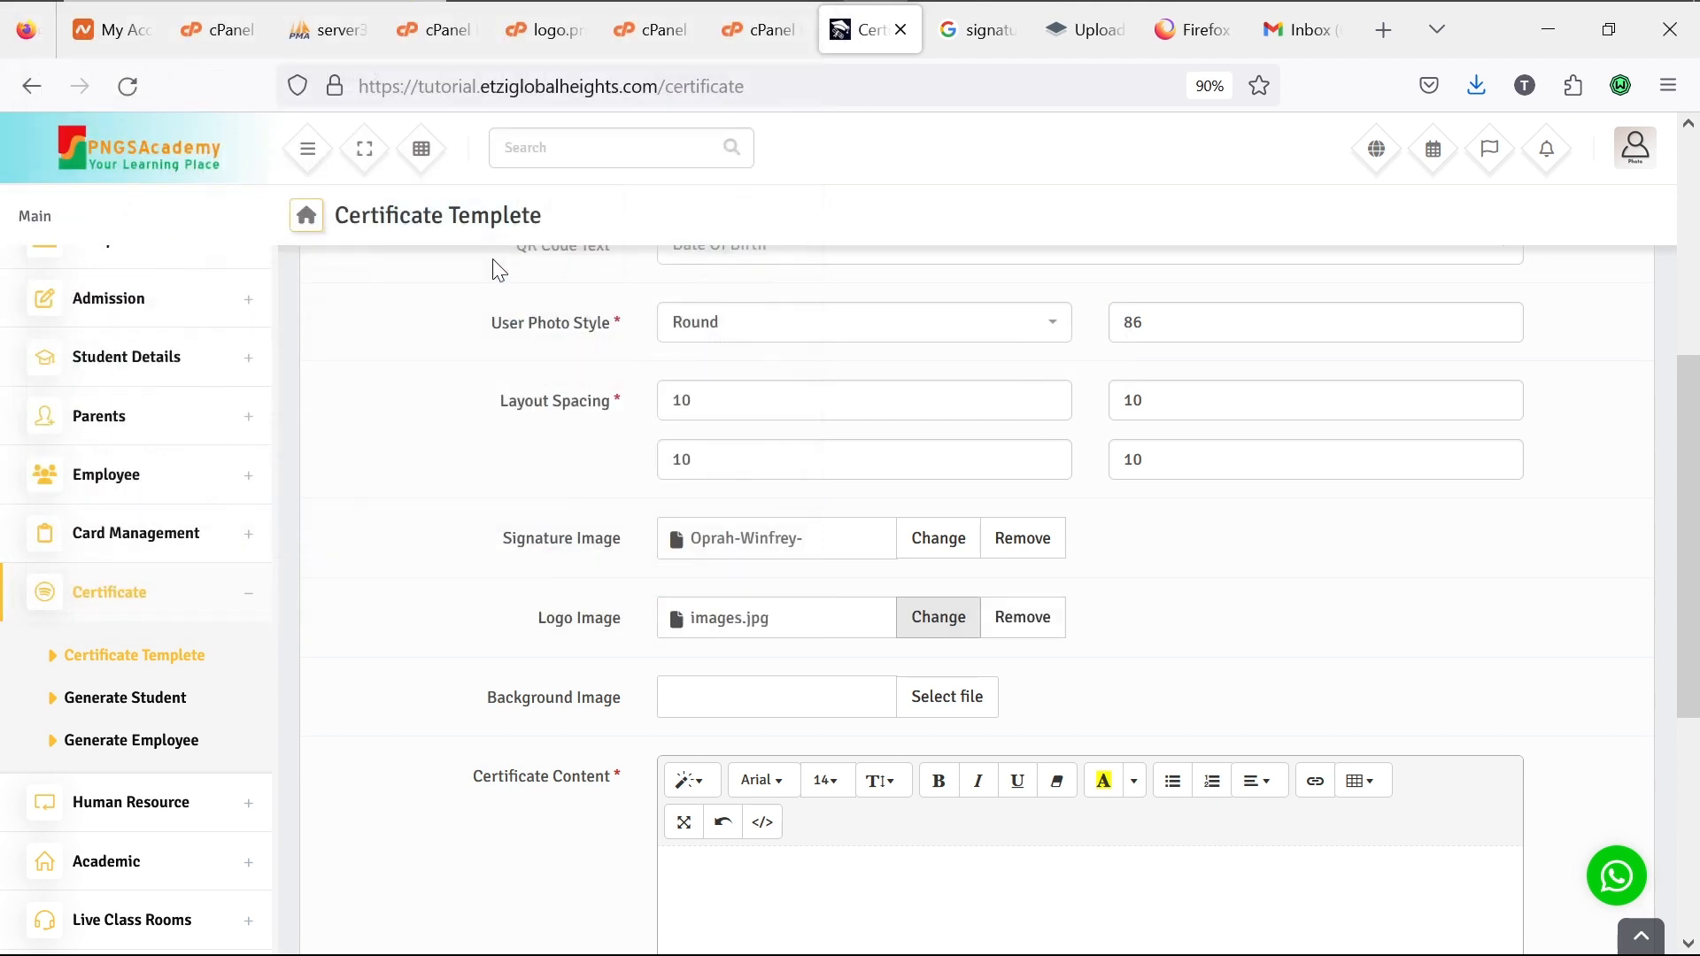
Step: Use the SCHOOL logo picture from Downloads as the background image
left_click(946, 700)
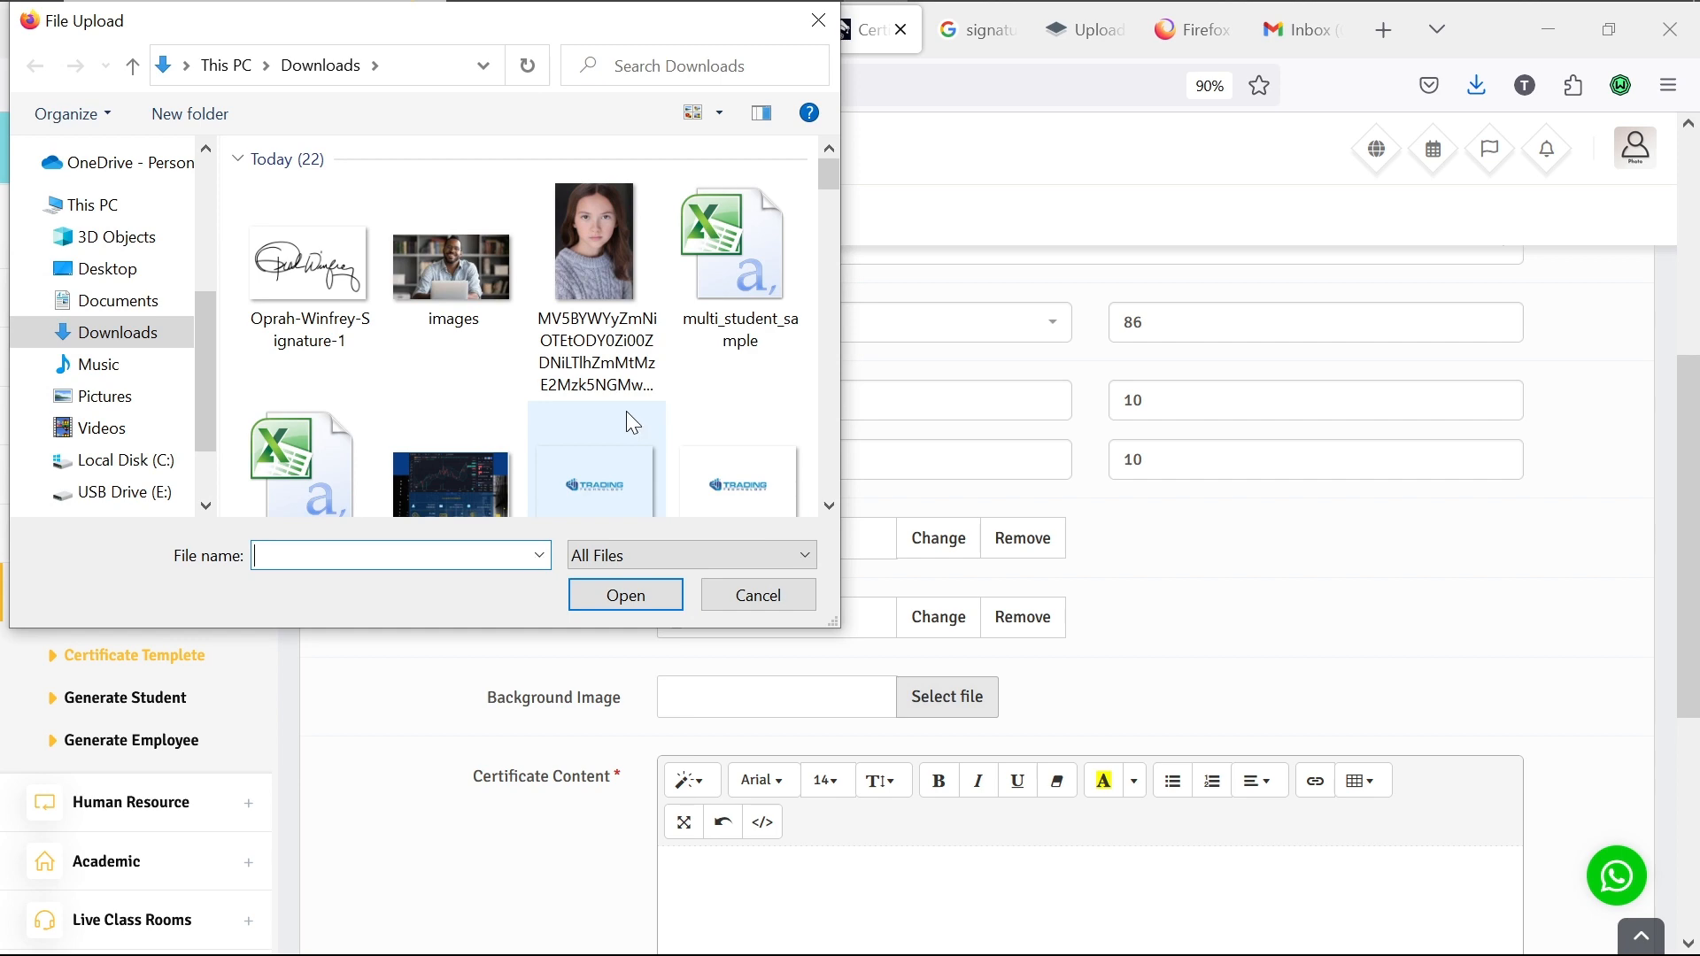
scroll(633, 423, "down", 3)
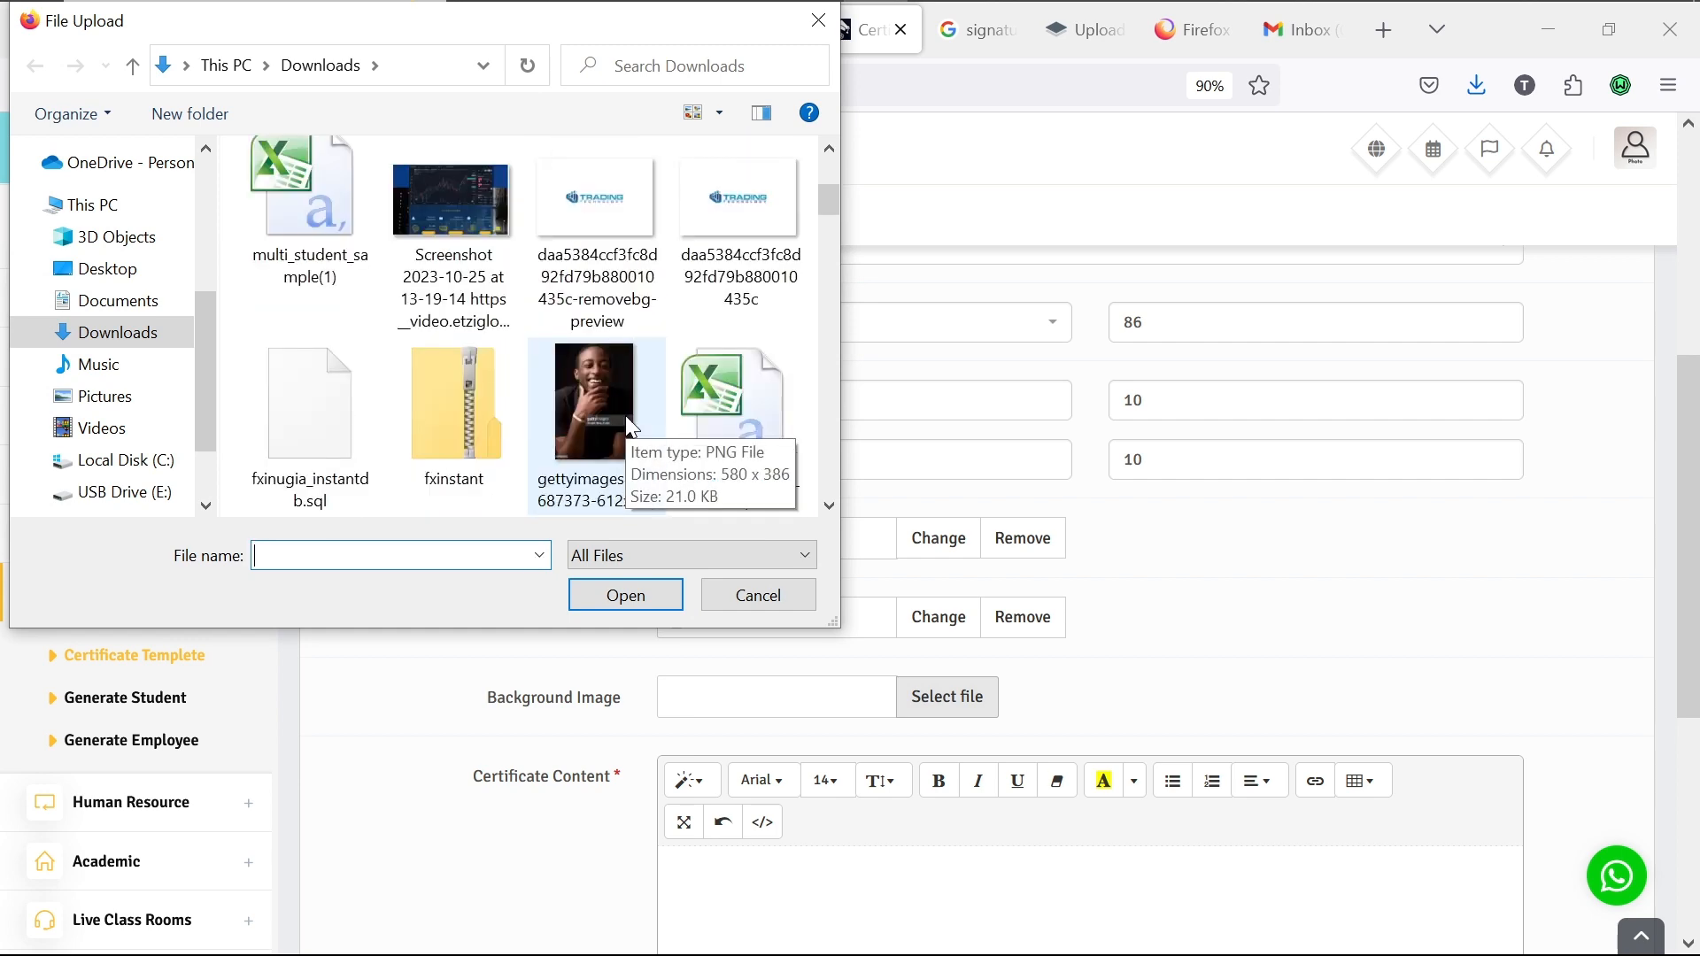
scroll(631, 426, "down", 2)
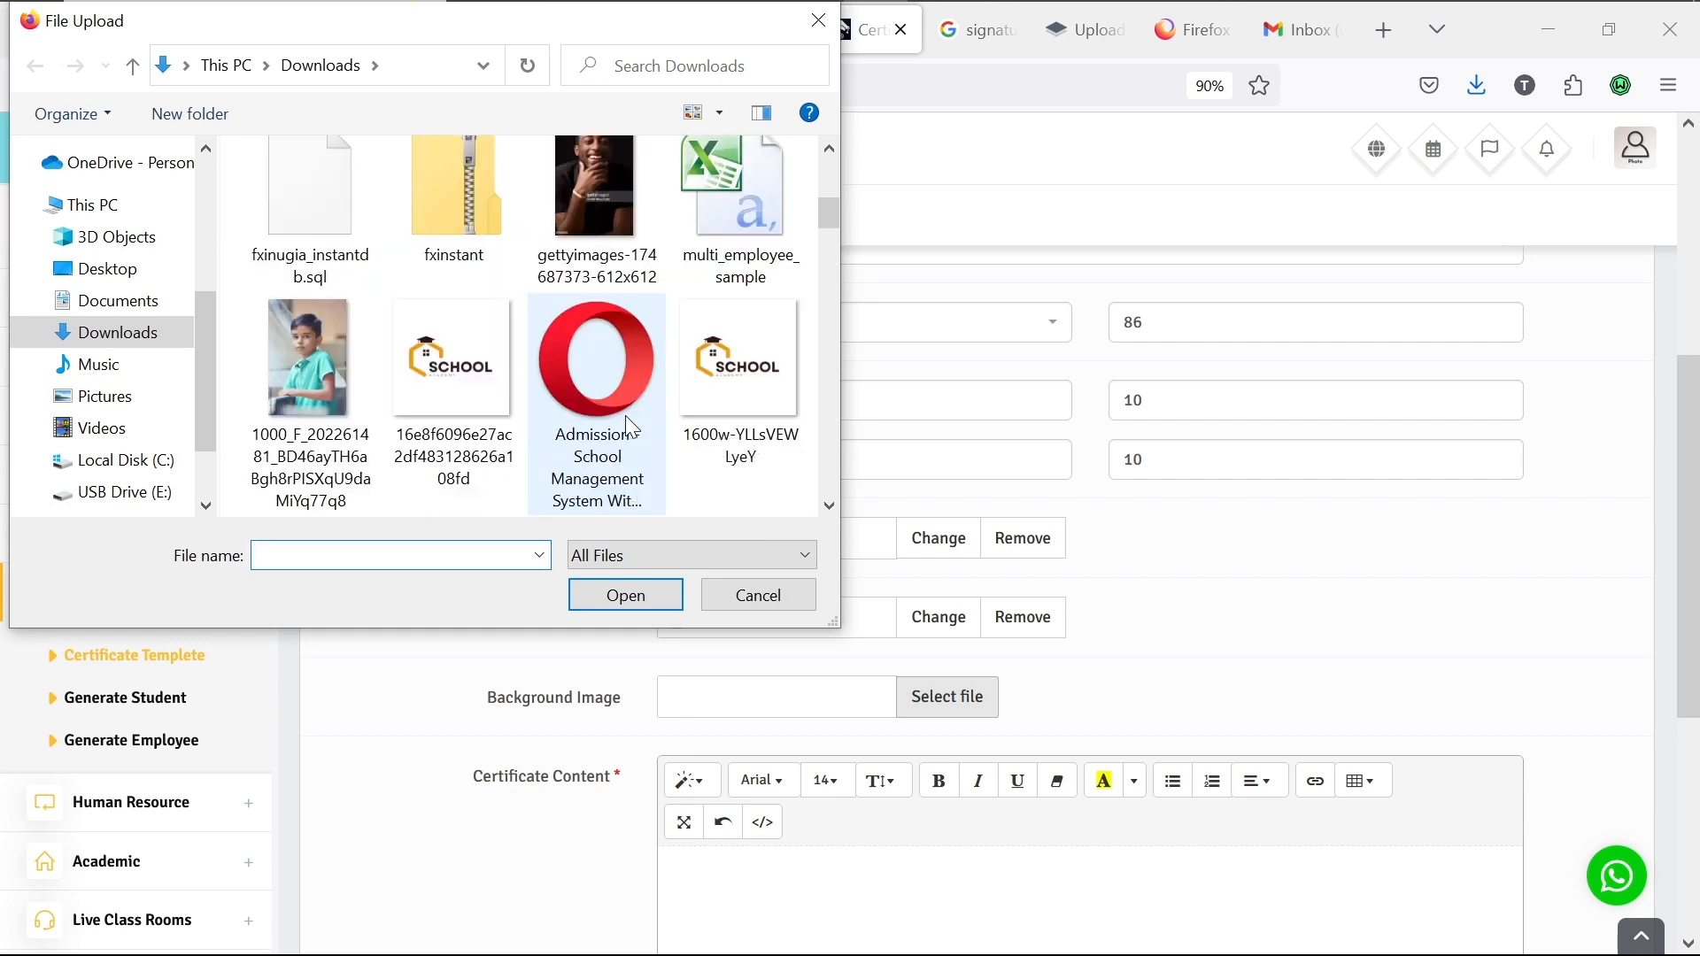
double_click(469, 368)
scroll(746, 558, "down", 5)
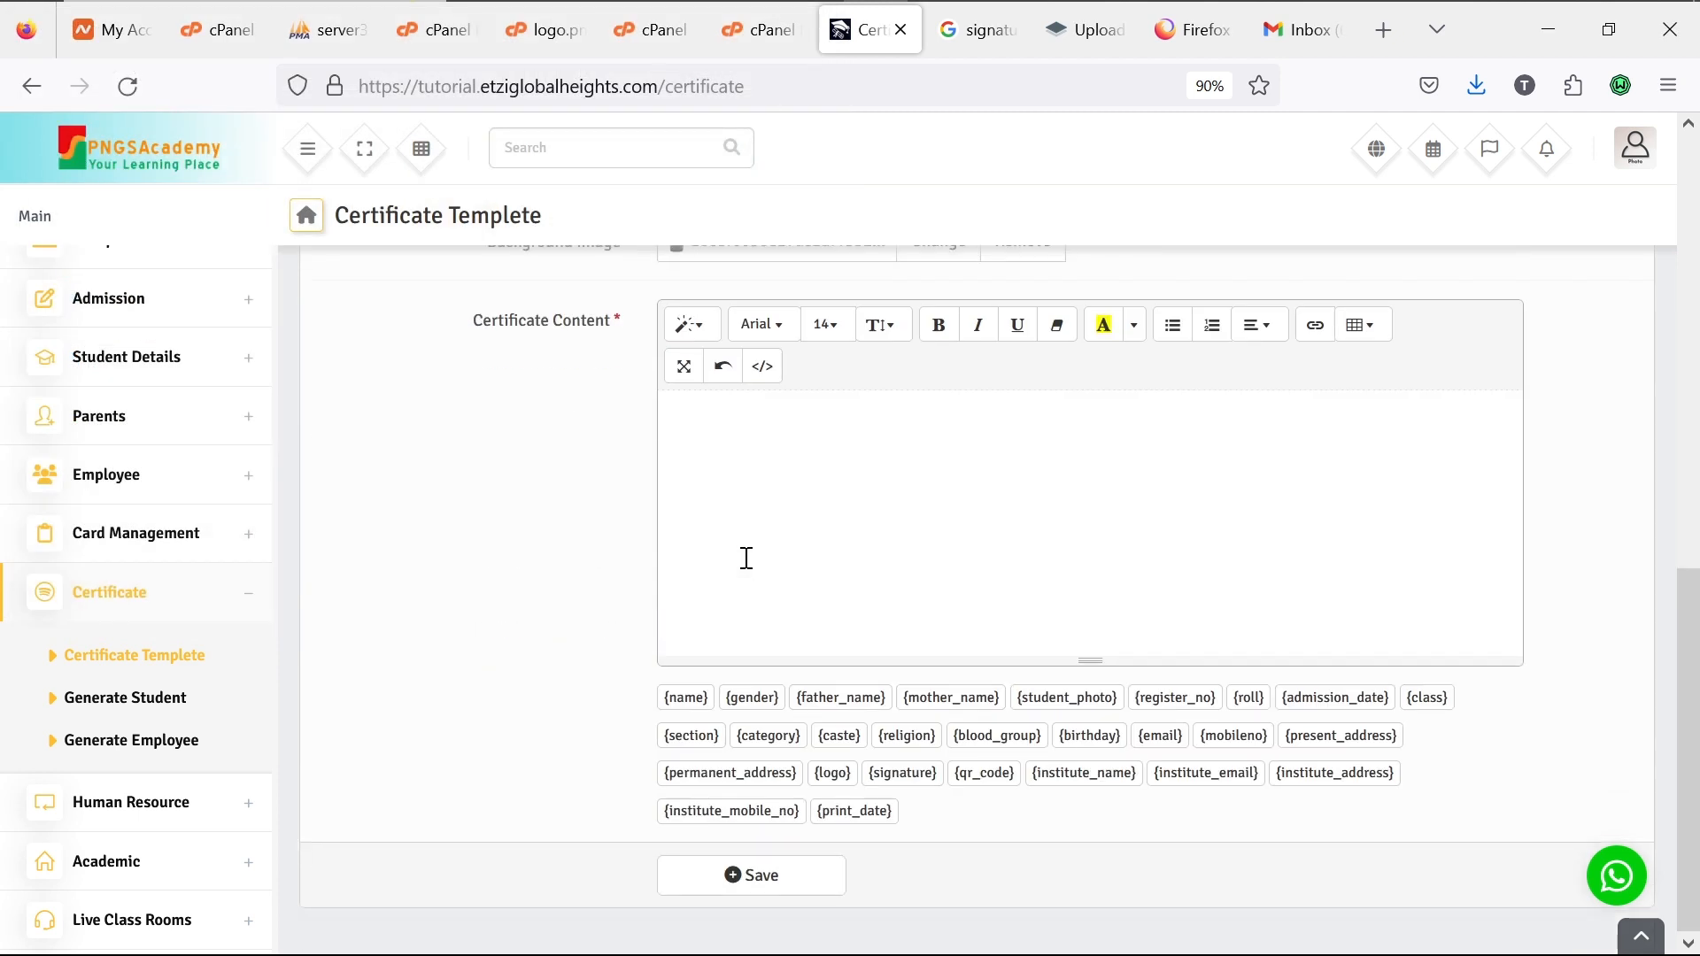
left_click(876, 700)
key("BackSpace")
key("BackSpace")
key("BackSpace")
key("BackSpace")
key("BackSpace")
key("BackSpace")
key("BackSpace")
key("BackSpace")
key("BackSpace")
key("BackSpace")
key("BackSpace")
key("BackSpace")
key("BackSpace")
left_click(1093, 785)
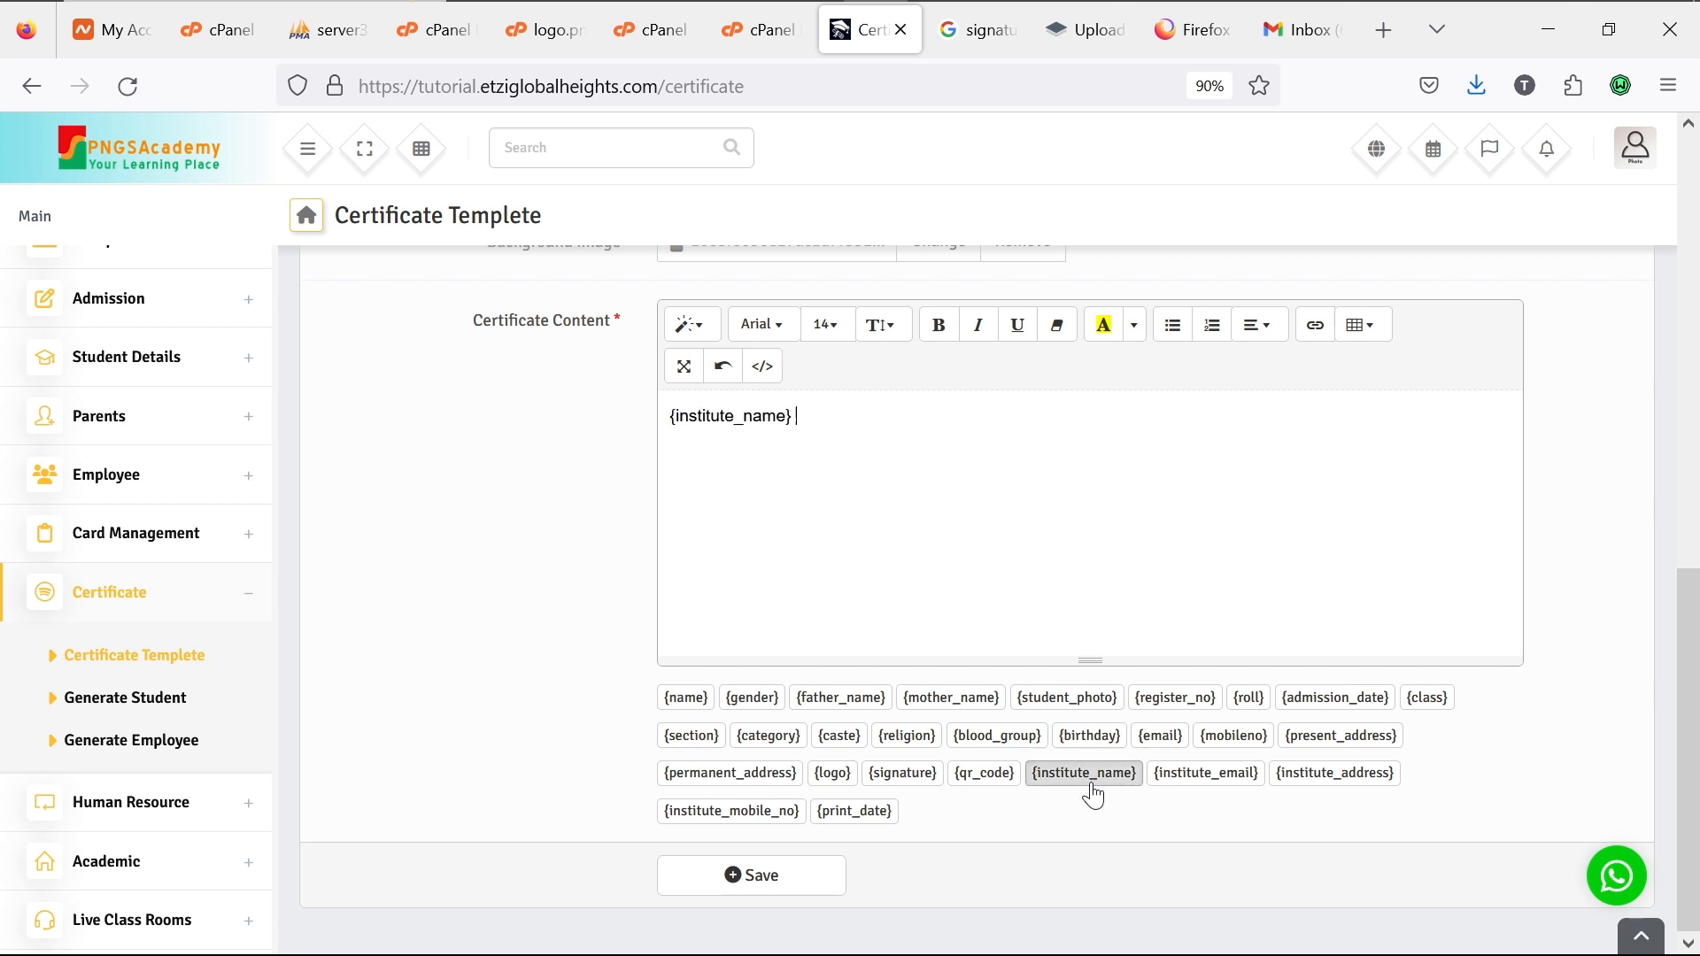
left_click(1303, 786)
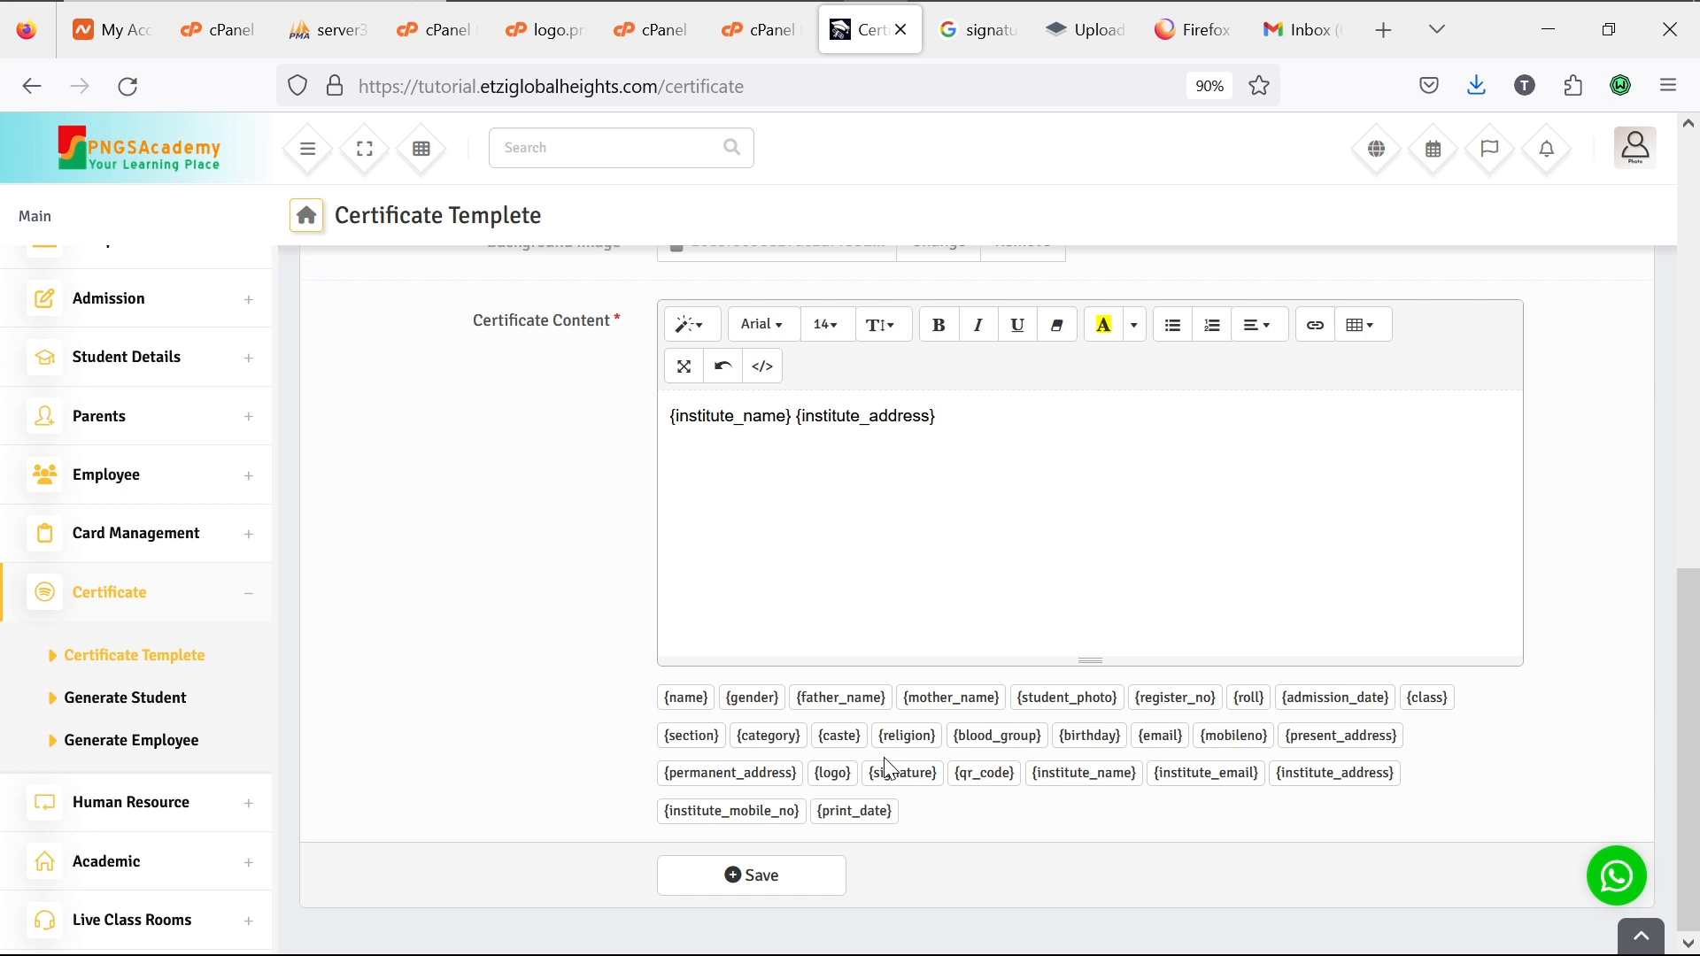
key("BackSpace")
key("BackSpace")
key("BackSpace")
key("BackSpace")
key("BackSpace")
key("BackSpace")
key("BackSpace")
key("BackSpace")
key("BackSpace")
key("BackSpace")
key("BackSpace")
key("BackSpace")
key("BackSpace")
key("BackSpace")
key("BackSpace")
key("BackSpace")
key("BackSpace")
key("BackSpace")
key("BackSpace")
key("BackSpace")
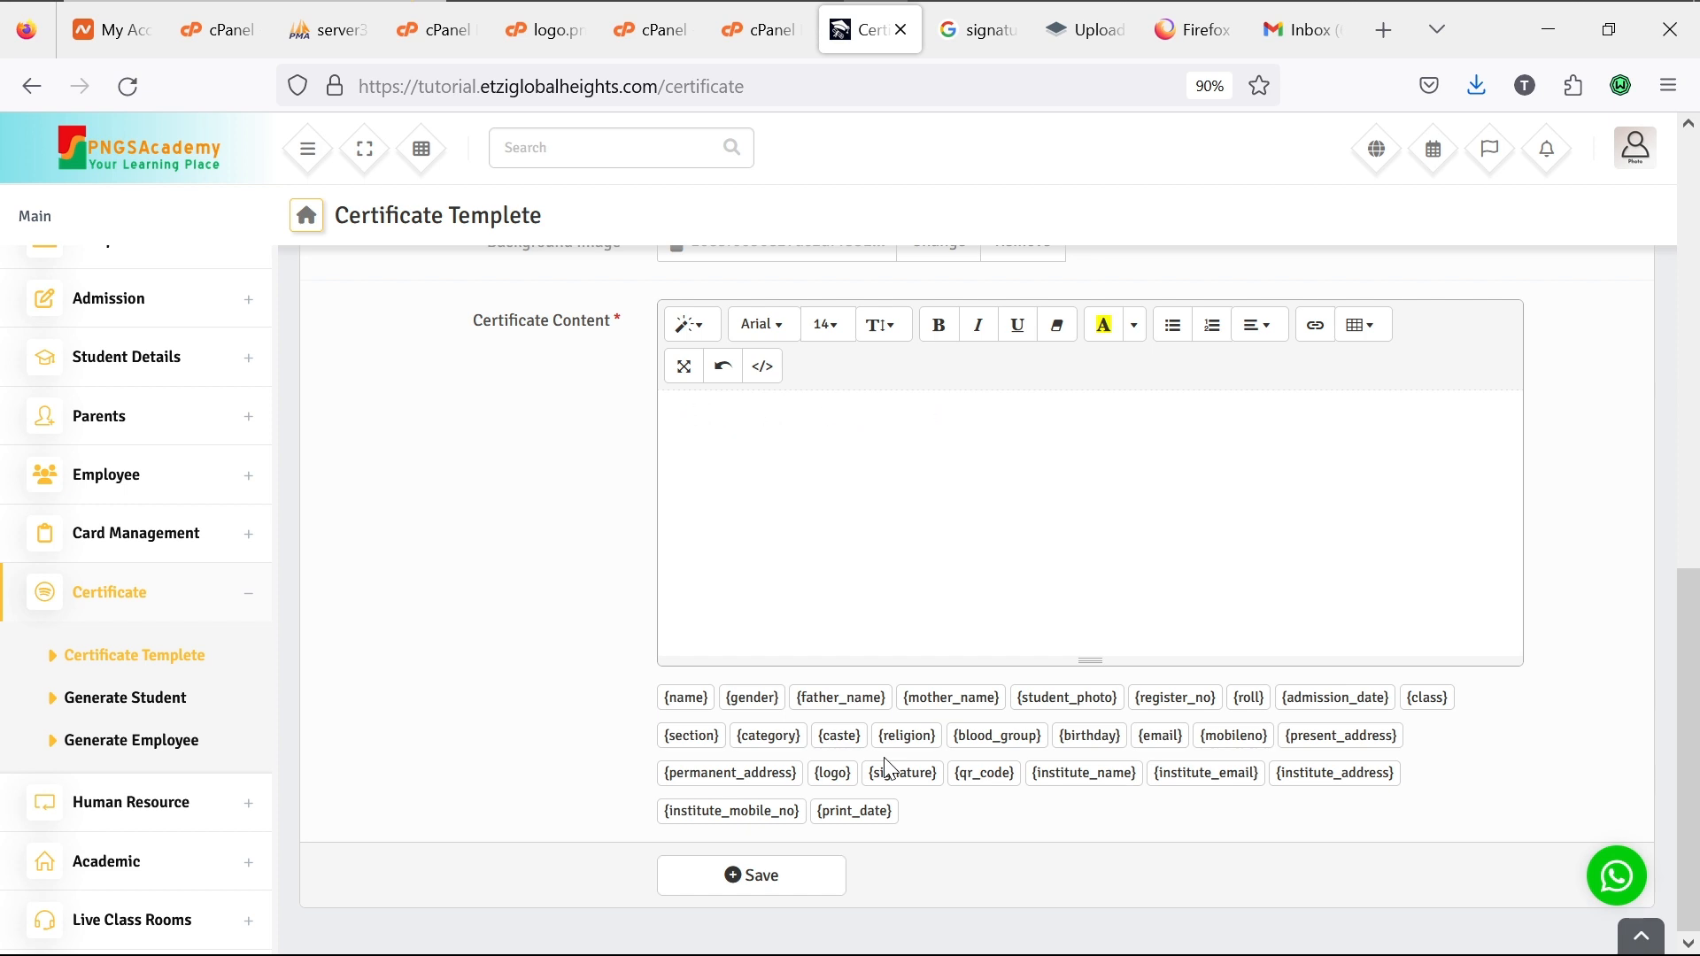
Step: Insert the {logo}, {institute_name}, {institute_address}, {student_photo}, {name}, {gender}, {class}, {signature} tag chips in order
left_click(834, 779)
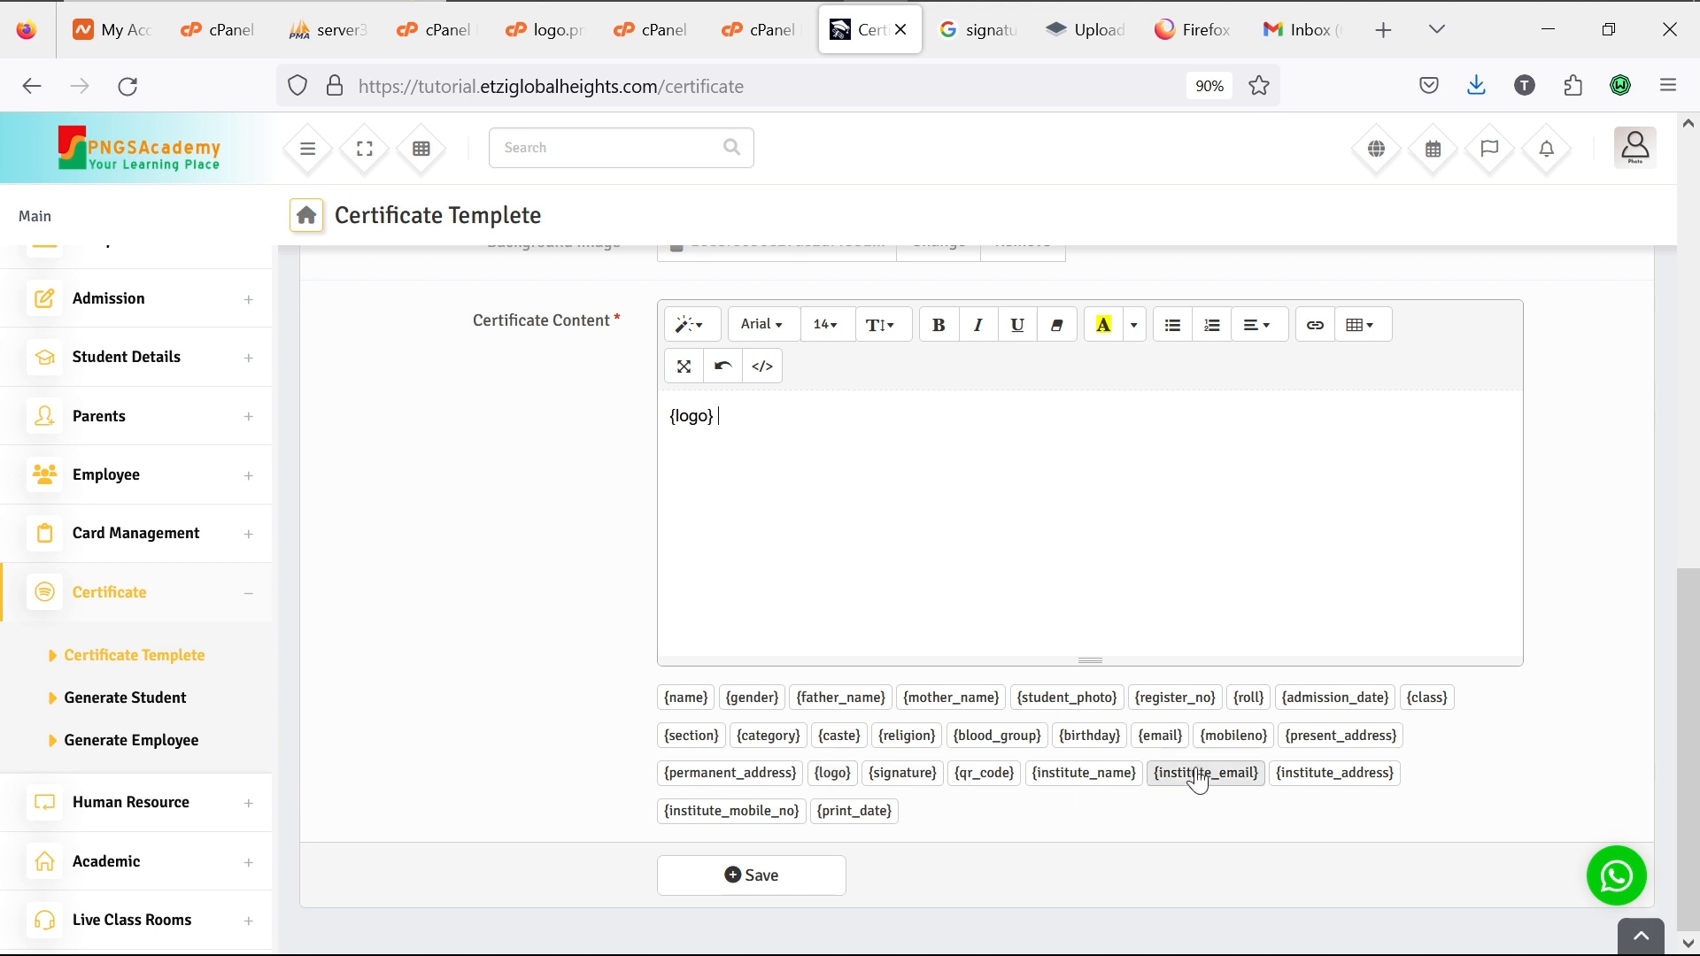
left_click(1106, 779)
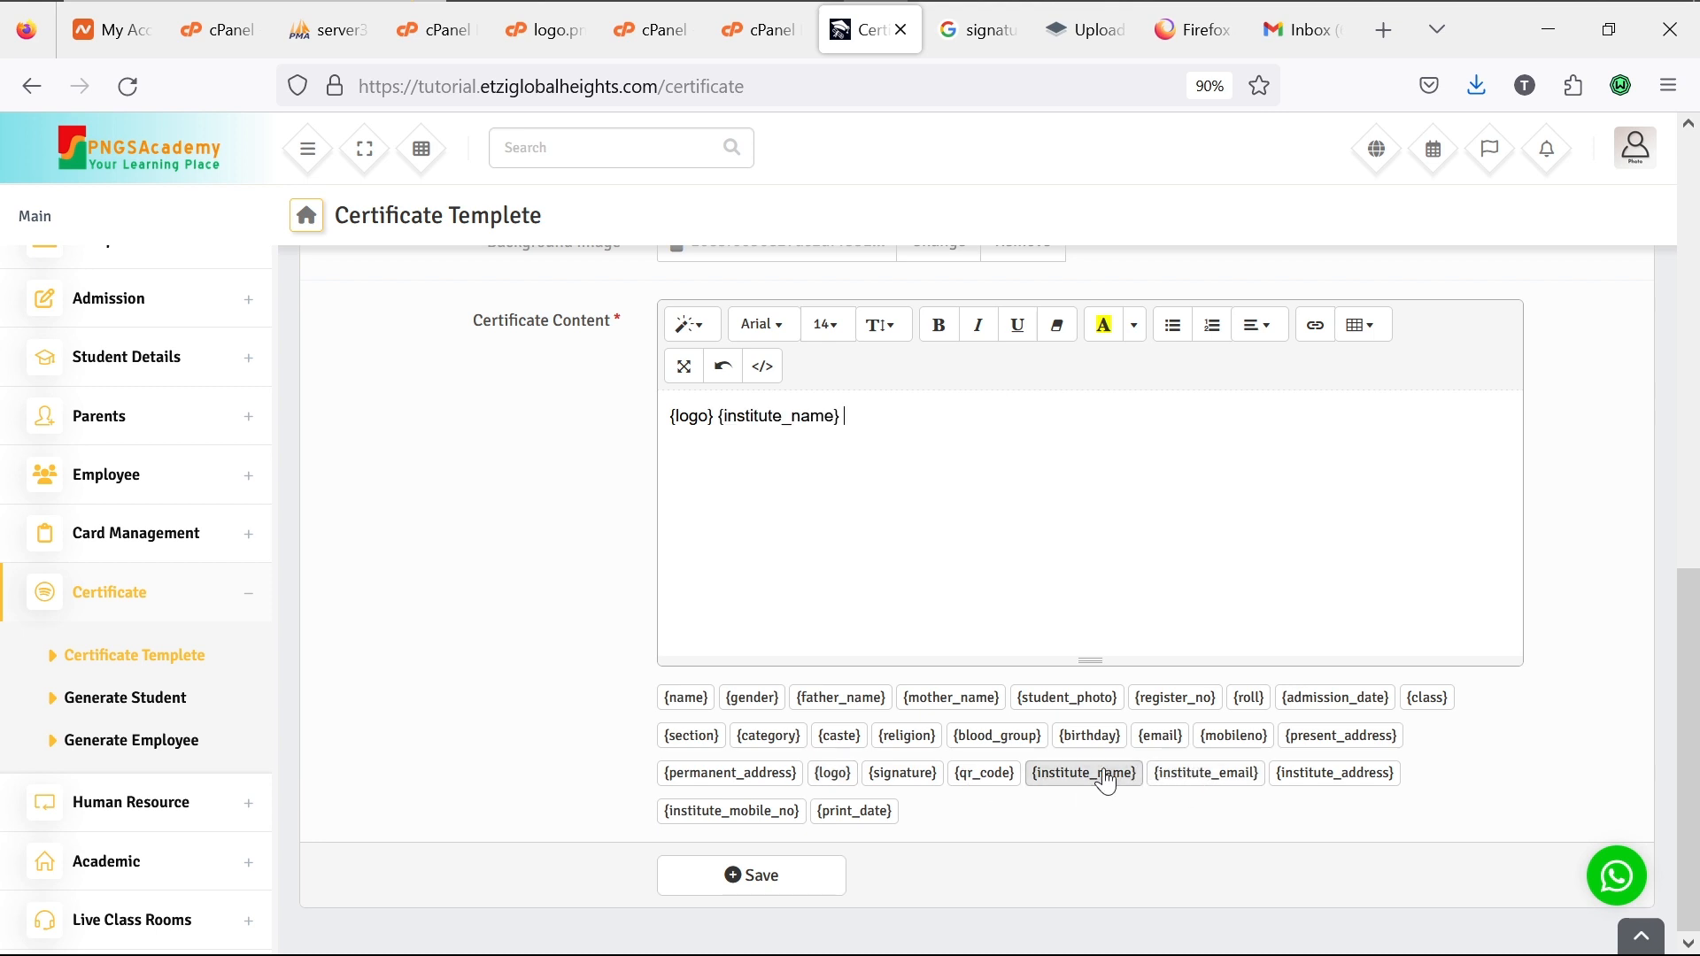
left_click(1312, 784)
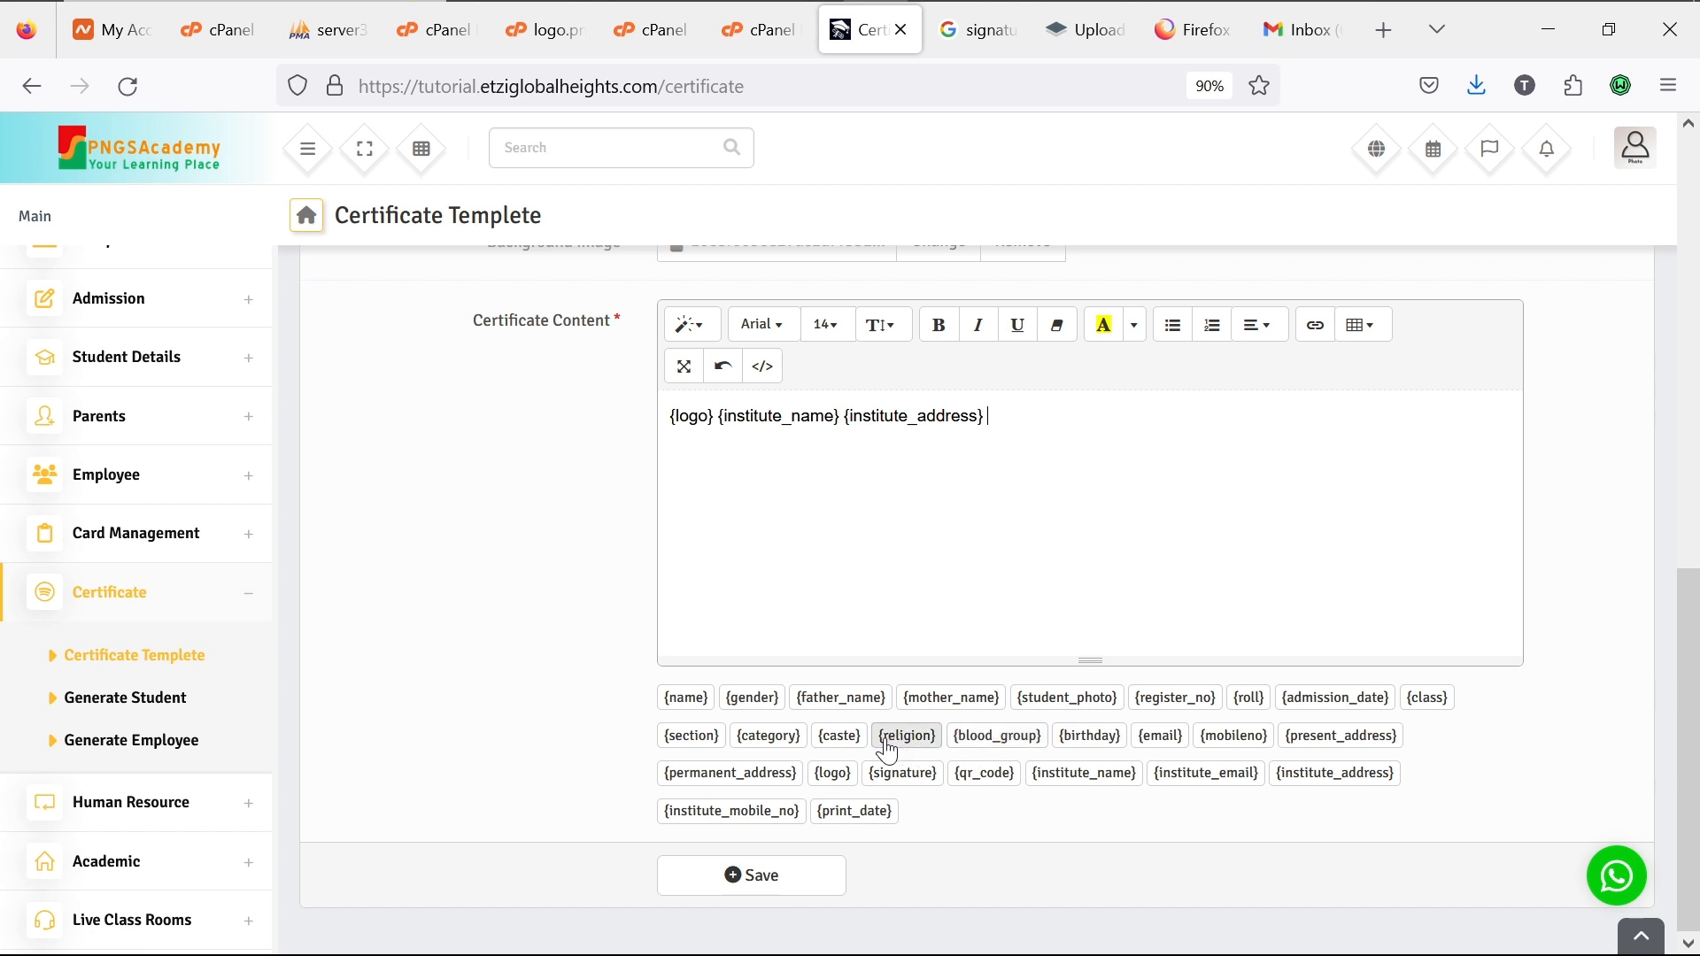
left_click(1056, 707)
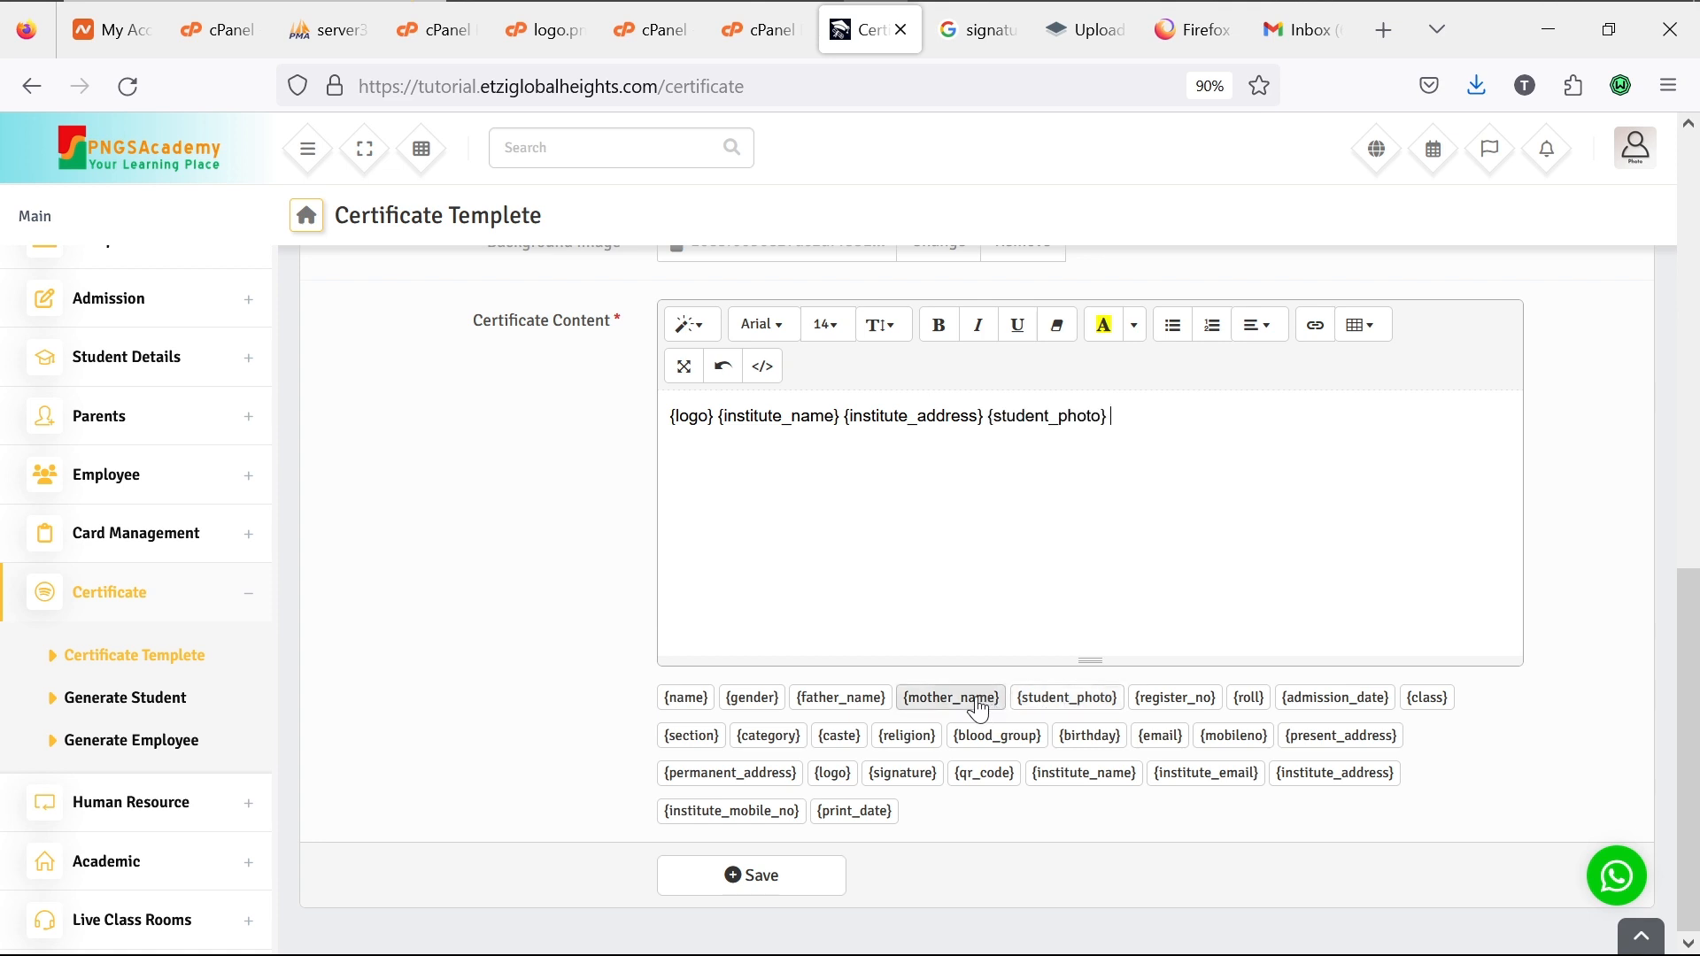
left_click(687, 698)
left_click(766, 708)
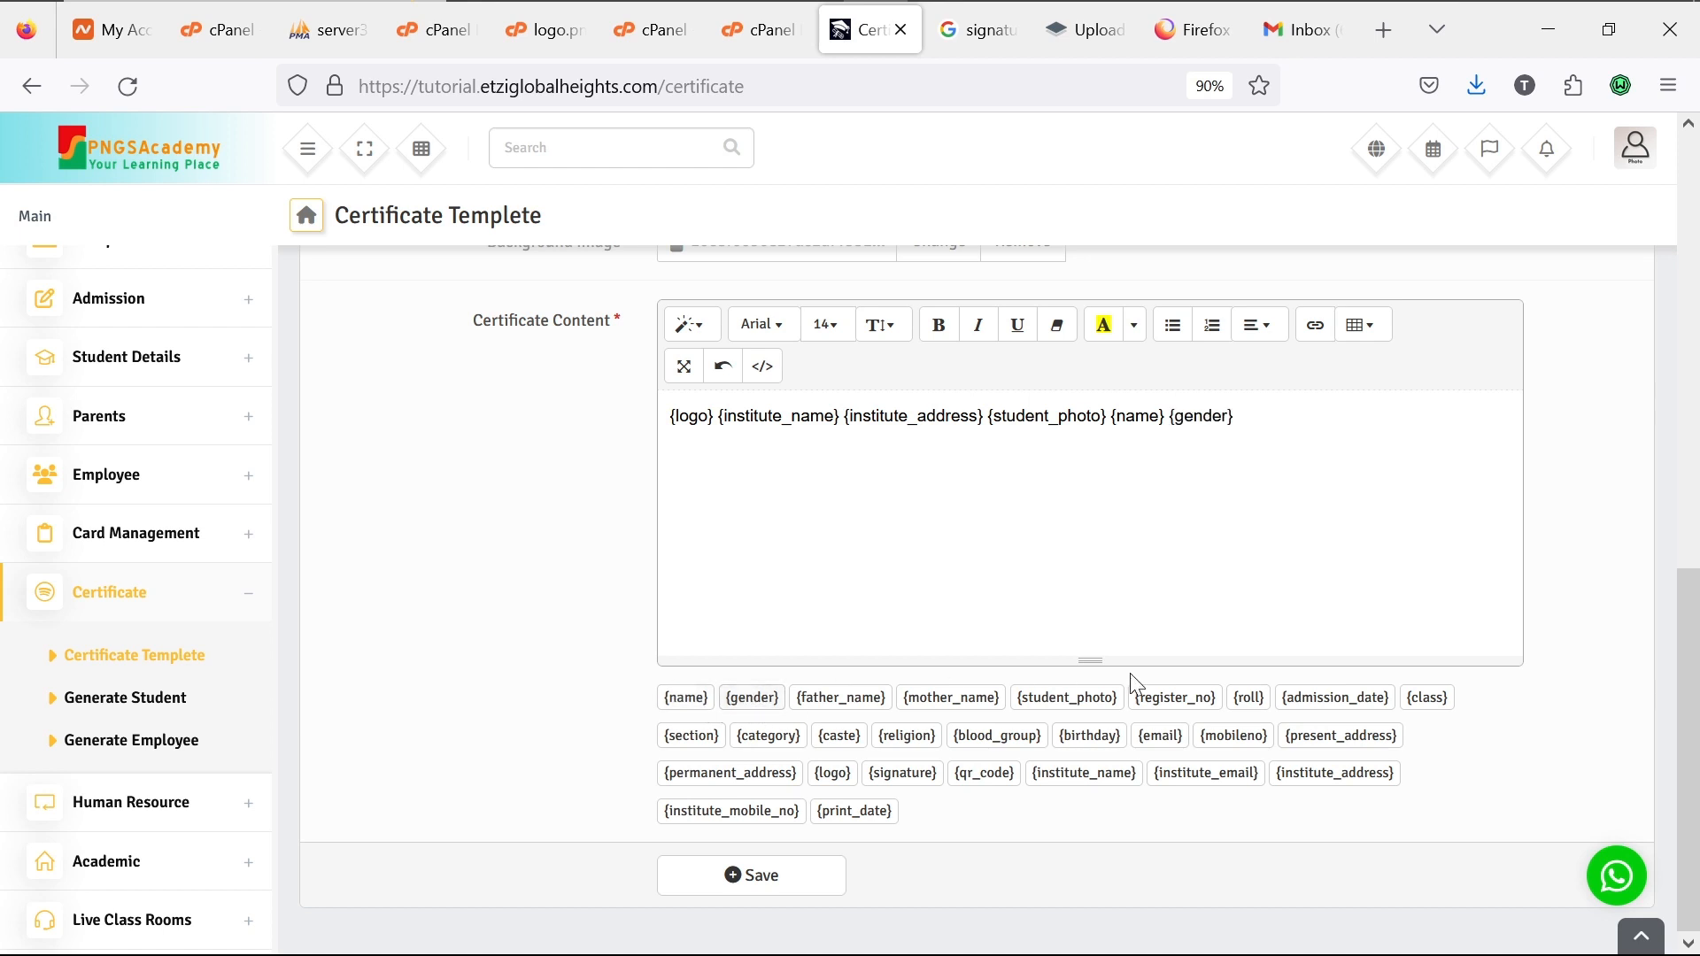
left_click(1419, 704)
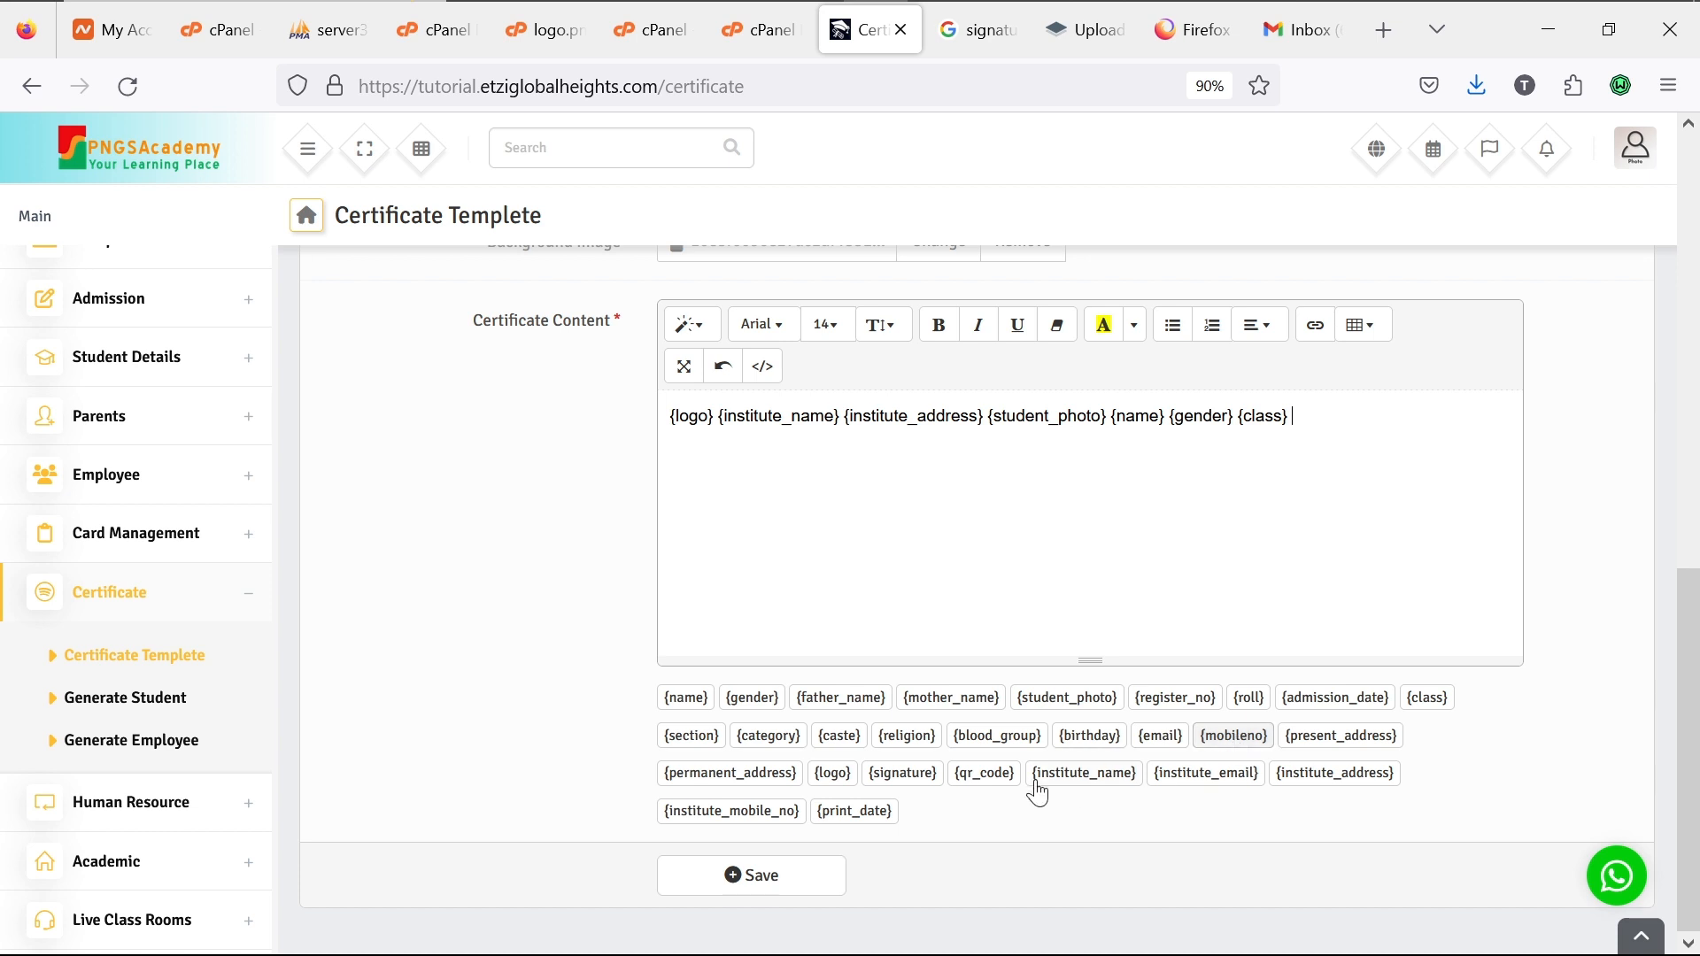
left_click(923, 775)
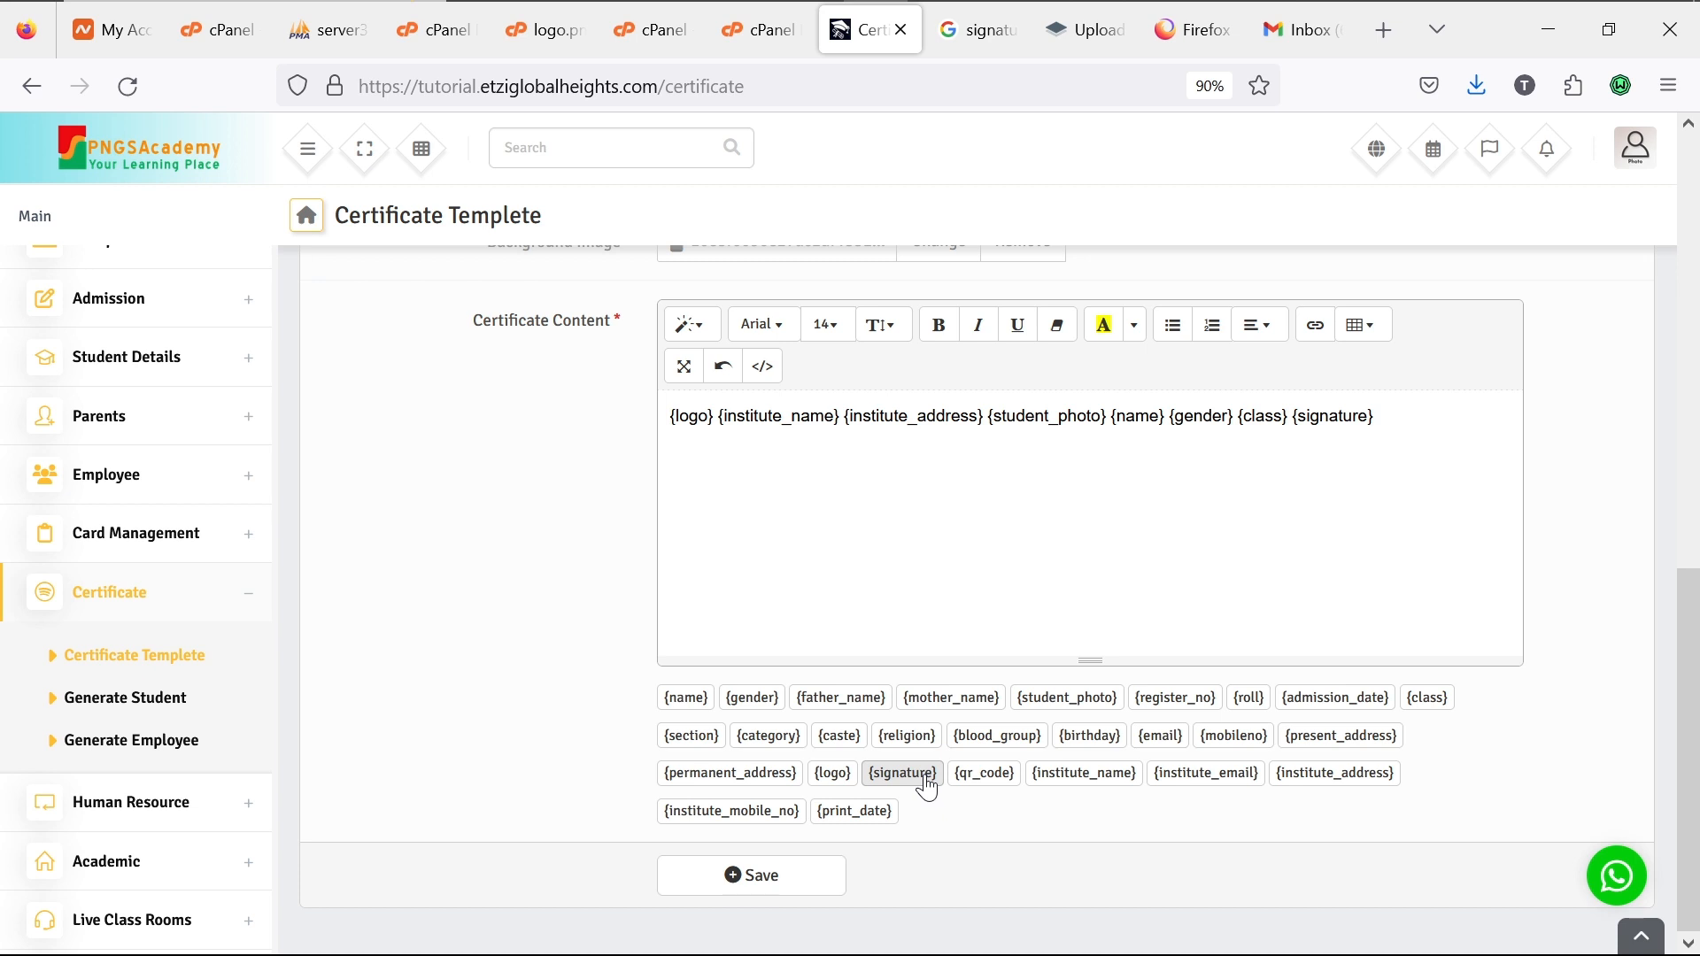
Step: Append {admission_date}, {mobileno} and {permanent_address}, remove the stray {print_date}, and save the template
left_click(872, 819)
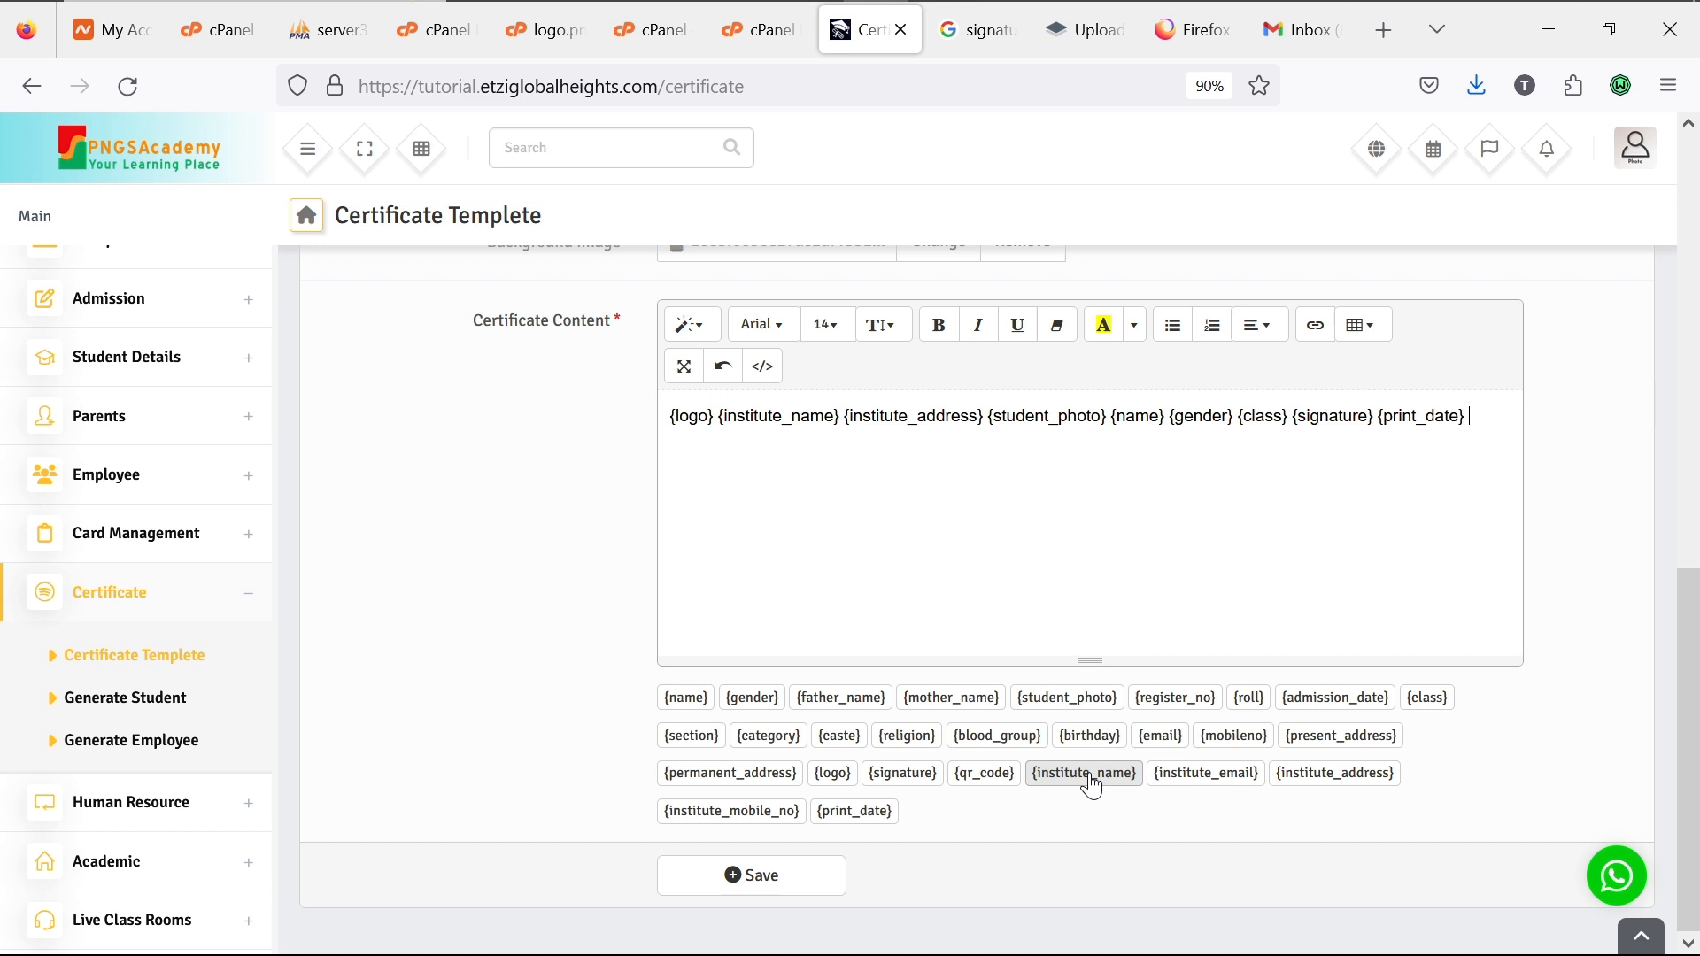
key("BackSpace")
key("BackSpace")
key("BackSpace")
key("BackSpace")
key("BackSpace")
key("BackSpace")
key("BackSpace")
key("BackSpace")
key("BackSpace")
key("BackSpace")
key("BackSpace")
key("BackSpace")
left_click(1301, 716)
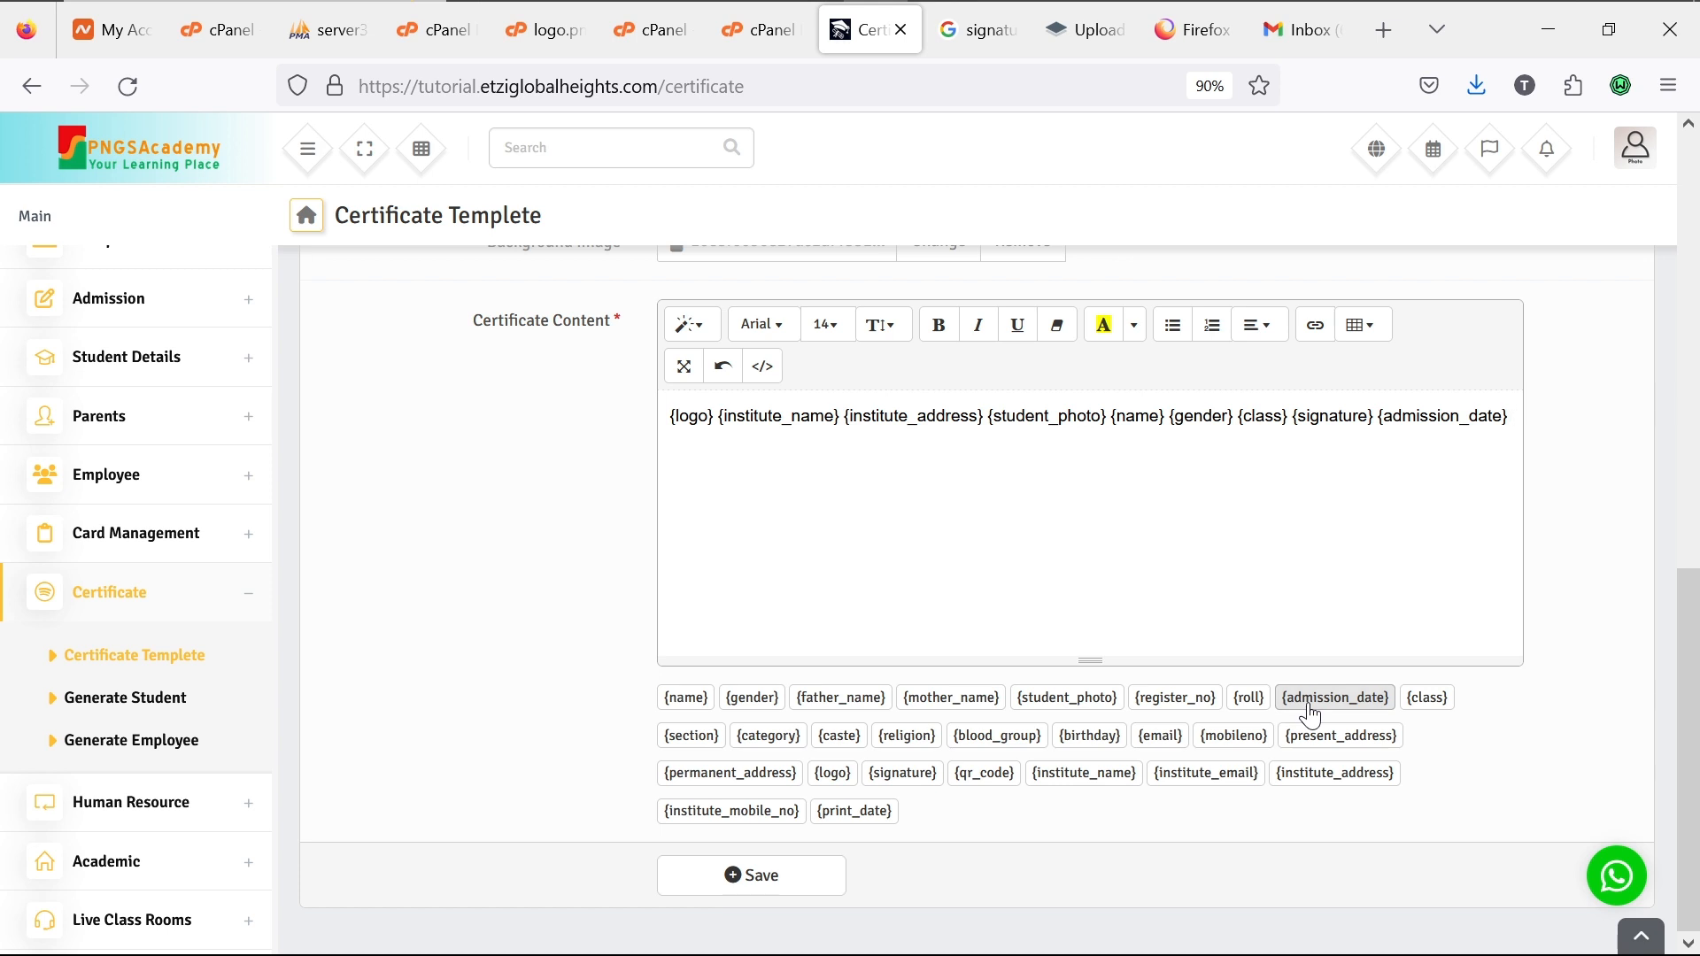
left_click(1248, 748)
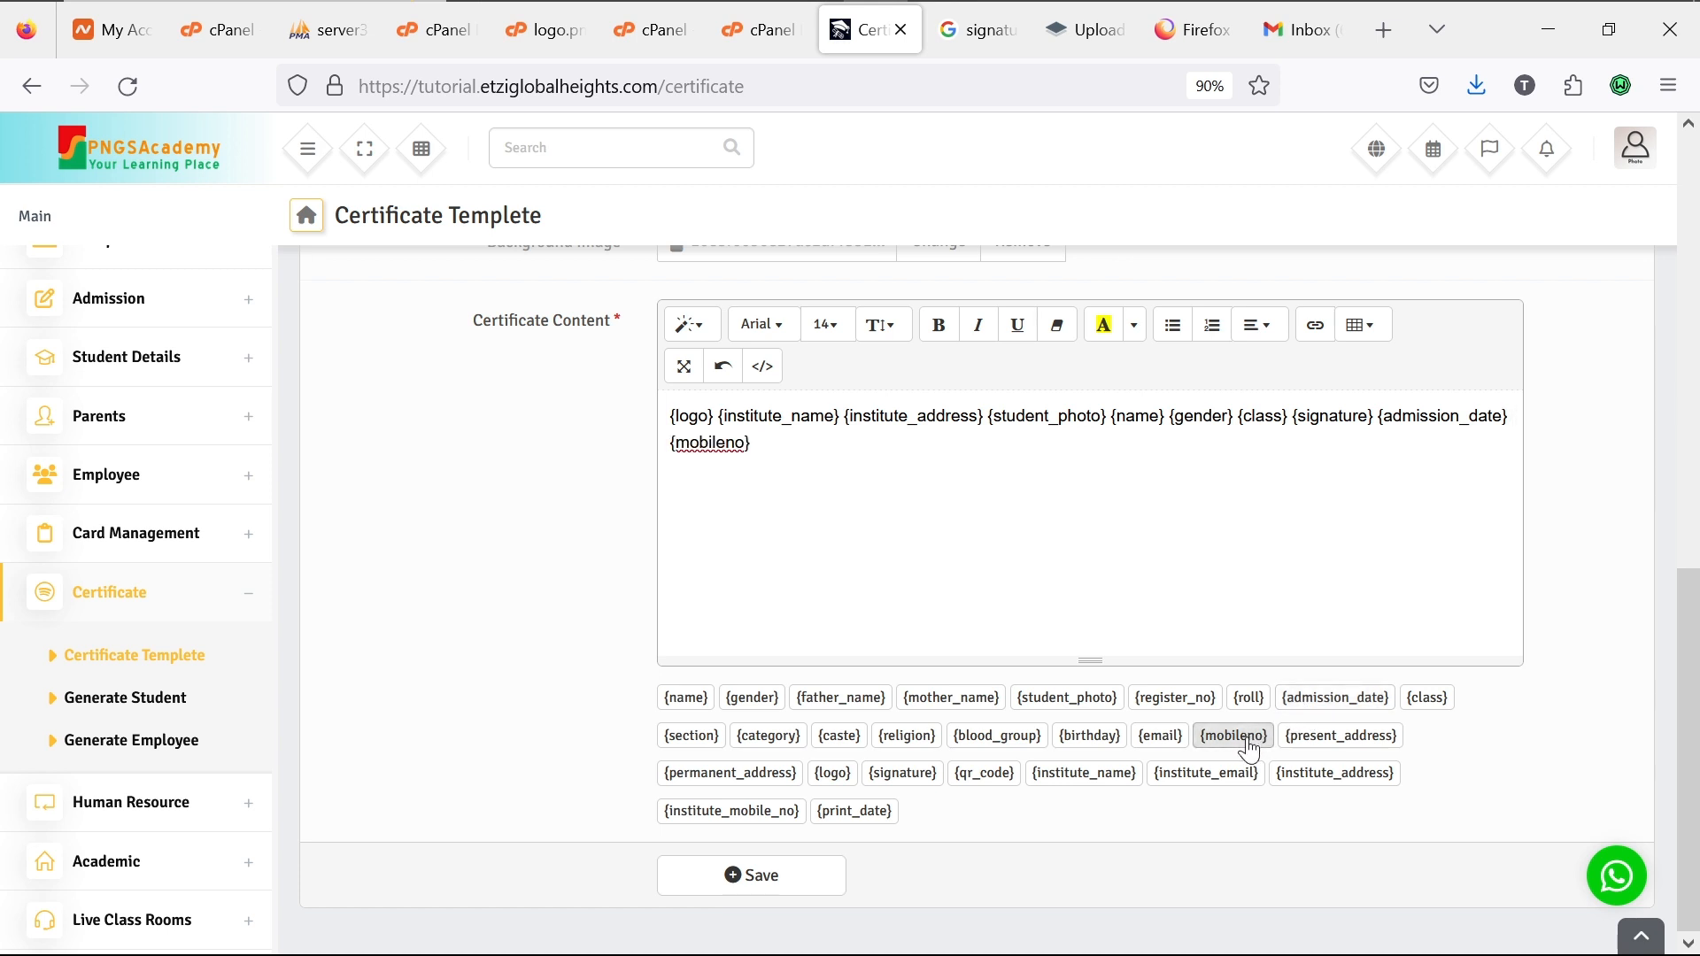
left_click(779, 781)
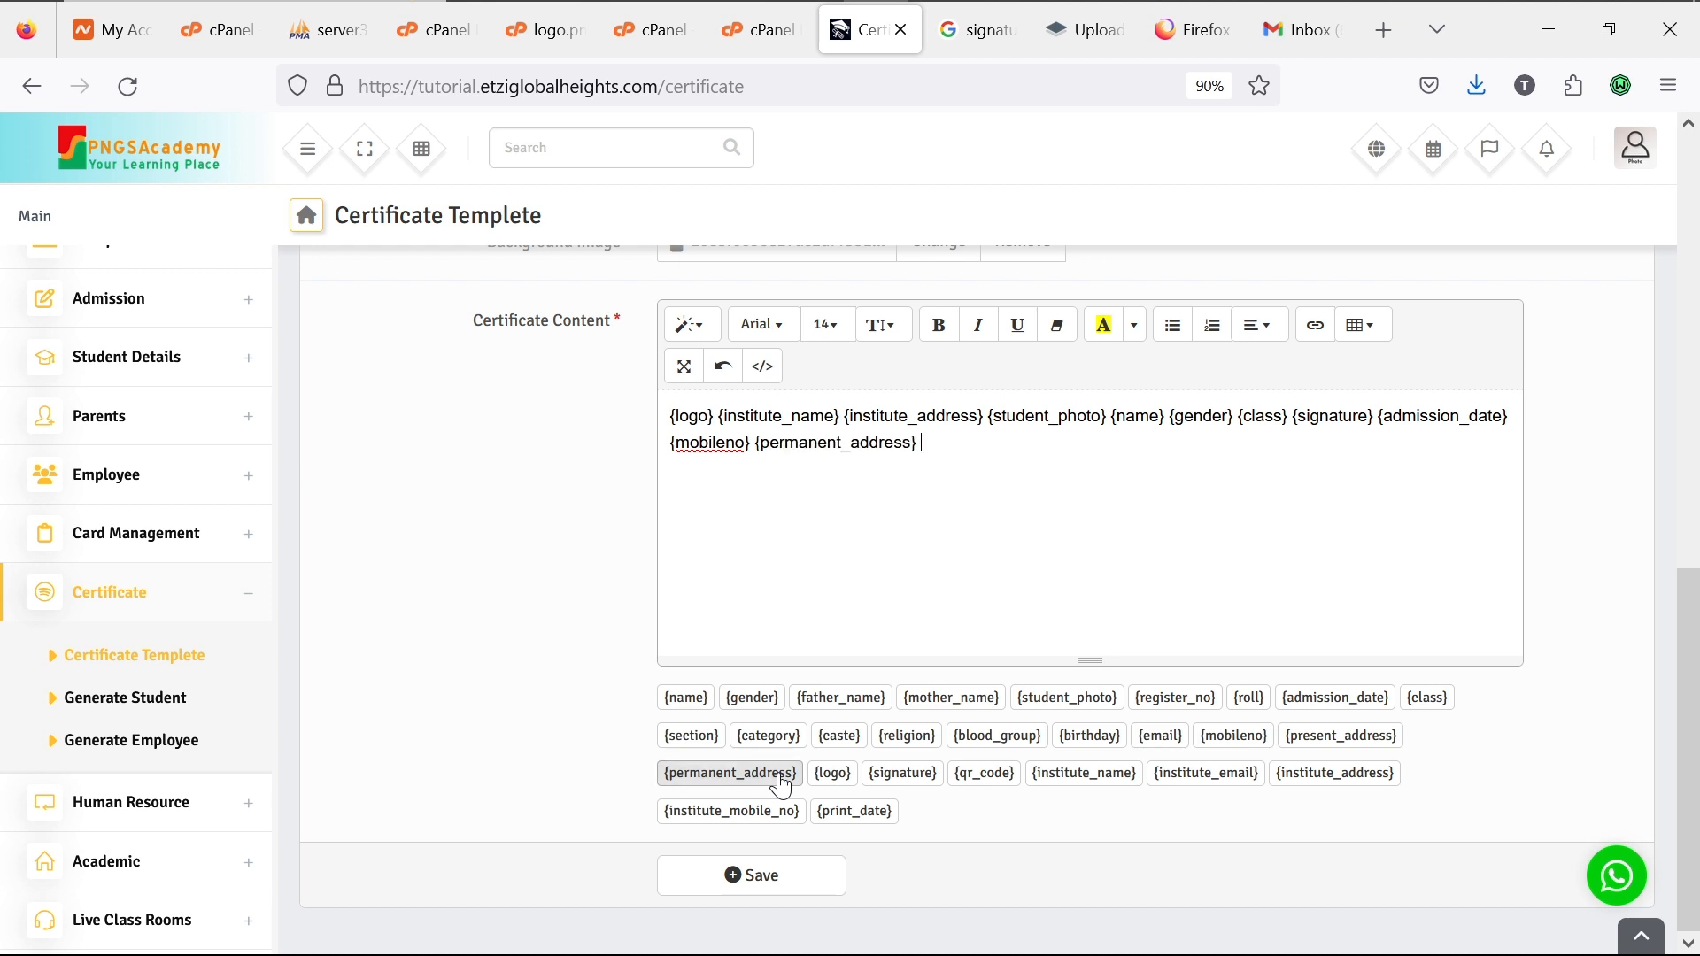
left_click(807, 877)
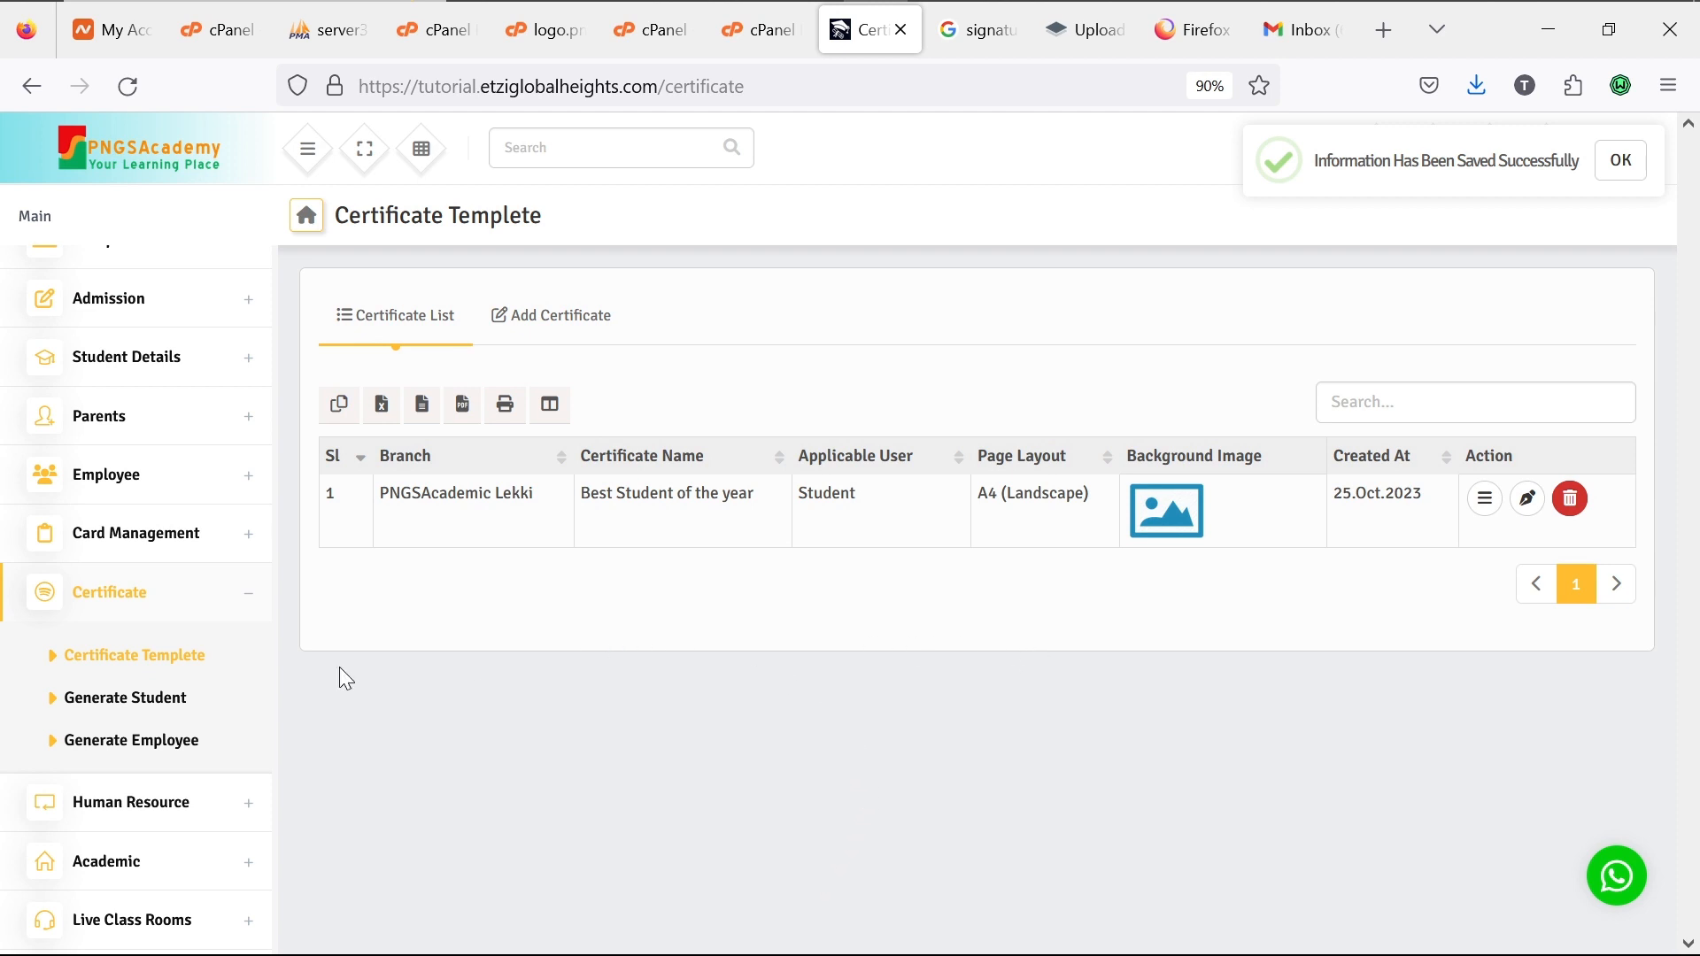
Step: Filter student certificates by PNGSAcademic Lekki, JSS1, First Term and the Best Student of the year template
left_click(146, 709)
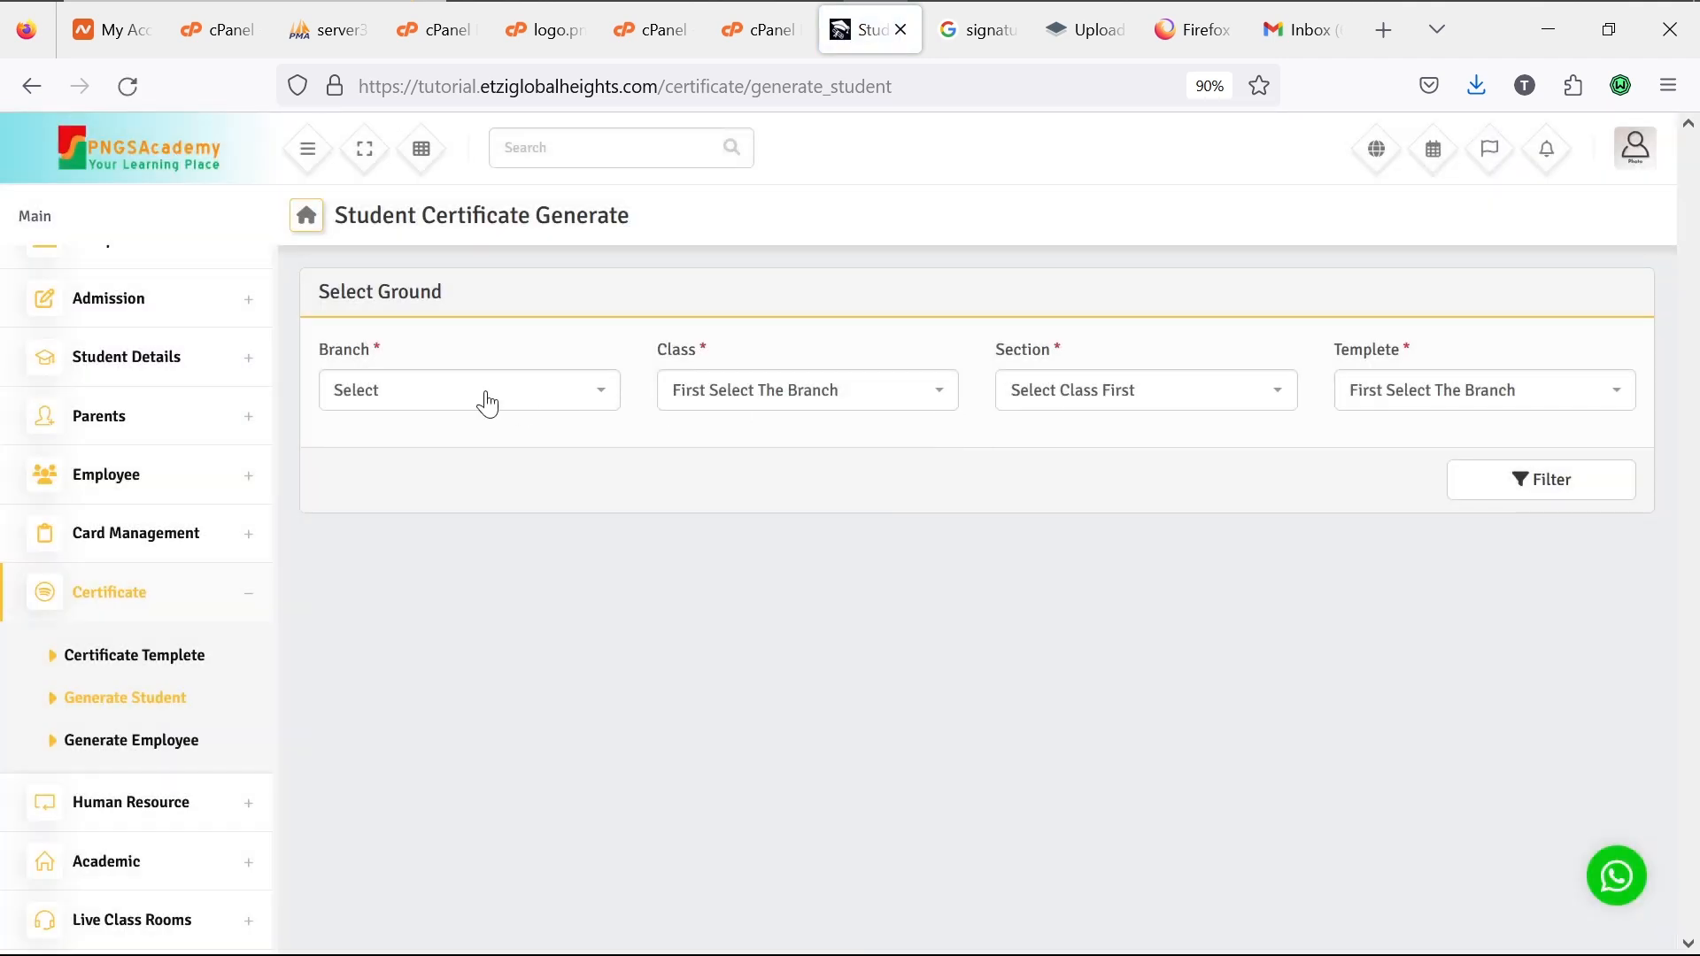
left_click(487, 403)
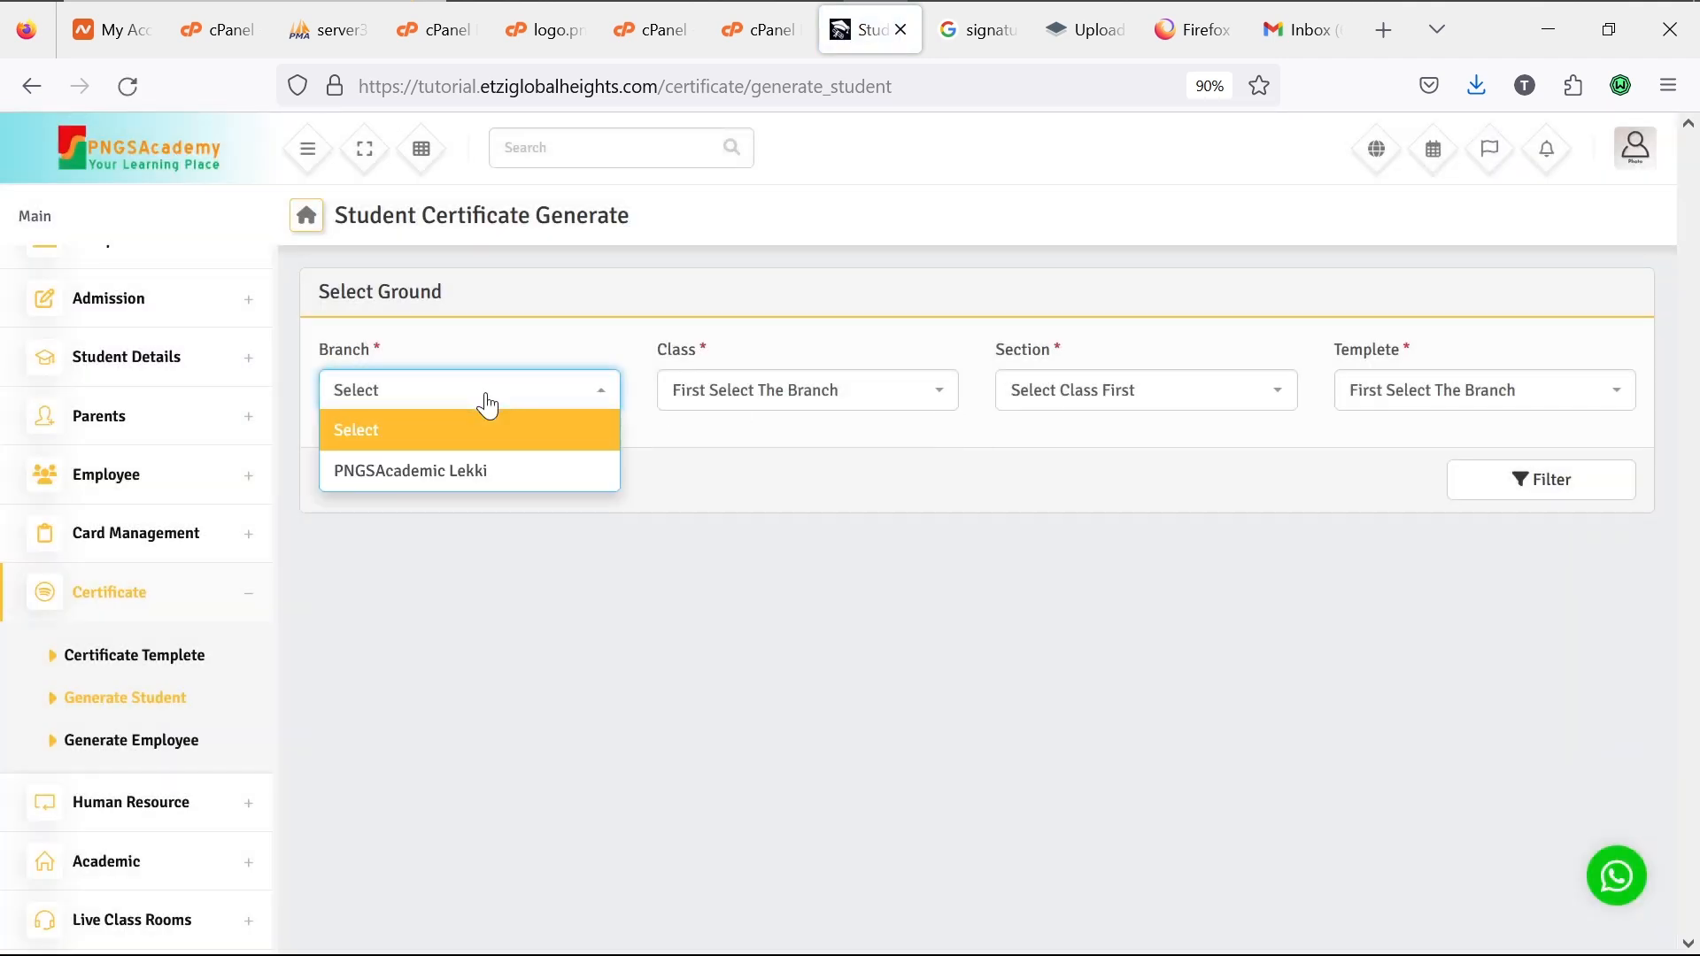
left_click(478, 472)
left_click(795, 410)
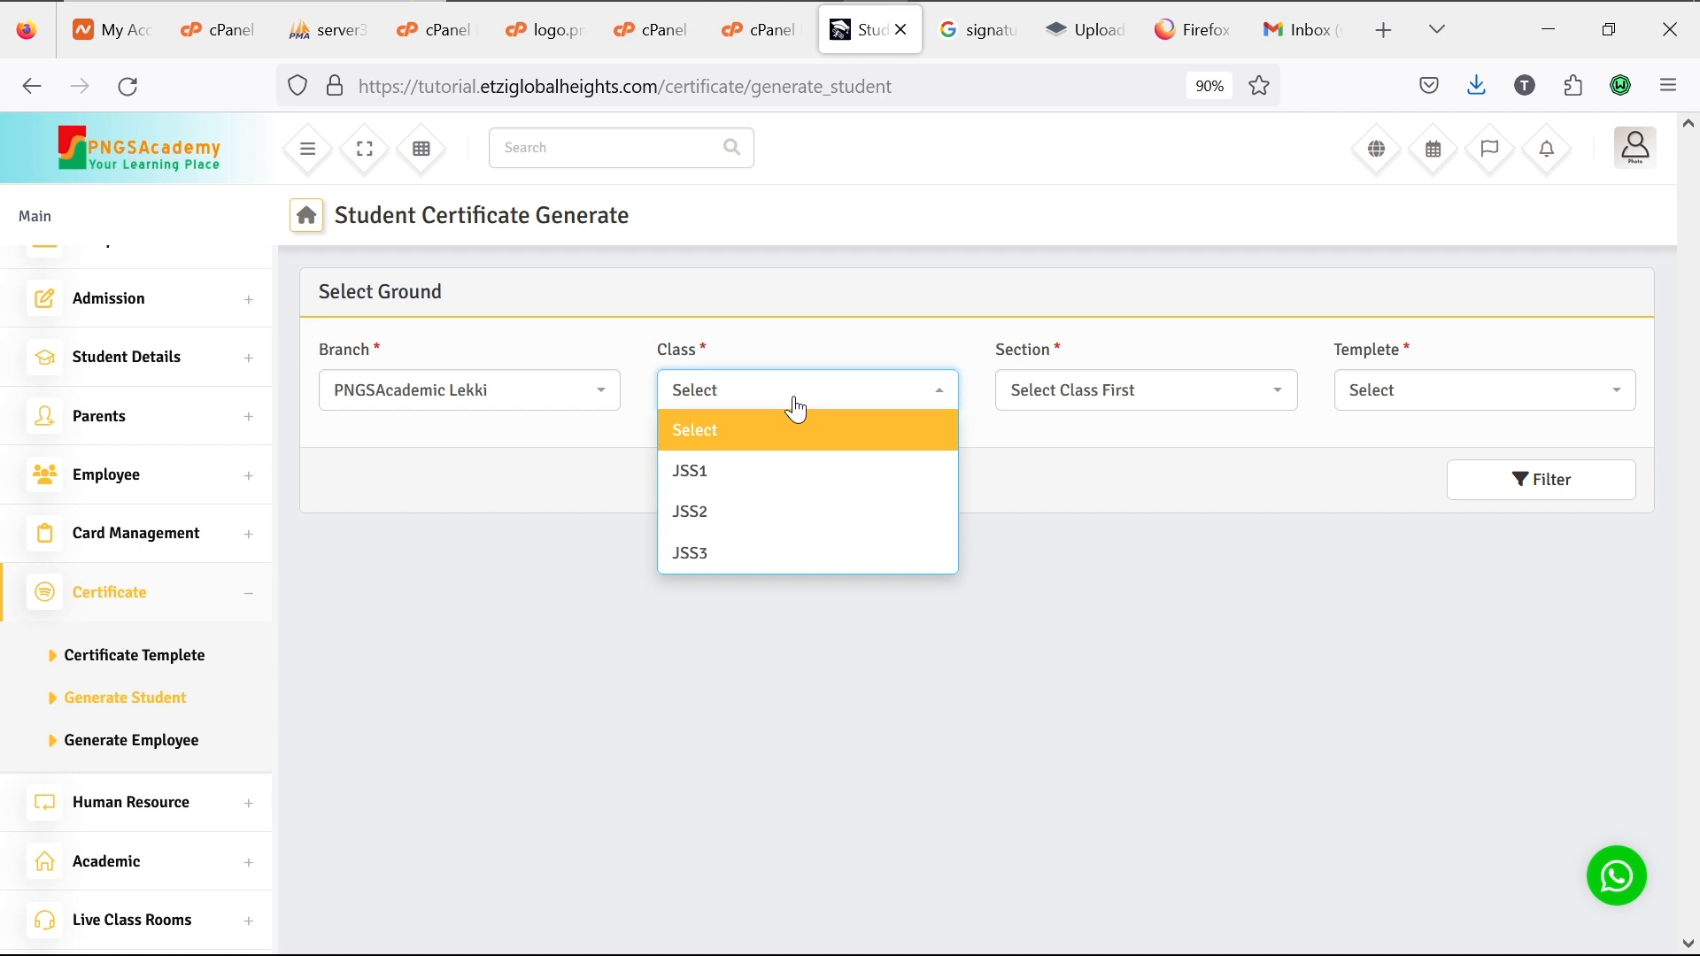
left_click(790, 478)
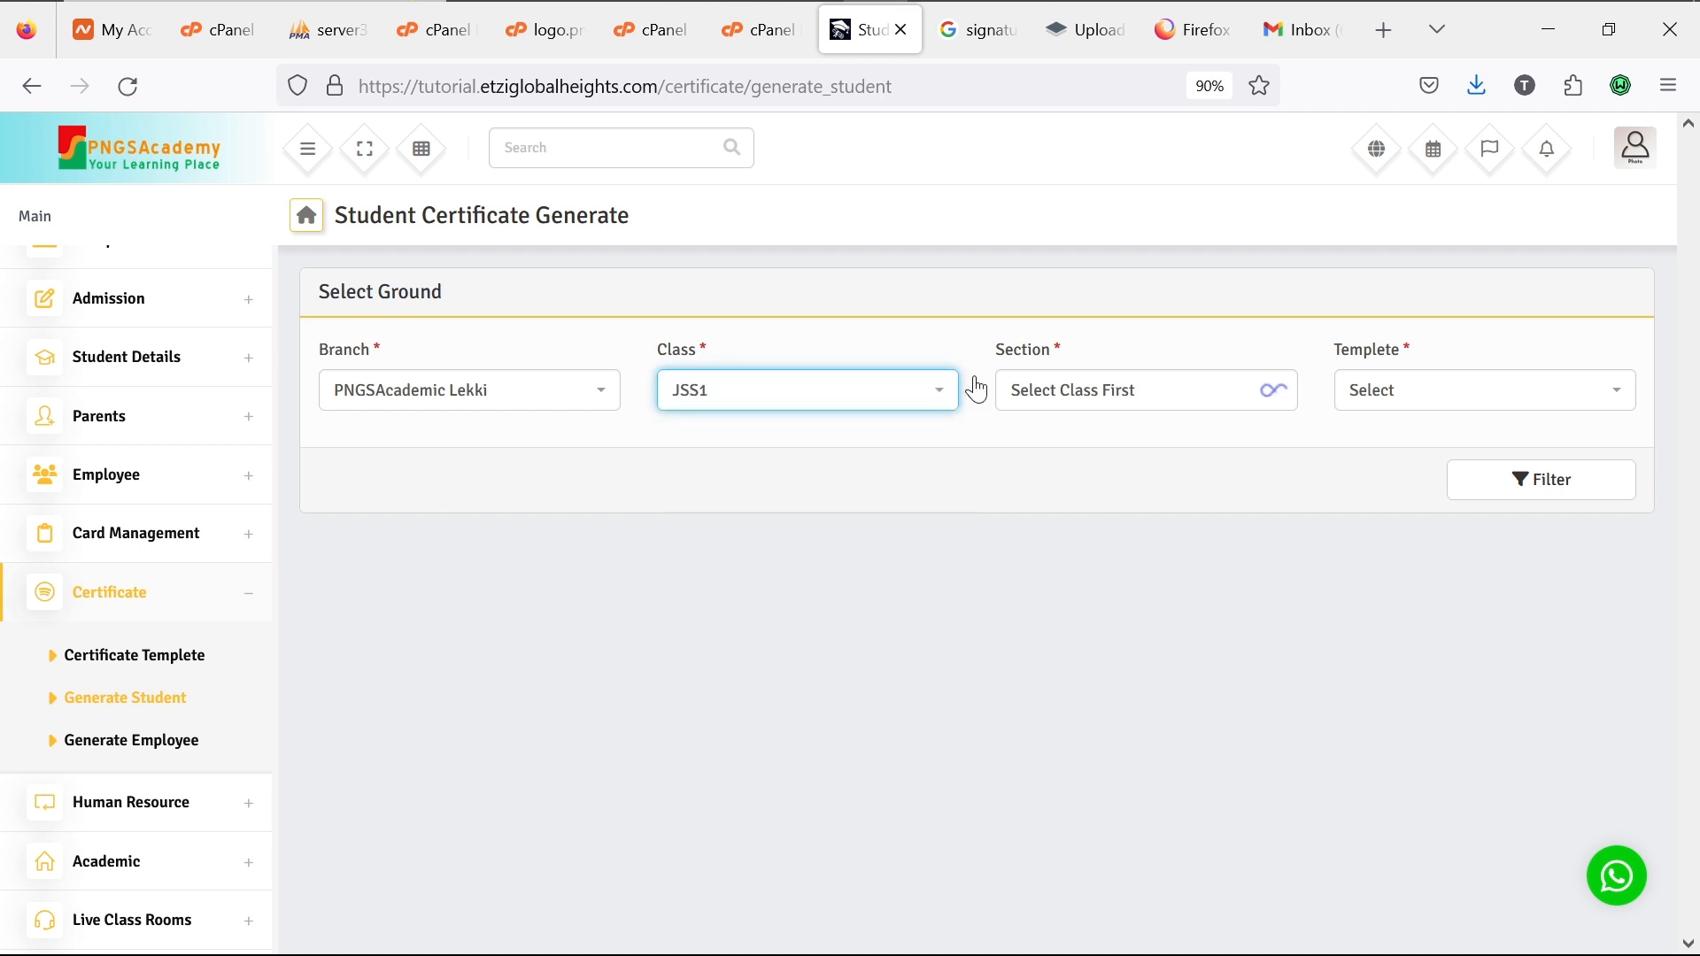
left_click(1134, 391)
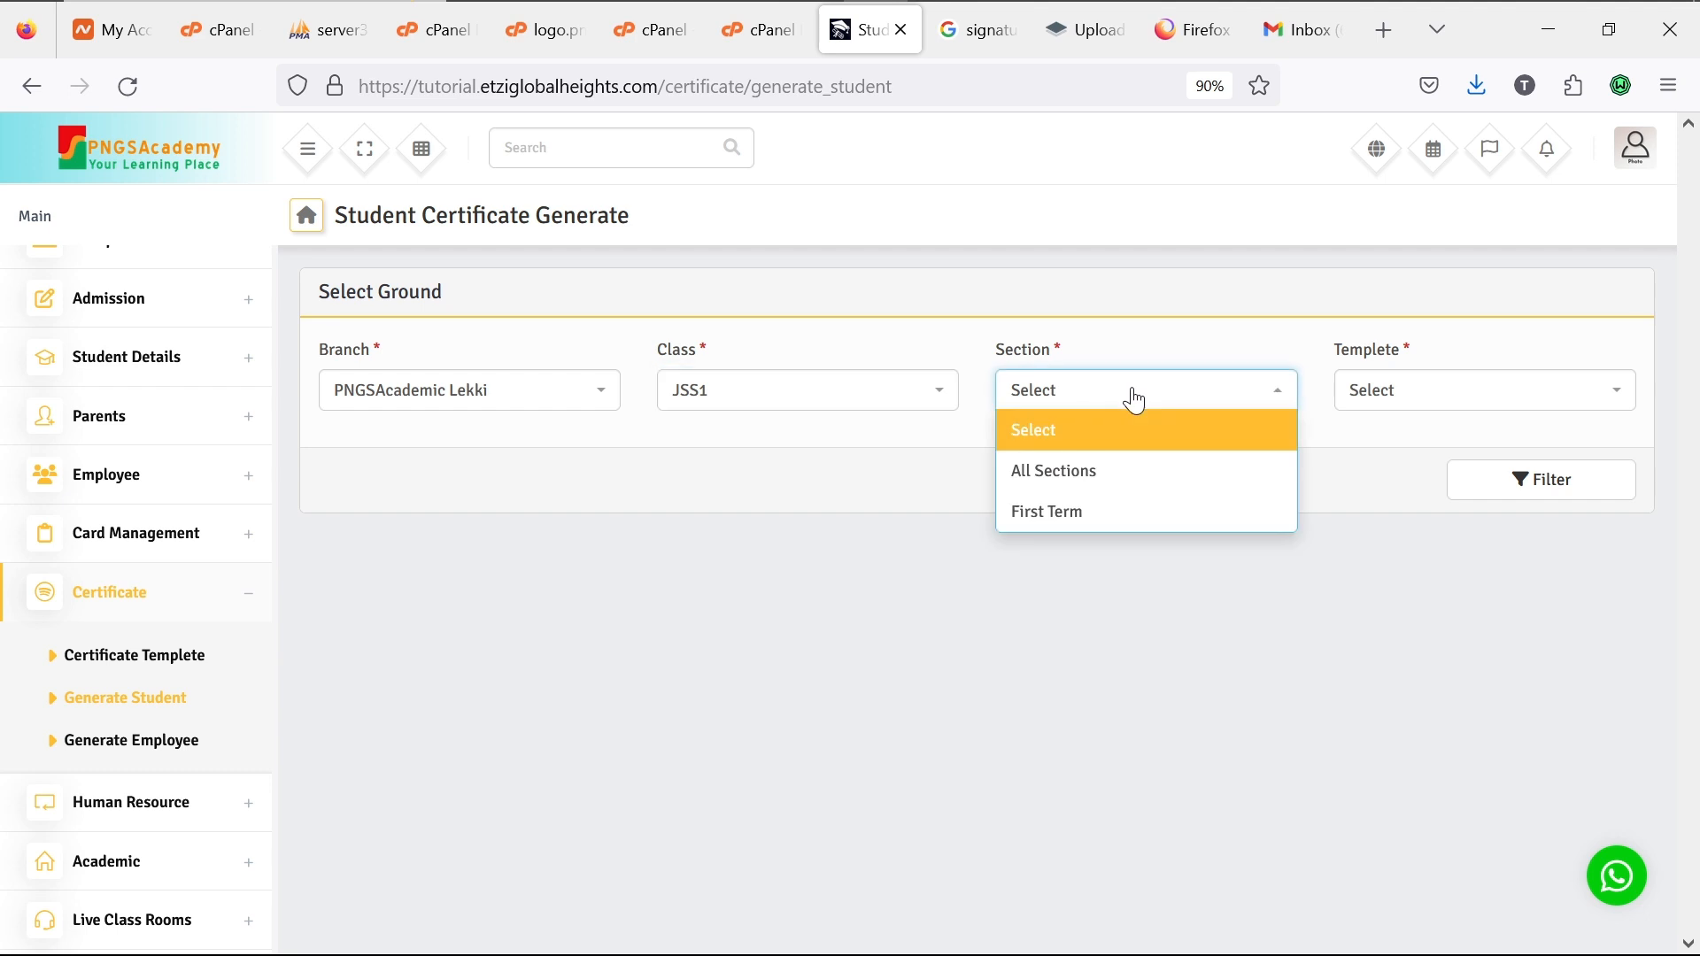
left_click(1142, 513)
left_click(1422, 390)
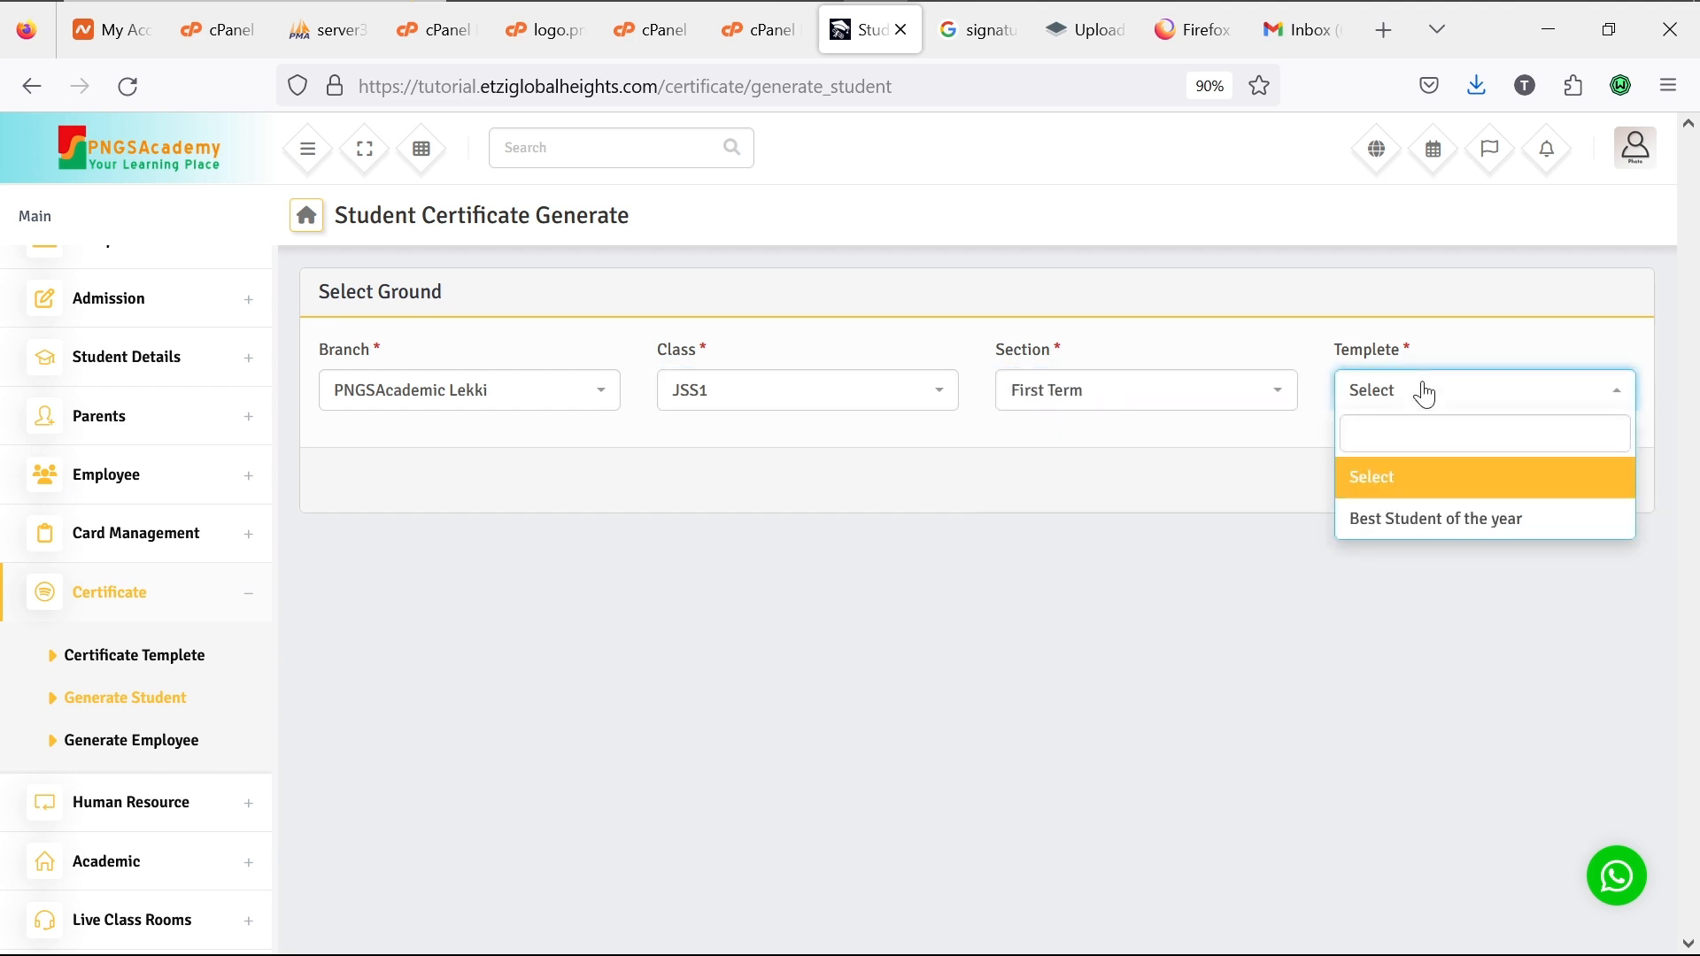
left_click(1436, 540)
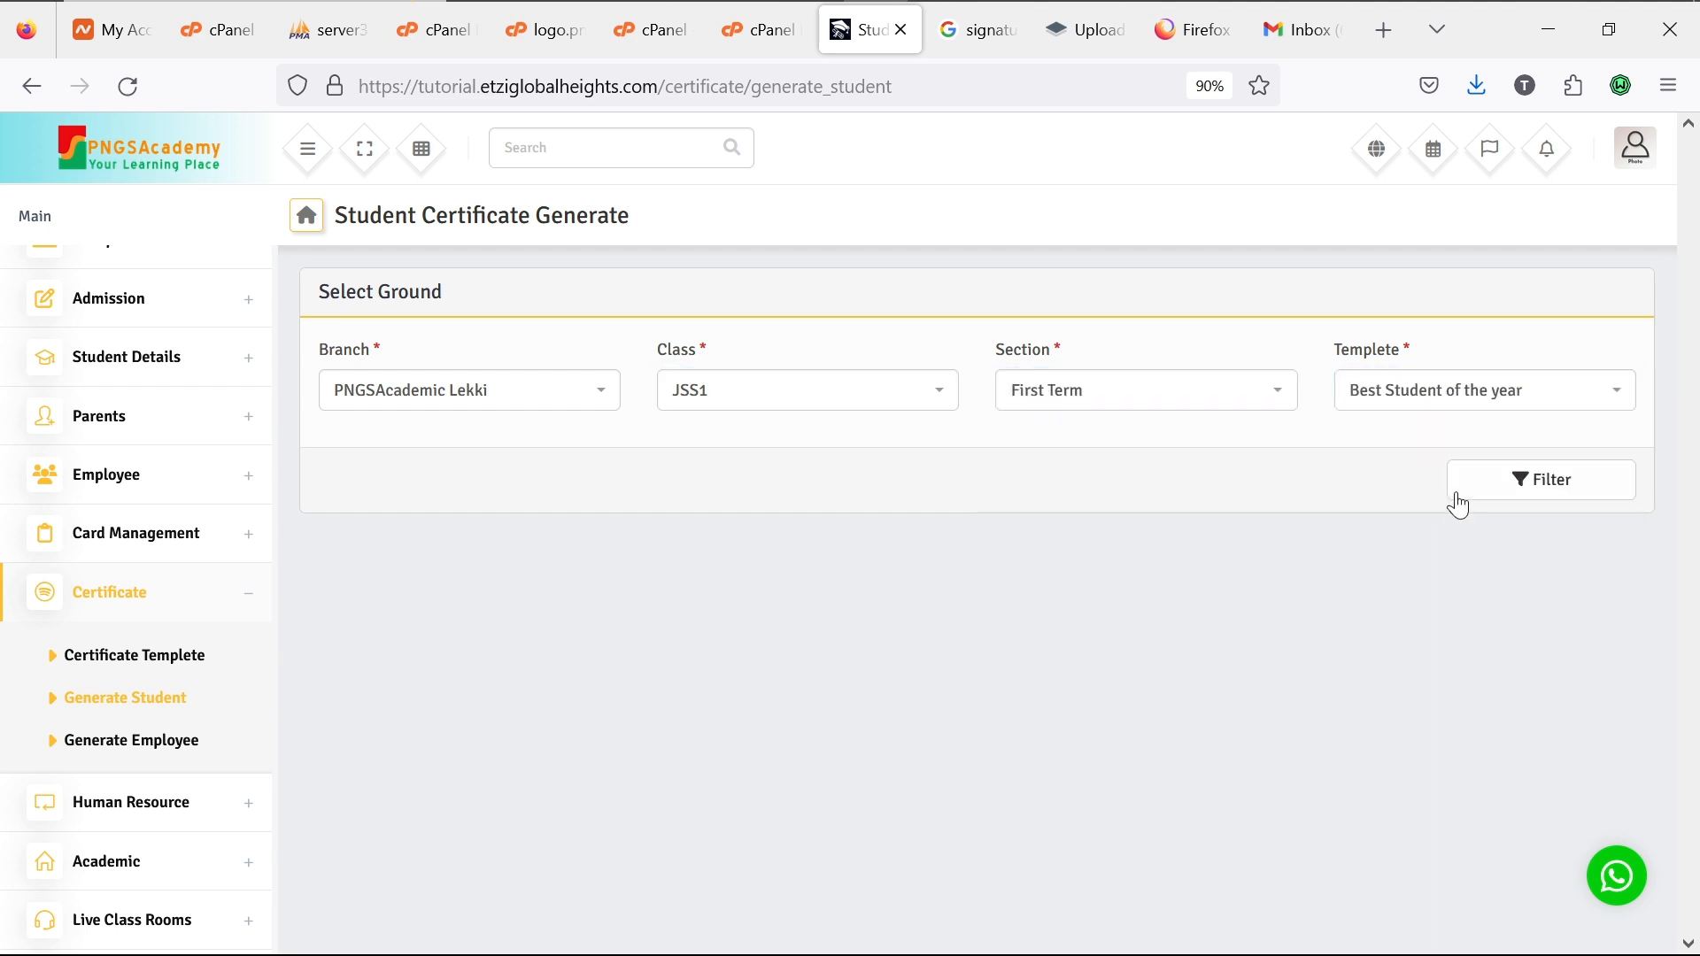
left_click(1503, 488)
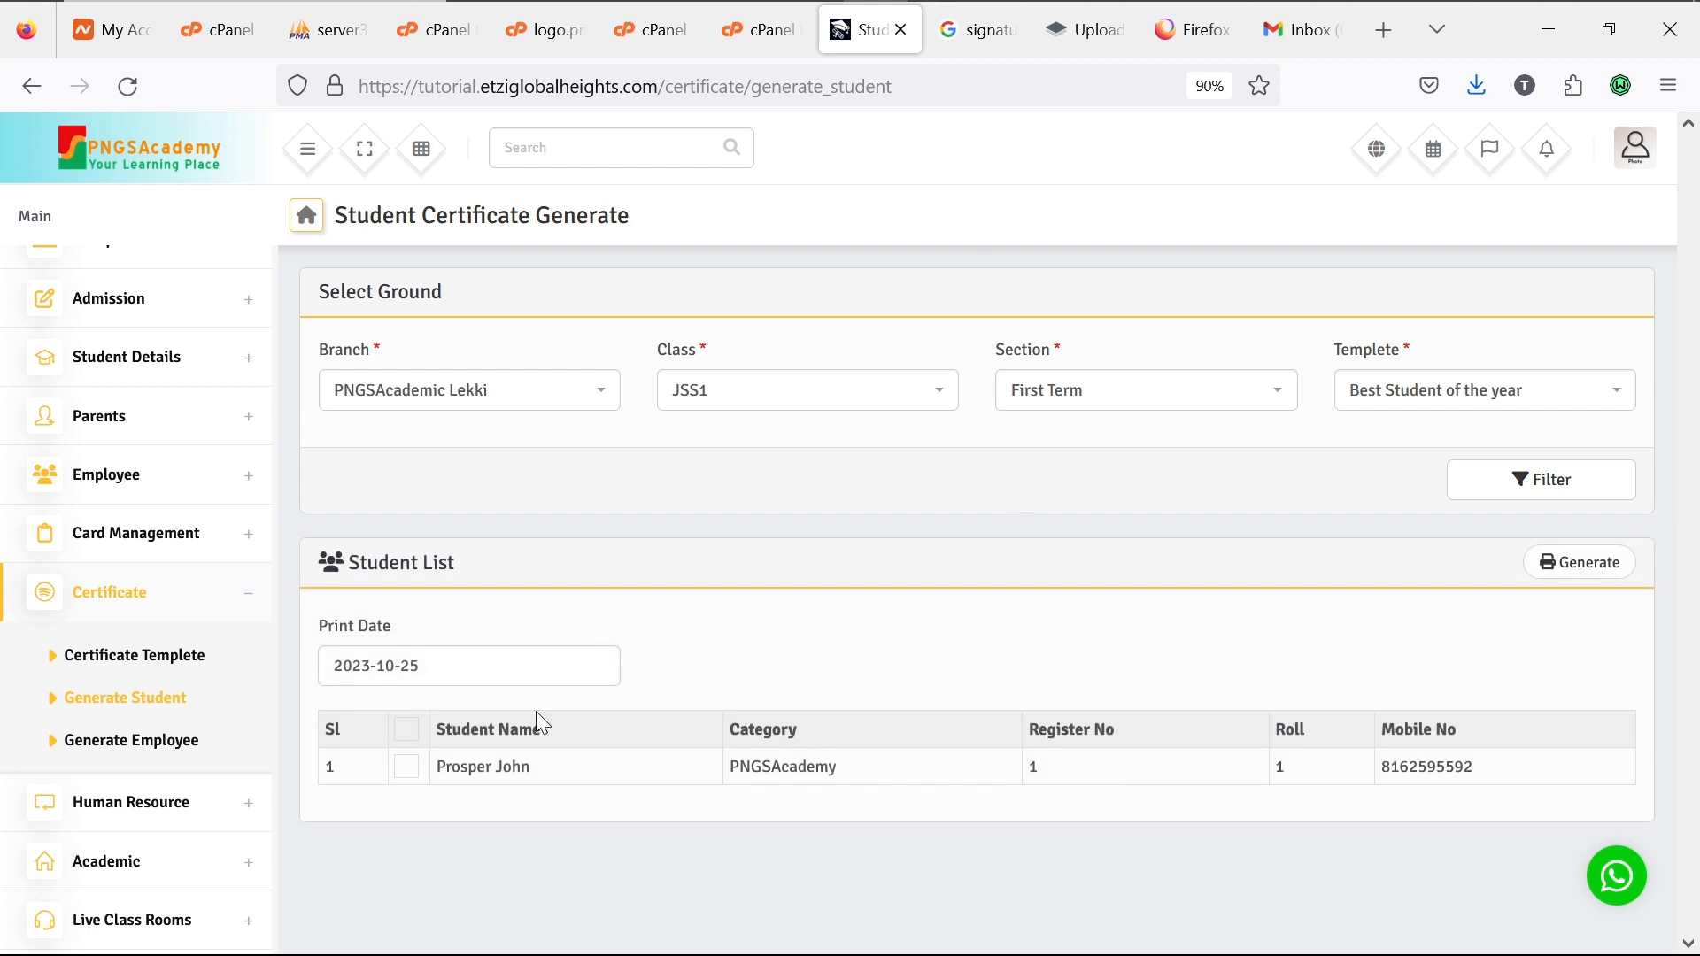
Step: Tick the JSS1 student, generate the certificate, then close the print preview
left_click(403, 772)
left_click(1556, 563)
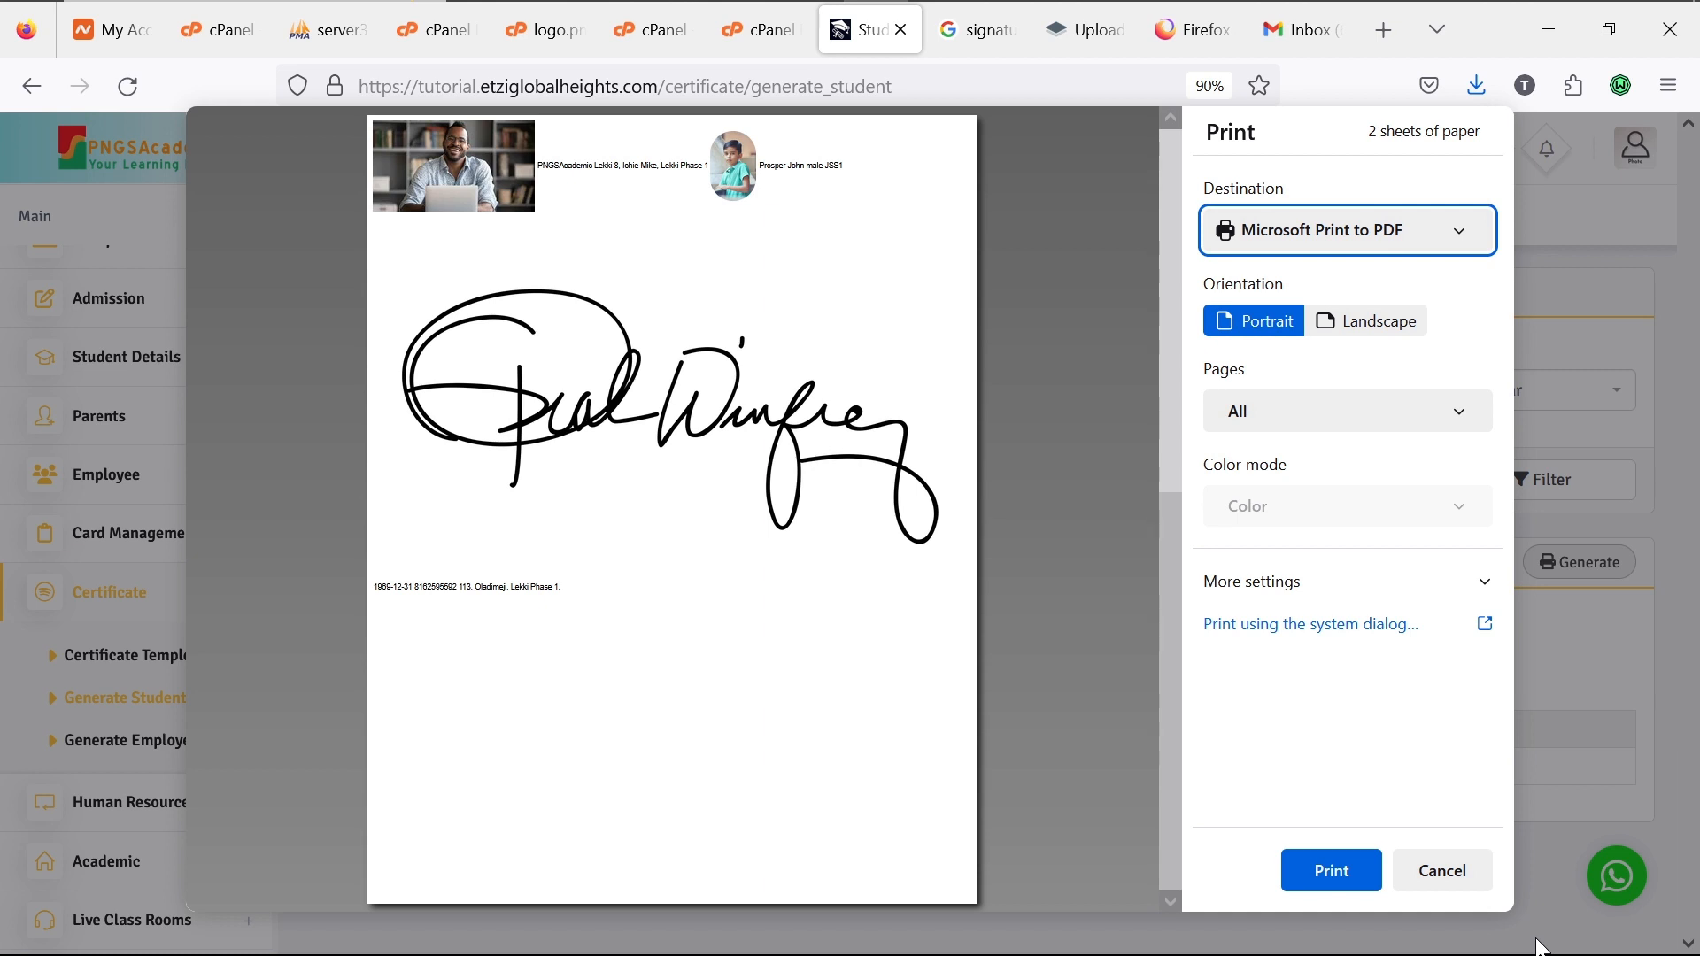
left_click(1452, 879)
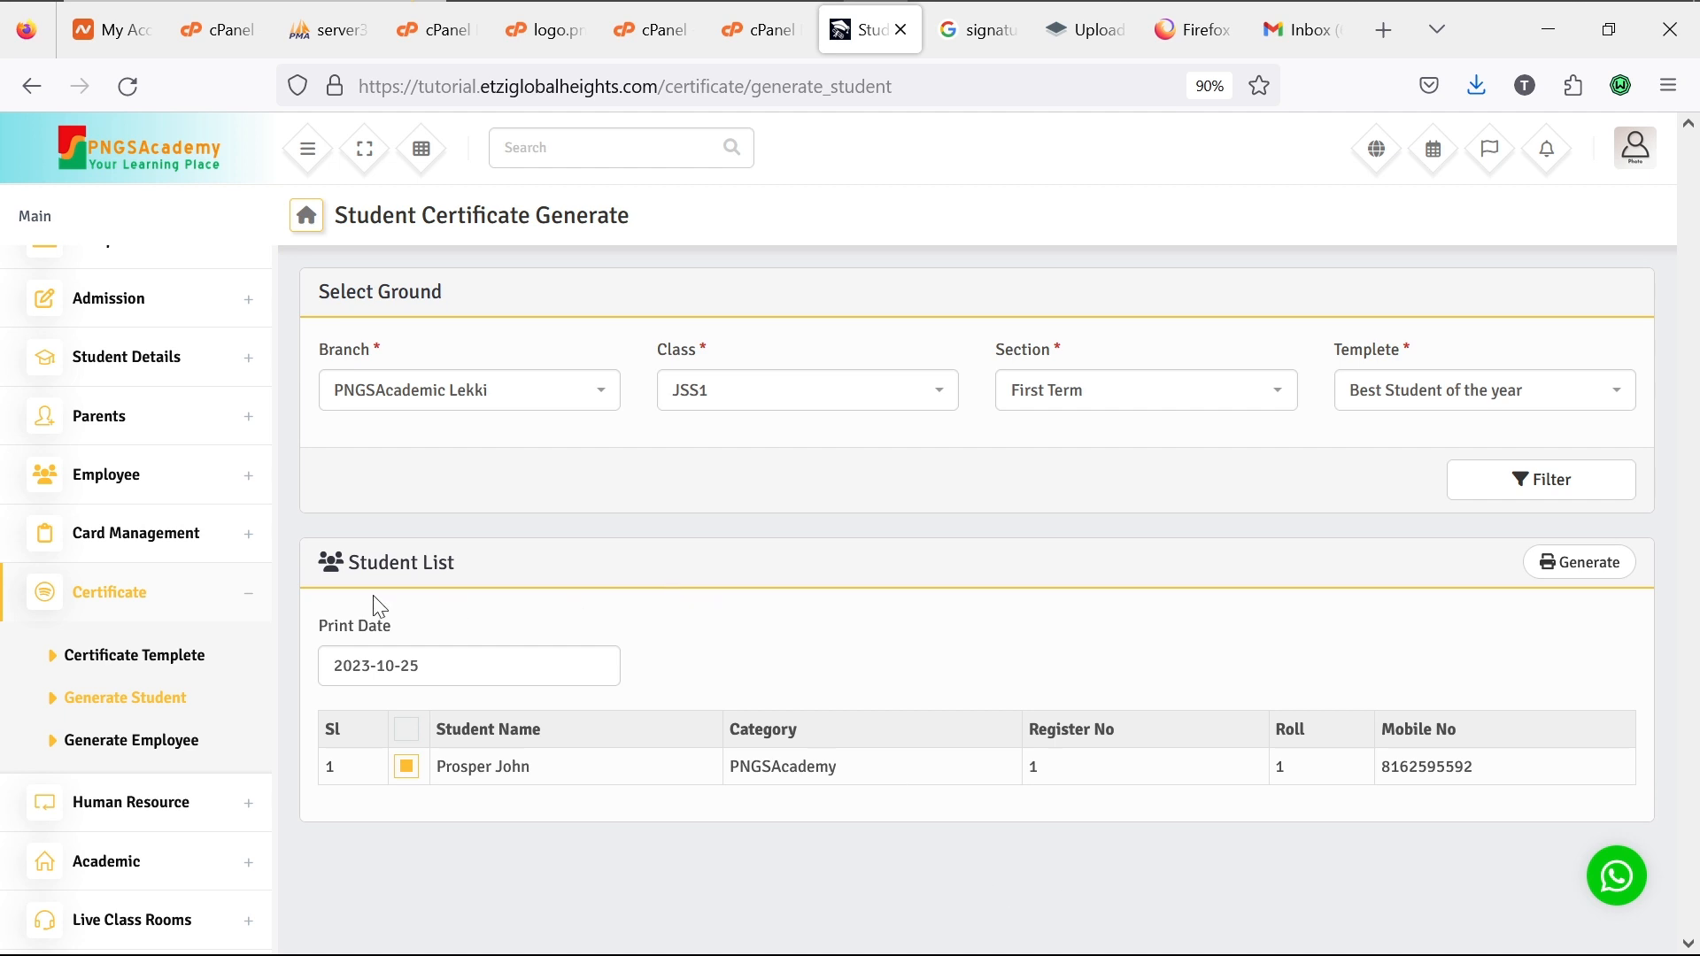
left_click(249, 597)
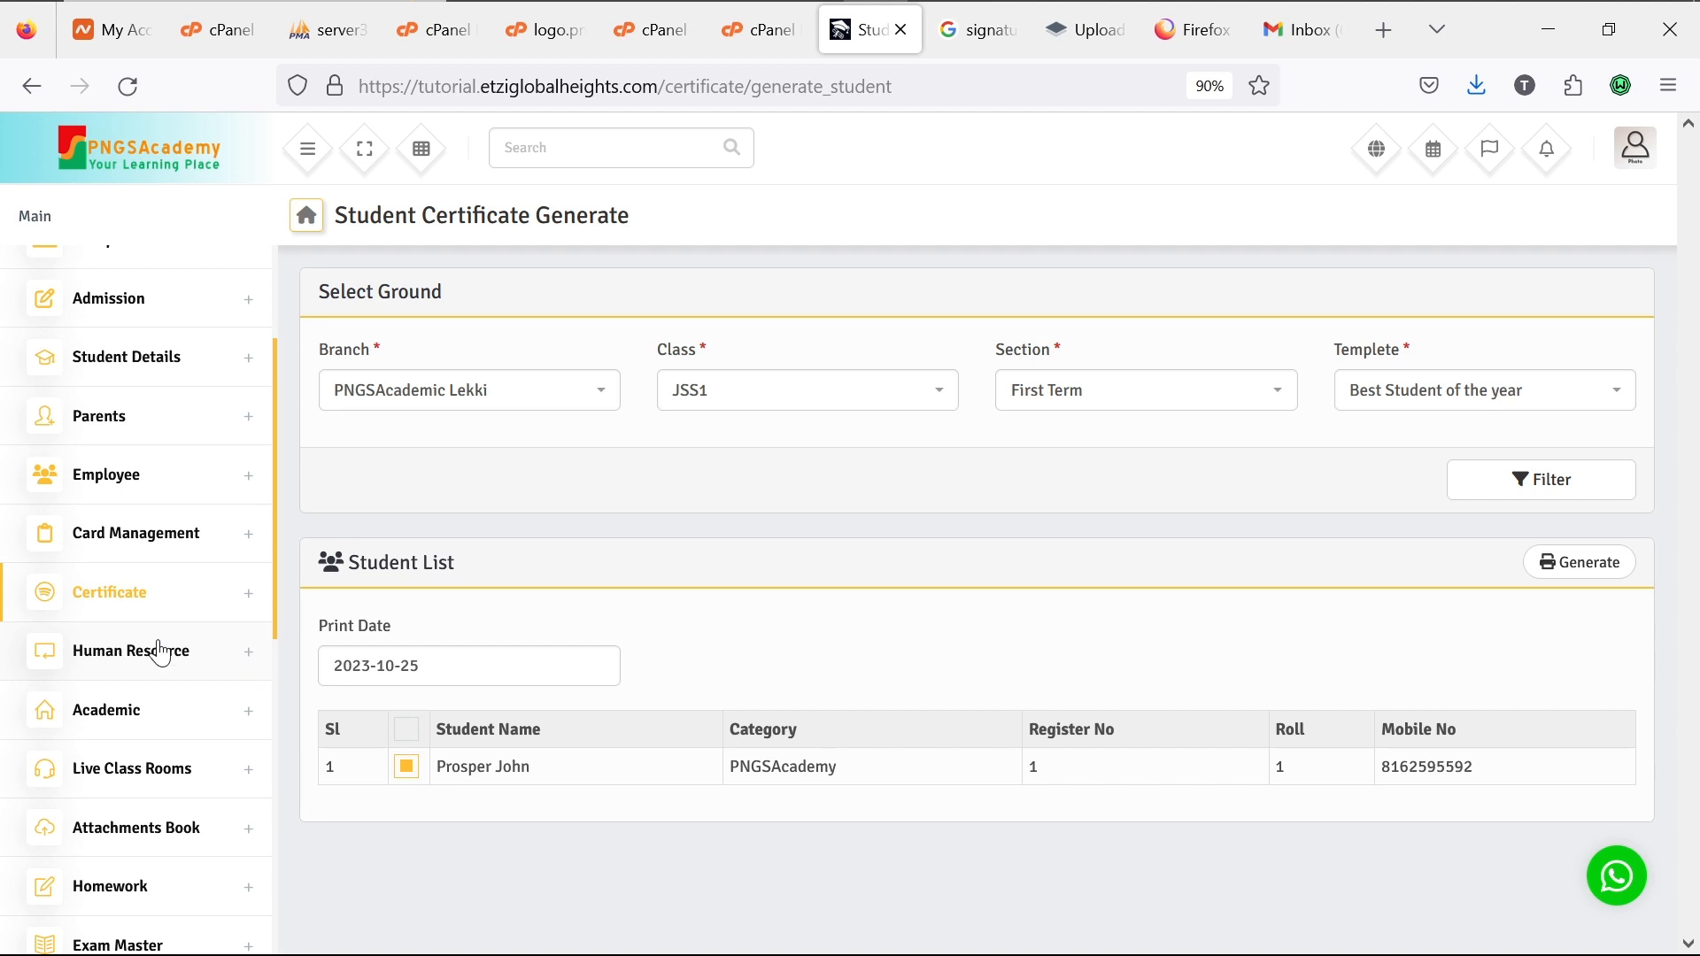
Step: Go to Human Resource > Payroll > Salary Template in the sidebar
left_click(257, 669)
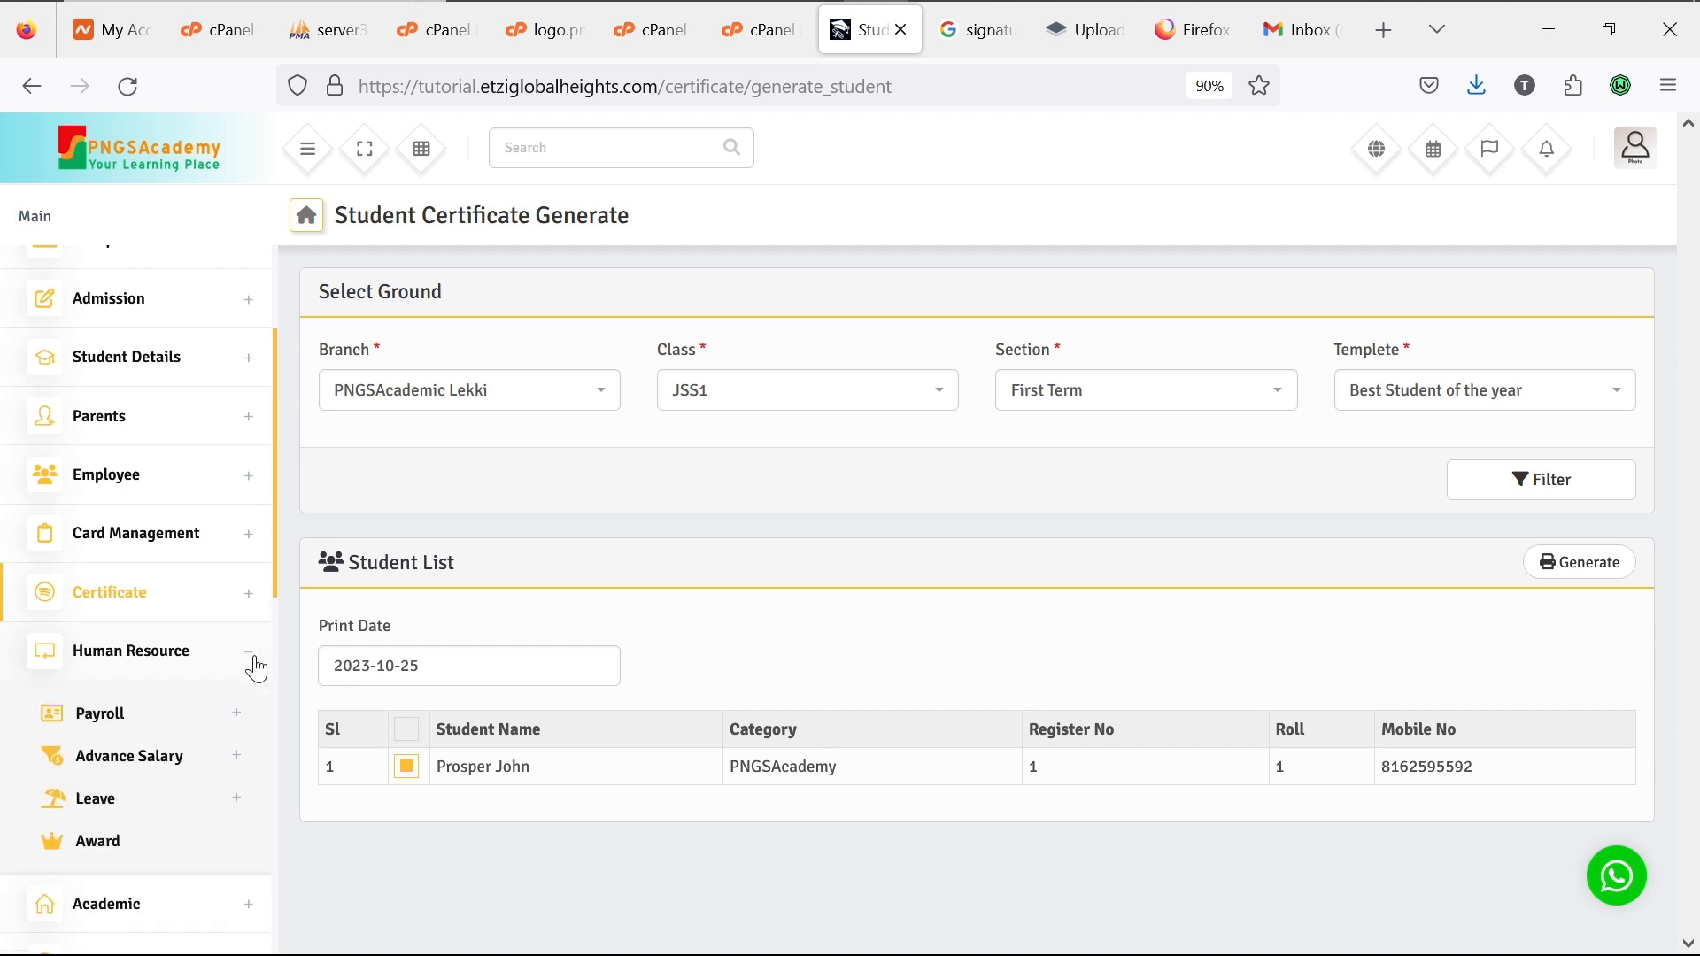
left_click(245, 716)
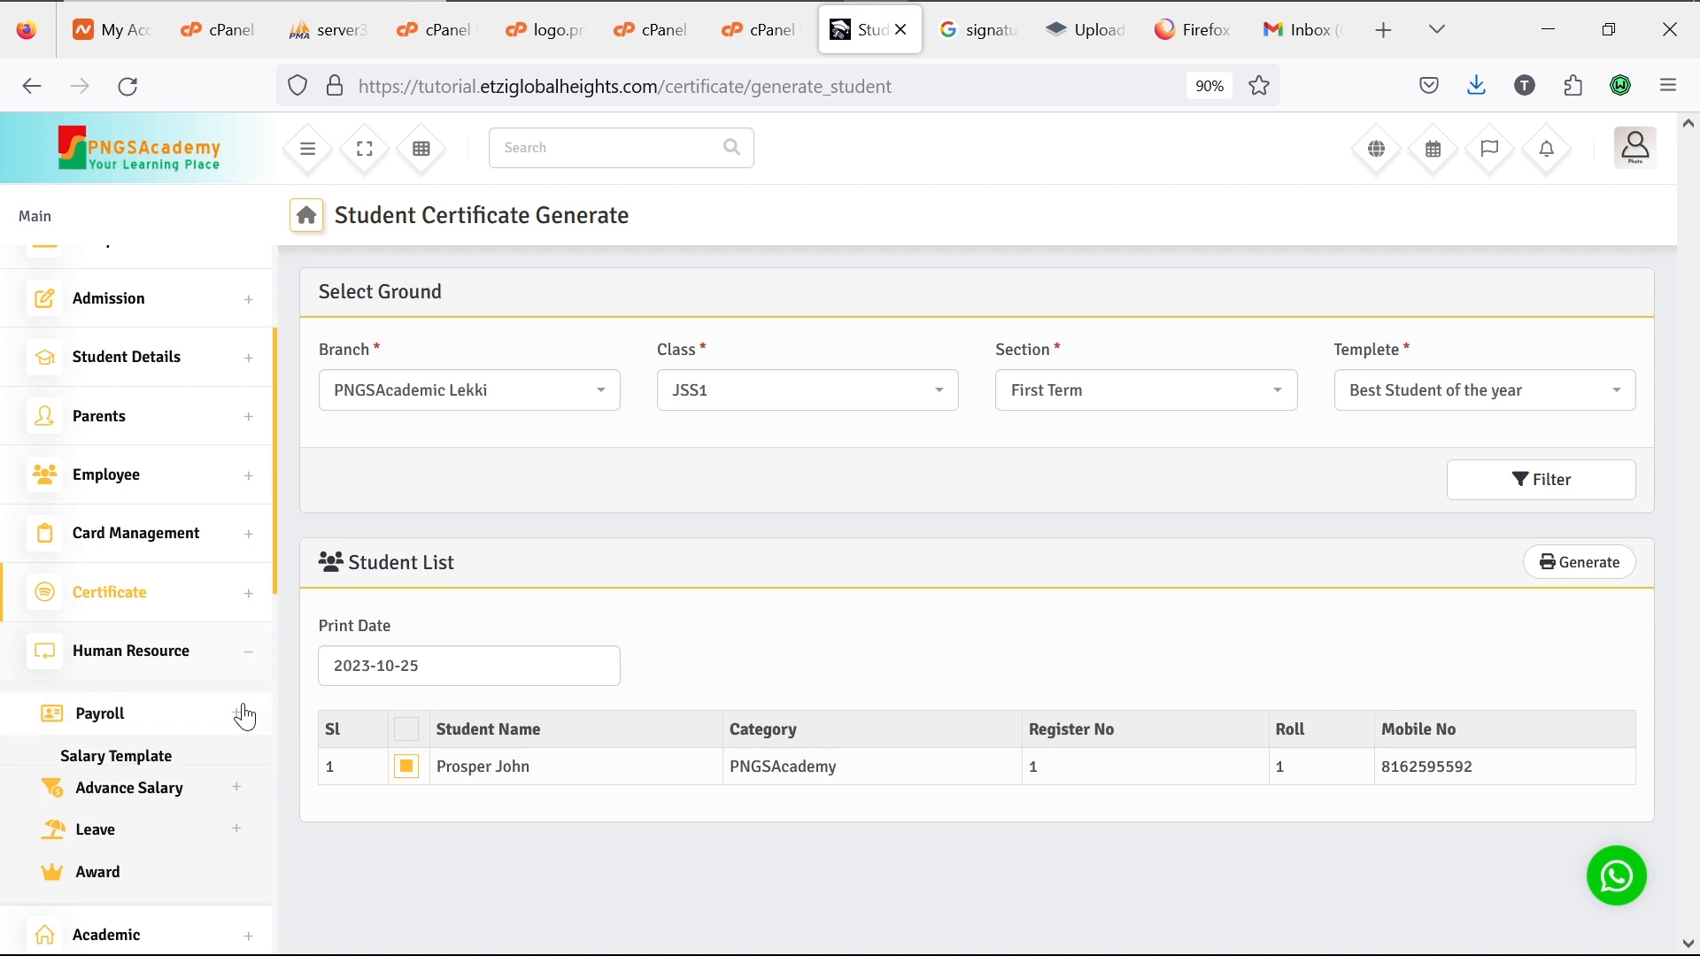
left_click(159, 767)
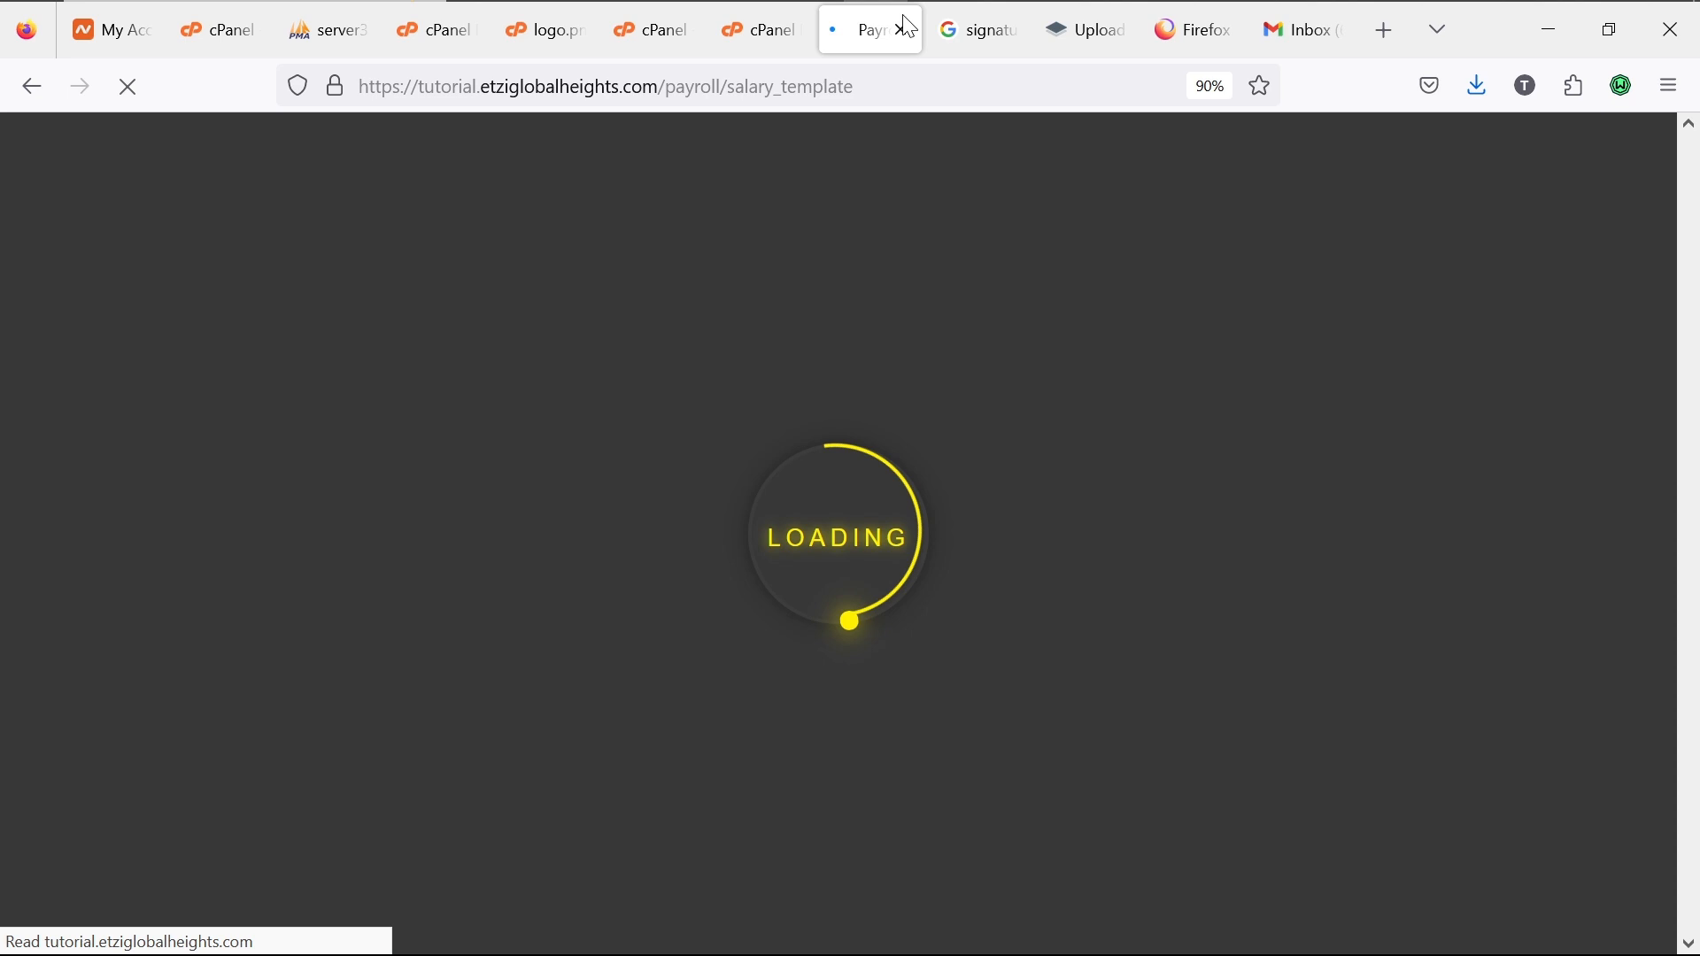
mouse_move(1358, 3)
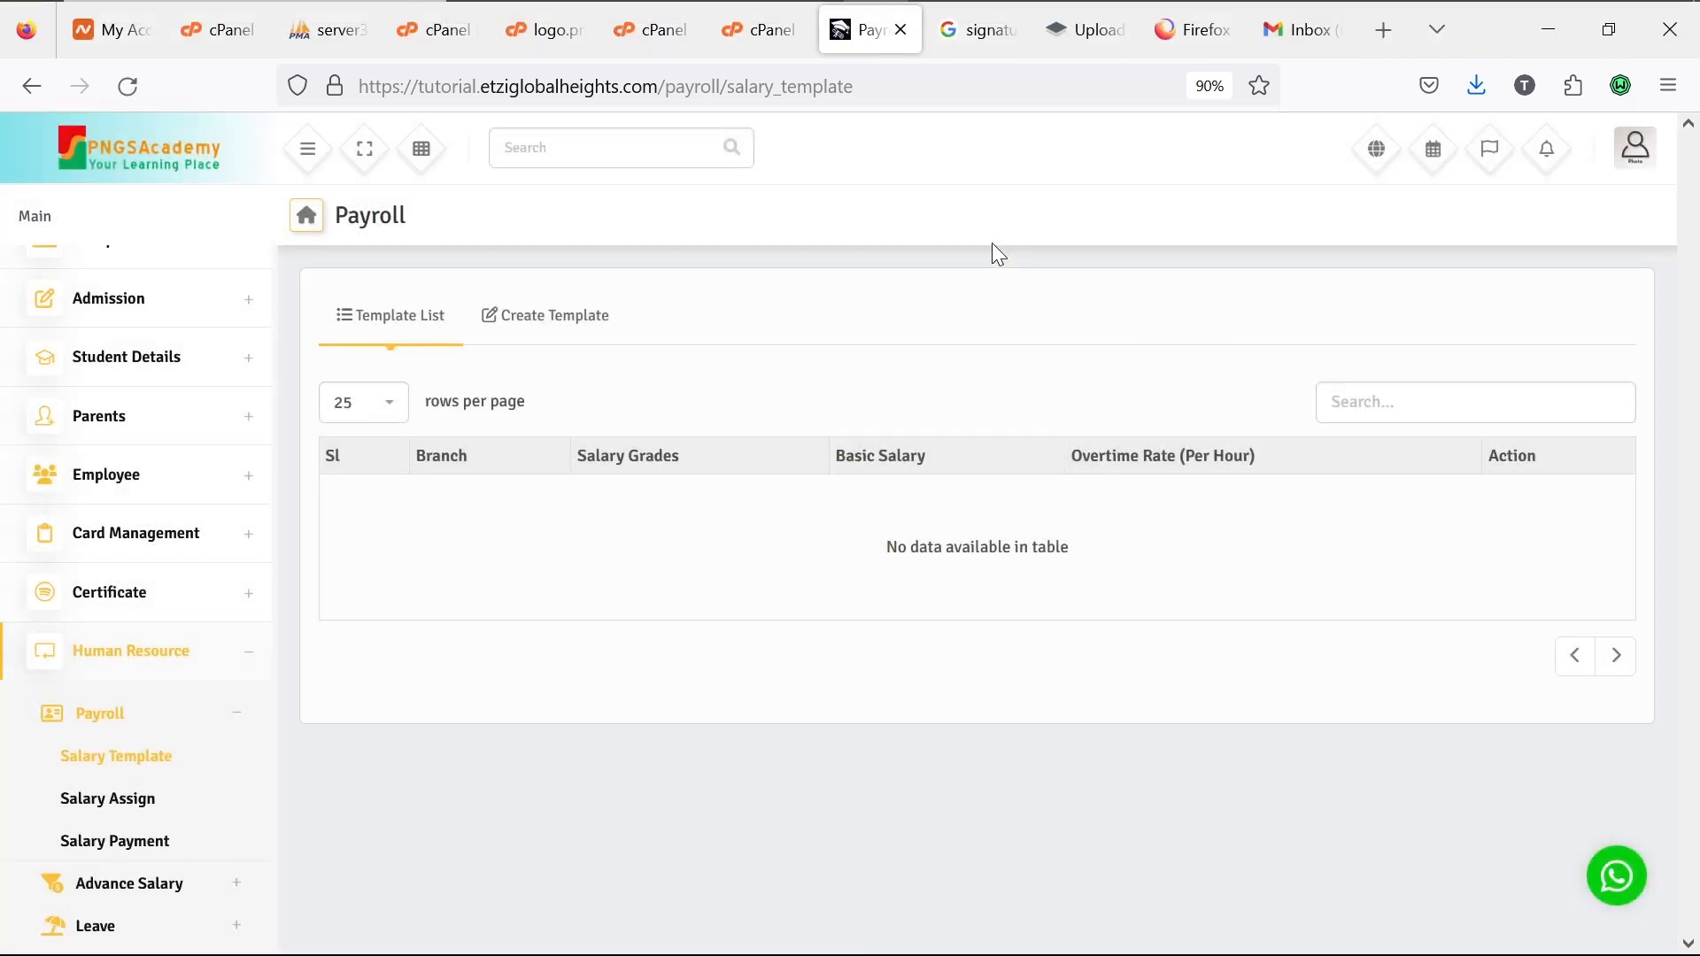
Step: Start a salary template for PNGSAcademic Lekki with grade Prompt, basic salary Monthly, overtime rate 30000
left_click(542, 315)
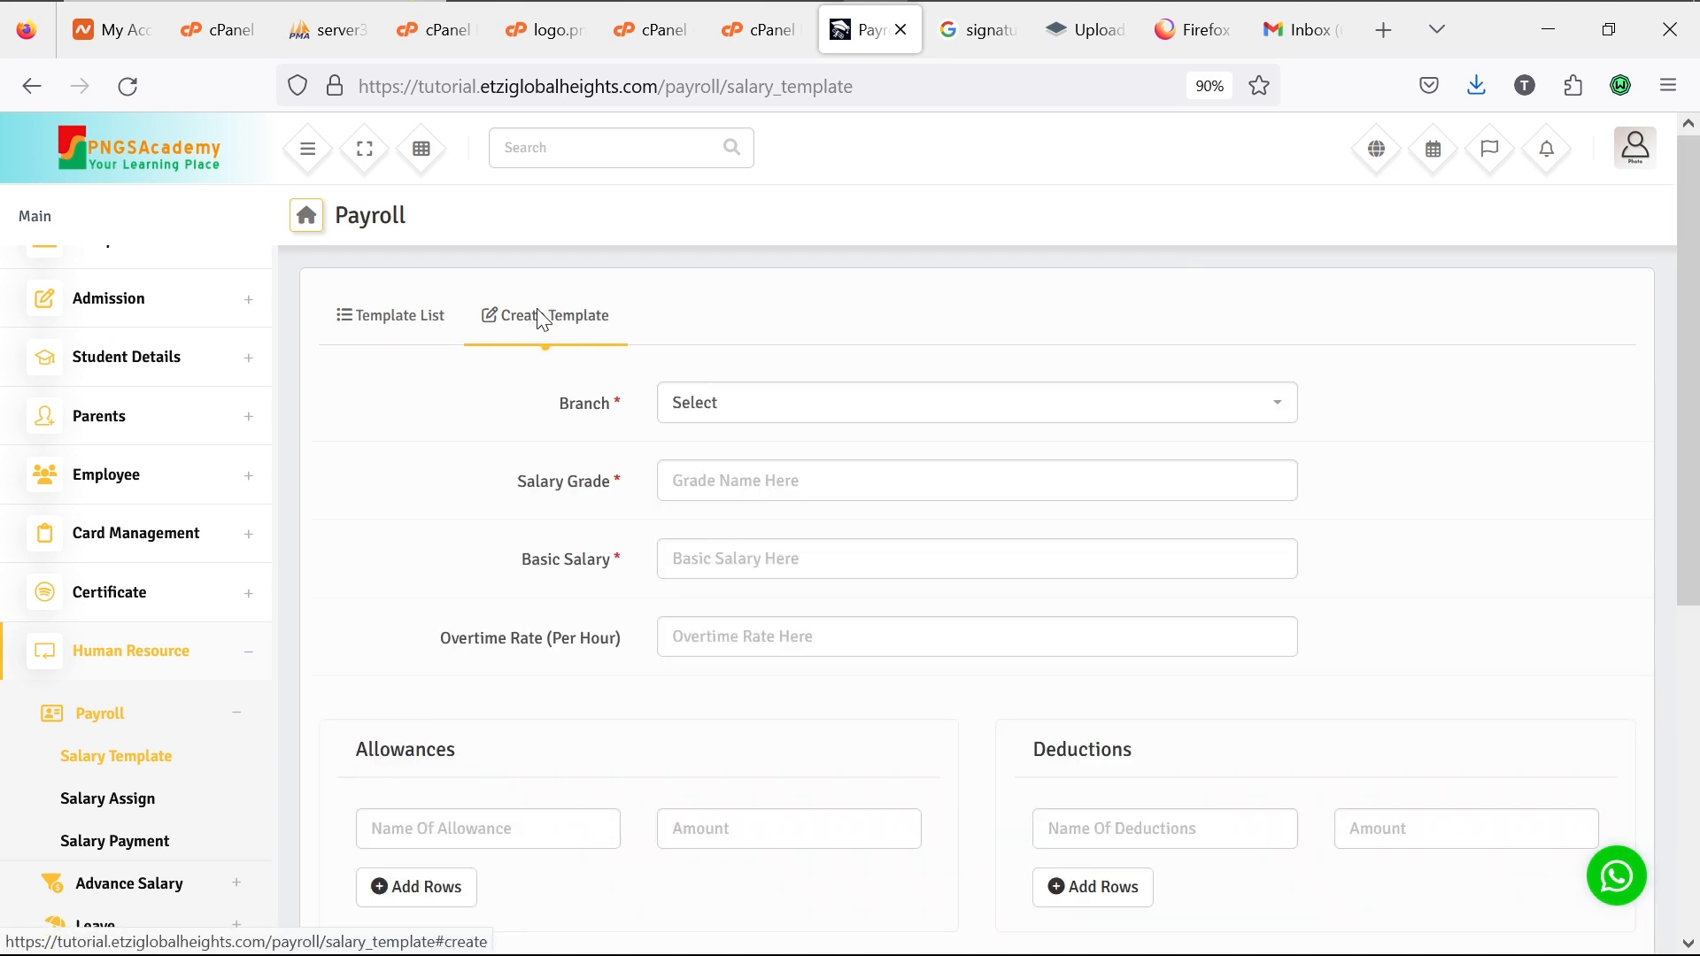
left_click(856, 400)
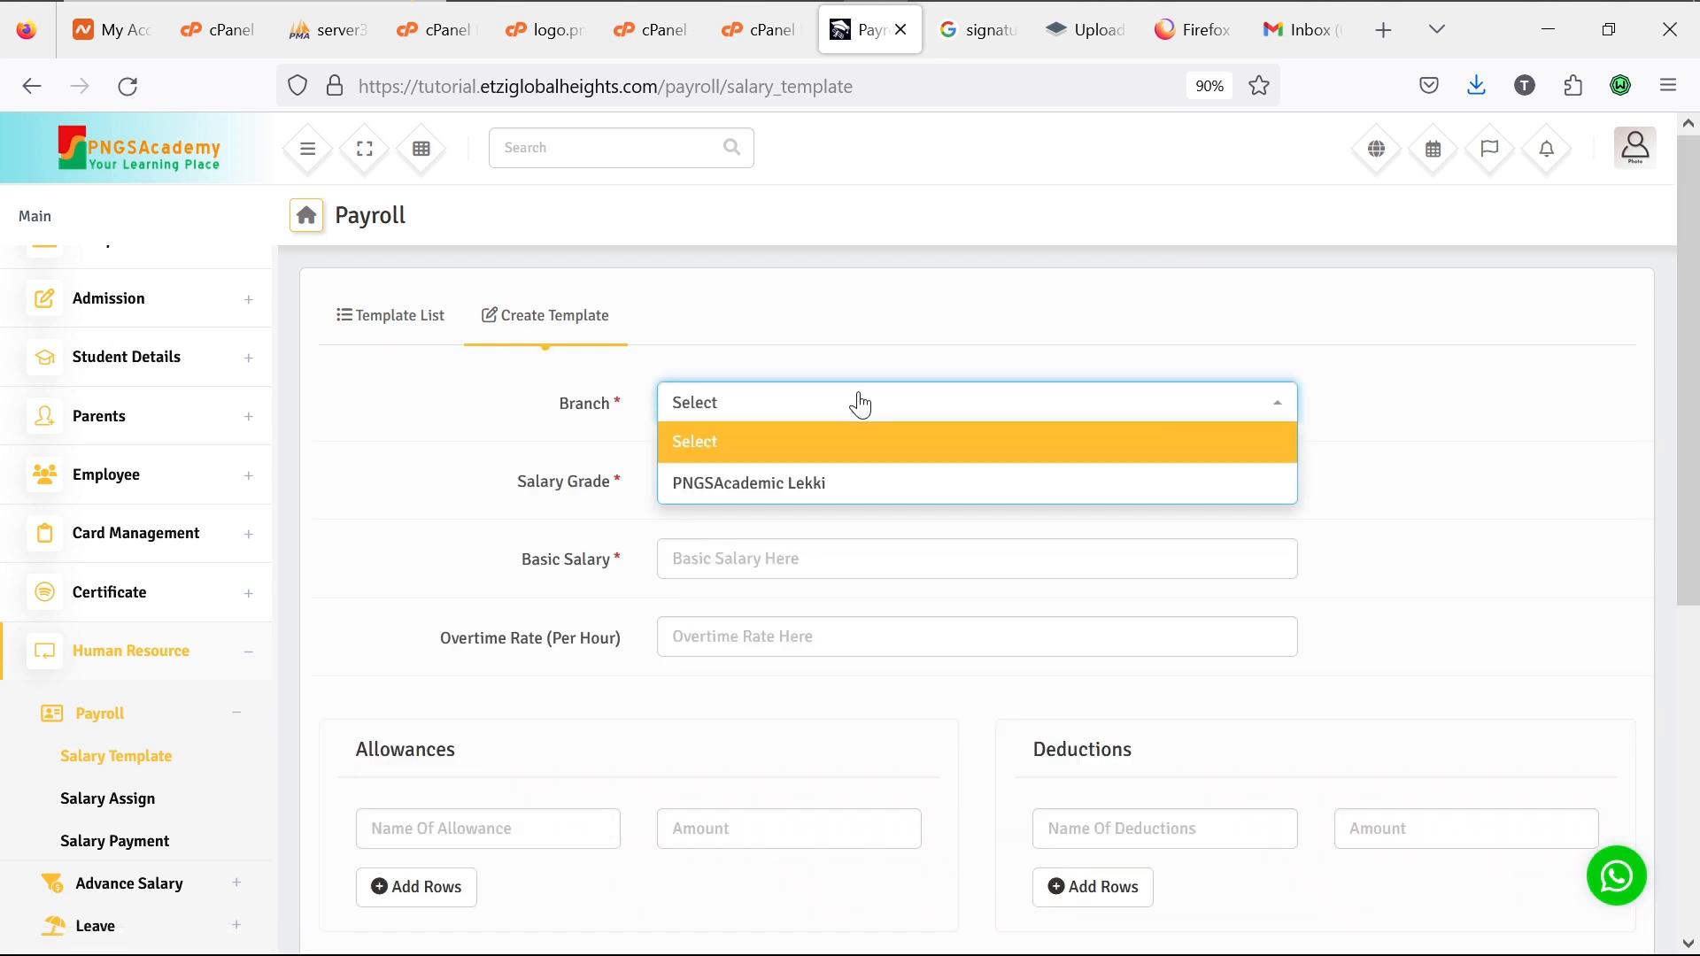
left_click(872, 507)
left_click(854, 494)
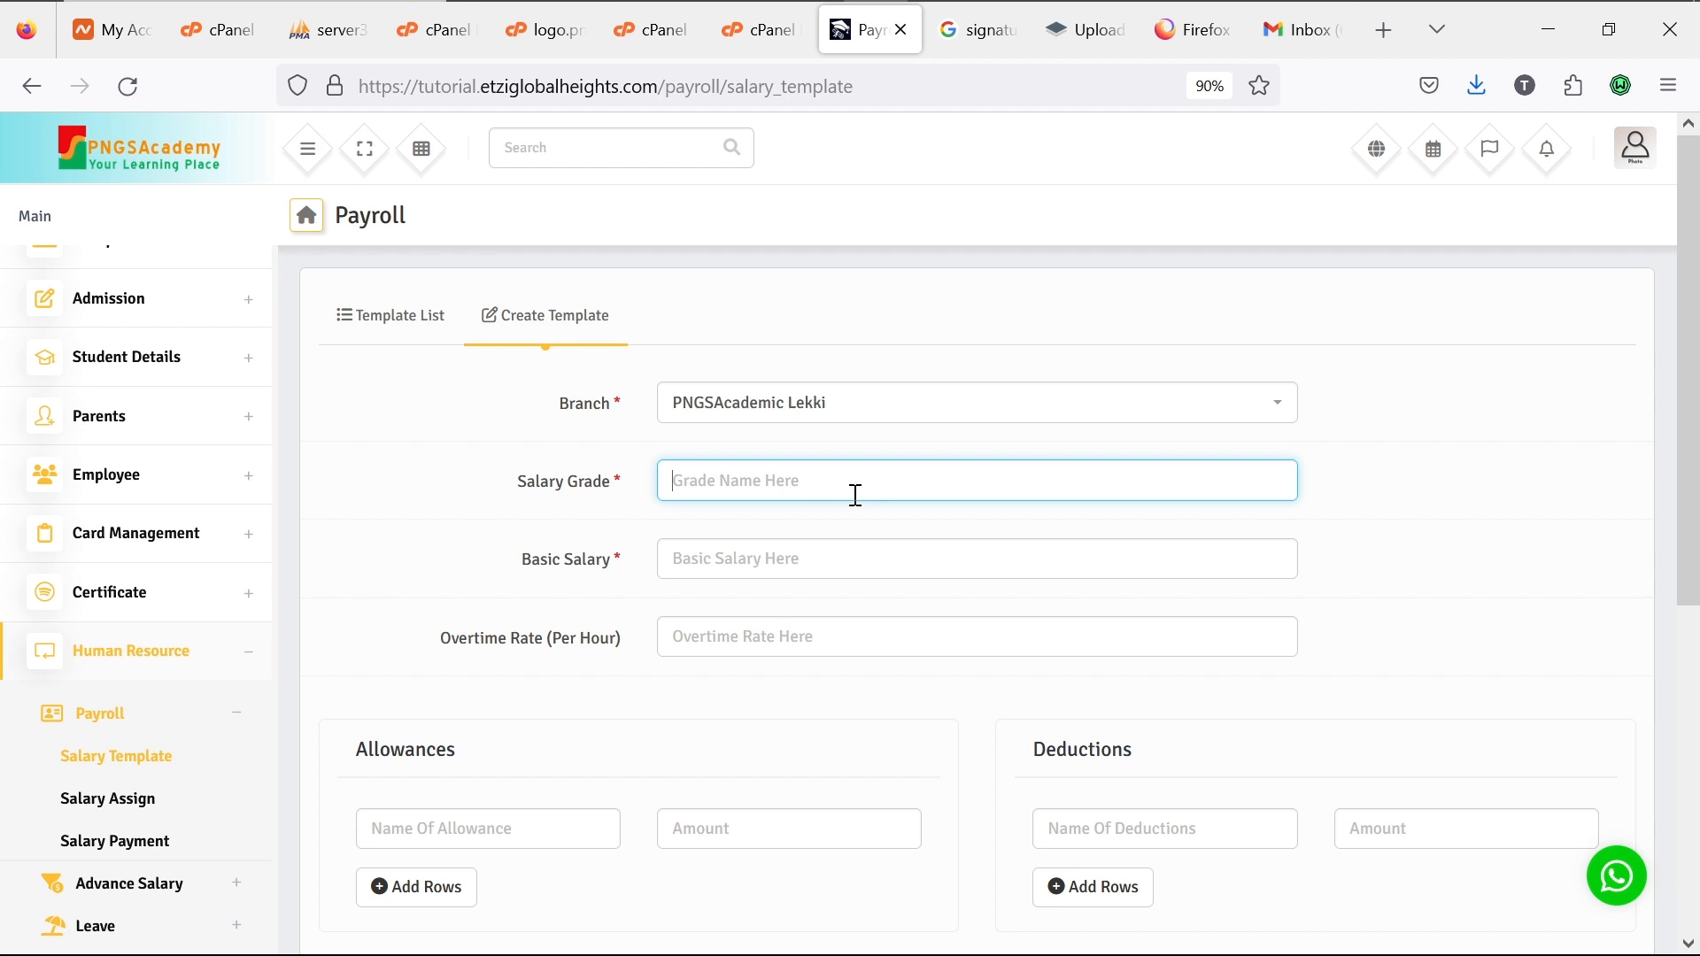
type("Prompt")
left_click(845, 557)
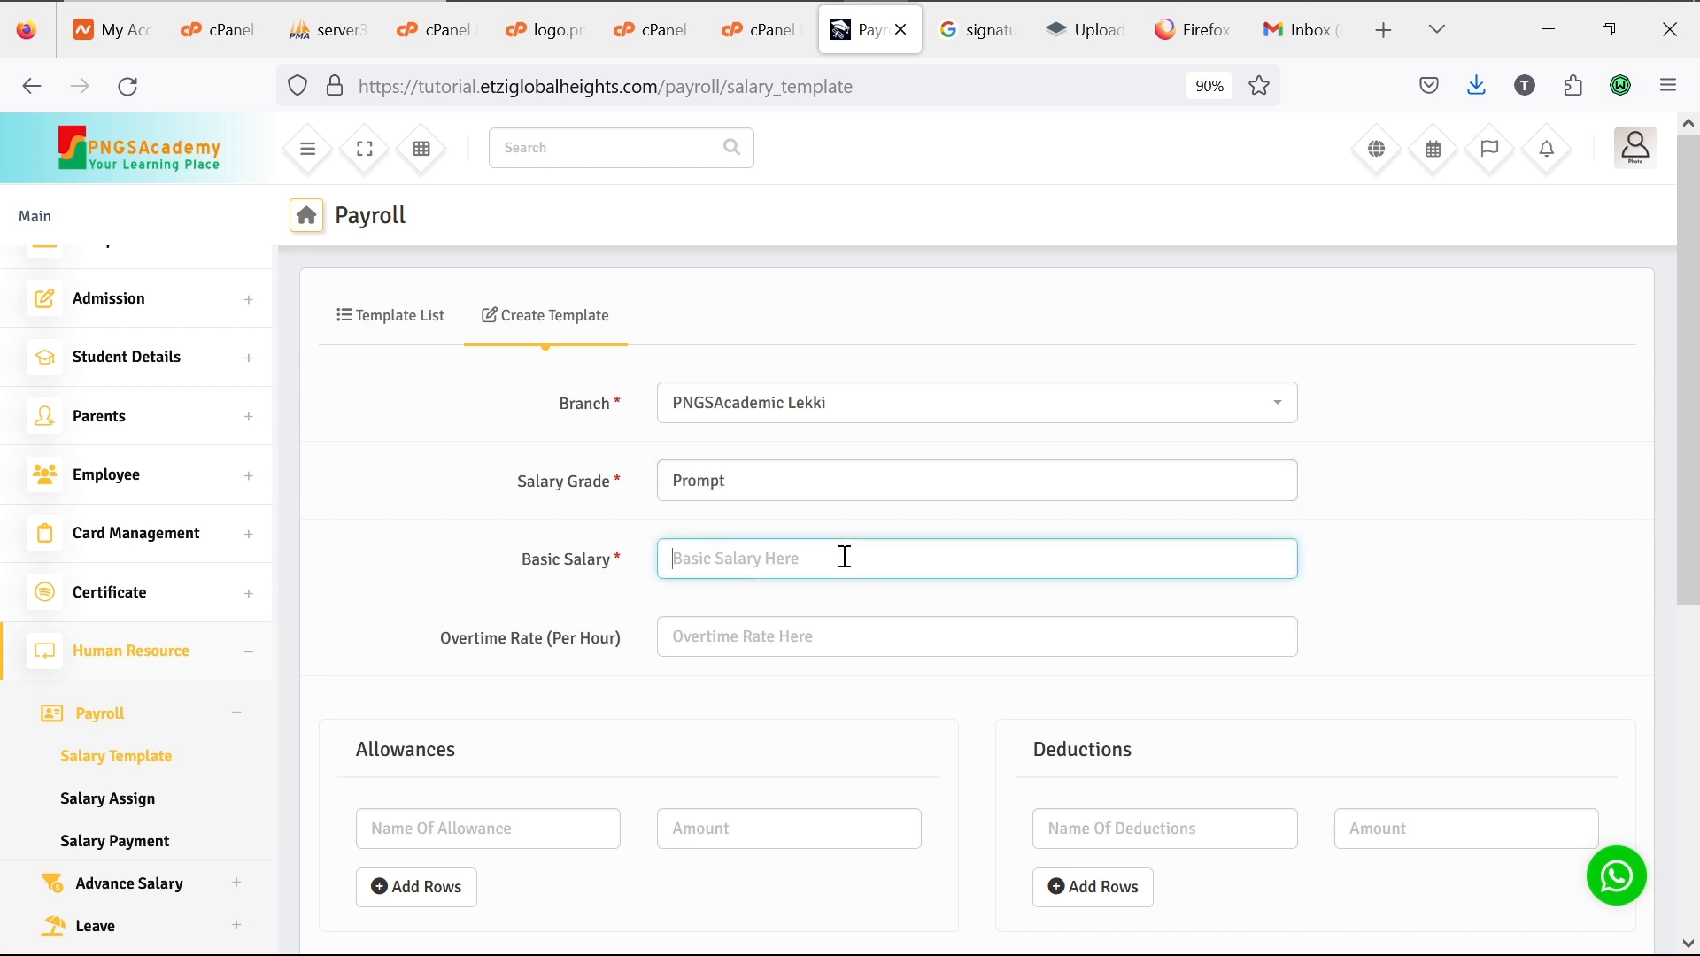
type("Monthly")
left_click(866, 652)
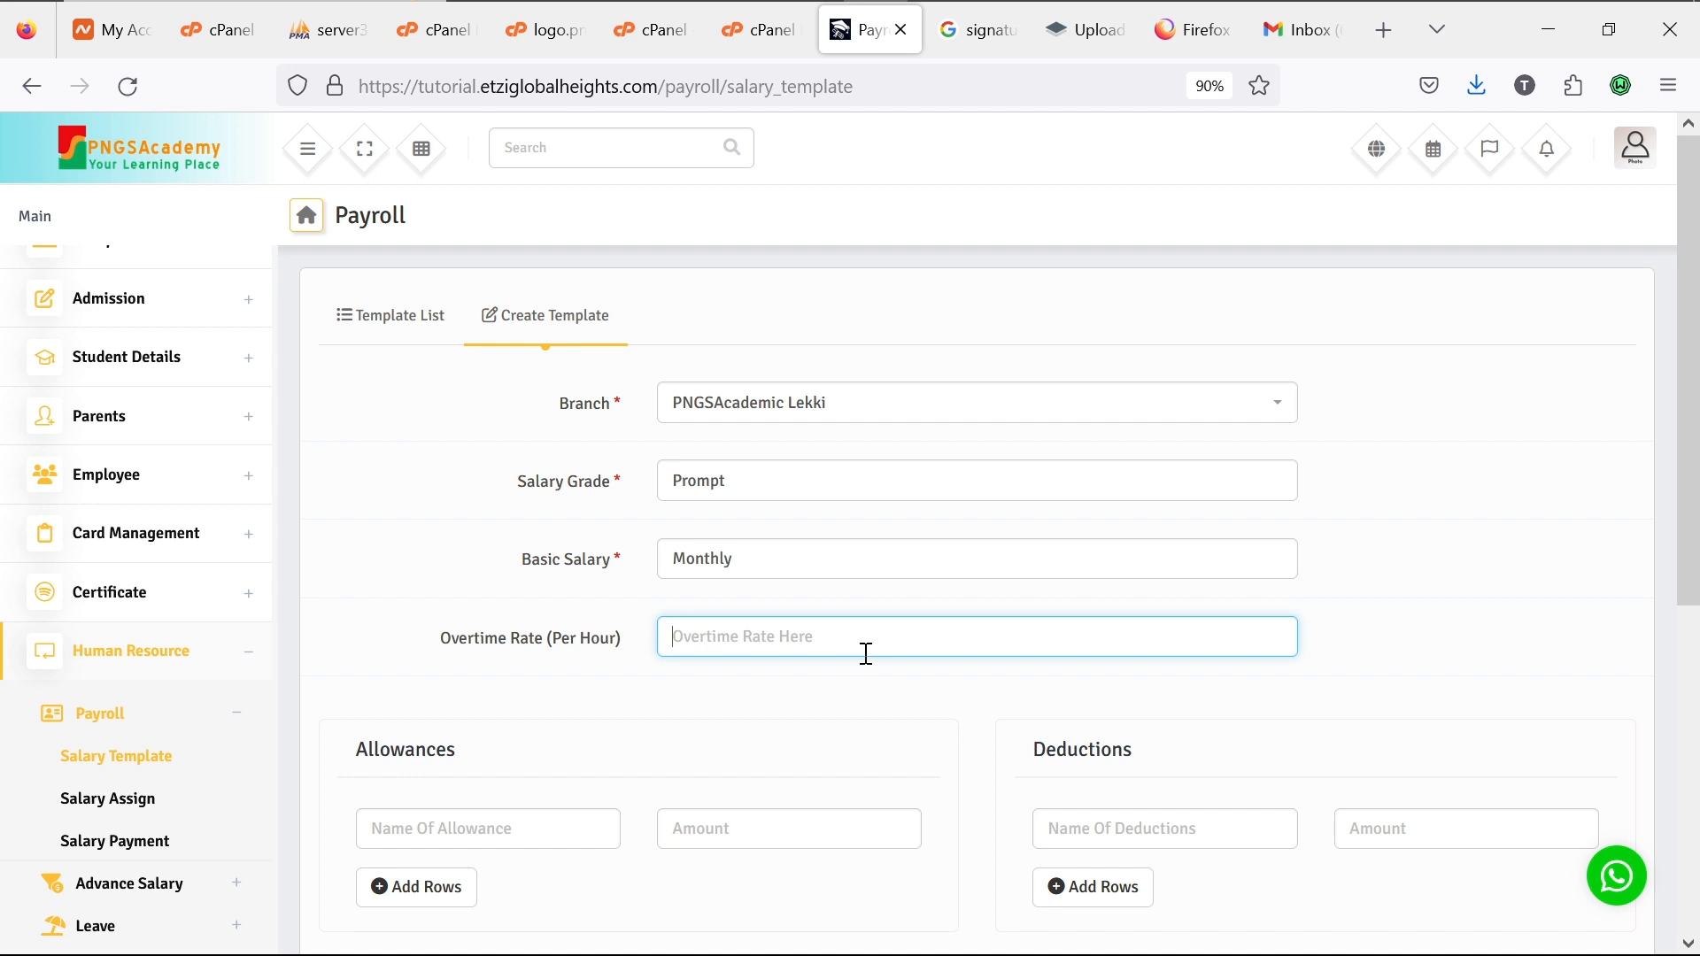
type("3")
type("0000")
Step: Add a Transport Allowance of 10000 and a Lateness fine deduction of 500
scroll(846, 733, "down", 3)
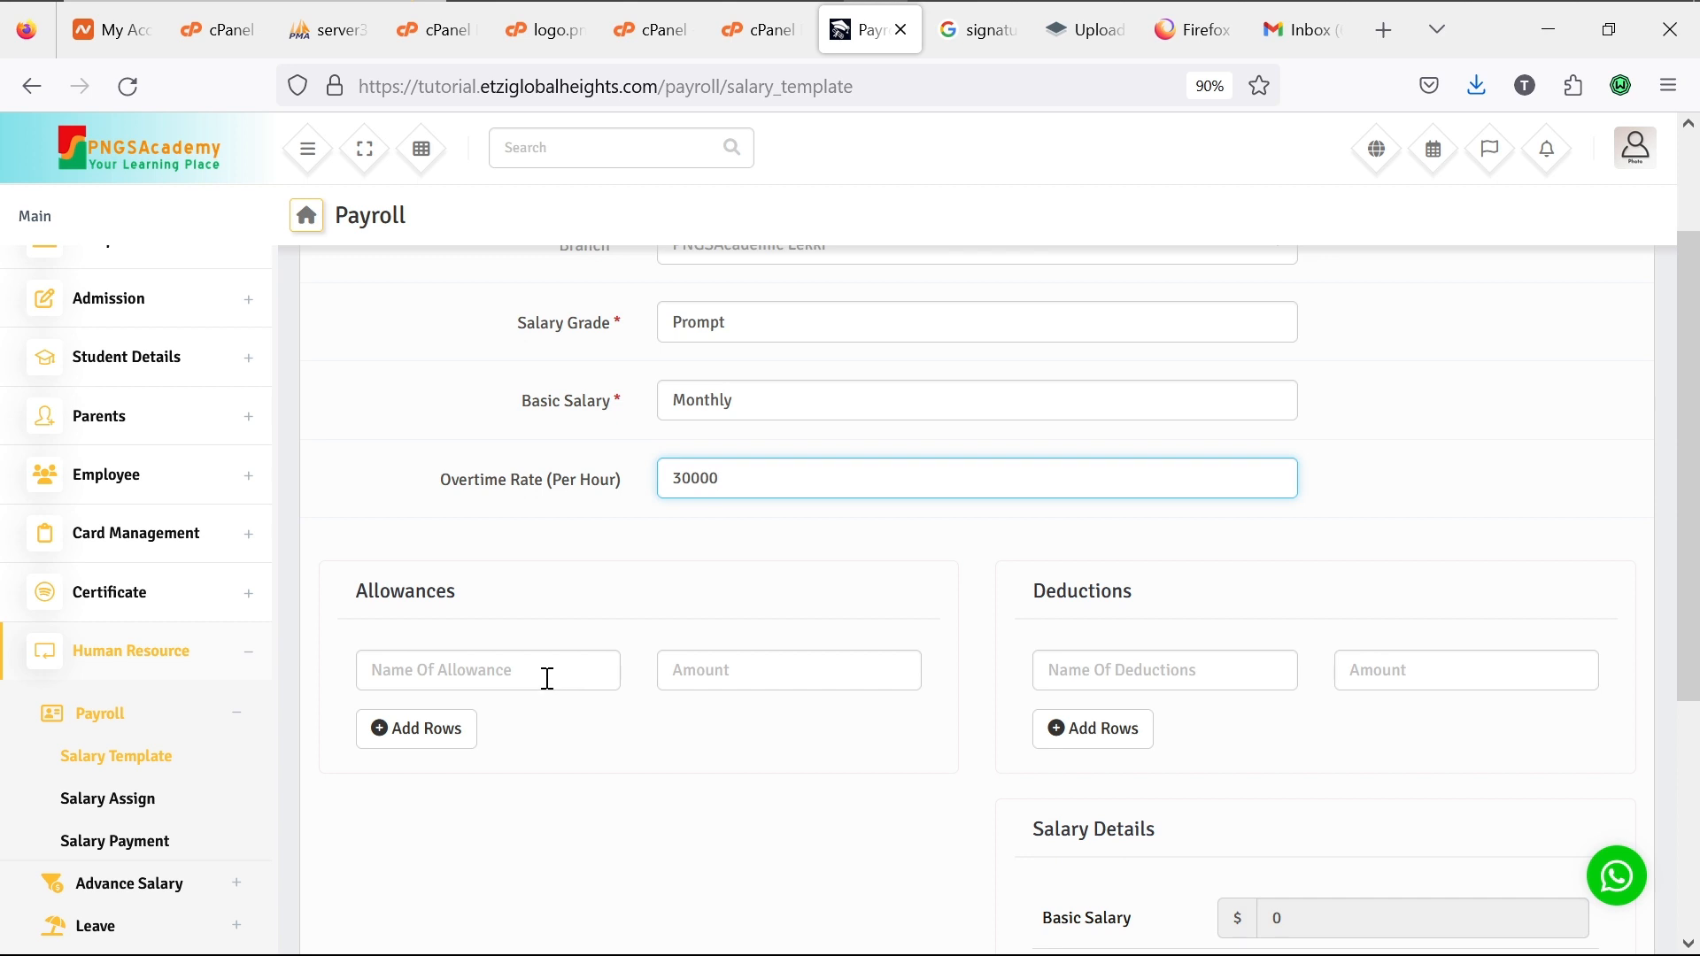
left_click(547, 679)
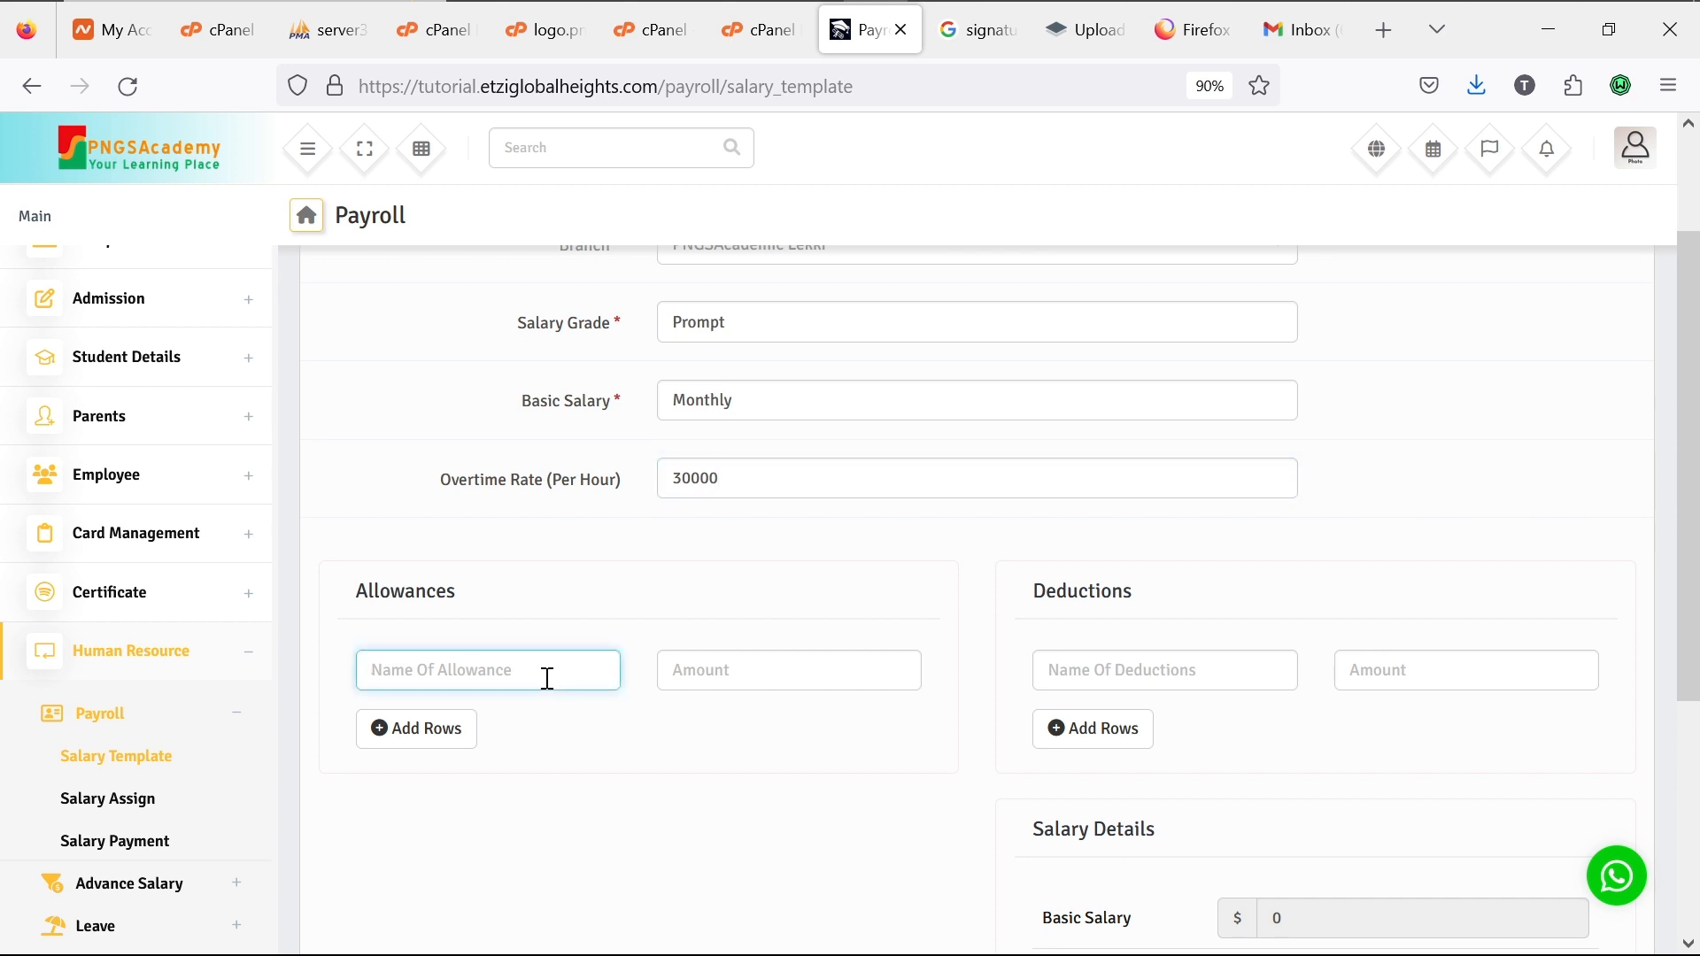
type("Transport Allowance")
left_click(734, 679)
type("10000")
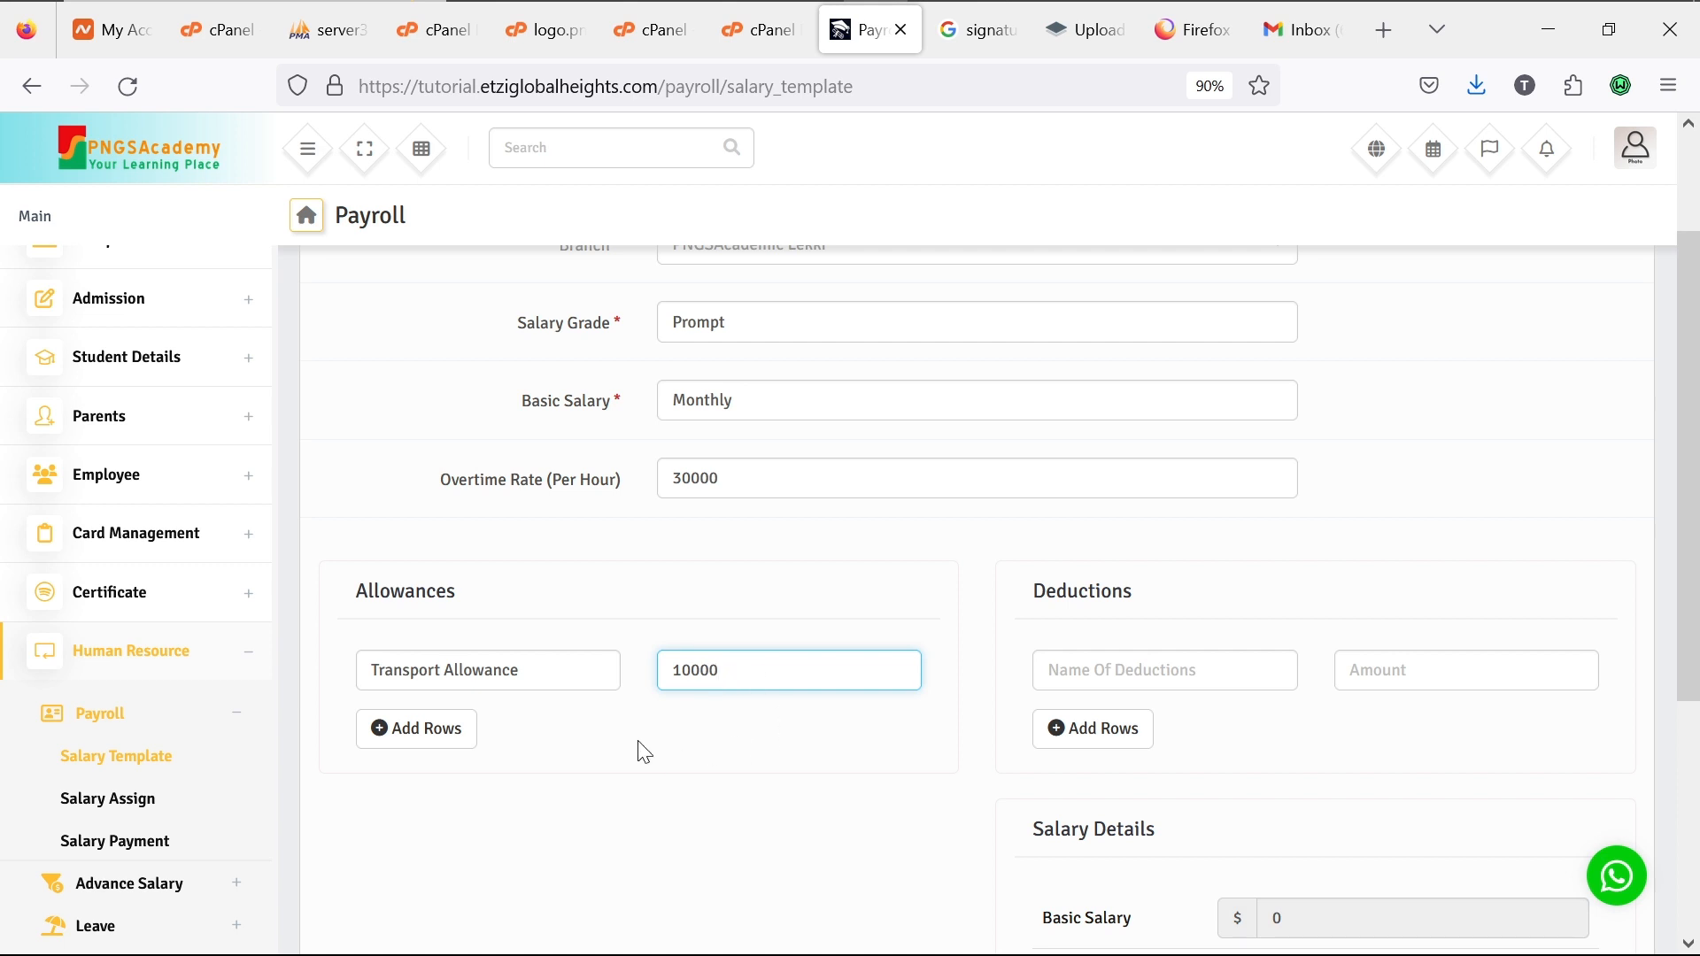
left_click(1093, 686)
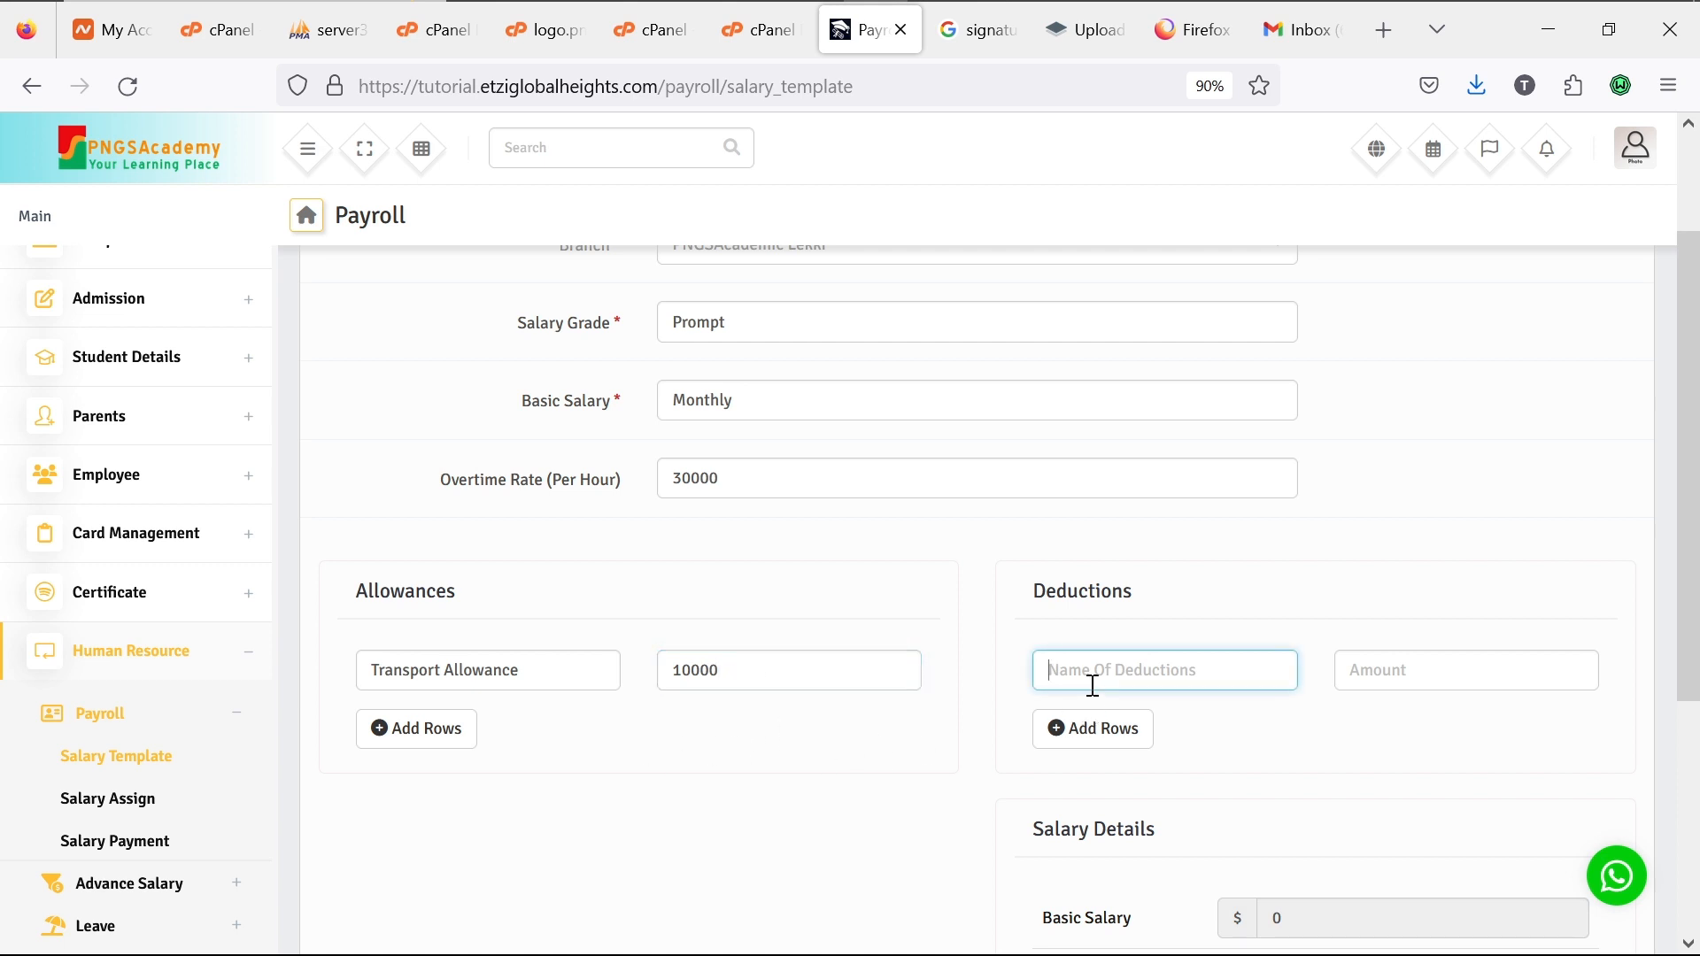
type("Late")
type("ness fine")
left_click(1367, 675)
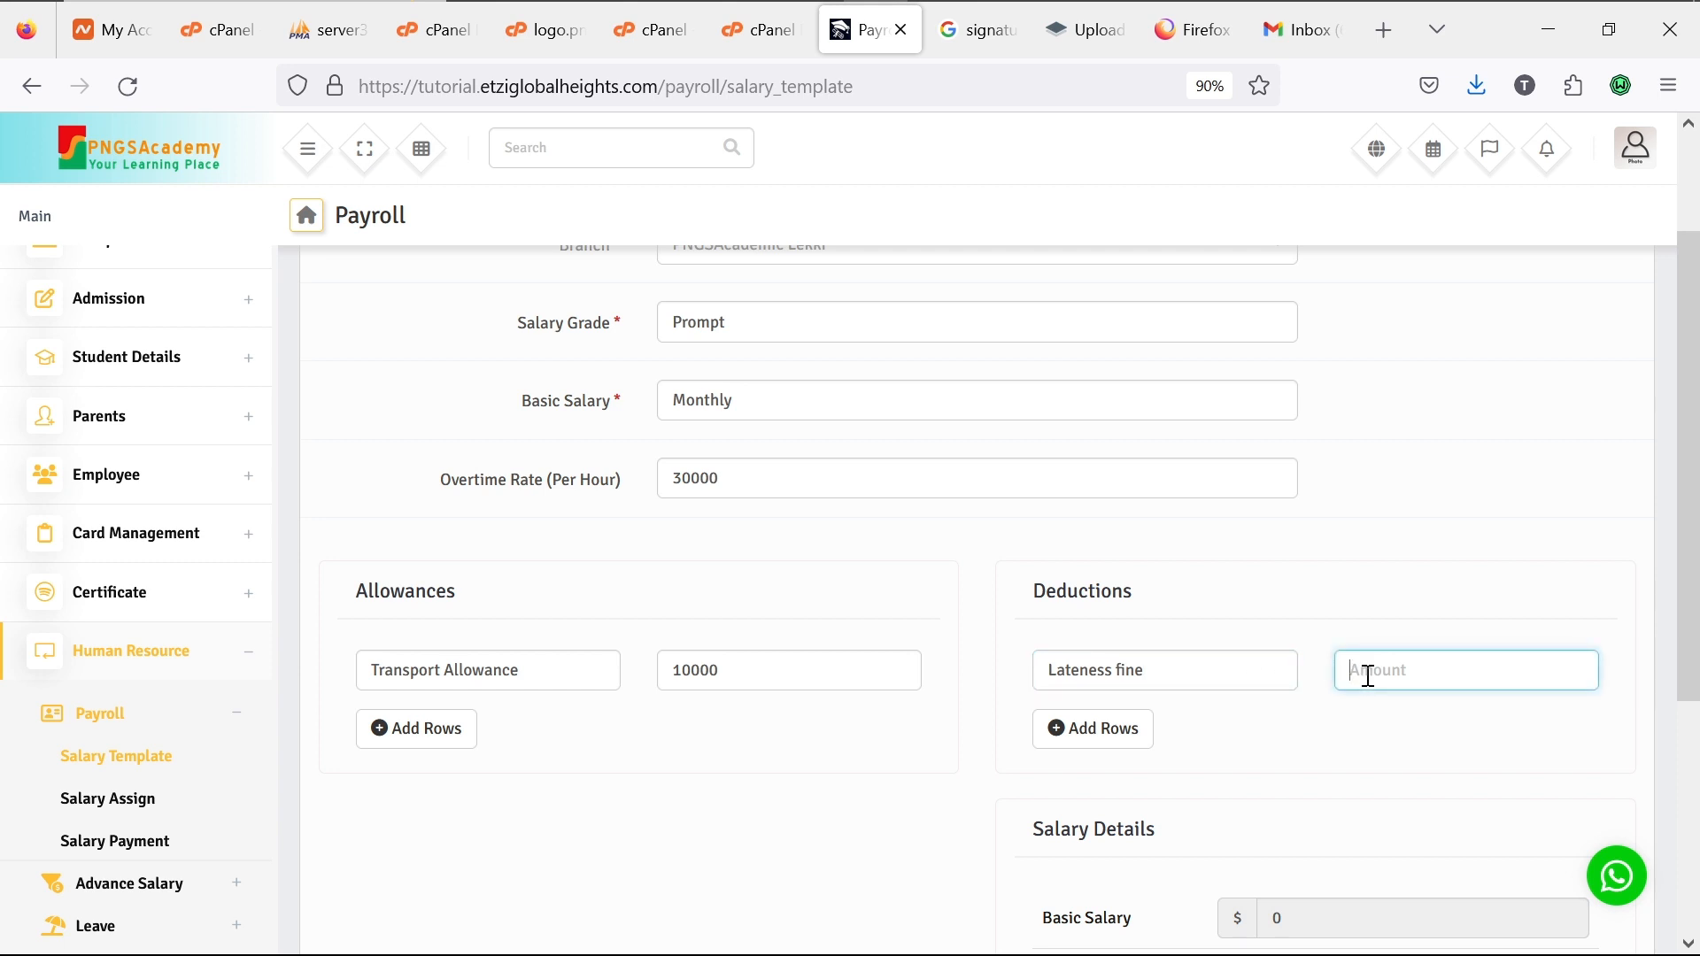
type("500")
scroll(1228, 776, "down", 3)
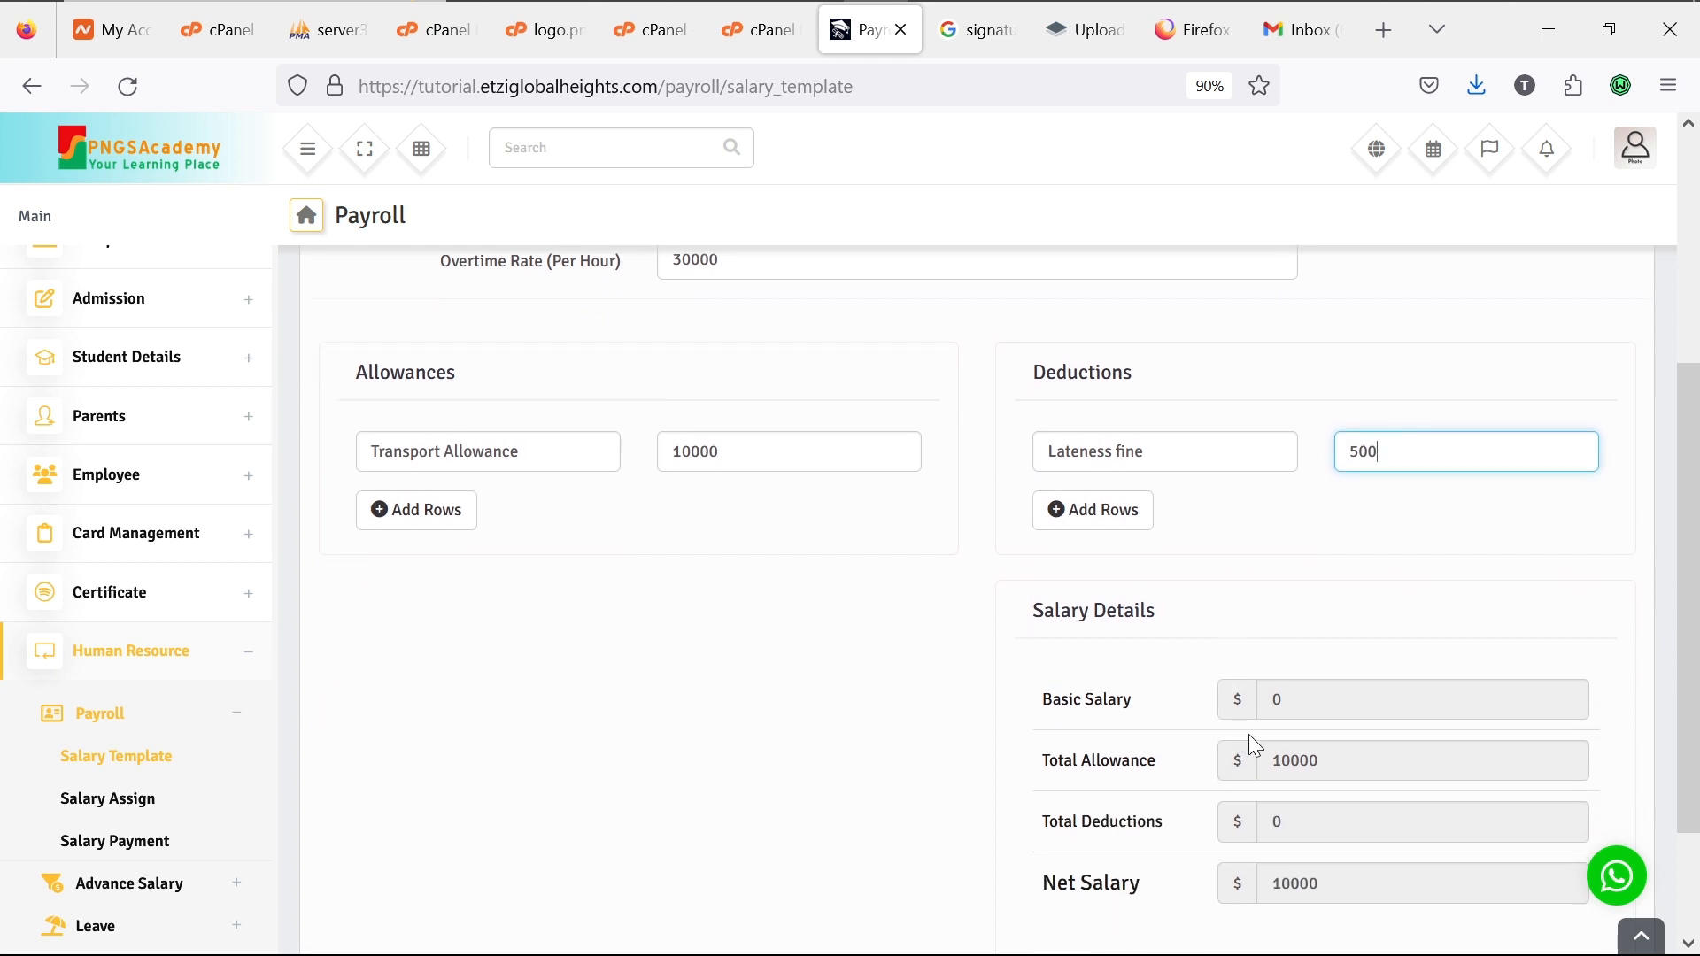
left_click(1297, 706)
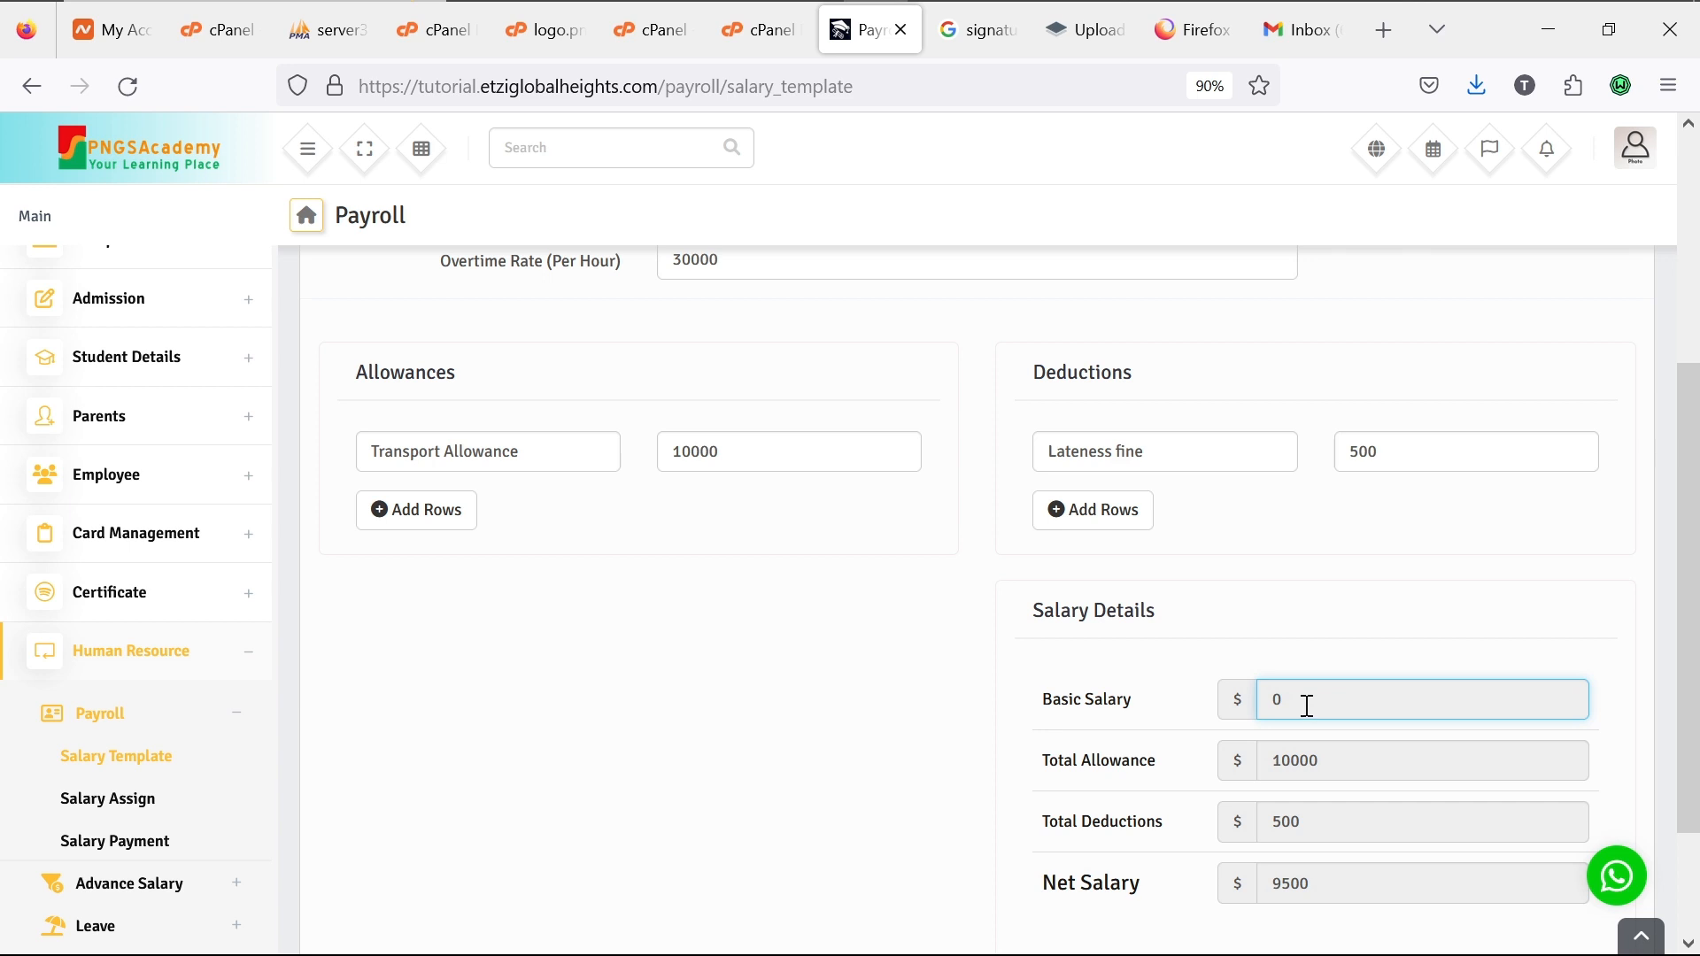
Step: Rename the salary grade to Monthly and set the basic salary to 120000
scroll(1306, 707, "up", 4)
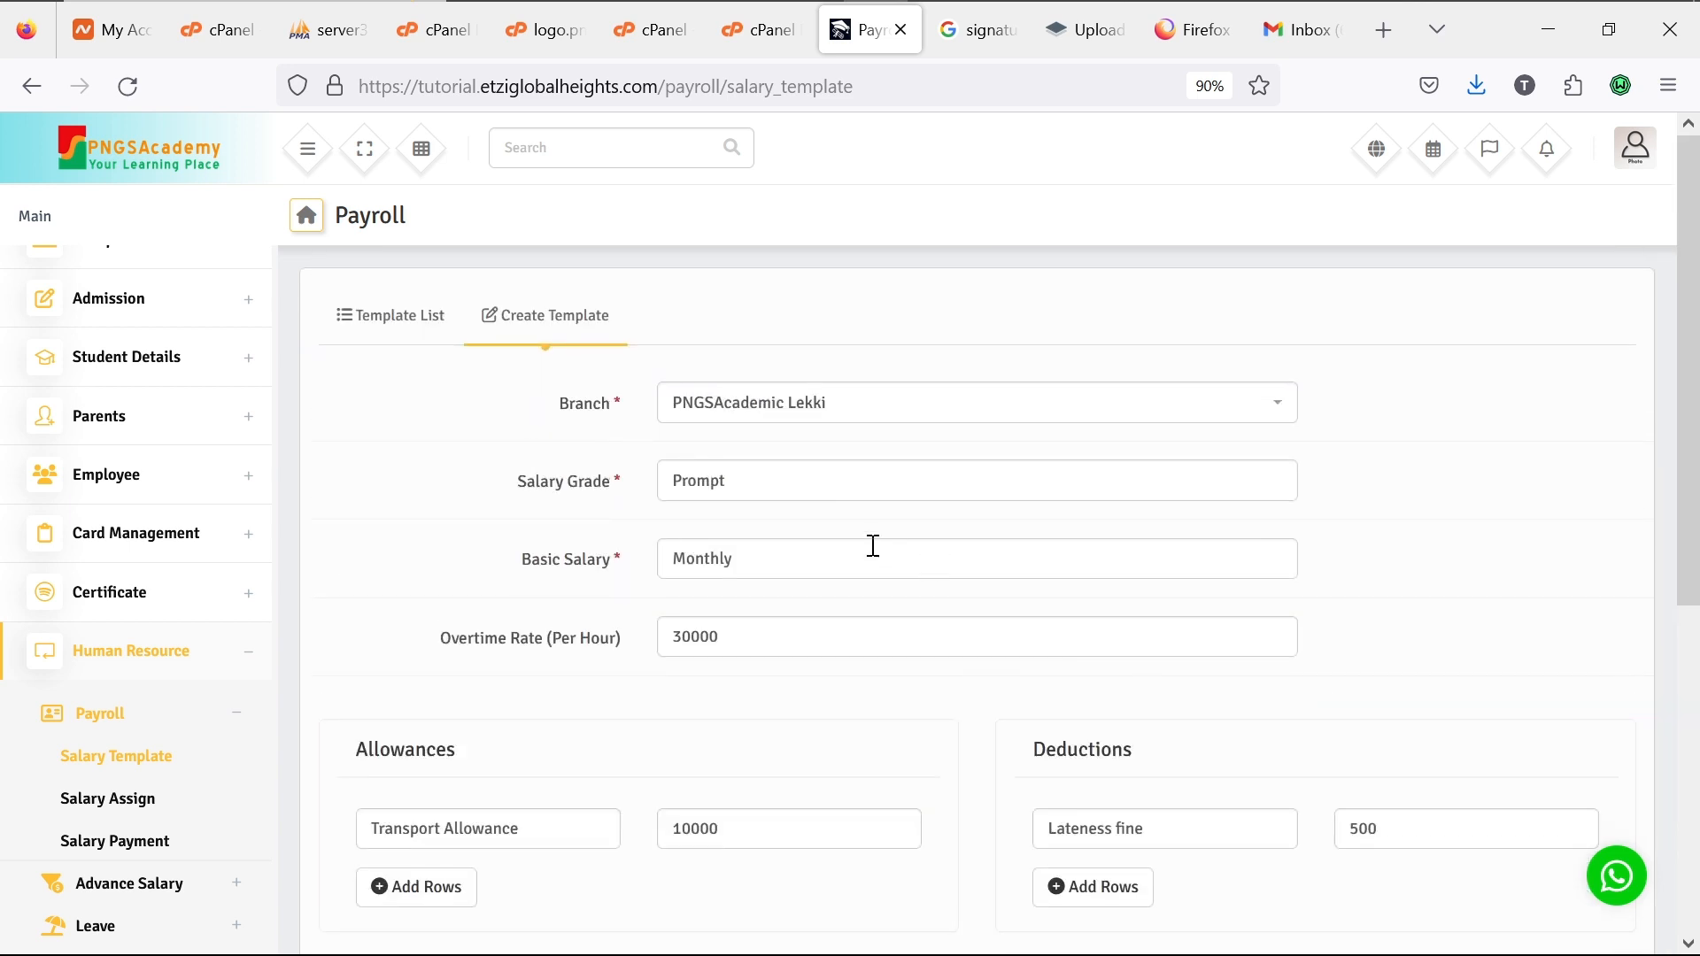
left_click_drag(777, 558, 608, 554)
key("ctrl+c")
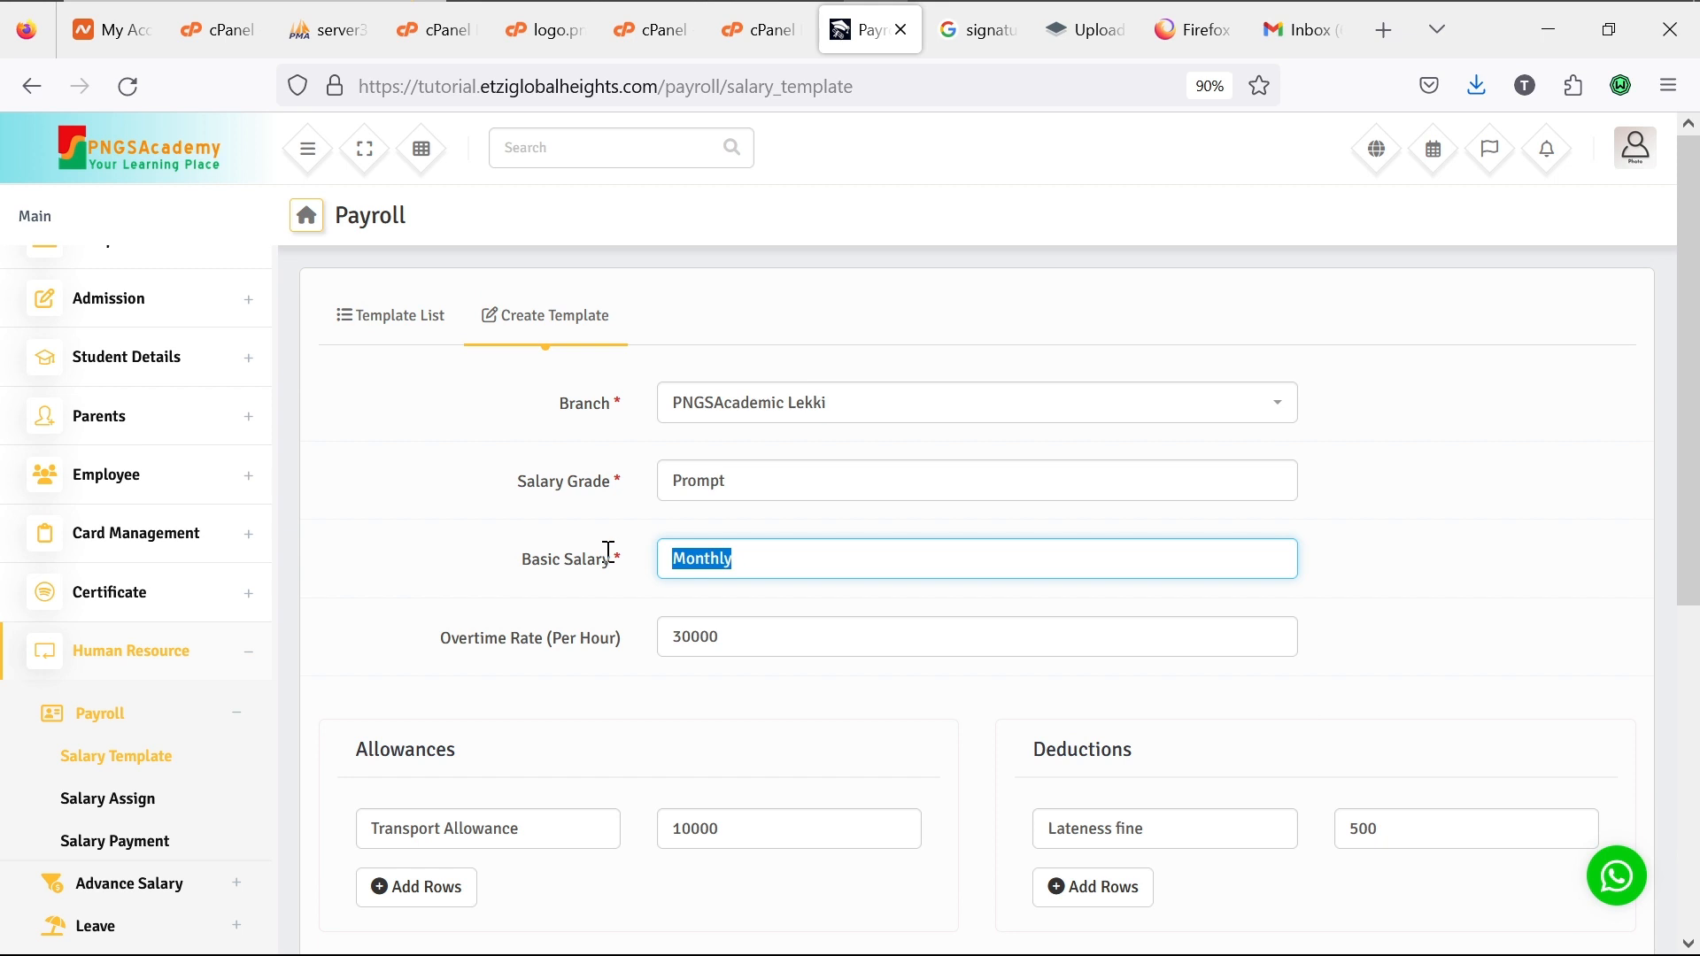
key("BackSpace")
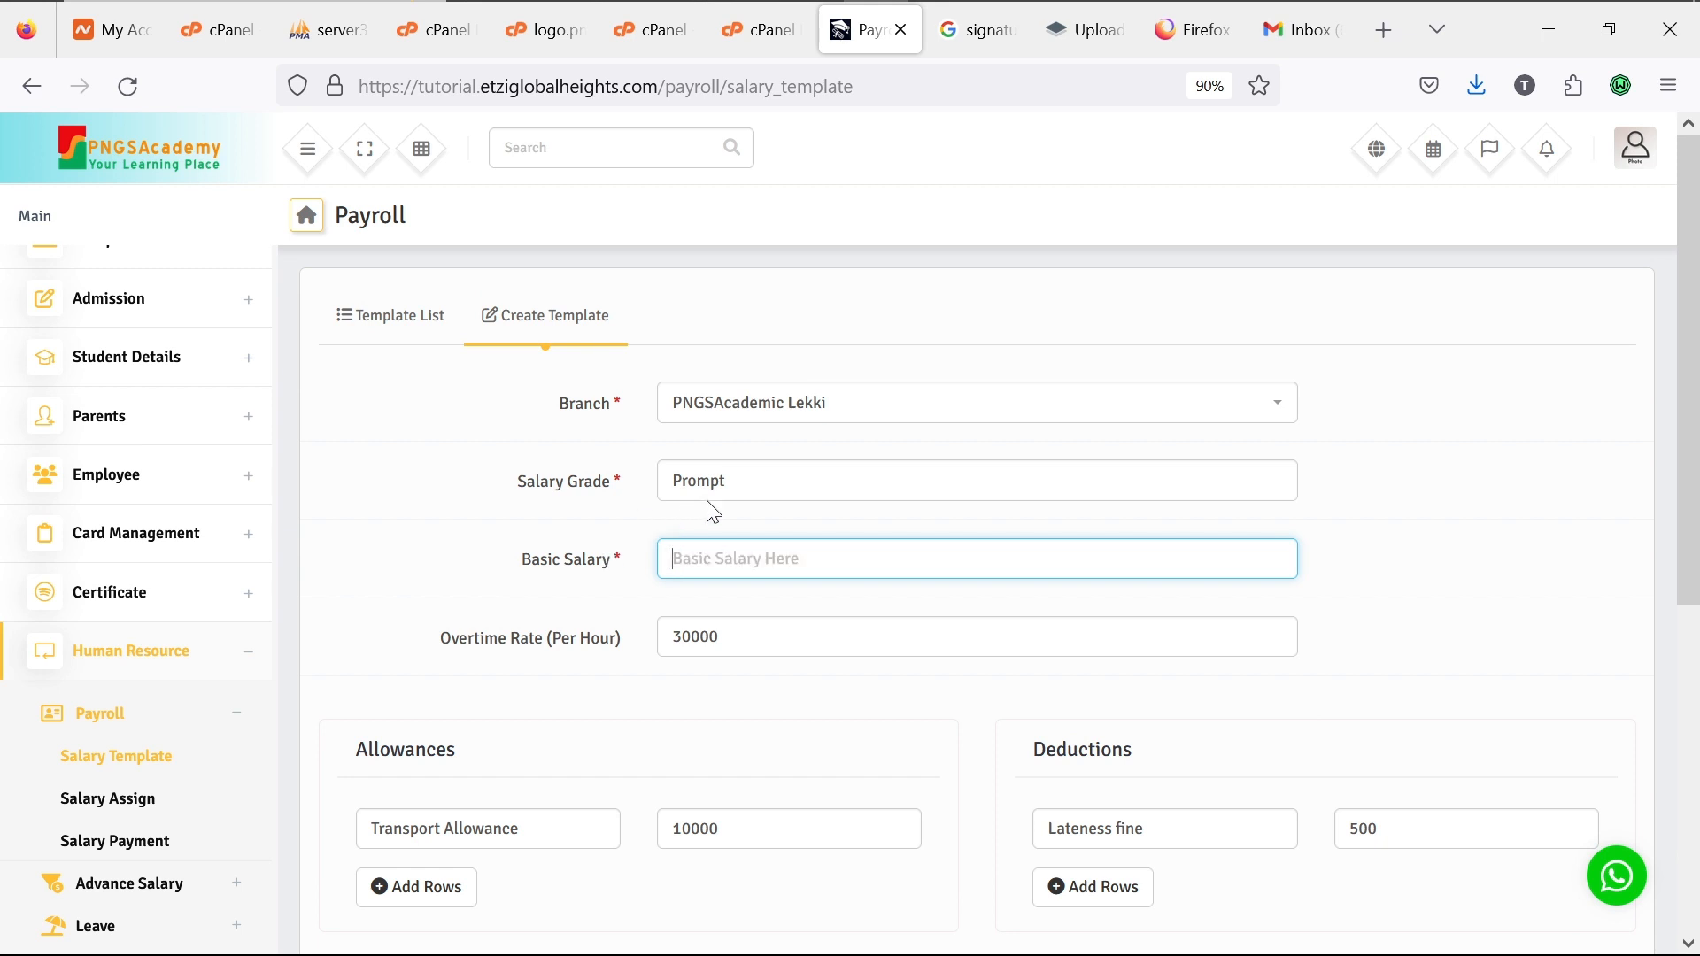
left_click_drag(744, 484, 649, 470)
key("ctrl+v")
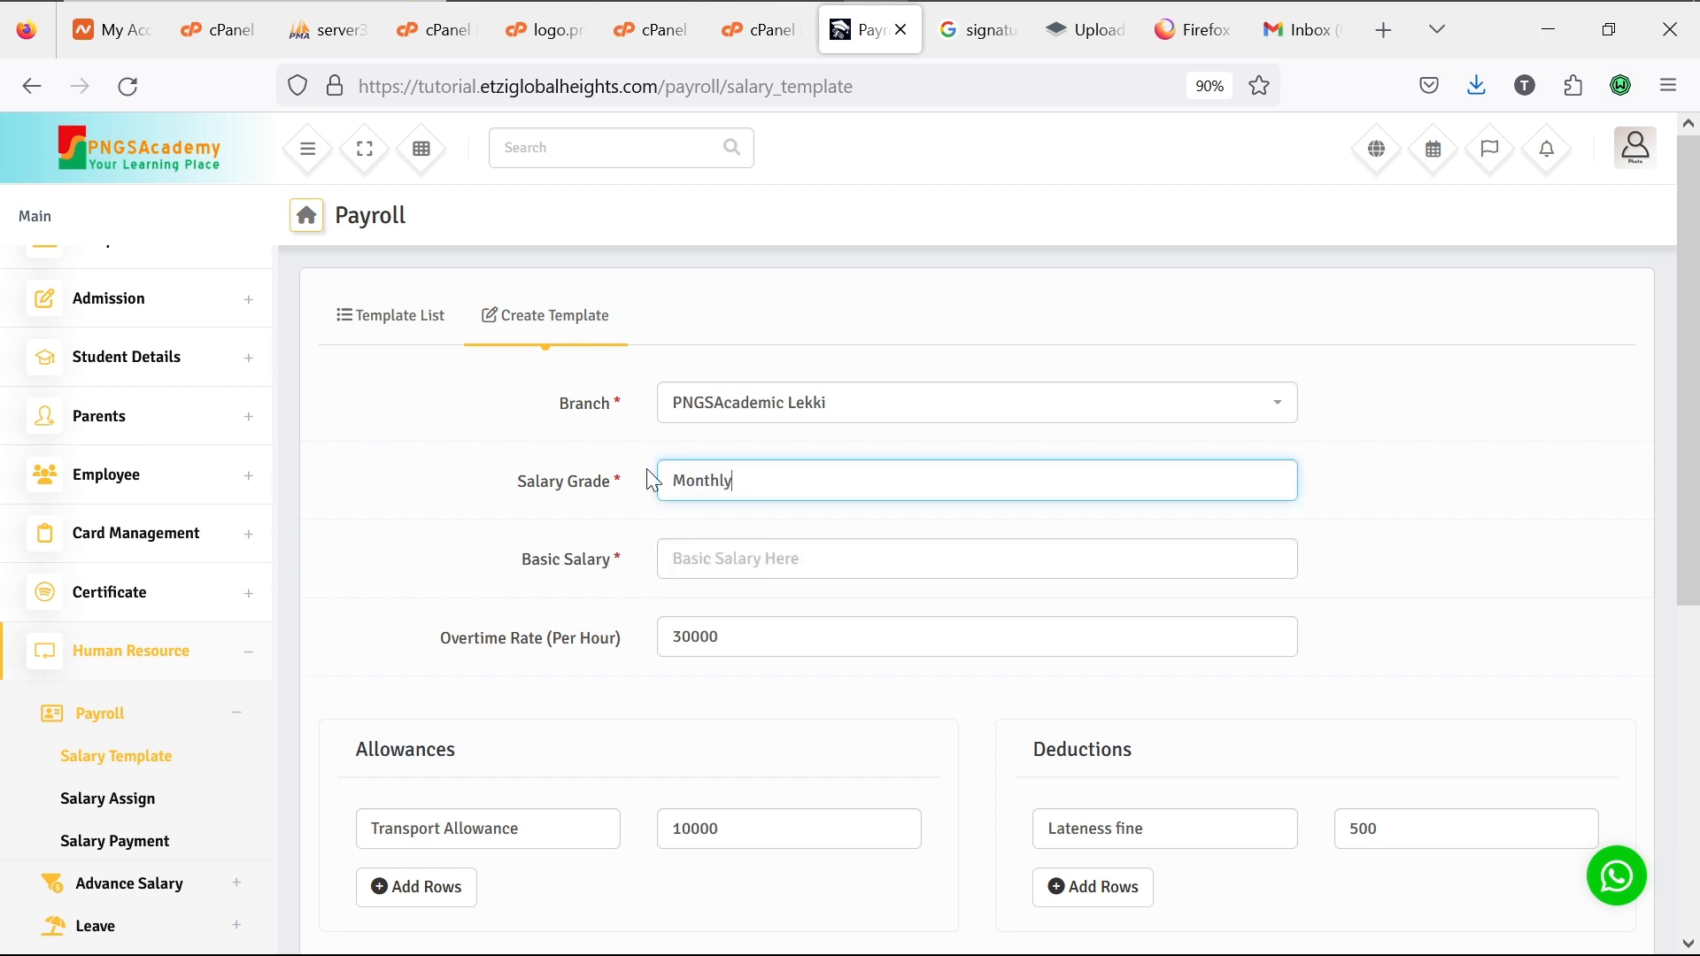
left_click(708, 549)
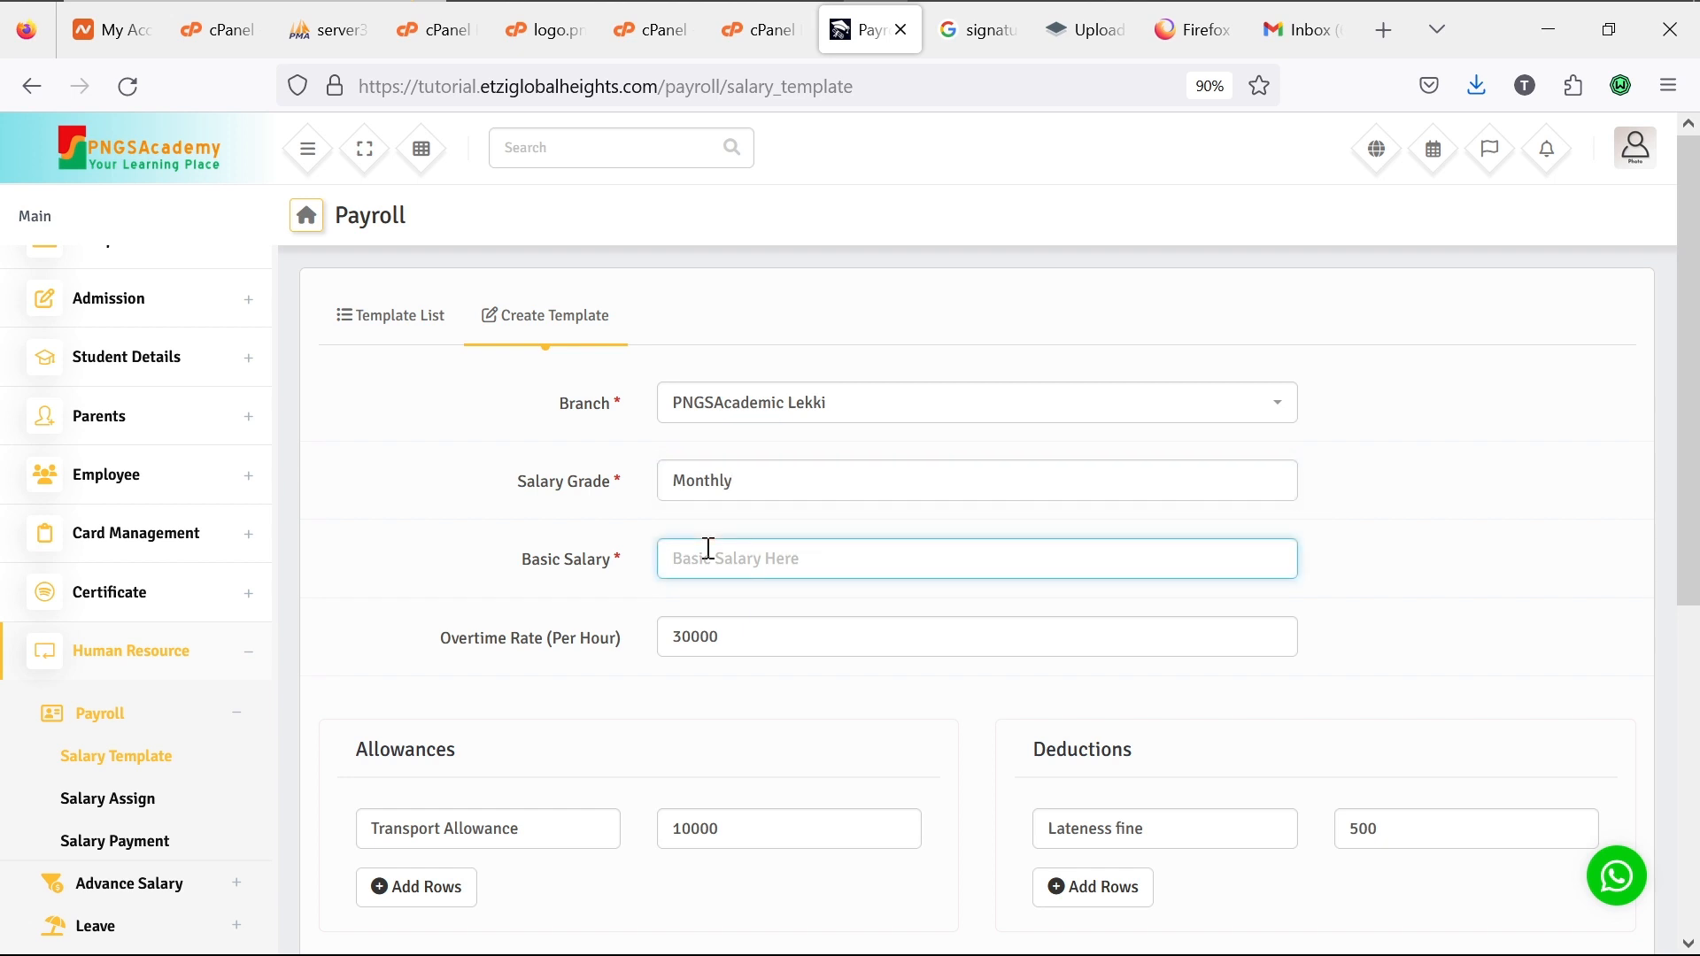
type("120000")
Step: Enter 120000 as the basic salary in the totals and save the template
scroll(736, 687, "down", 2)
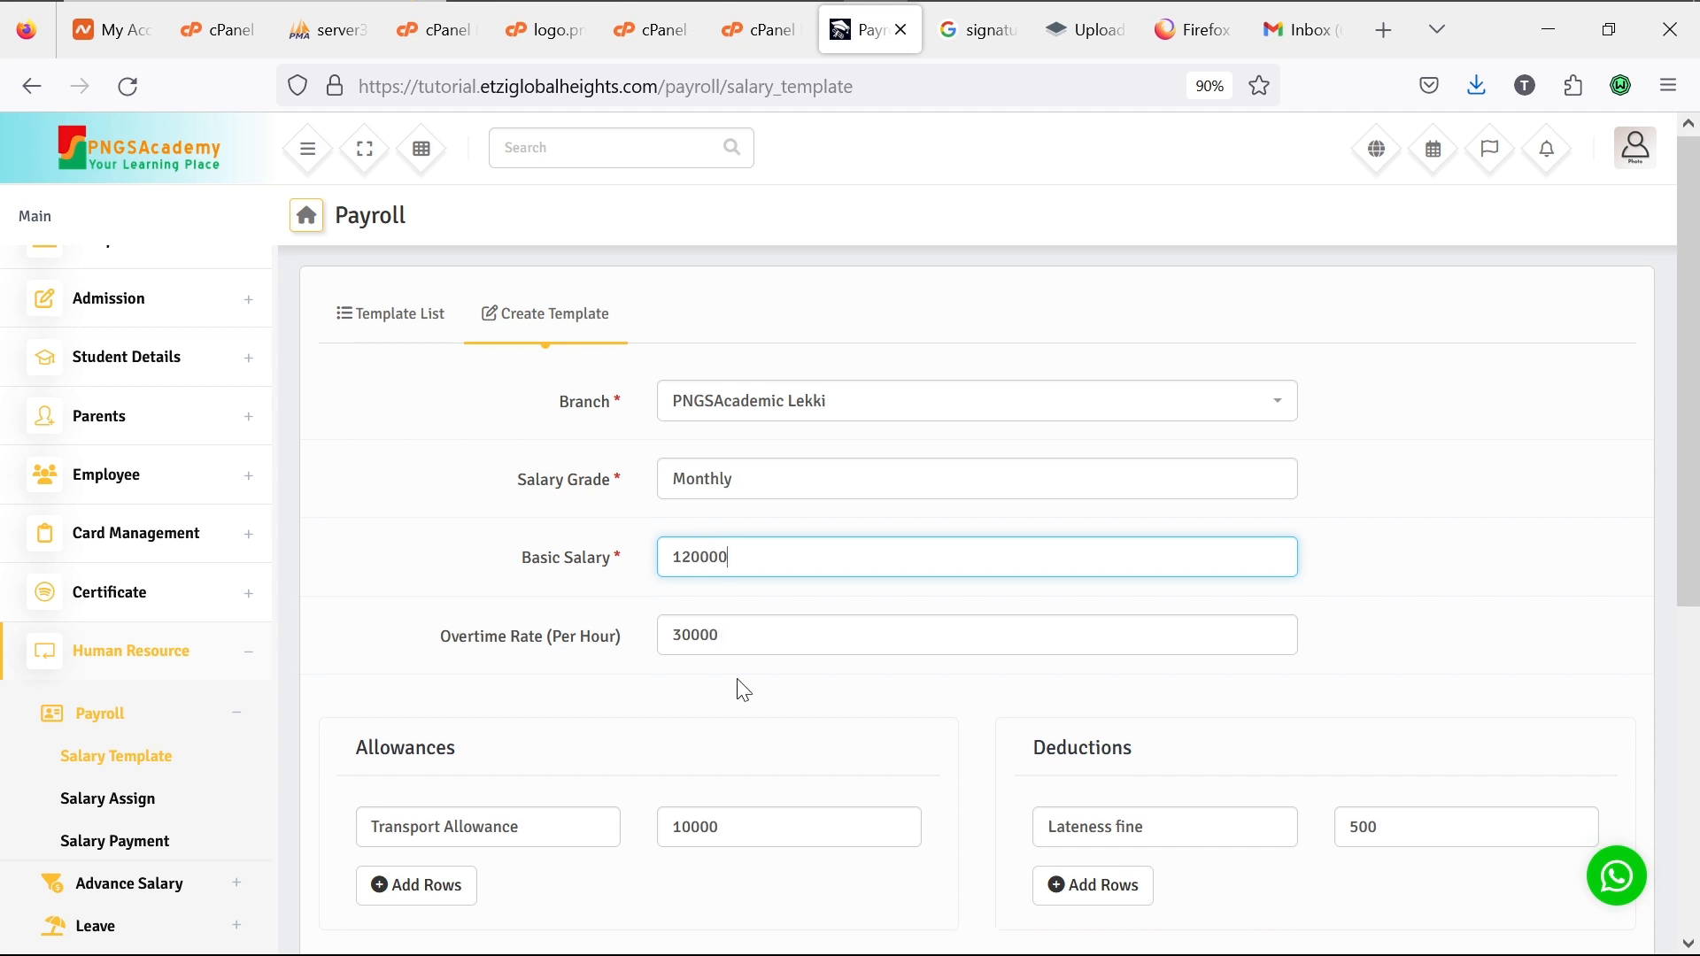
scroll(744, 689, "down", 2)
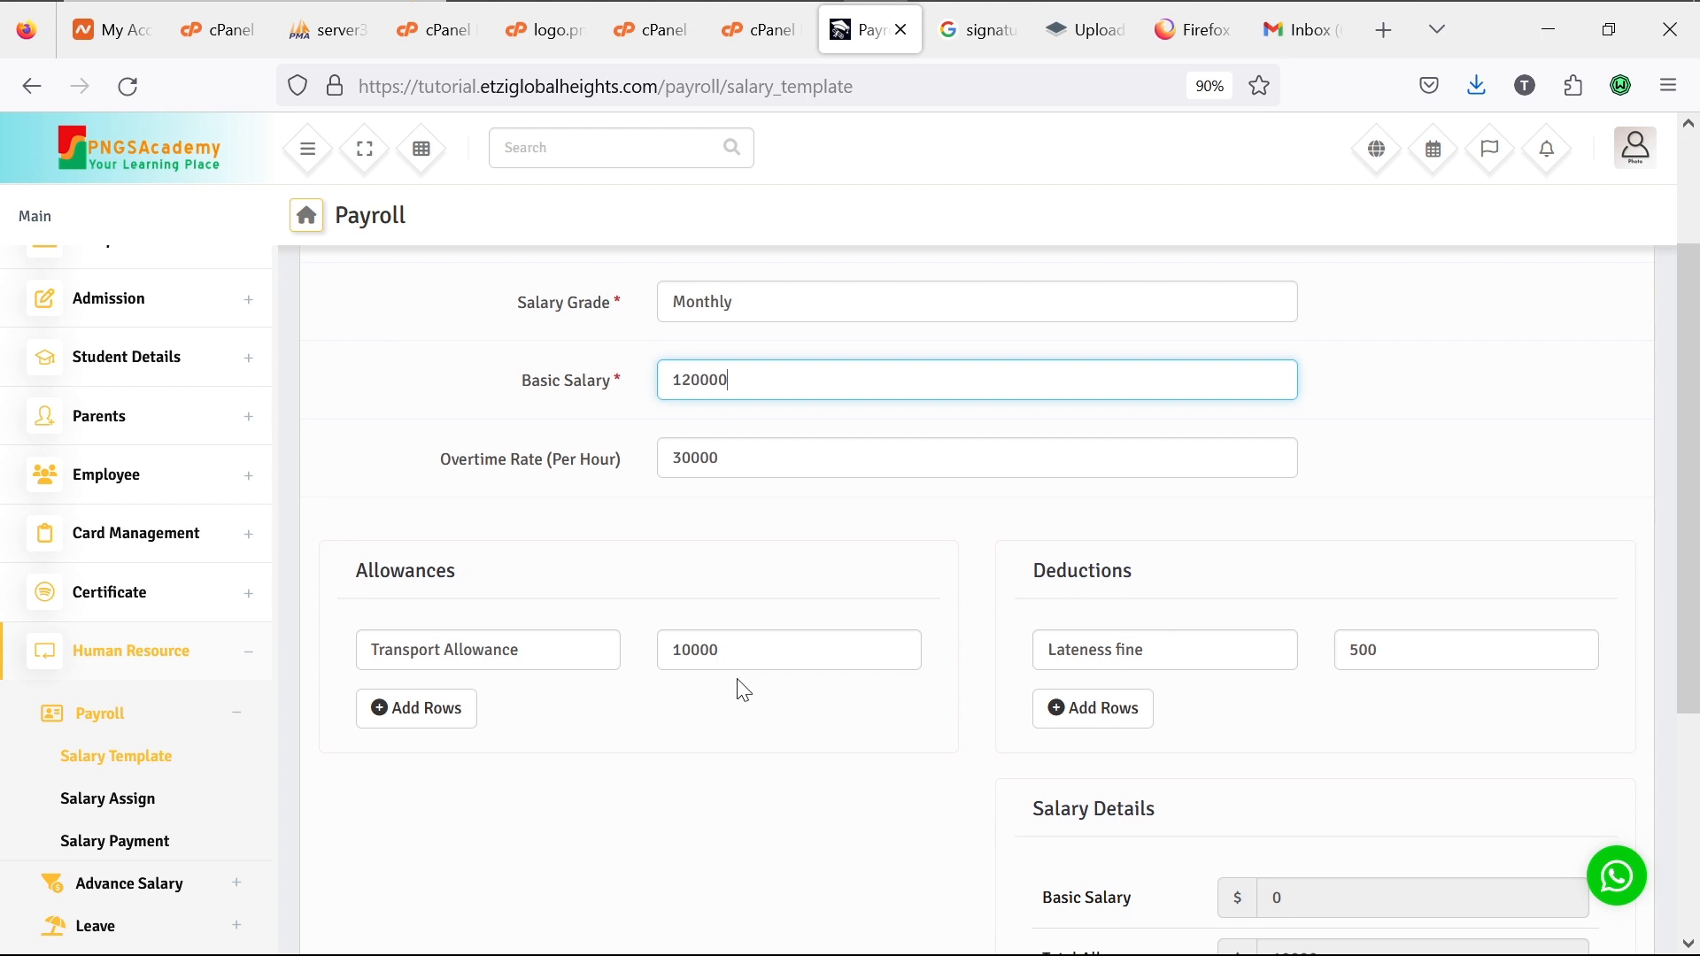
scroll(744, 690, "down", 4)
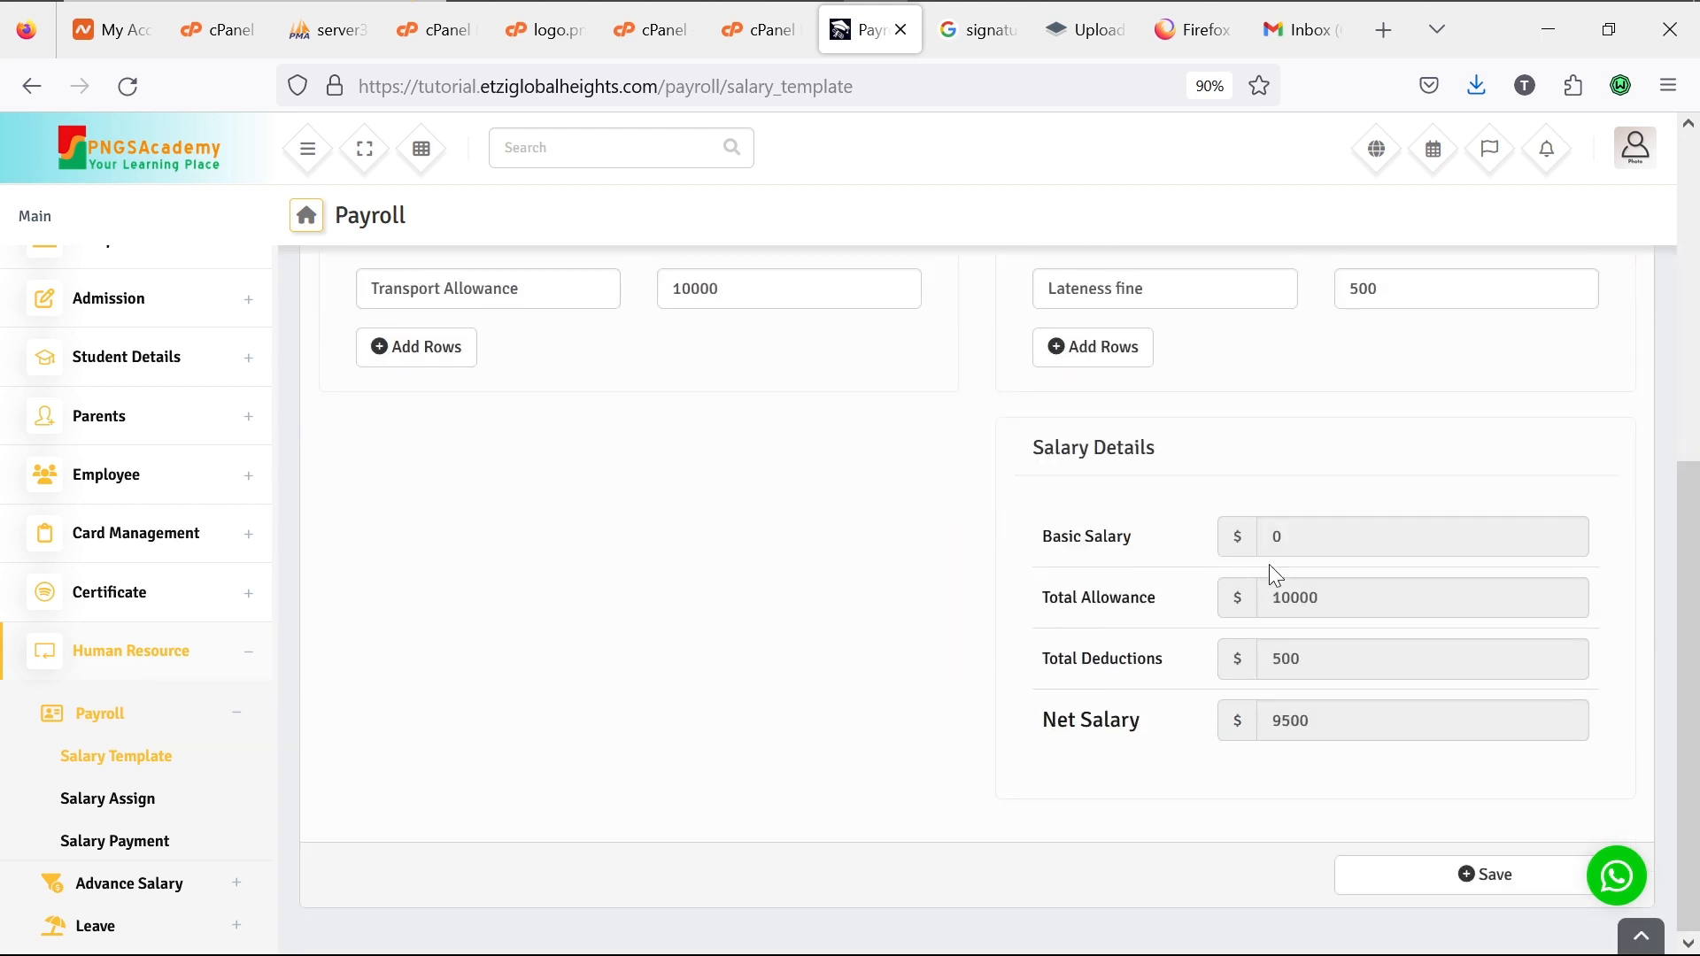
left_click(1331, 529)
type("120000")
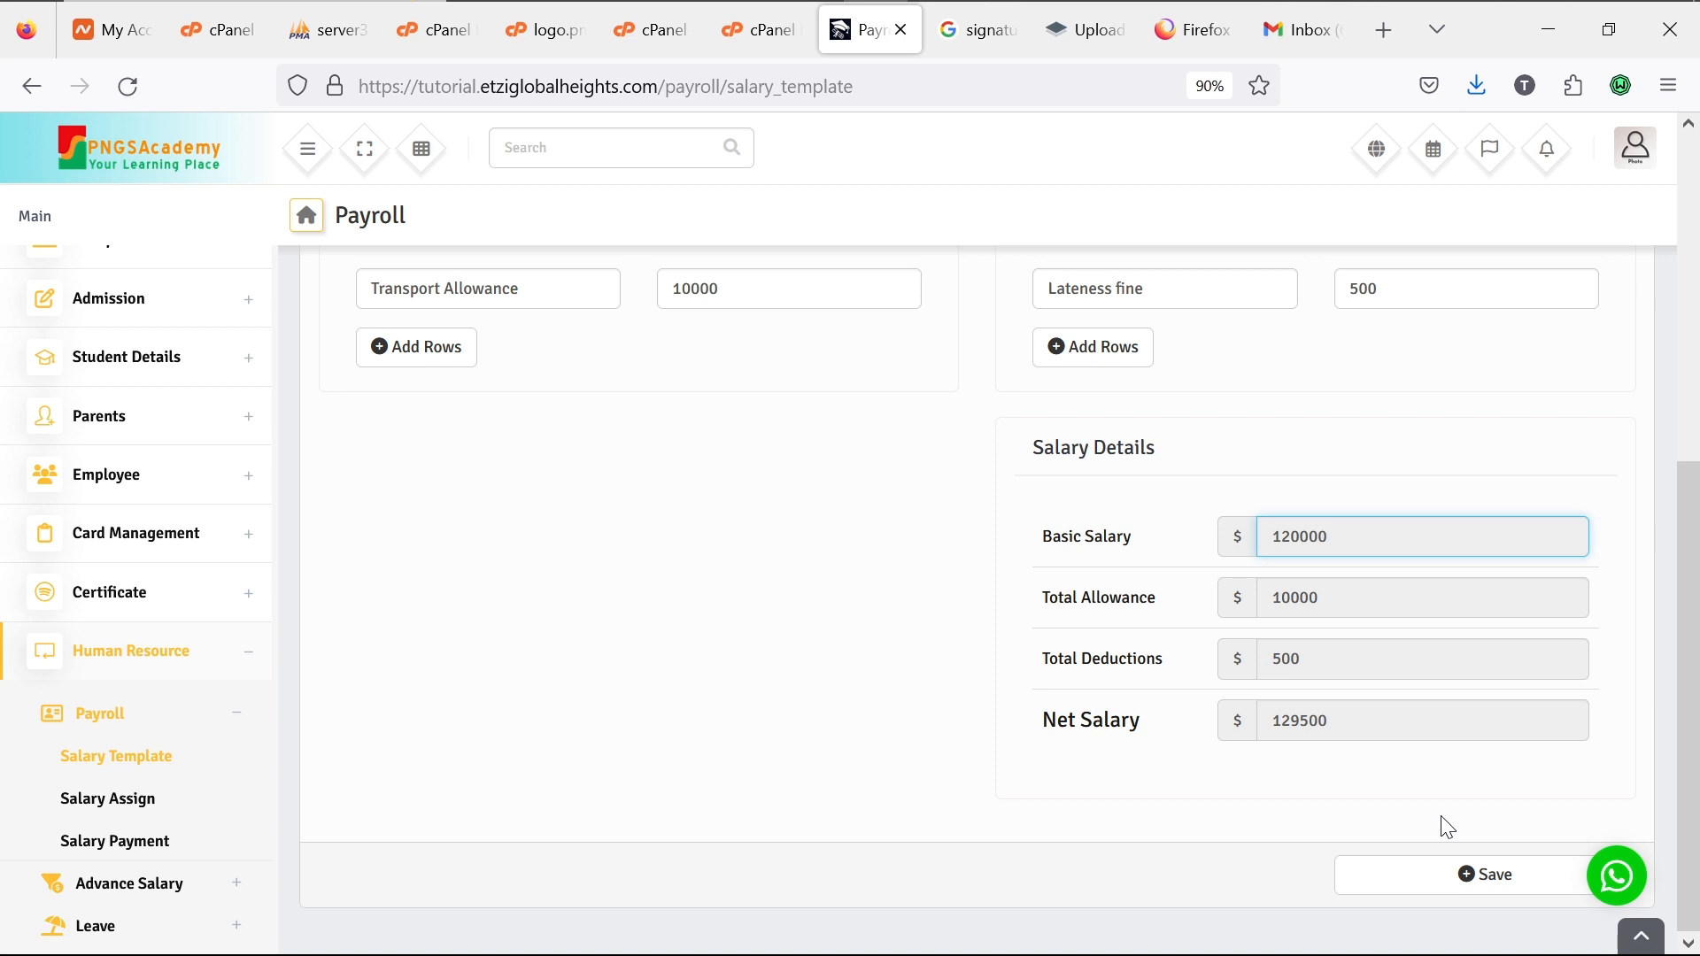
left_click(1471, 873)
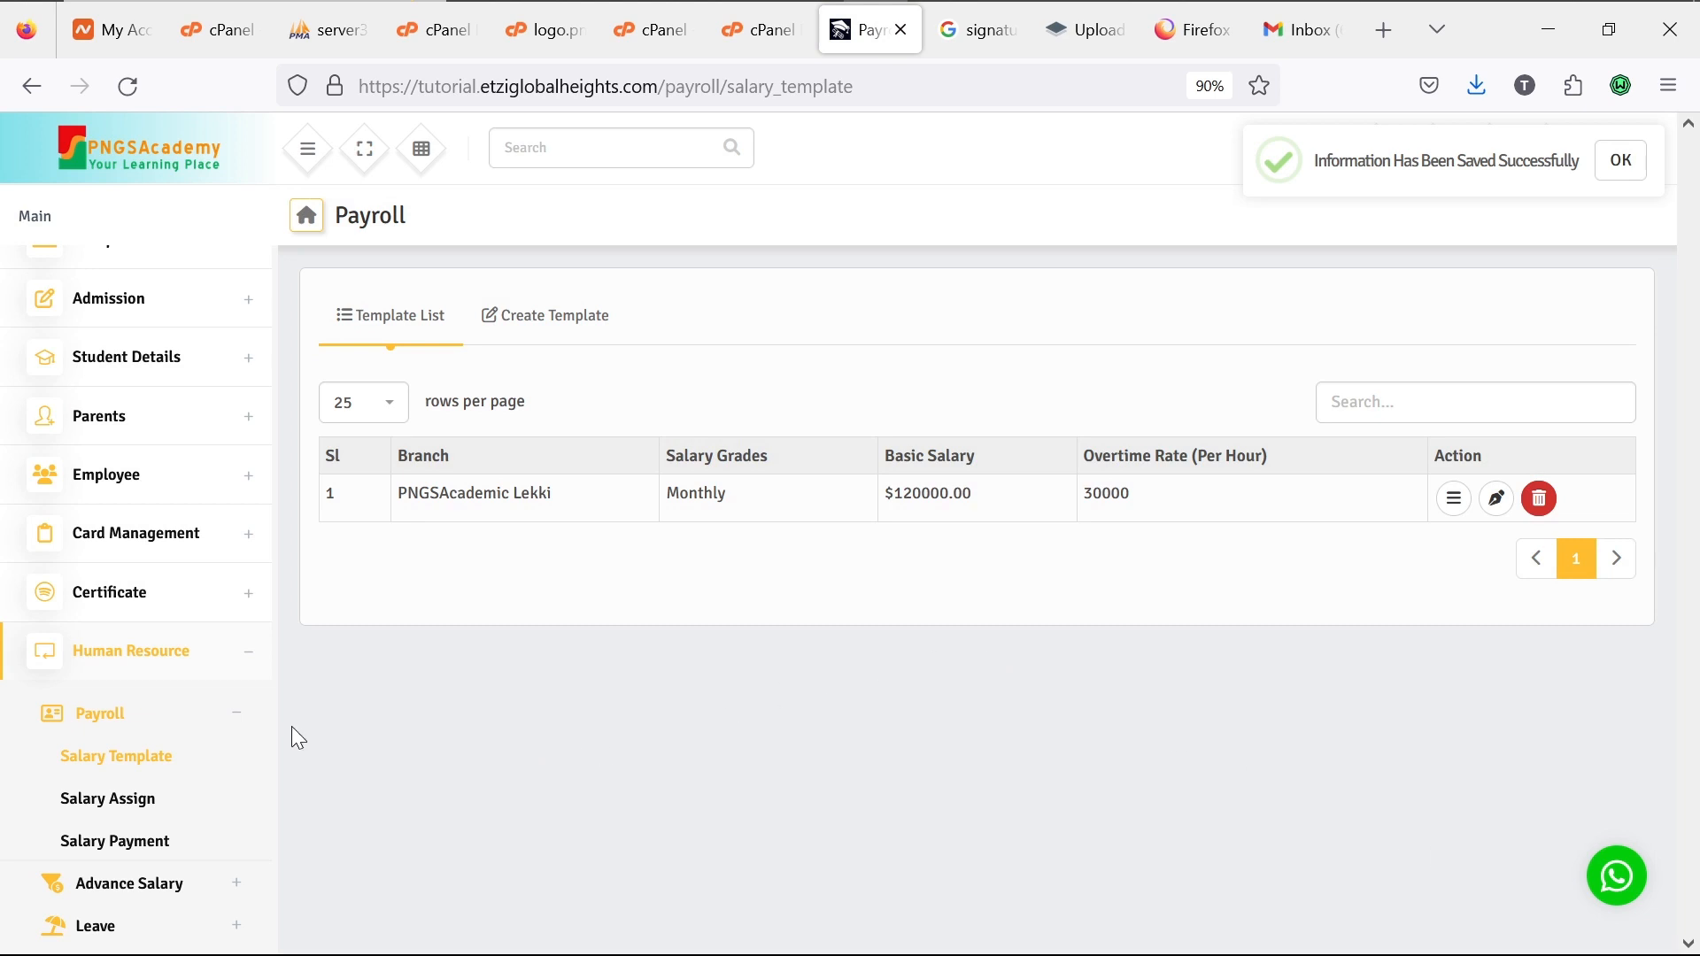
Step: Filter Salary Assign staff by PNGSAcademic Lekki branch, Teacher role and Mathematics designation
left_click(109, 804)
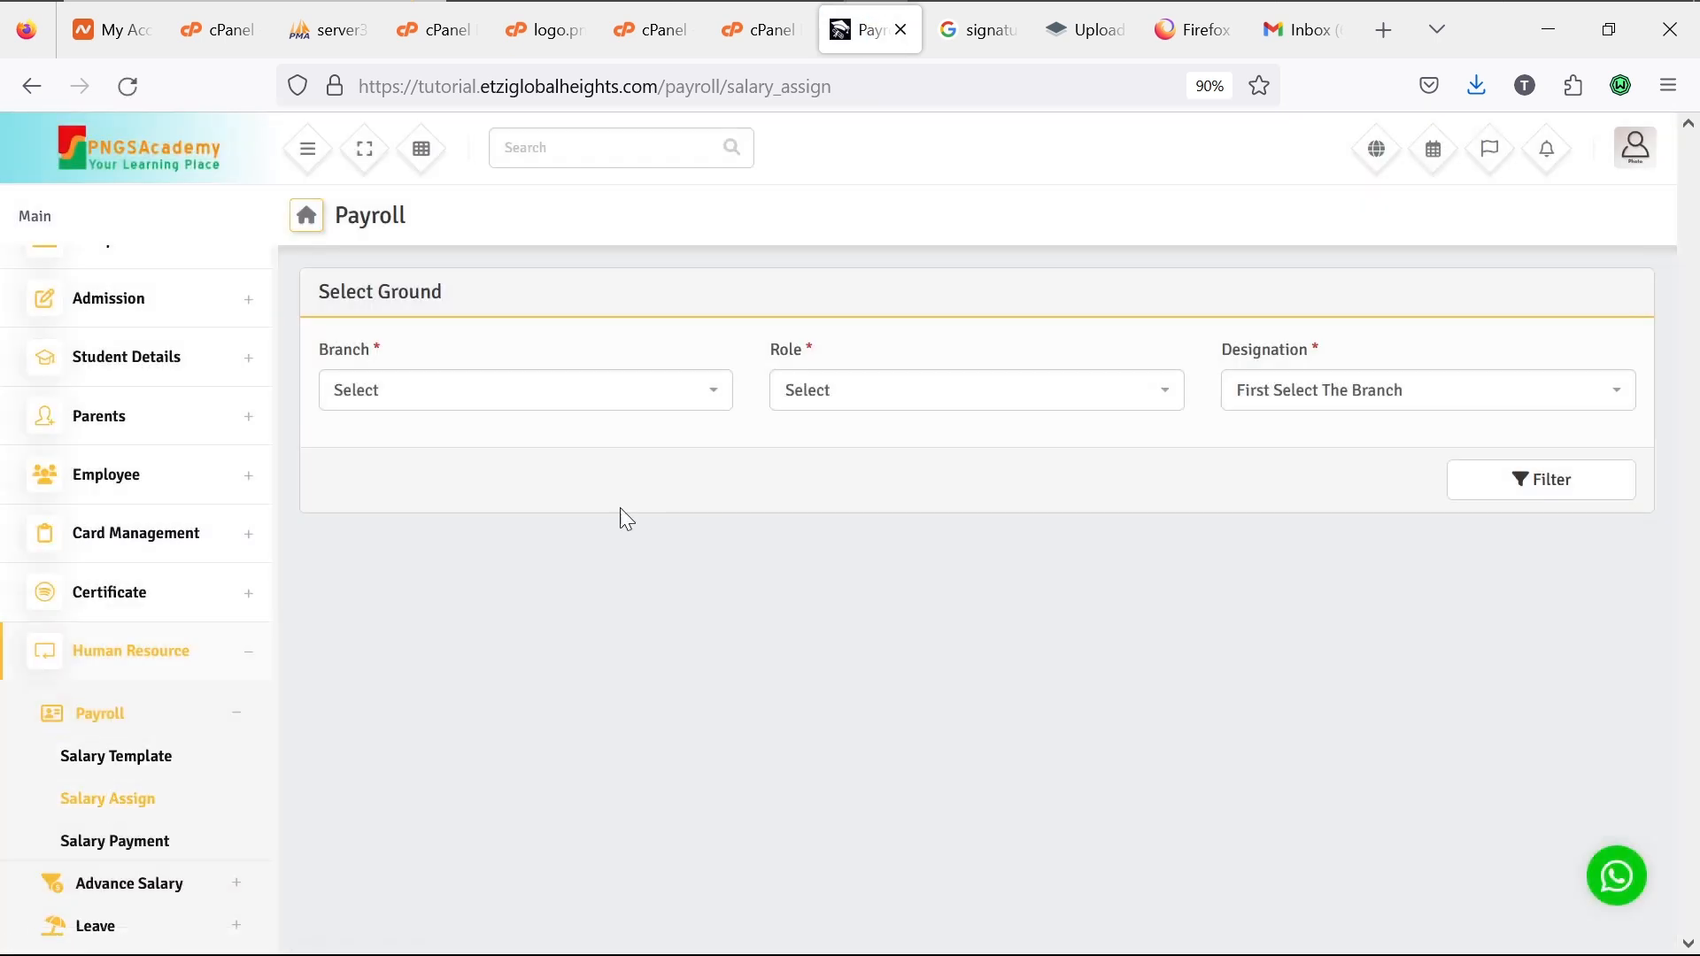
left_click(717, 390)
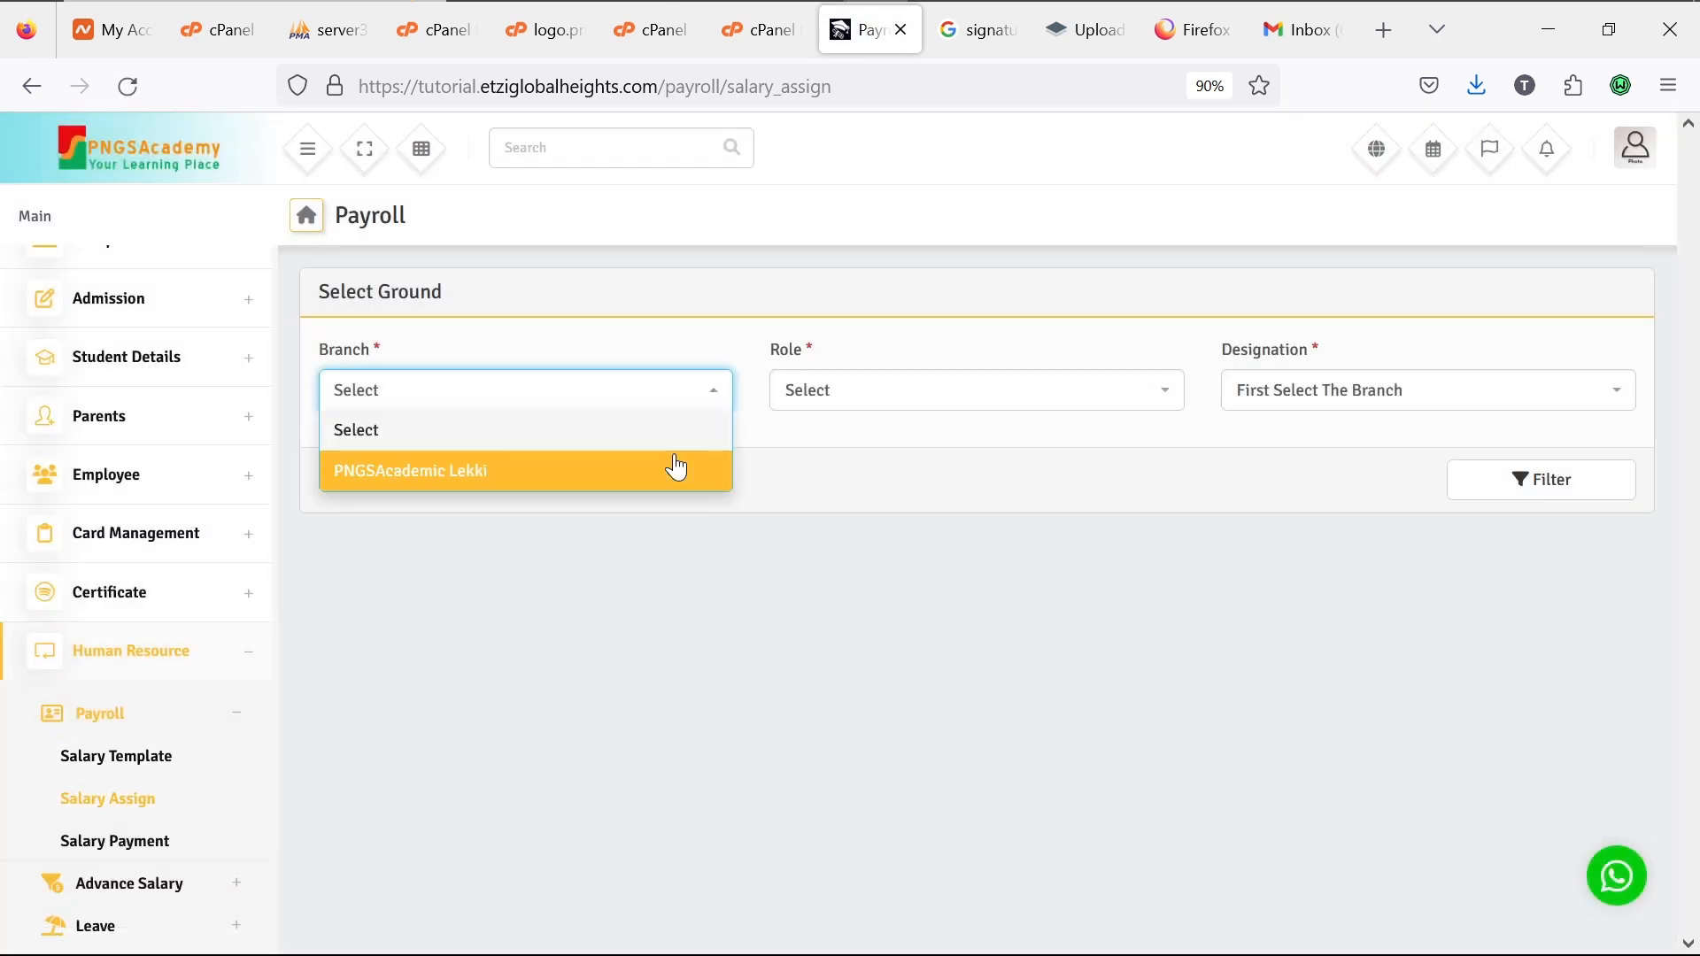
left_click(677, 466)
left_click(899, 385)
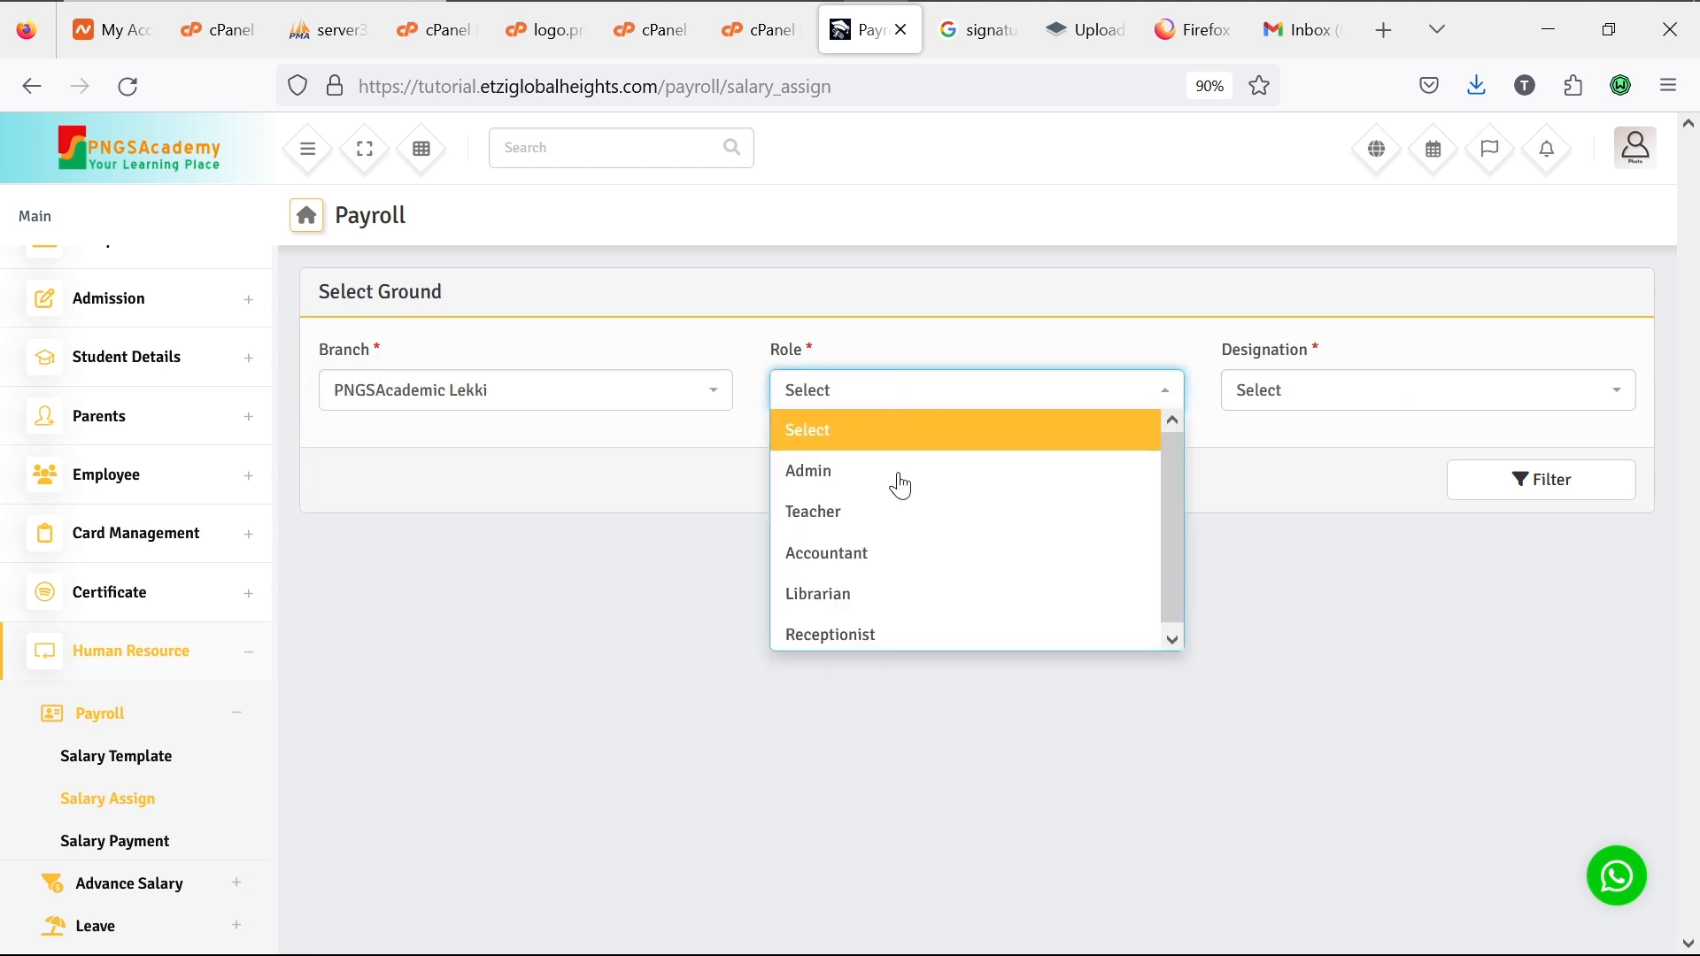
left_click(889, 513)
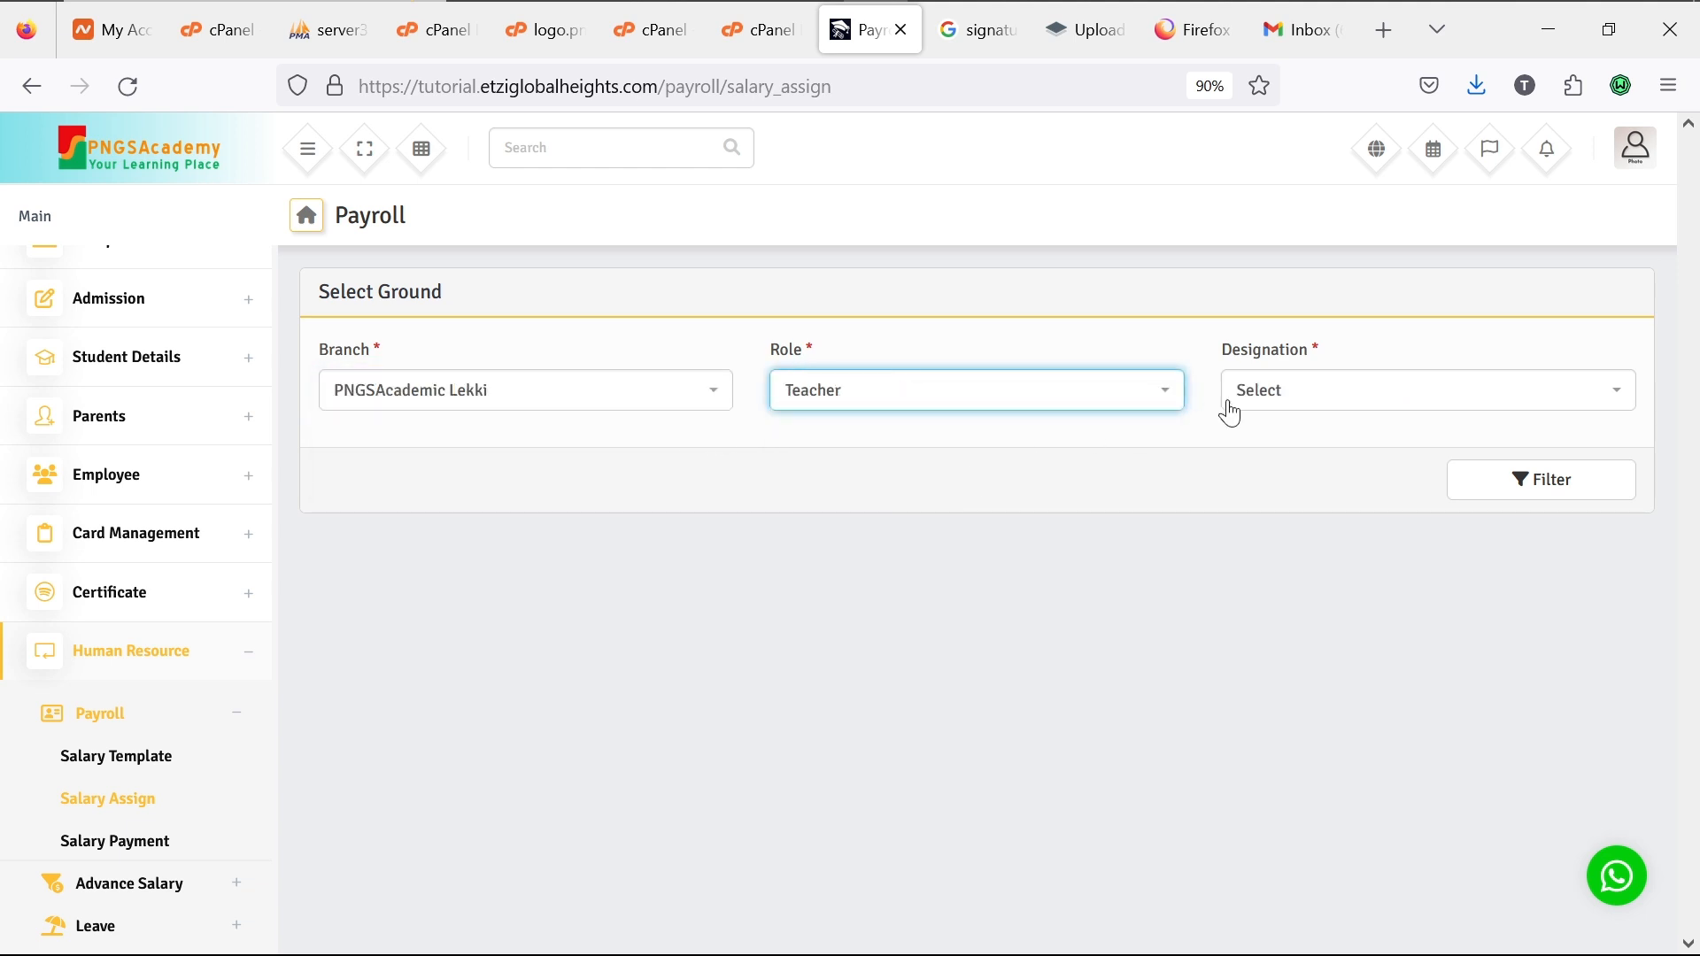
left_click(1267, 395)
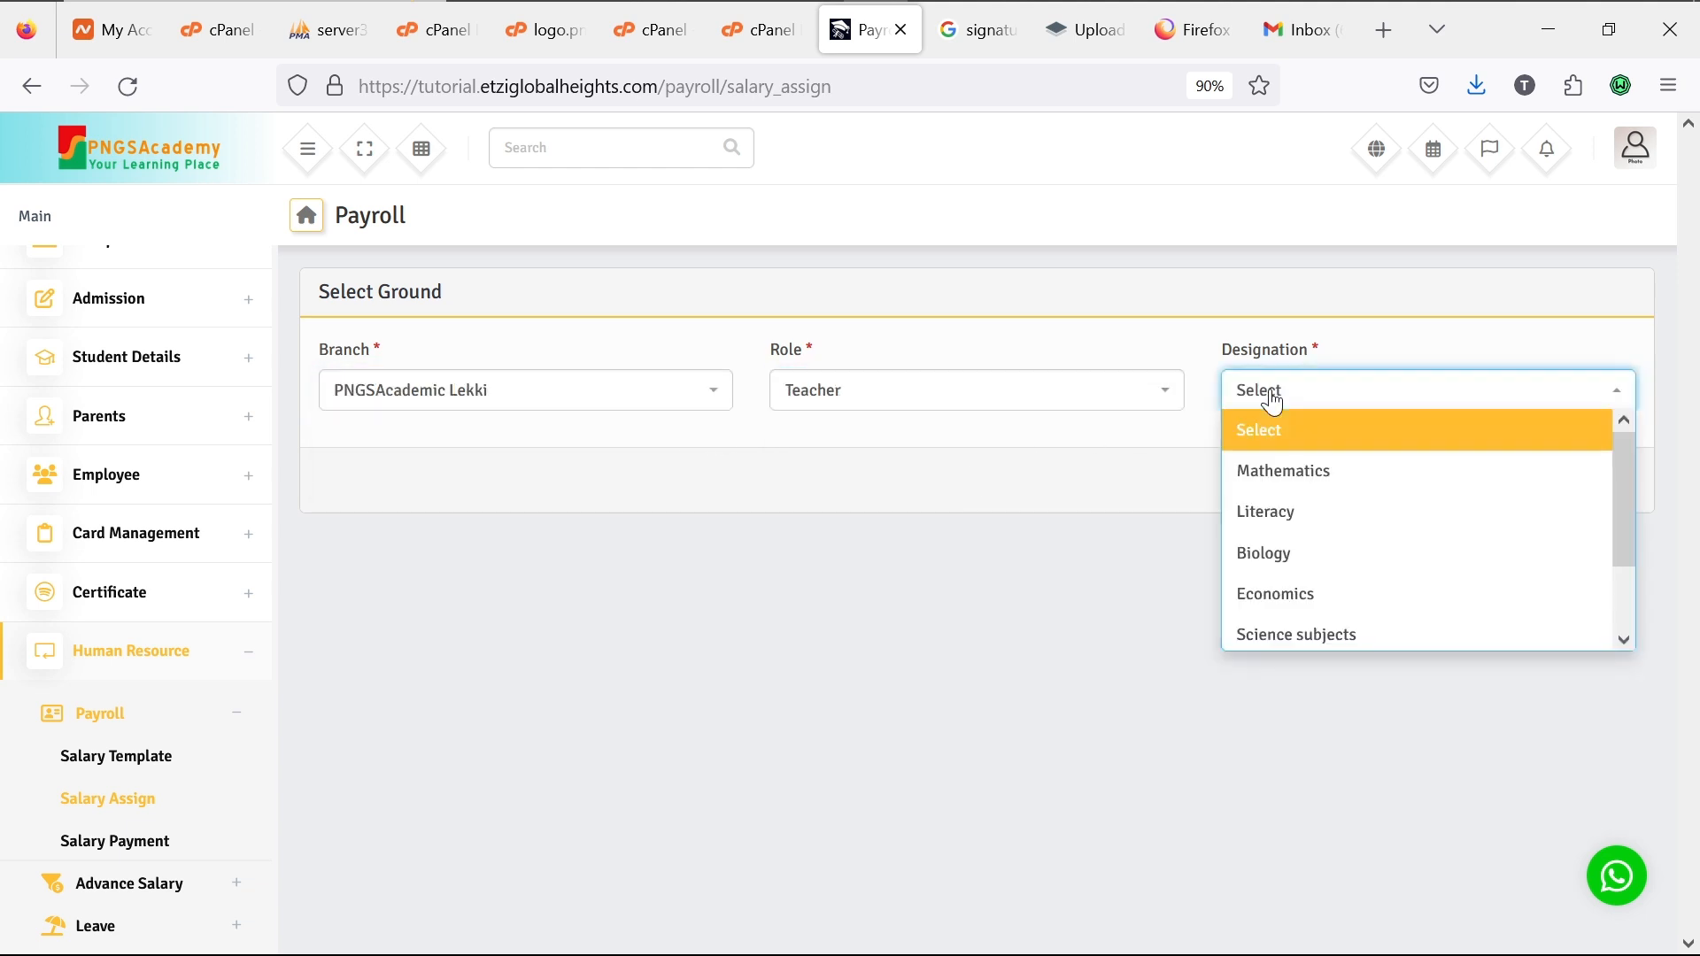
left_click(1294, 478)
left_click(1562, 490)
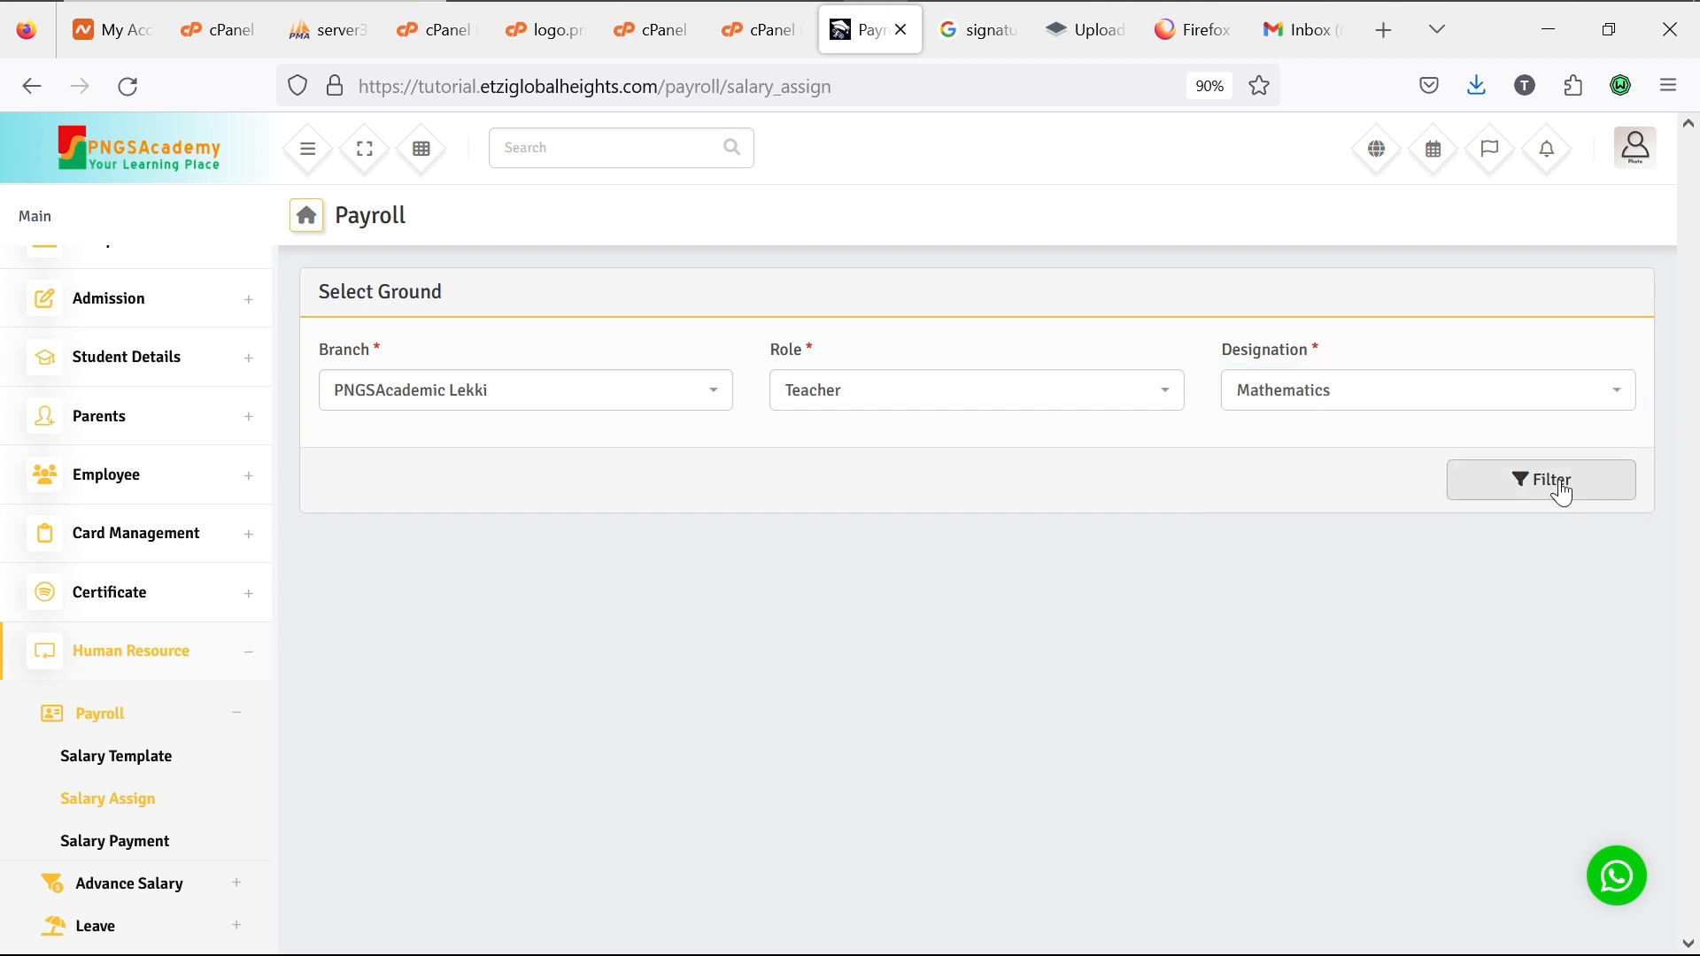
left_click(1563, 491)
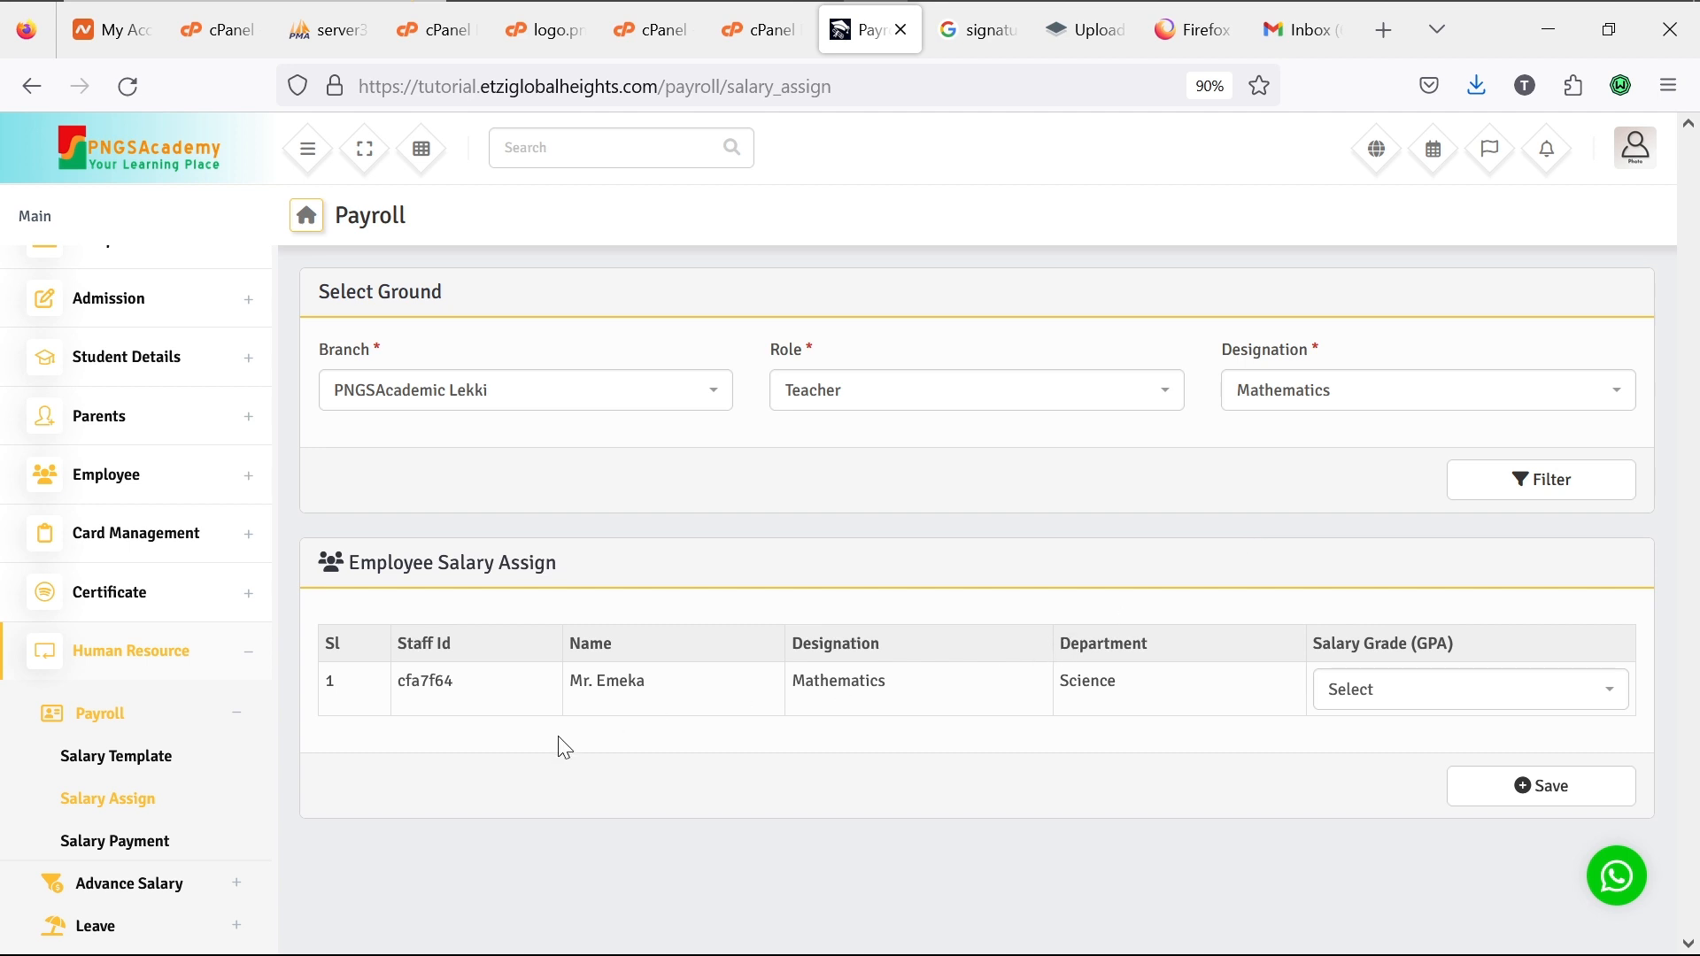
Step: Assign the Monthly salary grade to the Mathematics teacher and save
left_click(1380, 694)
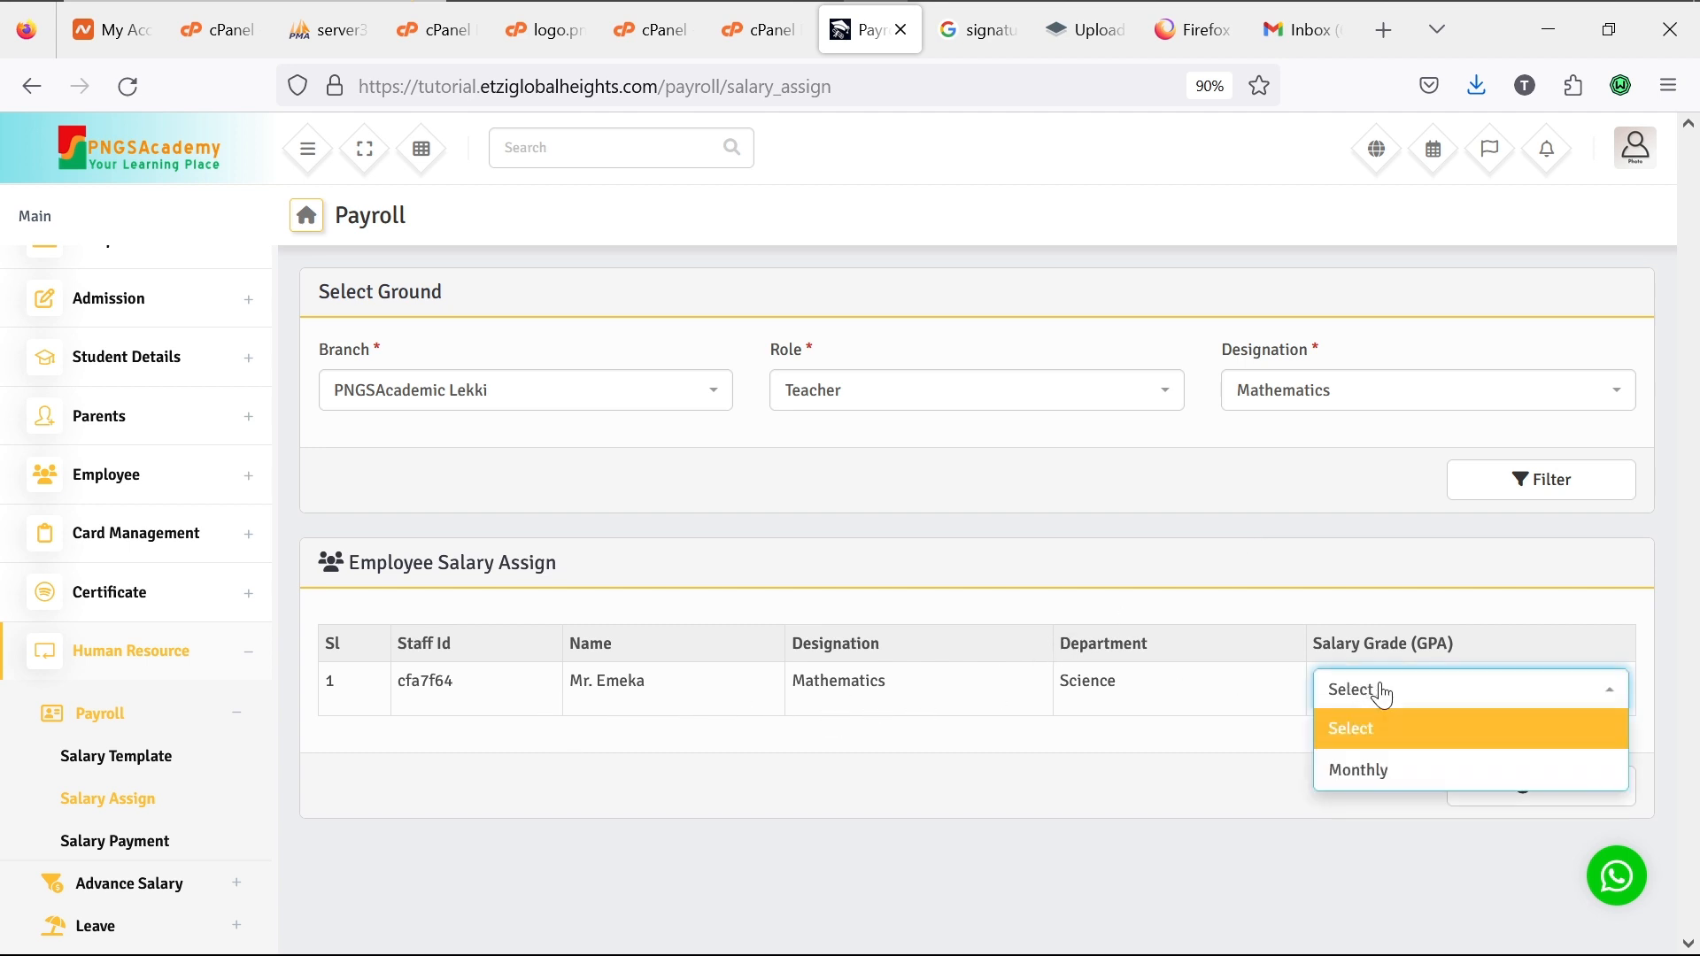
left_click(1399, 776)
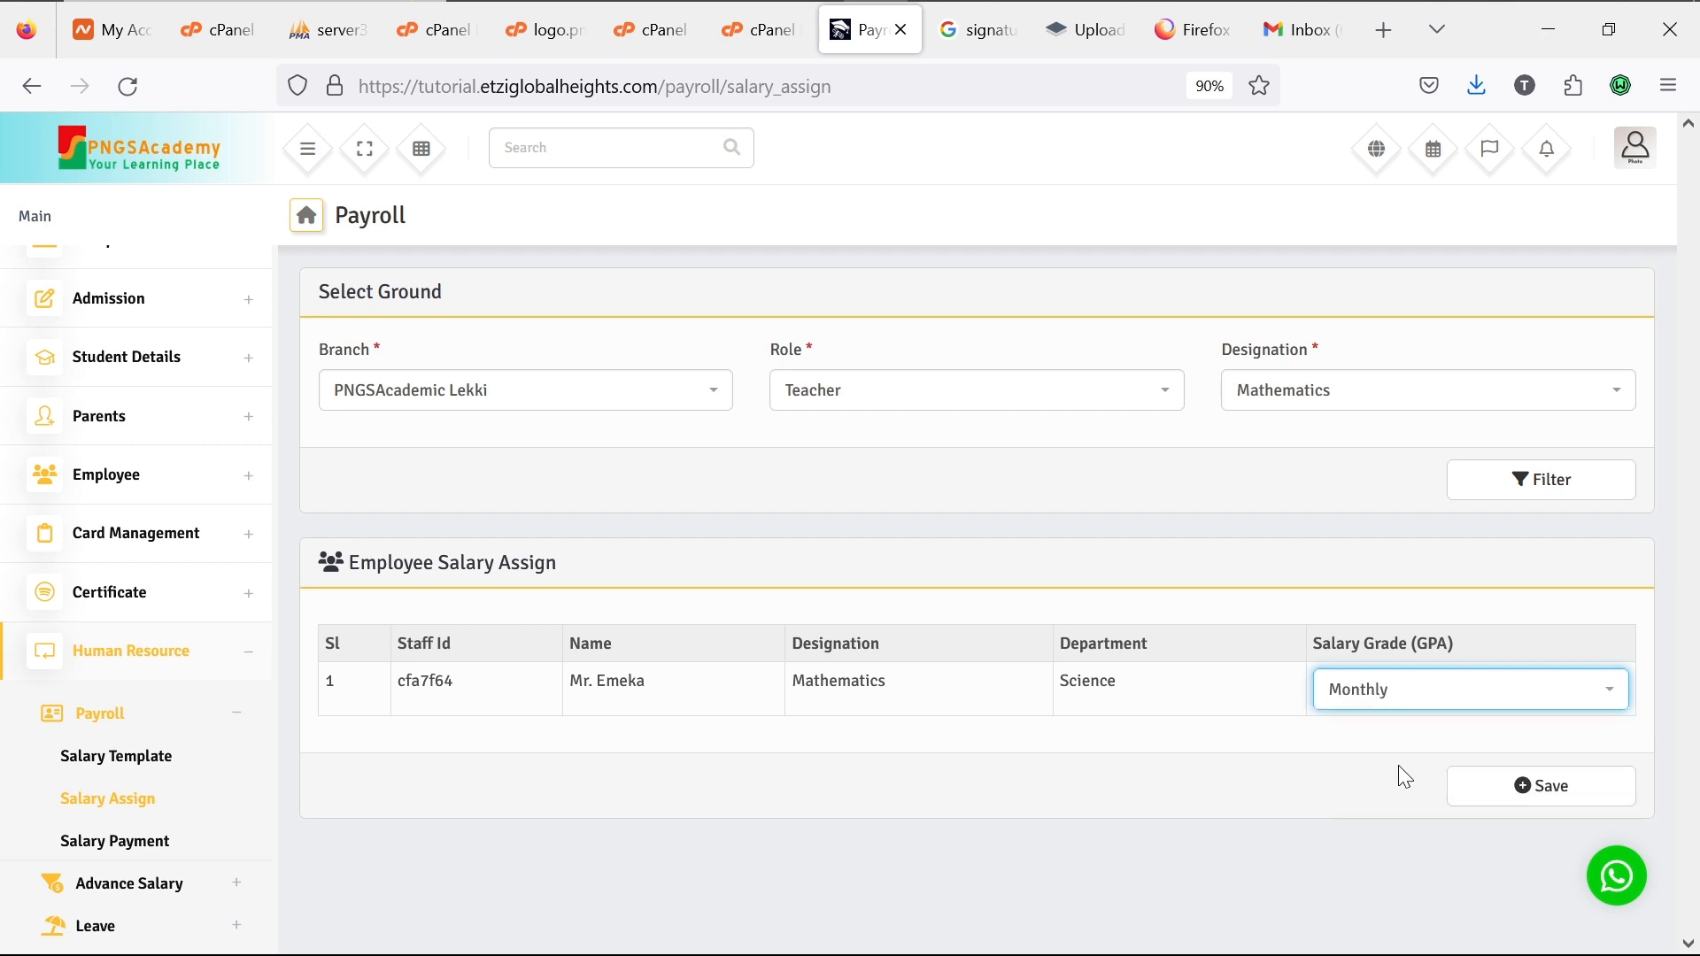
left_click(1501, 804)
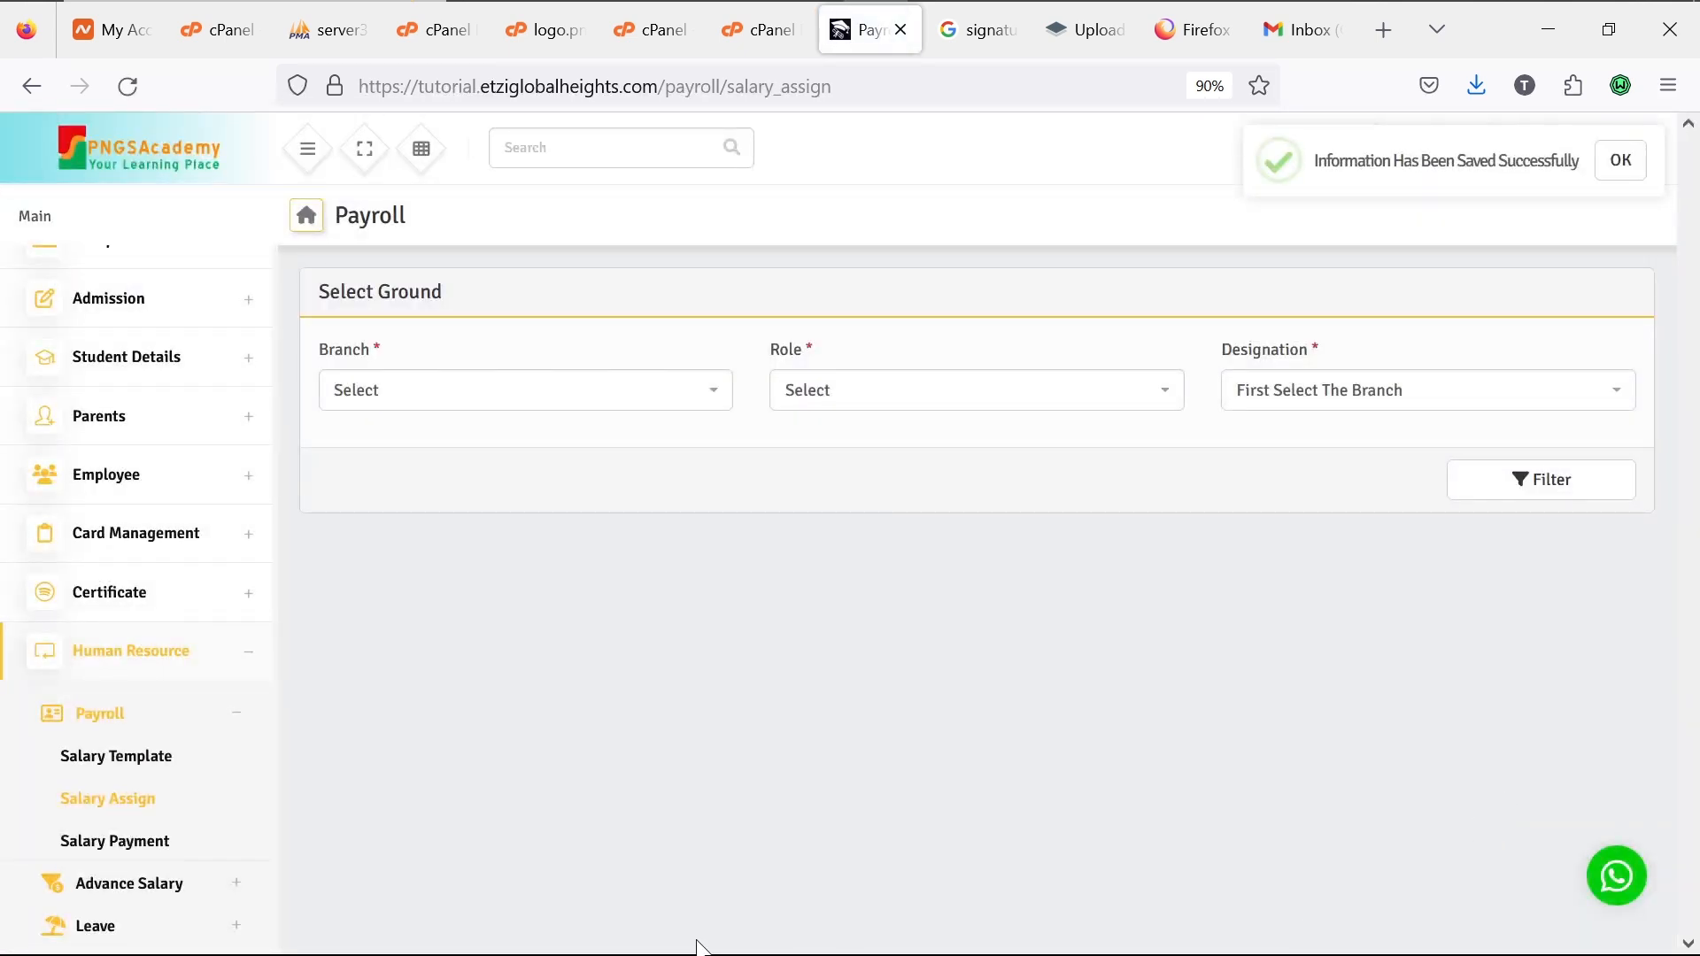
Step: List Salary Payment staff for PNGSAcademic Lekki branch, role Teacher, month November 2023
left_click(124, 853)
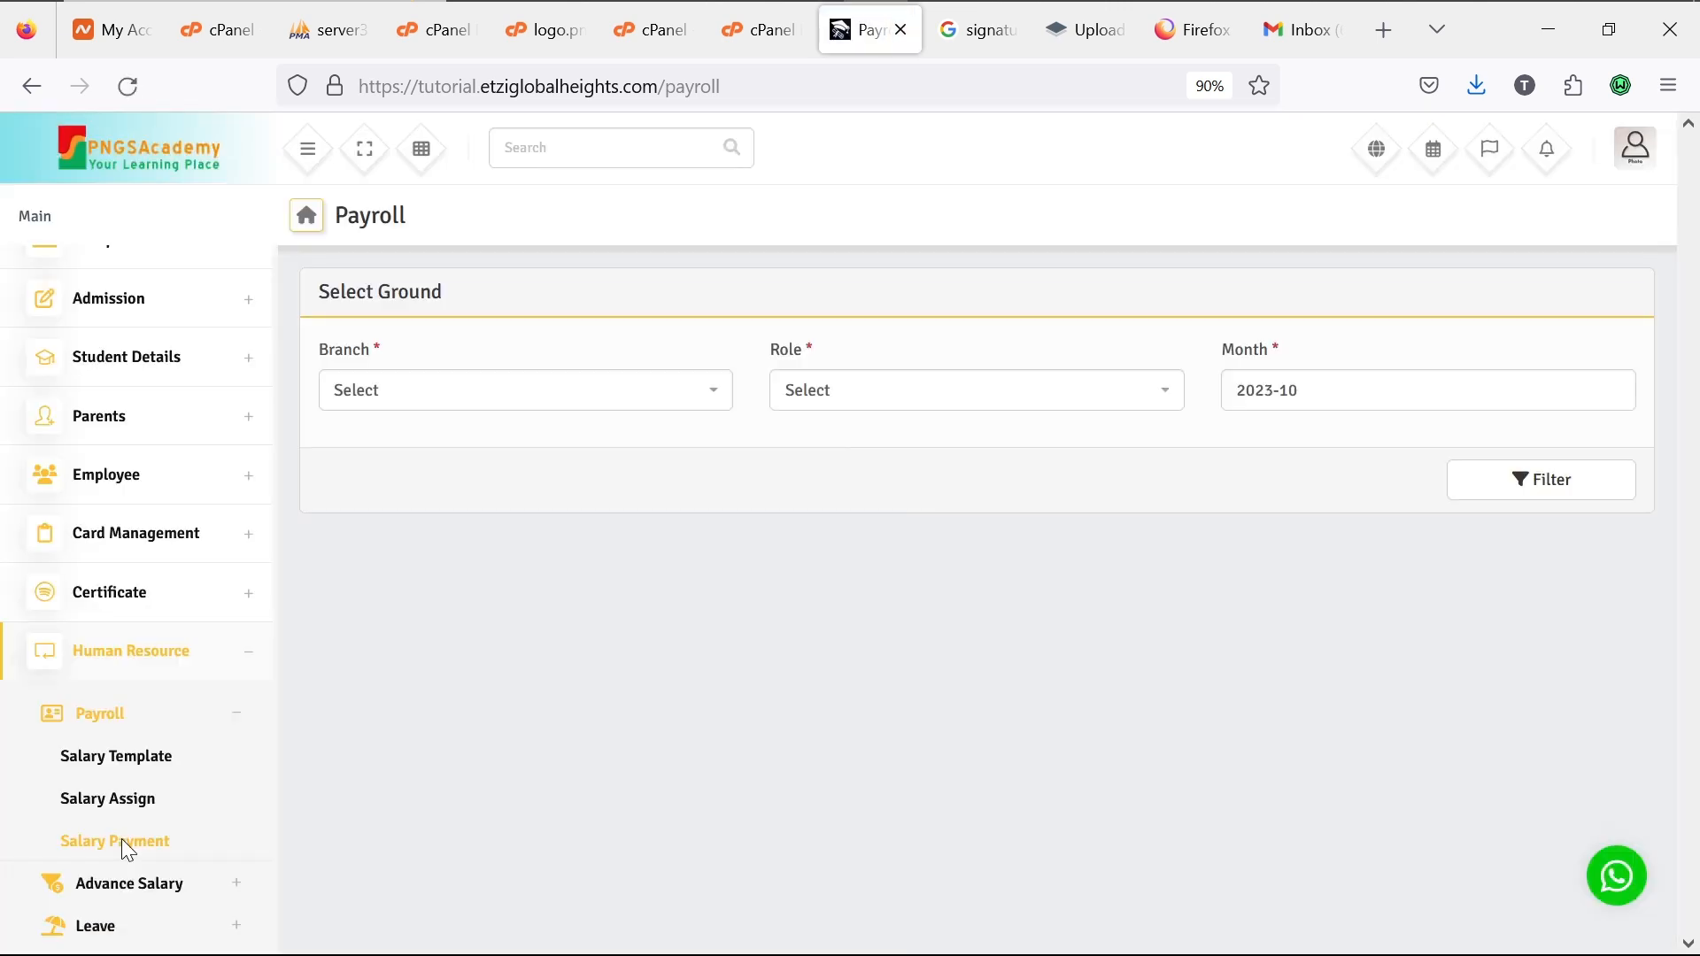
left_click(681, 393)
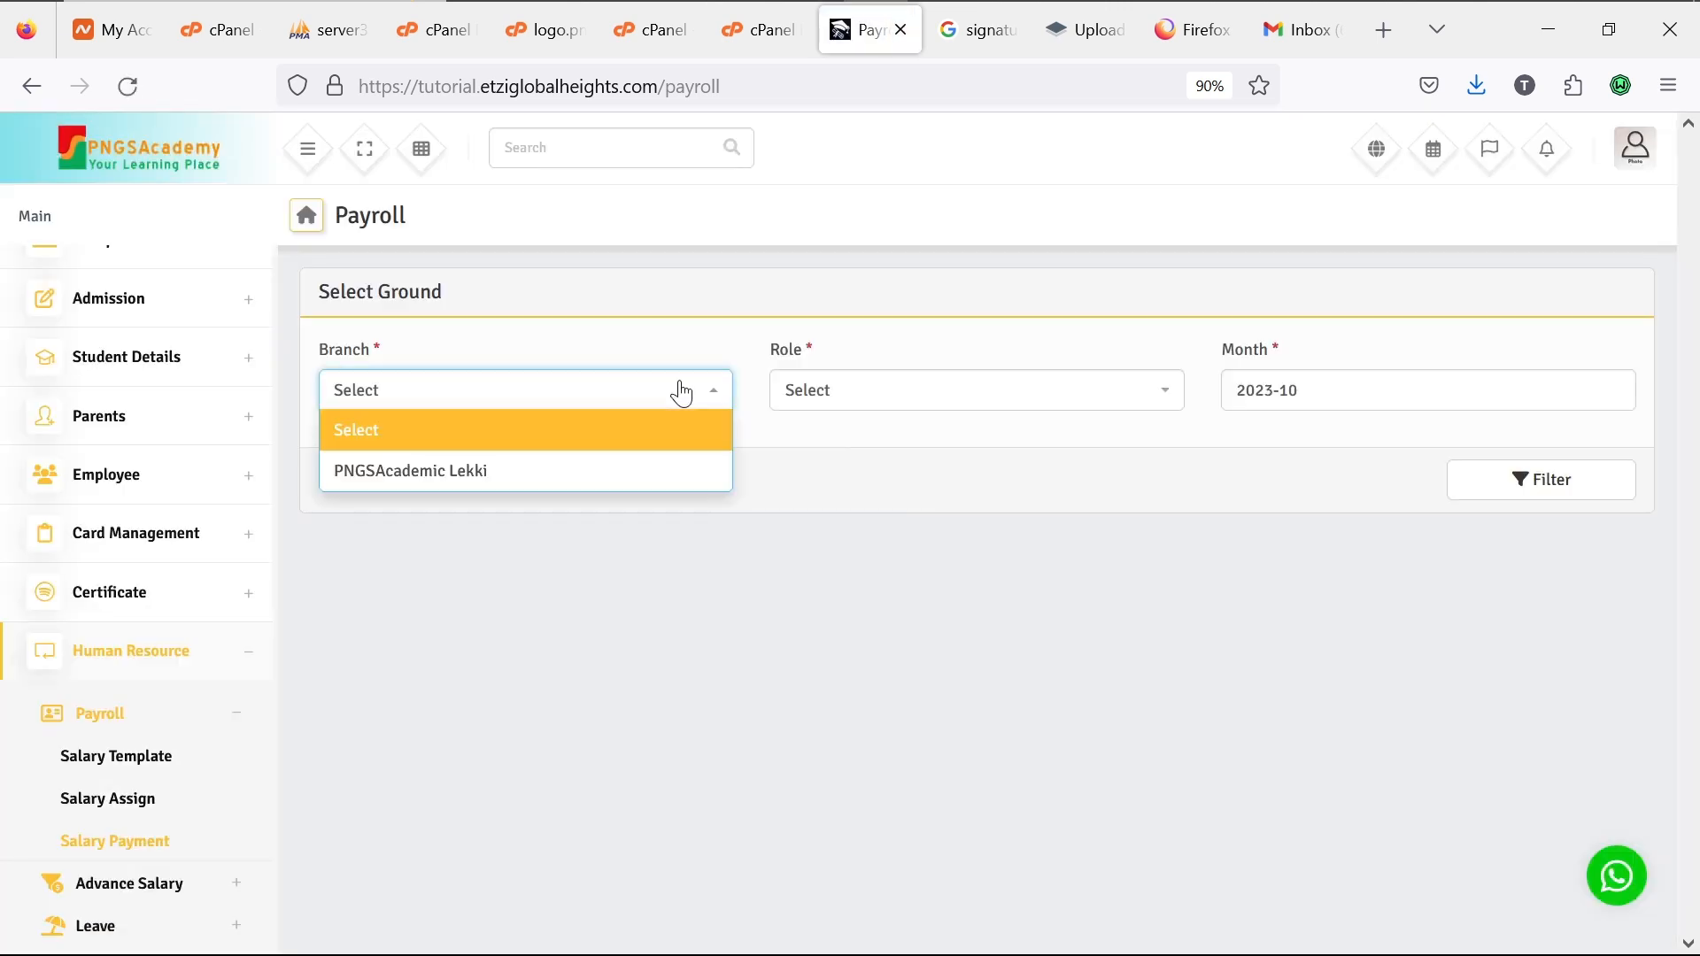
left_click(664, 478)
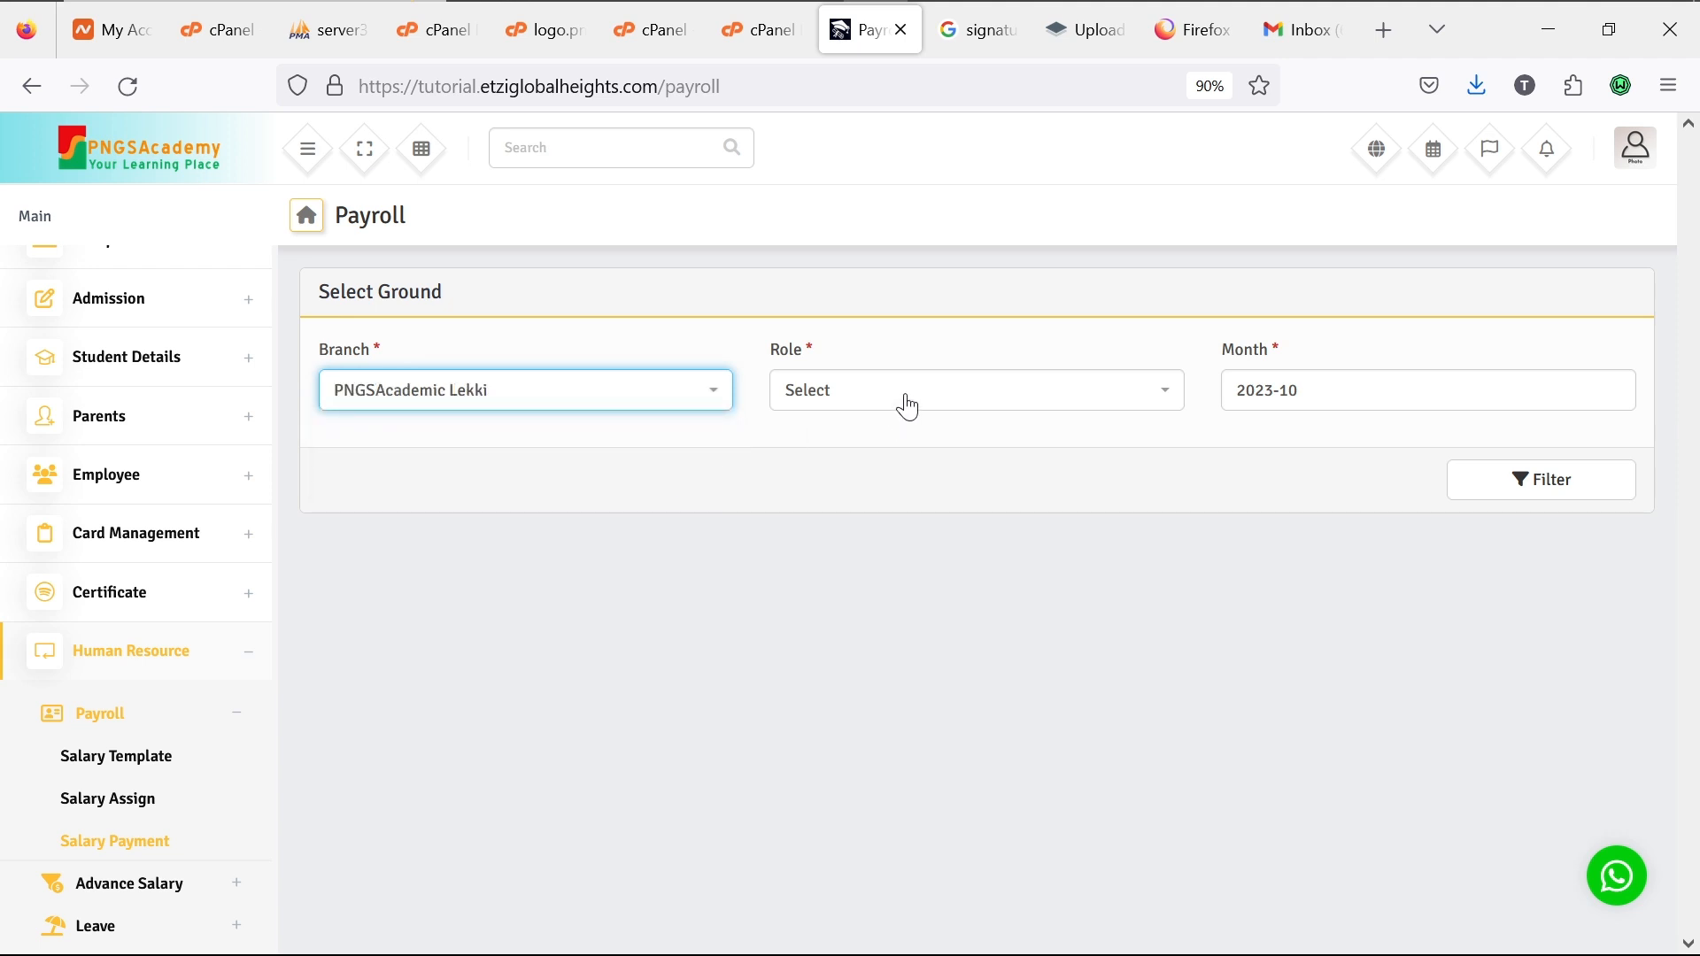
left_click(907, 407)
left_click(907, 507)
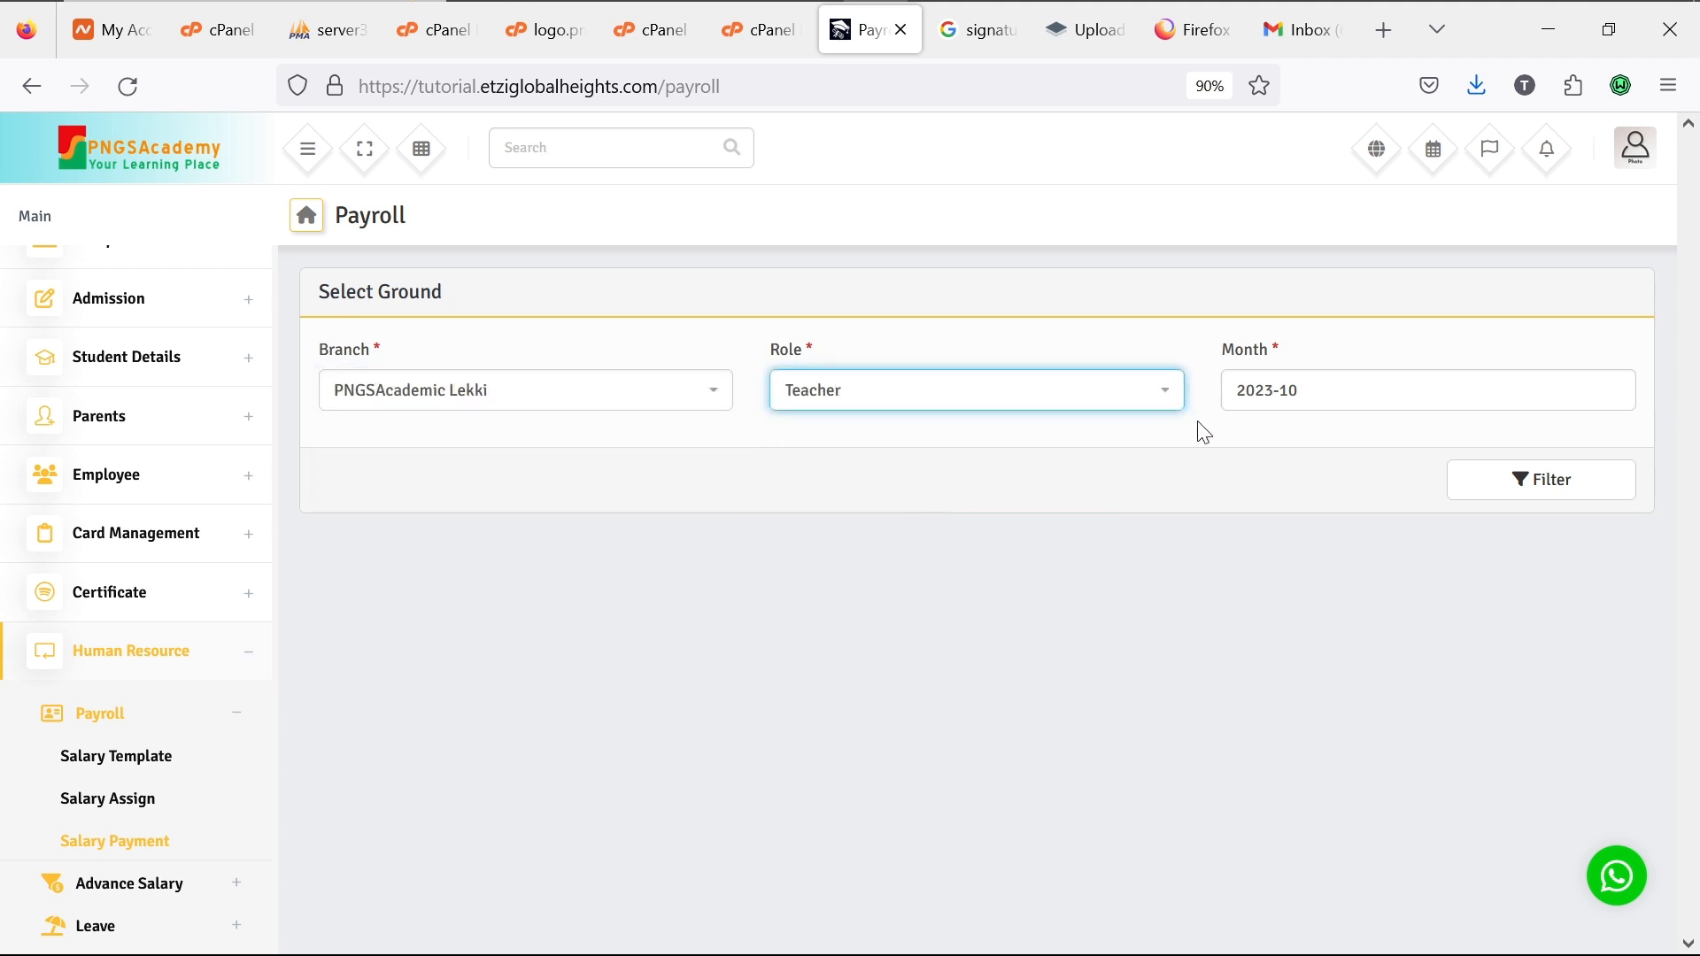
left_click(1342, 389)
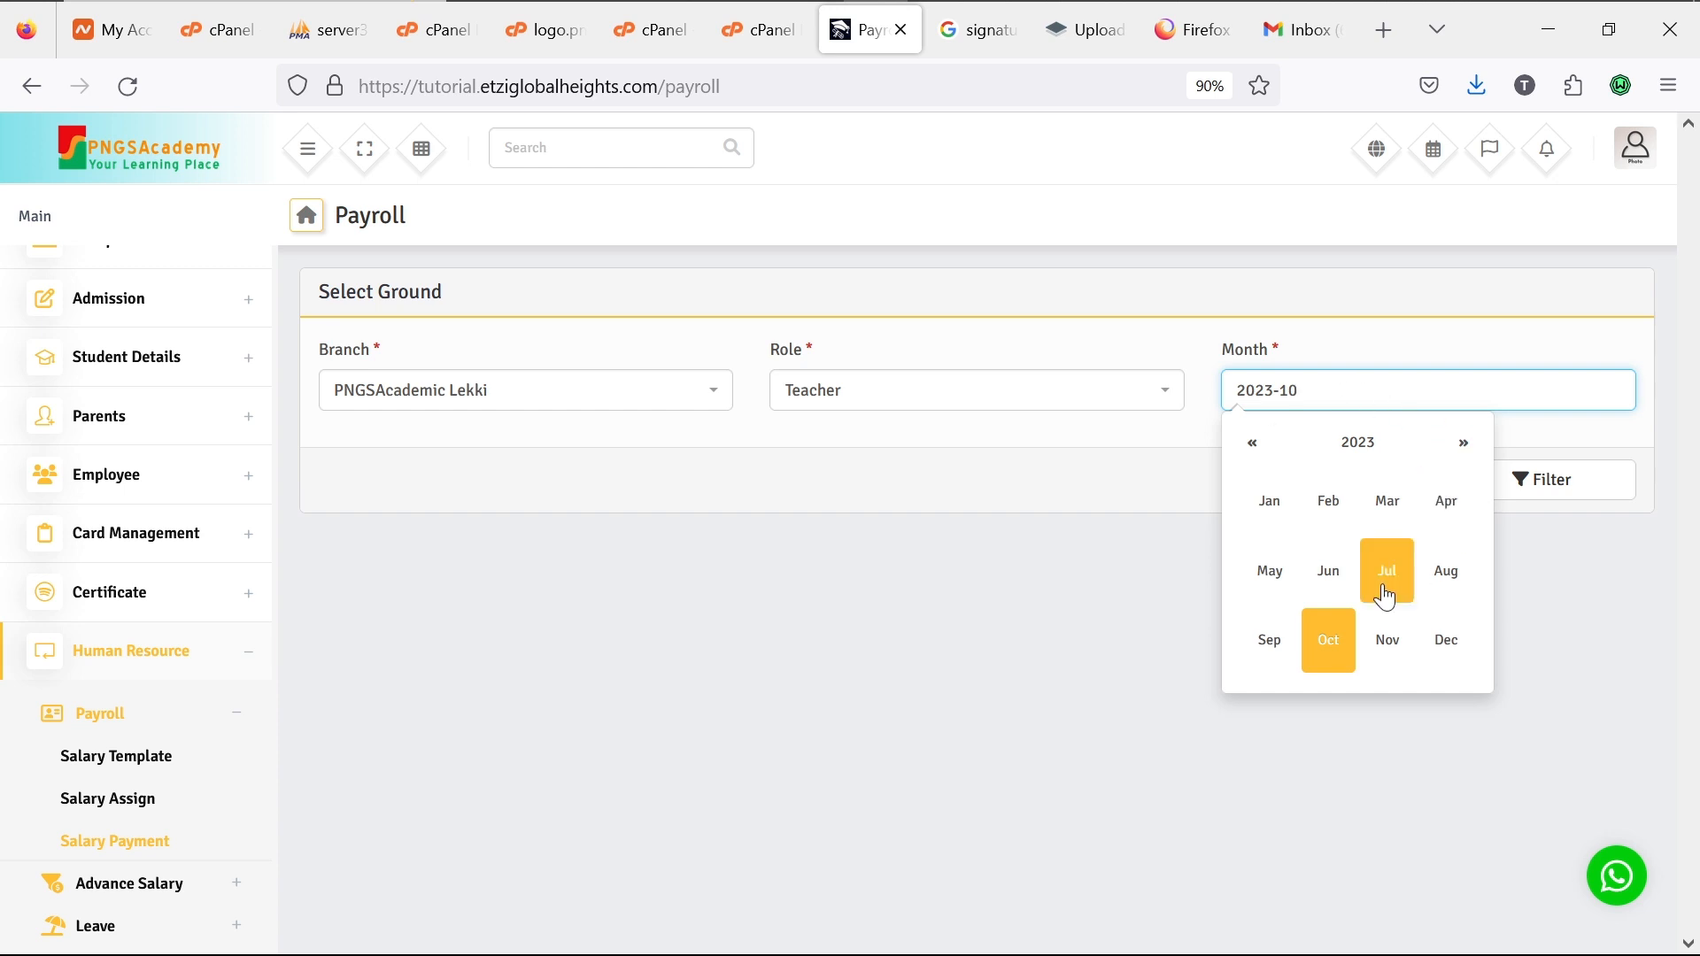
left_click(1386, 647)
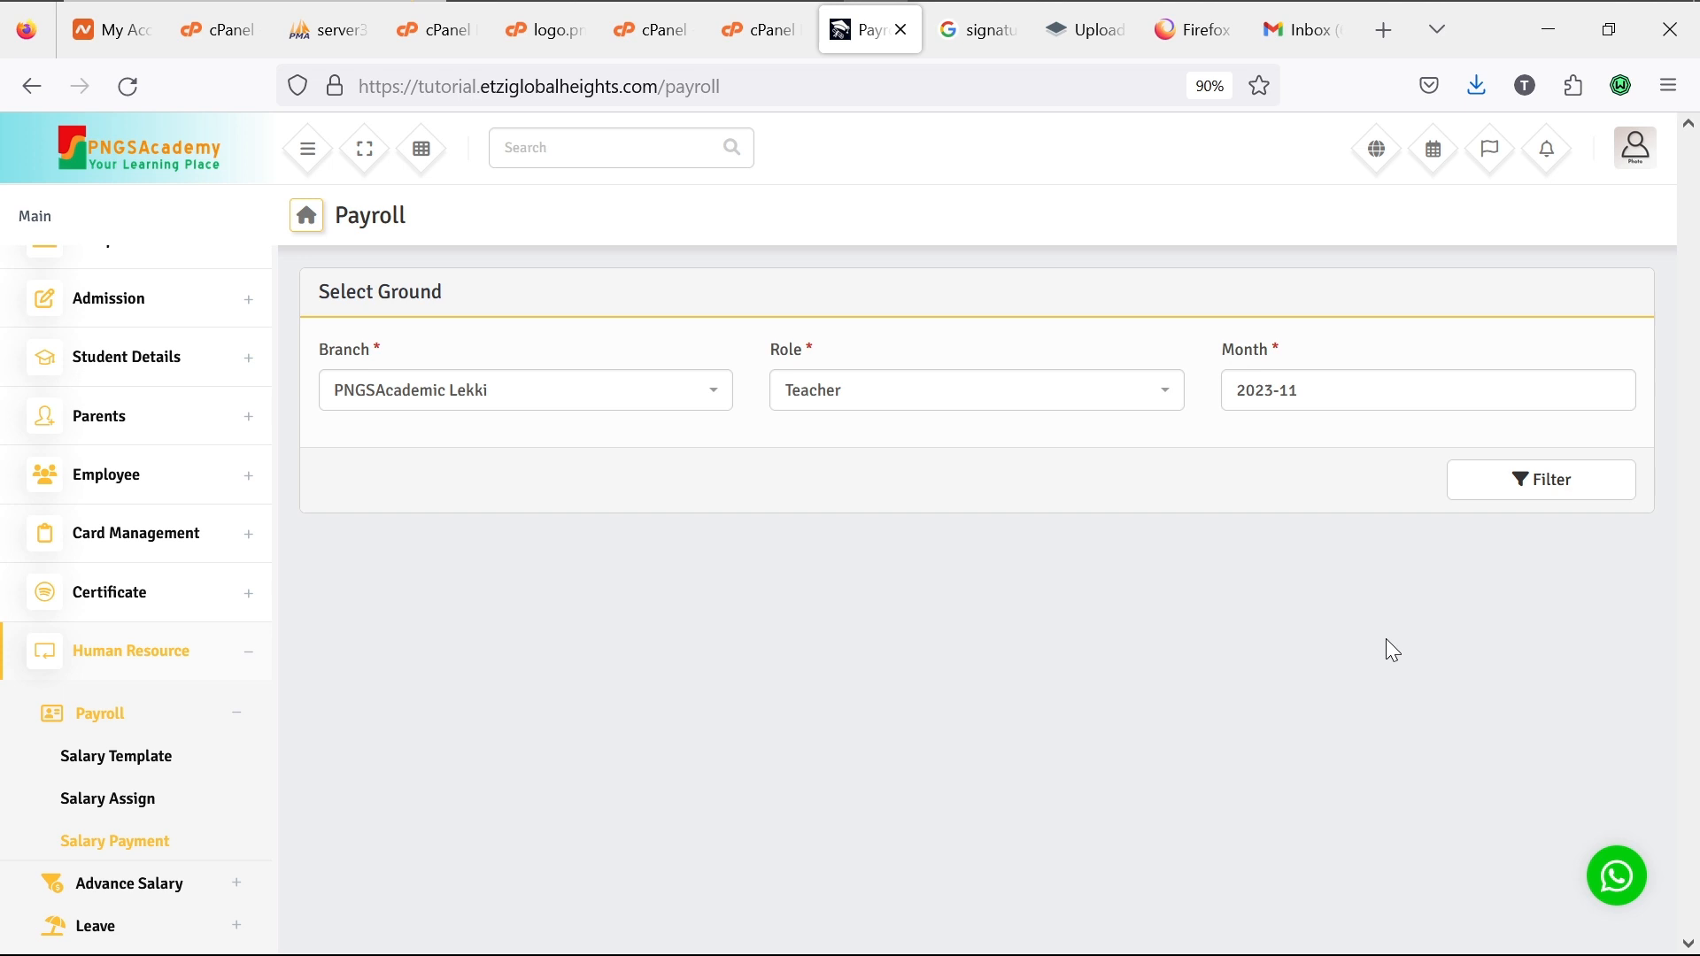
left_click(1522, 483)
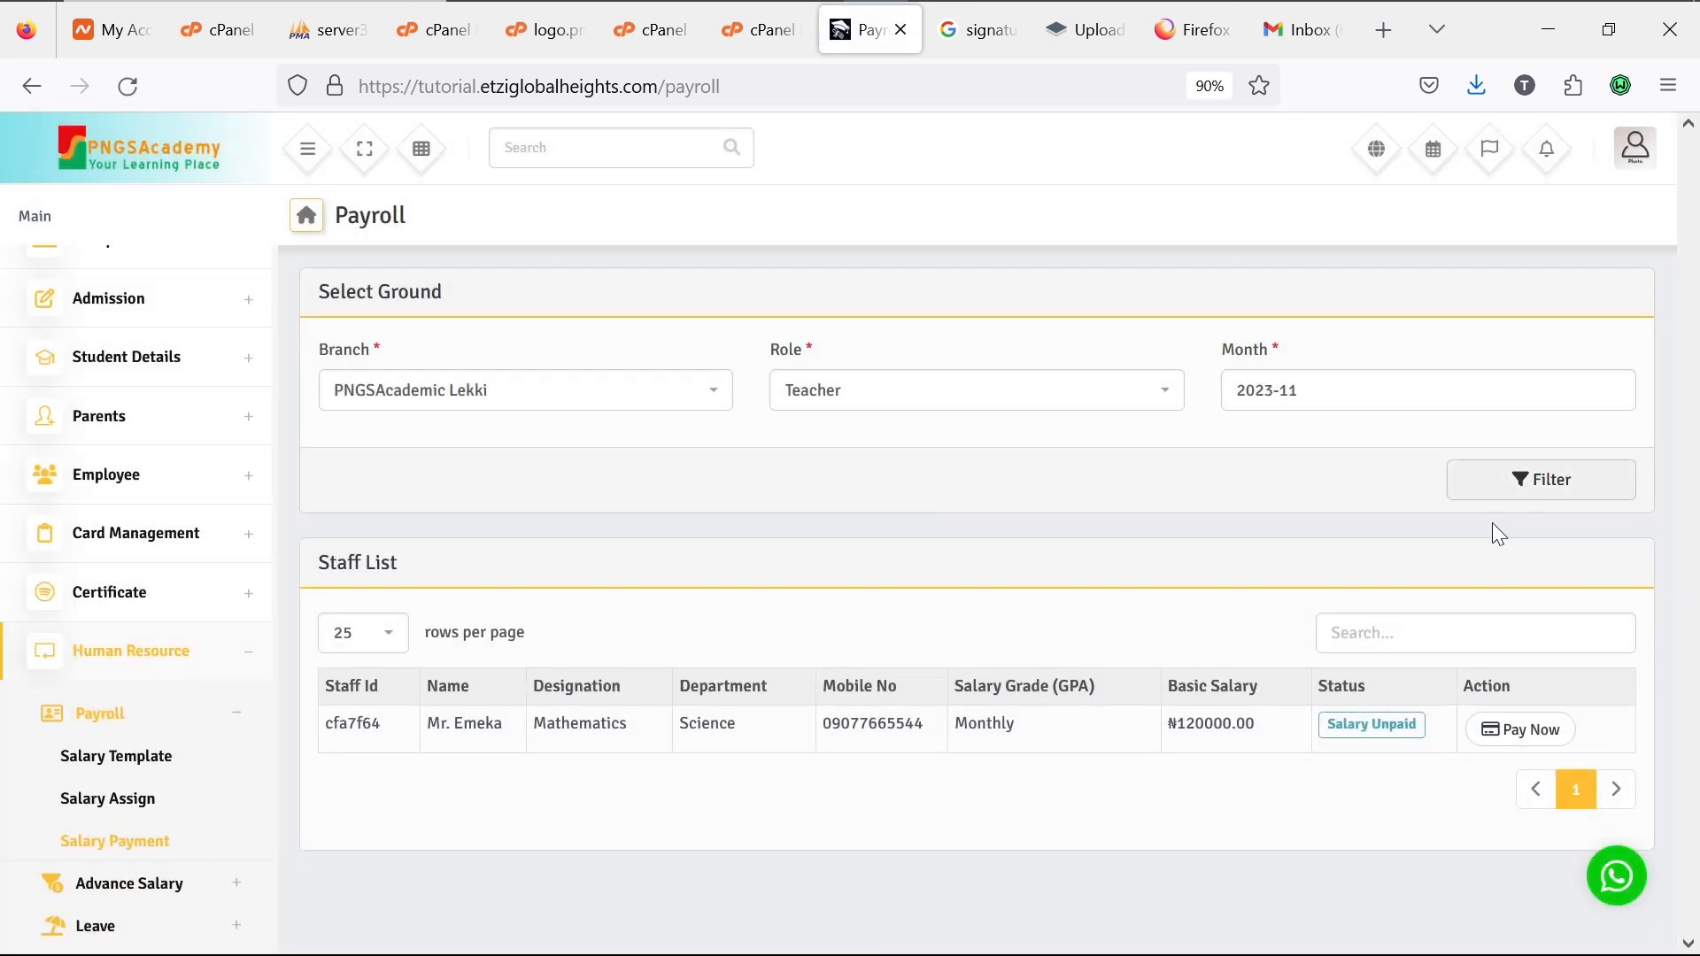
Step: Start paying the Mathematics teacher's salary and set Pay Via to Cash
left_click(1533, 731)
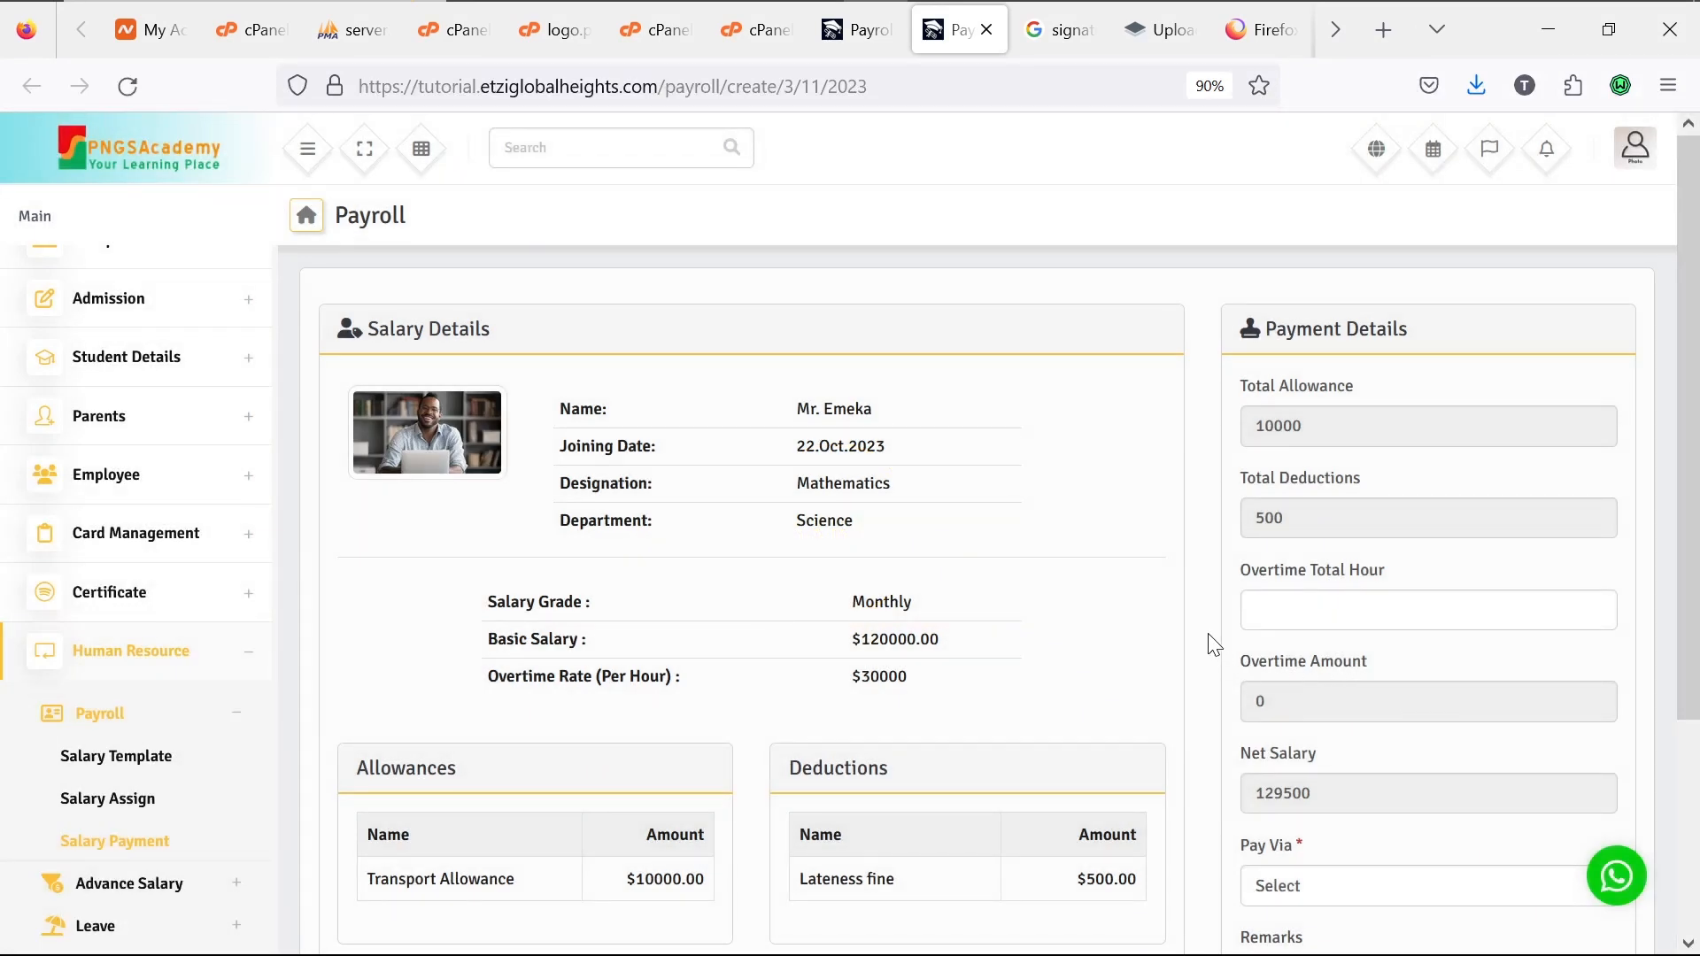
scroll(1214, 645, "down", 3)
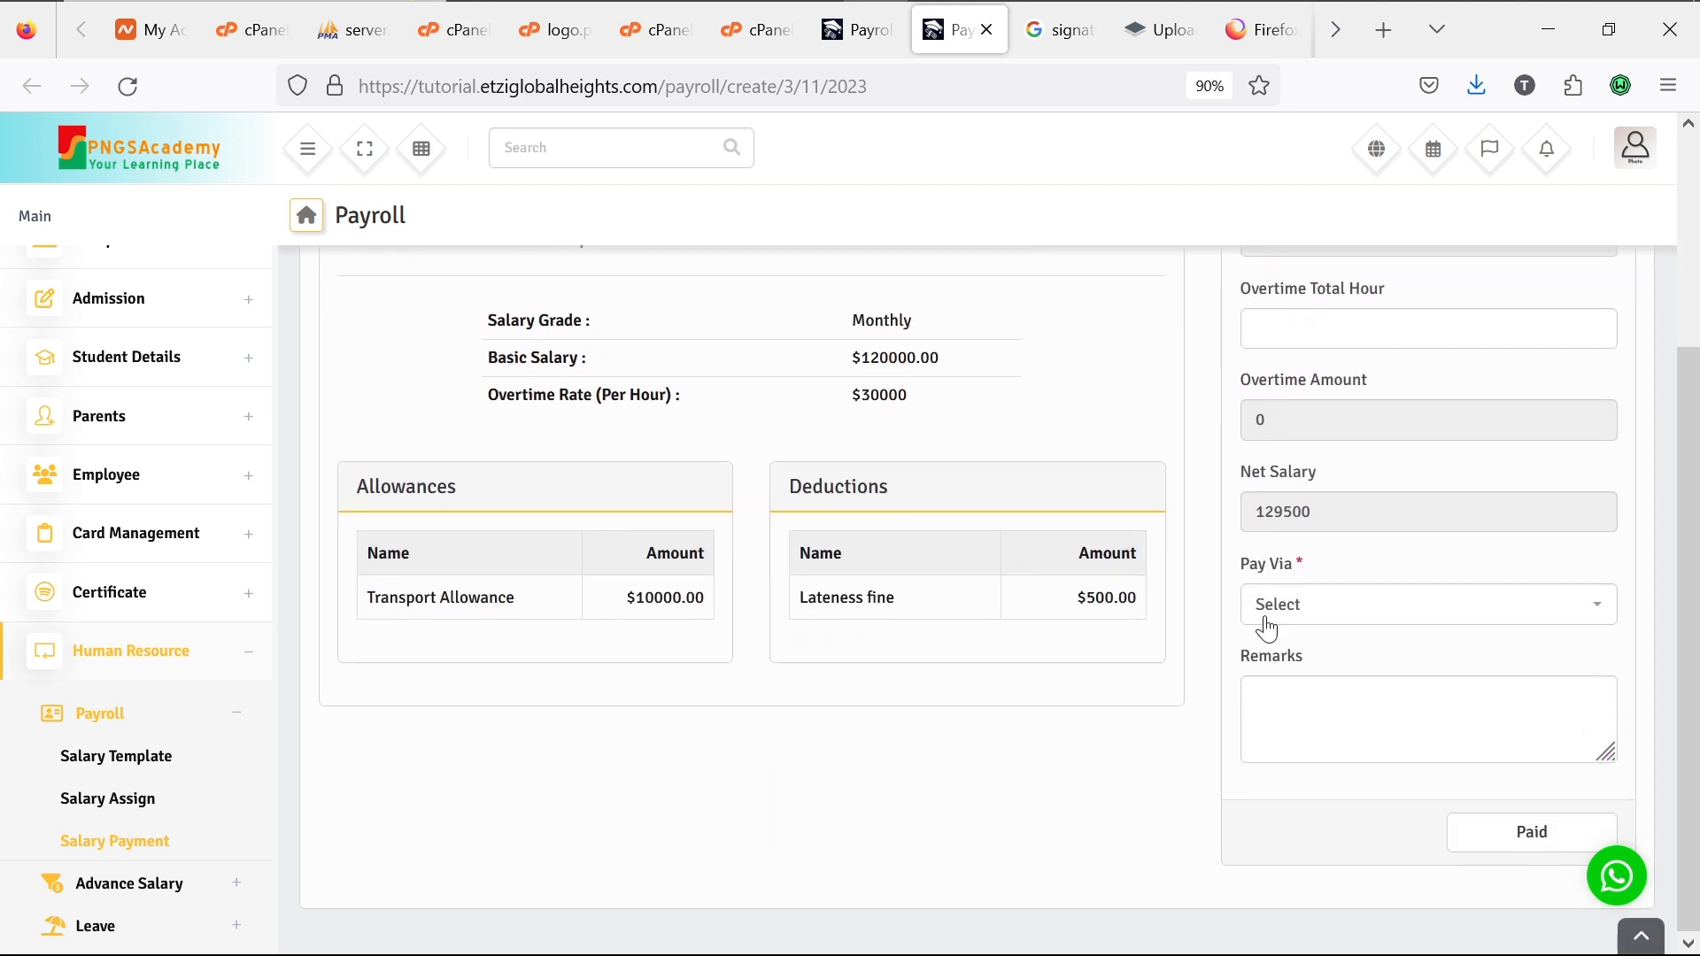
left_click(1334, 617)
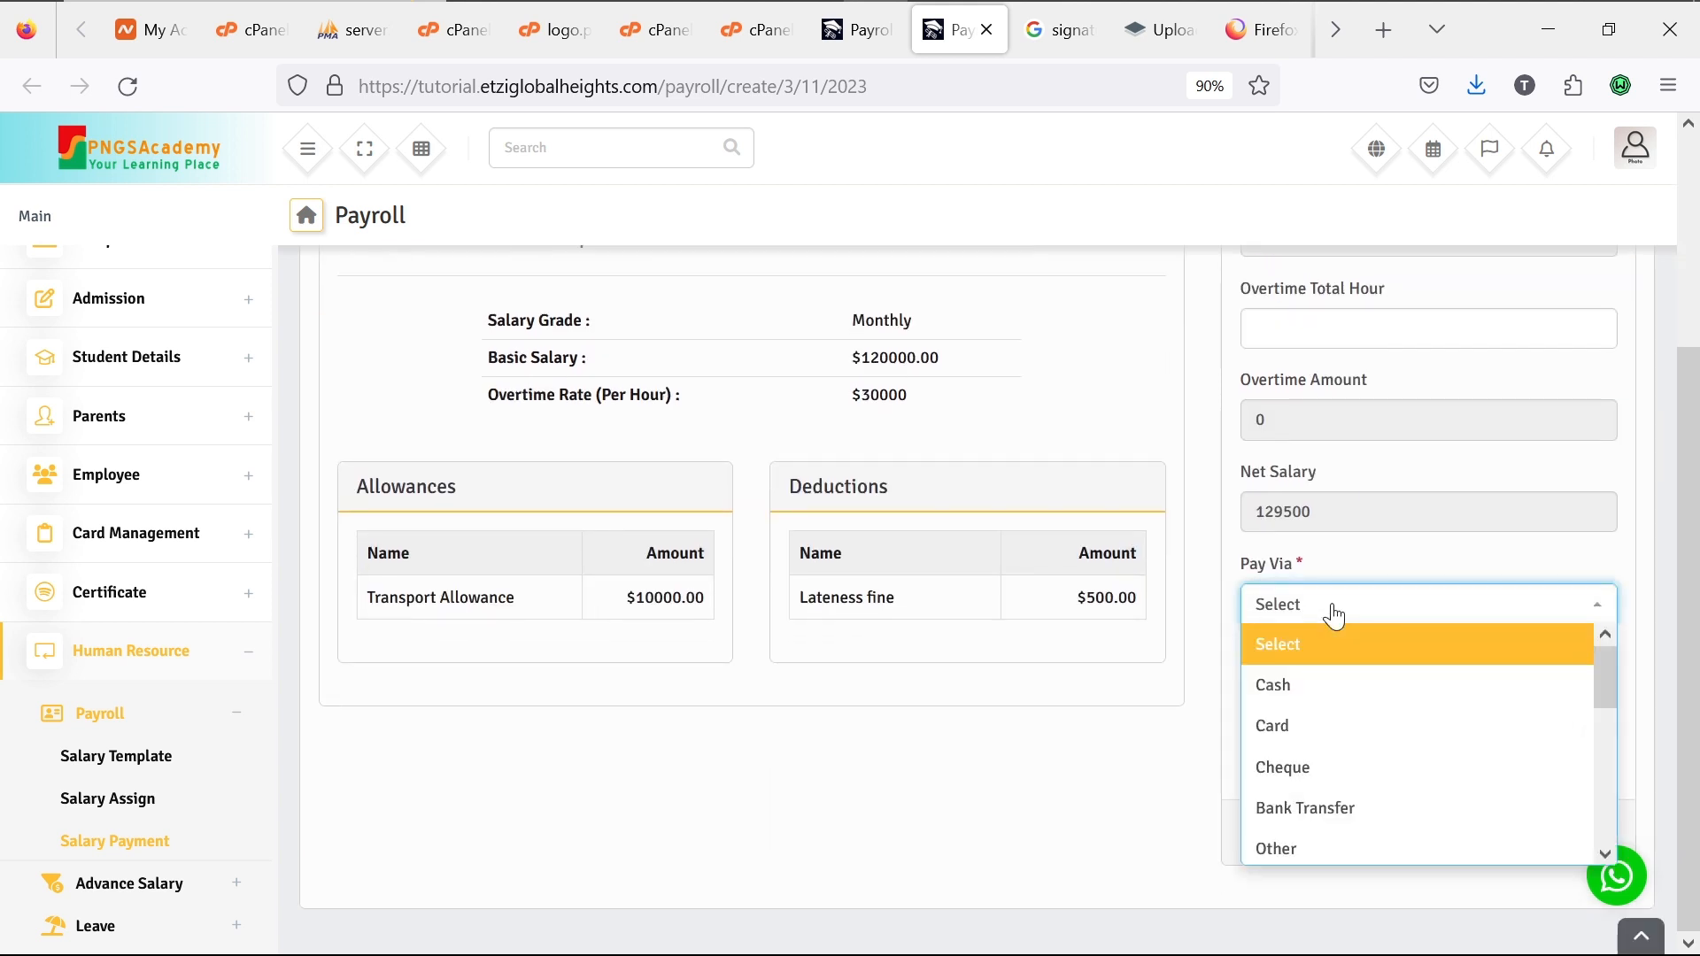
left_click(1336, 693)
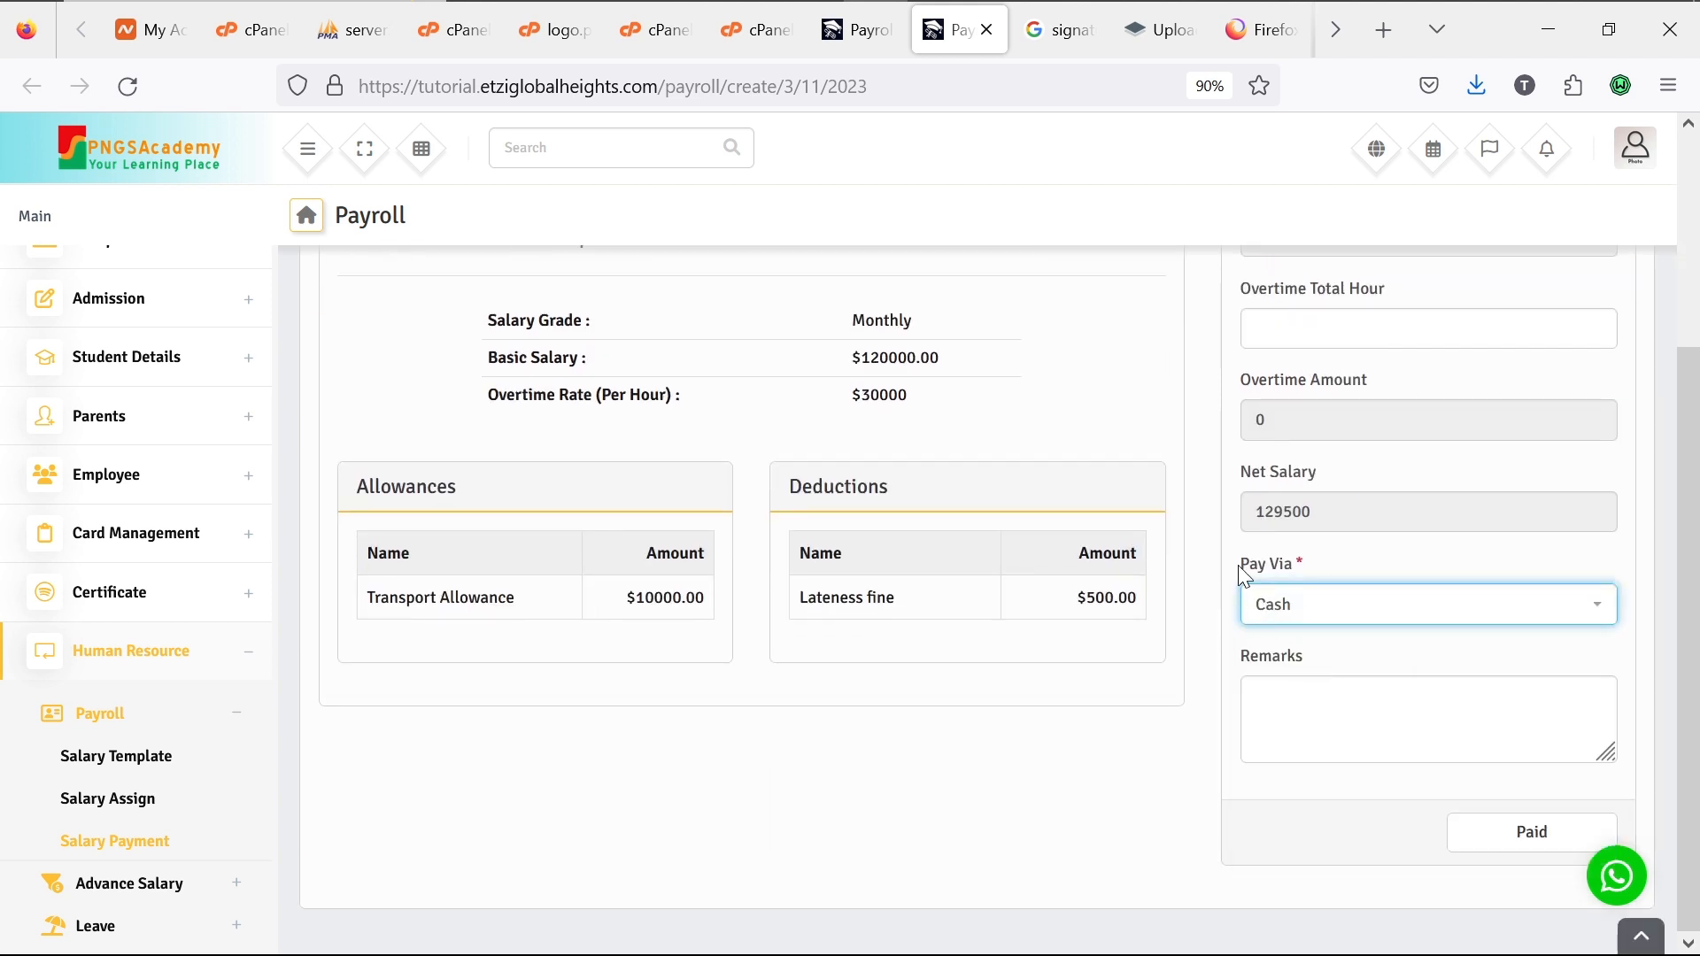
scroll(1243, 566, "up", 1)
scroll(1243, 577, "up", 2)
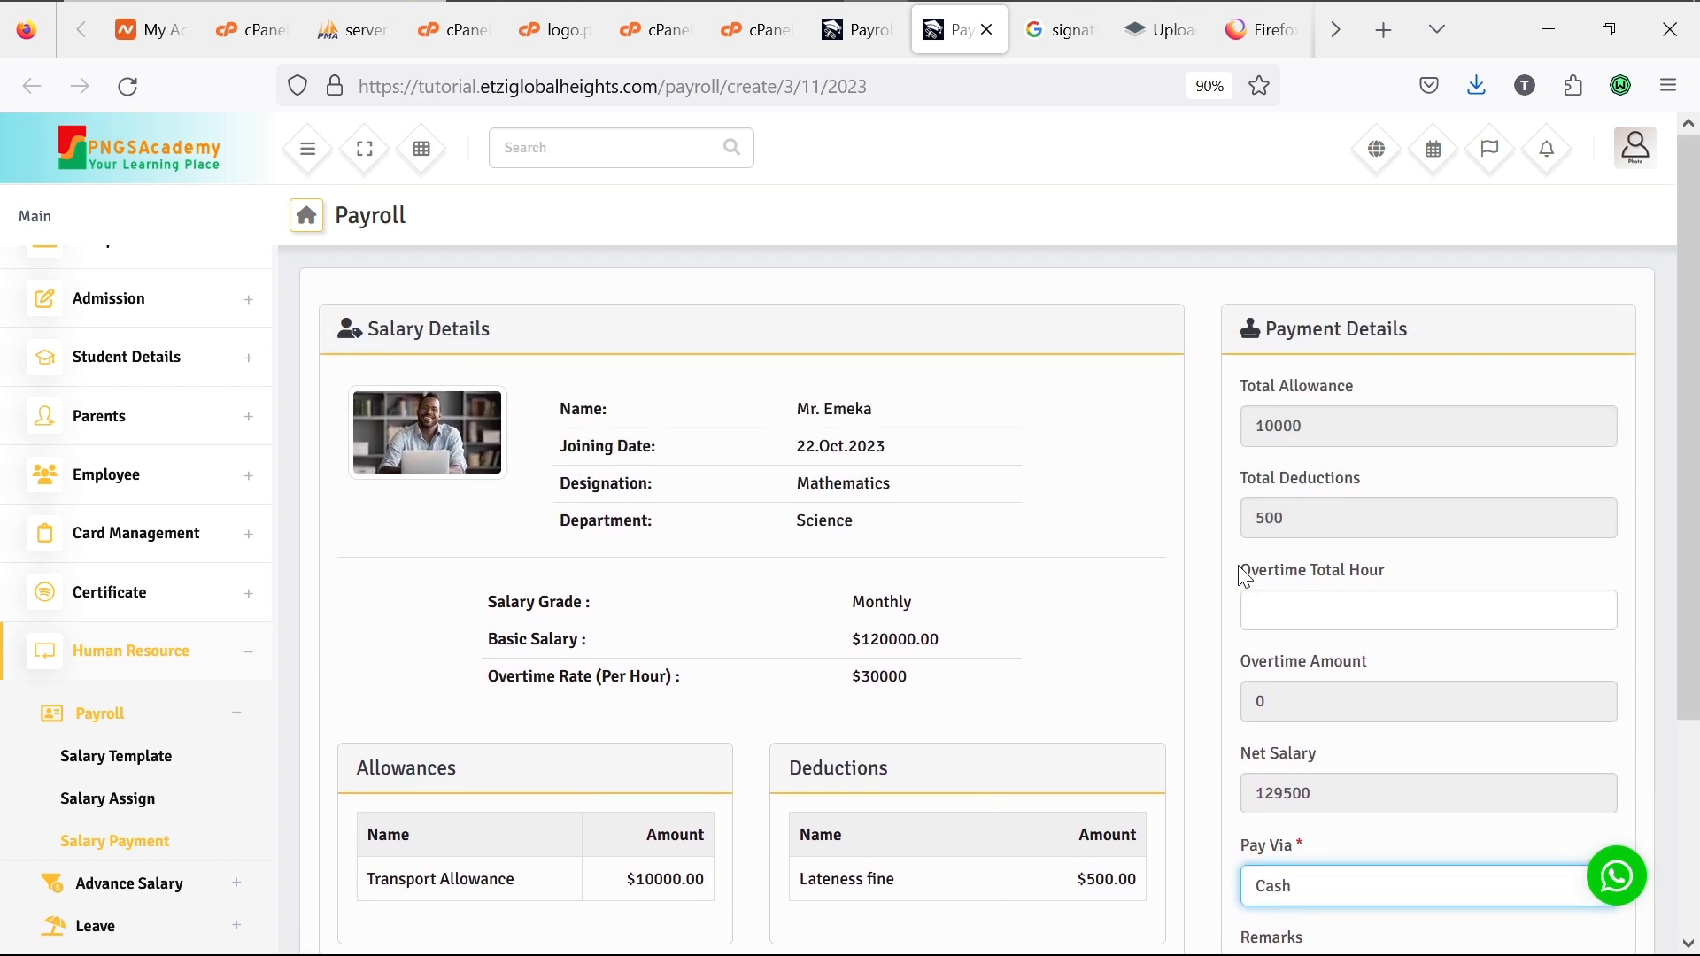
Step: Enter 5 overtime hours, add a remark, and record the salary as Paid
left_click(1285, 607)
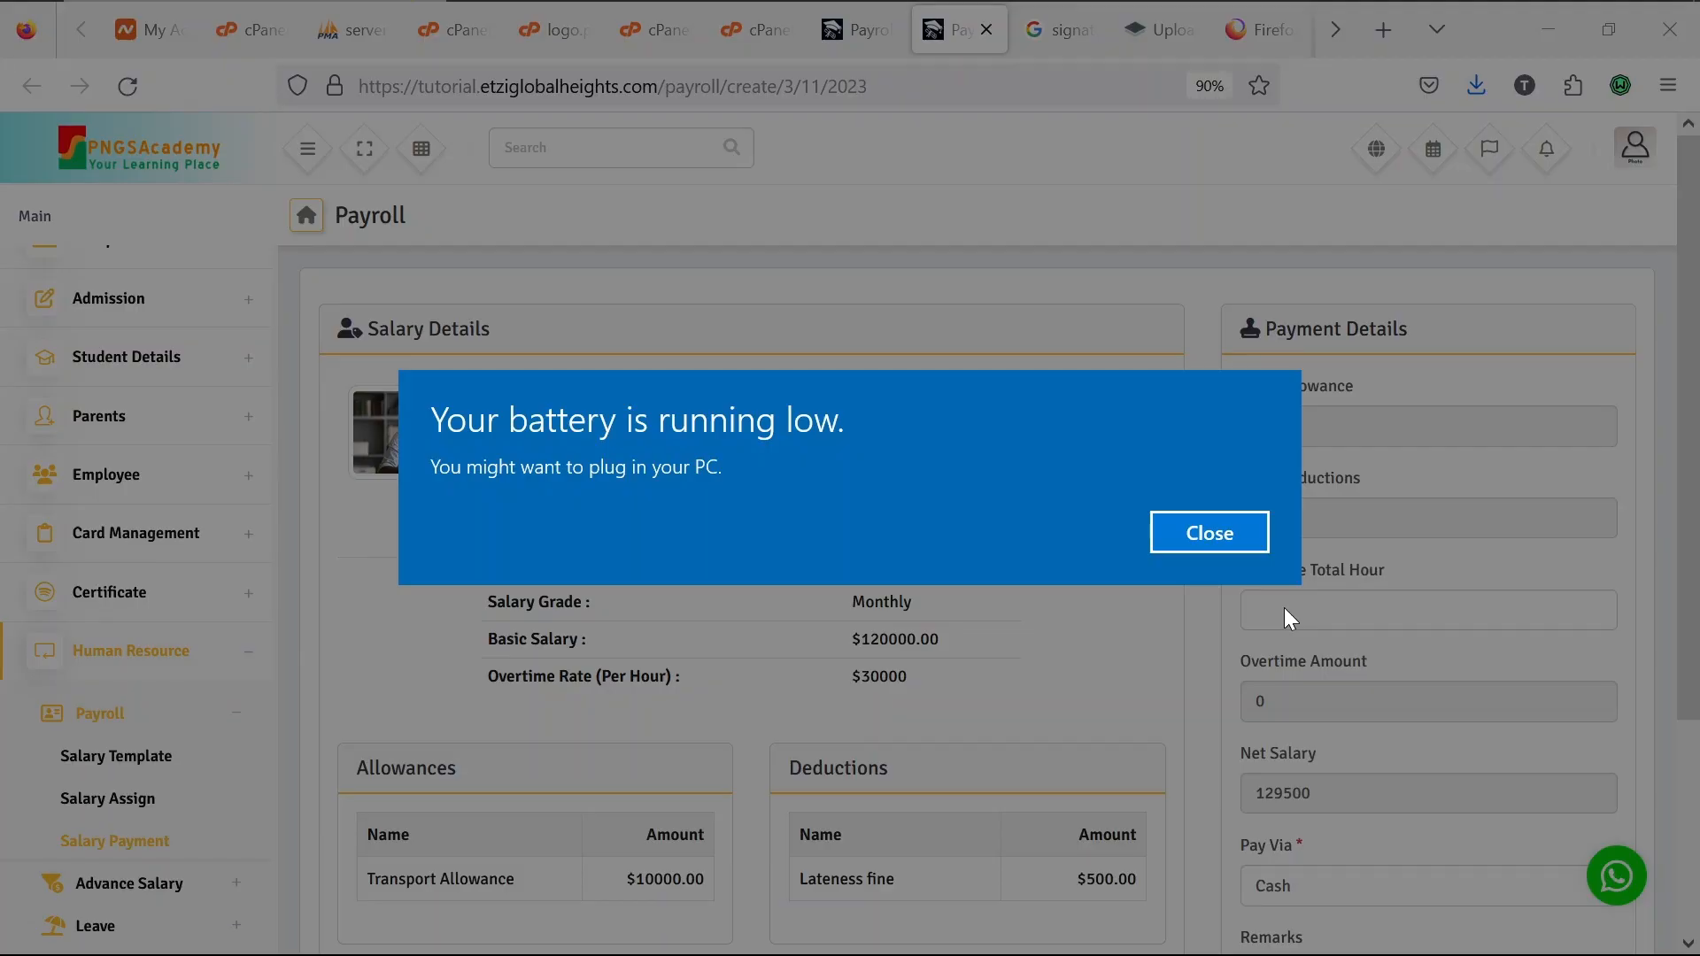
left_click(1251, 545)
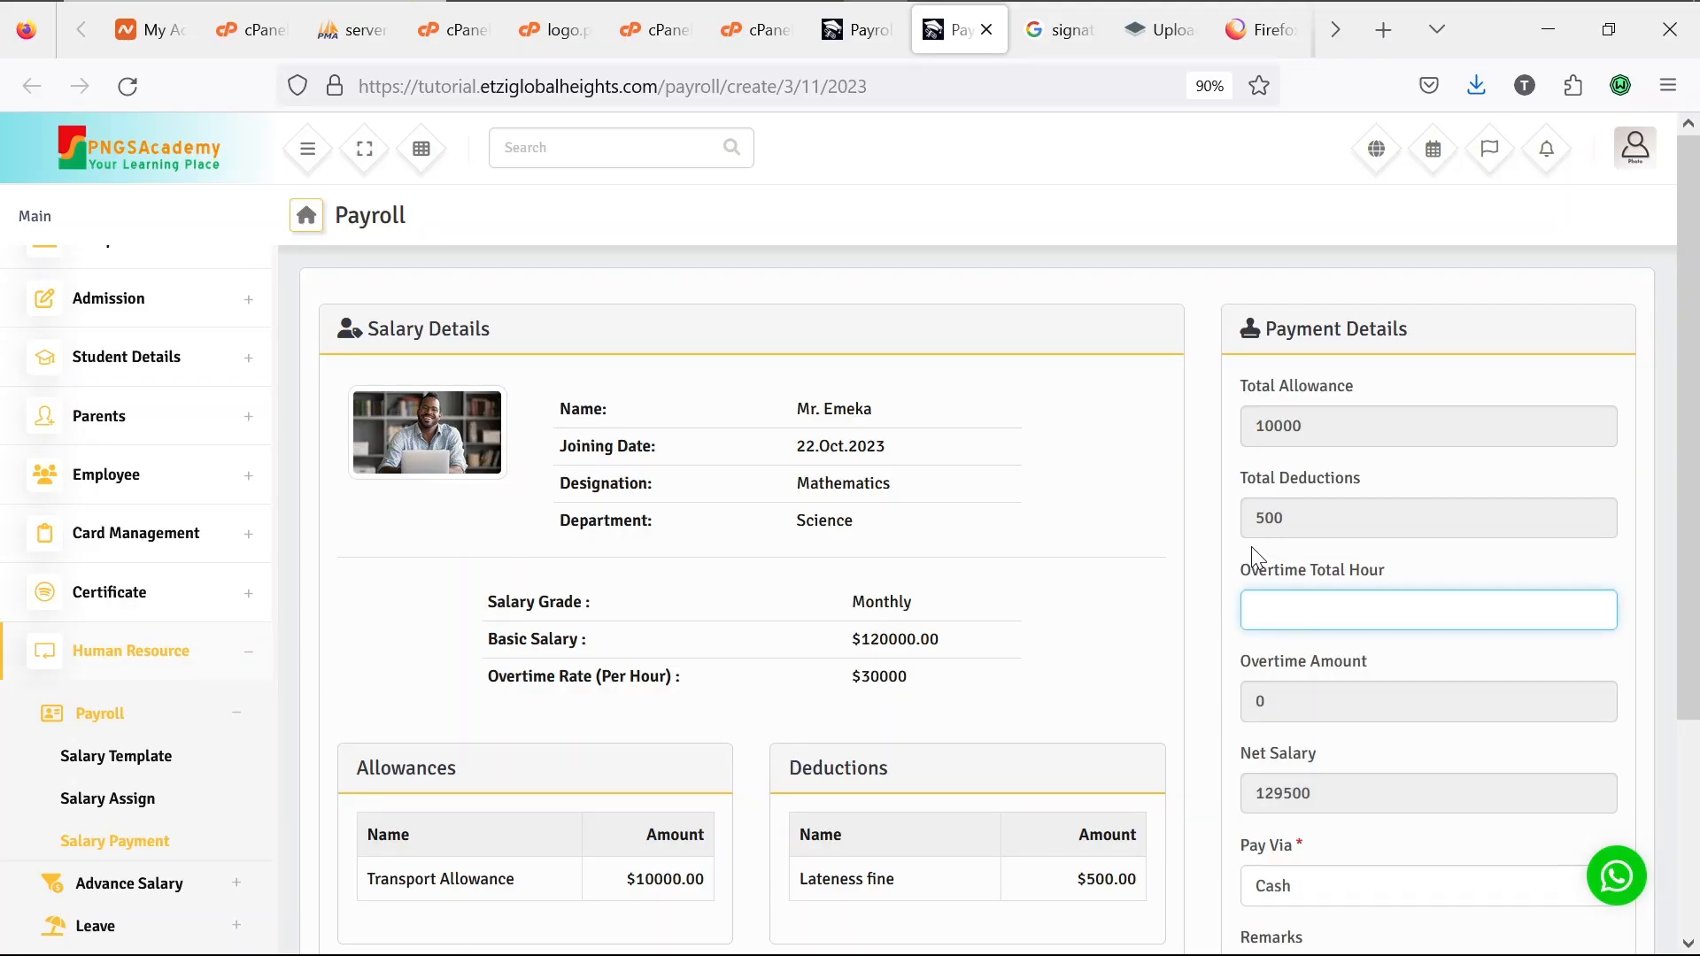
type("10")
scroll(1216, 630, "down", 1)
key("BackSpace")
key("BackSpace")
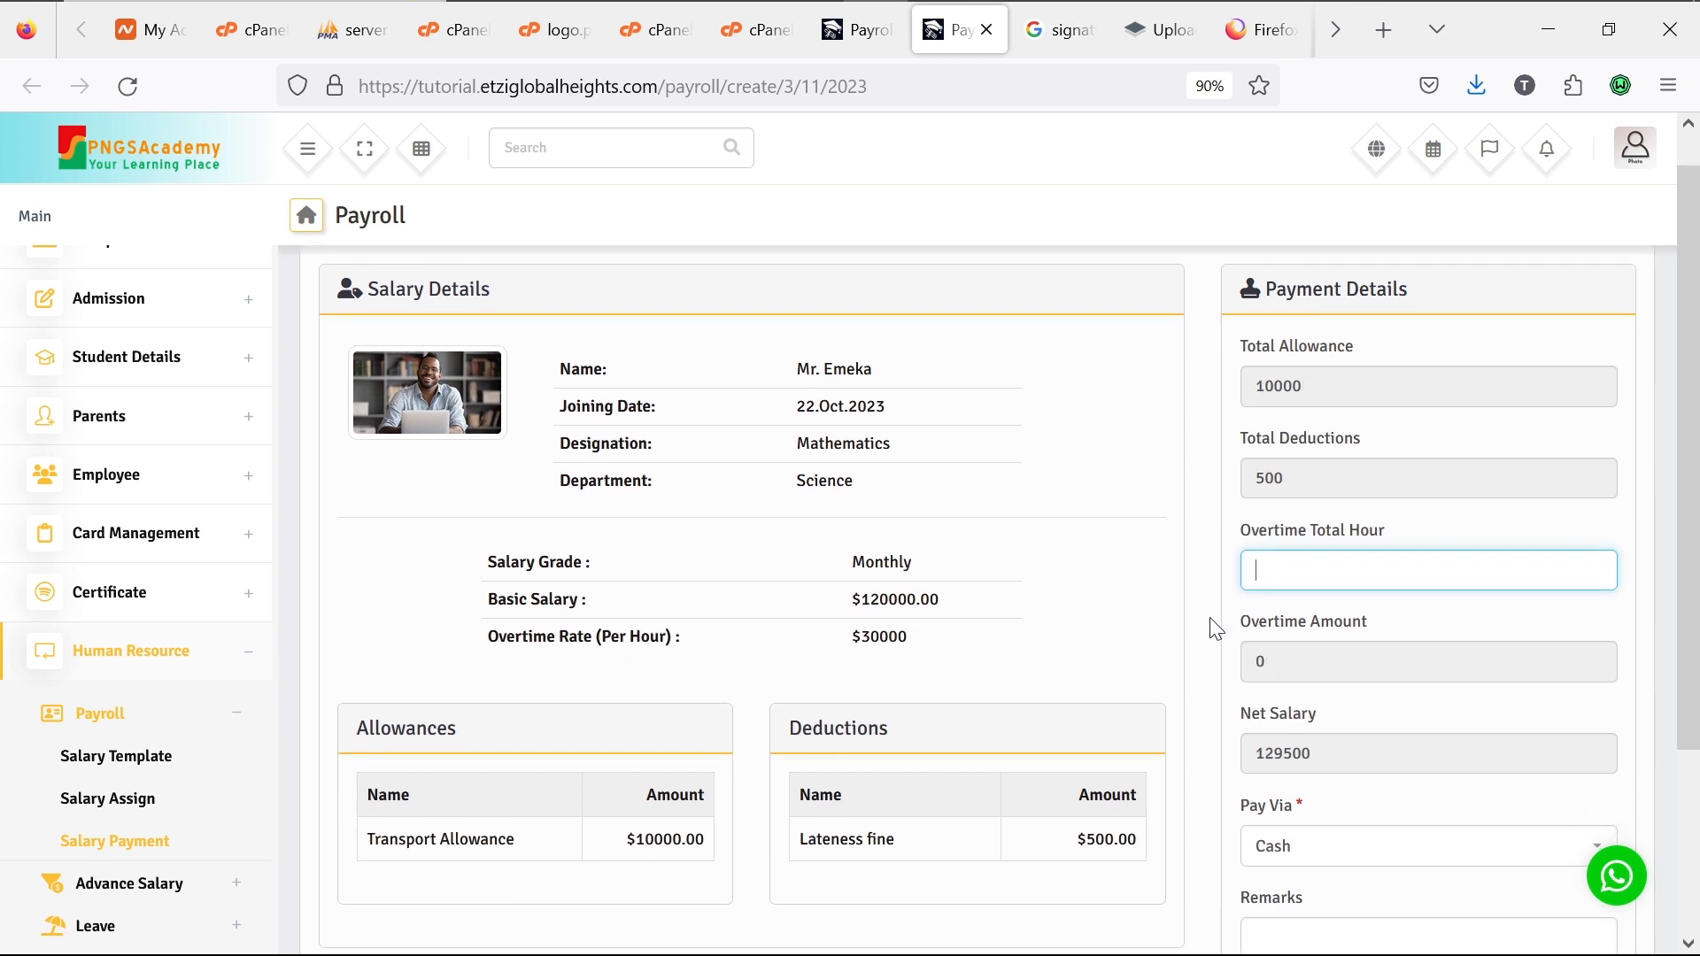
type("5")
scroll(1230, 735, "down", 3)
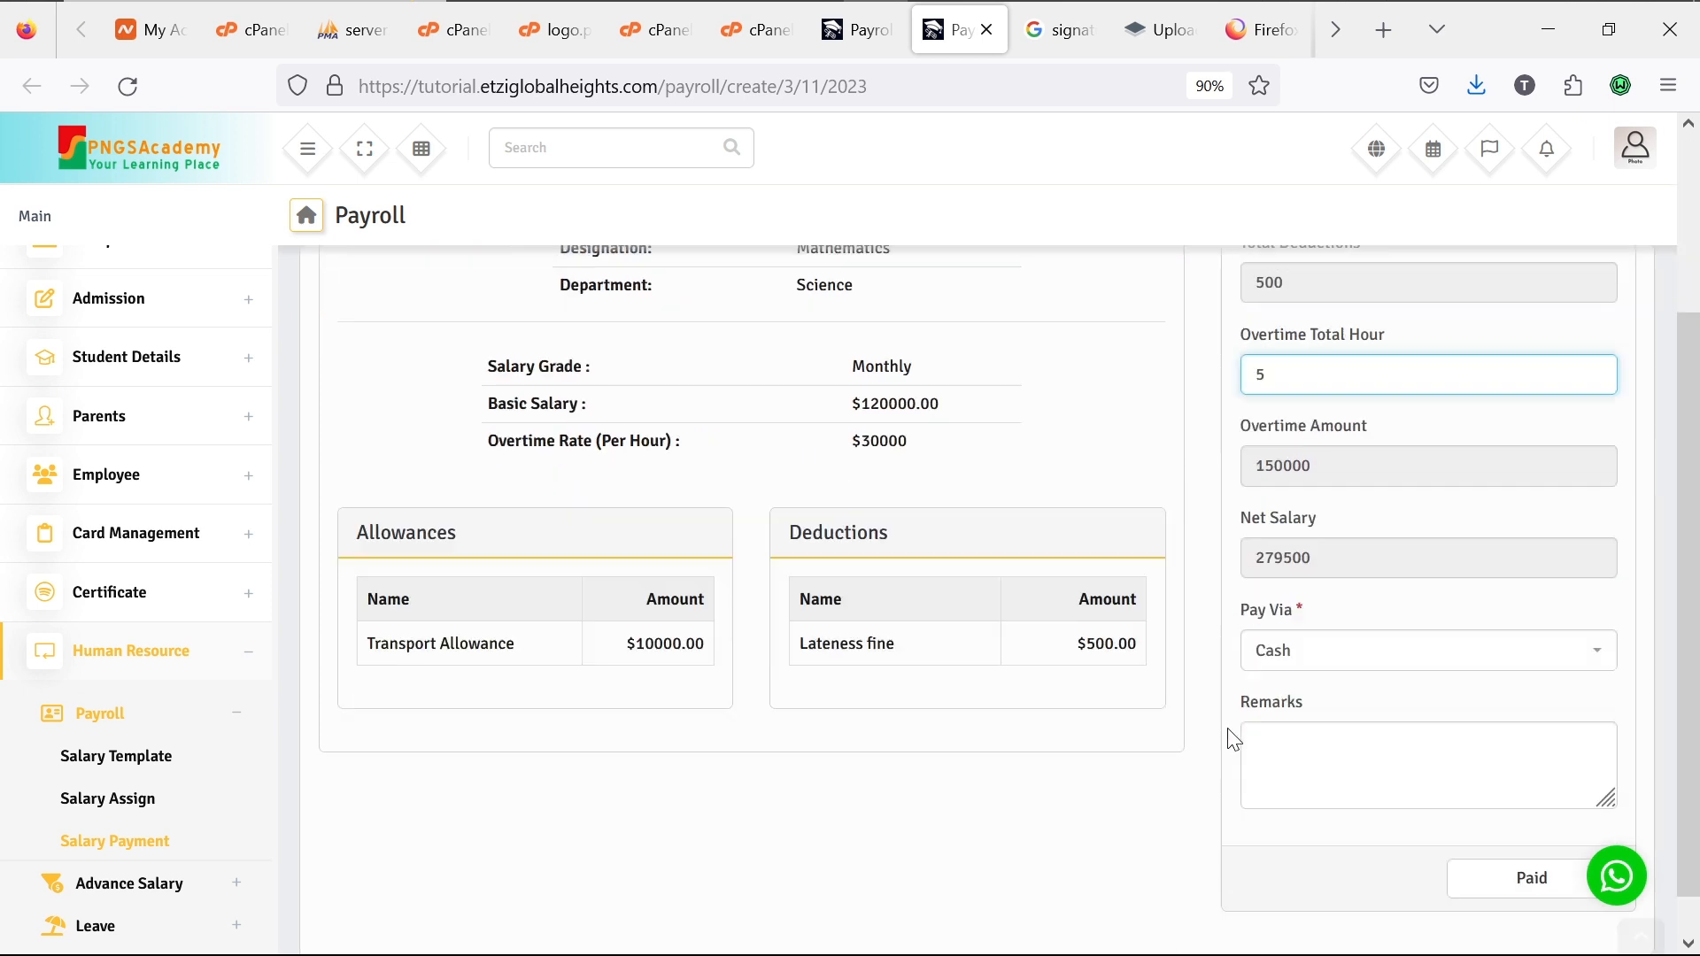
left_click(1342, 739)
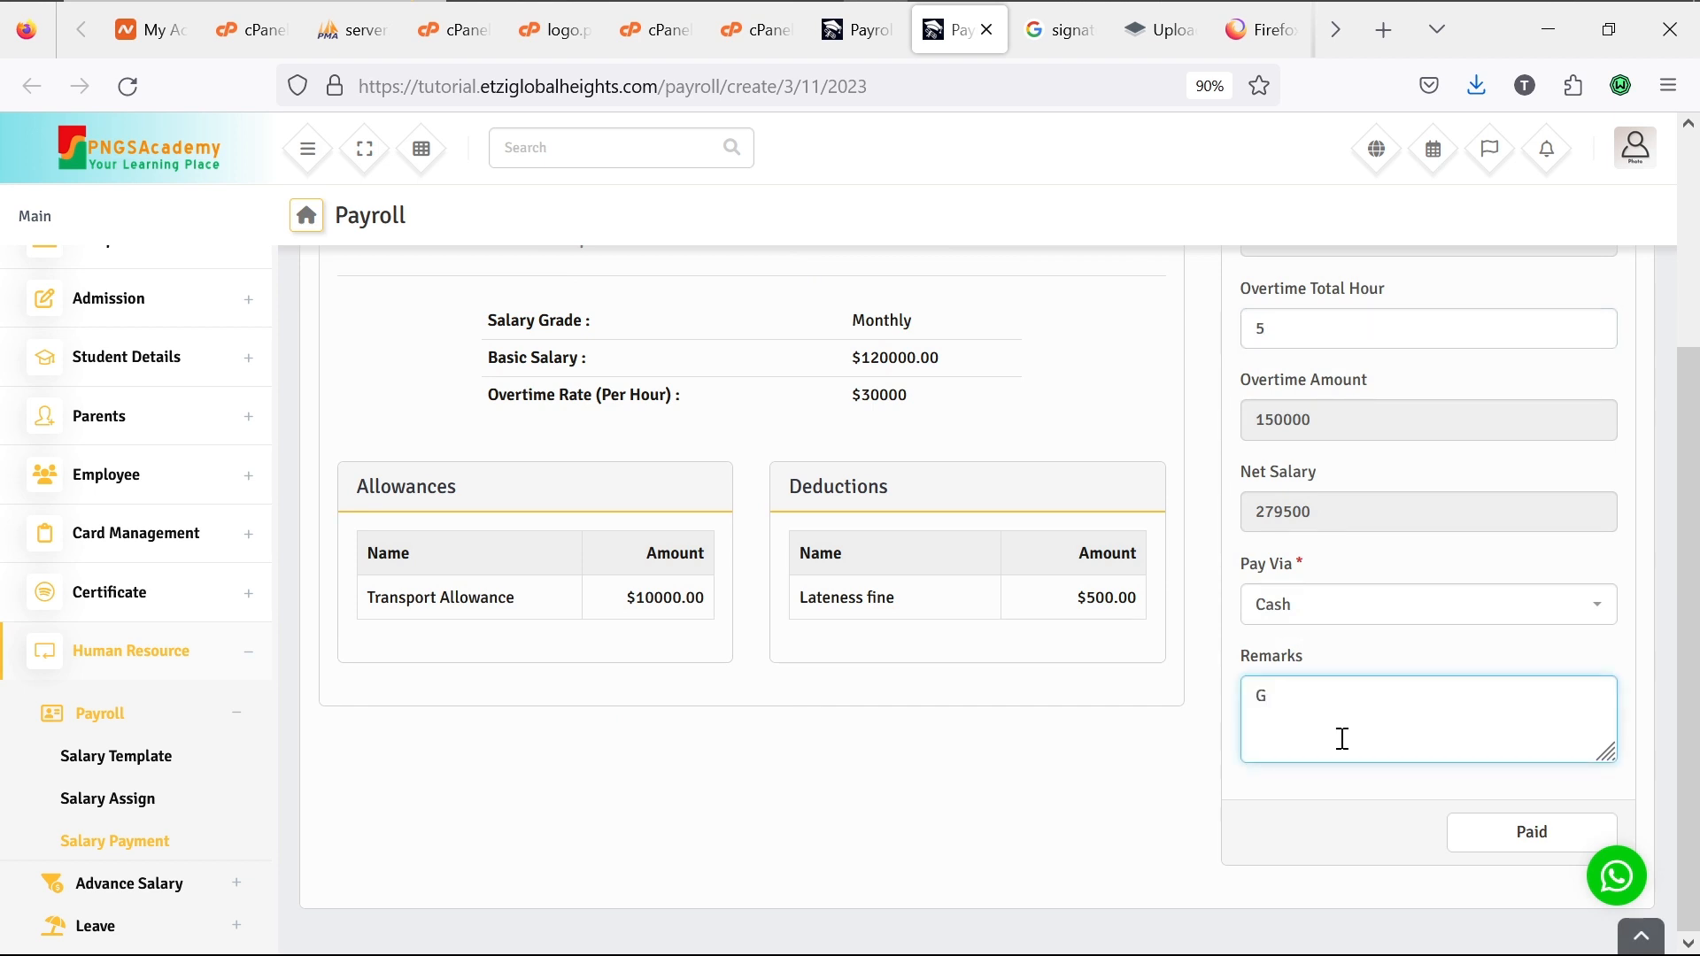
left_click(1517, 831)
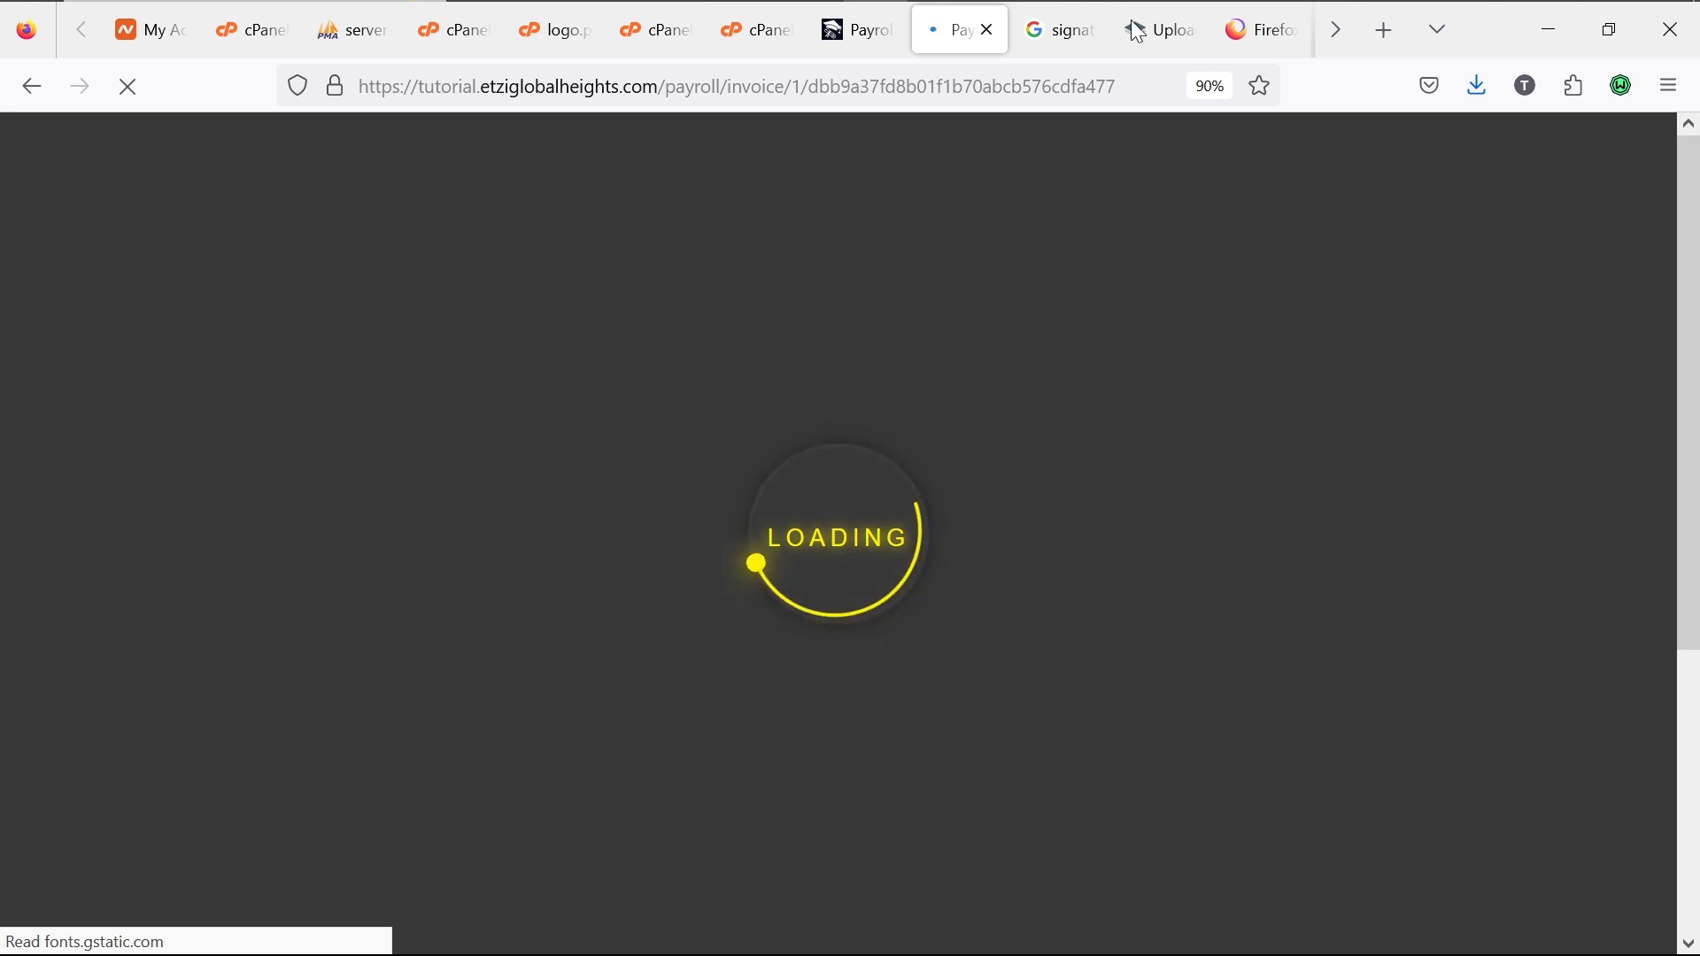
mouse_move(1148, 11)
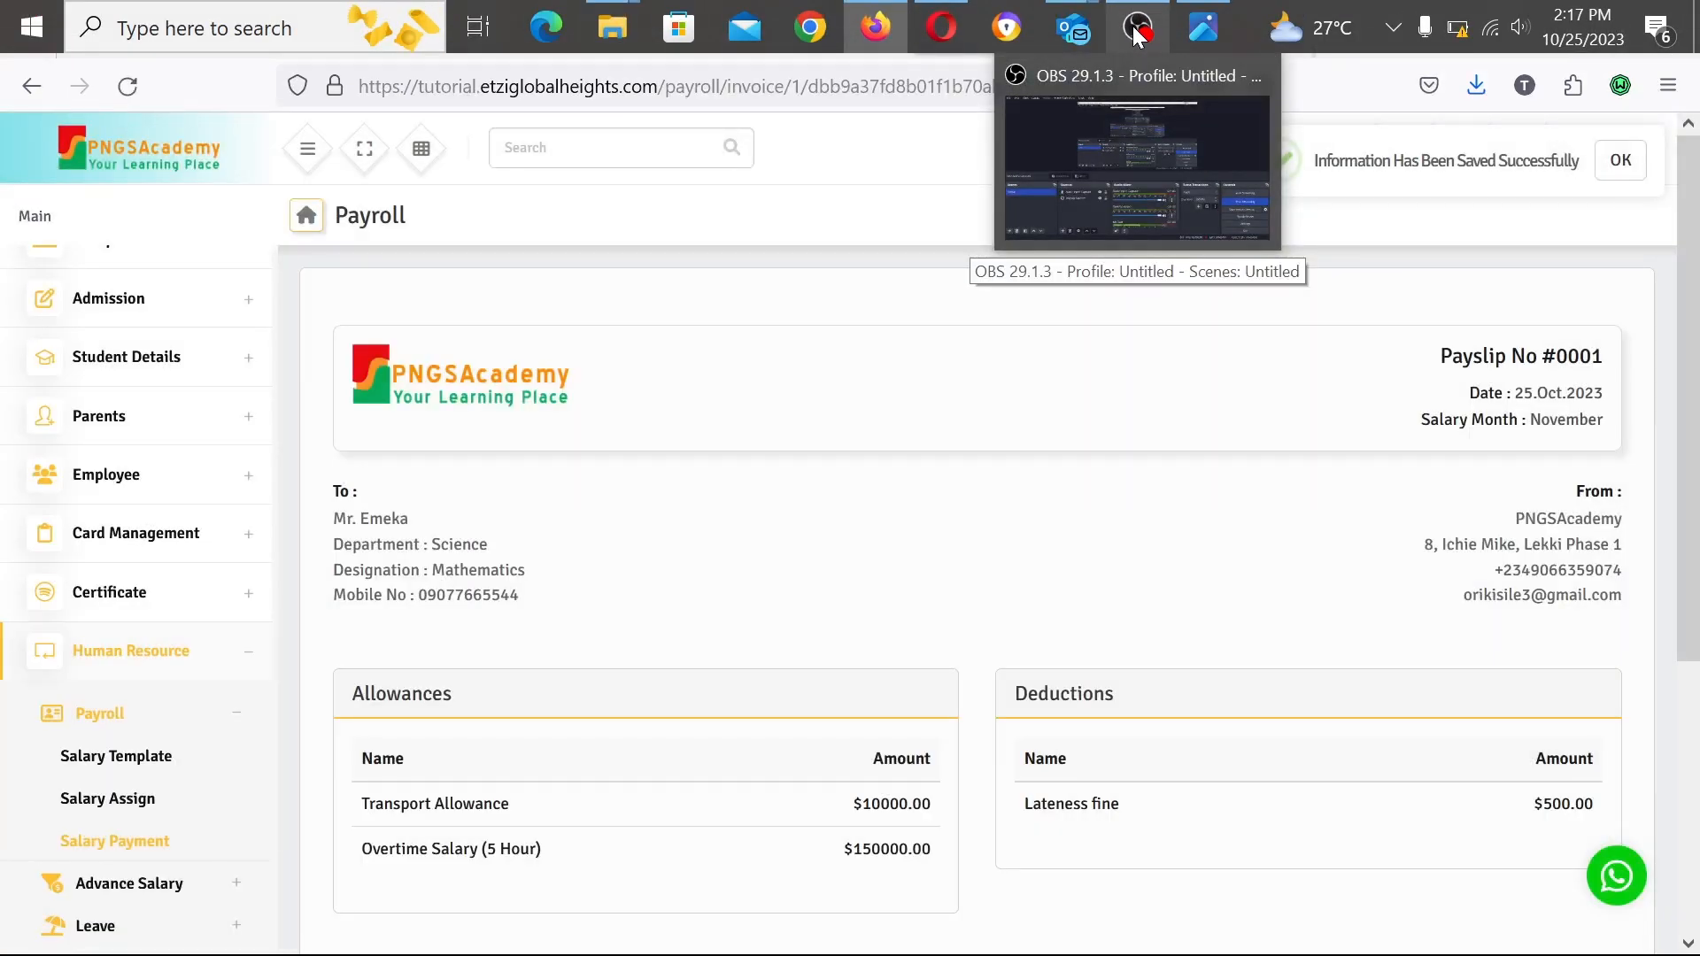
left_click(1136, 31)
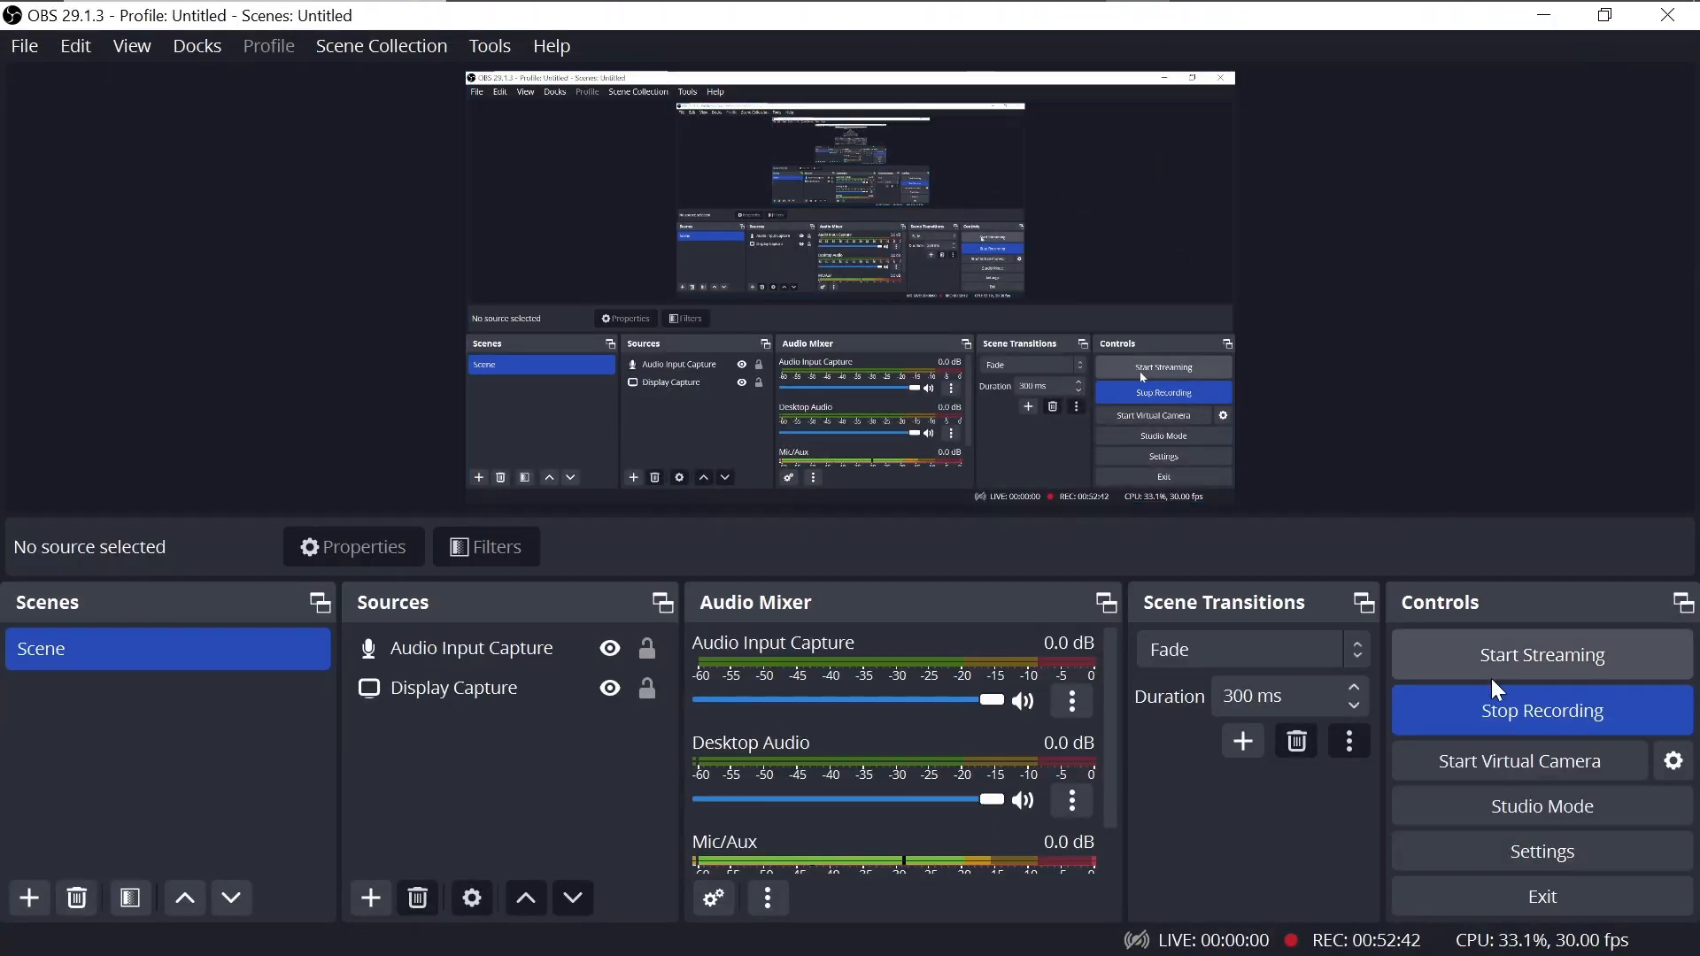
Step: Stop the OBS recording and minimize the recorder window
left_click(1493, 709)
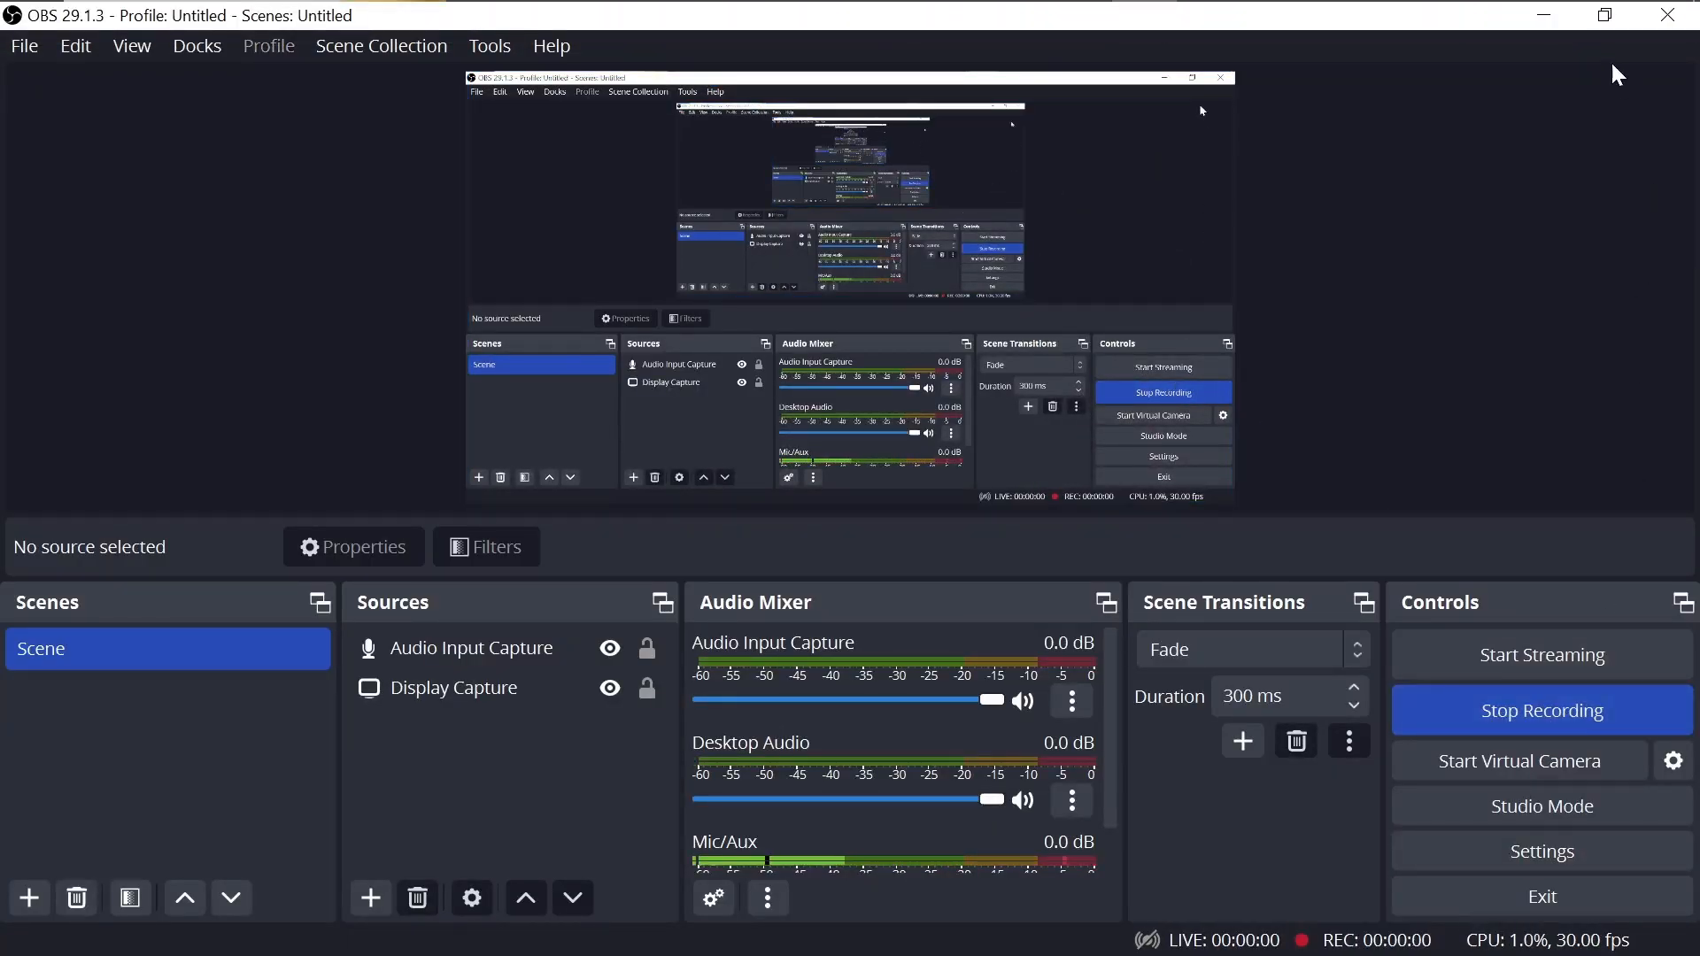
left_click(1543, 15)
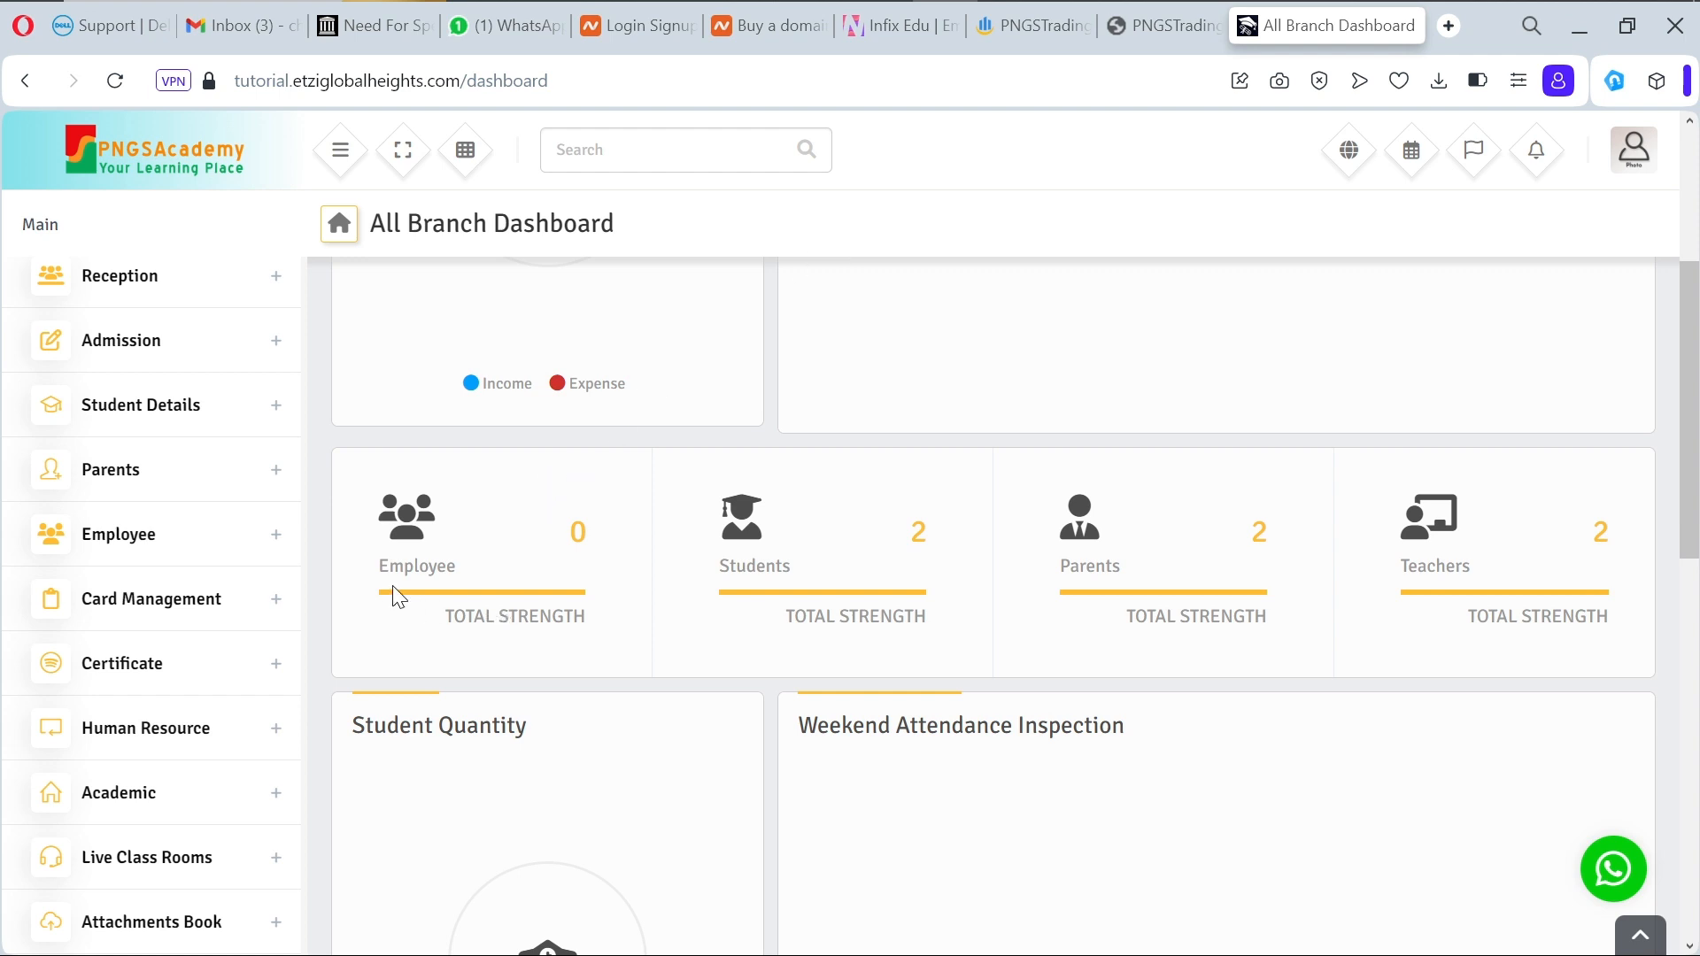
Step: Open the Add Employee form and assign the employee to branch PNGSAcademic Lekki
left_click(278, 535)
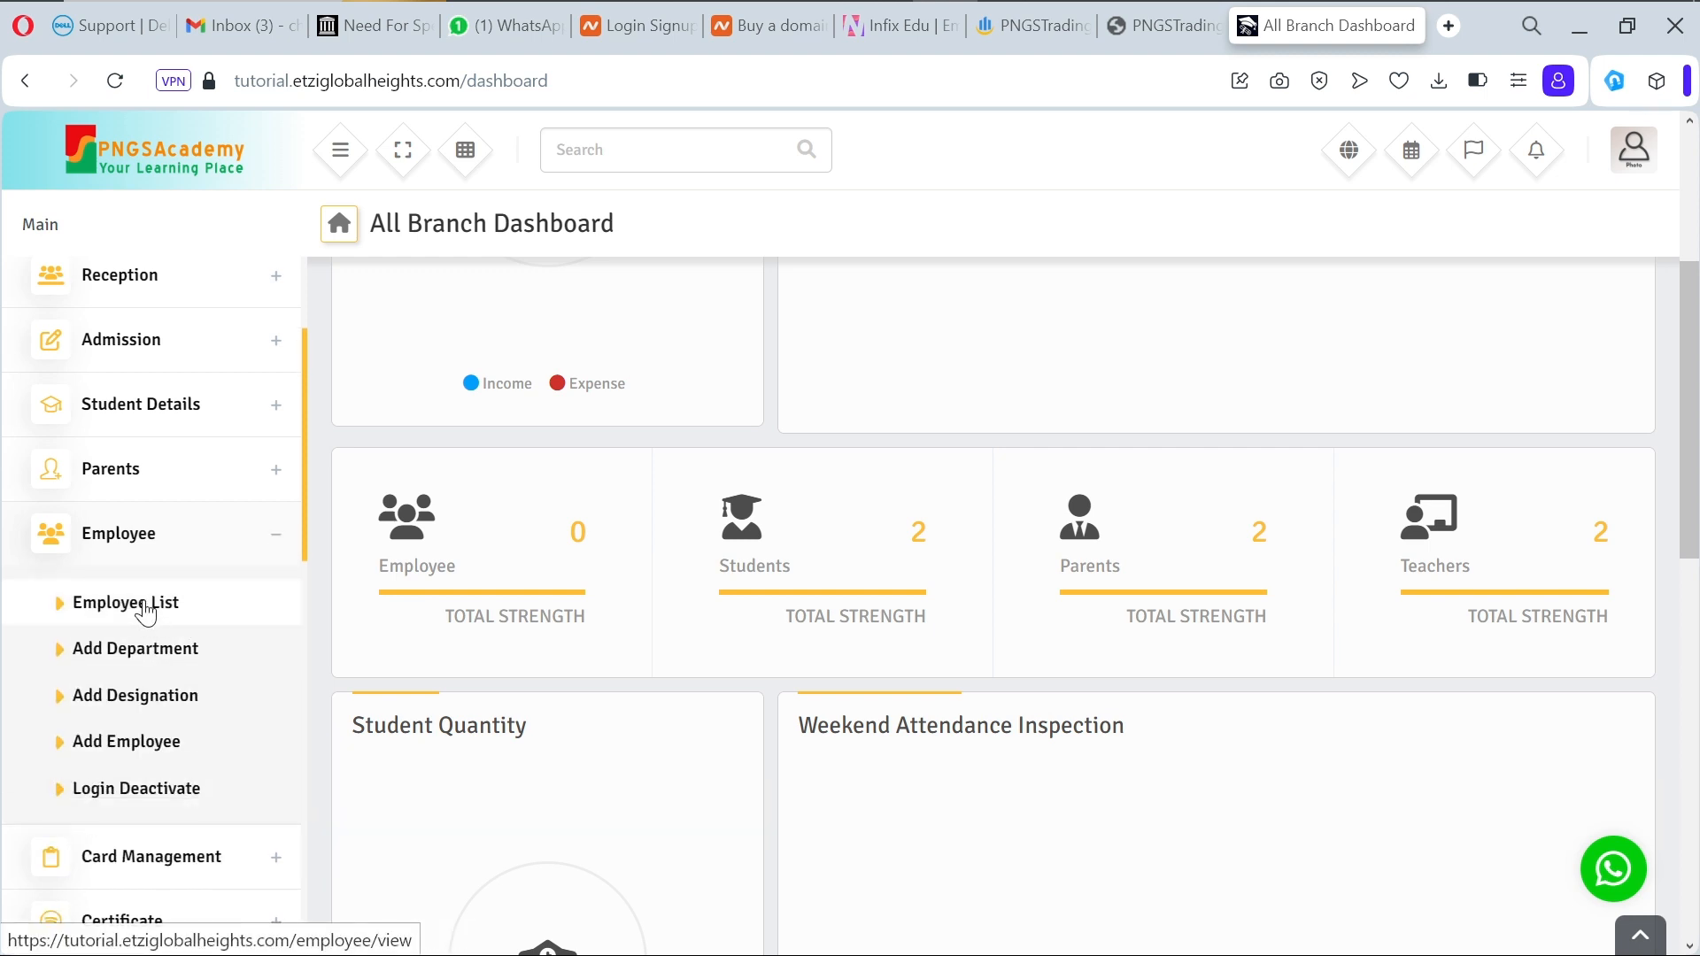
left_click(145, 752)
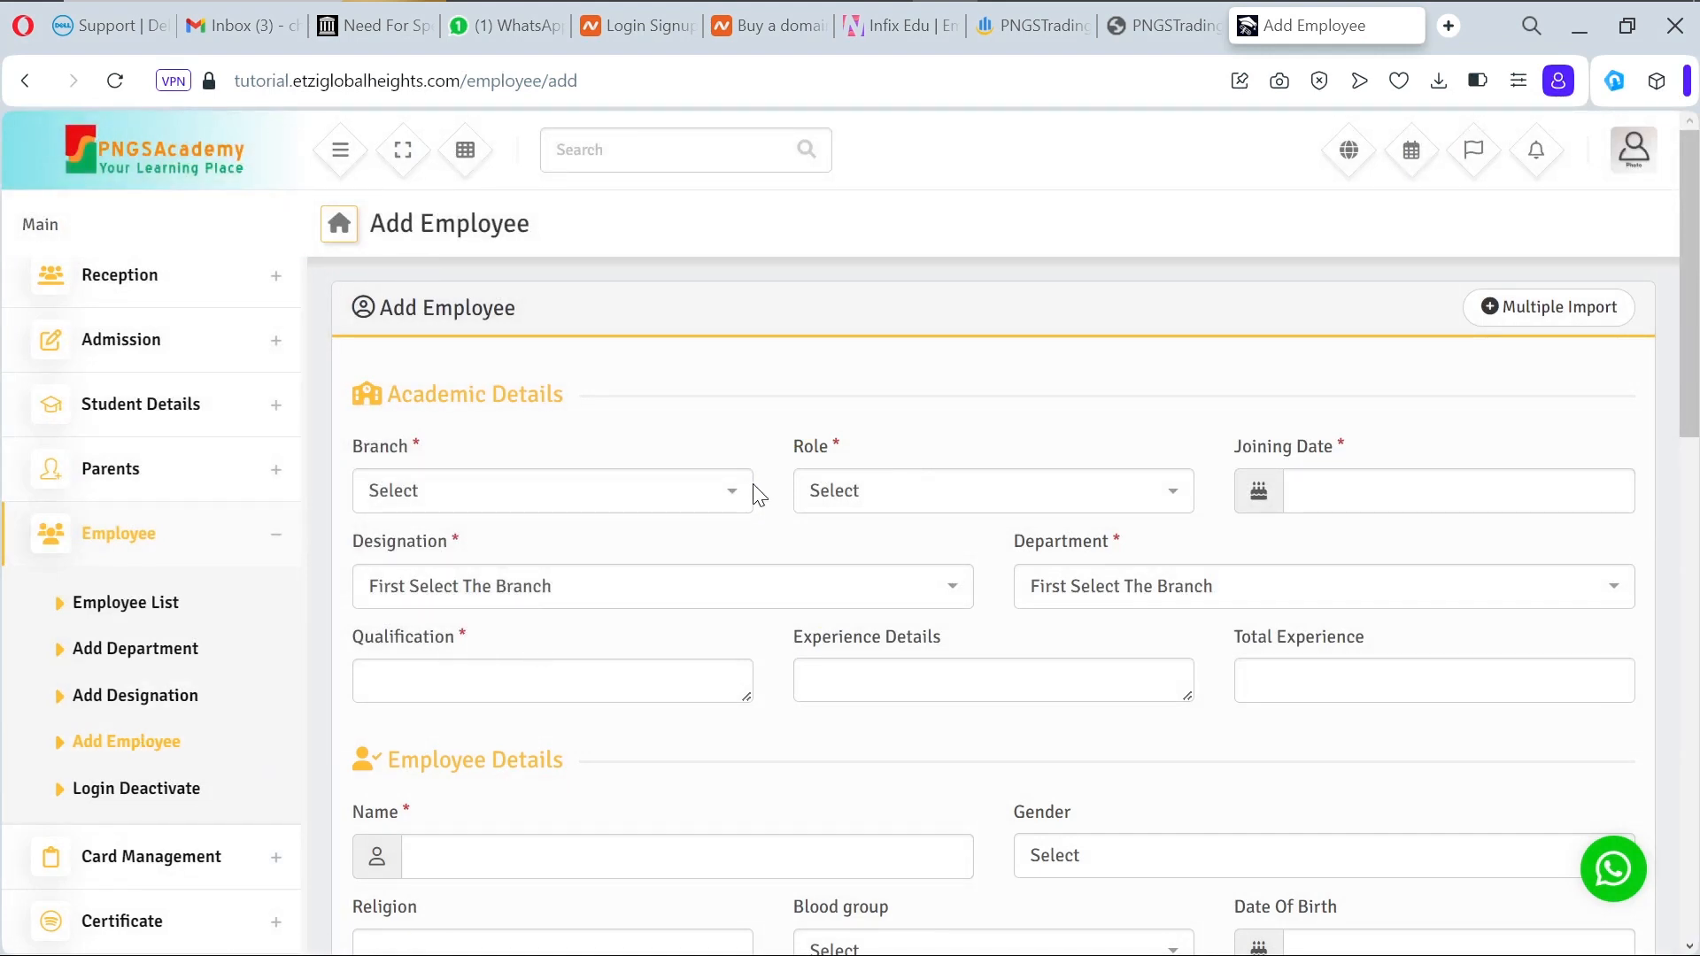
left_click(724, 511)
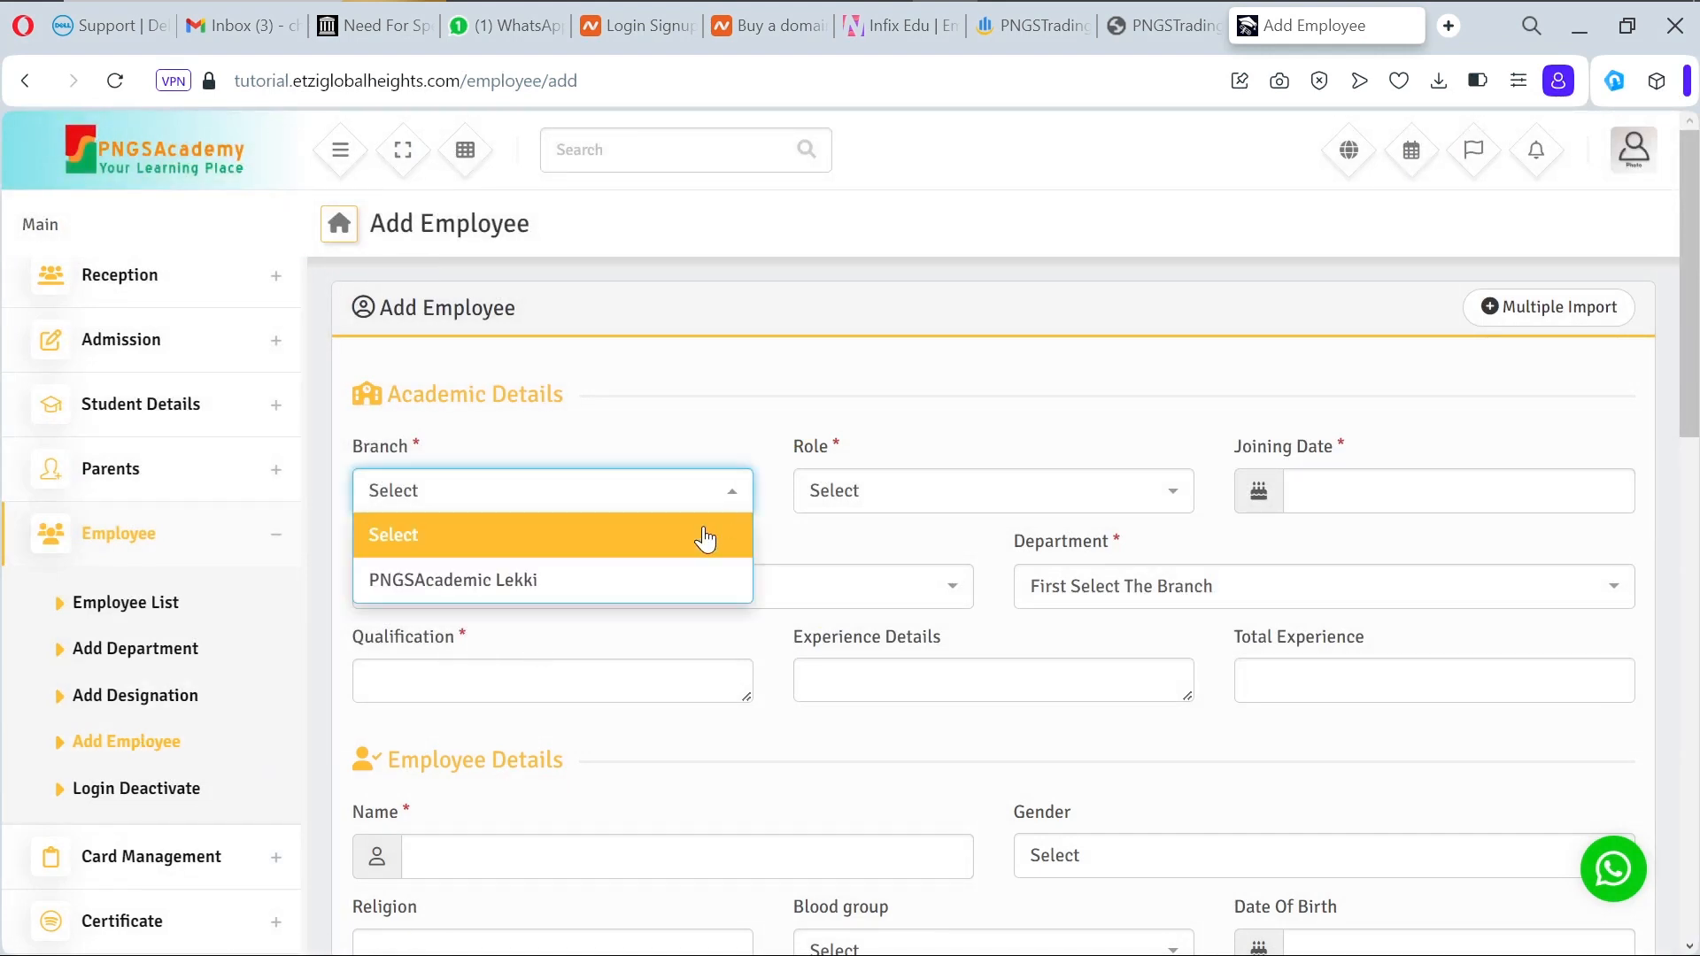
left_click(657, 596)
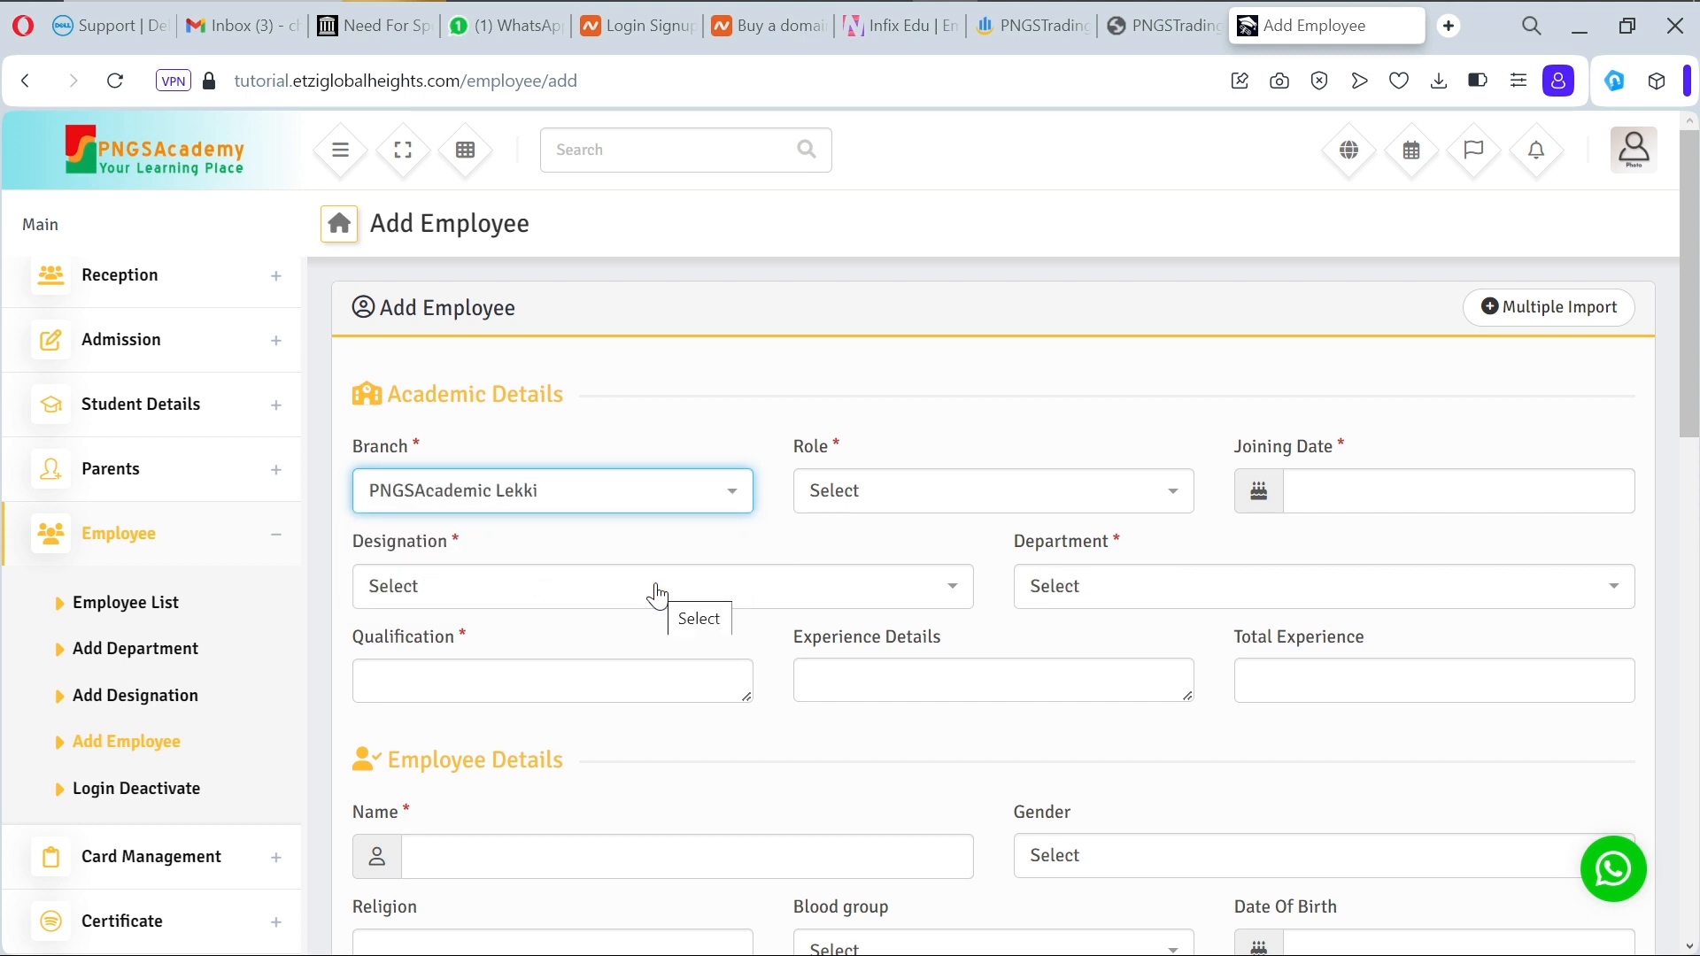
Step: Set role Librarian and joining date 26 Oct 2023, leaving designation unset
left_click(938, 506)
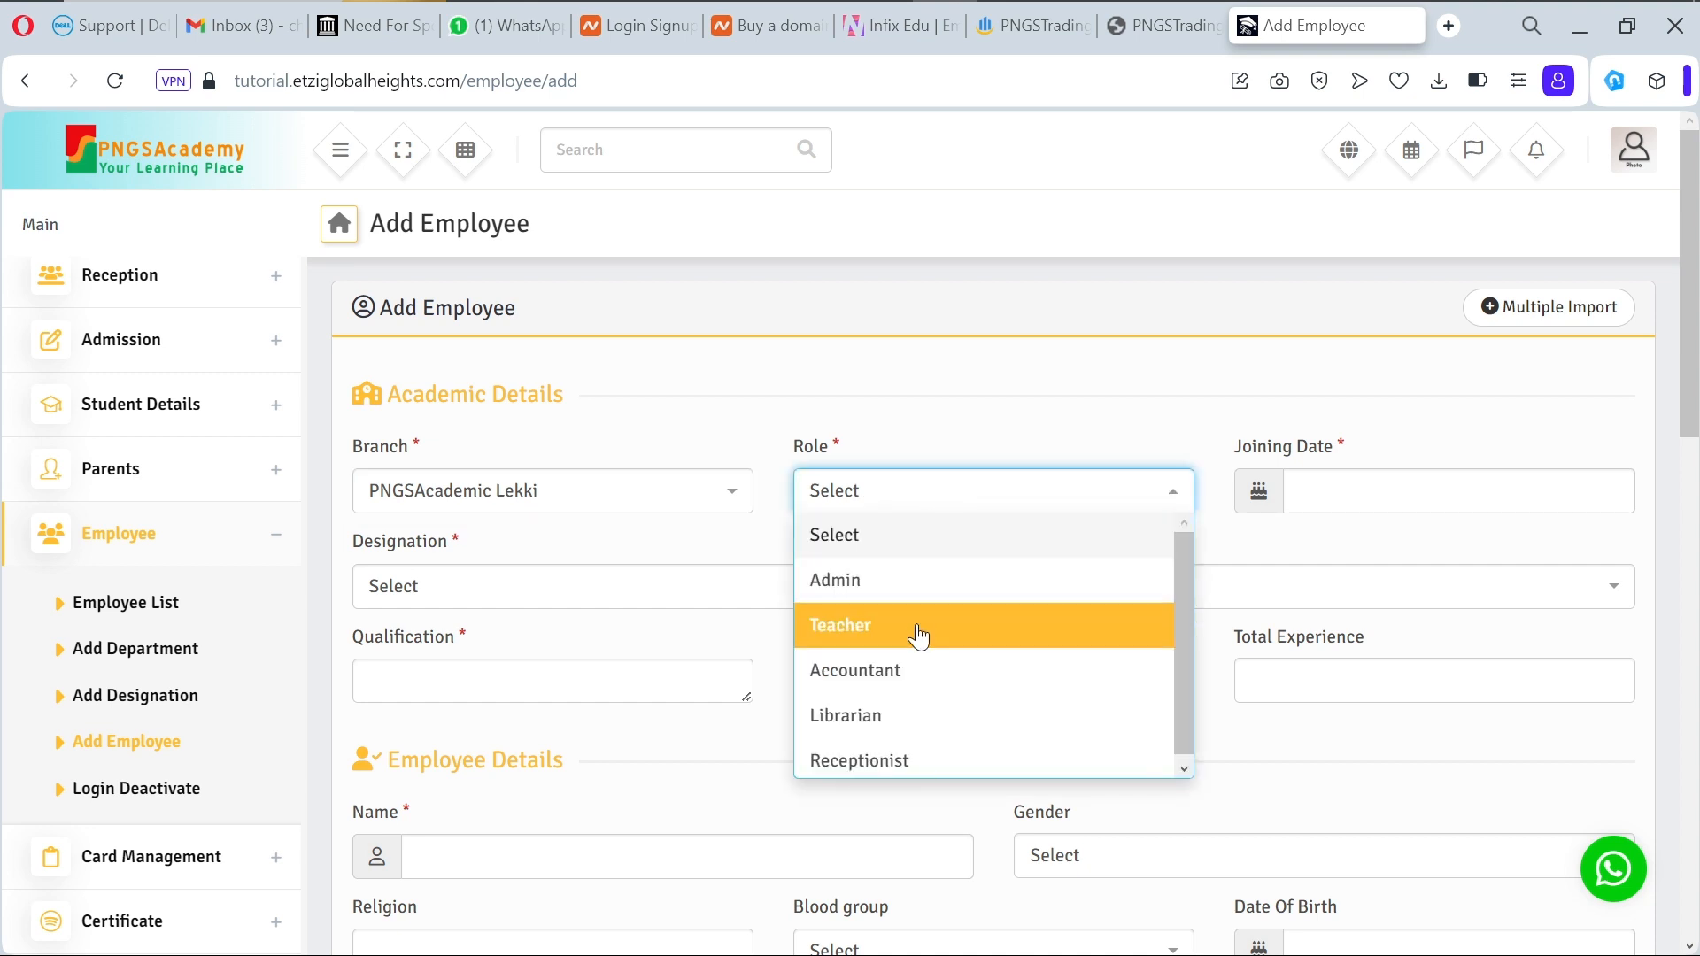
left_click(896, 724)
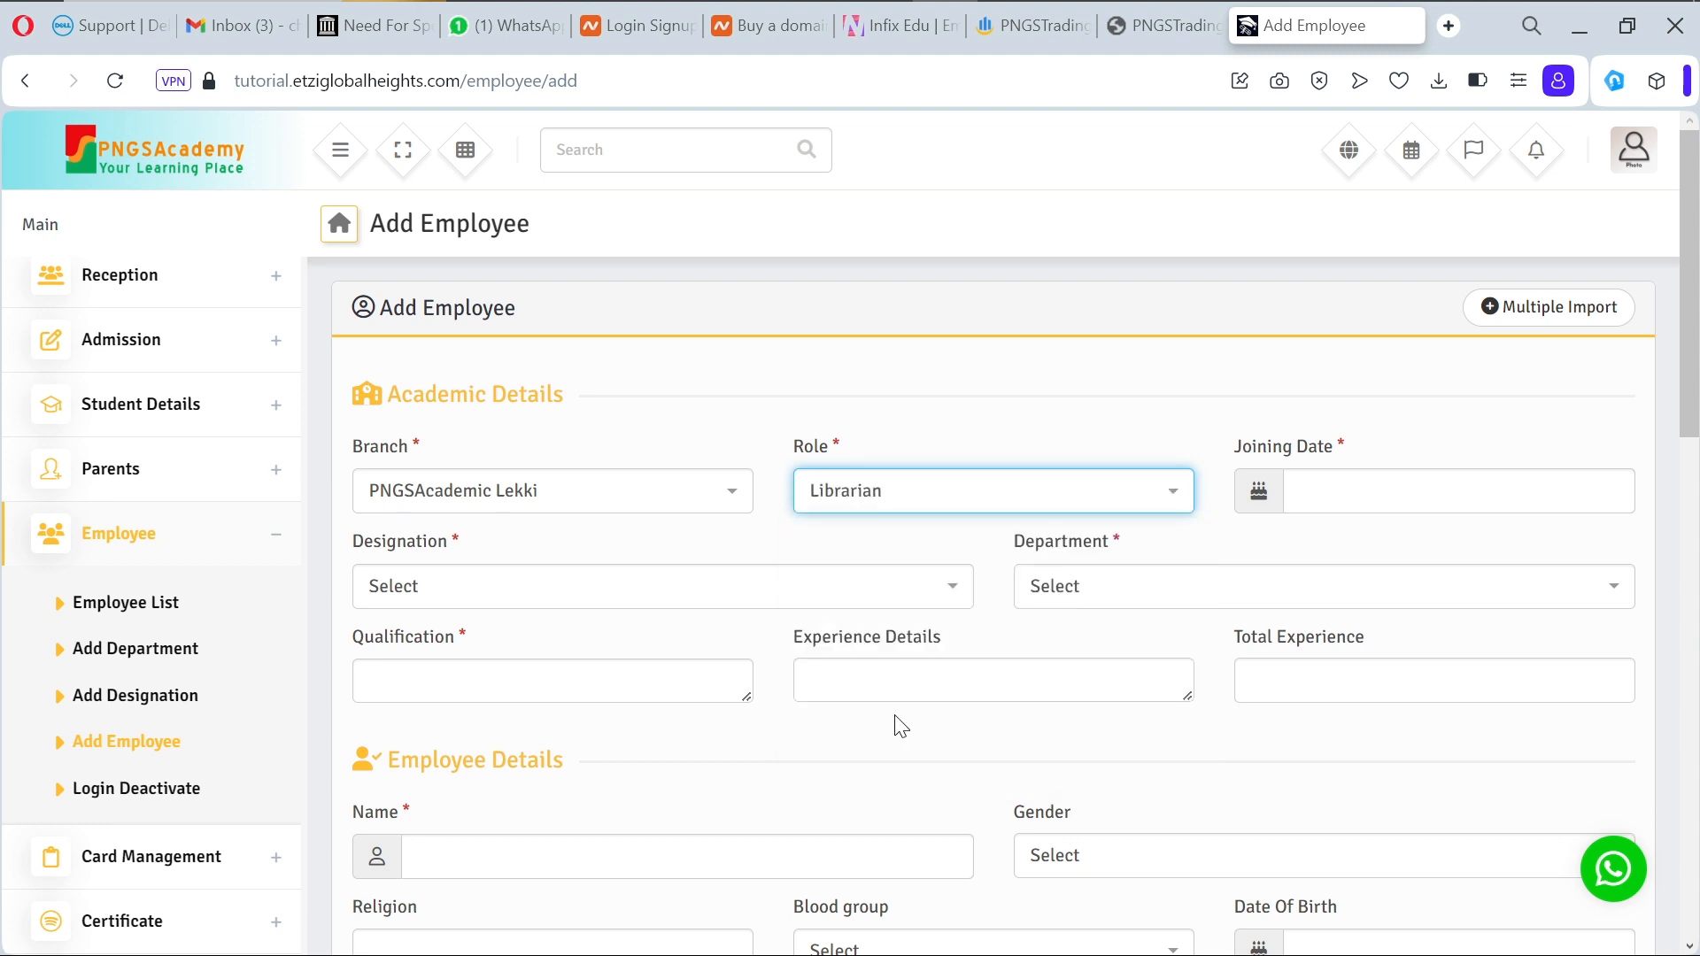
left_click(1420, 494)
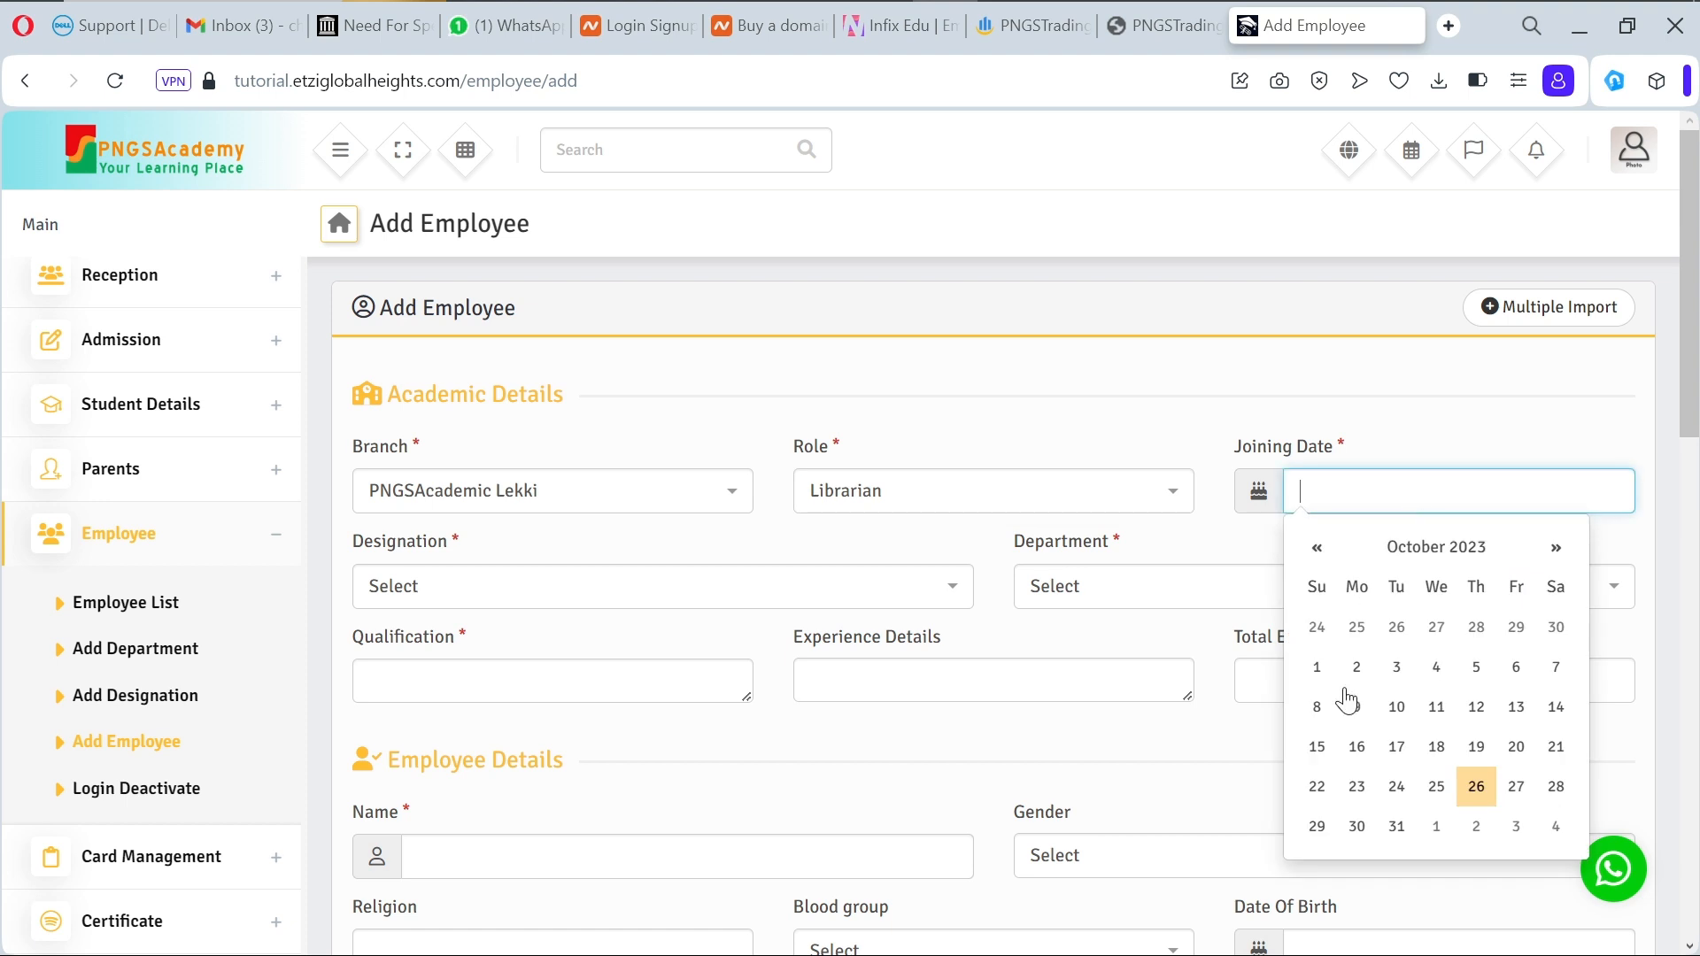
left_click(1476, 788)
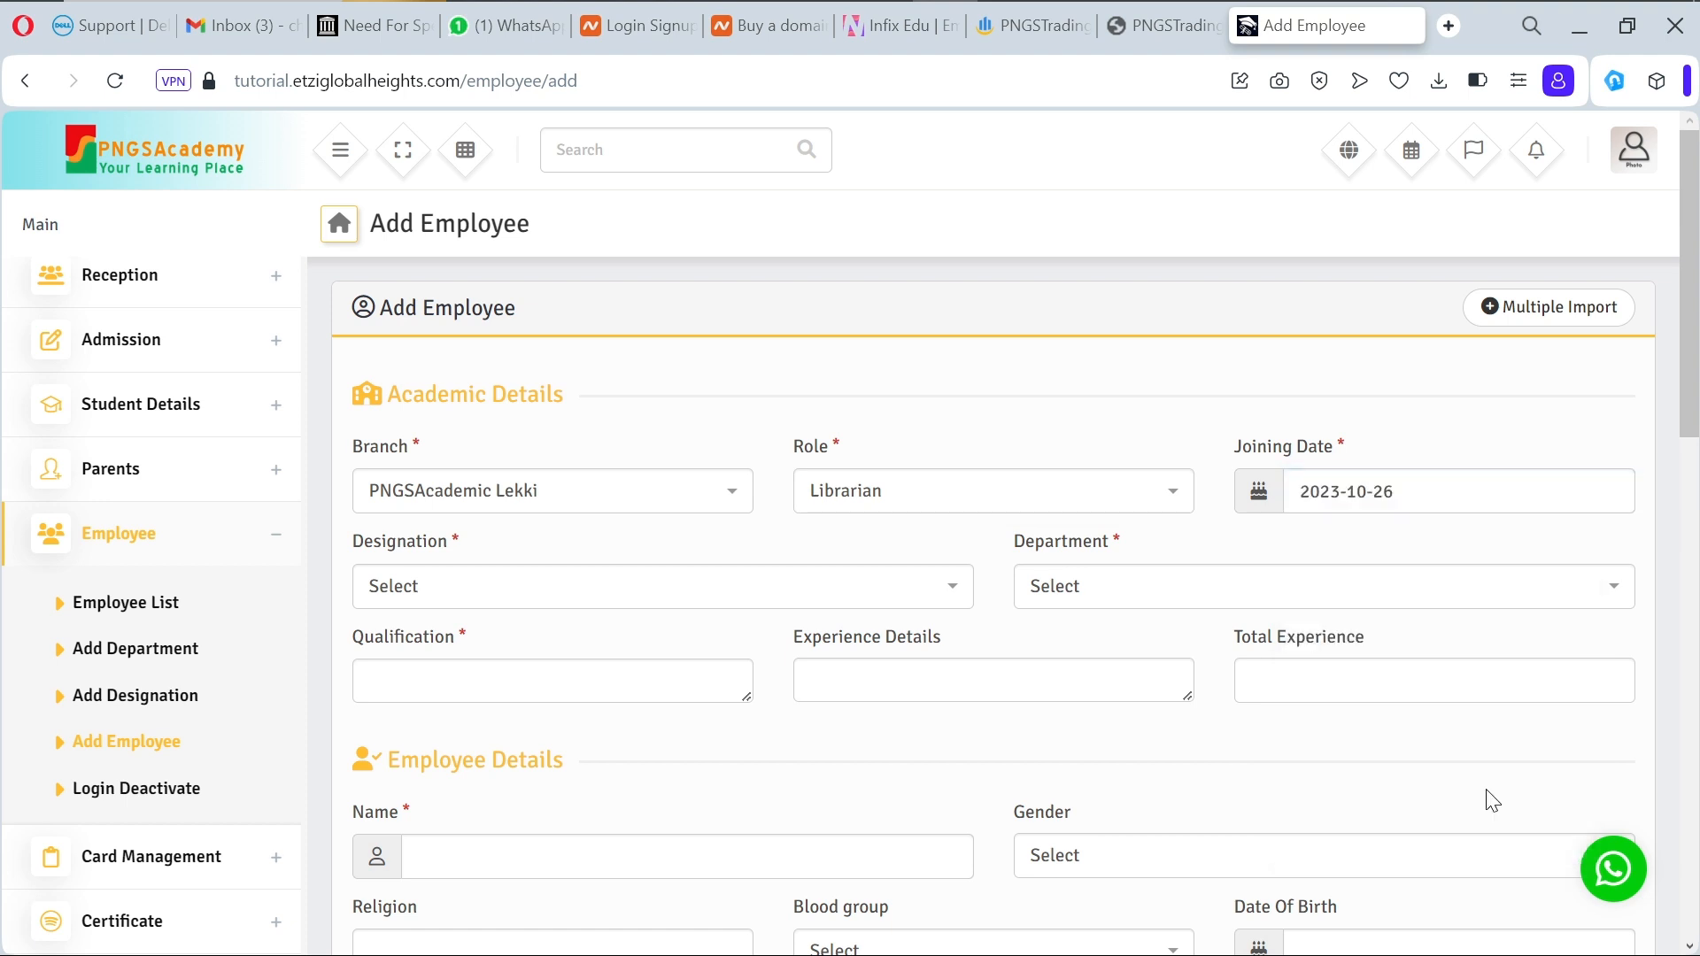
left_click(951, 589)
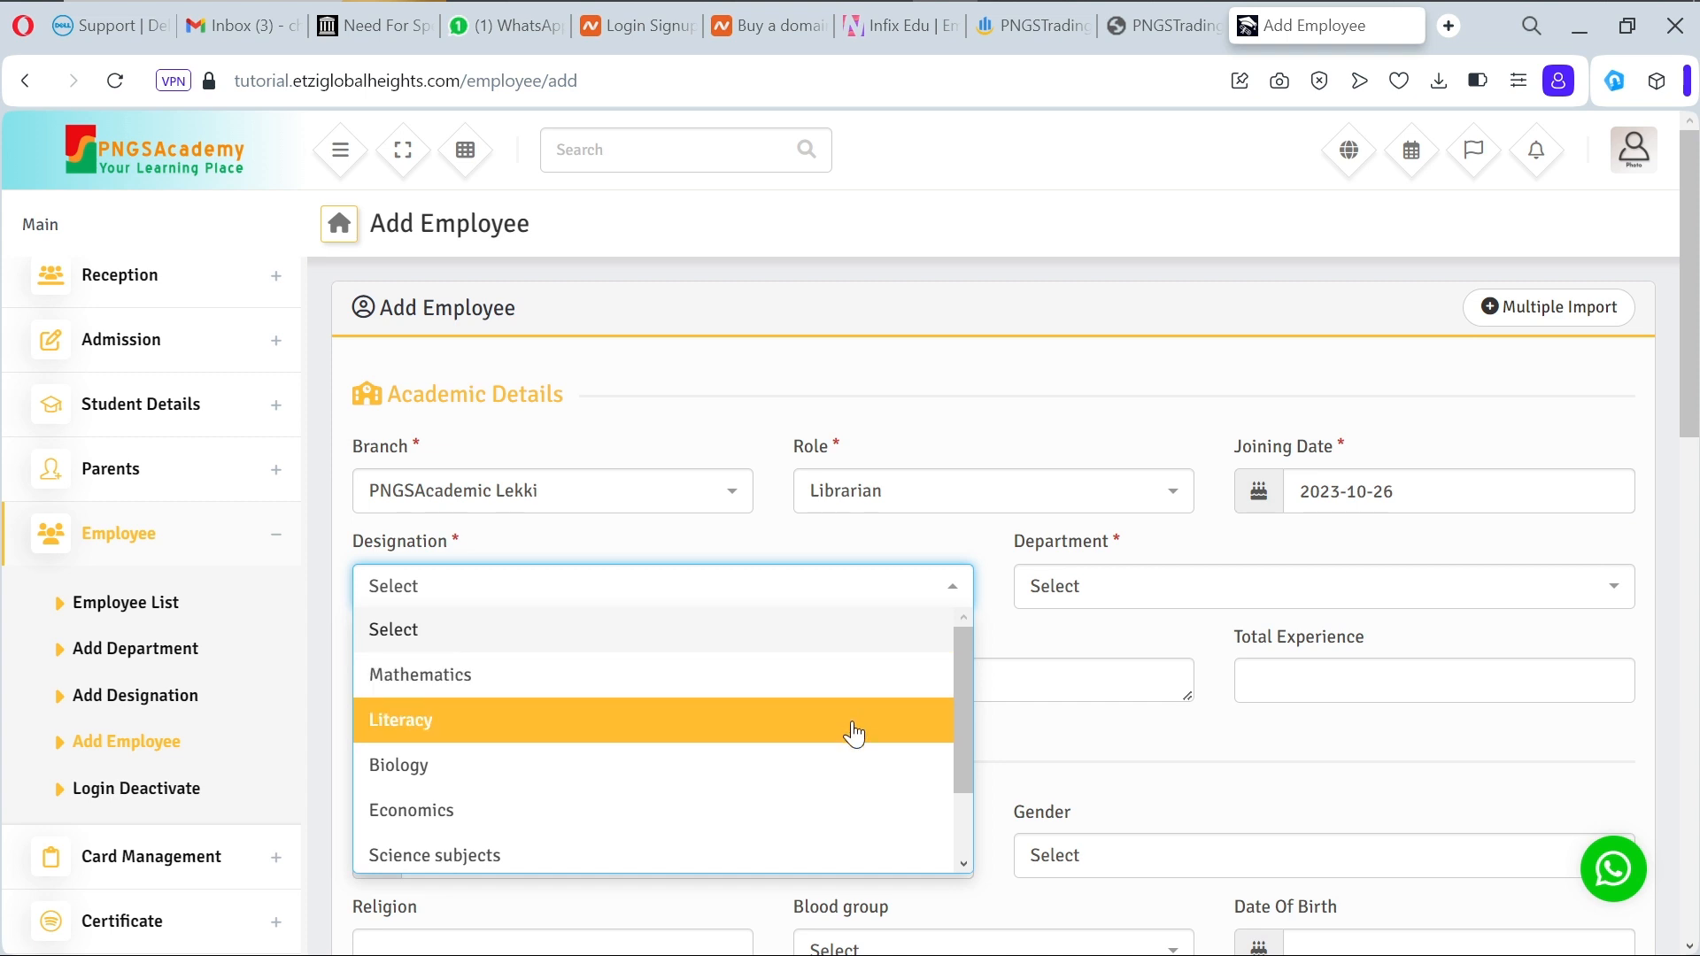
left_click(790, 543)
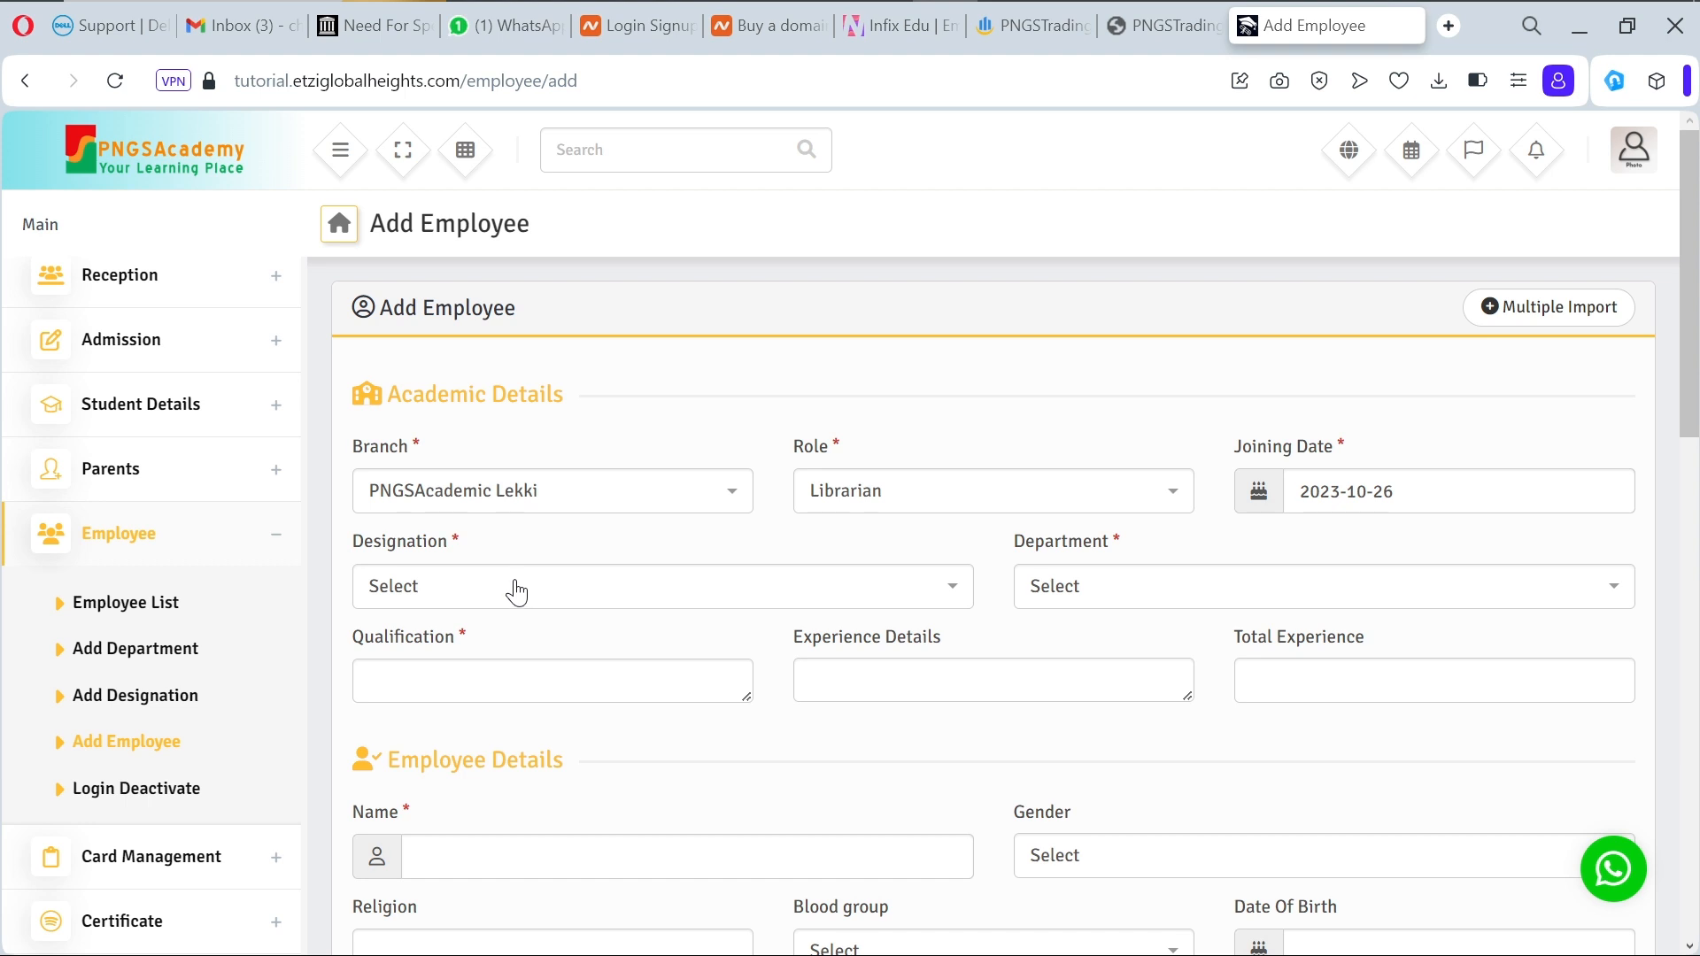
Step: Scroll the form and browse the Human Resource, Academic, Admission and Reception sidebar sections
scroll(513, 588, "down", 5)
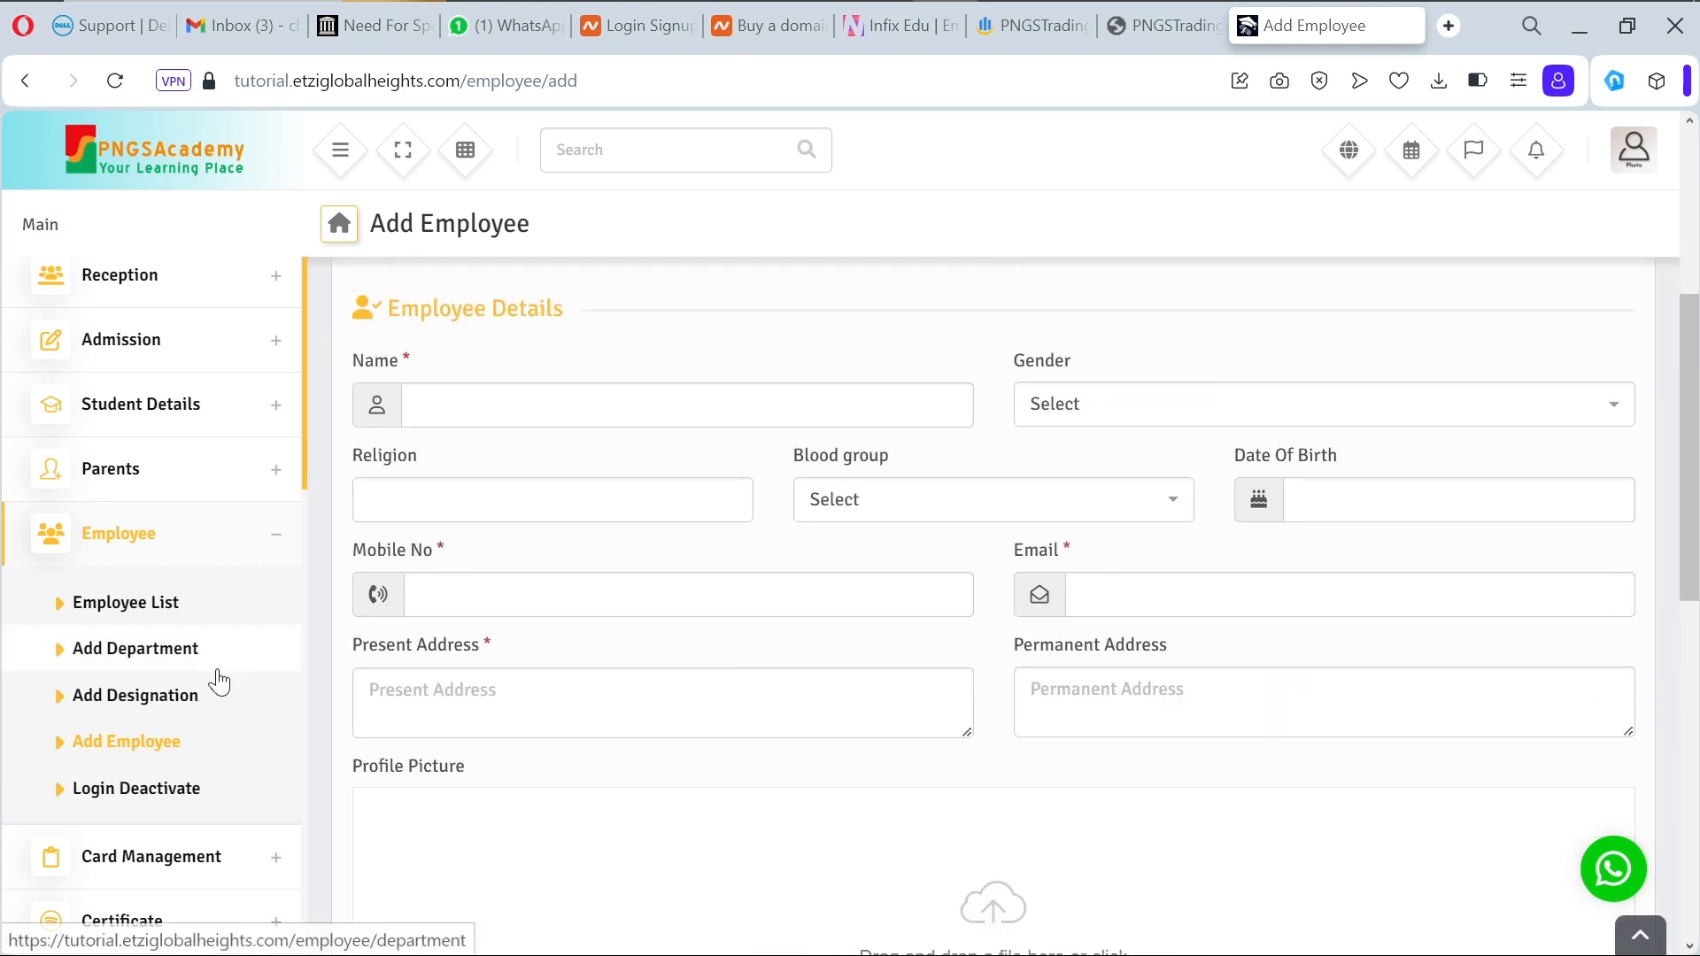
scroll(220, 682, "down", 2)
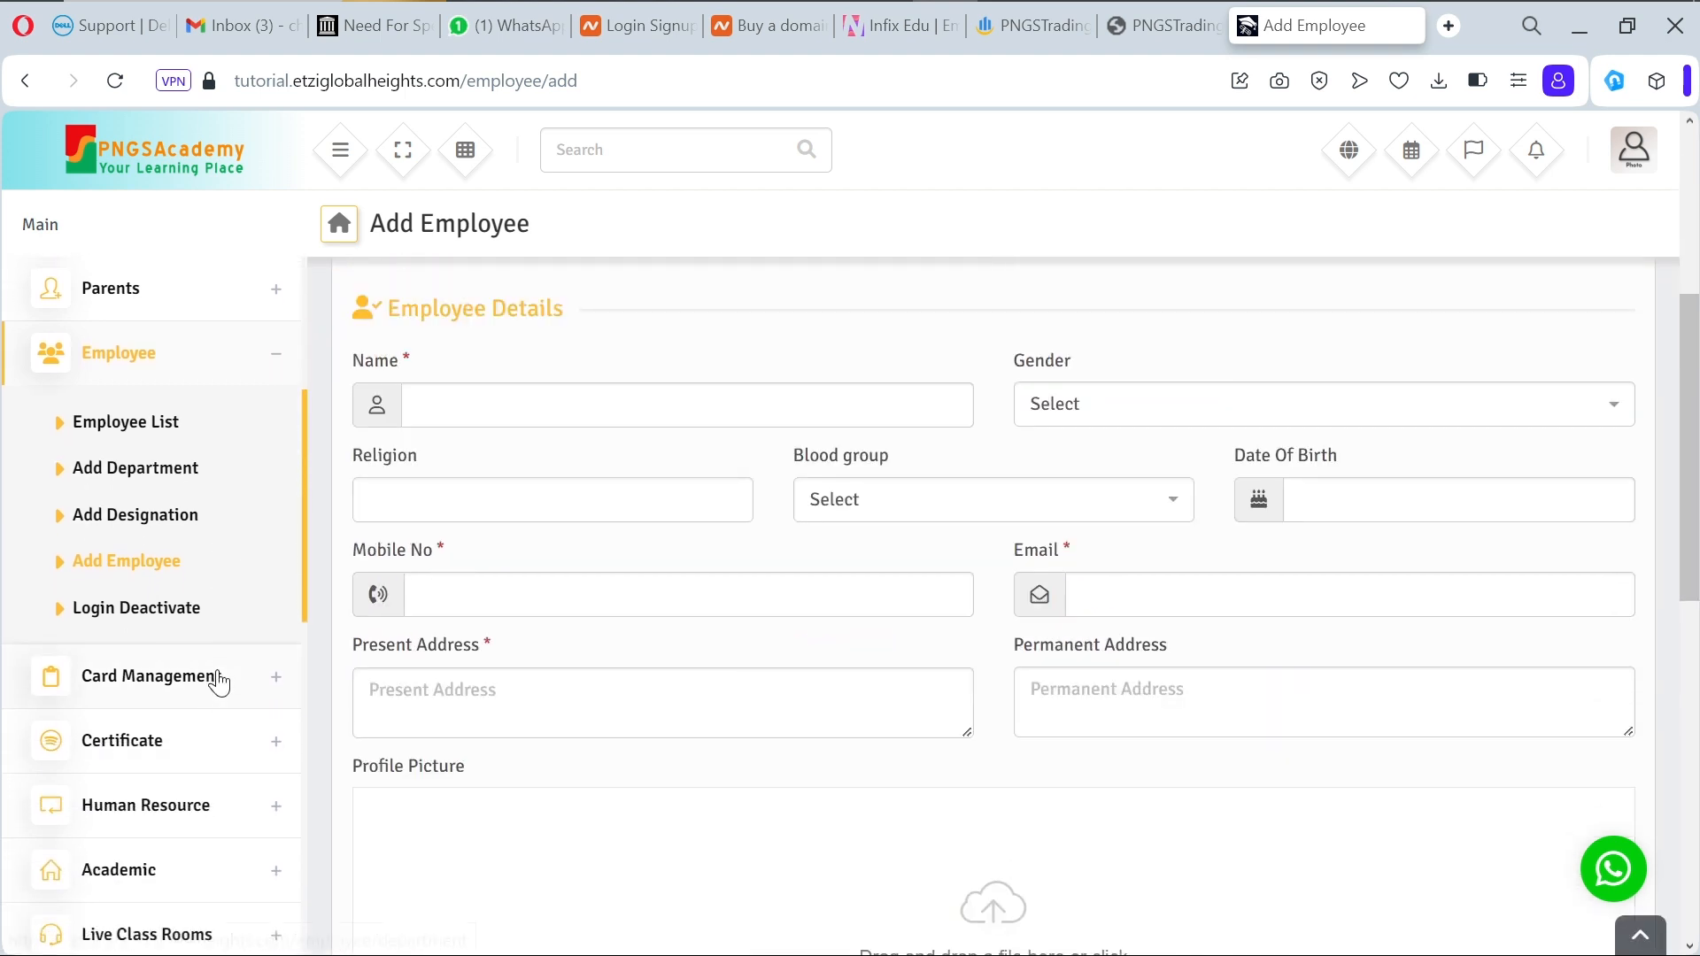
left_click(278, 787)
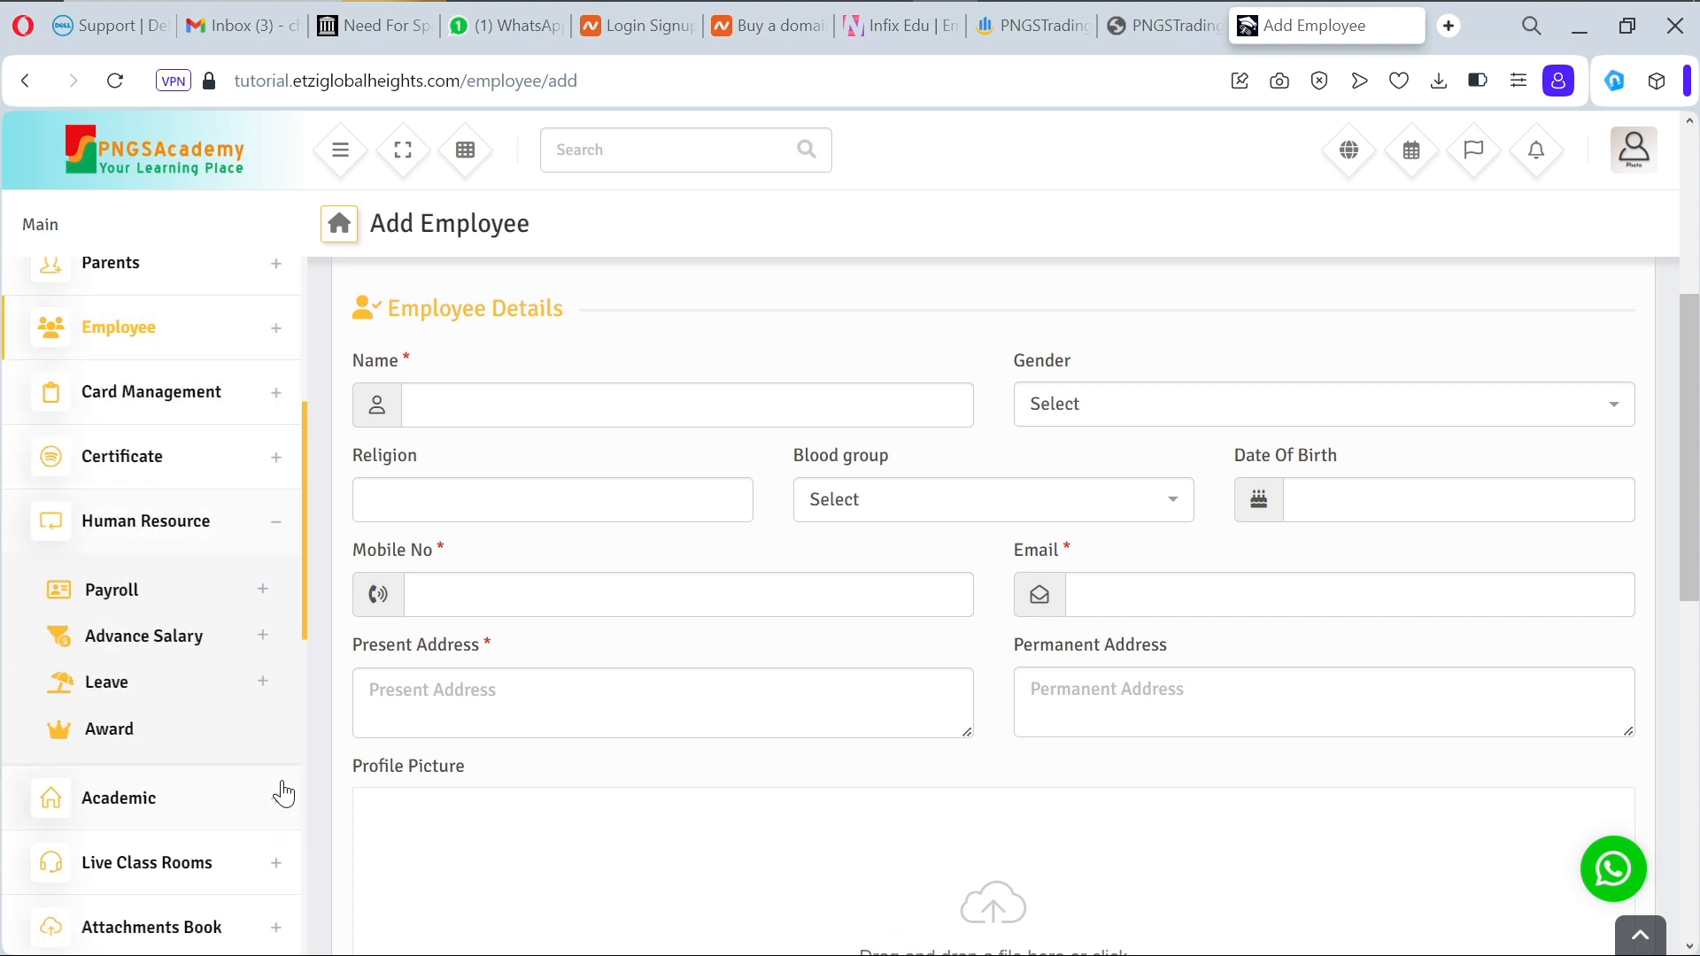
left_click(276, 521)
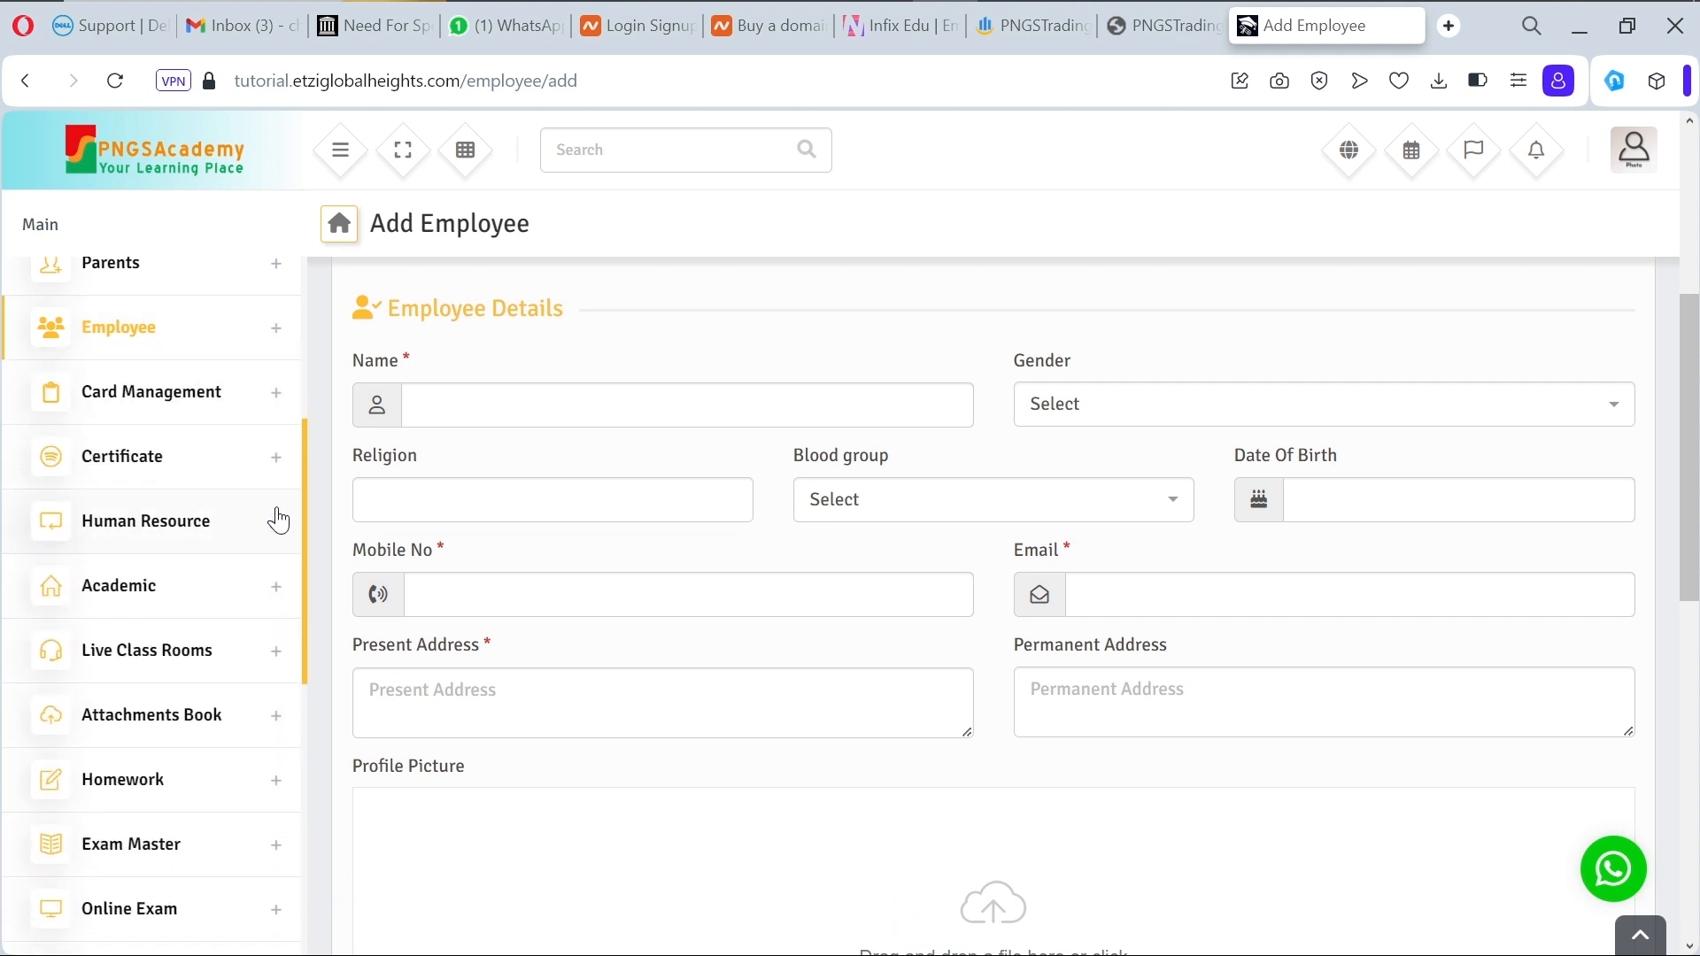
left_click(277, 595)
left_click(276, 593)
scroll(276, 518, "up", 3)
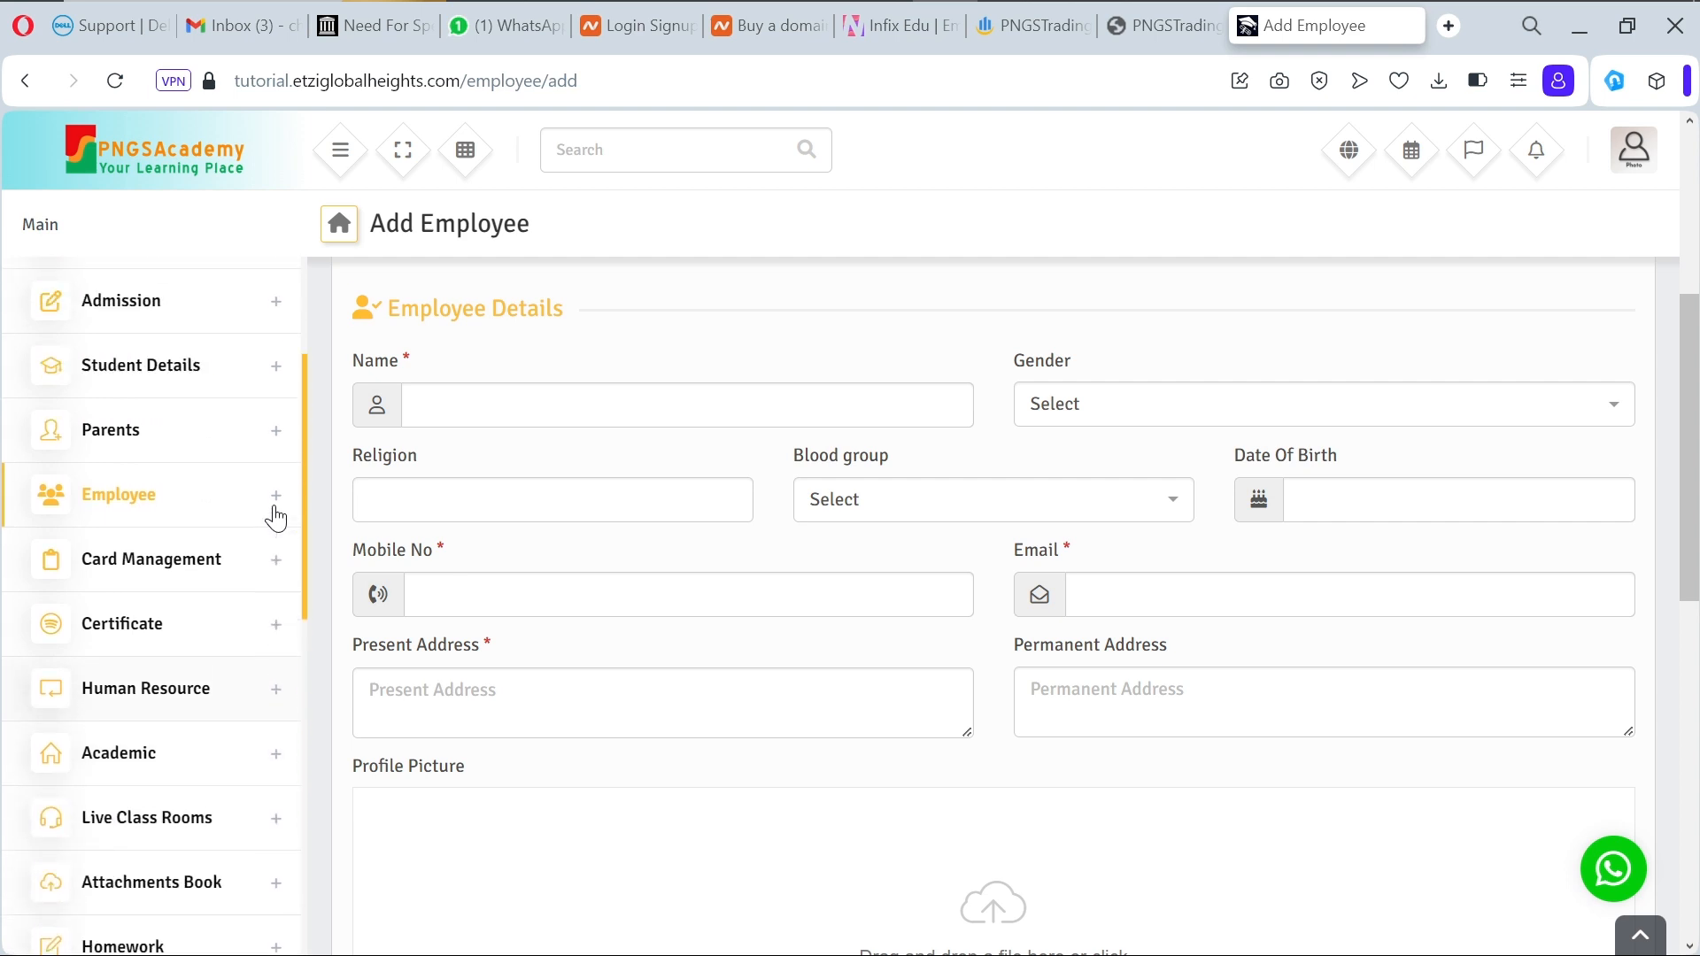
scroll(274, 514, "up", 2)
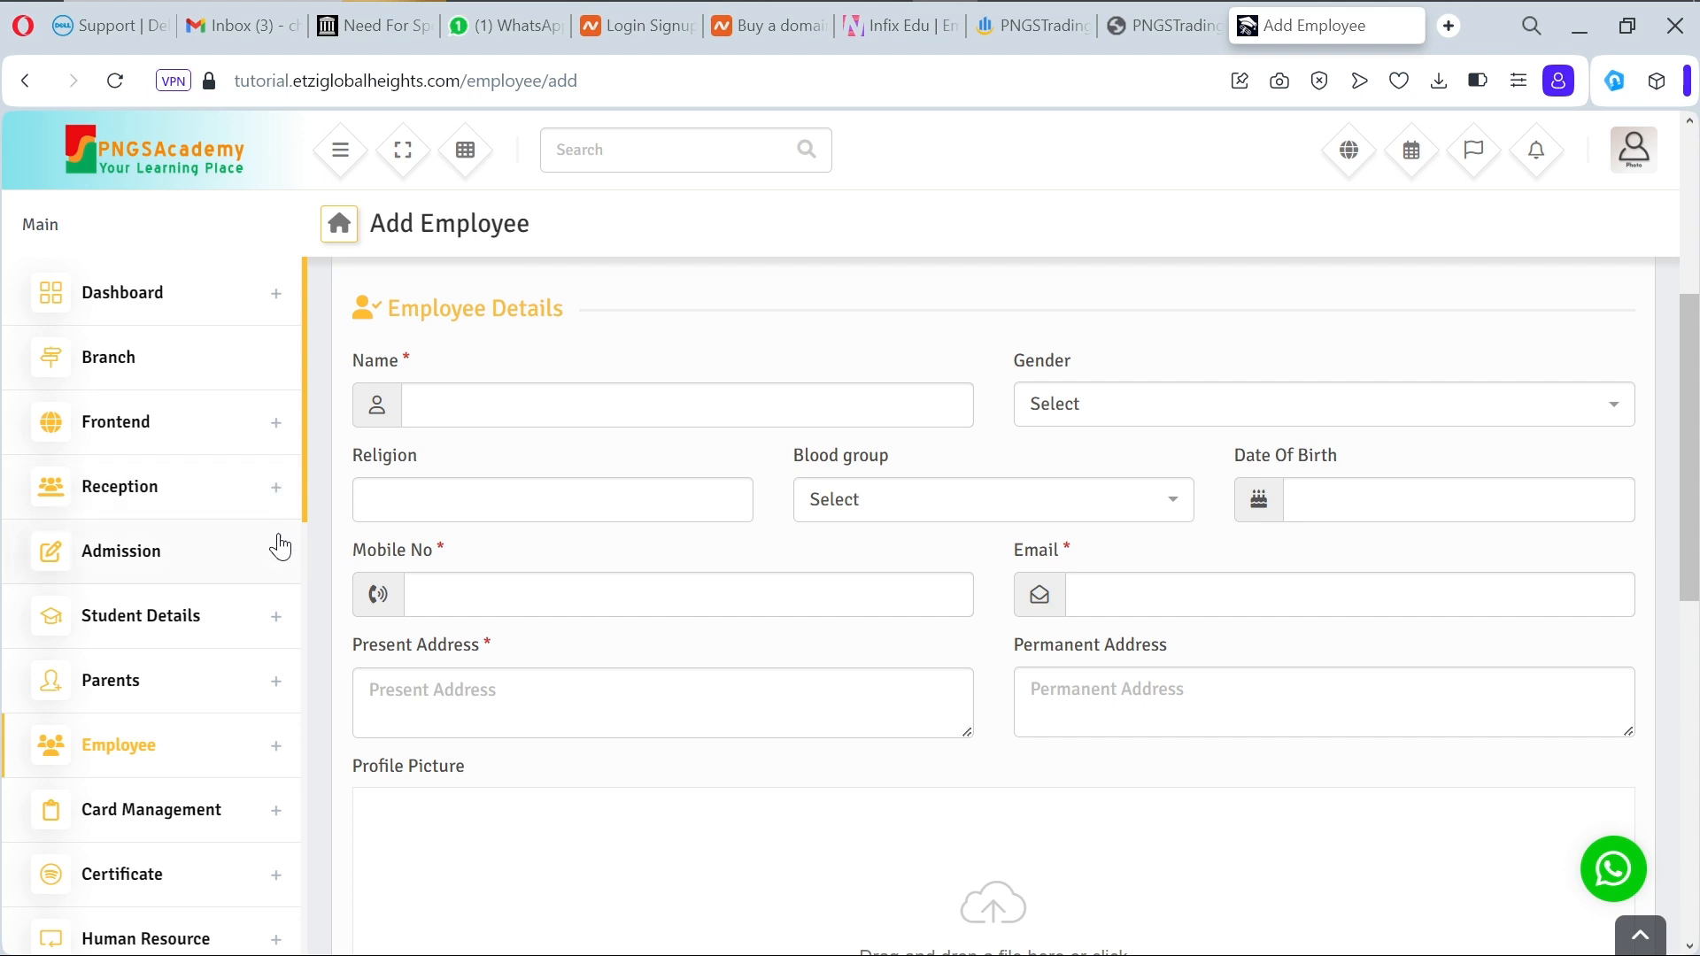
left_click(277, 550)
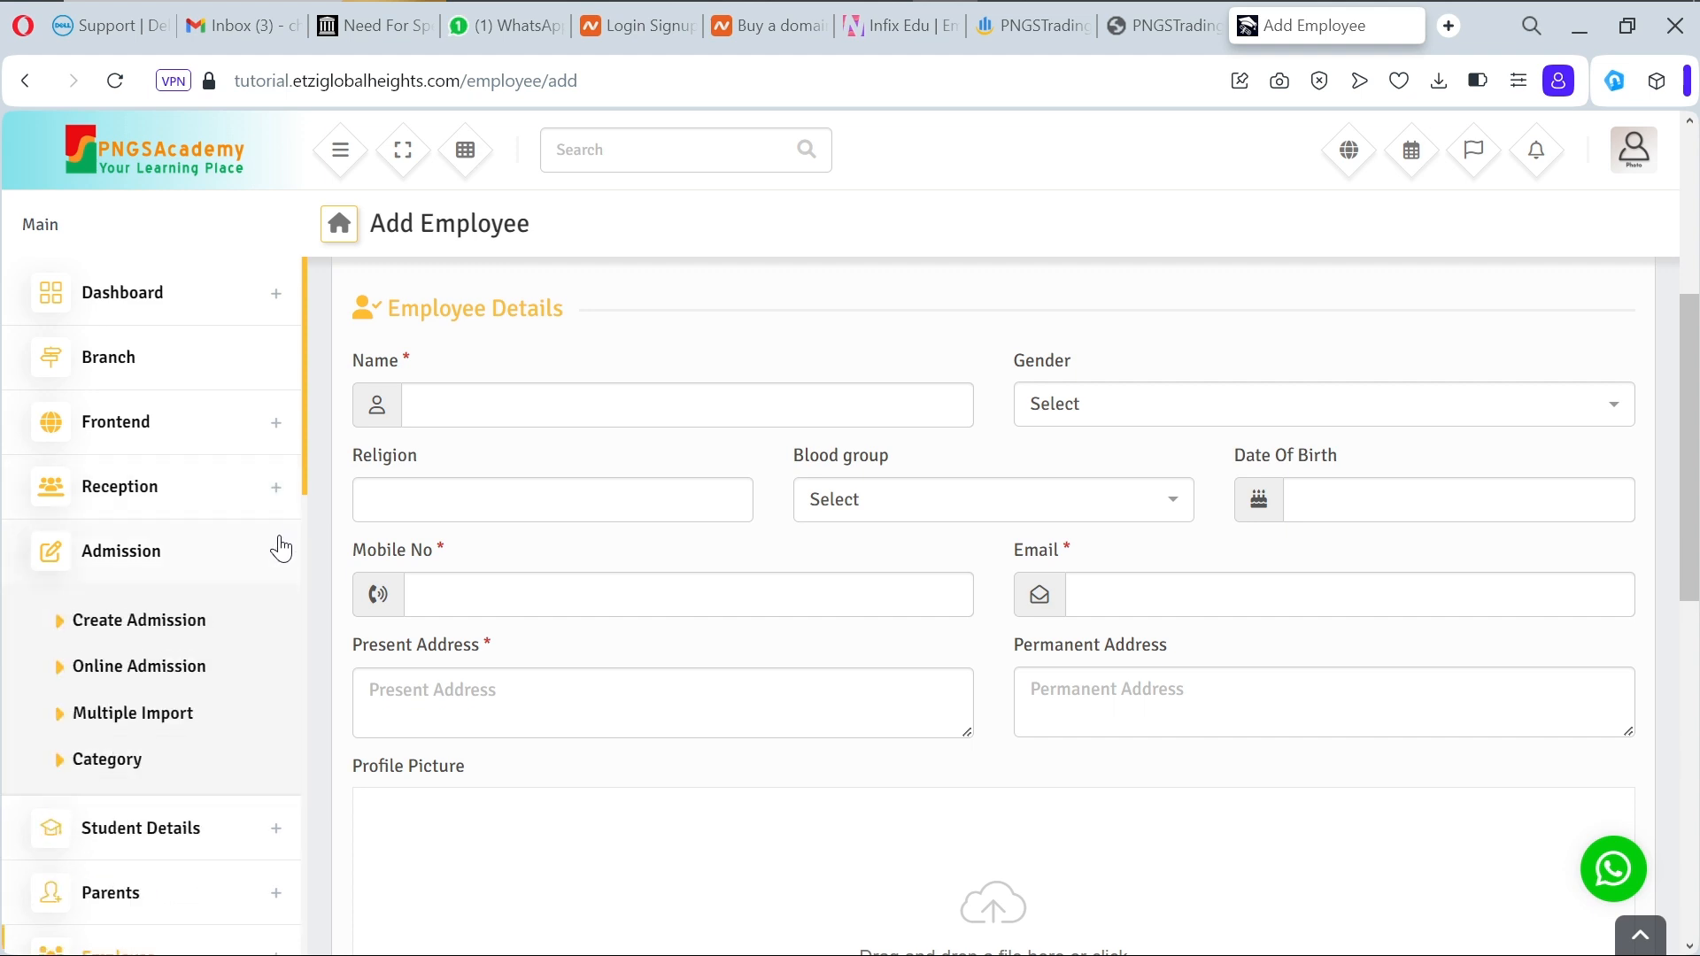
left_click(282, 549)
left_click(277, 494)
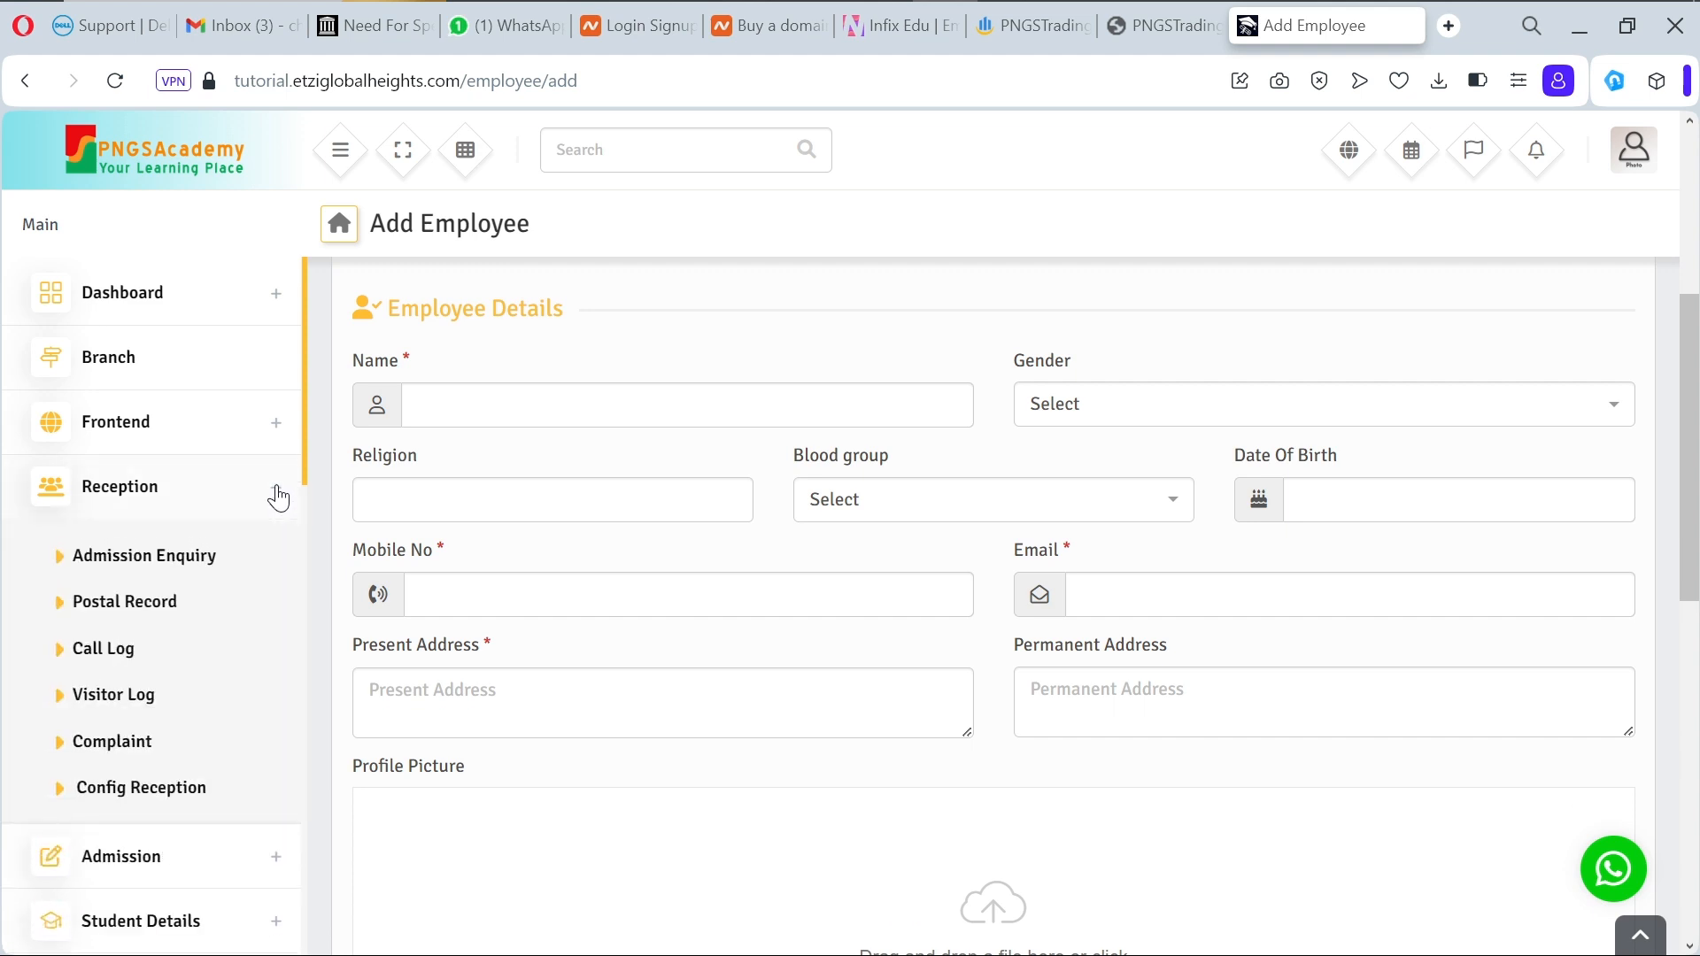
left_click(277, 494)
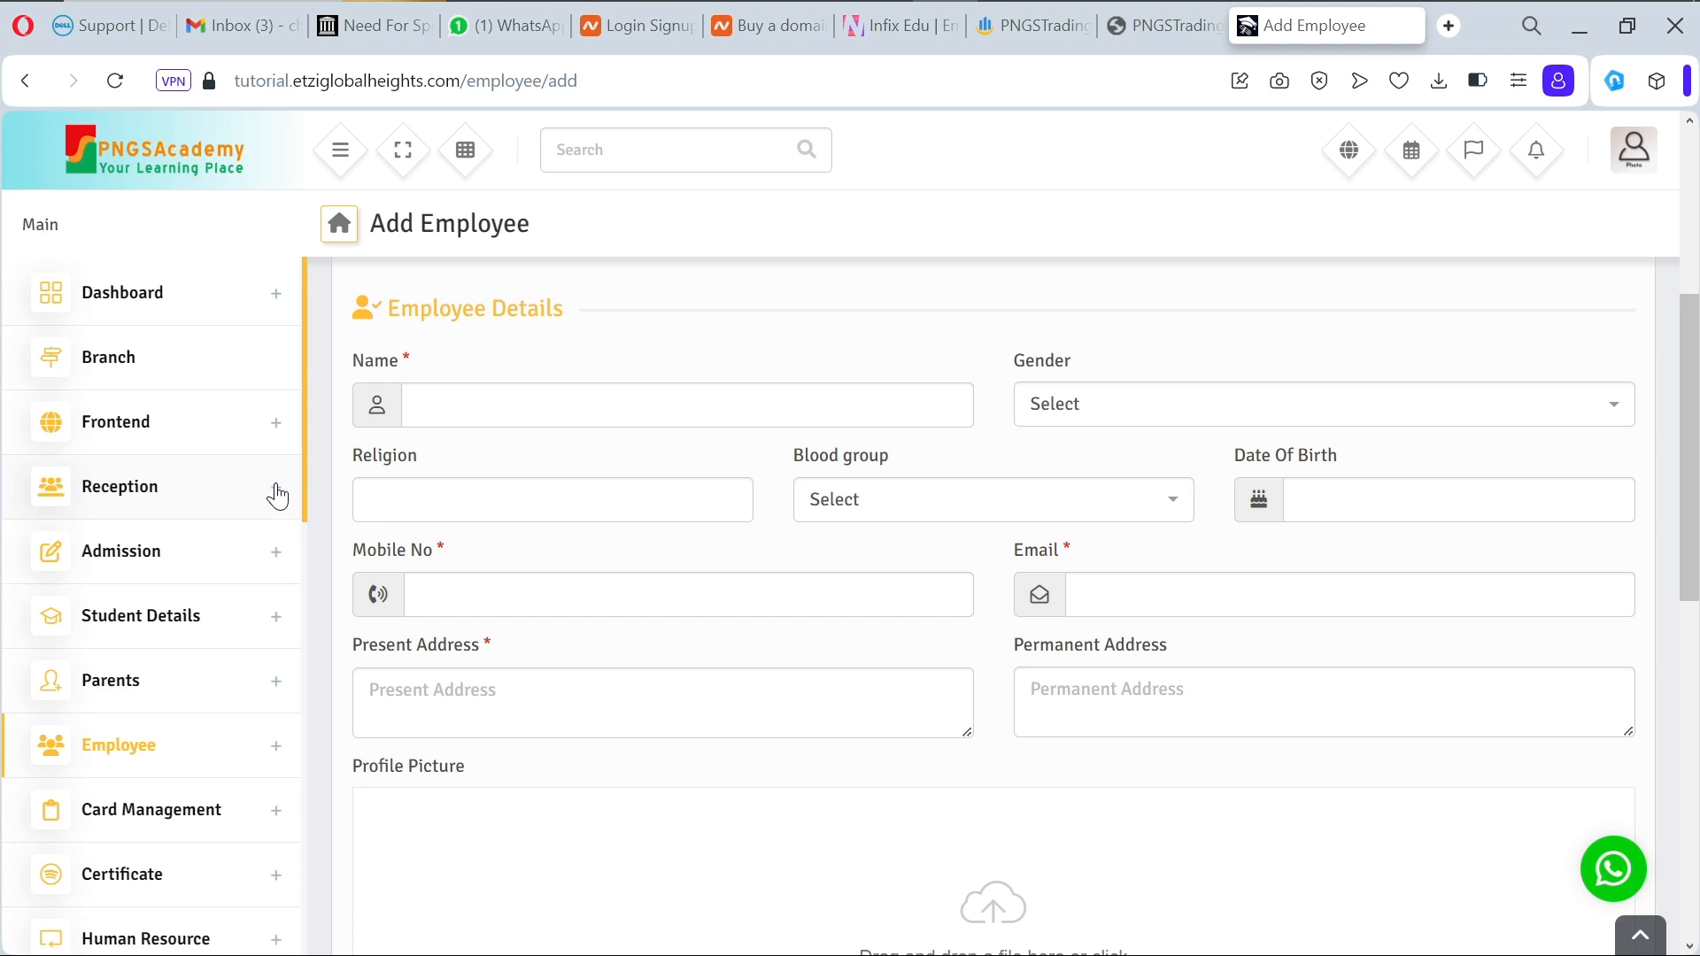
Step: Expand the Employee section and go to Add Designation
left_click(274, 752)
scroll(275, 757, "down", 3)
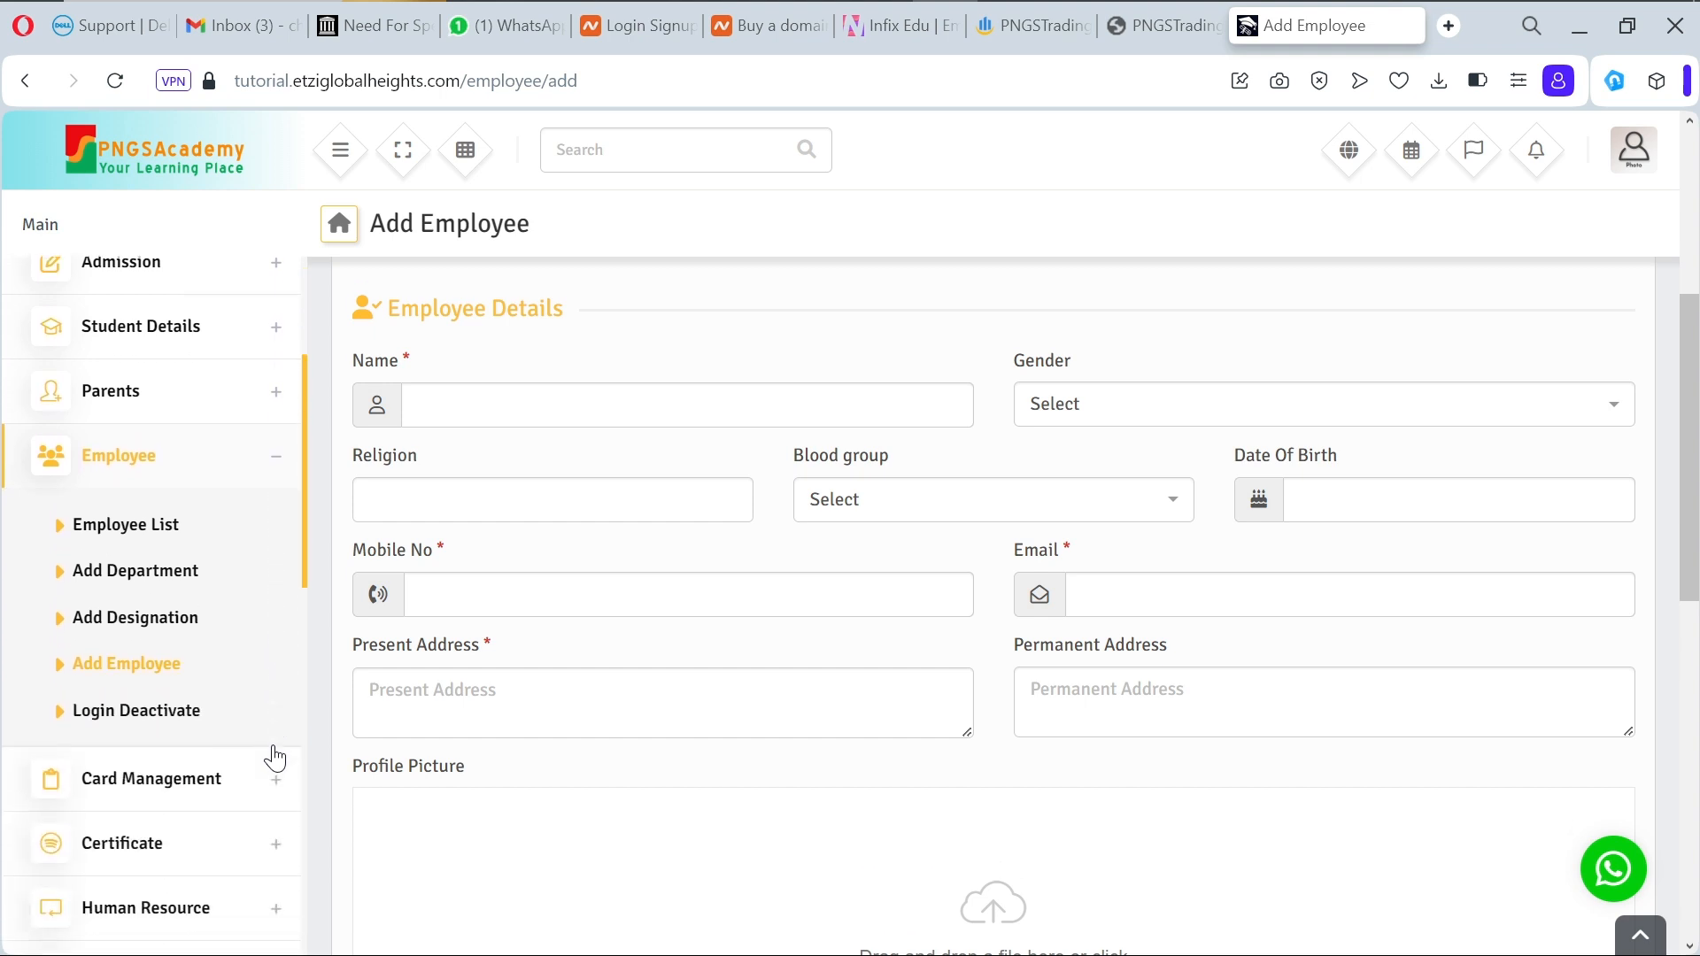
left_click(146, 627)
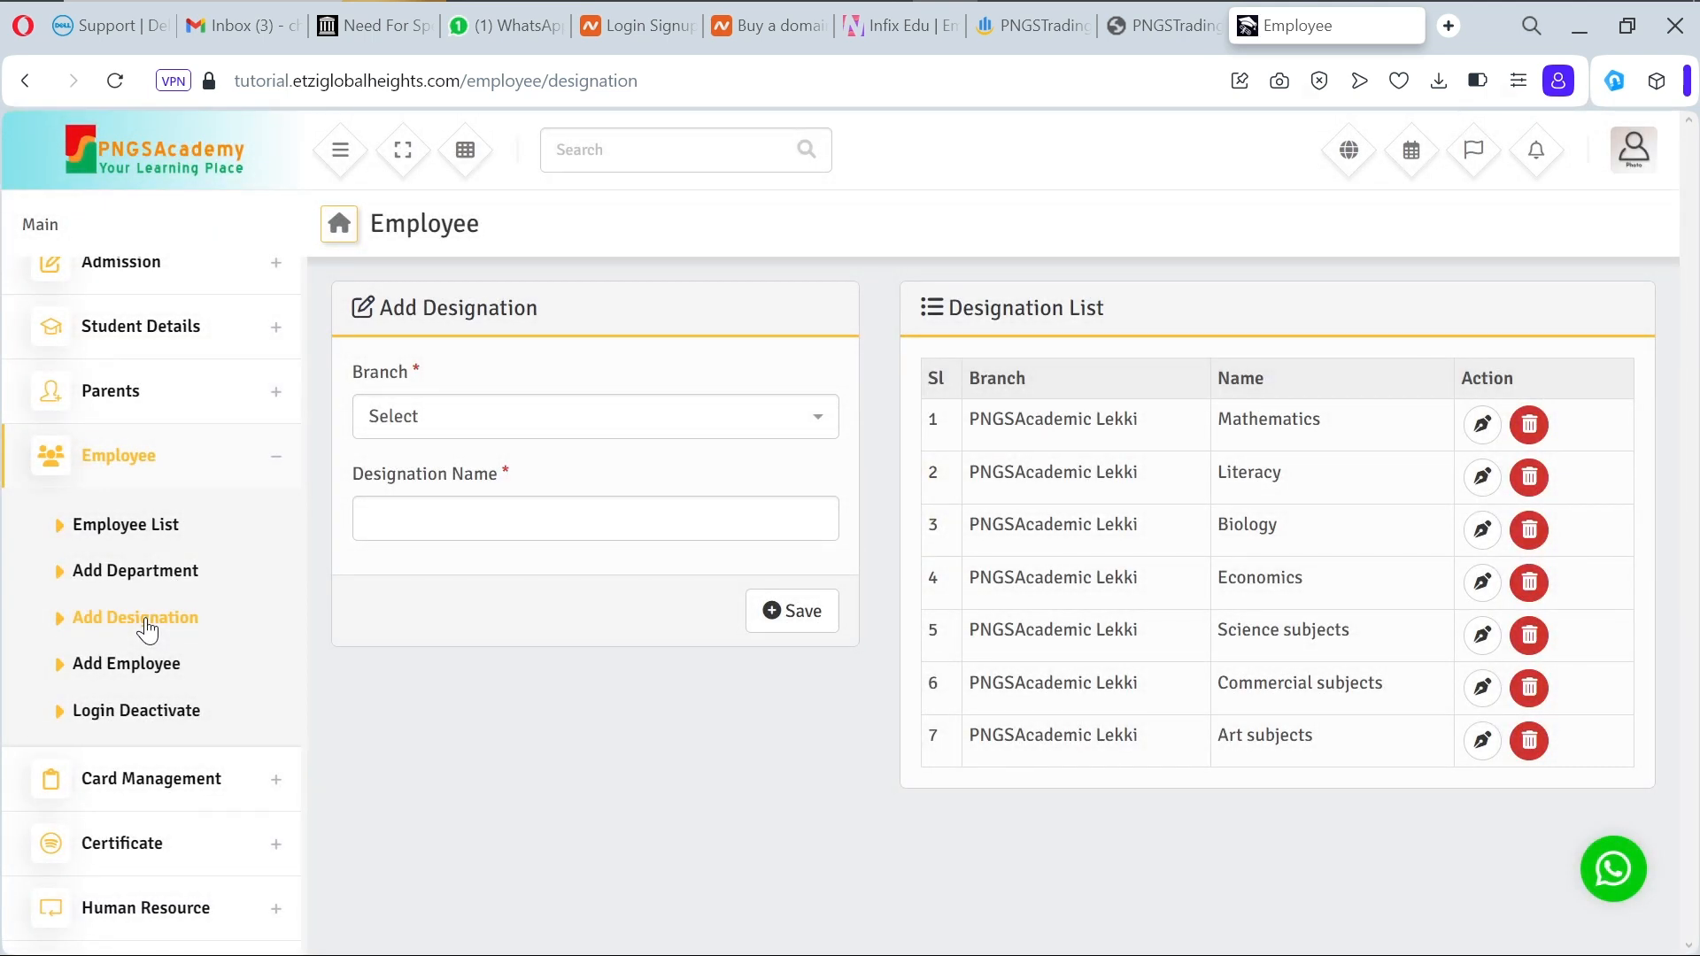
Step: Save a new Library designation for the PNGSAcademic Lekki branch
left_click(684, 427)
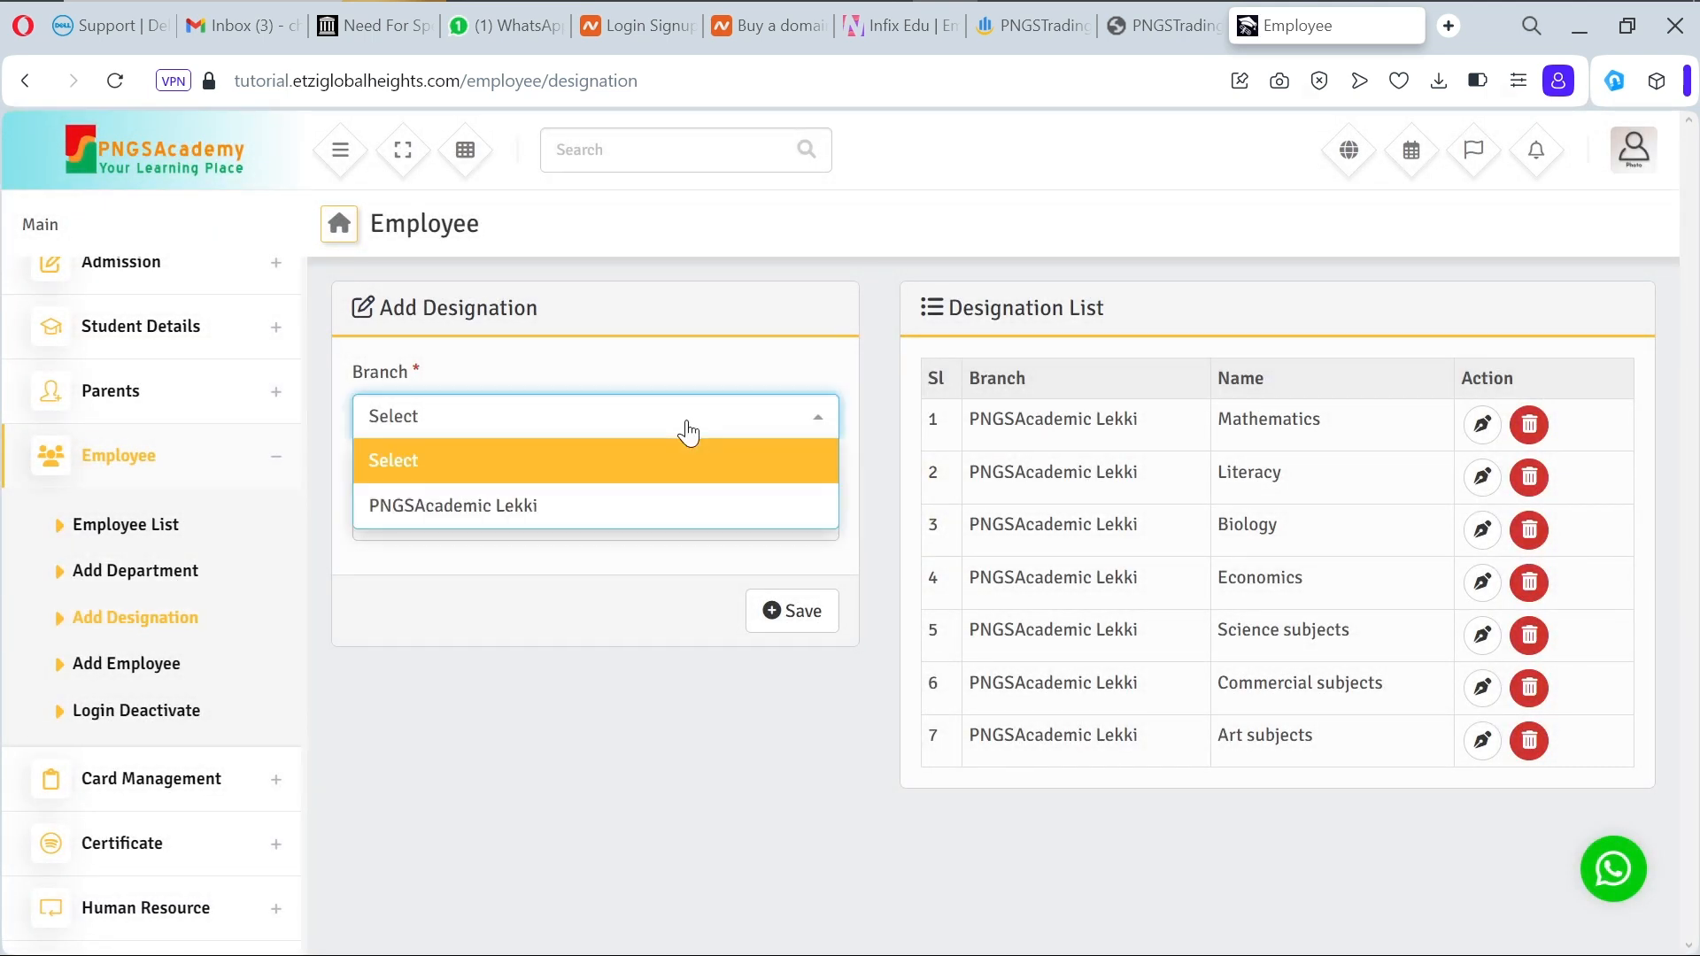
left_click(633, 518)
left_click(573, 525)
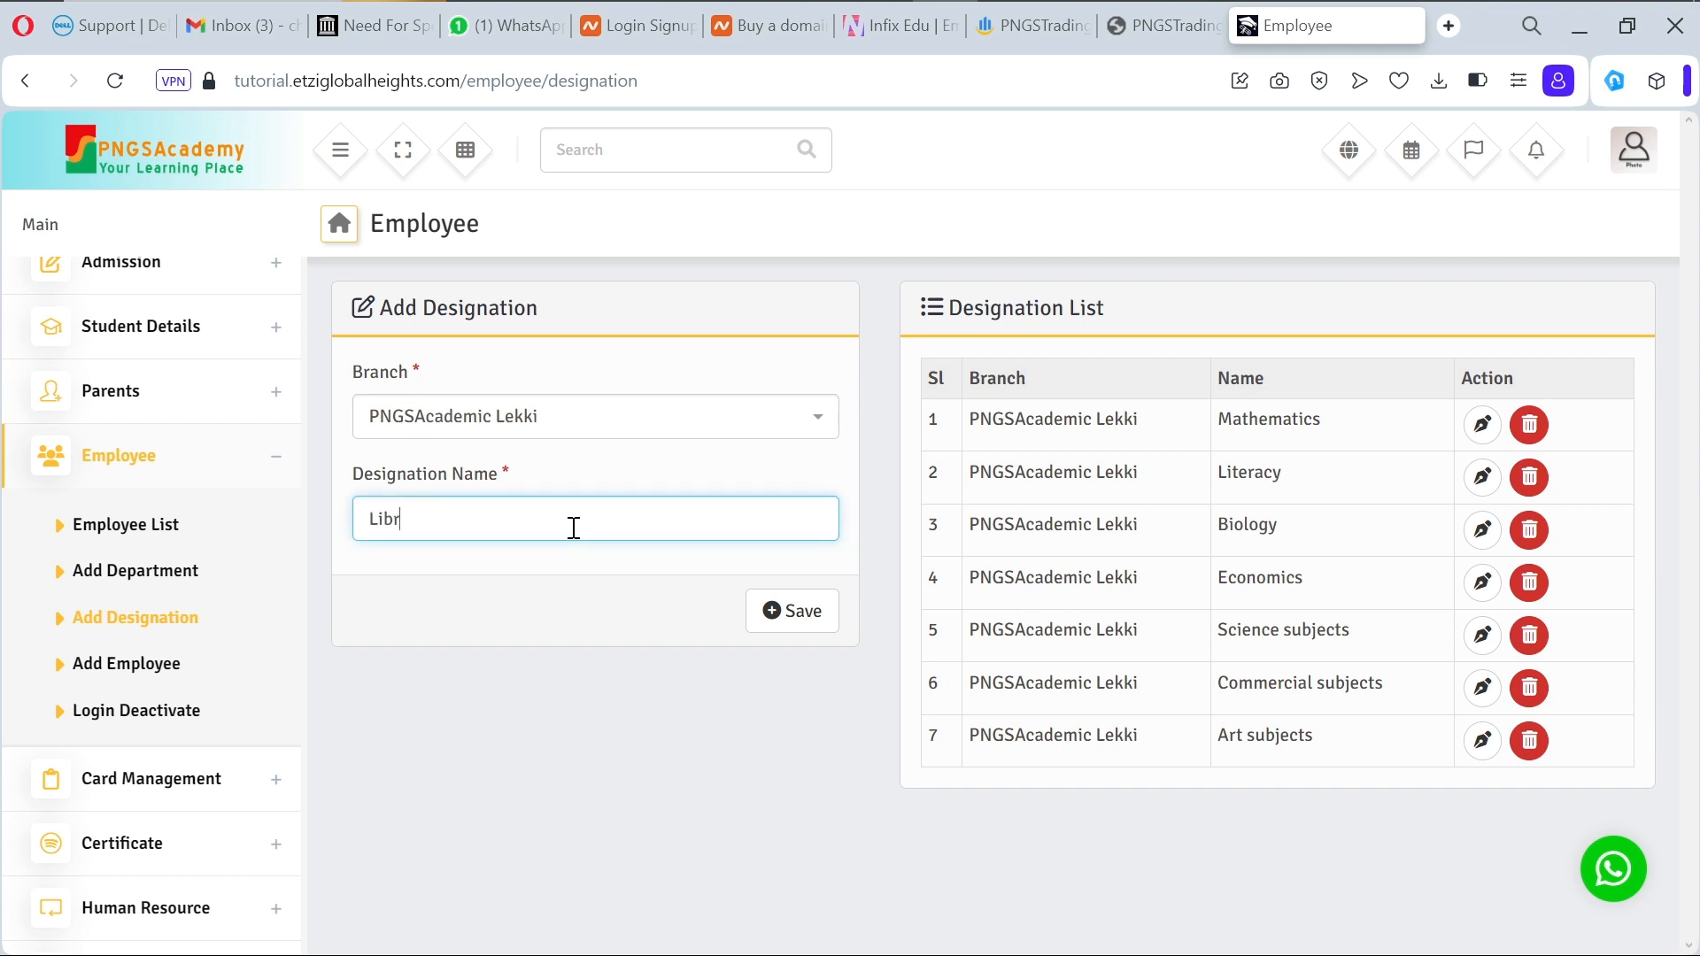
type("Library")
left_click(802, 623)
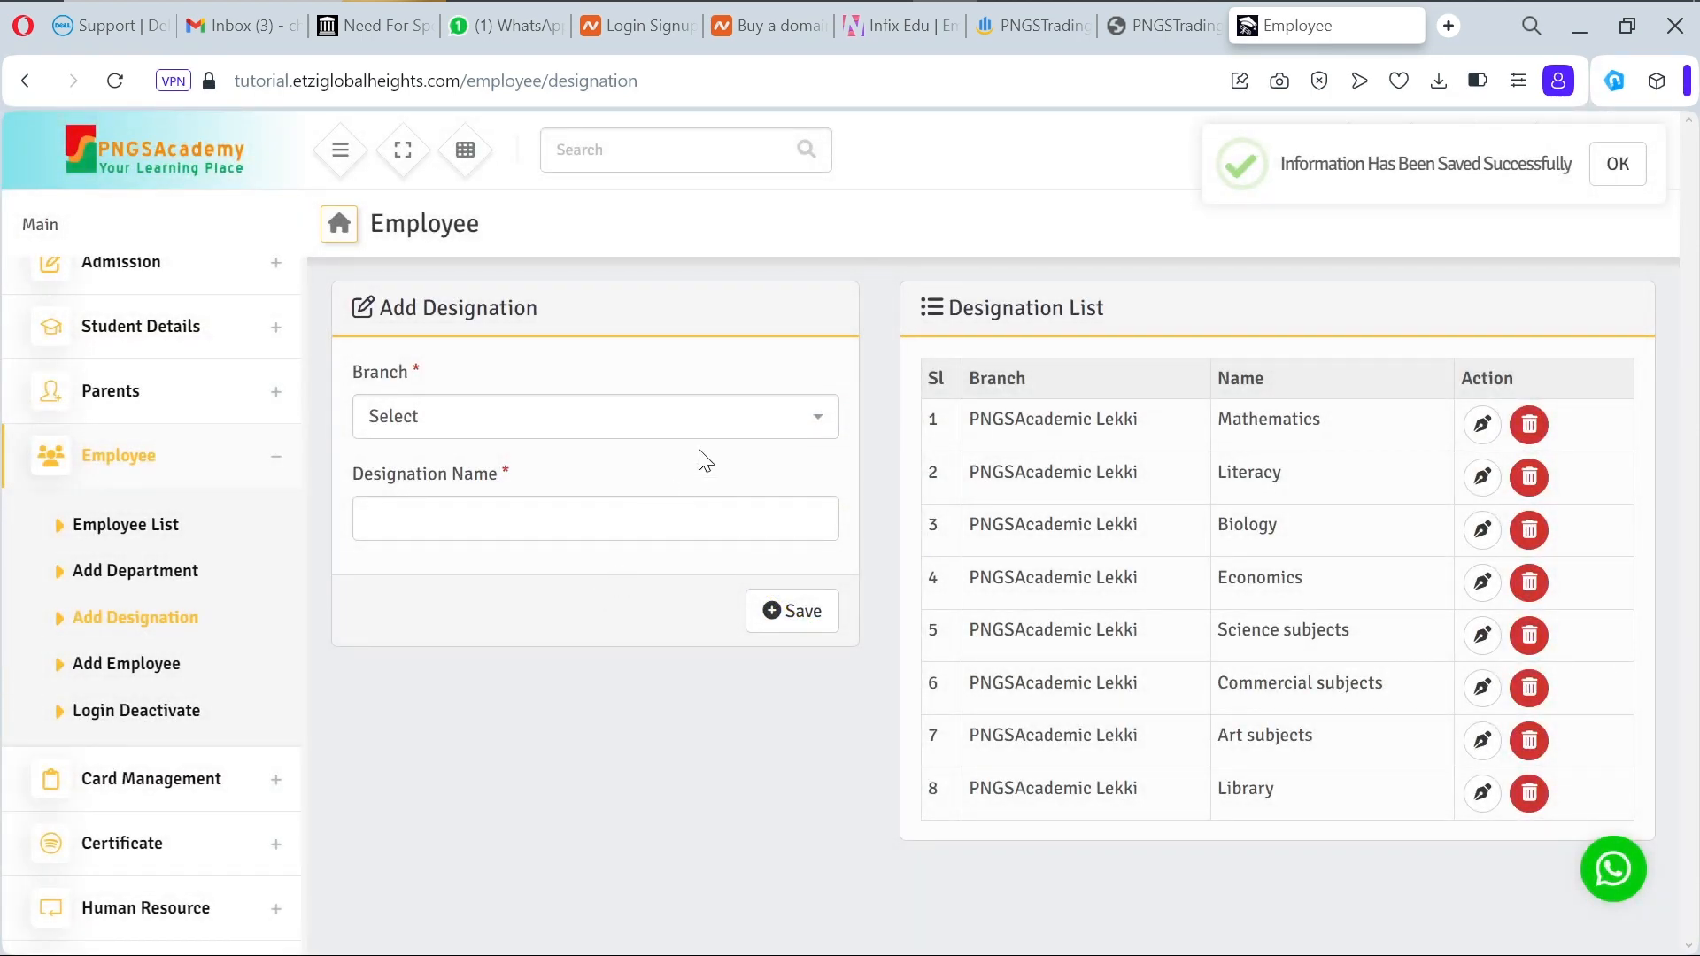
left_click(755, 424)
Step: Save a Busser designation for PNGSAcademic Lekki, correcting the misspelled 'Busery' via spelling suggestions
left_click(699, 513)
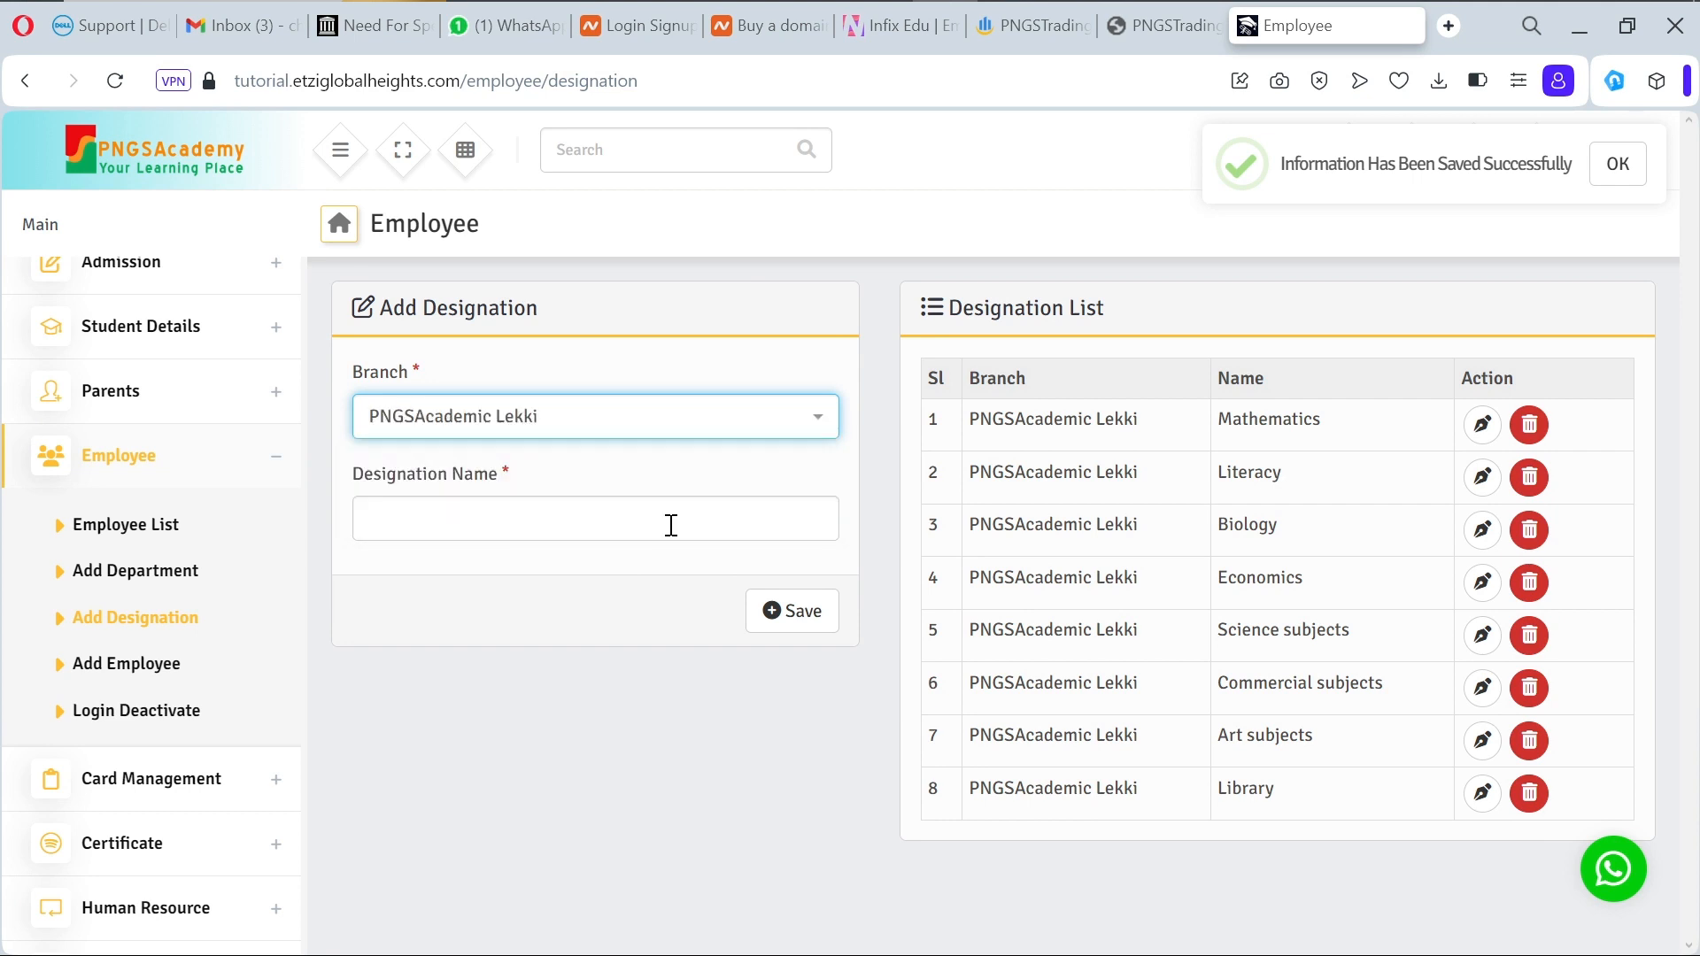
left_click(671, 525)
type("A")
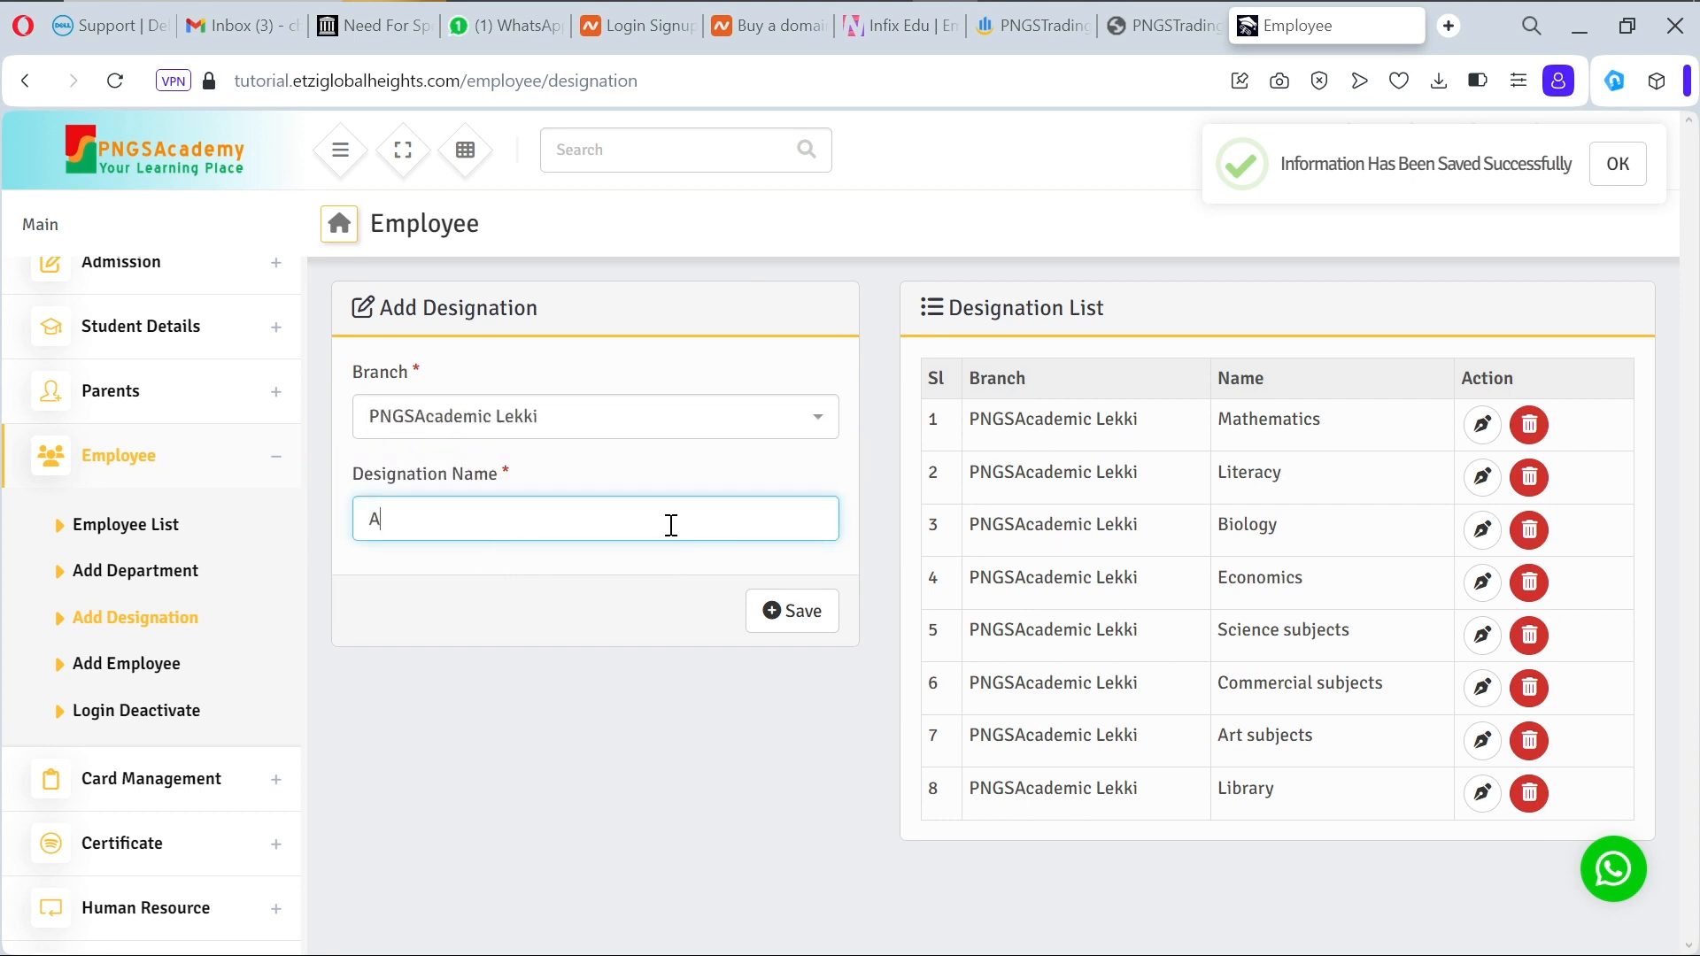
type("ccou")
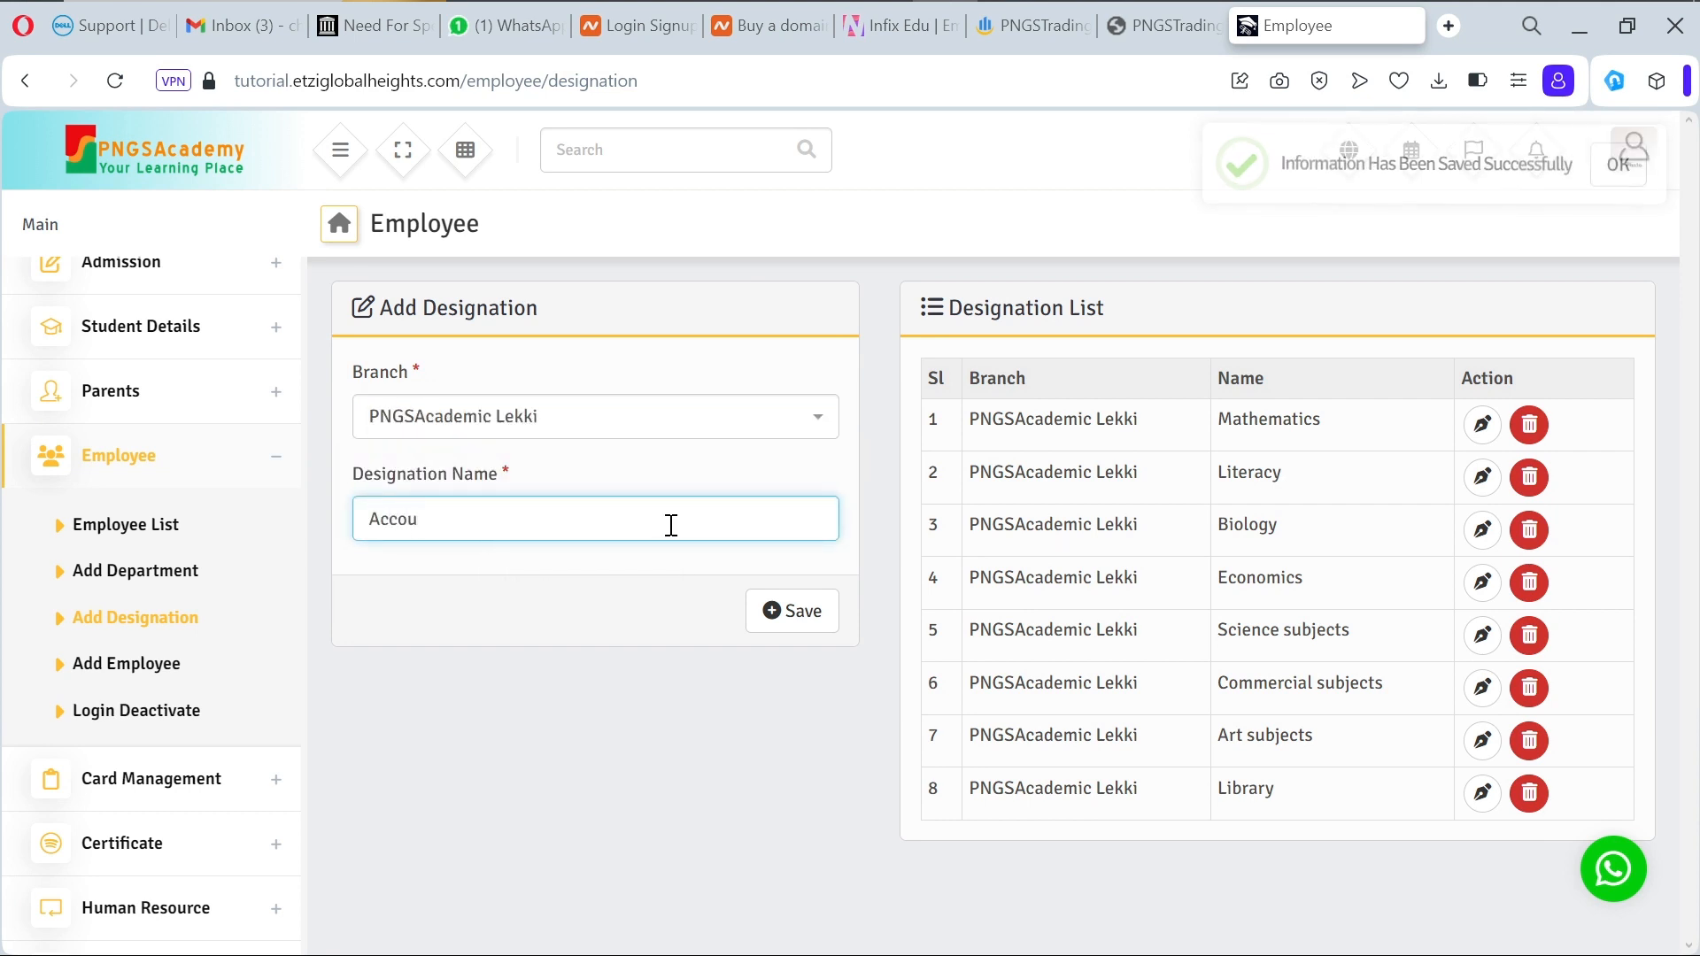
type("nti")
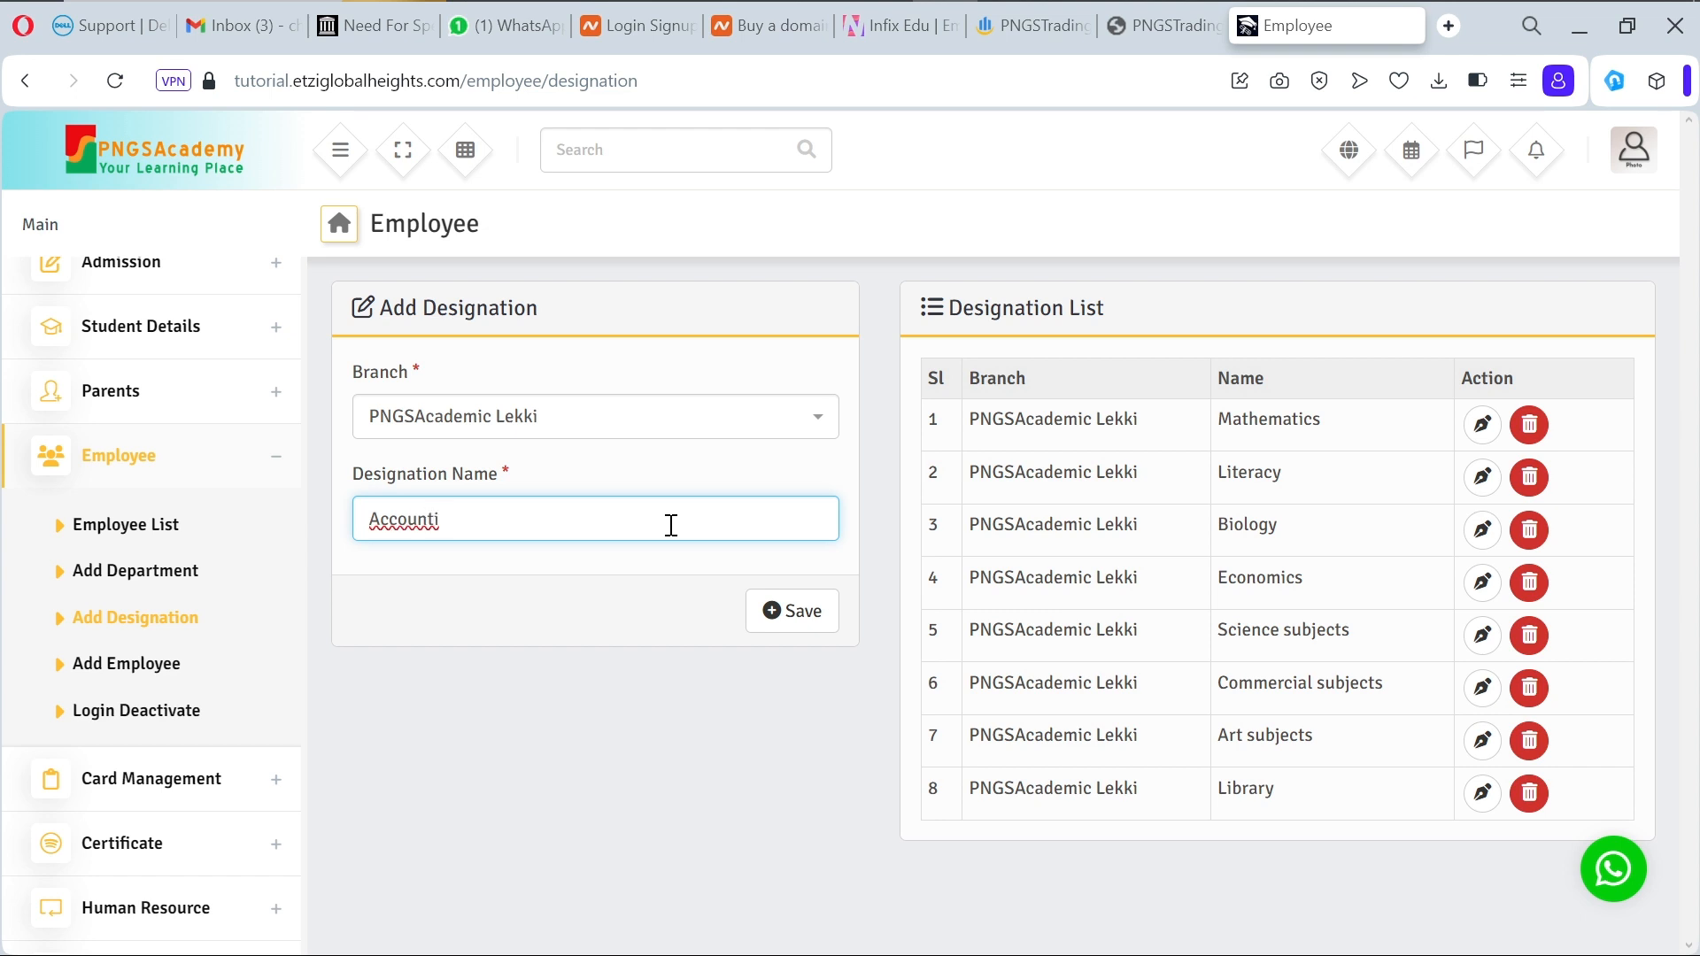
type("ng")
key("BackSpace")
key("BackSpace")
key("BackSpace")
key("BackSpace")
key("BackSpace")
key("BackSpace")
key("BackSpace")
type("Busery")
right_click(400, 518)
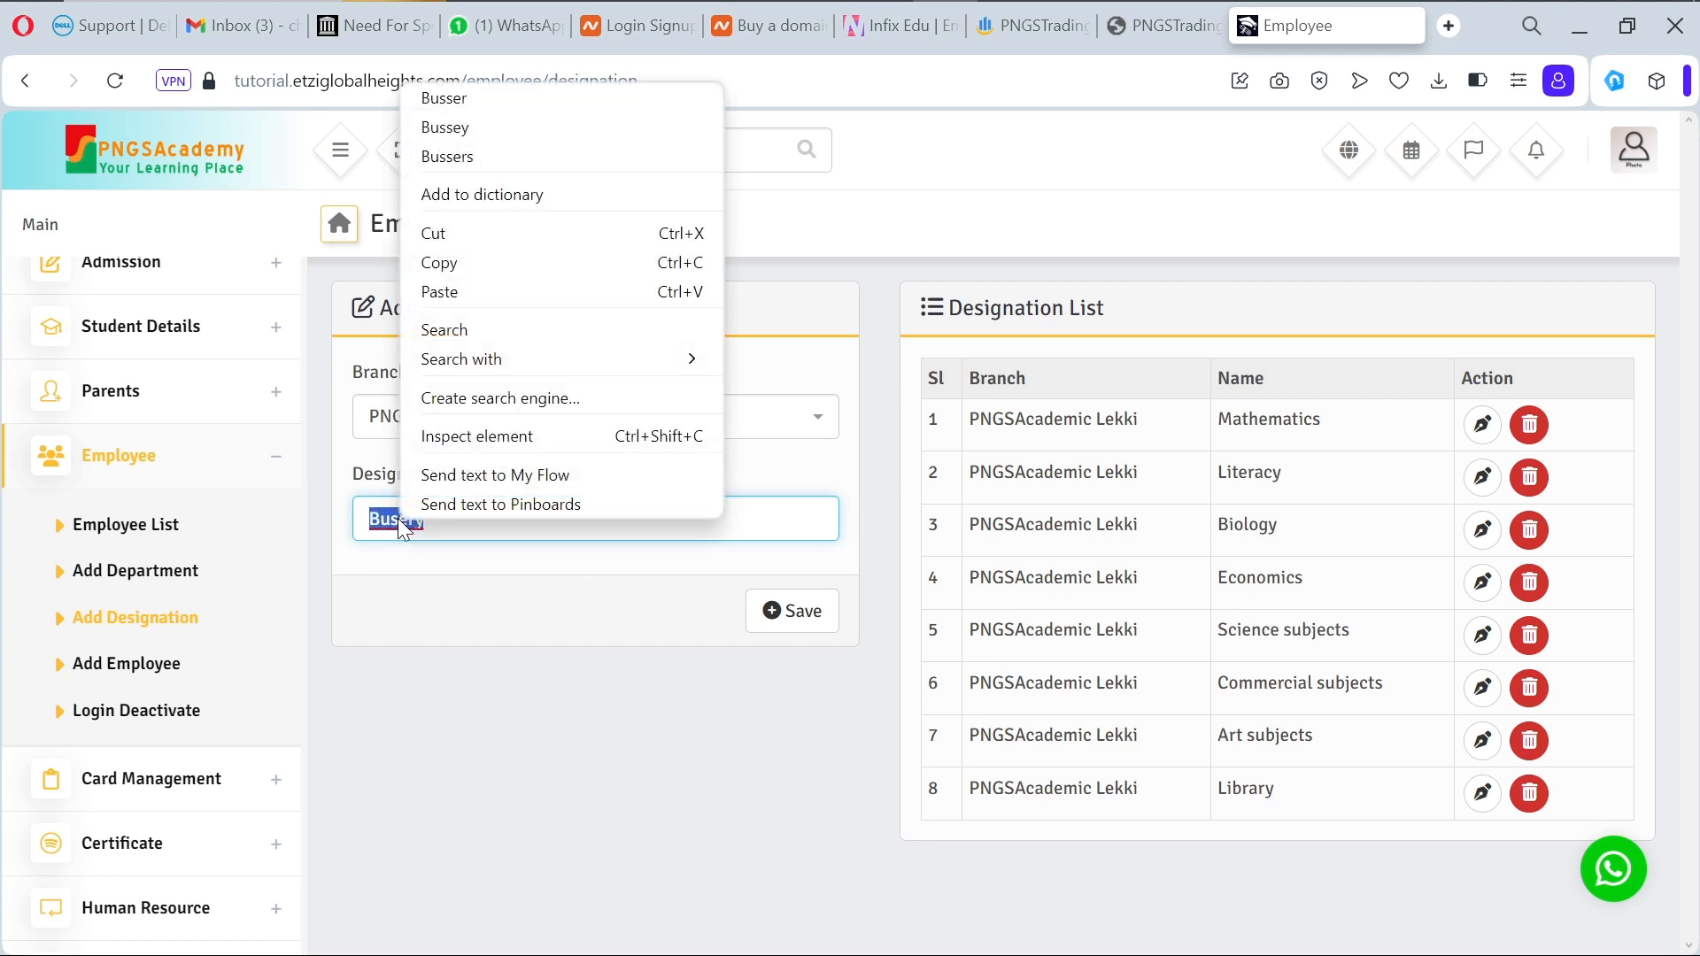
left_click(489, 100)
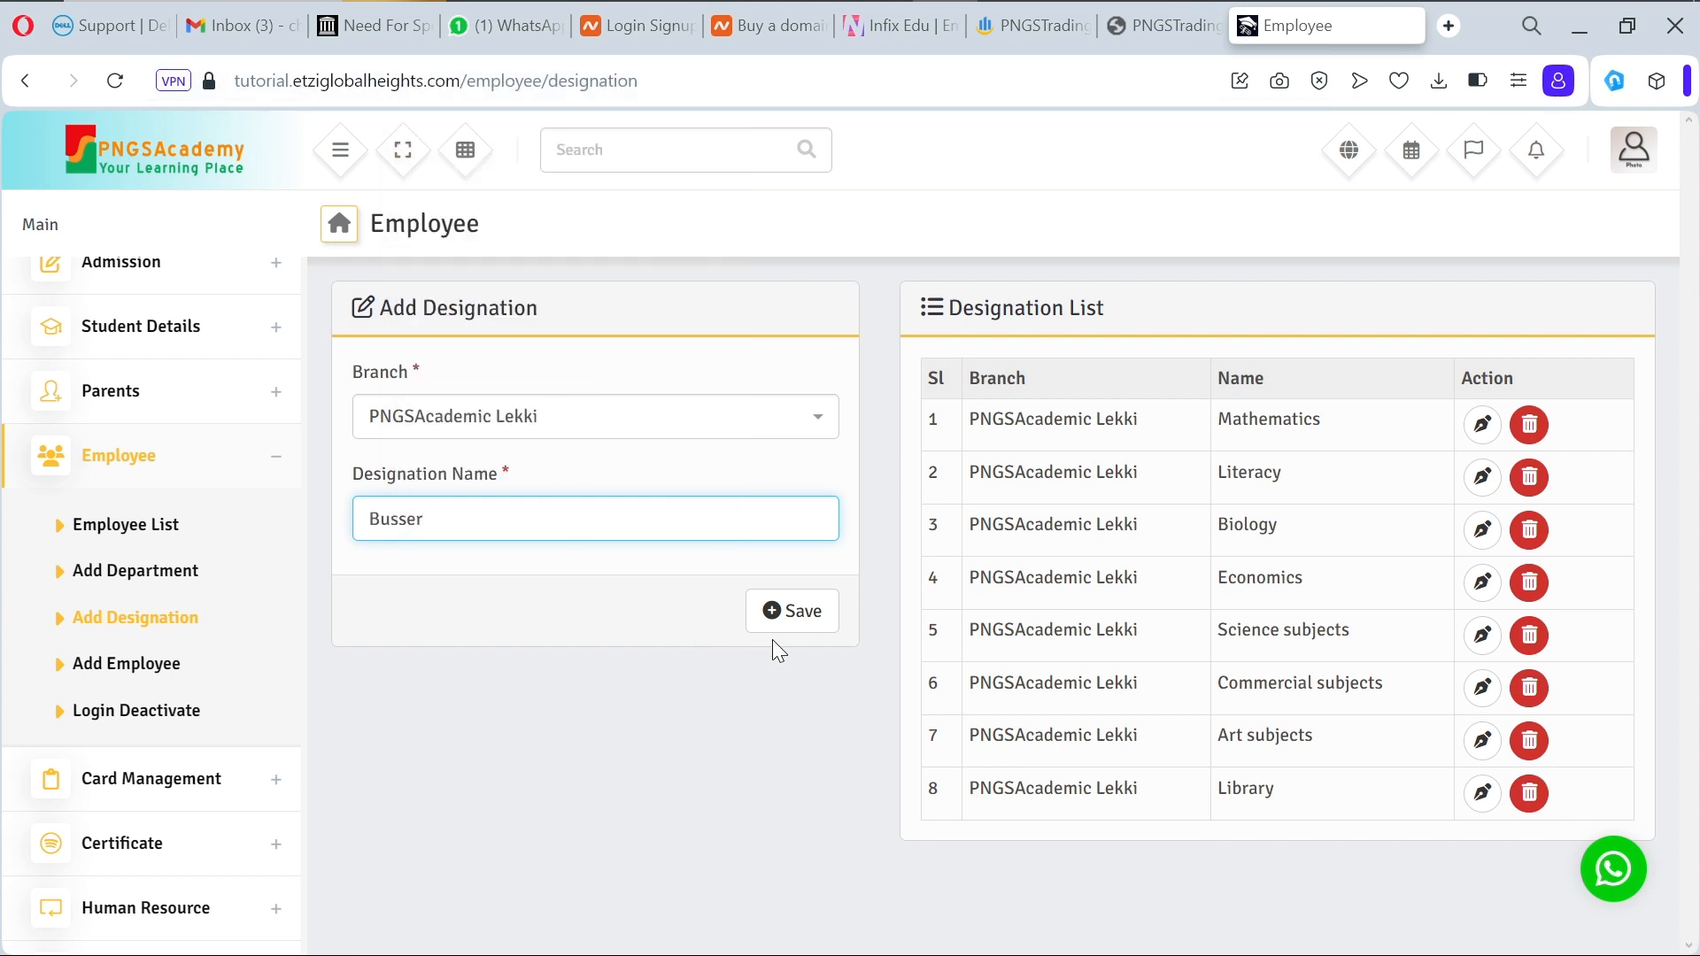
left_click(779, 618)
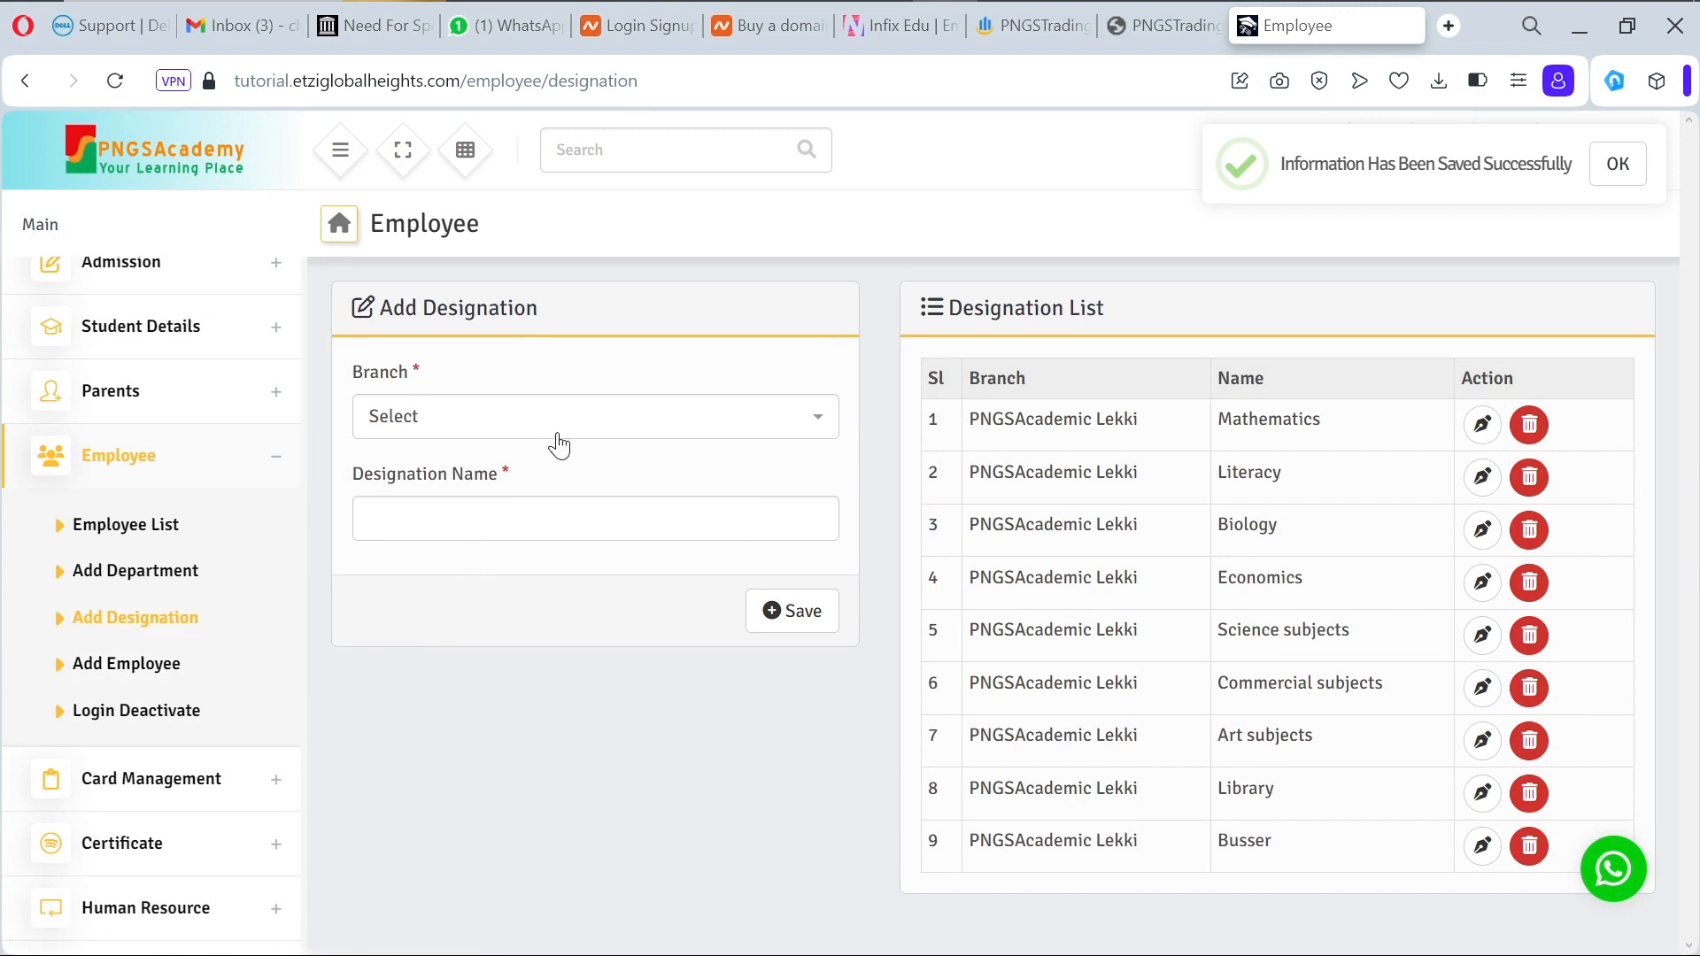
Step: Reopen Add Employee with branch PNGSAcademic Lekki to review department, designation and role options, then return to Add Designation
left_click(152, 671)
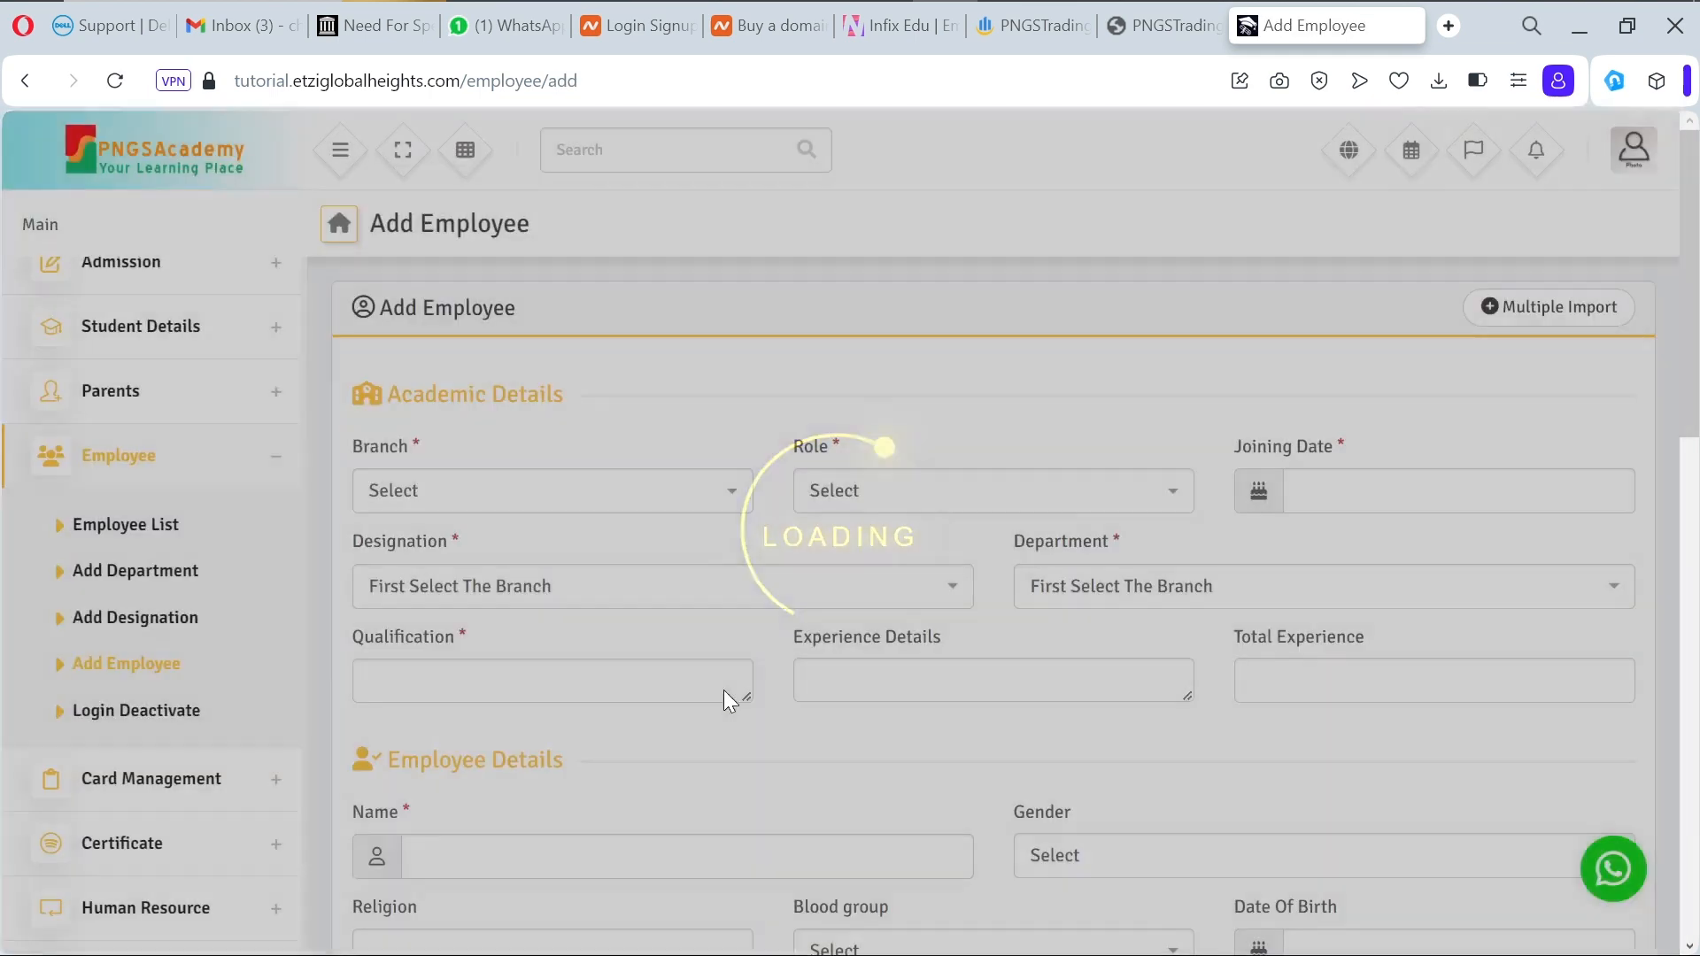
left_click(1177, 595)
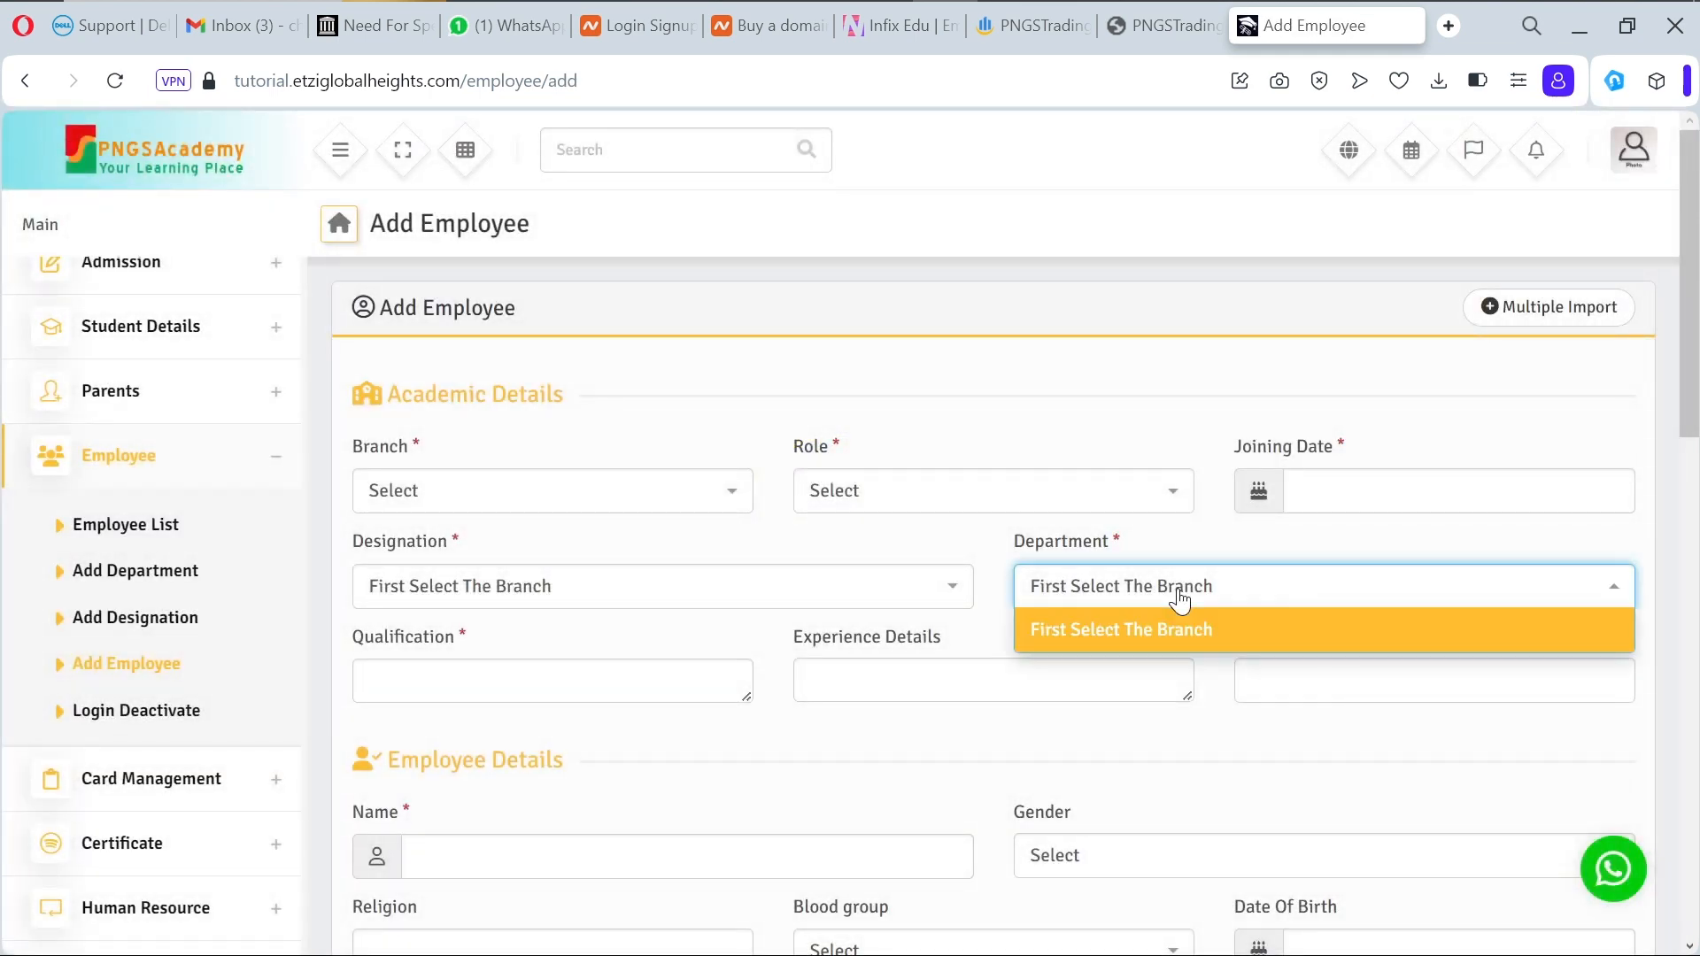
left_click(1093, 604)
left_click(898, 588)
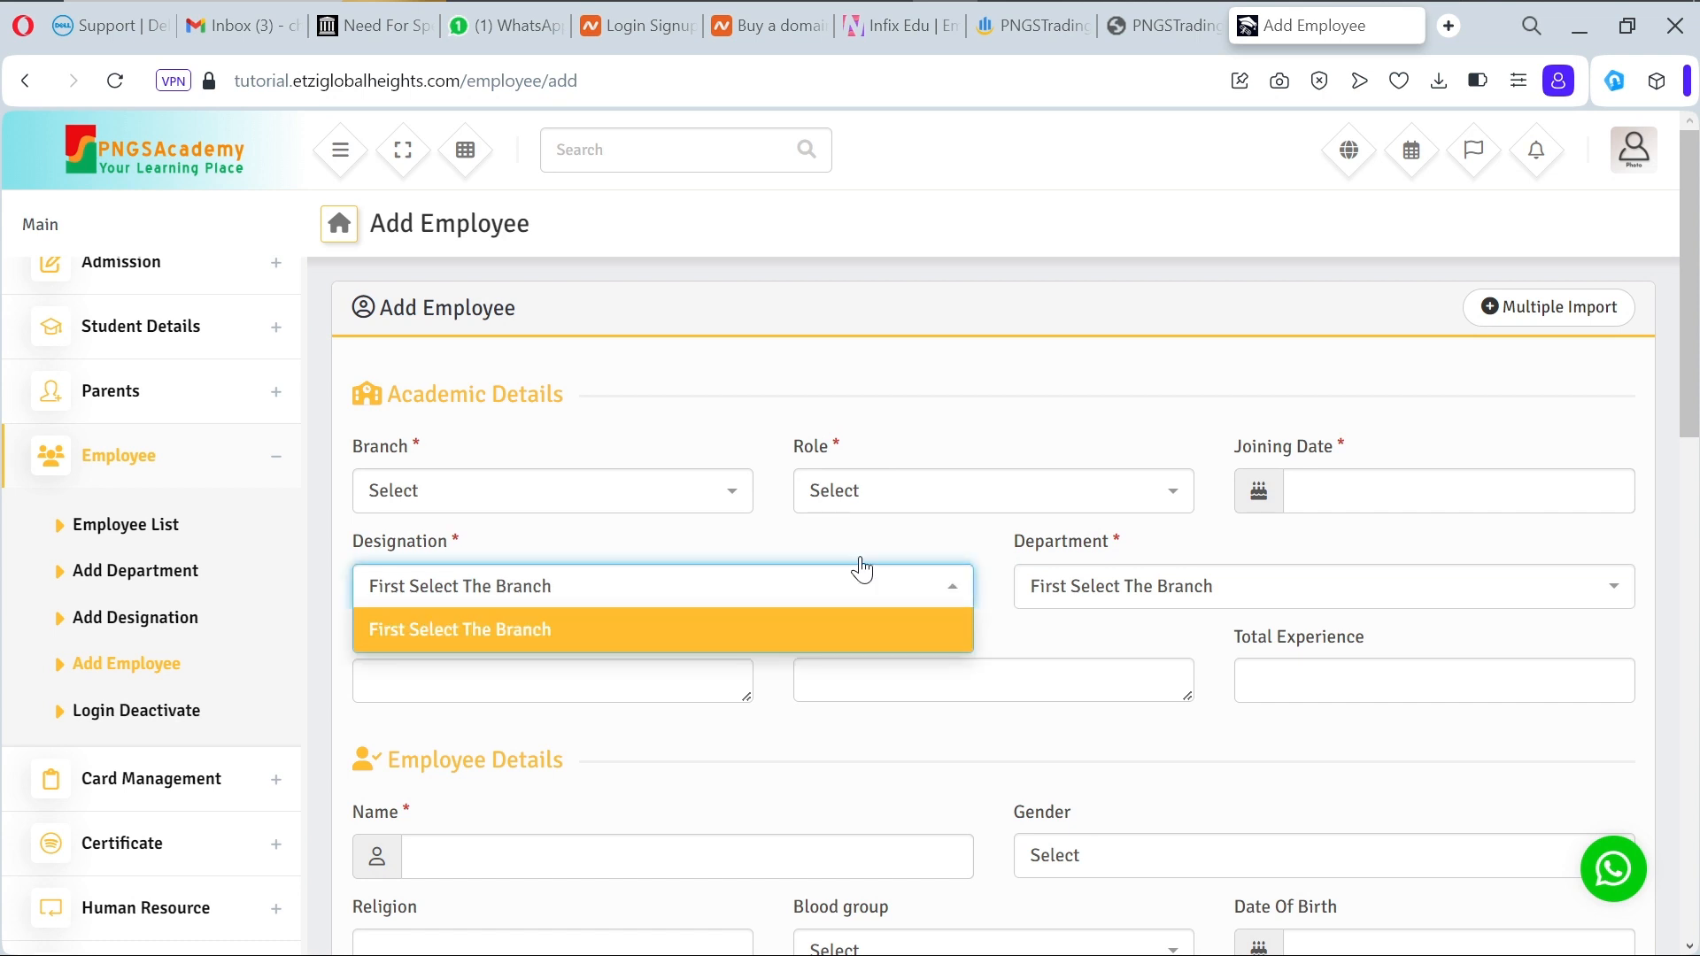
left_click(528, 501)
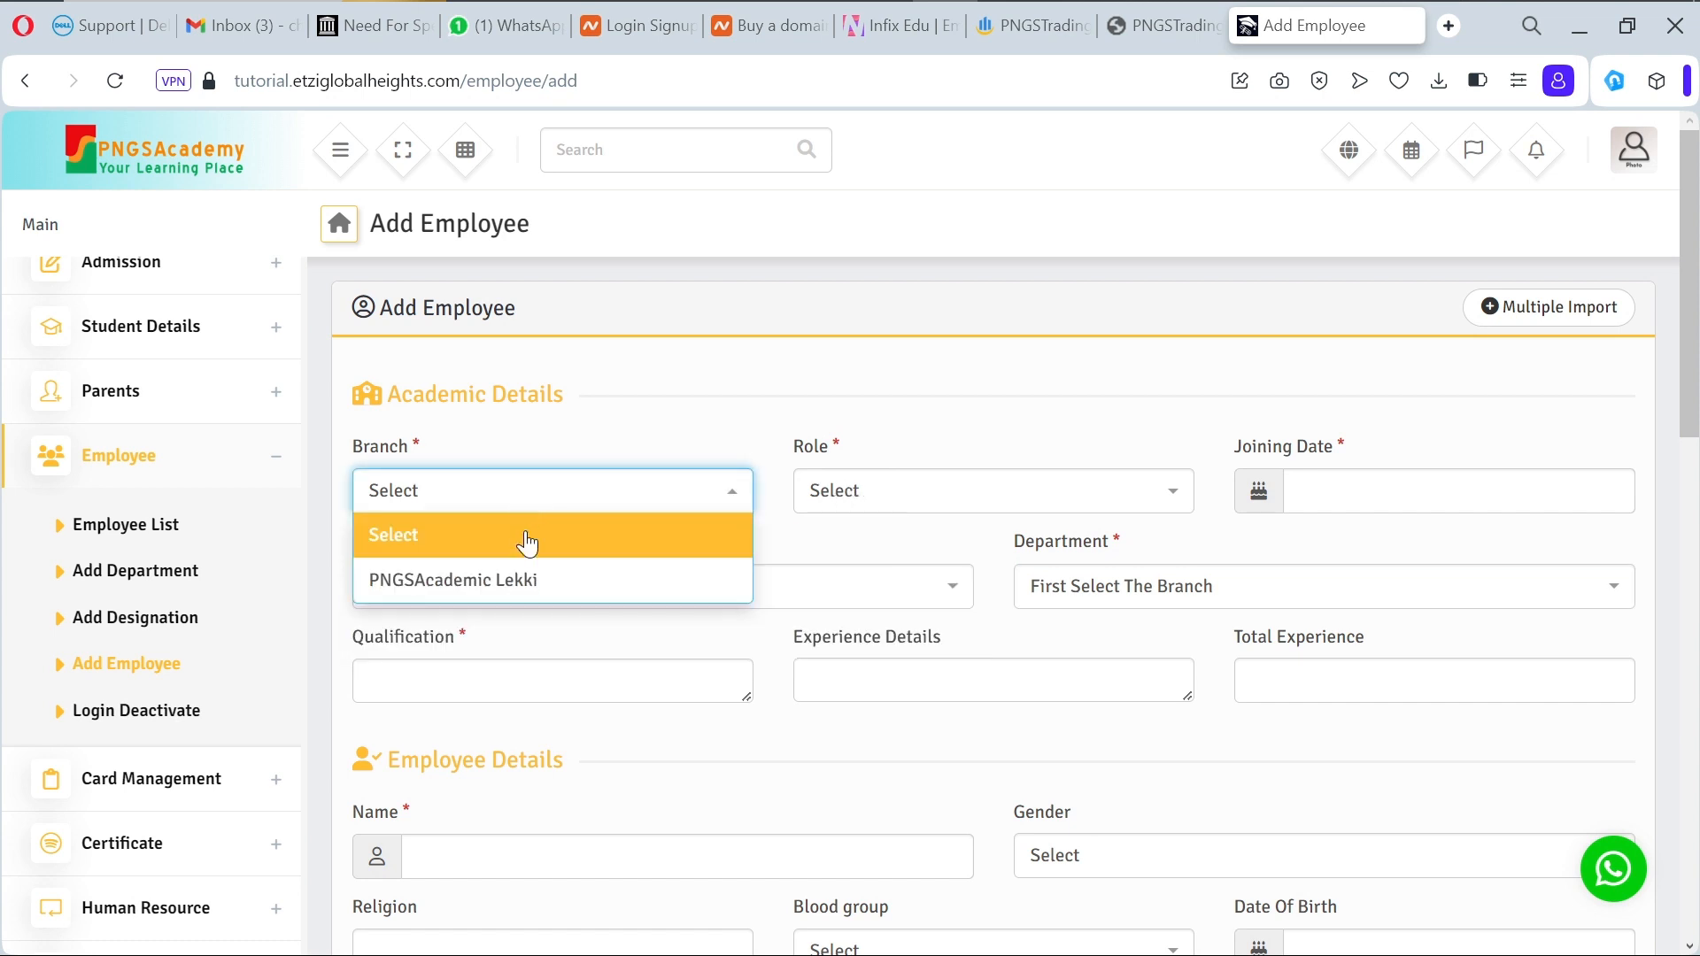
left_click(546, 594)
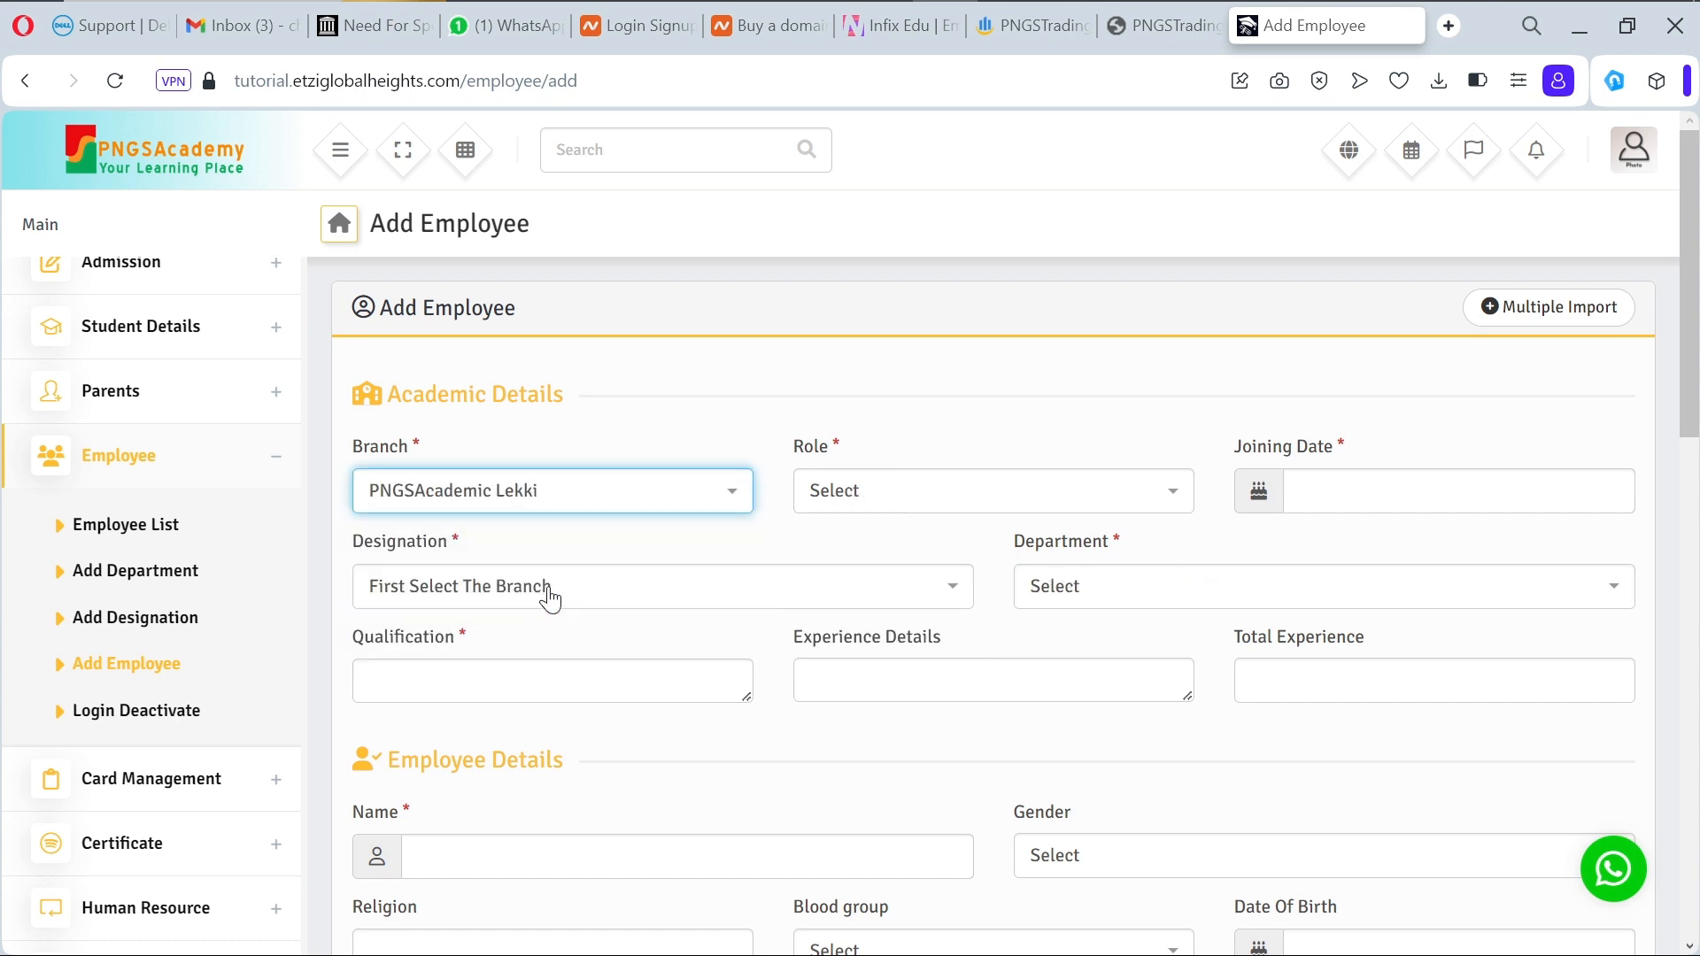
left_click(946, 500)
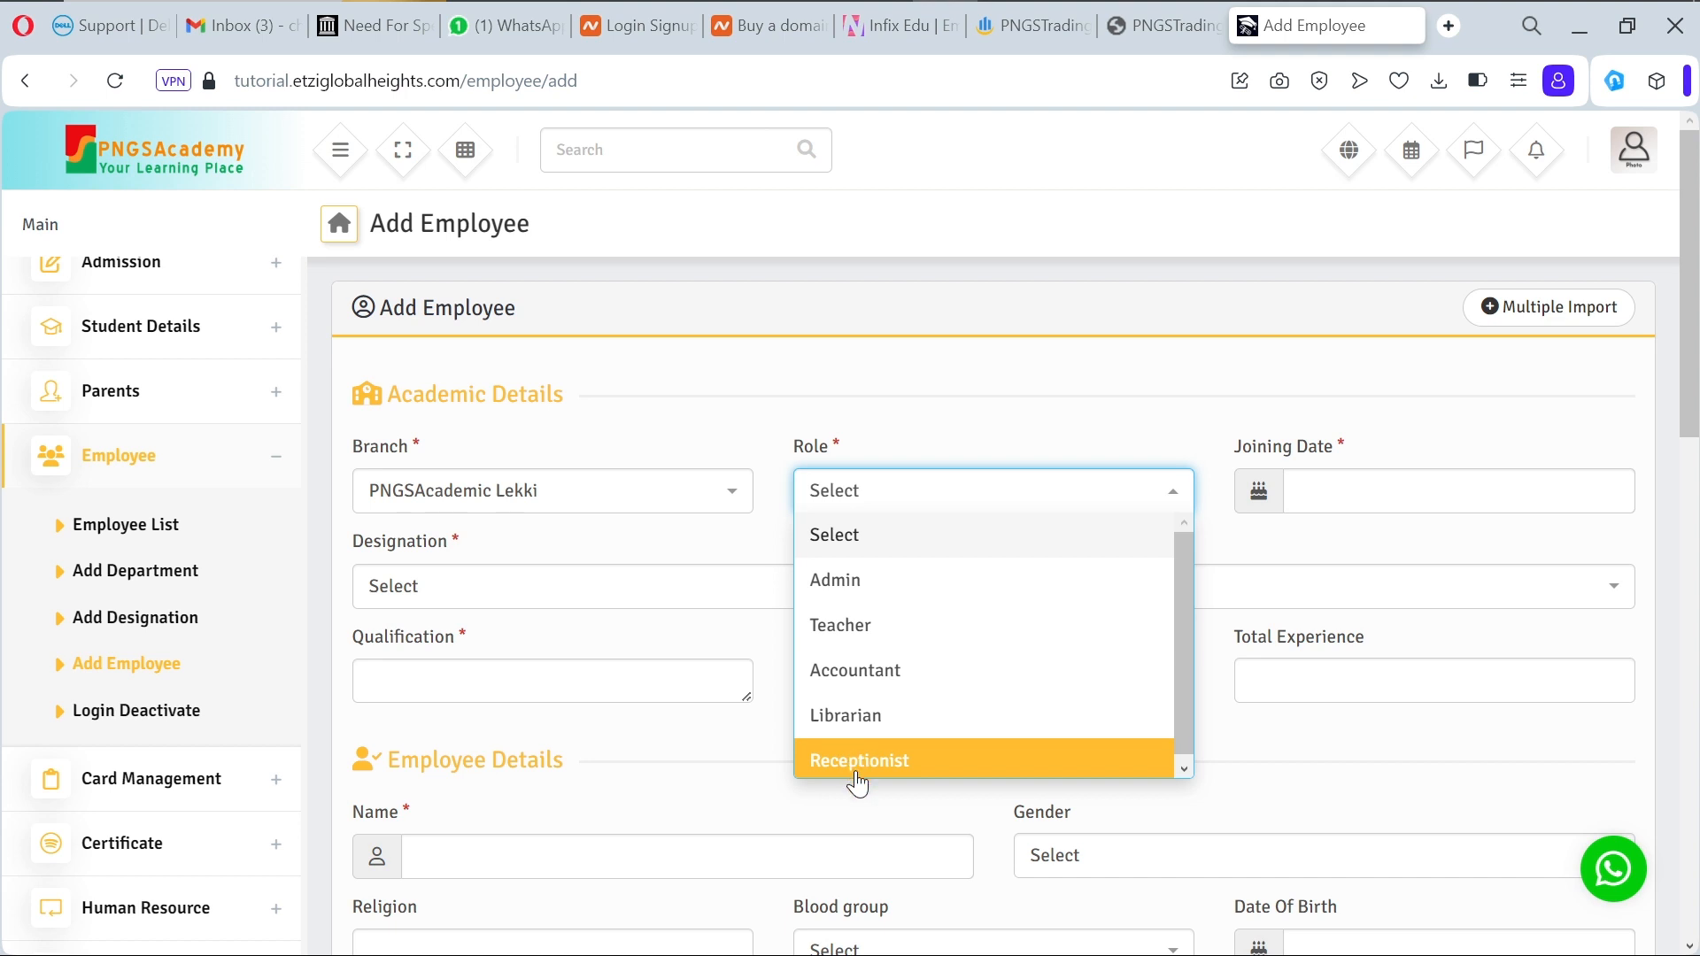
left_click(138, 621)
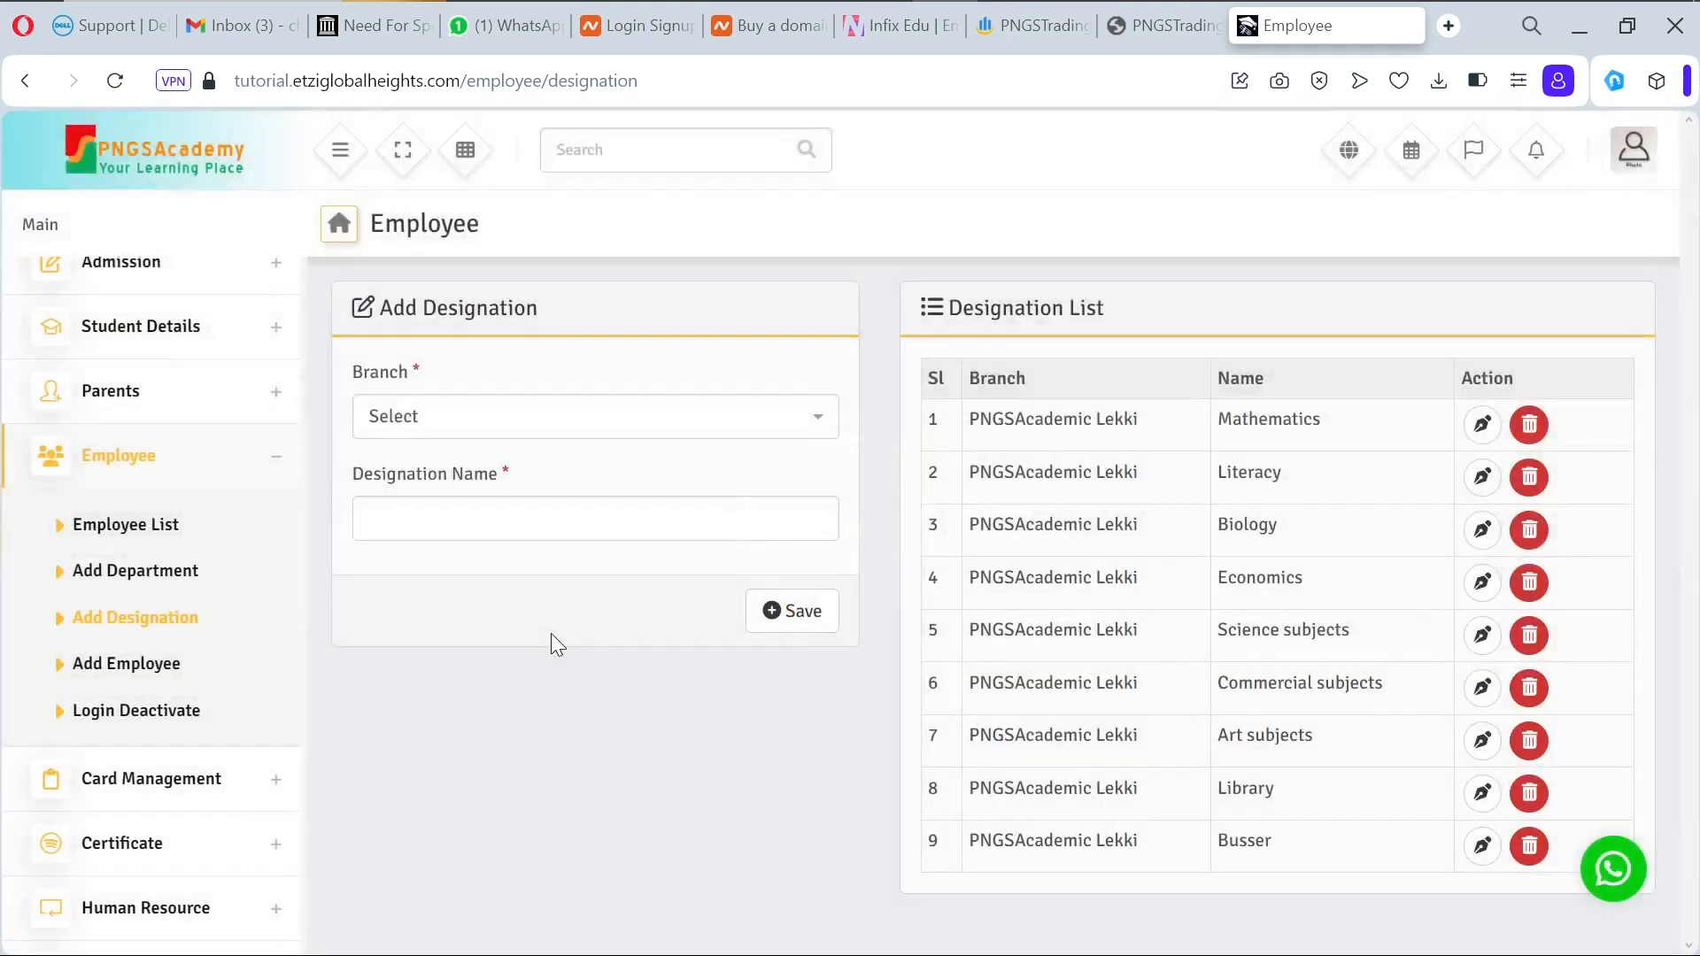
Step: Save a Reception designation for the PNGSAcademic Lekki branch
left_click(486, 437)
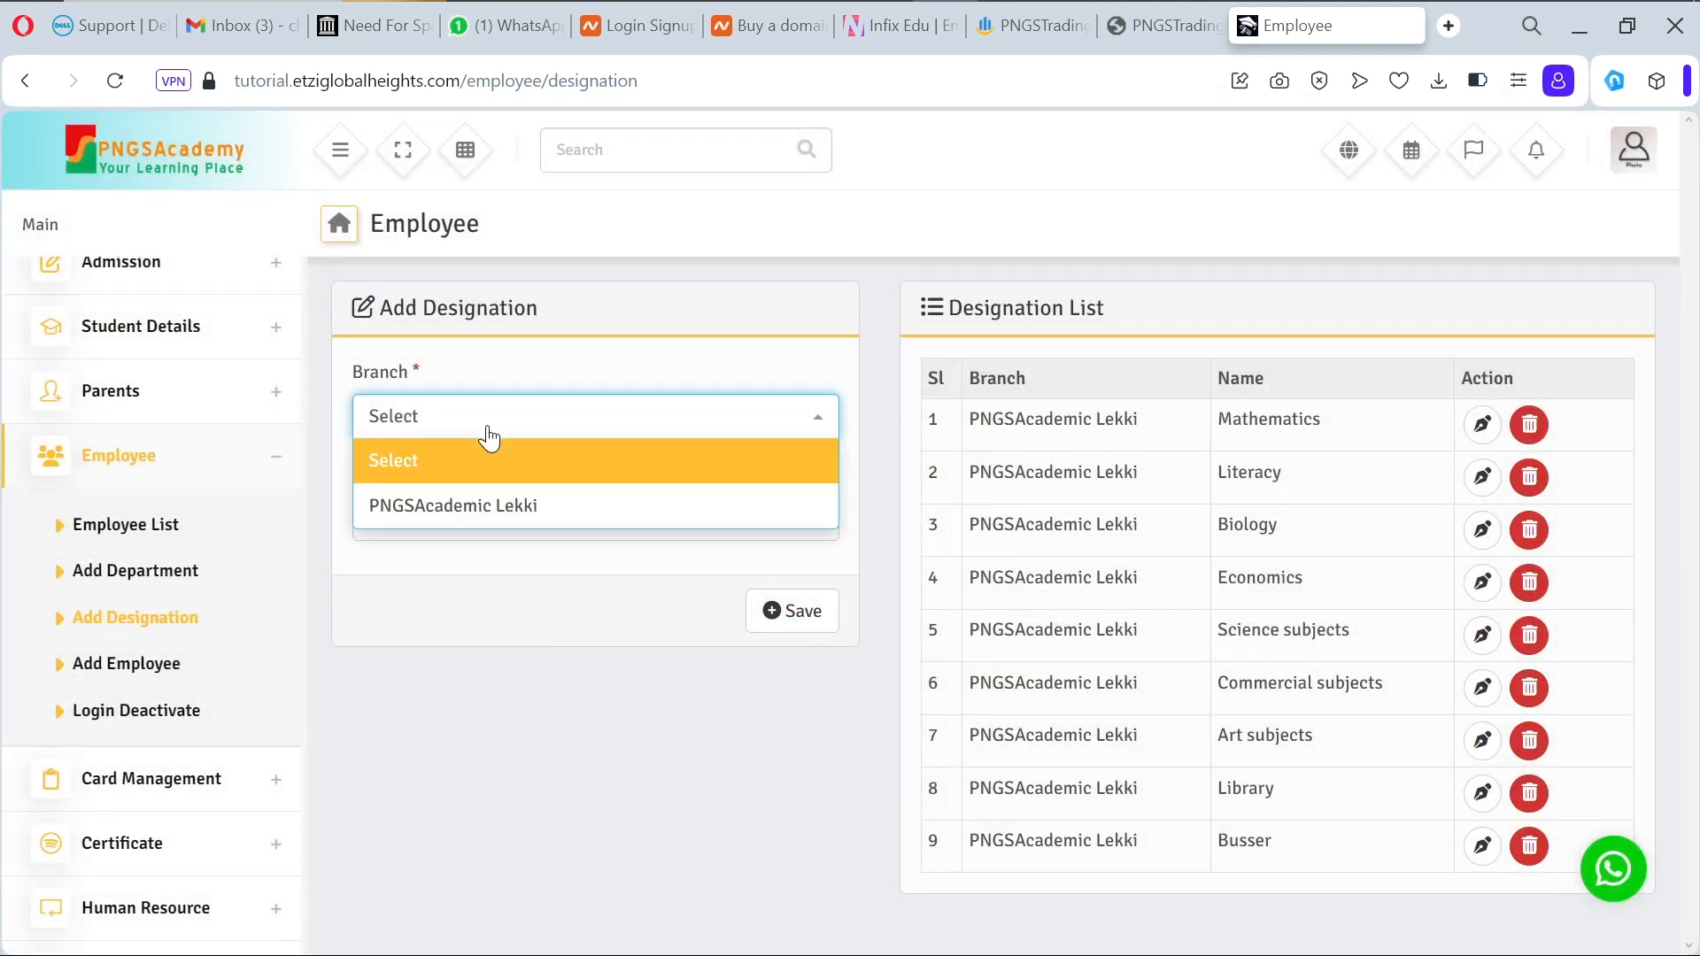
left_click(490, 516)
left_click(488, 514)
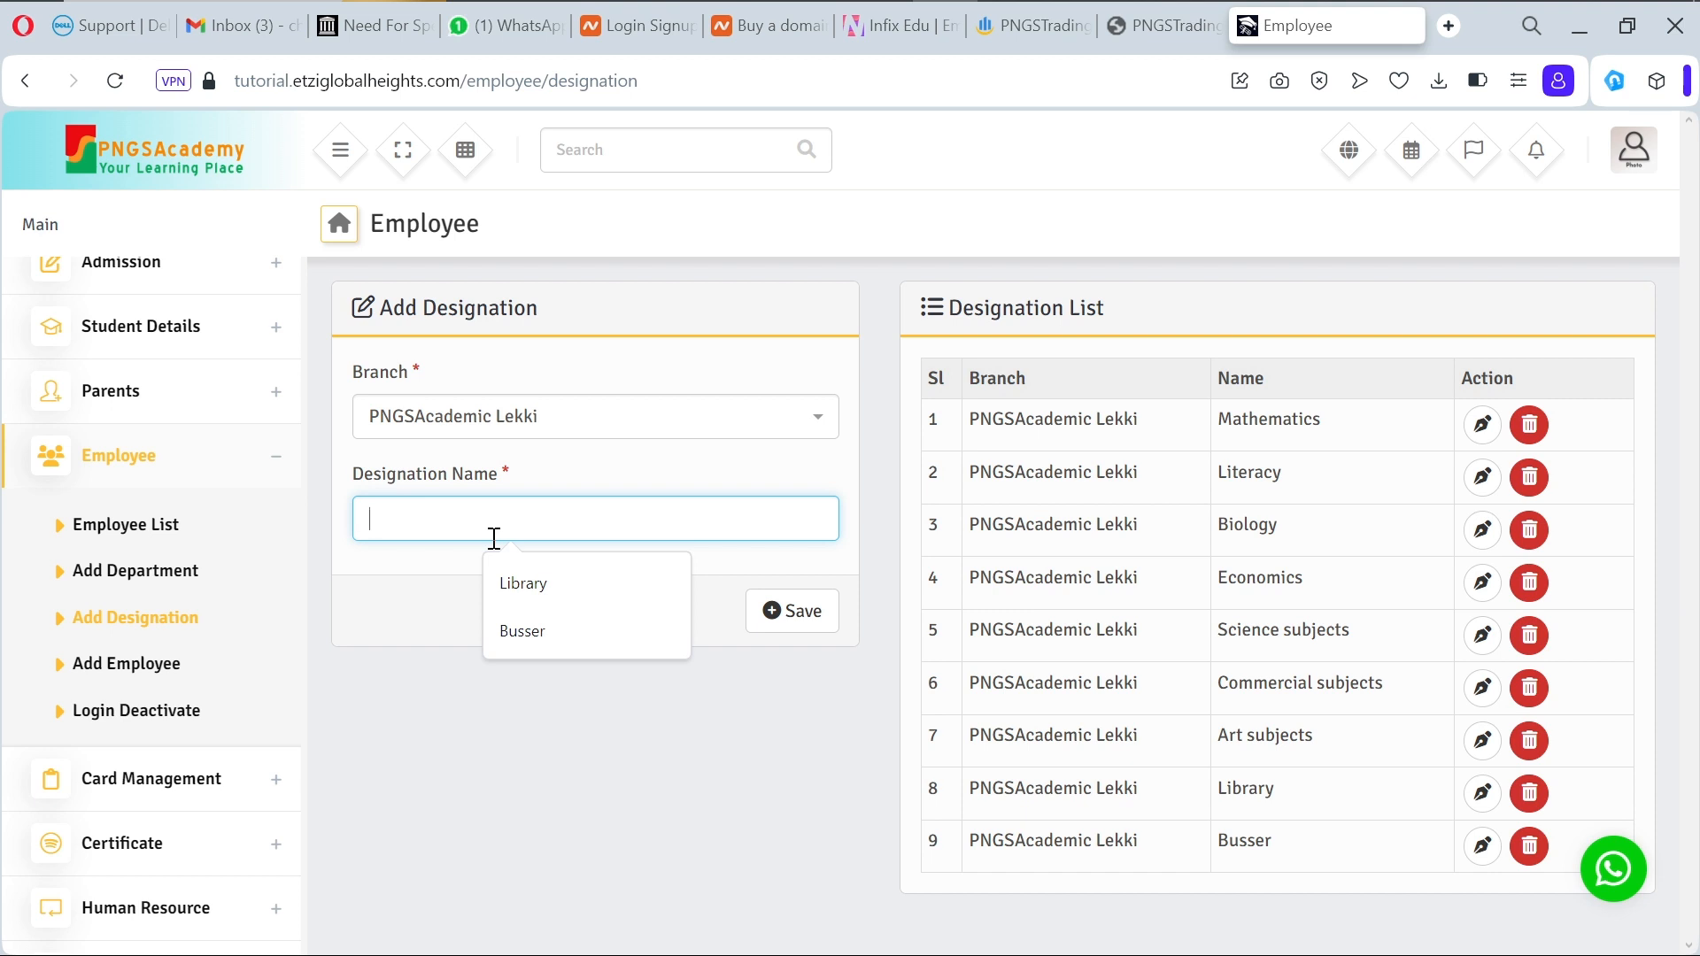
type("Re")
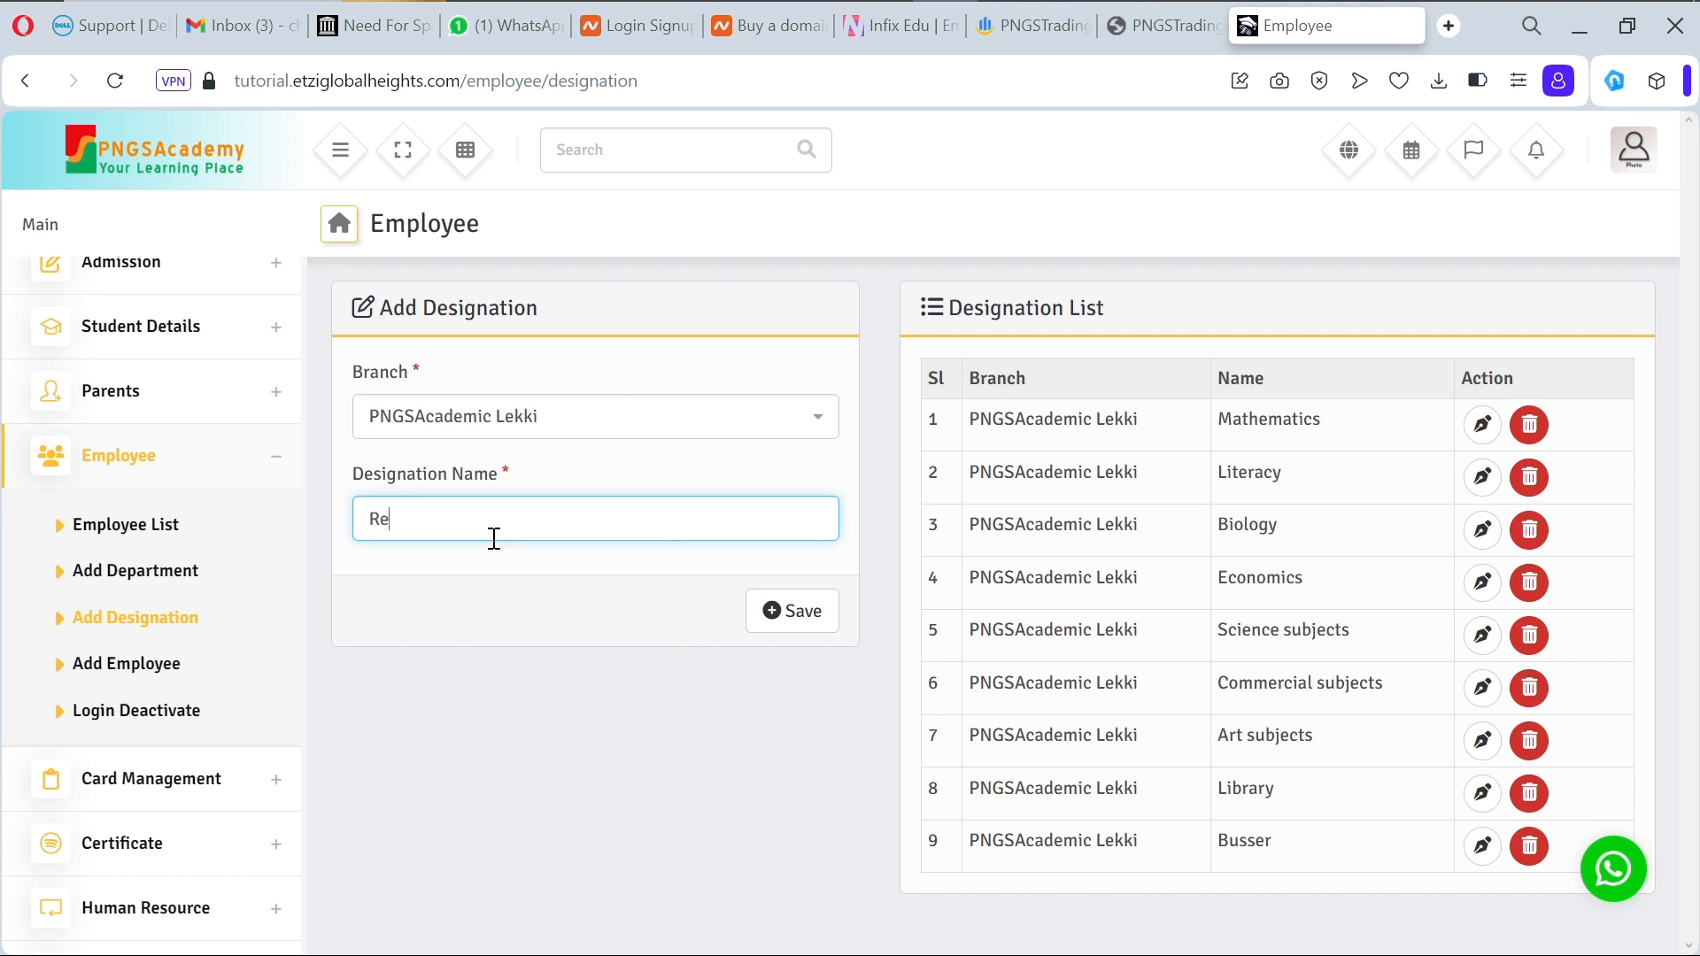
type("ception")
left_click(803, 626)
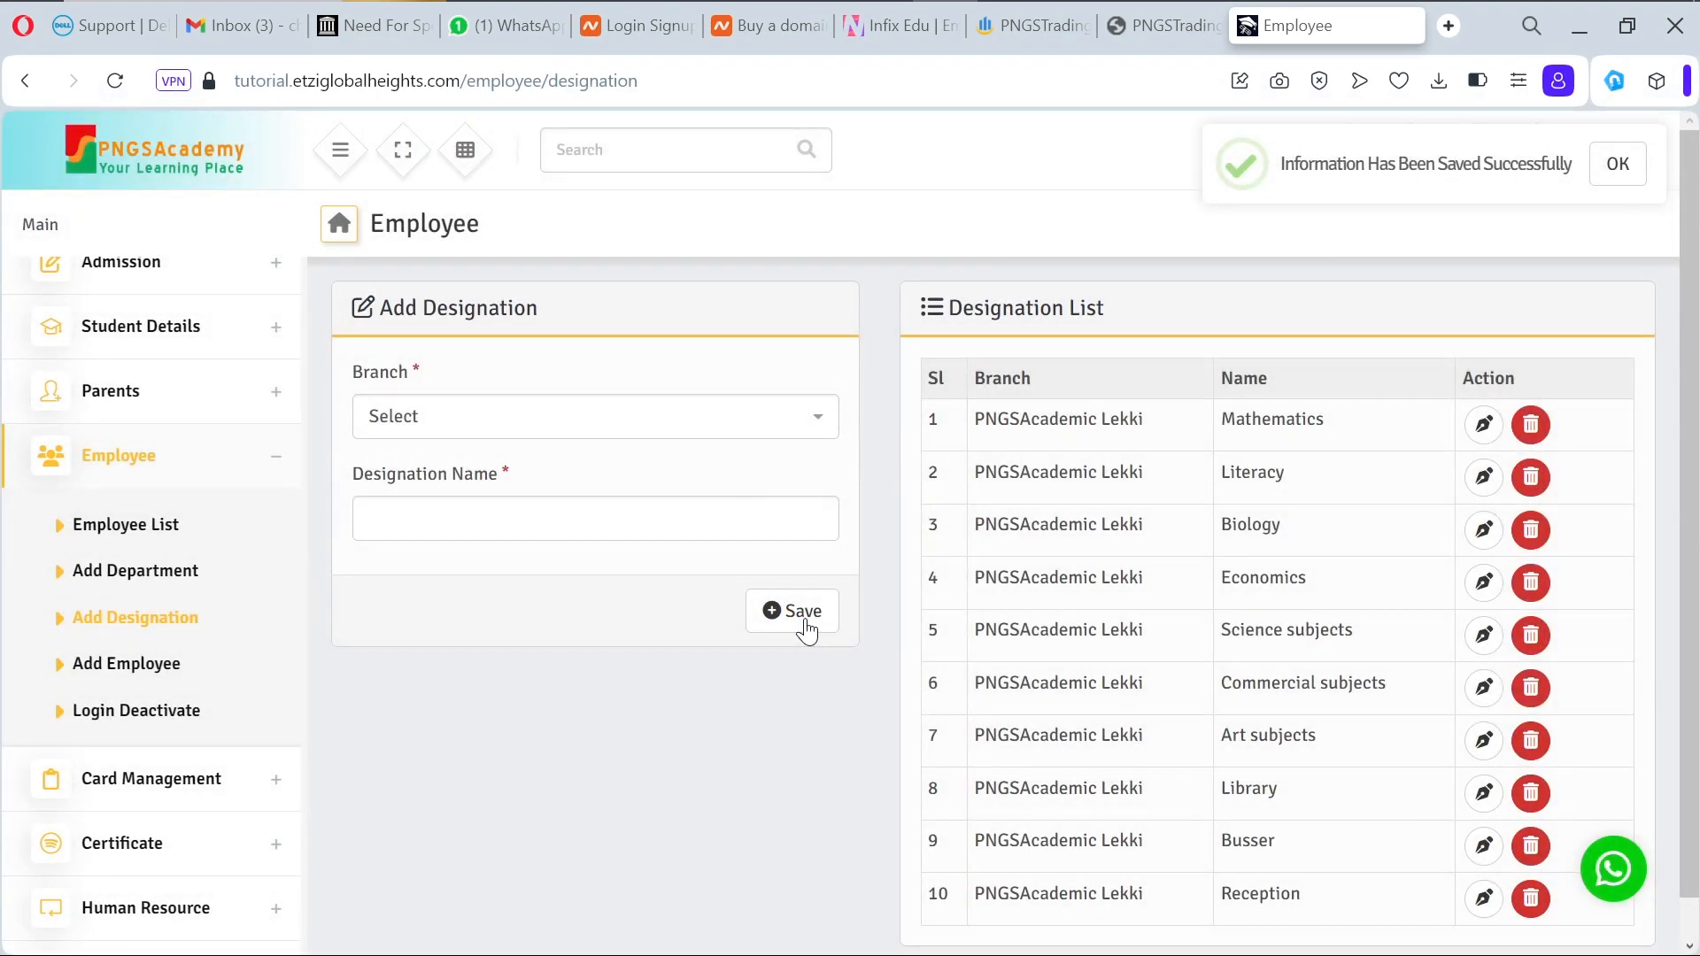
Step: Open Add Employee with branch PNGSAcademic Lekki and role Accountant
left_click(164, 675)
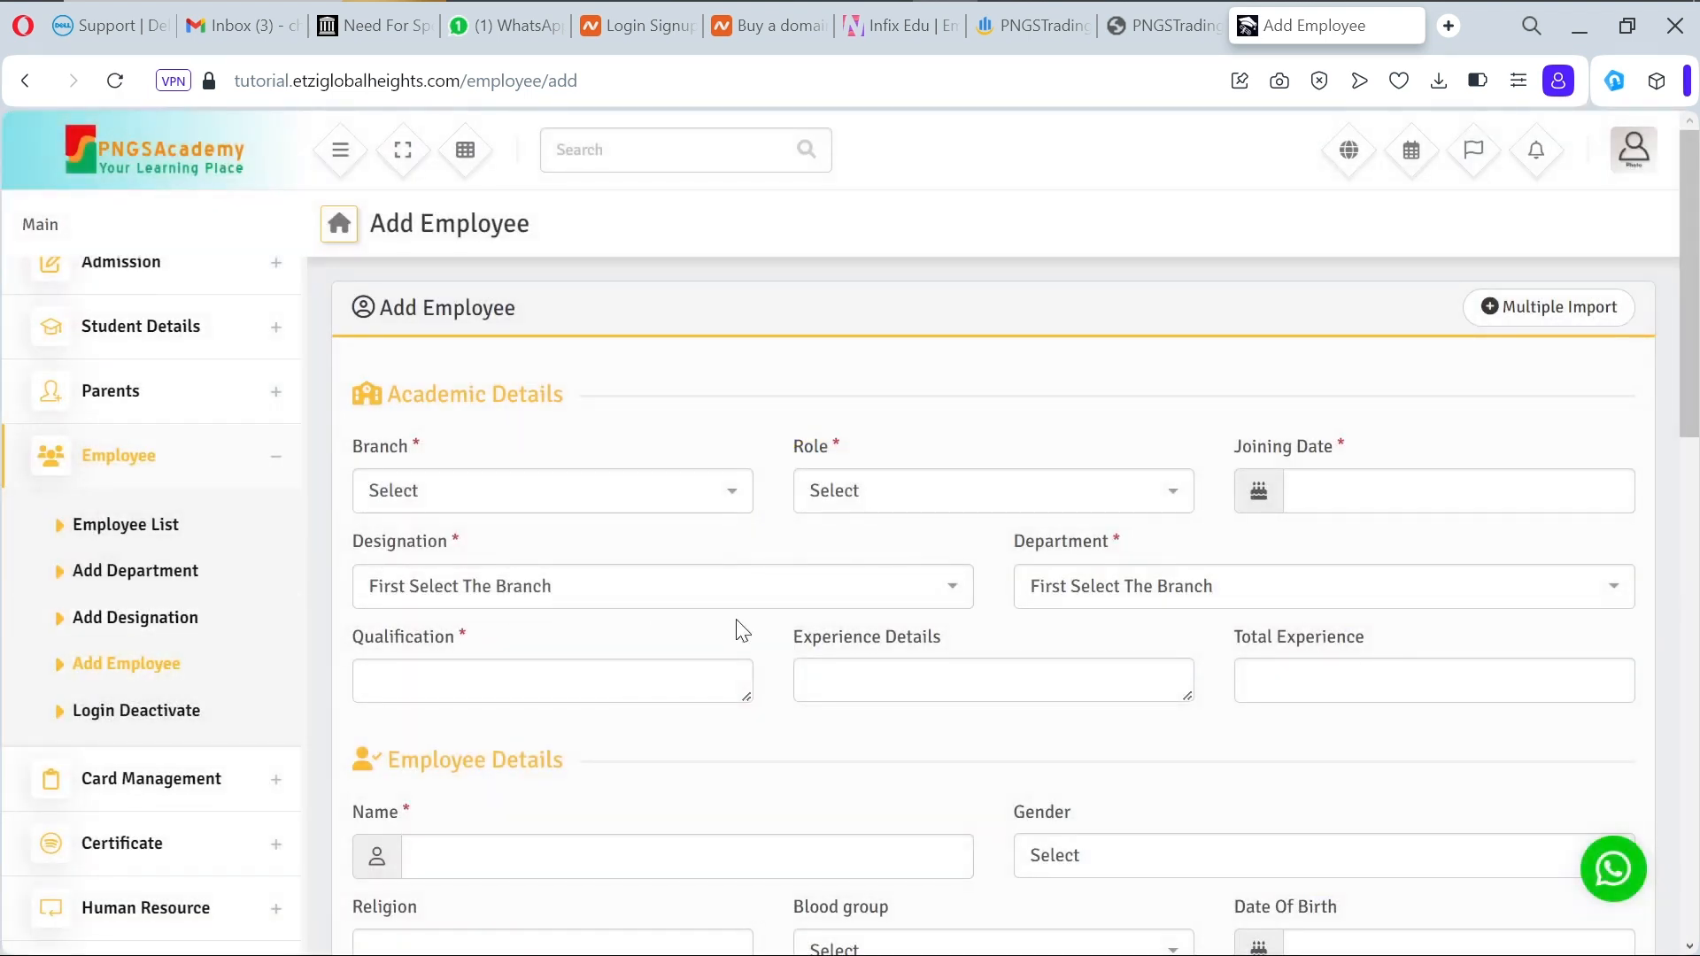
left_click(702, 497)
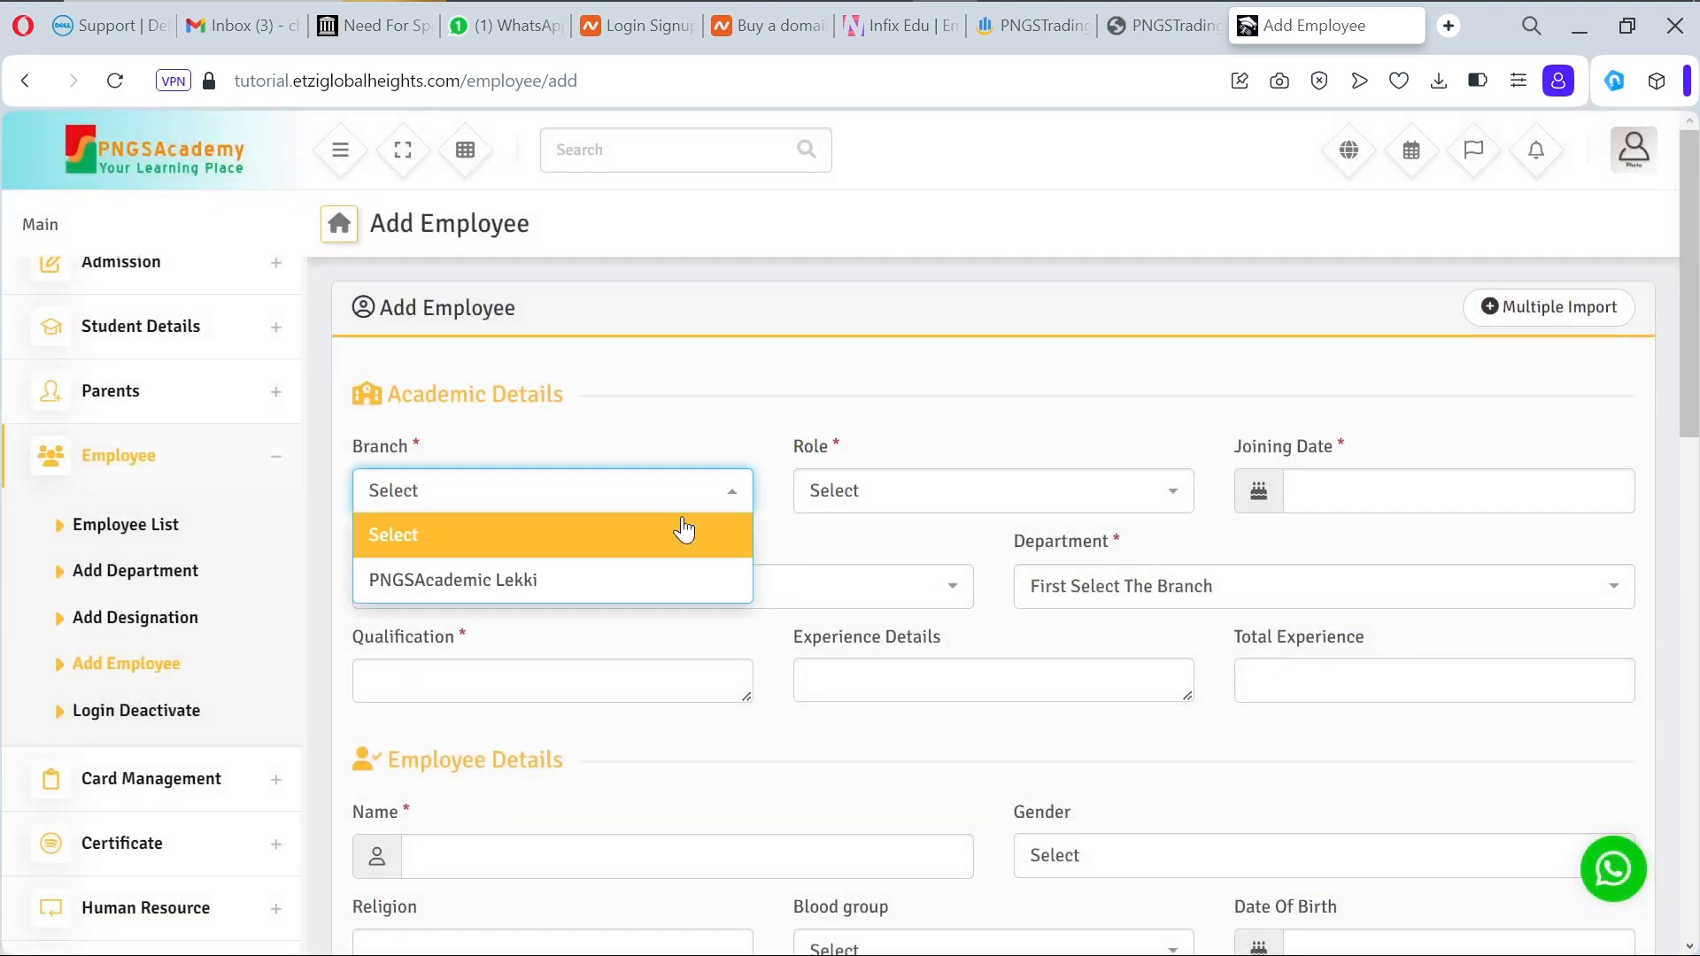
left_click(649, 580)
left_click(979, 504)
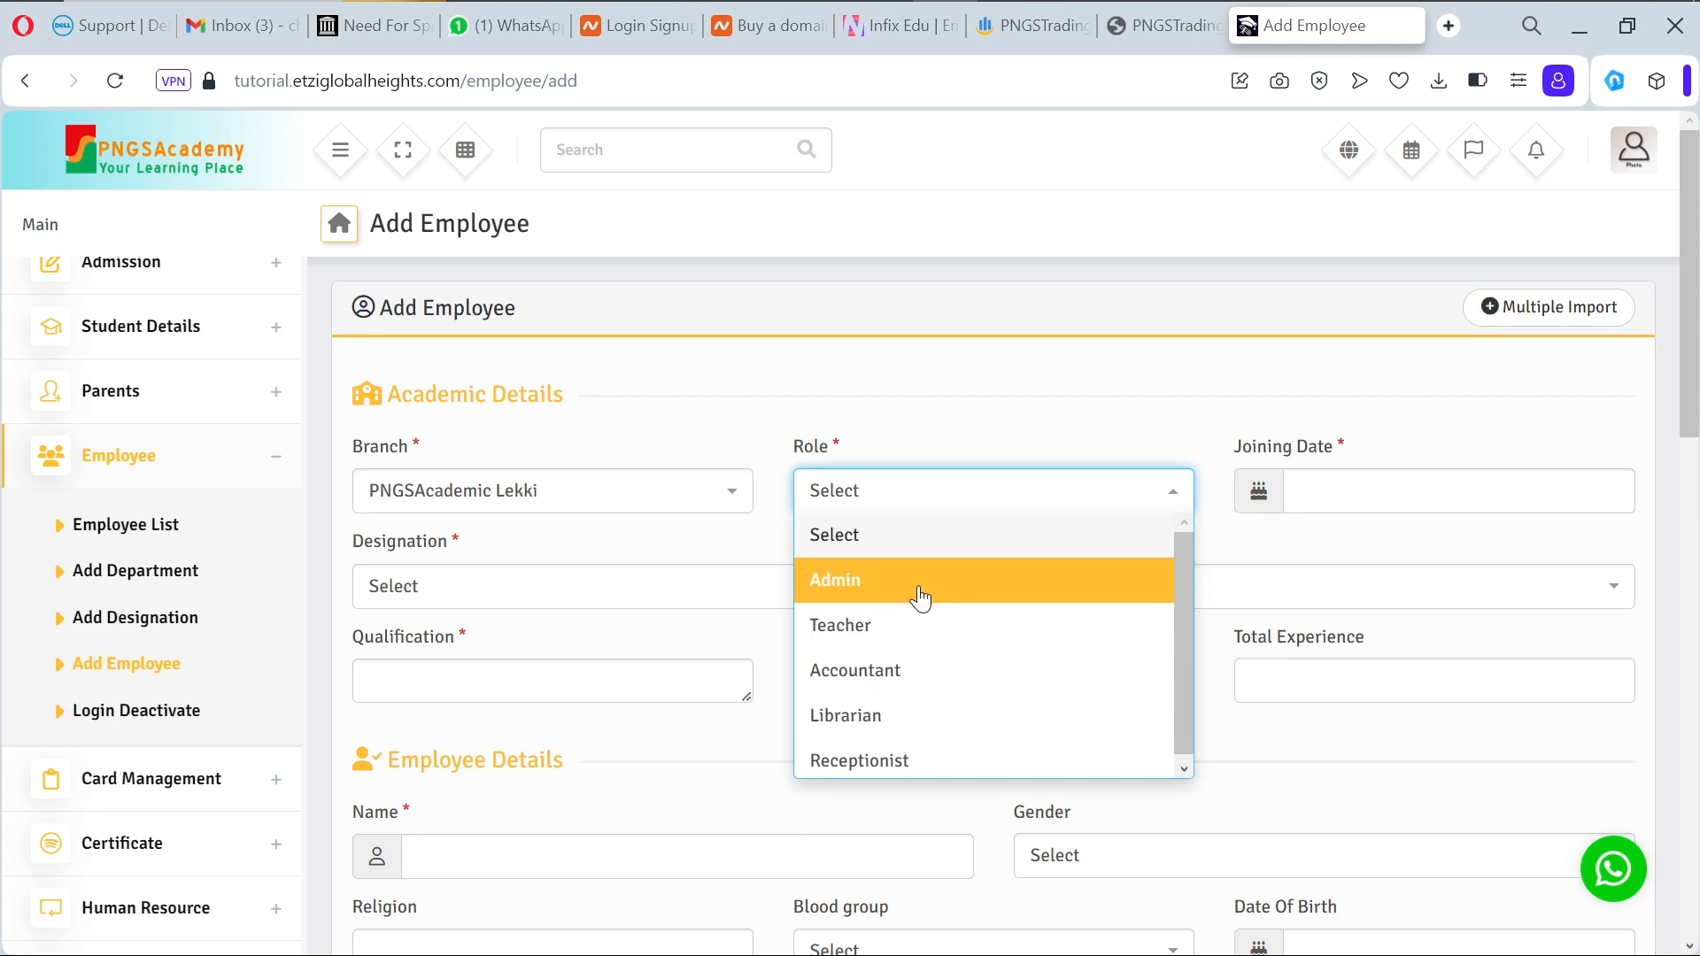
left_click(904, 680)
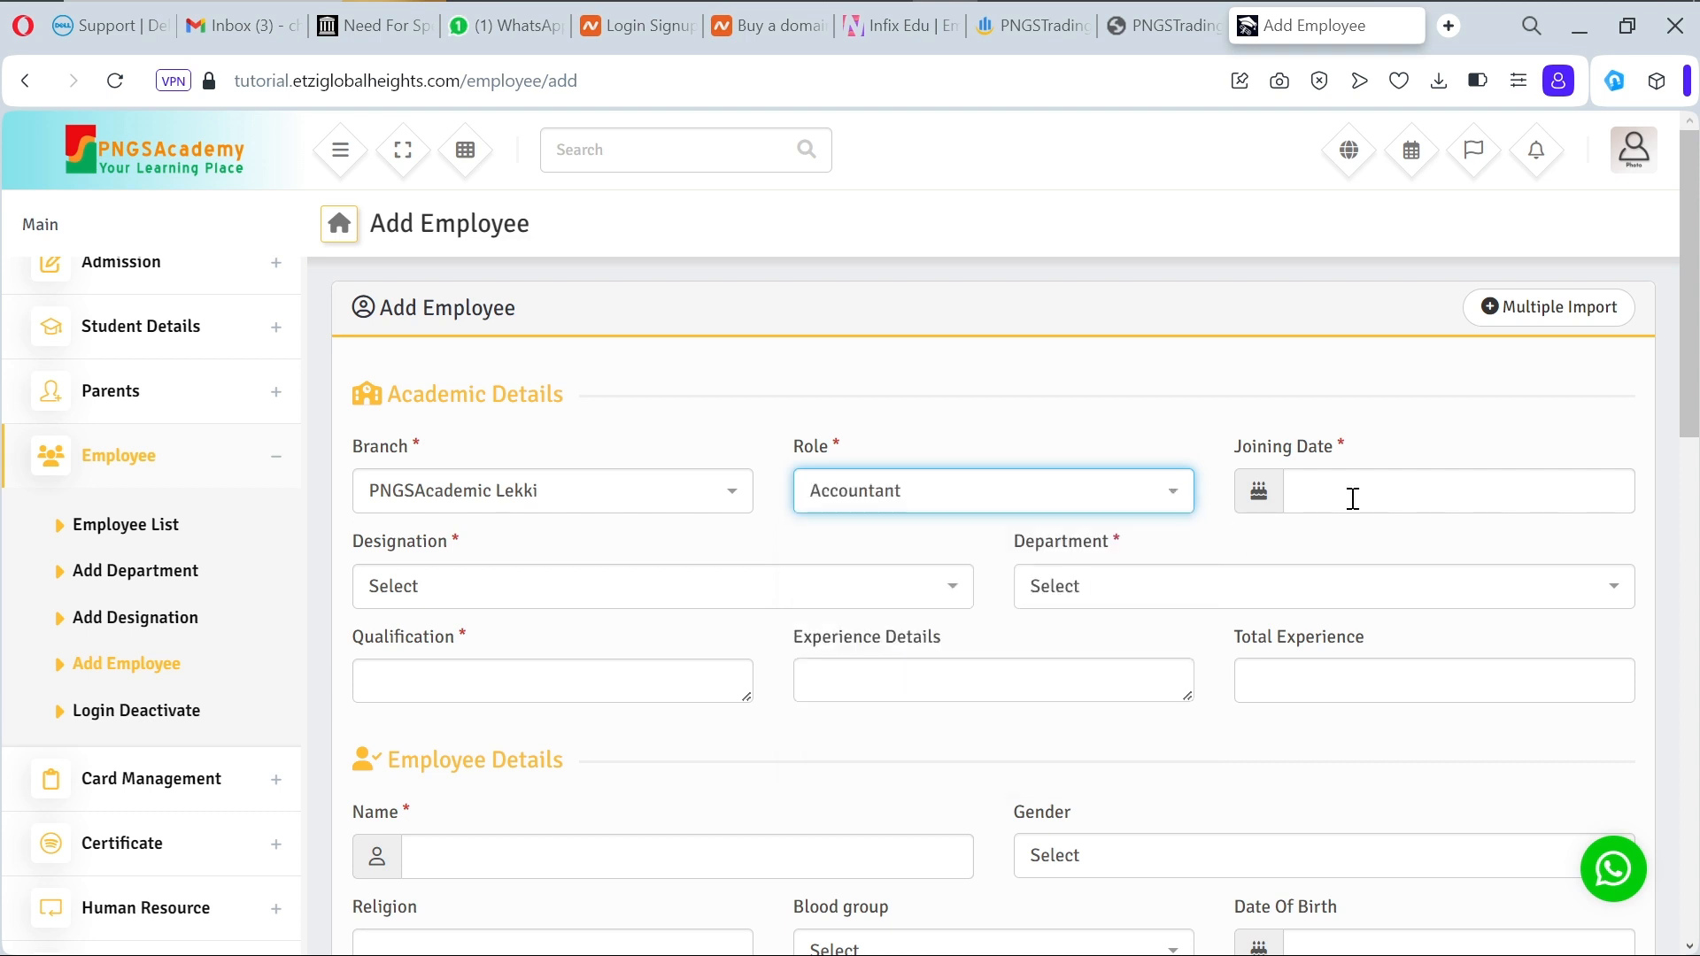
Step: Set joining date 2023-10-26, check the designation list, then reload the page with F5
left_click(1423, 484)
left_click(1476, 786)
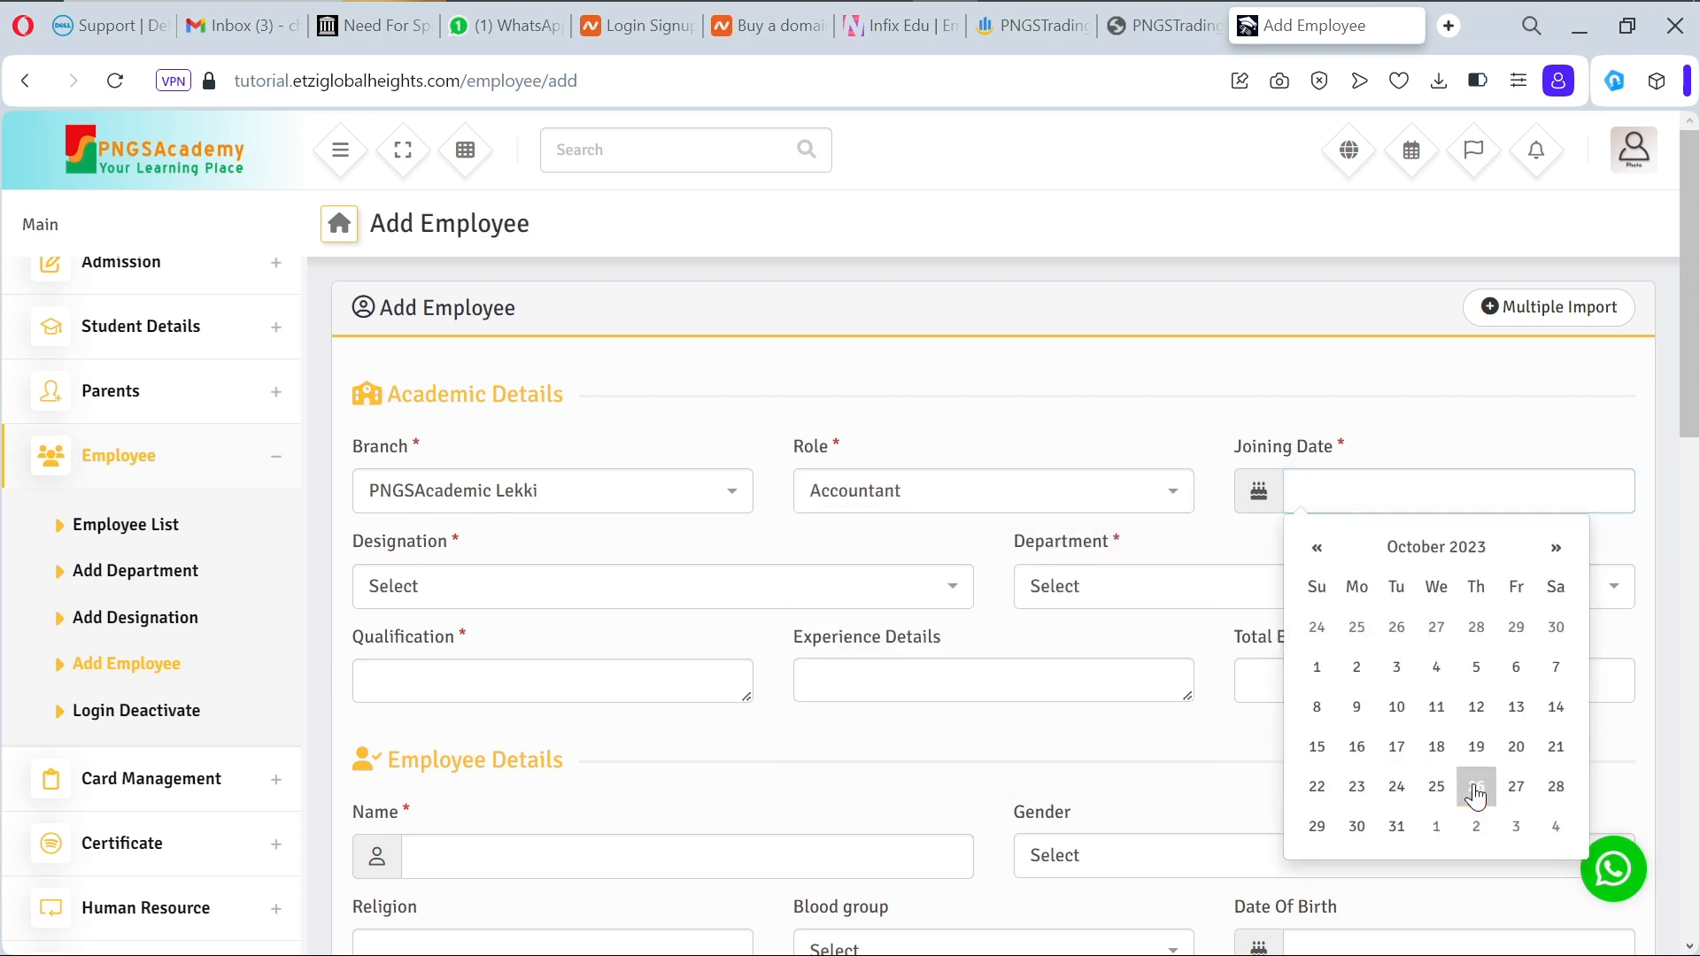
left_click(832, 598)
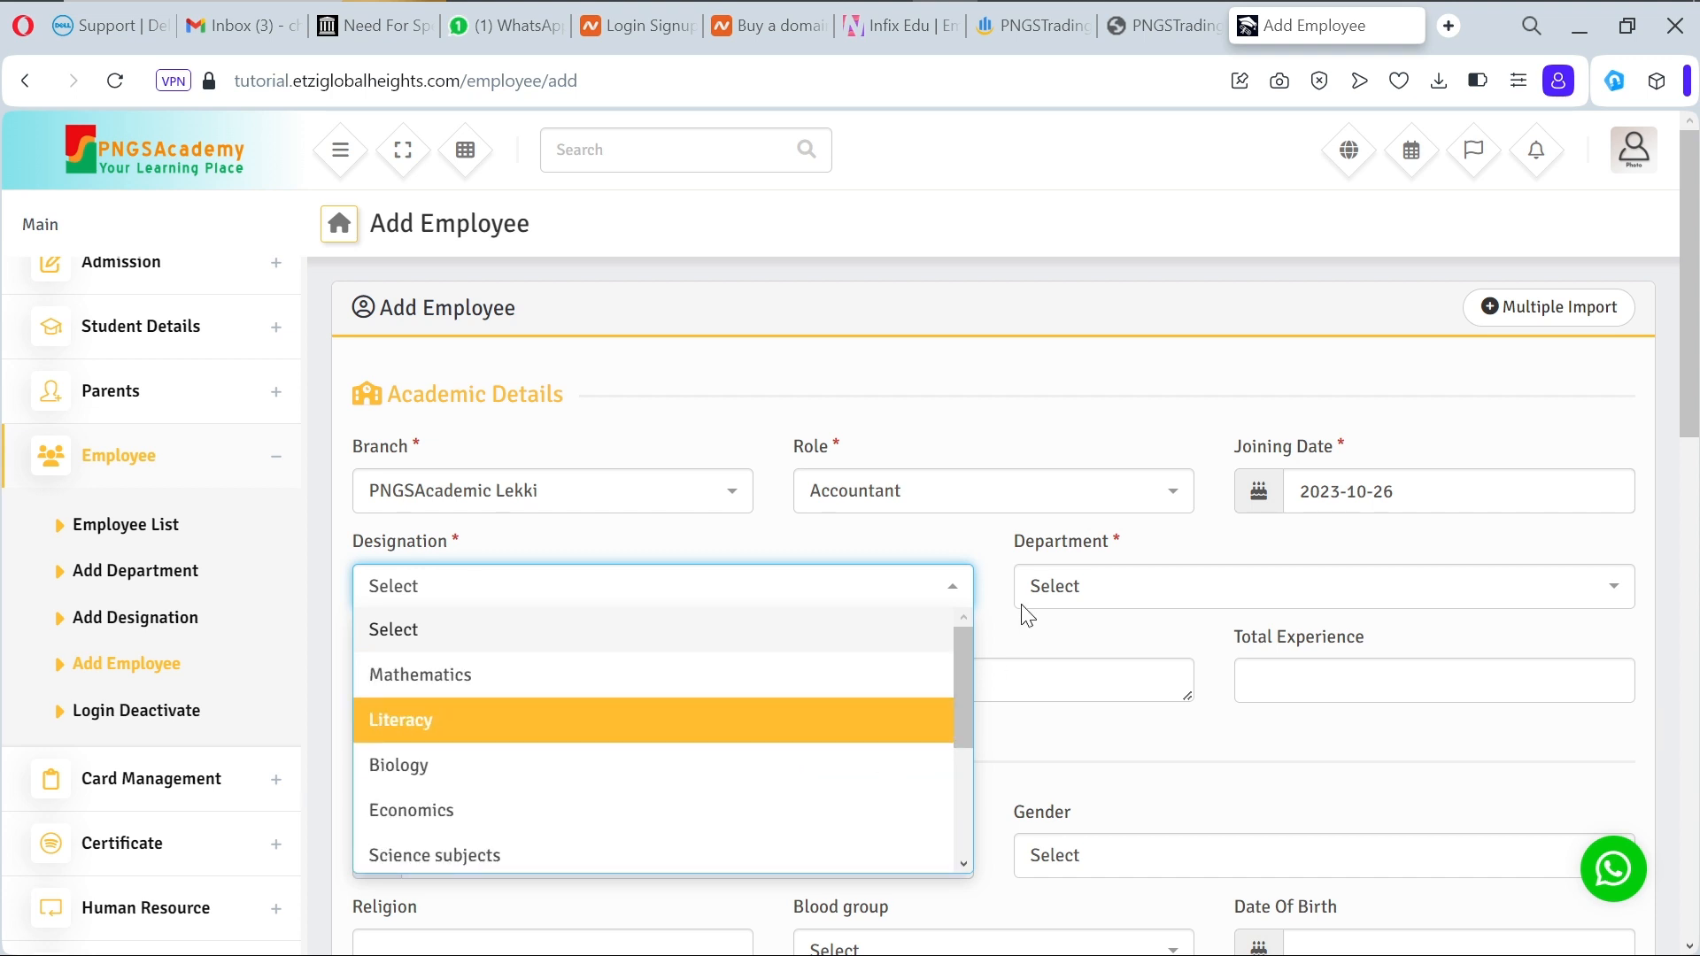
left_click(981, 544)
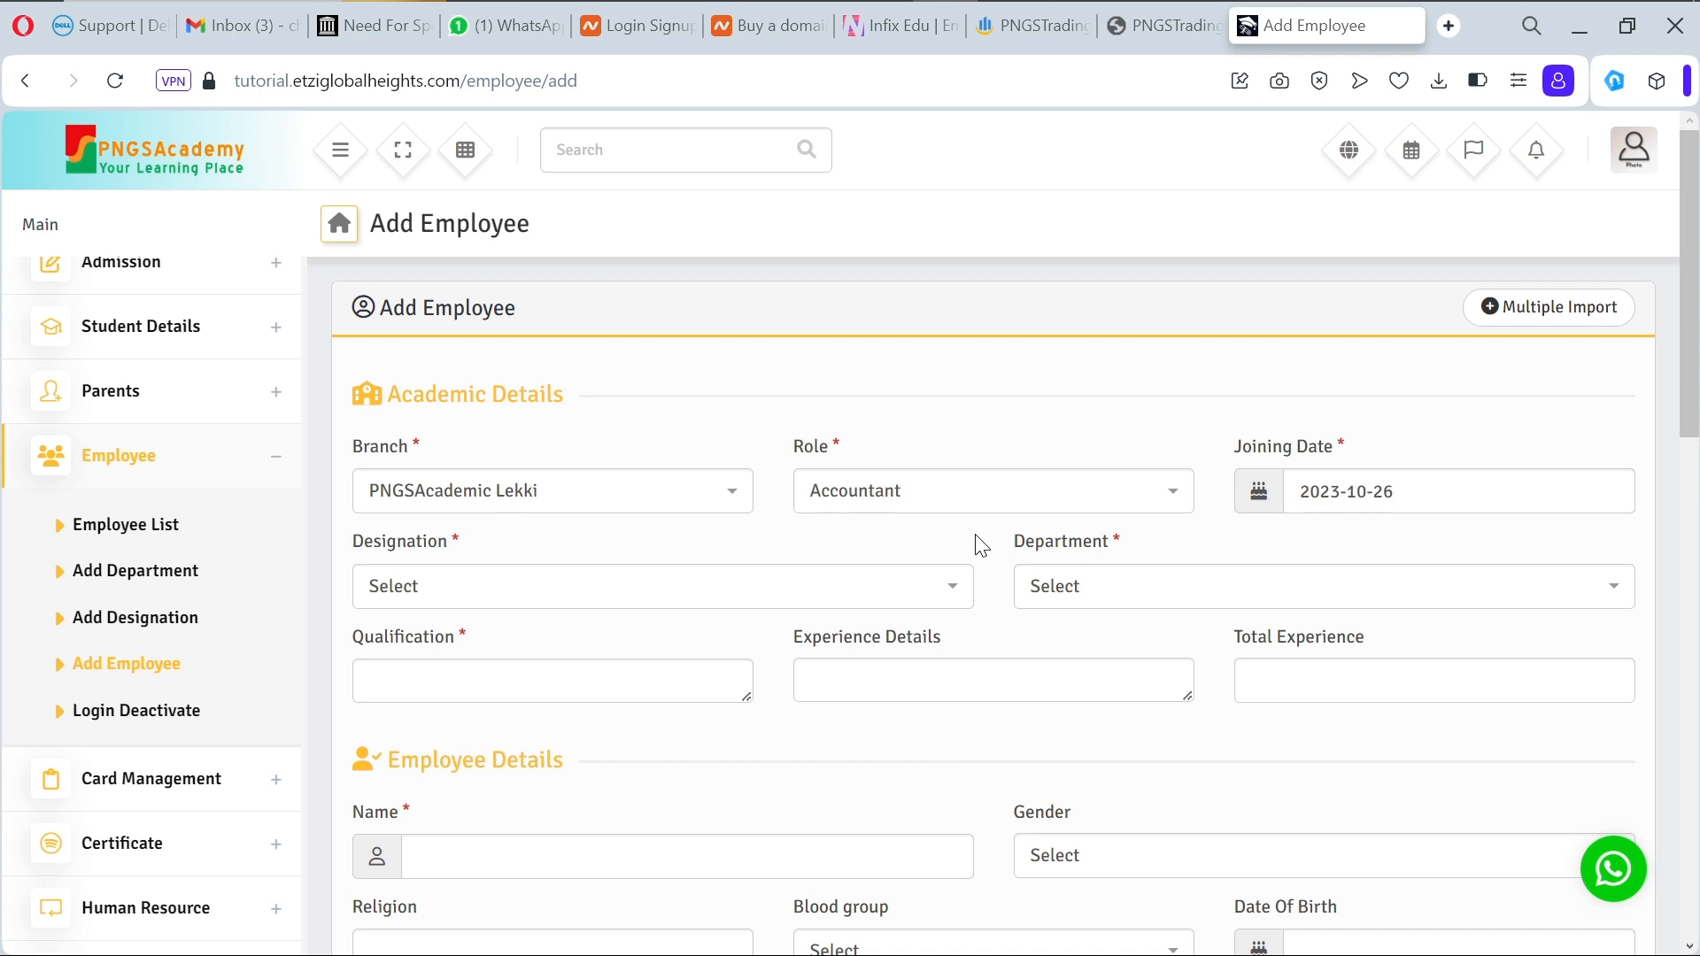
key("F5")
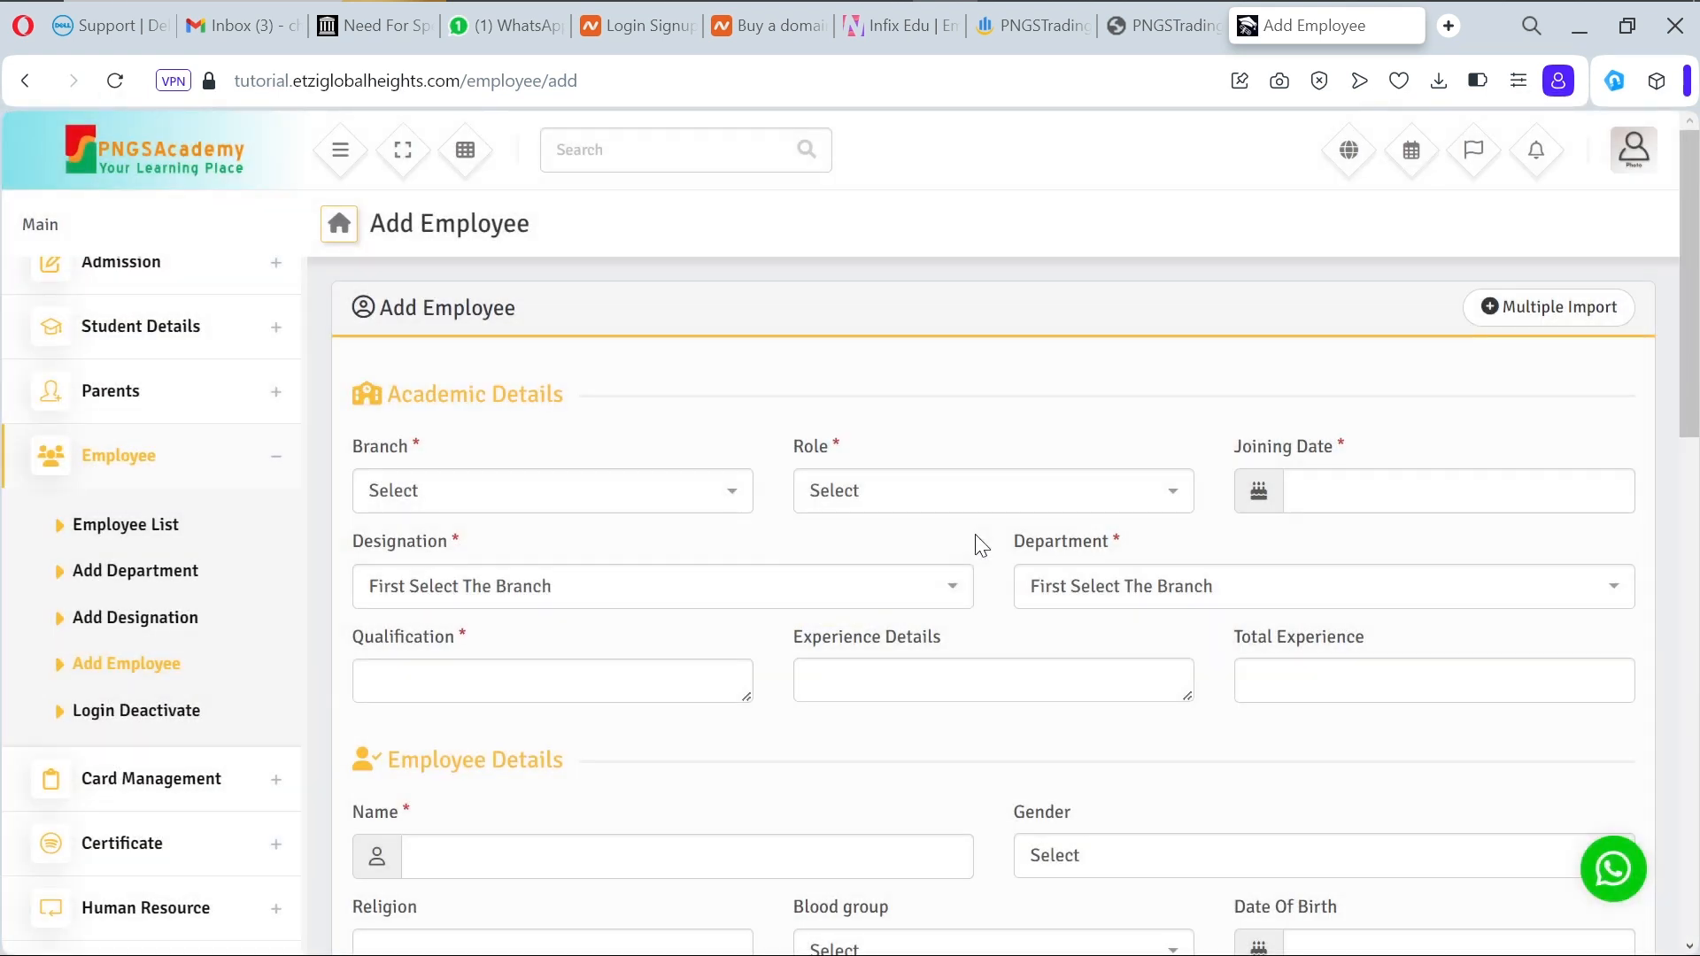
Step: Re-enter branch PNGSAcademic Lekki, role Accountant and joining date 2023-10-26
left_click(682, 498)
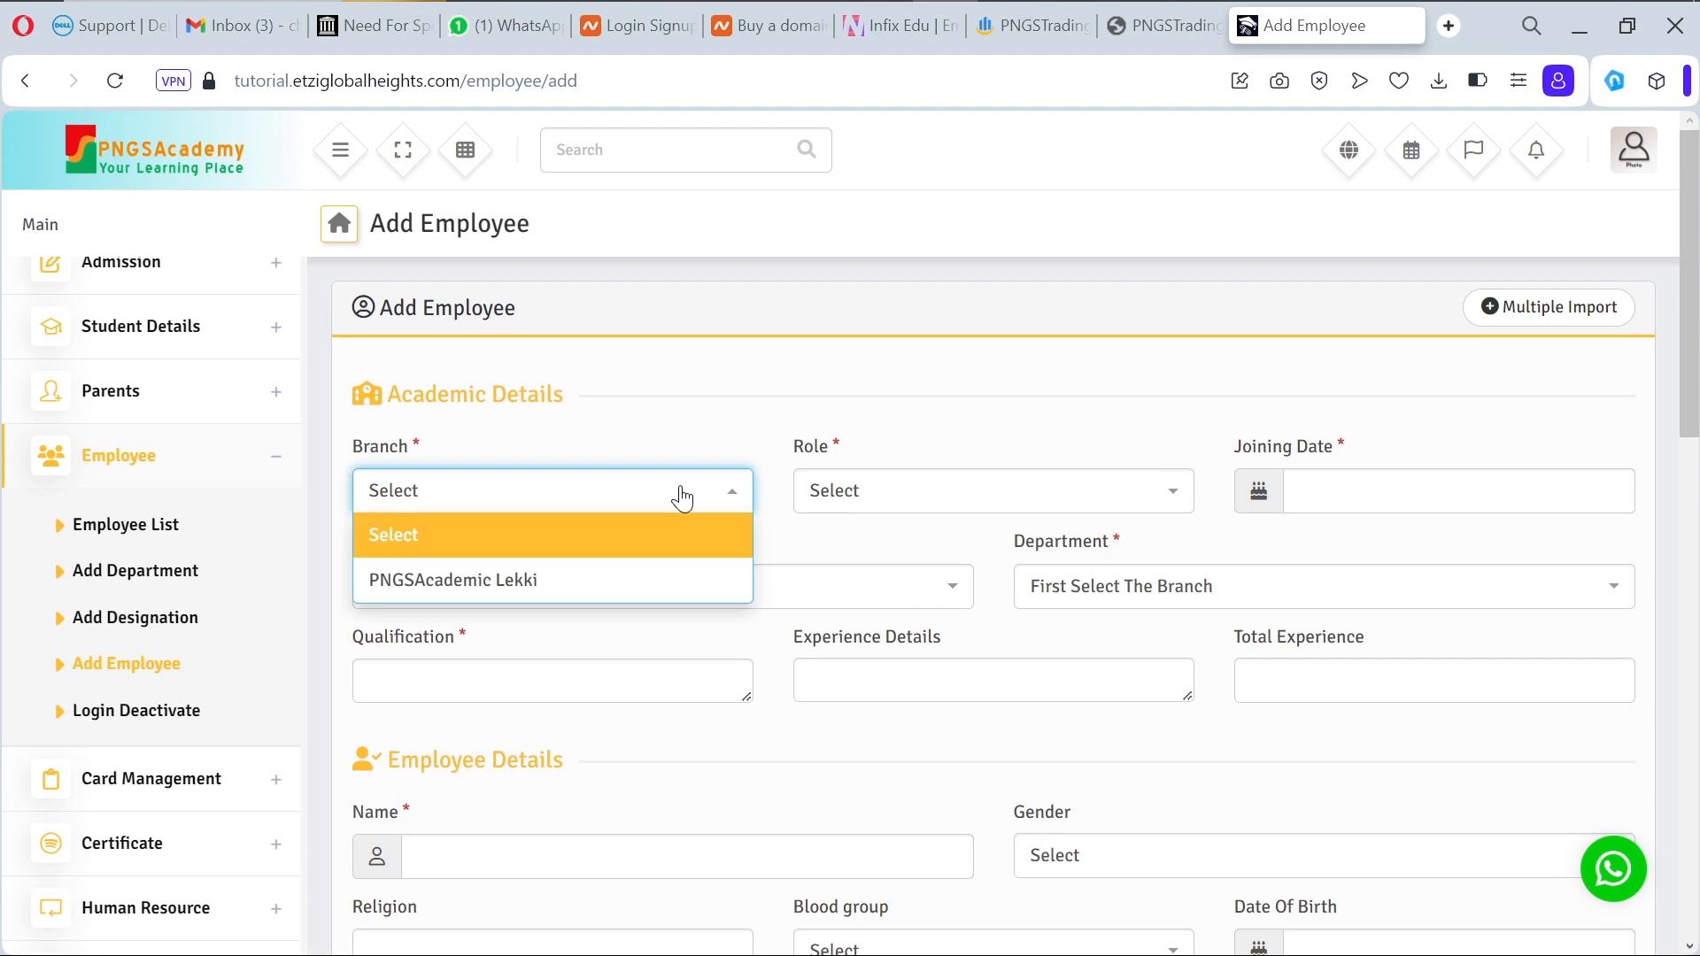
left_click(649, 588)
left_click(993, 497)
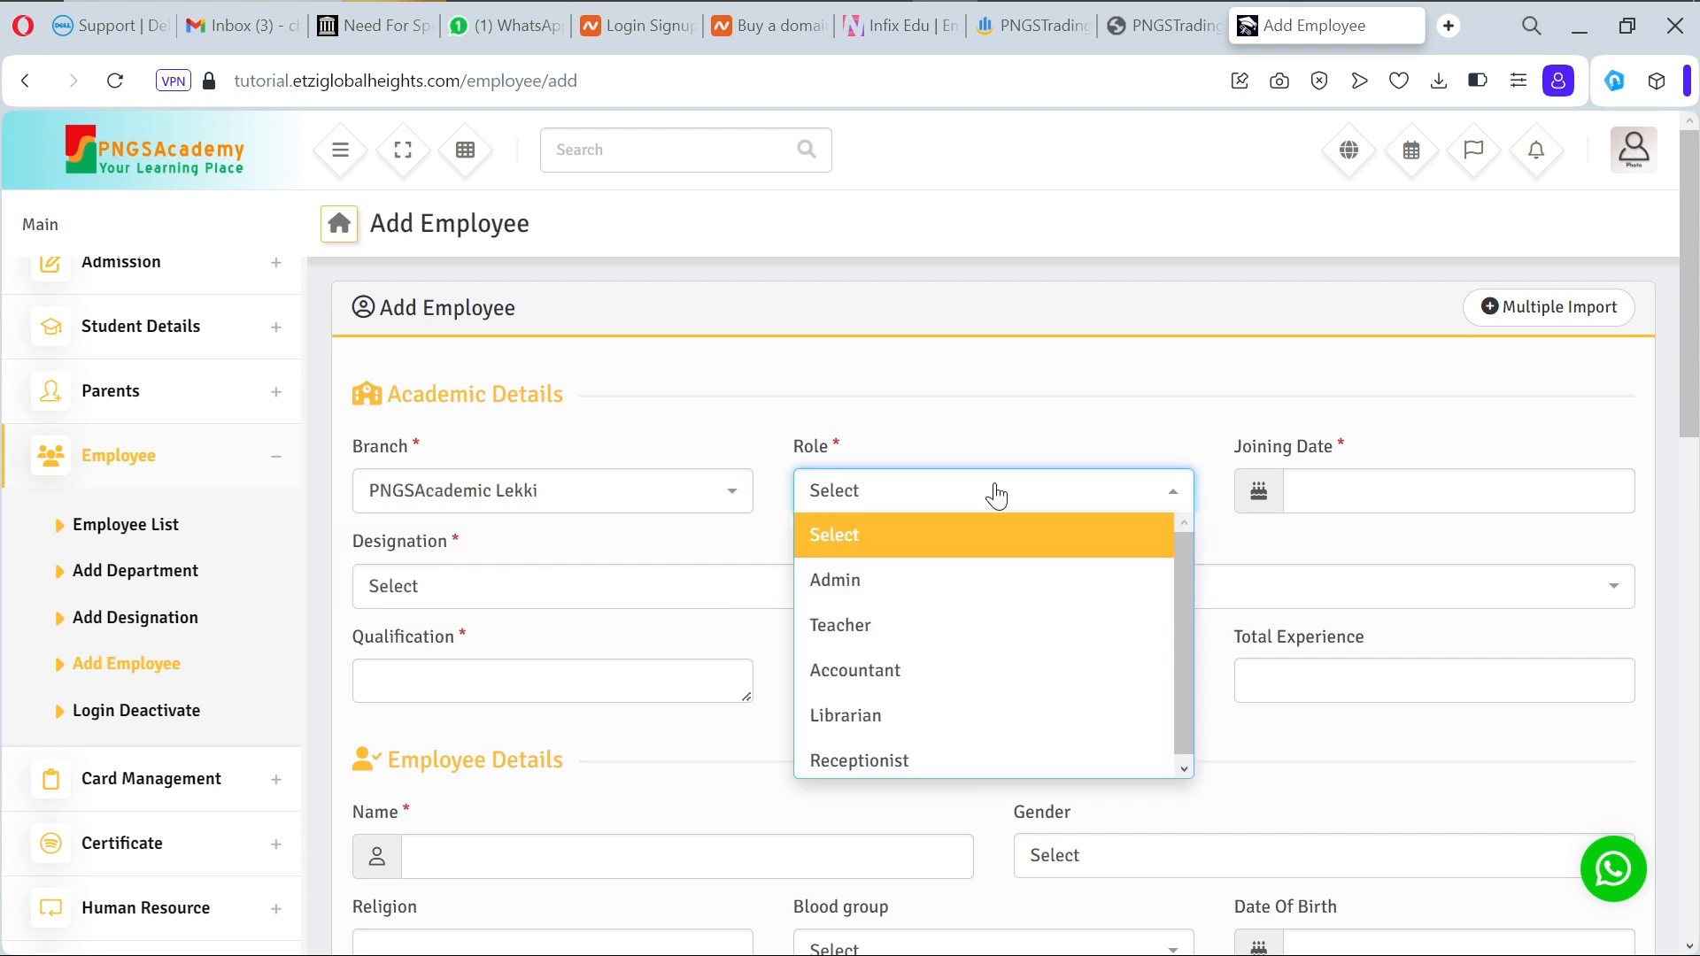
left_click(942, 677)
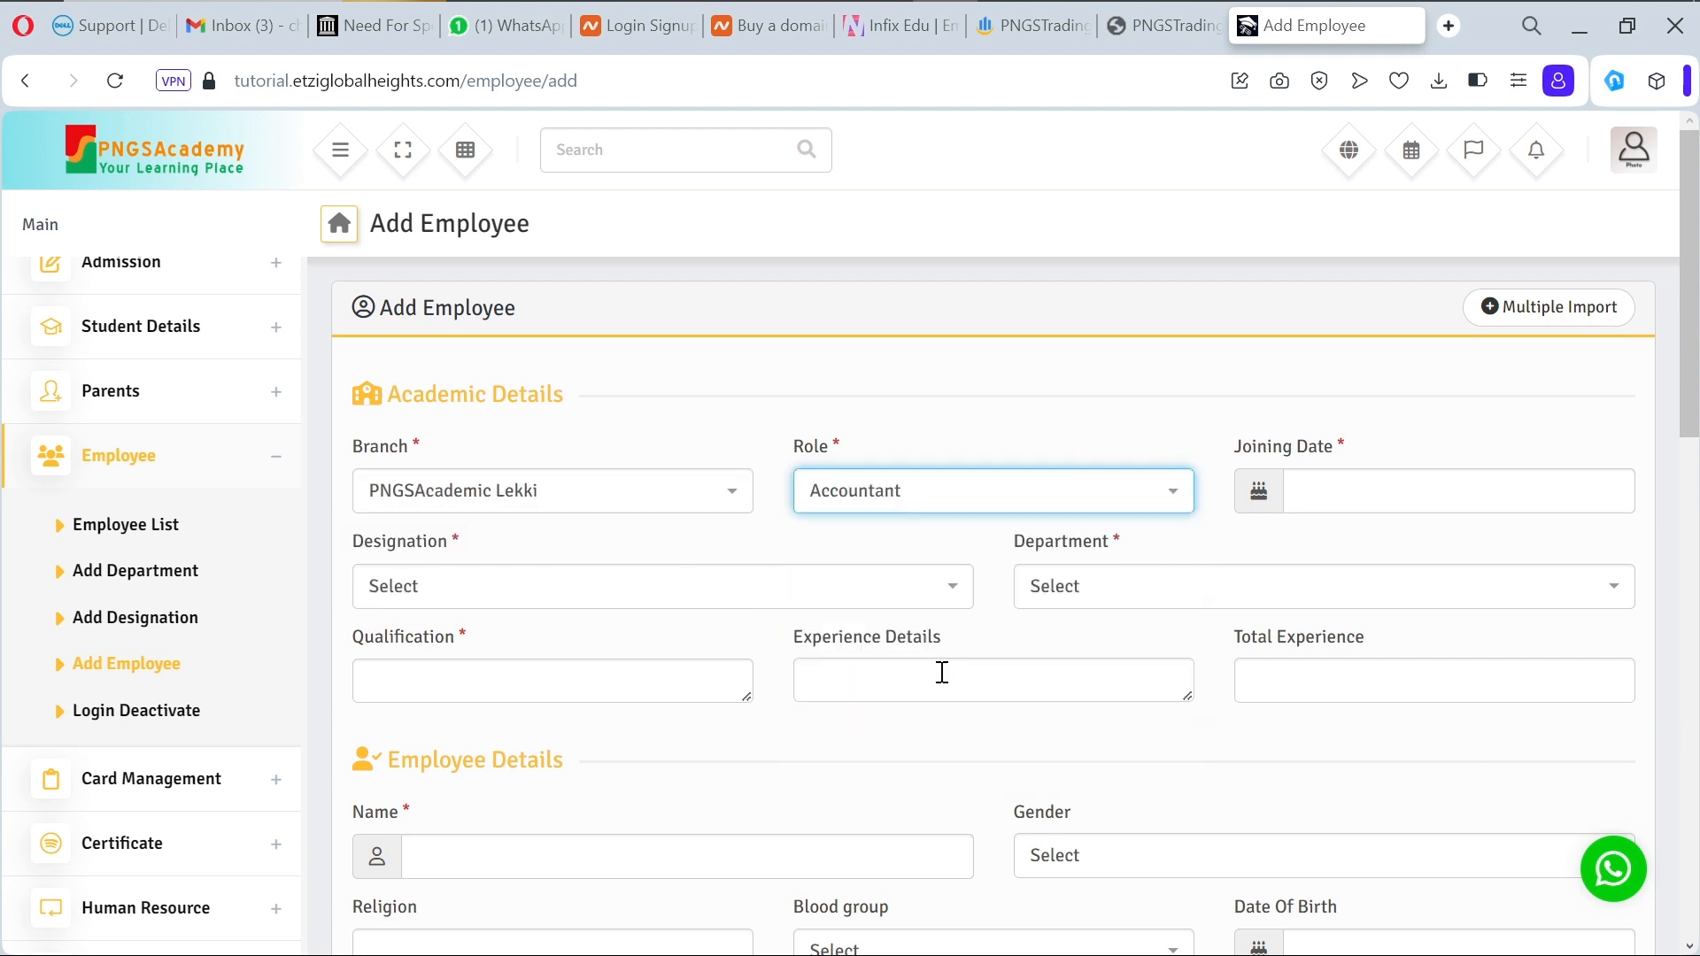
left_click(1319, 500)
left_click(1475, 787)
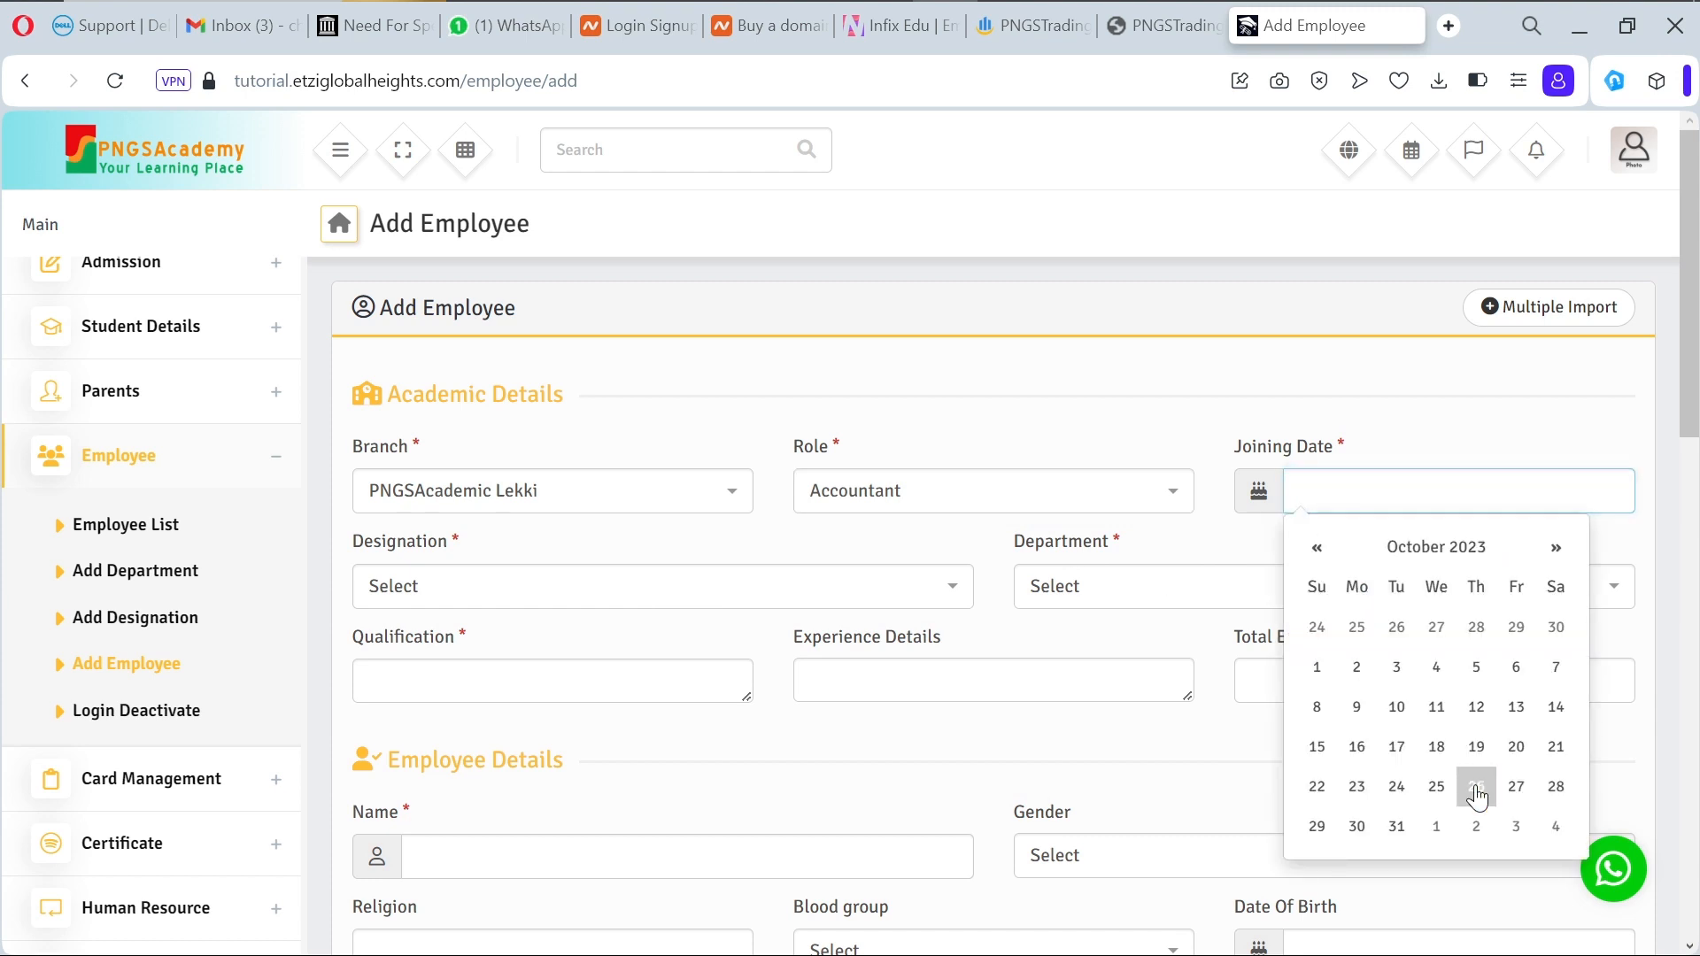
Step: Choose Busser as the designation, review departments, then go to Add Department
left_click(939, 602)
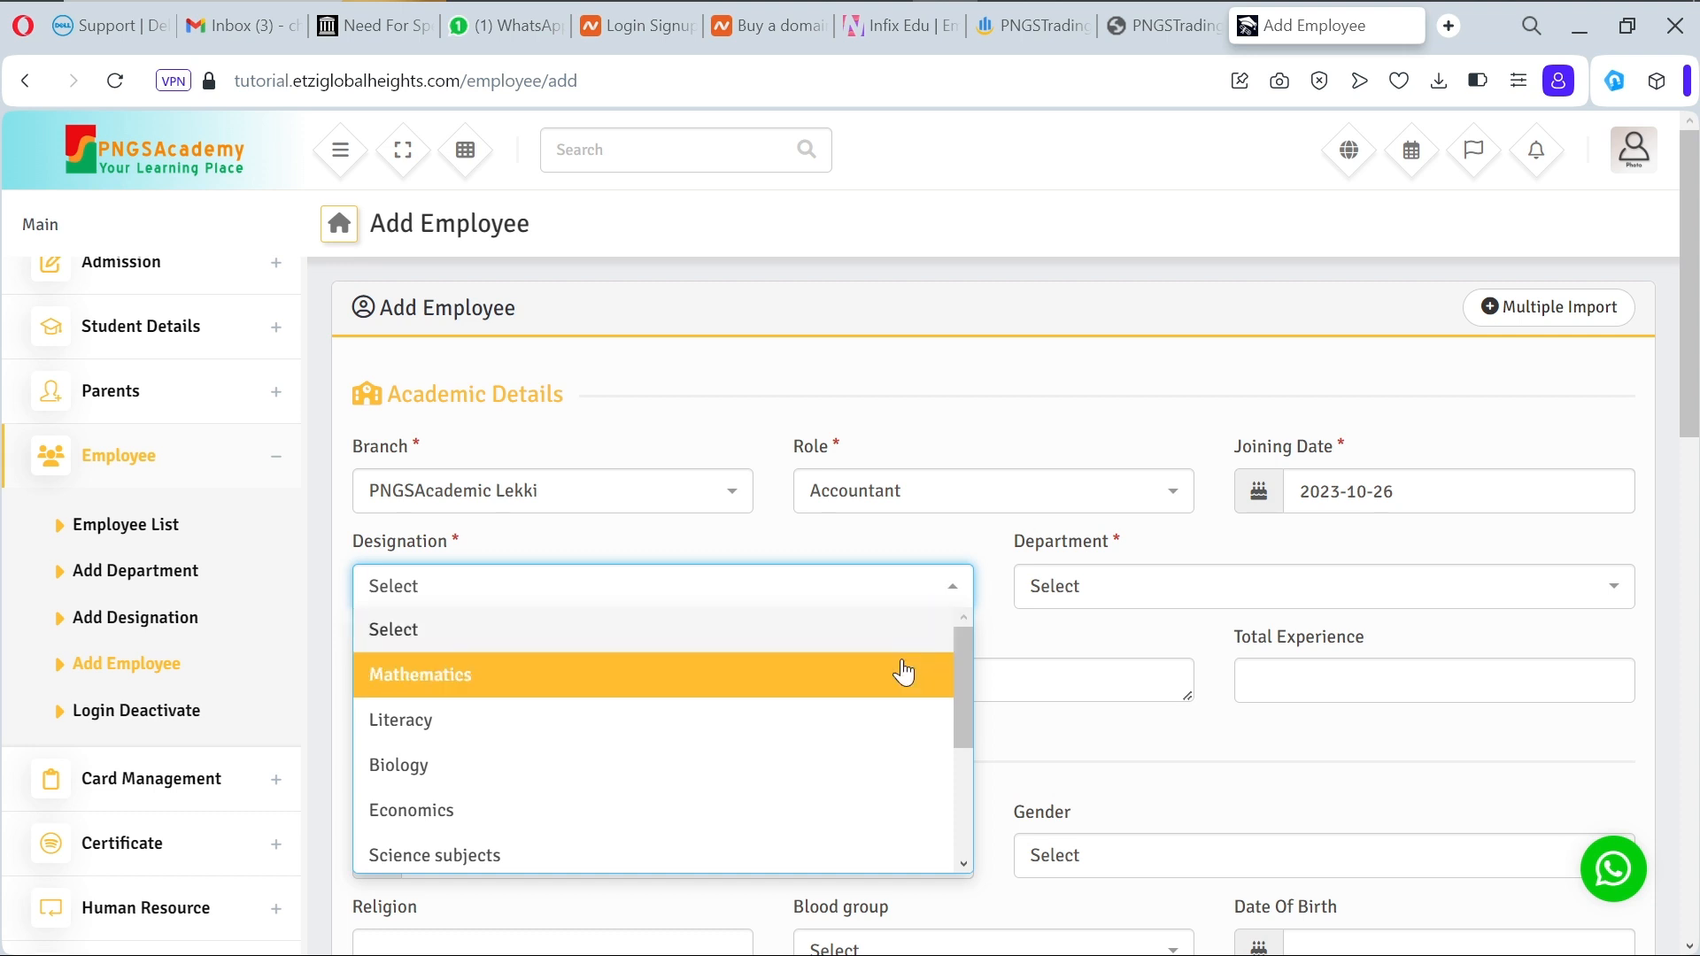
scroll(851, 807, "down", 3)
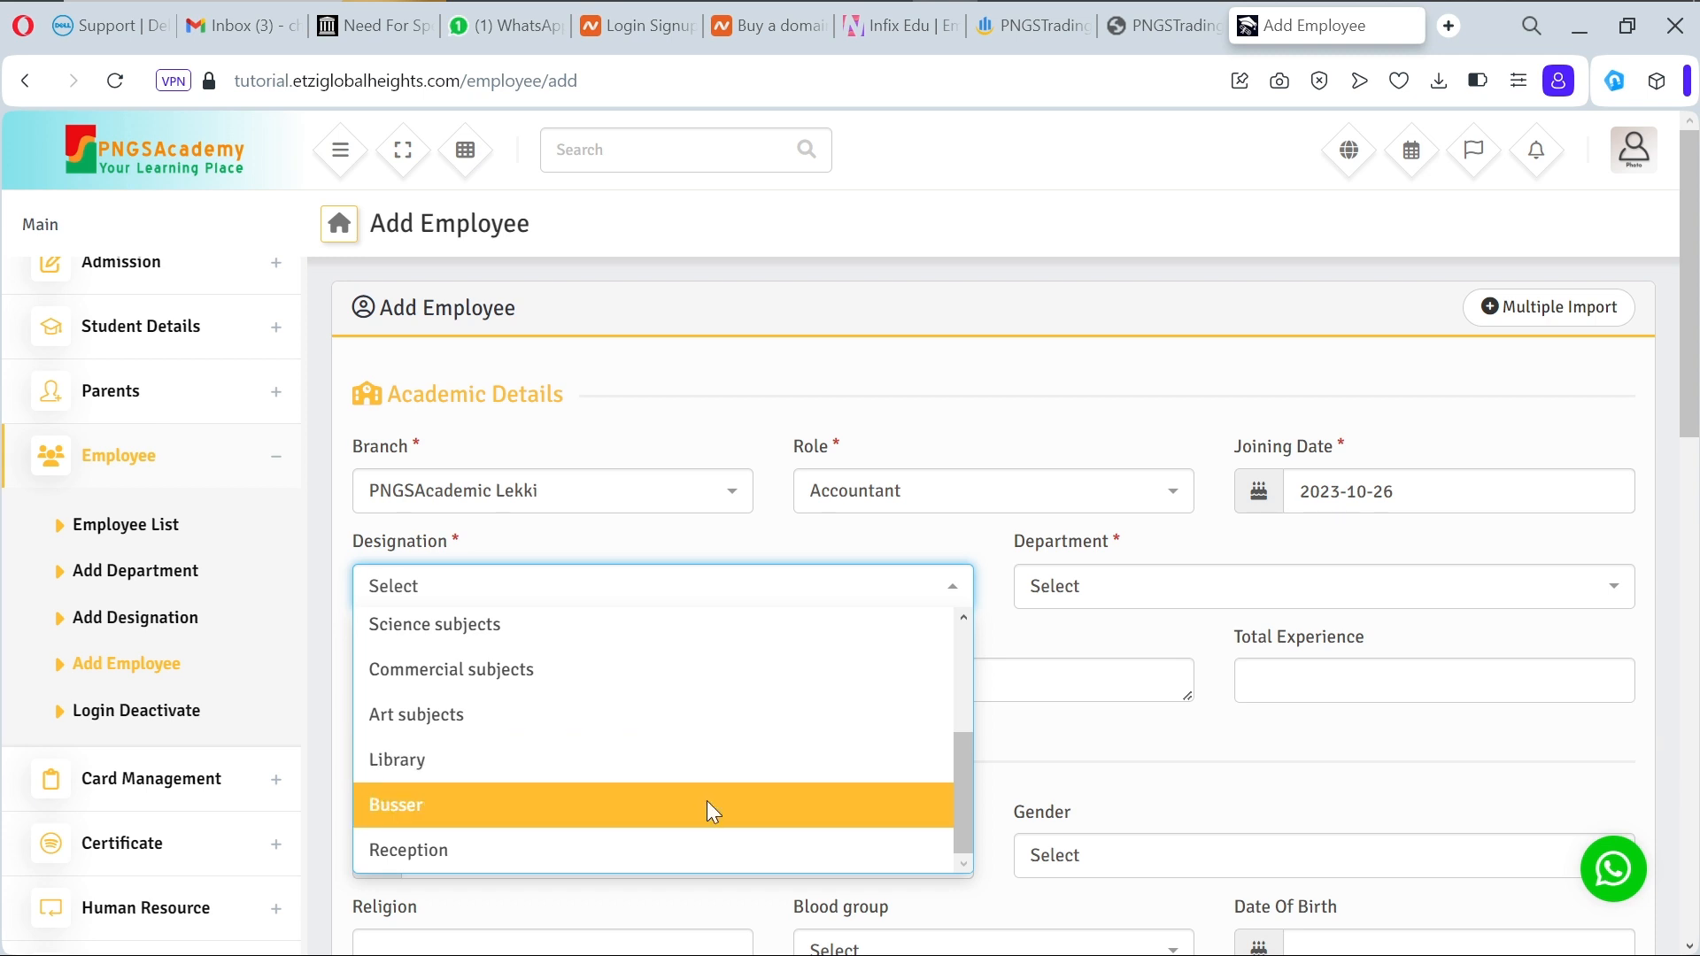
left_click(712, 810)
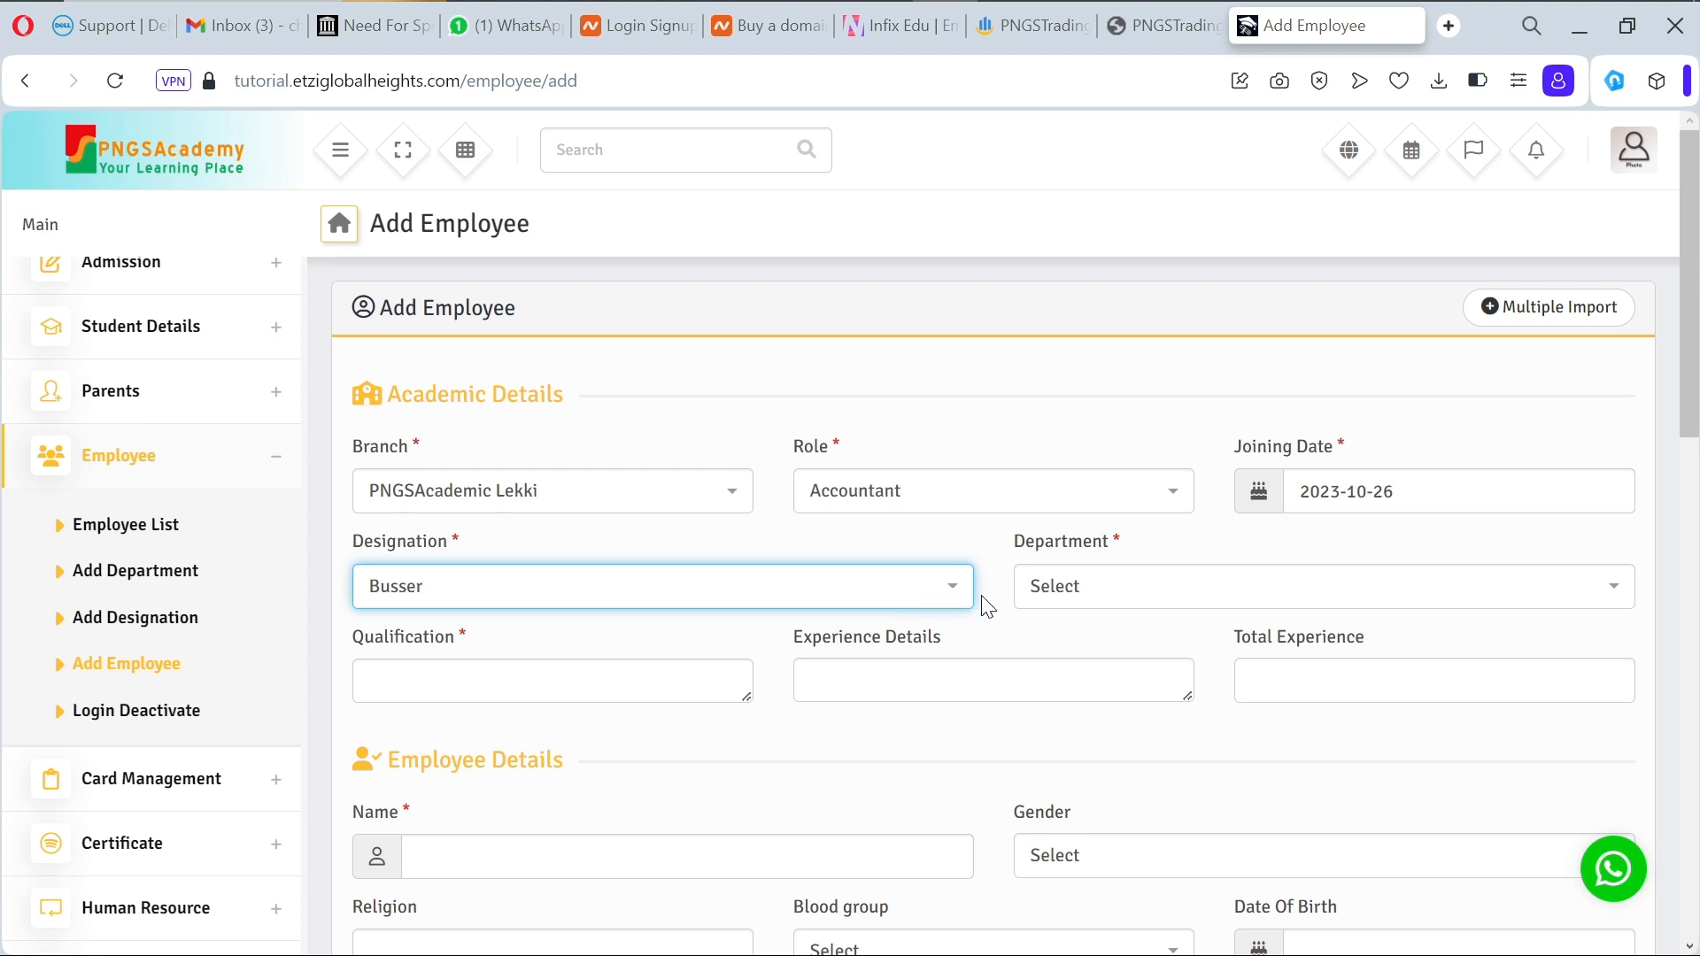
left_click(1153, 600)
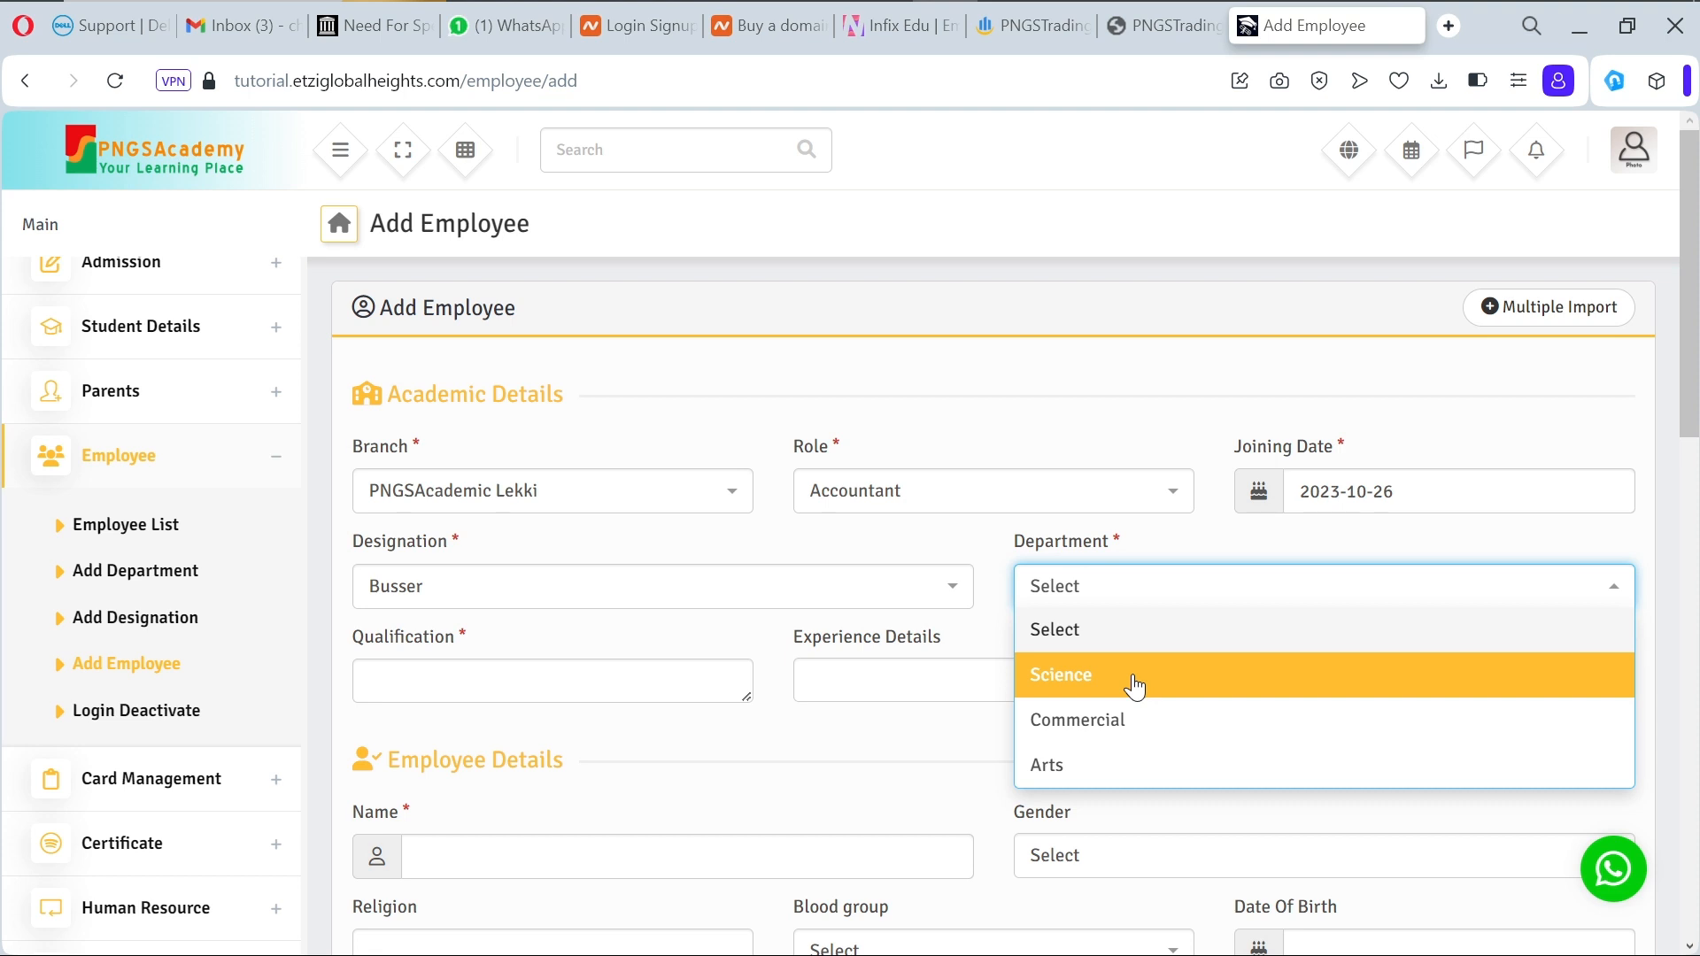
left_click(164, 580)
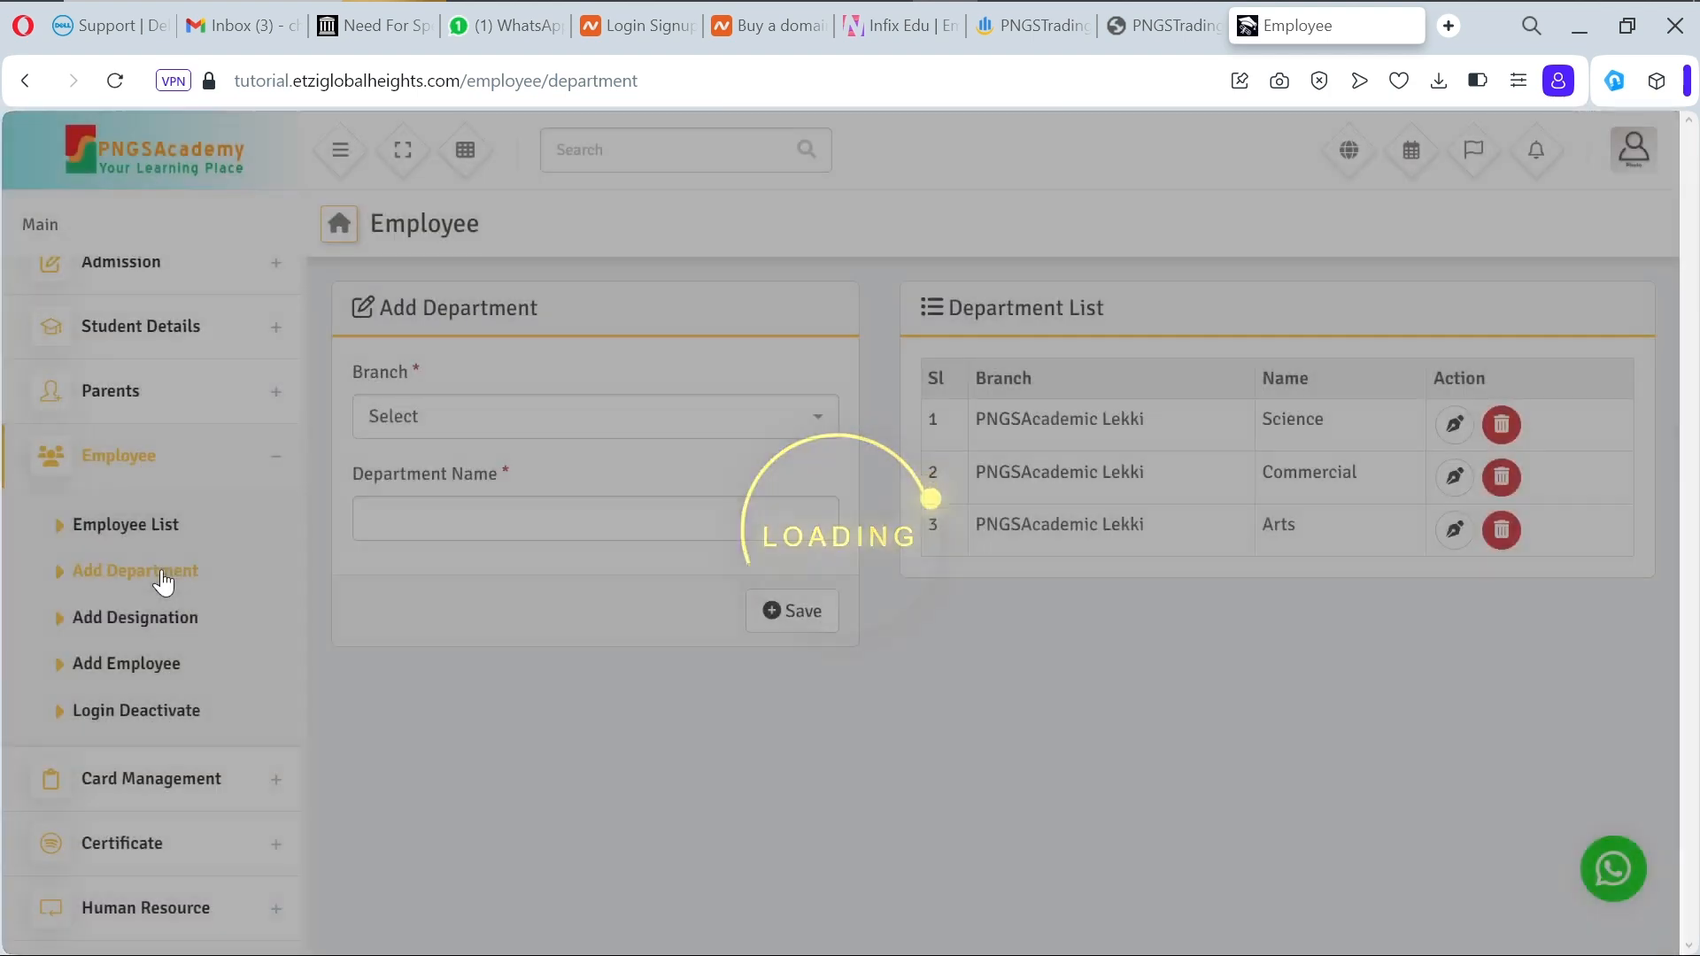
Step: Save an Accounting department for the PNGSAcademic Lekki branch
left_click(584, 418)
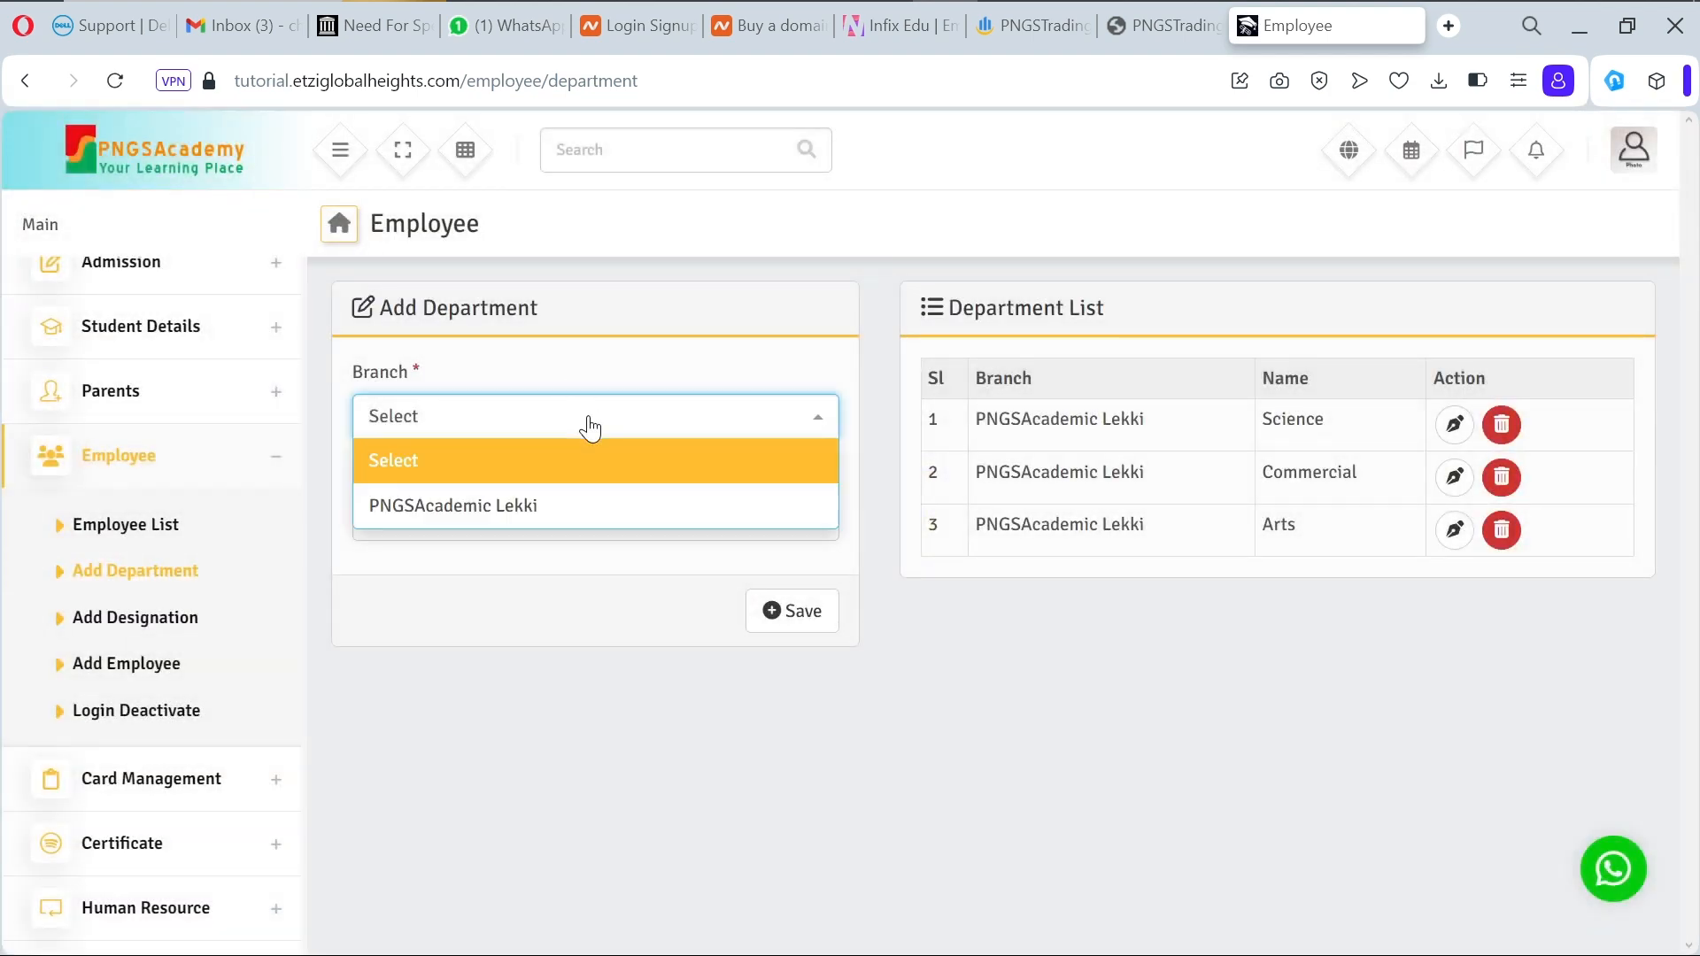
left_click(565, 507)
left_click(549, 517)
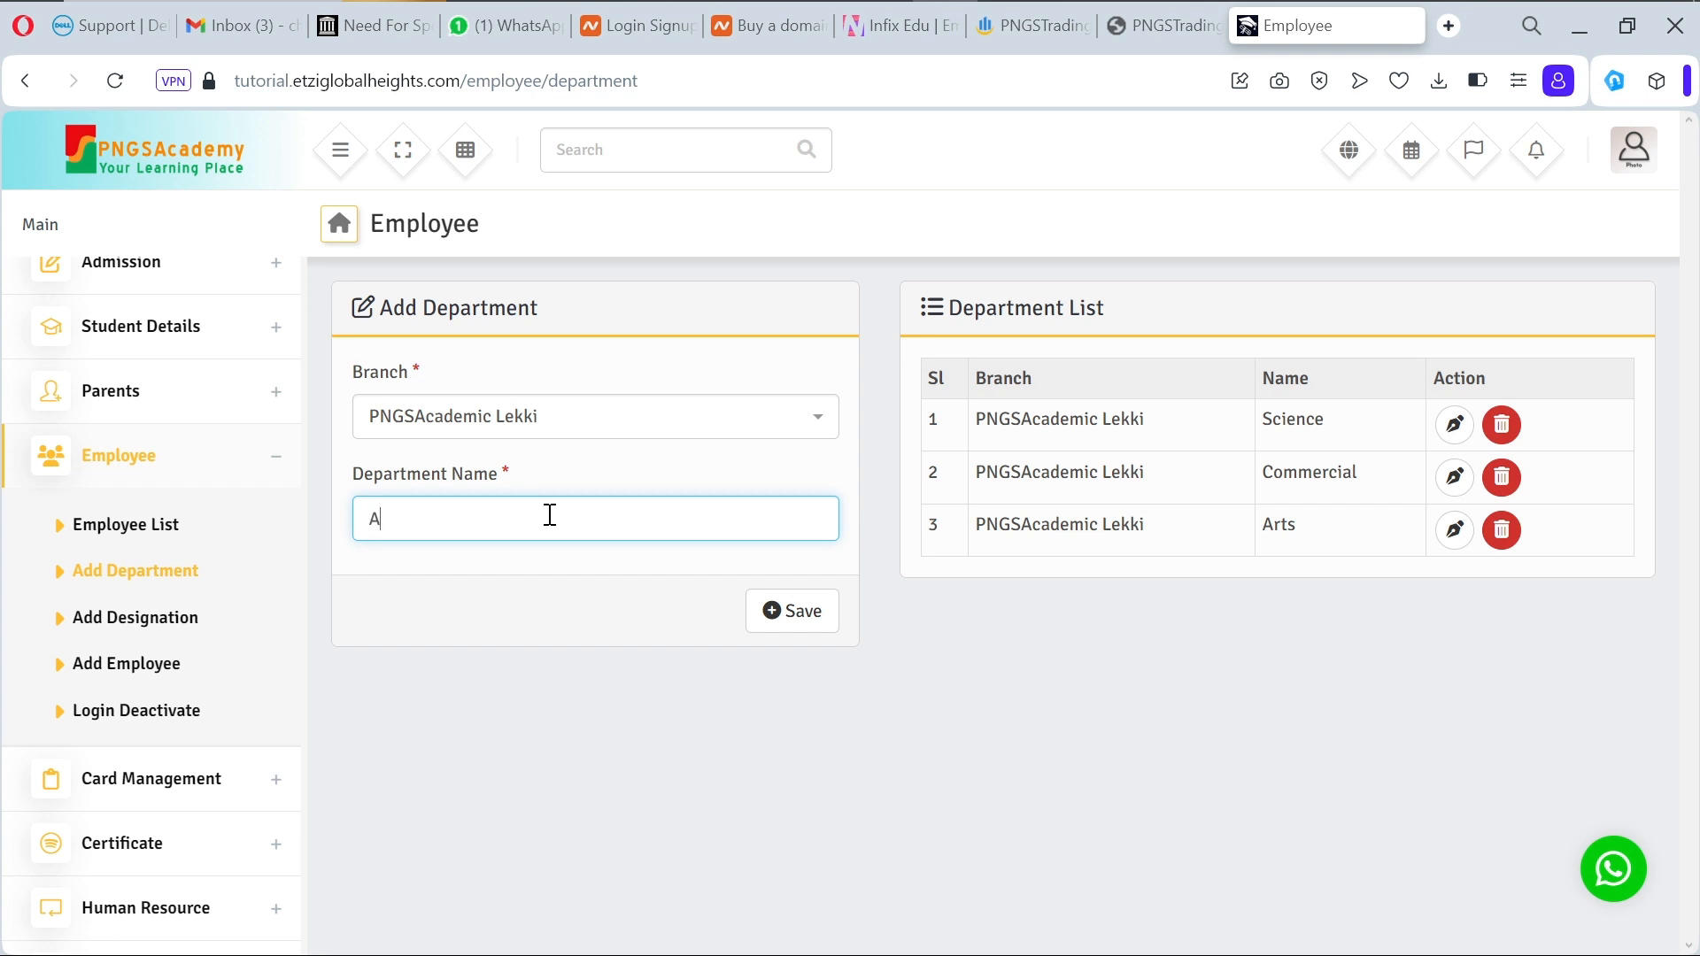
type("Accounting")
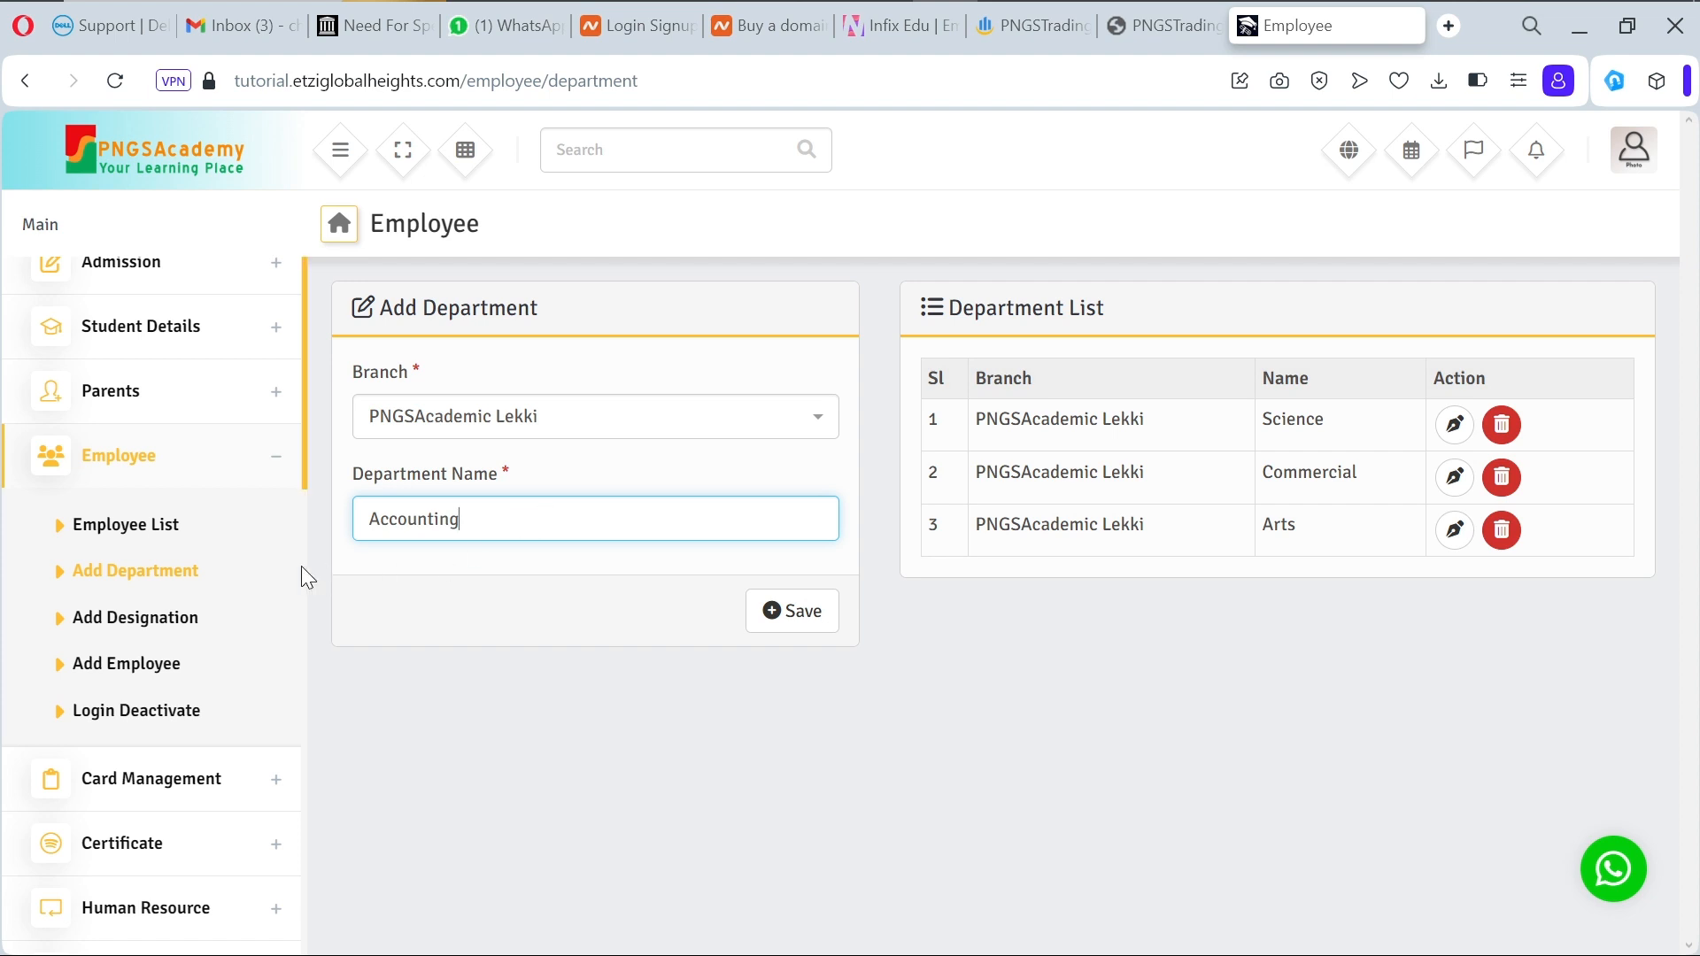
left_click(775, 622)
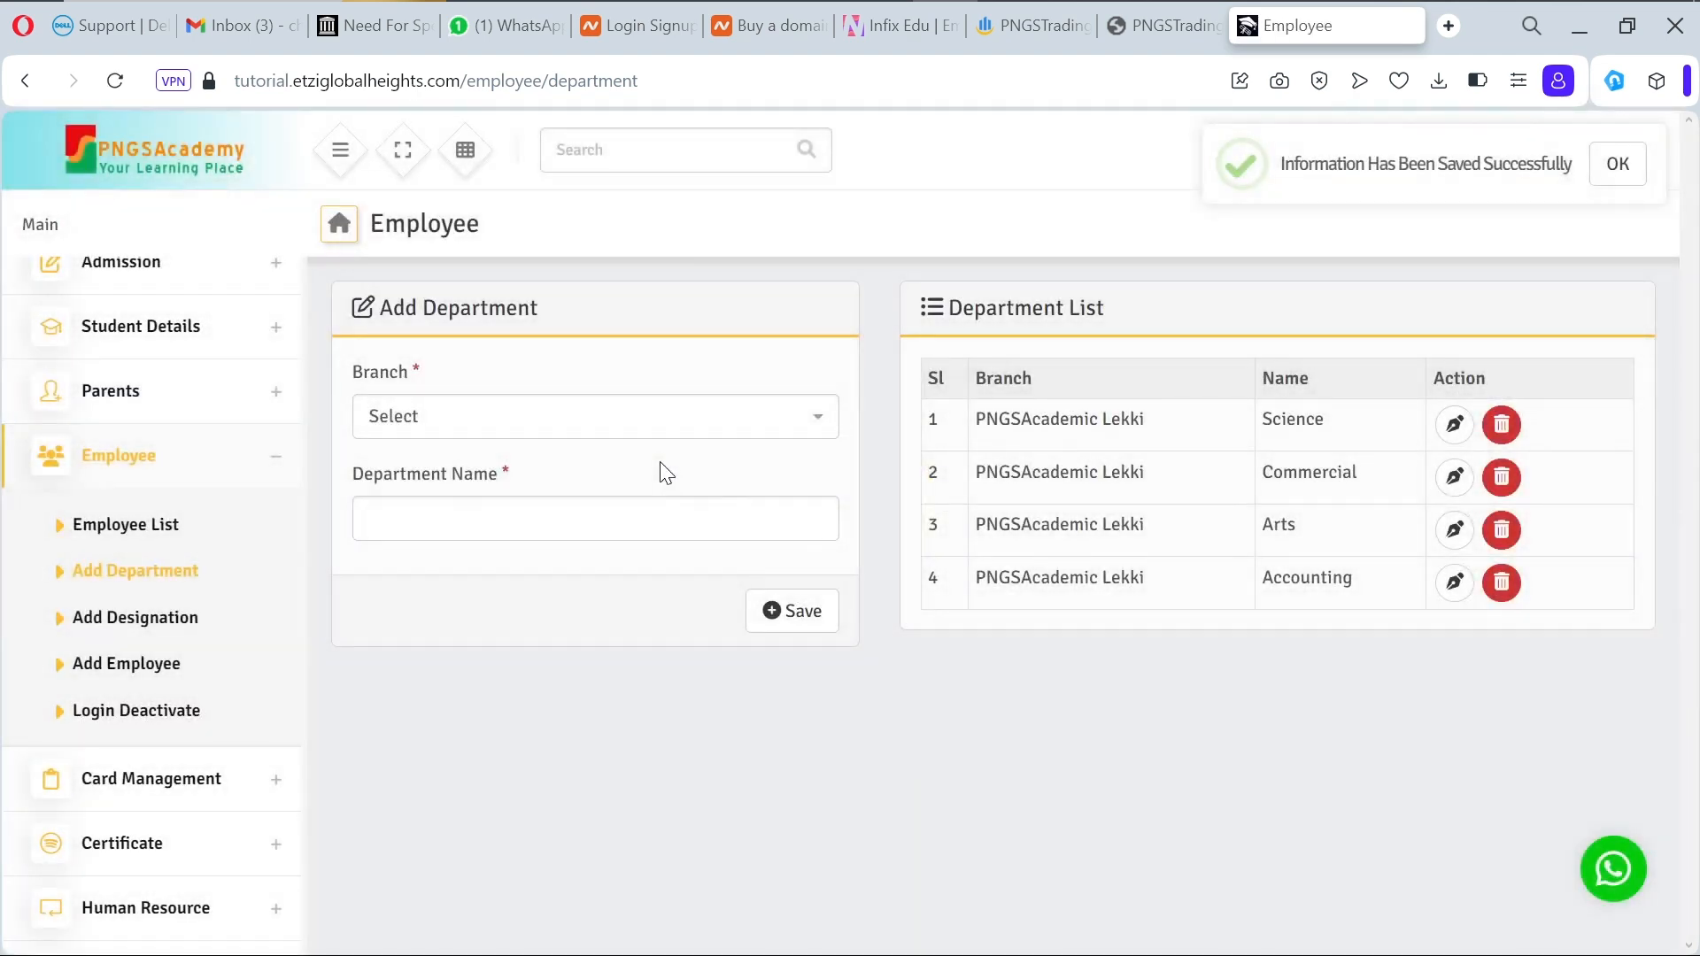
Step: Save a Library department for PNGSAcademic Lekki, fixing the typo 'Libraer'
left_click(660, 416)
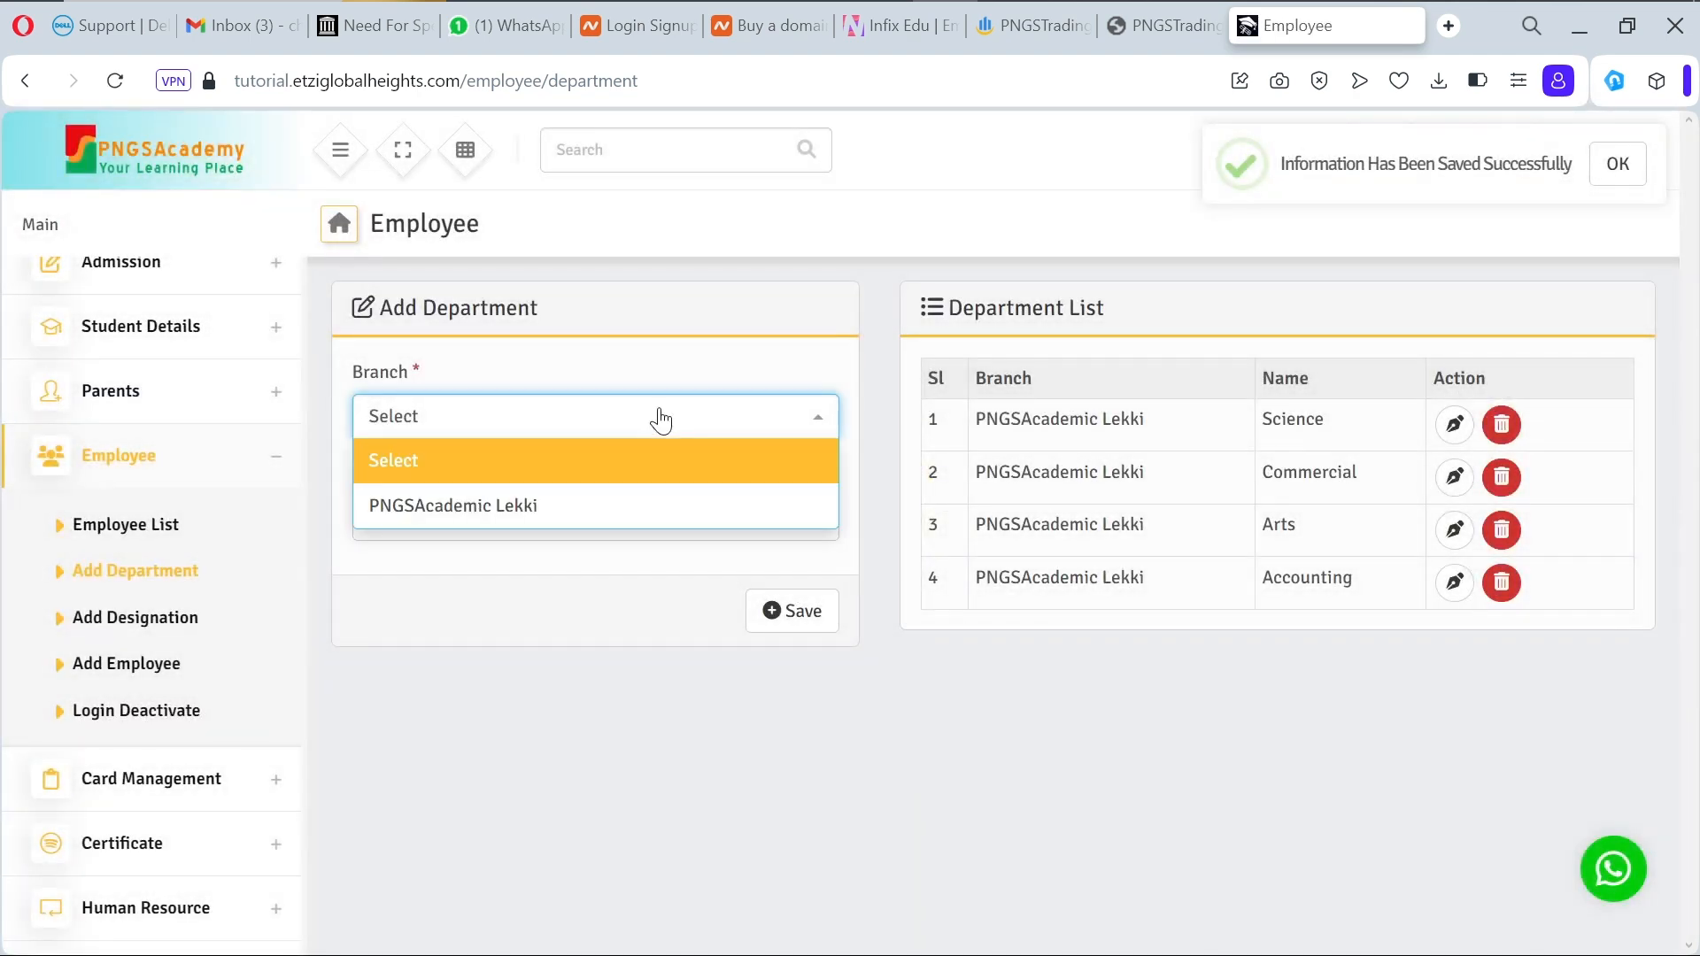
left_click(629, 521)
left_click(629, 522)
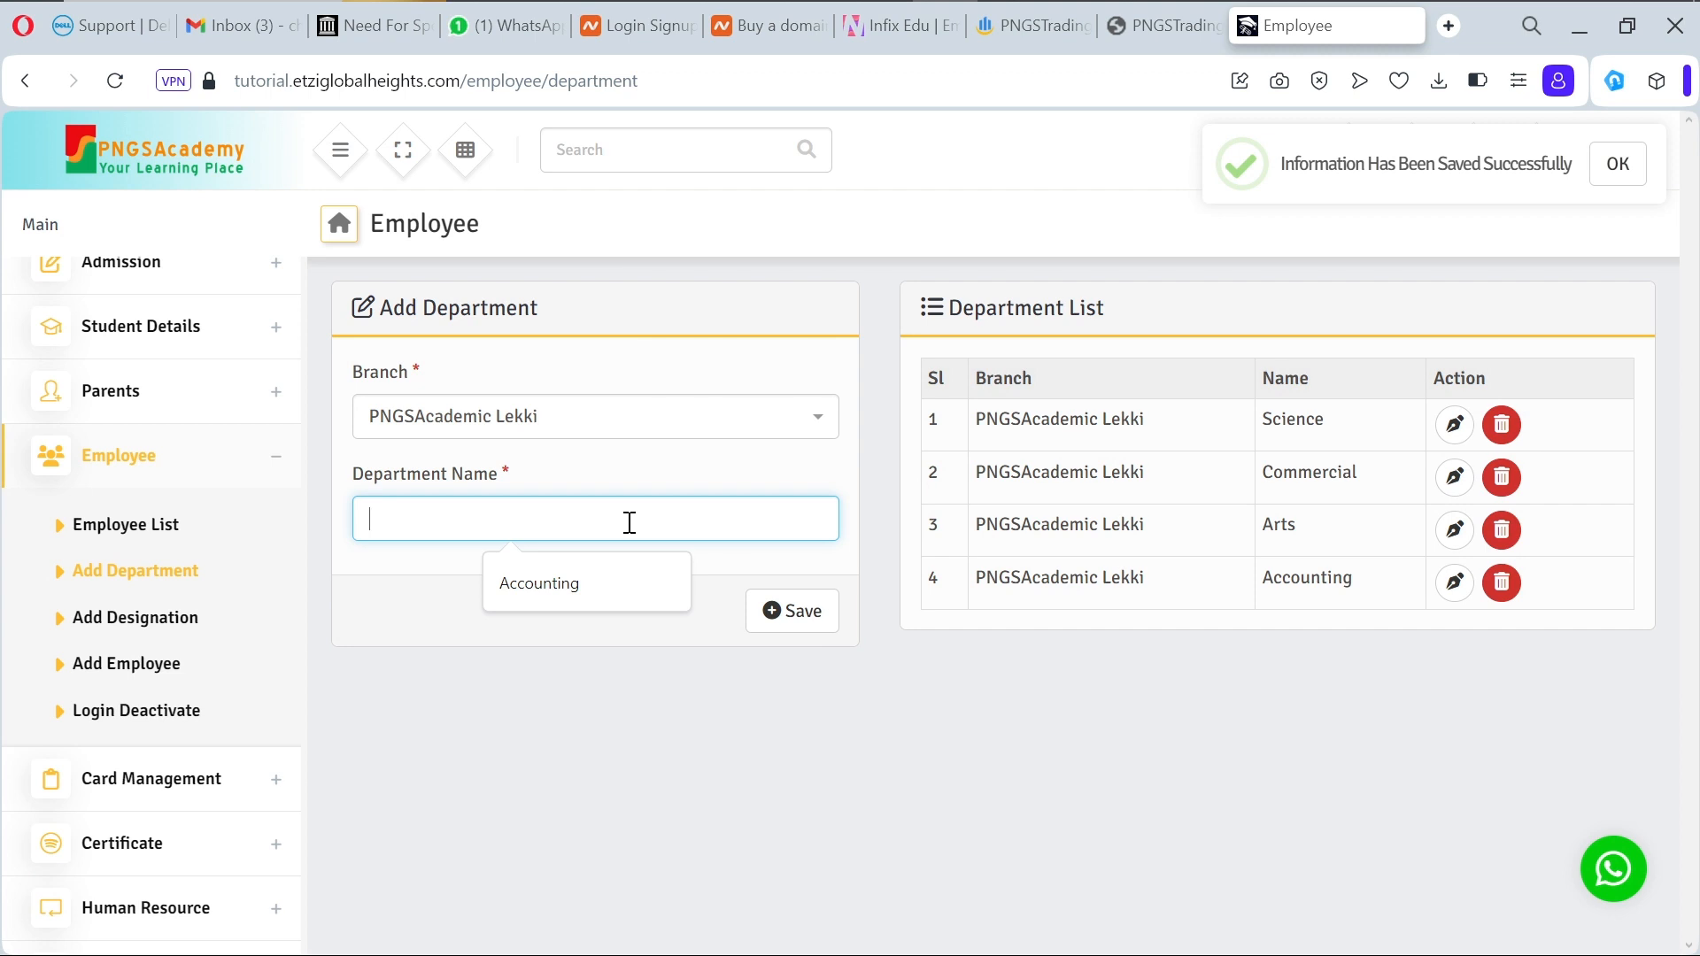
type("Li")
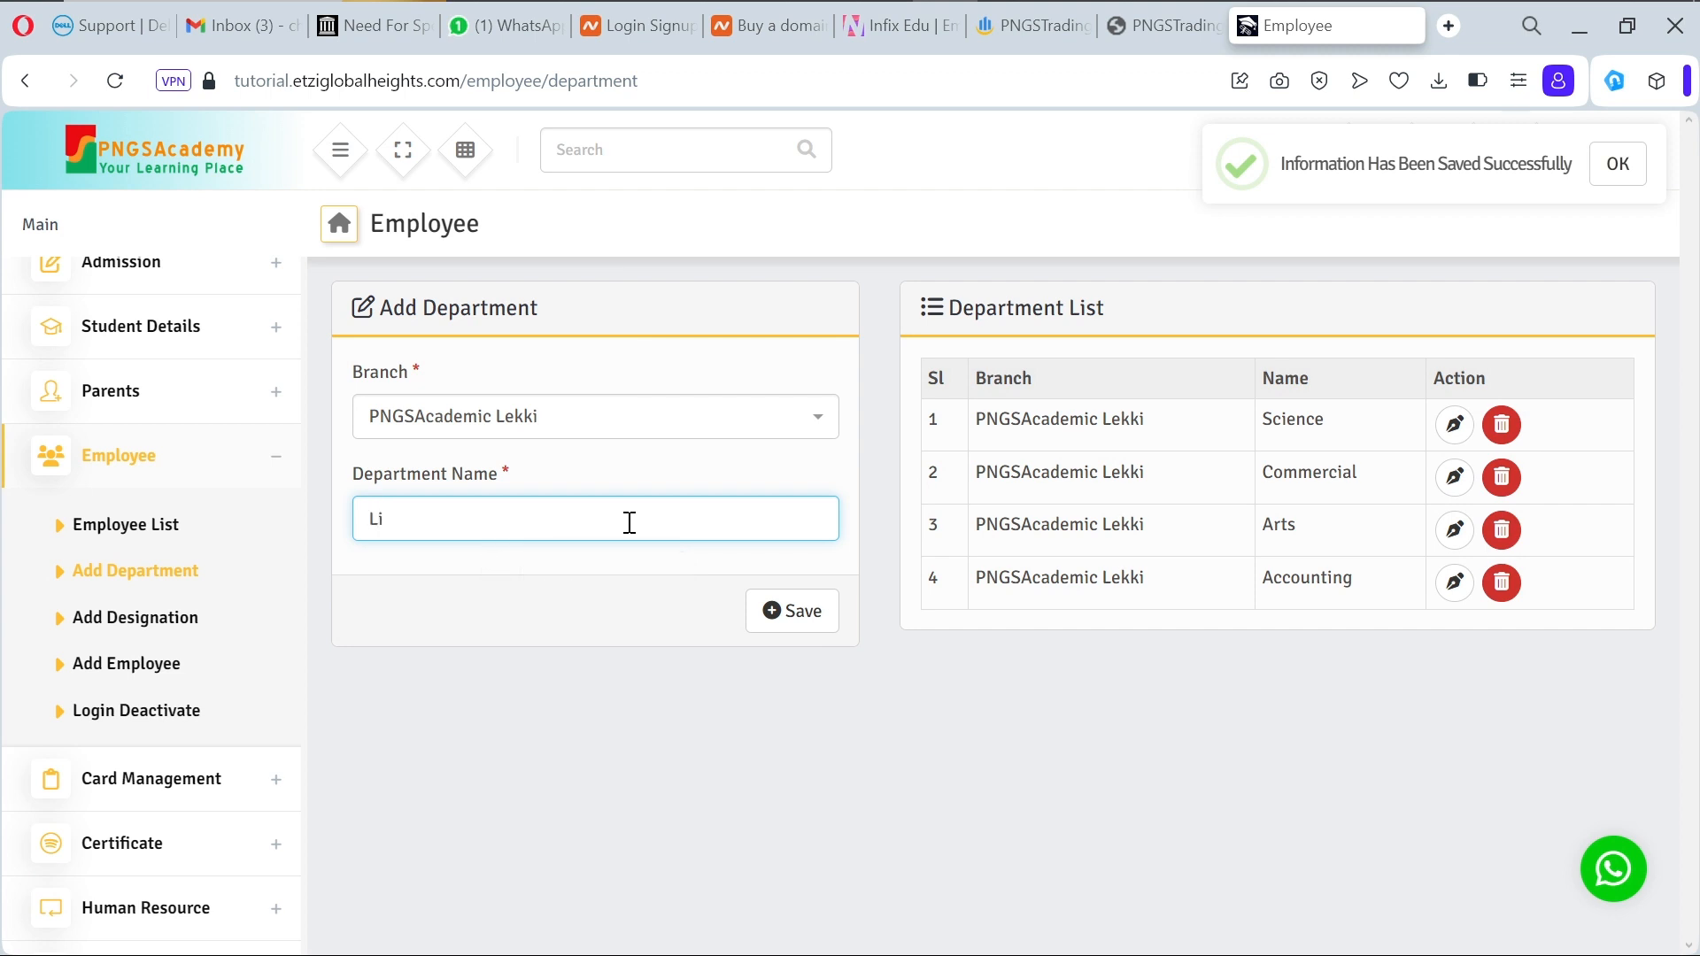
type("braery")
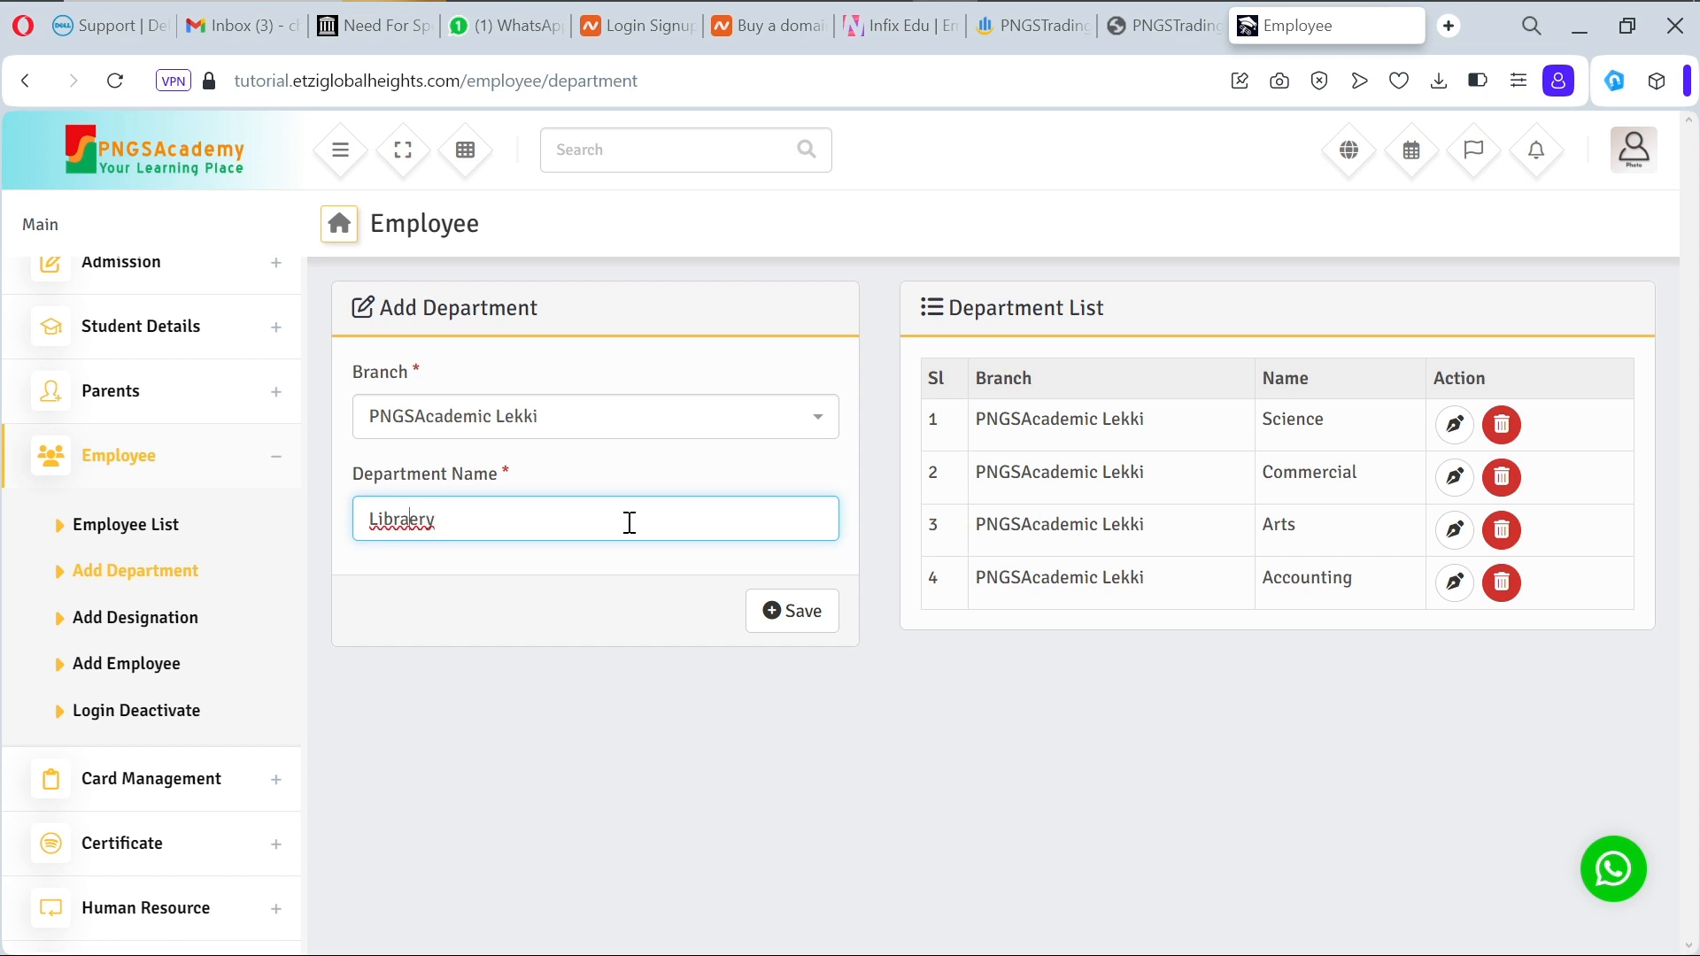
key("Left")
key("Left")
key("Left")
key("BackSpace")
key("Delete")
type("a")
left_click(625, 587)
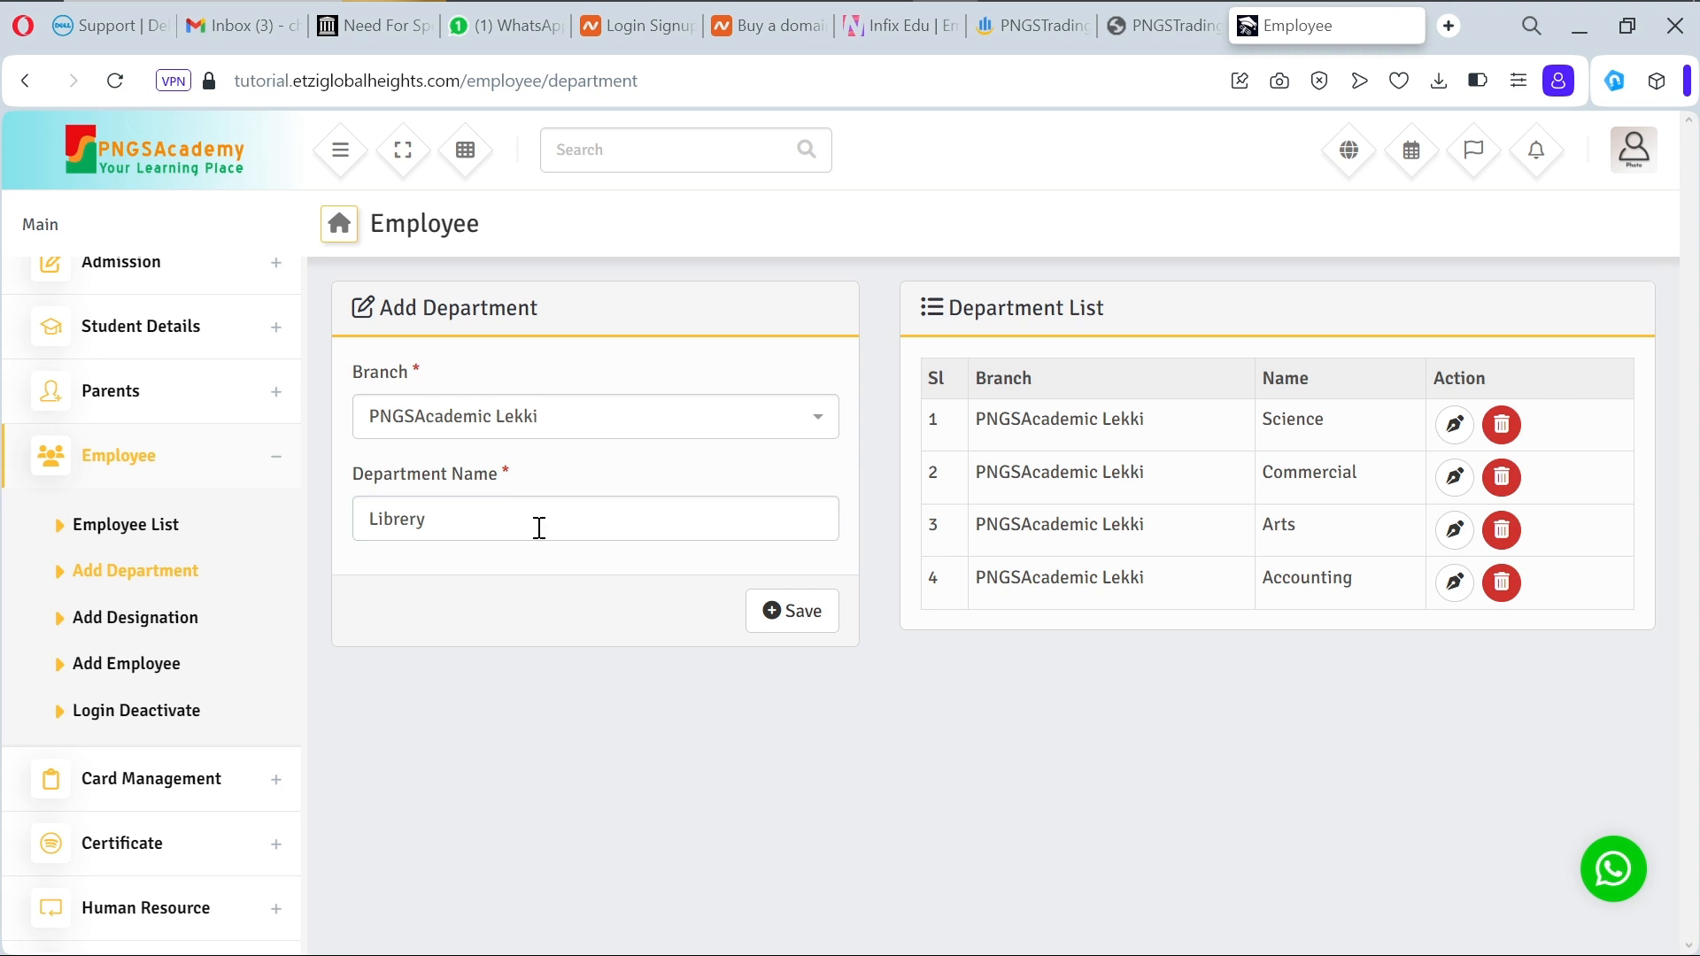
left_click(412, 519)
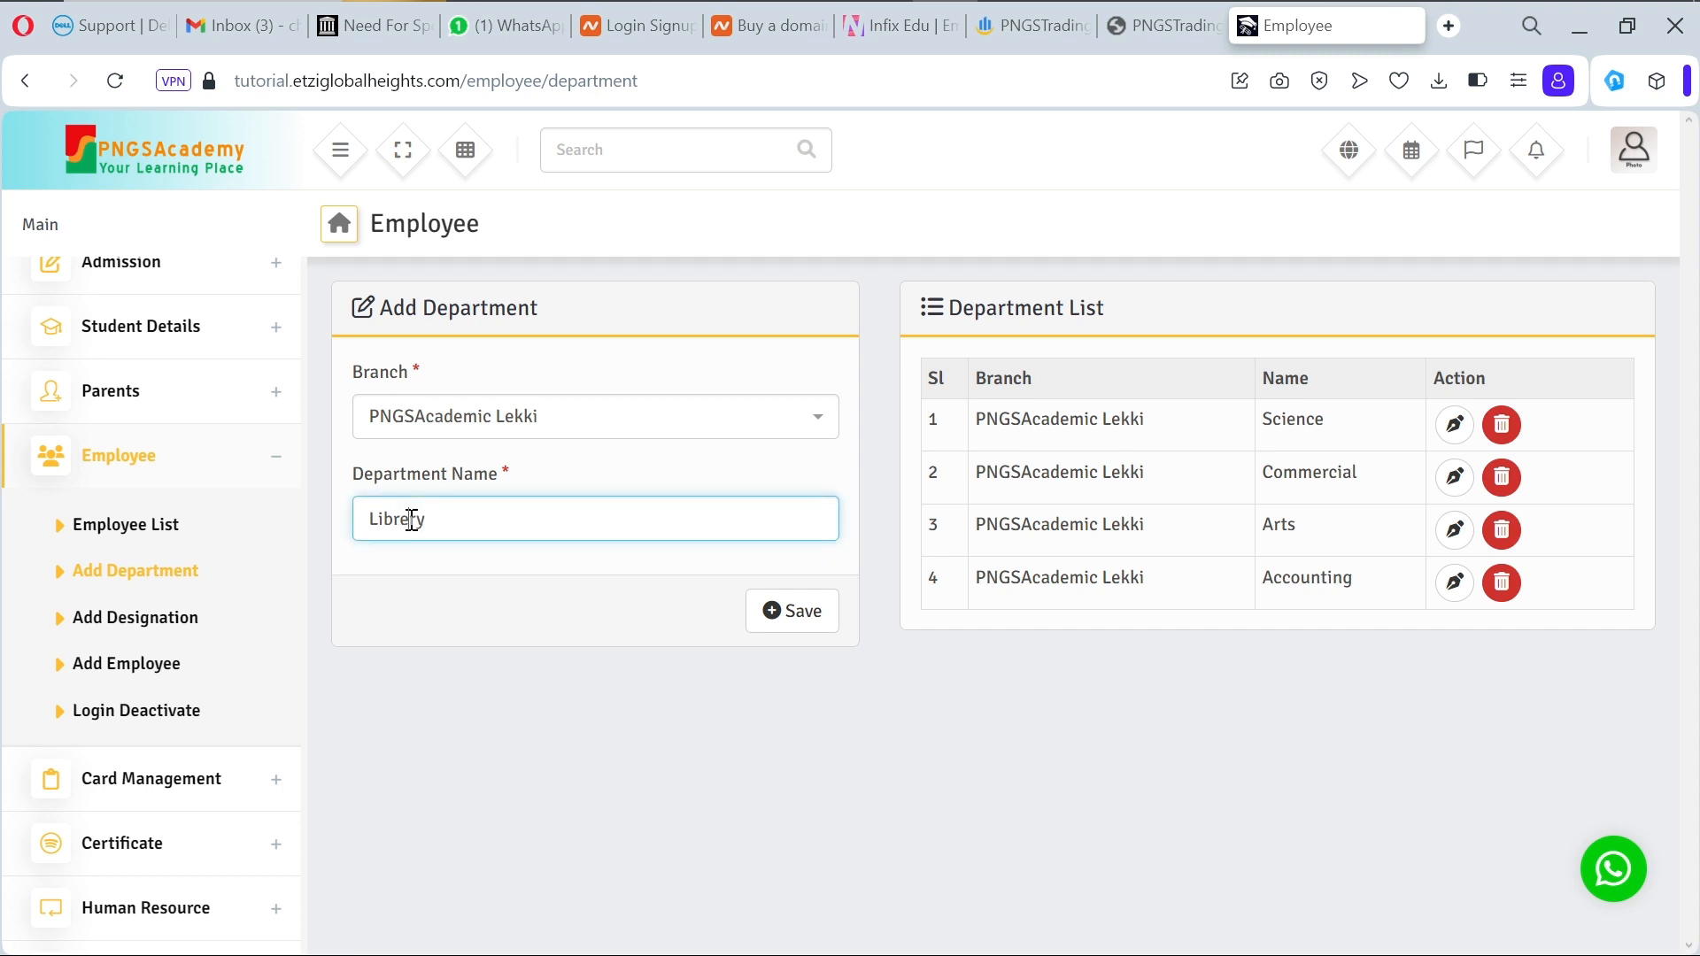
left_click(635, 625)
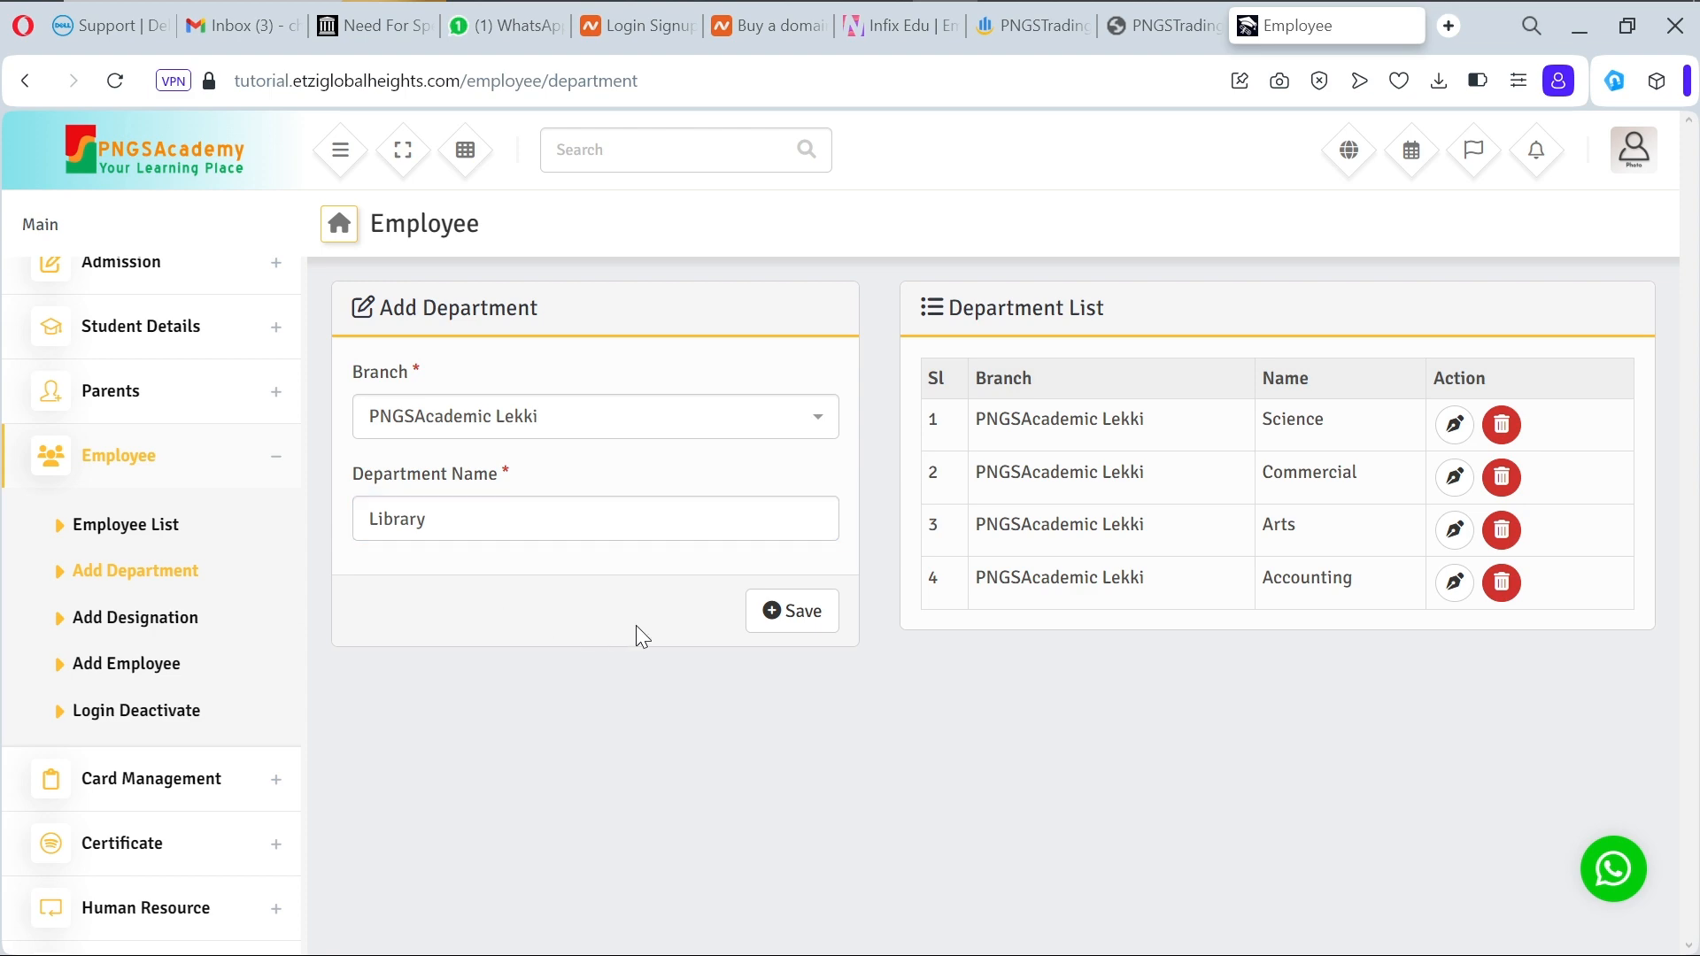
left_click(802, 618)
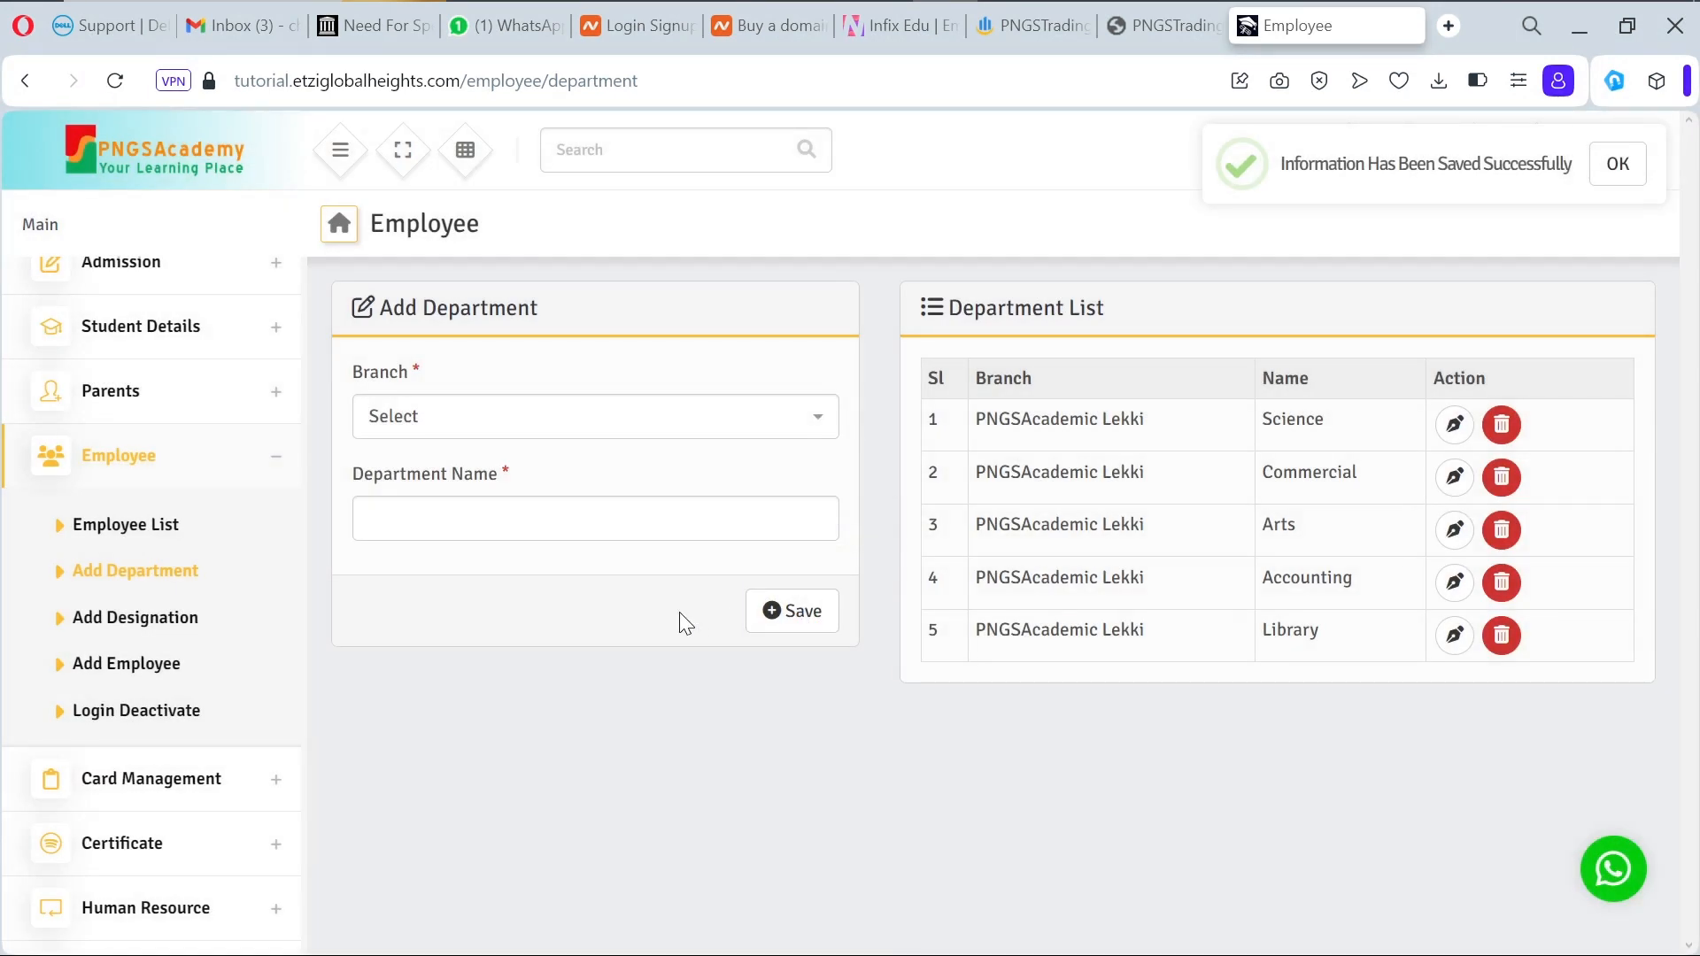
Step: Attempt saving a Reception department without a branch, then return to Add Employee
left_click(571, 523)
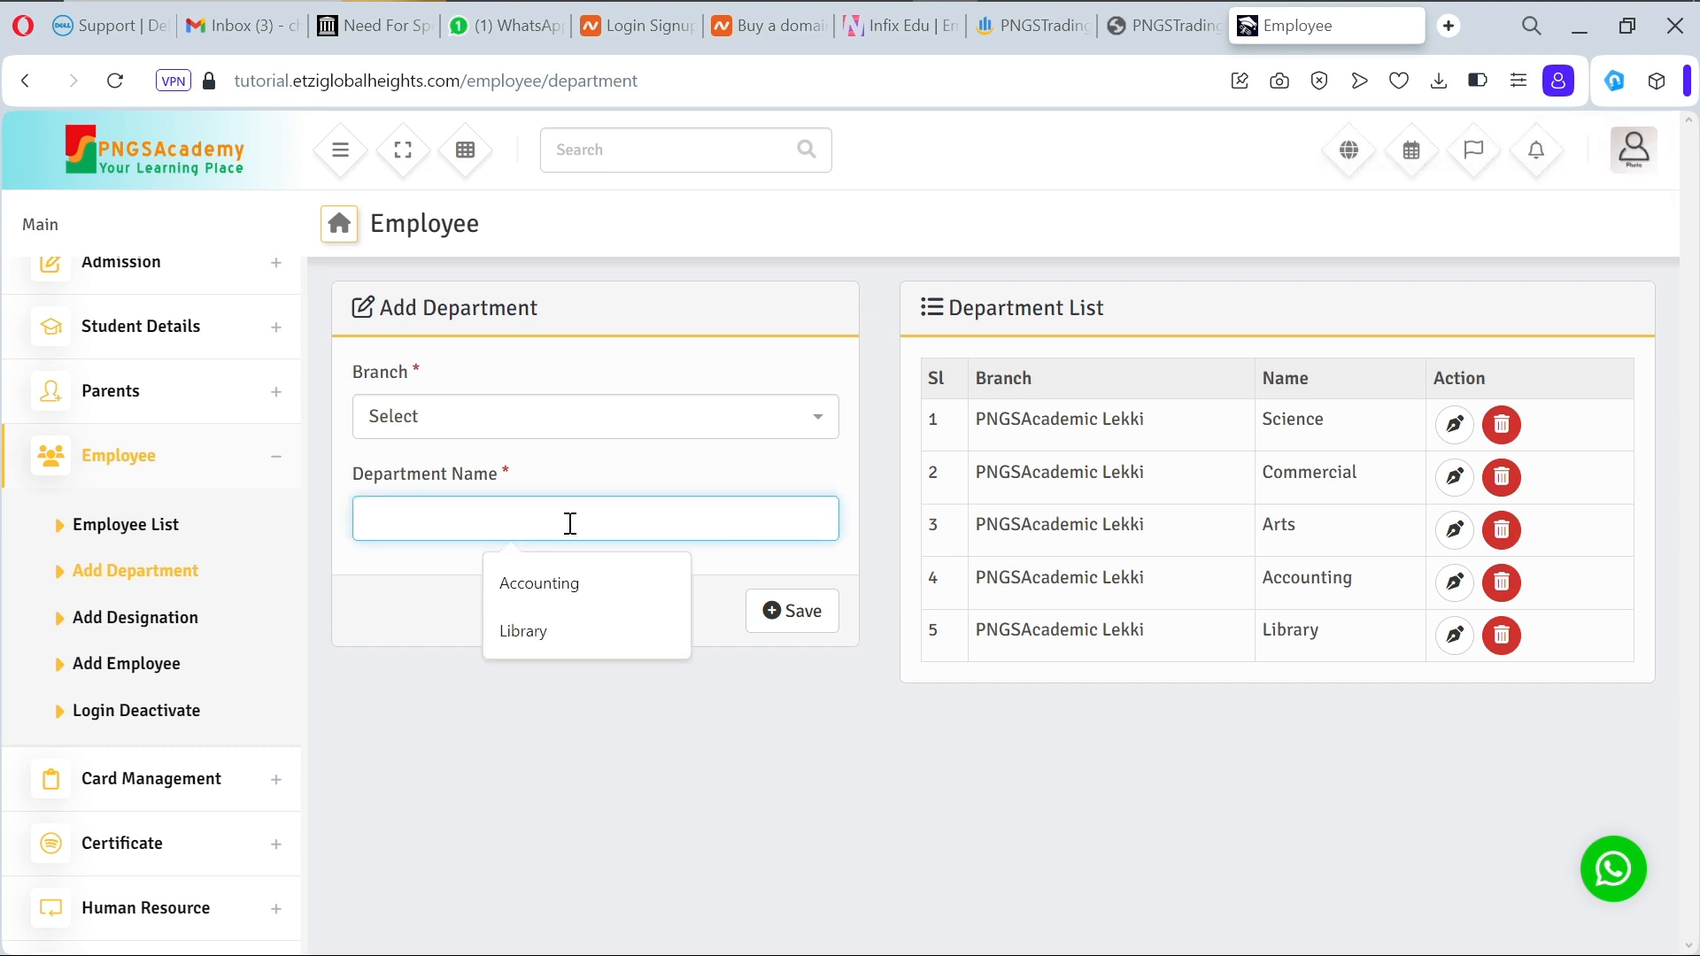
type("Re")
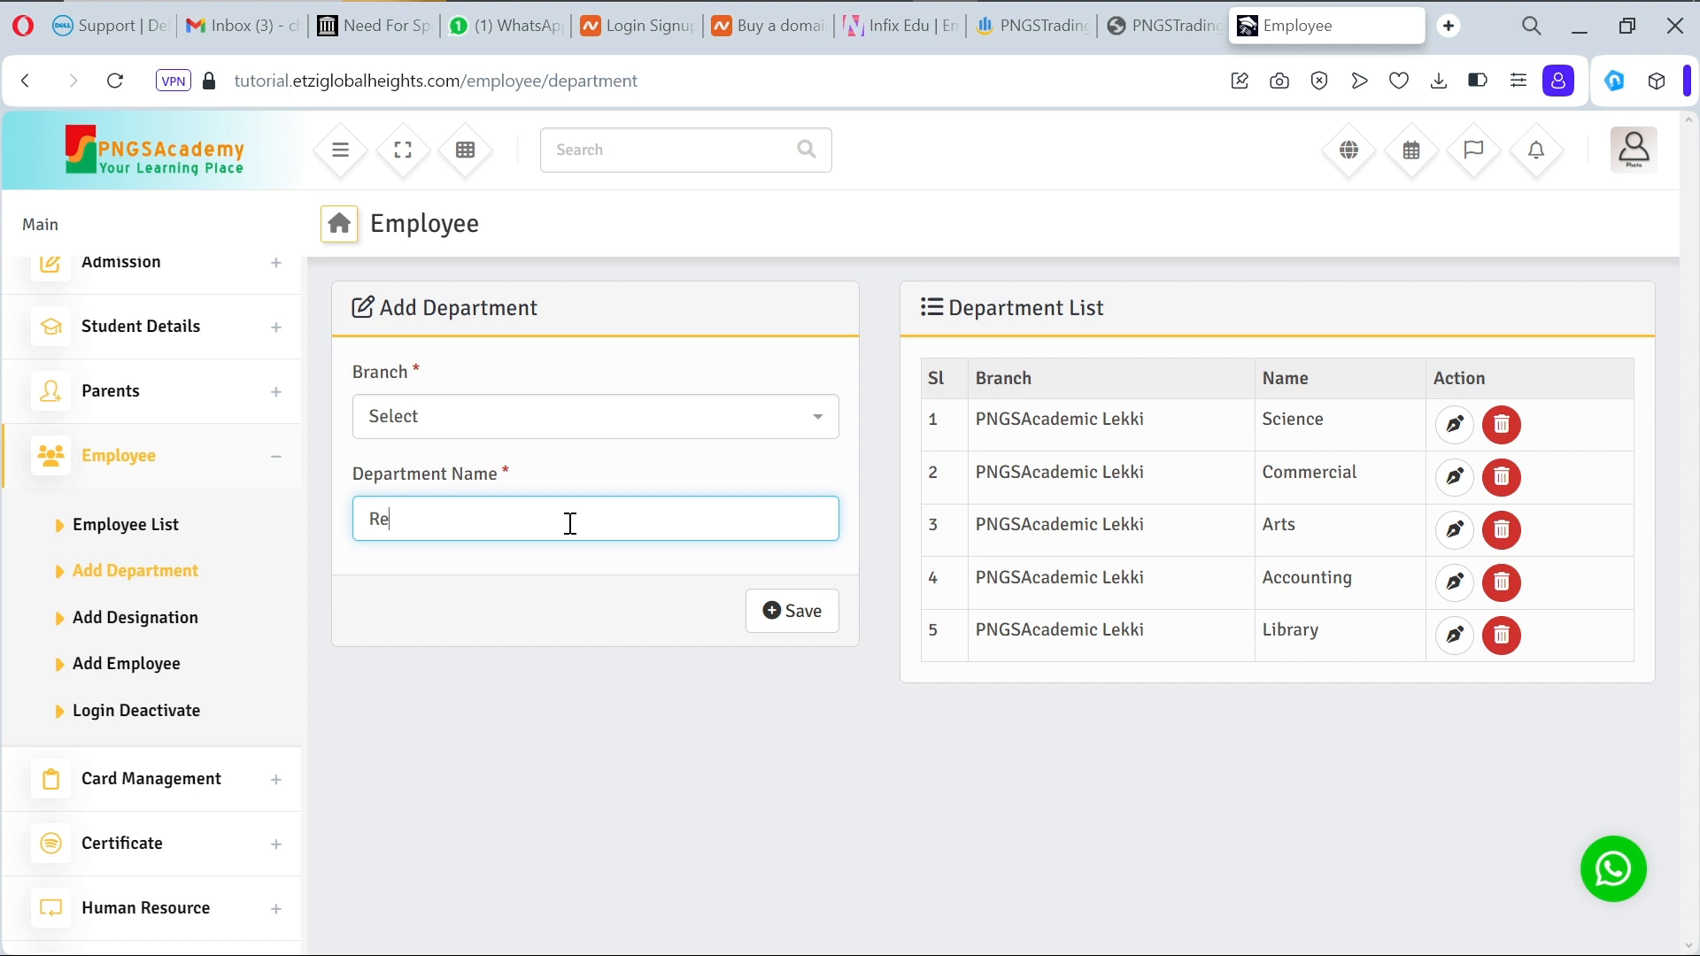
type("ception")
left_click(755, 628)
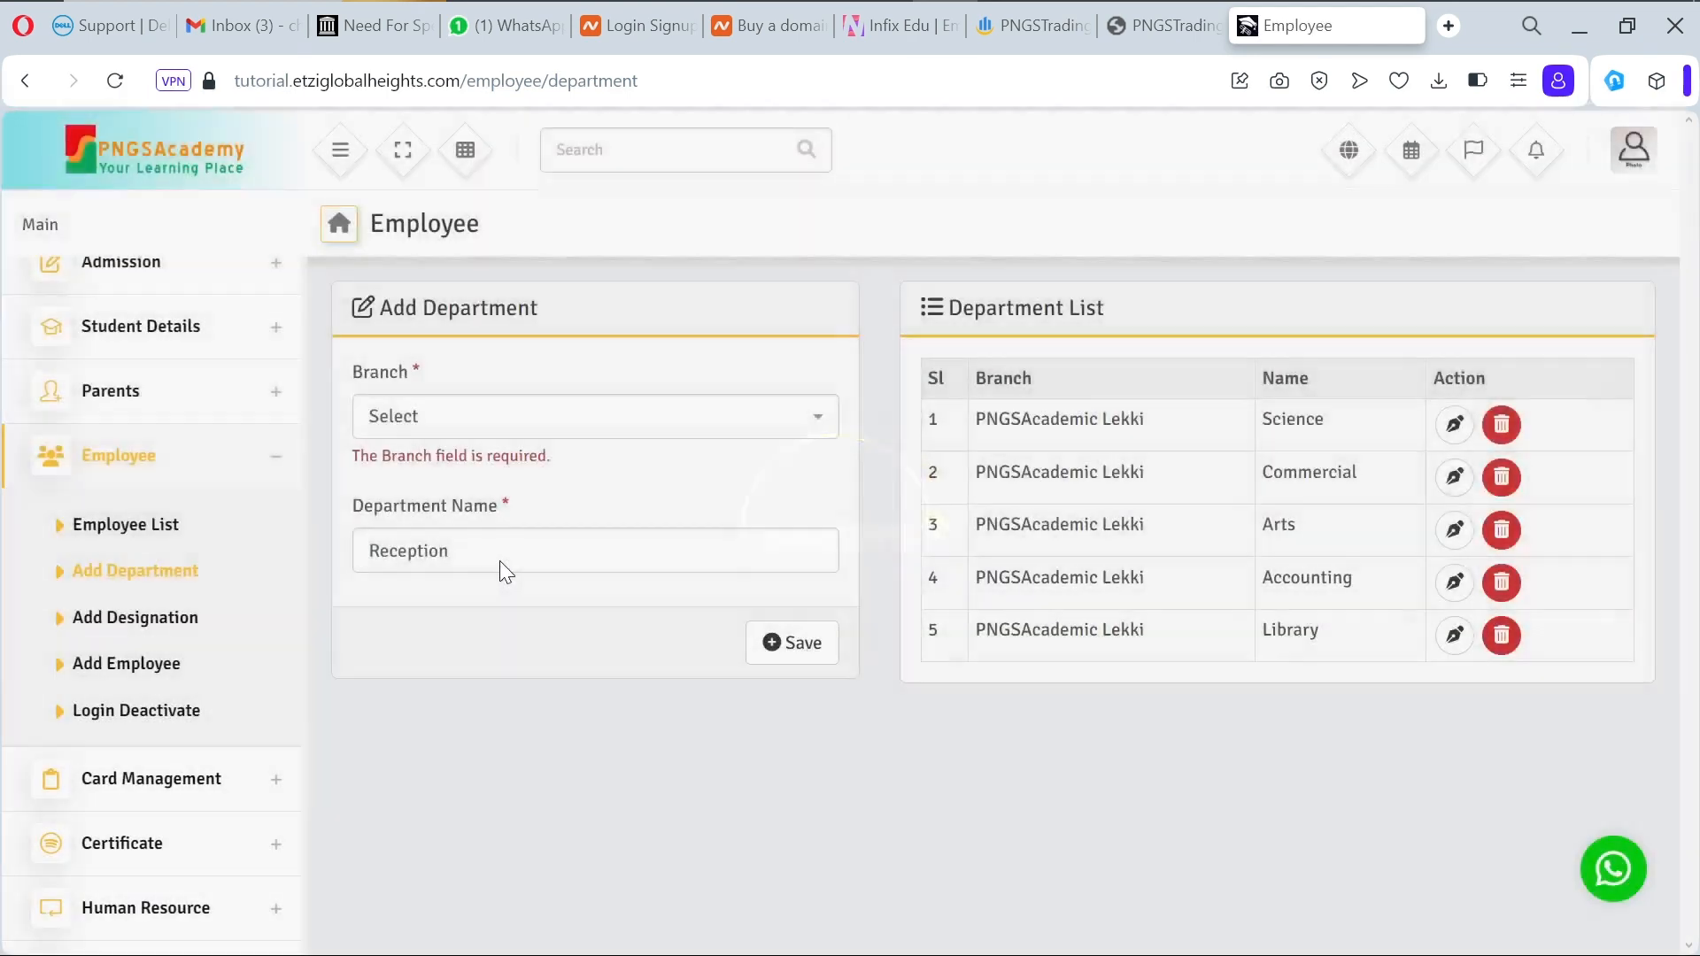
left_click(162, 677)
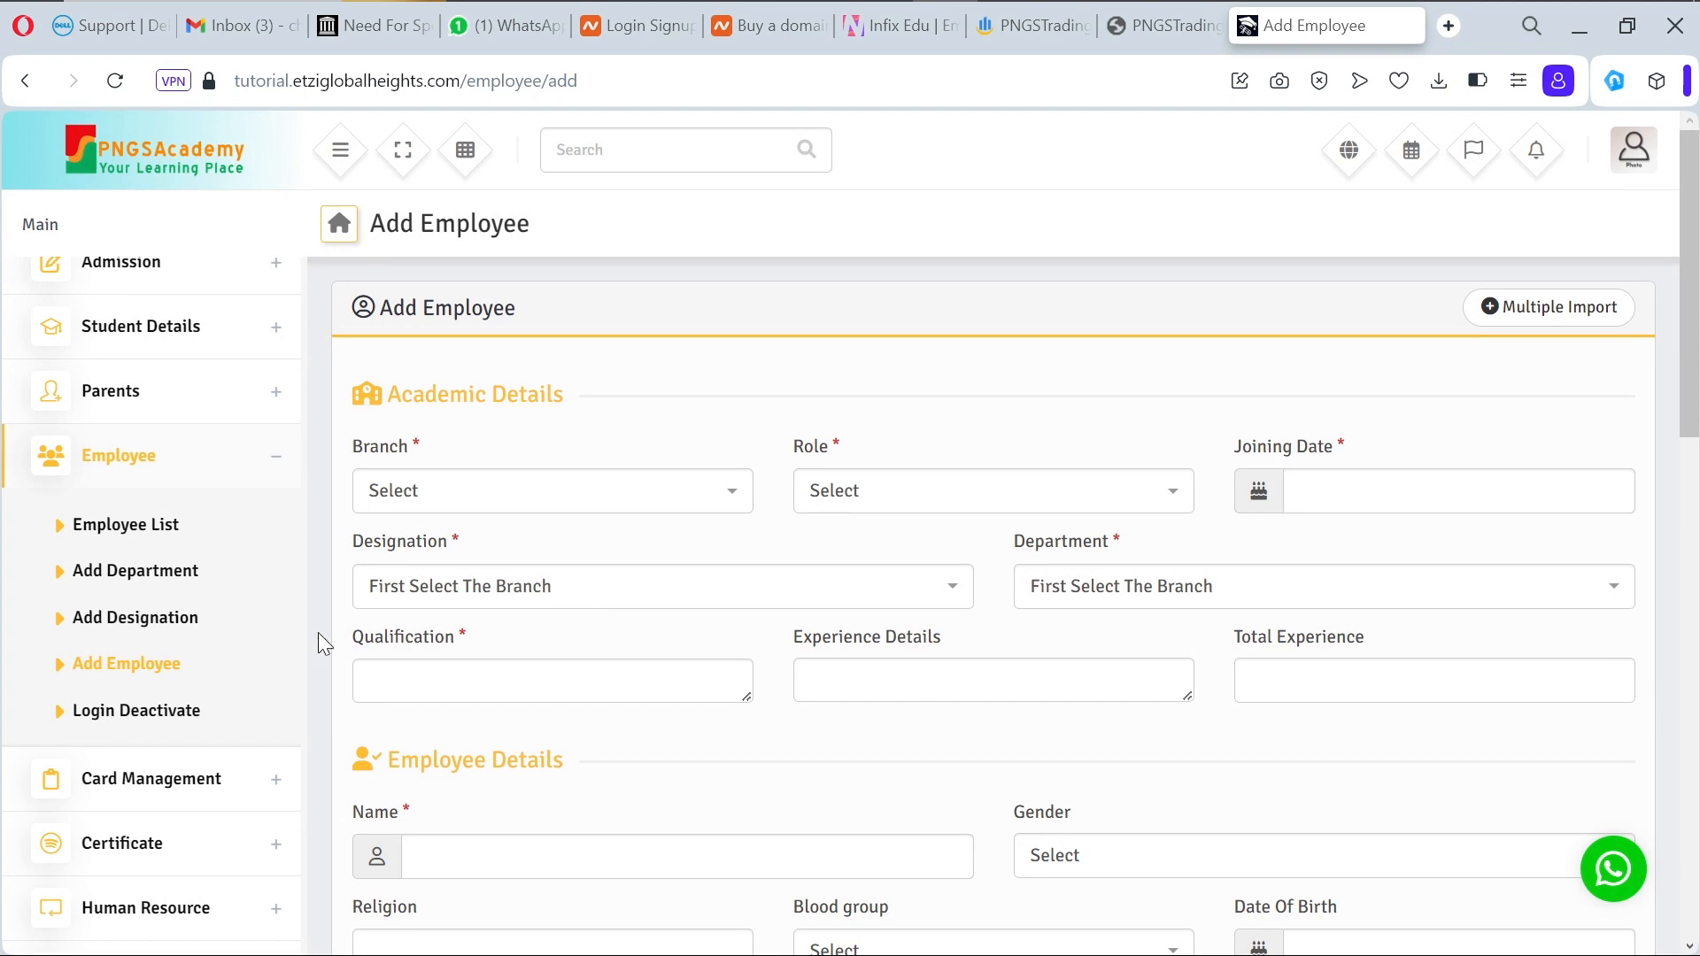
Step: Start a new designation for branch PNGSAcademic Lekki, reusing an earlier name entry
left_click(182, 619)
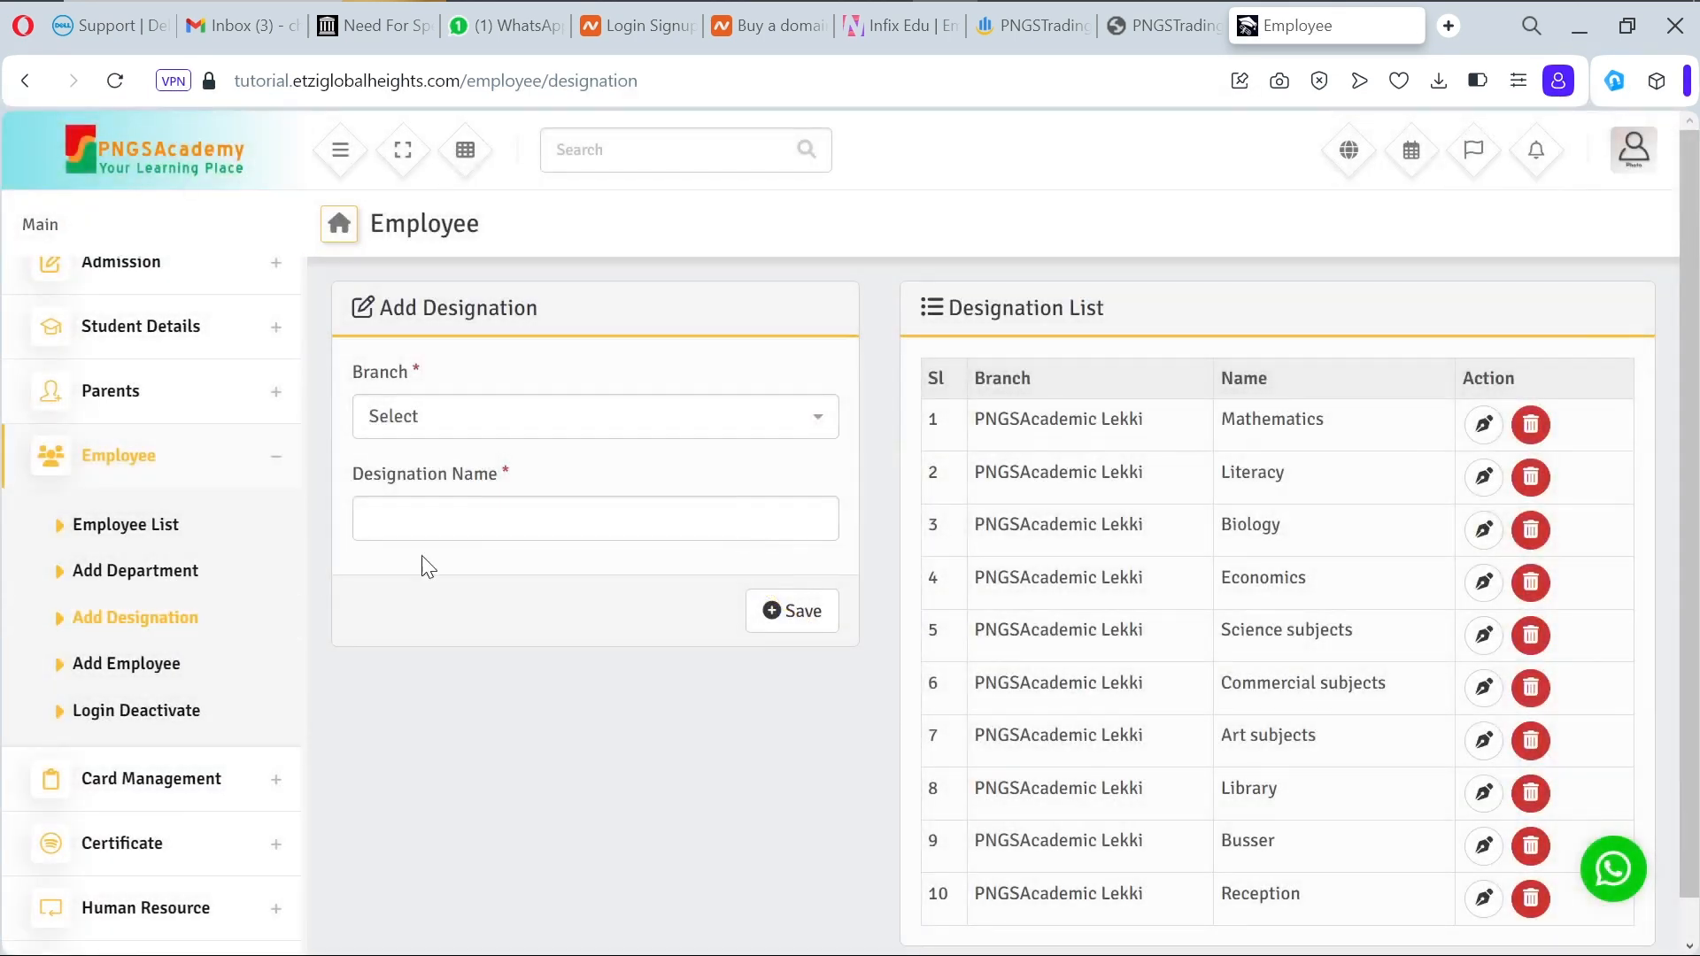
left_click(538, 423)
left_click(527, 528)
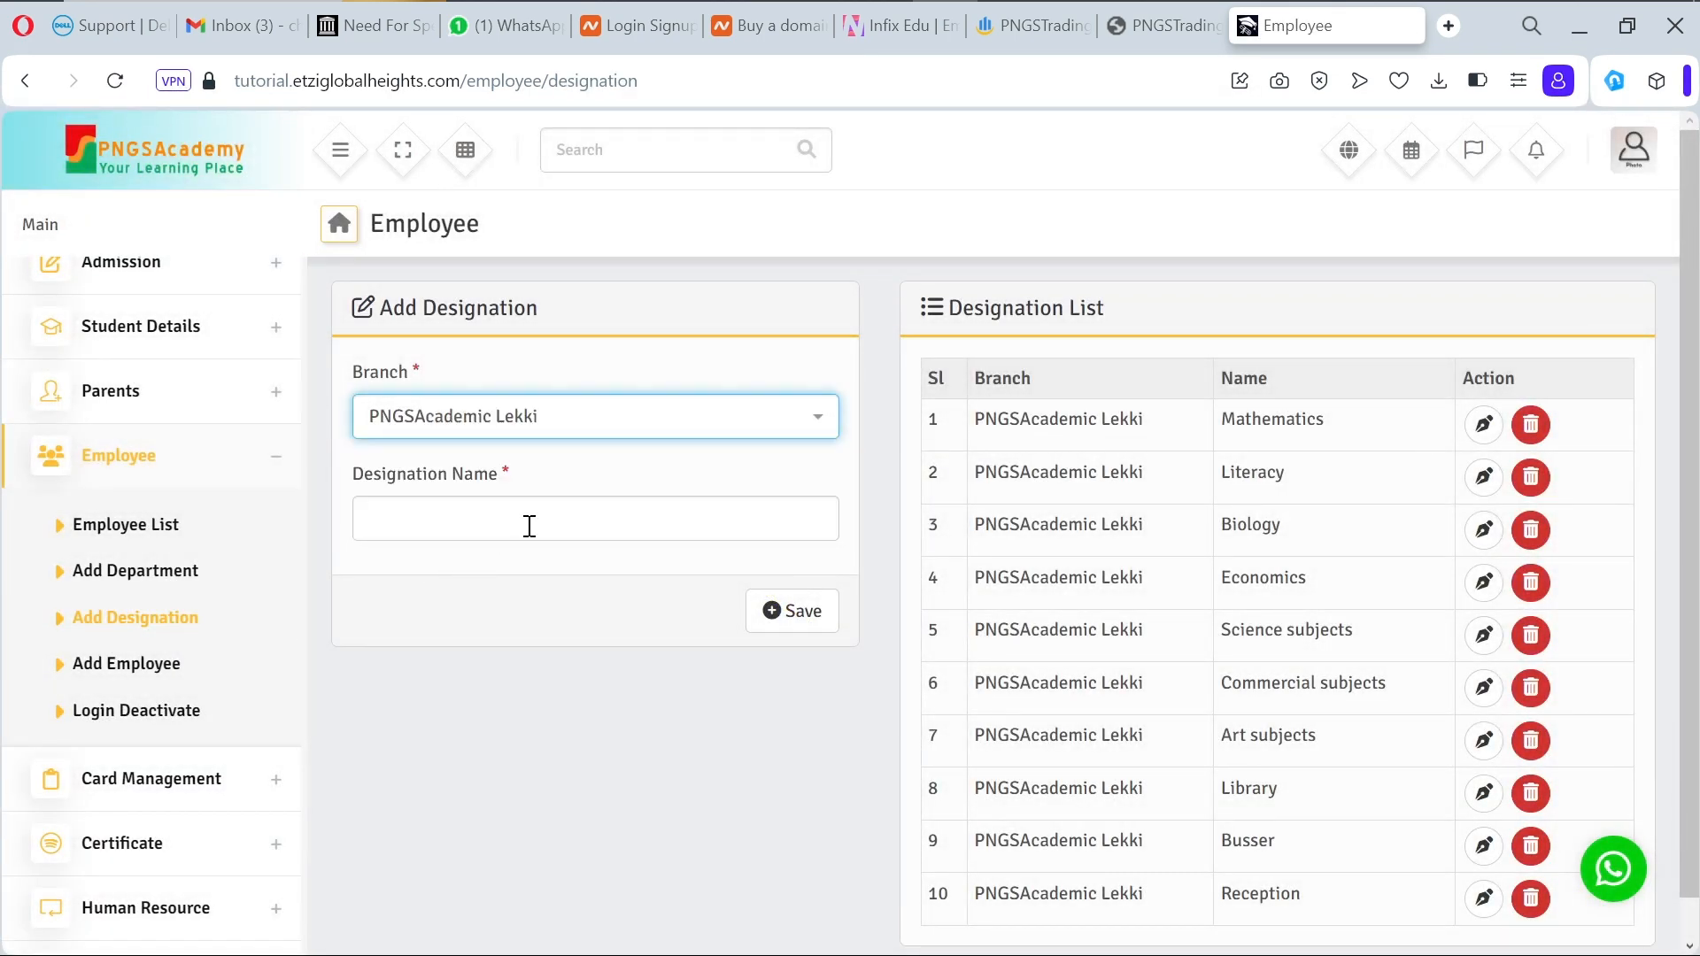
left_click(529, 521)
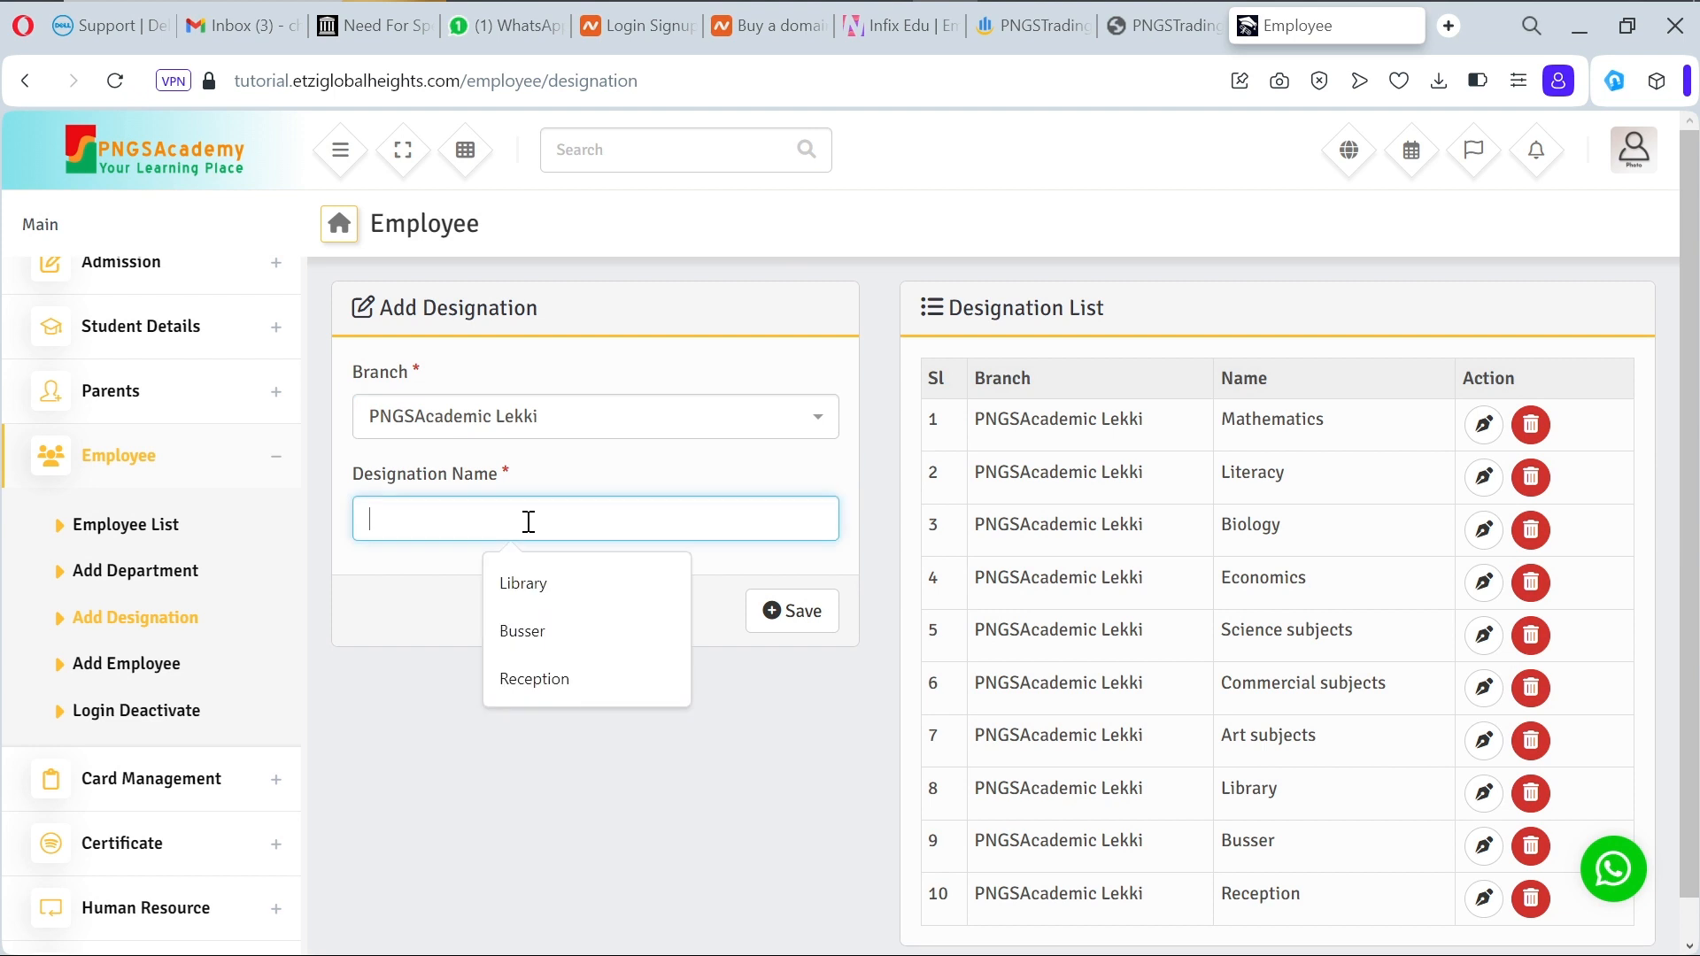
left_click(523, 632)
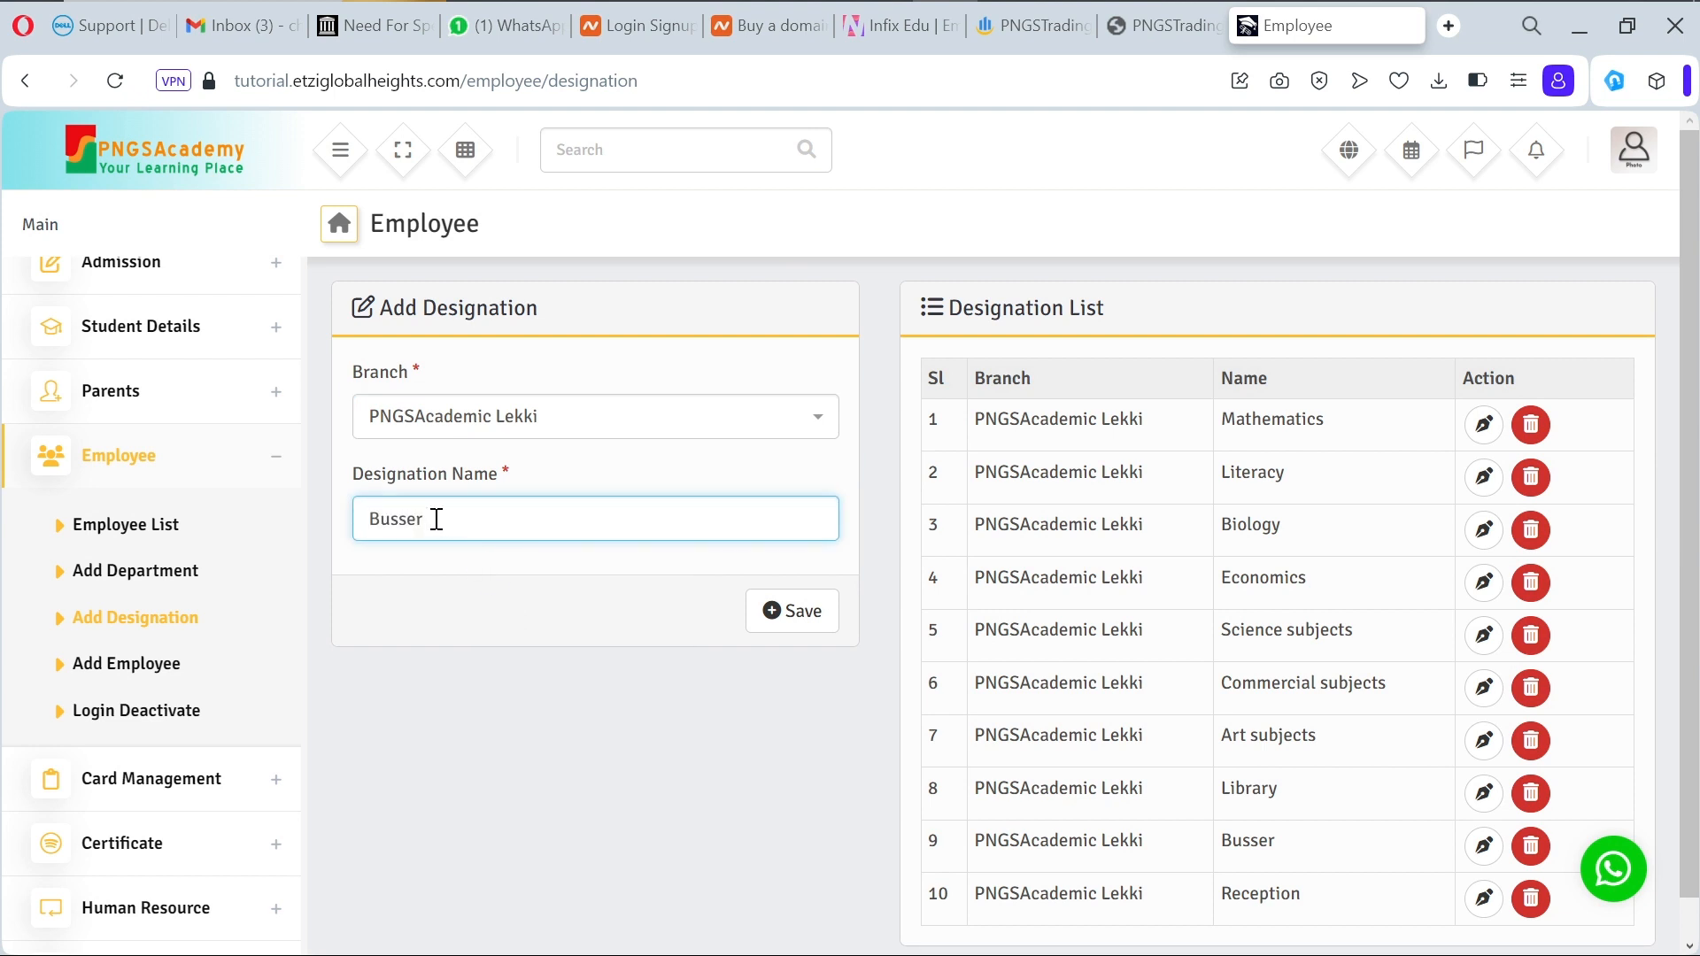
type("y")
Step: Correct the designation name to 'Busary', save it, and return to the Add Employee form
left_click(400, 520)
key("BackSpace")
right_click(395, 529)
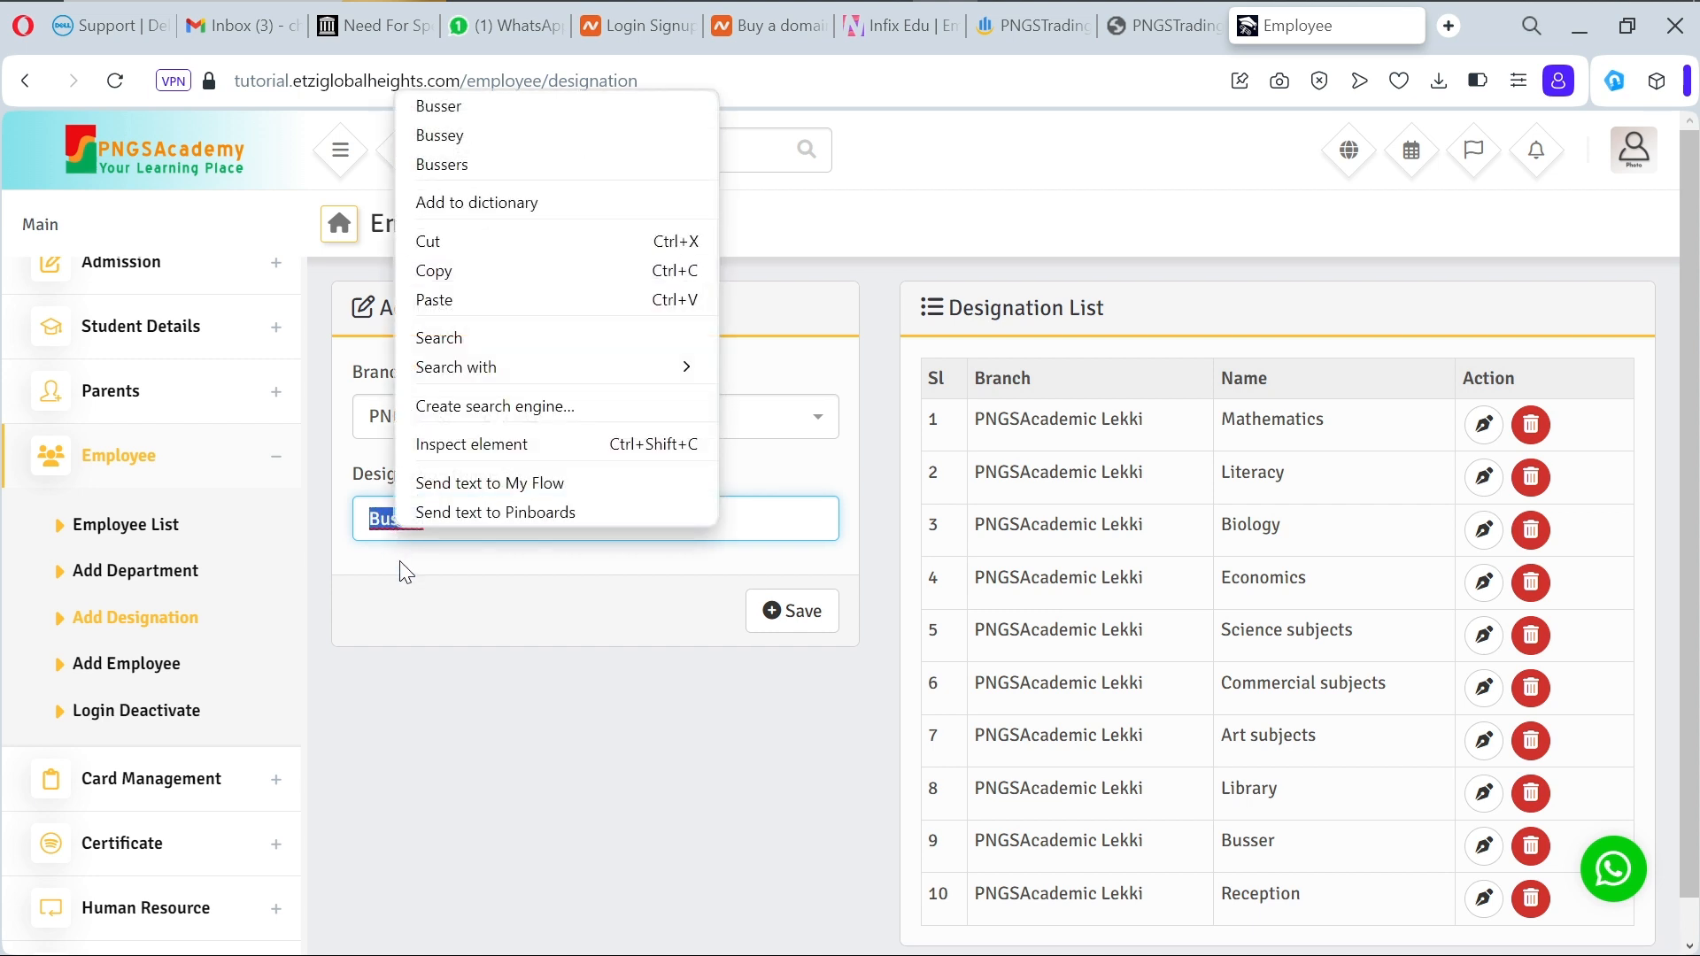
left_click(412, 527)
left_click(410, 521)
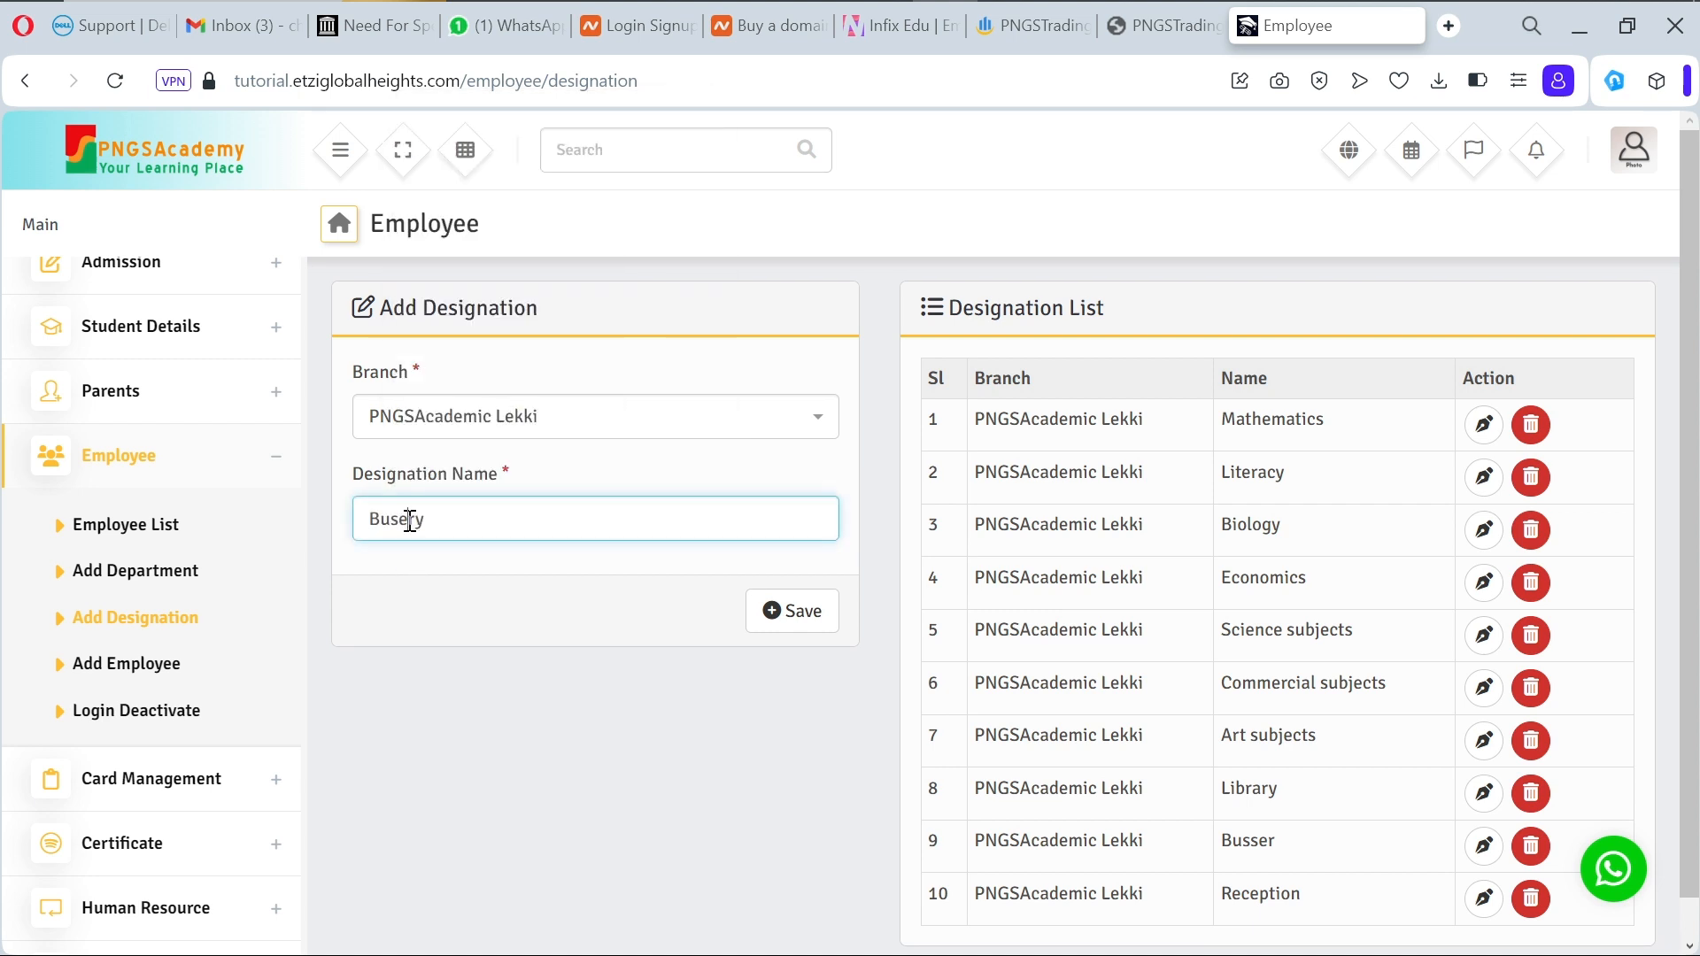
key("BackSpace")
type("a")
left_click(478, 580)
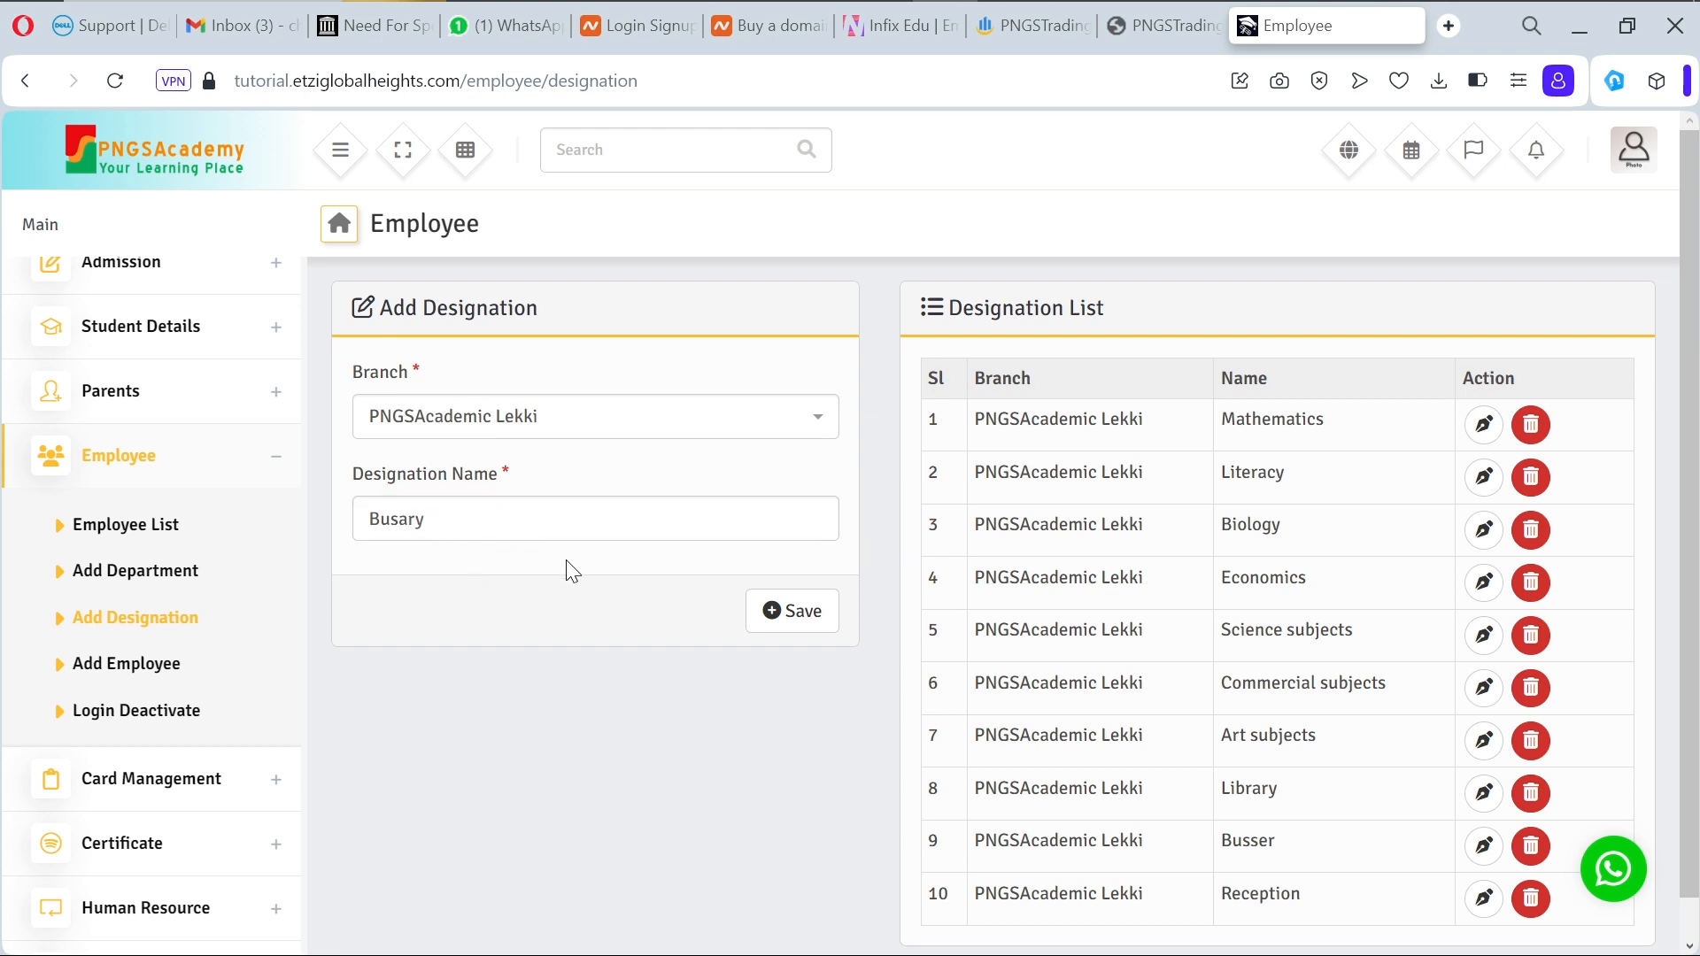
left_click(788, 619)
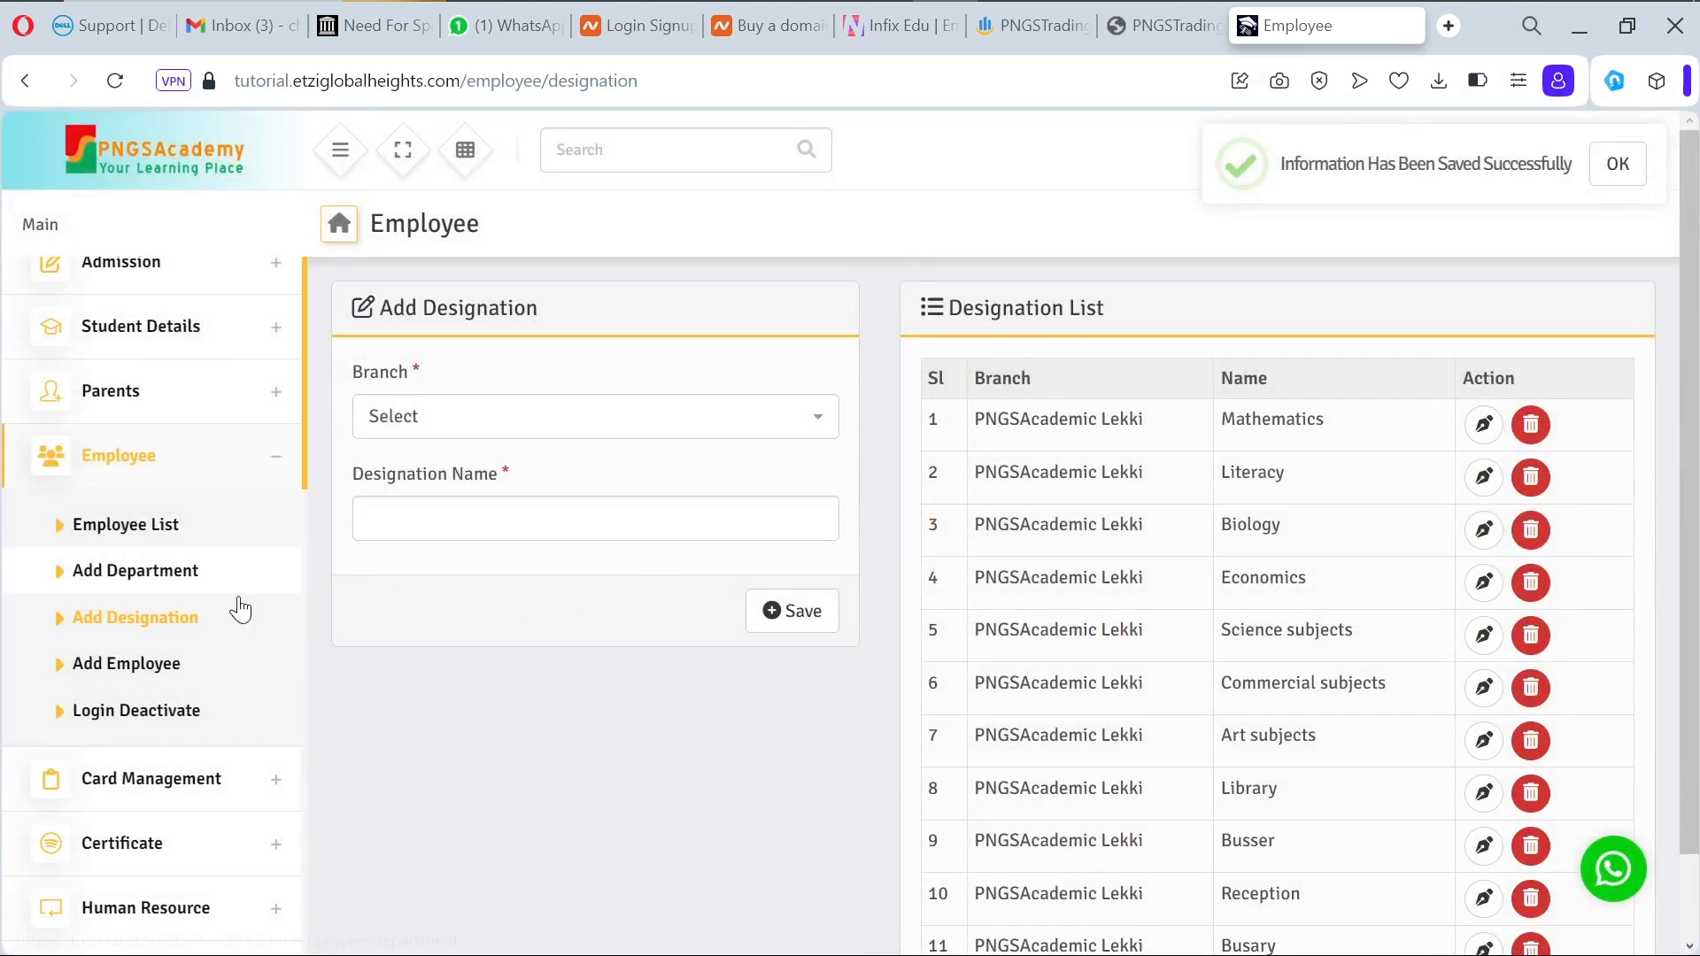
left_click(143, 669)
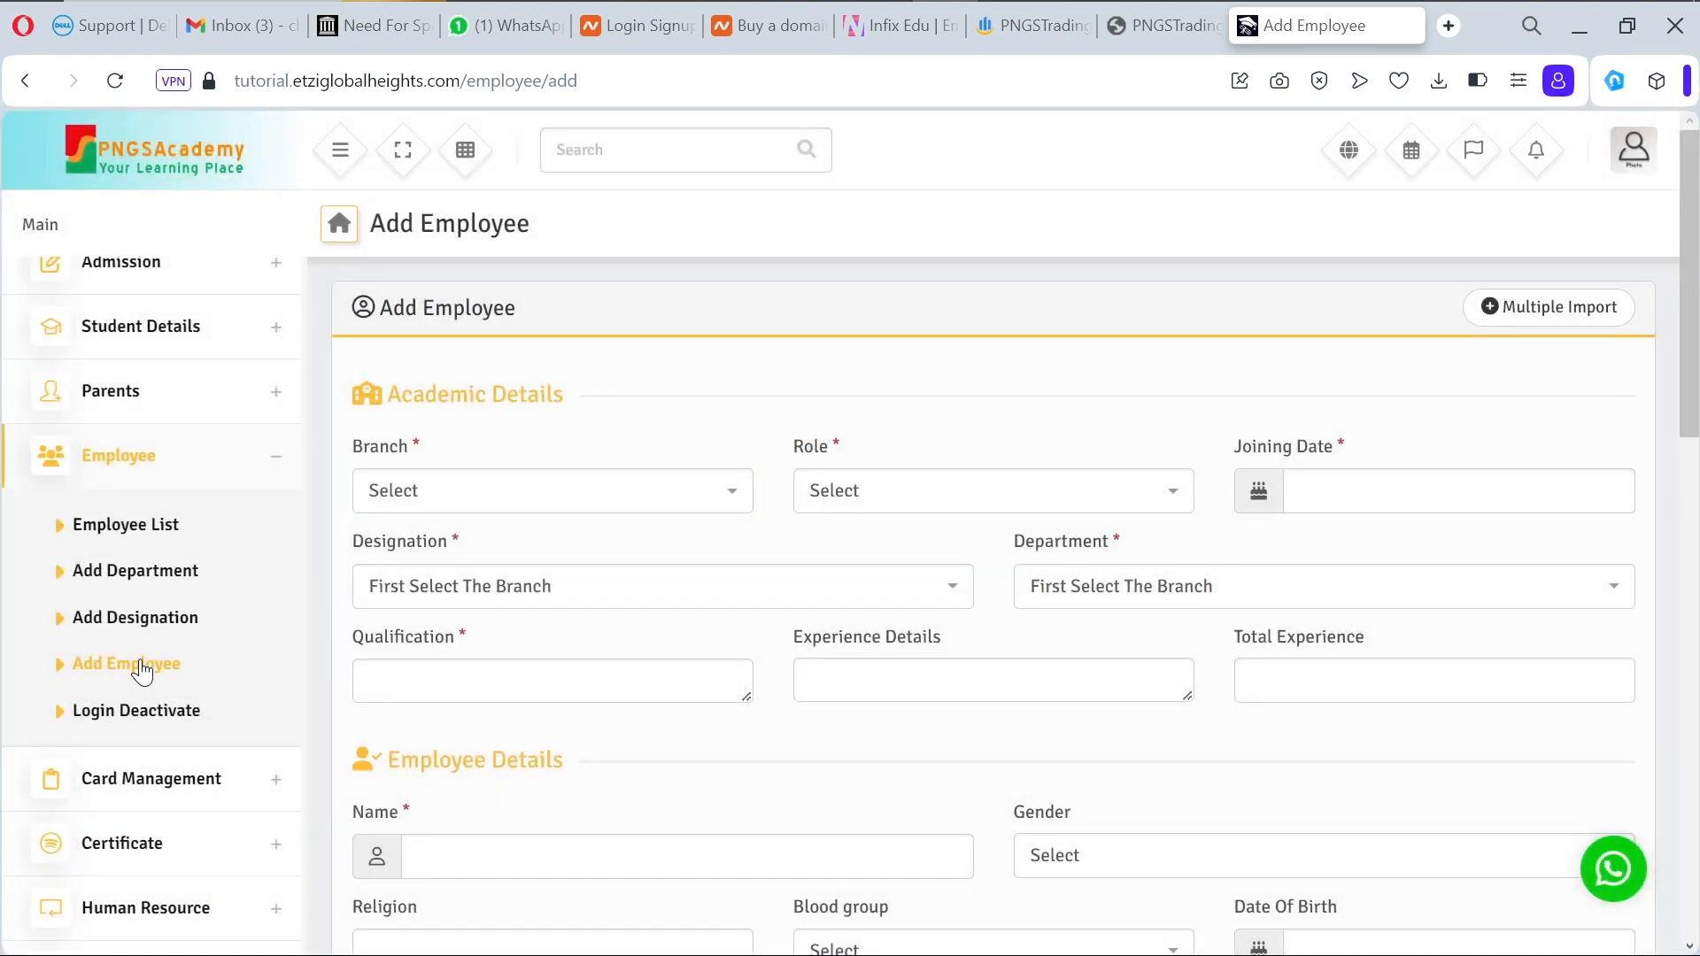
Step: Set branch PNGSAcademic Lekki, role Accountant and joining date 26 October 2023
left_click(695, 491)
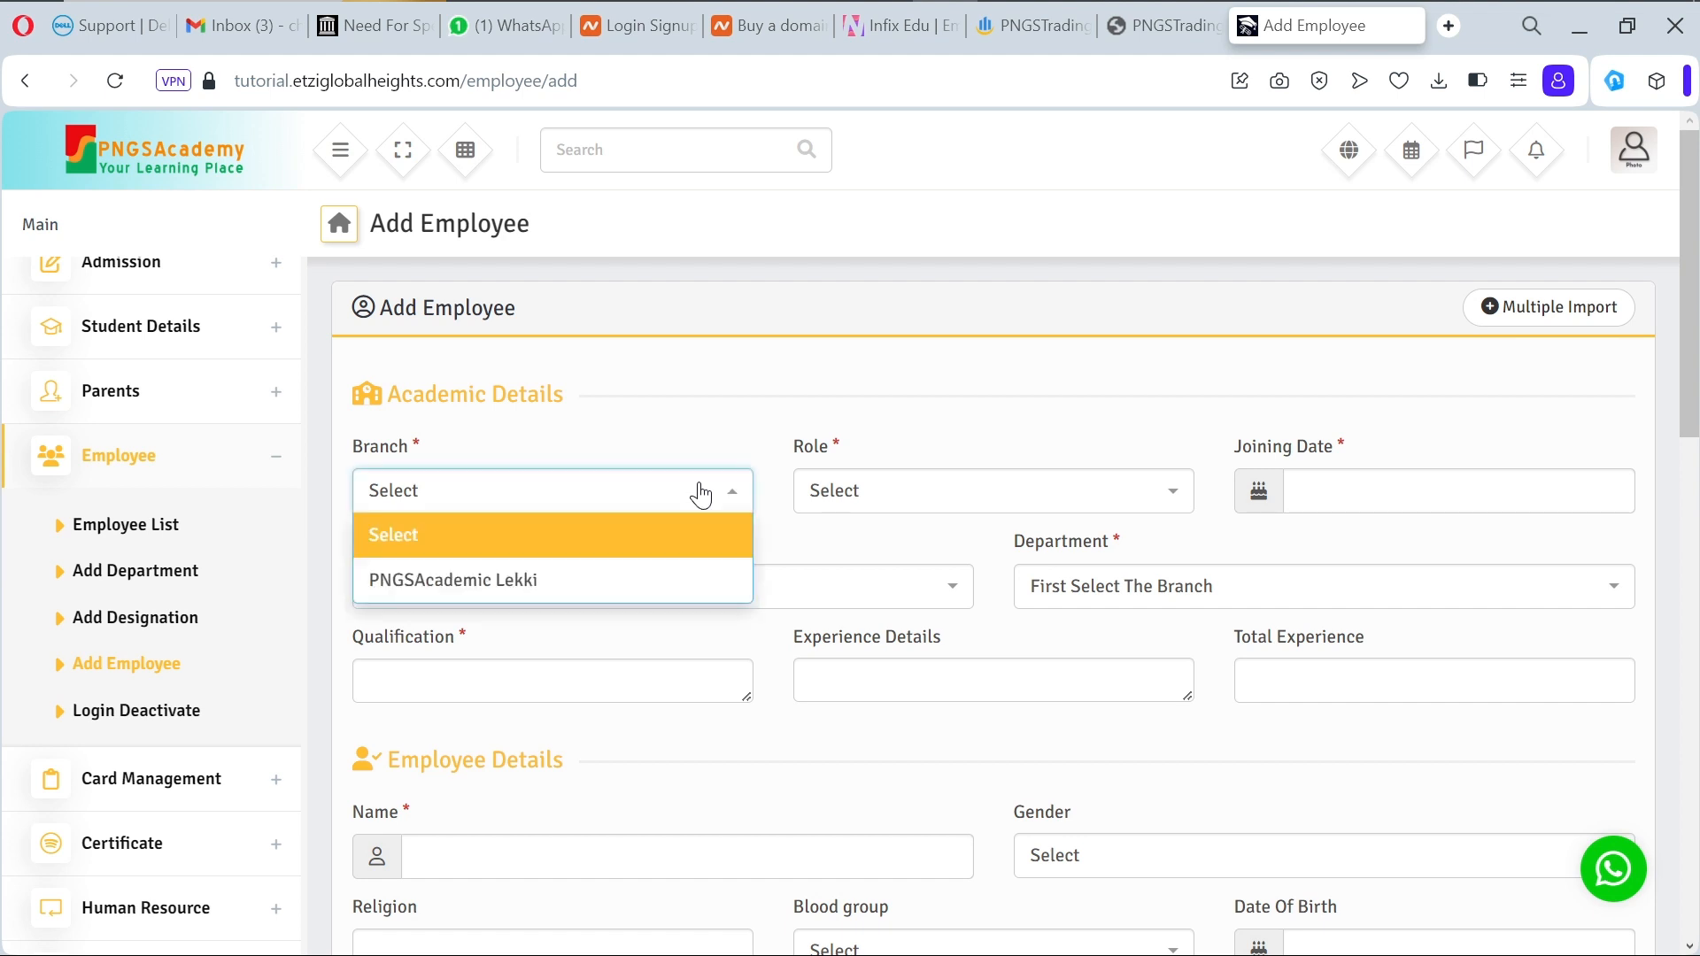
left_click(671, 598)
left_click(1173, 513)
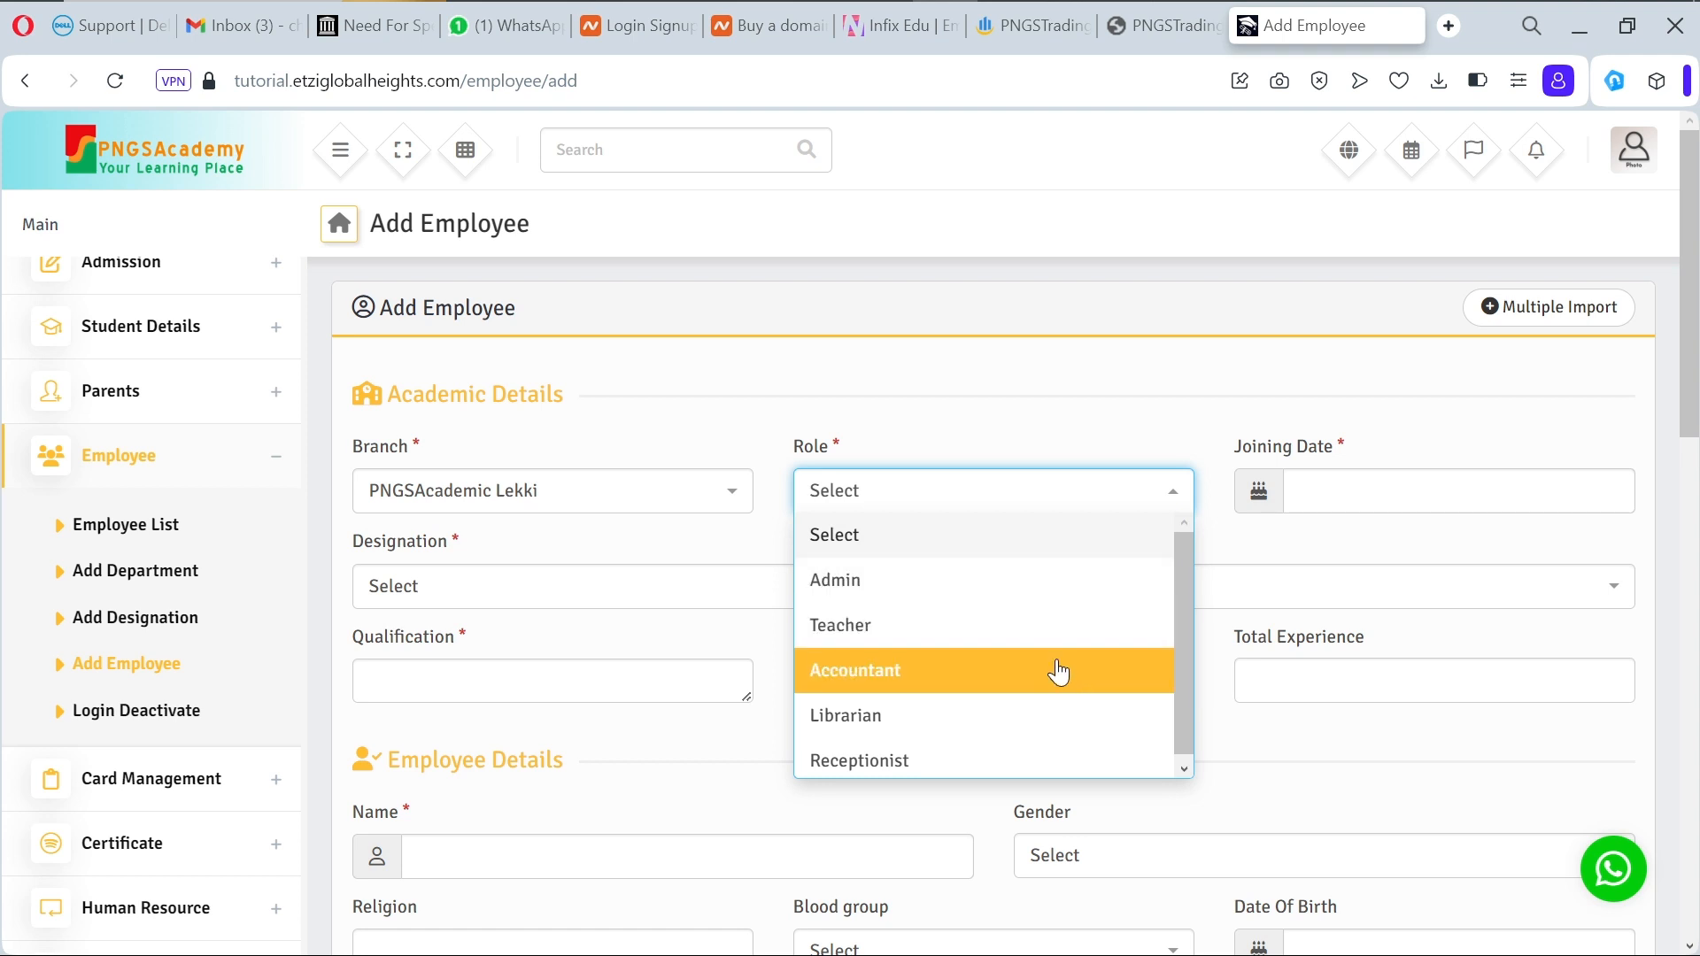
left_click(1059, 671)
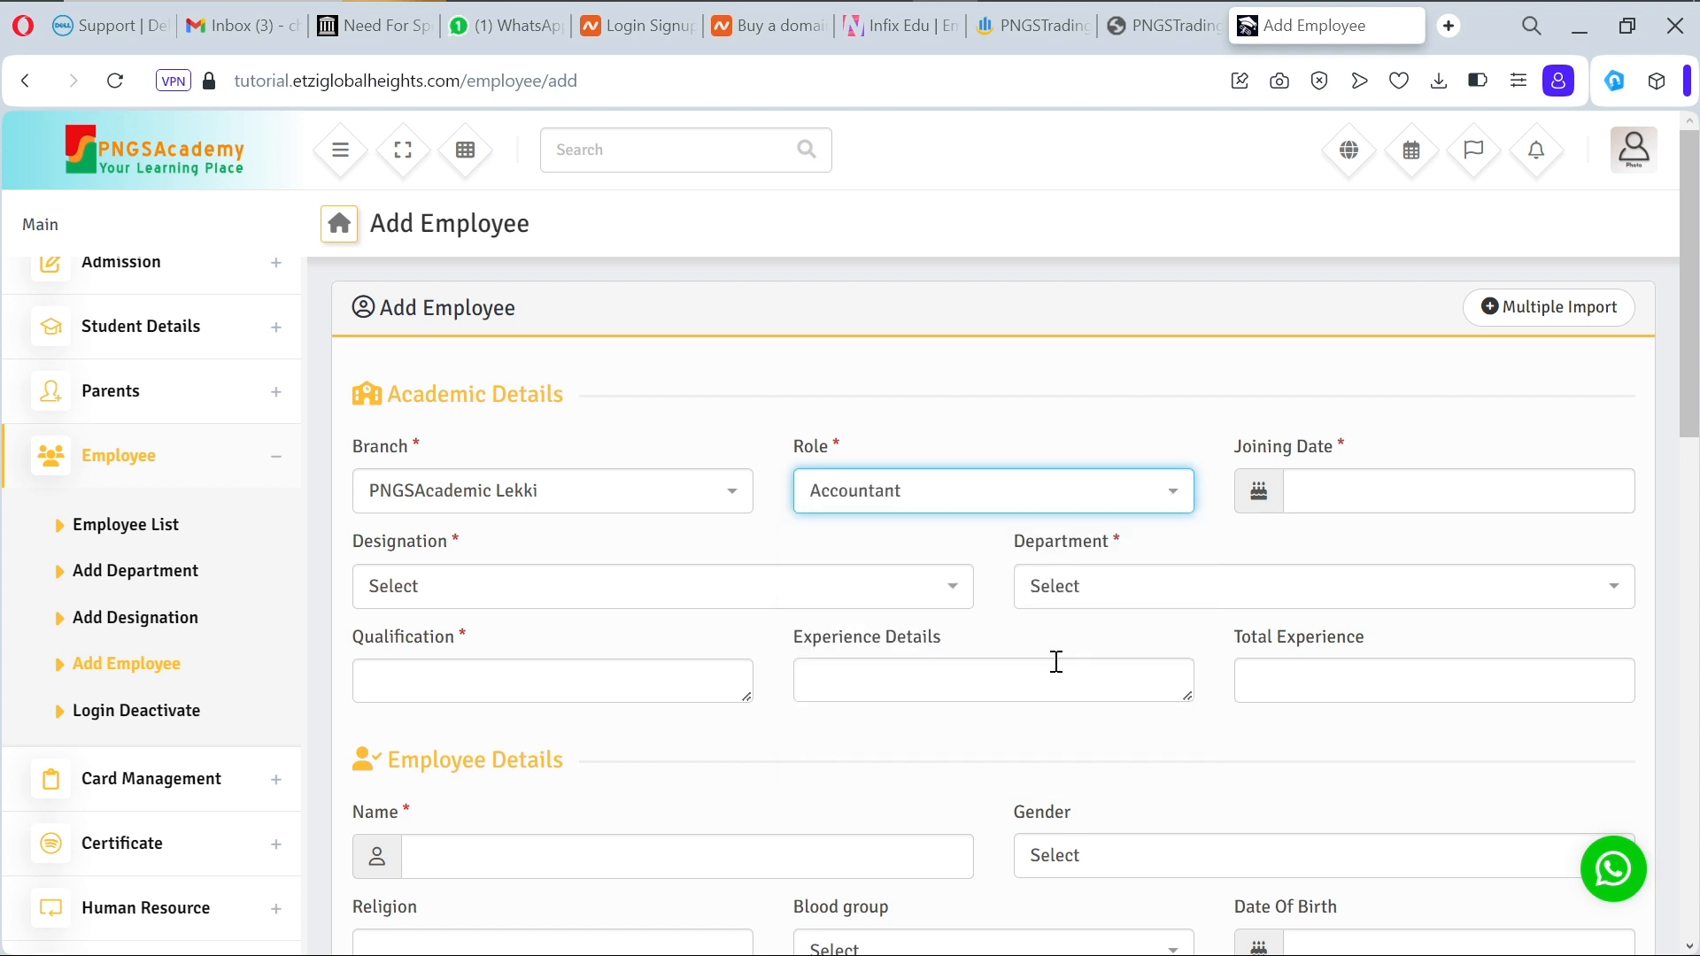
left_click(1362, 490)
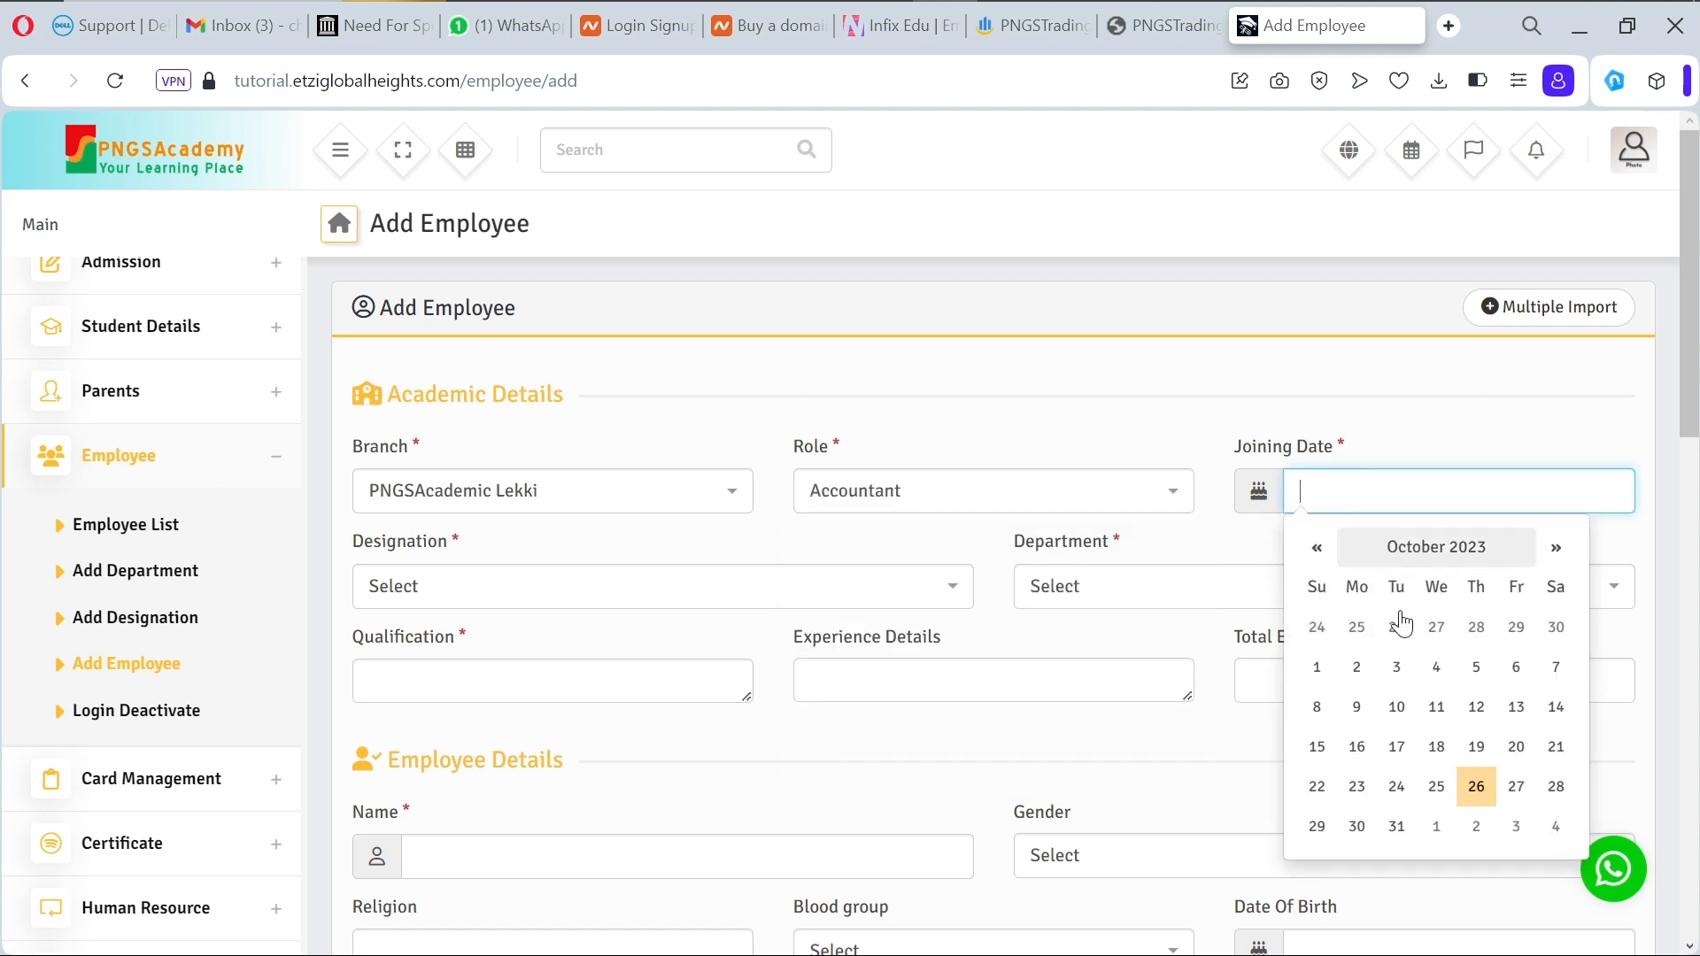
left_click(1474, 797)
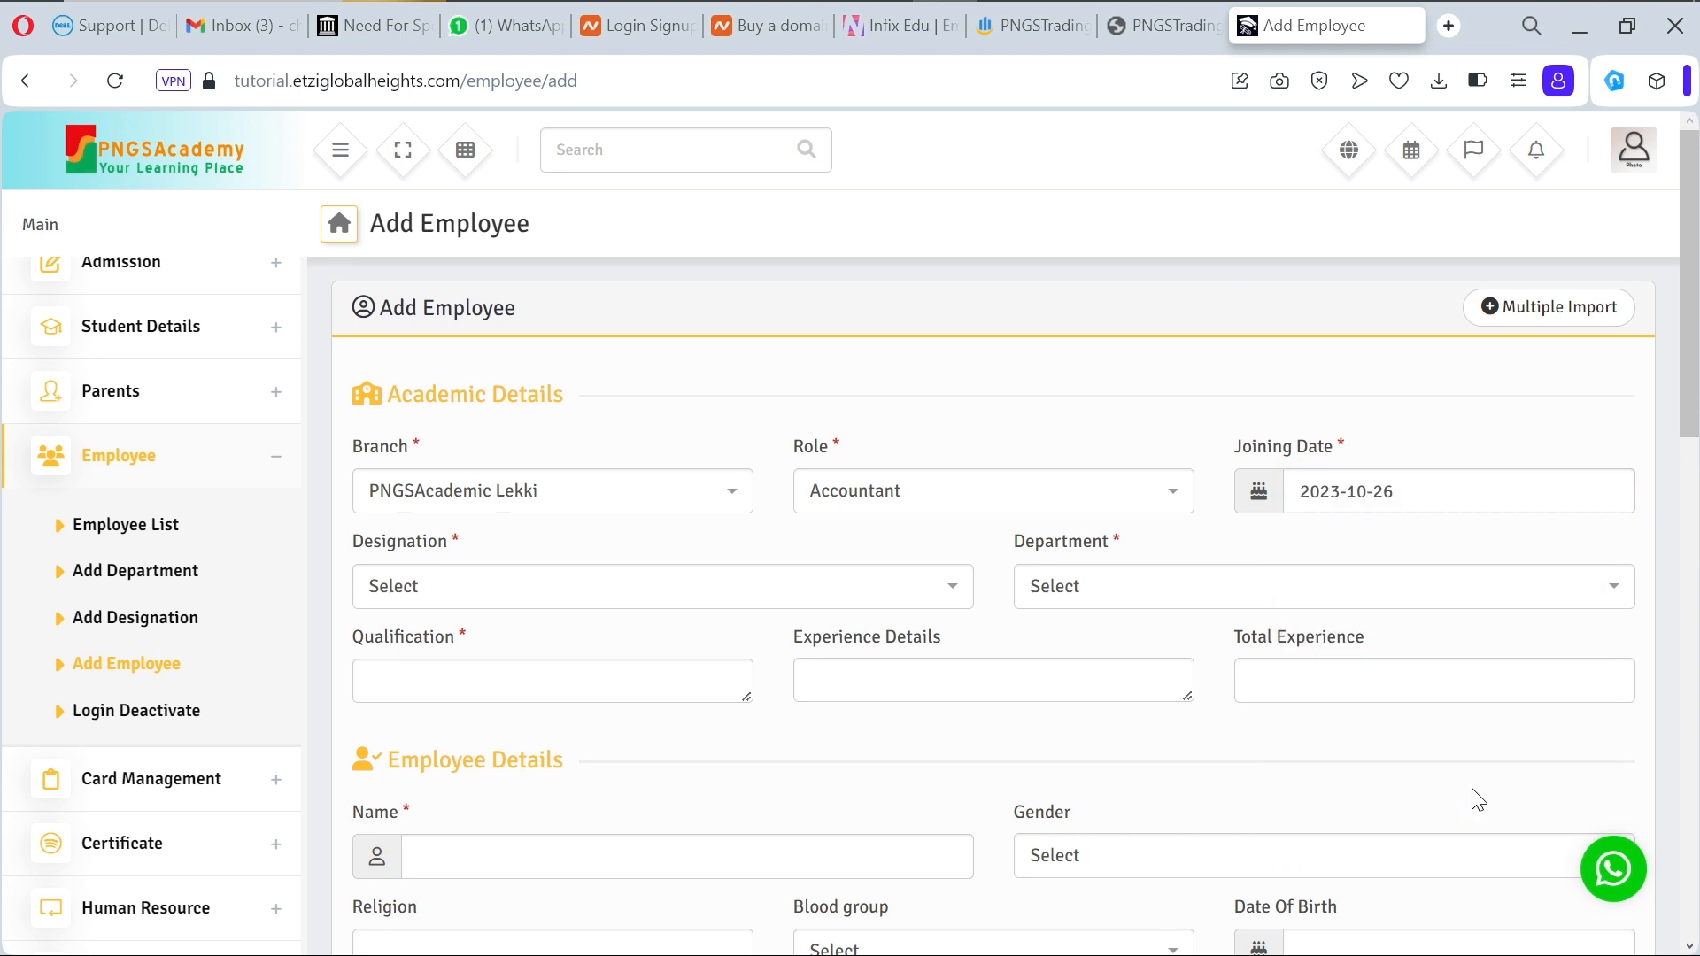
Step: Choose designation Busary and department Accounting
left_click(844, 586)
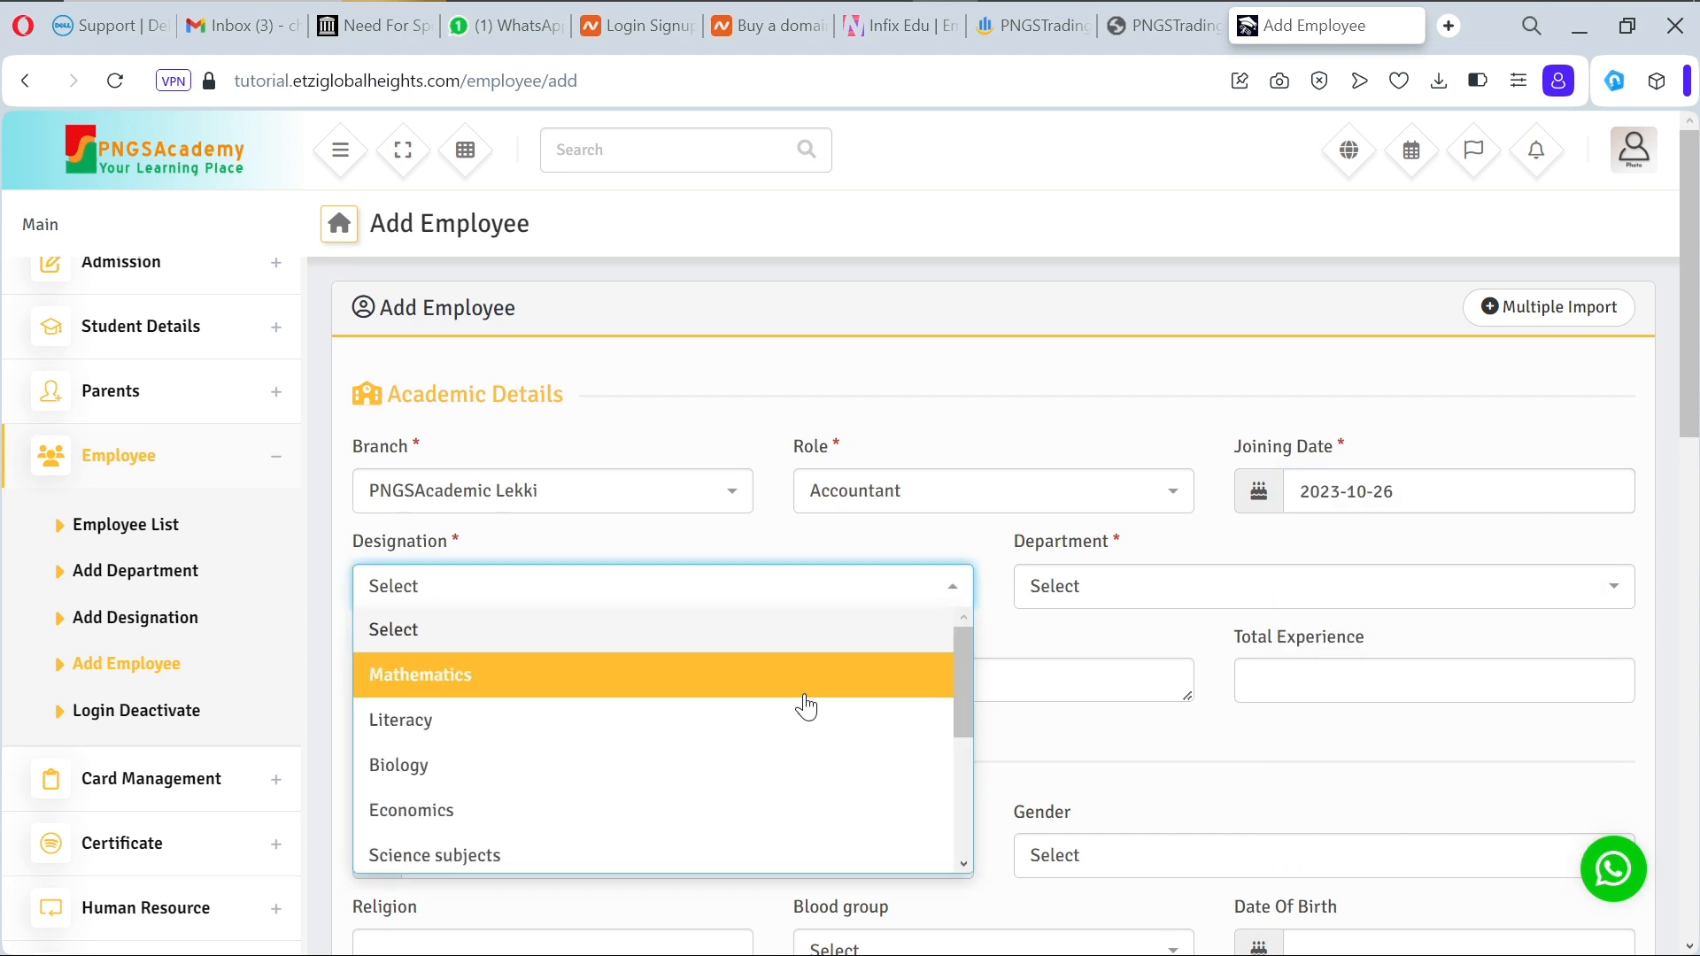
scroll(802, 708, "down", 3)
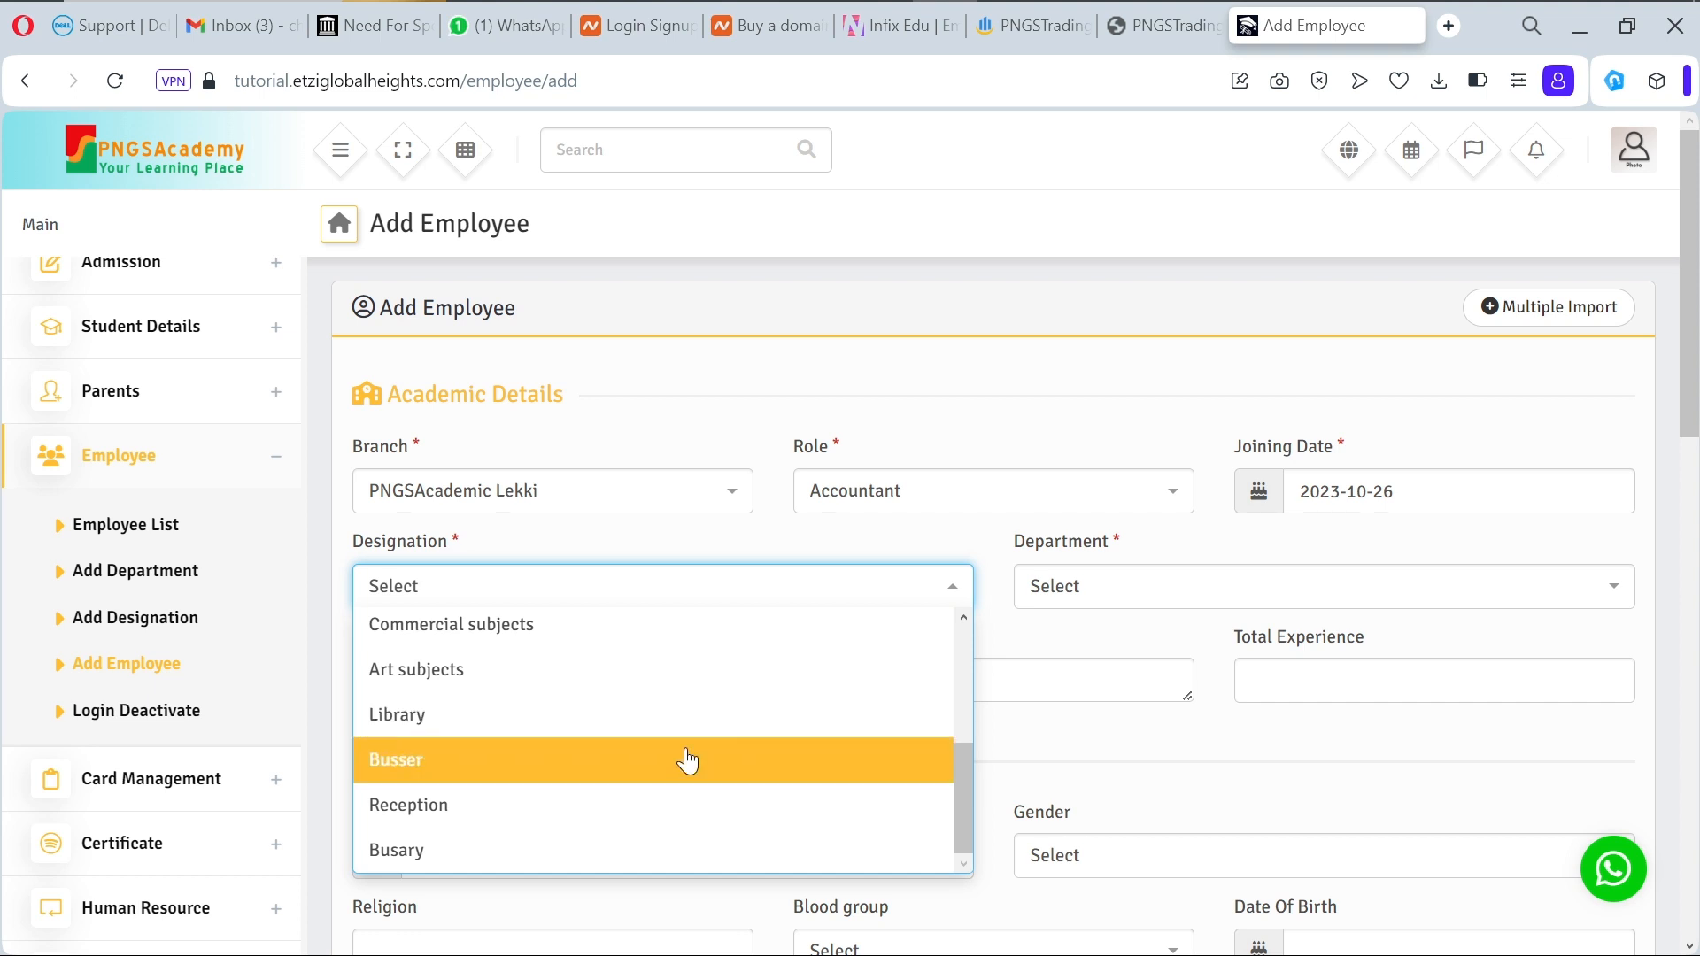
left_click(530, 876)
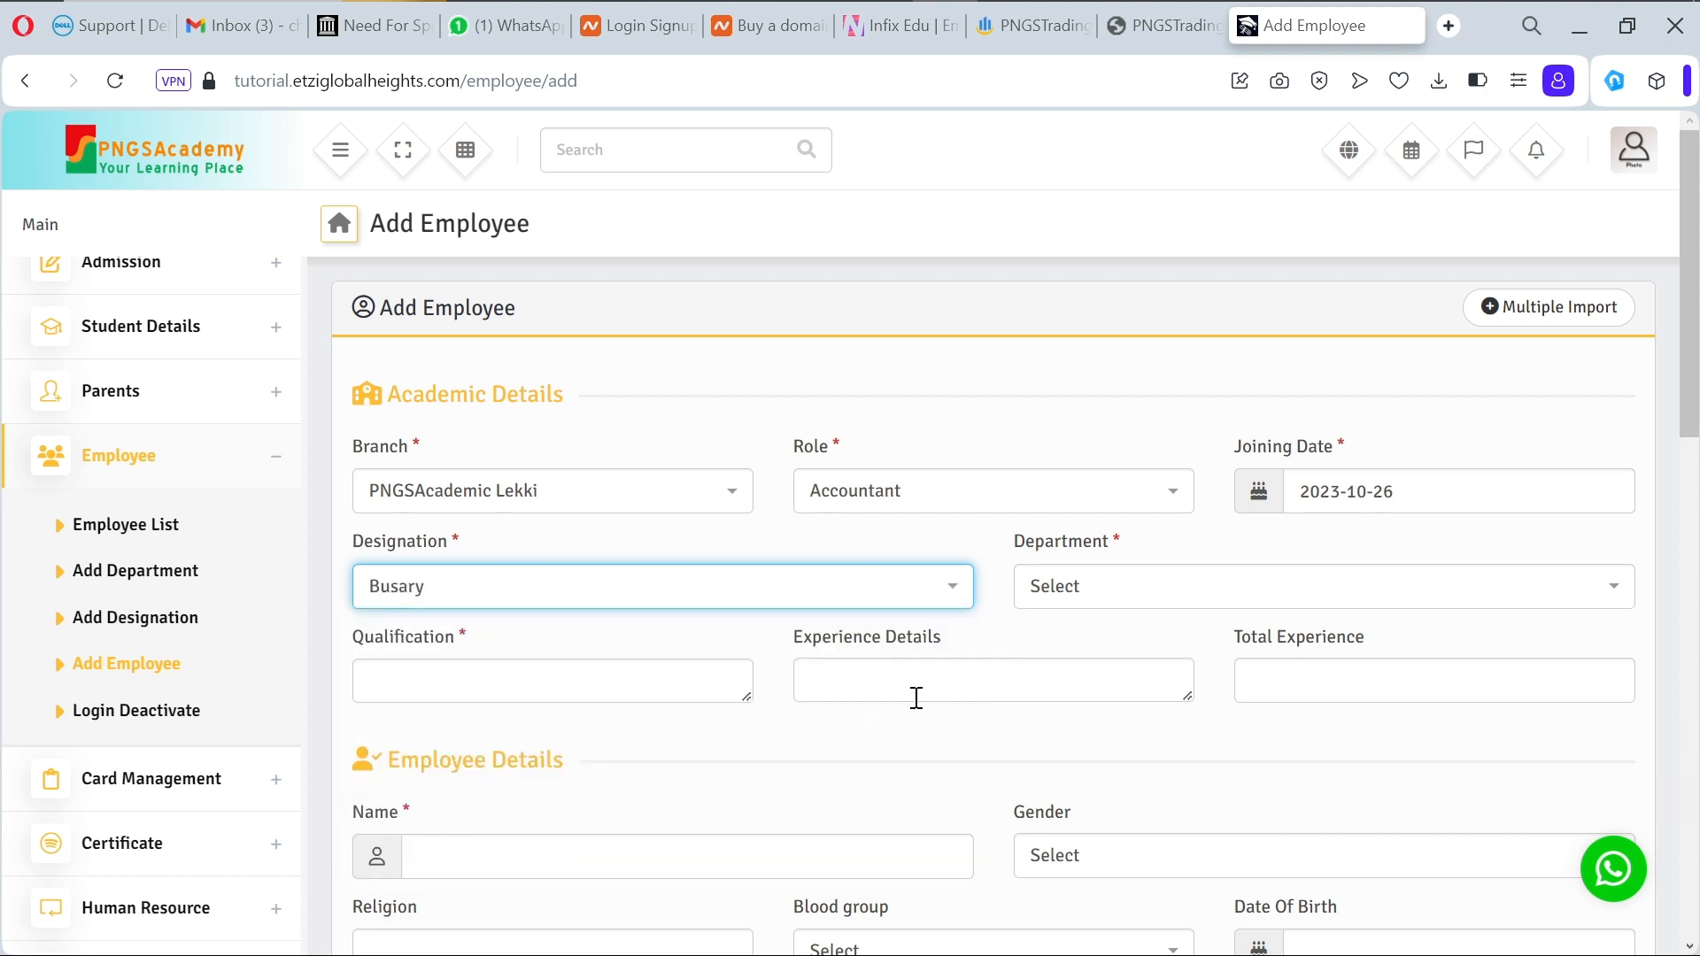
left_click(1181, 586)
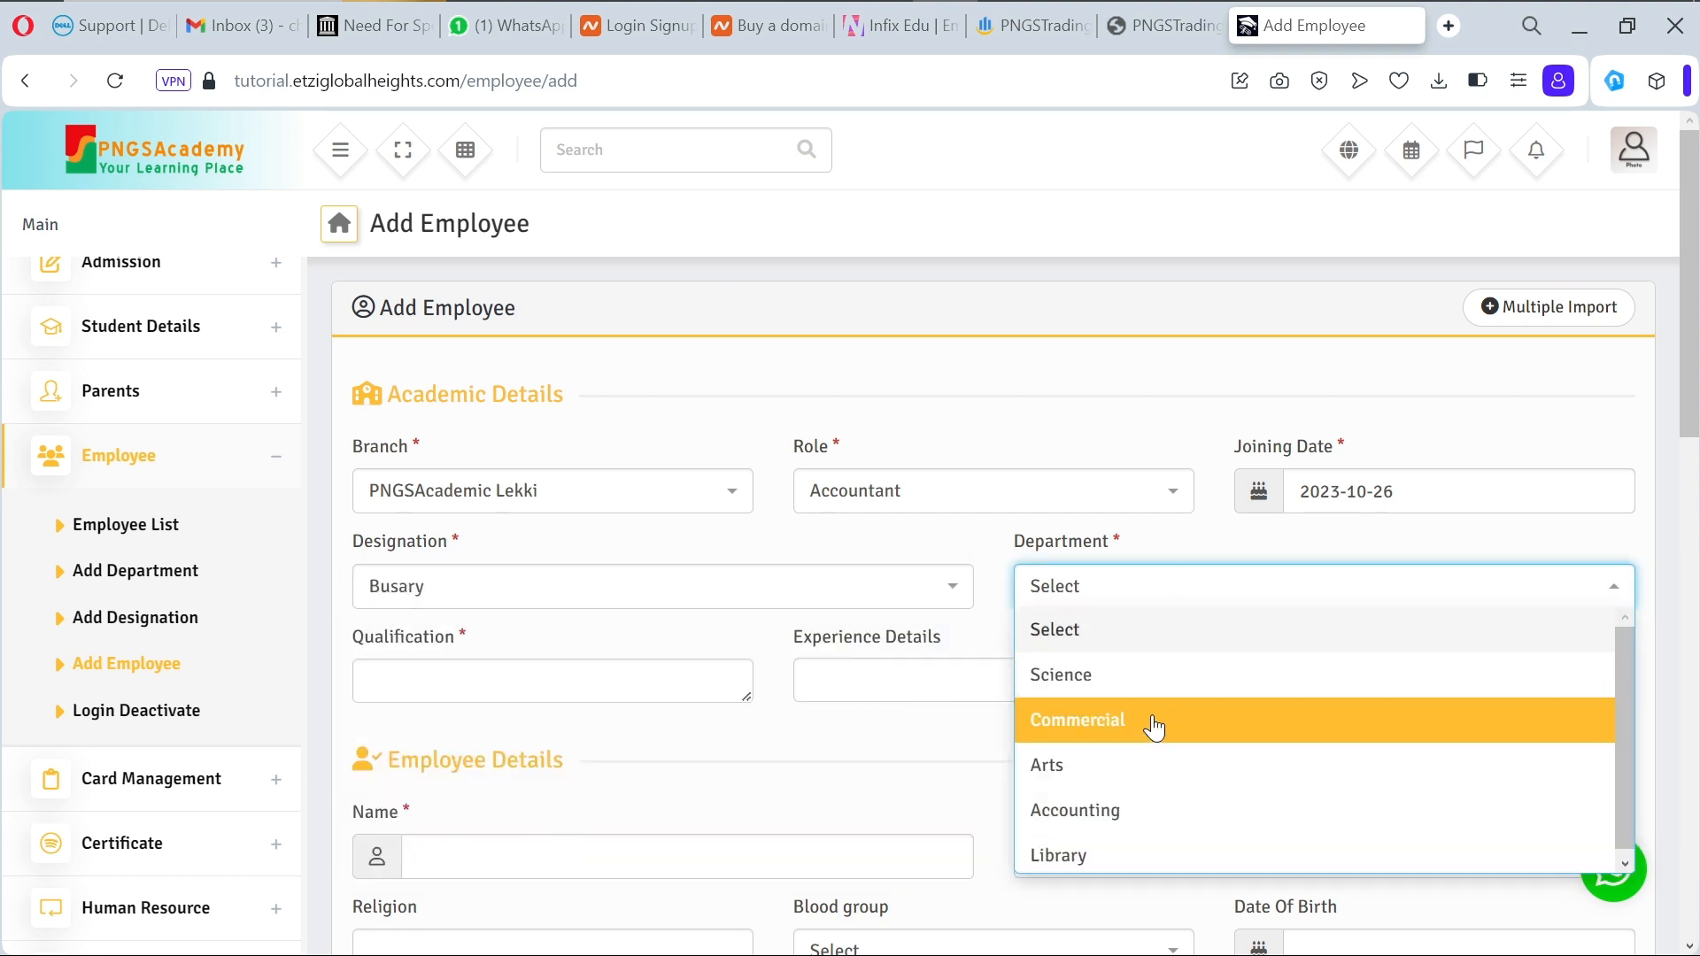
left_click(1139, 812)
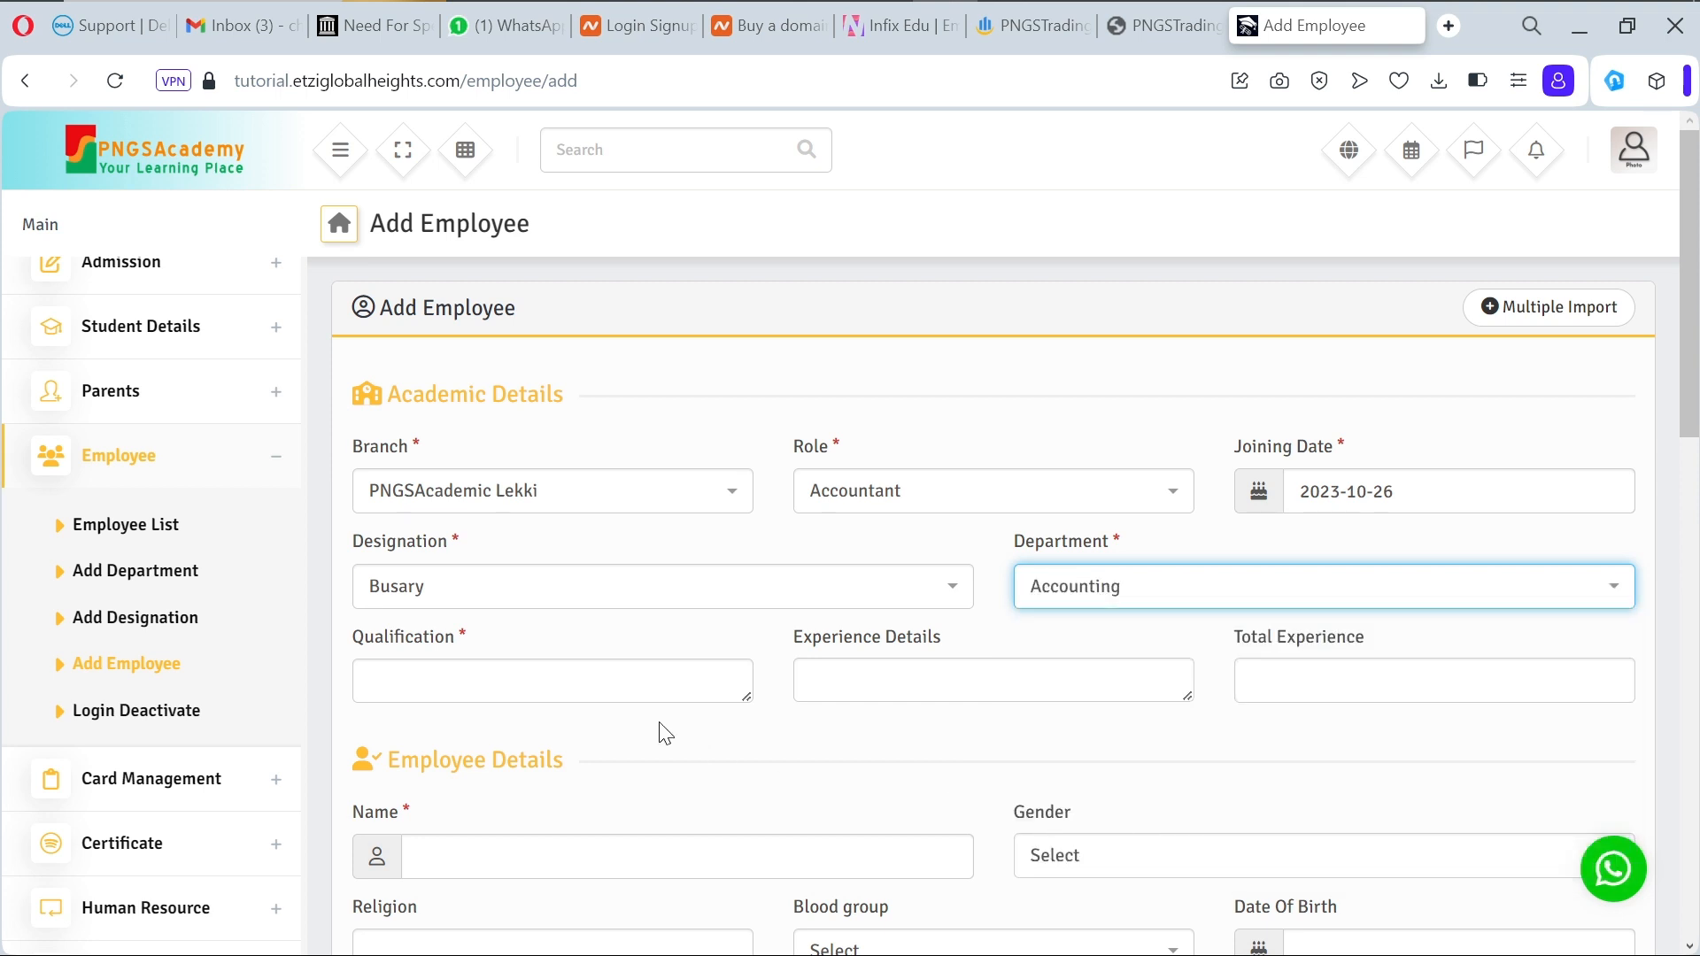
left_click(647, 681)
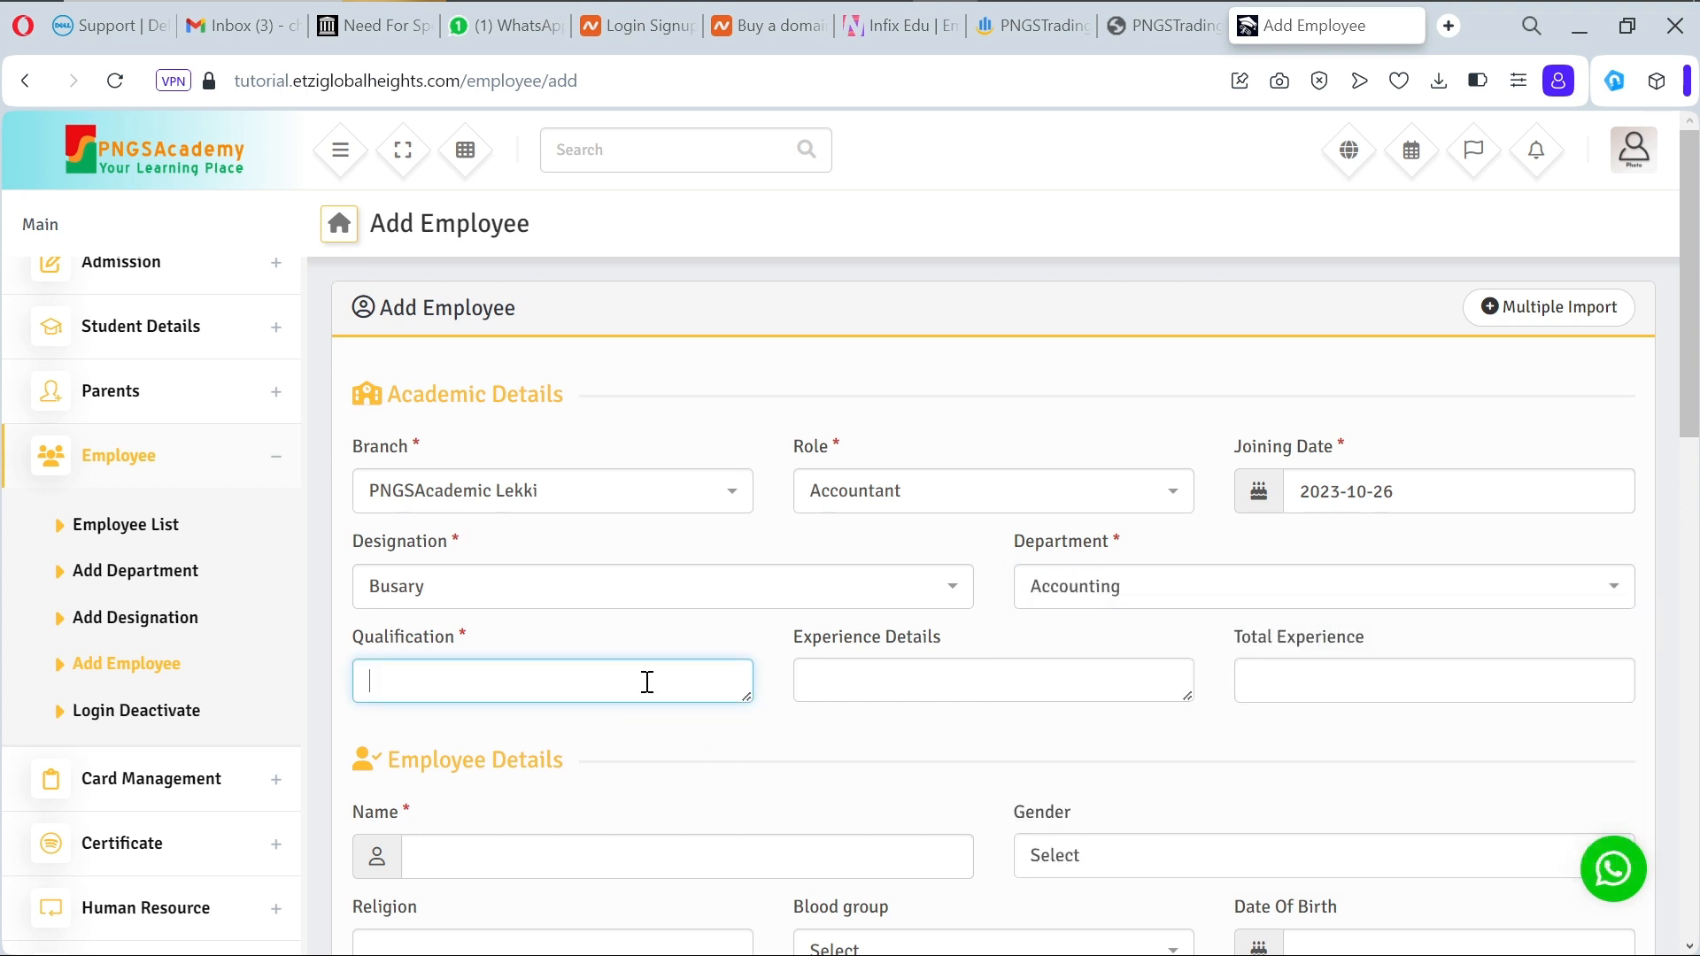
Step: Enter qualification 'BSC in Accounting' and experience details 'Competent in accounting and book keeping'
type("BSC in Accounting")
left_click(908, 690)
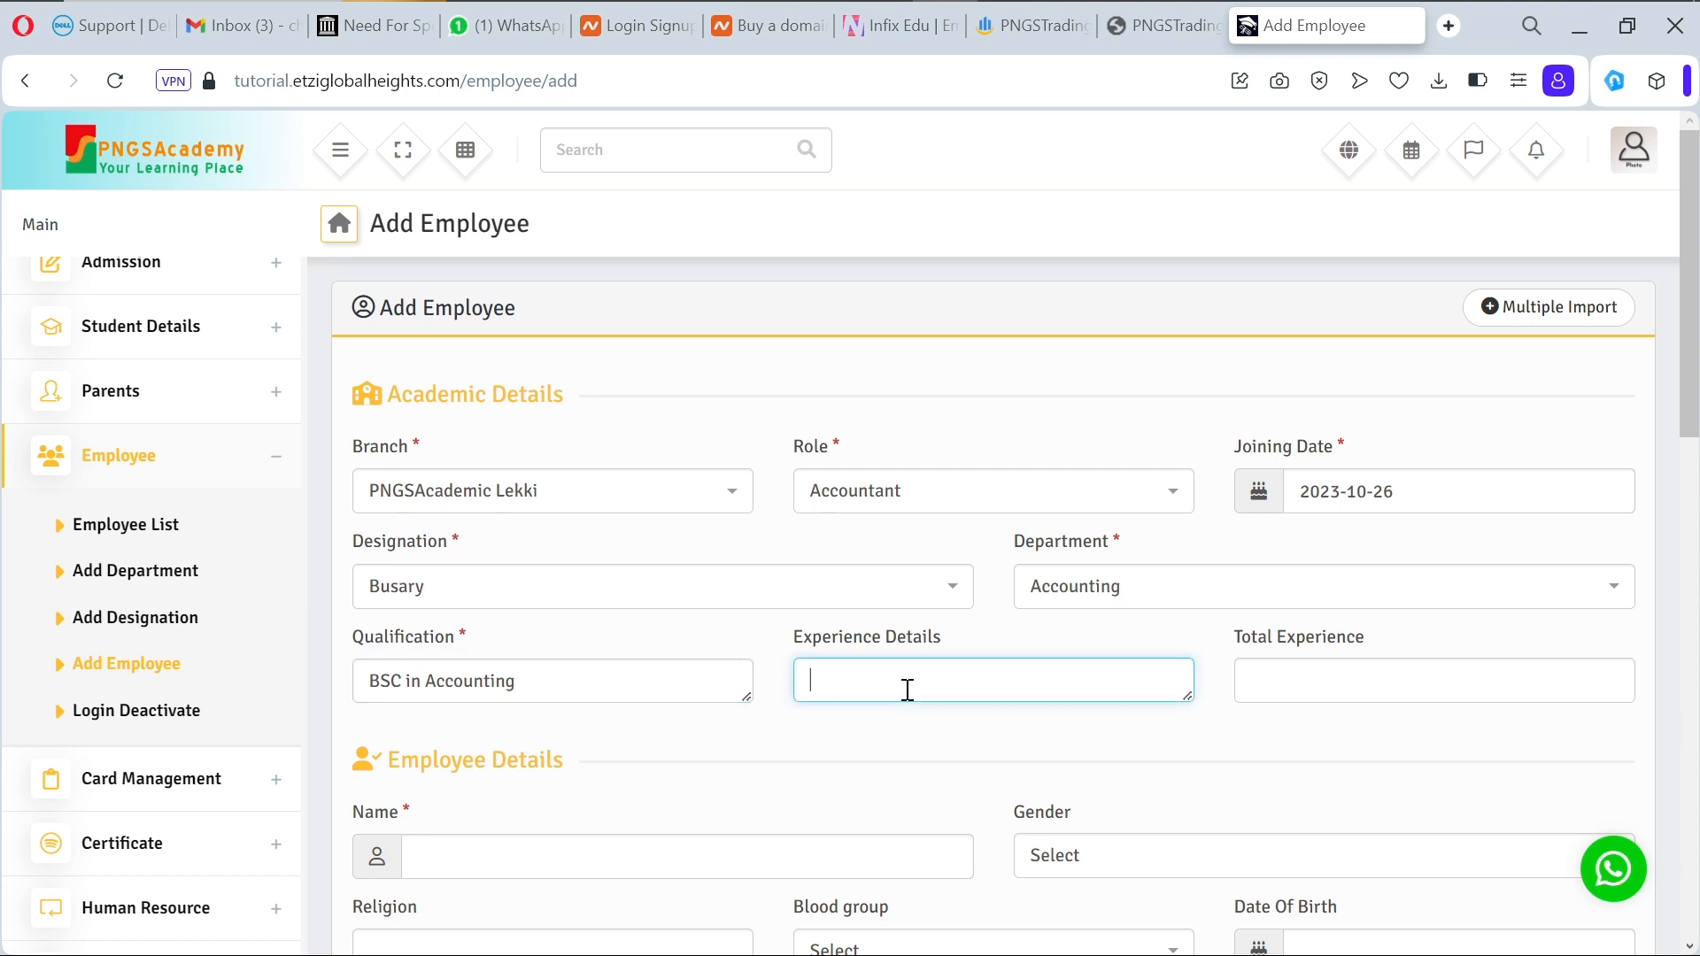
type("Competent in accounting and ")
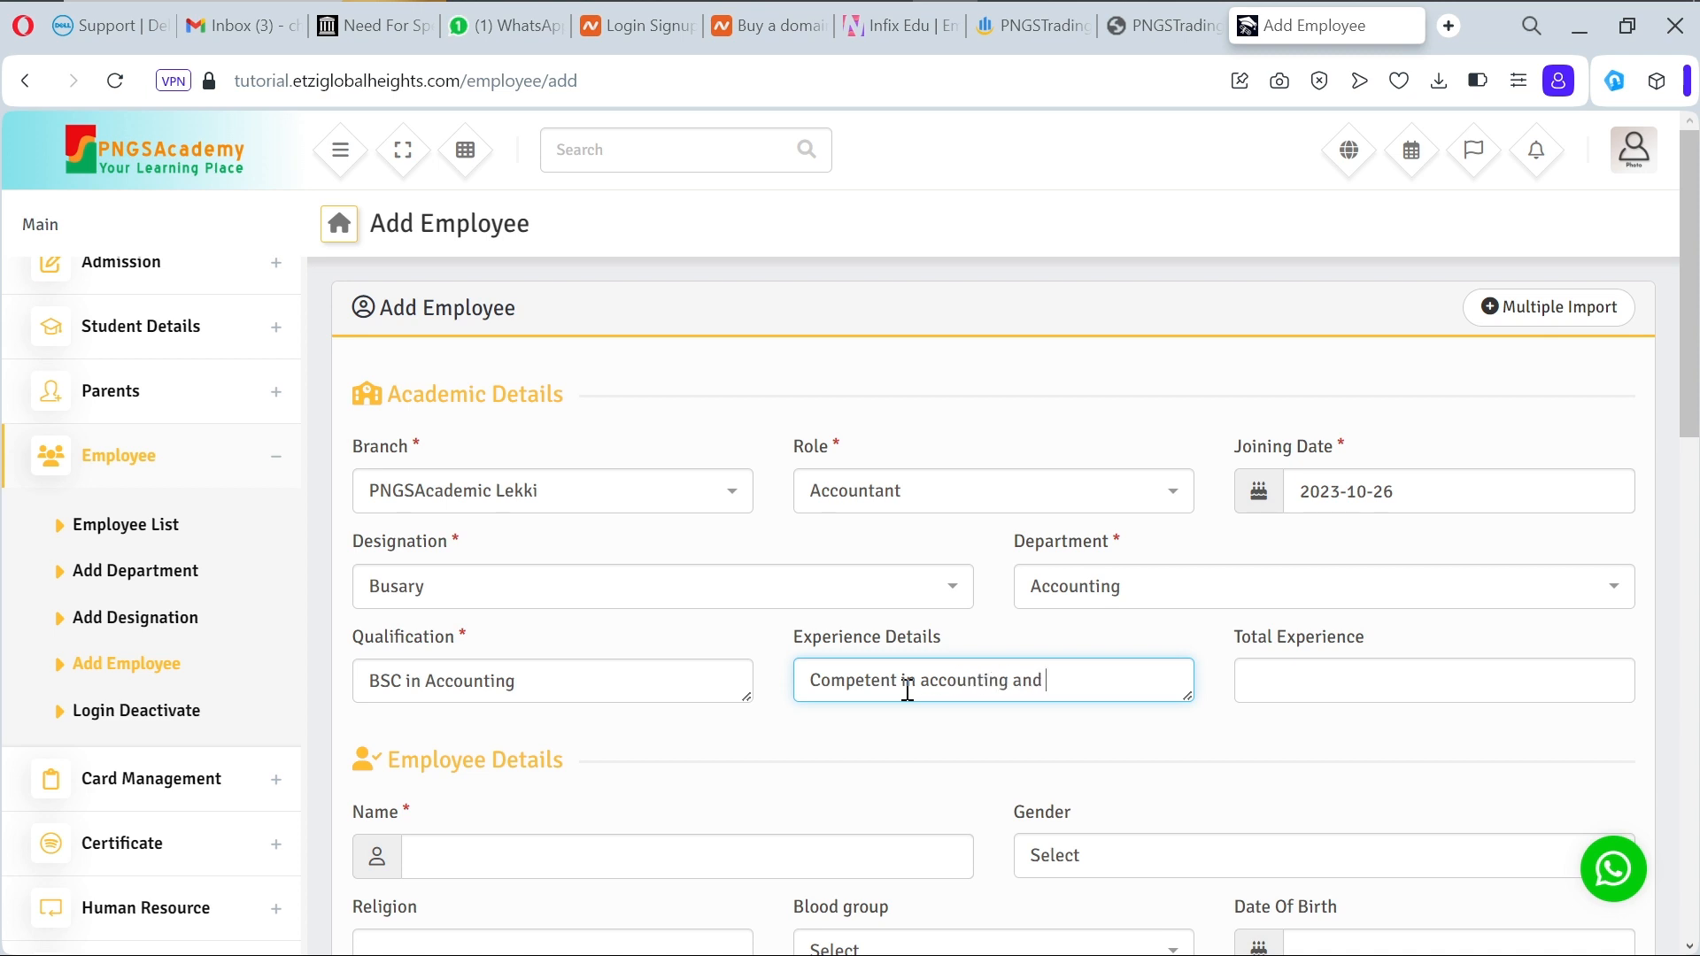
type("book keeping")
left_click(1281, 680)
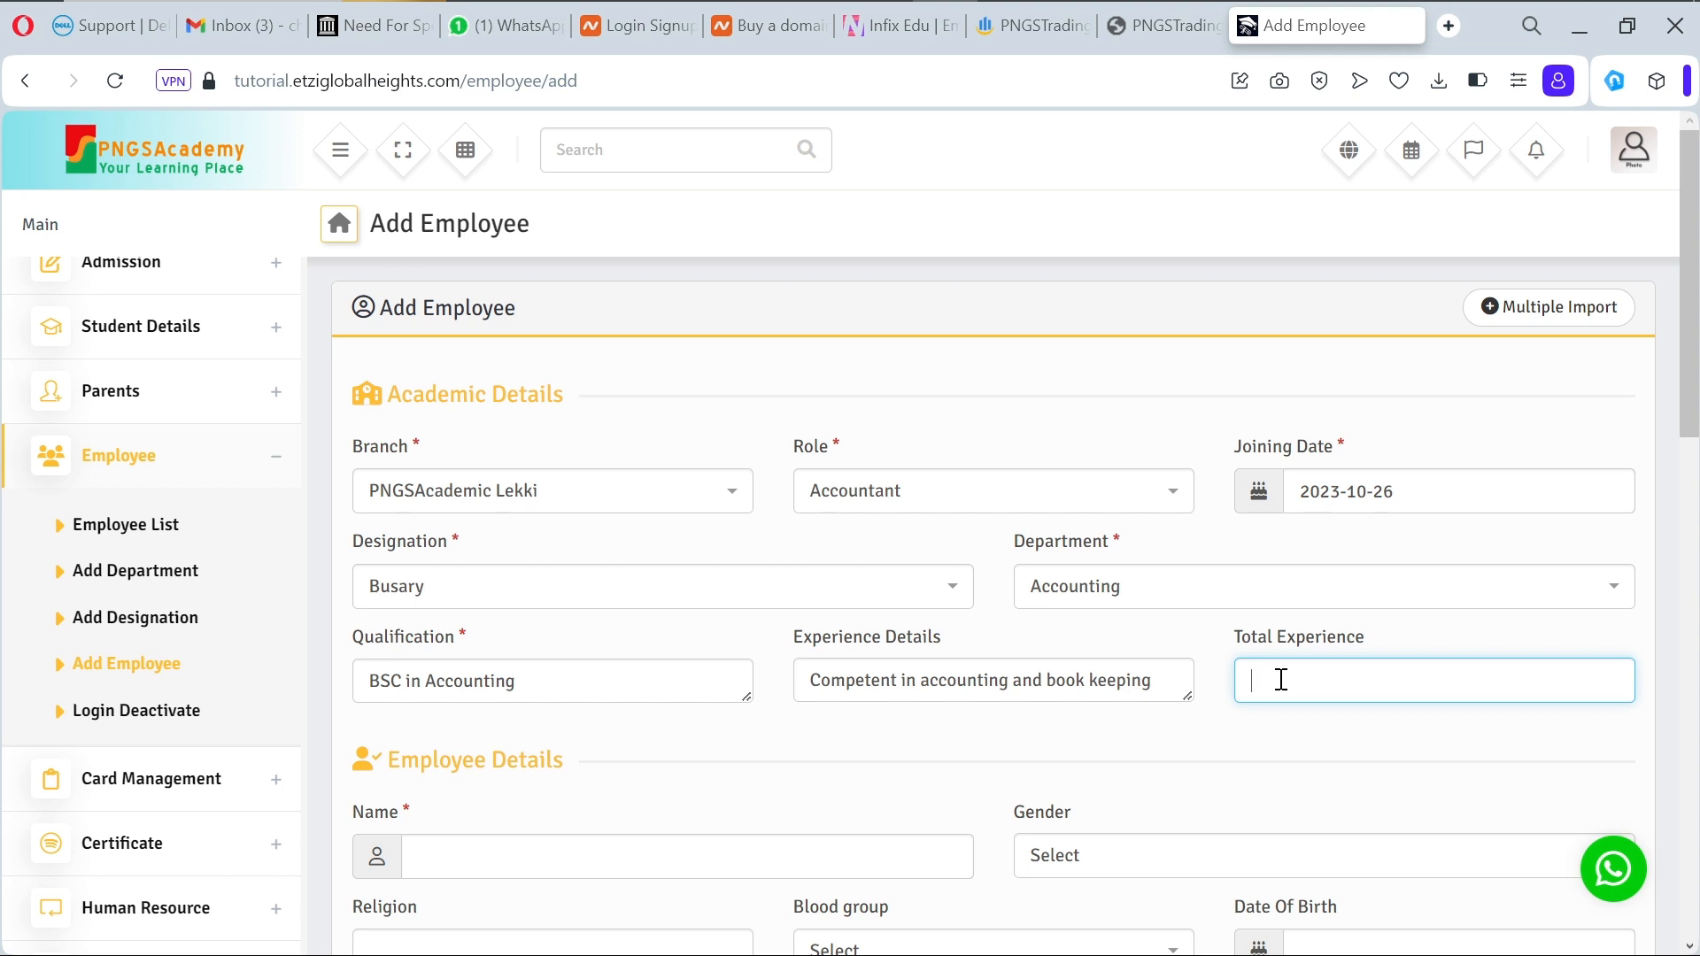
Step: Enter total experience 10 and type the employee's full name
type("10")
scroll(1125, 722, "down", 6)
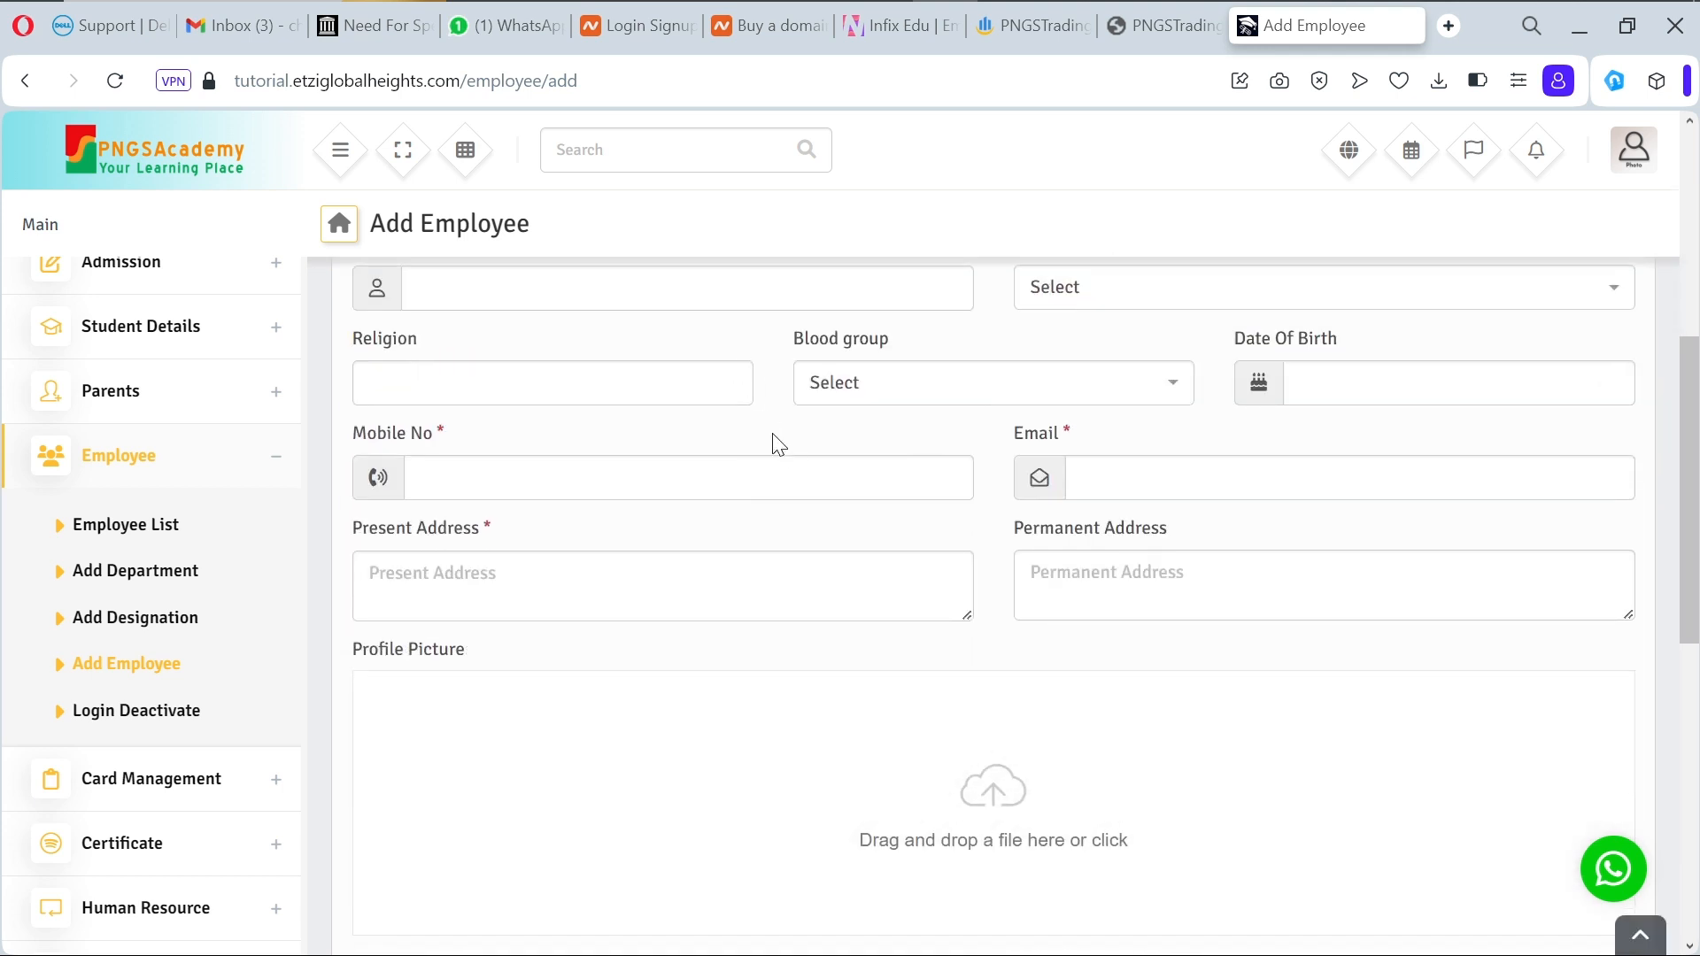
scroll(778, 451, "up", 2)
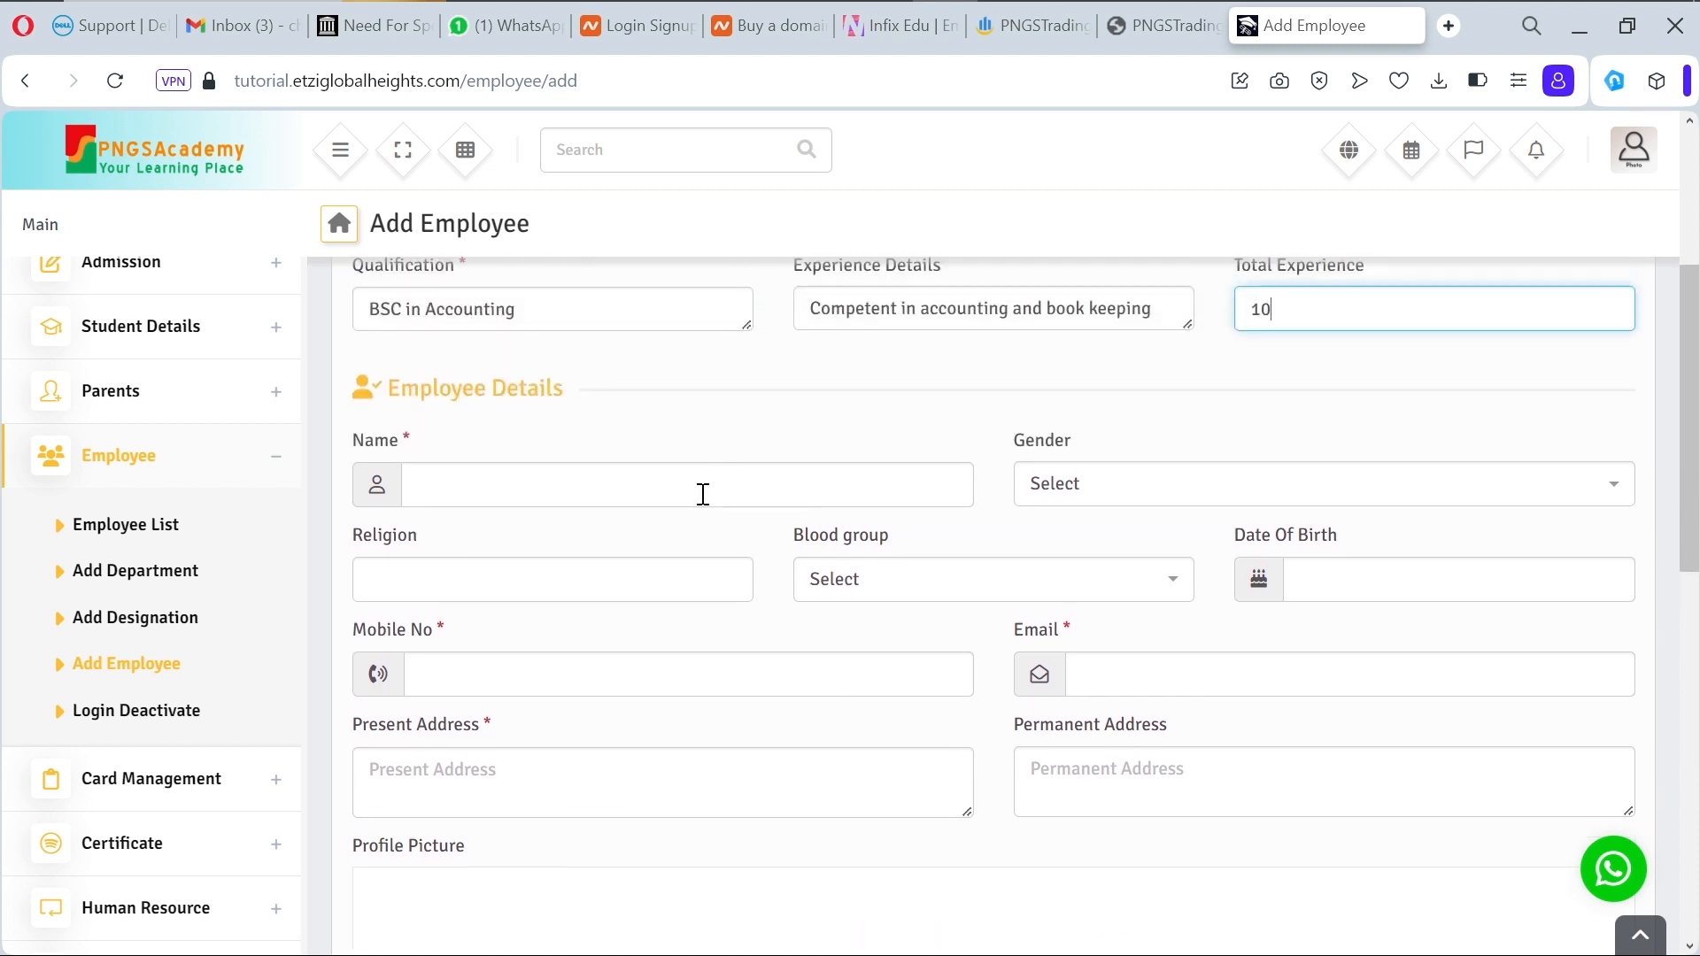
left_click(703, 492)
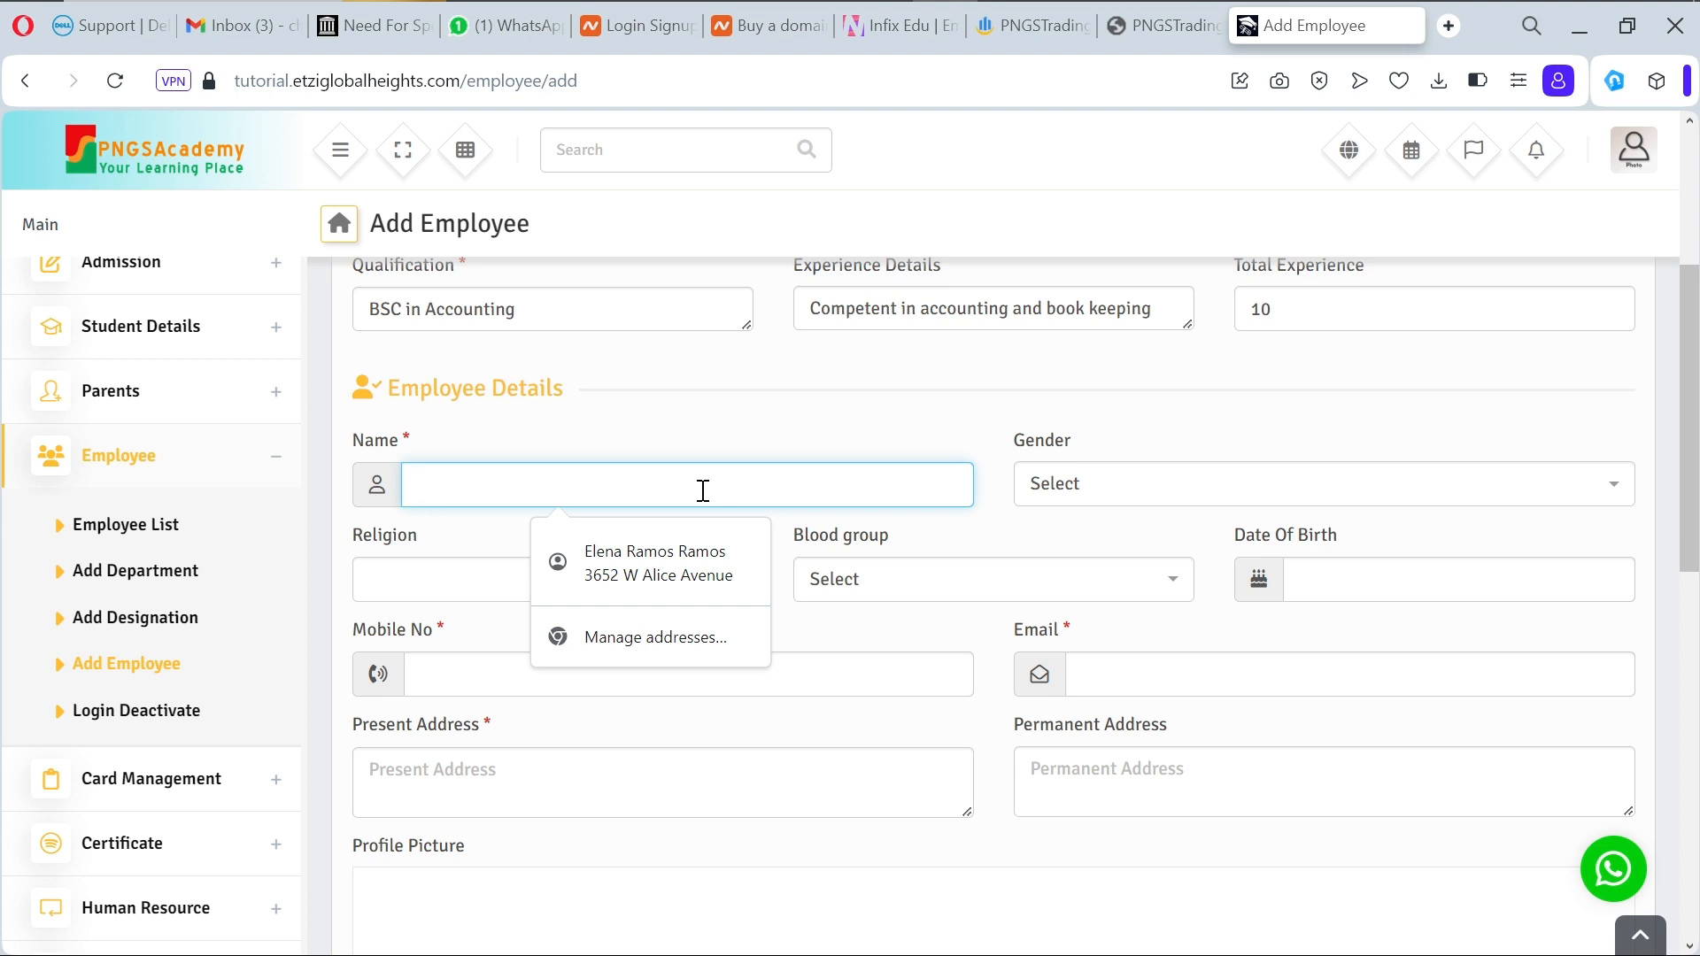
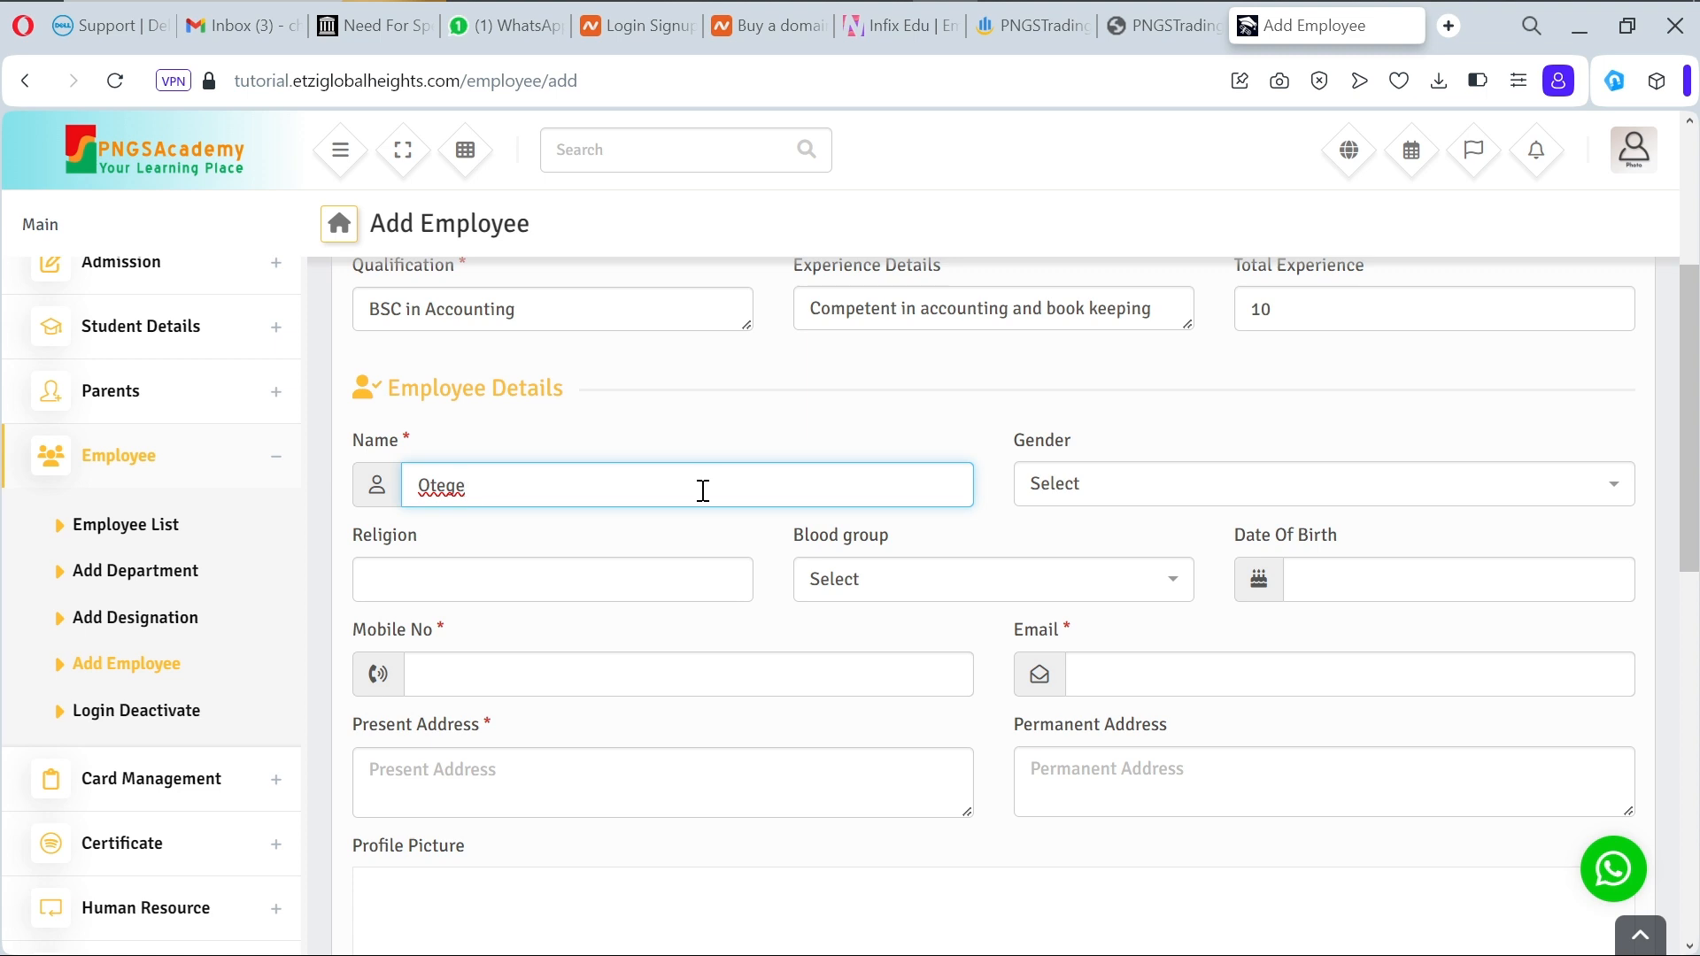
Step: Set gender Female, religion Christian and blood group A+
left_click(1080, 499)
left_click(1081, 629)
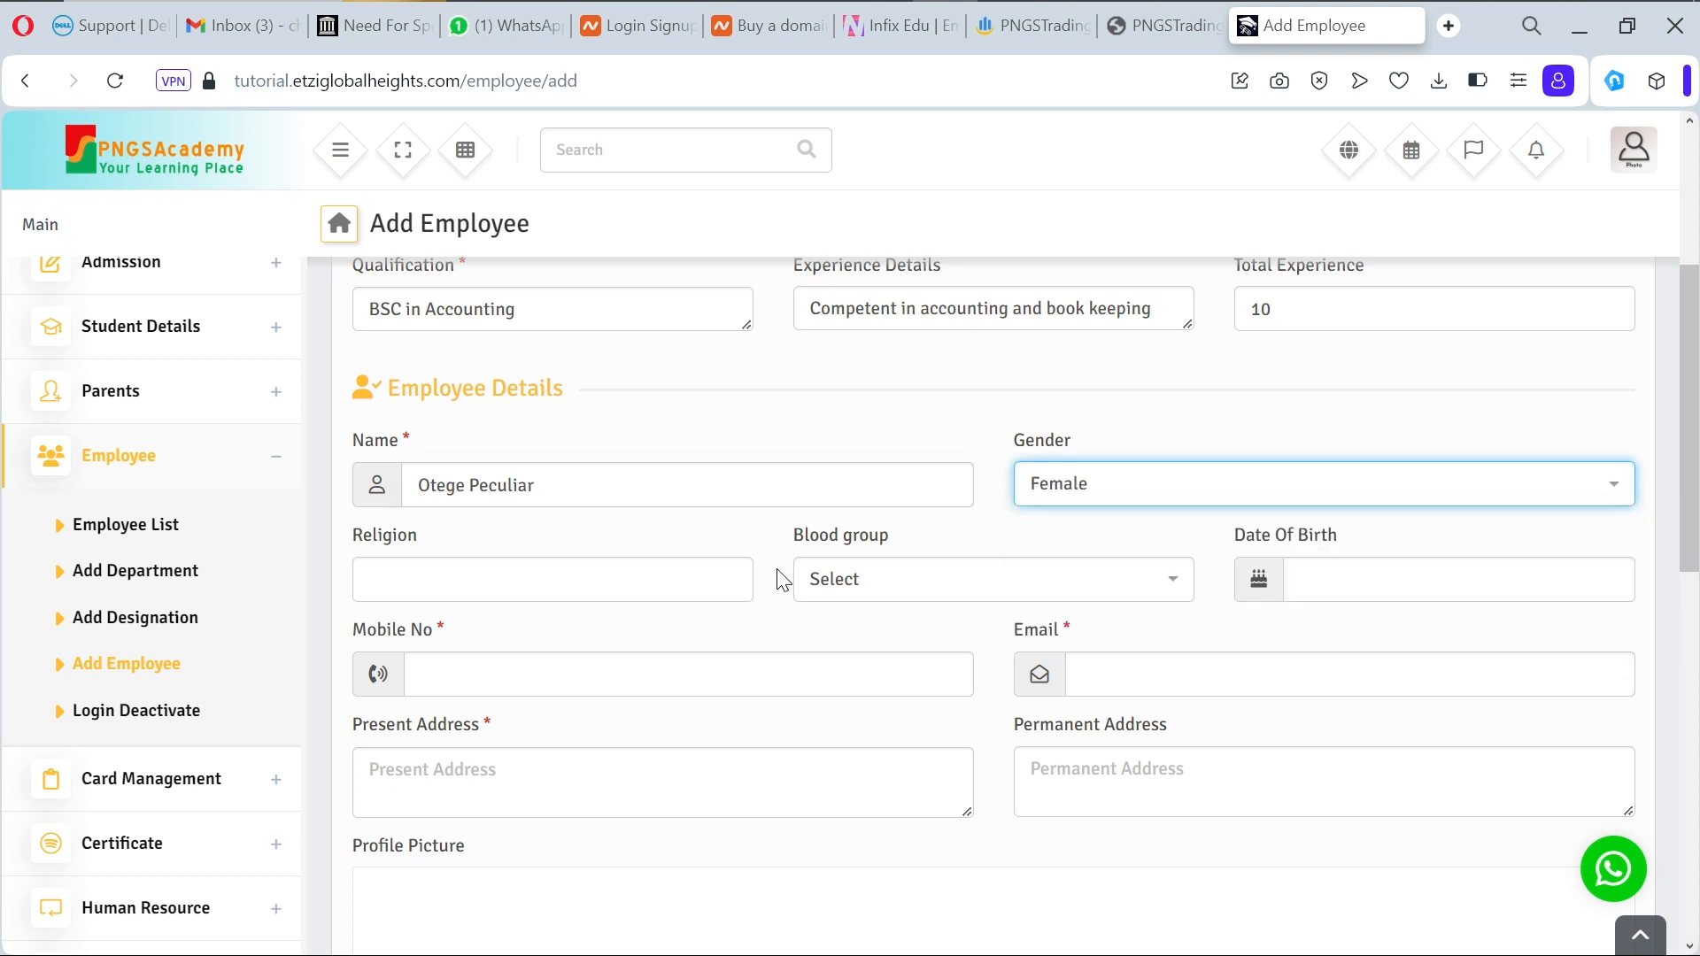
left_click(602, 578)
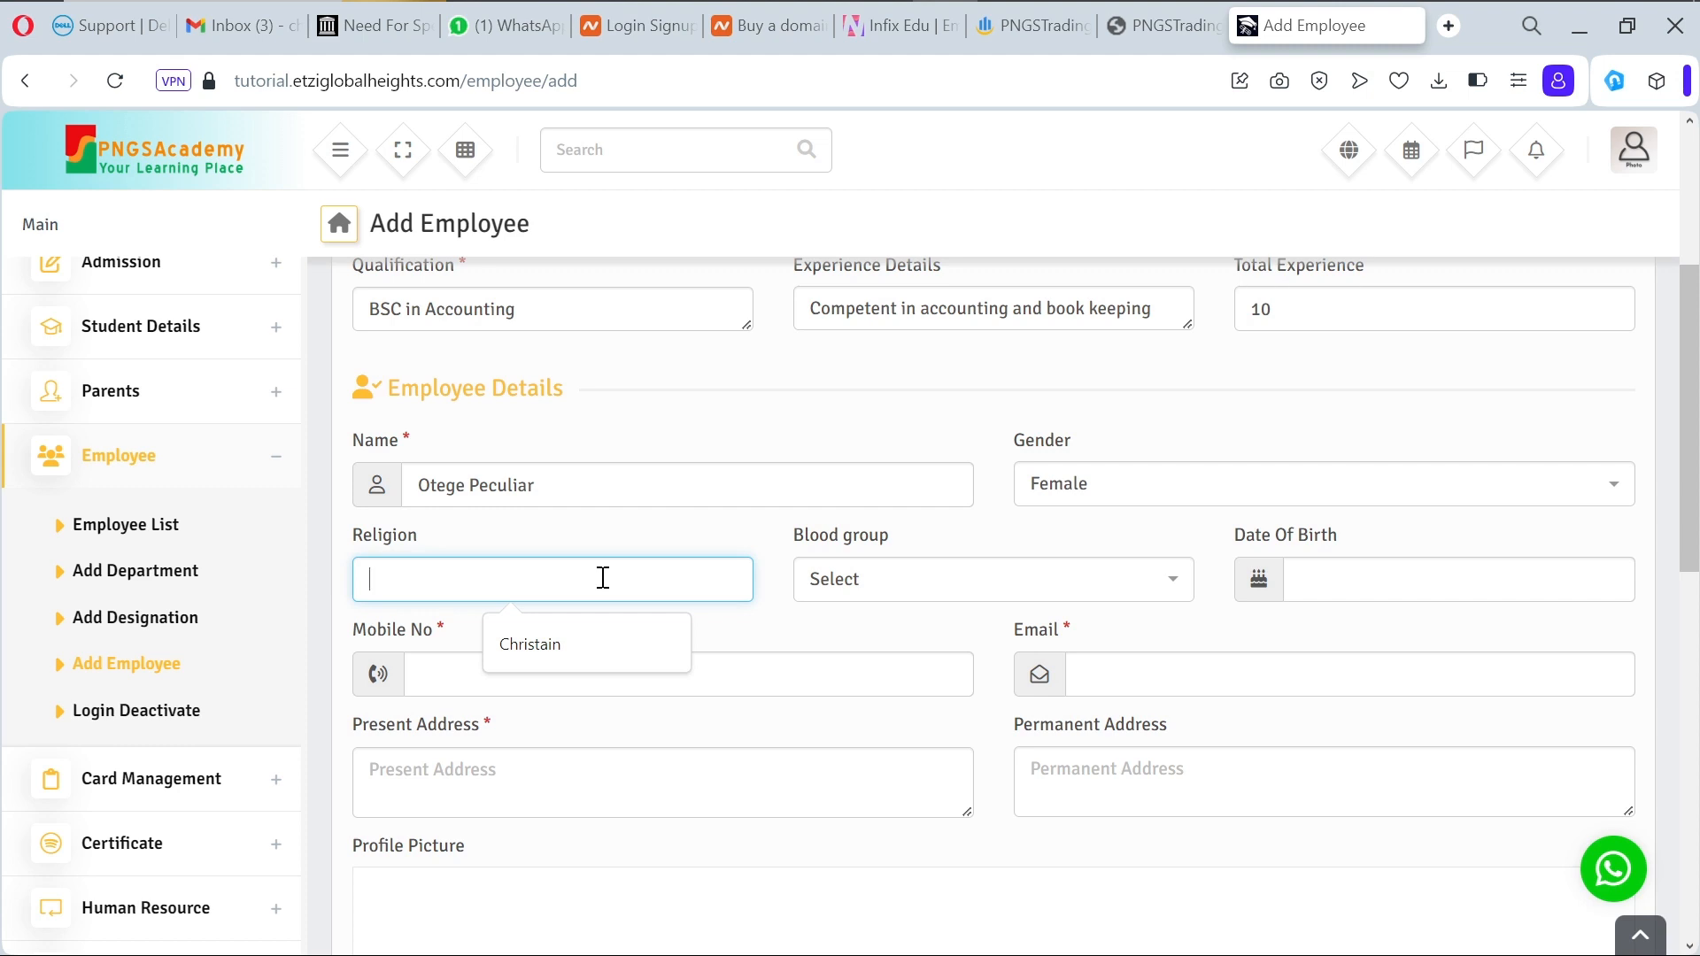
type("Christian")
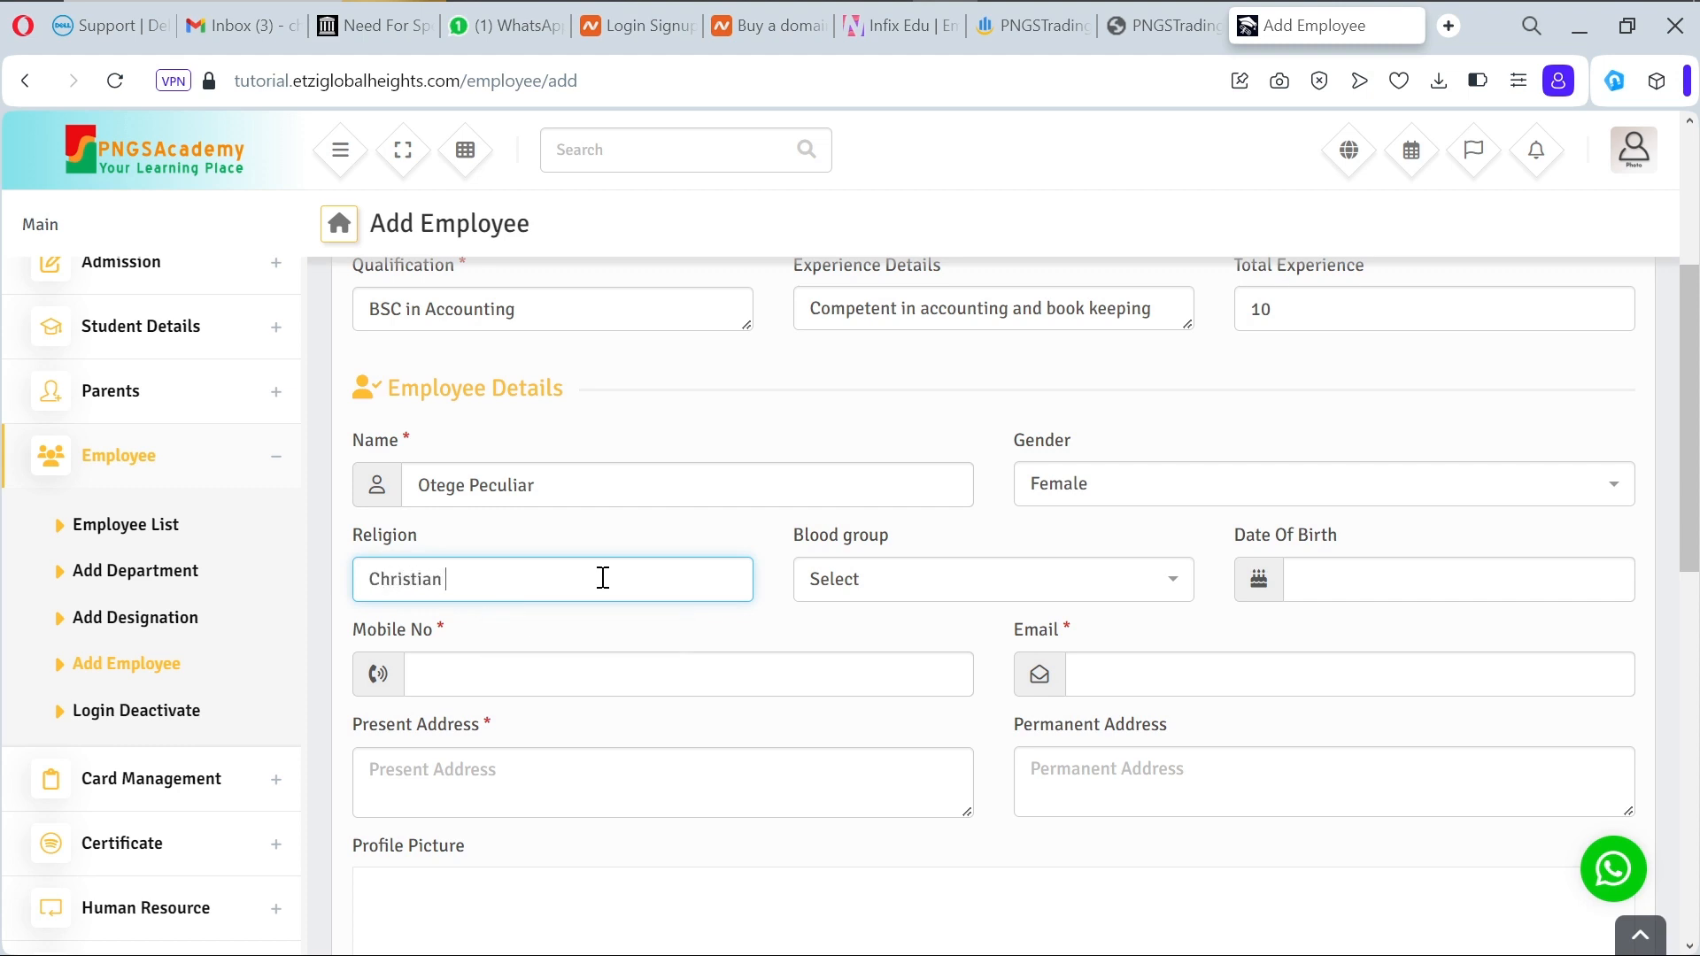
left_click(898, 588)
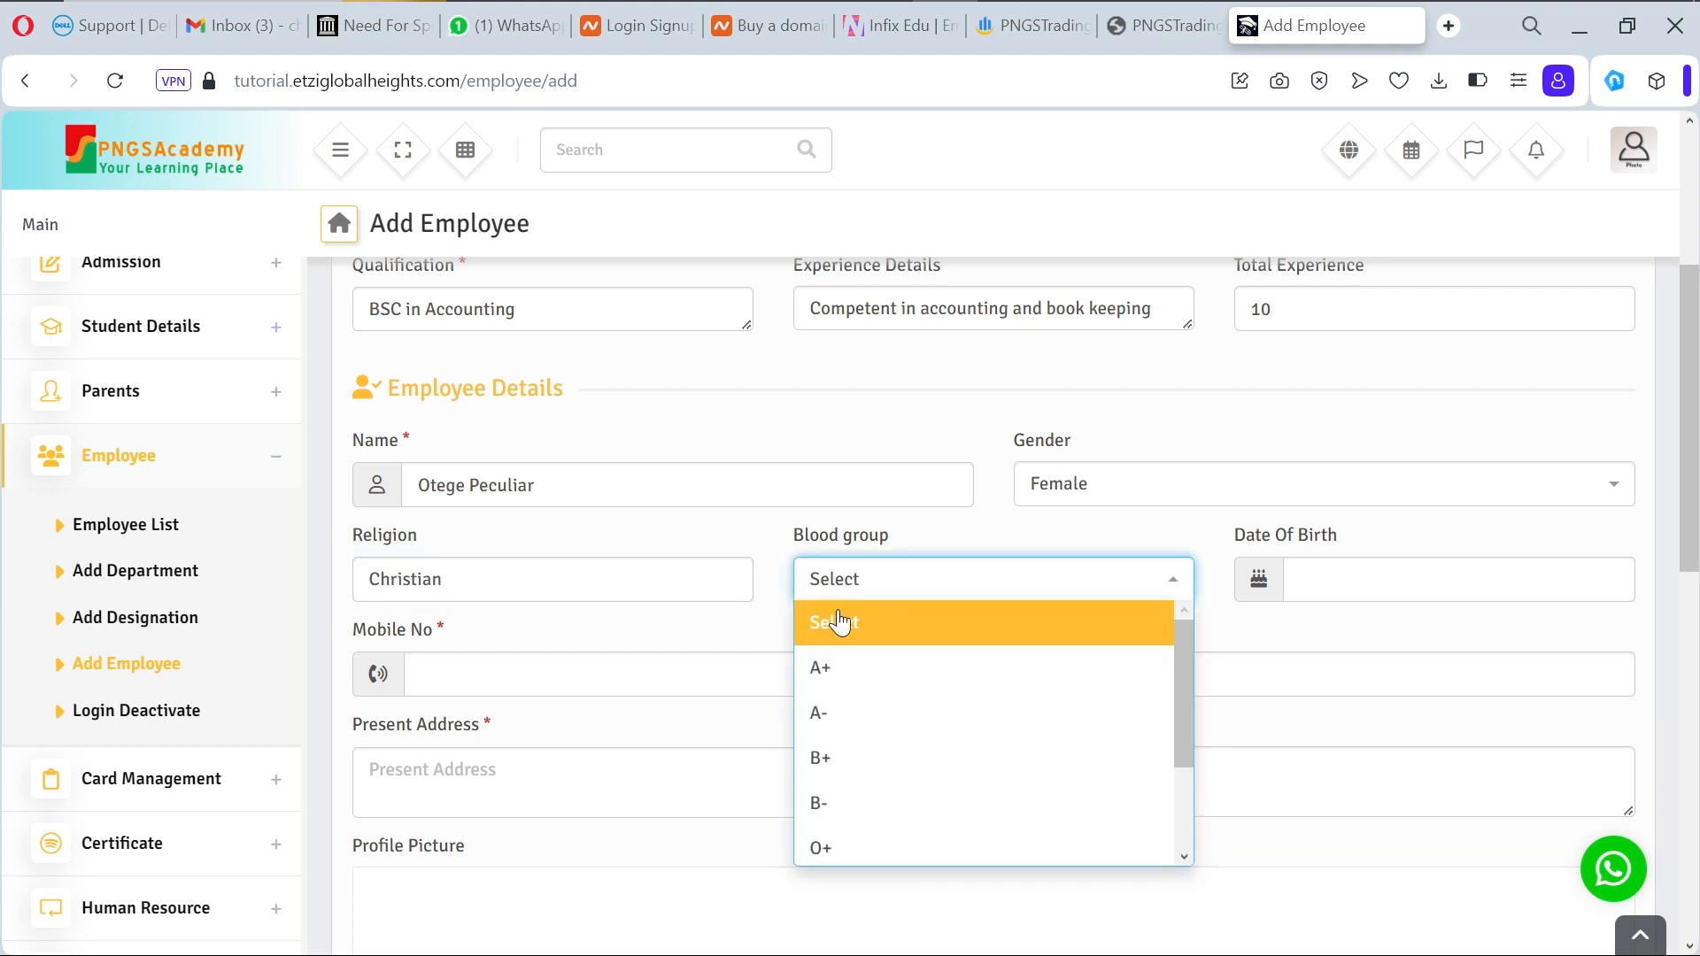
left_click(846, 678)
Step: Set the date of birth to 12 July 2000 using the calendar
left_click(1345, 595)
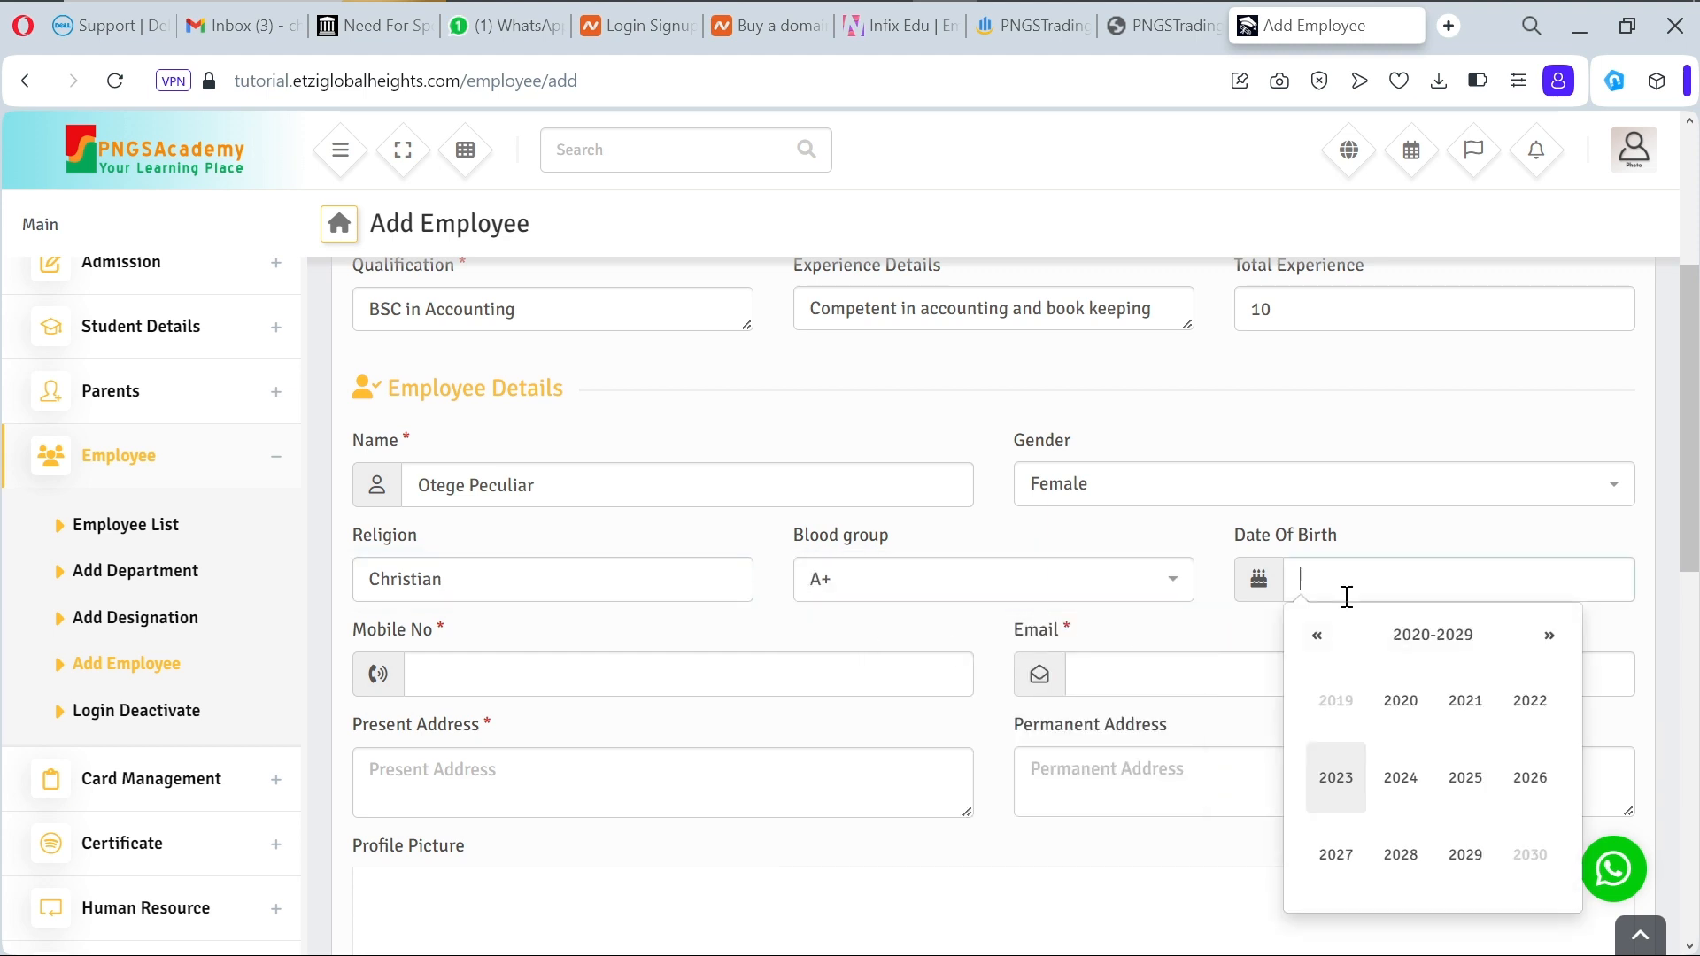
left_click(1403, 656)
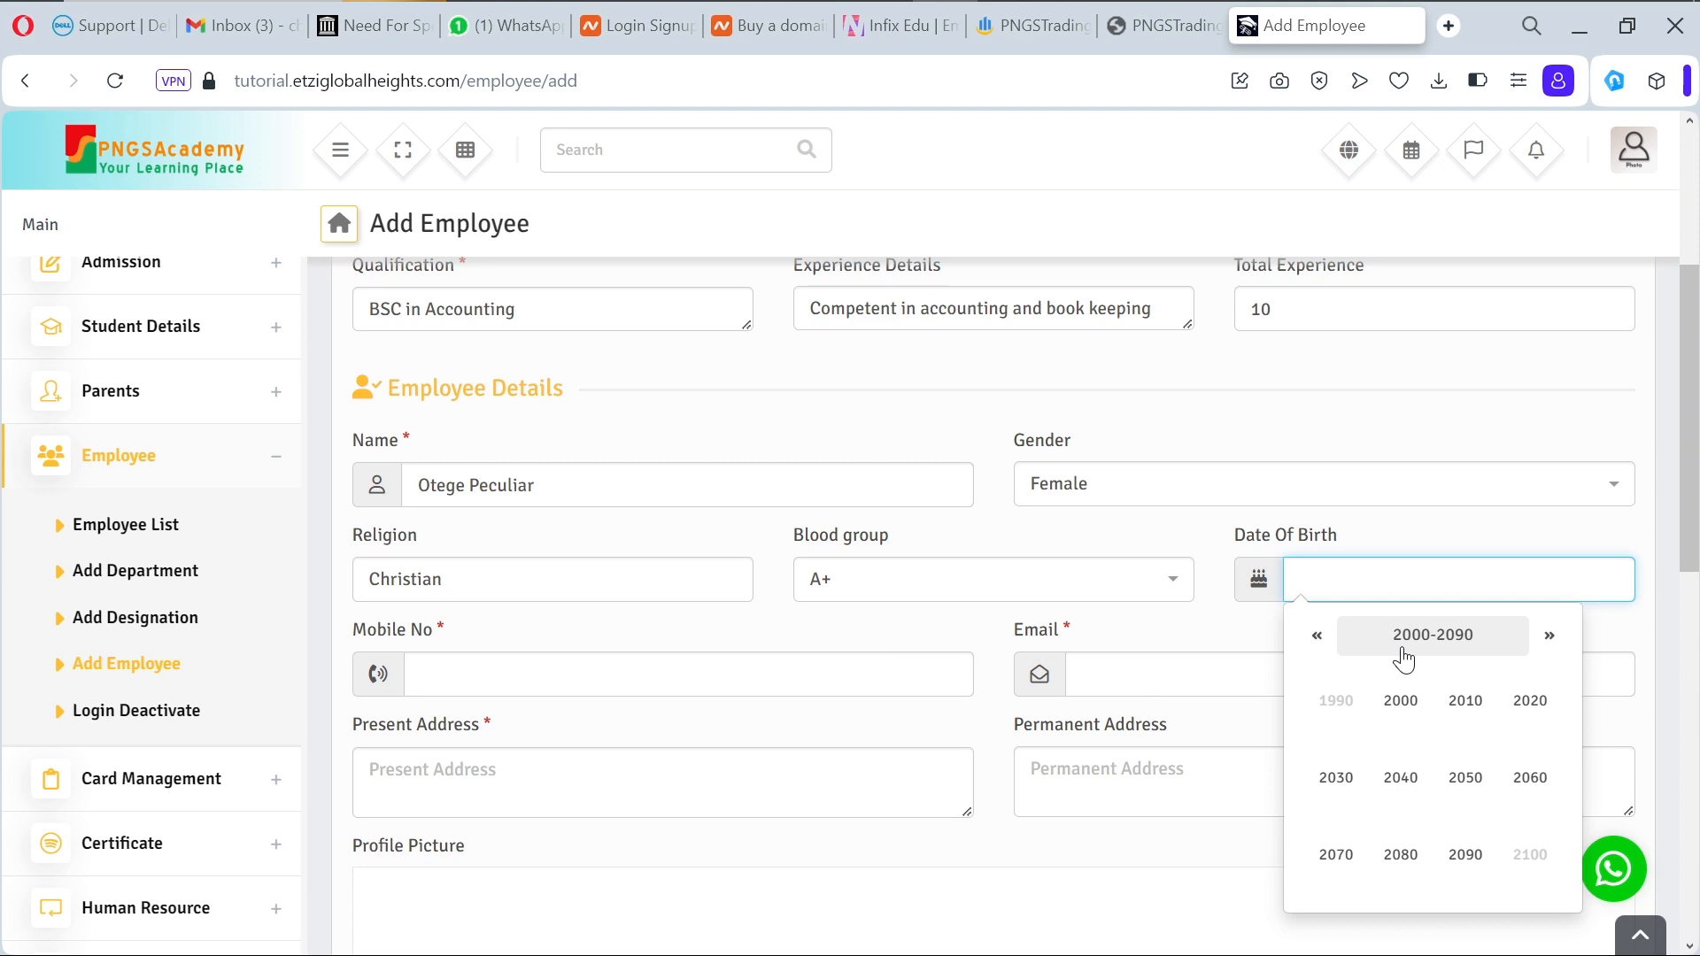
left_click(1421, 723)
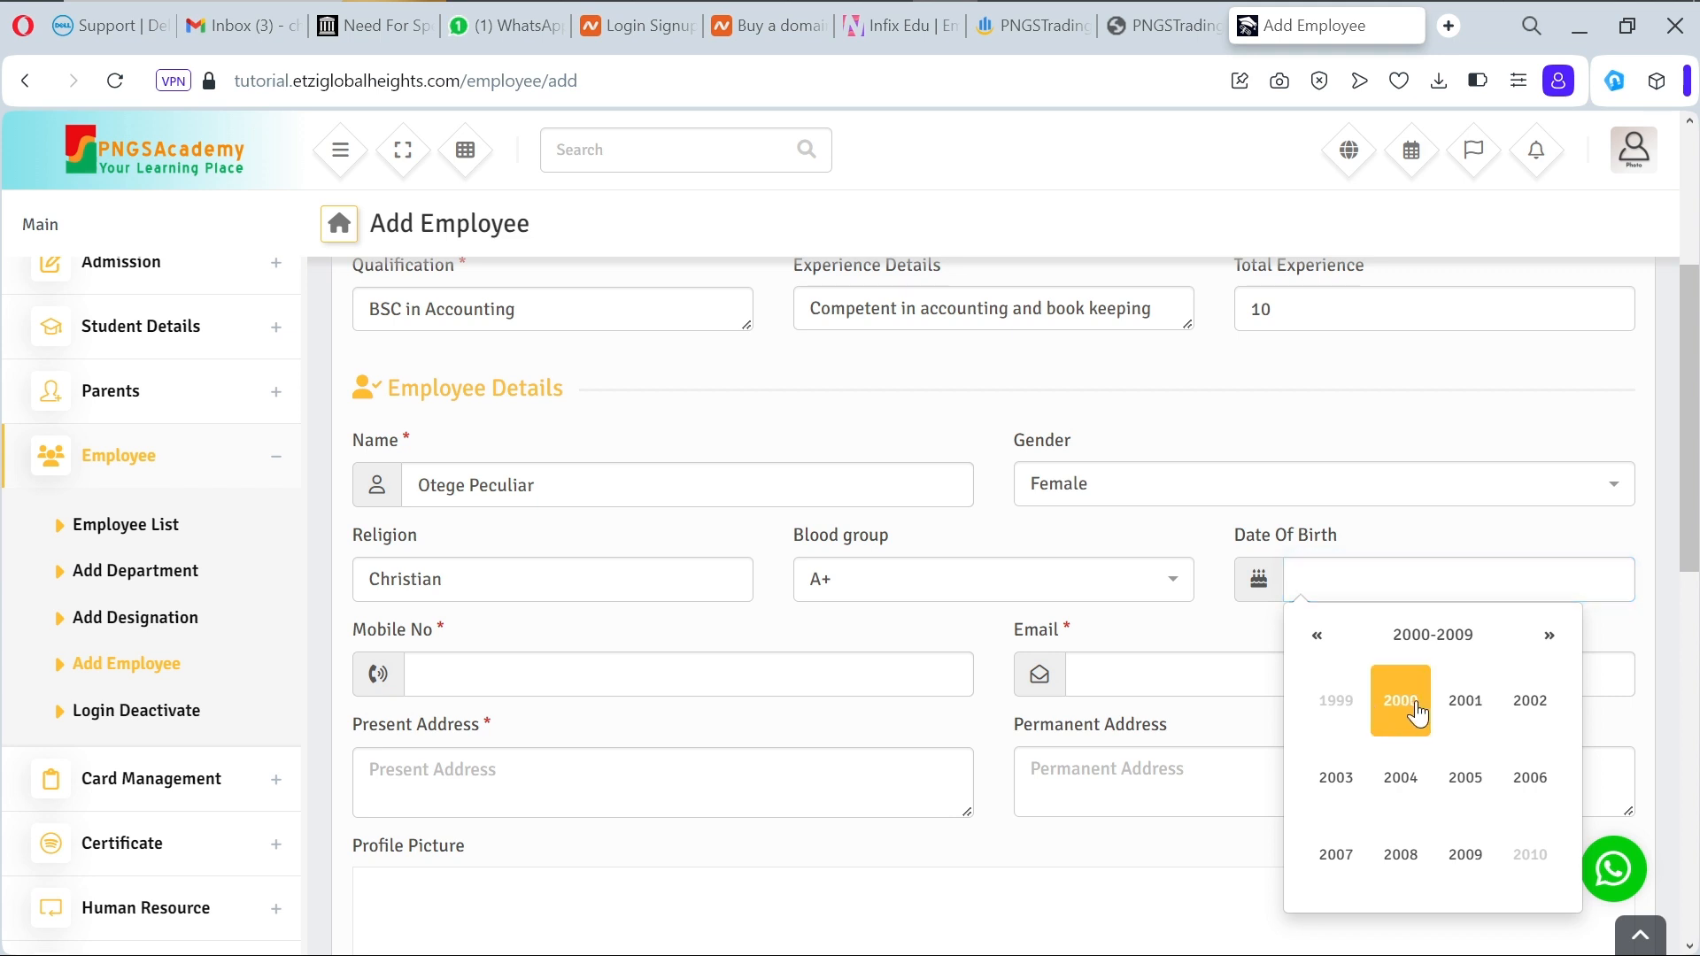
left_click(1417, 713)
left_click(1452, 802)
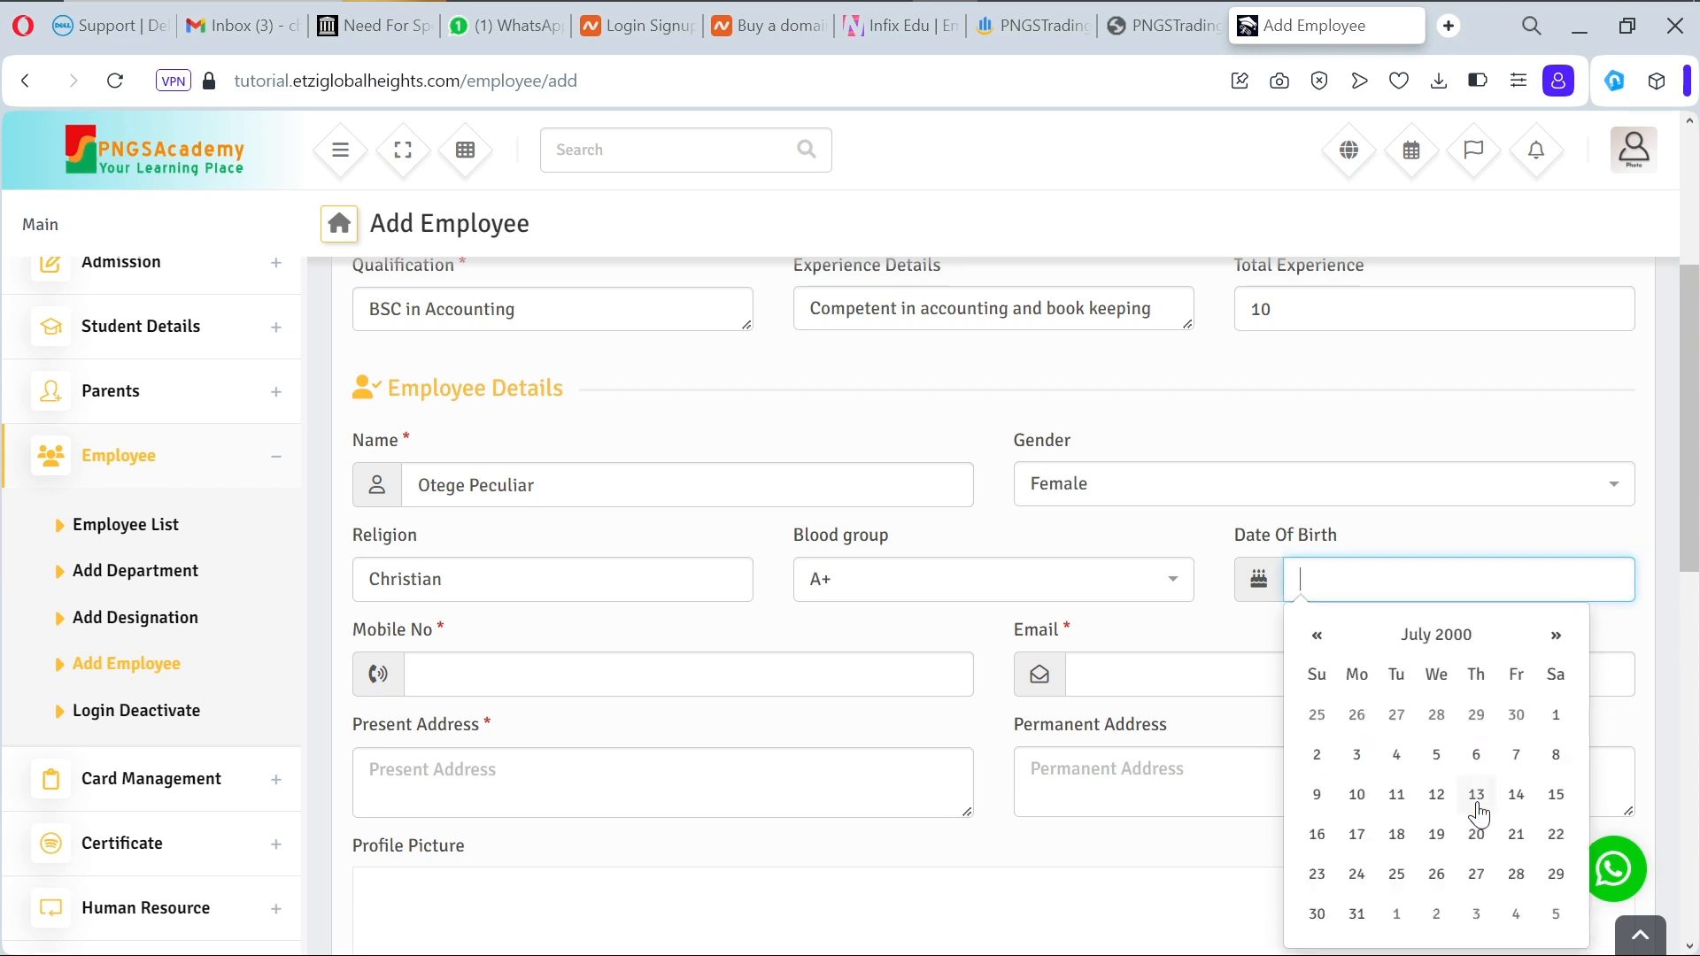
left_click(1434, 800)
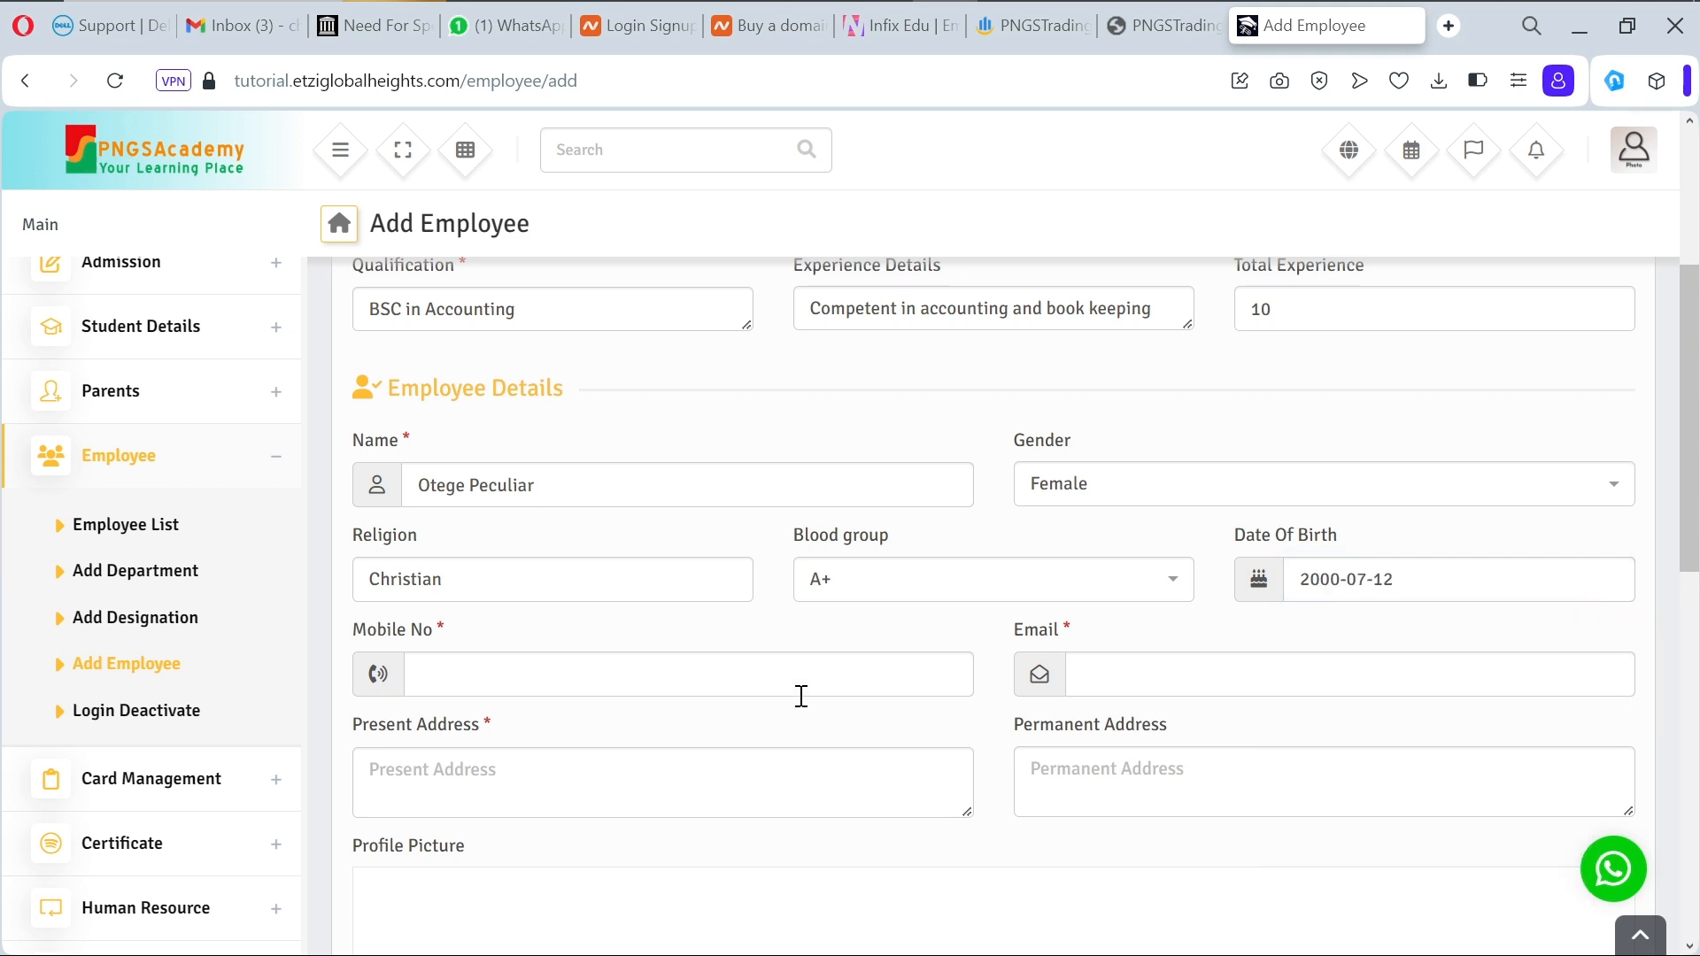
Step: Fill in the employee's mobile number and e-mail address
left_click(764, 673)
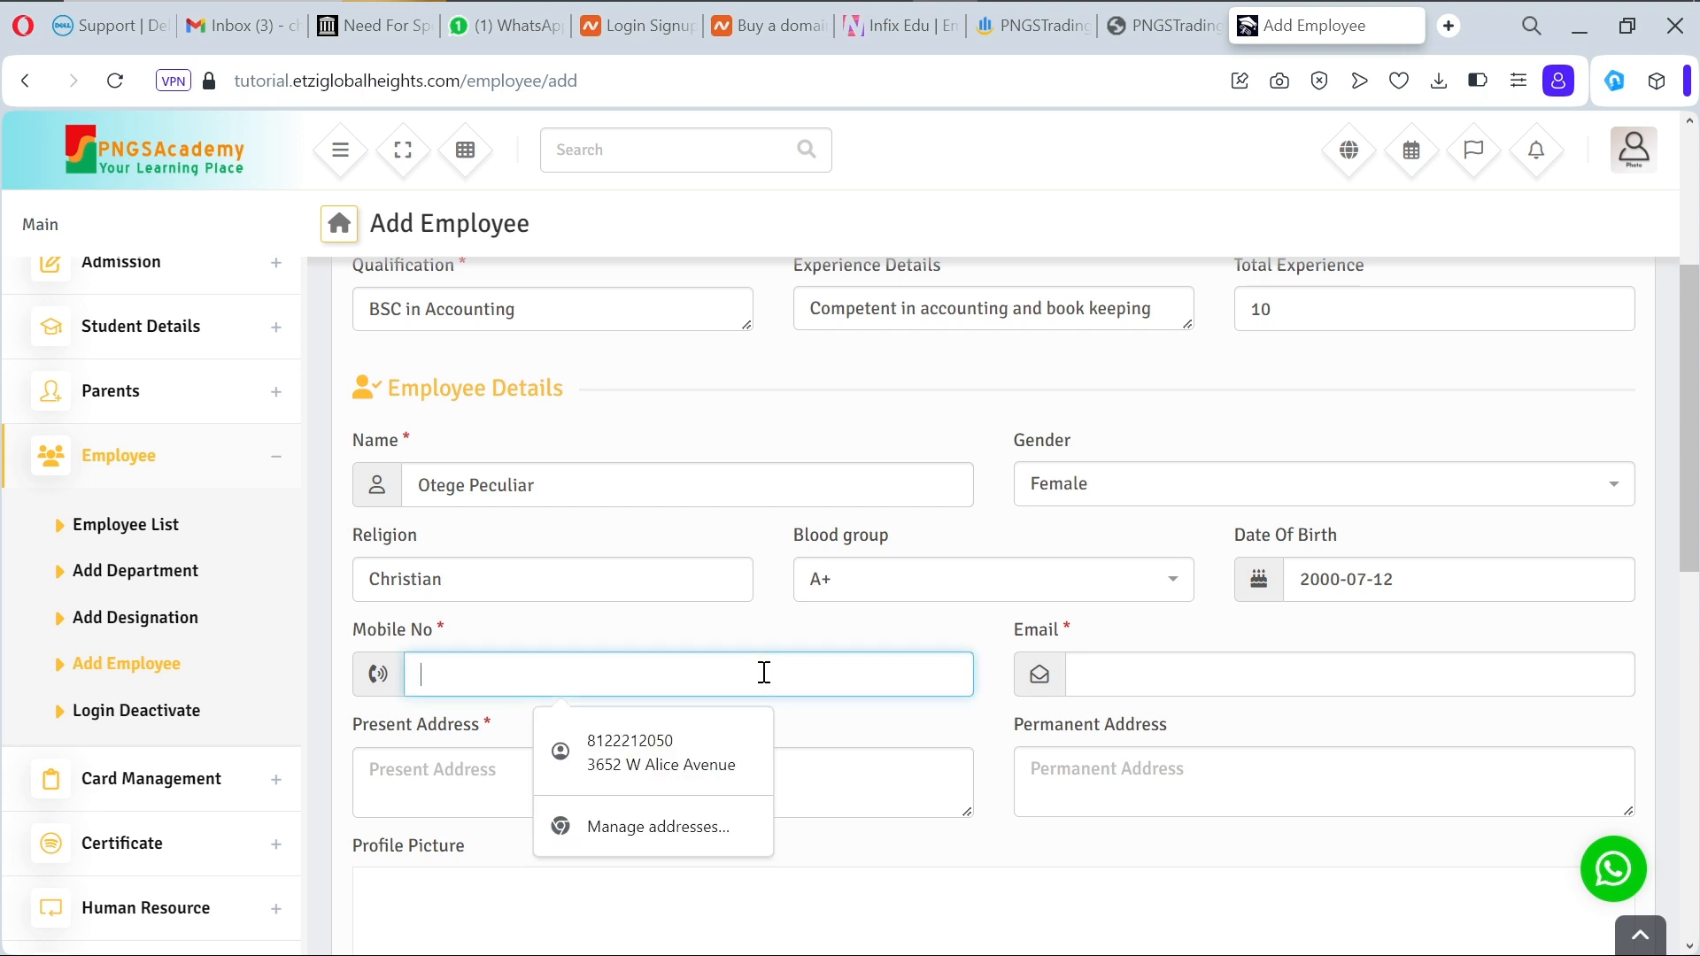
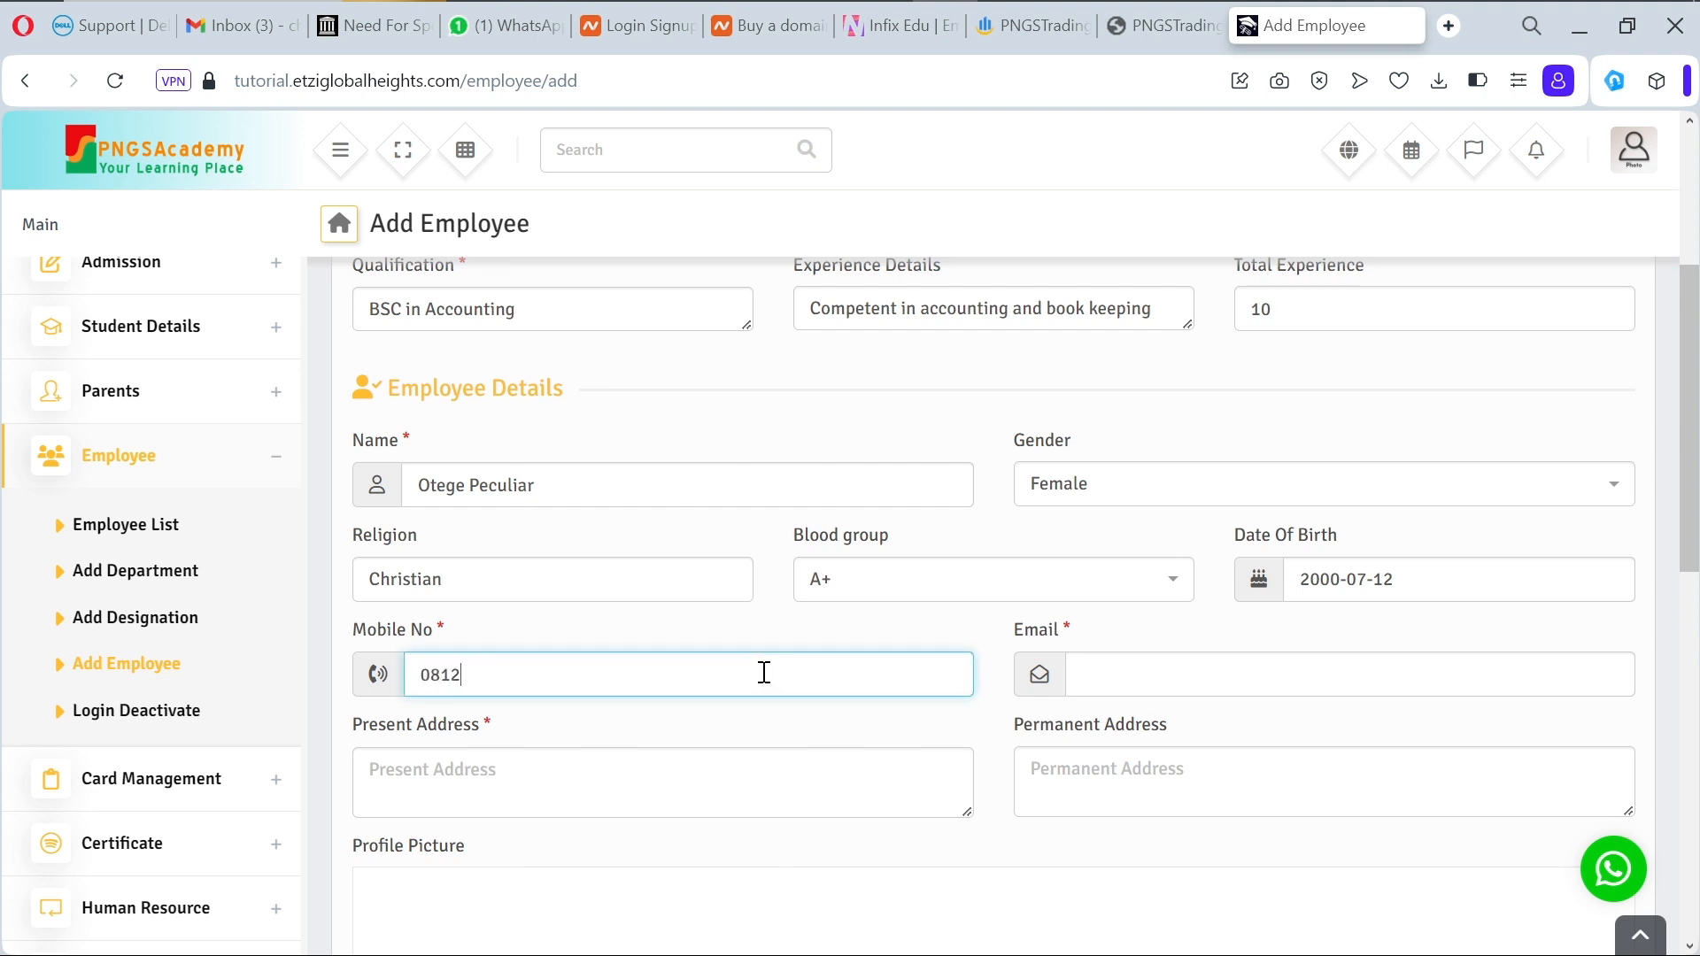
left_click(1157, 683)
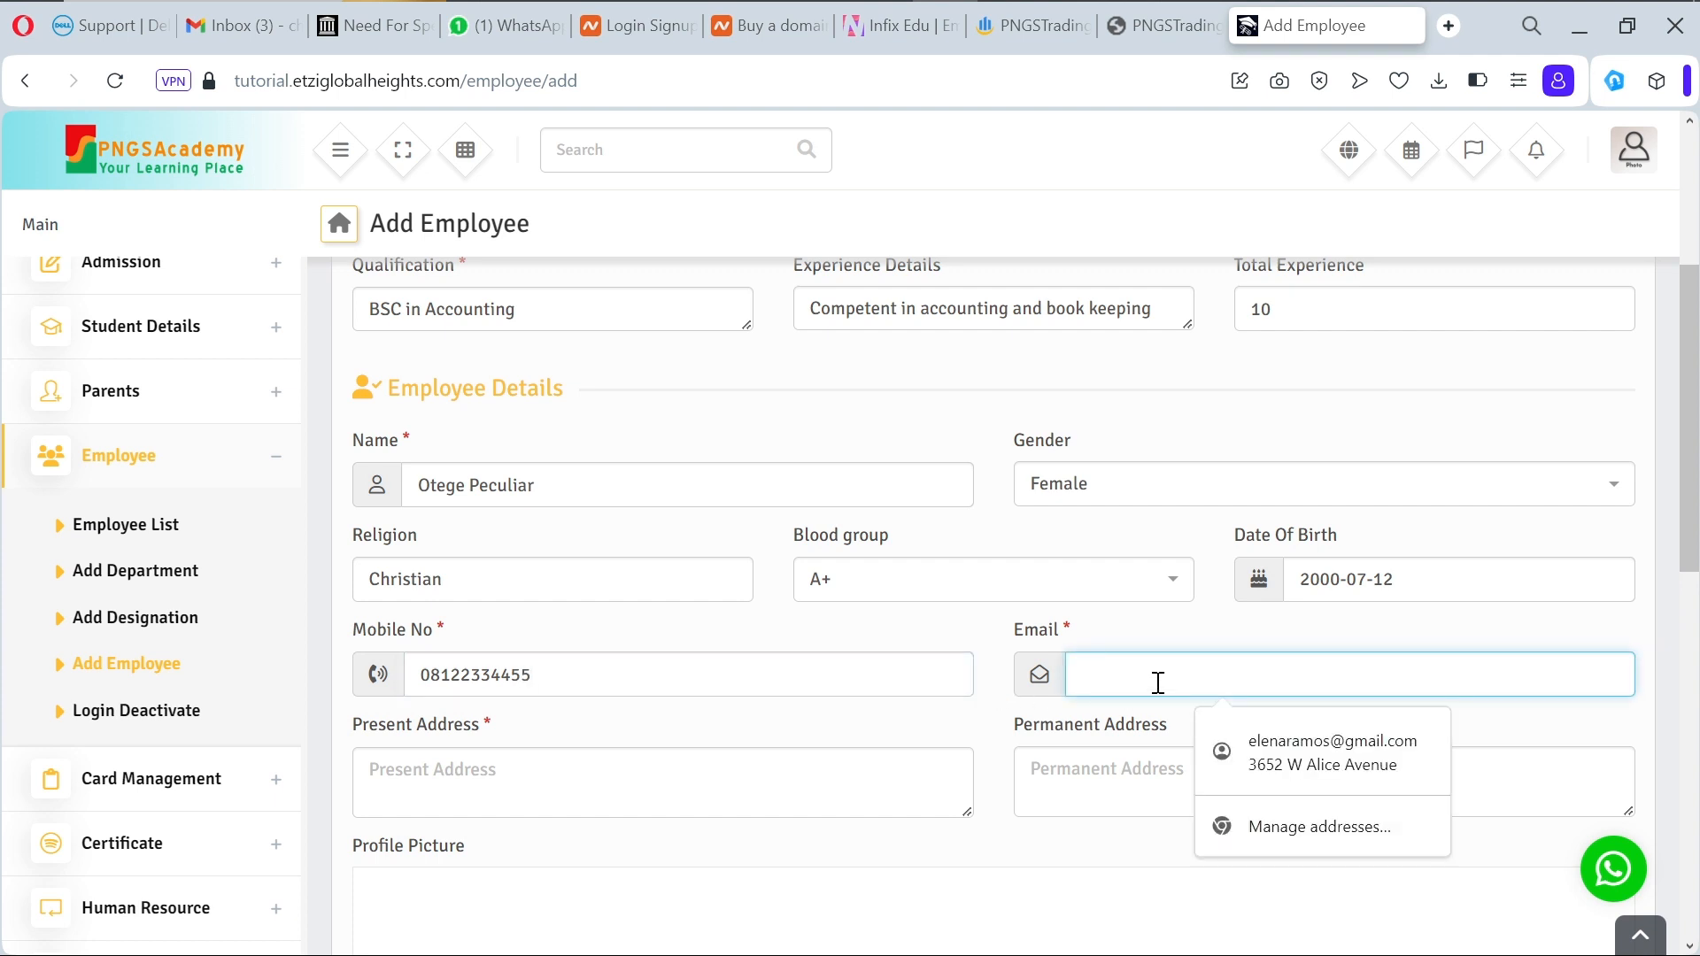
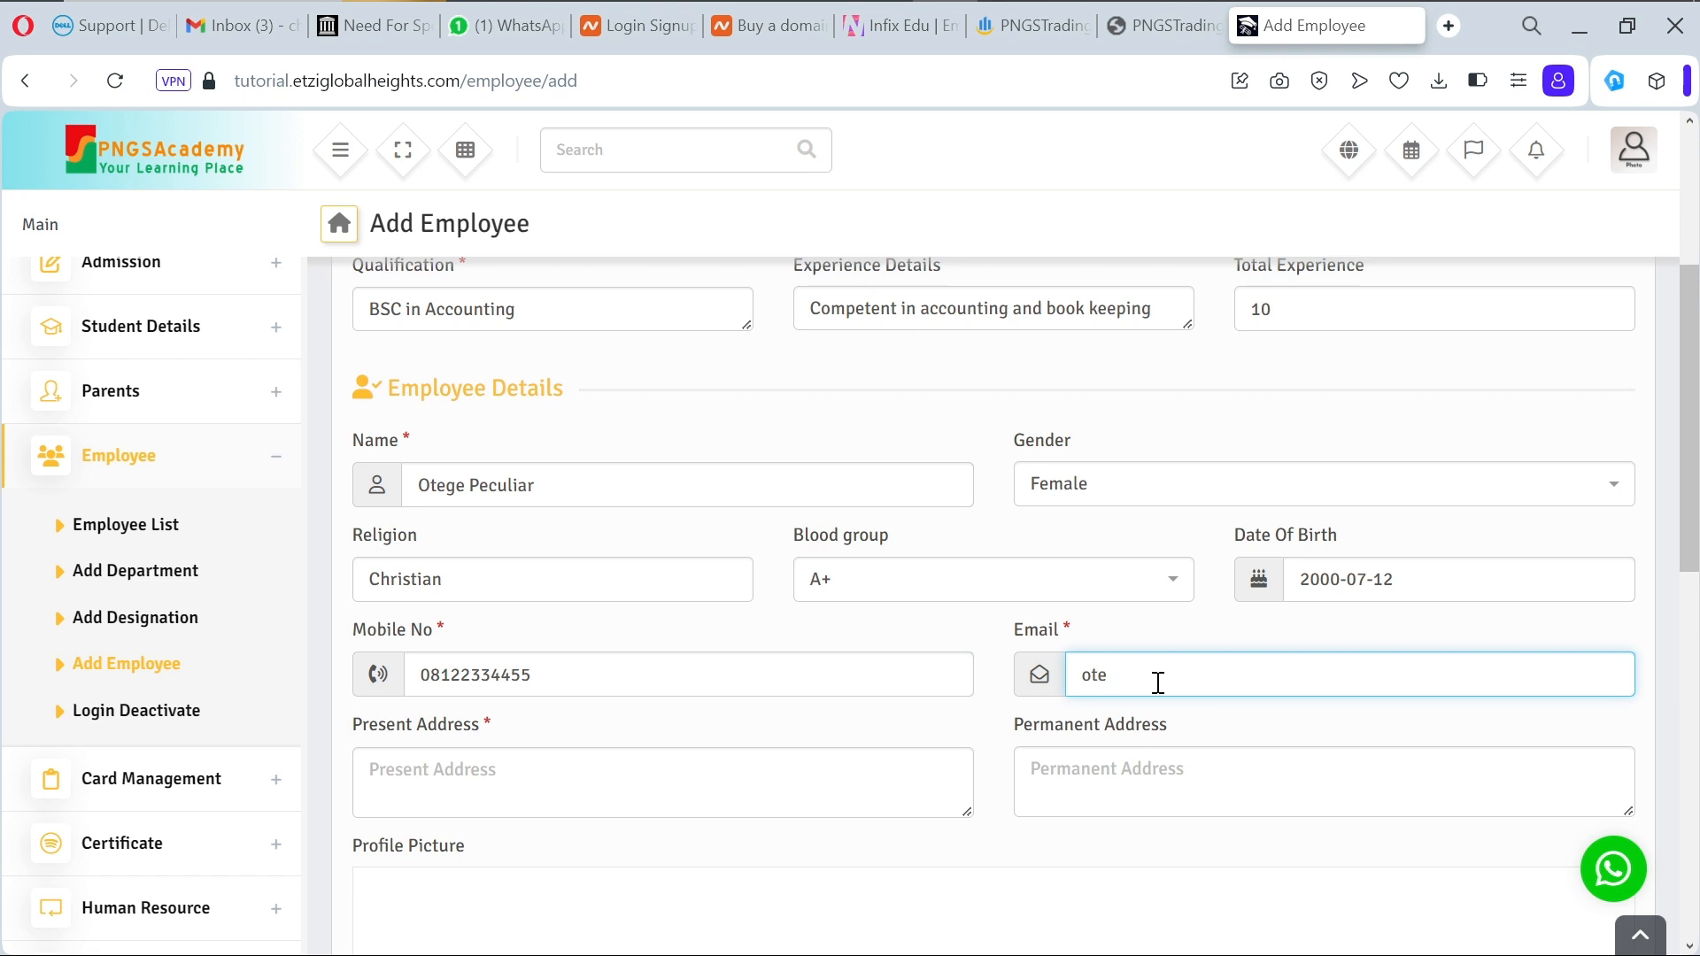
Step: Type the present address and paste the same text into Permanent Address
left_click(782, 781)
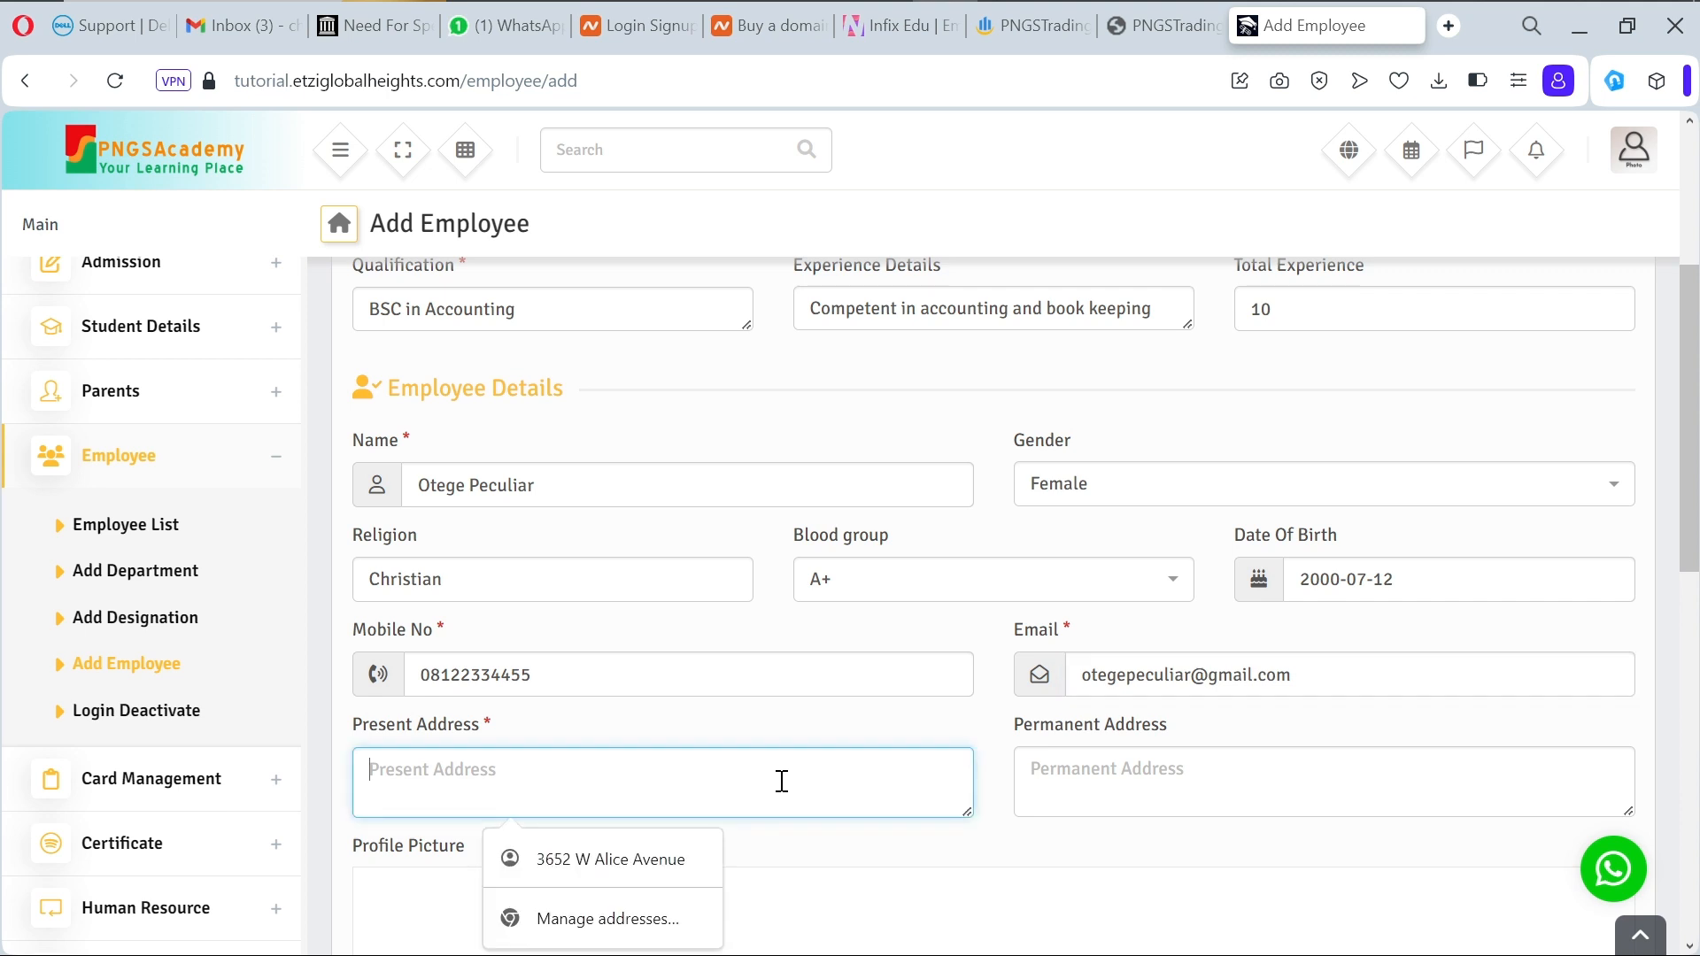
type("Ite")
type("bg")
key("BackSpace")
key("BackSpace")
type("gbin")
key("BackSpace")
type(", Oj")
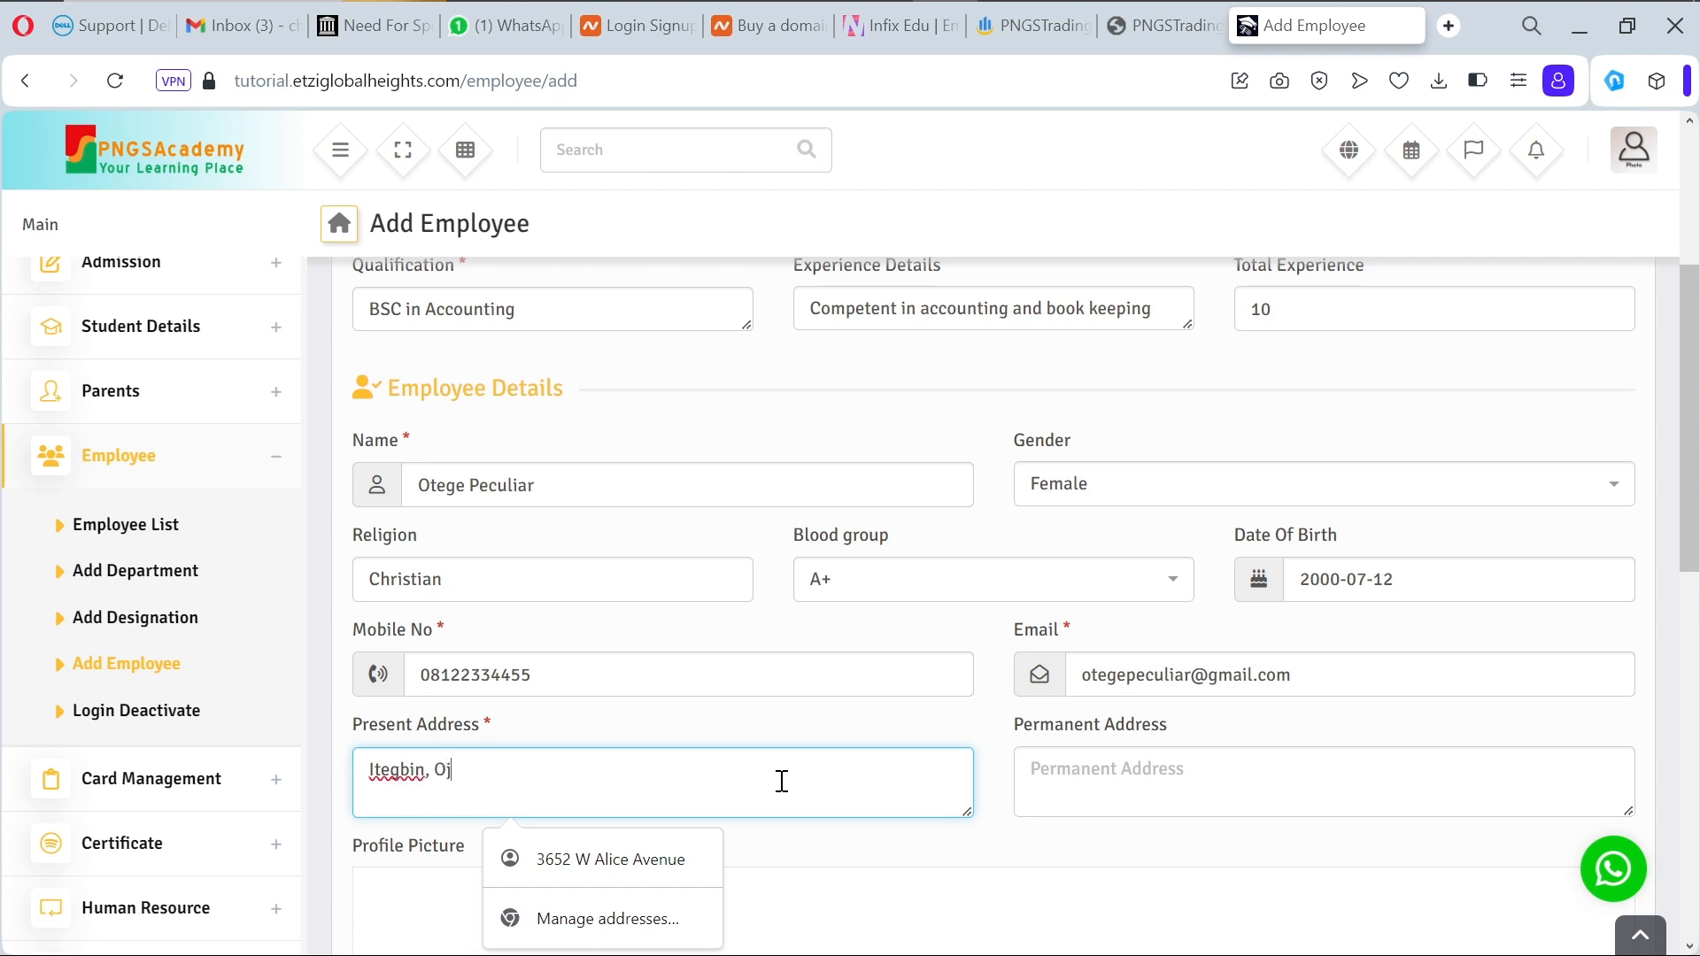
type("o, Lagos")
key("ctrl+a")
key("ctrl+c")
left_click(1036, 768)
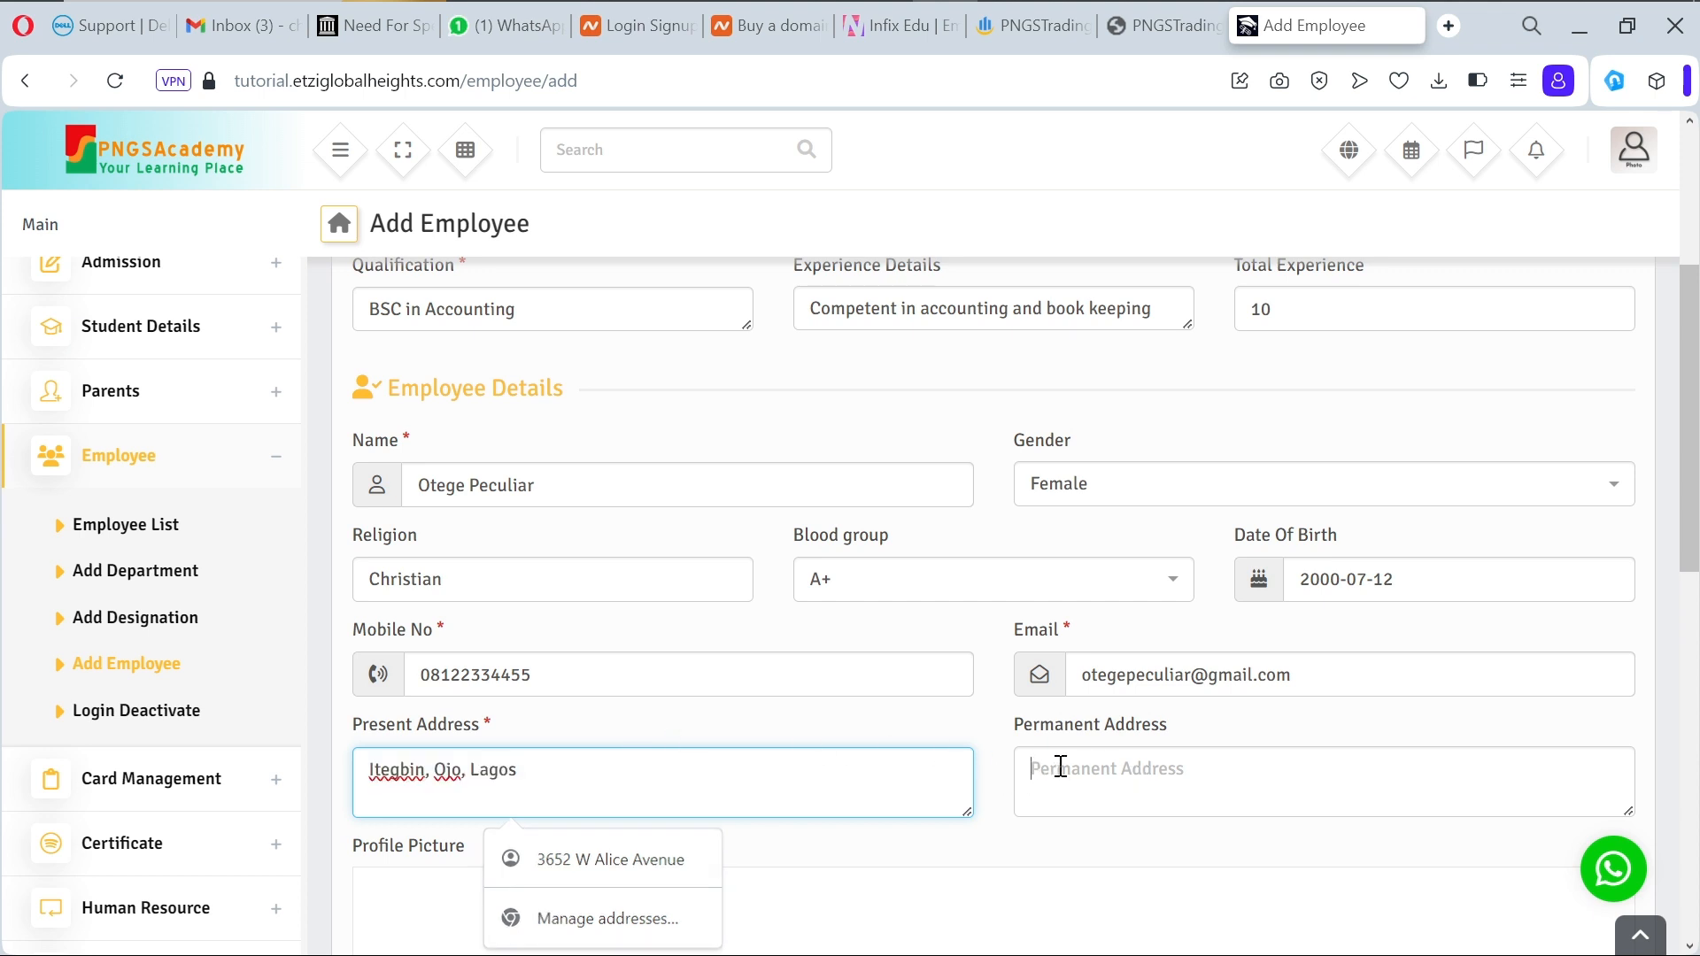
key("ctrl+v")
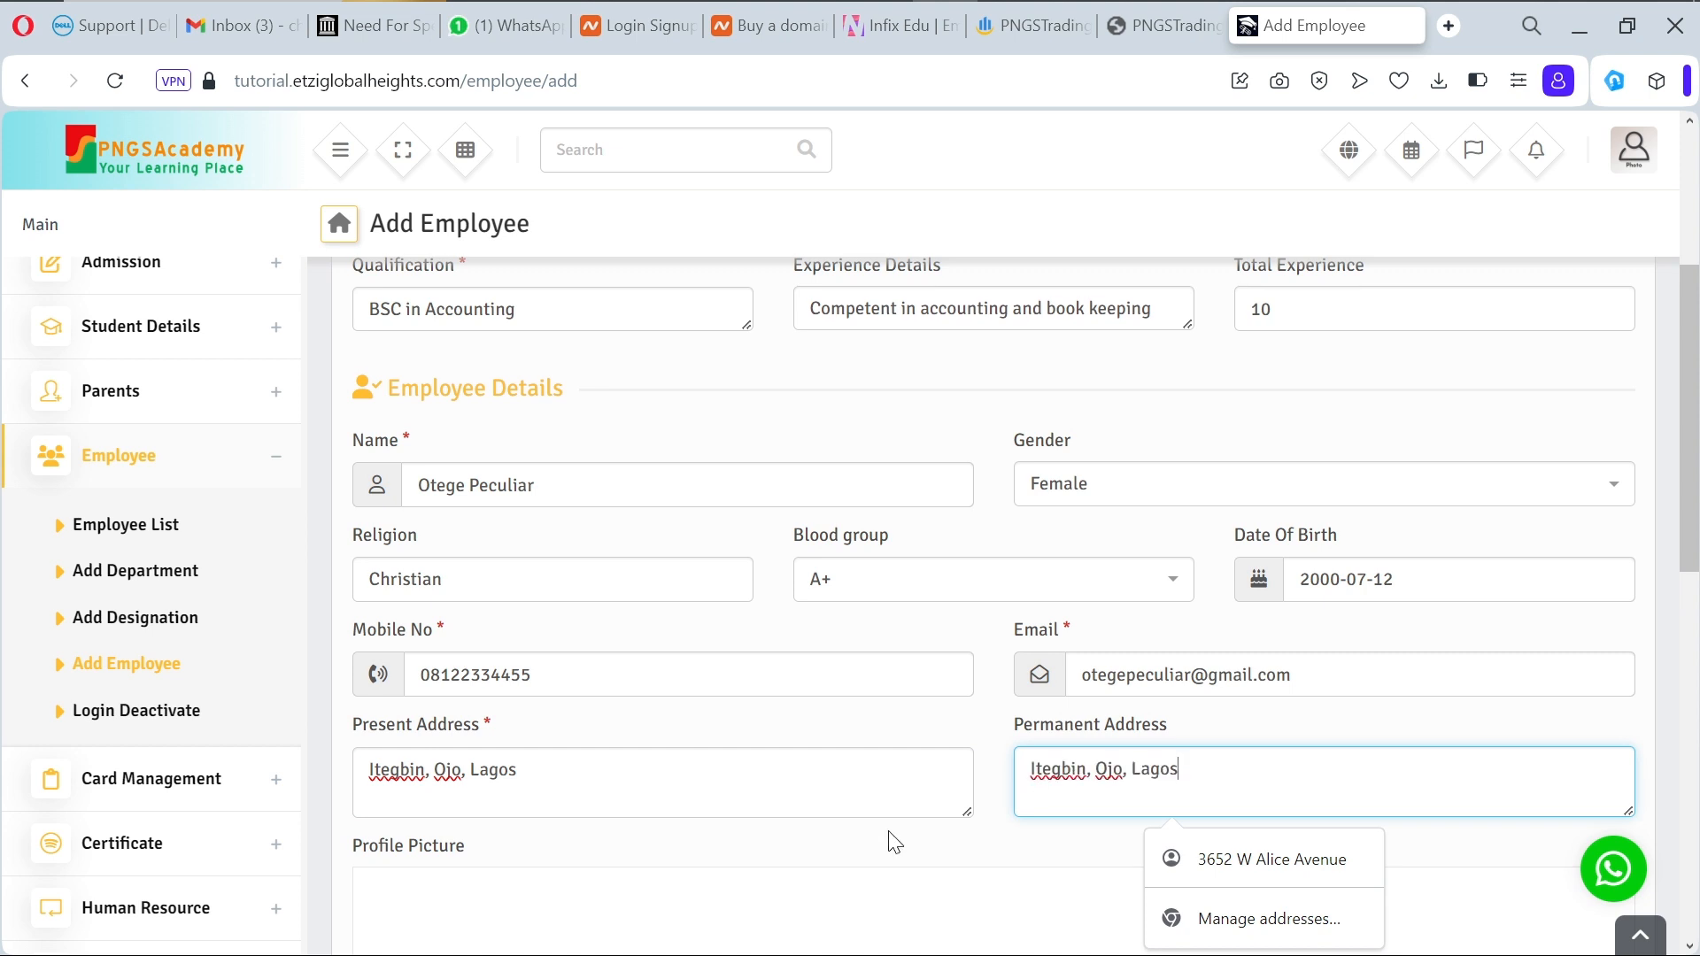
scroll(894, 841, "down", 5)
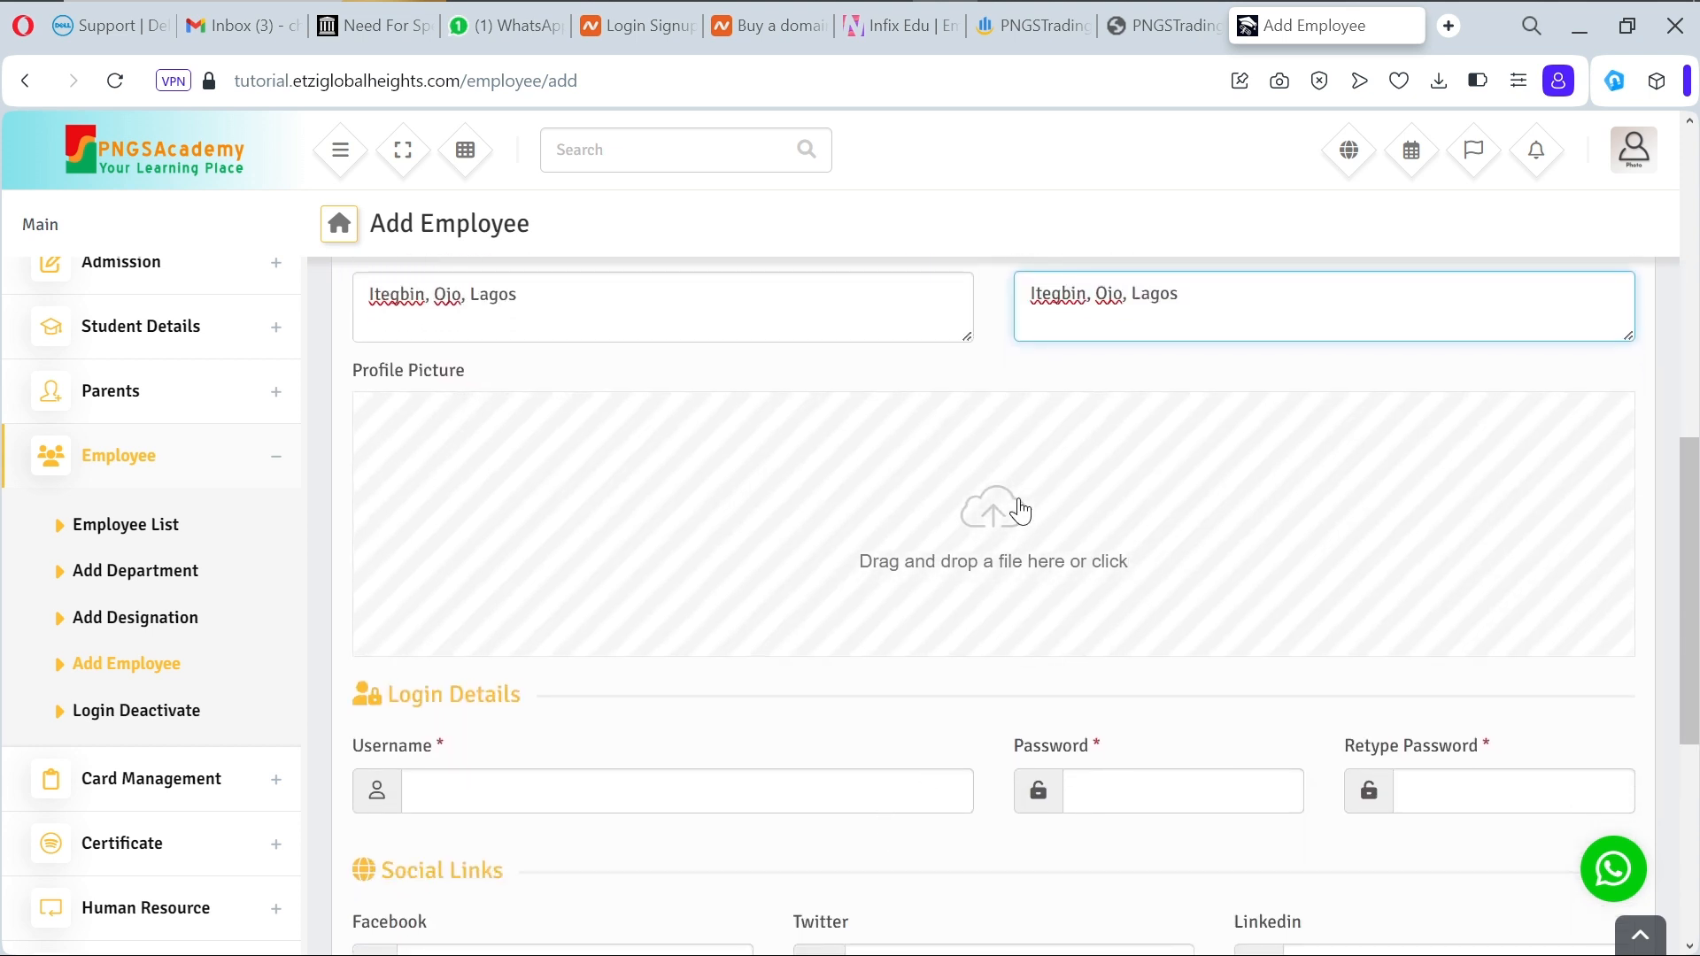
Step: Look through downloaded files for a profile photo, then switch to the PNGSTrading tab
left_click(1020, 511)
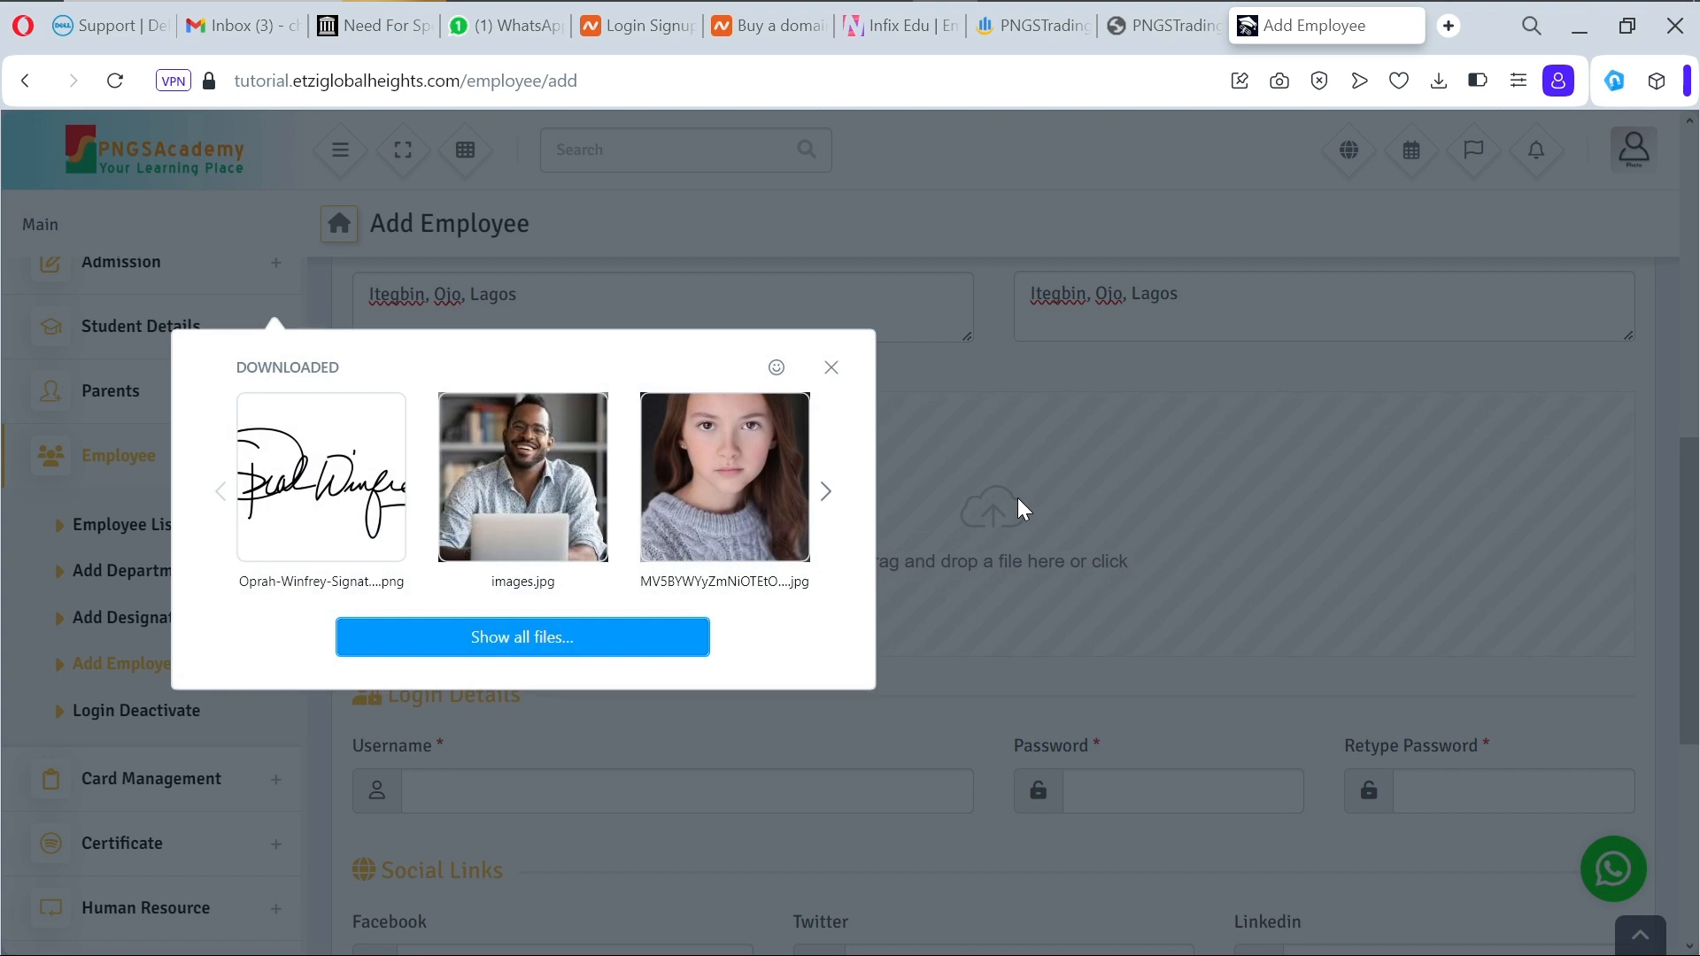
left_click(825, 492)
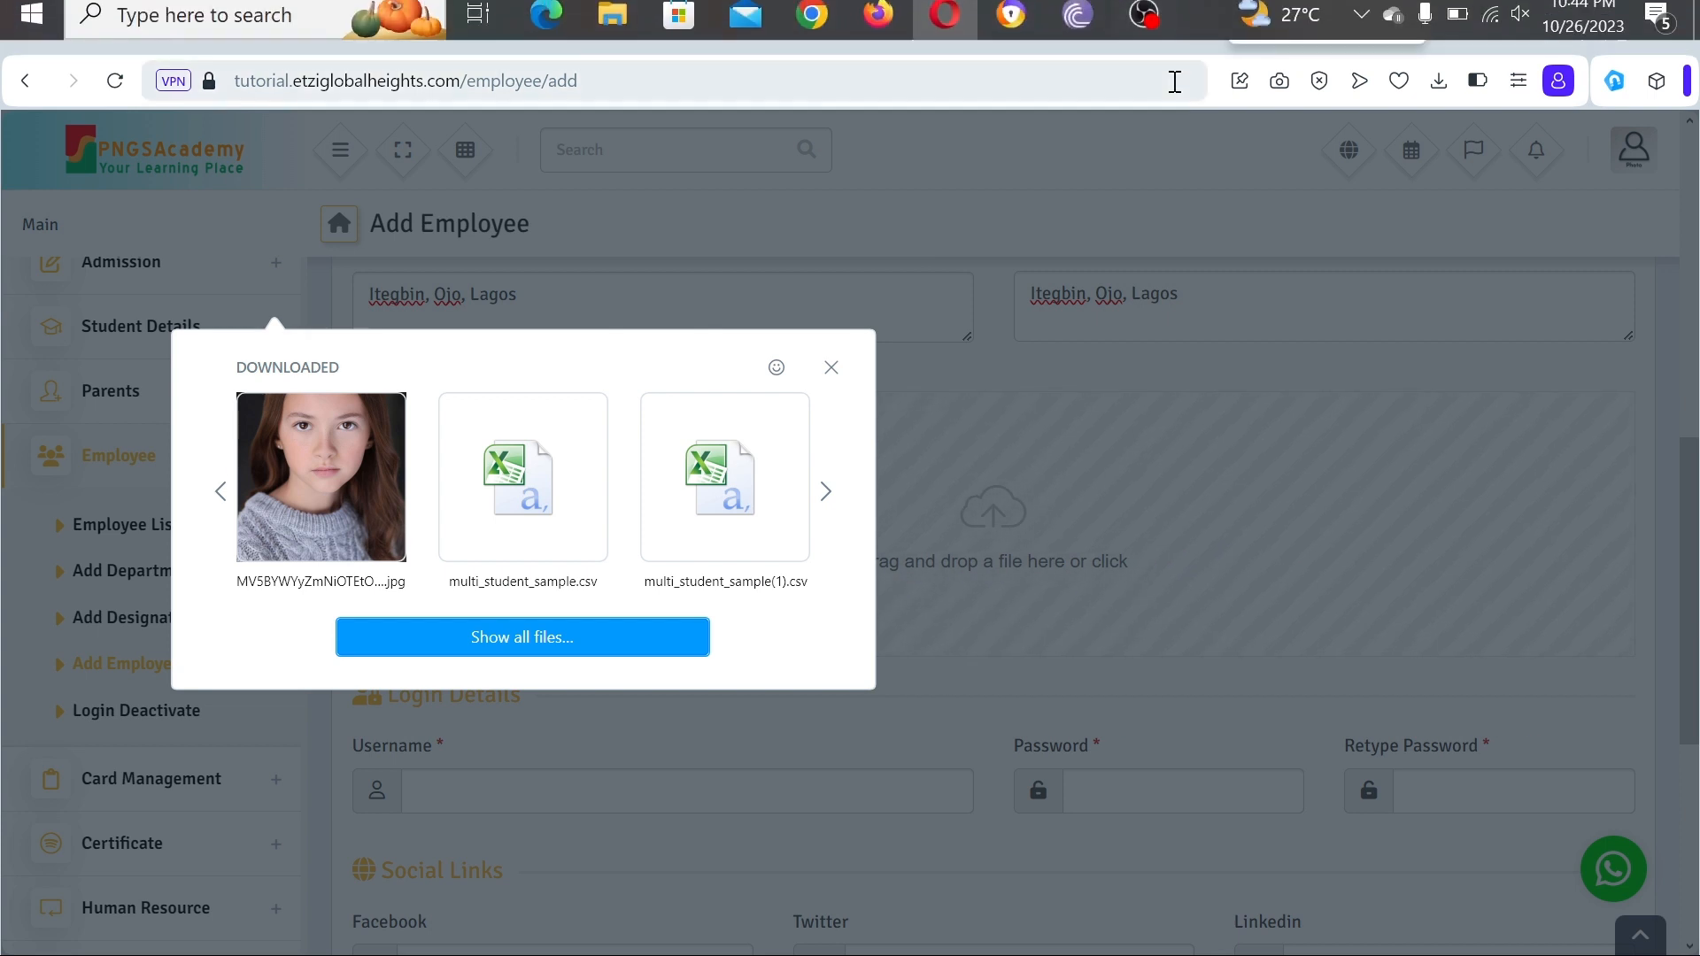
left_click(1156, 18)
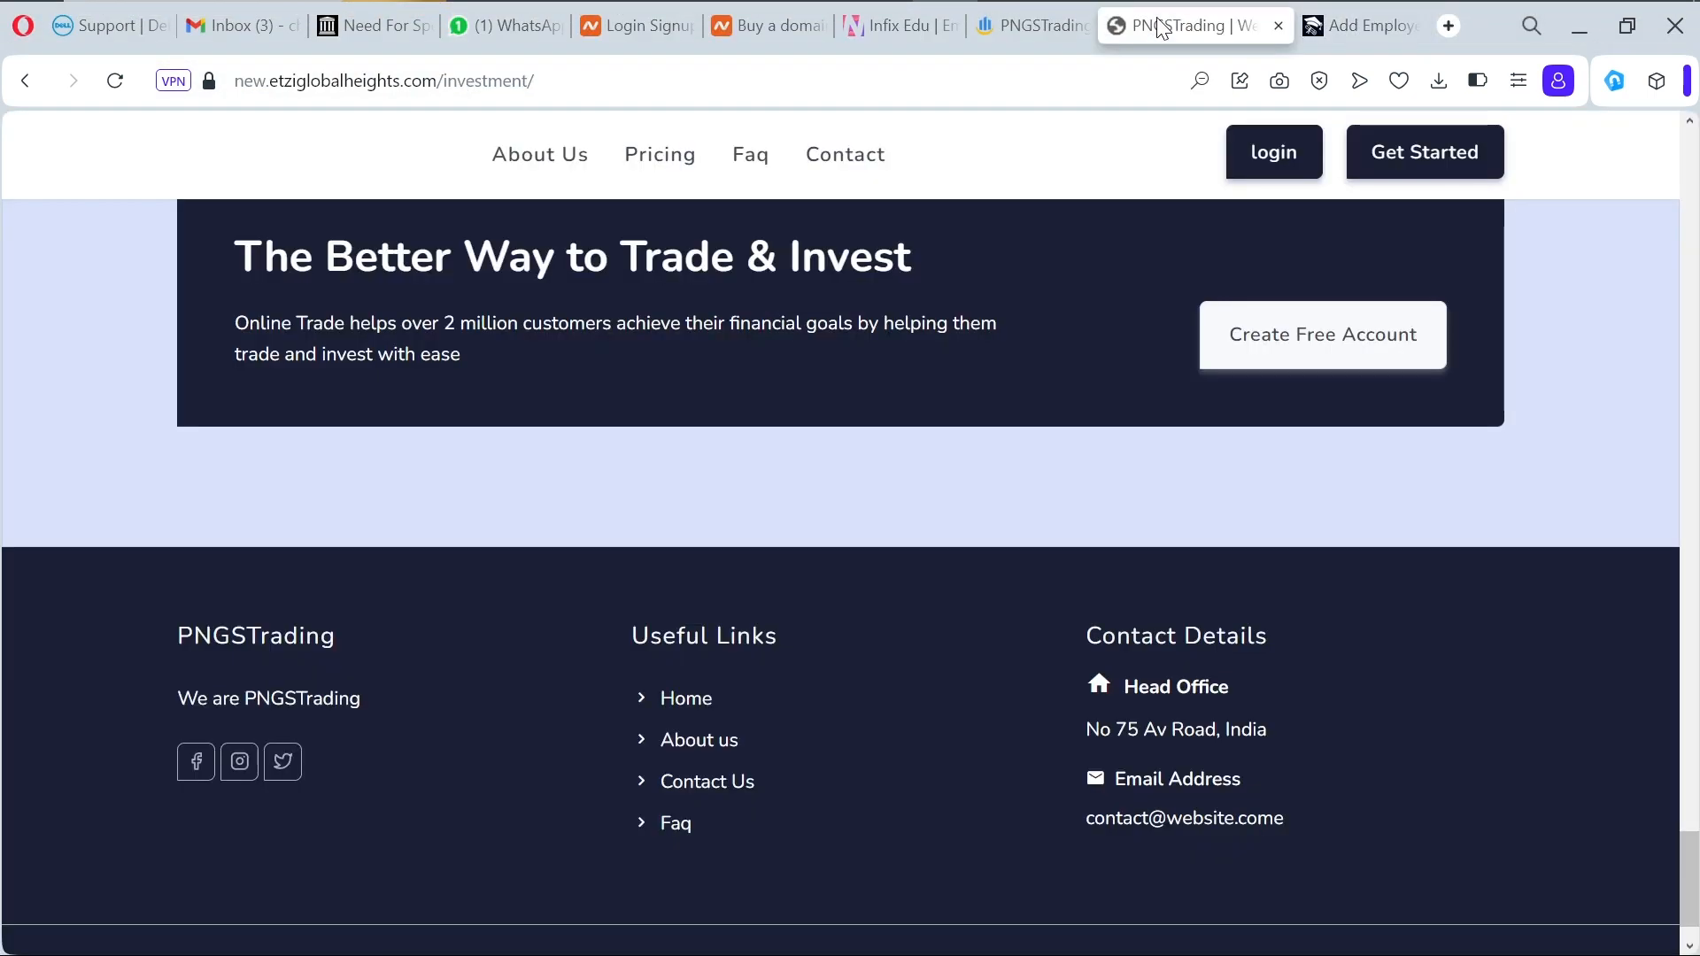
Step: Open a new tab, close the Infix Edu tab, and search Google for 'black girl photo'
left_click(1450, 27)
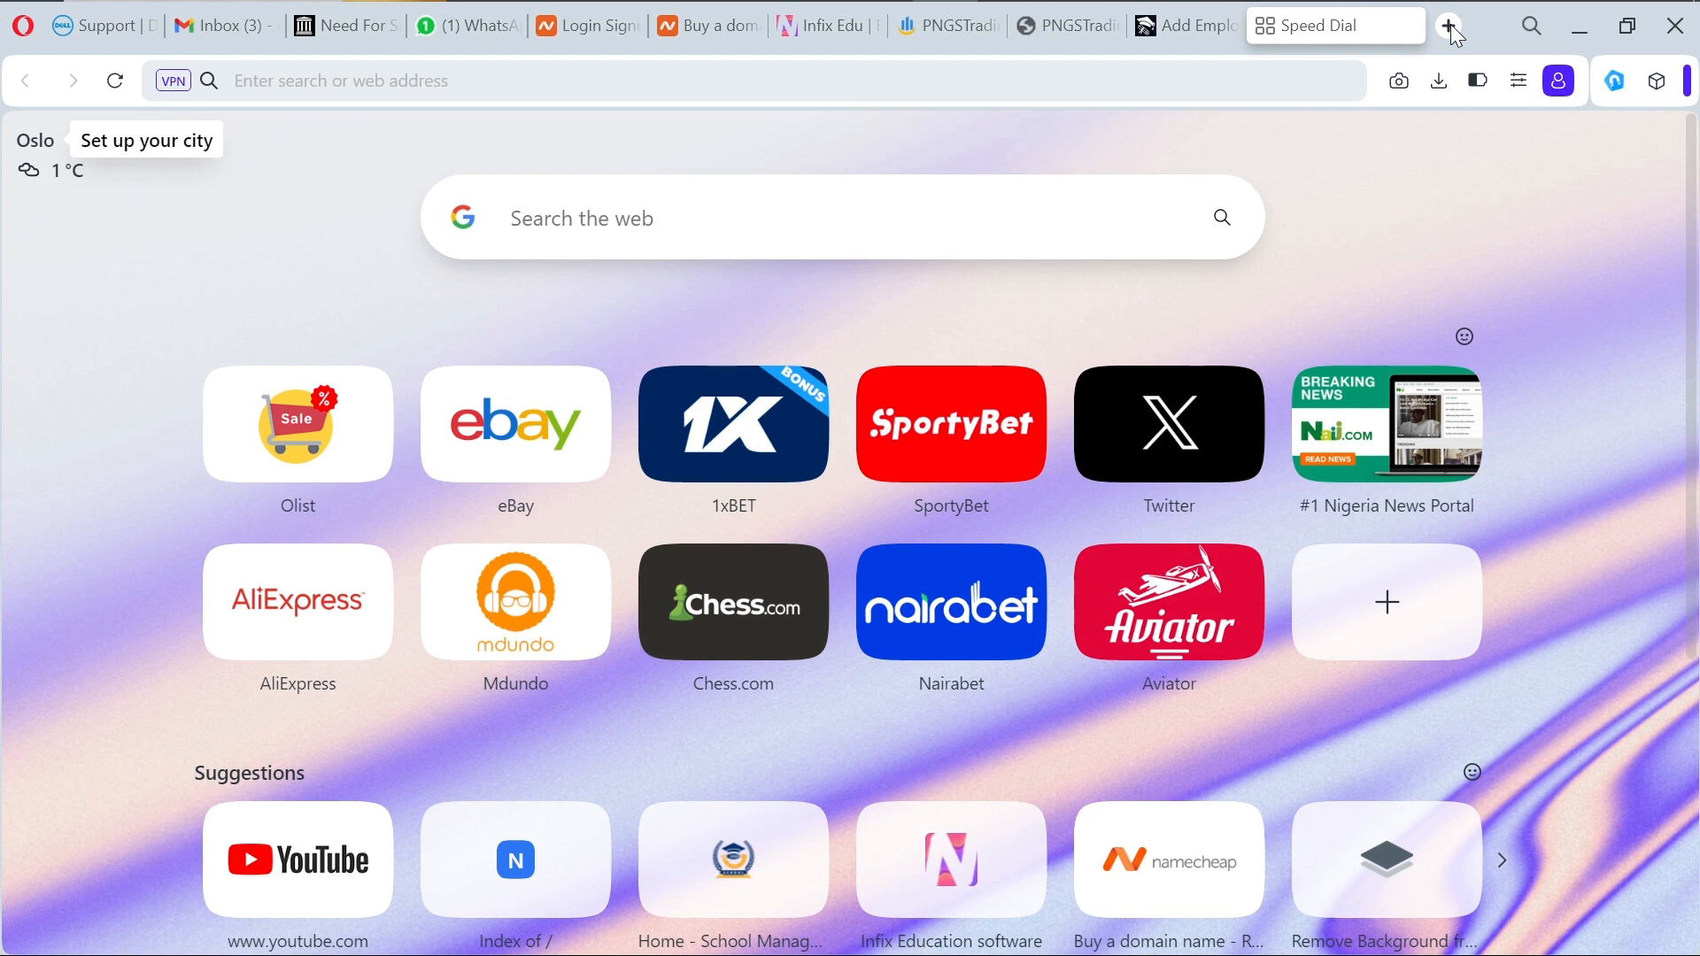
left_click(870, 23)
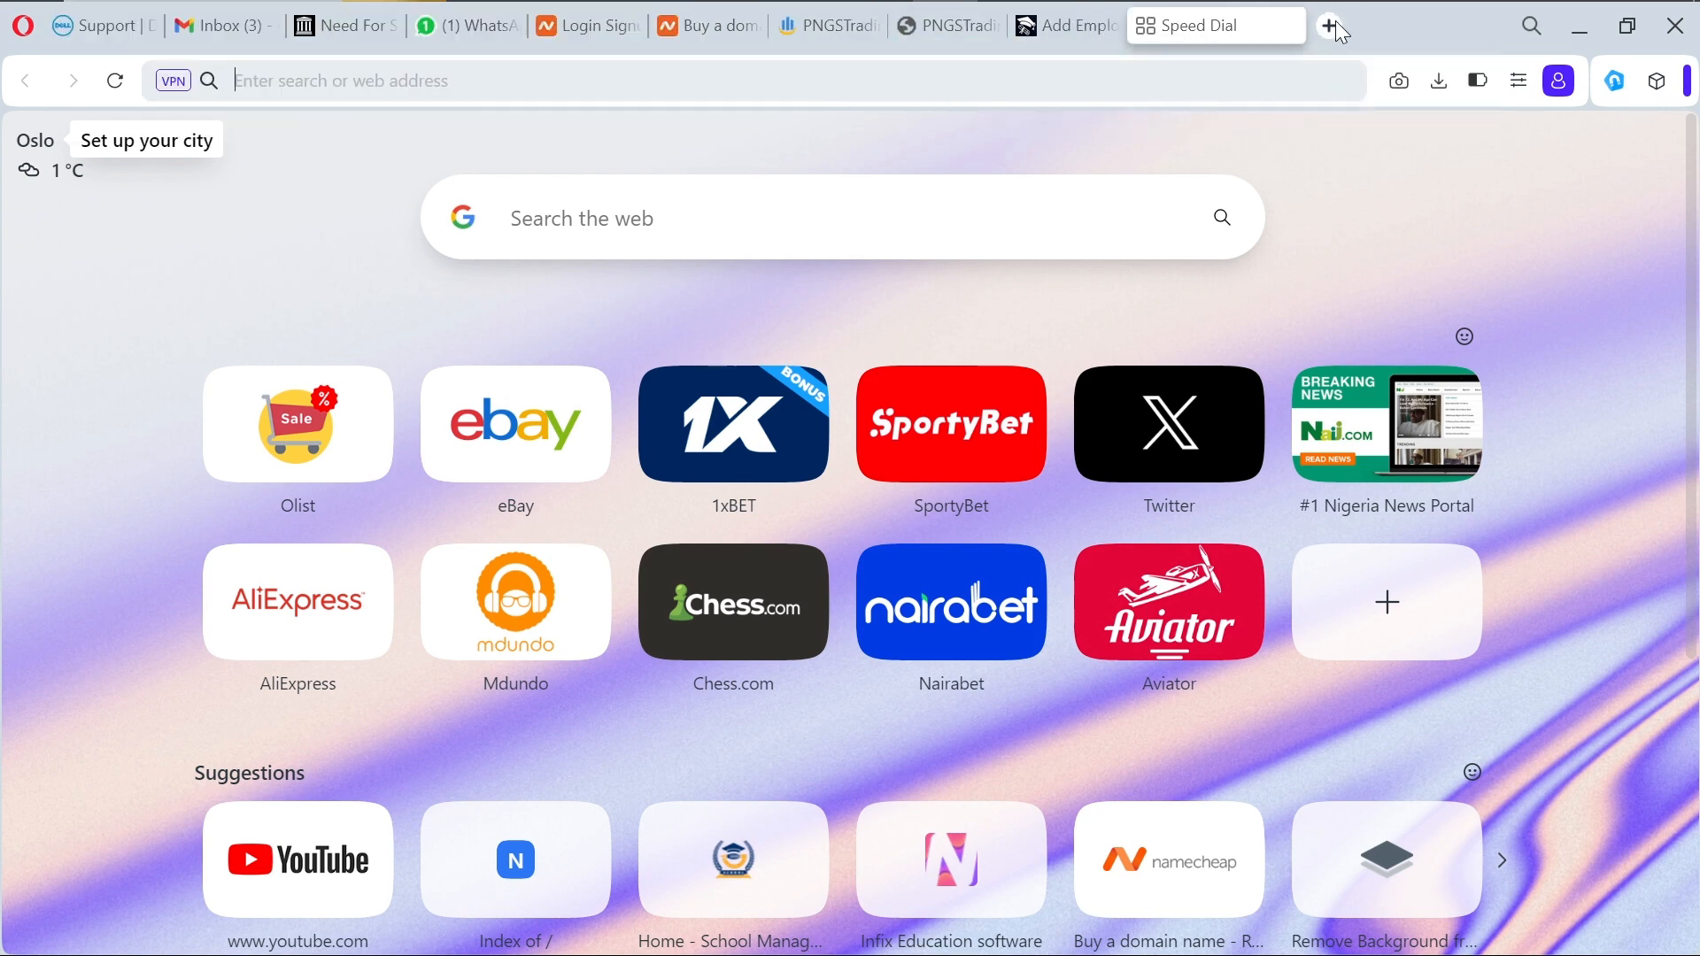
left_click(1234, 77)
type("bla")
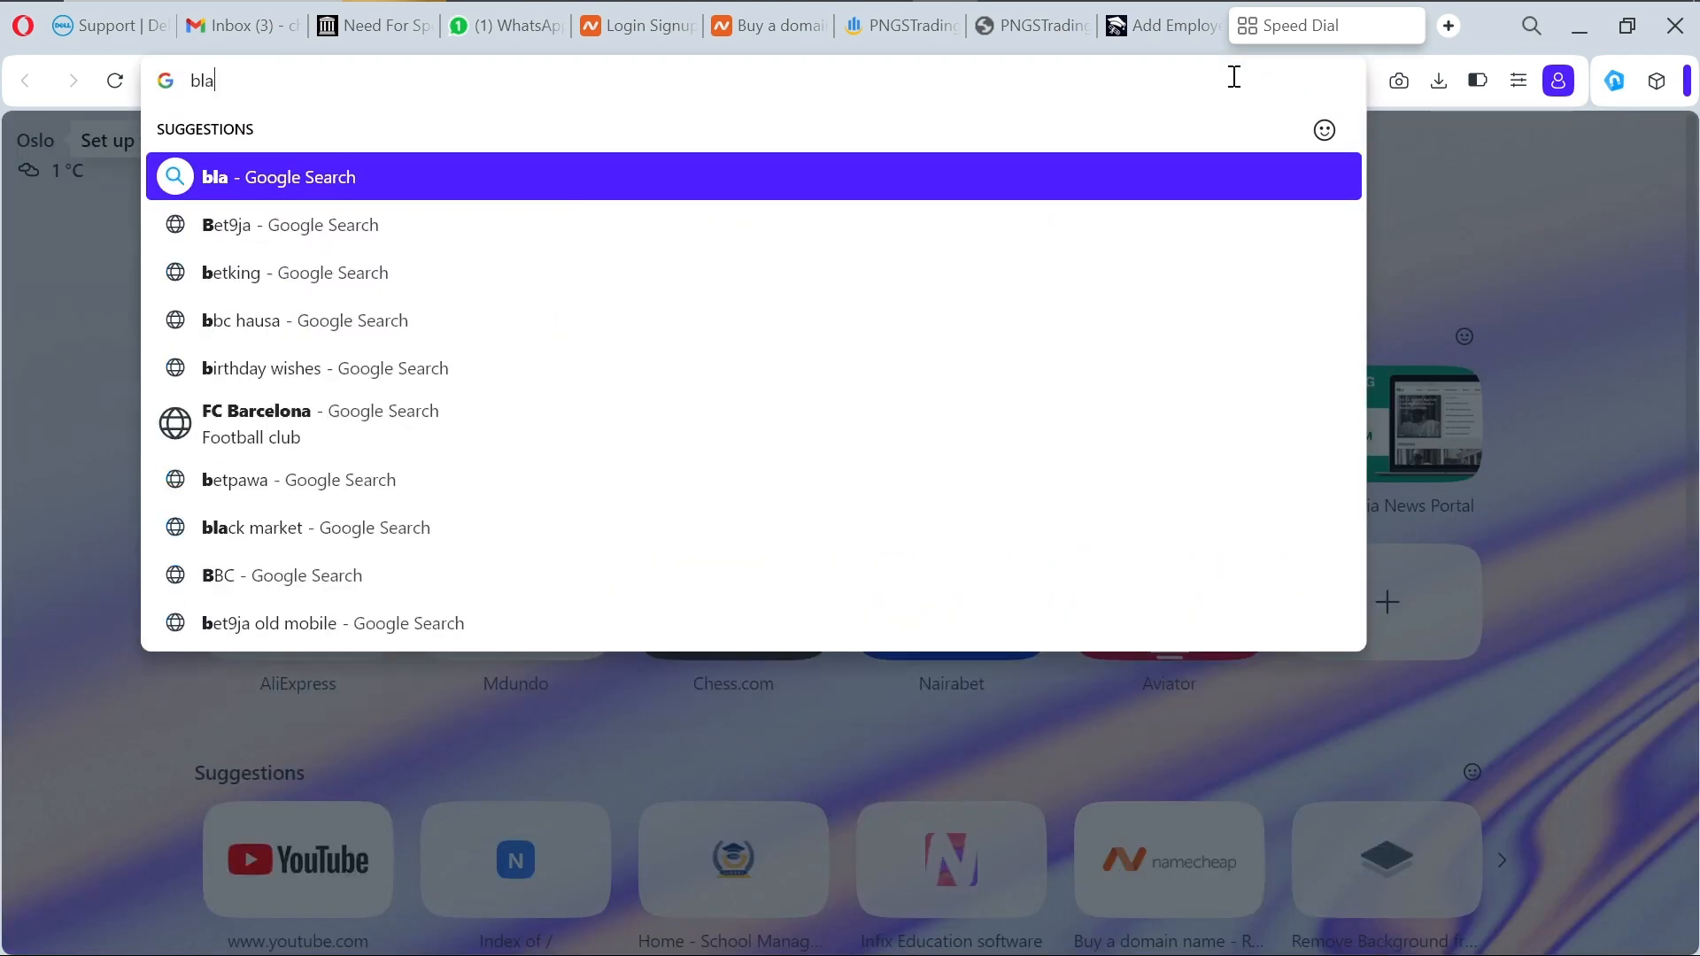
type("ck gir")
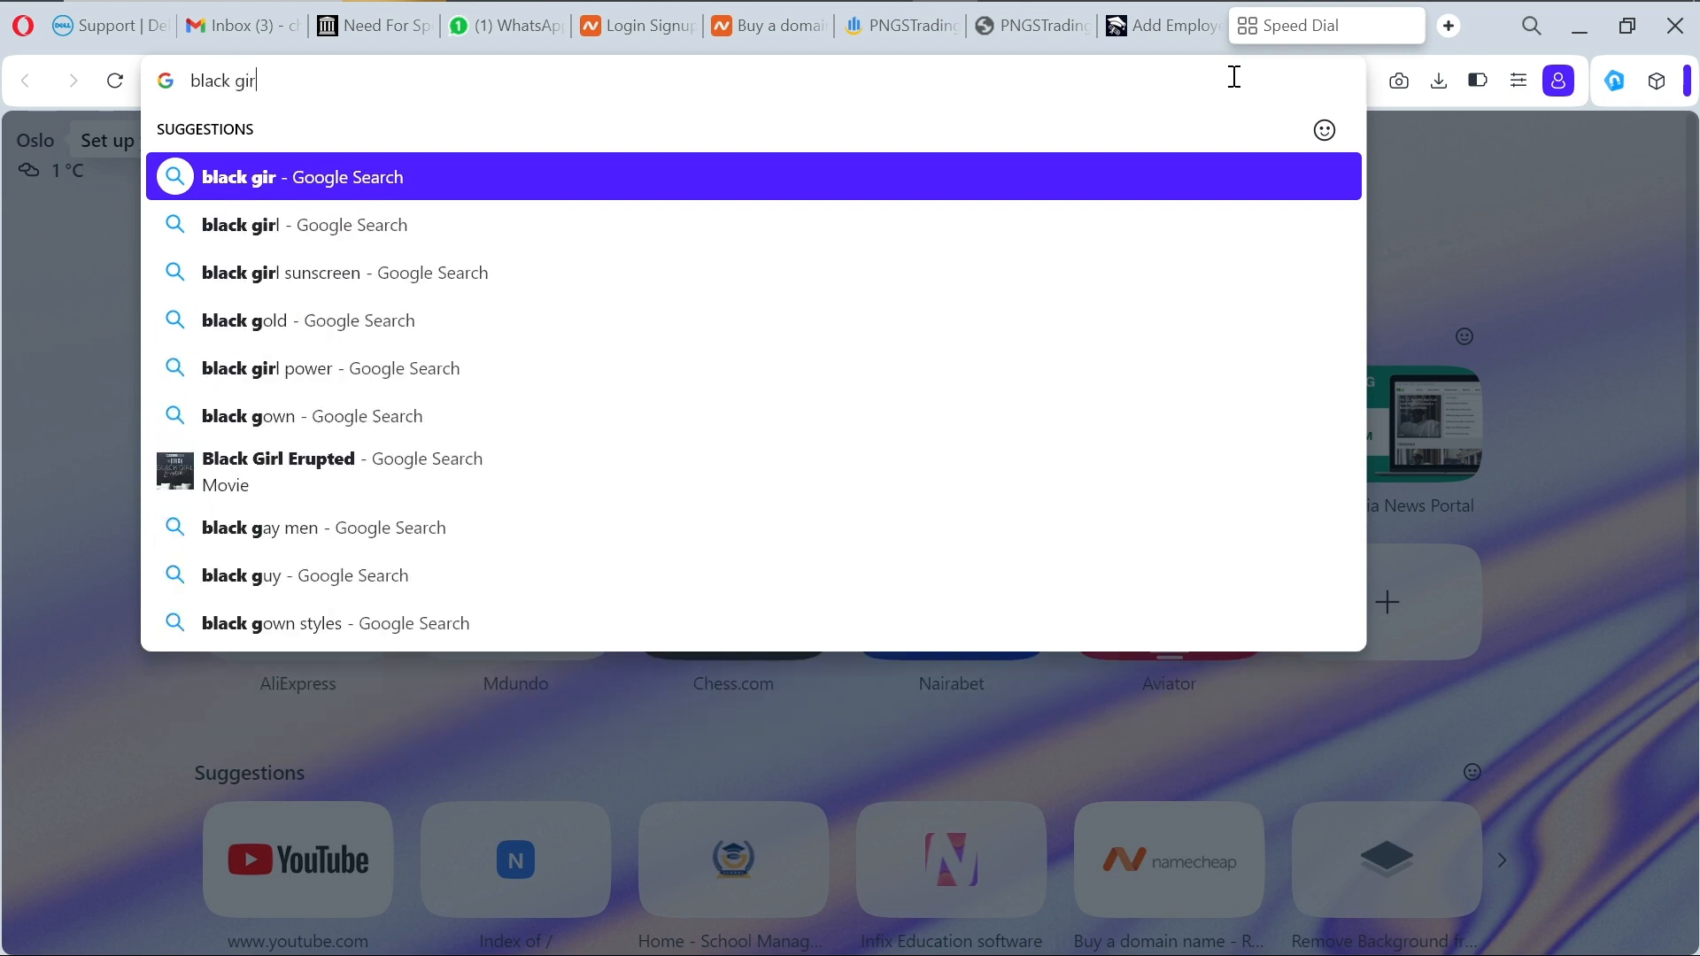
type("l photo")
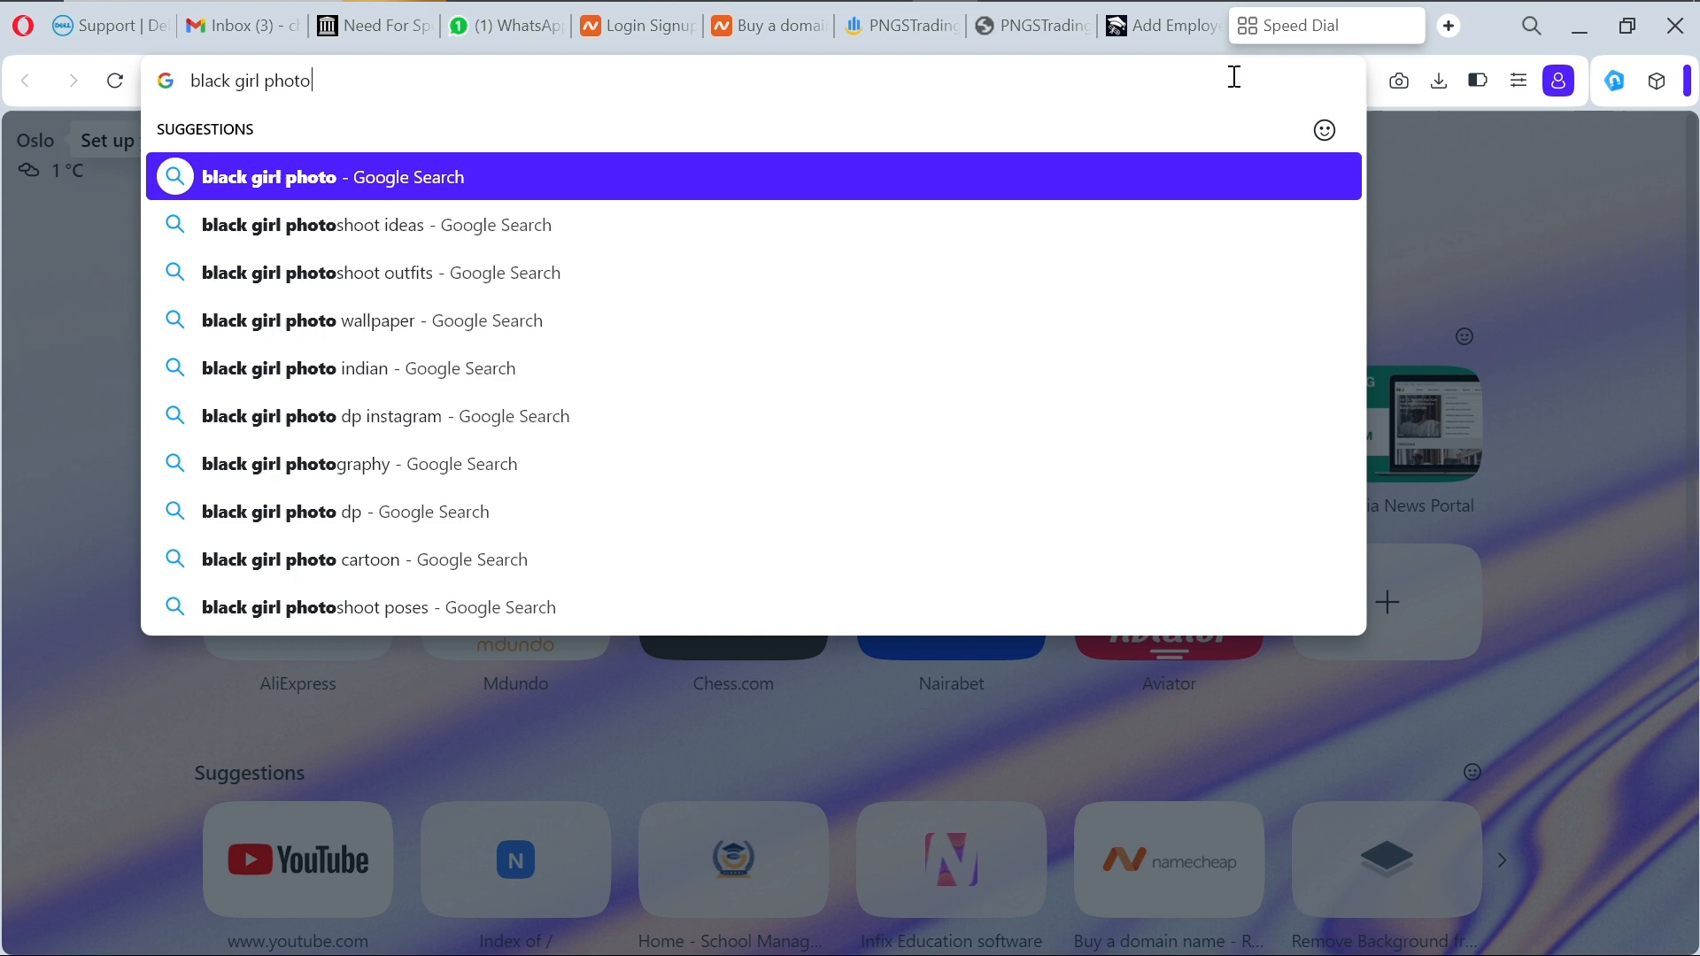
key("Return")
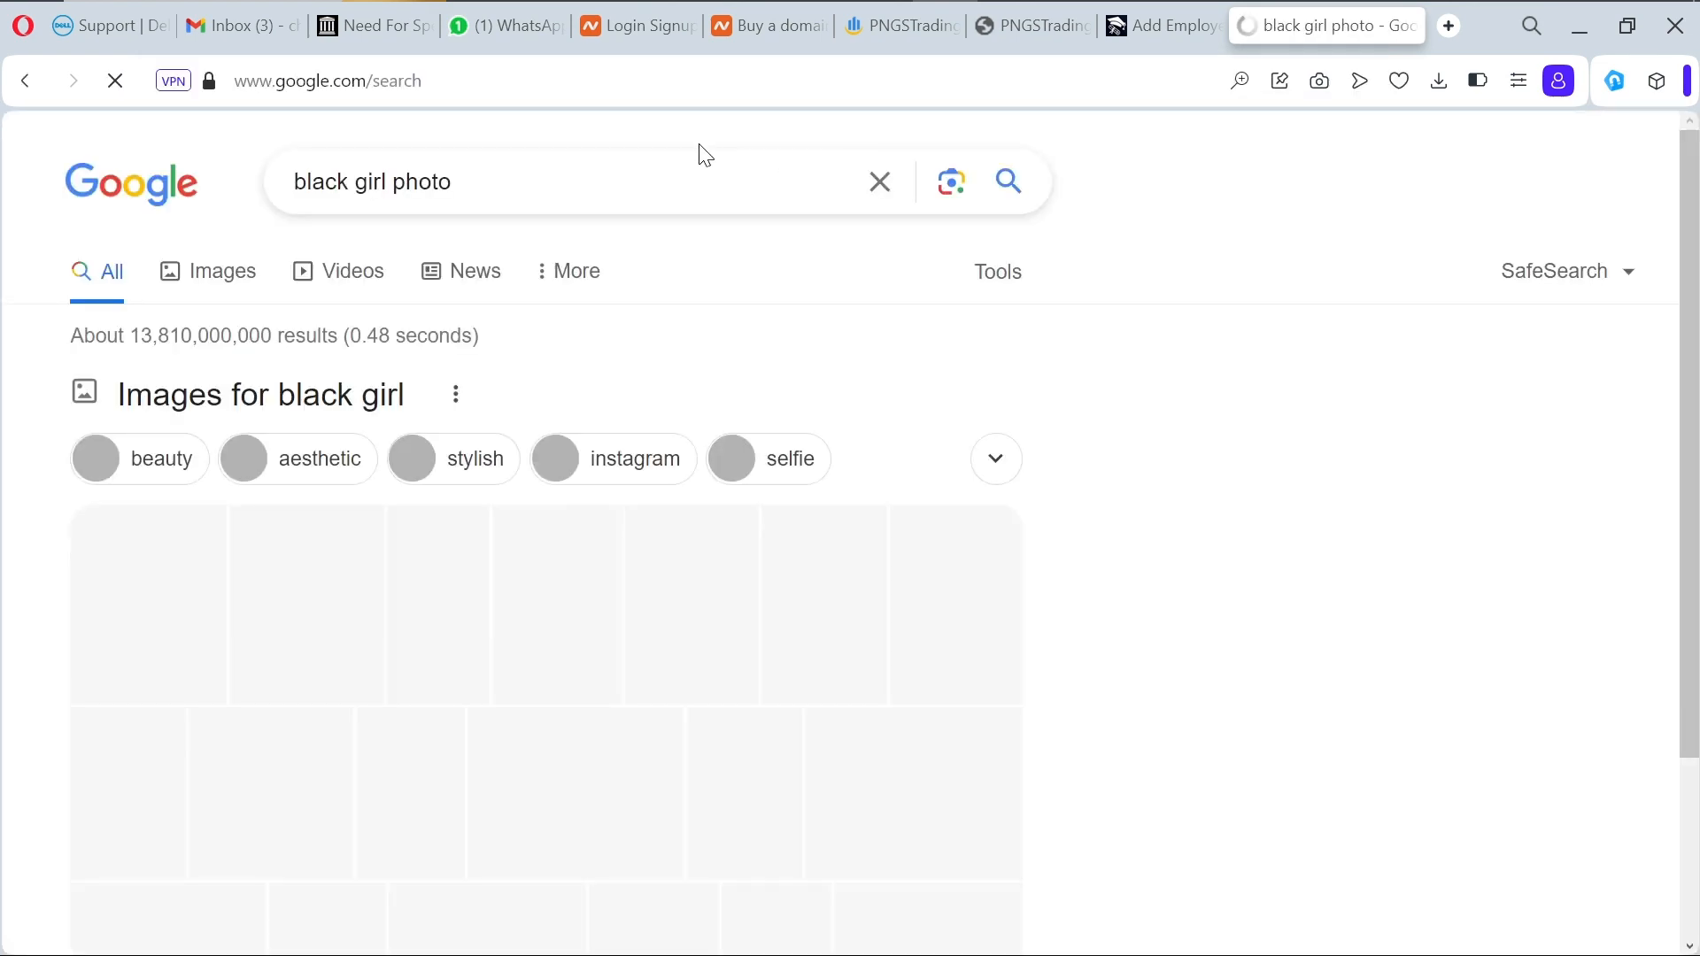
Step: Browse the image results and preview the Tuko News portrait, abandoning its download
left_click(237, 282)
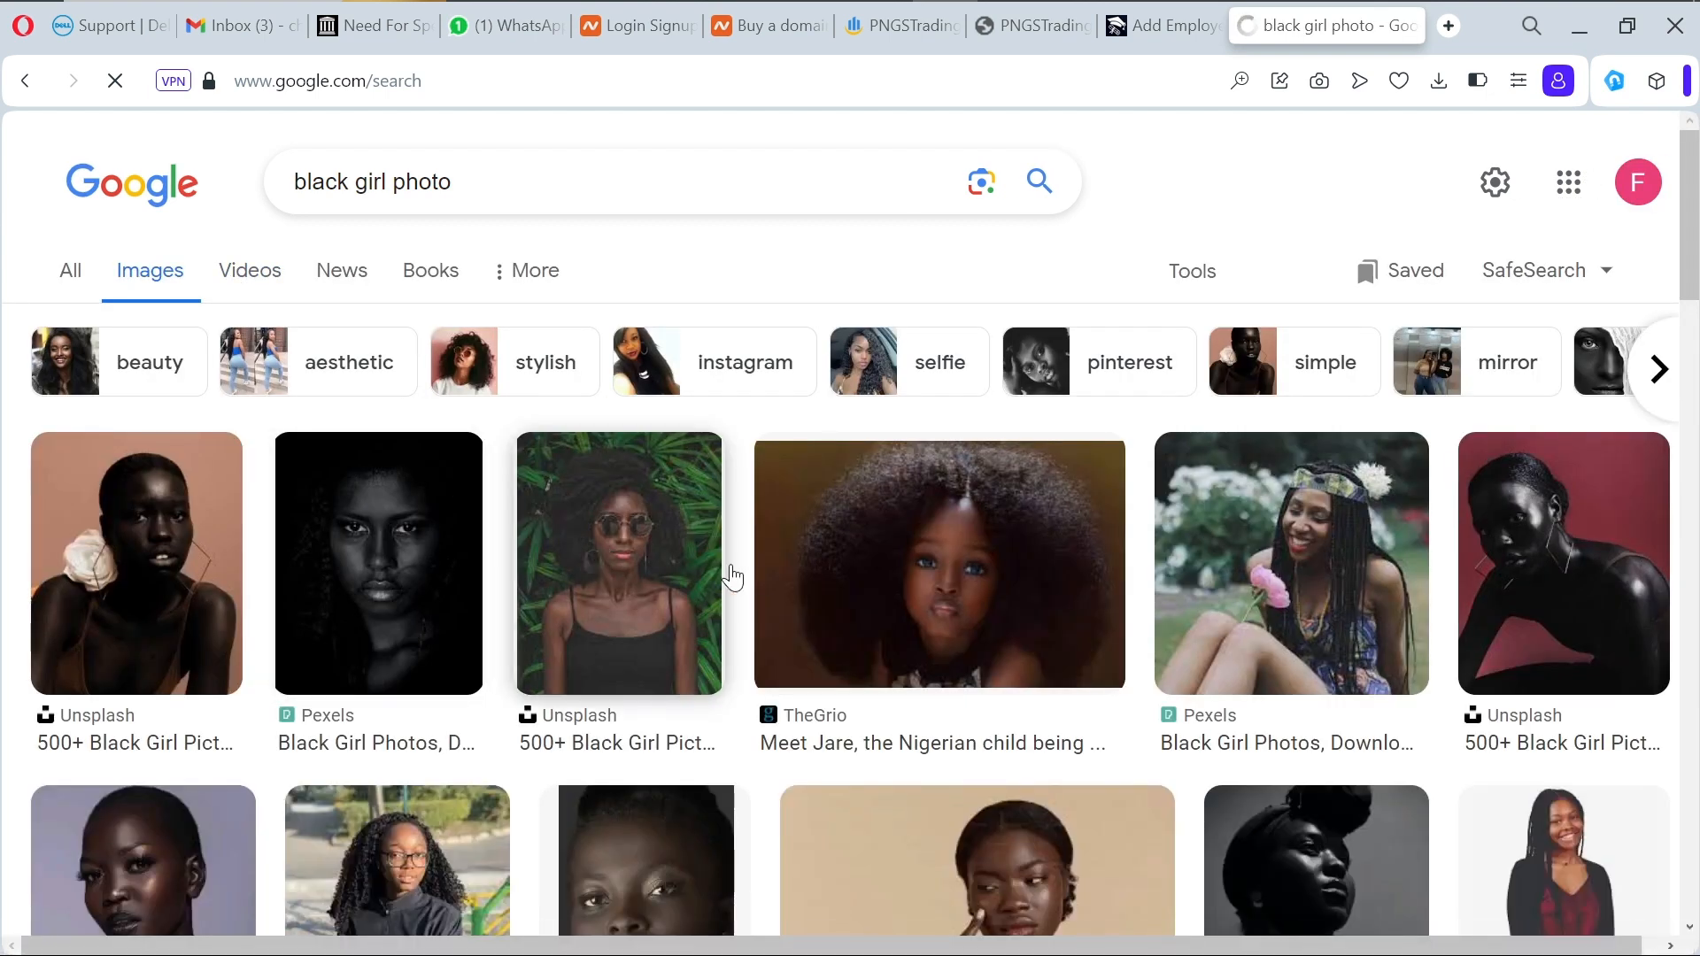
scroll(811, 651, "down", 2)
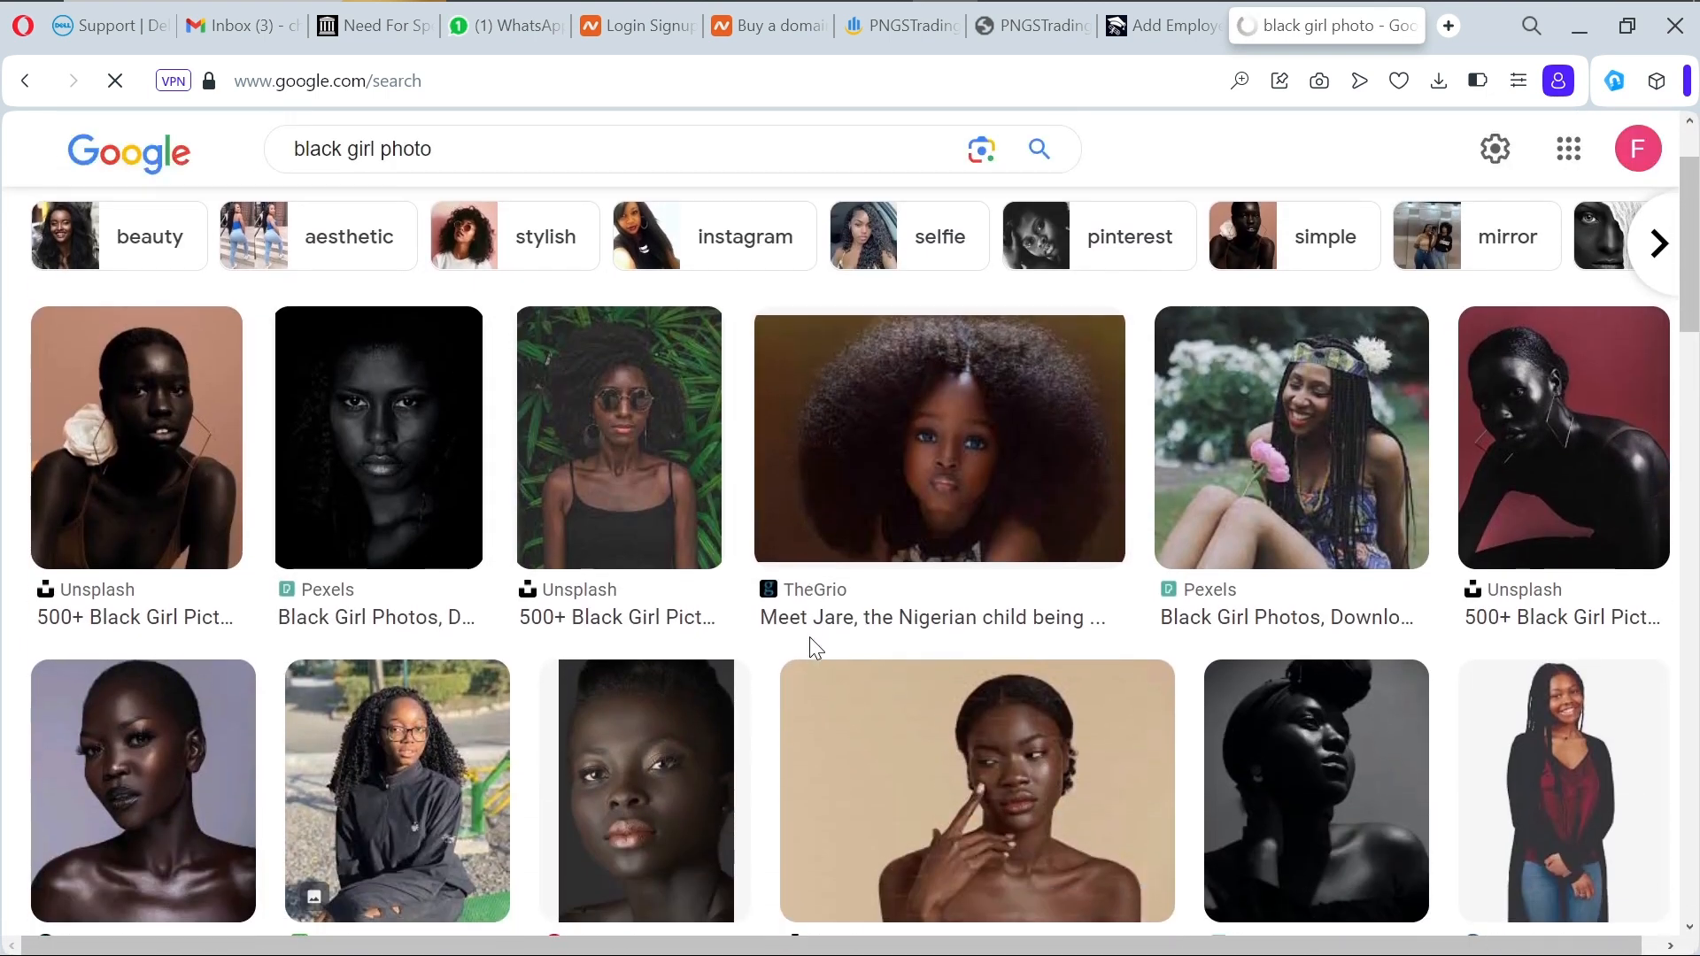
scroll(809, 638, "down", 2)
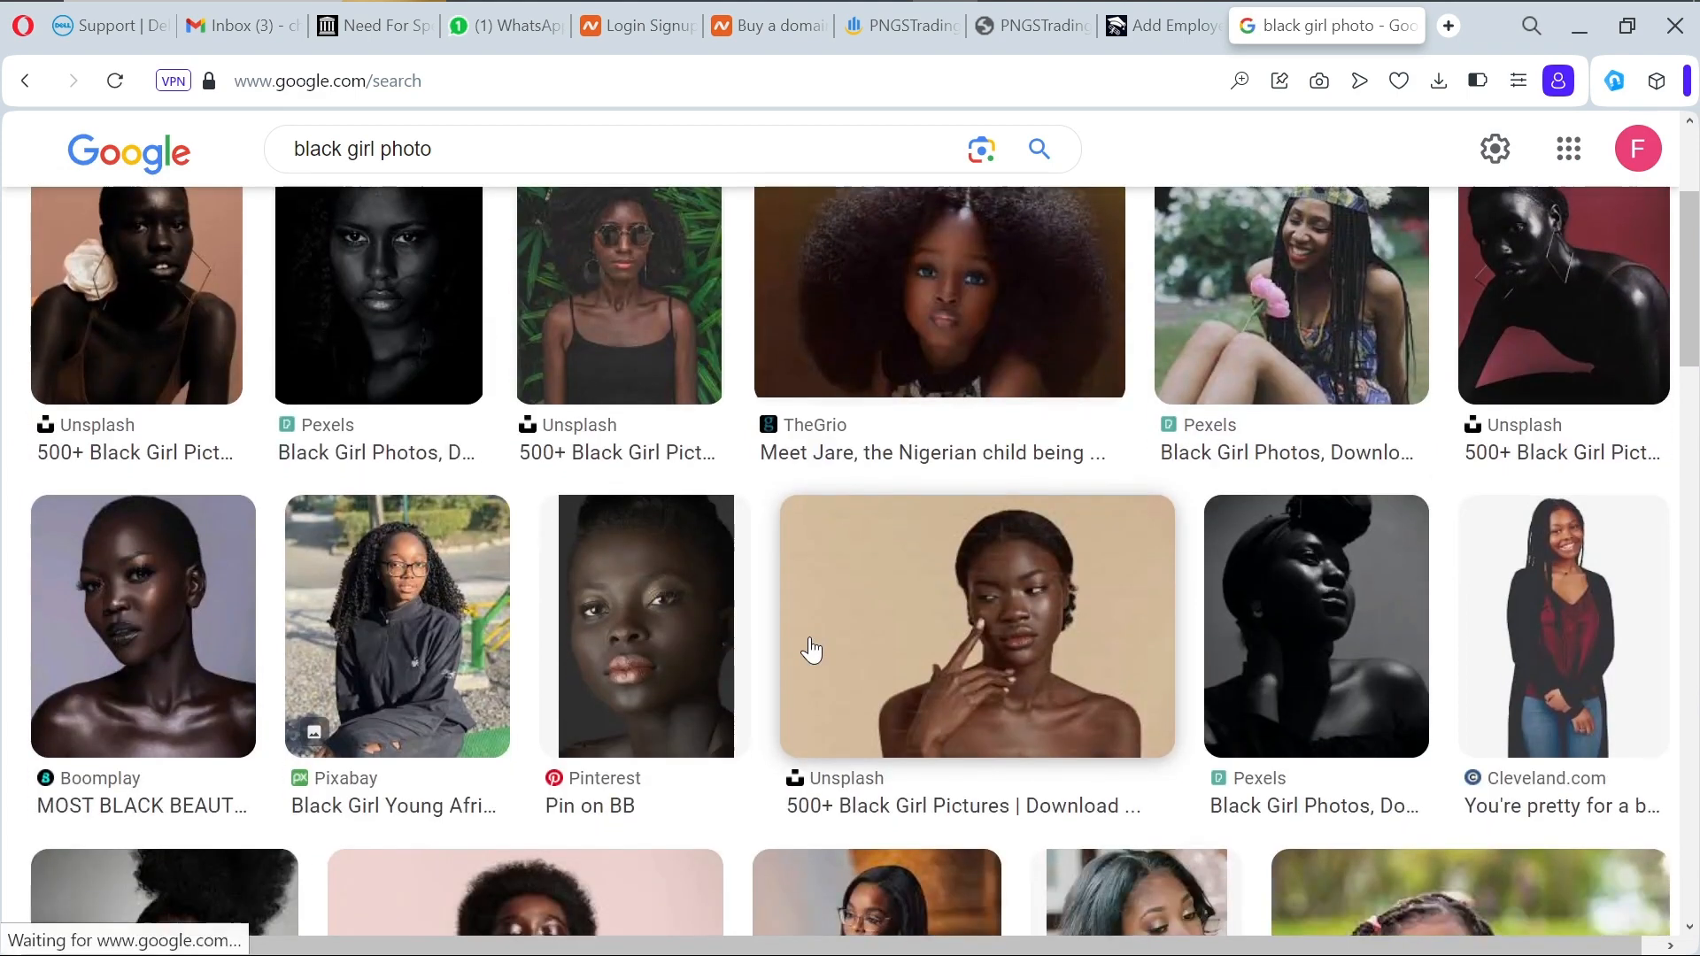
scroll(811, 650, "down", 8)
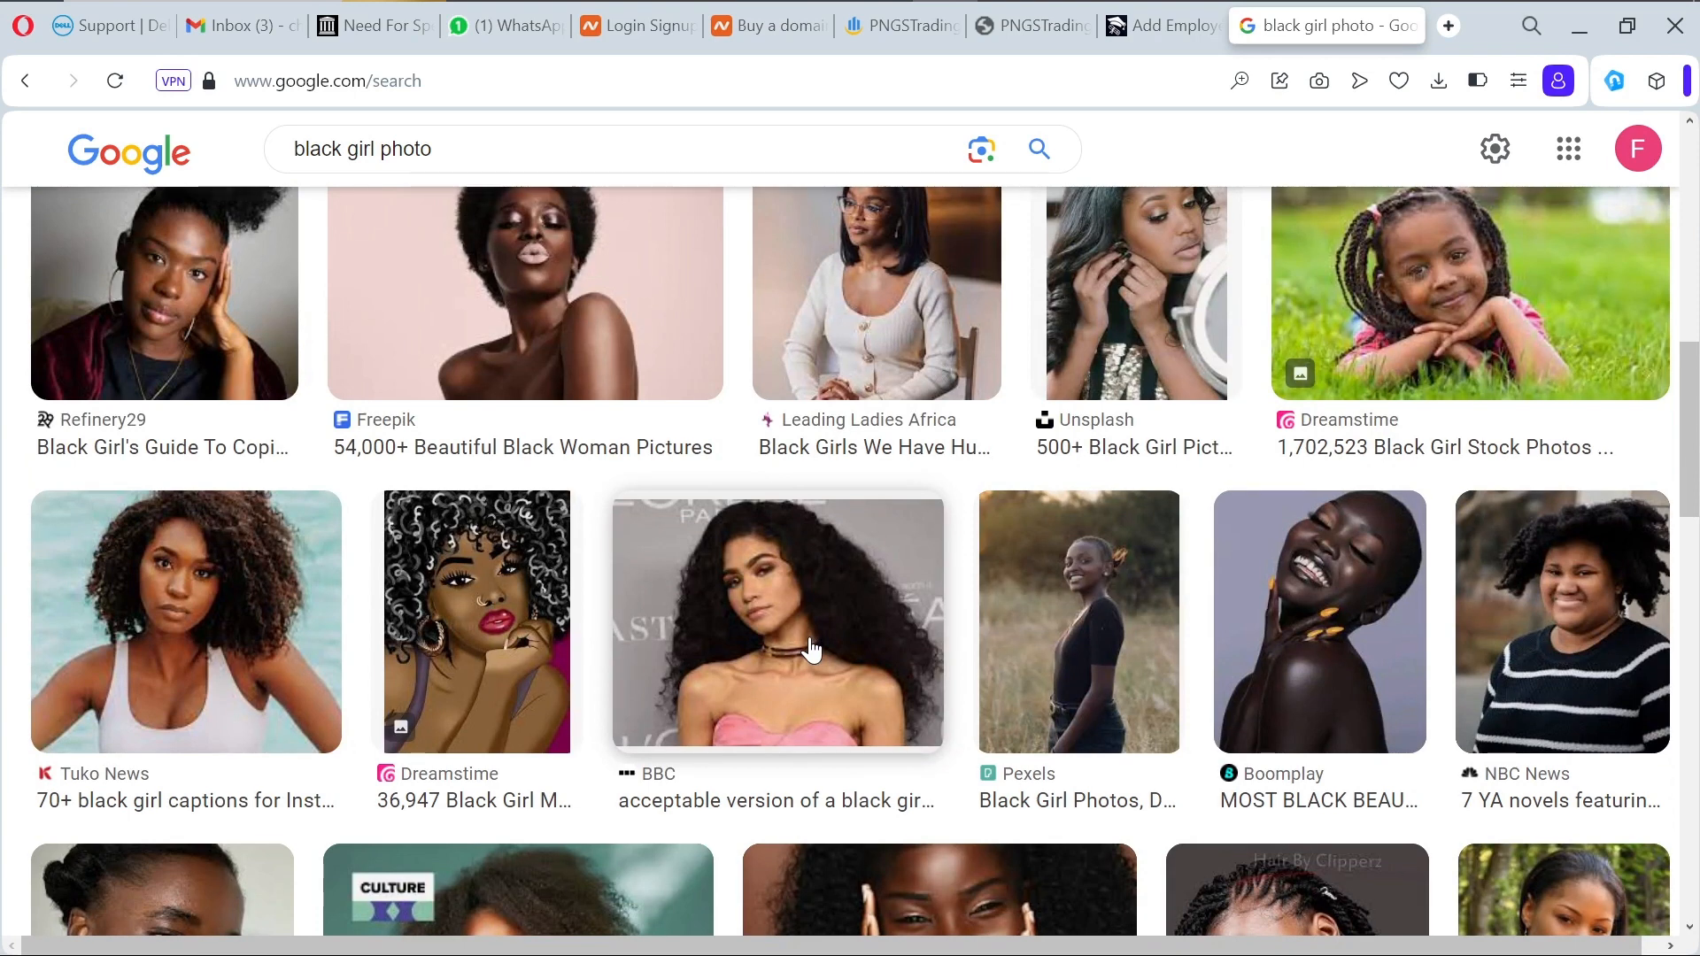
scroll(811, 651, "down", 3)
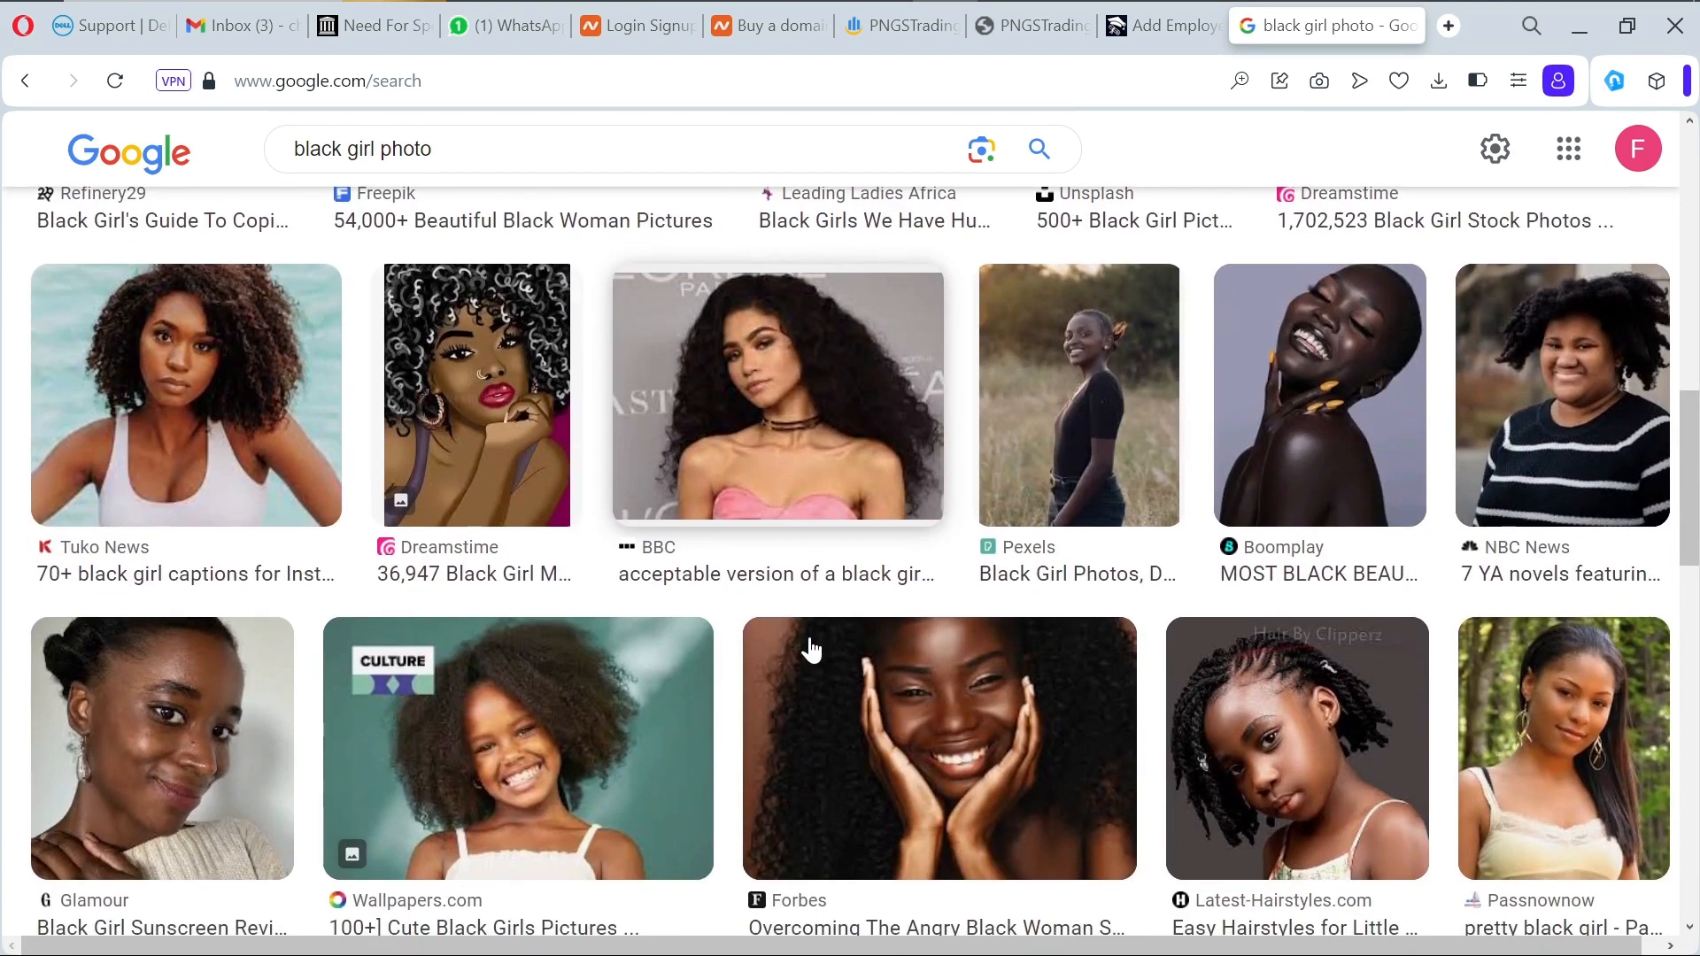
scroll(811, 651, "down", 1)
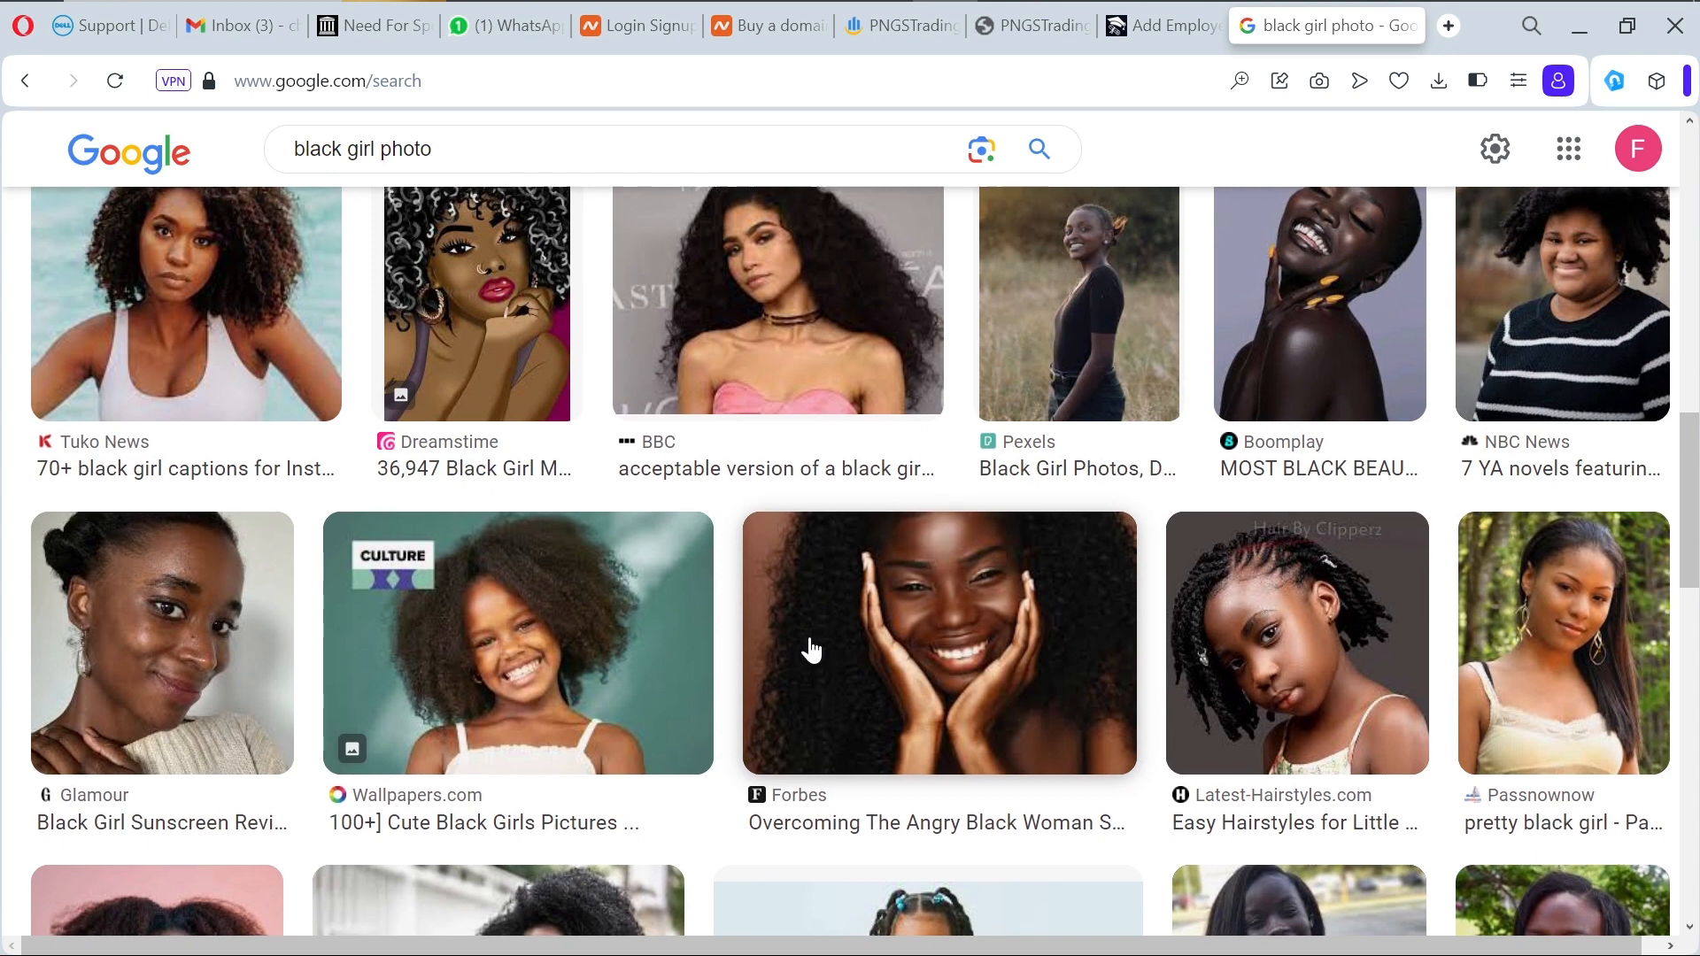
scroll(811, 651, "down", 2)
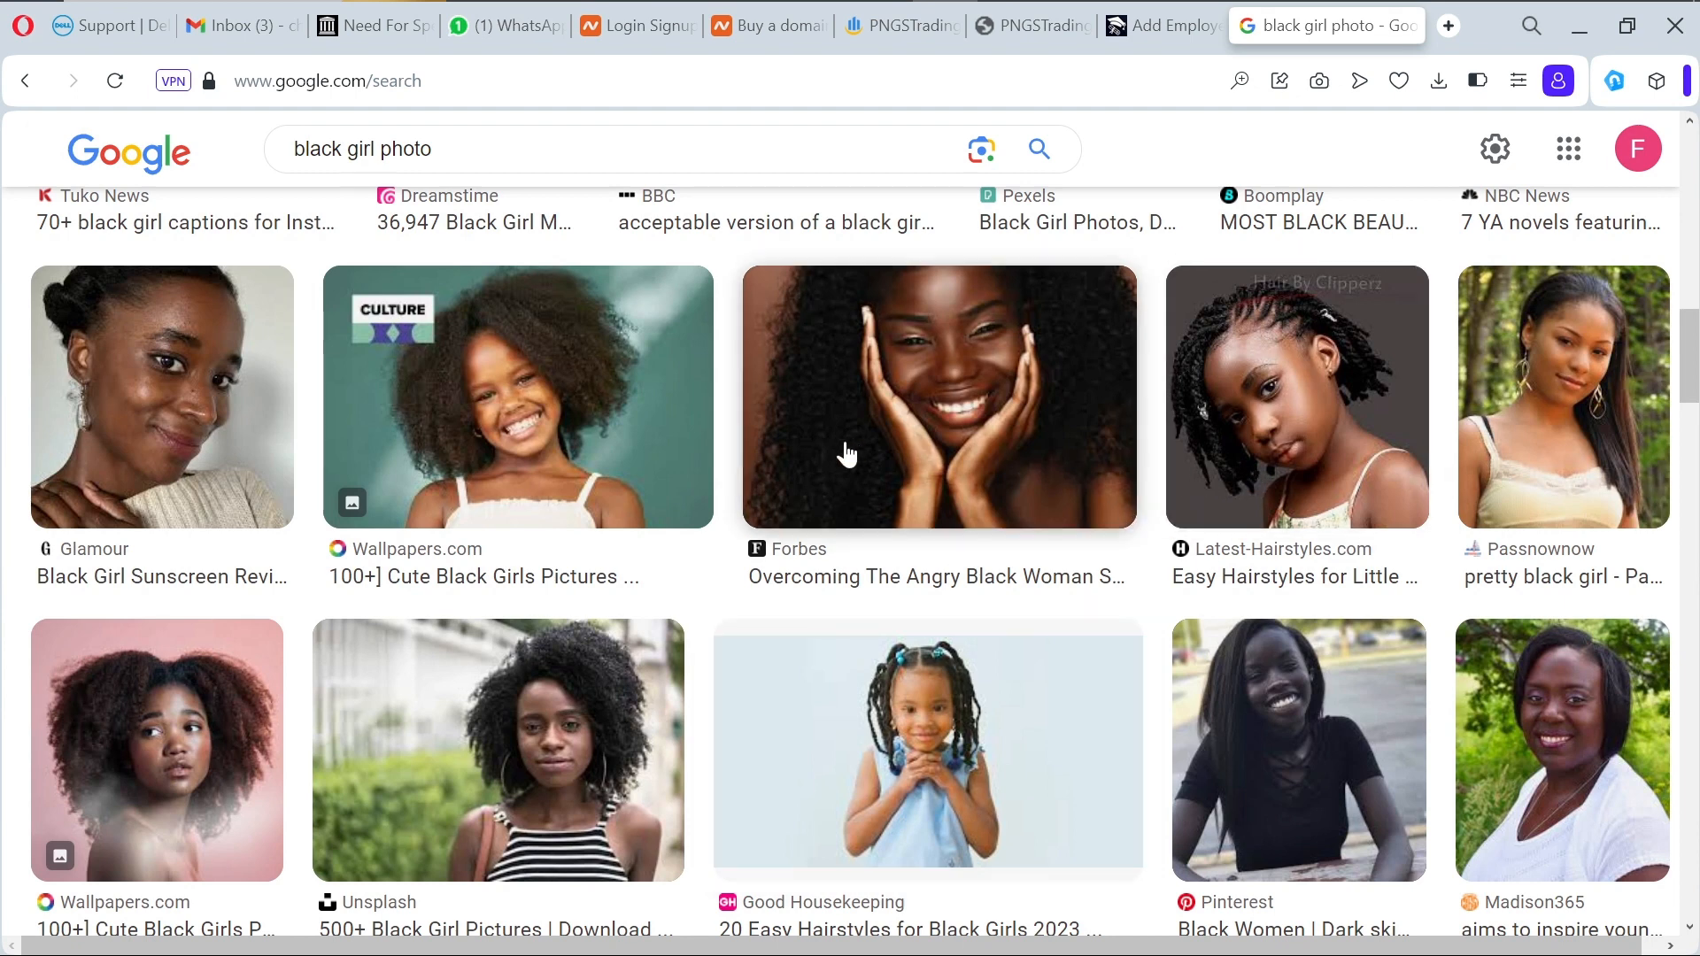
scroll(752, 469, "up", 2)
scroll(752, 459, "up", 4)
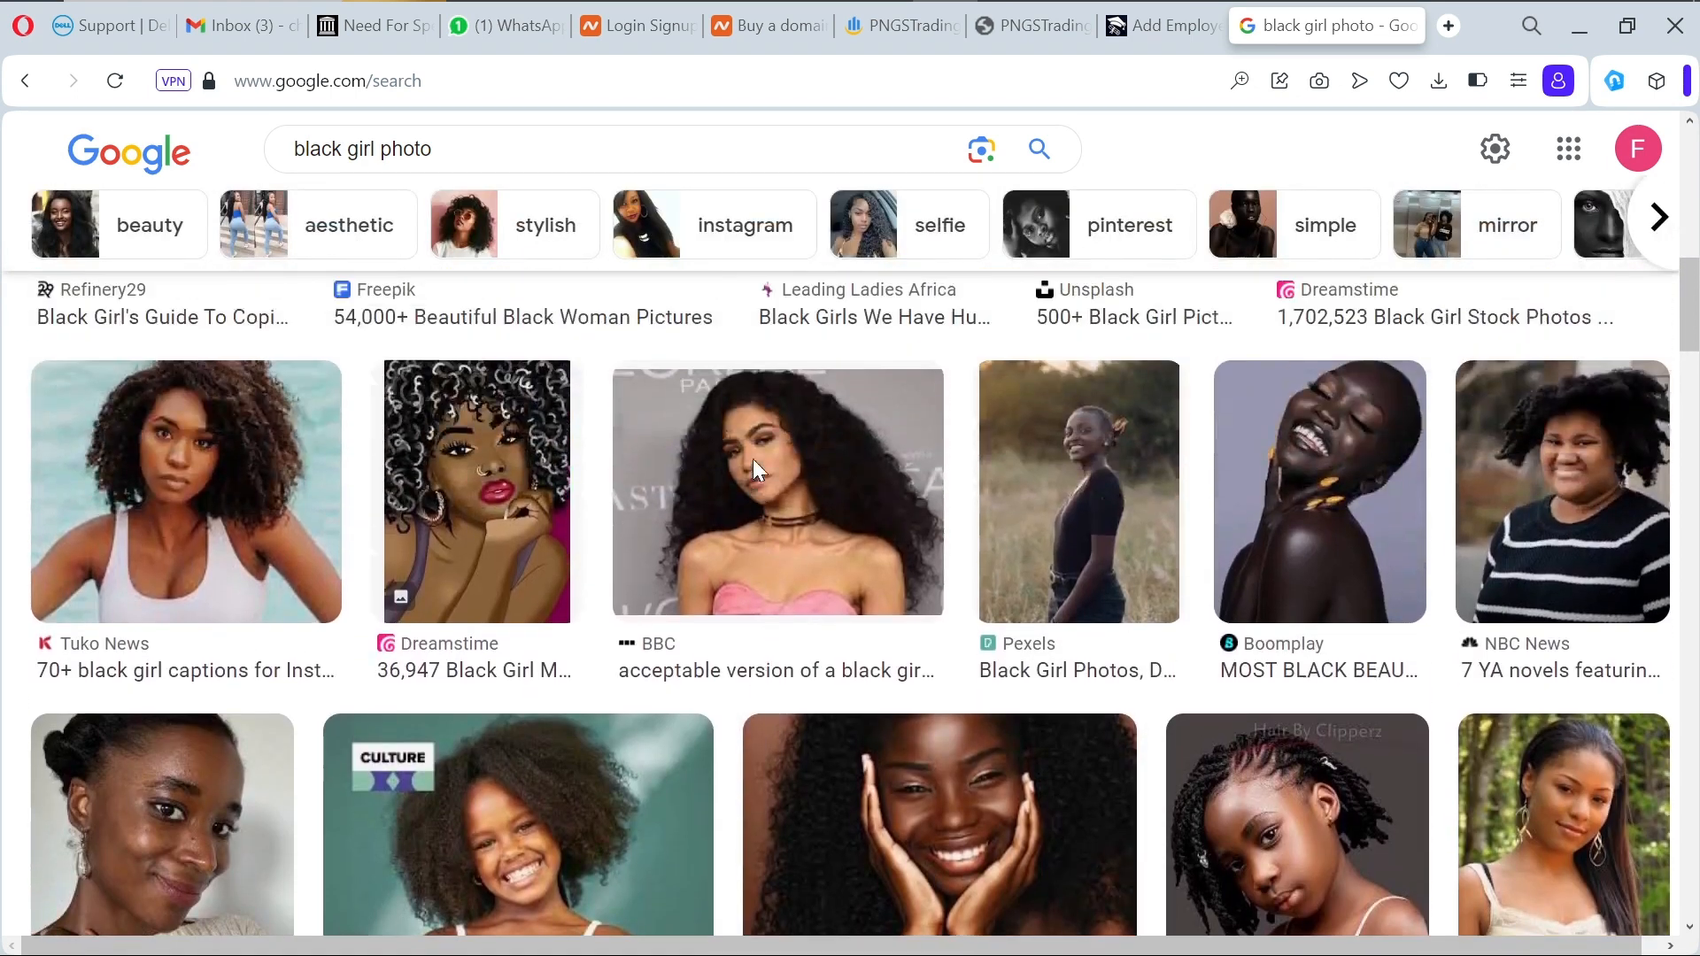
left_click(191, 596)
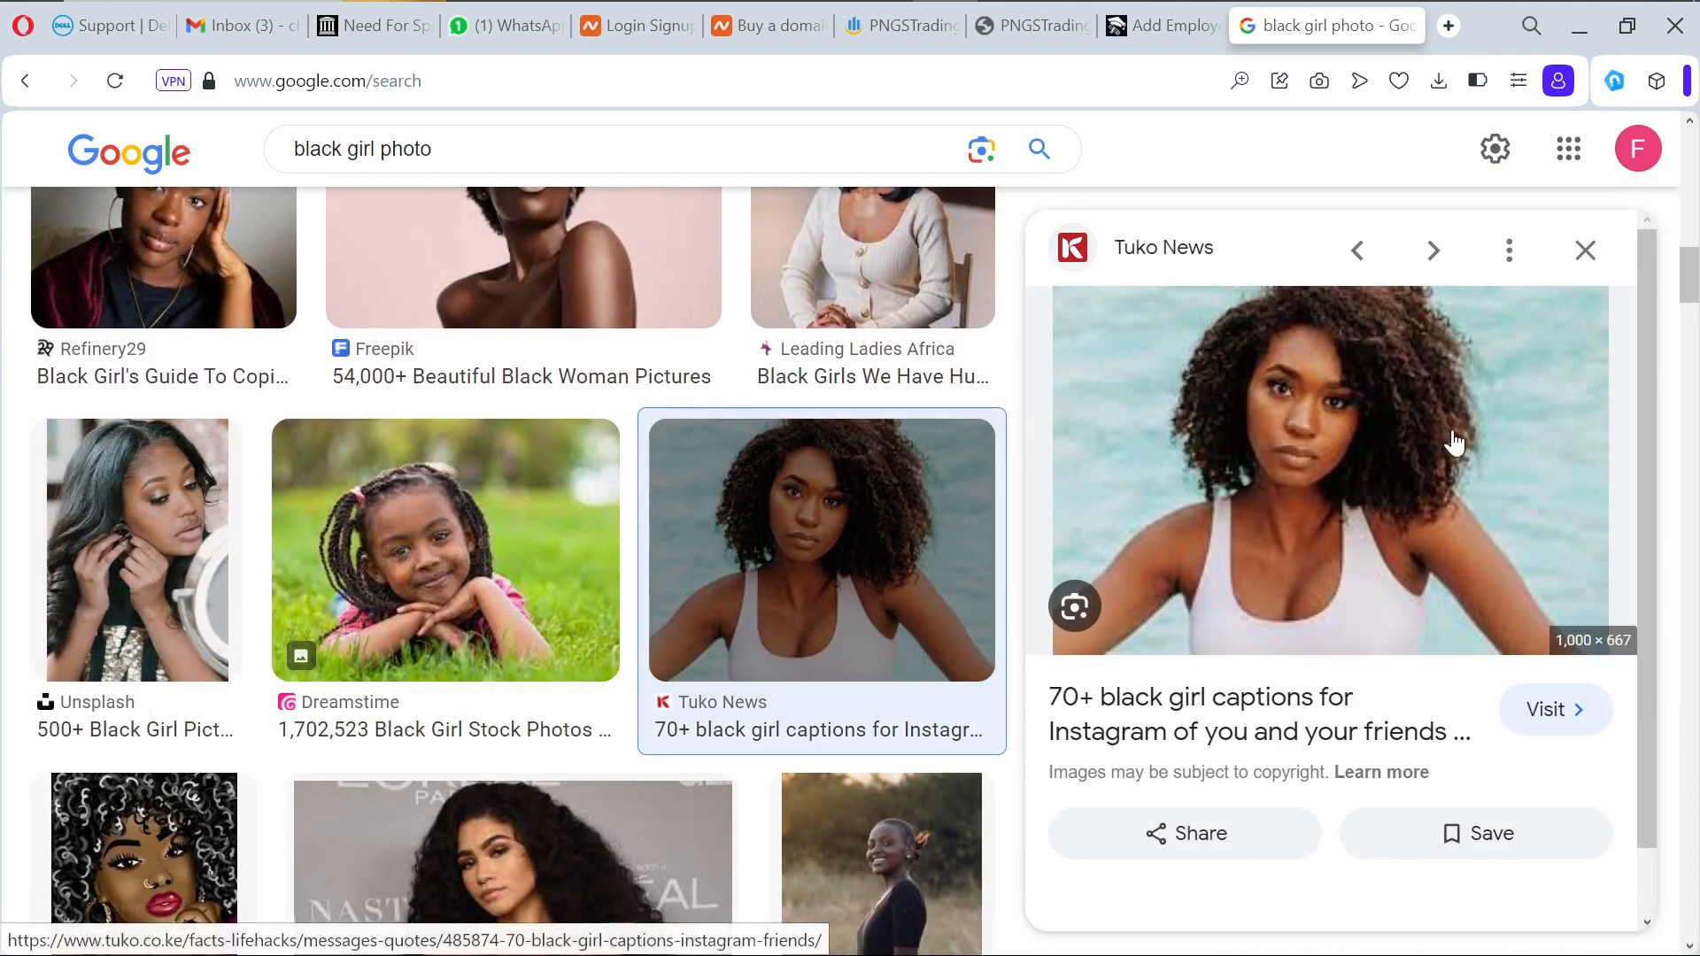
right_click(1265, 466)
left_click(1359, 602)
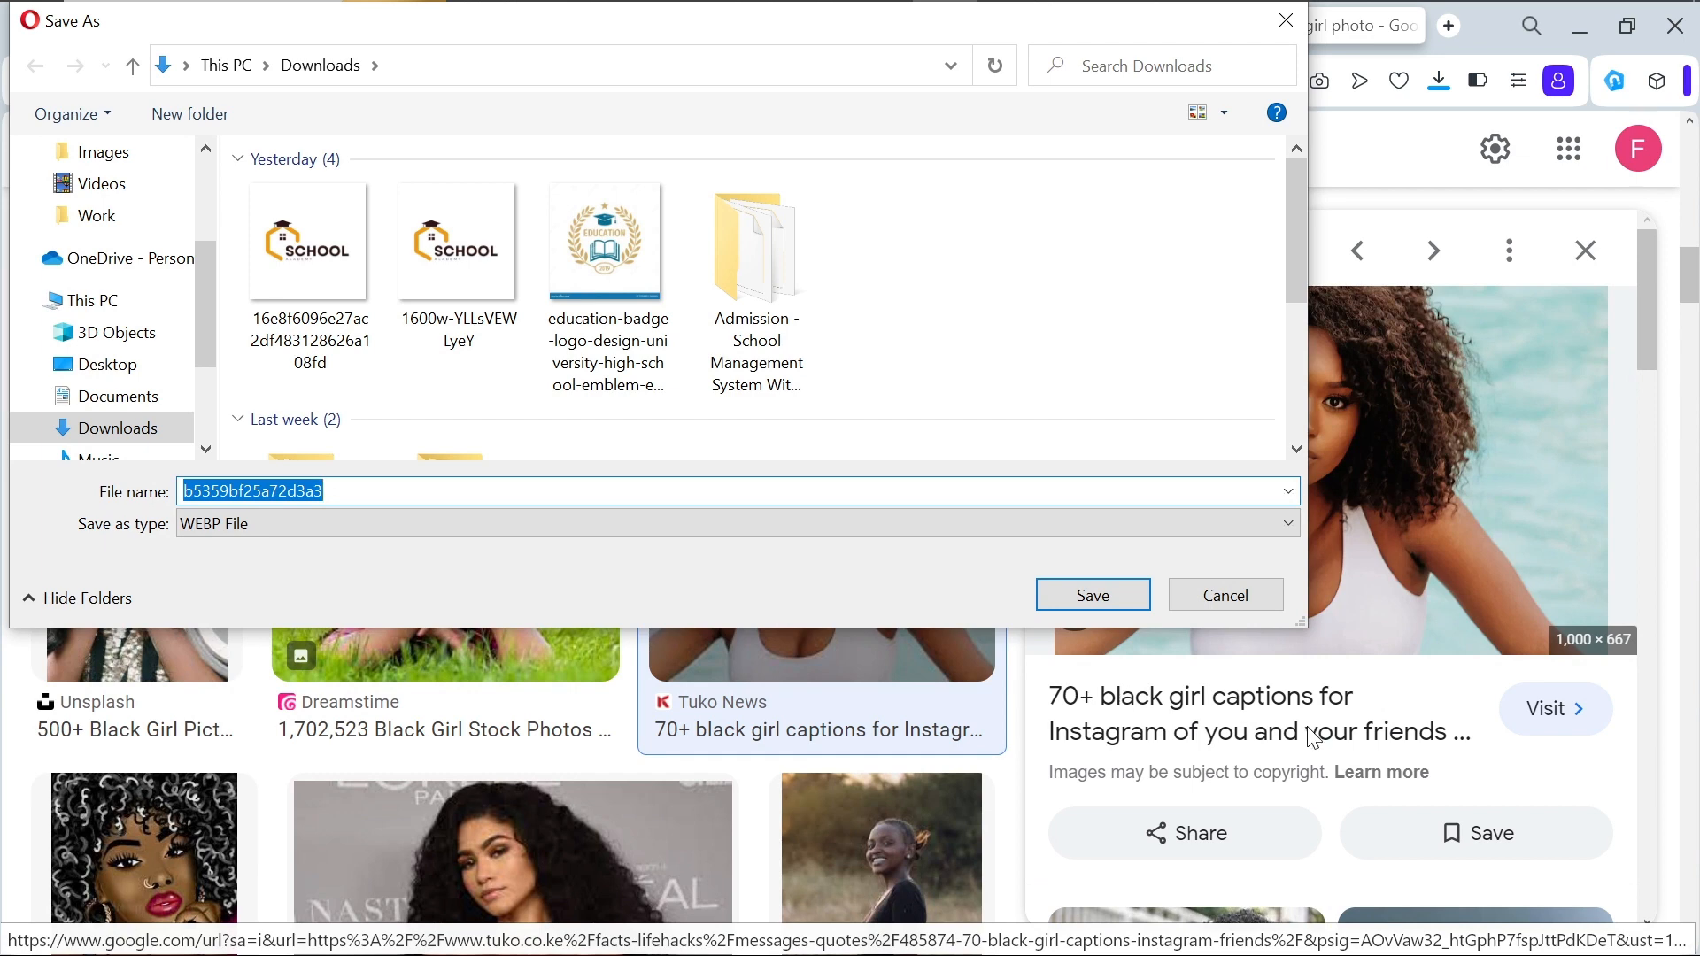
left_click(1253, 589)
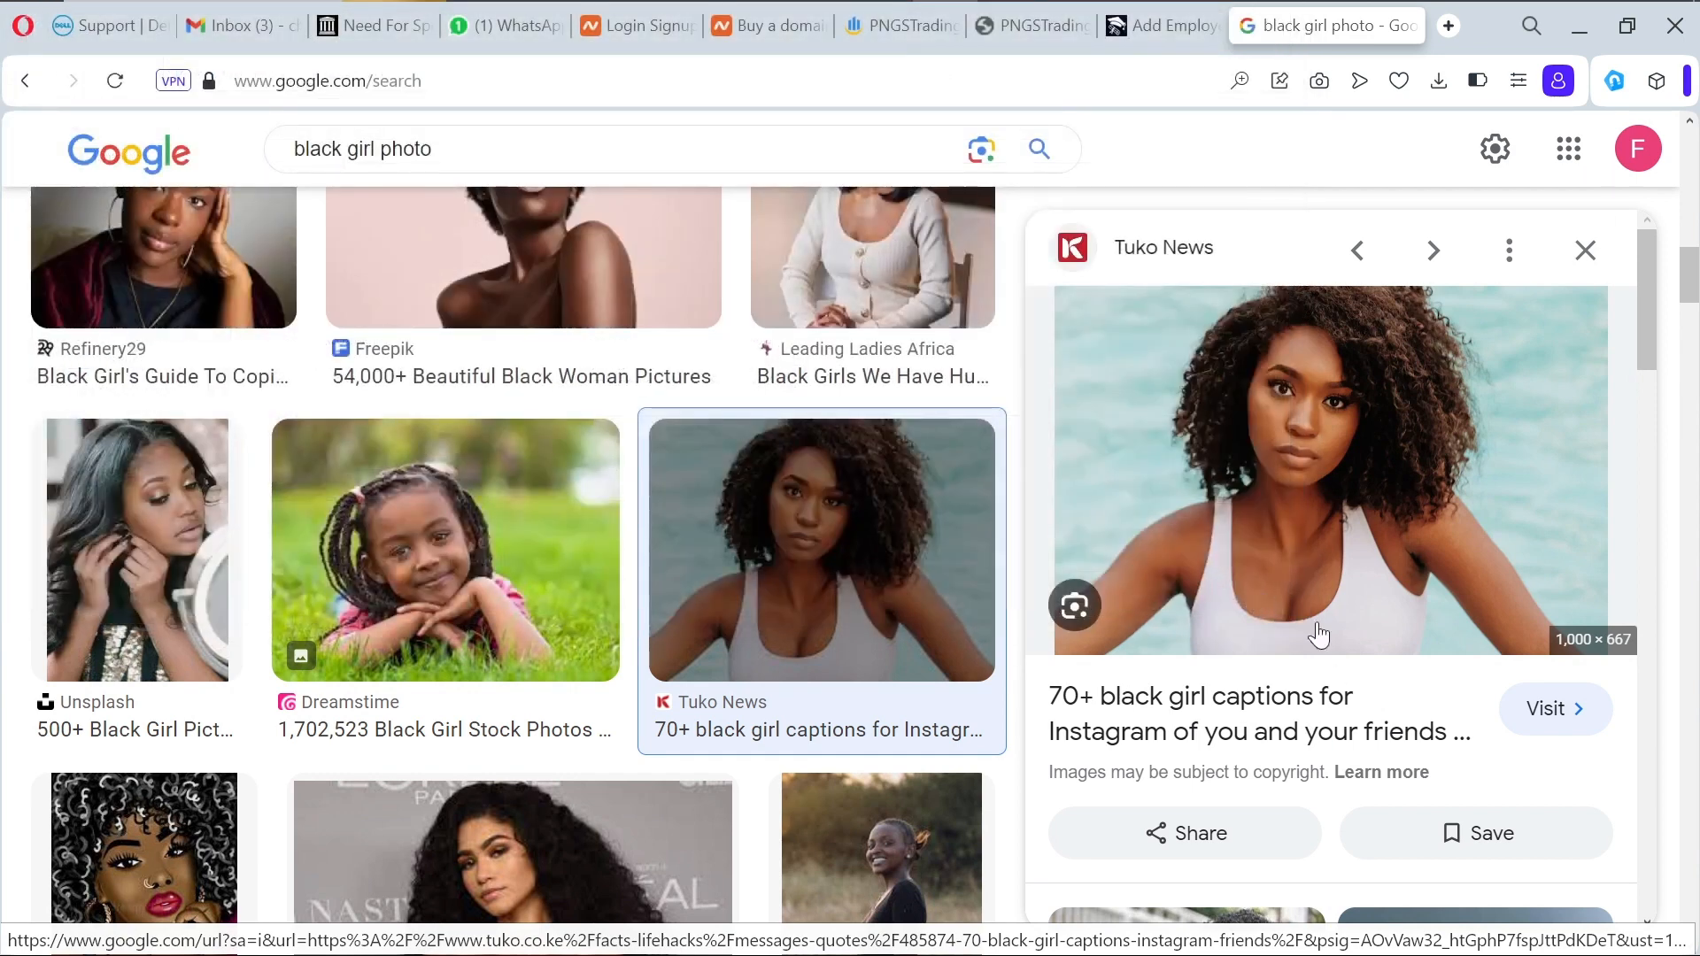
Step: Save the Brown Beauty Talk portrait as To+All+My+Black+Girls.jpg
scroll(1316, 634, "down", 4)
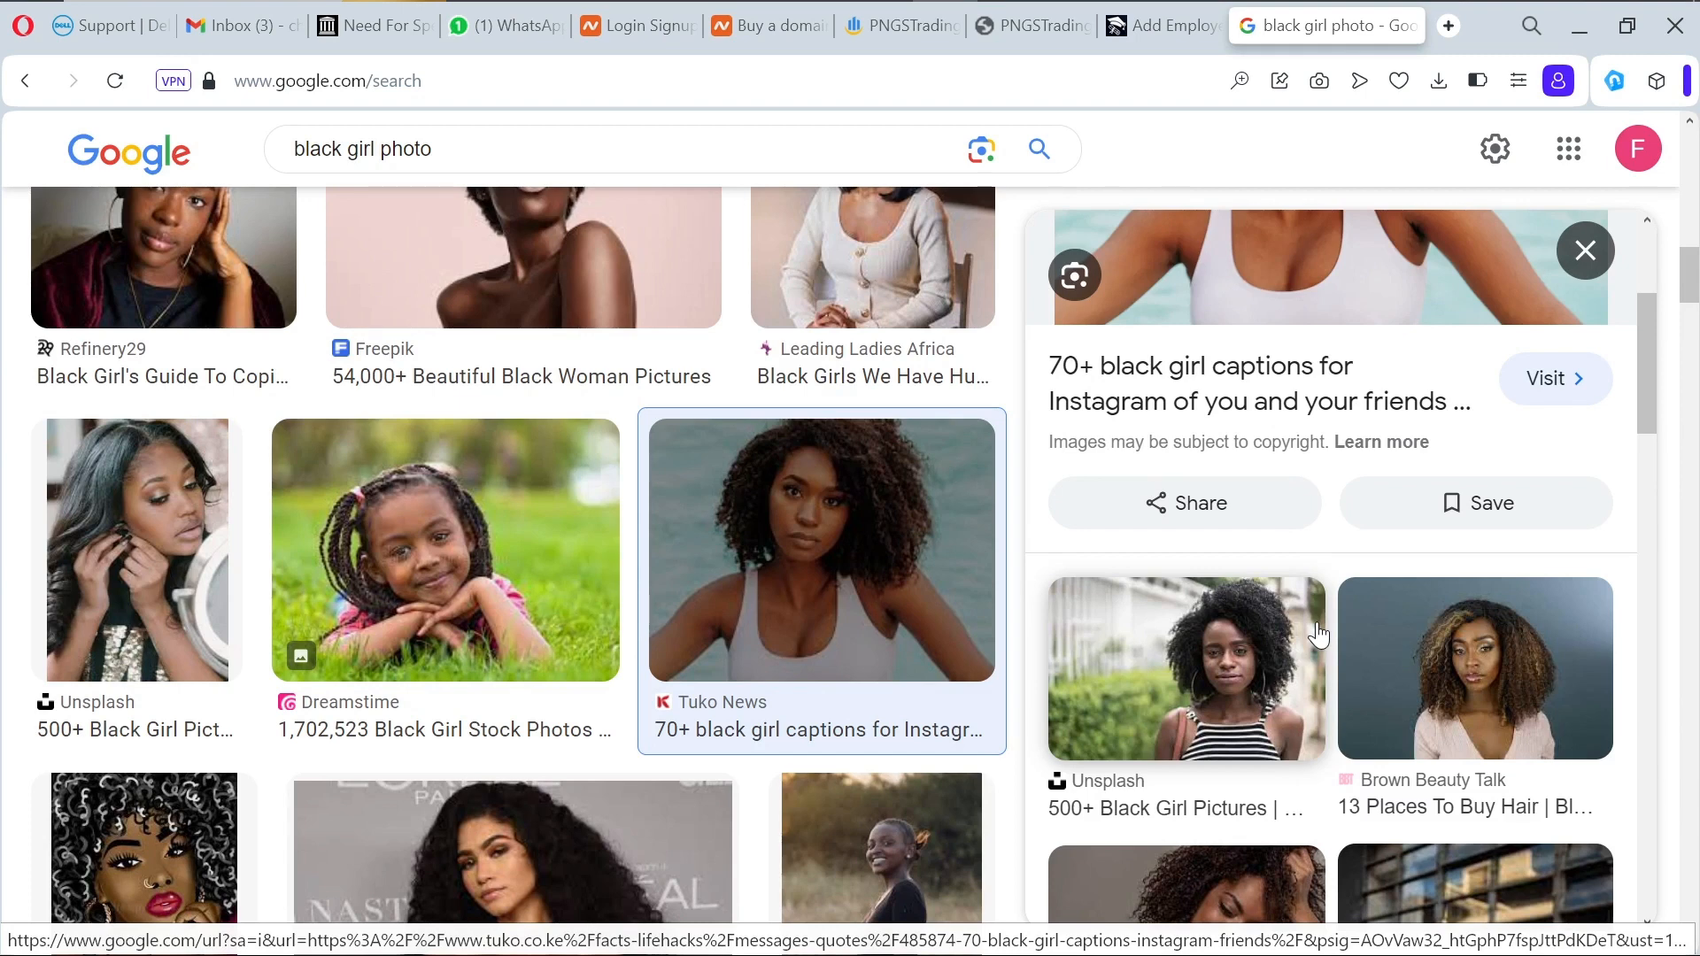
left_click(1470, 669)
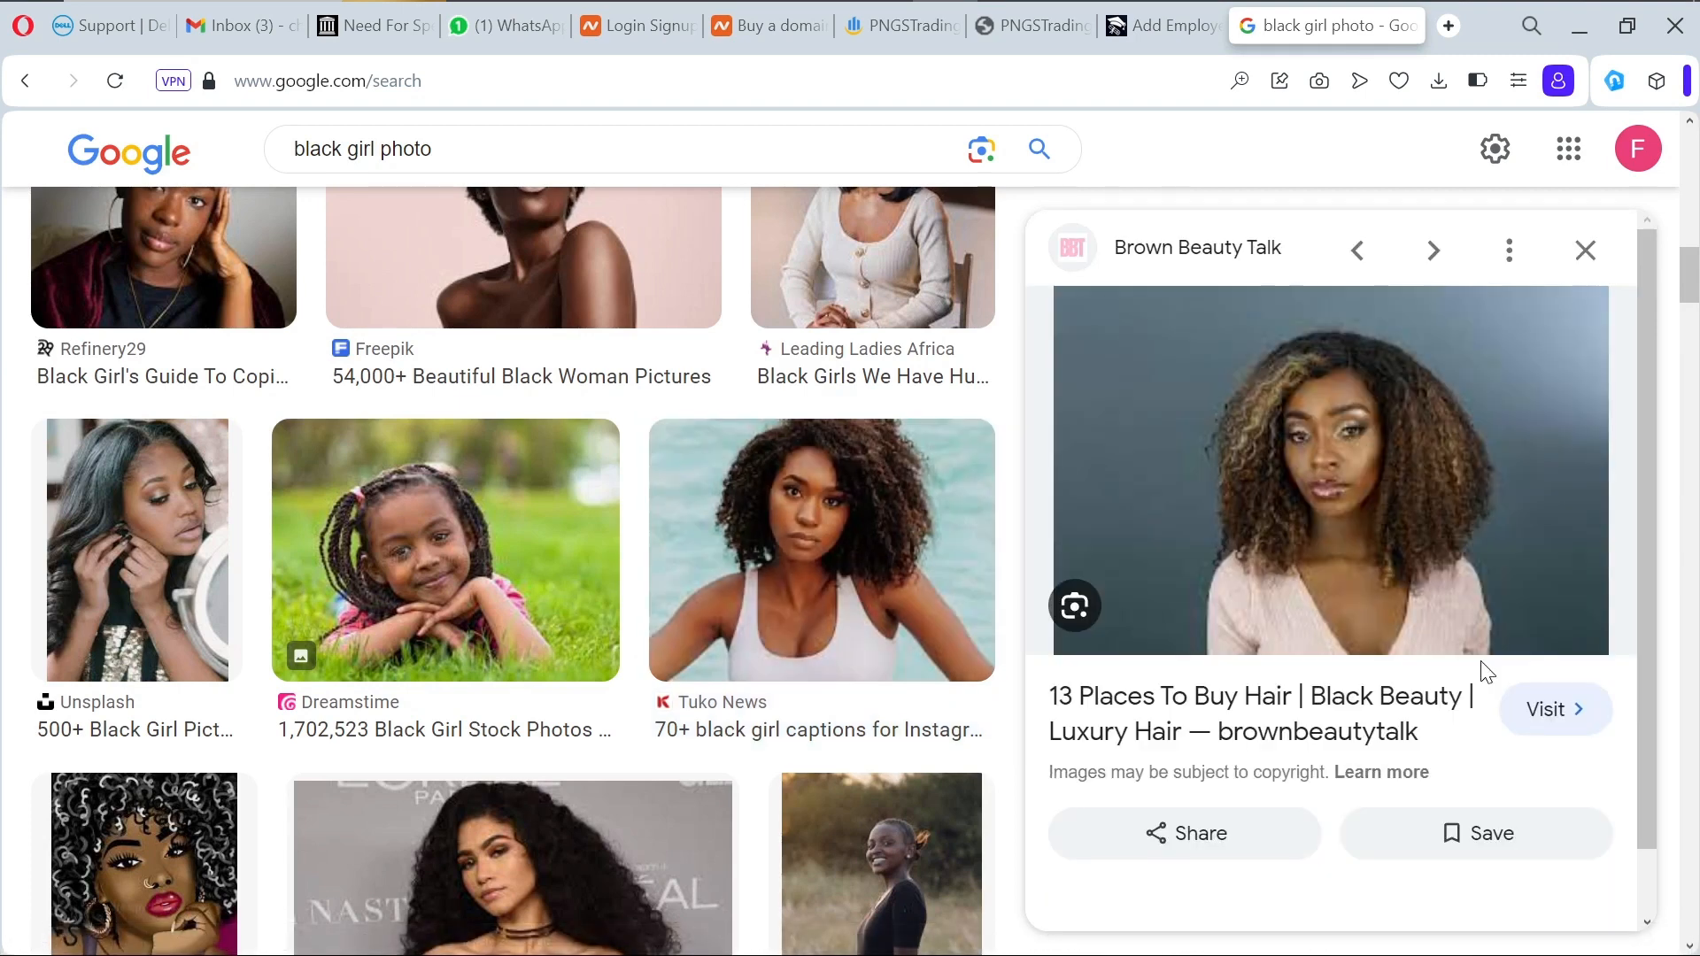
right_click(1324, 464)
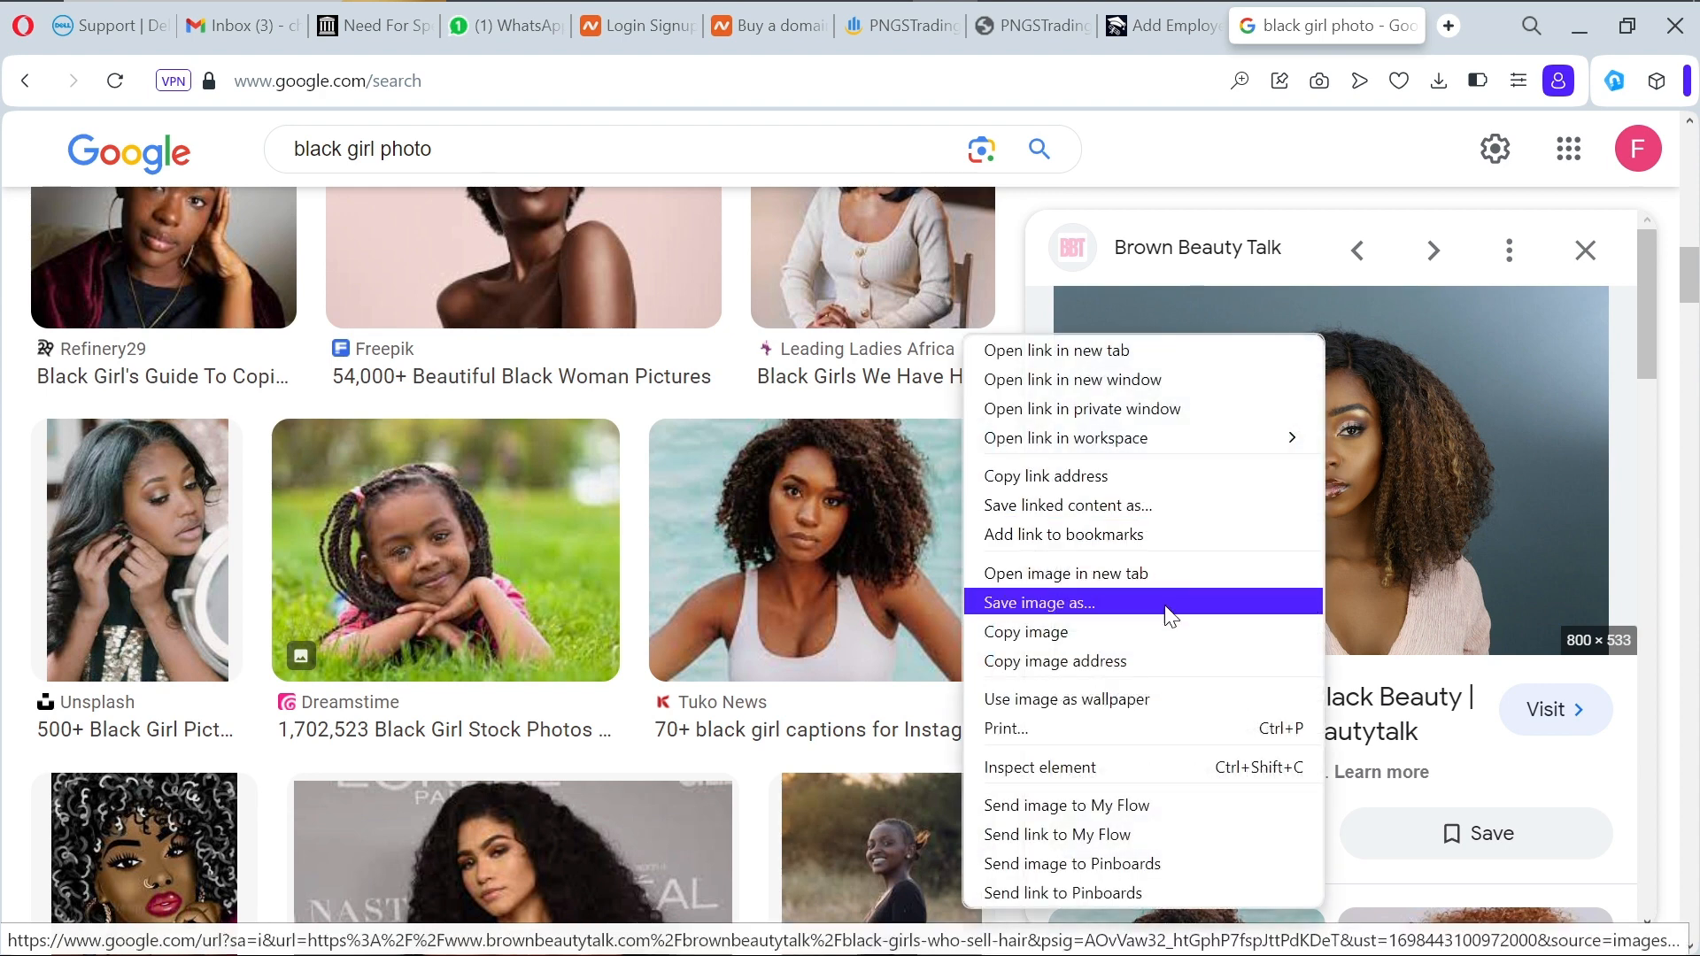
left_click(1167, 605)
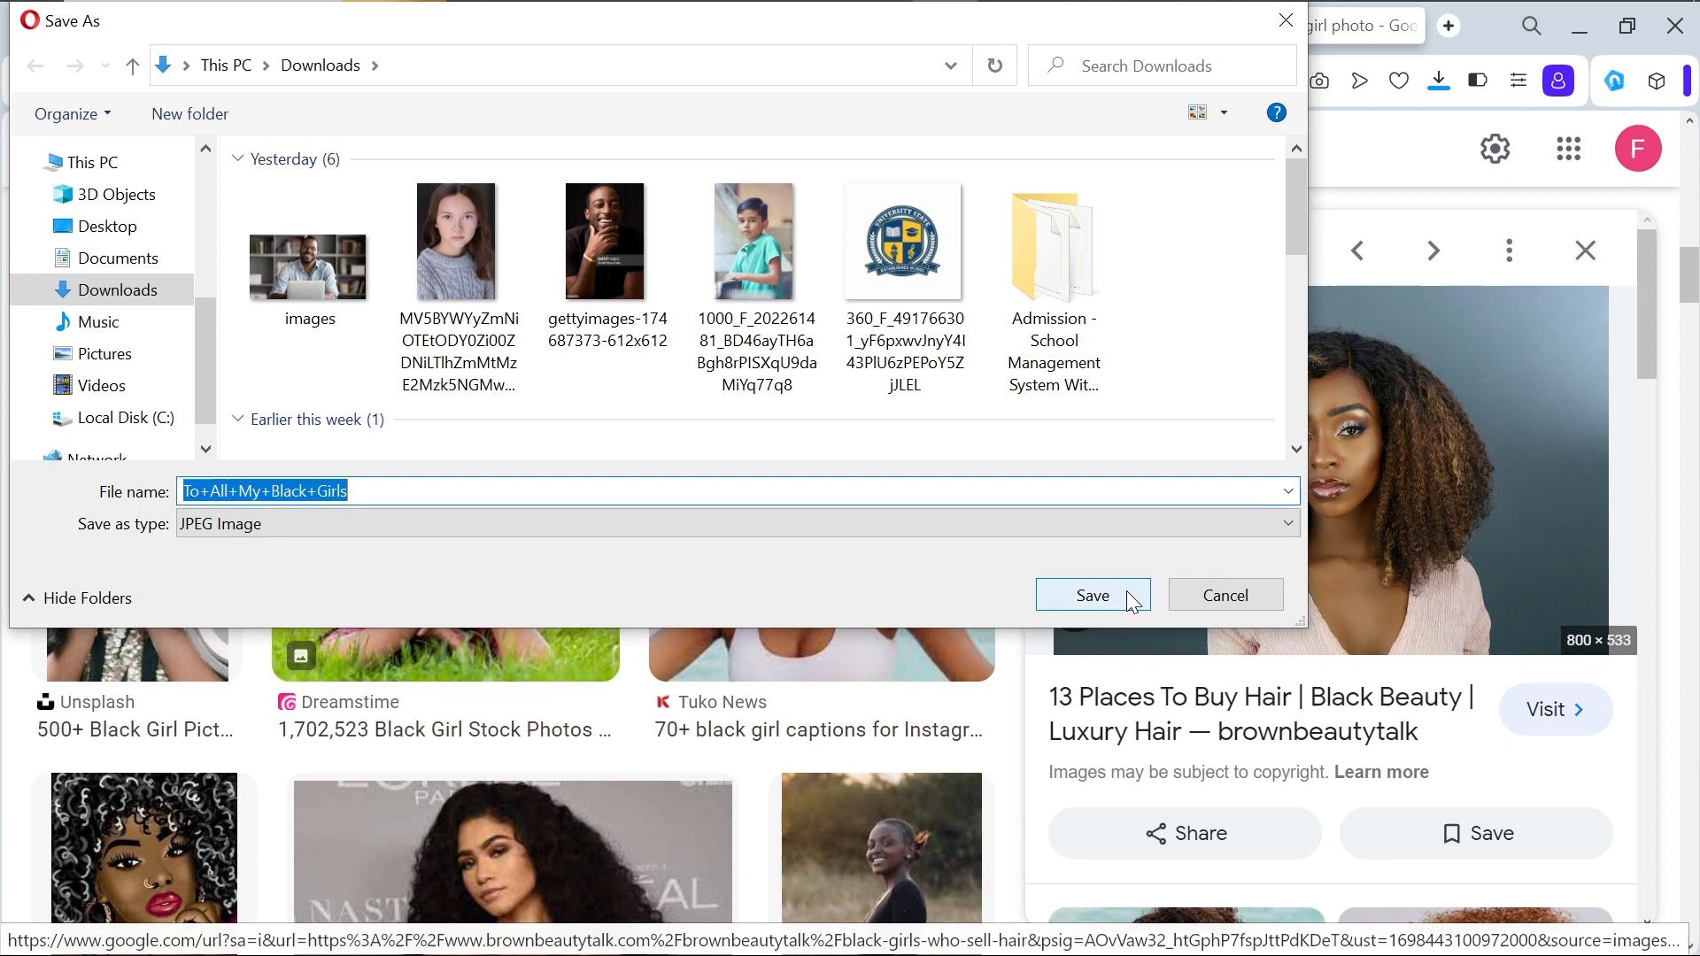
left_click(1130, 602)
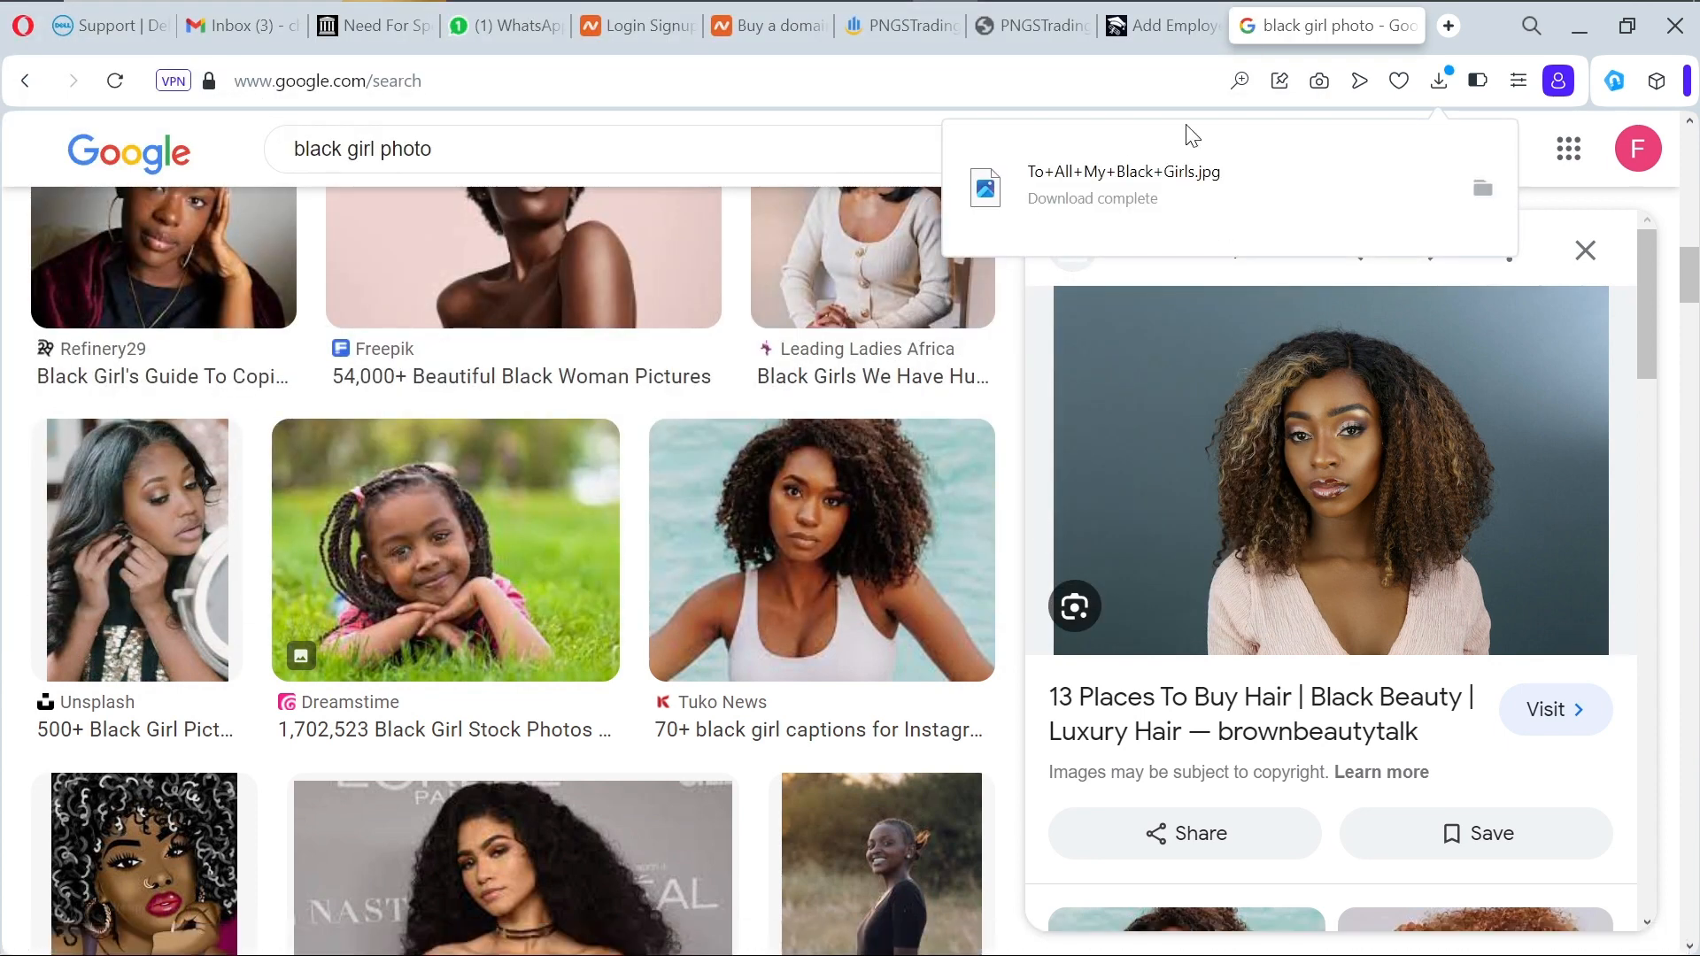
Step: Set the downloaded portrait as the employee's profile picture
left_click(1166, 36)
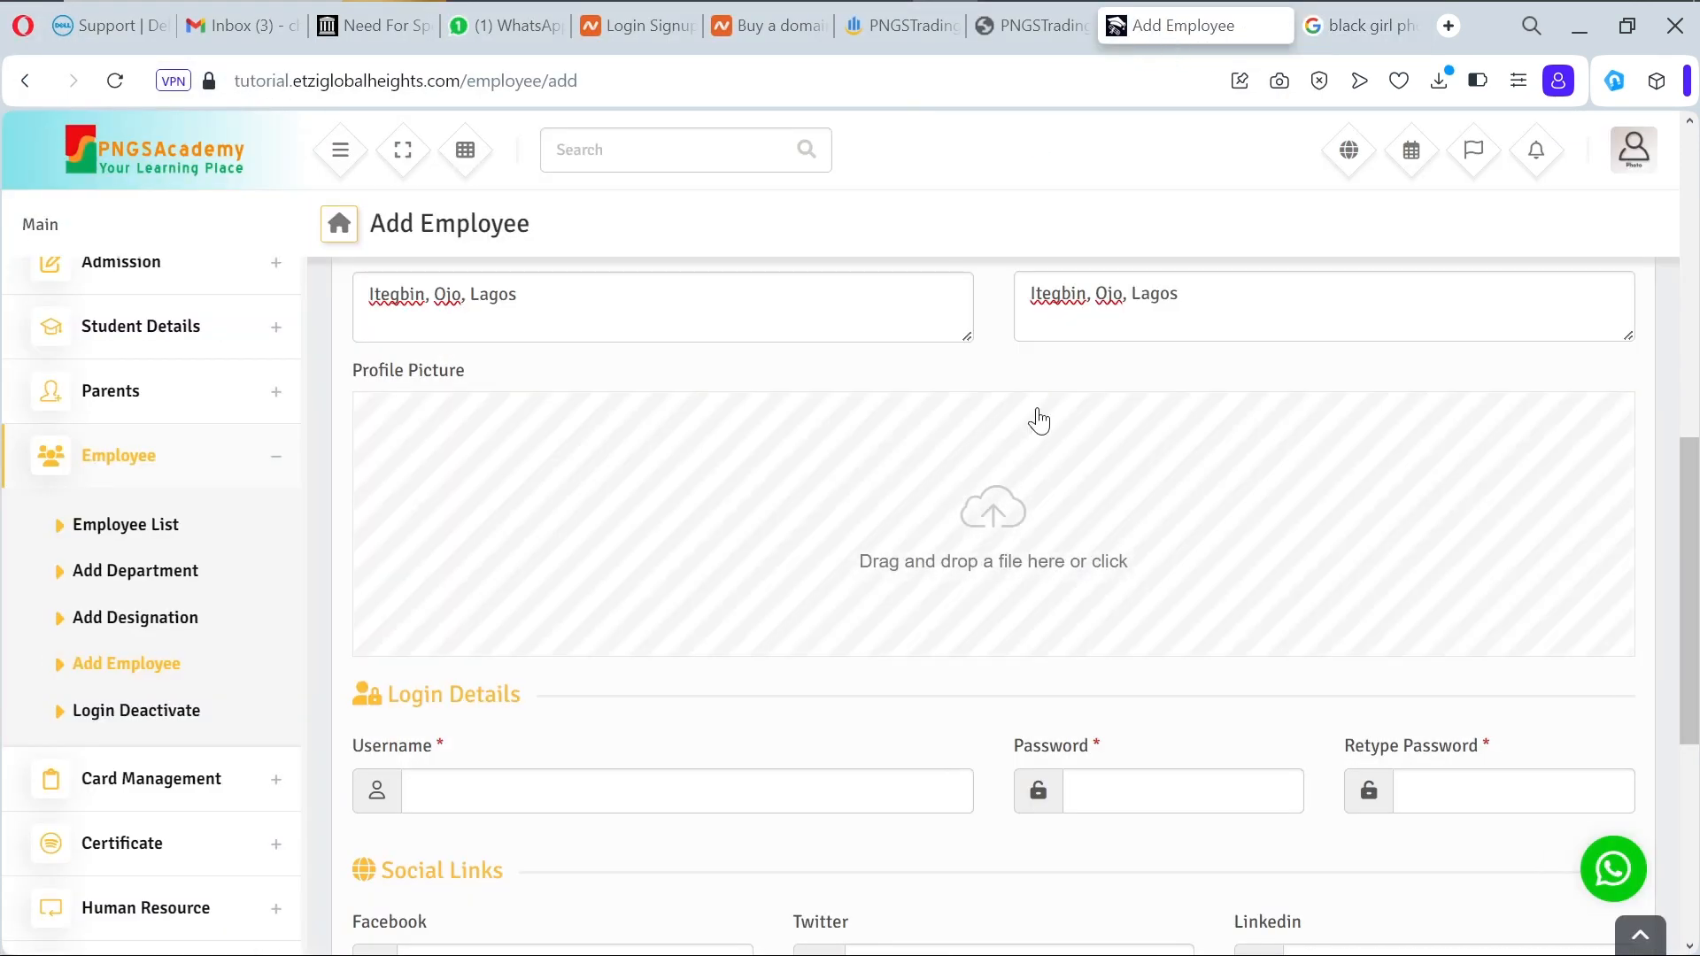
left_click(964, 567)
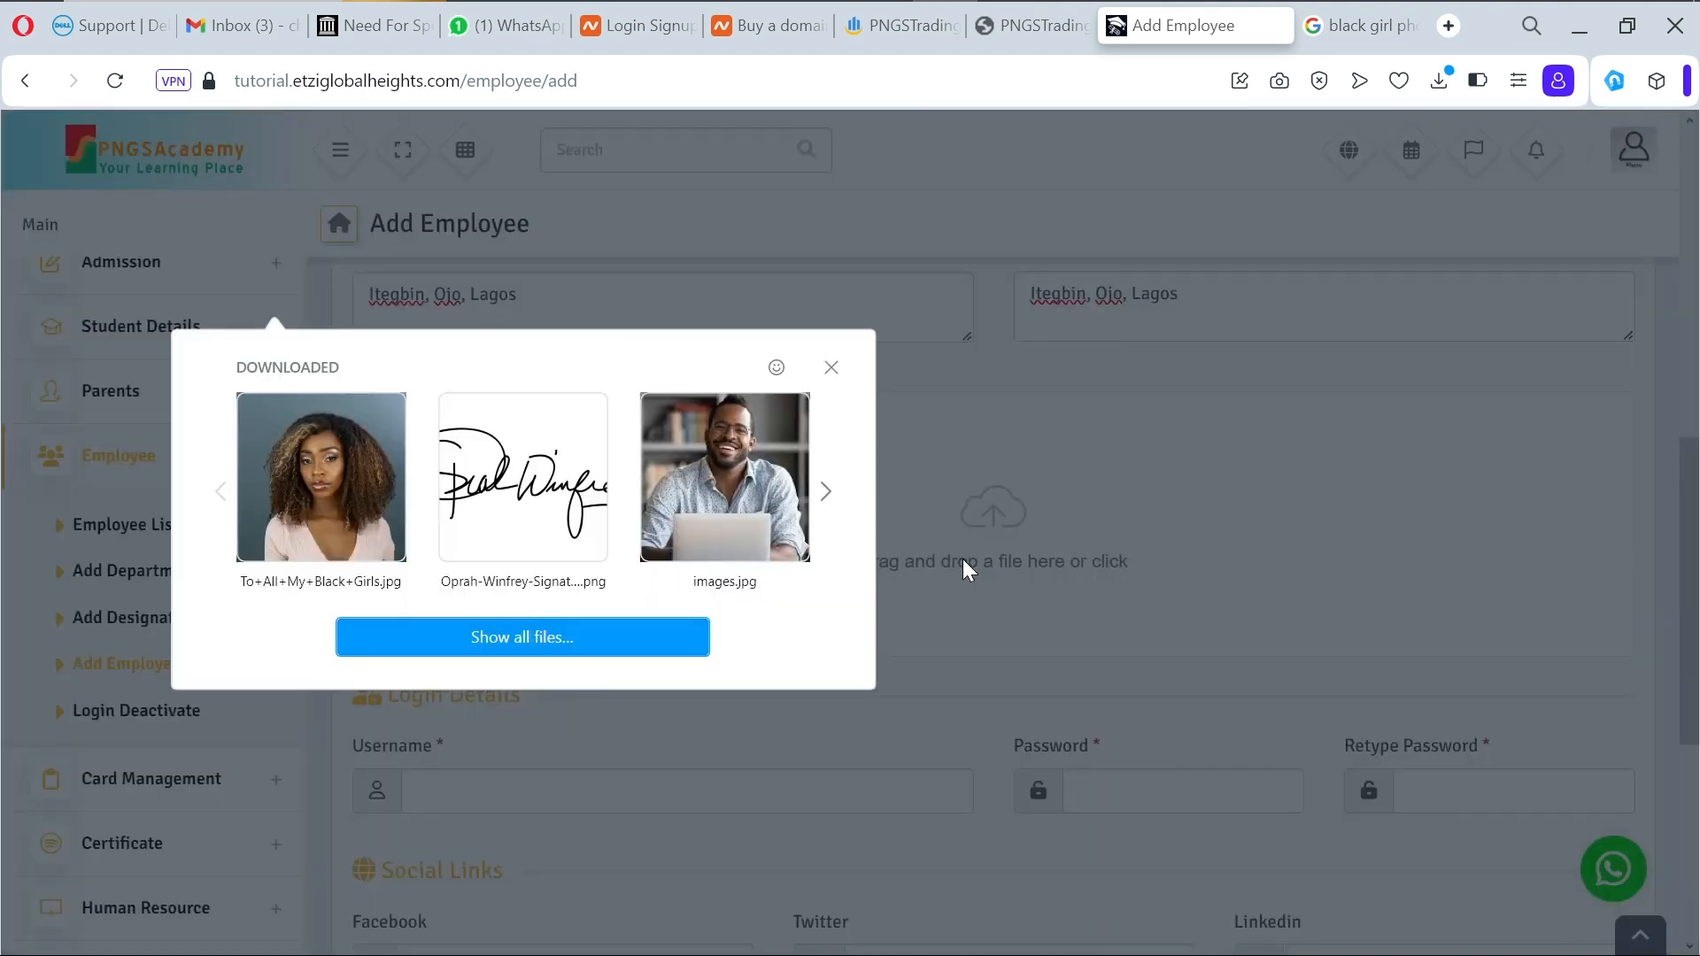
left_click(347, 527)
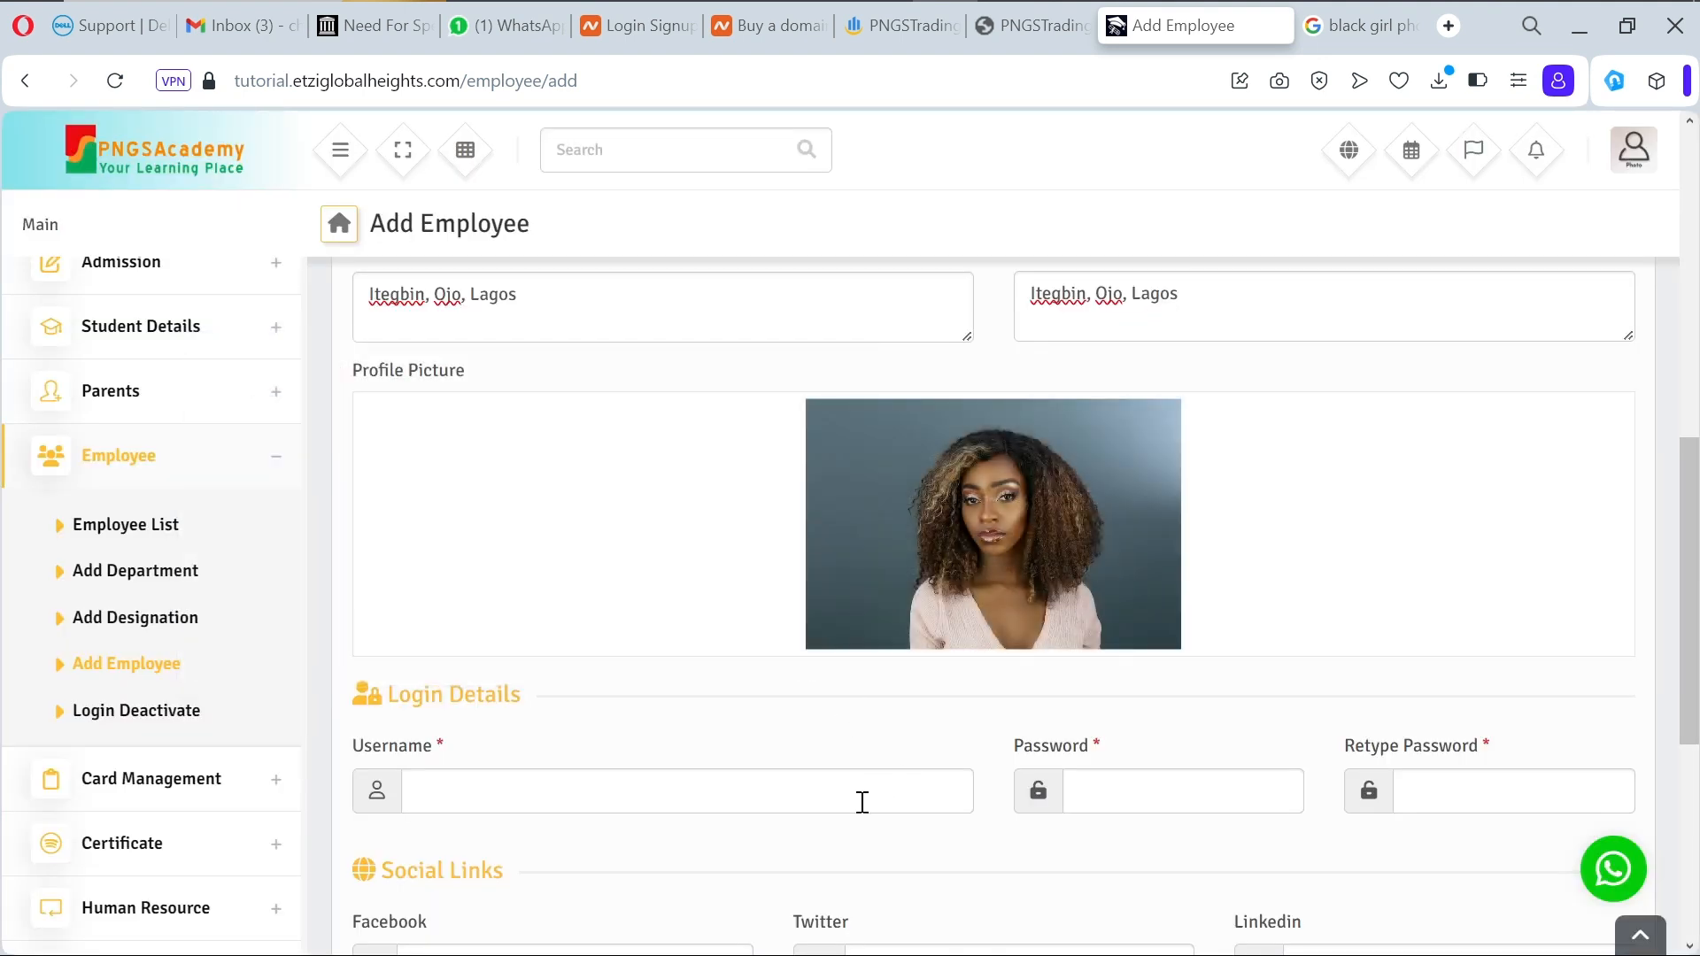
Step: Enter the login username, the password and the retyped password
left_click(862, 802)
type("pe")
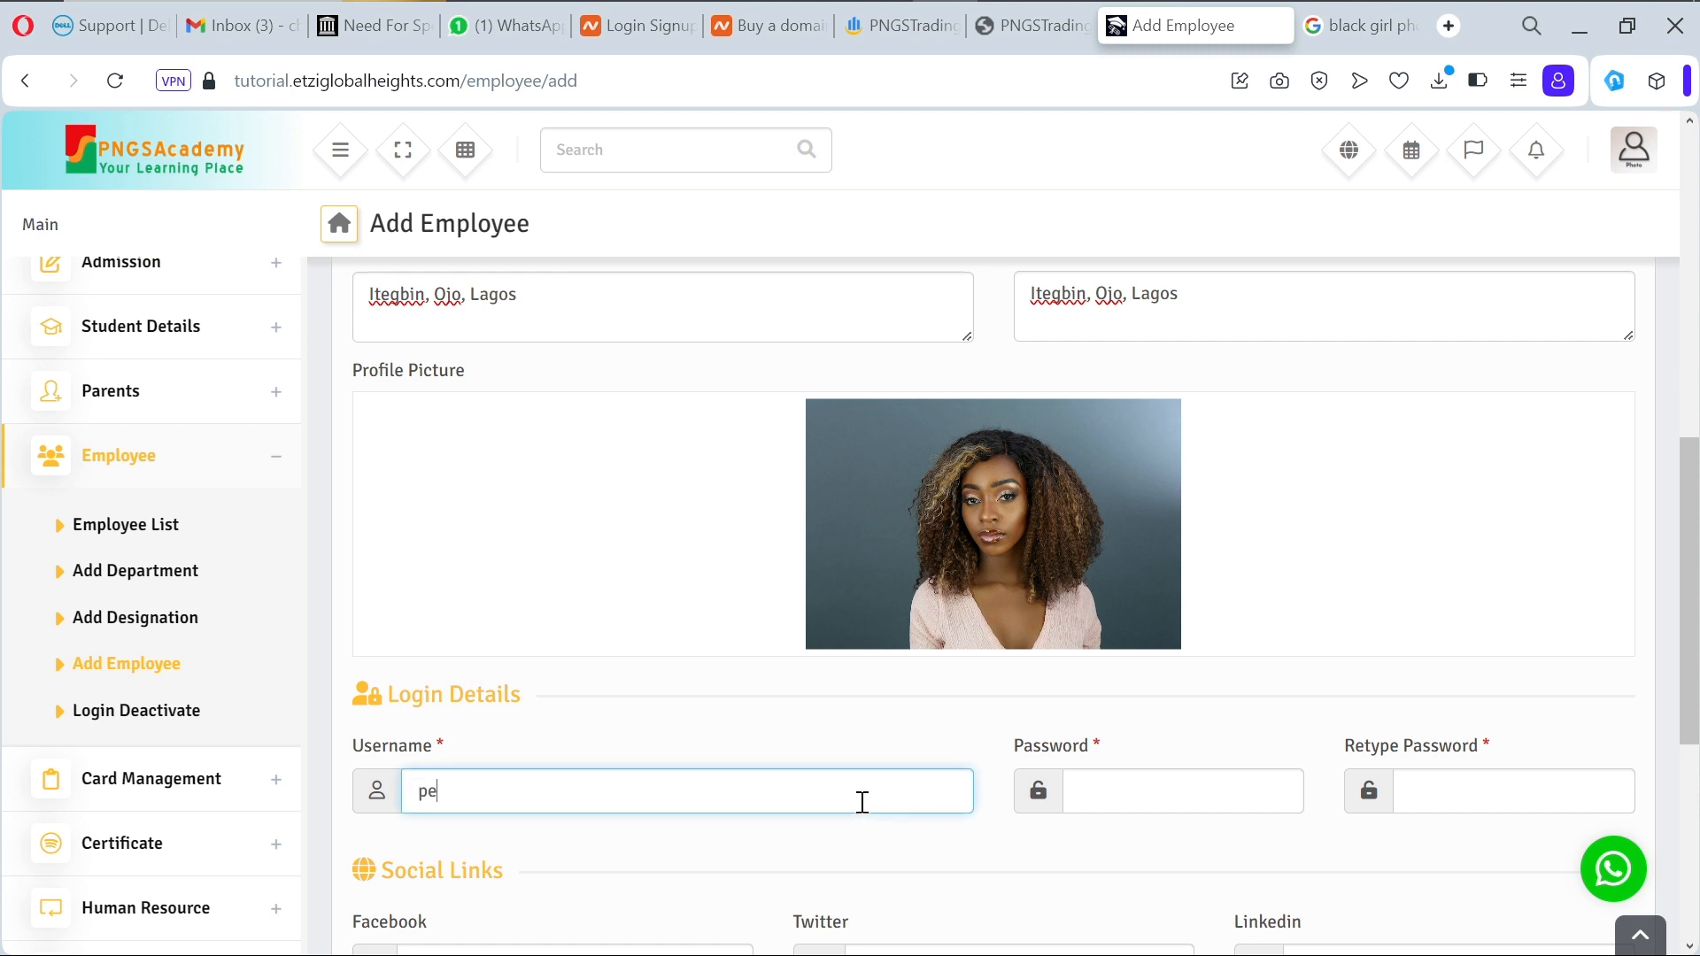
type("culiar")
left_click(1248, 799)
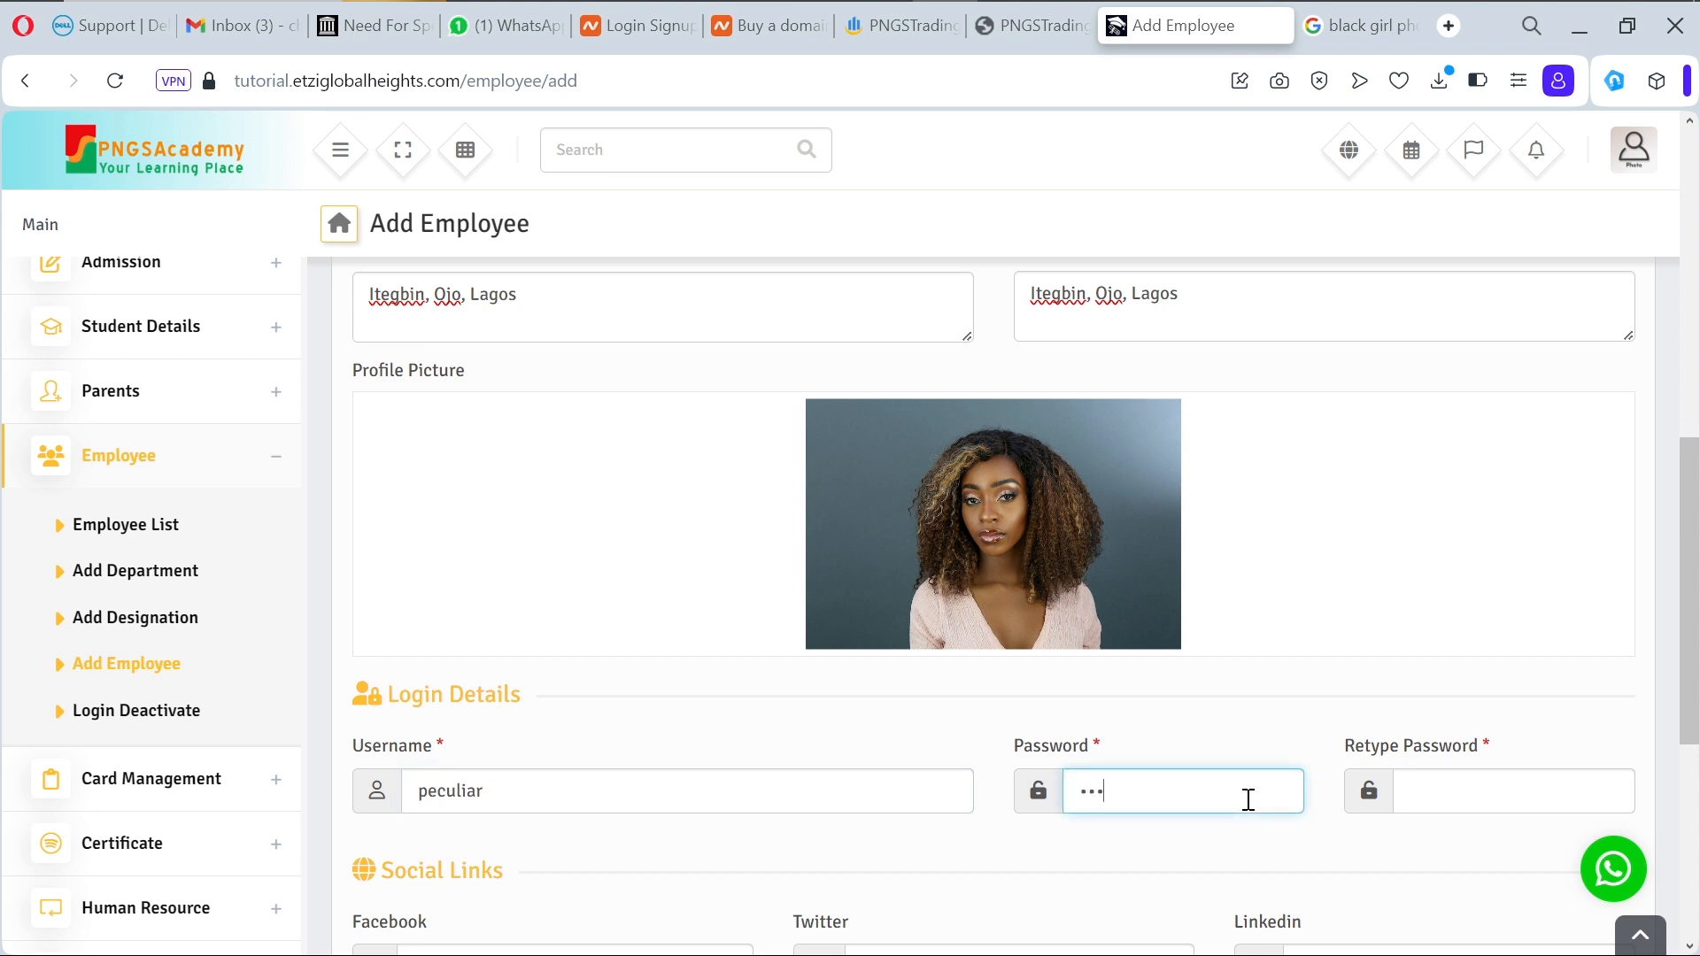
type("••••••")
left_click(1439, 795)
type("••")
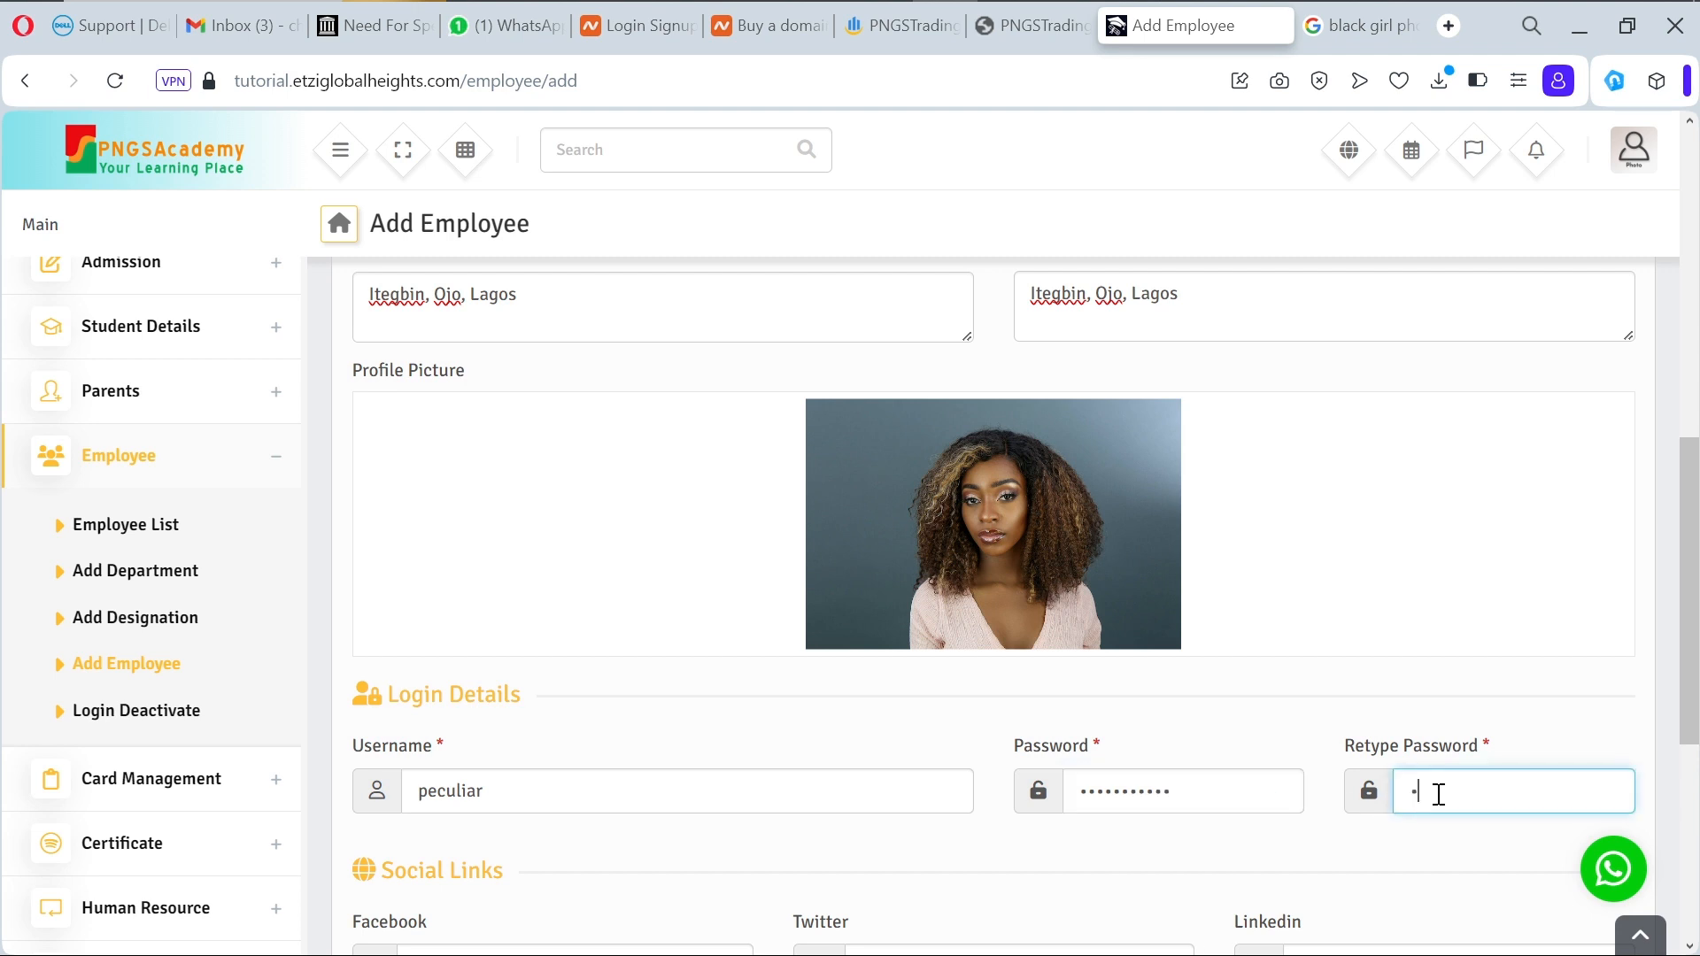
type("•••••••••")
Step: Enter bank name PNGSBank, the employee as account holder, and bank branch Alaba
scroll(1333, 841, "down", 5)
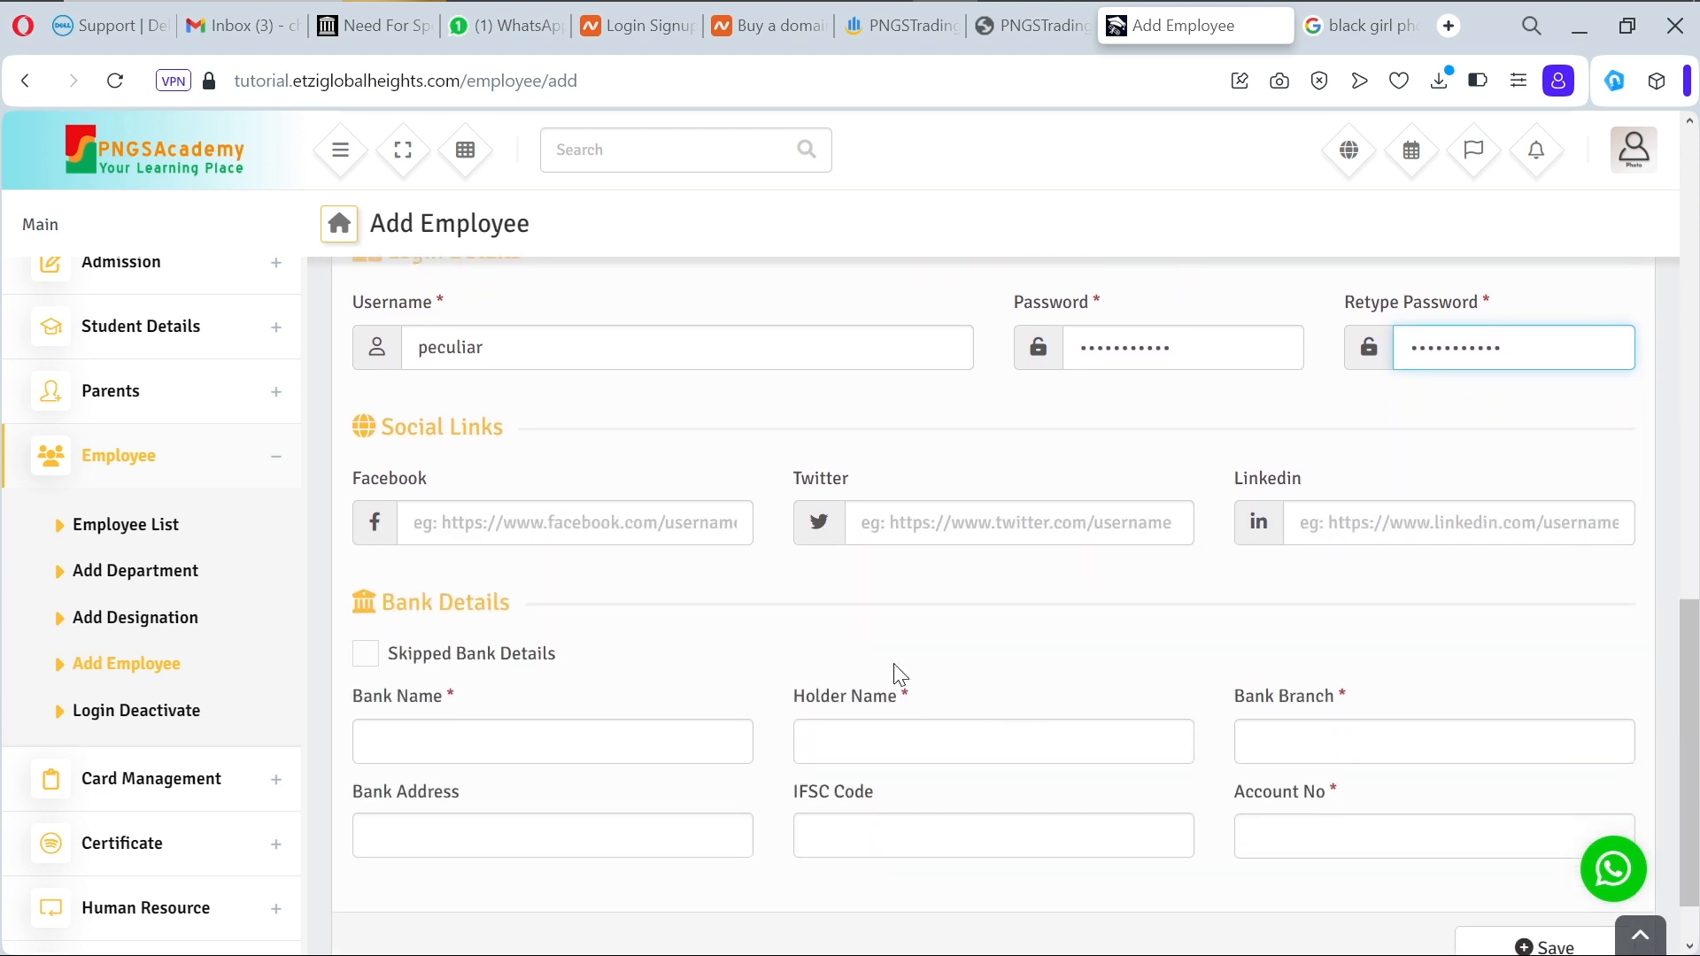
left_click(618, 739)
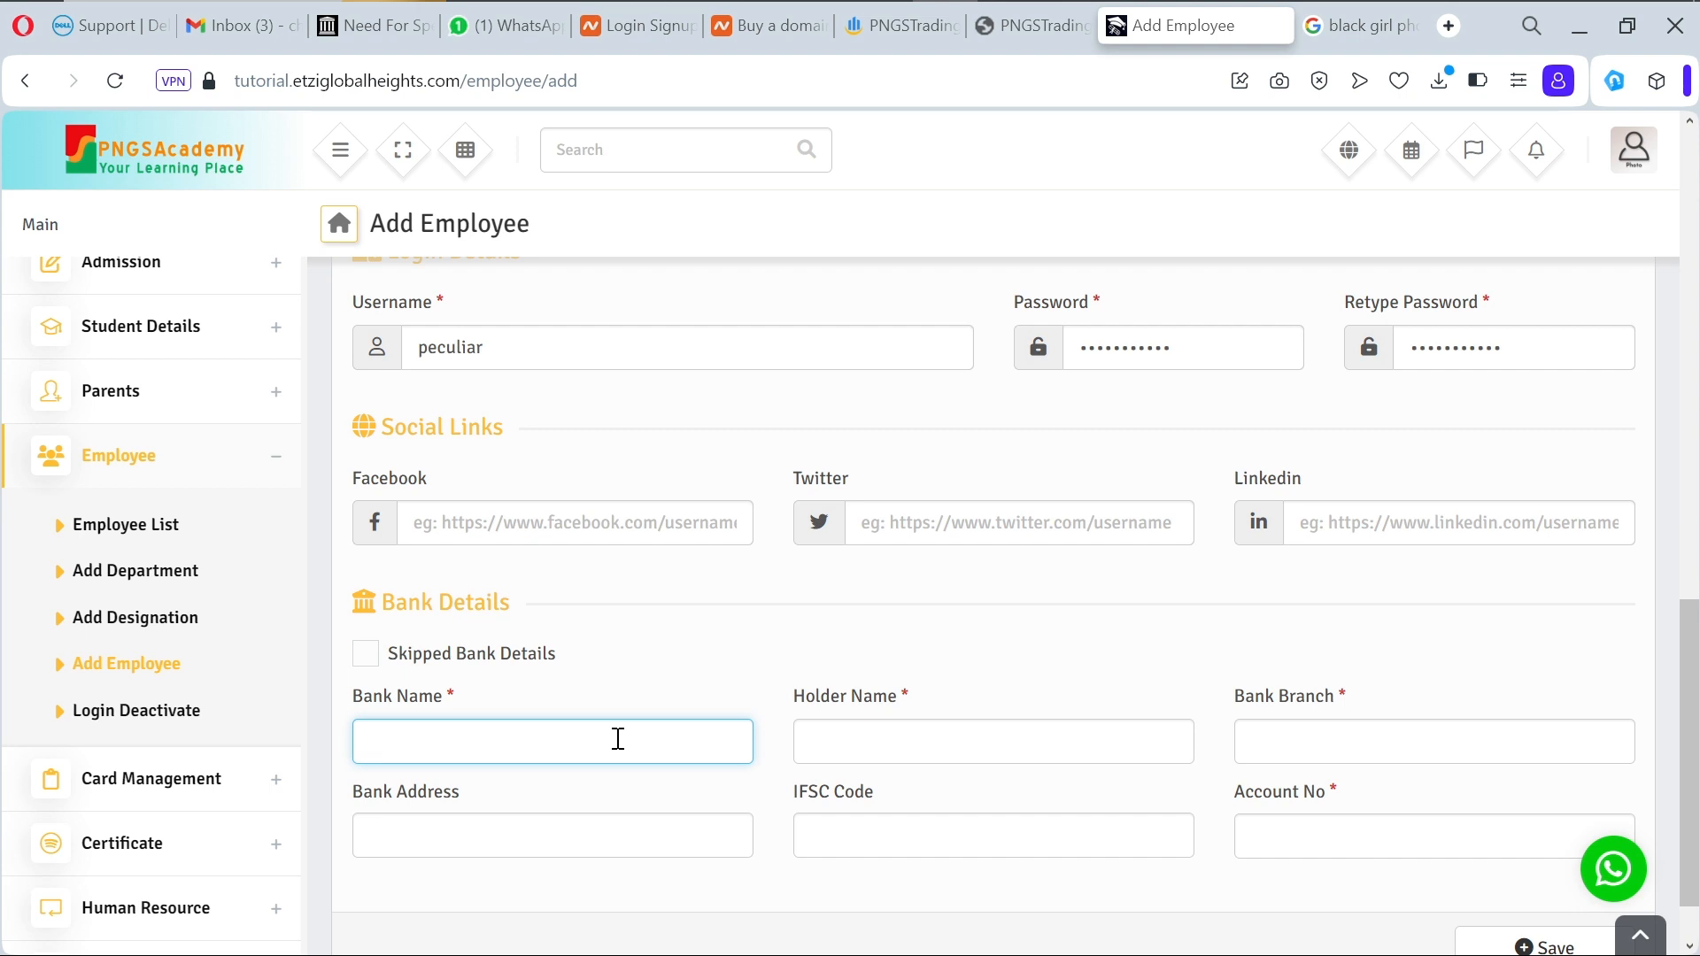
type("PNGSBank")
left_click(866, 740)
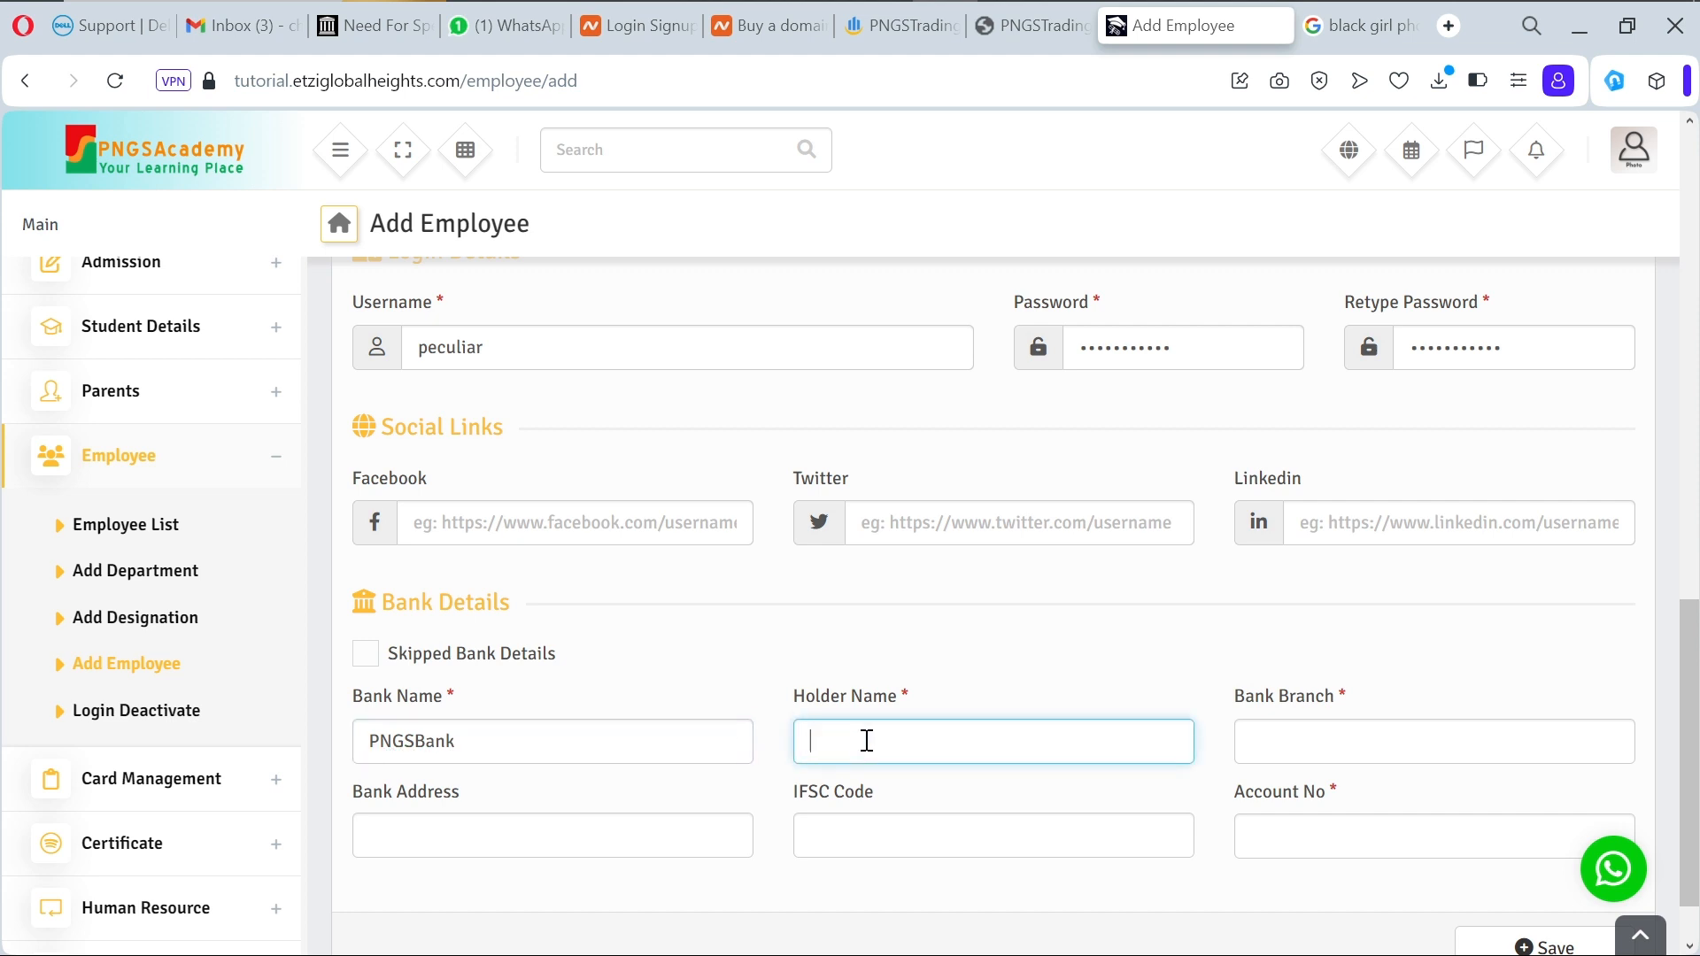
left_click(1331, 759)
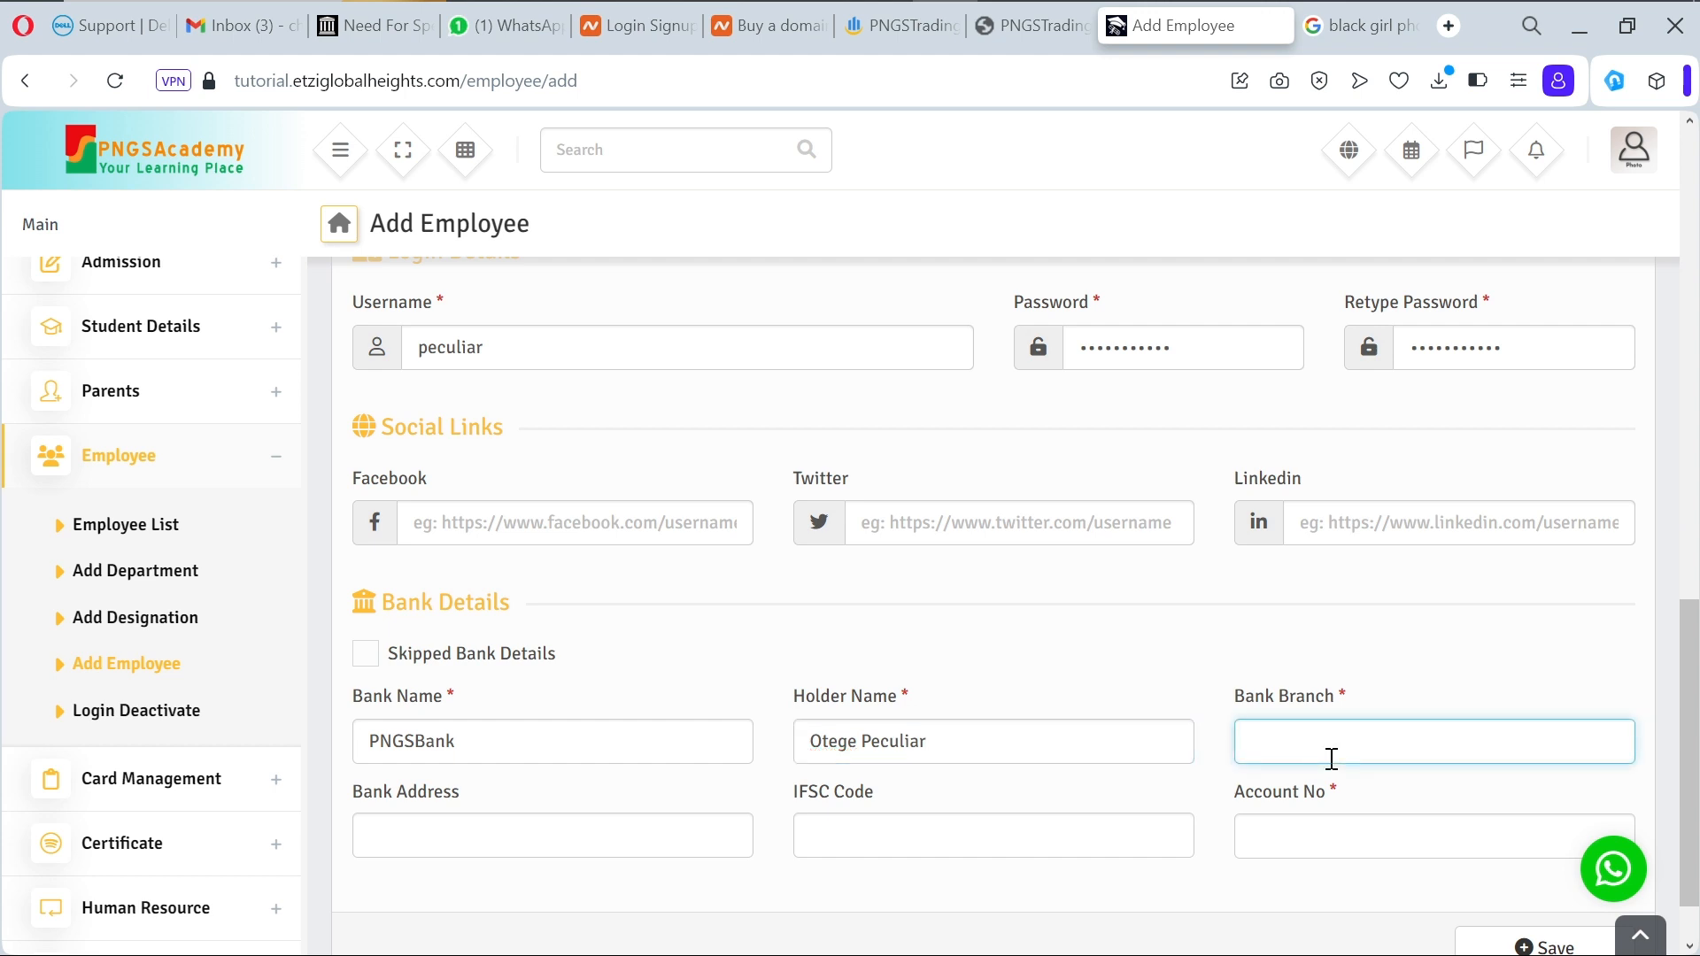
type("Alaba")
Step: Add the bank address, IFSC code 1212 and account number, then save the employee
left_click(597, 844)
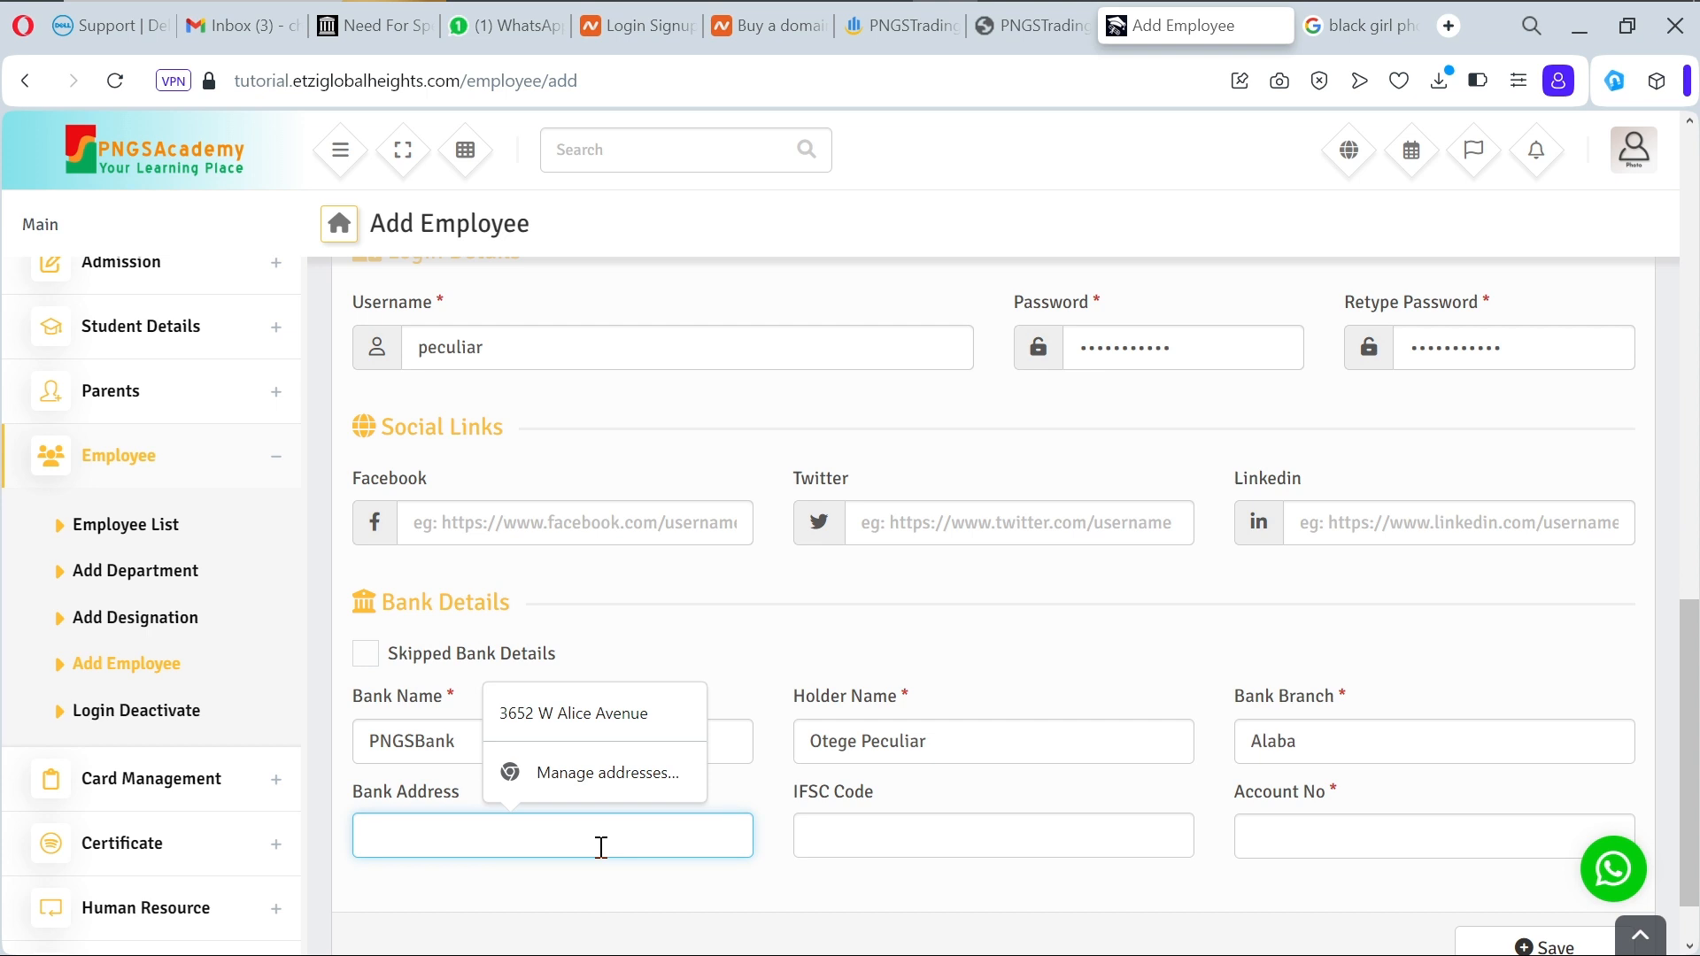
type("A")
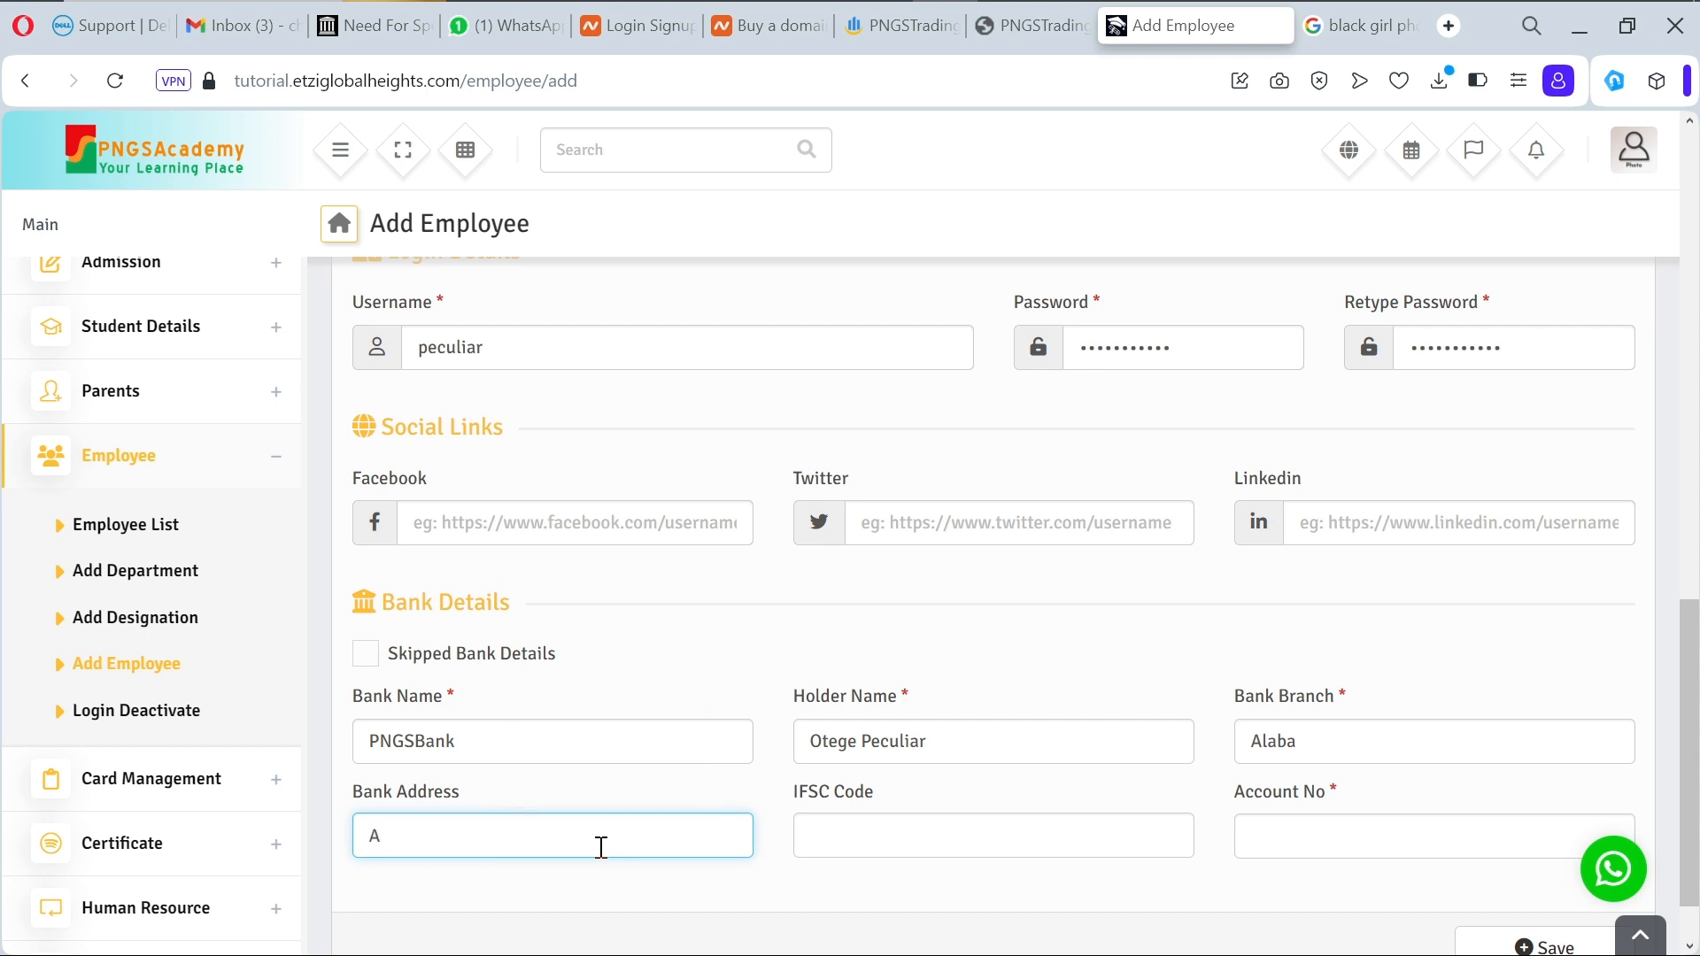
type("laba, Ojo Lag")
type("os")
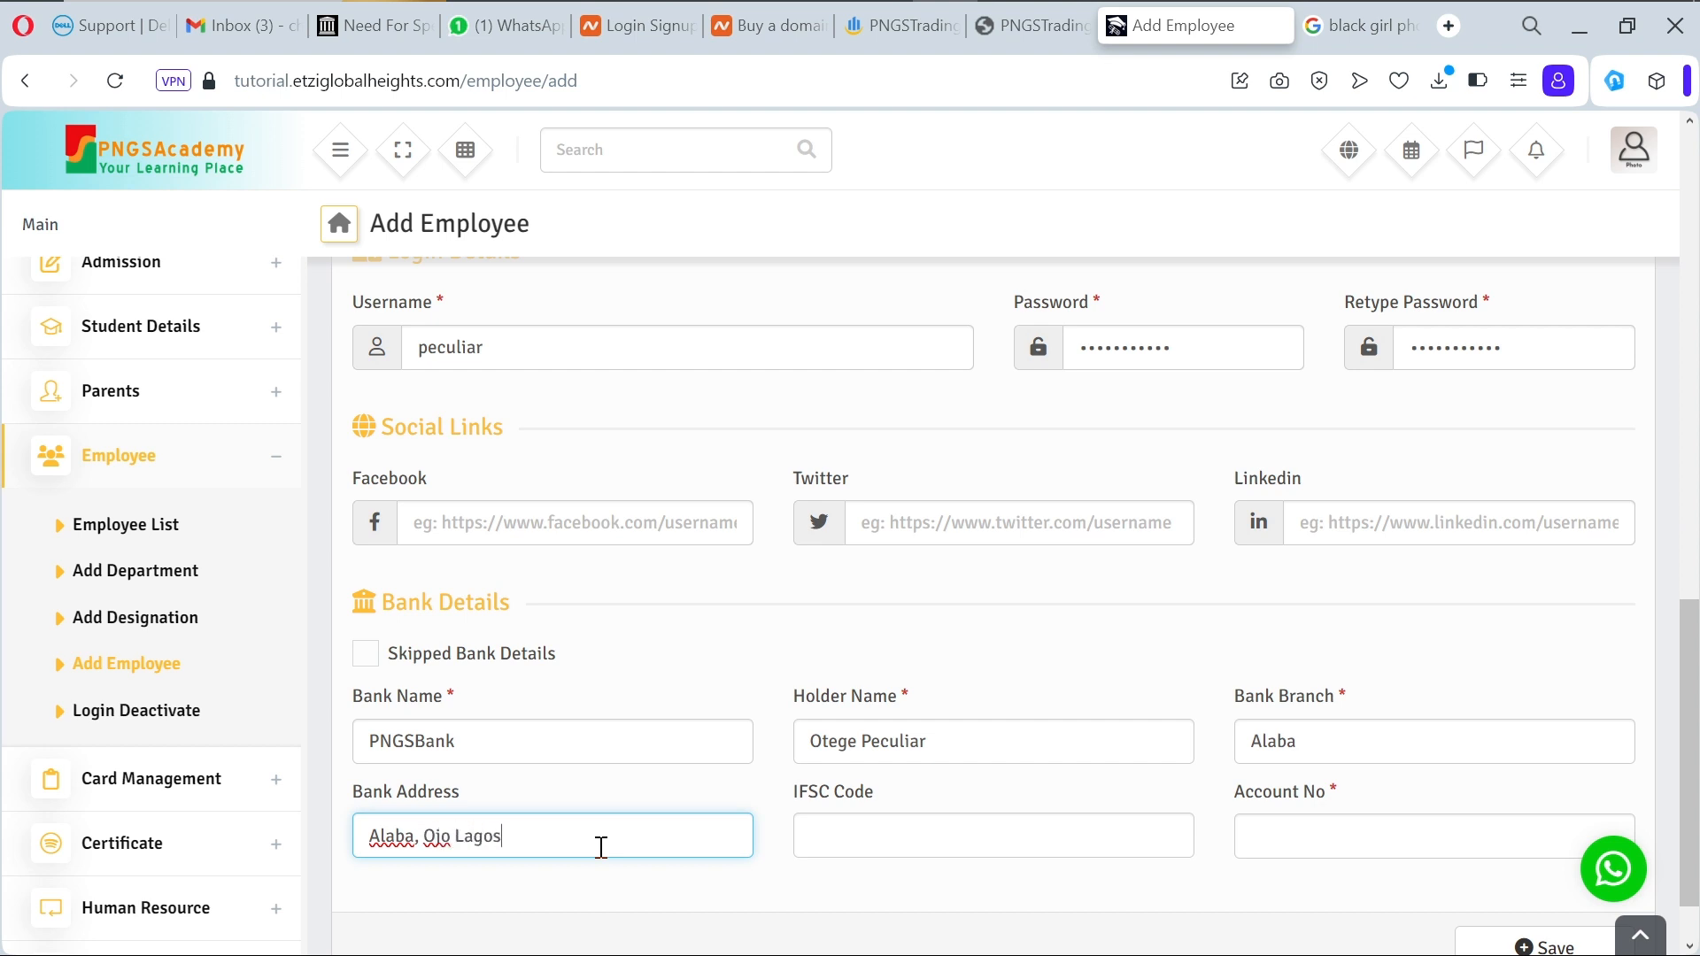
type(".")
left_click(855, 840)
type("1212")
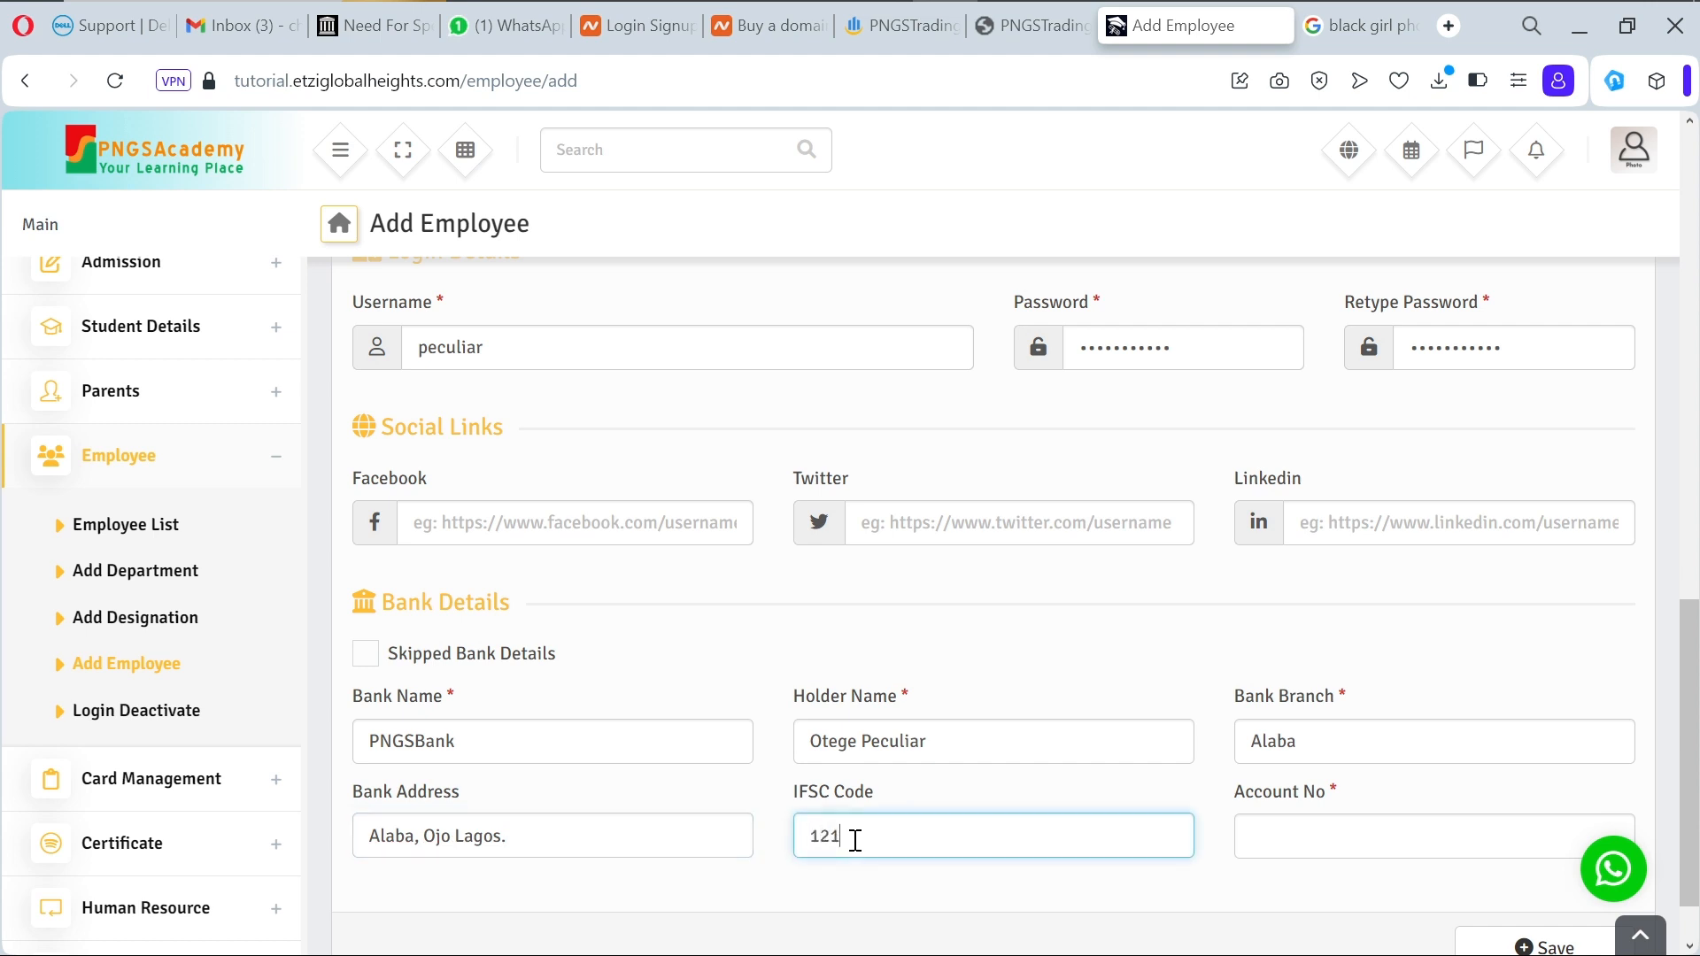
left_click(1295, 843)
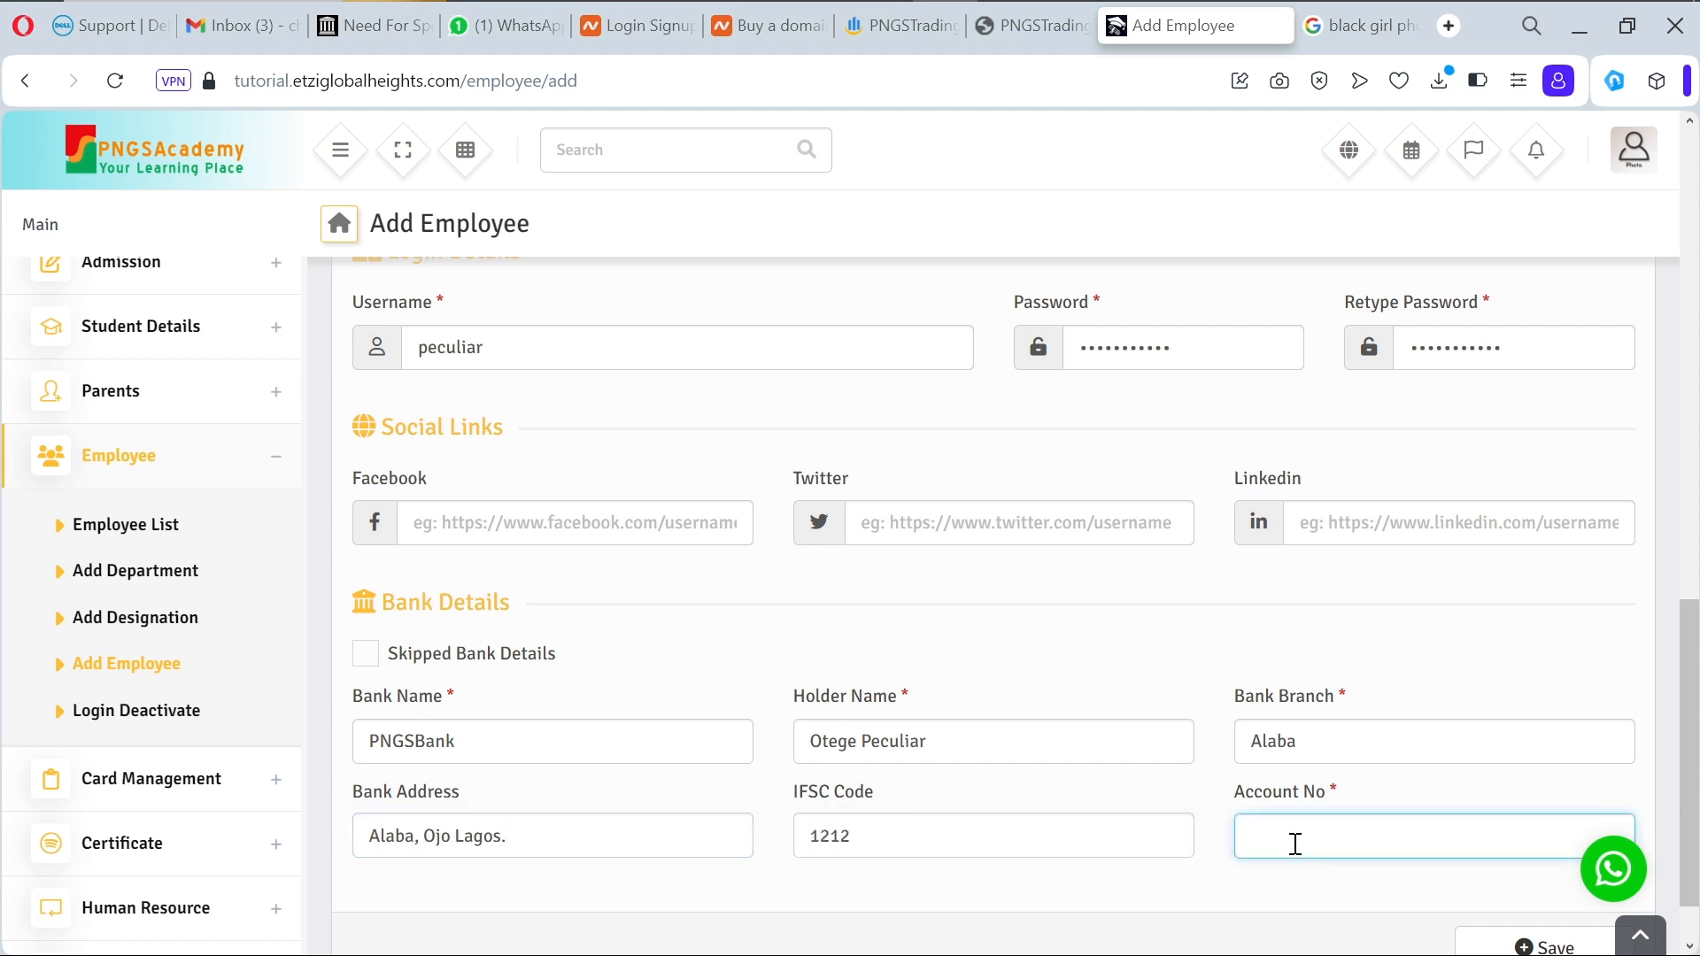
scroll(1249, 877, "down", 1)
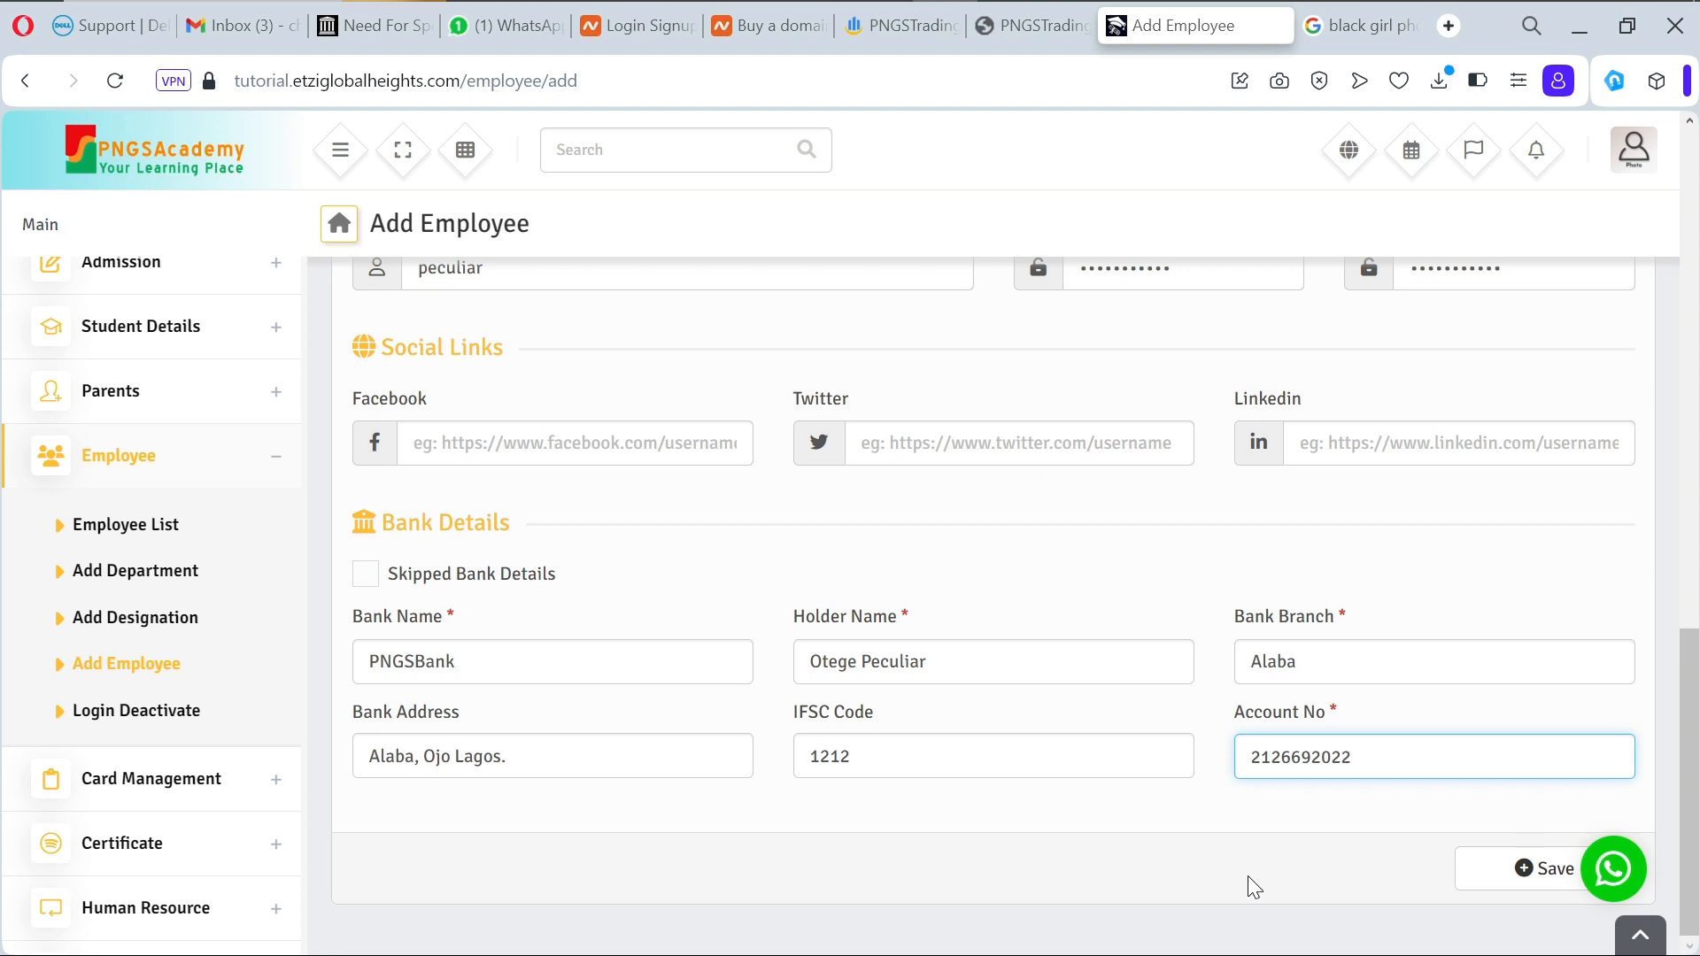
left_click(1540, 874)
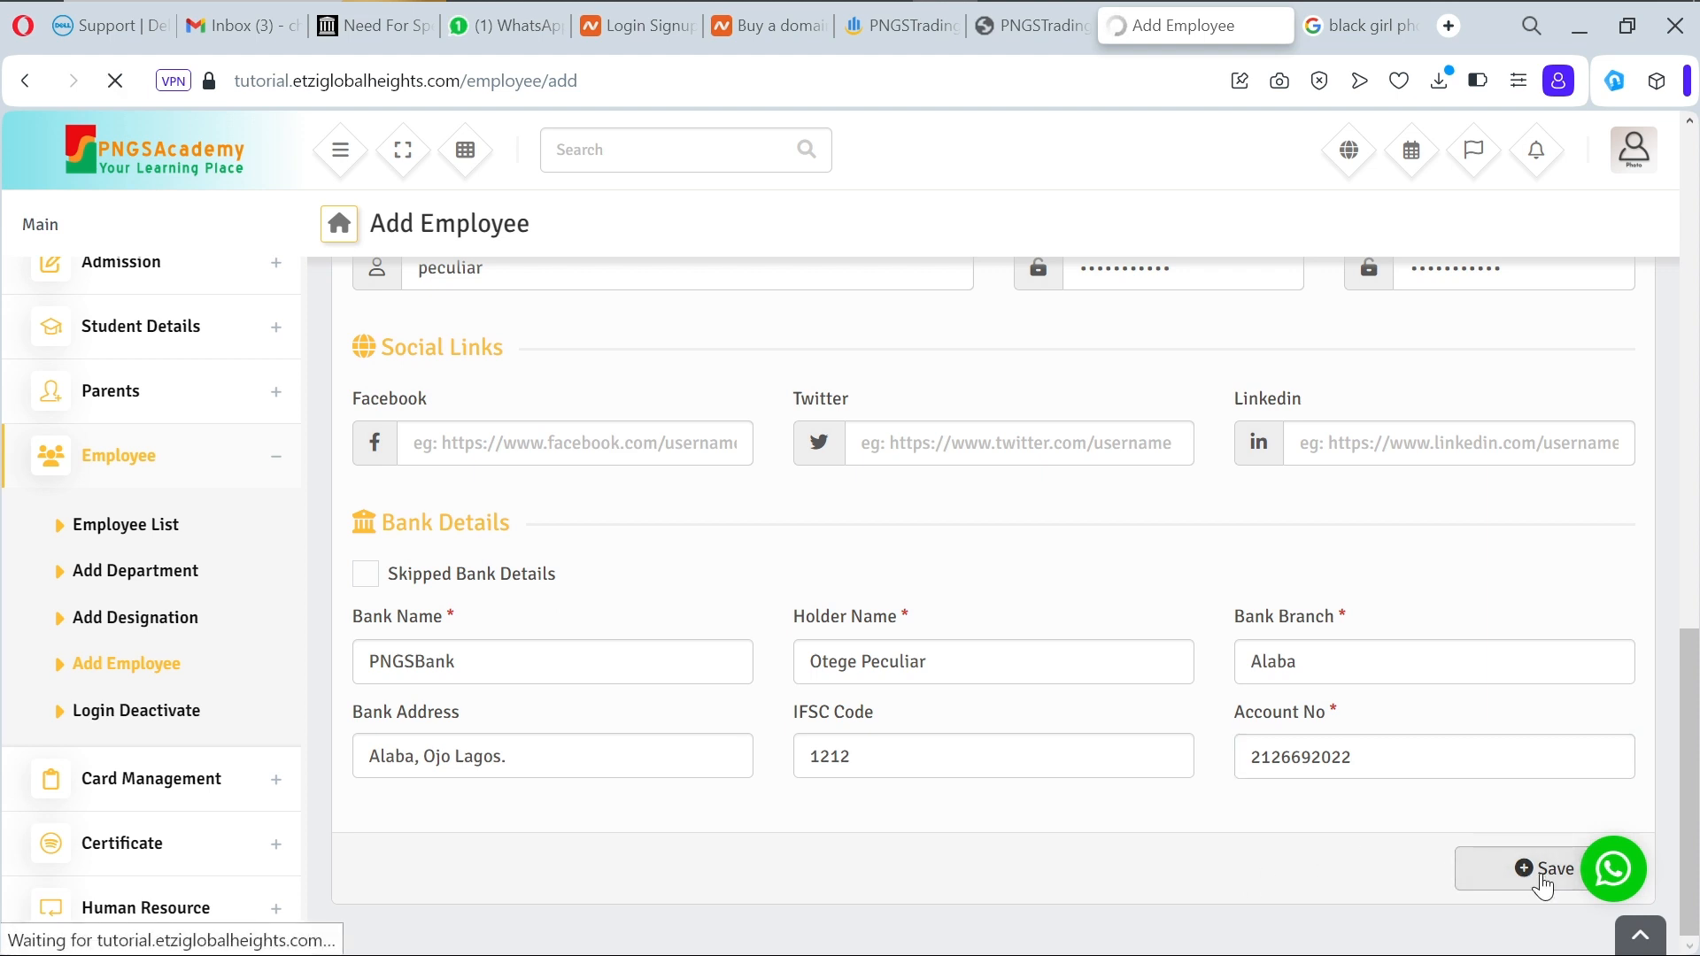
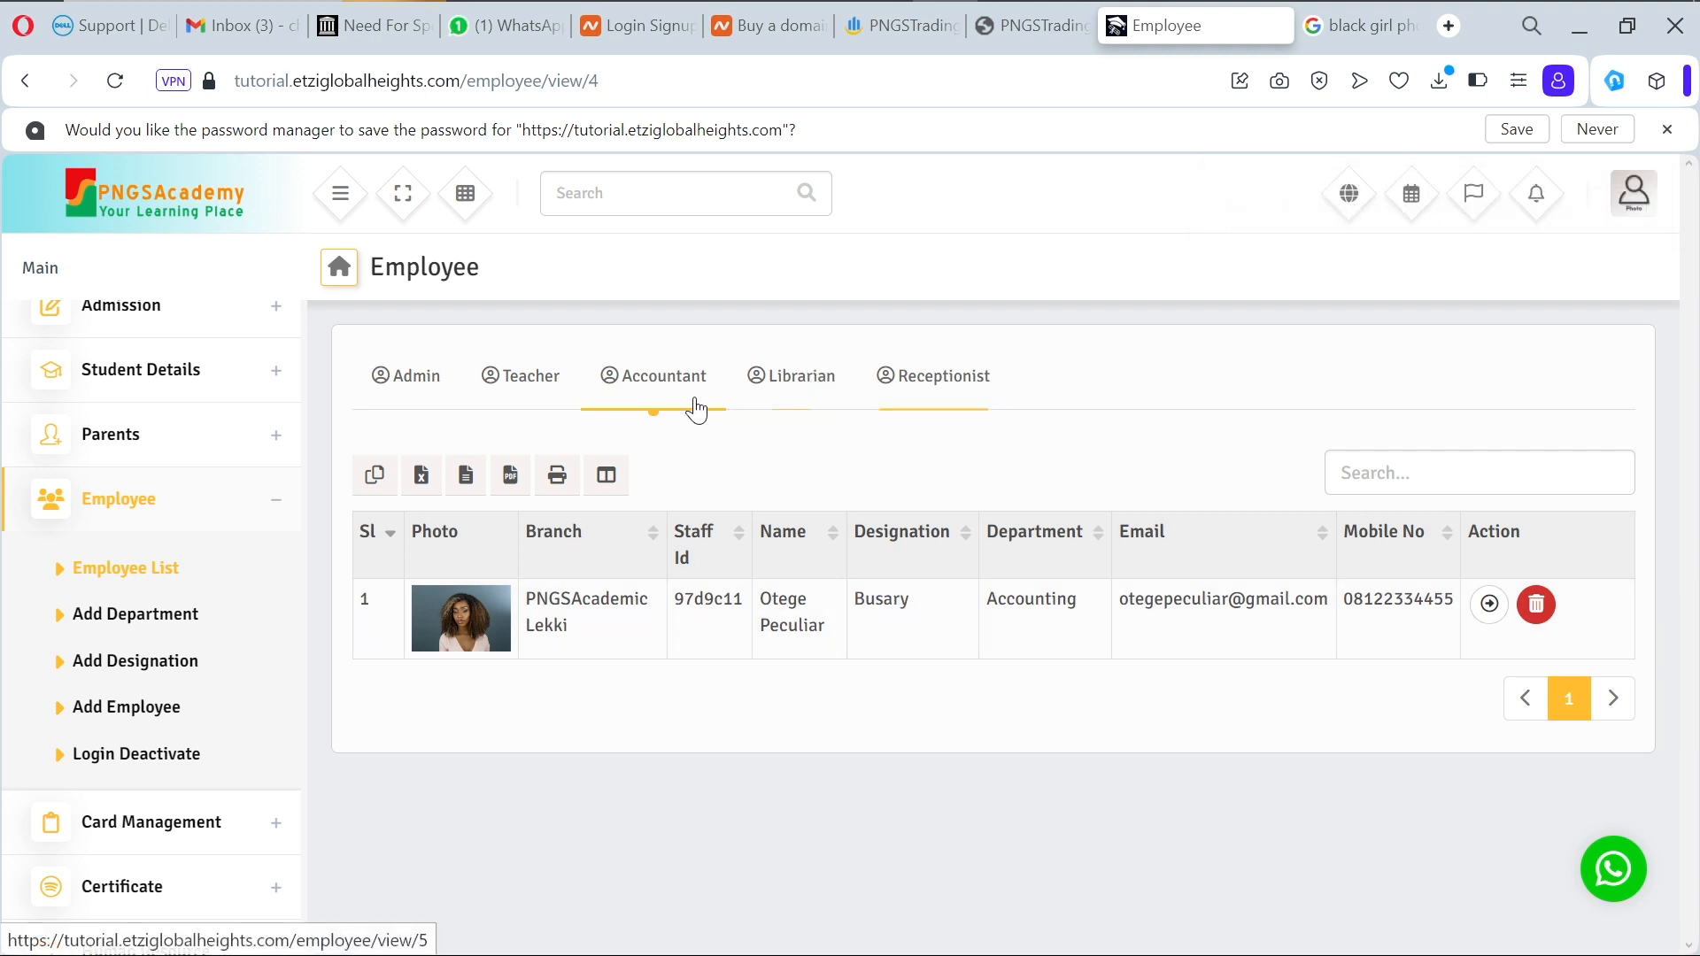
Step: Start a new employee with branch PNGSAcademic Lekki, role Librarian, joining date 2023-10-24
left_click(155, 709)
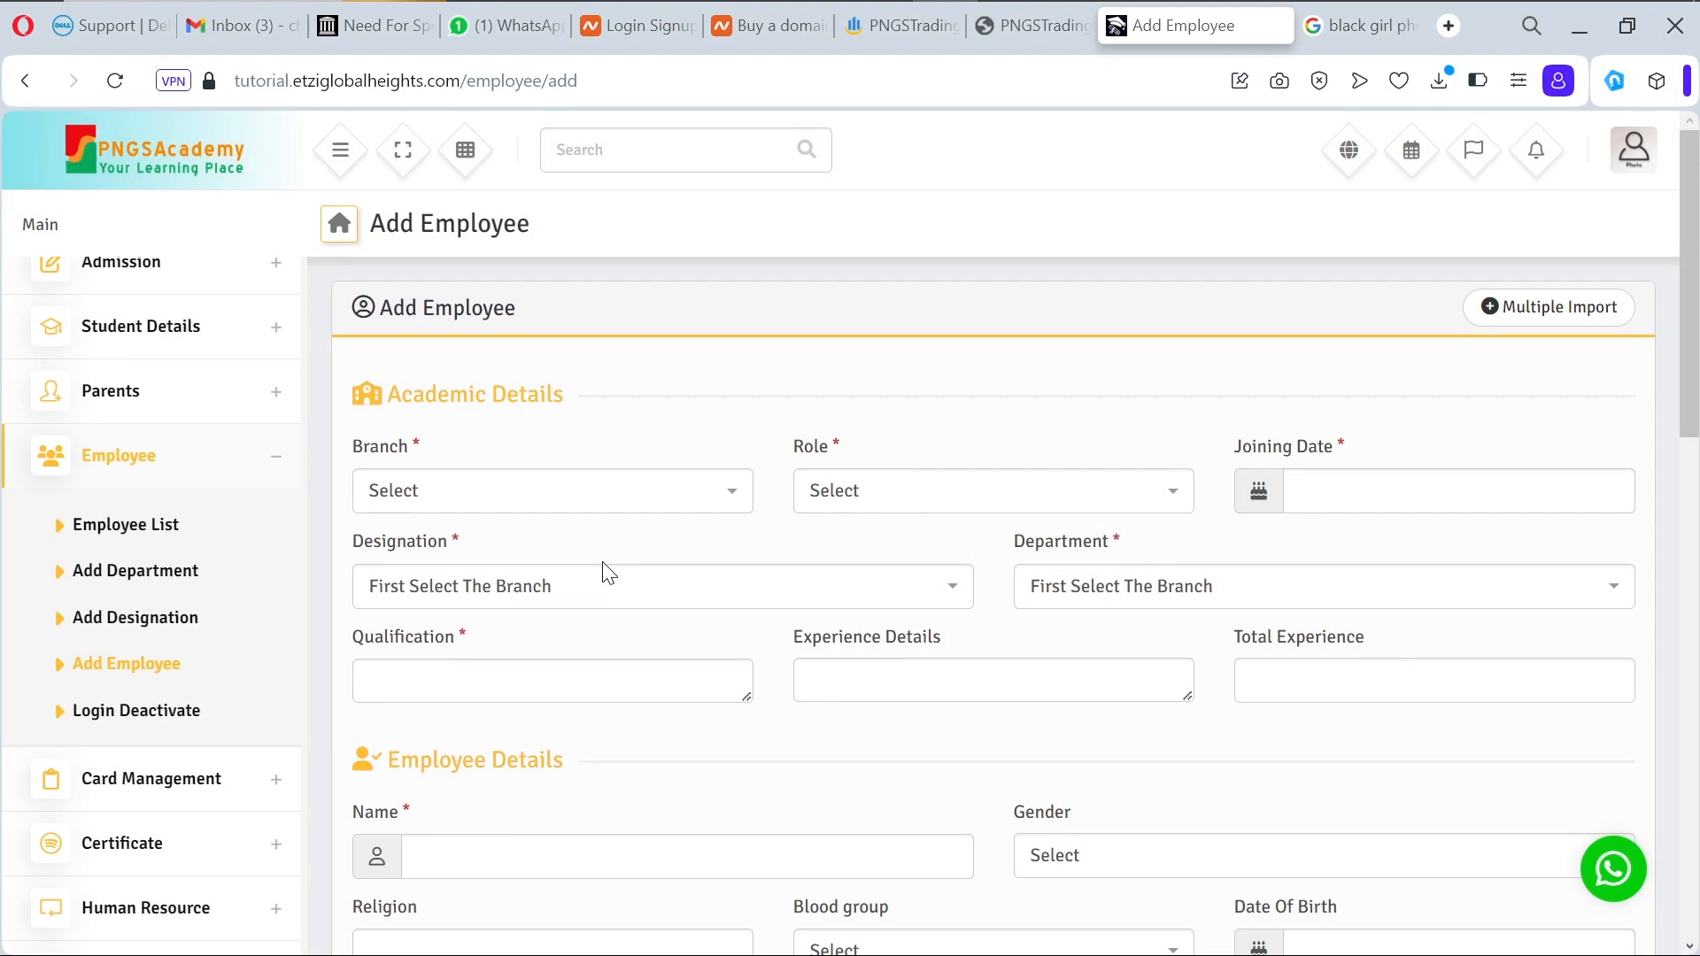
left_click(610, 501)
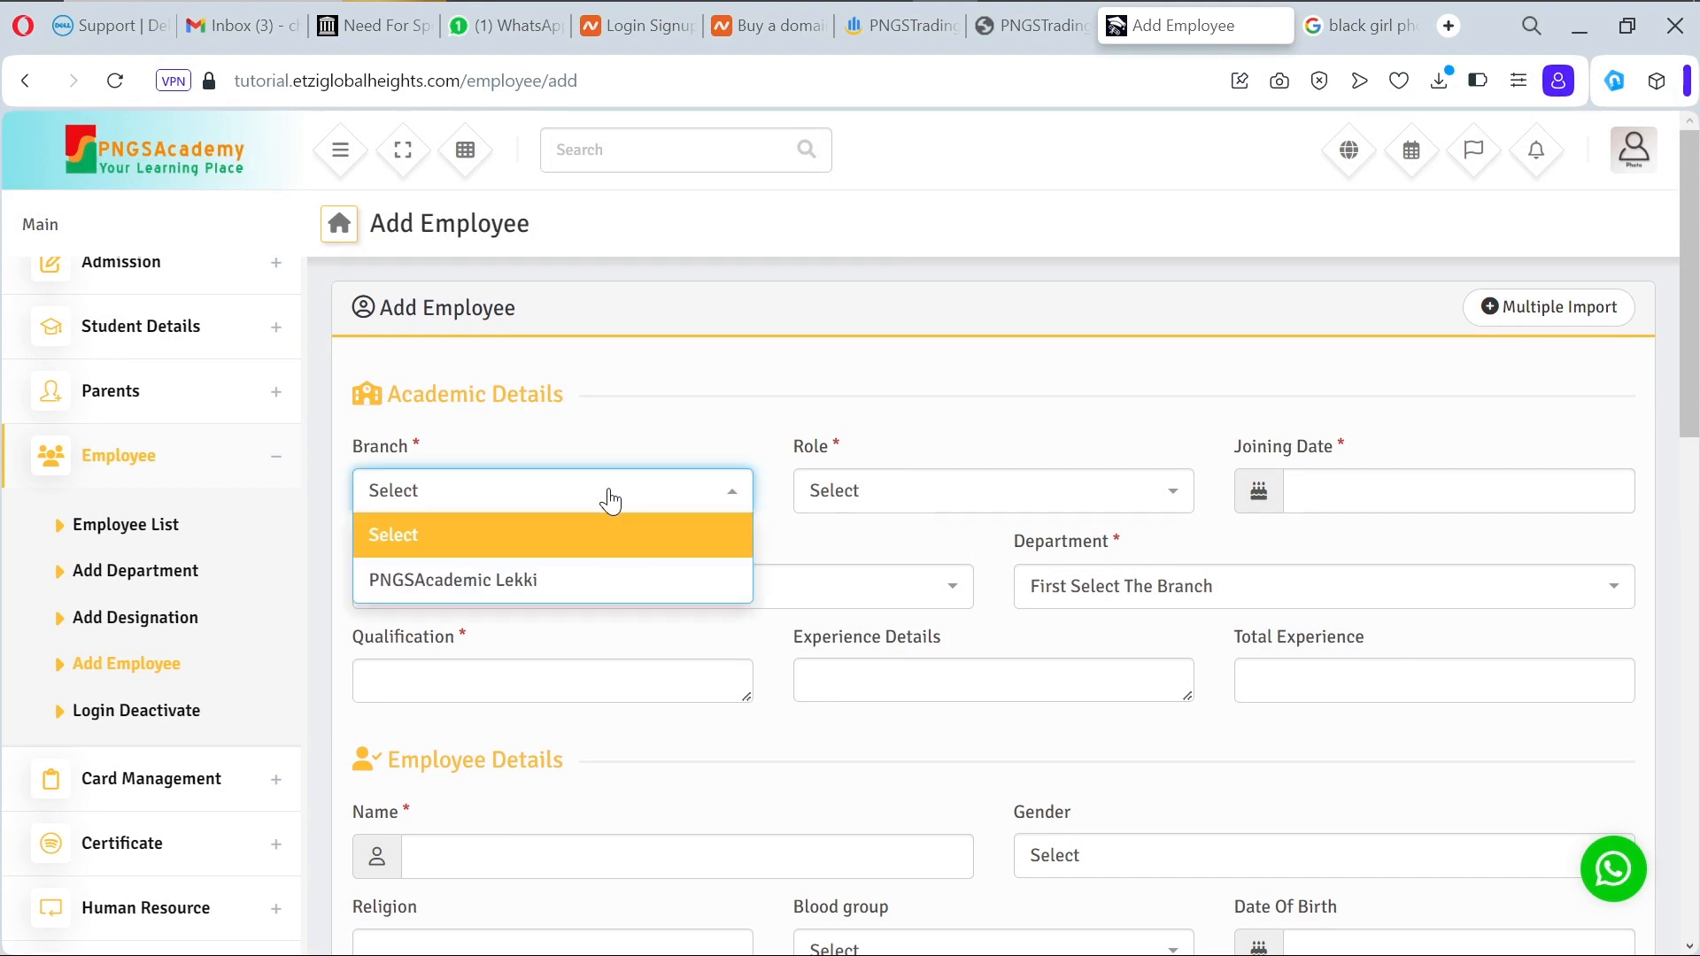
left_click(580, 585)
left_click(996, 510)
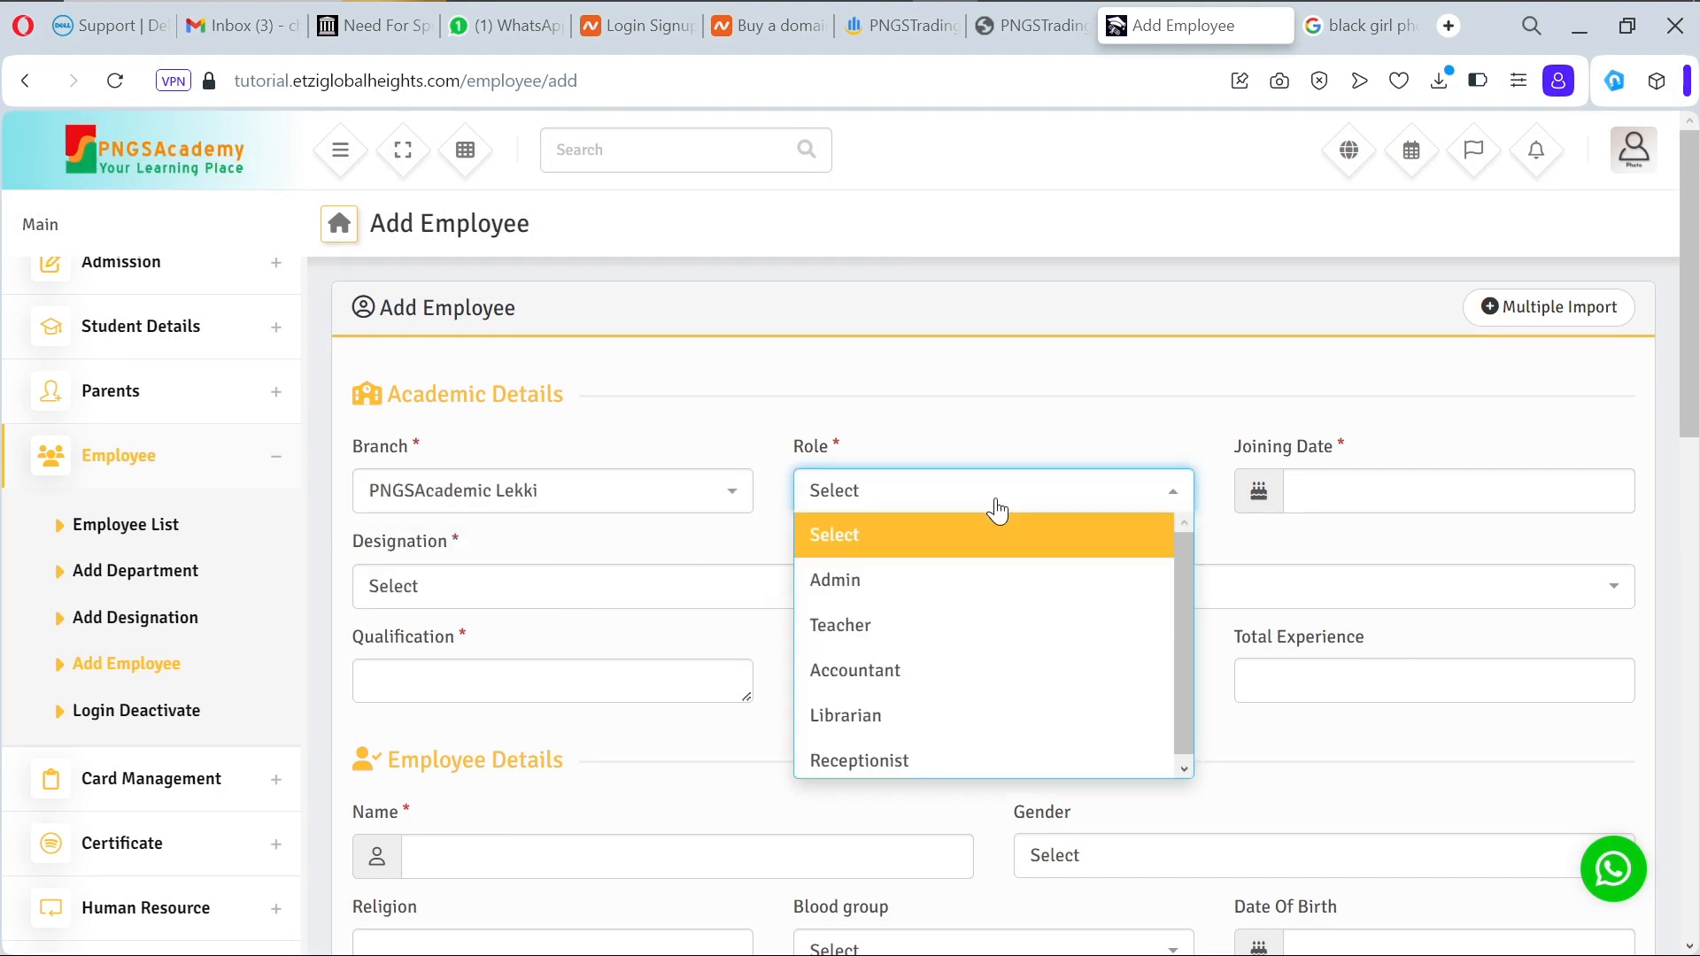
left_click(965, 730)
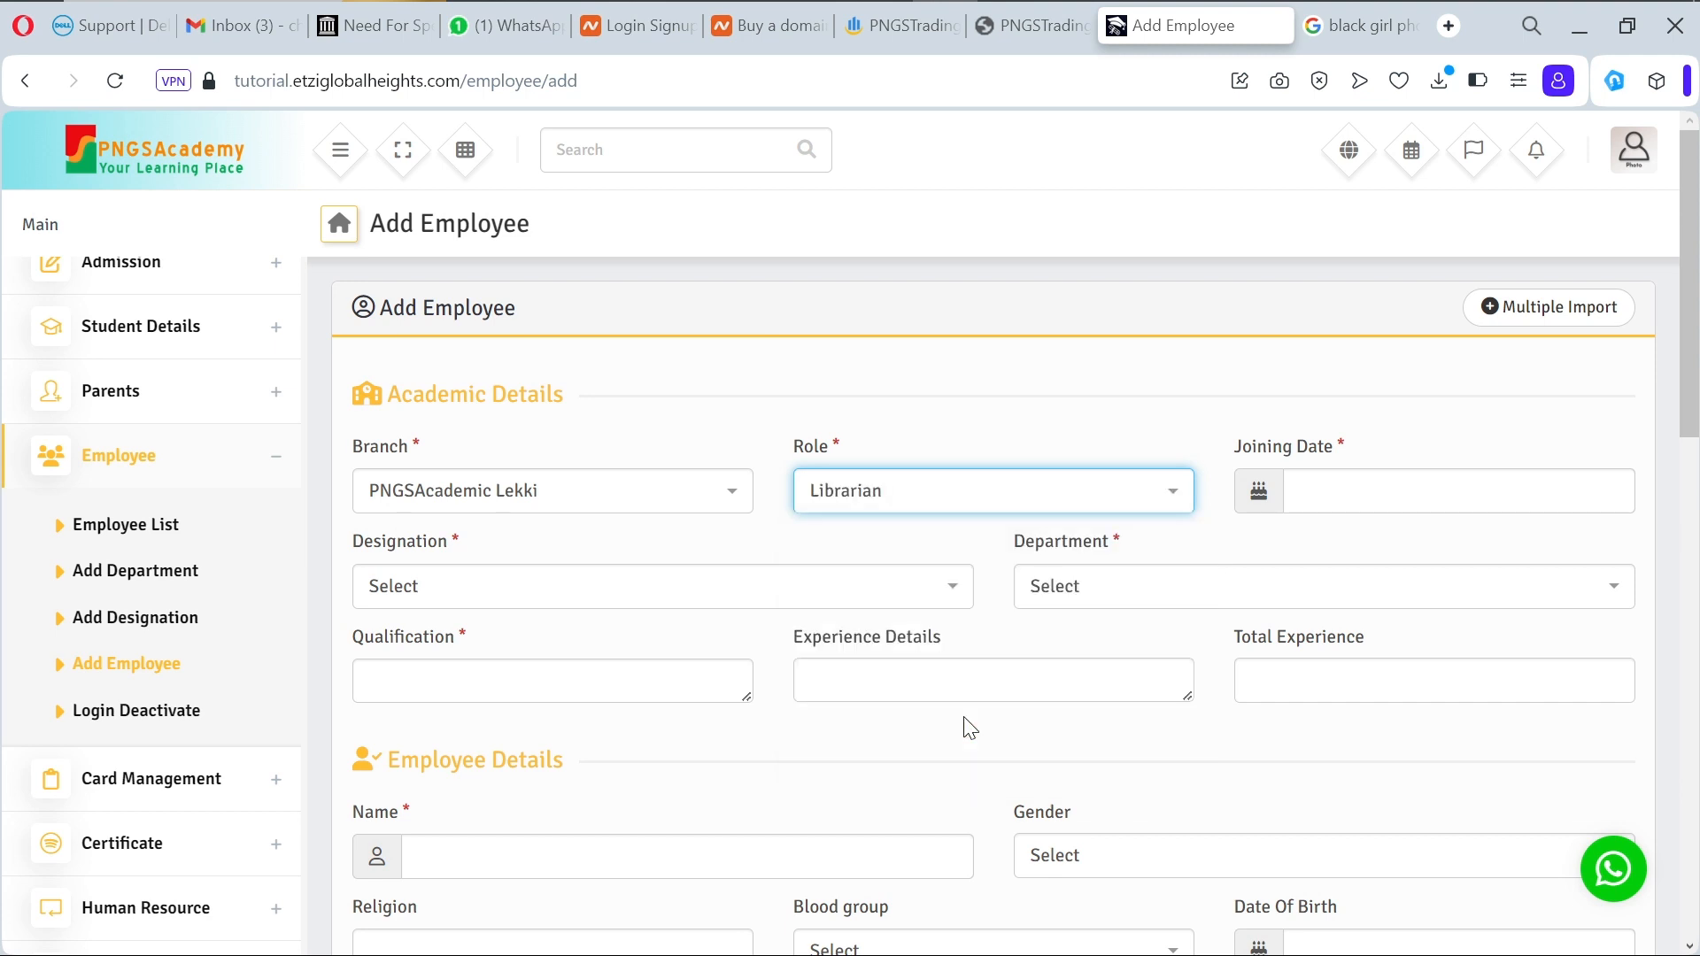
left_click(1404, 490)
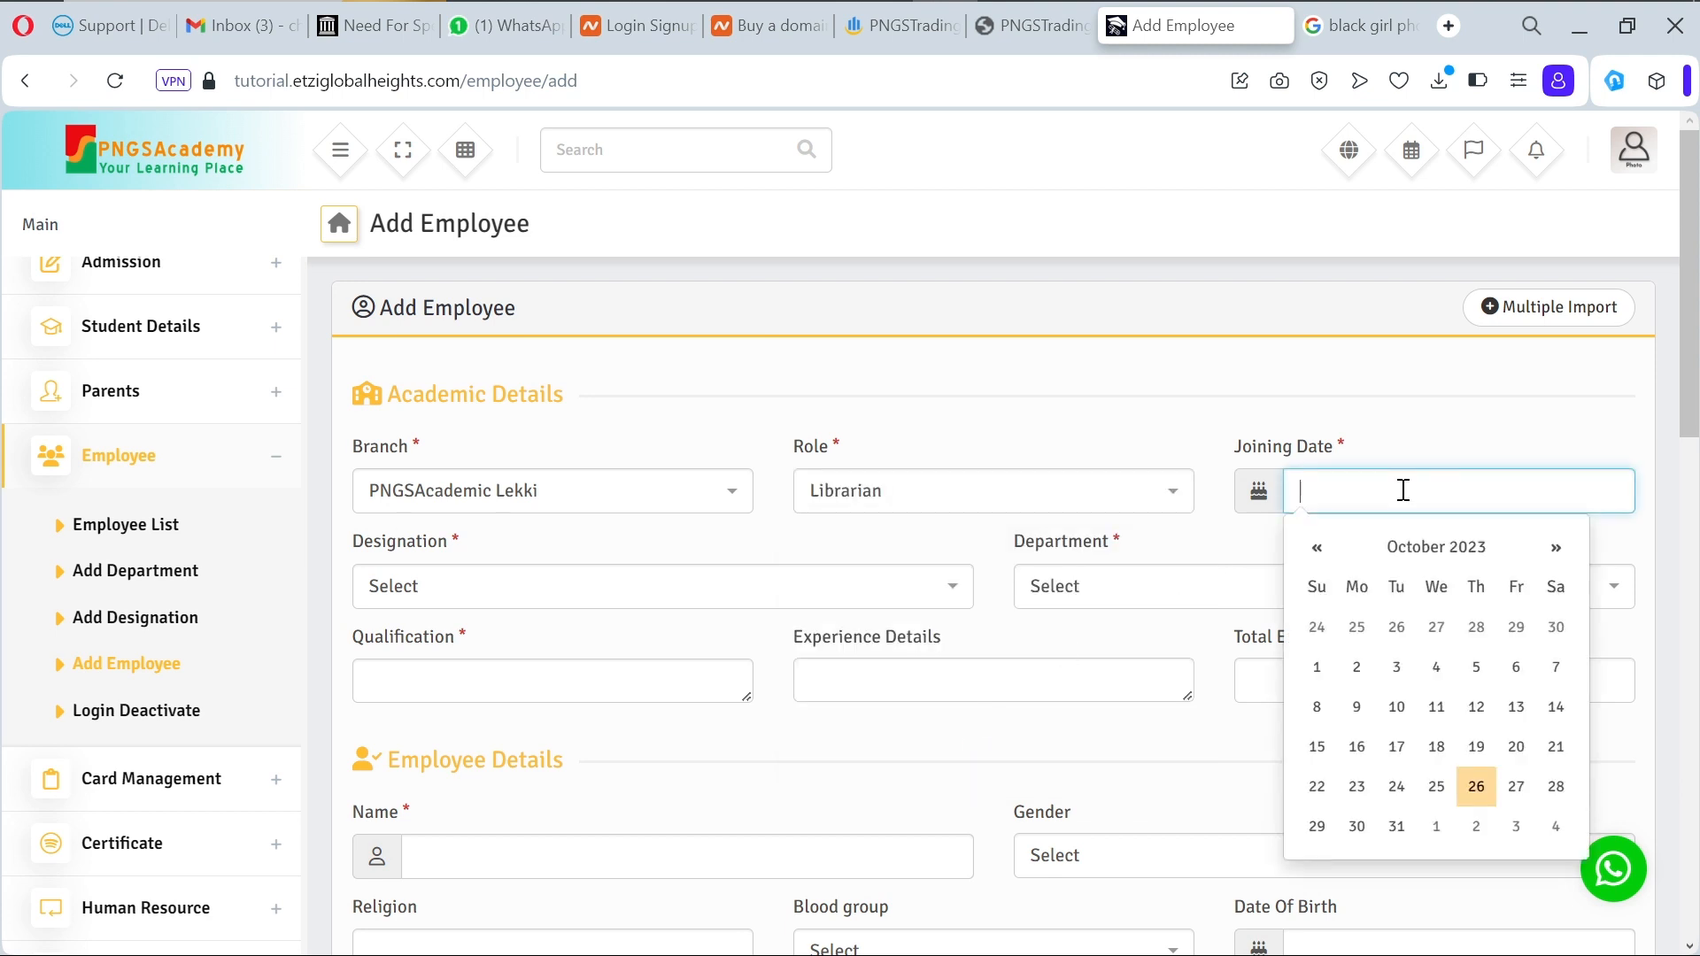
left_click(1397, 791)
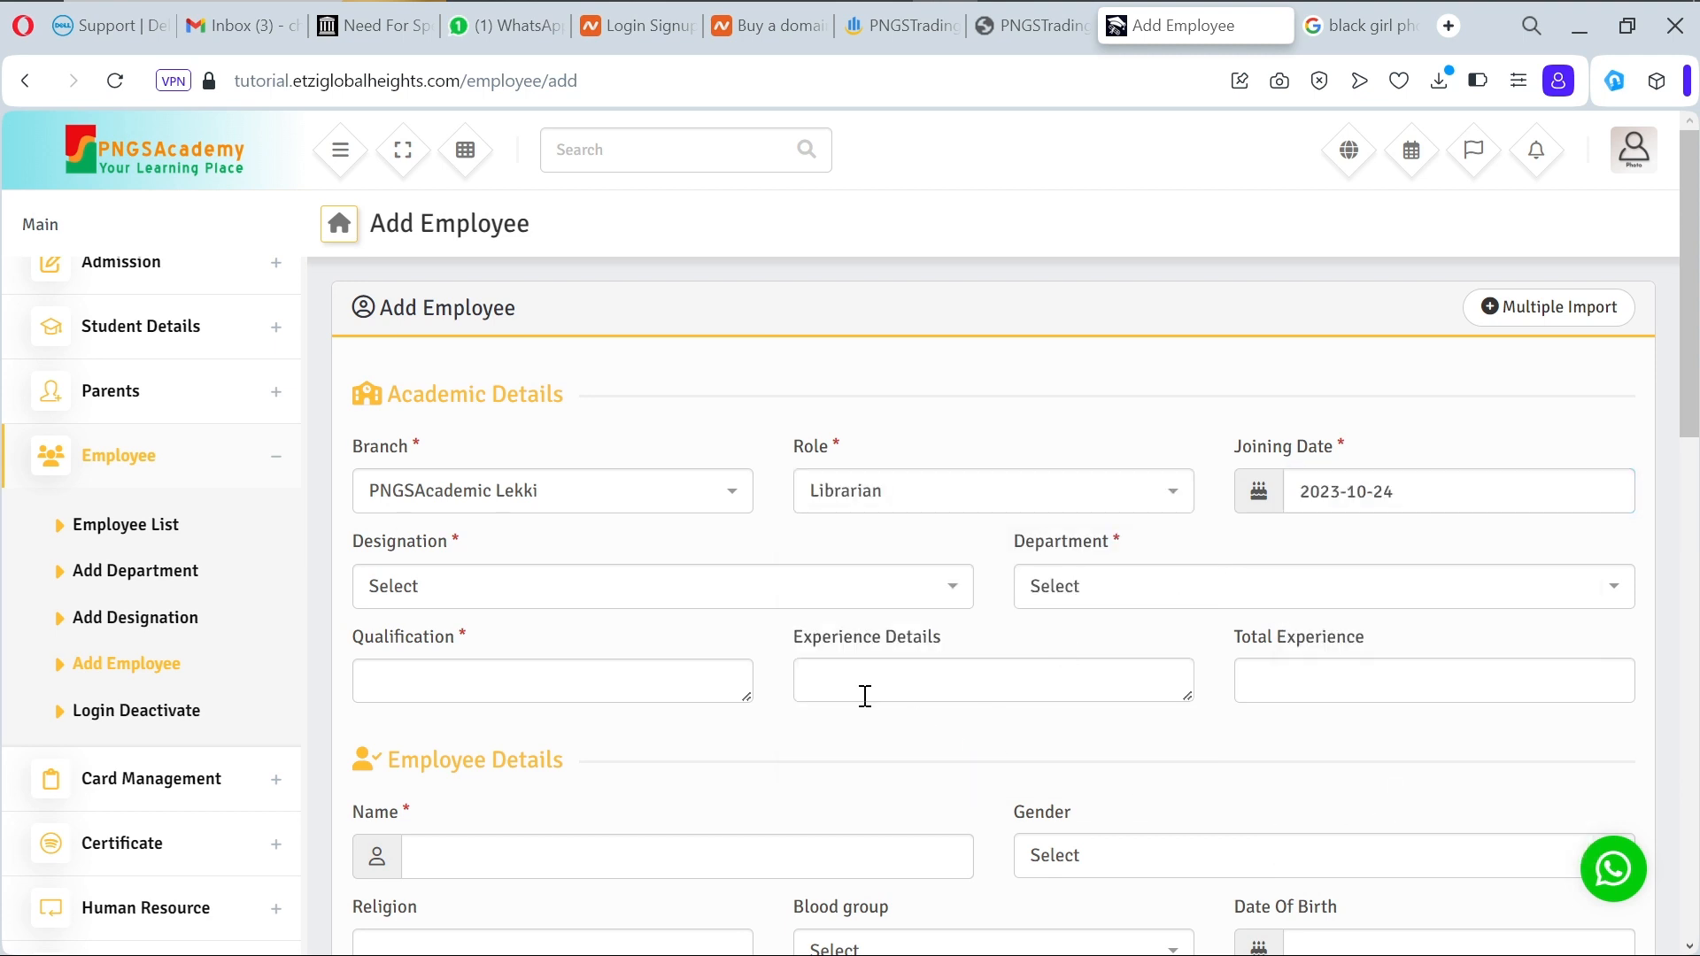
Step: Set both the designation and the department to Library
left_click(835, 591)
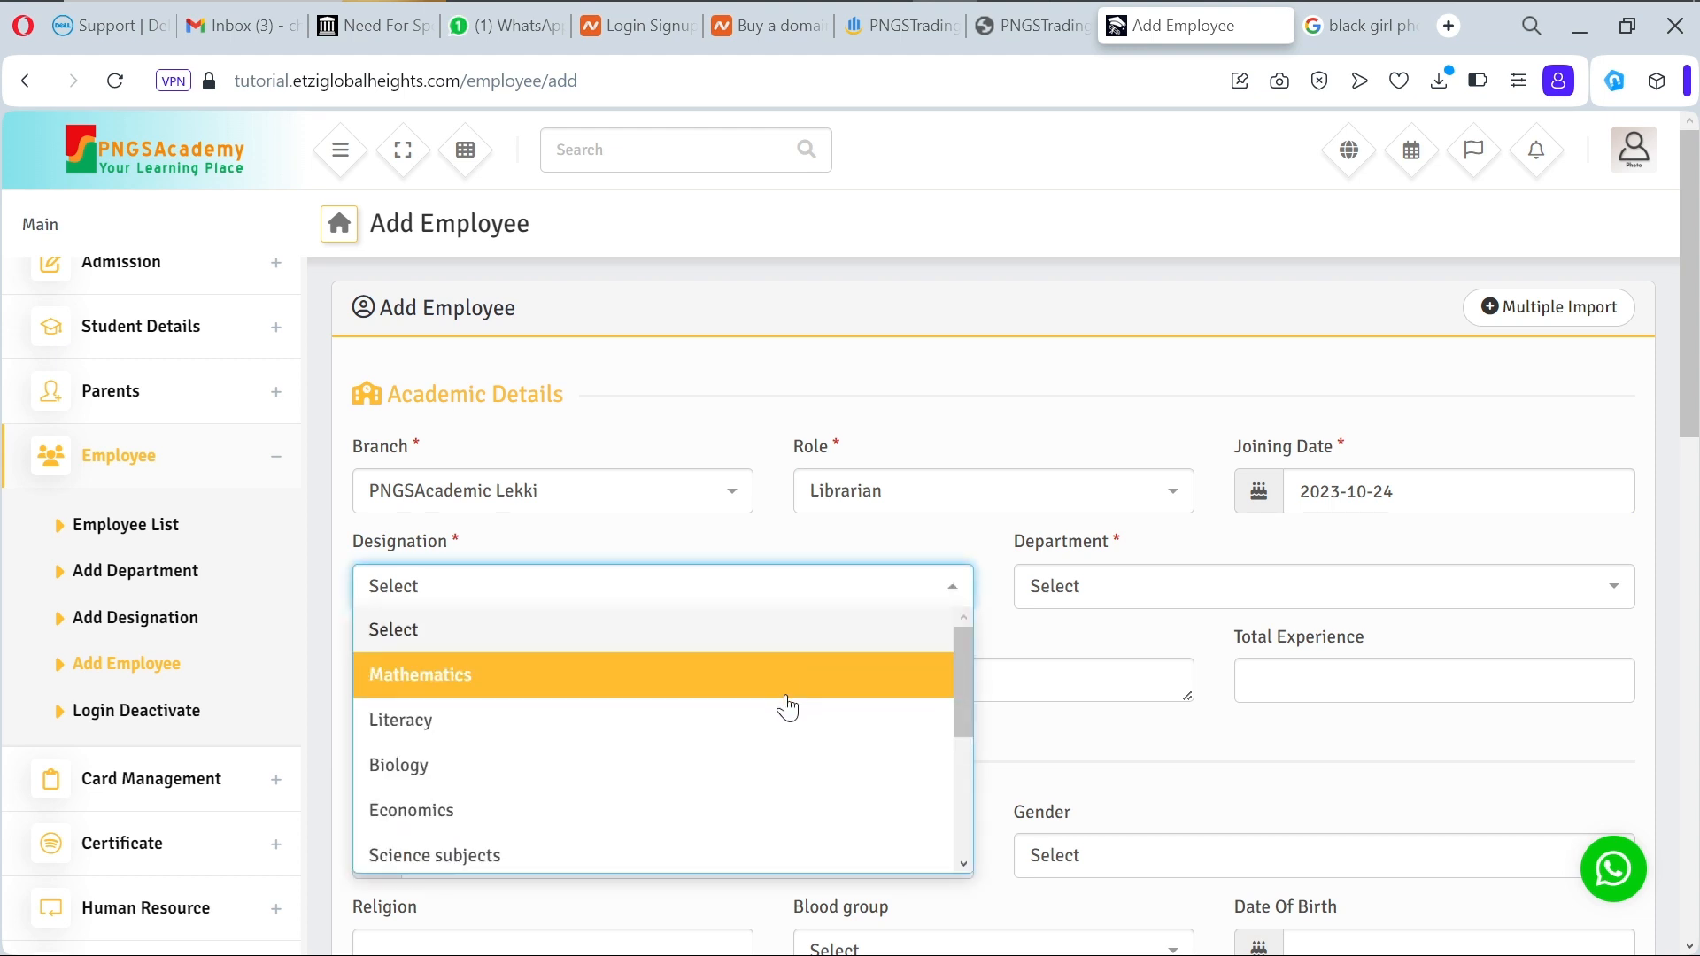
scroll(771, 761, "down", 3)
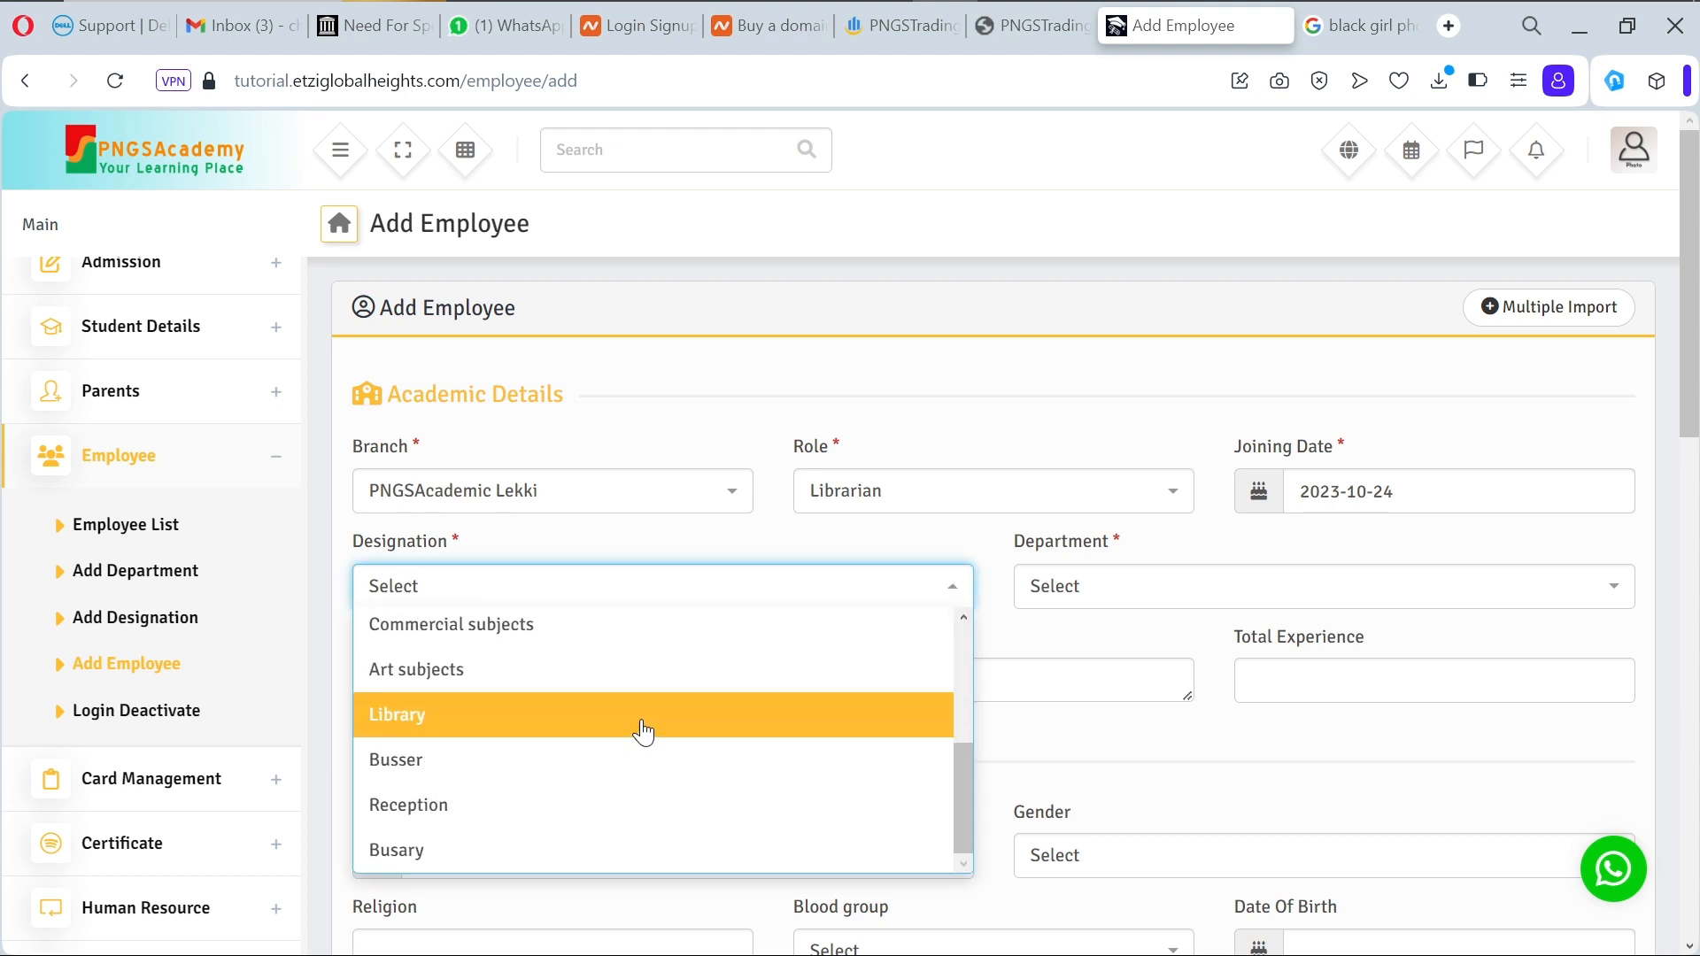
left_click(645, 726)
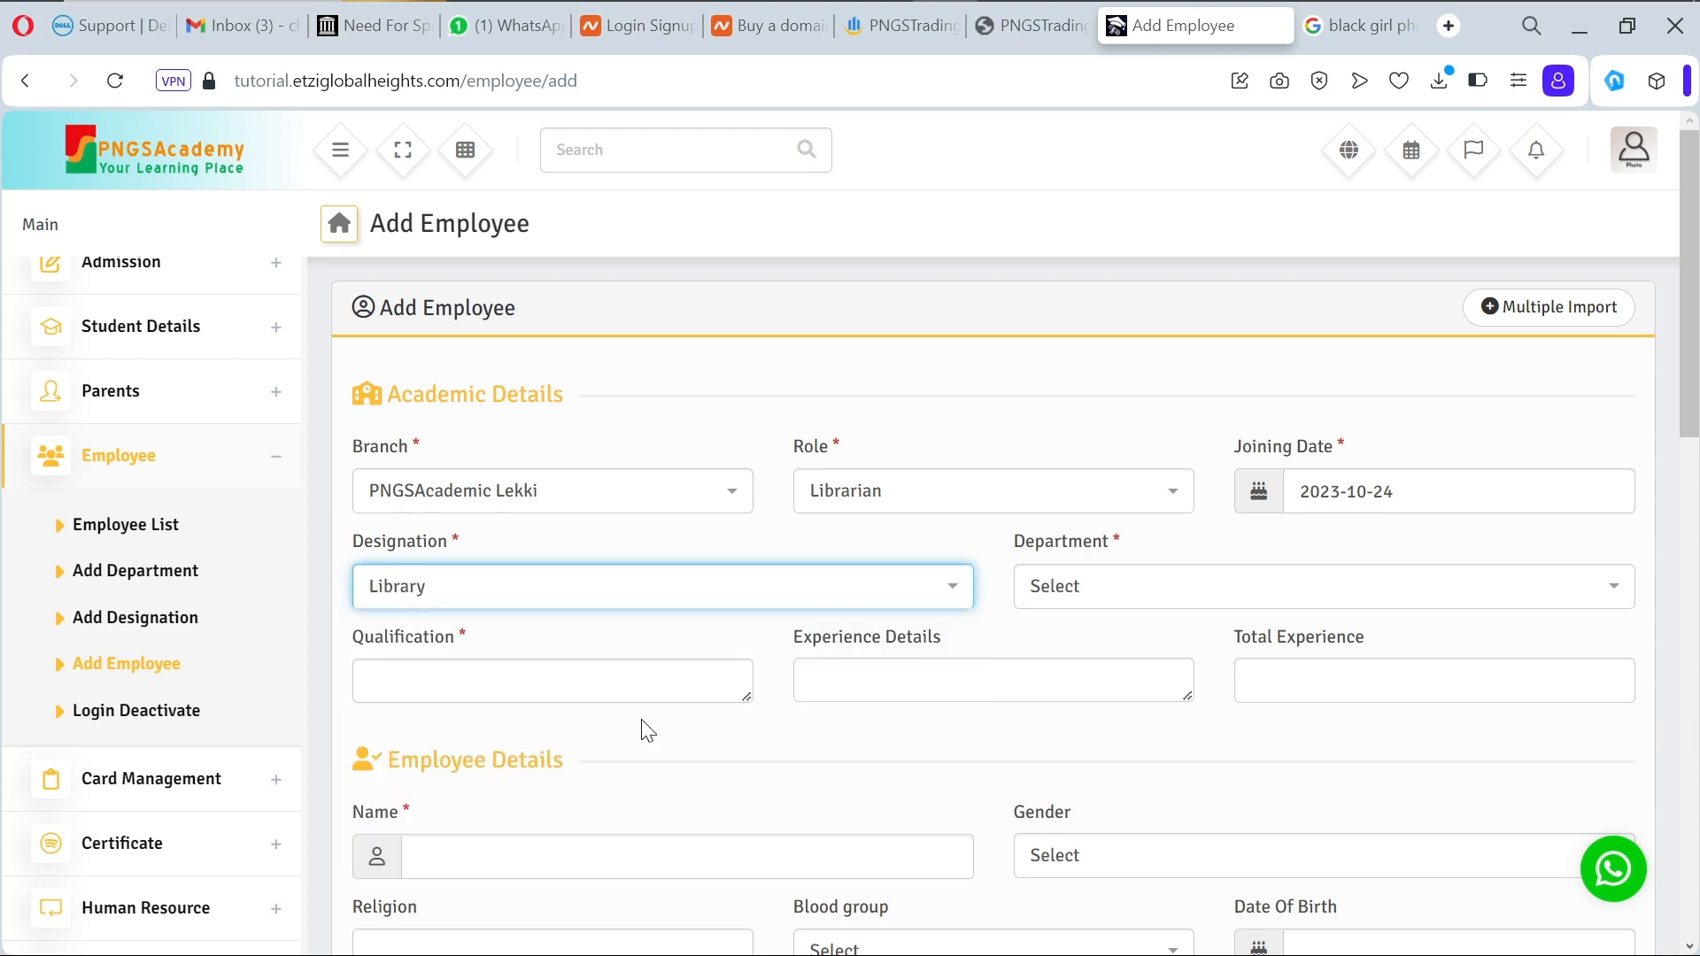
left_click(1177, 609)
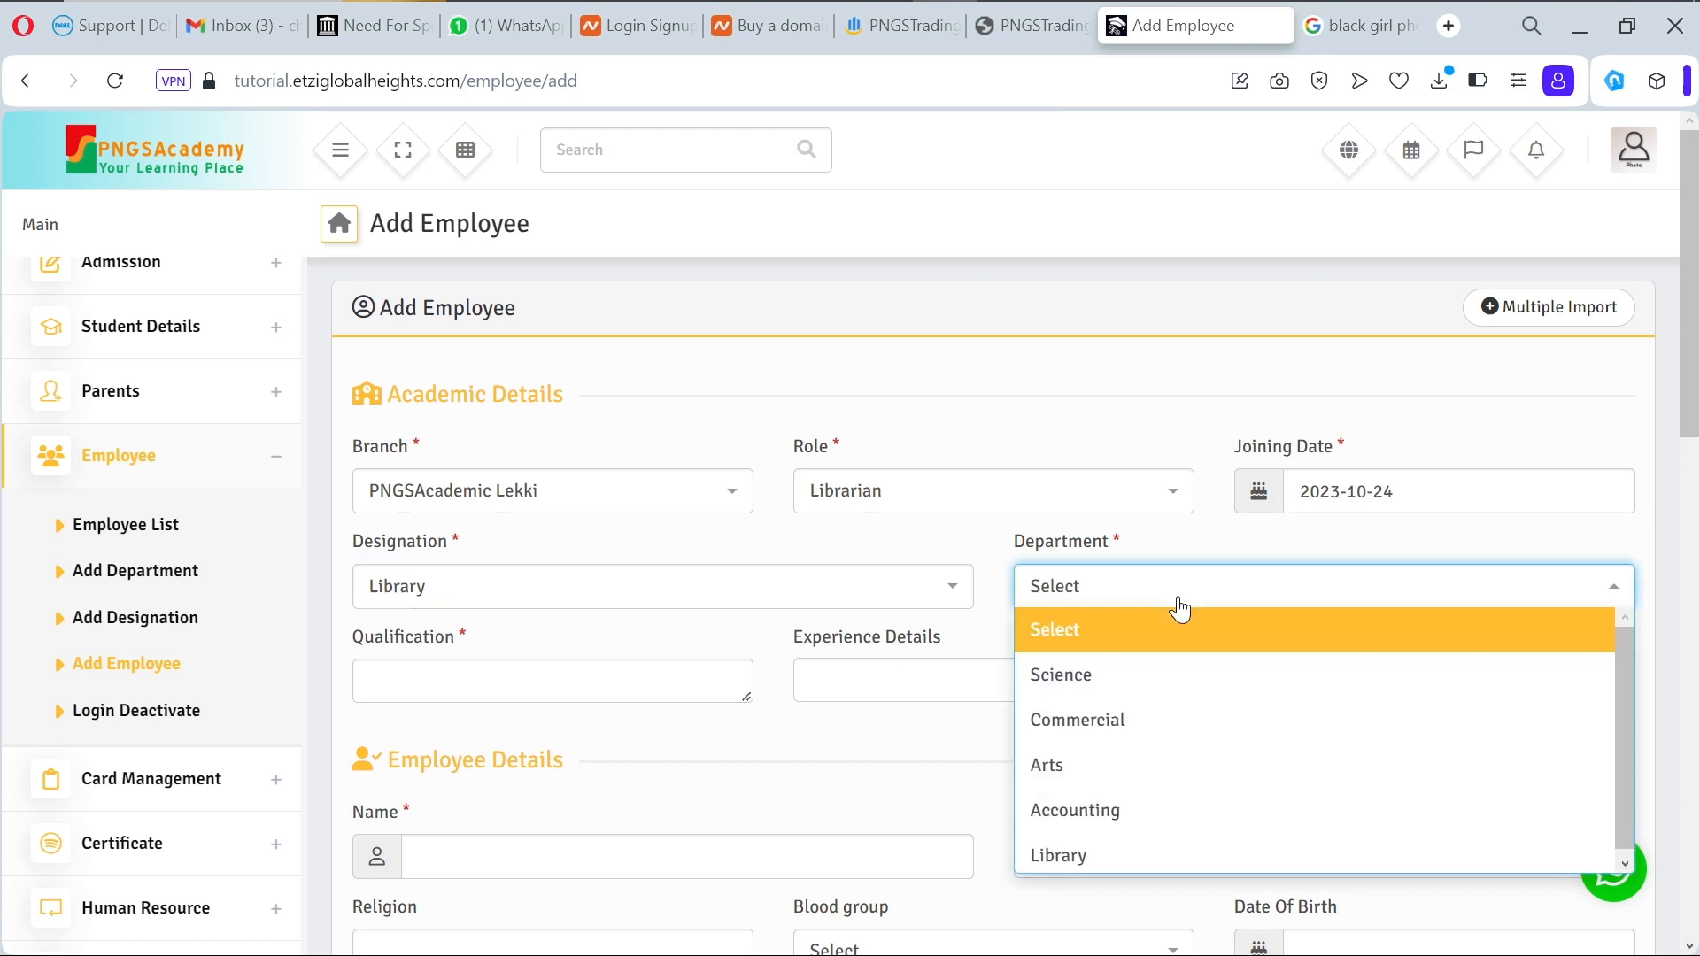
left_click(1182, 855)
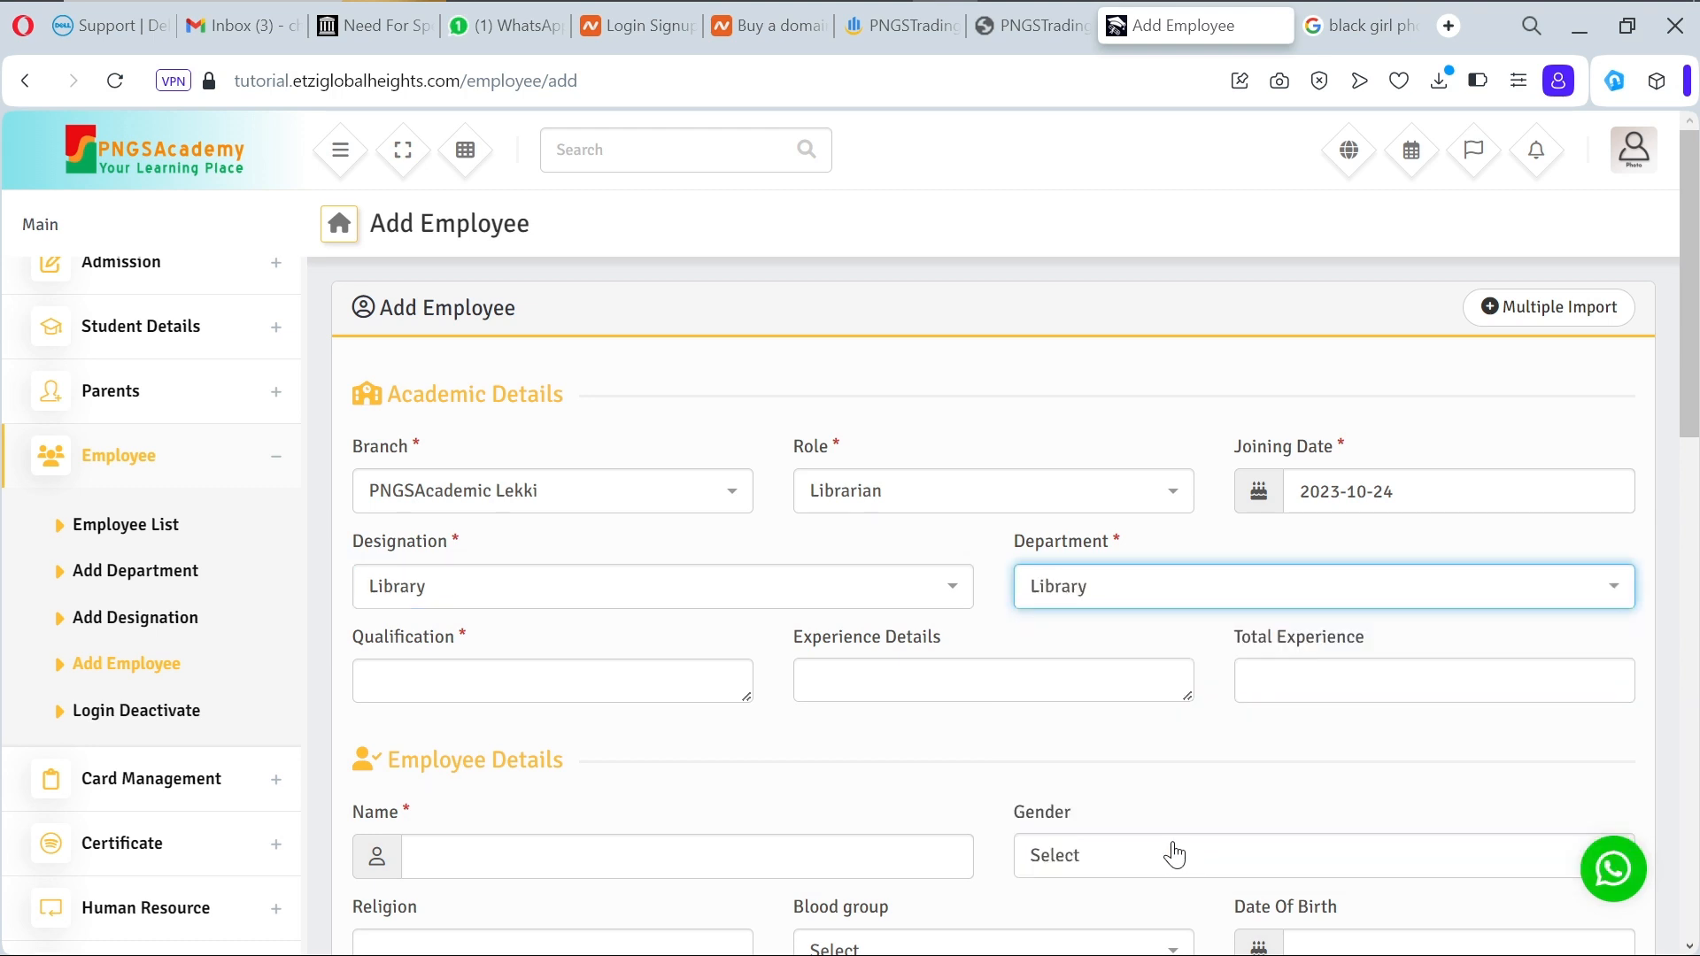
Step: Enter qualification 'BSC in Facility Managemen', experience details 'She's competent in facility management' and total experience 12
left_click(617, 682)
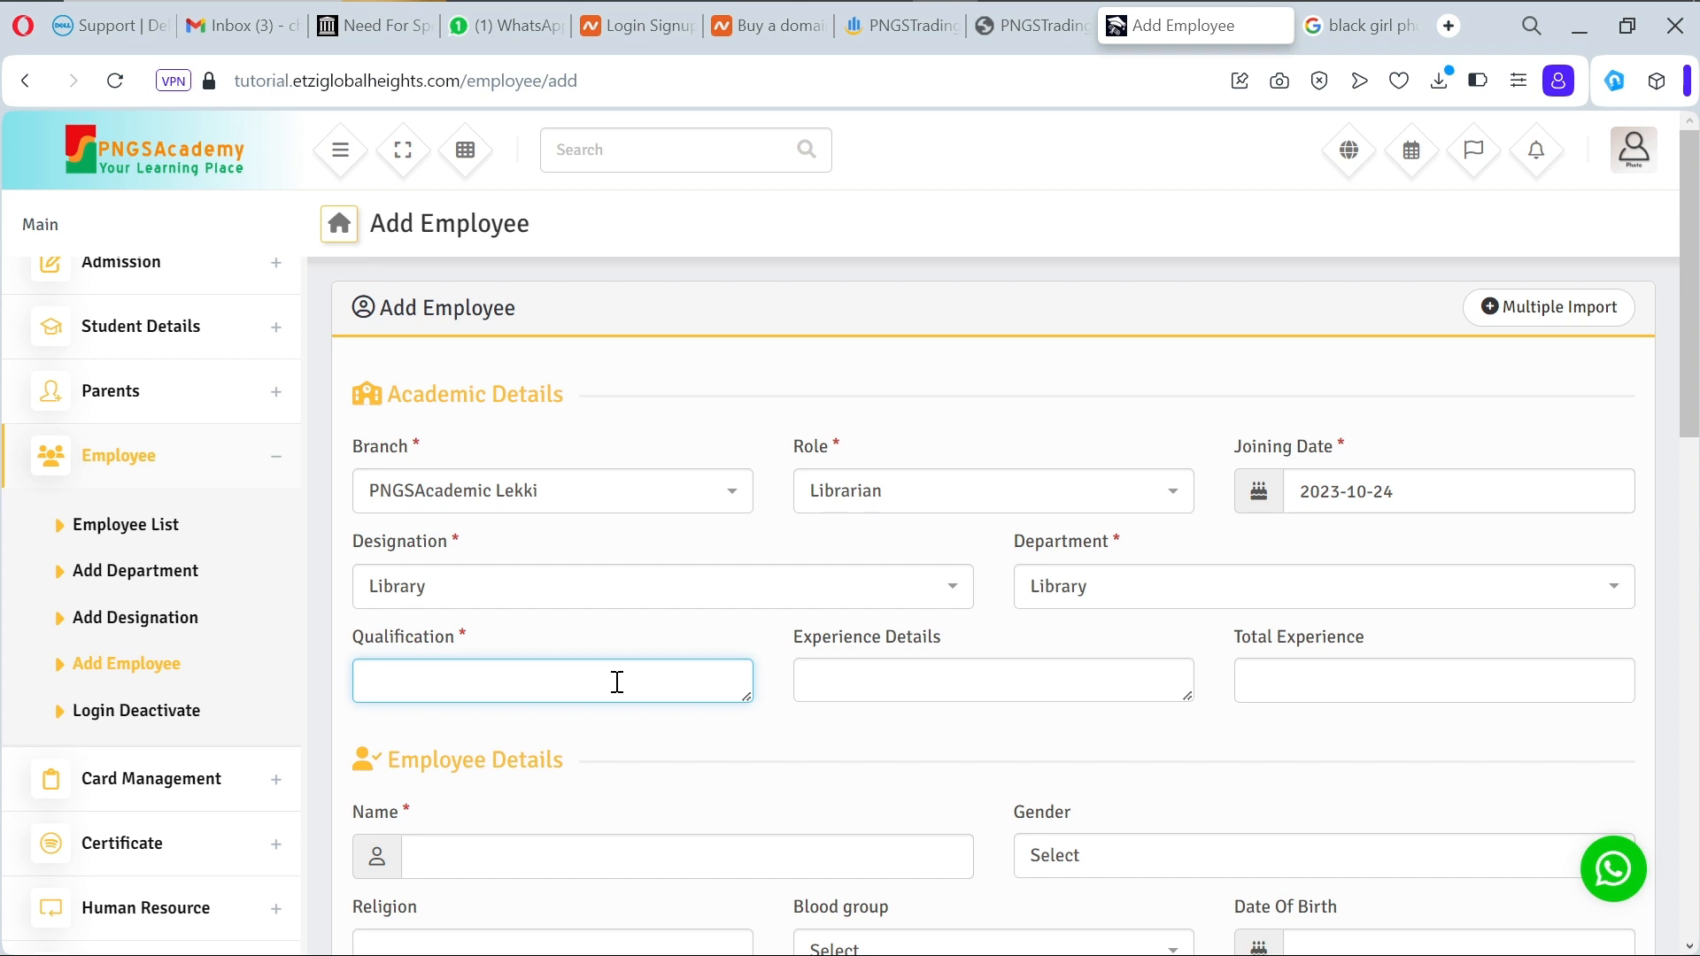
type("BSC in Facility Management")
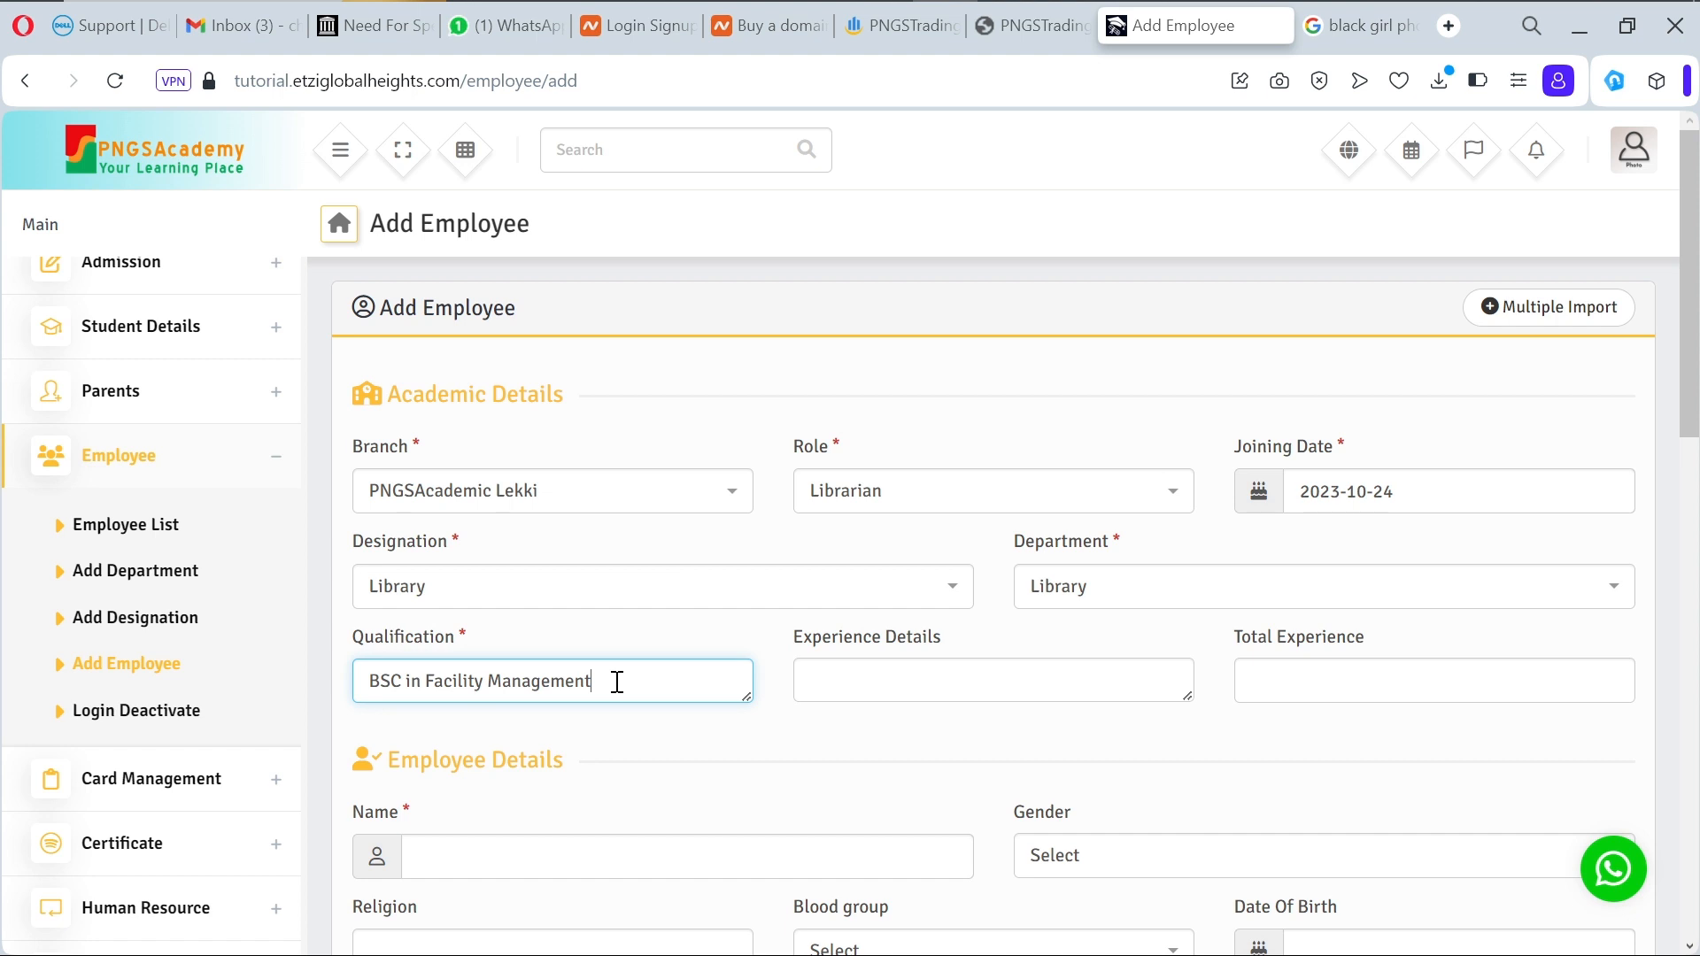
left_click(918, 671)
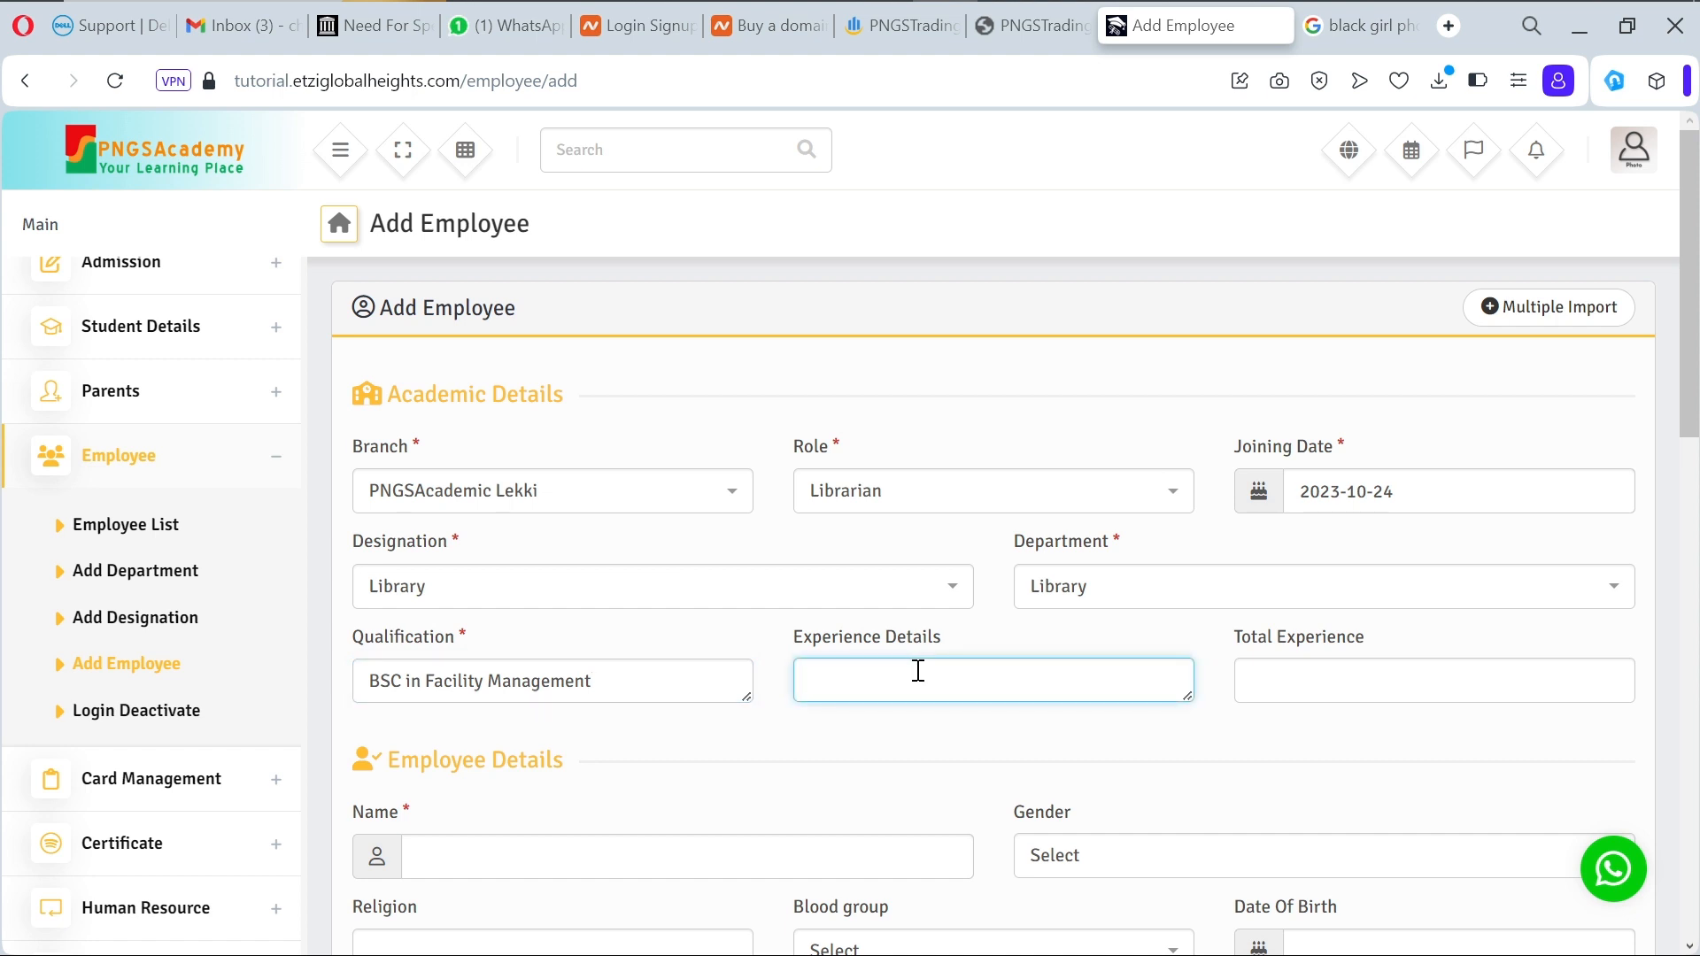
type("She's competent in facility")
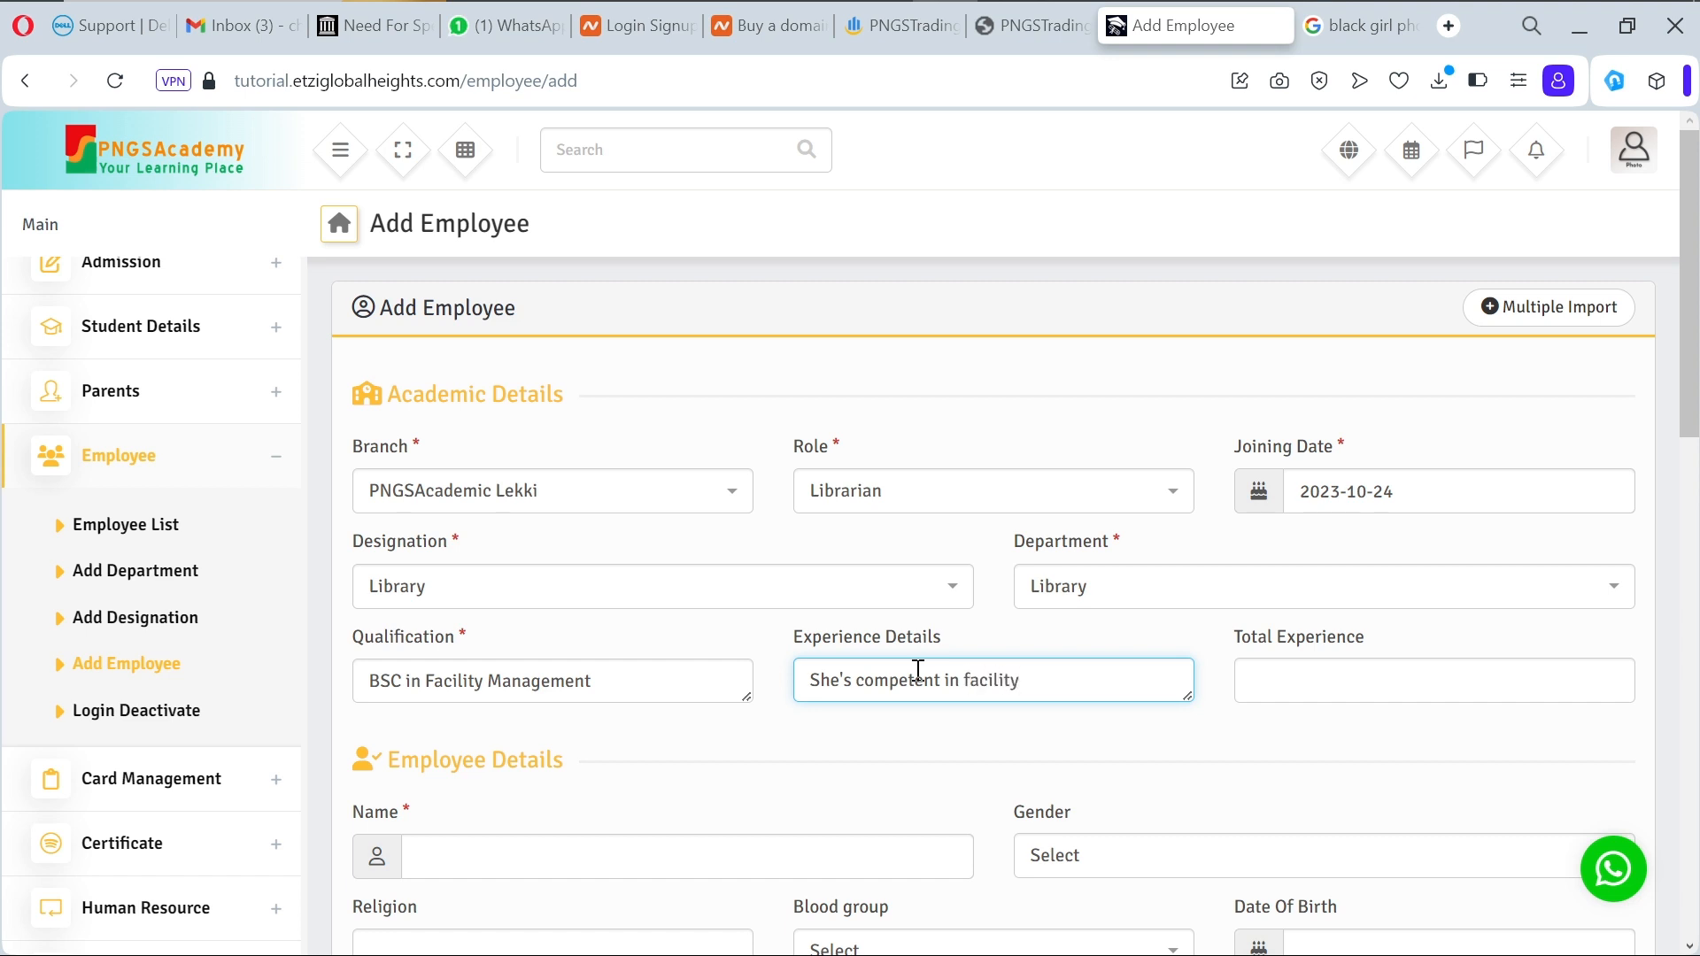
type(" management")
left_click(1346, 660)
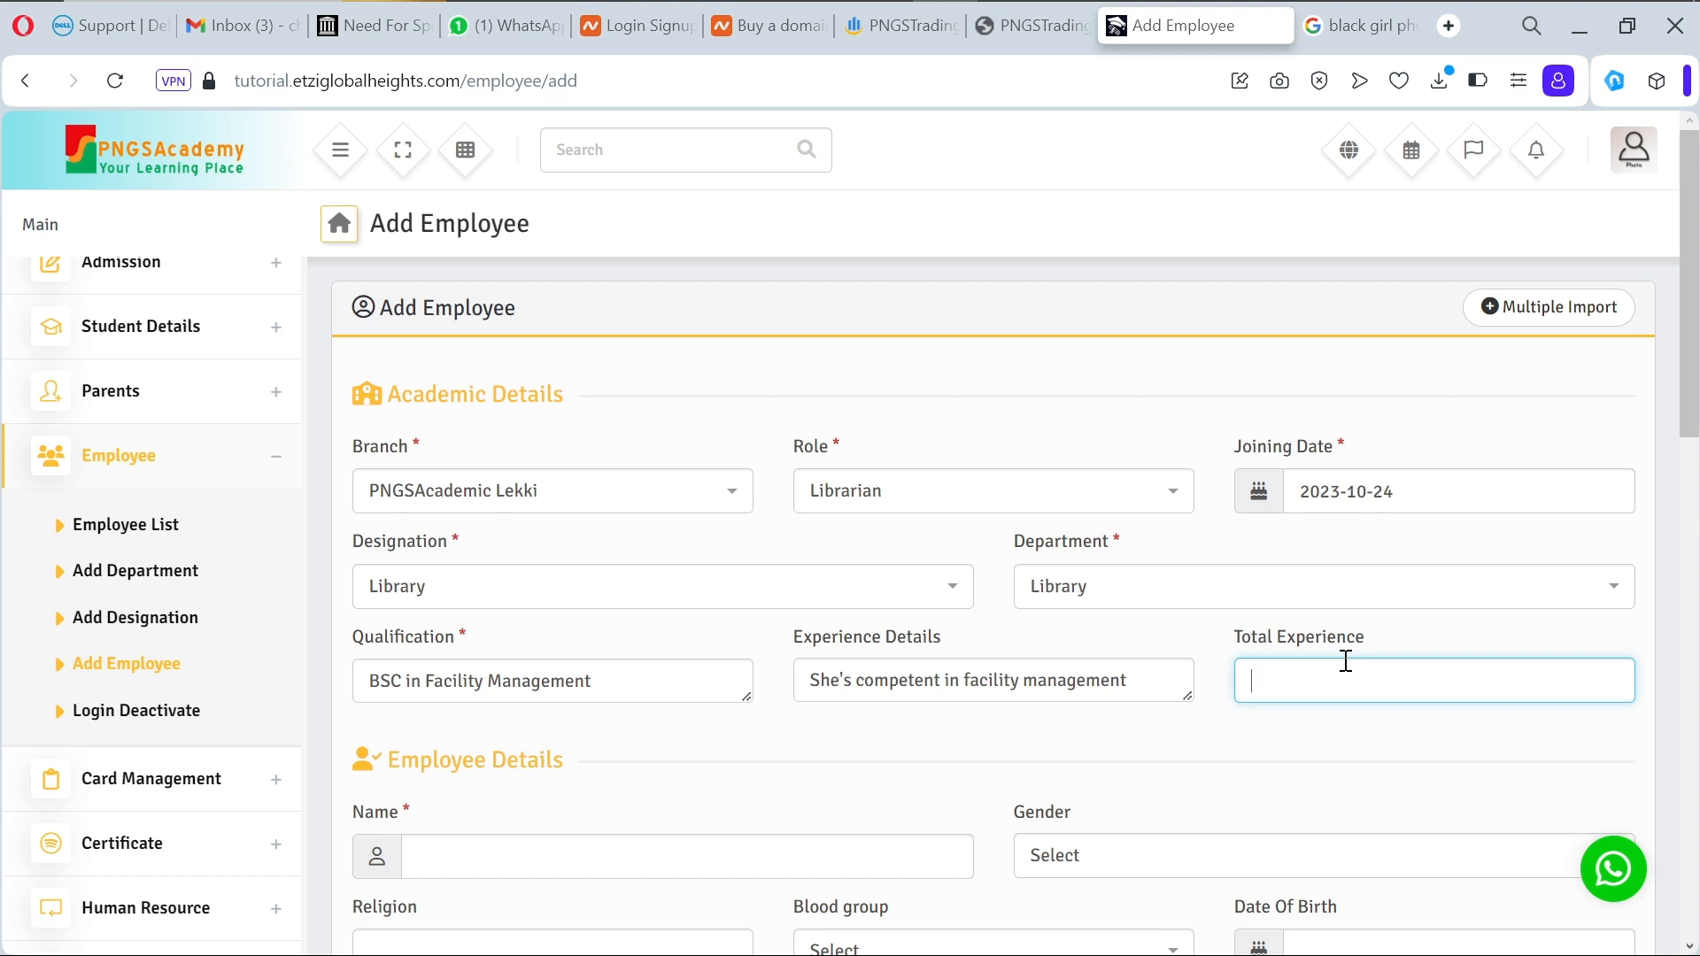
type("15")
key("BackSpace")
Step: Enter the employee's full name, set gender Female and religion Christain
scroll(1111, 721, "down", 4)
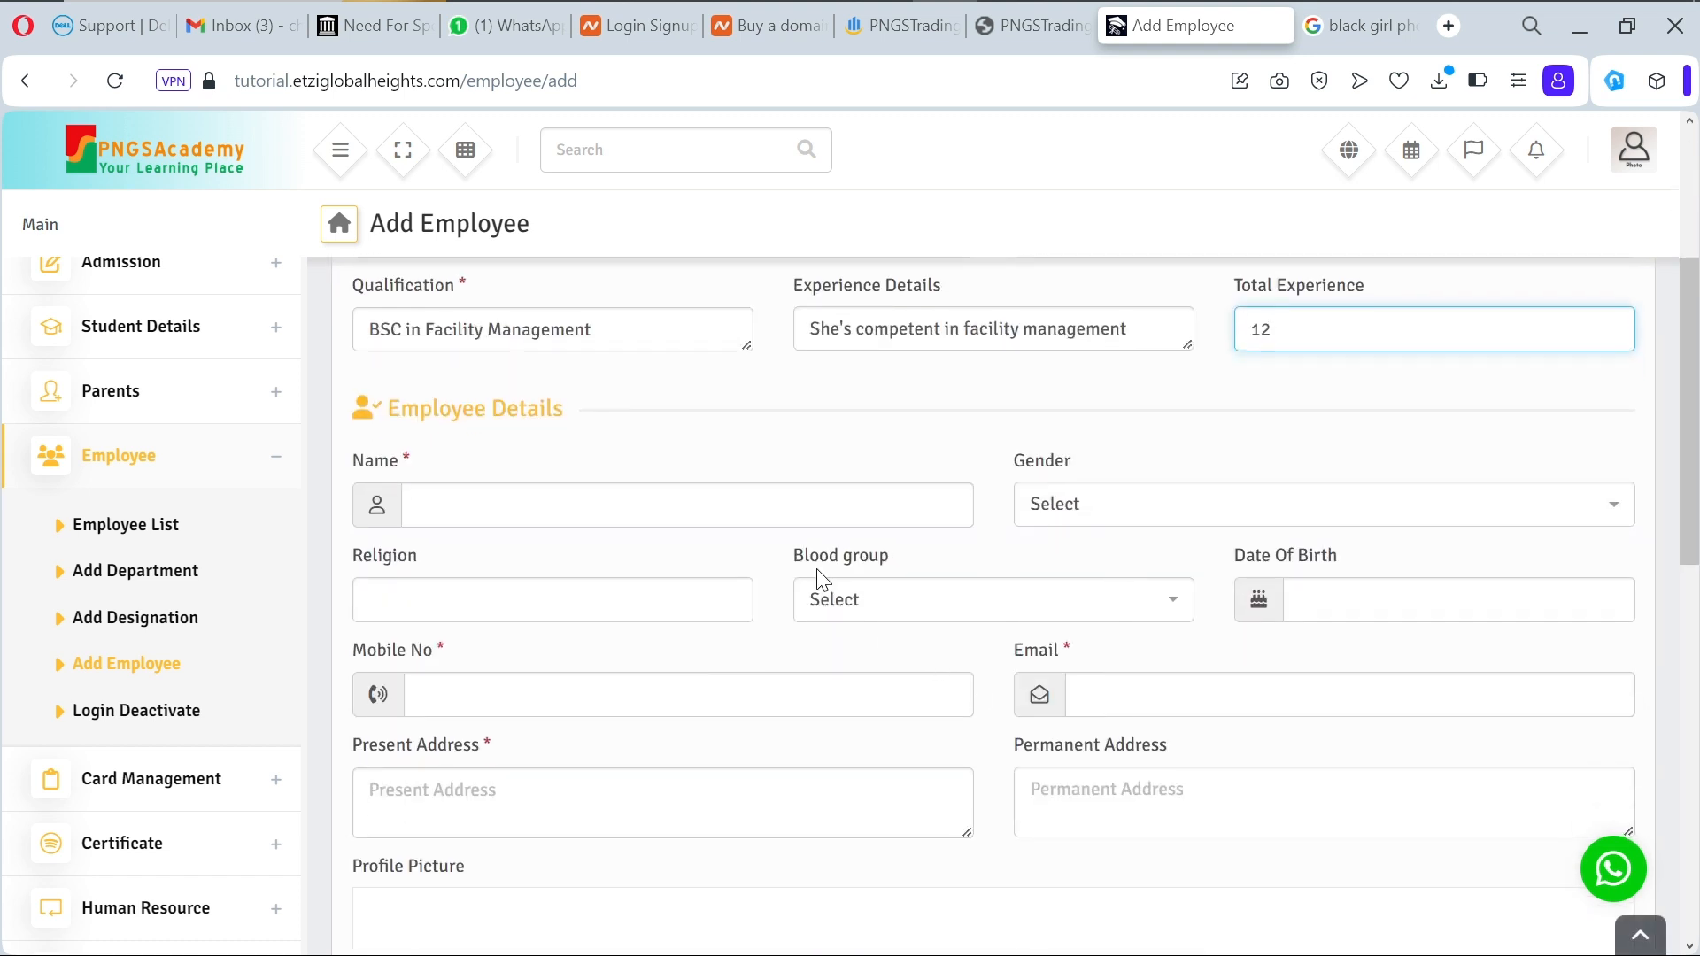
left_click(753, 499)
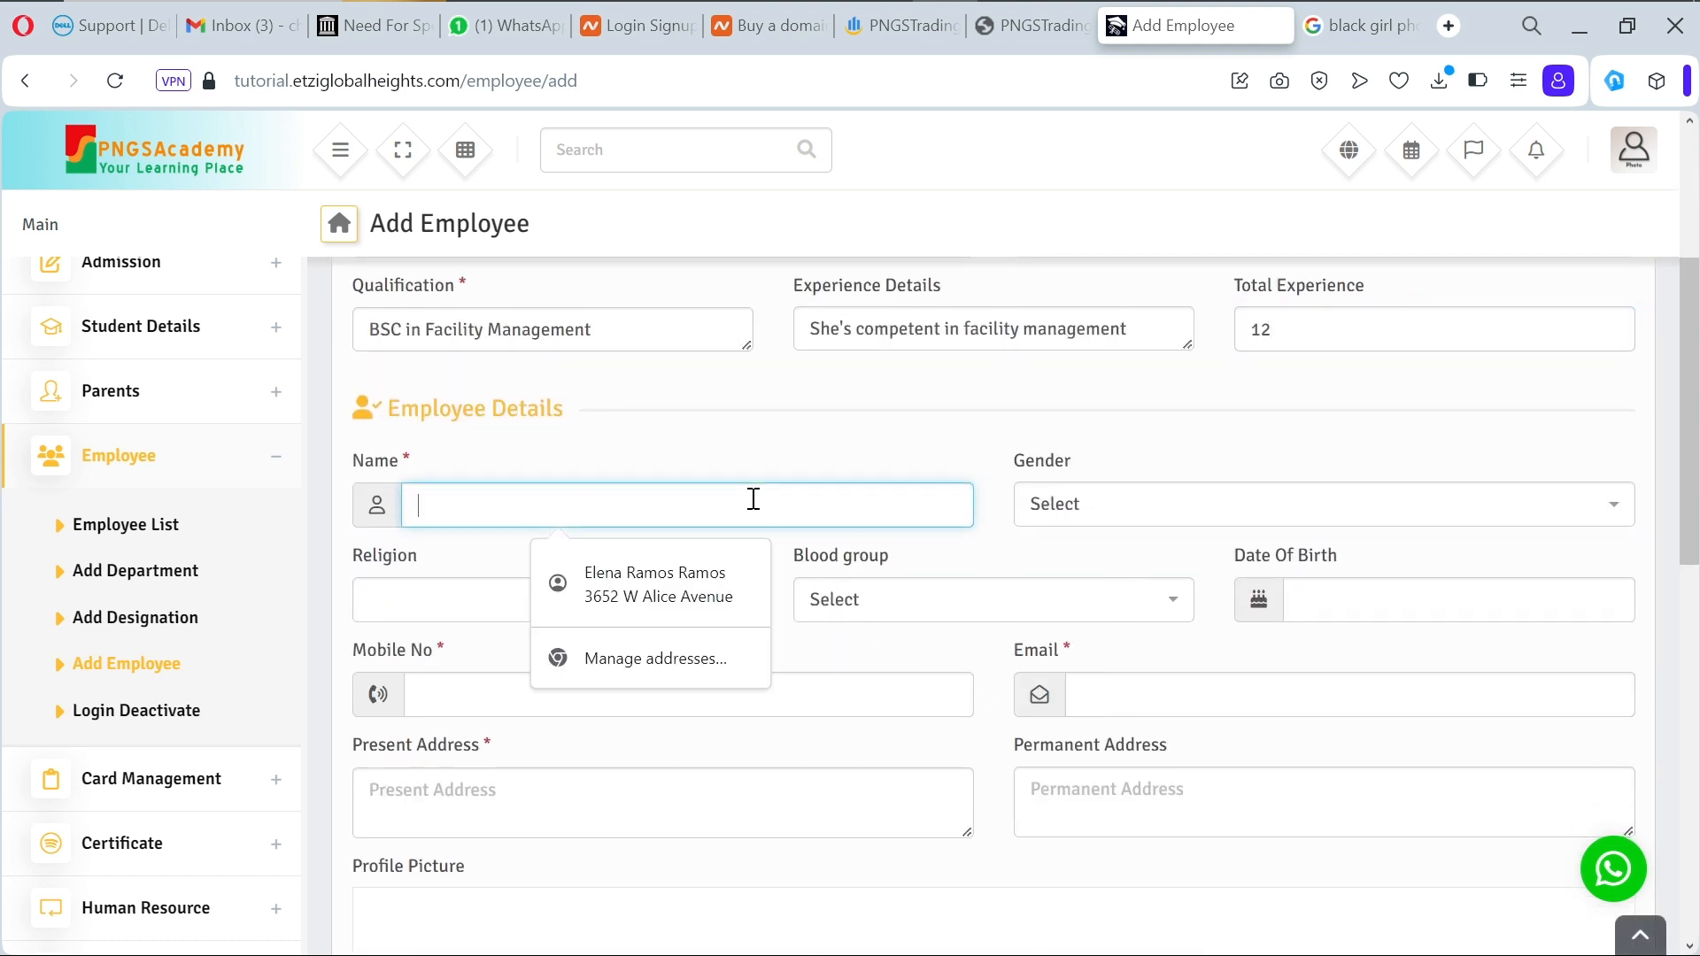
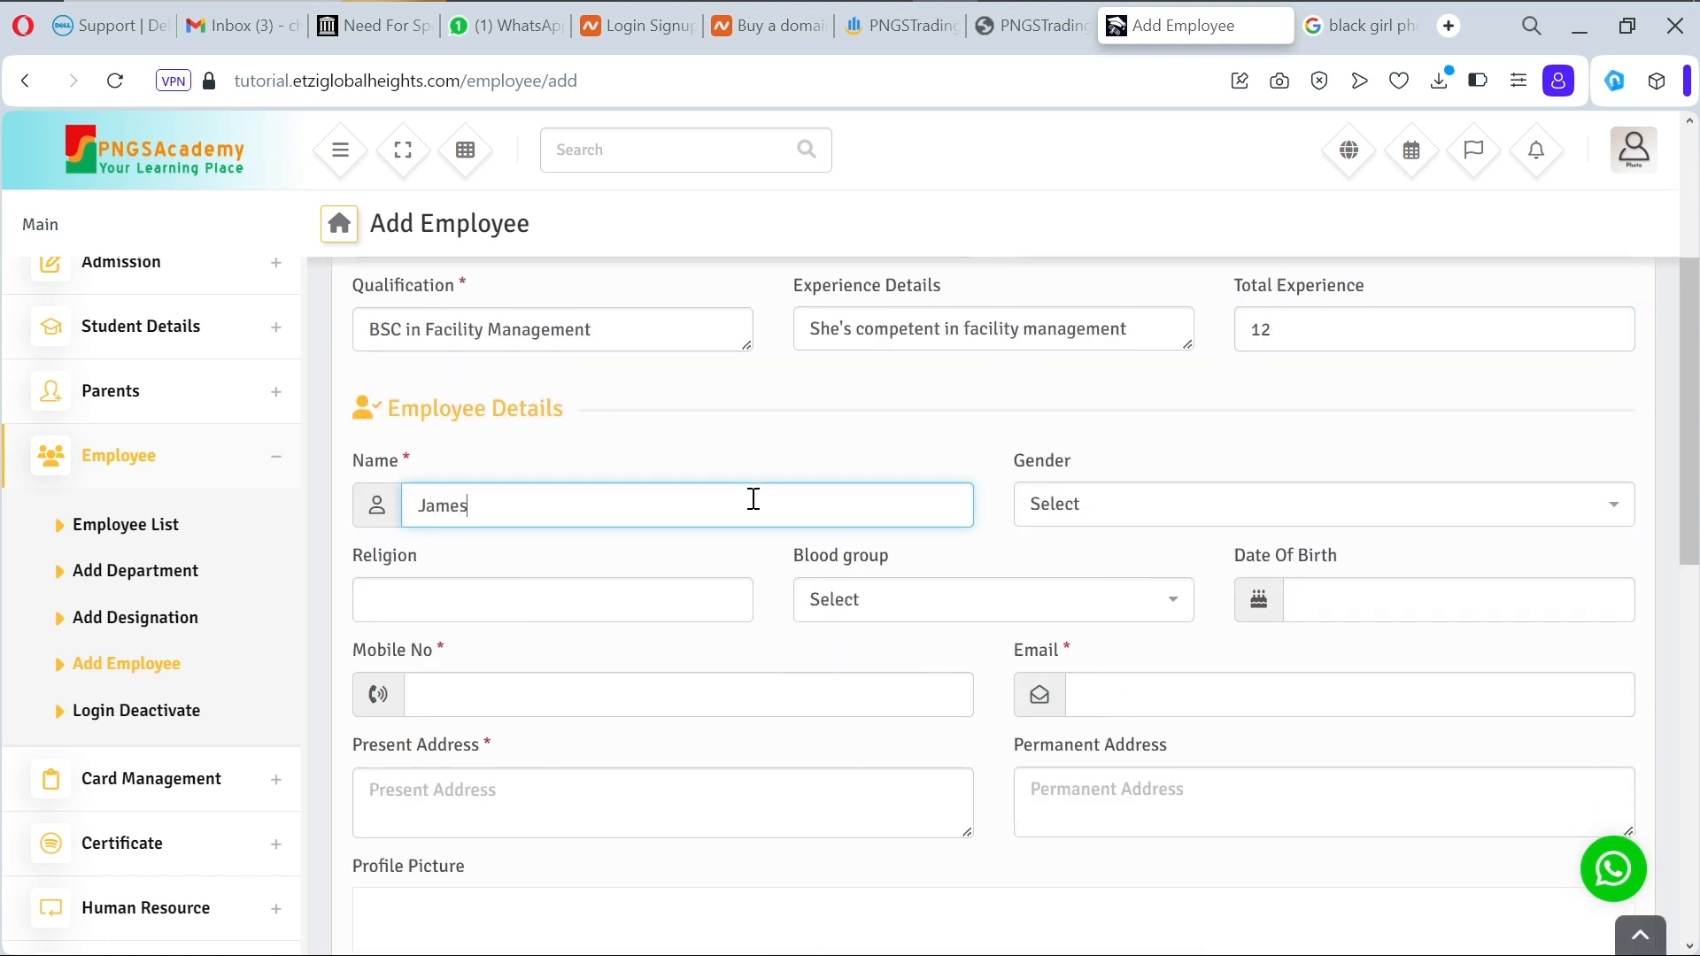
left_click(1104, 514)
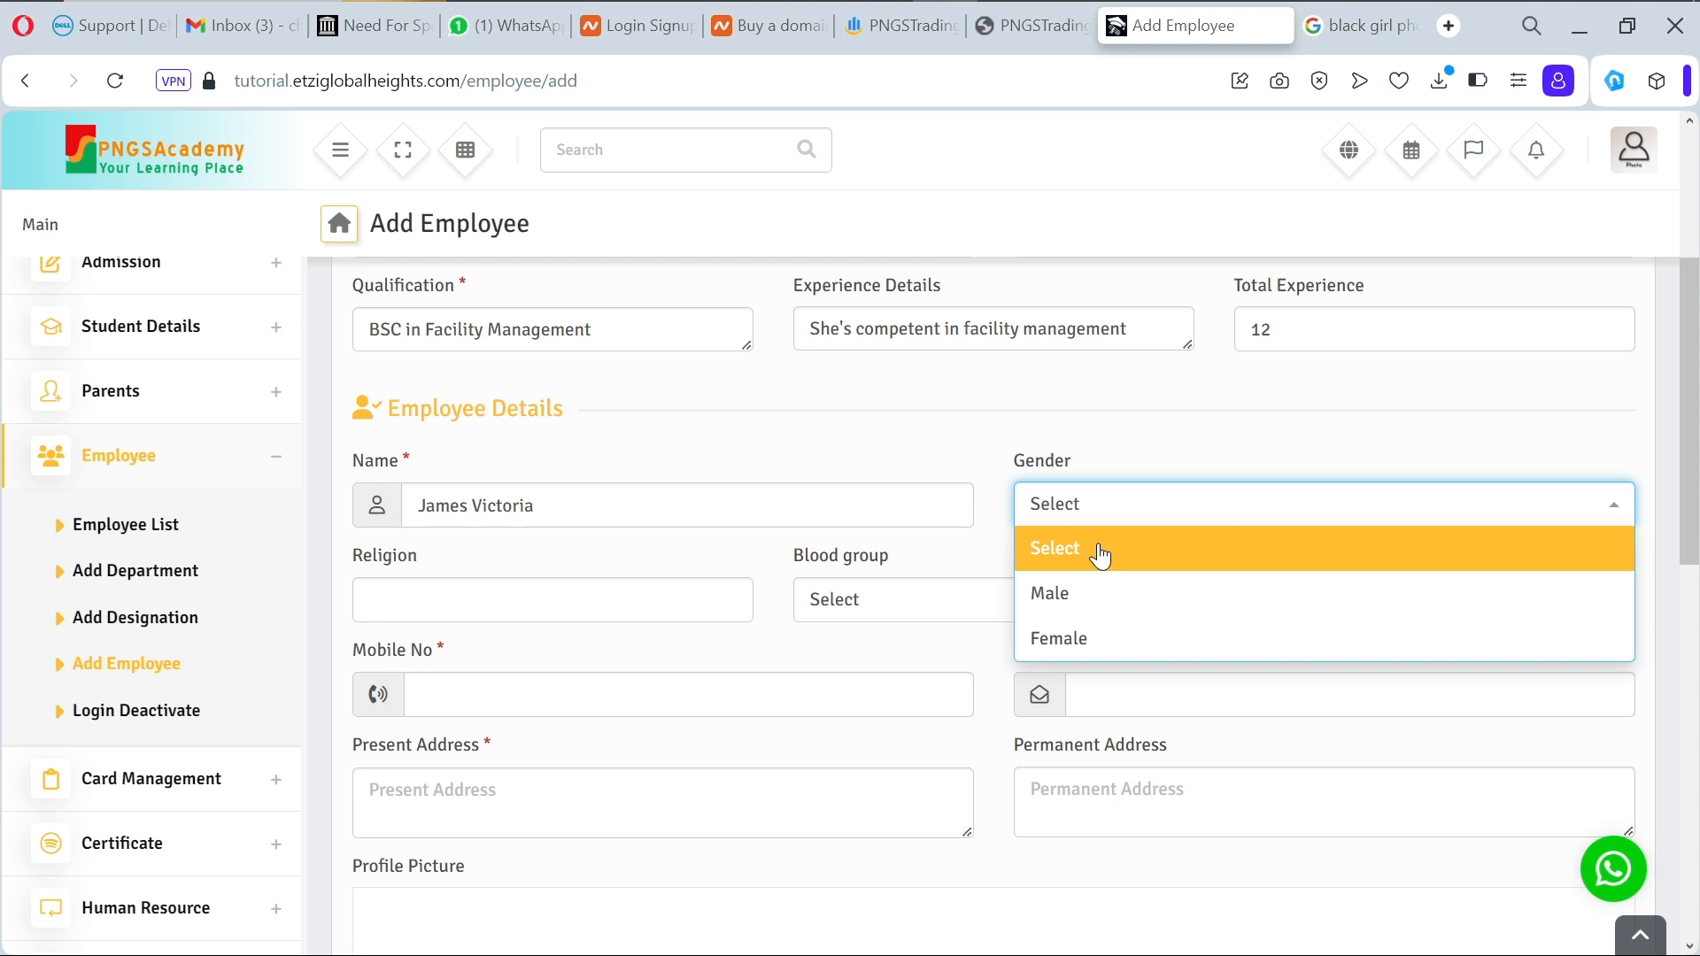
left_click(1100, 634)
left_click(719, 591)
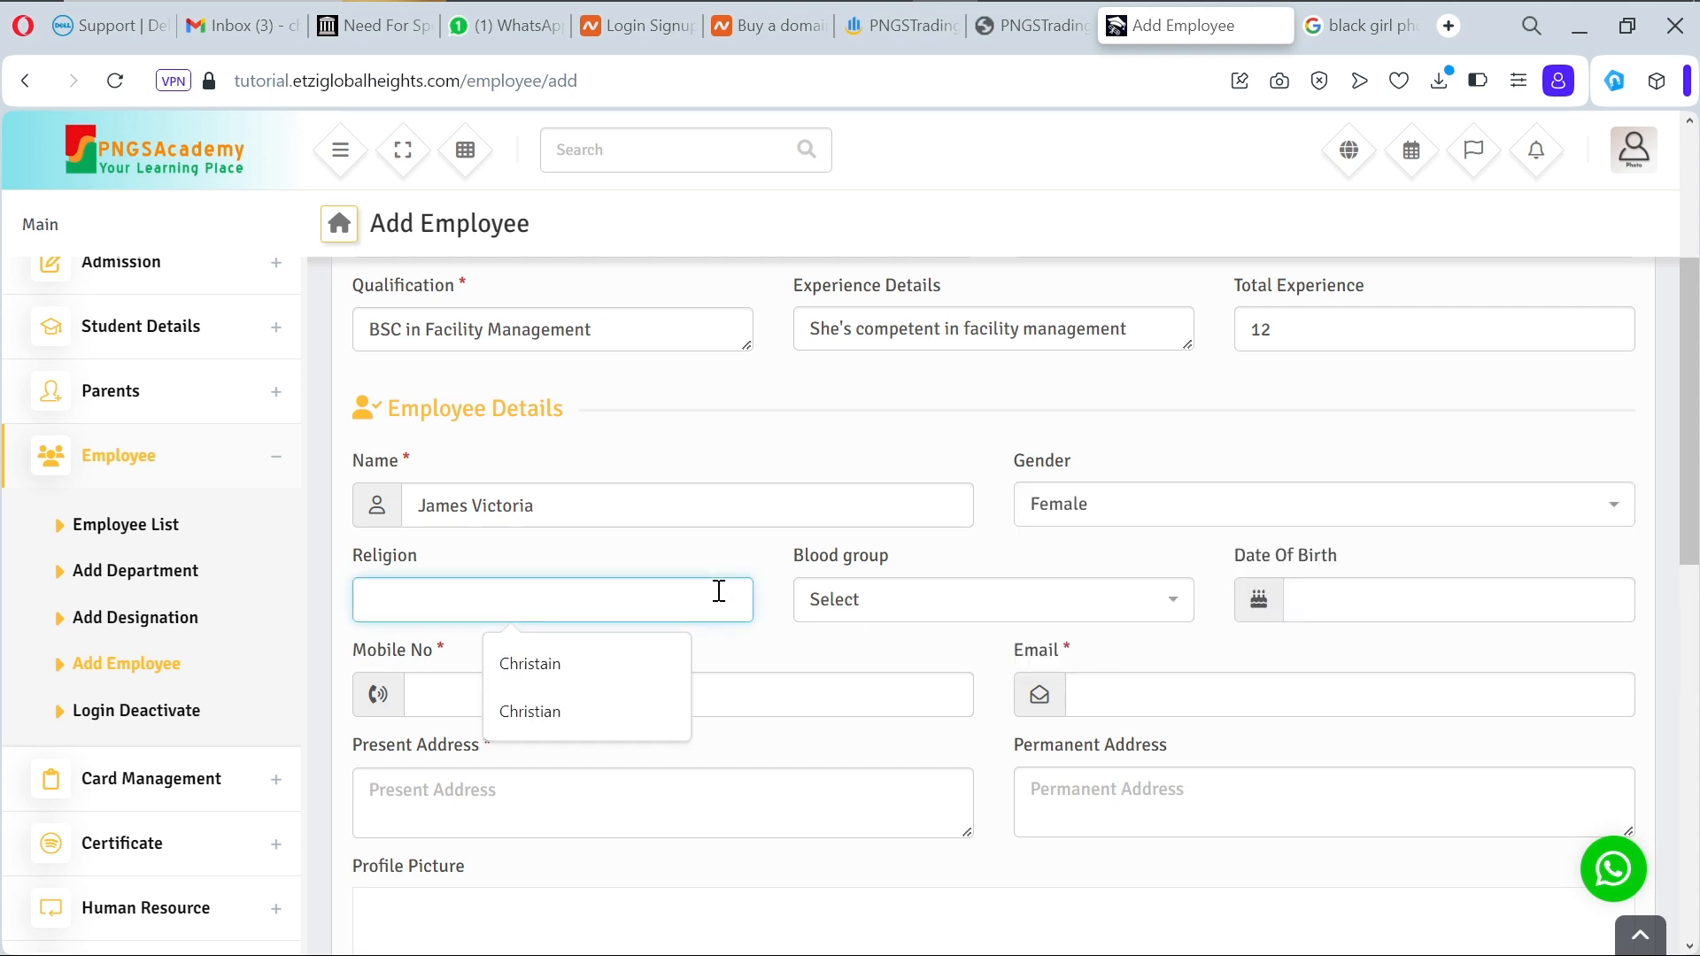
left_click(606, 659)
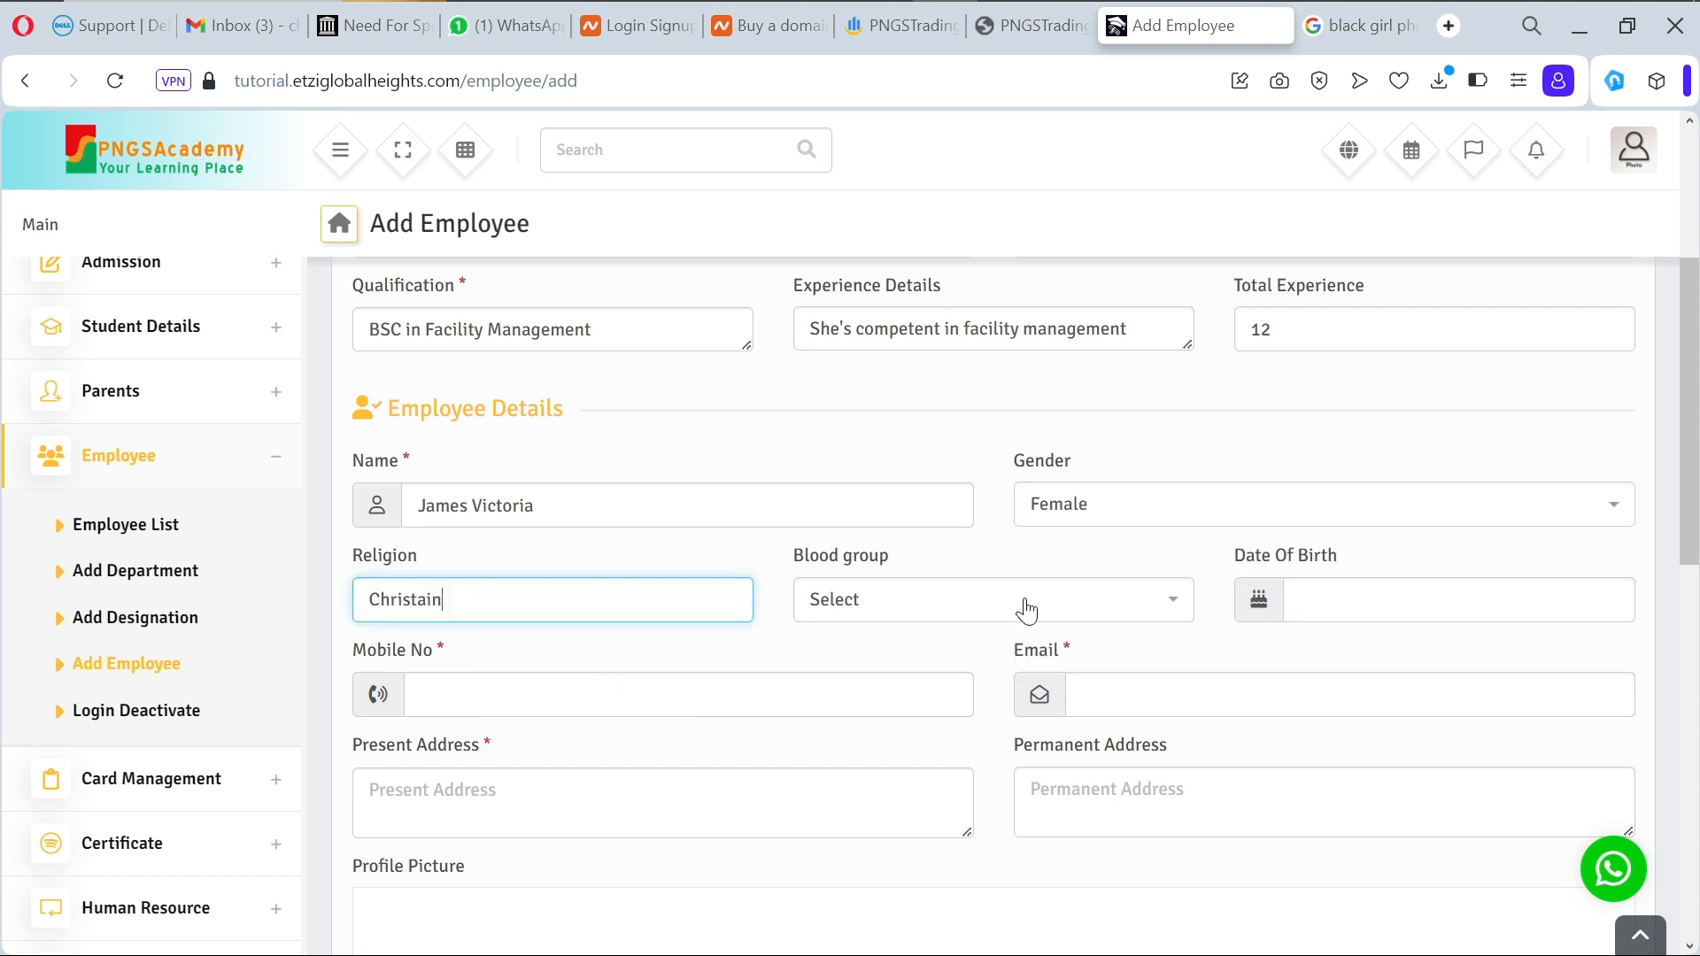
Step: Set blood group A- and date of birth 2000-10-10
left_click(1025, 609)
left_click(975, 691)
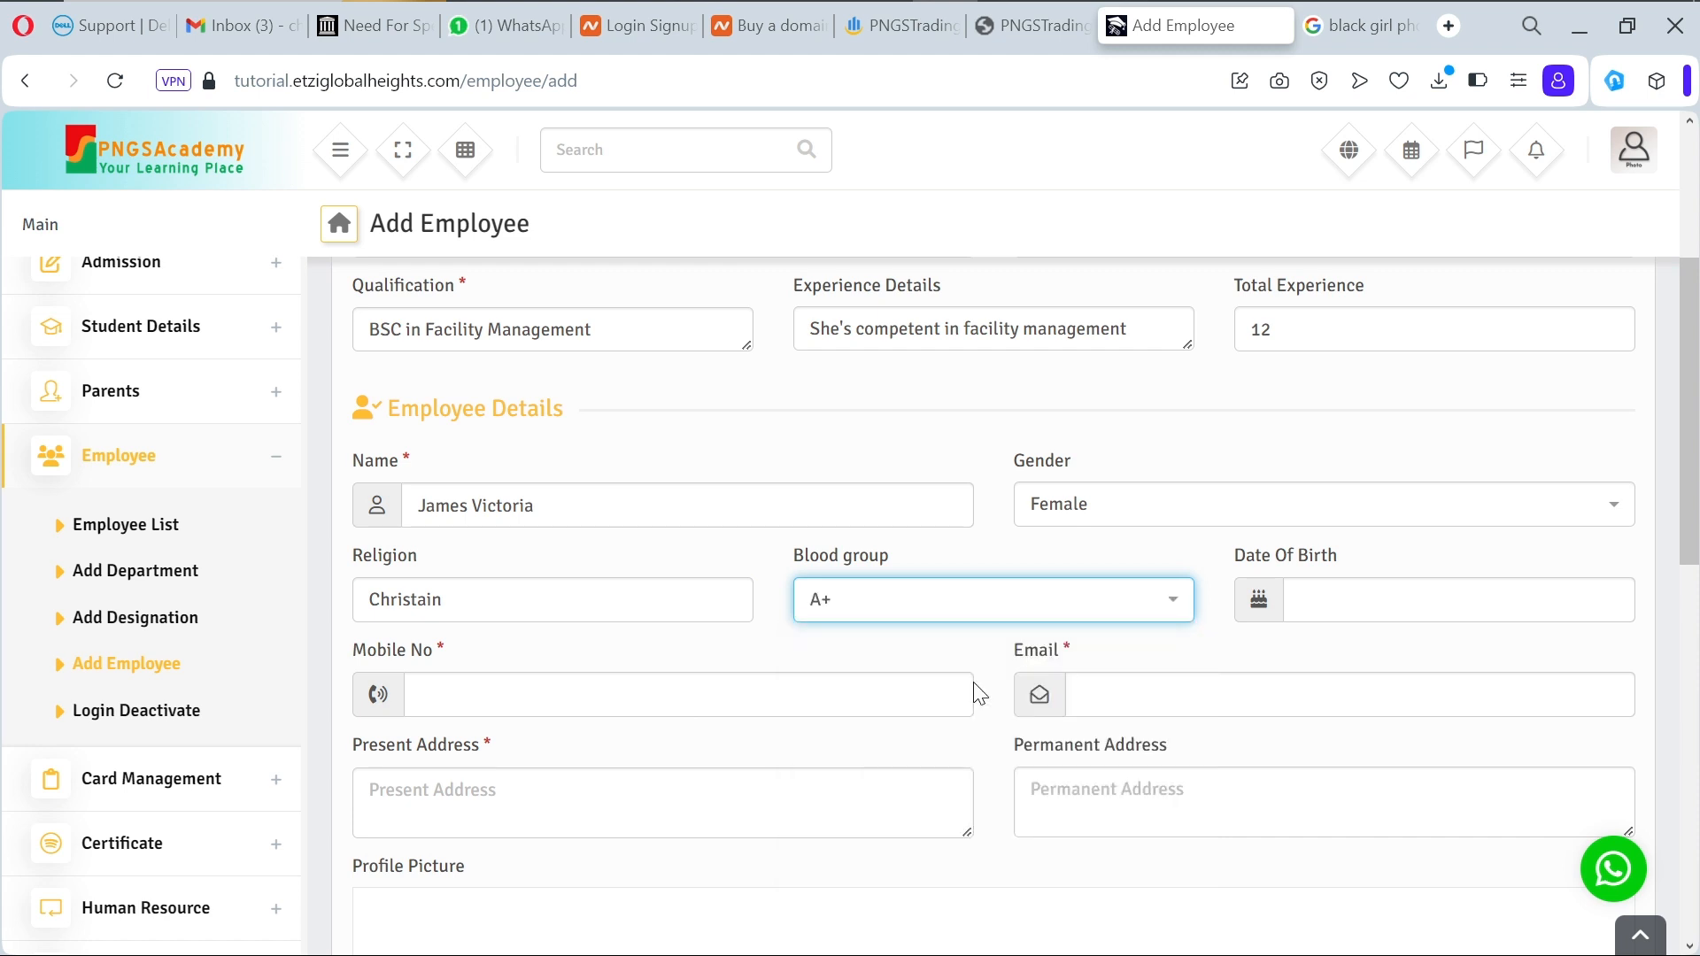
left_click(974, 597)
left_click(961, 733)
left_click(1348, 599)
left_click(1406, 666)
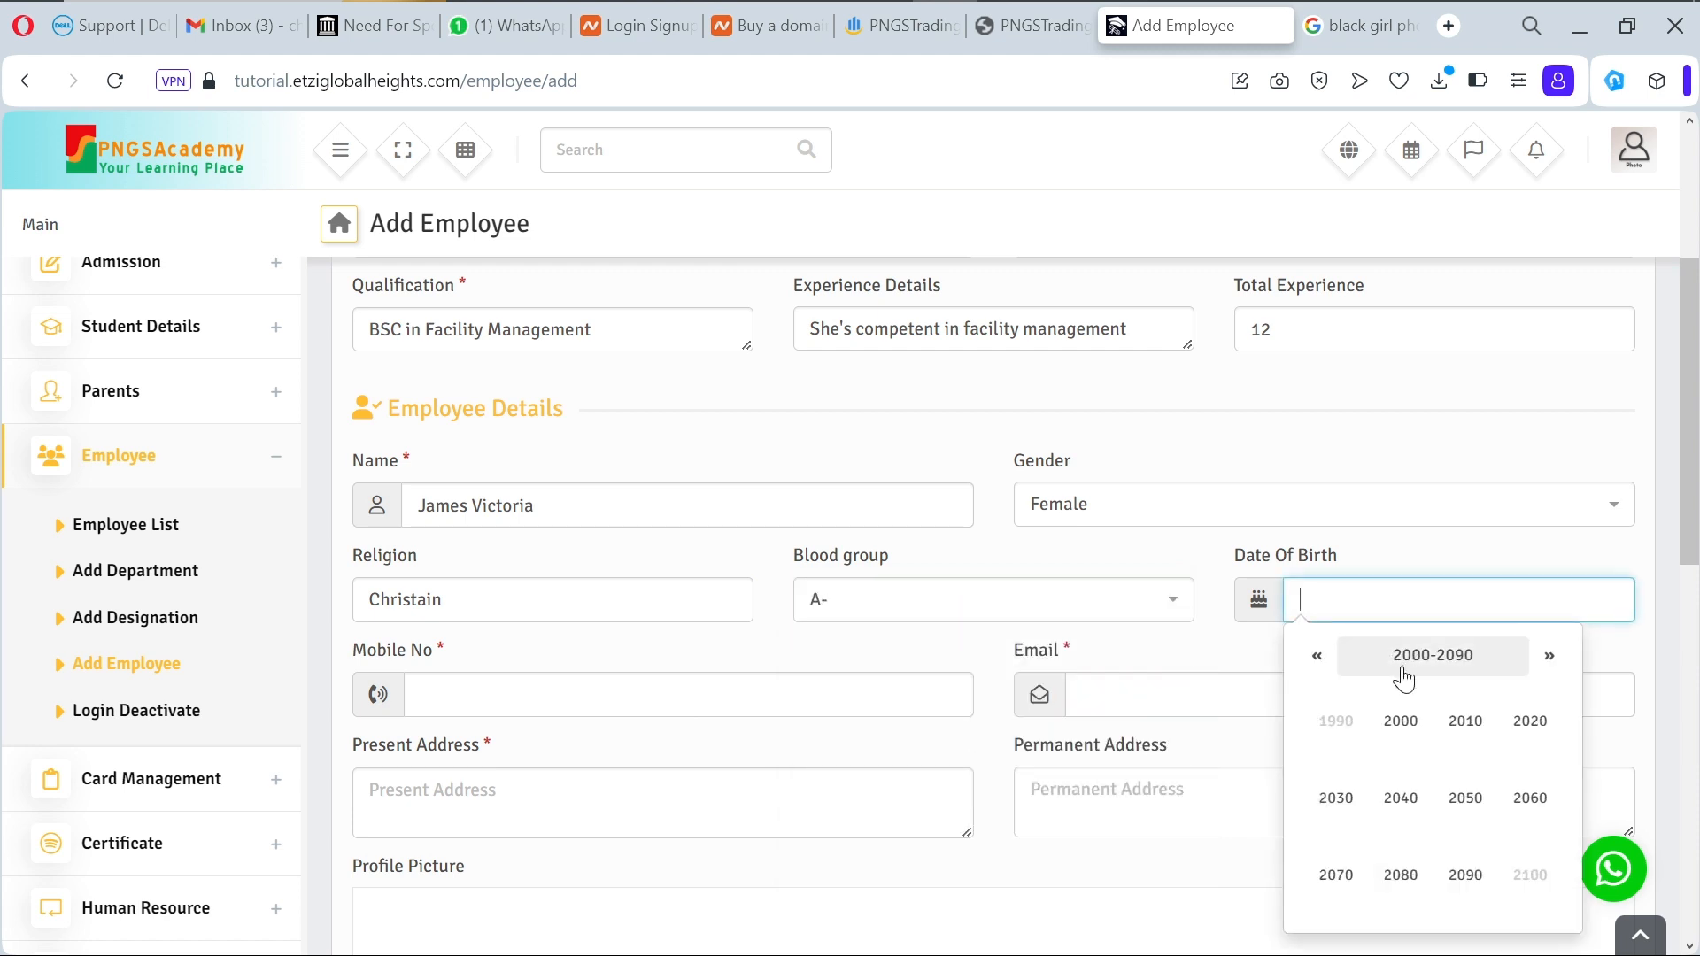
left_click(1415, 735)
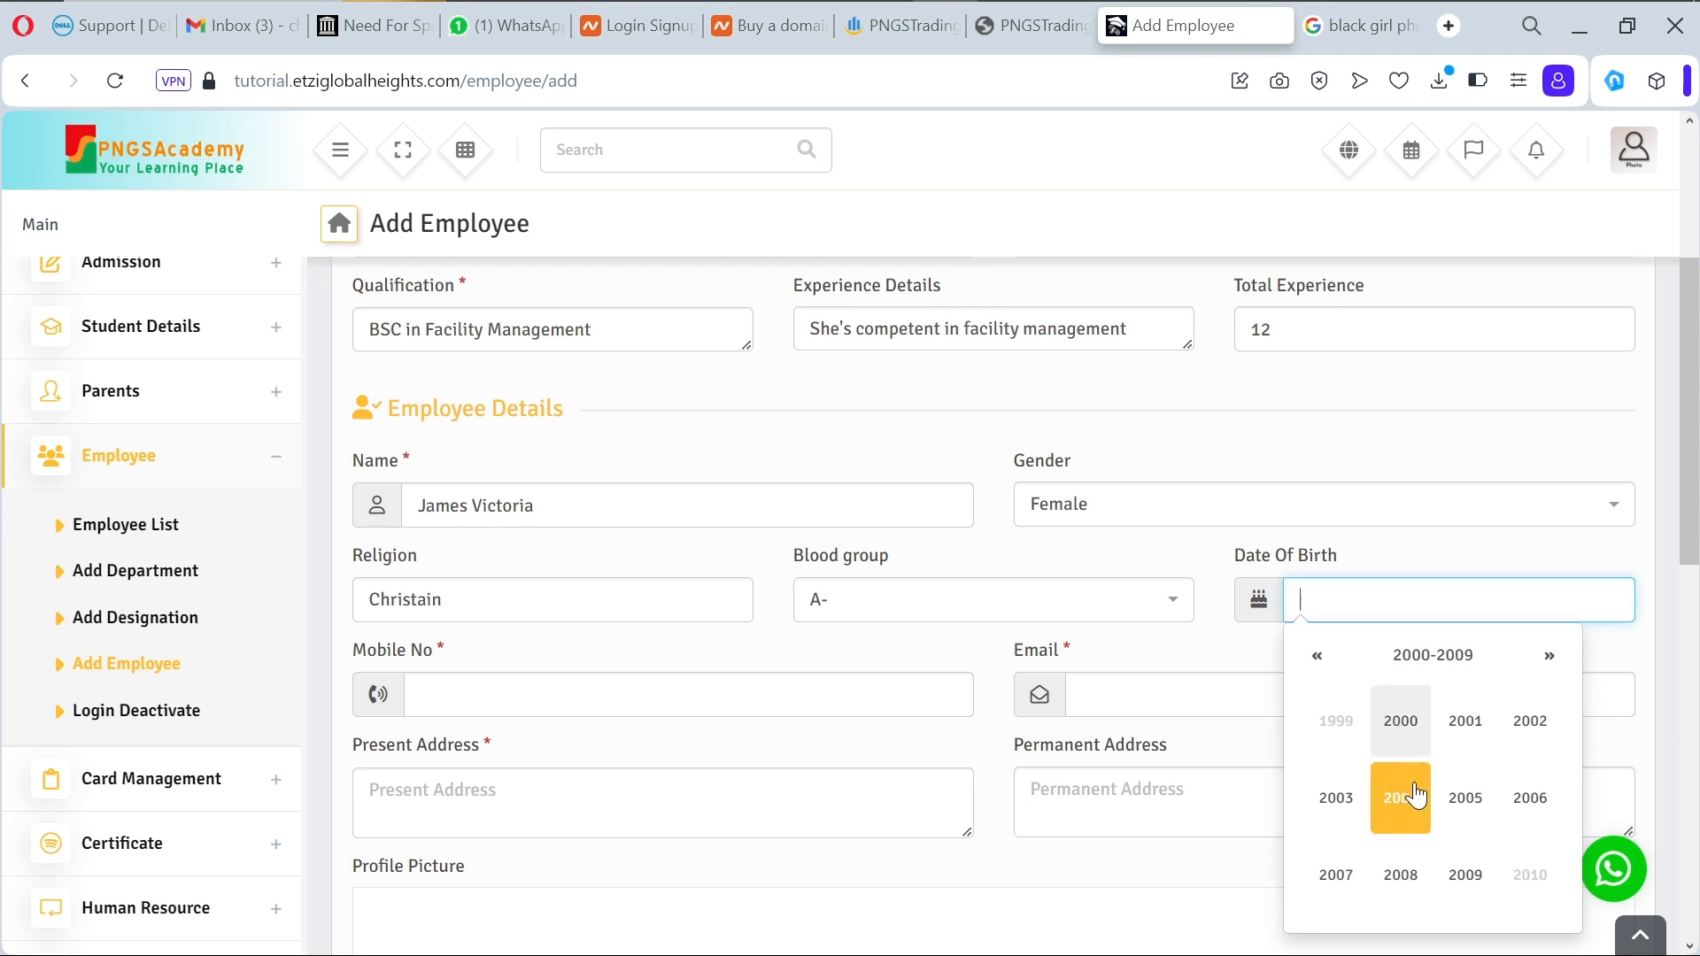
left_click(1428, 733)
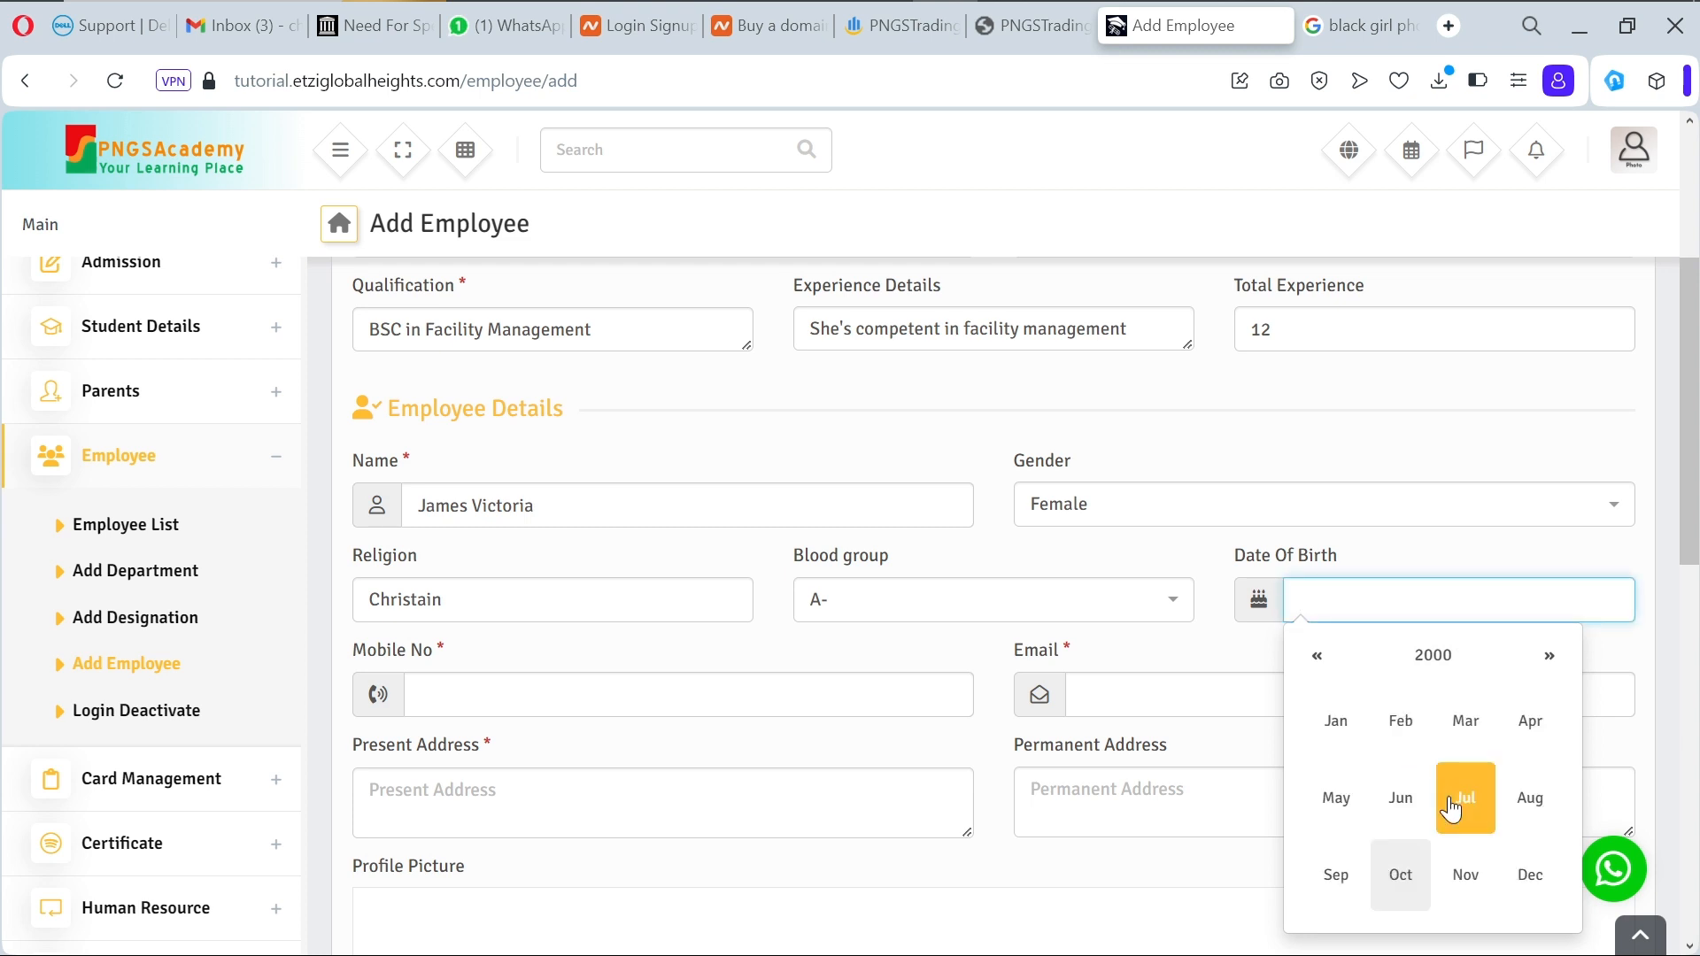
left_click(1399, 872)
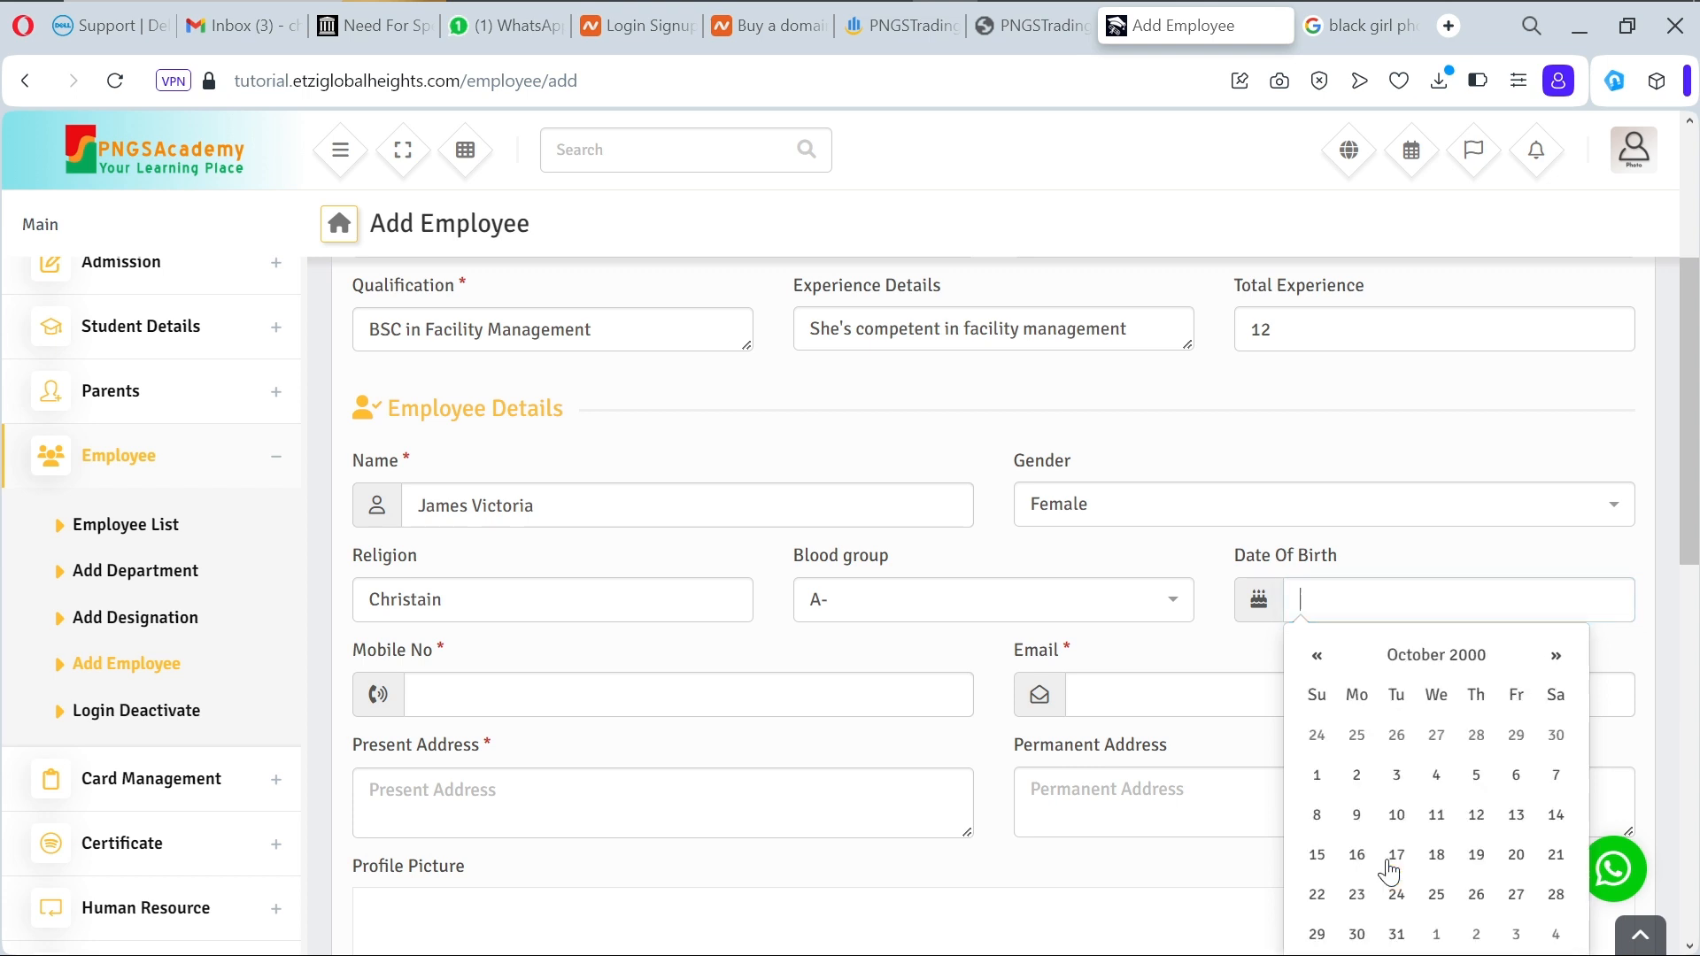
left_click(1396, 814)
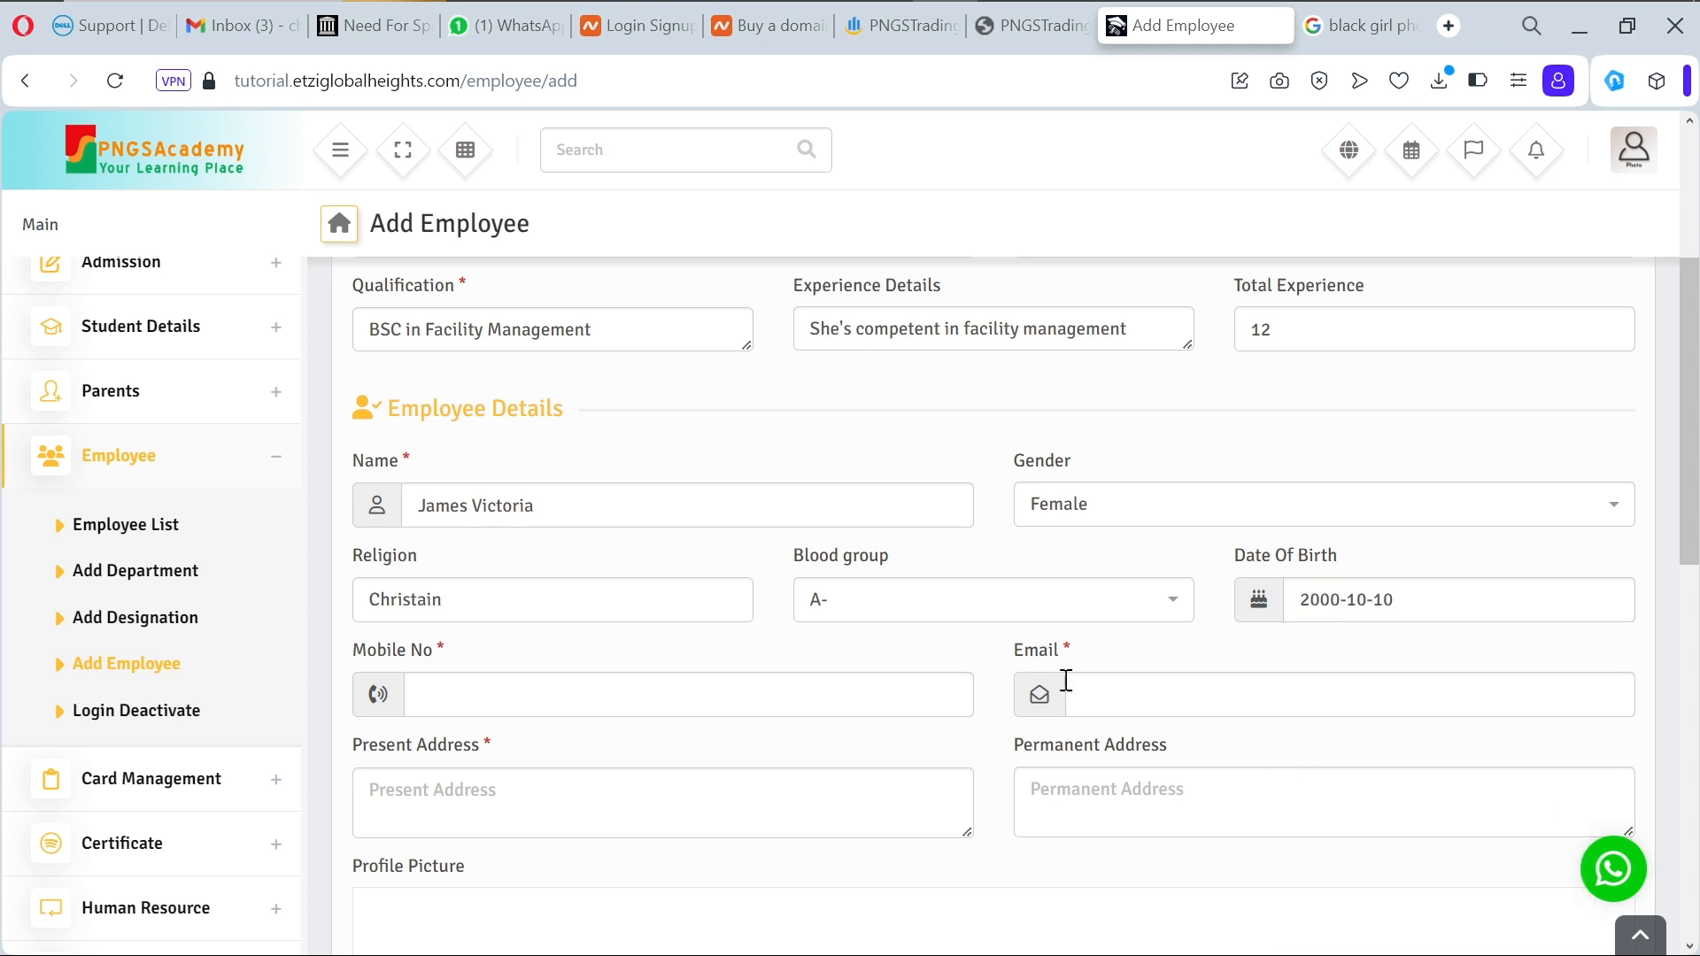
Step: Fill in the employee's mobile number and e-mail address
left_click(807, 682)
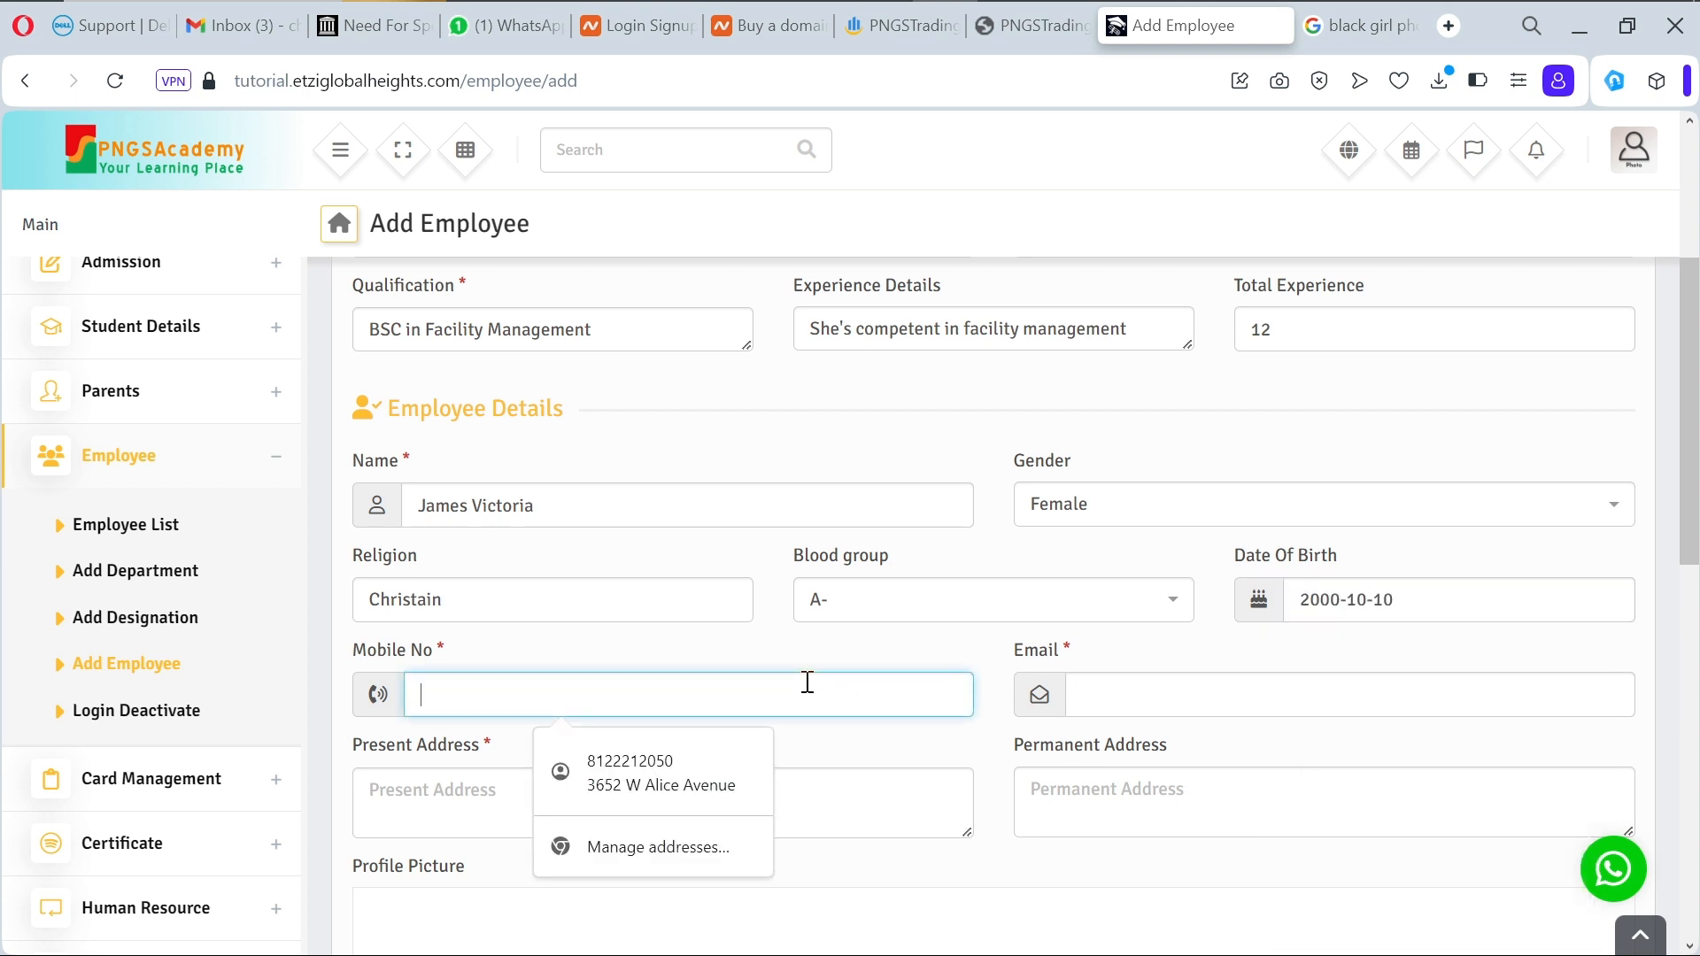
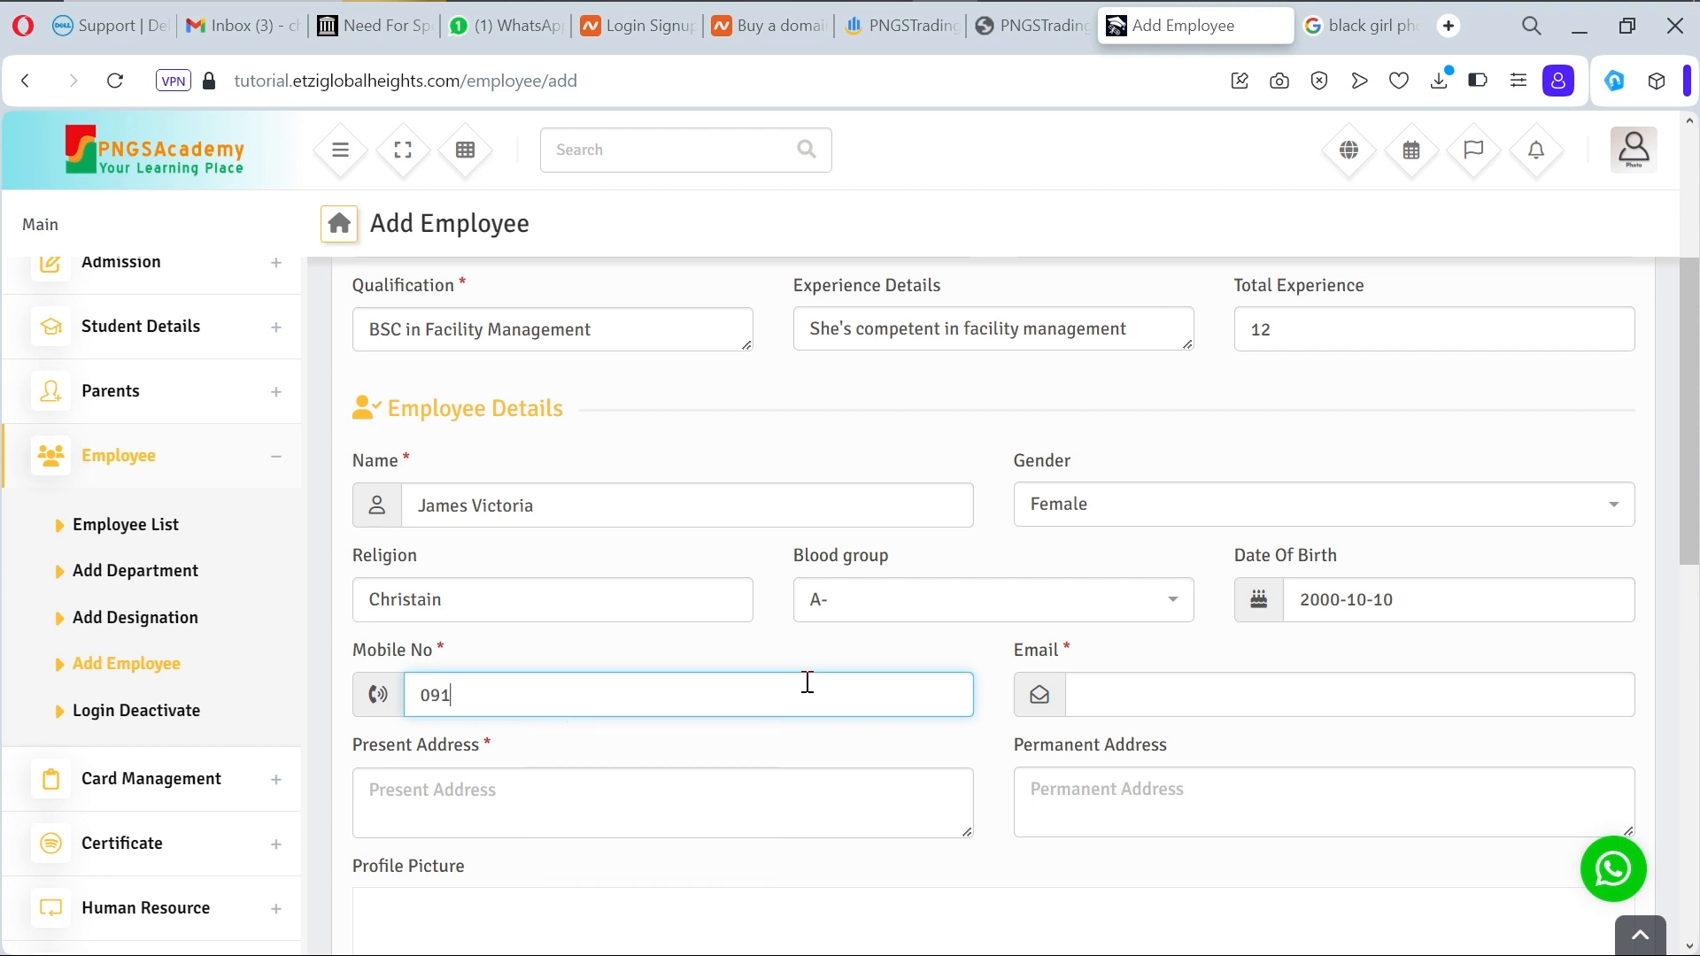
left_click(1122, 708)
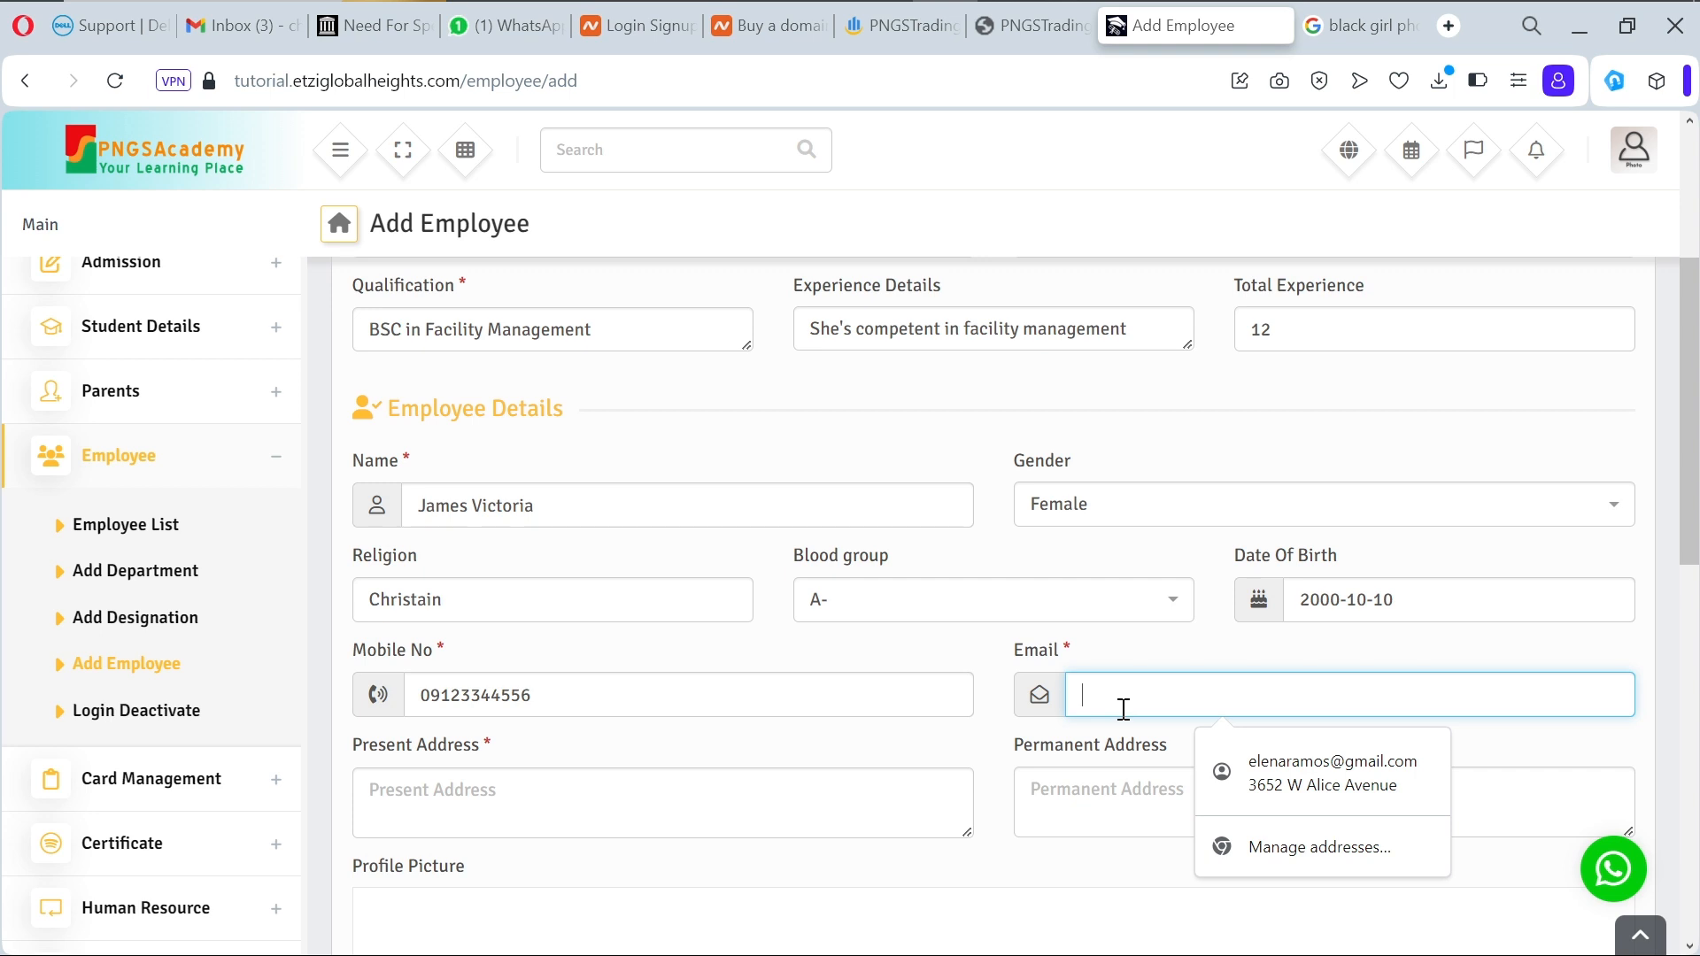
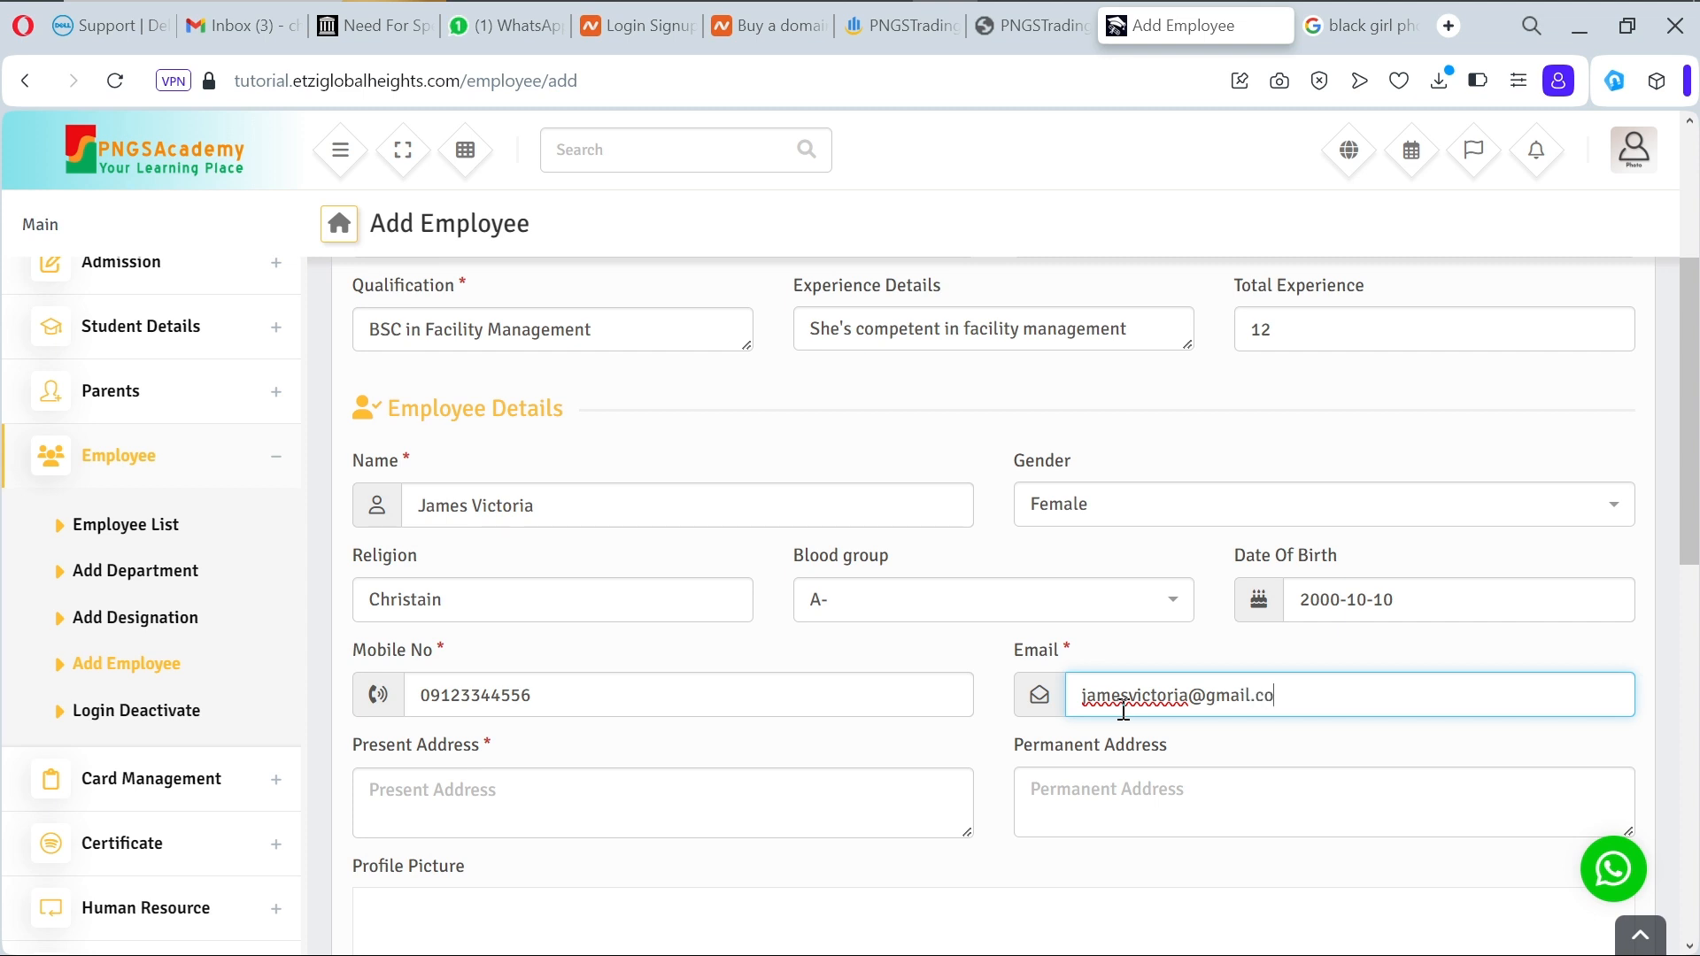
Step: Enter the present address and copy the same address into Permanent Address
left_click(780, 806)
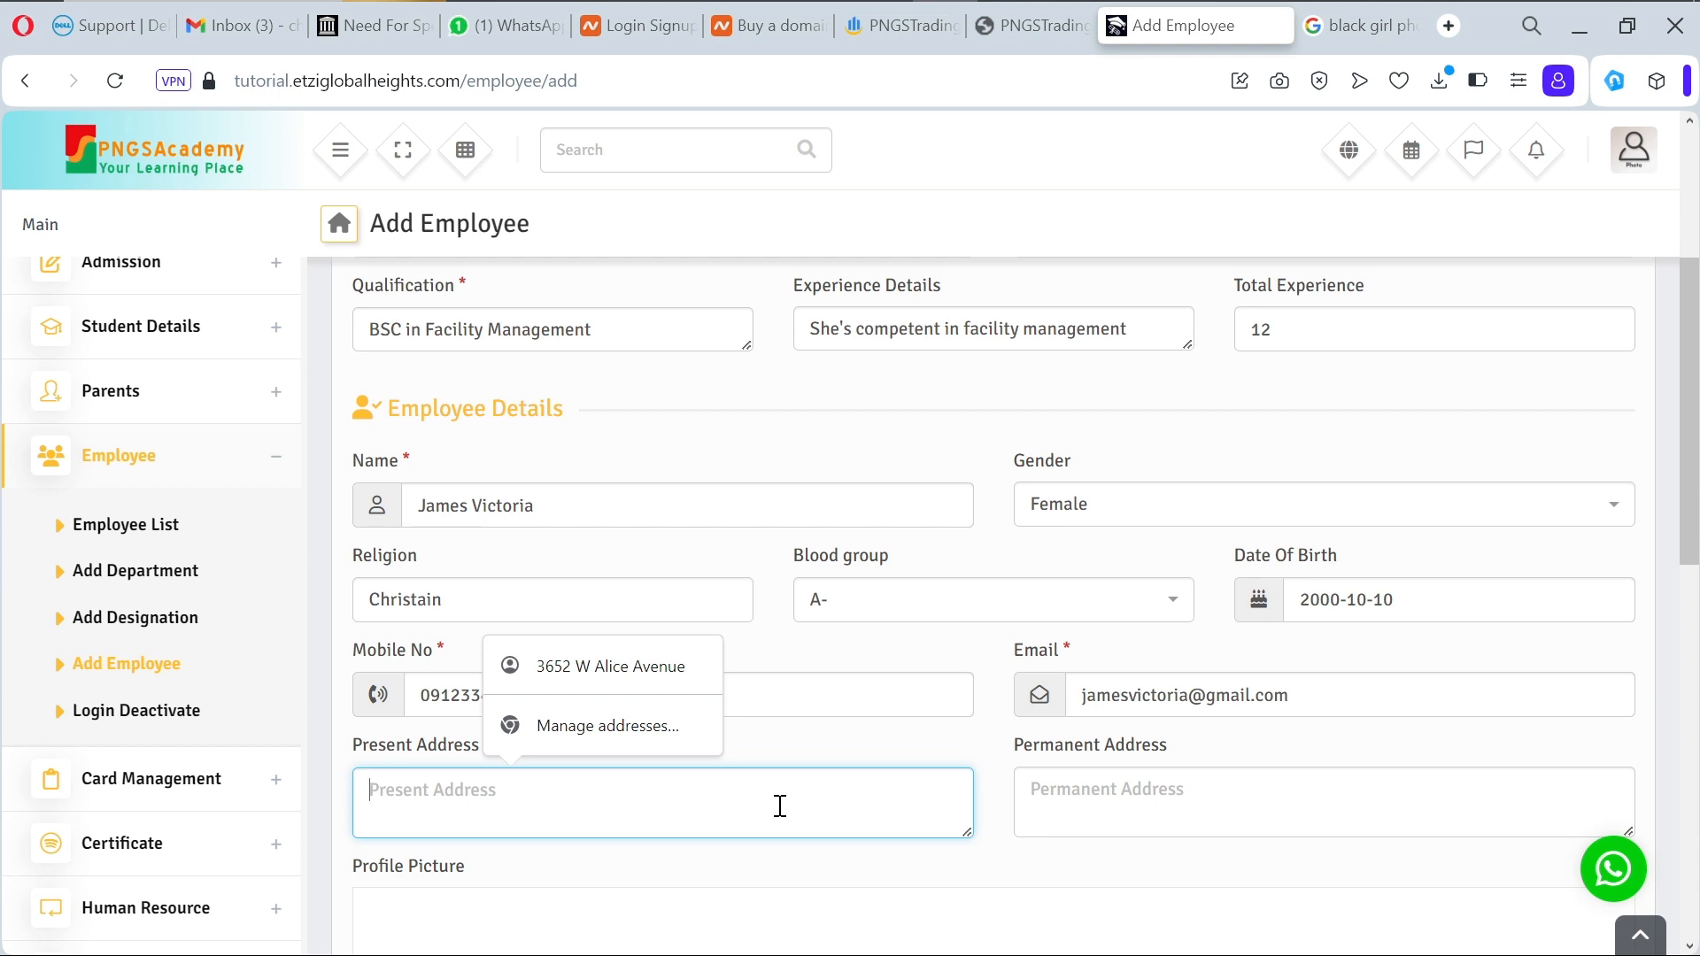
type("Shibiri, O")
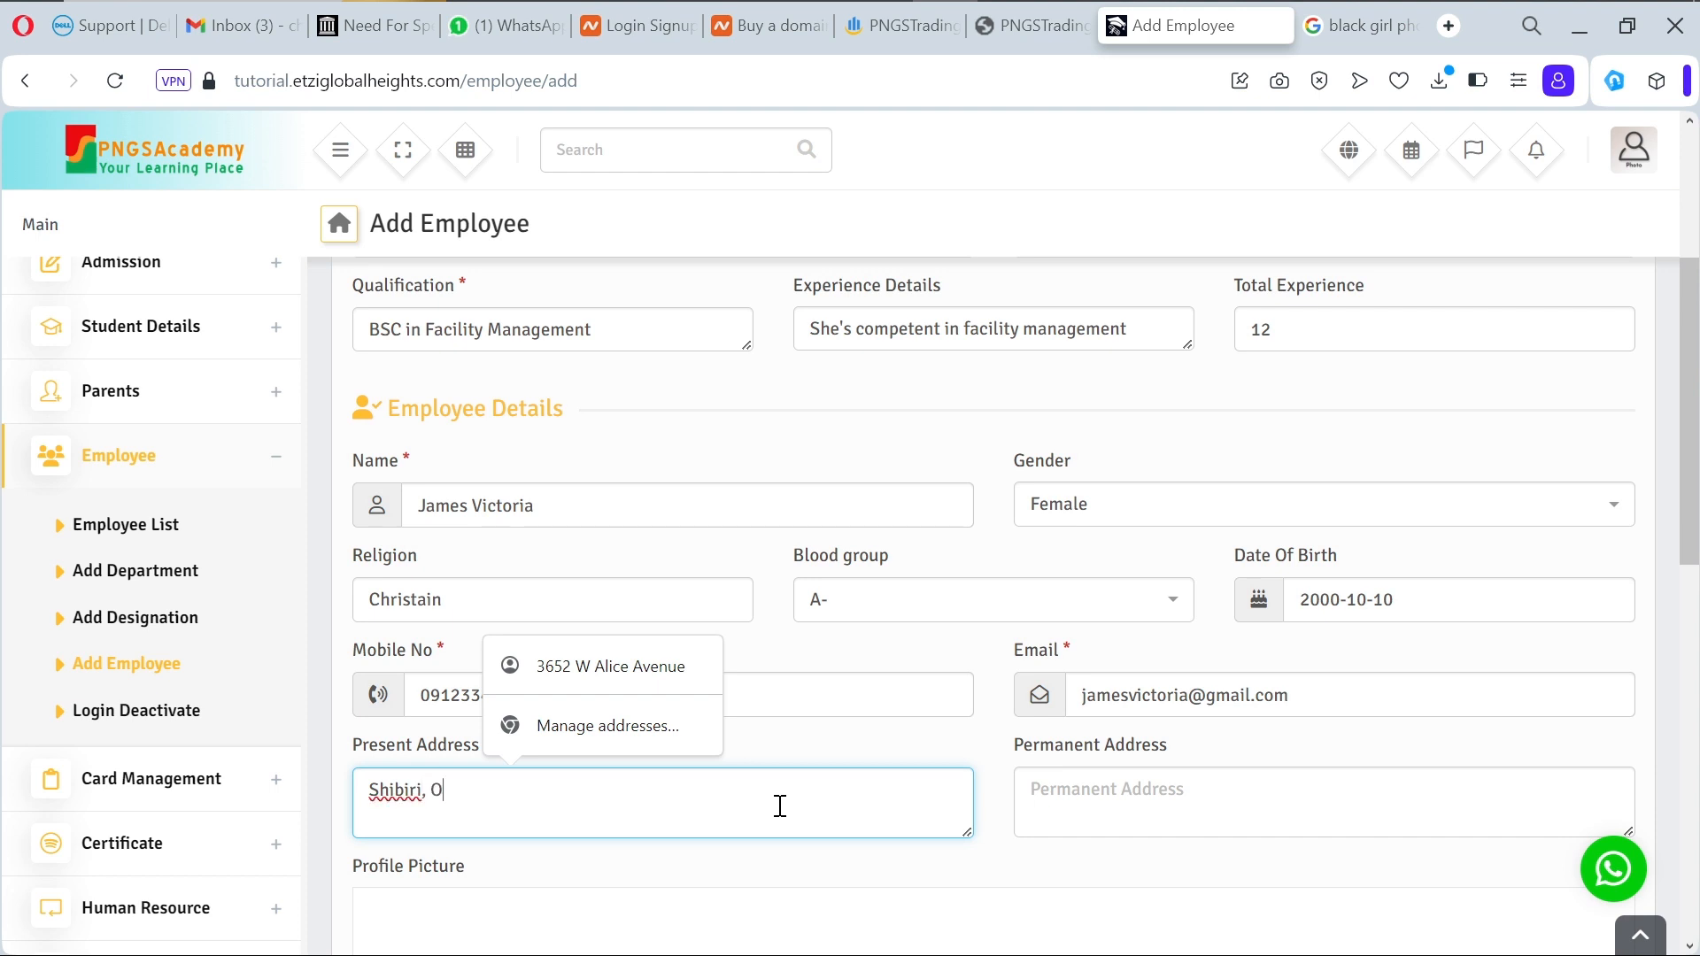
type("jo, Lagos.")
key("ctrl+a")
key("ctrl+c")
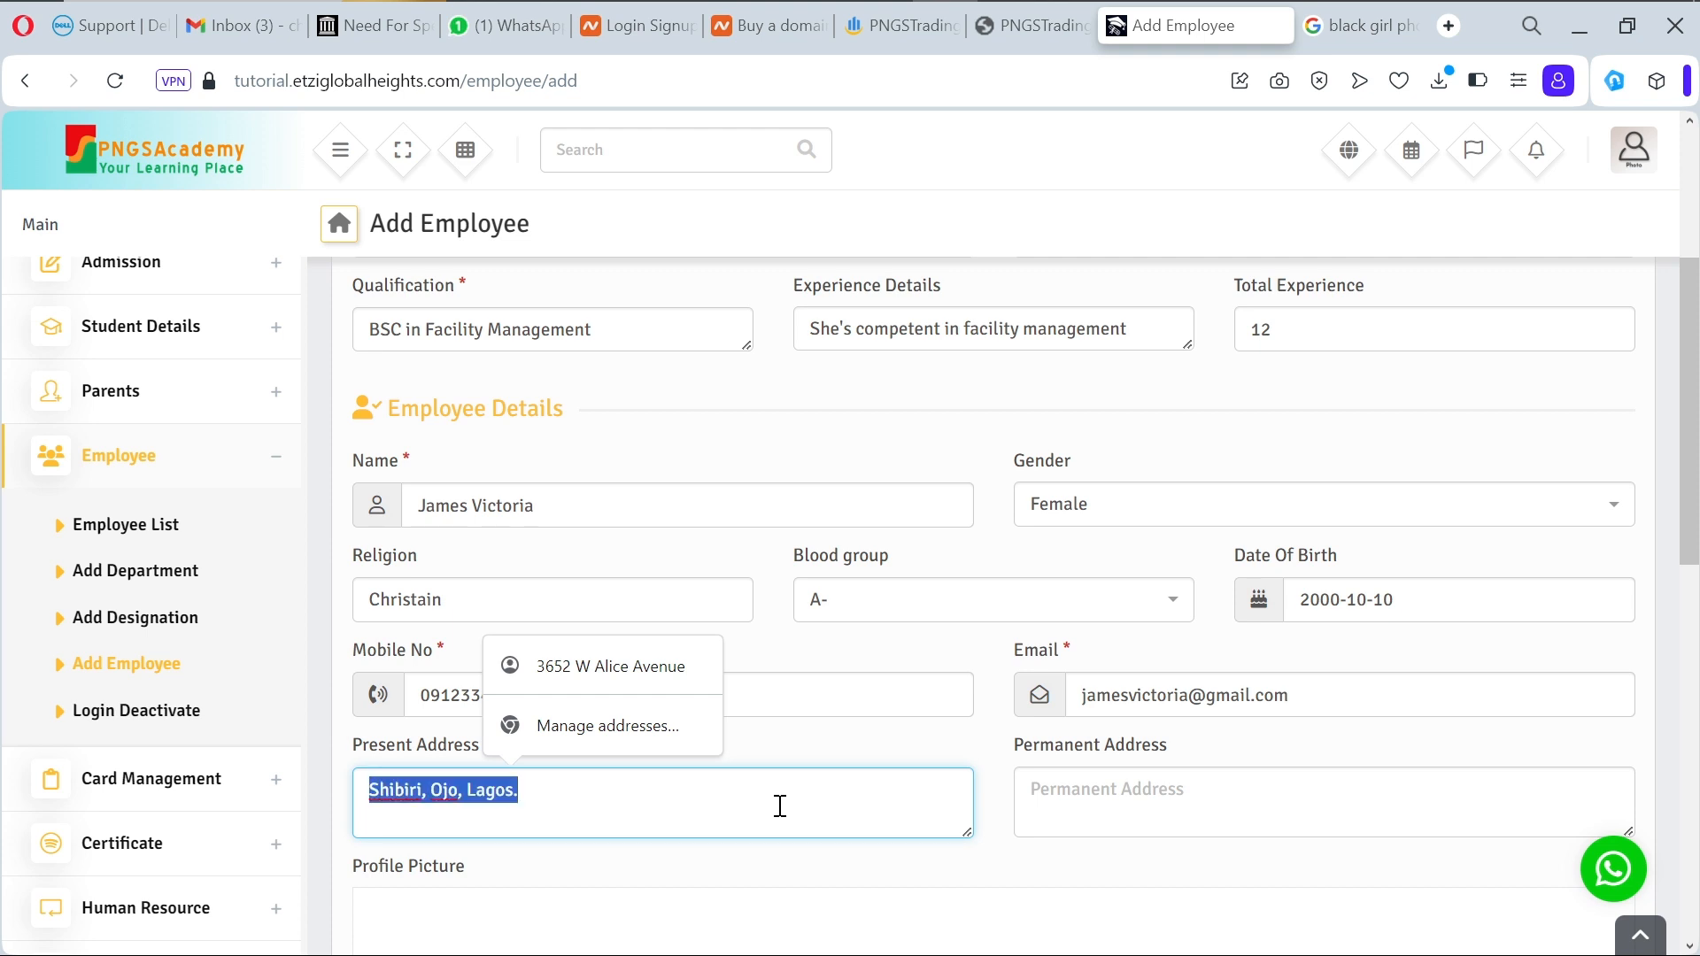
left_click(1152, 779)
key("ctrl+v")
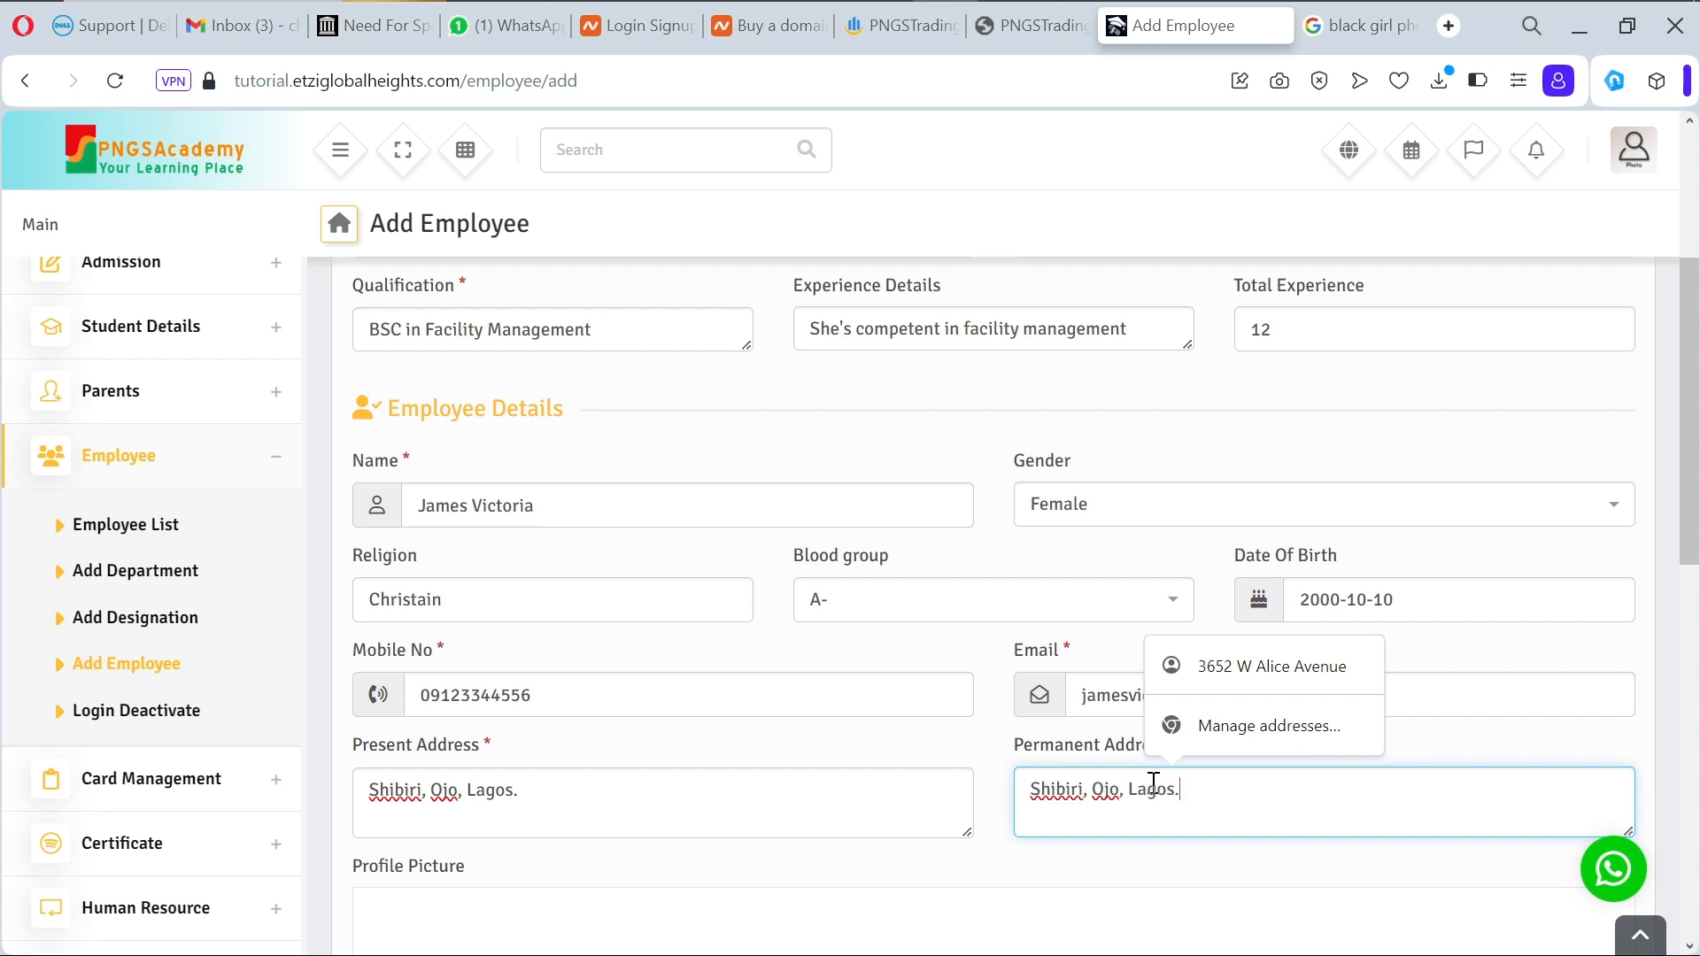
scroll(857, 862, "down", 7)
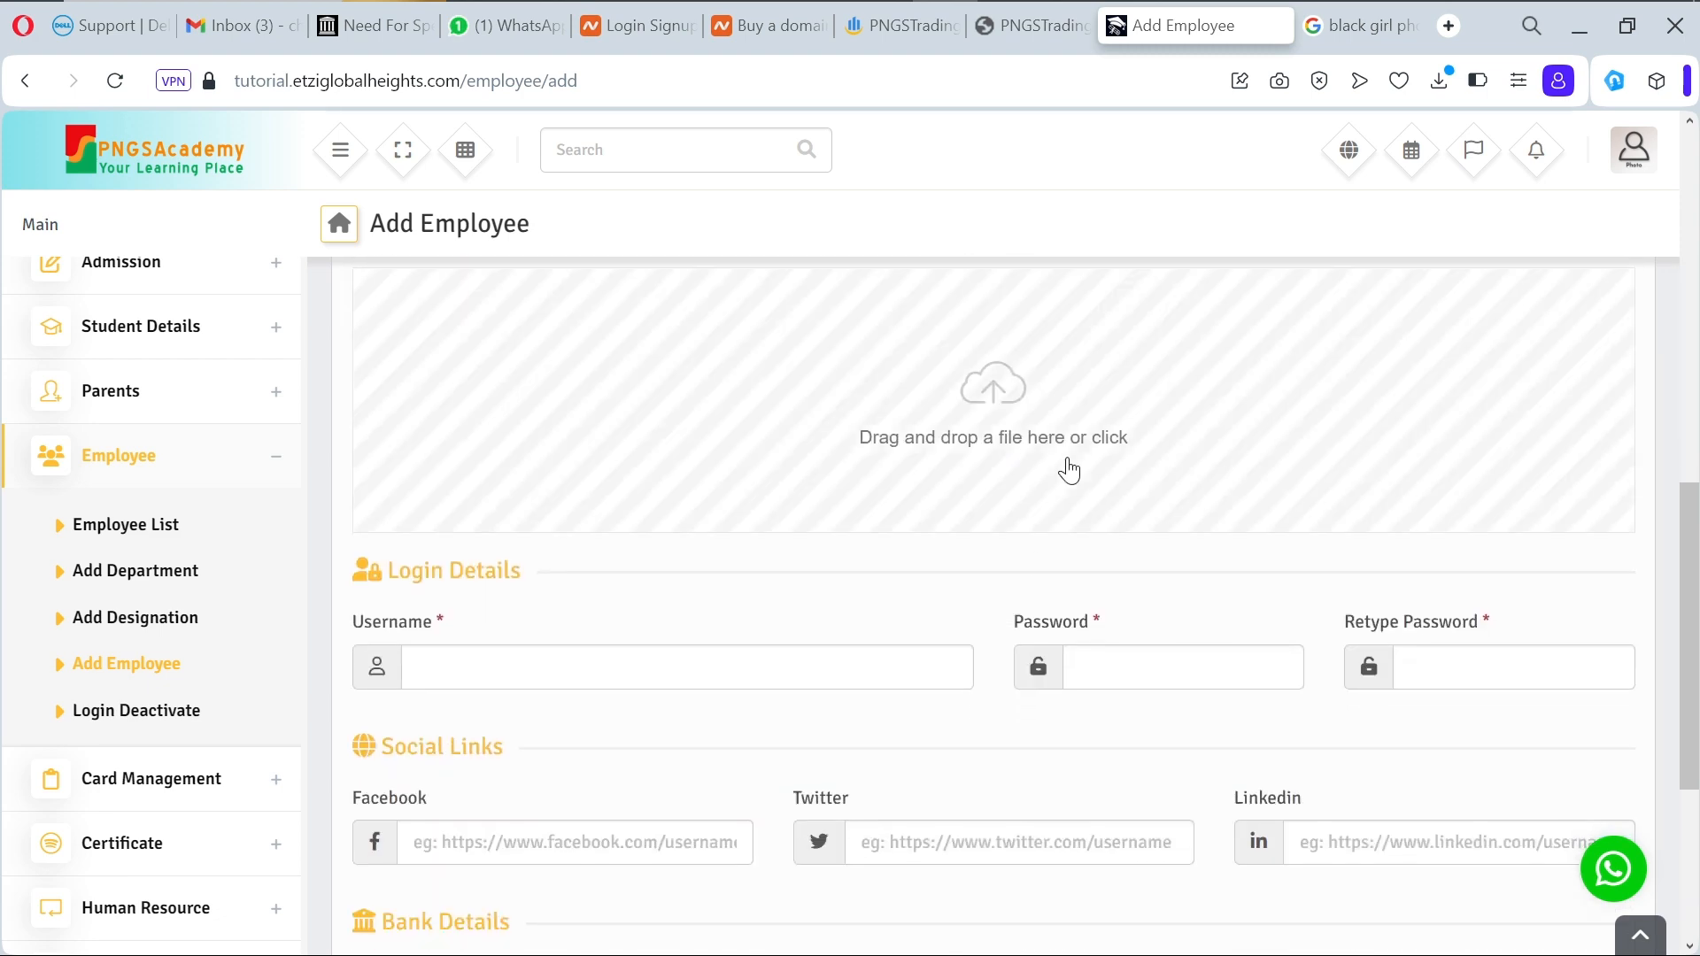
Step: Switch to the Google Images results for 'black girl photo' and browse them
left_click(1342, 32)
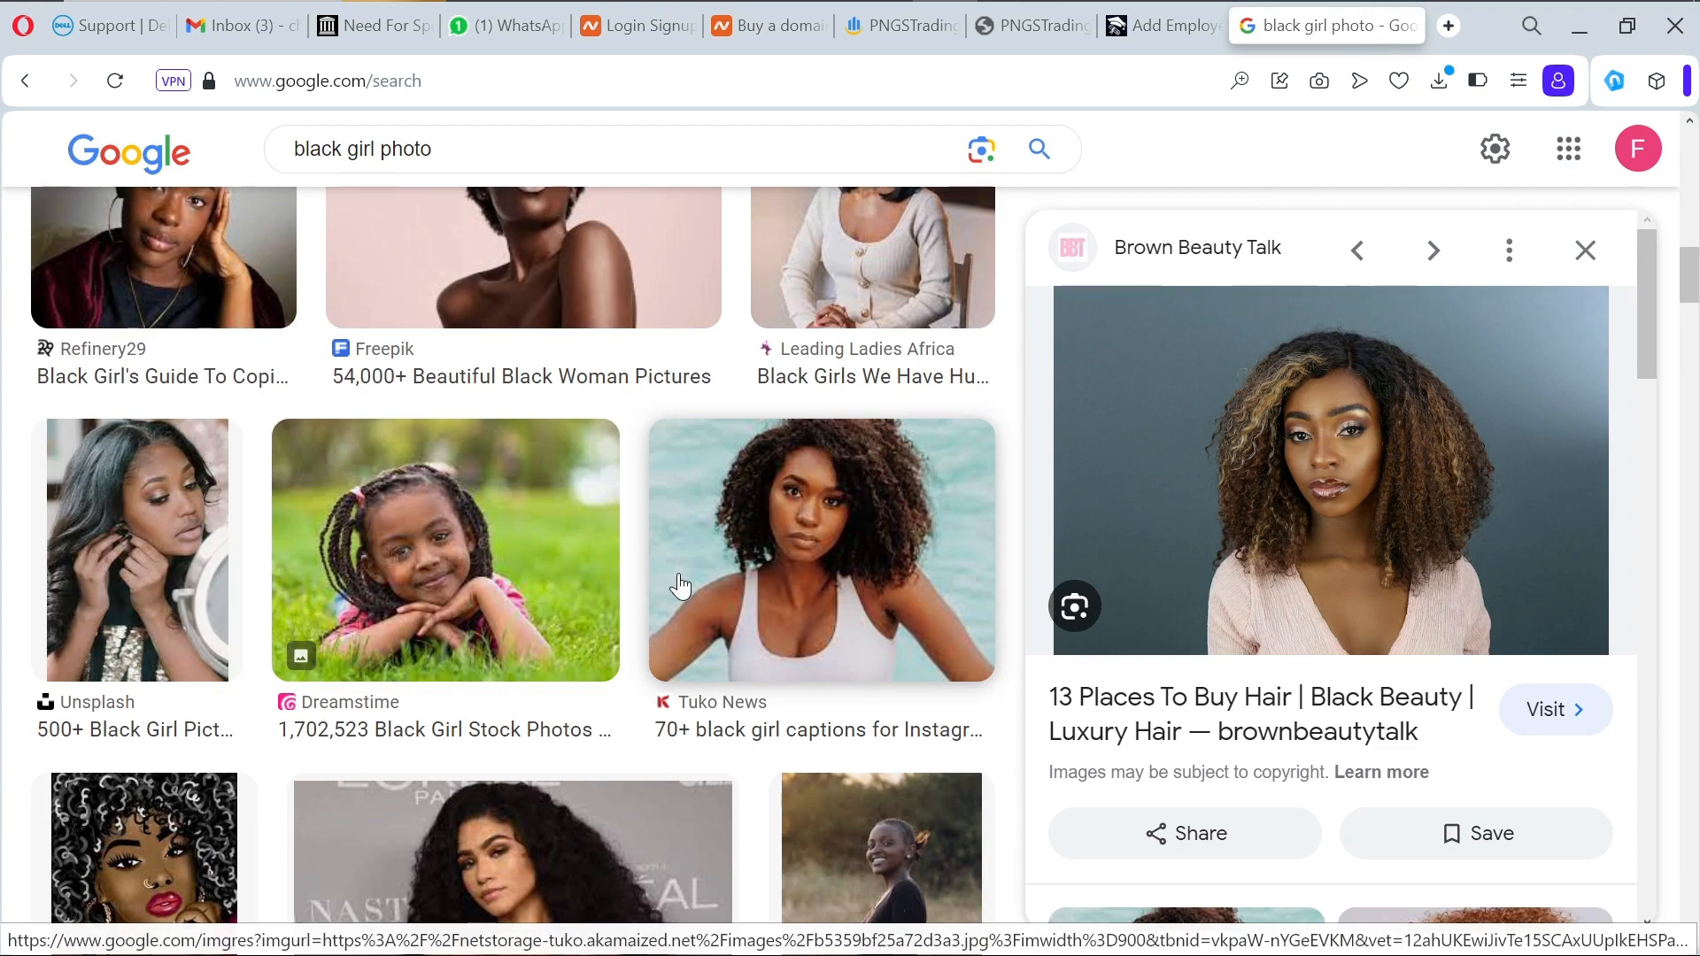
scroll(680, 586, "down", 4)
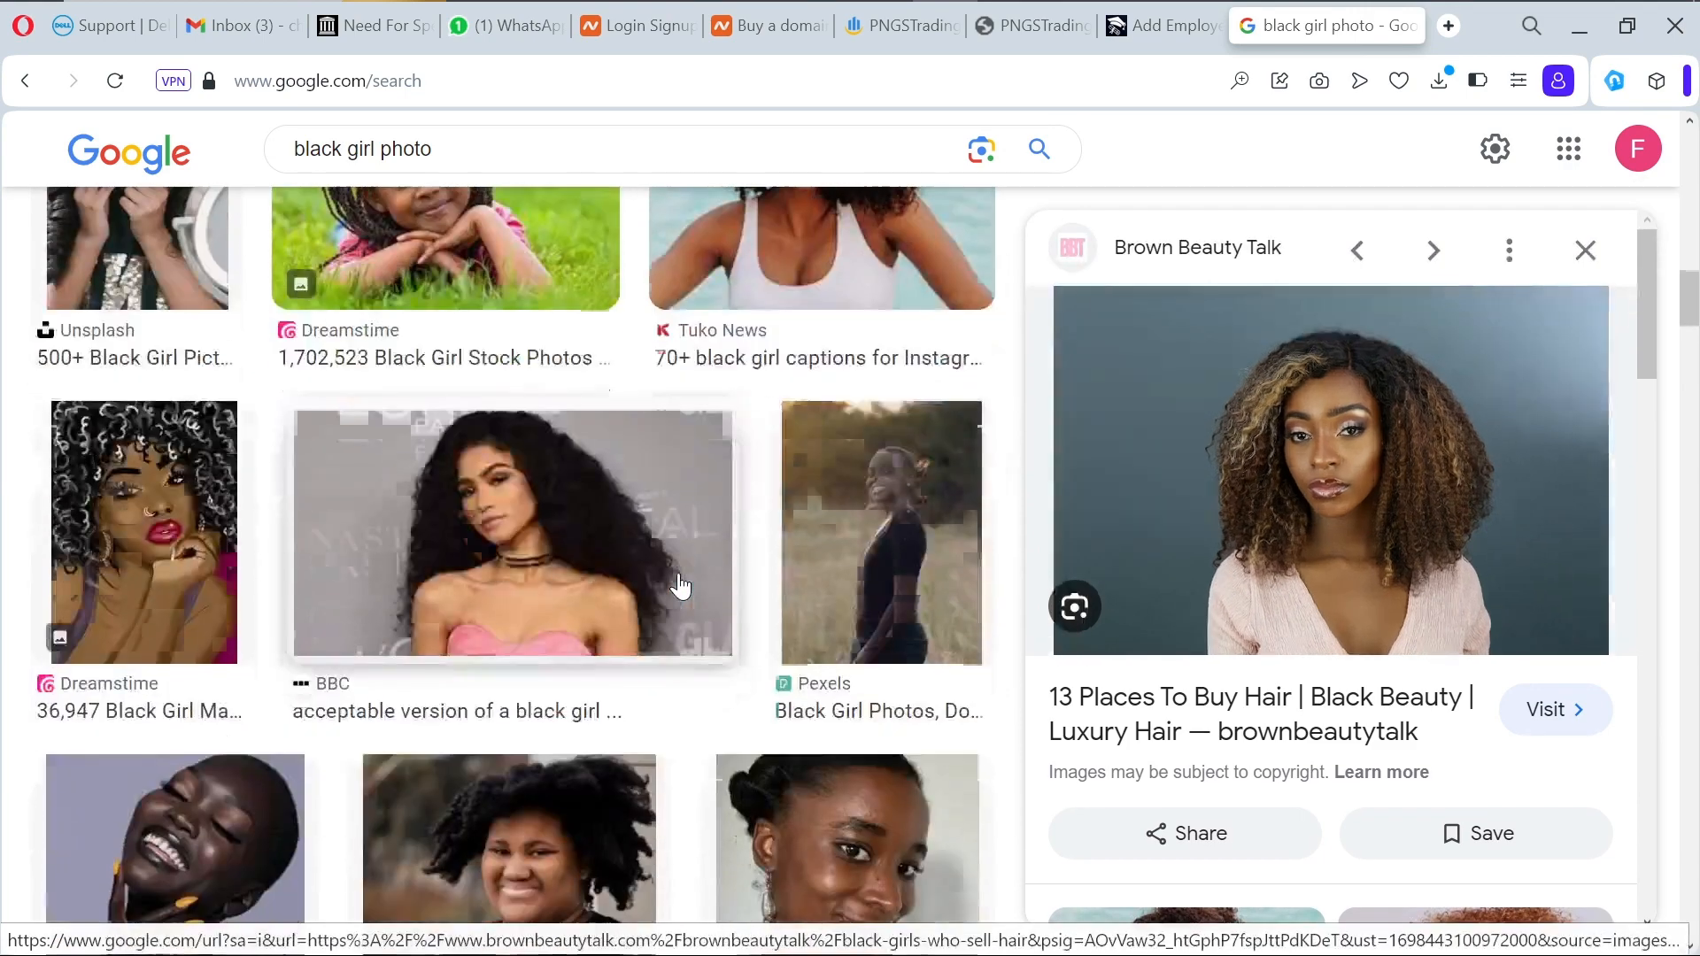
scroll(679, 586, "down", 4)
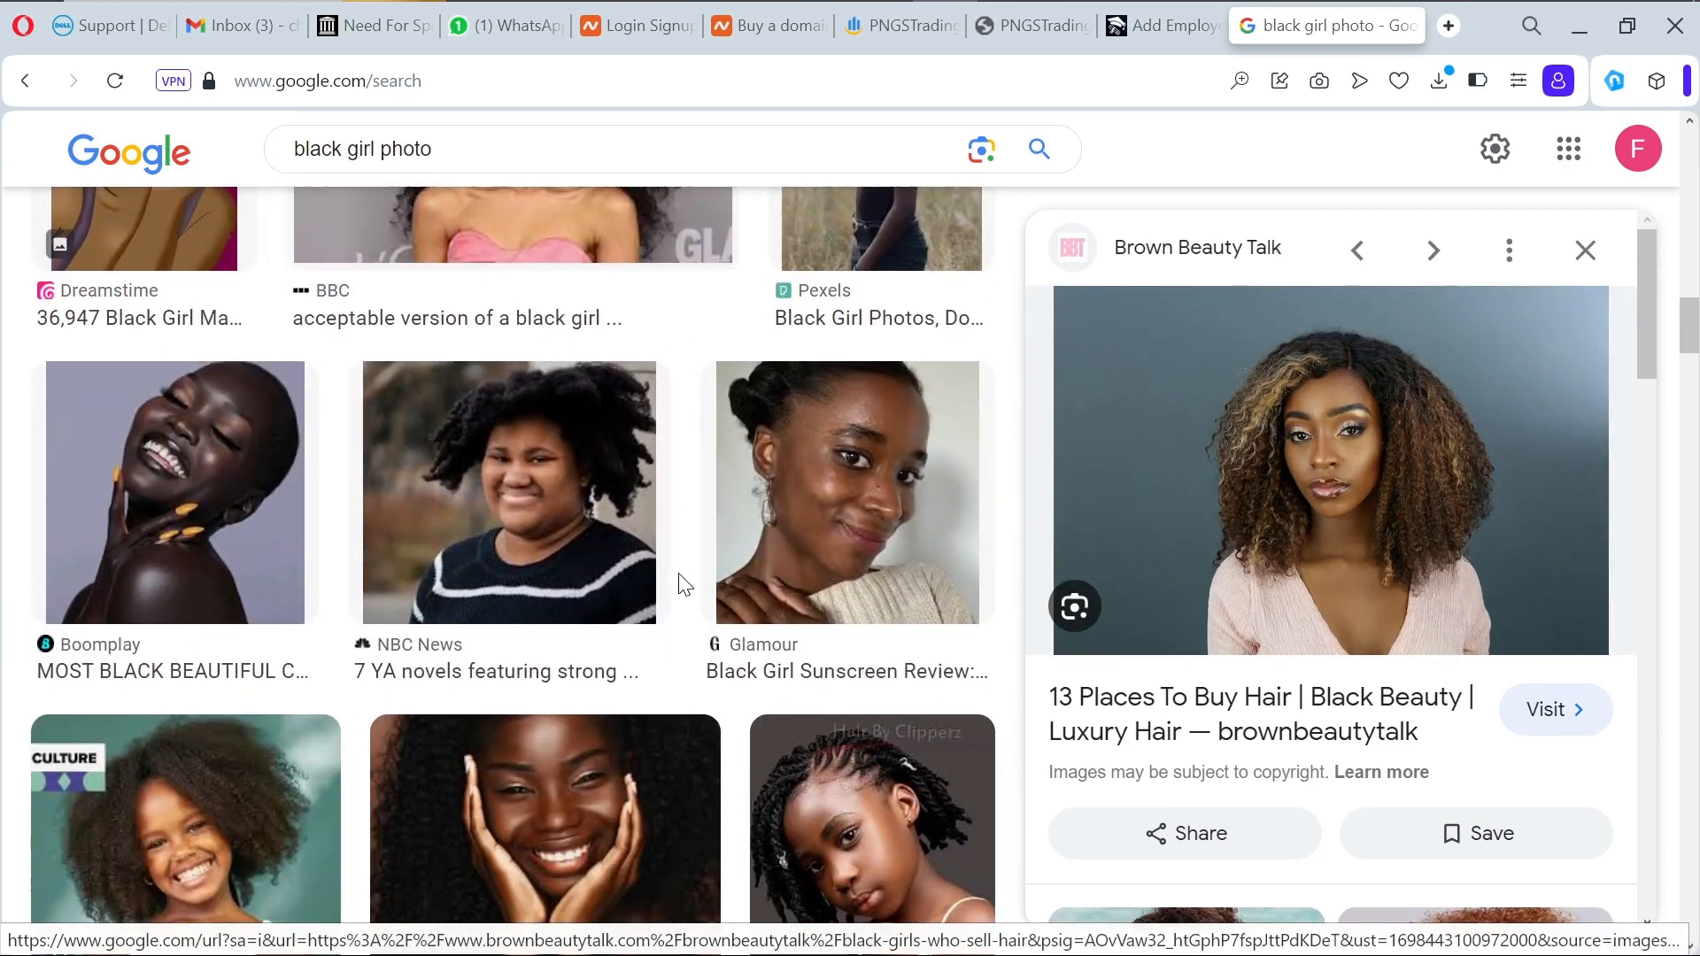
scroll(682, 584, "down", 5)
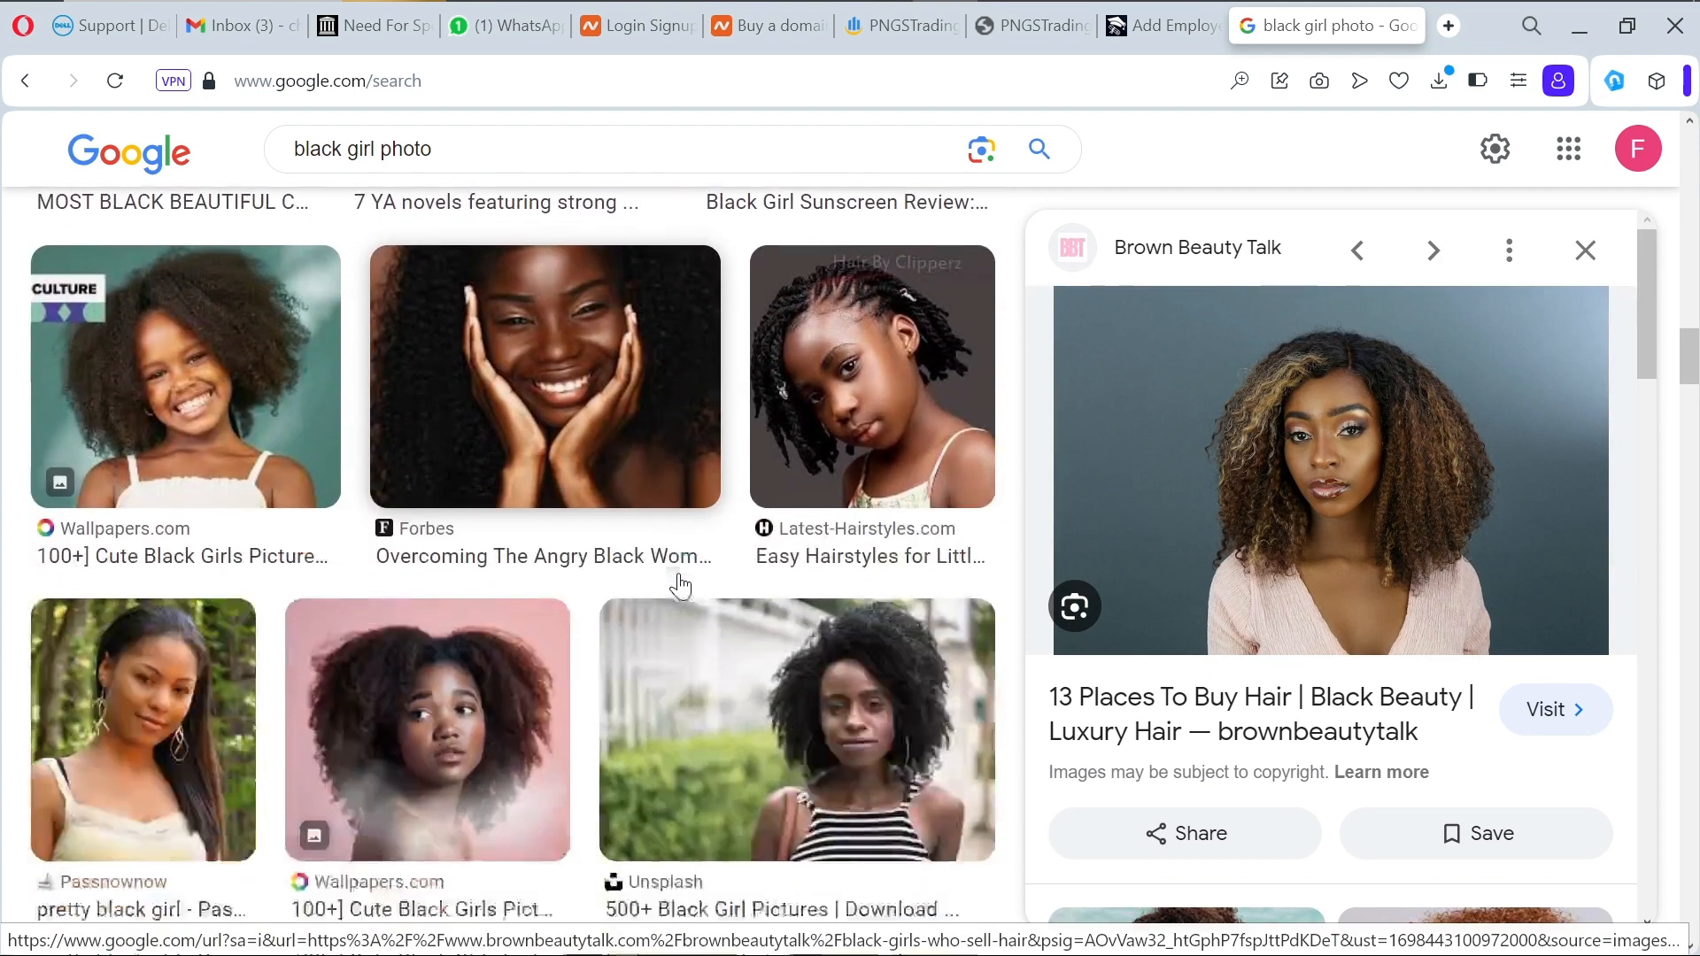
scroll(677, 587, "down", 3)
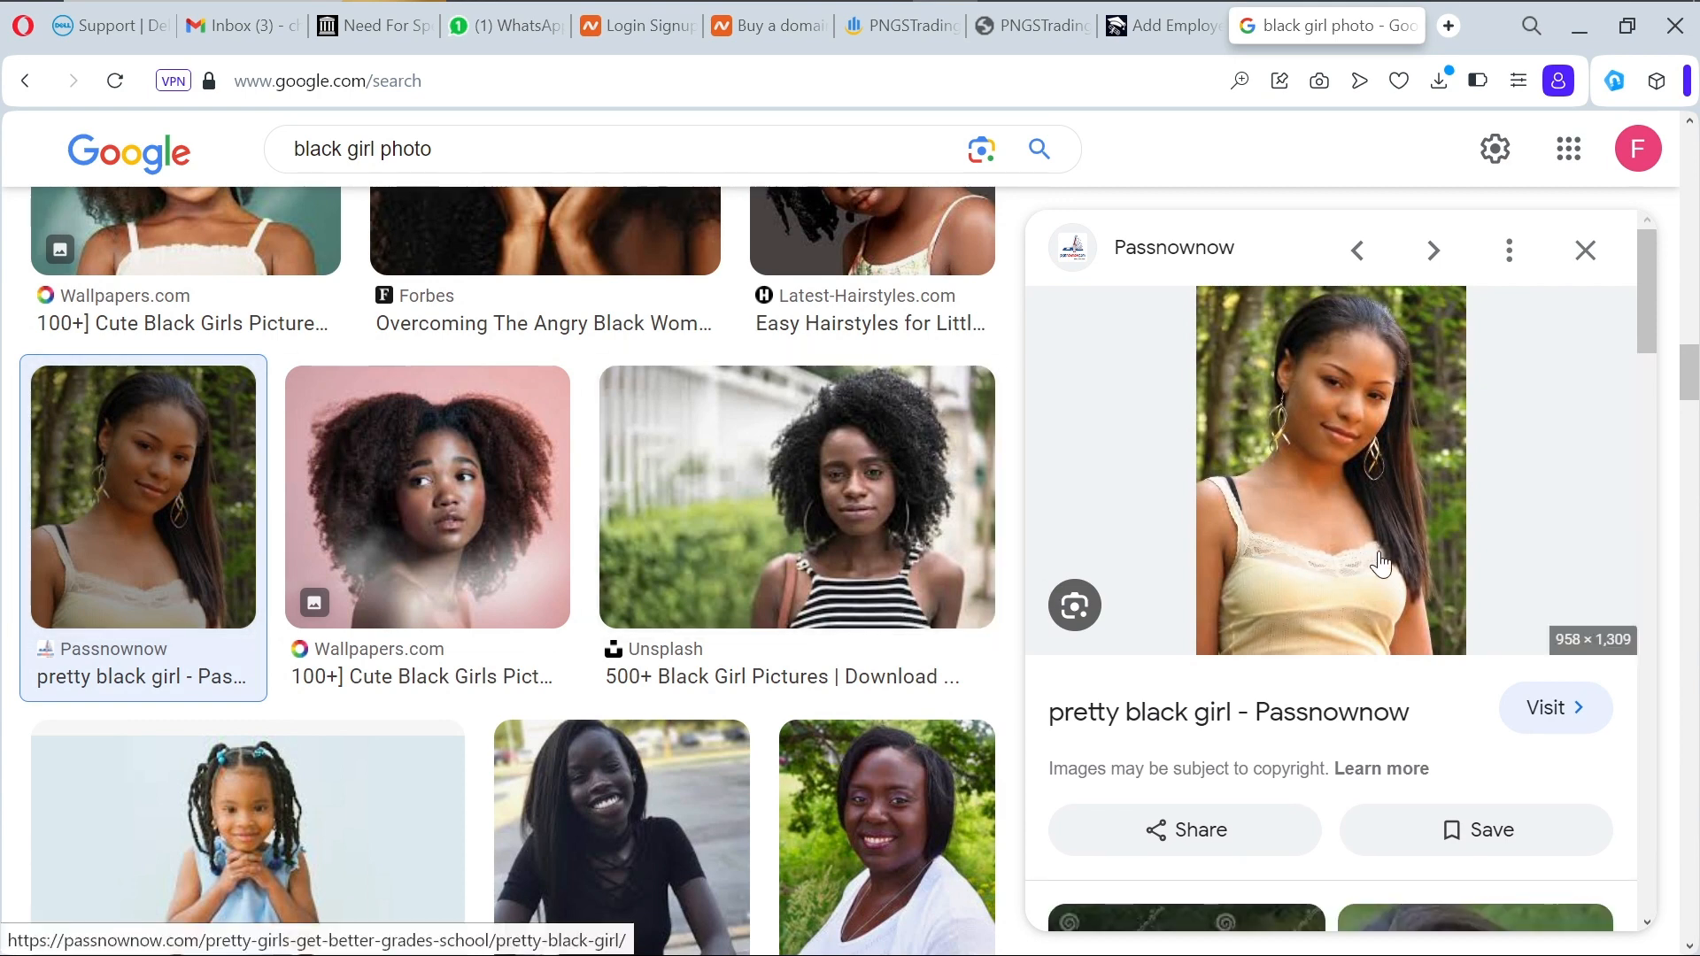
scroll(1377, 544, "down", 5)
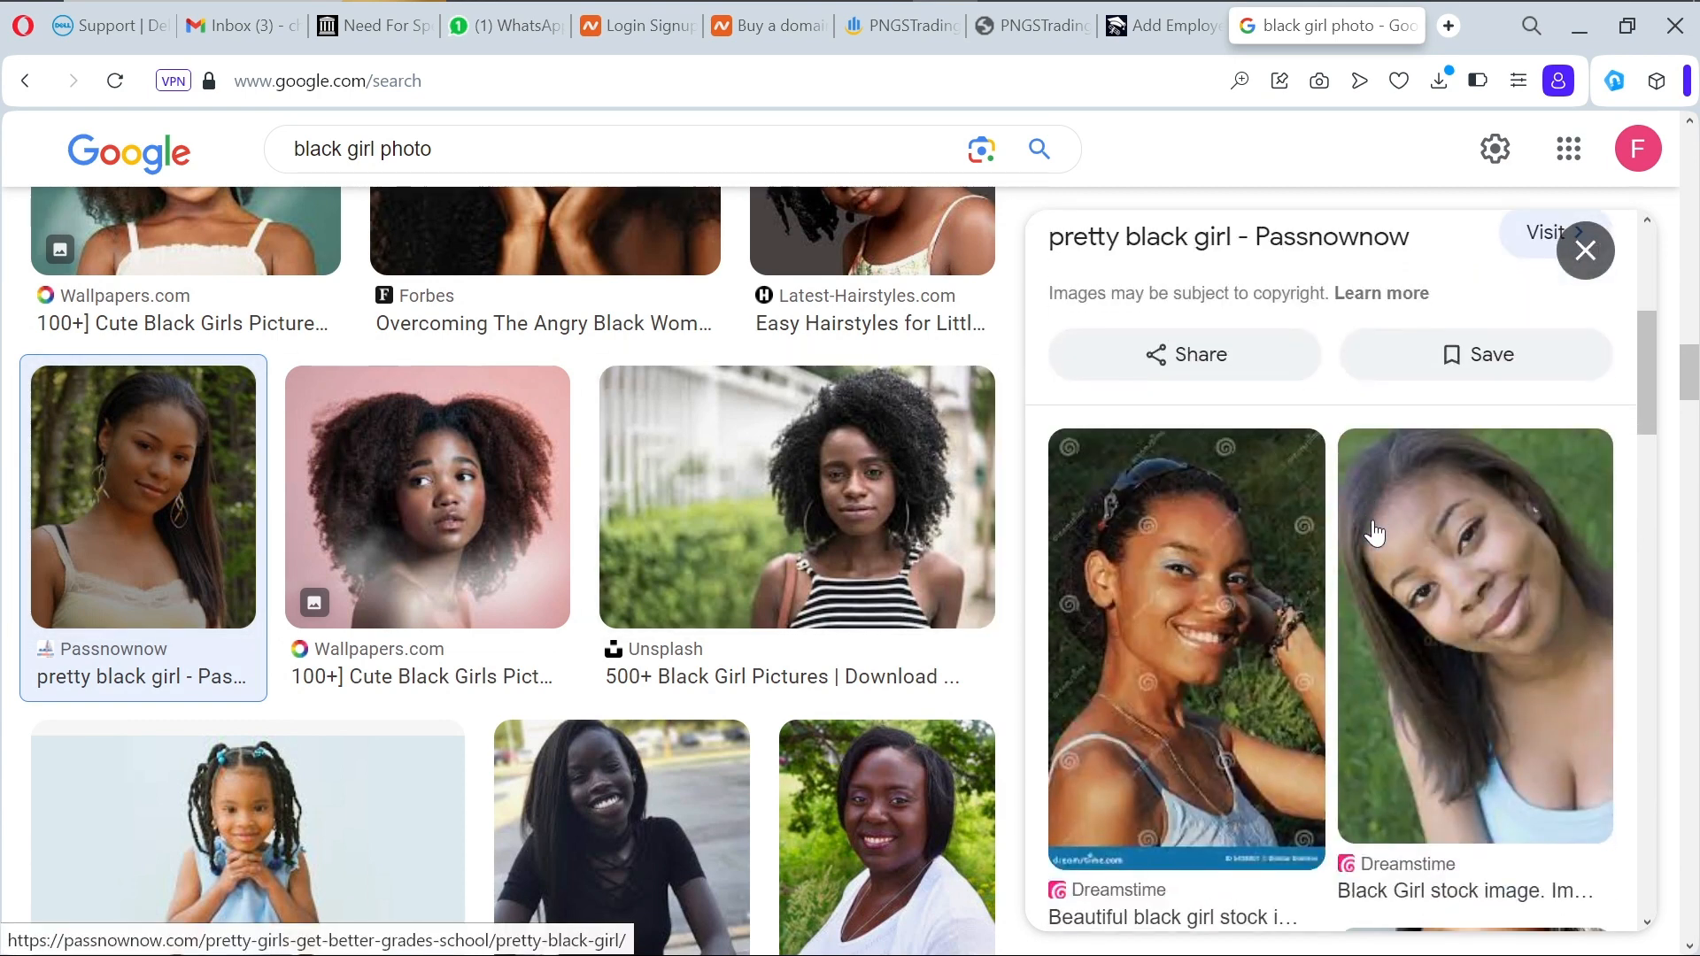
scroll(1375, 534, "down", 8)
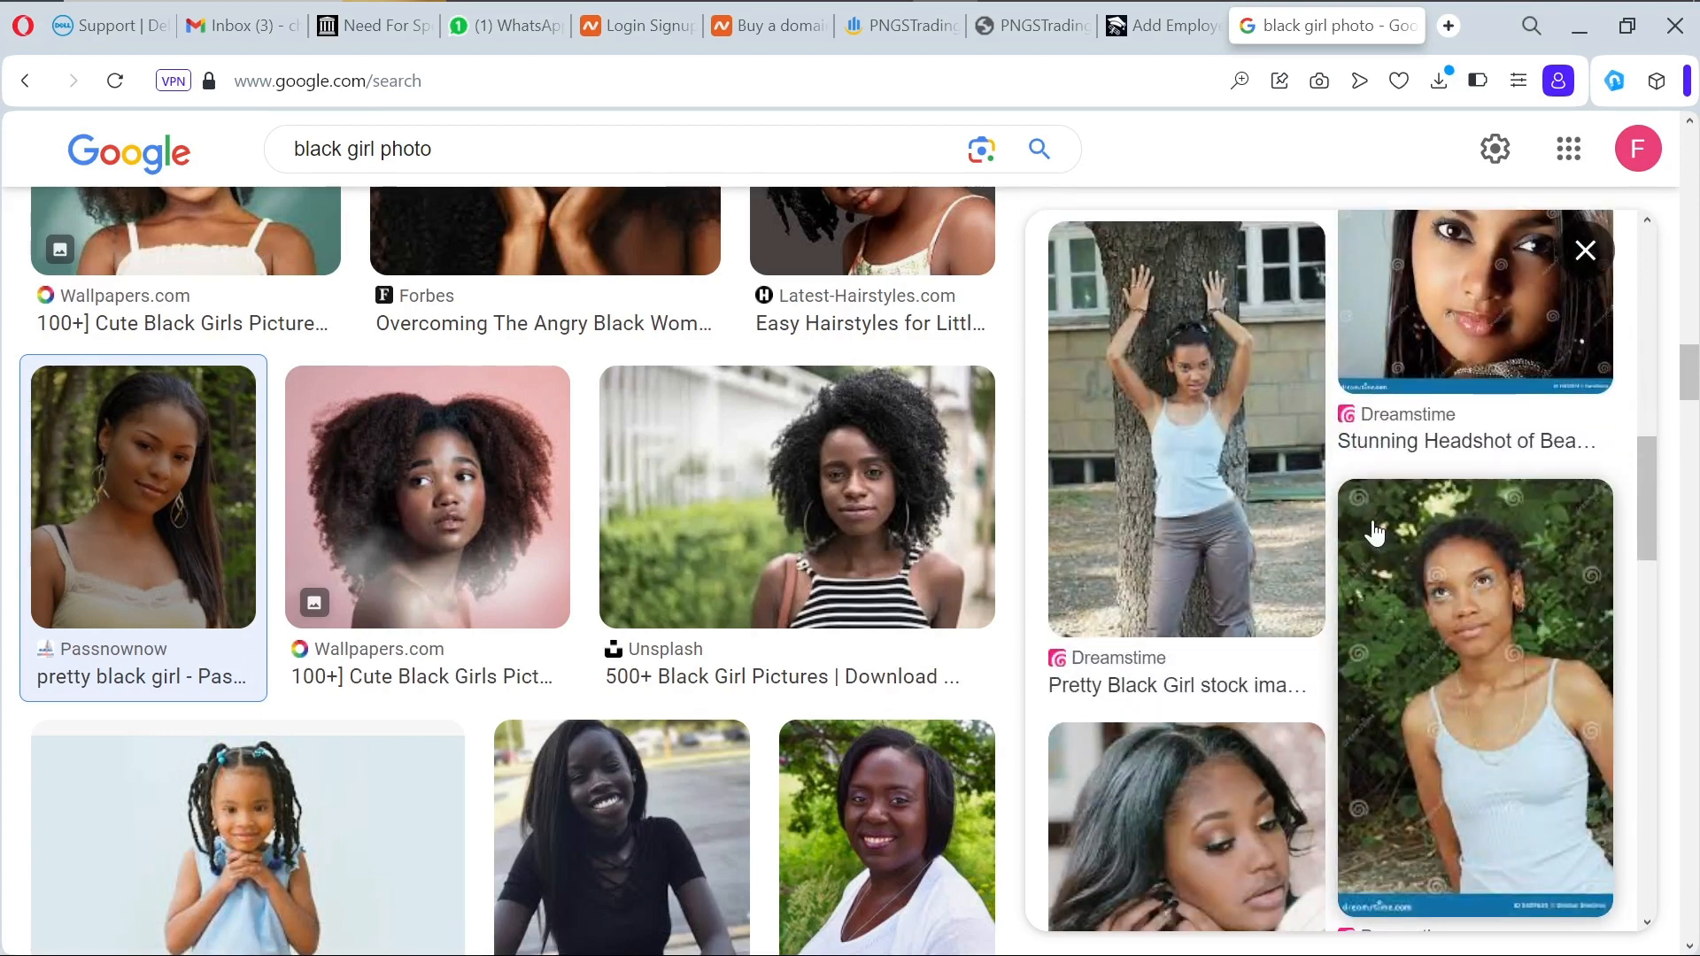
scroll(1375, 532, "up", 3)
scroll(1319, 571, "down", 1)
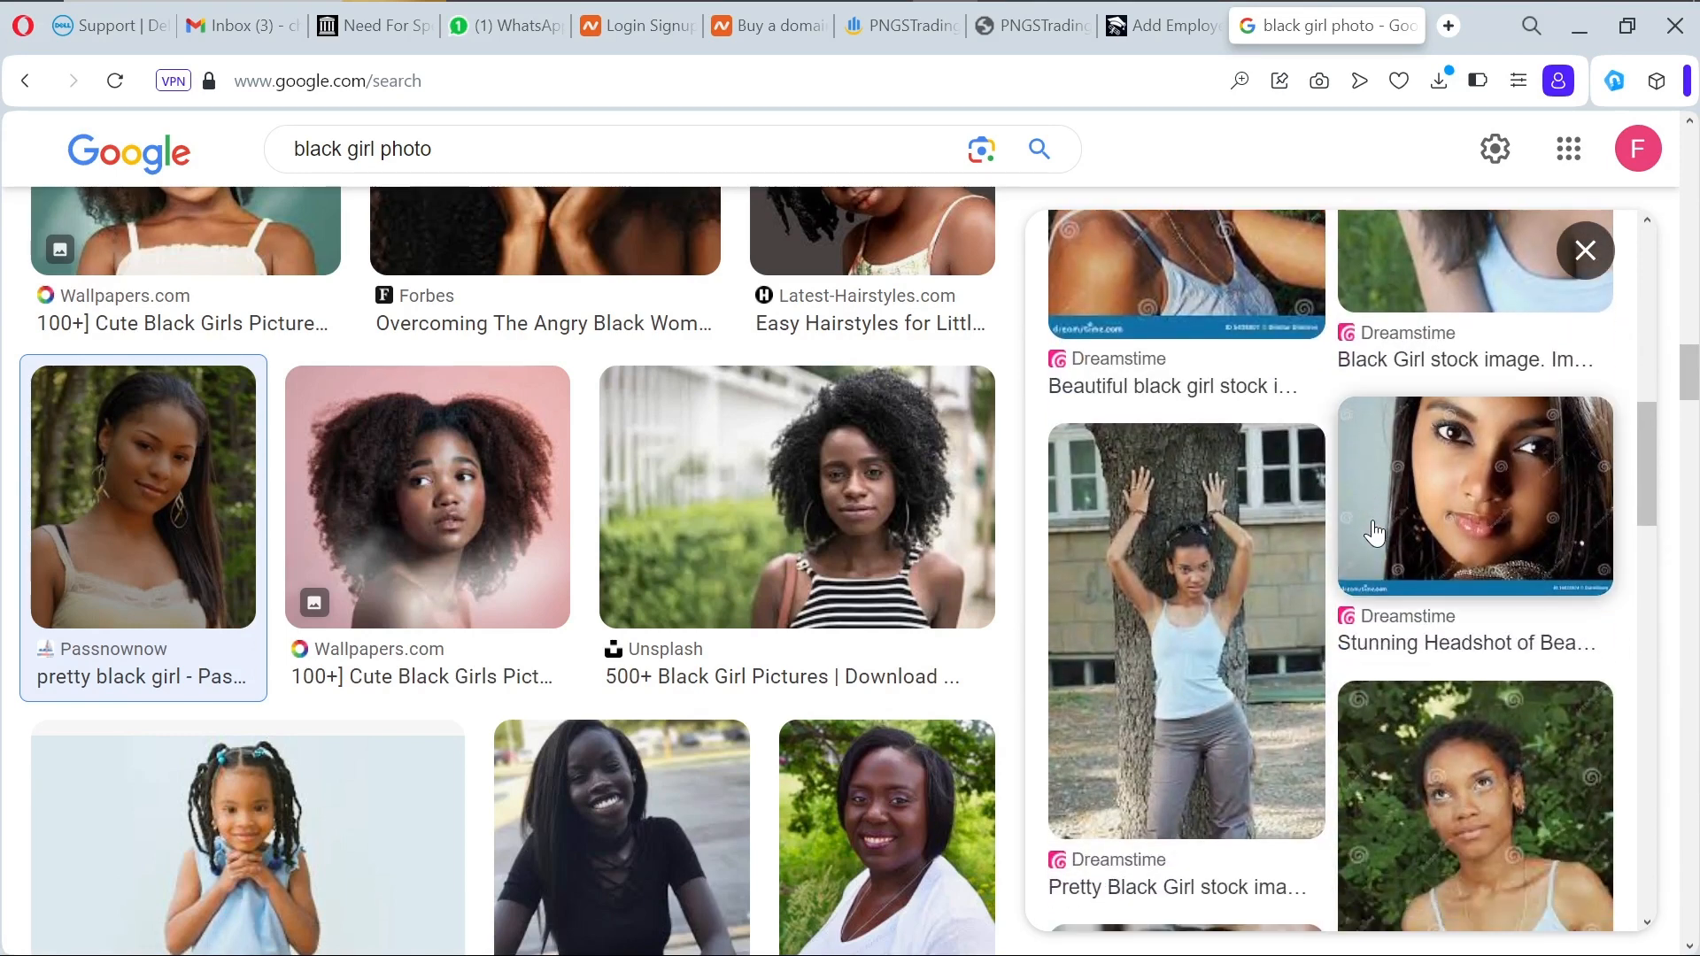
Step: Preview the Dreamstime tree photo and start saving it, but cancel without saving
left_click(1244, 637)
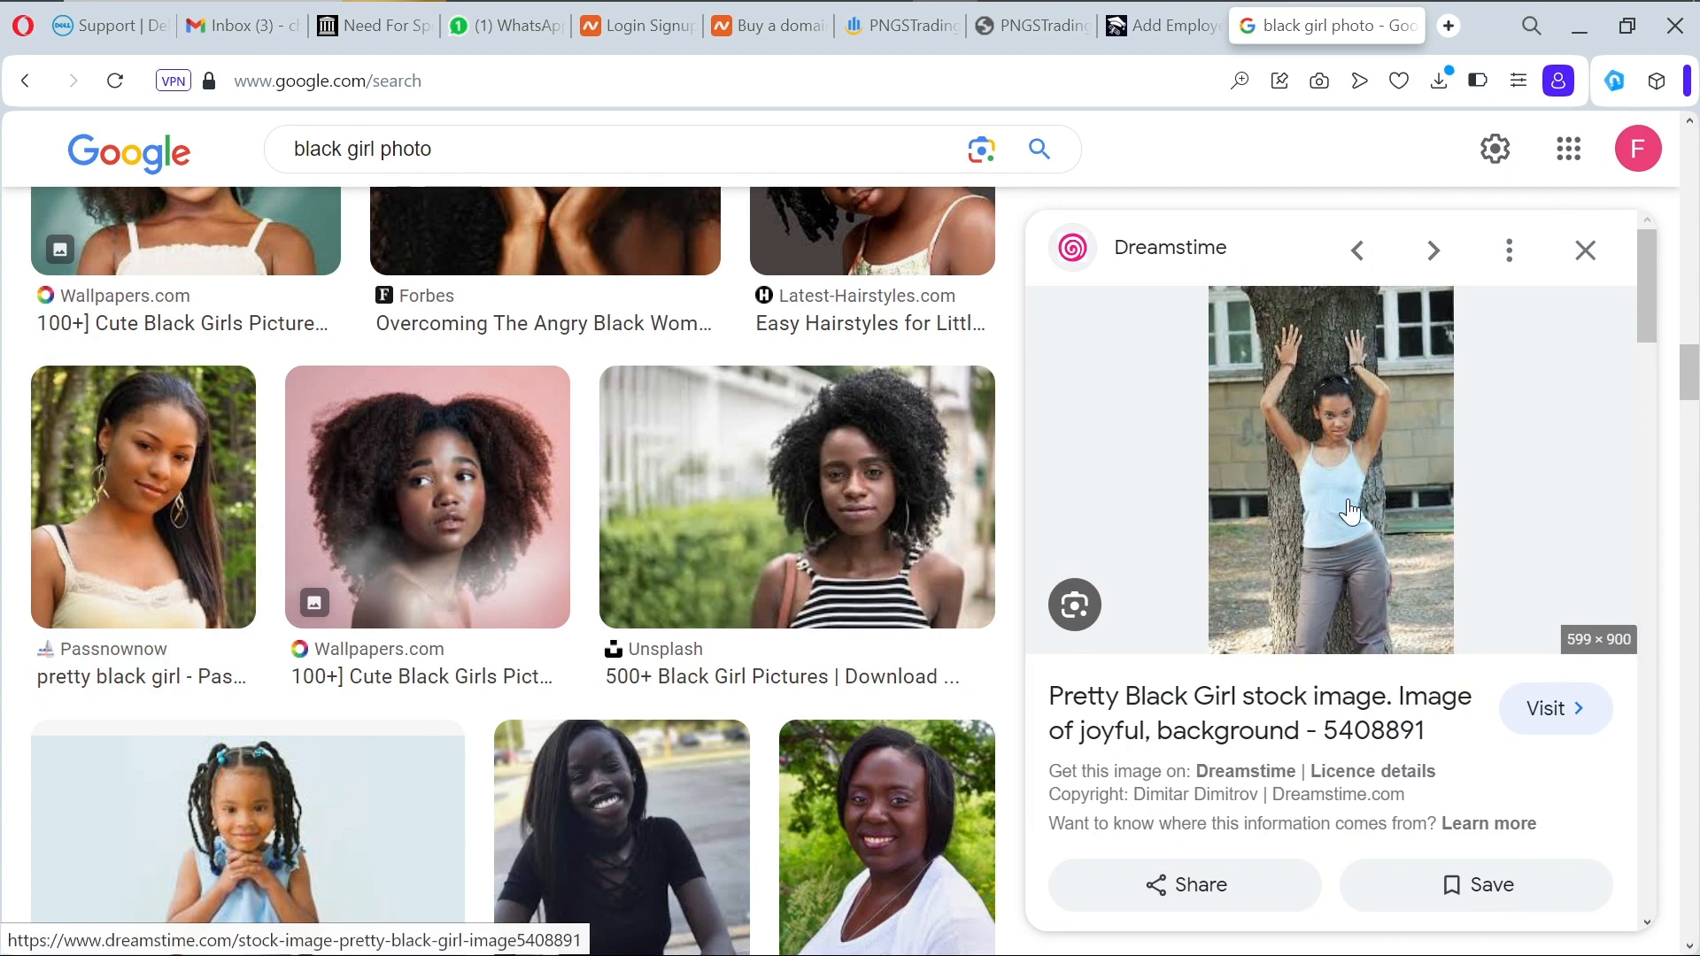
right_click(1365, 439)
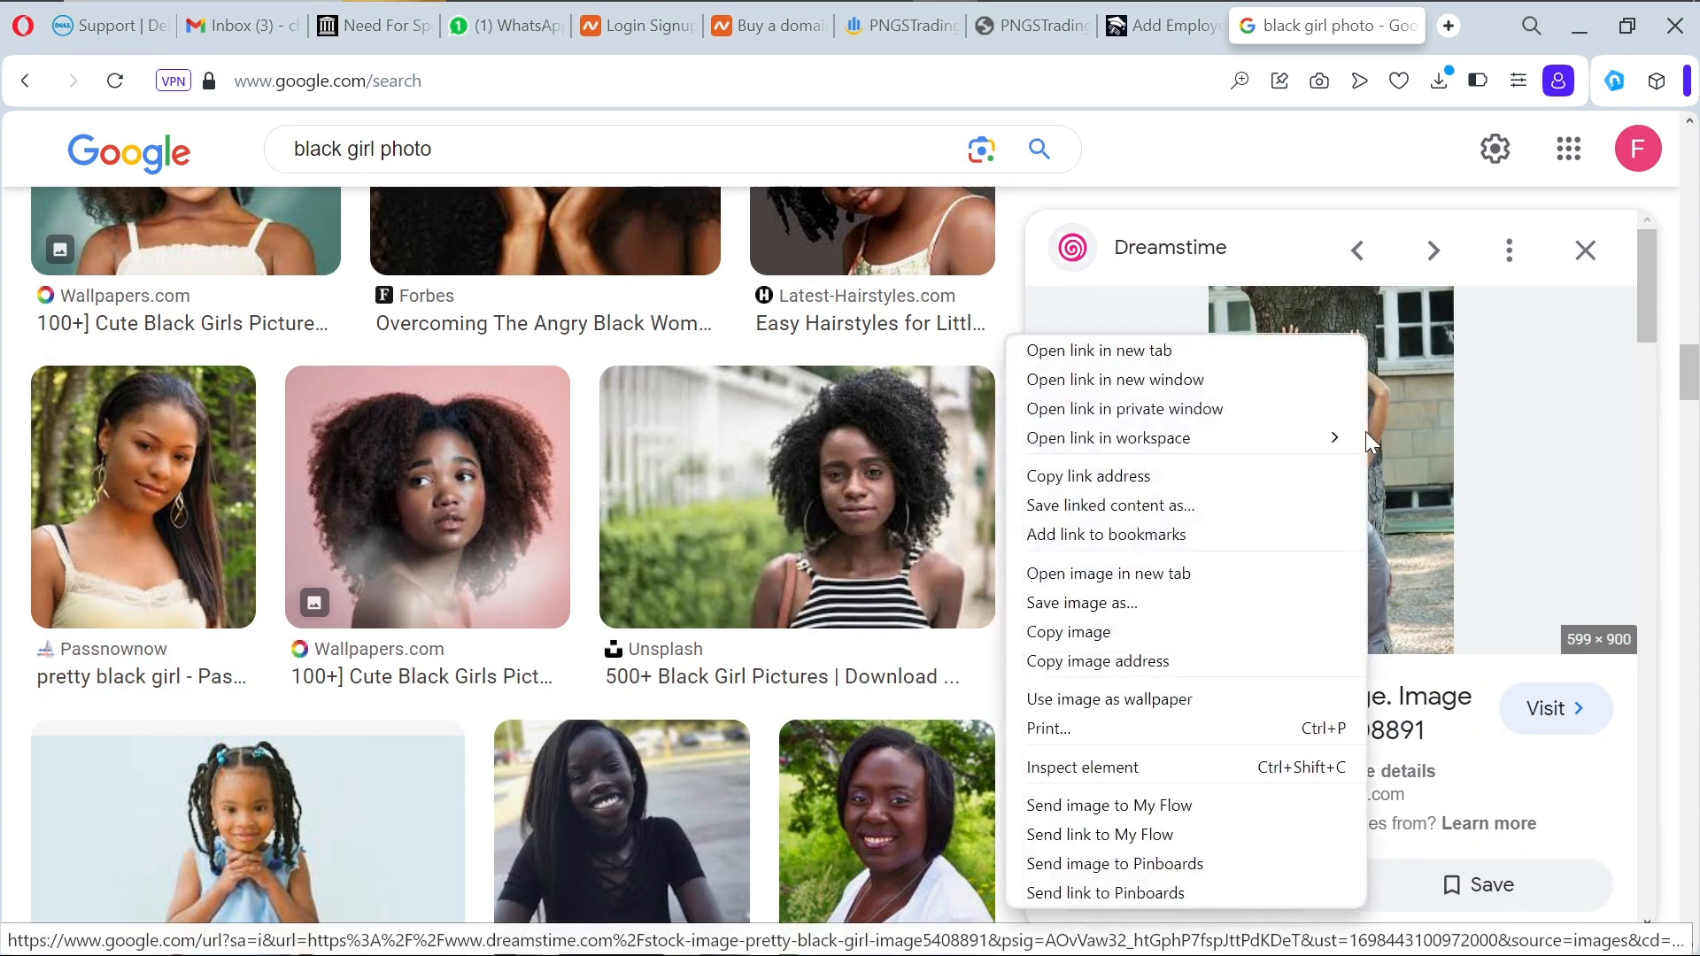
left_click(1200, 605)
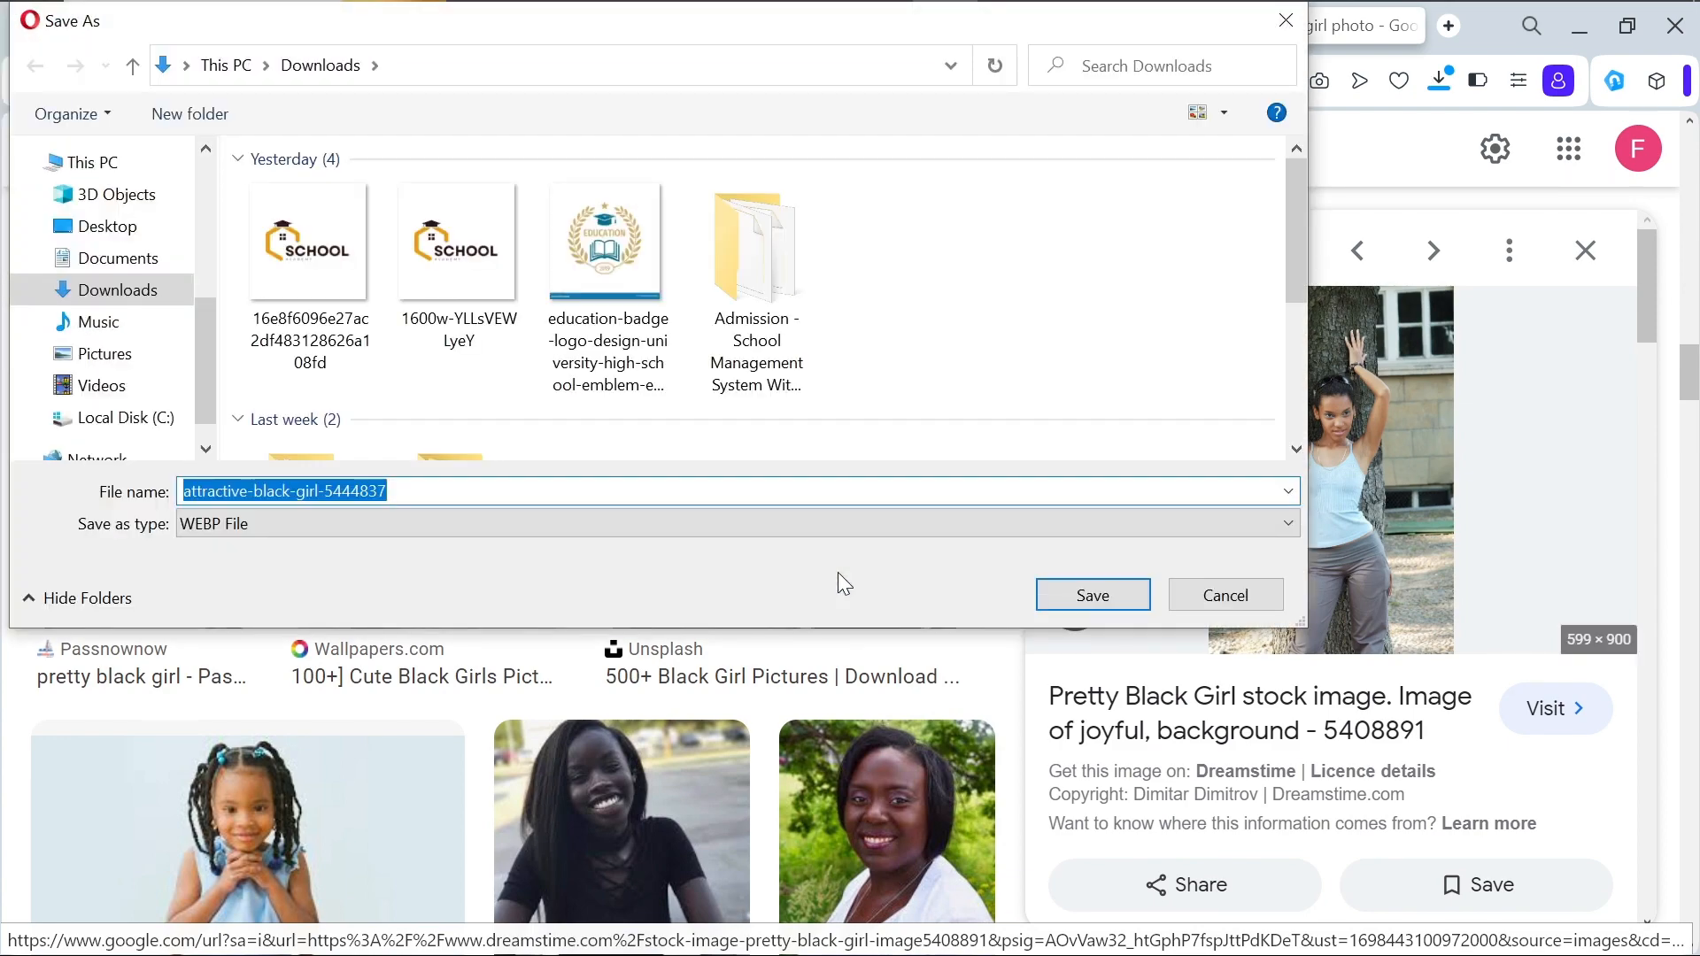
left_click(1192, 606)
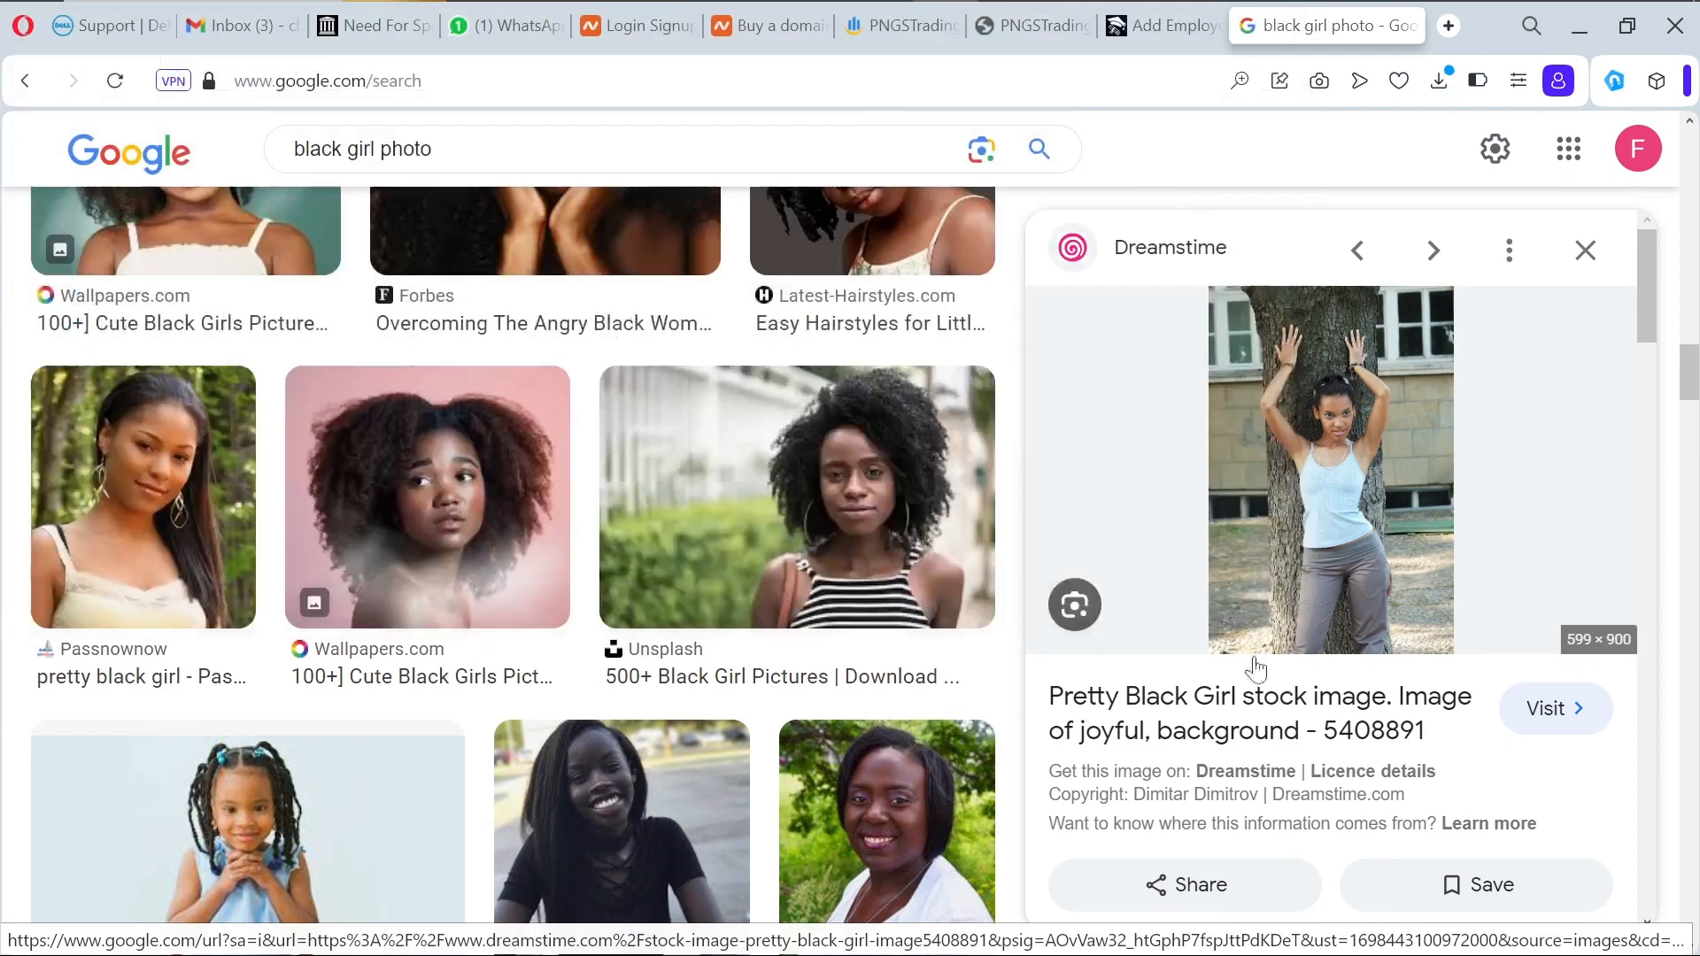
scroll(1275, 691, "down", 5)
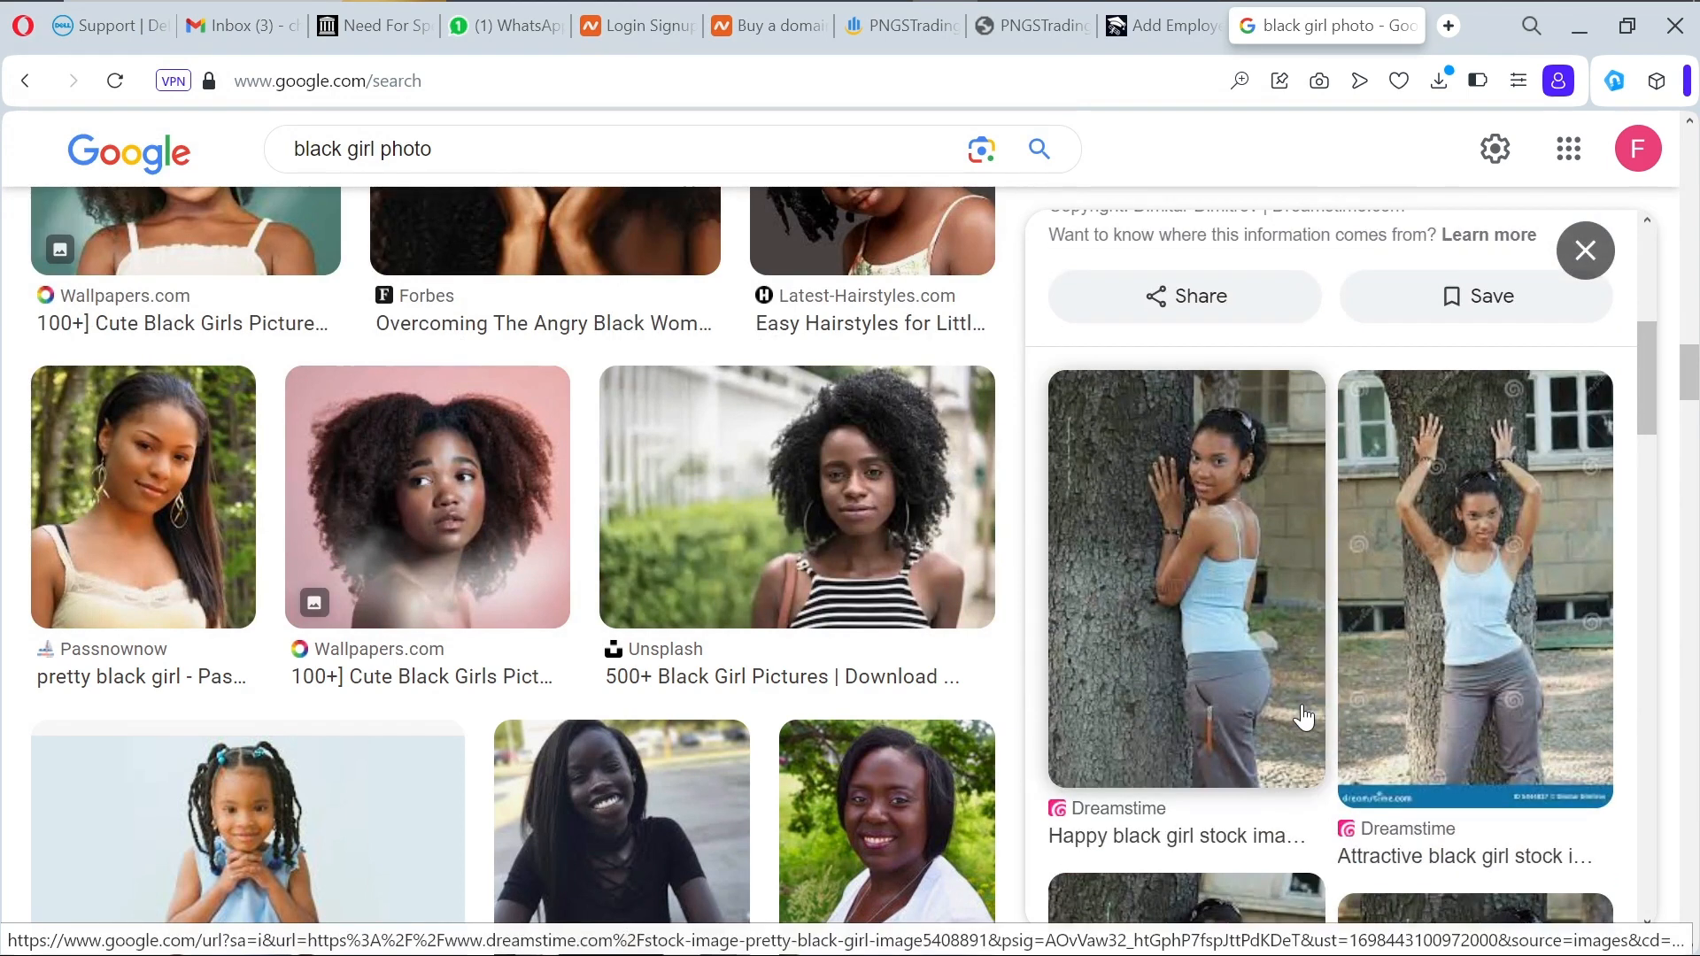
scroll(1302, 717, "down", 4)
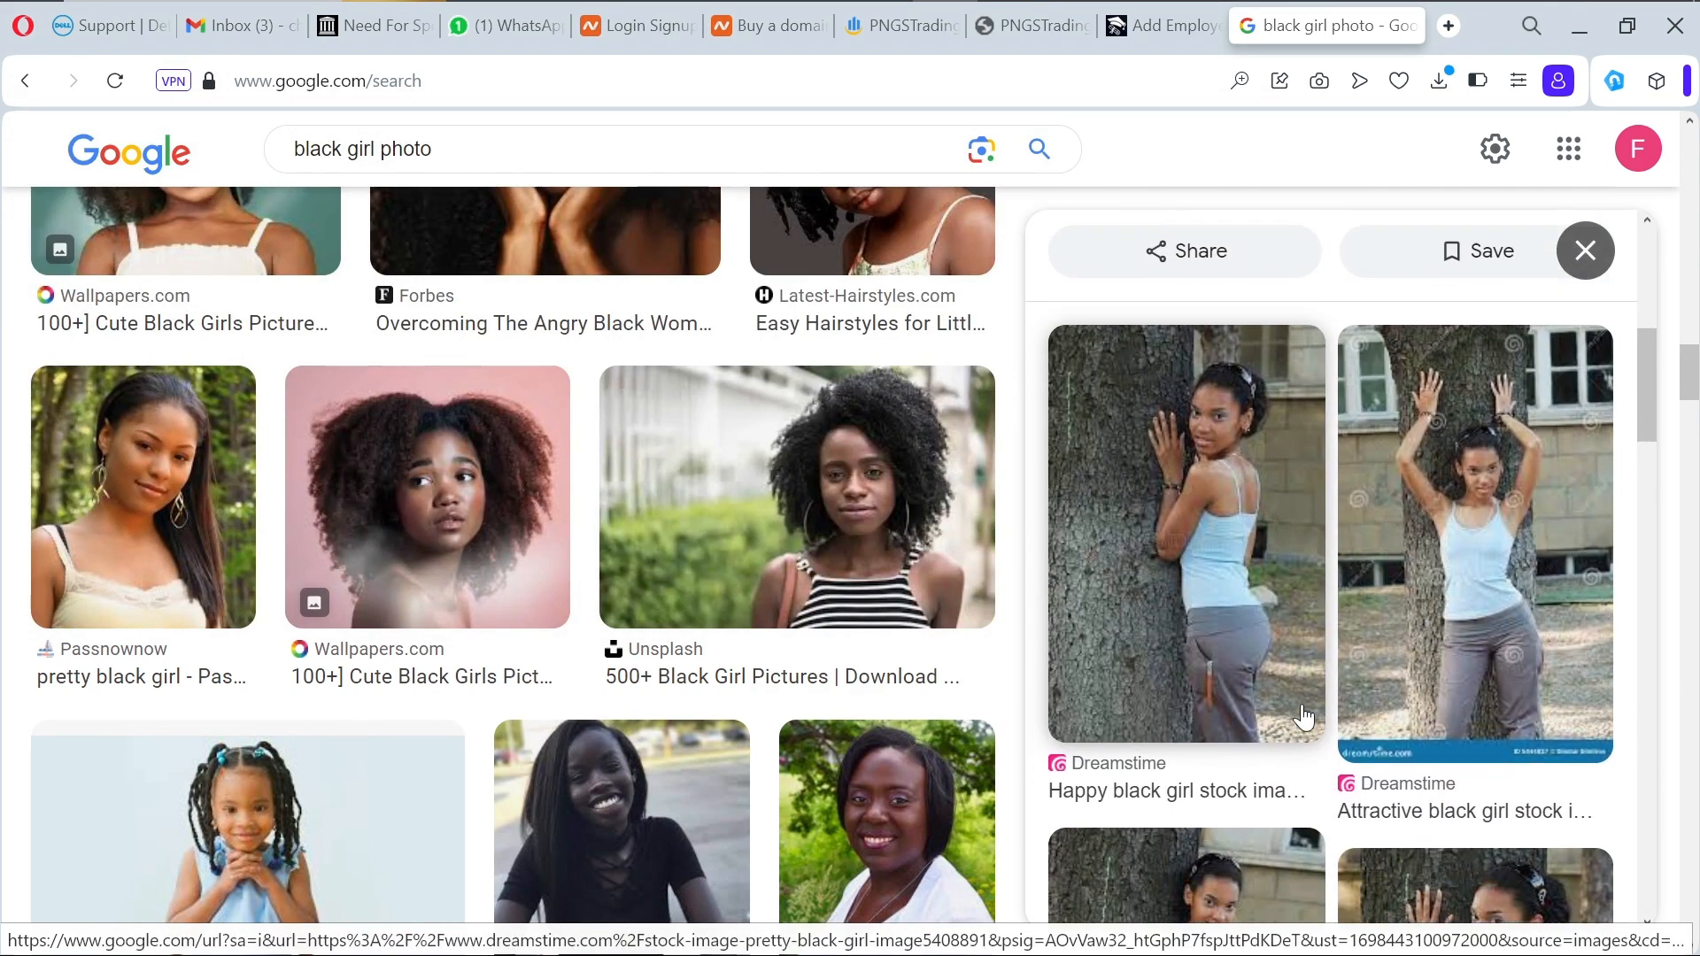
scroll(1302, 717, "down", 1)
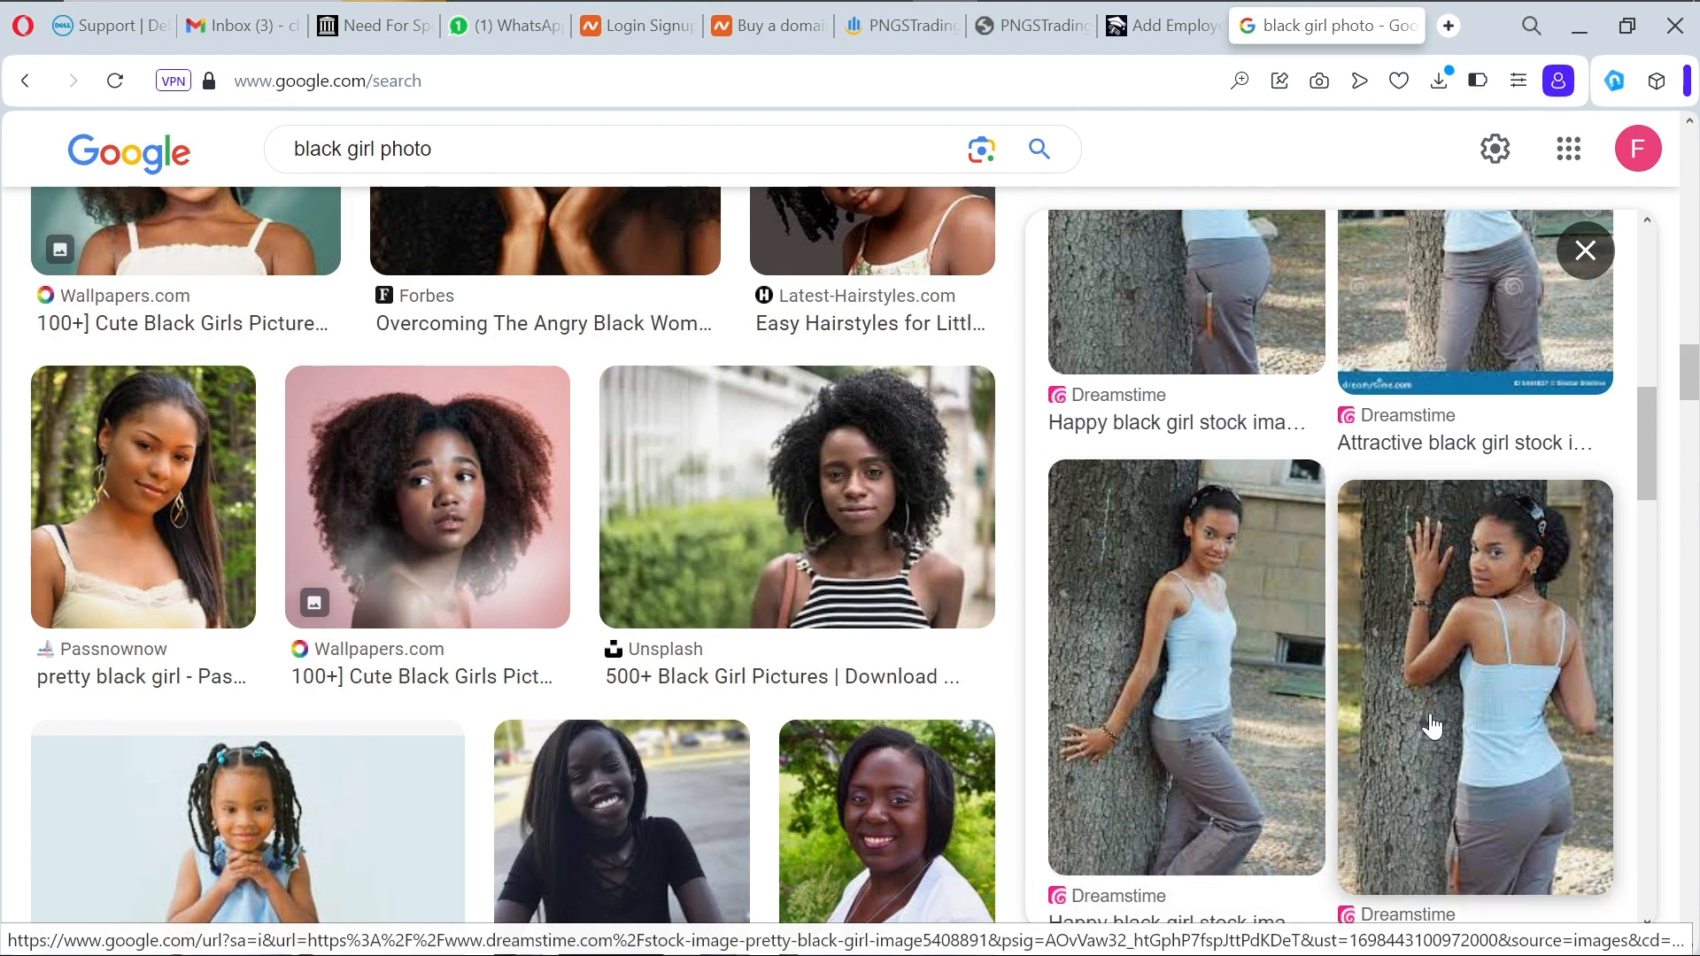
scroll(1431, 726, "down", 4)
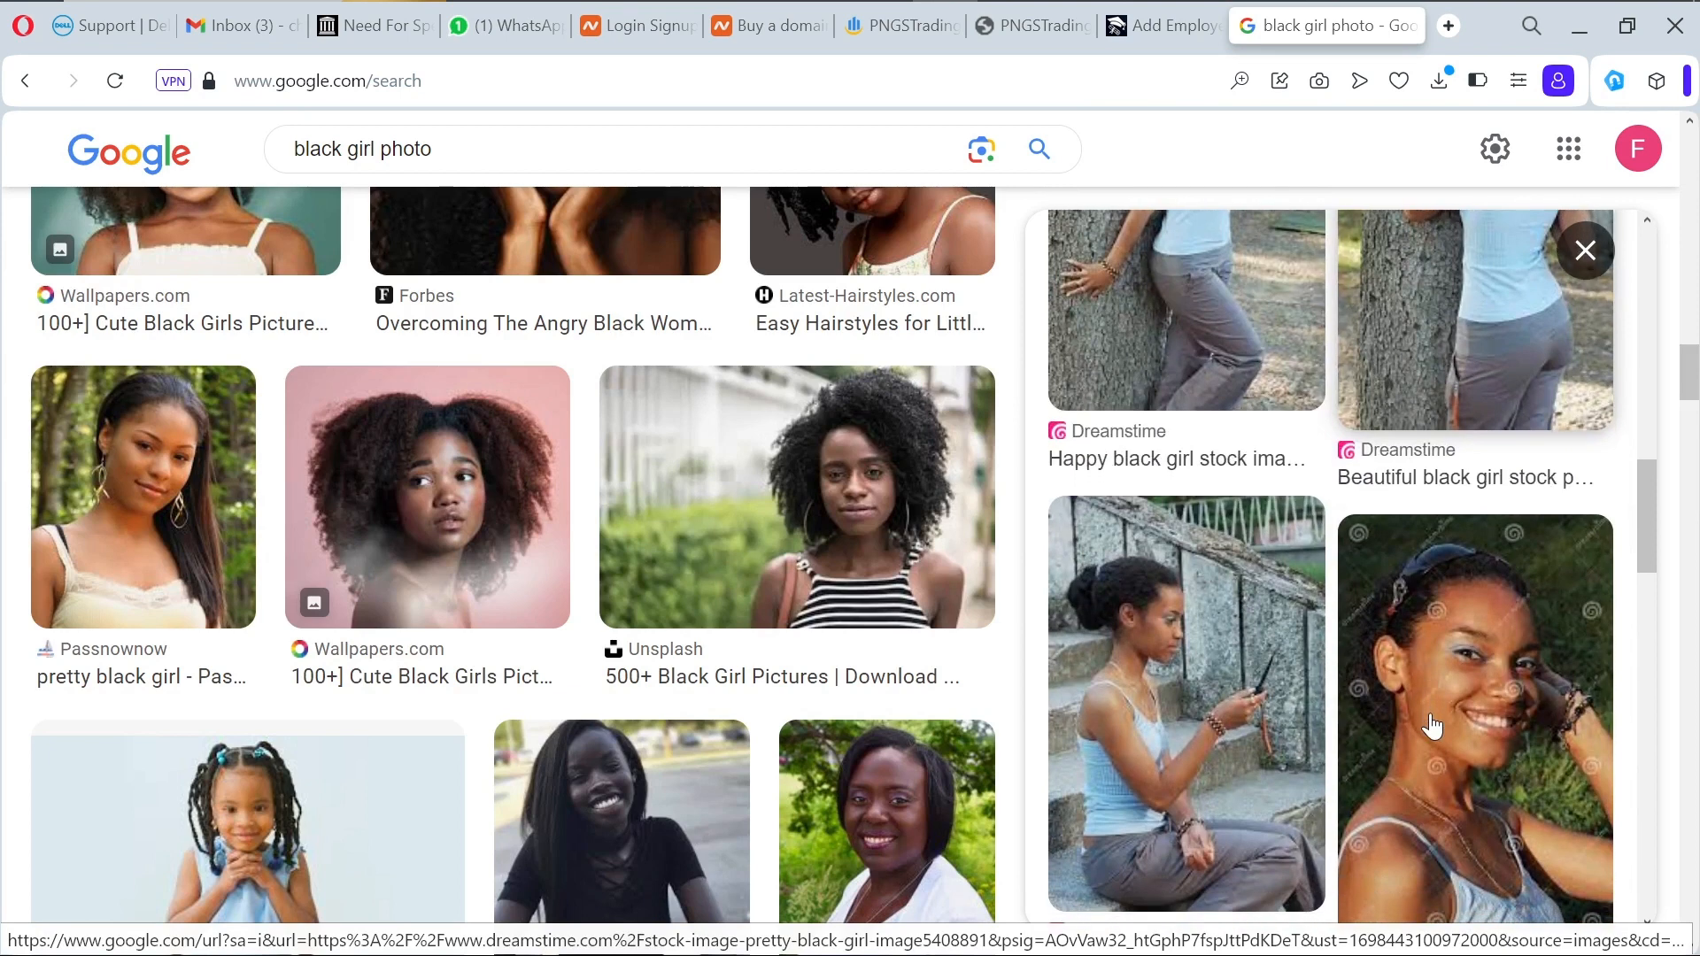
scroll(1432, 726, "up", 4)
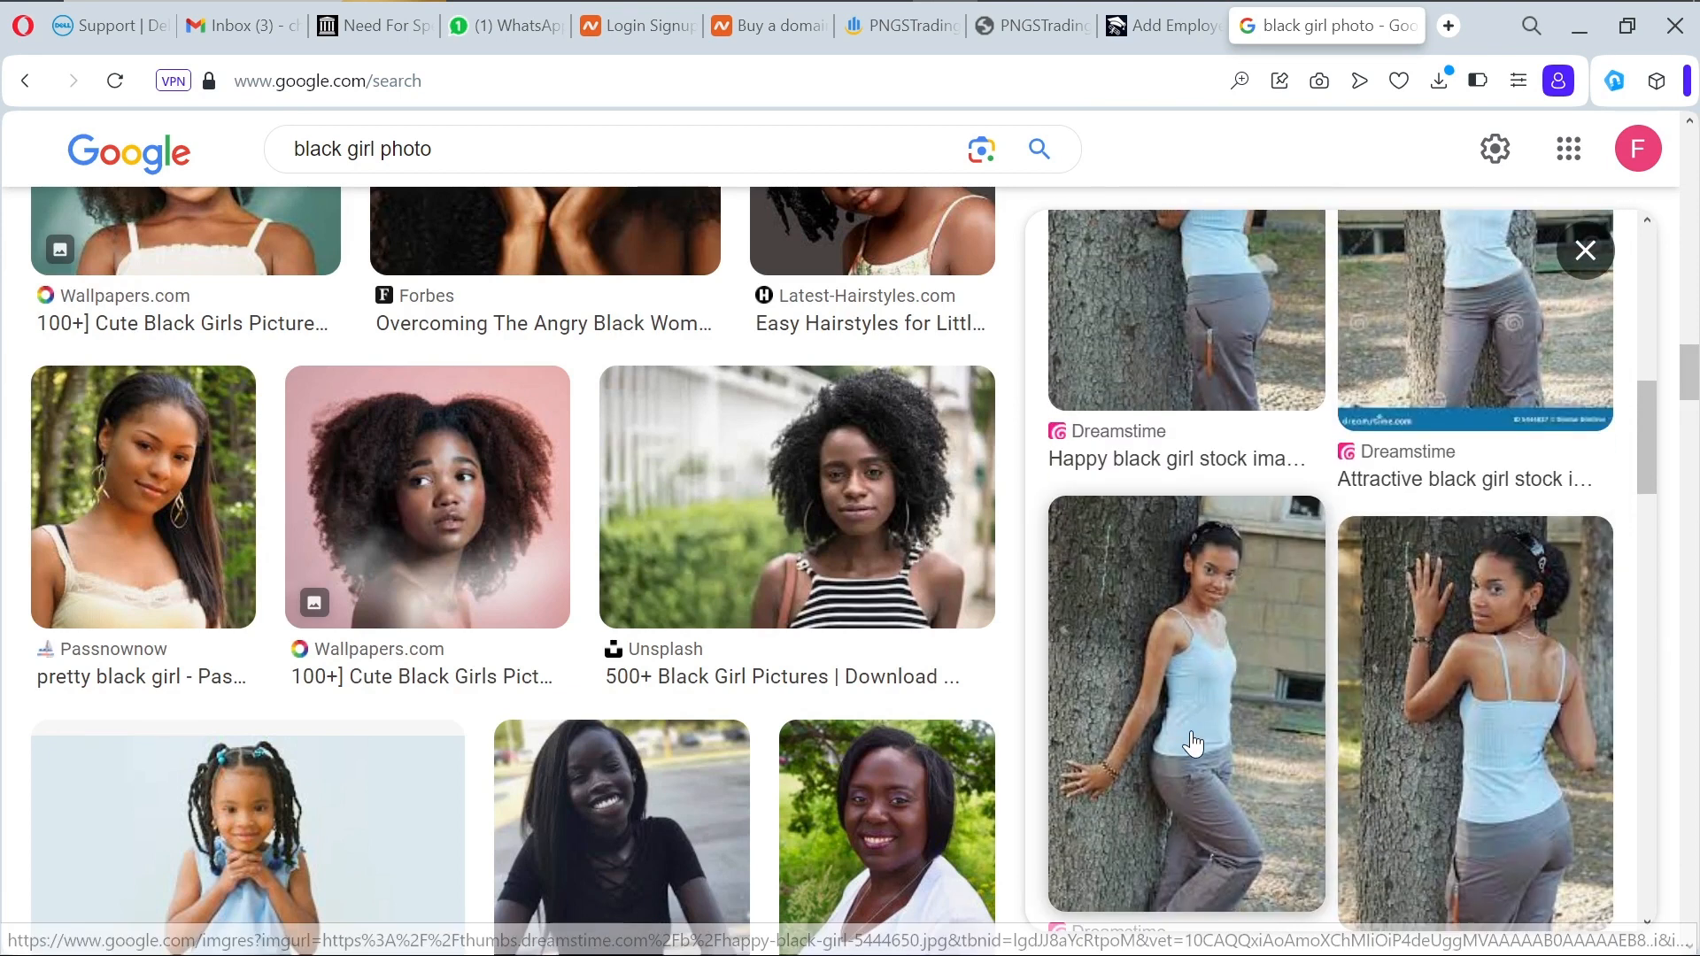
Step: Preview the Happy black girl stock image and cancel its Save As dialog
left_click(1192, 744)
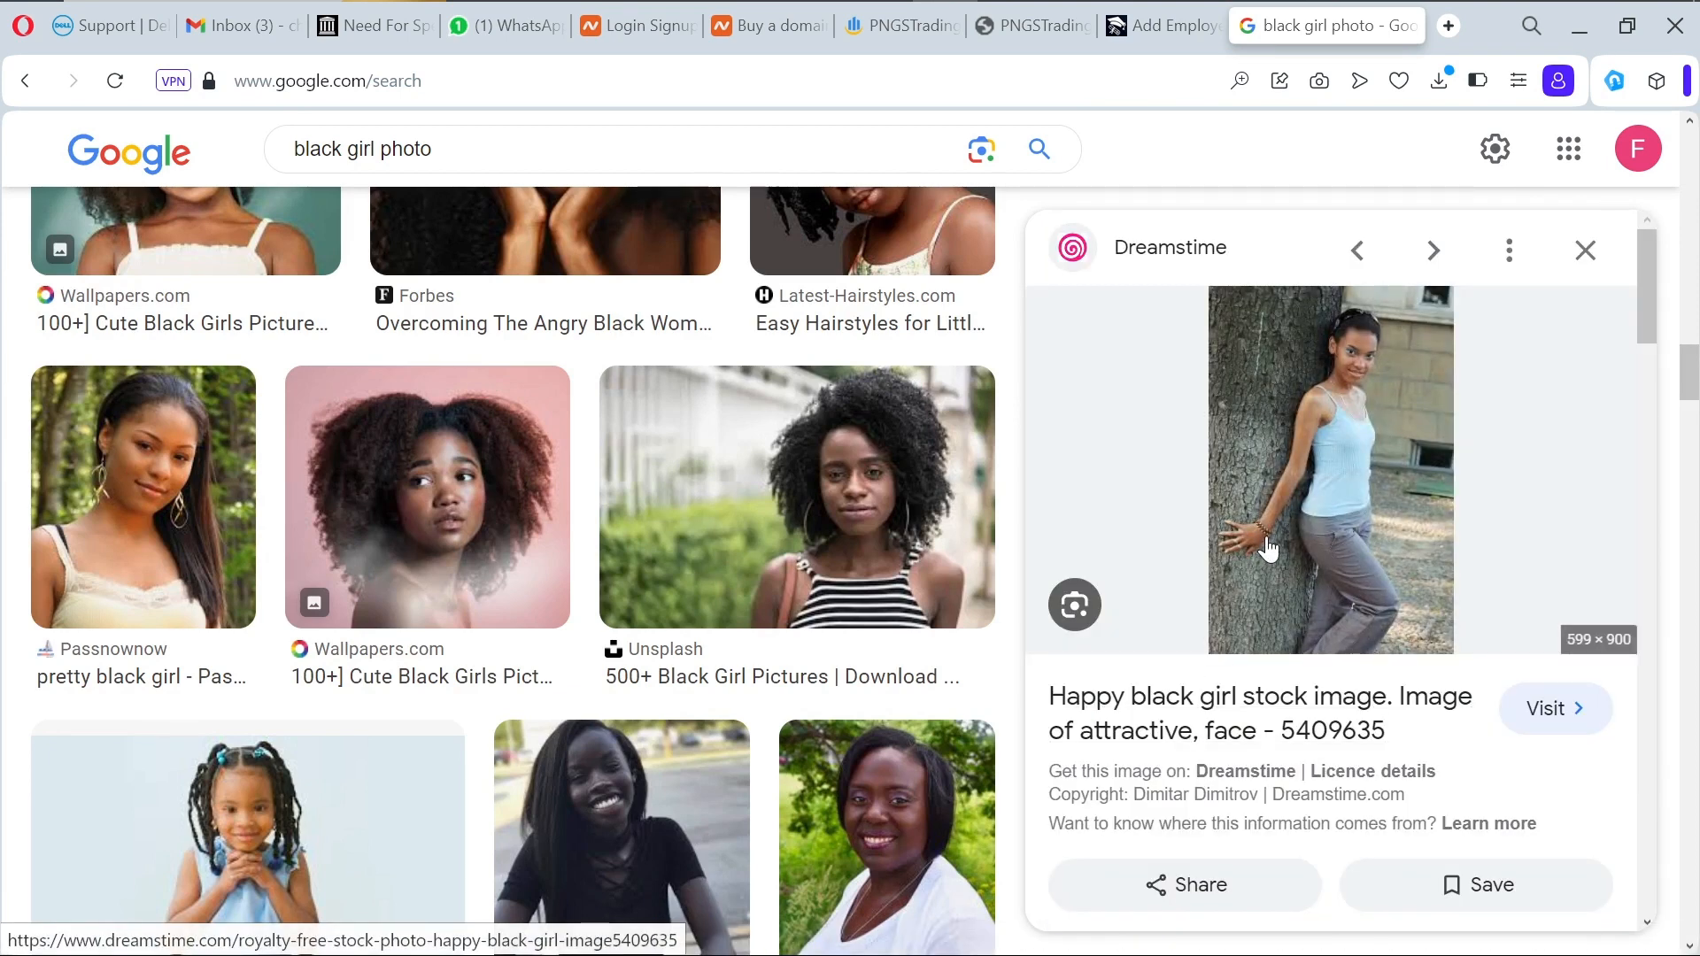
right_click(1348, 446)
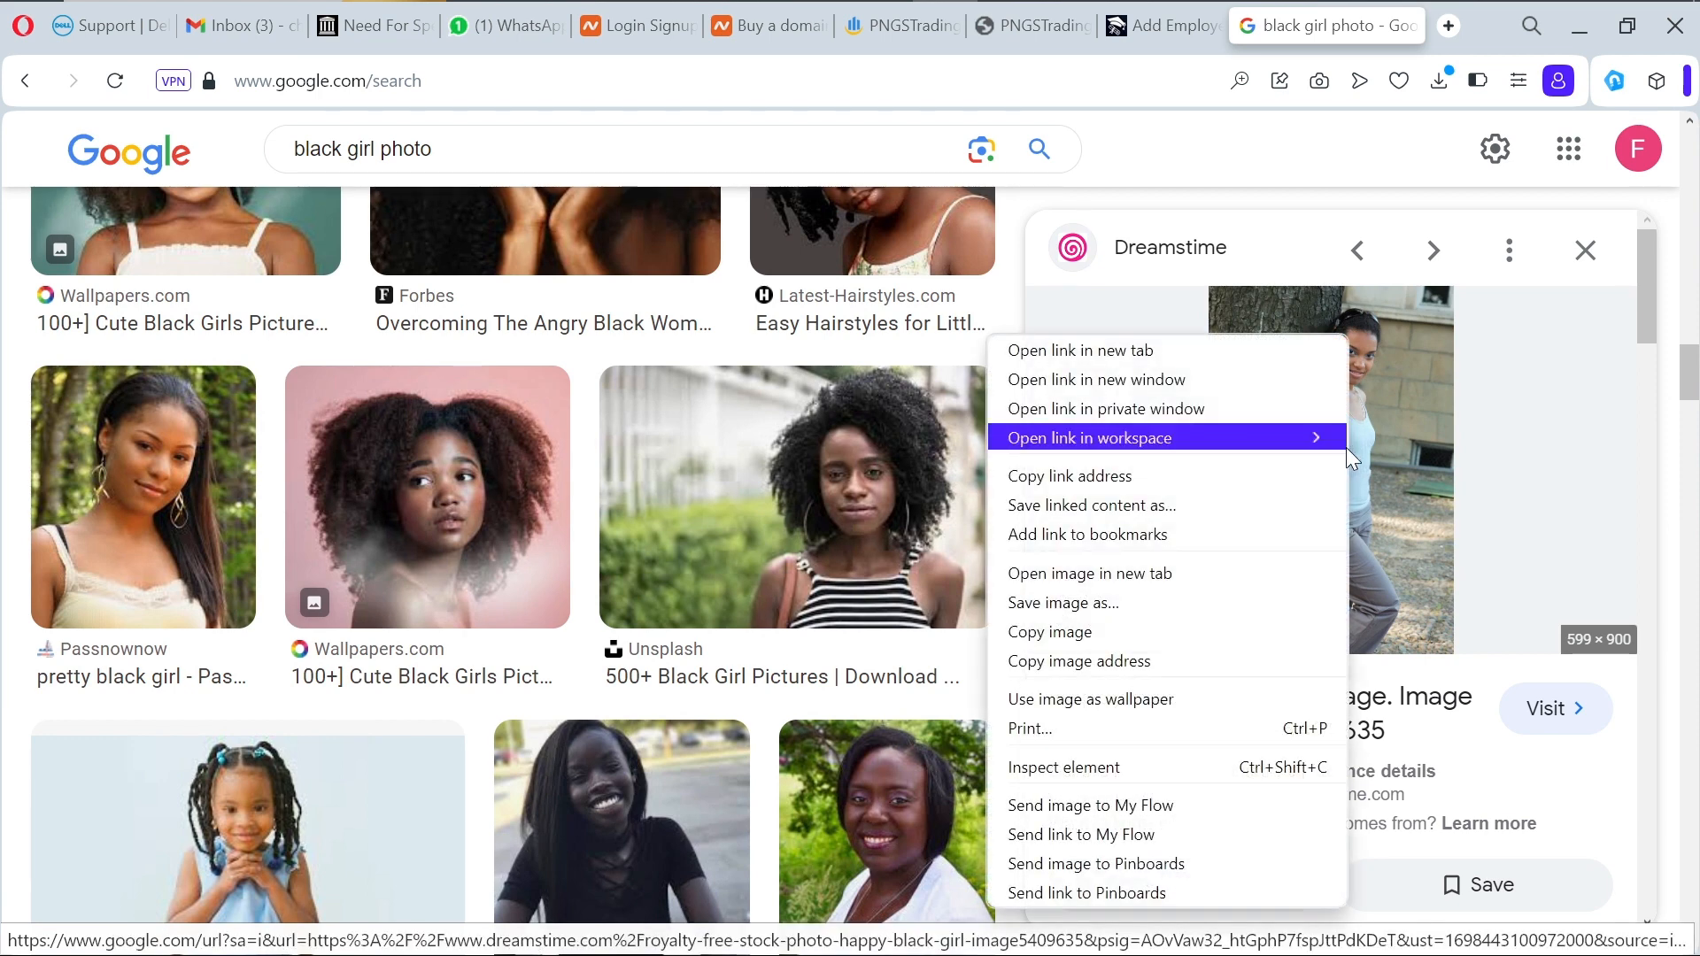
left_click(1186, 597)
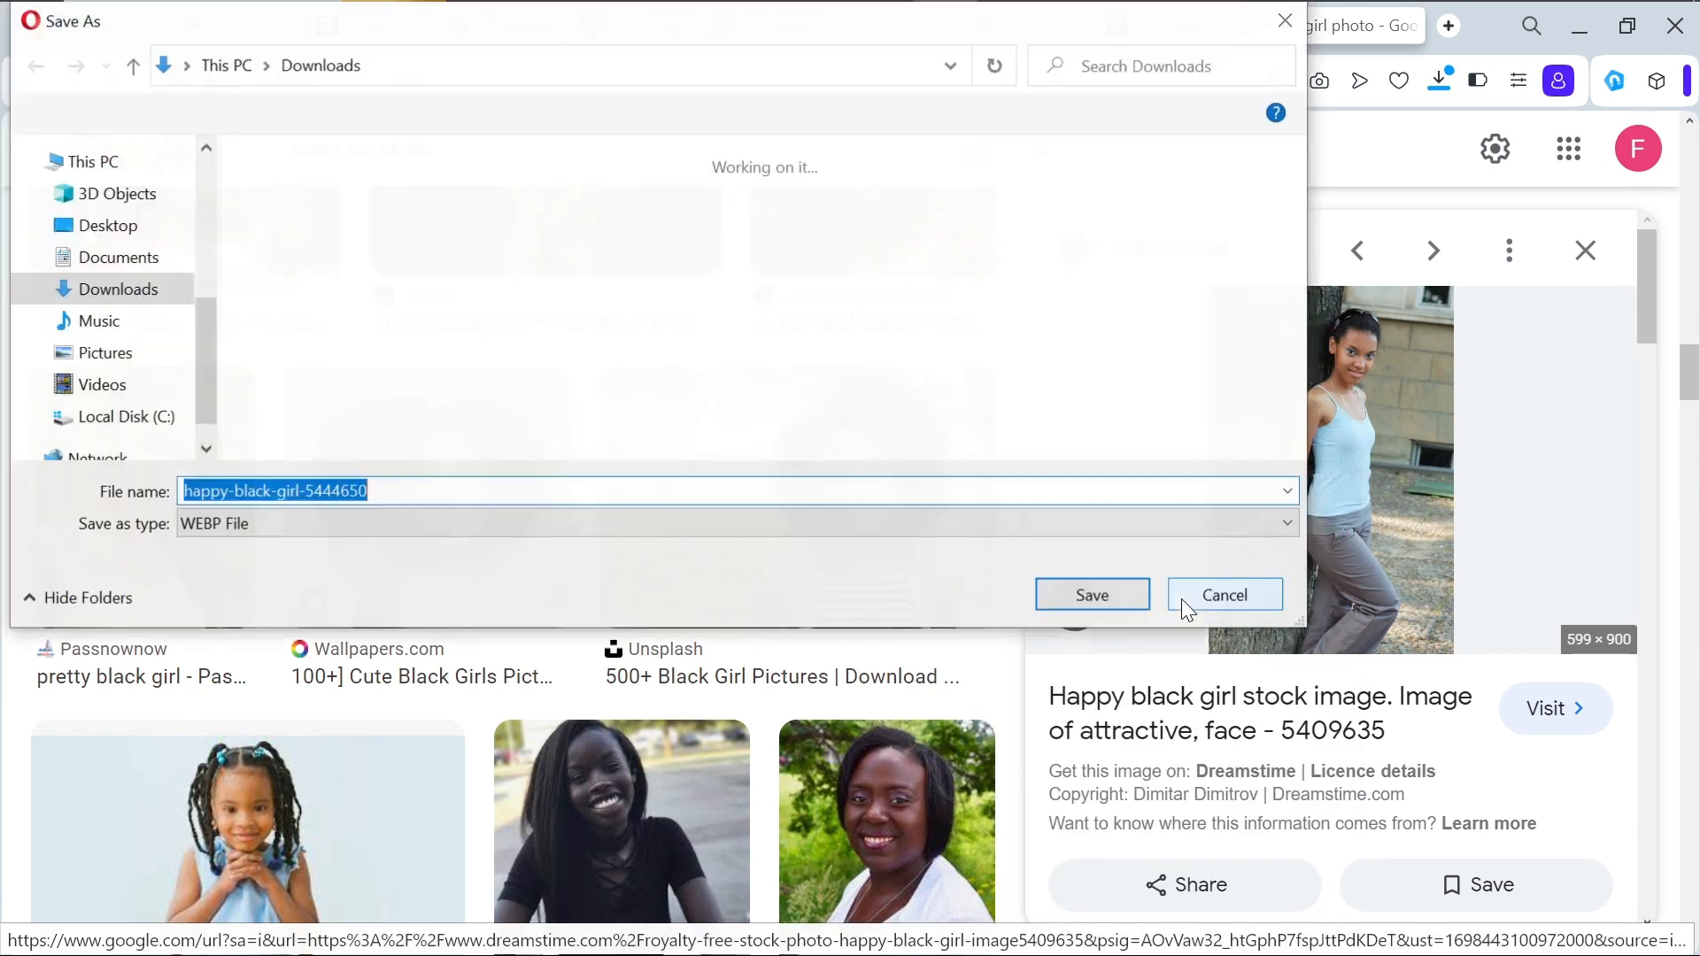
left_click(1226, 595)
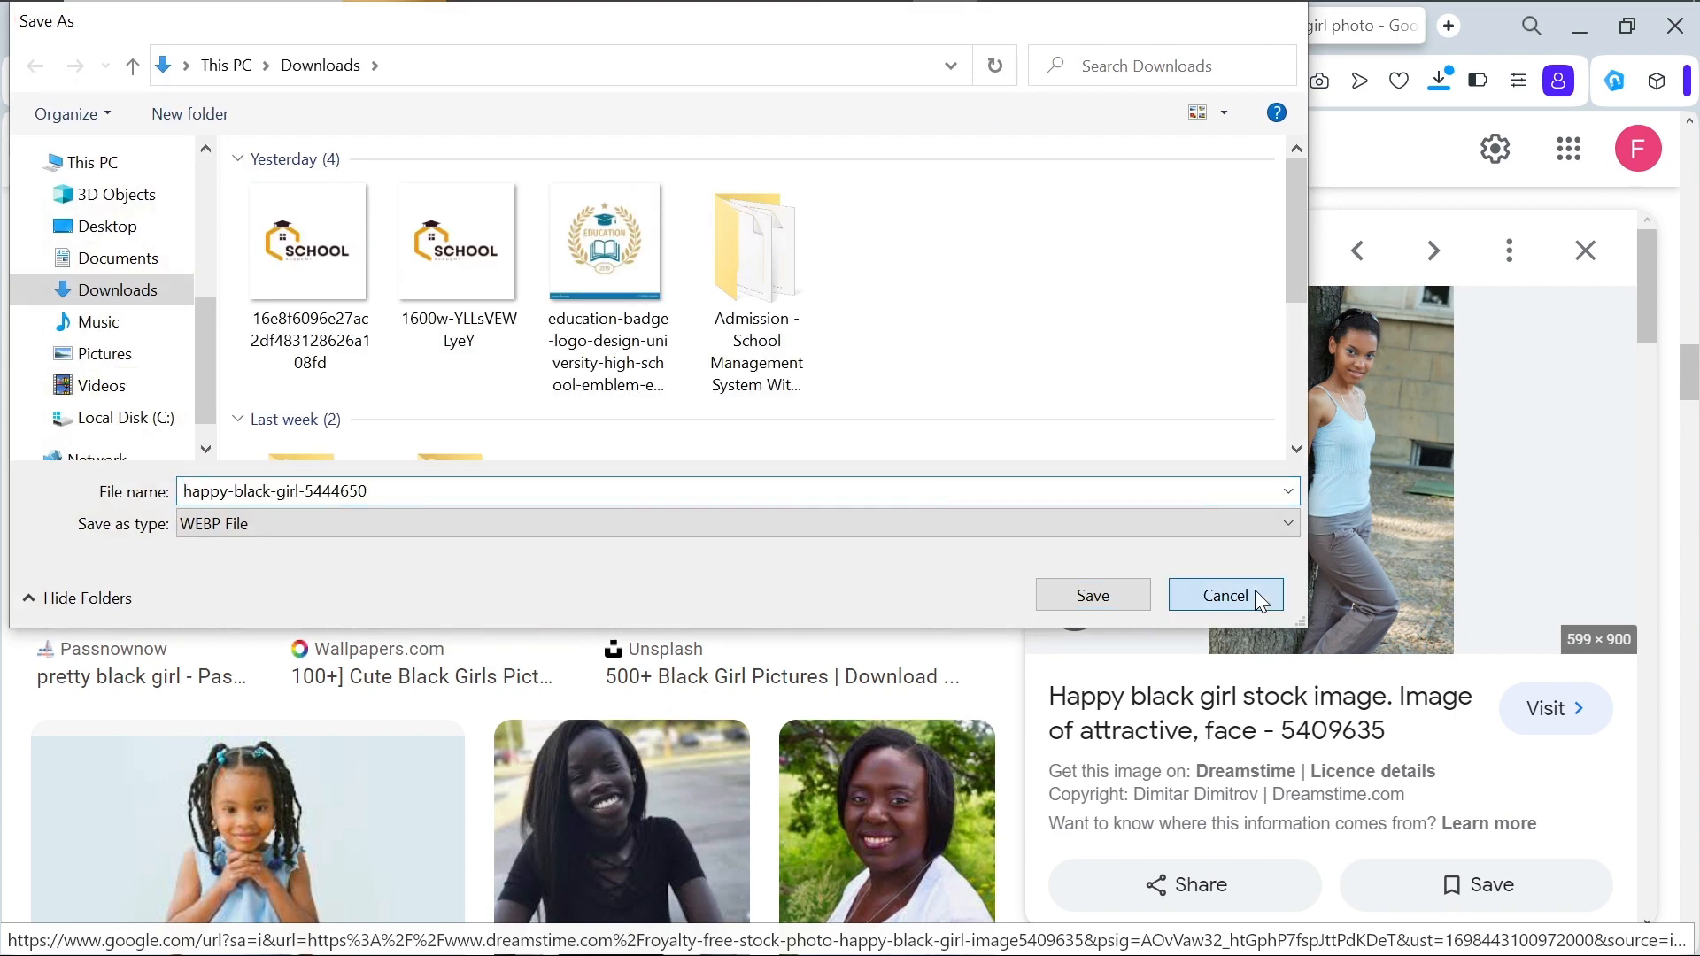
scroll(704, 746, "down", 3)
scroll(704, 746, "down", 10)
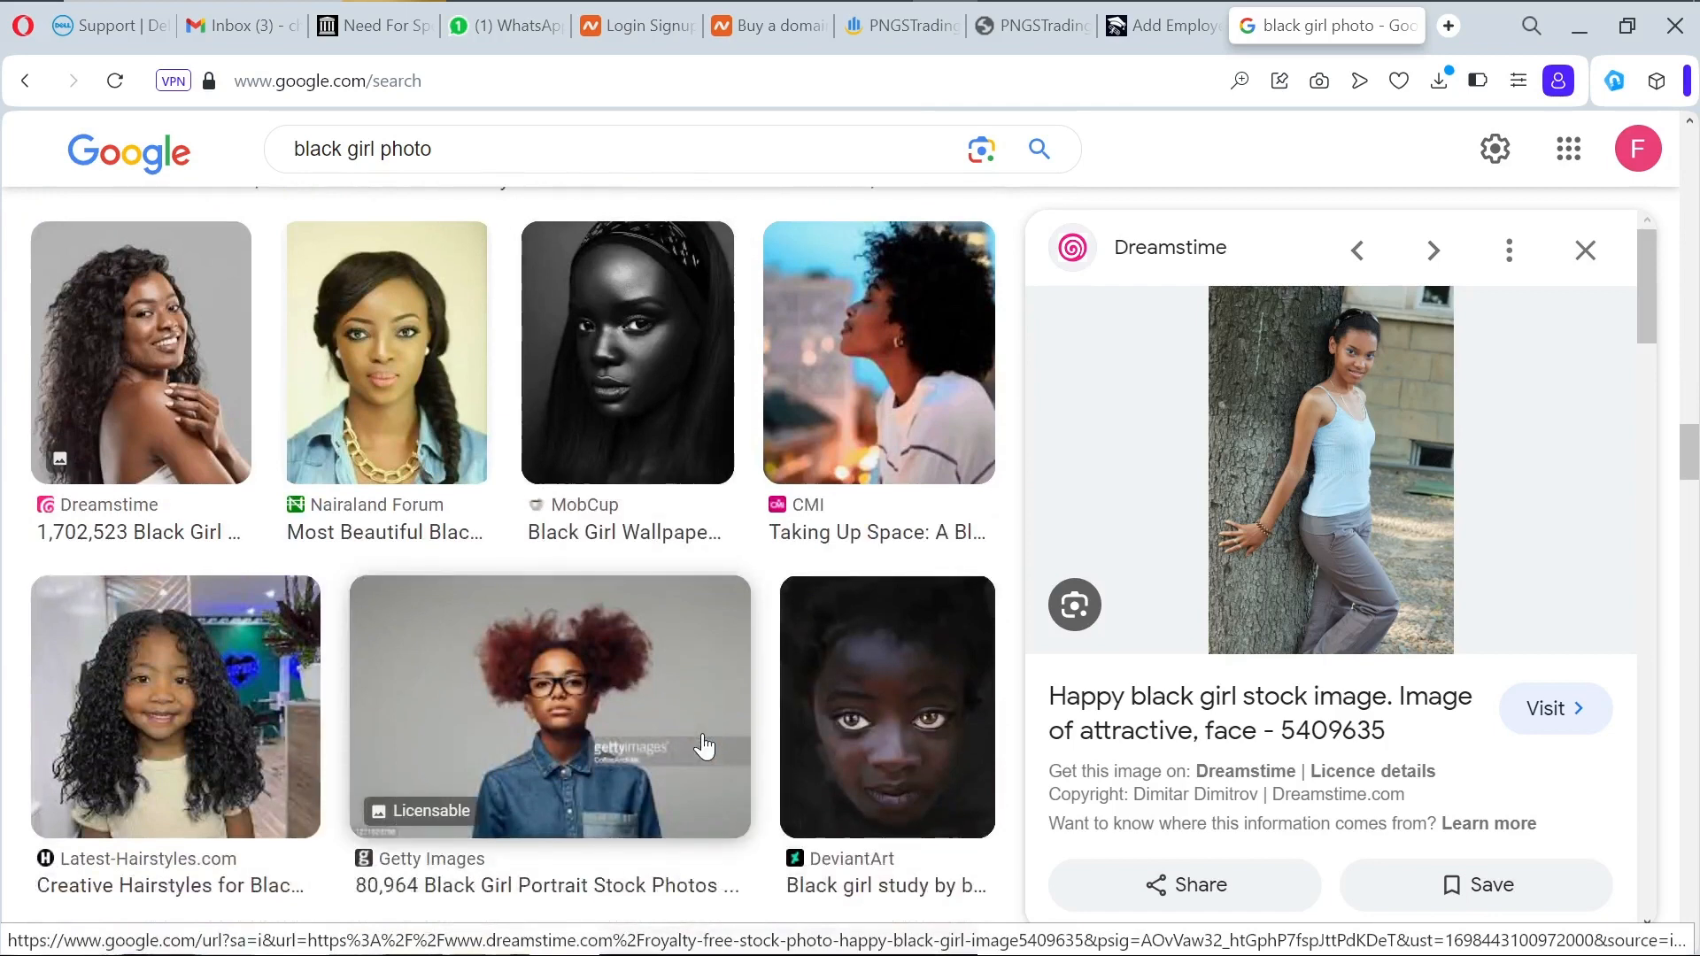
scroll(704, 746, "up", 3)
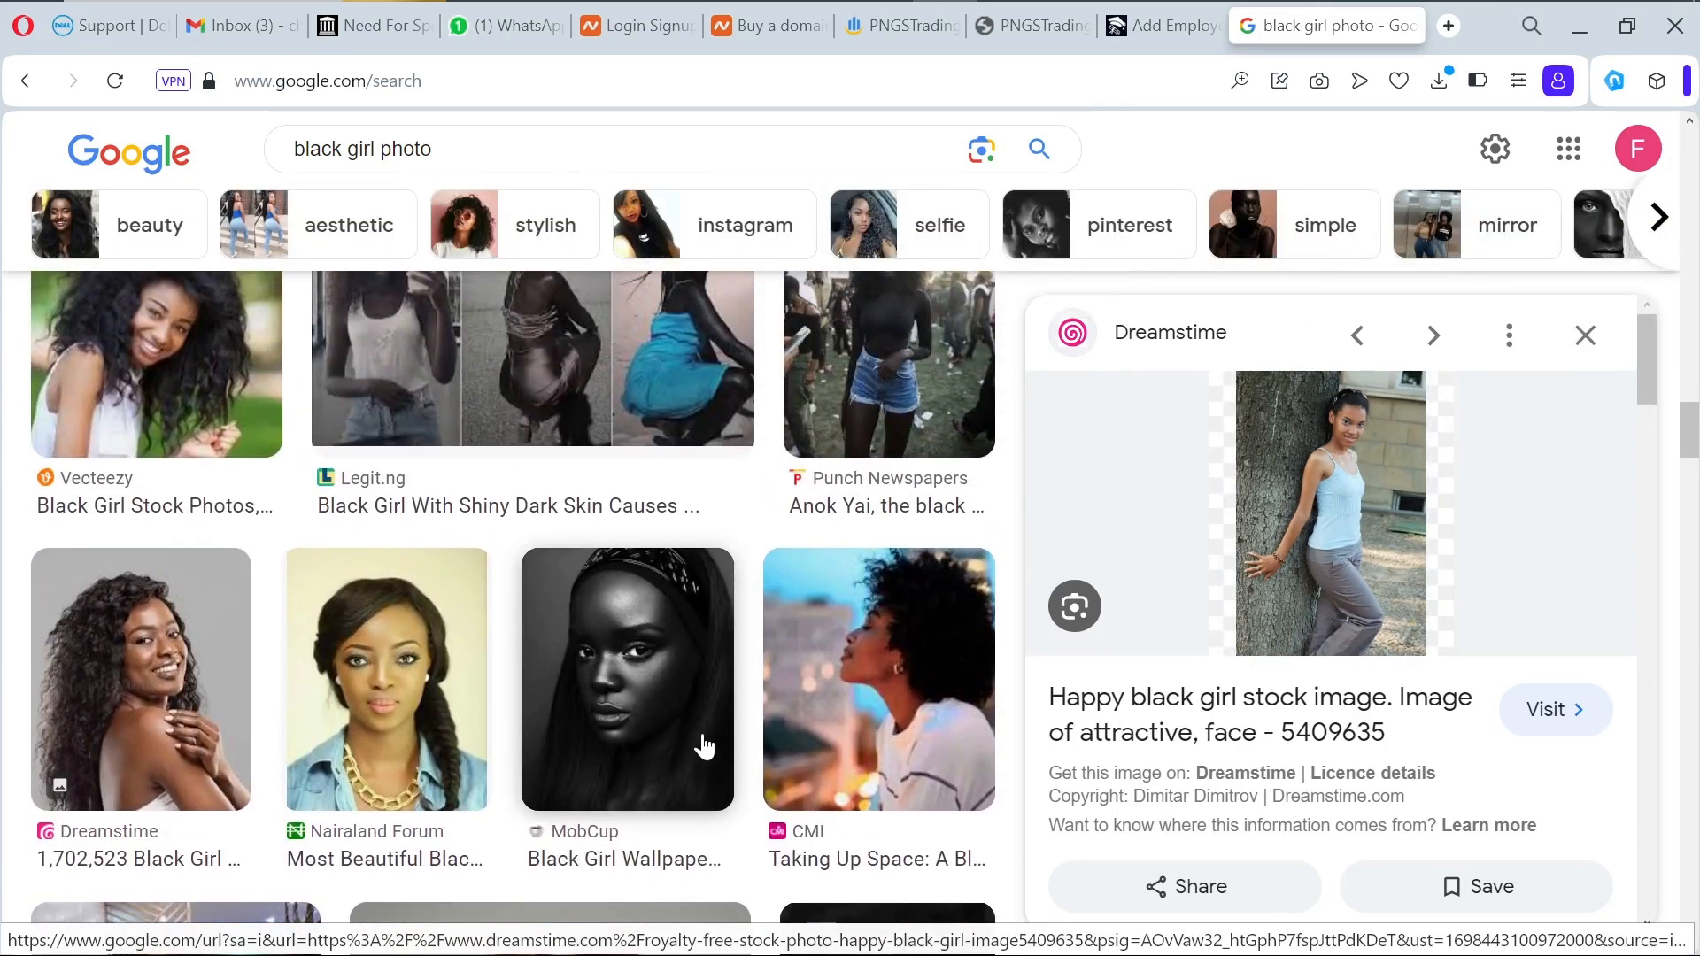
scroll(702, 740, "up", 1)
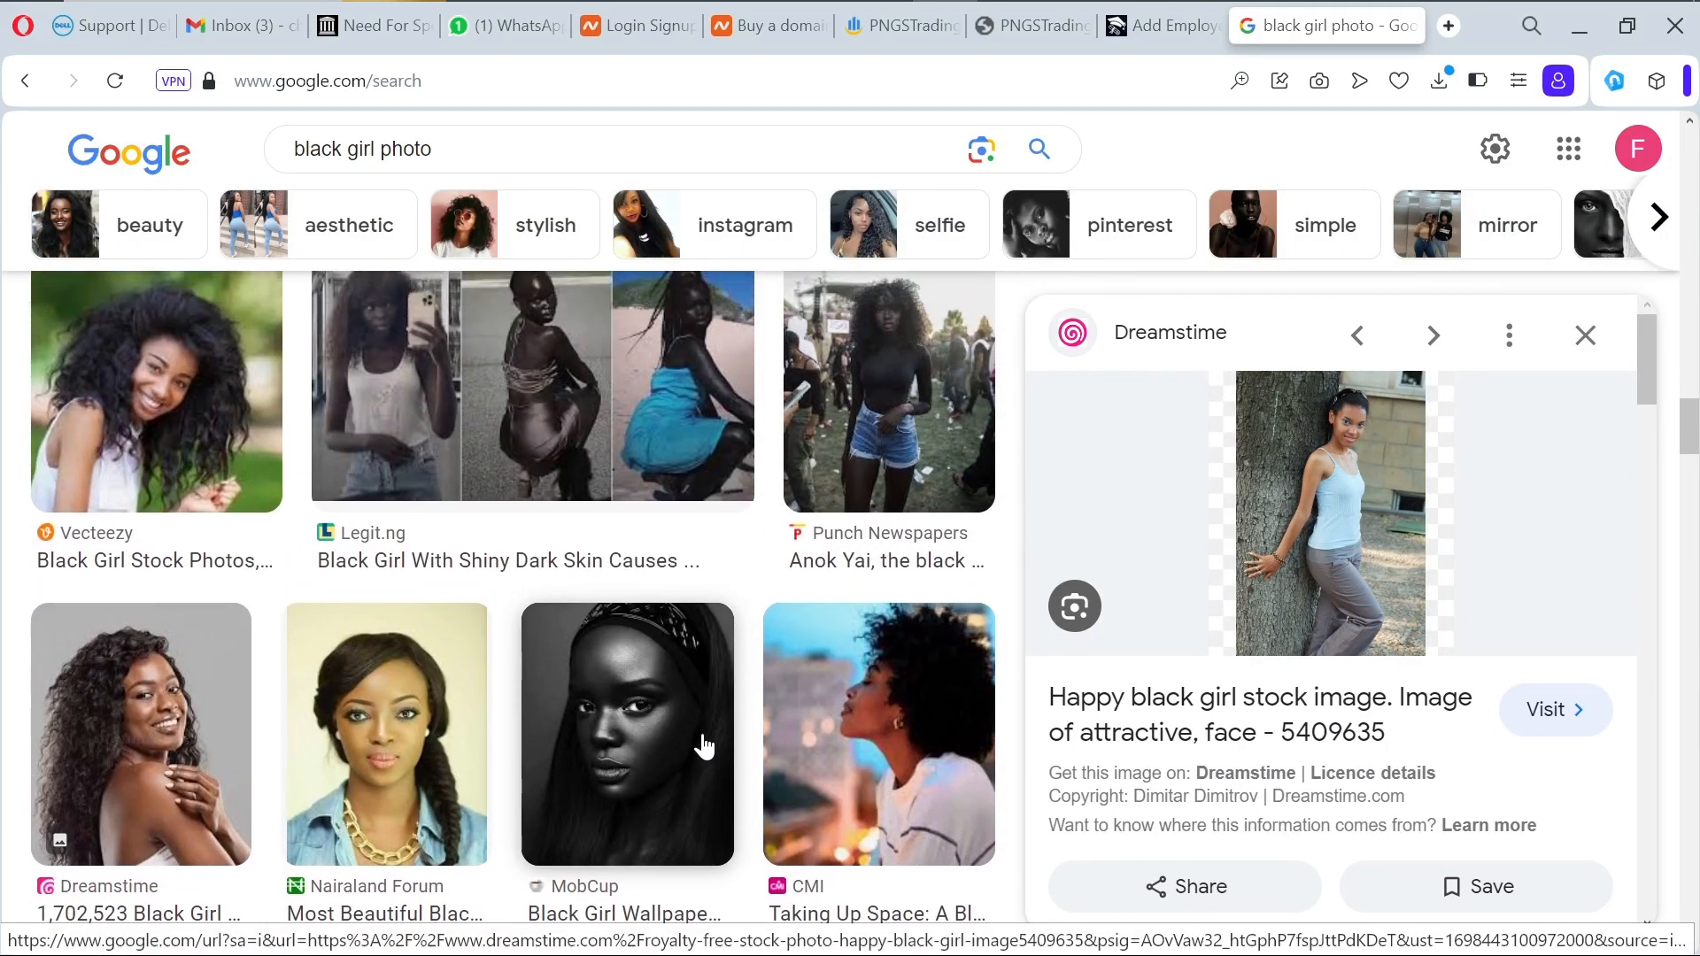
Step: Save the Vecteezy curly-haired portrait to Downloads as outdoor-portrait-of-a-teenage-black-girl-african-people.jpg
left_click(117, 494)
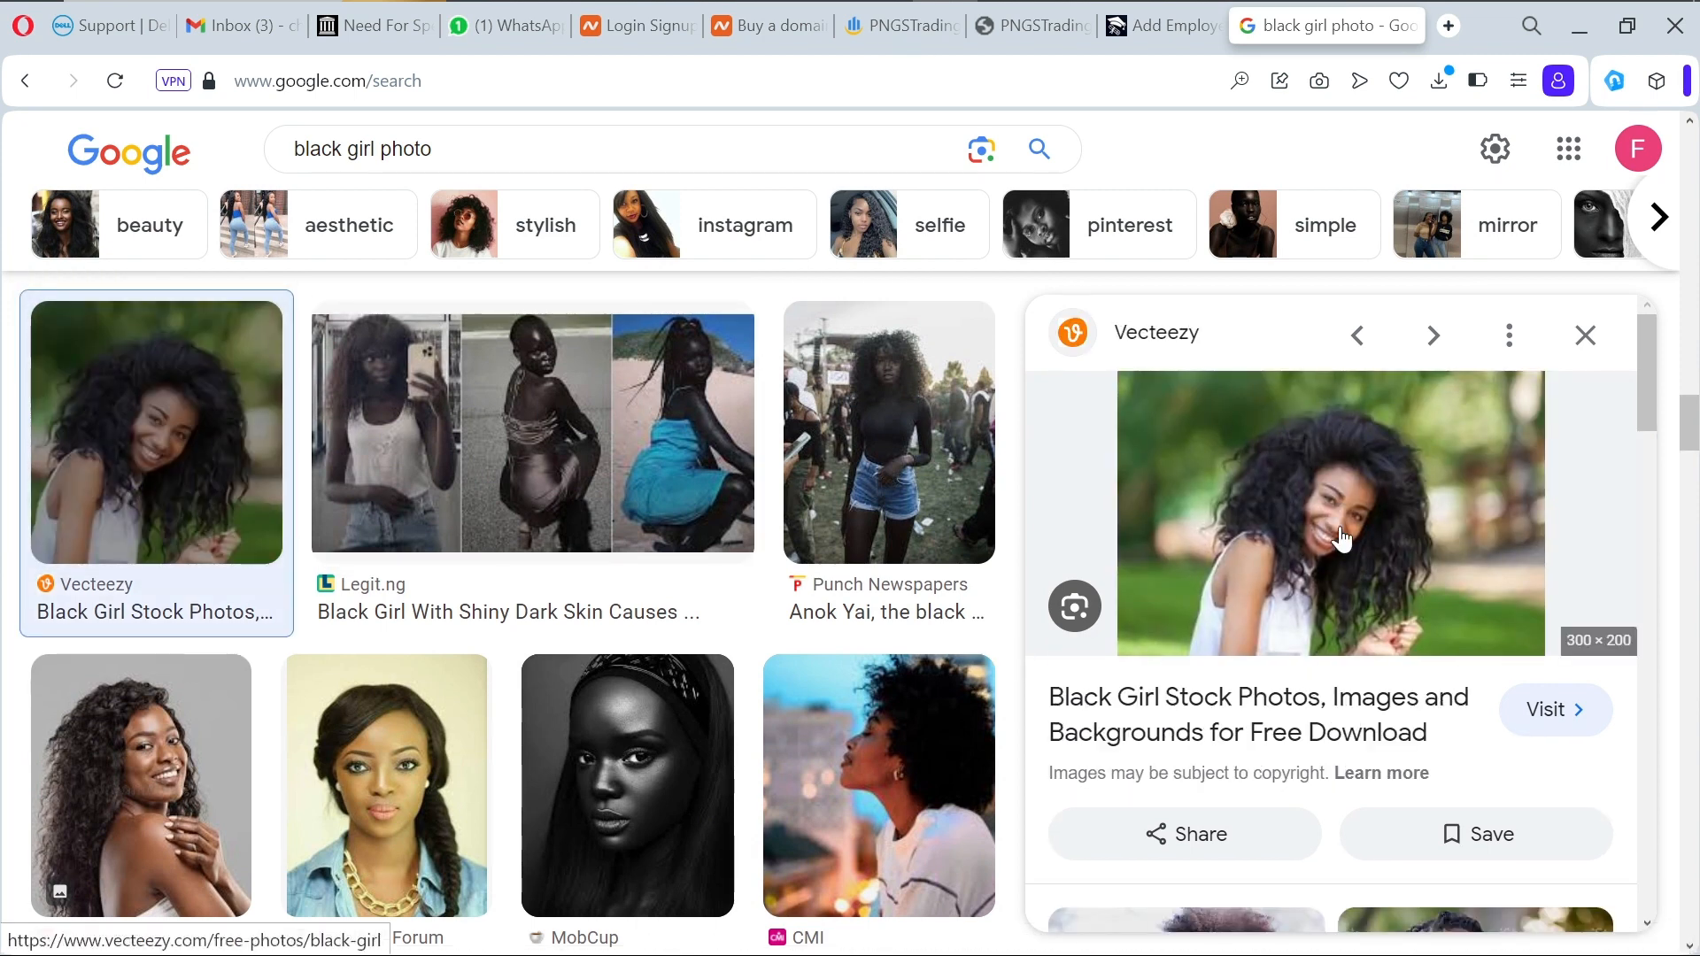
right_click(1406, 496)
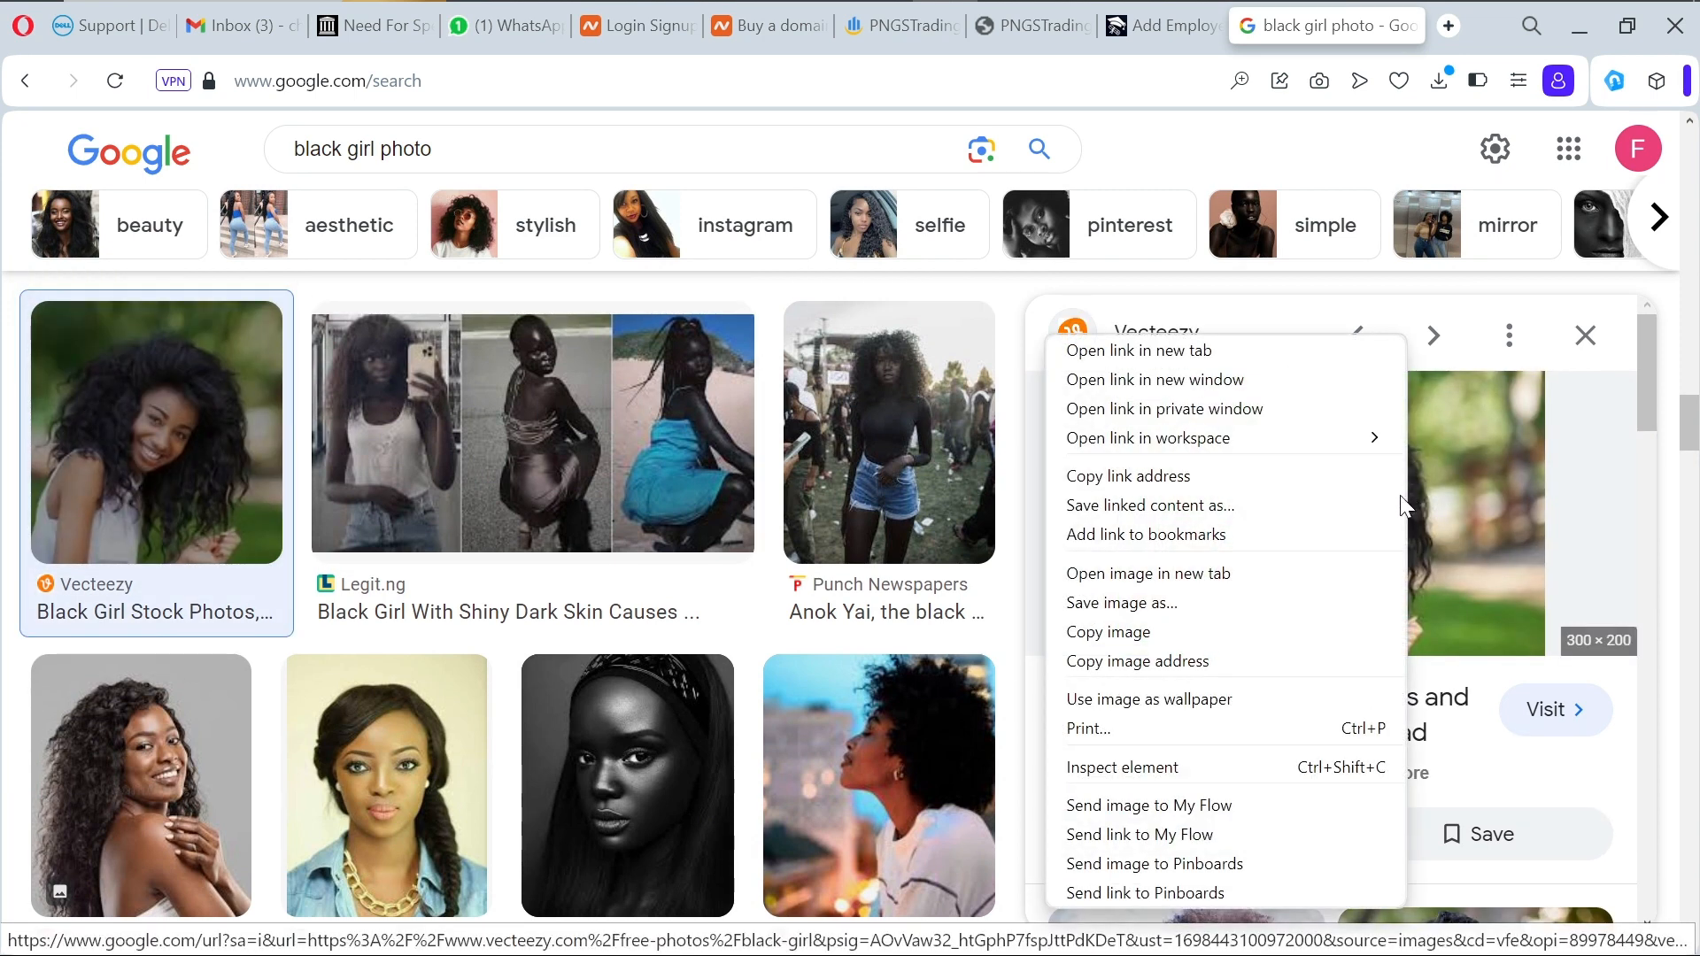
left_click(1243, 603)
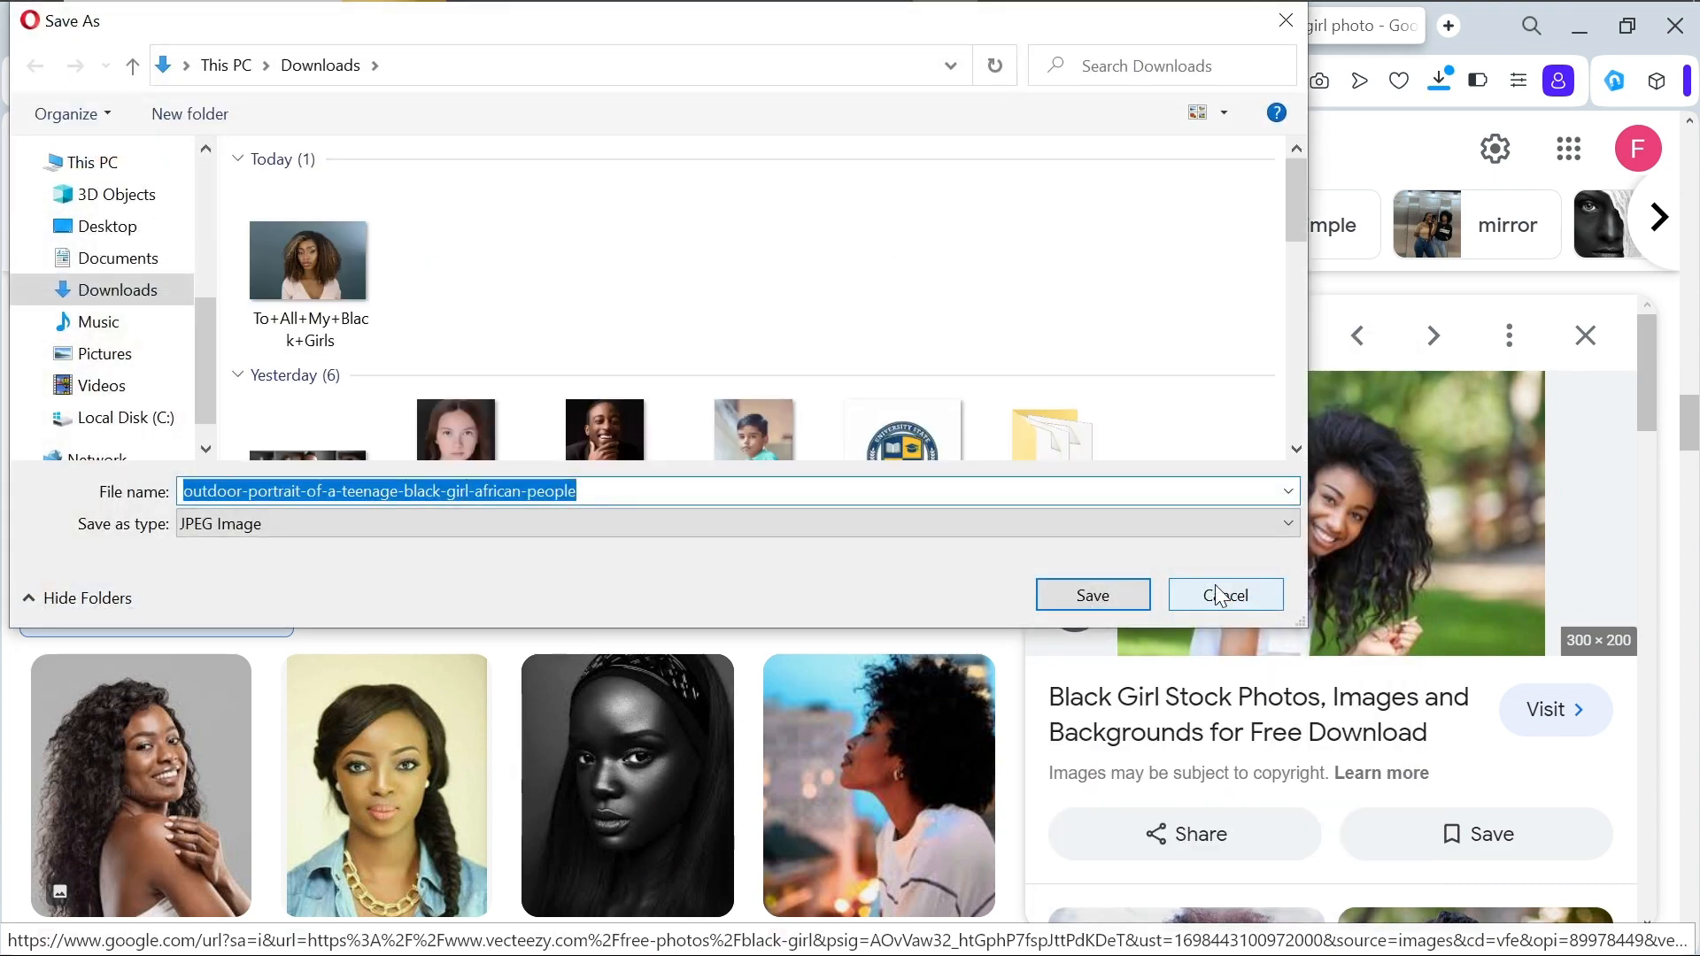
left_click(1110, 602)
scroll(1337, 647, "down", 5)
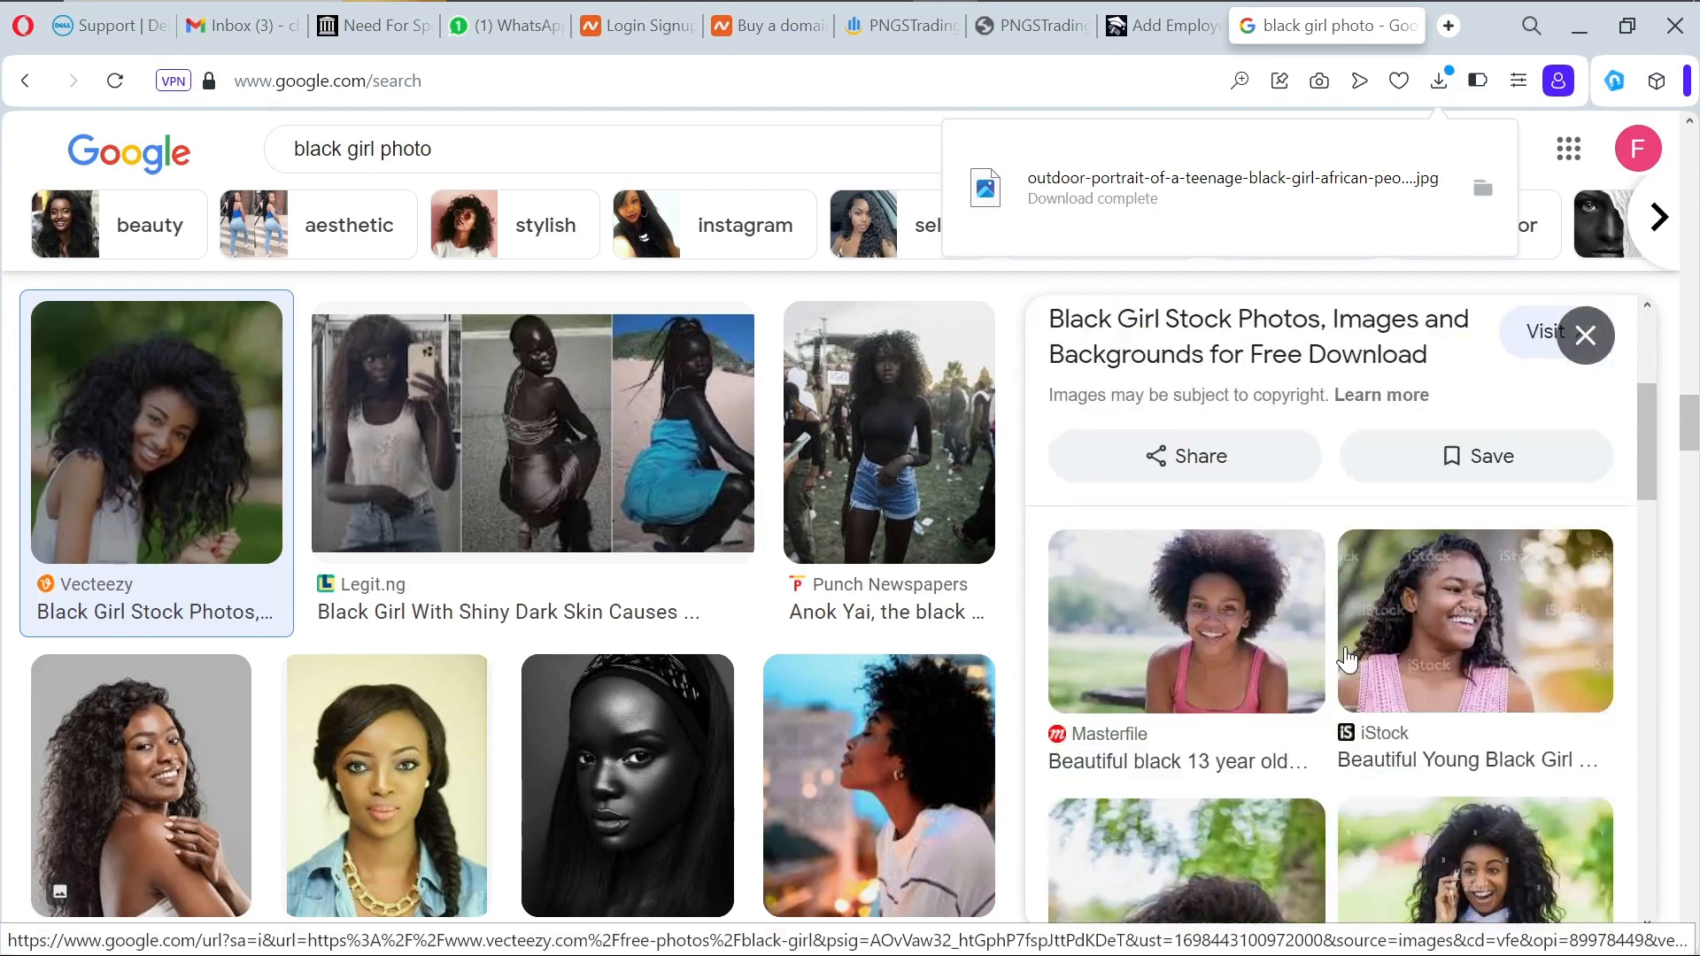
scroll(1345, 659, "down", 4)
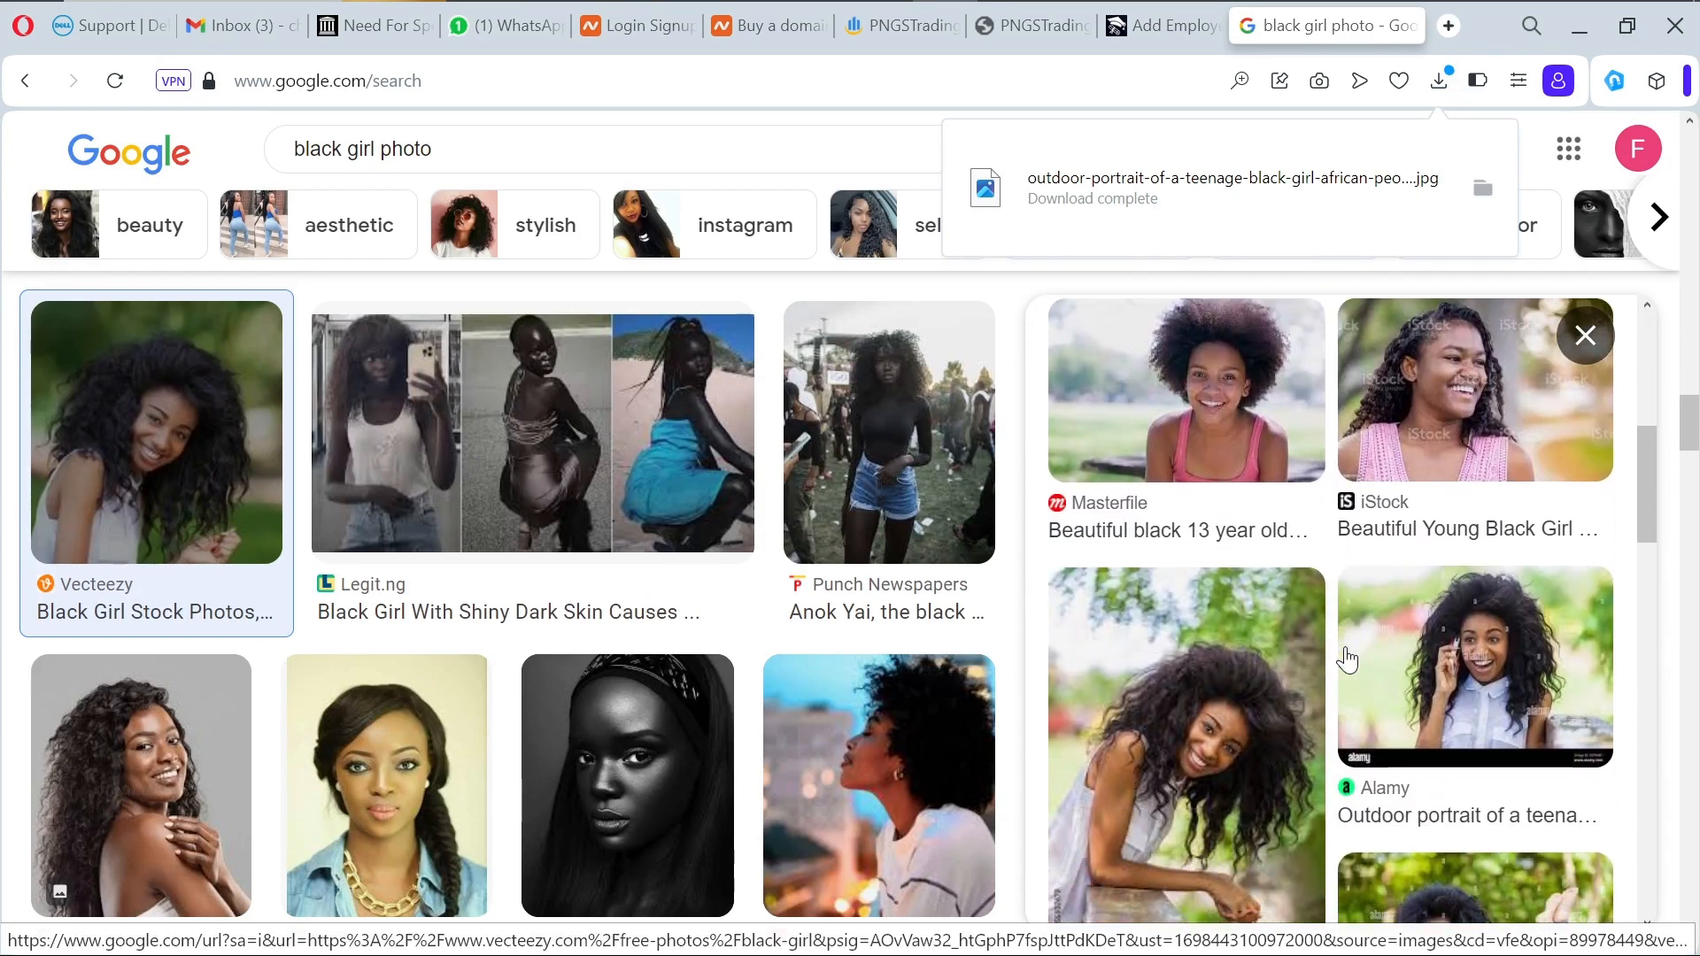
scroll(1347, 659, "down", 3)
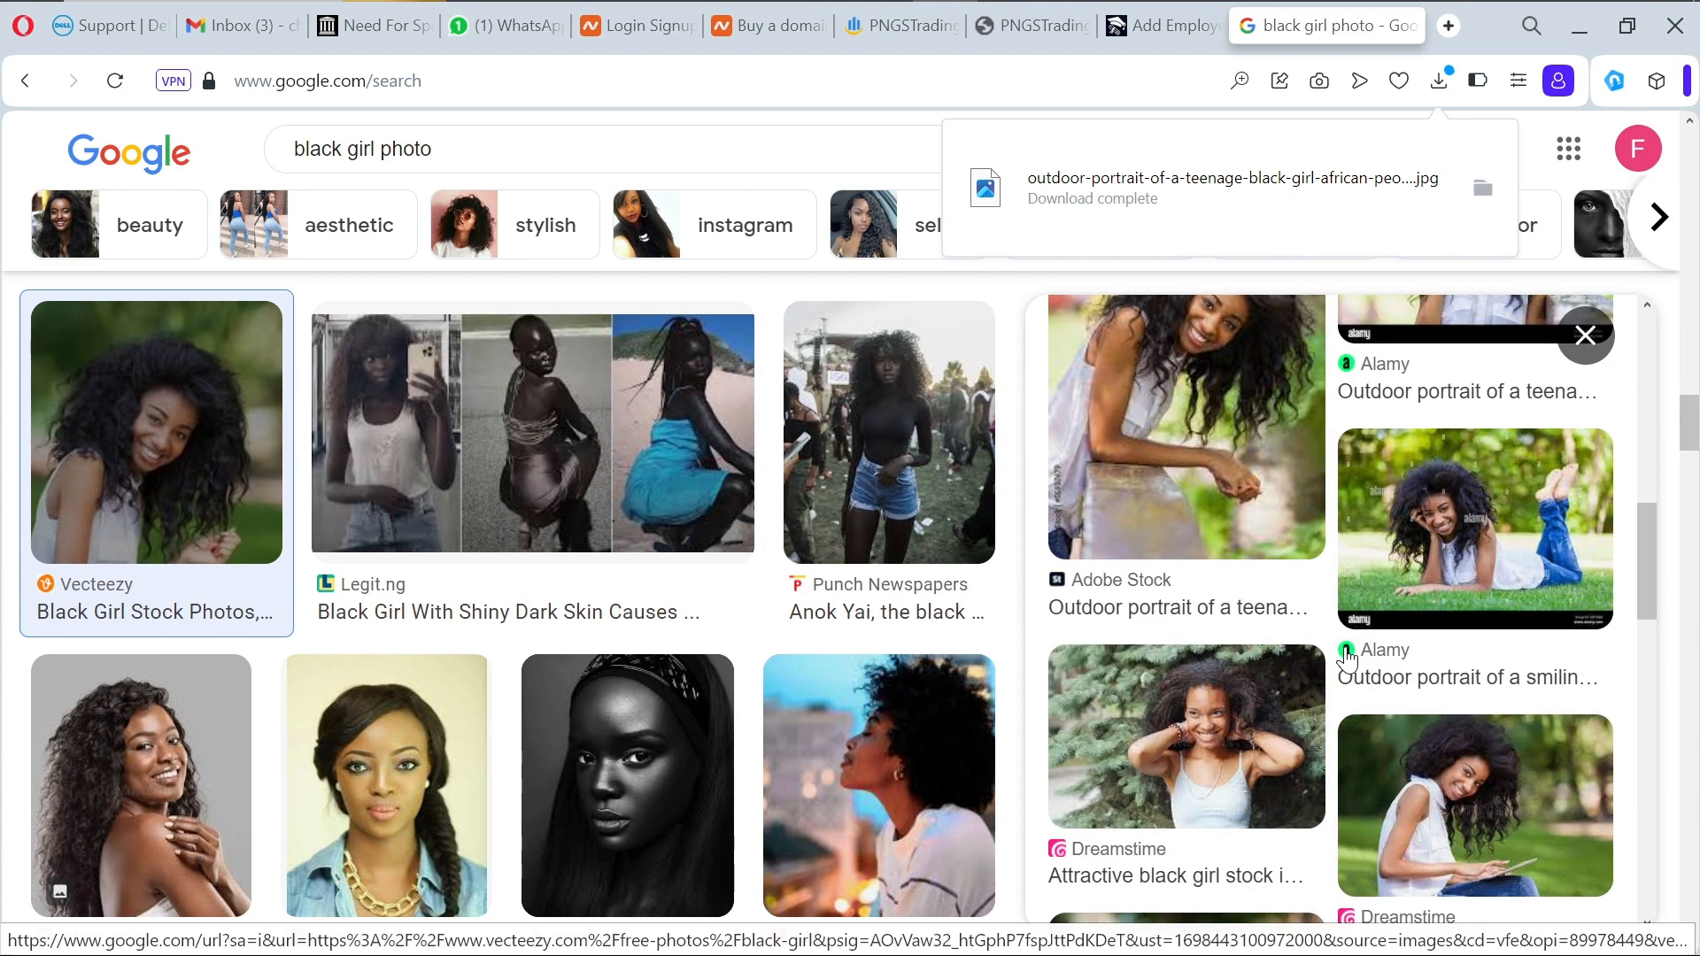
left_click(1240, 721)
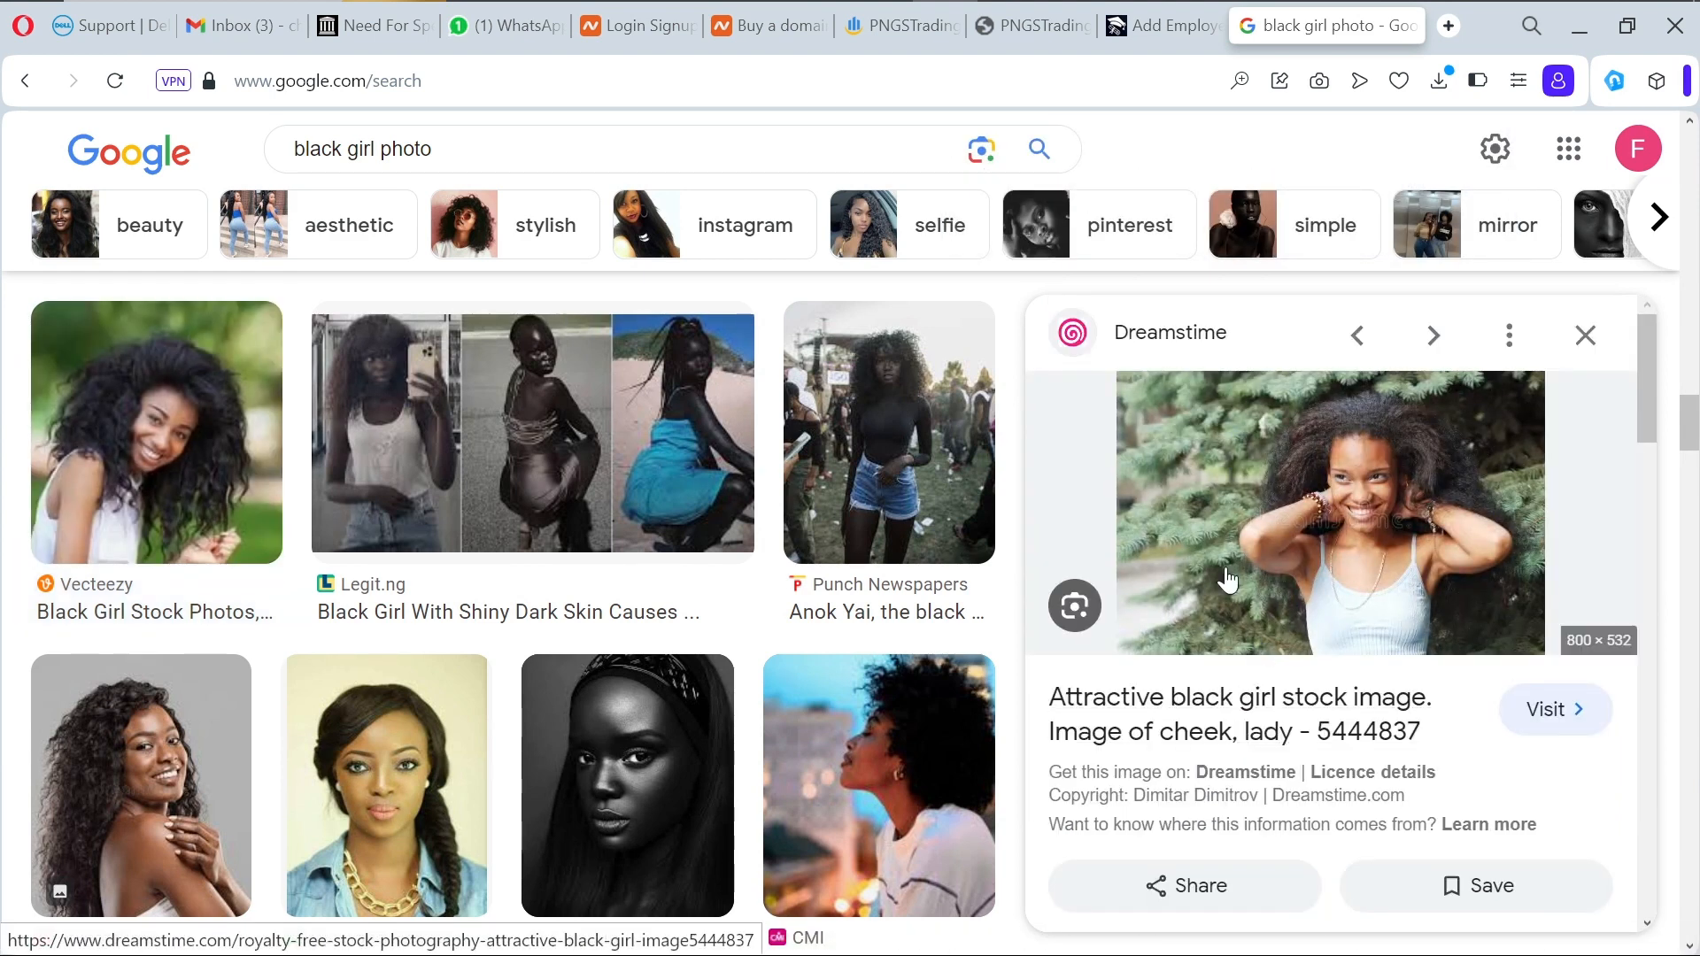
left_click(1156, 26)
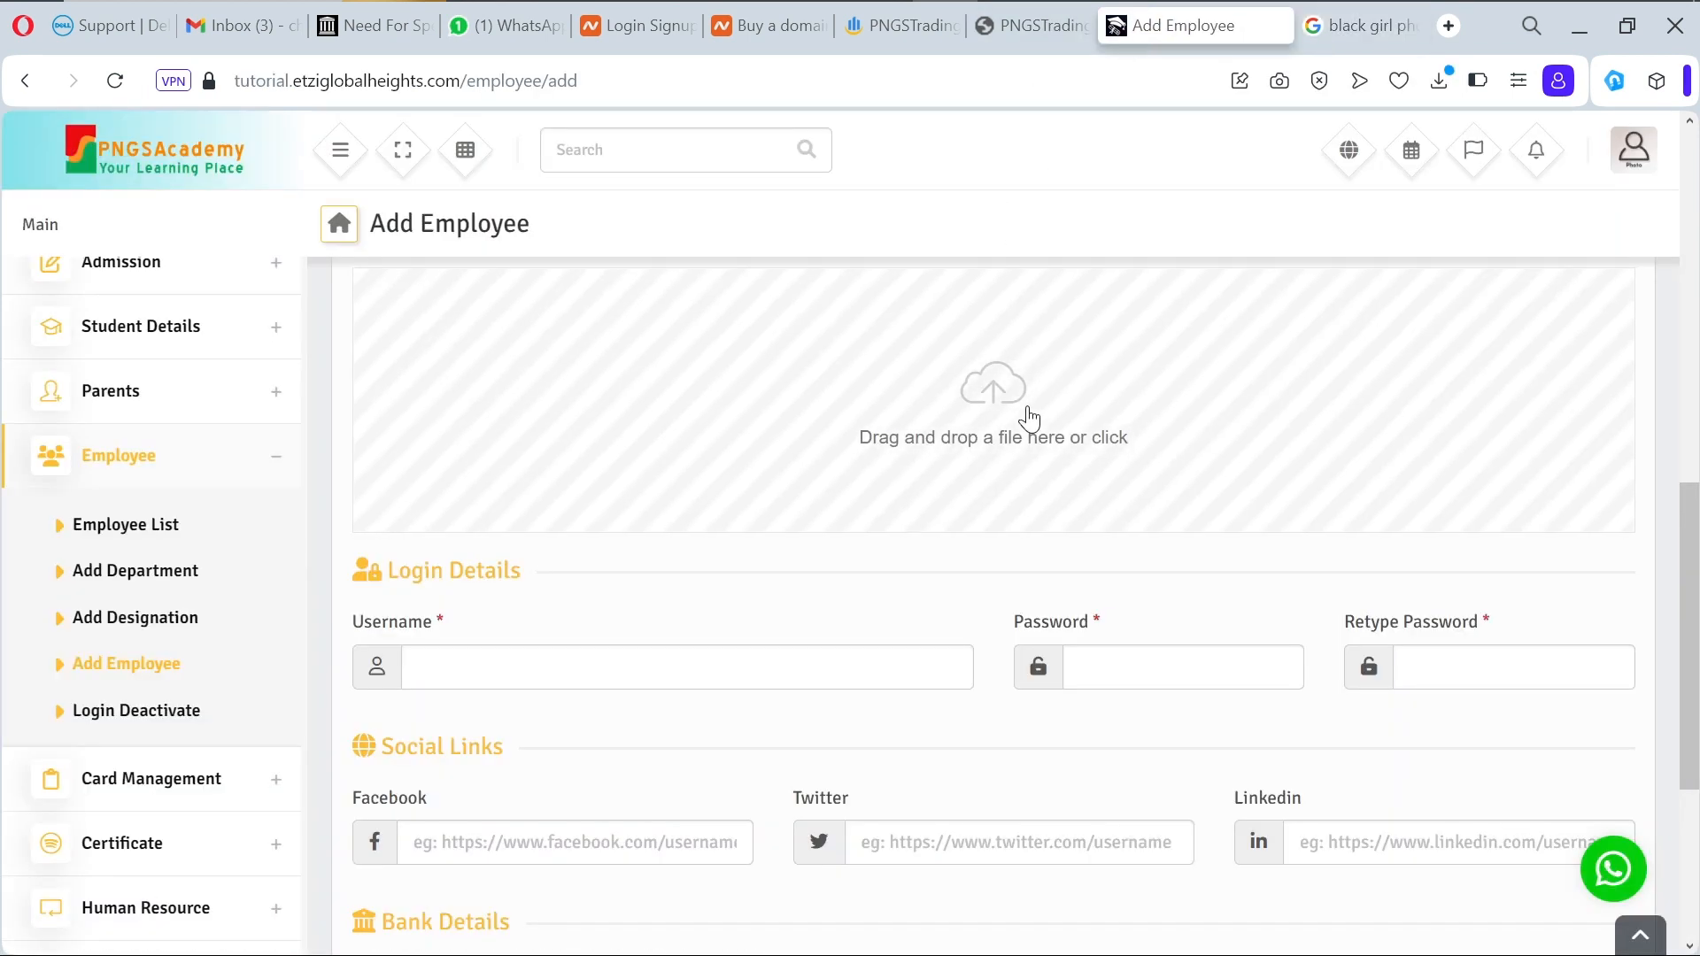
Step: Attach the downloaded outdoor portrait as photo and enter a username, password and retyped password
left_click(663, 391)
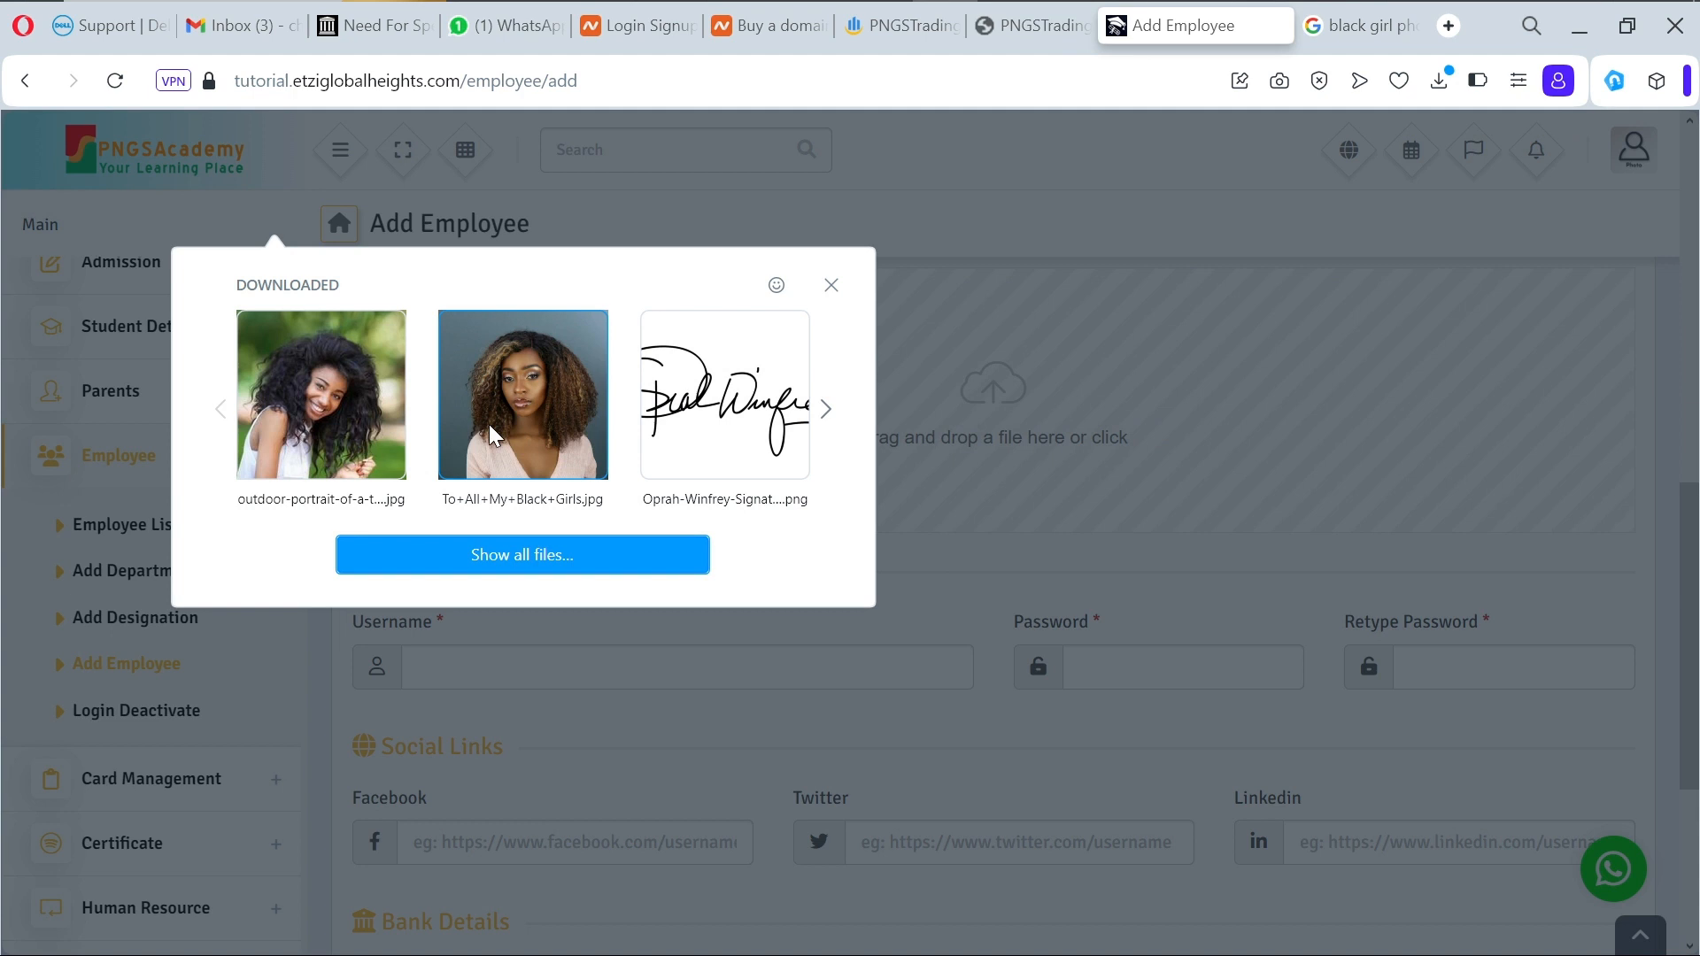
left_click(345, 410)
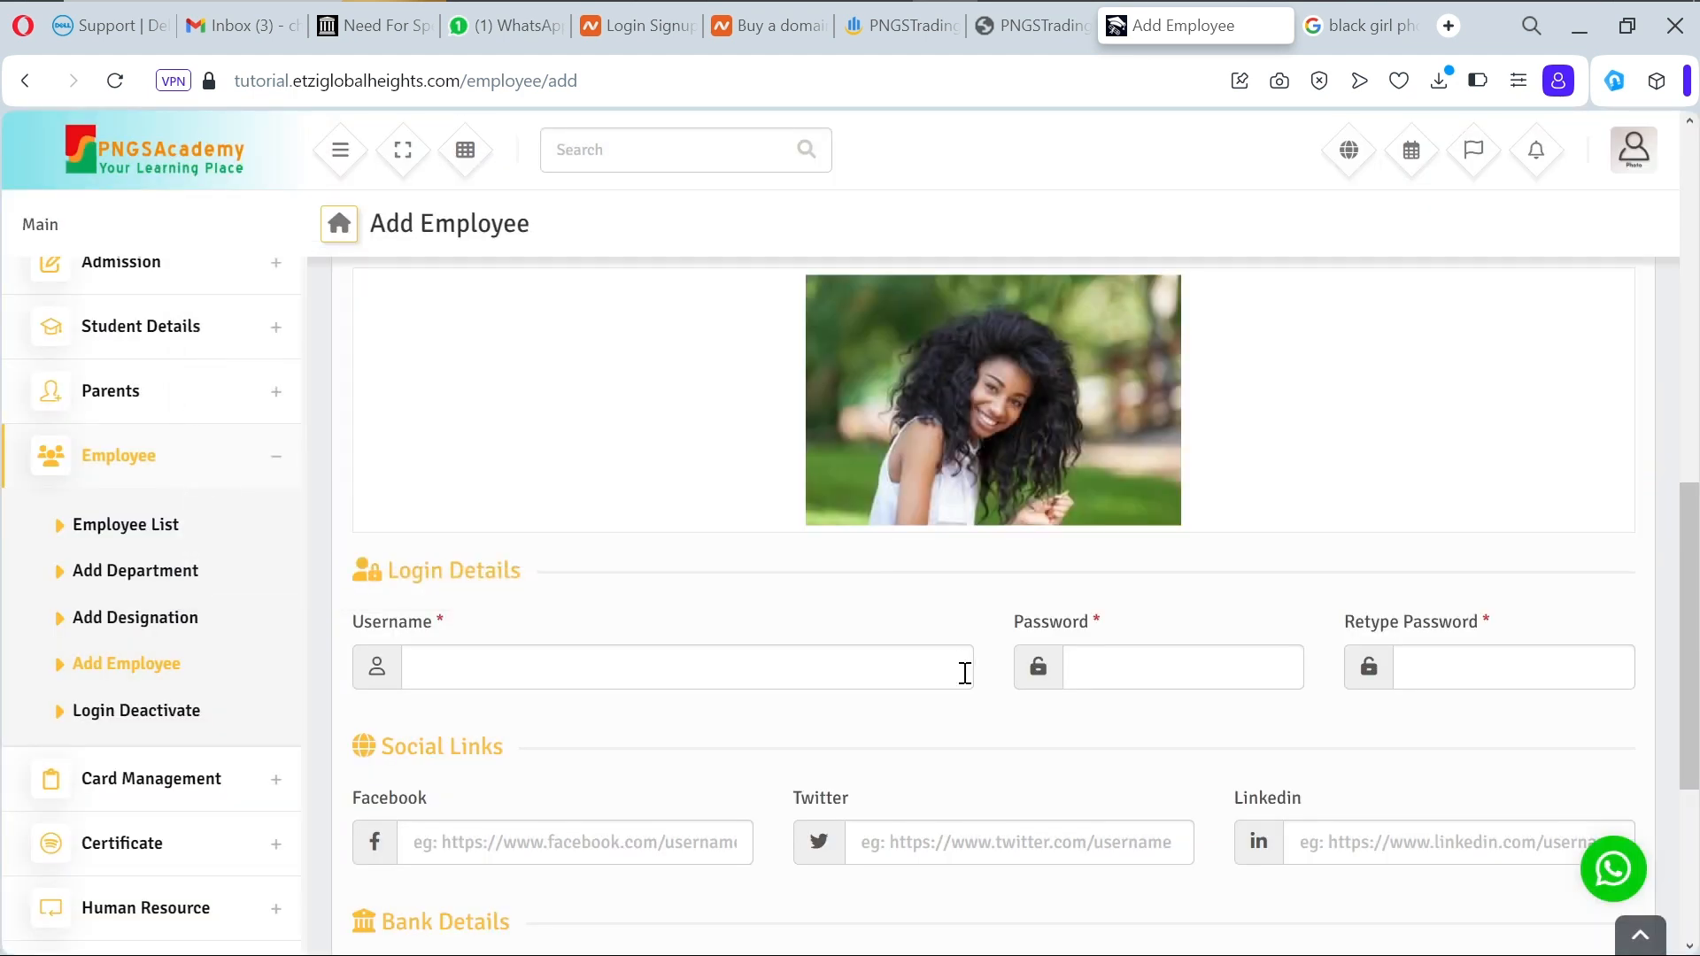
left_click(860, 678)
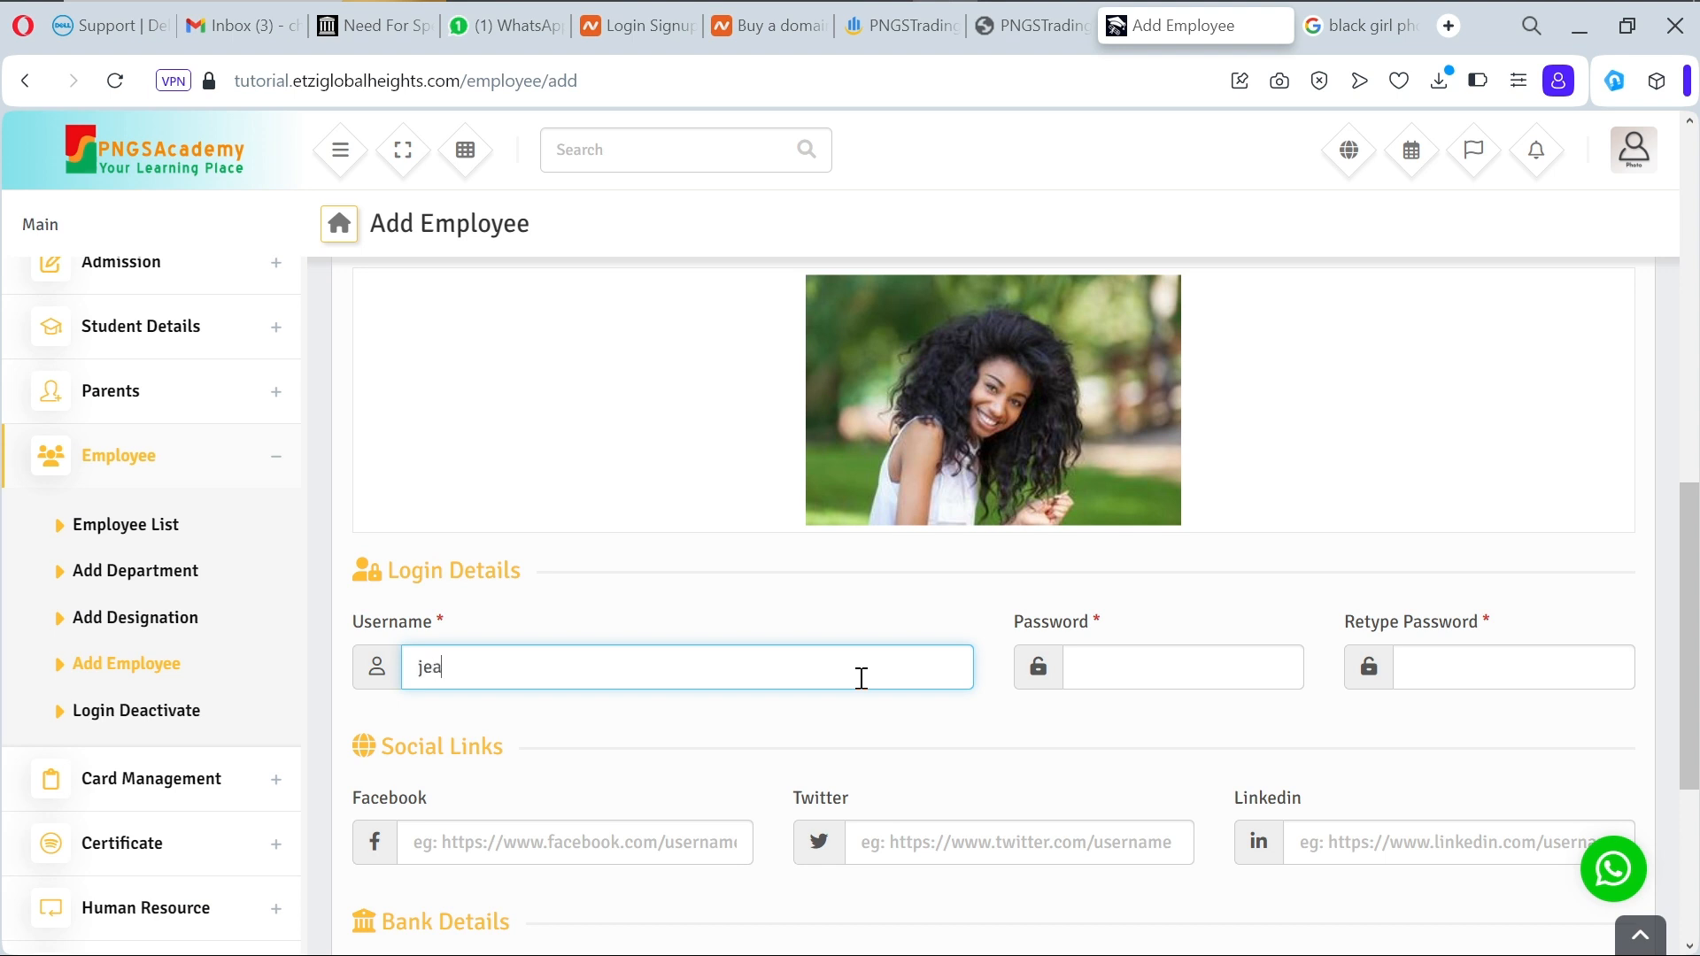
type("jeme")
type("me")
left_click(1158, 676)
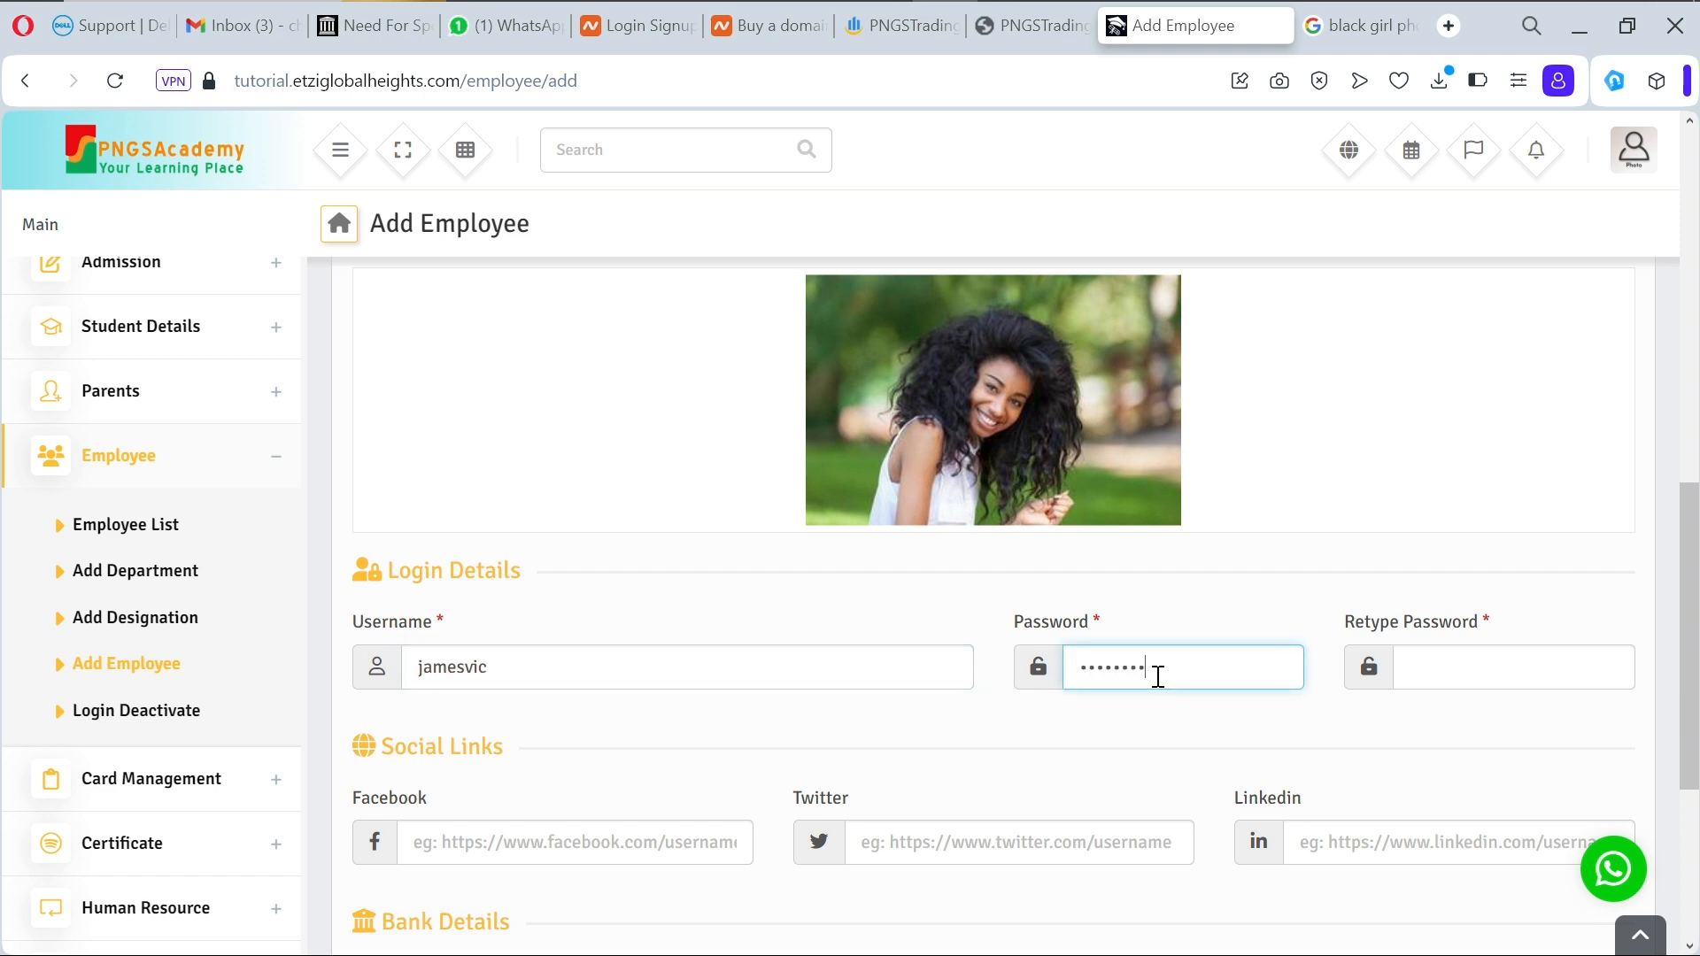
left_click(1431, 671)
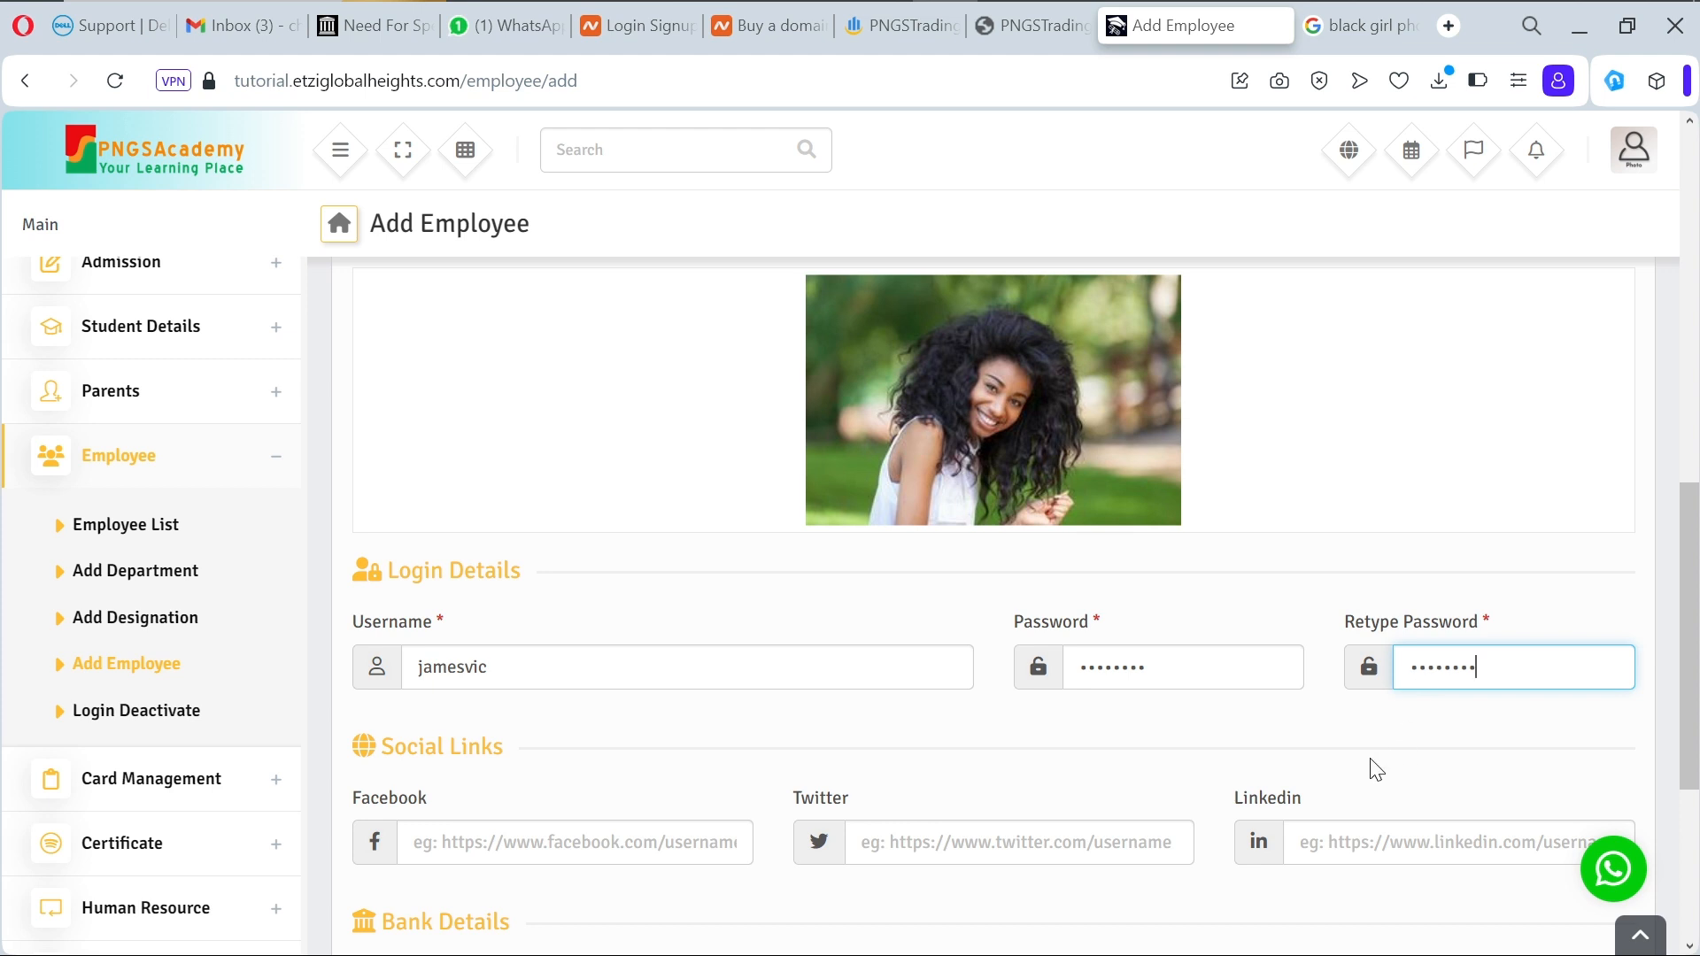
scroll(1375, 769, "down", 4)
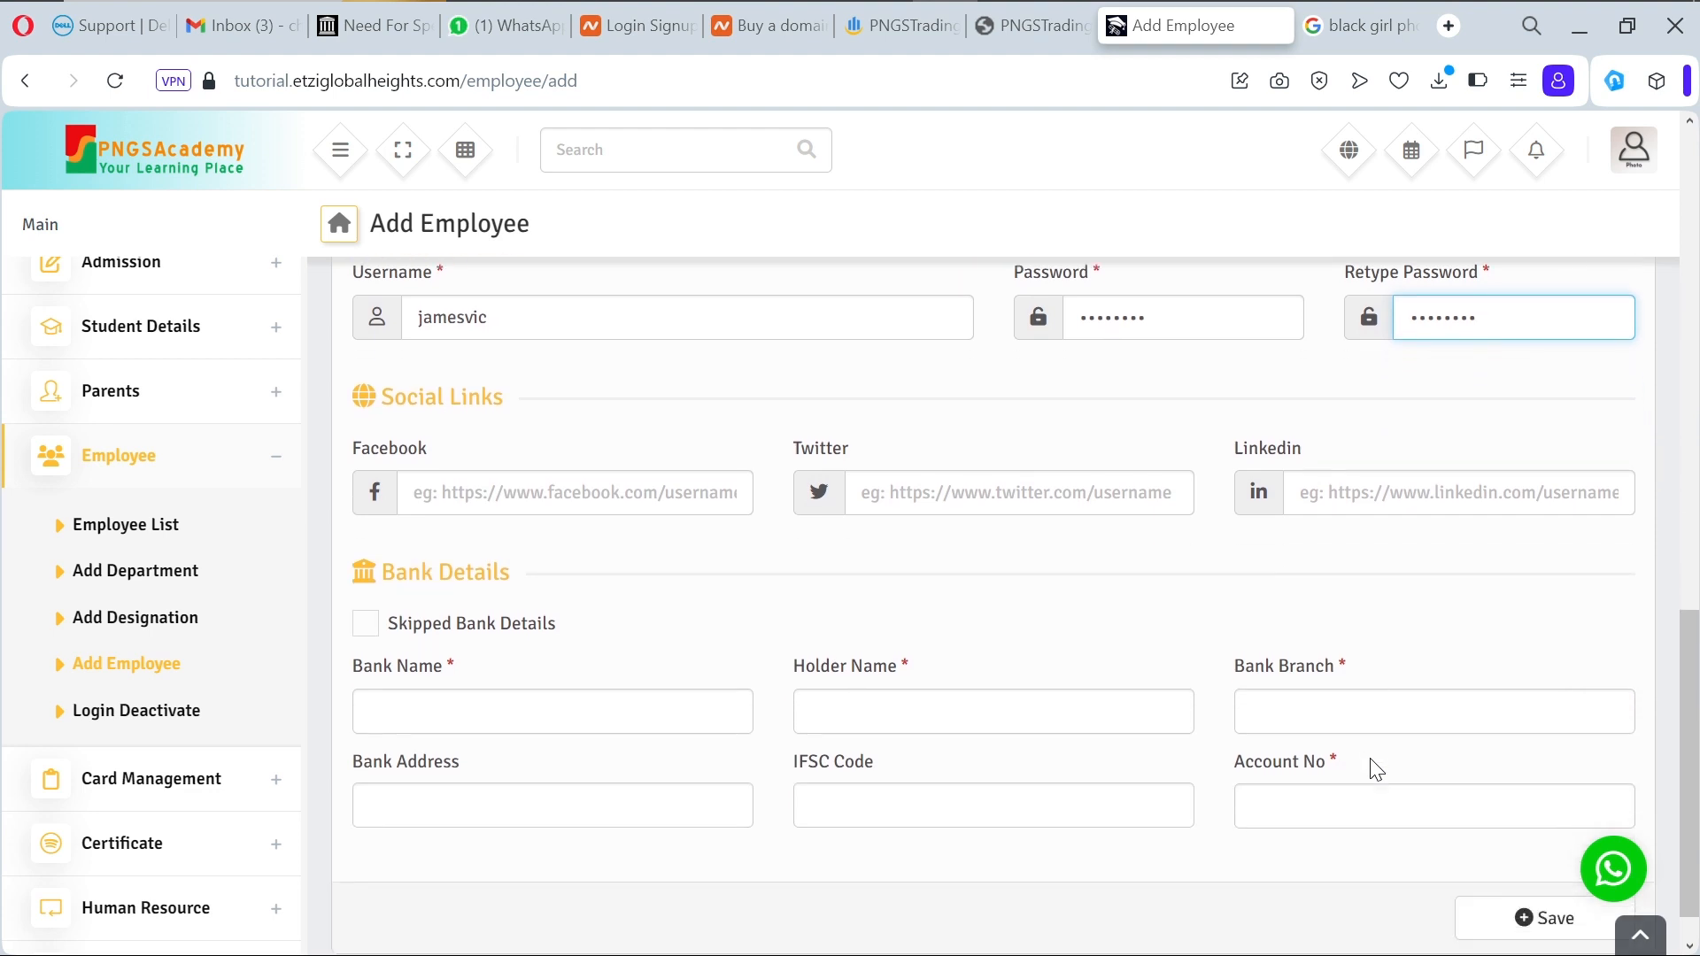
Step: Enter bank name PNGSBank, the employee as account holder, and bank branch Alaba
left_click(538, 670)
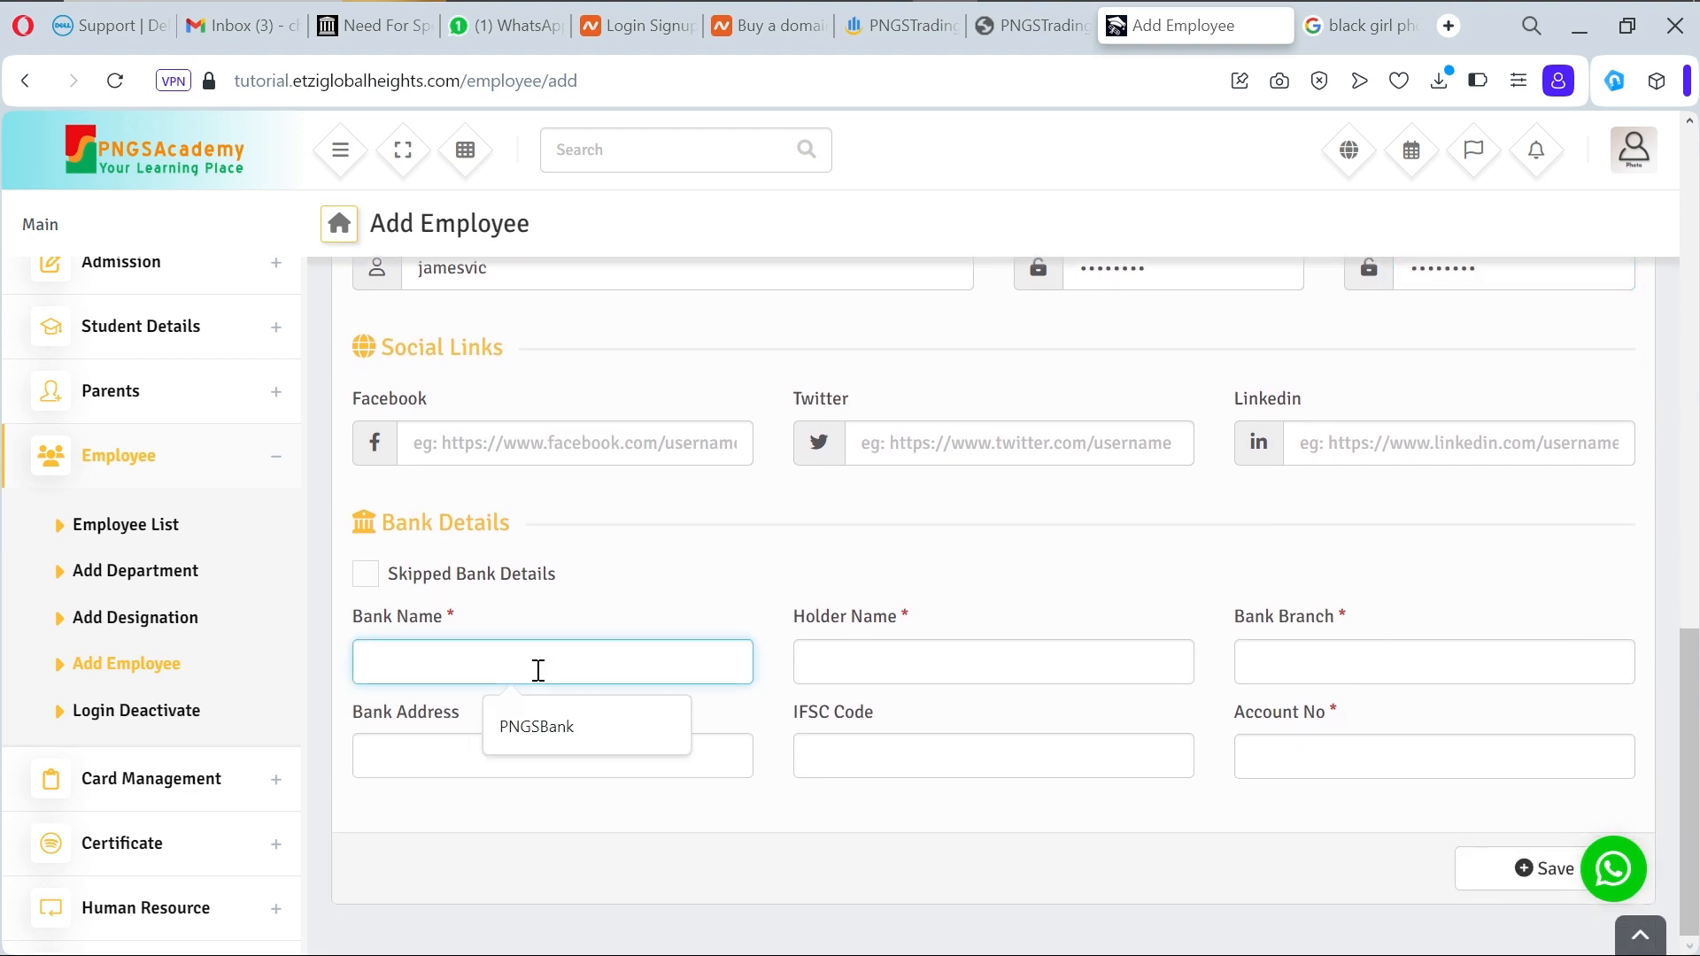
left_click(554, 730)
left_click(834, 677)
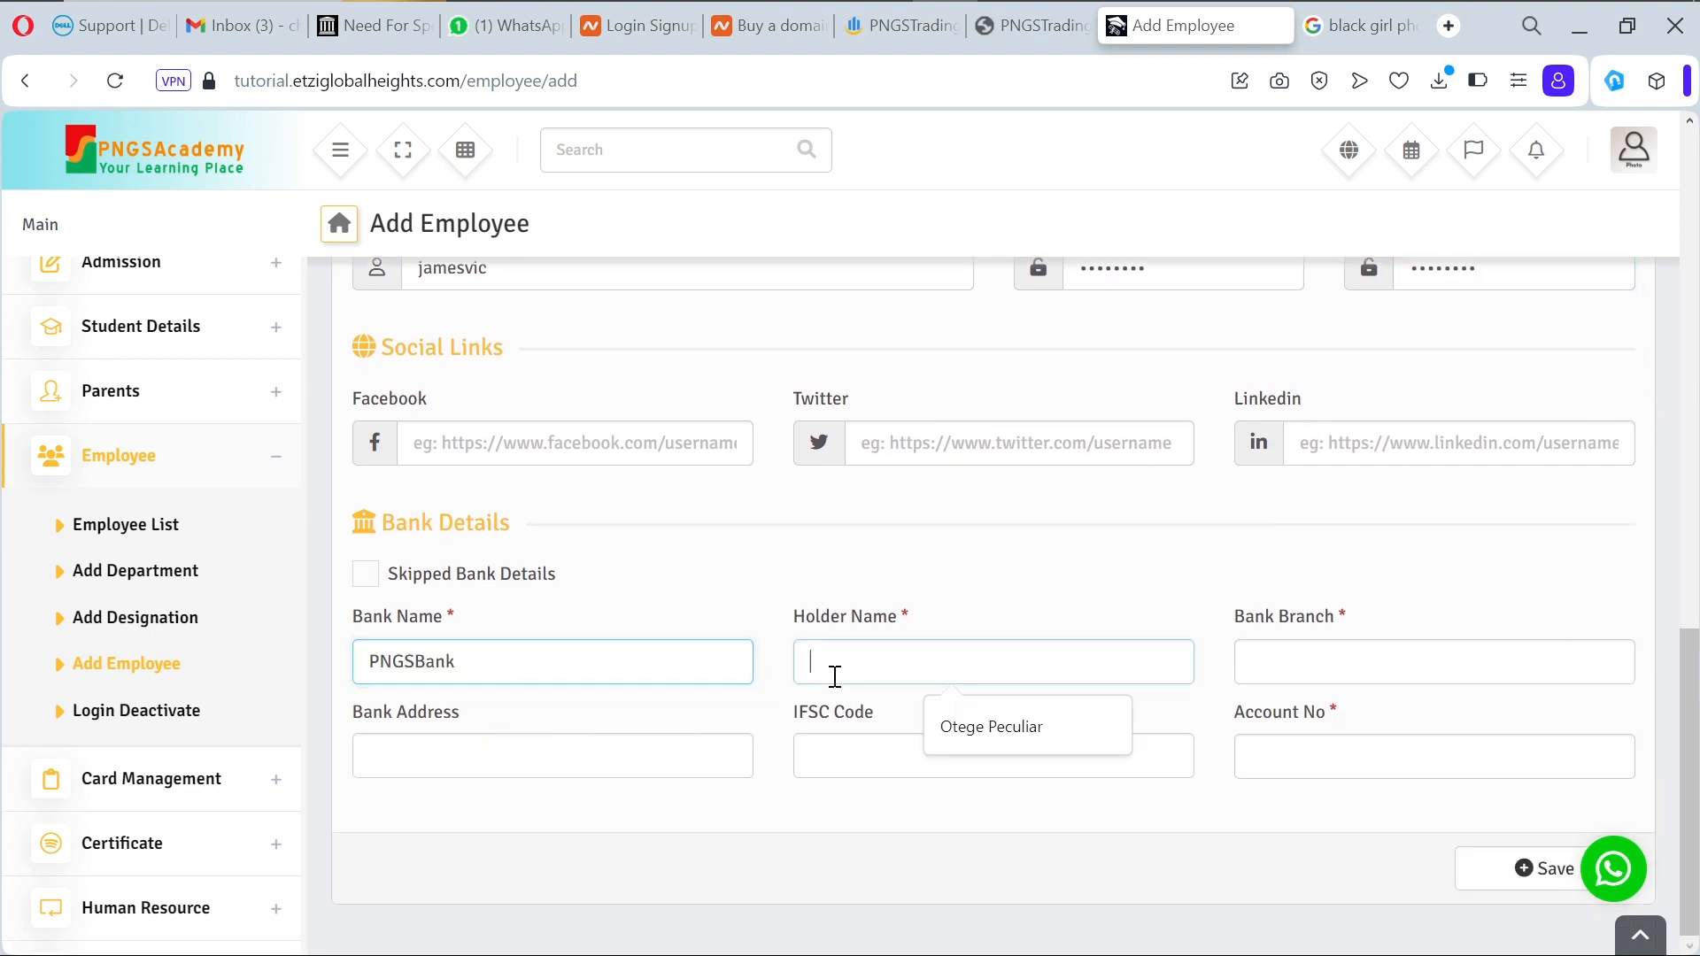
left_click(960, 730)
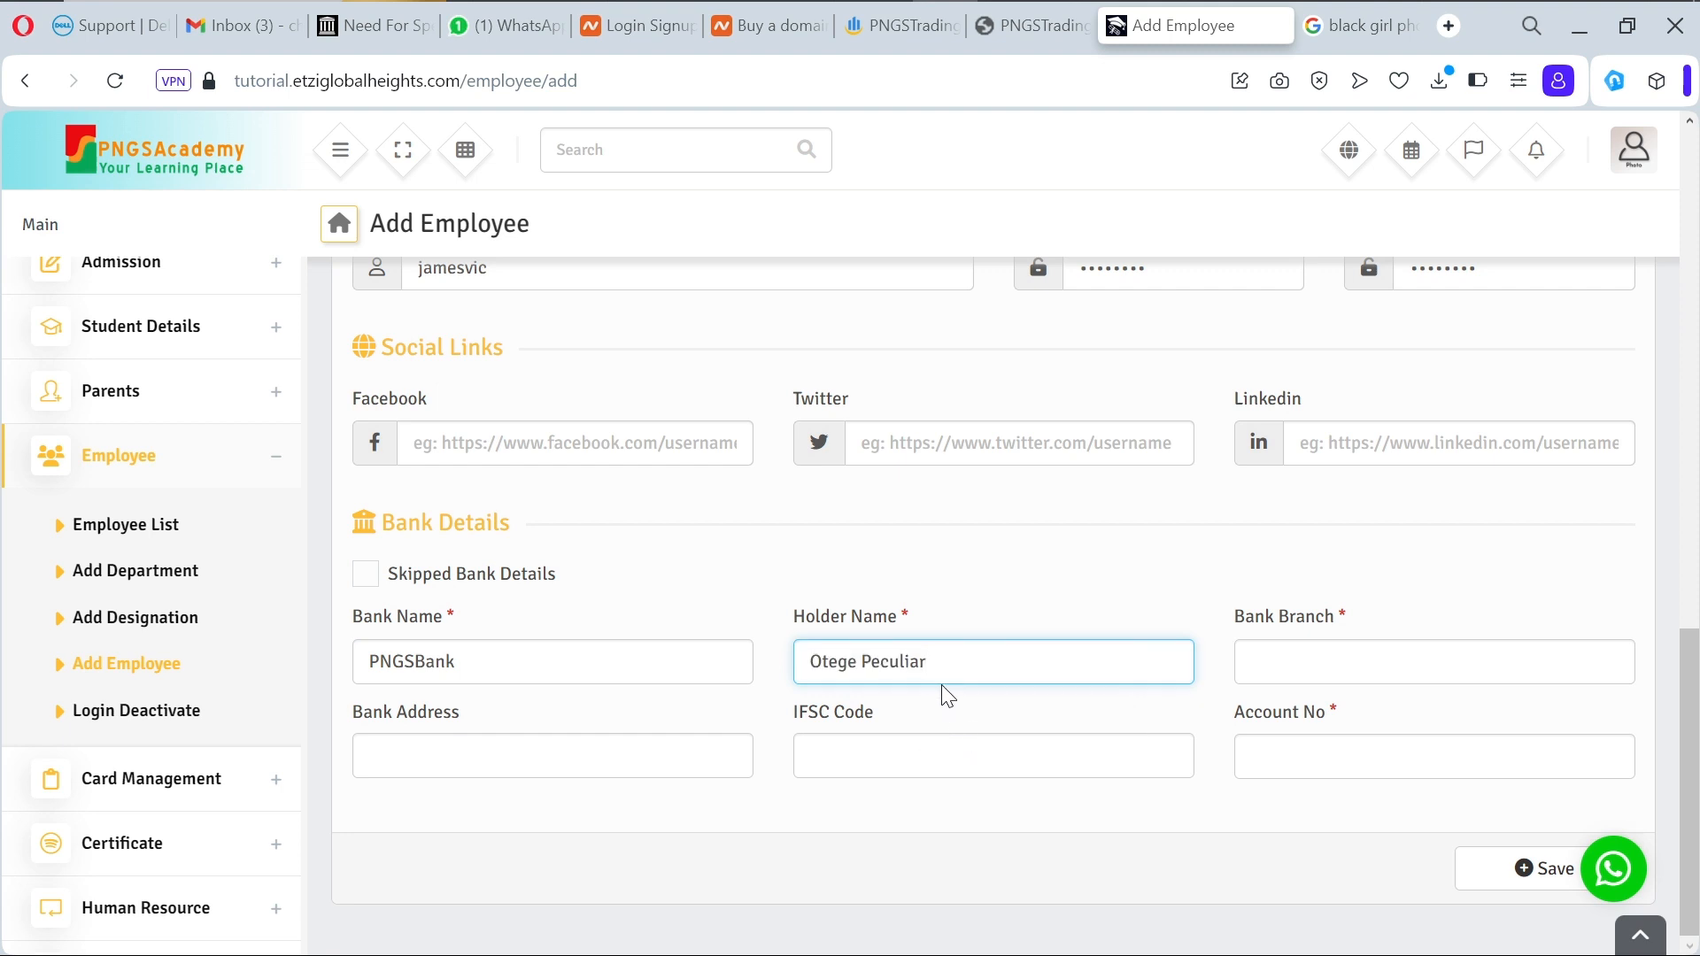
key("BackSpace")
key("BackSpace")
key("BackSpace")
key("BackSpace")
key("BackSpace")
key("BackSpace")
key("BackSpace")
key("BackSpace")
key("BackSpace")
key("BackSpace")
key("BackSpace")
key("BackSpace")
key("BackSpace")
key("BackSpace")
type("James")
left_click(1287, 664)
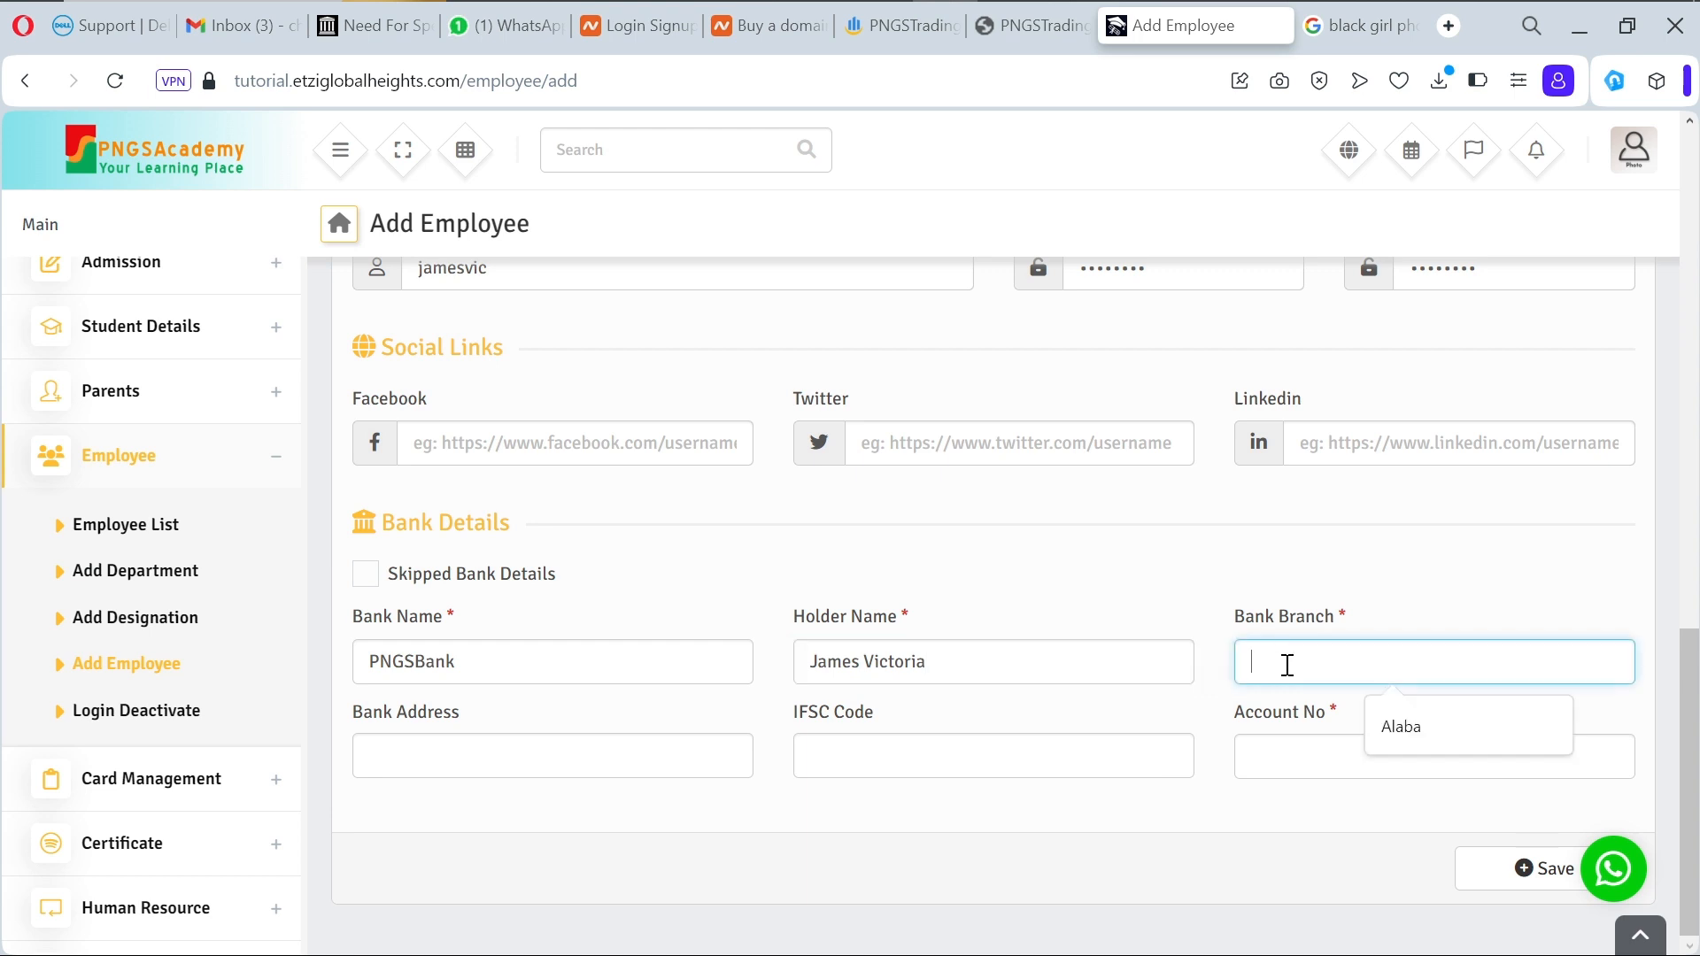
left_click(1408, 726)
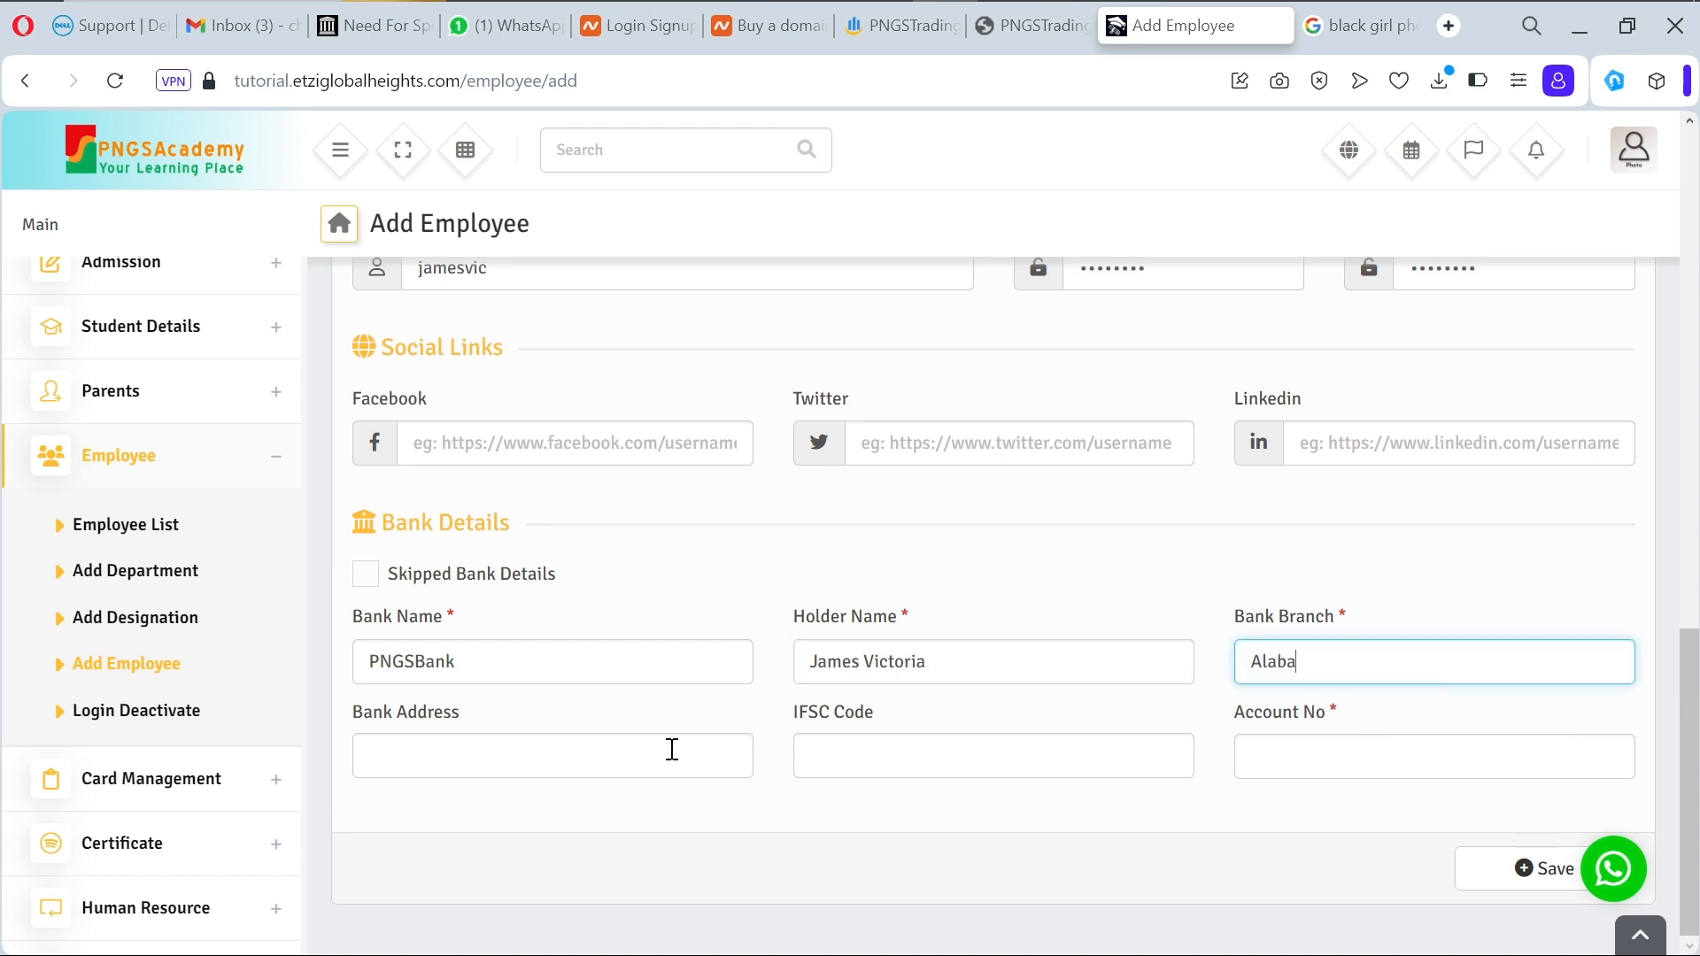
Step: Add the bank address, IFSC code 1212 and account number, then save the employee
left_click(615, 755)
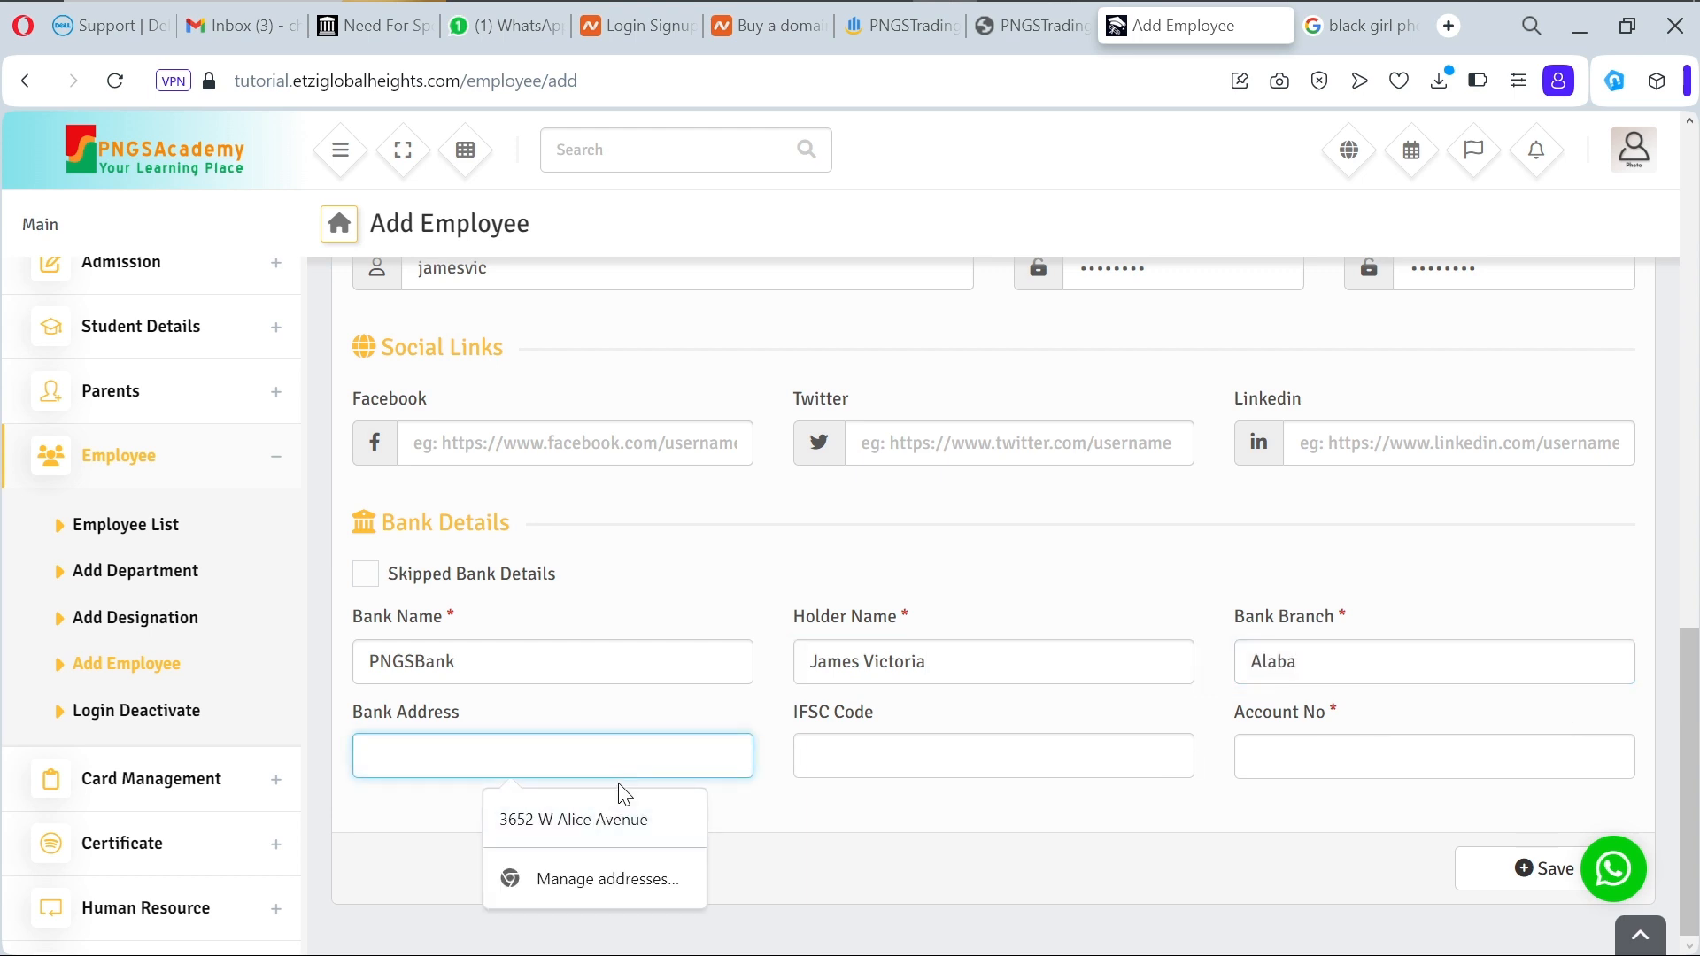
left_click(620, 831)
left_click(893, 764)
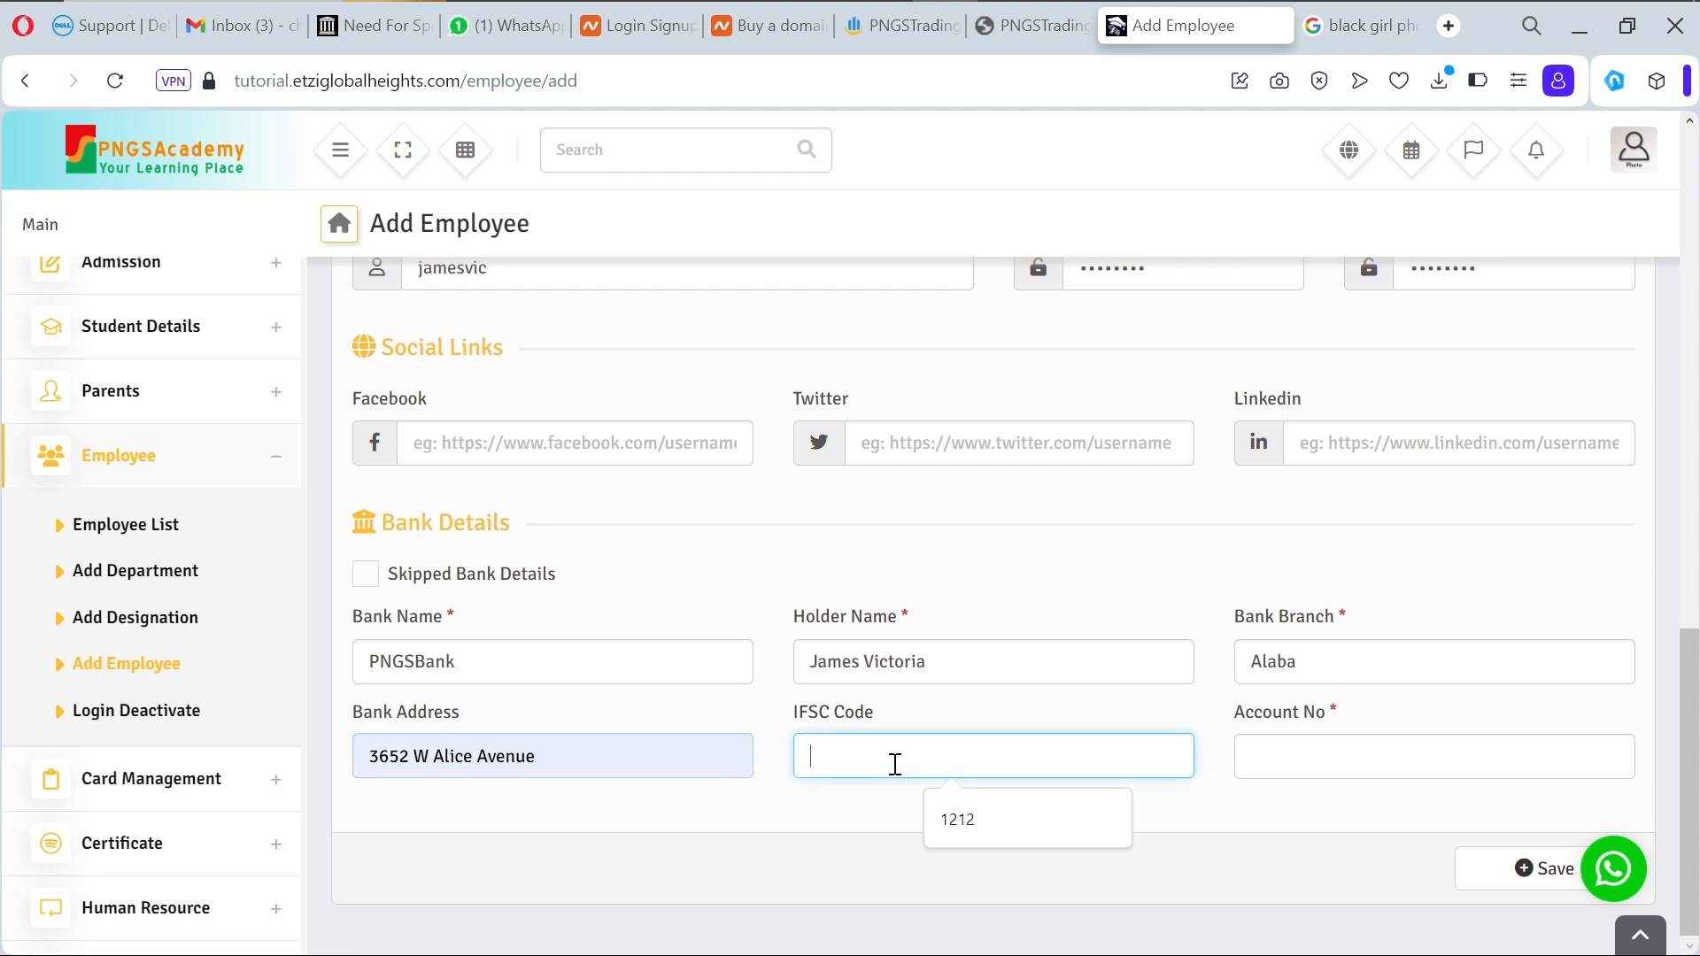
left_click(958, 823)
left_click(1274, 763)
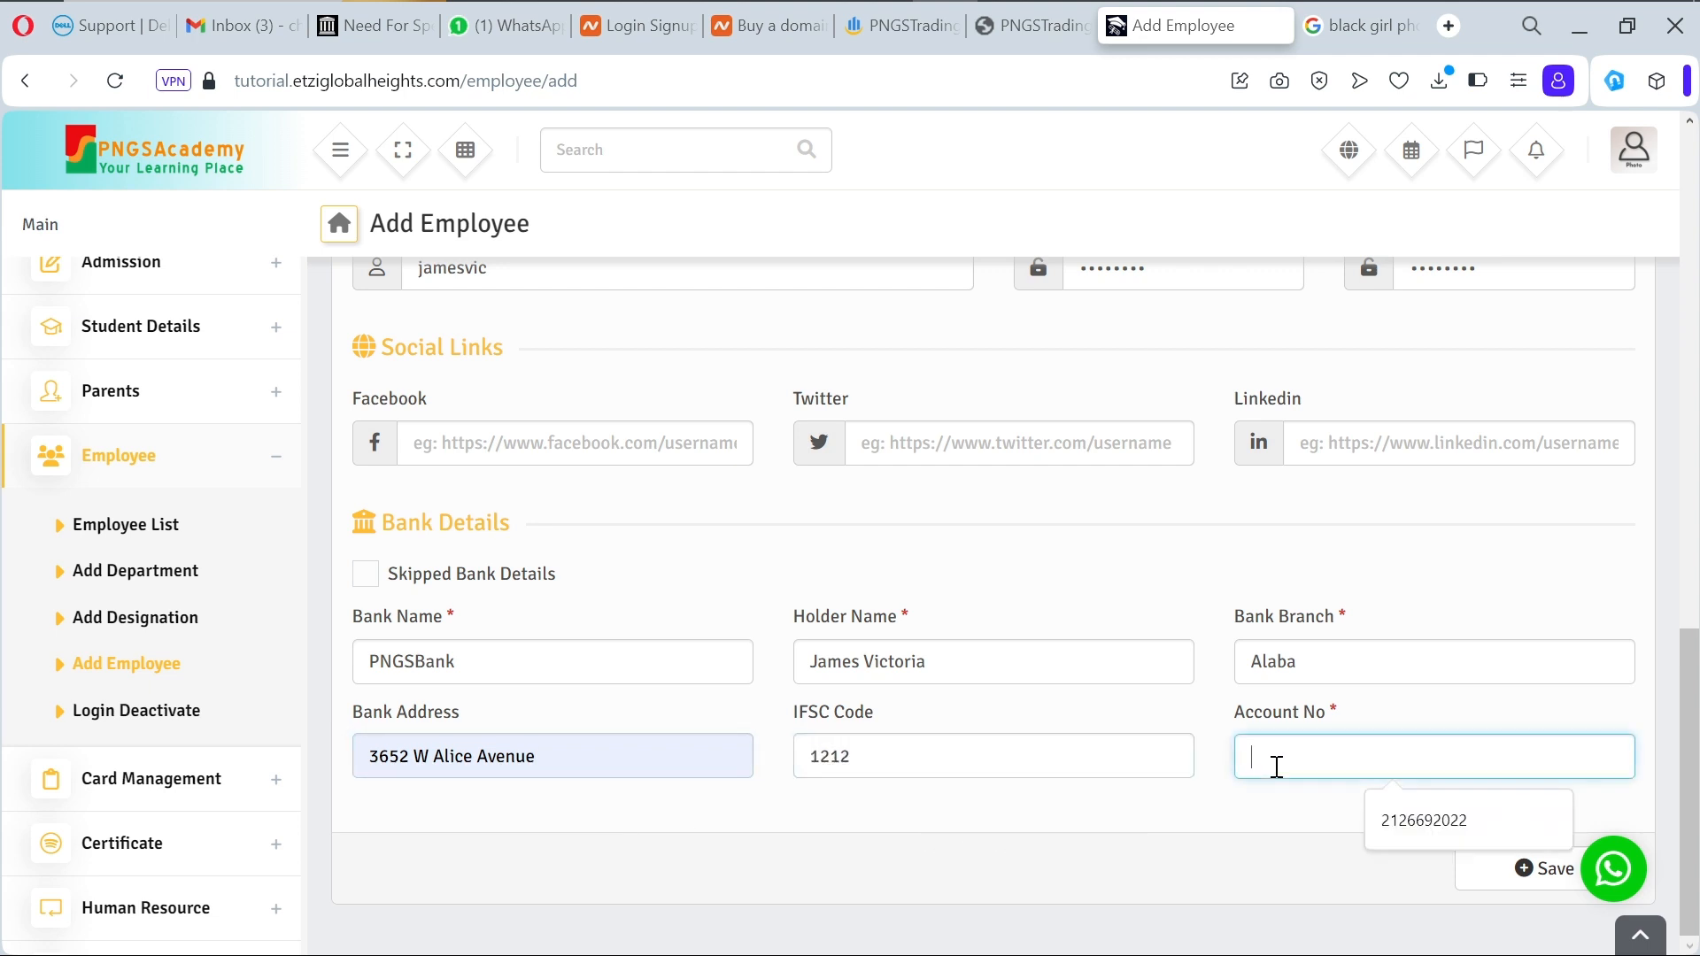
left_click(1386, 816)
left_click(1529, 877)
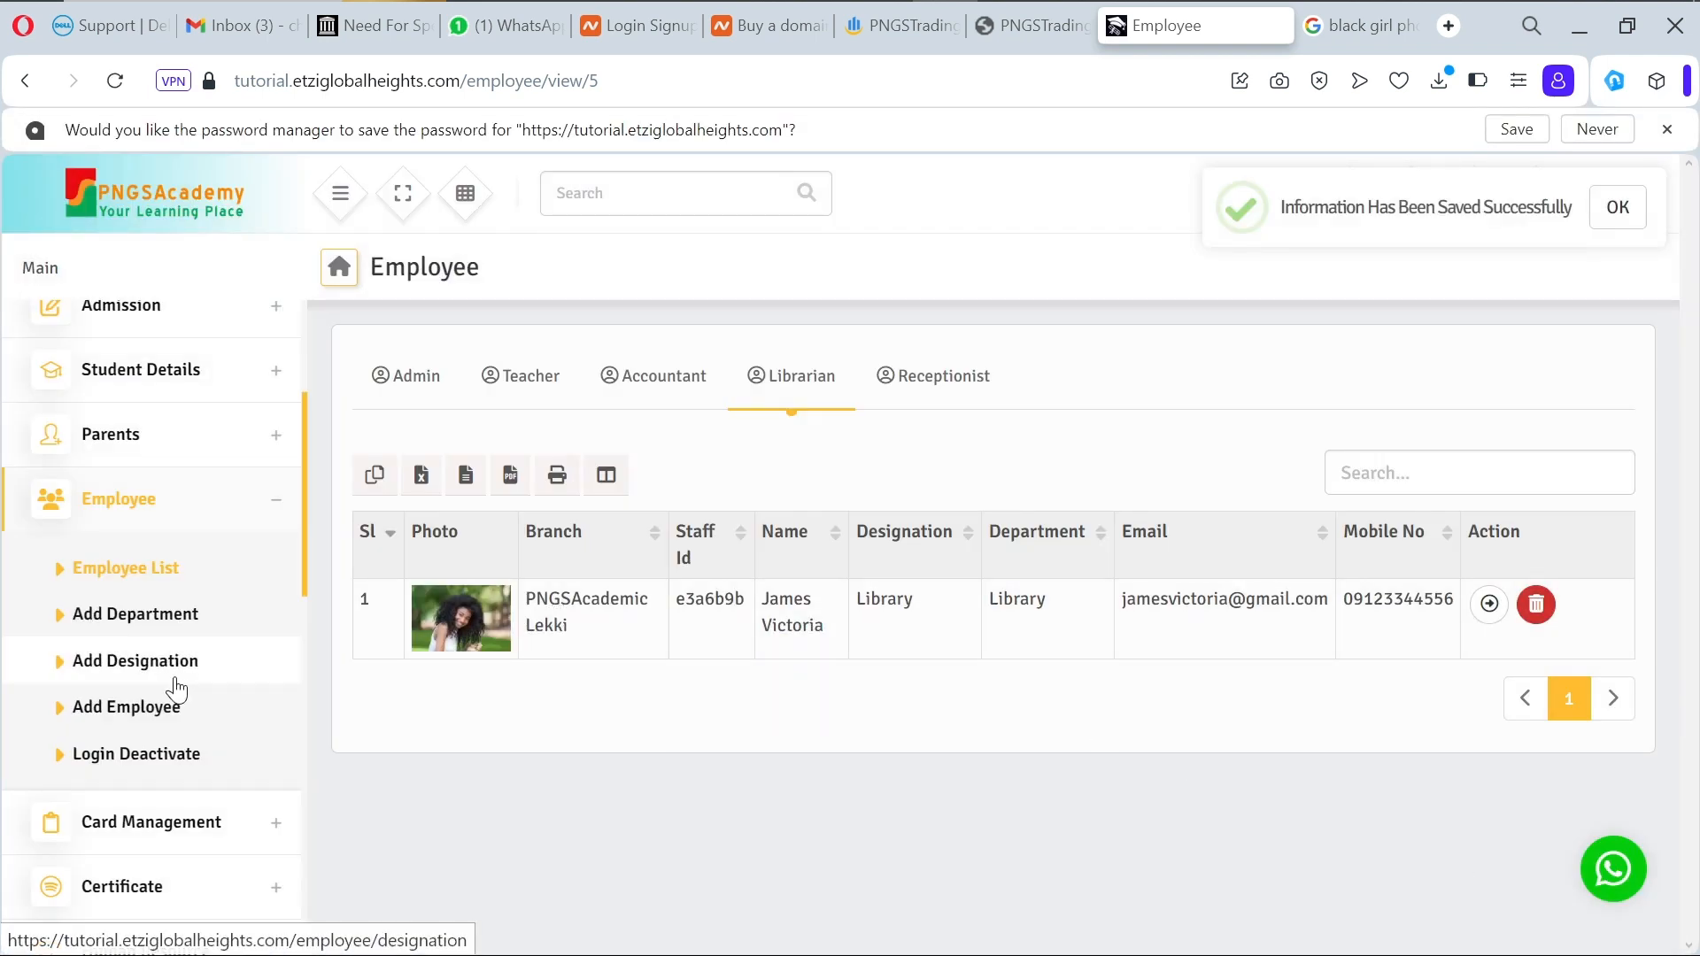
Step: Start a fresh employee with branch PNGSAcademic Lekki and role Receptionist
left_click(153, 713)
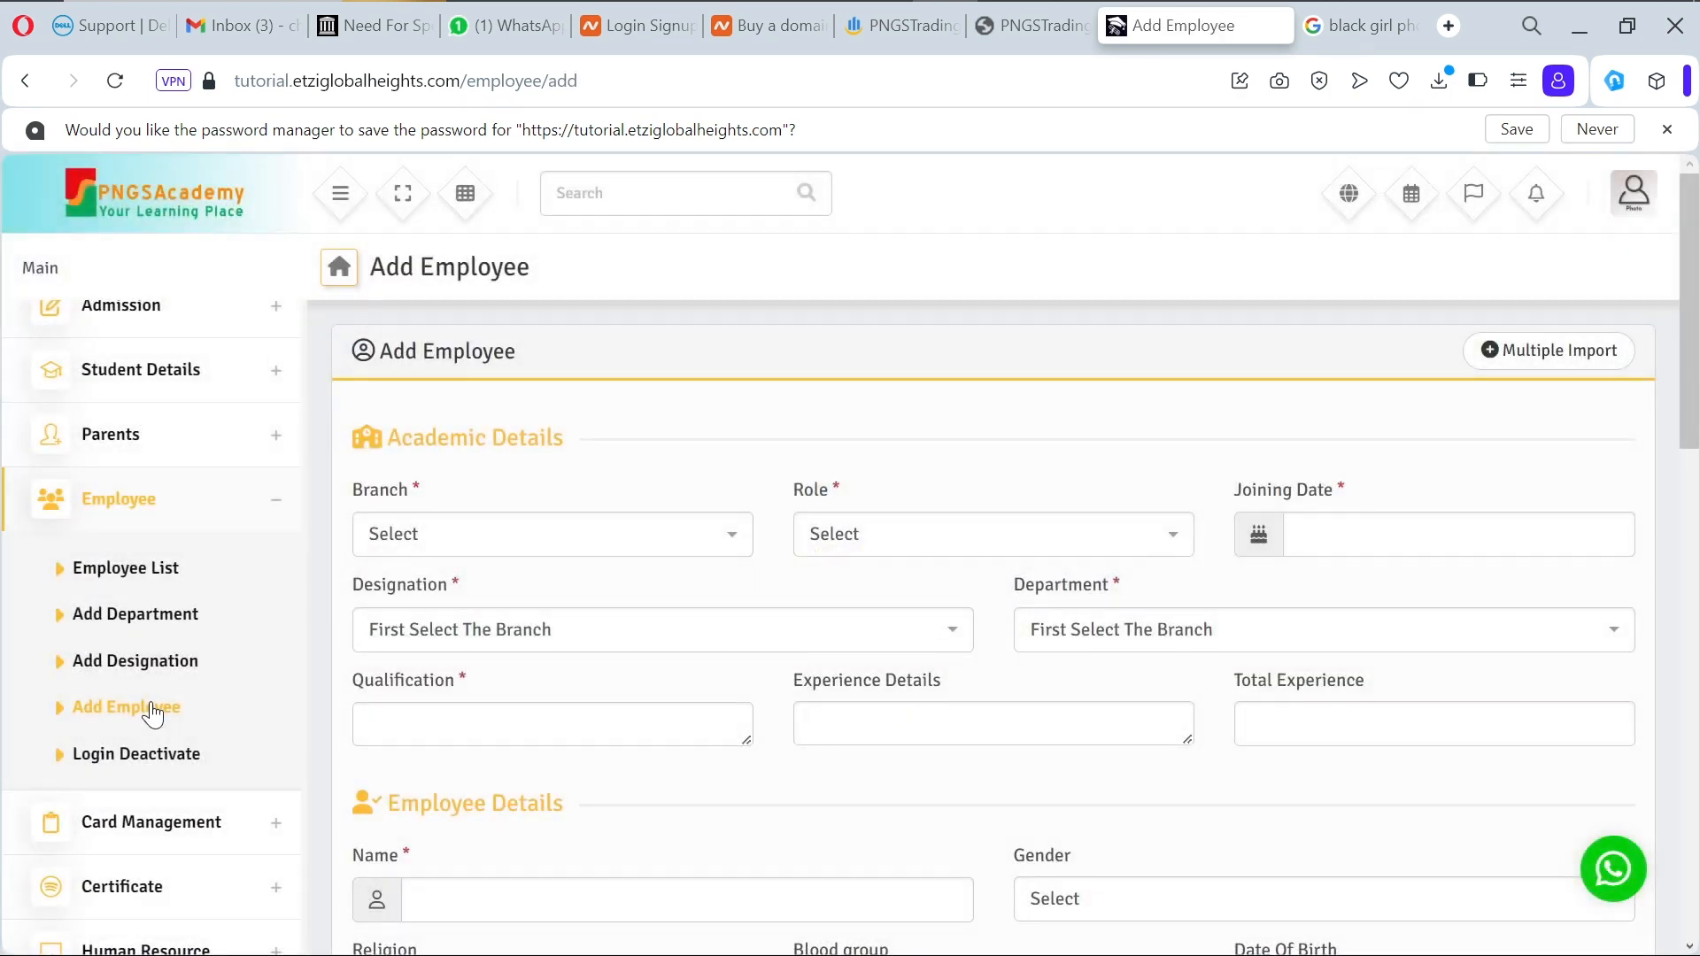
left_click(684, 537)
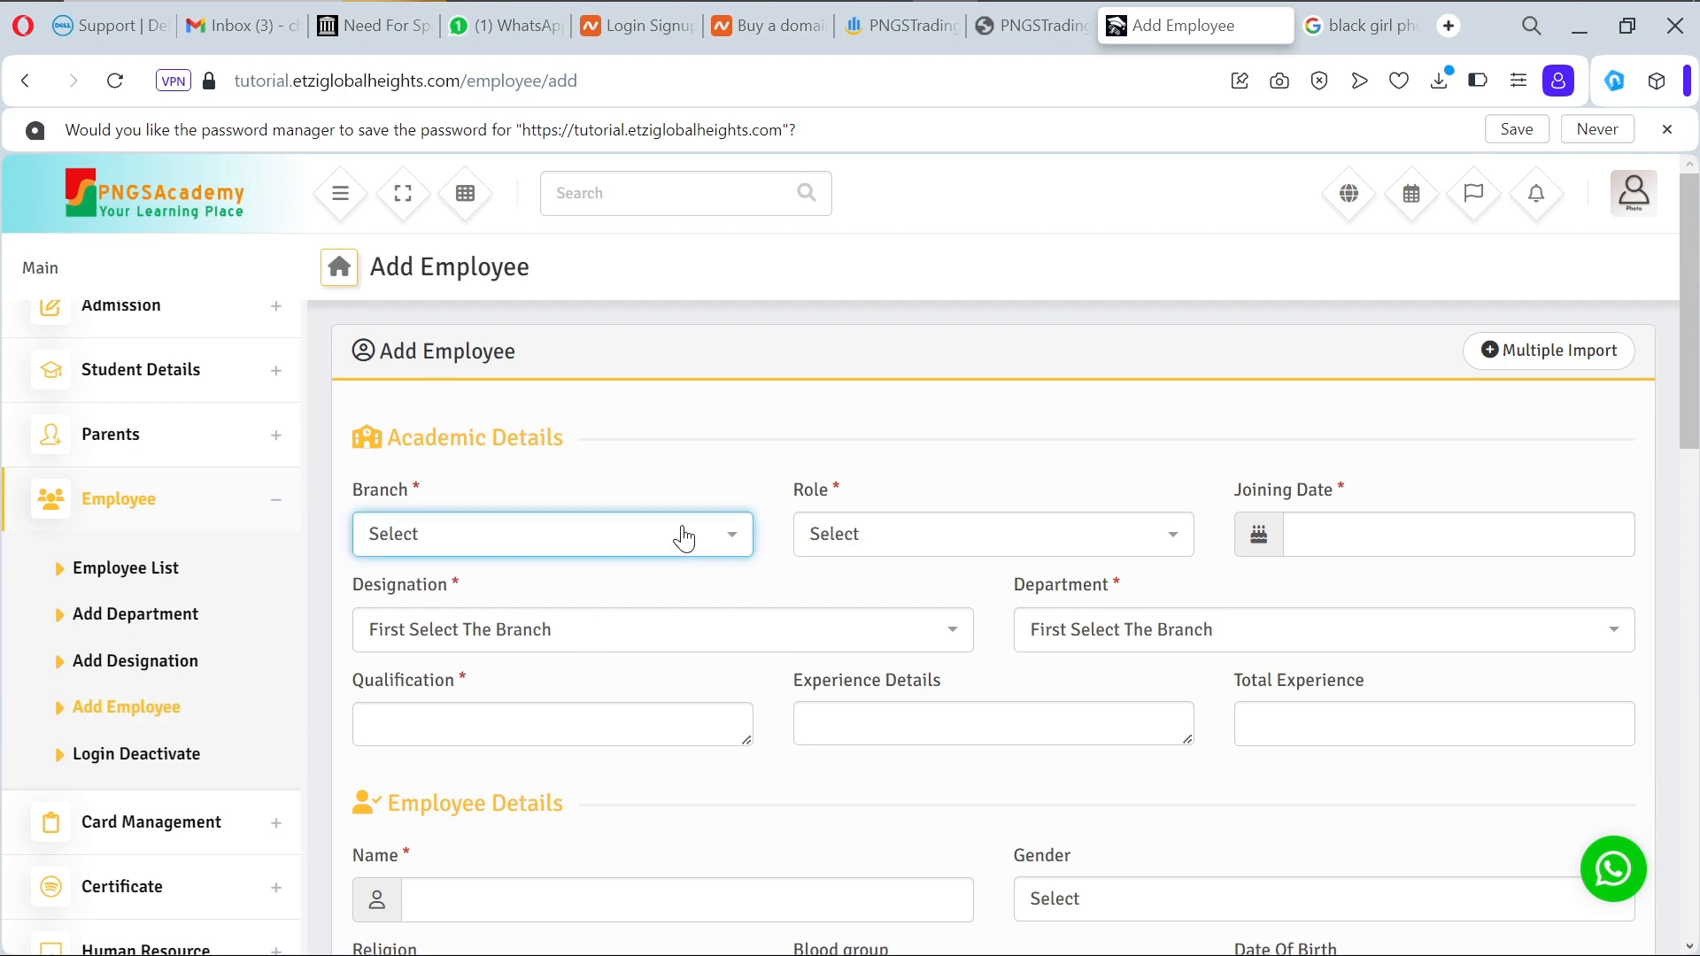
right_click(684, 538)
left_click(704, 554)
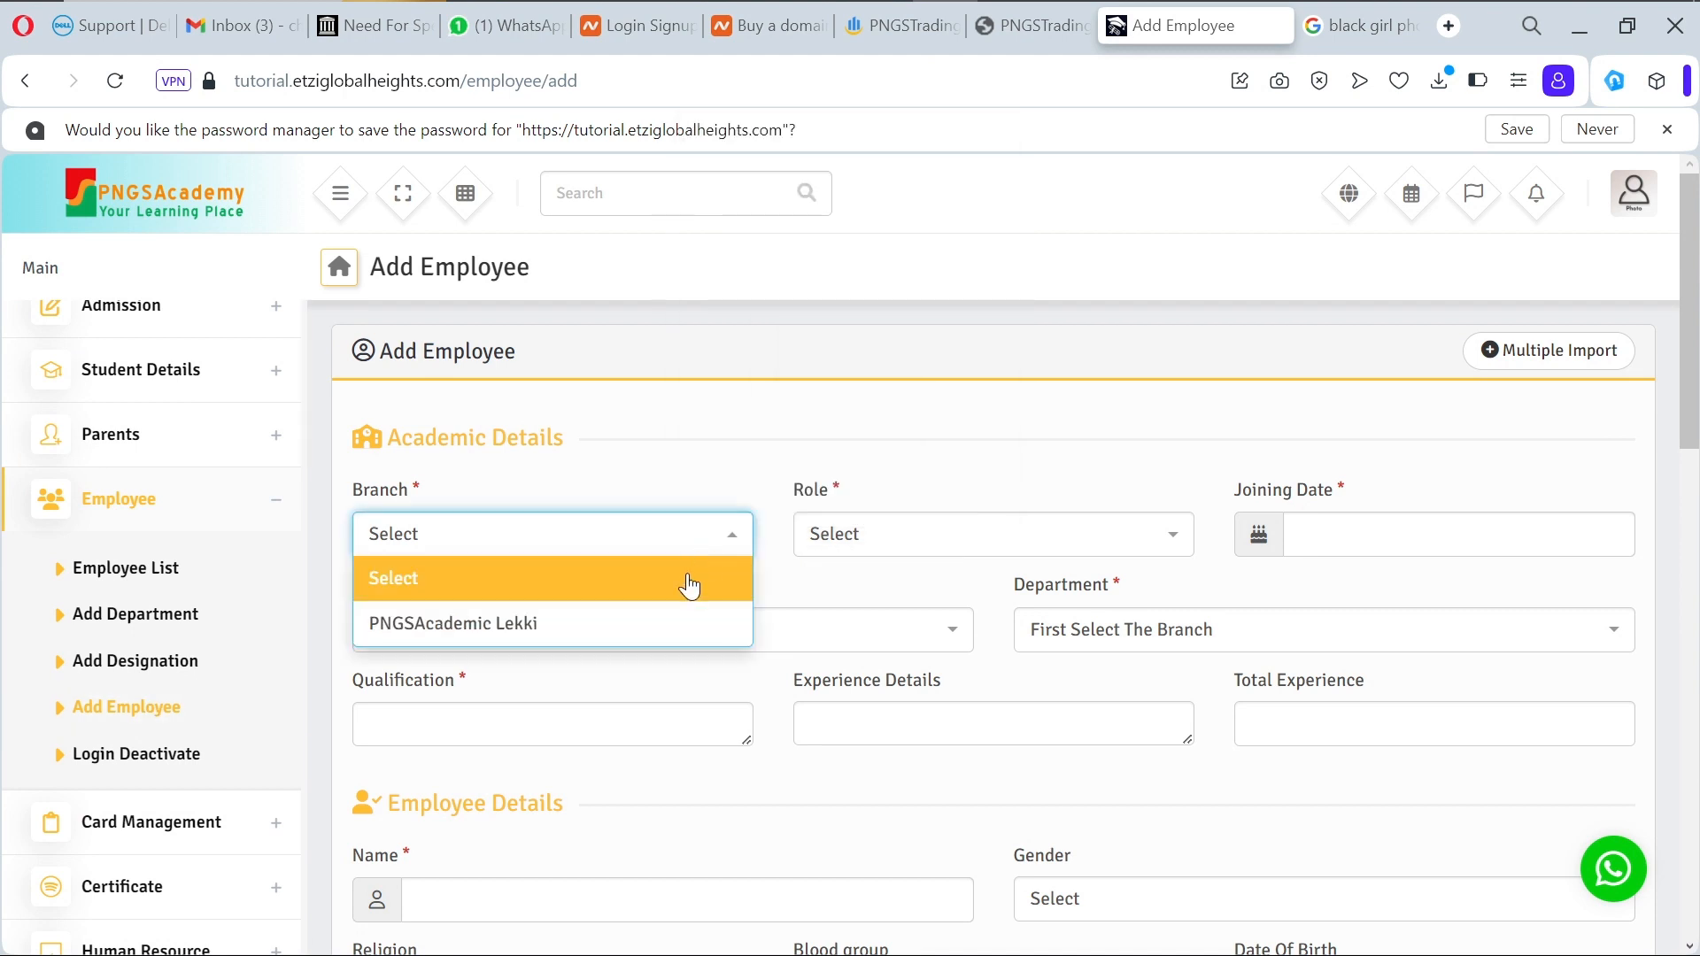
left_click(672, 634)
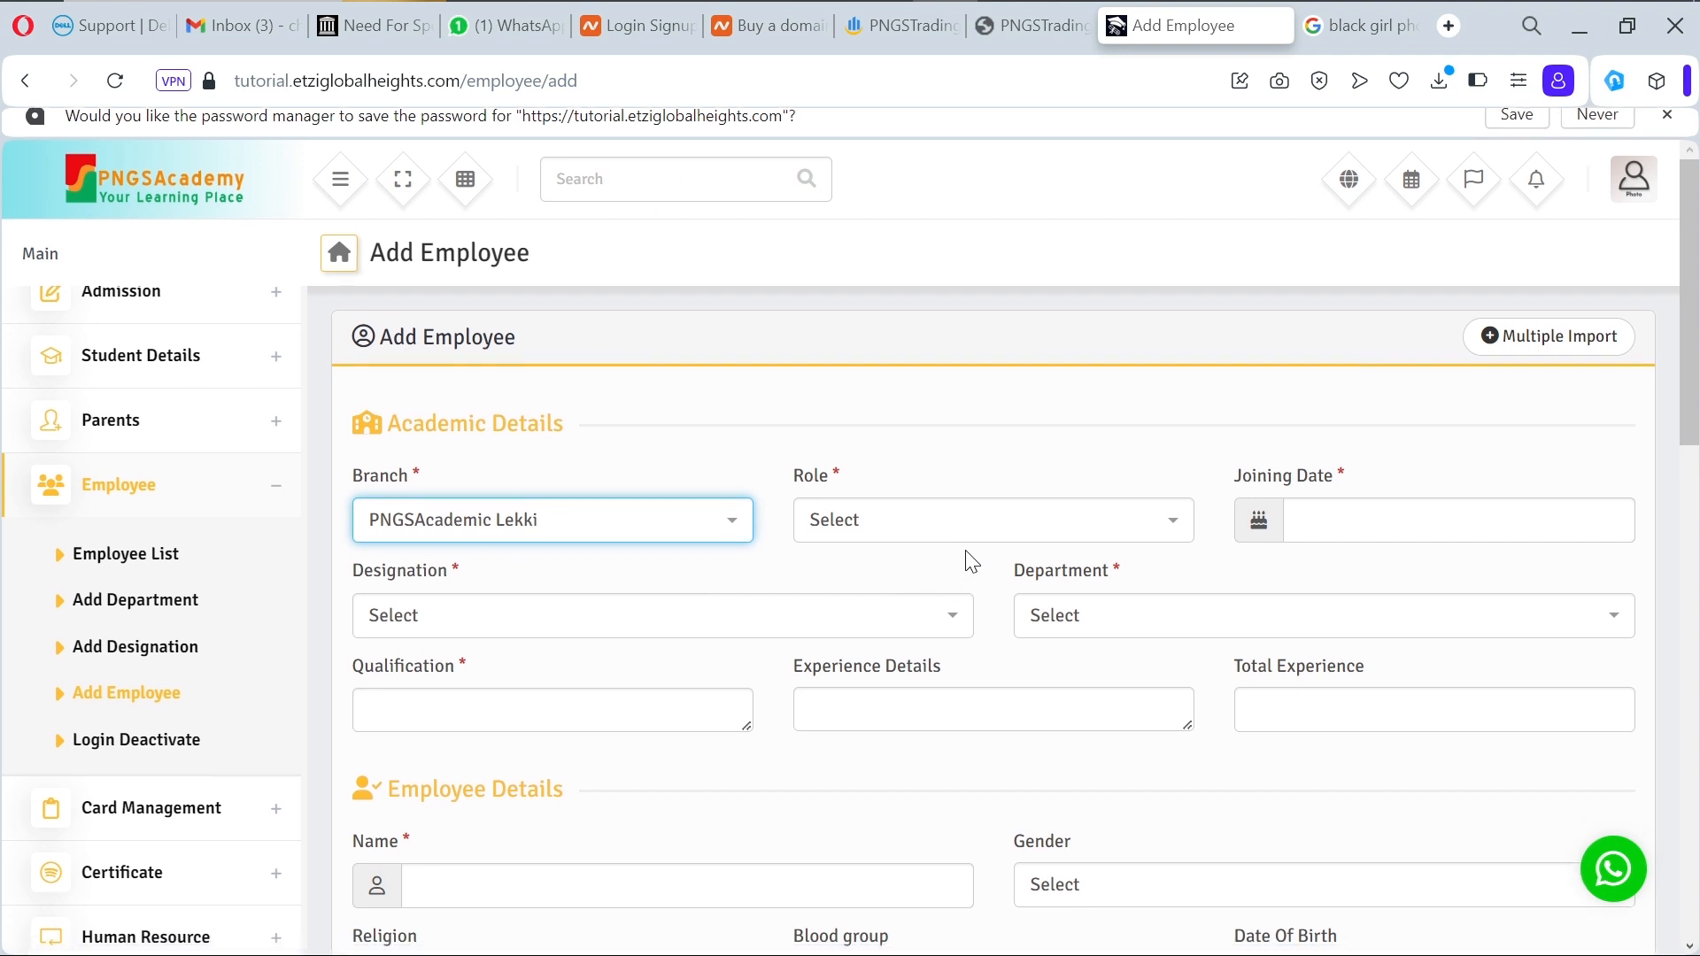
left_click(974, 496)
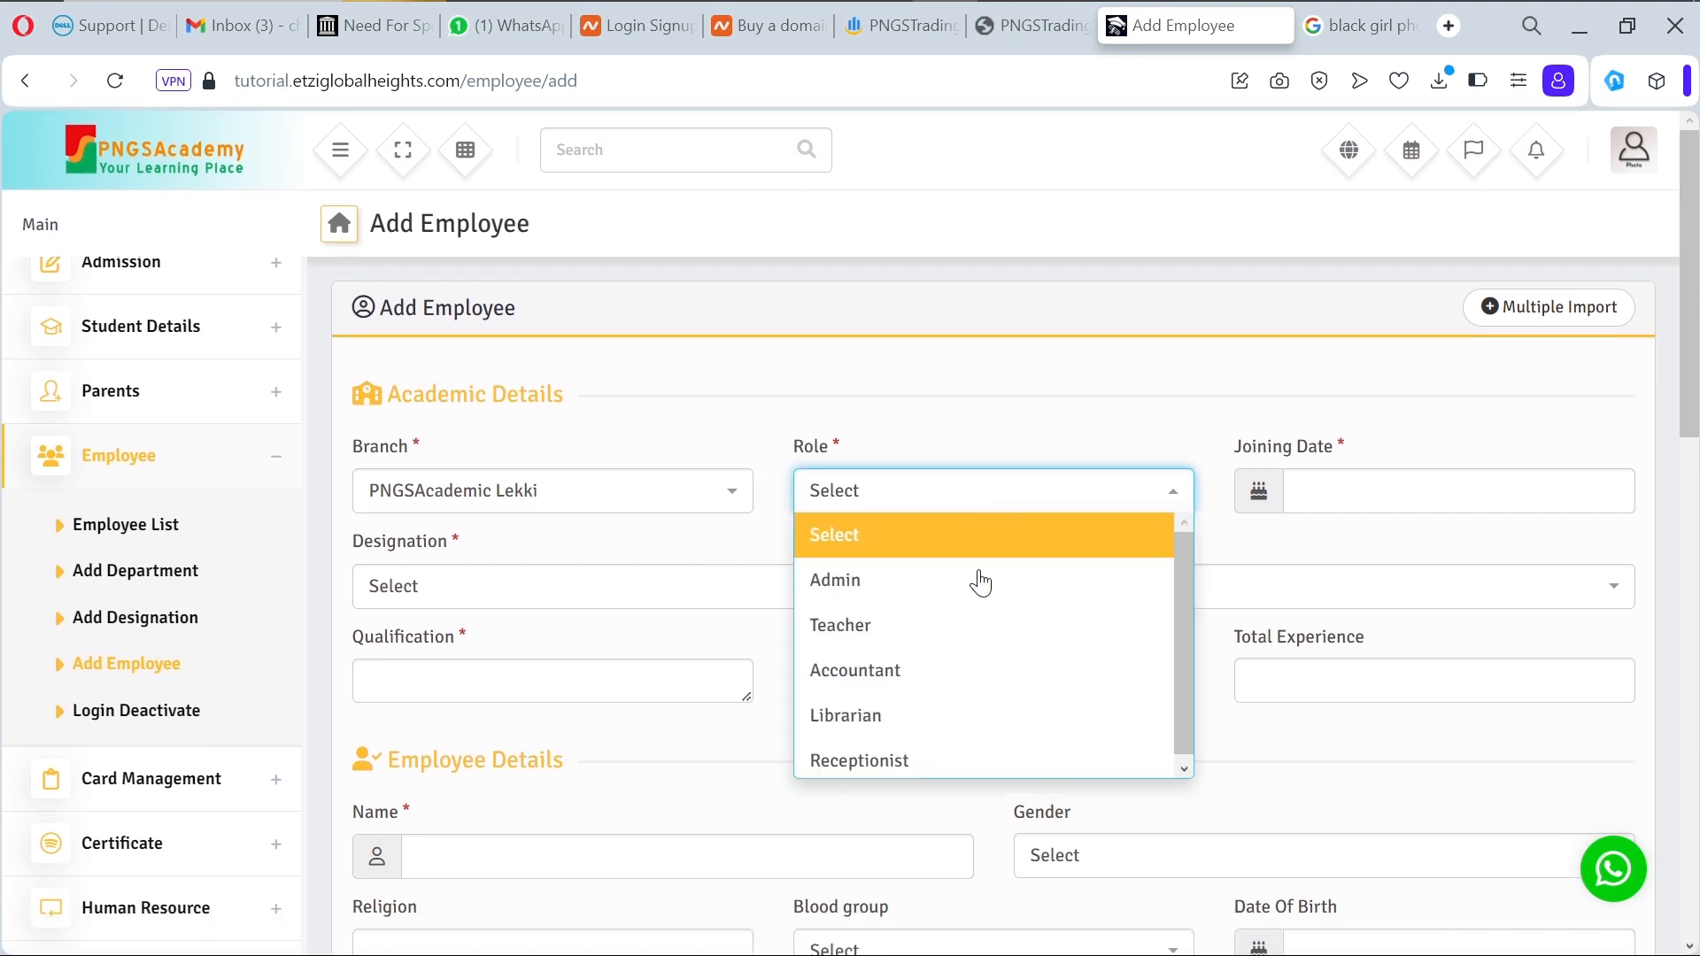
left_click(958, 763)
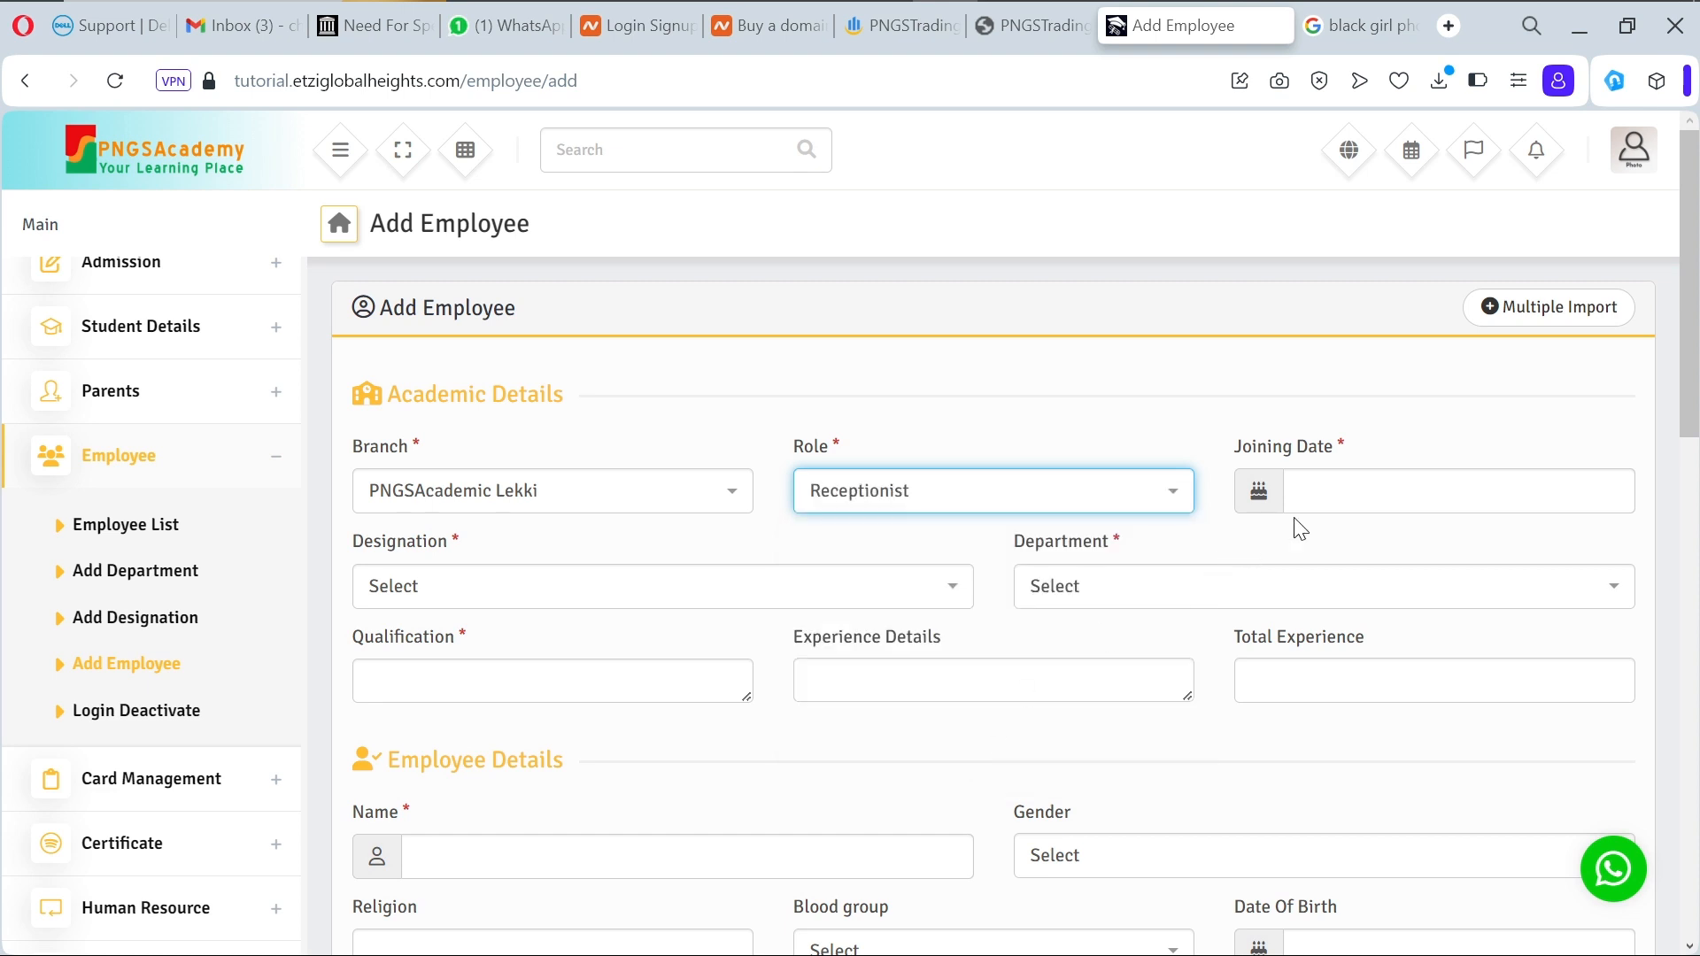
Step: Set joining date 2023-10-16 and designation Reception, leaving the department unset
left_click(1395, 487)
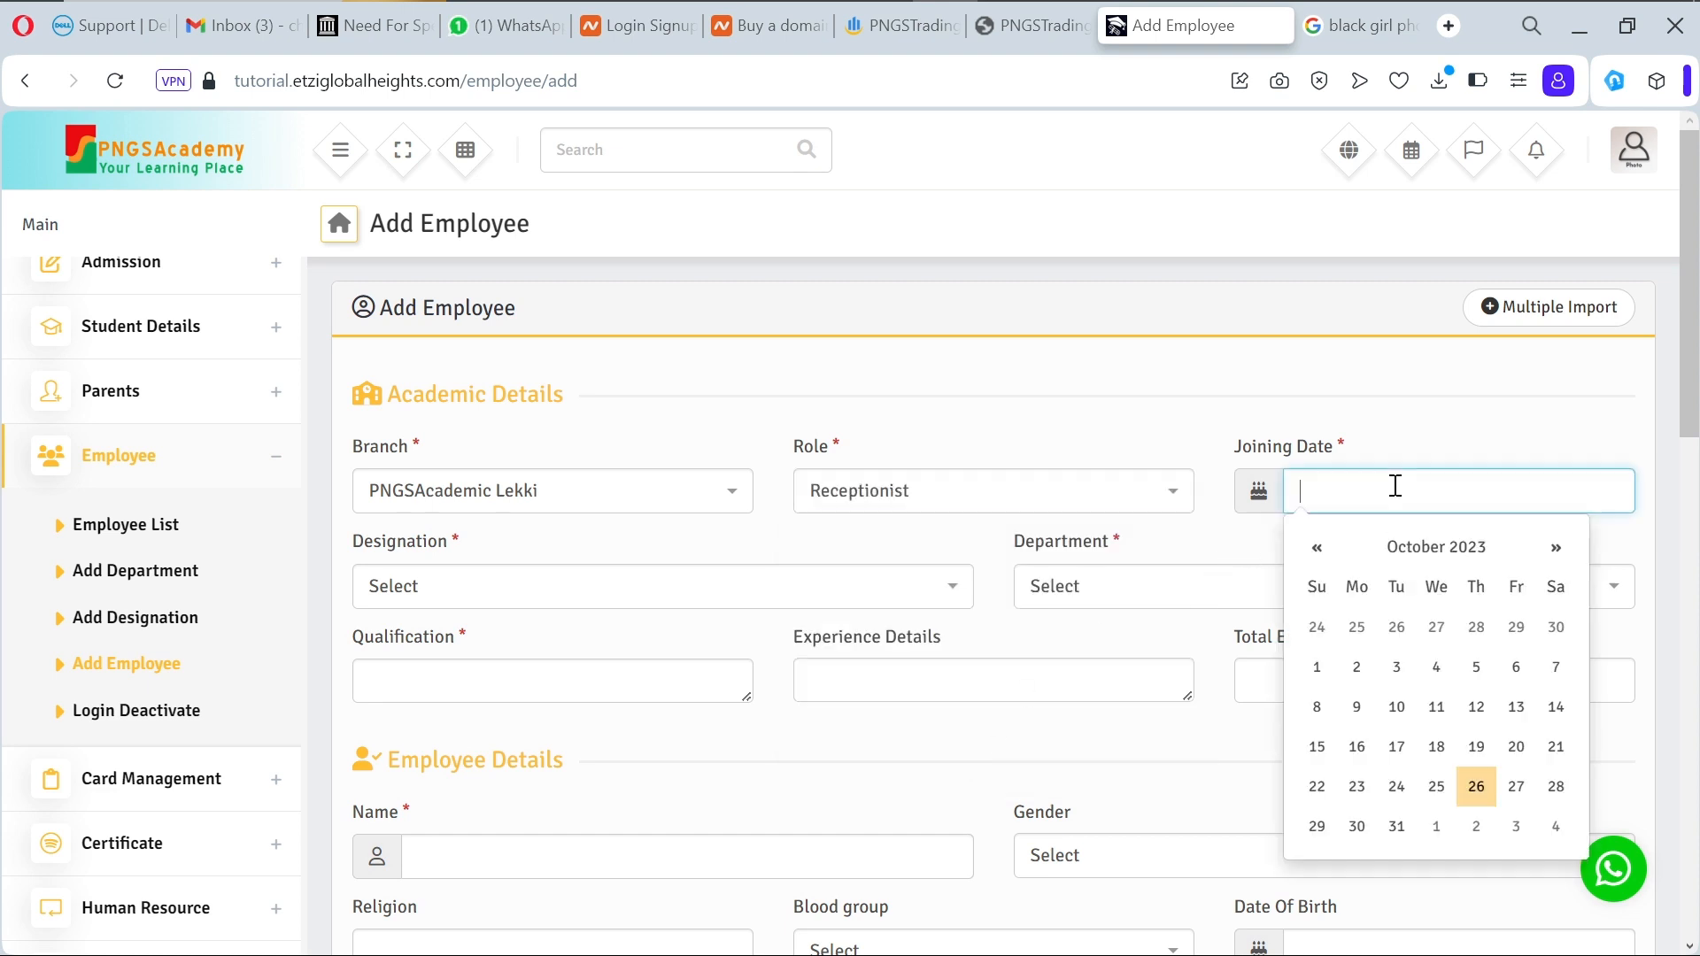
left_click(1356, 746)
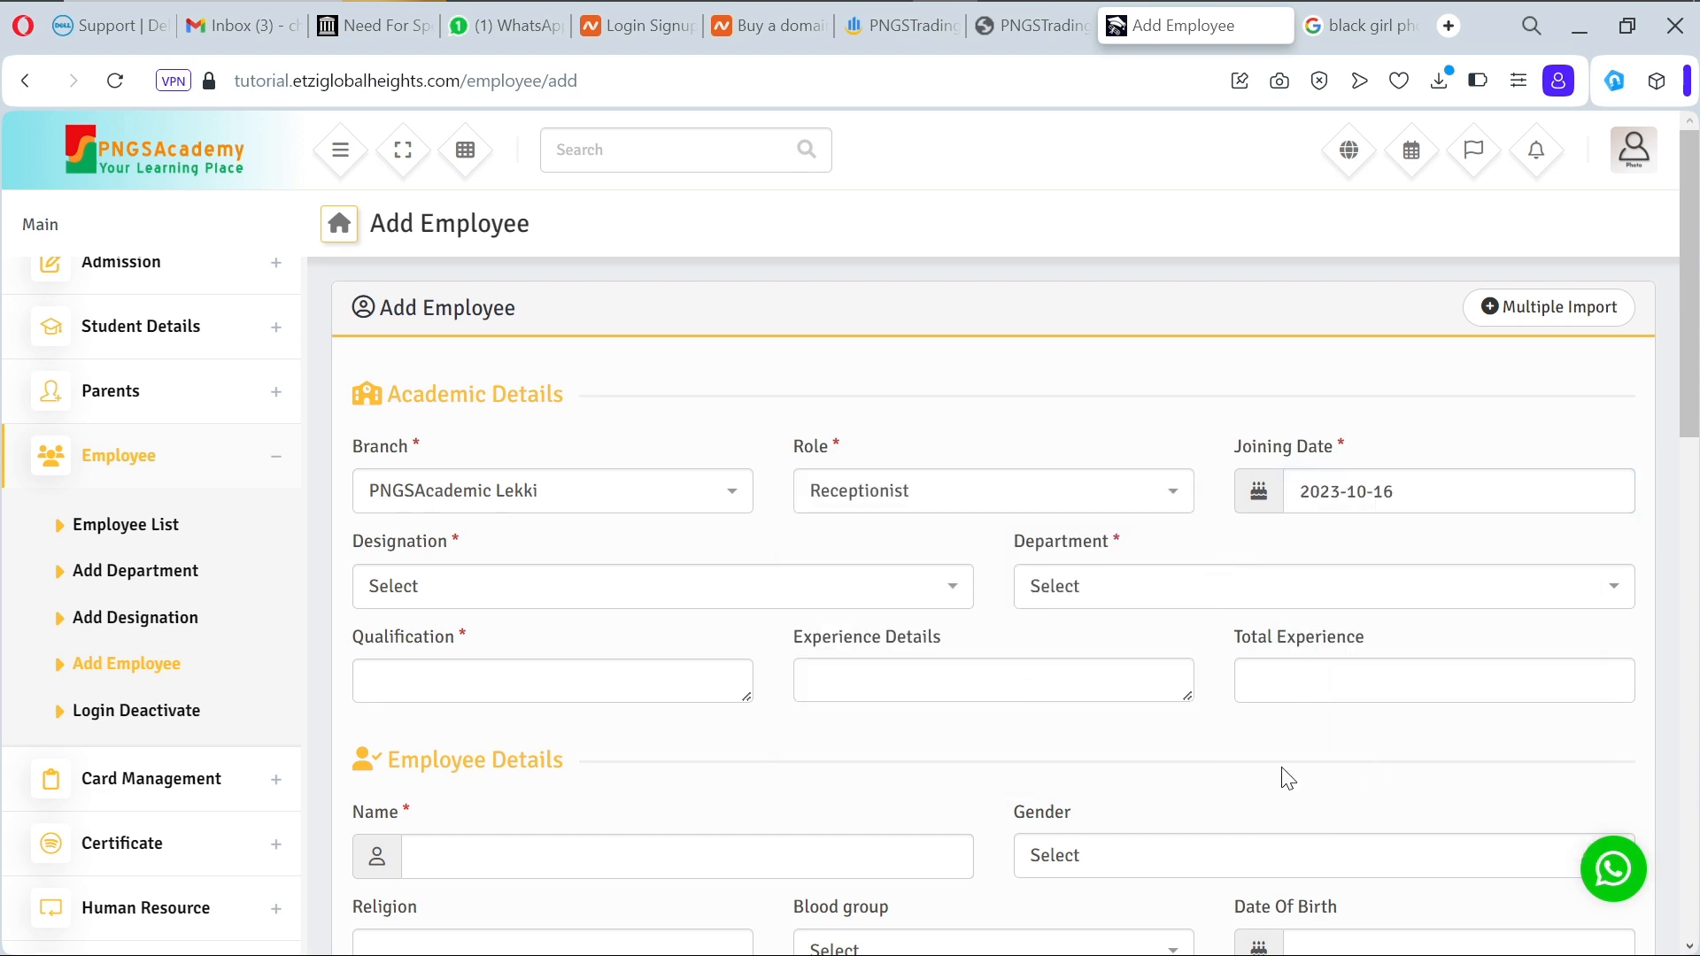
left_click(742, 586)
scroll(693, 713, "down", 3)
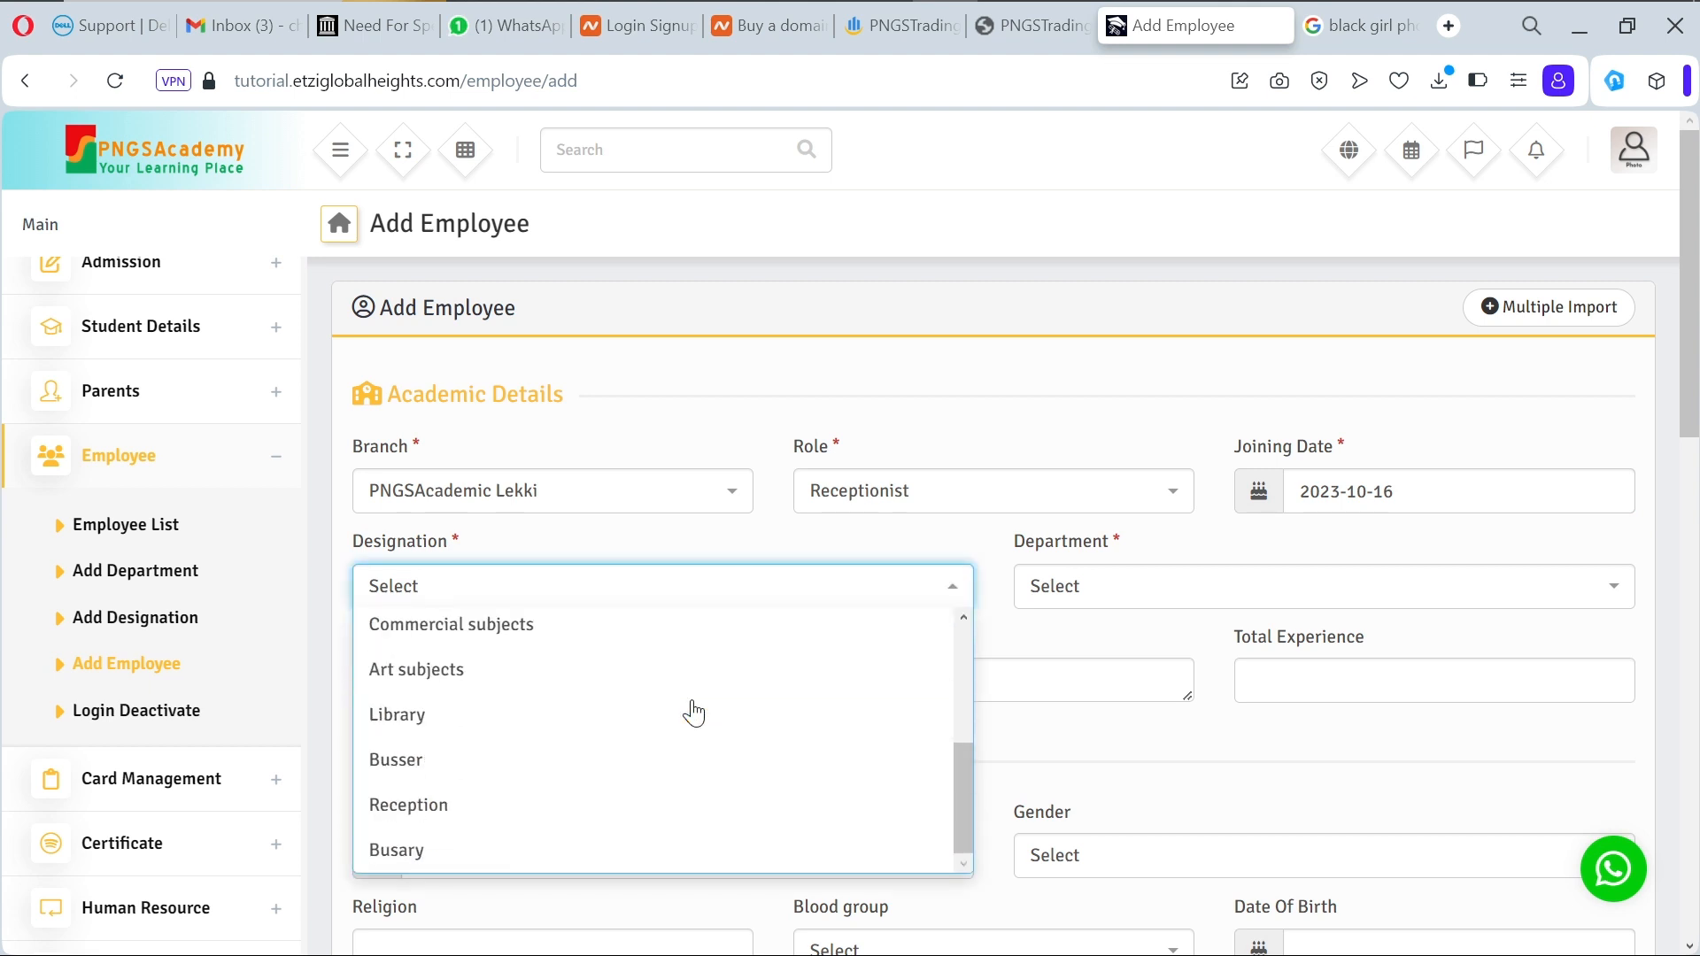
left_click(575, 805)
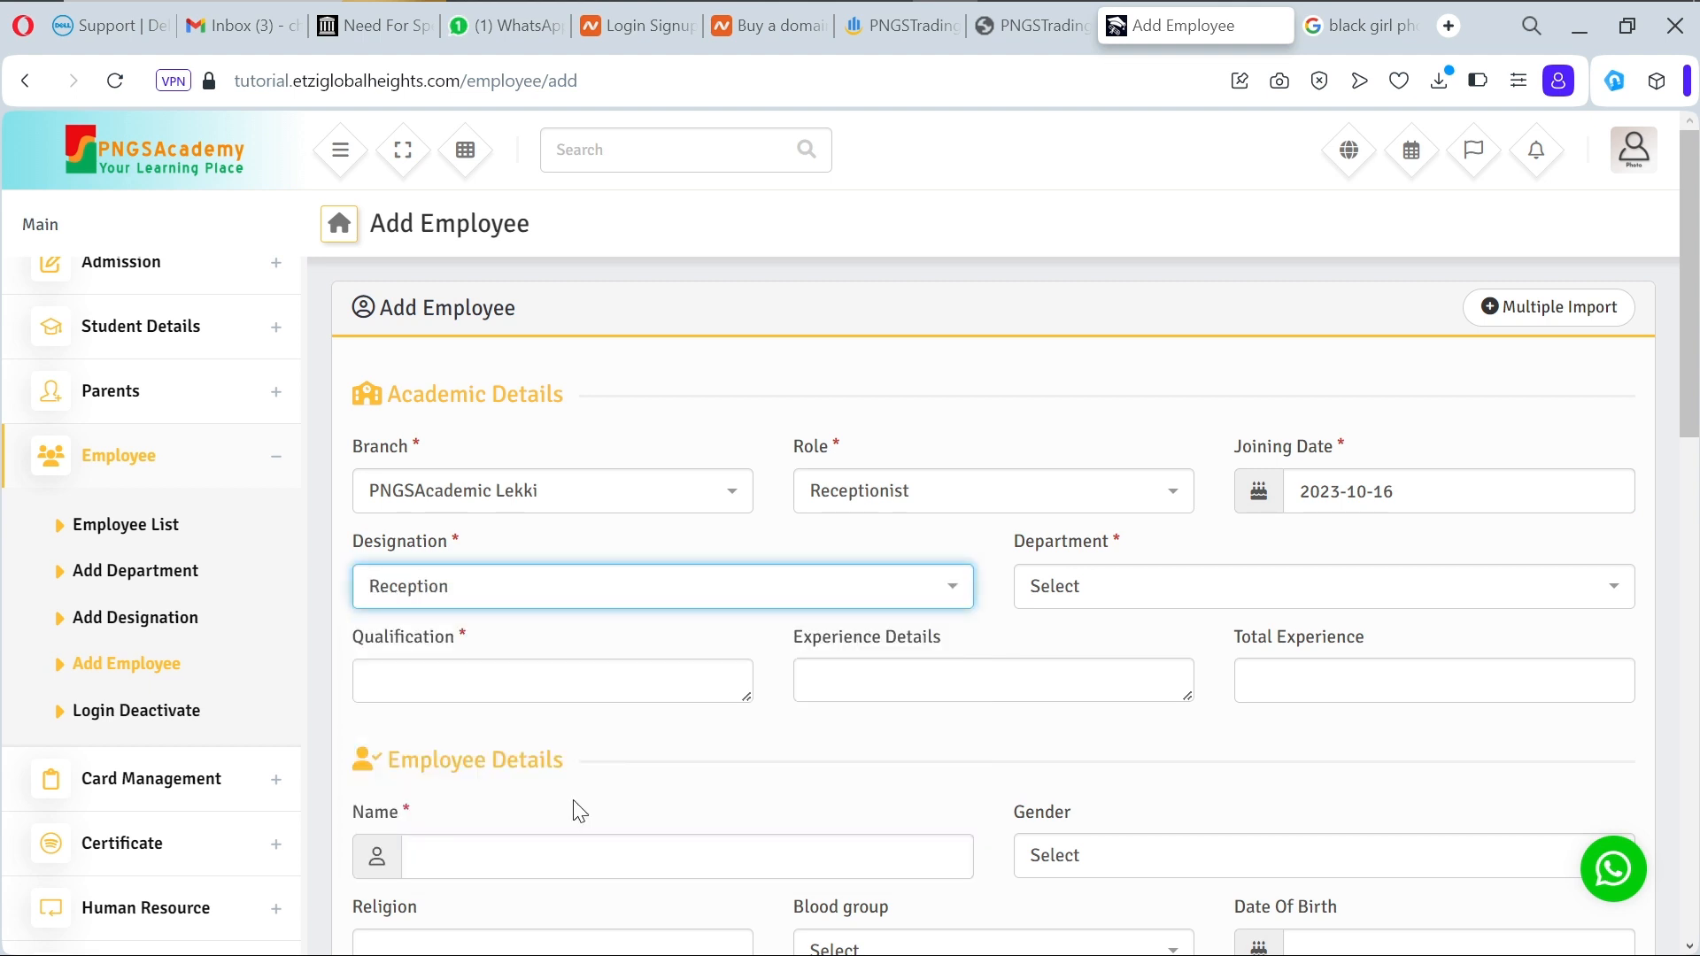
left_click(1130, 600)
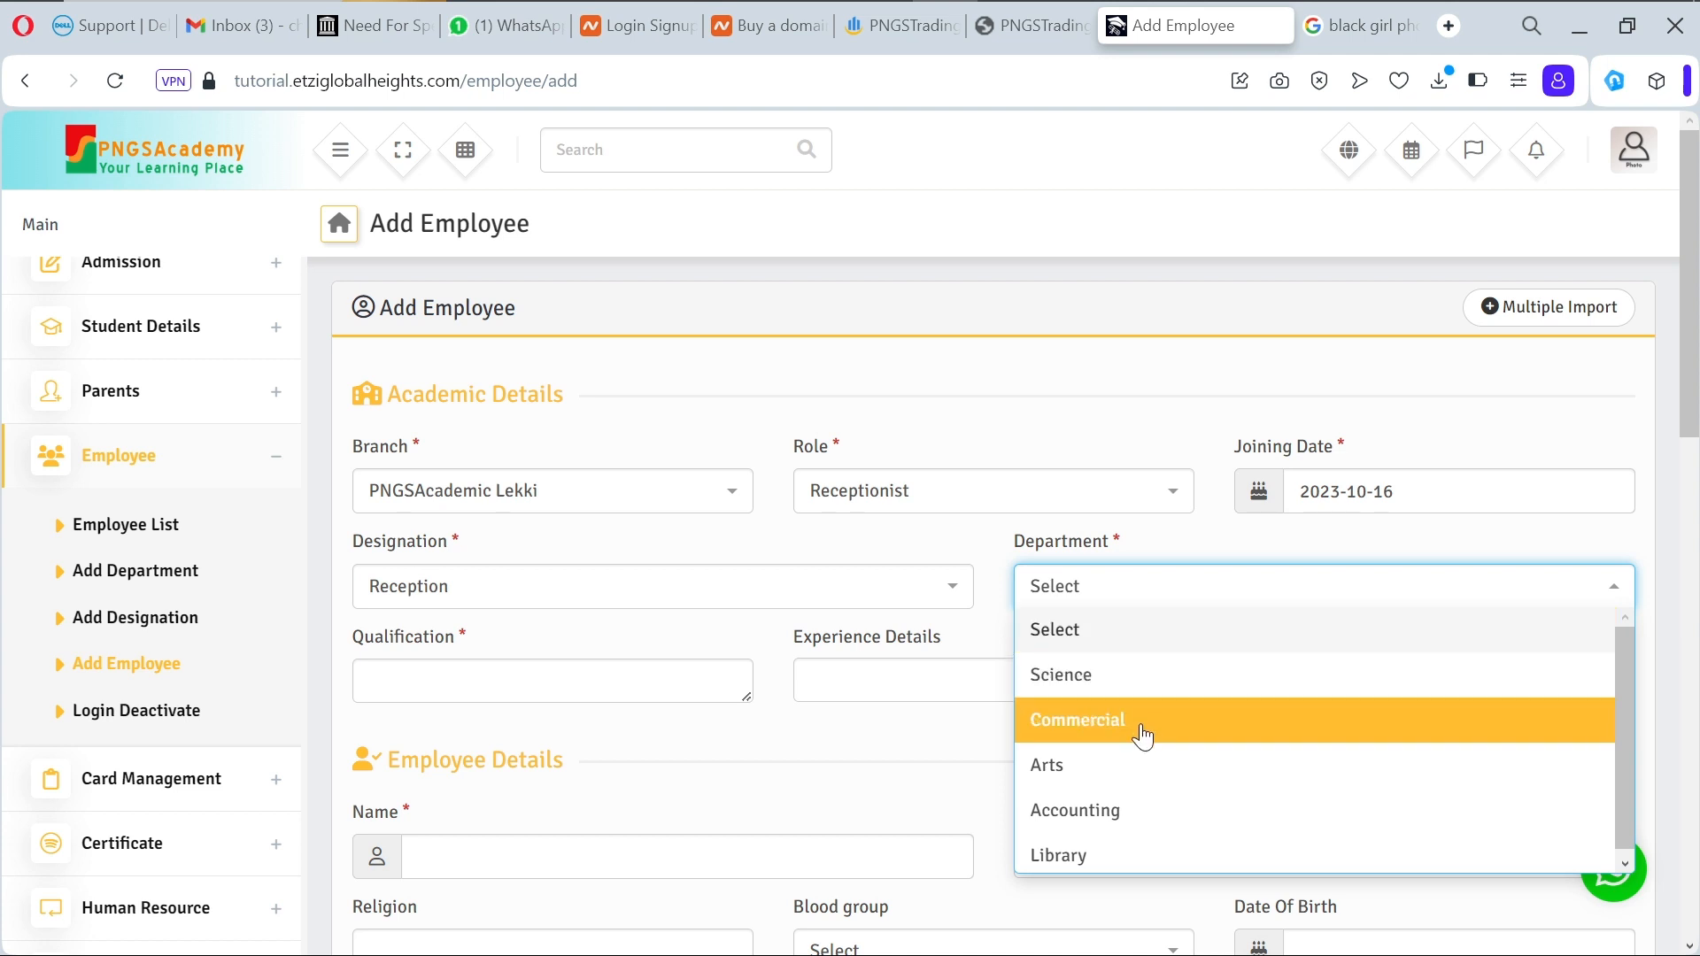
scroll(1142, 736, "up", 1)
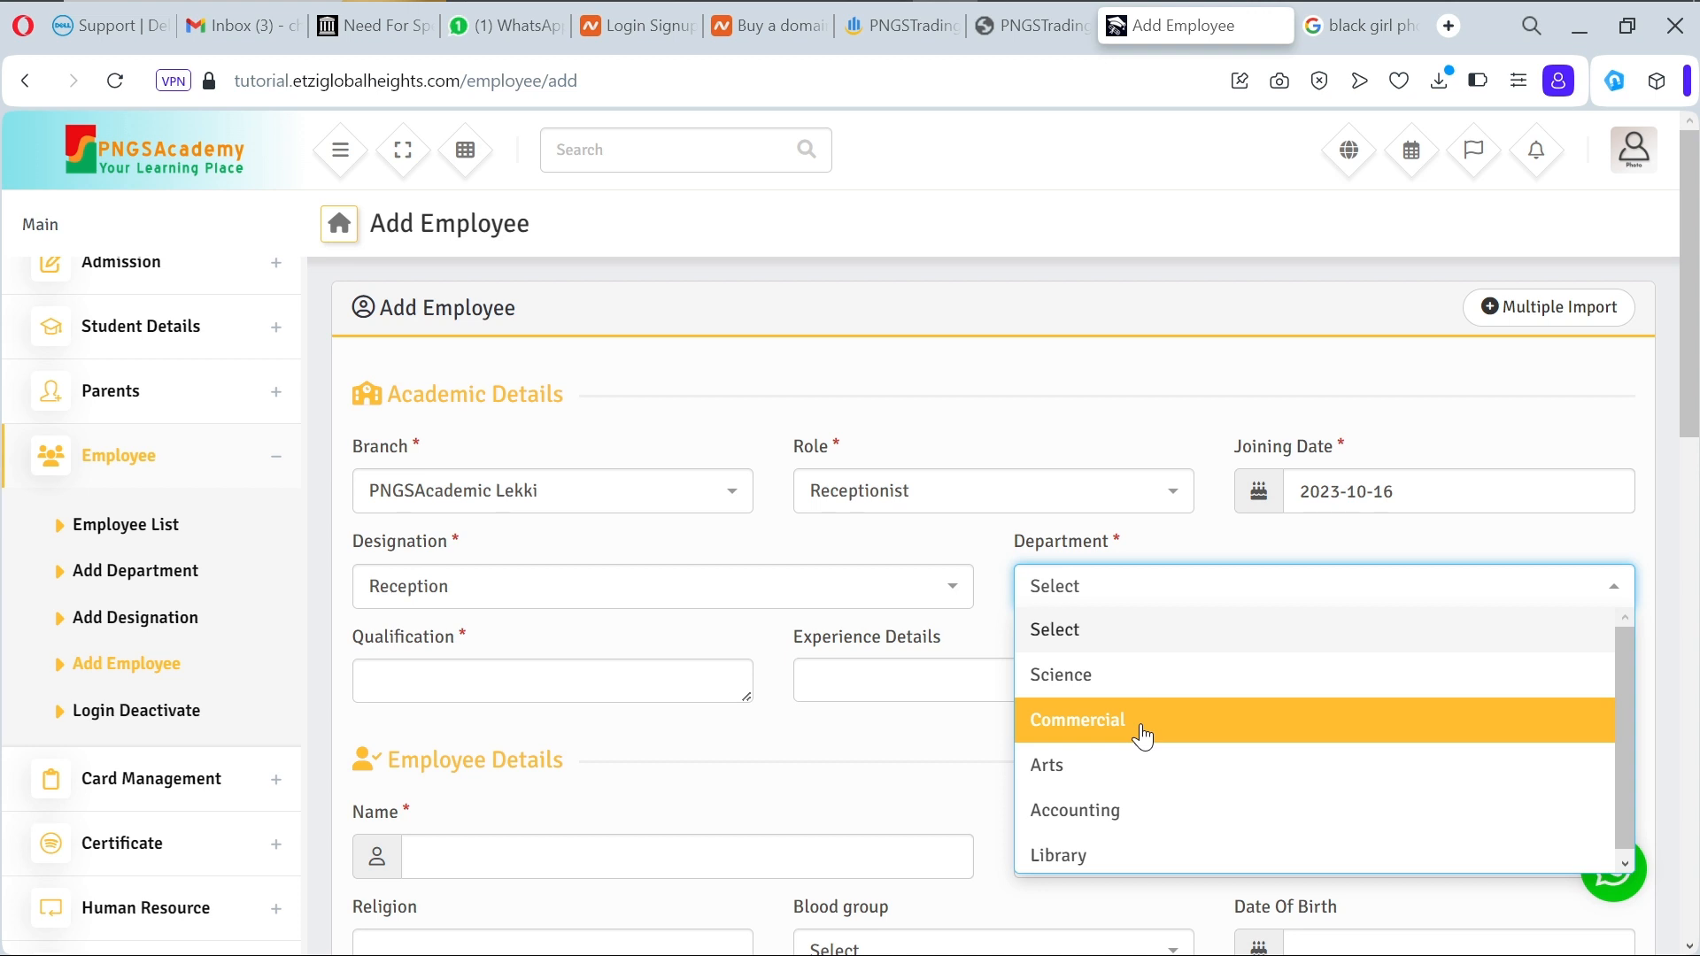
Step: Add a Customer Care department for the PNGSAcademic Lekki branch and go back to Add Employee
left_click(168, 581)
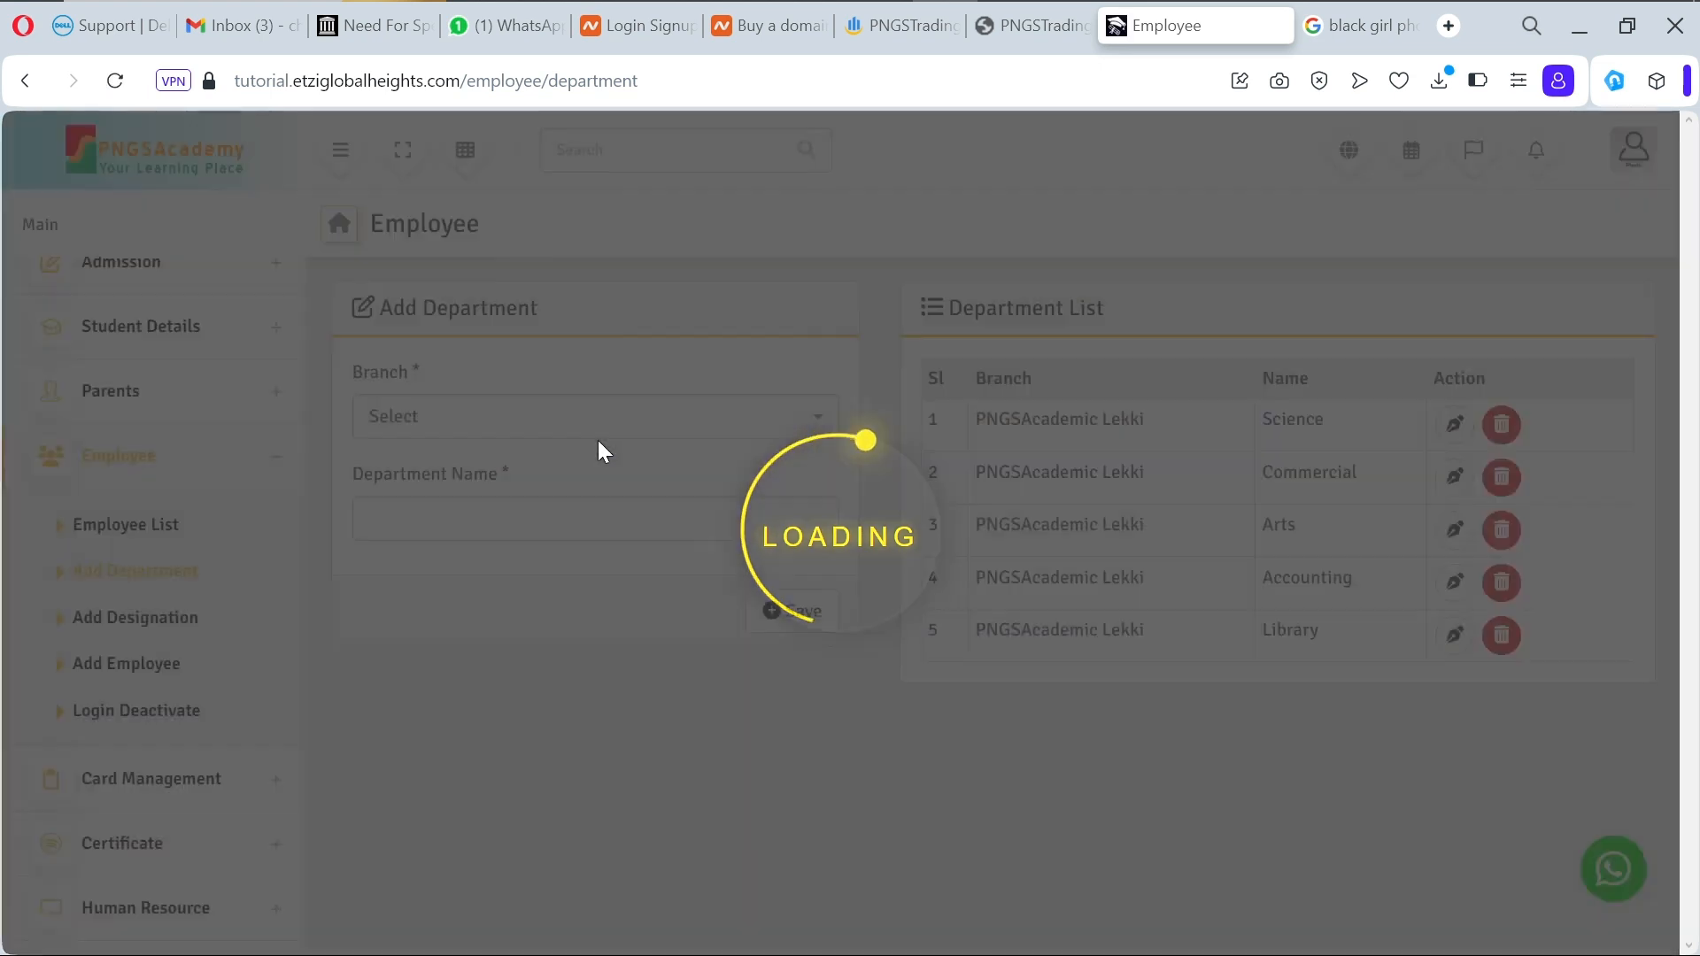
left_click(570, 434)
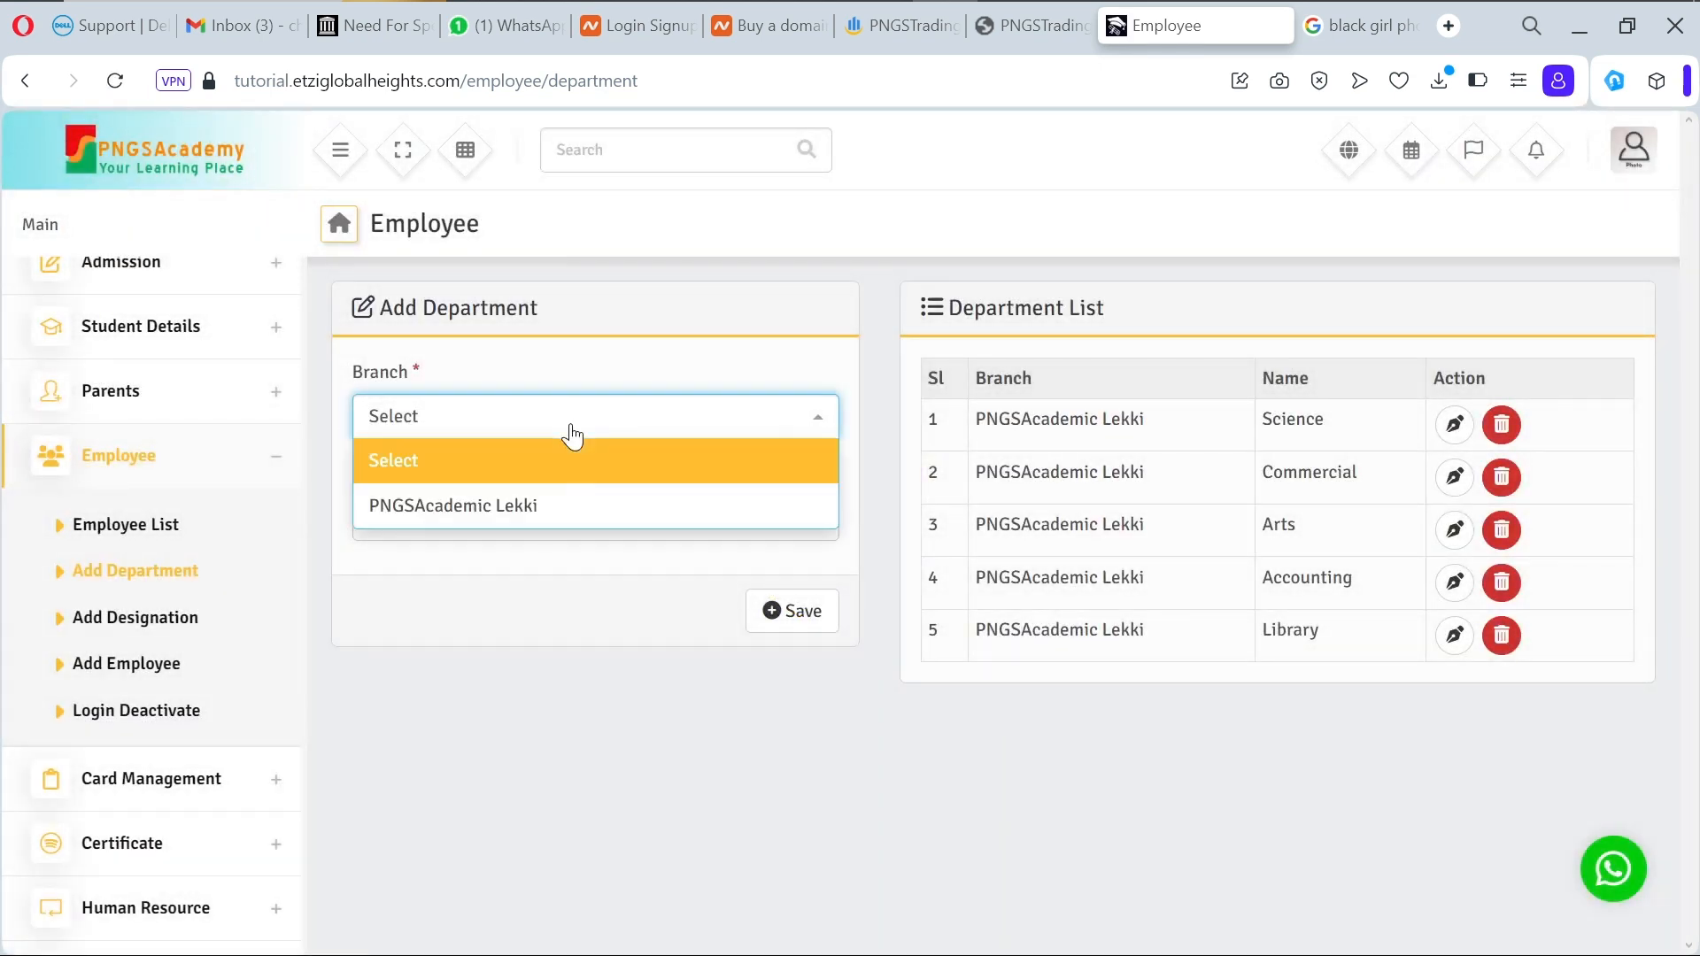
left_click(555, 530)
left_click(557, 529)
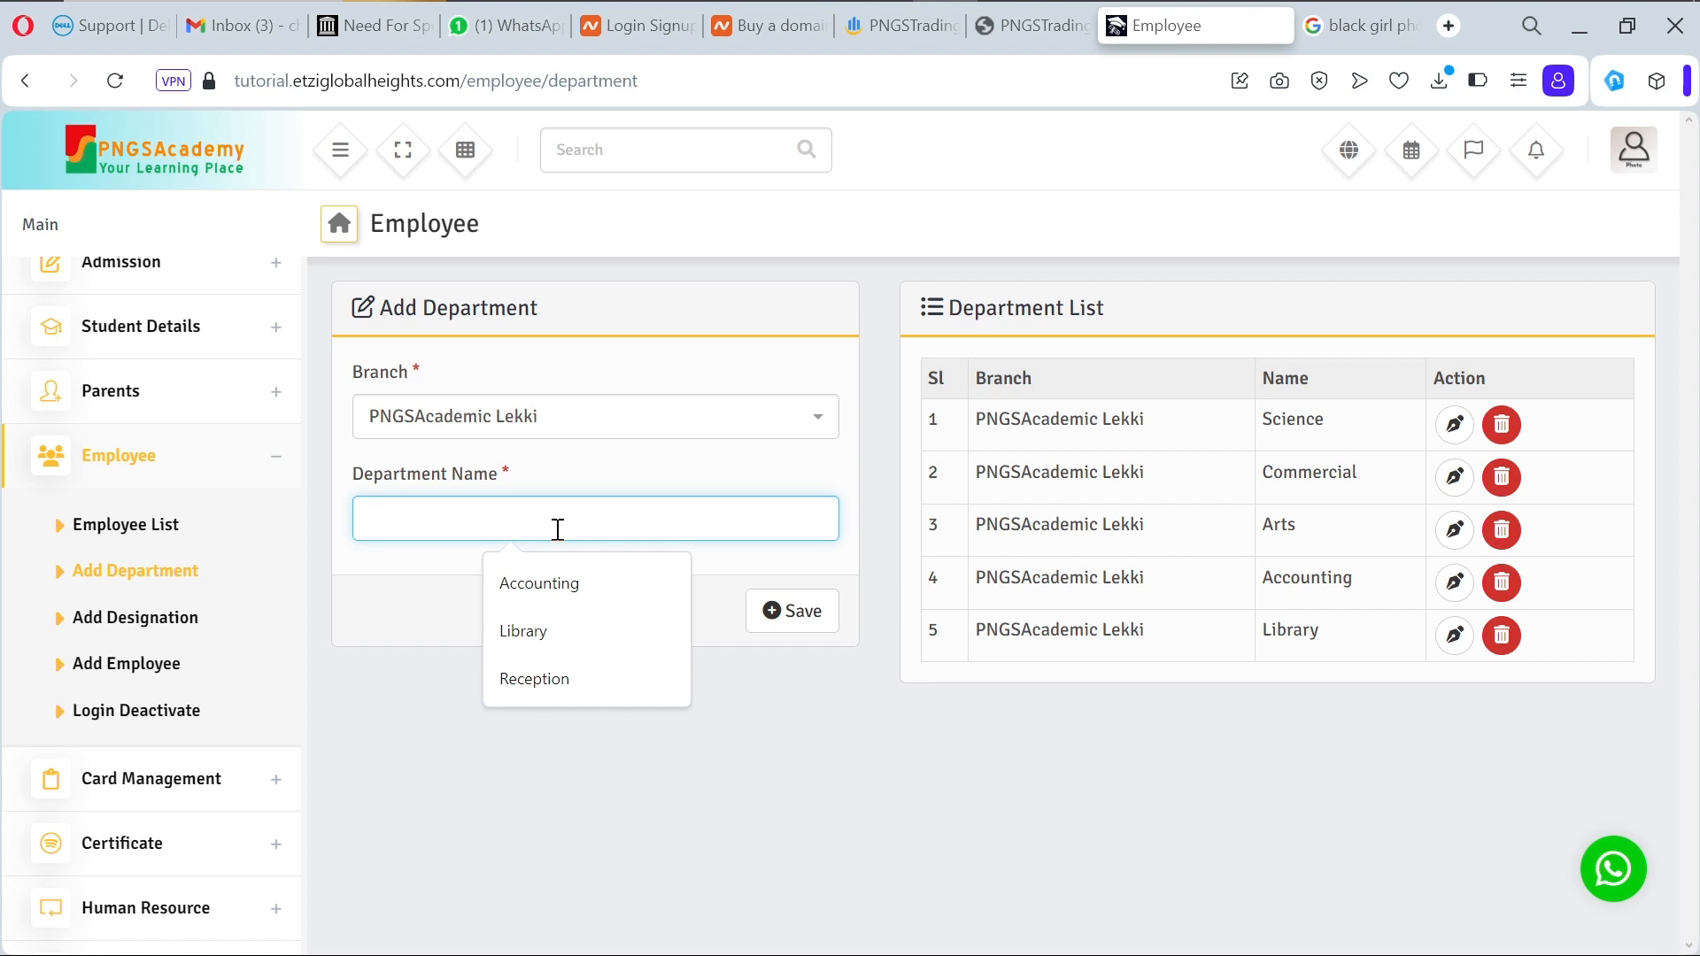
type("Cus")
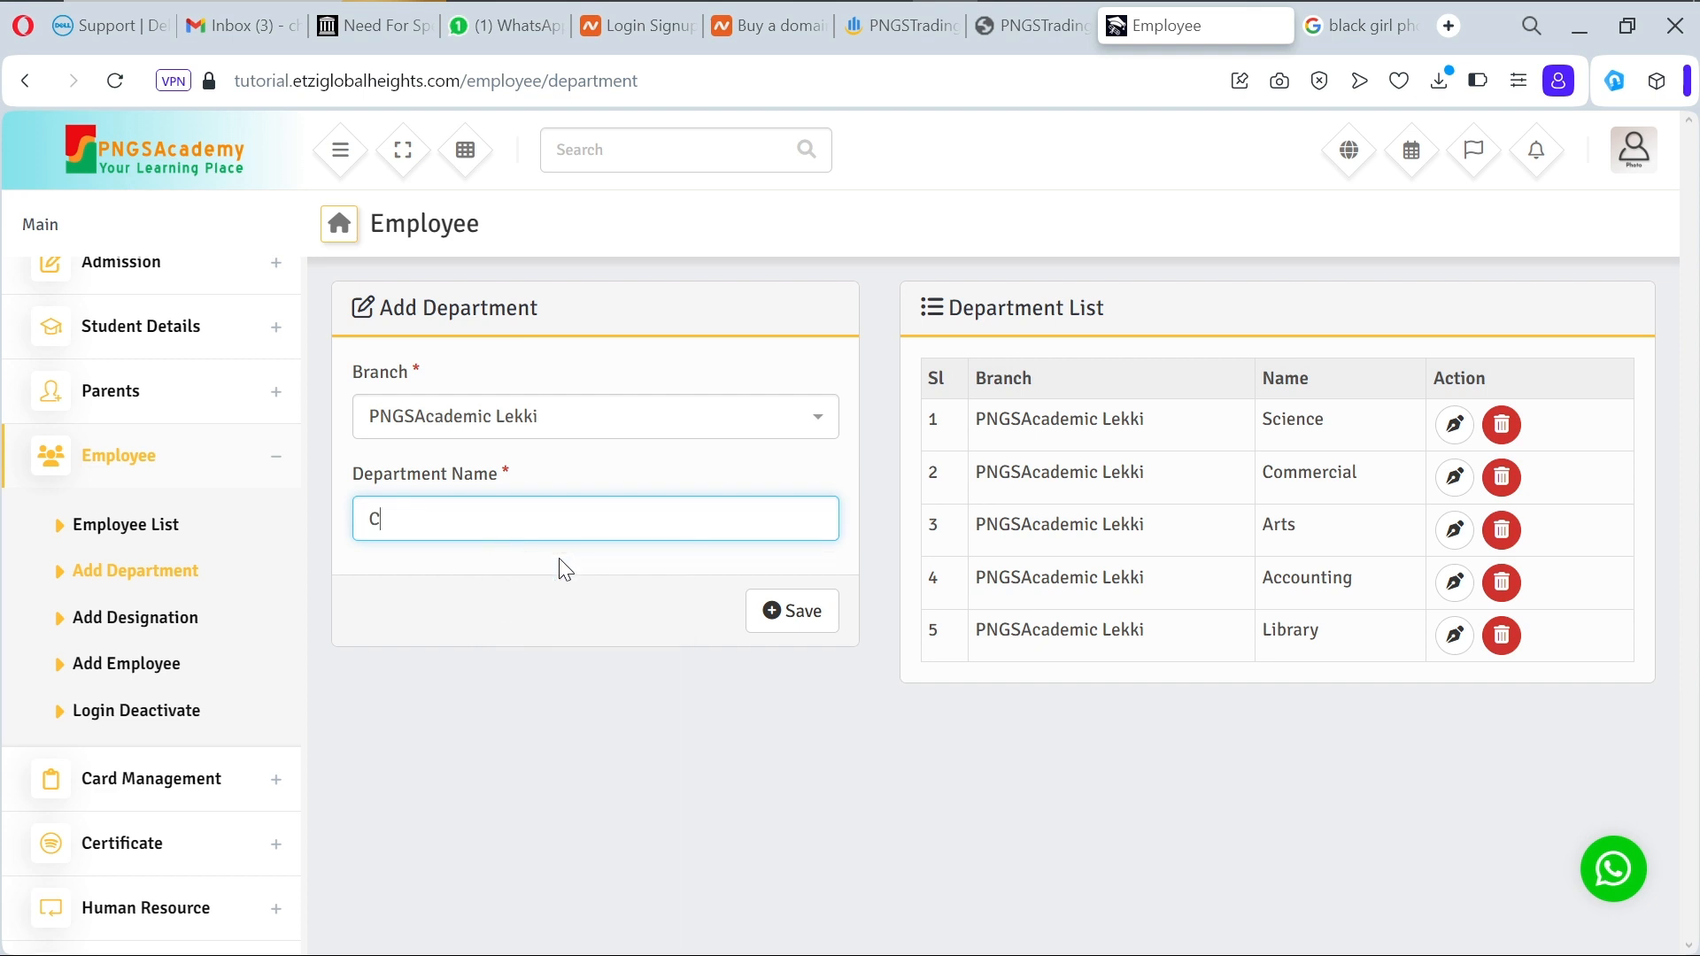
type("tomer Care")
left_click(801, 620)
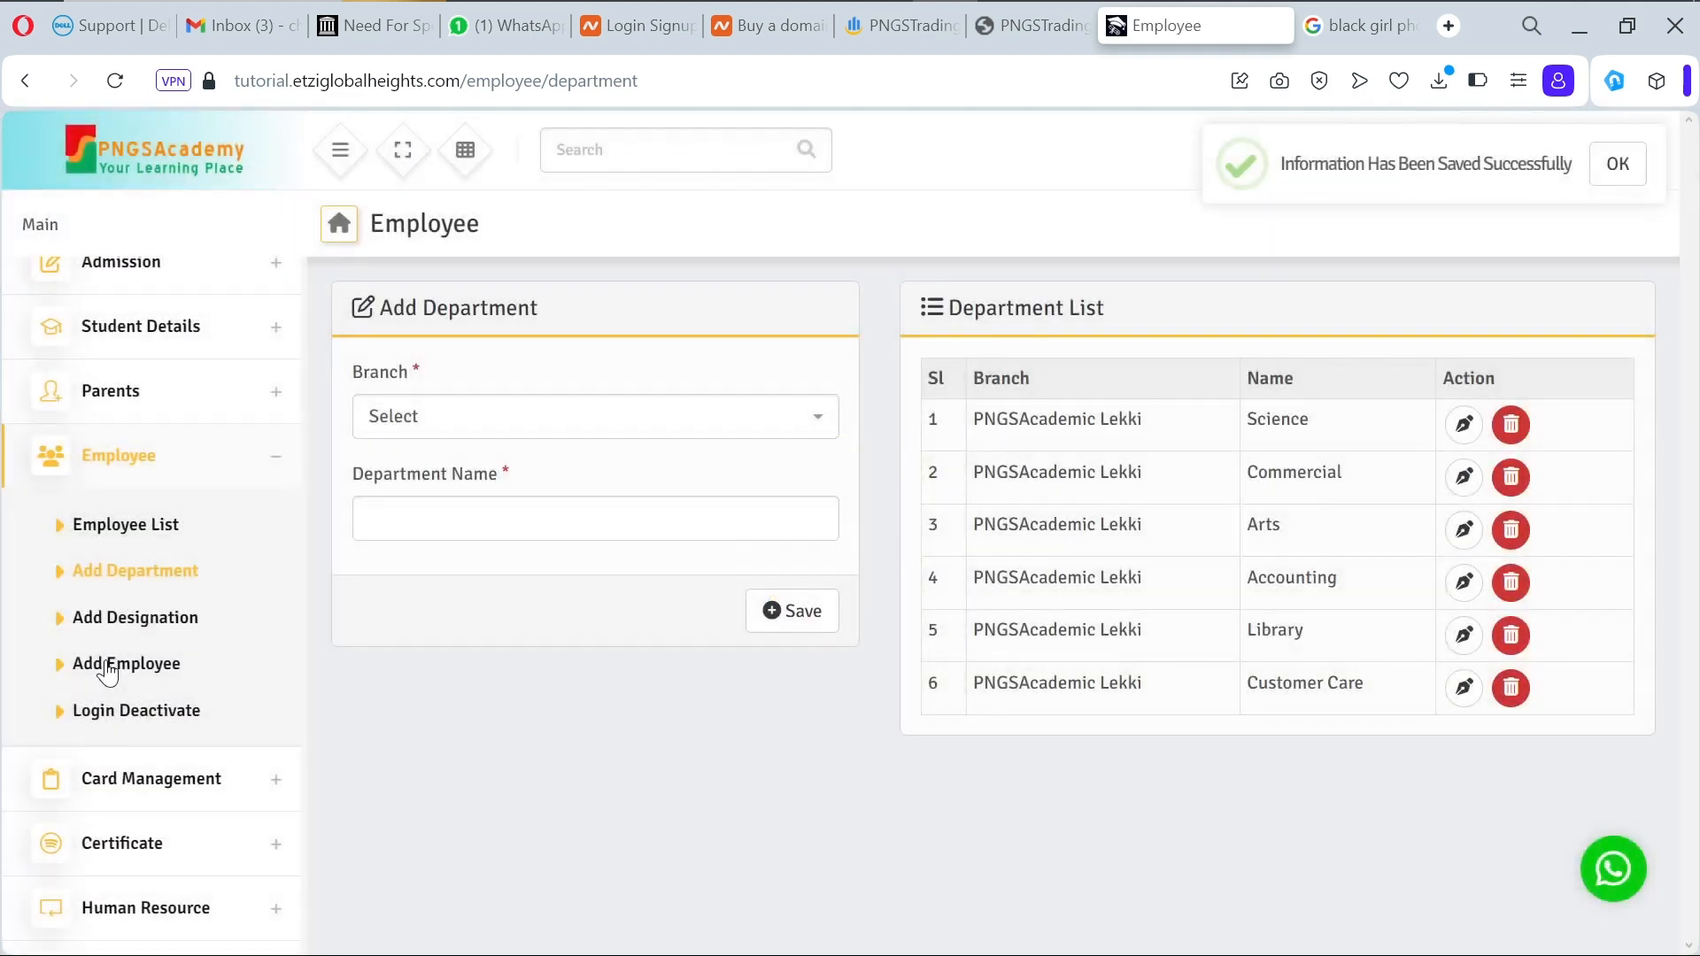
left_click(111, 666)
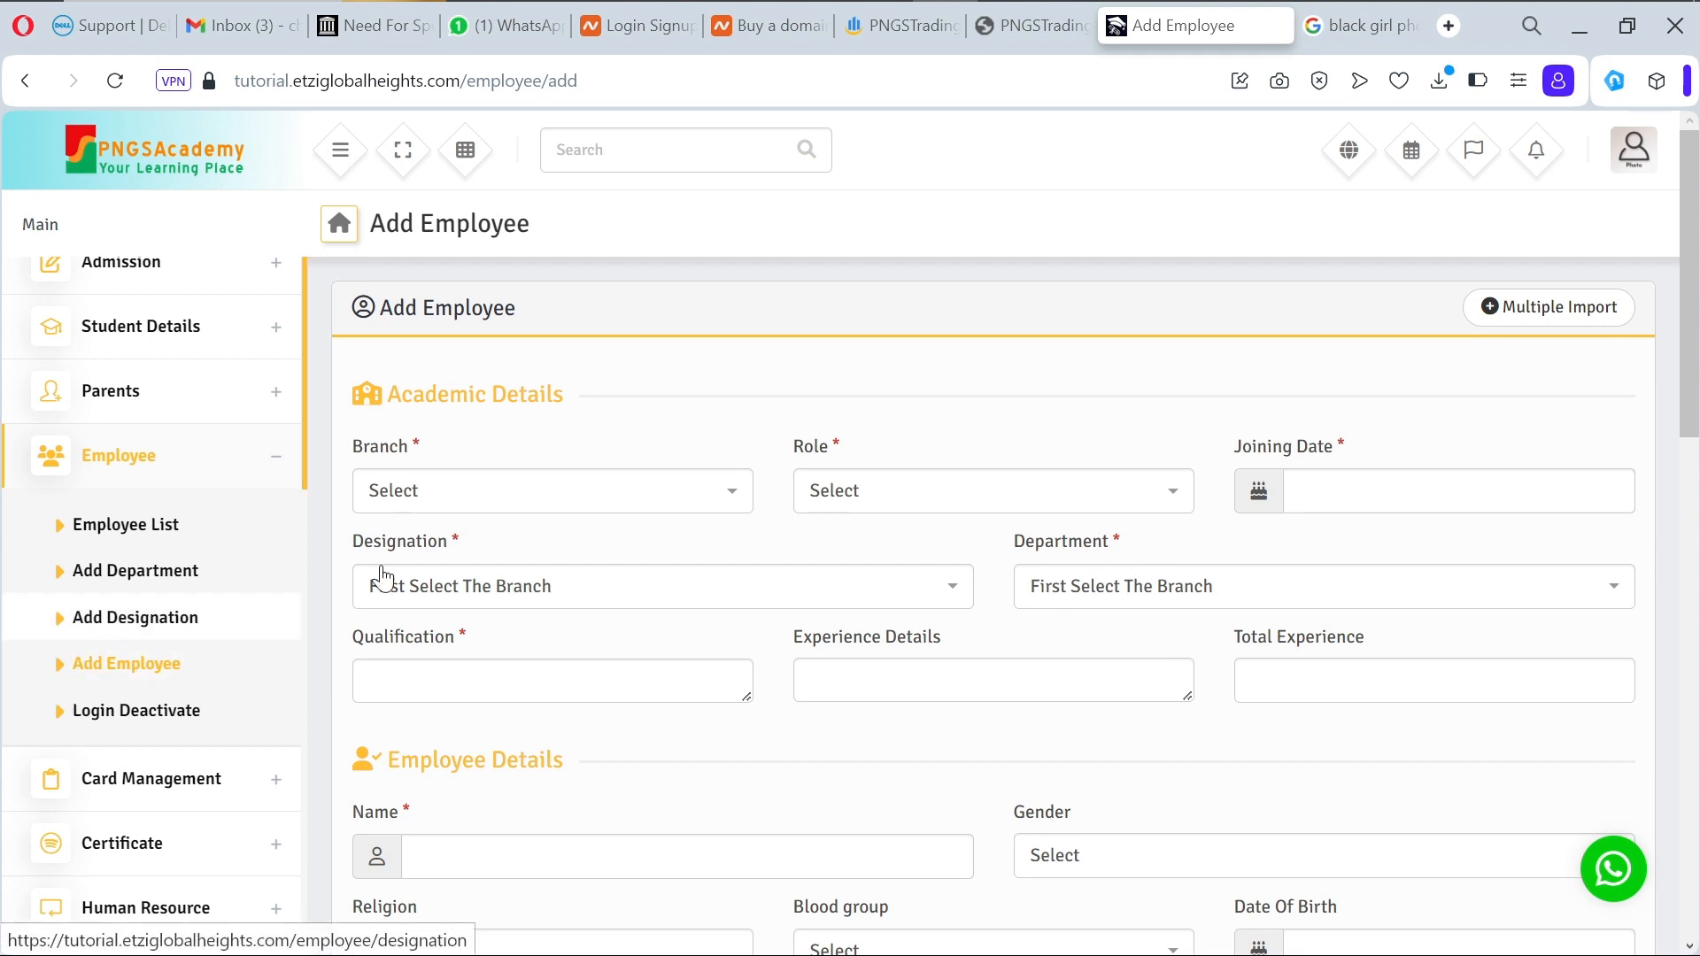
Step: Set branch PNGSAcademic Lekki, role Receptionist and joining date 16 October 2023
left_click(697, 489)
left_click(687, 586)
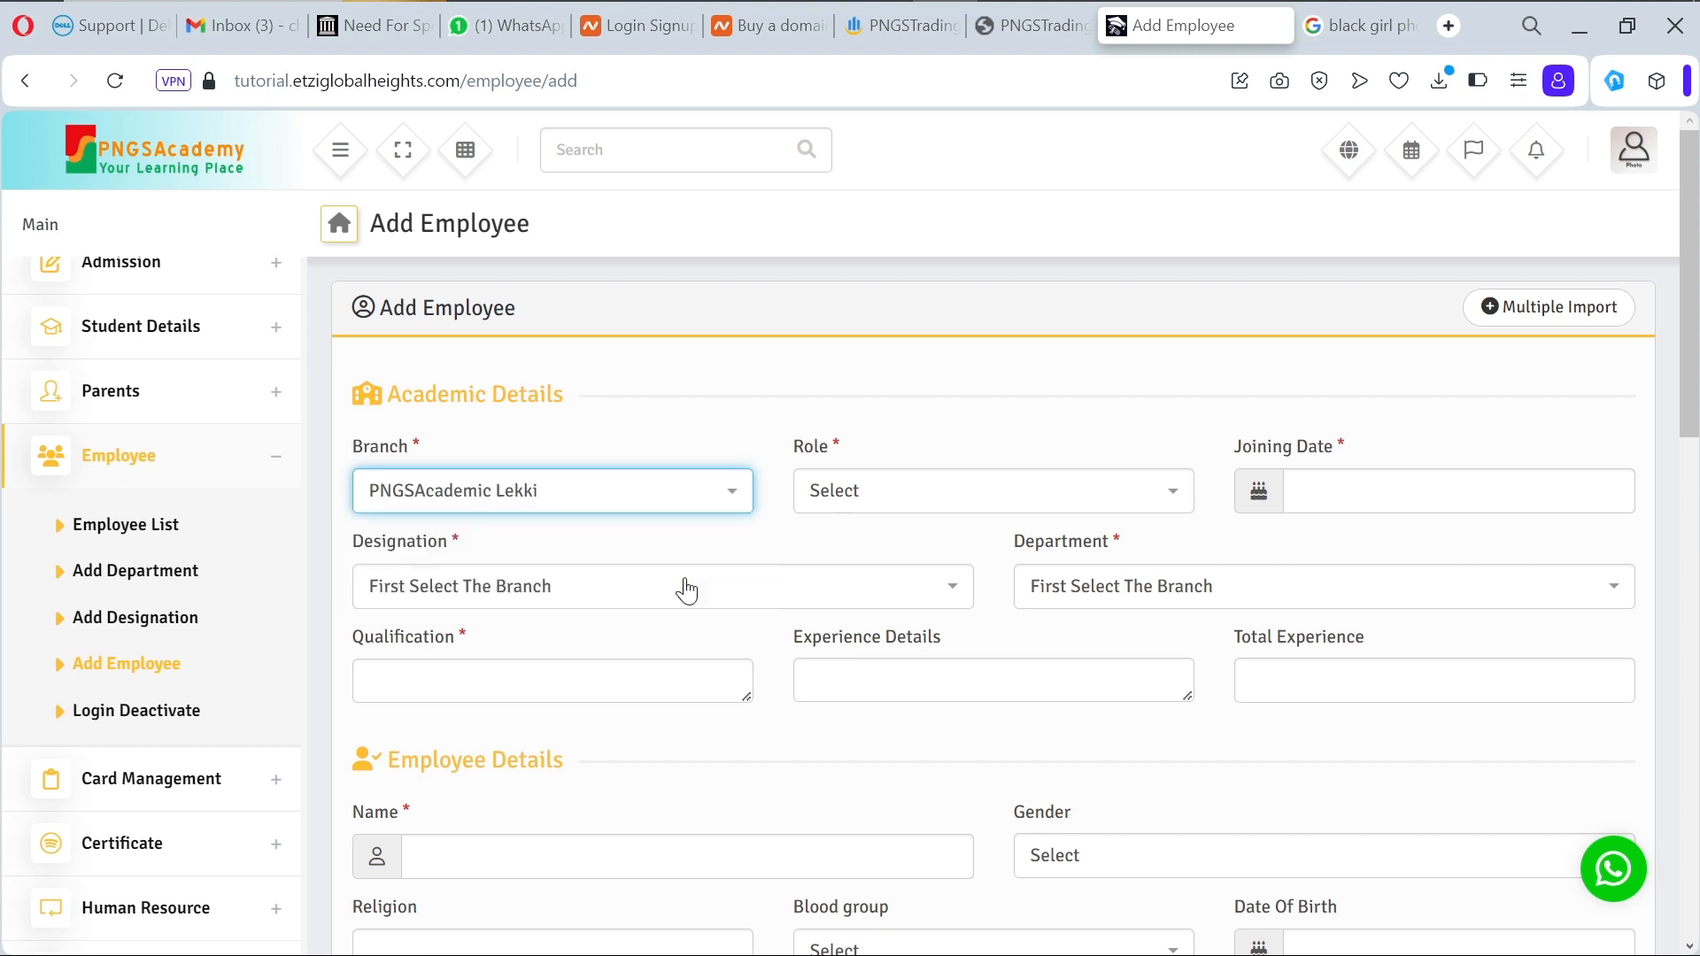
left_click(960, 505)
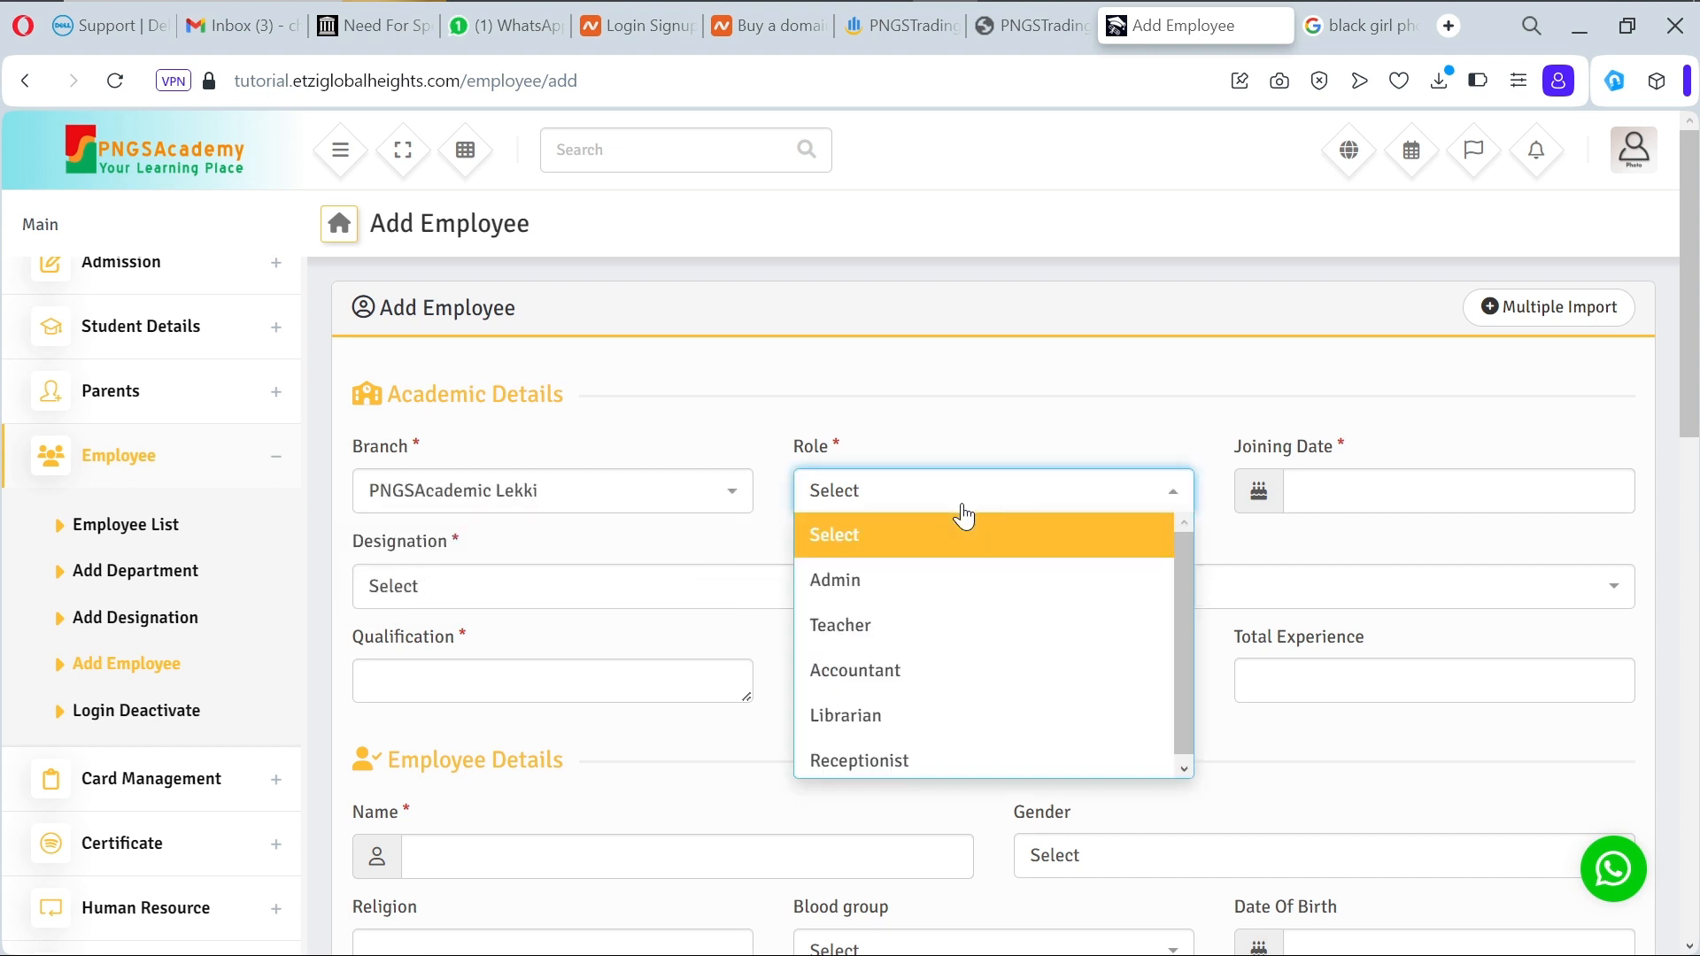
left_click(964, 761)
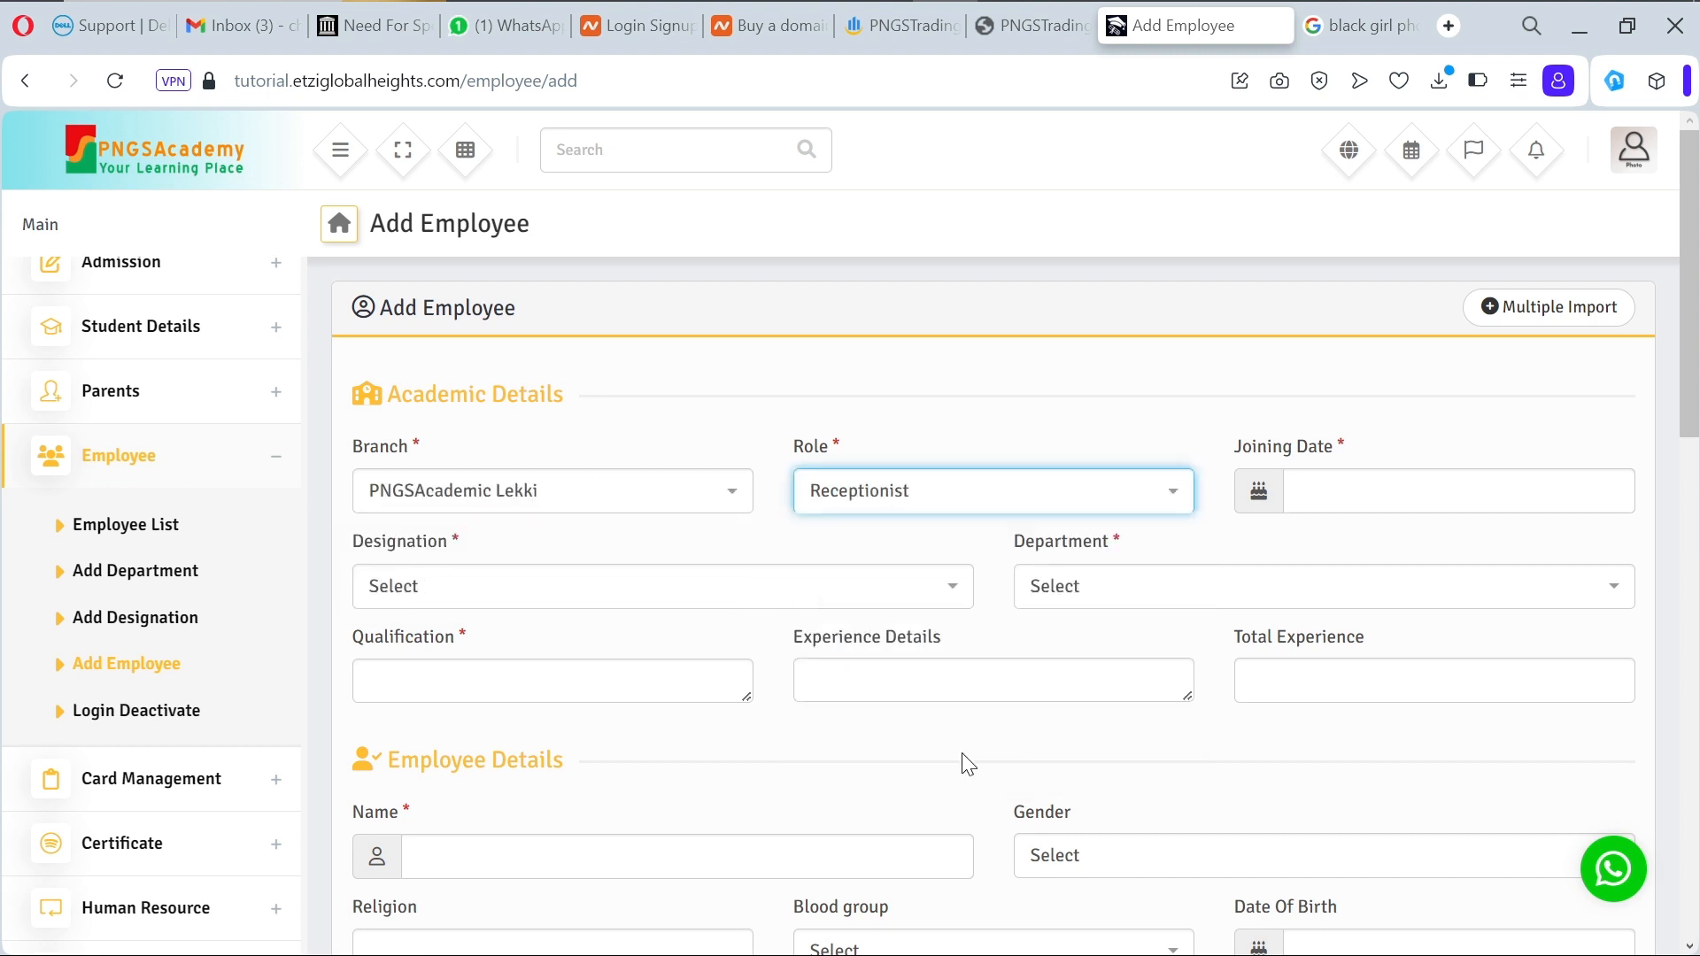
left_click(1426, 494)
left_click(1356, 746)
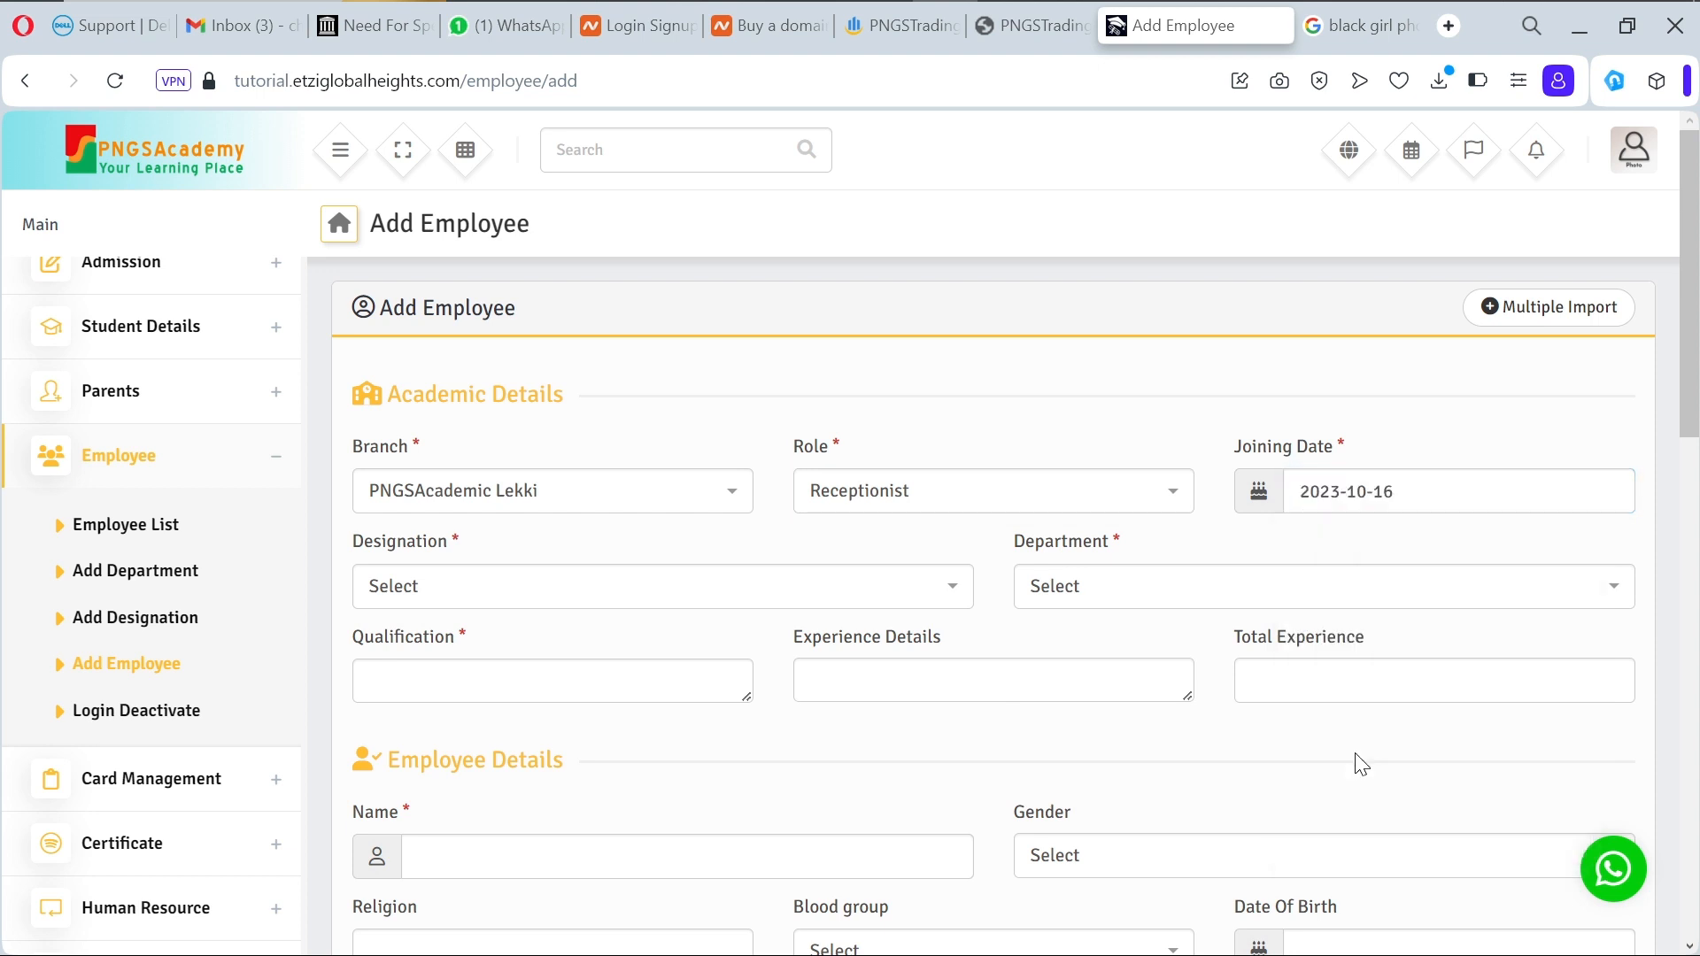
Step: Set the designation to Reception and the department to Customer Care
left_click(742, 590)
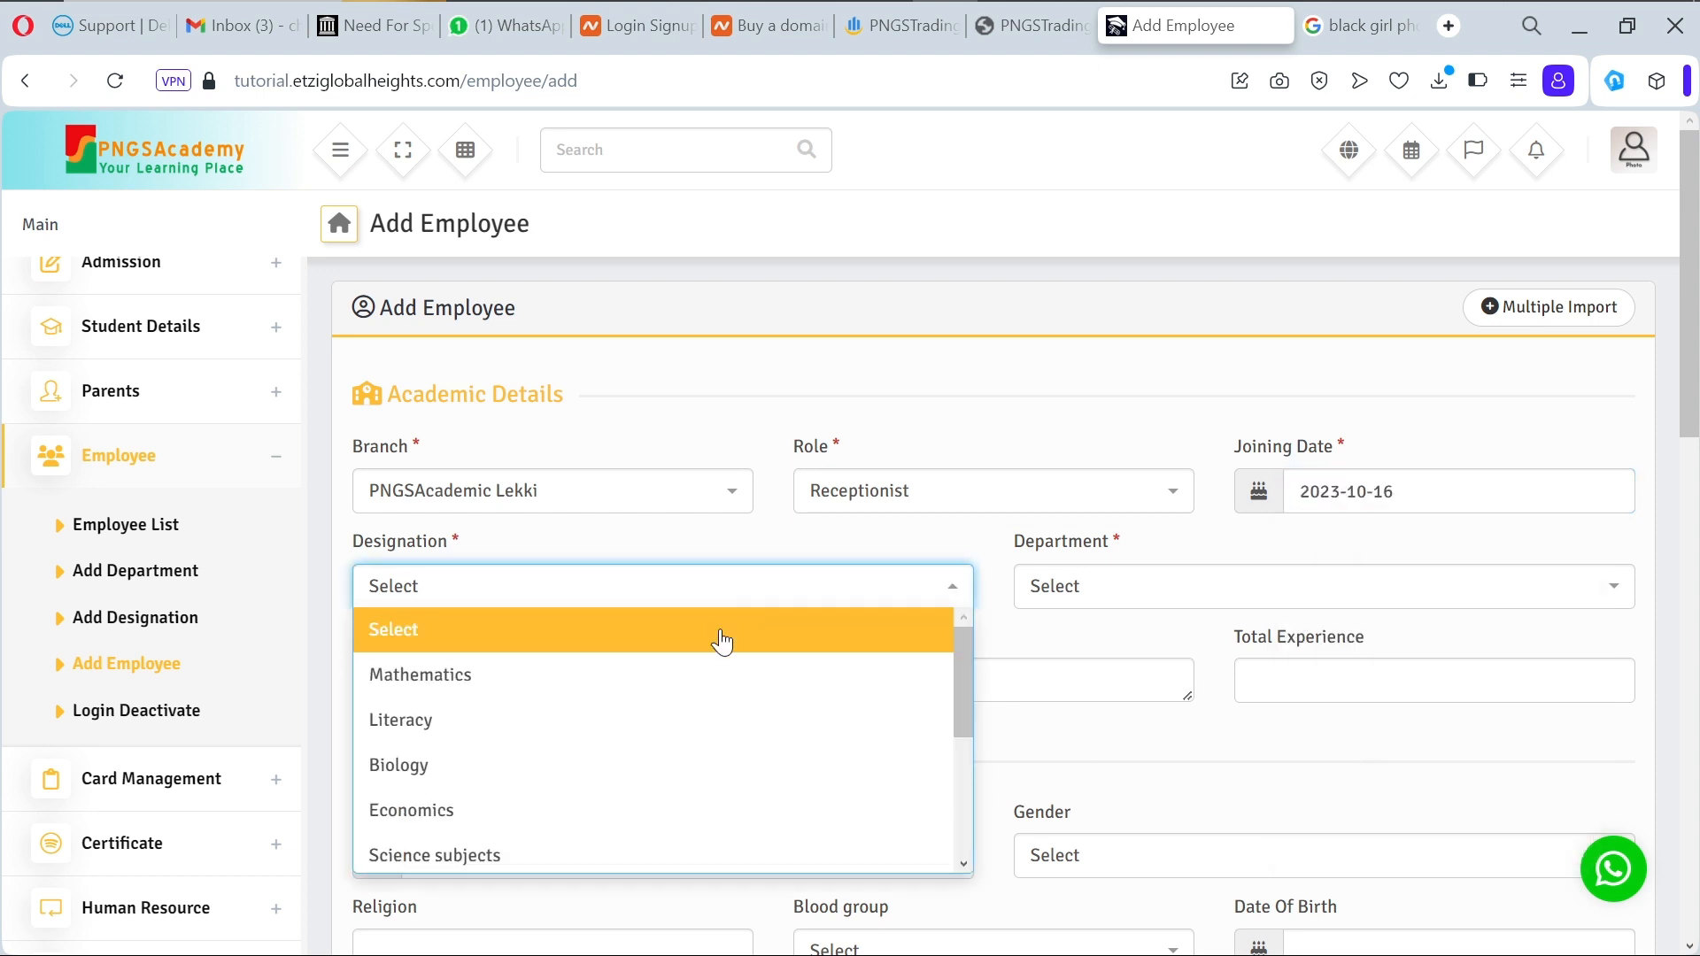
scroll(676, 770, "down", 3)
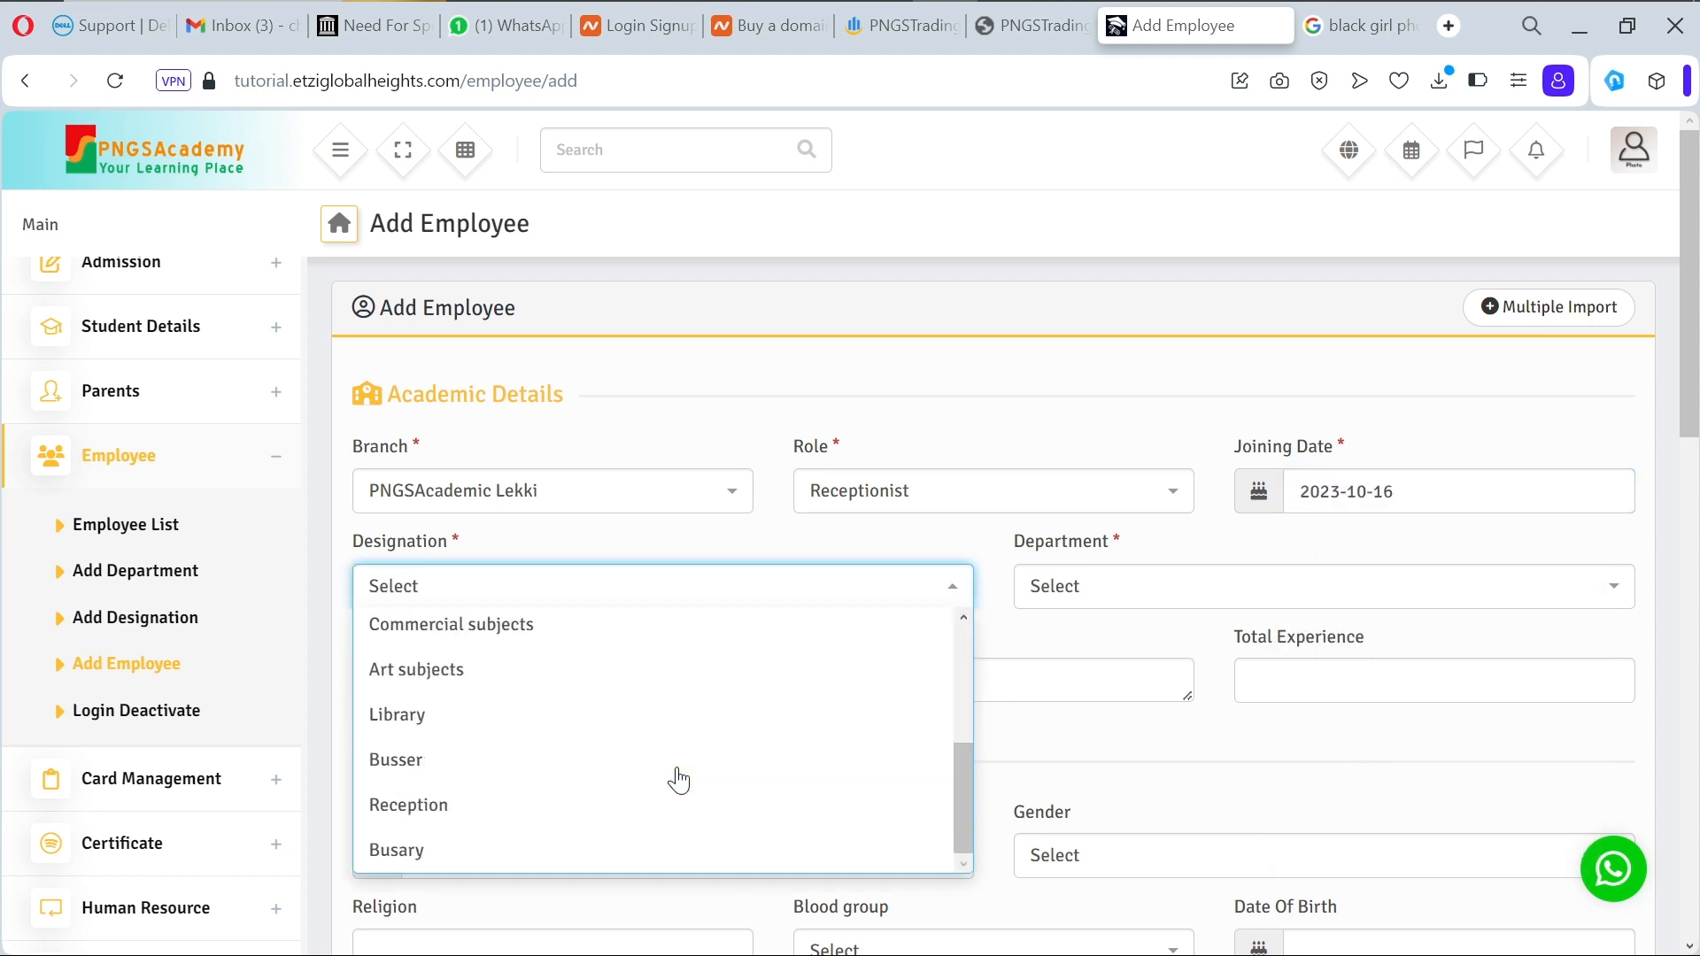
left_click(589, 804)
left_click(1150, 599)
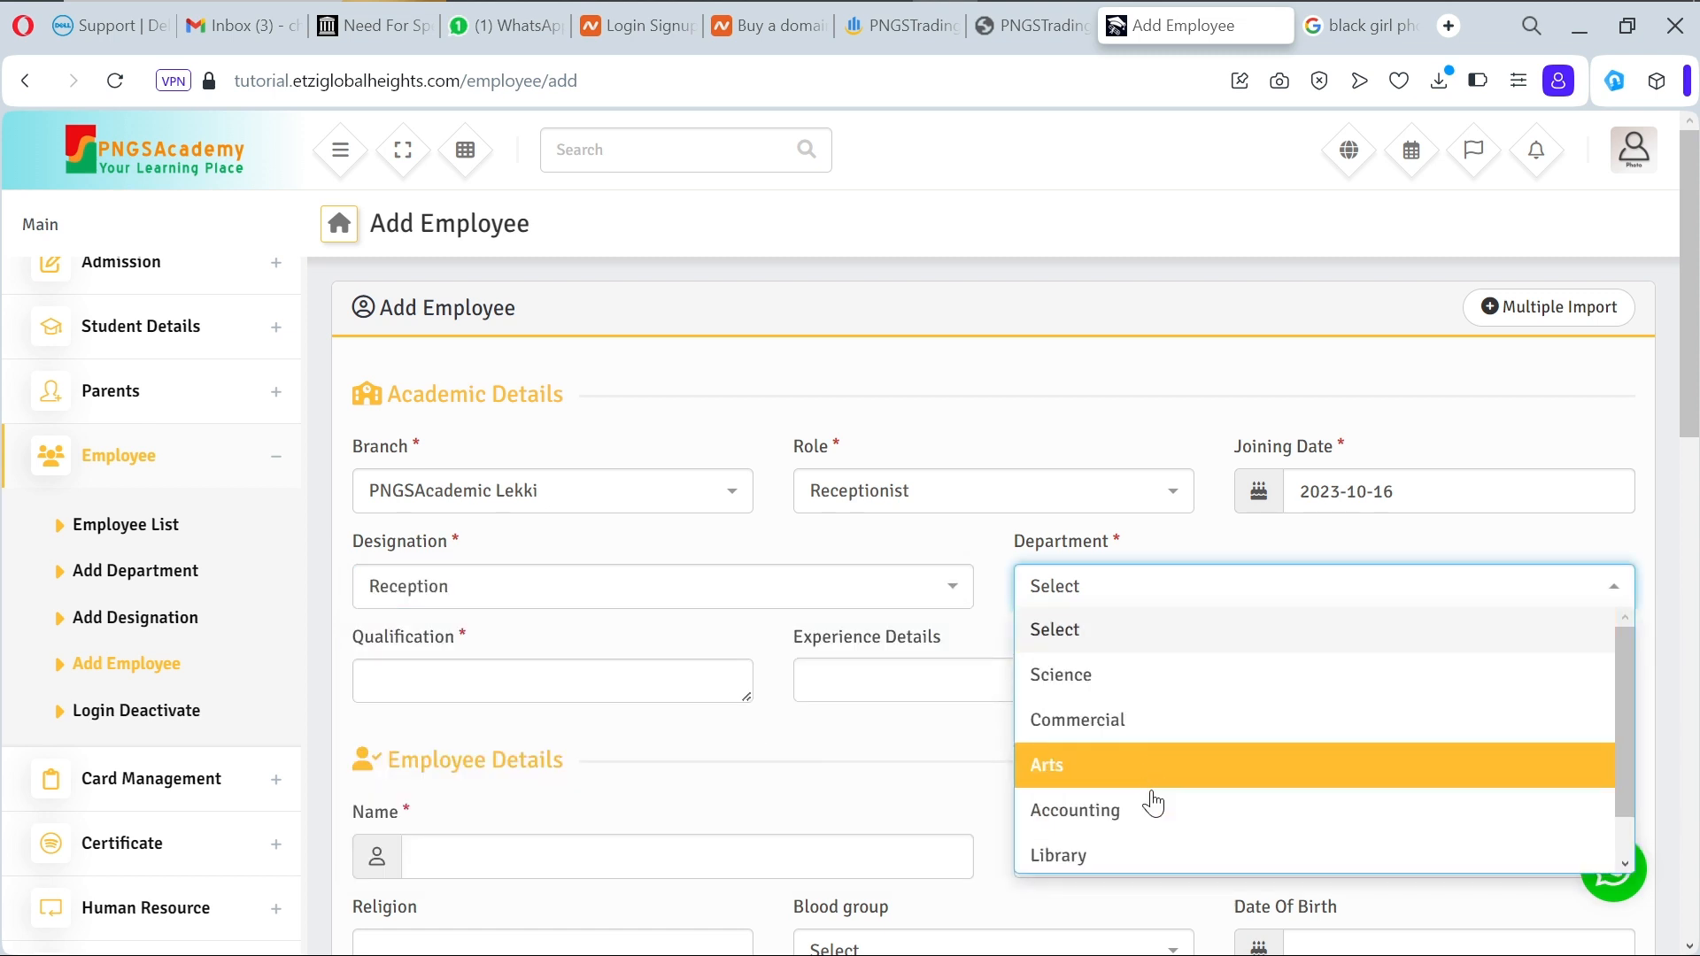
scroll(1150, 806, "down", 1)
left_click(1127, 852)
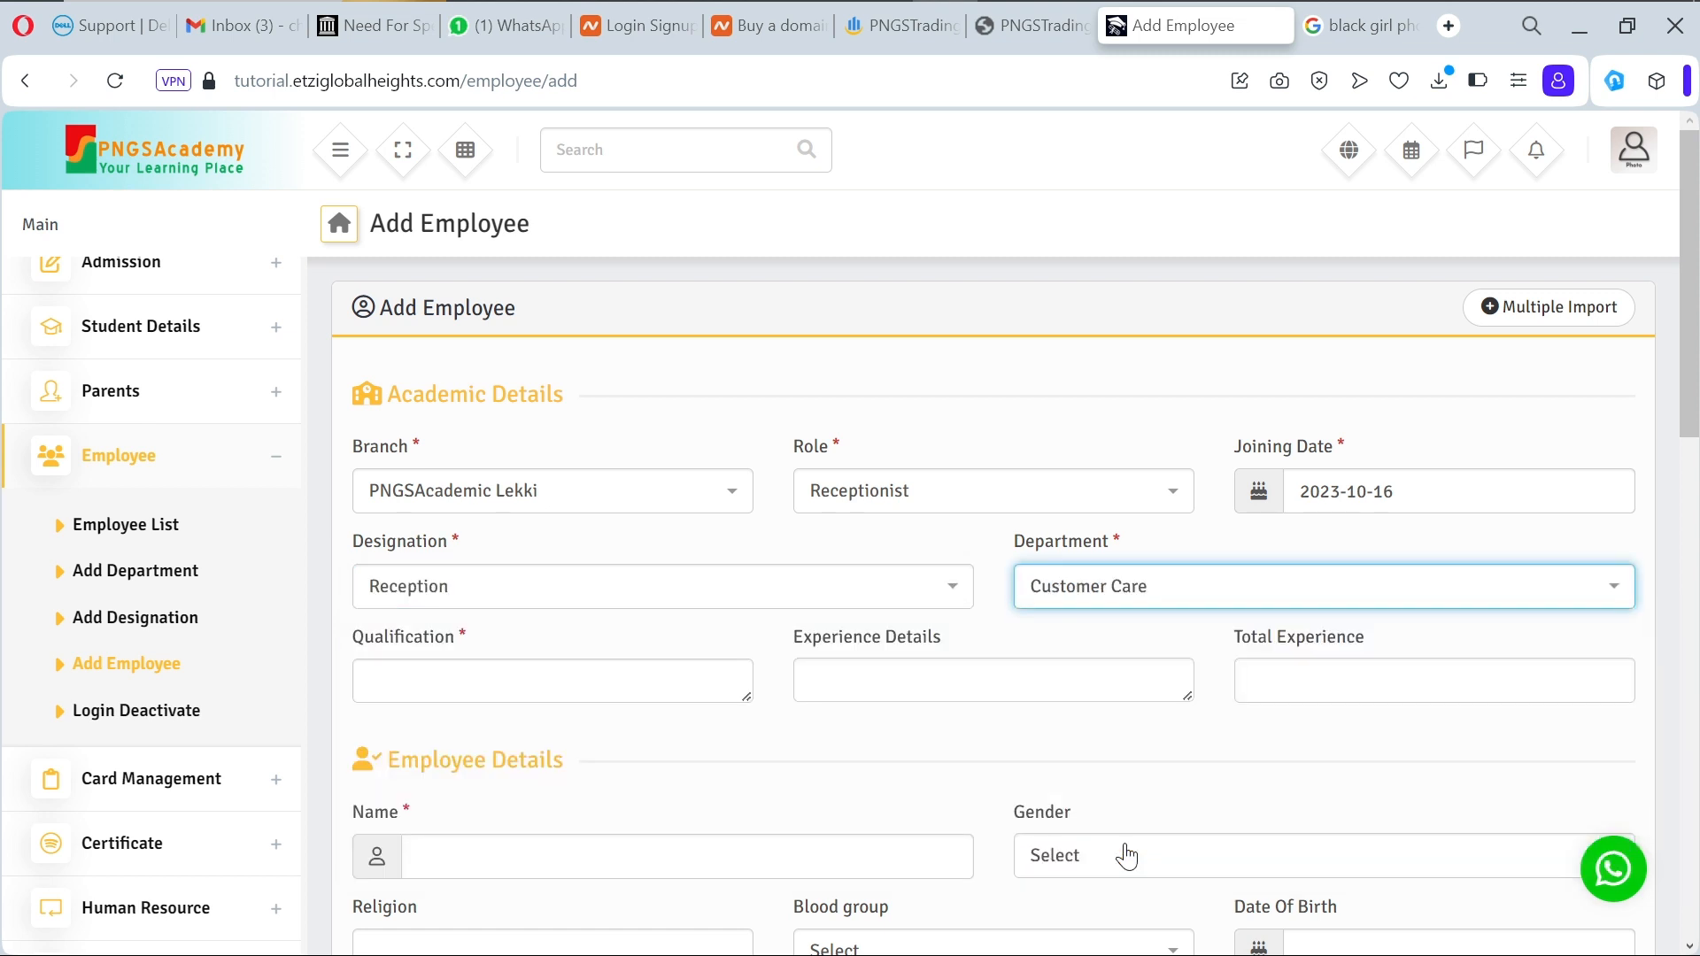
Step: Enter the qualification 'BSC in Psychology', correcting the misspelled 'Psycology'
left_click(663, 701)
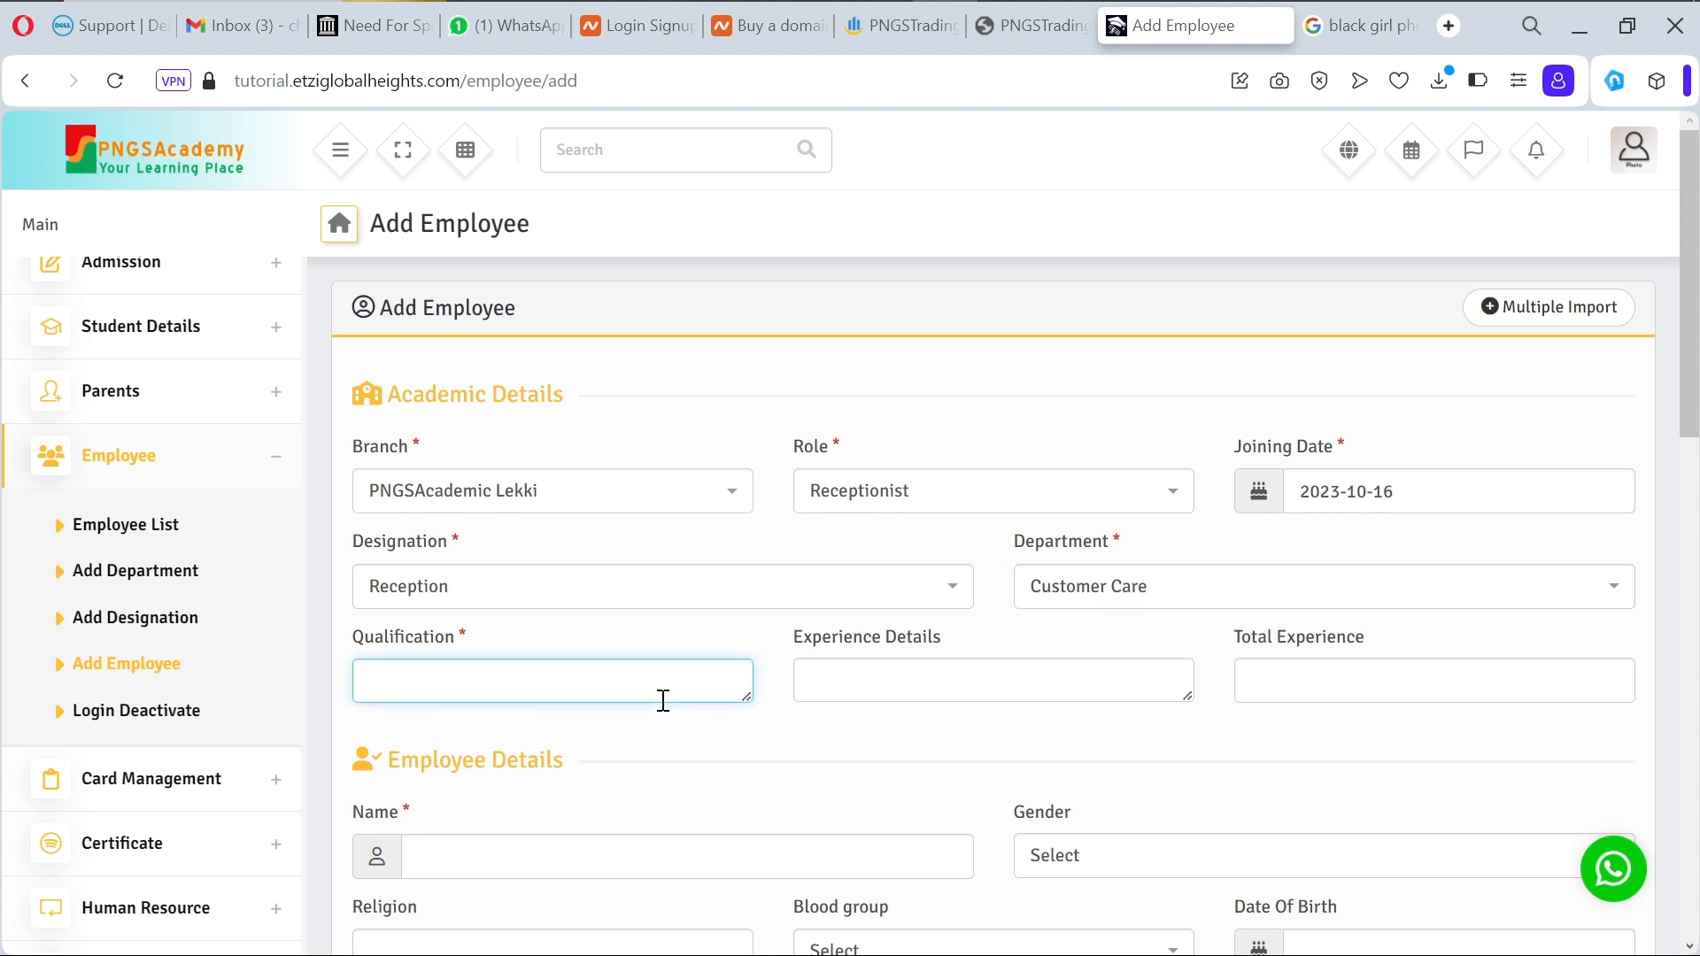
type("S")
key("BackSpace")
type("BSC in")
type("Psycology")
right_click(467, 678)
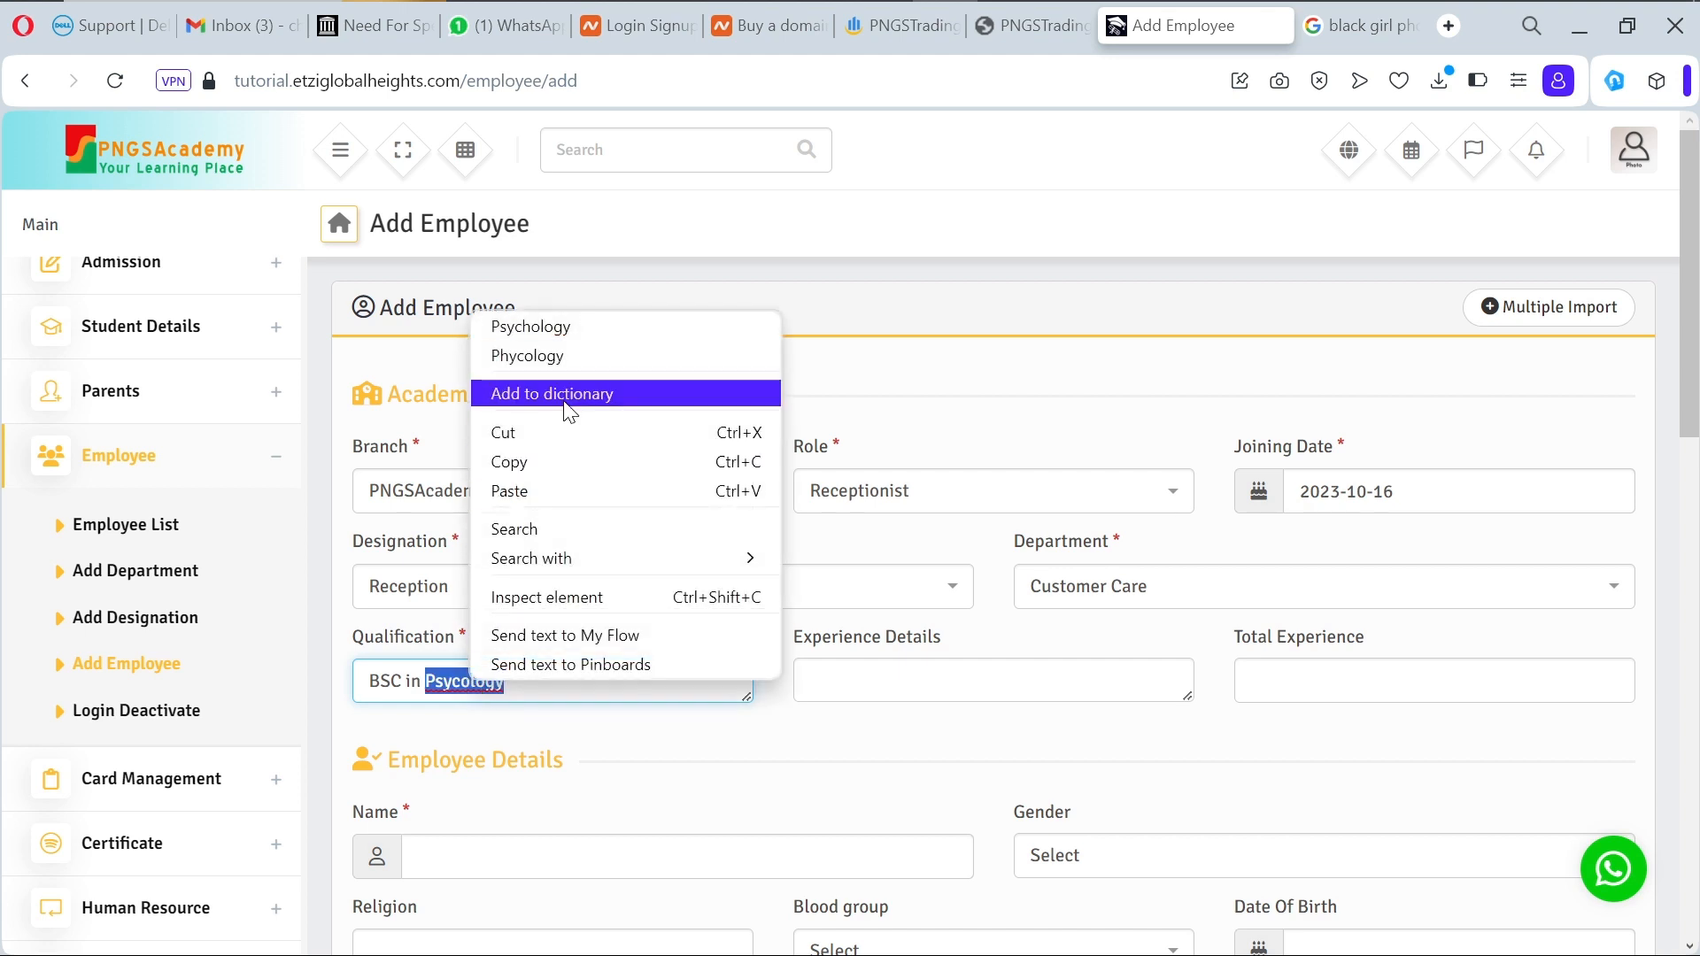
left_click(574, 329)
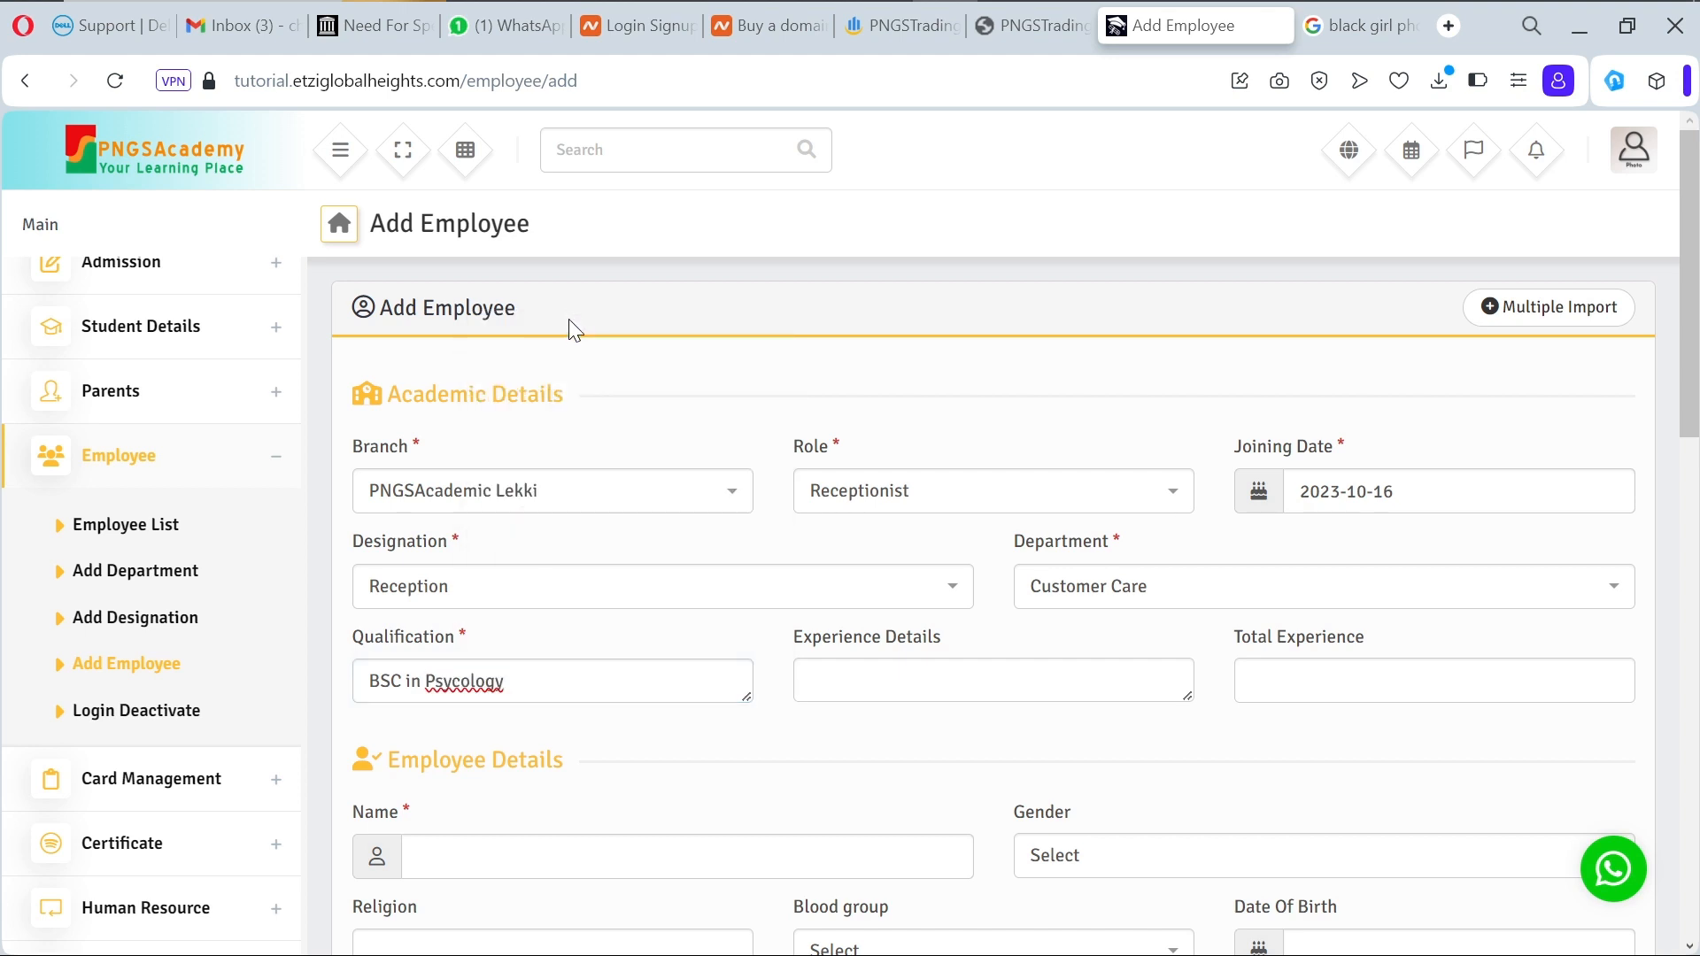
left_click(464, 681)
type("h")
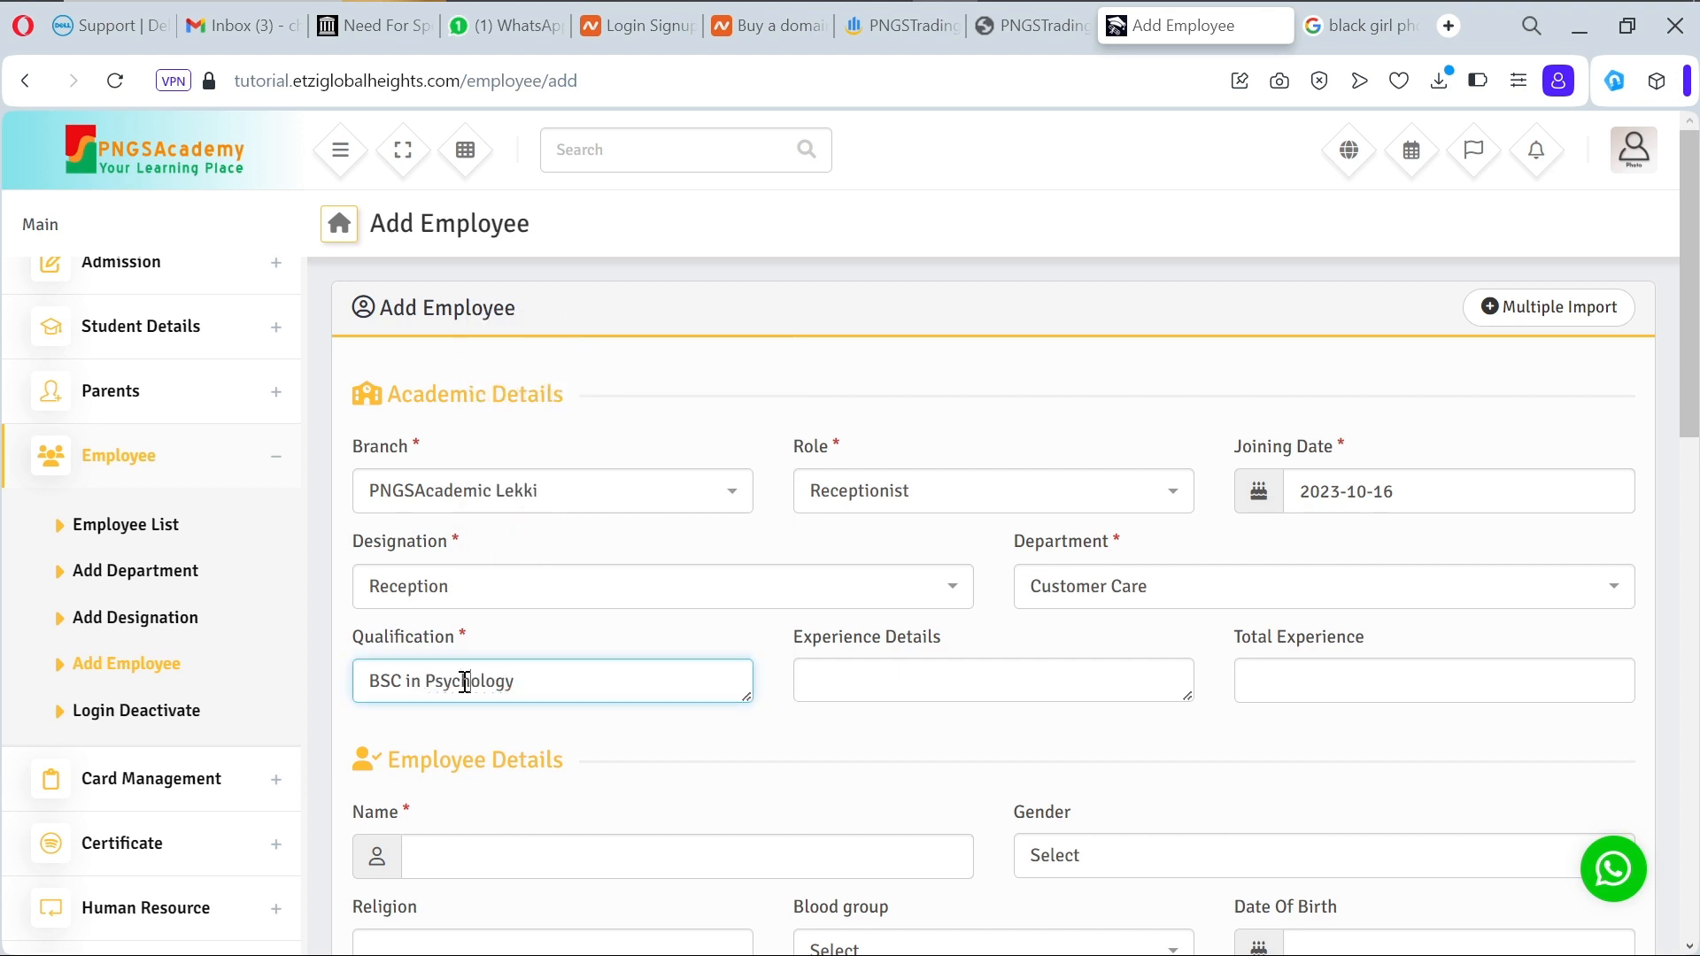
left_click(649, 698)
Step: Enter experience details 'Prominent in psychology' and total experience '10 years'
left_click(1049, 678)
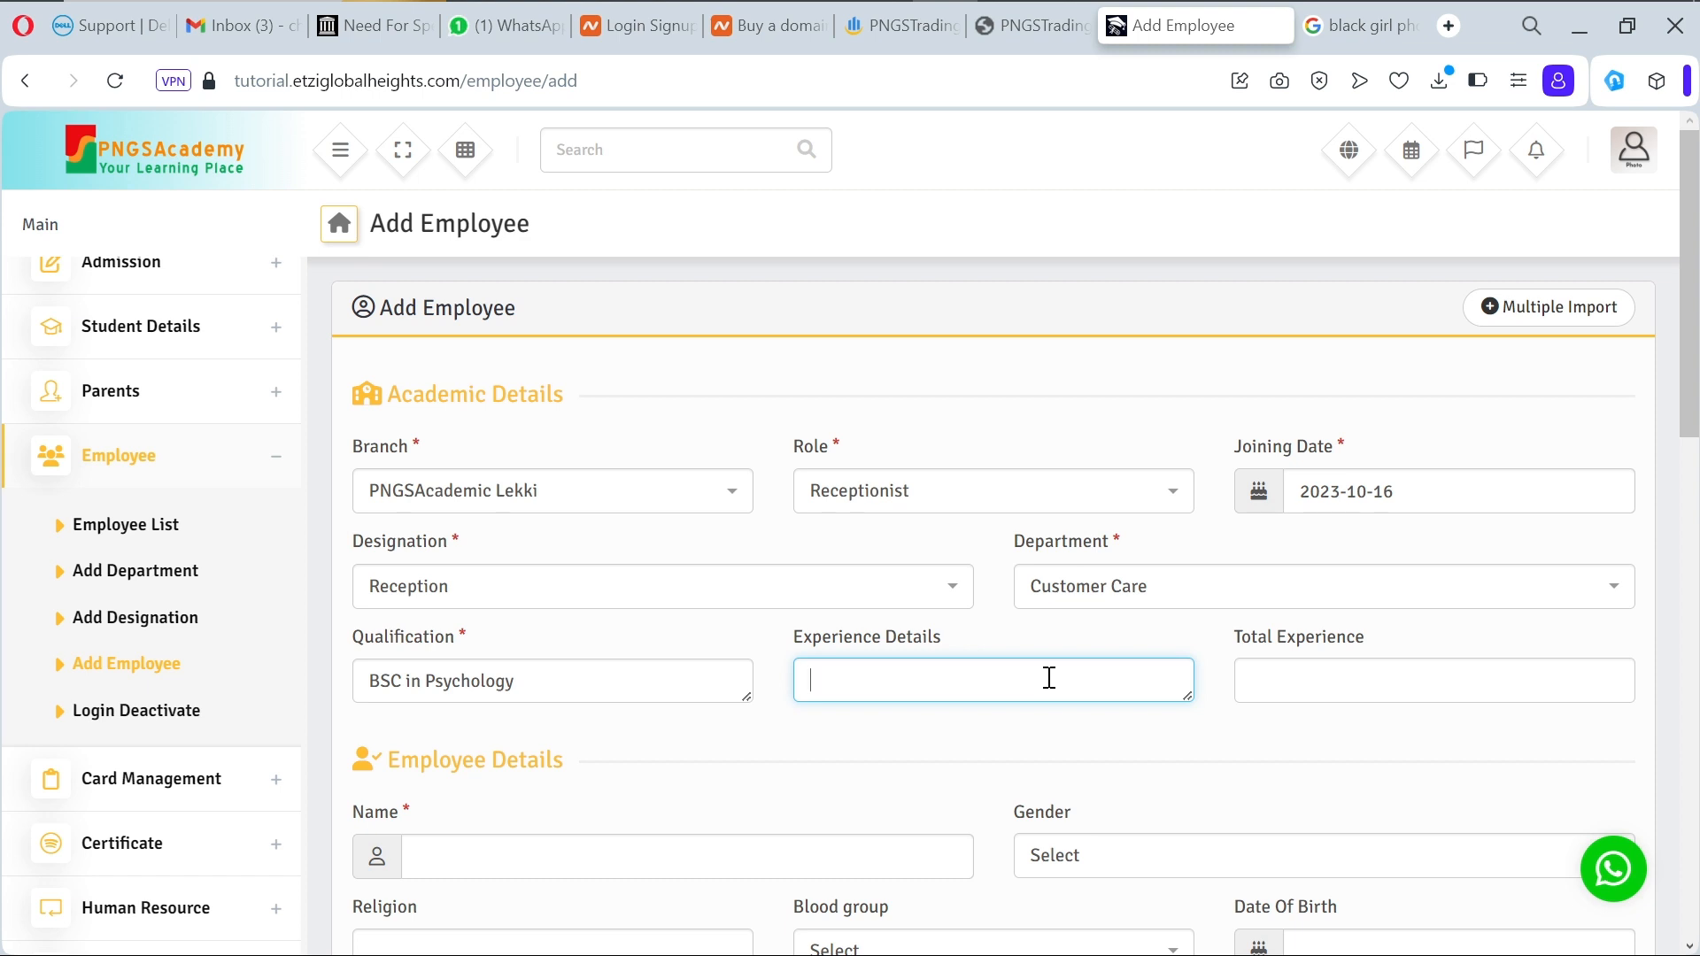
type("Profinent")
right_click(843, 677)
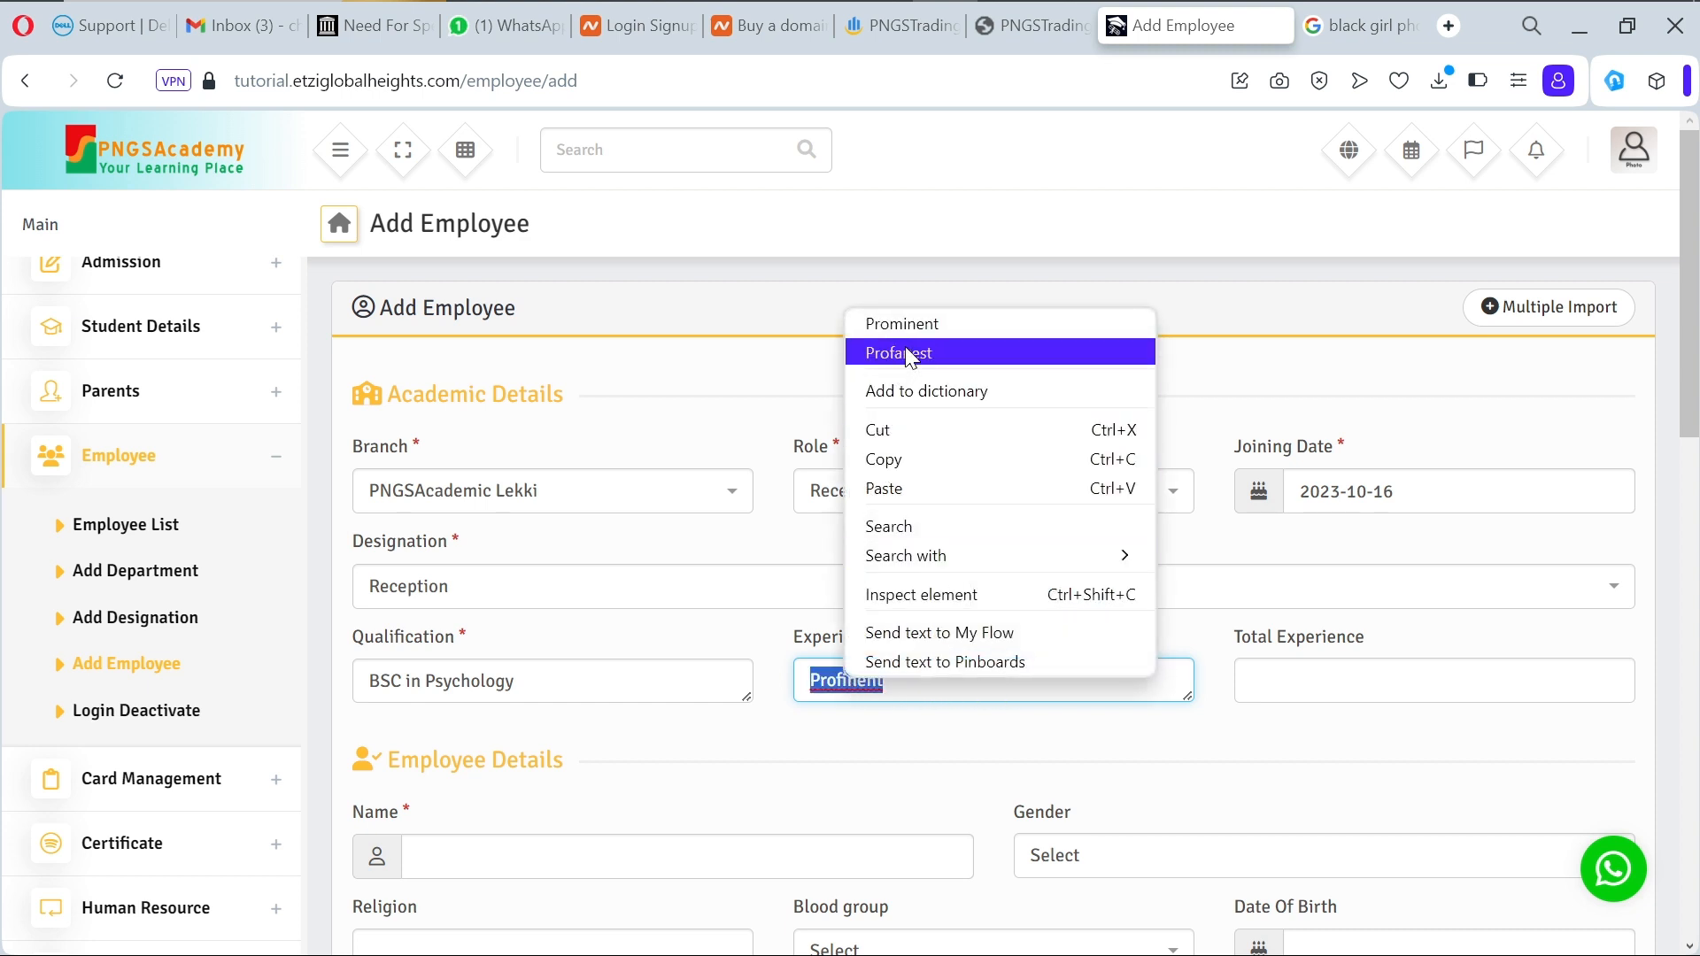
left_click(948, 324)
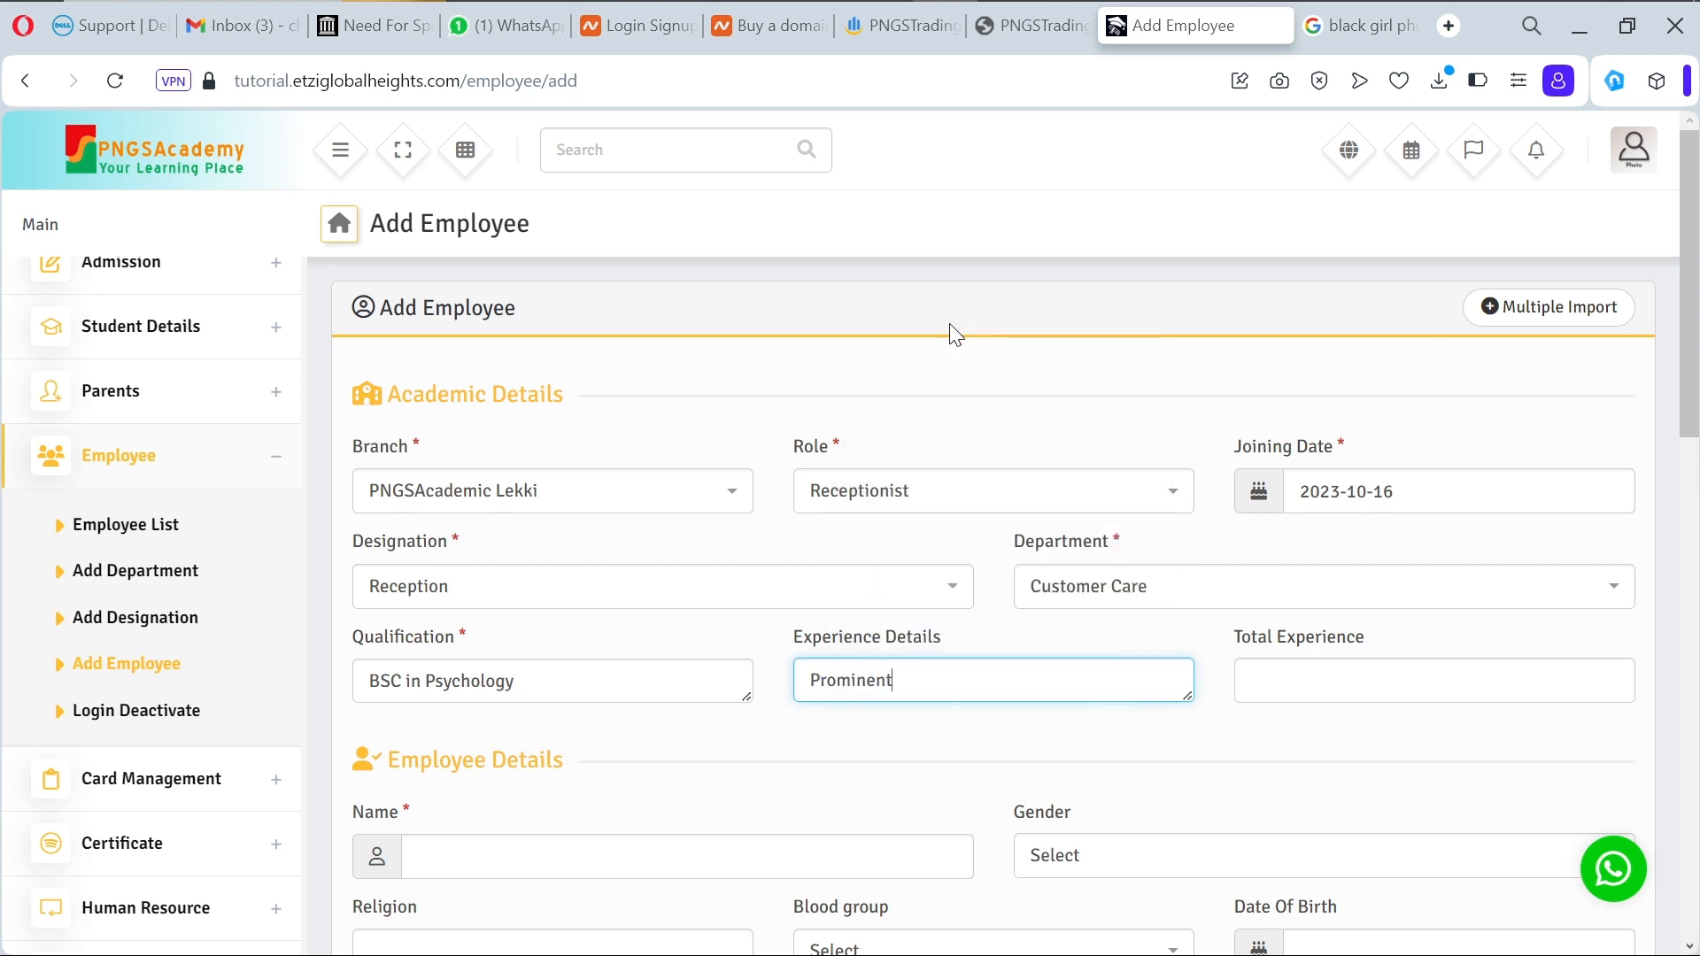
type("in psychology")
left_click(1417, 699)
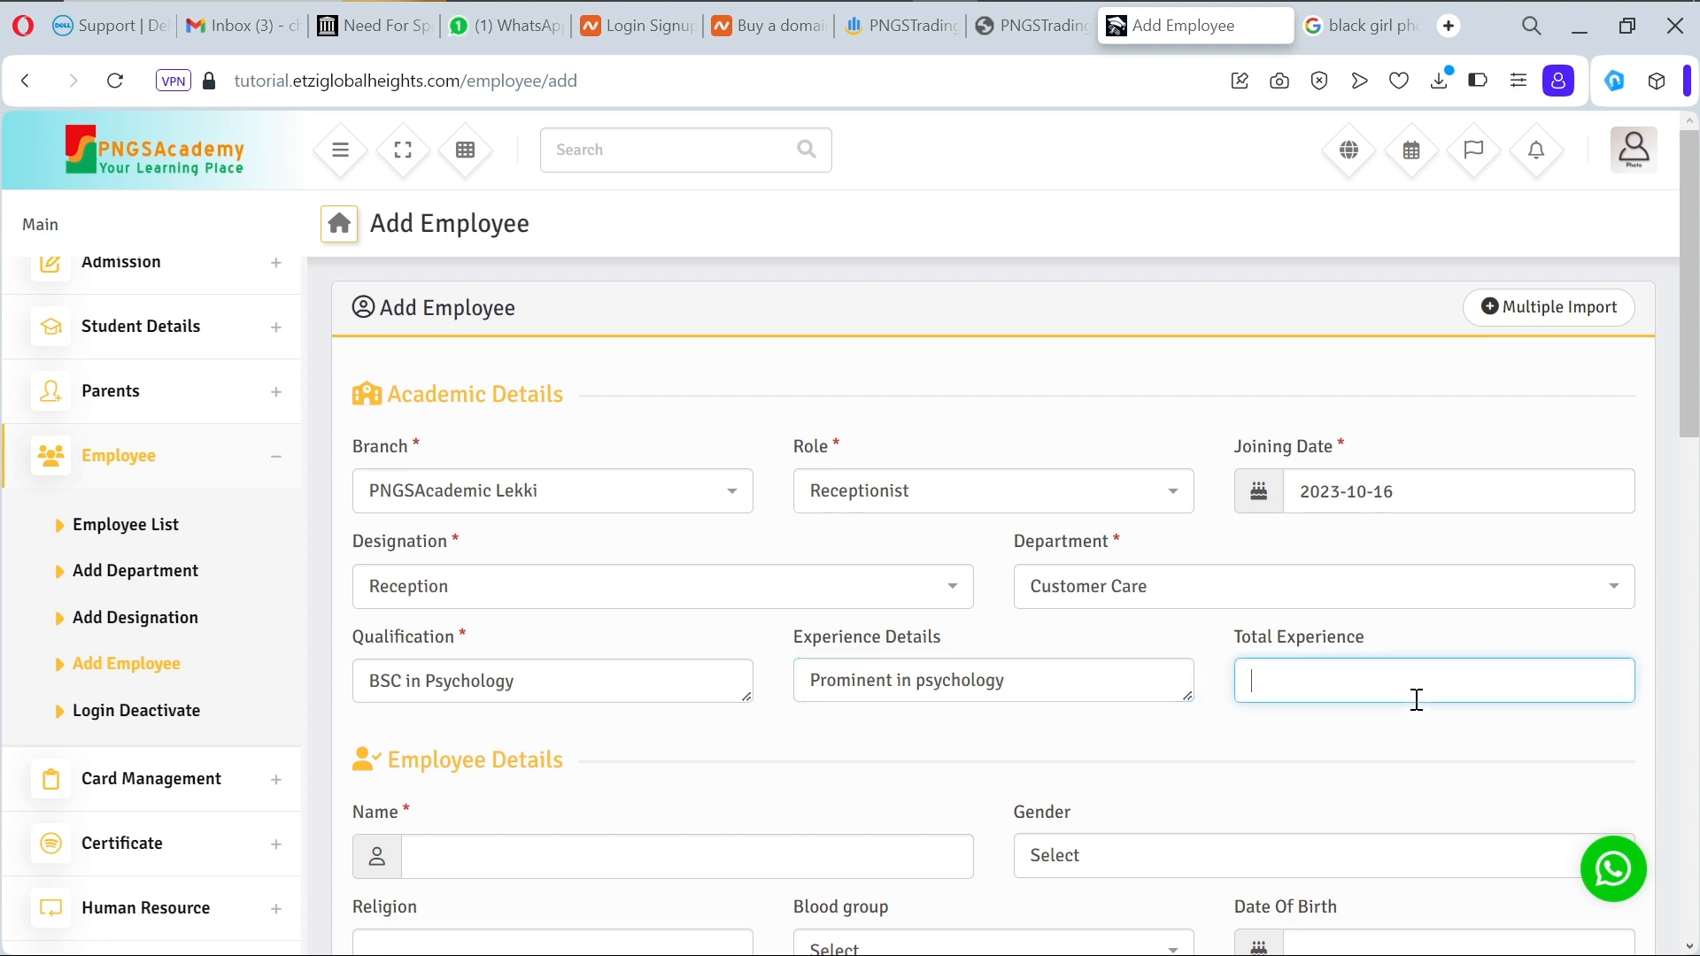
type("10 years")
Step: Enter the employee's full name
scroll(776, 792, "down", 5)
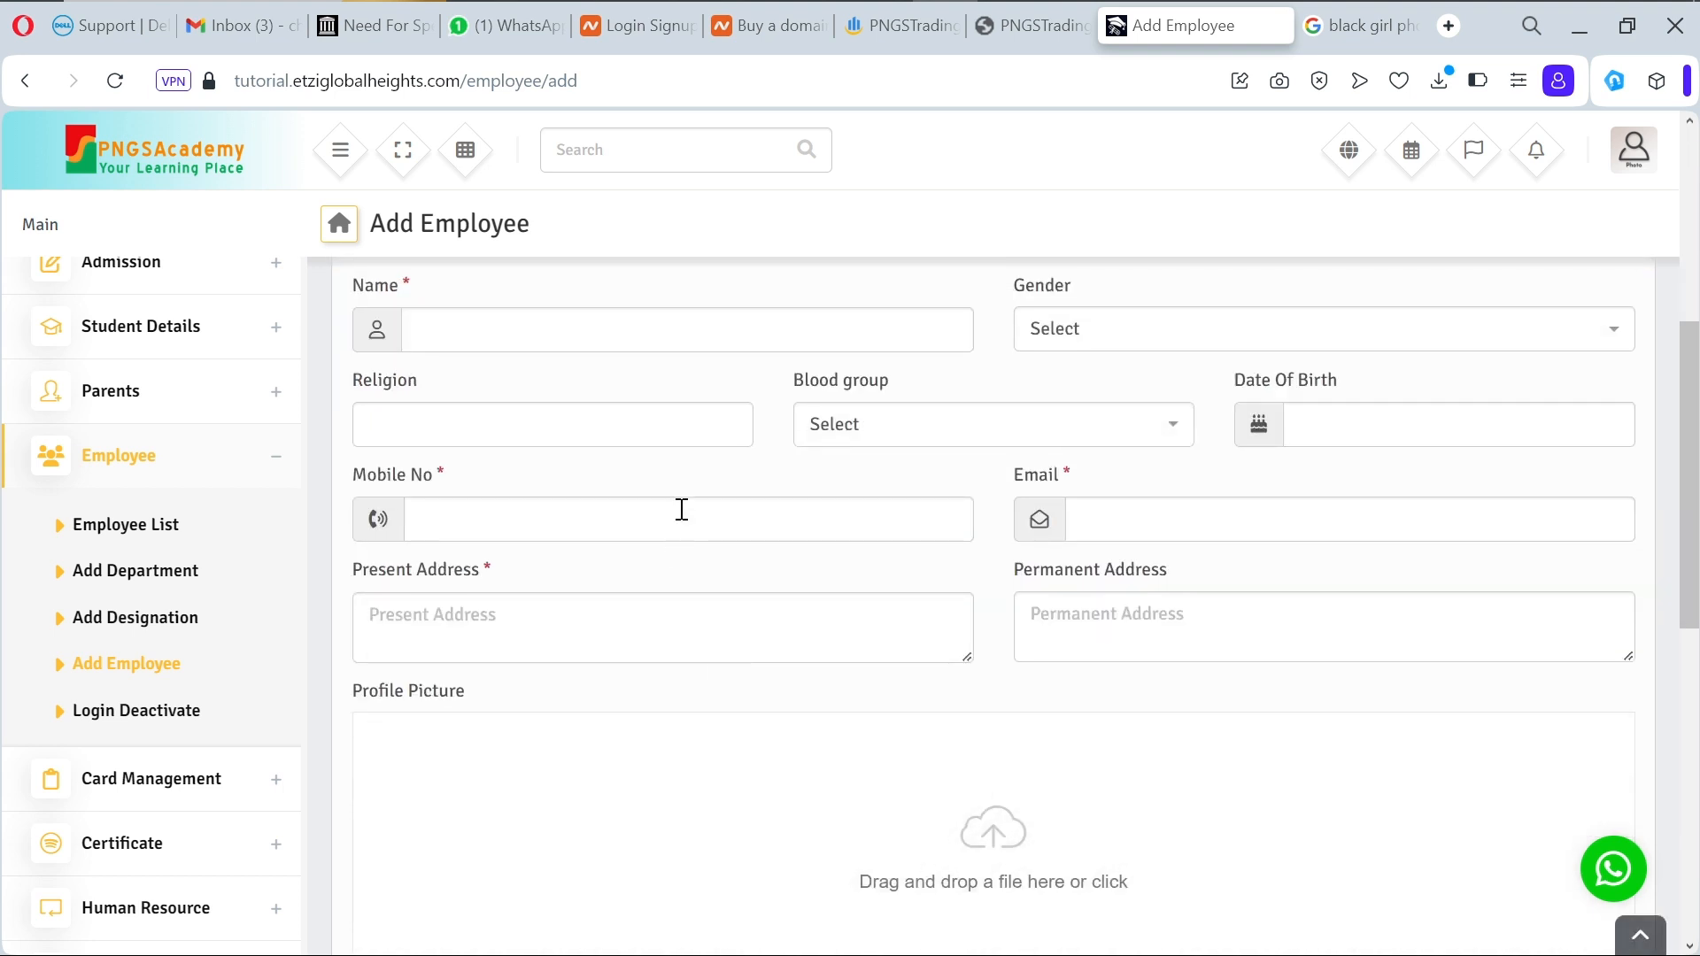
left_click(752, 330)
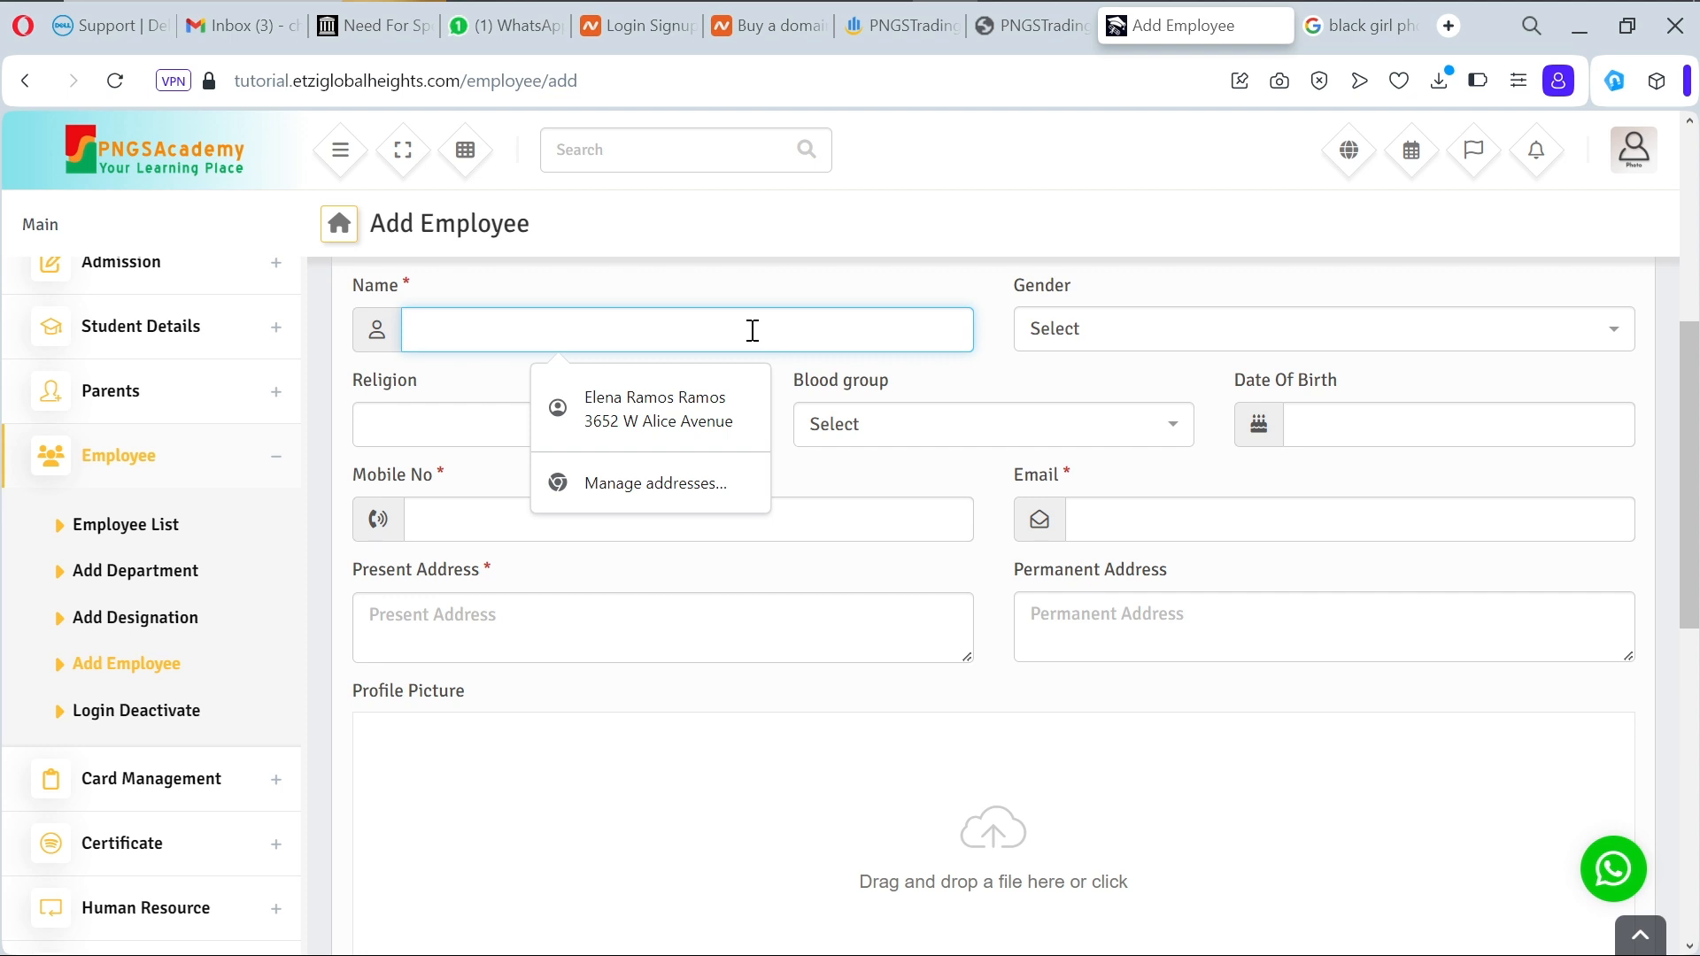
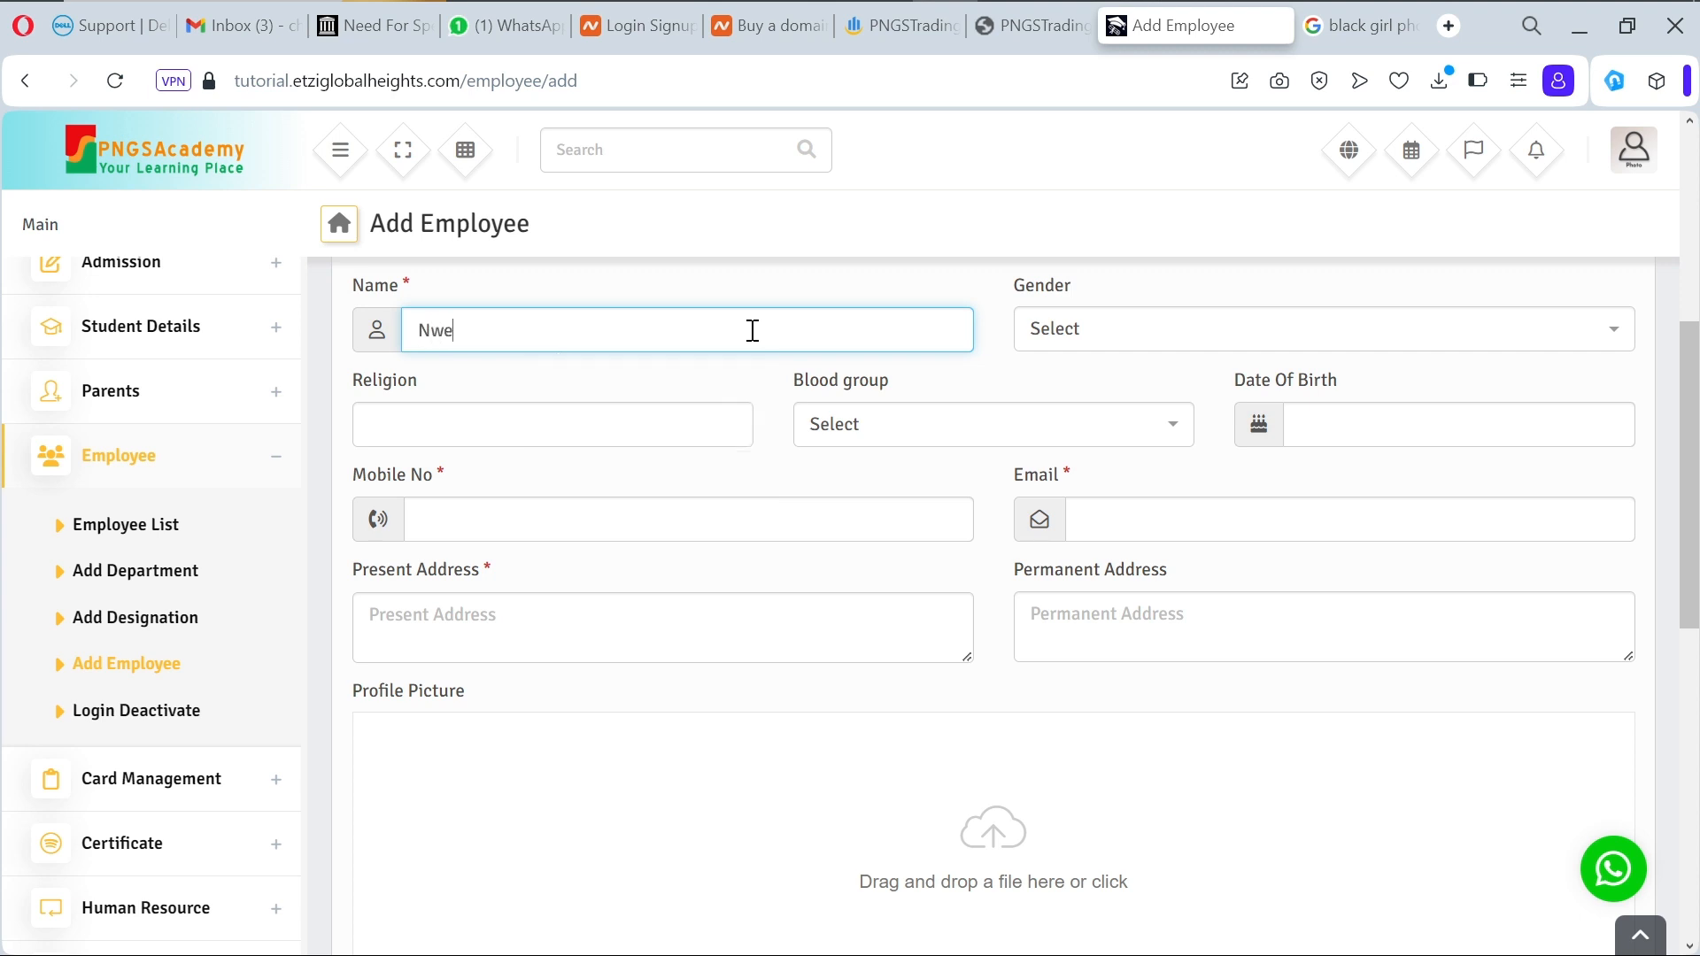
Step: Set gender Female, religion Christain and blood group A-
left_click(1069, 335)
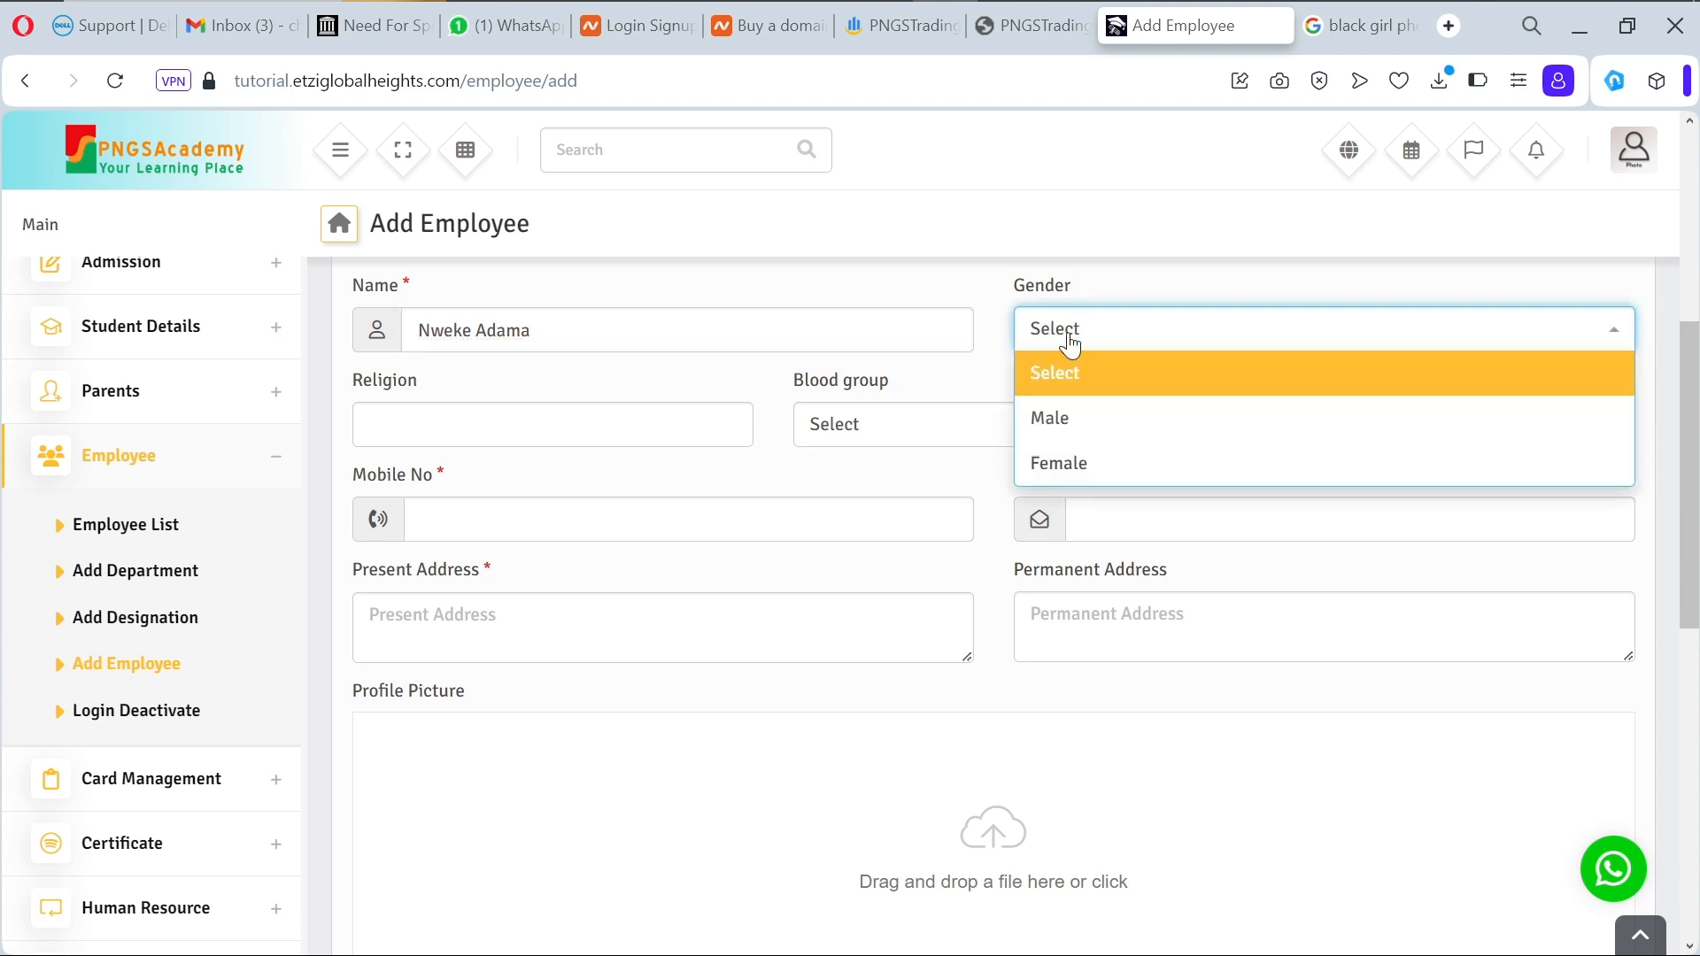
left_click(1070, 461)
left_click(673, 430)
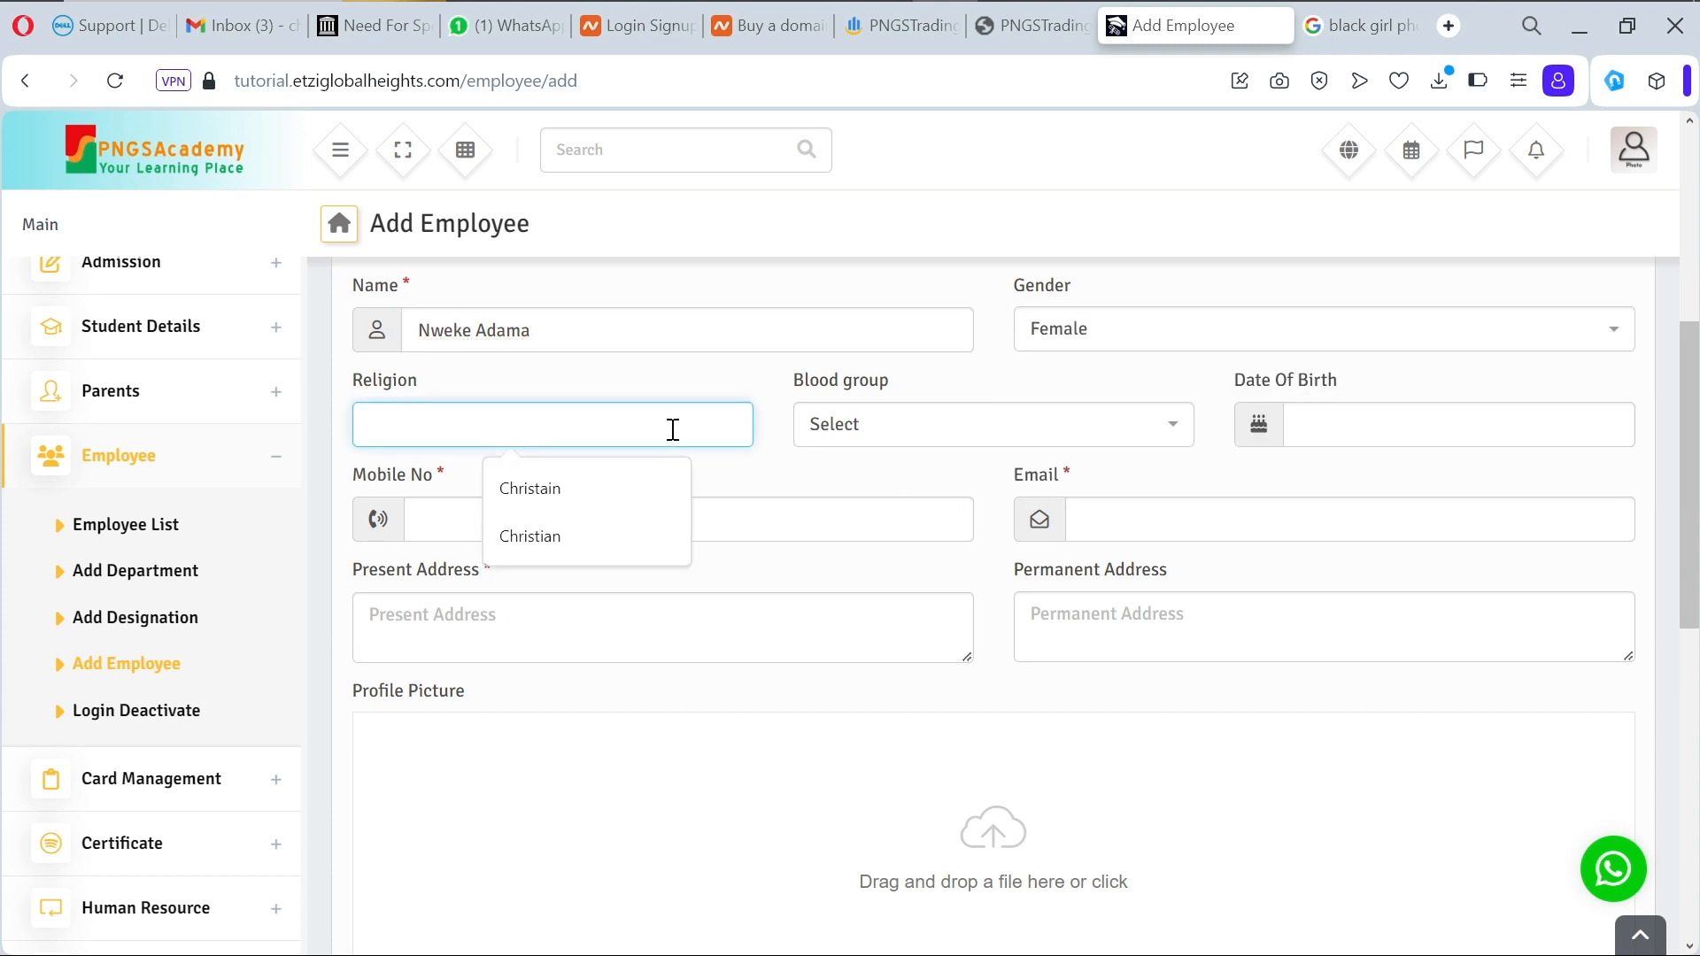
left_click(637, 488)
left_click(899, 425)
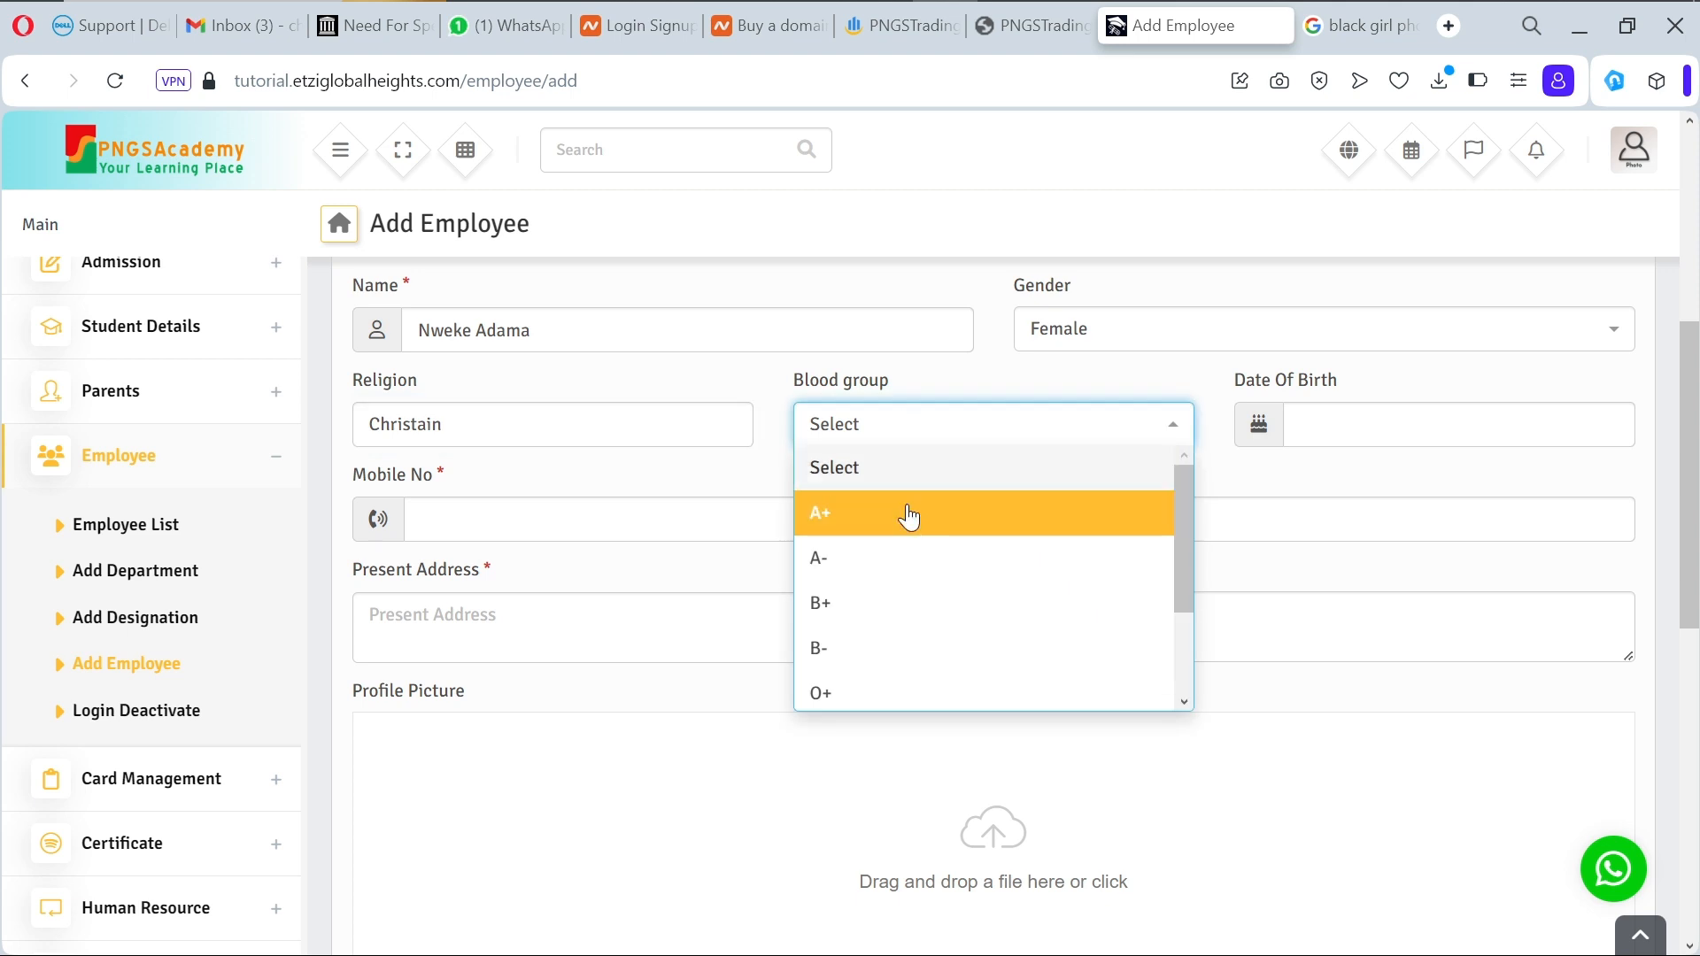
left_click(908, 558)
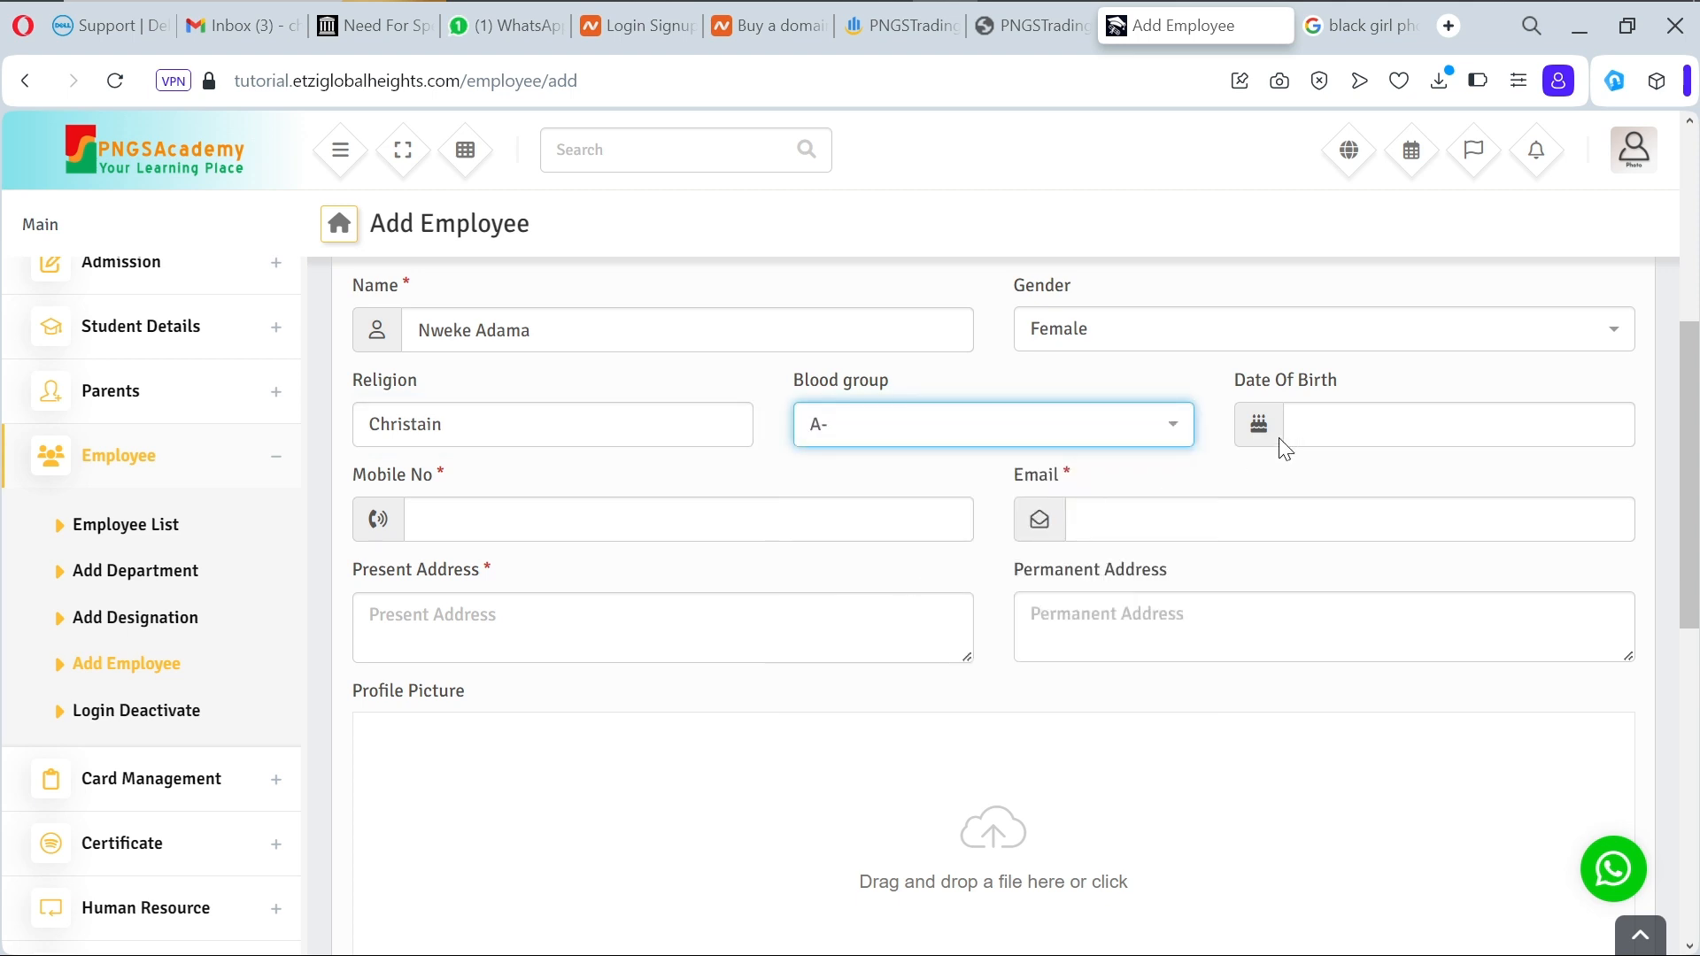
Step: Set the date of birth to 15 June 2004
left_click(1328, 425)
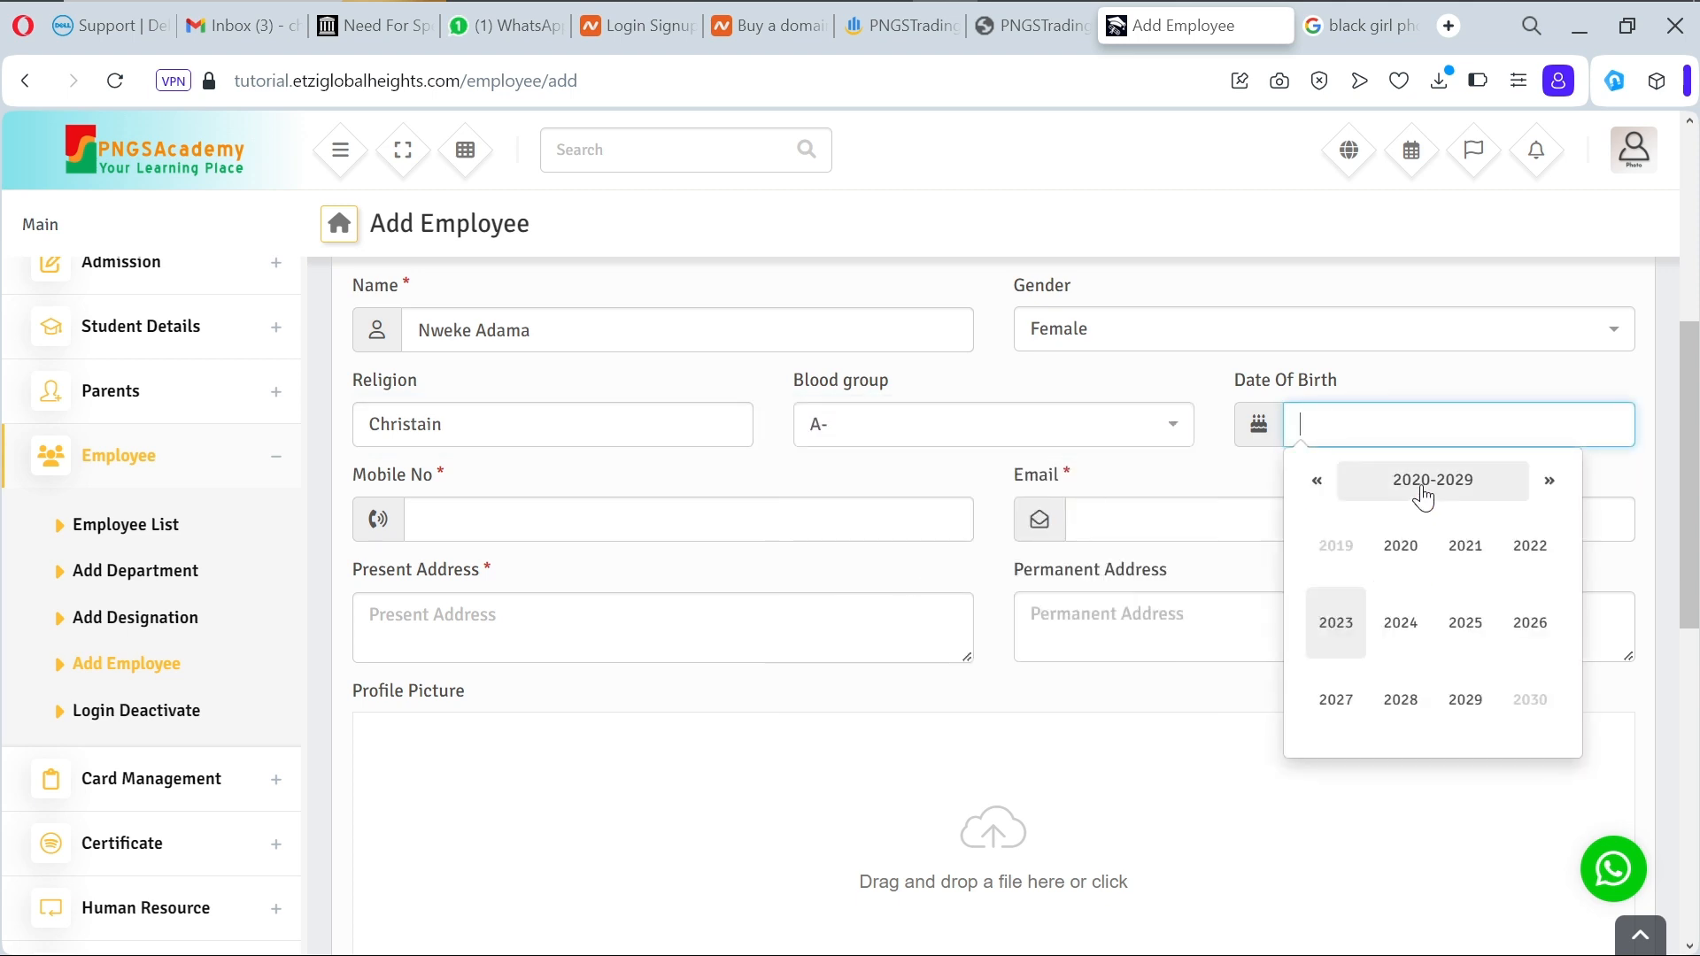
left_click(1424, 494)
left_click(1404, 543)
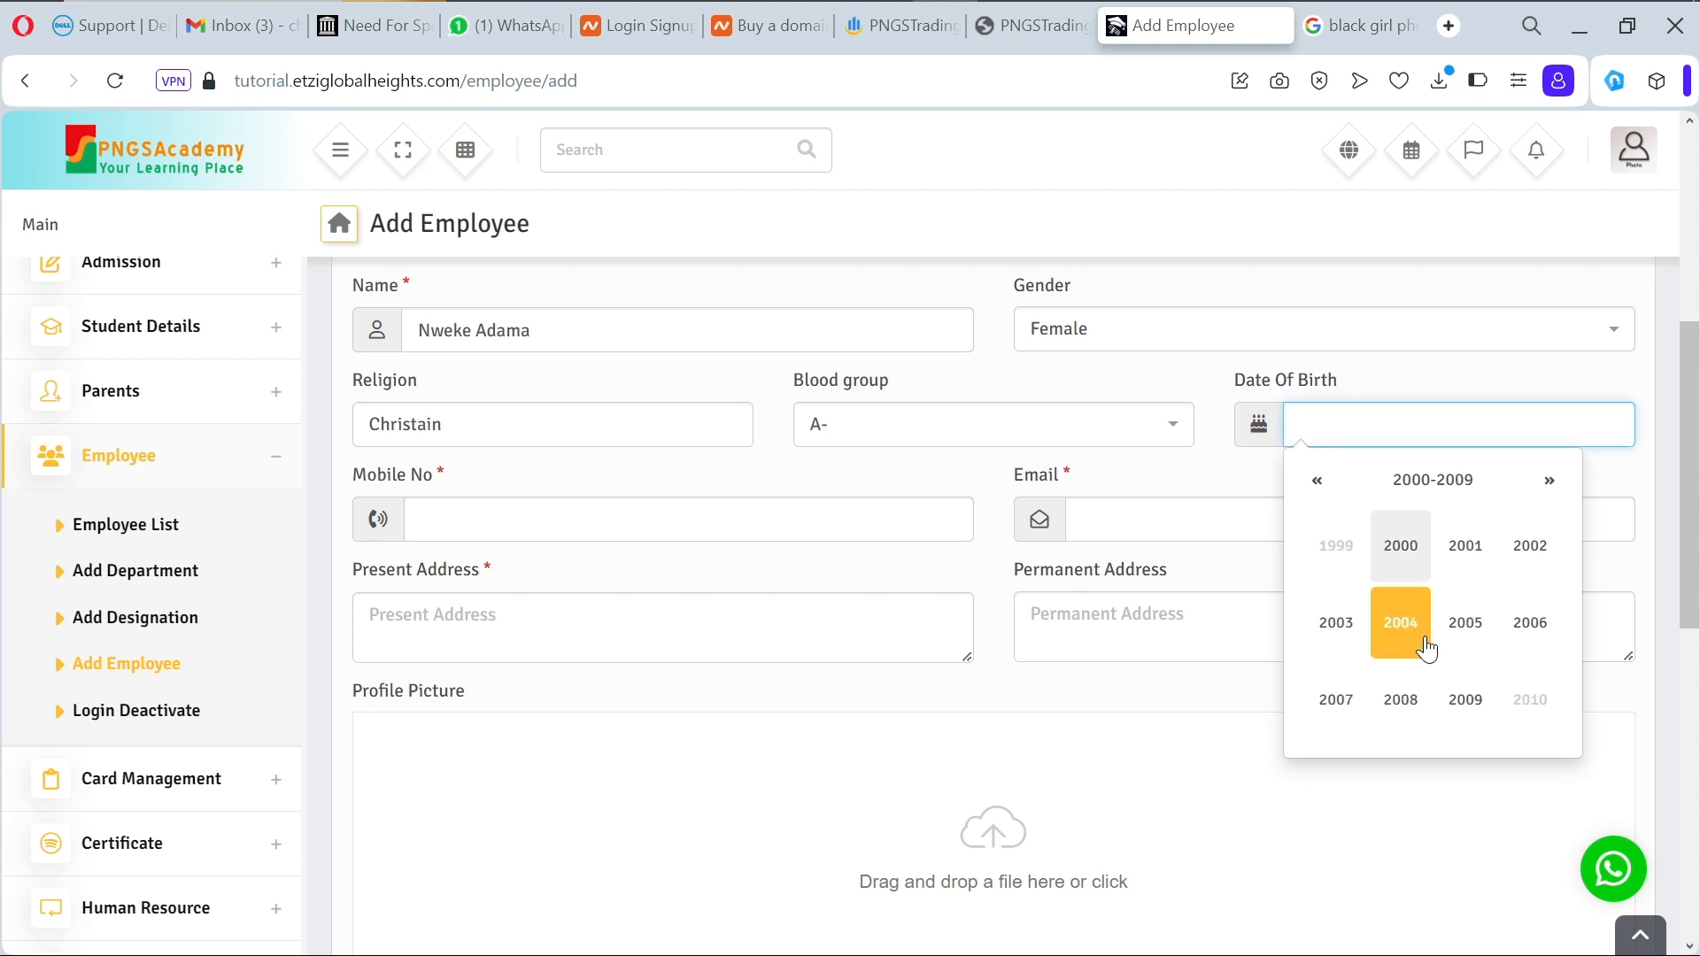
left_click(1426, 649)
left_click(1418, 639)
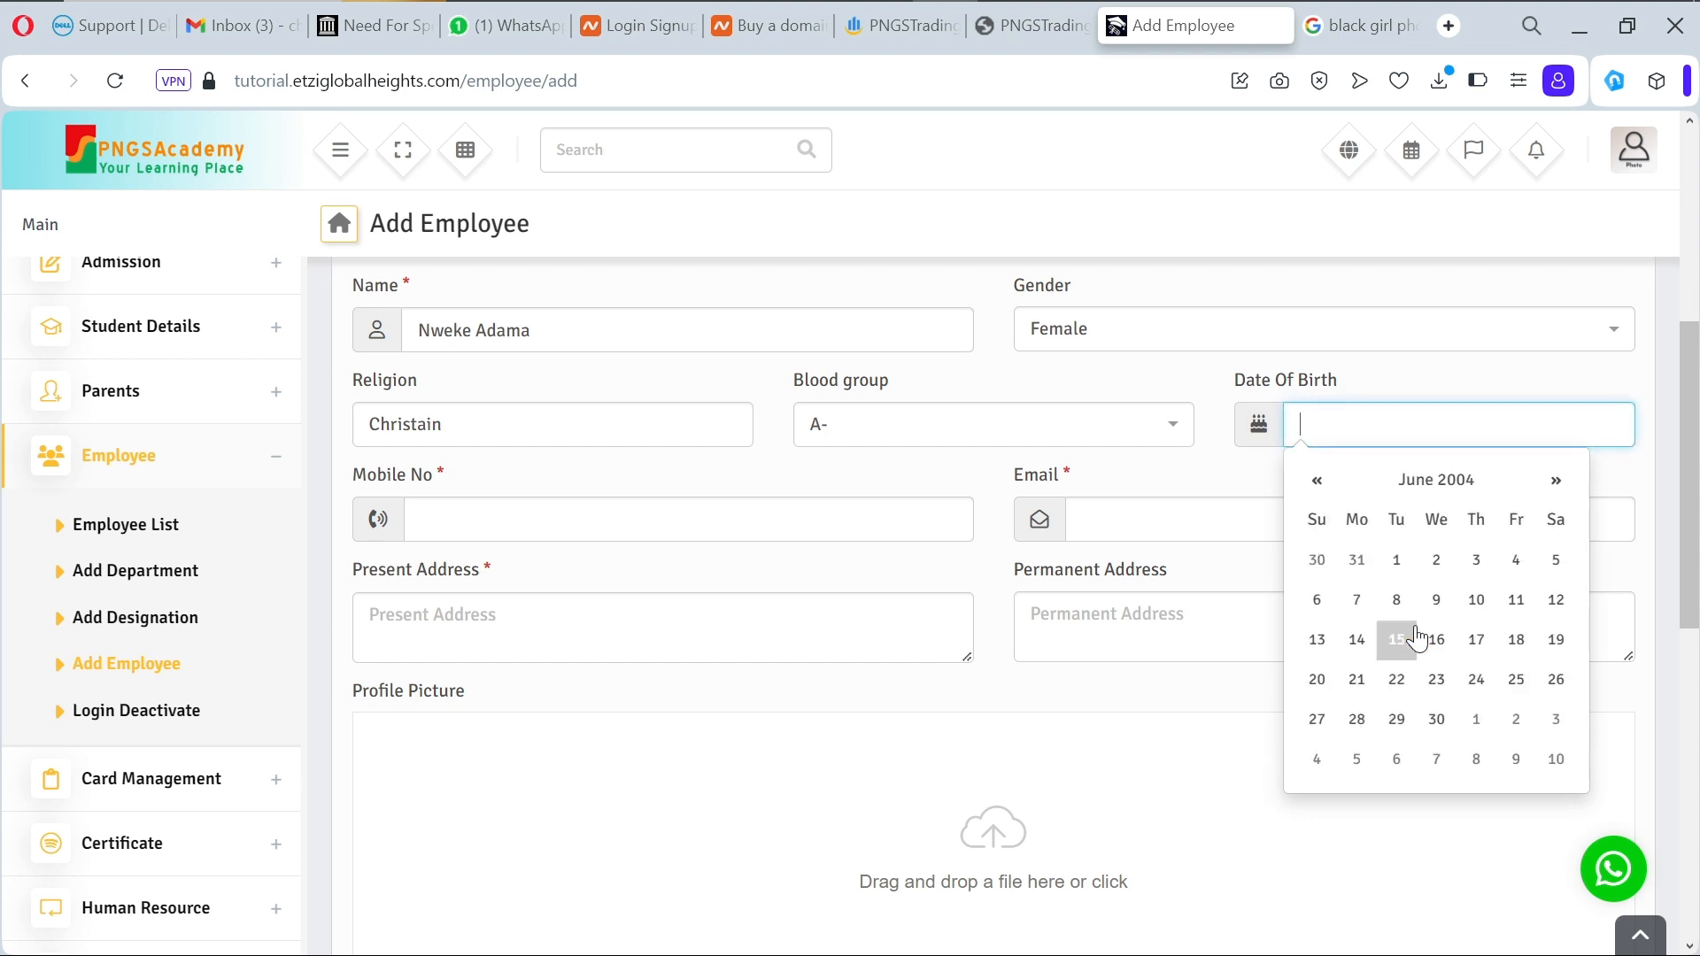
left_click(1418, 637)
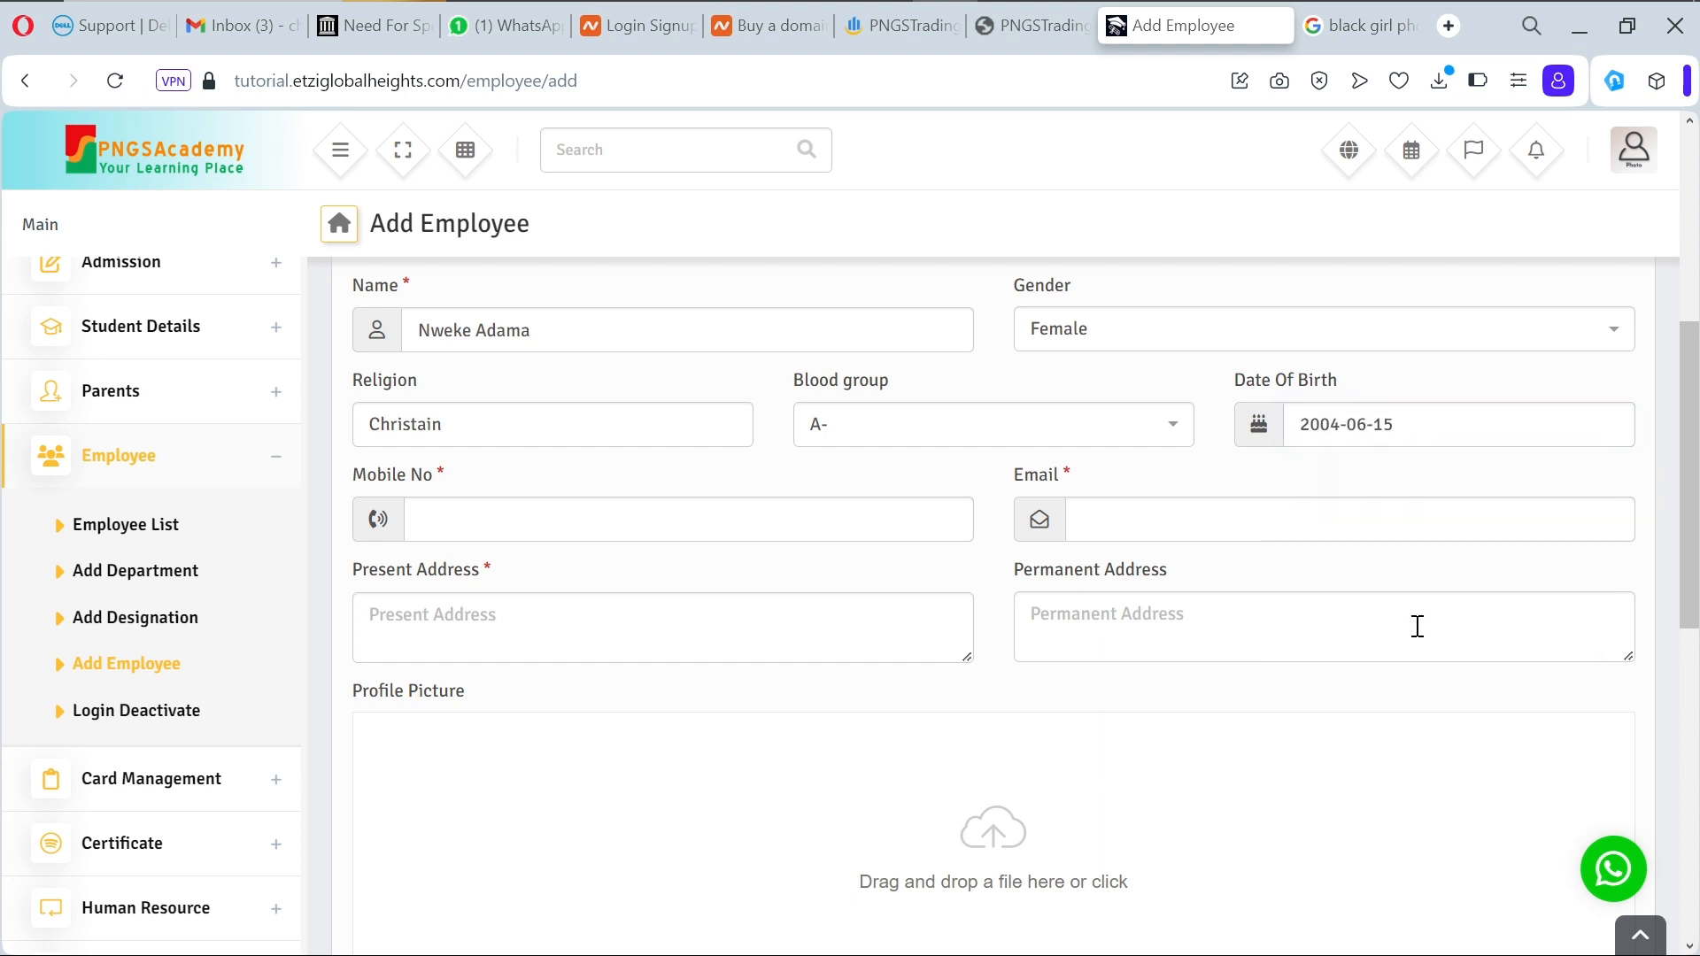
left_click(641, 523)
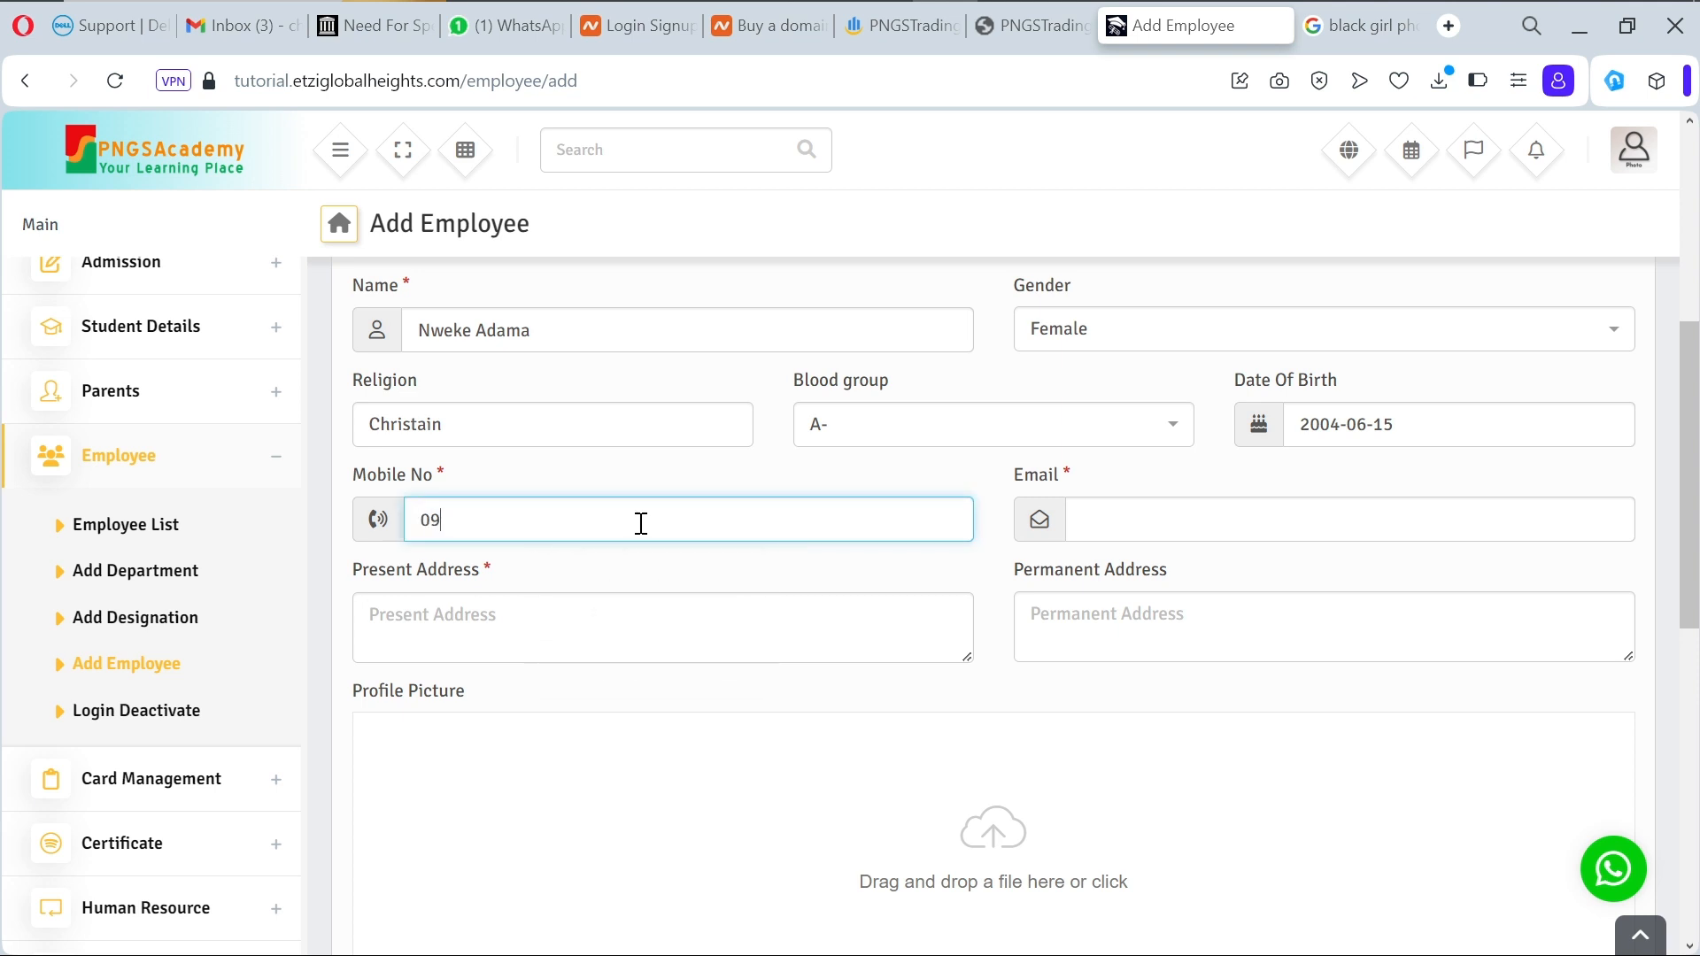
Step: Enter the employee's mobile number and e-mail, and autofill the present and permanent addresses
left_click(1107, 512)
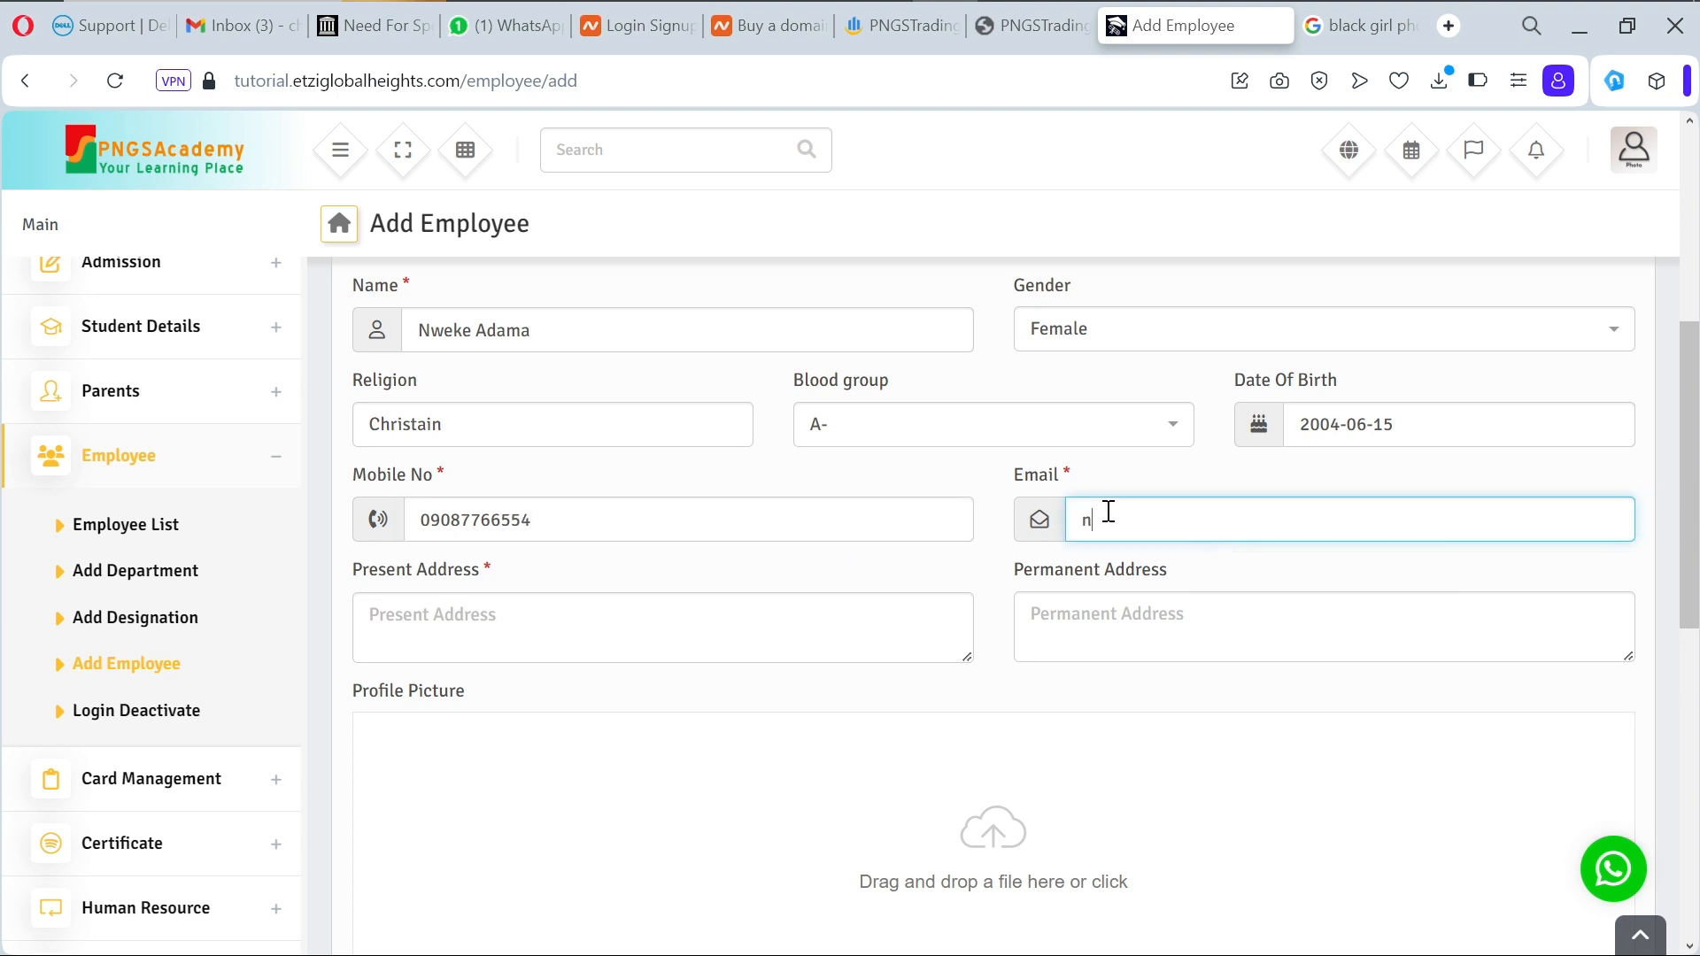
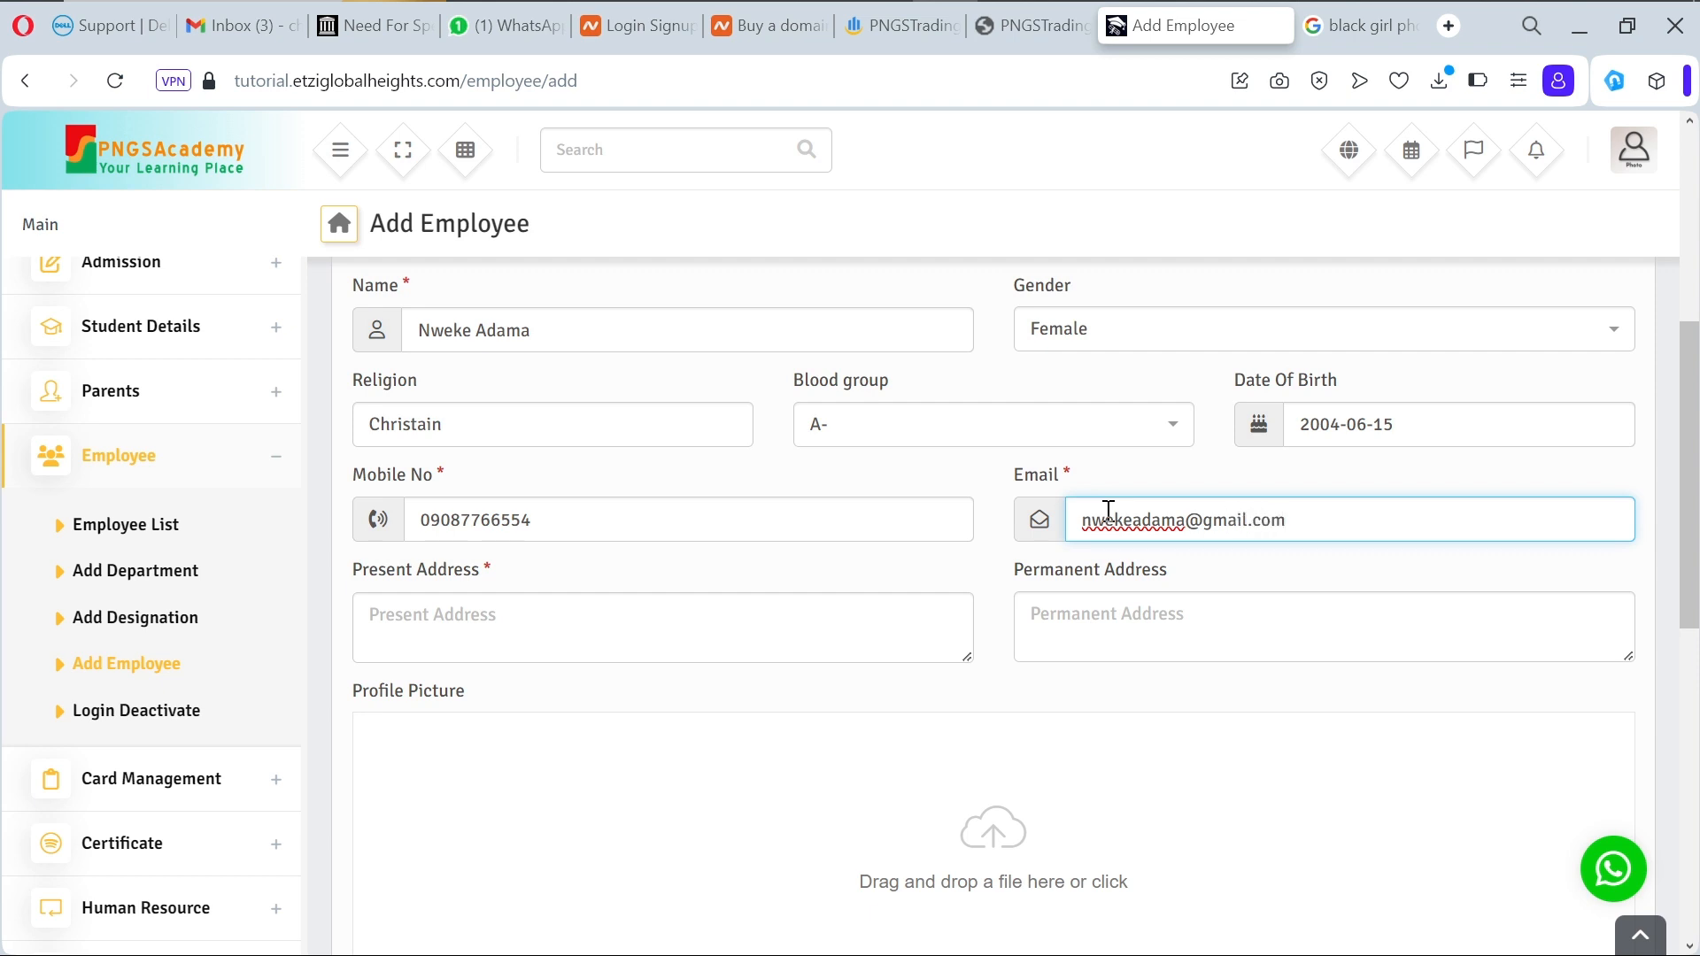
left_click(789, 611)
left_click(696, 687)
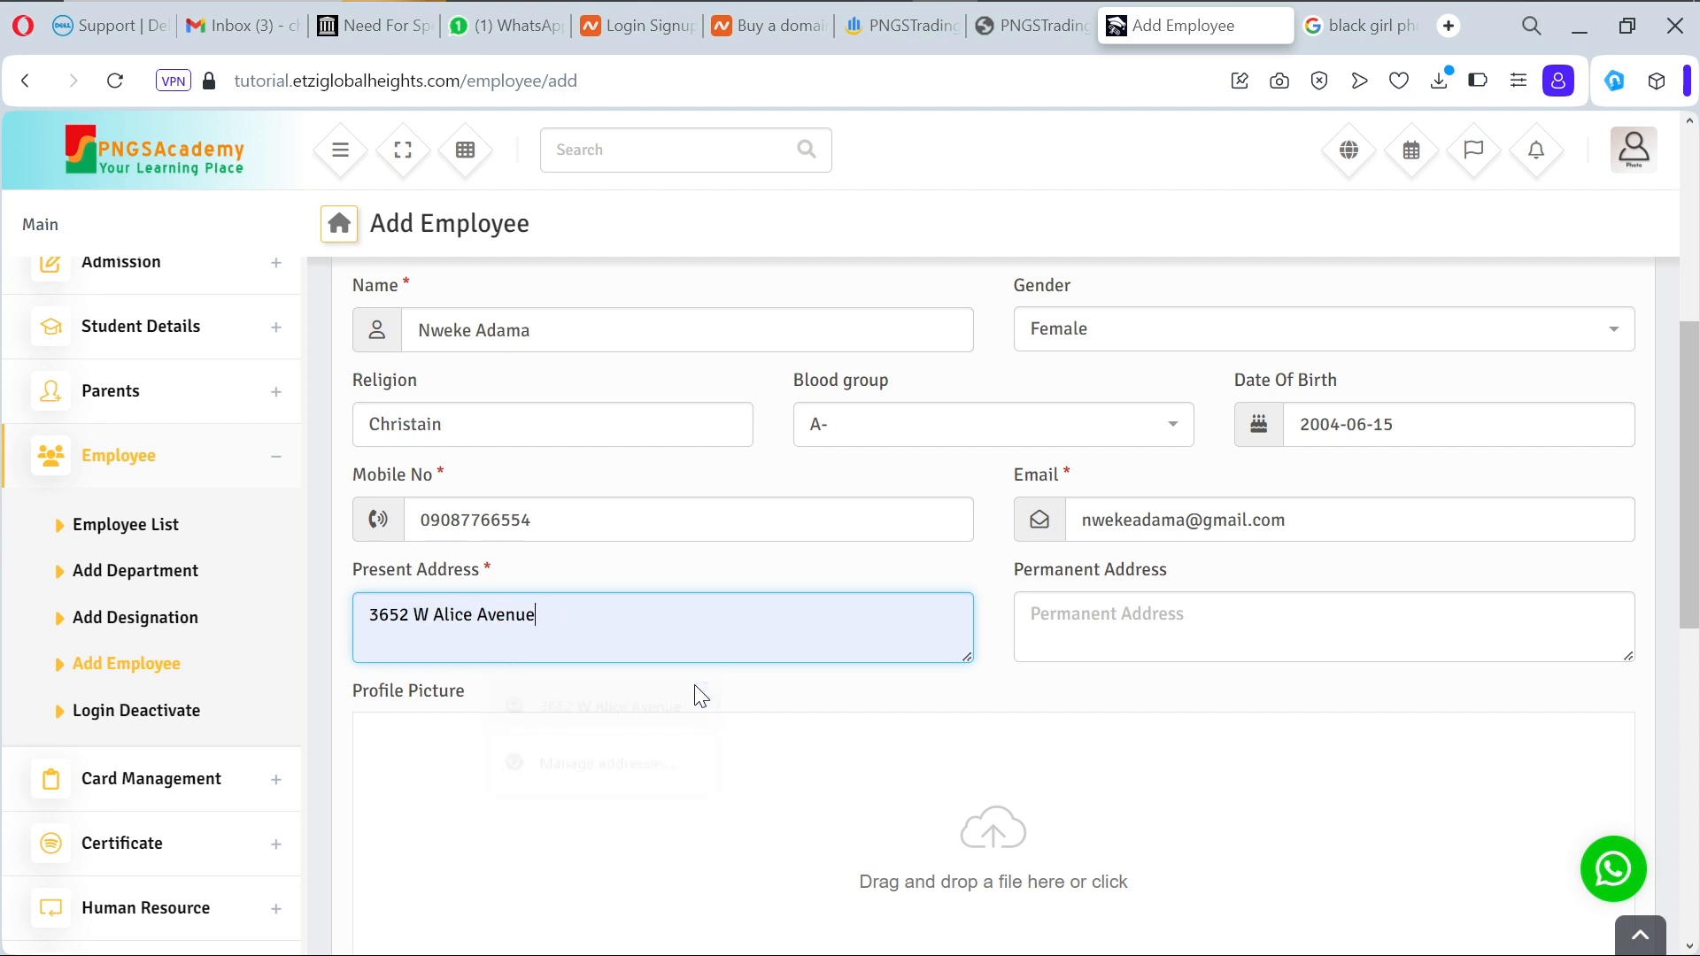
left_click(1106, 648)
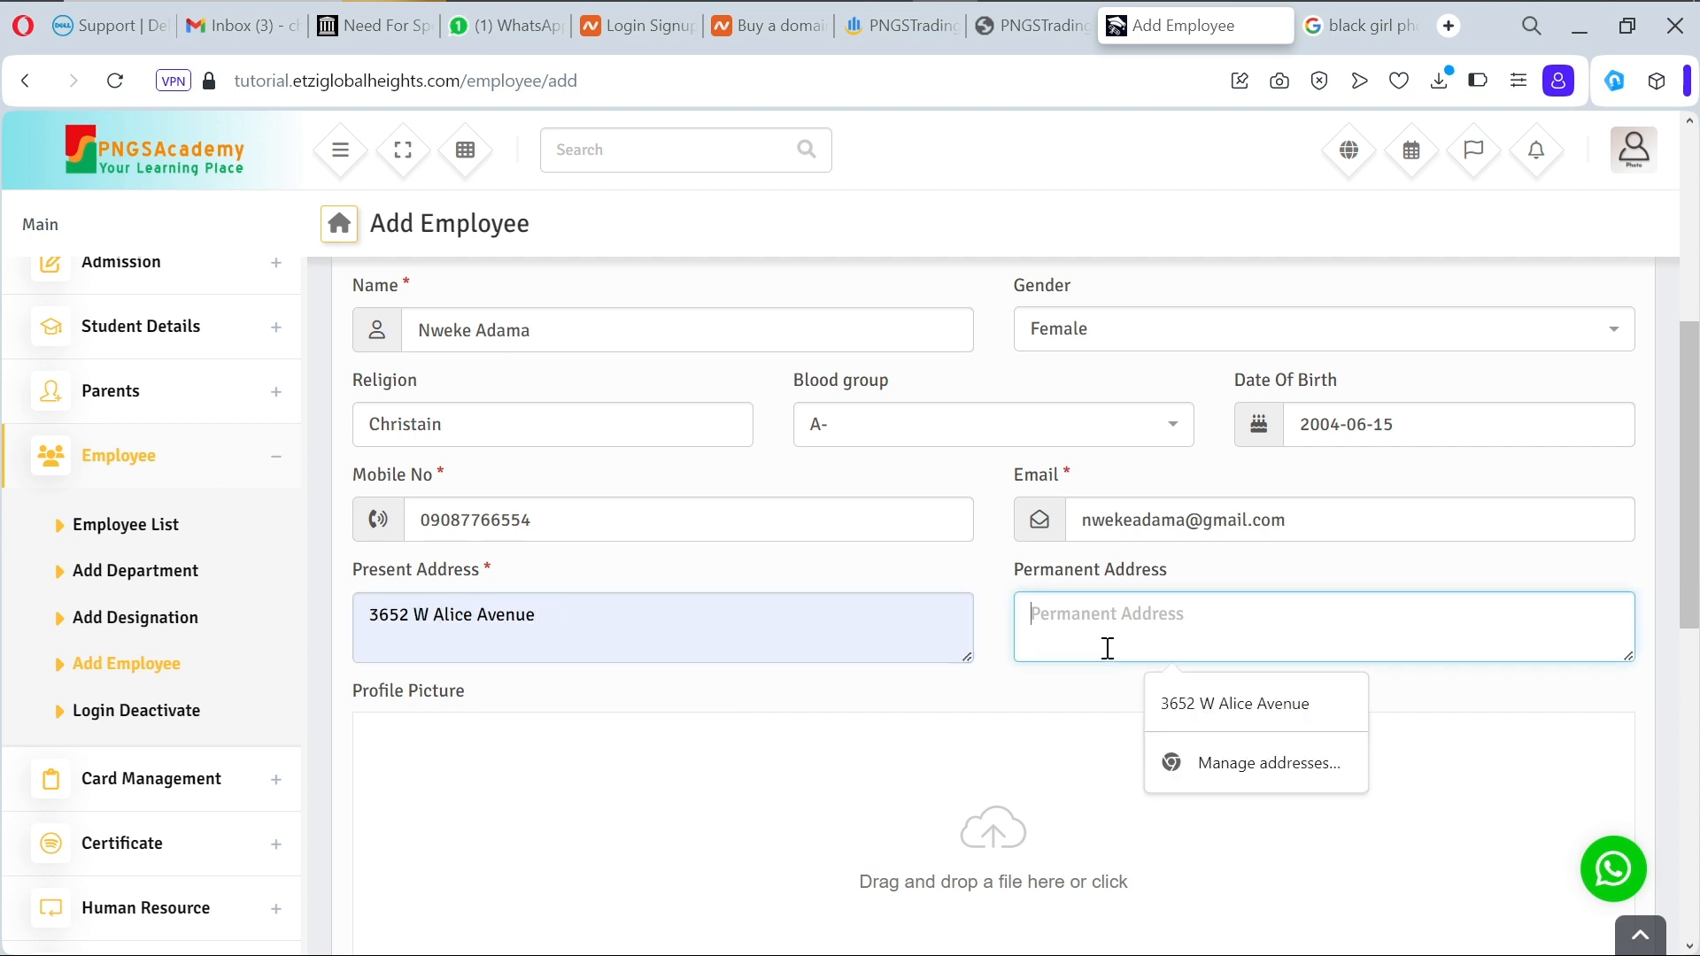
left_click(1183, 715)
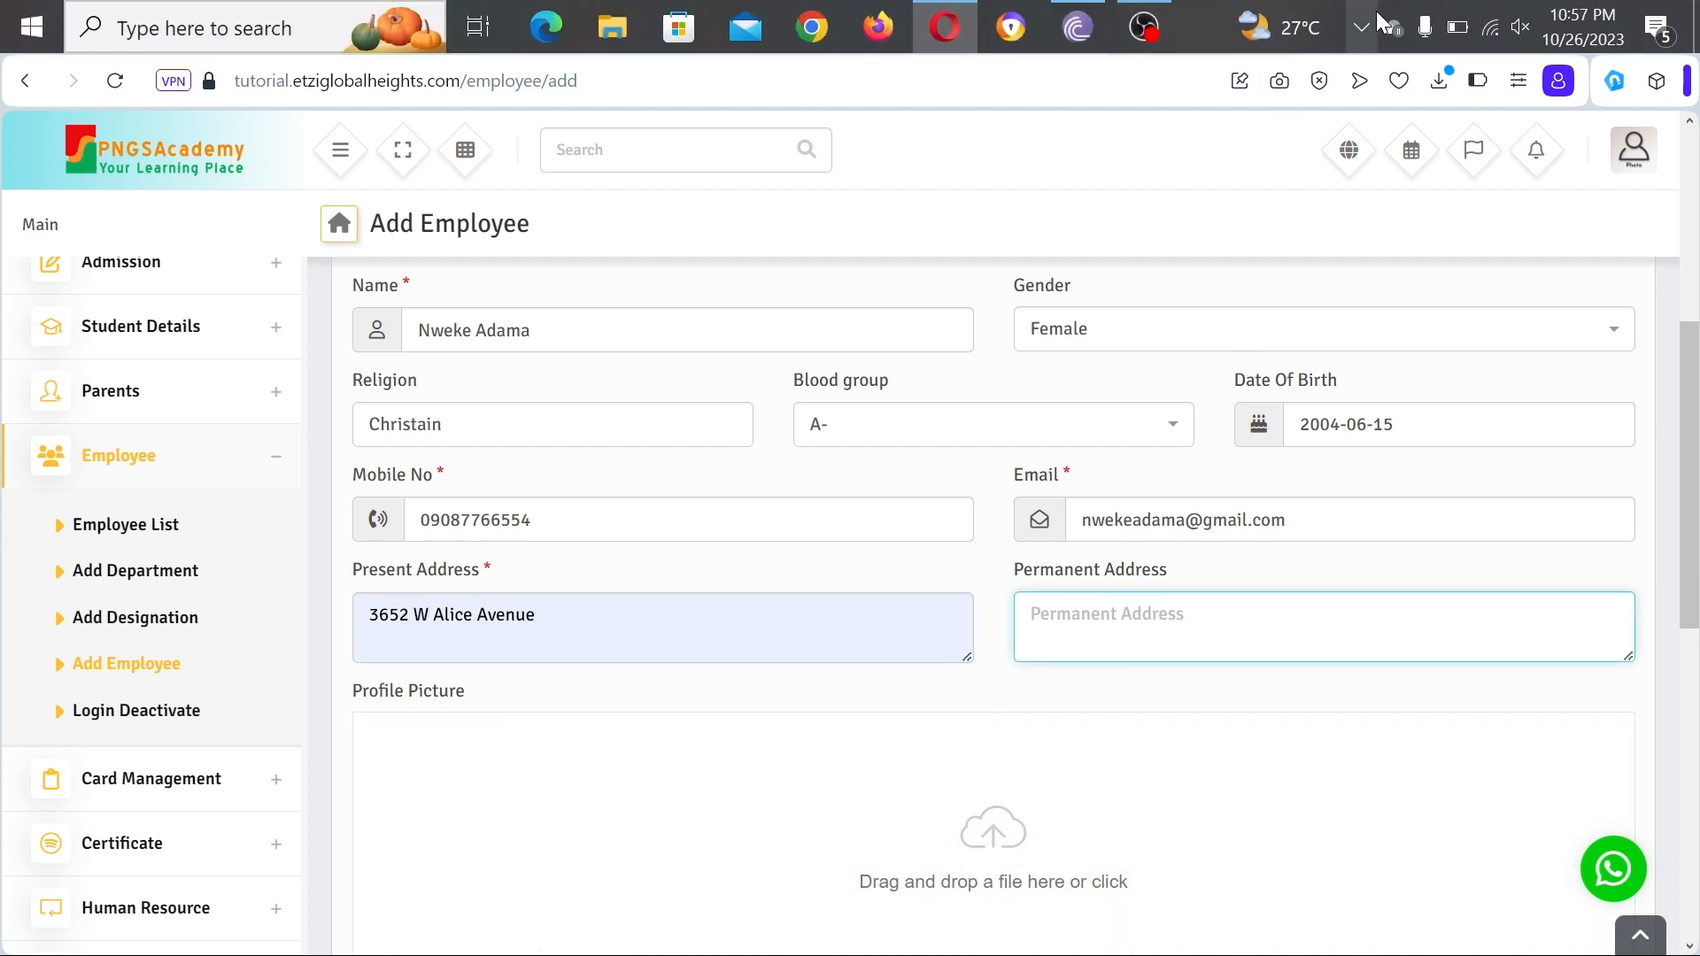
Step: Browse the Google Images results and preview the woman in a grey sweater
left_click(1356, 32)
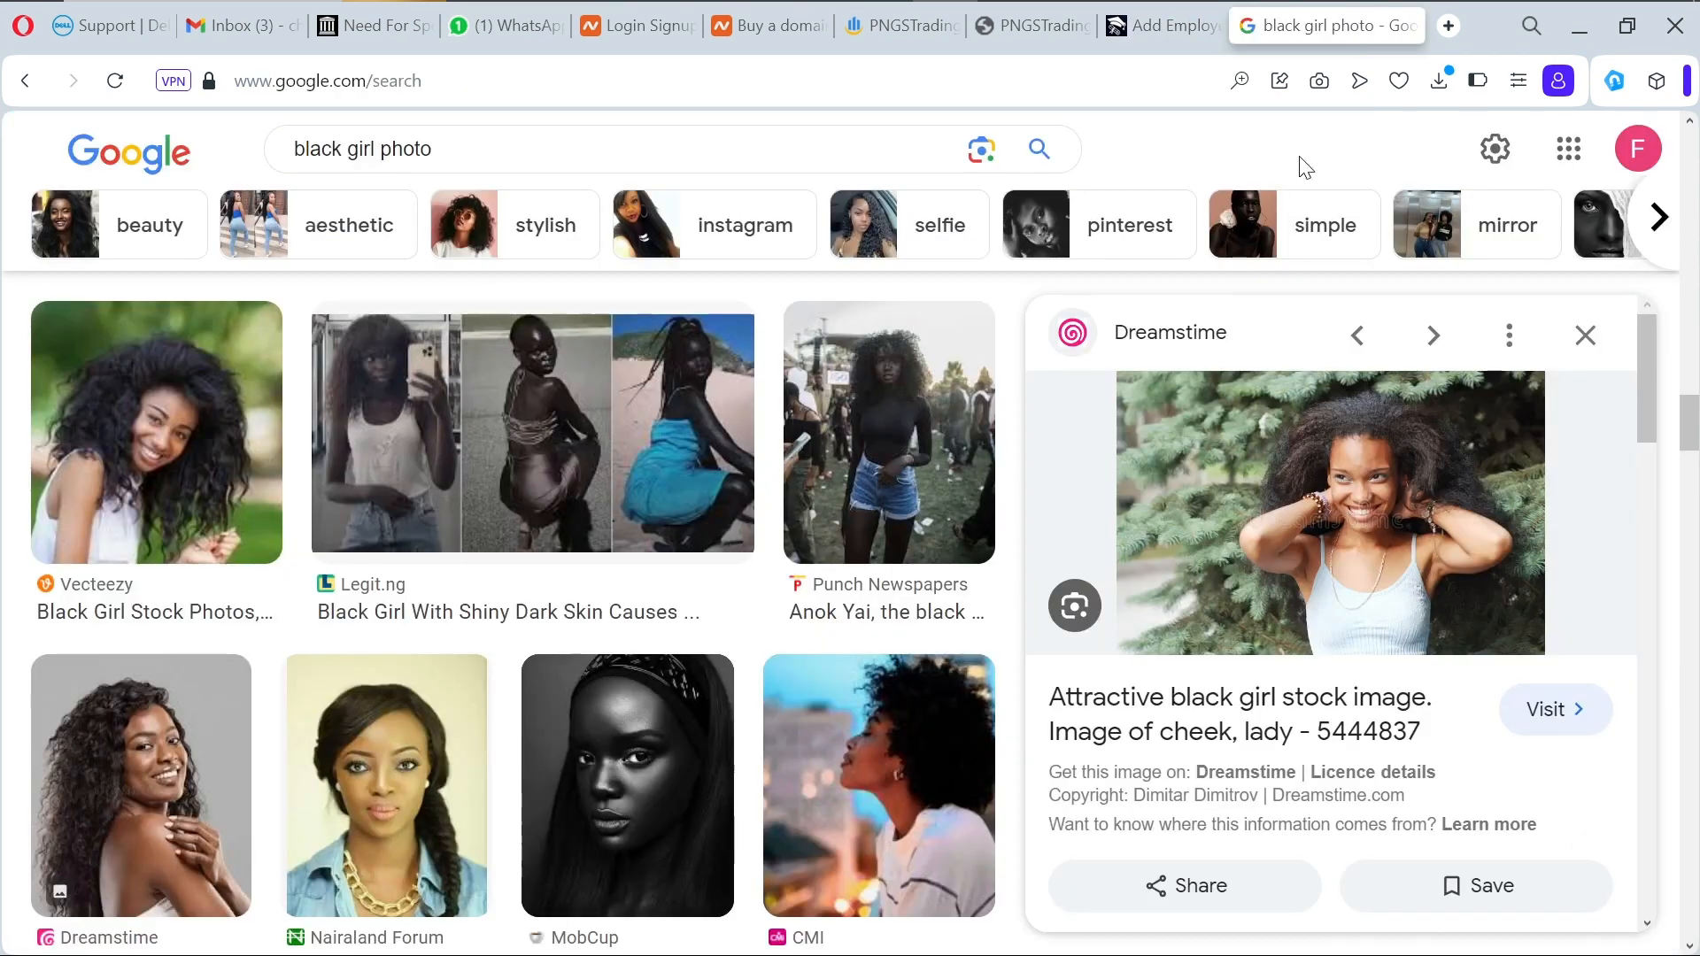
scroll(688, 677, "down", 5)
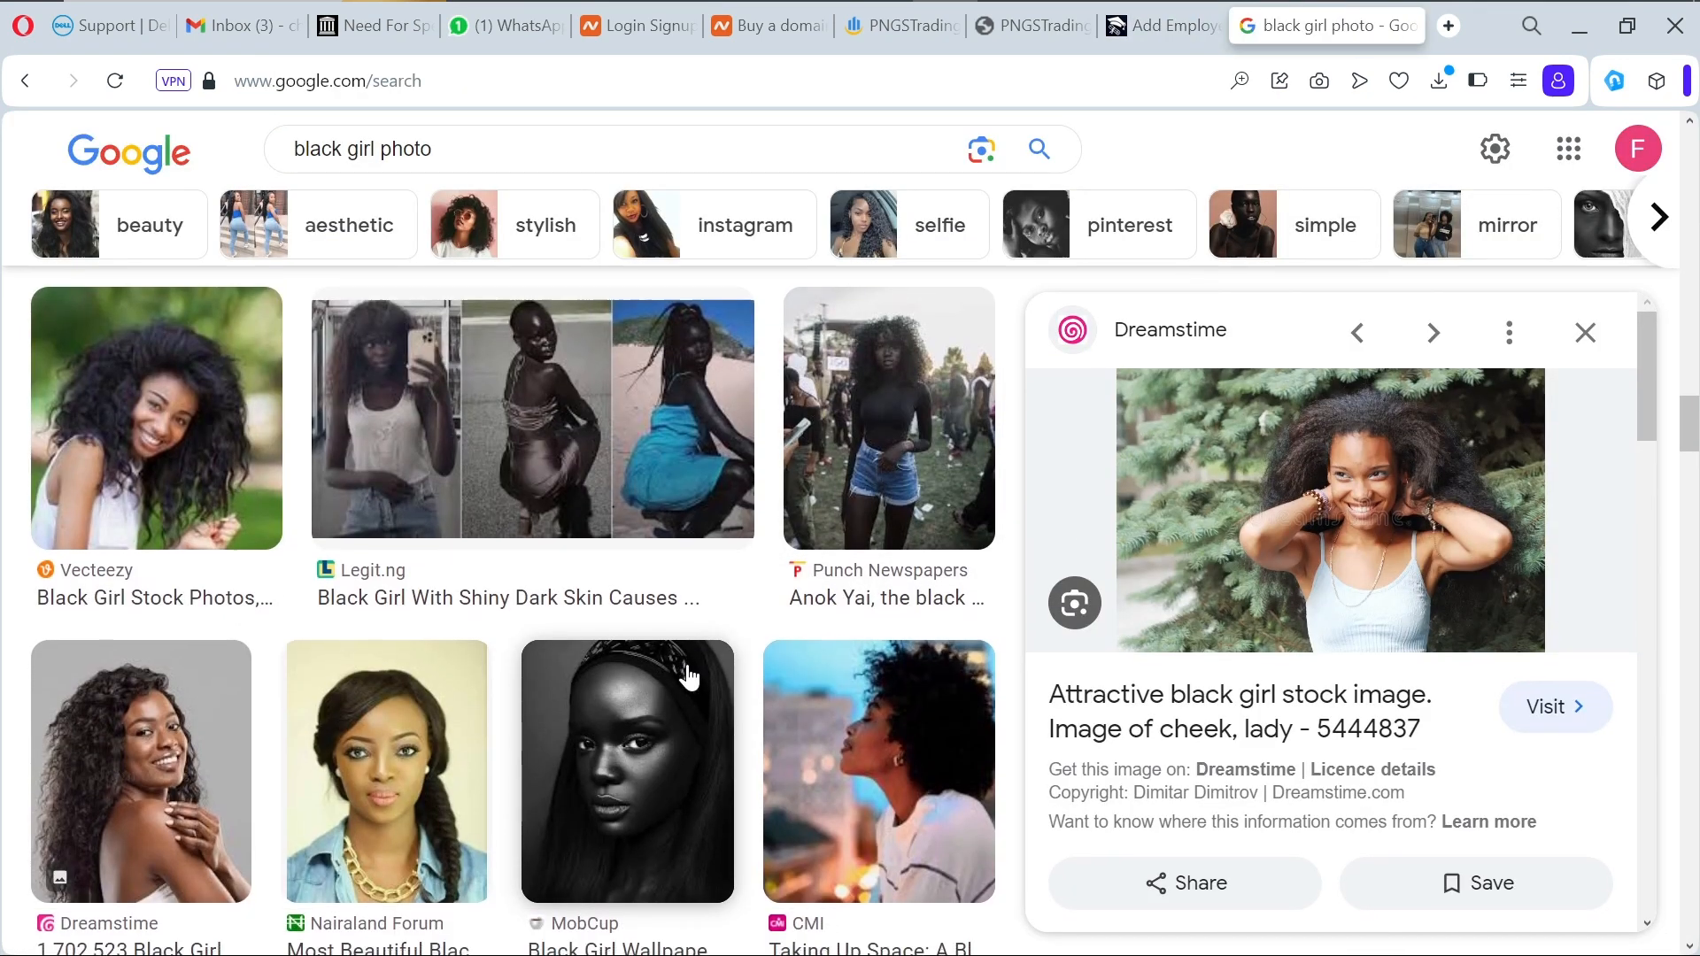
scroll(689, 678, "down", 2)
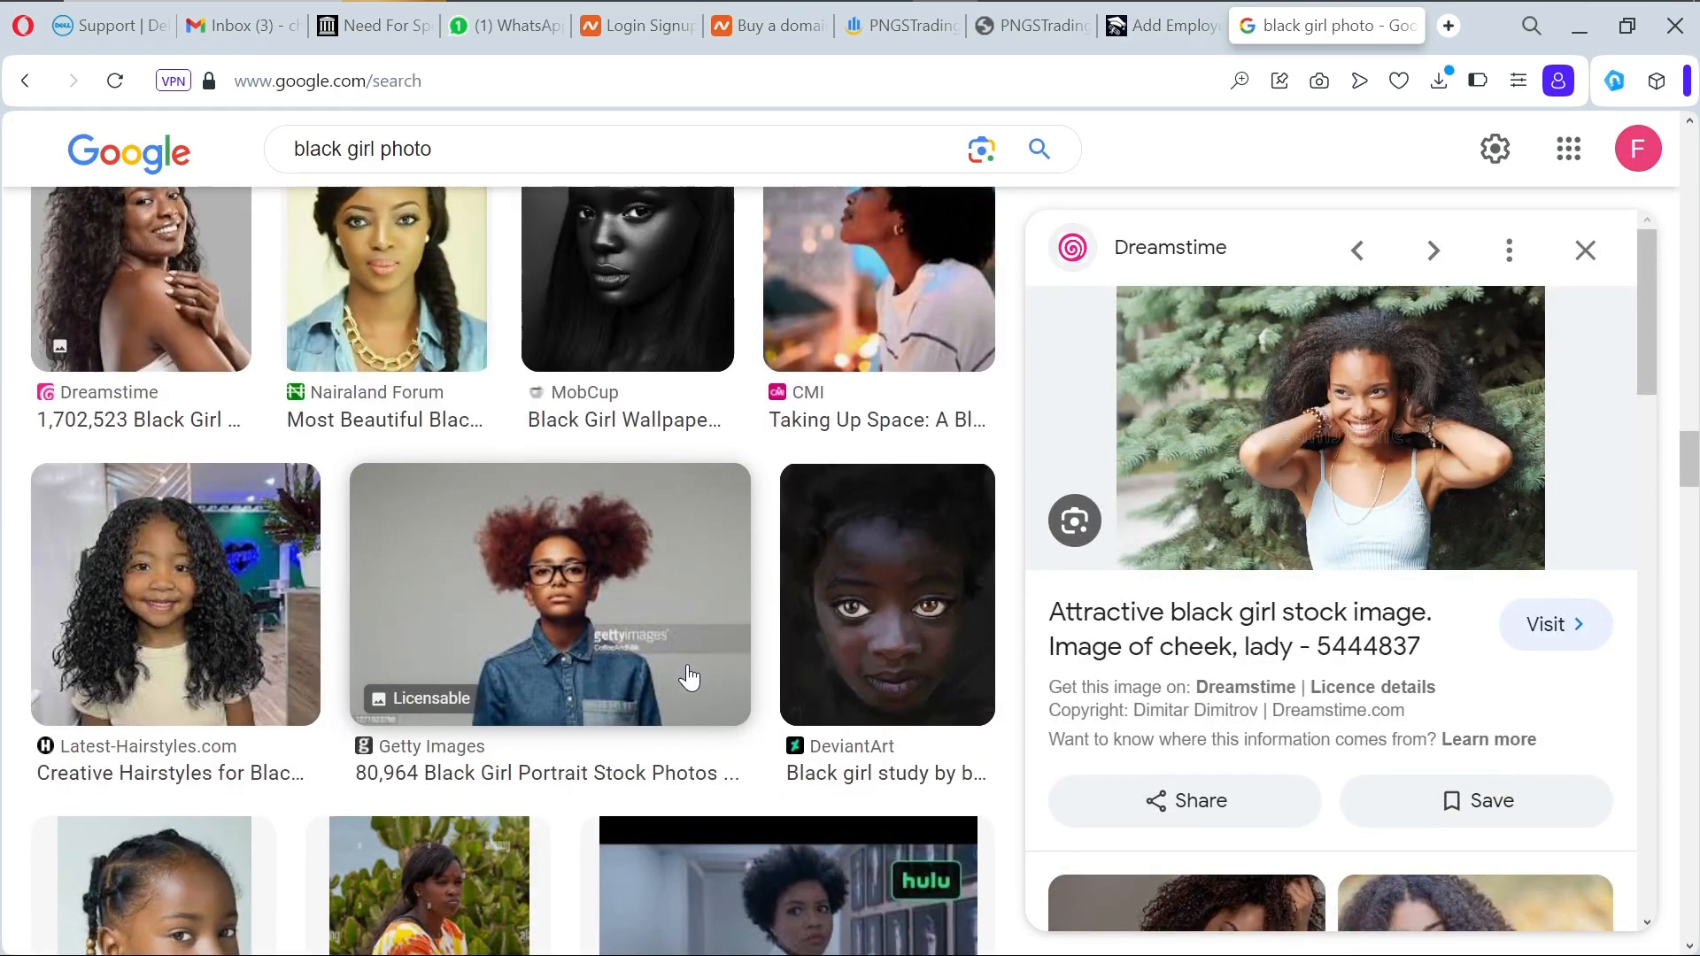
scroll(689, 677, "down", 4)
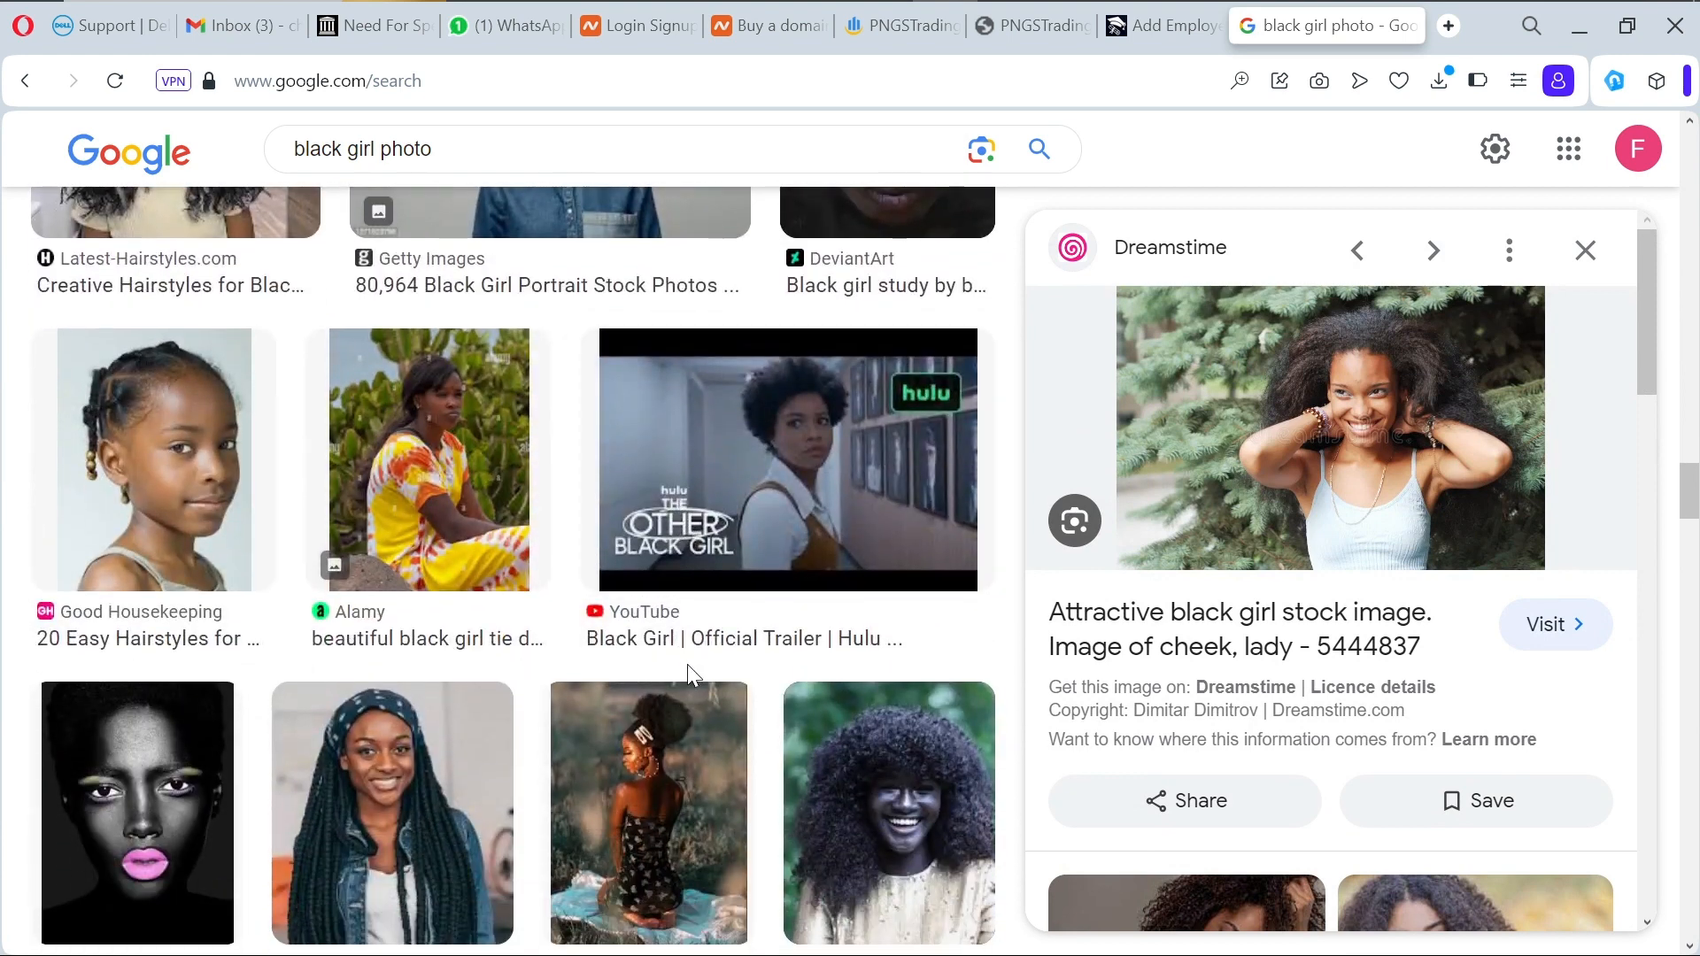
scroll(688, 675, "down", 2)
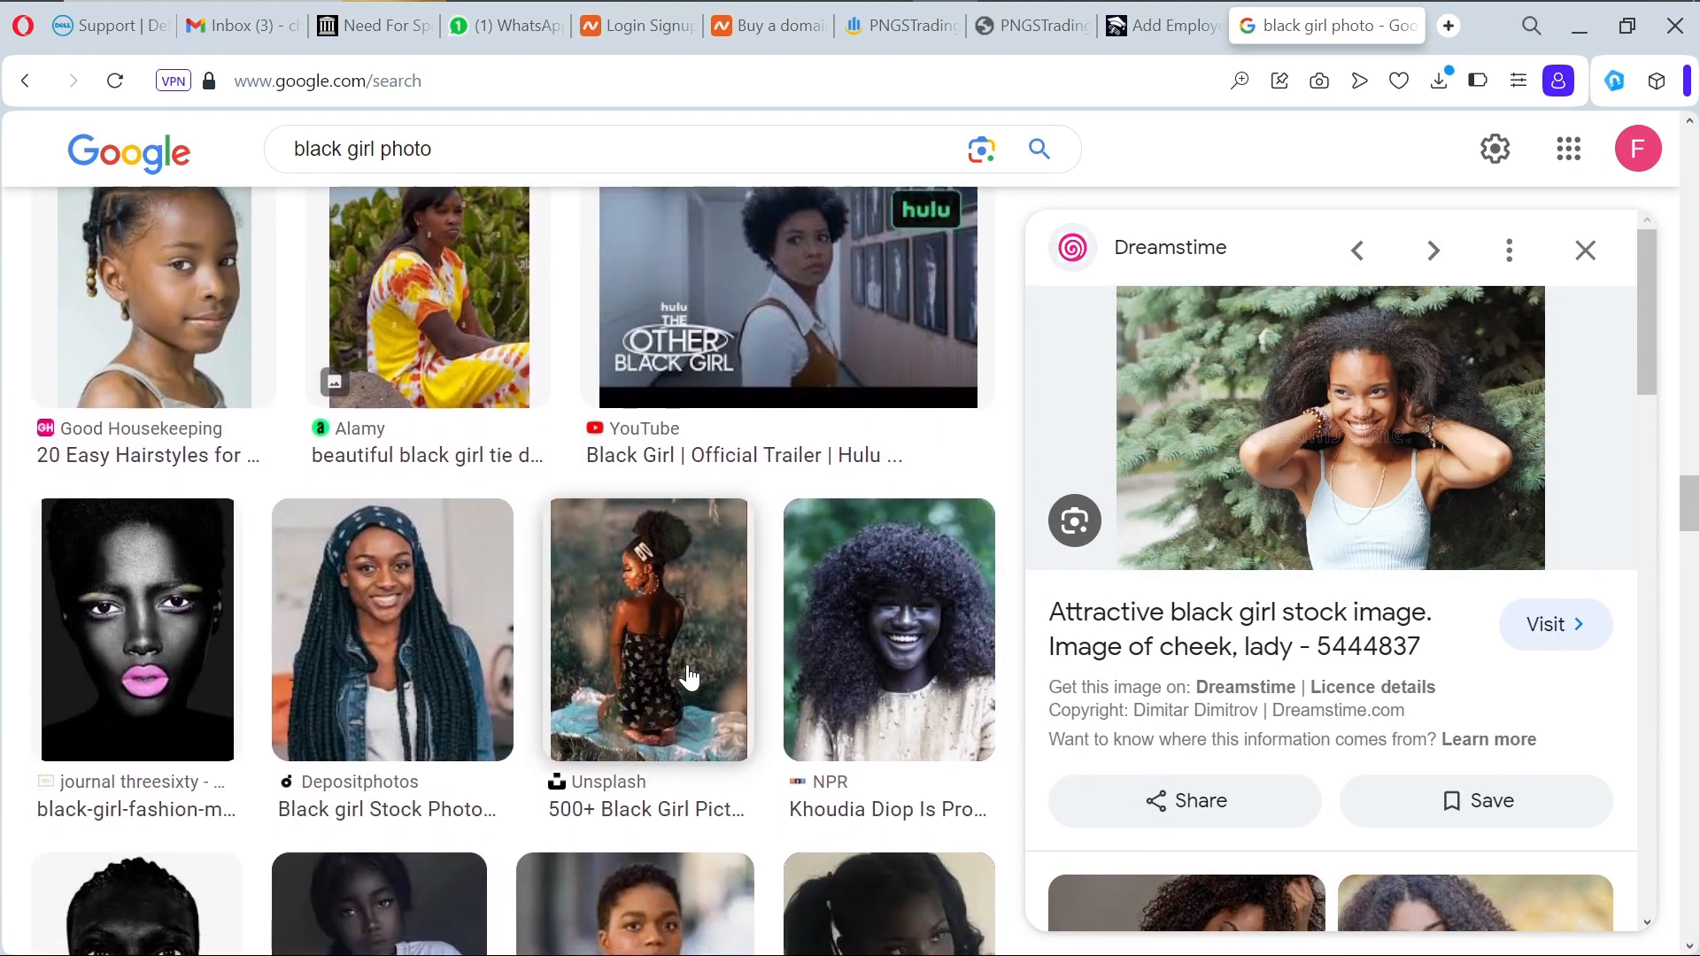
scroll(689, 677, "down", 4)
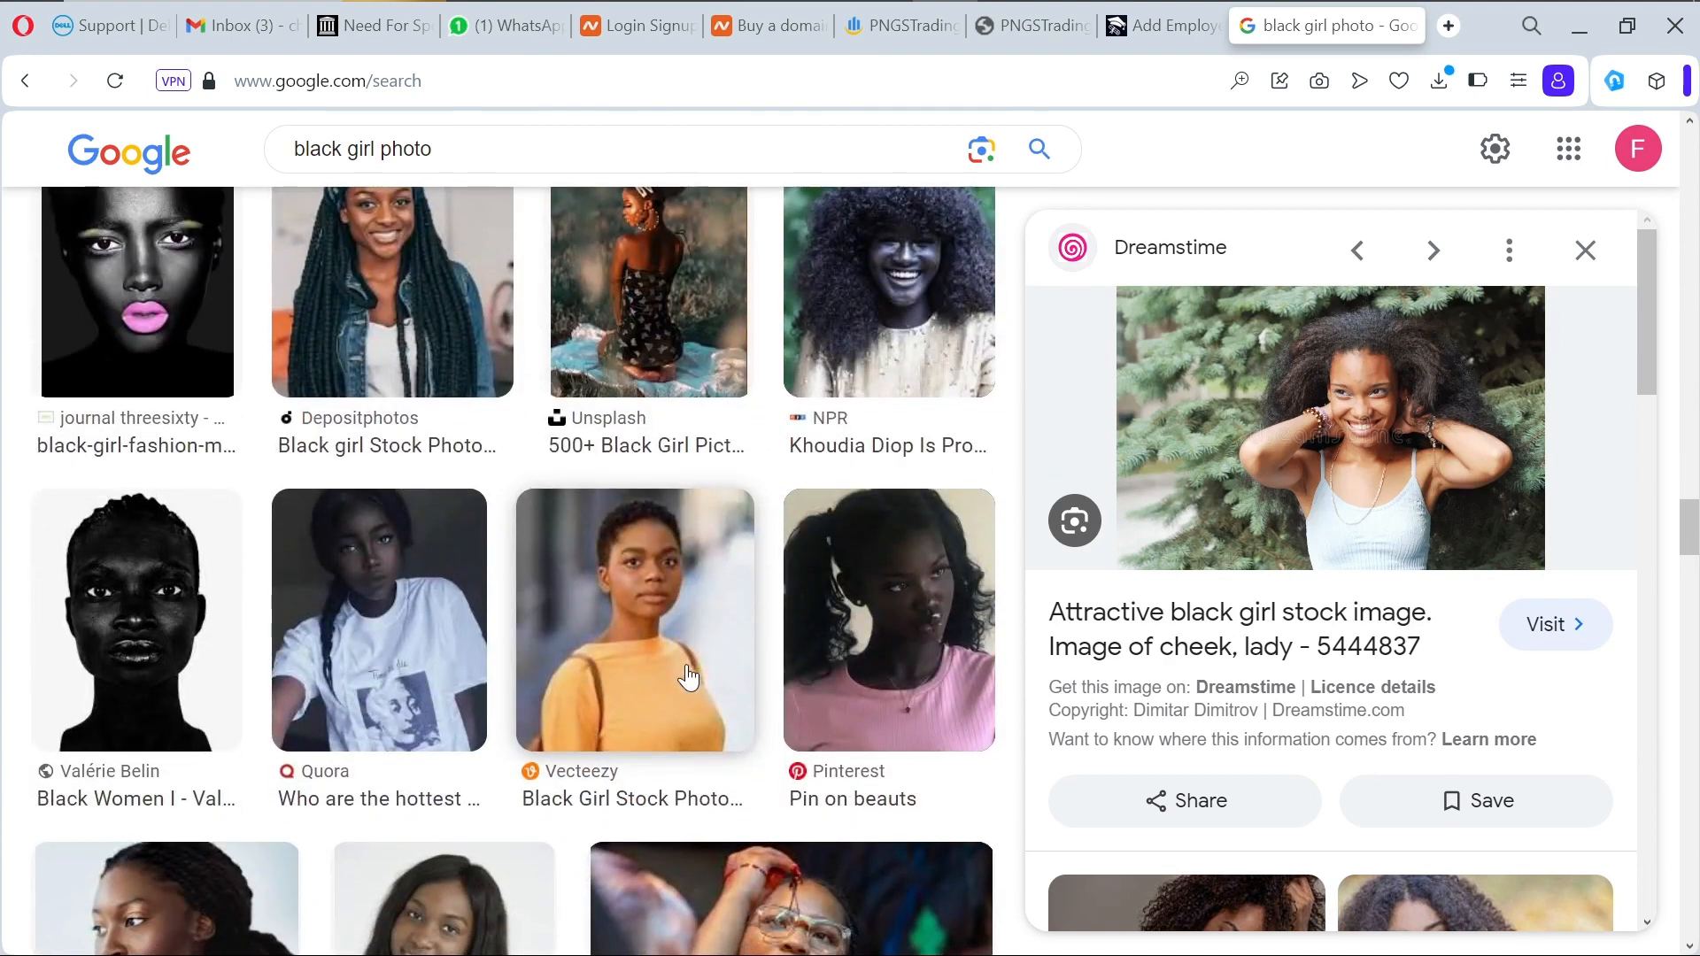
left_click(424, 378)
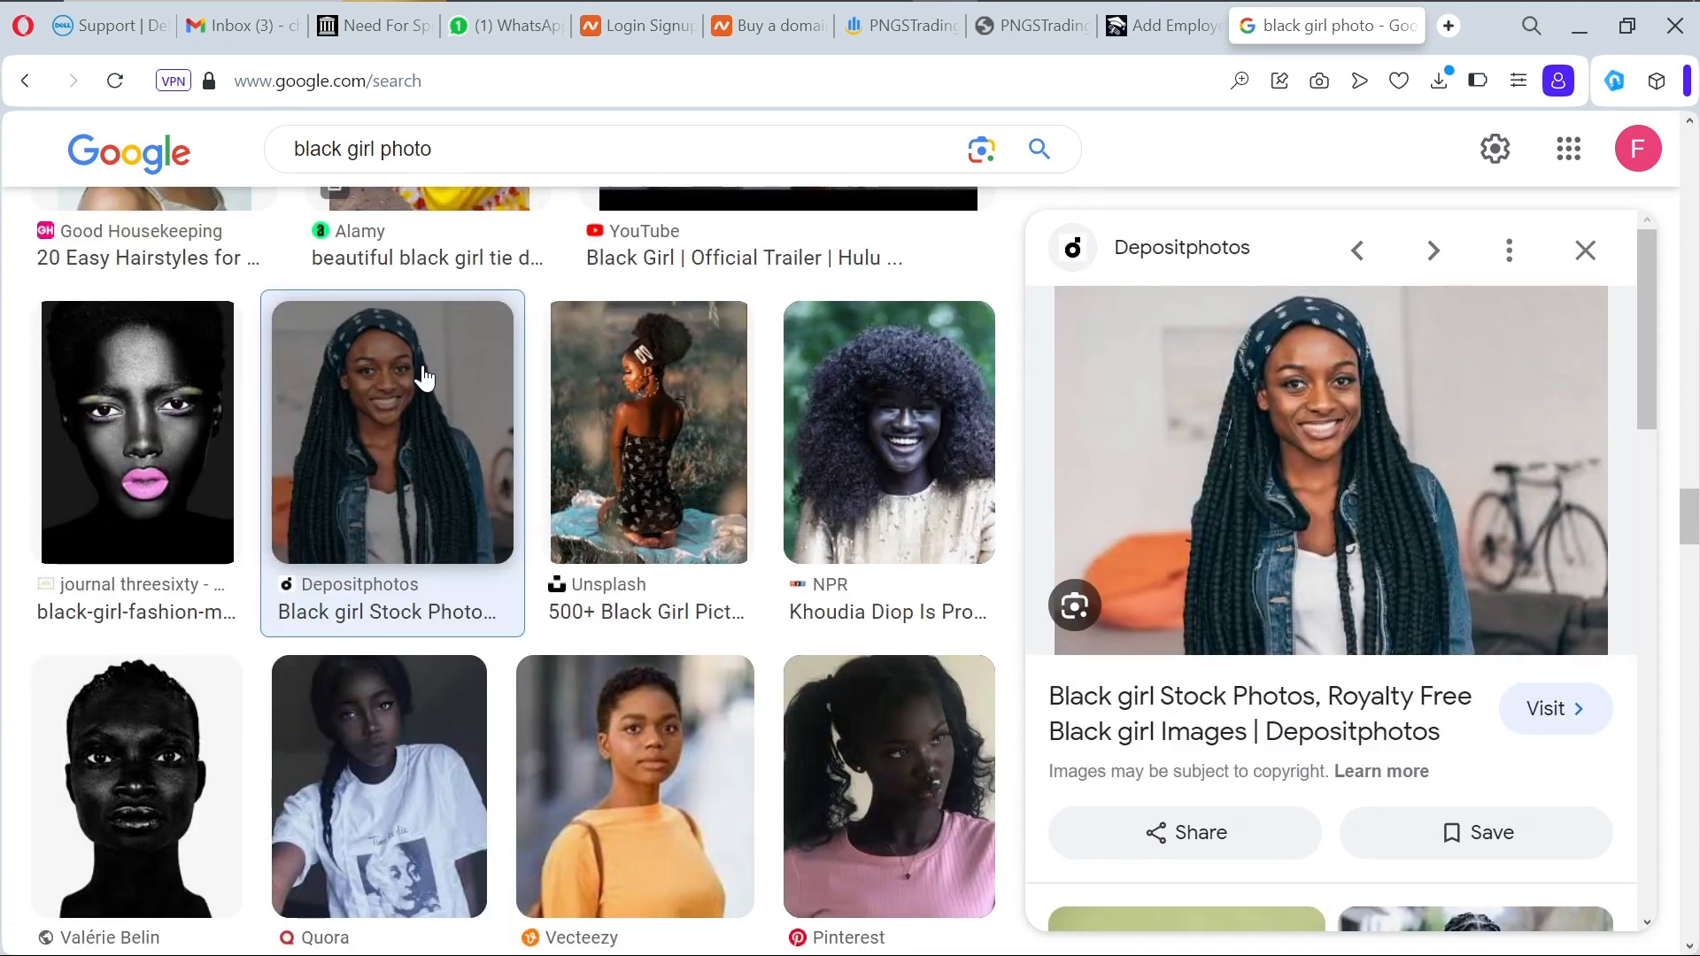
scroll(1178, 511, "down", 3)
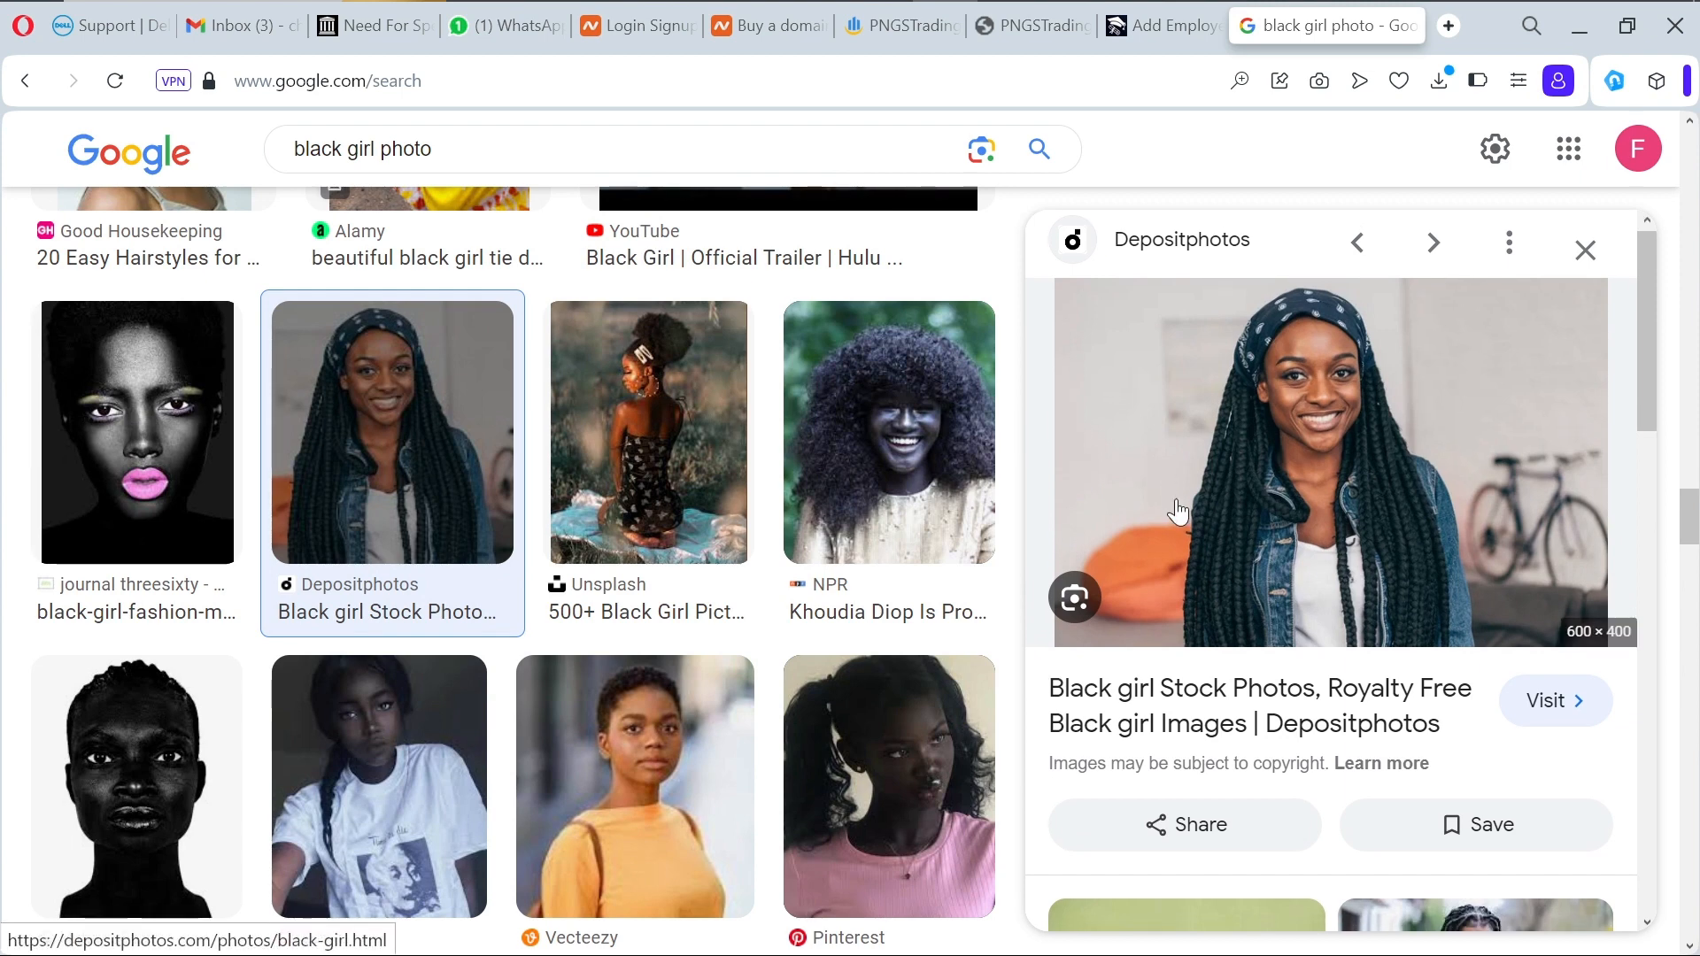
scroll(1177, 511, "down", 3)
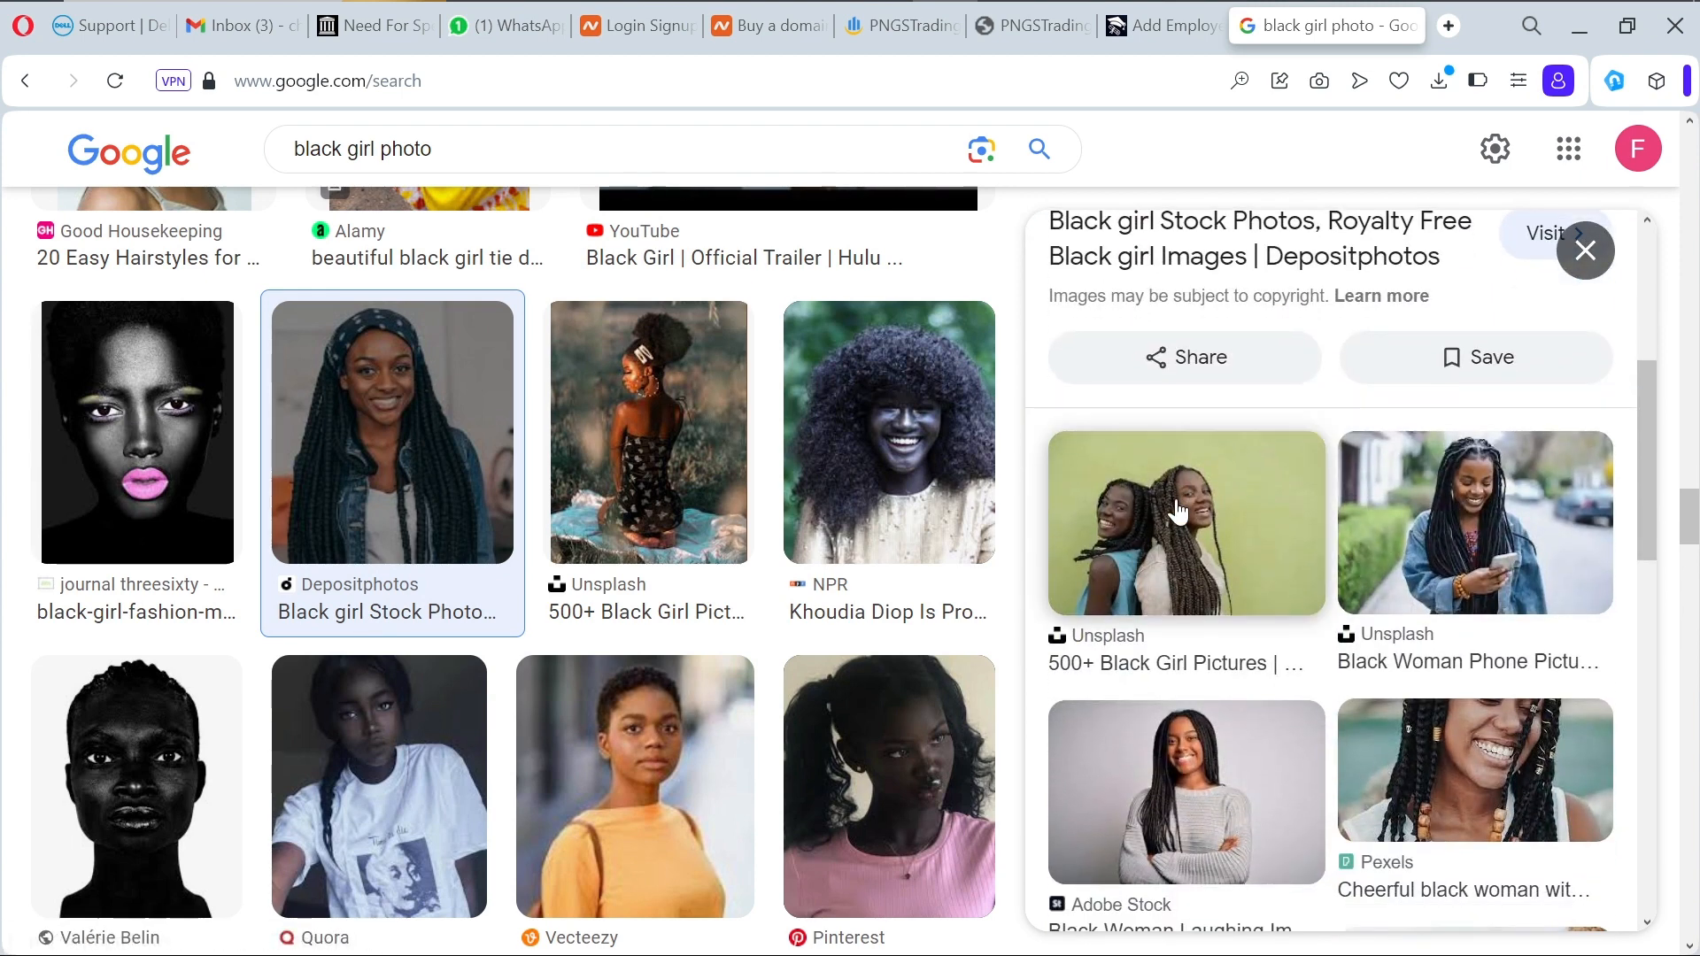
left_click(1209, 809)
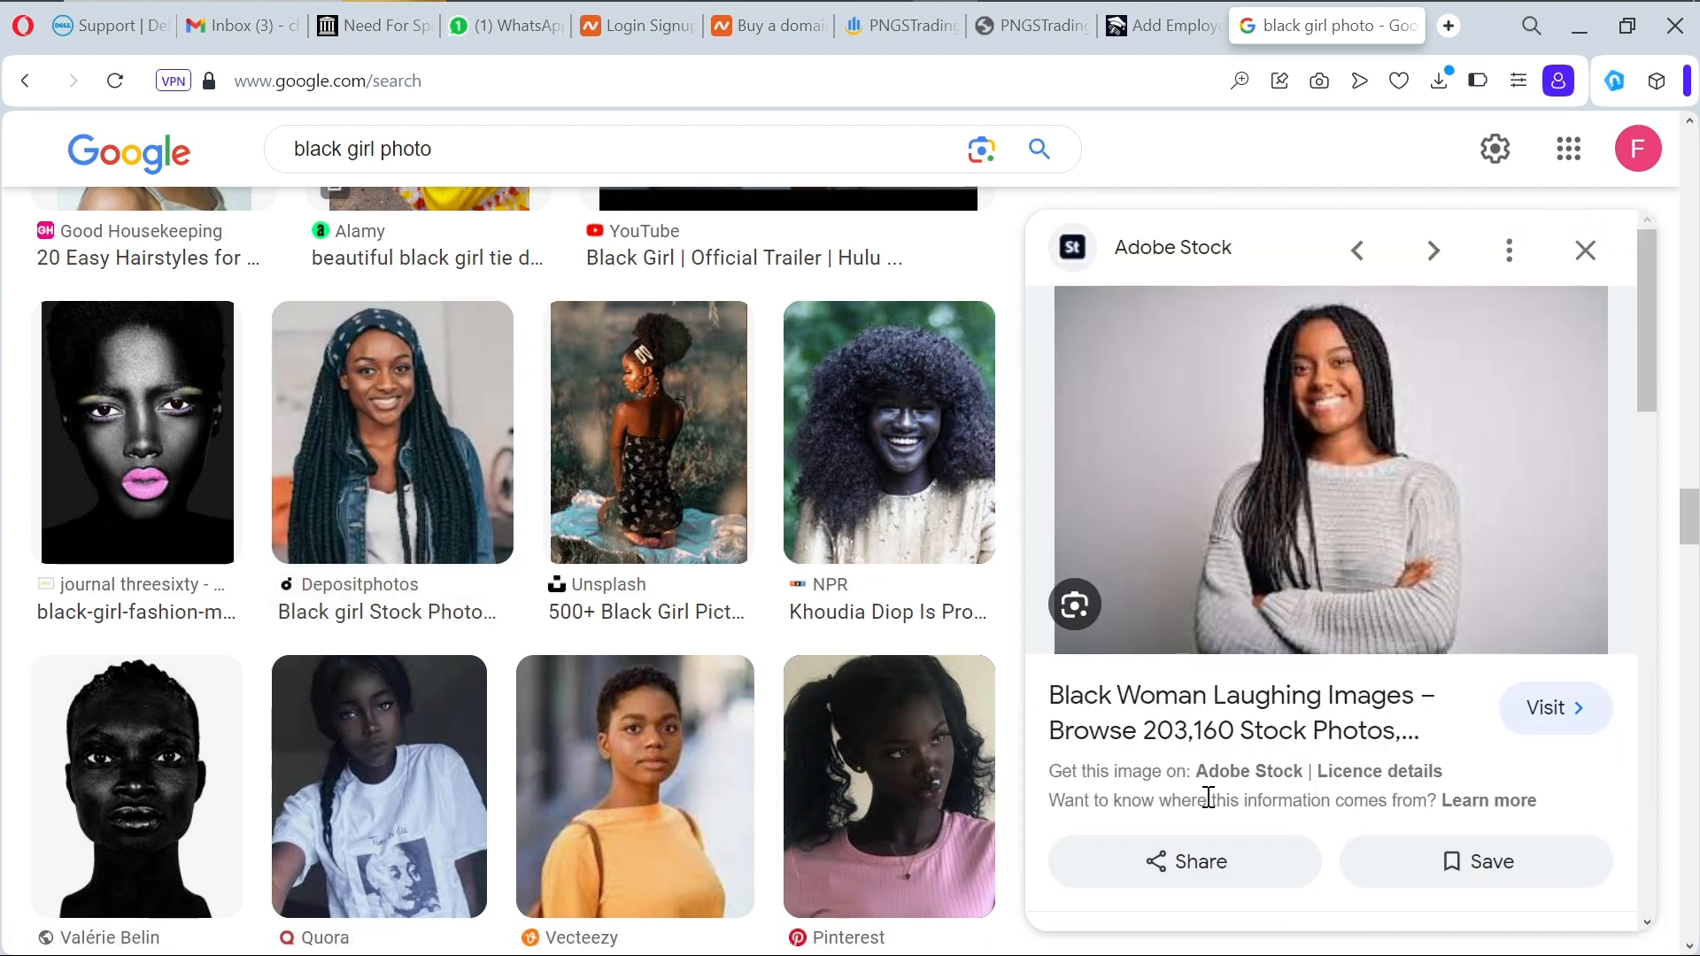
Step: Save the grey-sweater portrait to Downloads and return to the Add Employee form
right_click(1364, 501)
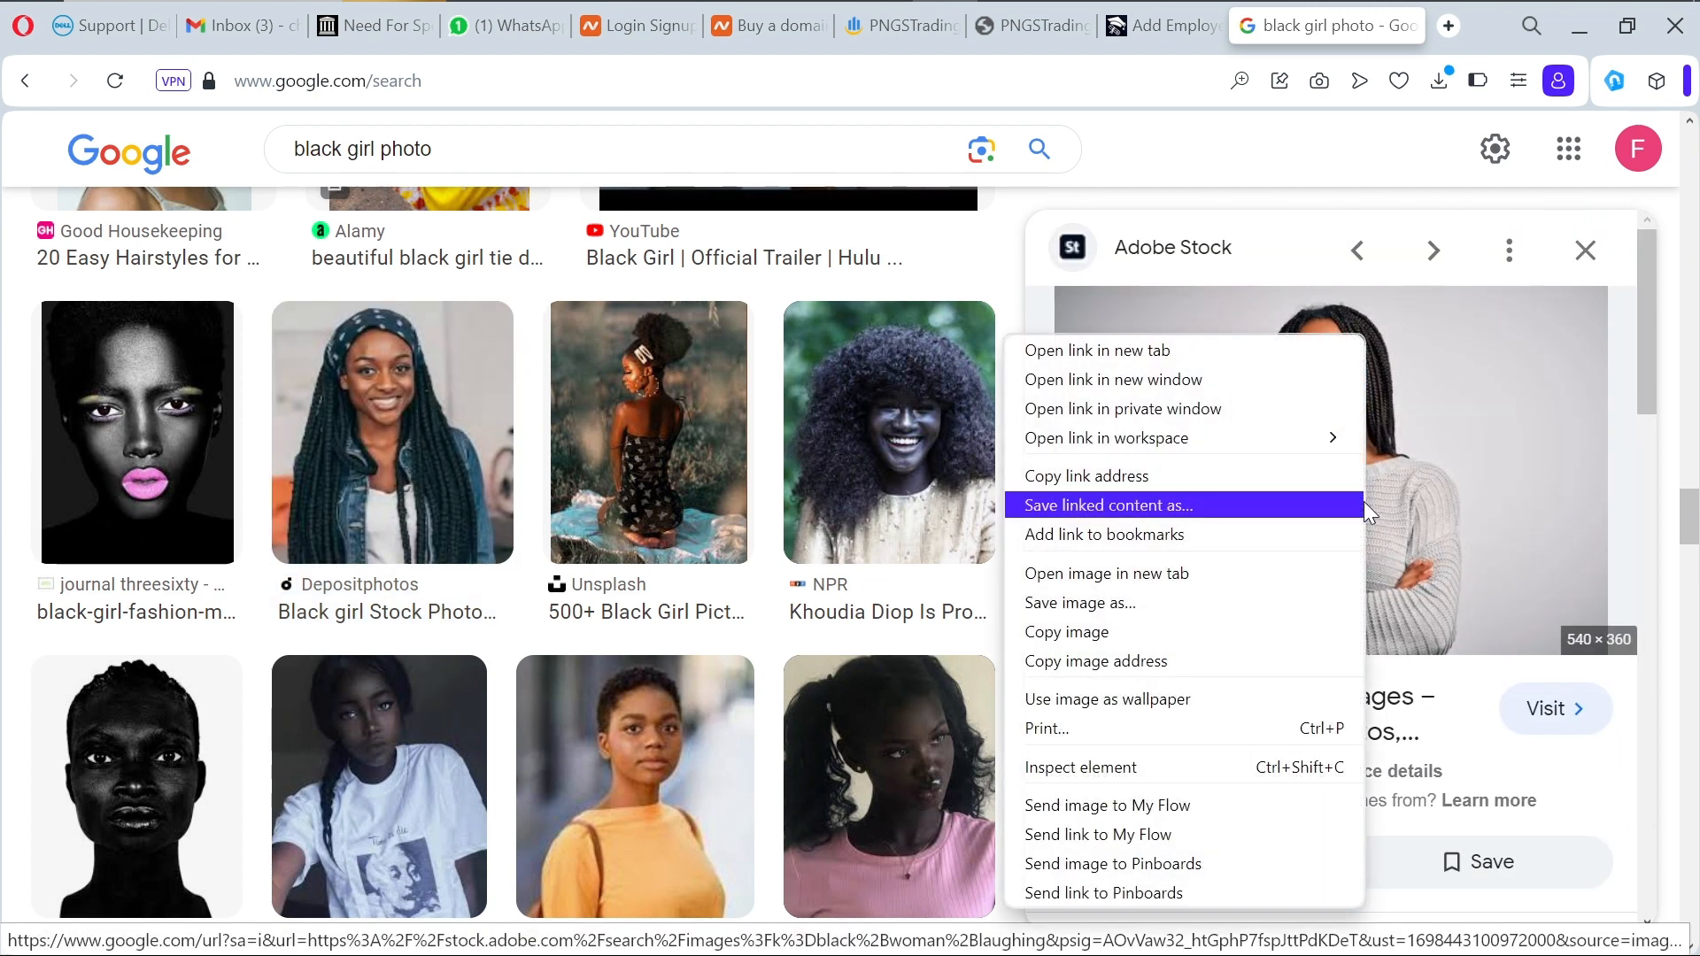
left_click(1080, 603)
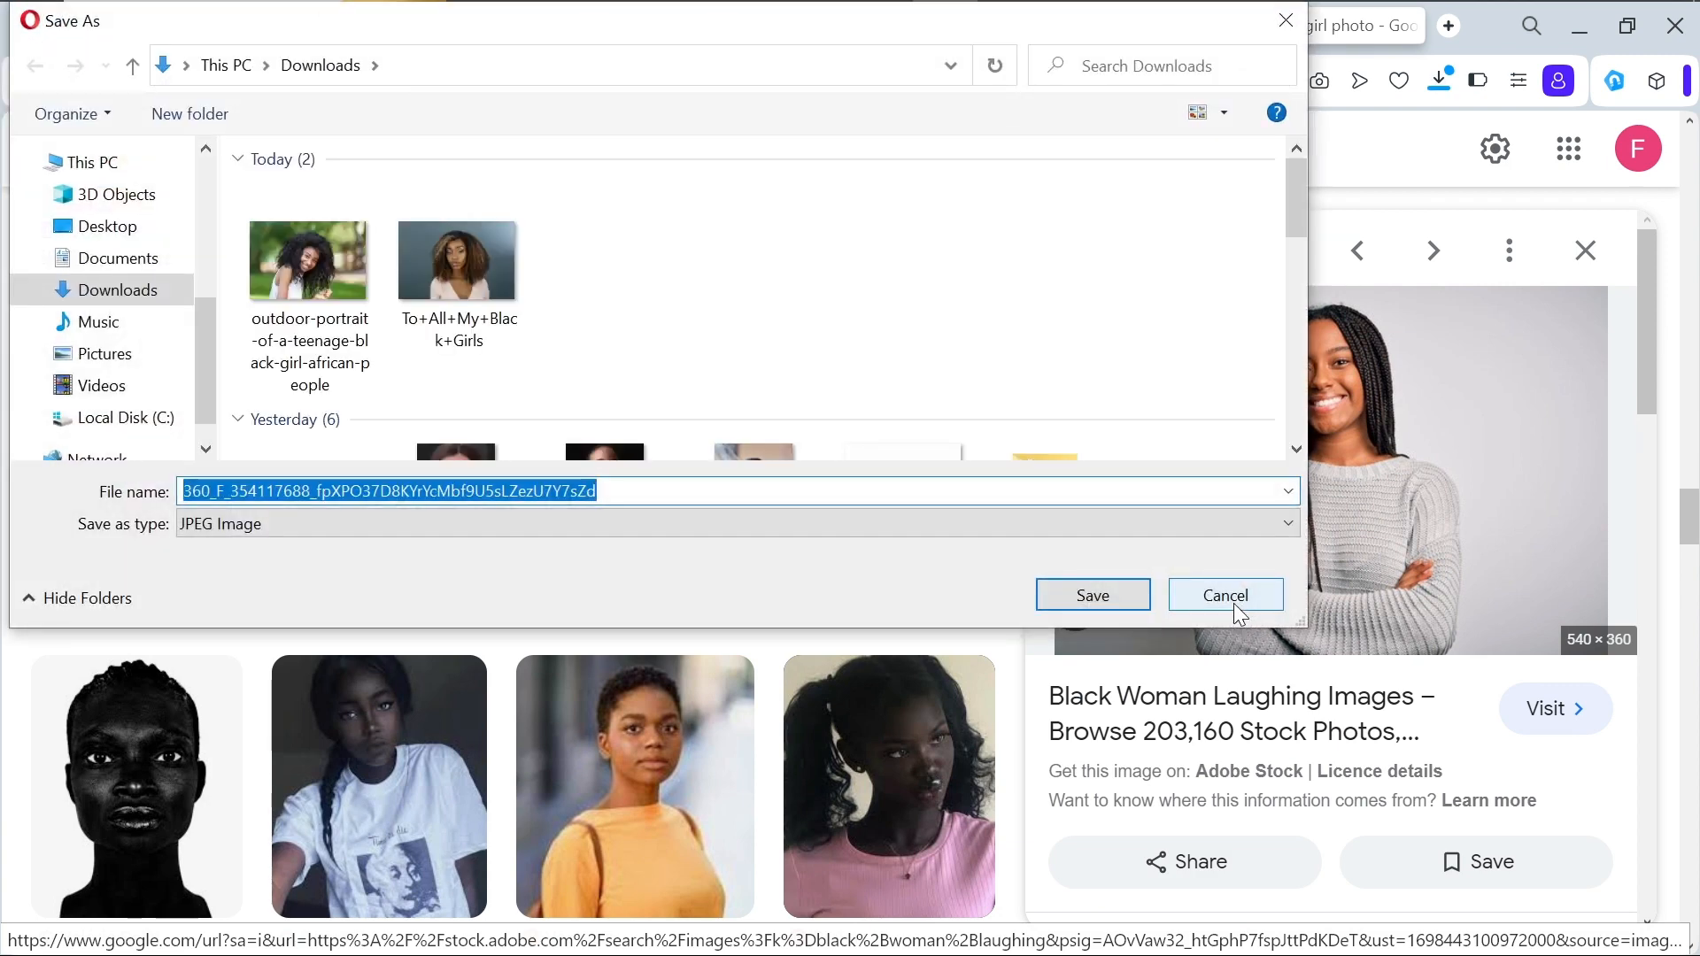
left_click(1089, 597)
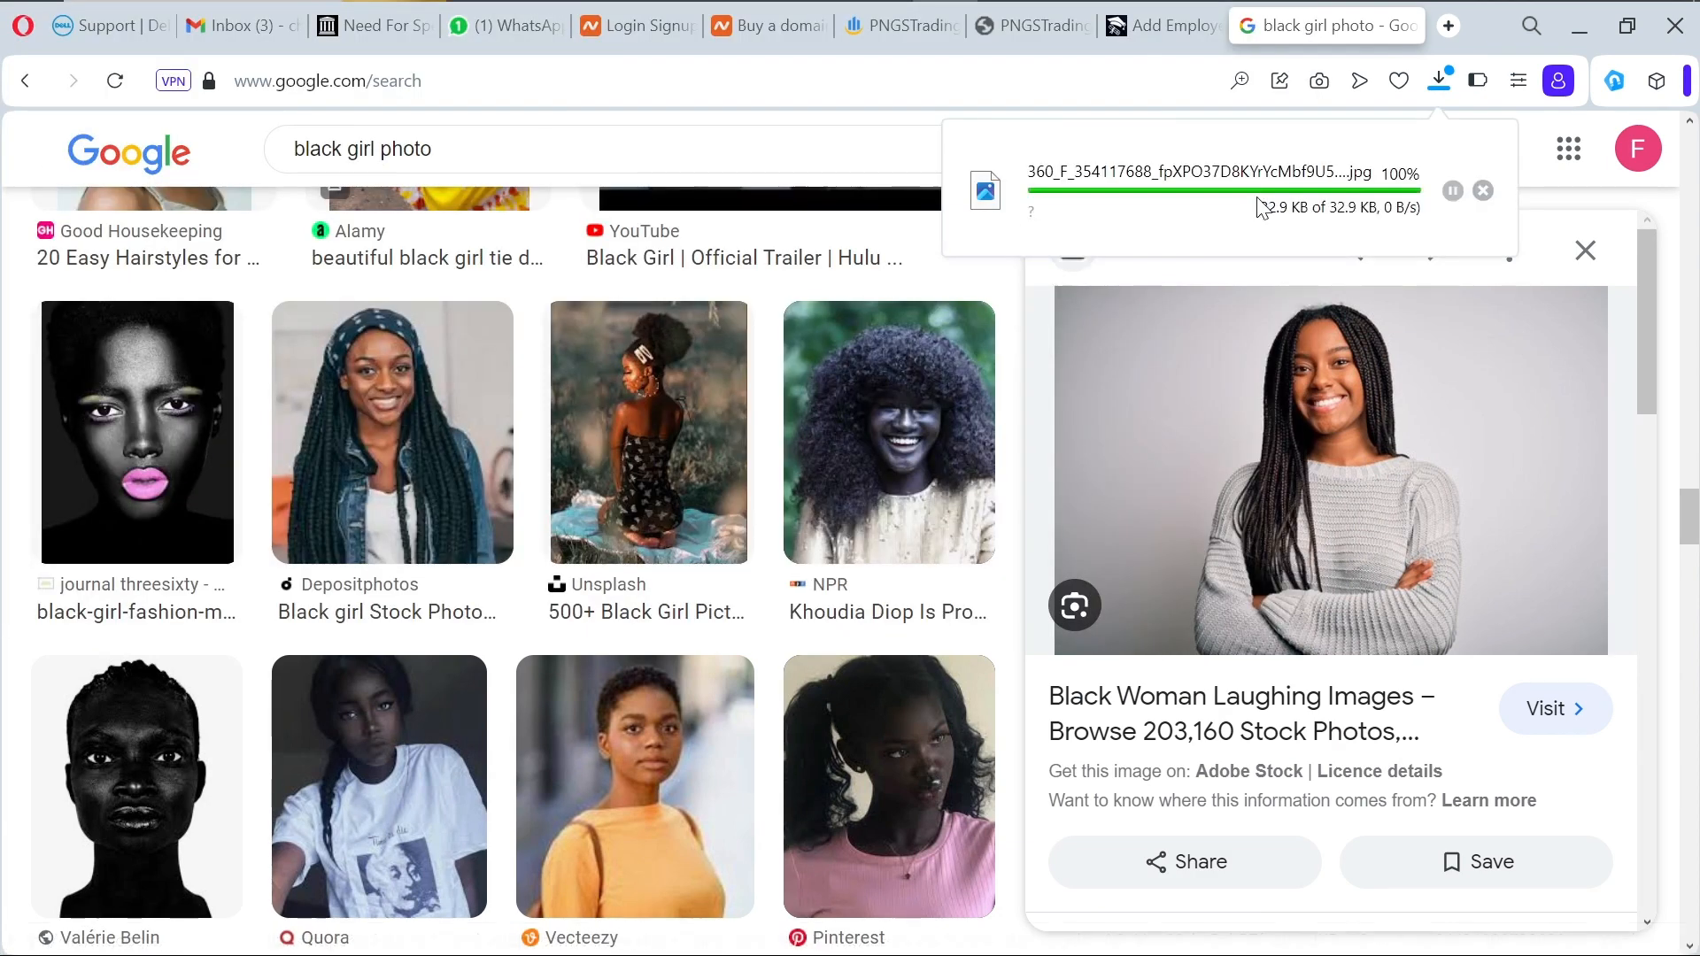
left_click(1139, 22)
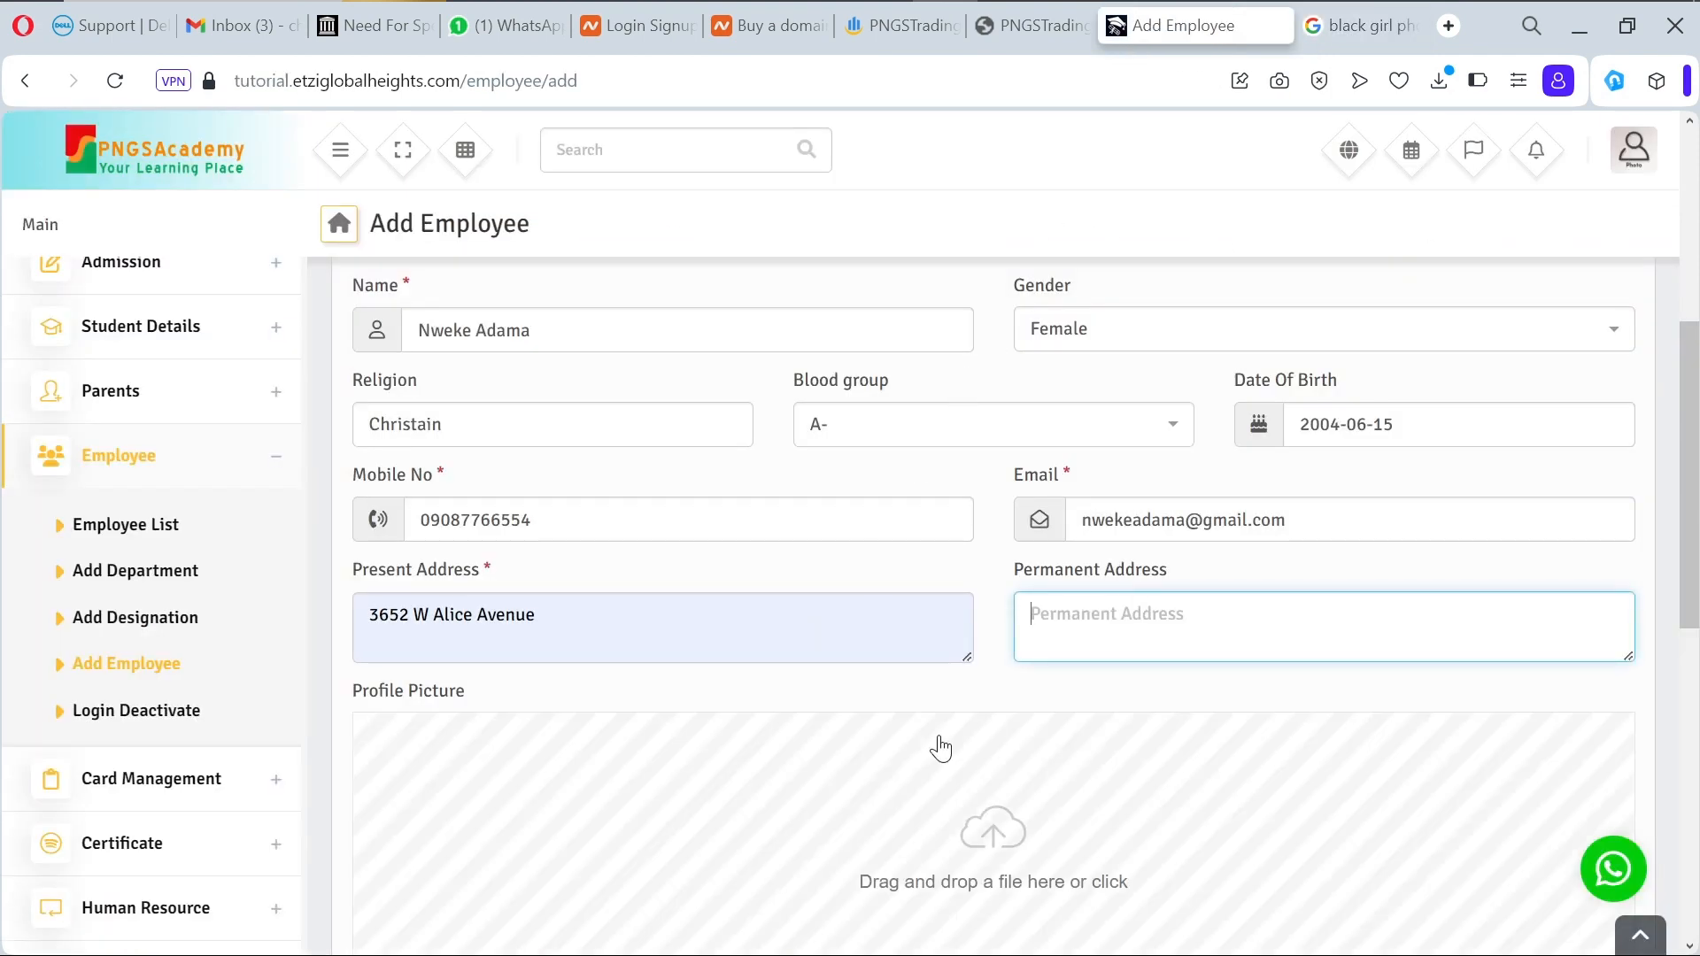
Step: Use the downloaded photo as profile picture and set a login username and matching passwords
left_click(972, 901)
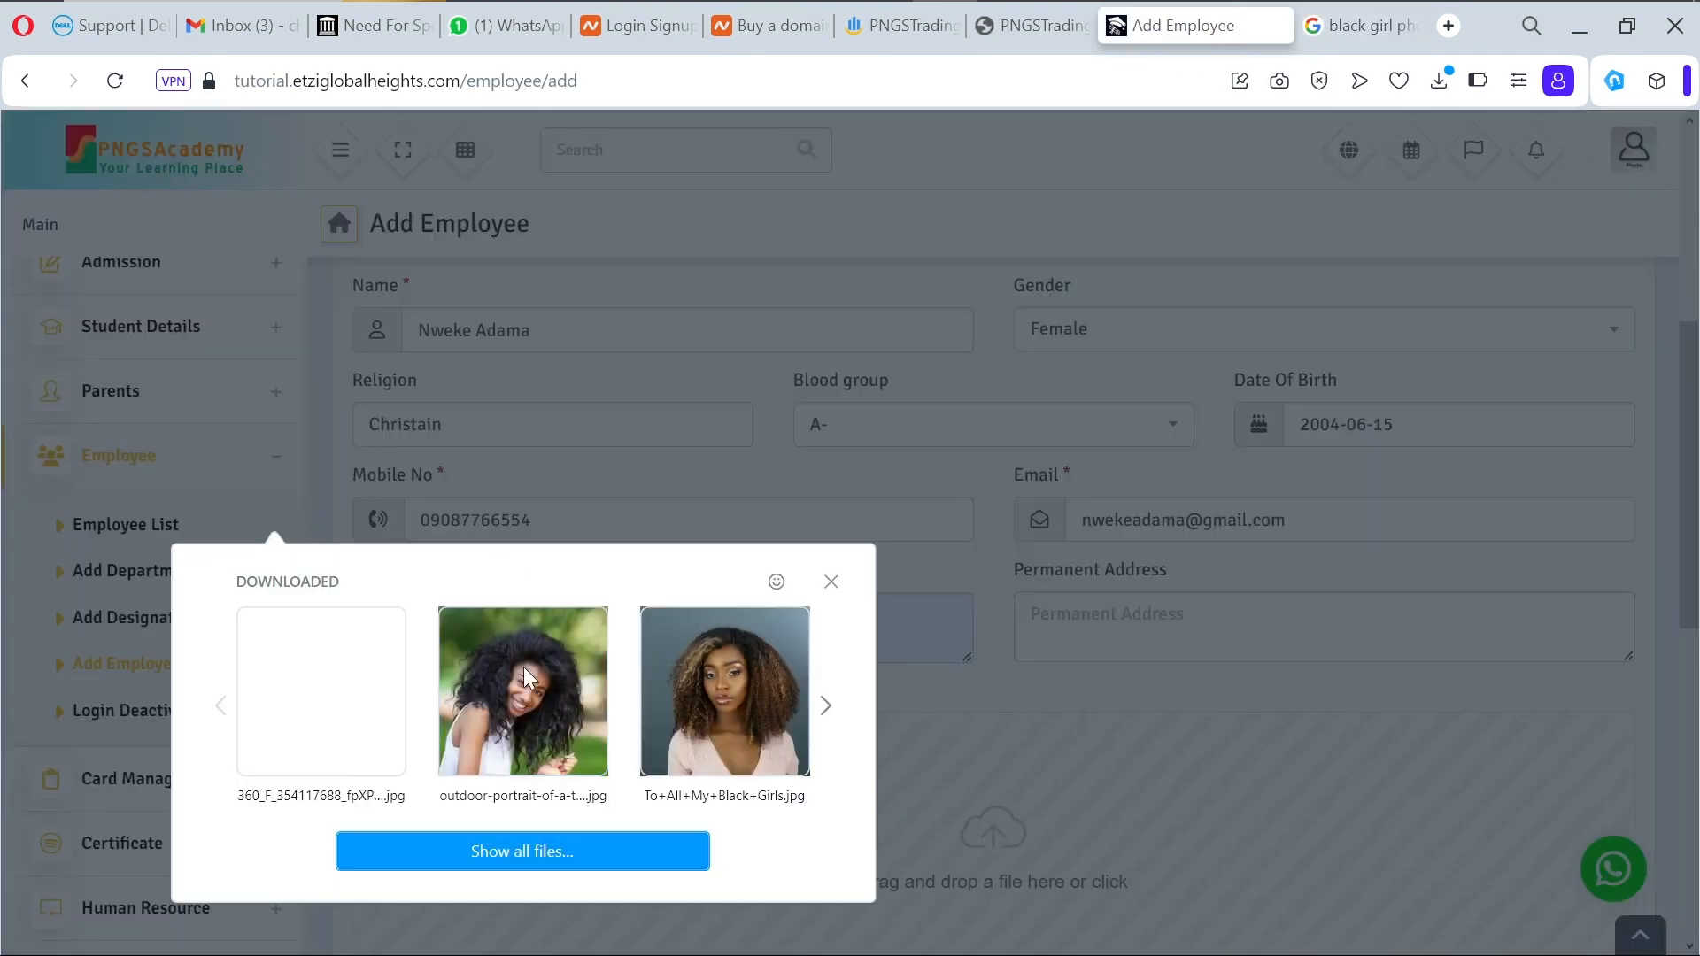
left_click(353, 710)
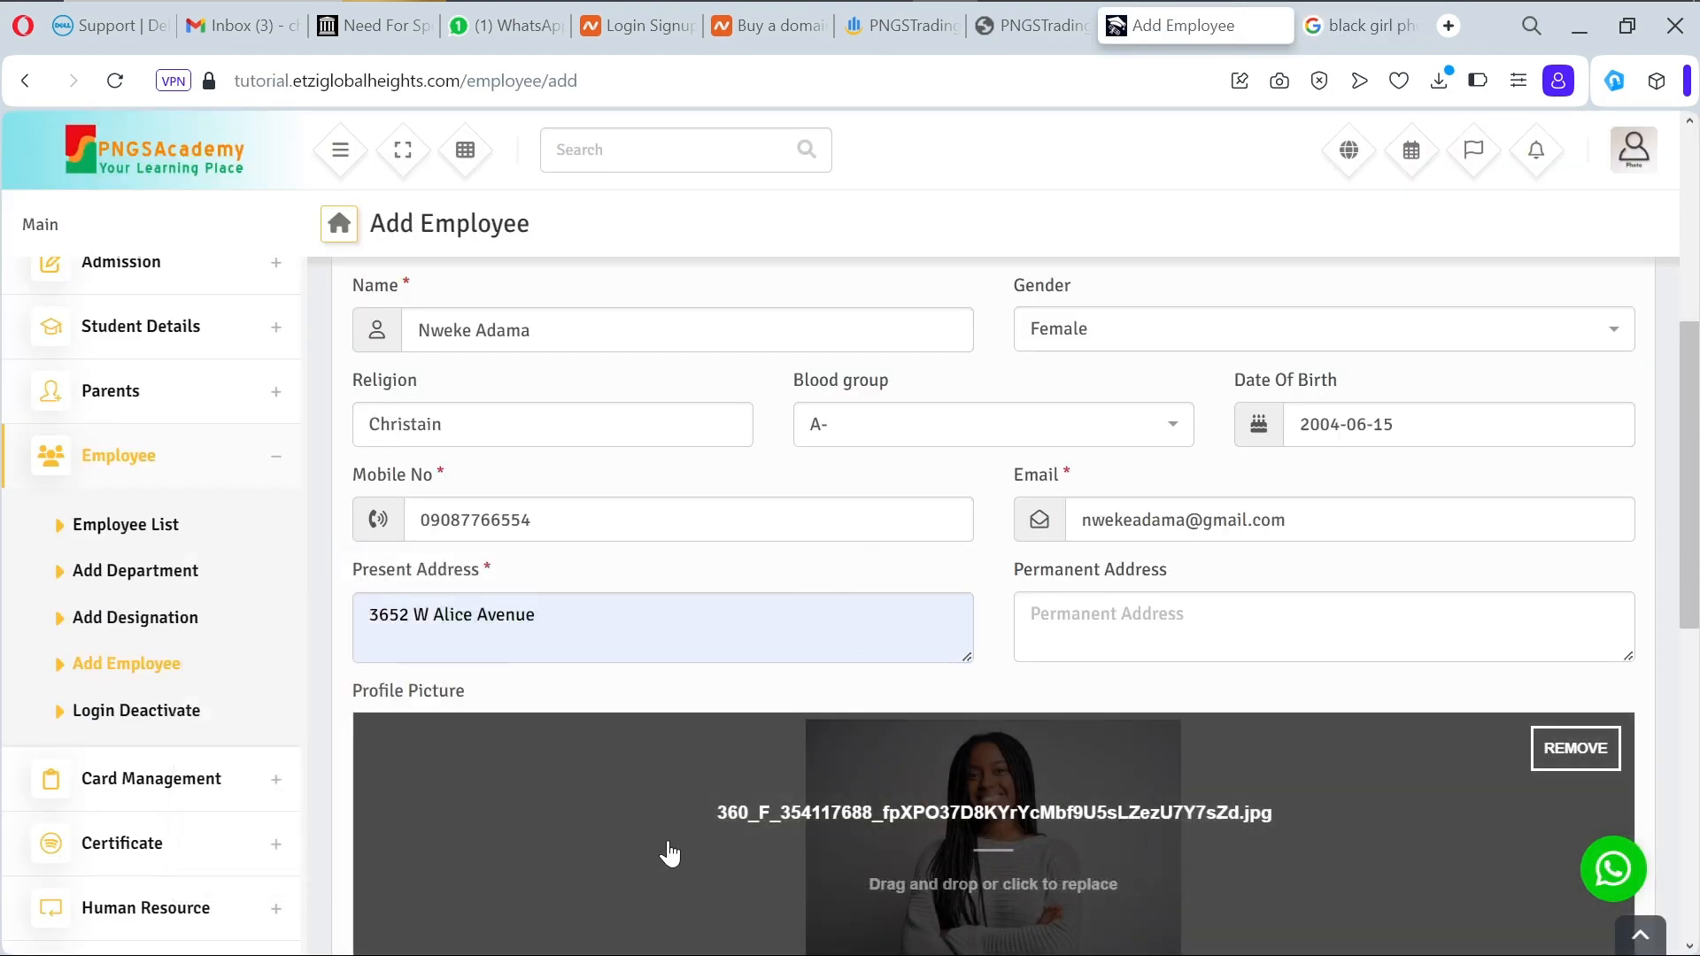
scroll(699, 848, "down", 6)
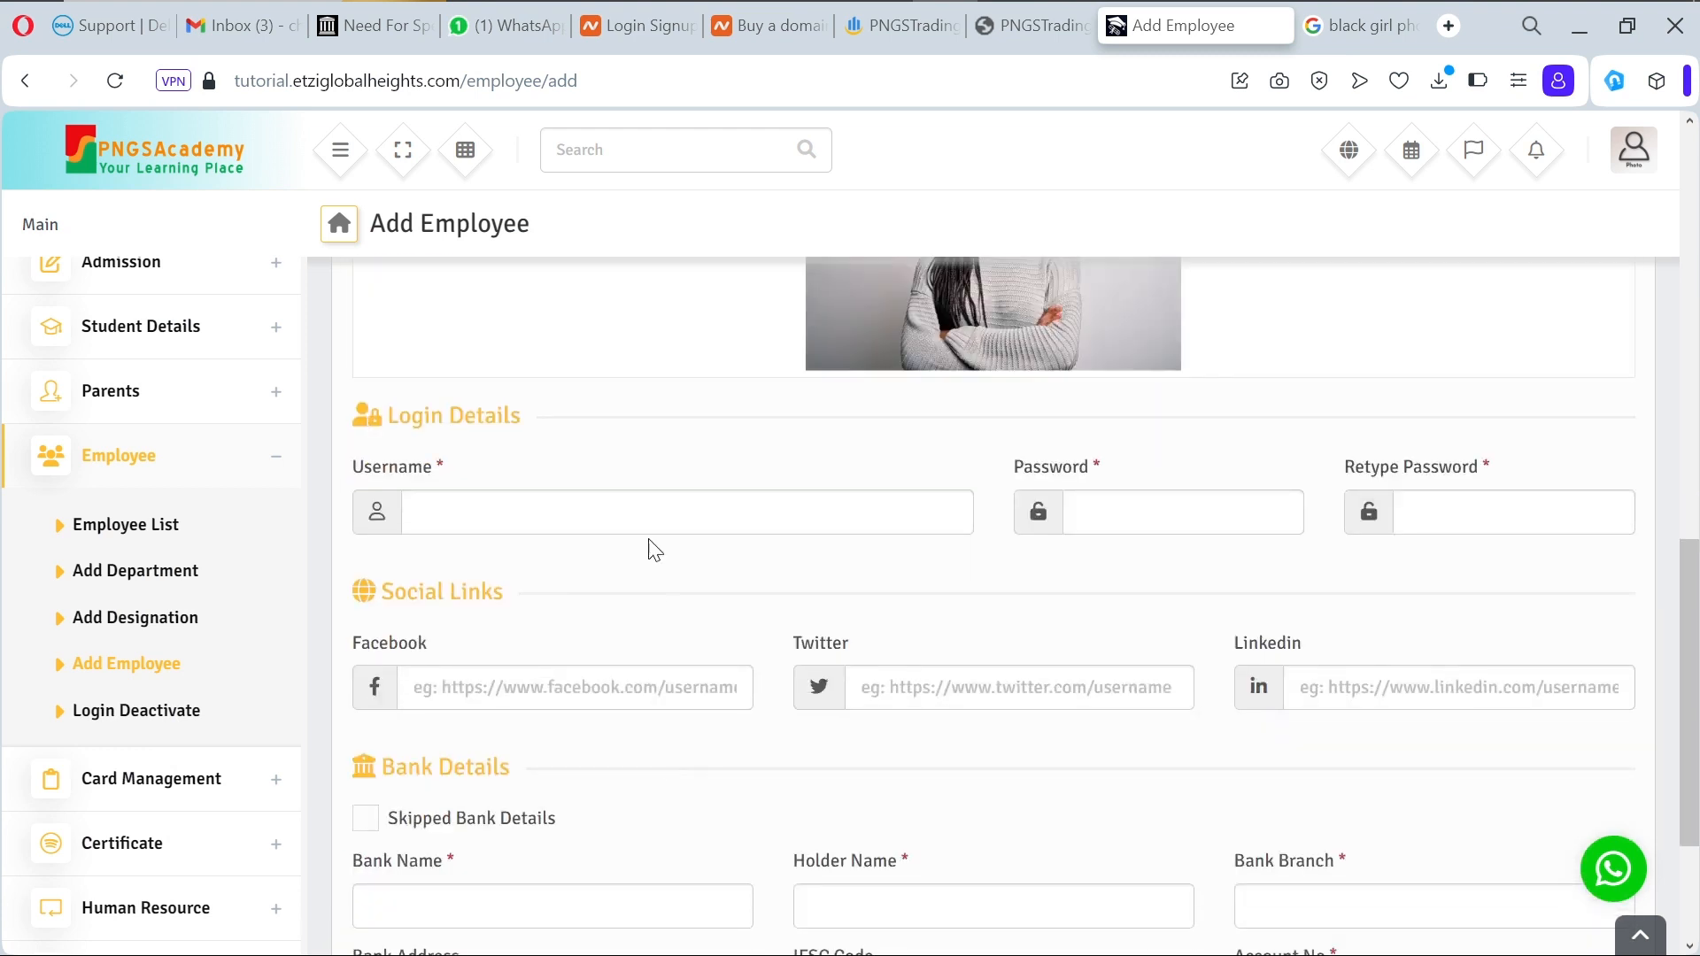
left_click(651, 521)
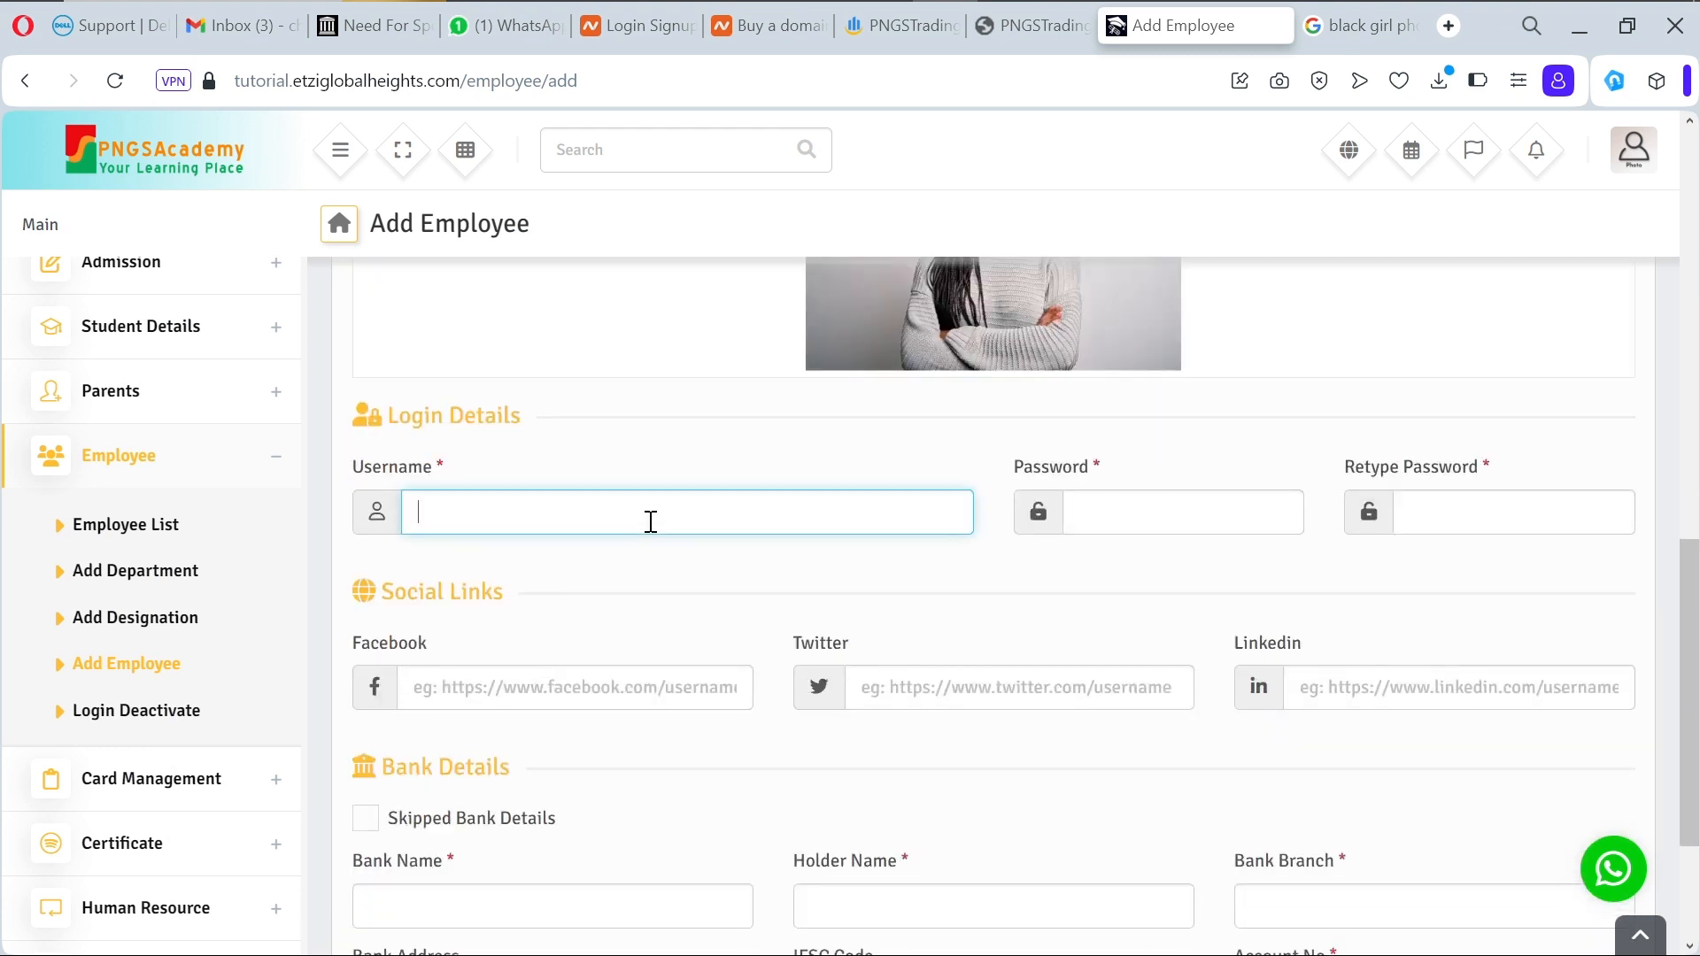
type("adama")
left_click(1111, 517)
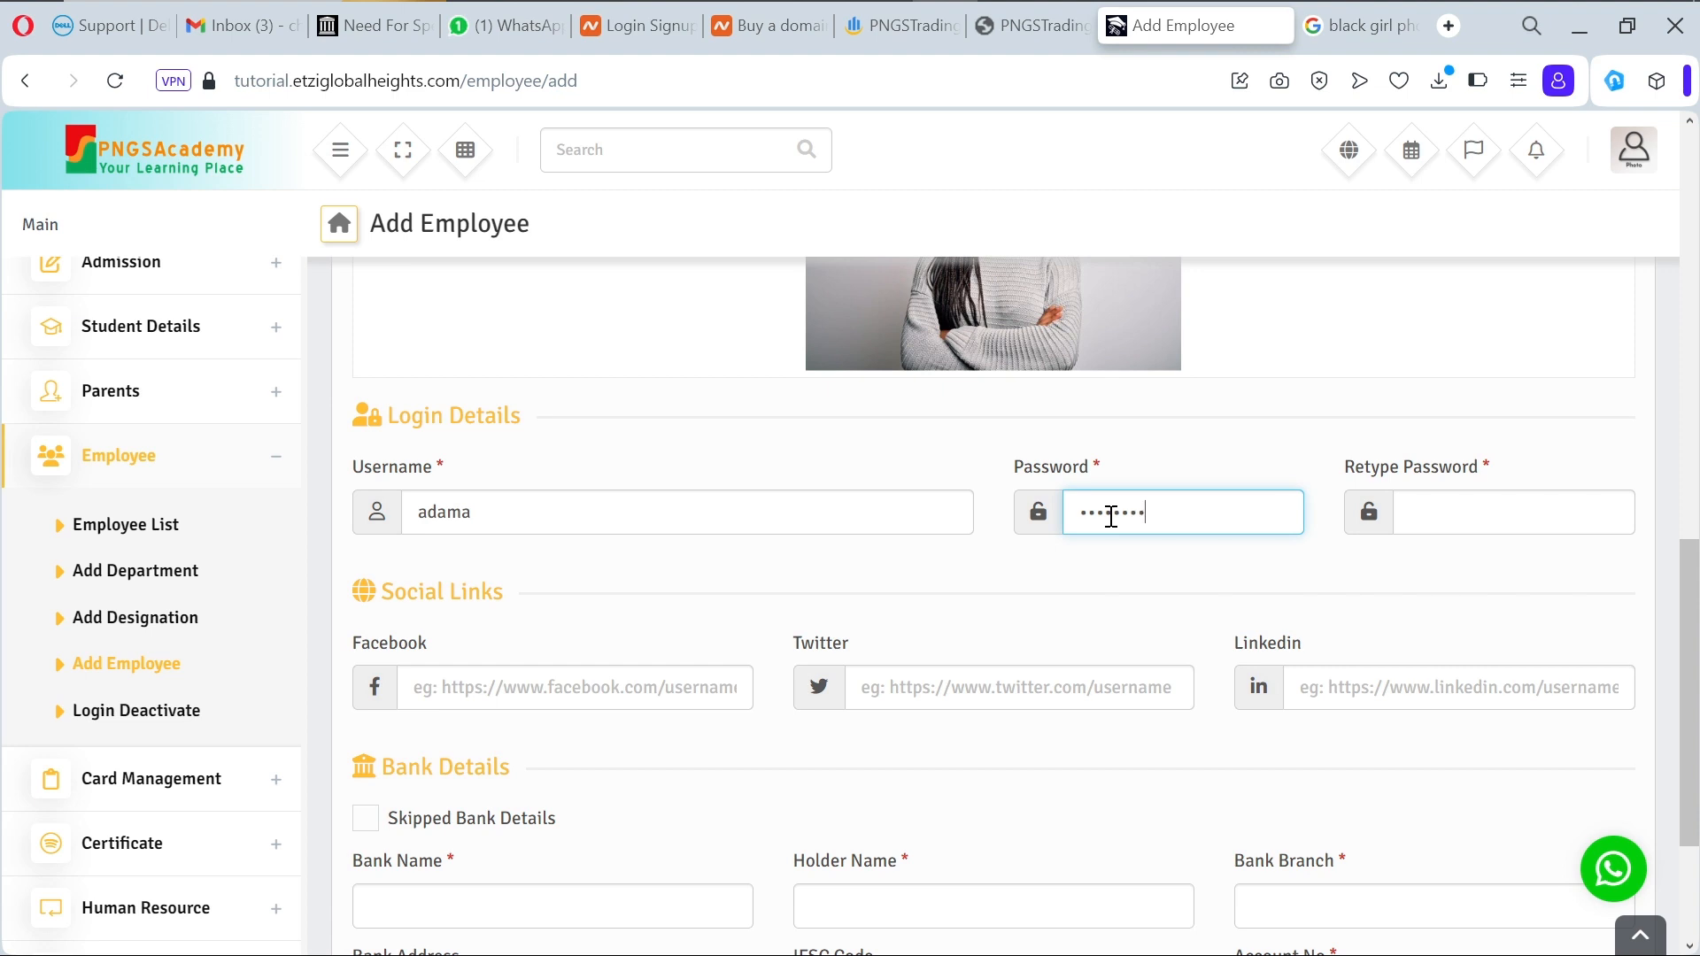
left_click(1456, 517)
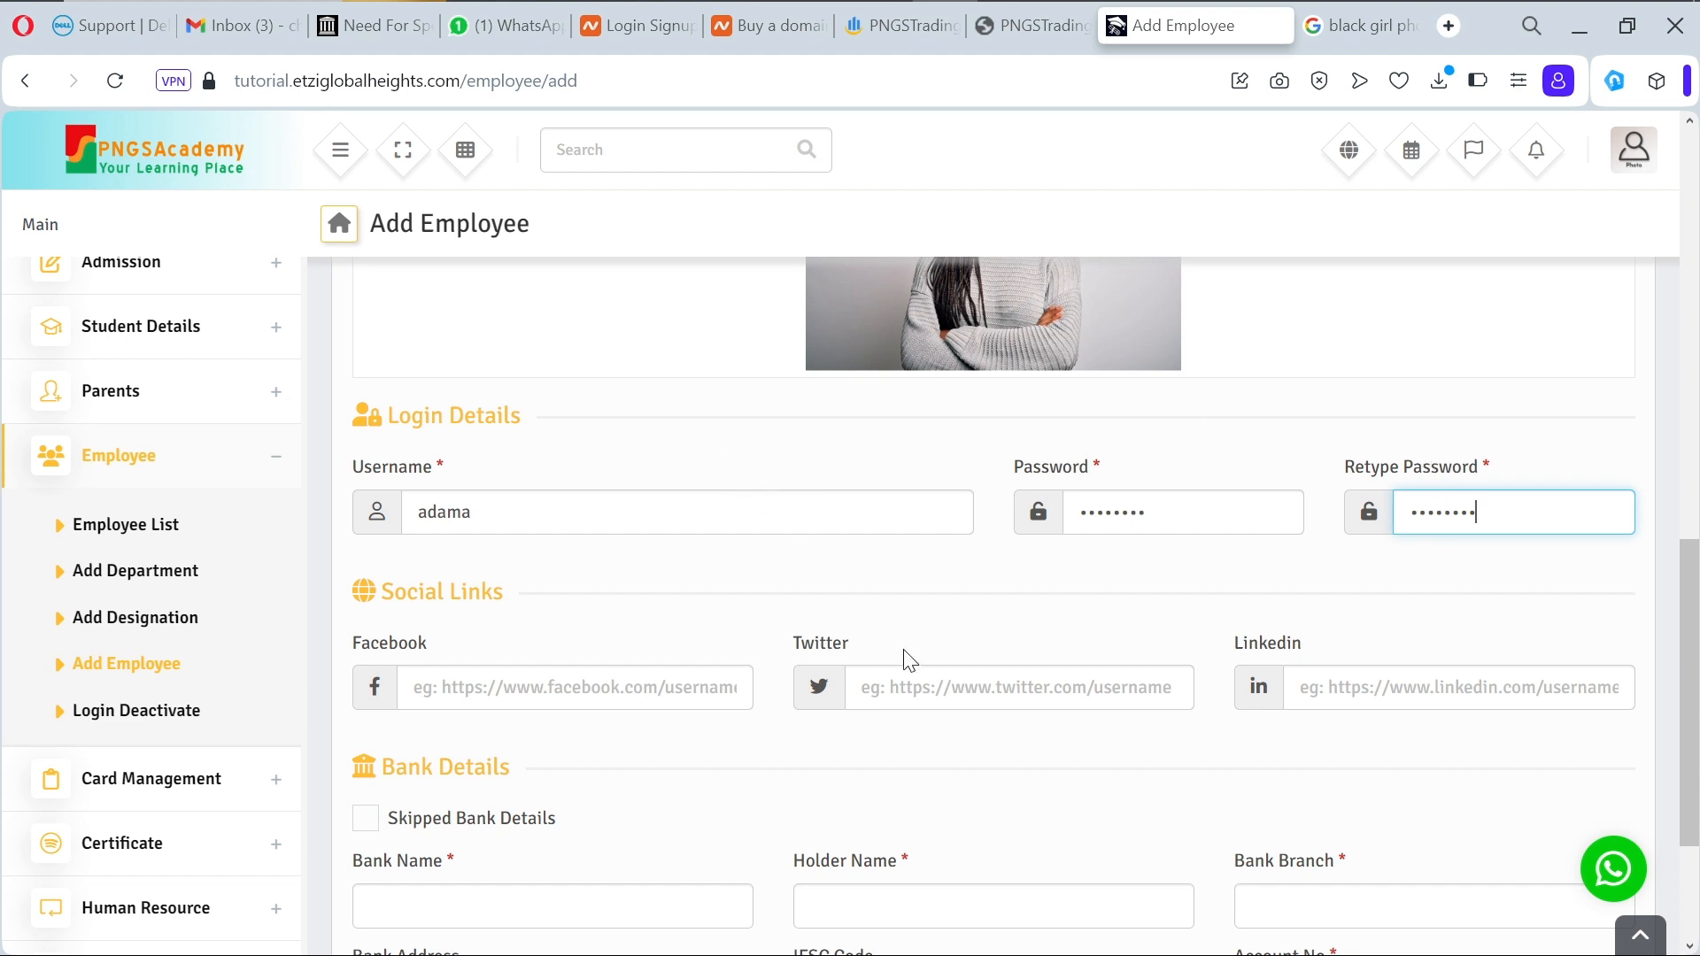
Step: Fill in bank name PNGSBank, the account holder's name and branch Alaba
scroll(909, 660, "down", 3)
left_click(588, 663)
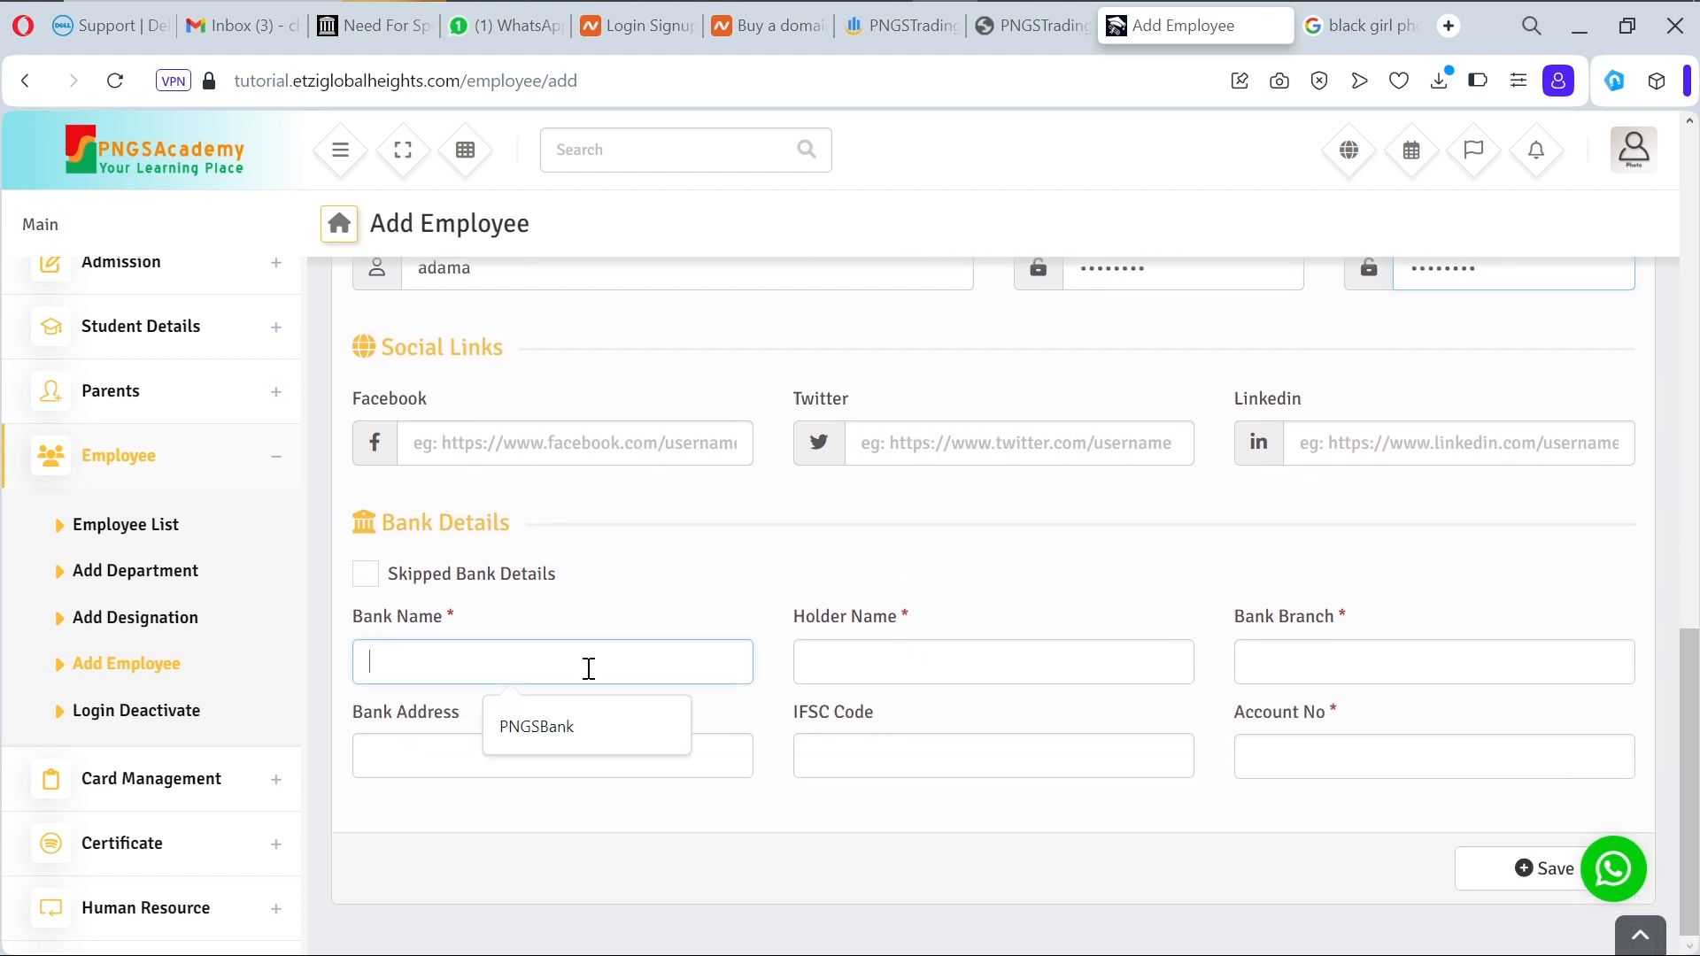
left_click(607, 735)
left_click(868, 677)
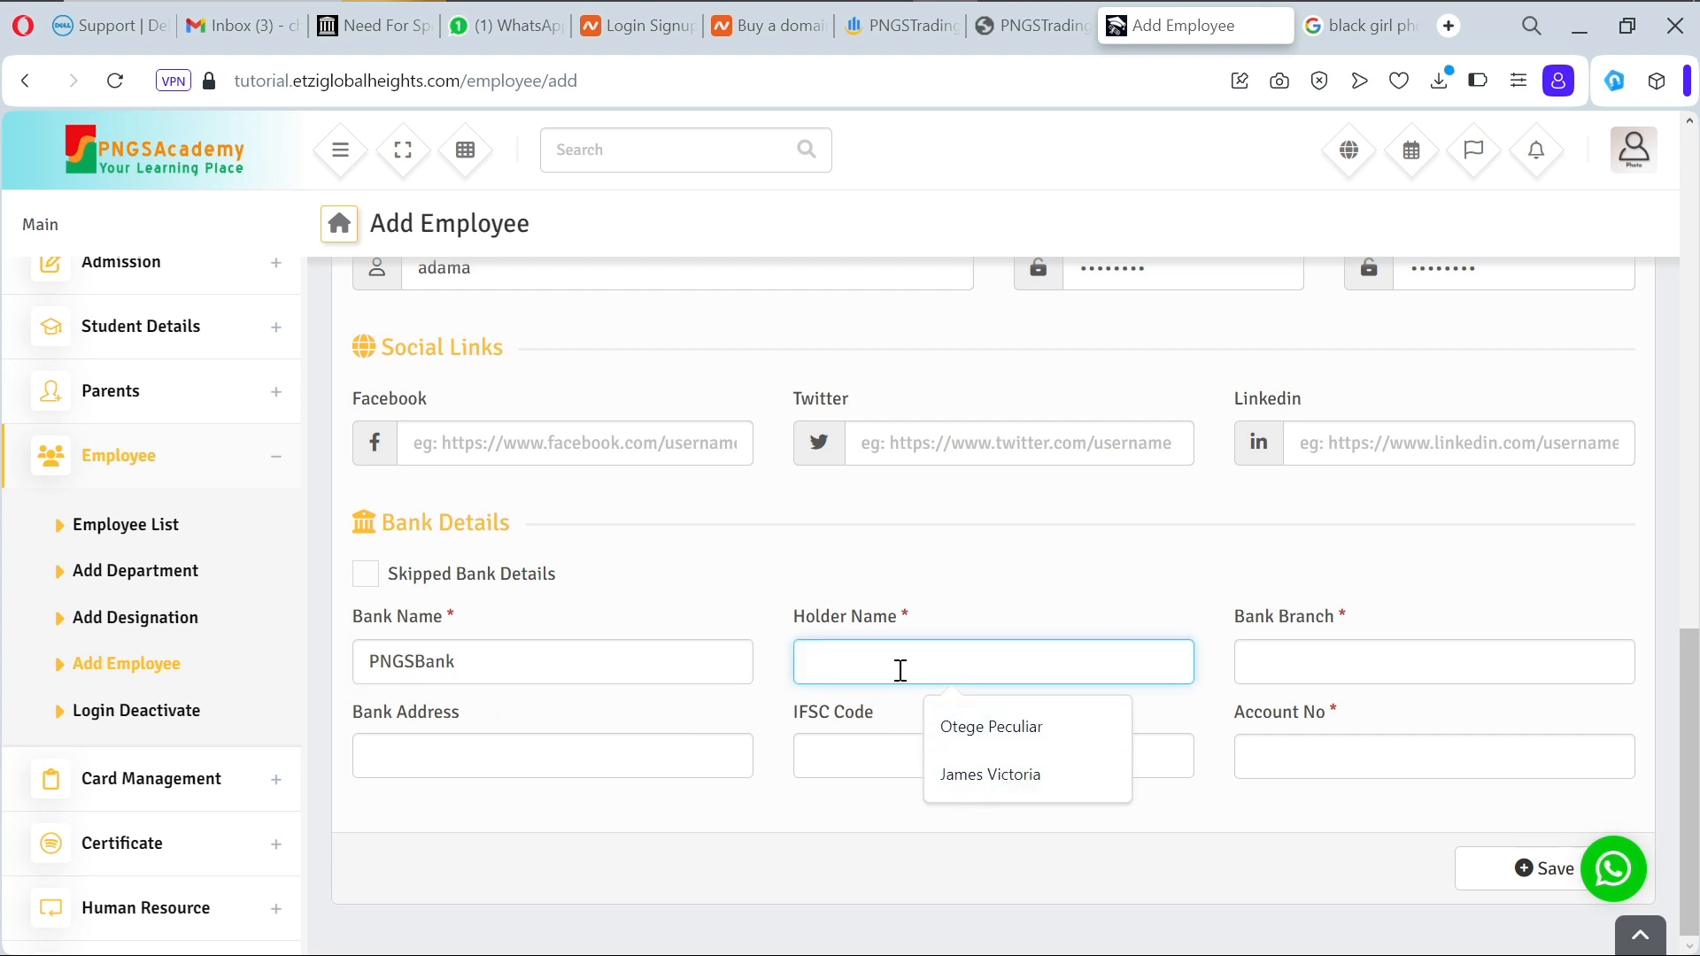
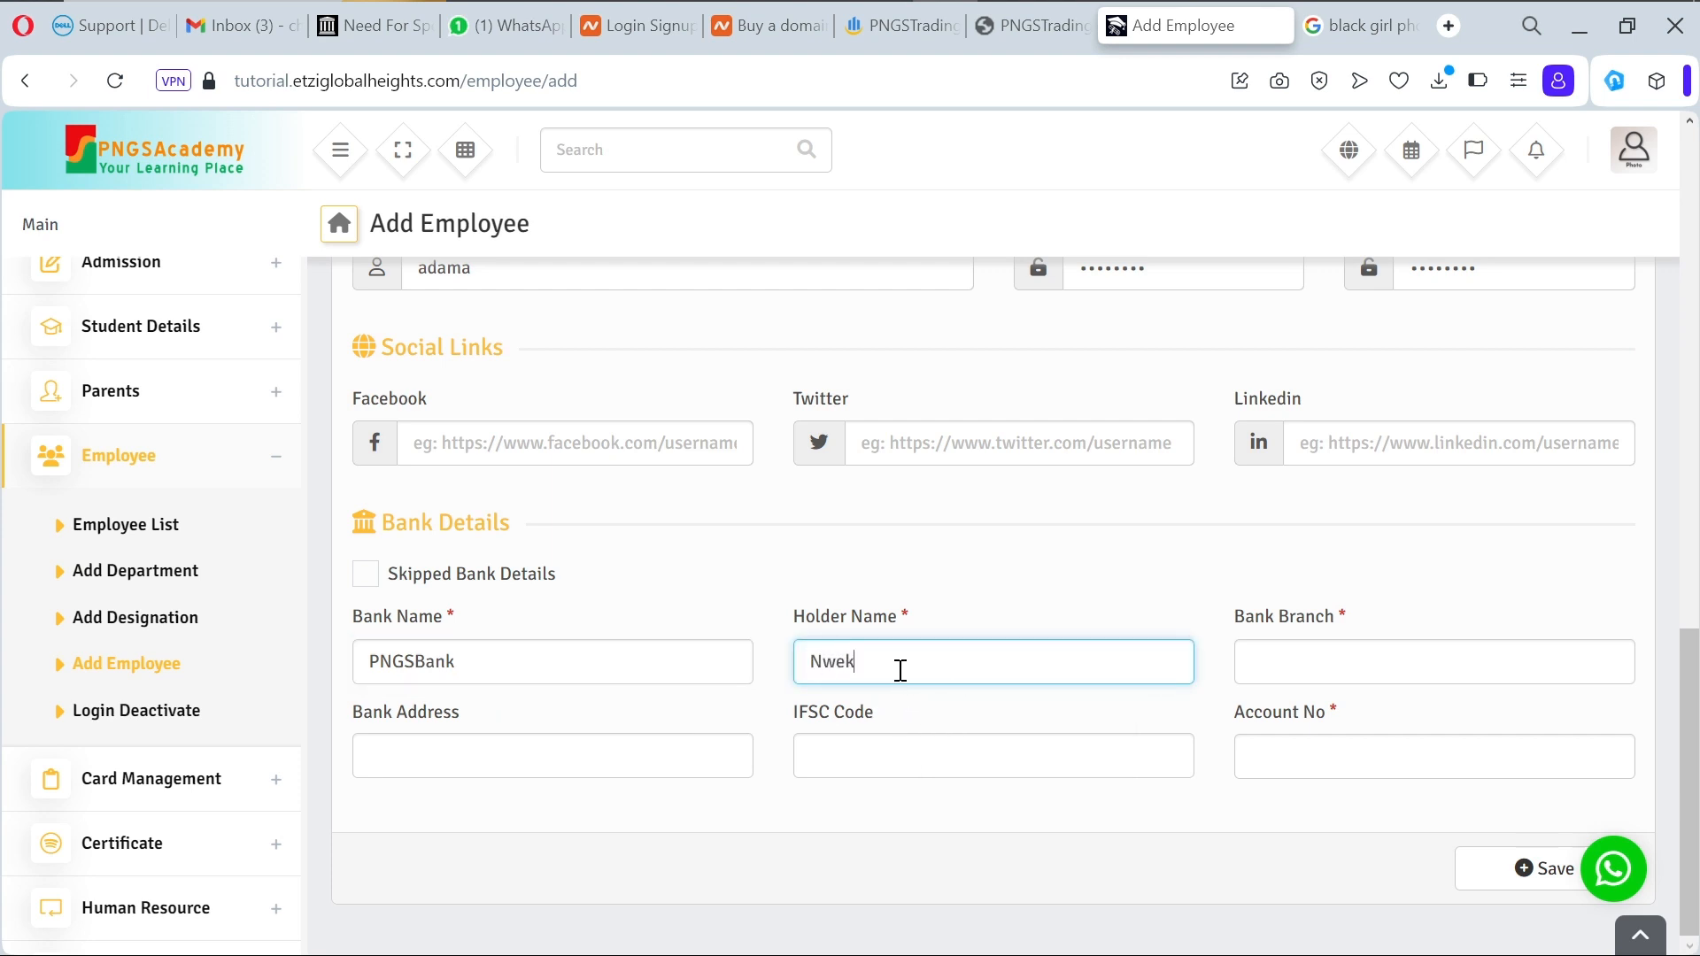
left_click(1301, 673)
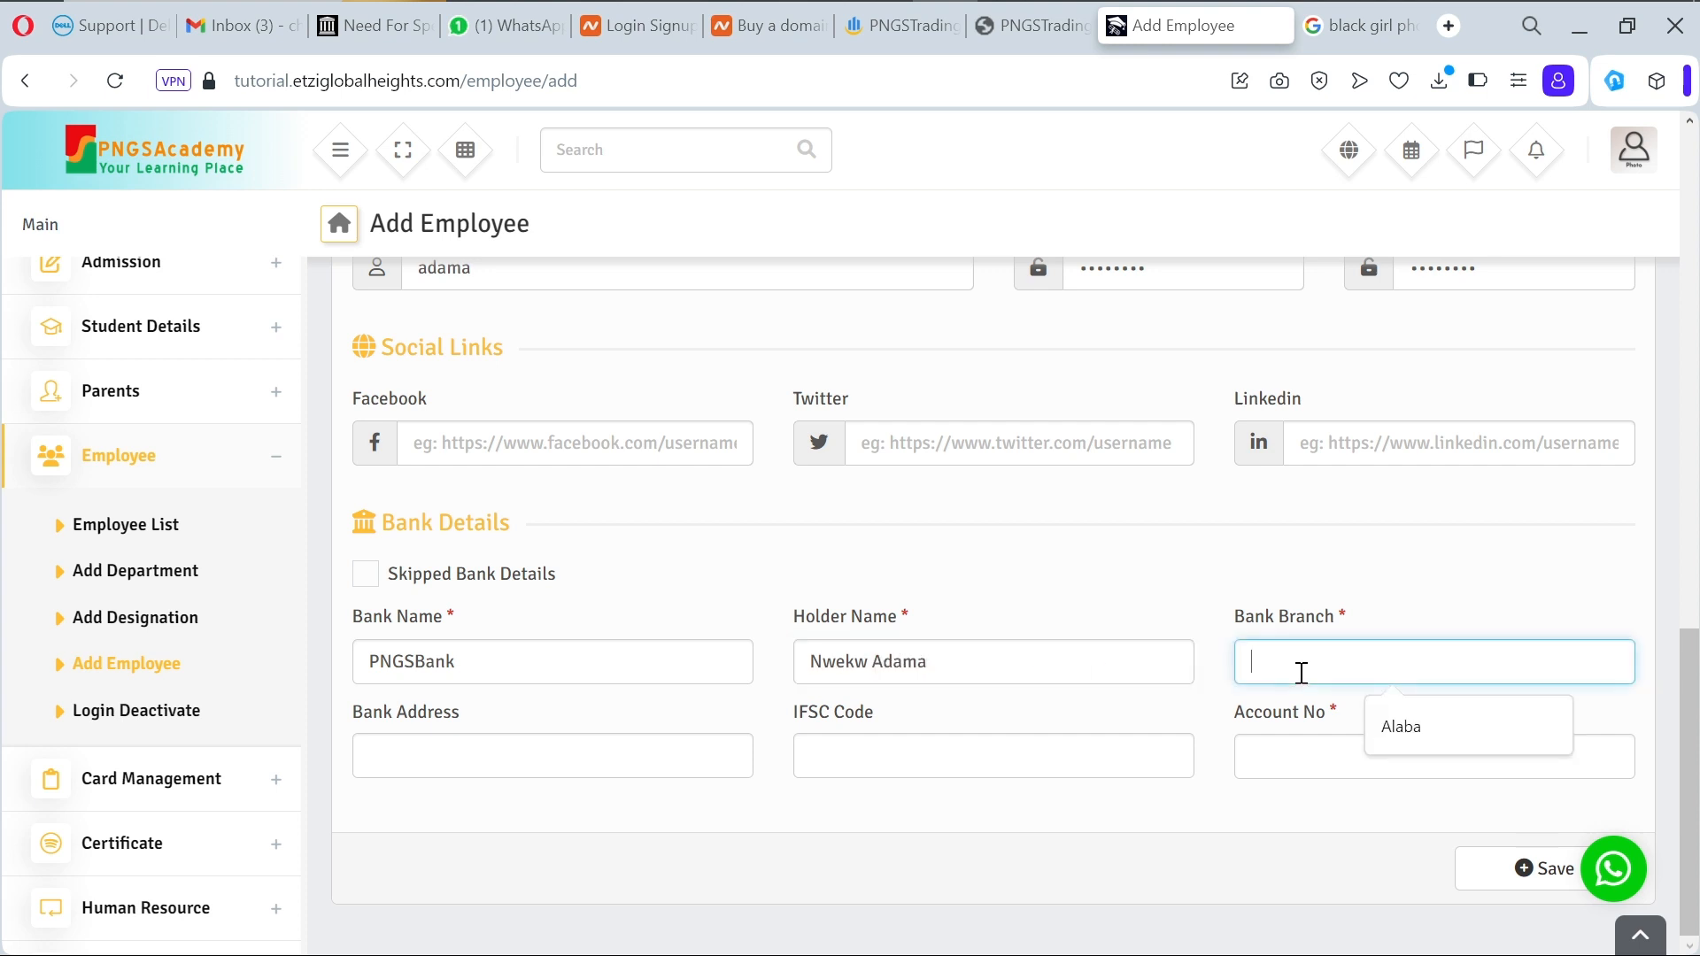
left_click(1422, 722)
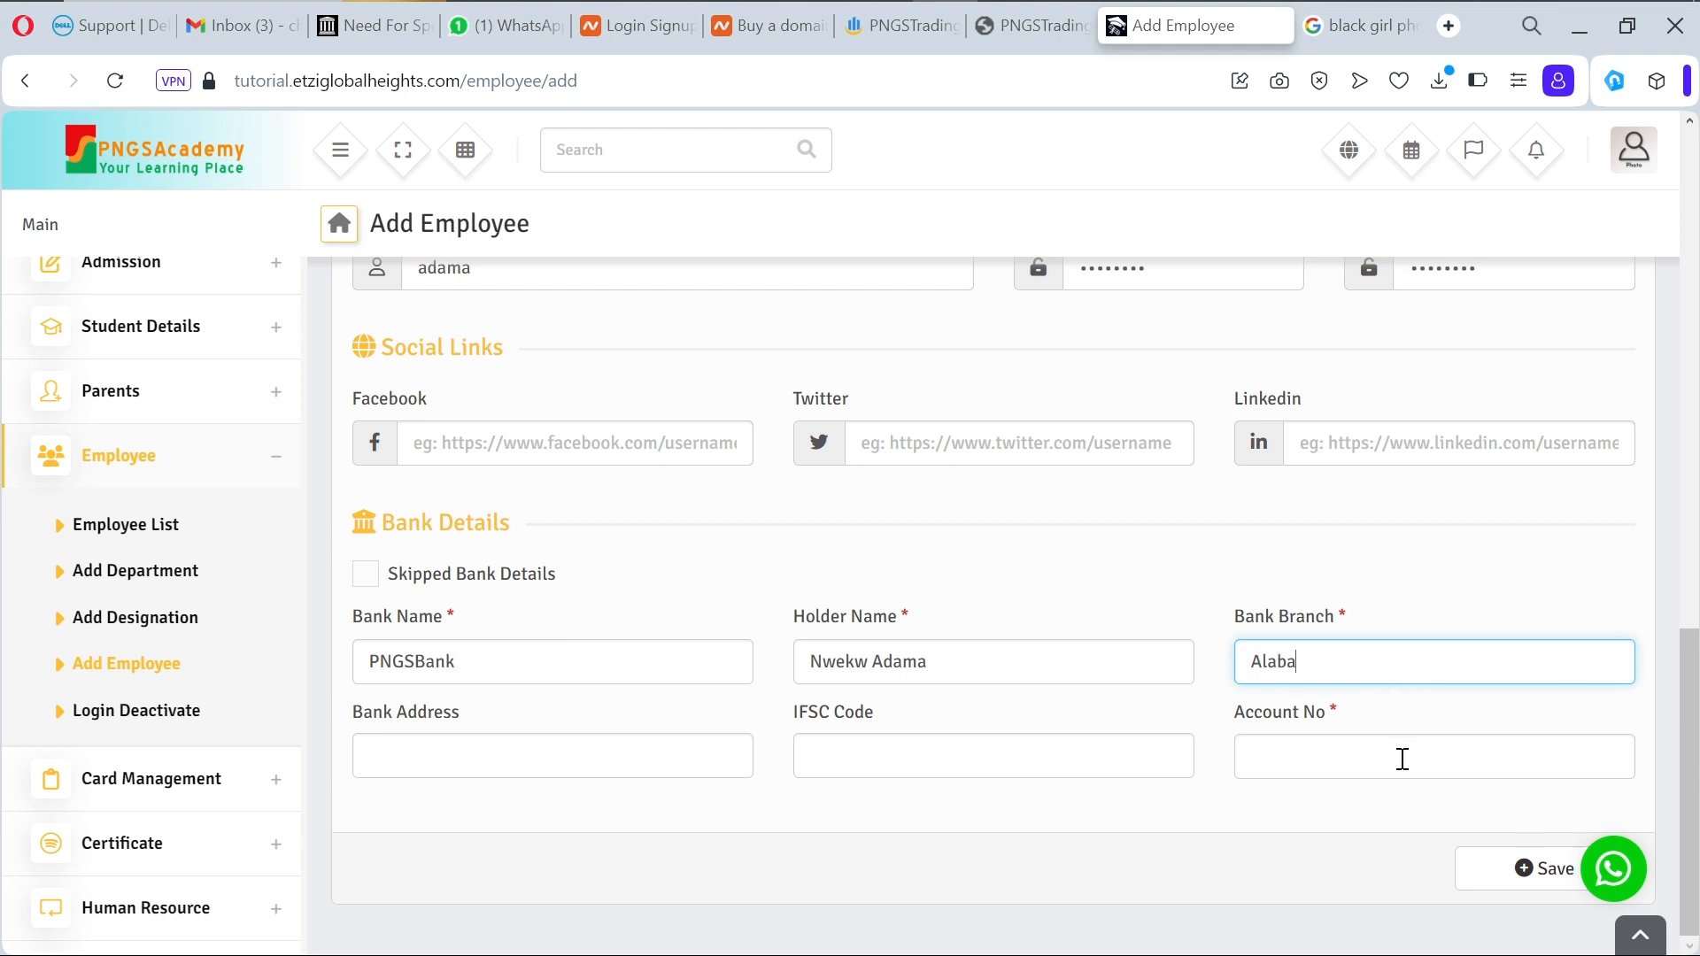
Step: Add the saved account number, IFSC 1212 and bank address, then save the employee
left_click(1400, 759)
left_click(1408, 819)
left_click(1128, 755)
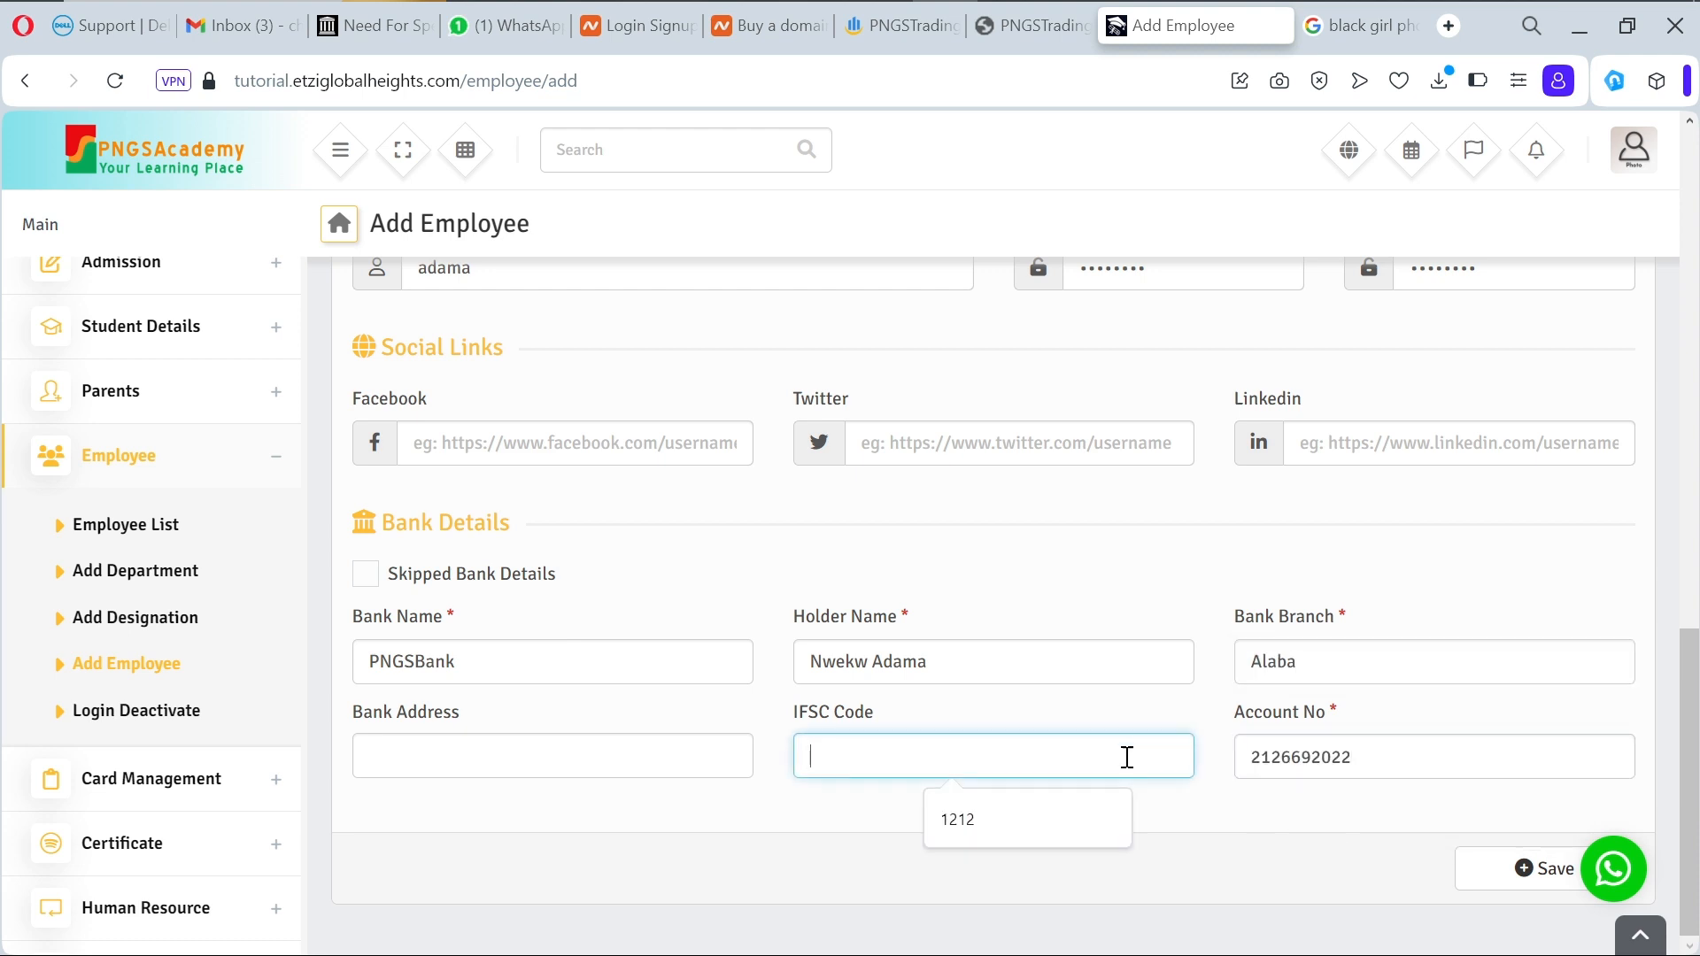
left_click(1018, 814)
left_click(721, 760)
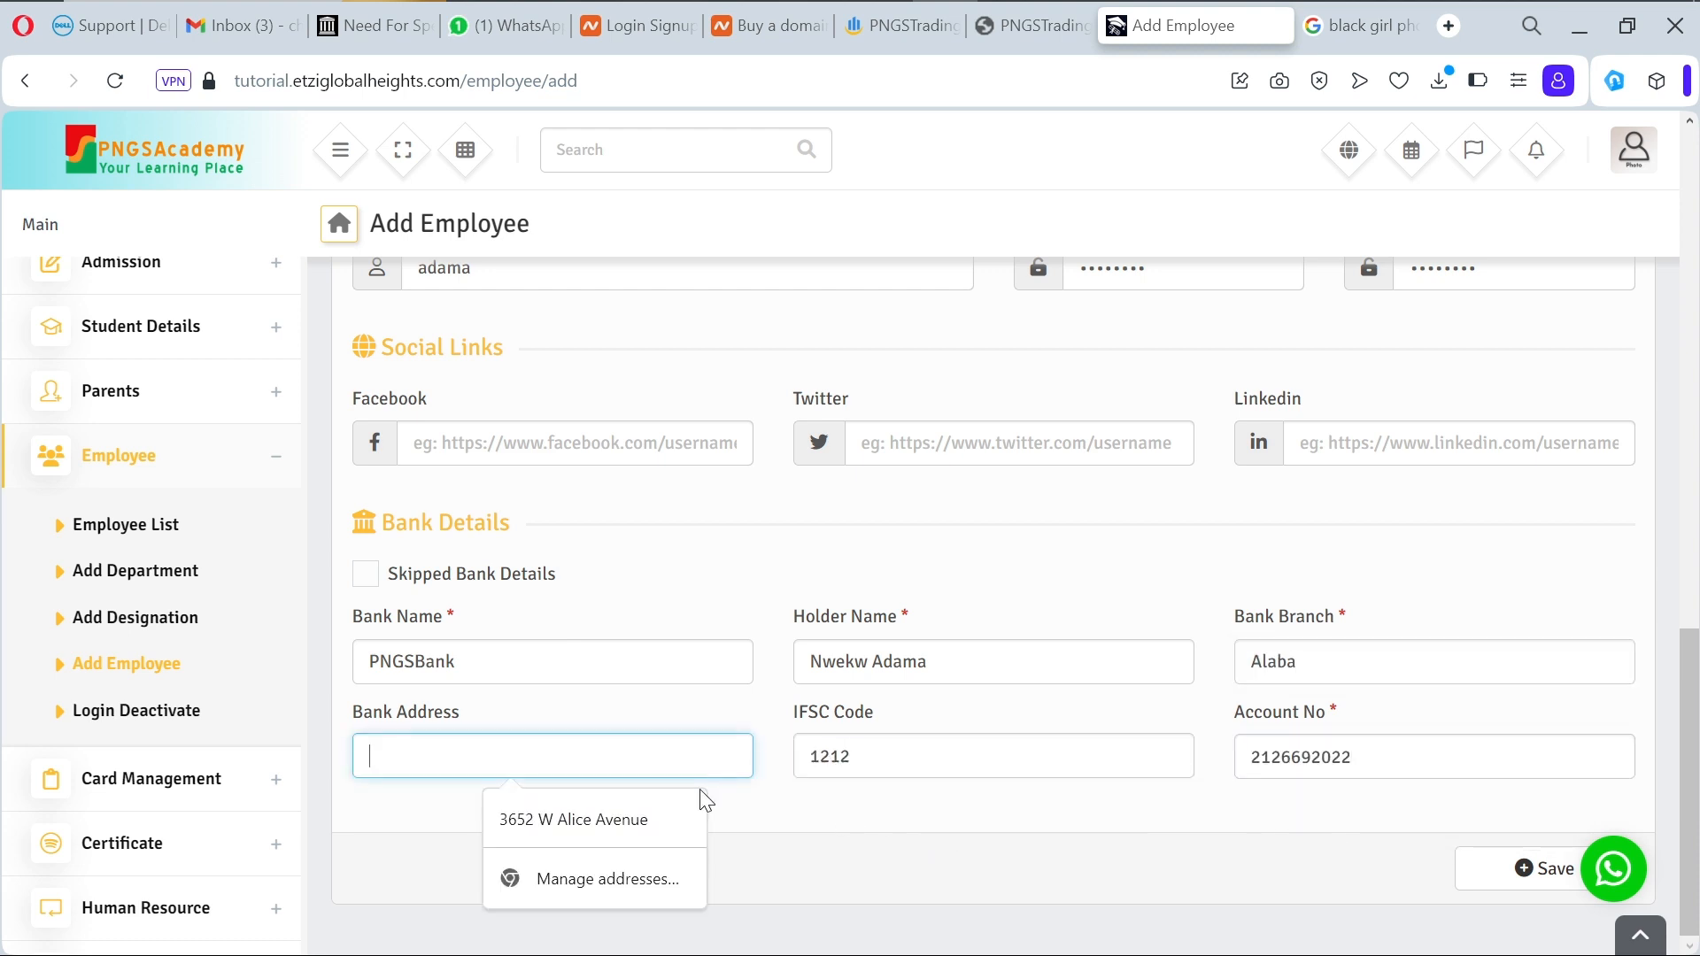
left_click(671, 825)
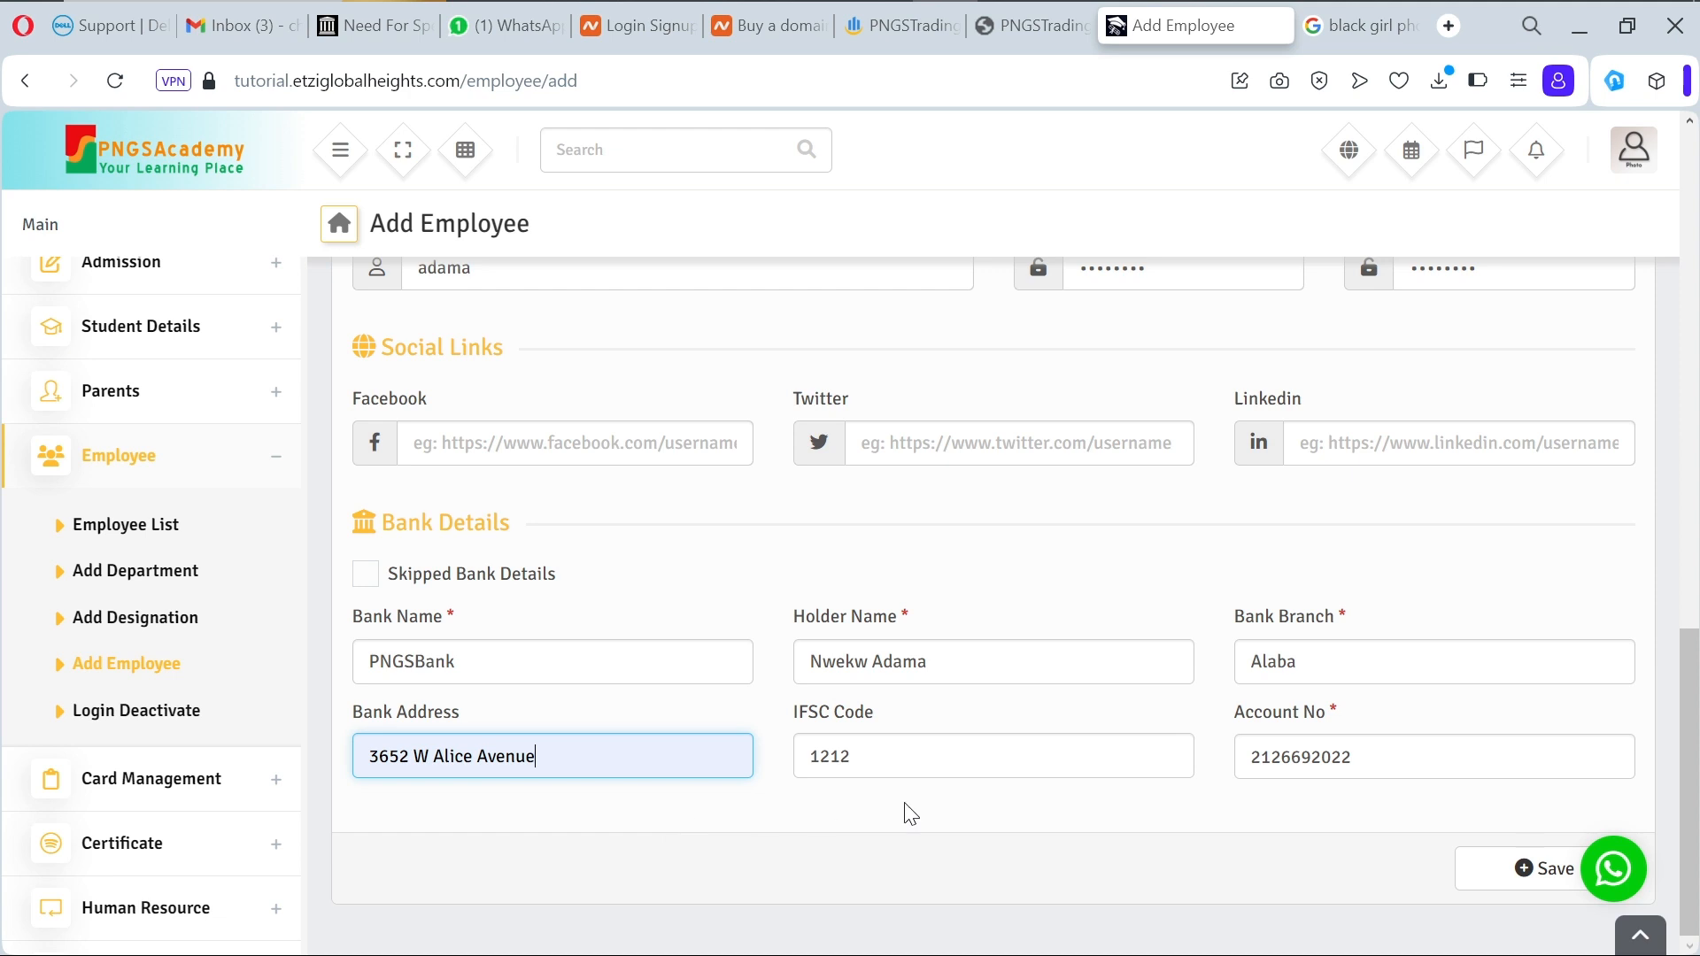
left_click(1511, 887)
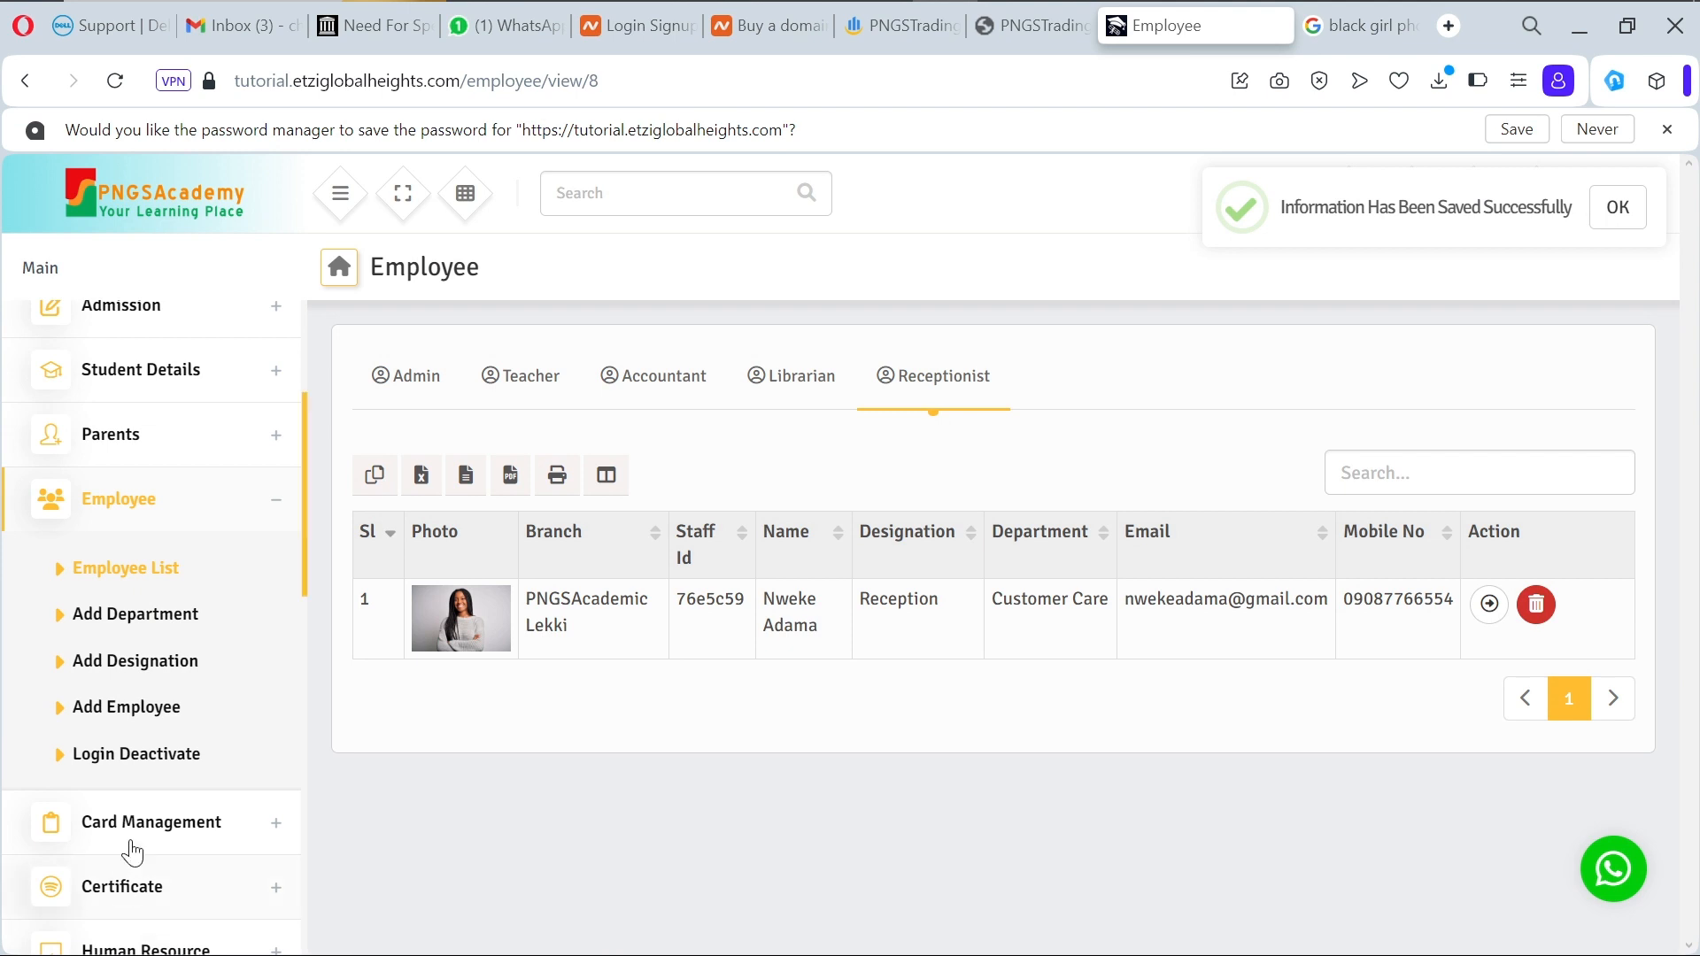
Step: Go to Human Resource > Payroll > Salary Payment in the sidebar
scroll(262, 832, "down", 2)
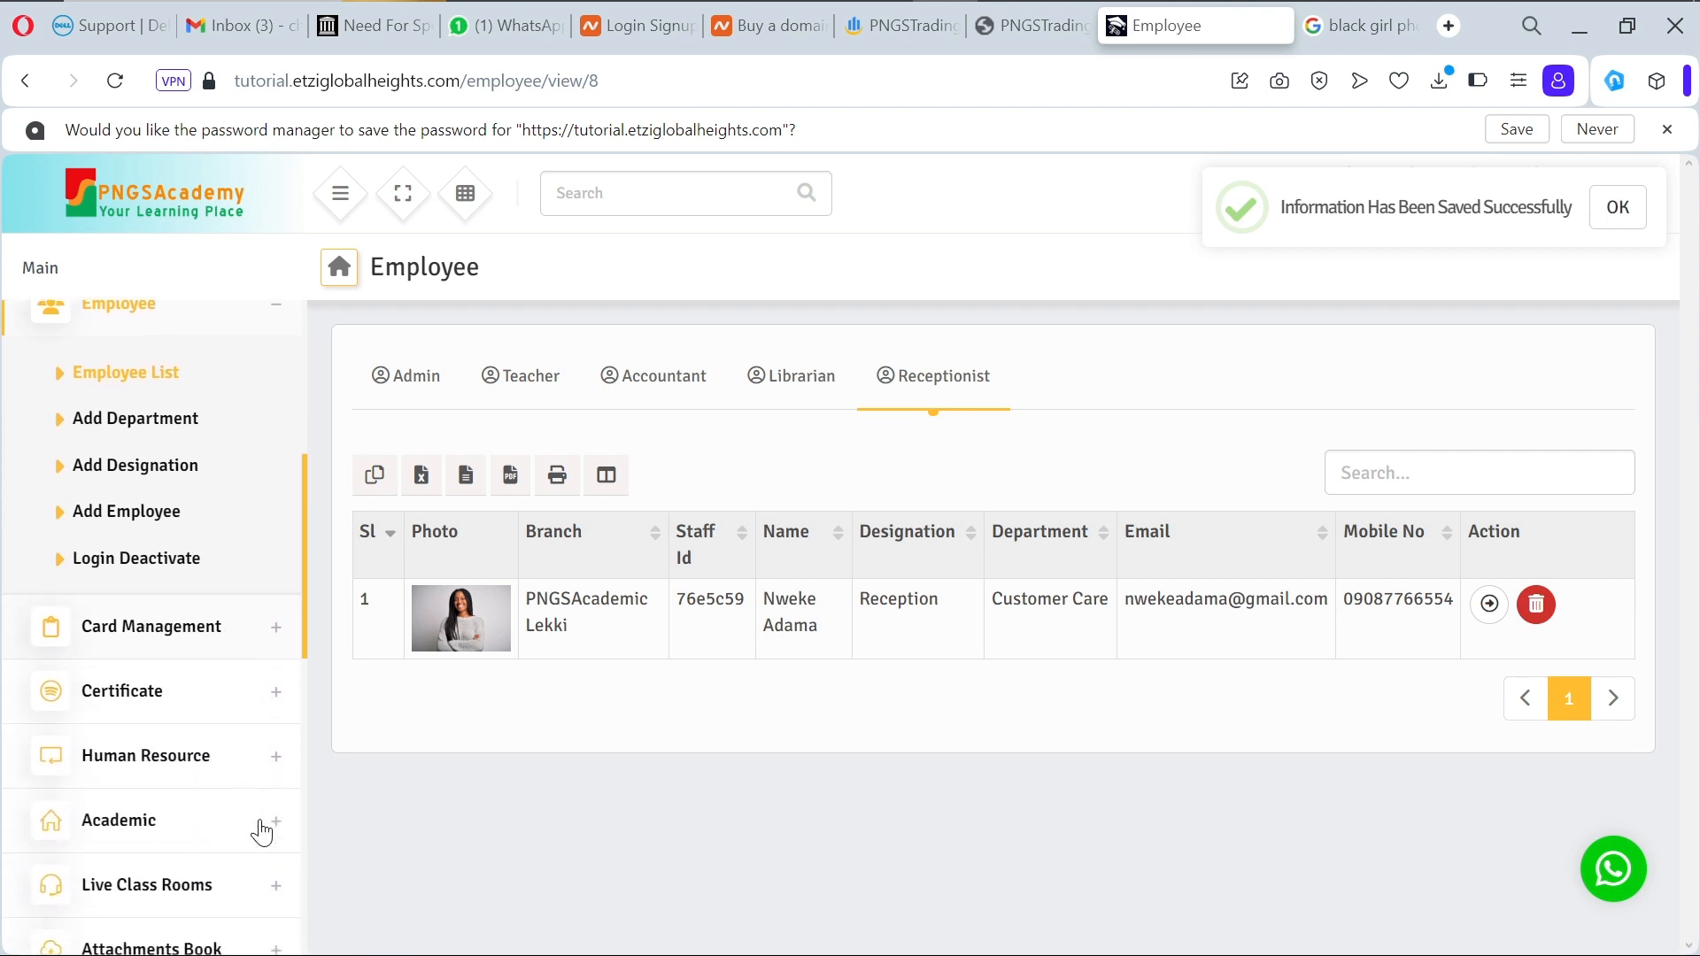
left_click(275, 758)
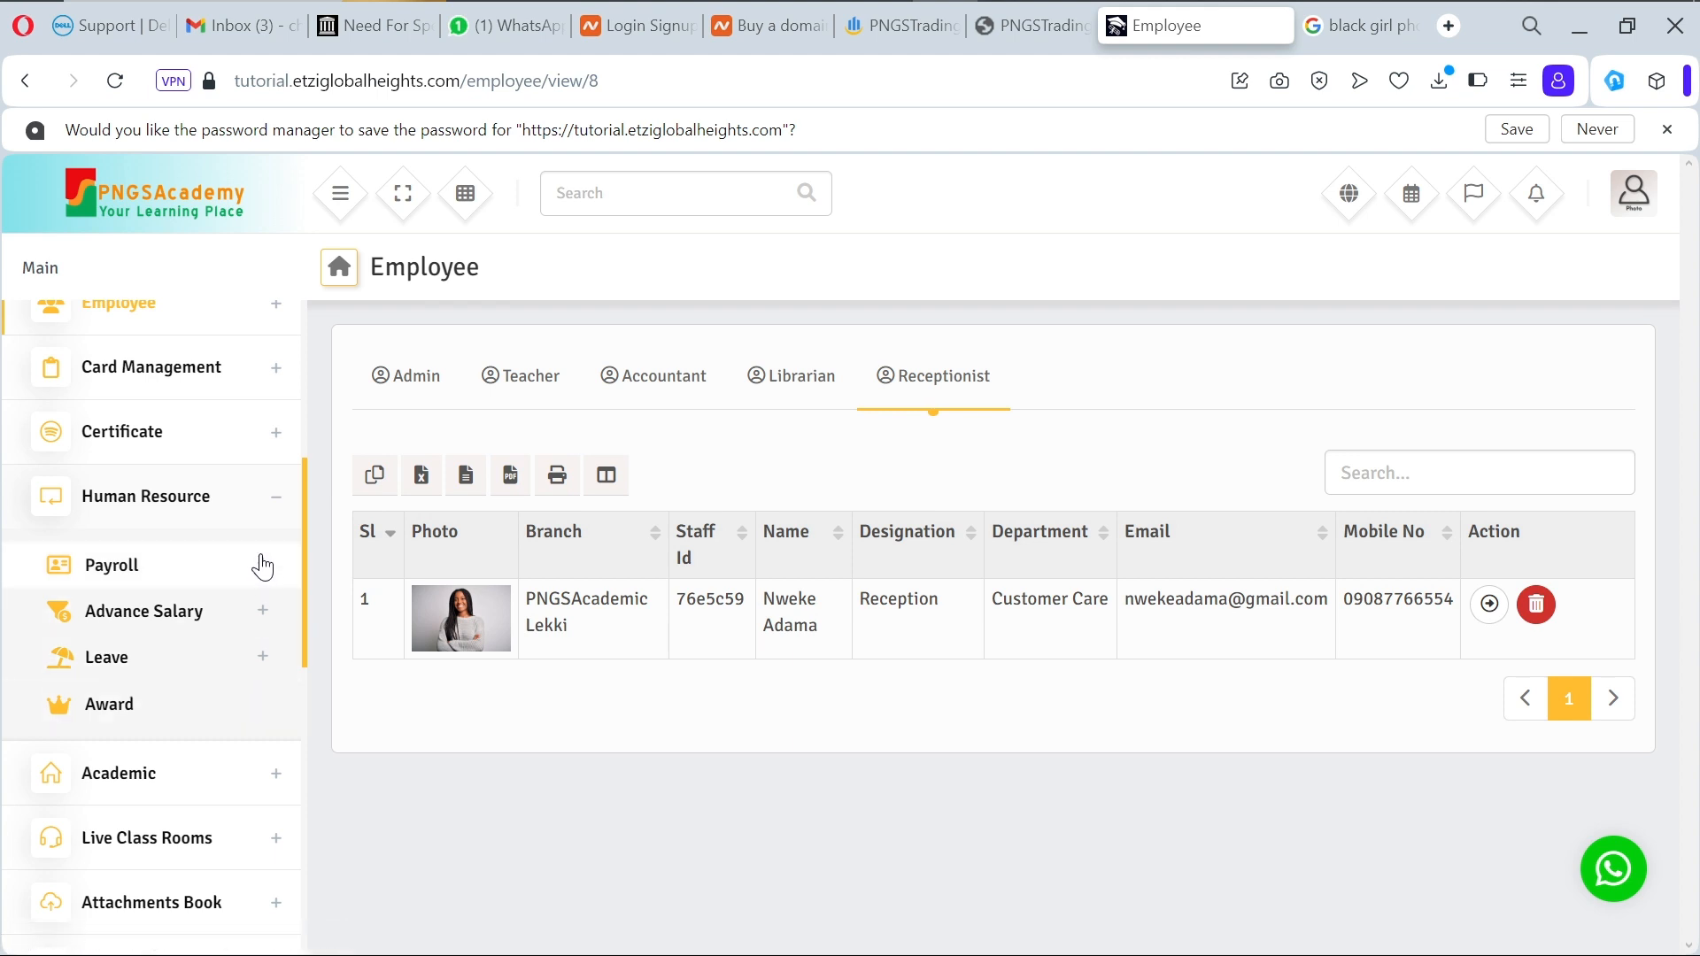
scroll(273, 638, "down", 1)
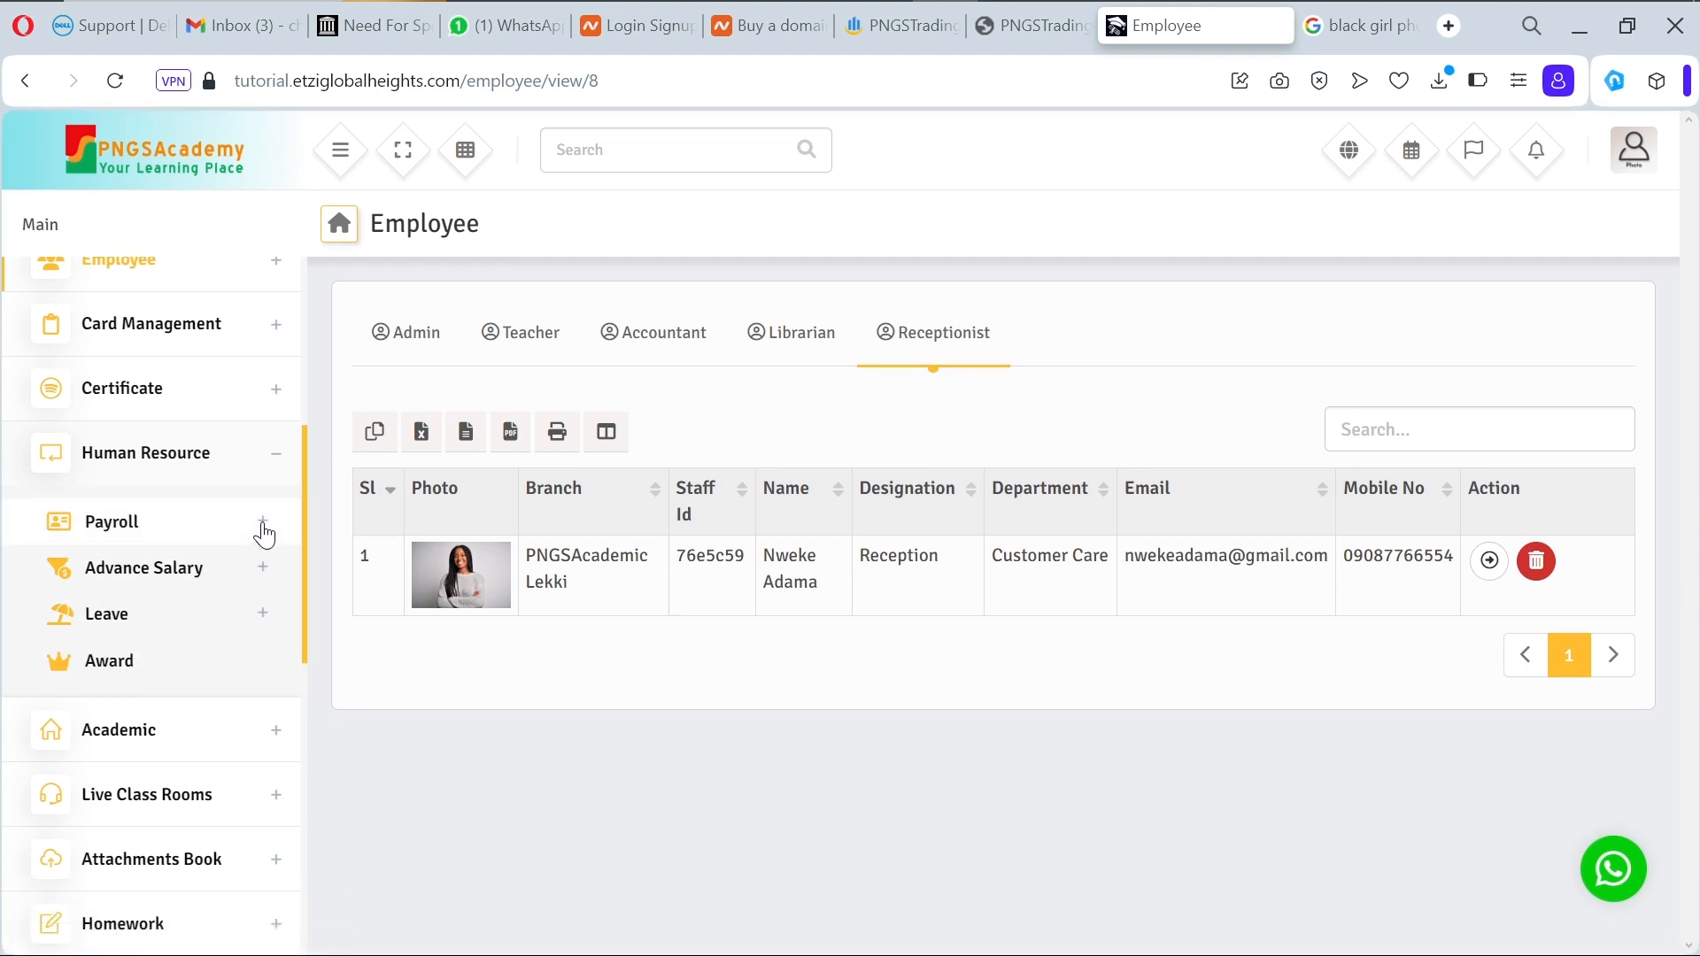
left_click(262, 529)
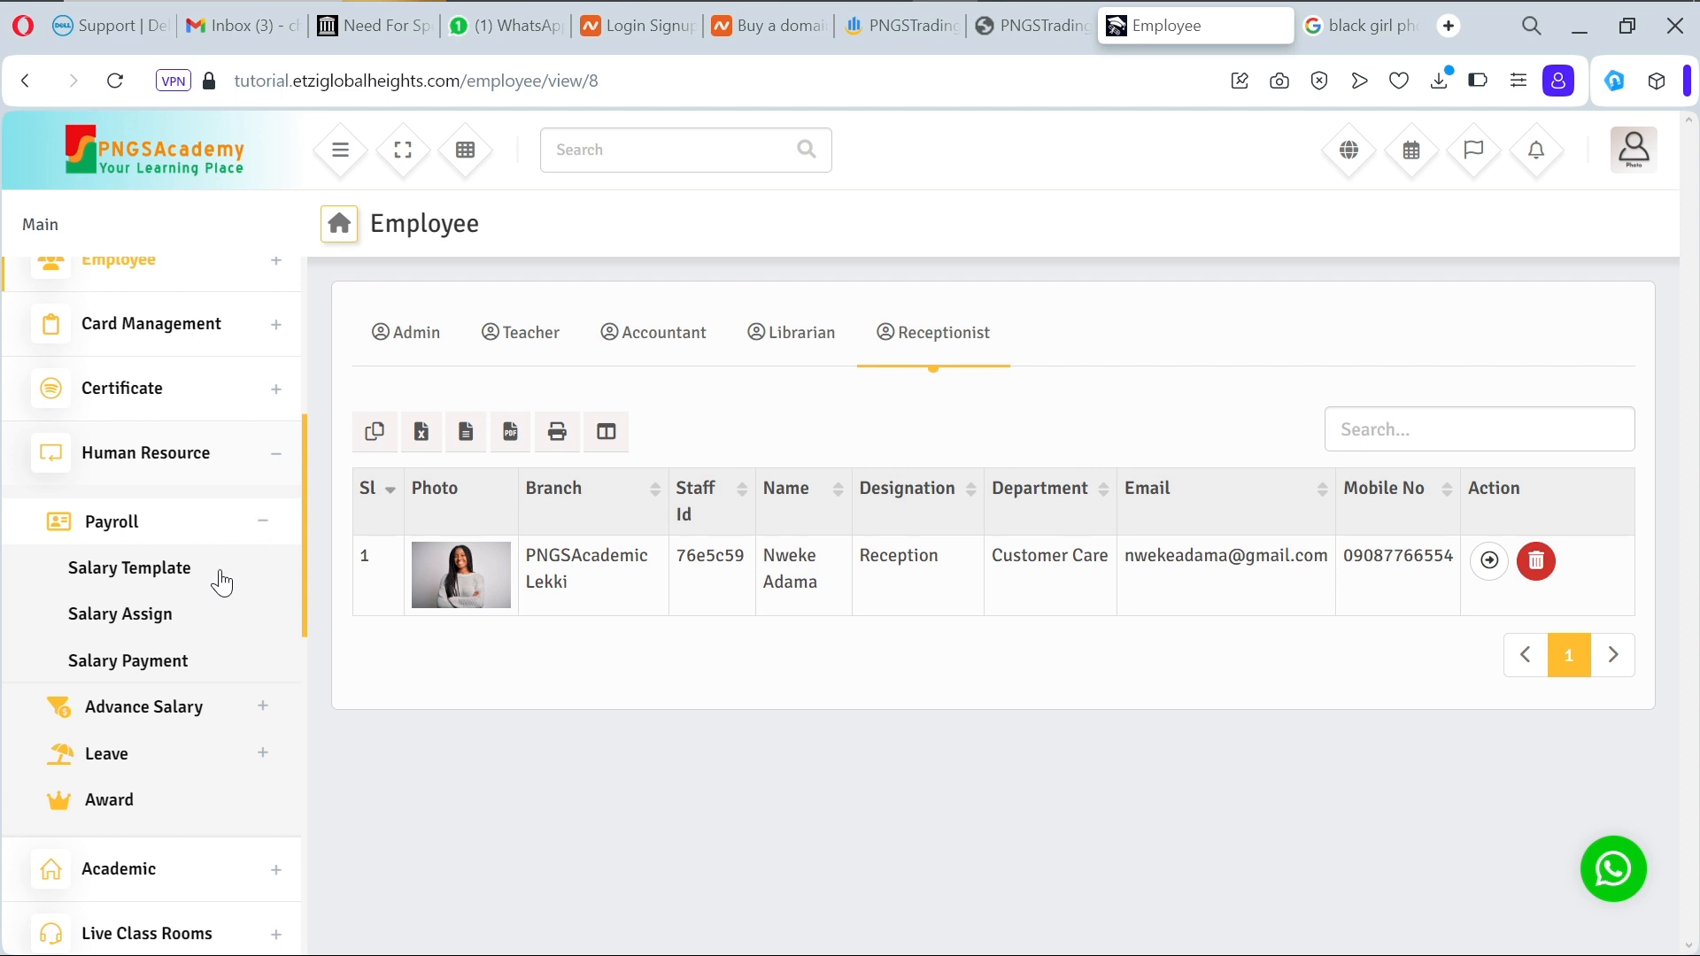
left_click(169, 664)
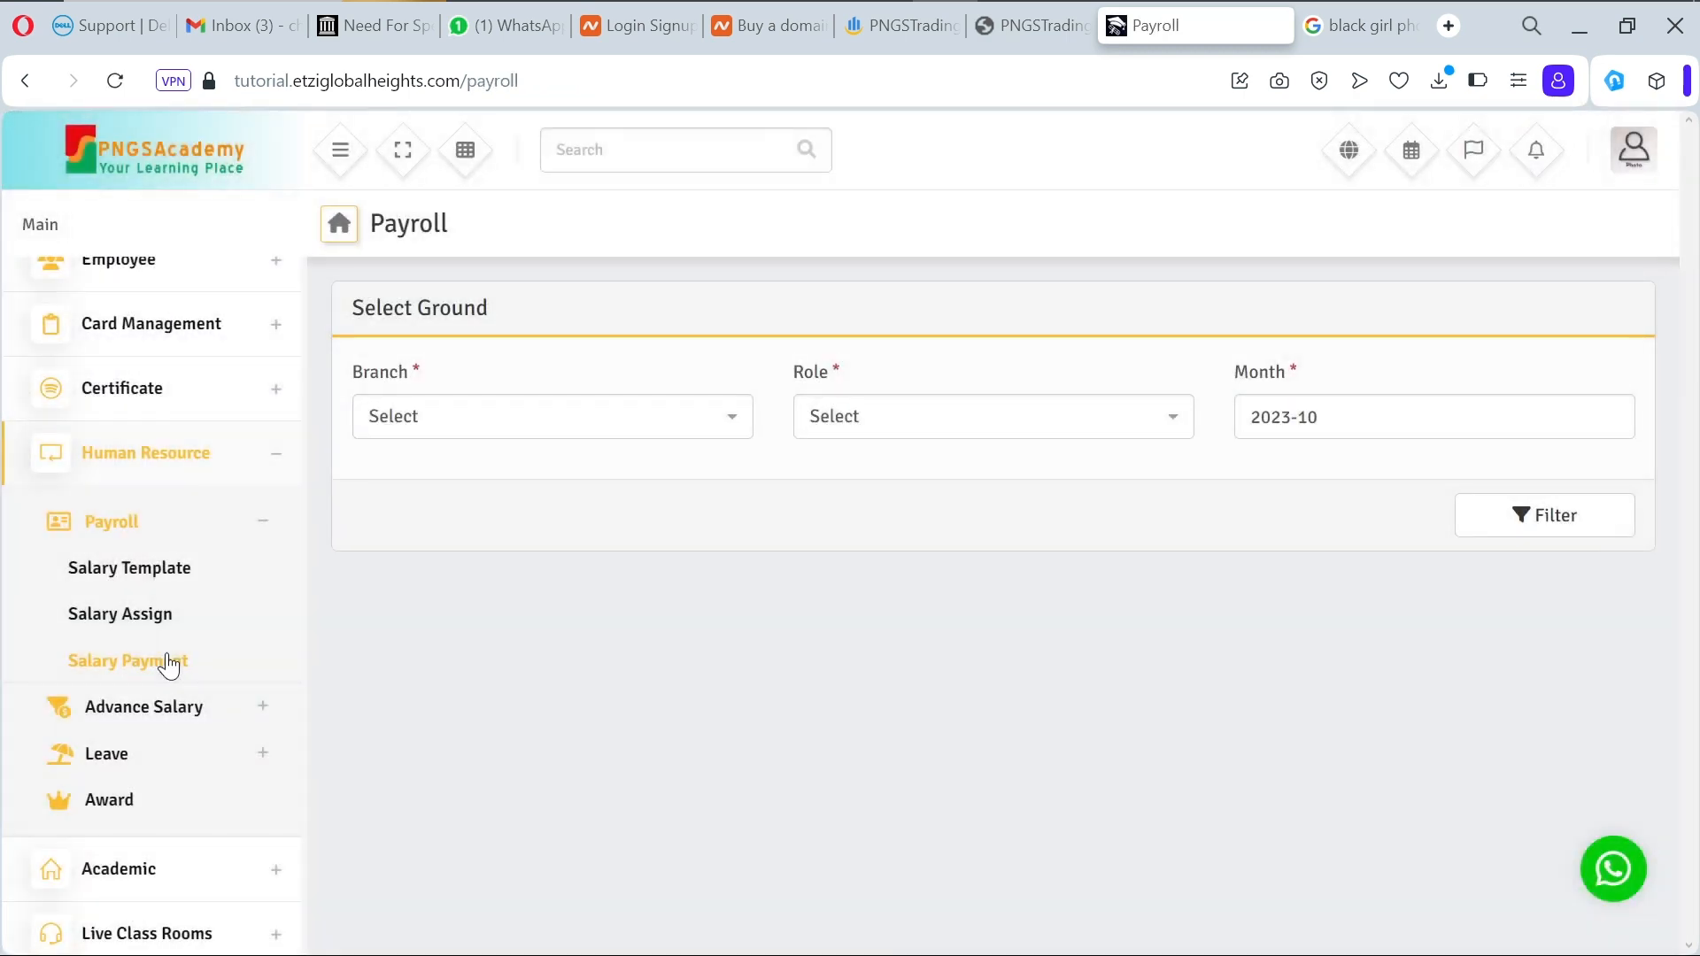
Step: Filter payroll for Teachers at PNGSAcademic Lekki, then expand Leave and open My Application
left_click(728, 429)
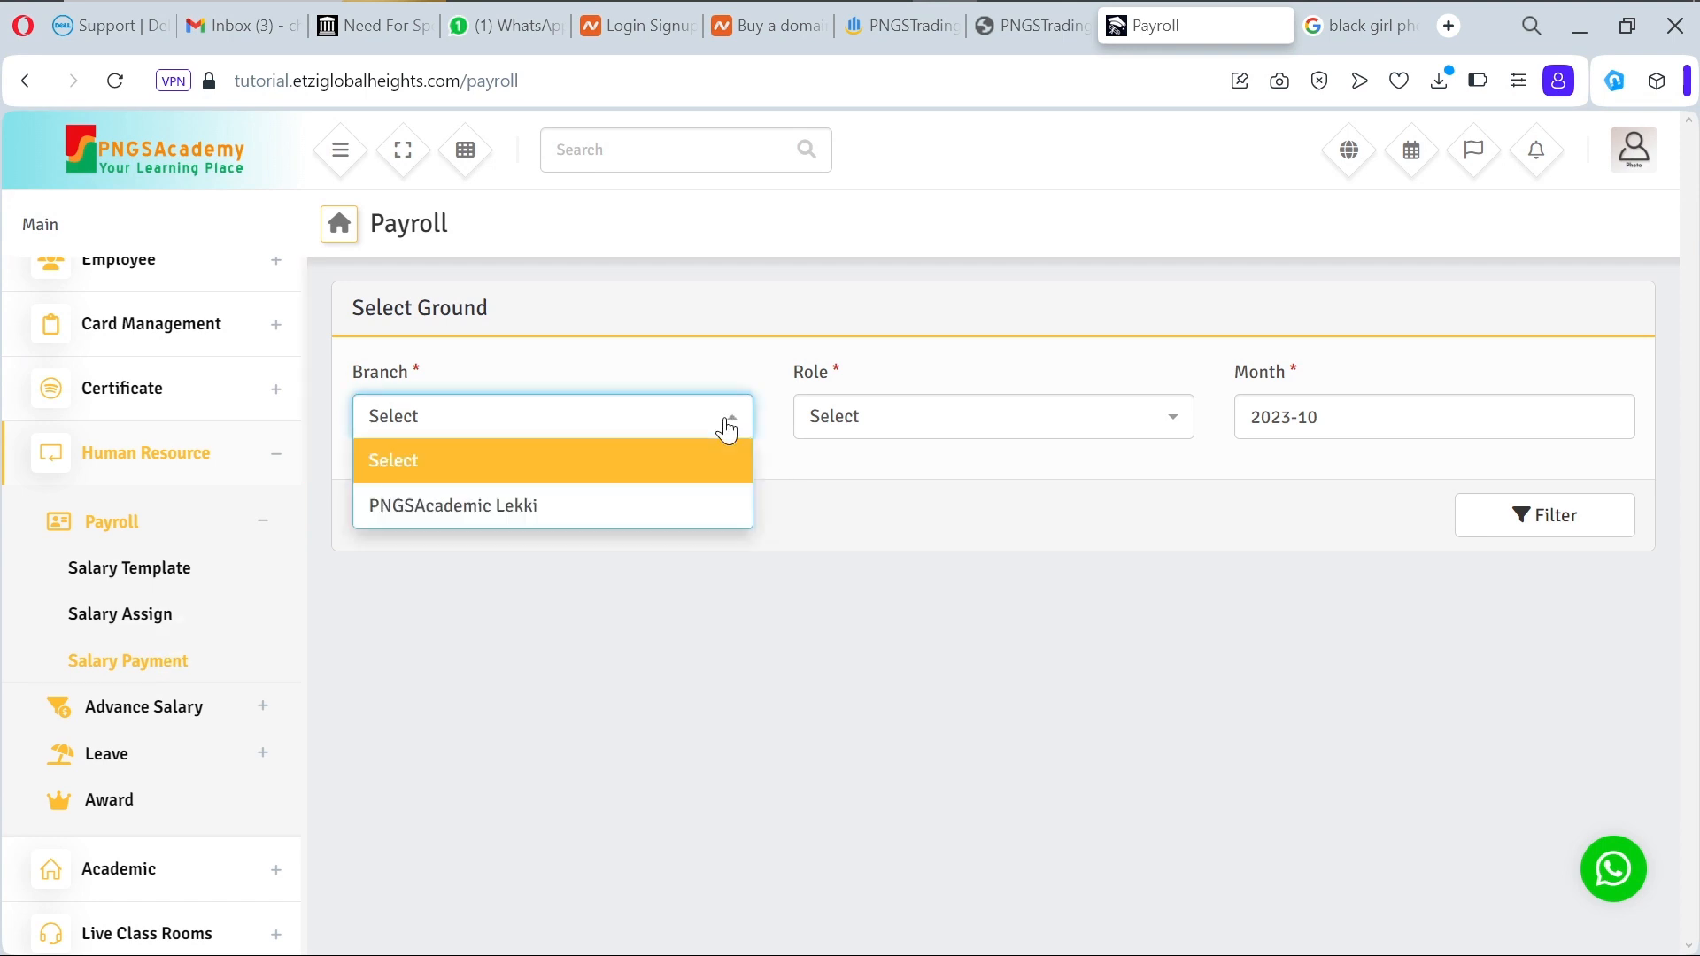
left_click(695, 499)
left_click(962, 431)
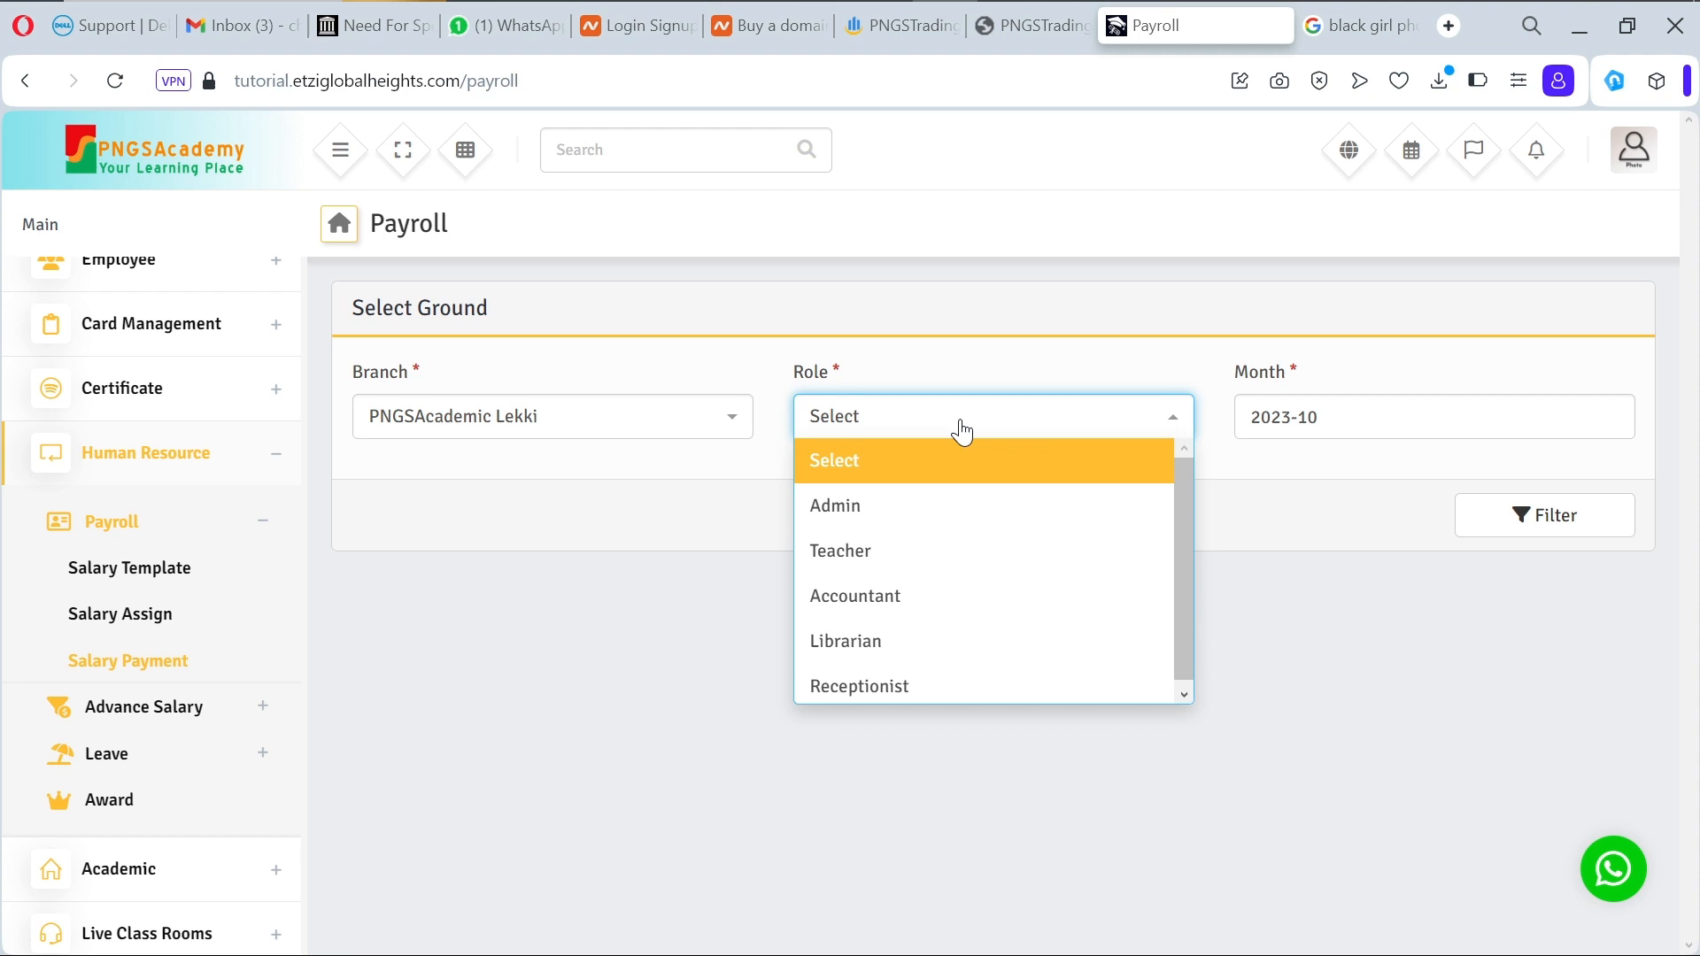
left_click(942, 556)
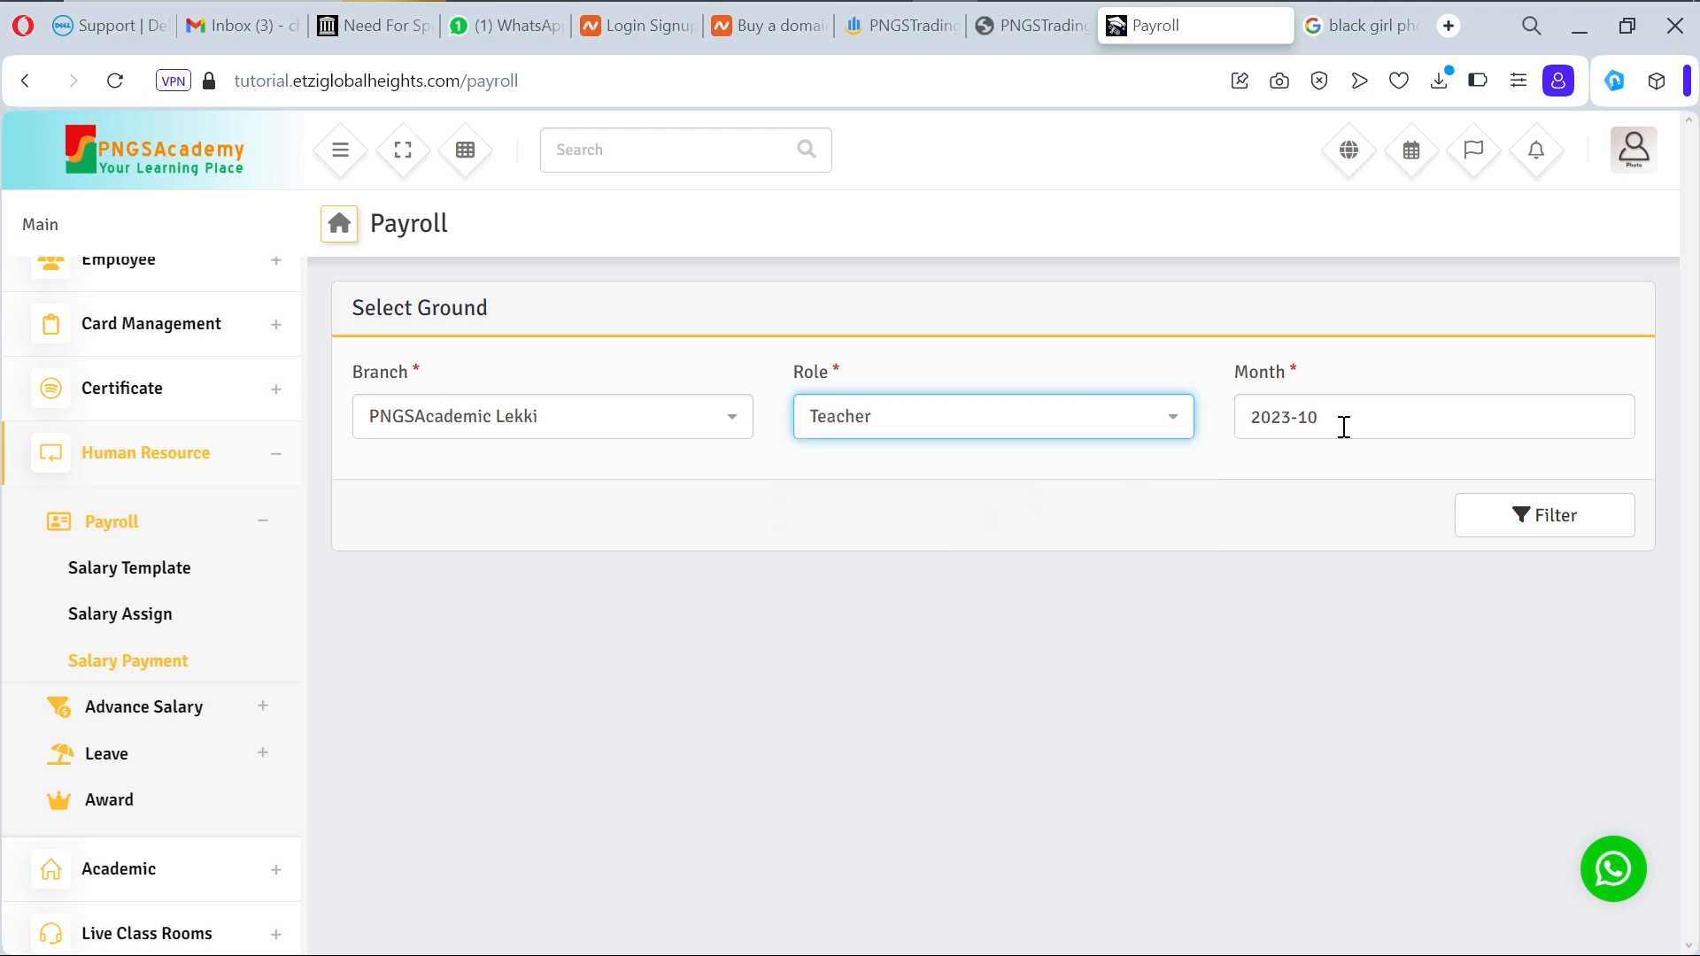
left_click(1540, 529)
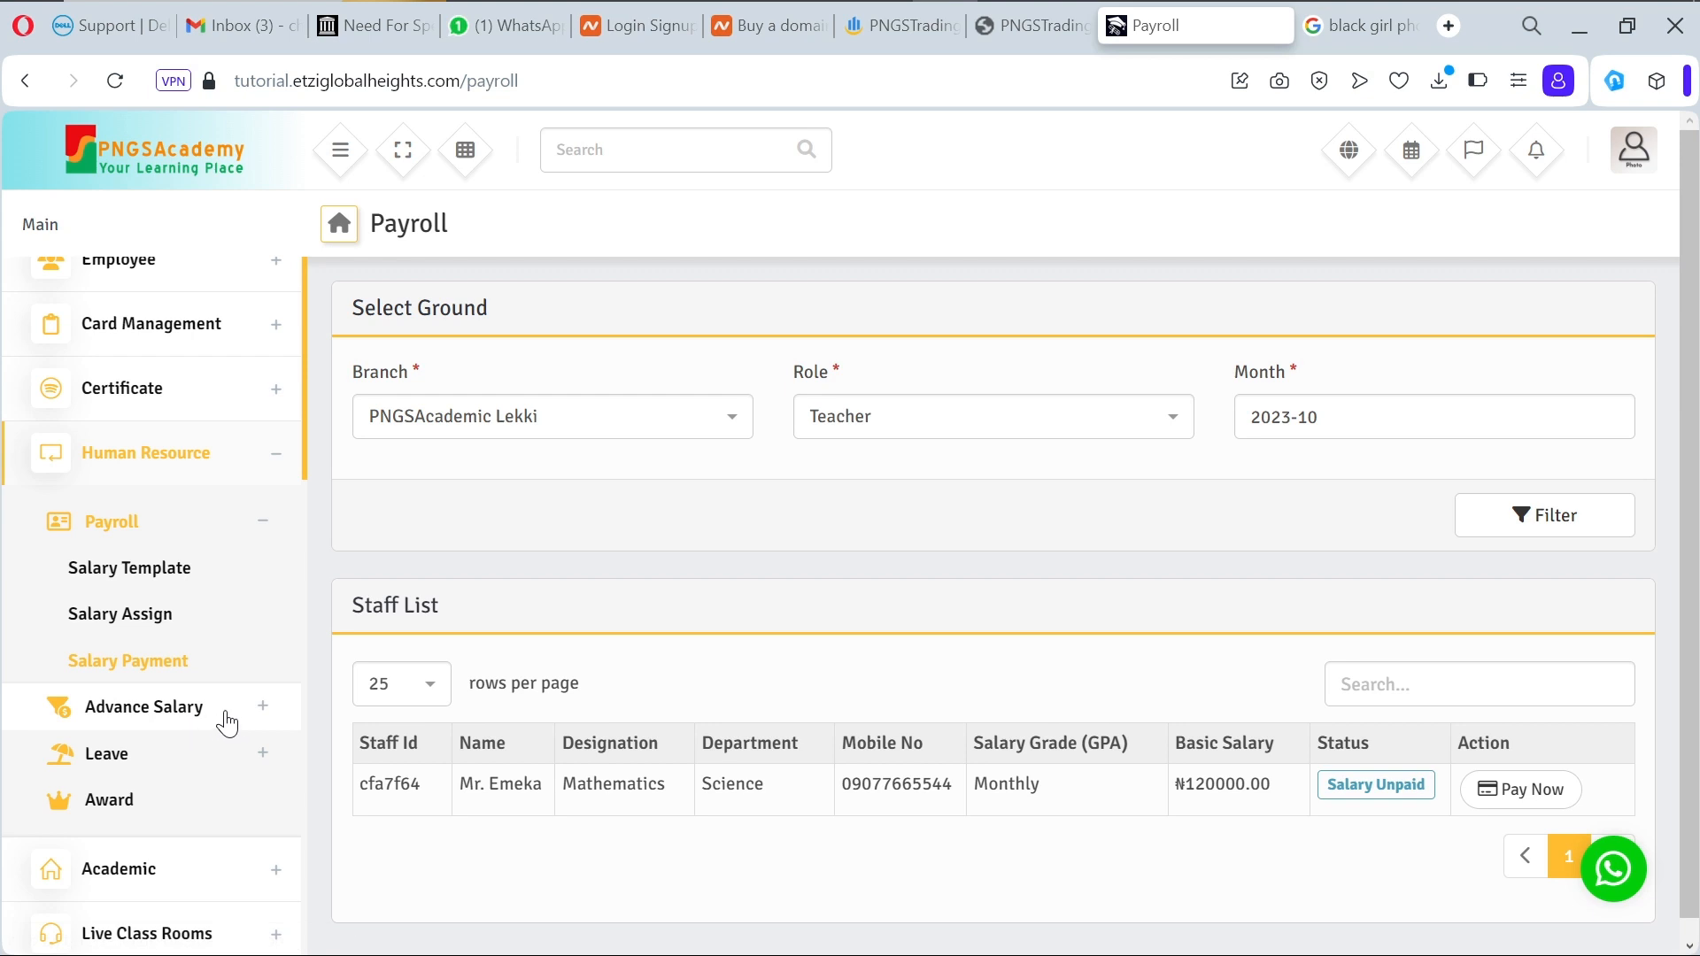
left_click(270, 754)
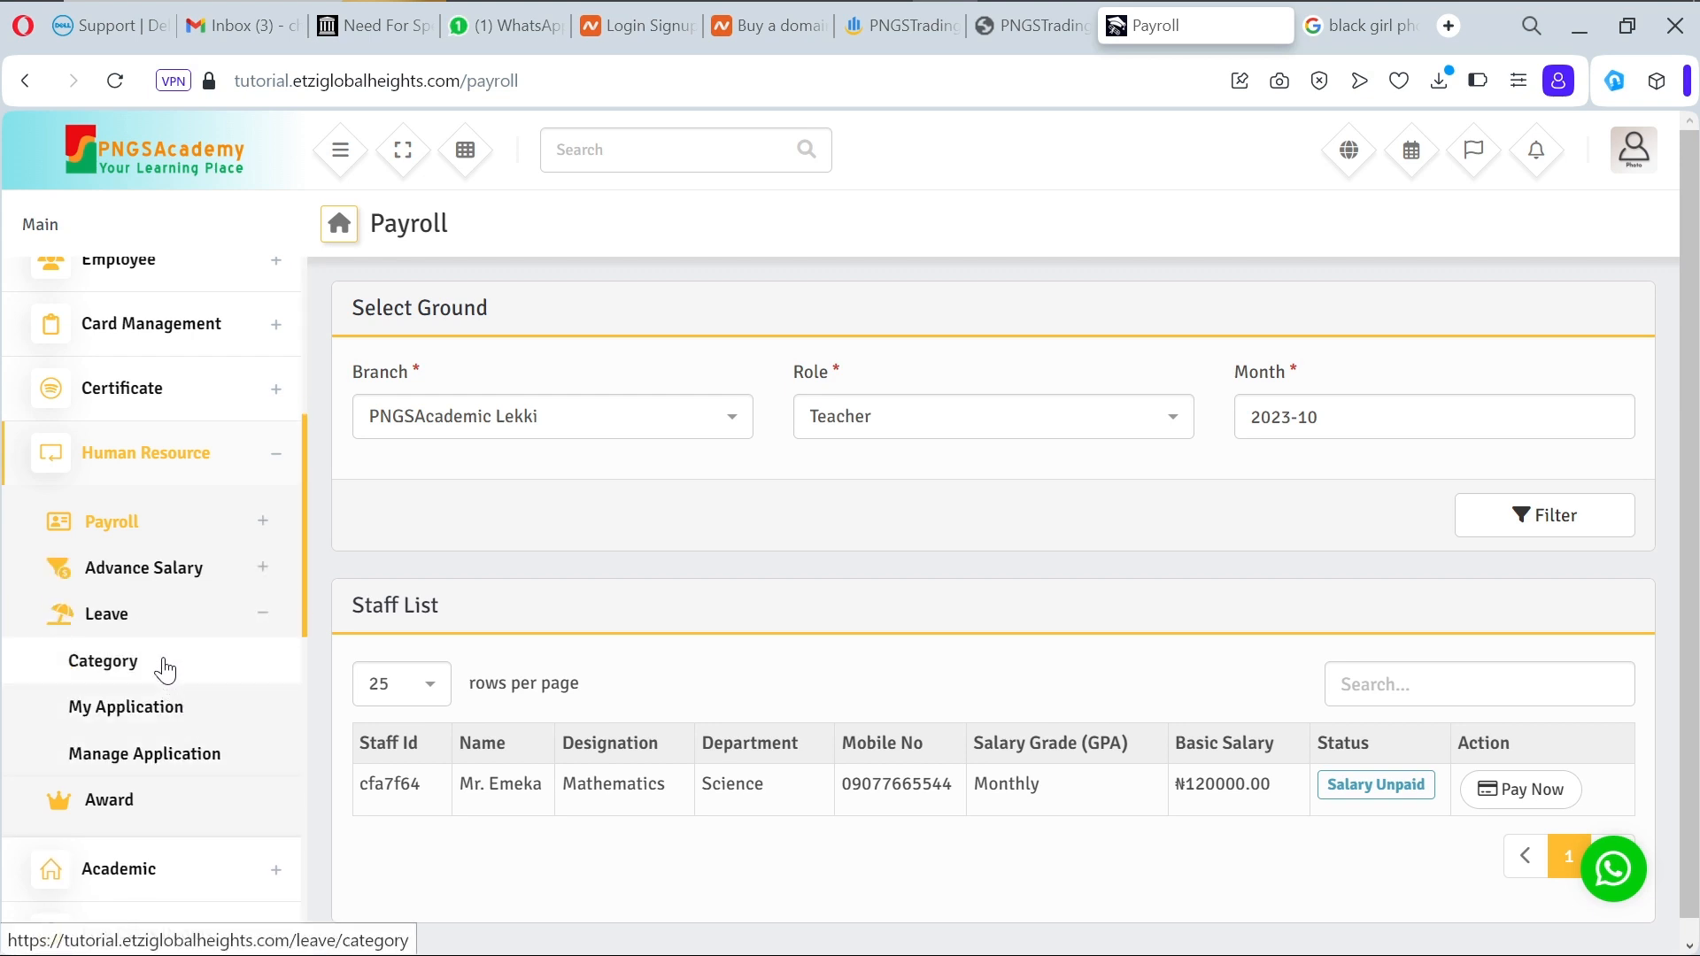
left_click(182, 727)
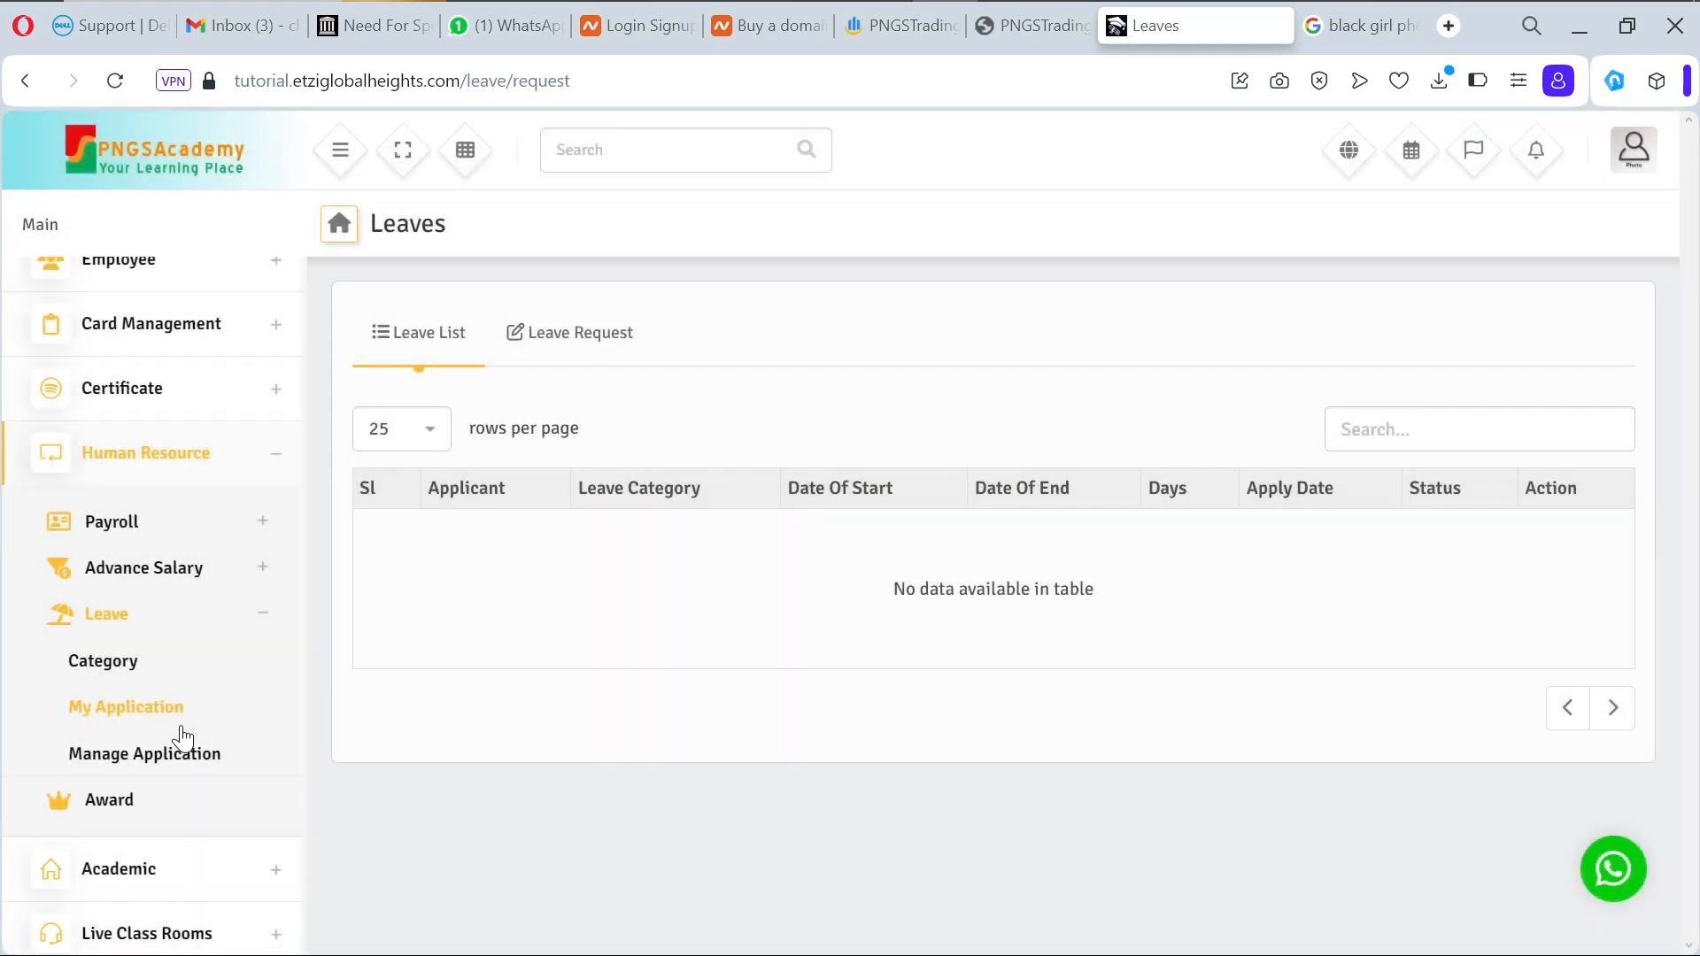
Step: Check the Leave Request form's leave types, finding none, and go to Leave > Category
left_click(583, 338)
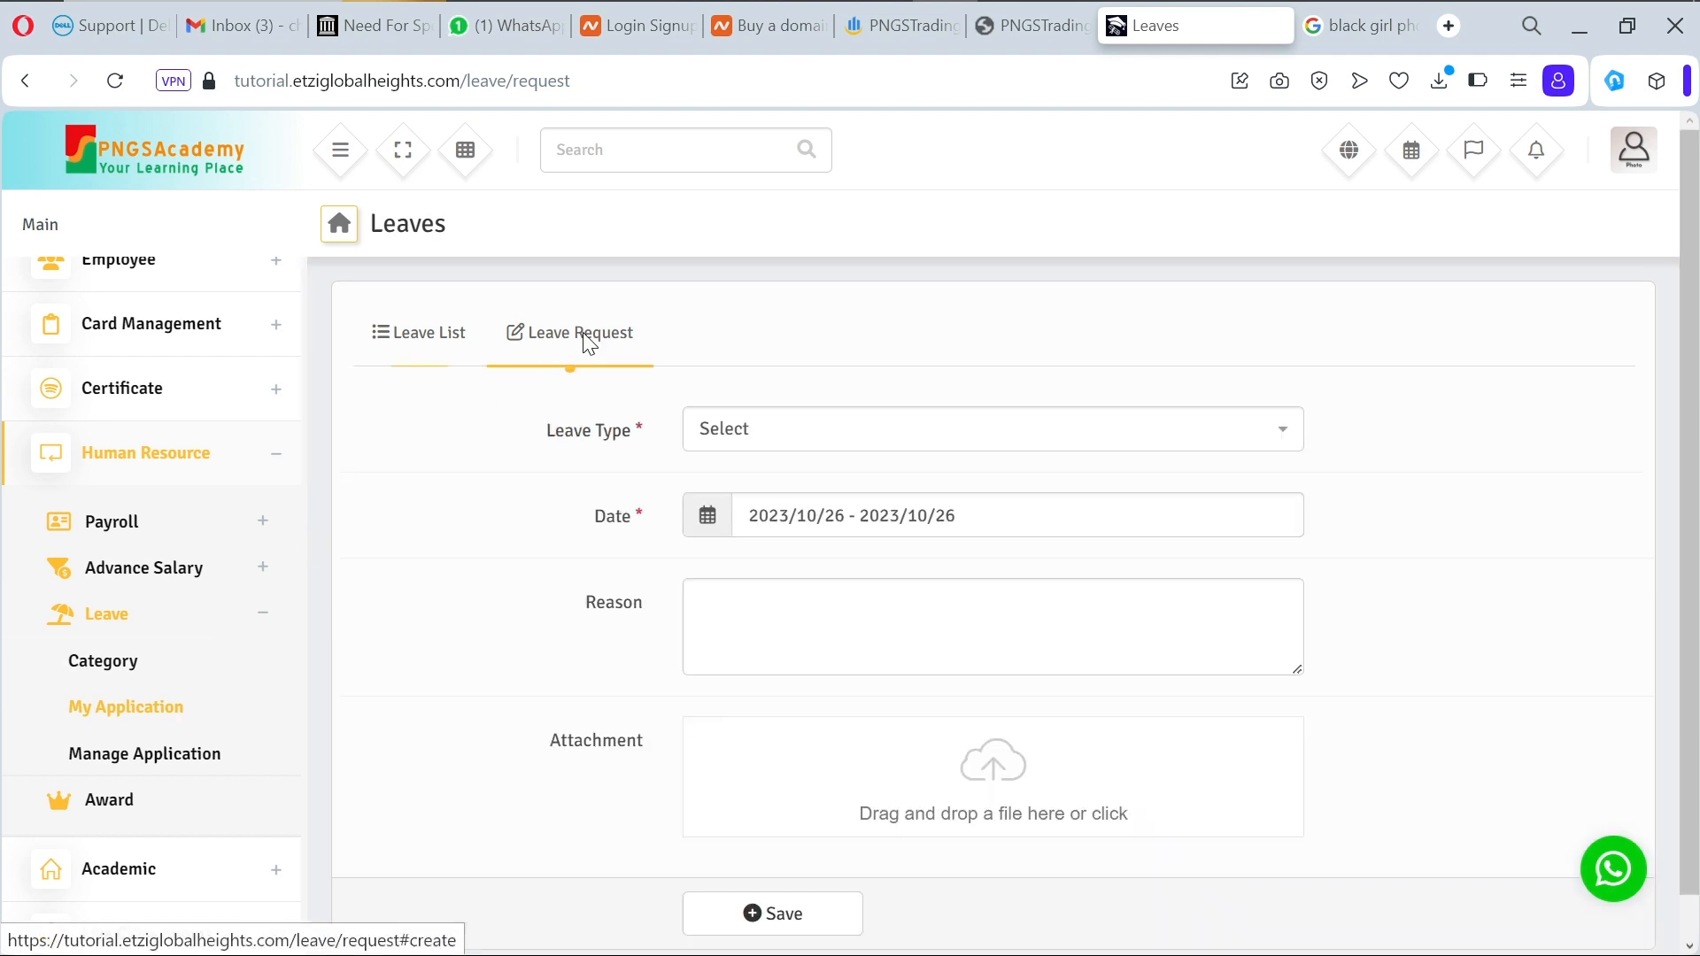
left_click(881, 432)
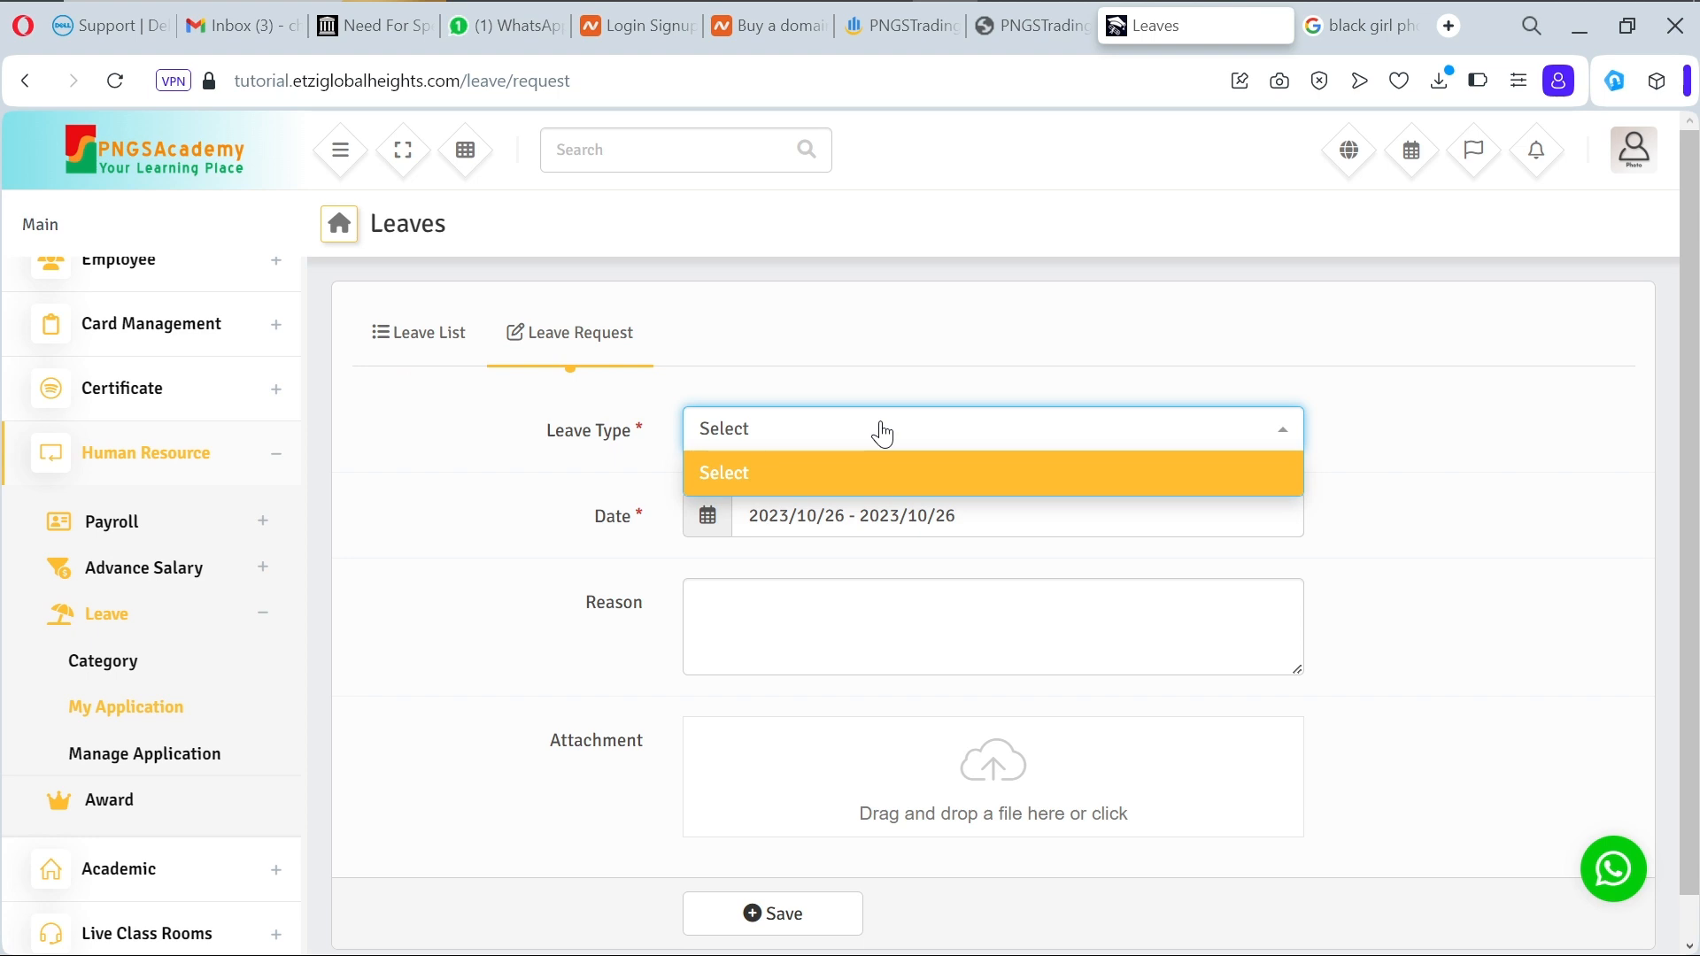
left_click(130, 679)
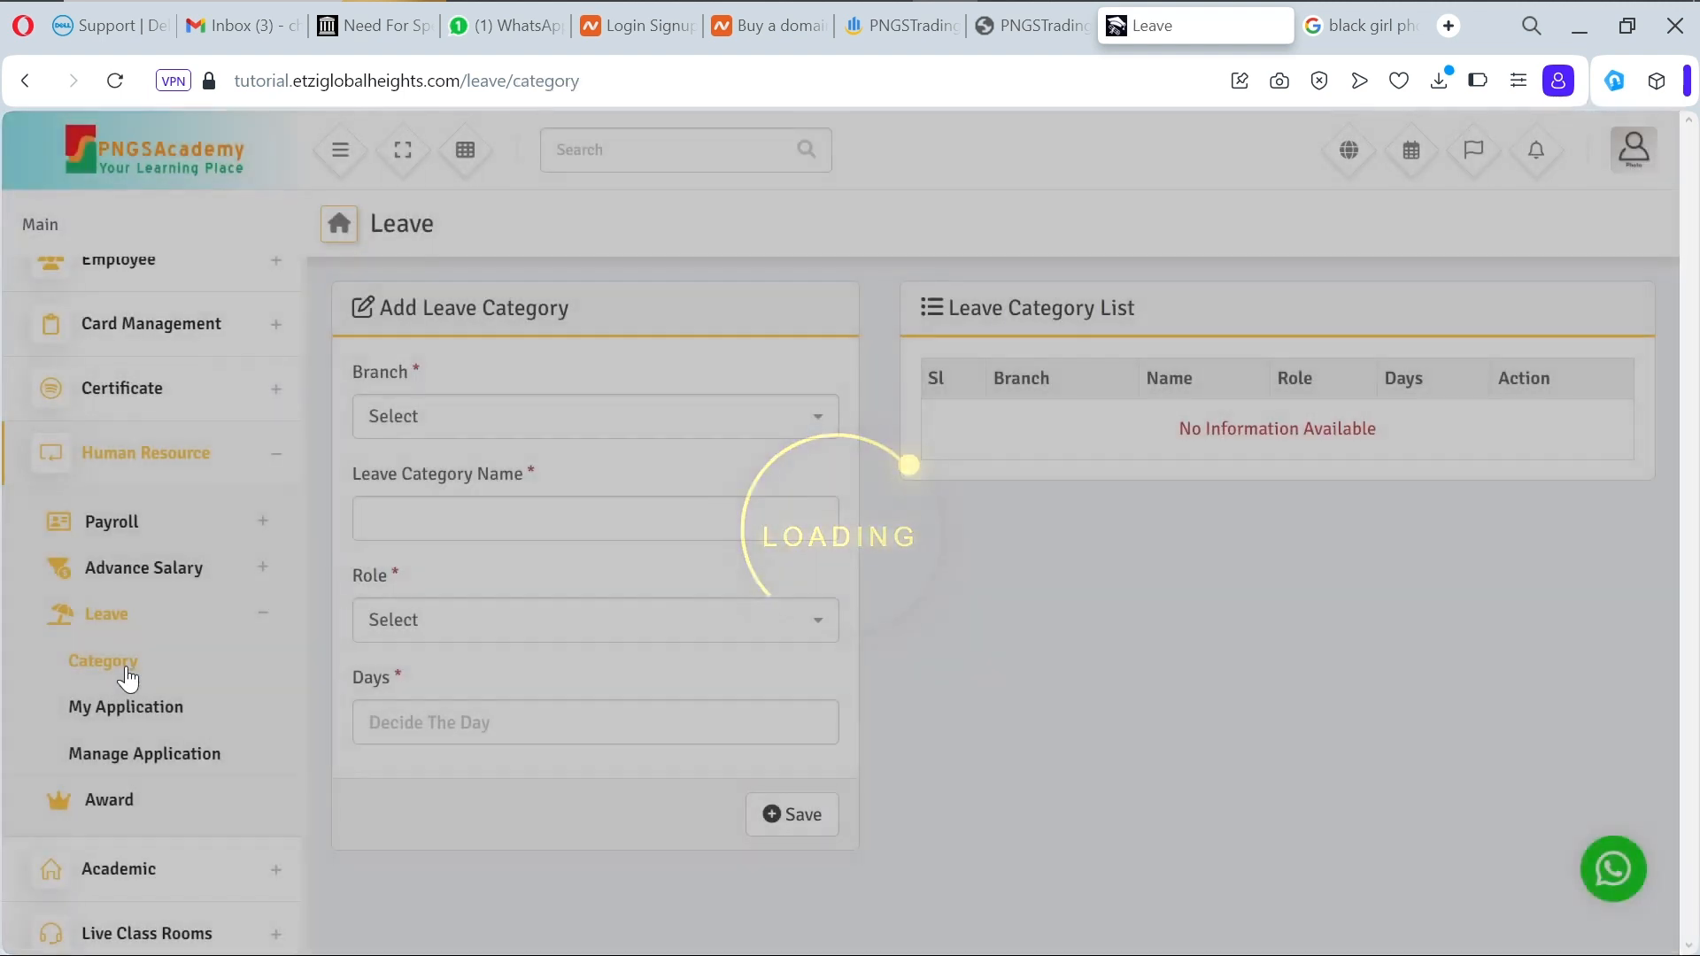
Step: Create a 7-day Health Issues leave category for Teachers at PNGSAcademic Lekki
left_click(587, 419)
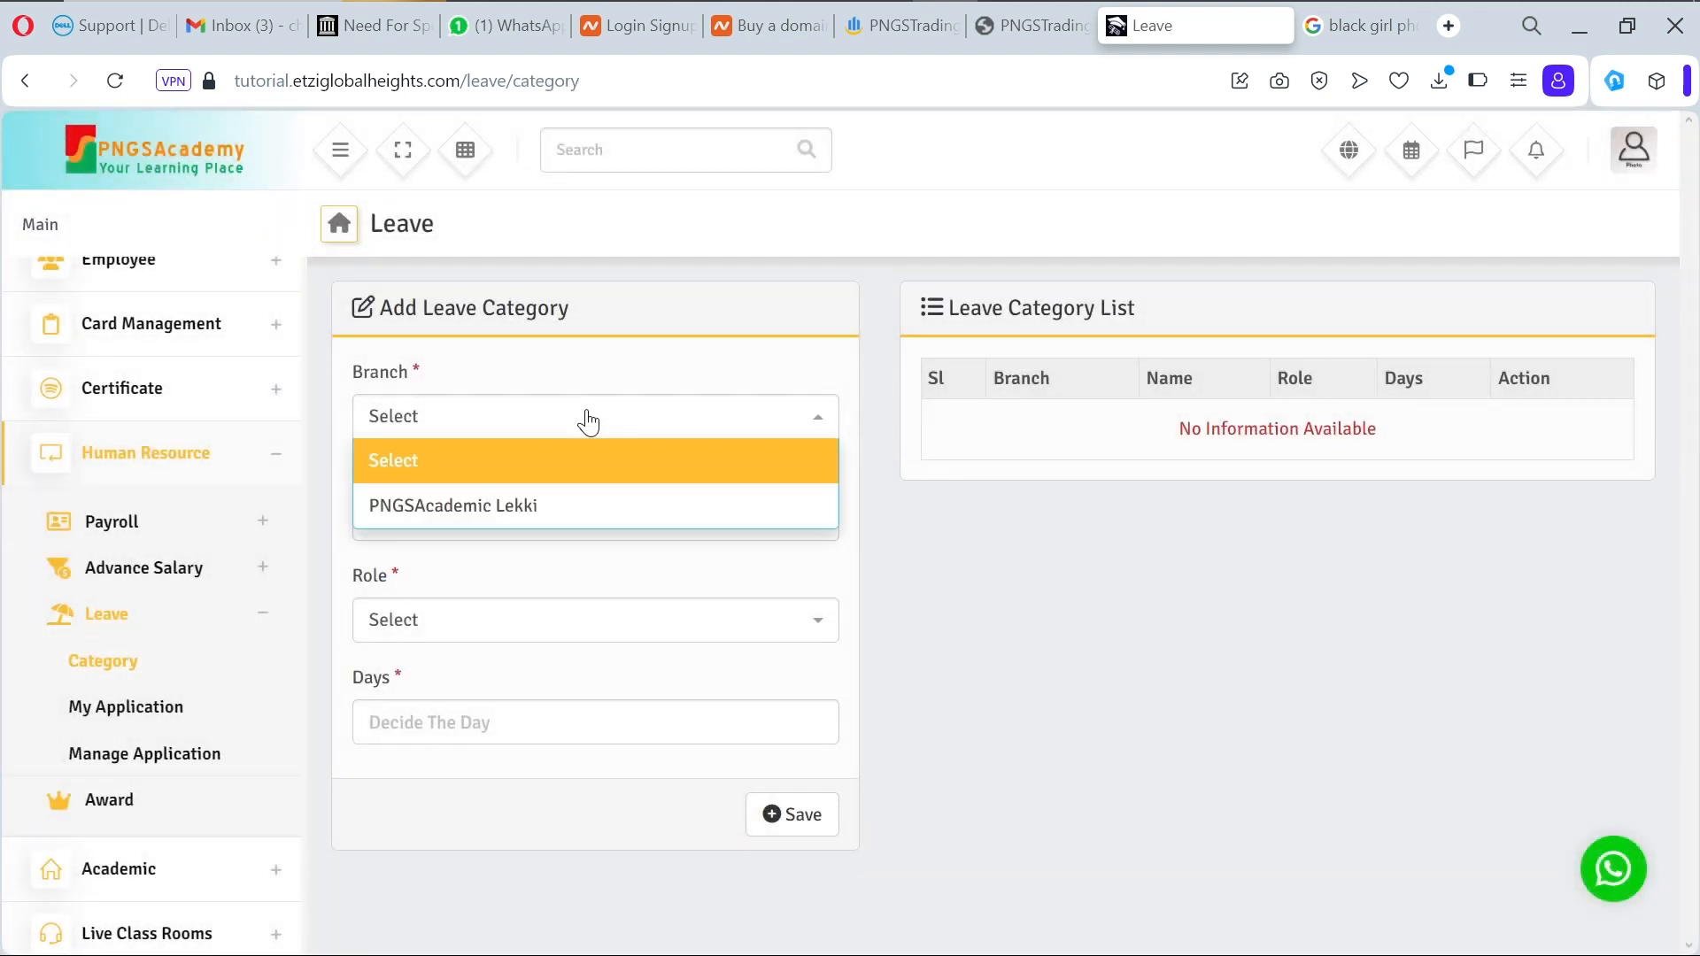
left_click(570, 513)
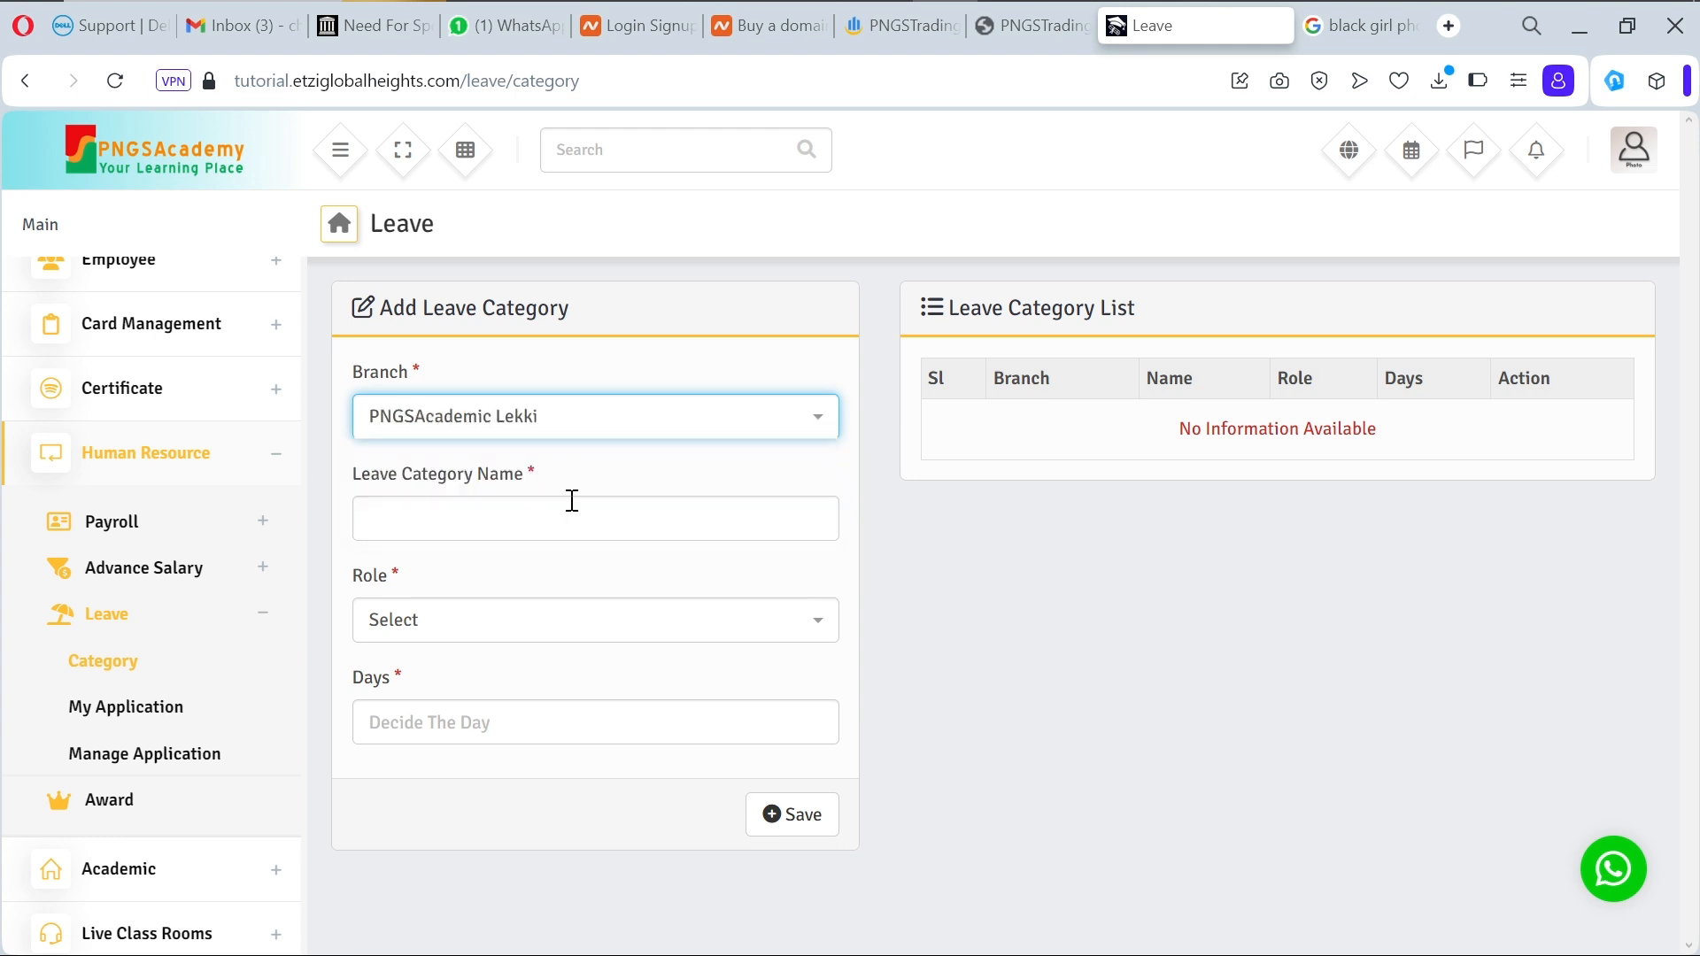
left_click(527, 520)
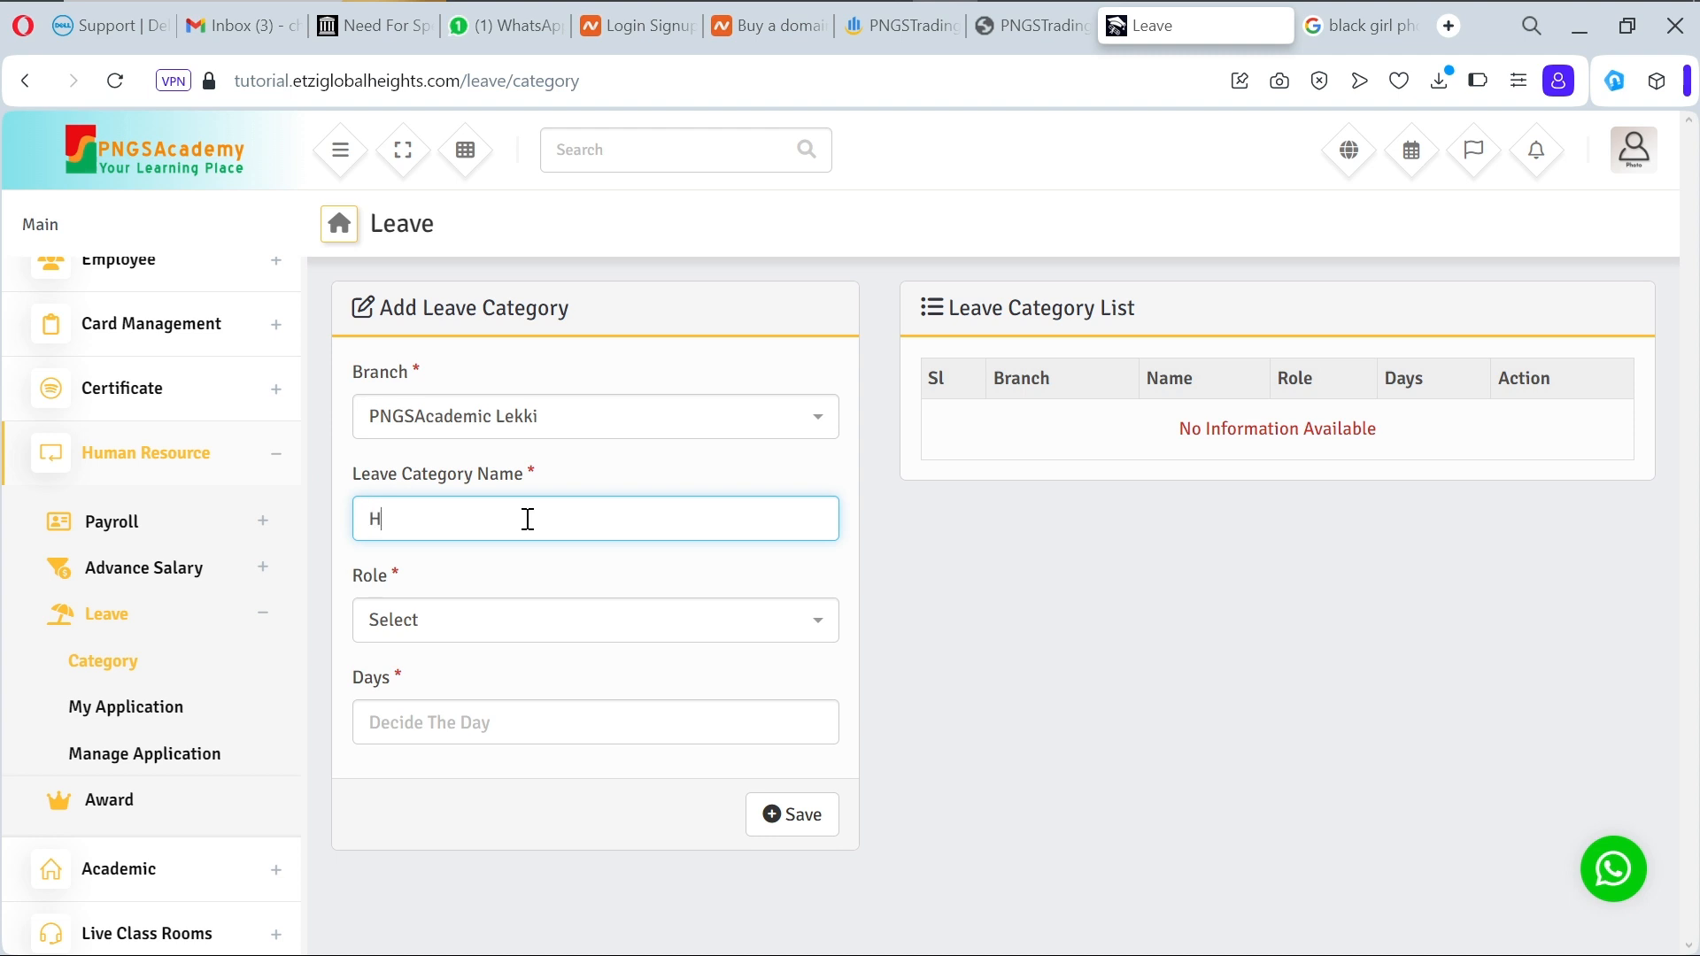
type("Health Issues")
left_click(590, 630)
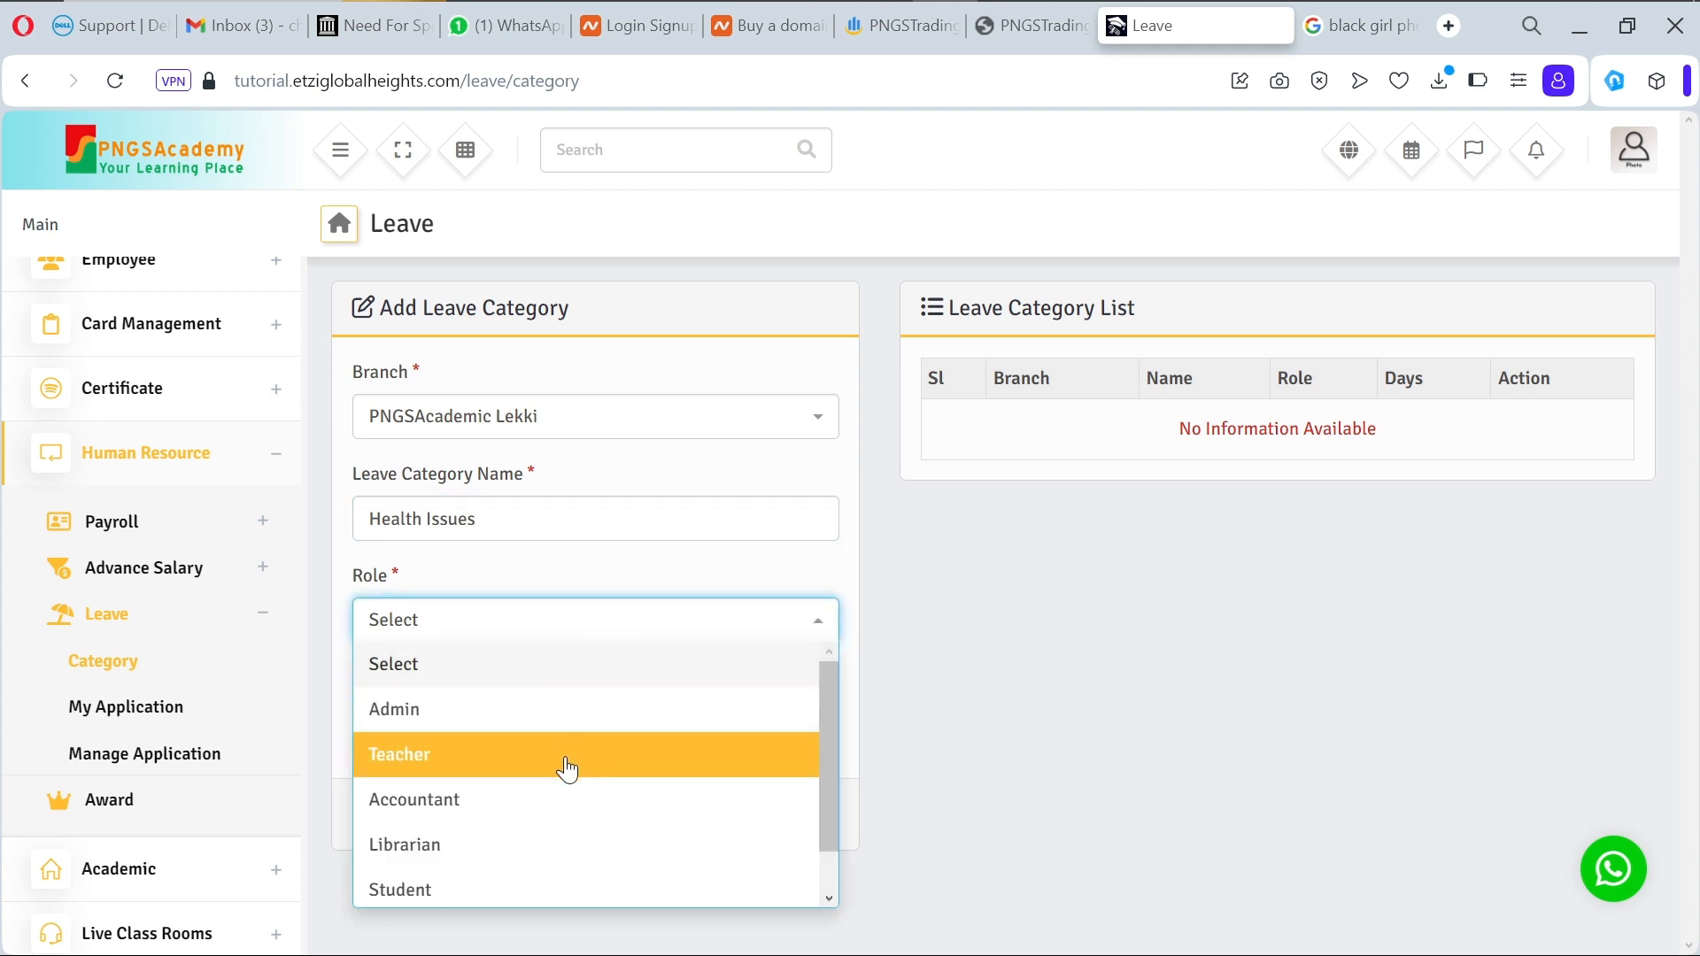
left_click(566, 766)
left_click(553, 722)
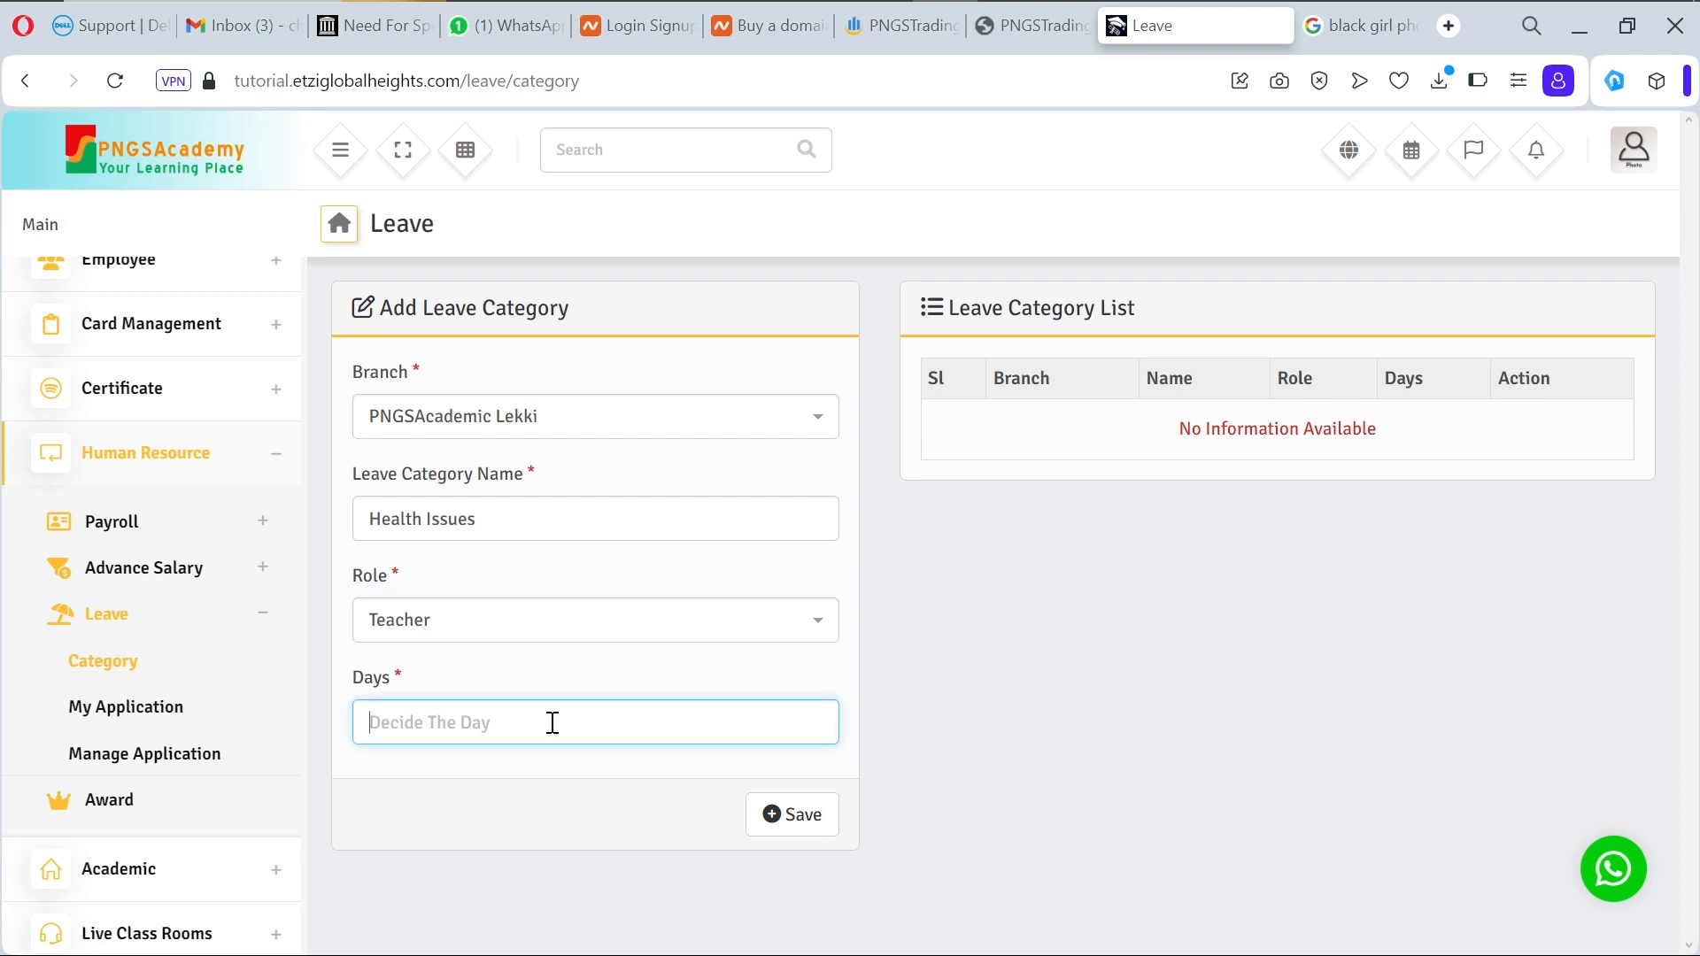
type("7")
left_click(792, 822)
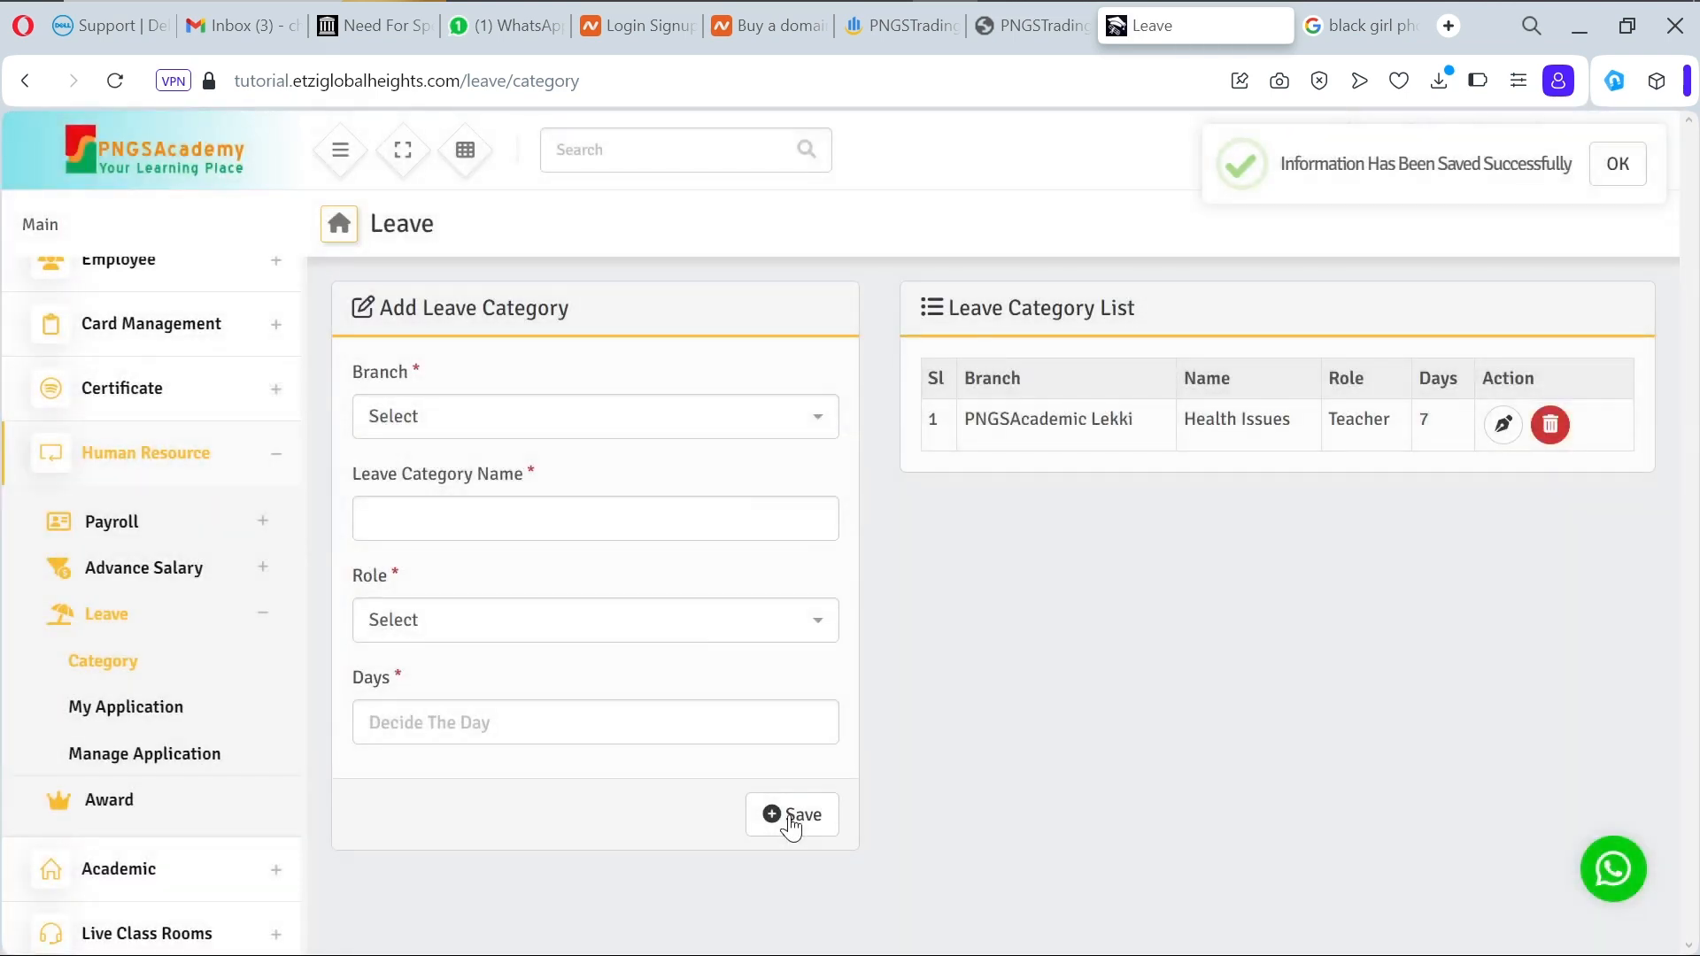
left_click(695, 438)
Step: Add and save a Maternity Leave category for Teacher with 3 days
left_click(668, 518)
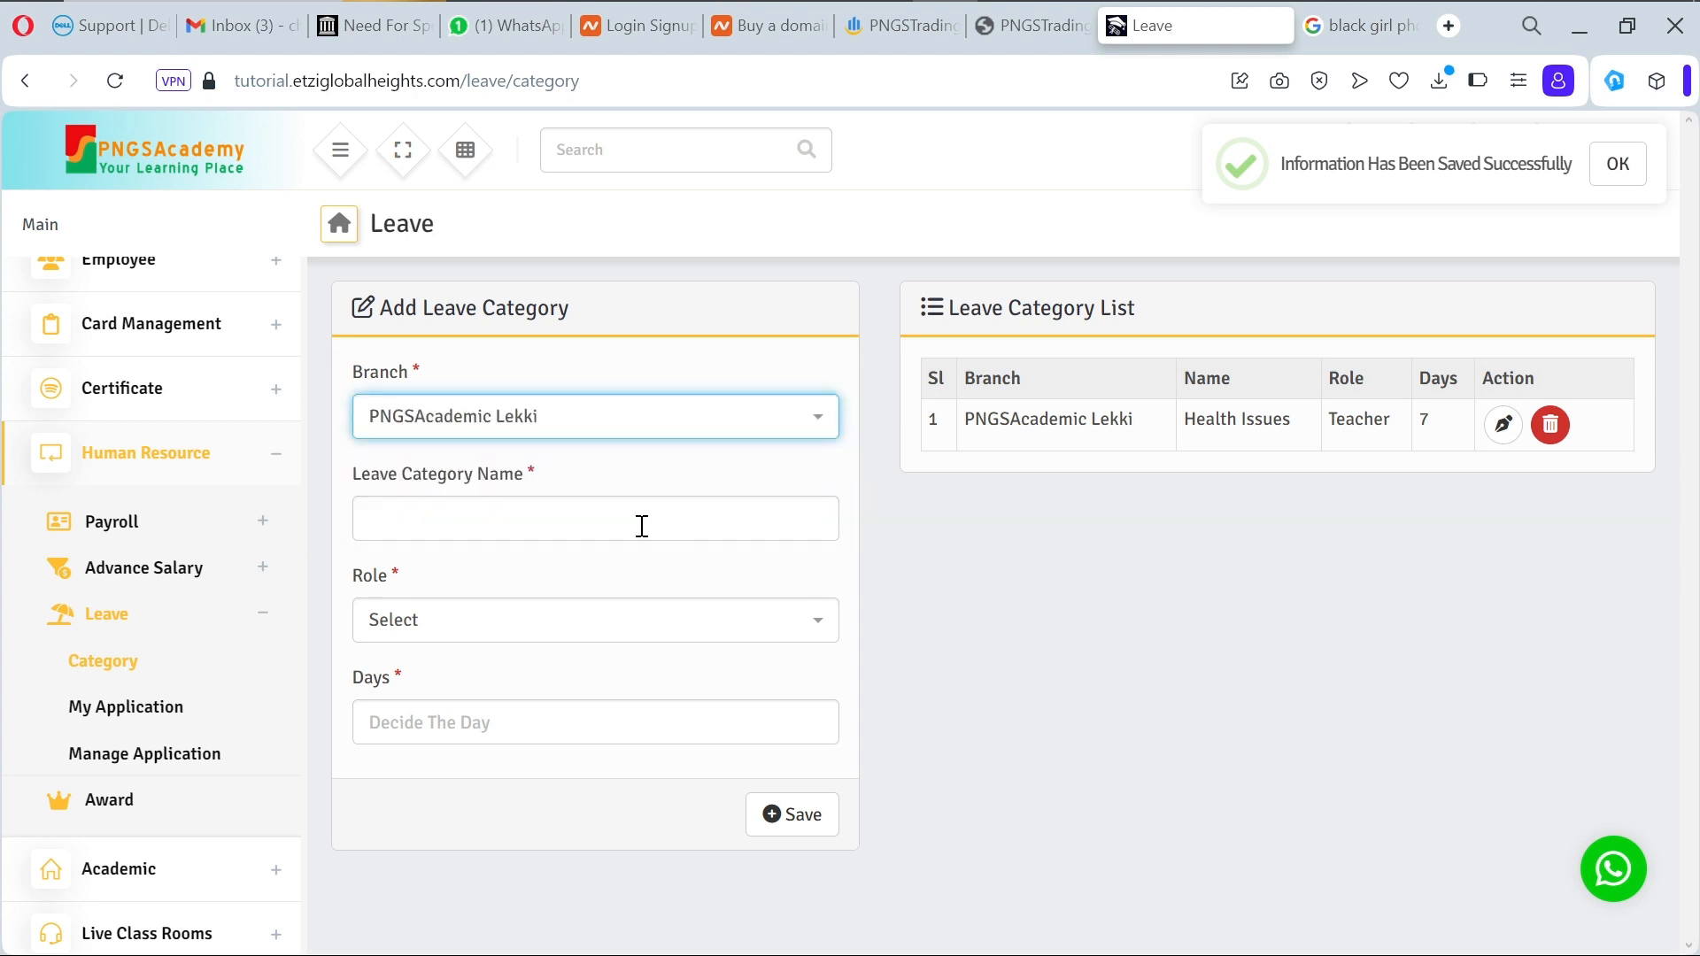
left_click(641, 526)
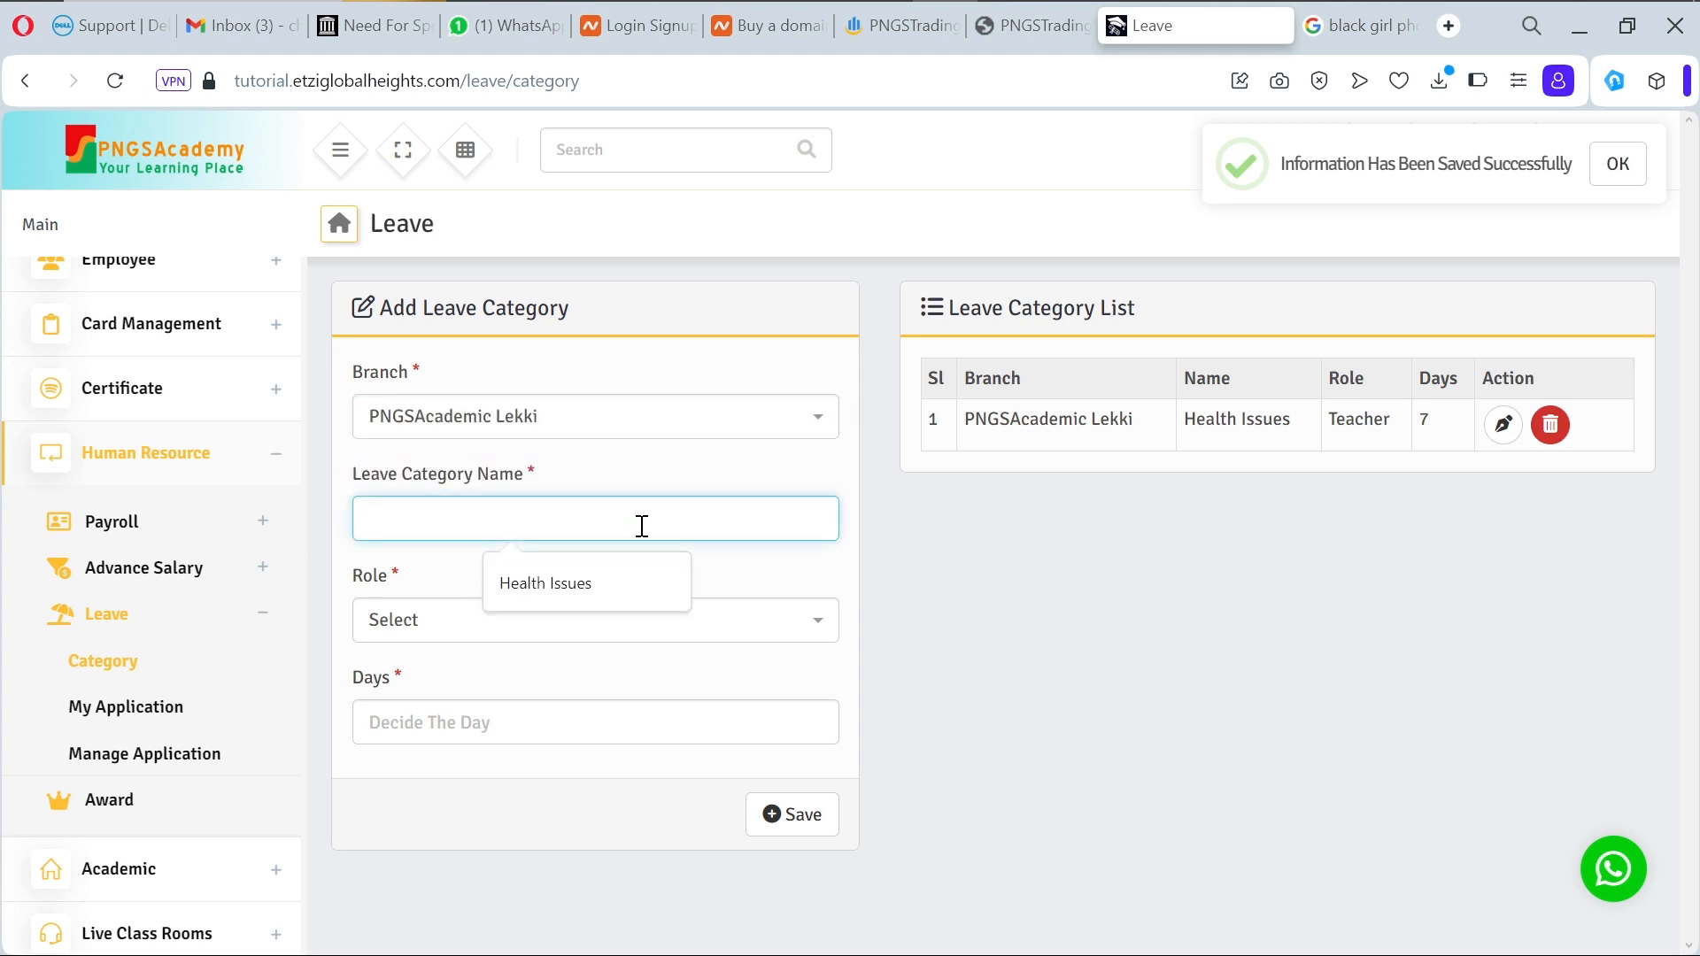
type("M")
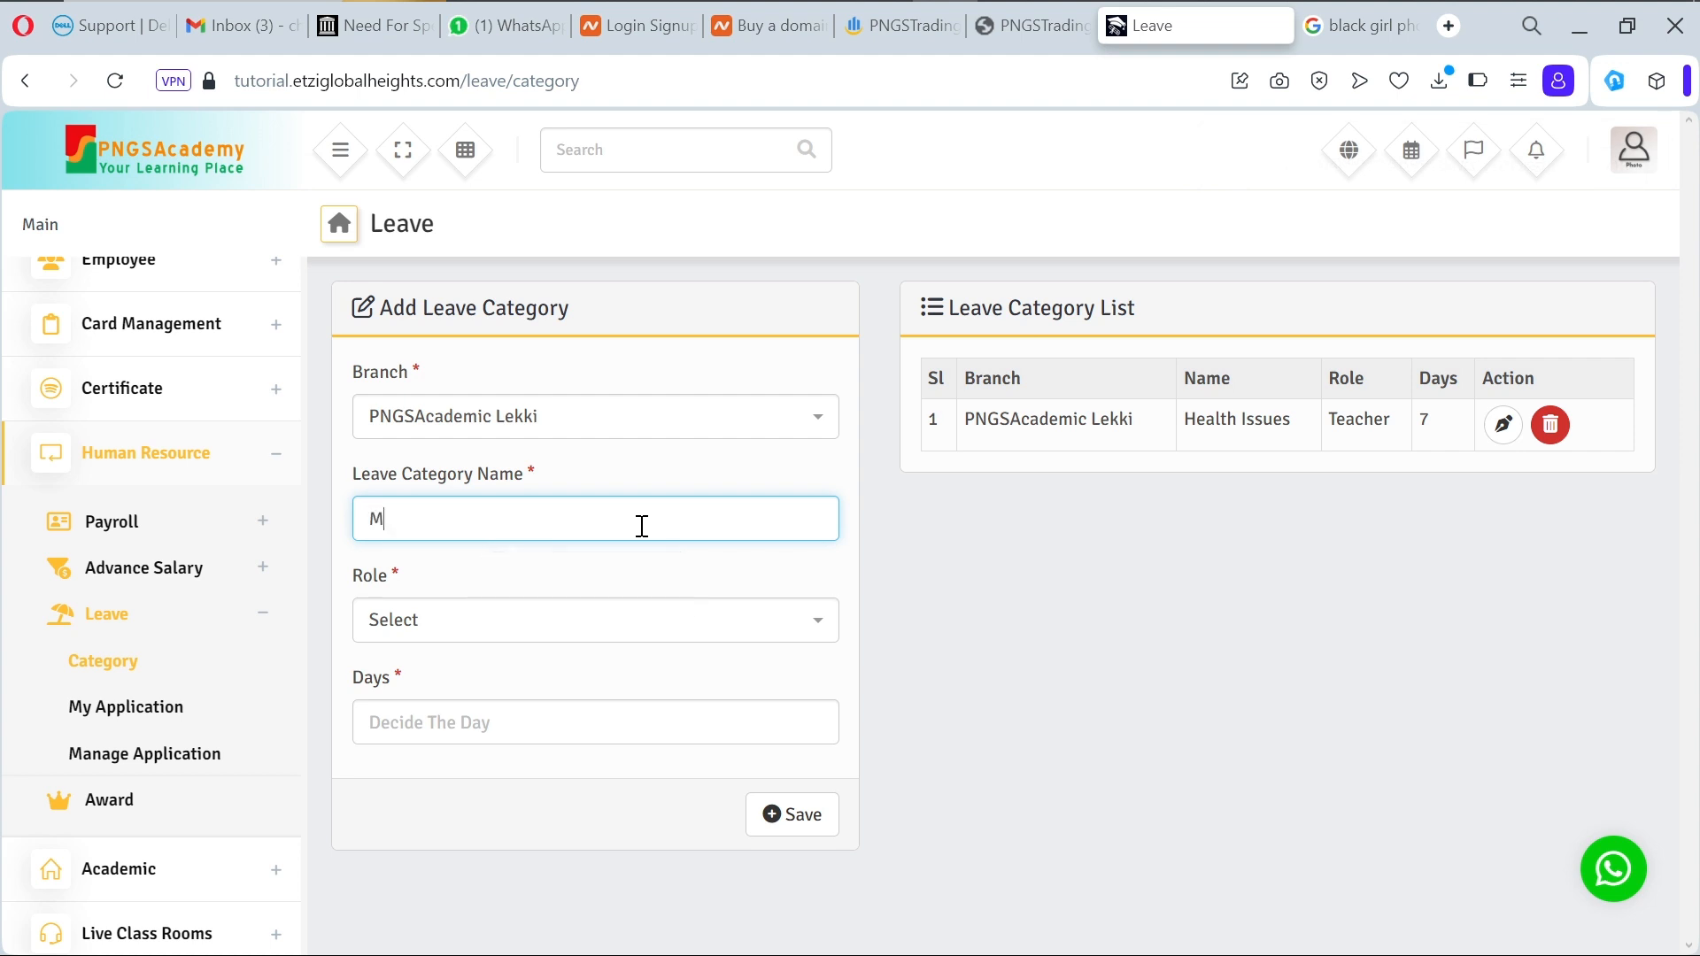
type("aternity Leave")
left_click(593, 620)
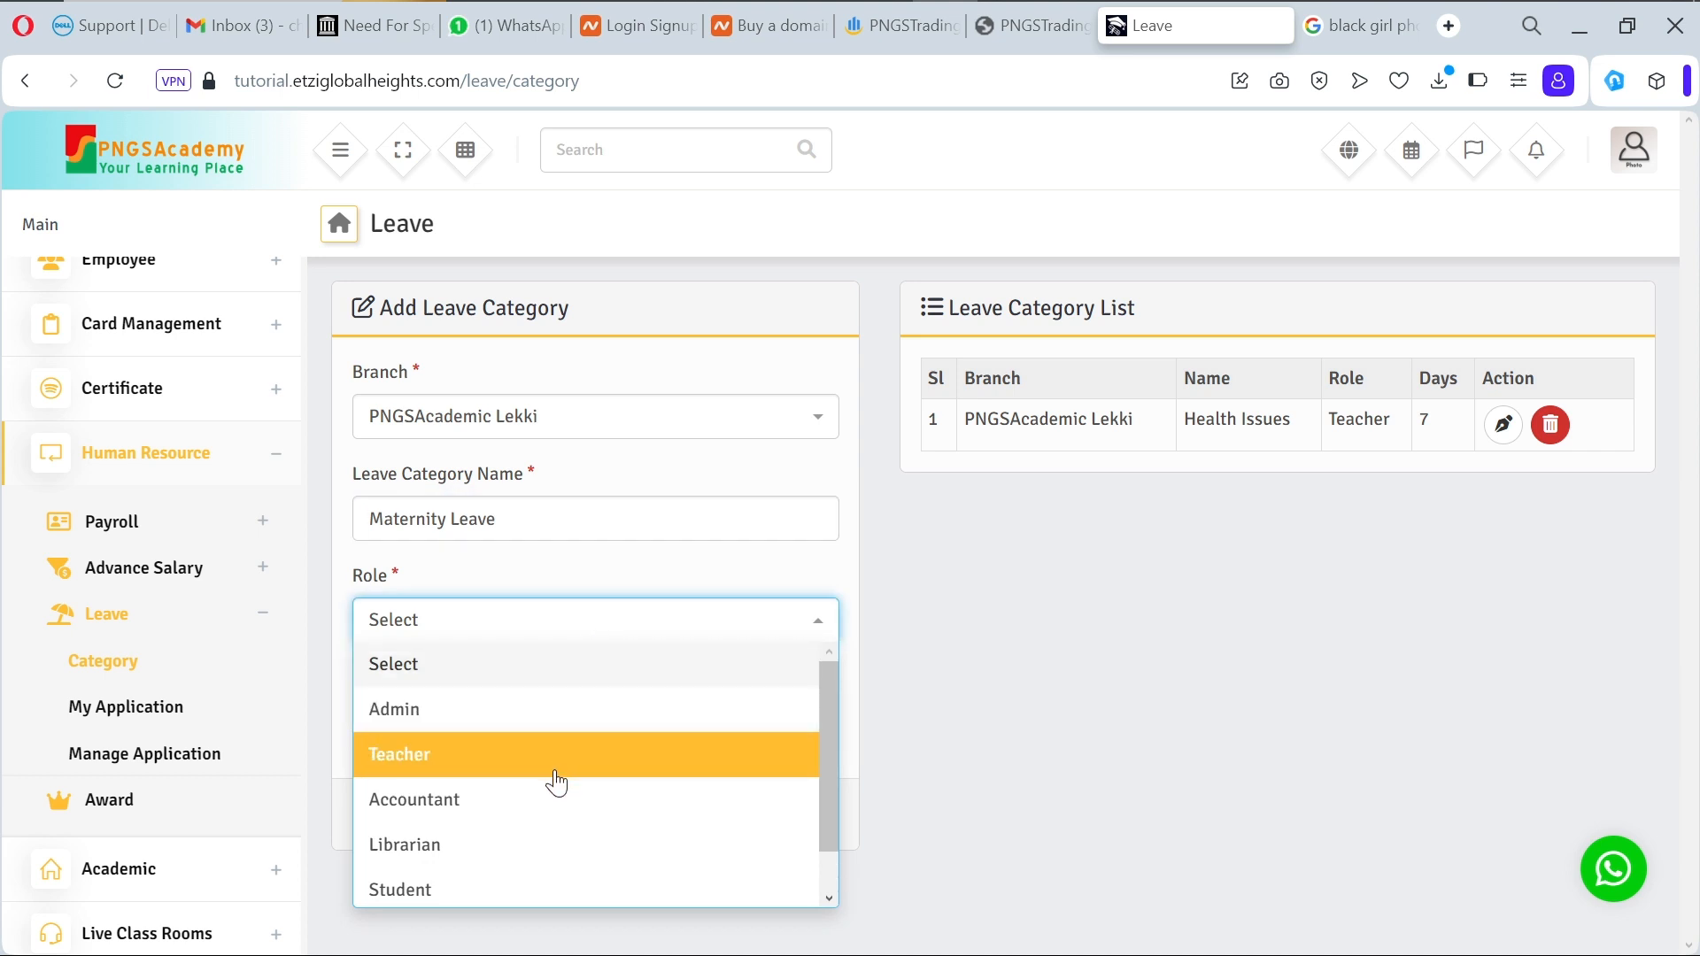
left_click(556, 783)
left_click(533, 730)
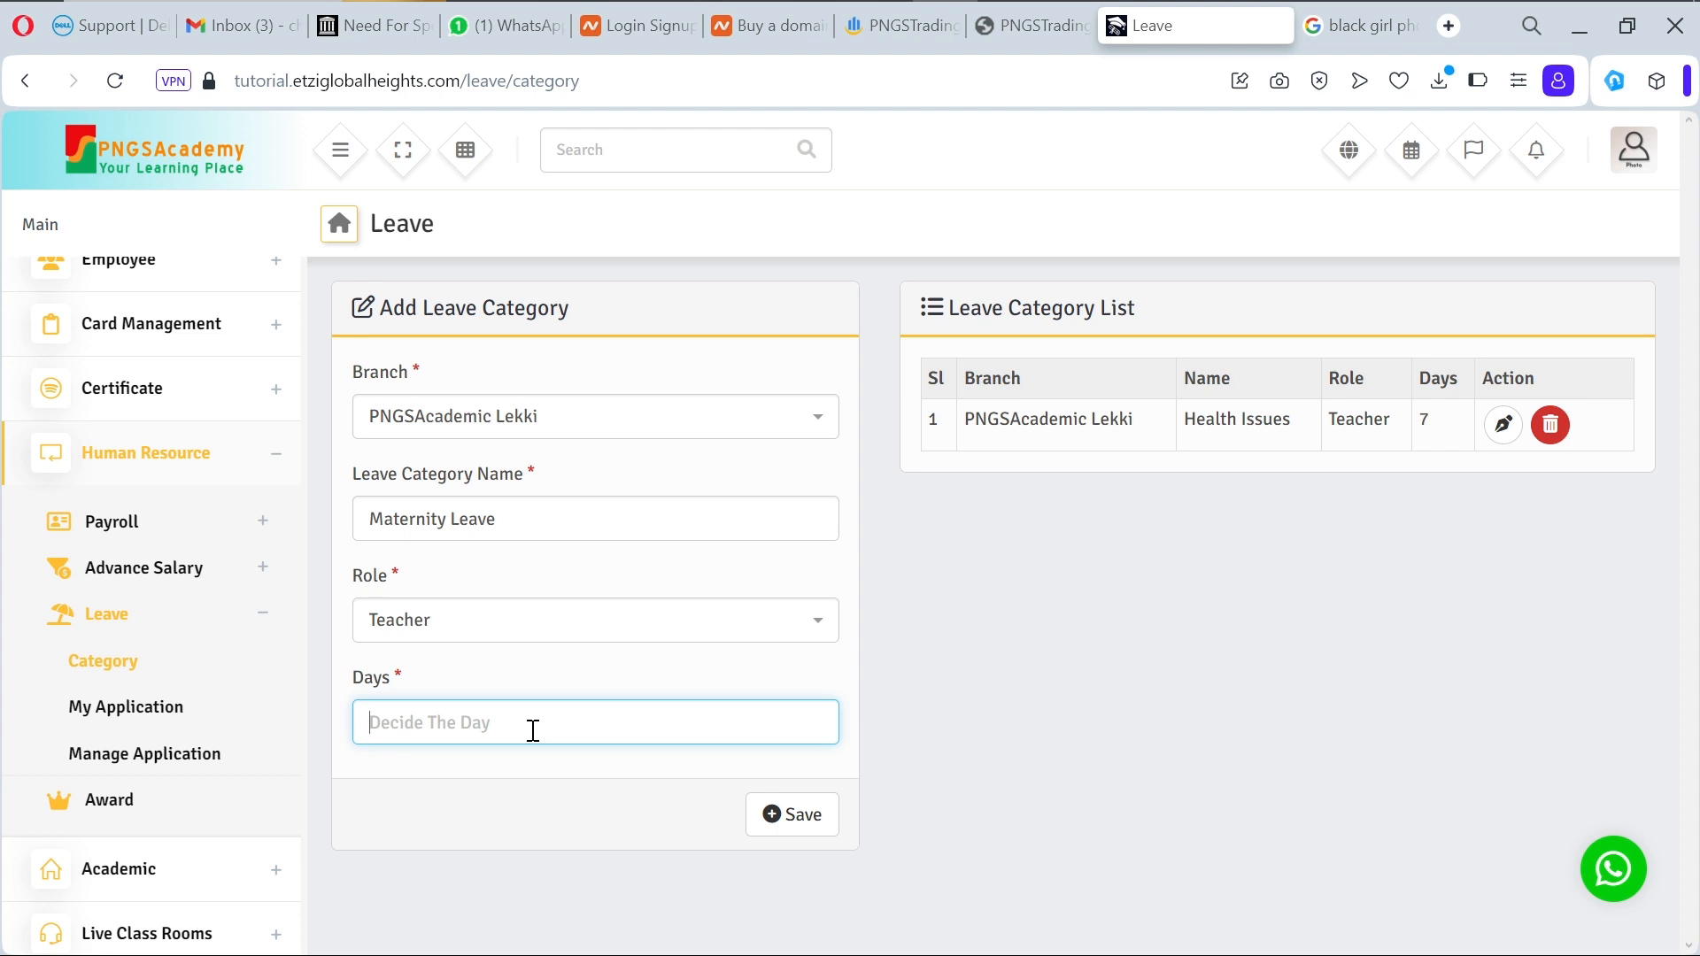
type("3")
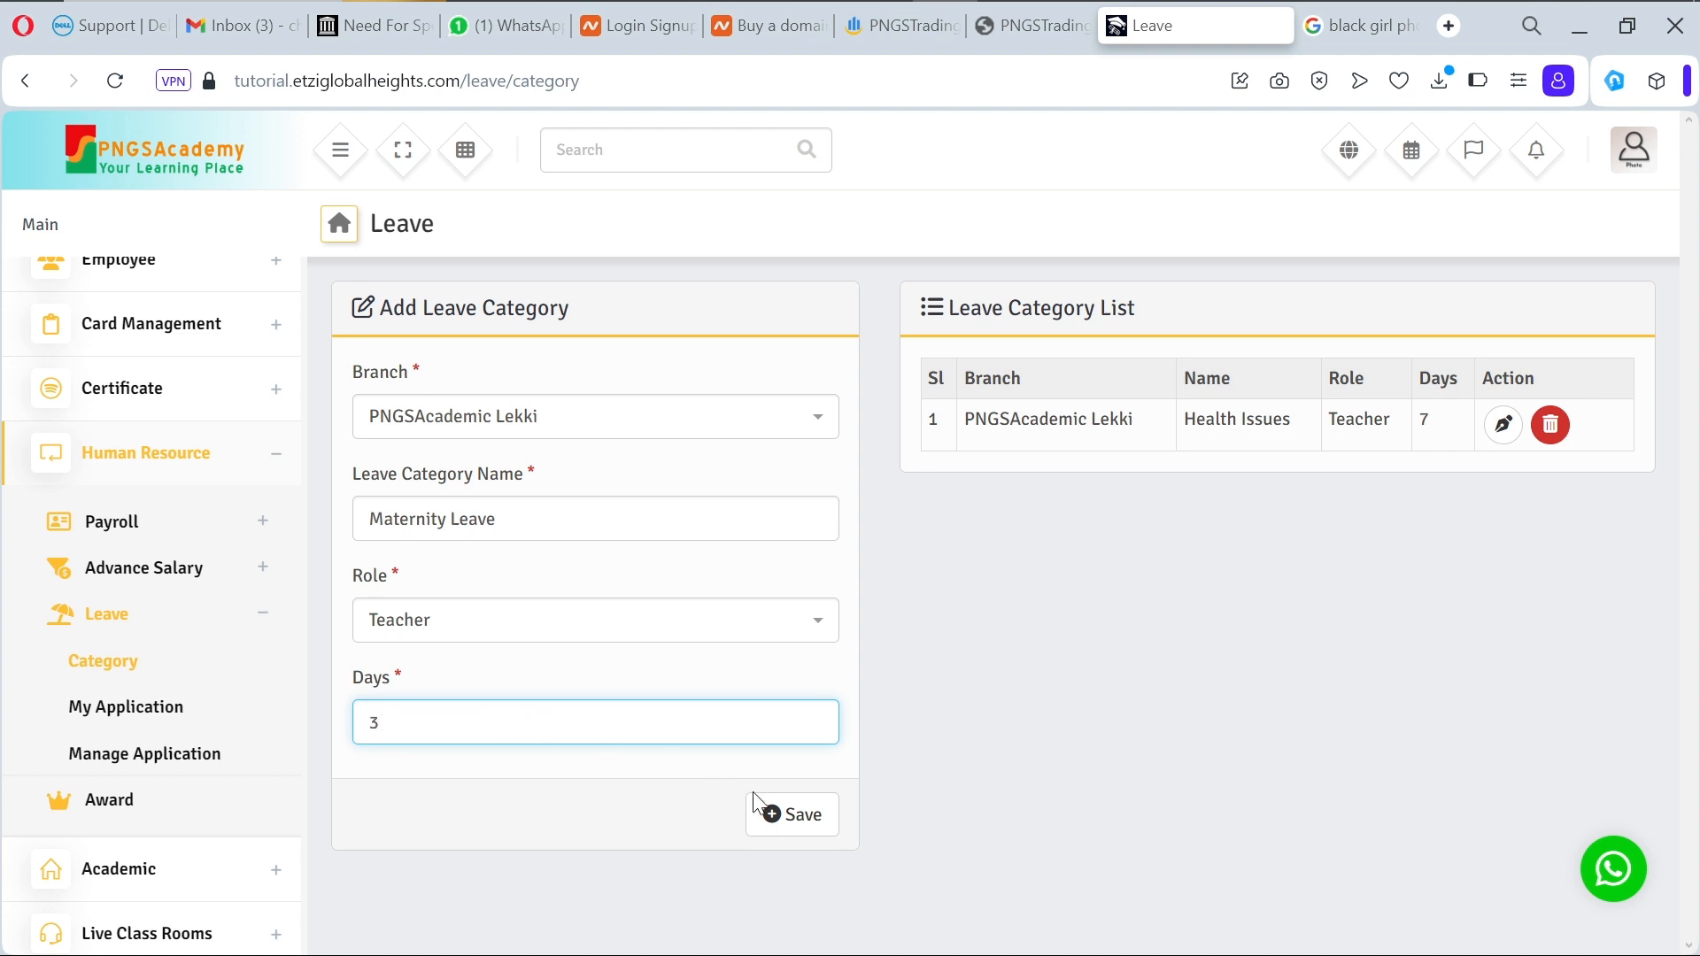
left_click(804, 823)
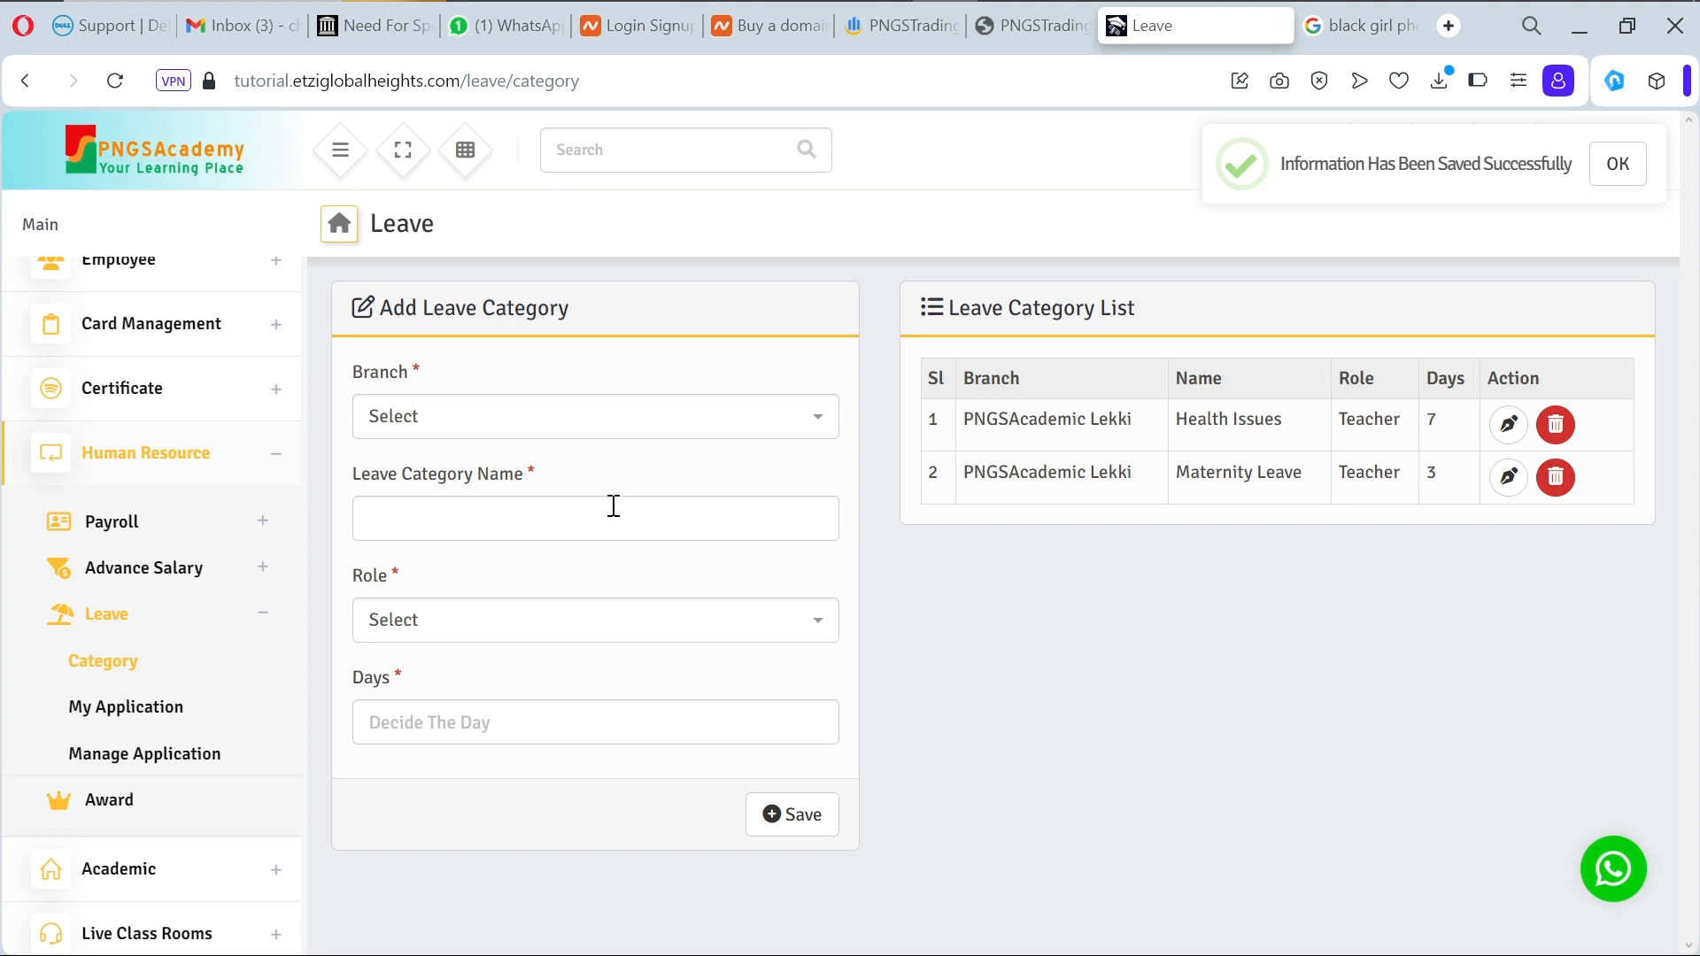
Step: Start a Marriage leave category for Teacher, ready for the day count
left_click(619, 537)
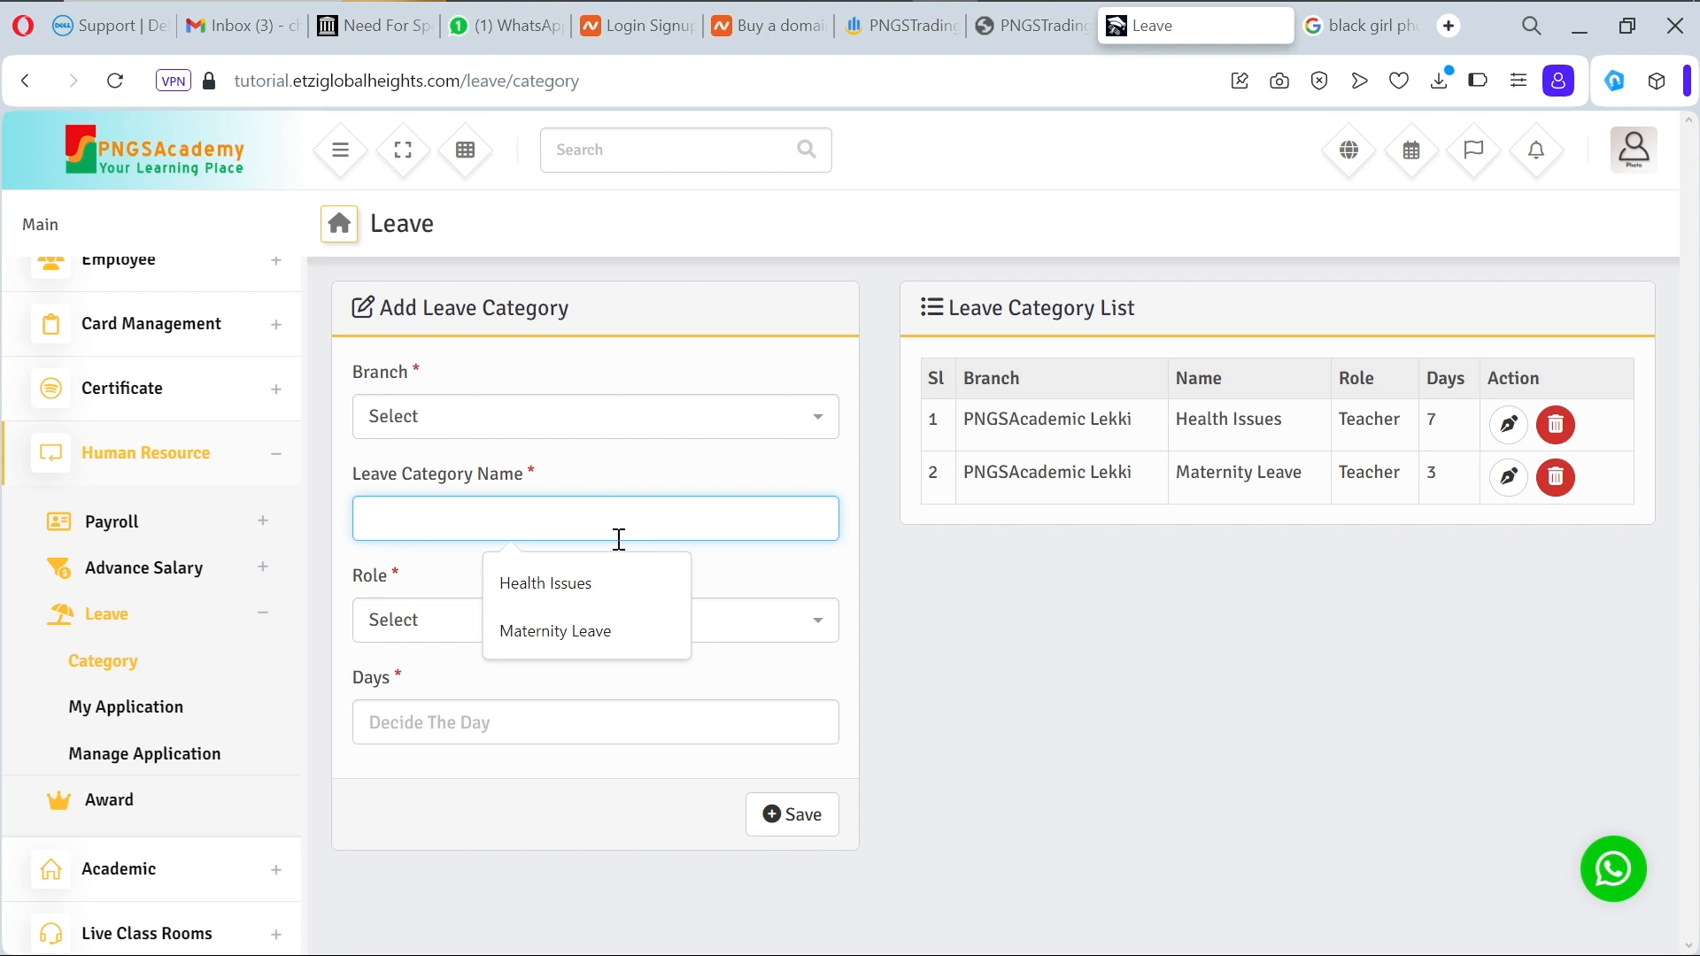
type("Marr")
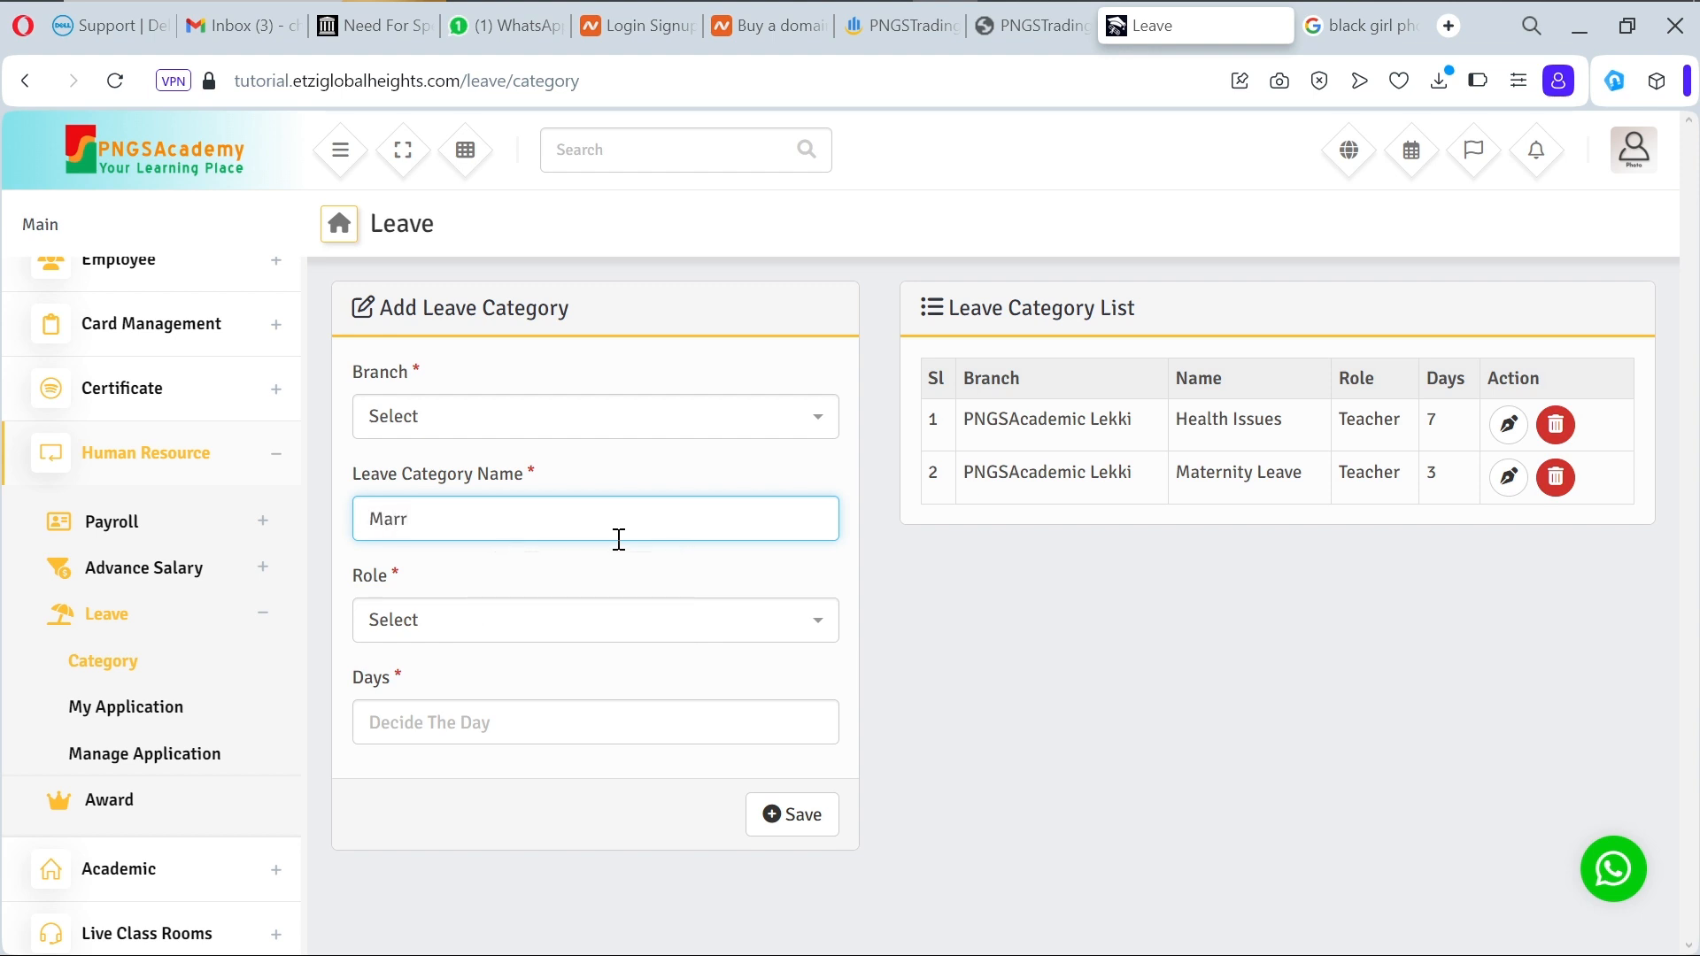
type("iage")
left_click(584, 630)
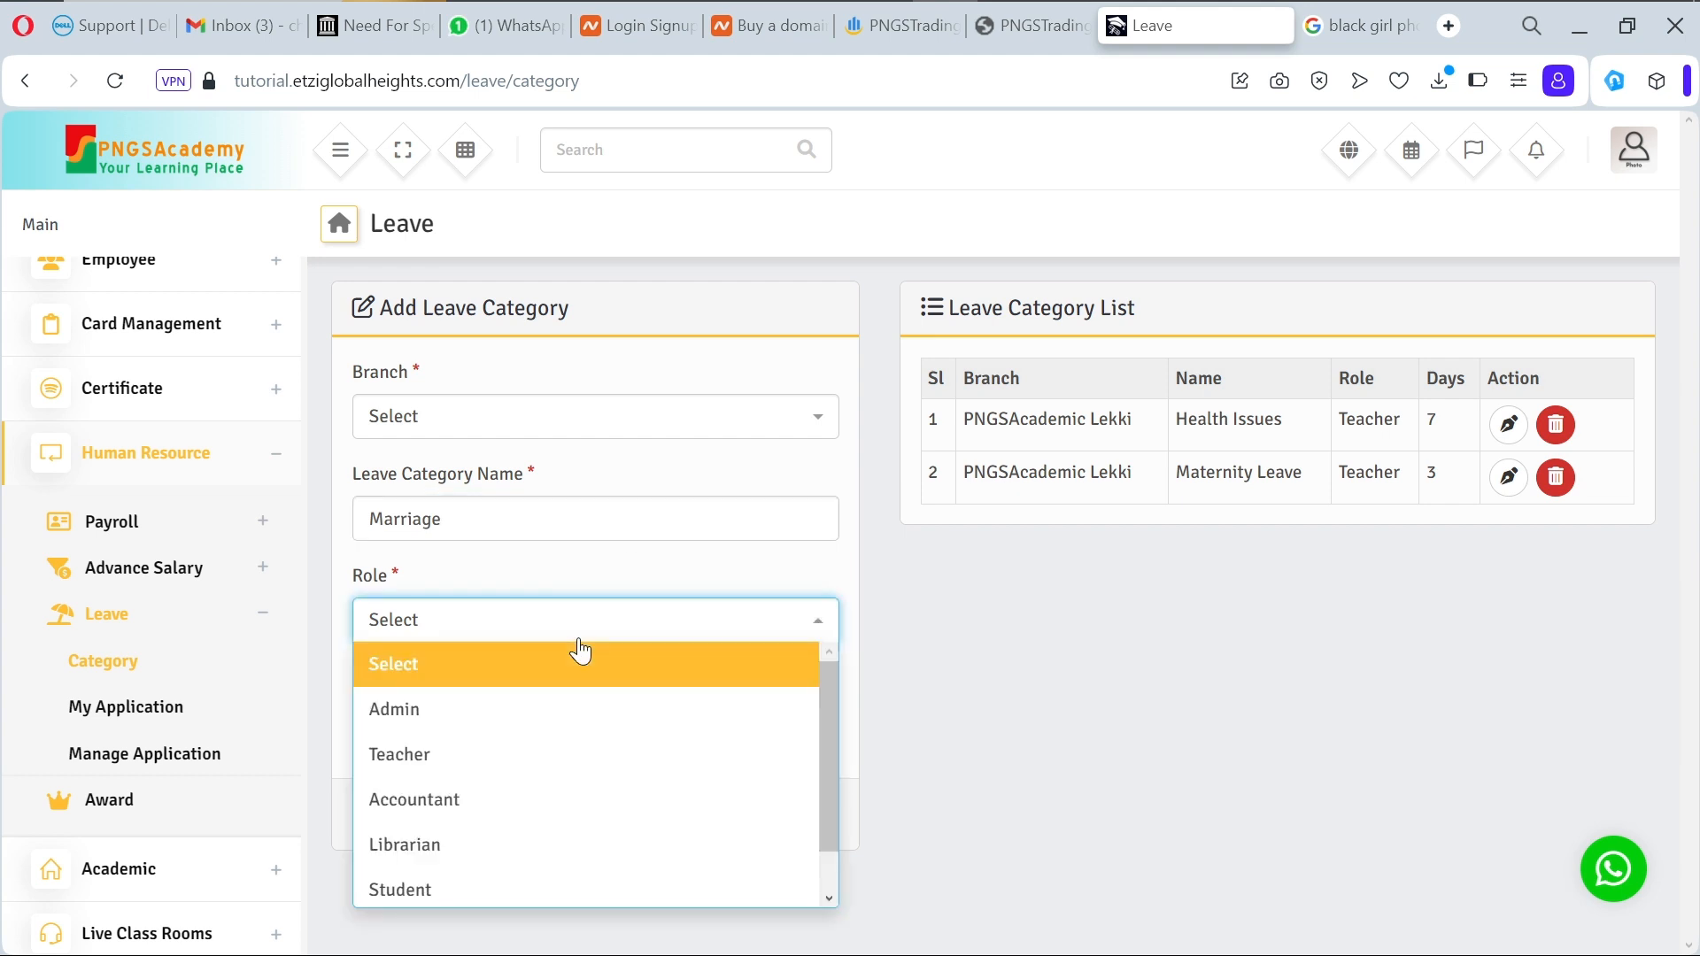
left_click(531, 767)
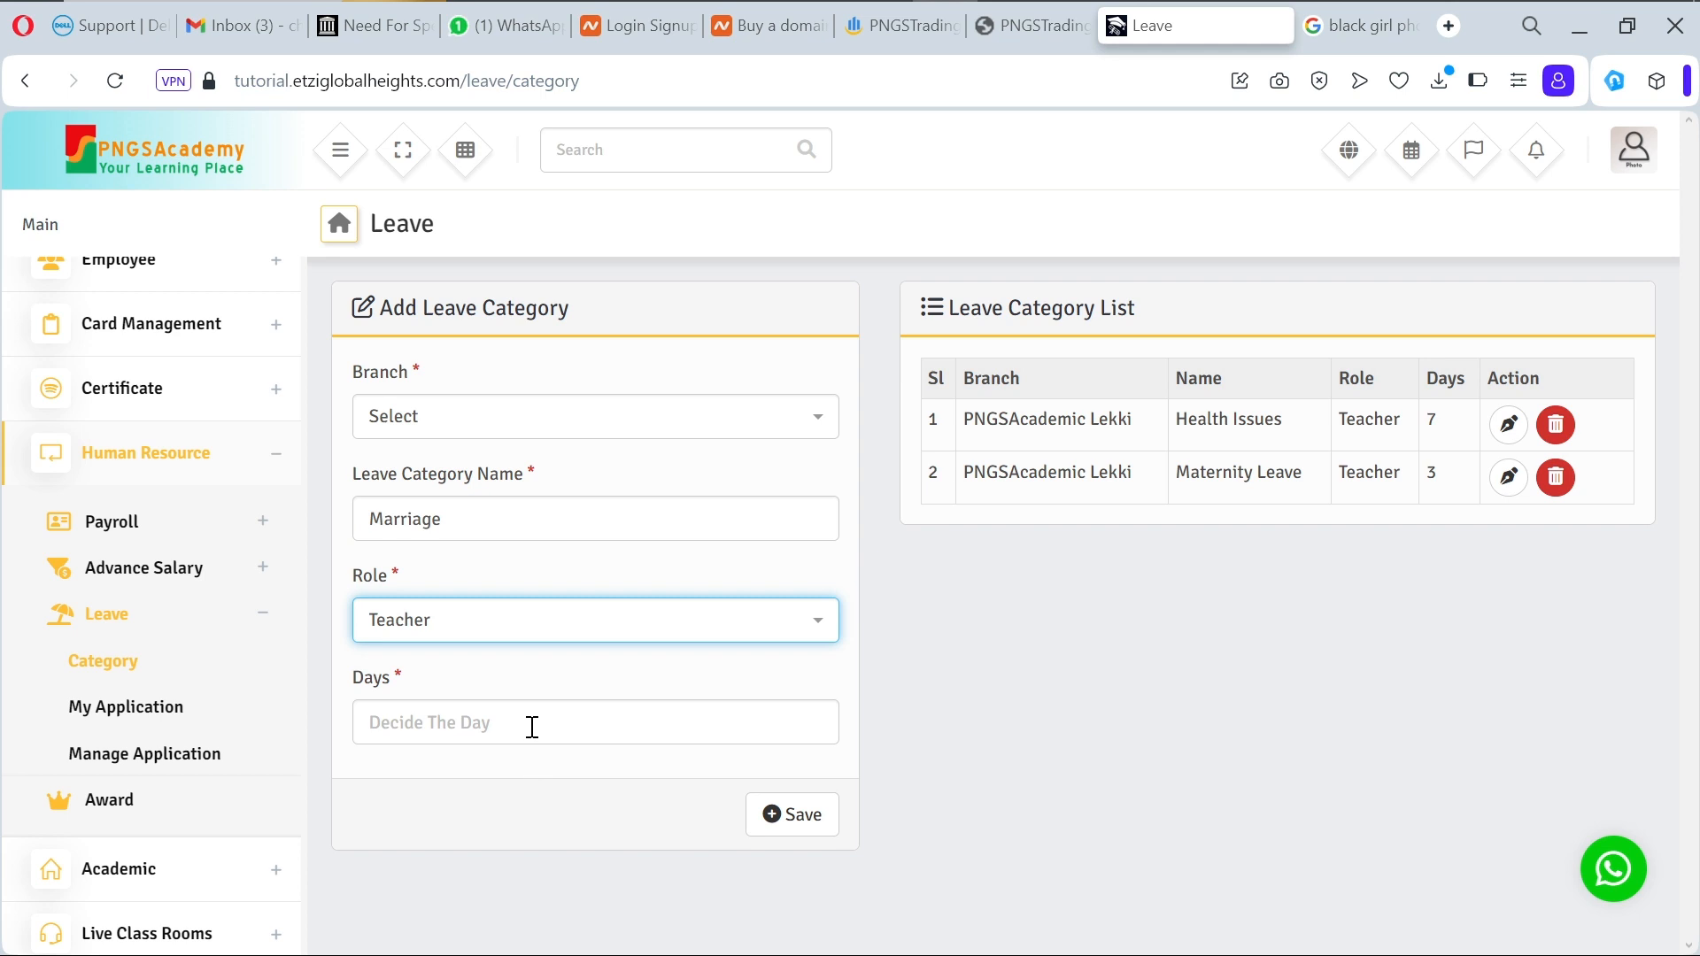
left_click(533, 724)
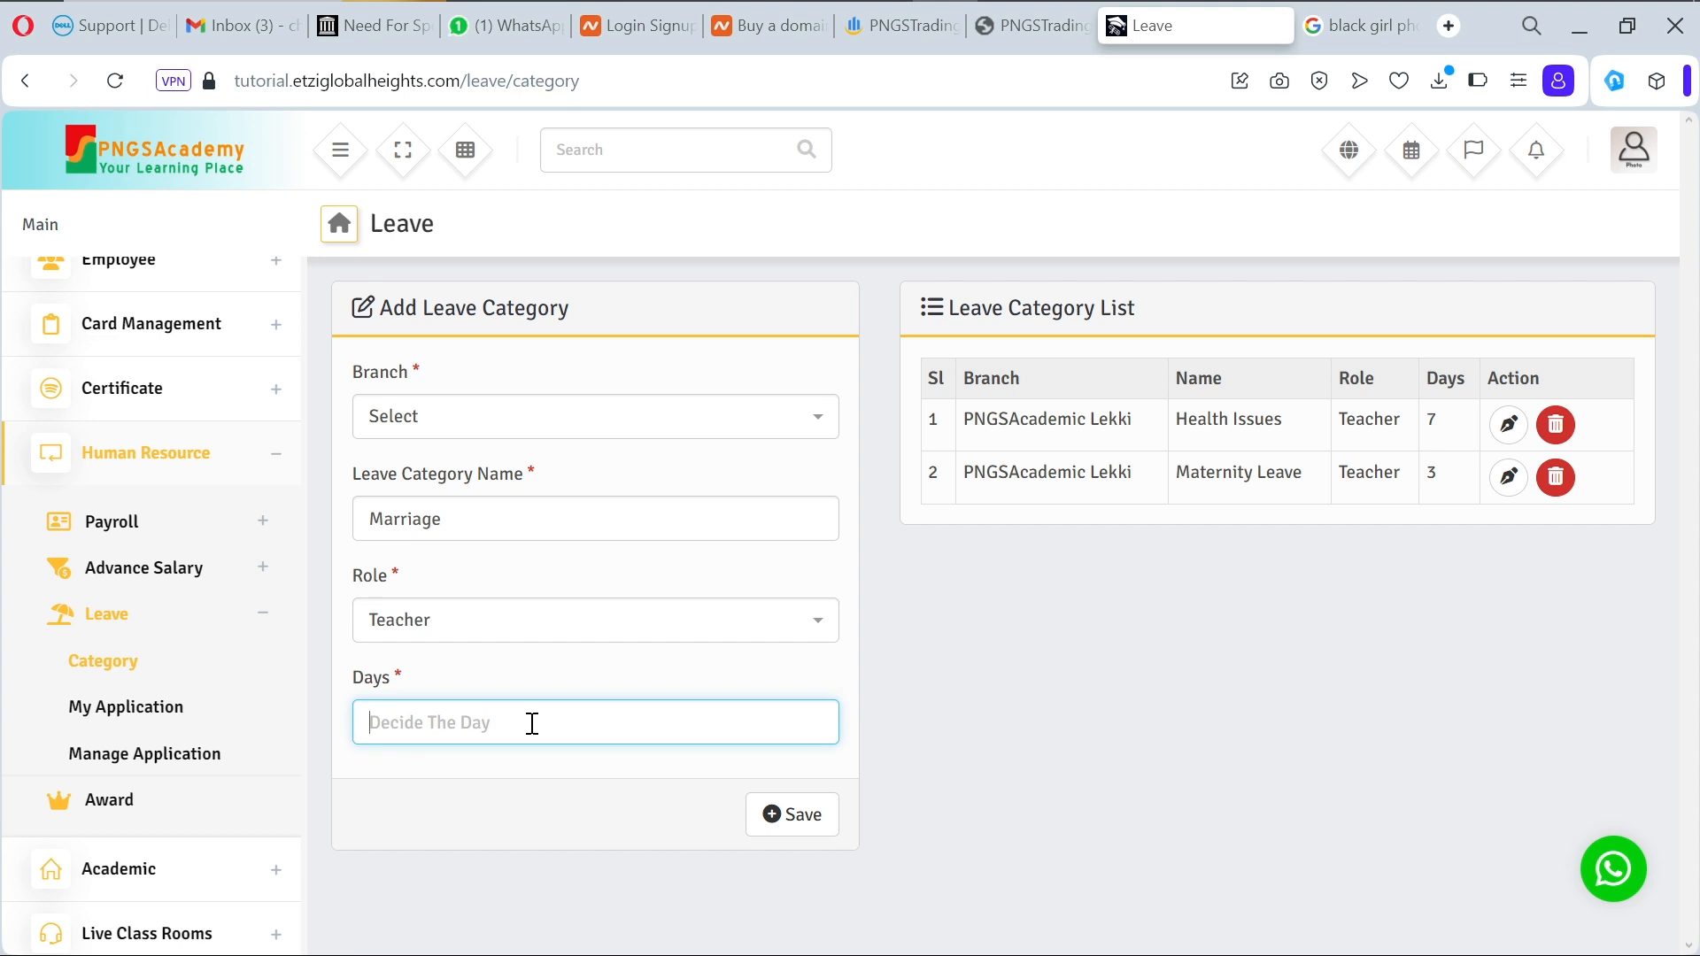
Step: Give the Marriage category 3 days at PNGSAcademic Lekki and save it
type("2")
key("BackSpace")
type("3")
left_click(791, 832)
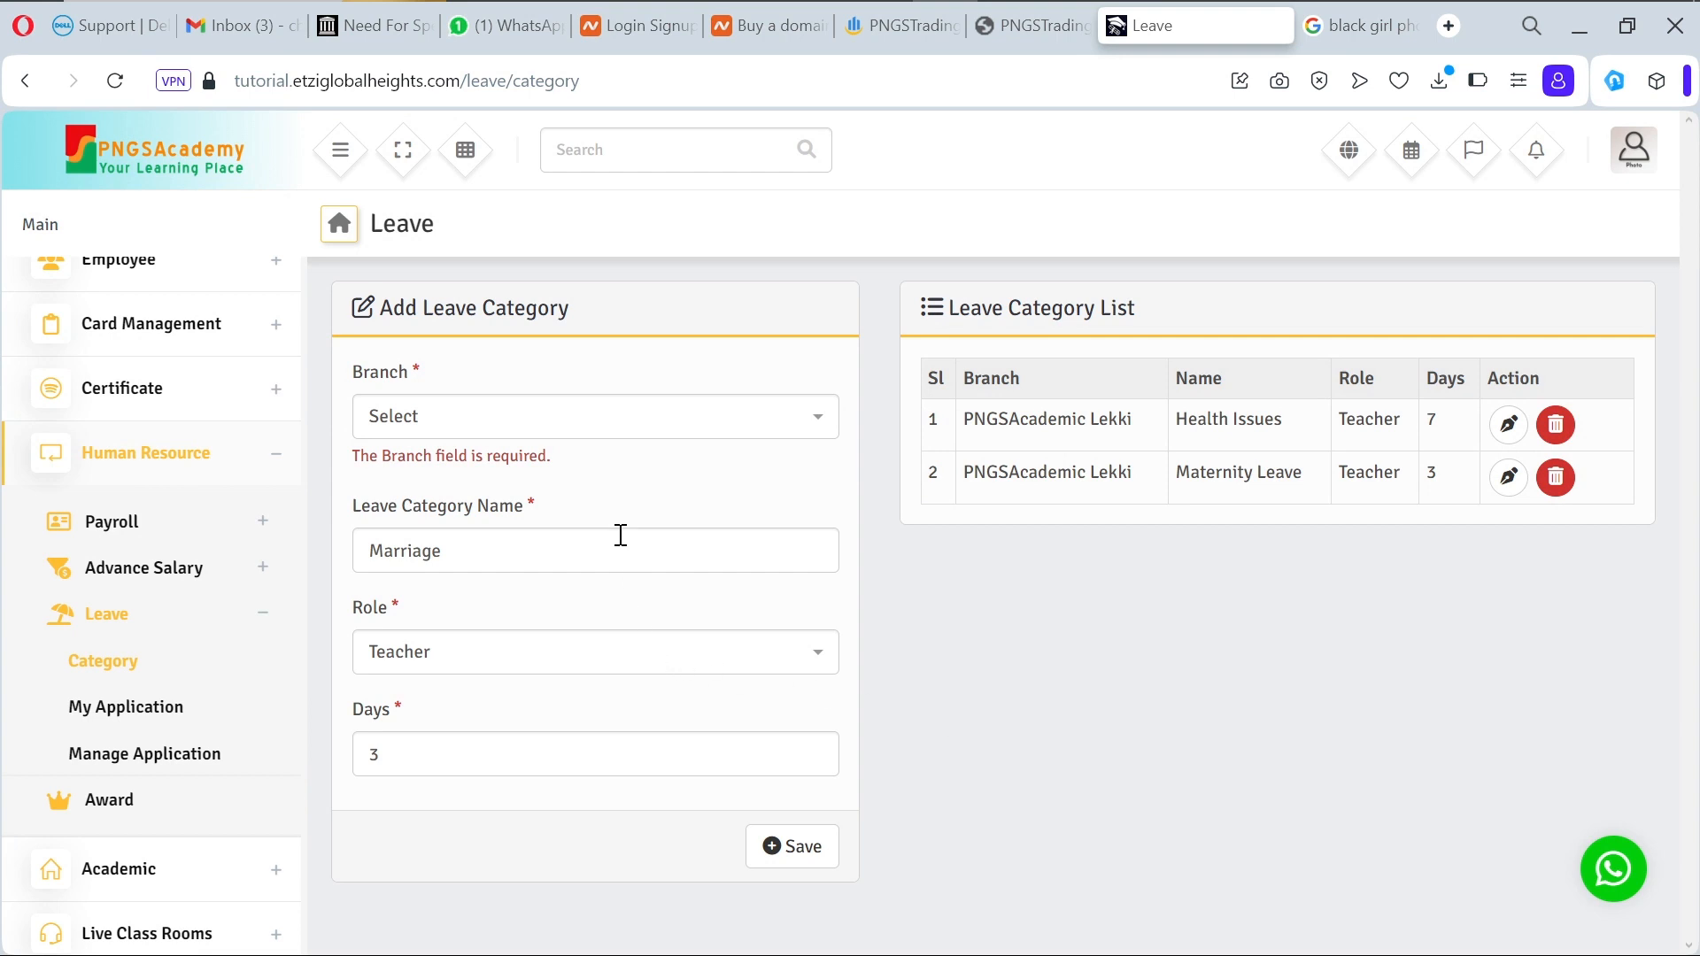
left_click(598, 431)
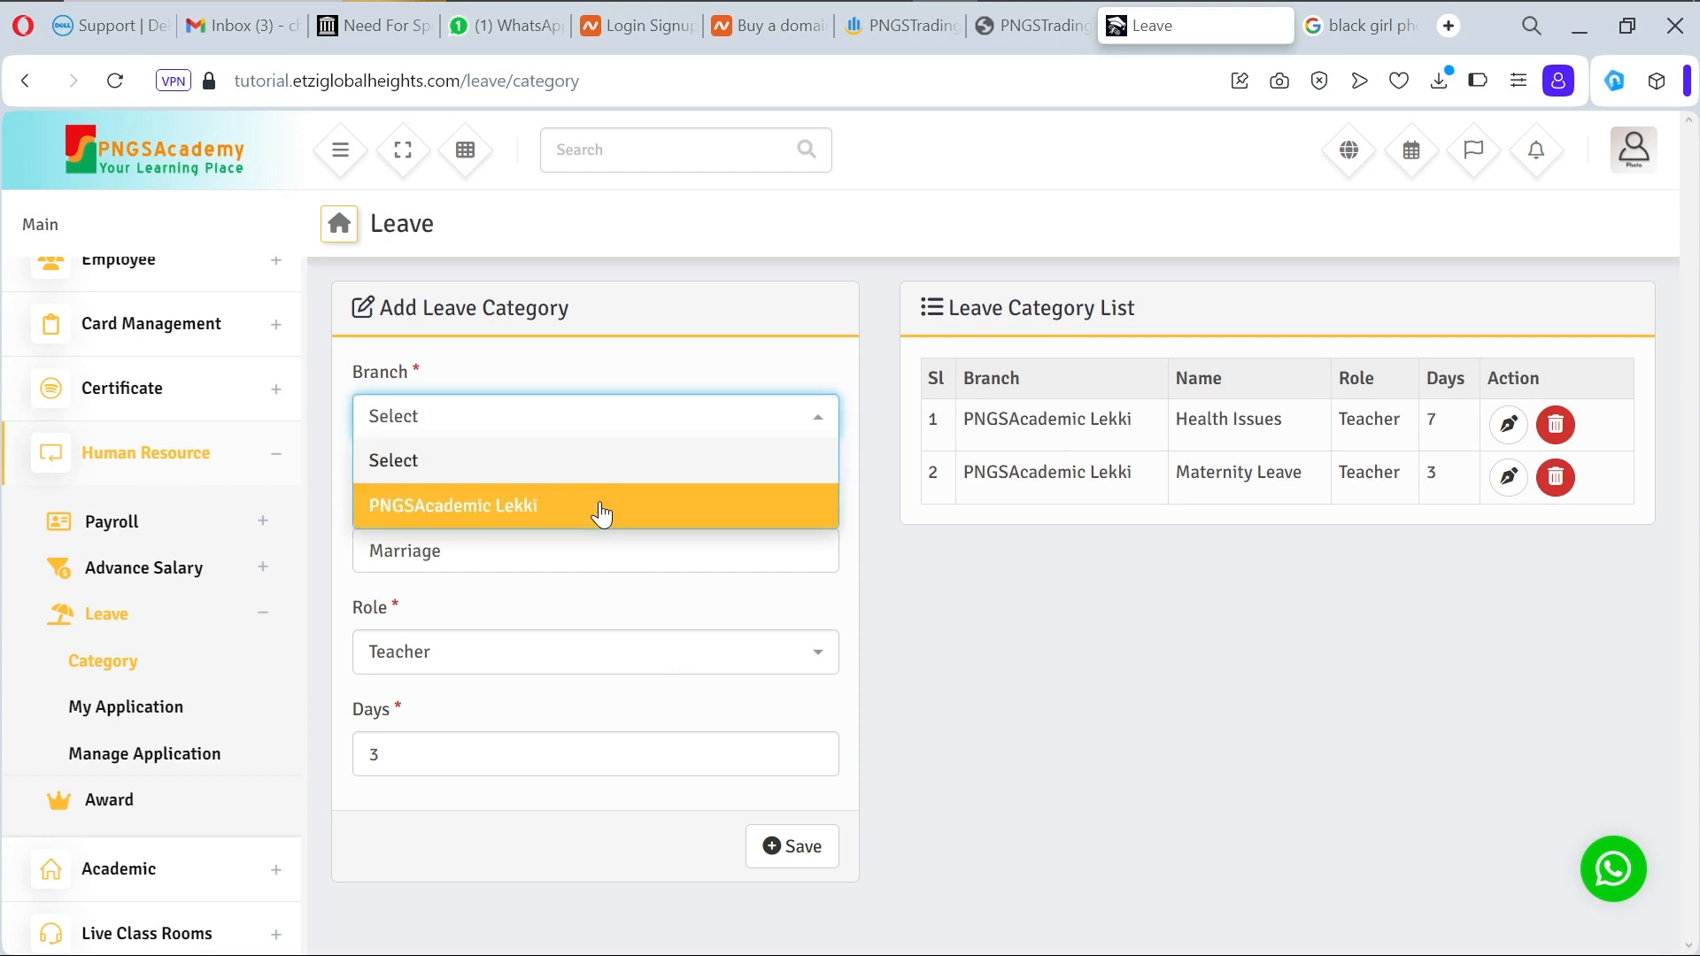
left_click(599, 506)
left_click(813, 858)
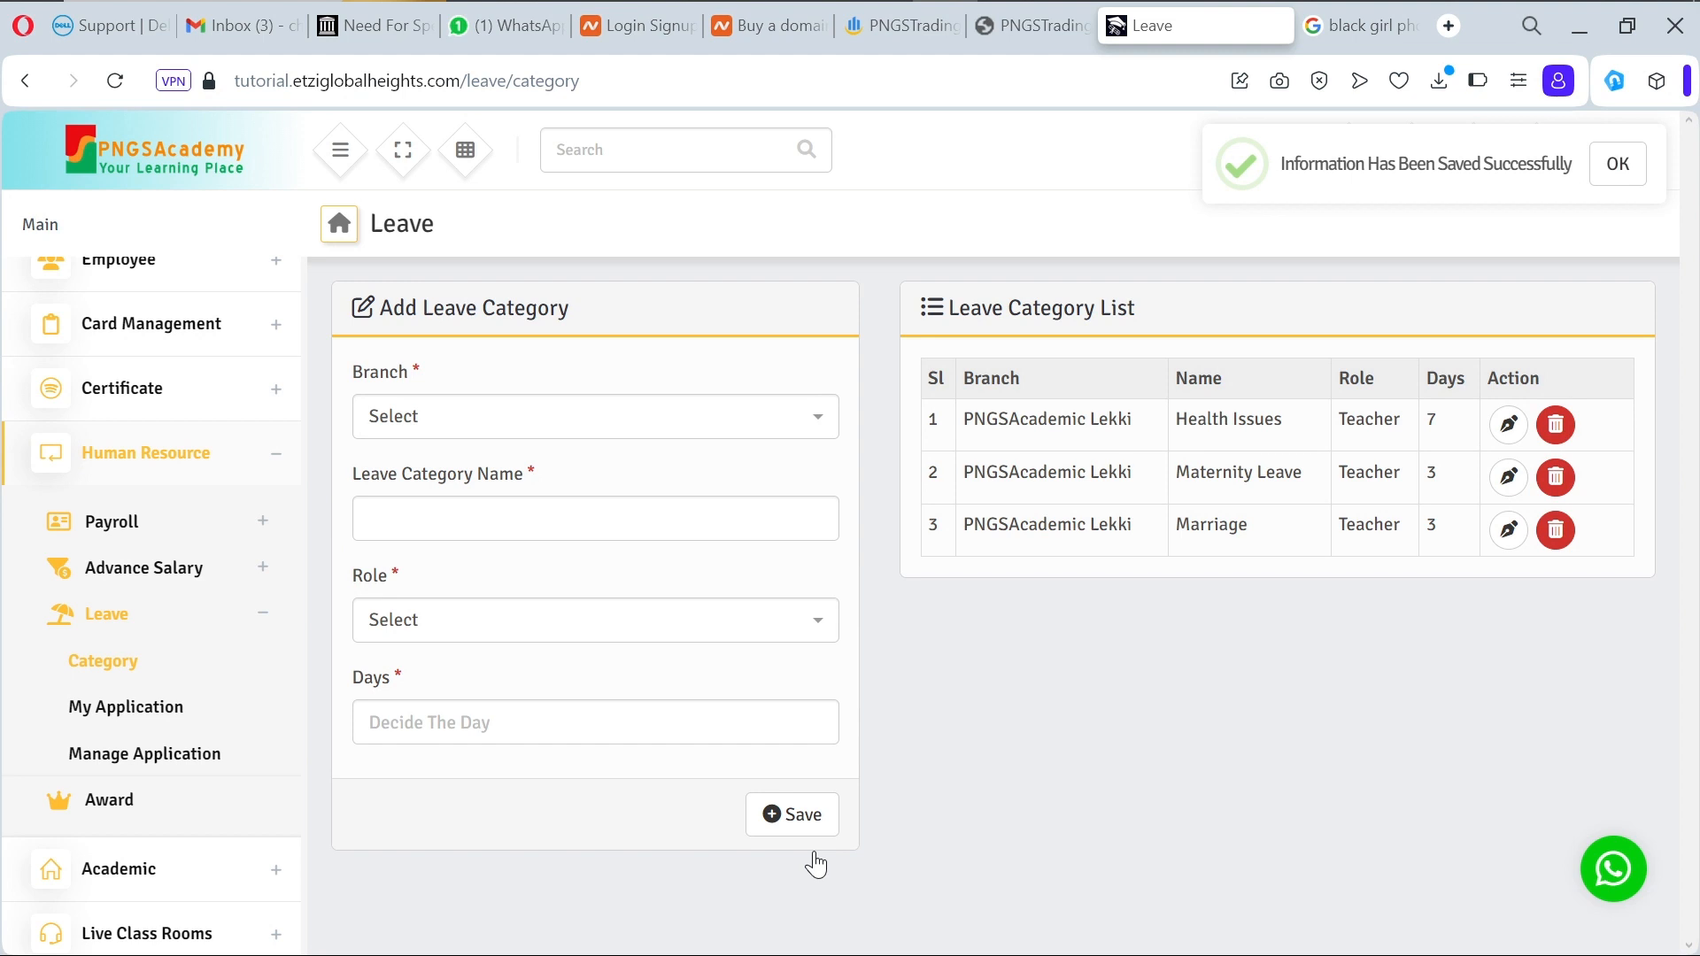
Step: Check the Leave Request form's empty leave type list, then go to Manage Application
left_click(160, 727)
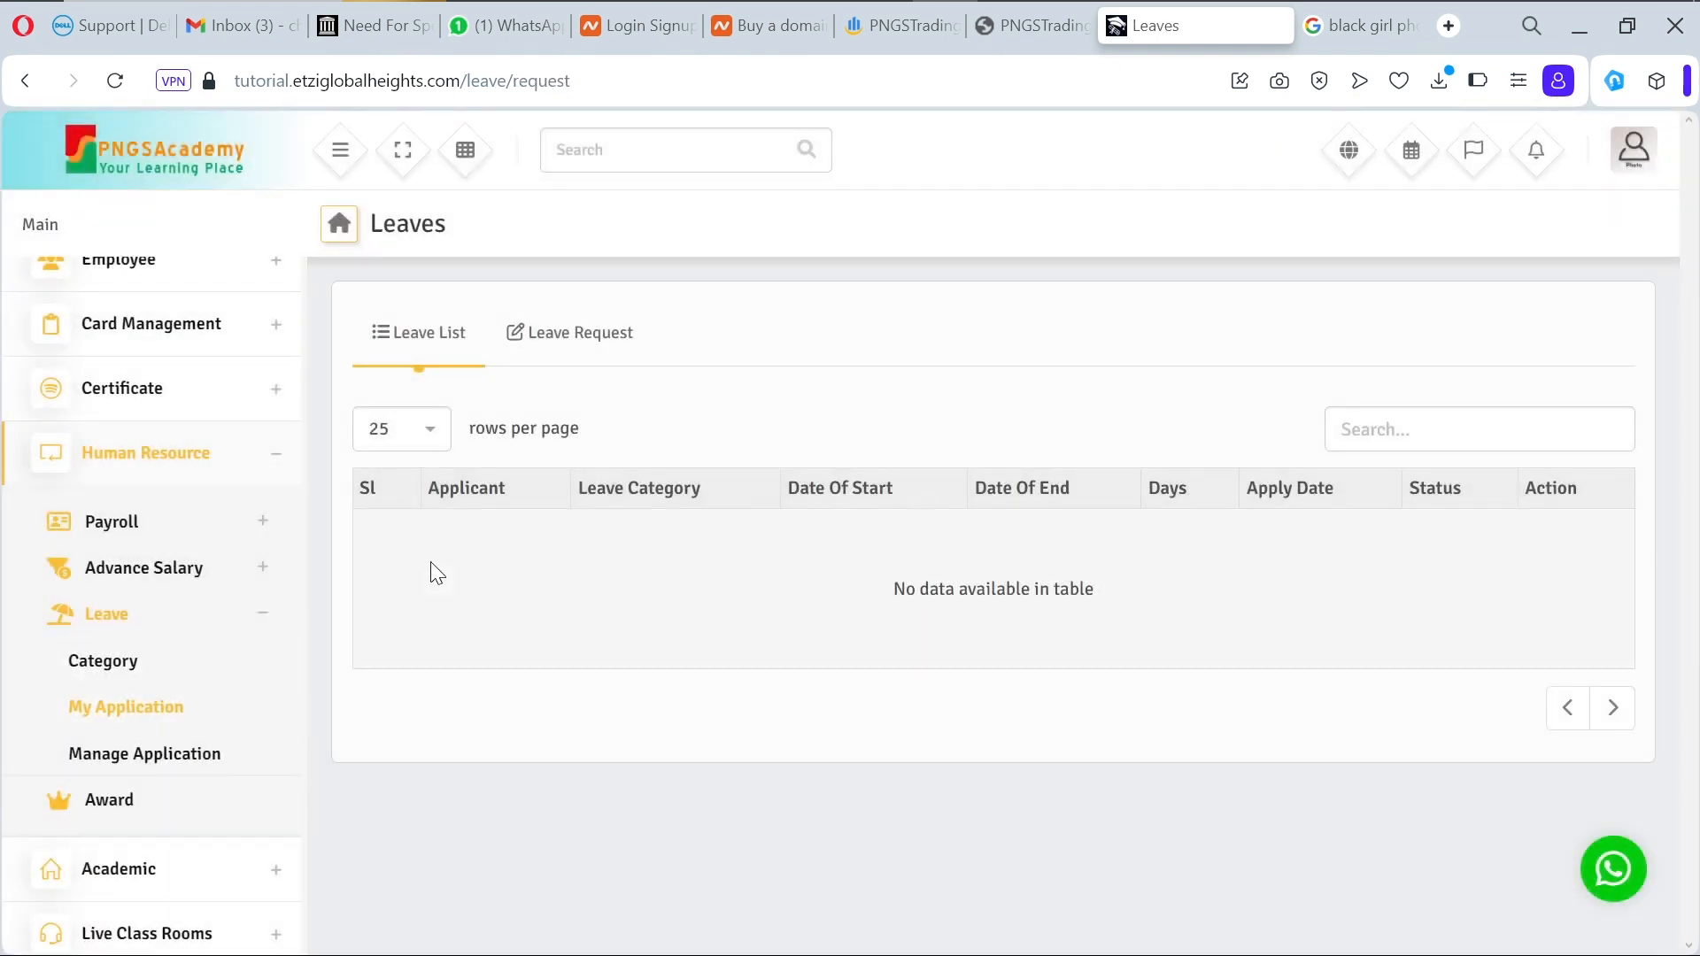
left_click(566, 348)
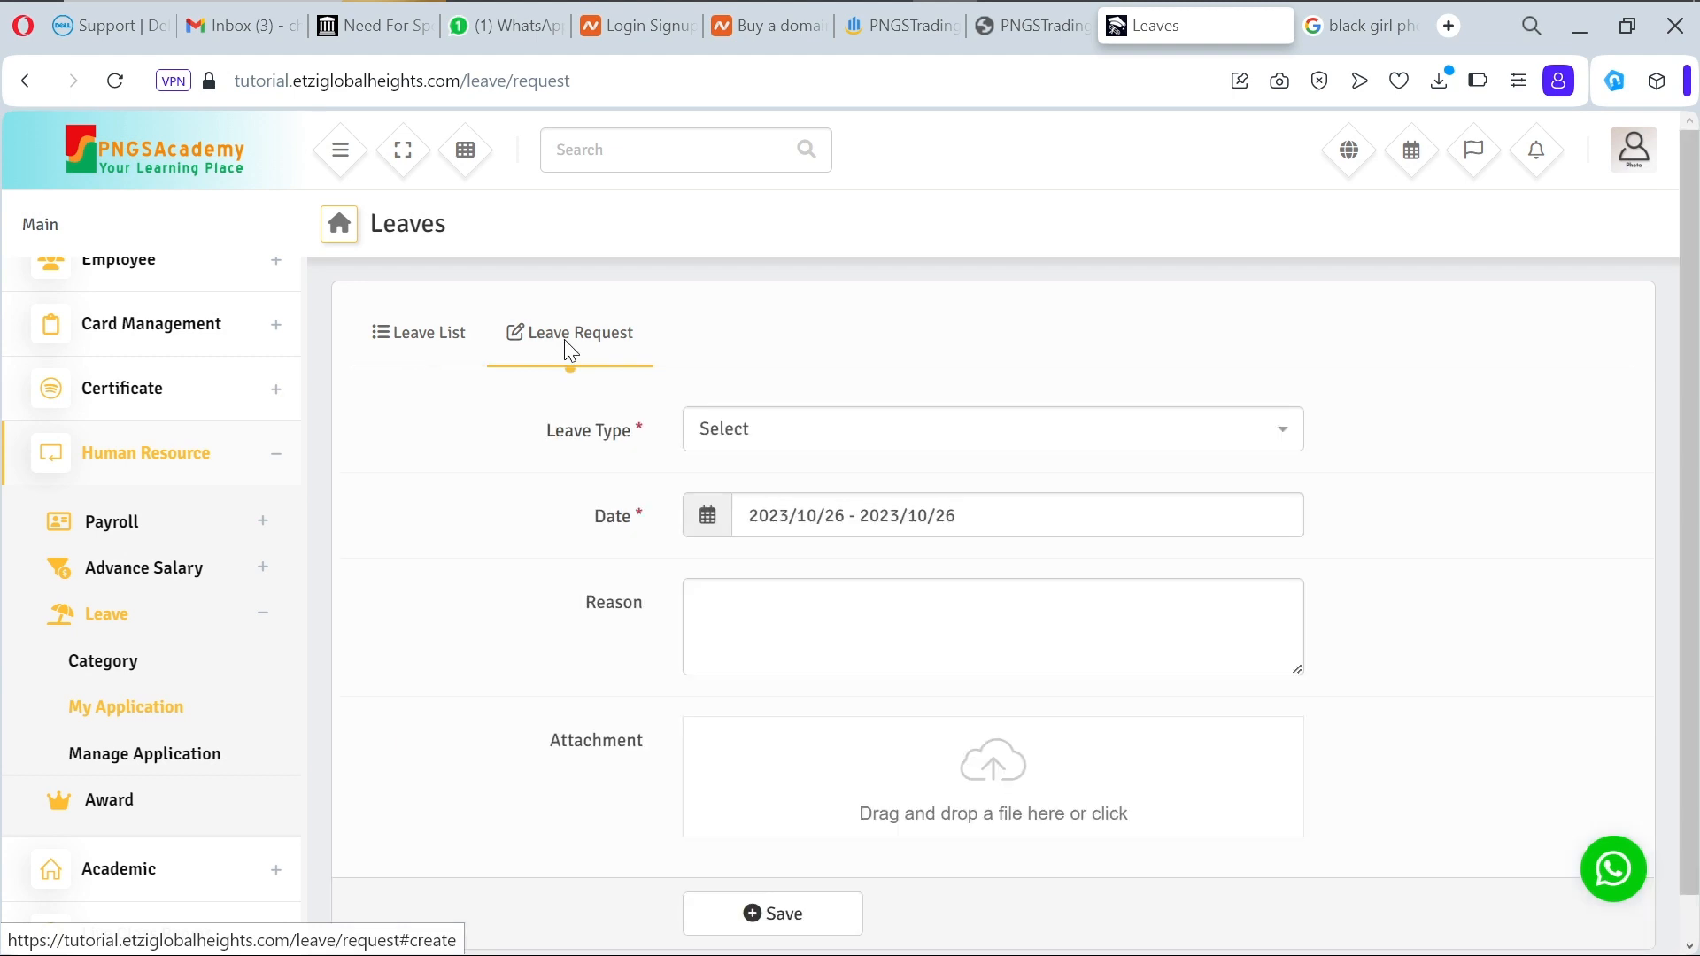
left_click(826, 429)
left_click(826, 428)
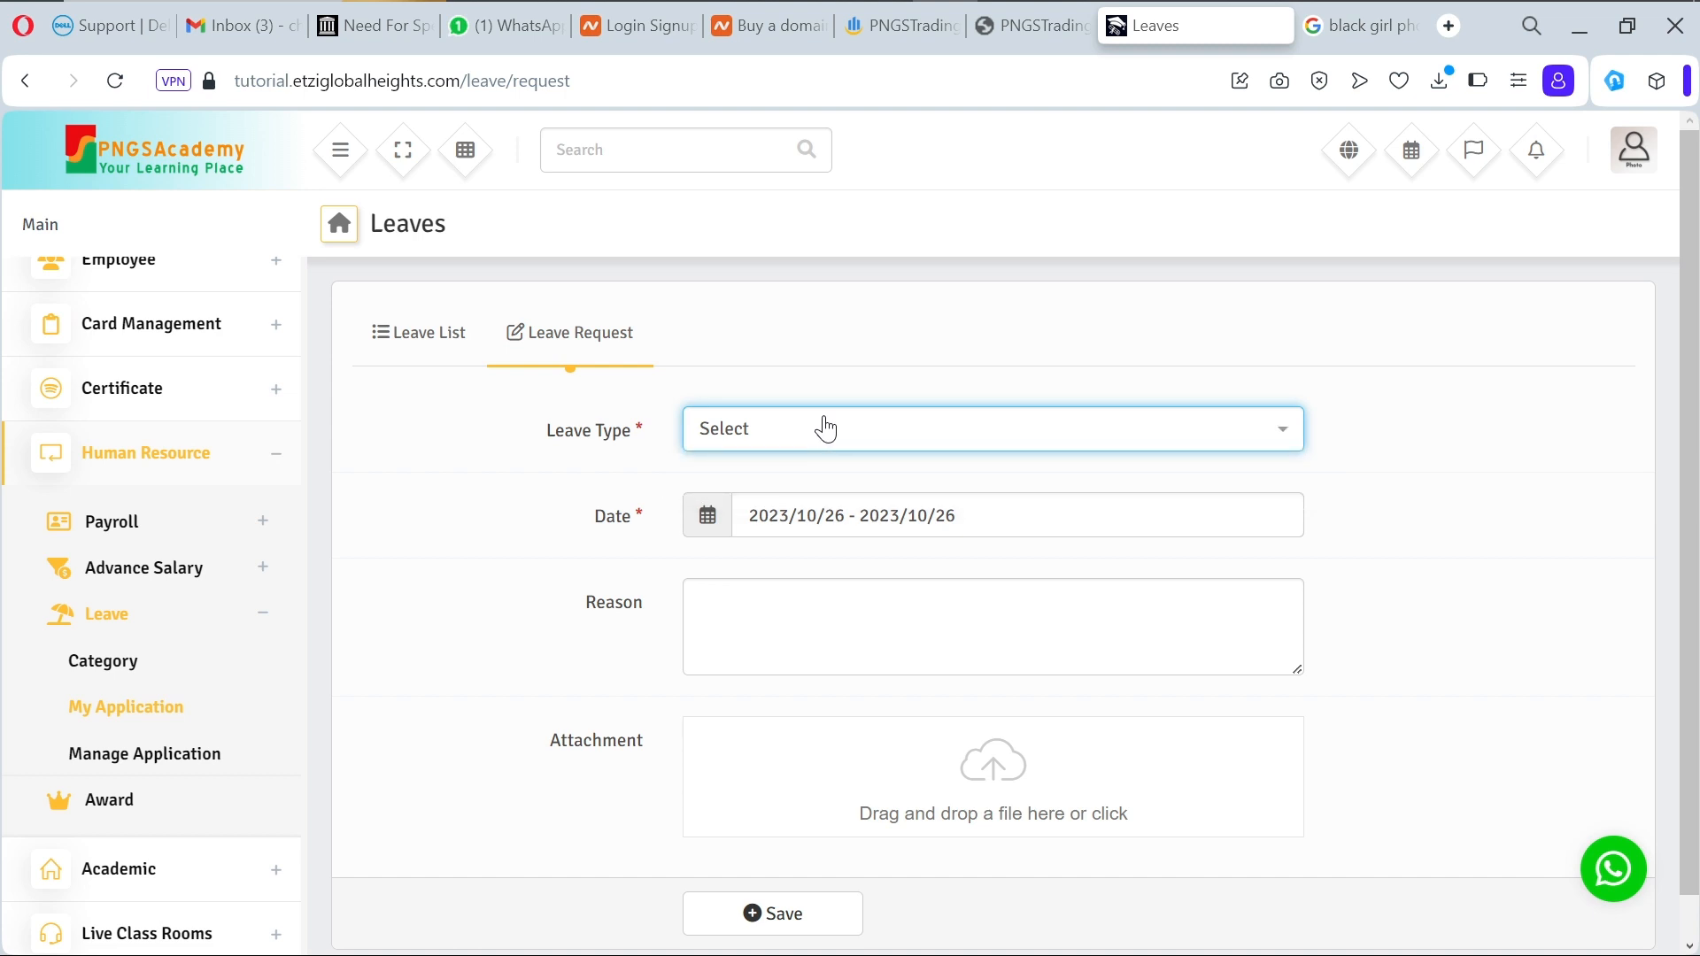
left_click(136, 779)
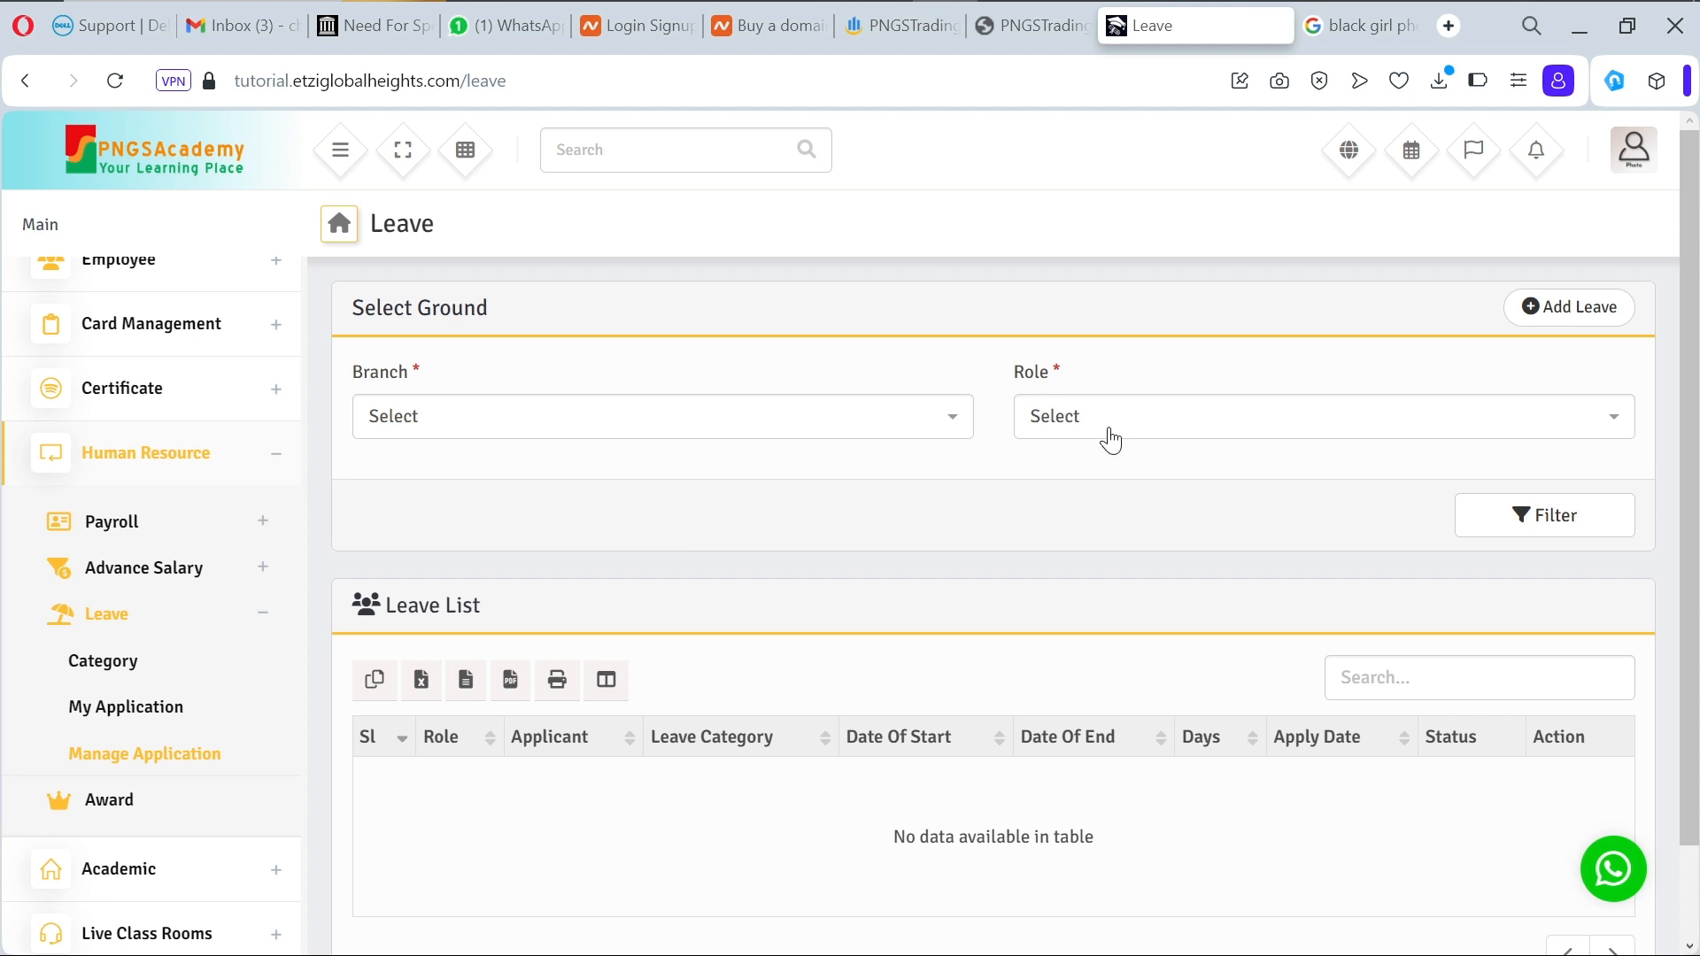
Step: Start a new leave for the second PNGSAcademic Lekki teacher with the Marriage category
left_click(1581, 310)
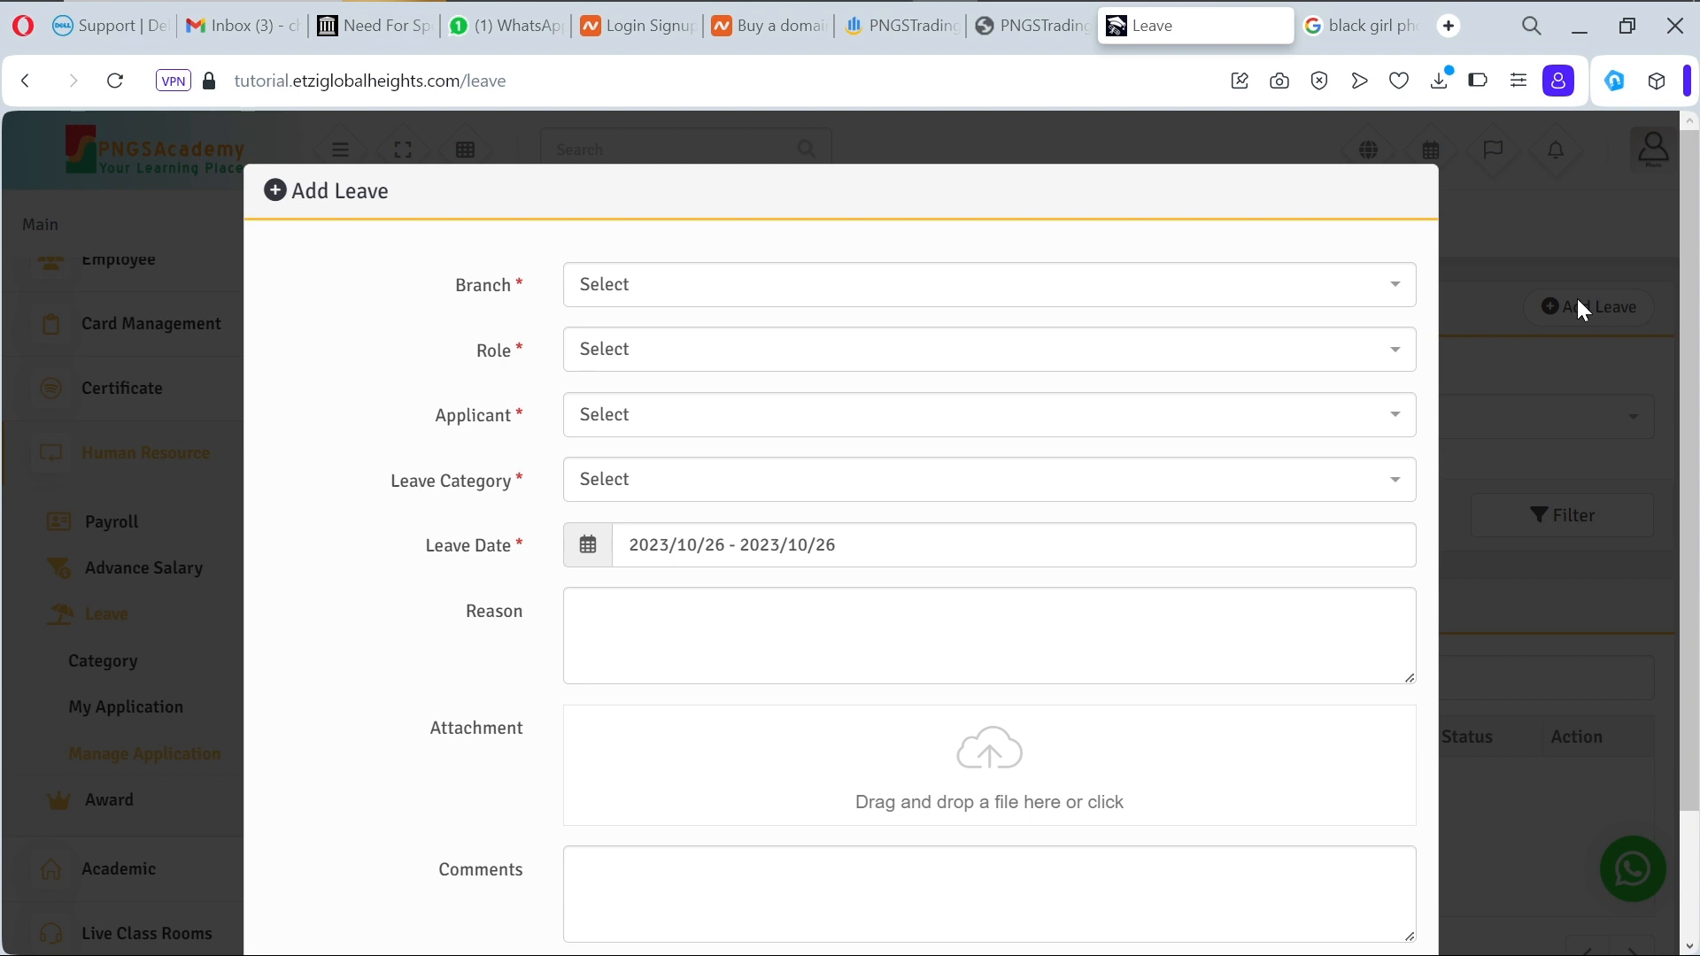
left_click(1343, 298)
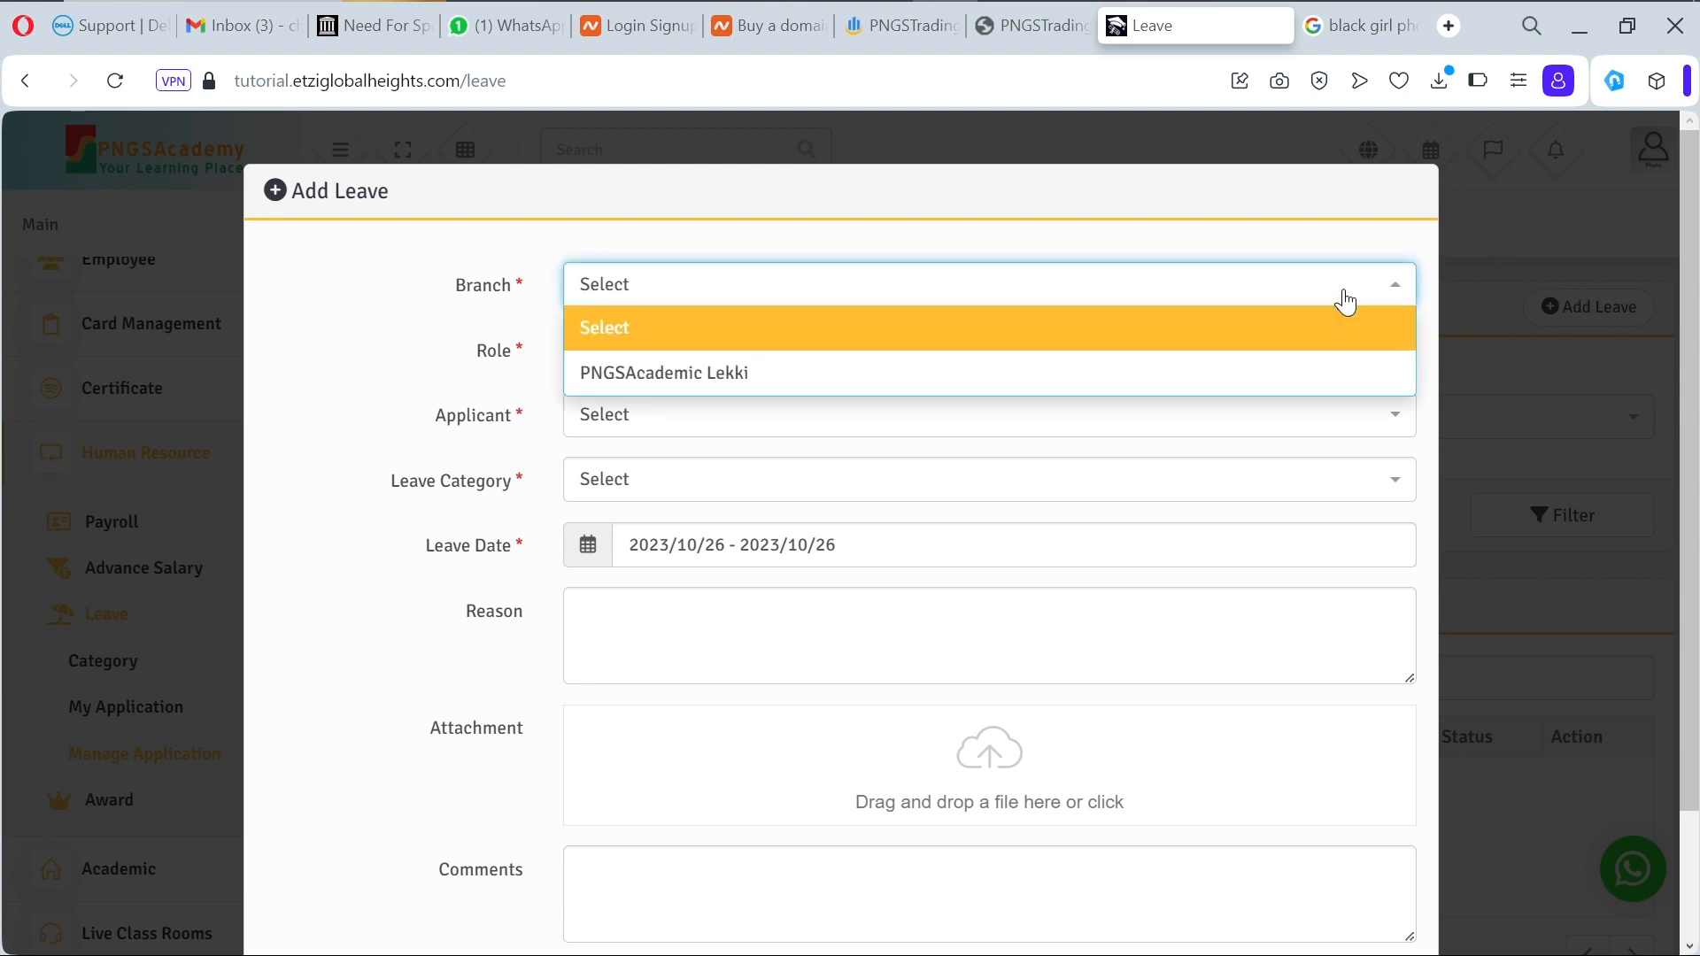
left_click(1314, 373)
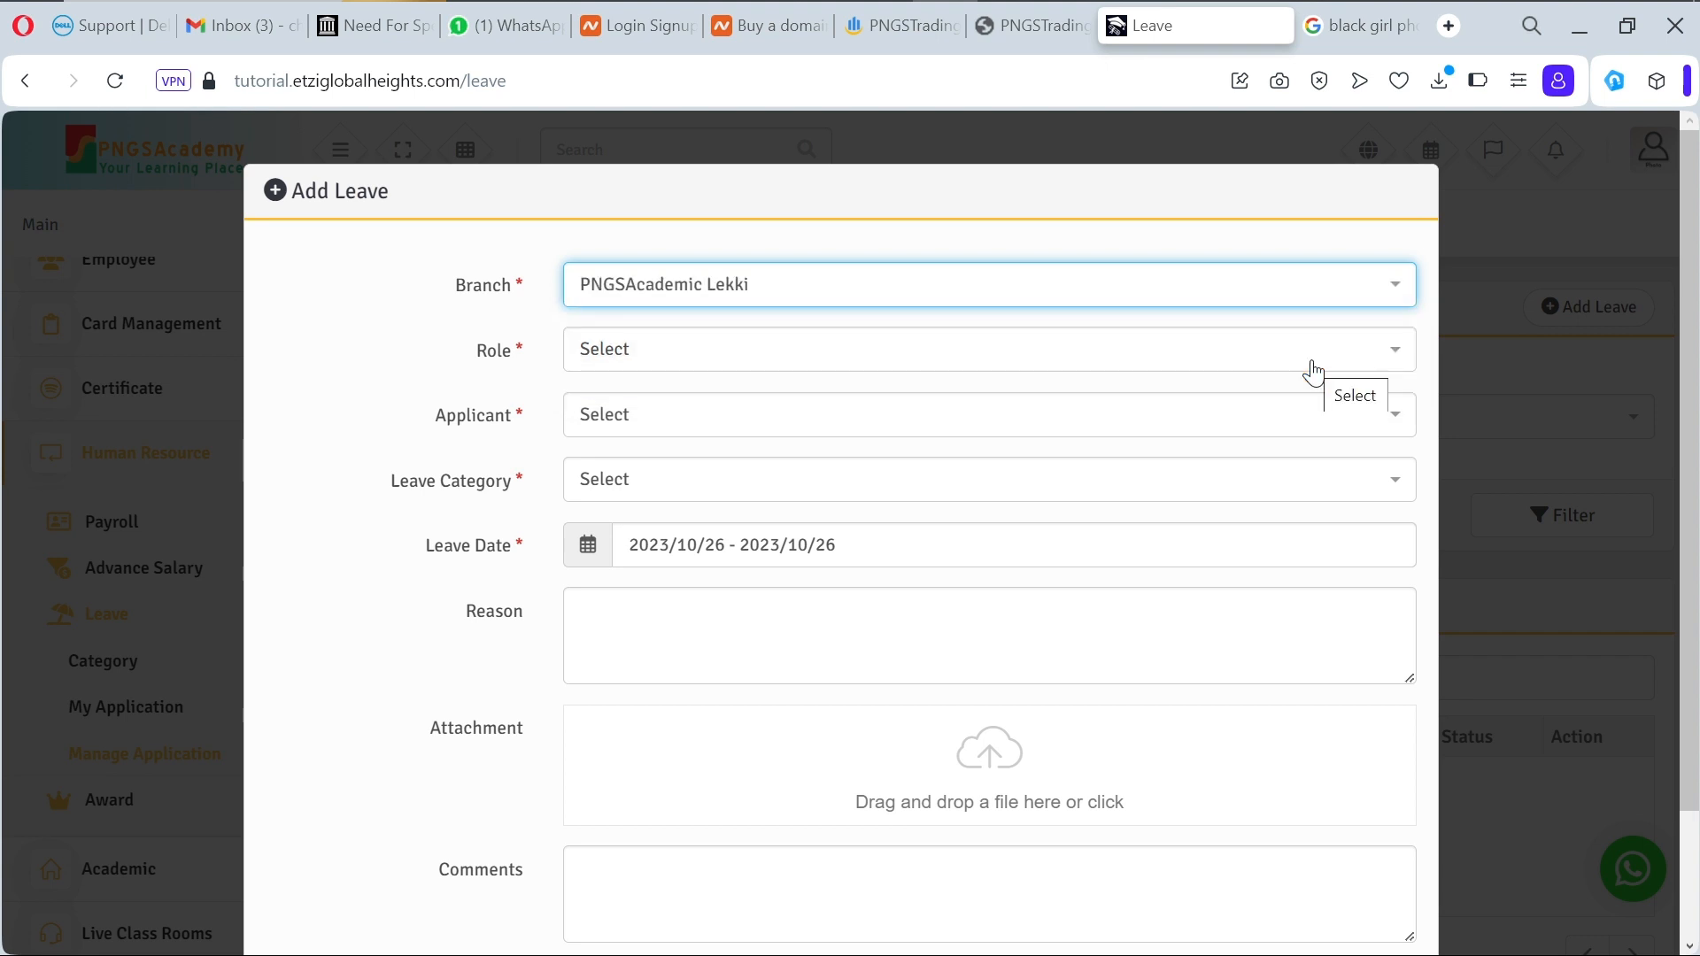
left_click(1282, 364)
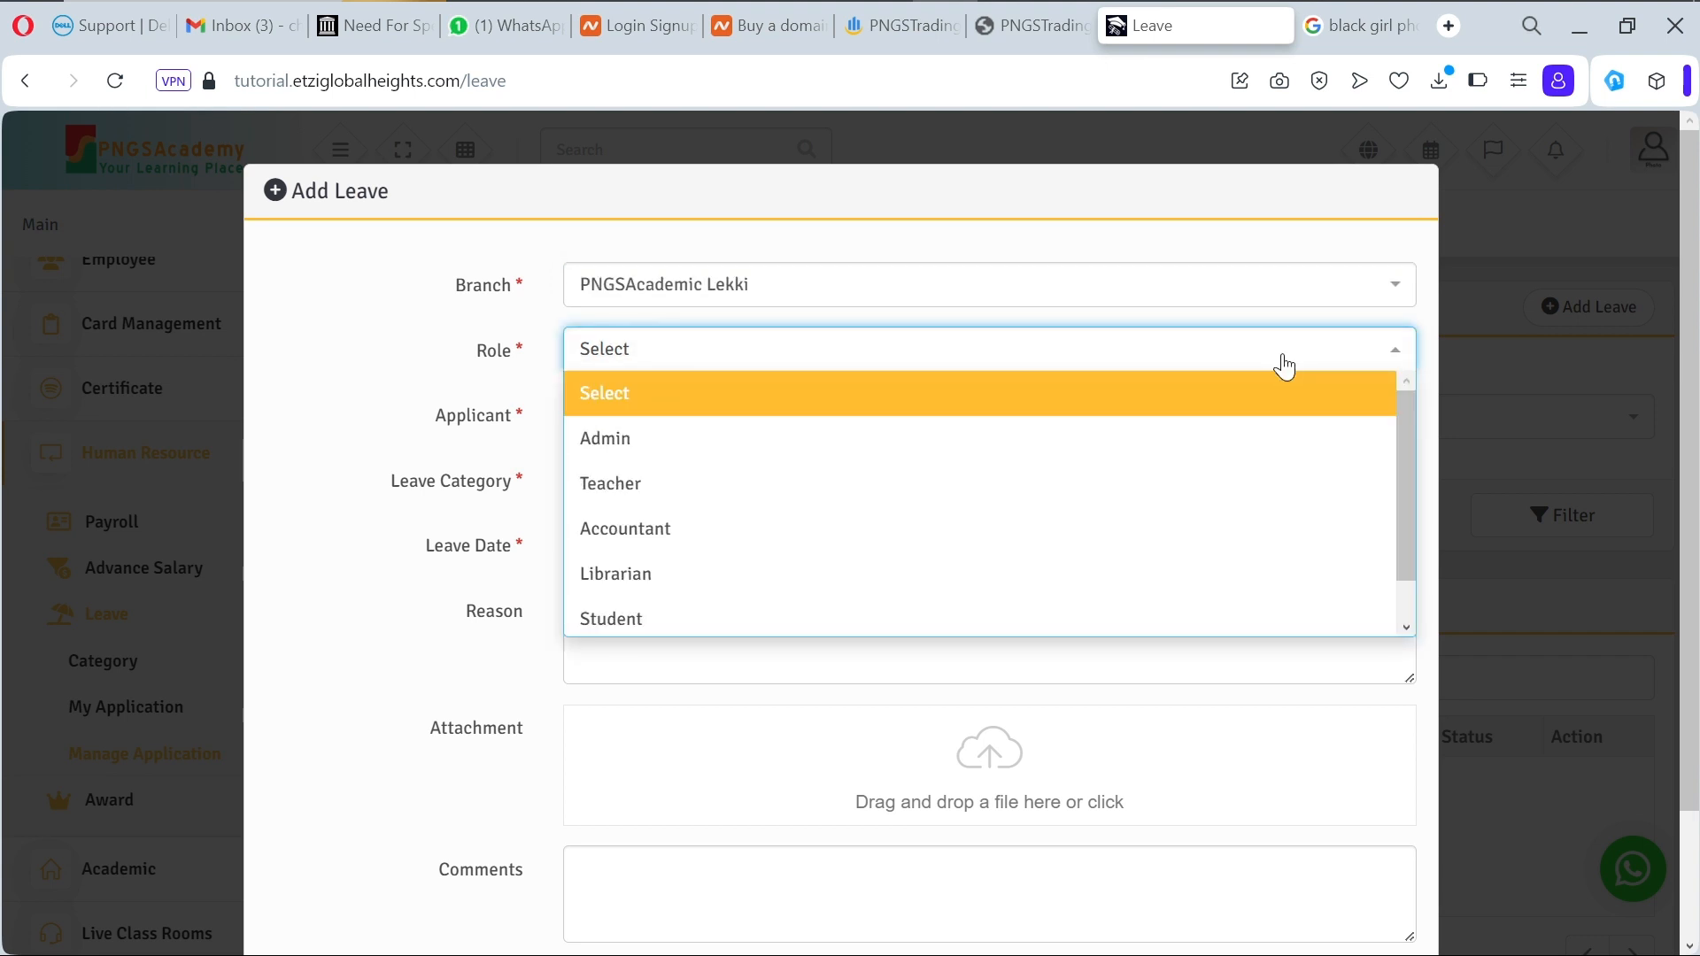
left_click(1246, 478)
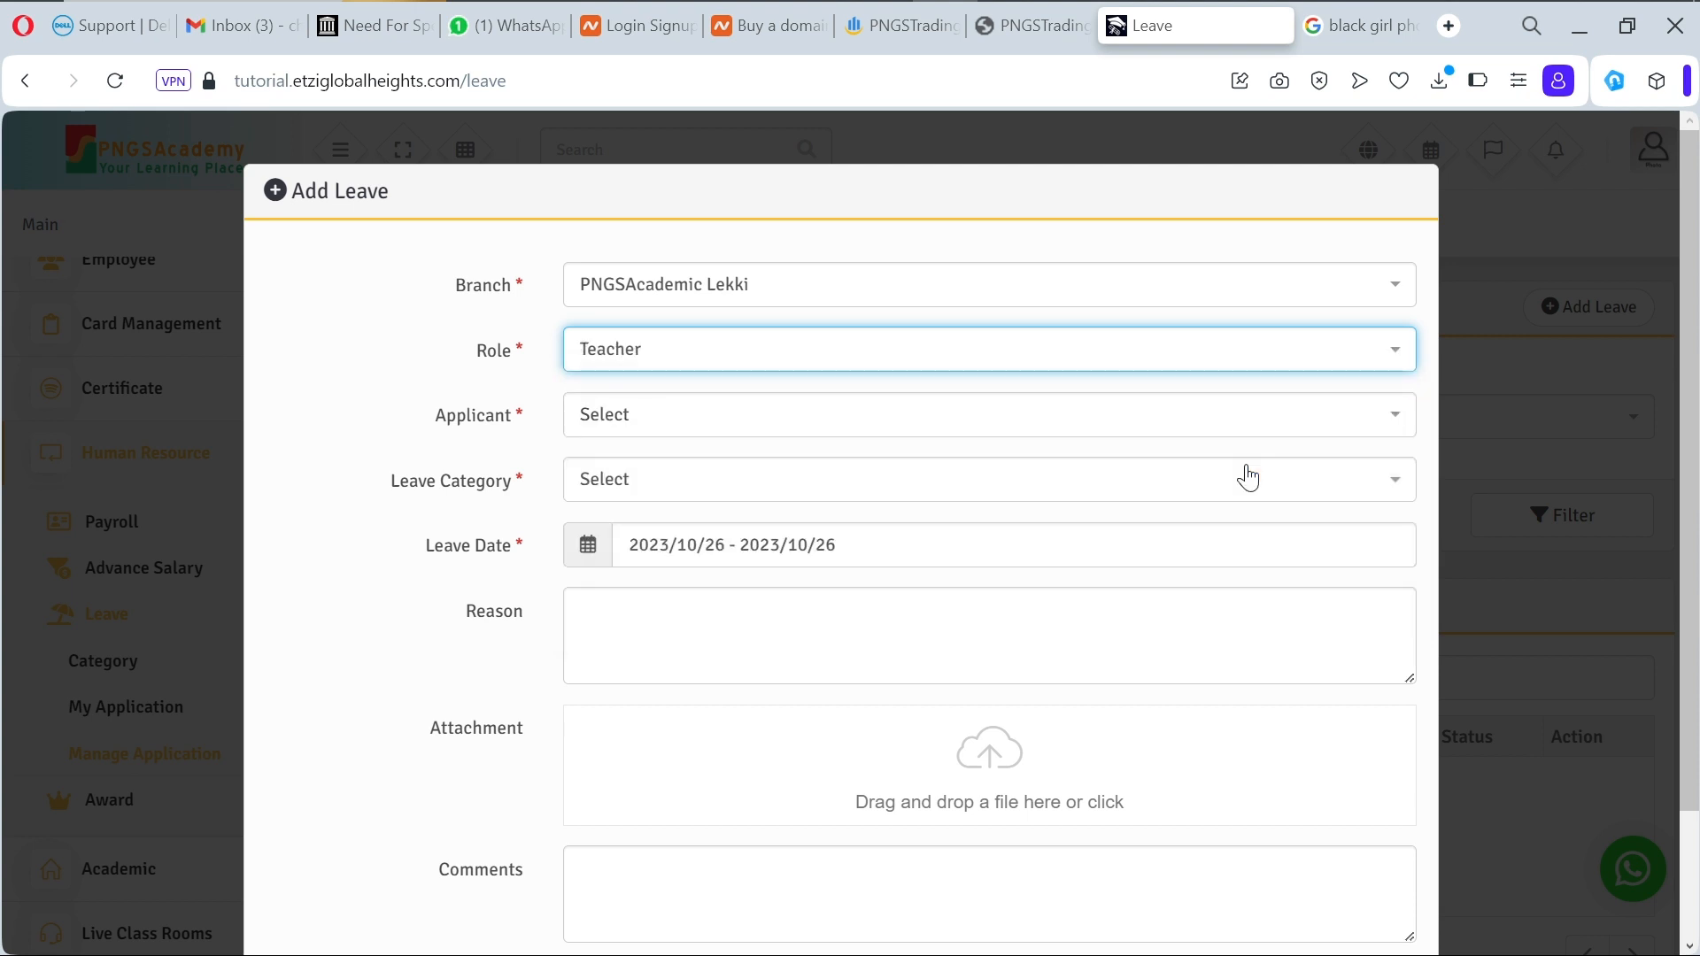
left_click(1218, 432)
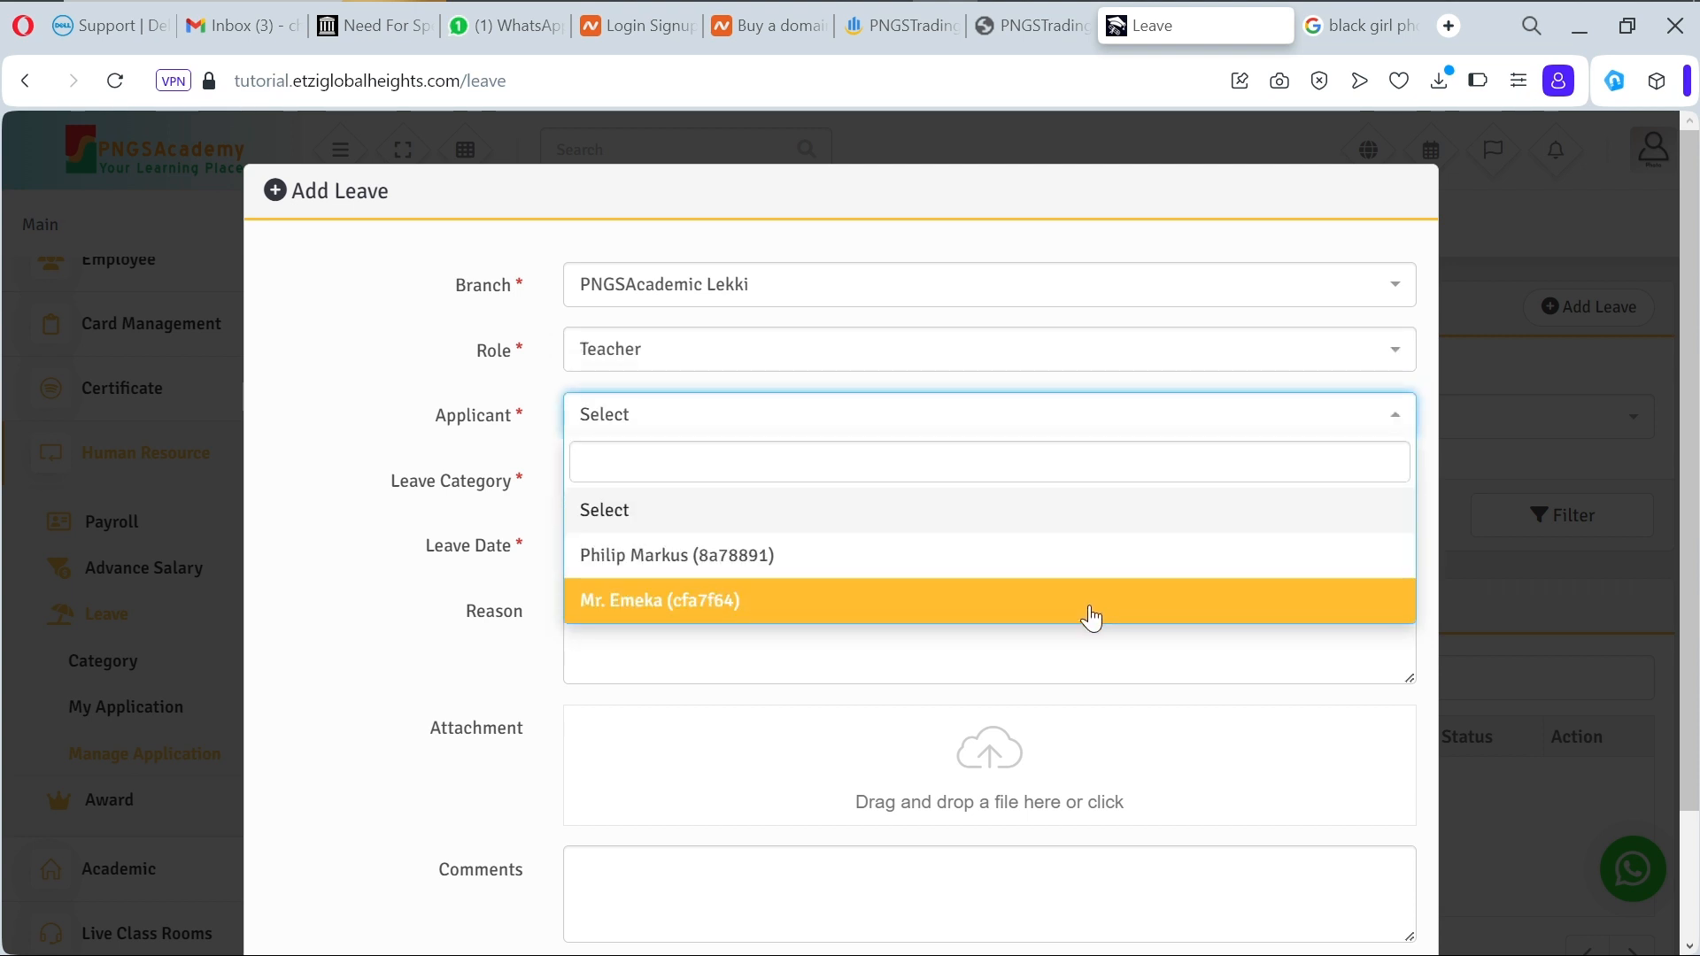
left_click(1090, 617)
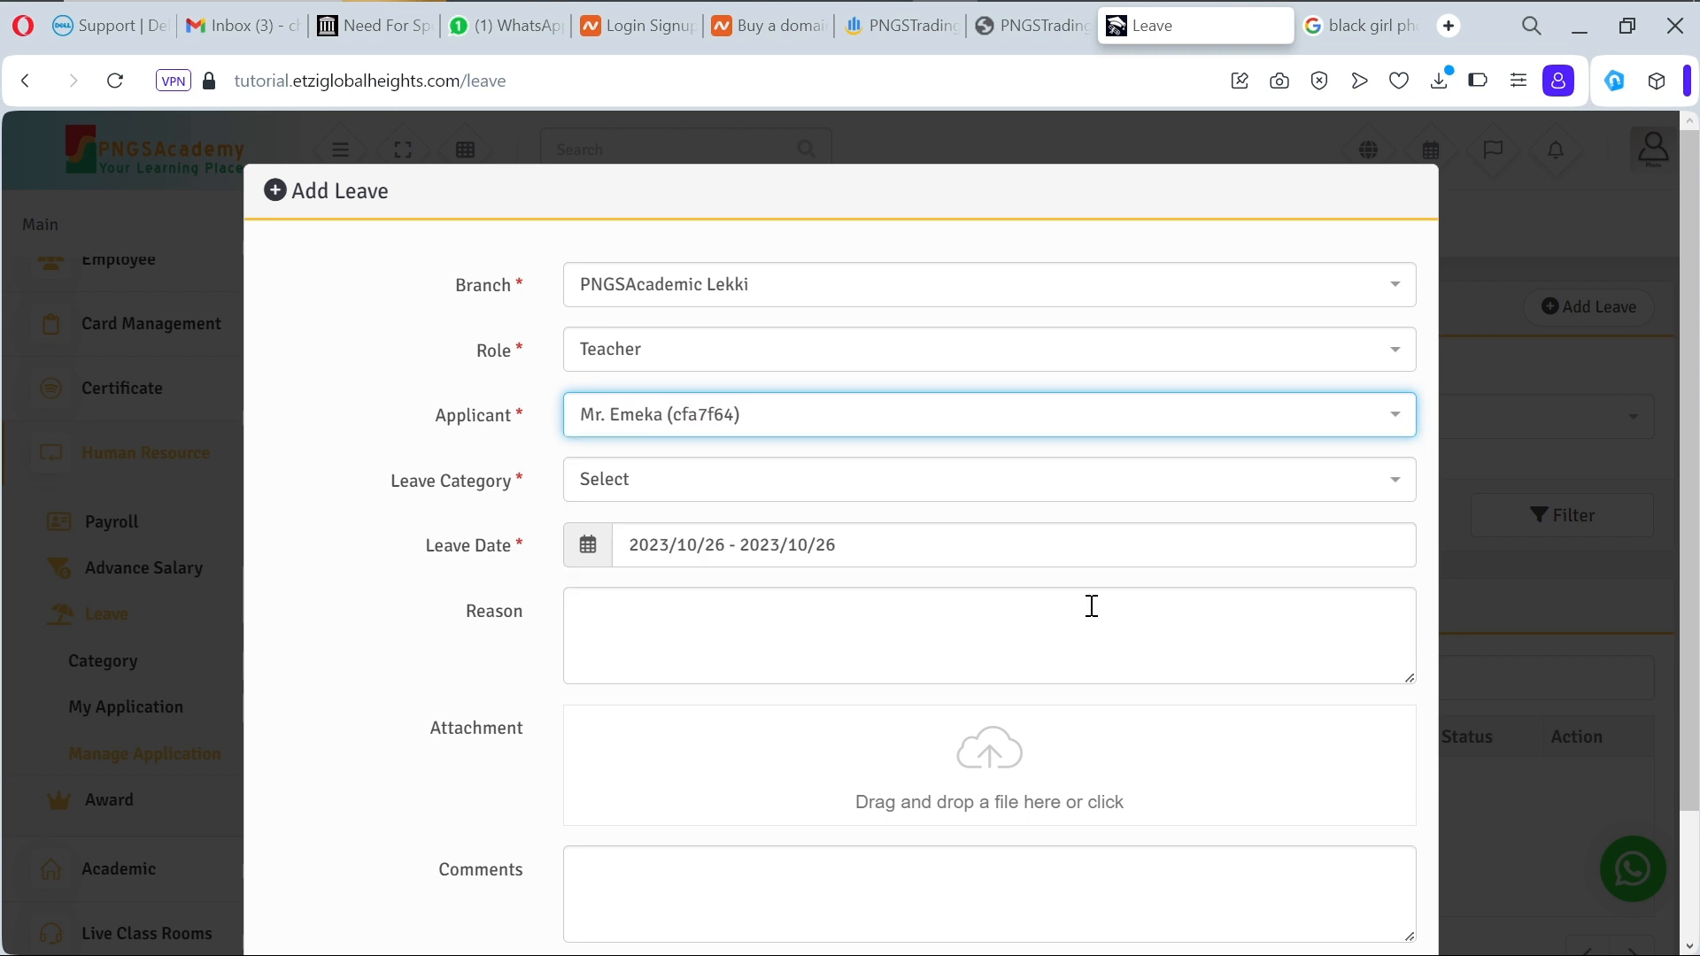
left_click(1032, 498)
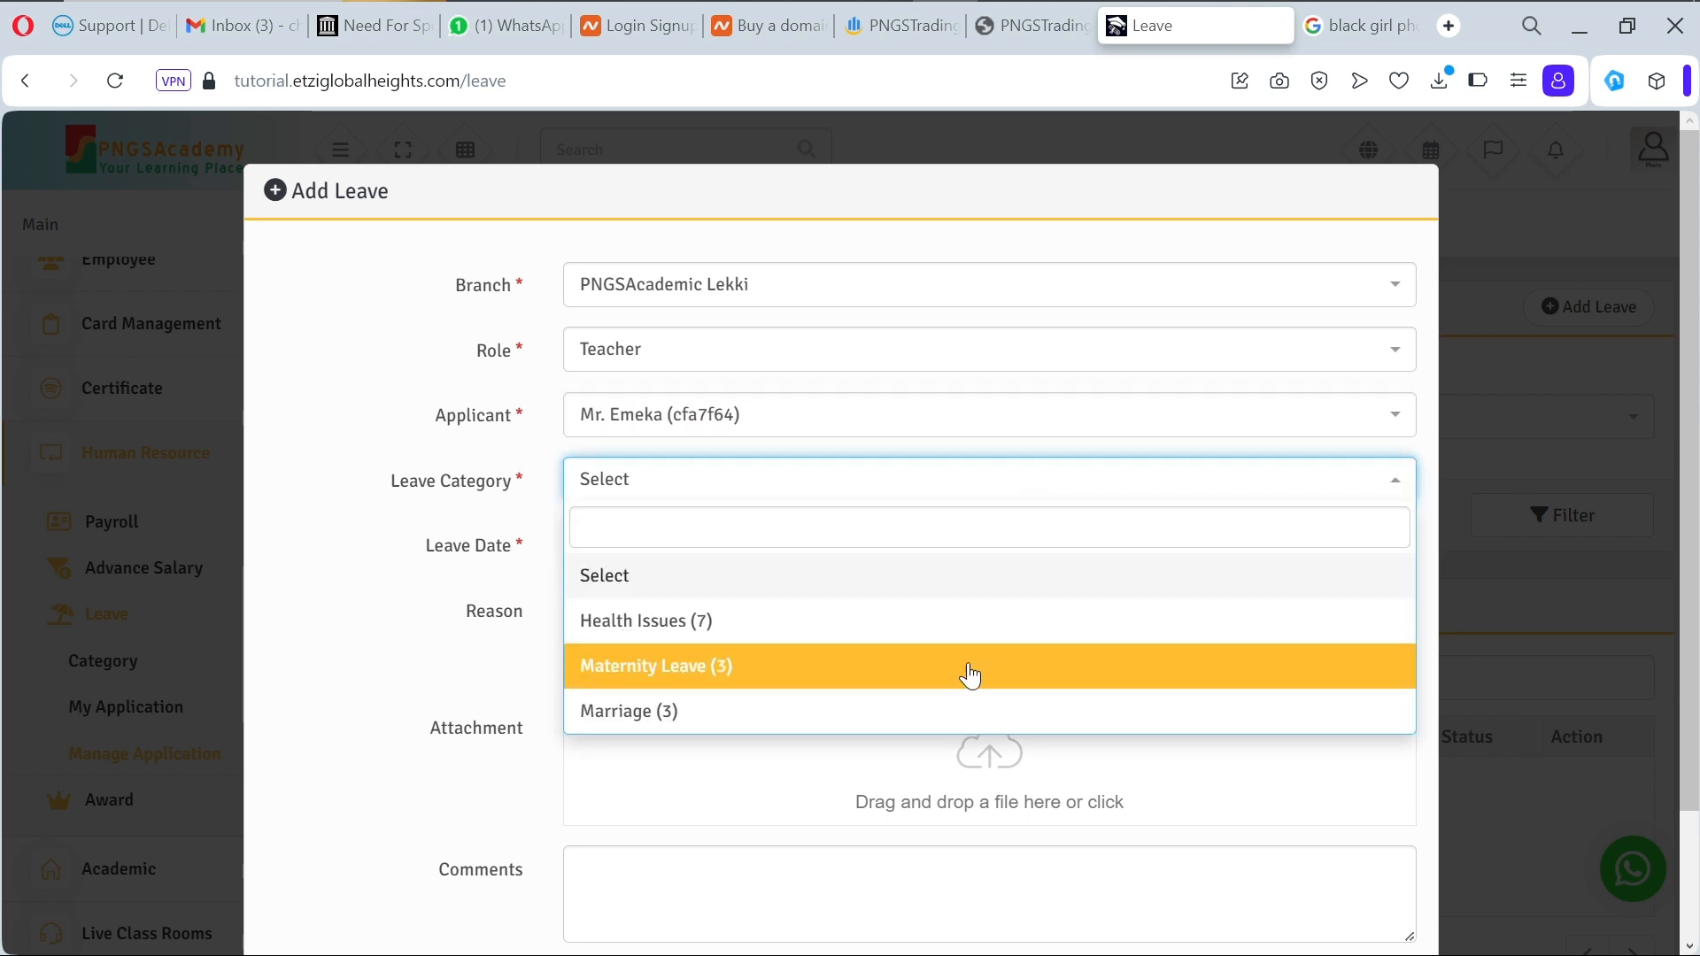
left_click(955, 706)
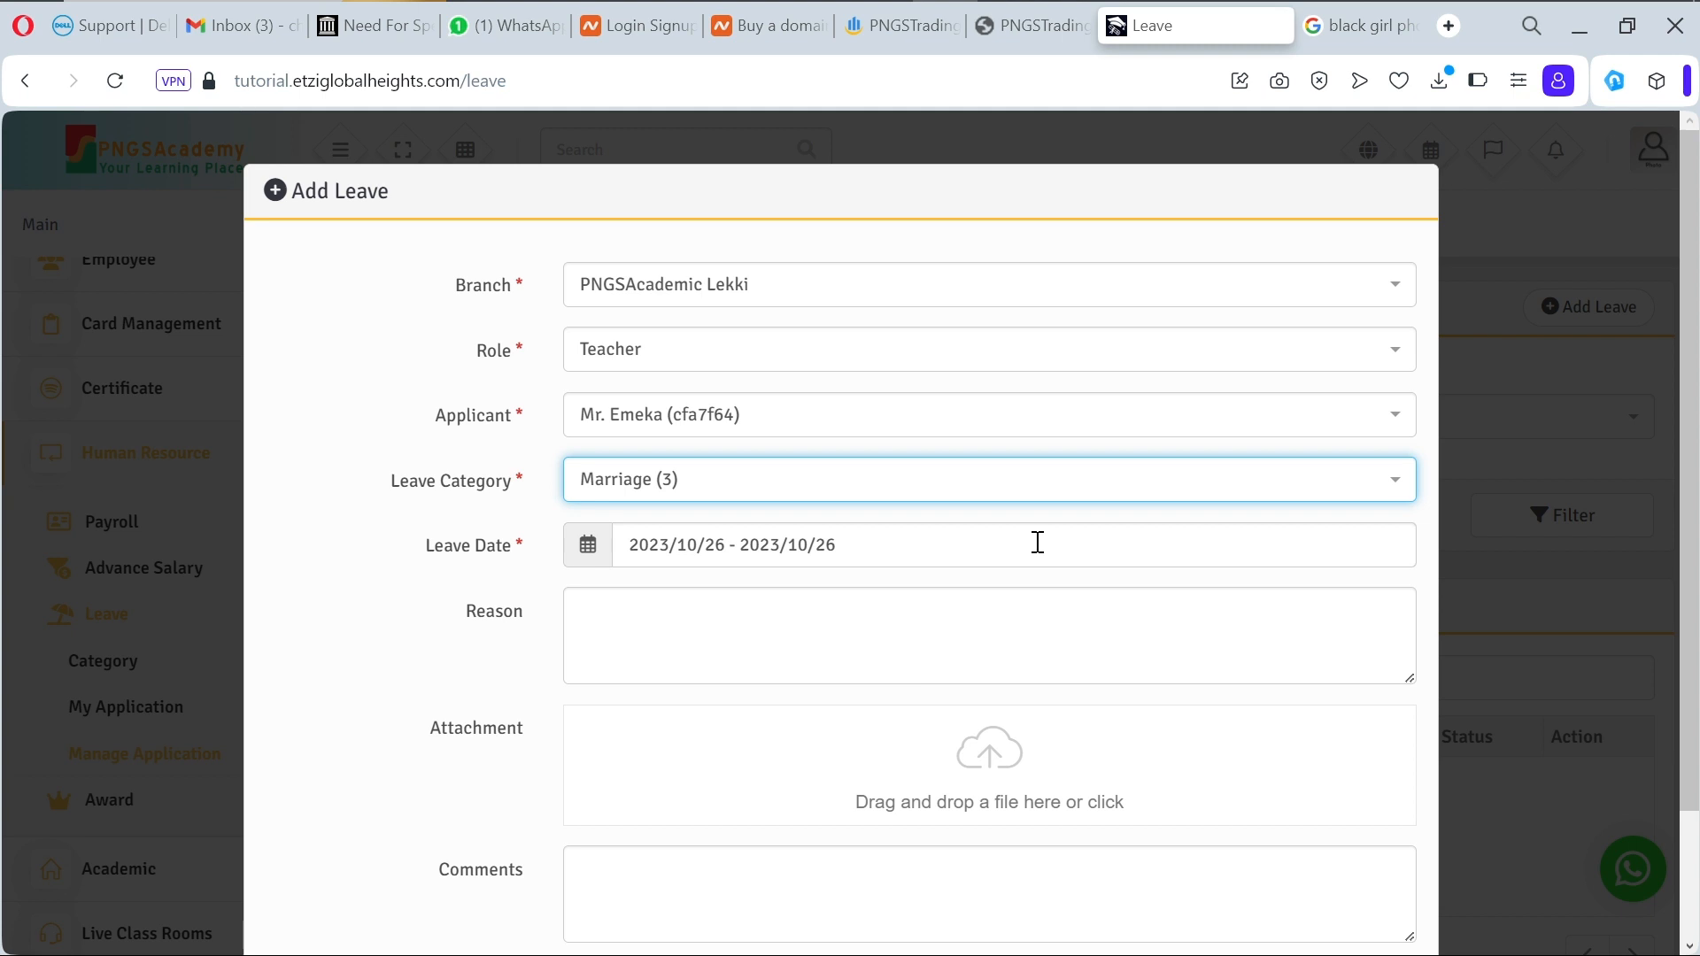
Step: Set the end date to 2023/10/29 and the reason 'I'm getting married to the woman of my dream'
left_click(895, 555)
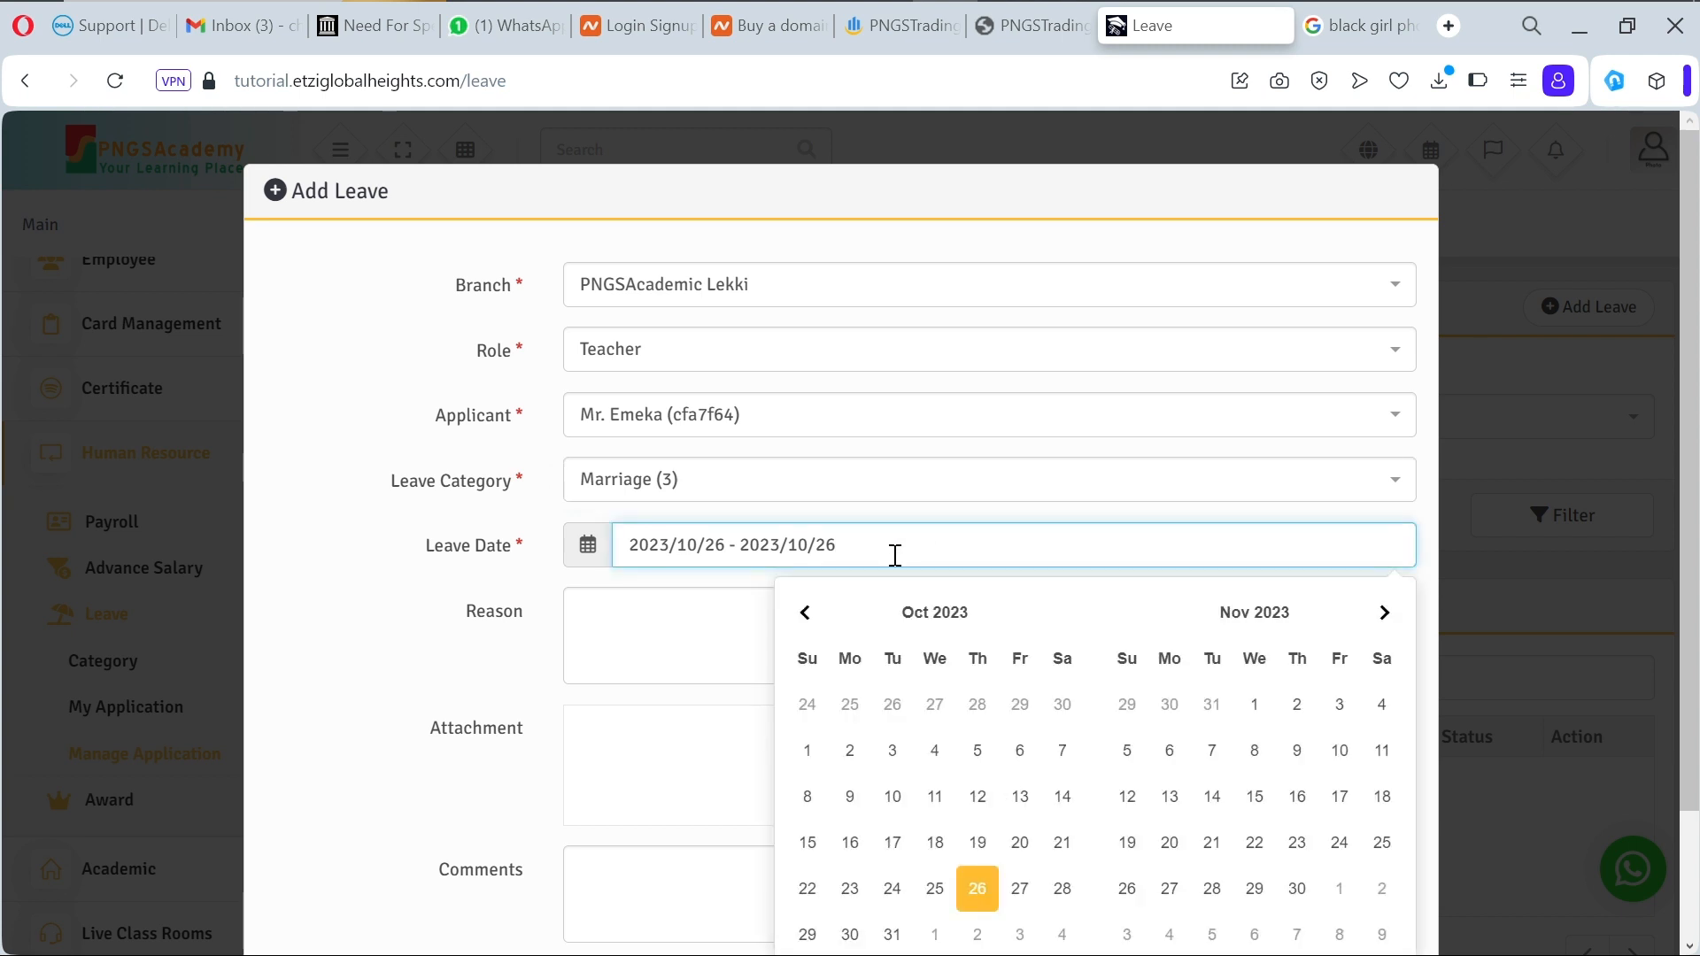
key("BackSpace")
type("9")
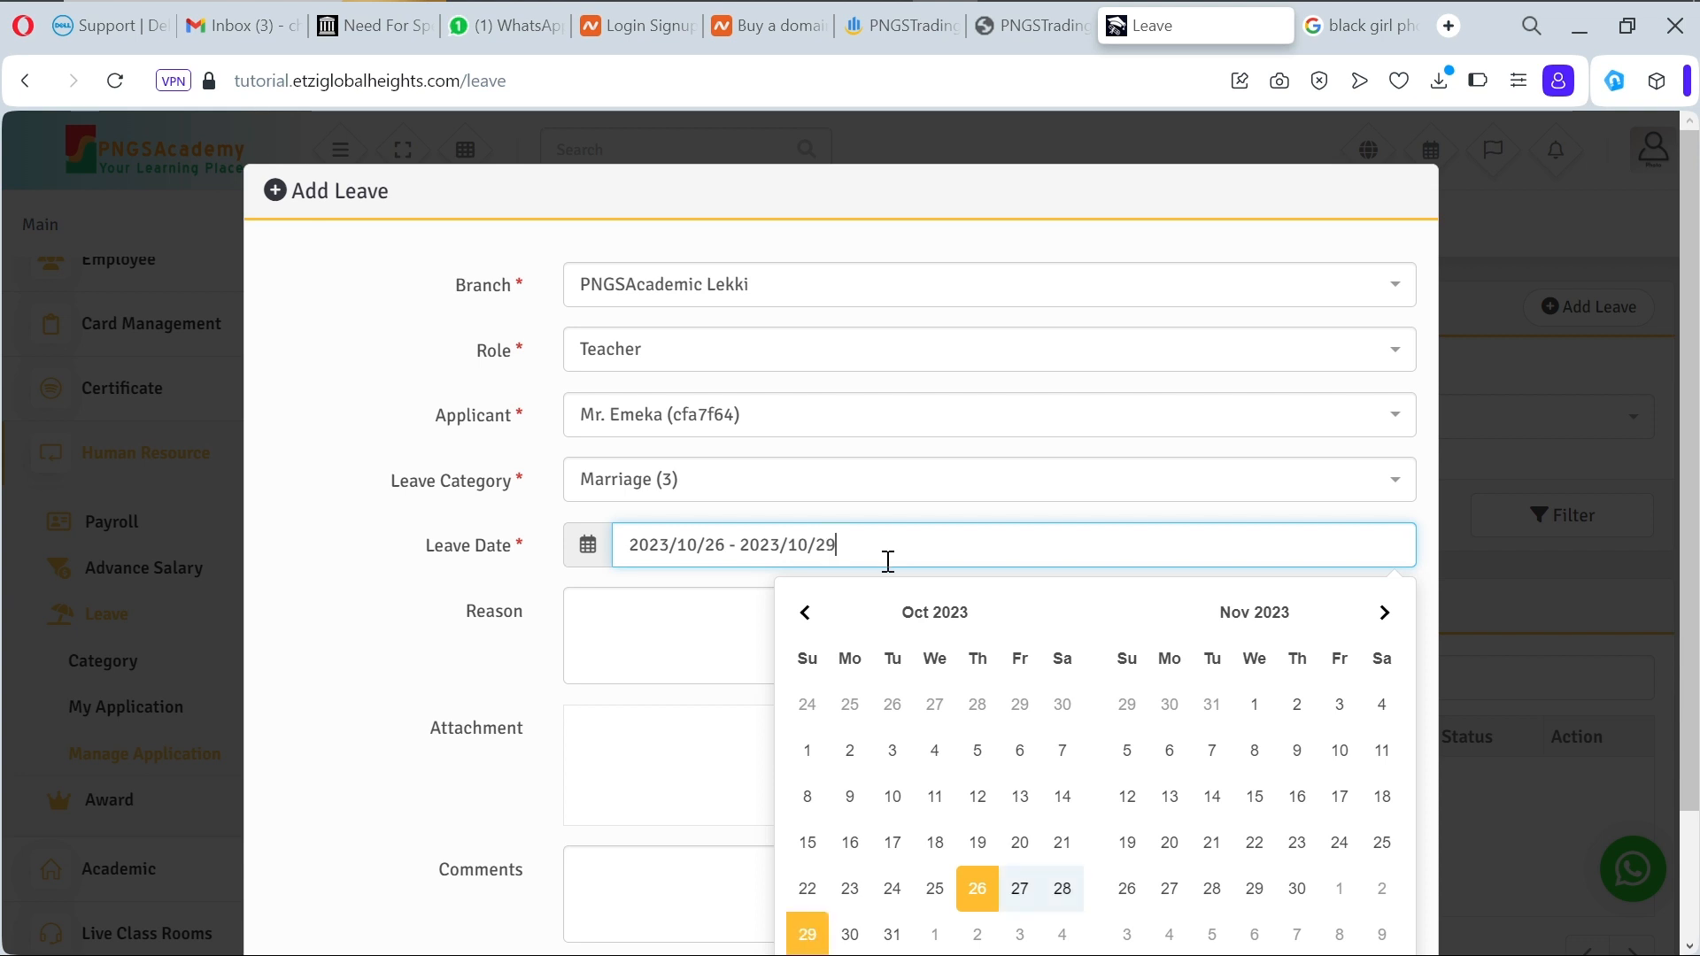
left_click(720, 615)
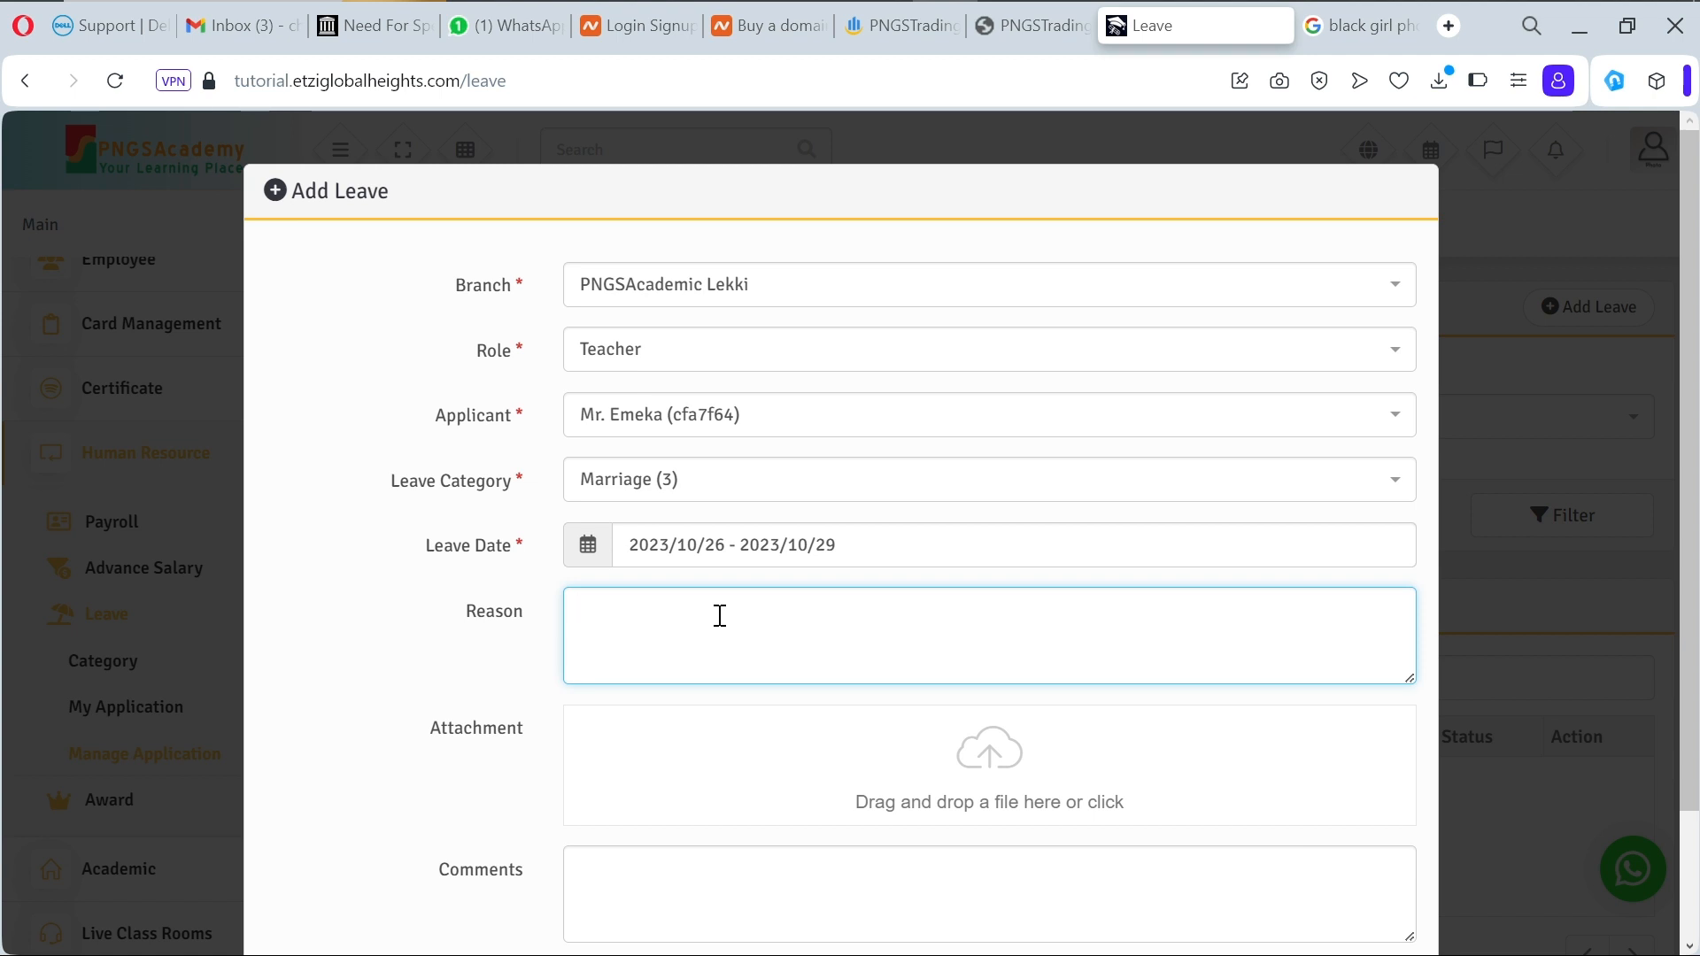
type("Im")
key("BackSpace")
type("'m")
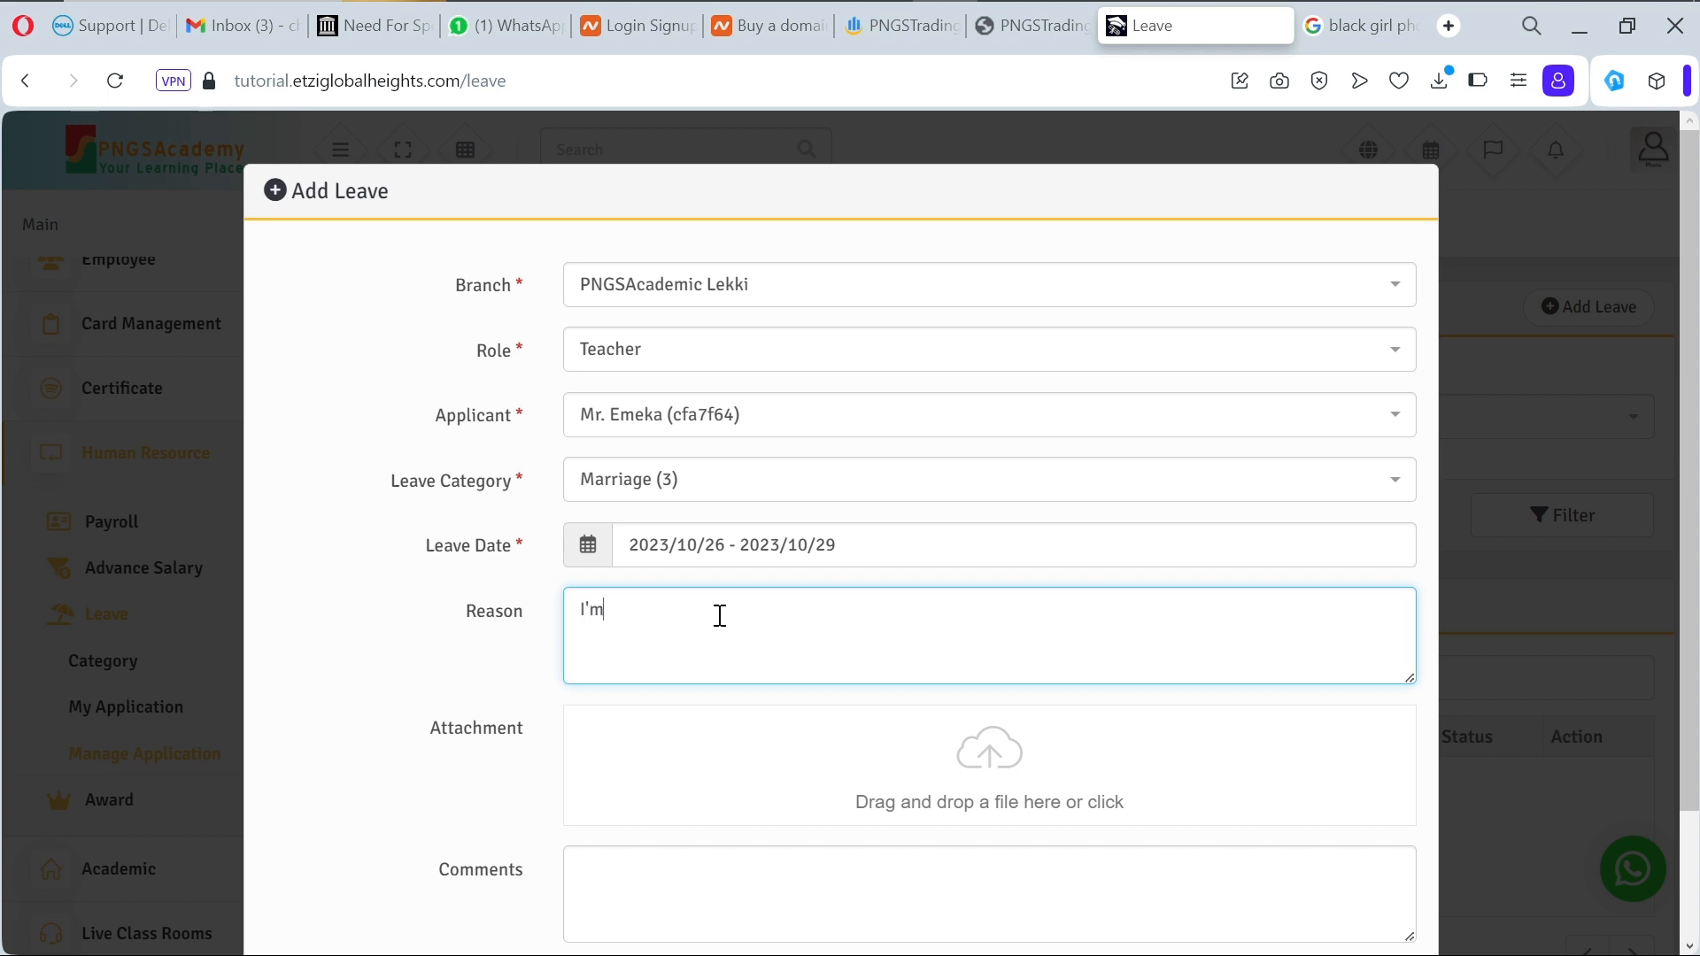
type(" getting married to the ")
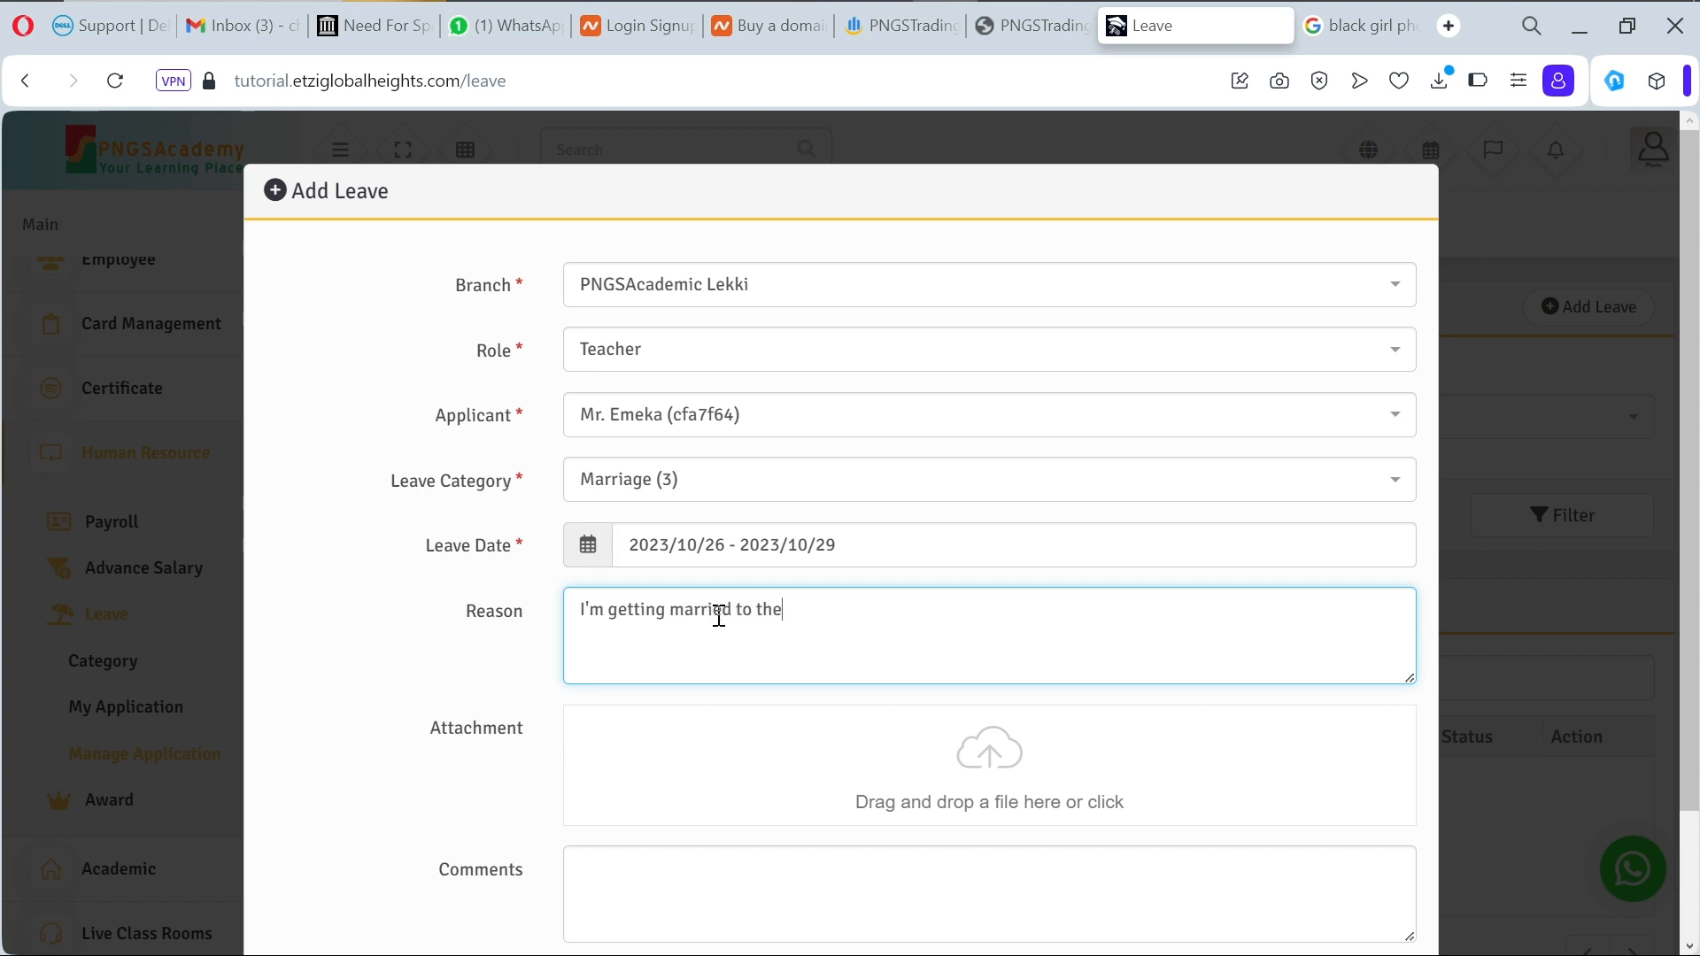
type("woman of my dream")
Step: Attach the outdoor portrait photo and comment 'Better approve else I will run after her'
left_click(1003, 788)
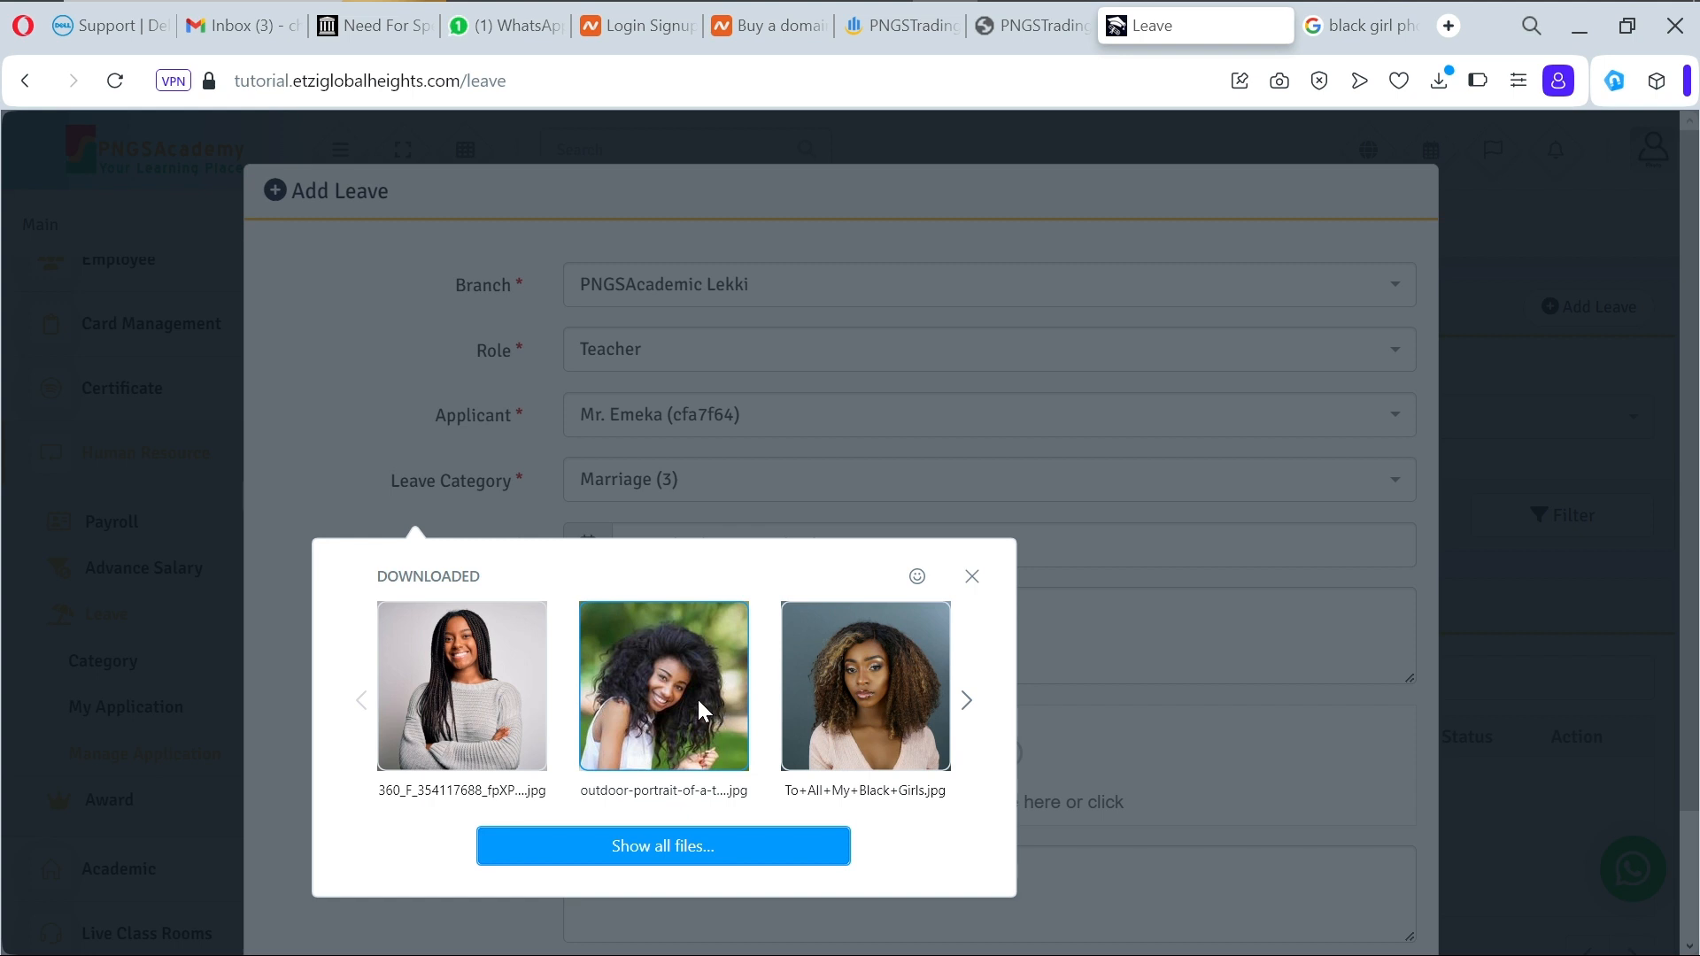
left_click_drag(697, 699, 698, 706)
scroll(846, 728, "down", 2)
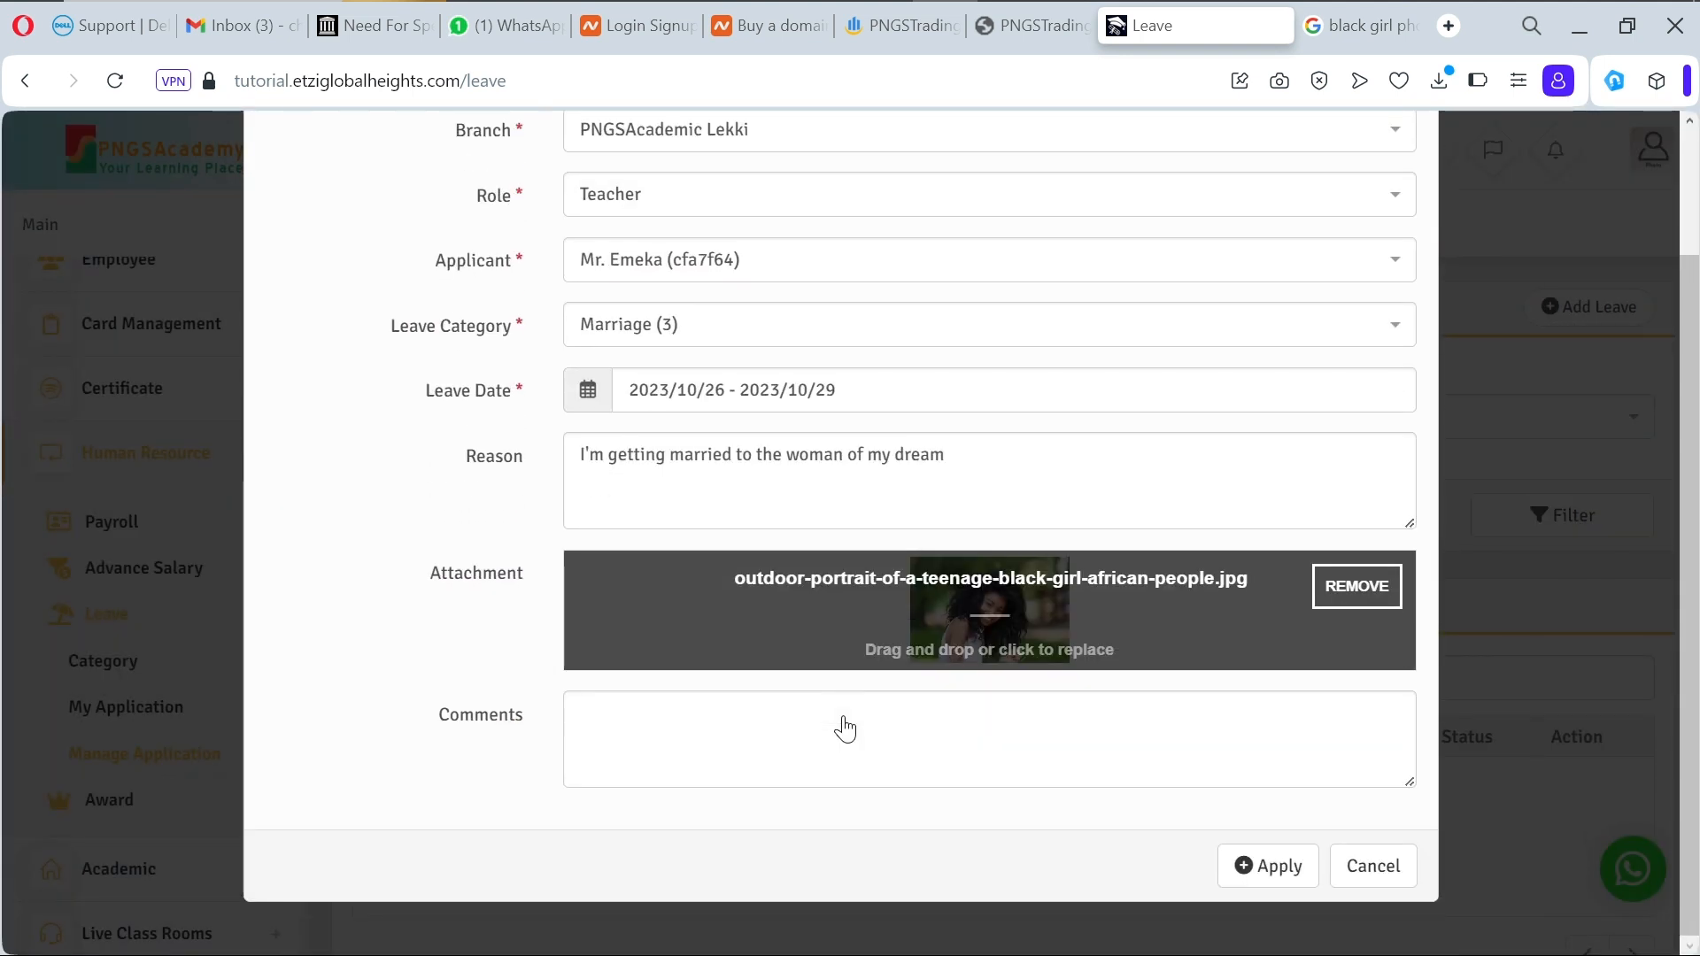
left_click(807, 717)
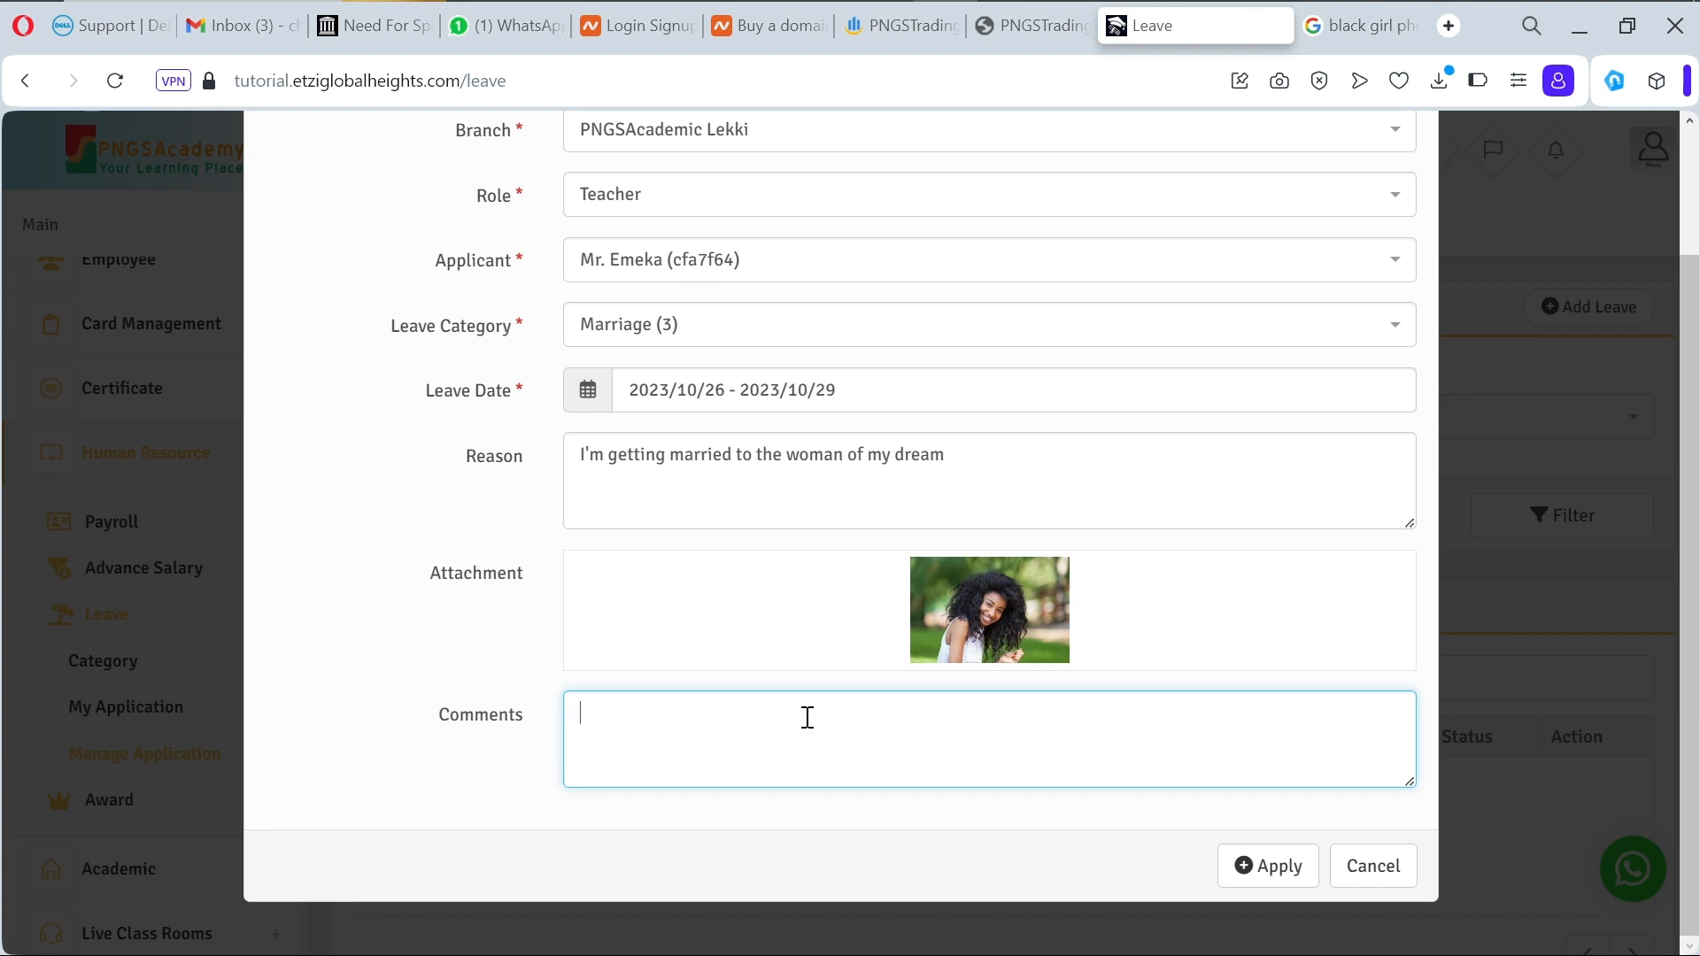
type("Better approve else")
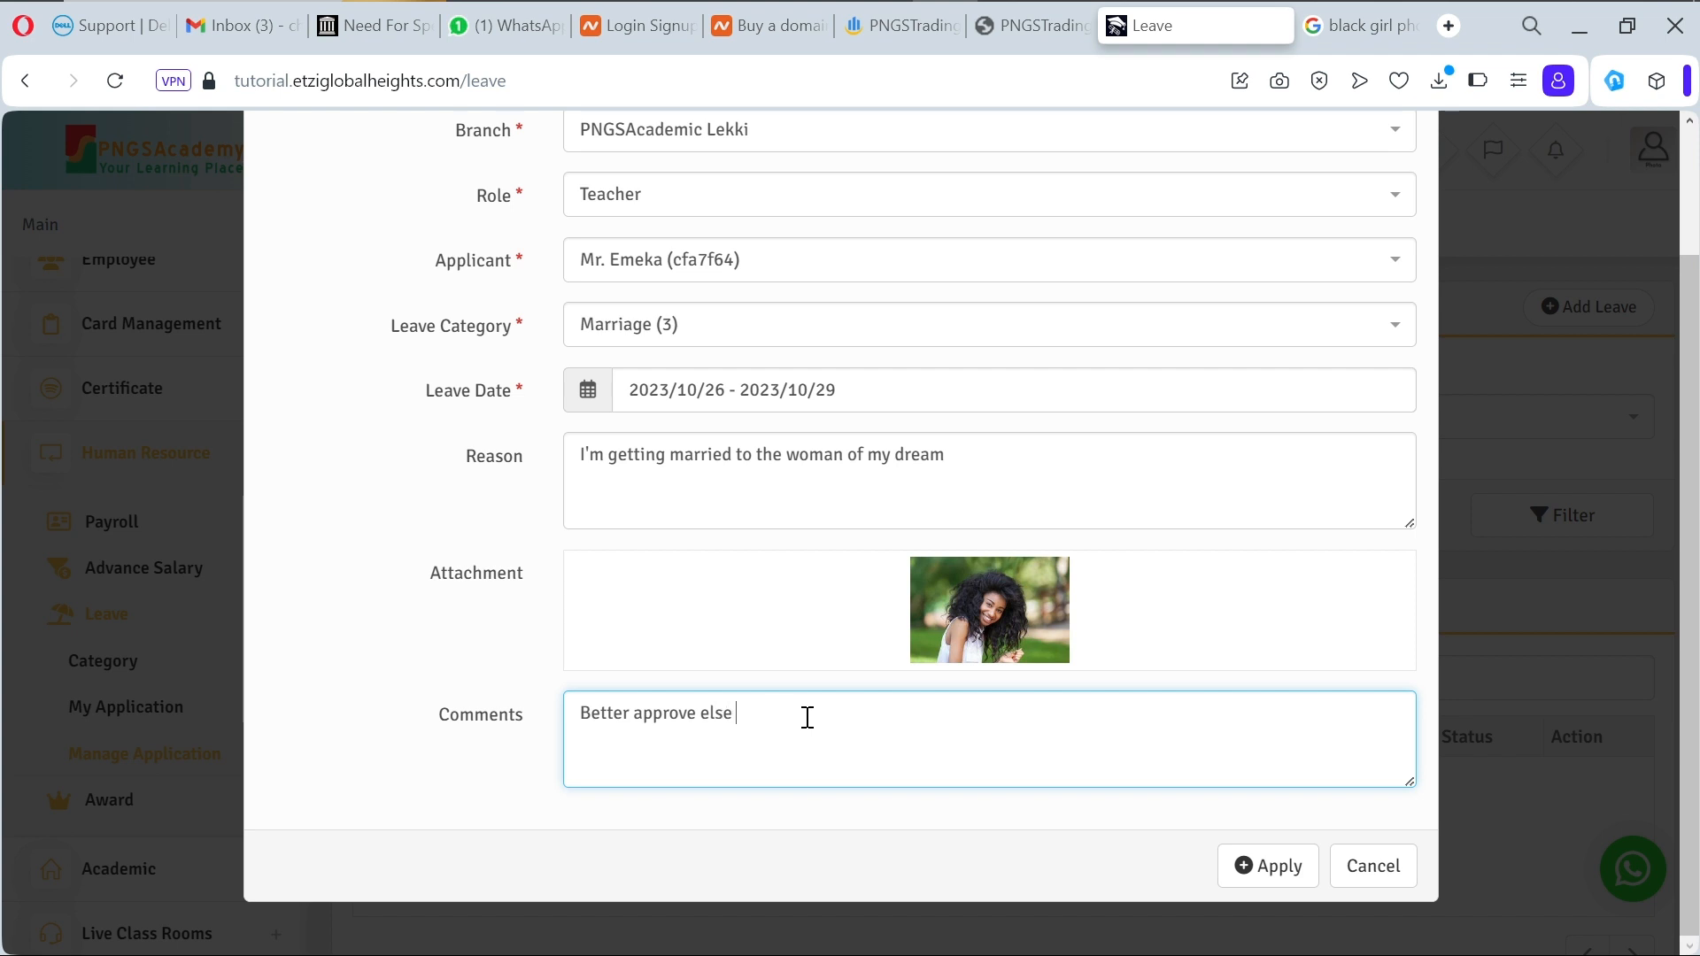
type(" I will run after her")
Step: Insert 'it' so the comment reads 'Better approve it else…', then submit
left_click(699, 714)
type("it")
left_click(1272, 866)
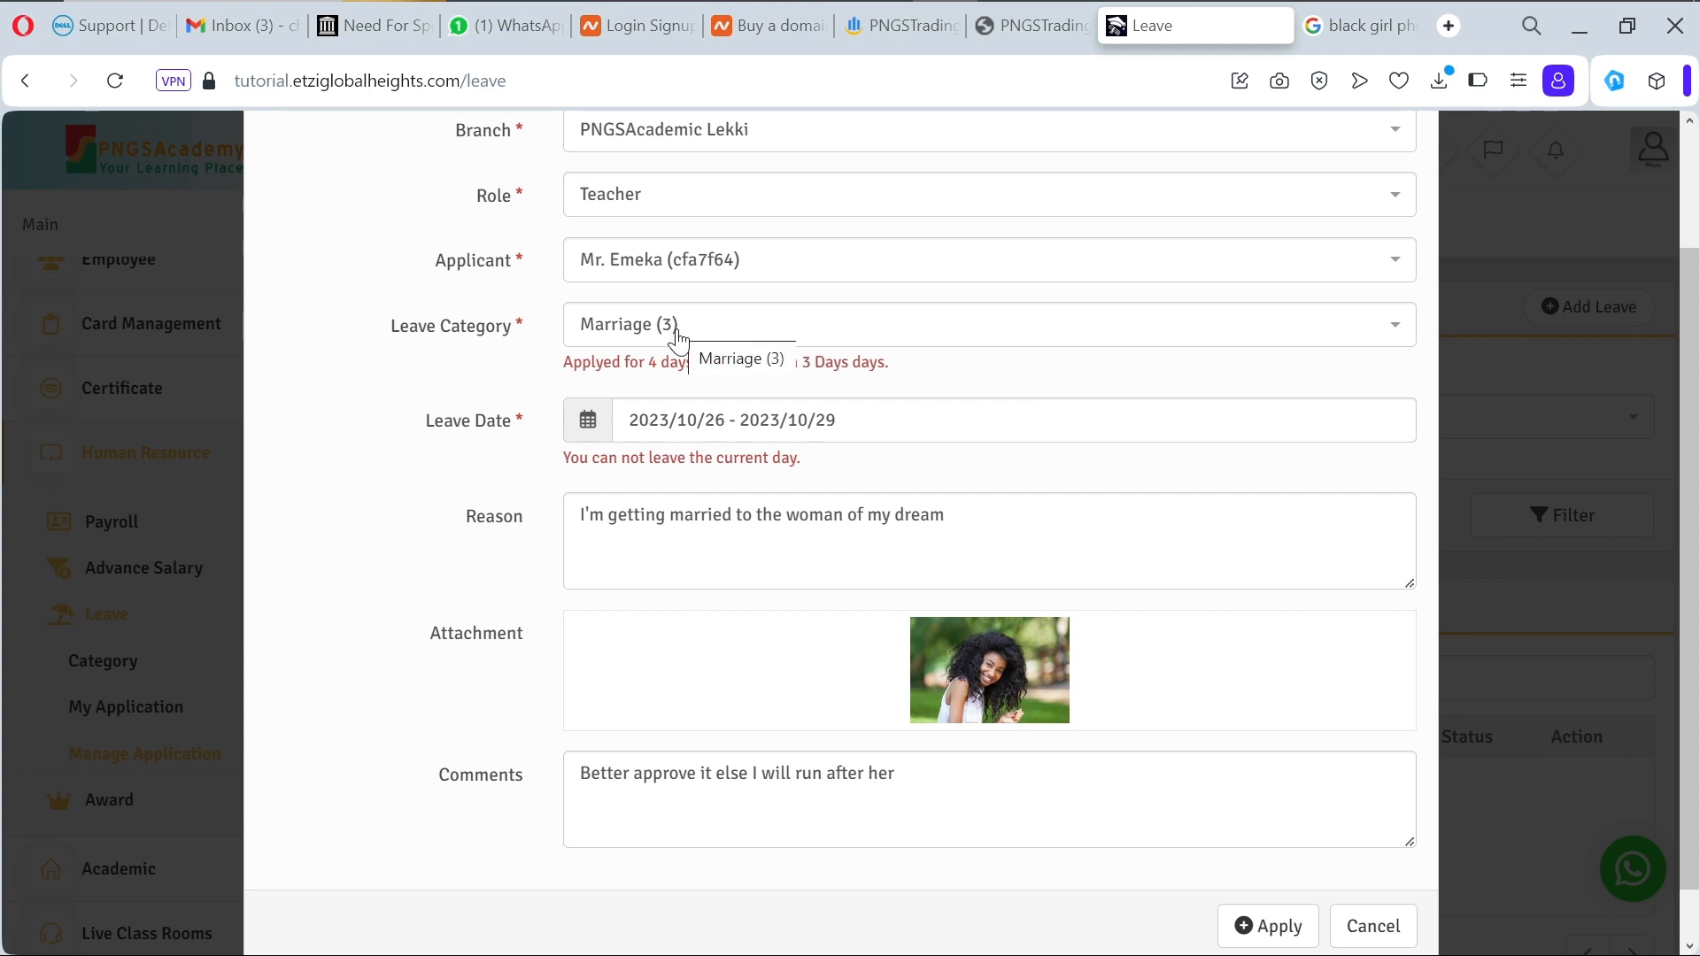
Step: Retry submitting the leave with the end date edited to 2023/10/26, then 2023/10/28
left_click(838, 421)
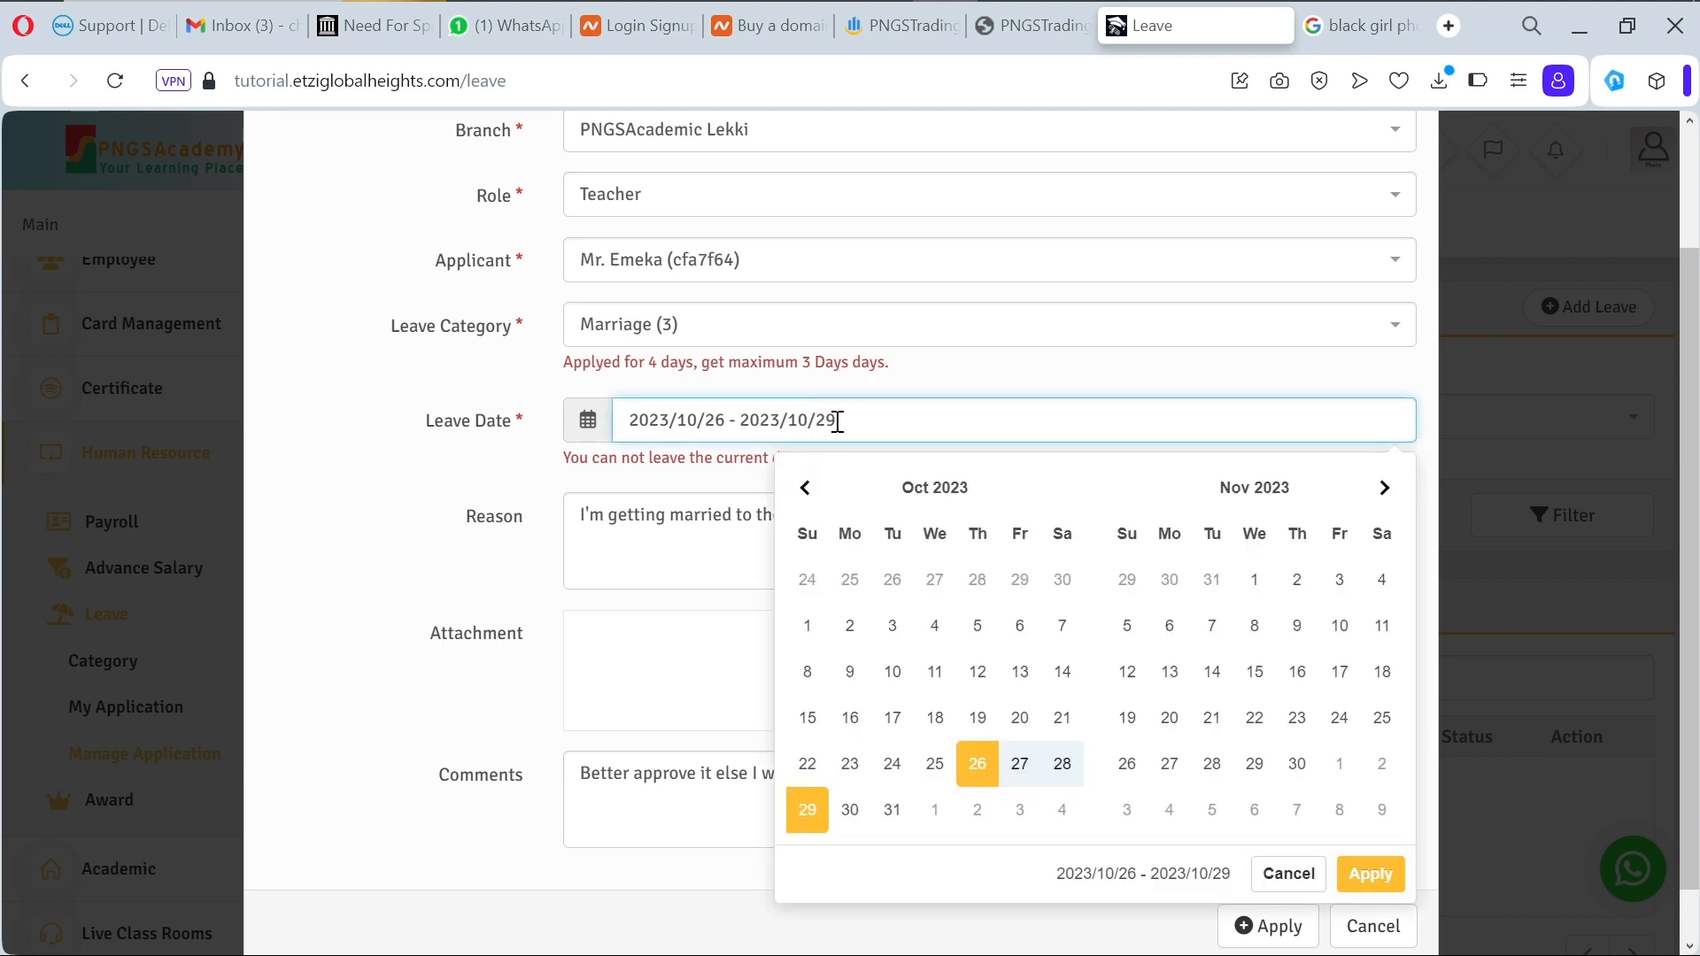
key("BackSpace")
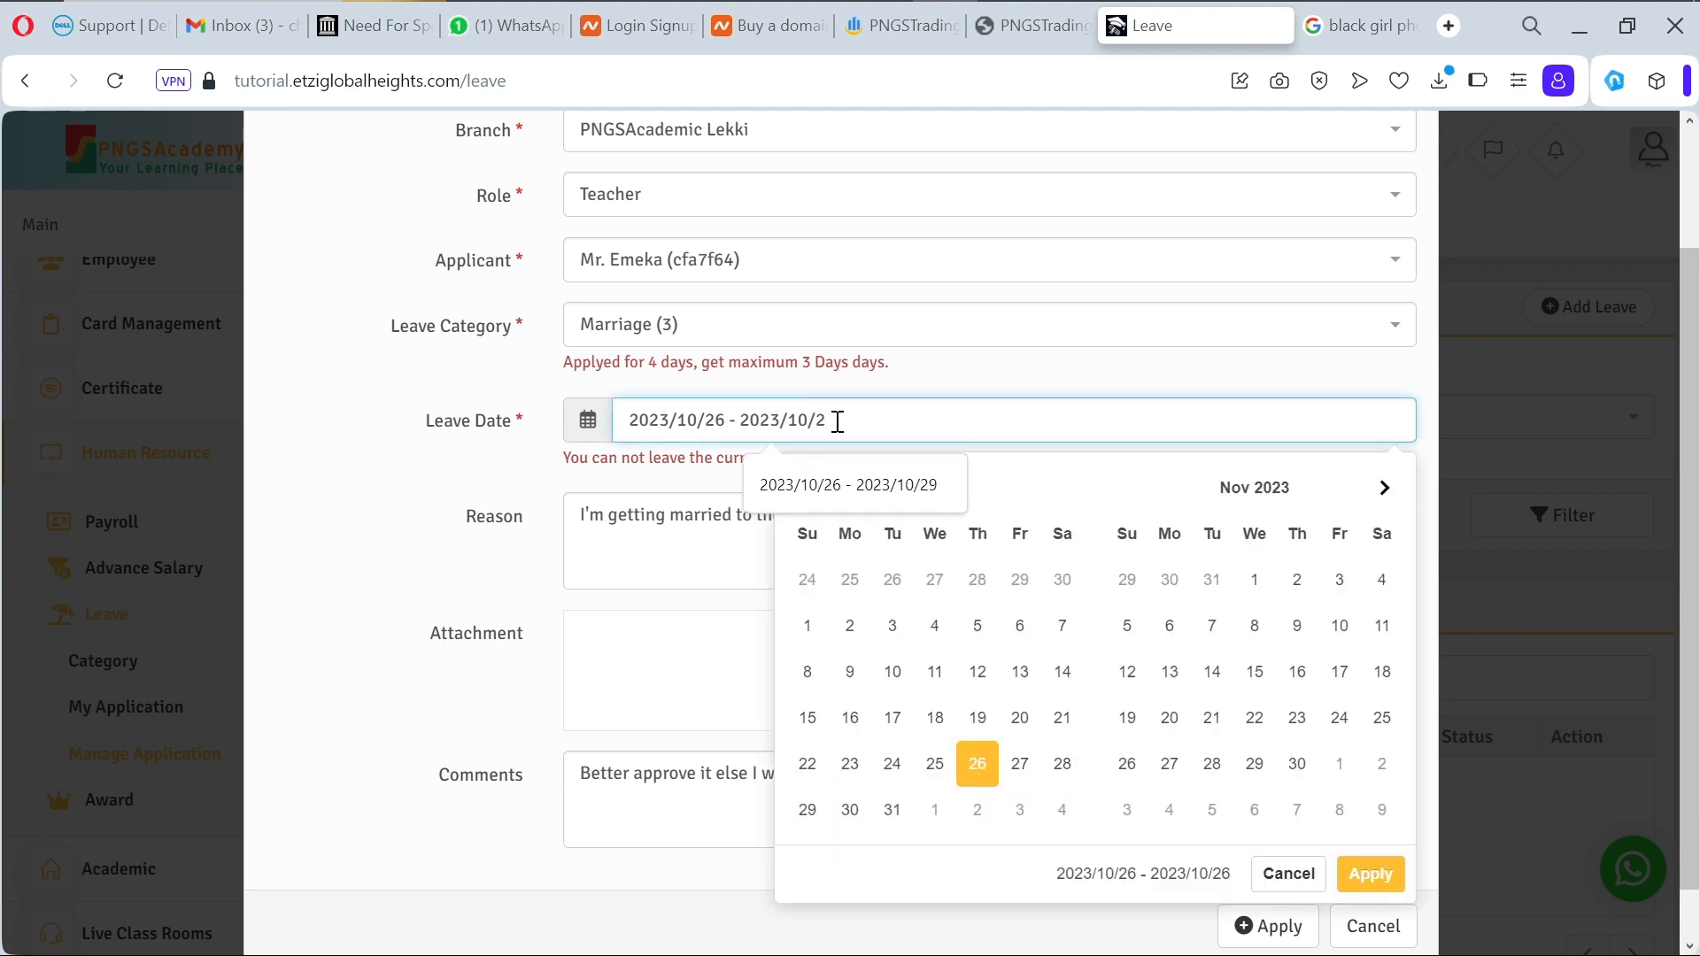
type("6")
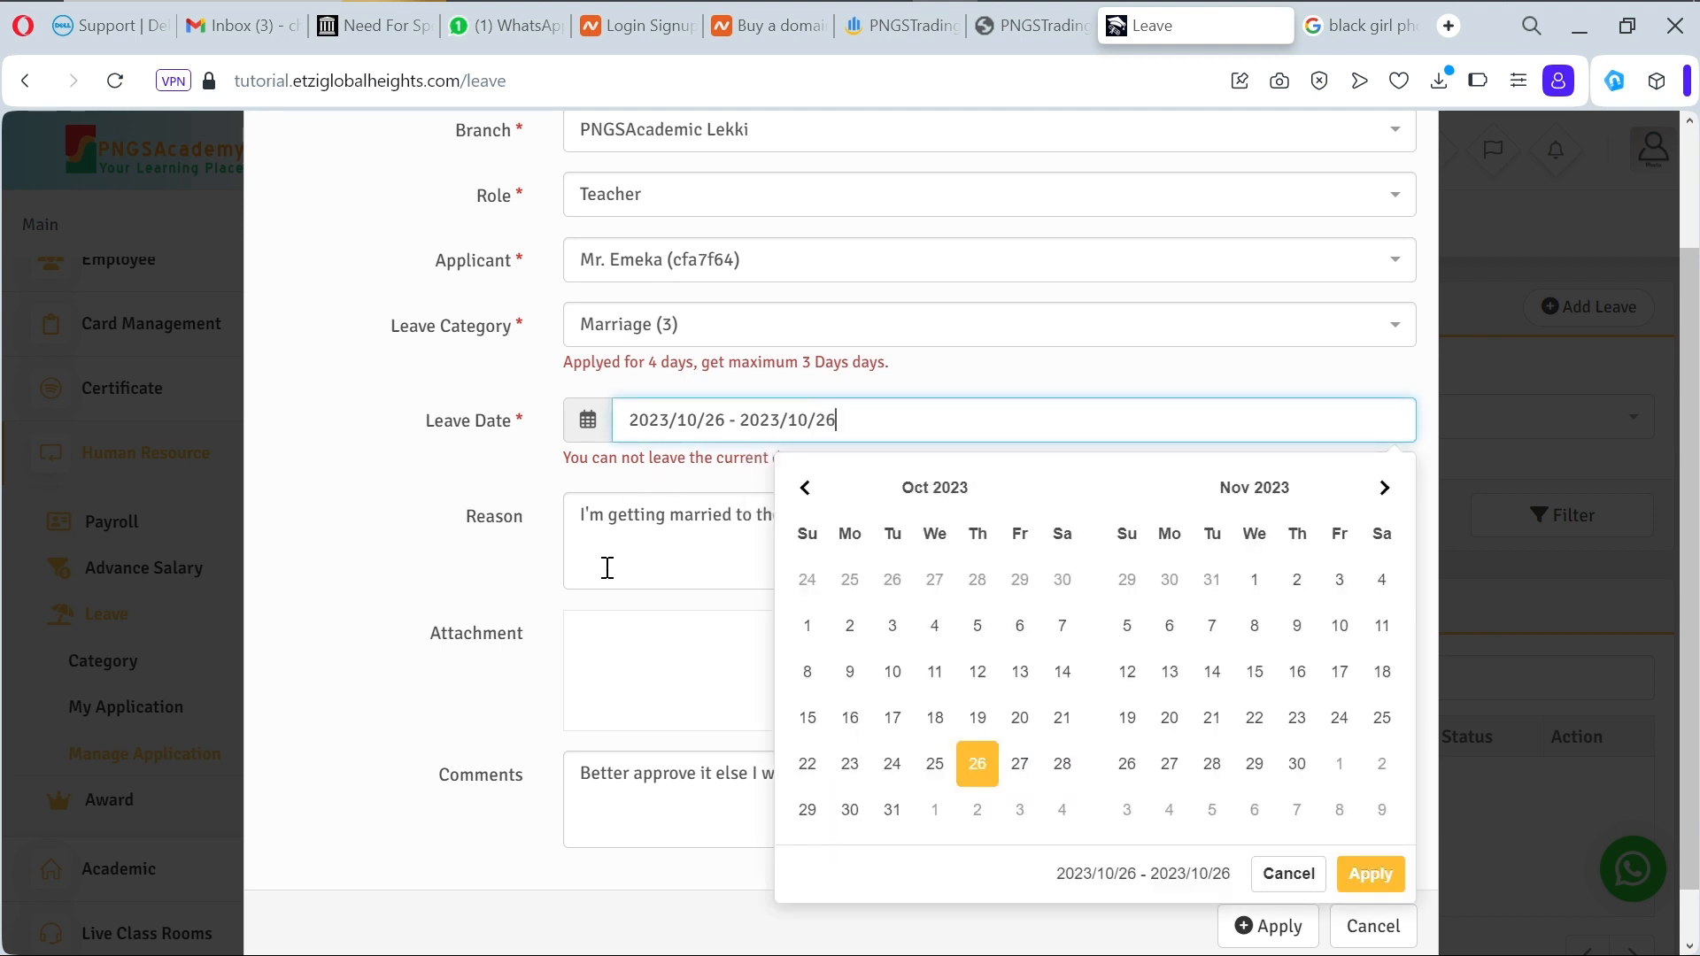
left_click(518, 690)
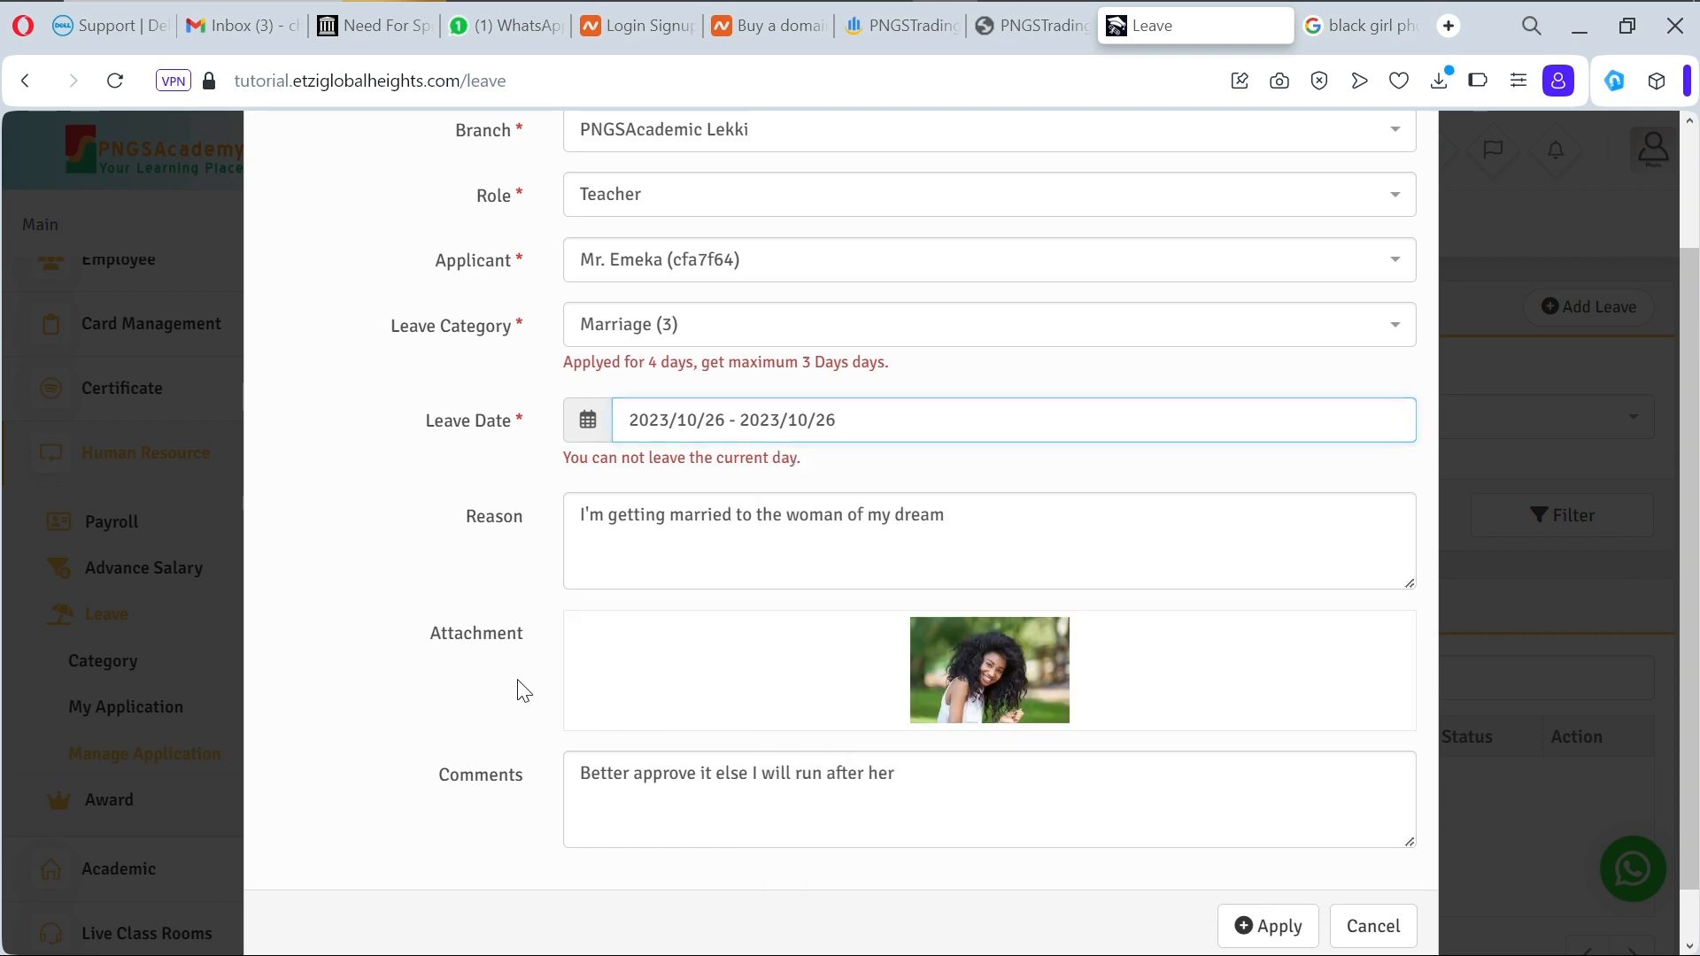
left_click(1292, 940)
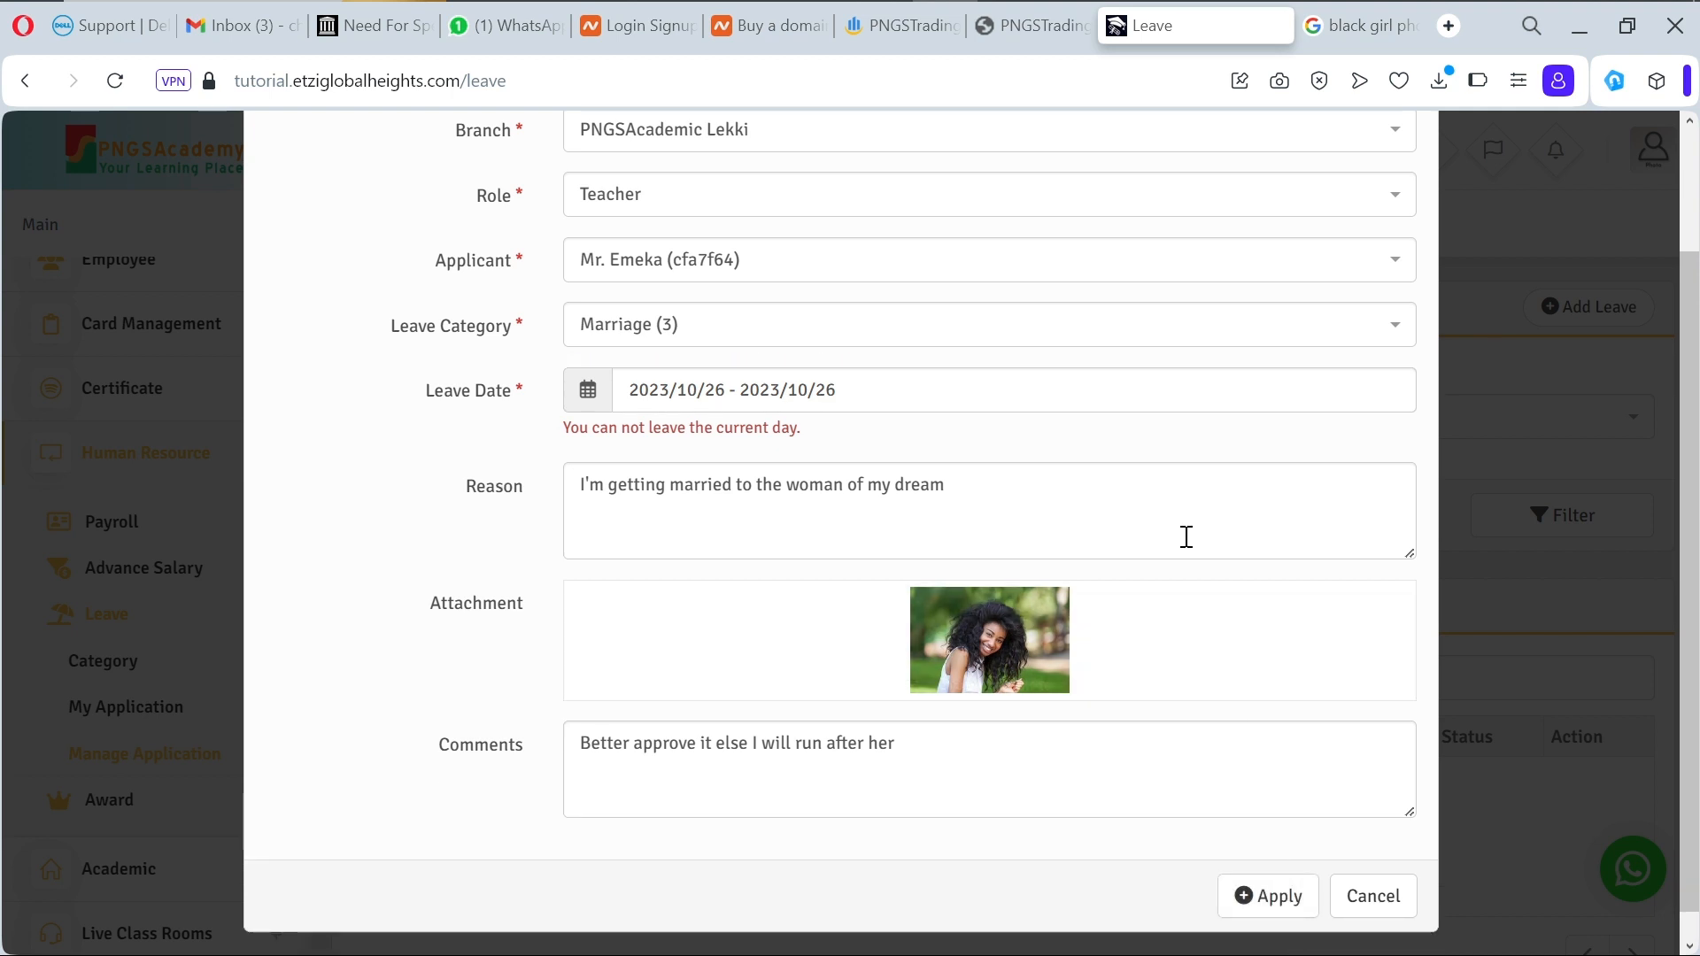
left_click(844, 397)
key("BackSpace")
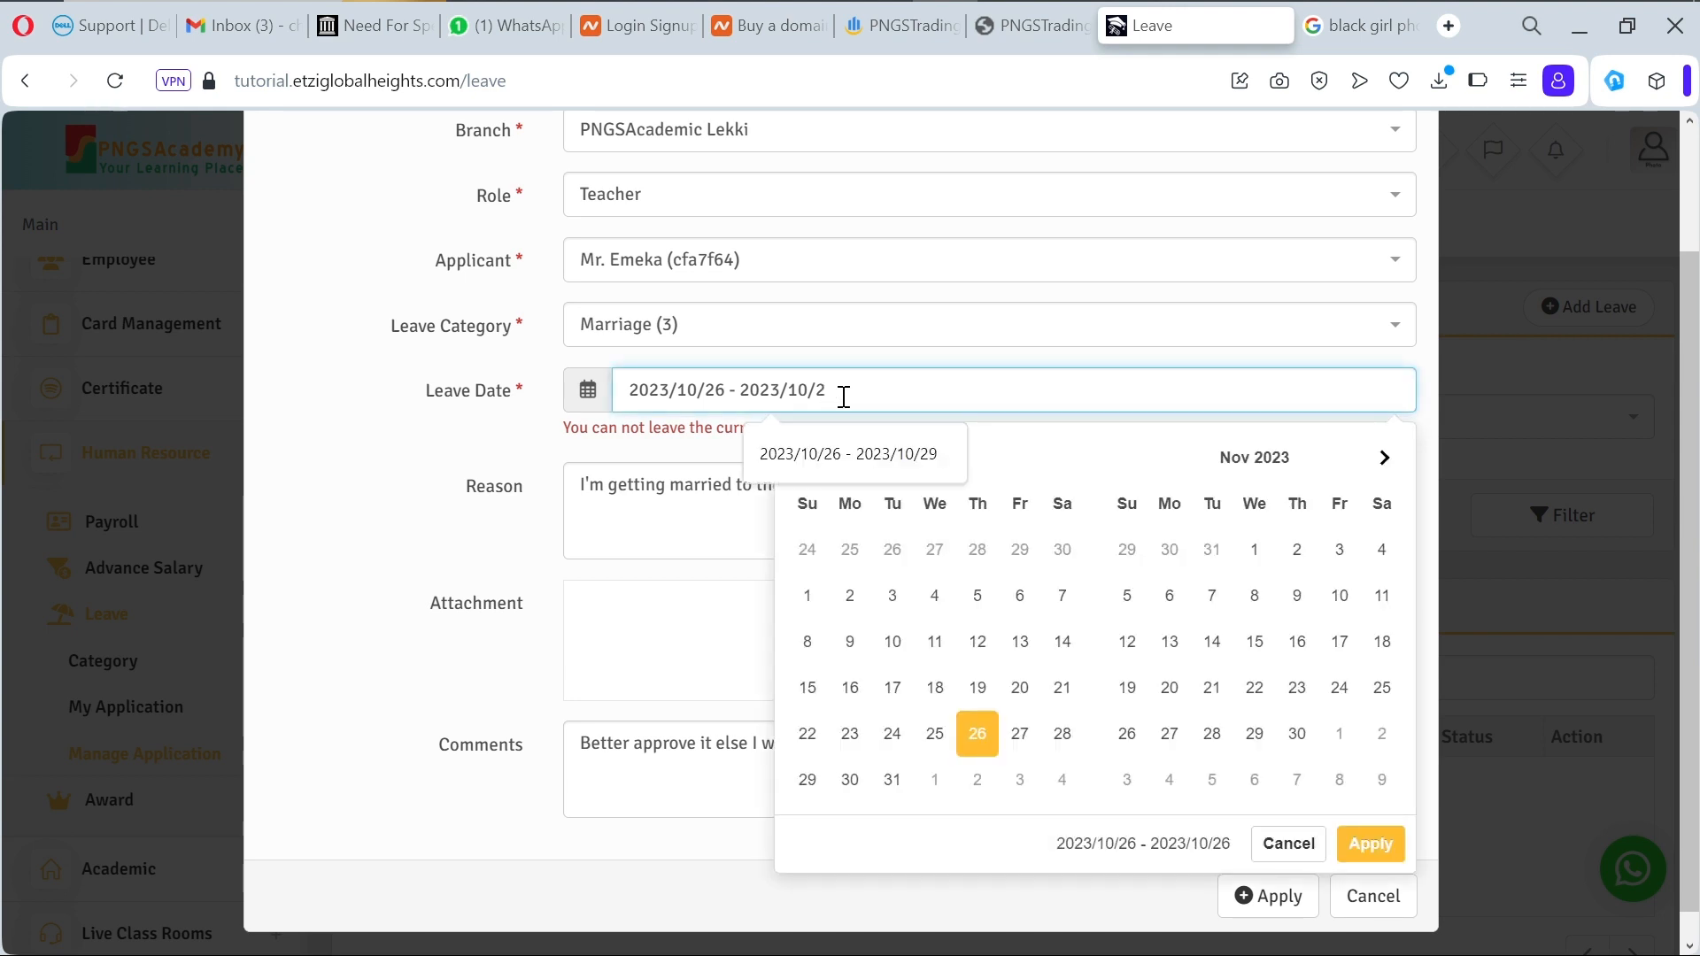
type("8")
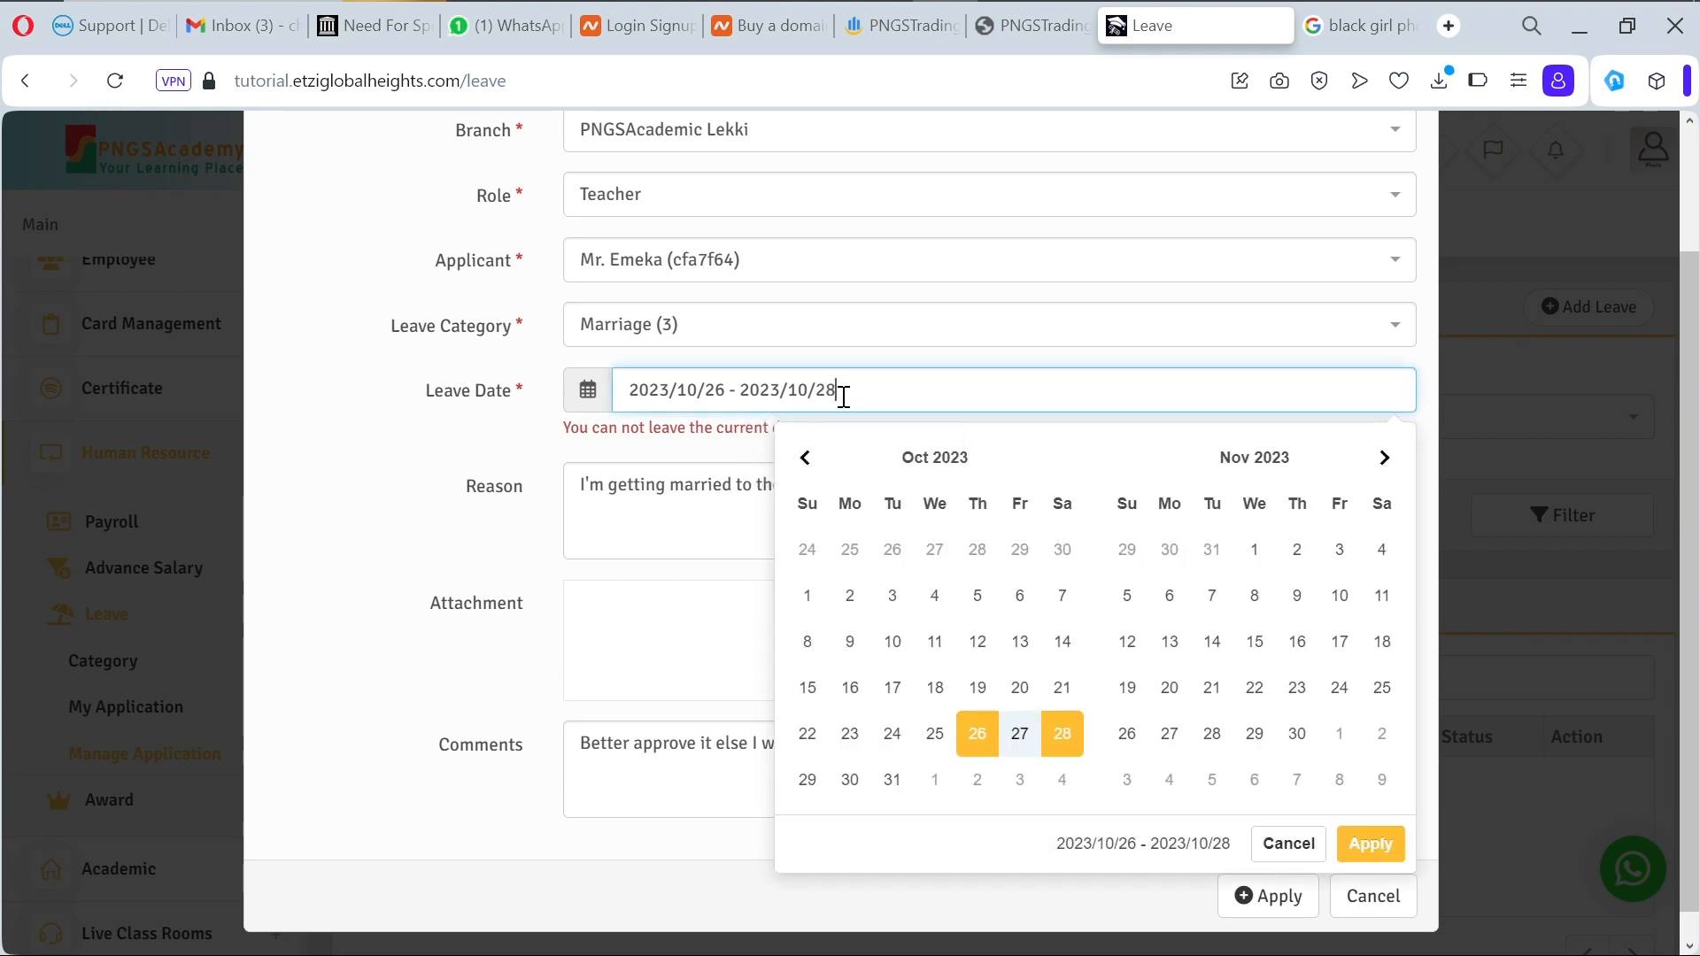
left_click(672, 862)
left_click(1255, 901)
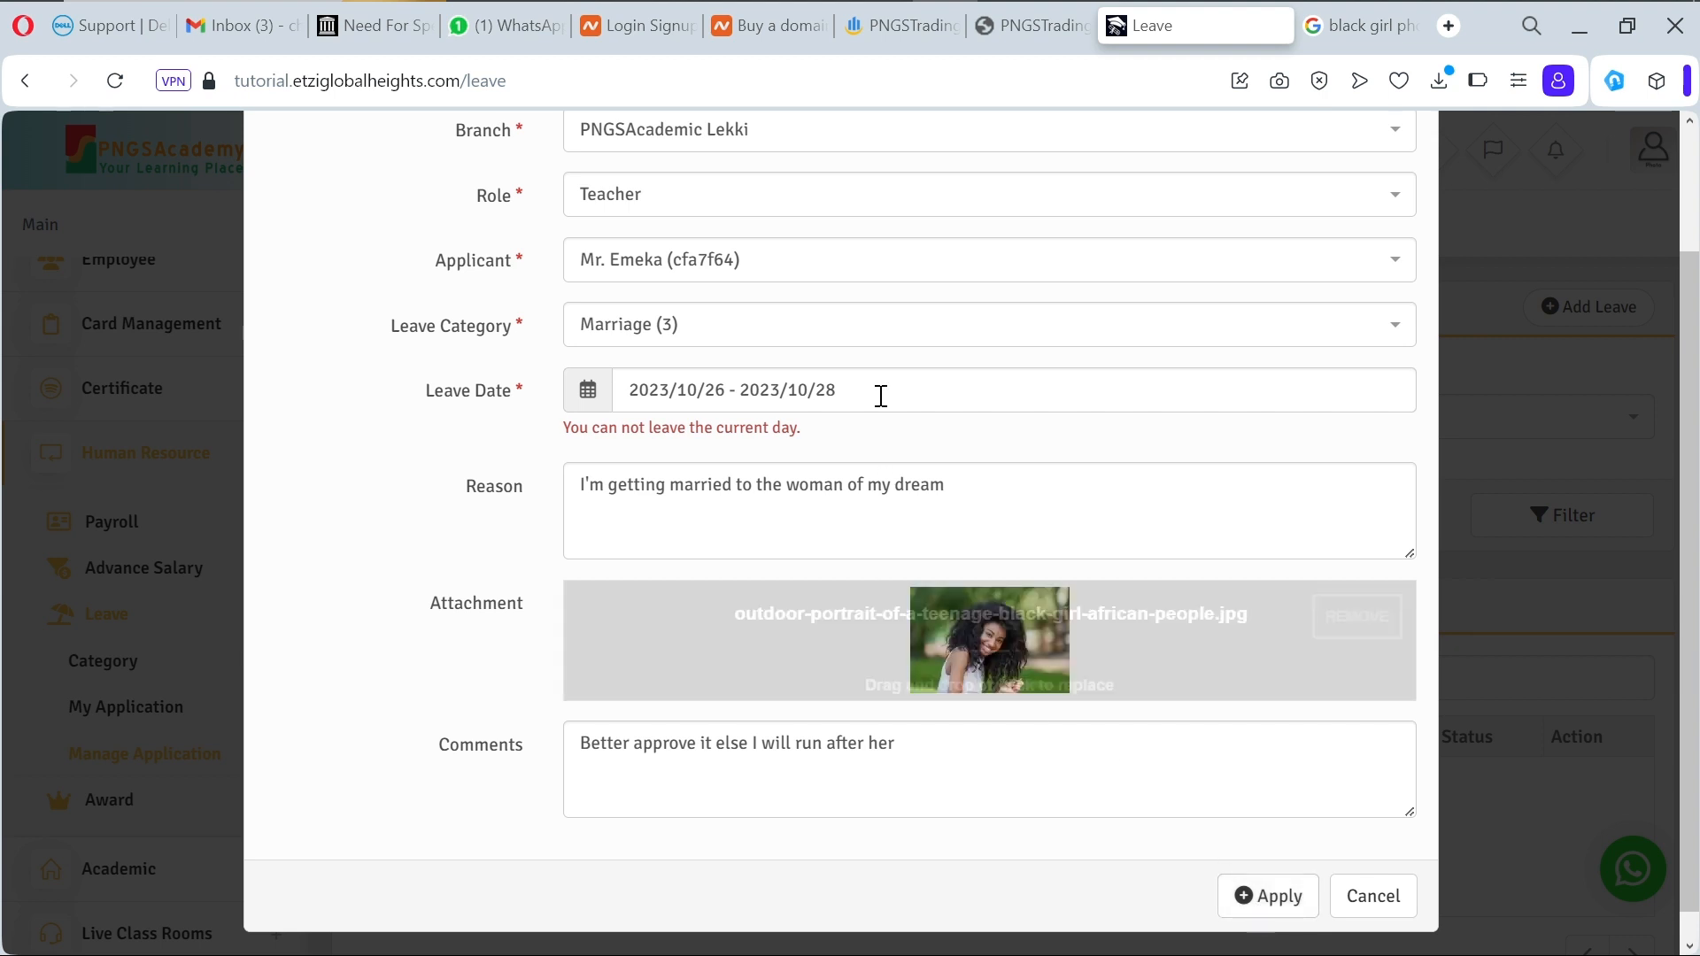
Step: Correct the leave dates to 2023/10/27 – 2023/10/29 and submit successfully
left_click(854, 385)
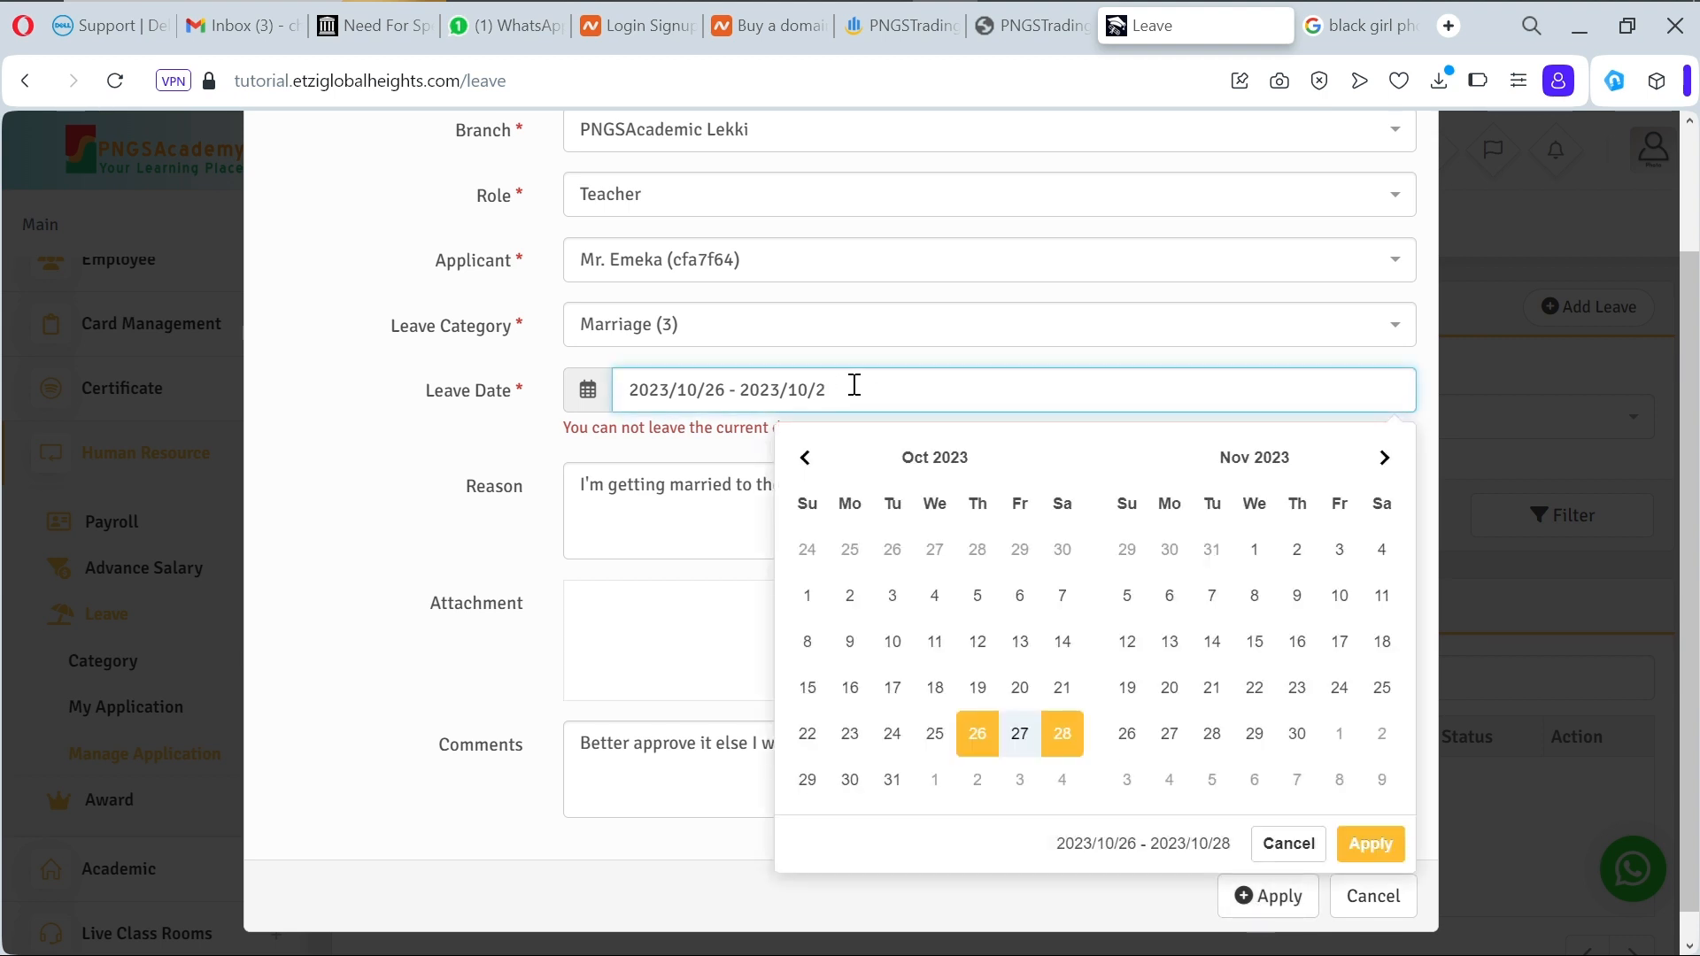
type("9")
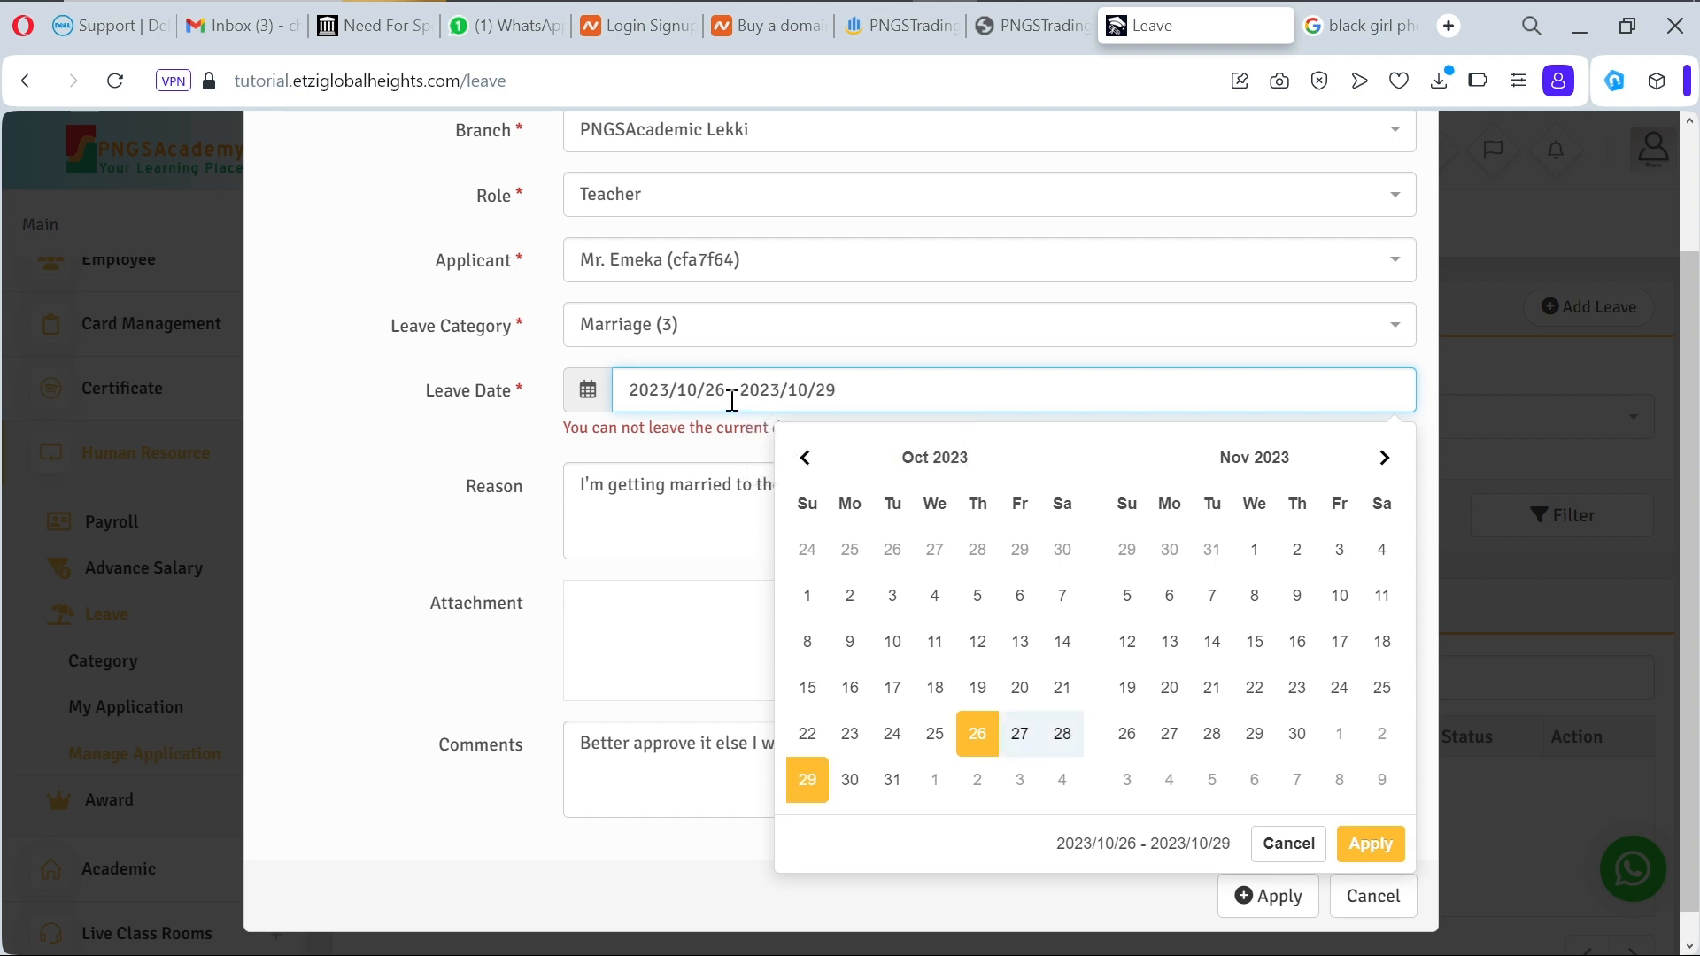
left_click(725, 390)
key("BackSpace")
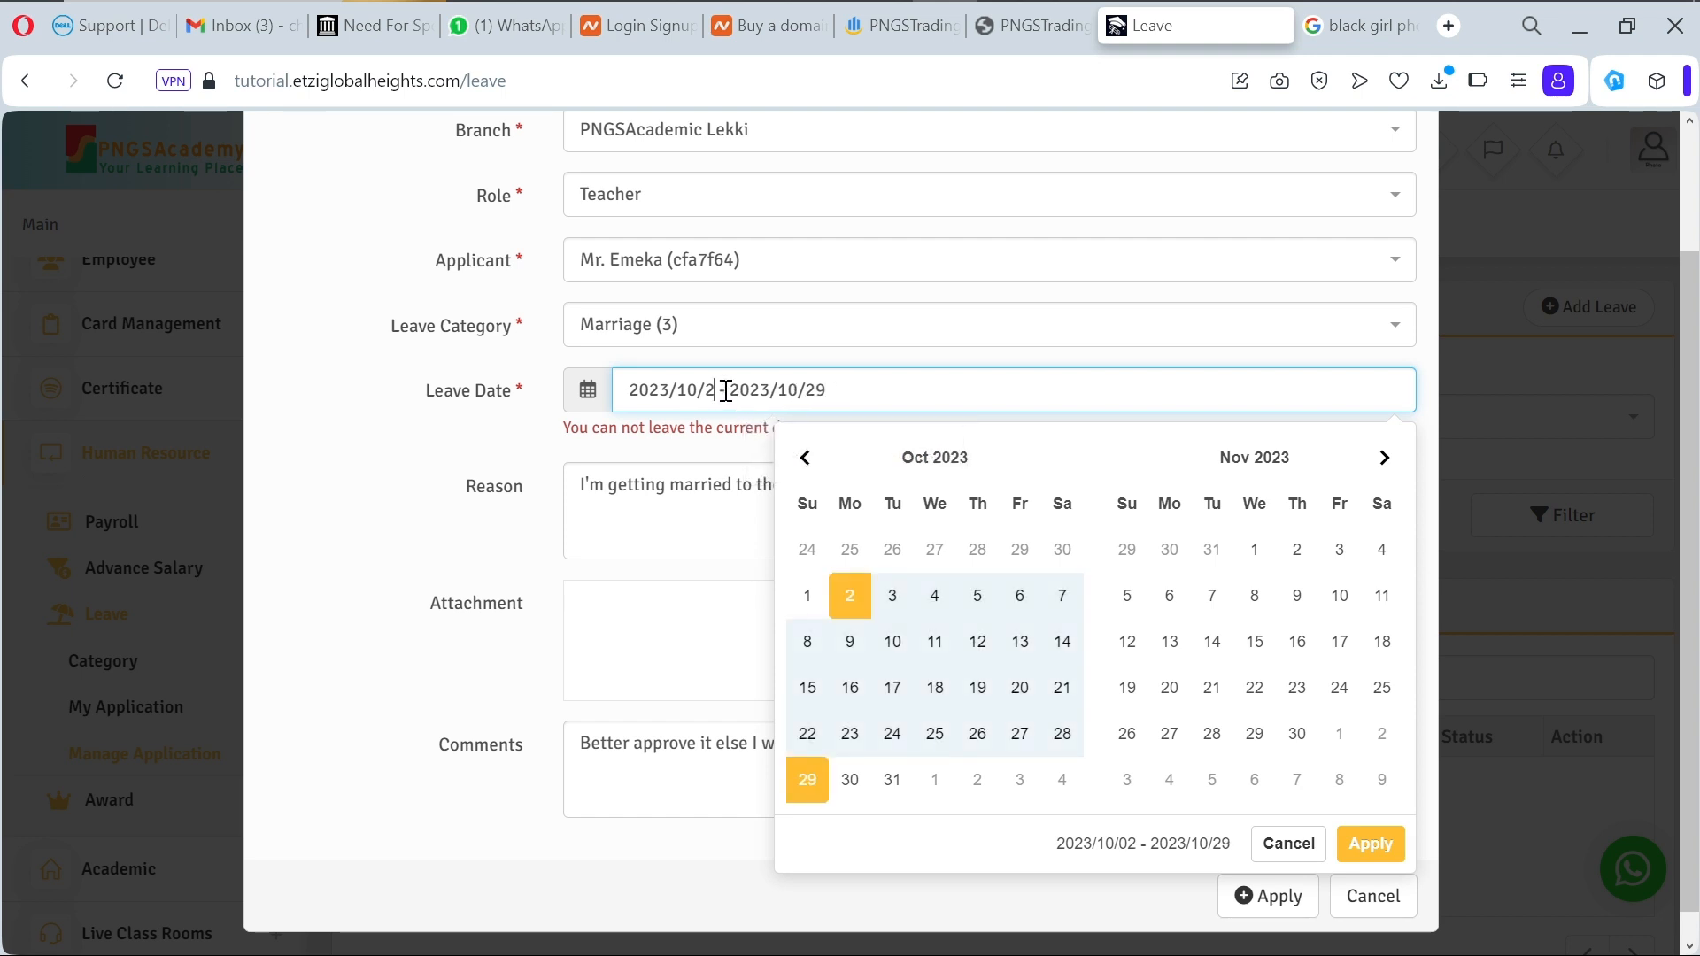
type("7")
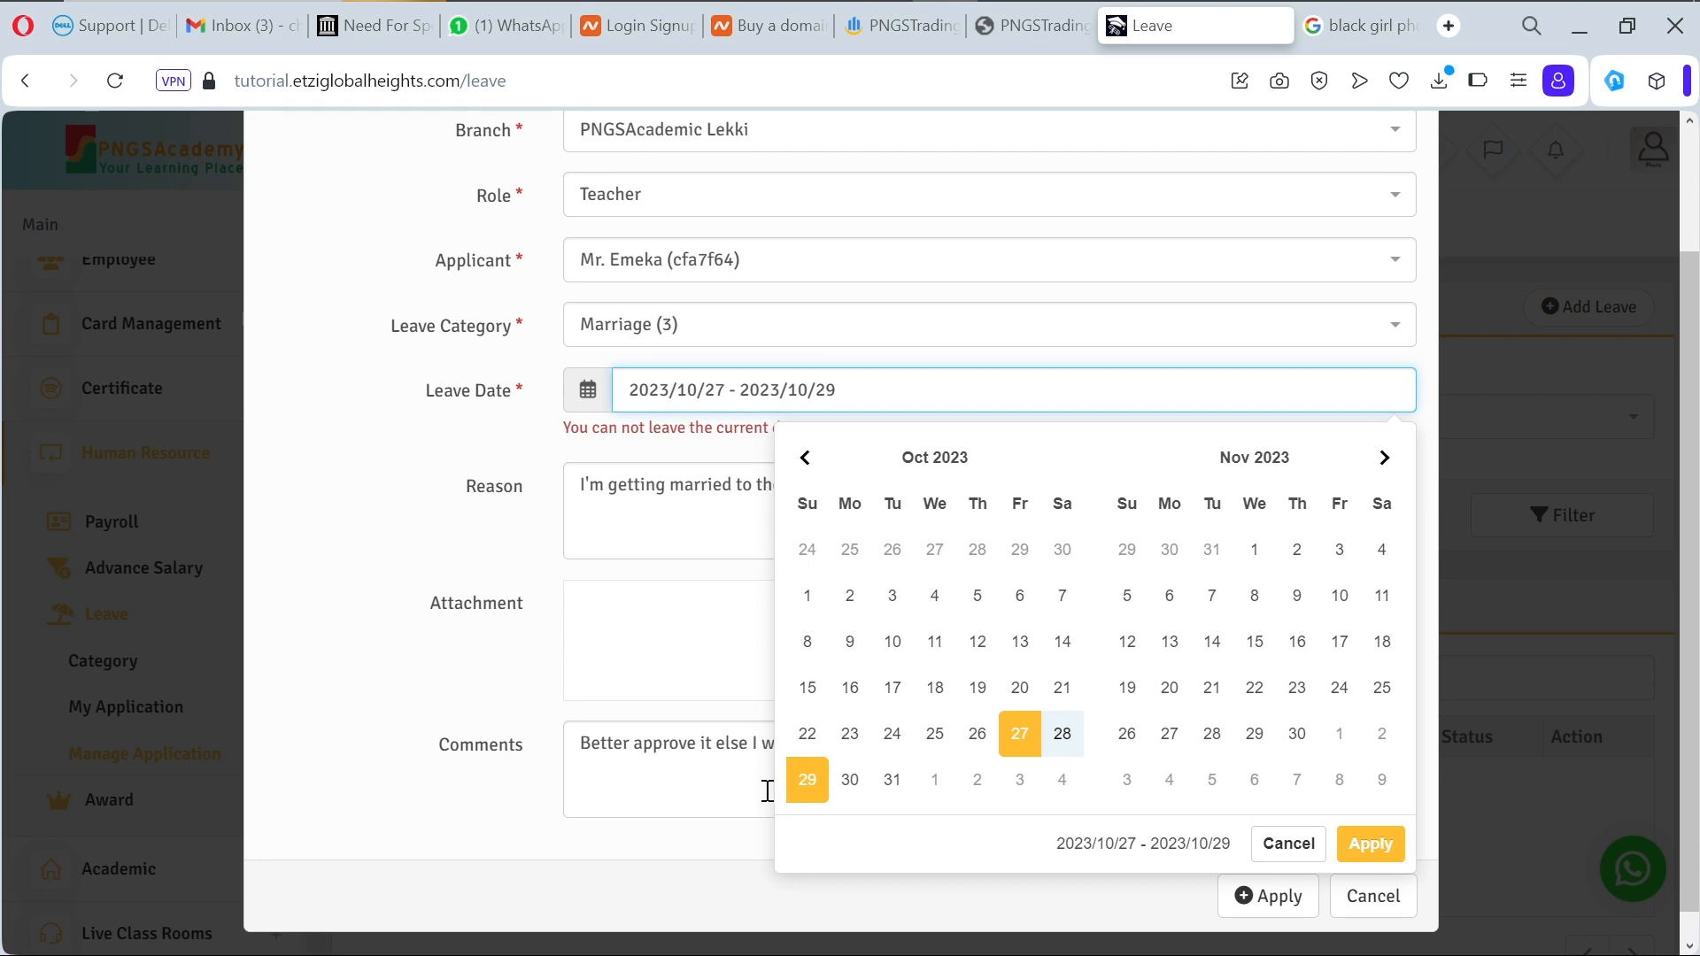
left_click(731, 847)
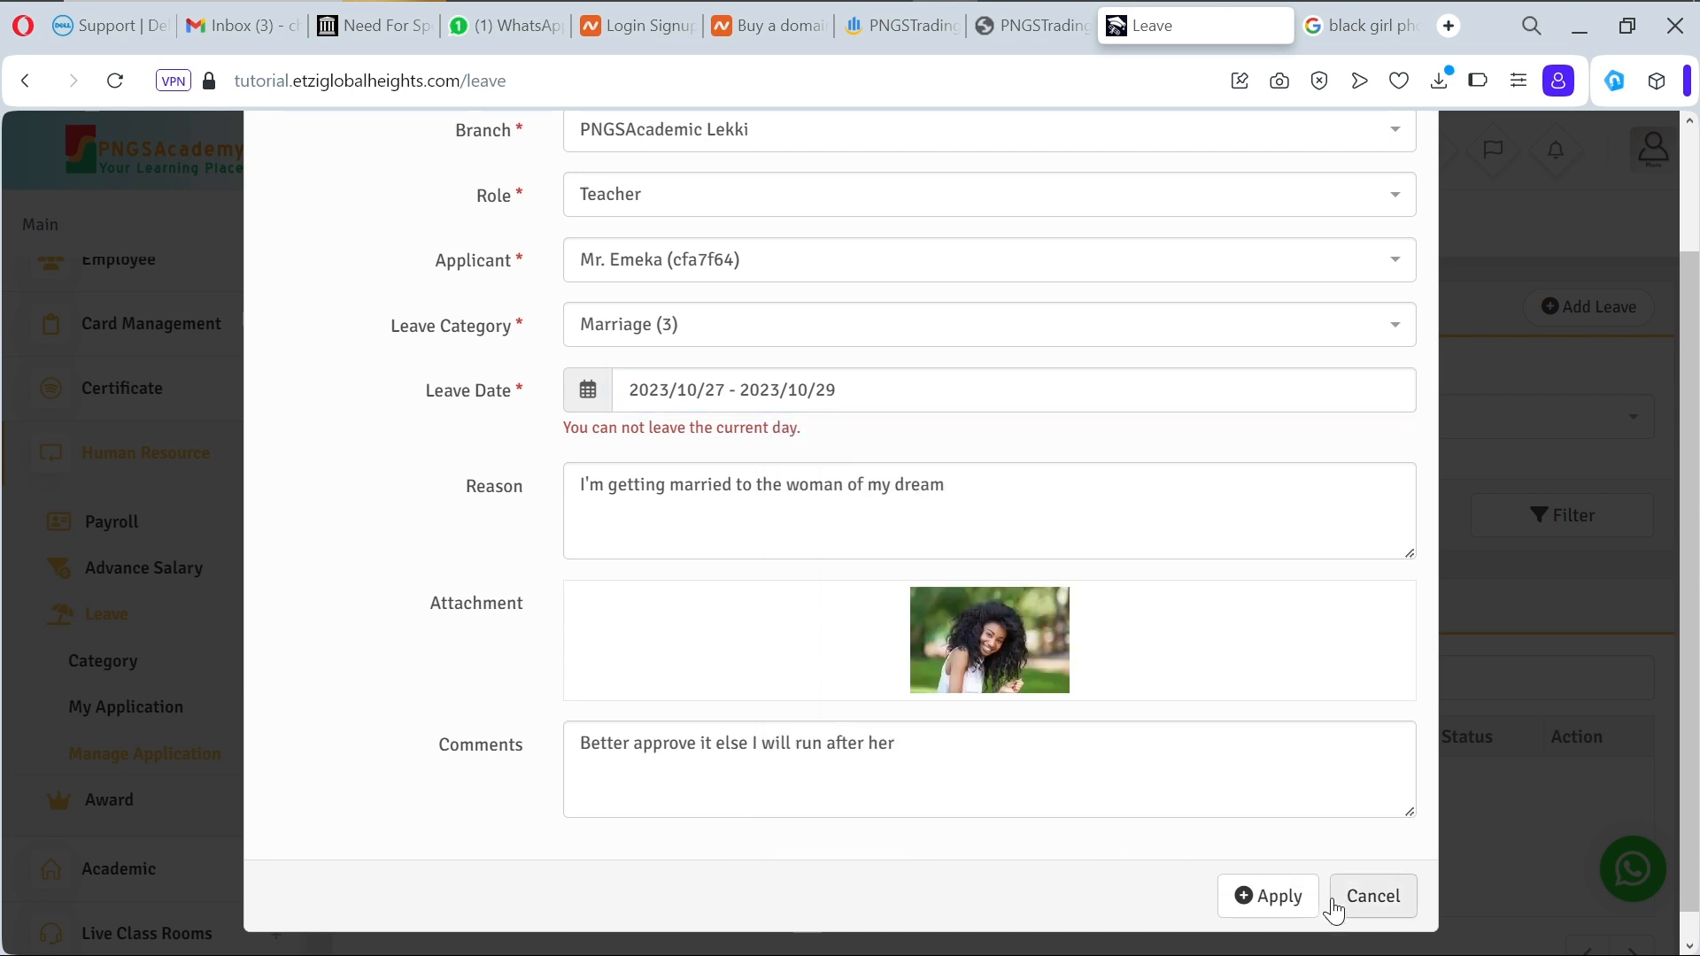
left_click(1283, 897)
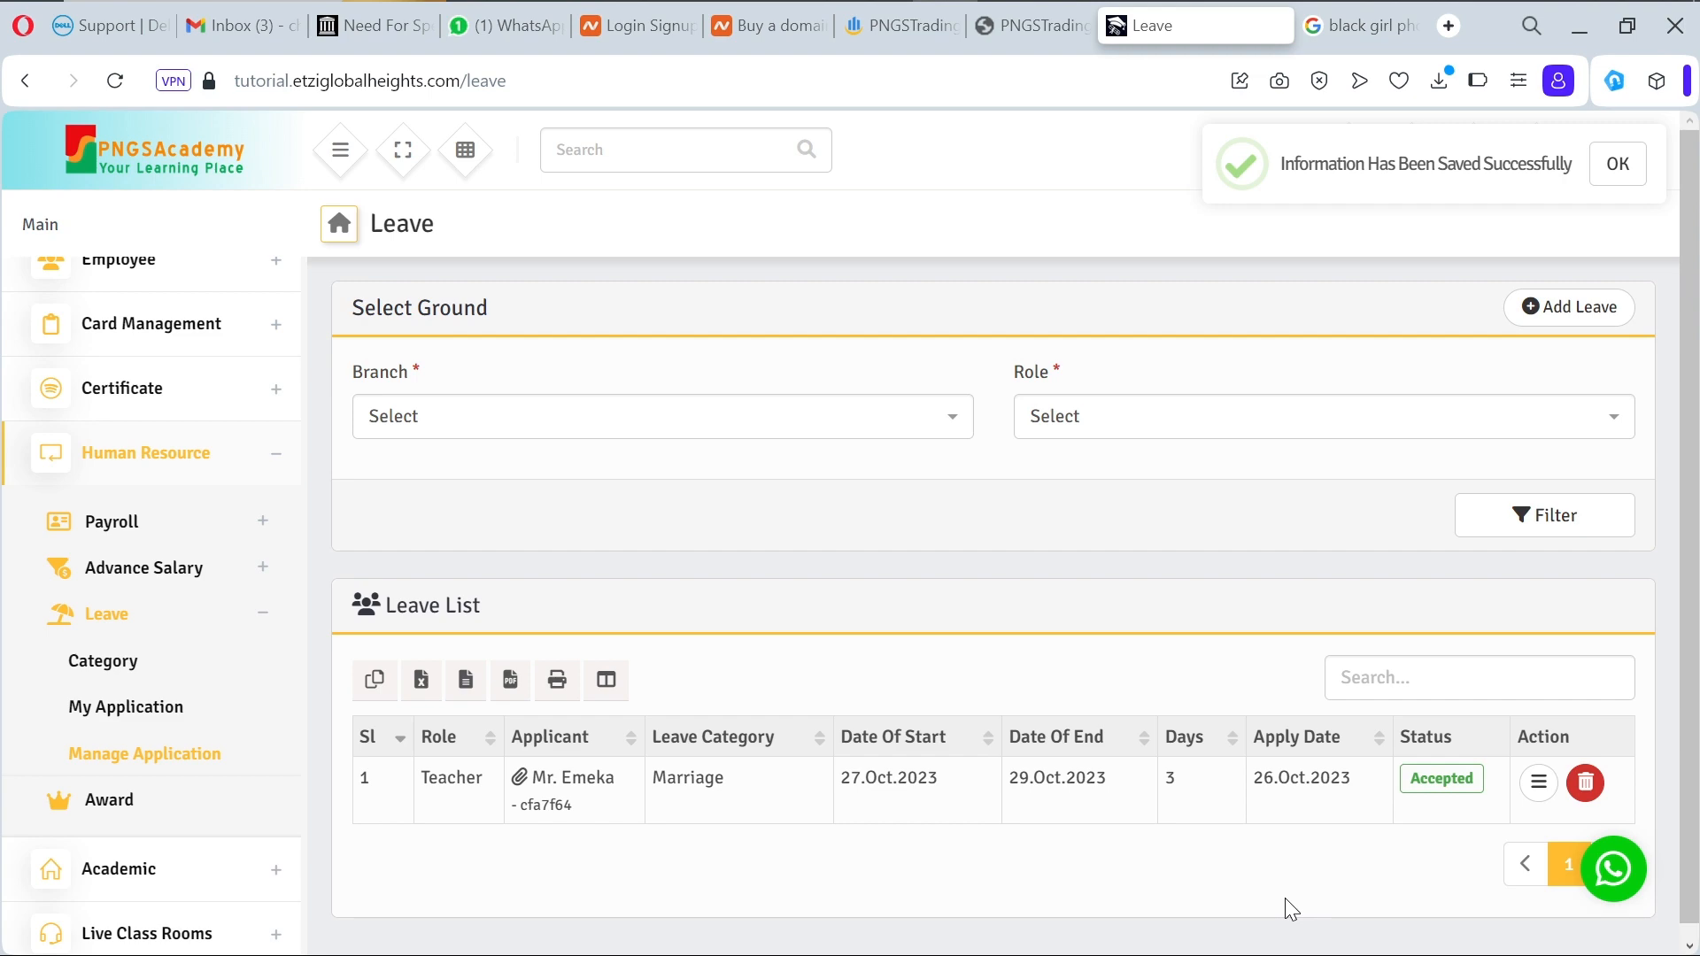
Step: Save the 27–29 Oct Marriage leave as Approved, then go to My Application
left_click(1538, 782)
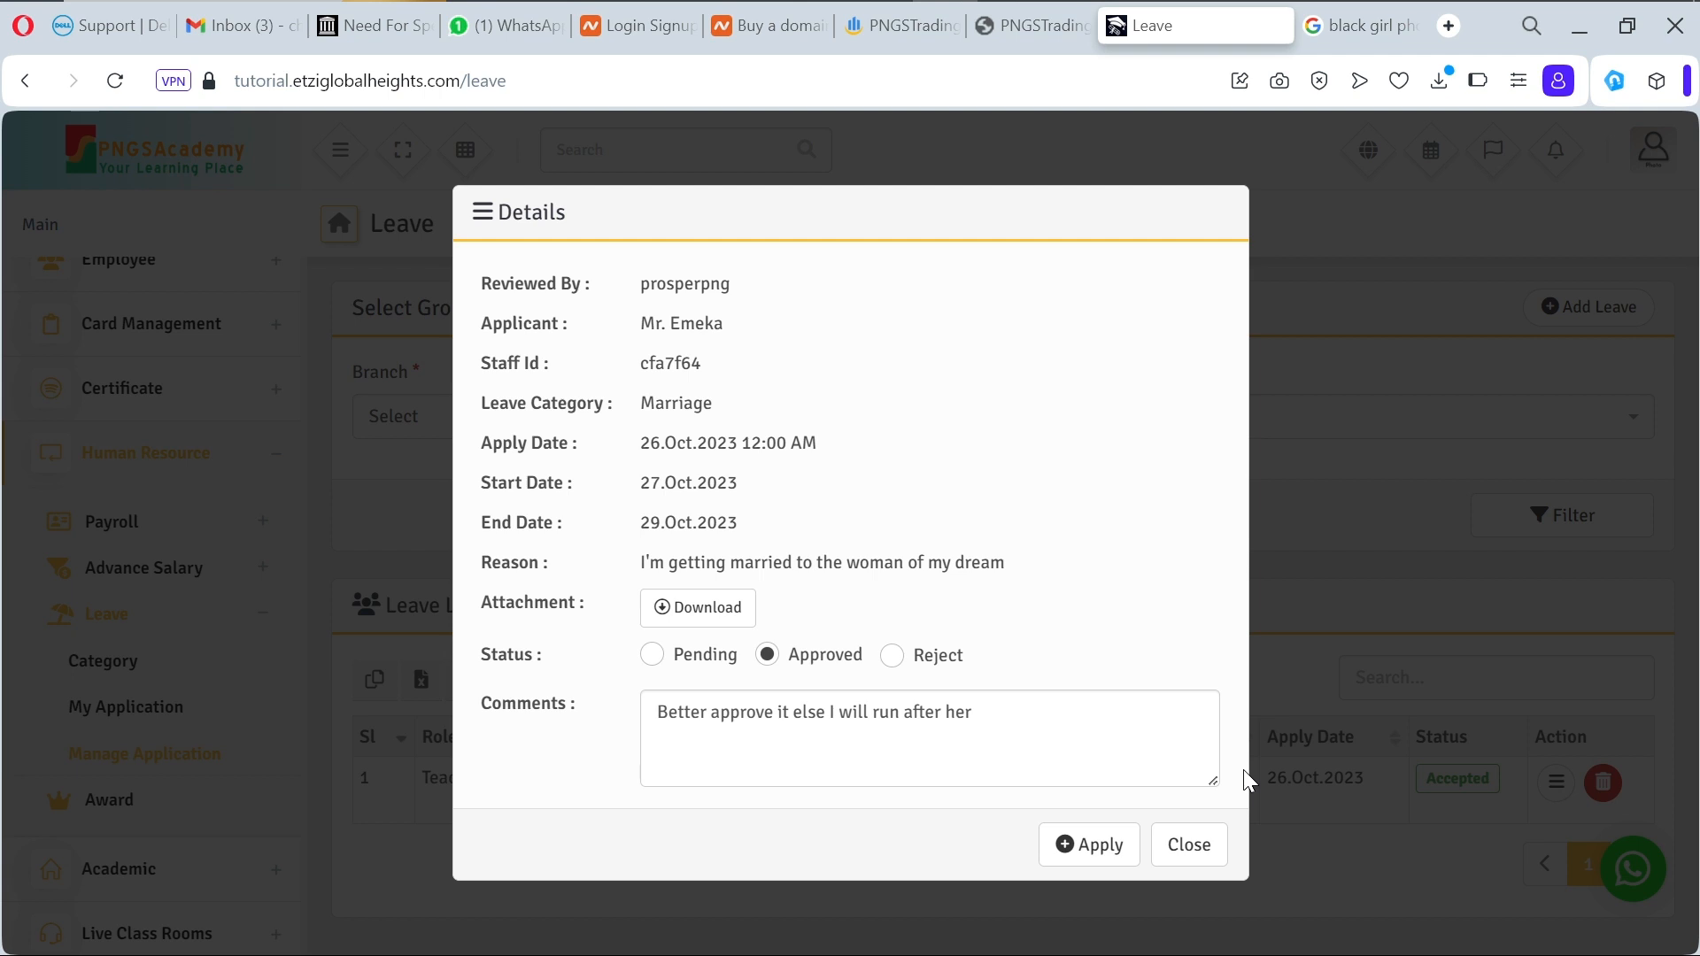
left_click(1103, 855)
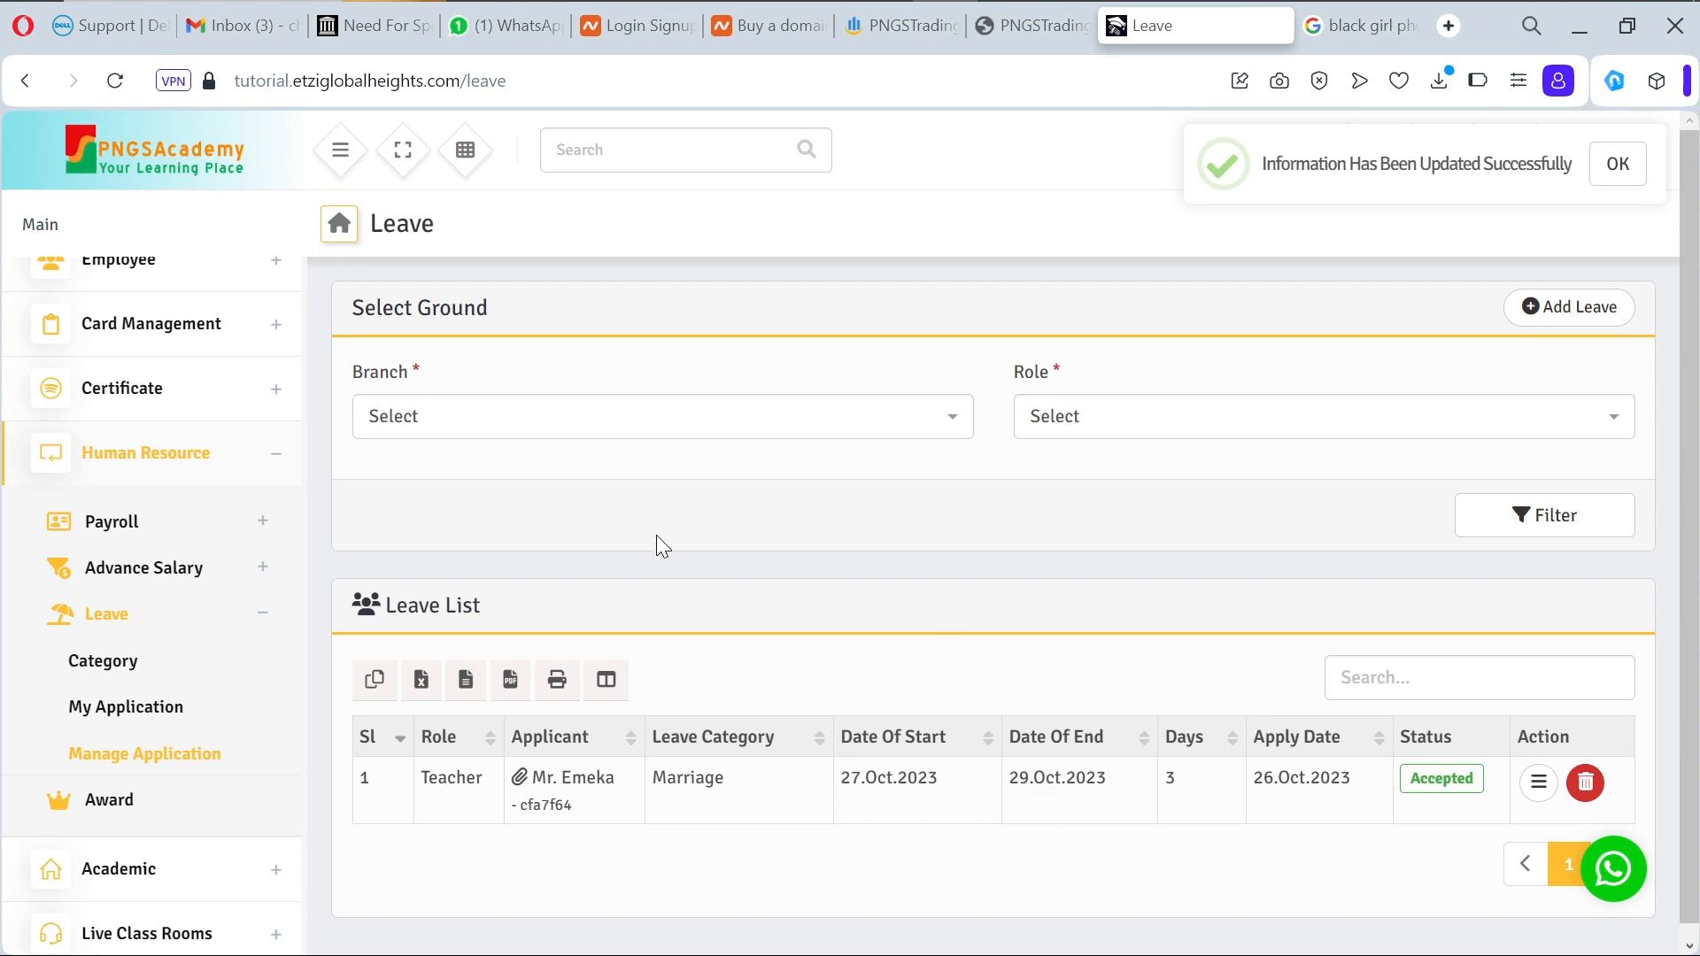
left_click(144, 724)
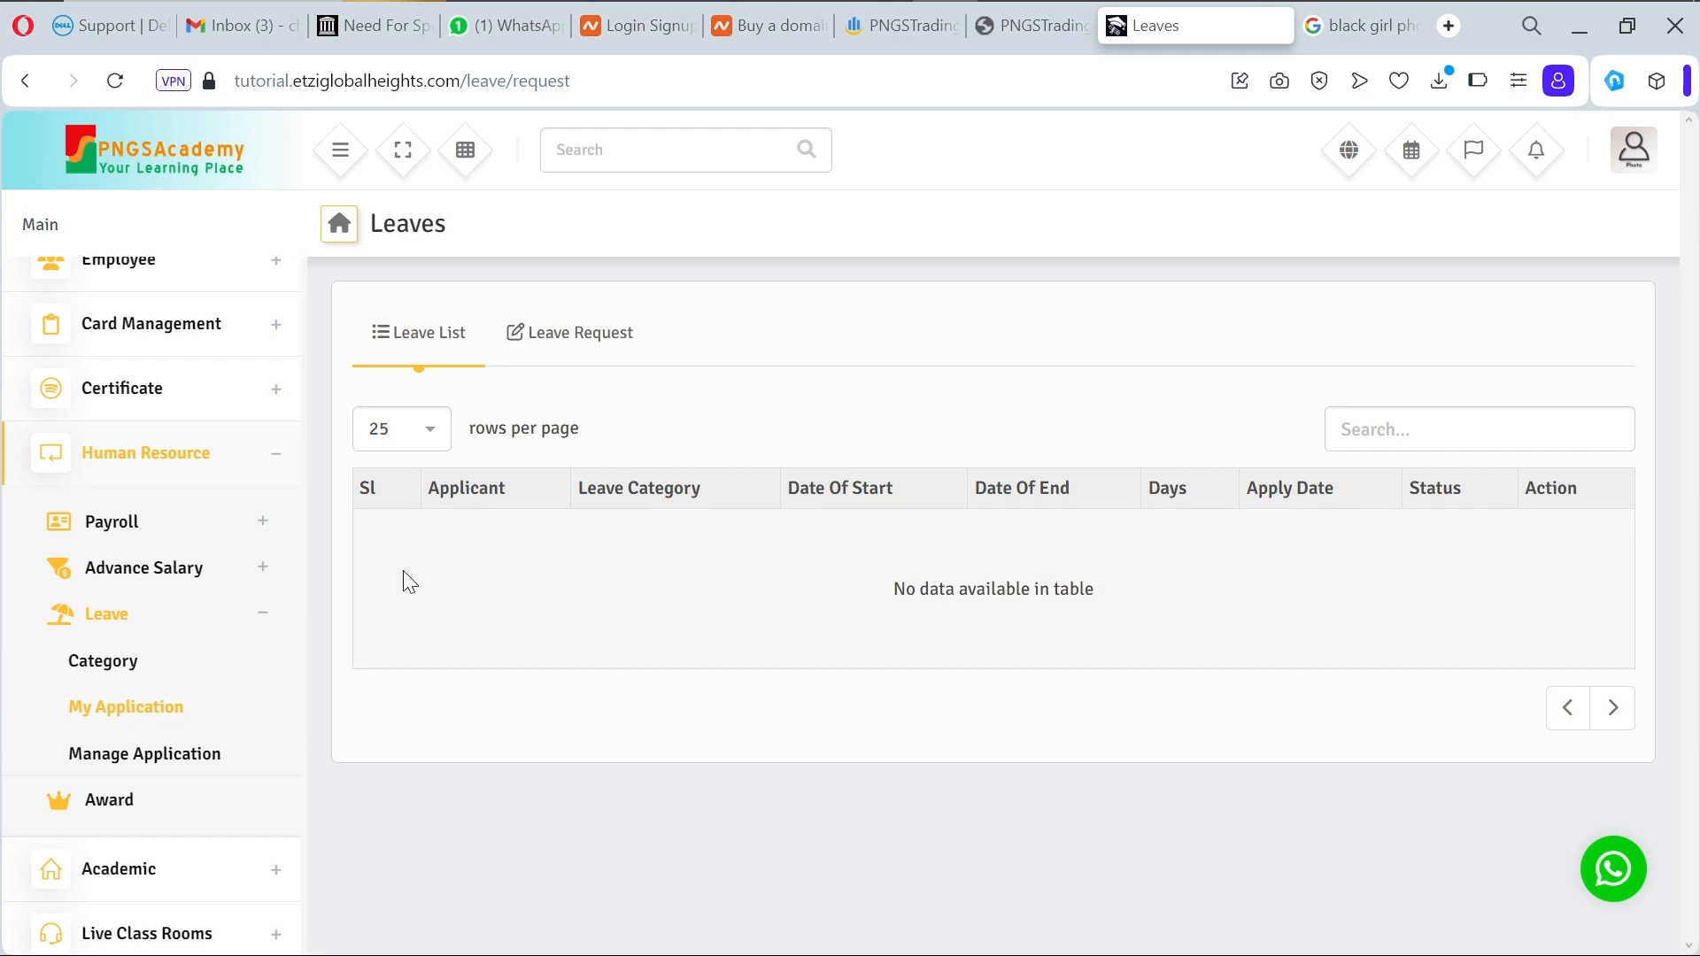
Step: Start a personal leave request dated 2023/10/27 – 2023/10/28, with no leave type available
left_click(597, 330)
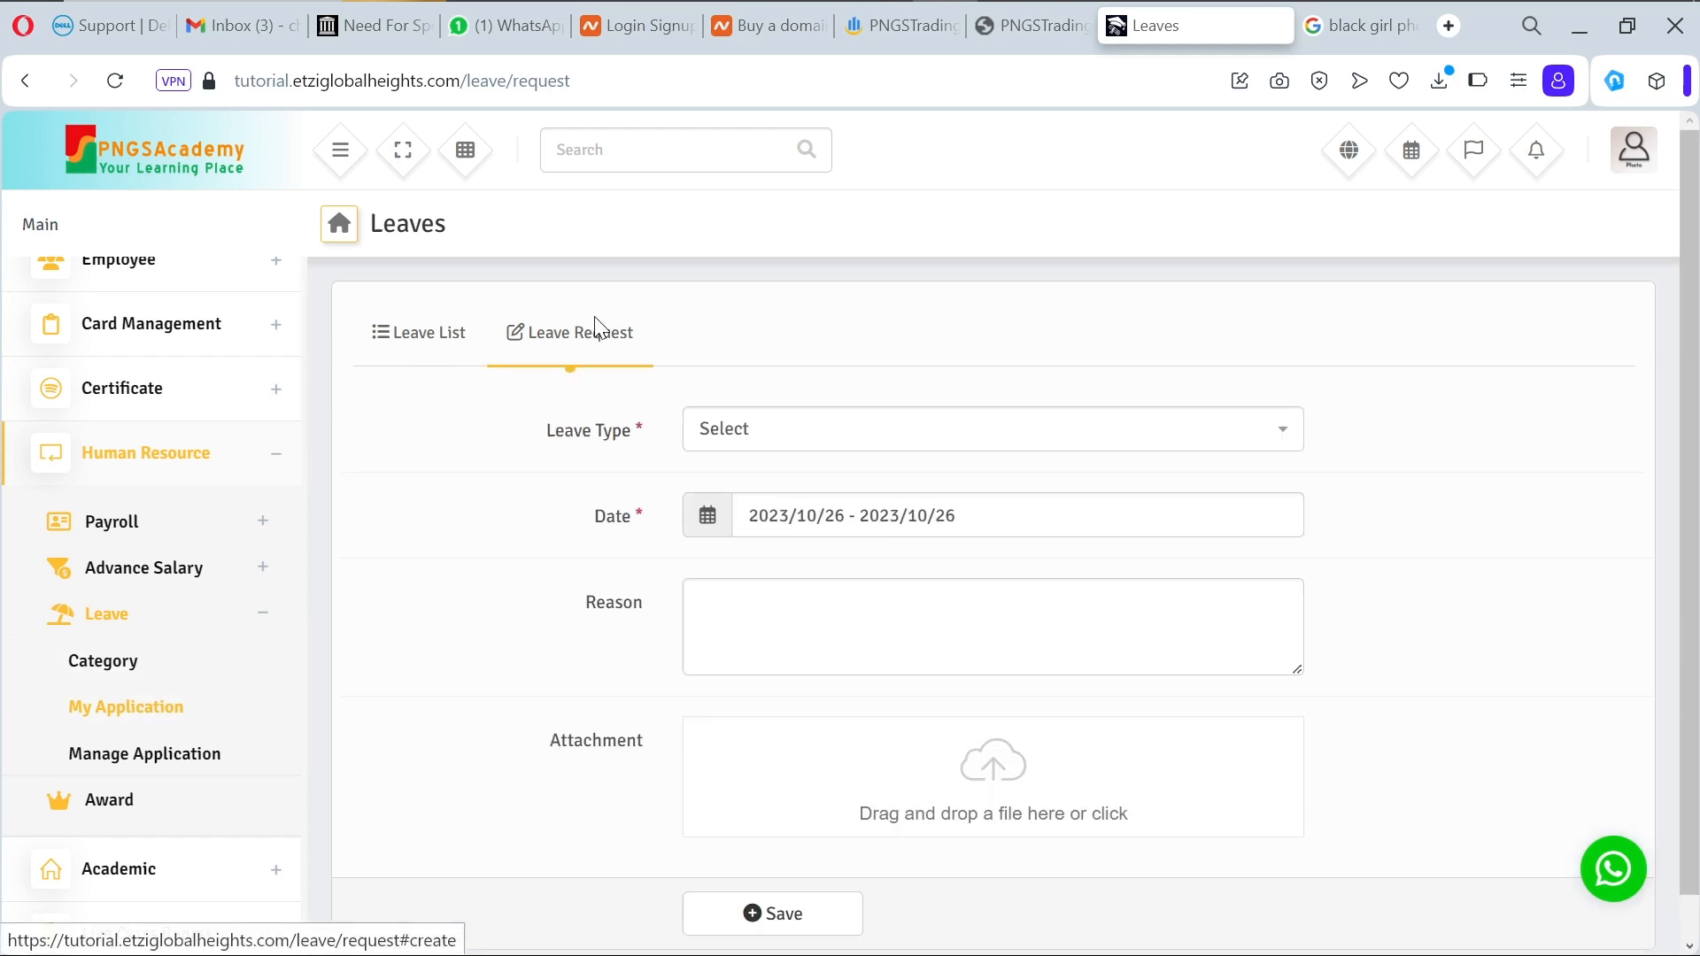
left_click(805, 435)
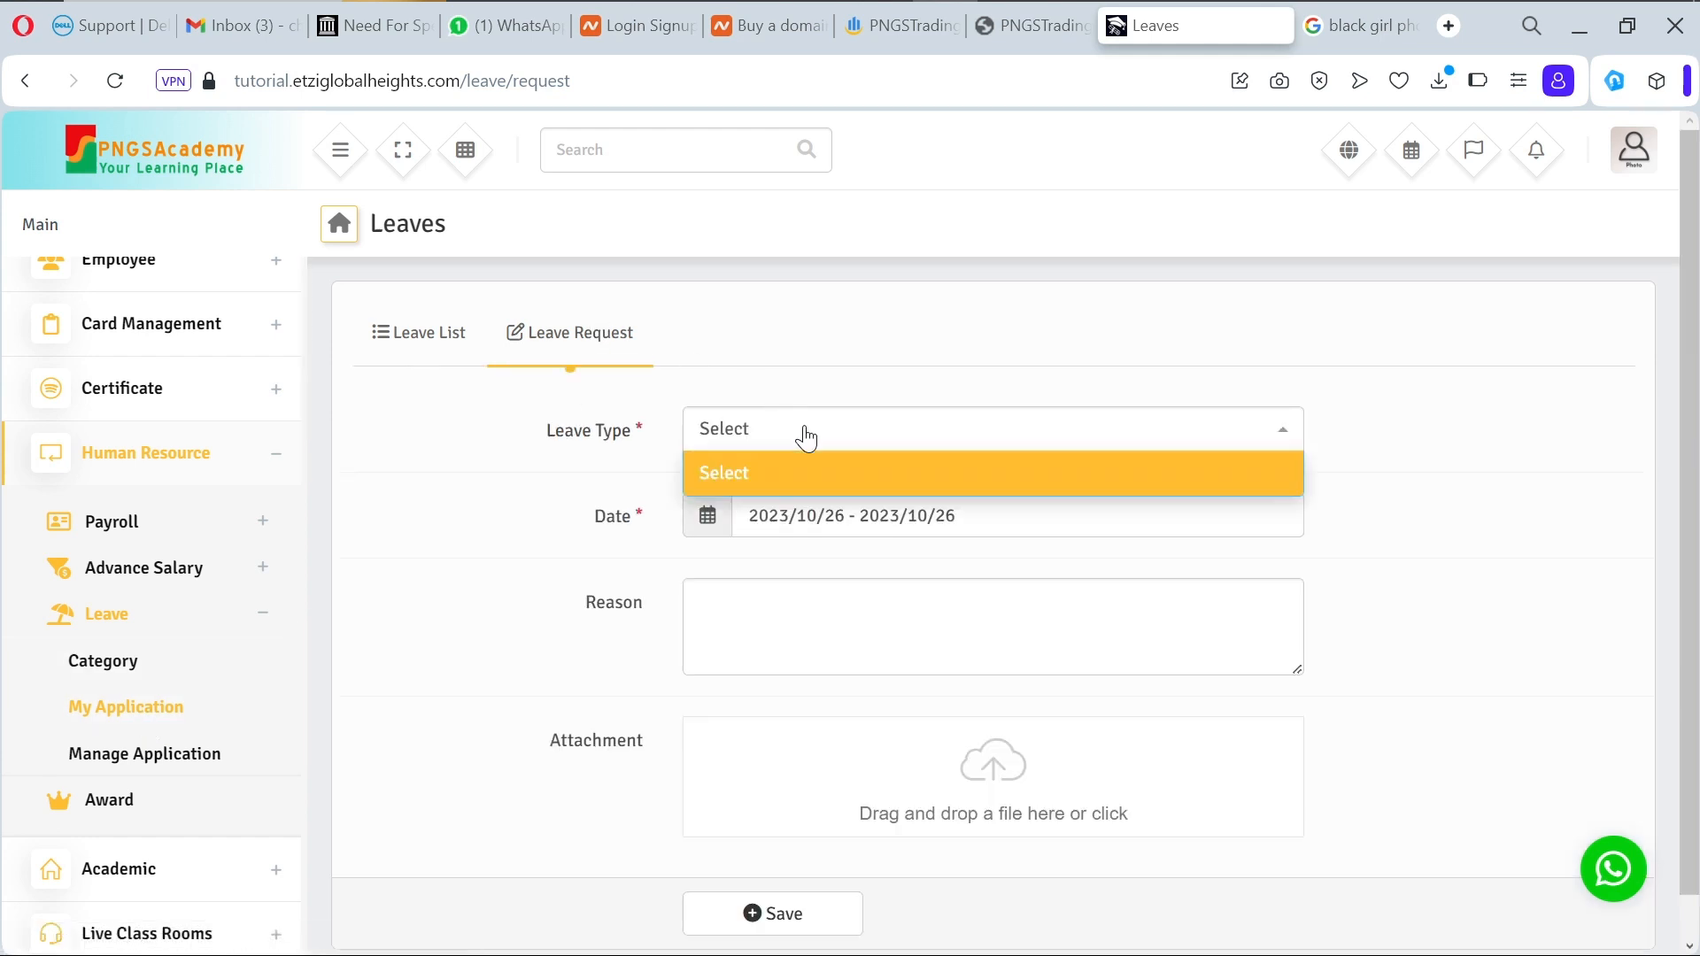
left_click(811, 480)
left_click(884, 516)
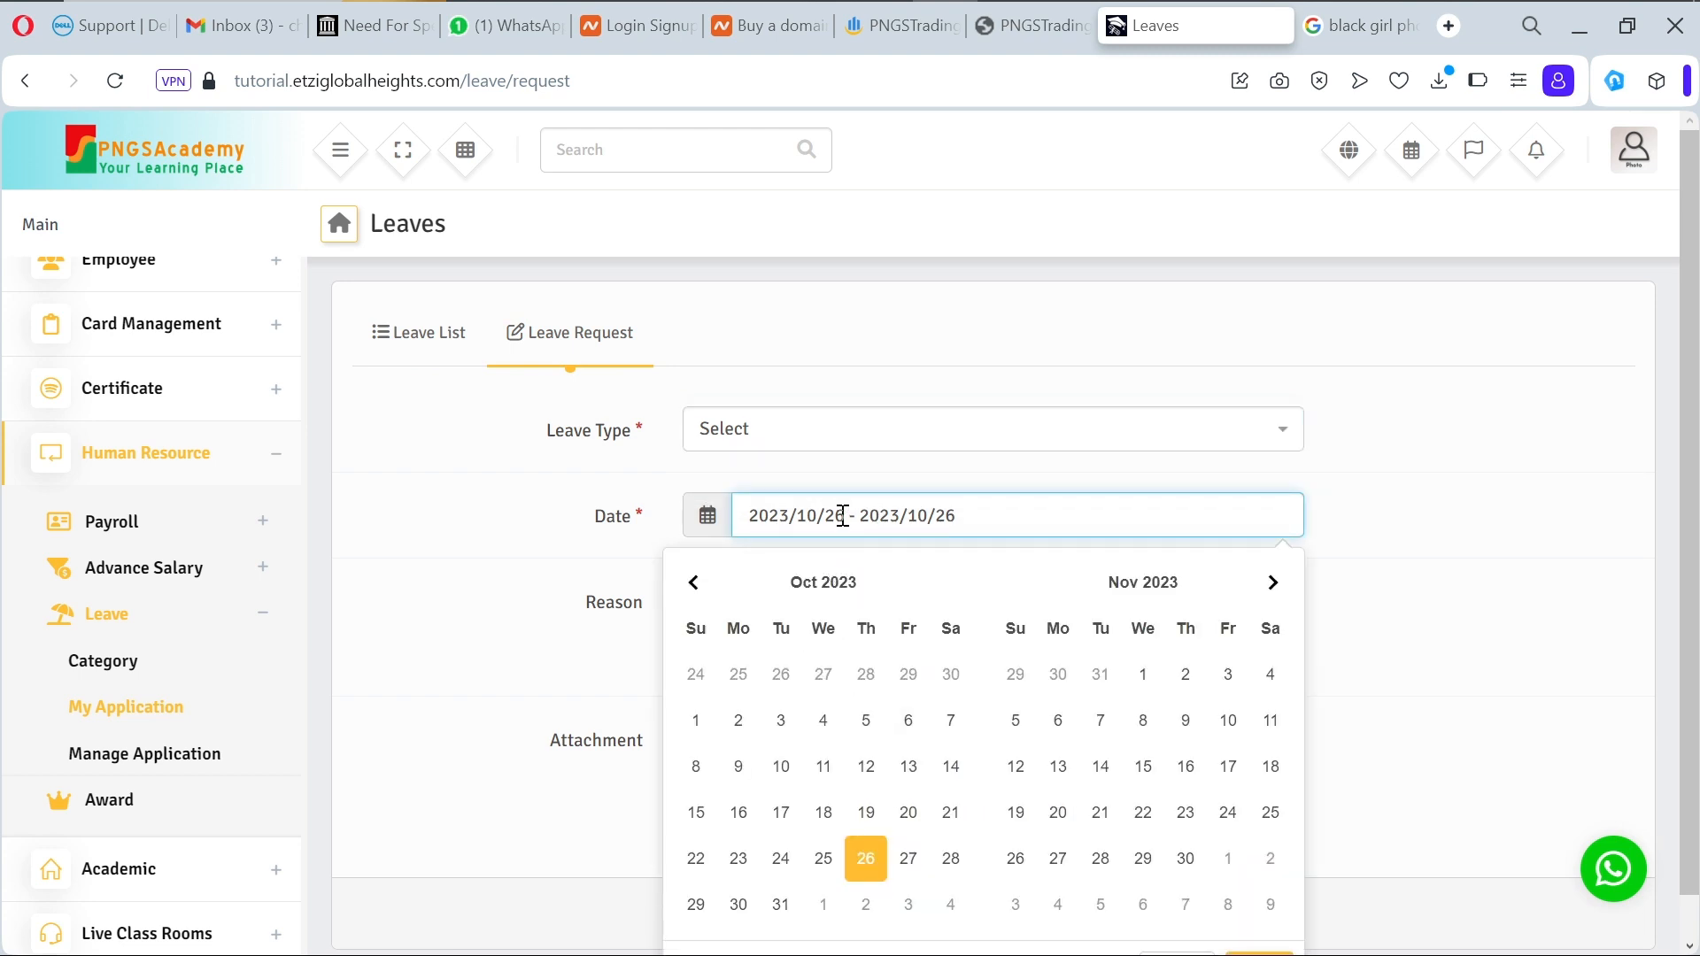
left_click(844, 515)
key("BackSpace")
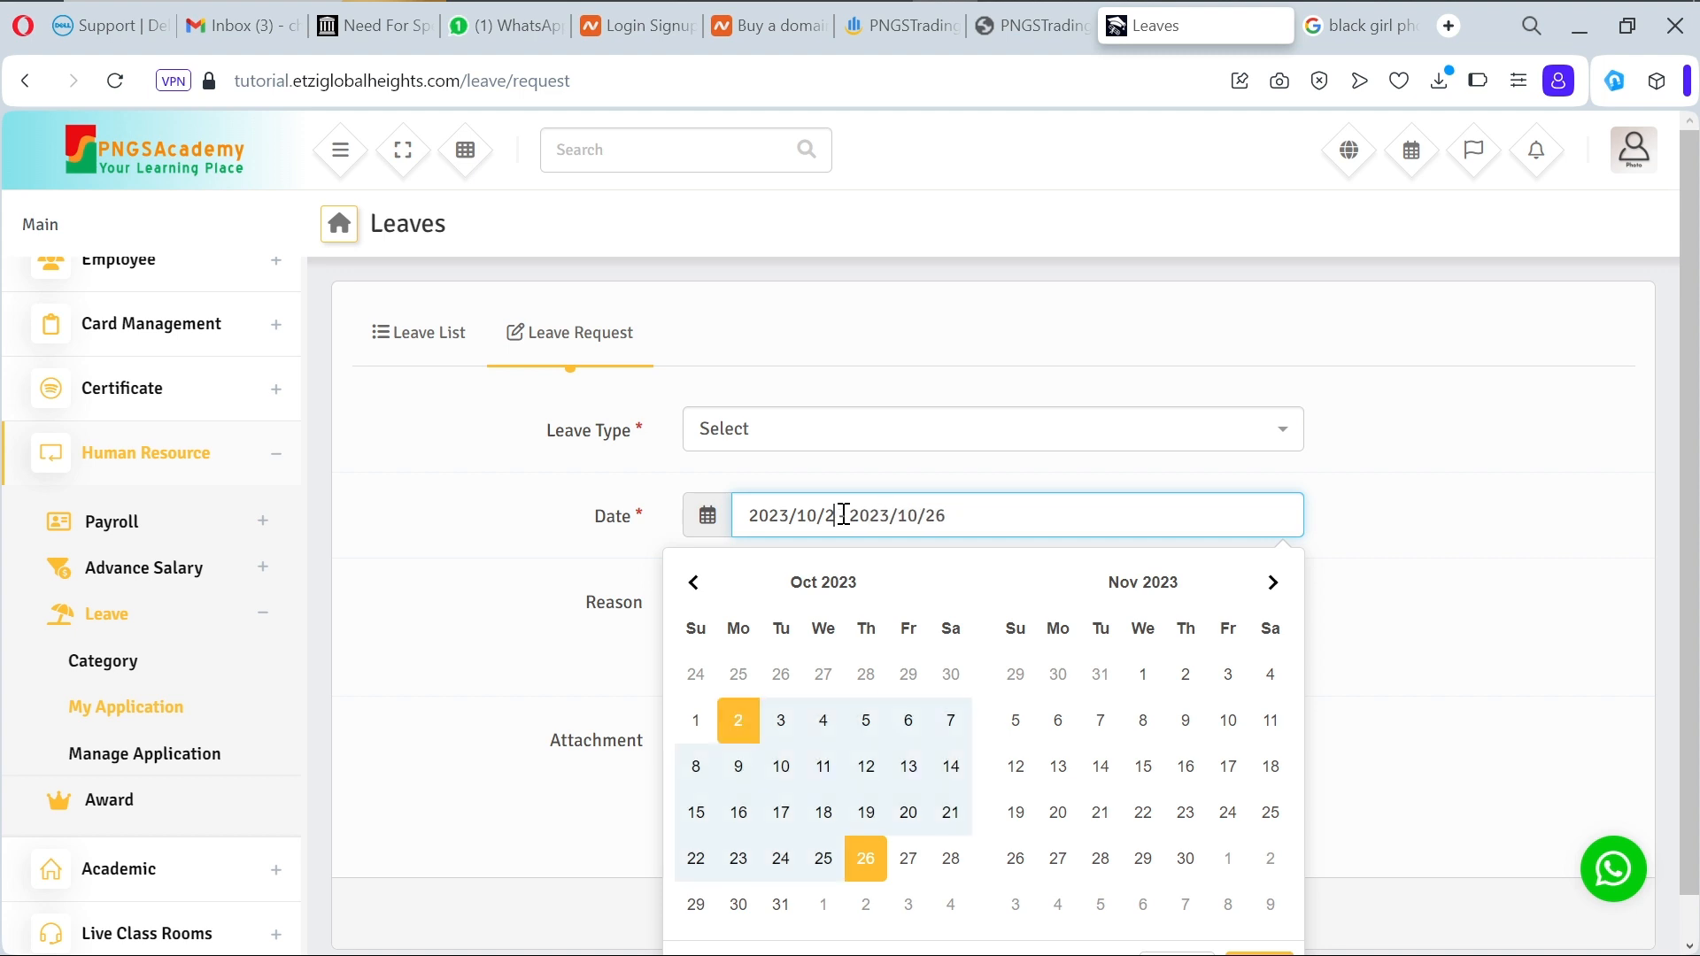
type("7 -")
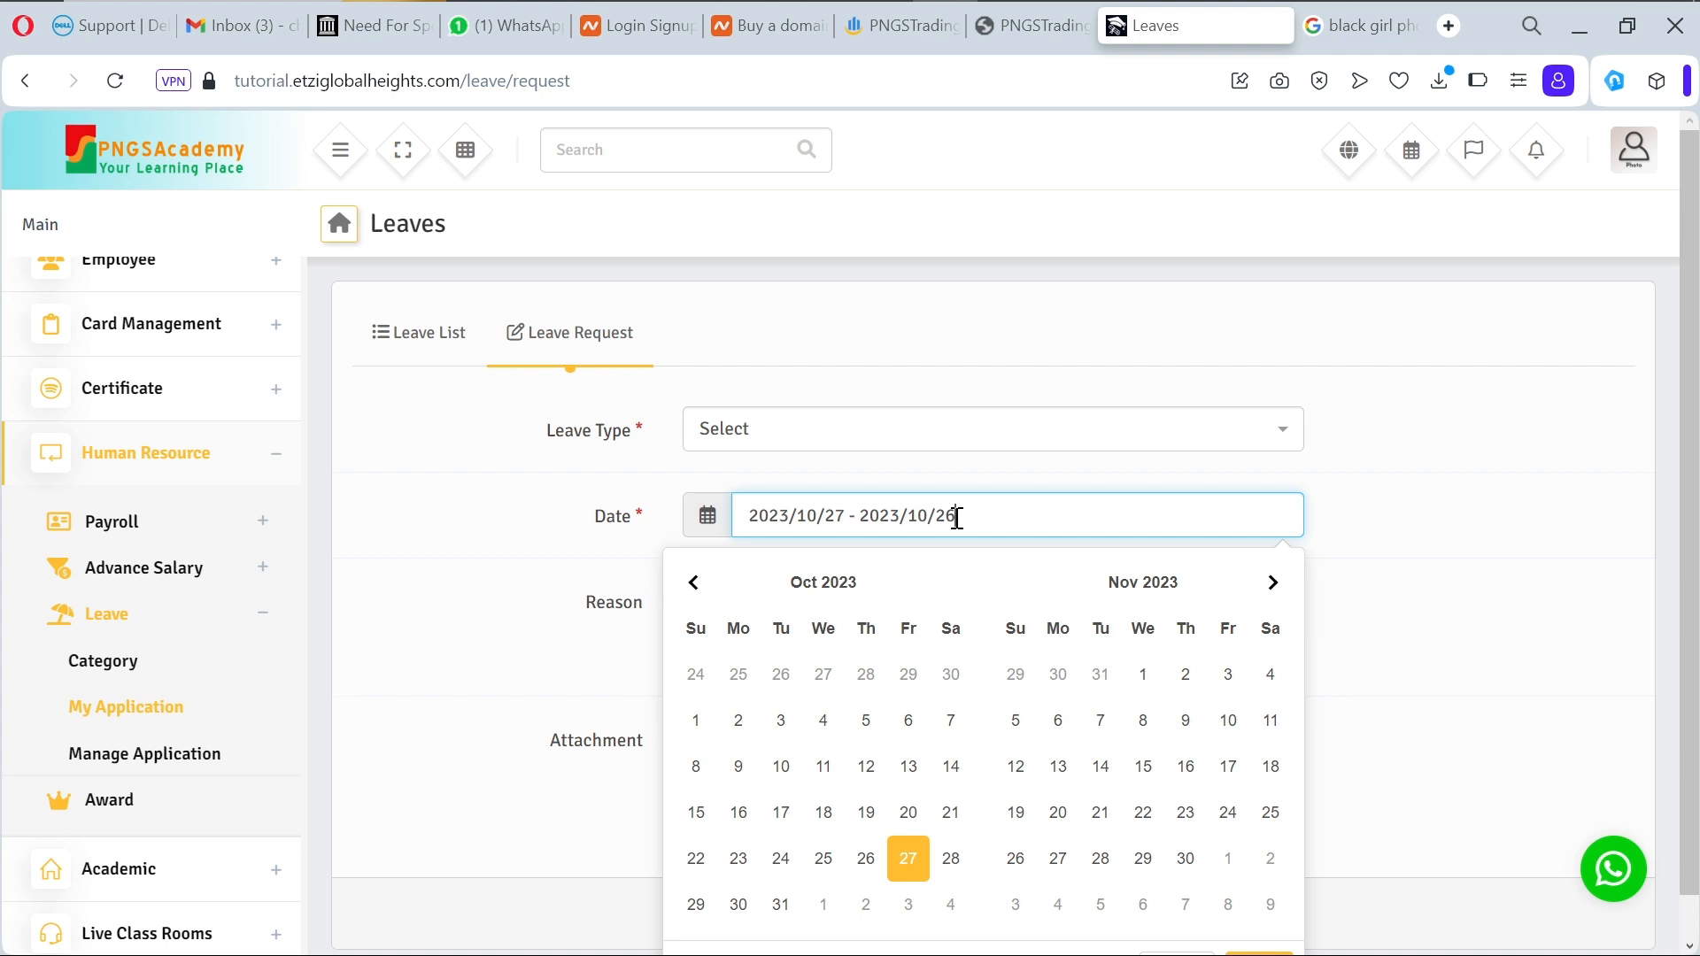
type("8")
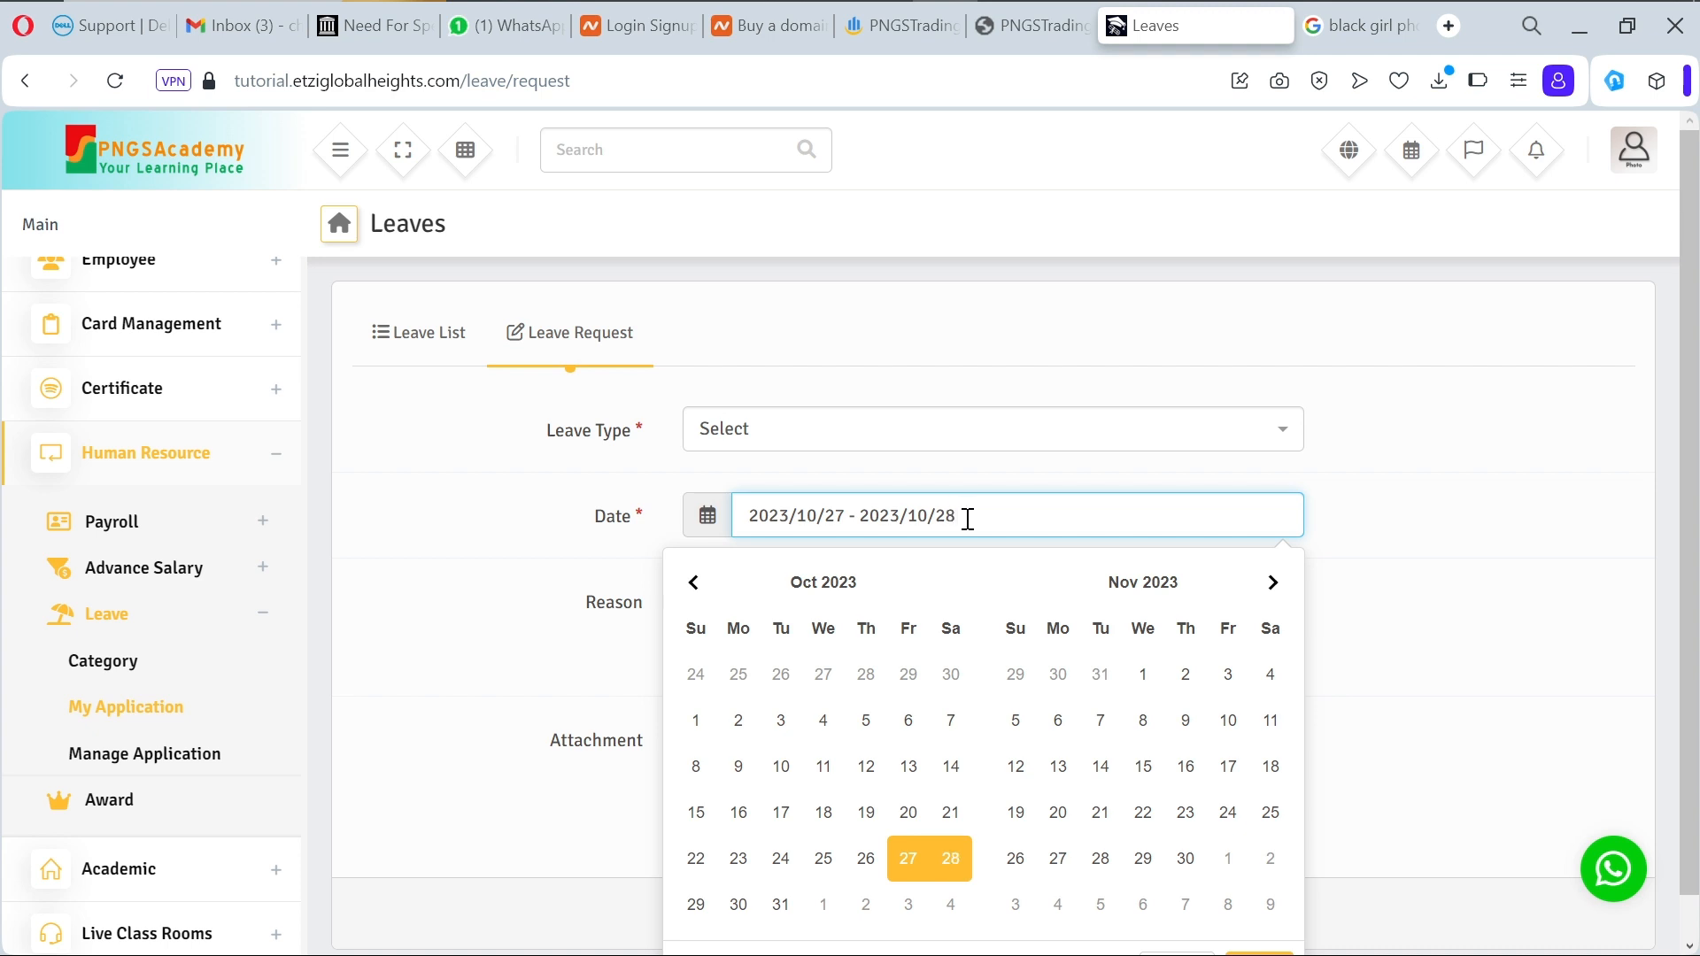
left_click(1361, 534)
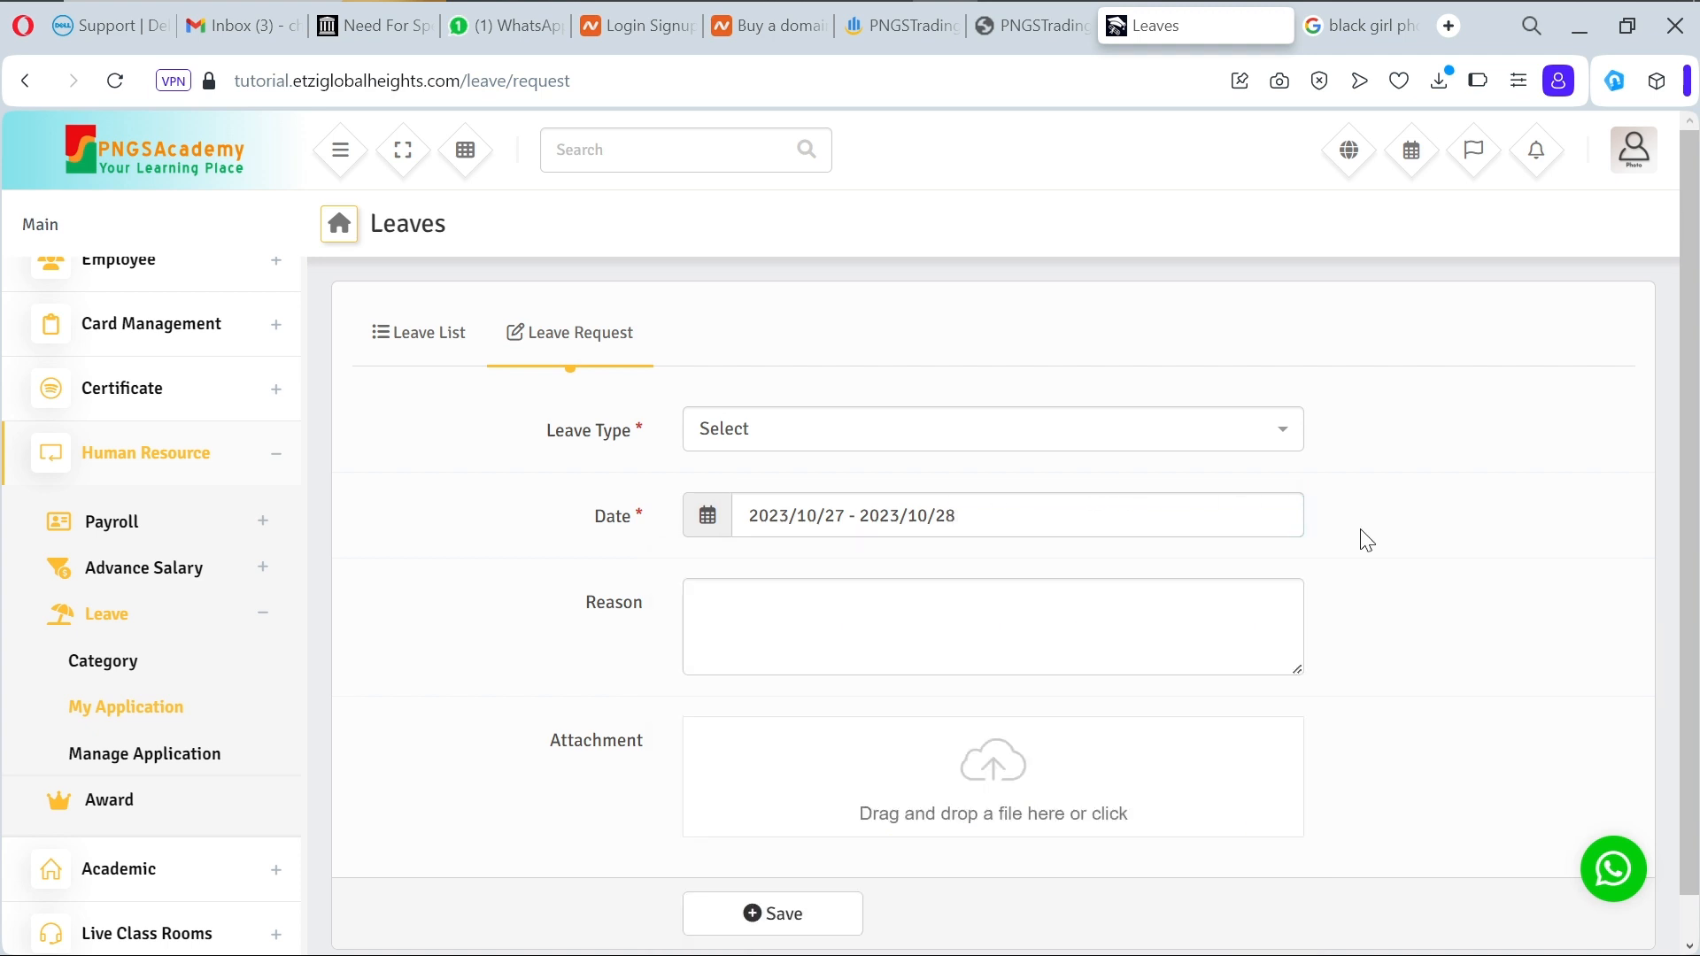
Step: Add the reason 'For health solution', attach the third photo, and submit without a category
left_click(1029, 619)
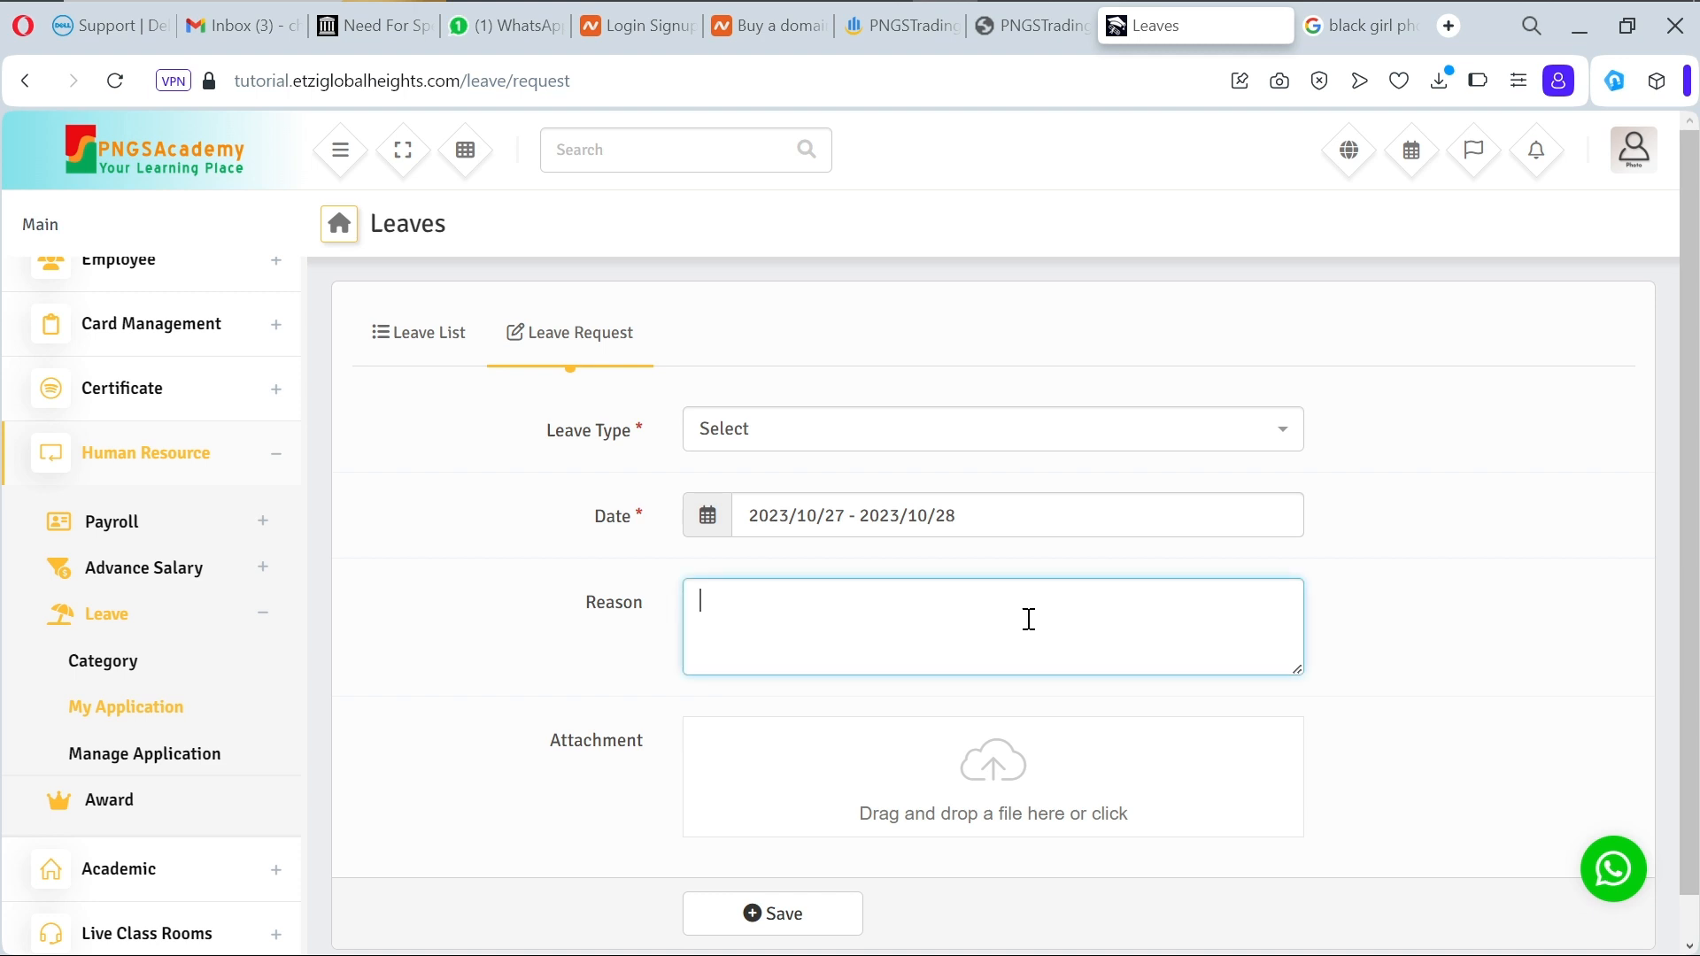
type("For health solution")
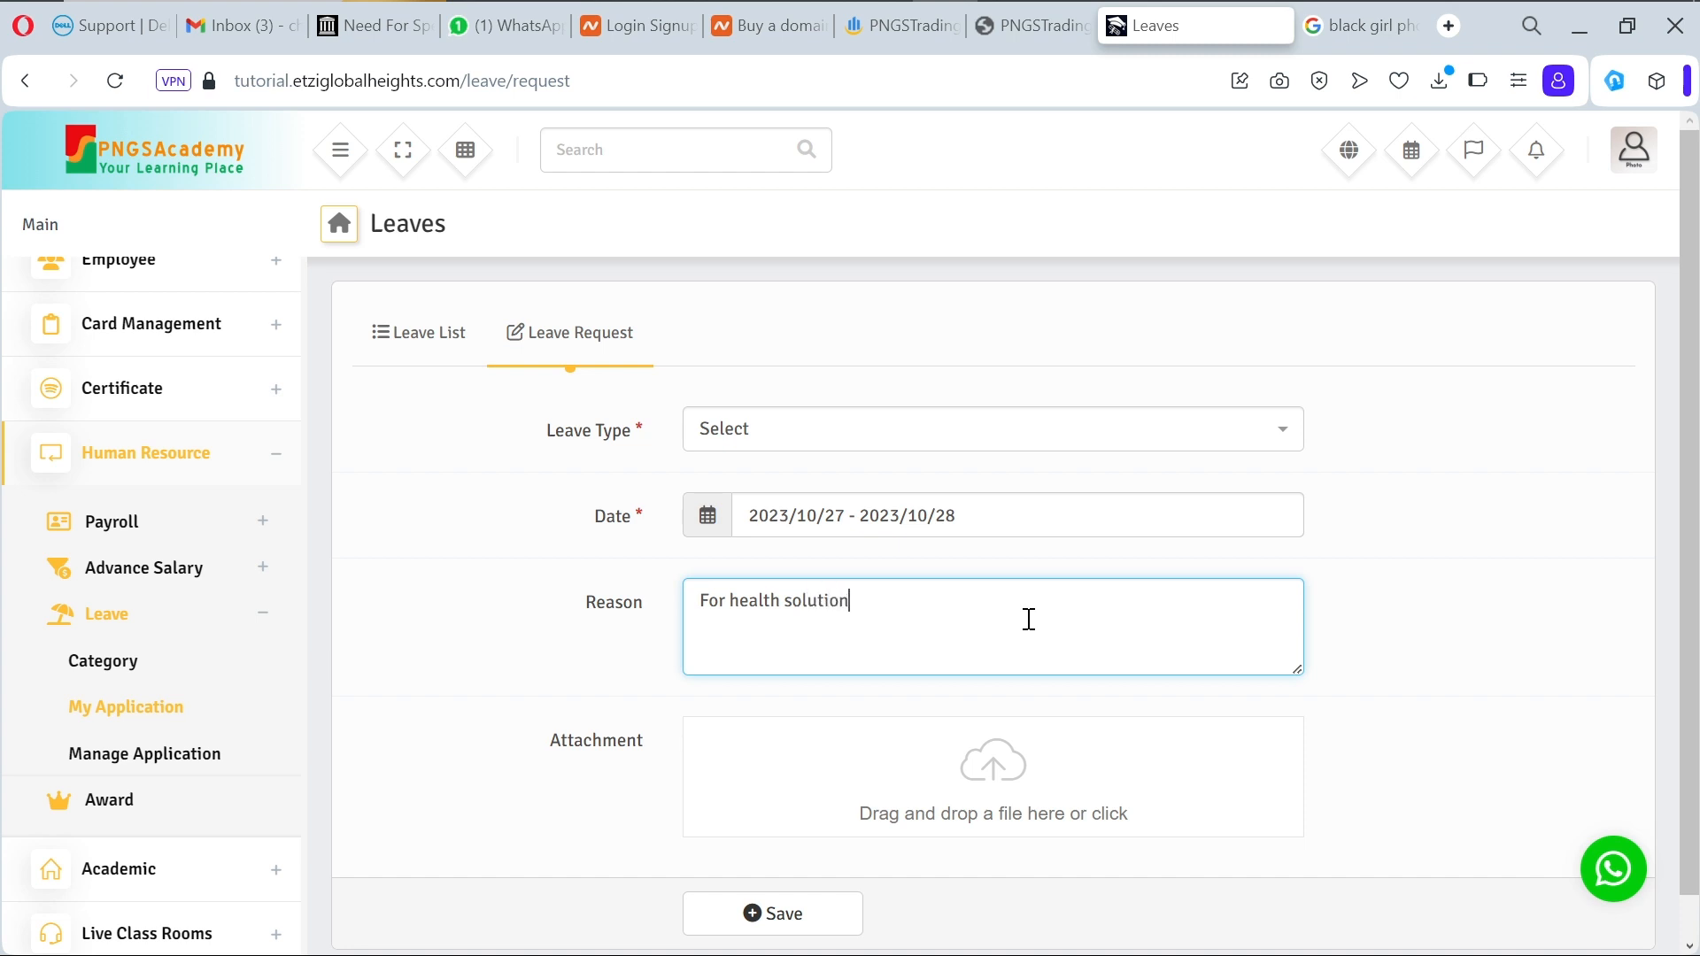
left_click(993, 760)
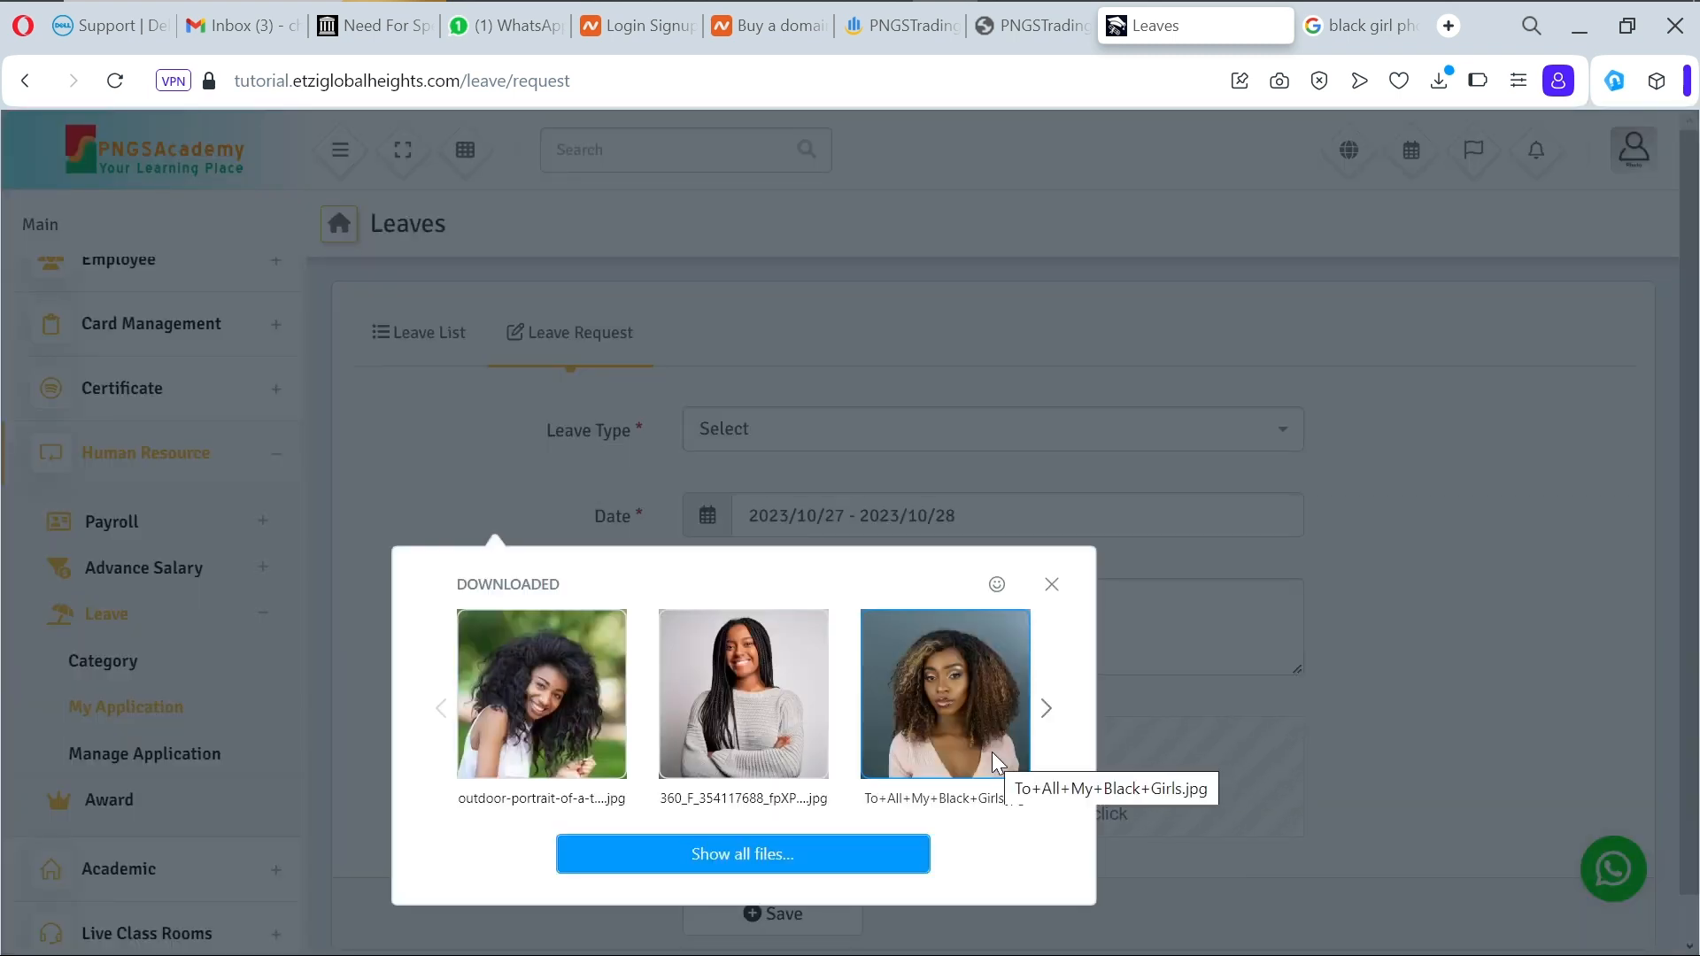
left_click(947, 718)
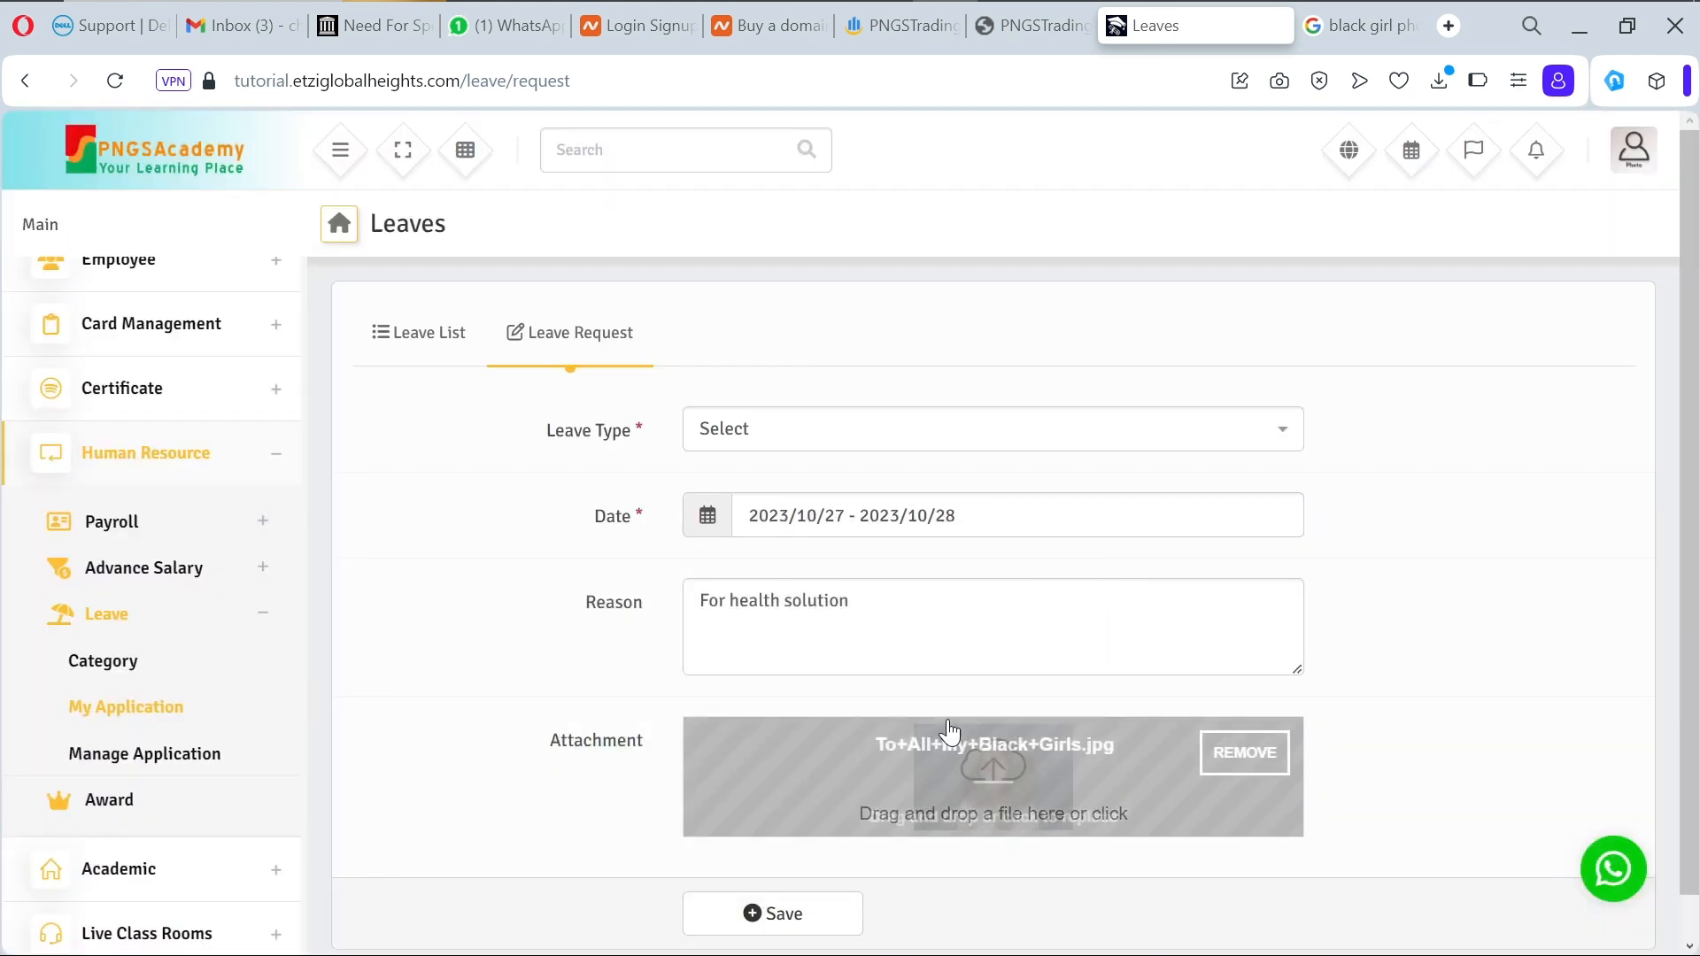
left_click(807, 912)
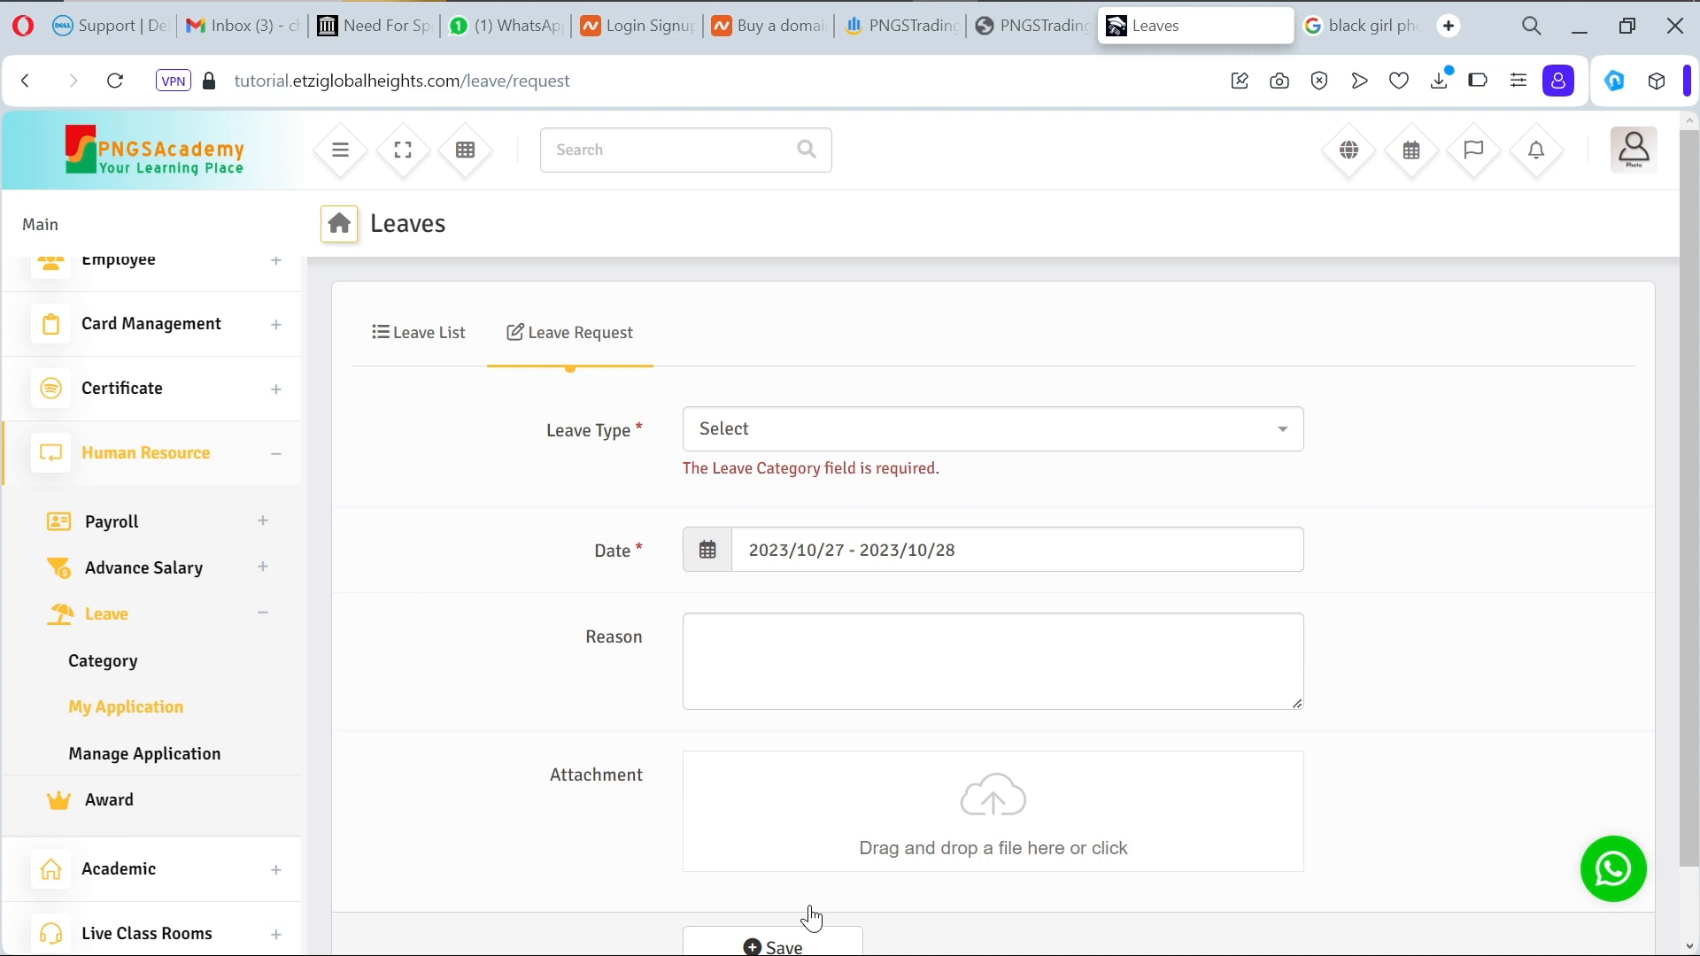
Step: View the leave categories list, then open Control Classes under Academic > Class & Section
left_click(128, 676)
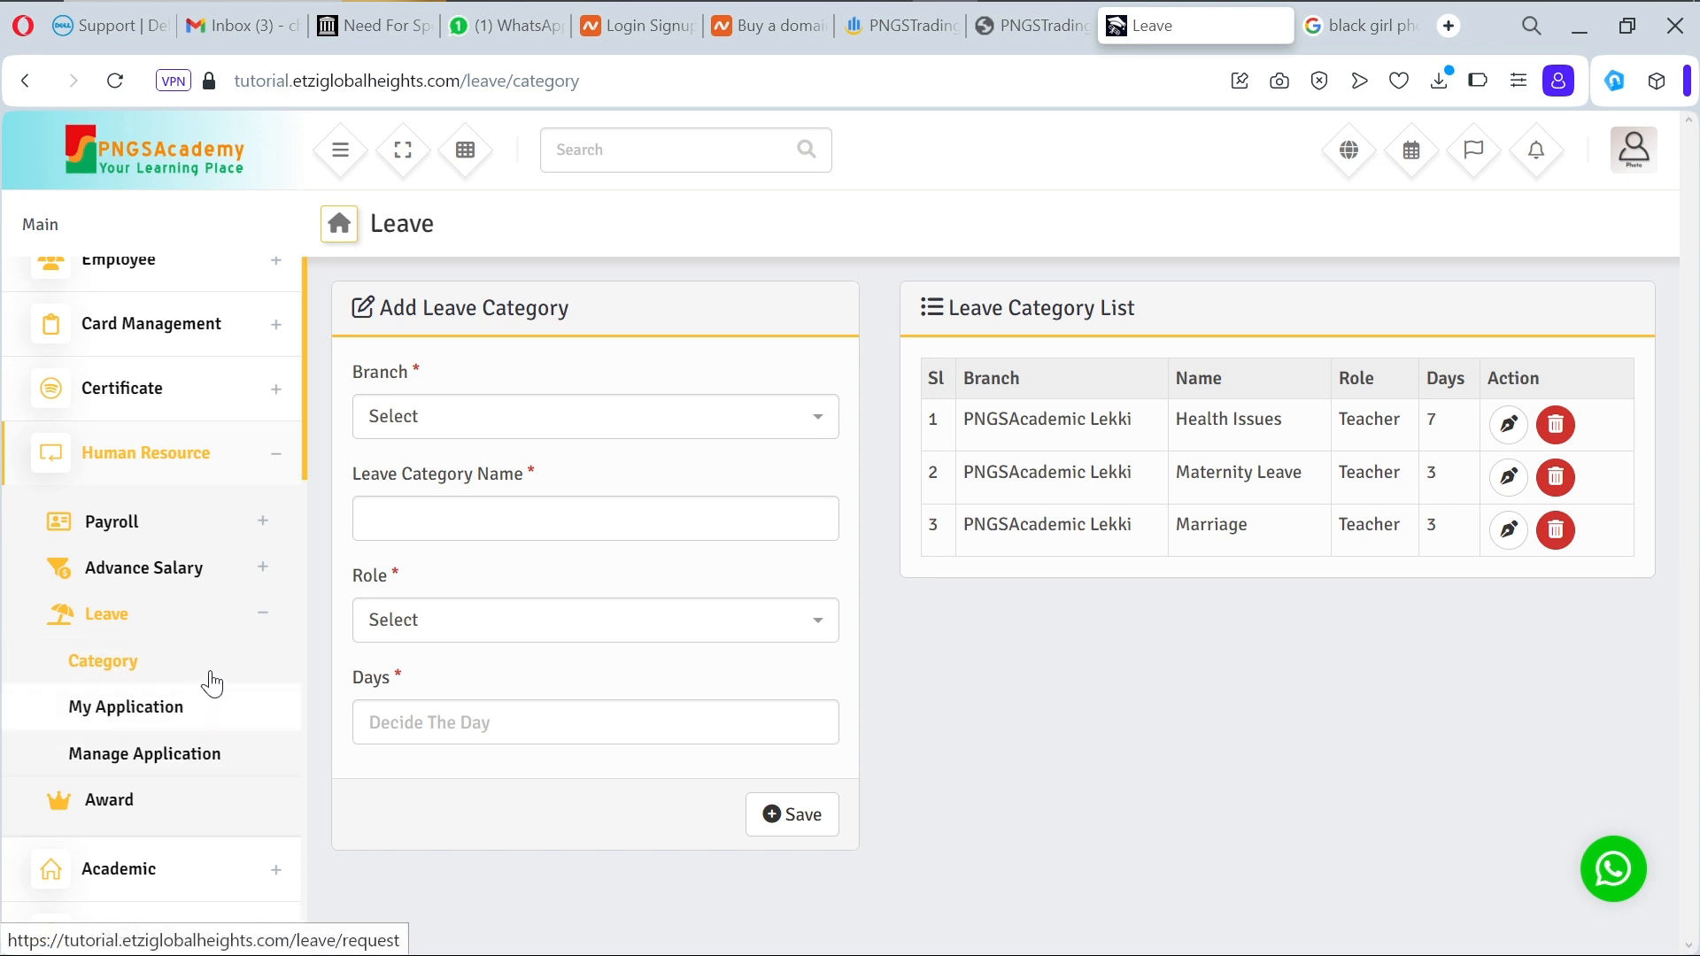
left_click(278, 464)
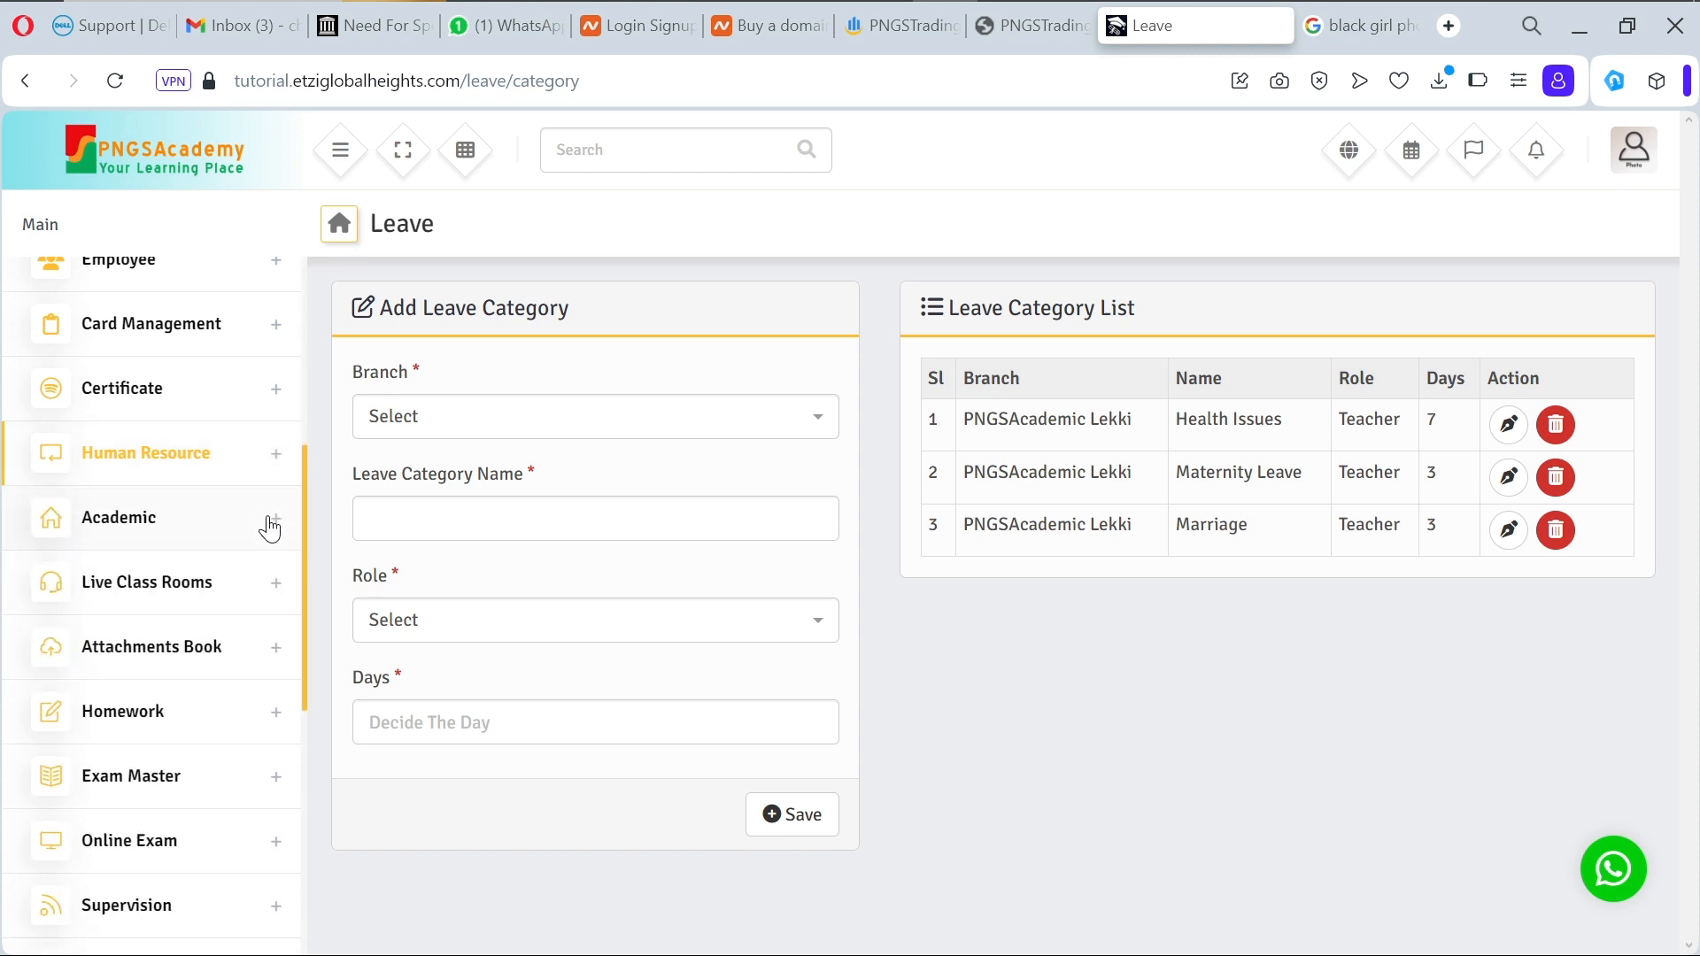
left_click(278, 522)
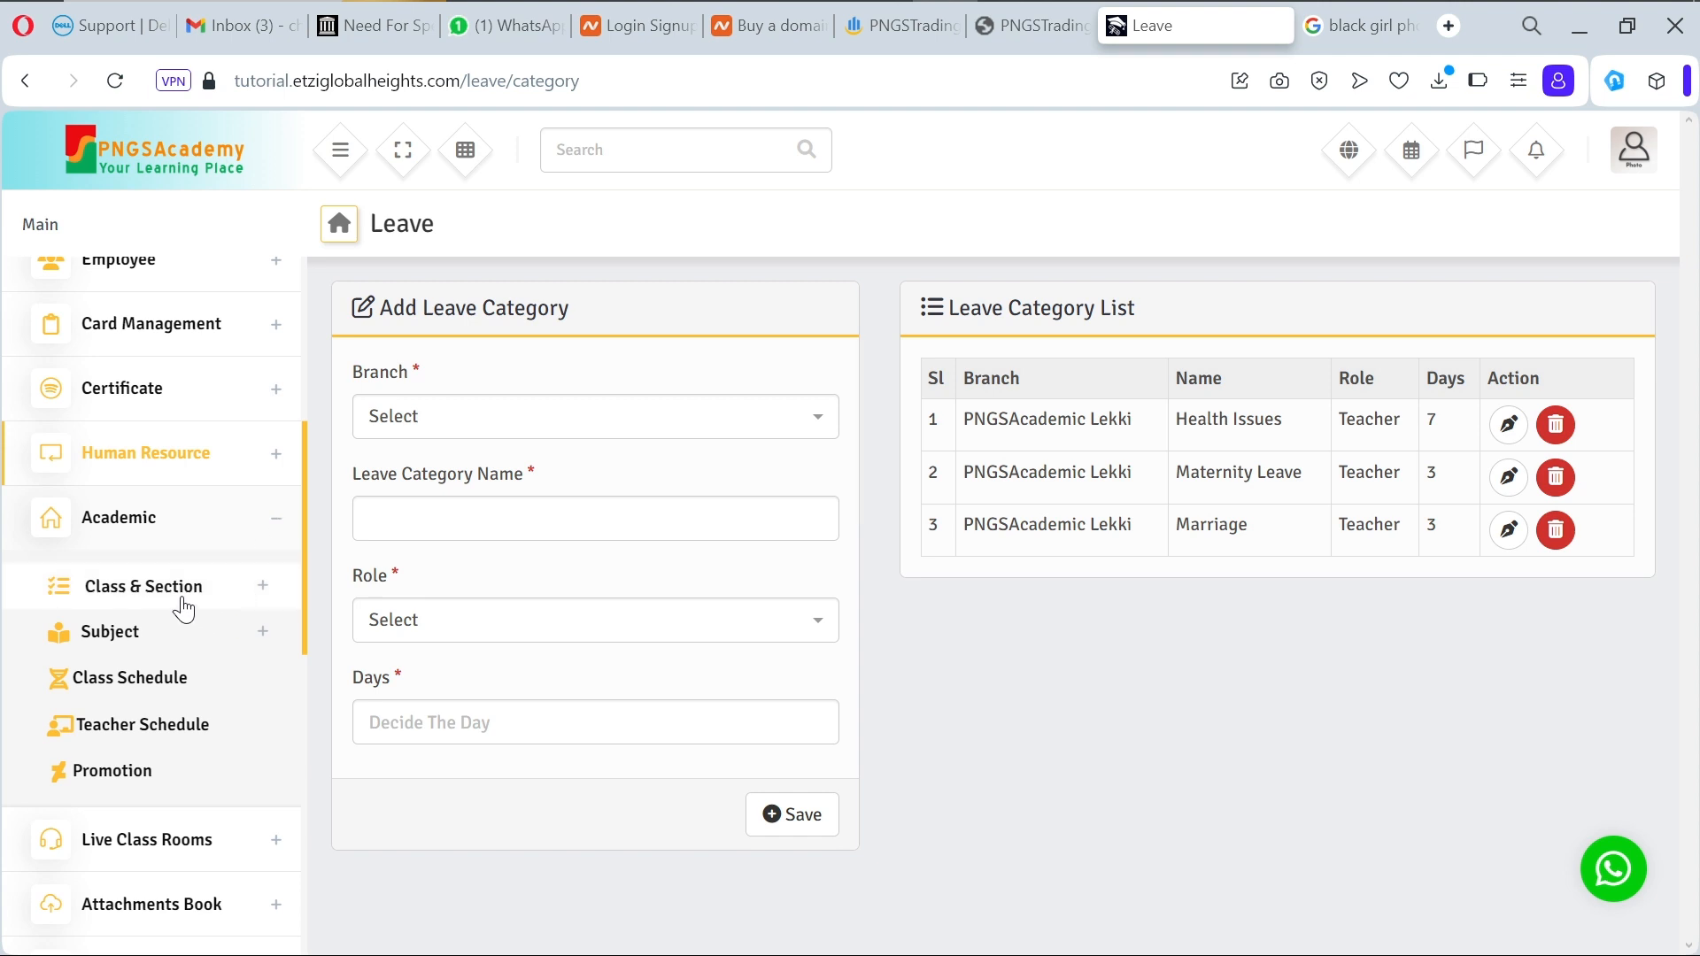
left_click(268, 591)
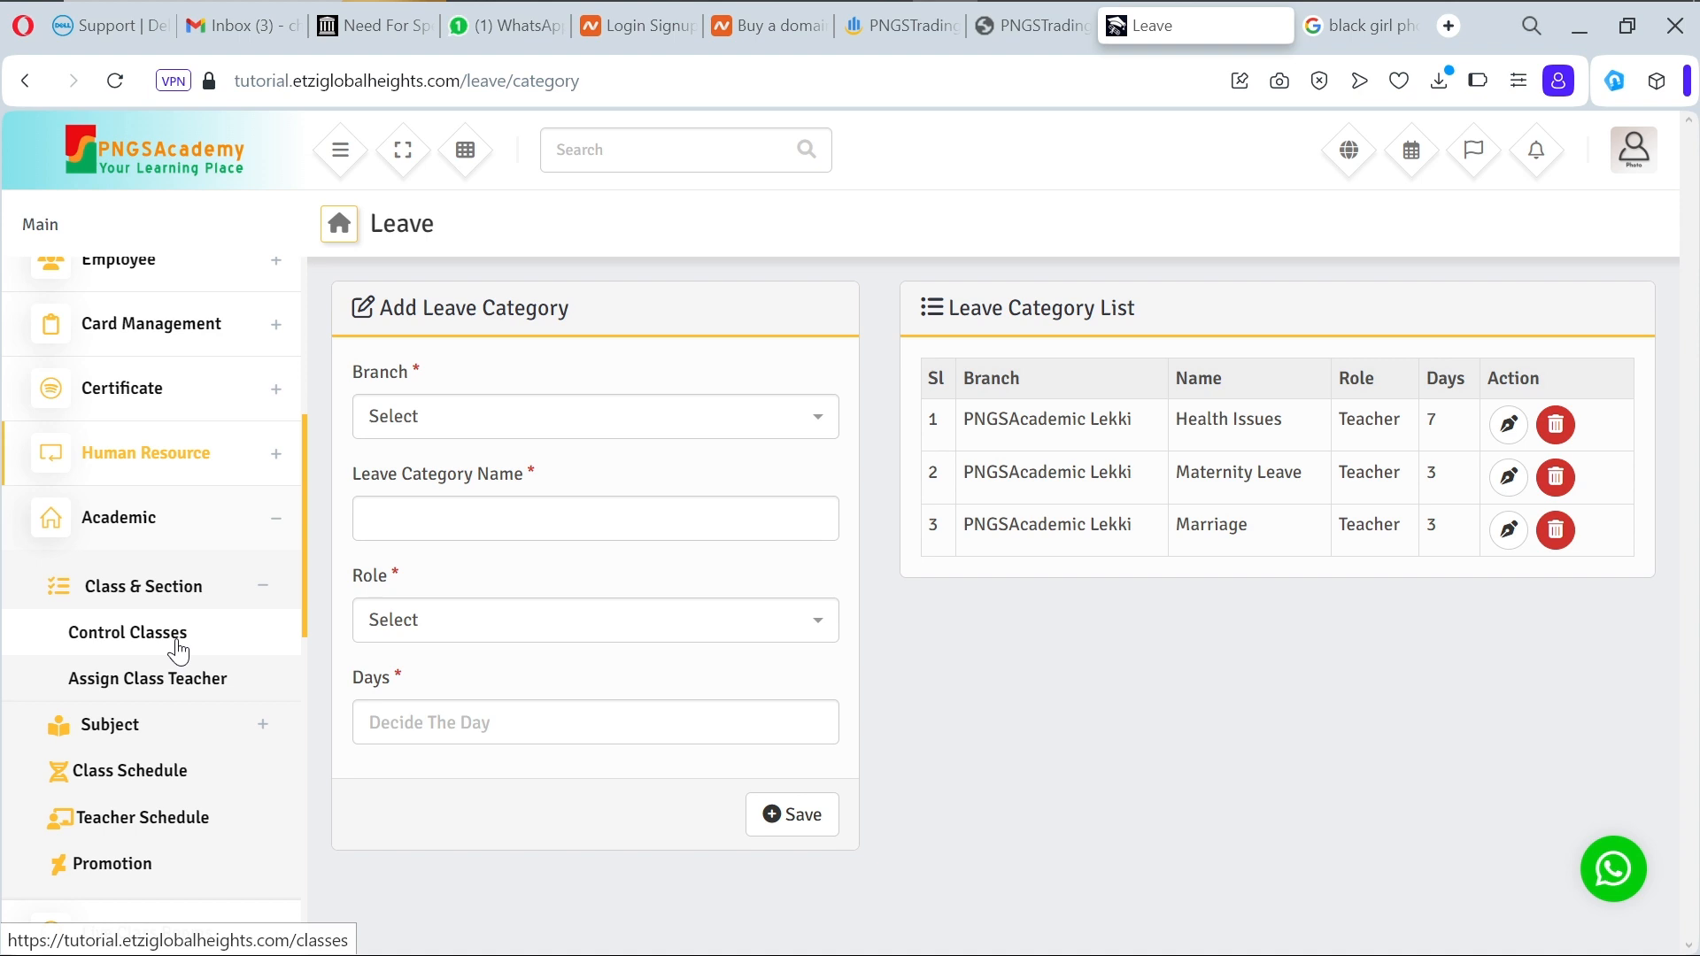
left_click(178, 649)
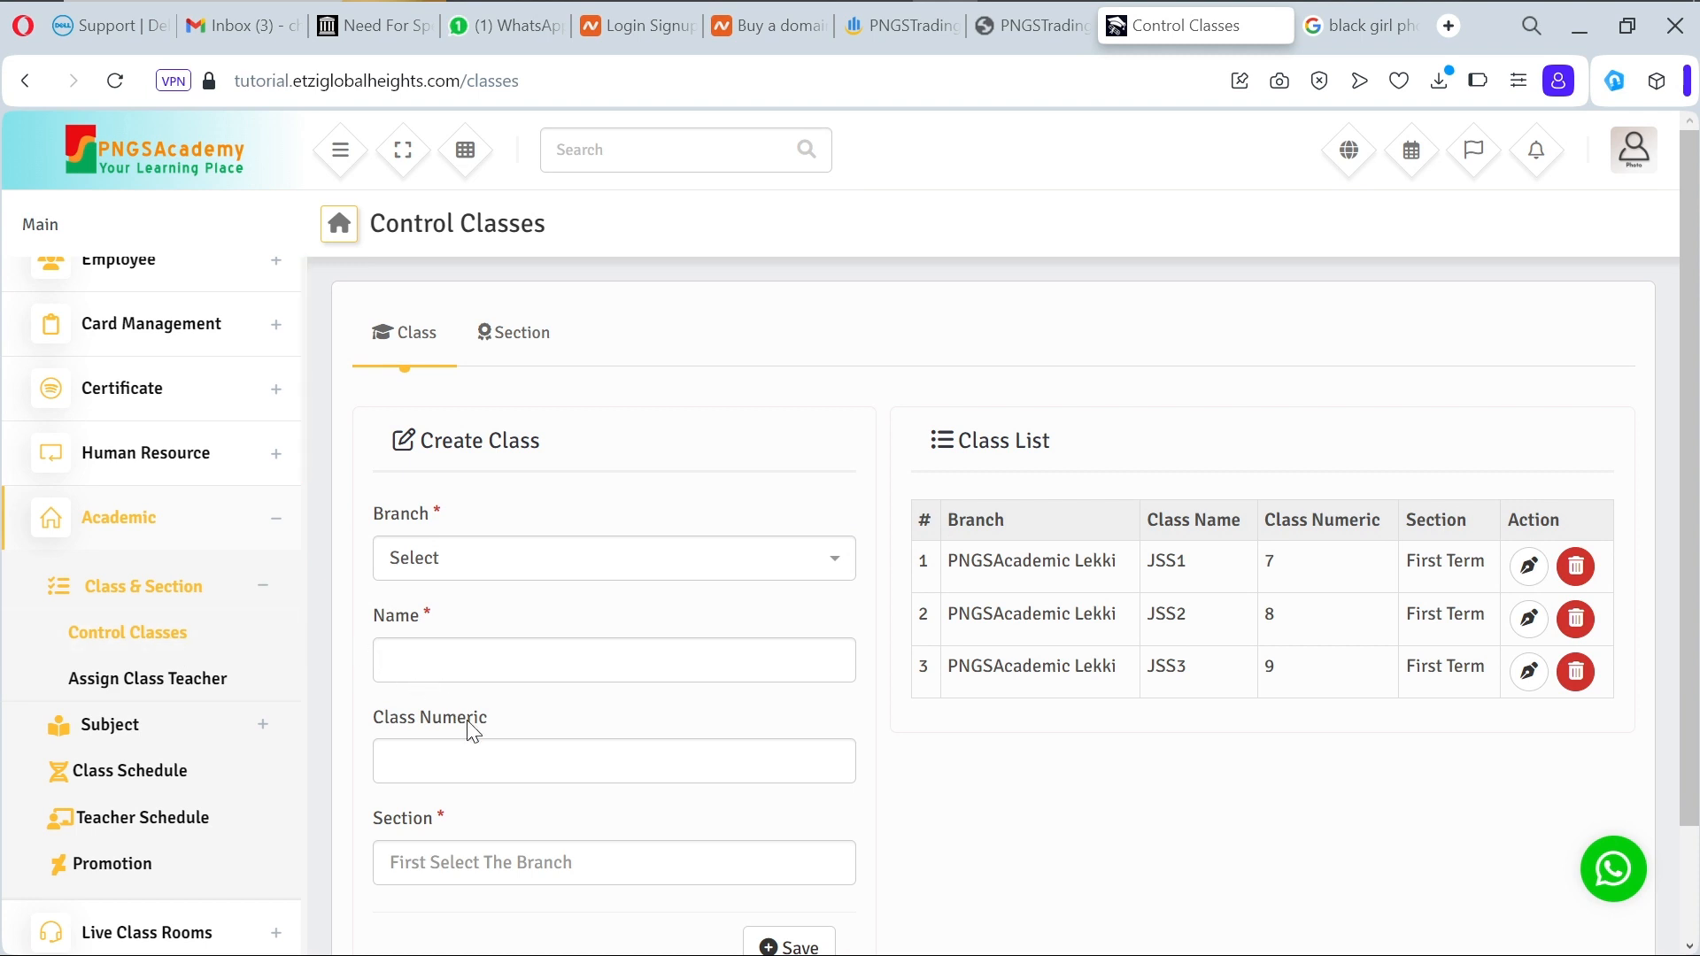
Step: Scroll through the JSS1–JSS3 class list, then open Assign Class Teacher
scroll(539, 805, "down", 2)
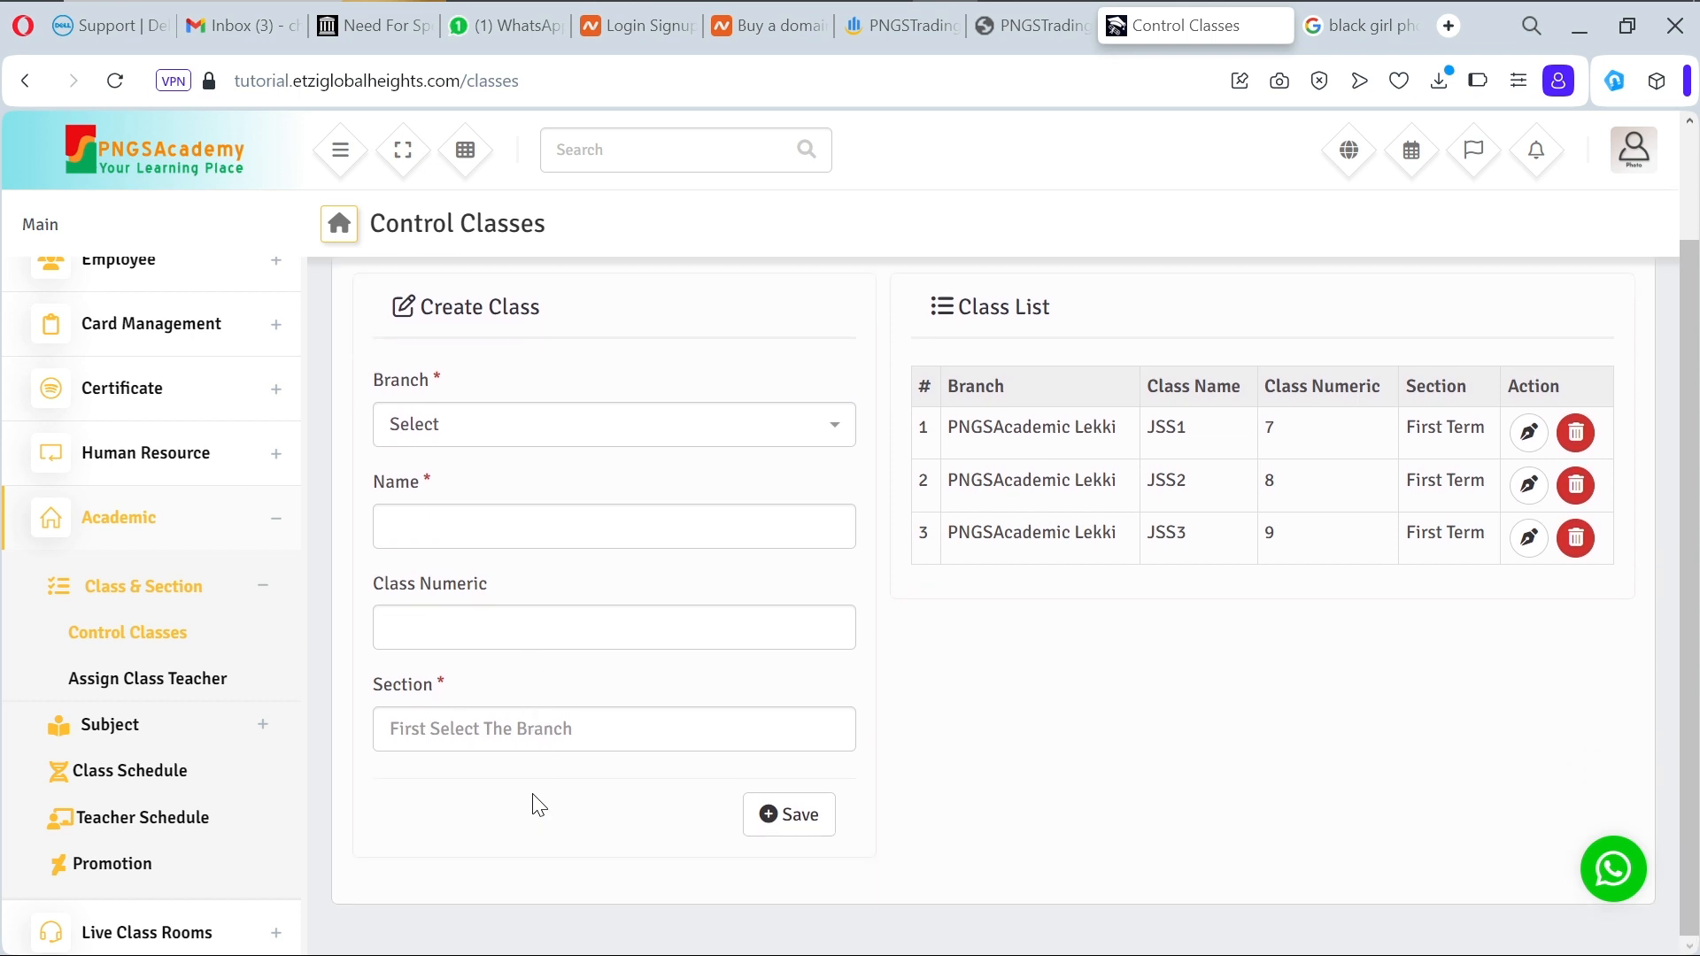
scroll(535, 800, "up", 1)
left_click(123, 680)
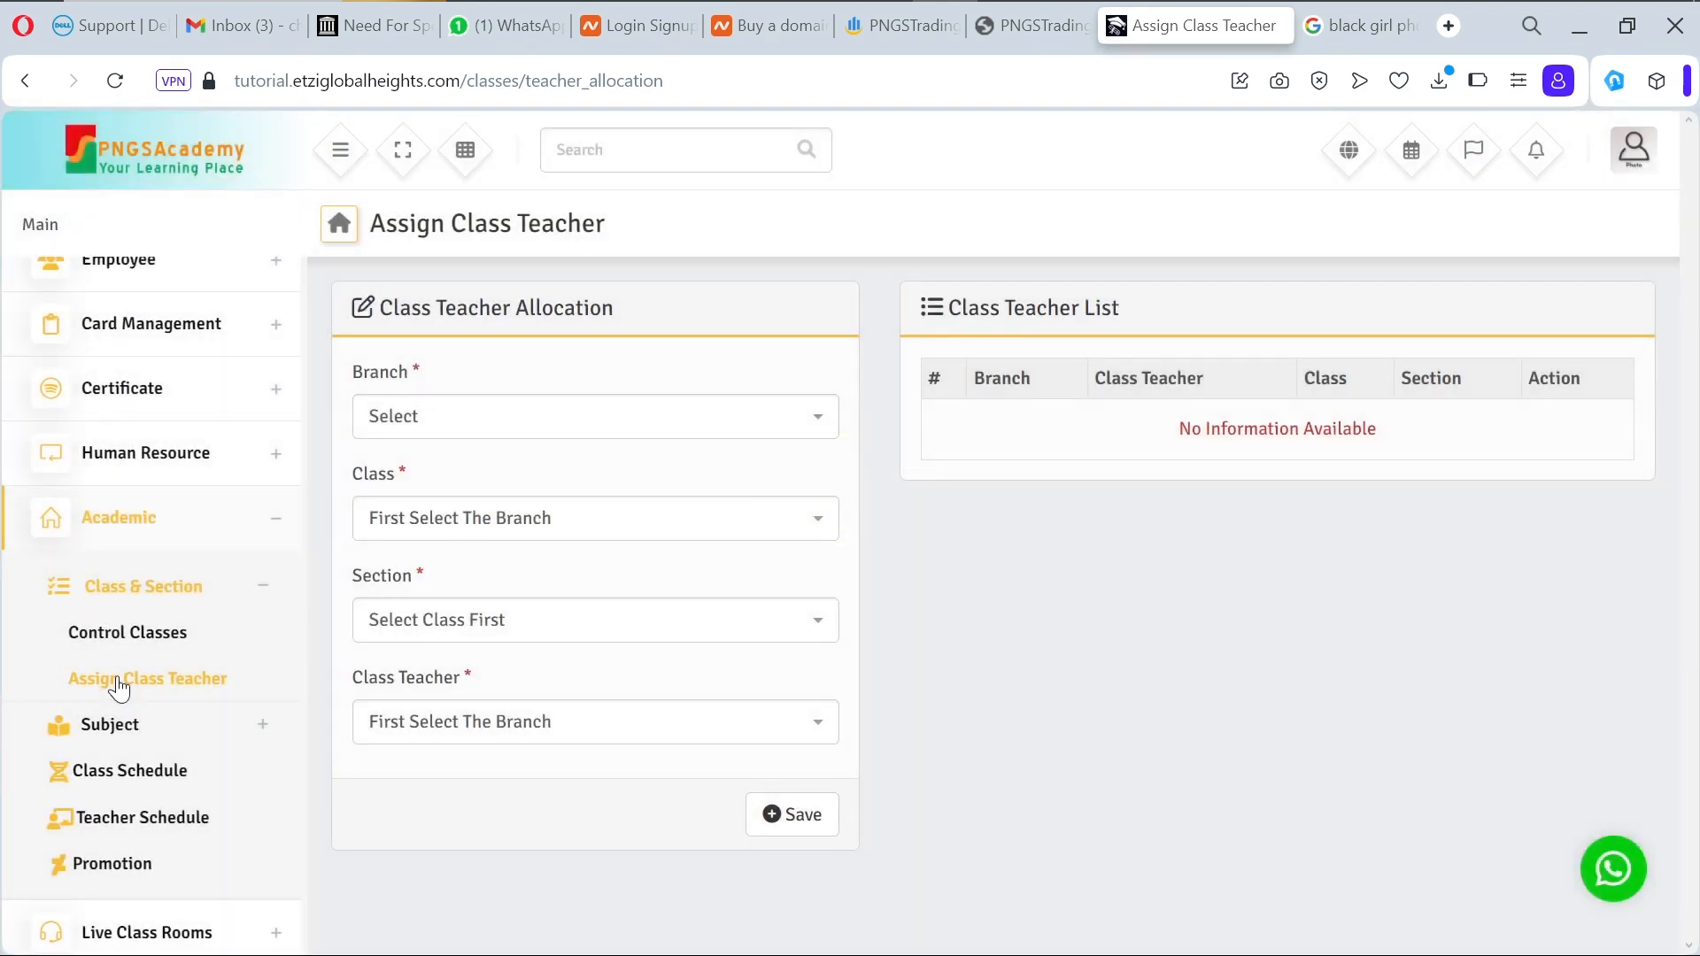
Step: Assign the second listed teacher as class teacher of JSS1, First Term, at PNGSAcademic Lekki
left_click(516, 431)
left_click(529, 515)
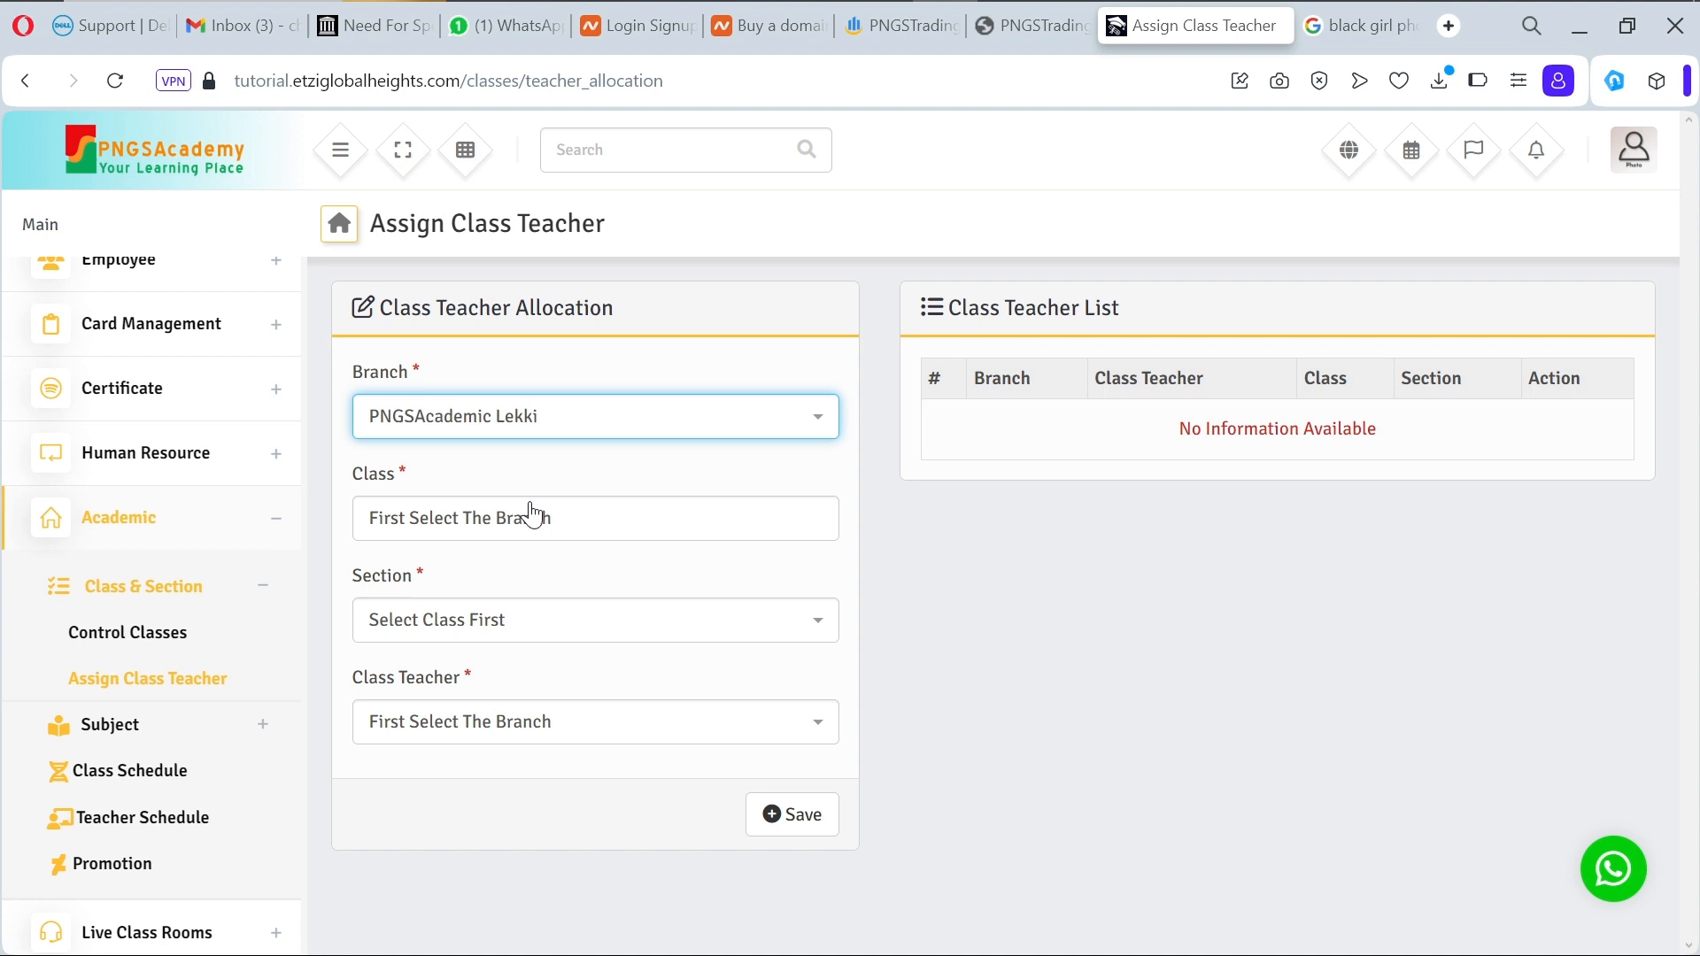
left_click(589, 537)
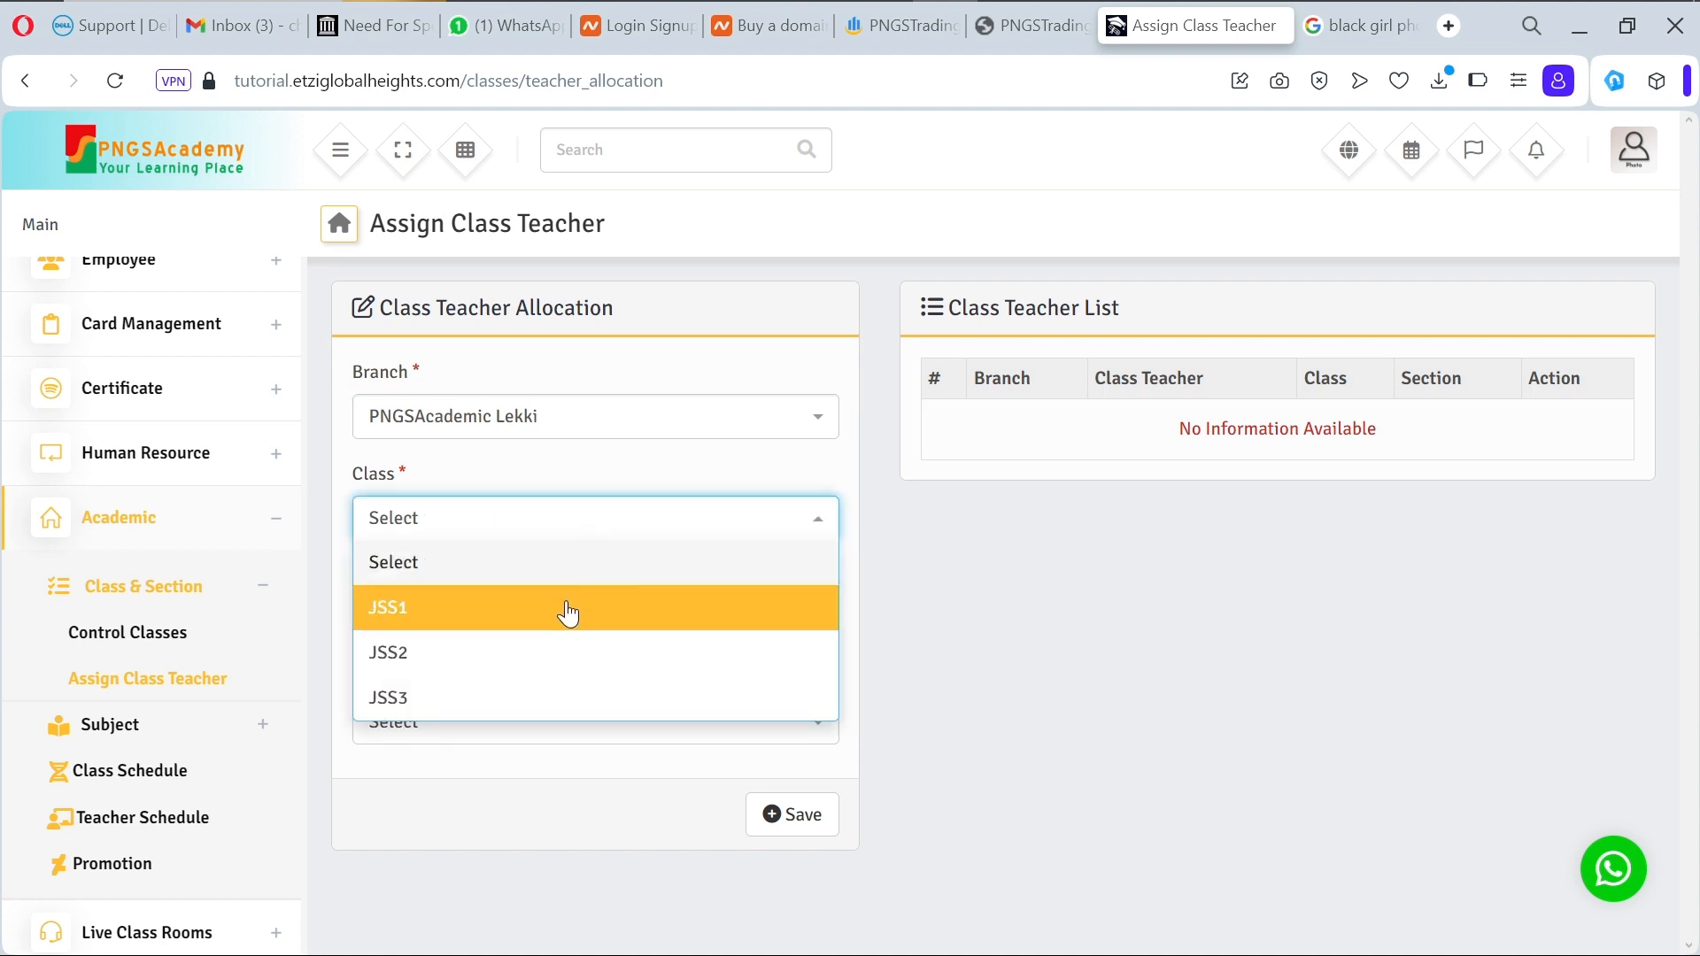
left_click(567, 613)
left_click(598, 620)
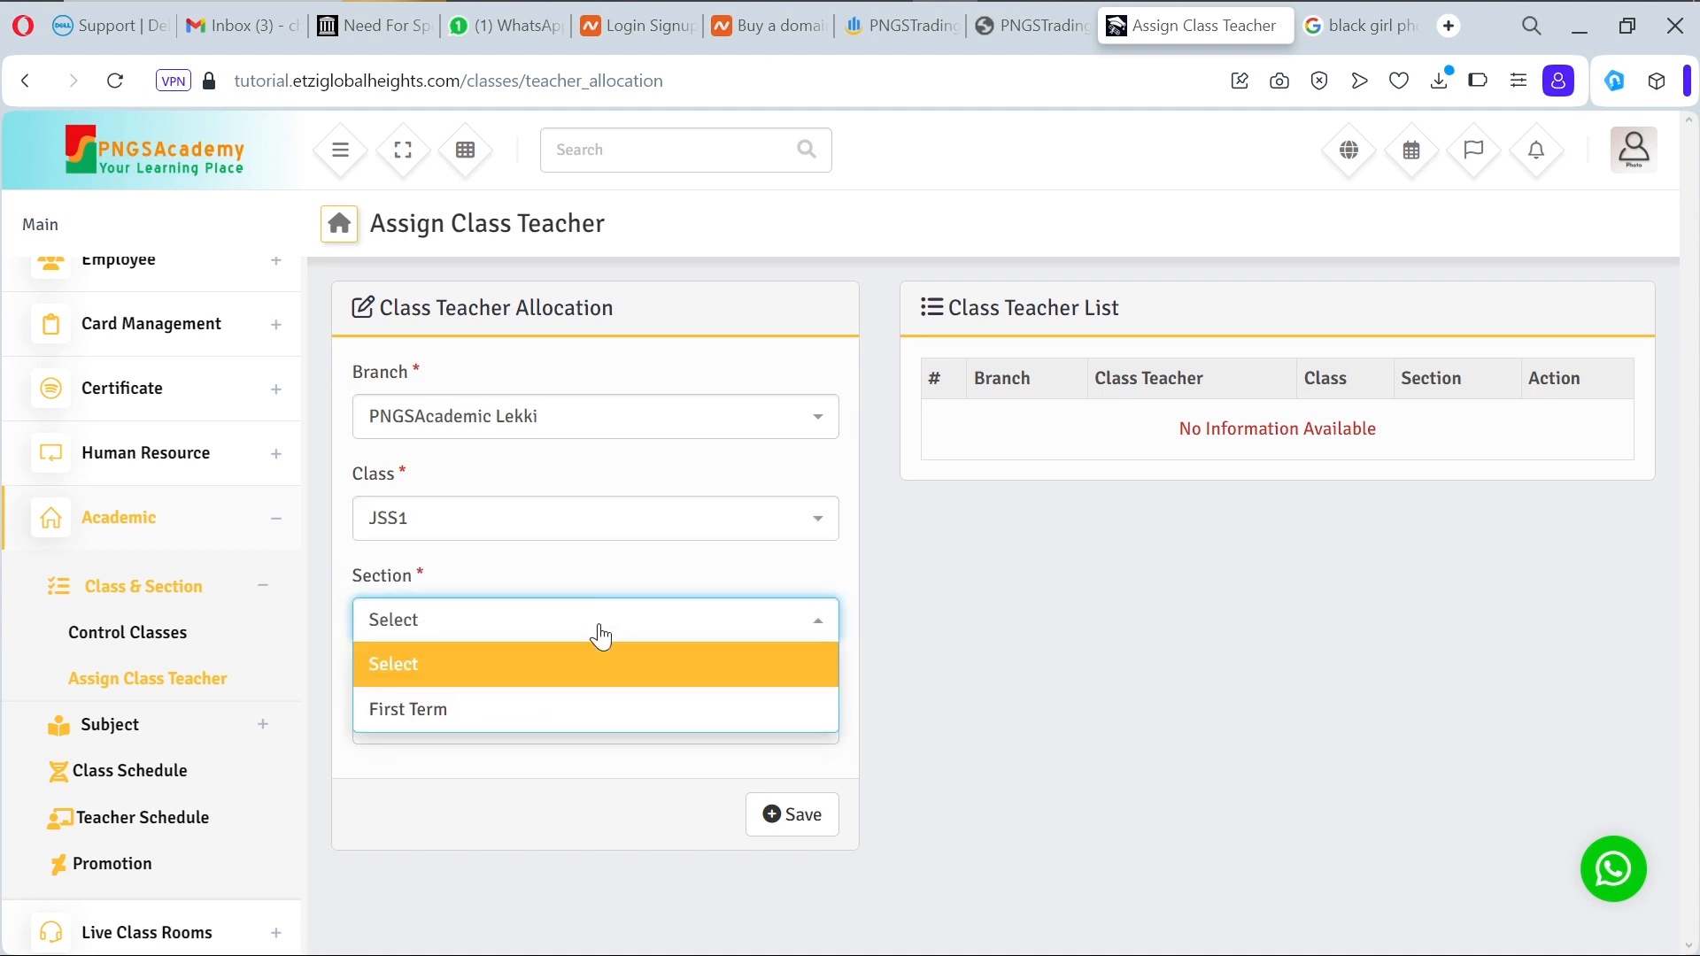
left_click(591, 709)
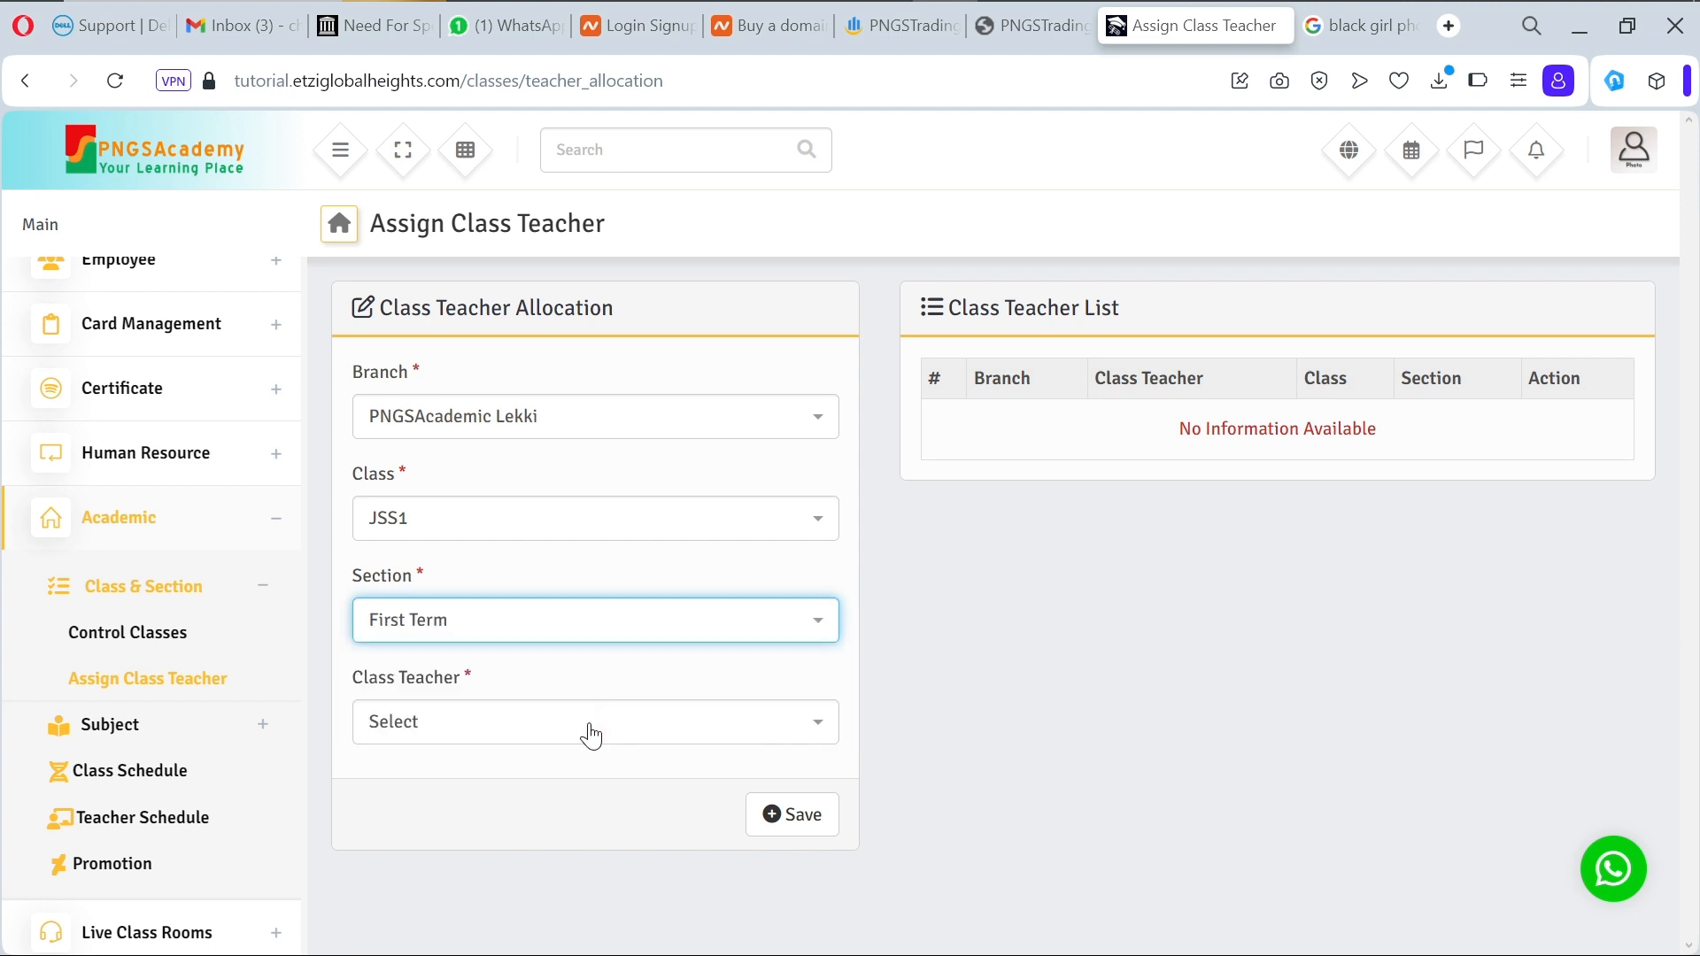
left_click(590, 736)
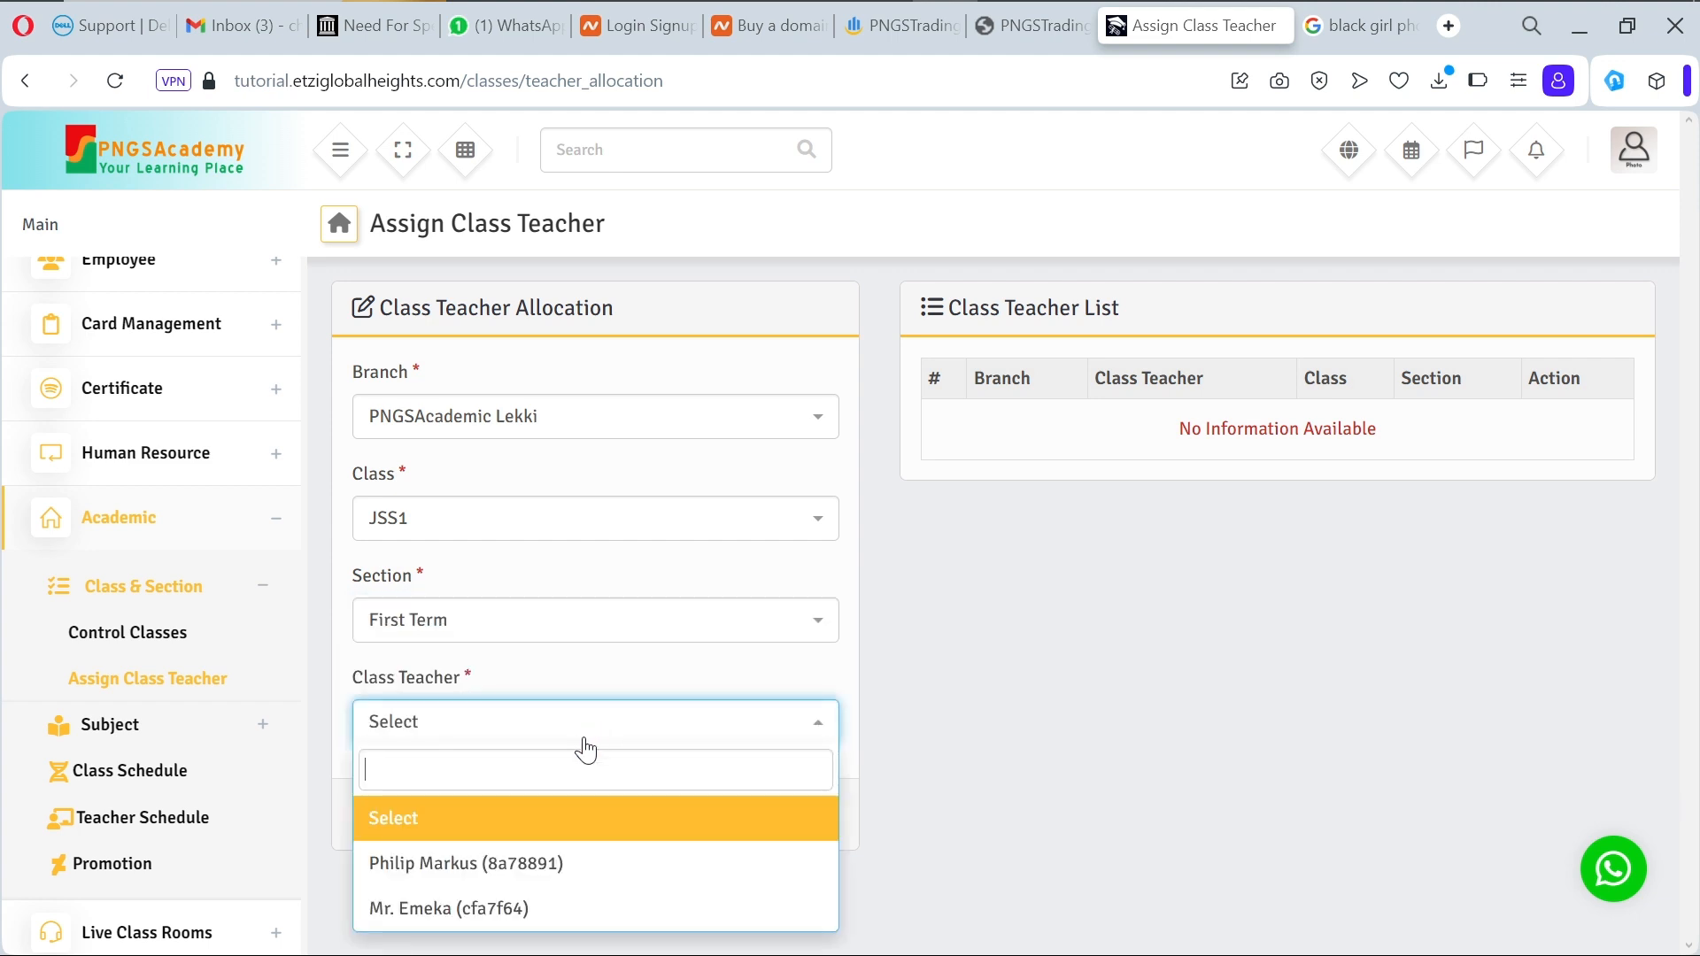
left_click(554, 917)
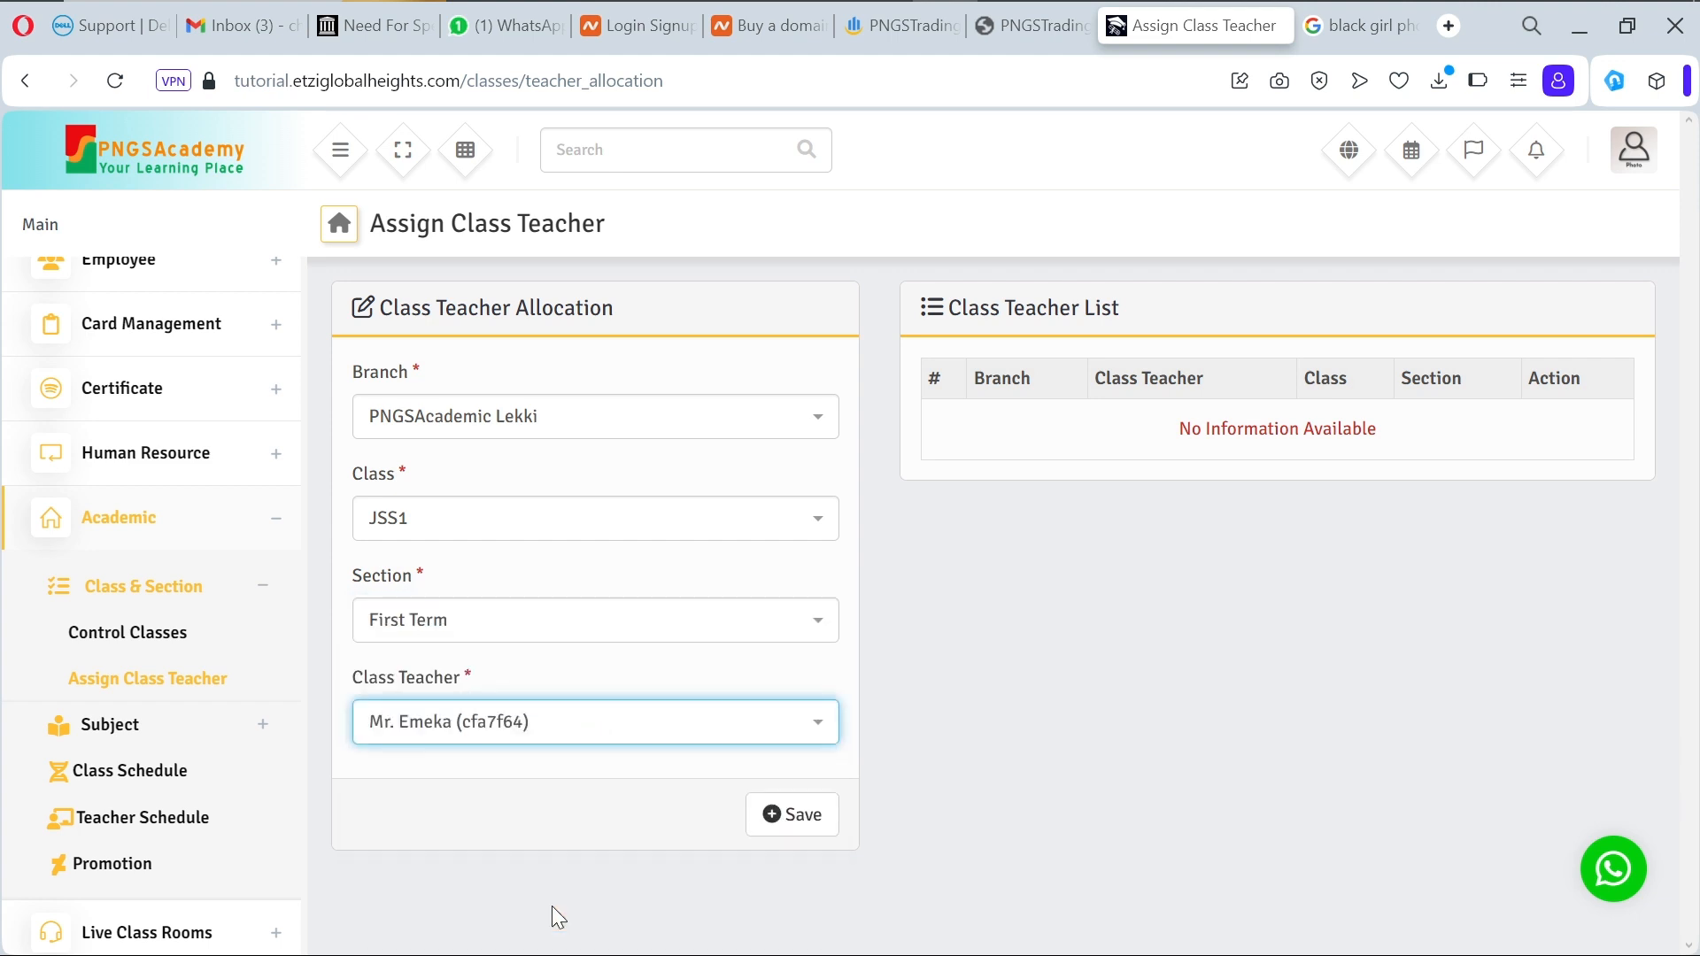
left_click(791, 841)
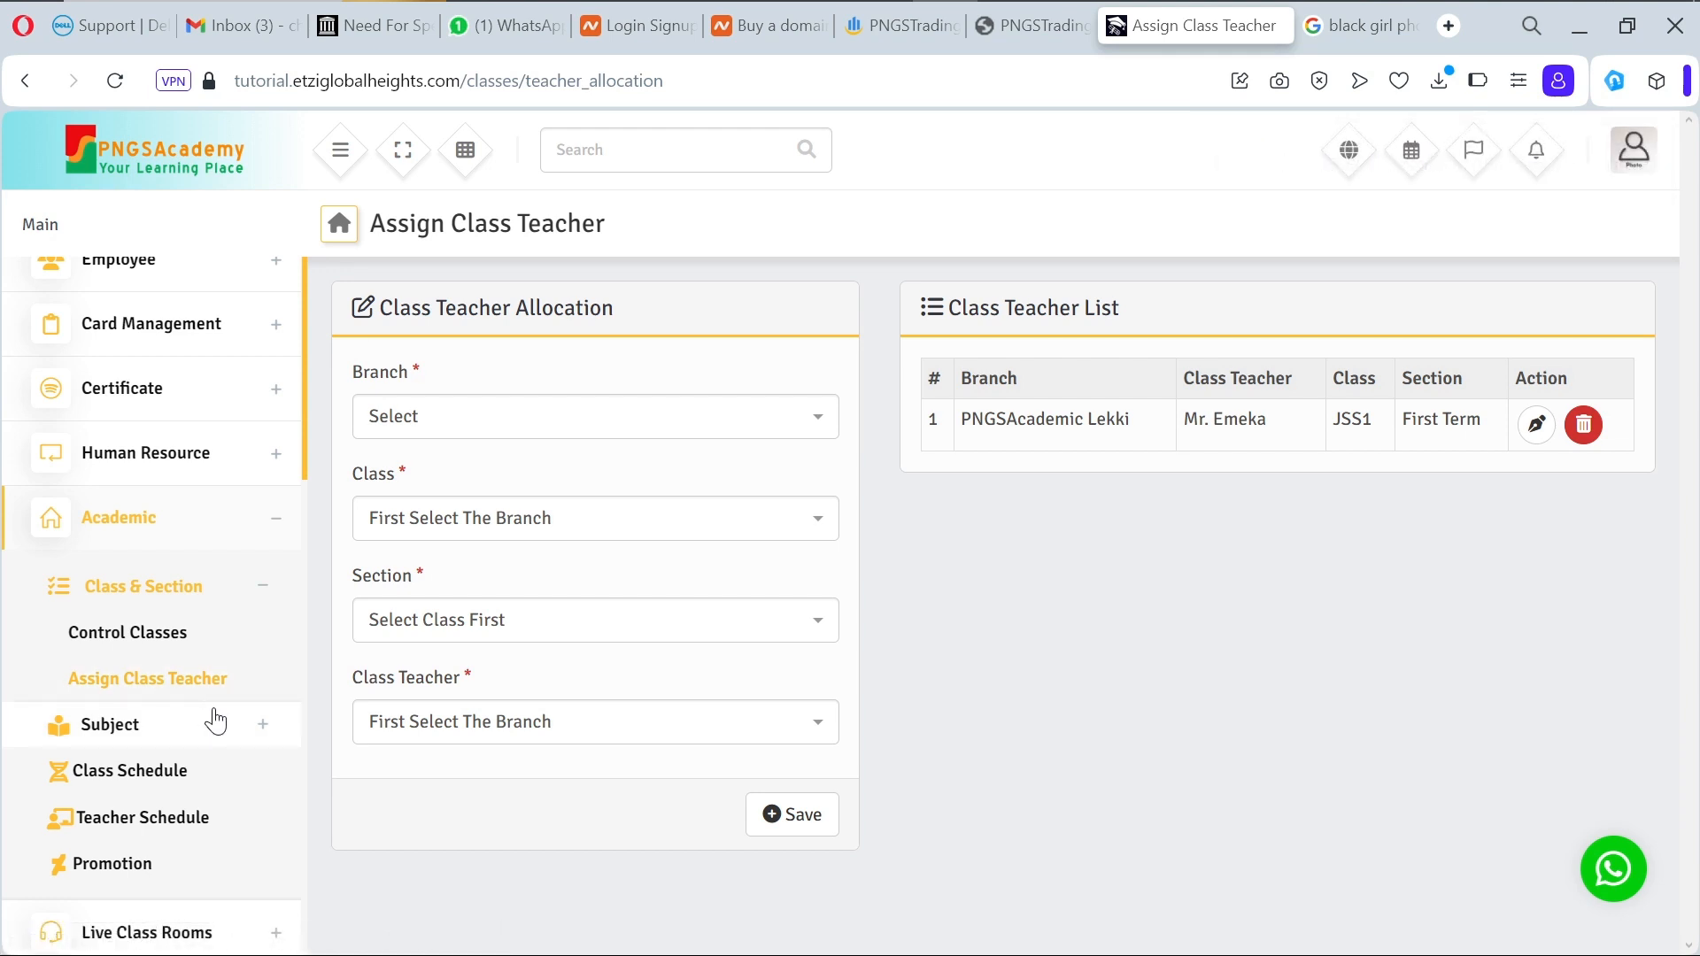
left_click(262, 588)
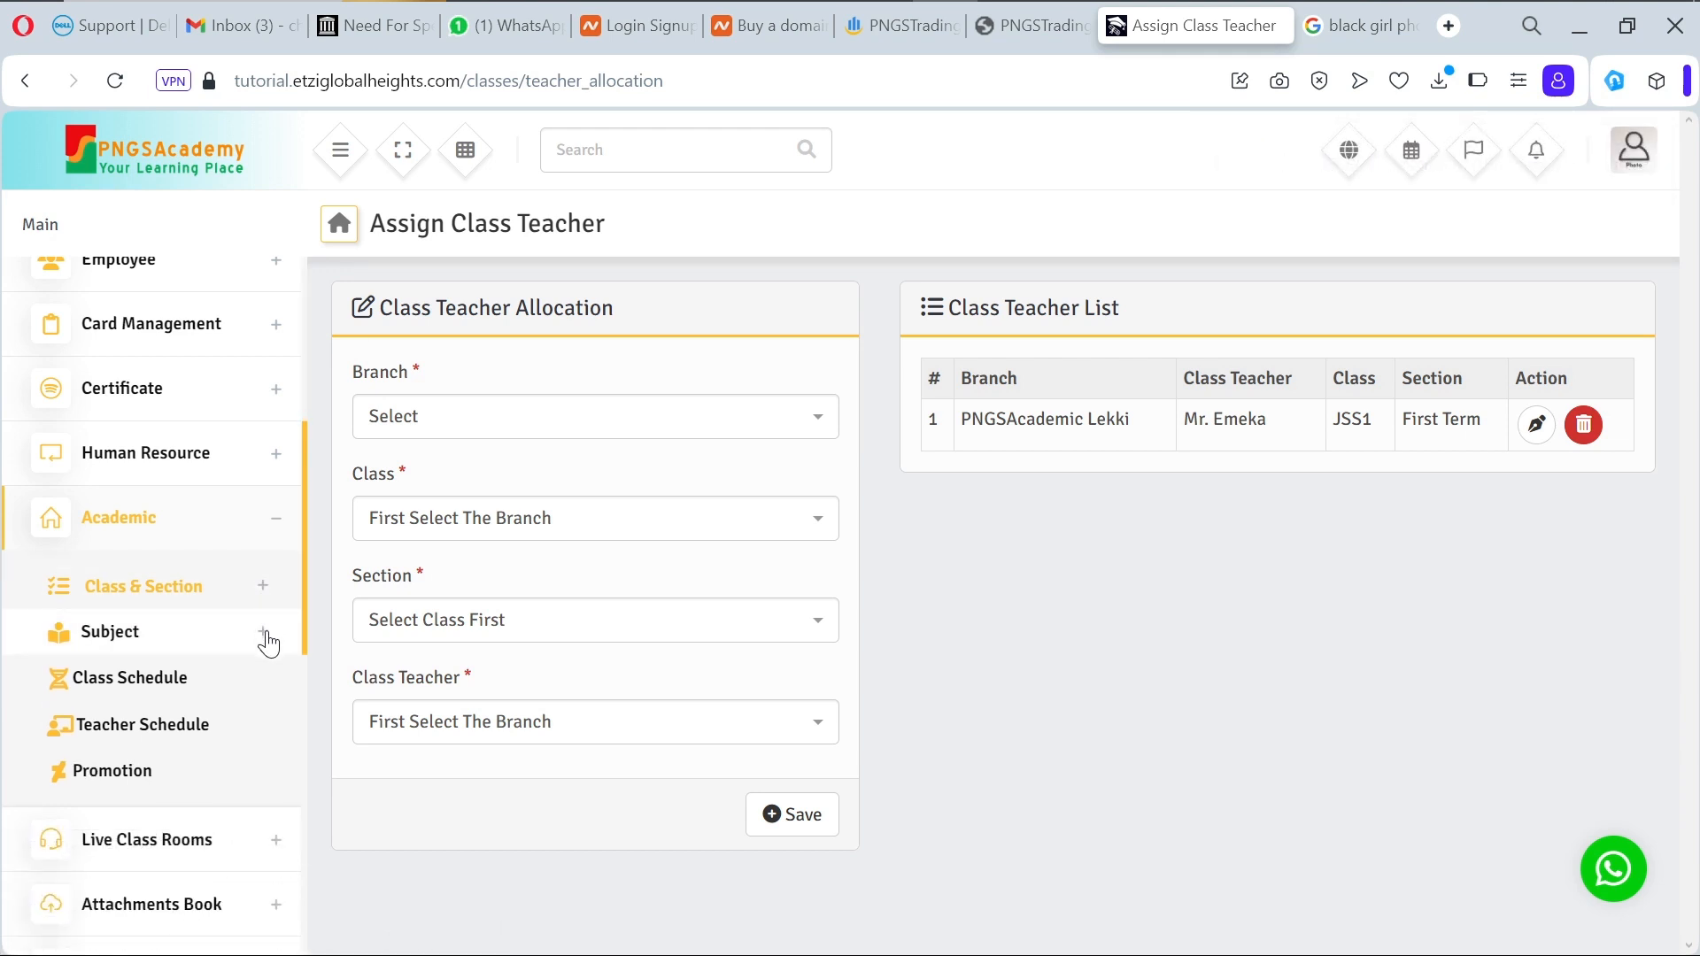
left_click(265, 632)
Step: Start a new subject on the Create Subject form for the PNGSAcademic Lekki branch
left_click(107, 679)
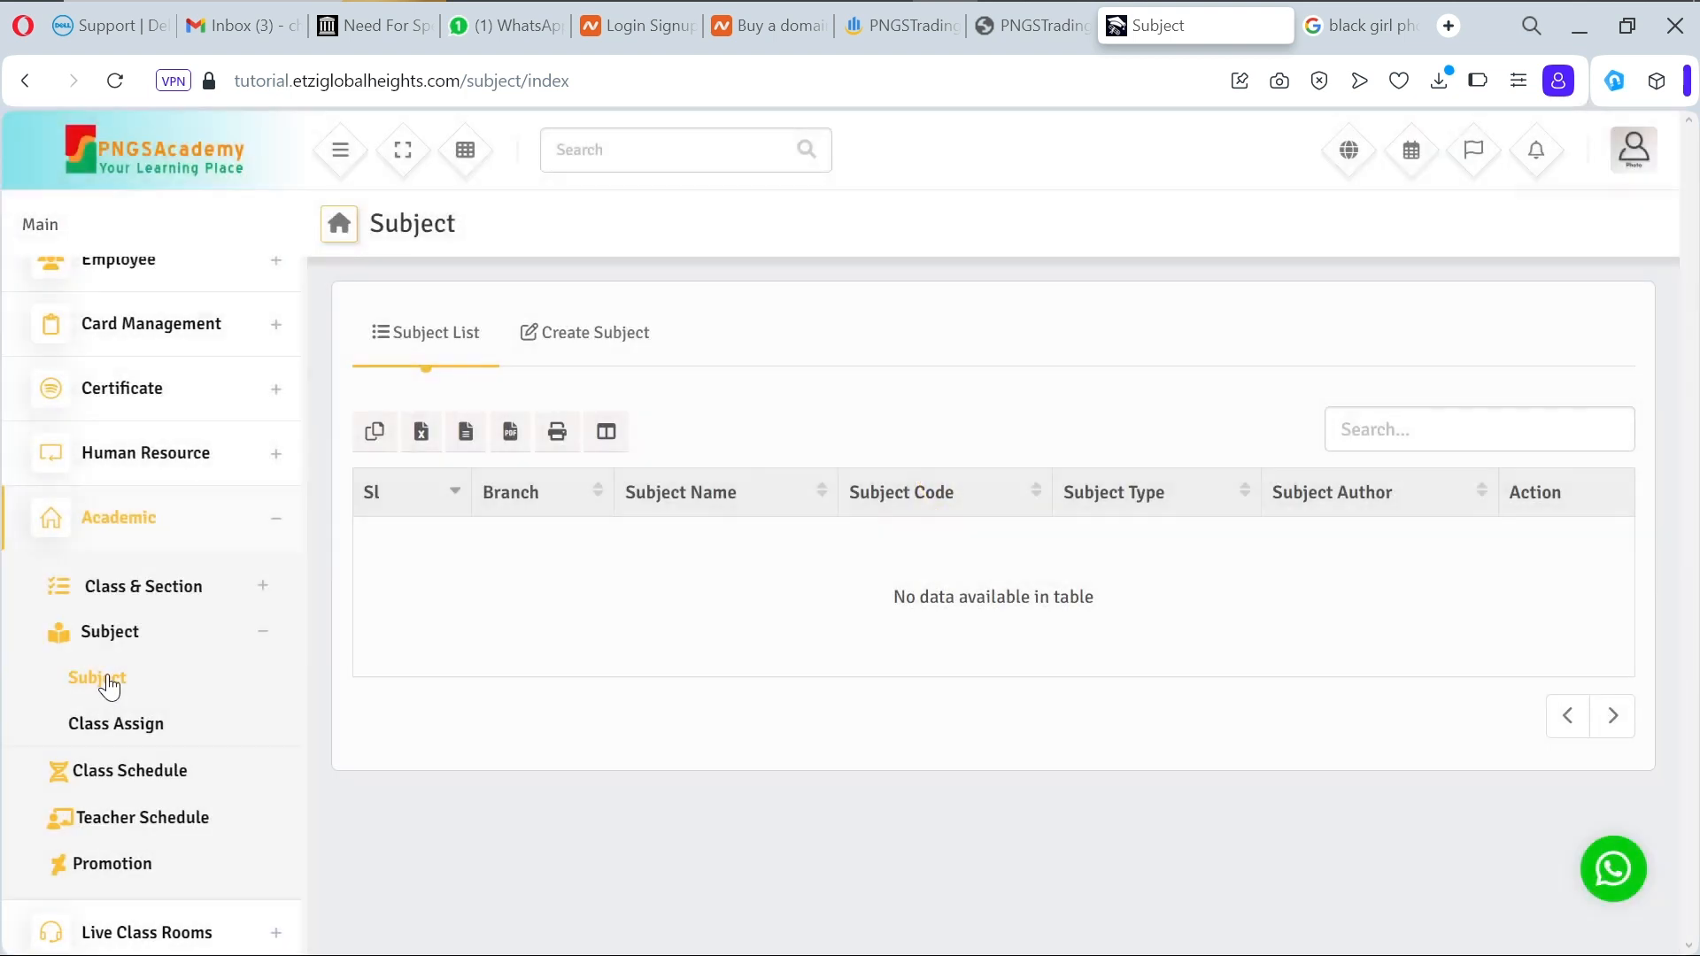
left_click(620, 321)
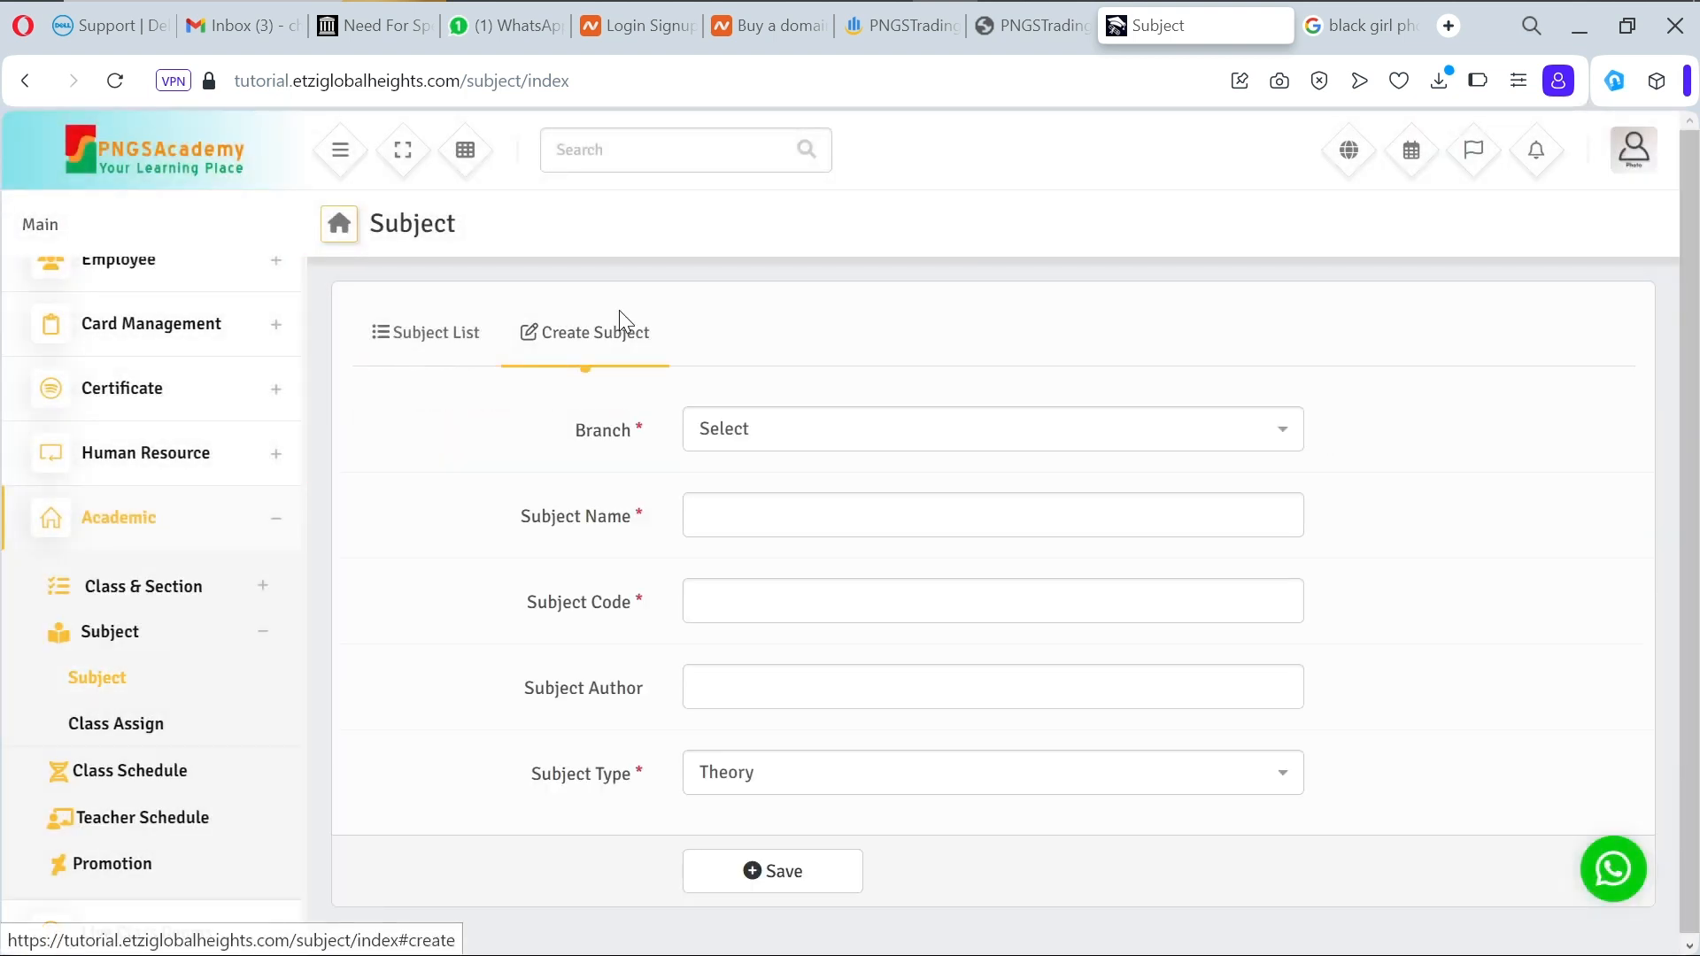
left_click(755, 439)
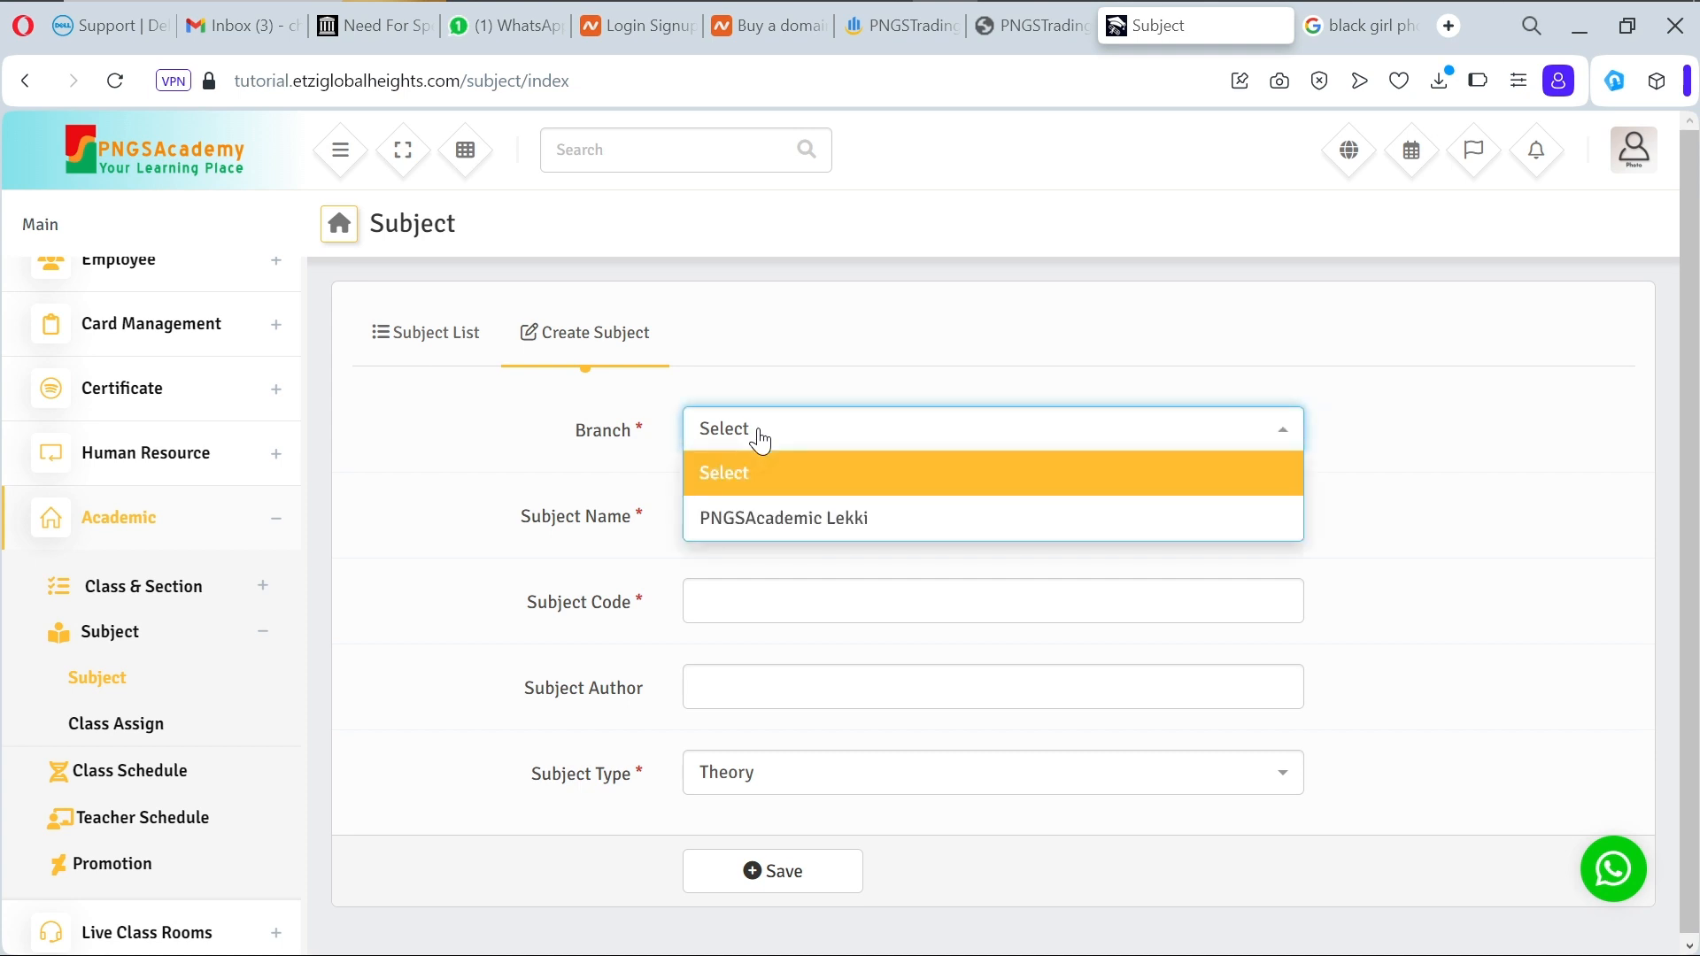
left_click(788, 517)
Step: Name the subject 'Mathematics(Numeracy)' and enter subject code MTH
left_click(787, 536)
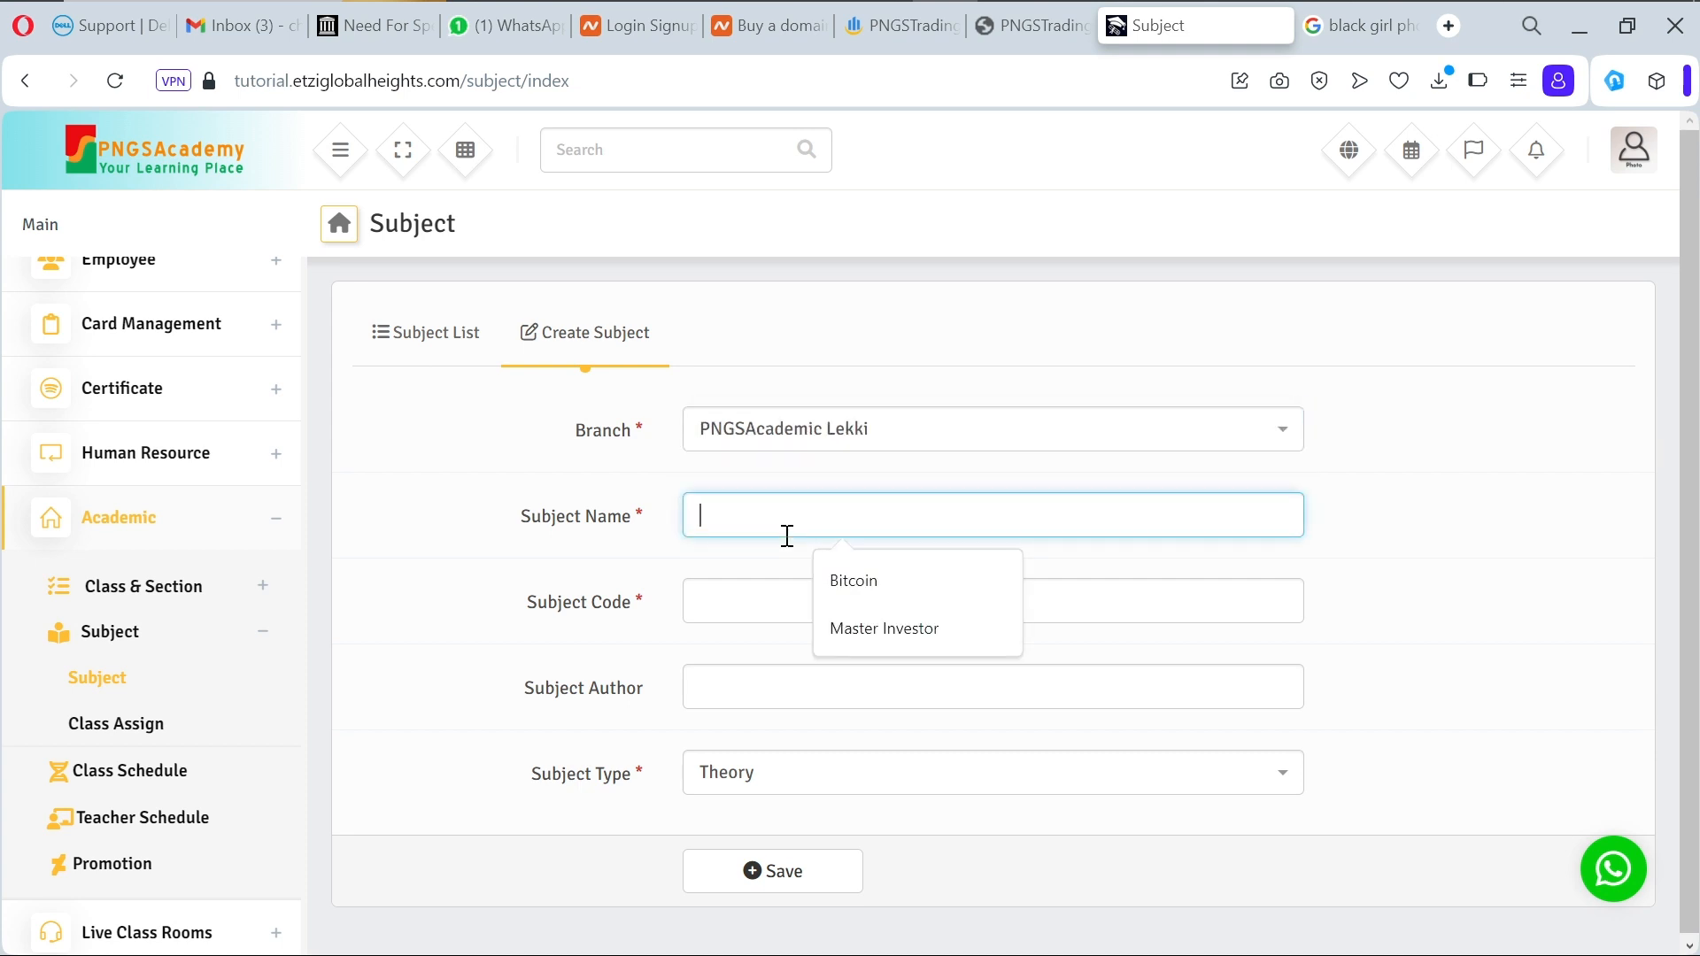
type("MAth")
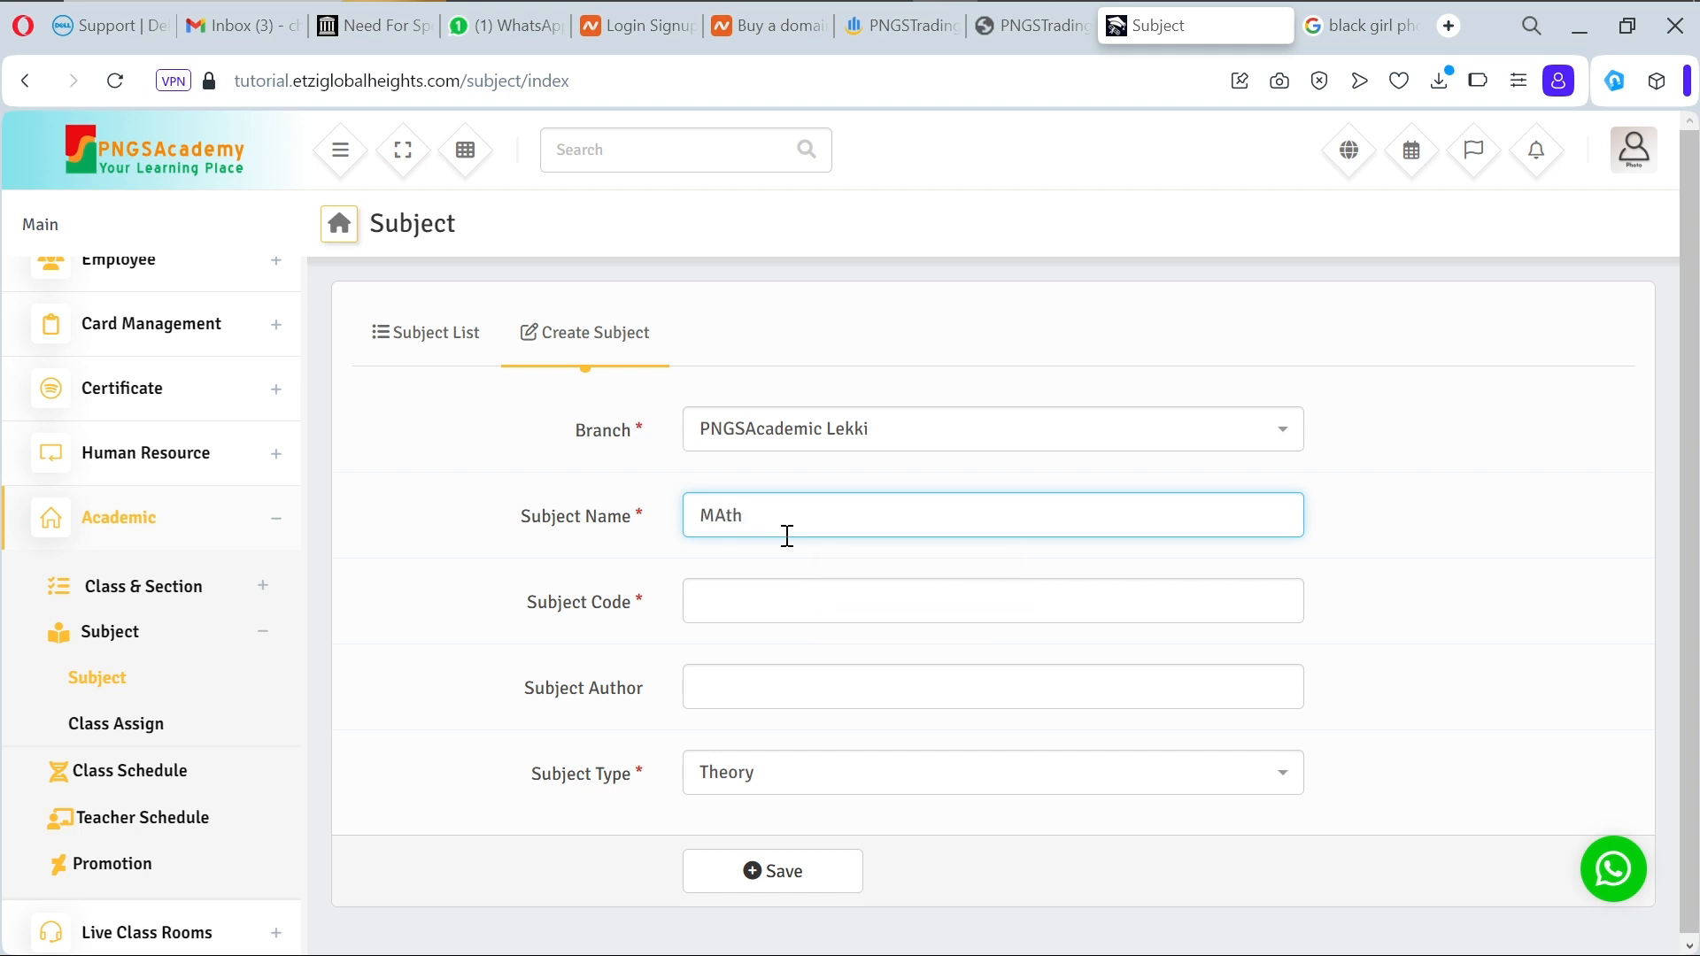
key("BackSpace")
key("BackSpace")
key("BackSpace")
type("a")
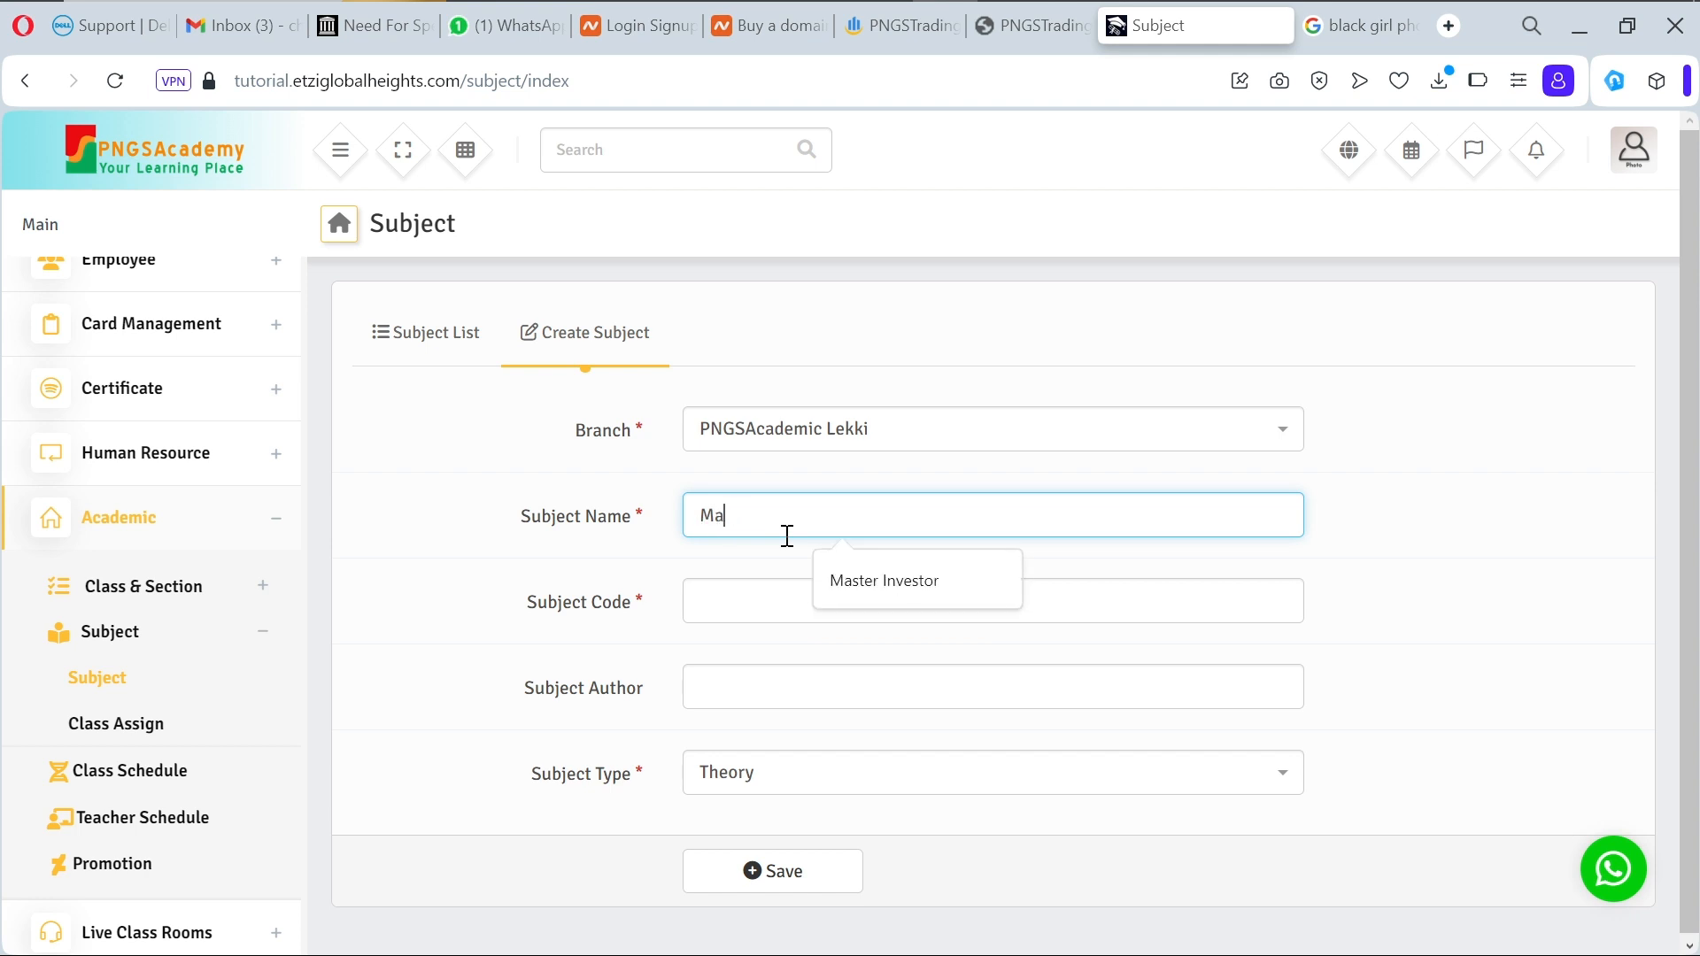
type("thema")
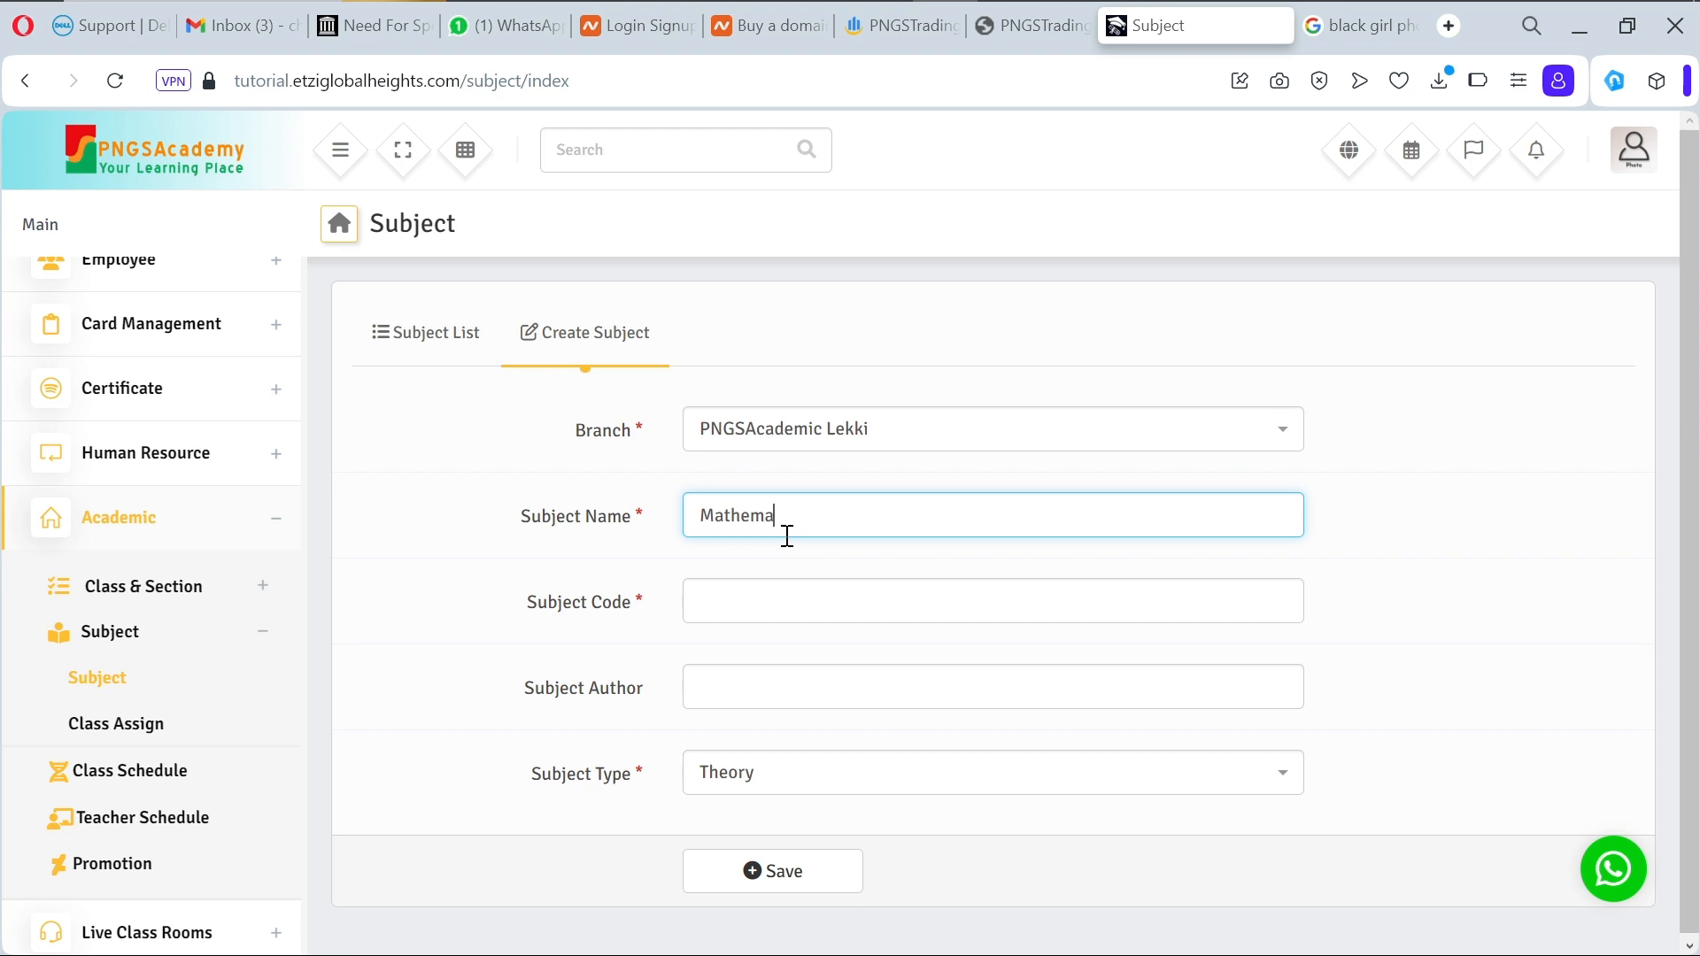
type("tics")
key("BackSpace")
type("(Numeracy)")
left_click(789, 602)
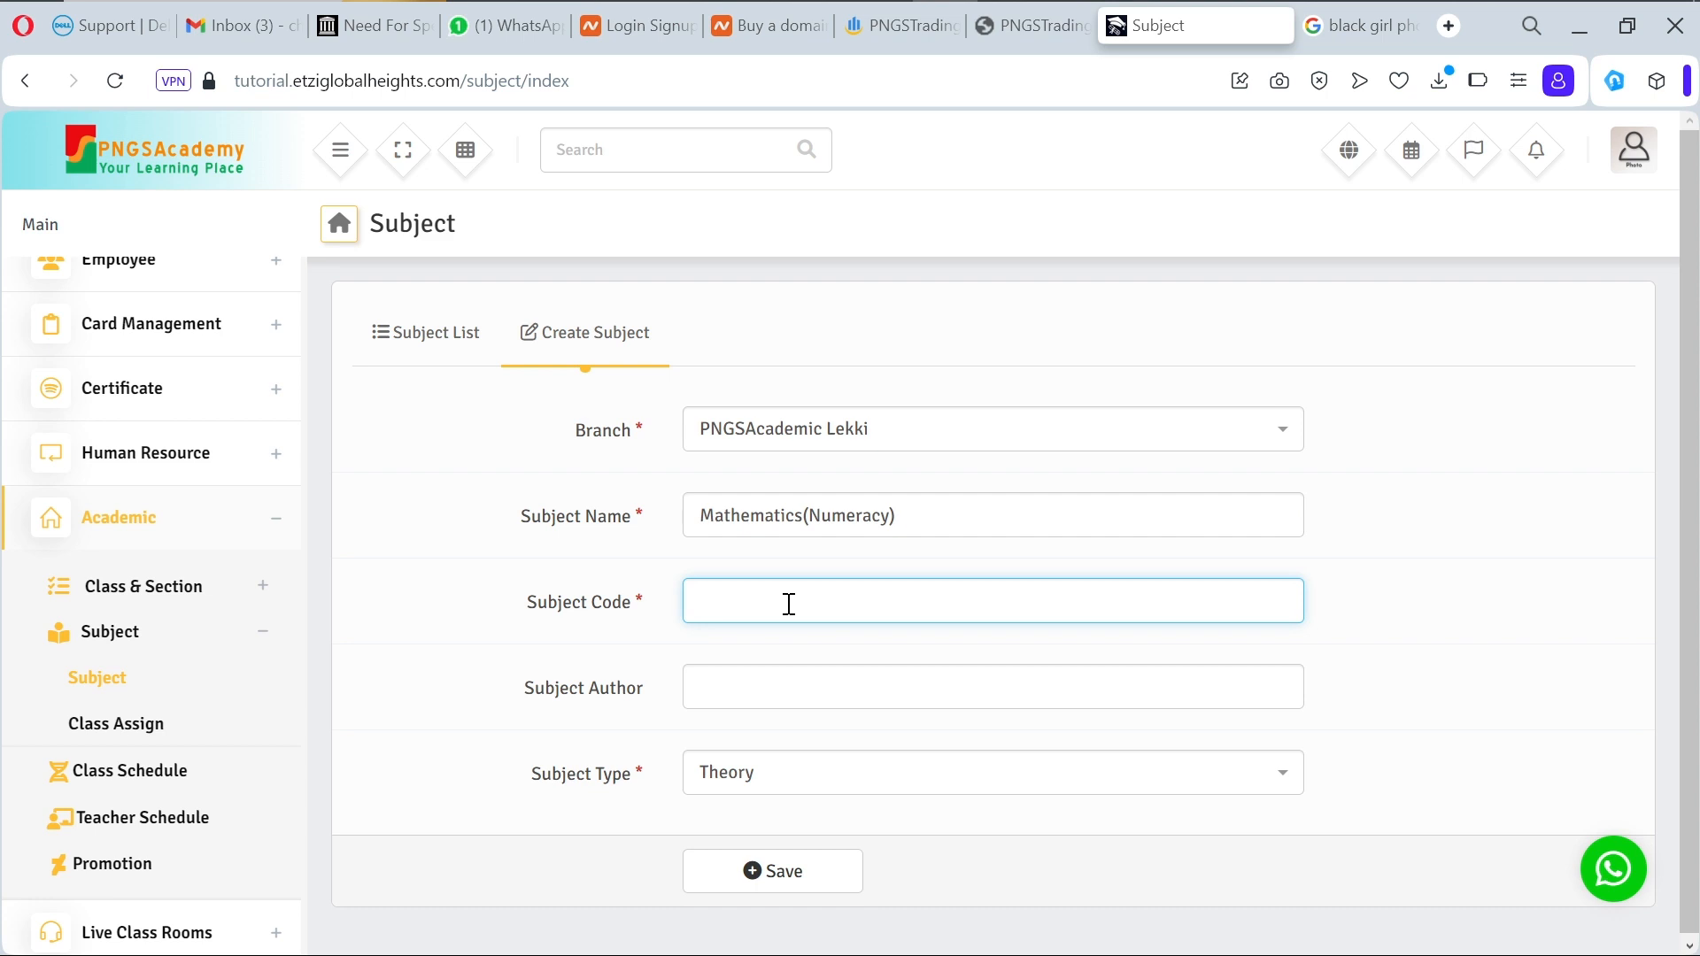
type("MTH")
Step: Change the subject code to MAT and leave the subject type as Theory
left_click(779, 695)
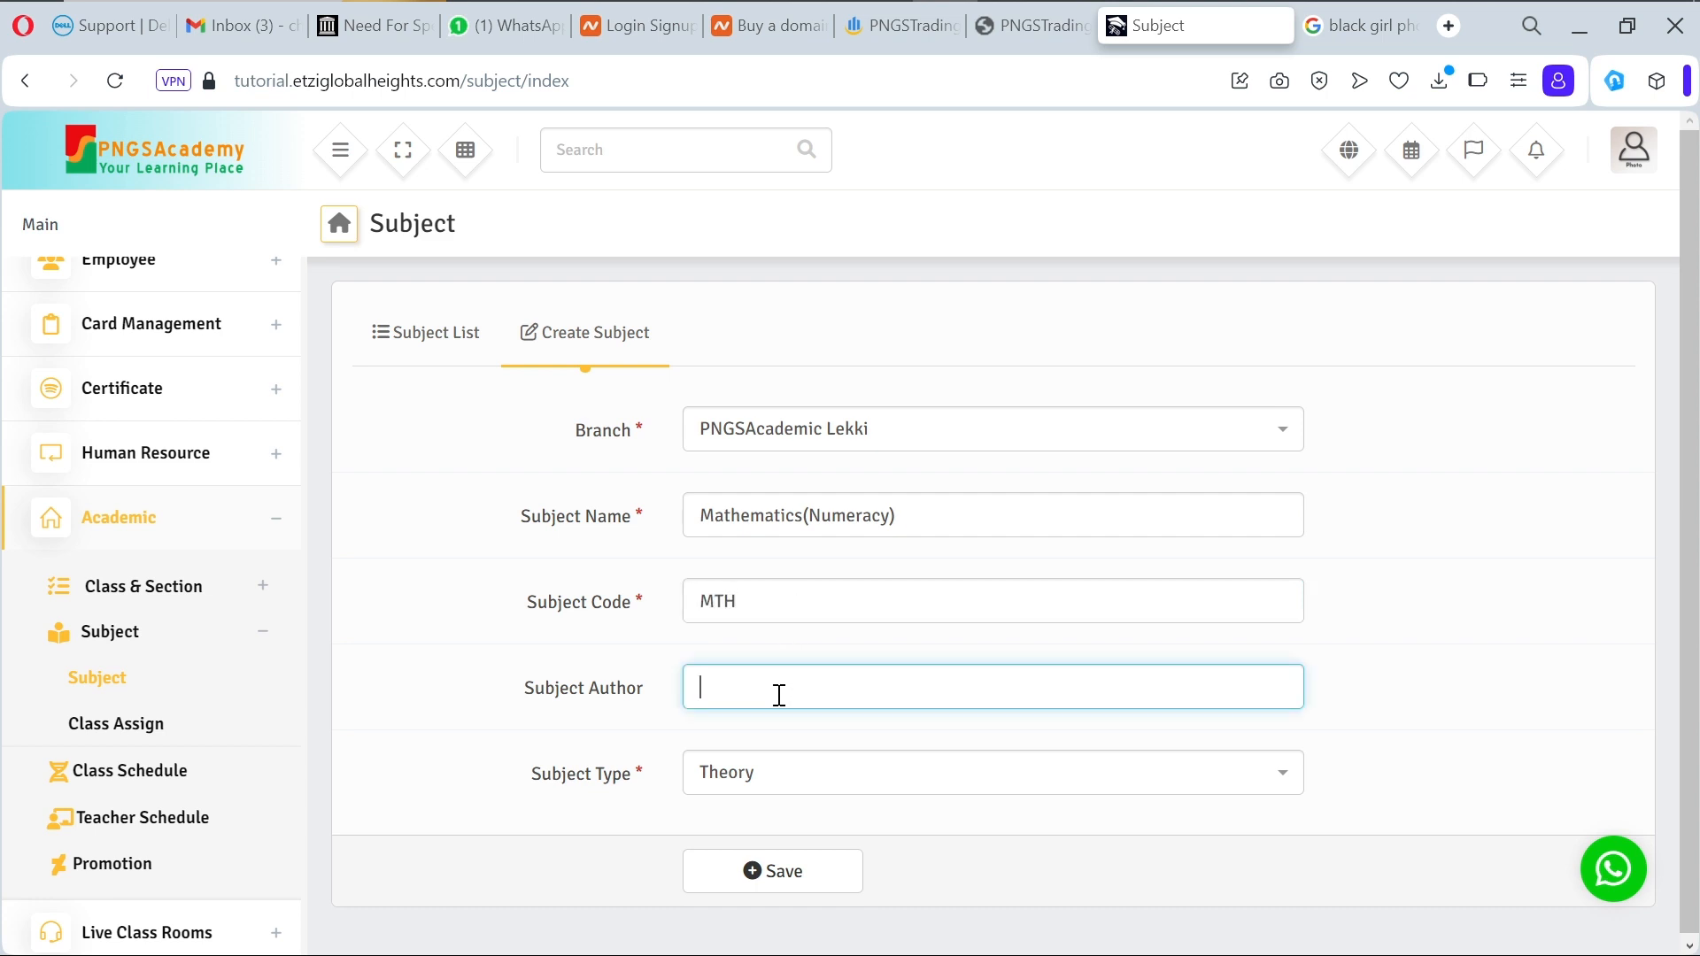
left_click(757, 595)
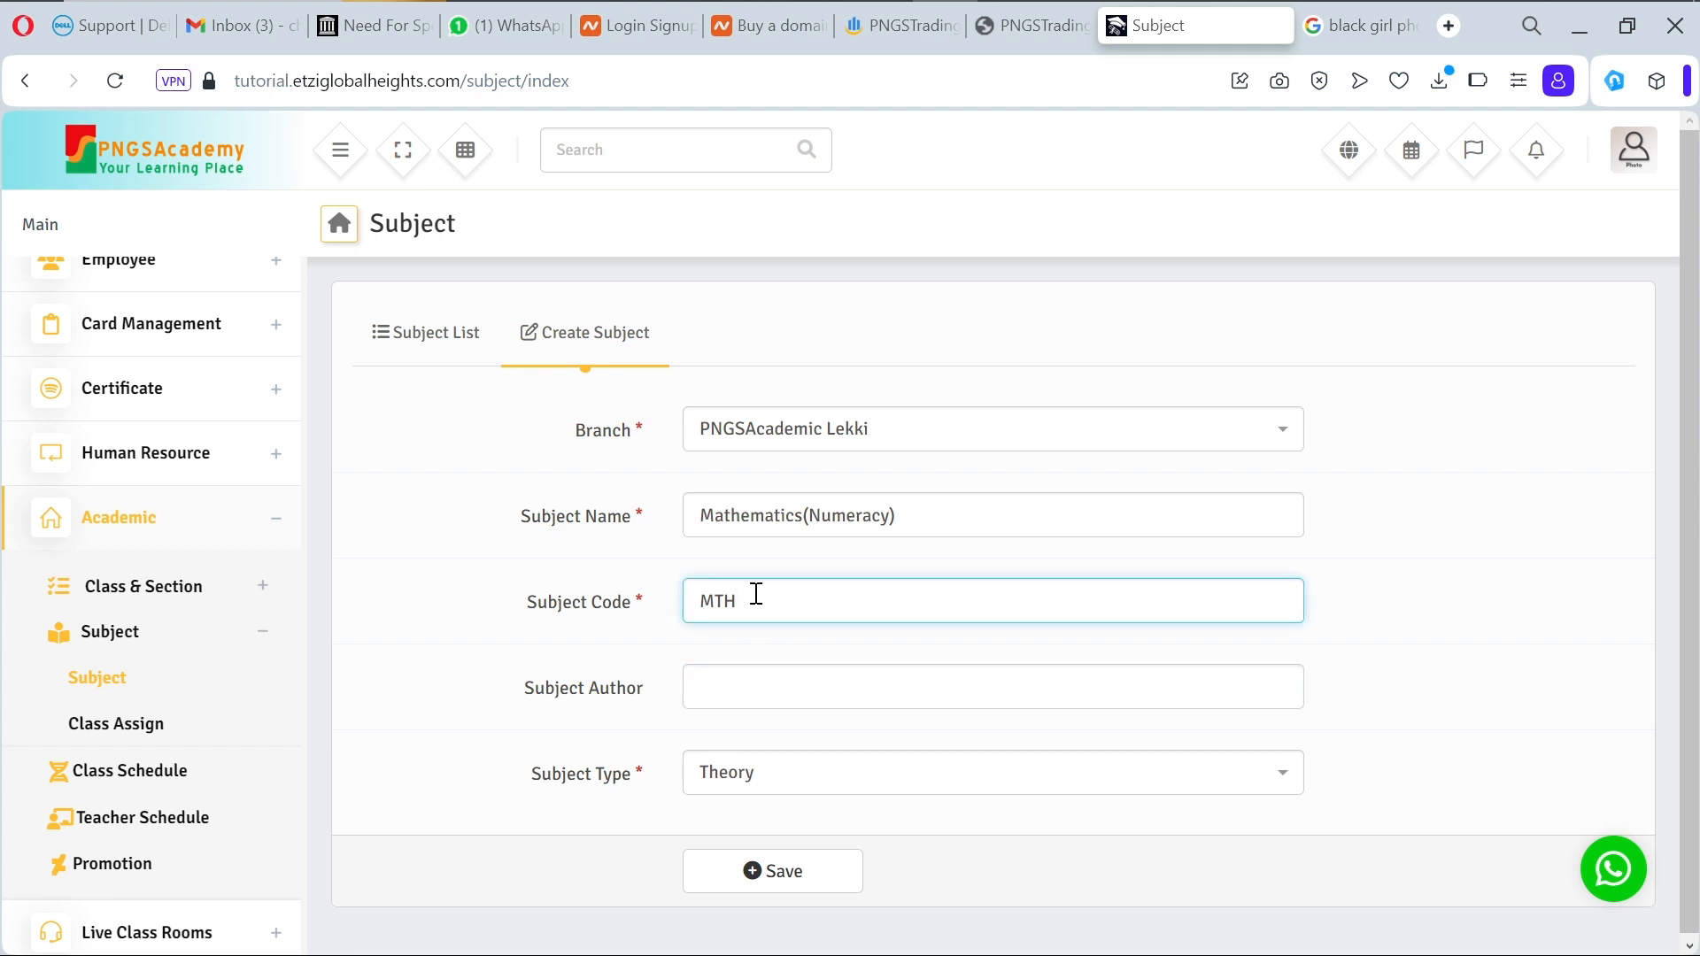
key("BackSpace")
key("BackSpace")
type("AT")
left_click(751, 692)
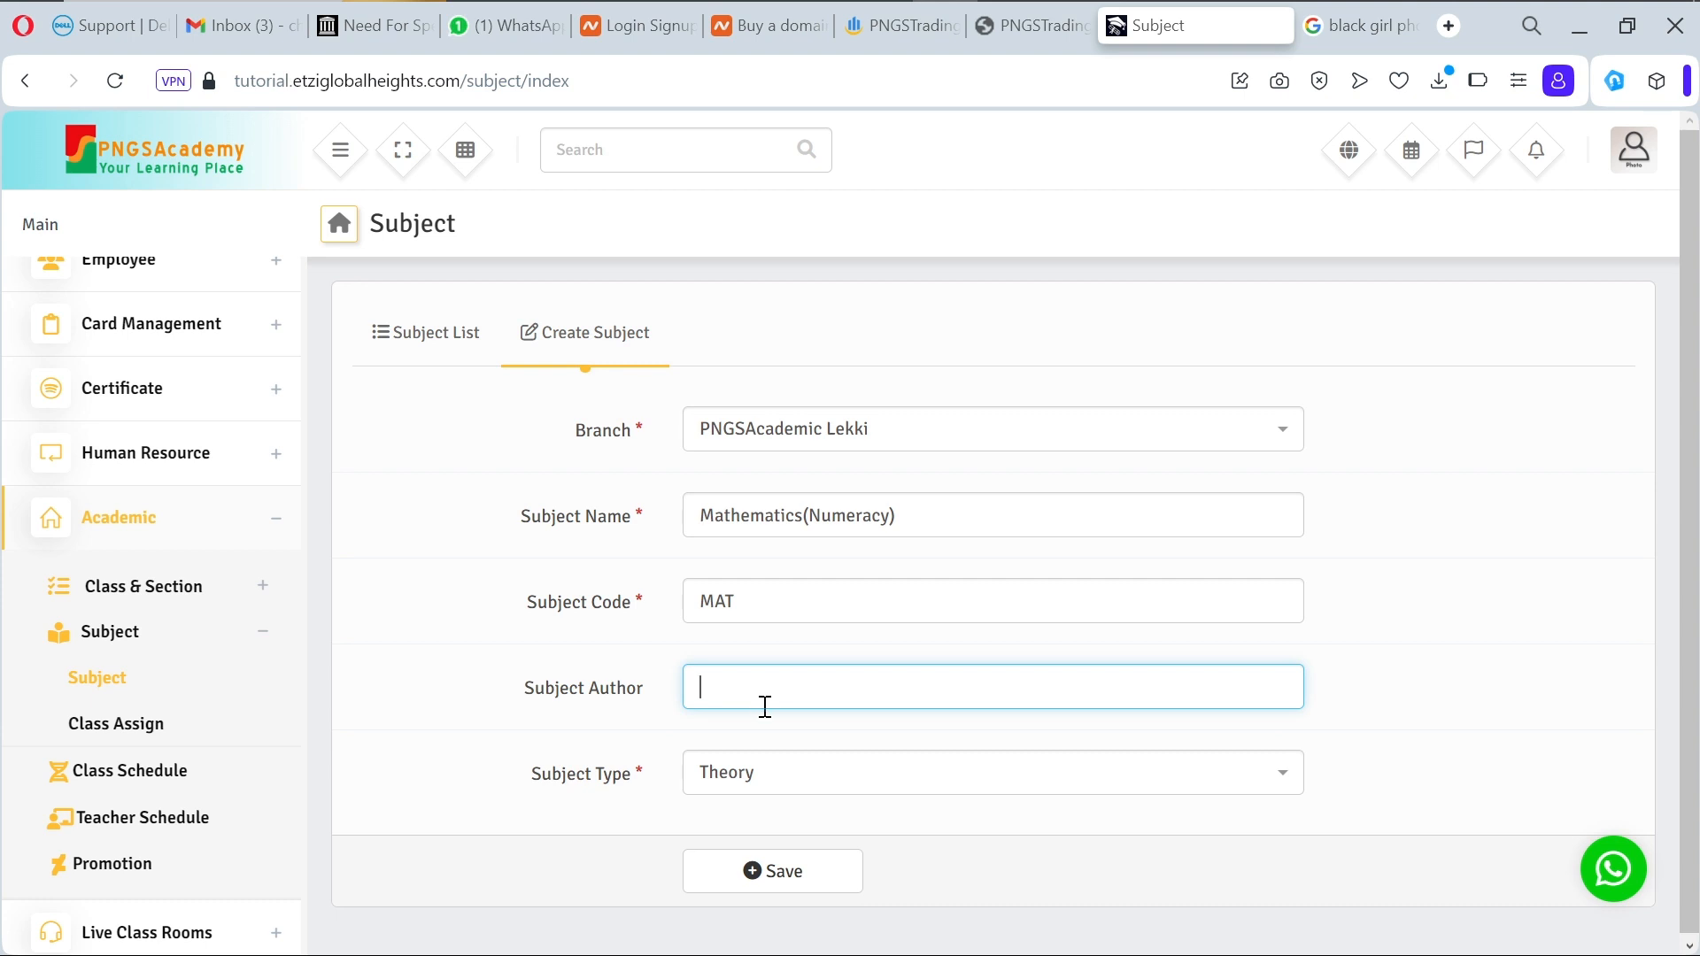
left_click(809, 791)
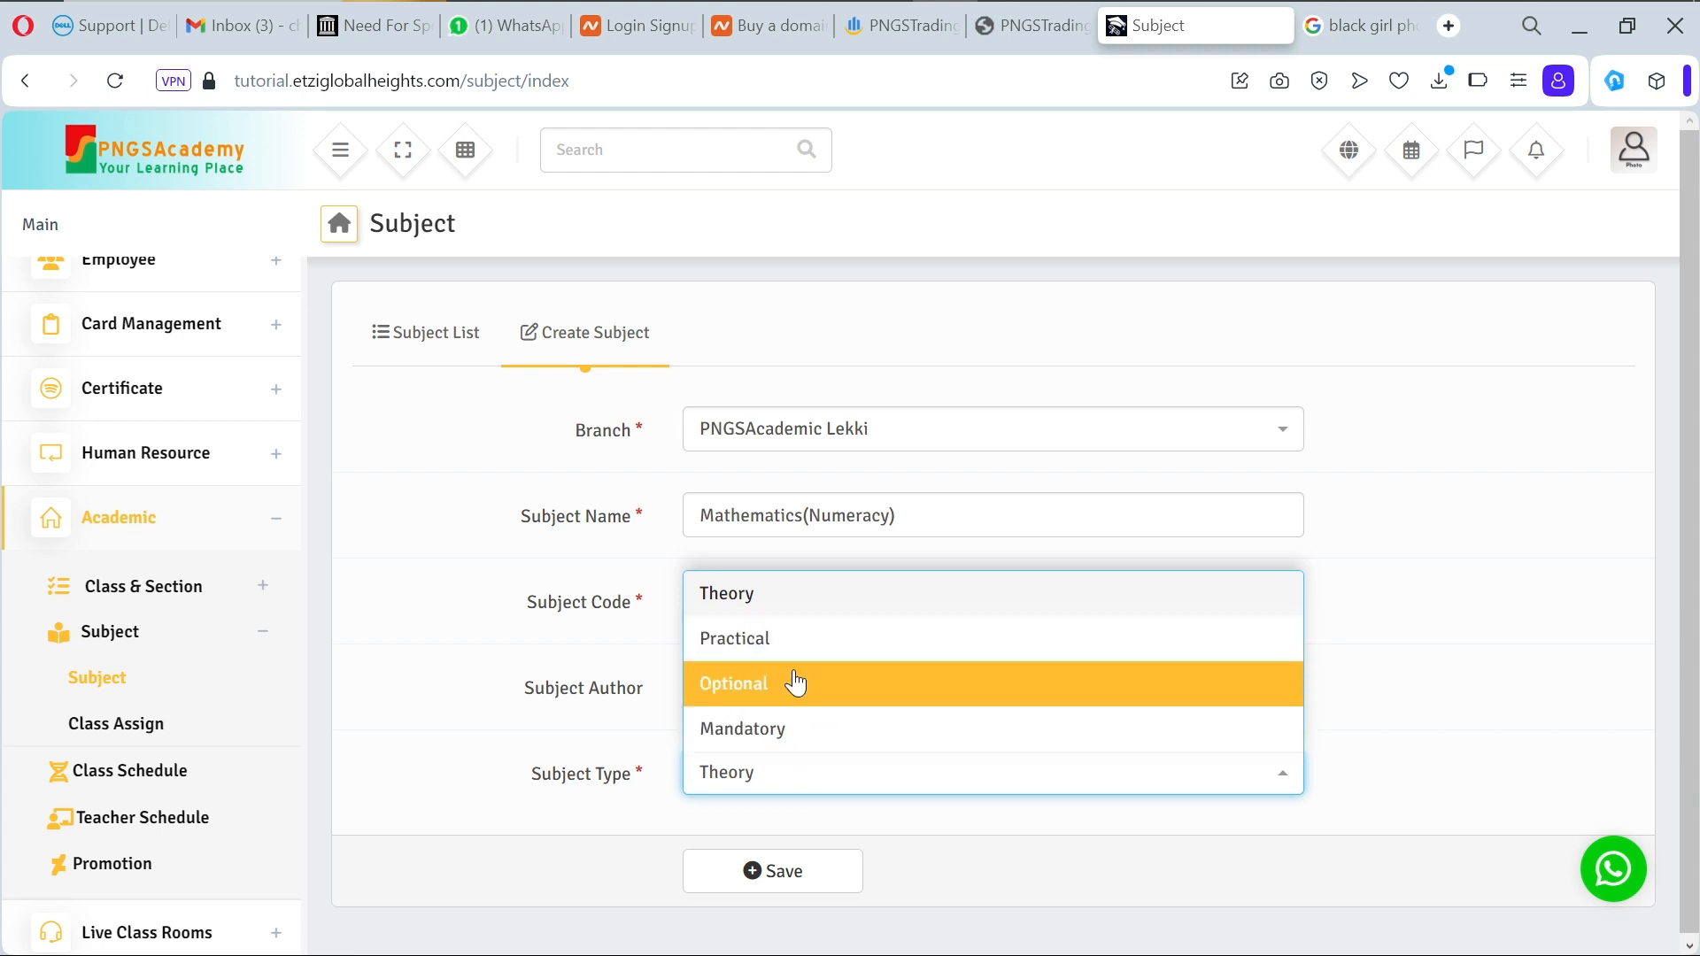
left_click(795, 779)
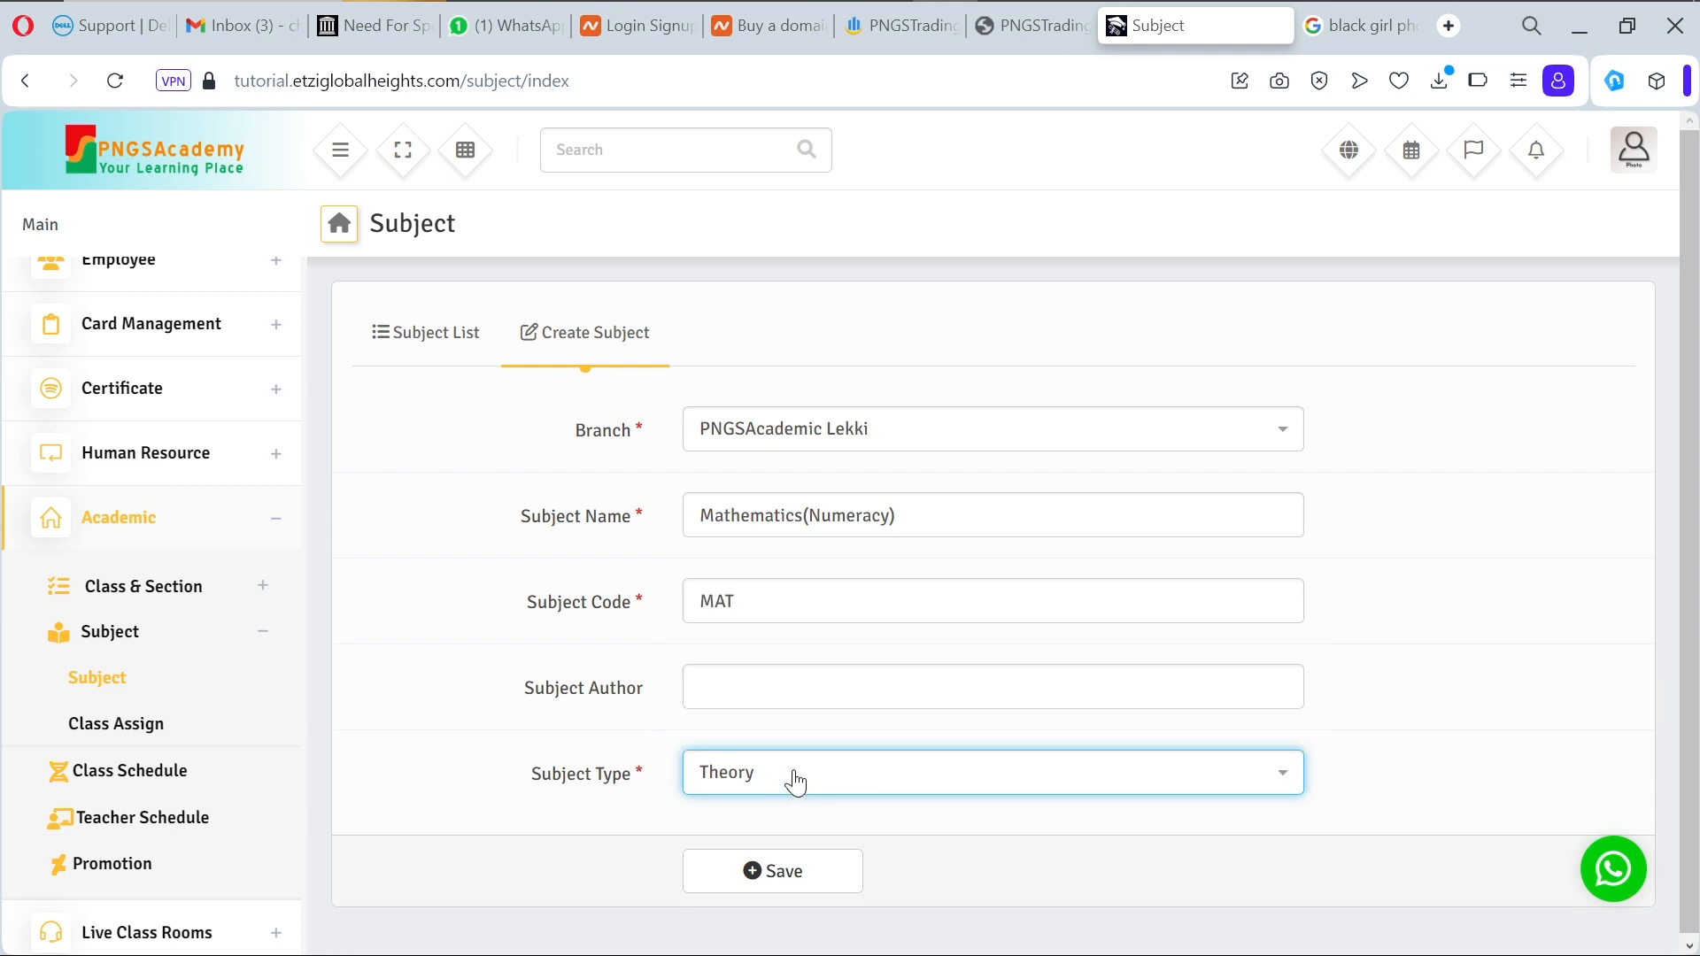
left_click(795, 781)
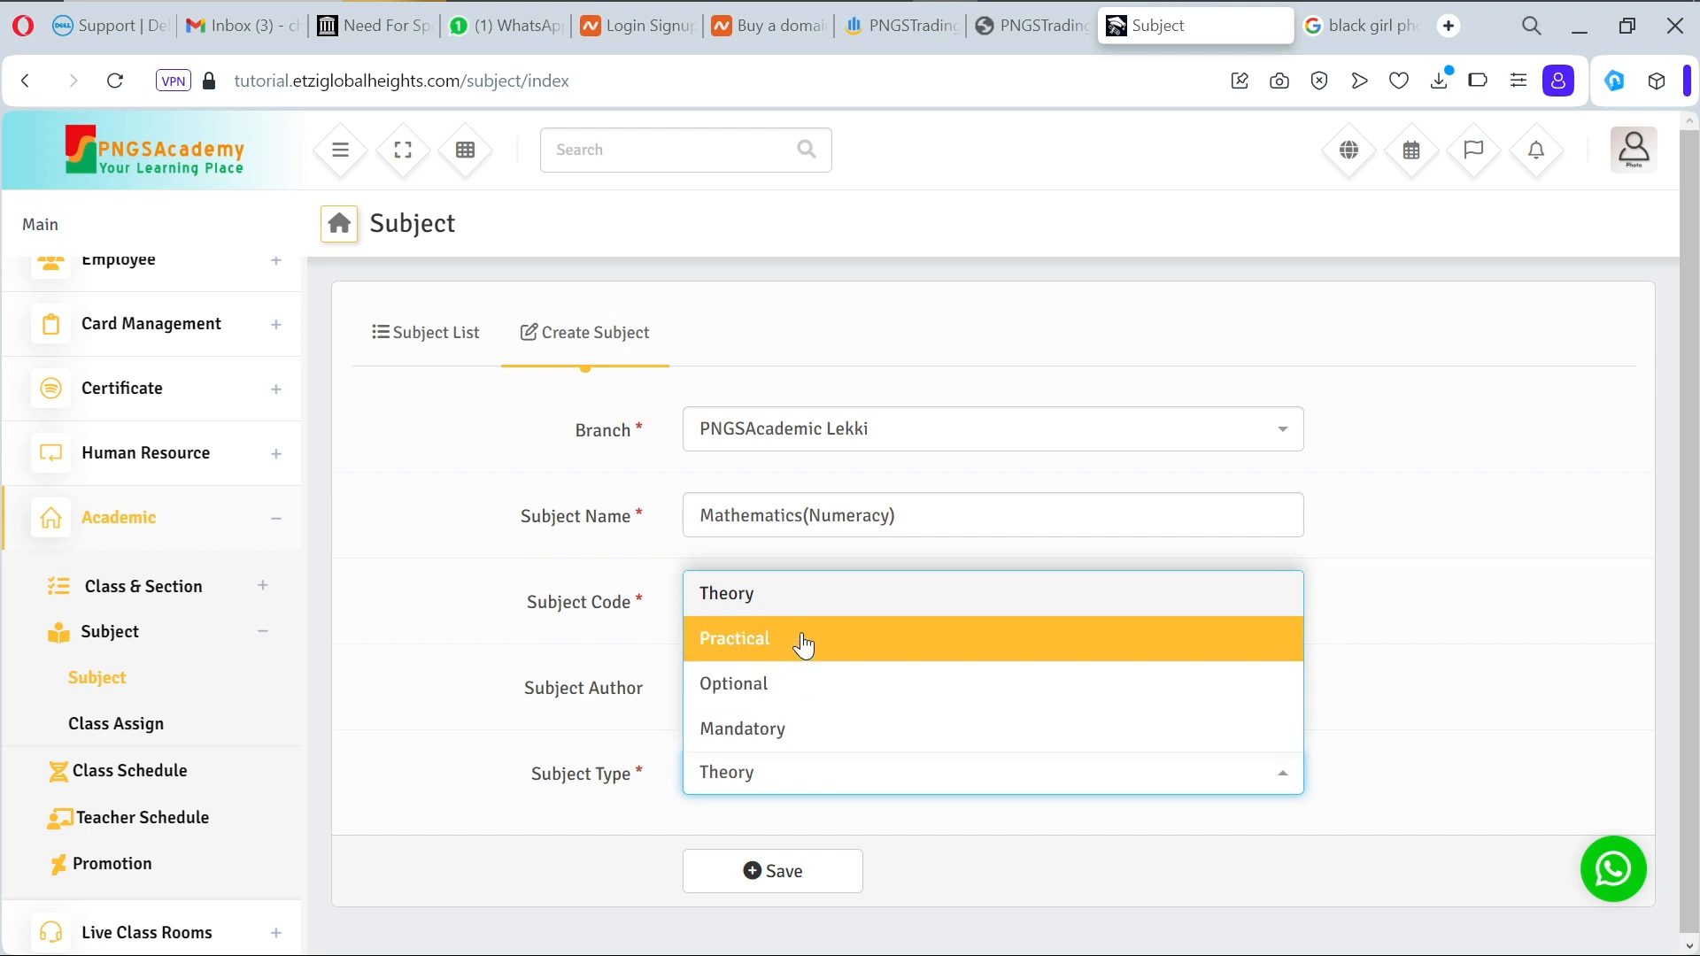
left_click(796, 748)
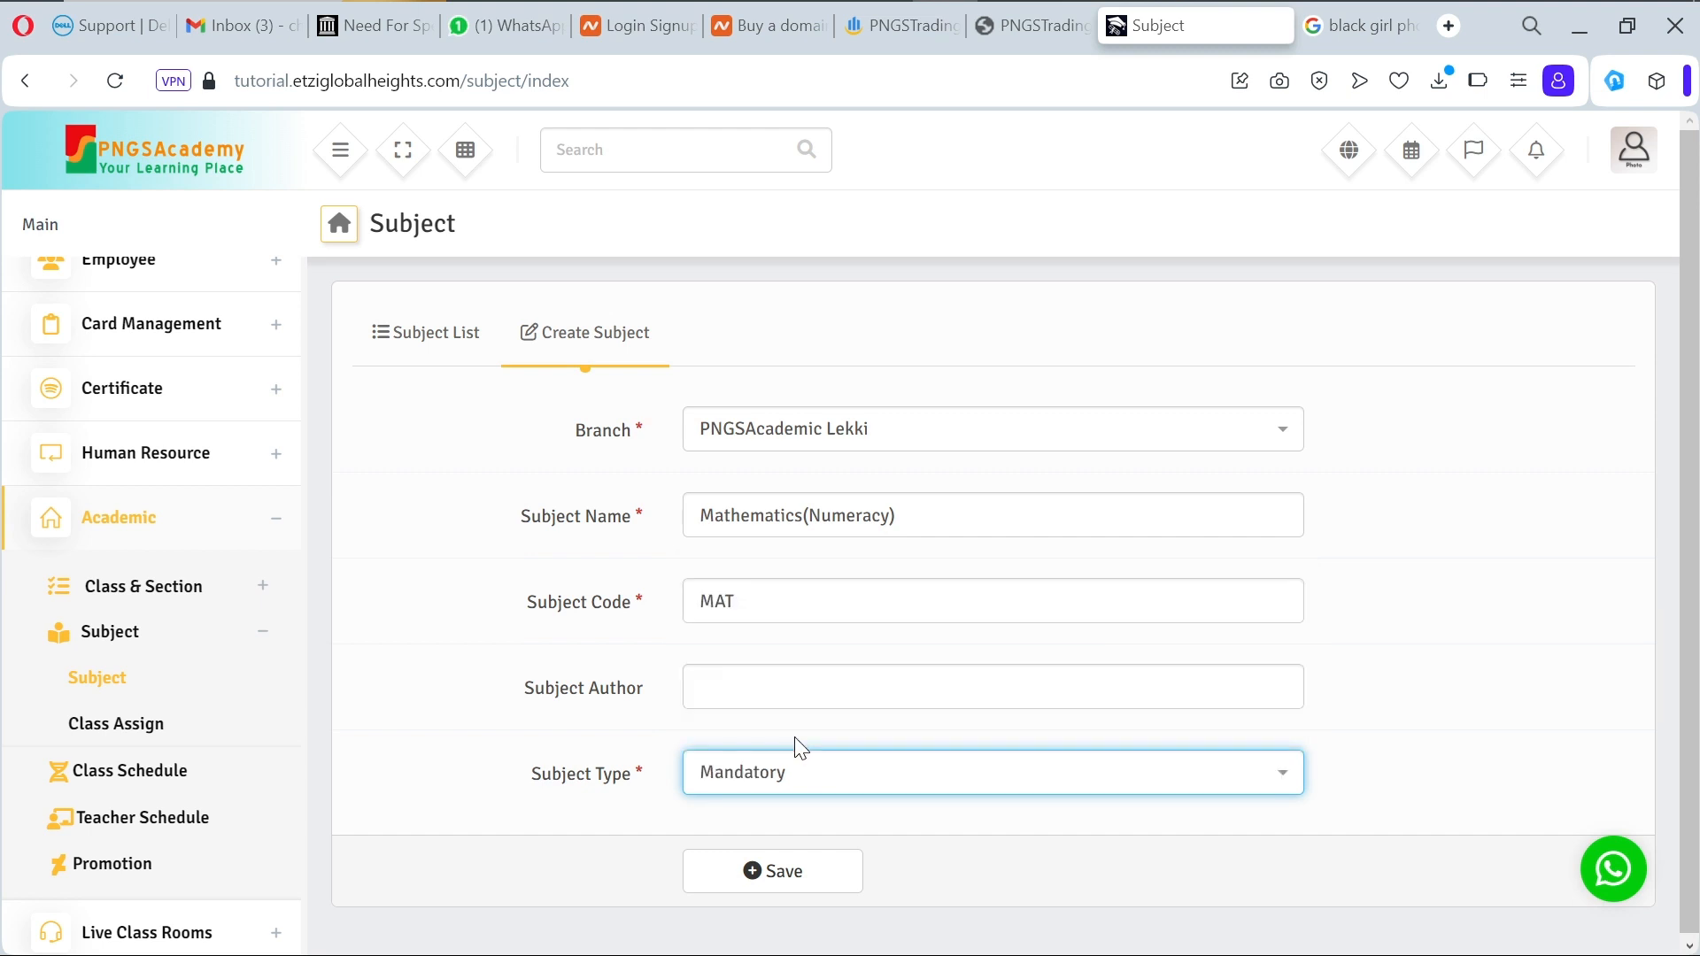
left_click(793, 774)
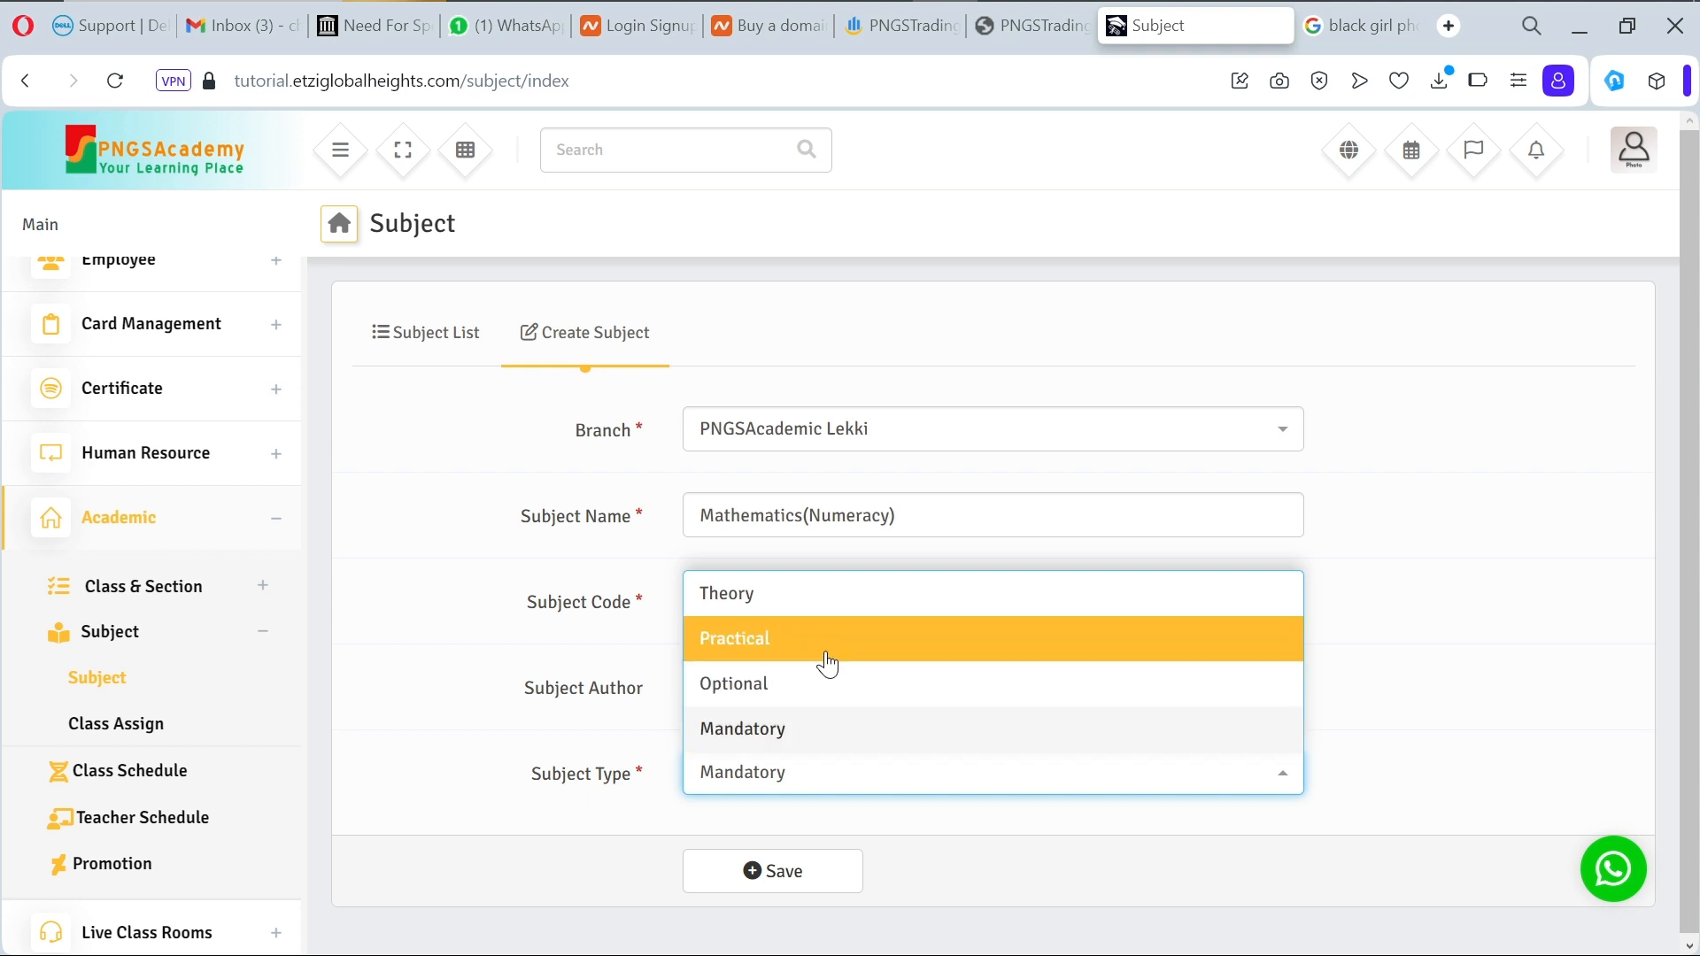
left_click(819, 610)
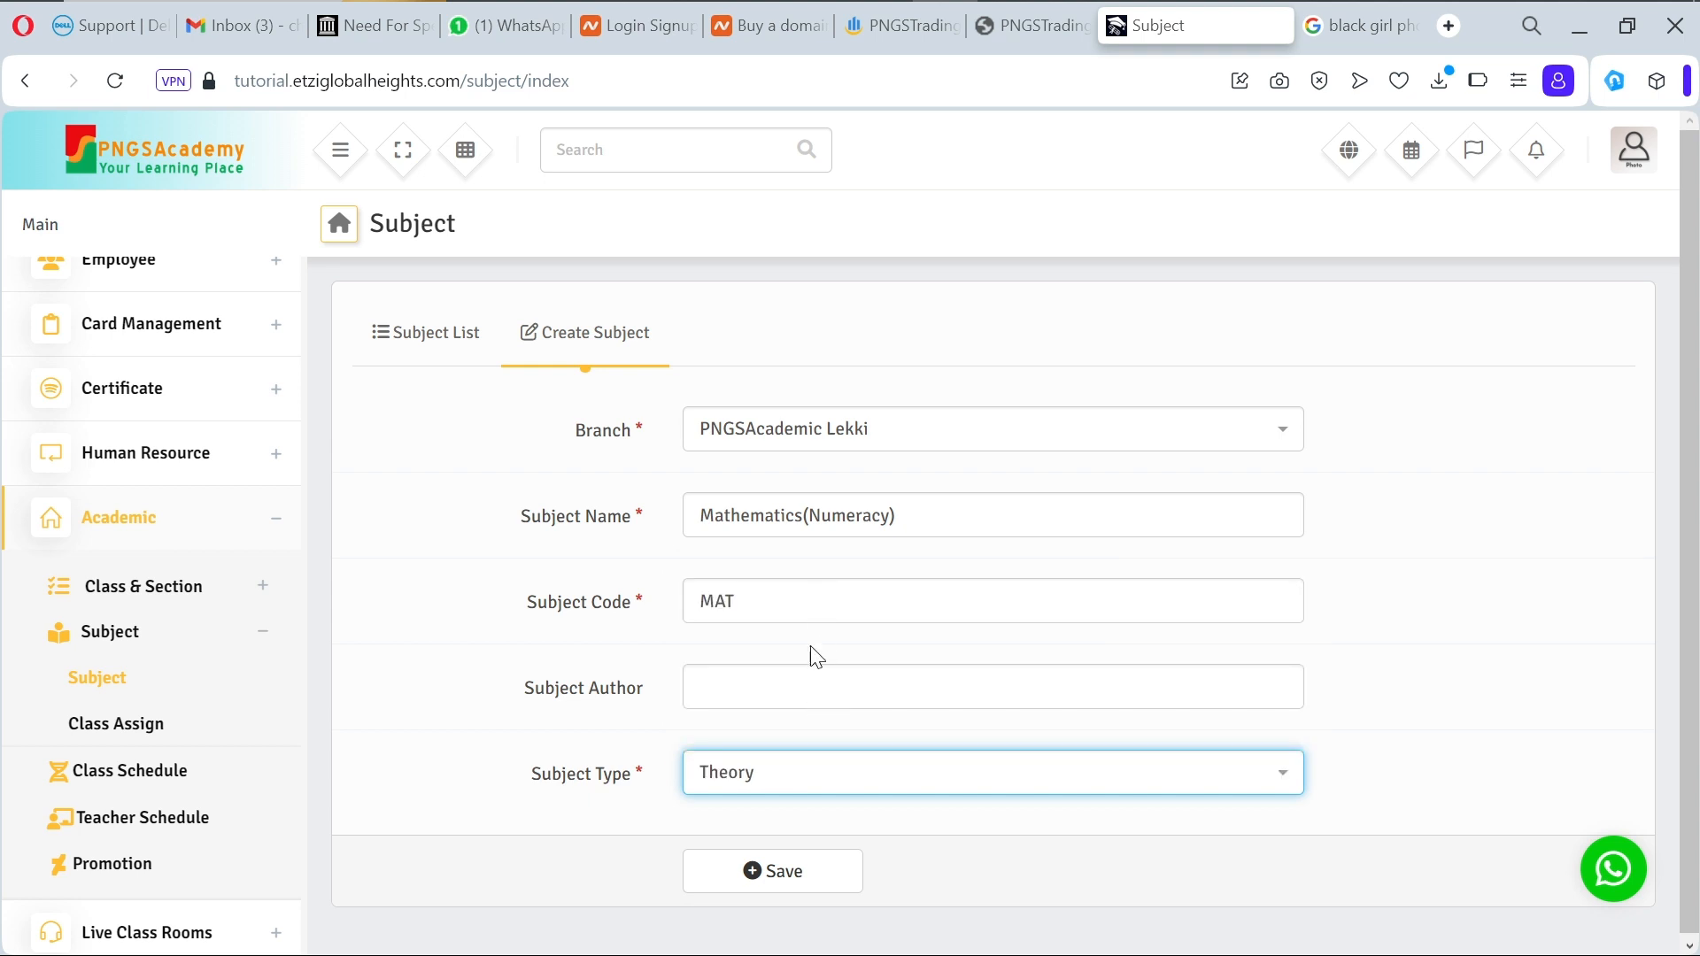
Step: Enter 'Maths' as the subject author and save Mathematics(Numeracy)
left_click(802, 689)
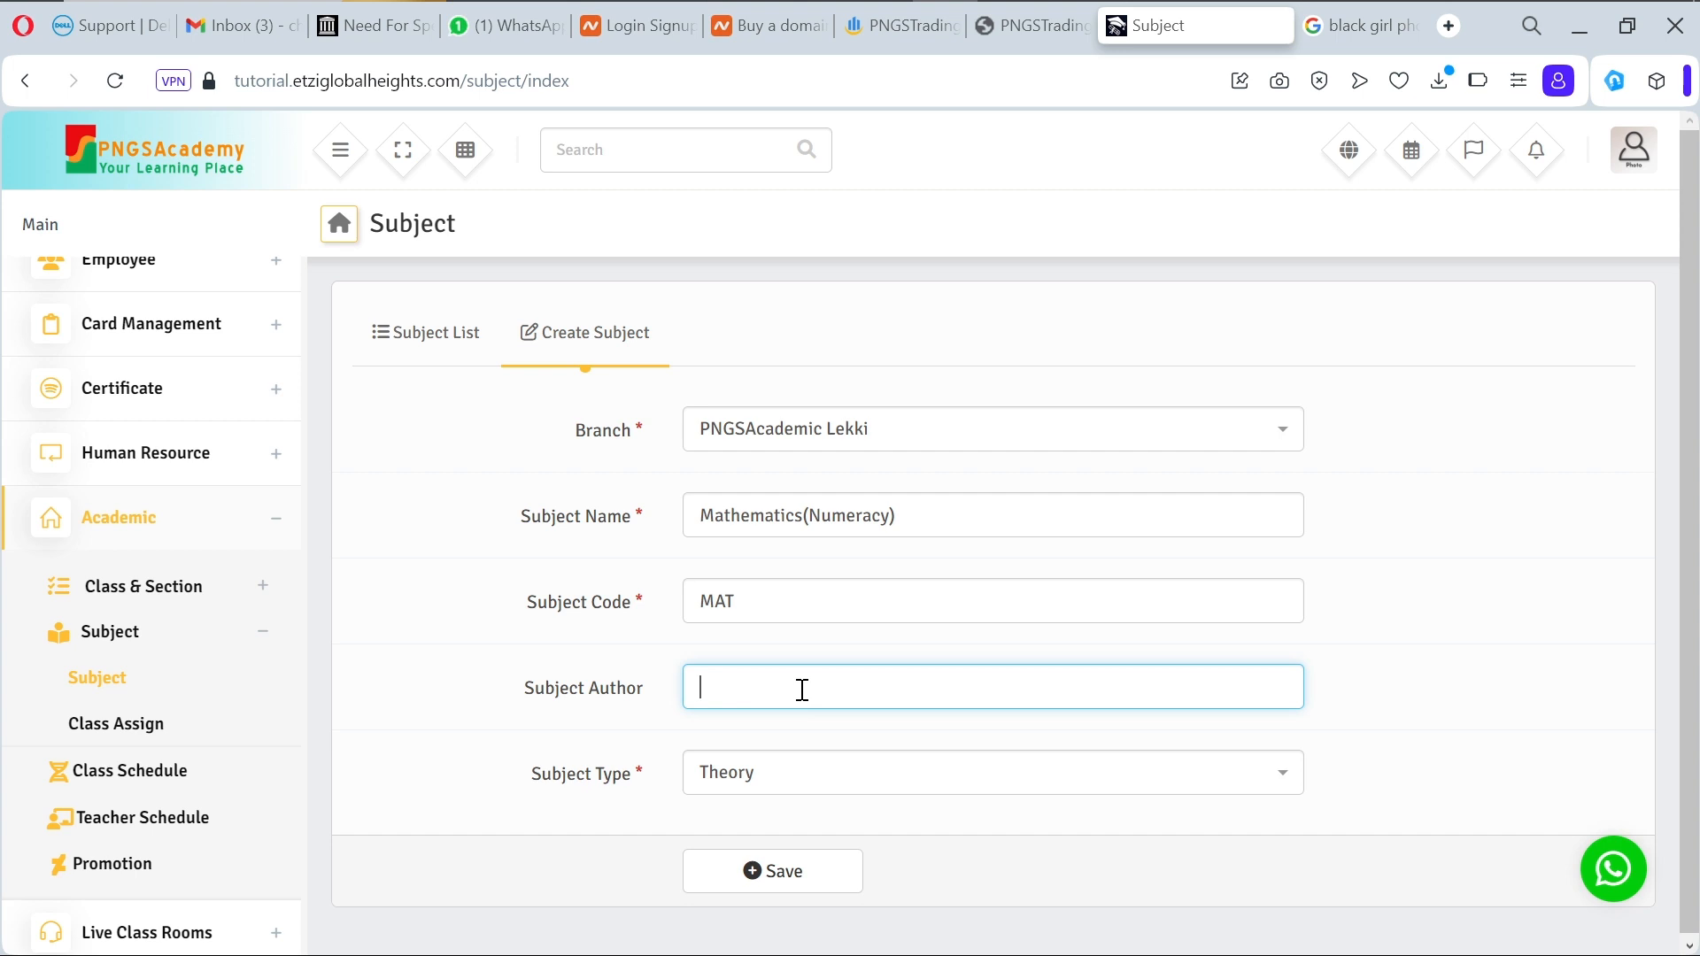
type("Maths")
left_click(785, 876)
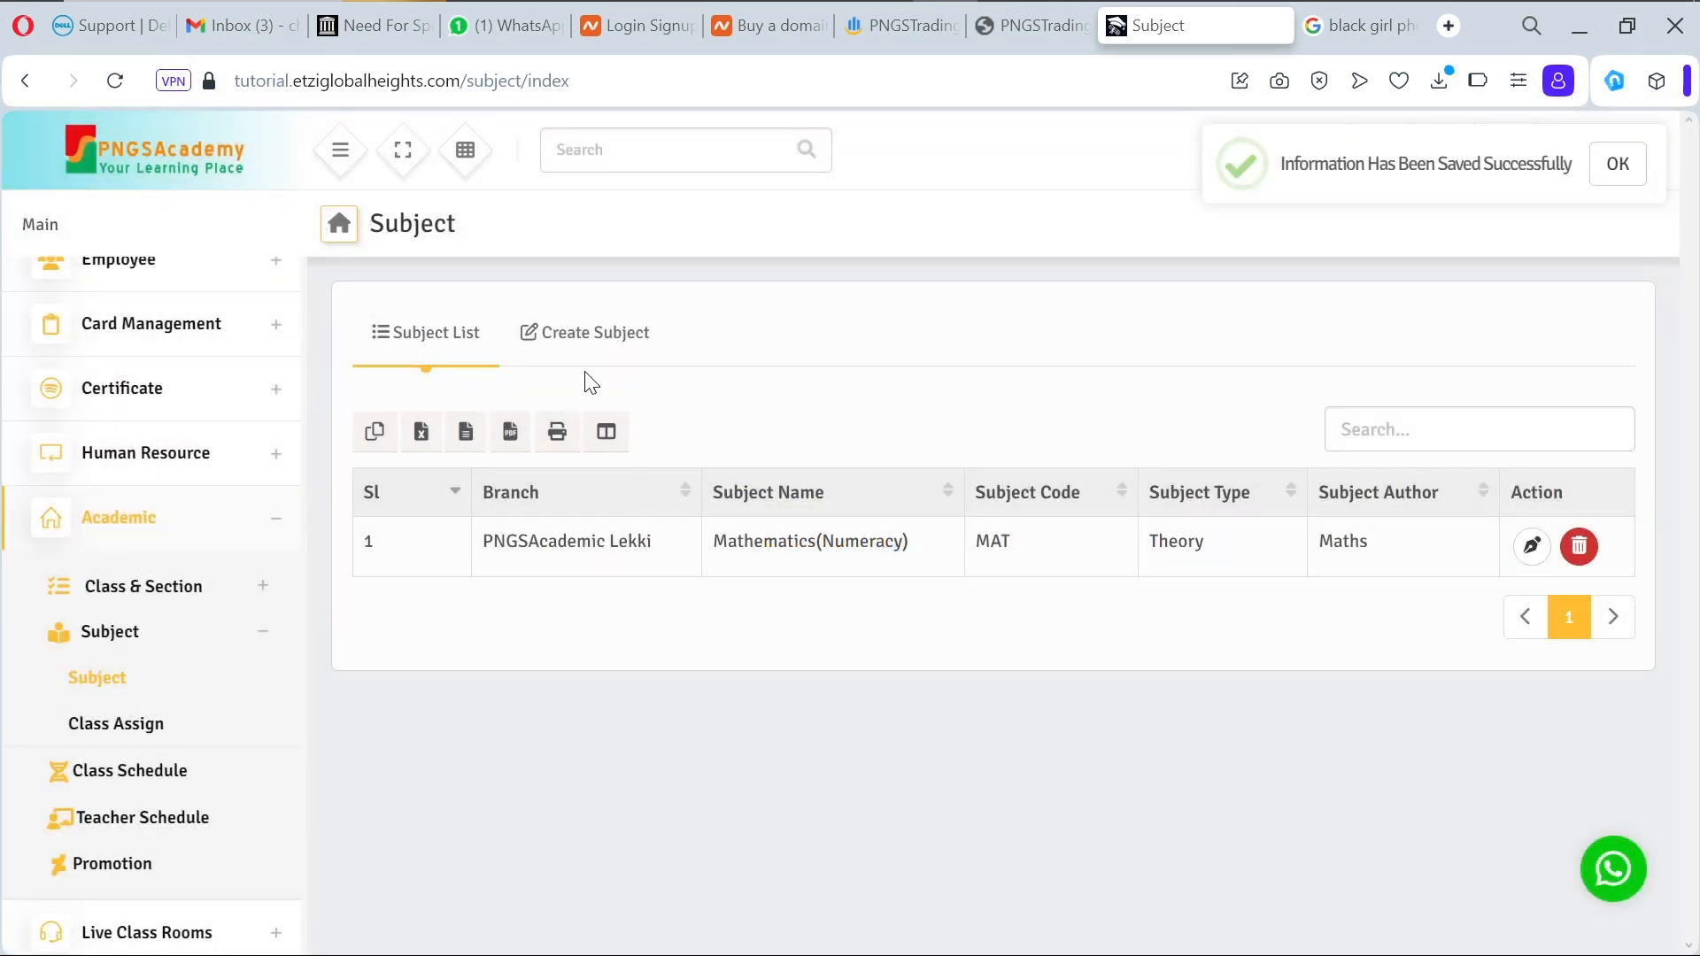
Step: Start another PNGSAcademic Lekki subject named 'English-Language(Literacy)'
left_click(585, 349)
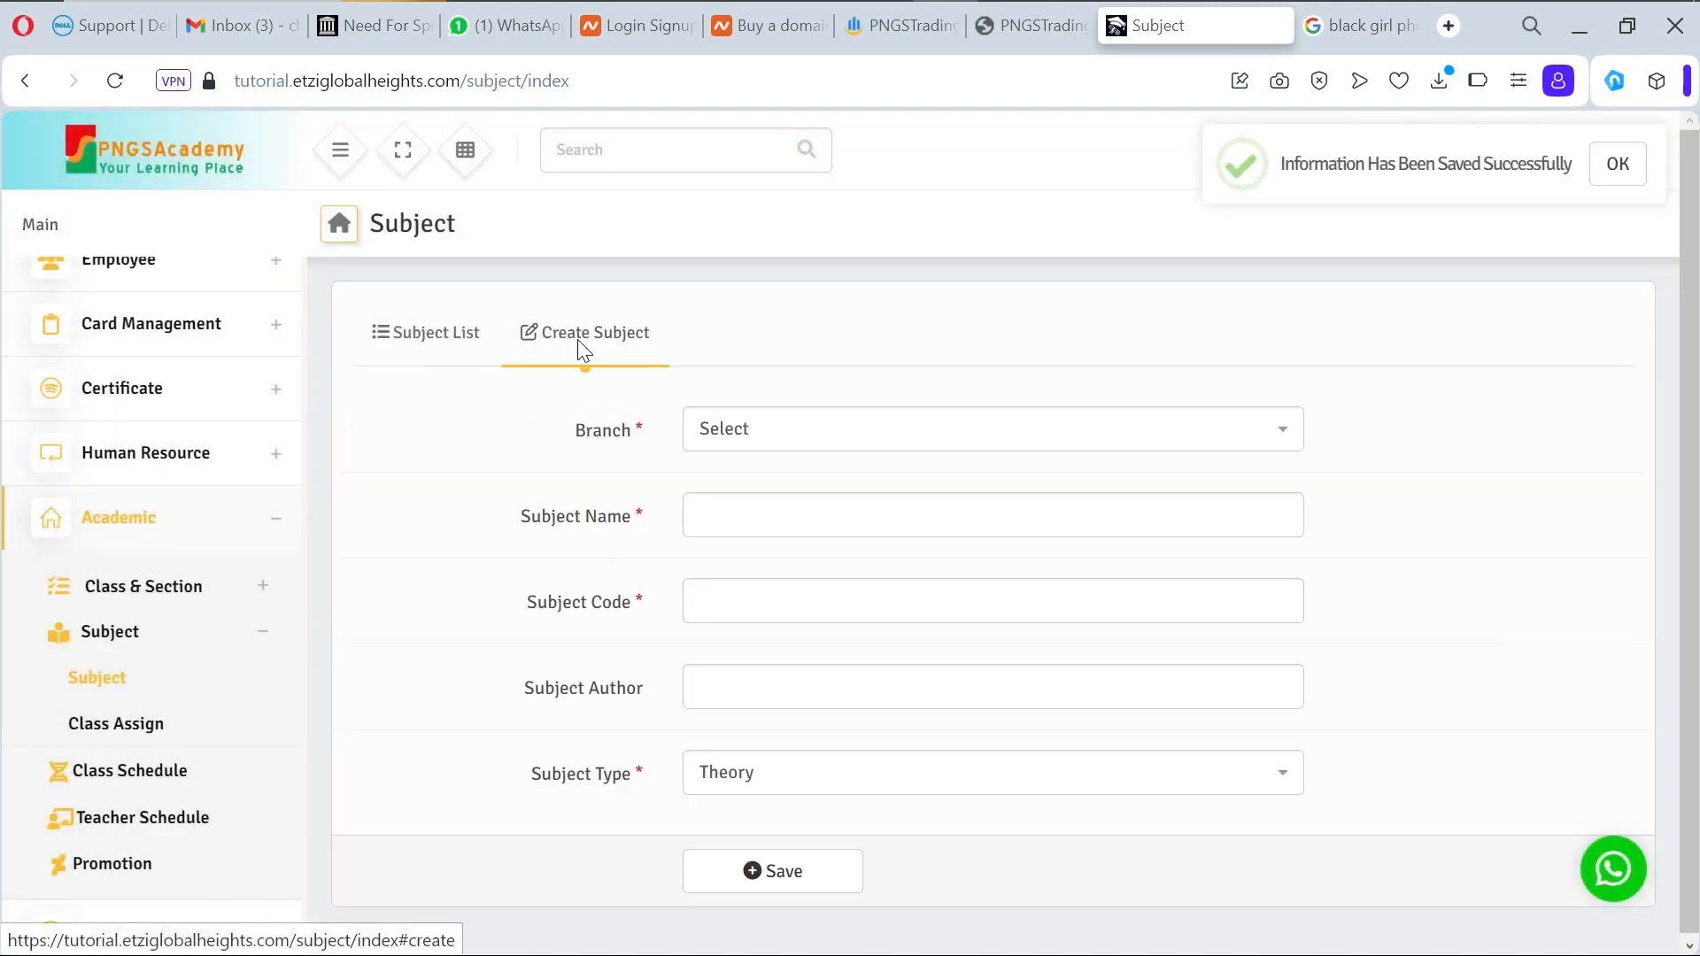
left_click(830, 449)
left_click(844, 522)
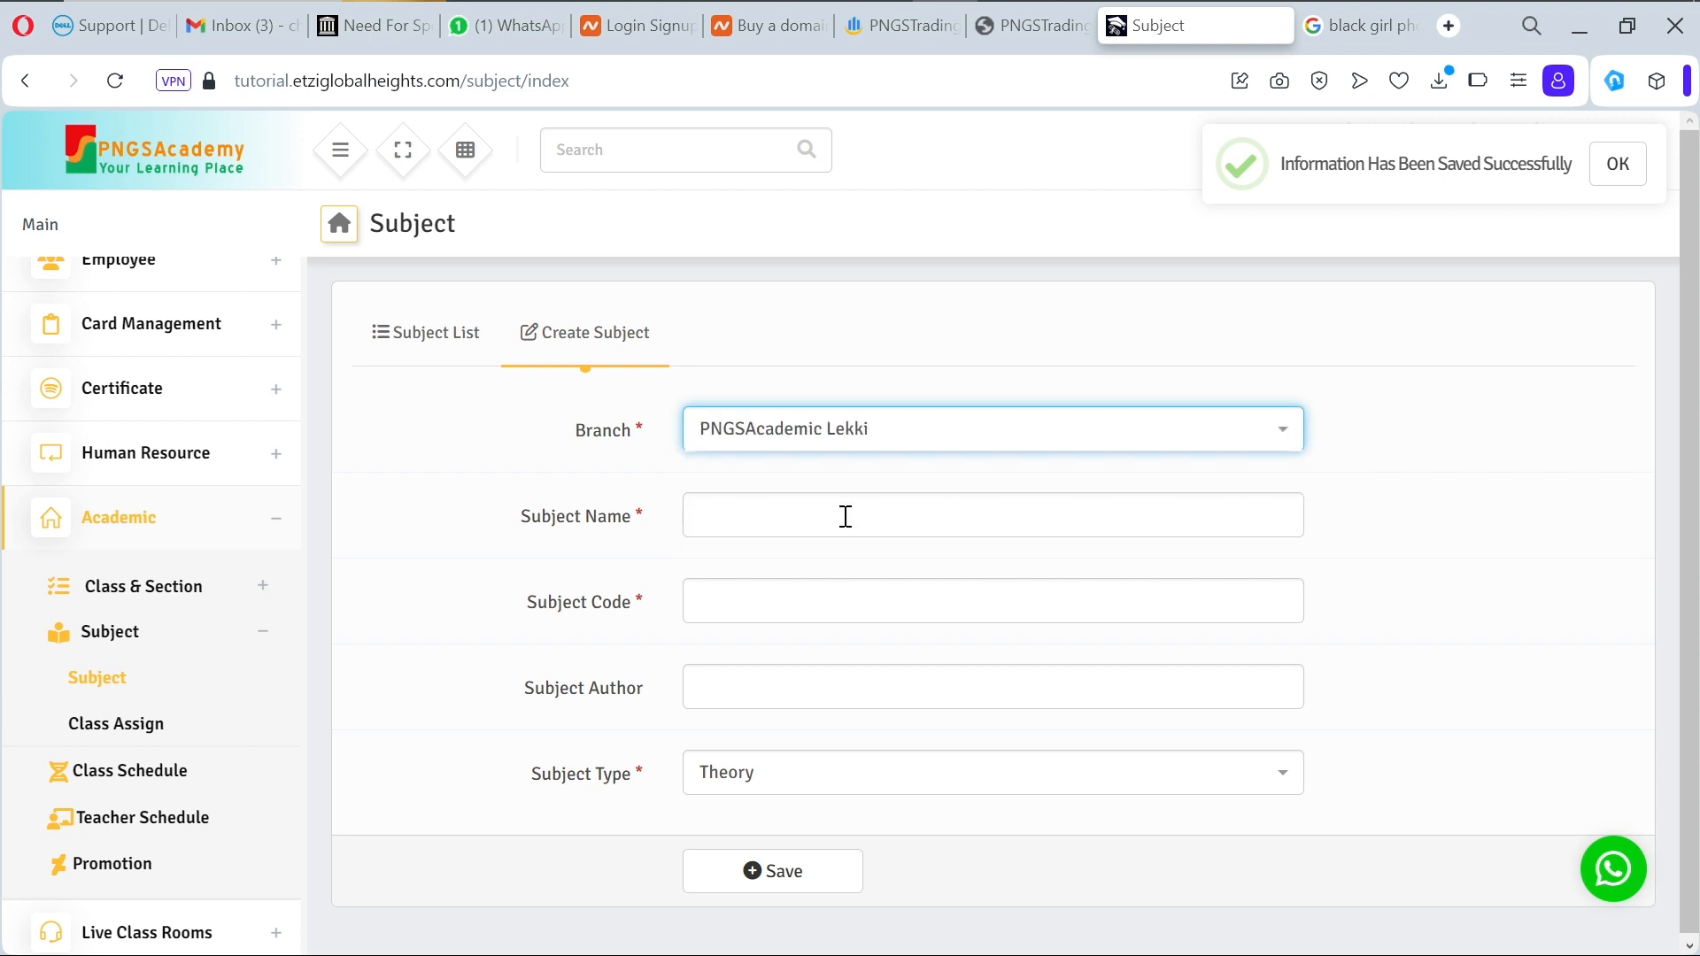
left_click(824, 510)
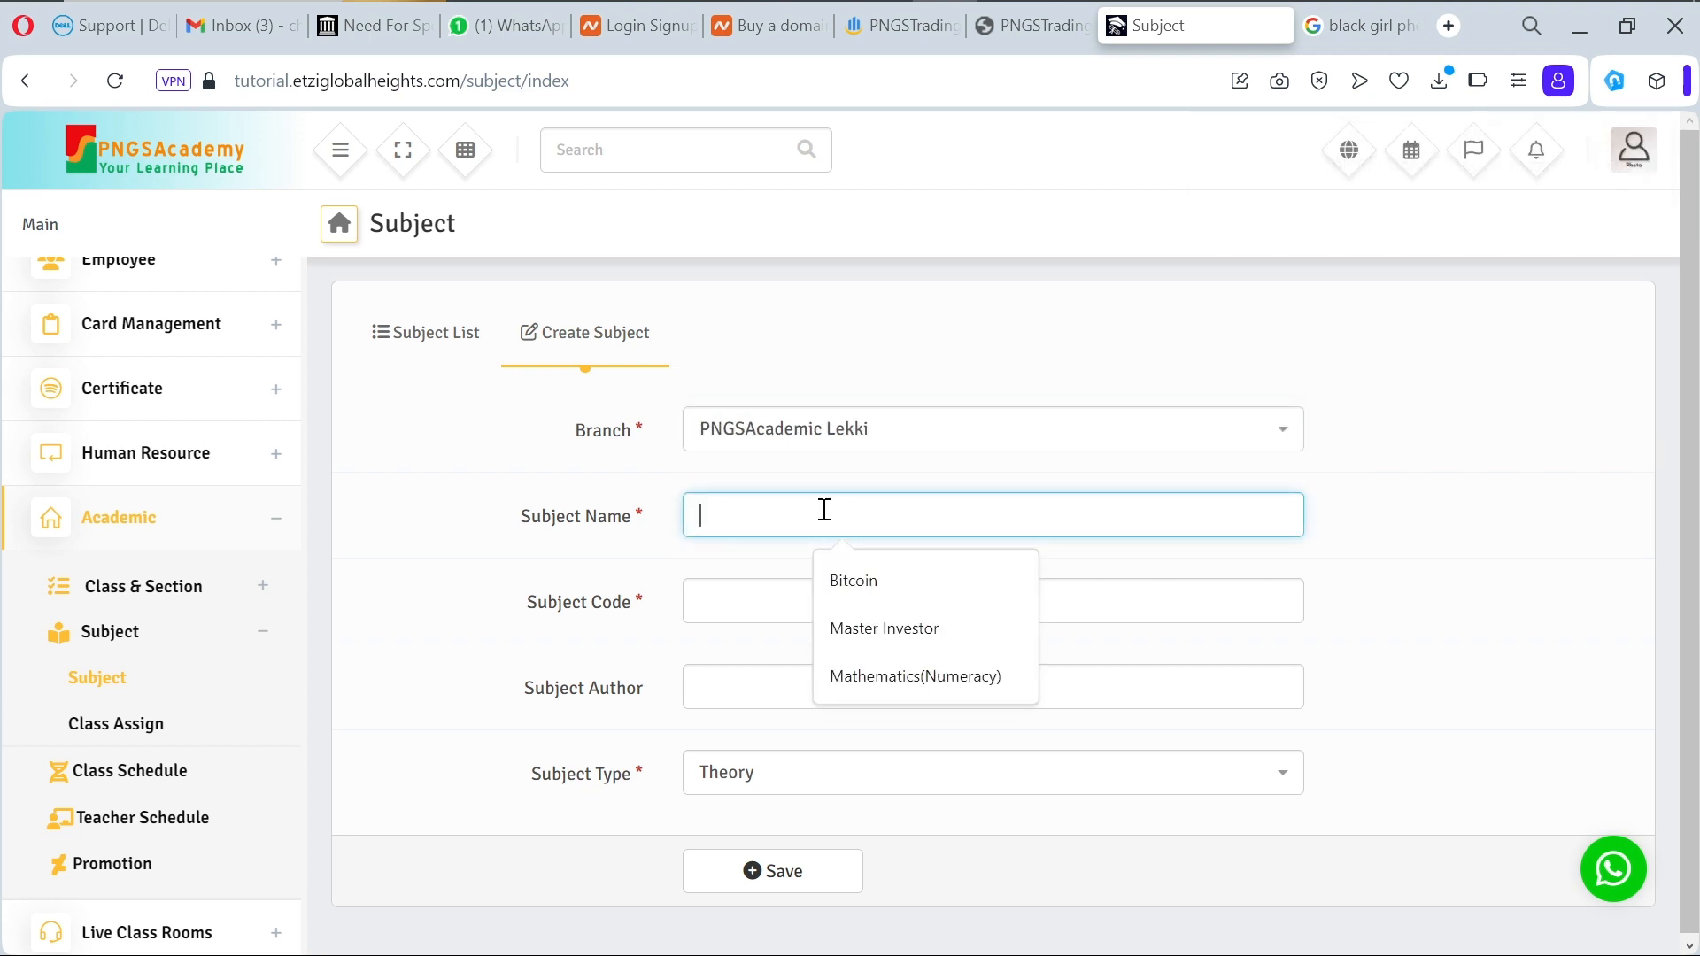
type("E")
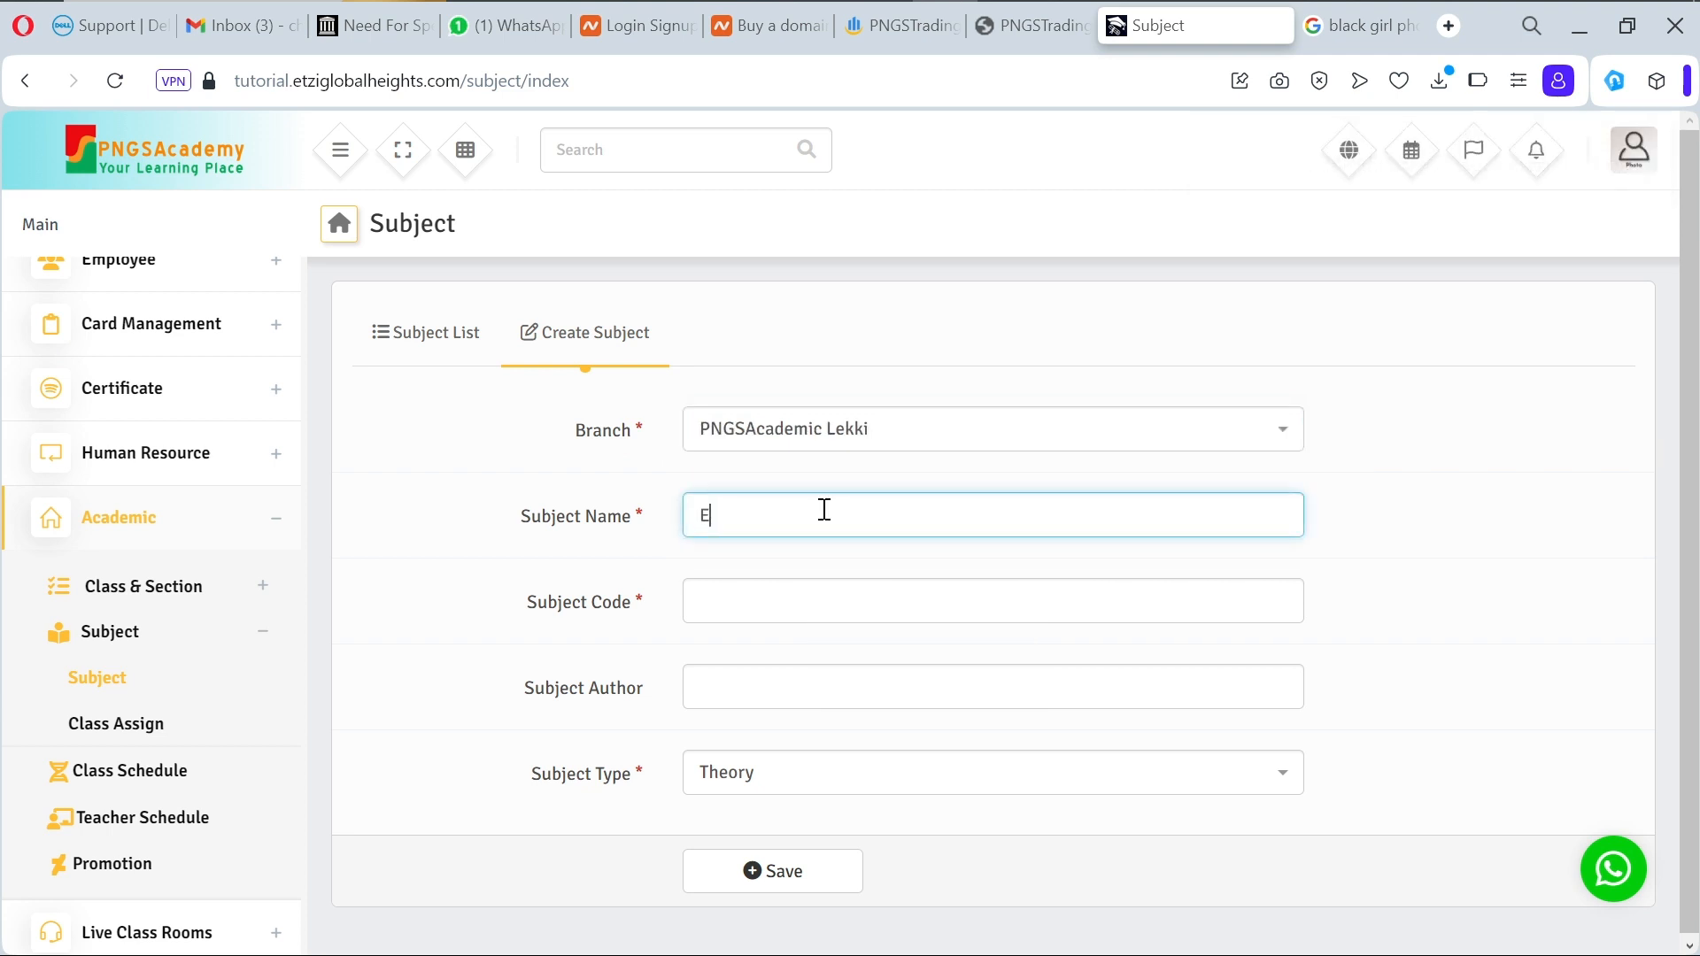
type("nglish-Language(Lite")
type("racy")
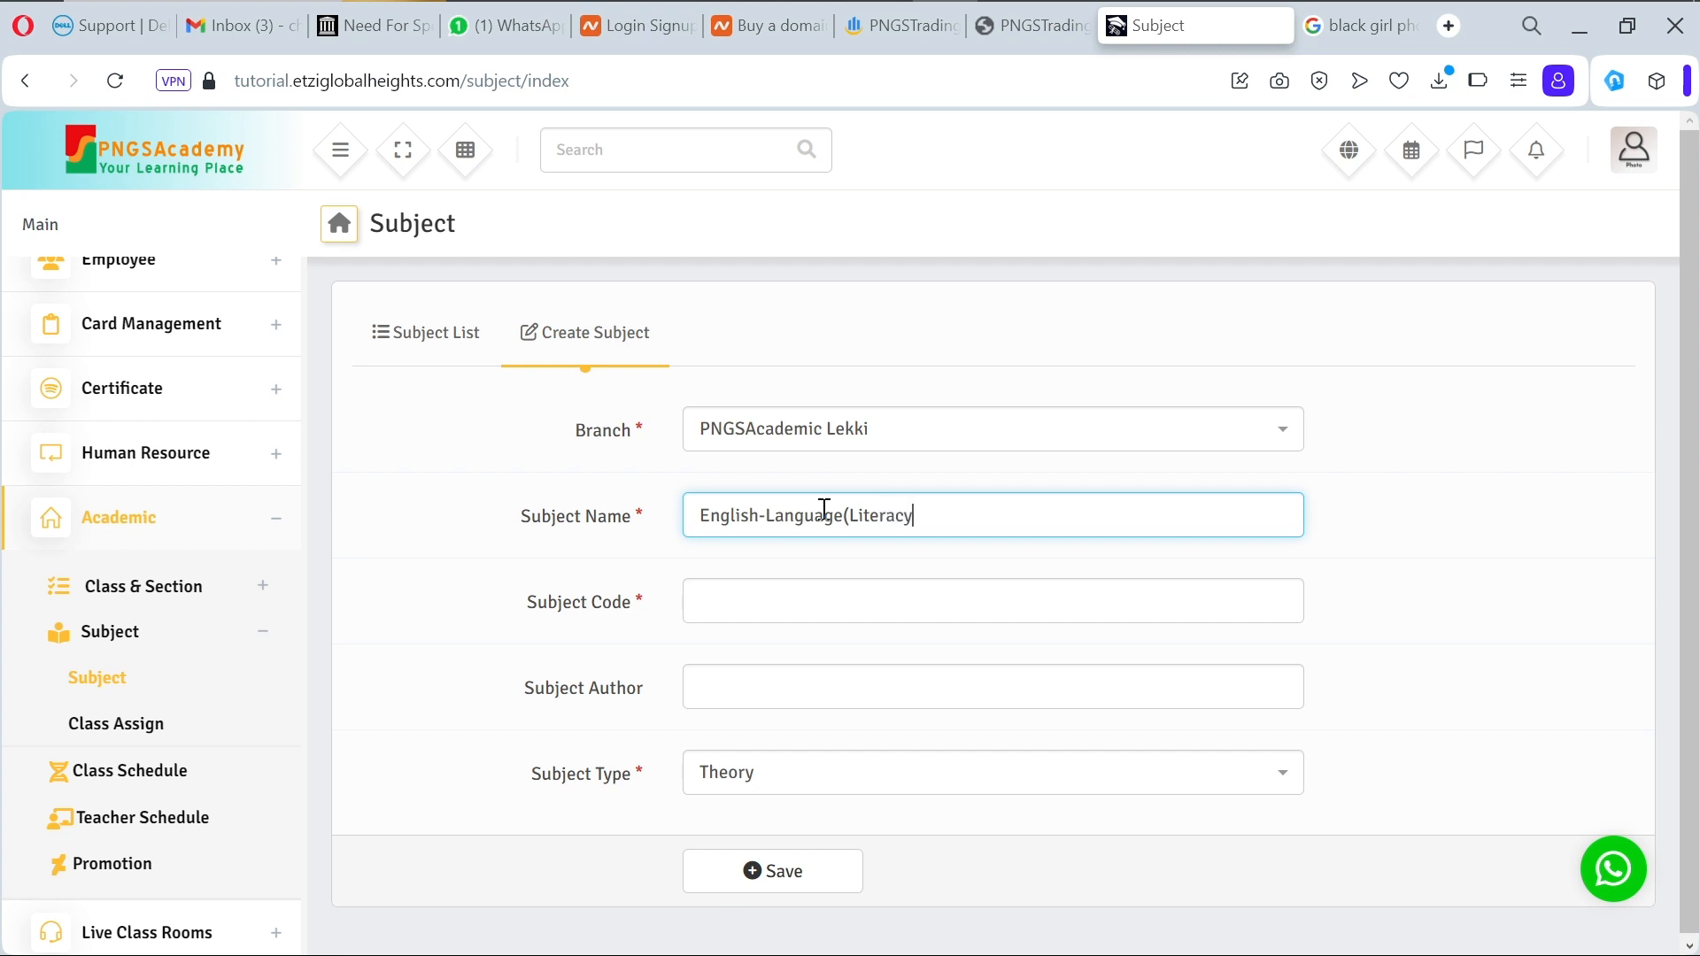
type(")")
Step: Give it code ENG and author 'English', then save it
left_click(825, 601)
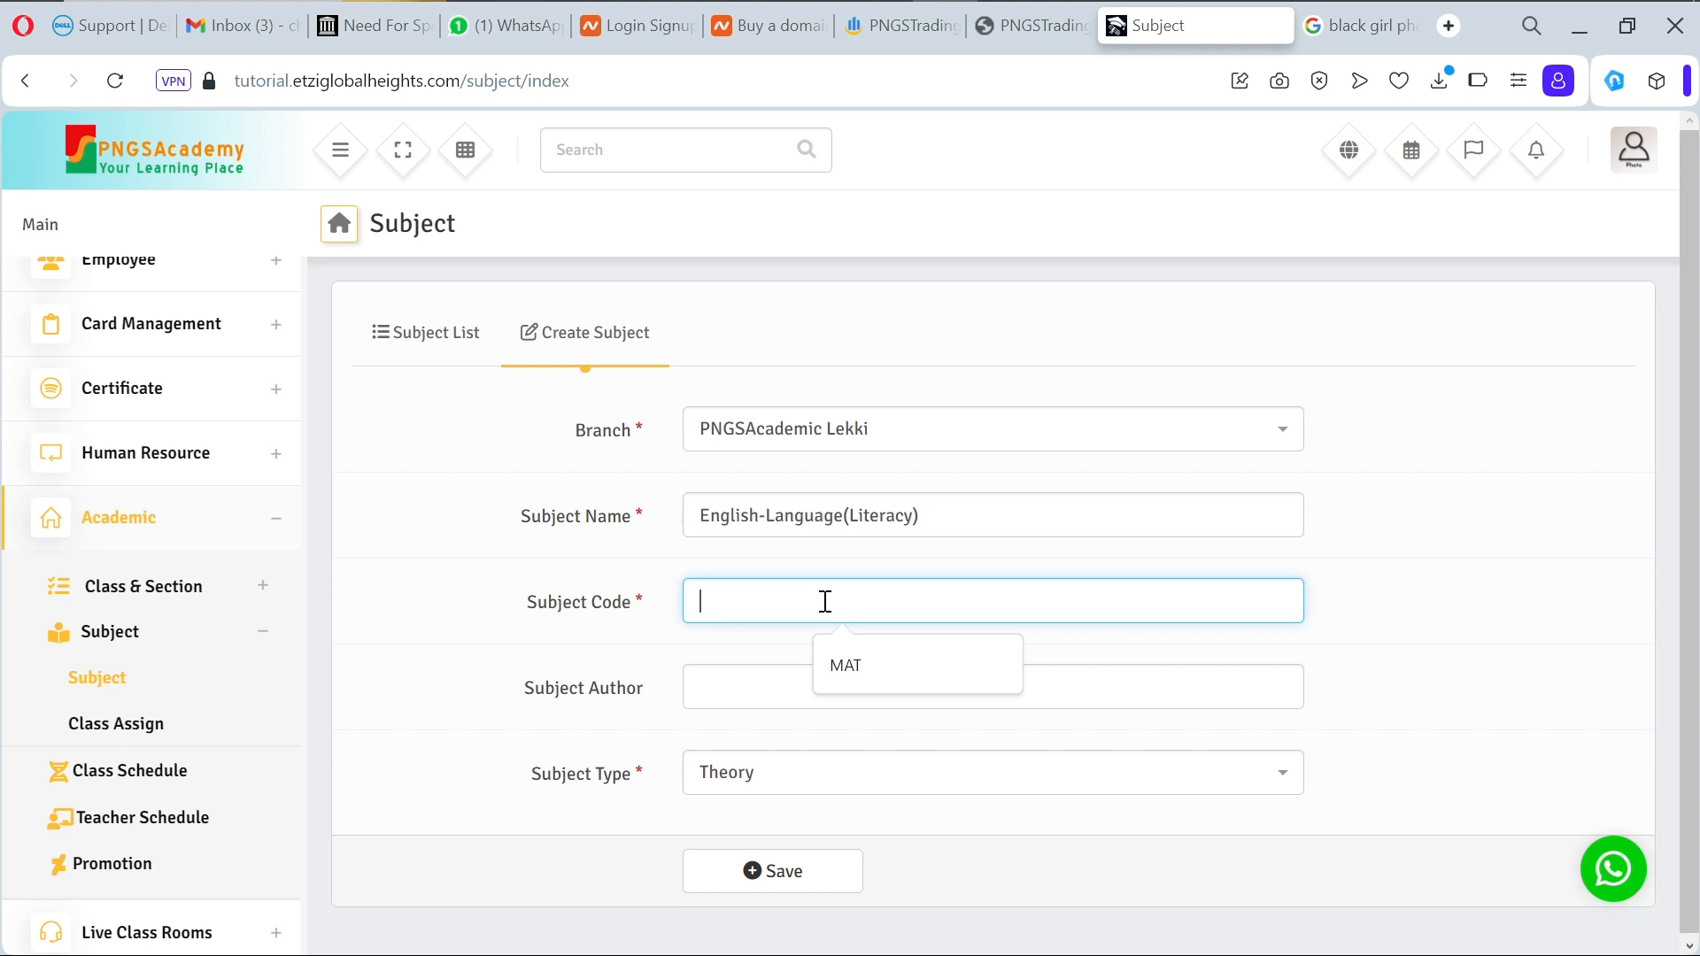
type("ENG")
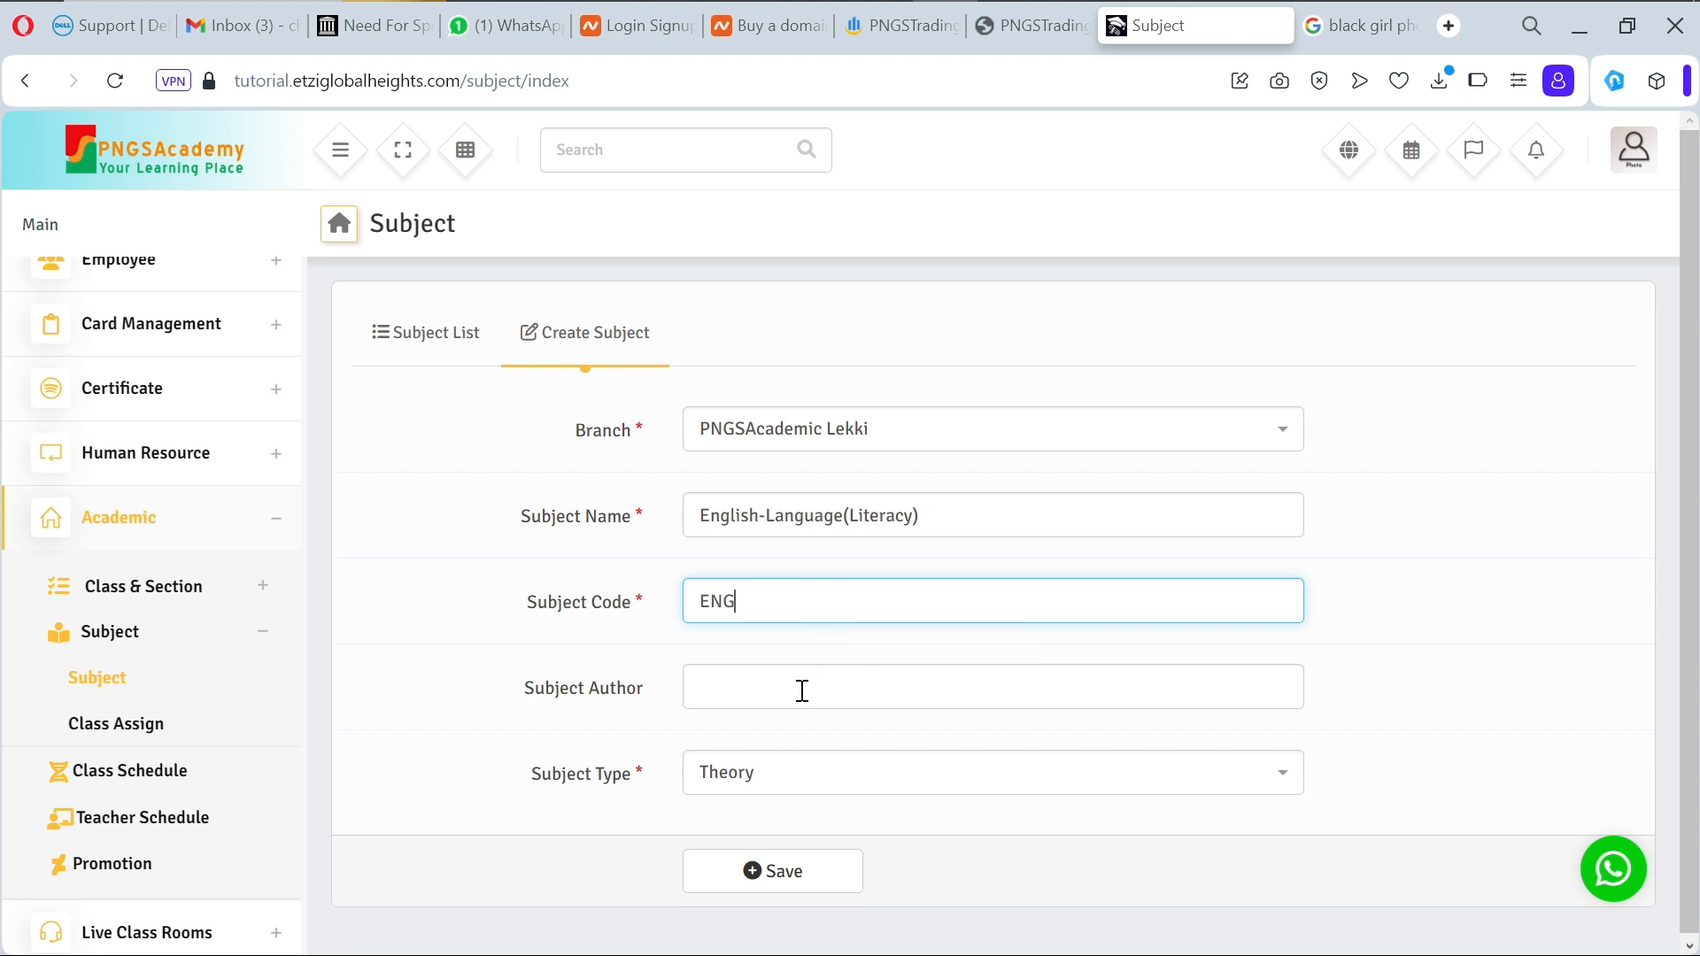
left_click(802, 690)
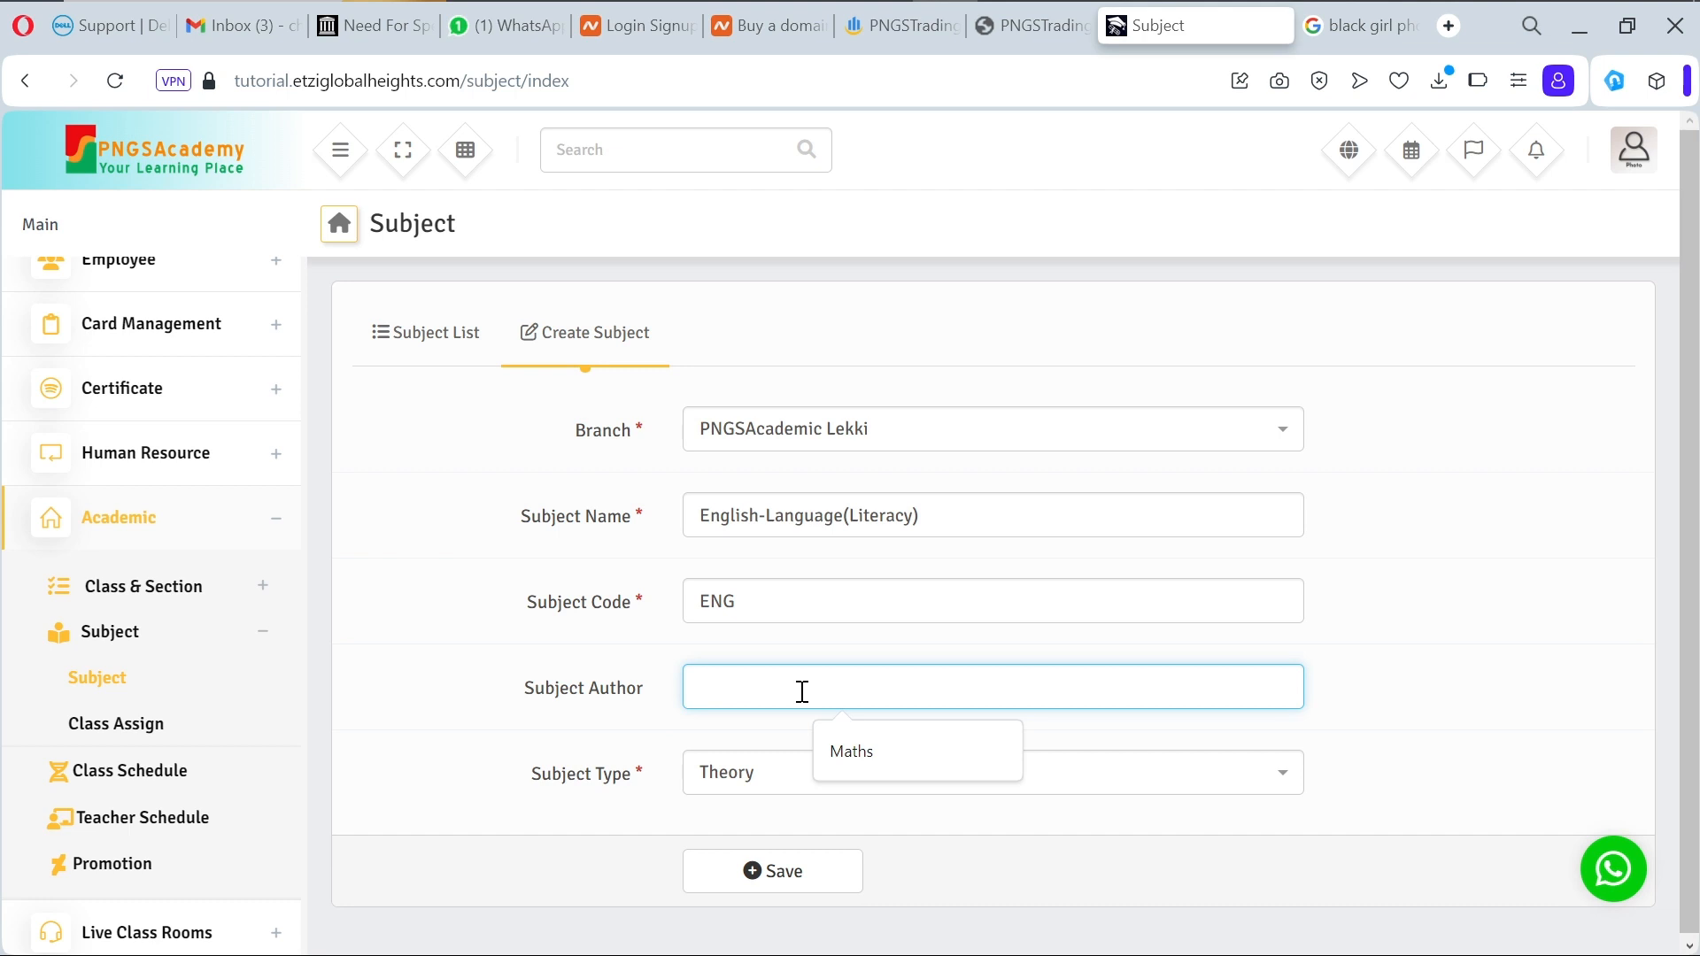
type("Eng")
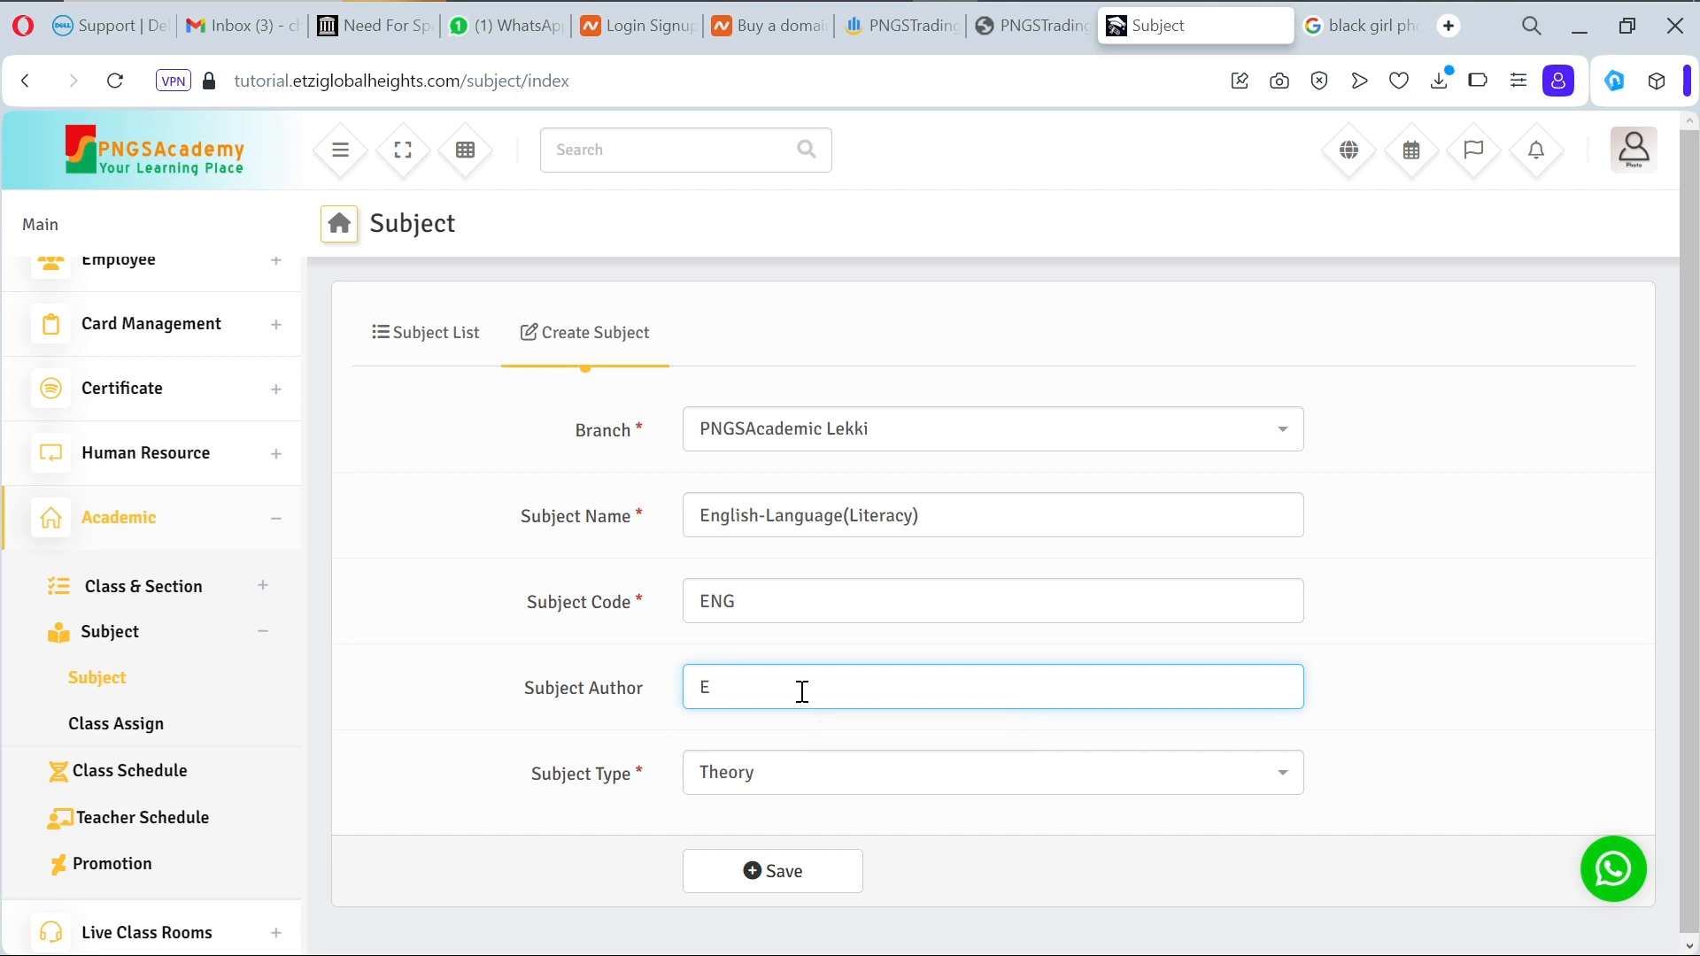
type("lish")
left_click(800, 872)
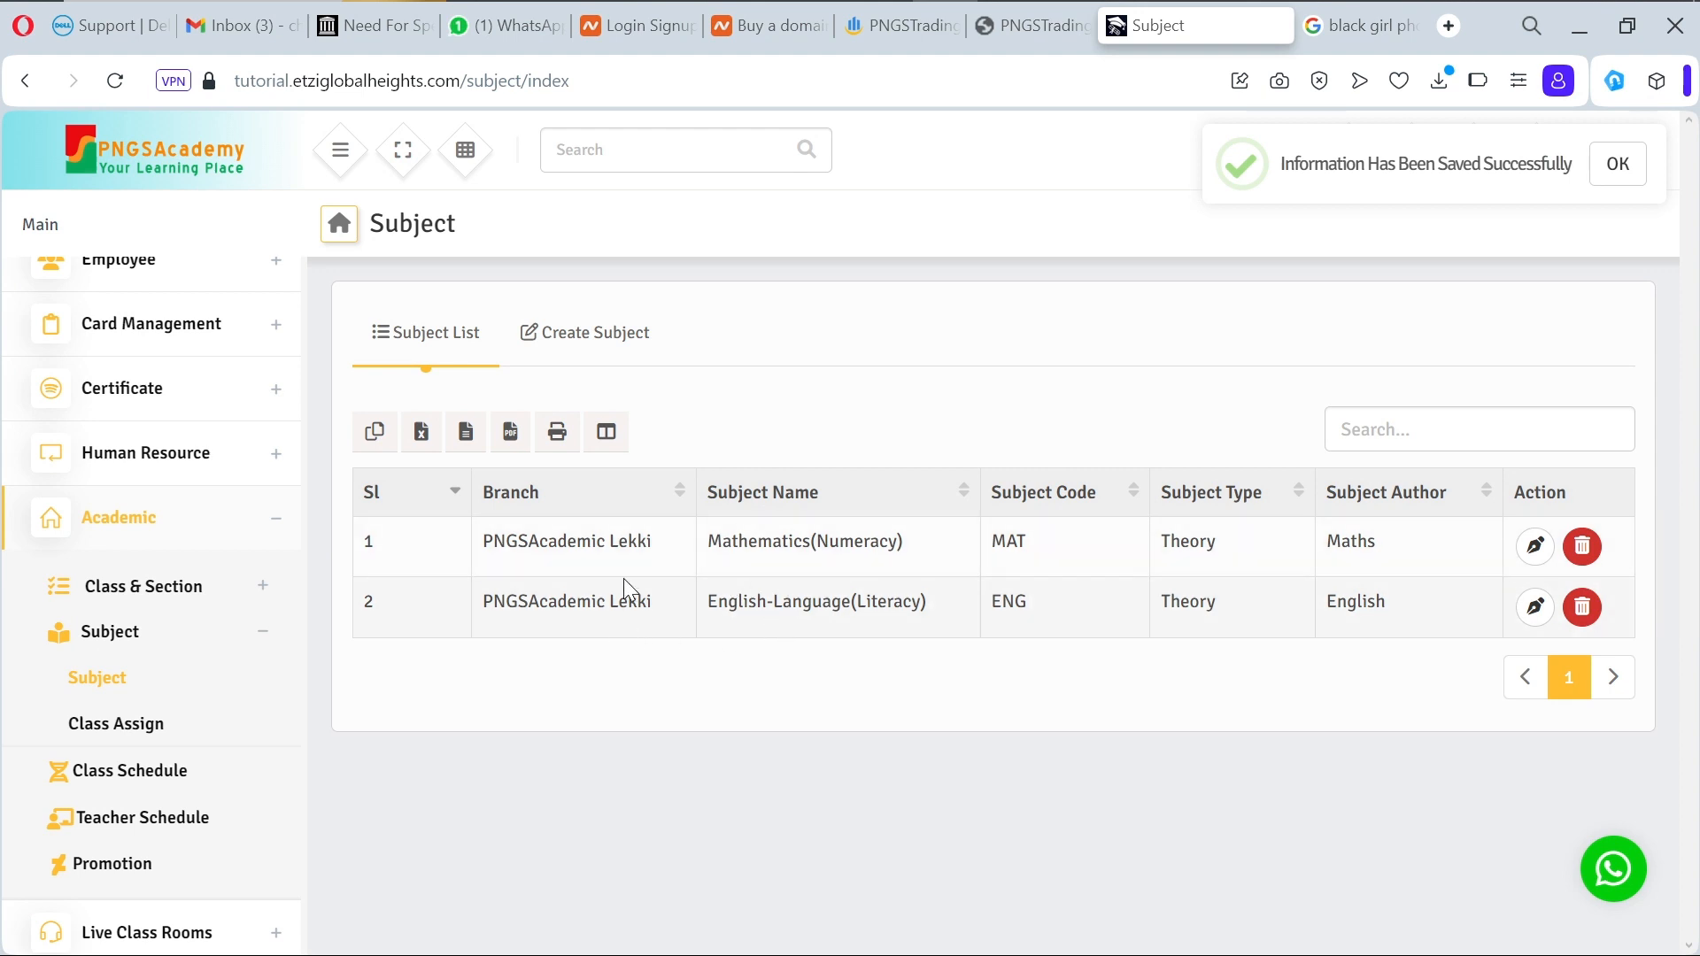
Step: Open the Class Assign form and select PNGSAcademic Lekki, JSS1 and First Term
left_click(126, 735)
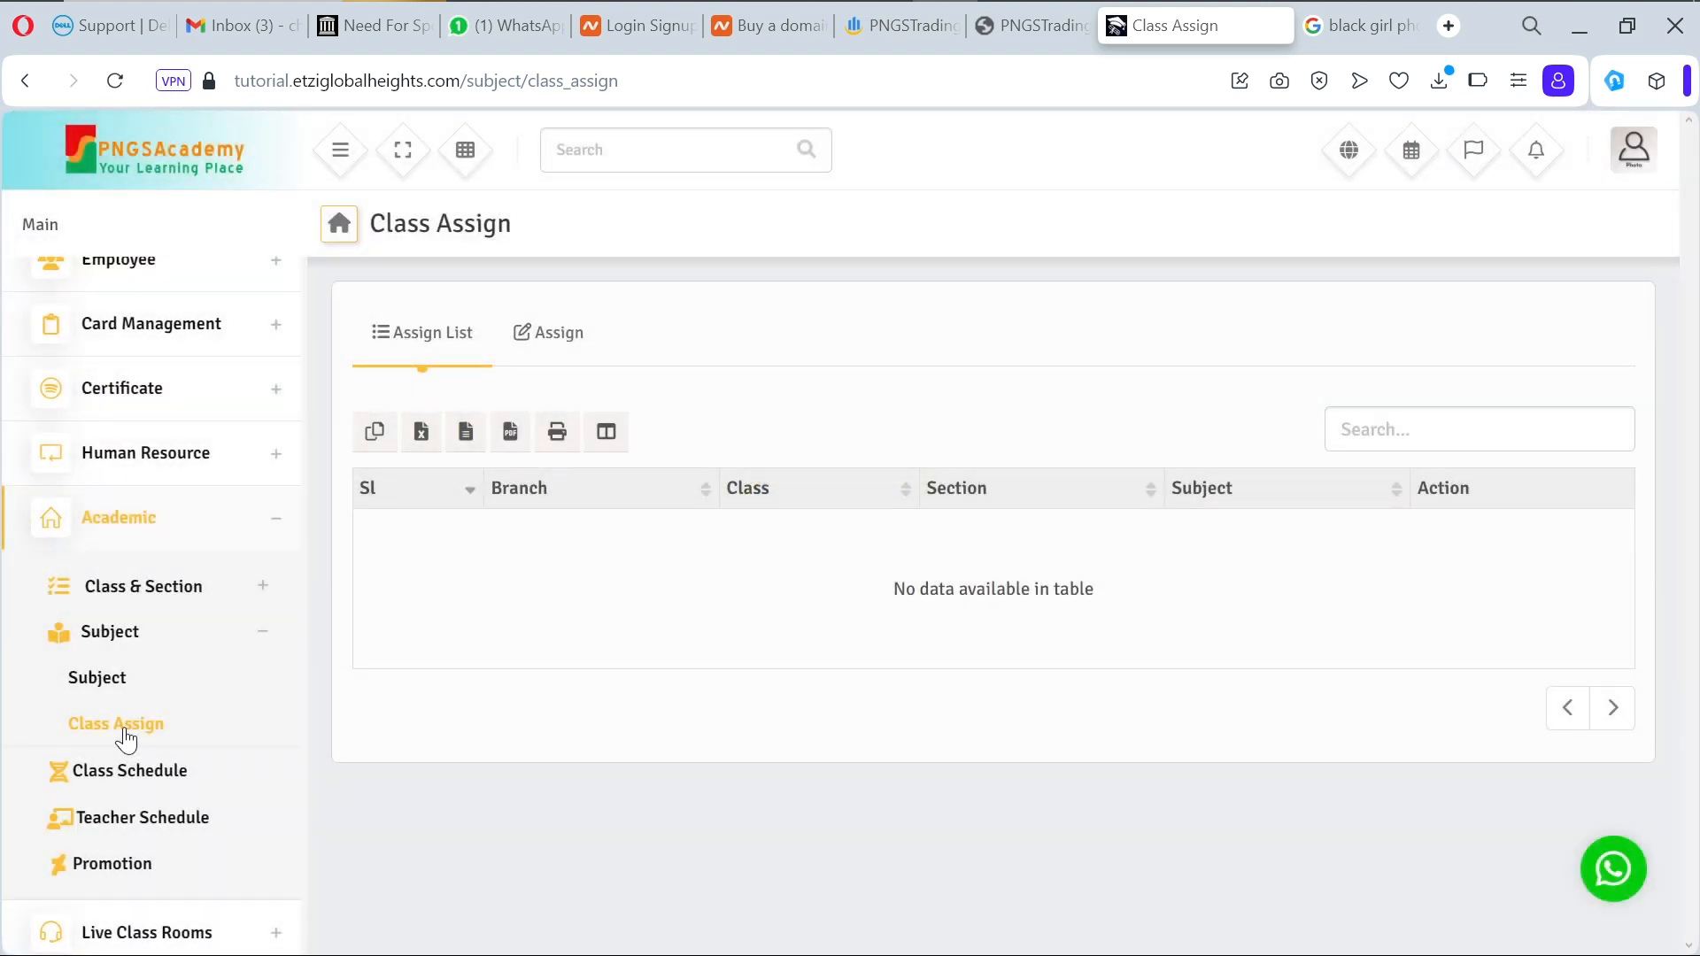
left_click(560, 347)
left_click(793, 429)
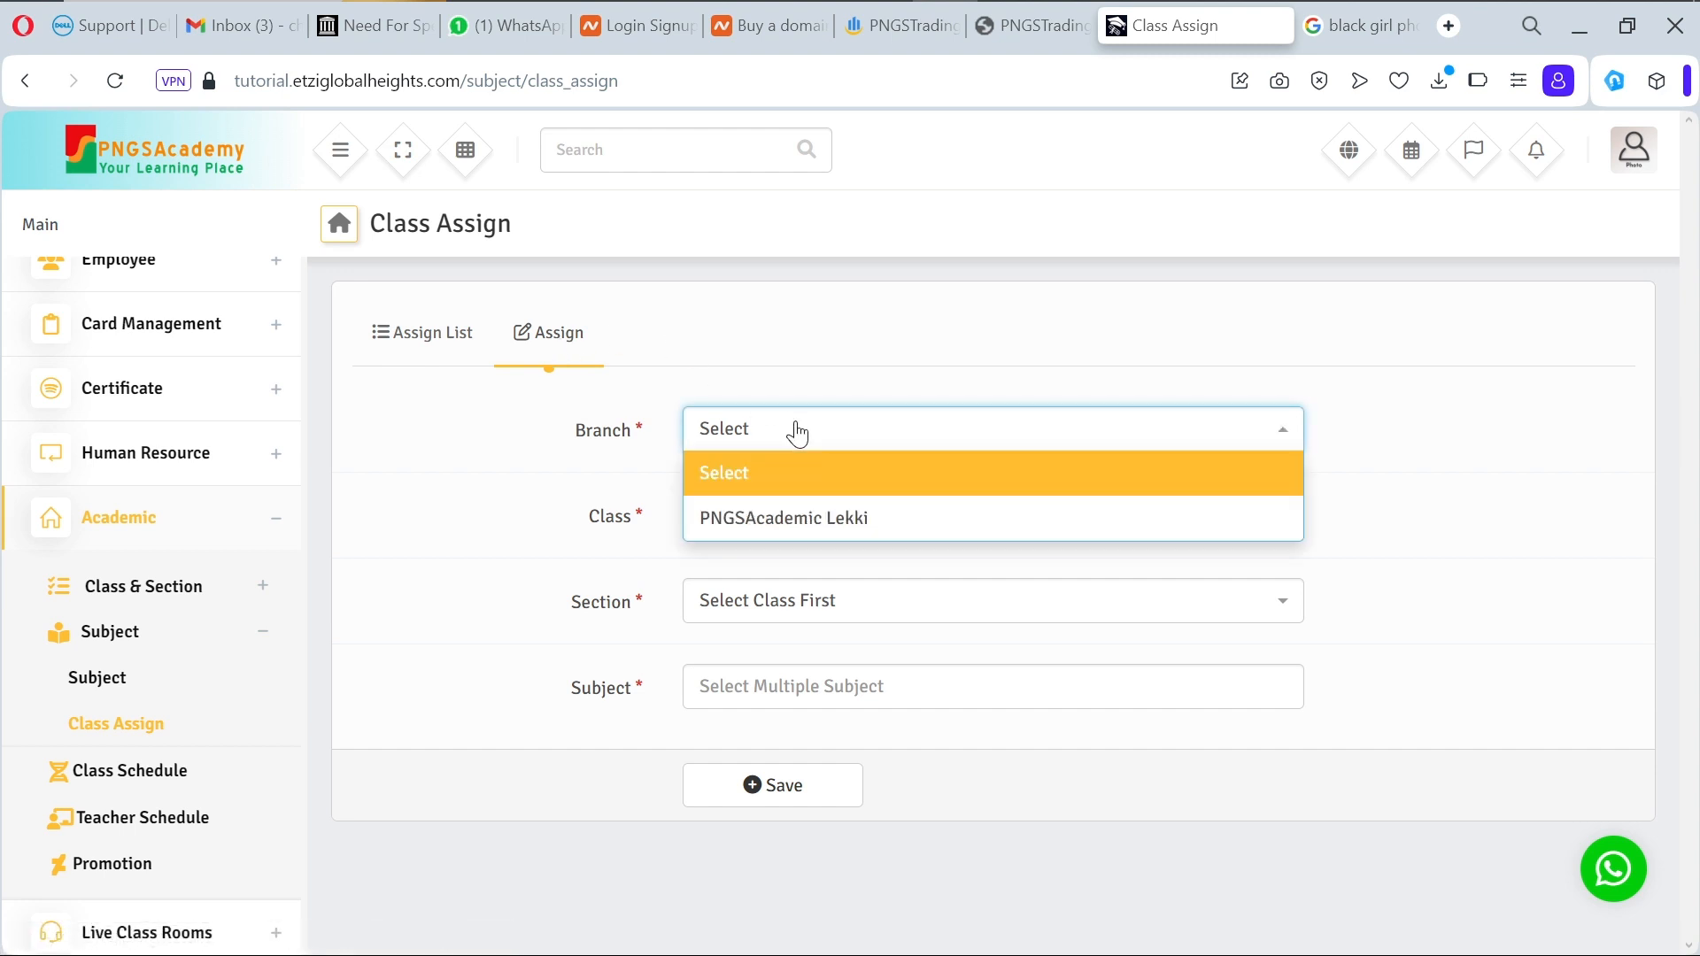
left_click(808, 535)
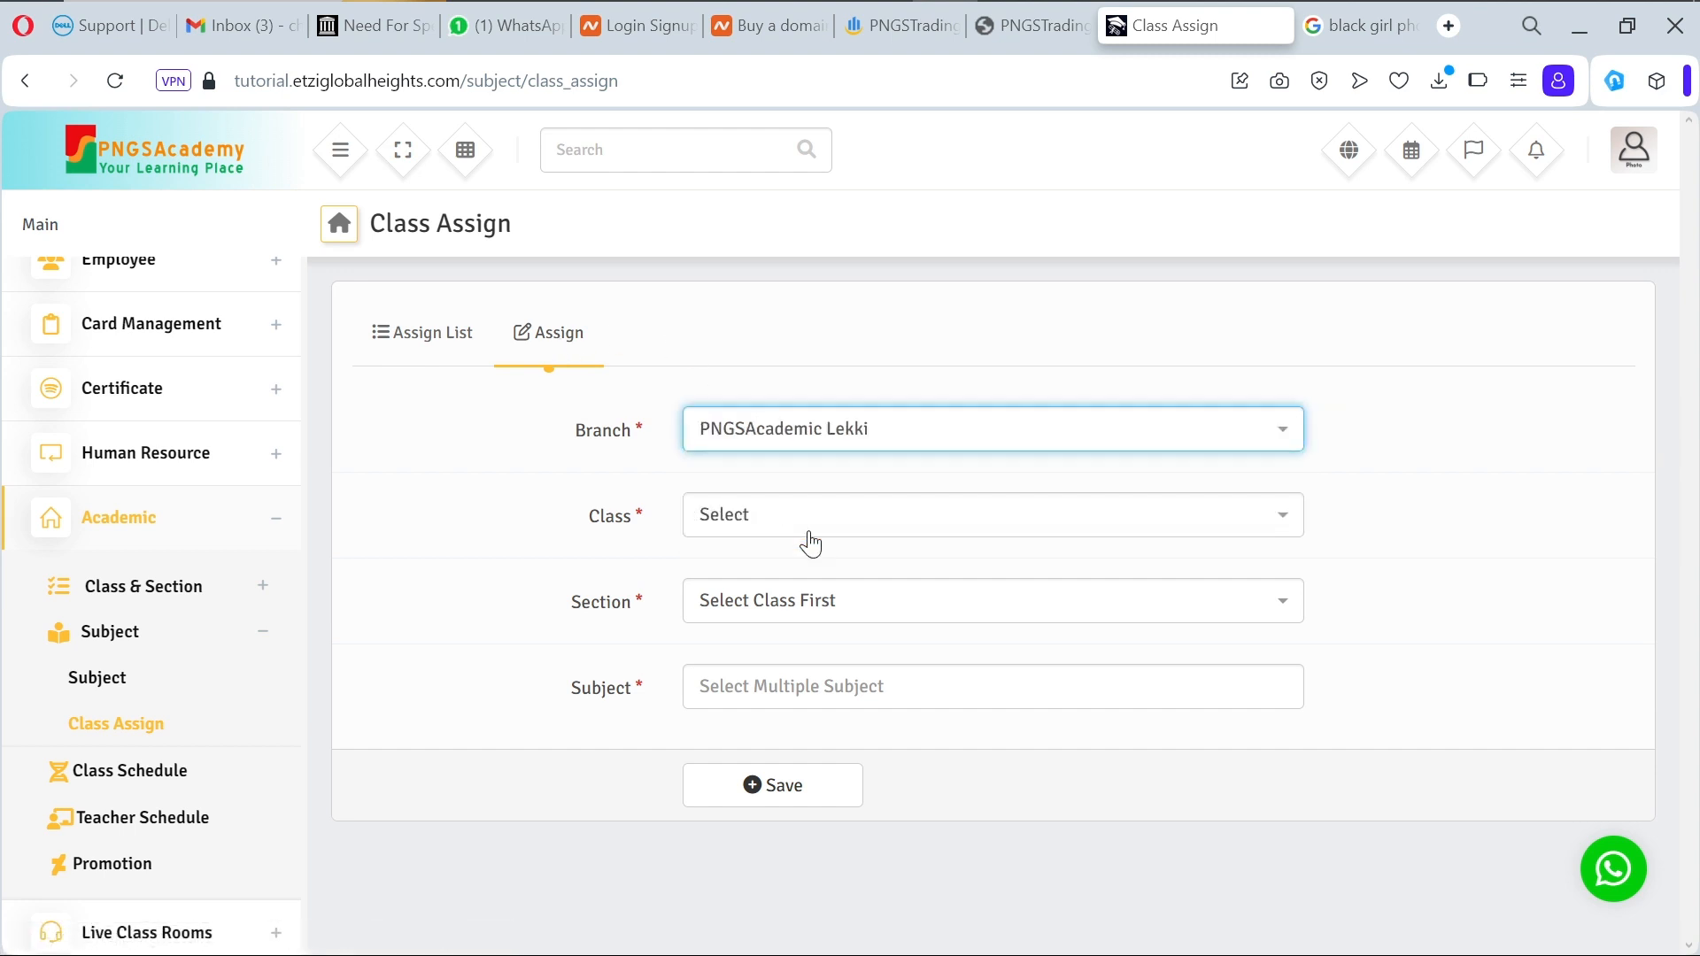
left_click(888, 531)
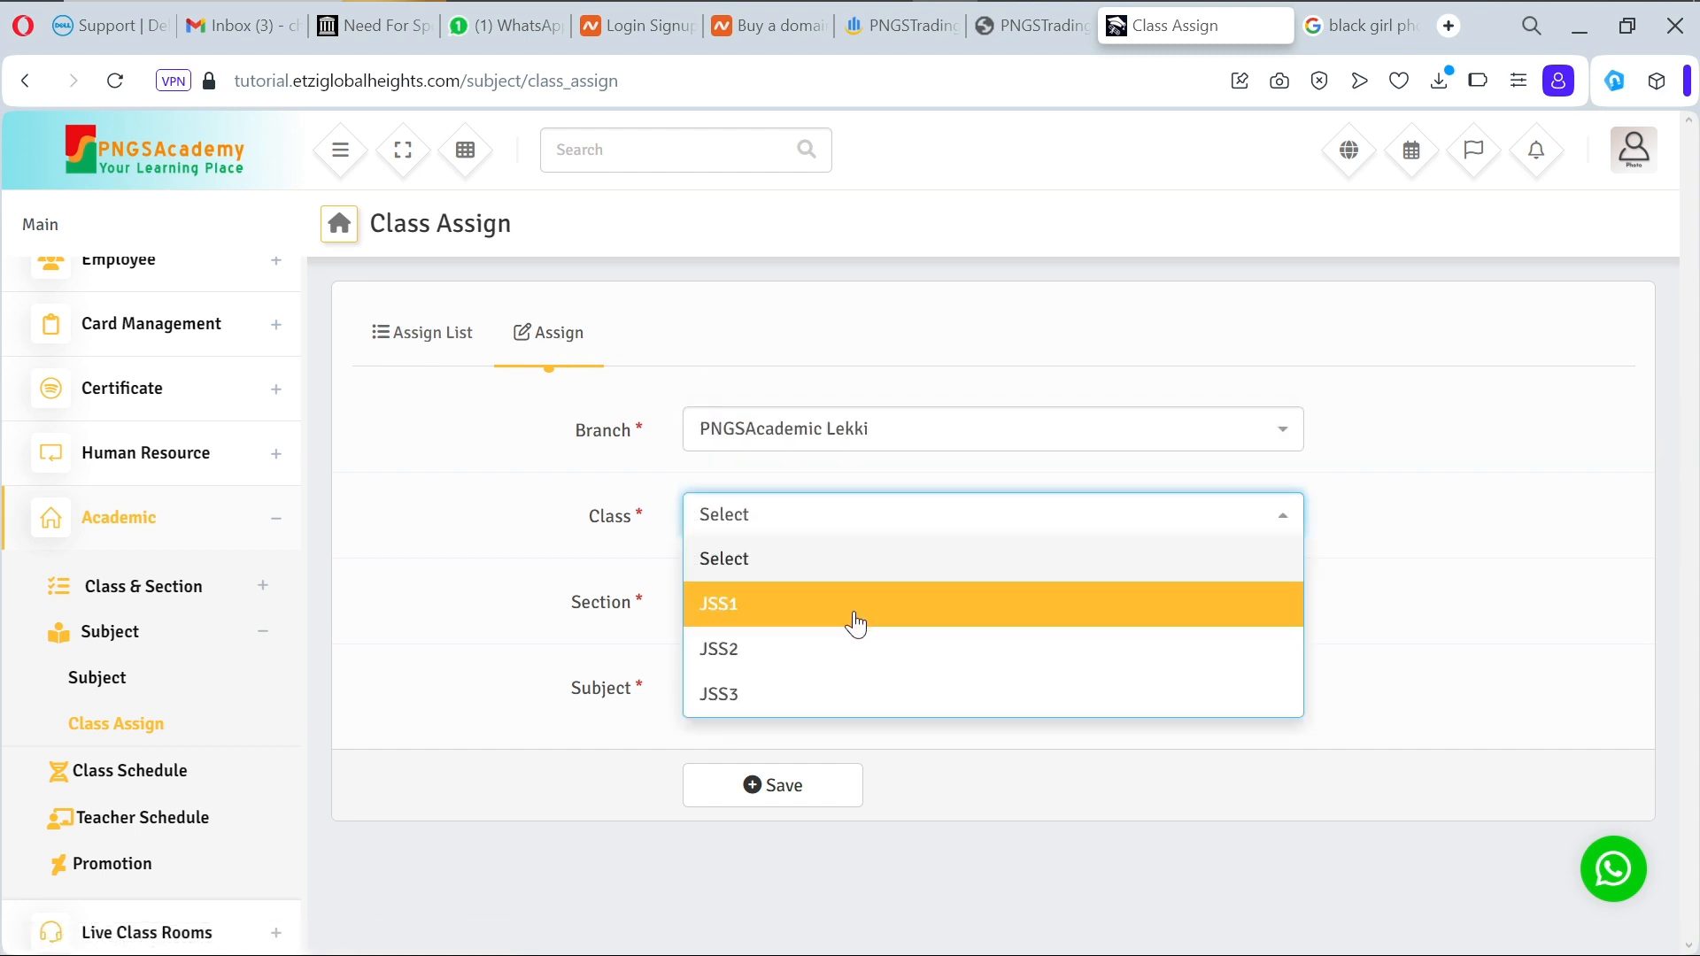
left_click(855, 624)
left_click(880, 609)
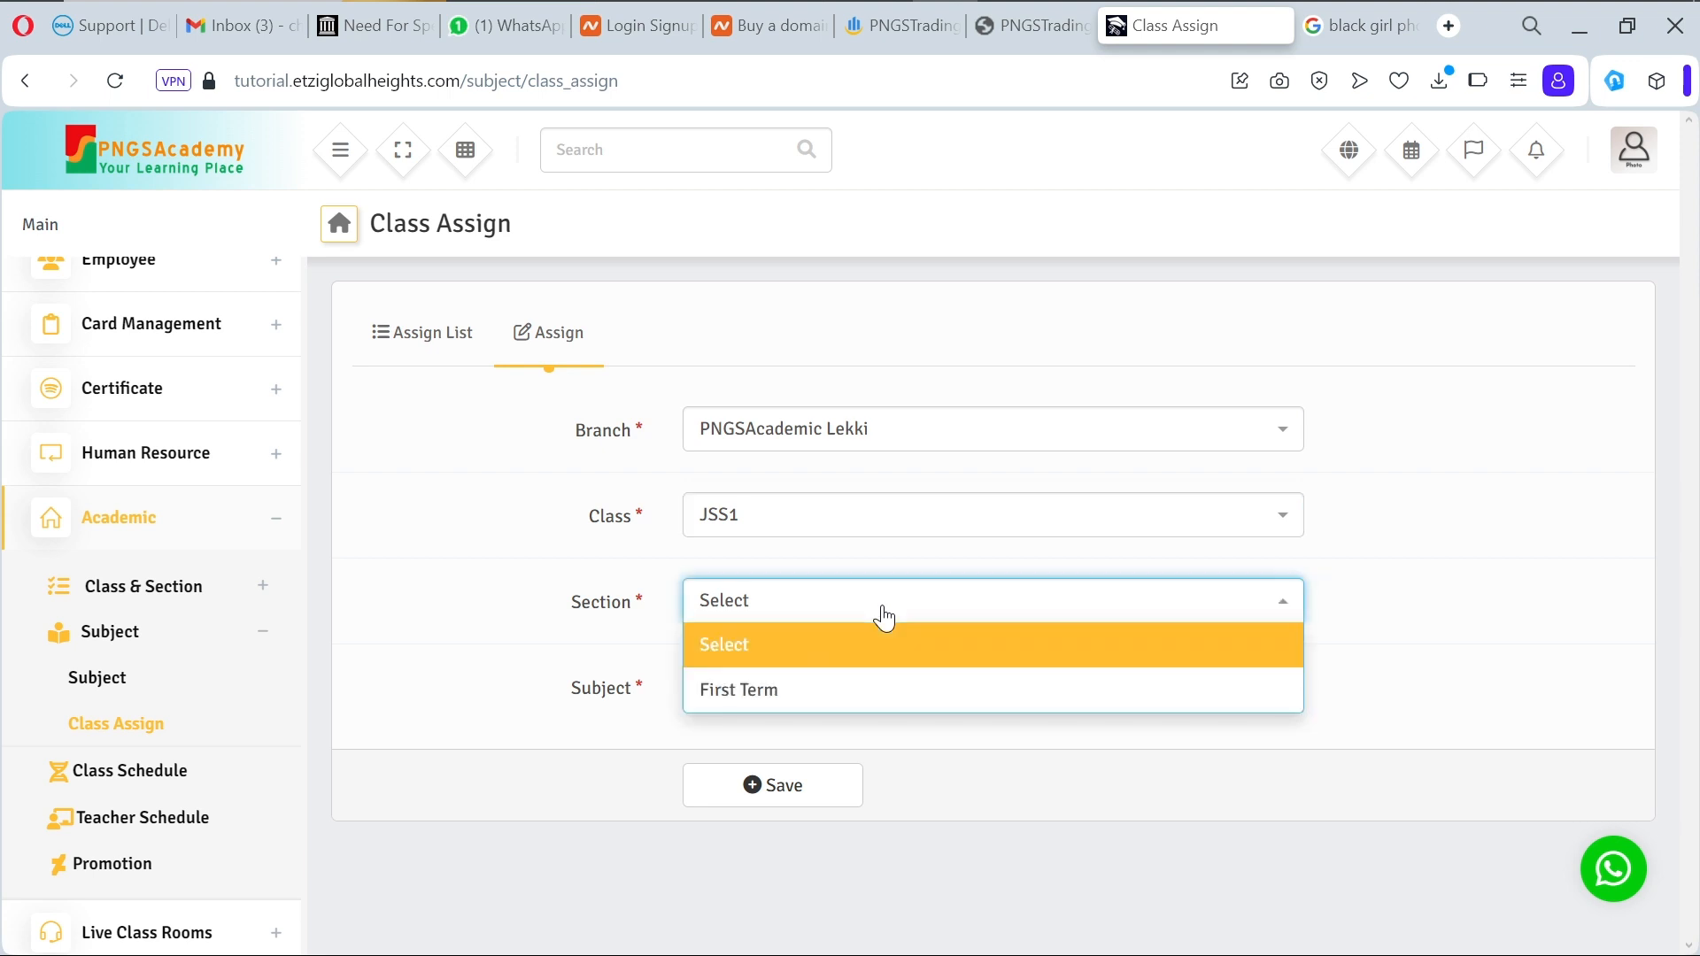
left_click(863, 695)
Step: Add Mathematics(Numeracy) and English-Language(Literacy) to the class and save the assignment
left_click(861, 692)
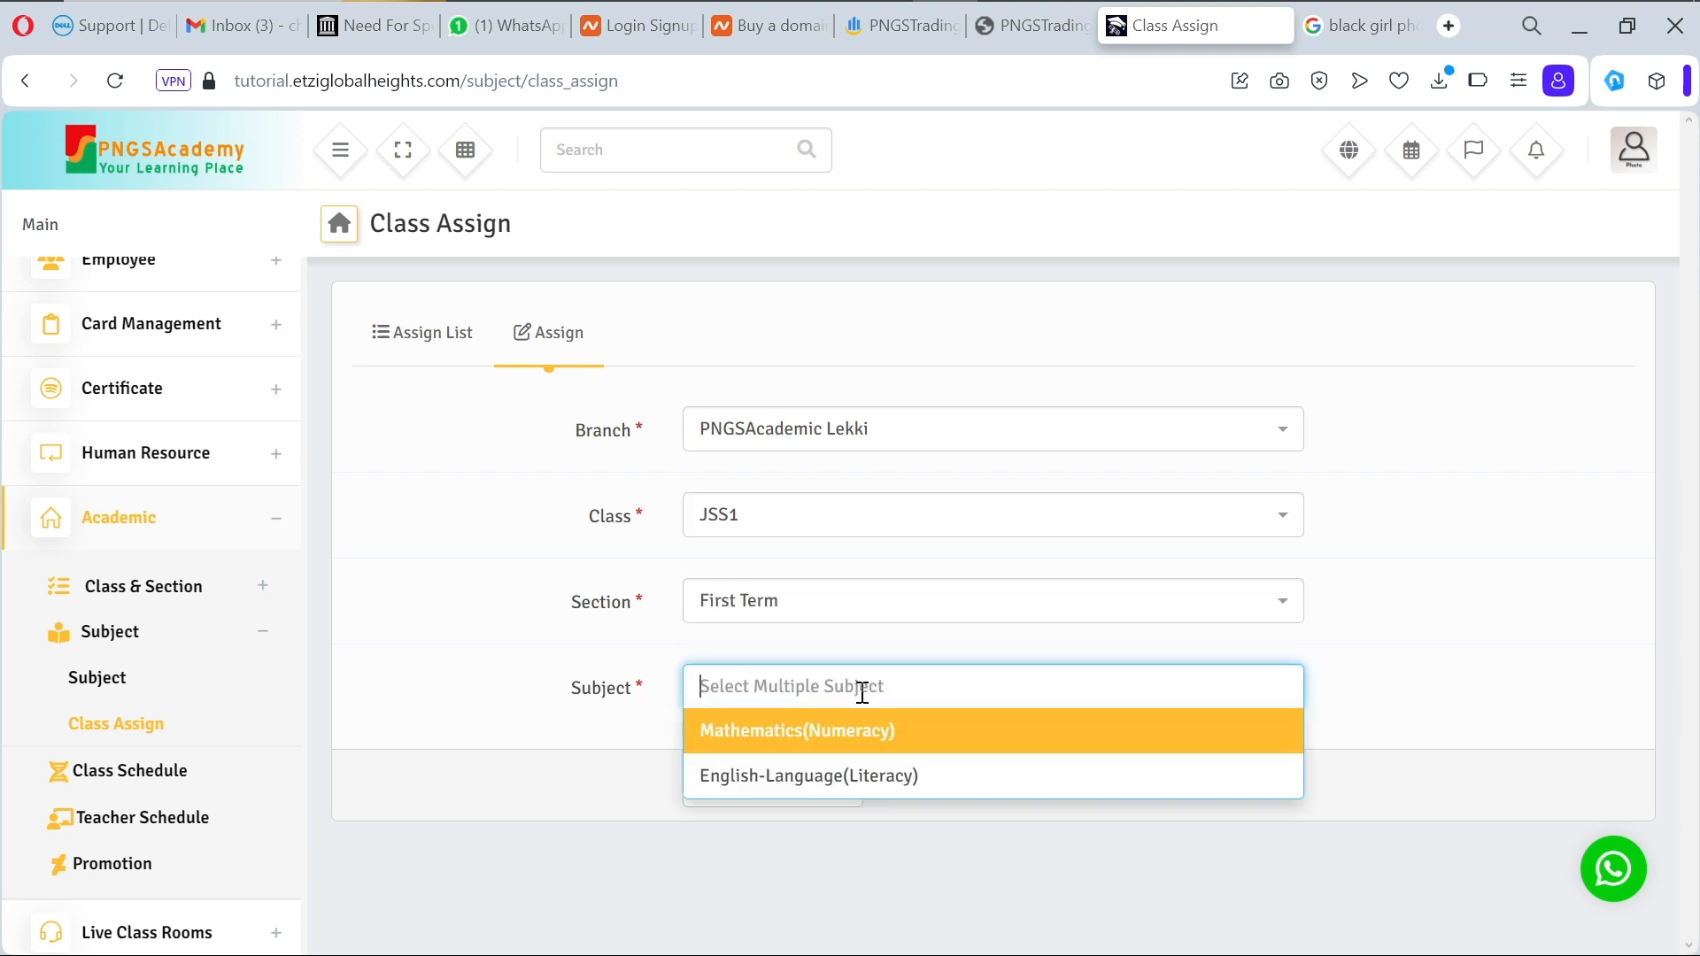
left_click(916, 748)
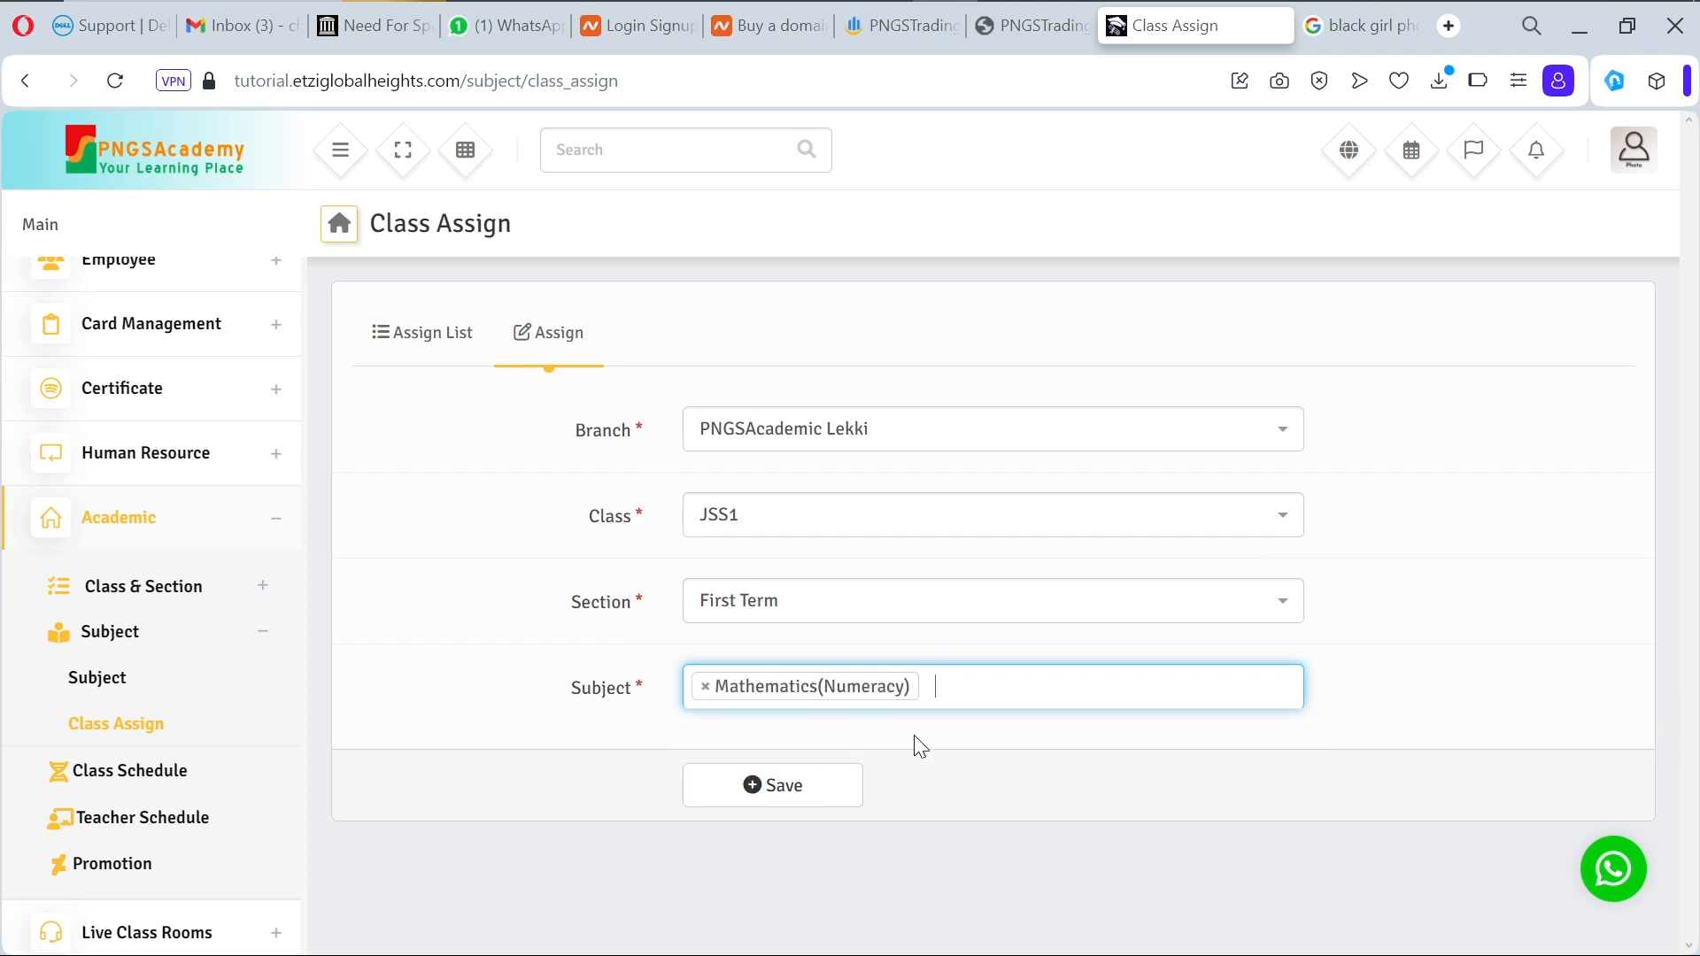
left_click(959, 691)
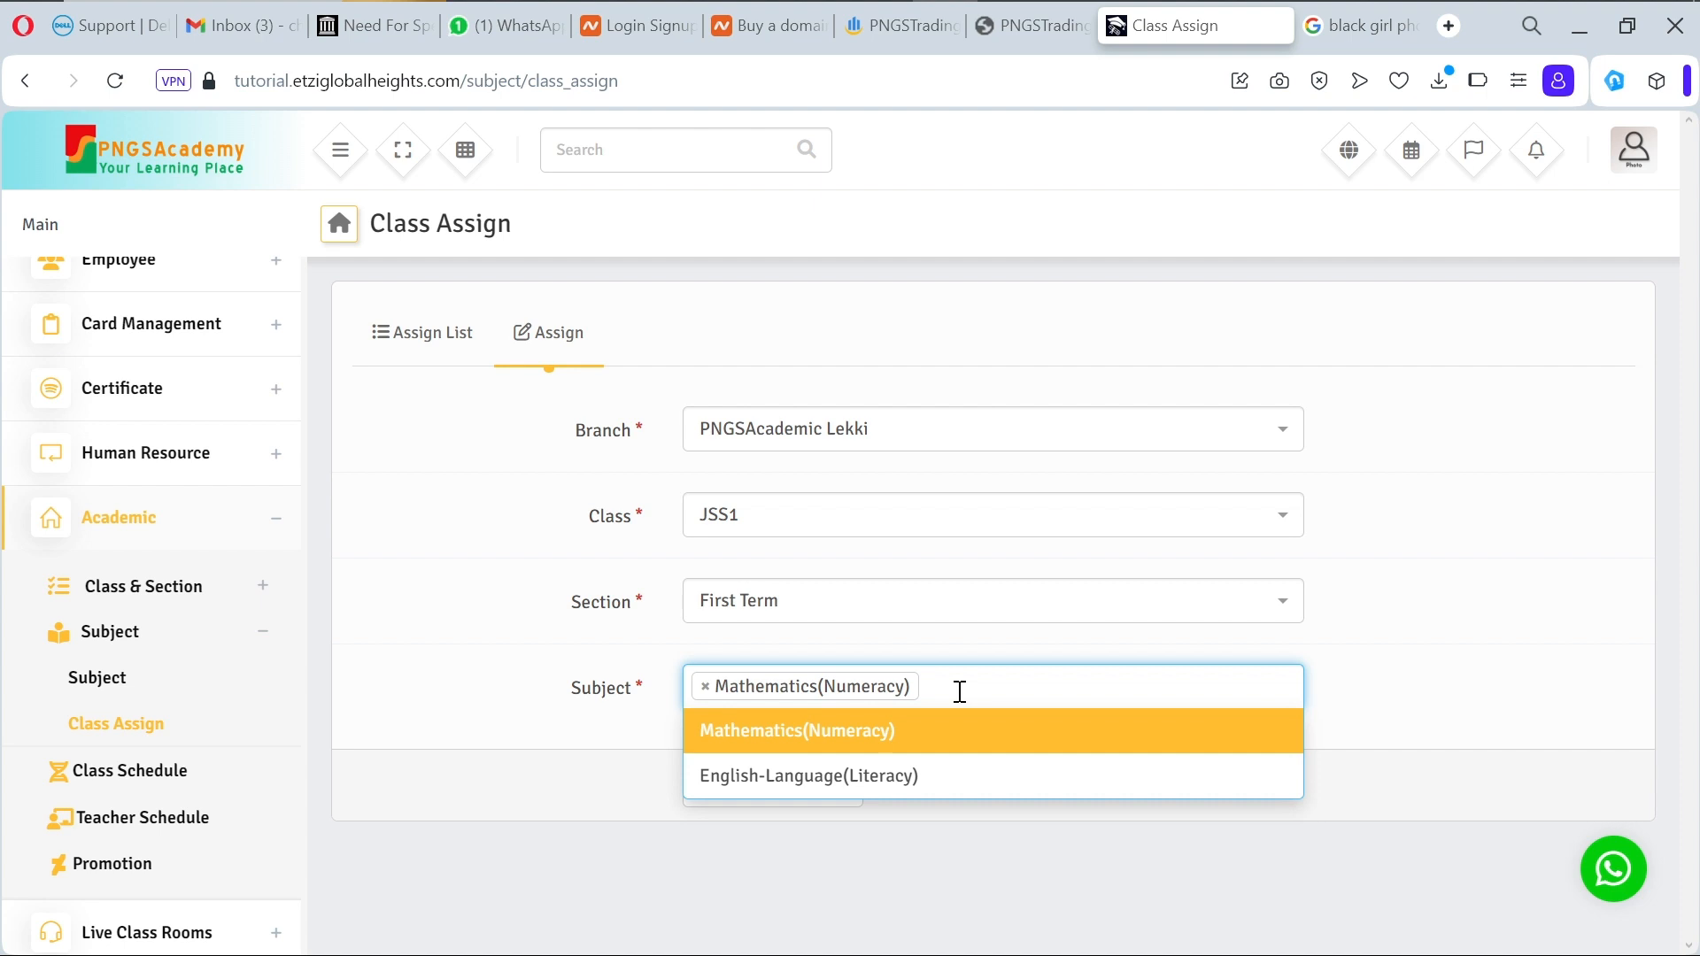
left_click(971, 788)
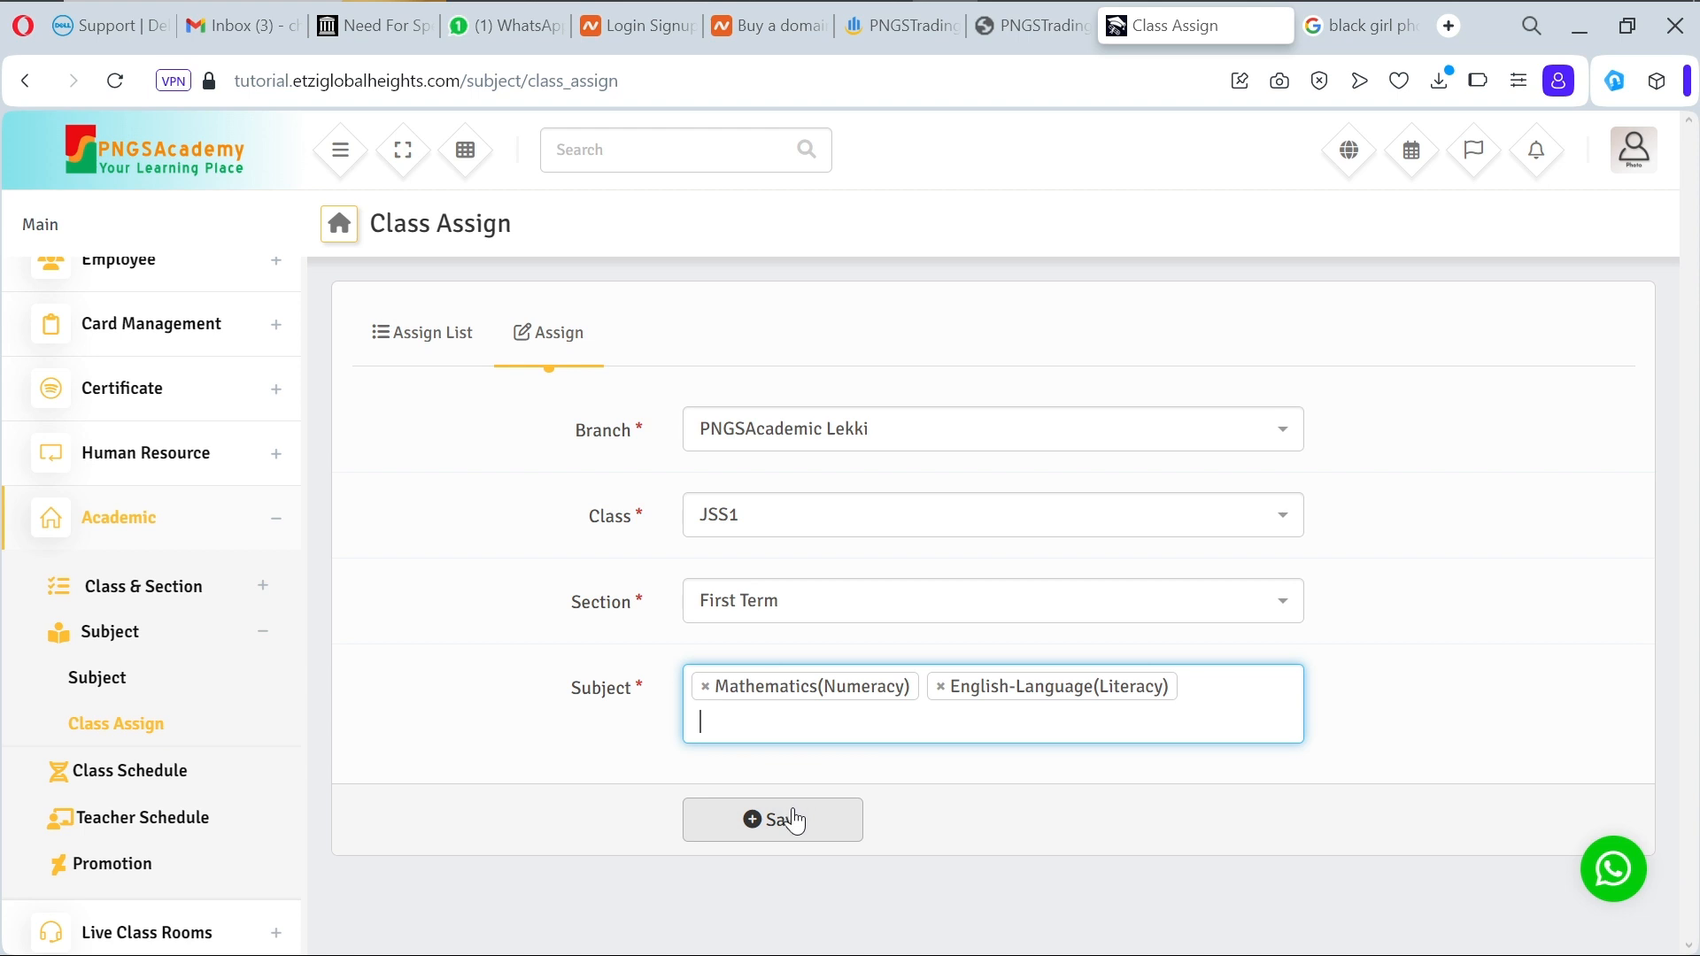
left_click(794, 820)
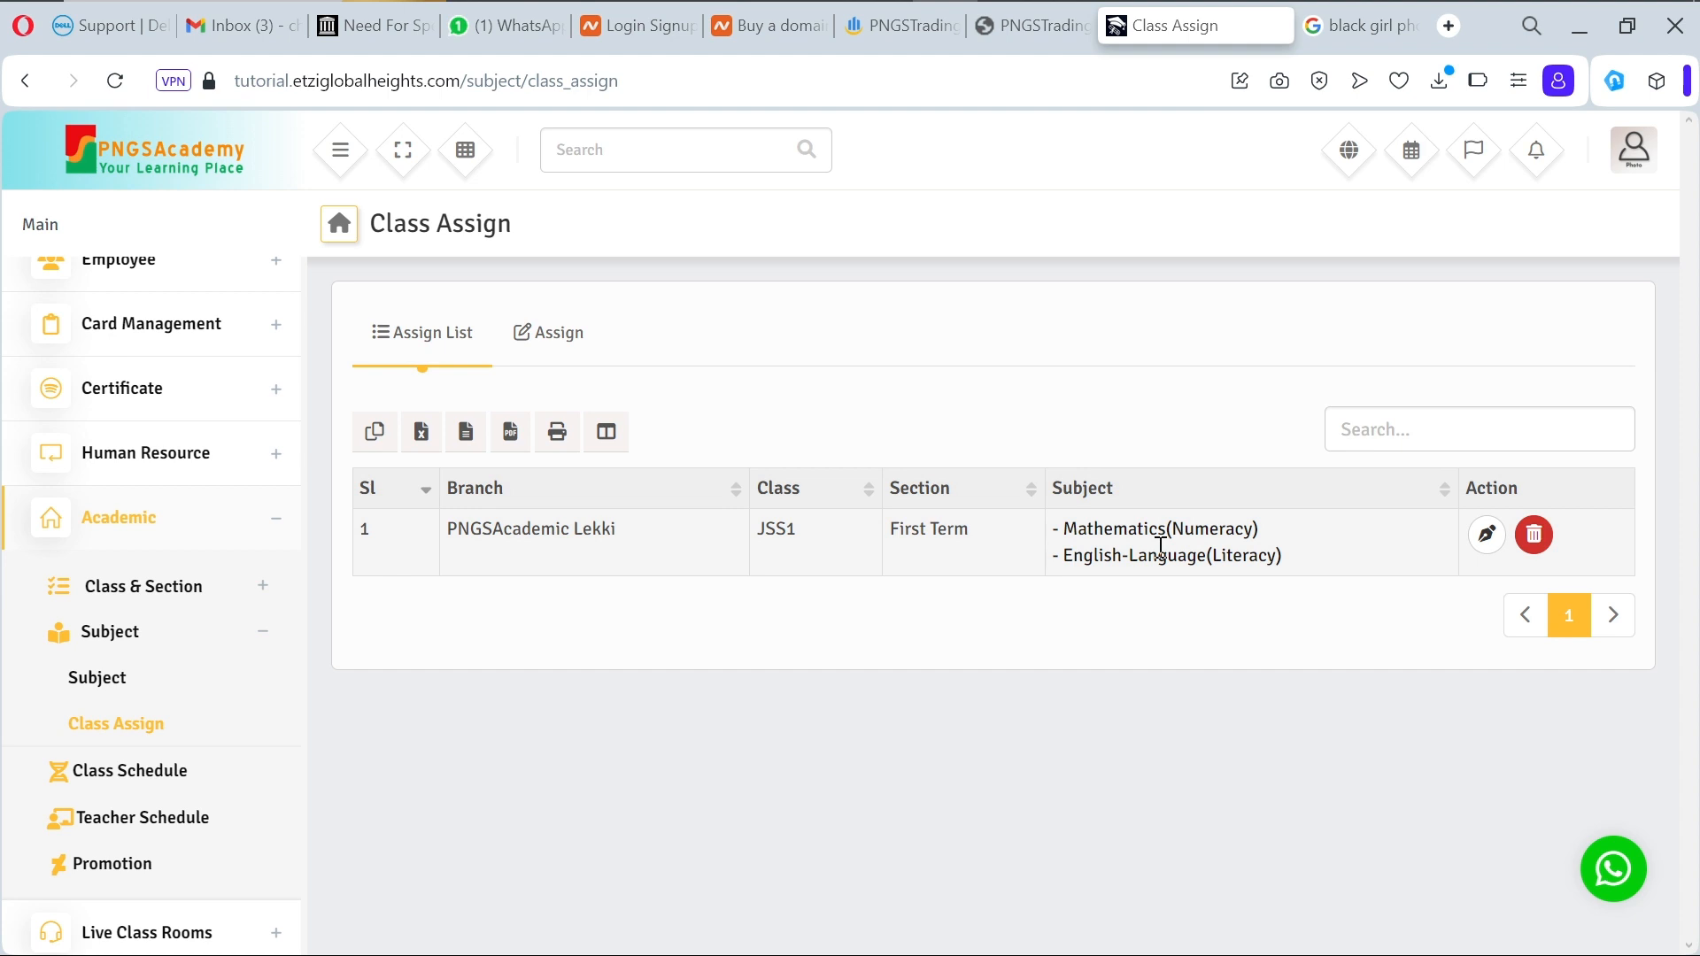
Step: Filter Class Schedule to PNGSAcademic Lekki, JSS1, First Term and begin adding a schedule
left_click(177, 776)
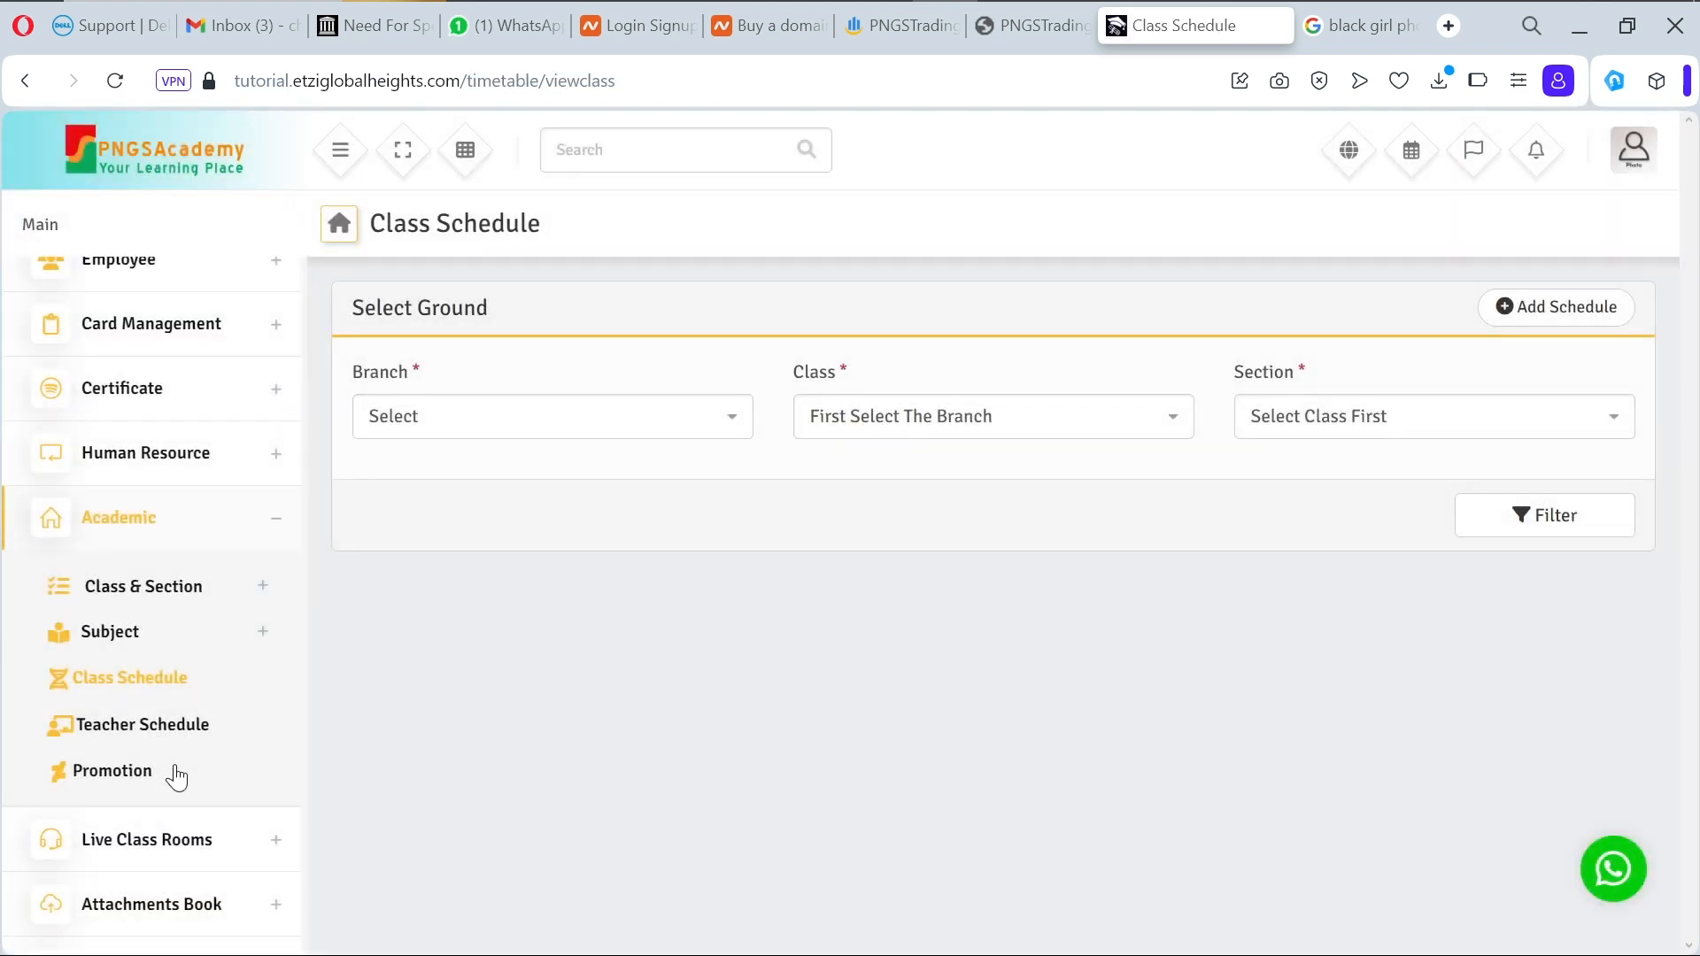
left_click(705, 447)
left_click(682, 496)
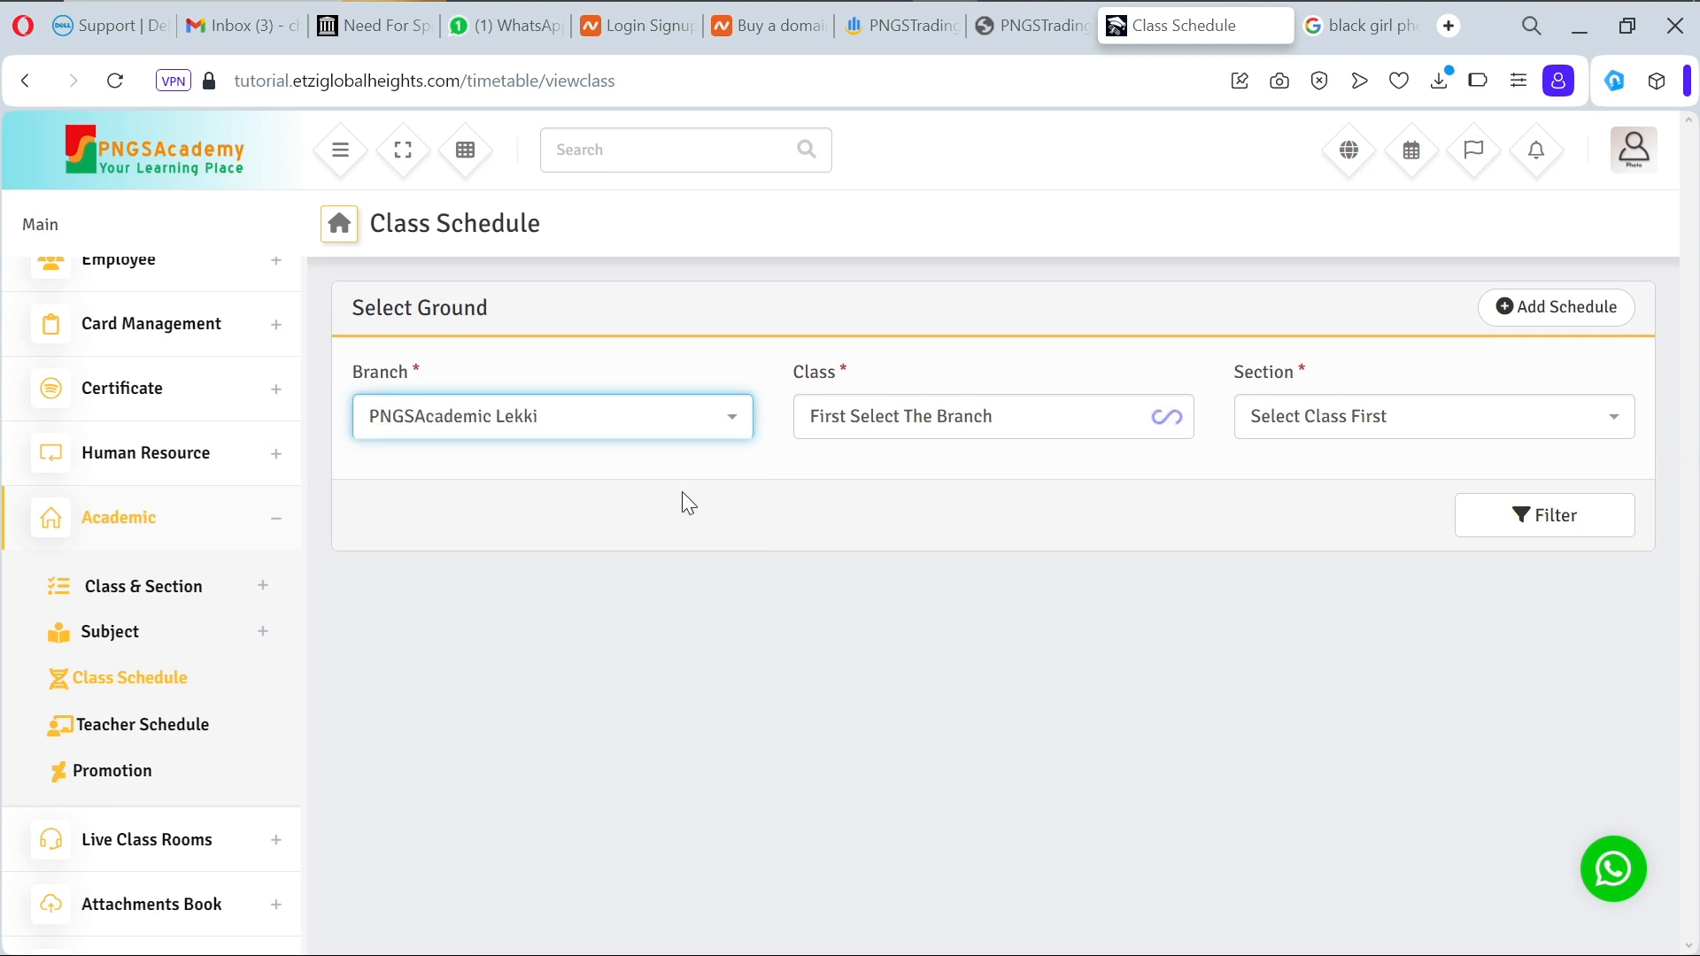
left_click(993, 421)
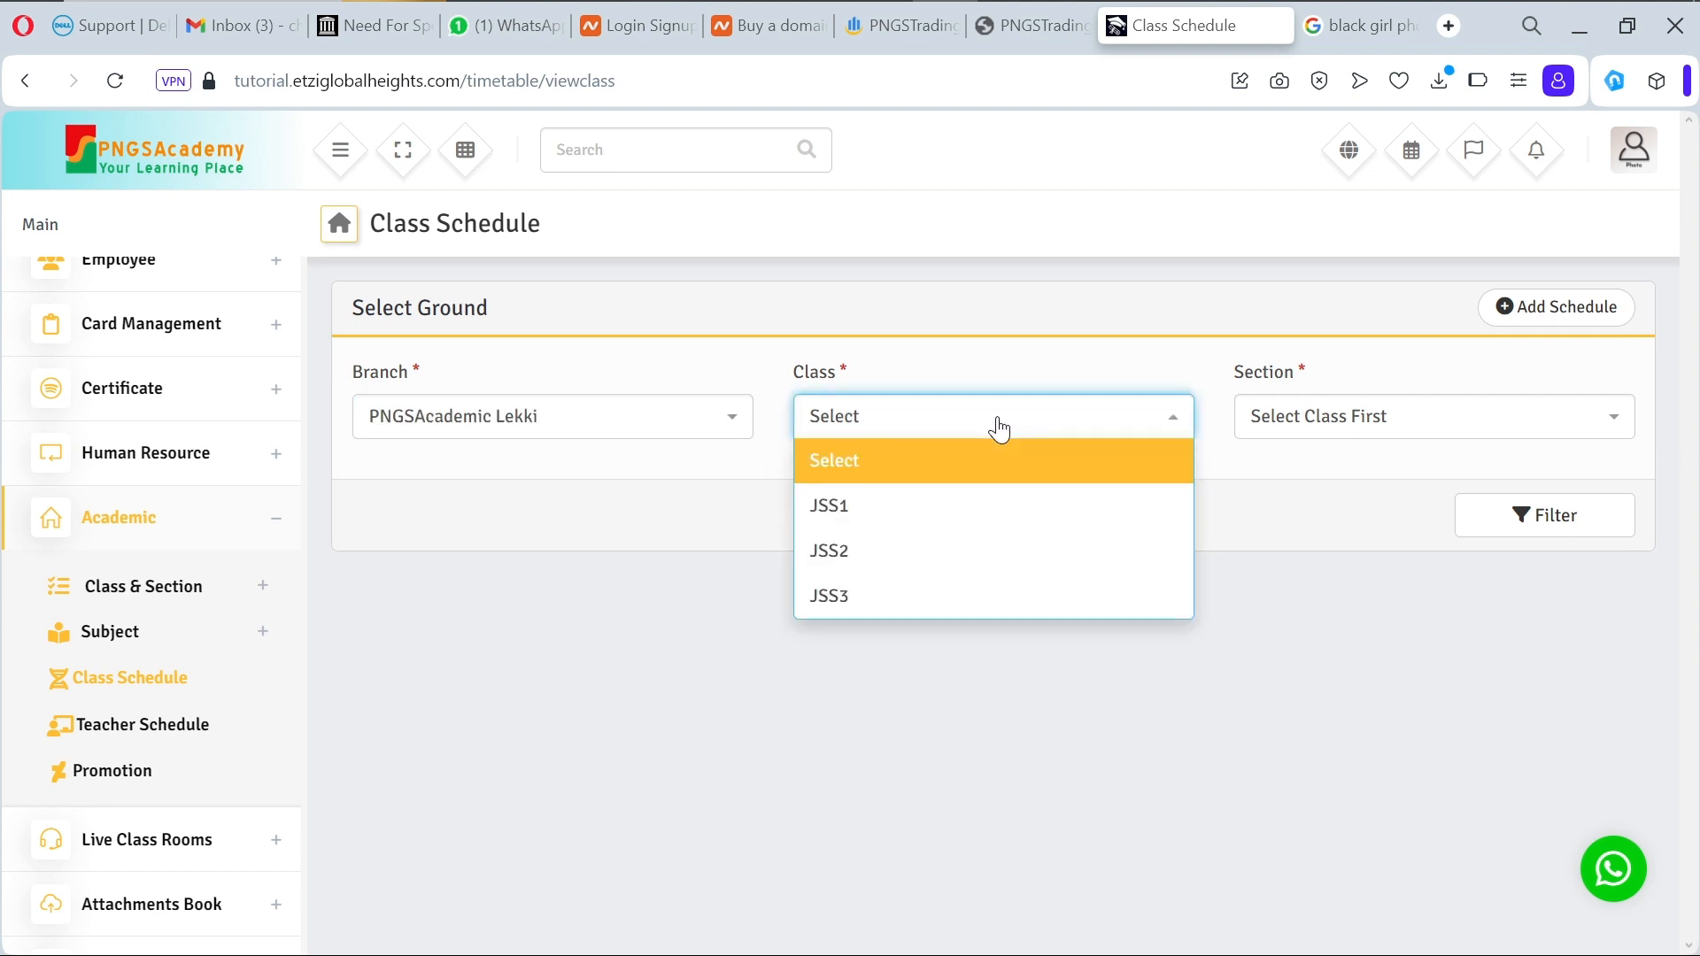
left_click(986, 527)
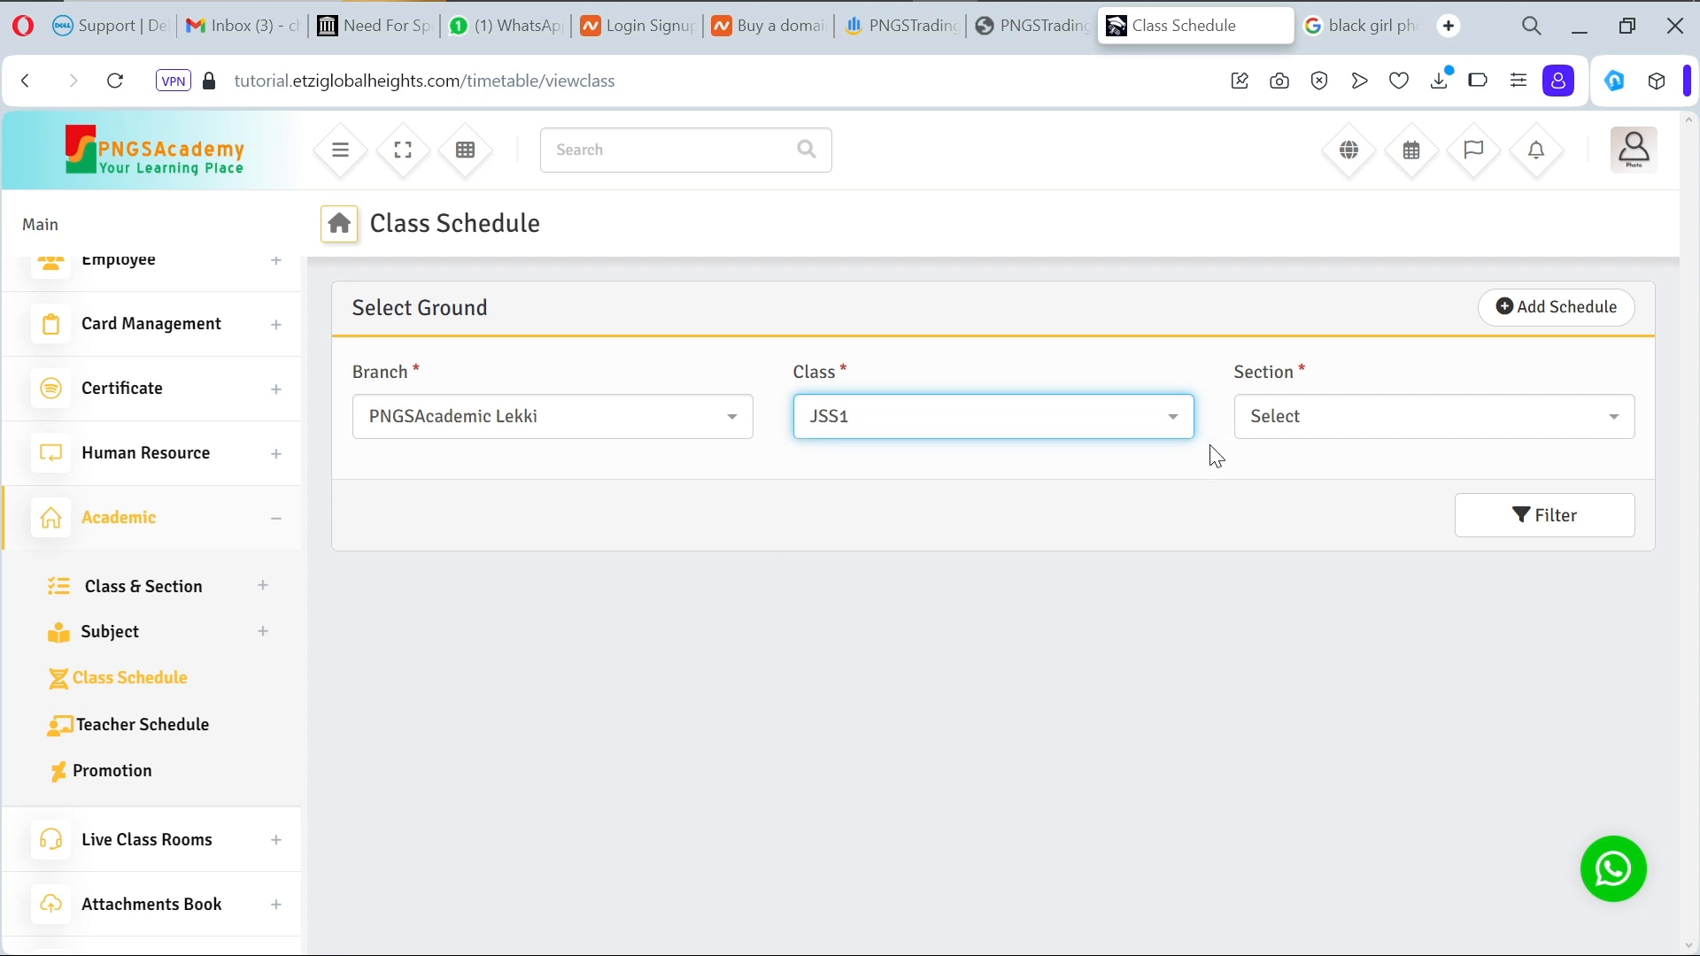
left_click(1314, 427)
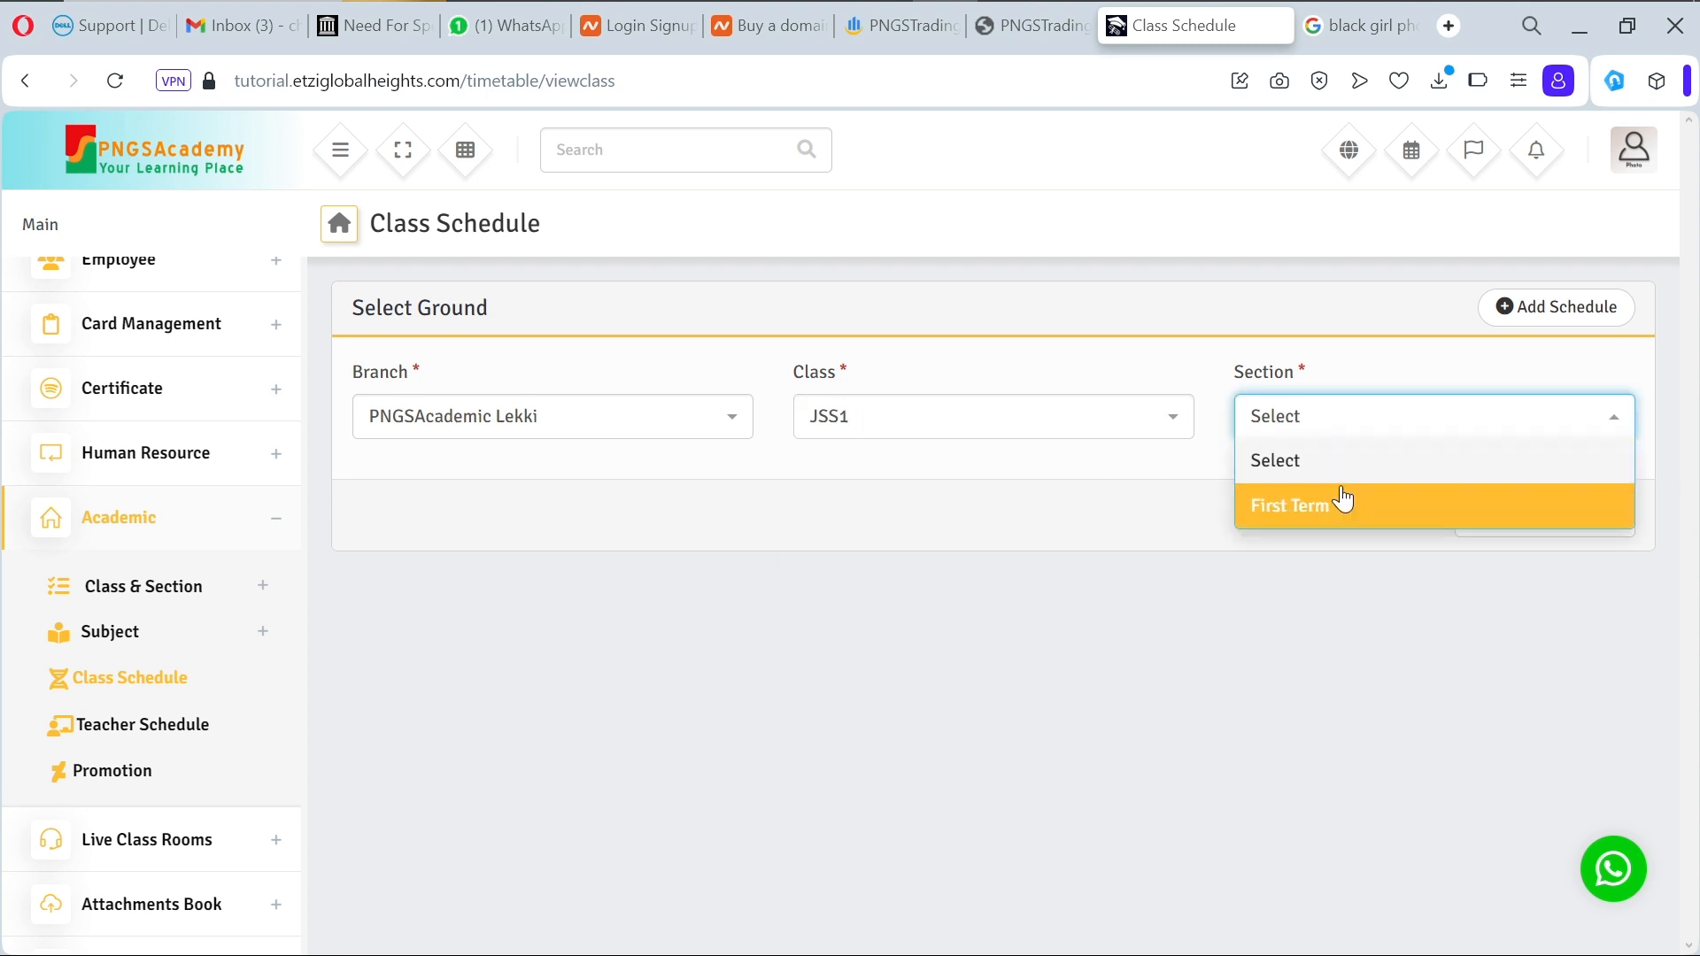
left_click(1342, 506)
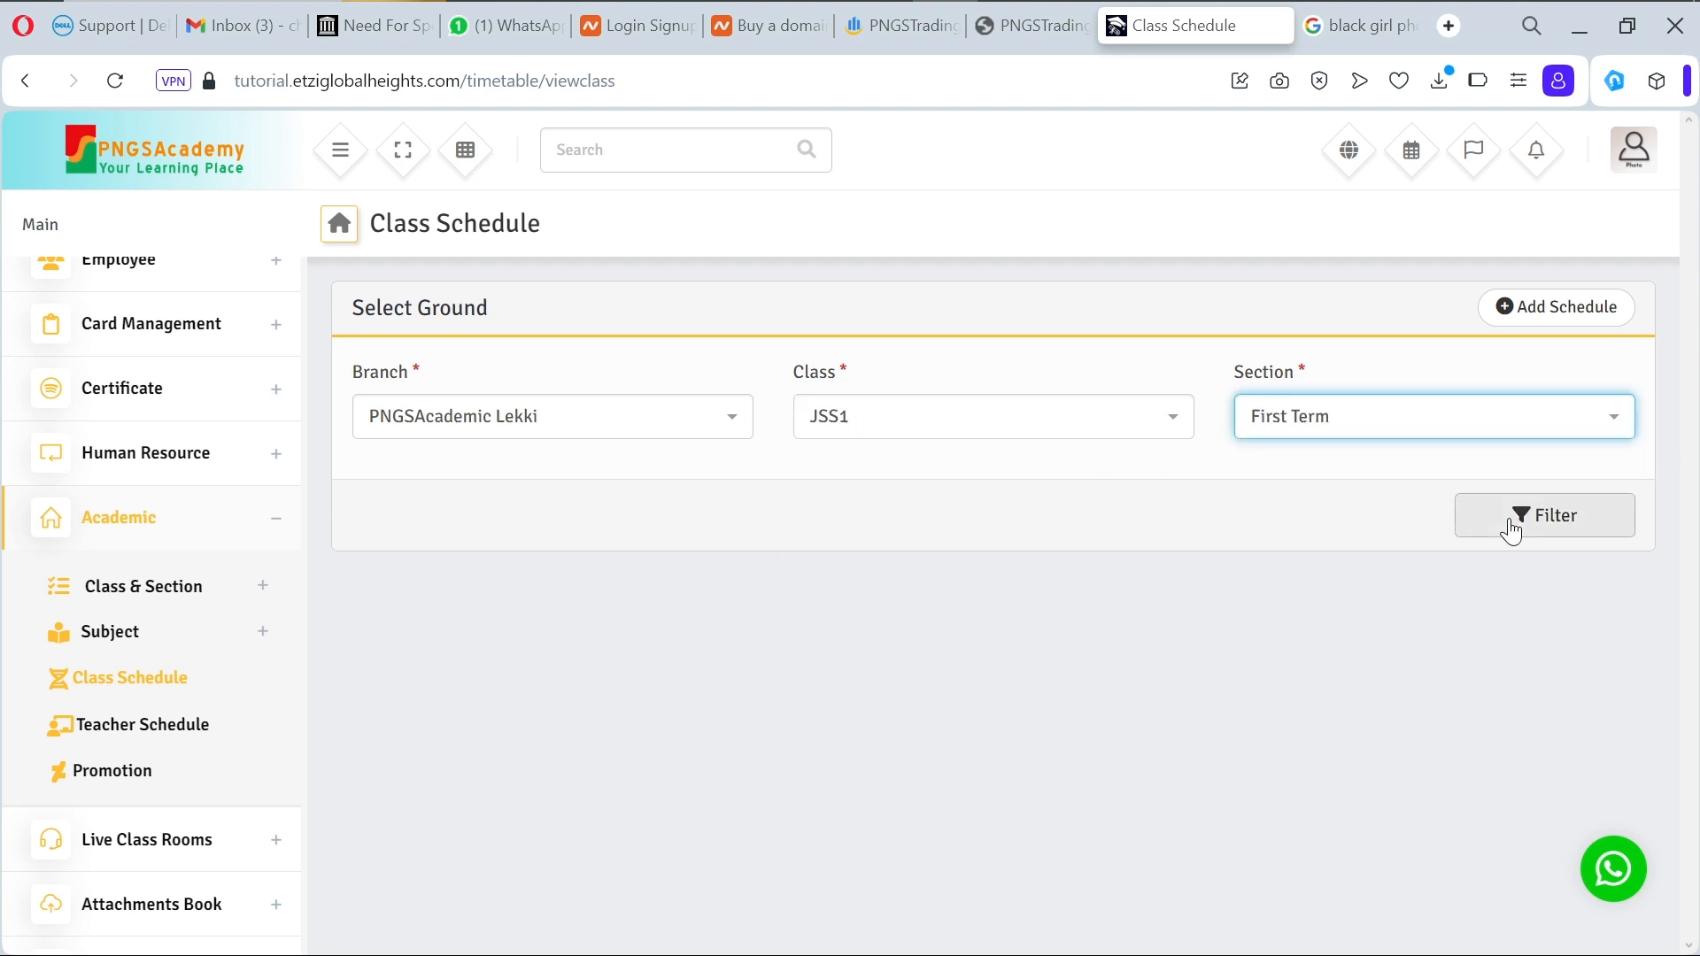
left_click(1529, 317)
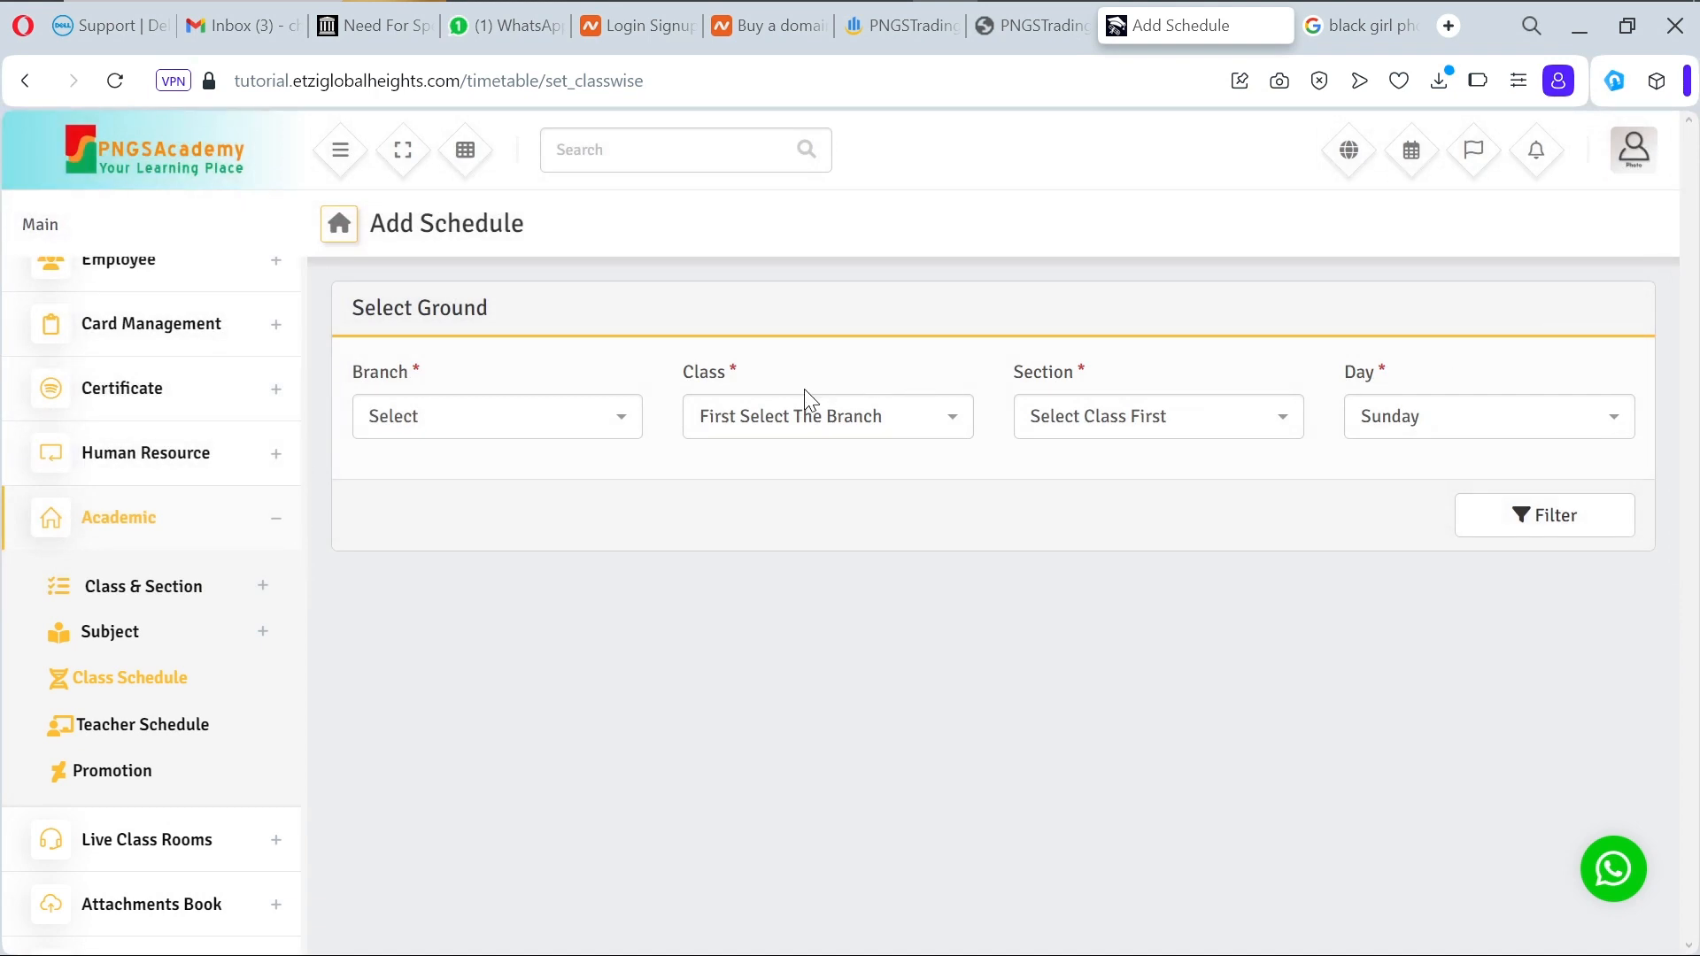
Step: Load Monday's schedule entry rows for PNGSAcademic Lekki, JSS1, First Term
left_click(581, 425)
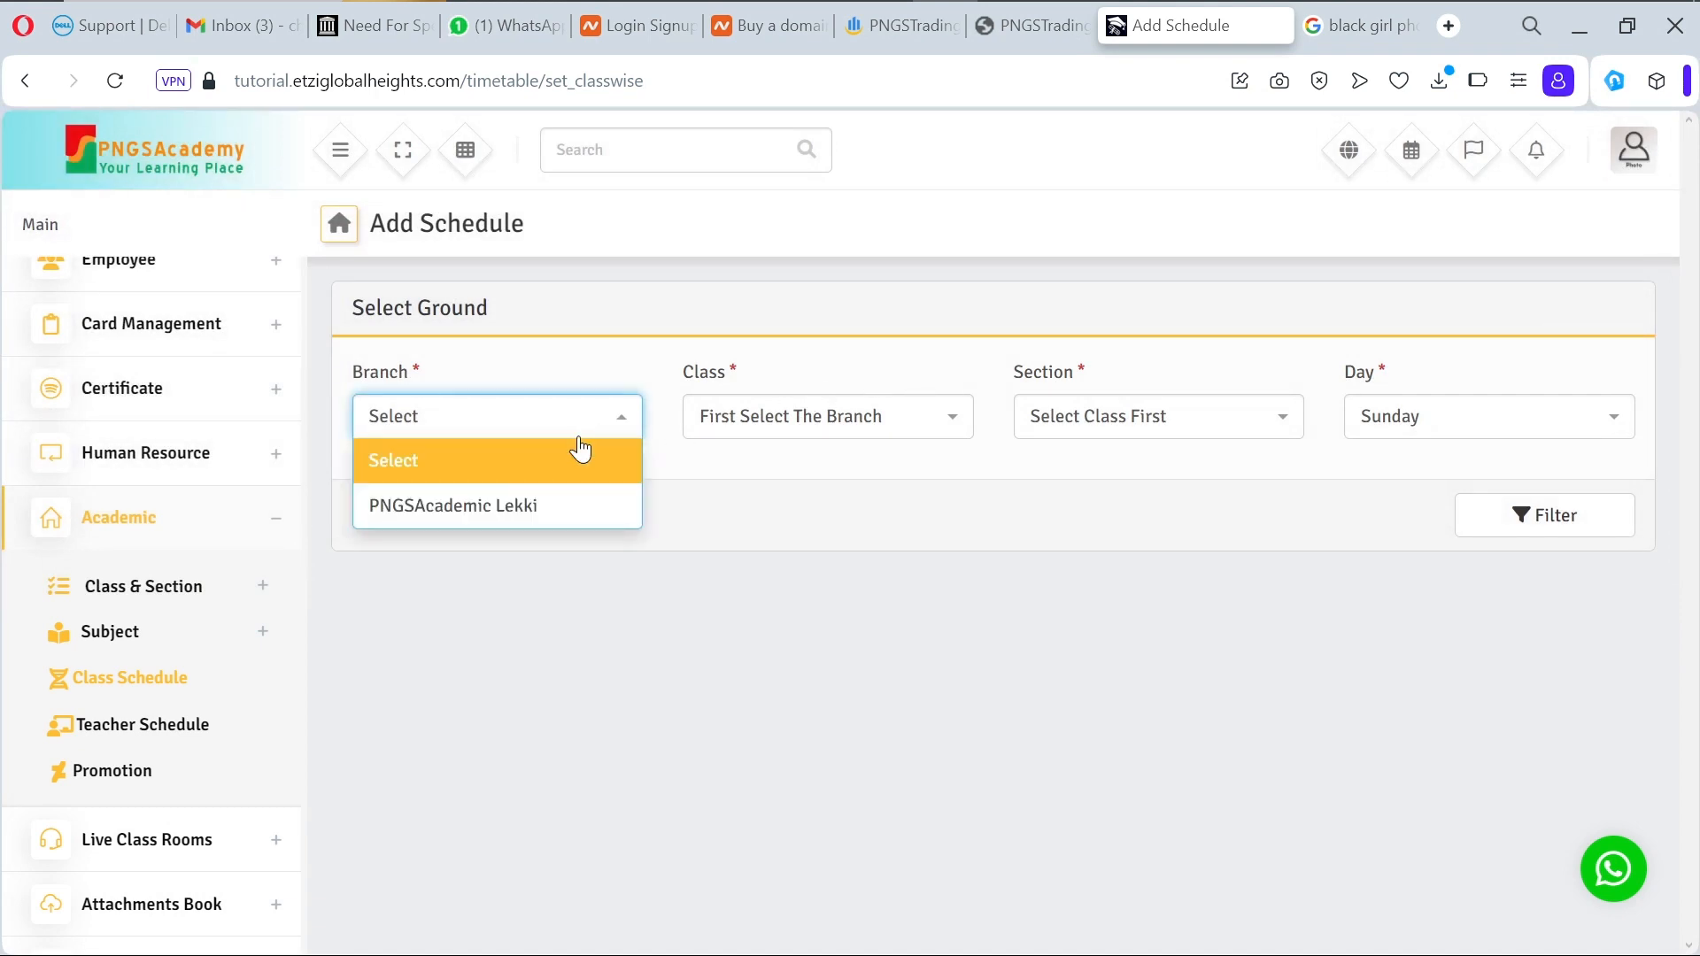
left_click(584, 507)
left_click(816, 434)
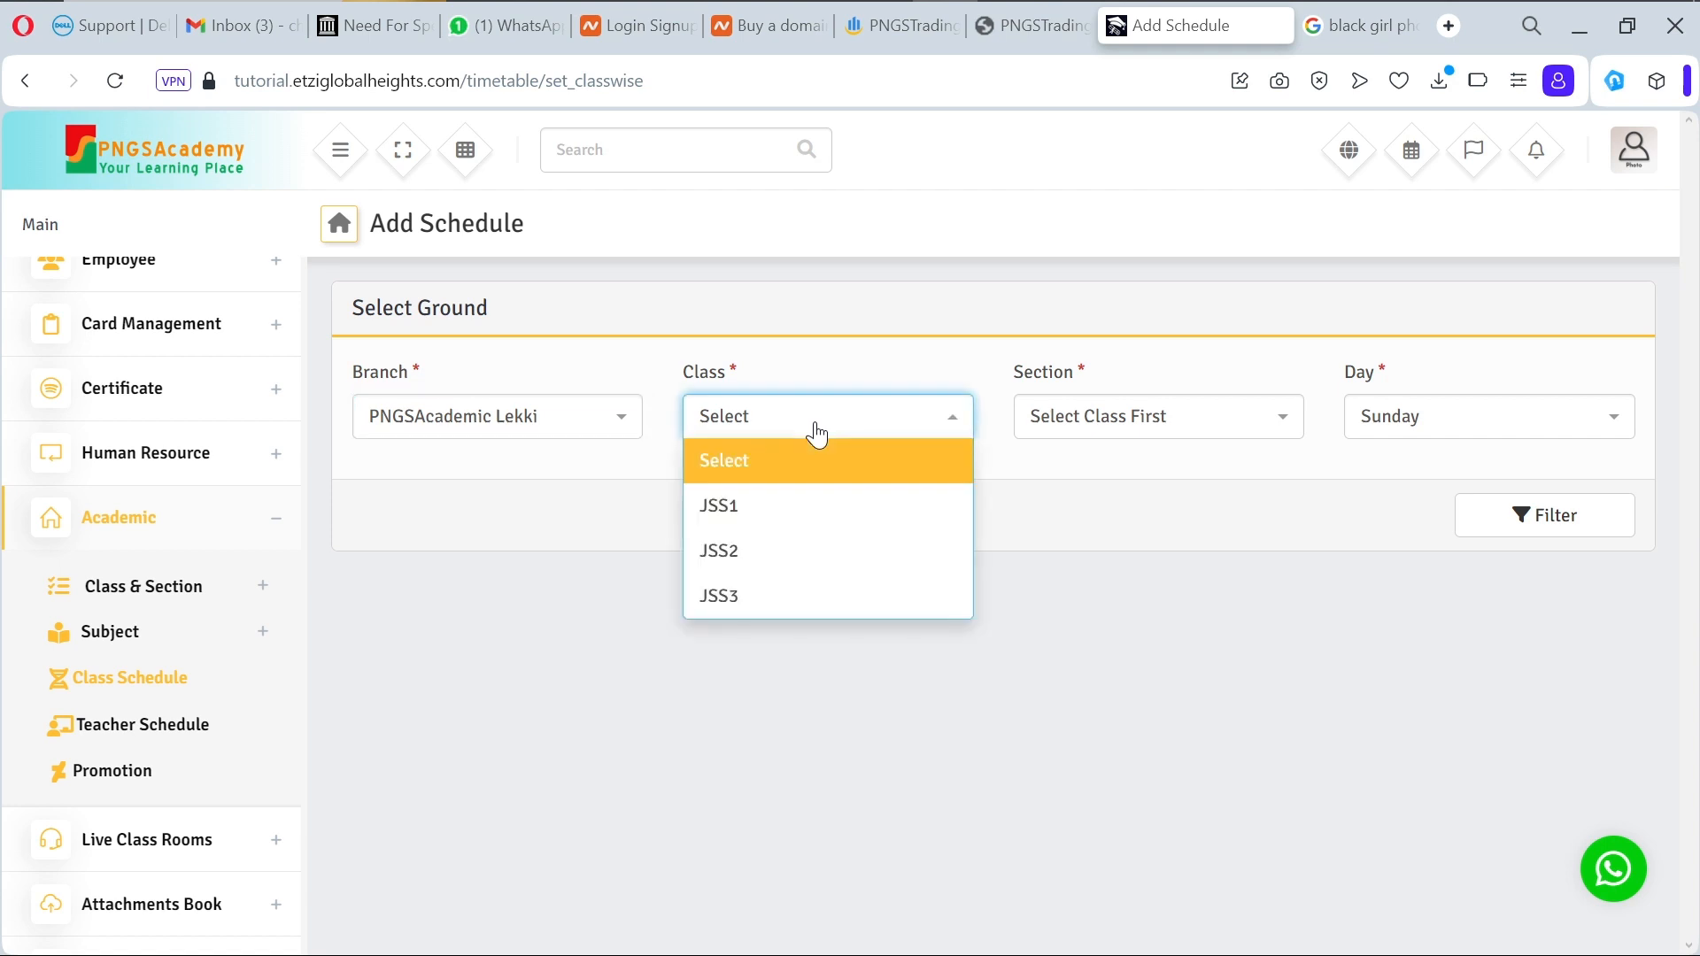
left_click(816, 502)
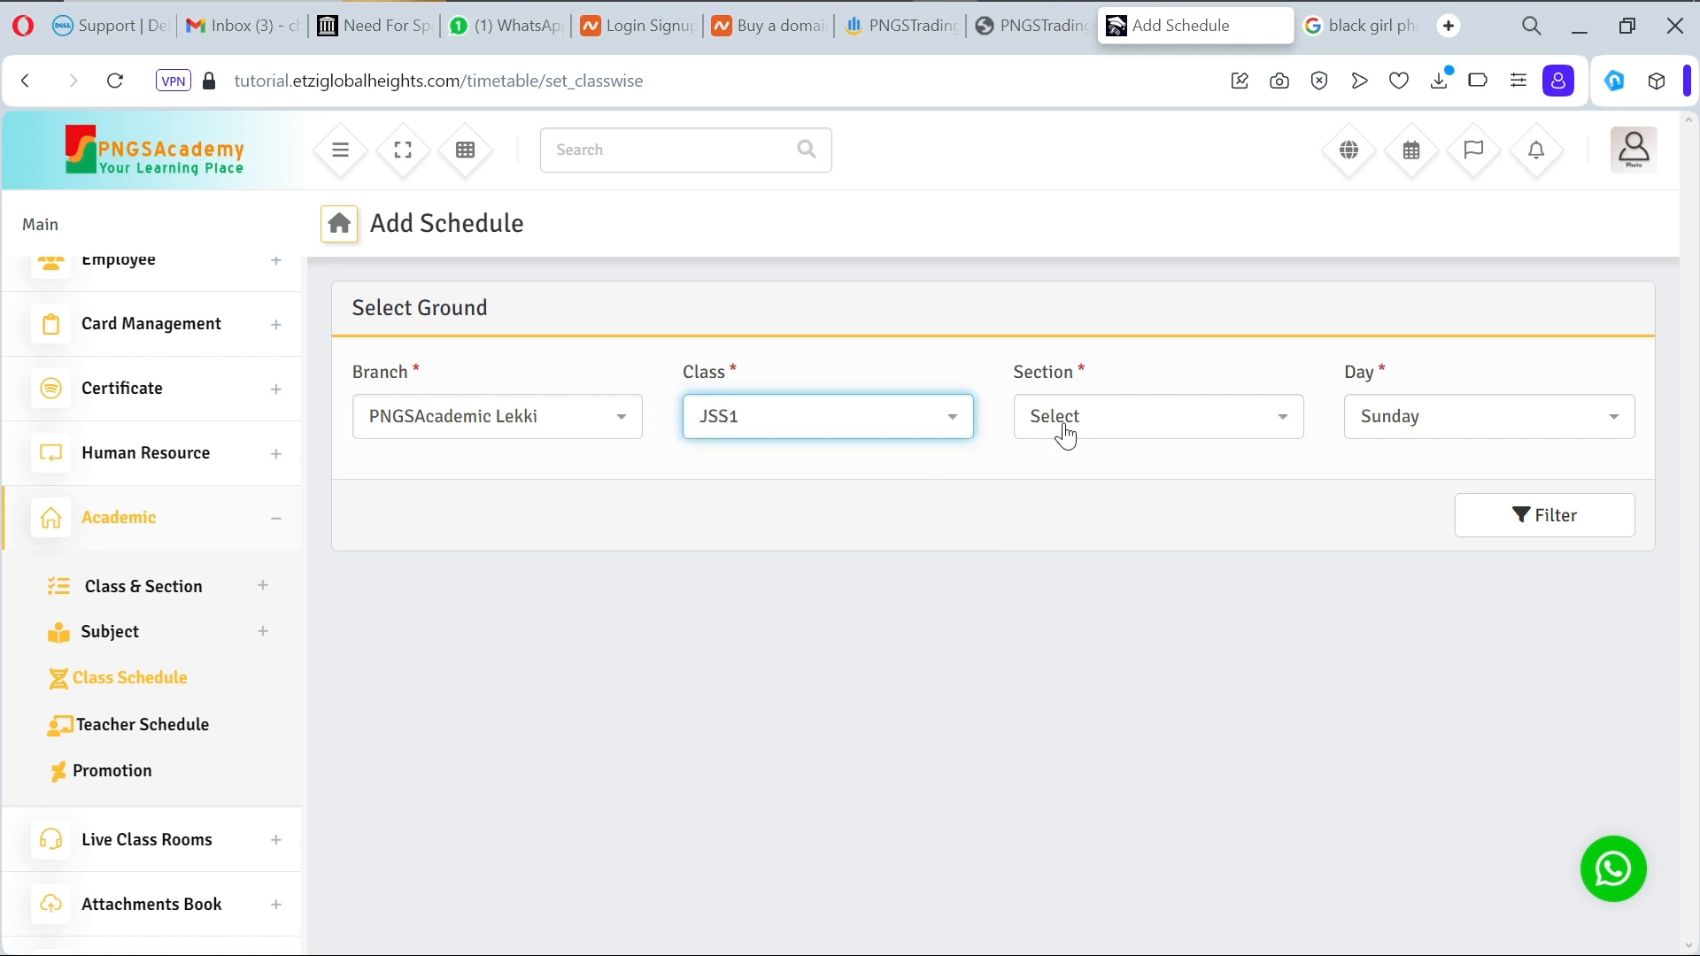
left_click(1080, 432)
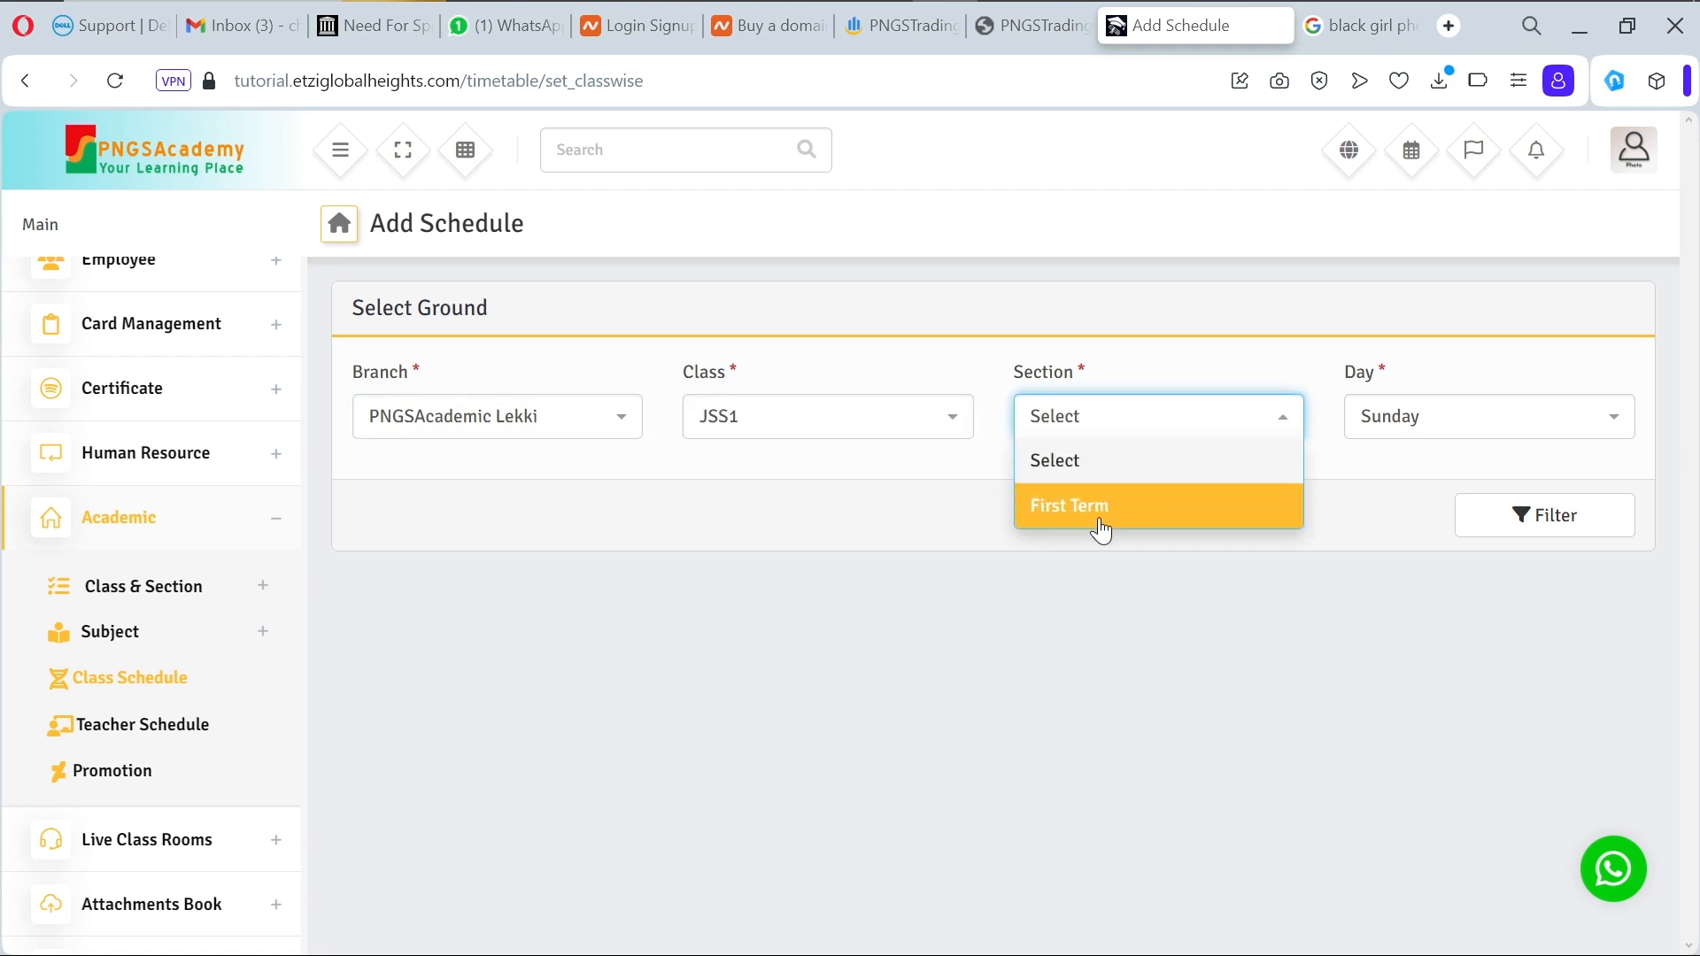
left_click(1098, 515)
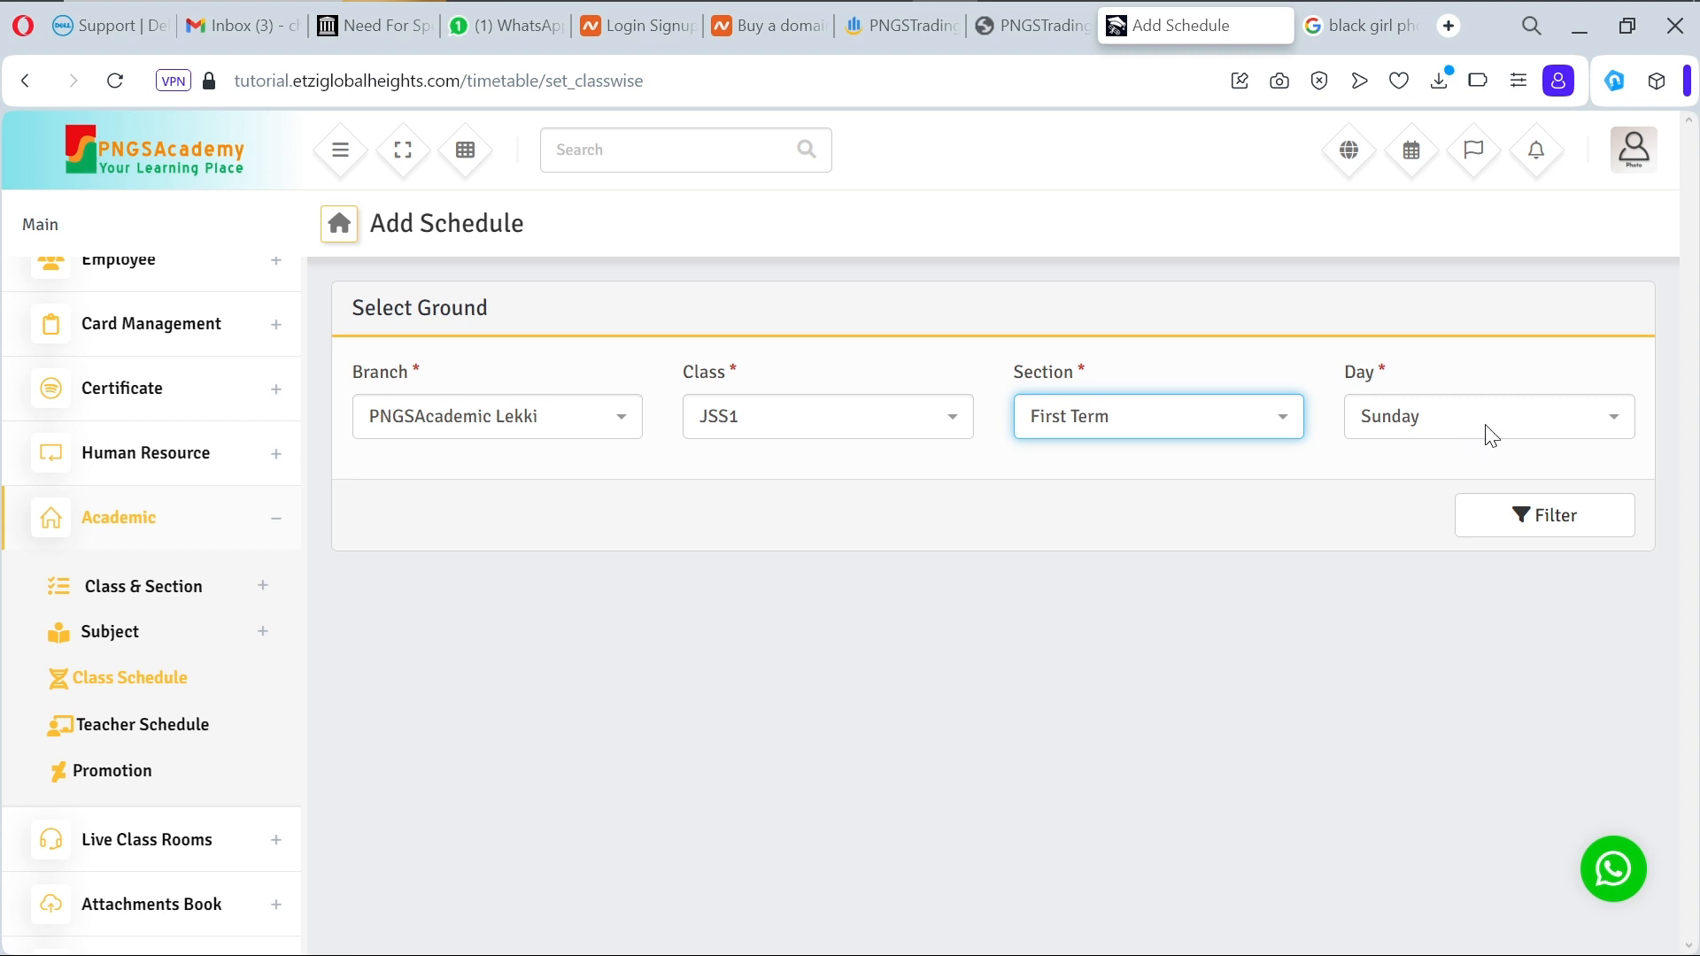
left_click(1529, 439)
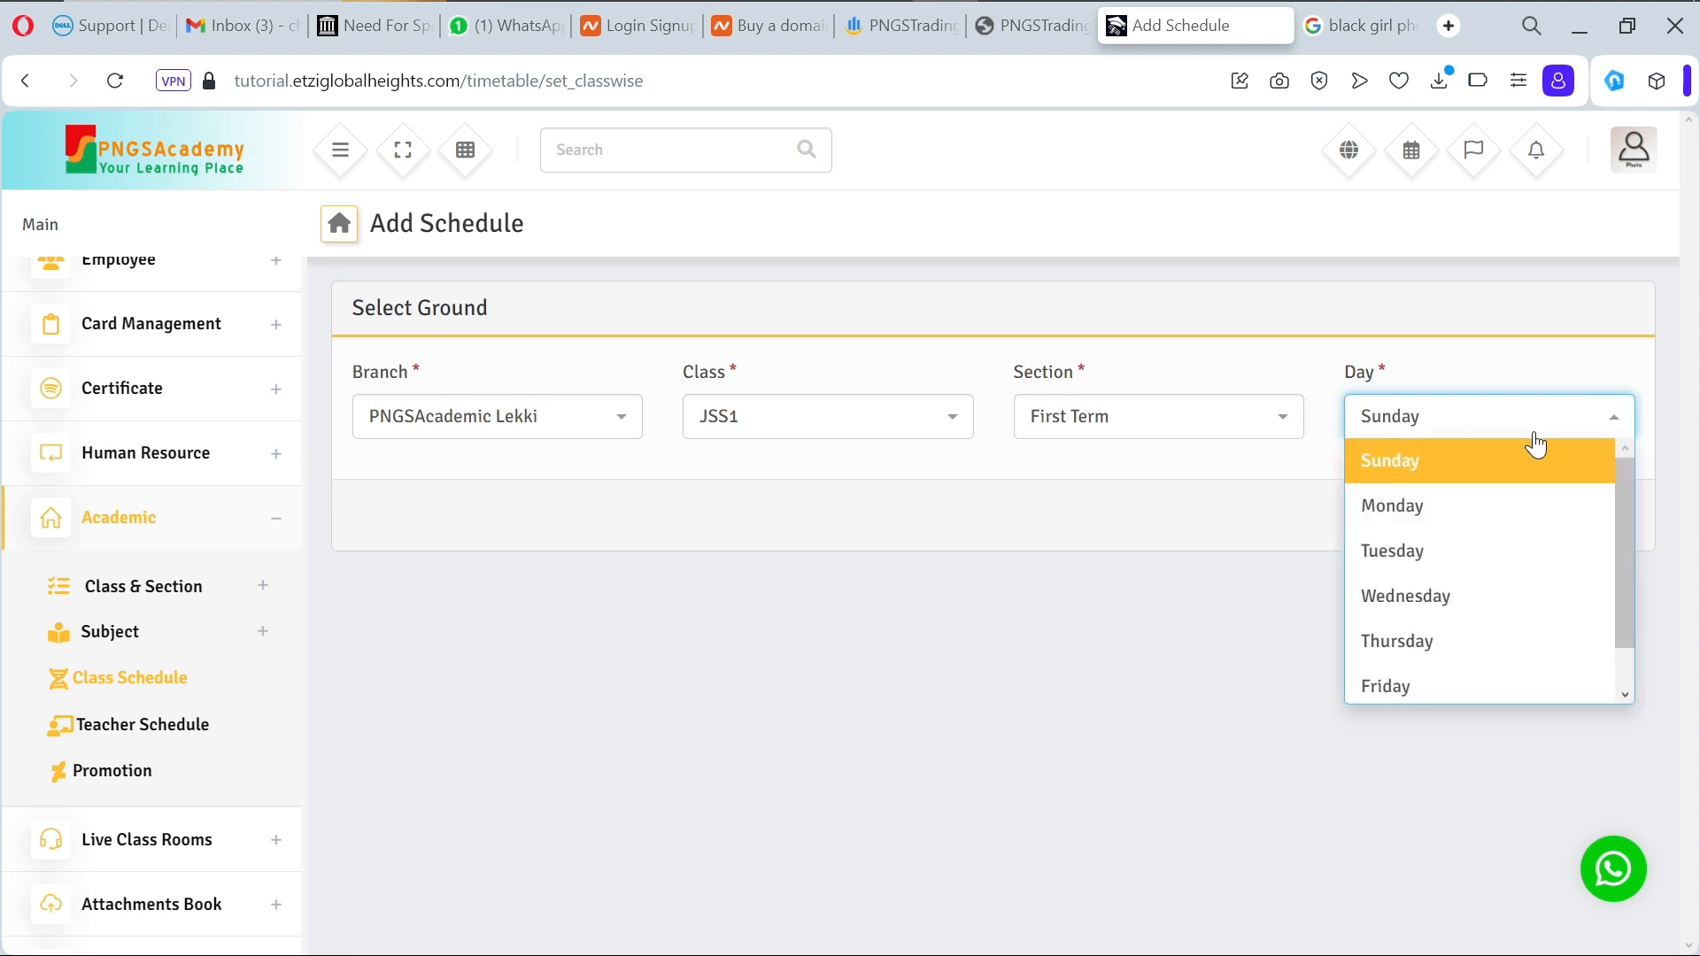
left_click(1496, 523)
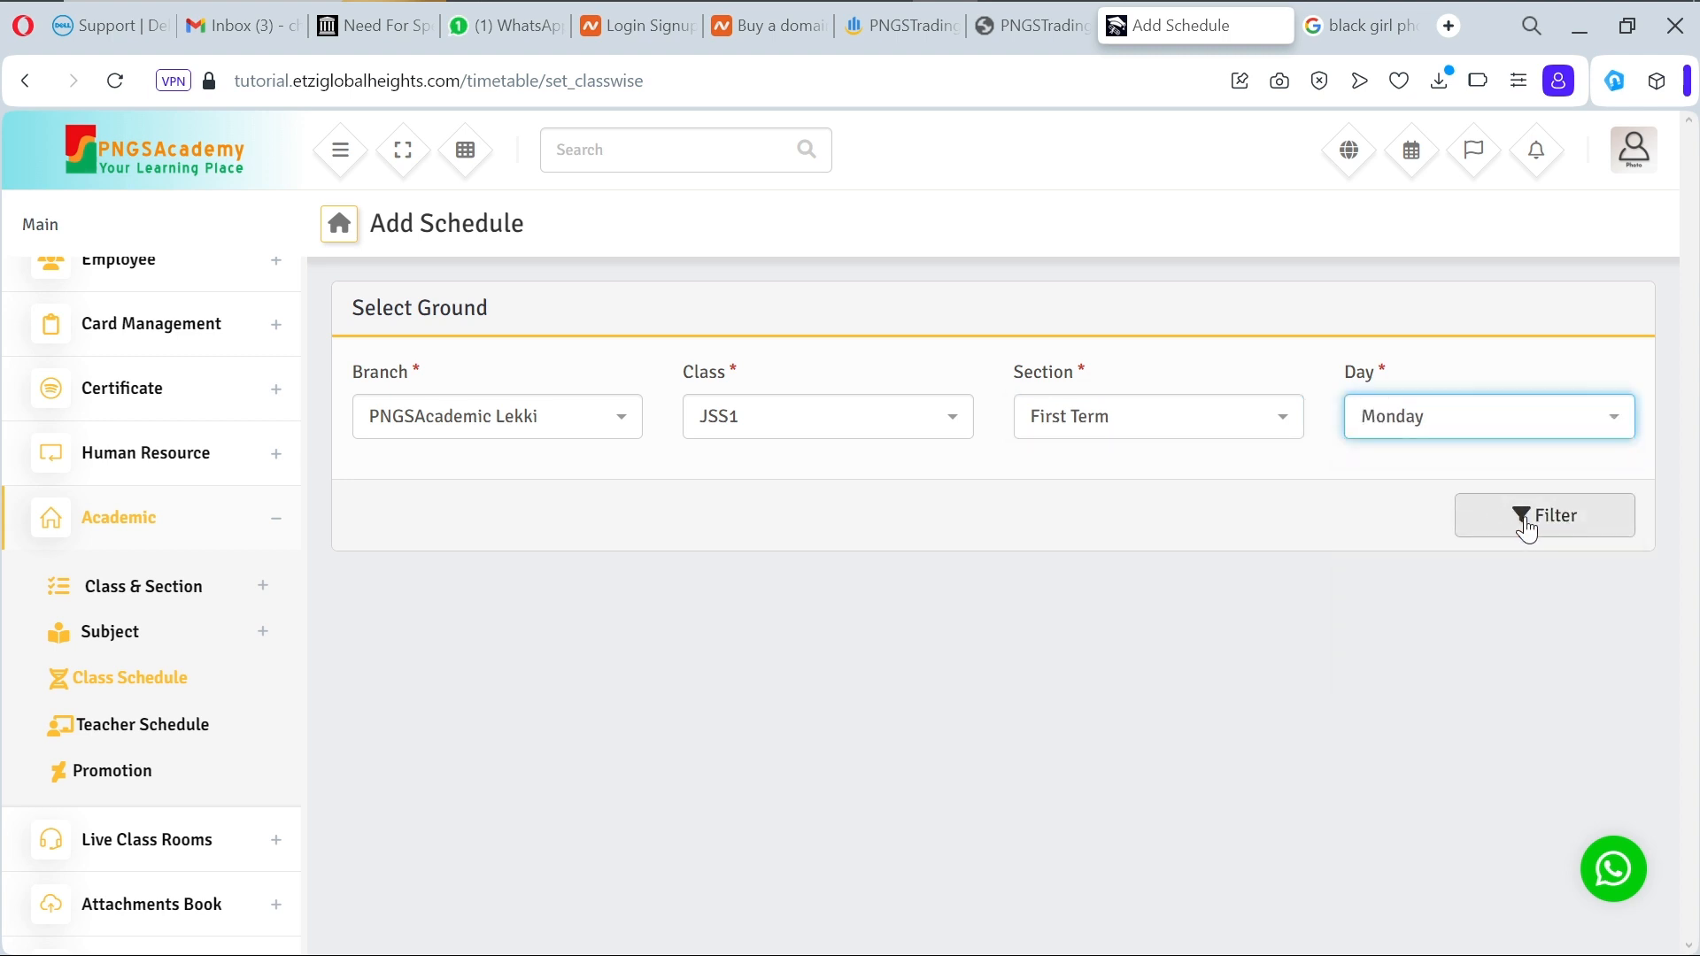
left_click(1526, 527)
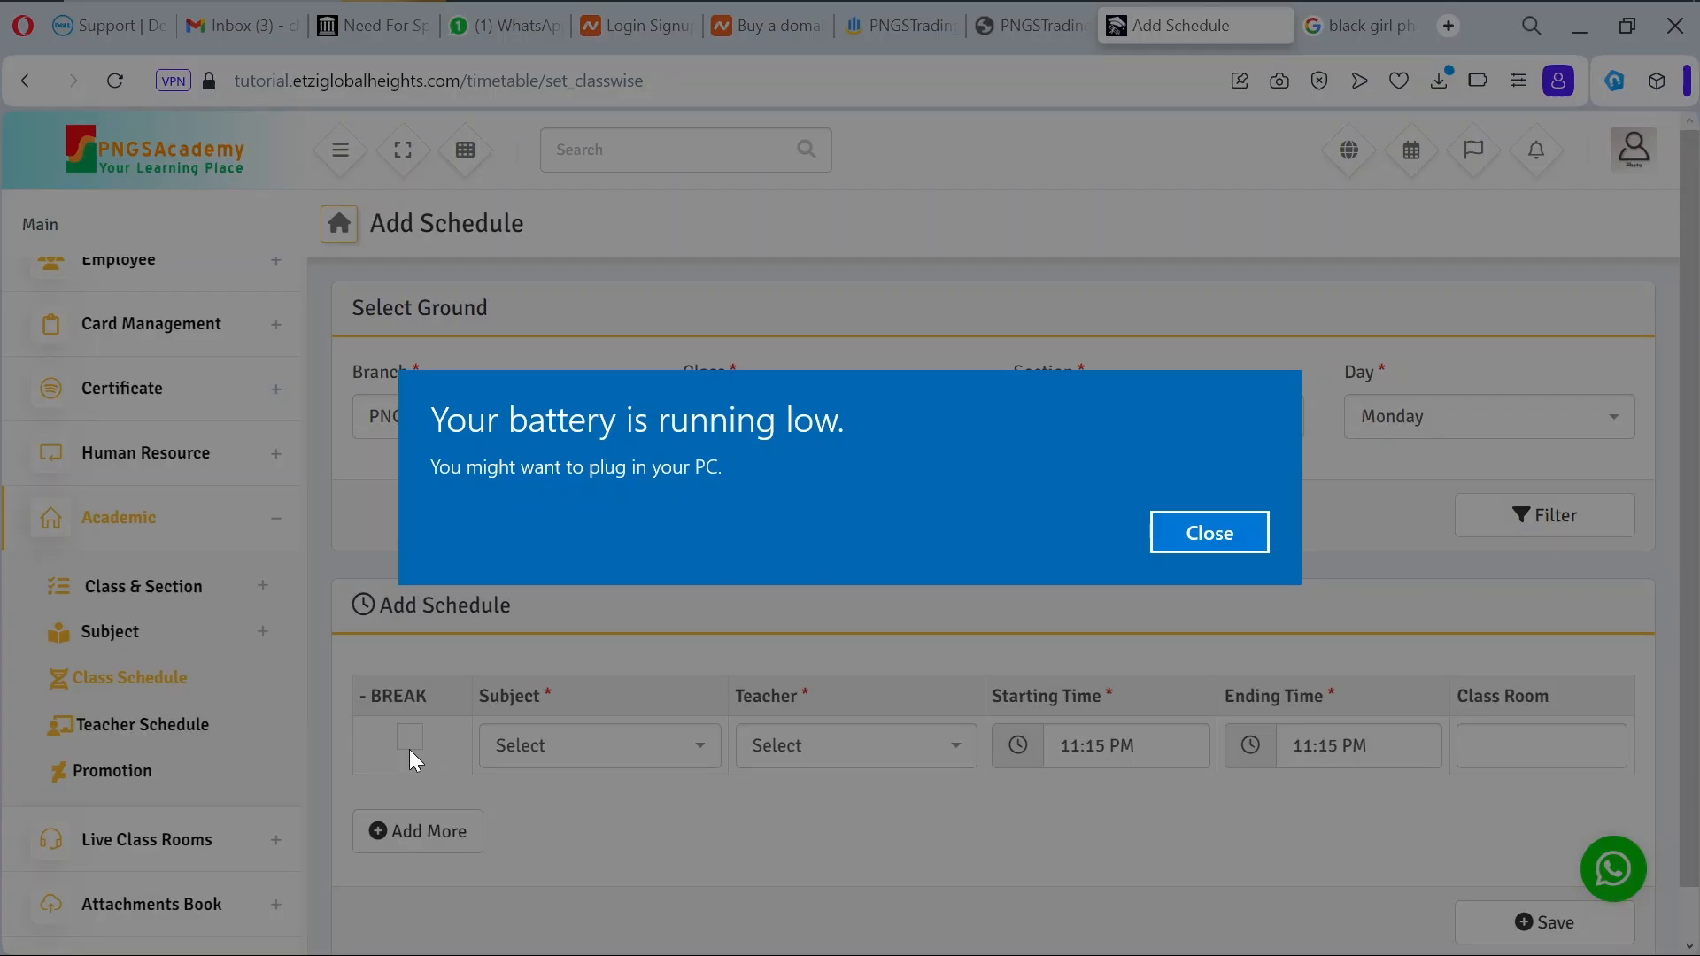
Step: Set the first Monday row's subject to Mathematics(Numeracy) and assign a teacher
left_click(1208, 519)
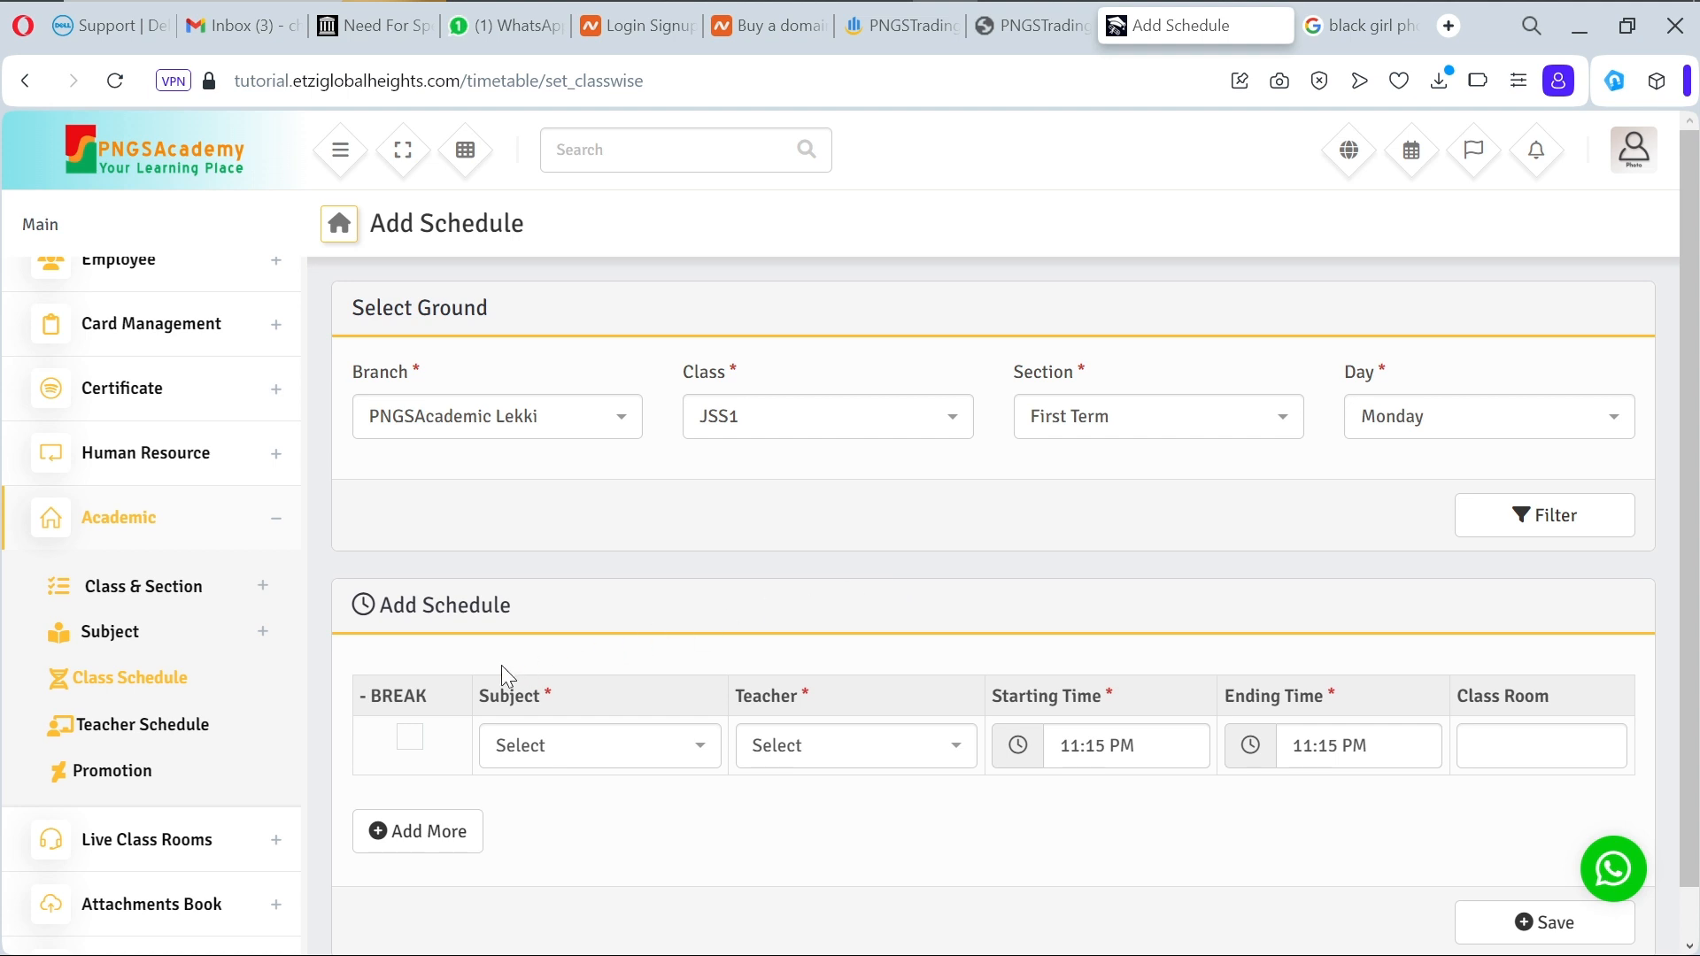
left_click(412, 739)
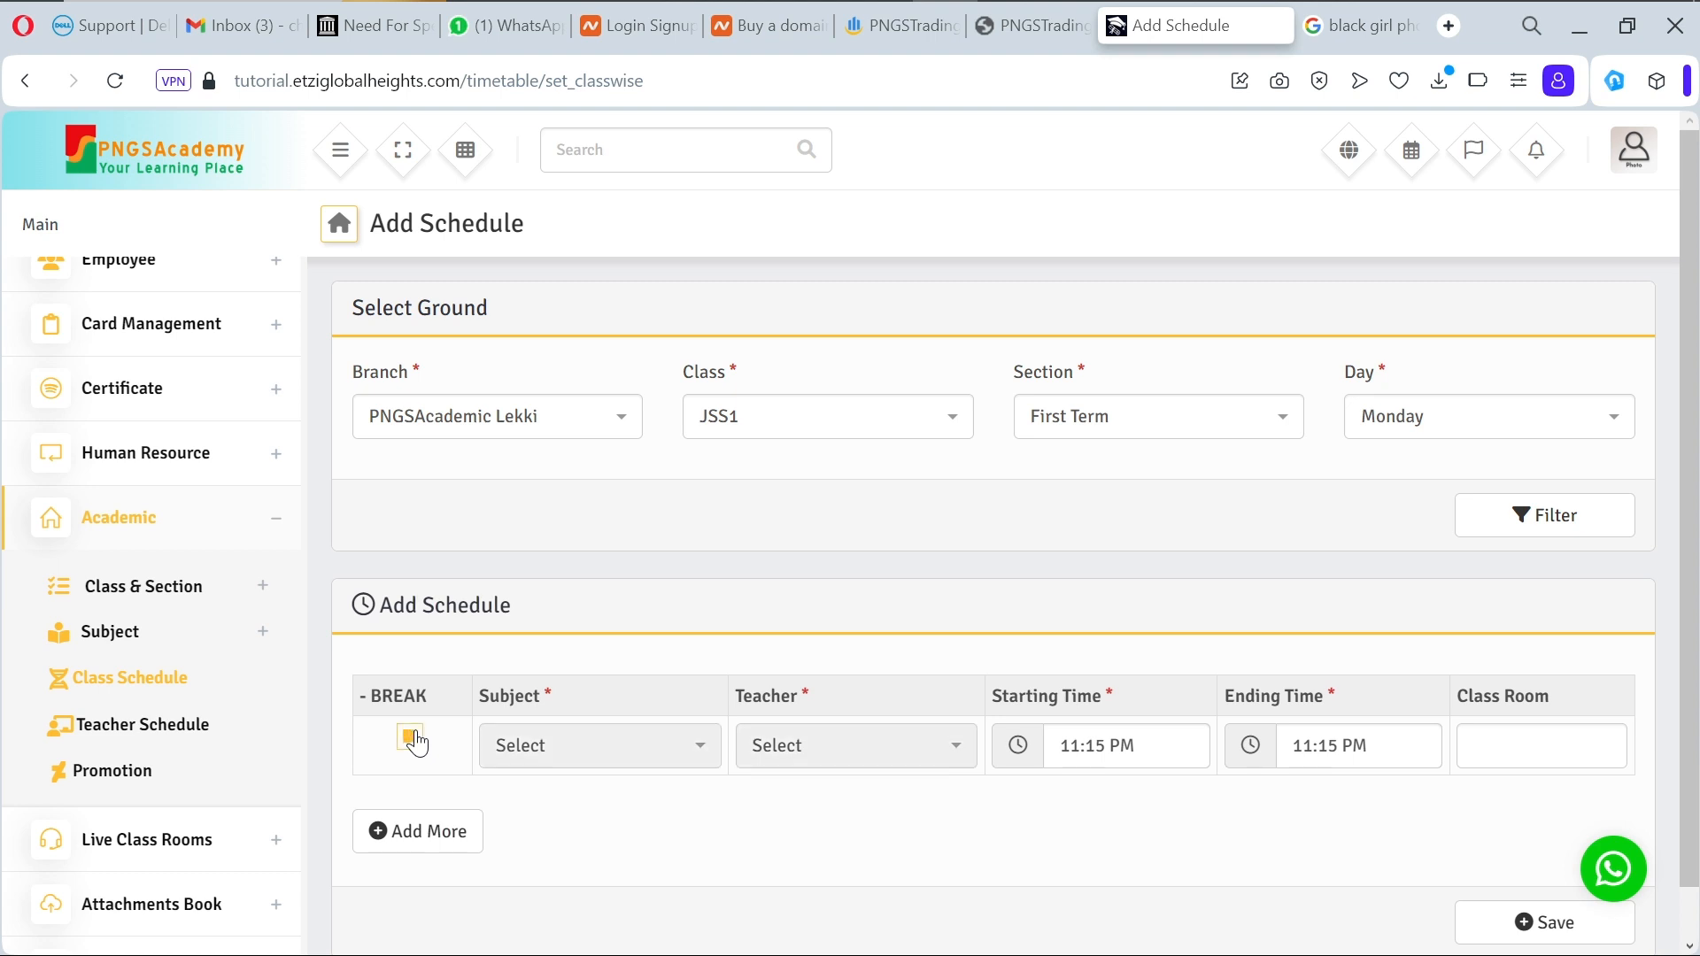
left_click(413, 740)
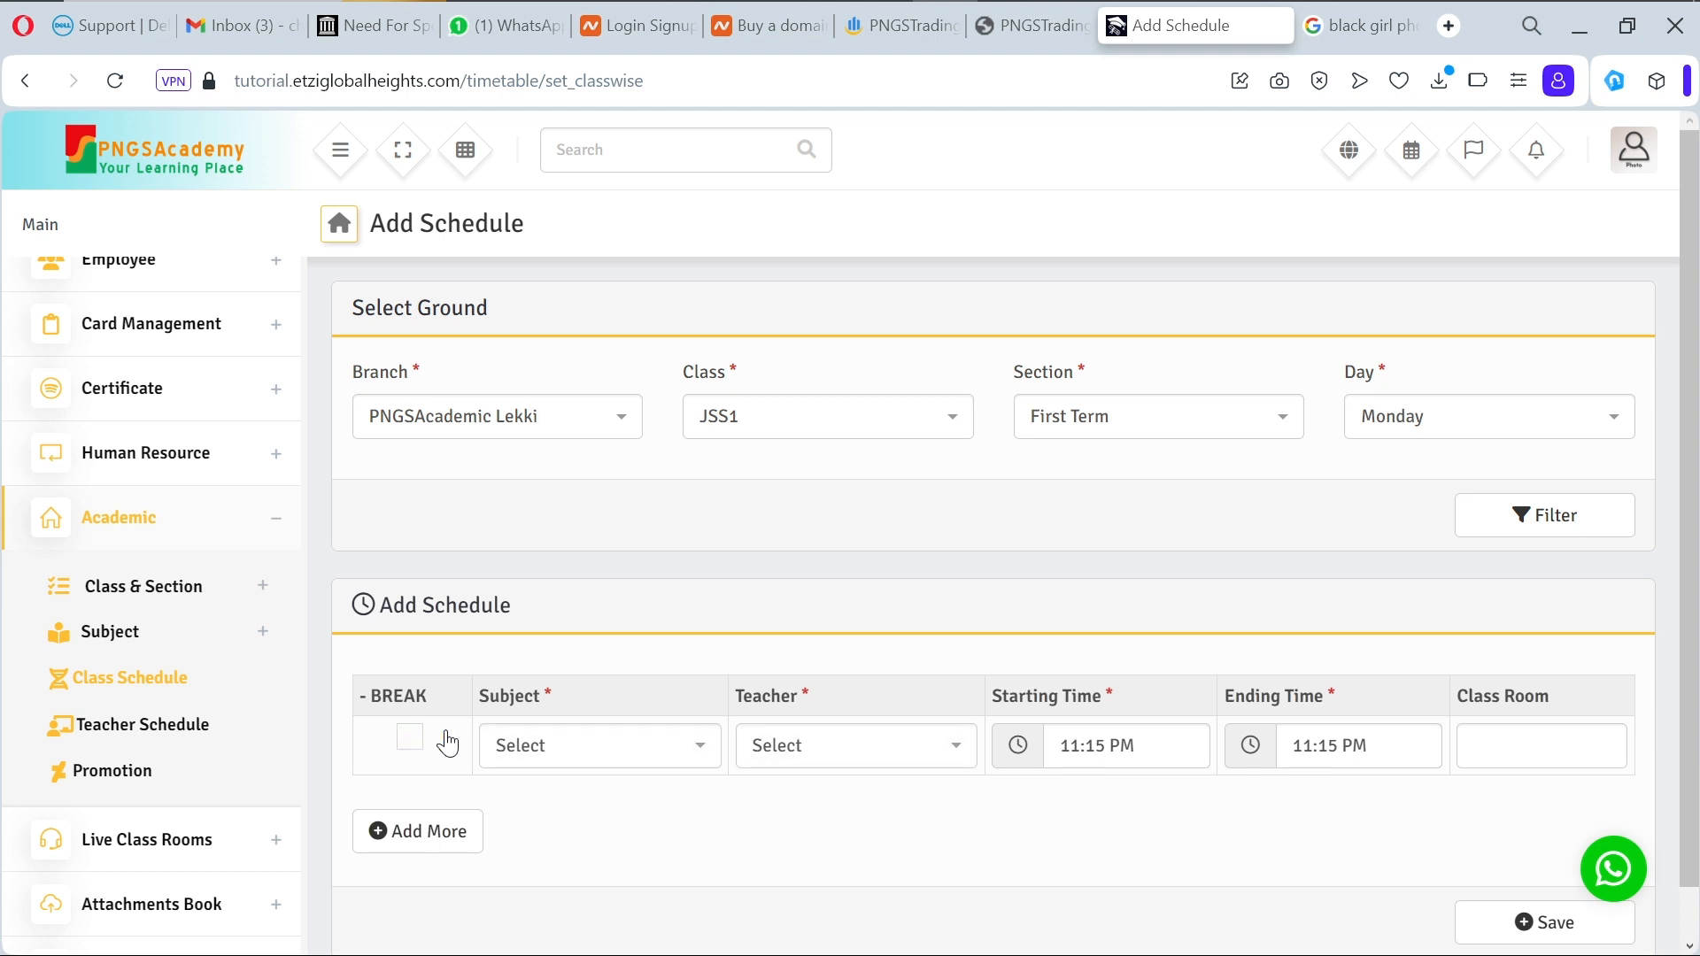
left_click(656, 760)
left_click(657, 837)
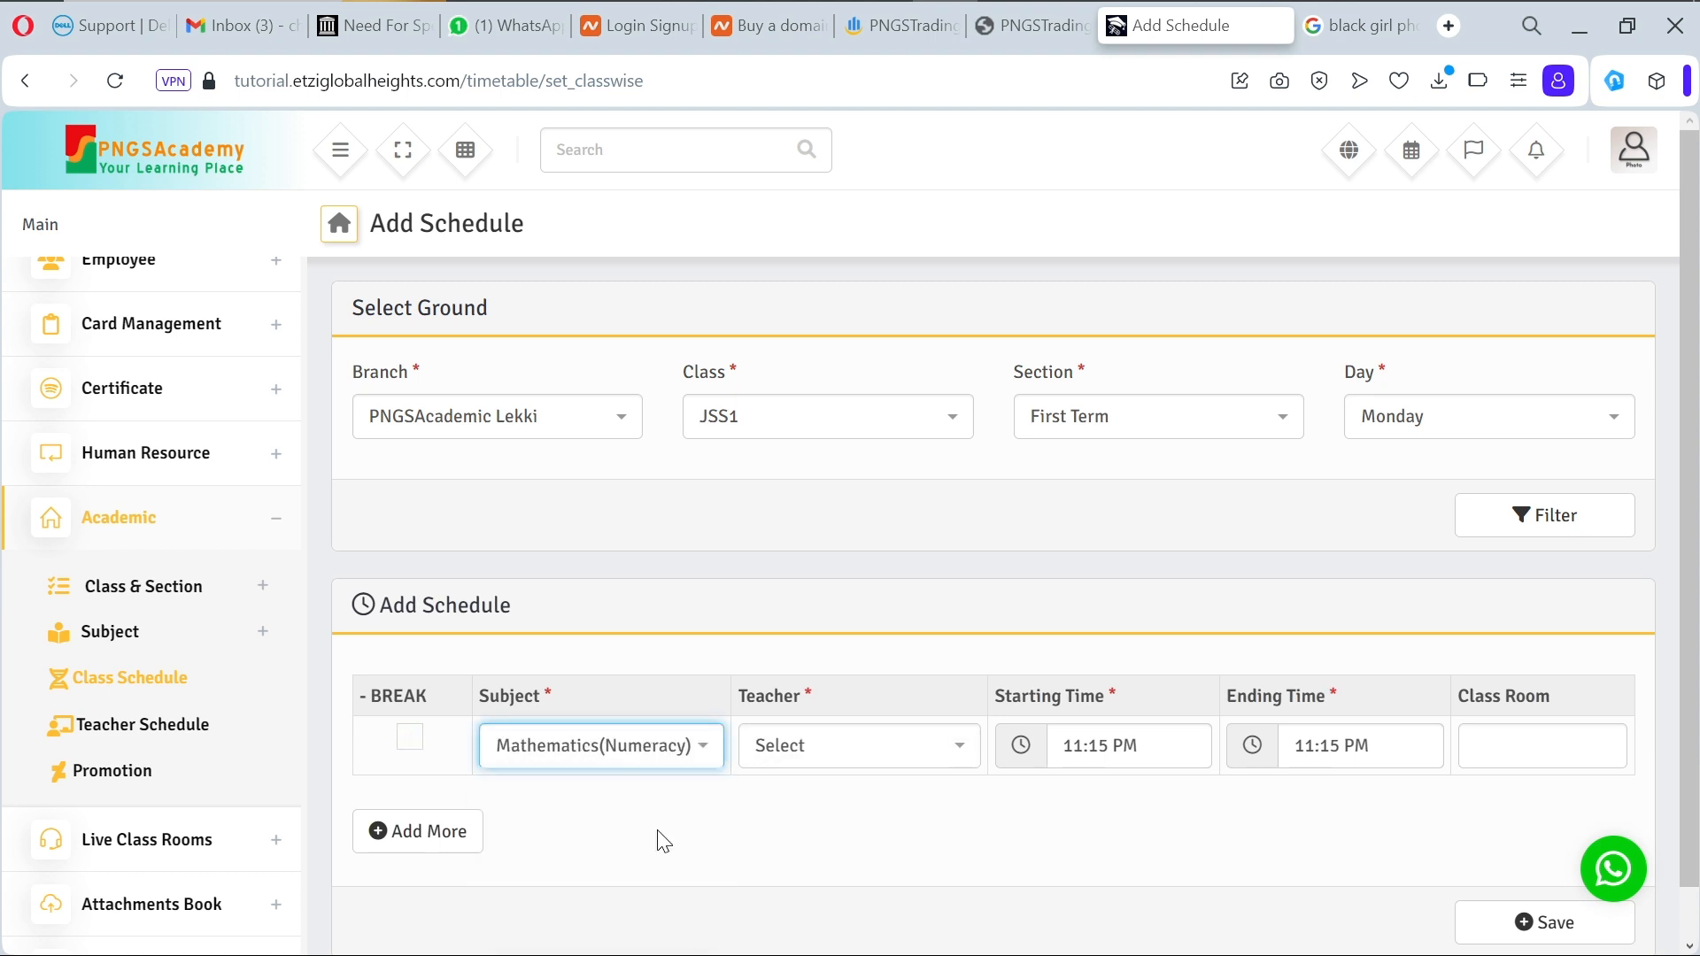
left_click(708, 748)
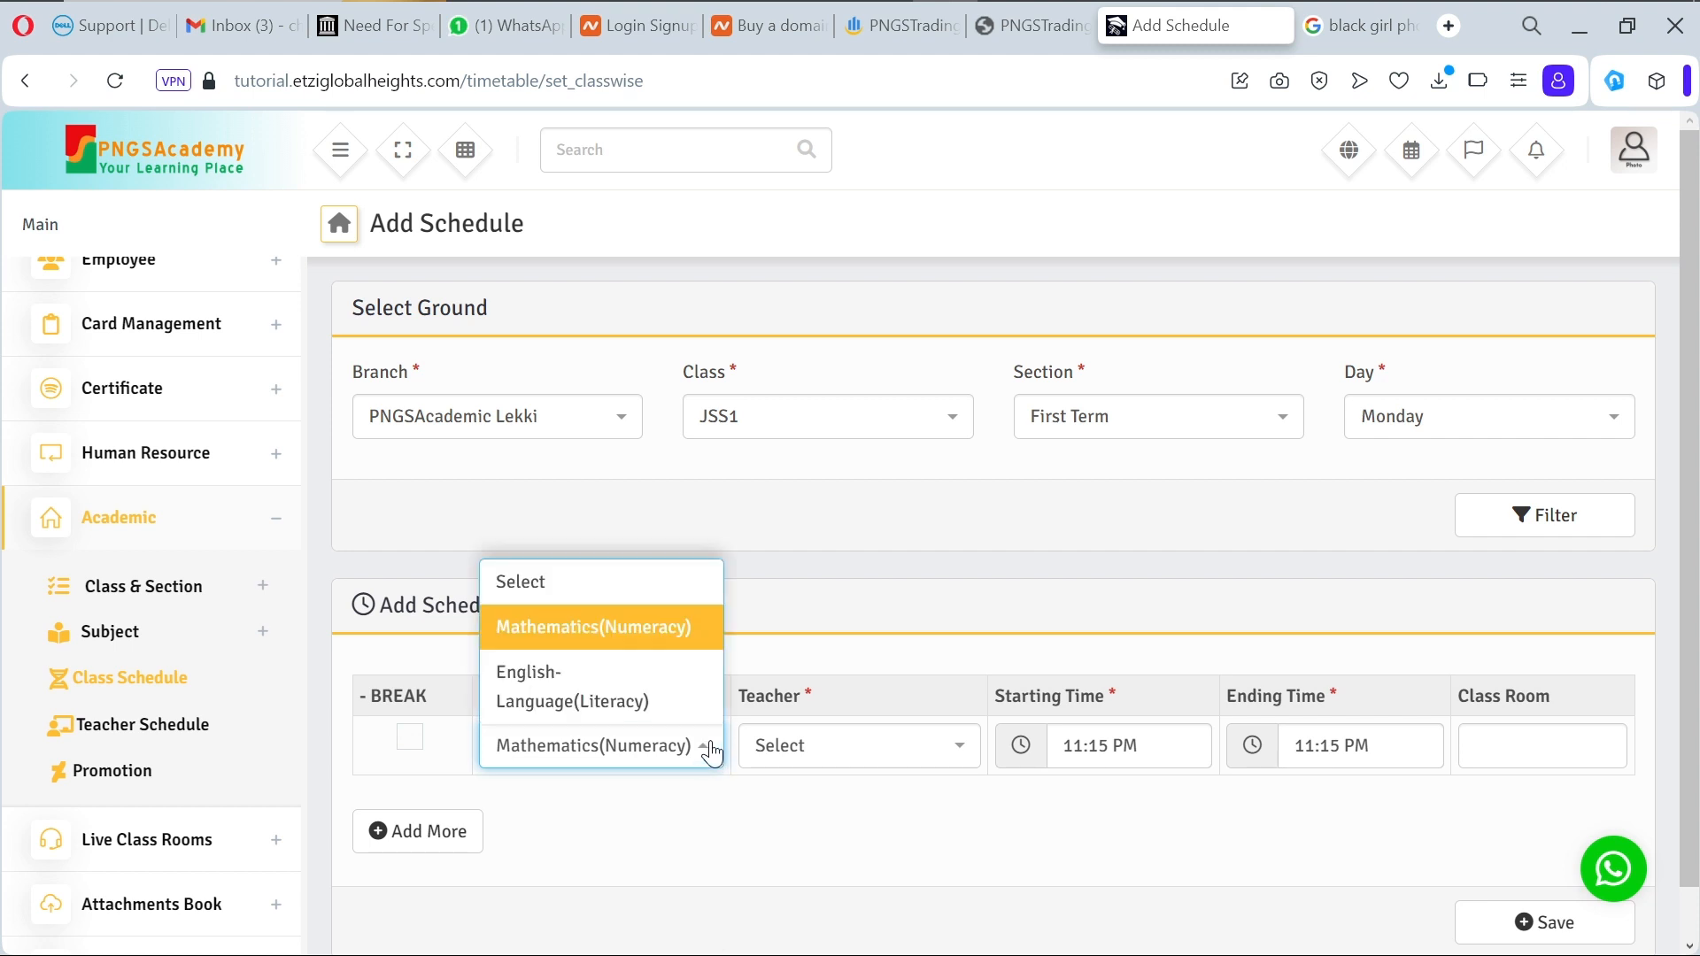
left_click(673, 703)
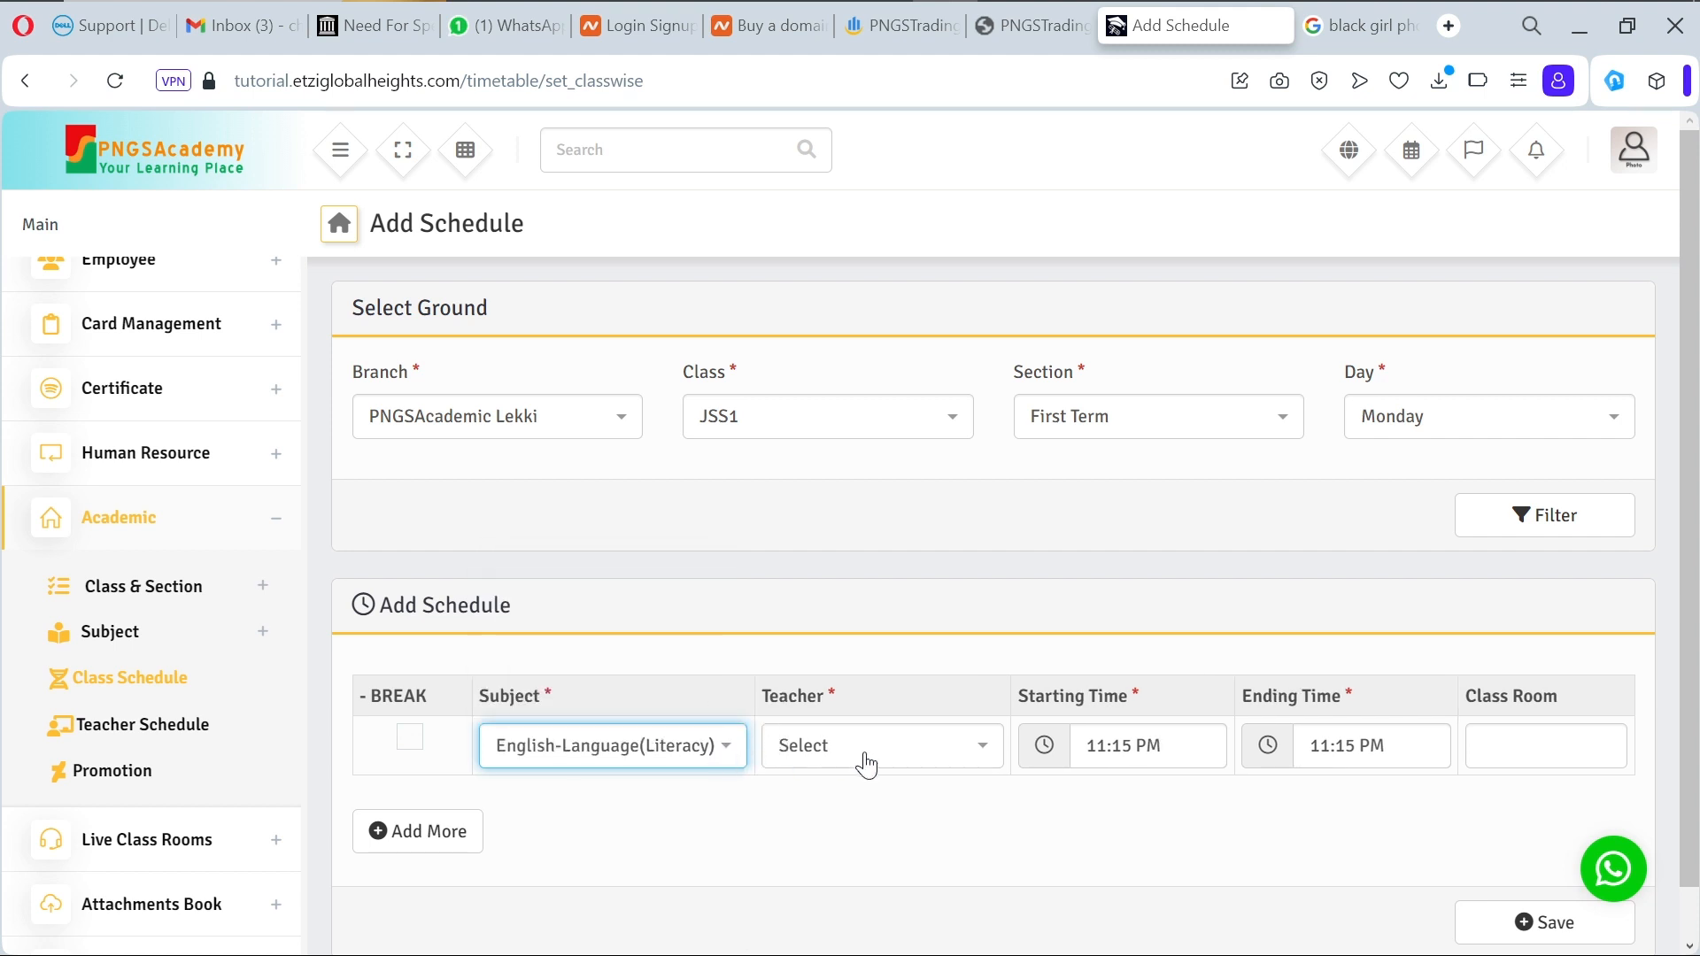
left_click(733, 752)
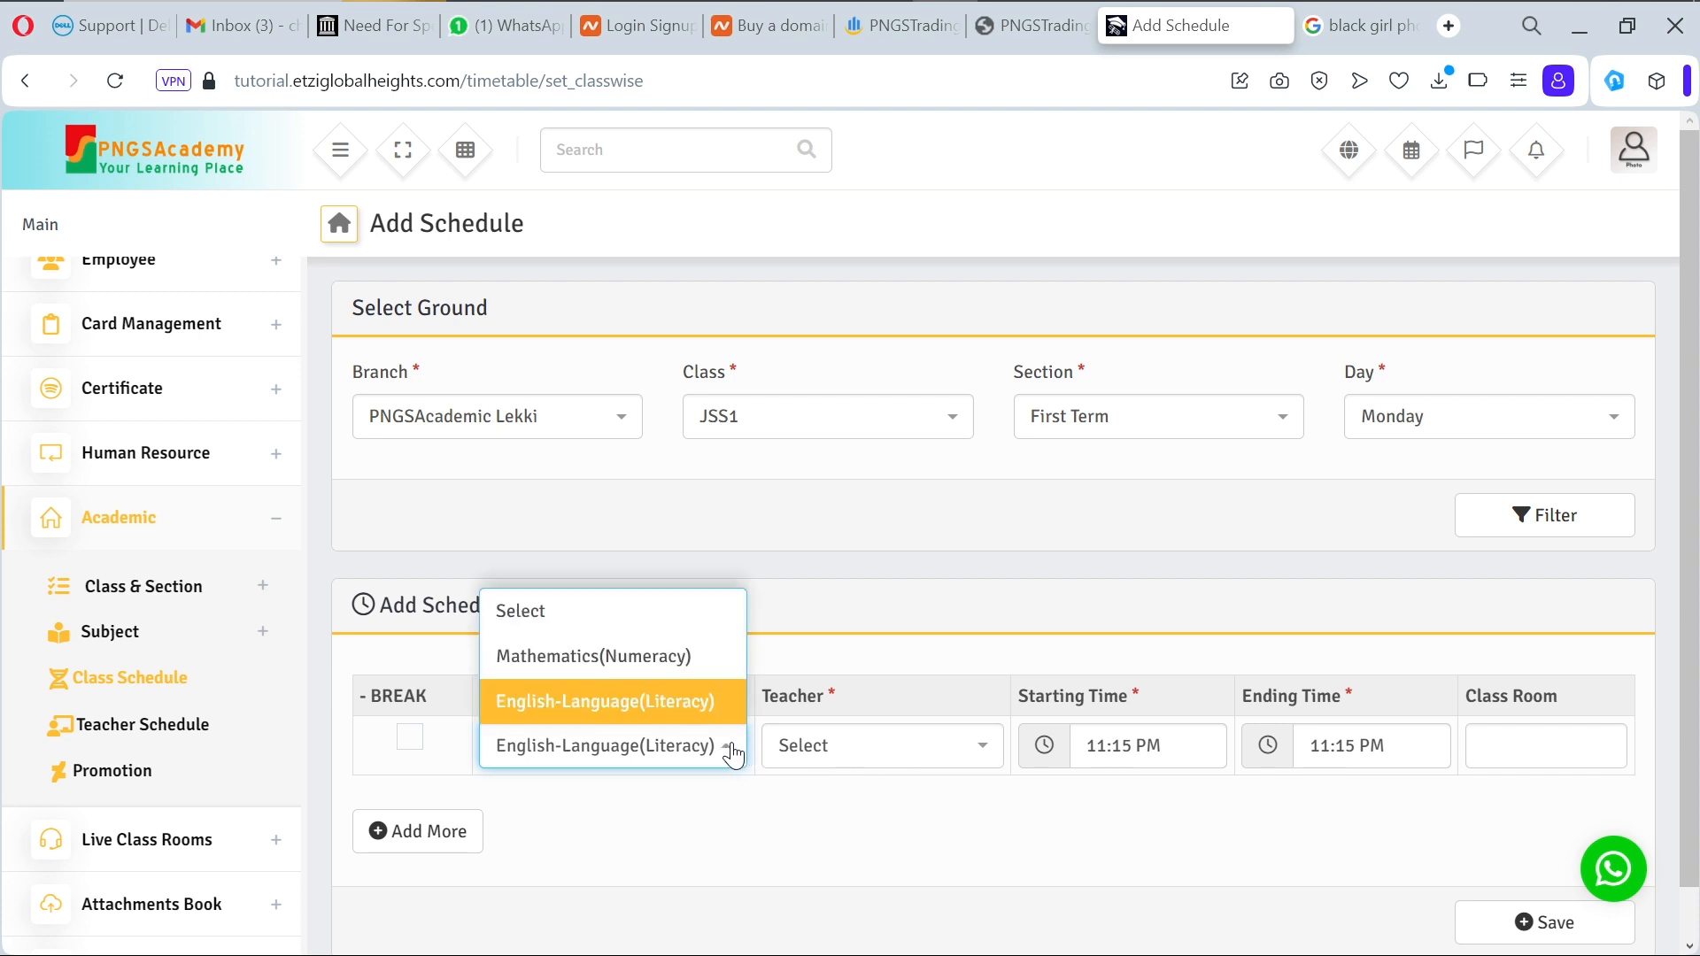
left_click(689, 660)
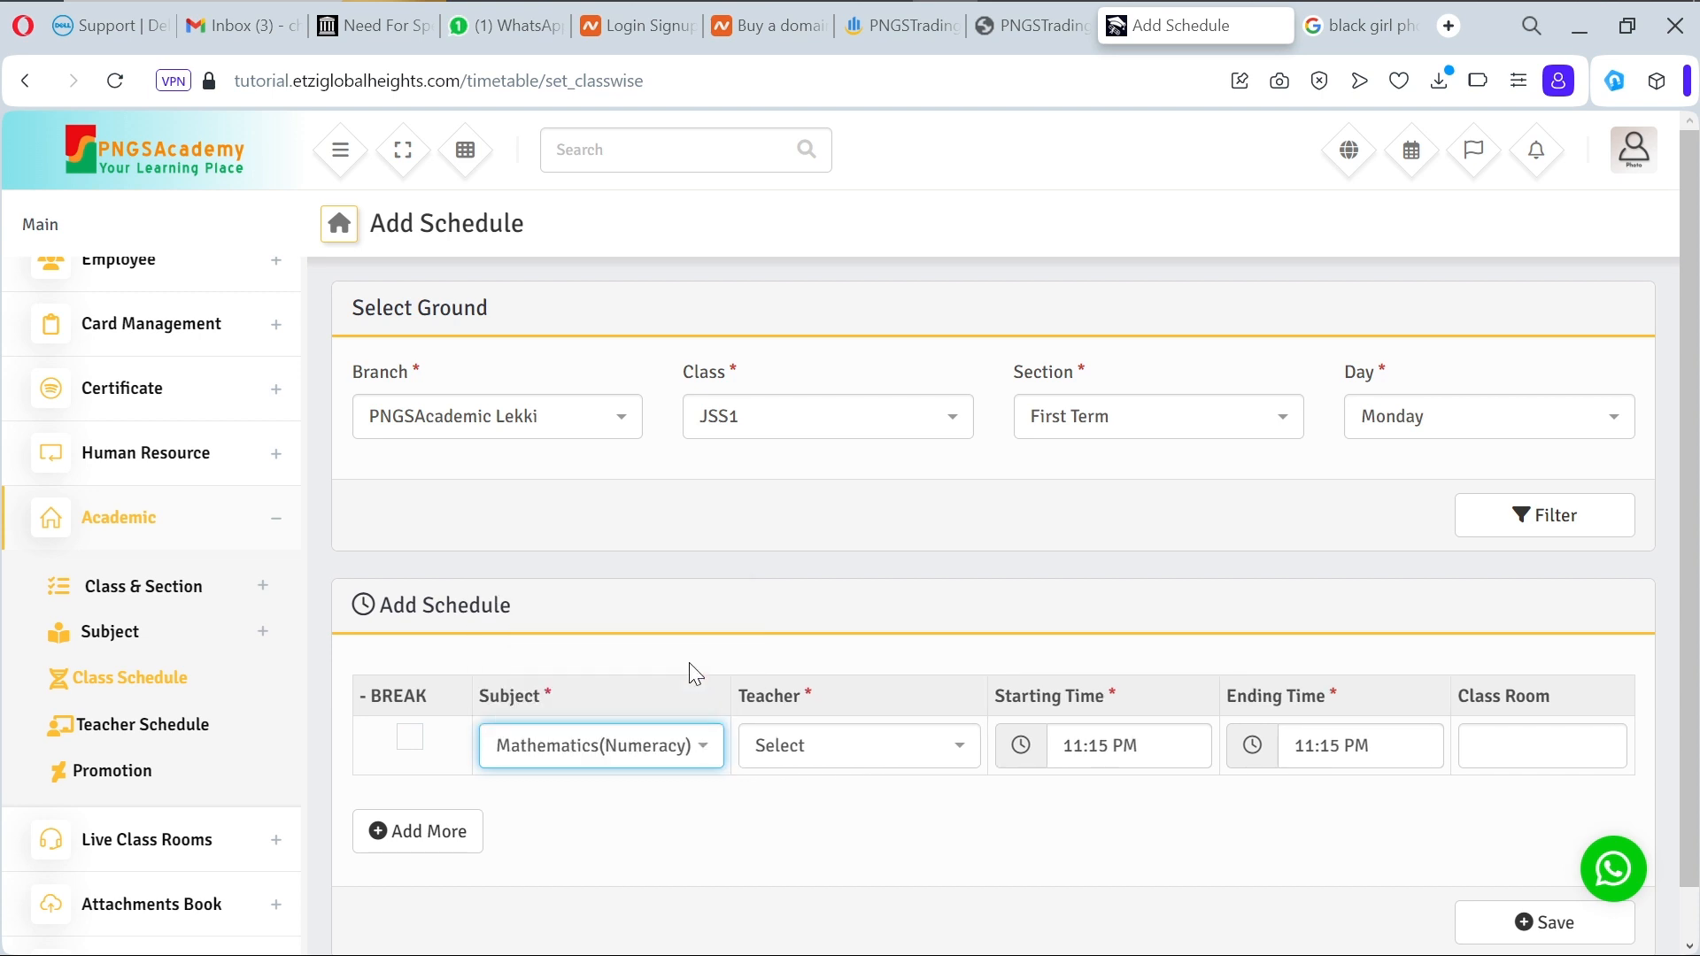
left_click(970, 749)
left_click(918, 692)
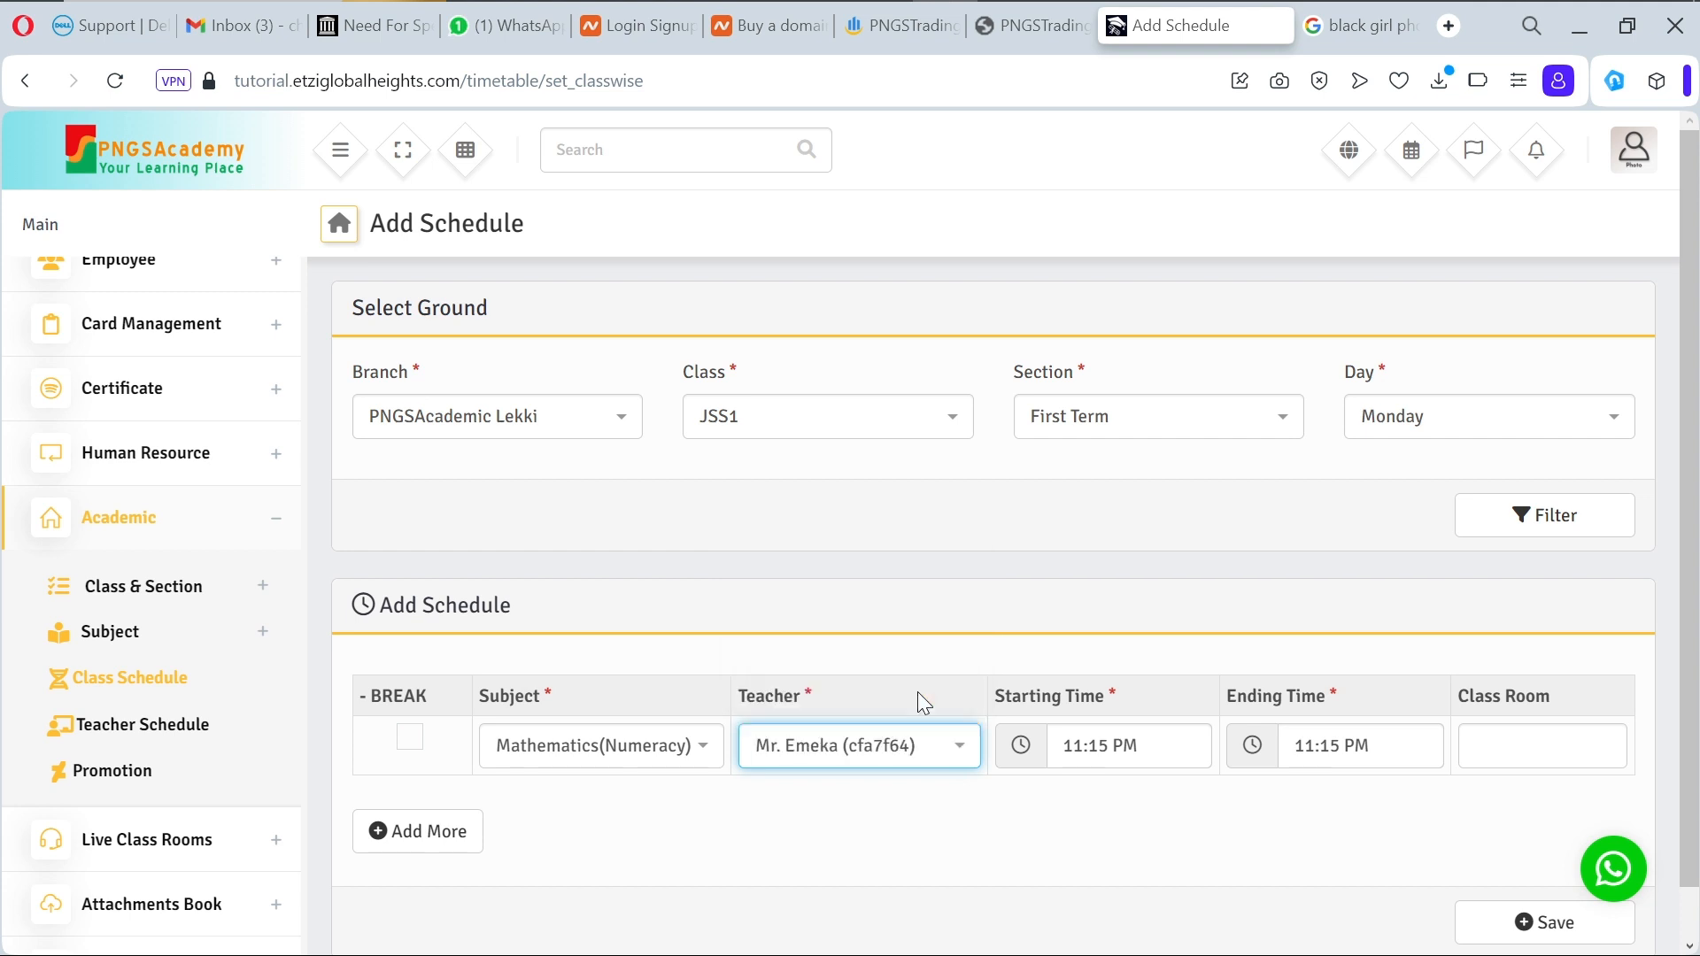
Step: Set the lesson's starting time to 10:00 AM
left_click(1080, 748)
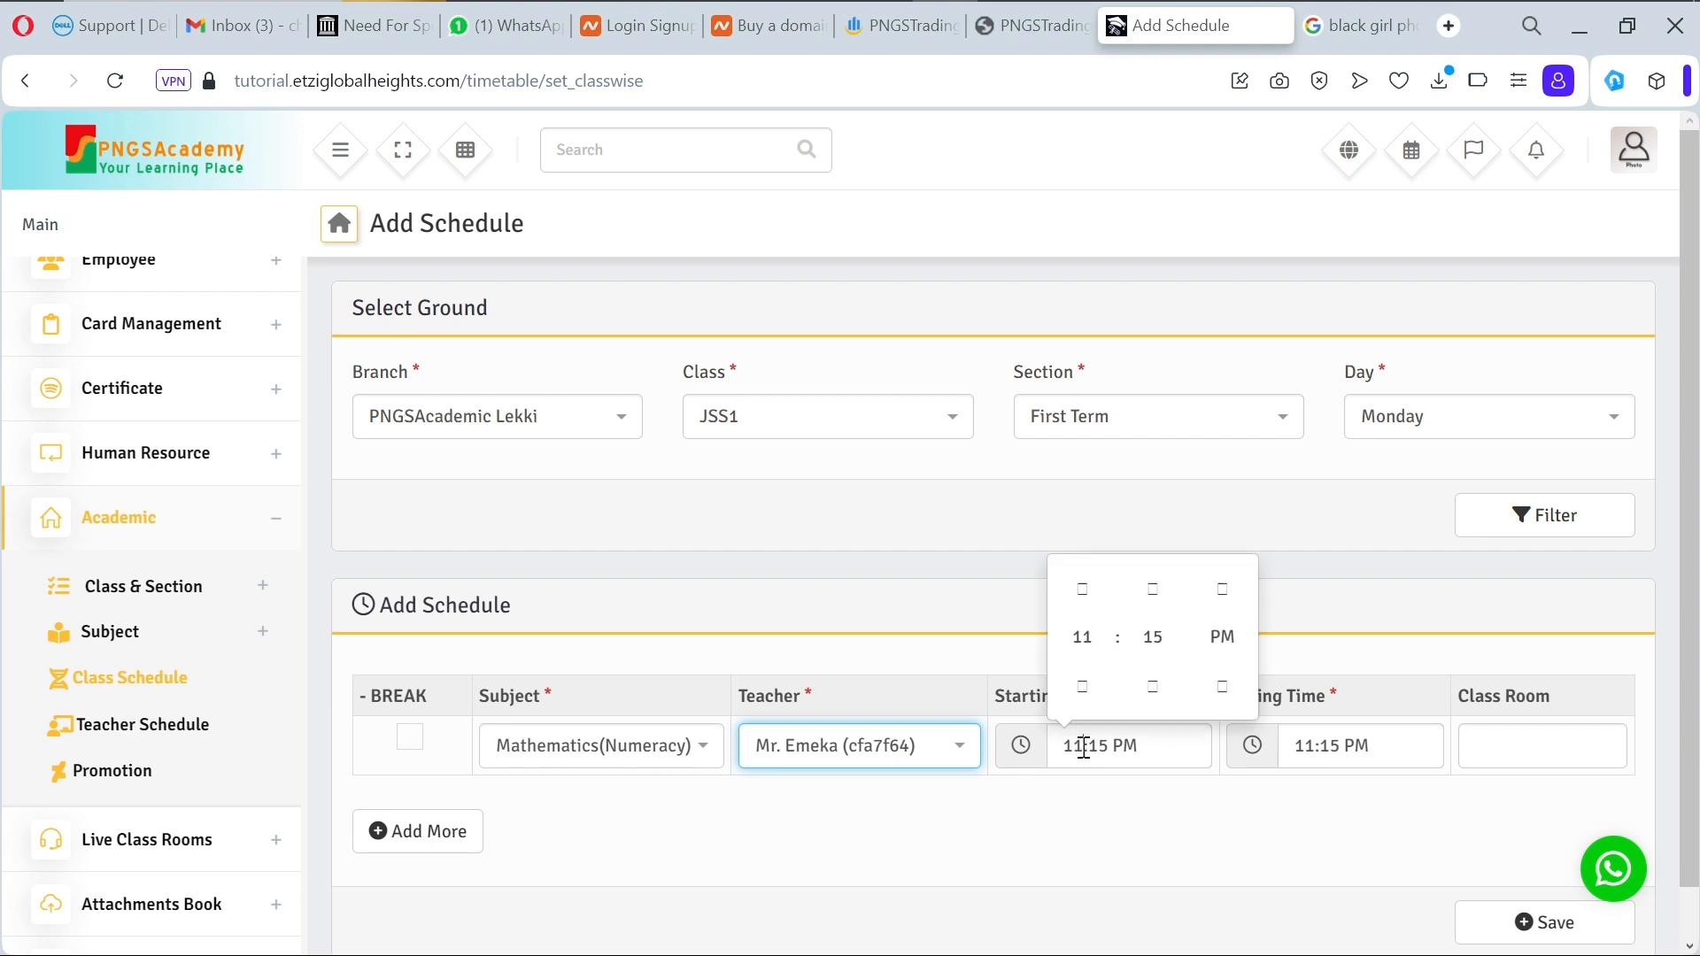
key("BackSpace")
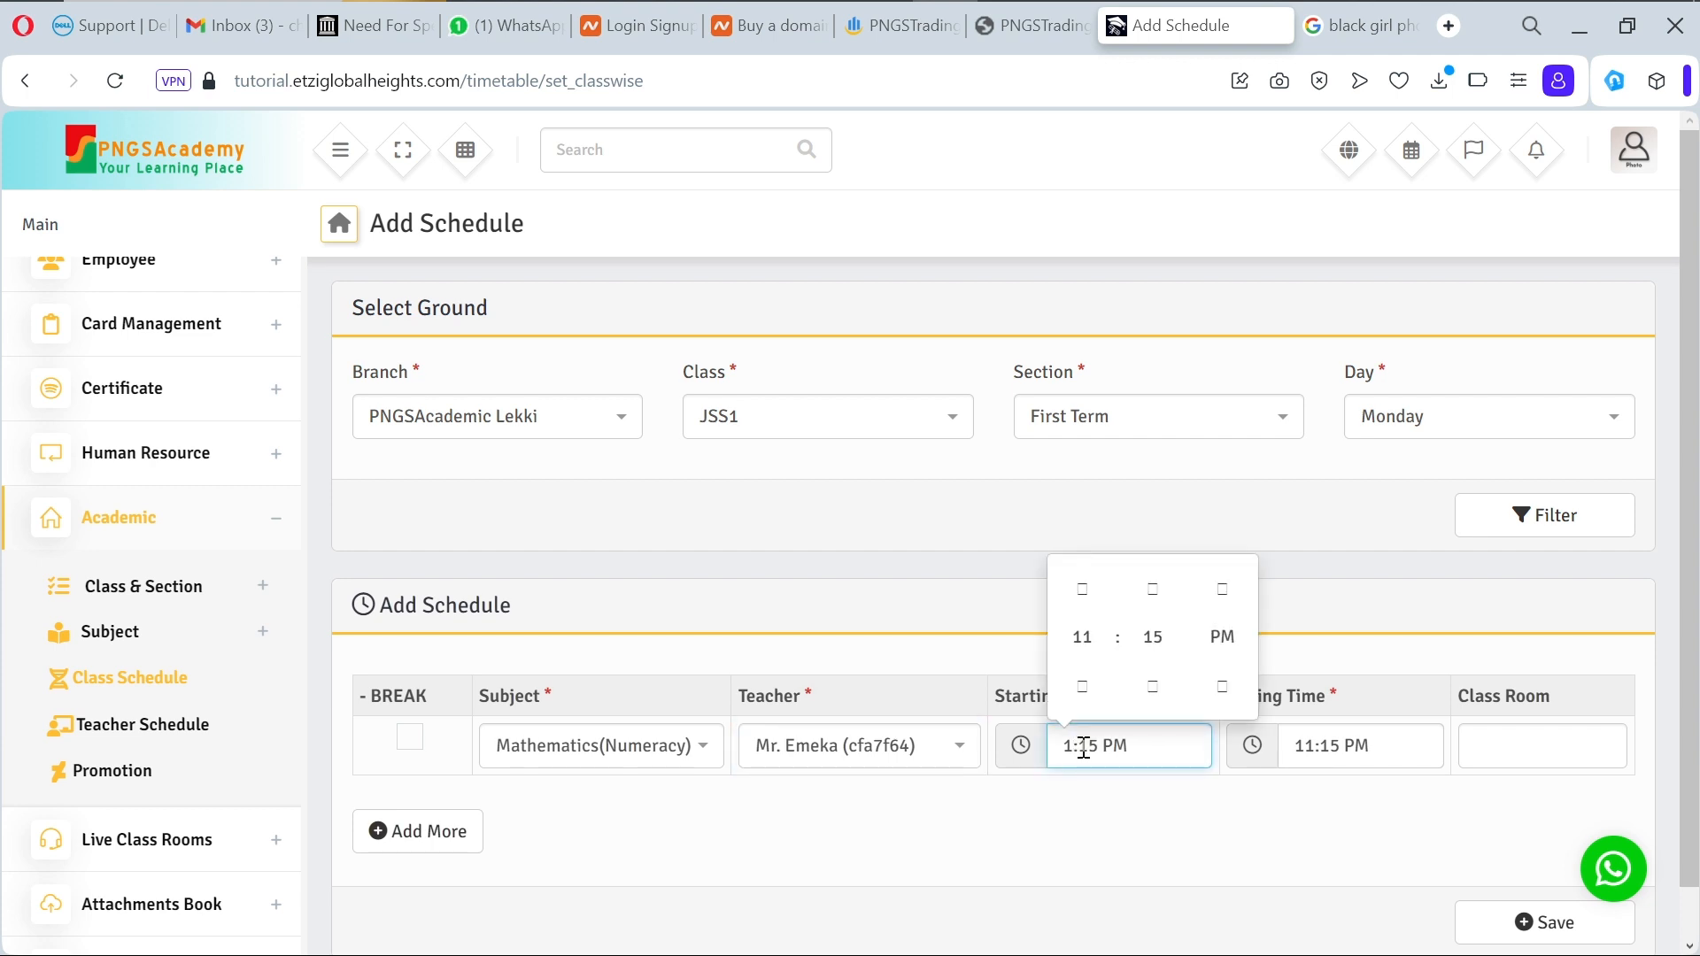
type("0")
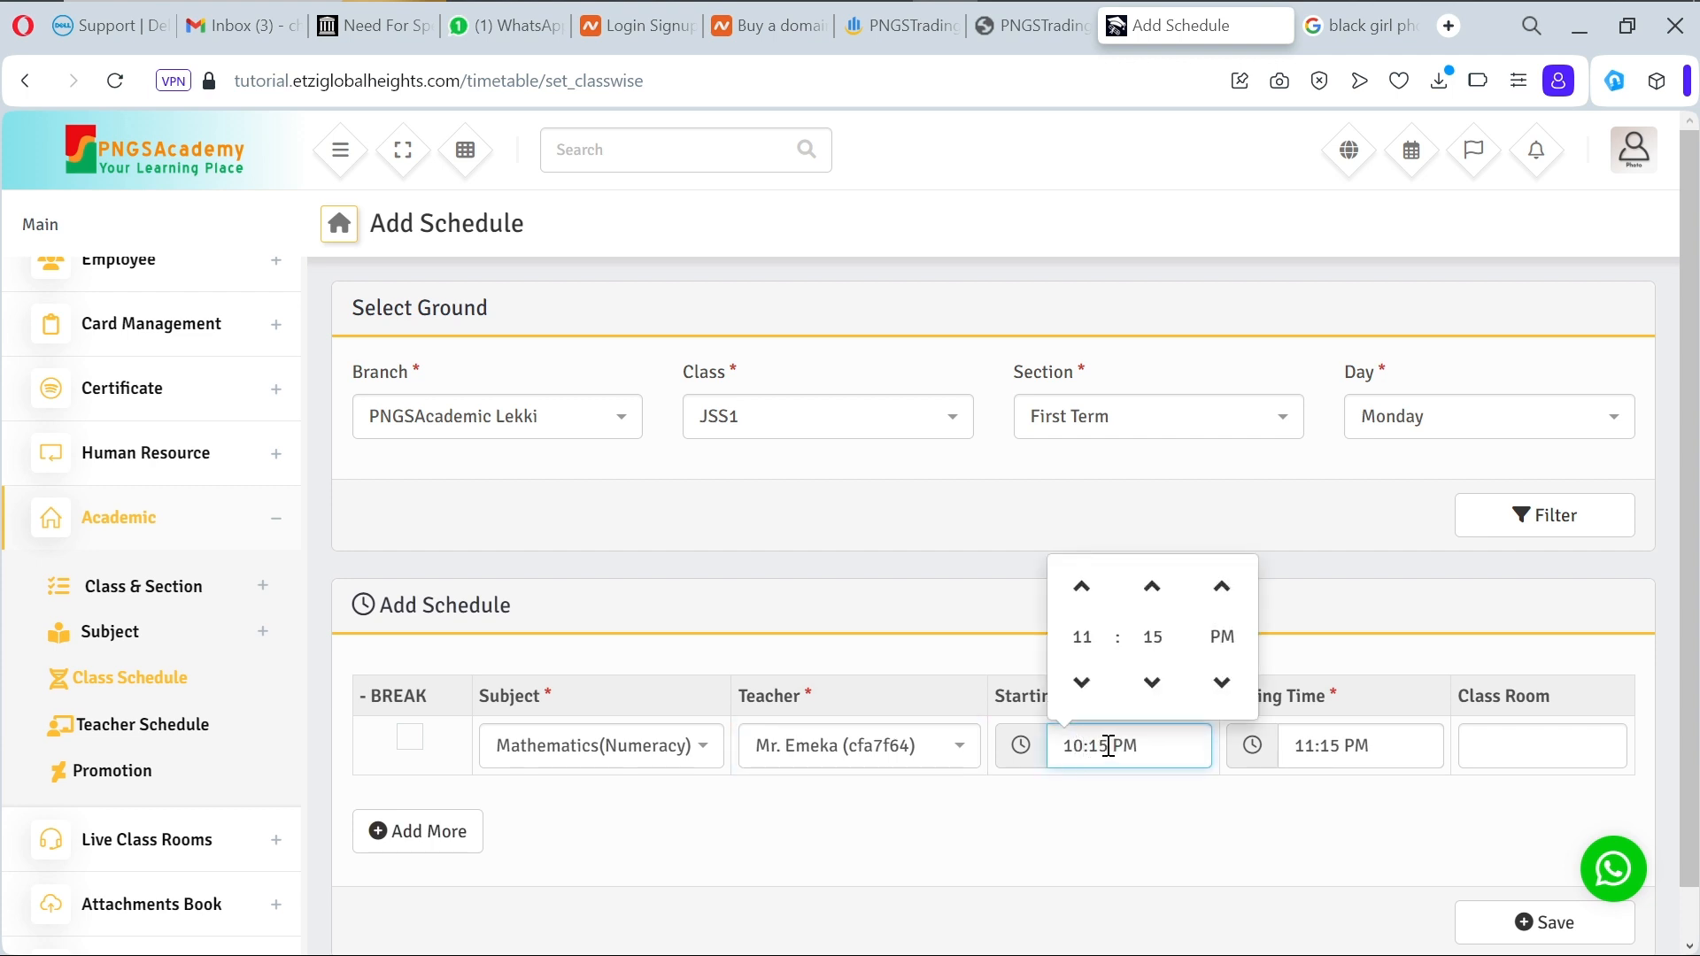
key("BackSpace")
key("BackSpace")
type("00")
left_click(1225, 595)
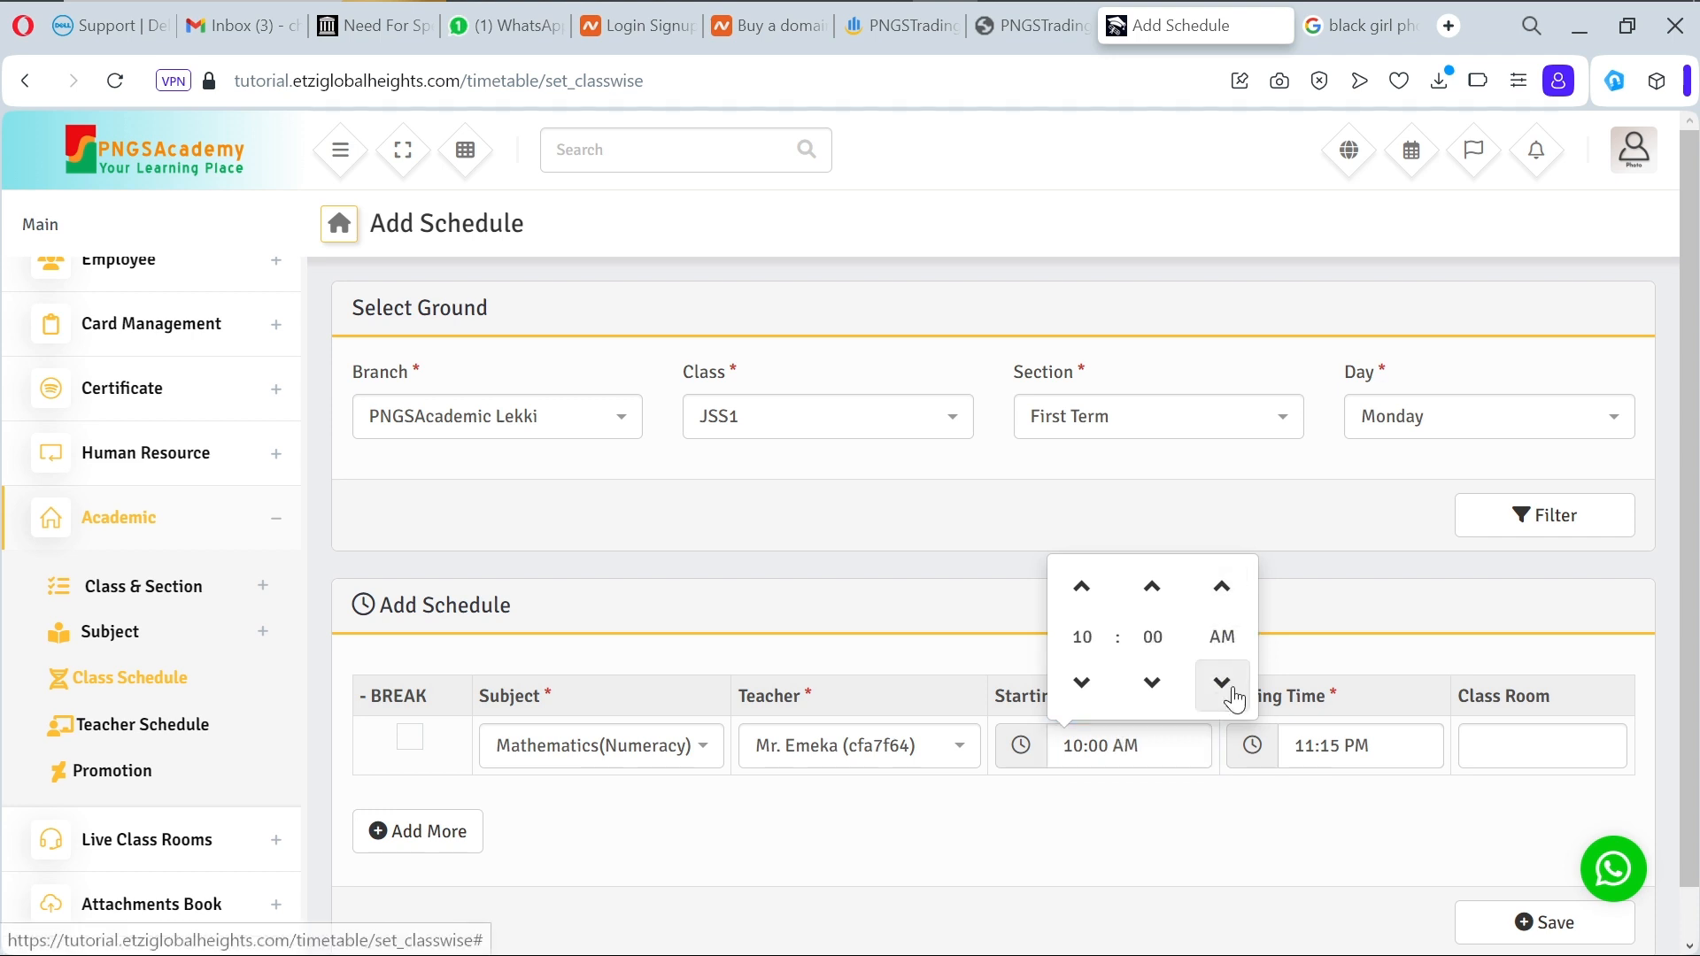
Step: Set the ending time to 12:00 PM and the class room to 1
left_click(1314, 749)
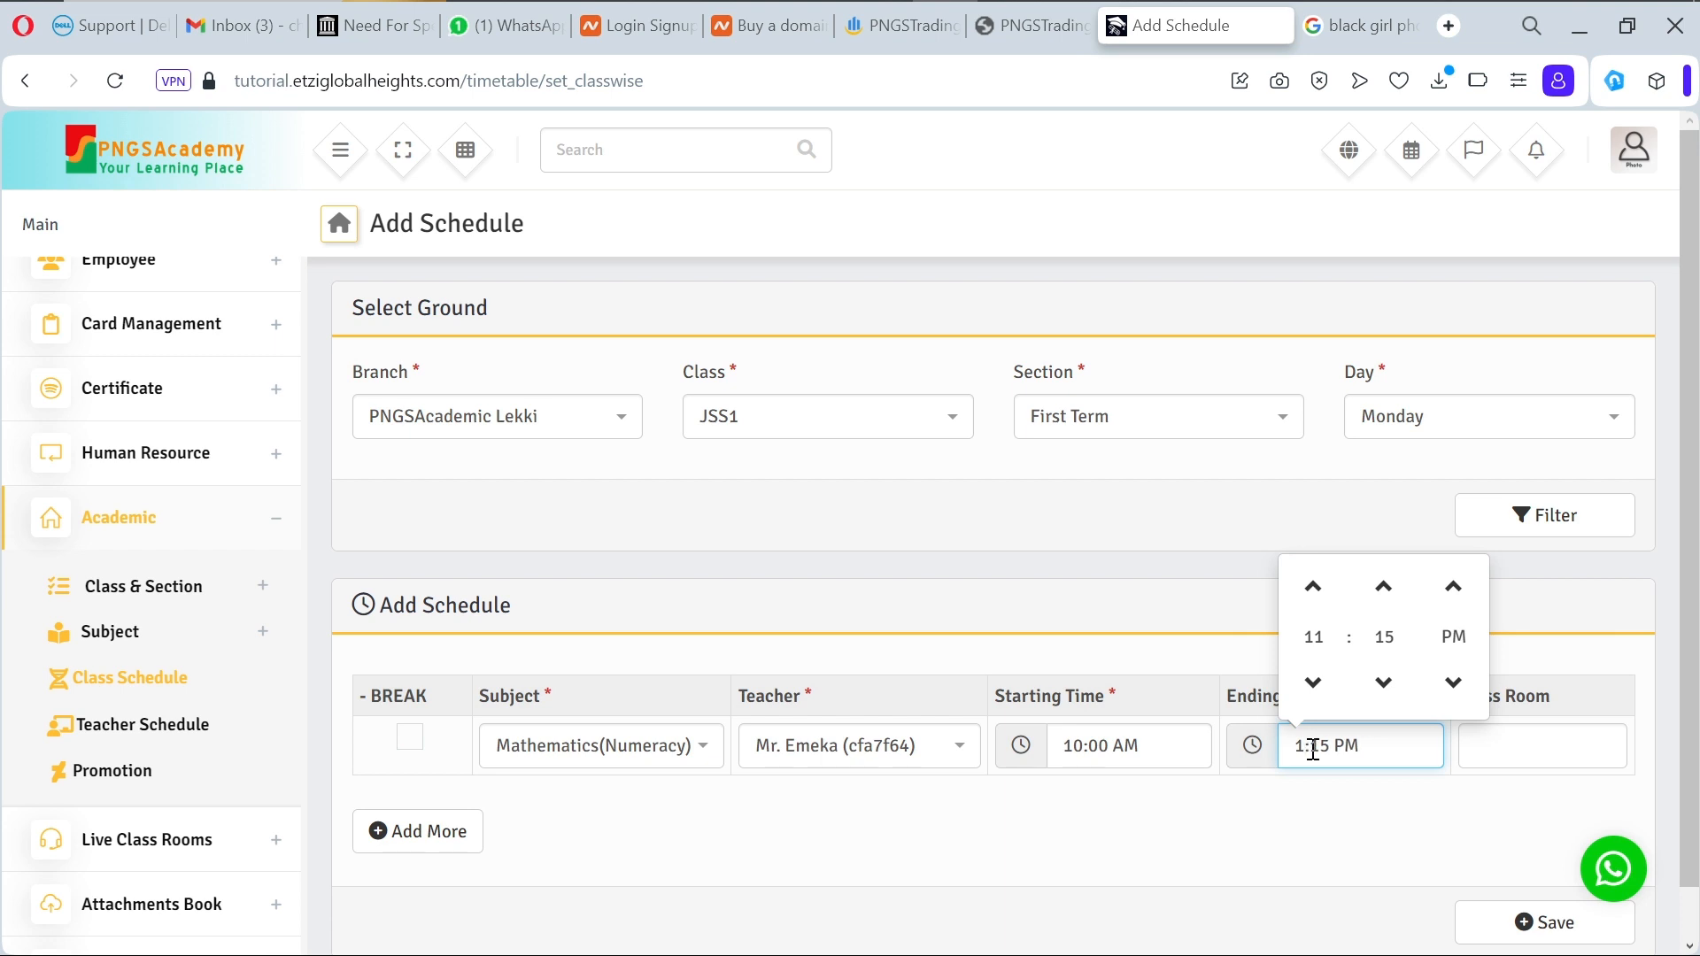
type("2")
key("BackSpace")
key("BackSpace")
type("00")
left_click(1487, 759)
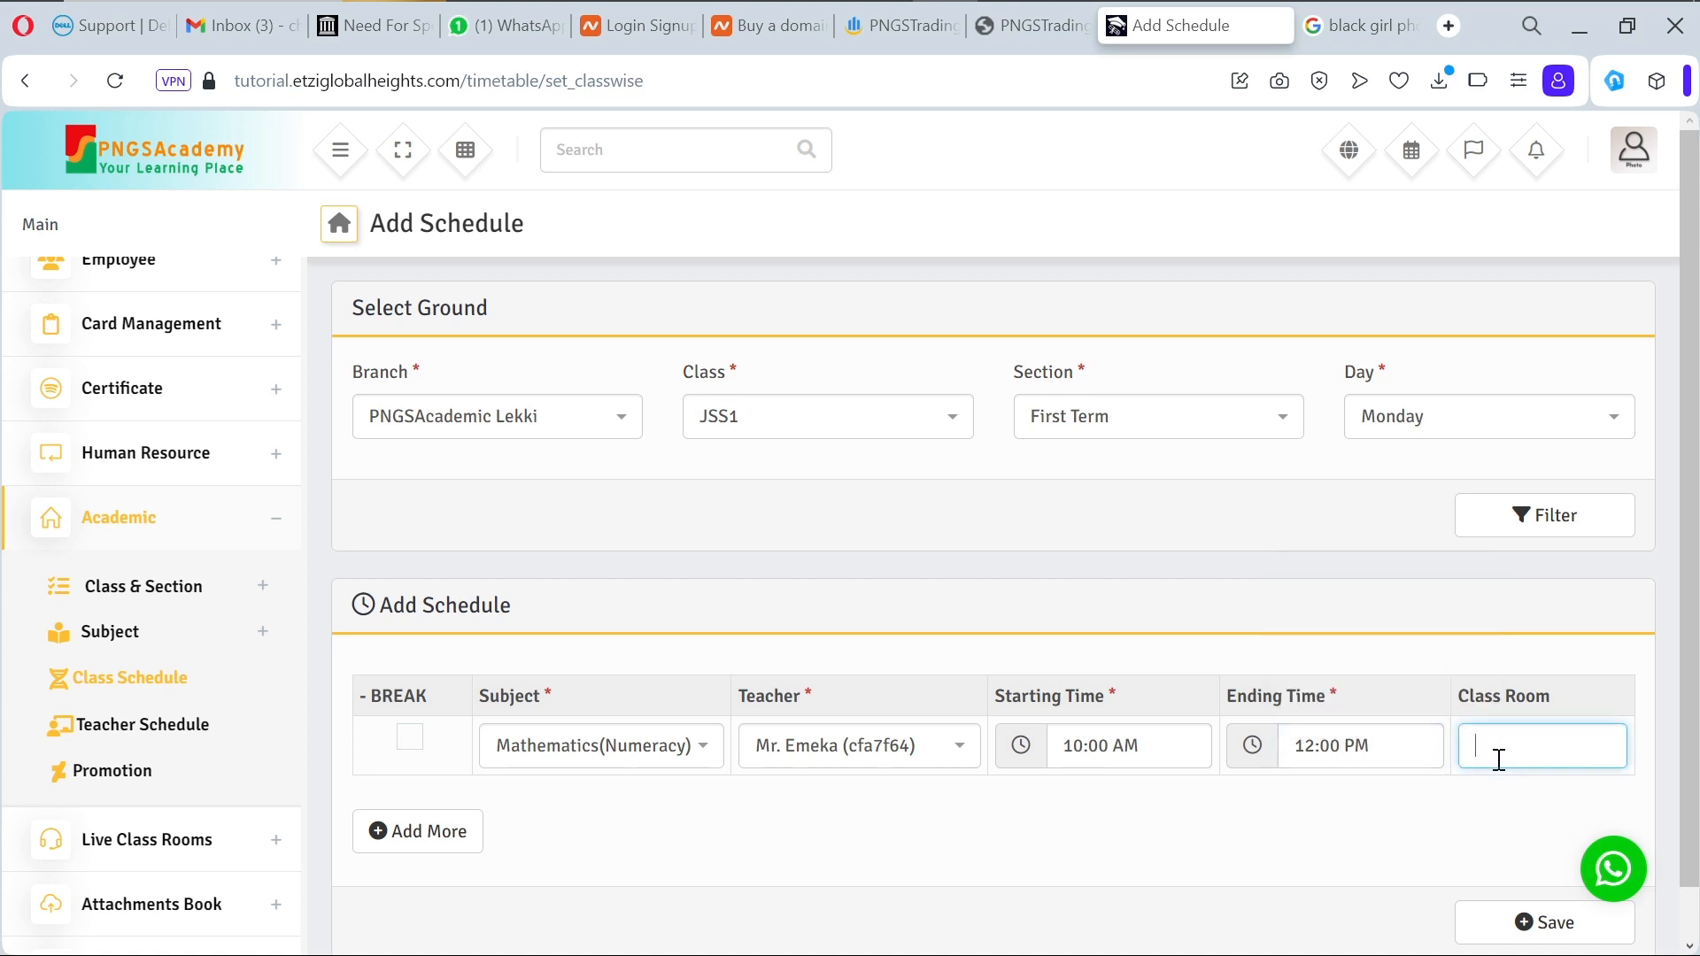
type("1")
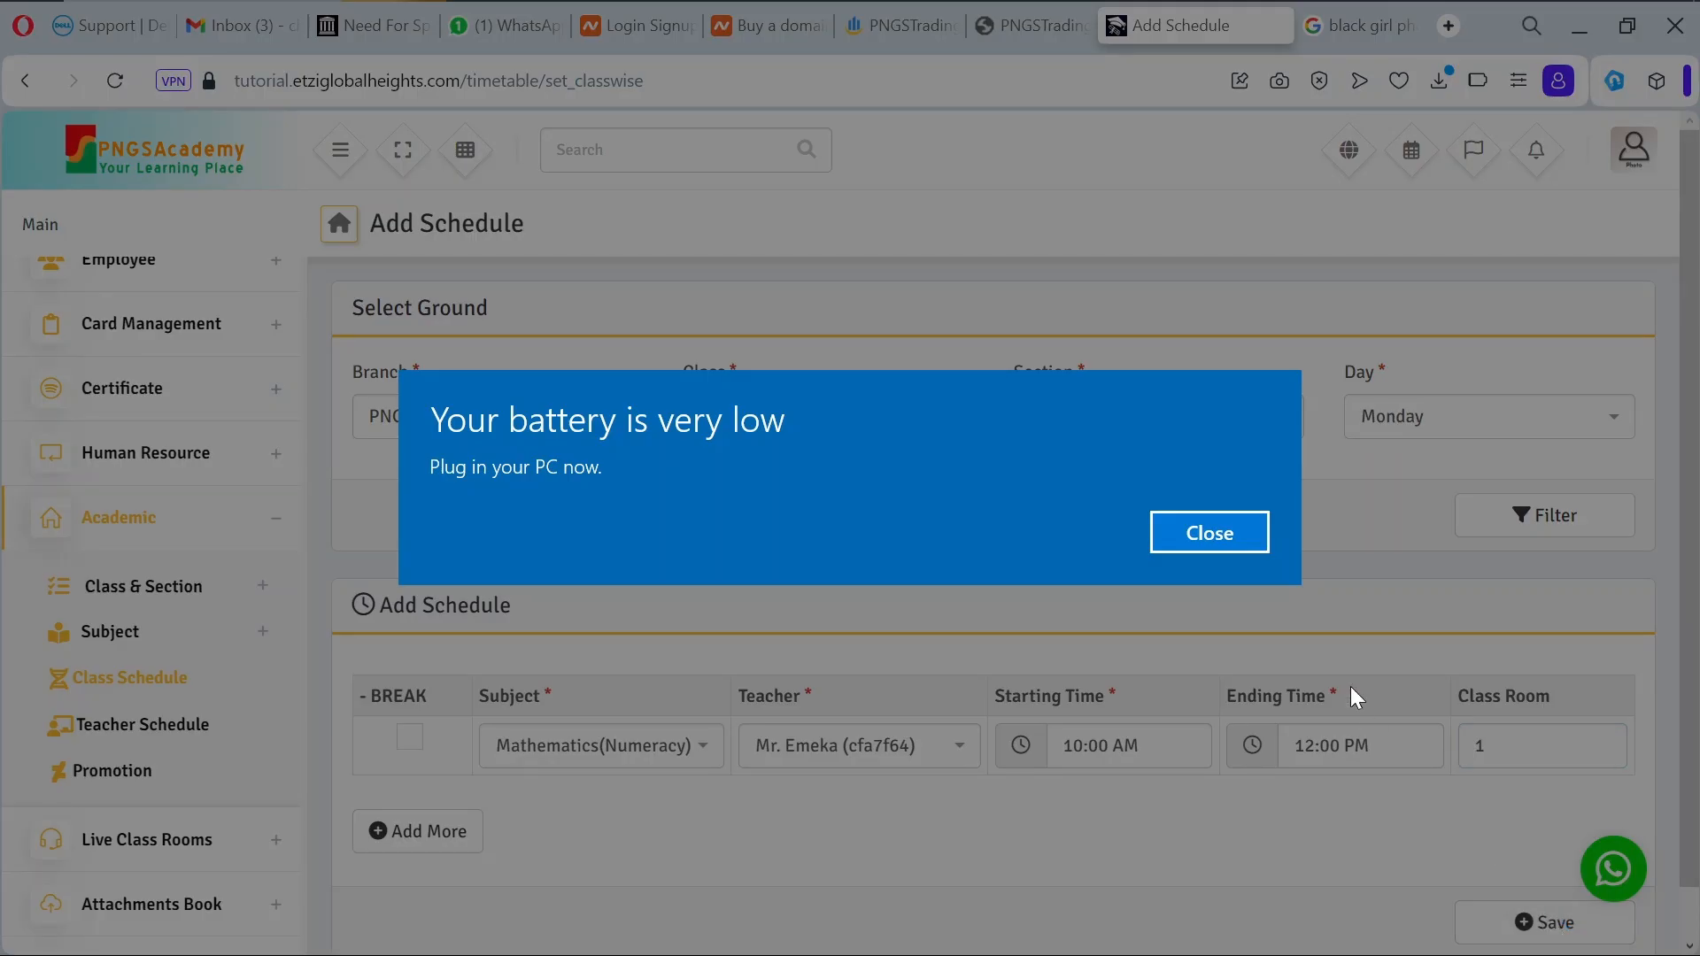
left_click(1272, 593)
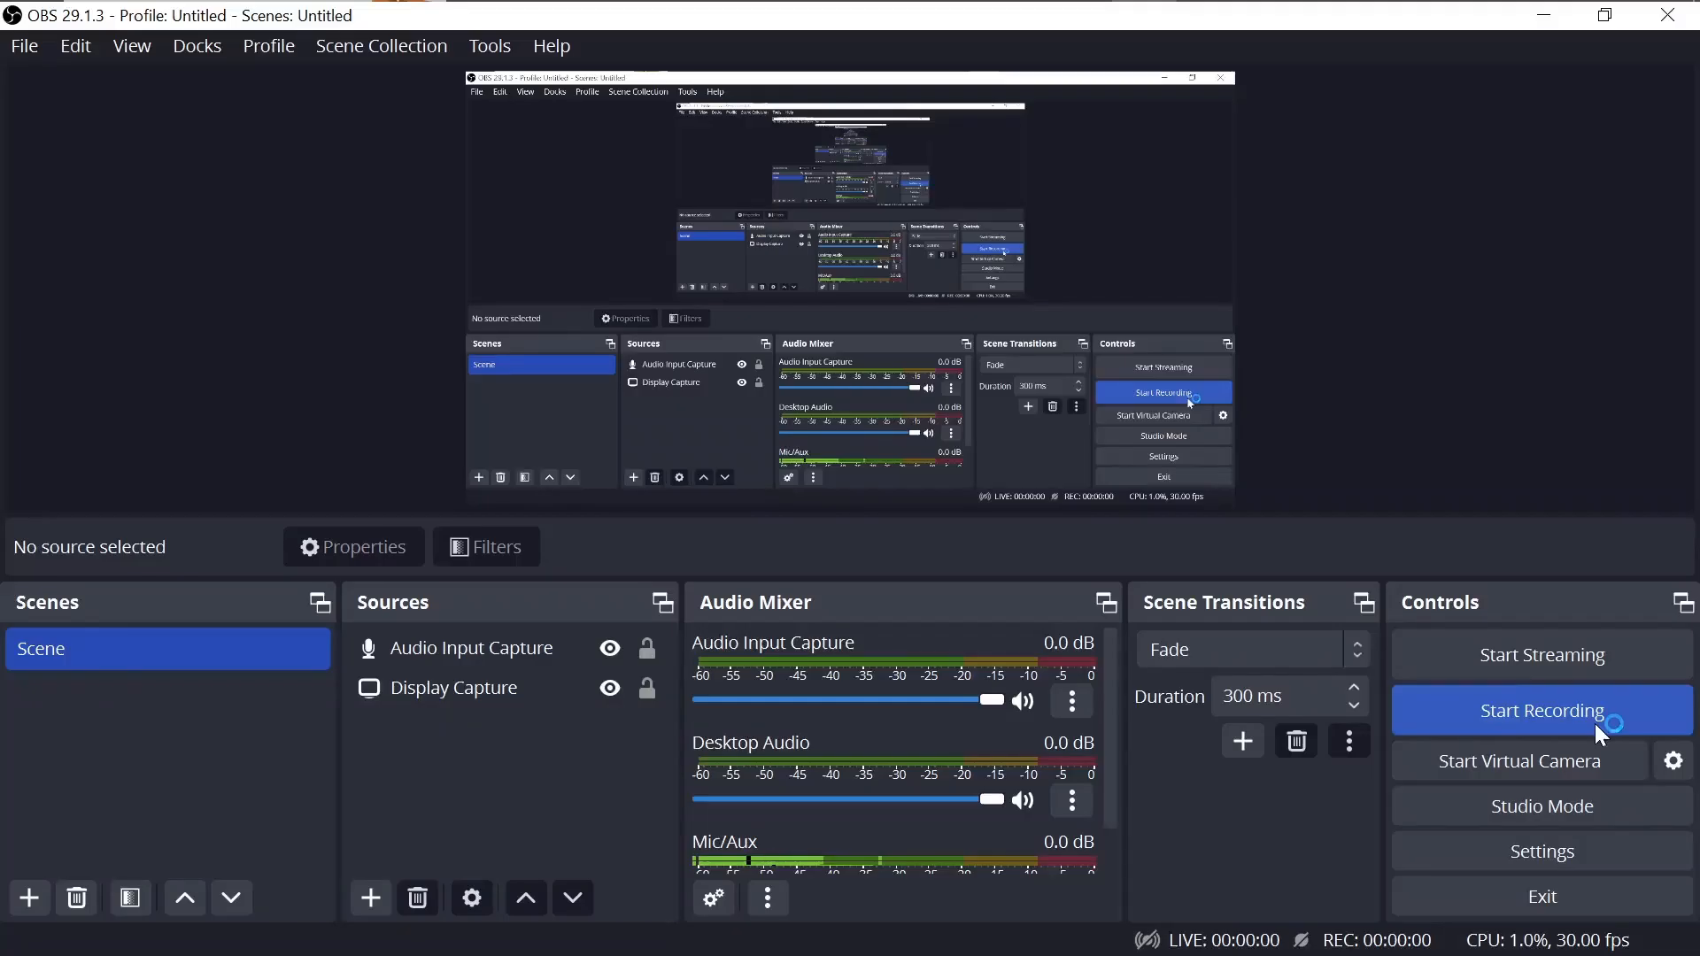
left_click(1495, 719)
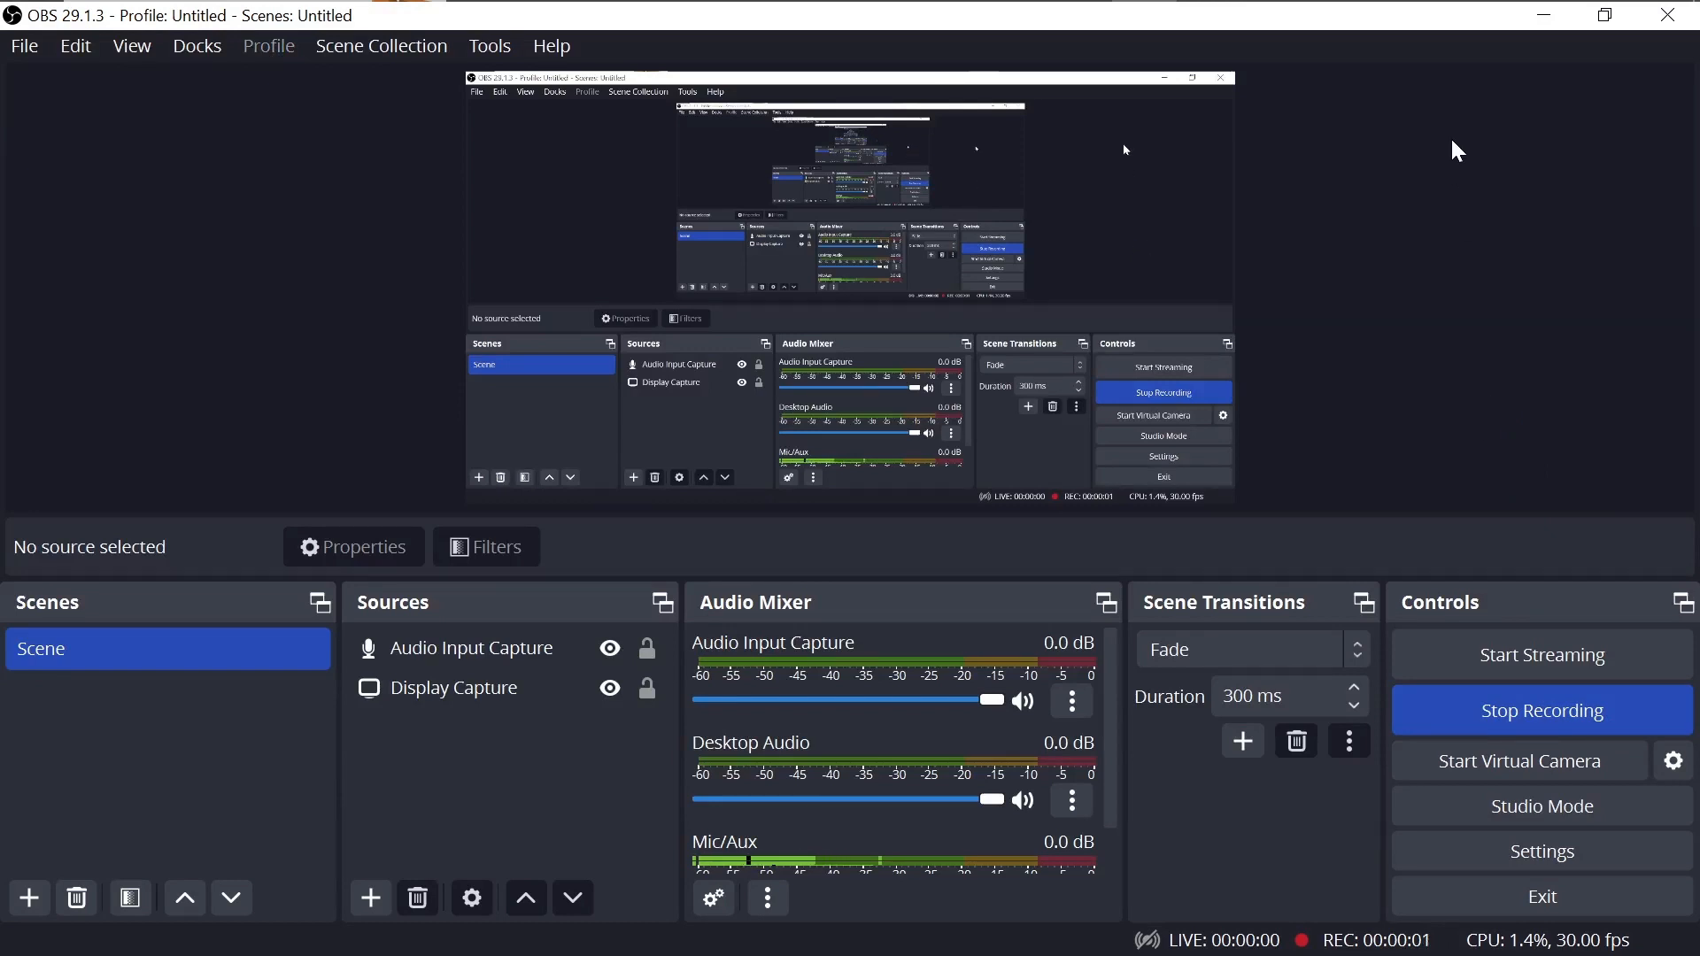
left_click(1558, 16)
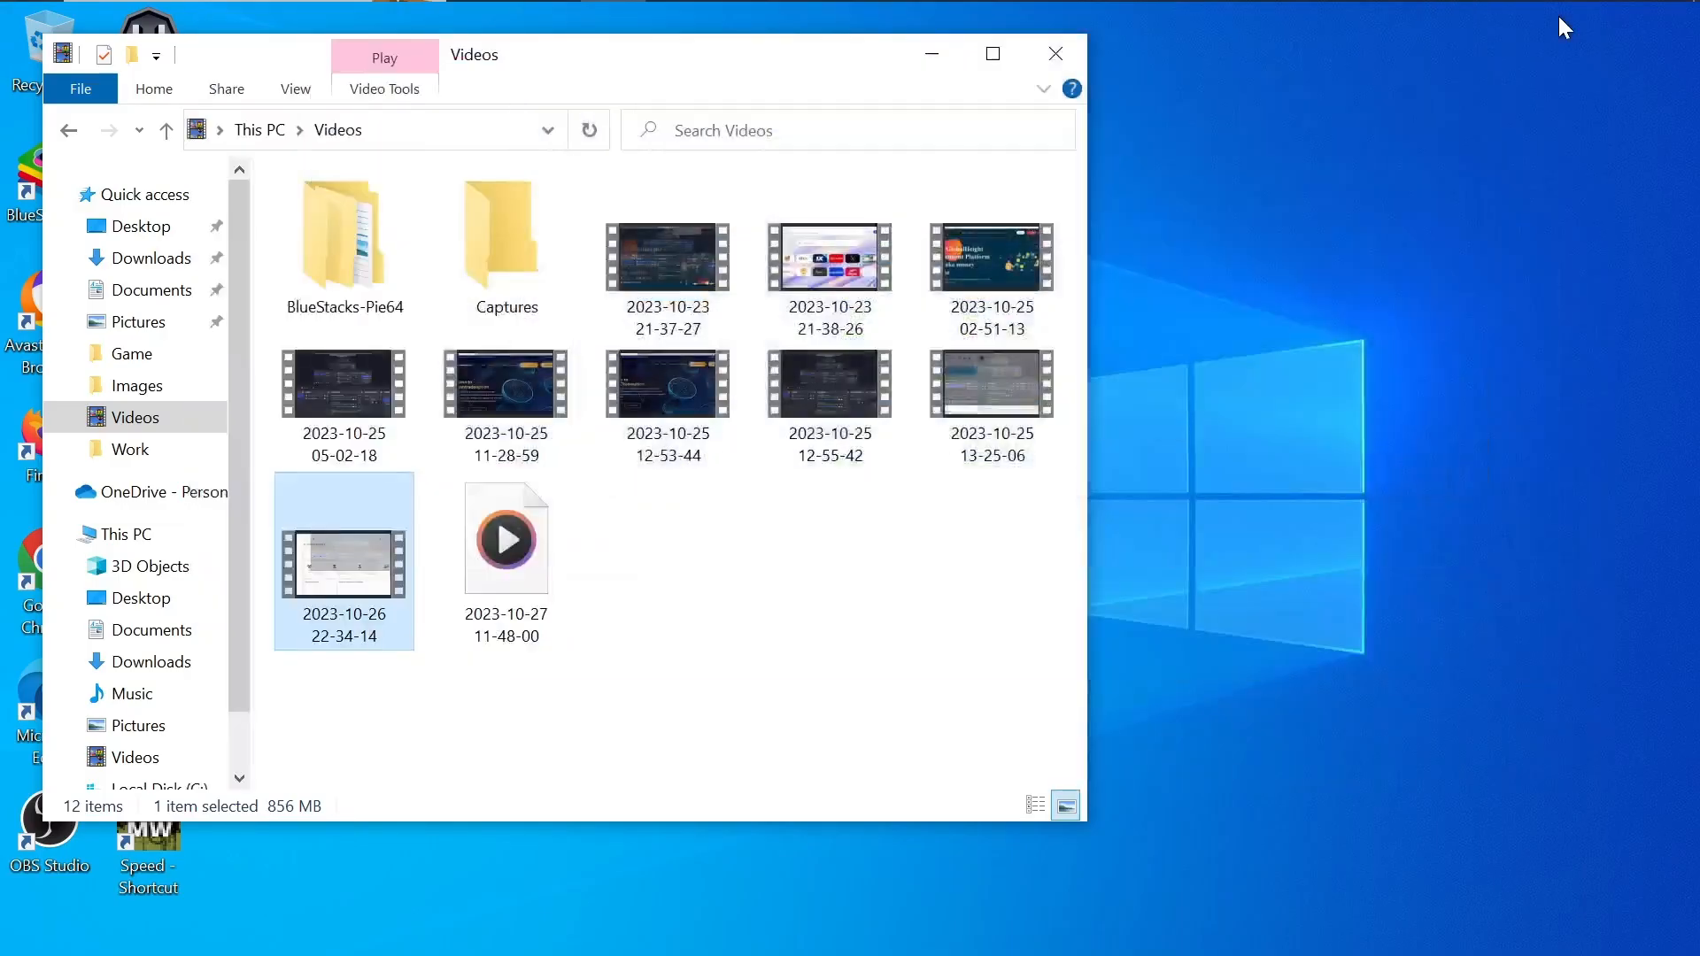
mouse_move(899, 5)
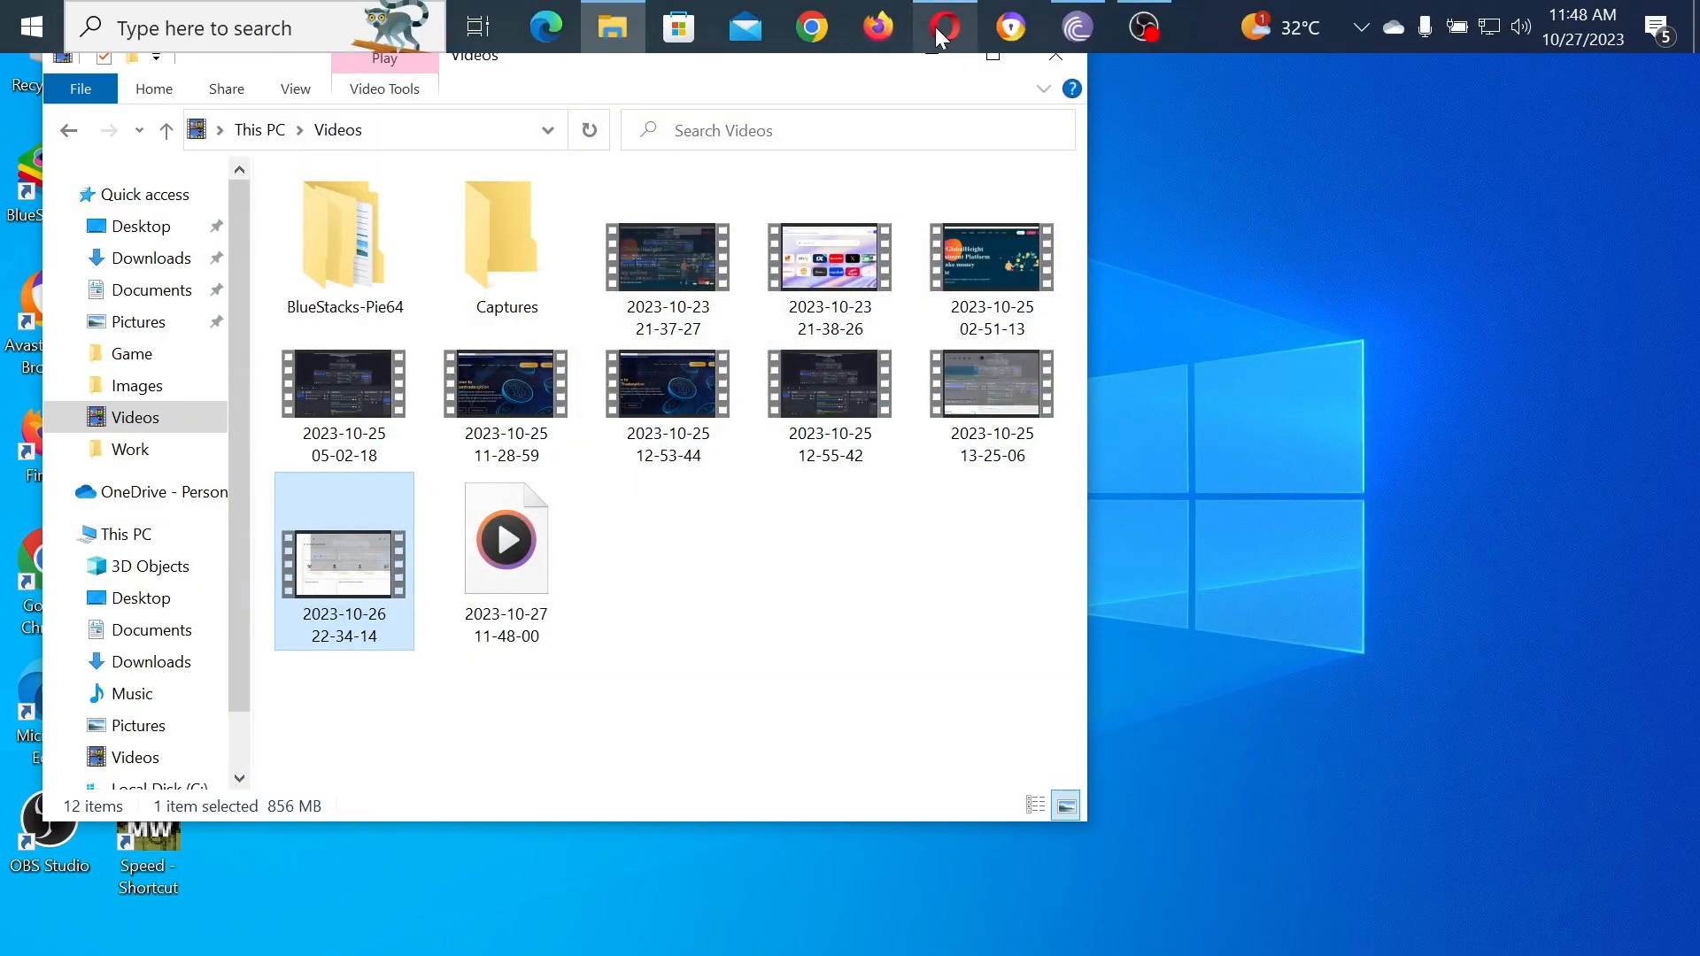
left_click(935, 27)
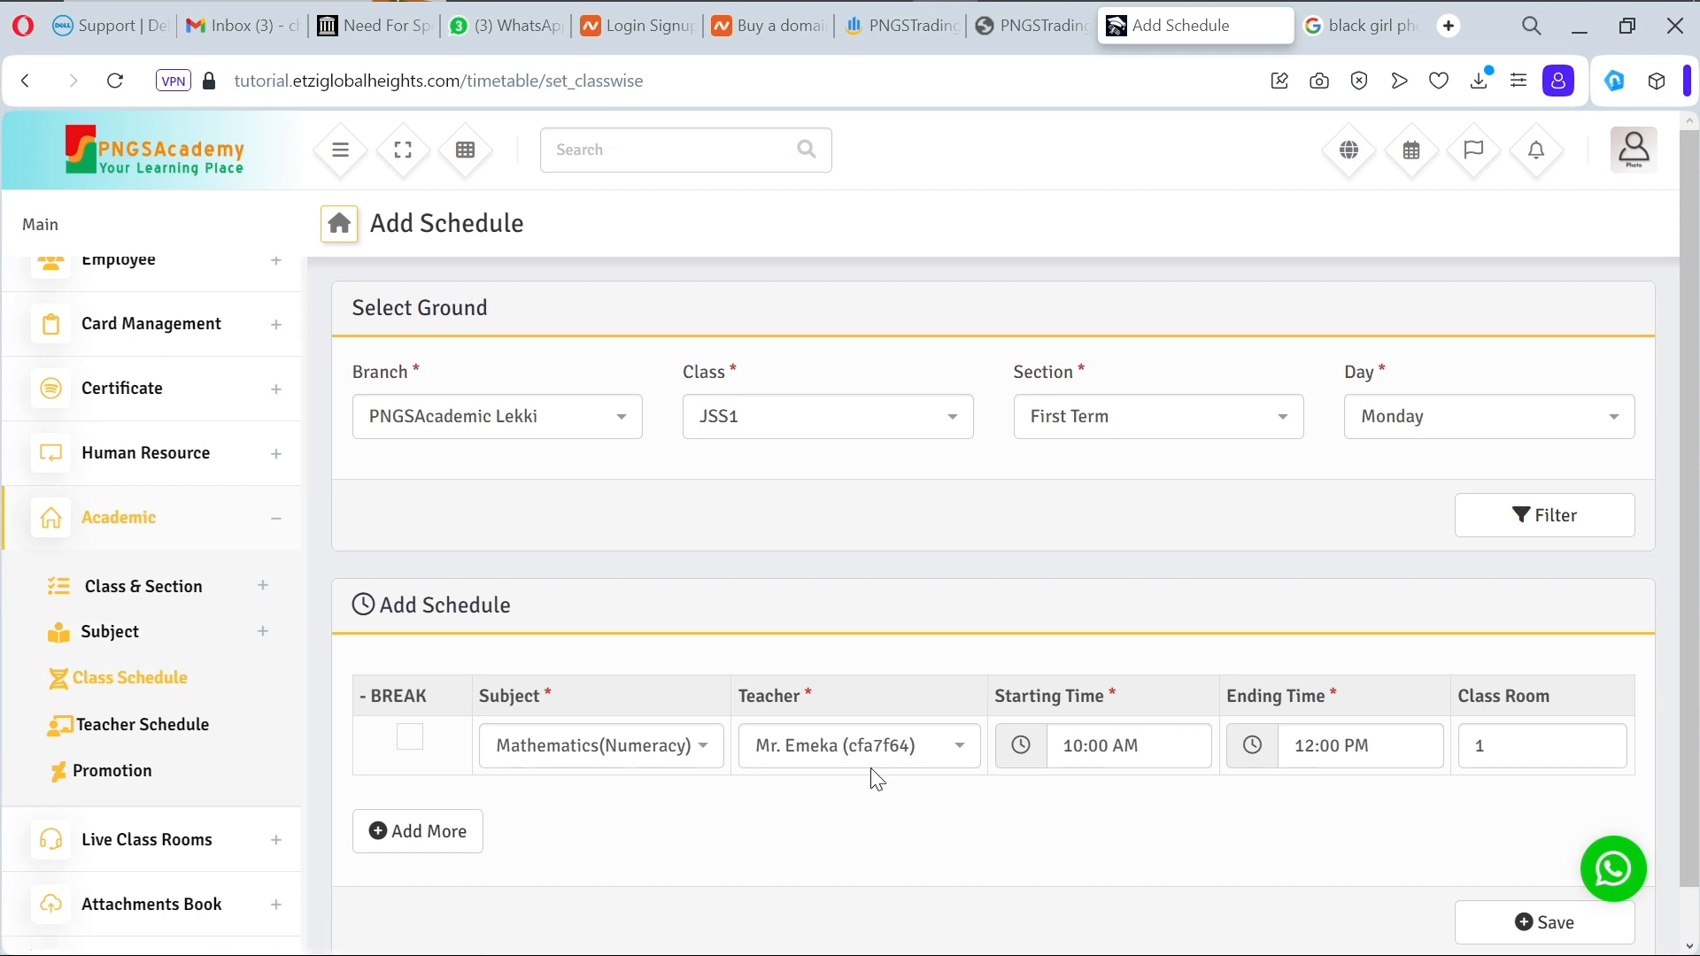
Step: Sign back in with the saved username, the account password and Remember ticked
left_click(116, 783)
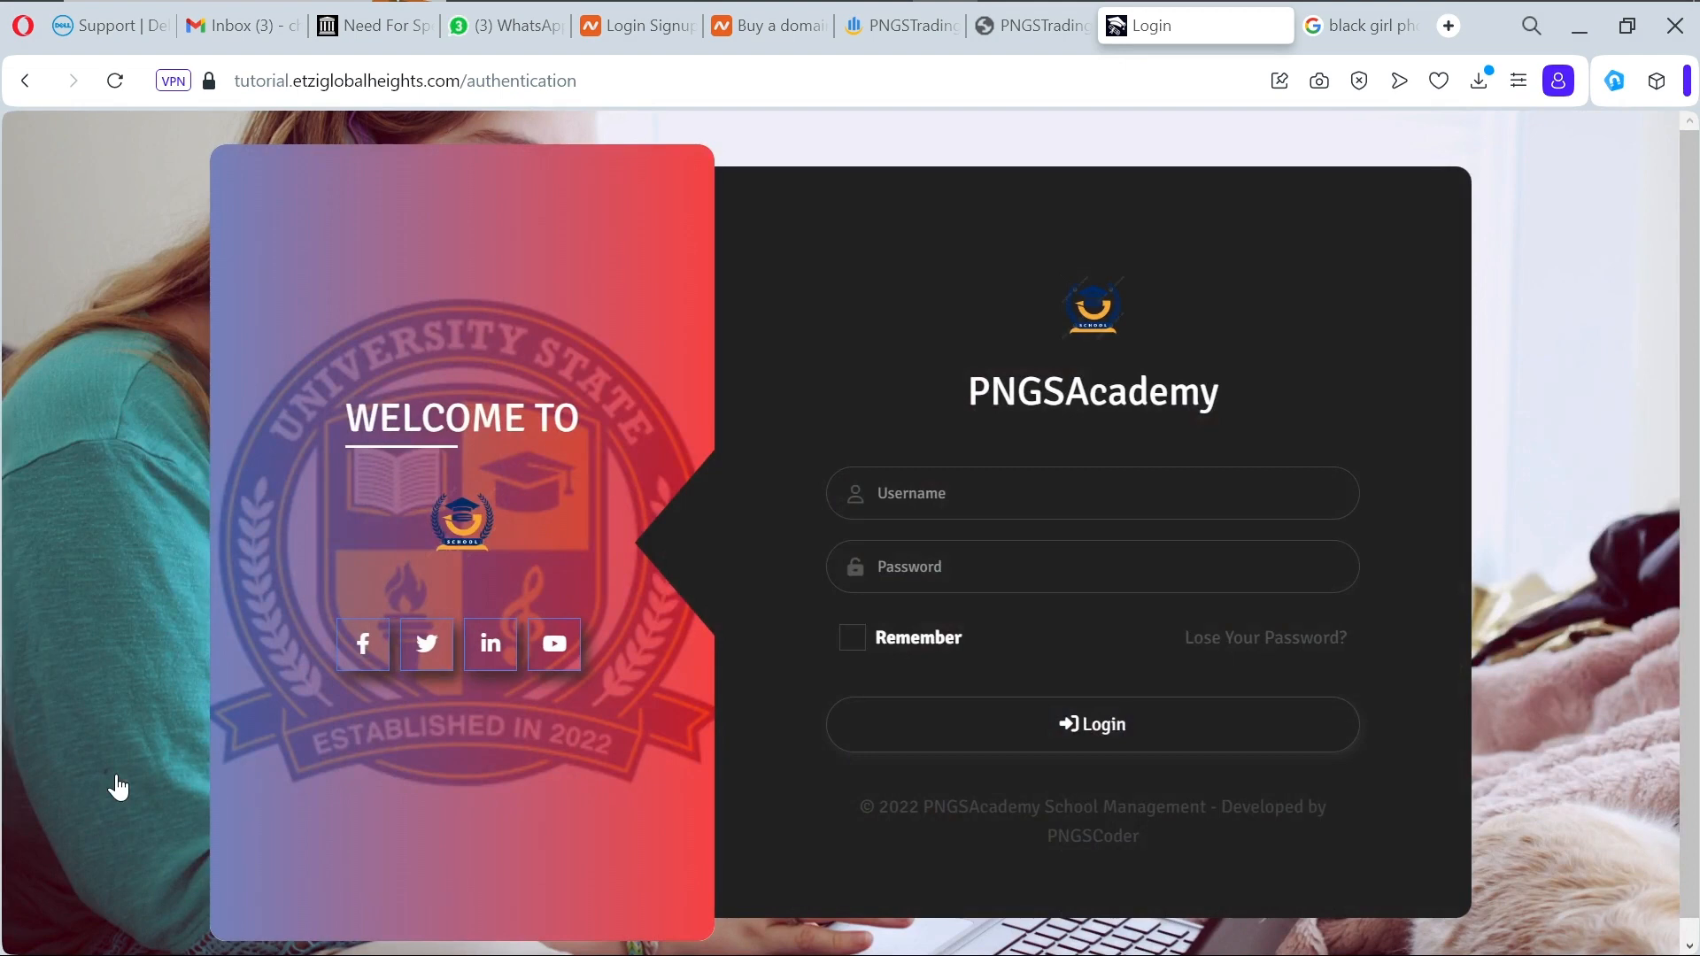
left_click(1063, 500)
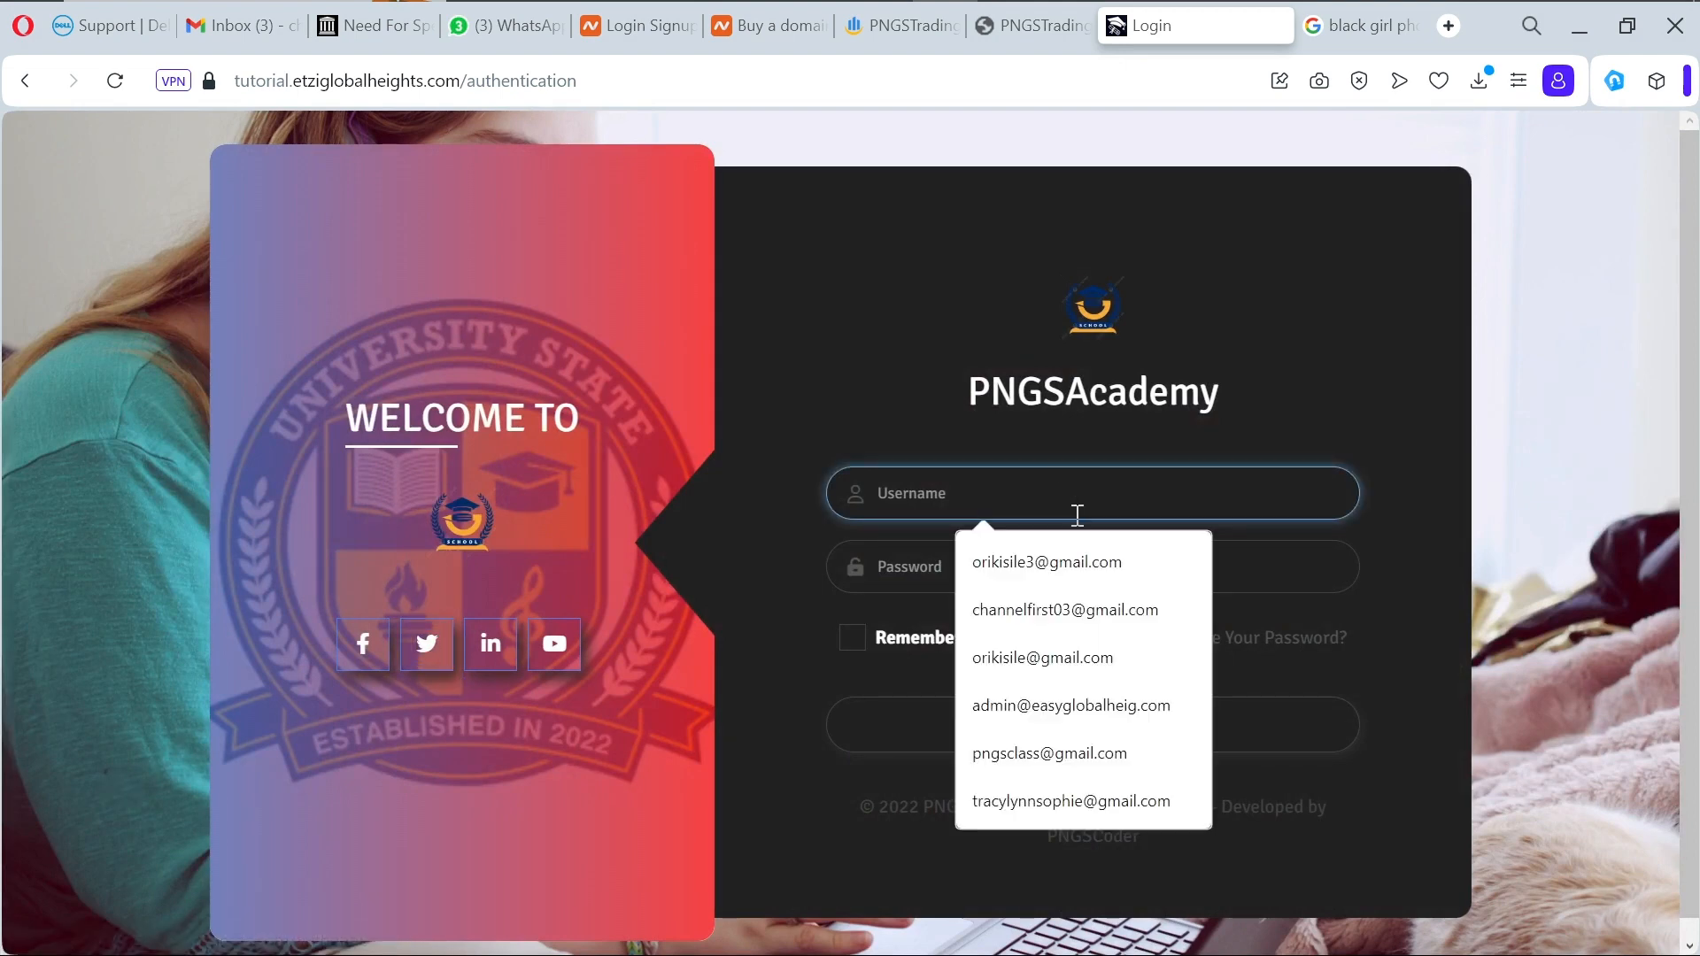
left_click(1098, 567)
left_click(1063, 580)
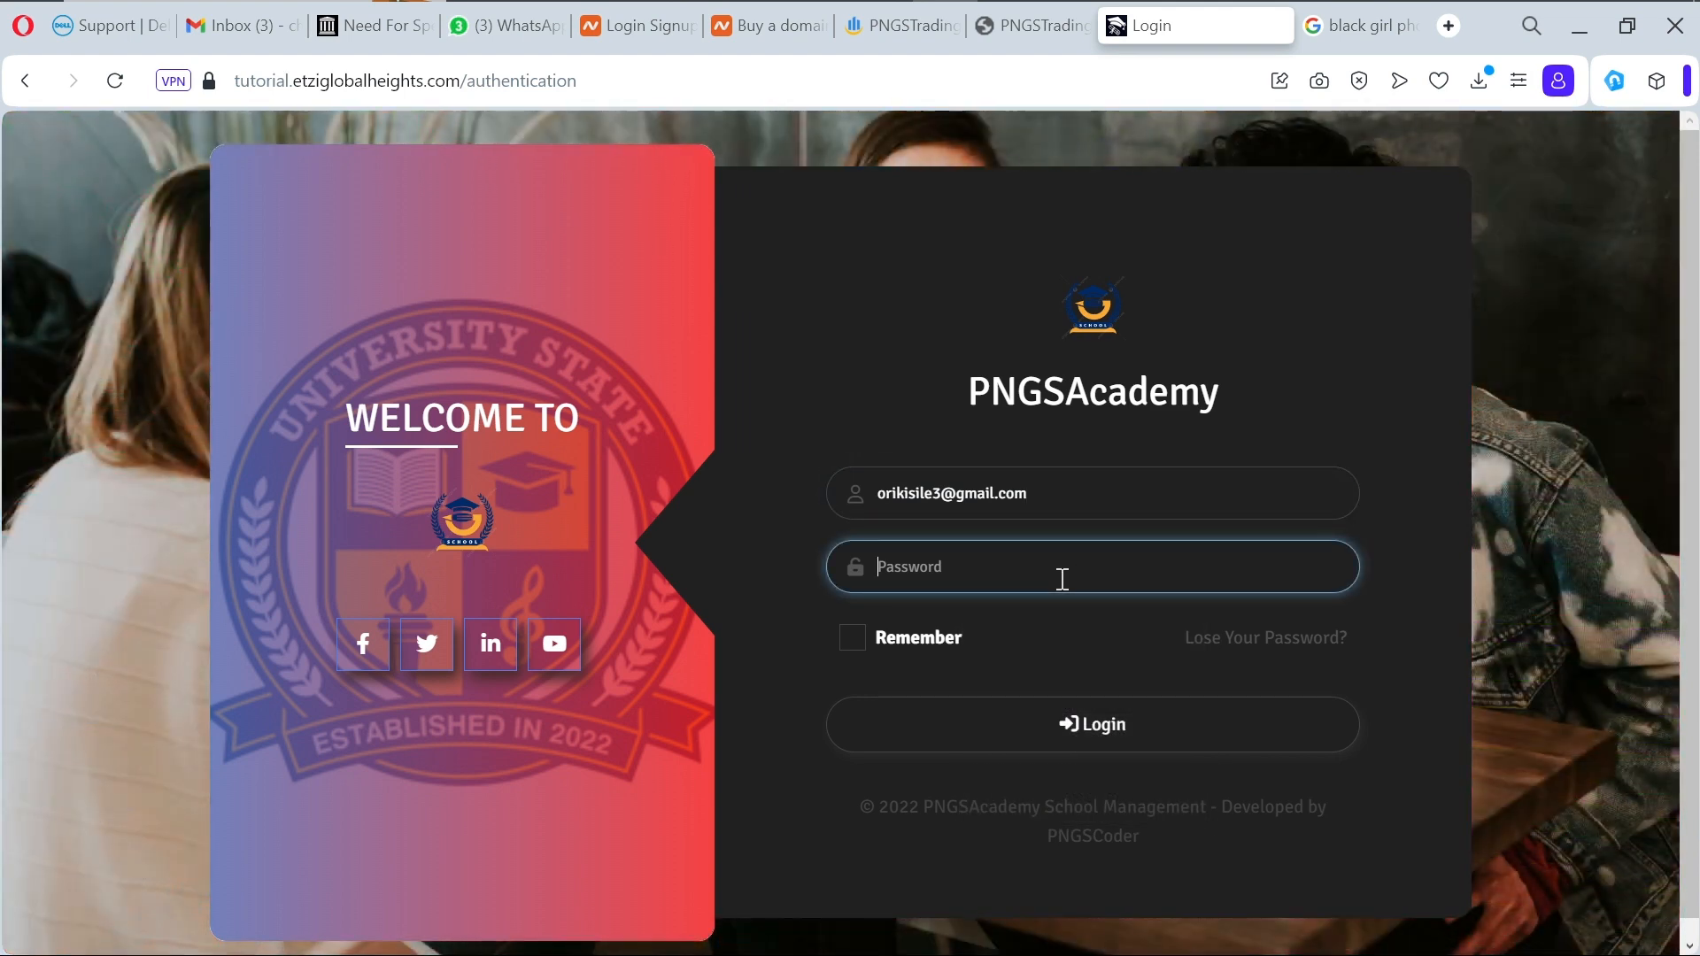
type("••••••••••")
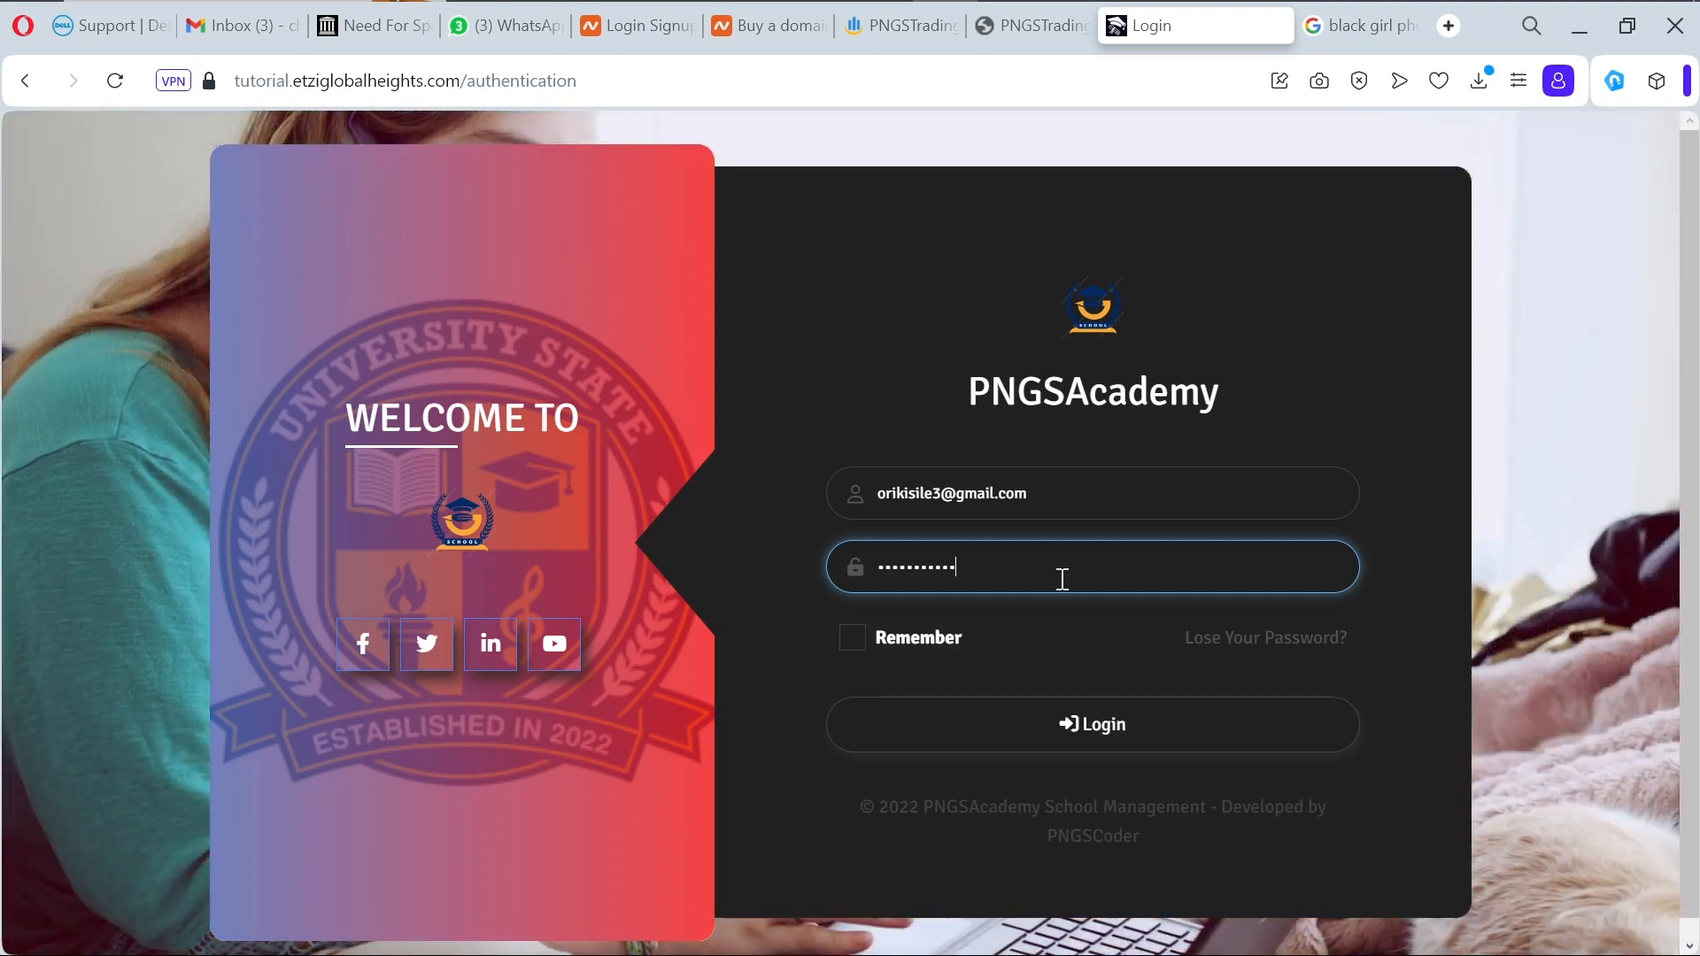
type("•••")
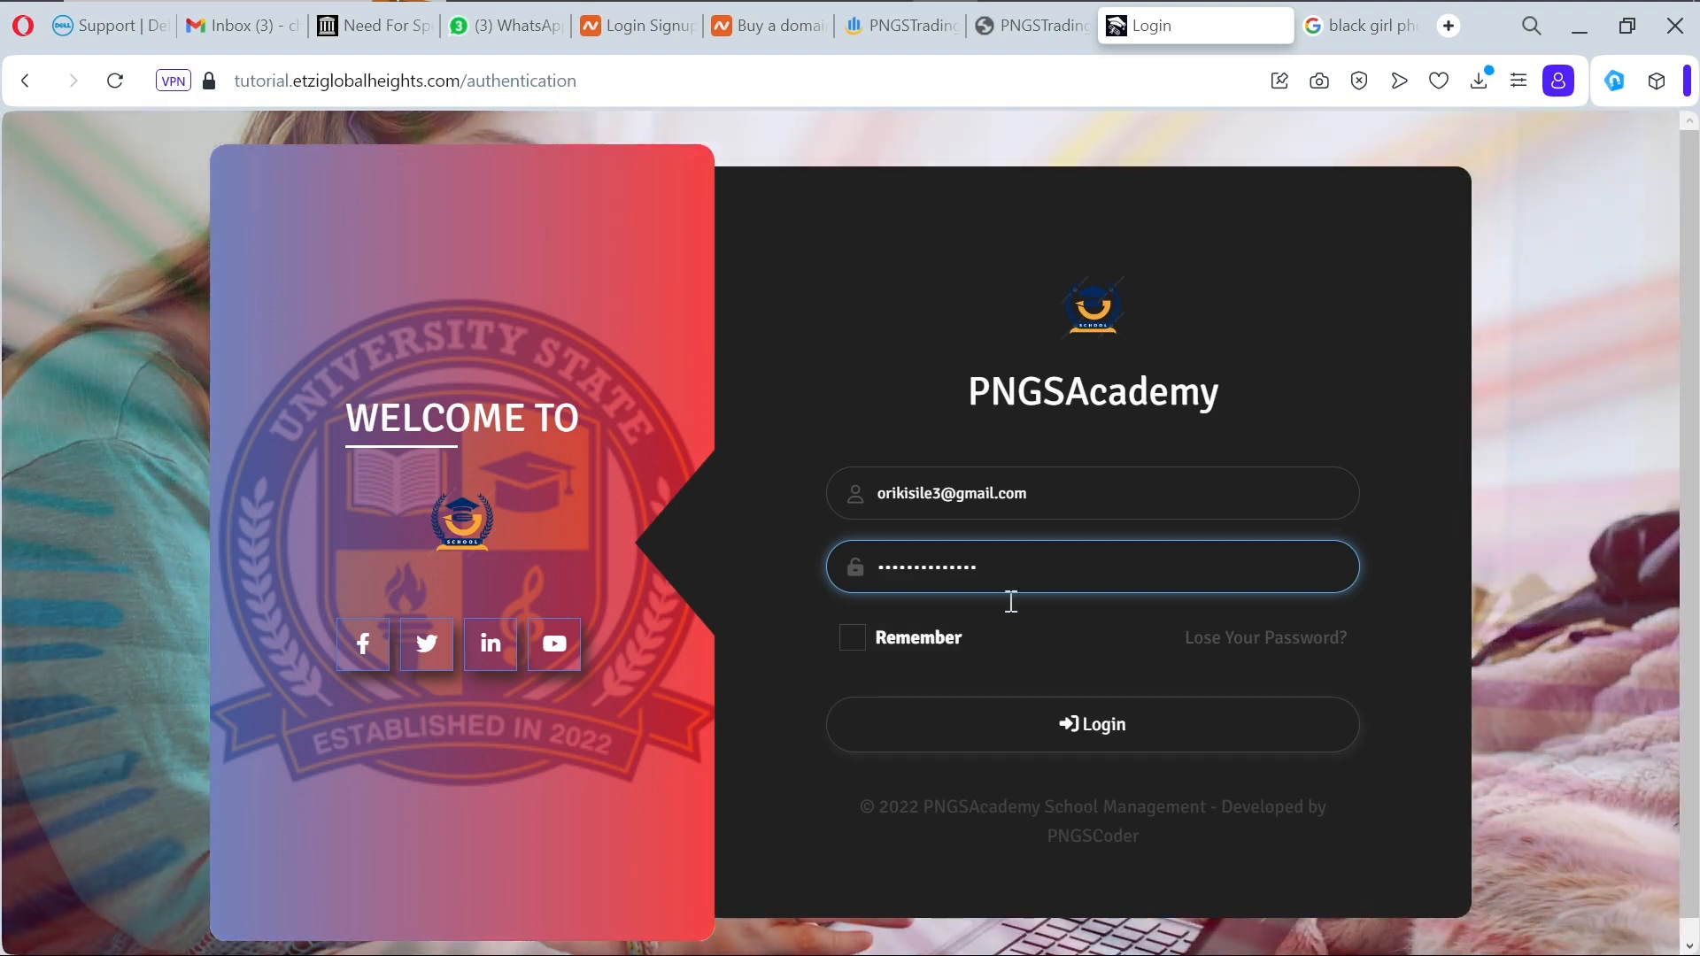
left_click(850, 642)
left_click(950, 752)
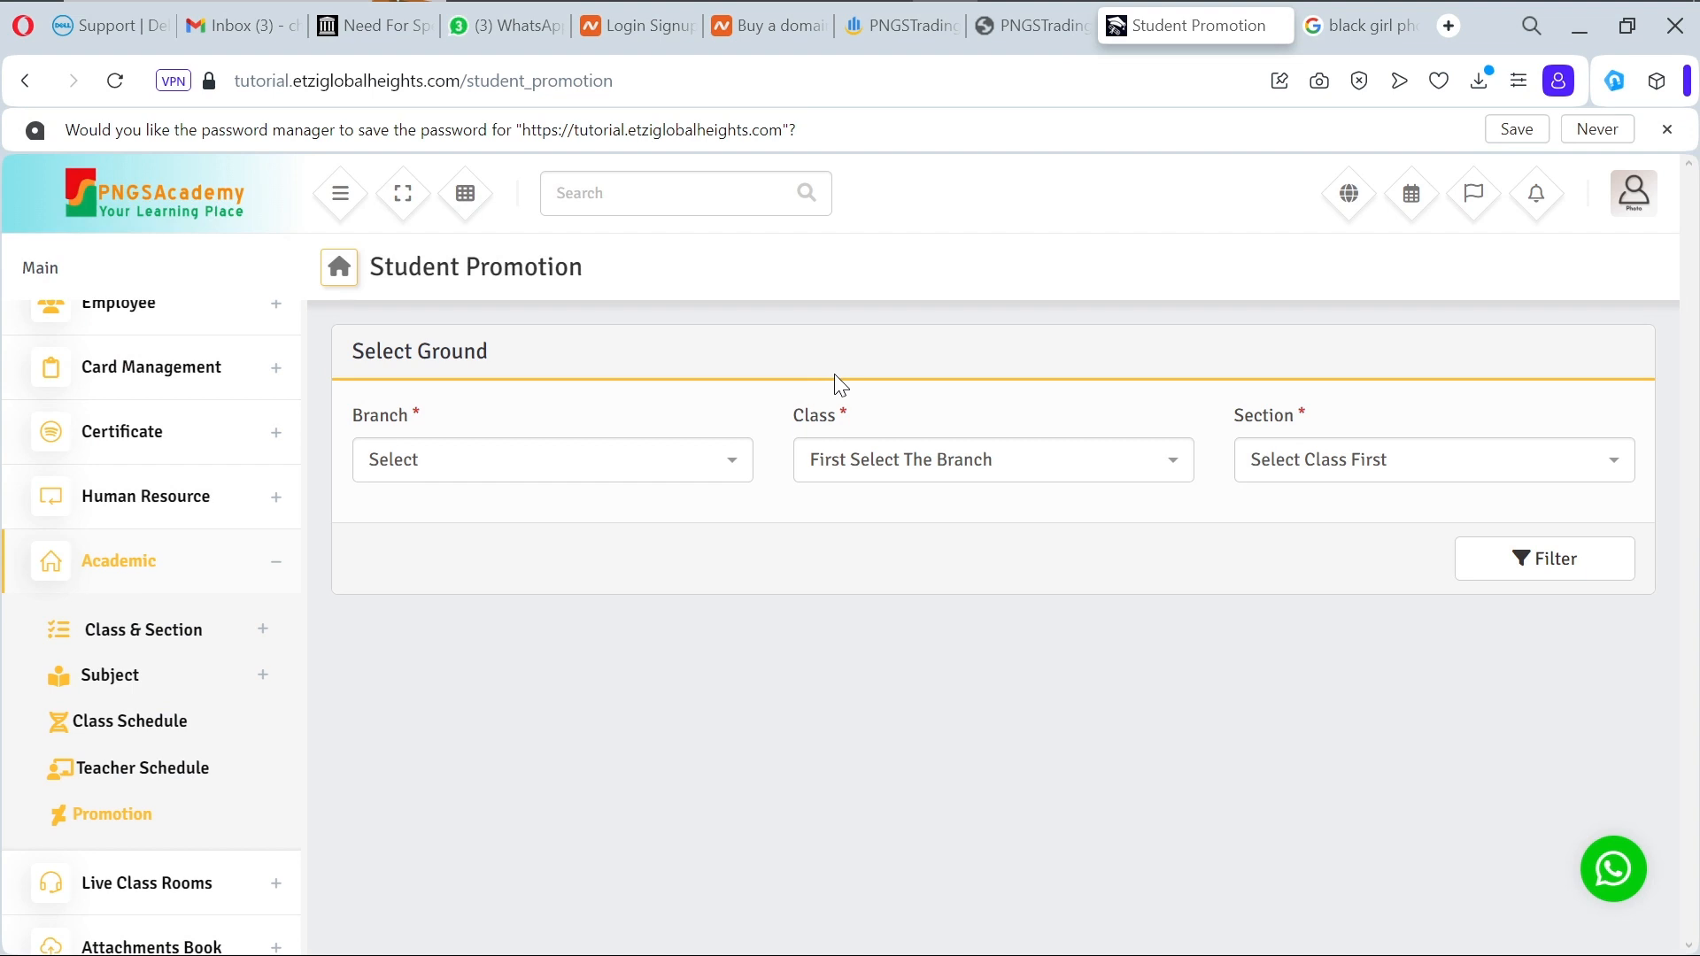
Step: List the students for promotion from PNGSAcademic Lekki, JSS1, First Term
left_click(739, 459)
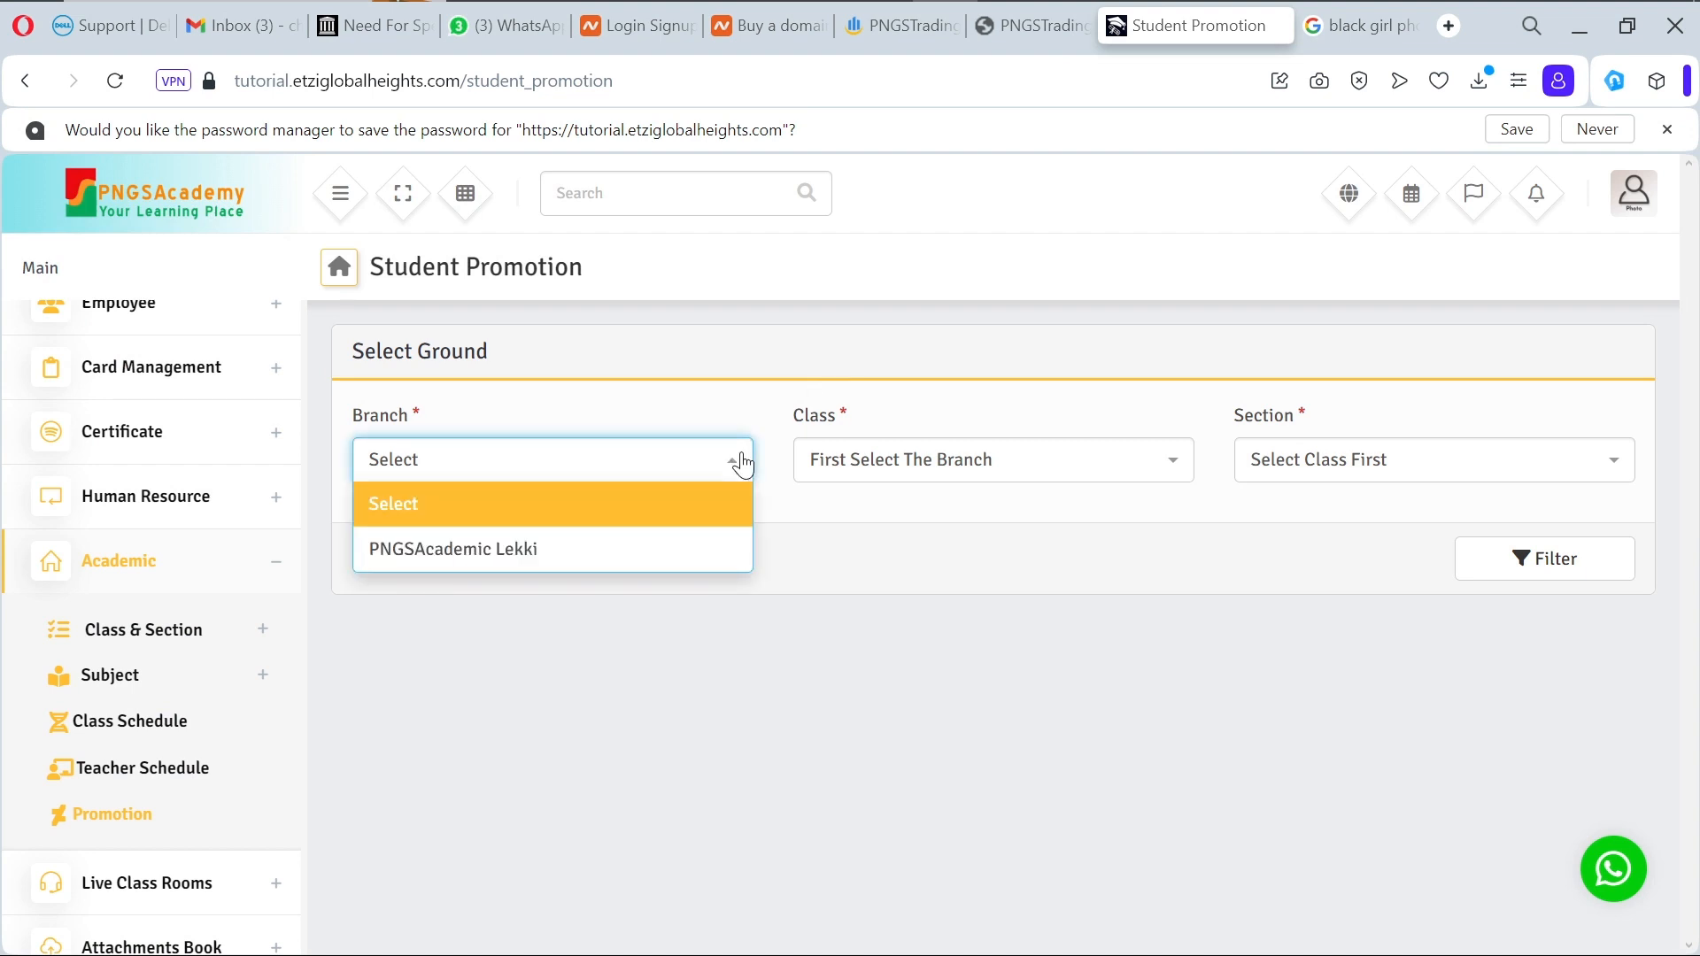
left_click(644, 548)
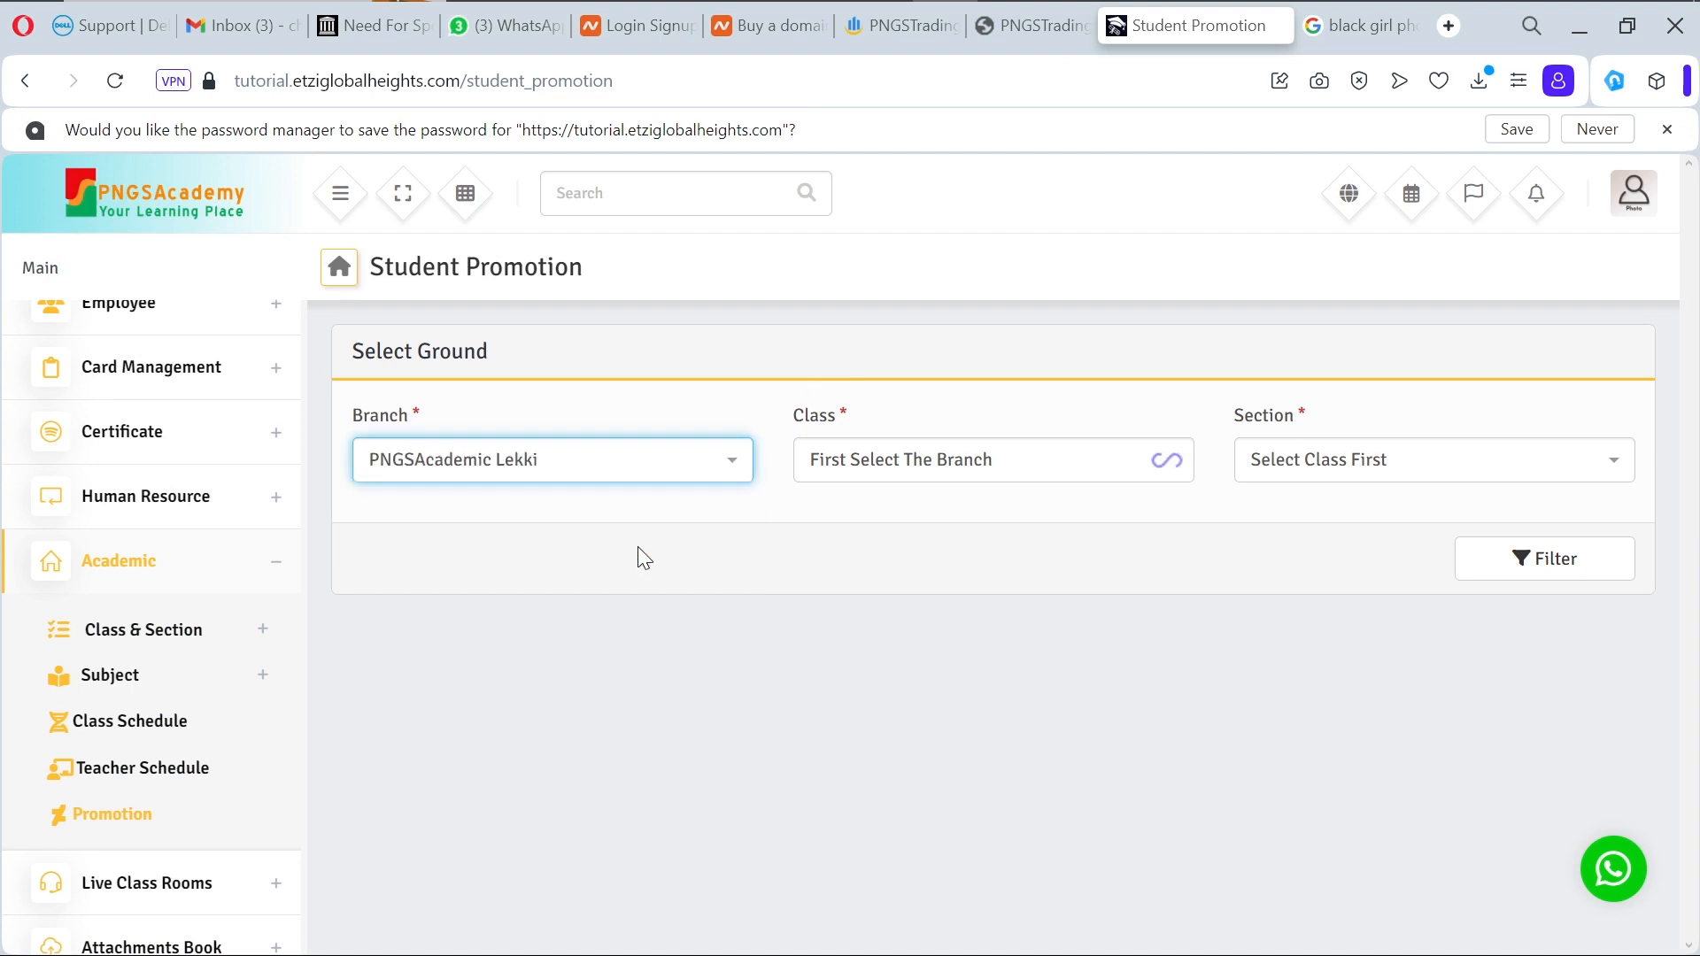
left_click(1027, 468)
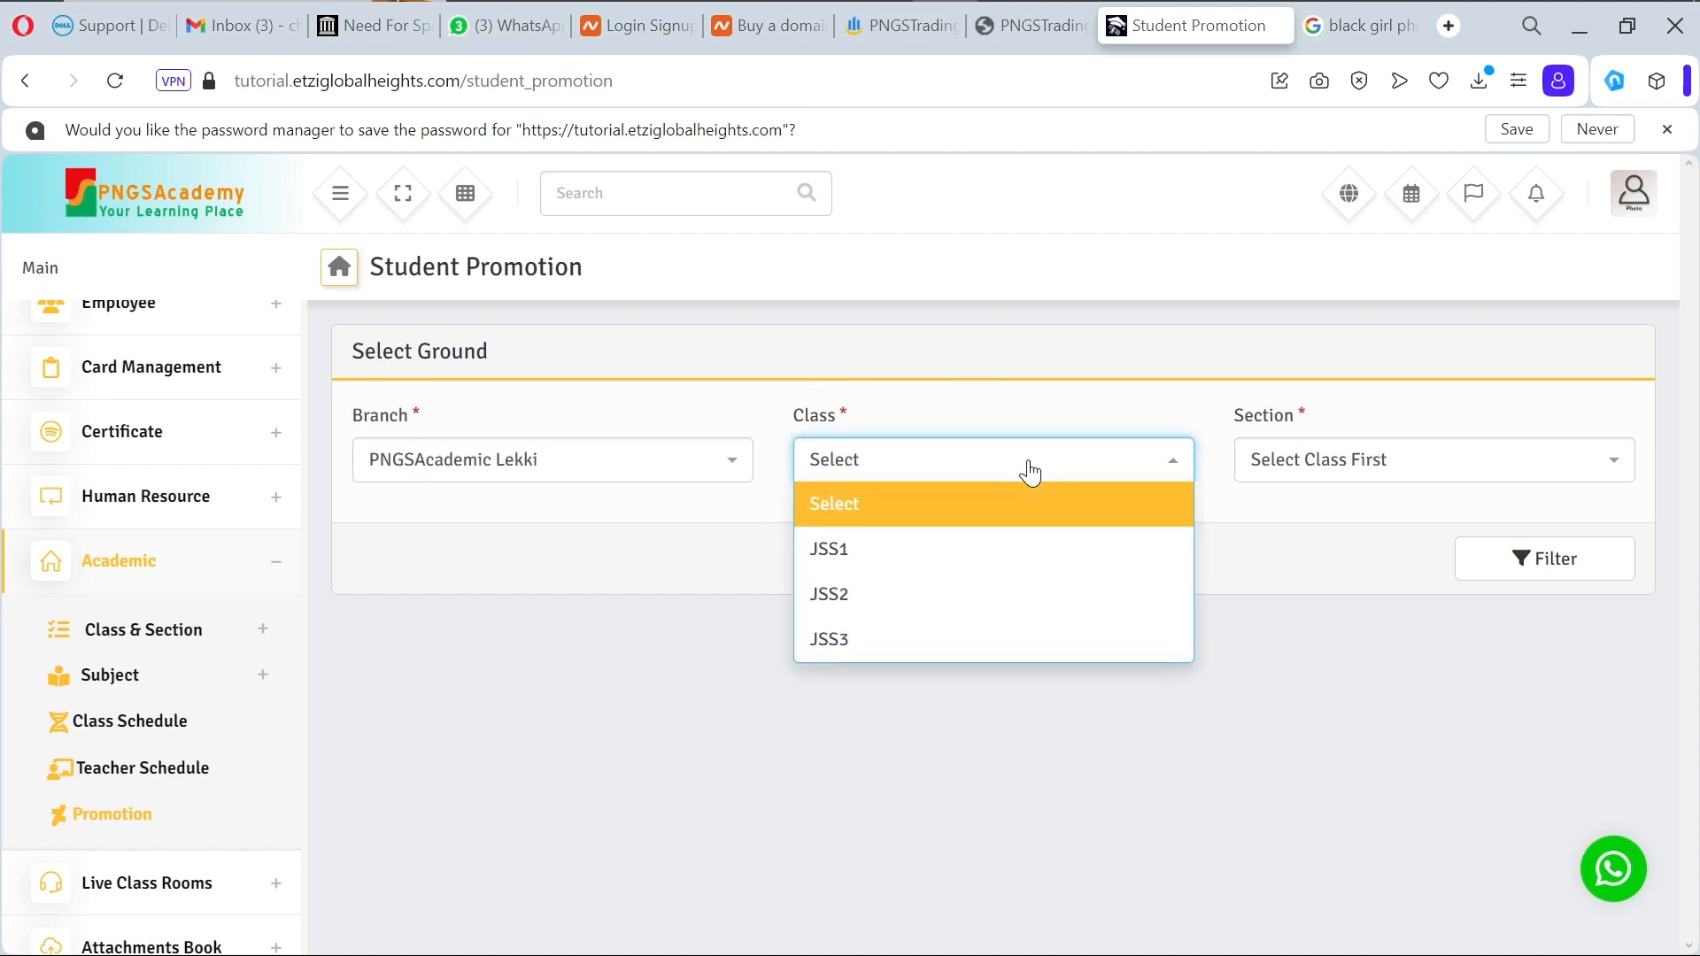
left_click(994, 565)
left_click(1378, 478)
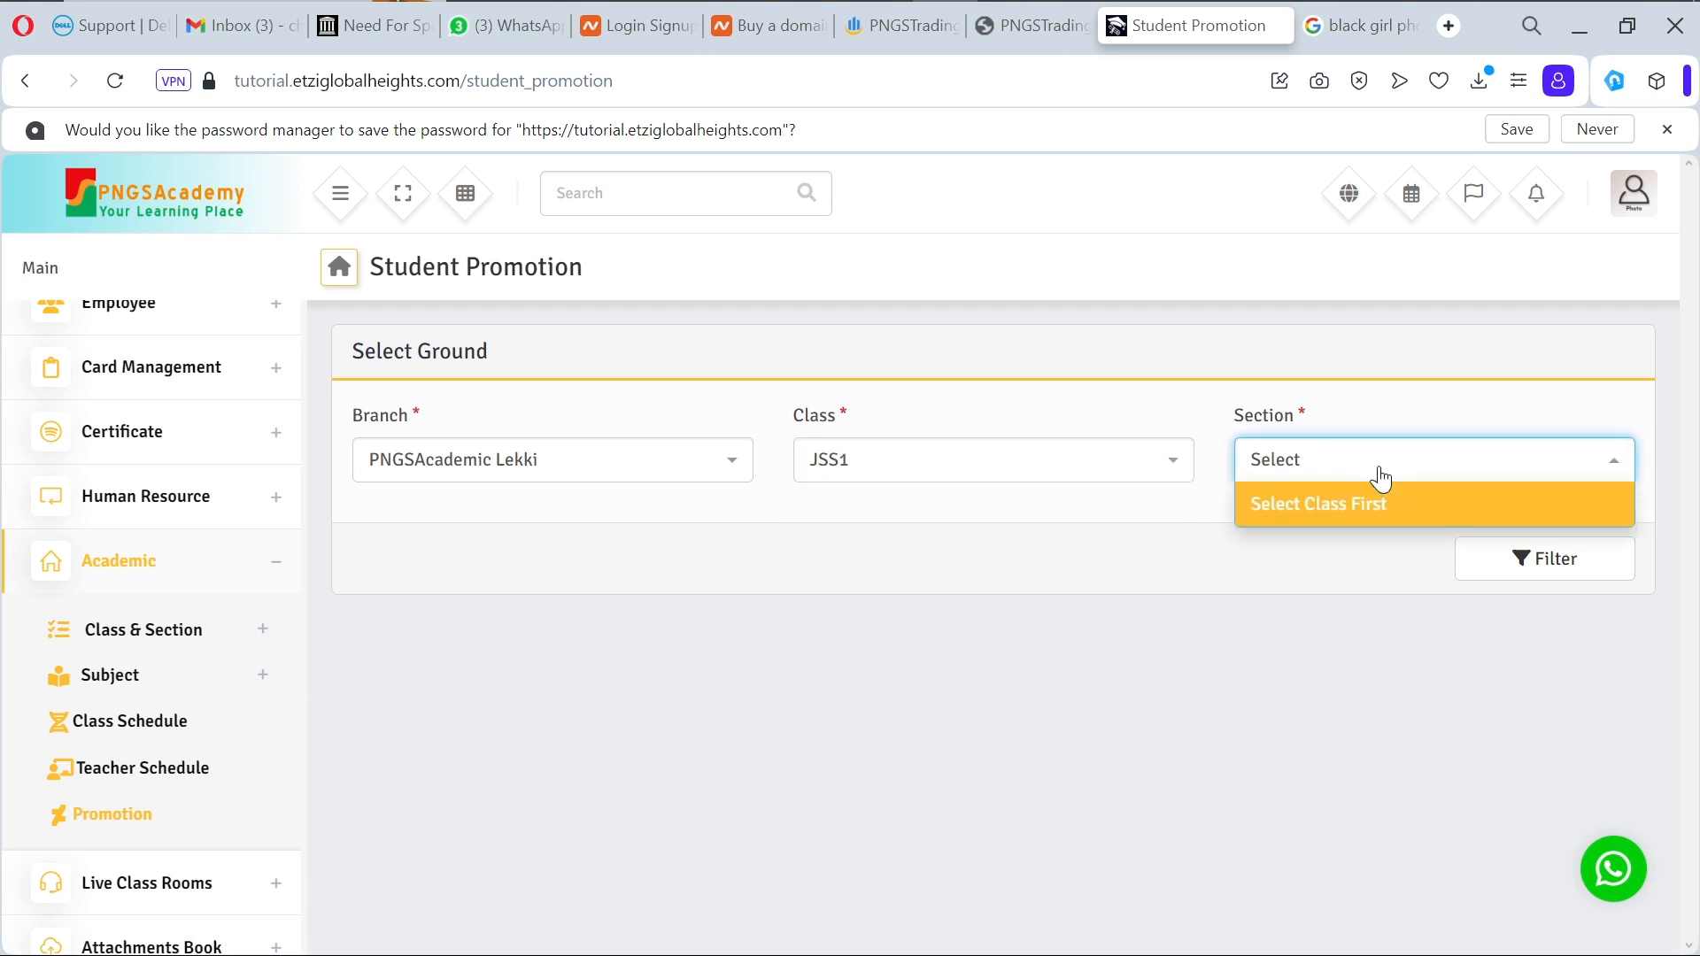
left_click(1380, 478)
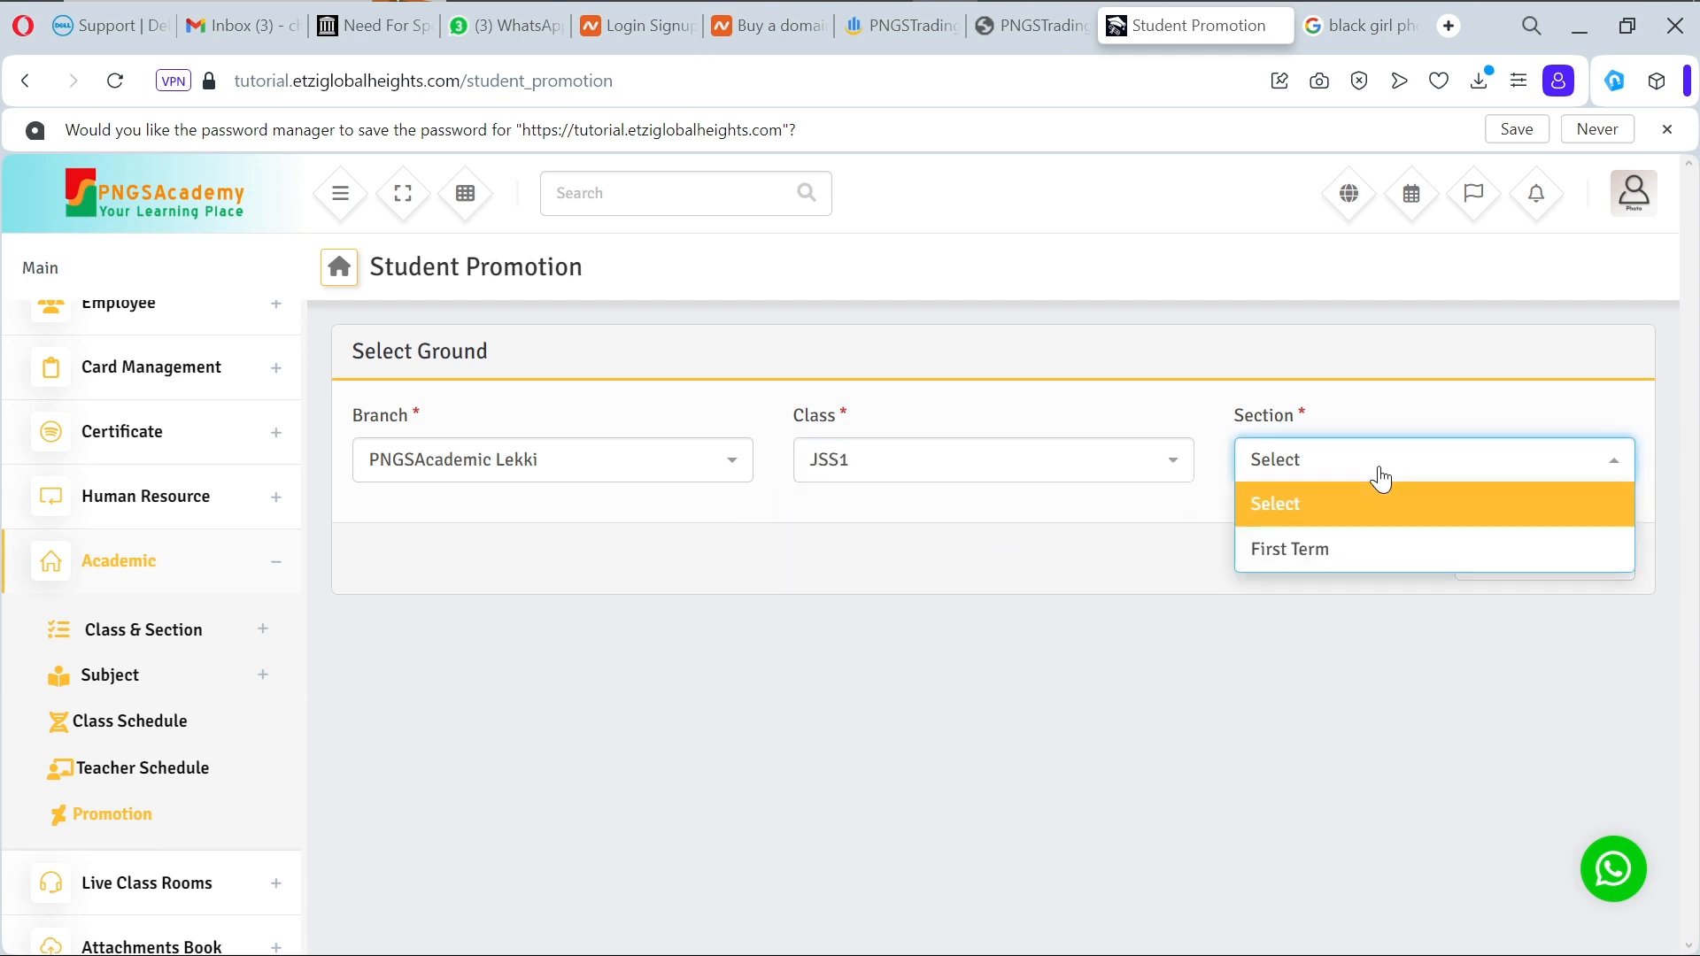
left_click(1356, 576)
left_click(1540, 571)
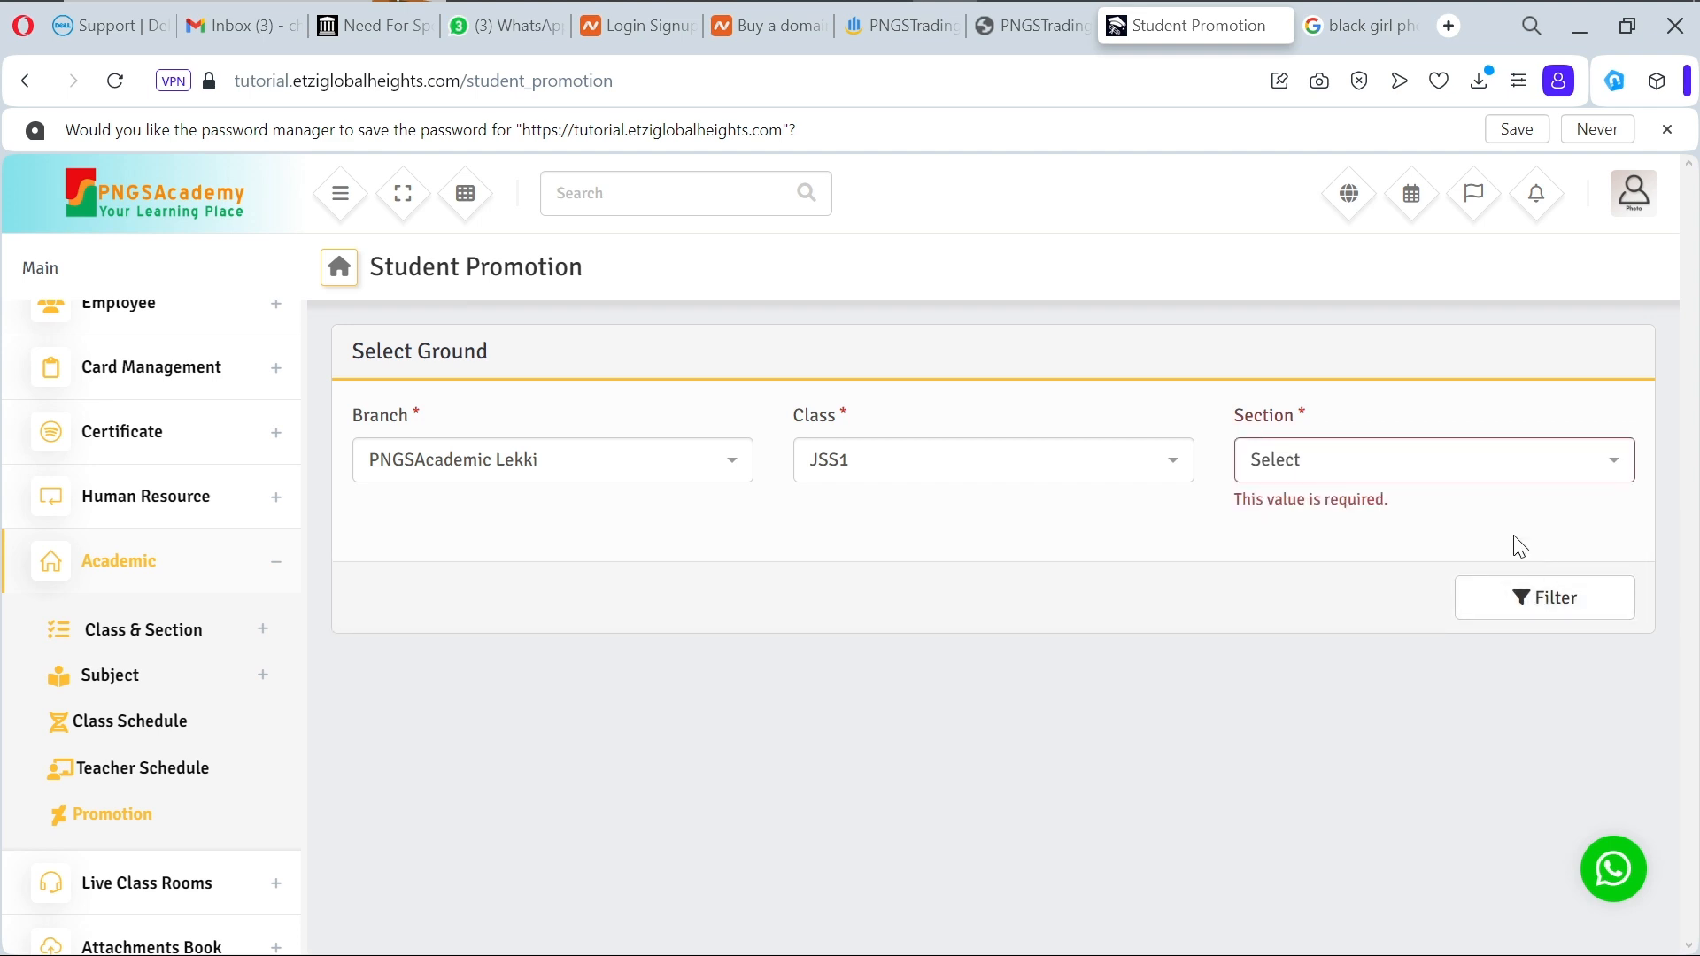
left_click(1444, 460)
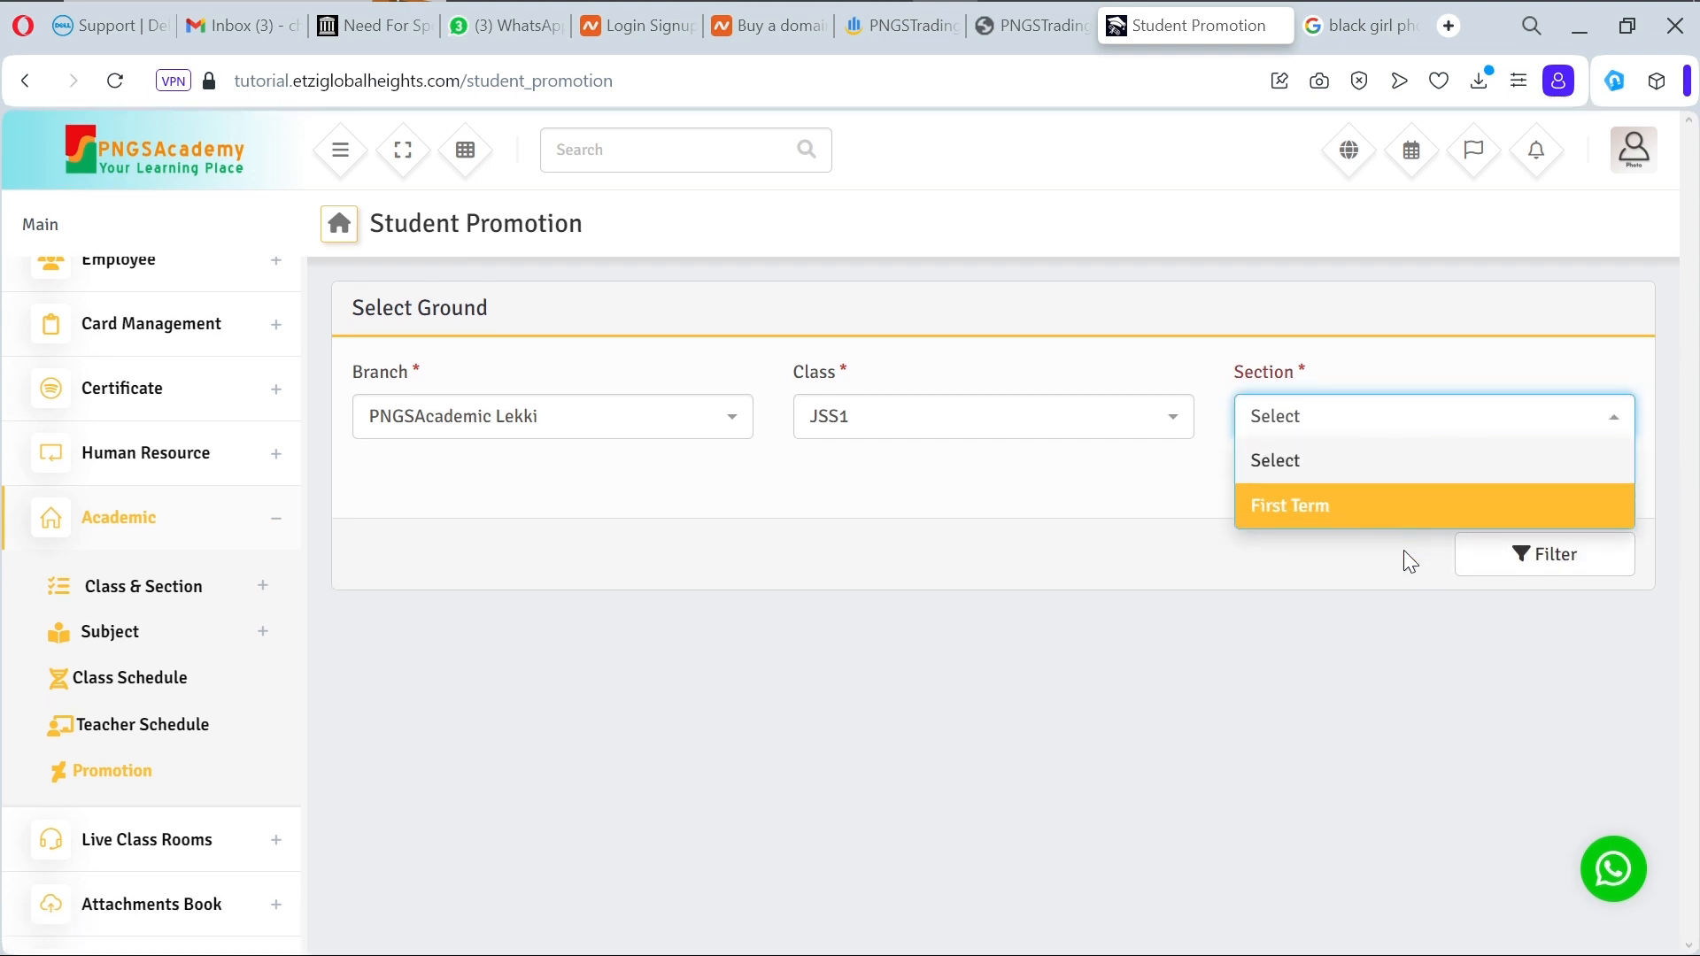
left_click(1402, 502)
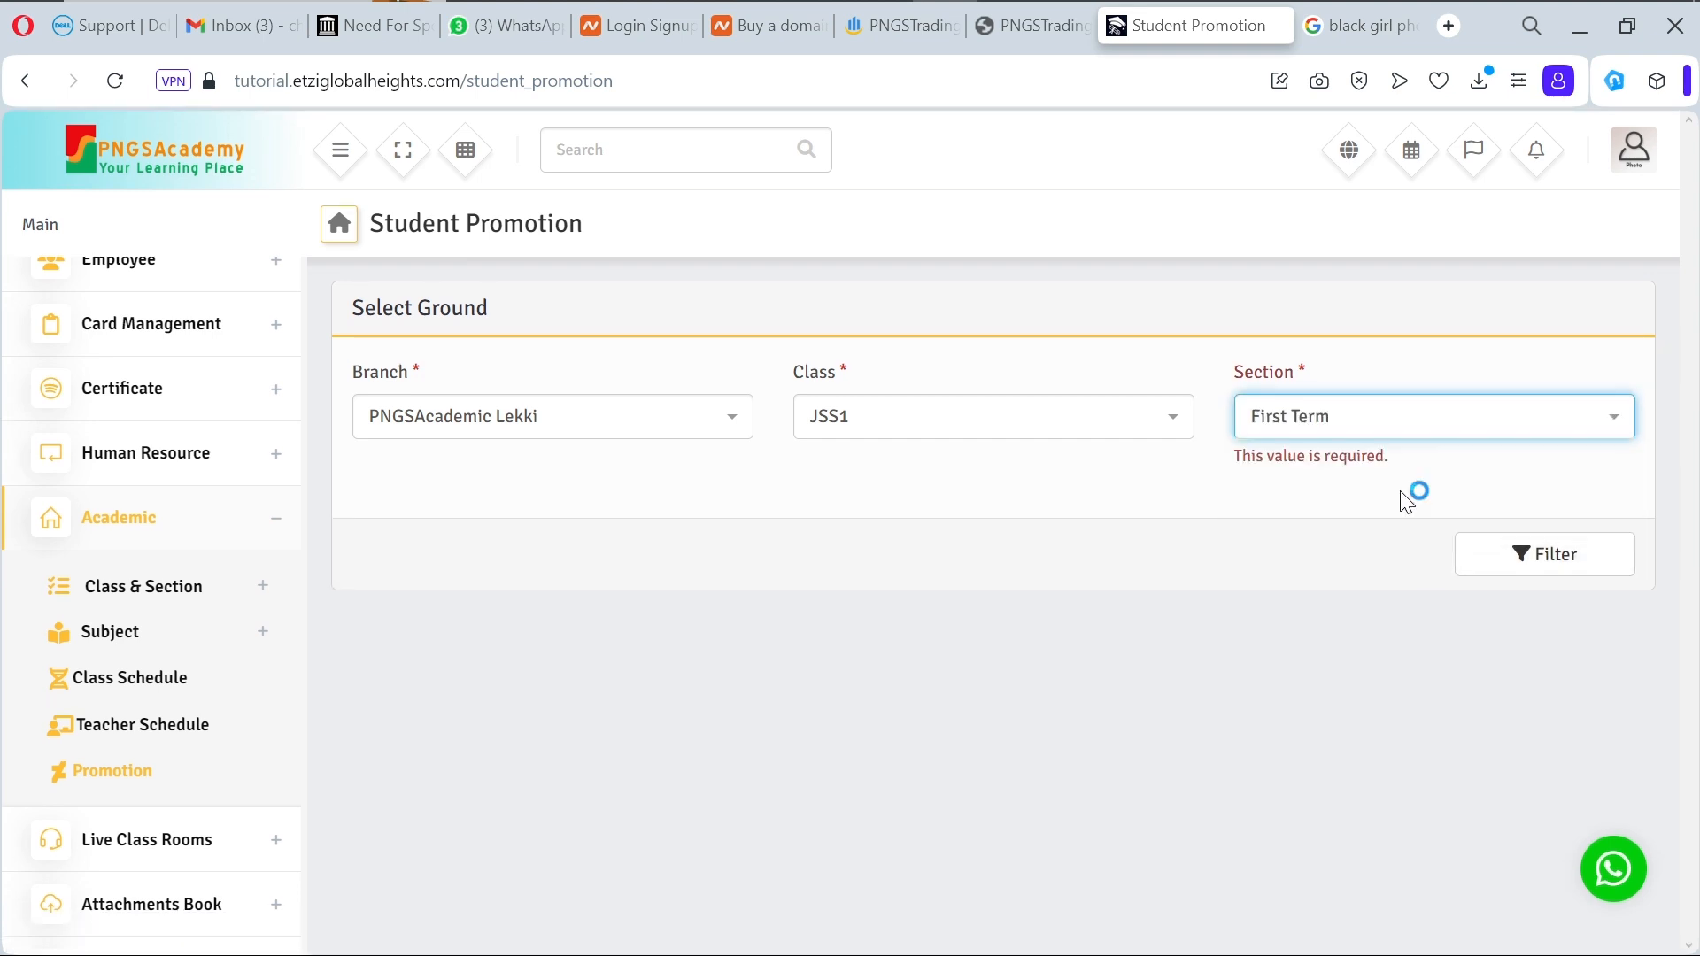
left_click(1558, 556)
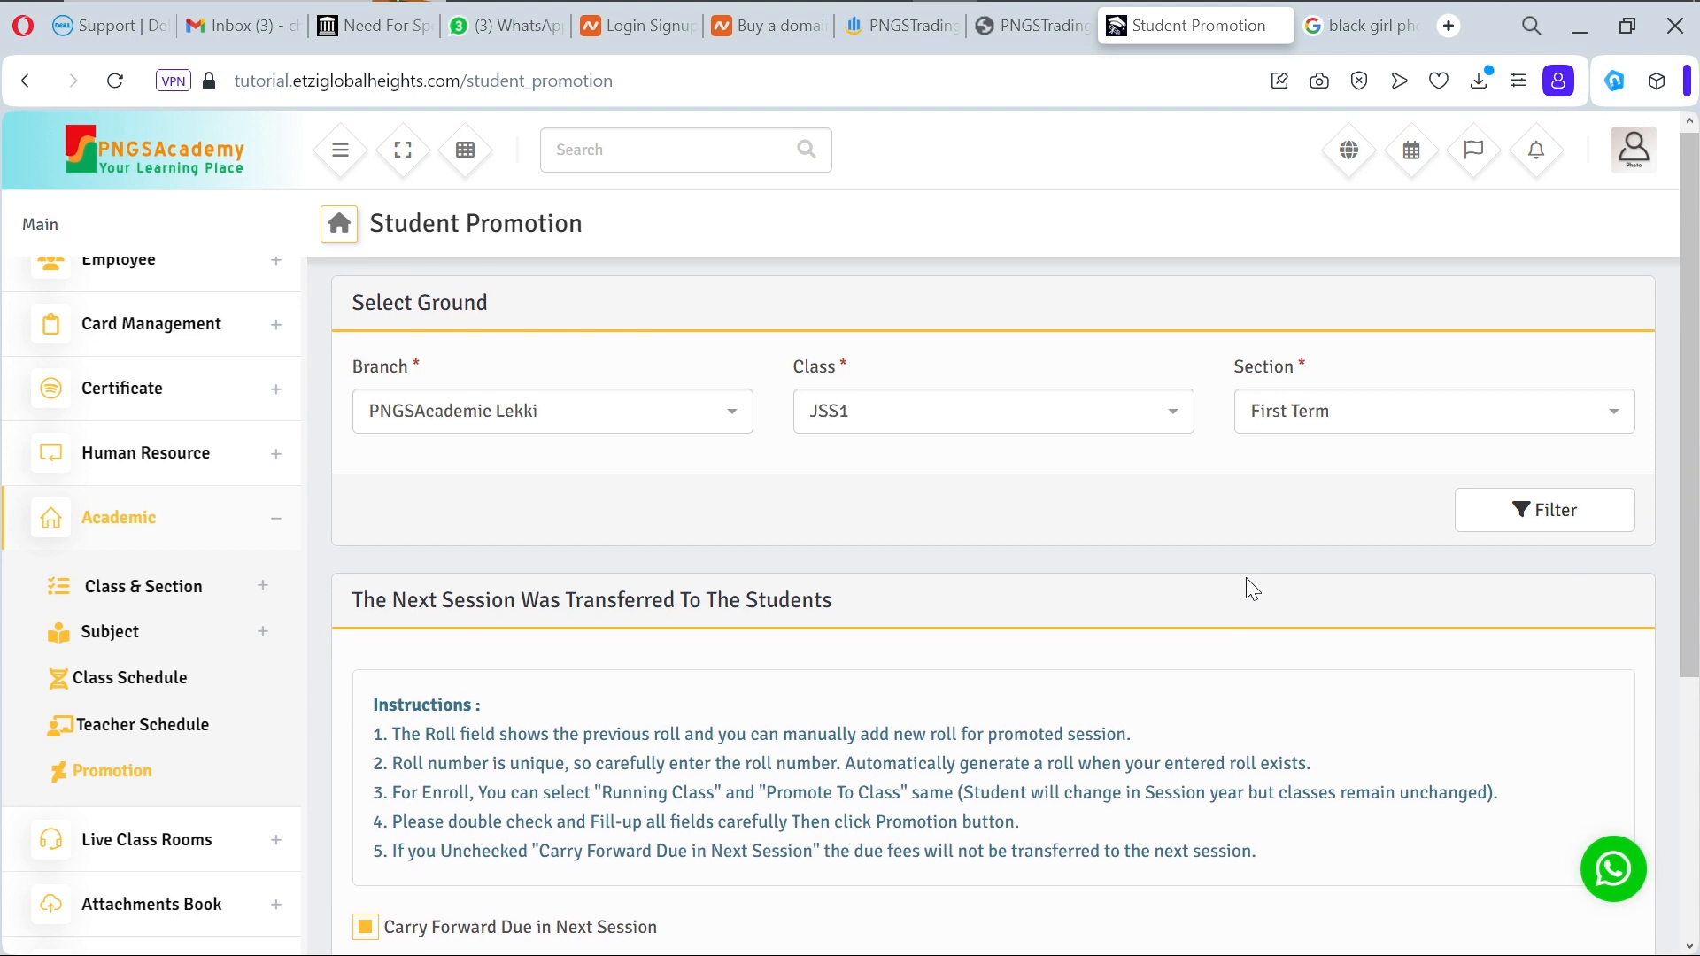
scroll(1246, 578, "down", 4)
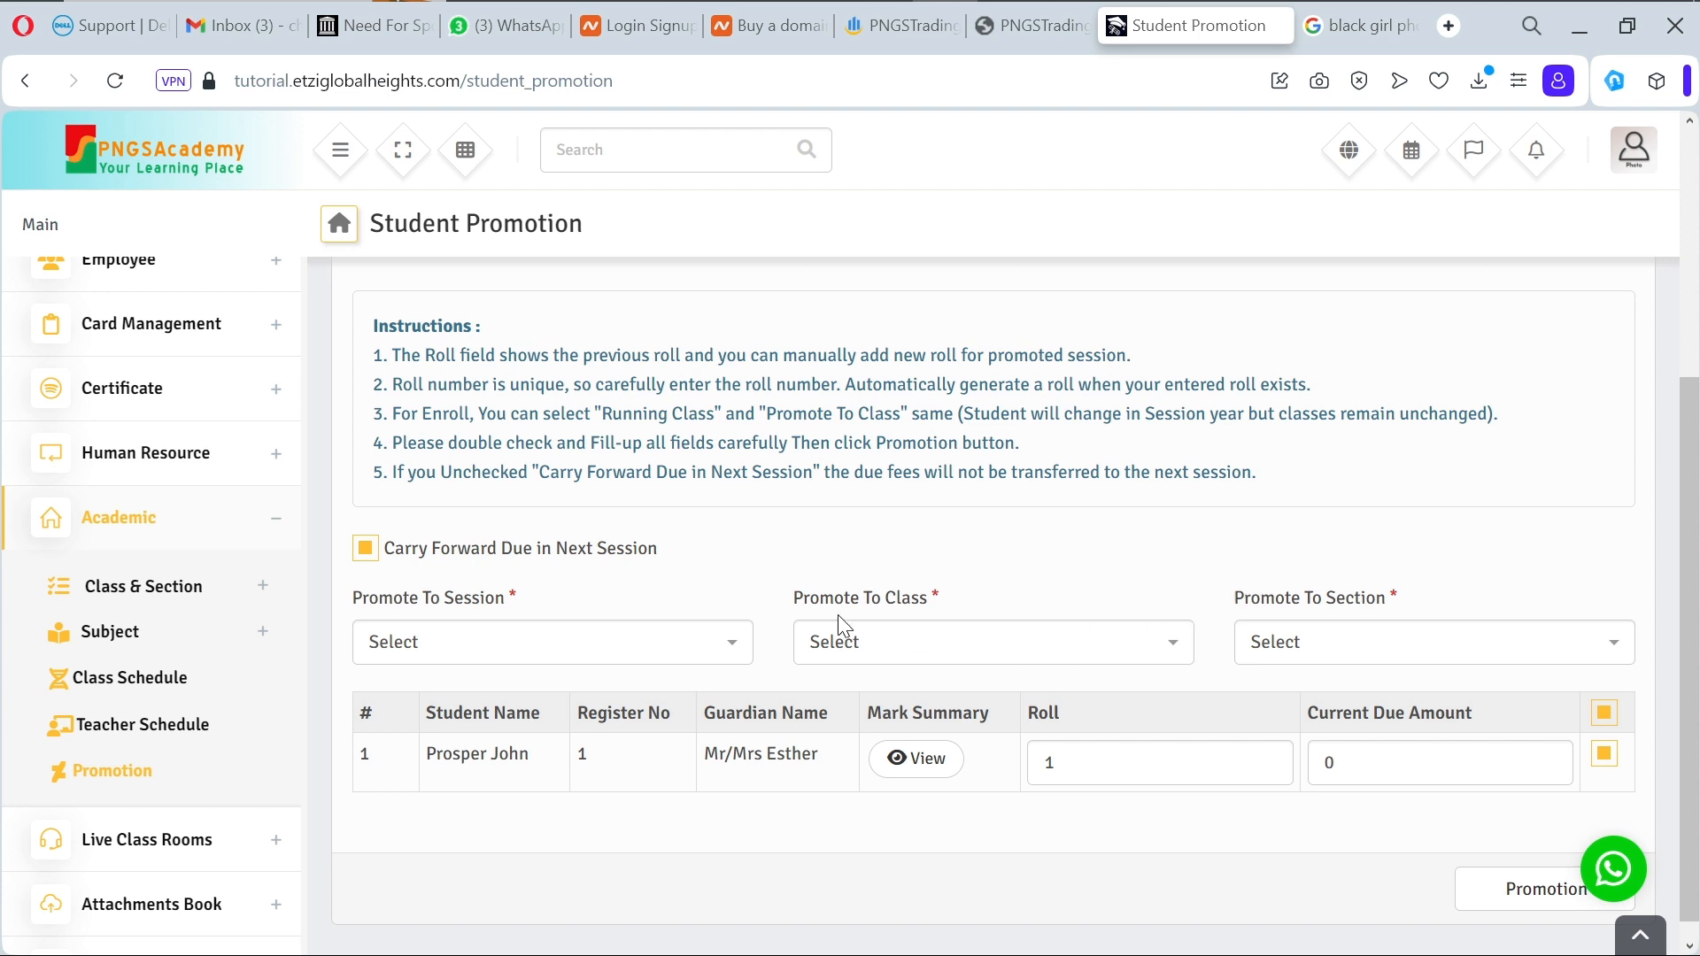
Step: Promote the JSS1 student to session 2024-2025, class JSS2, section First Term, and confirm
left_click(655, 663)
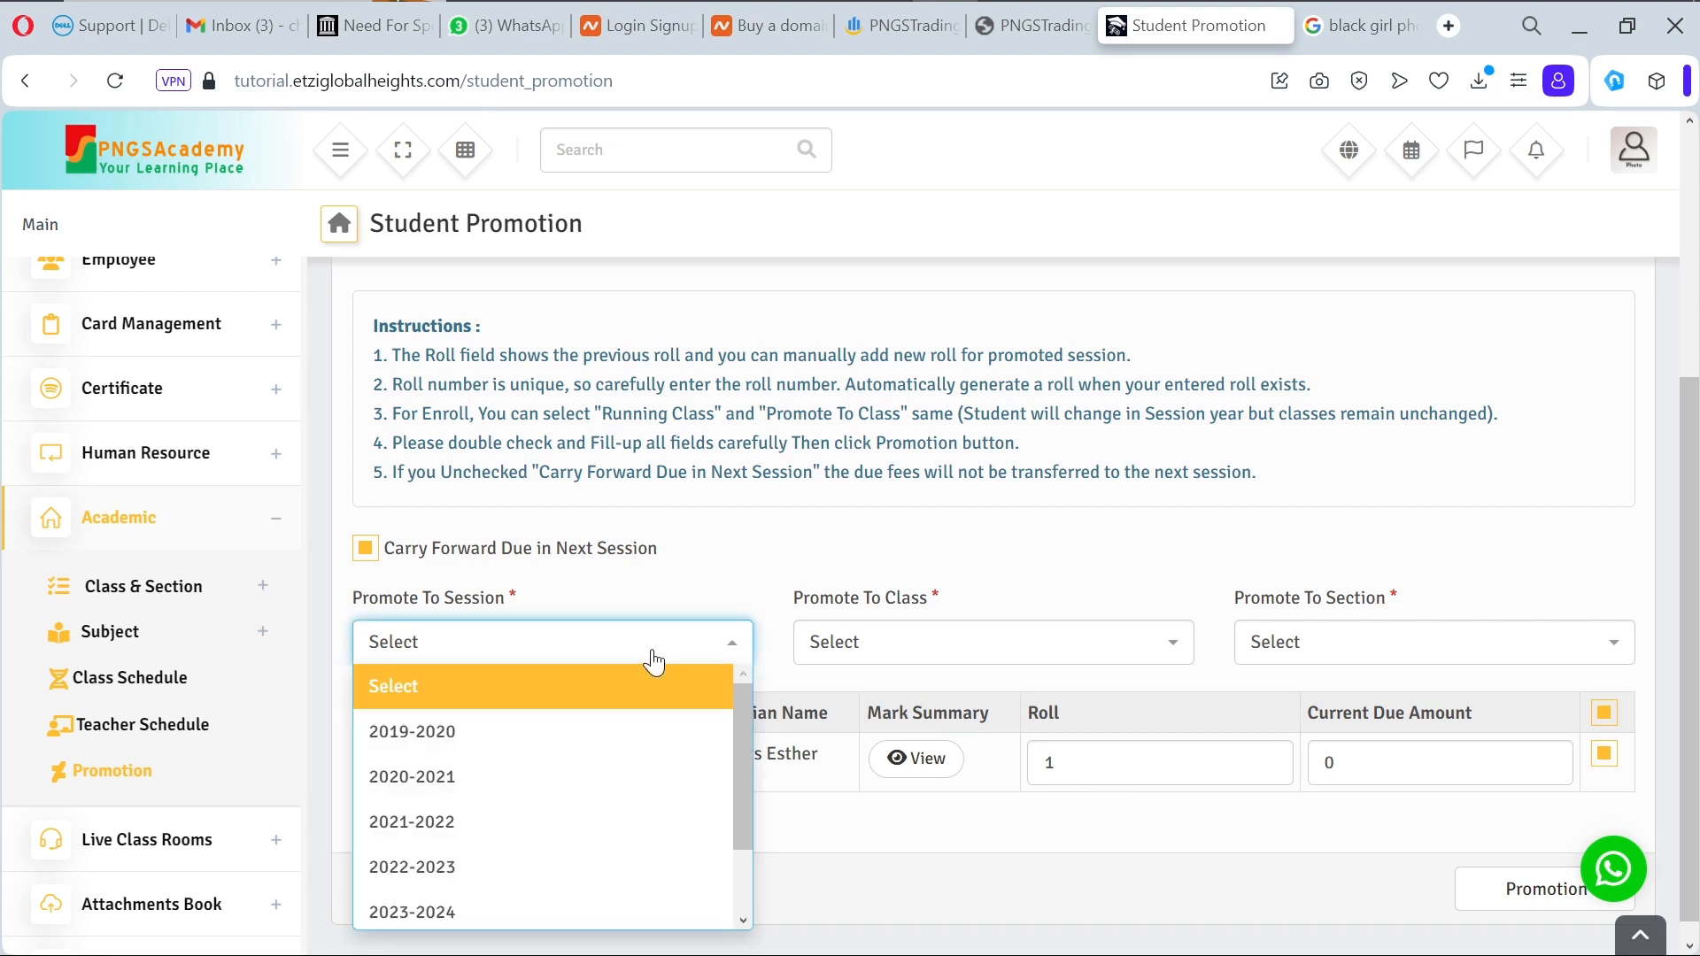
scroll(654, 663, "up", 4)
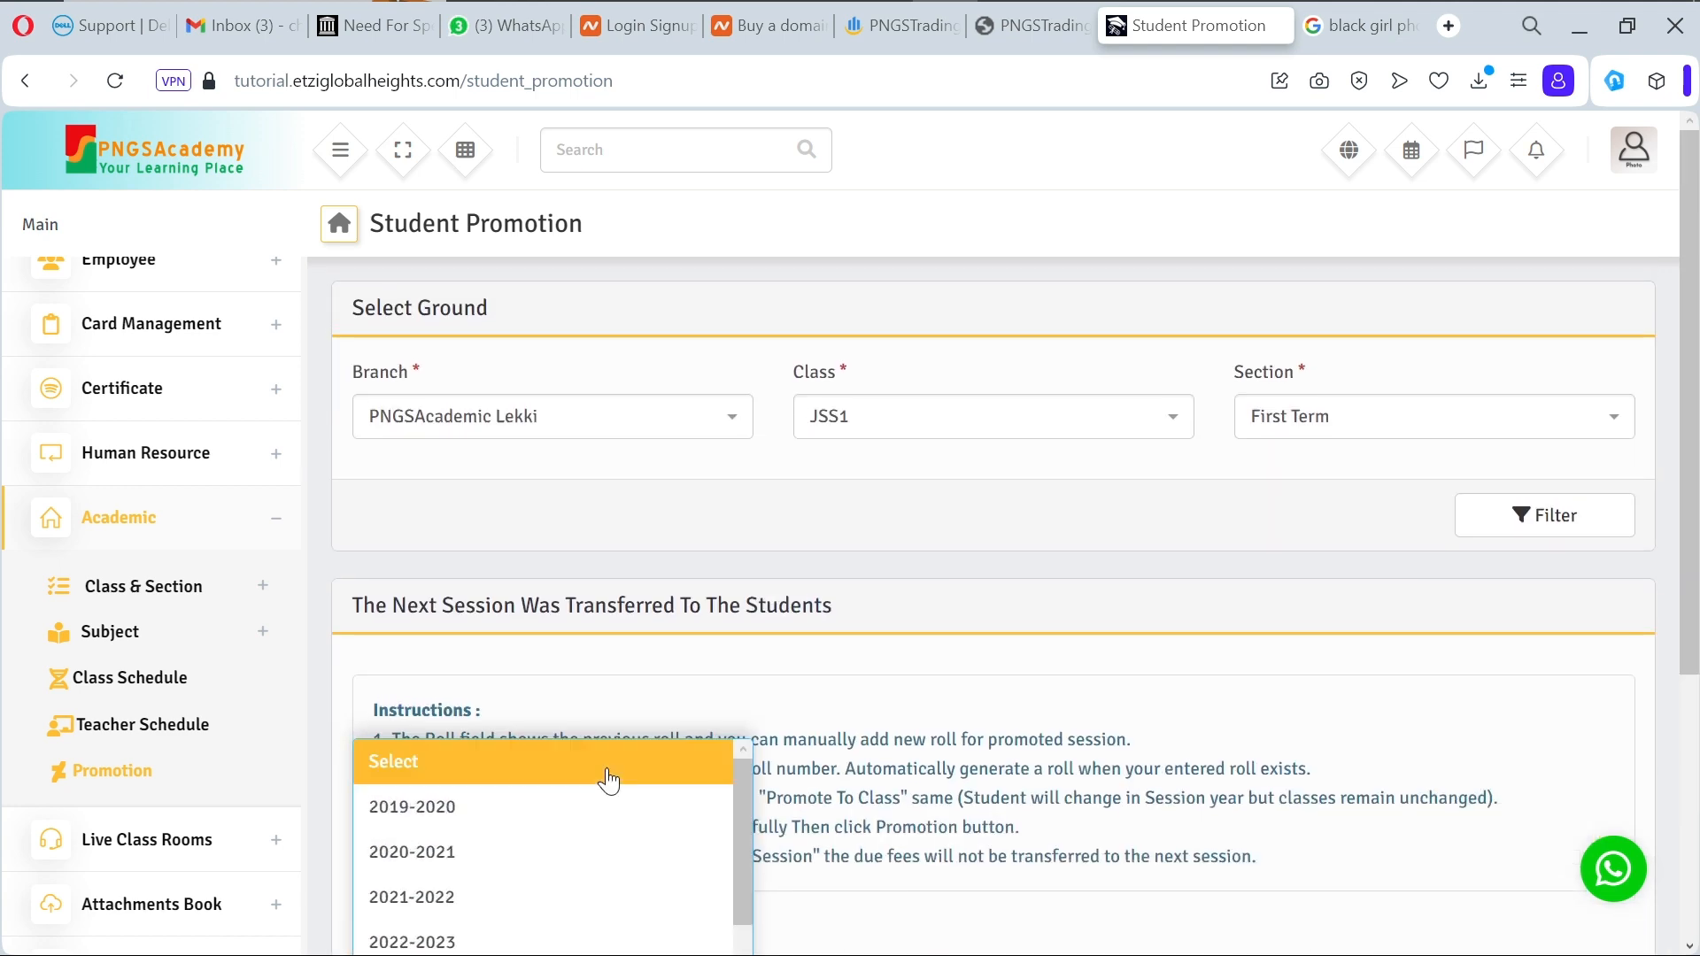
scroll(596, 818, "down", 1)
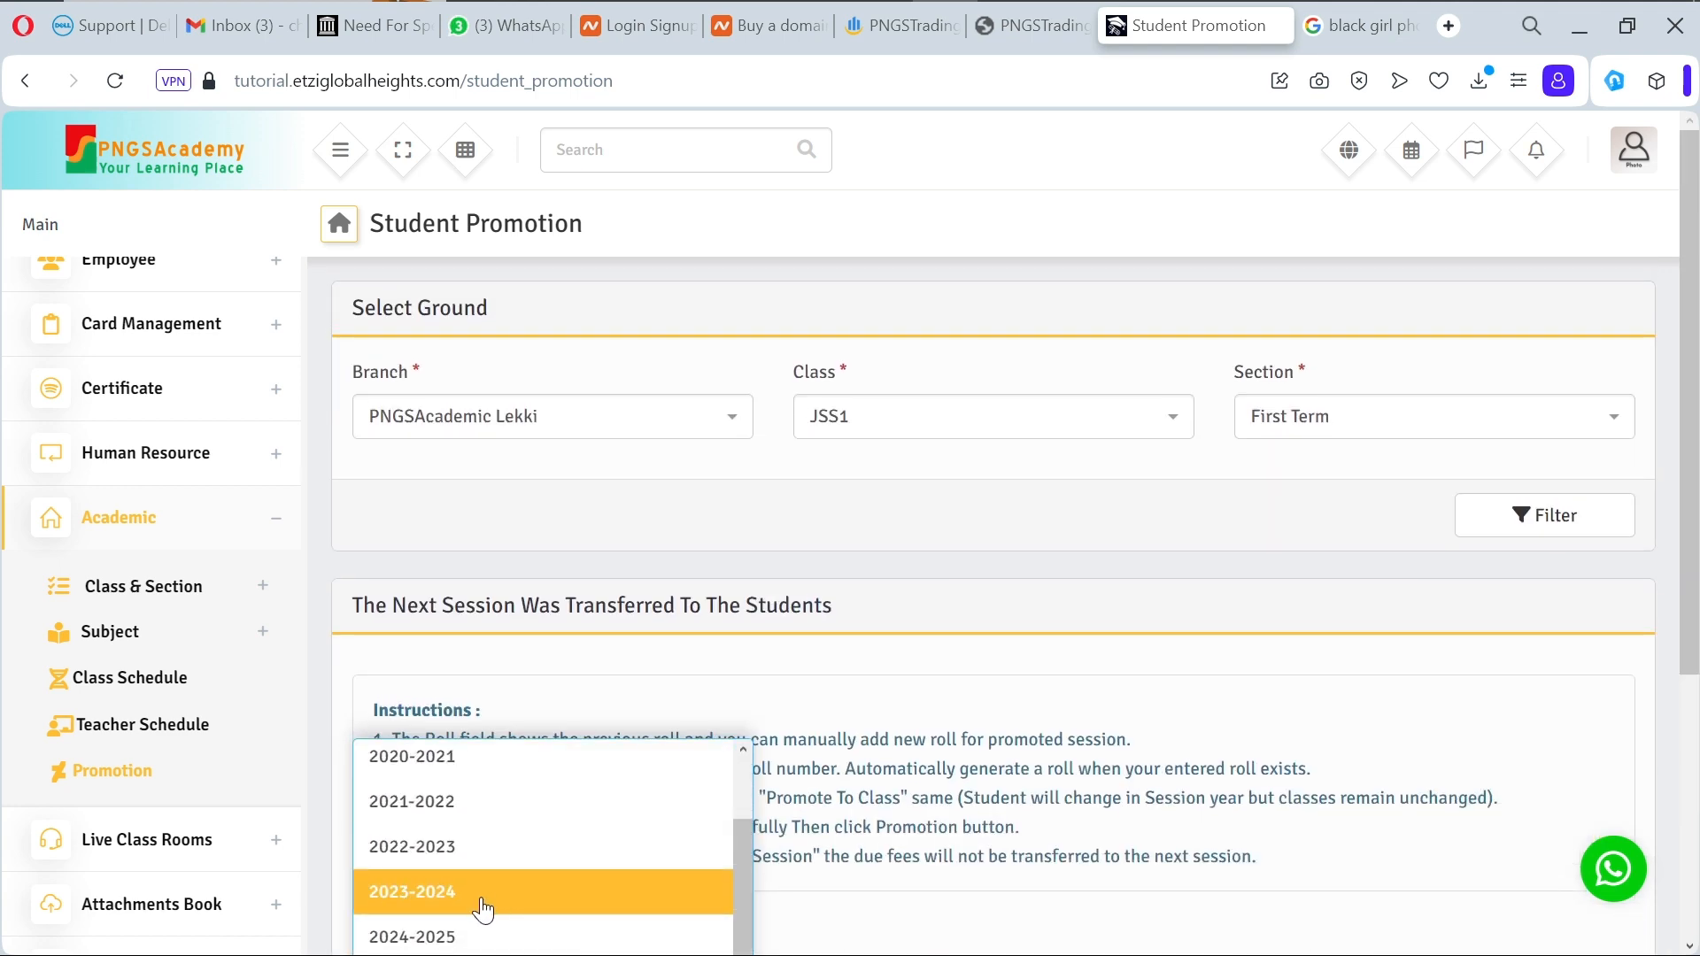
left_click(456, 934)
scroll(460, 937, "down", 4)
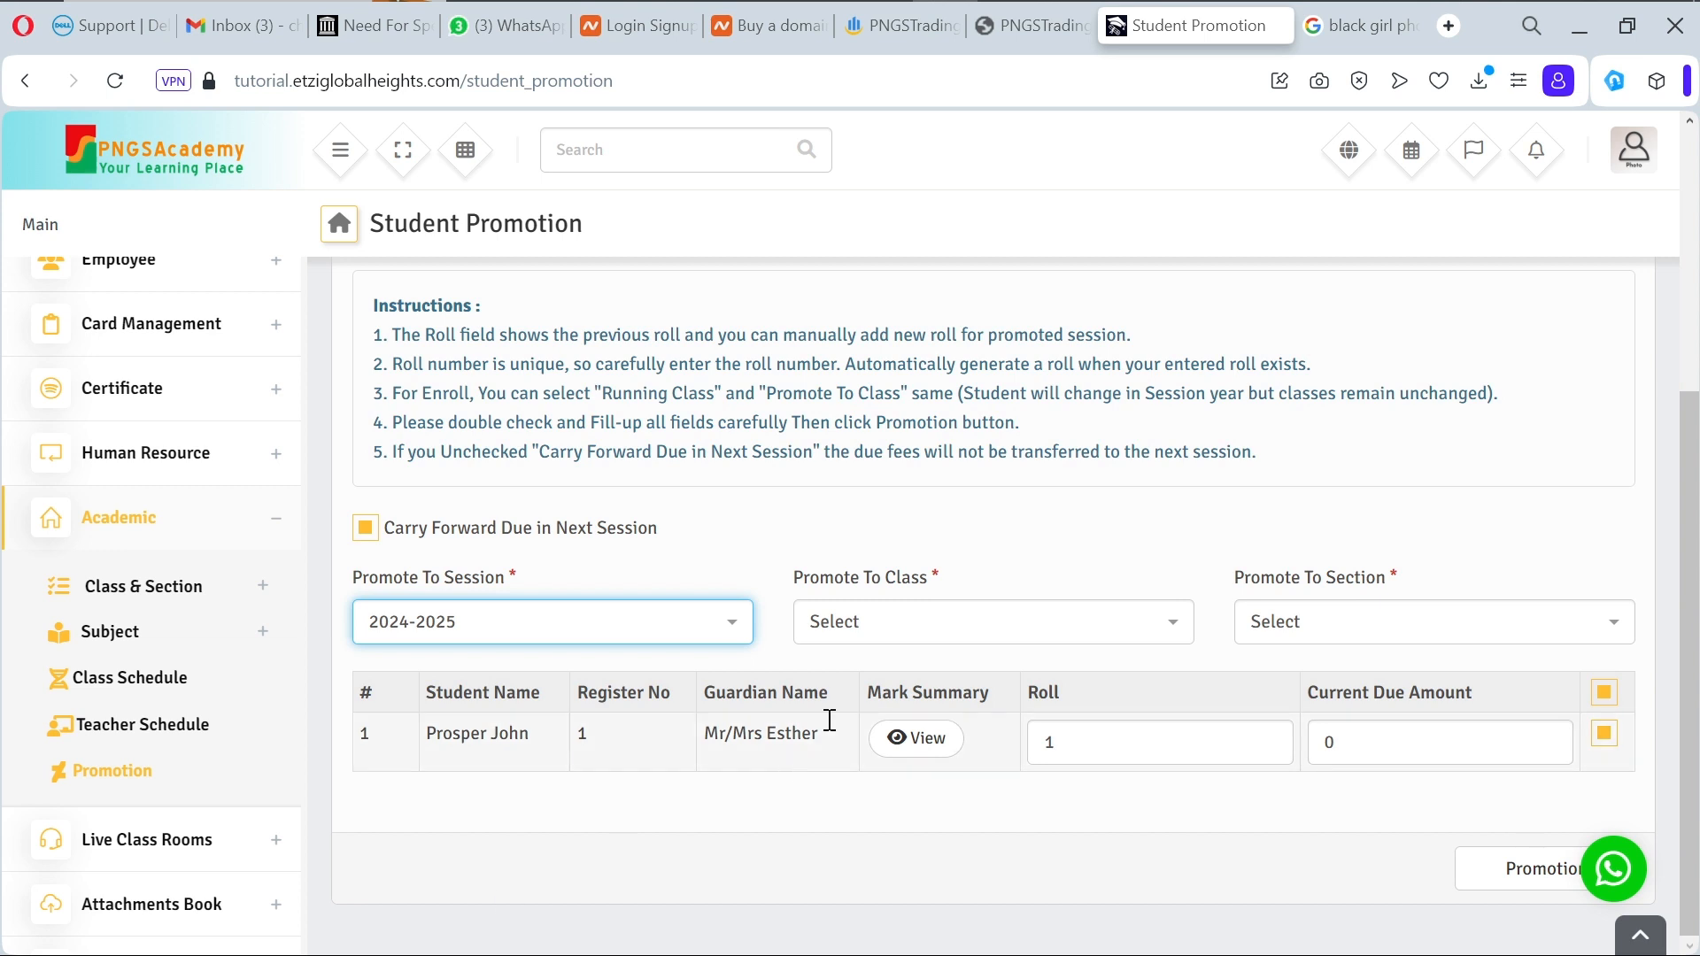
left_click(971, 636)
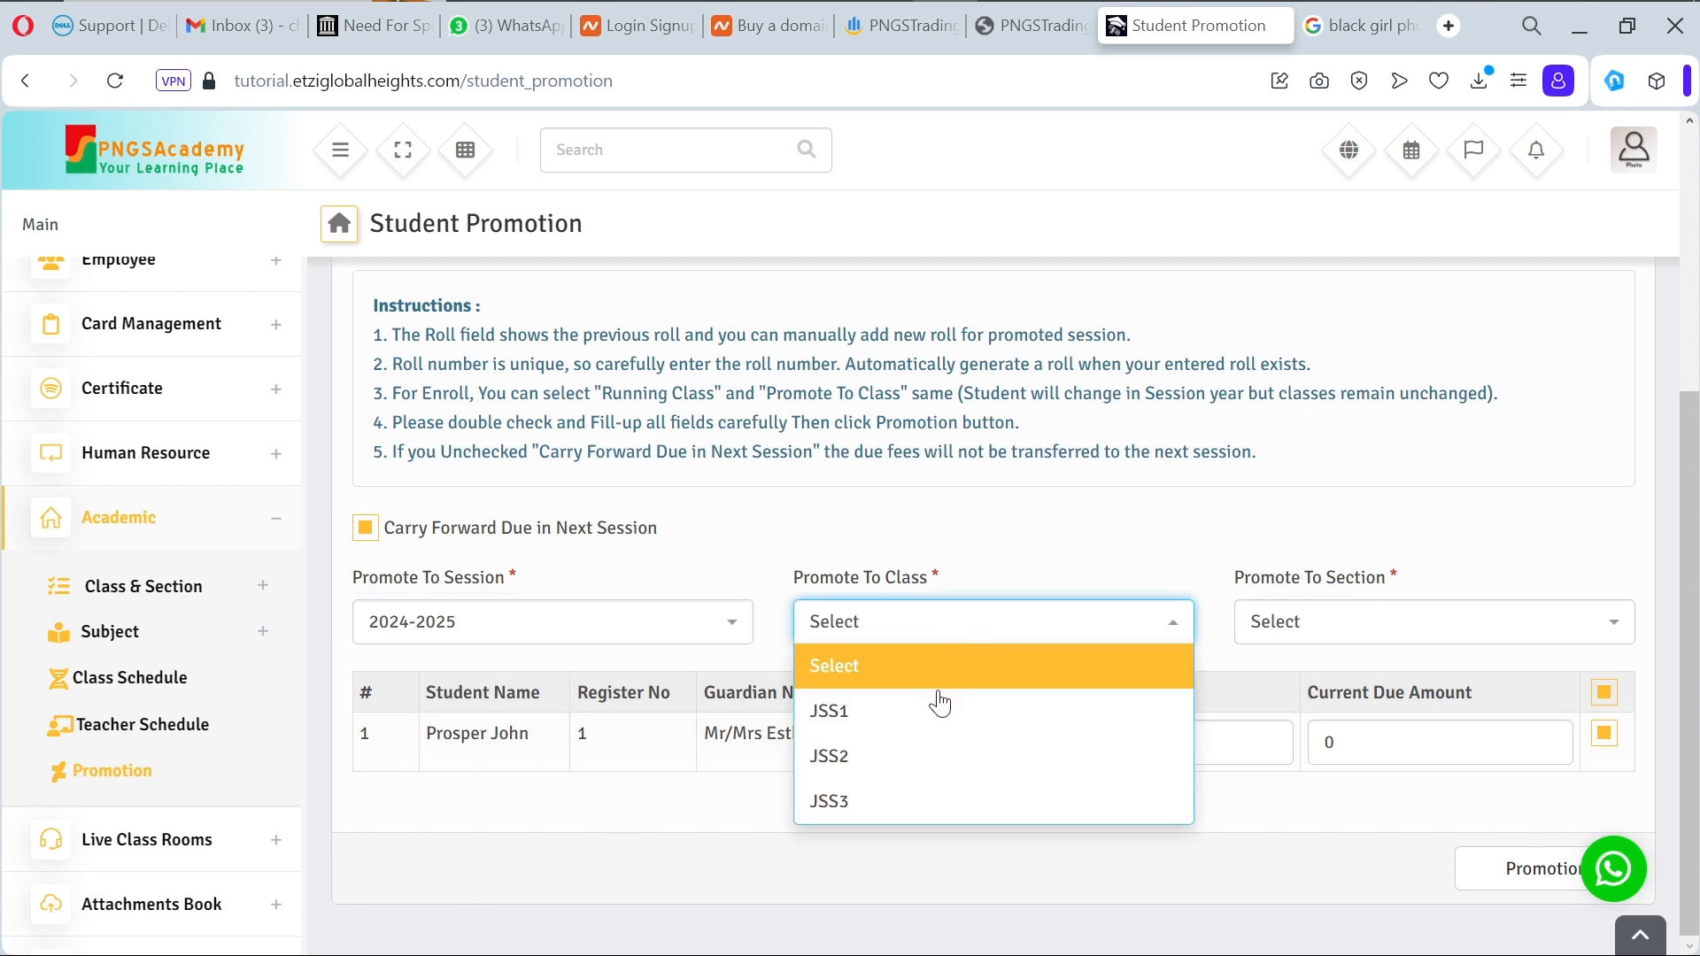
left_click(925, 757)
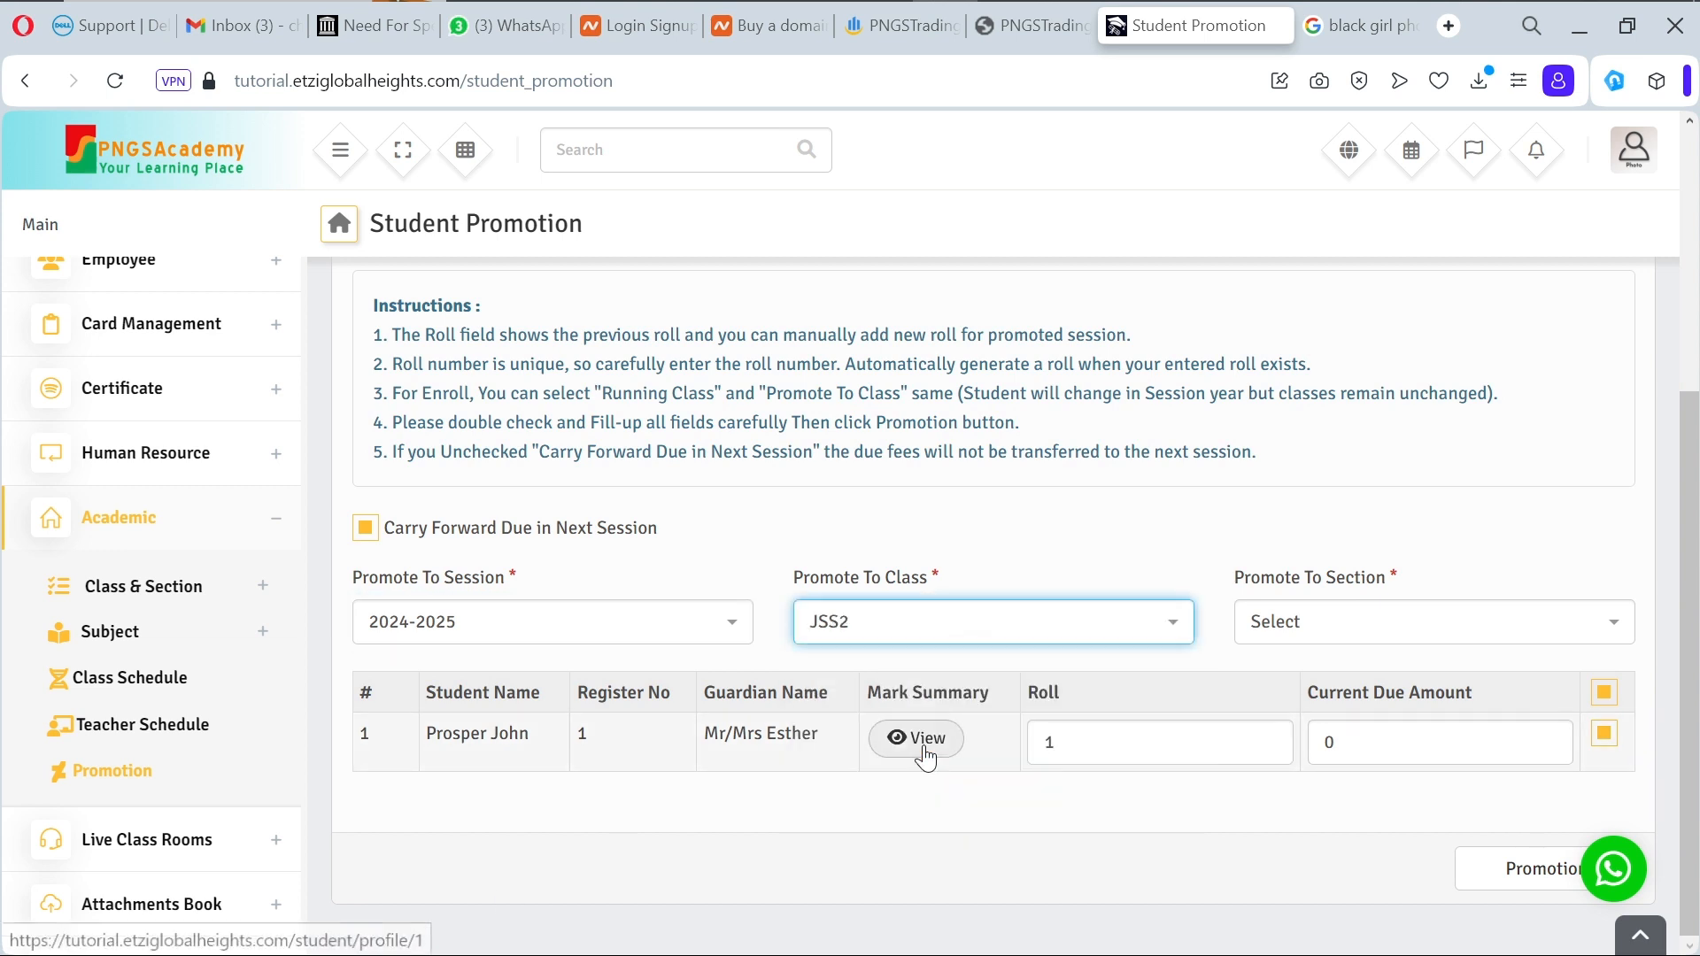
left_click(1319, 630)
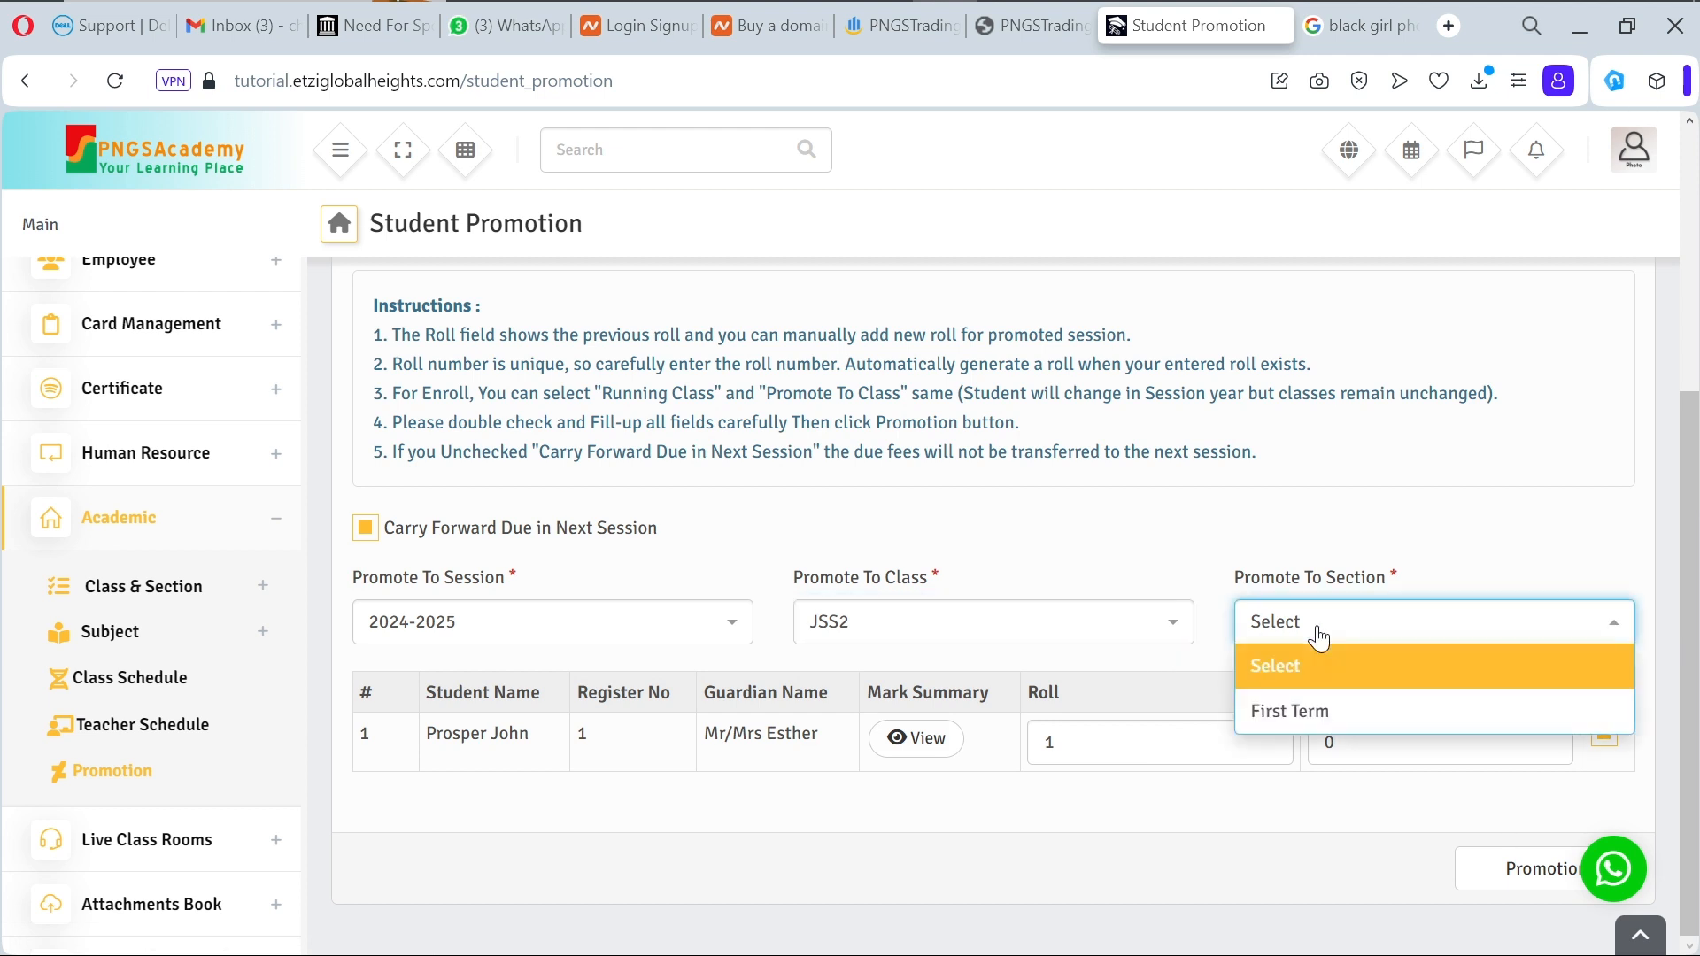
left_click(1321, 718)
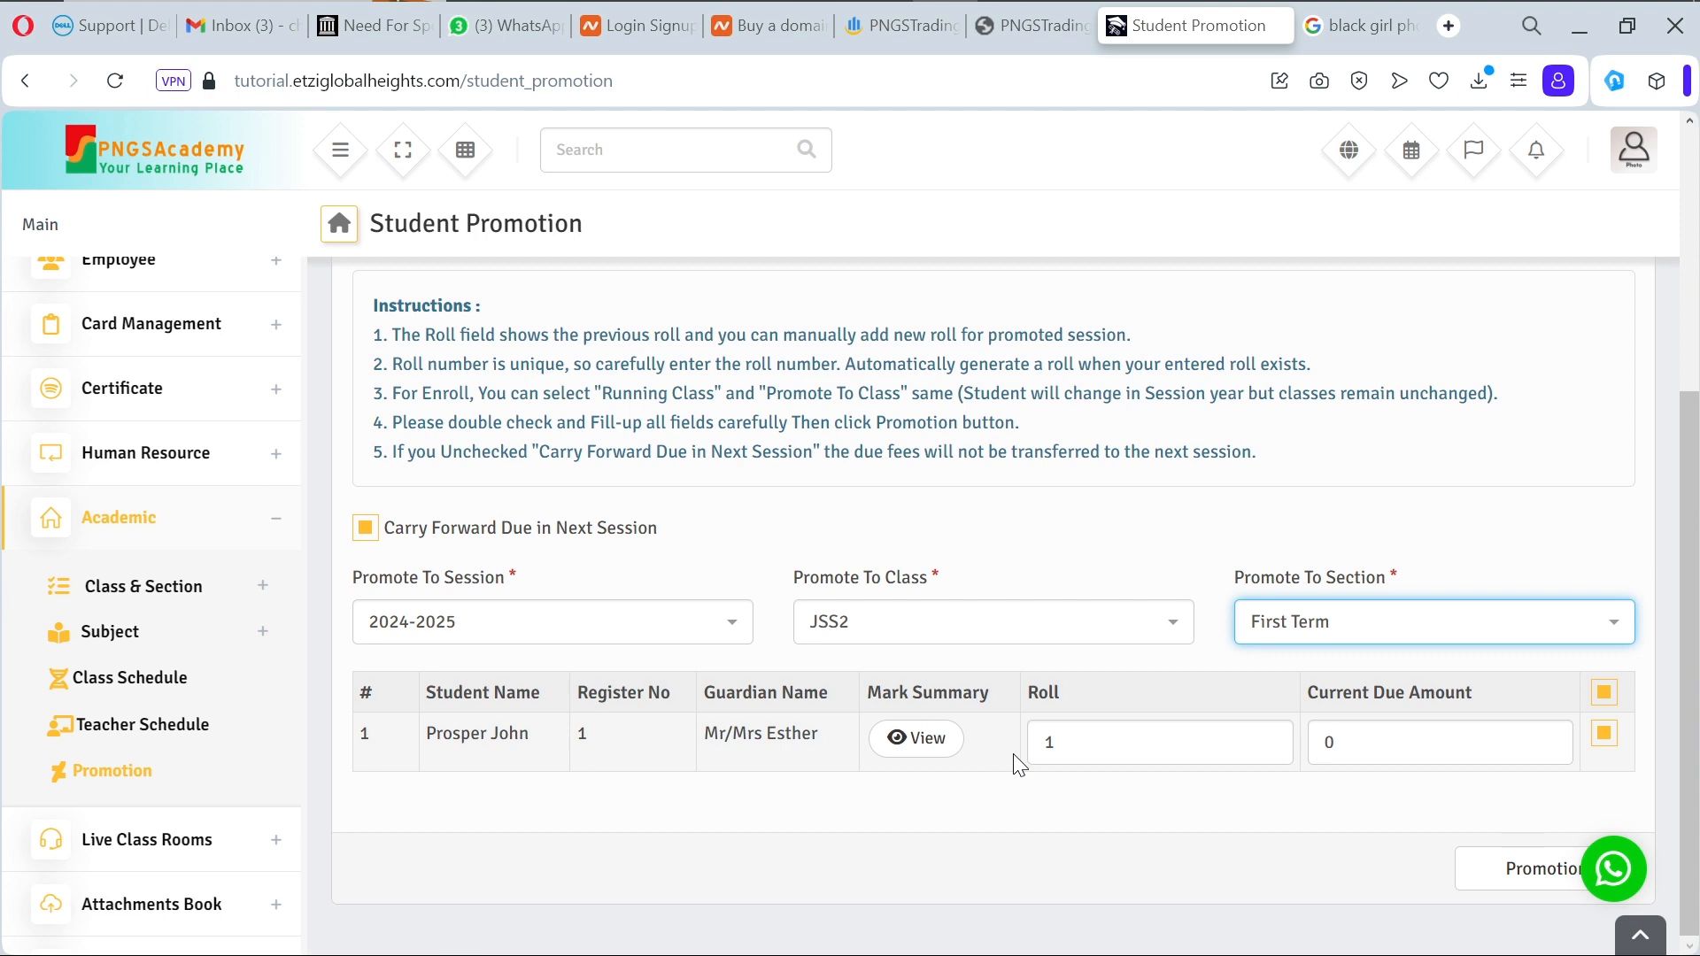
left_click(1515, 892)
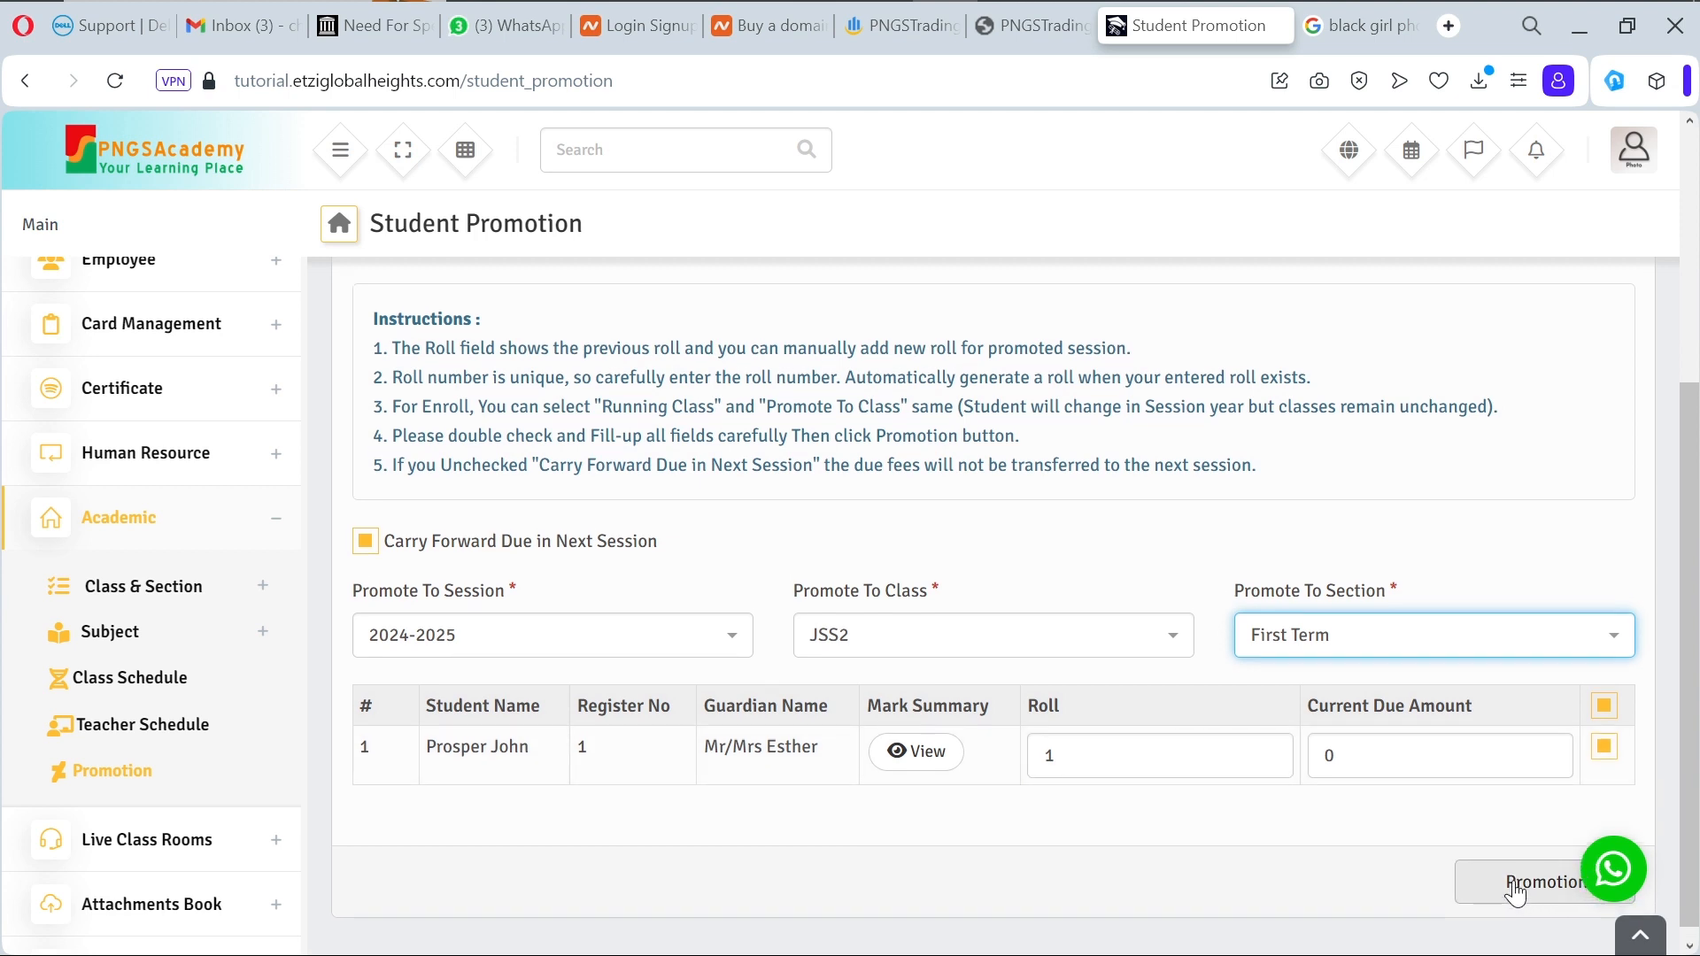
left_click(1513, 910)
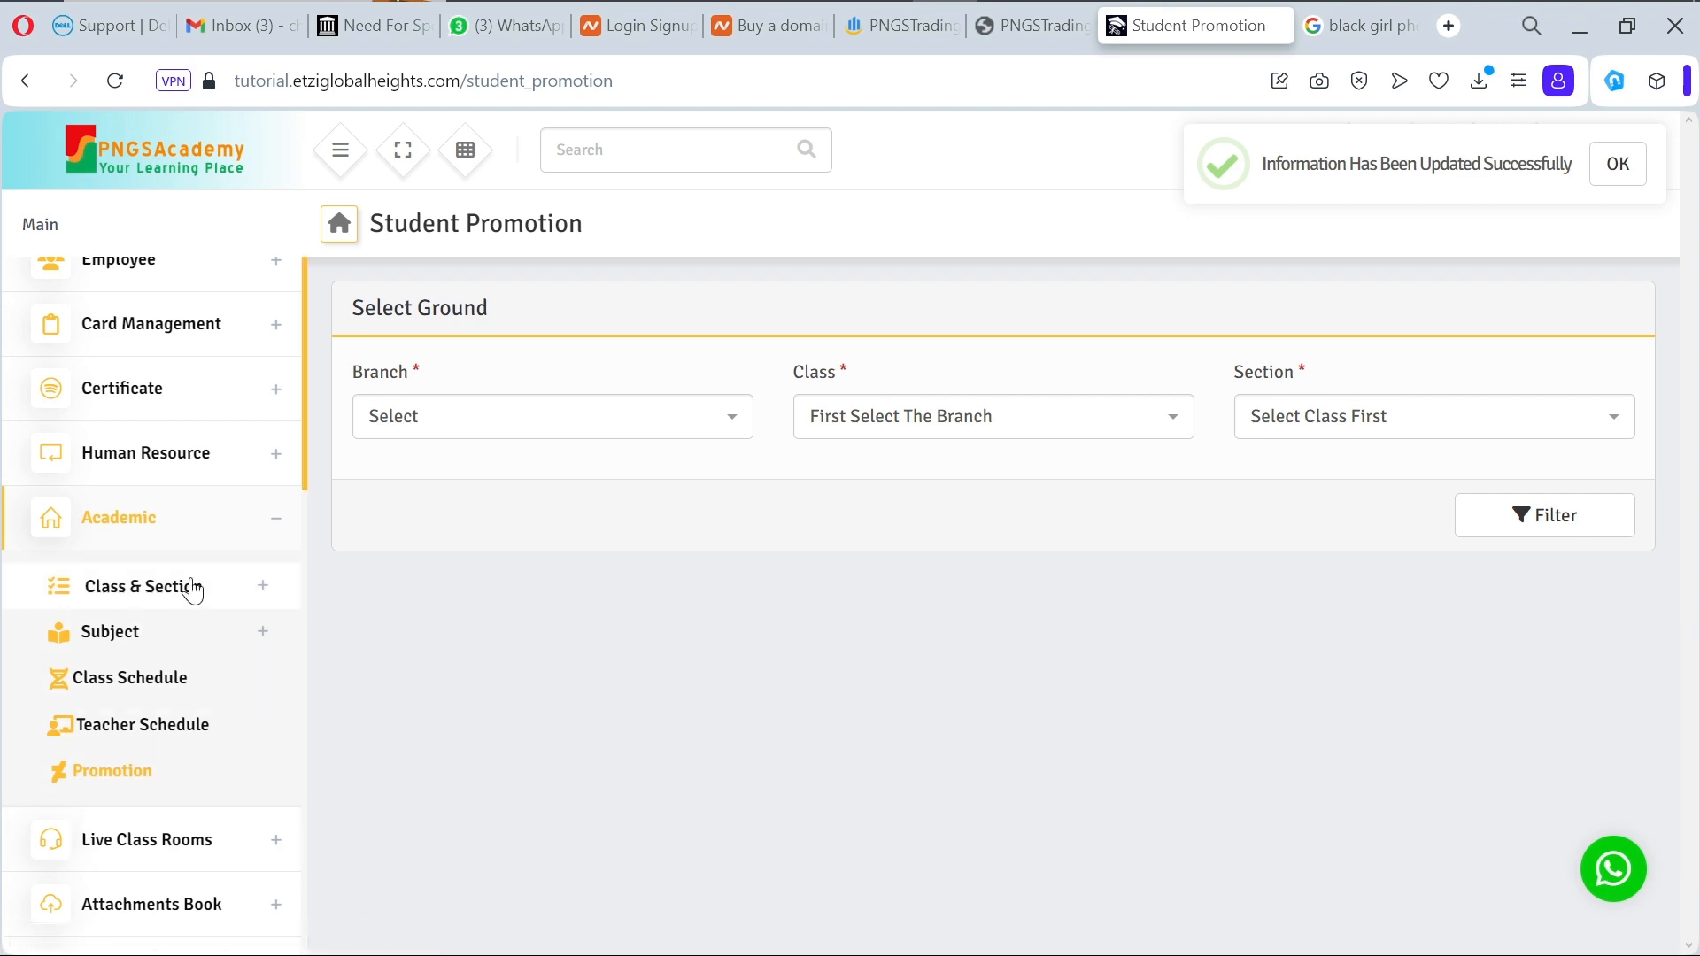
Step: Collapse Academic and open the Student List under Student Details
left_click(275, 529)
scroll(275, 530, "up", 4)
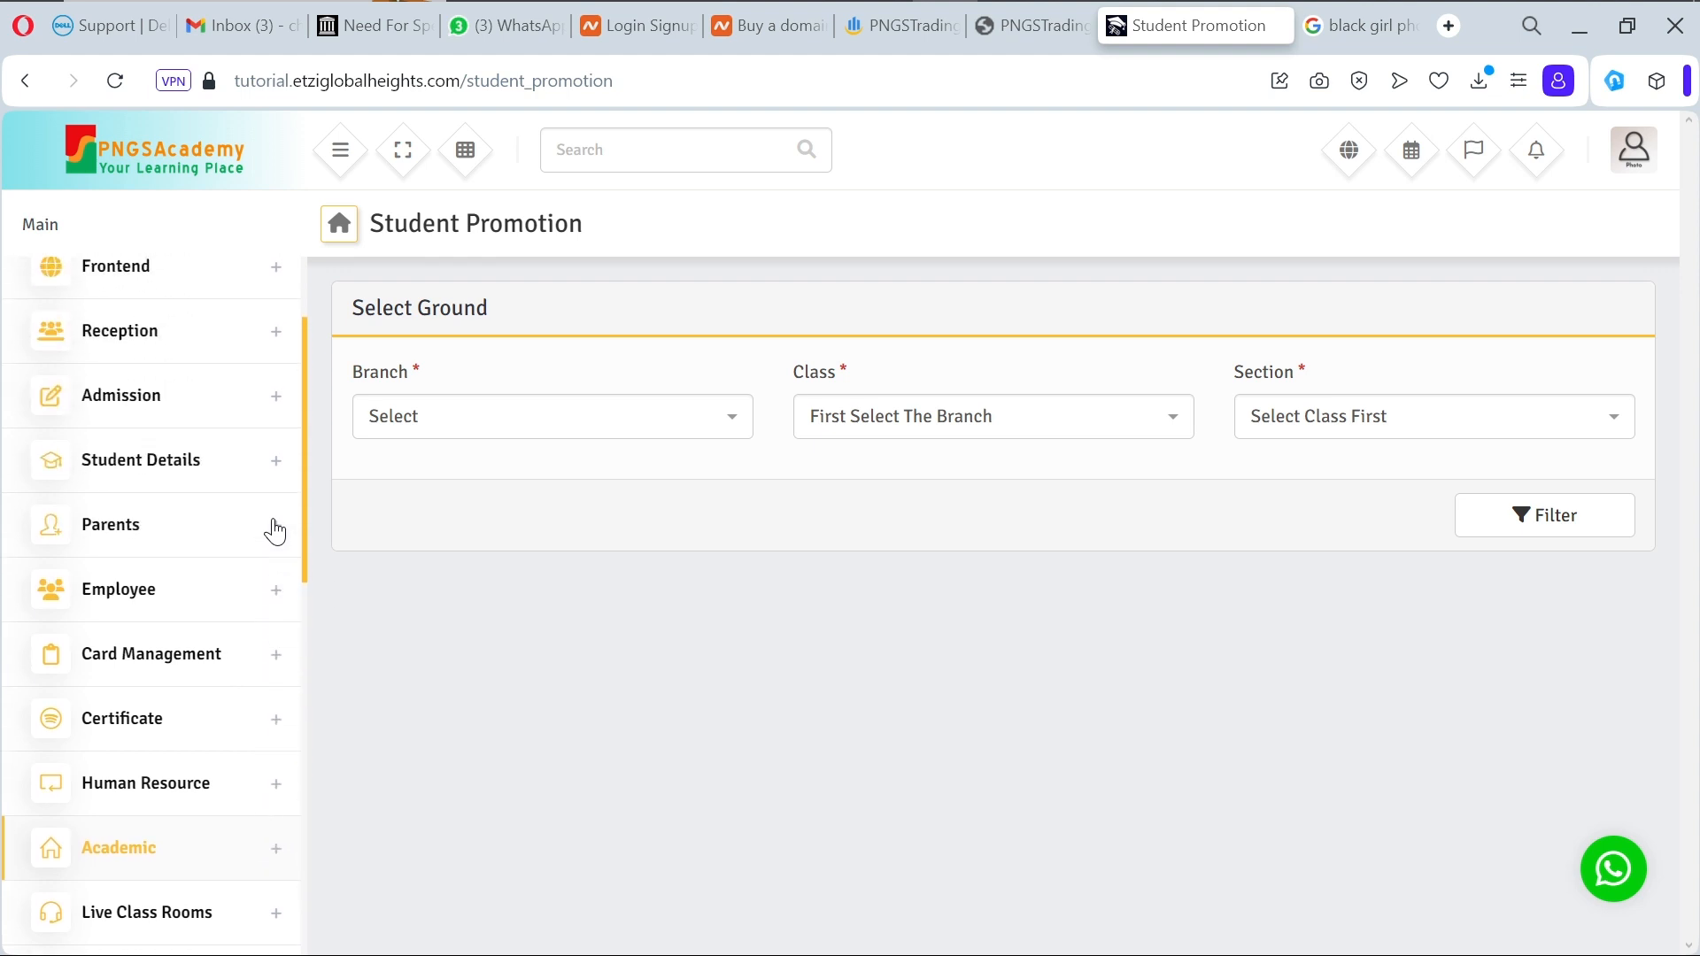
left_click(273, 472)
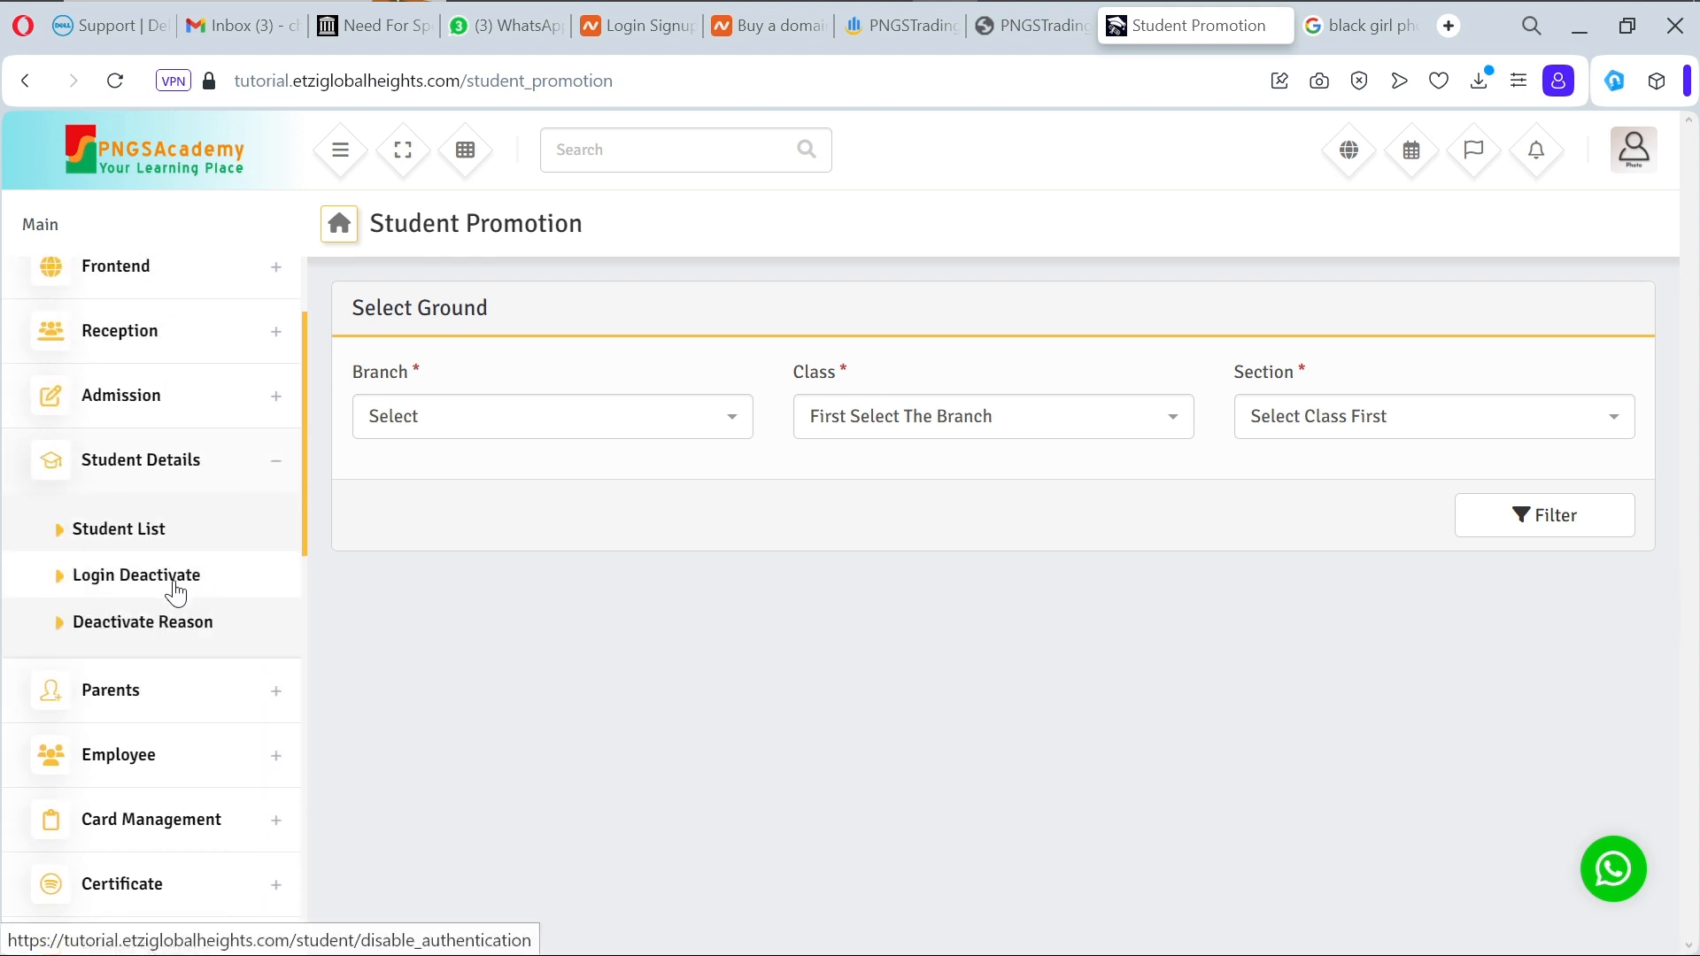
left_click(146, 534)
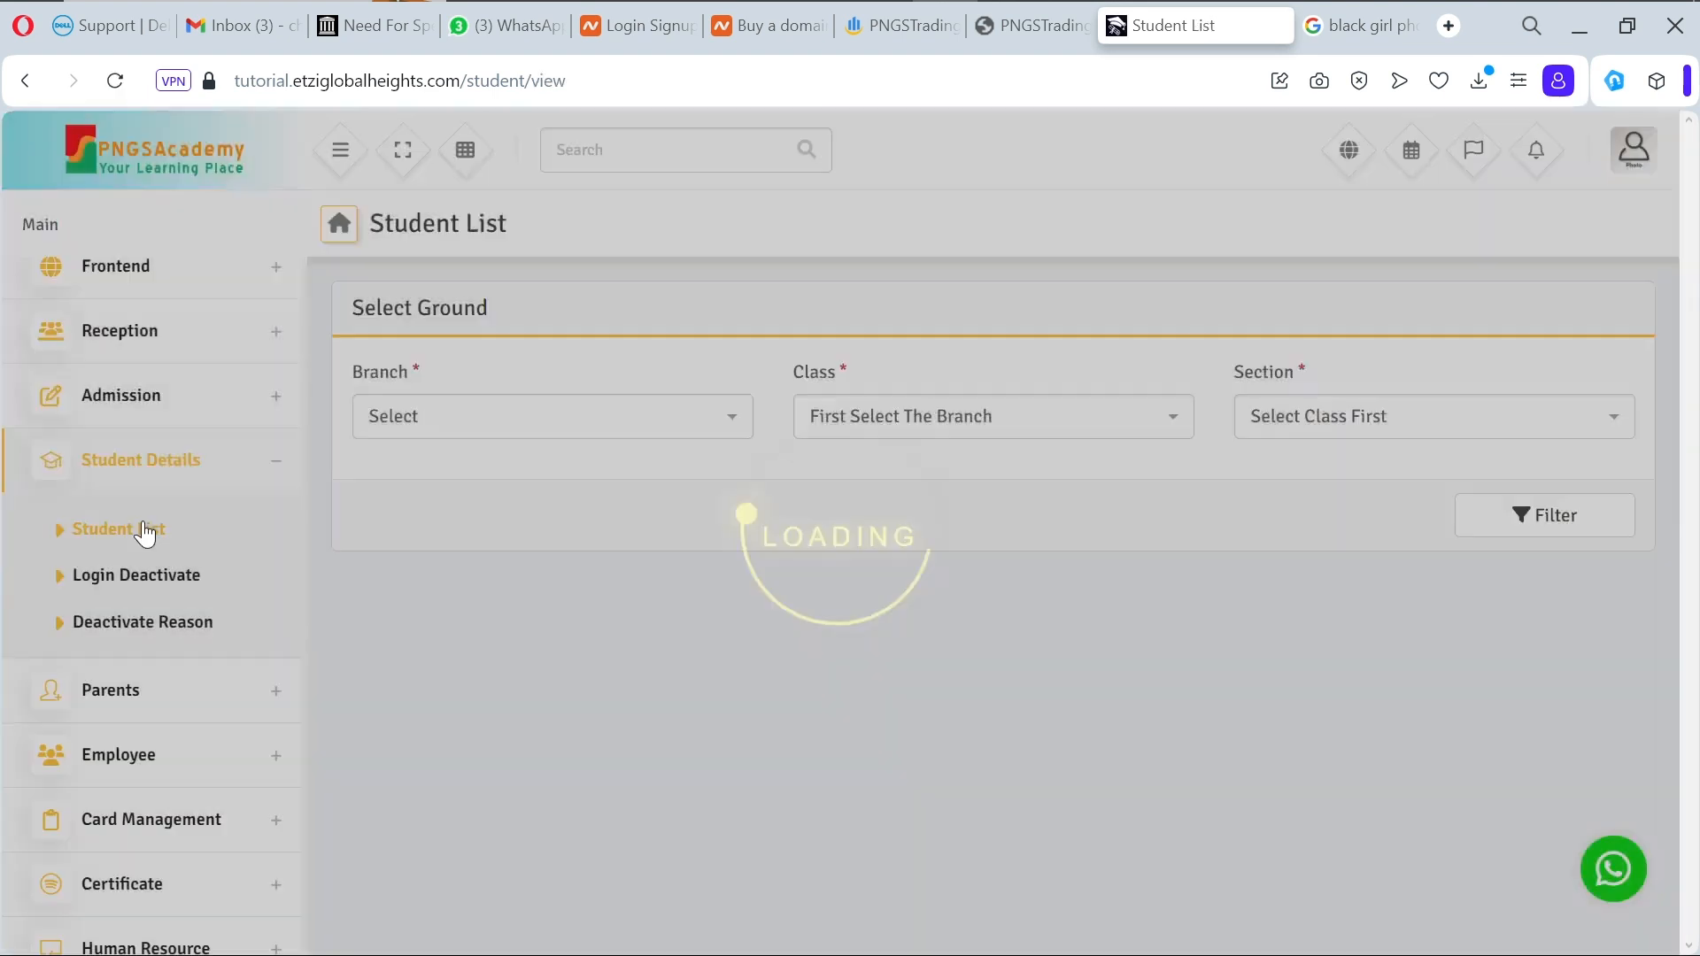
Step: Filter the Student List to branch PNGSAcademic Lekki, class JSS2, section First Term
left_click(652, 421)
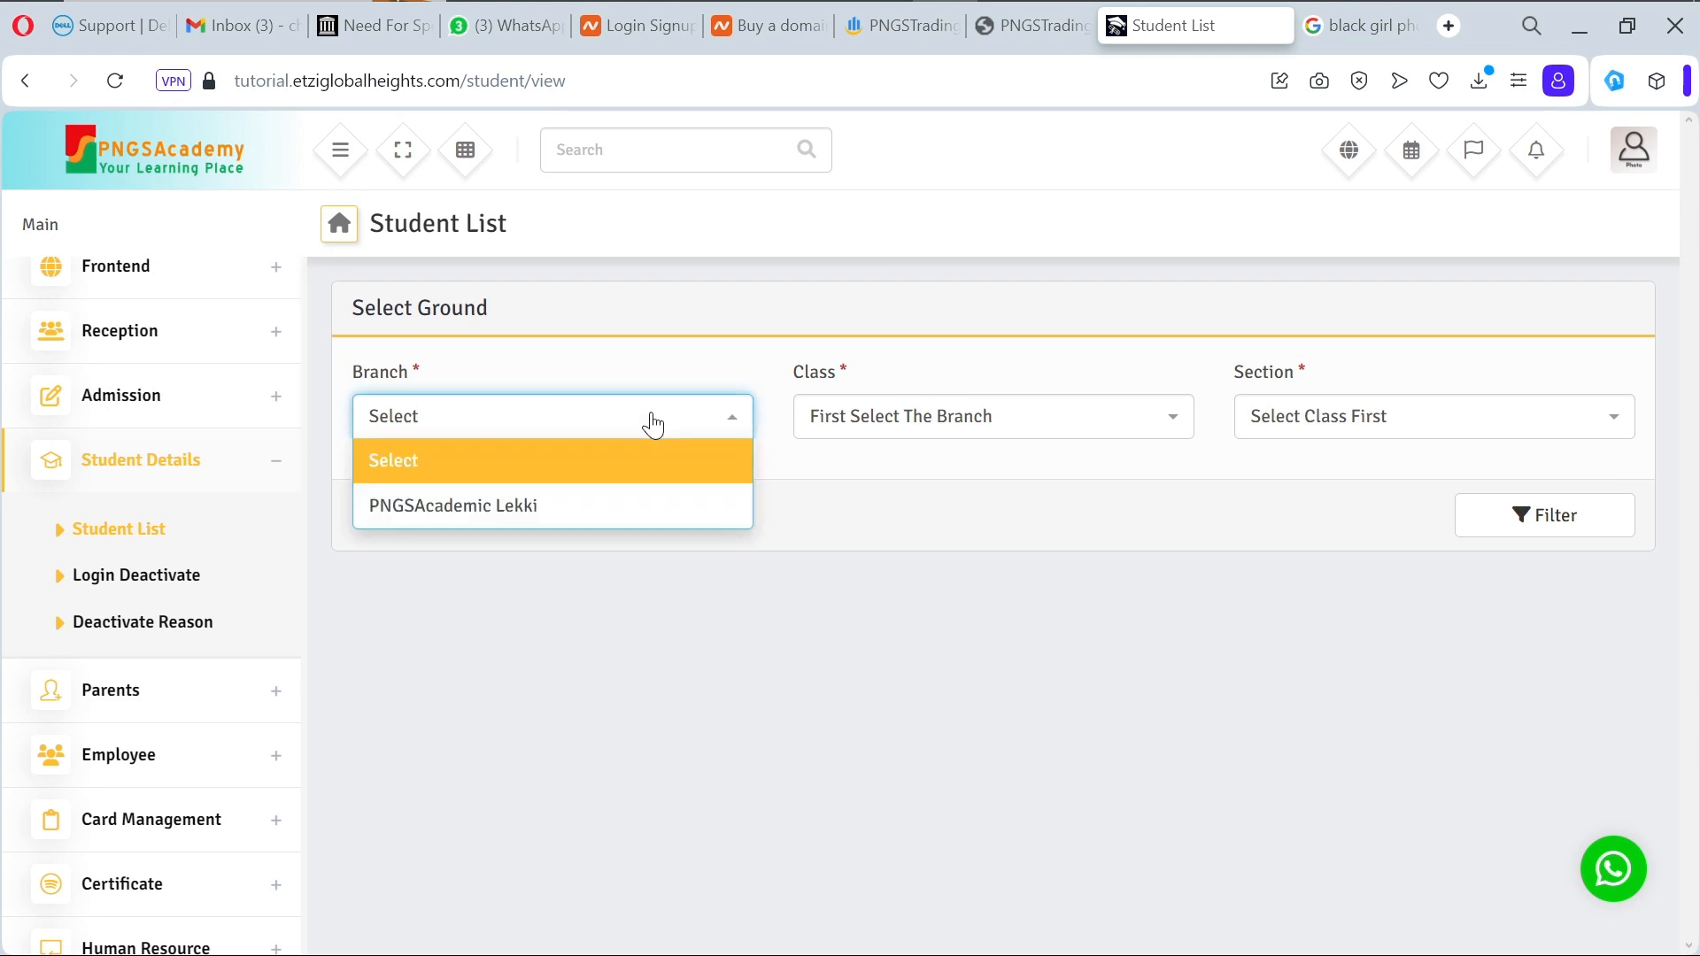
left_click(641, 505)
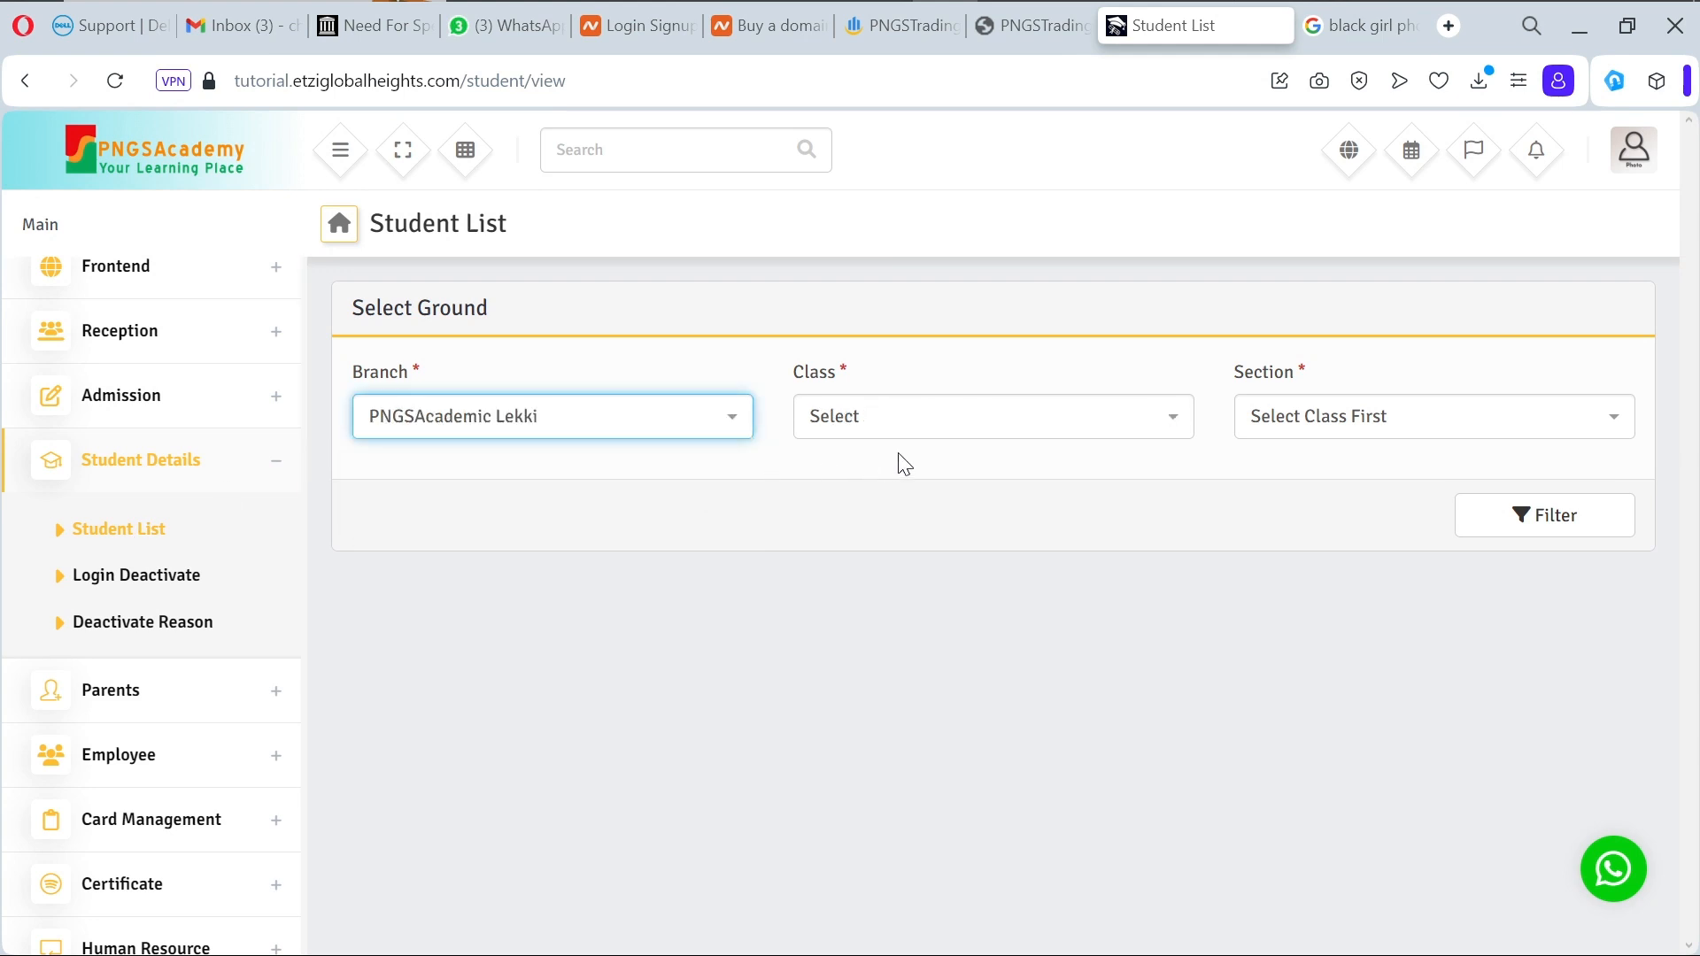
left_click(979, 417)
left_click(948, 549)
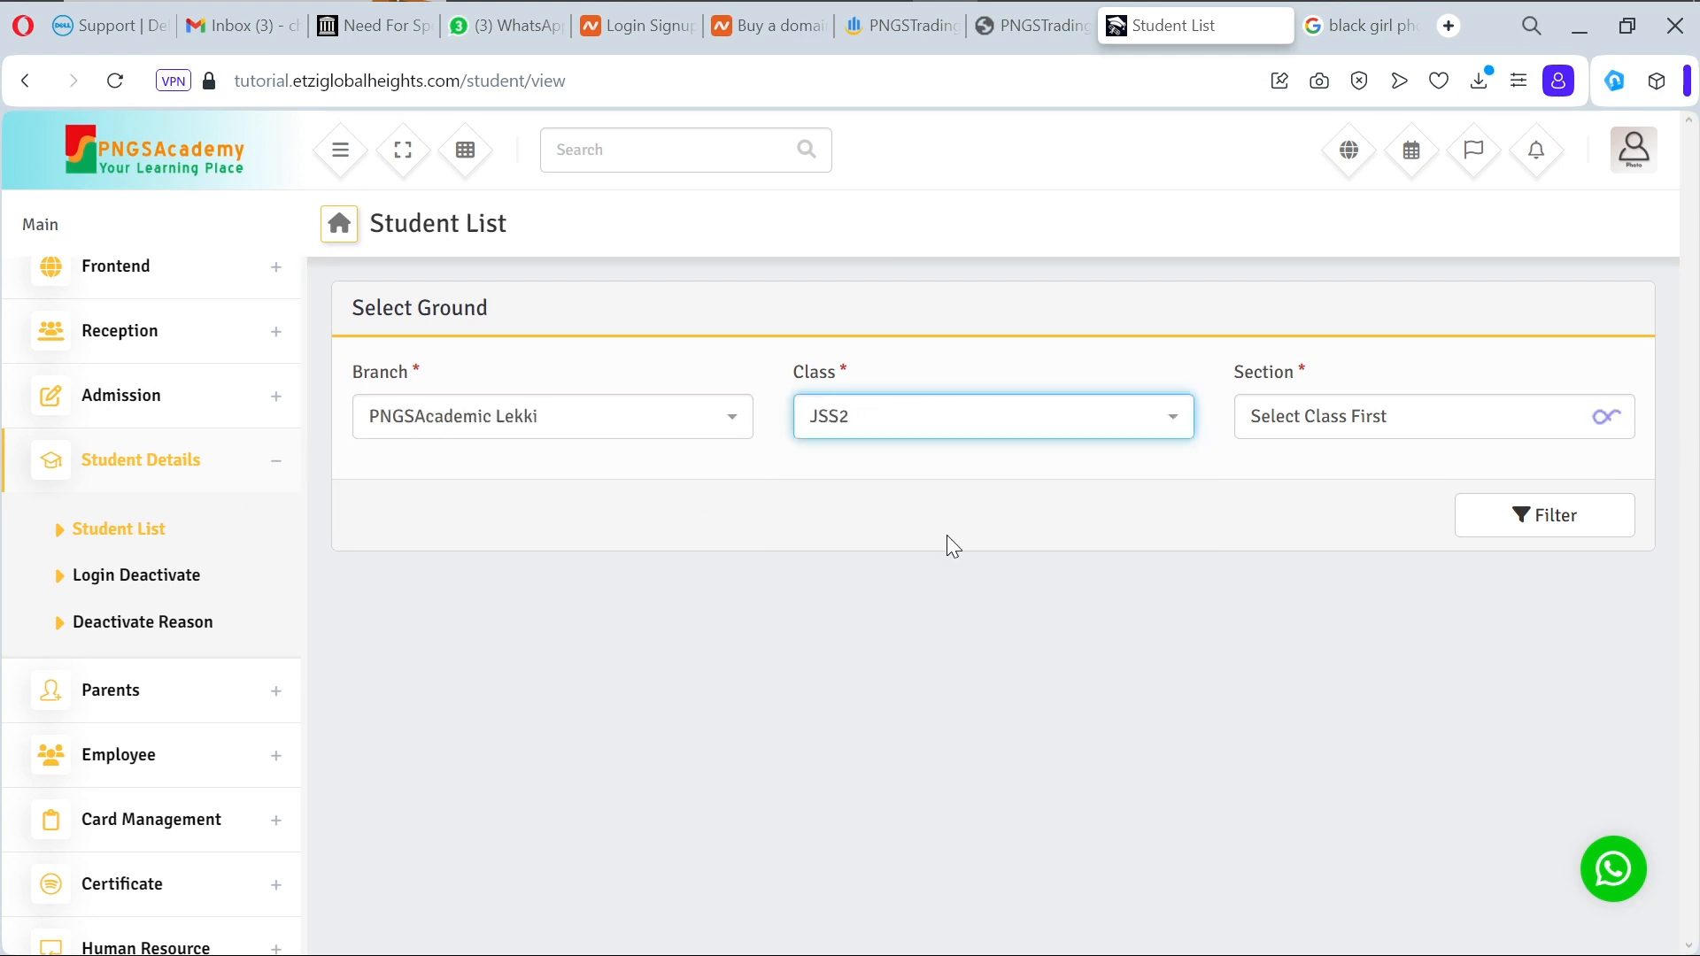
left_click(1337, 428)
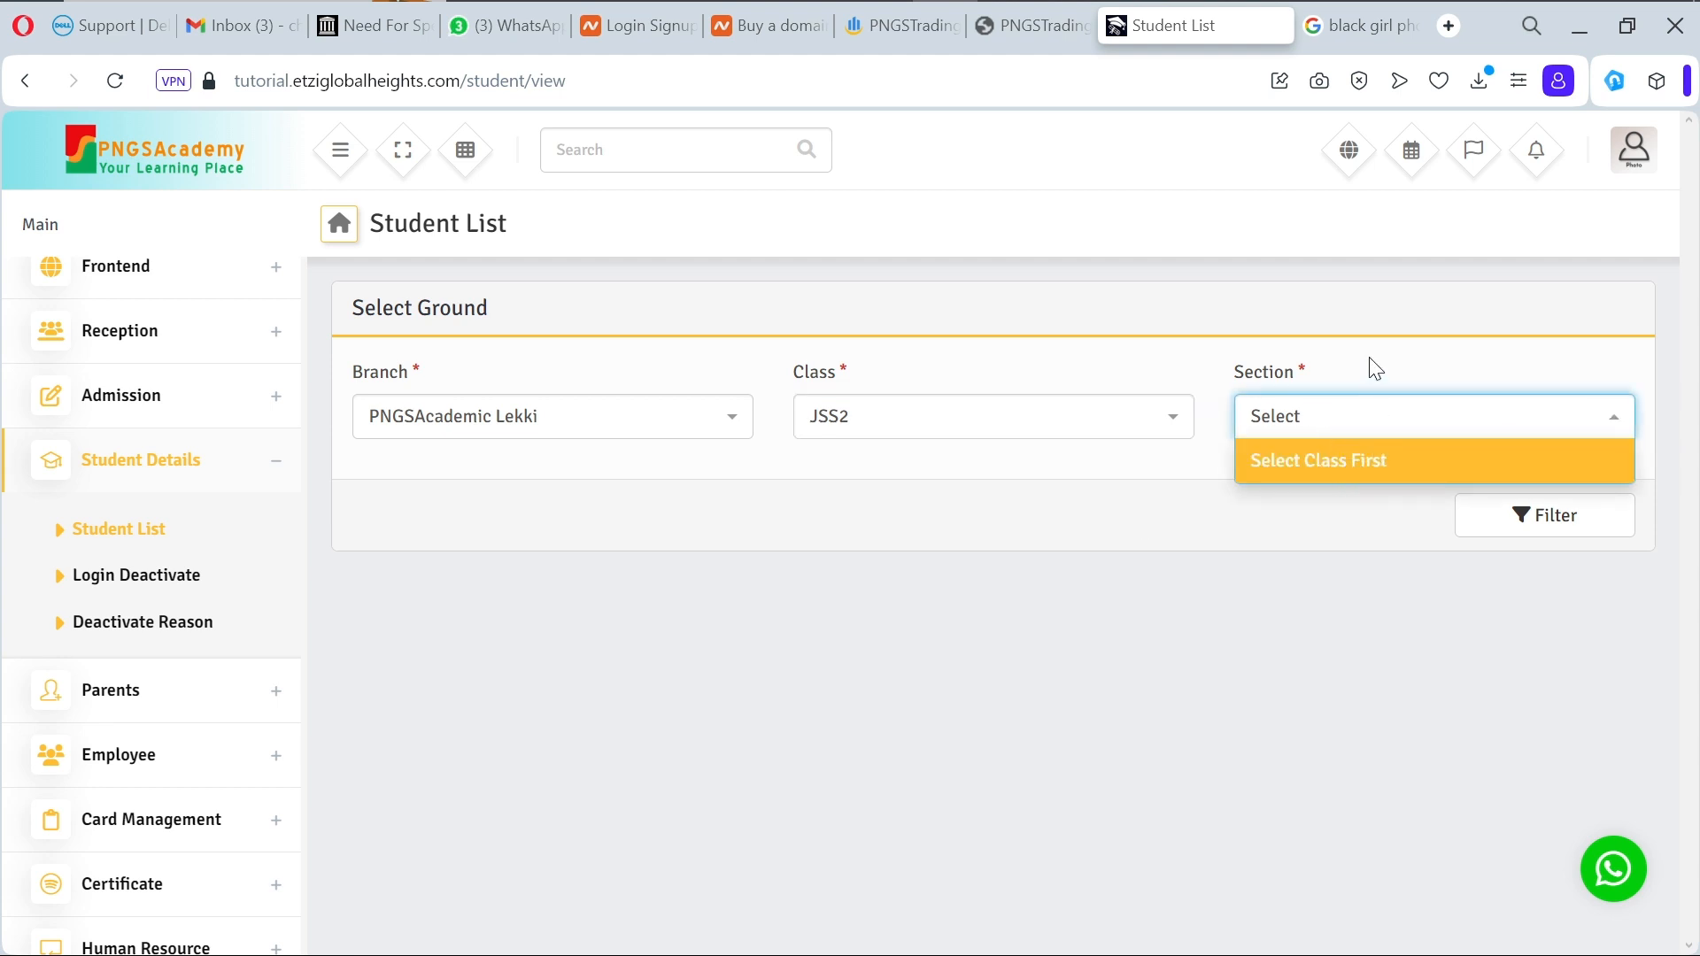
left_click(1364, 426)
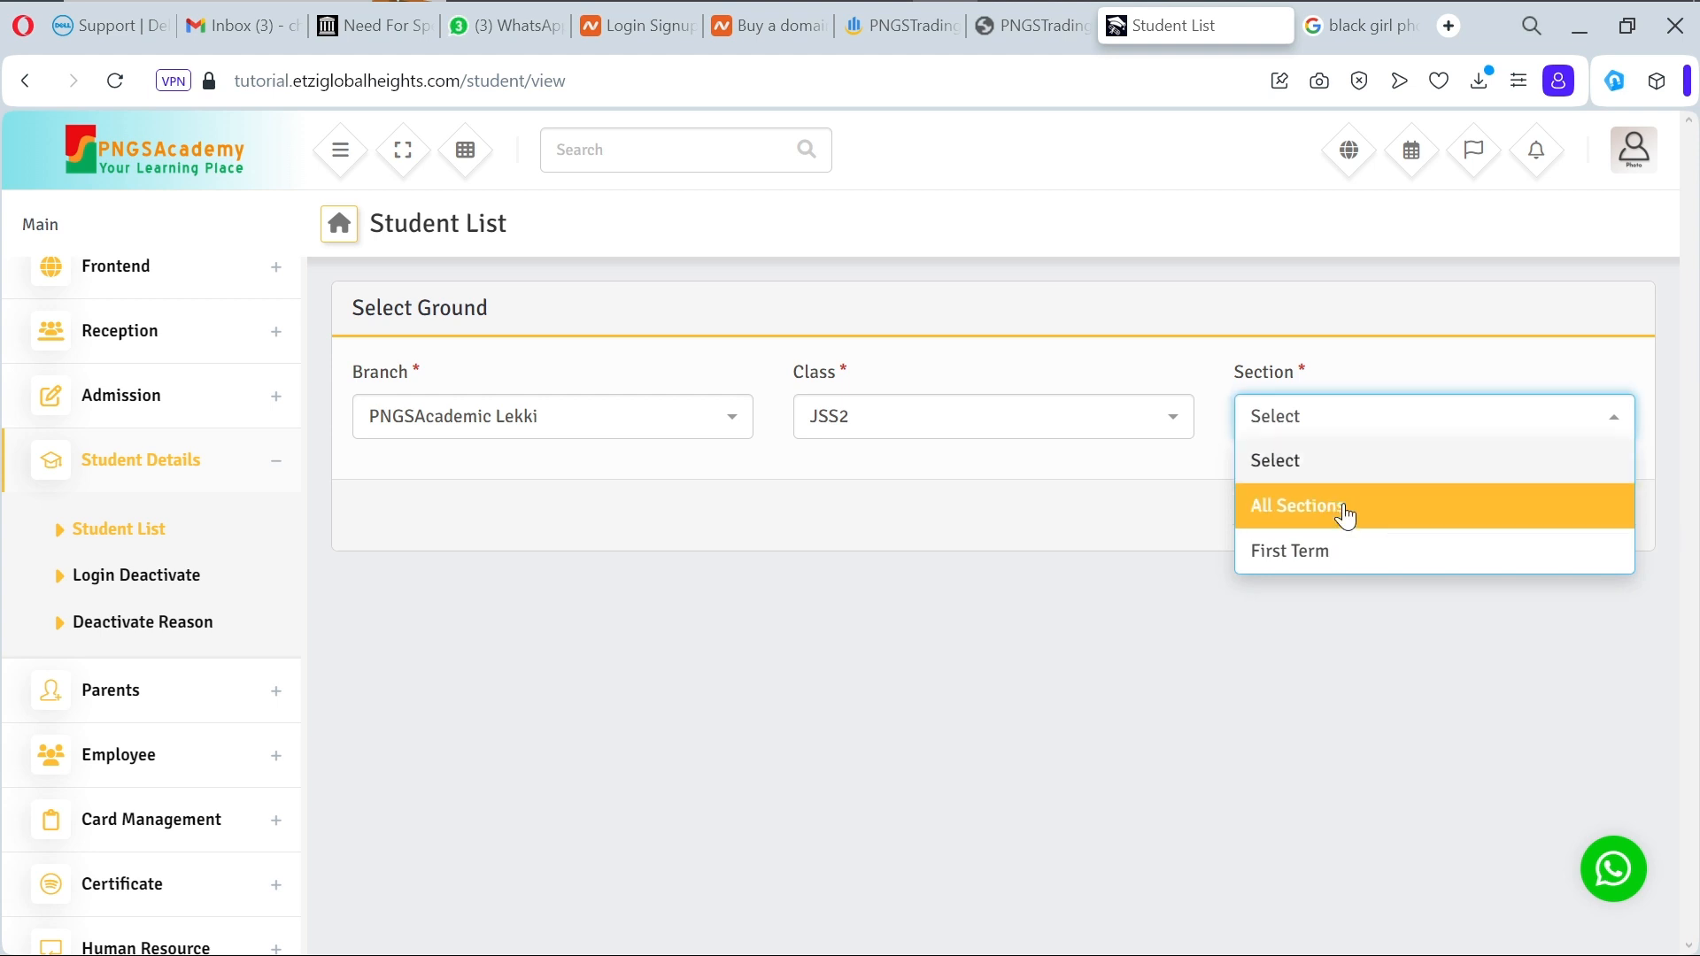
left_click(1344, 559)
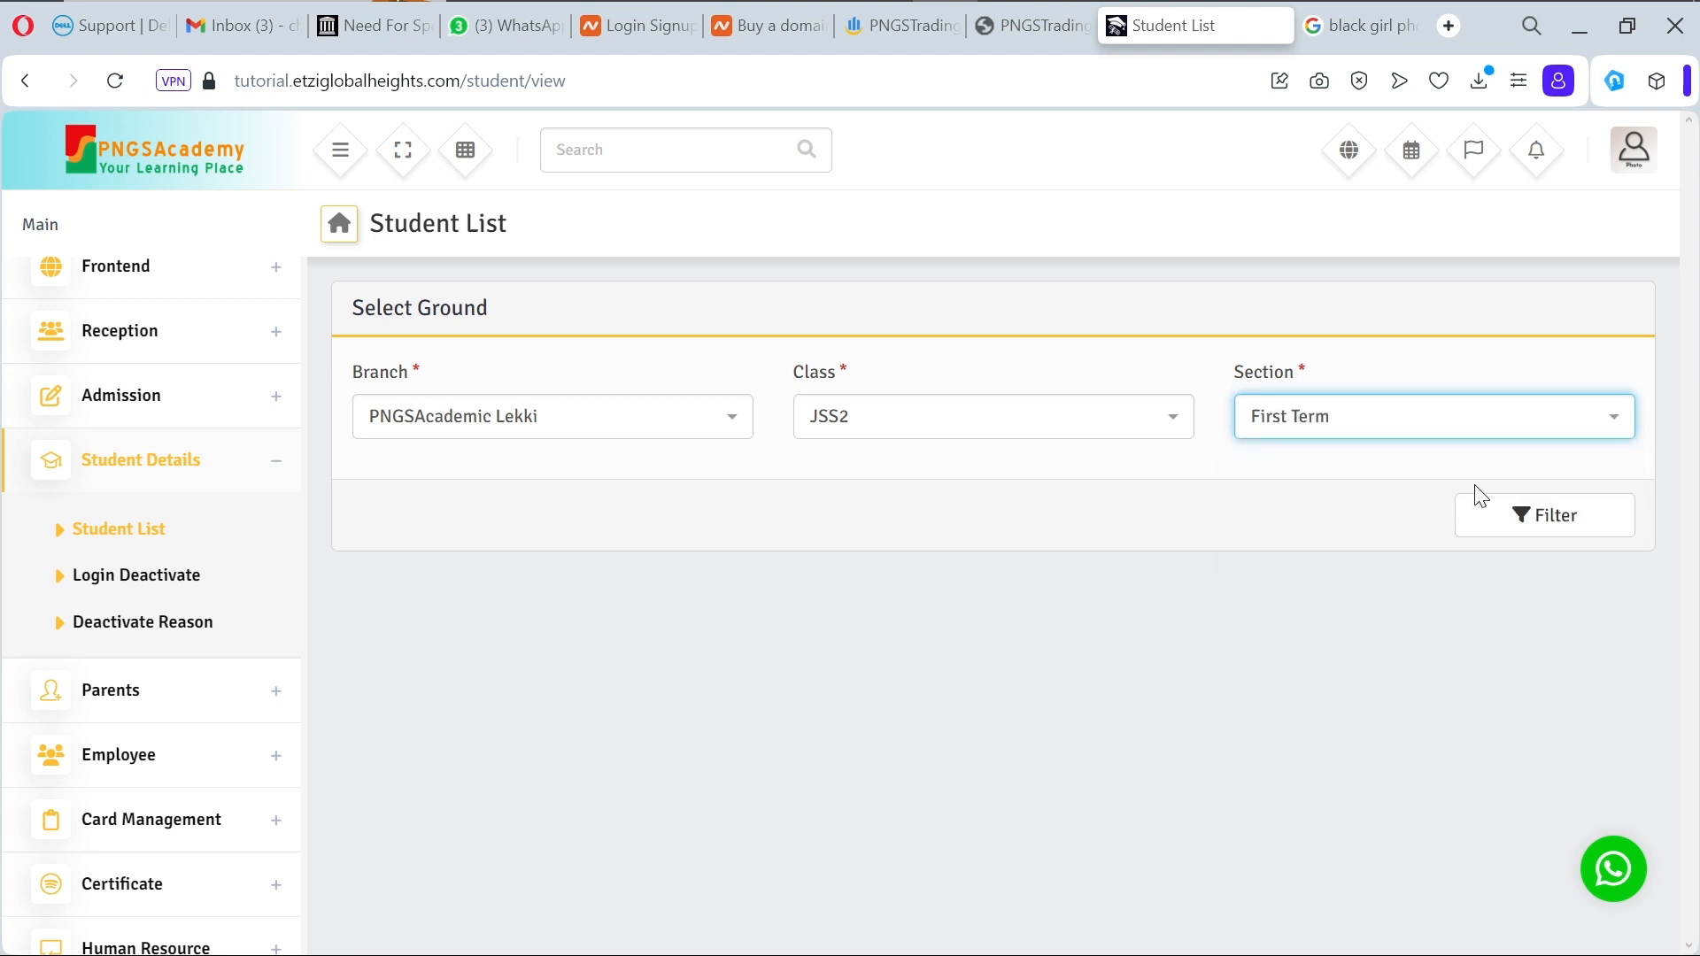
left_click(1484, 526)
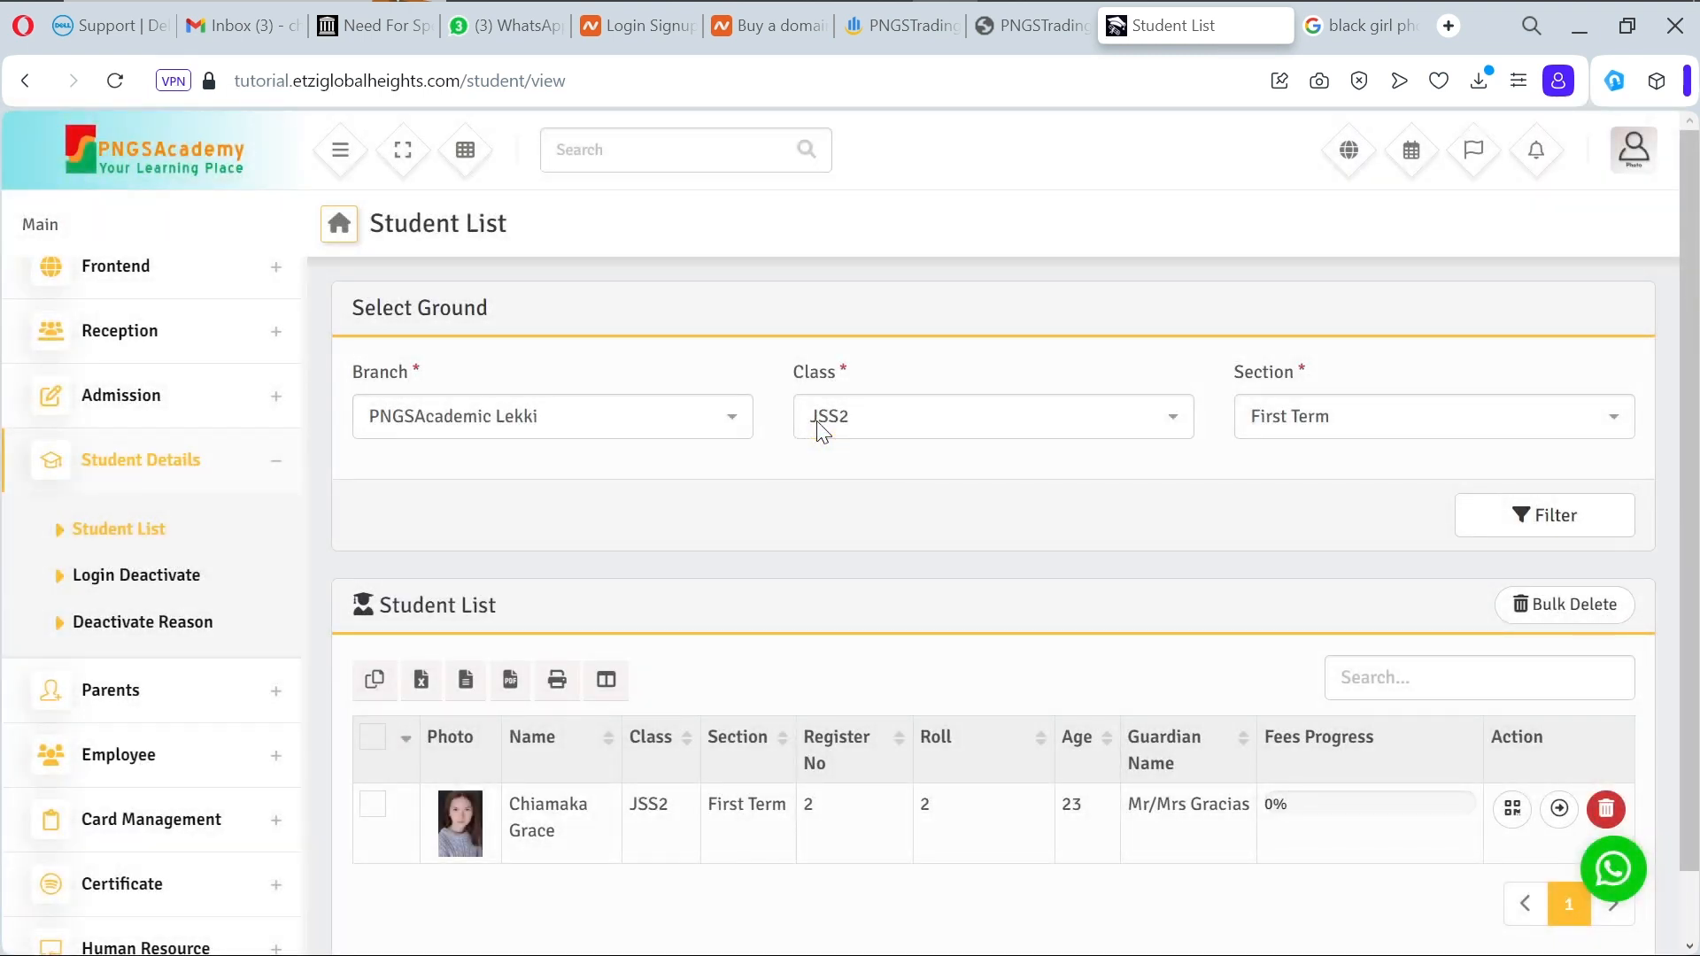
scroll(878, 523, "down", 1)
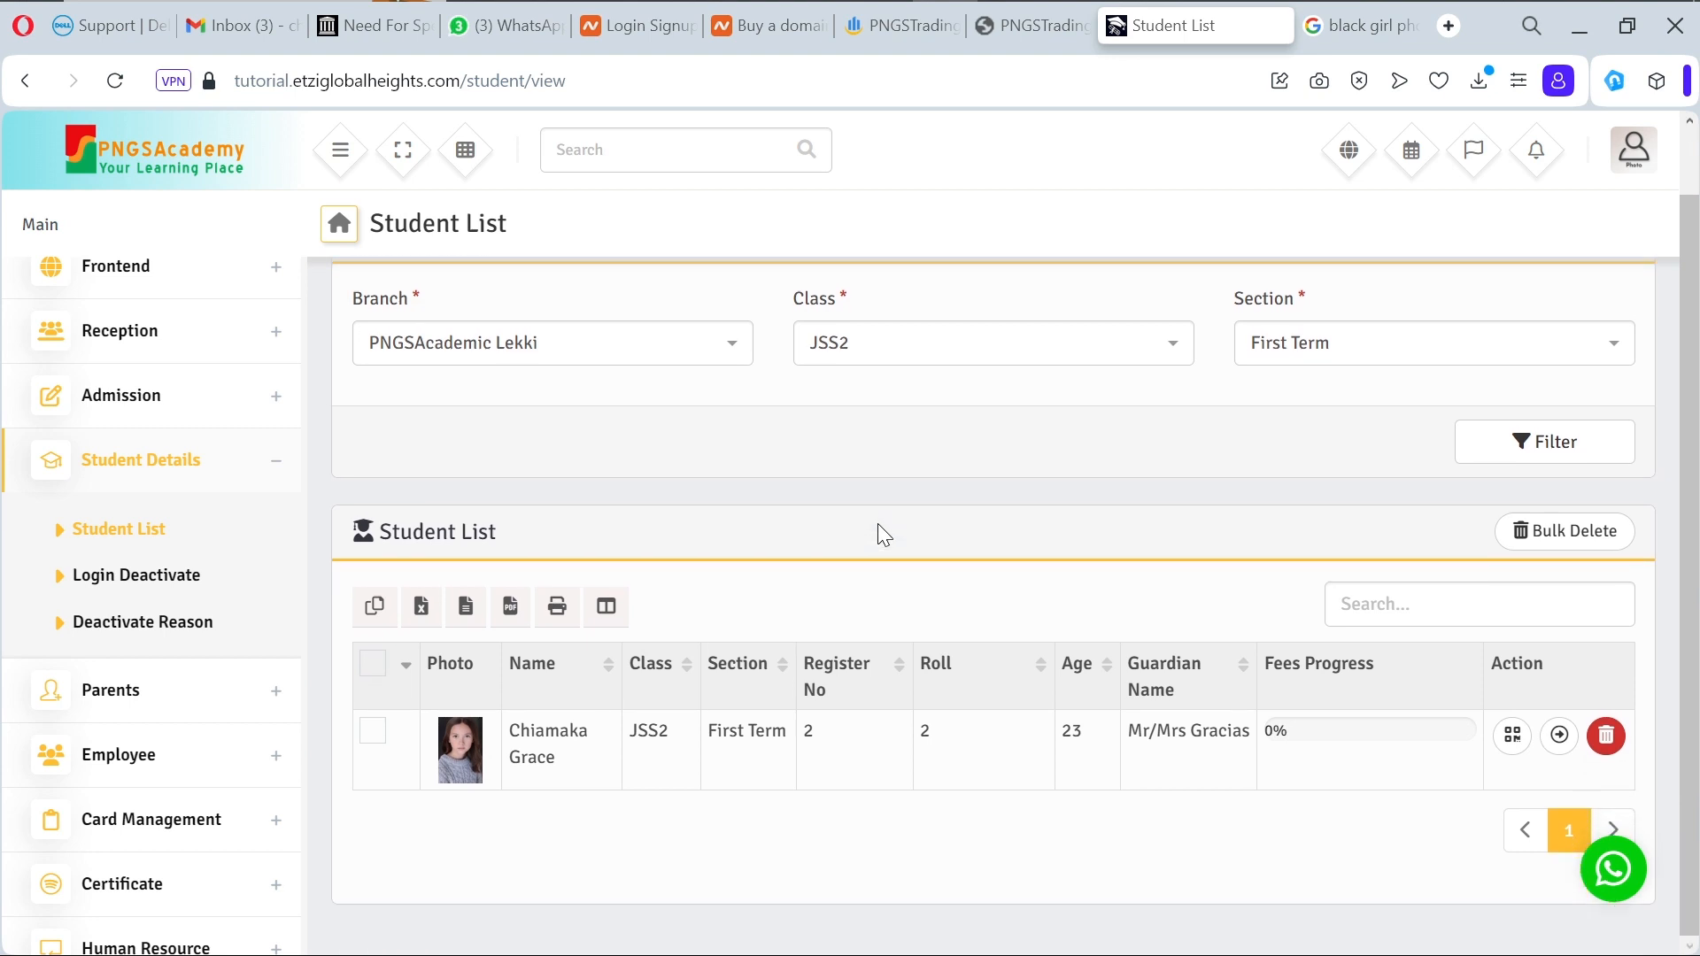
scroll(878, 523, "up", 1)
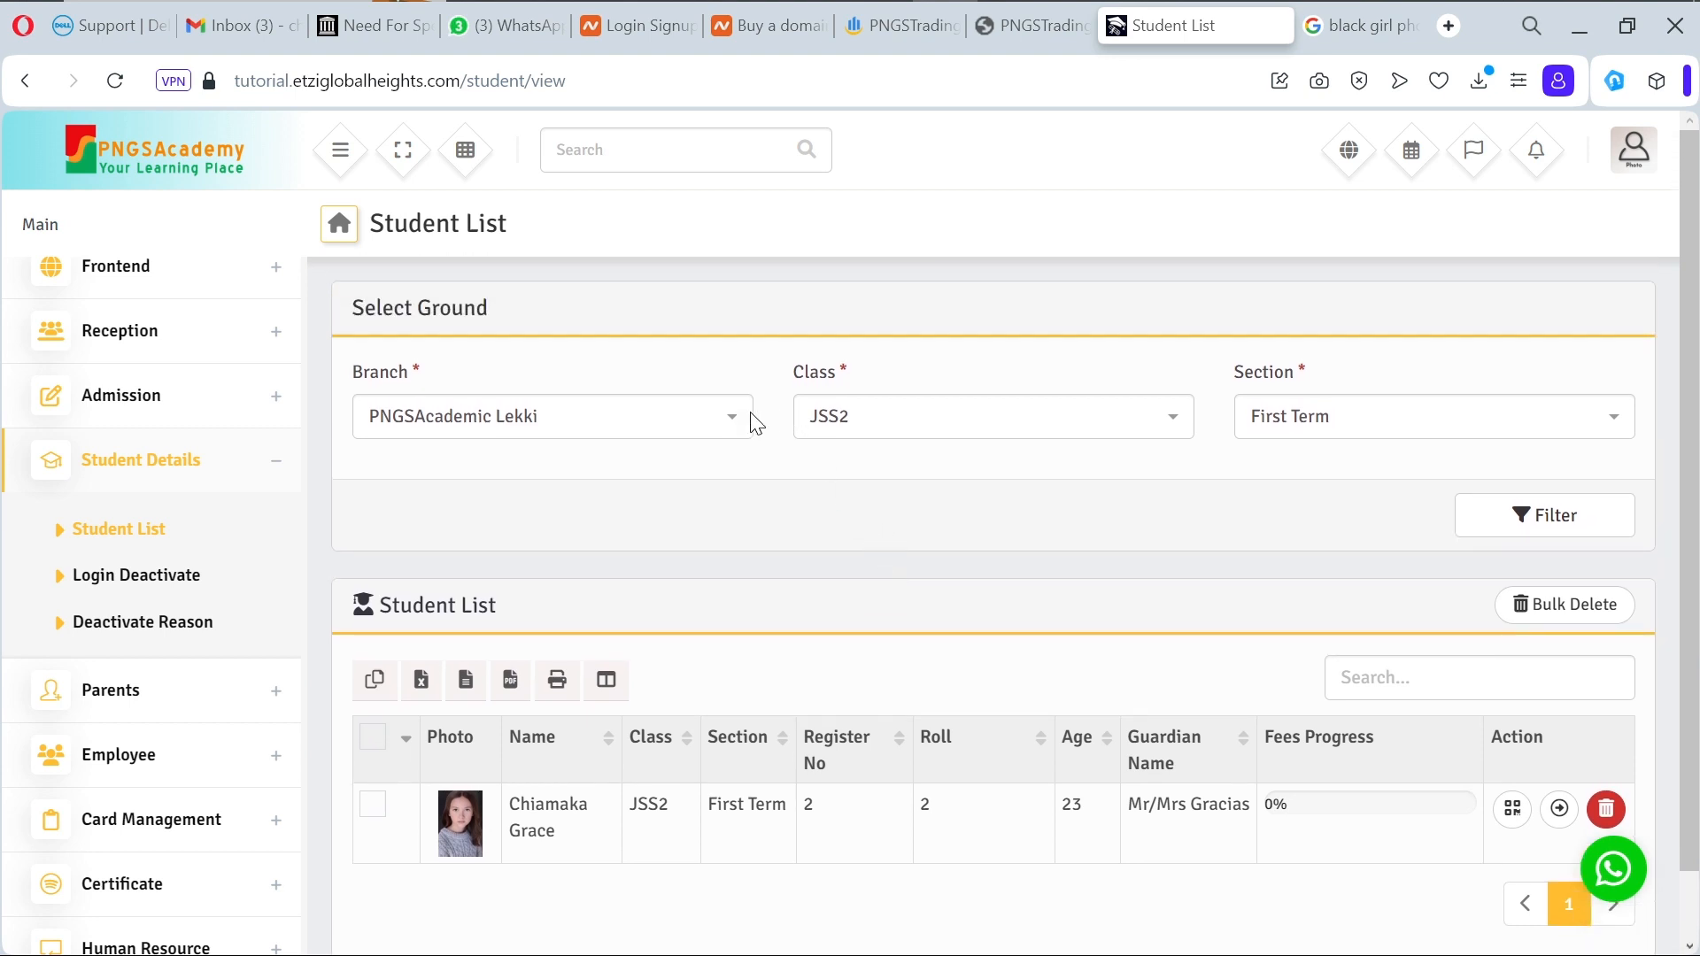
Step: Refilter the list to PNGSAcademic Lekki, JSS1, First Term, then collapse Student Details
left_click(732, 426)
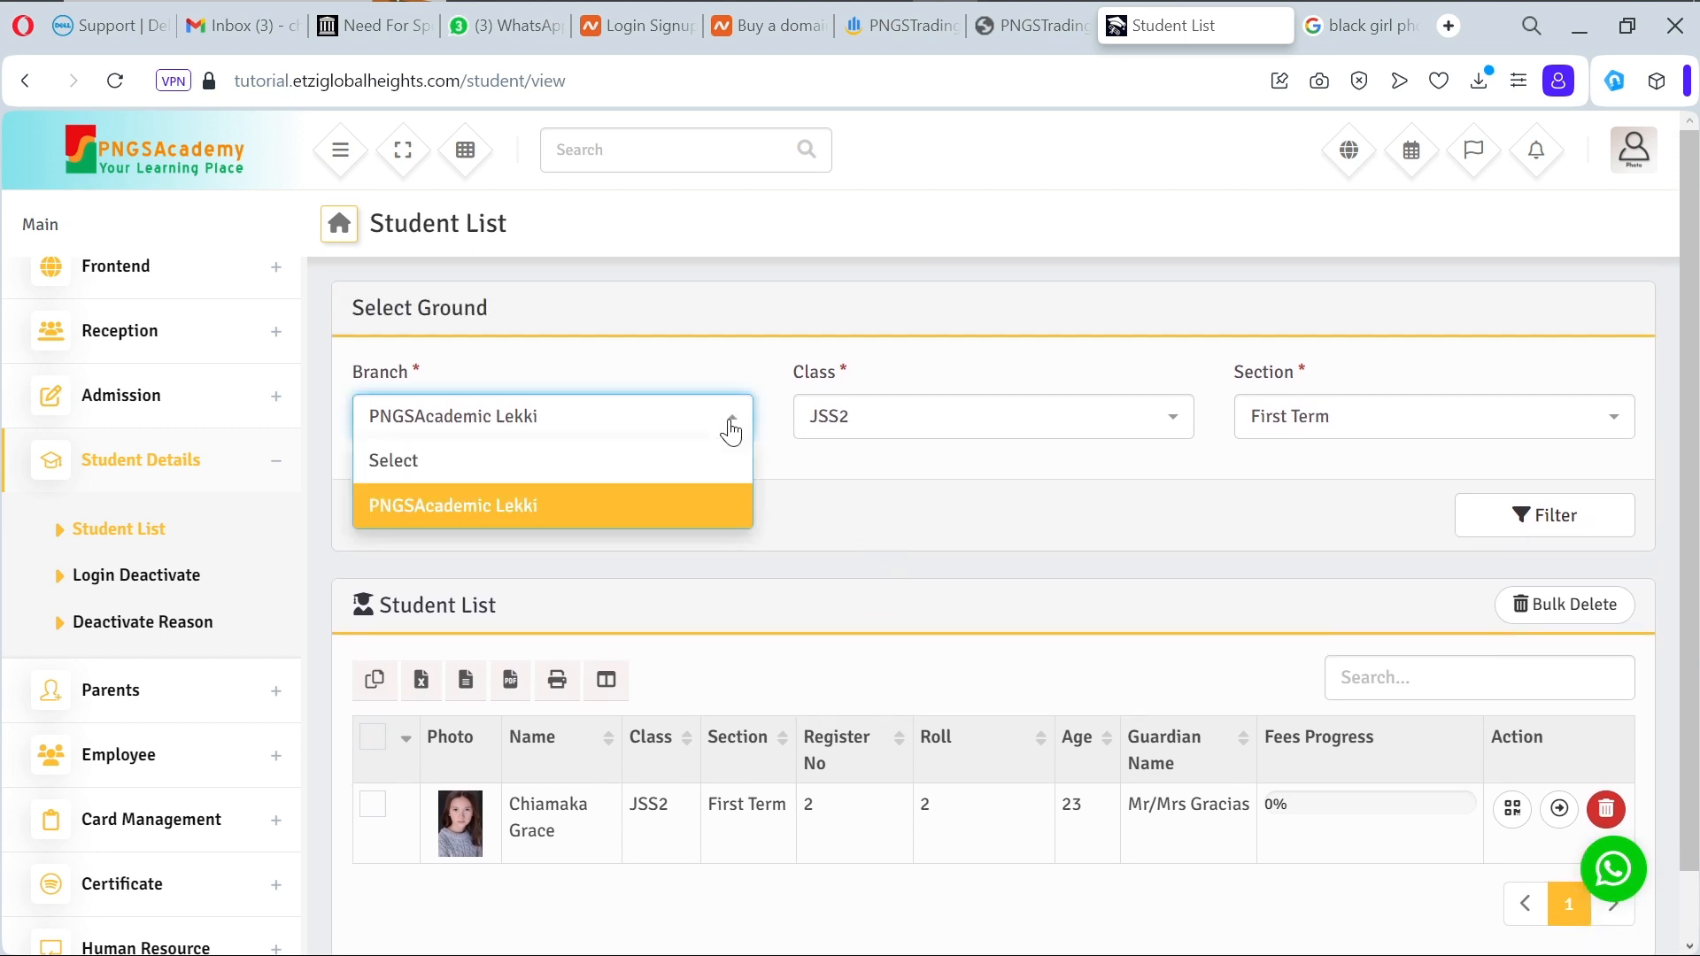
left_click(688, 514)
left_click(885, 431)
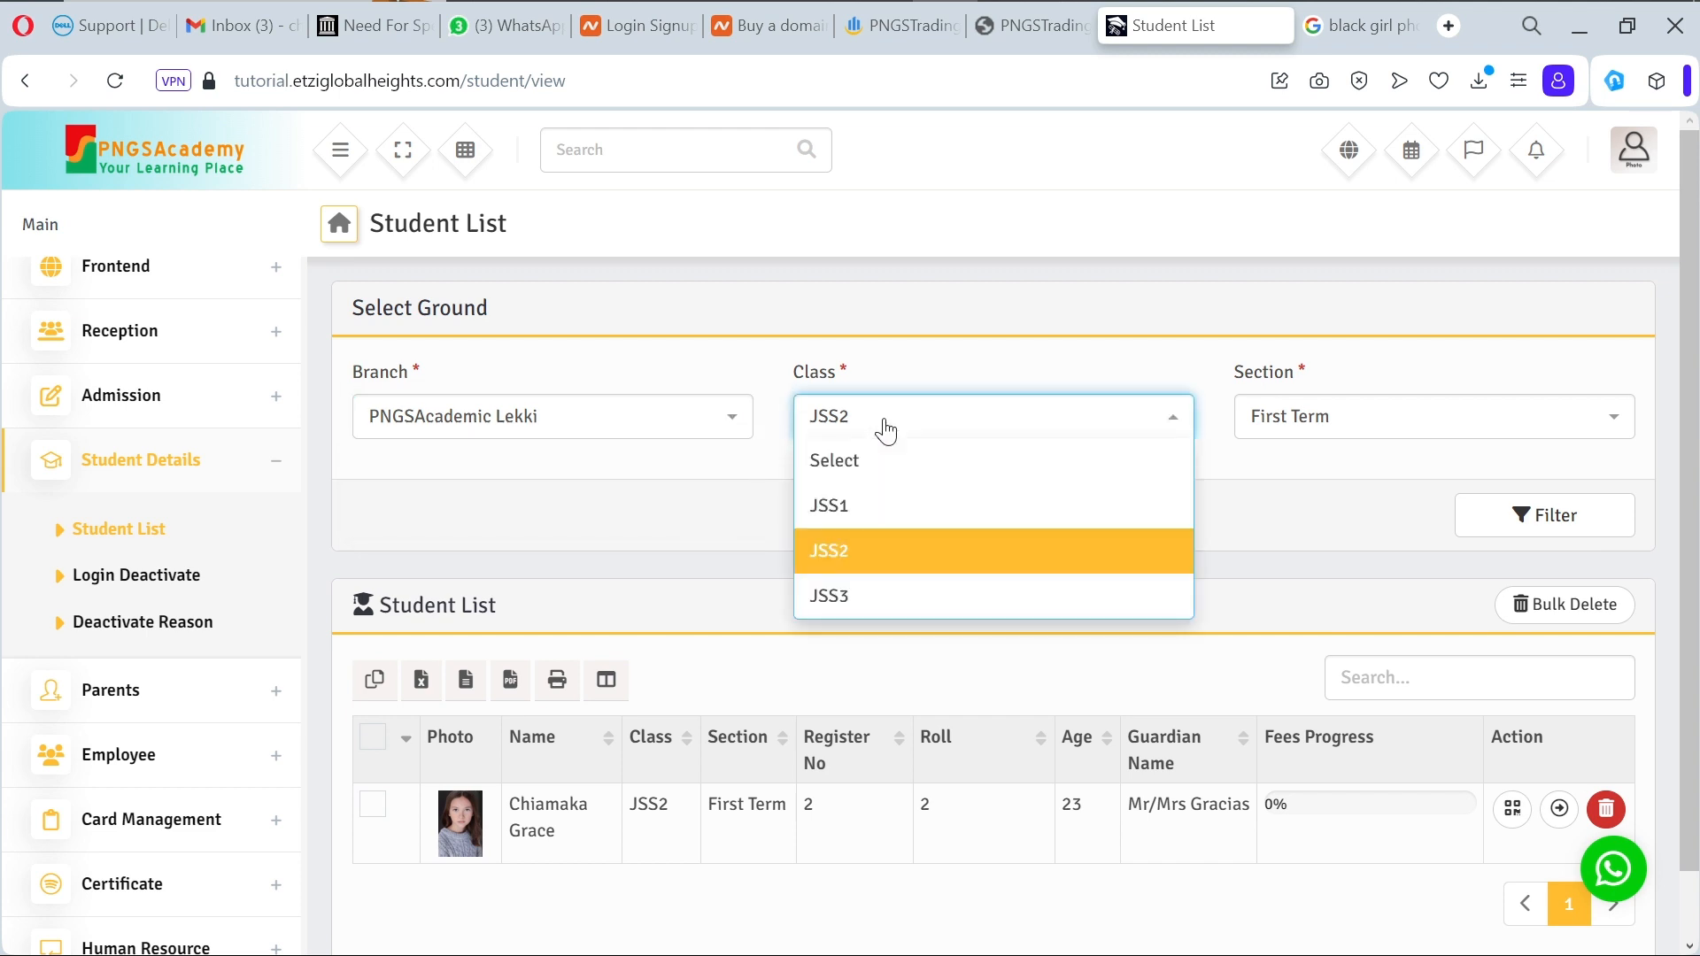
left_click(881, 514)
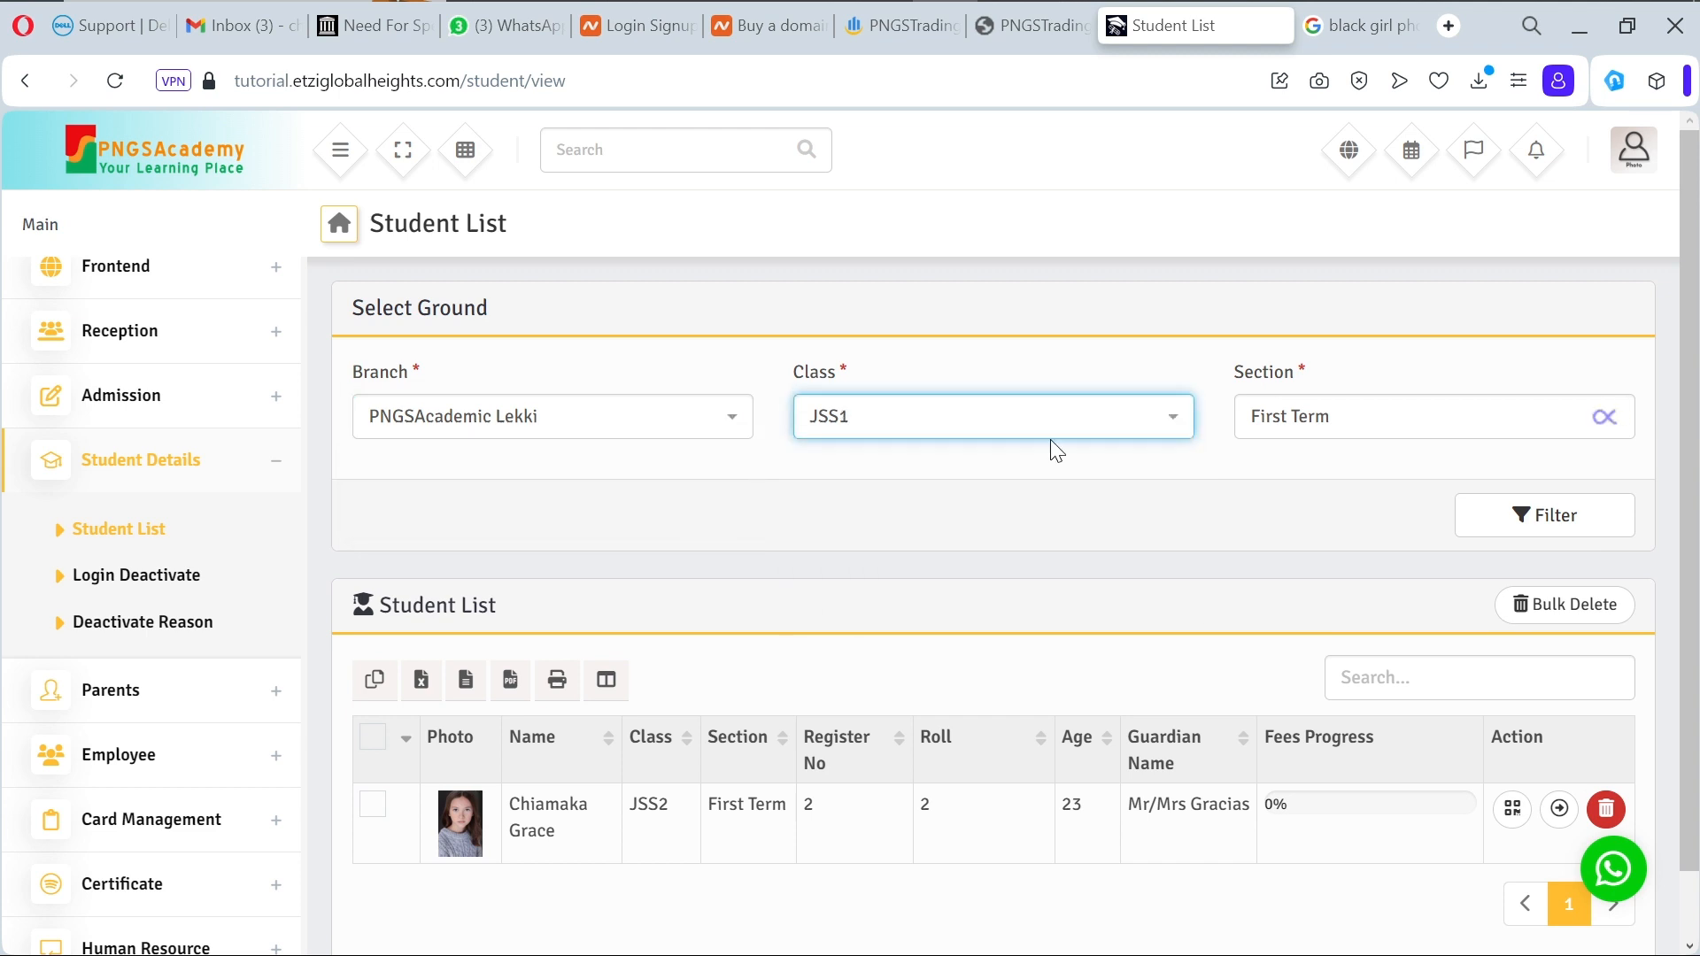
left_click(1396, 421)
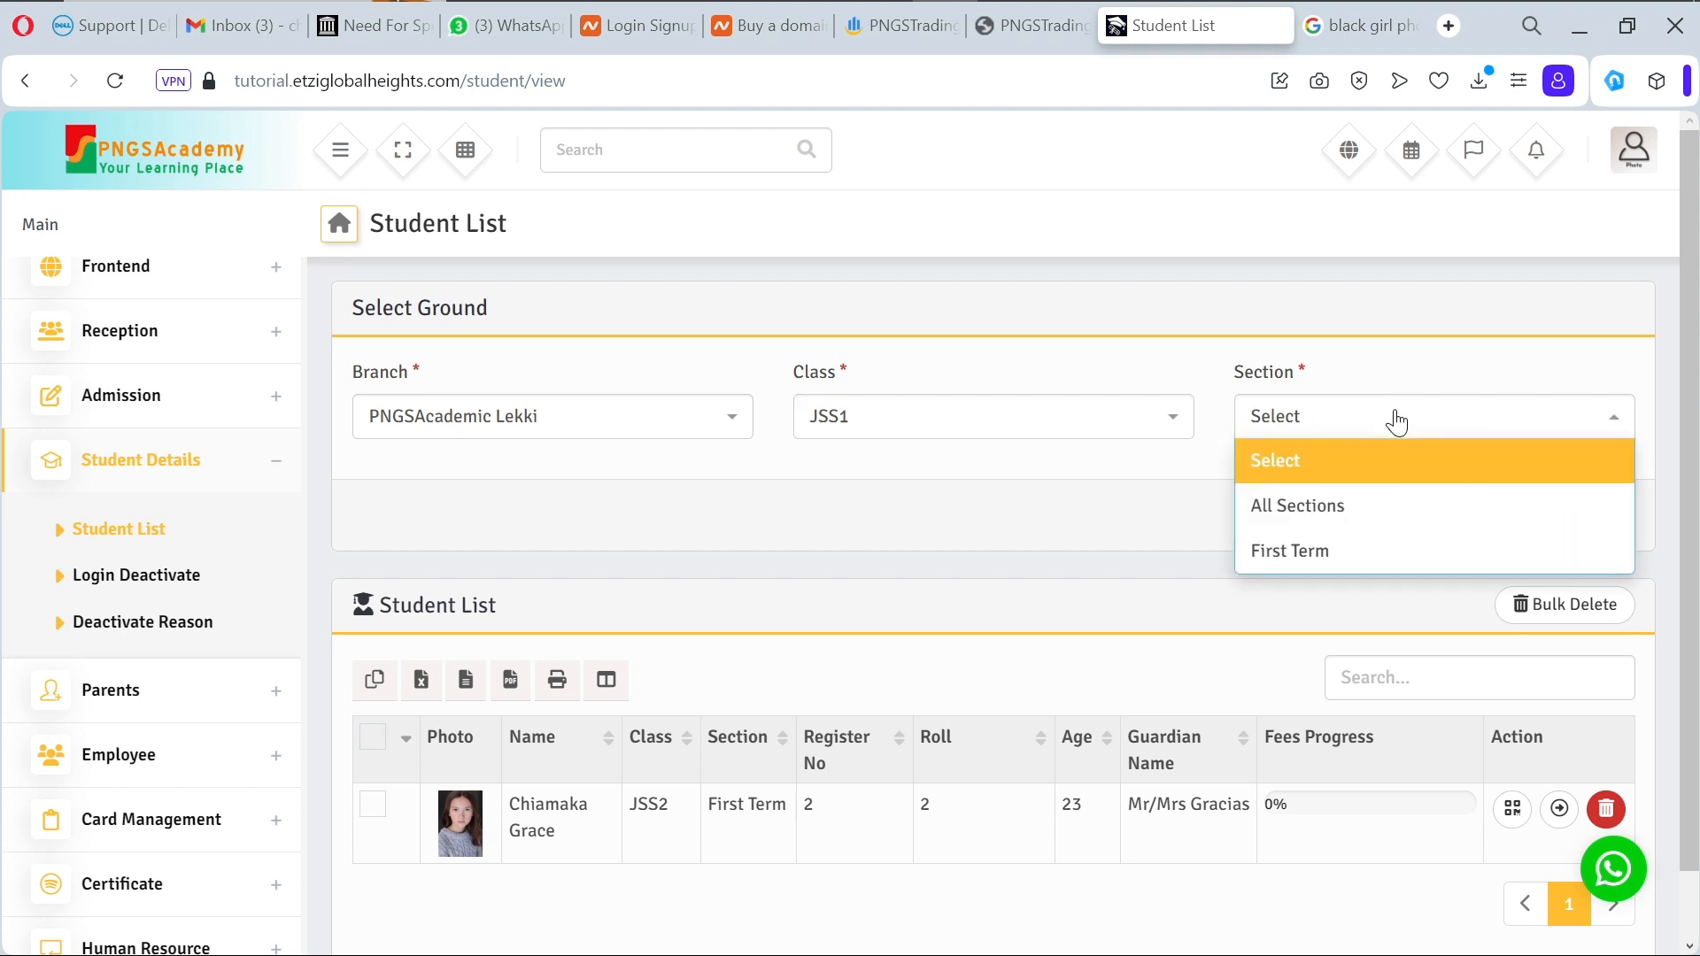
left_click(1378, 554)
left_click(1562, 533)
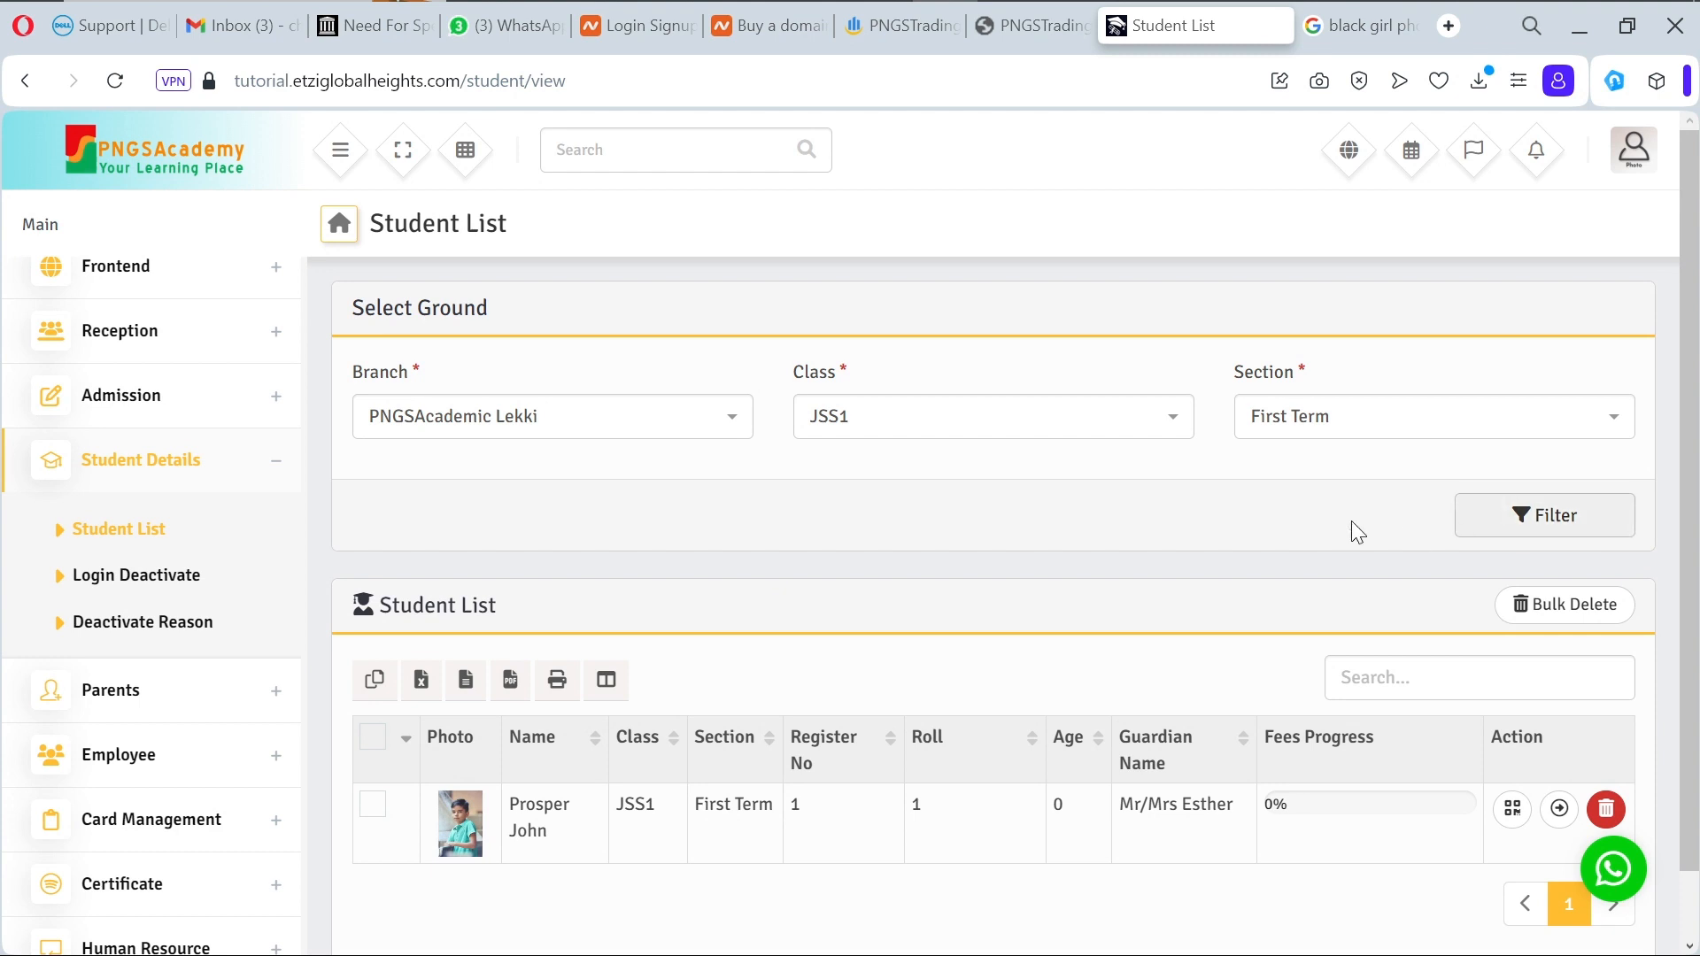
left_click(271, 463)
Step: Expand the sidebar's Live Class Rooms section and open its Live Class Rooms page
scroll(239, 542, "down", 3)
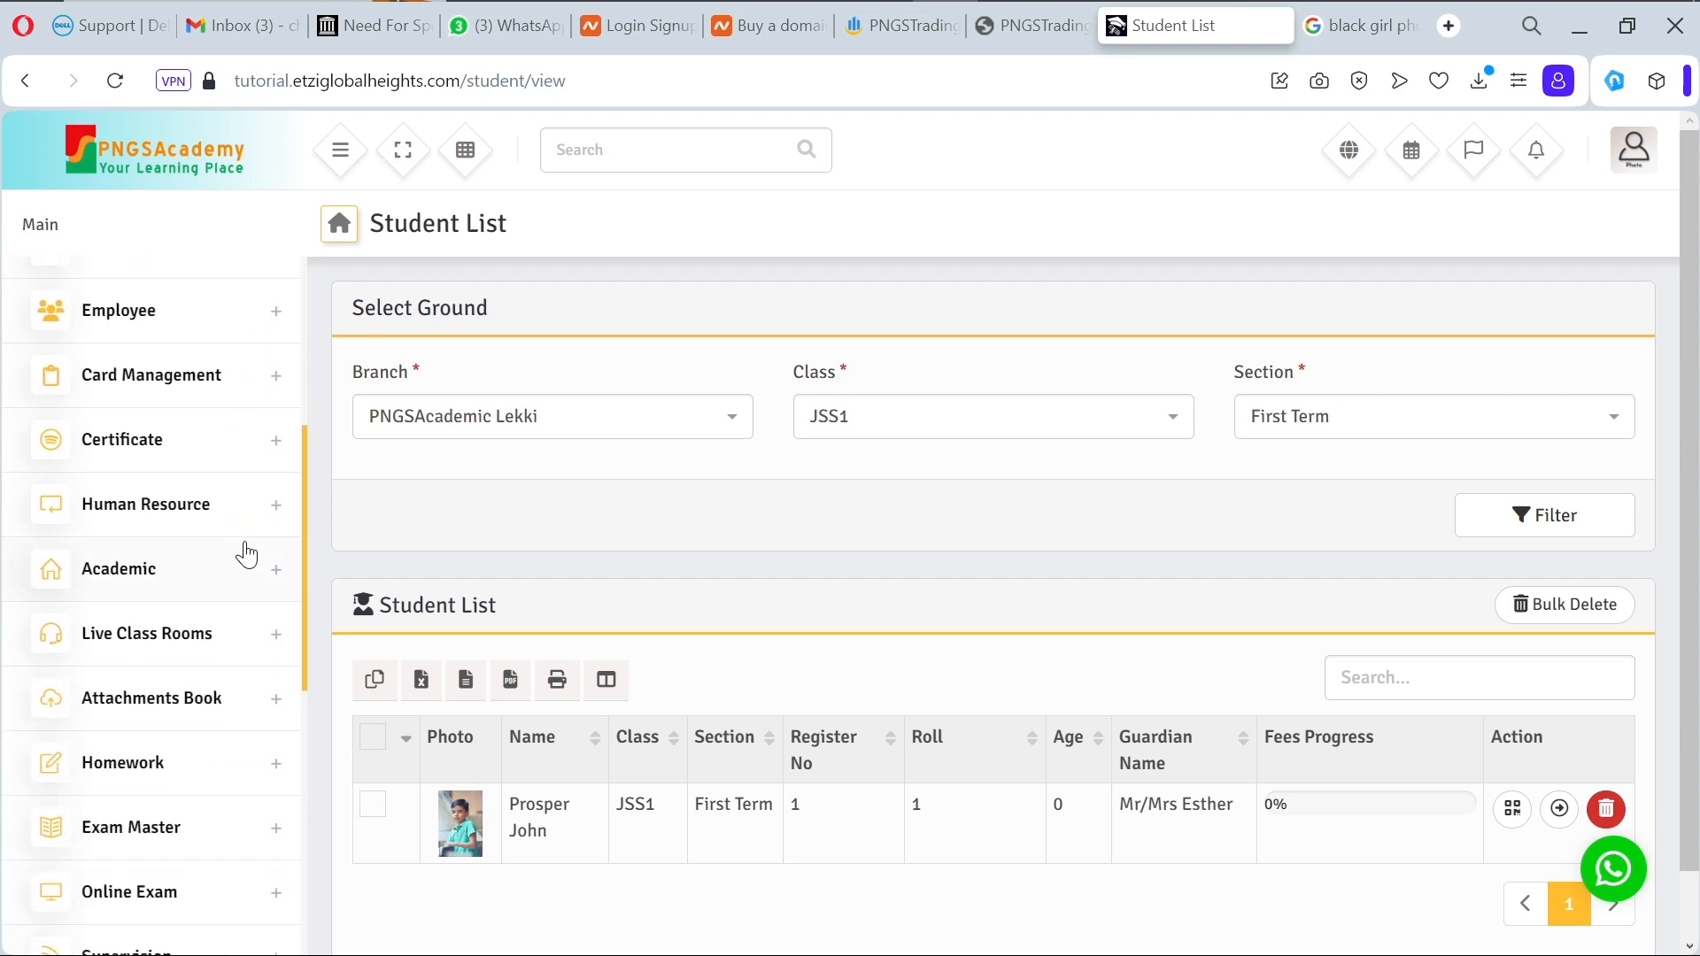
left_click(285, 593)
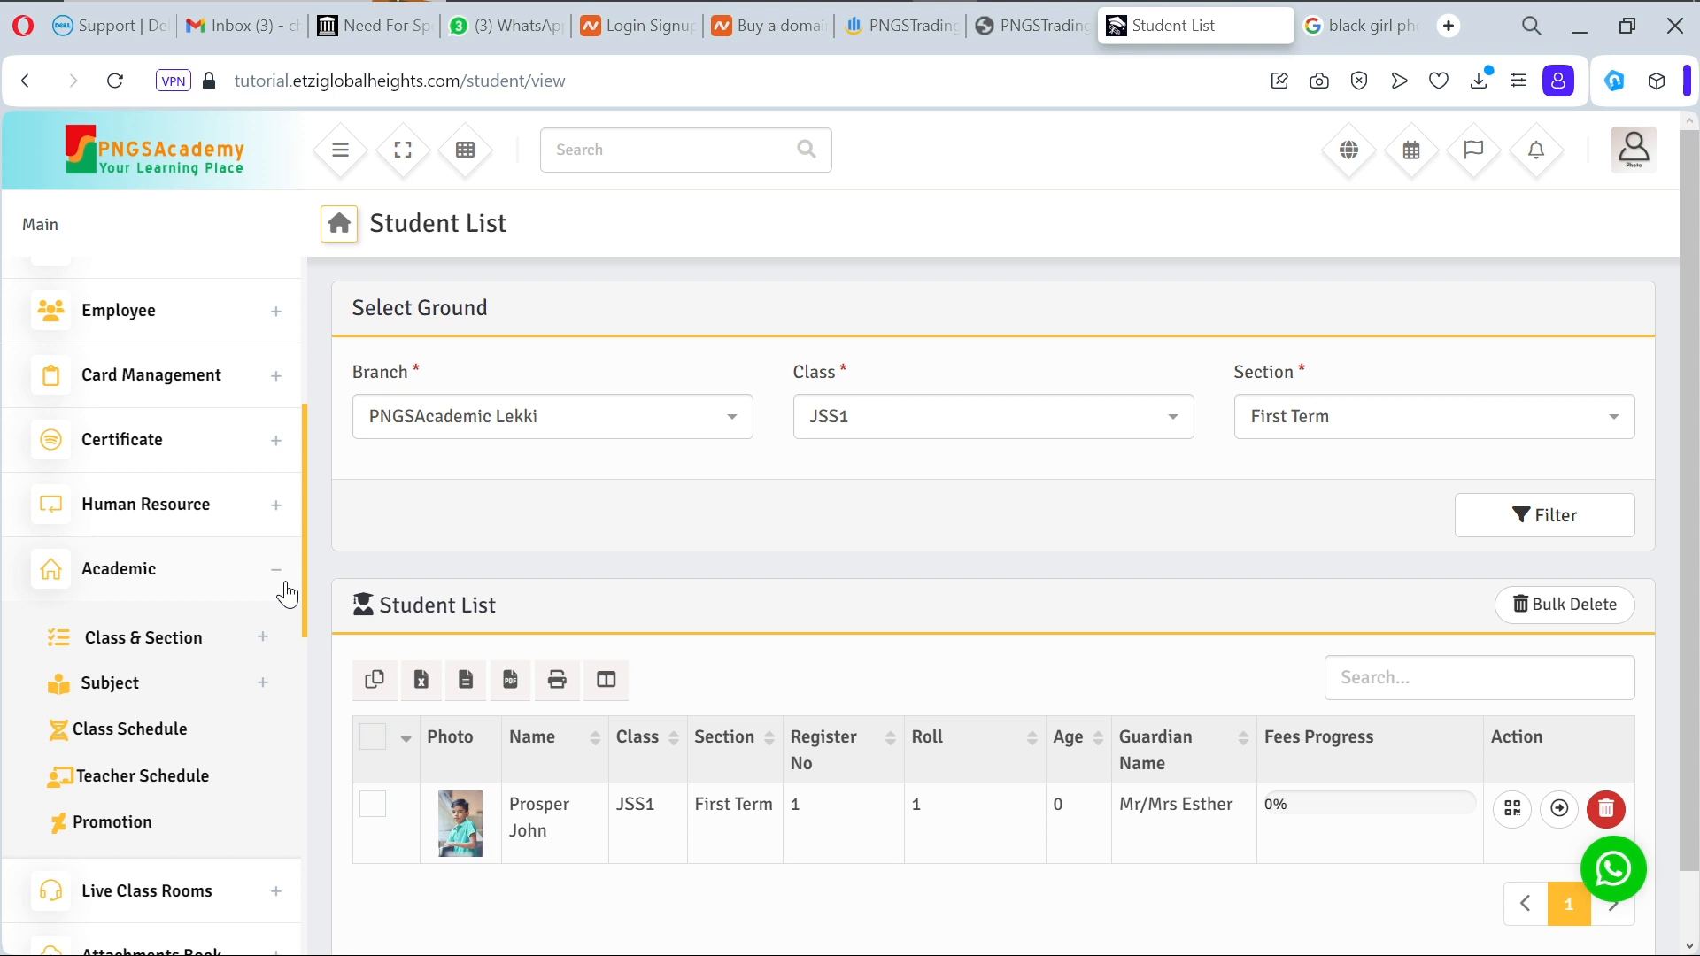
left_click(283, 591)
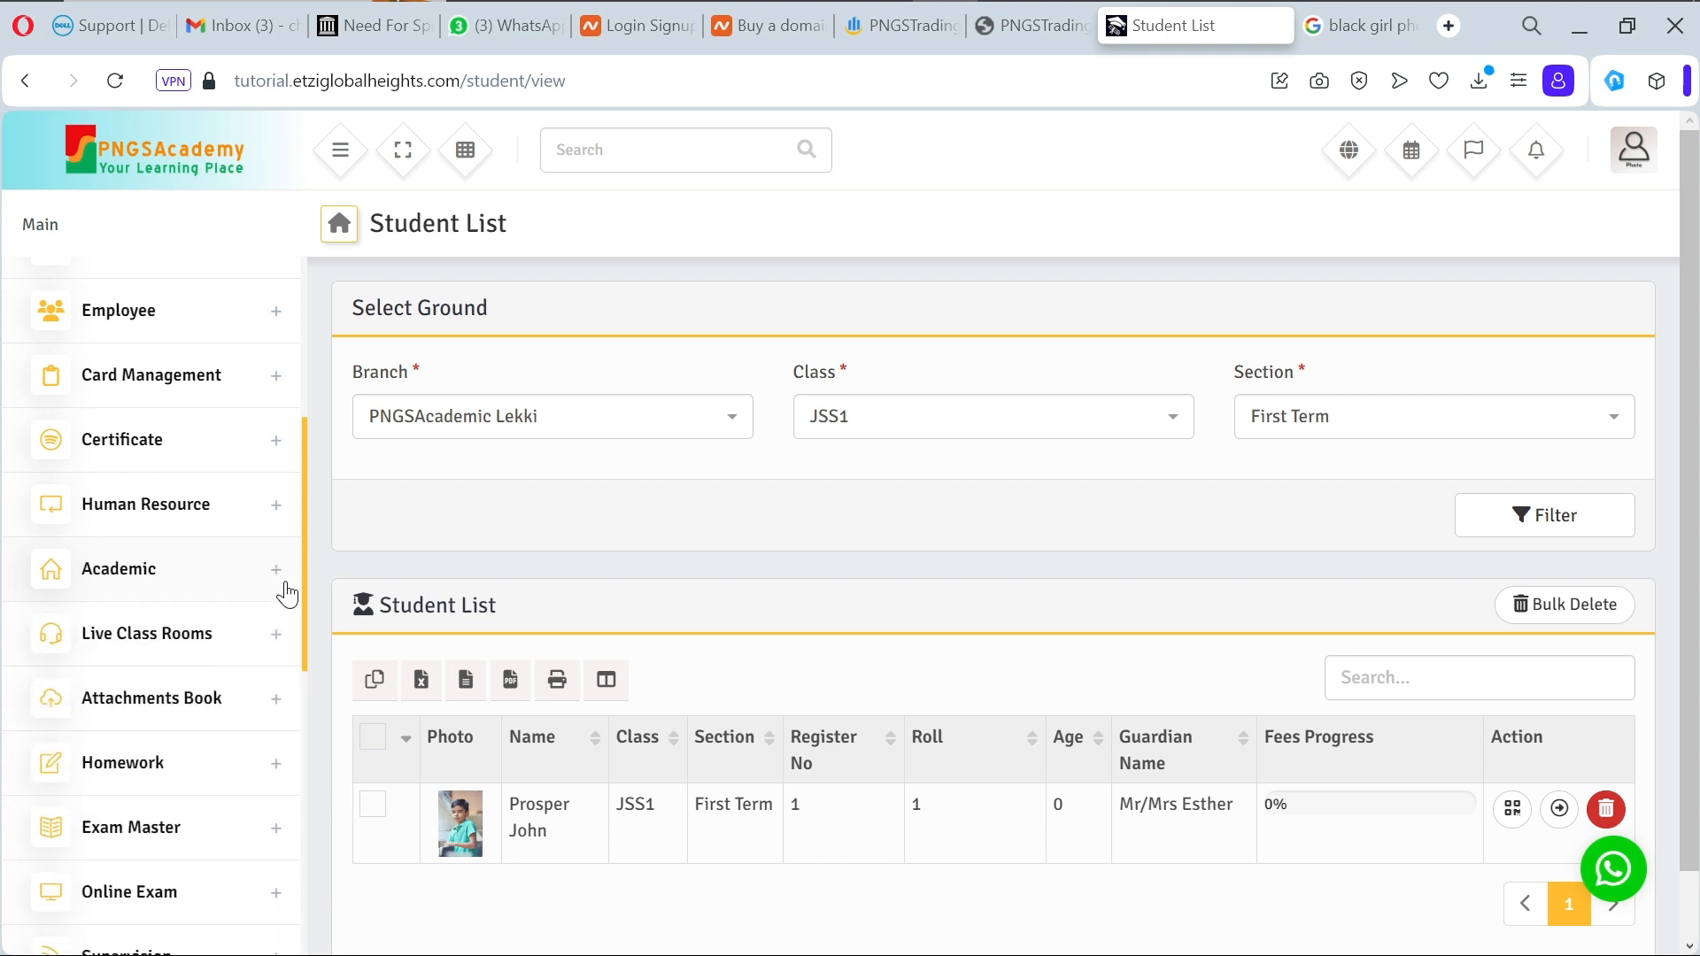
left_click(272, 653)
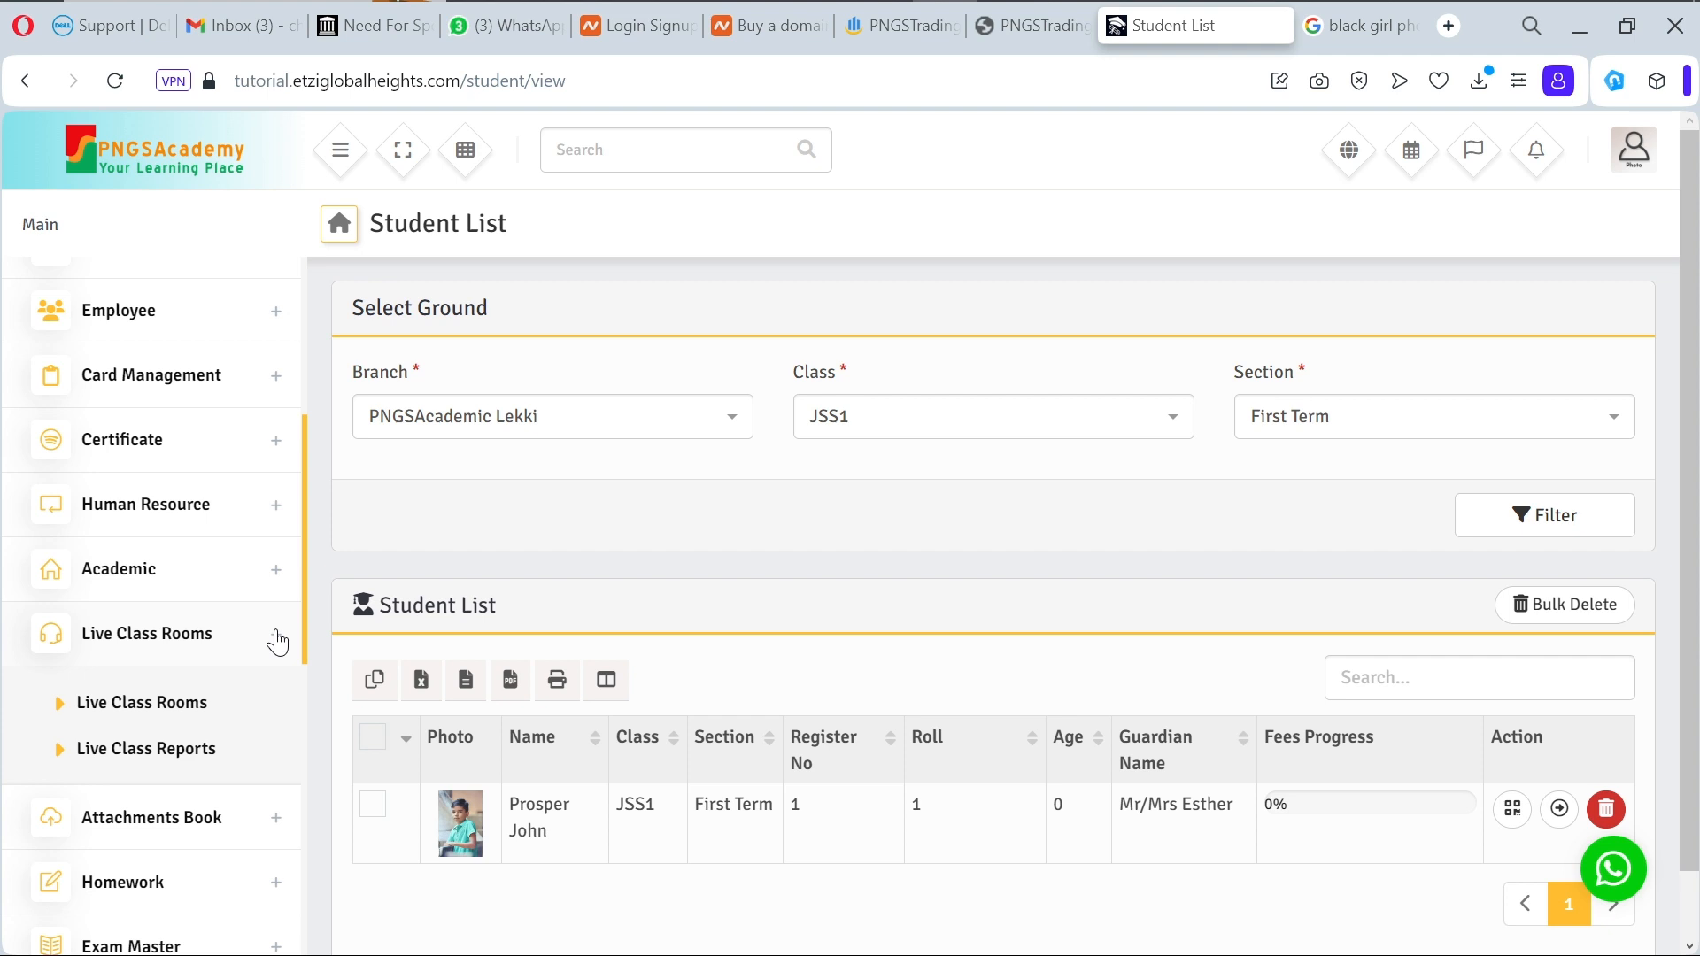
left_click(193, 717)
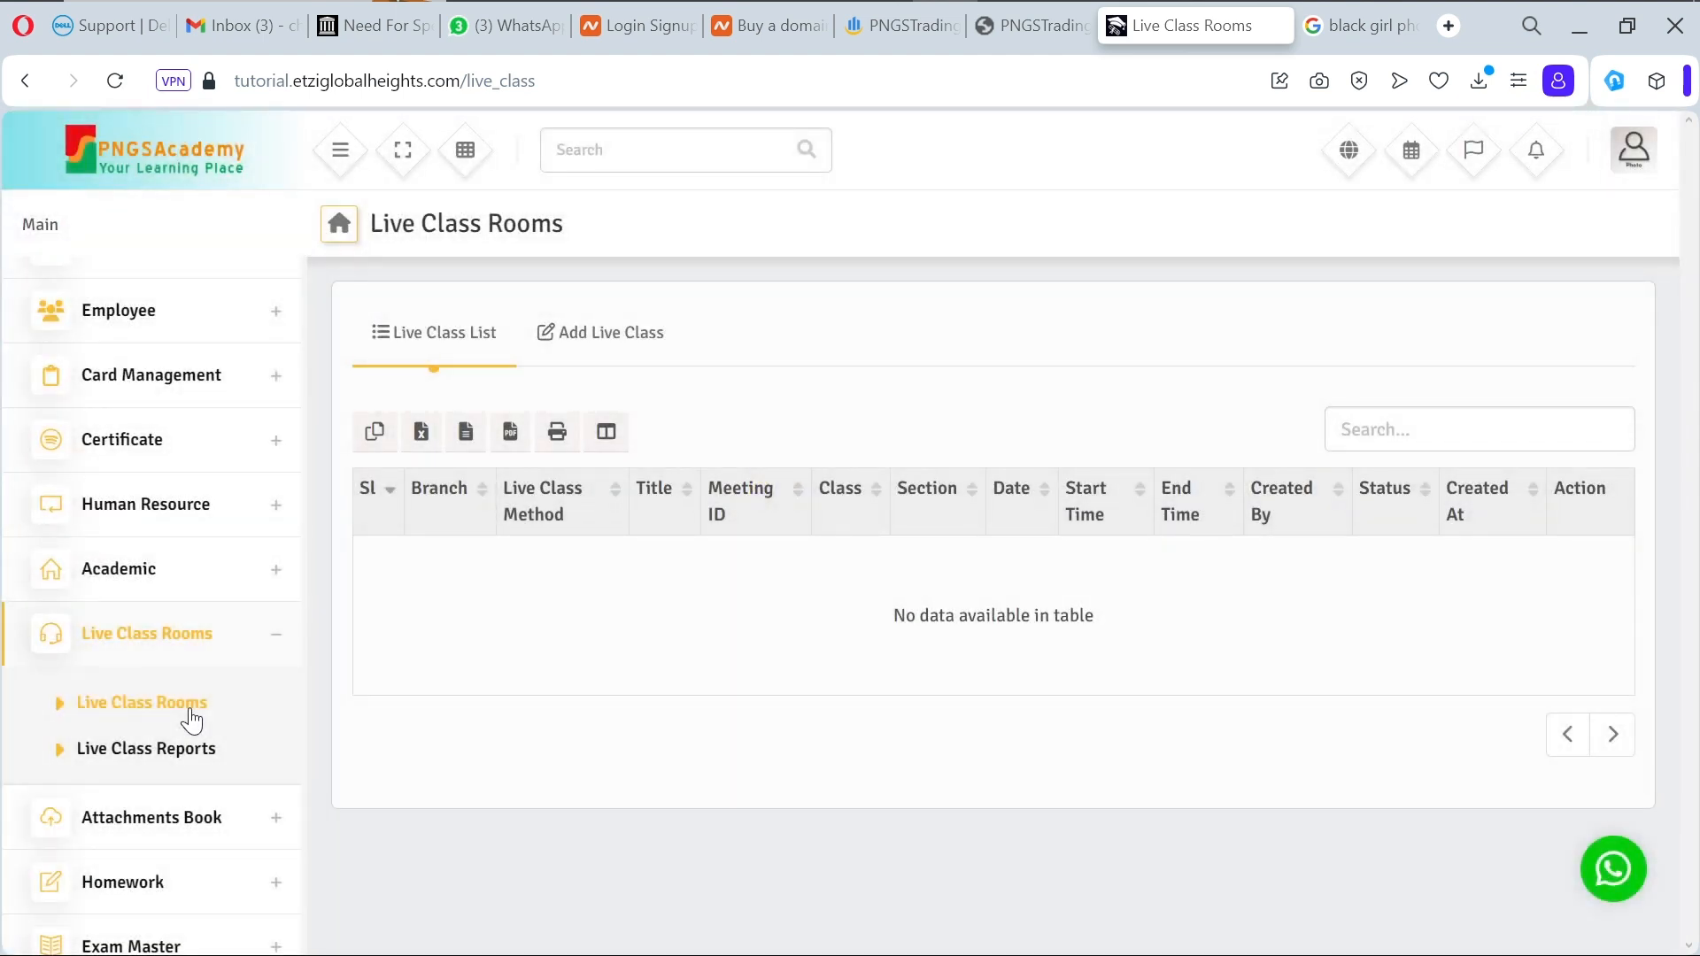
Step: Start a new live class for branch PNGSAcademic Lekki titled 'ICT'
left_click(610, 356)
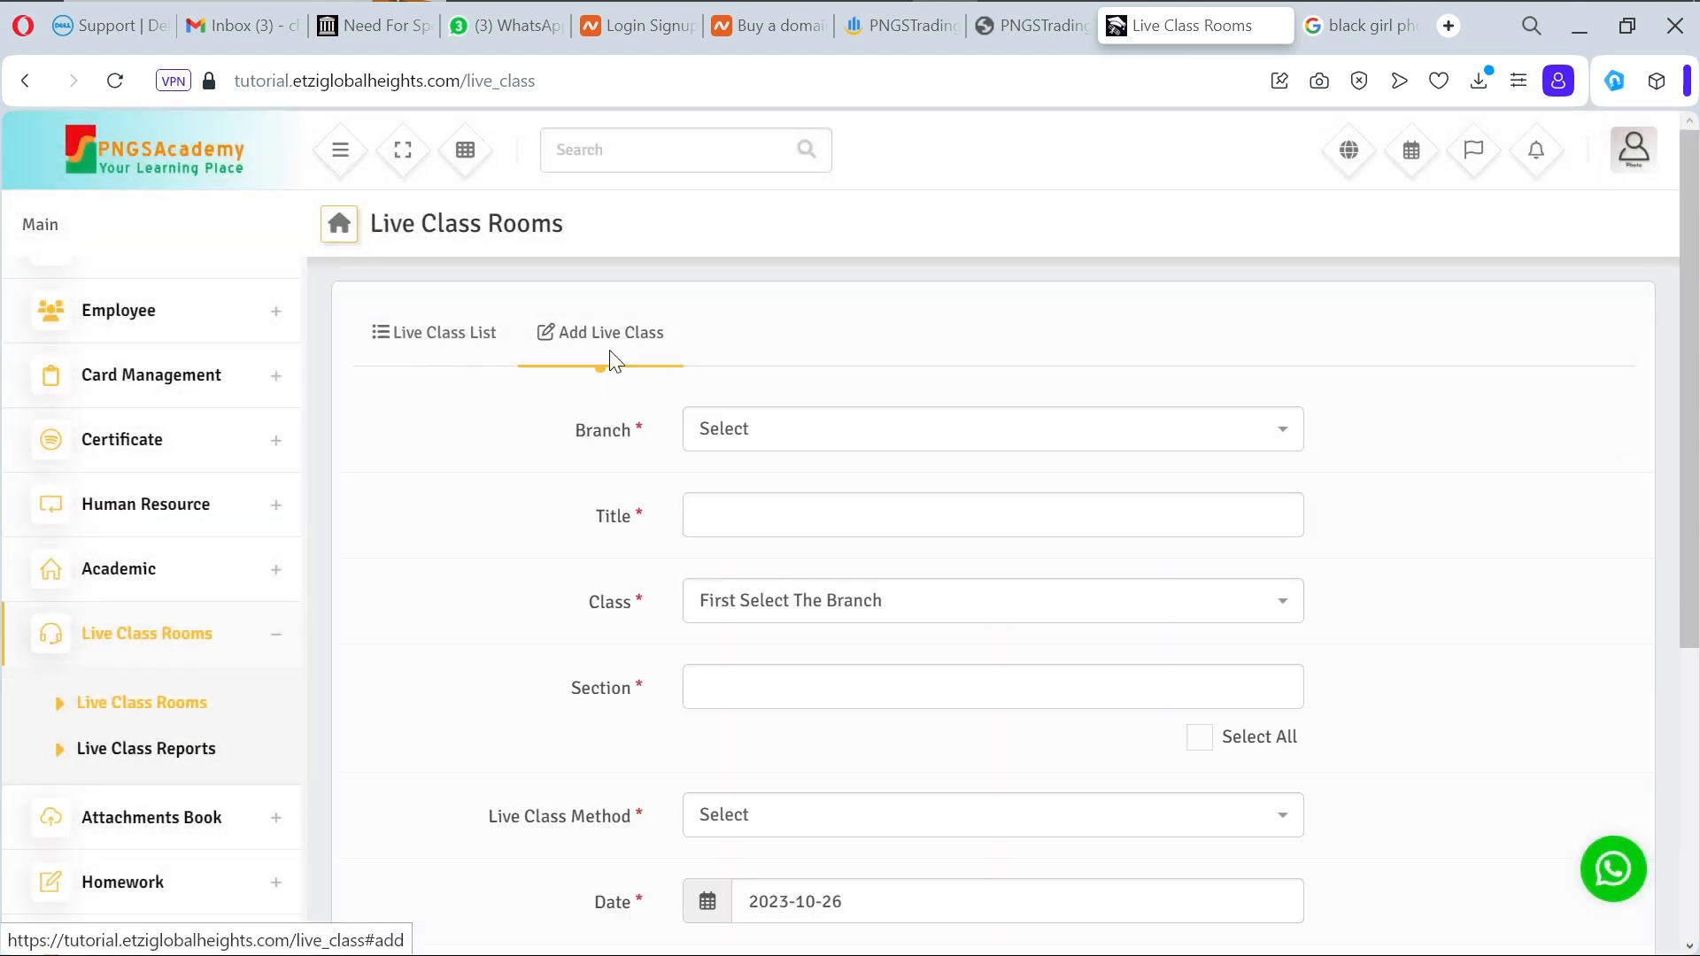
left_click(809, 441)
left_click(816, 523)
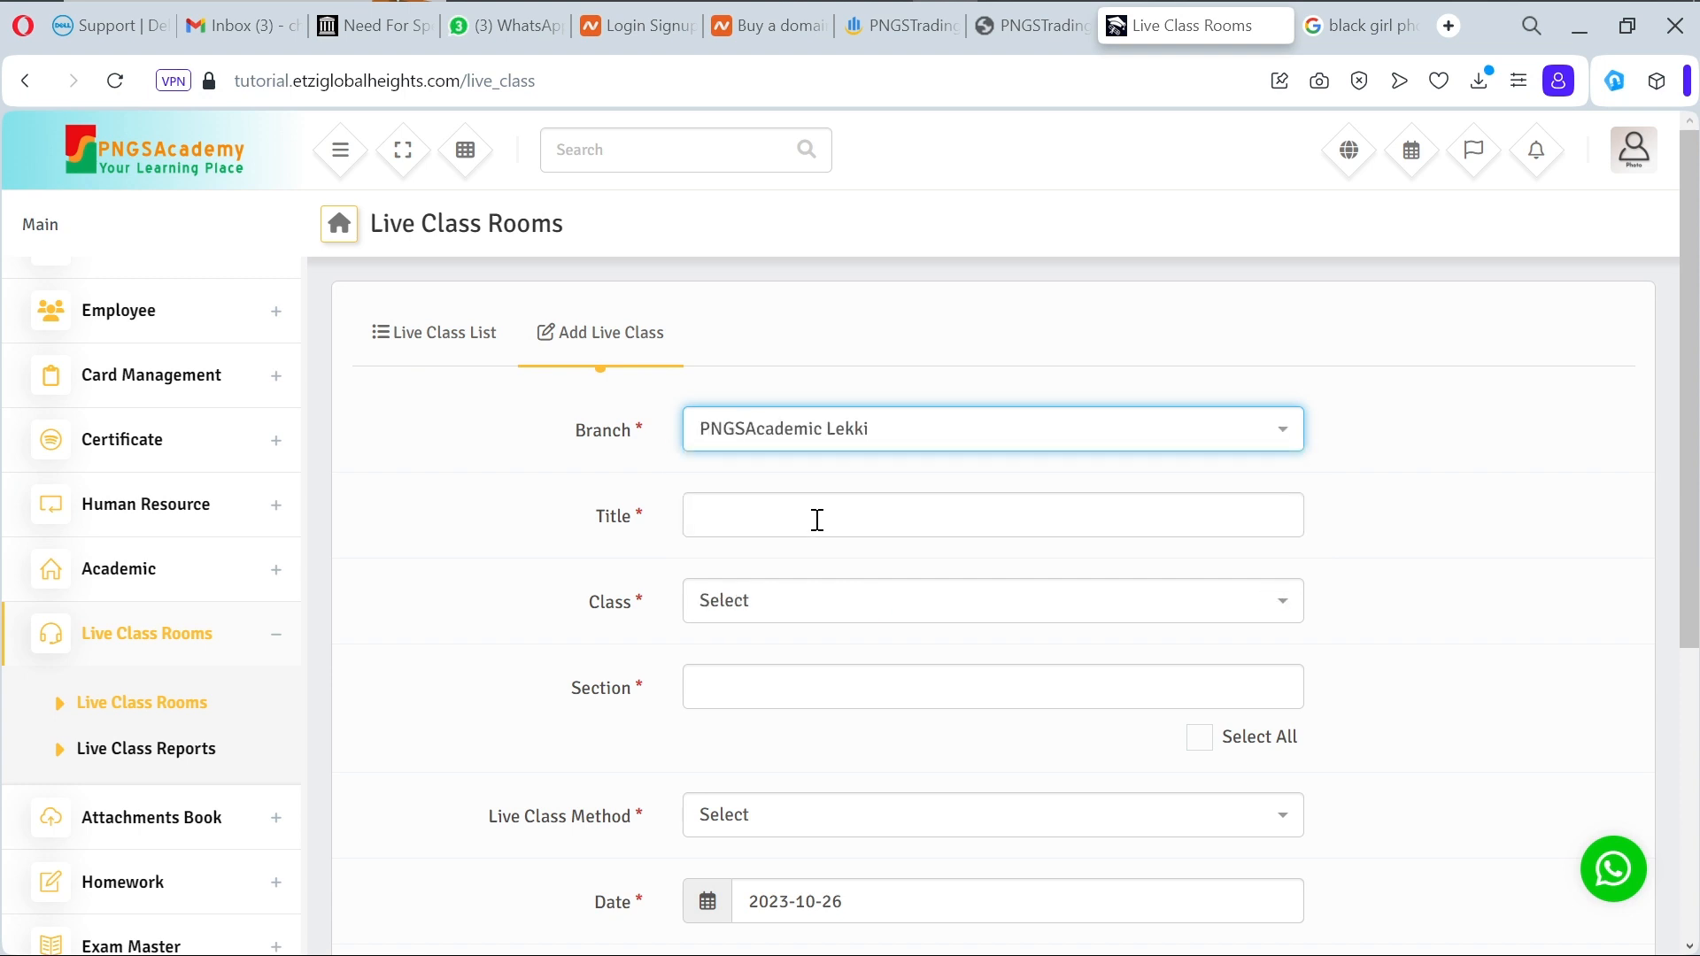
left_click(818, 520)
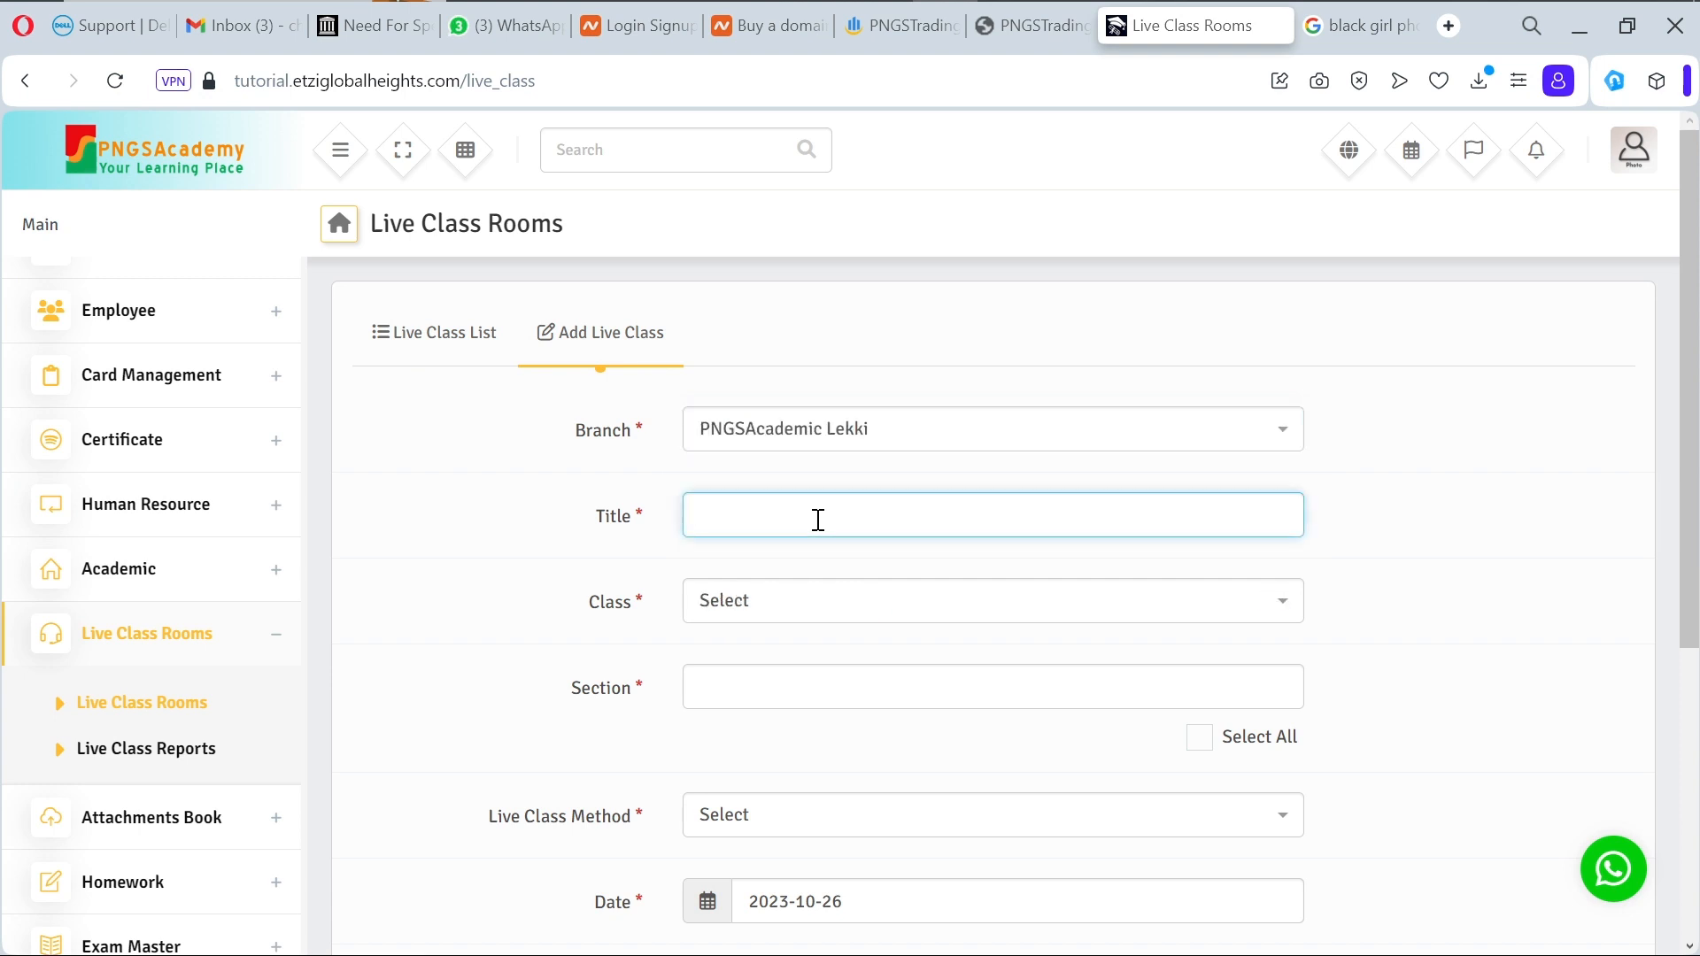
type("ICT")
Step: Set class JSS2, section First Term with all sections selected, and method Zoom
left_click(832, 598)
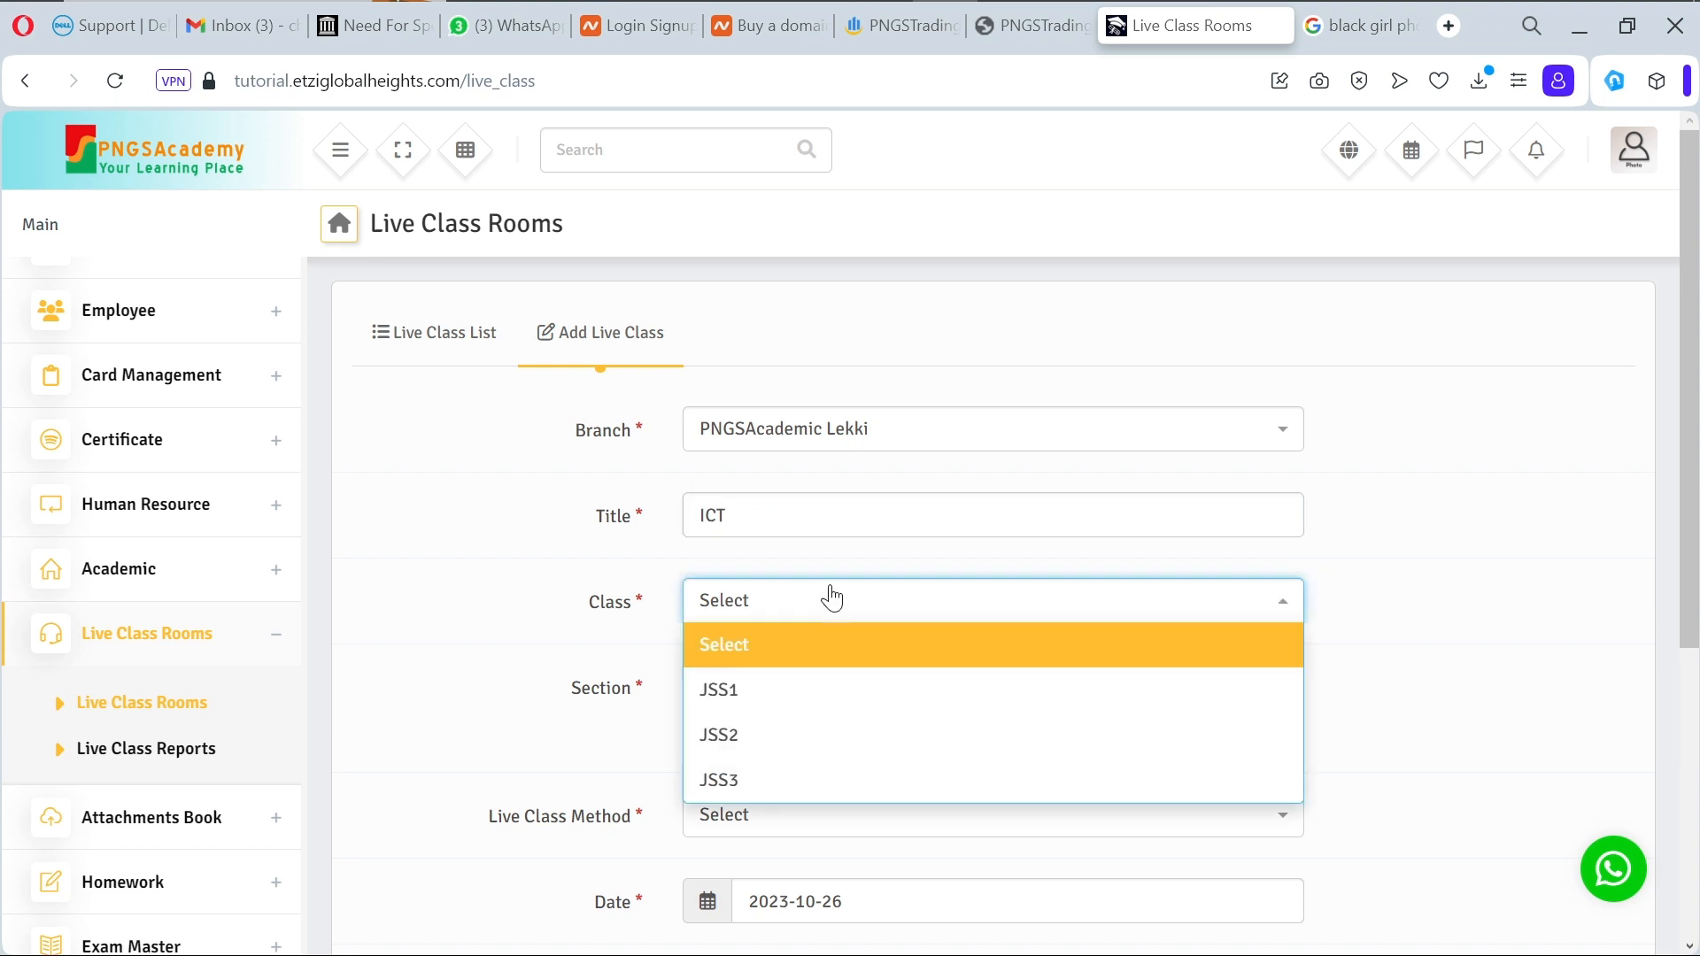
left_click(835, 746)
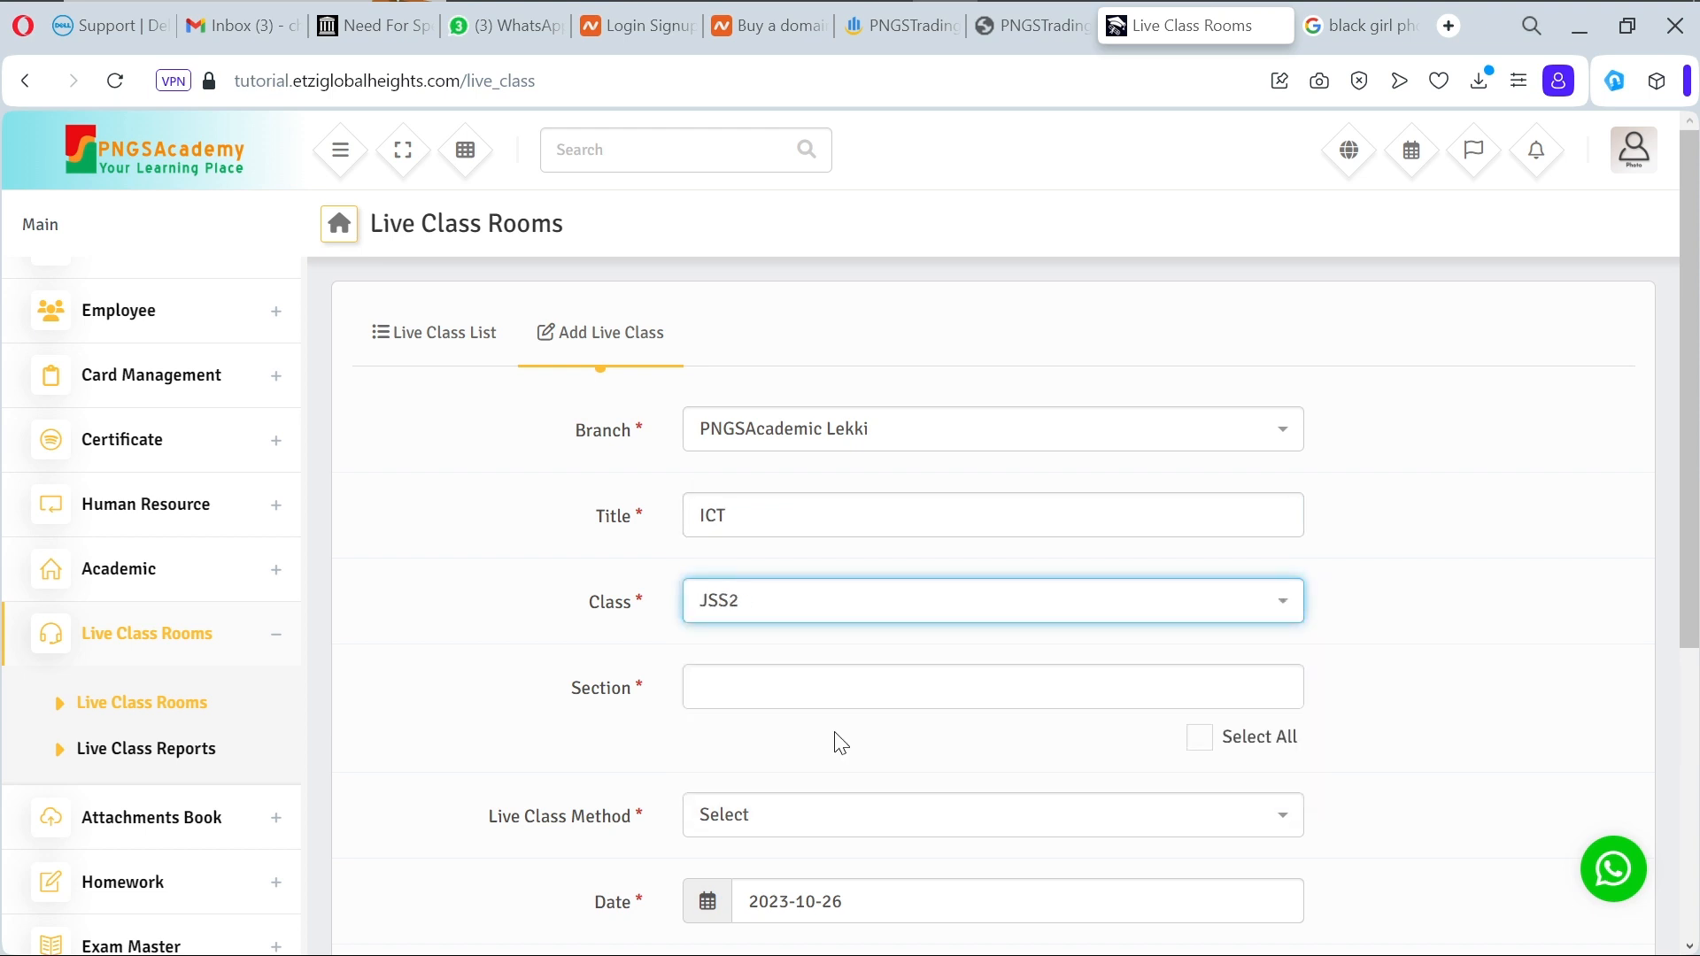
left_click(932, 681)
left_click(901, 747)
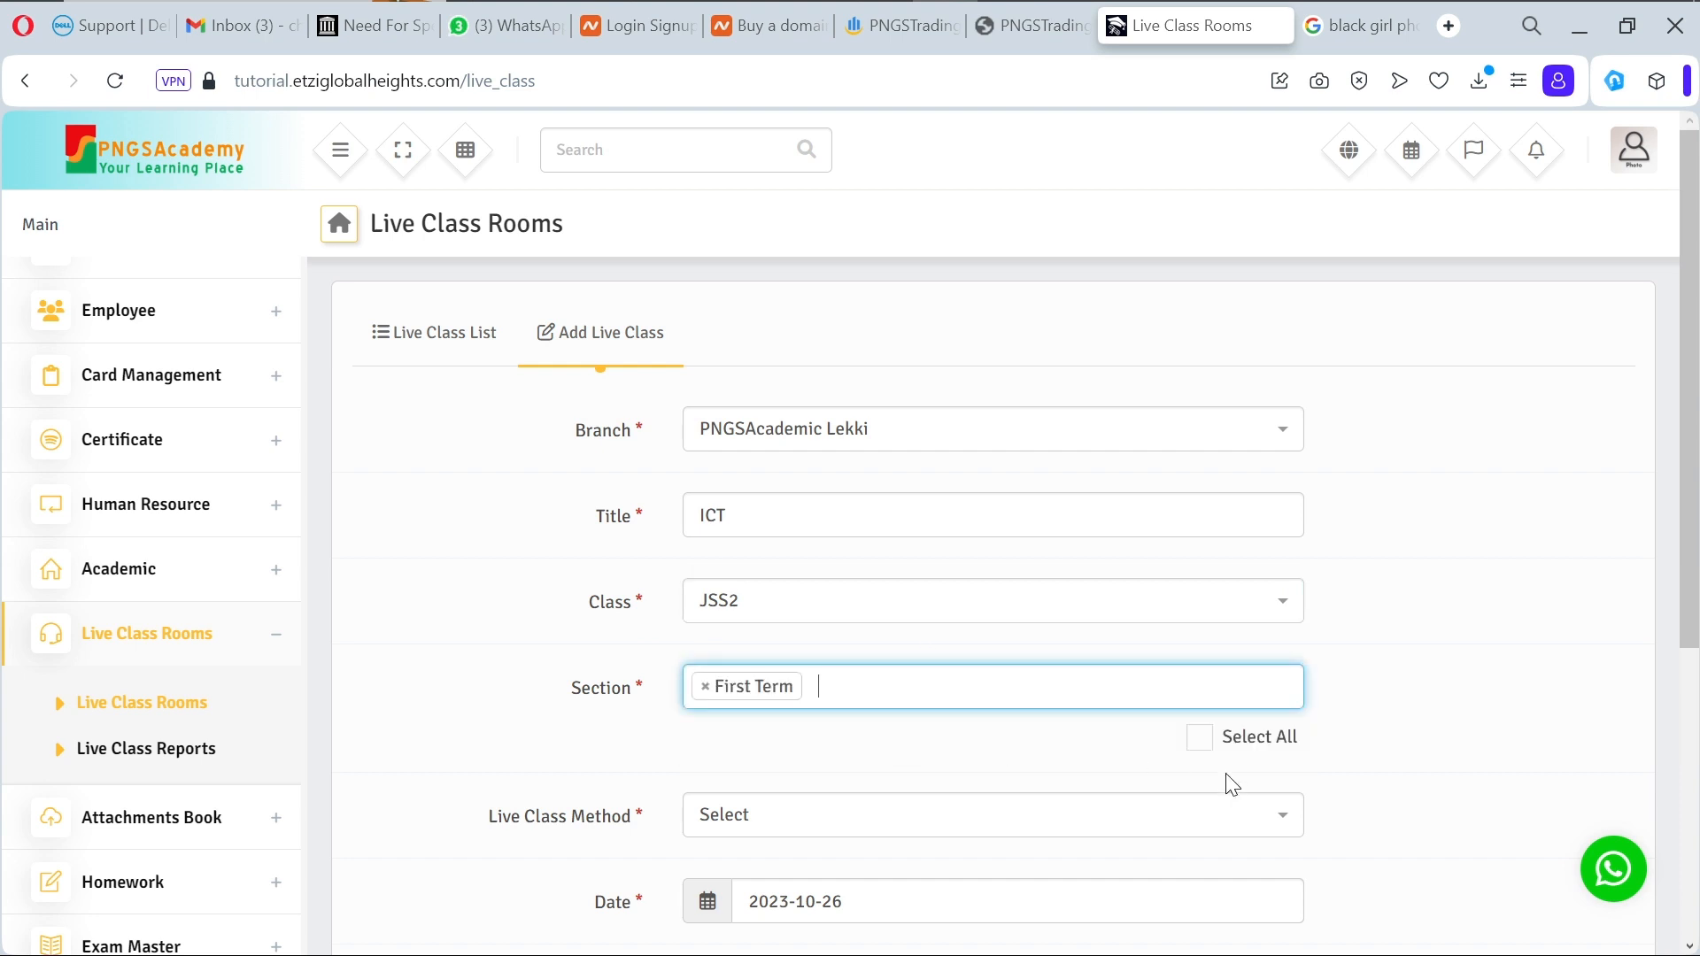
left_click(1199, 735)
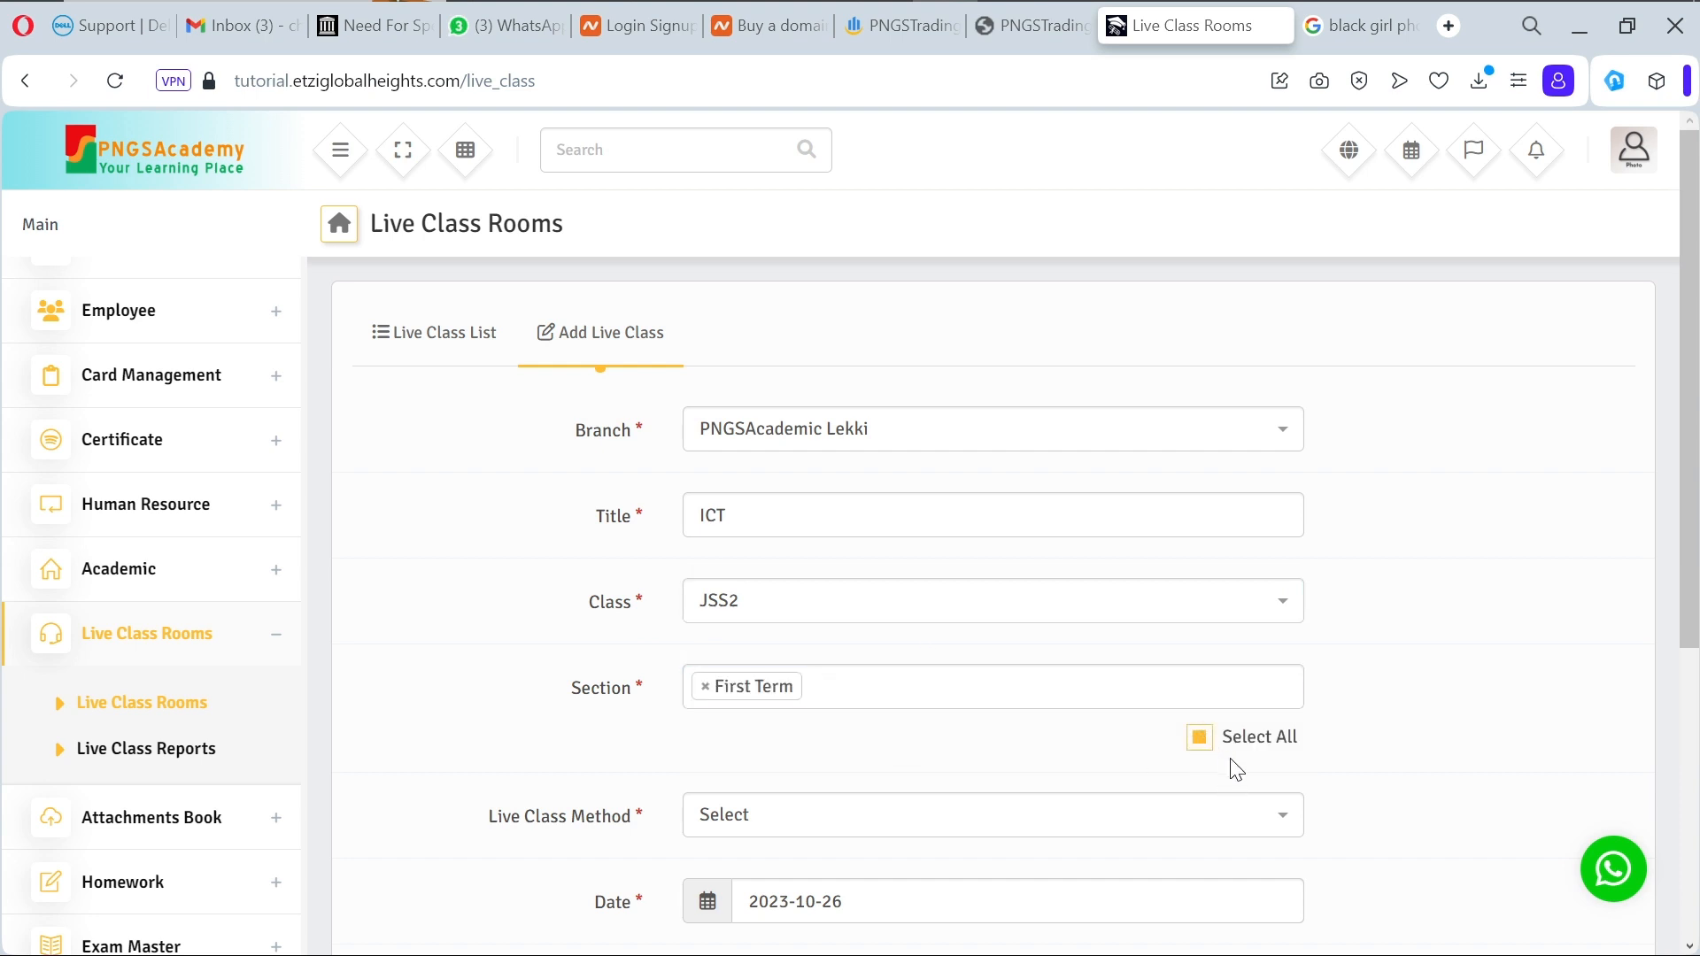
scroll(1268, 762, "down", 4)
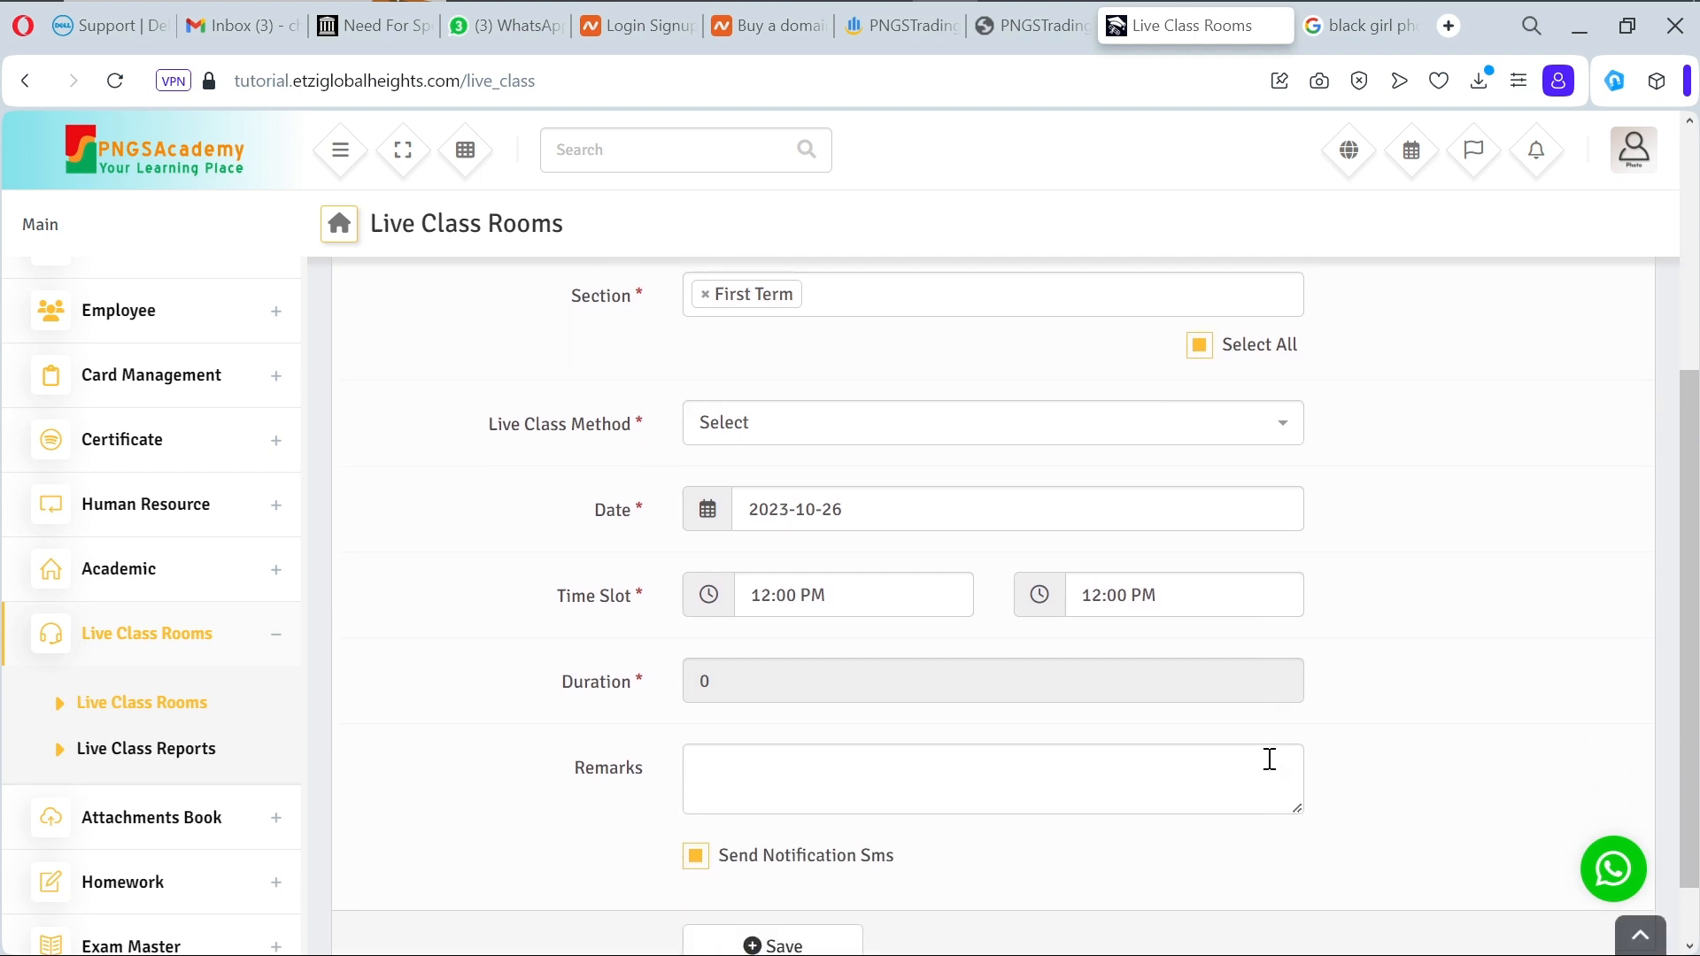
left_click(879, 444)
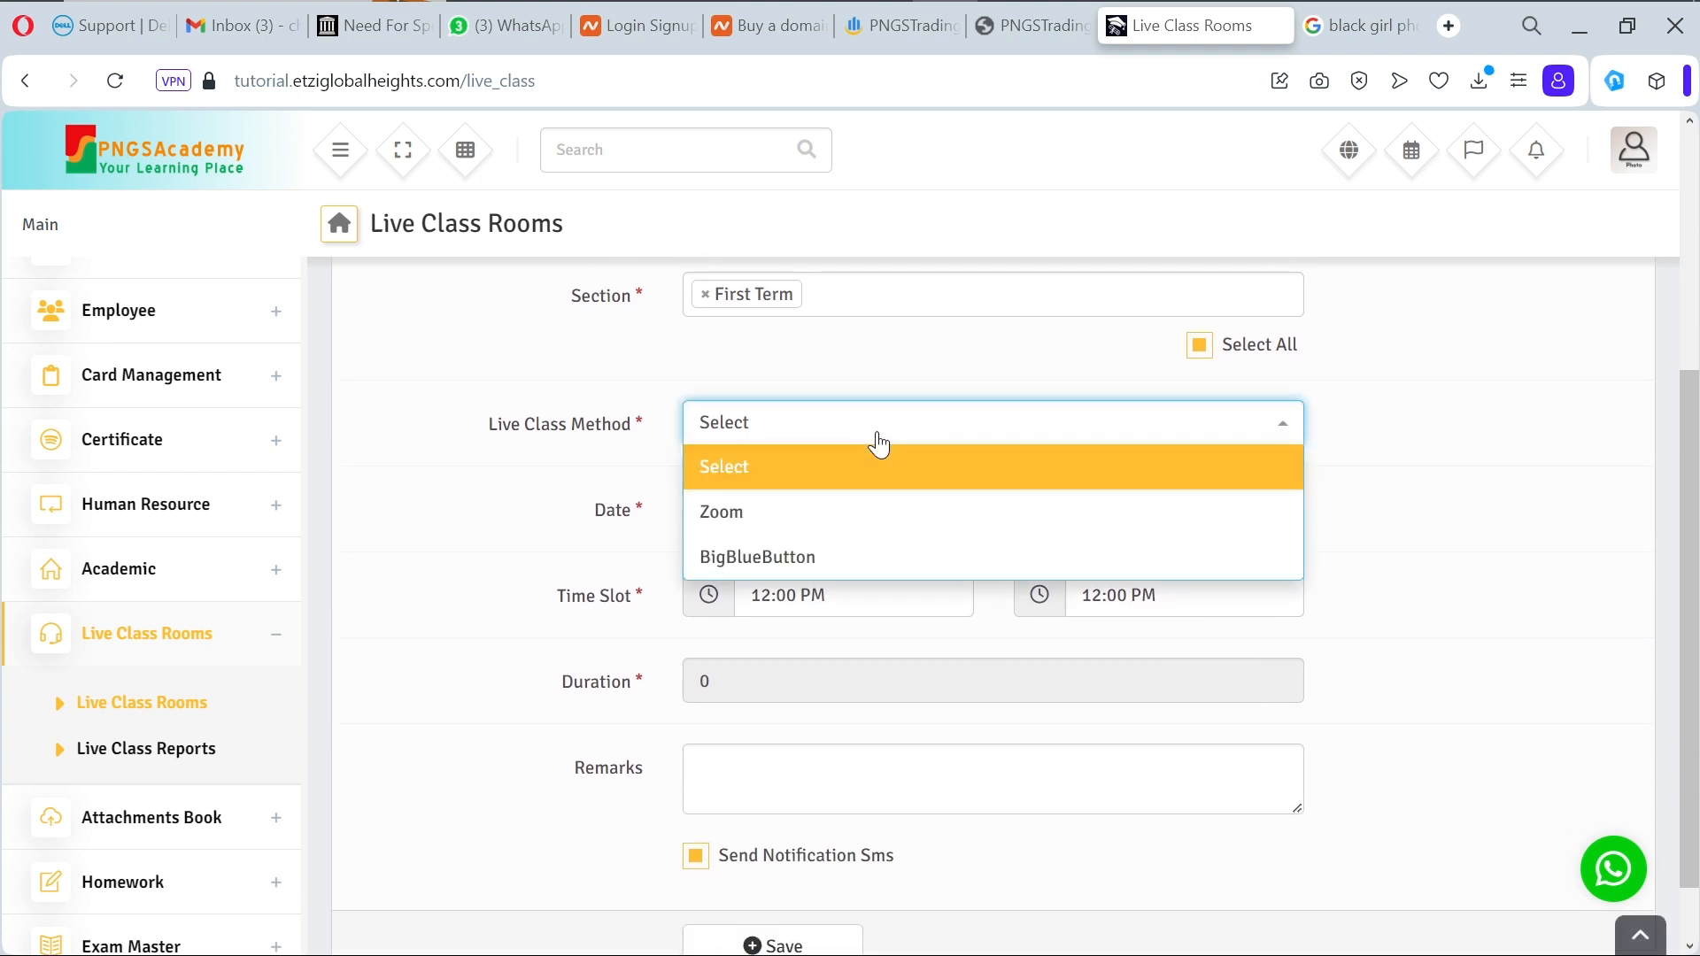
left_click(882, 514)
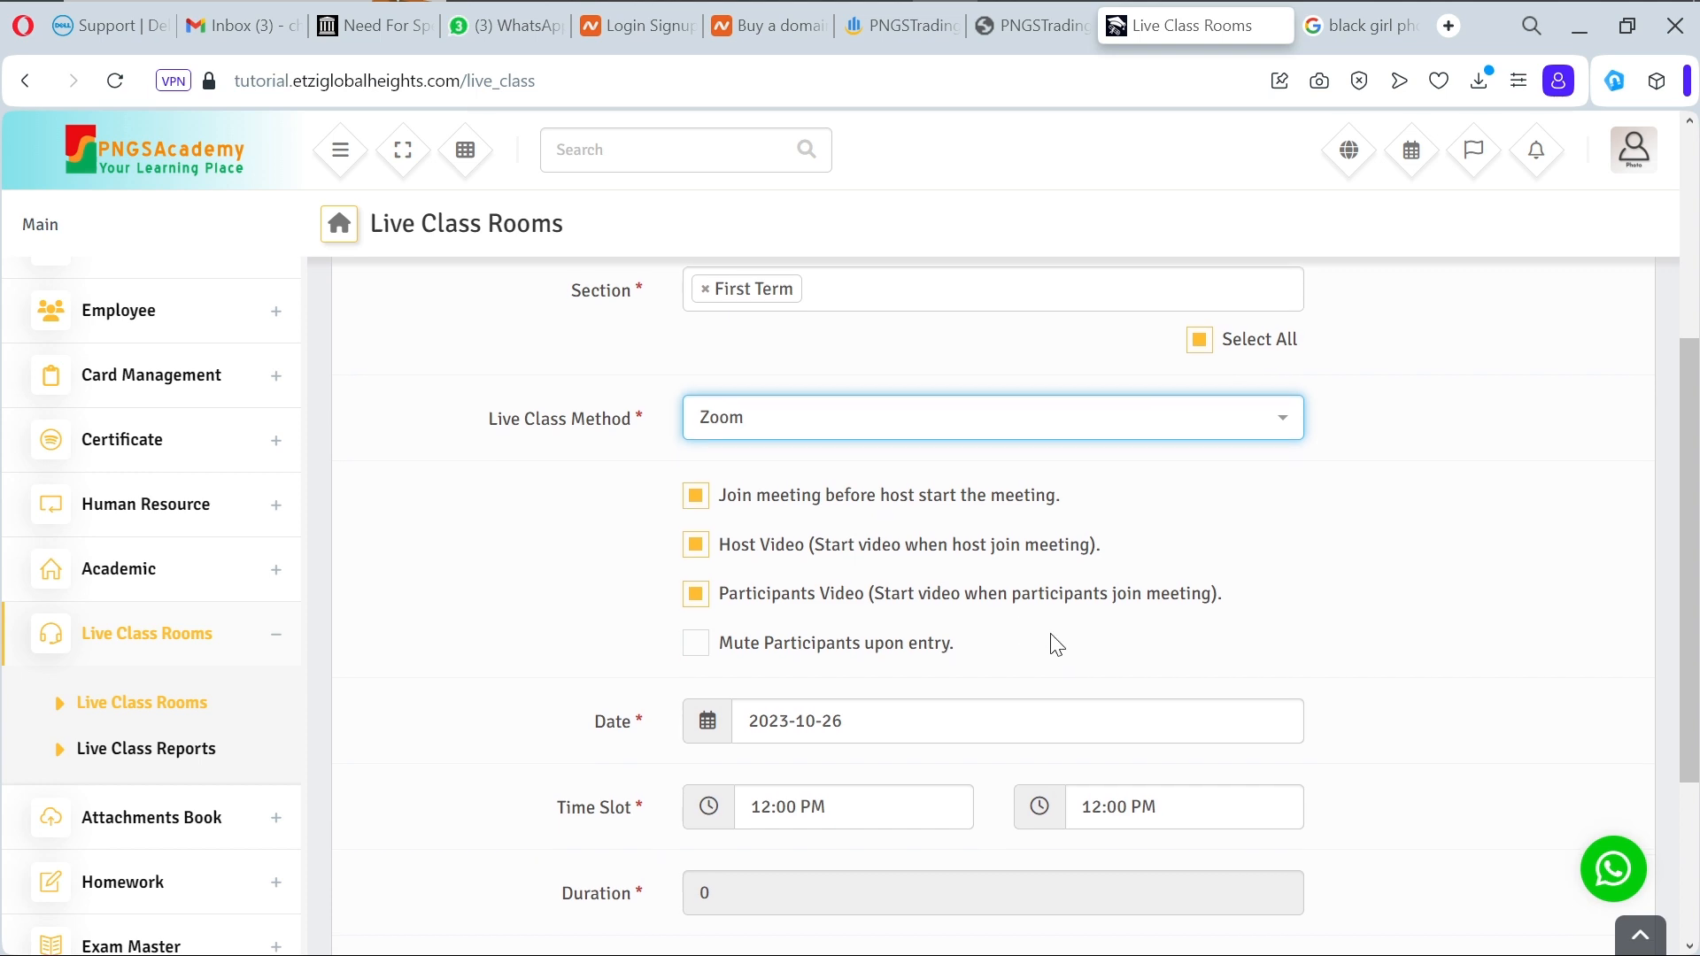
Step: Set the live class date to 28 October 2023
scroll(1056, 644, "down", 3)
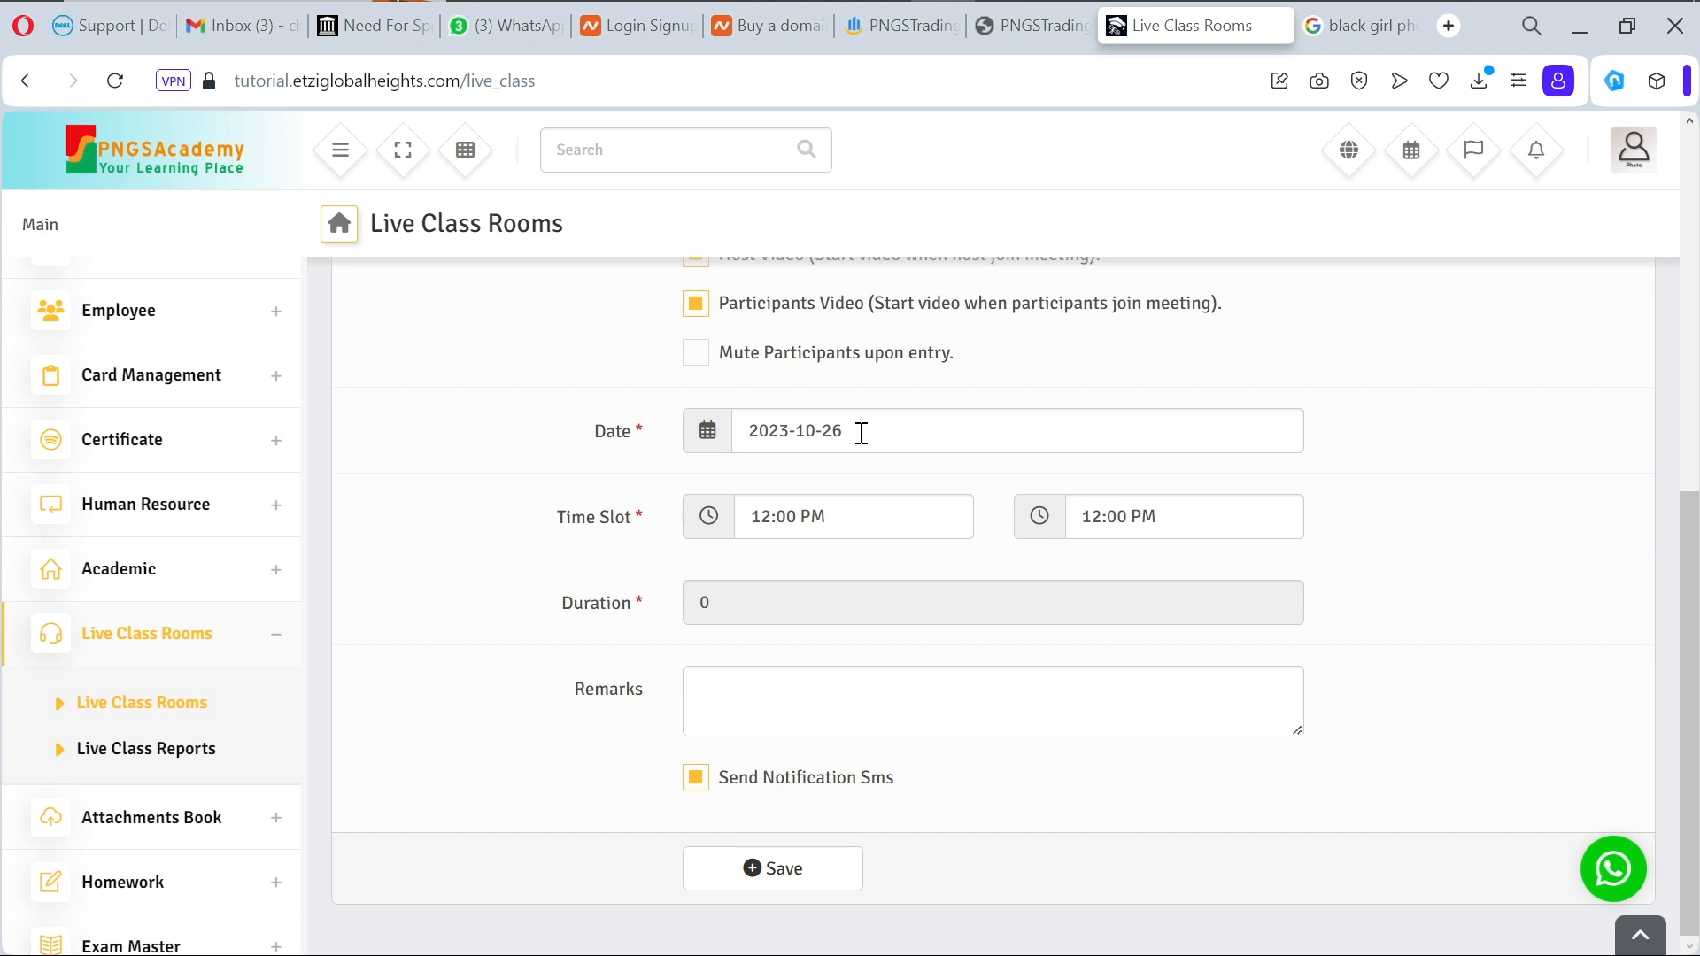
left_click(861, 433)
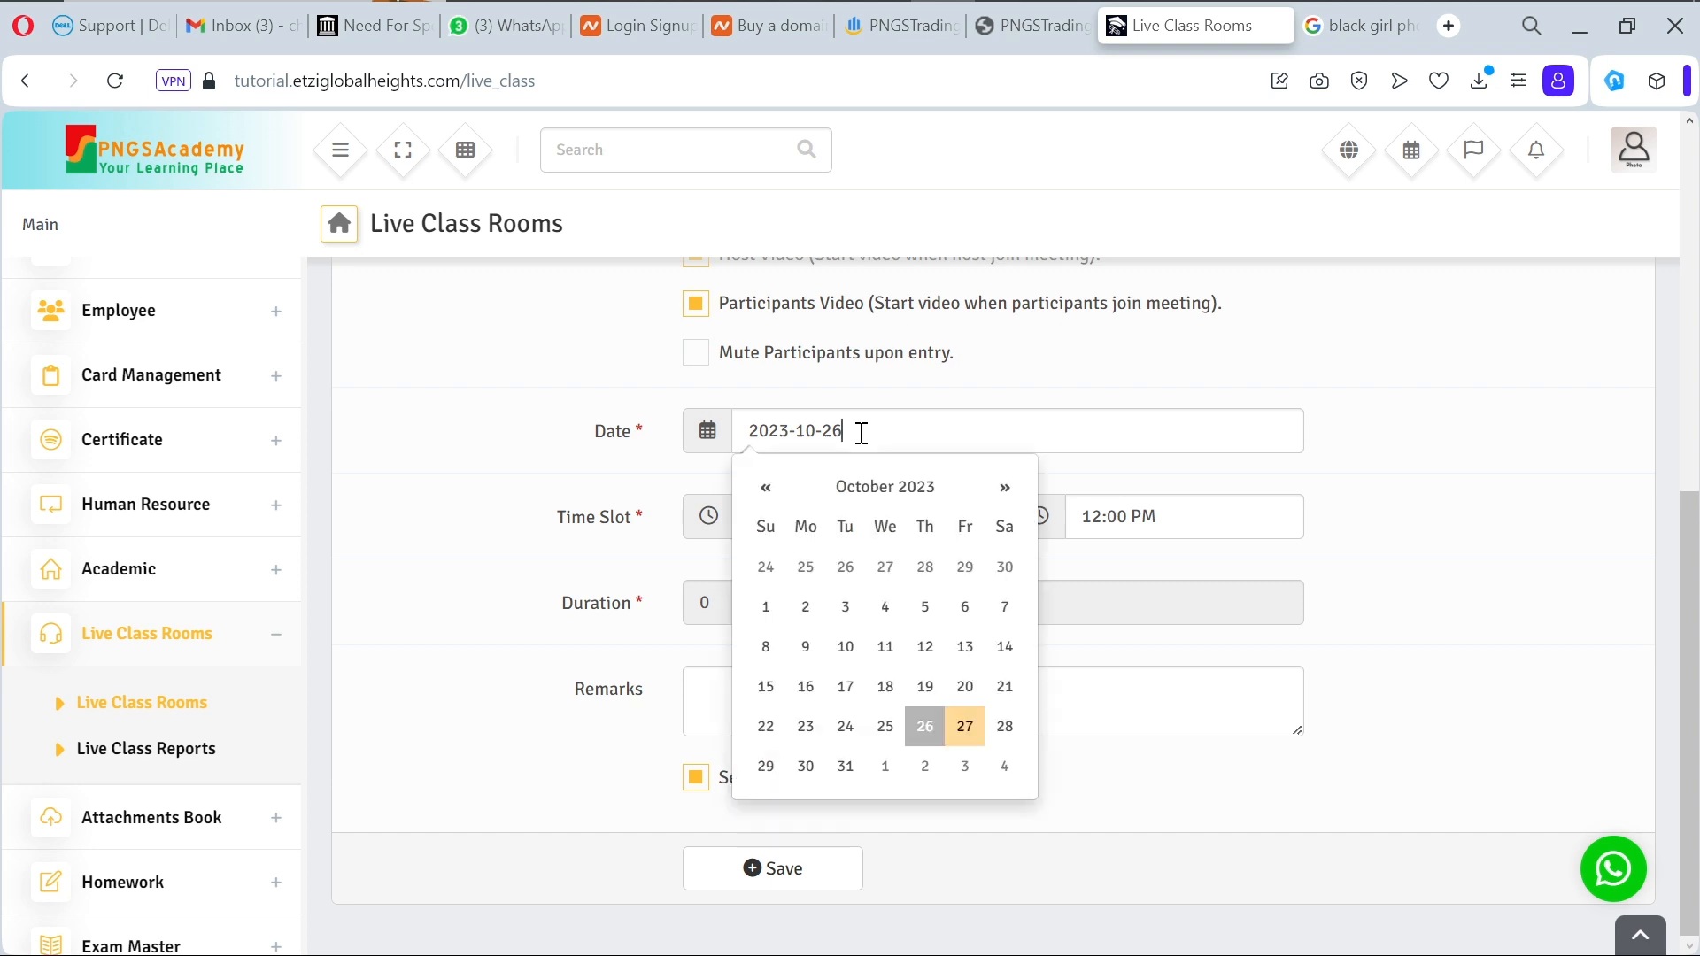
left_click(1004, 727)
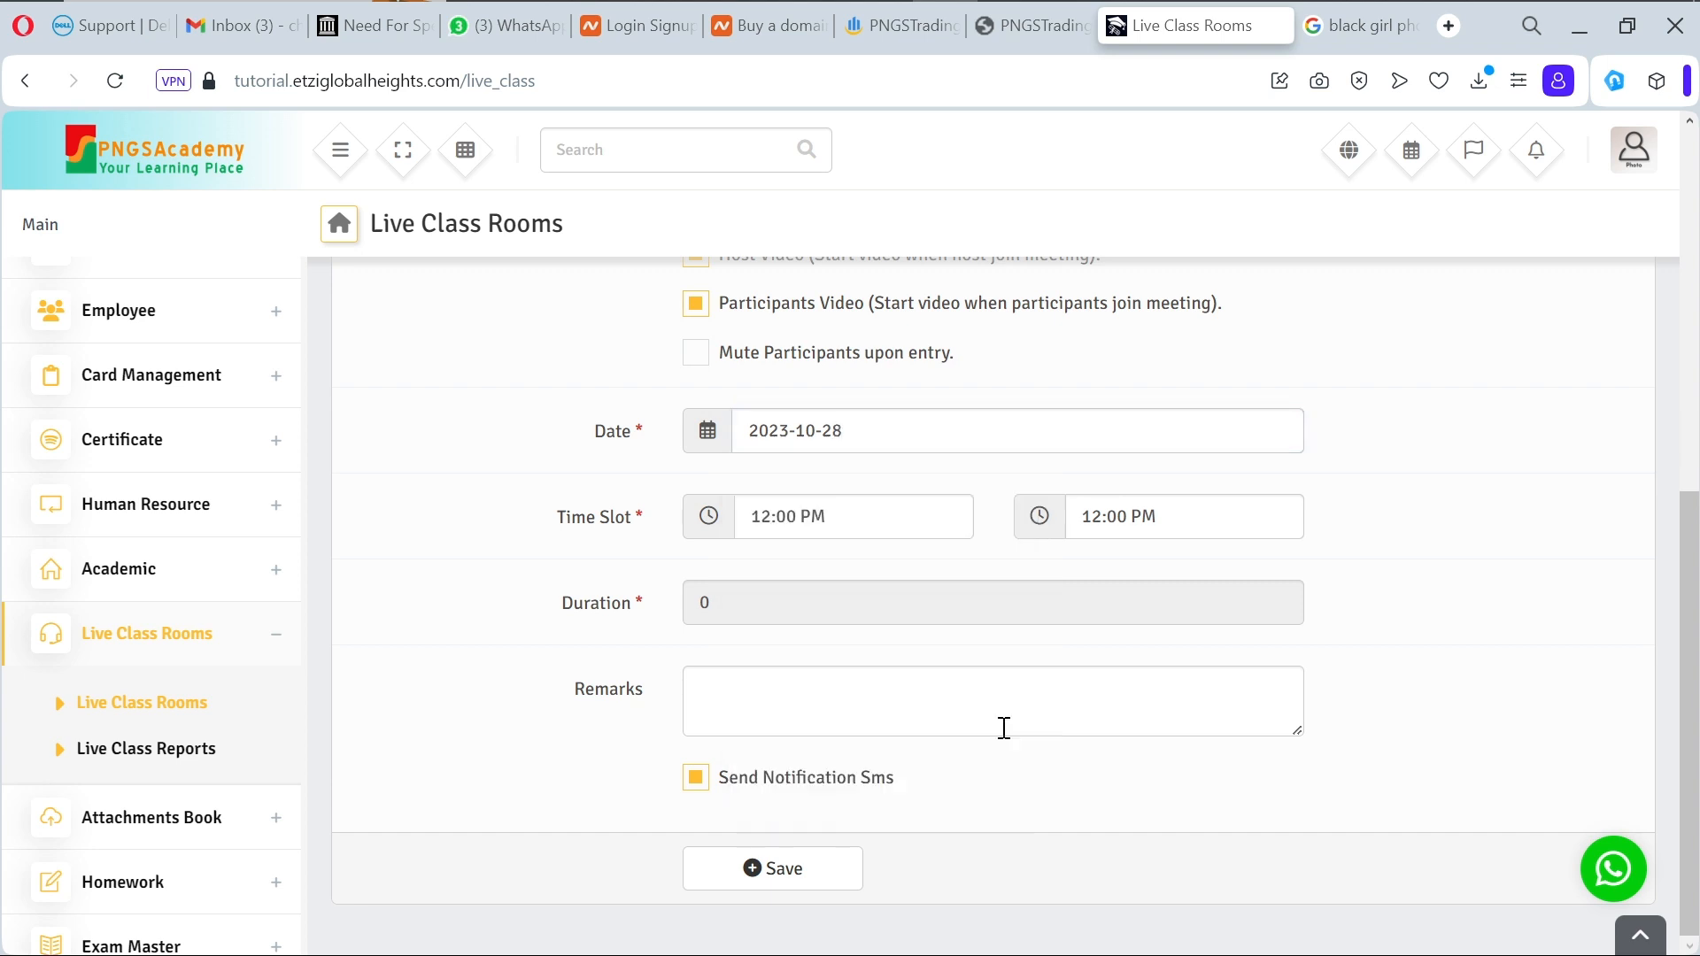
left_click(893, 537)
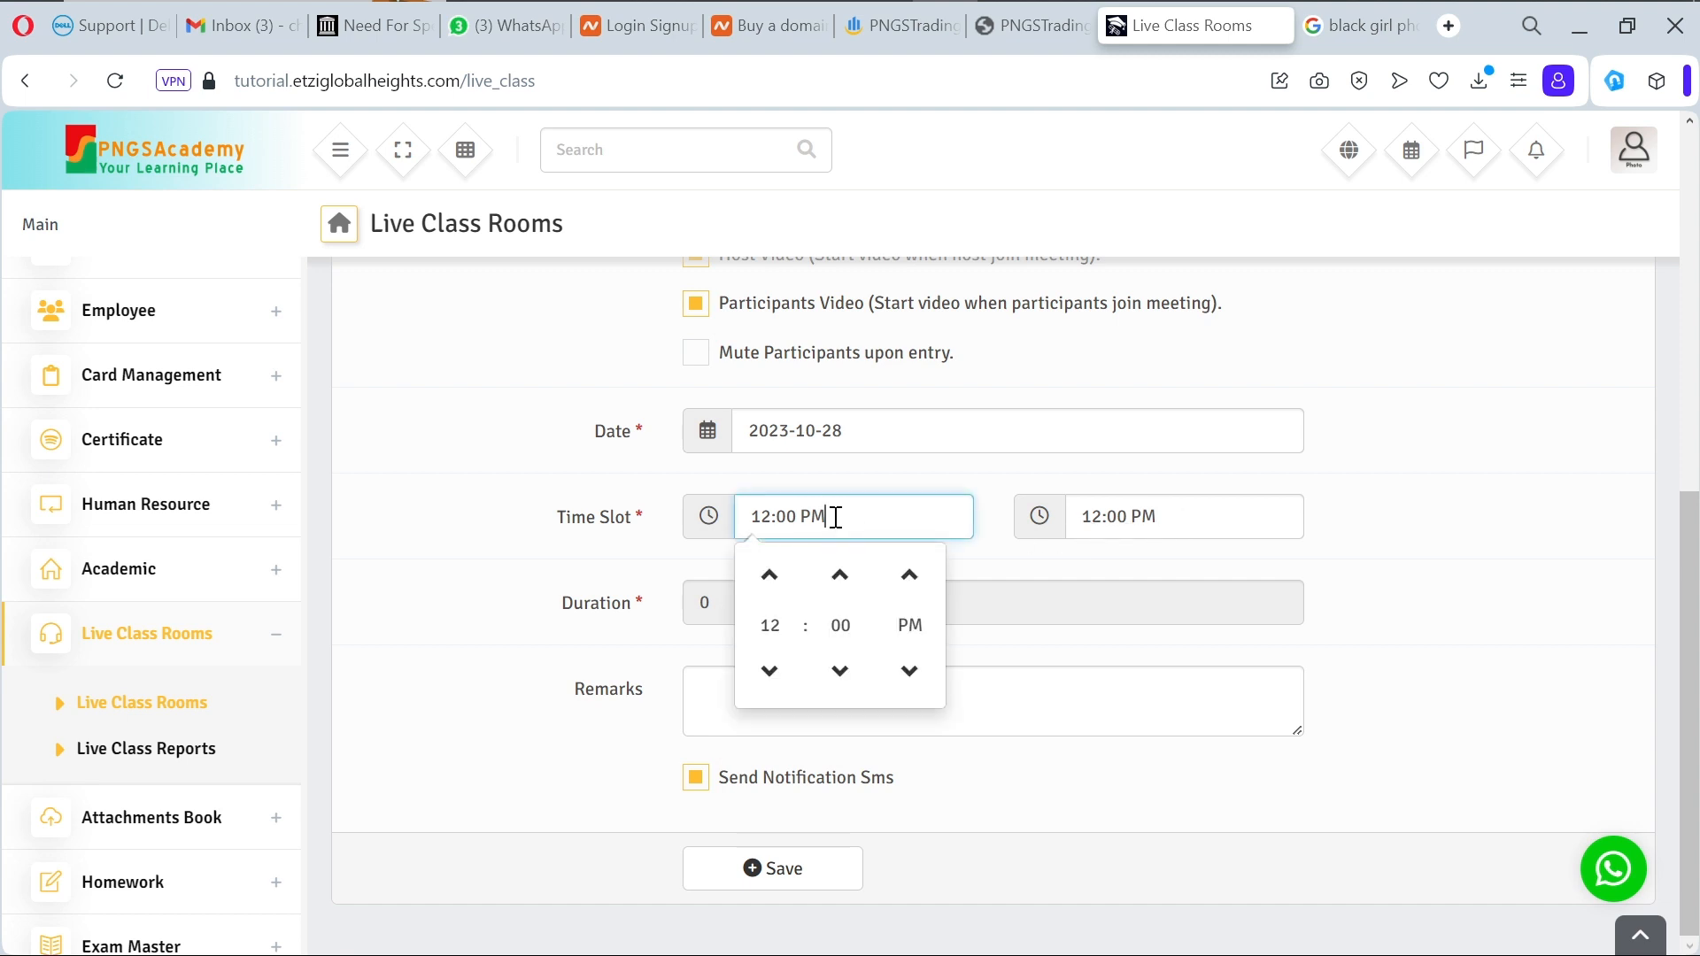
Step: Set the end time to 2:00 PM (120 minutes) and add remark 'An informative class'
left_click(1224, 515)
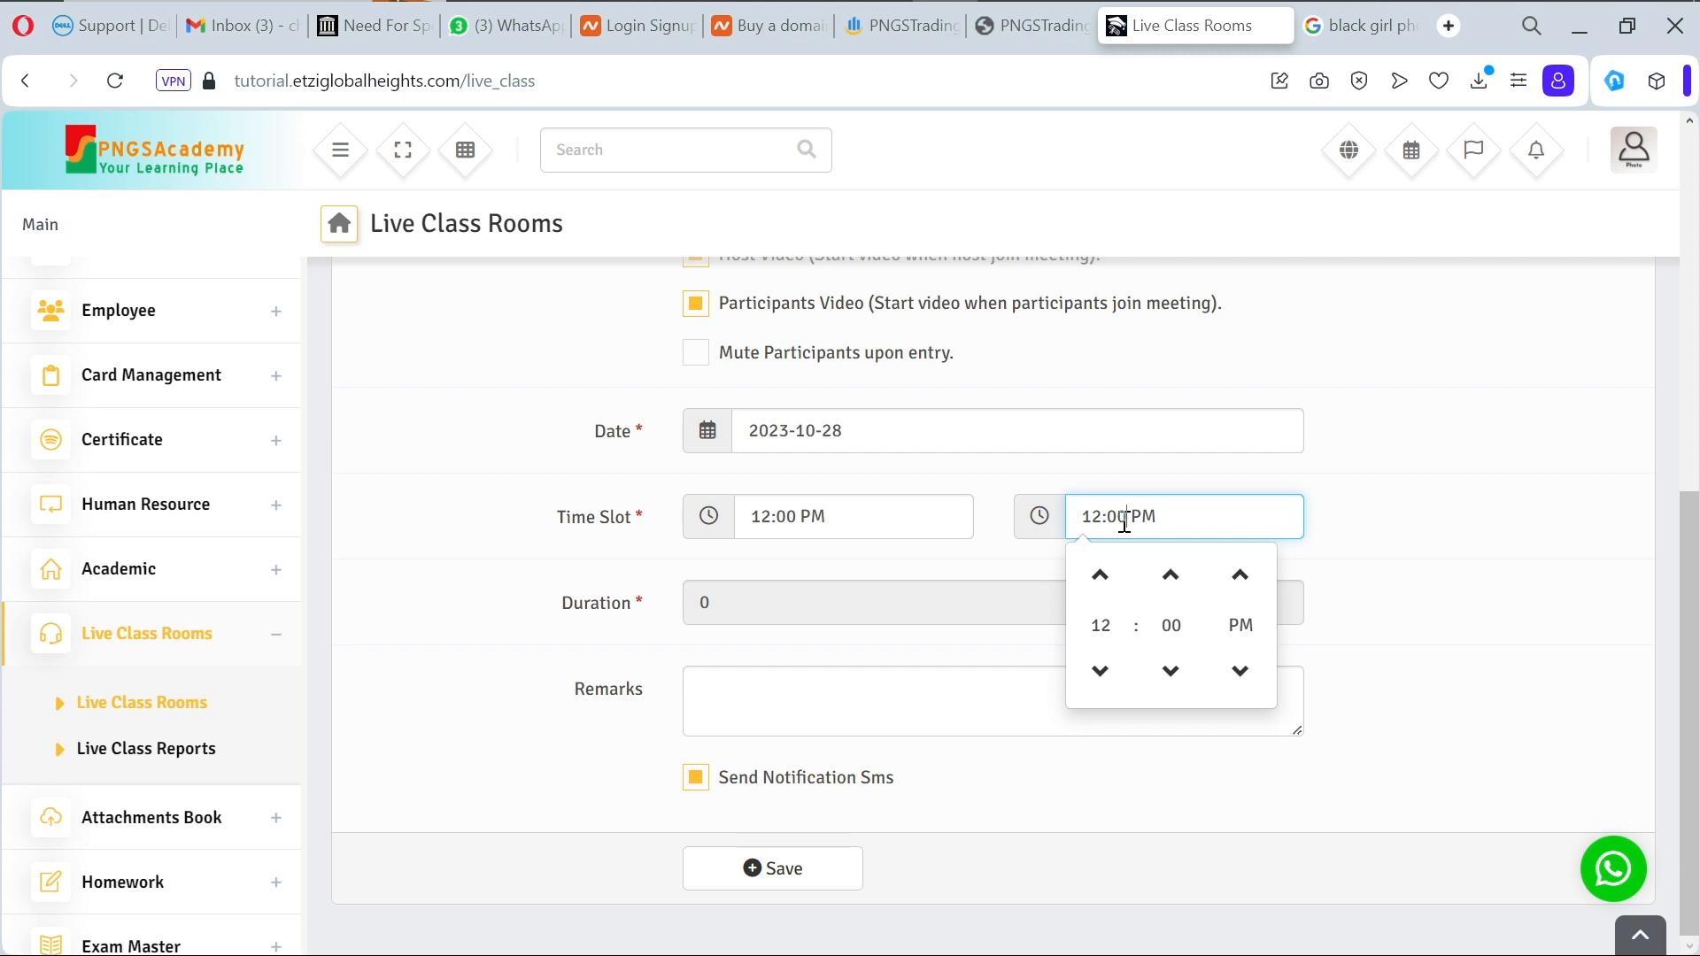
key("BackSpace")
key("BackSpace")
type("30")
left_click(978, 593)
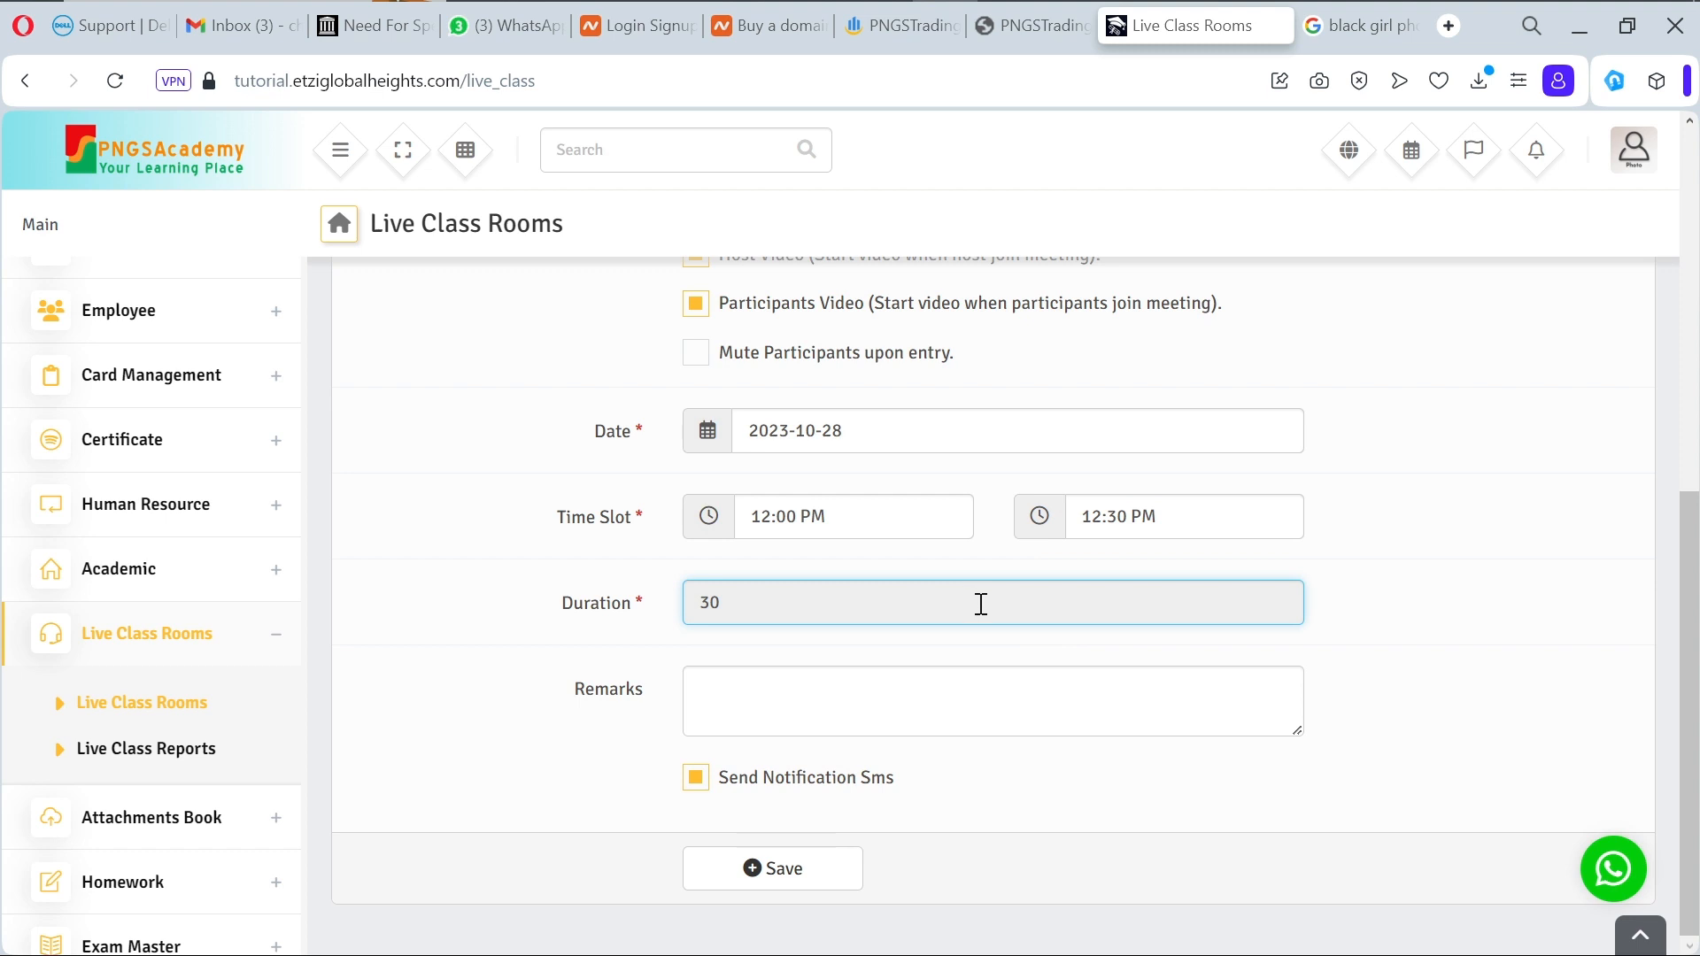
left_click(1129, 519)
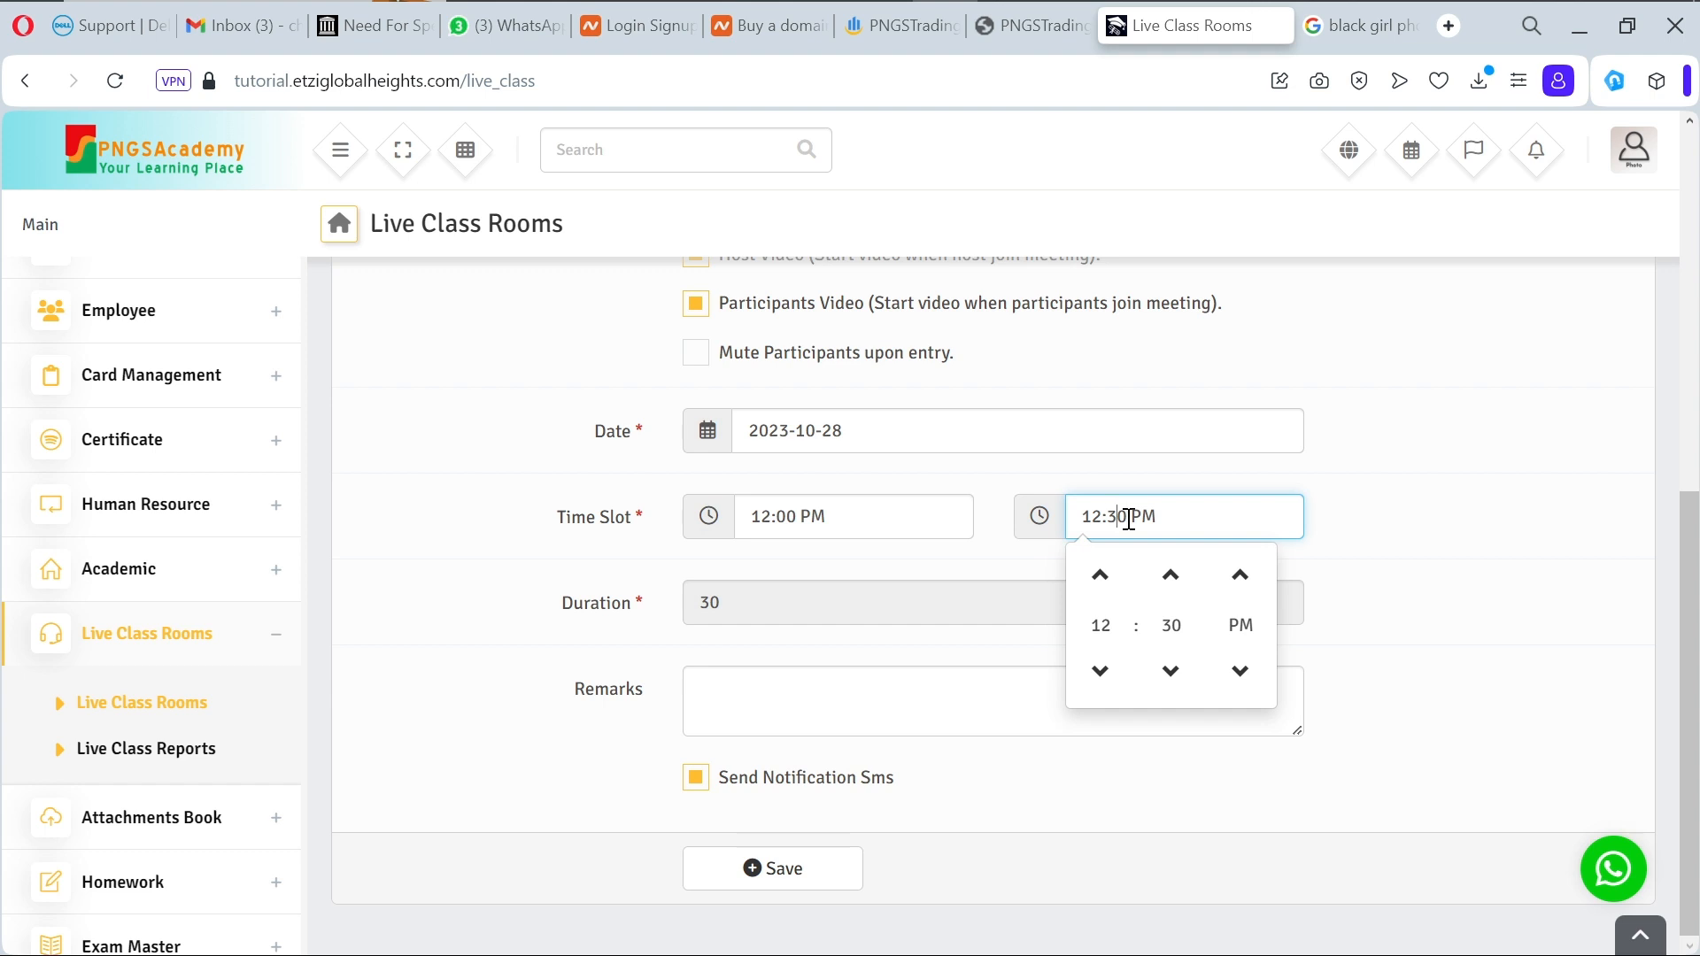
key("BackSpace")
type("0")
key("BackSpace")
left_click(954, 602)
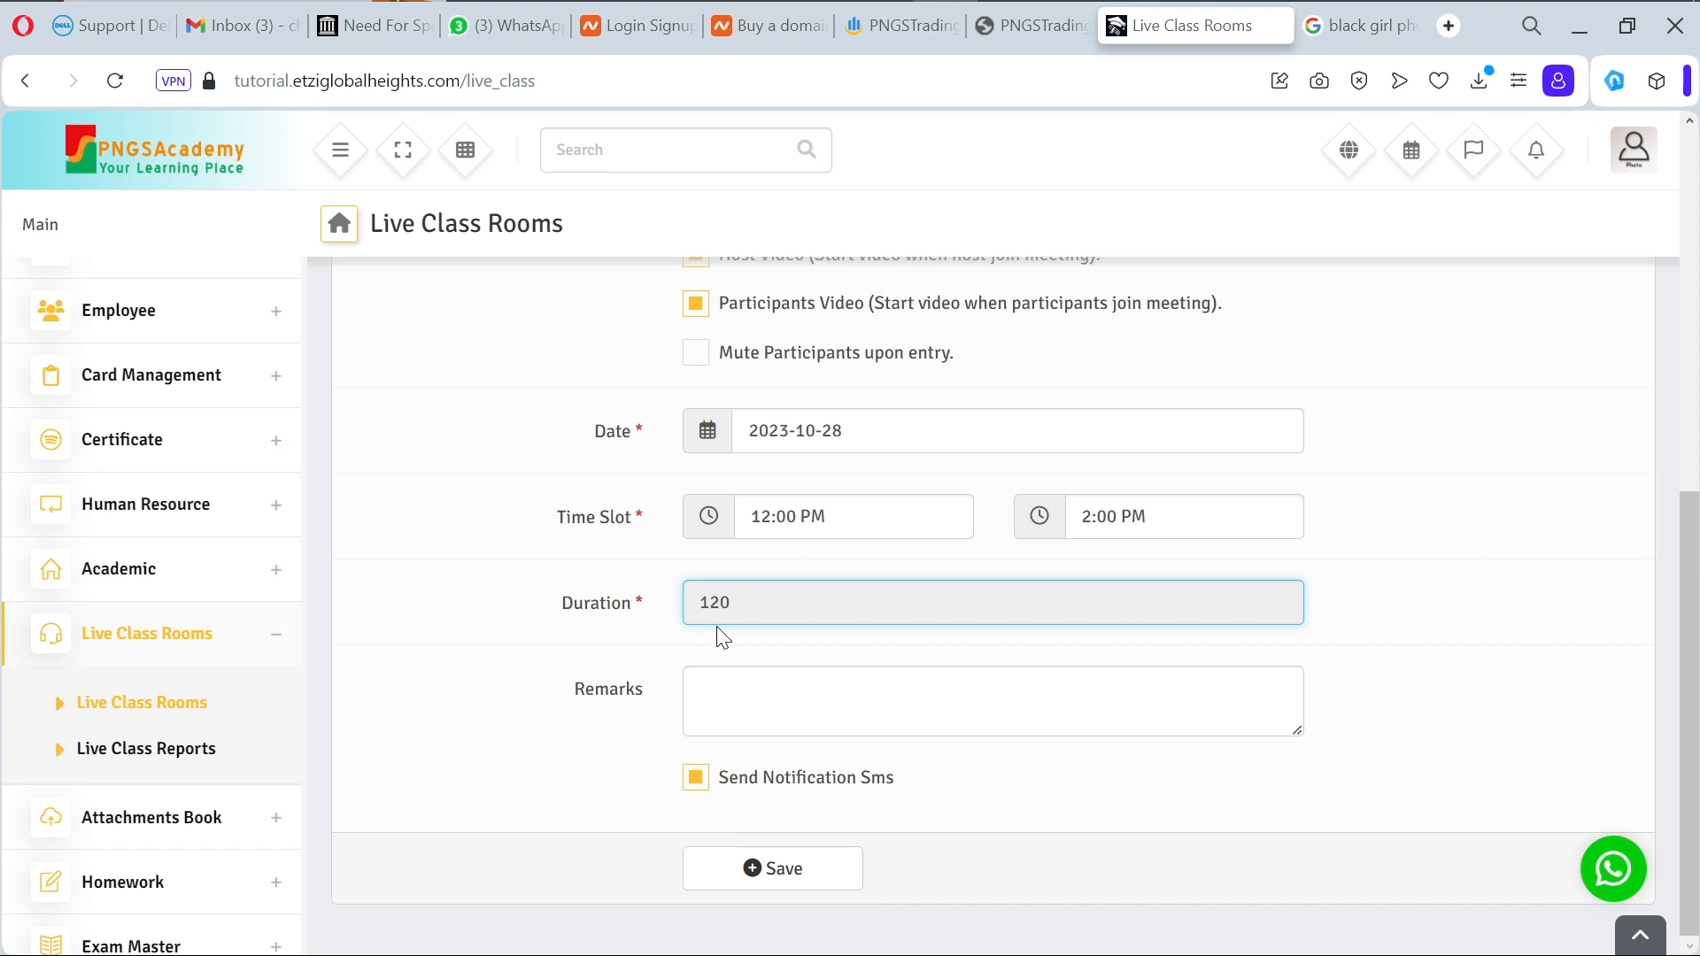
left_click(740, 705)
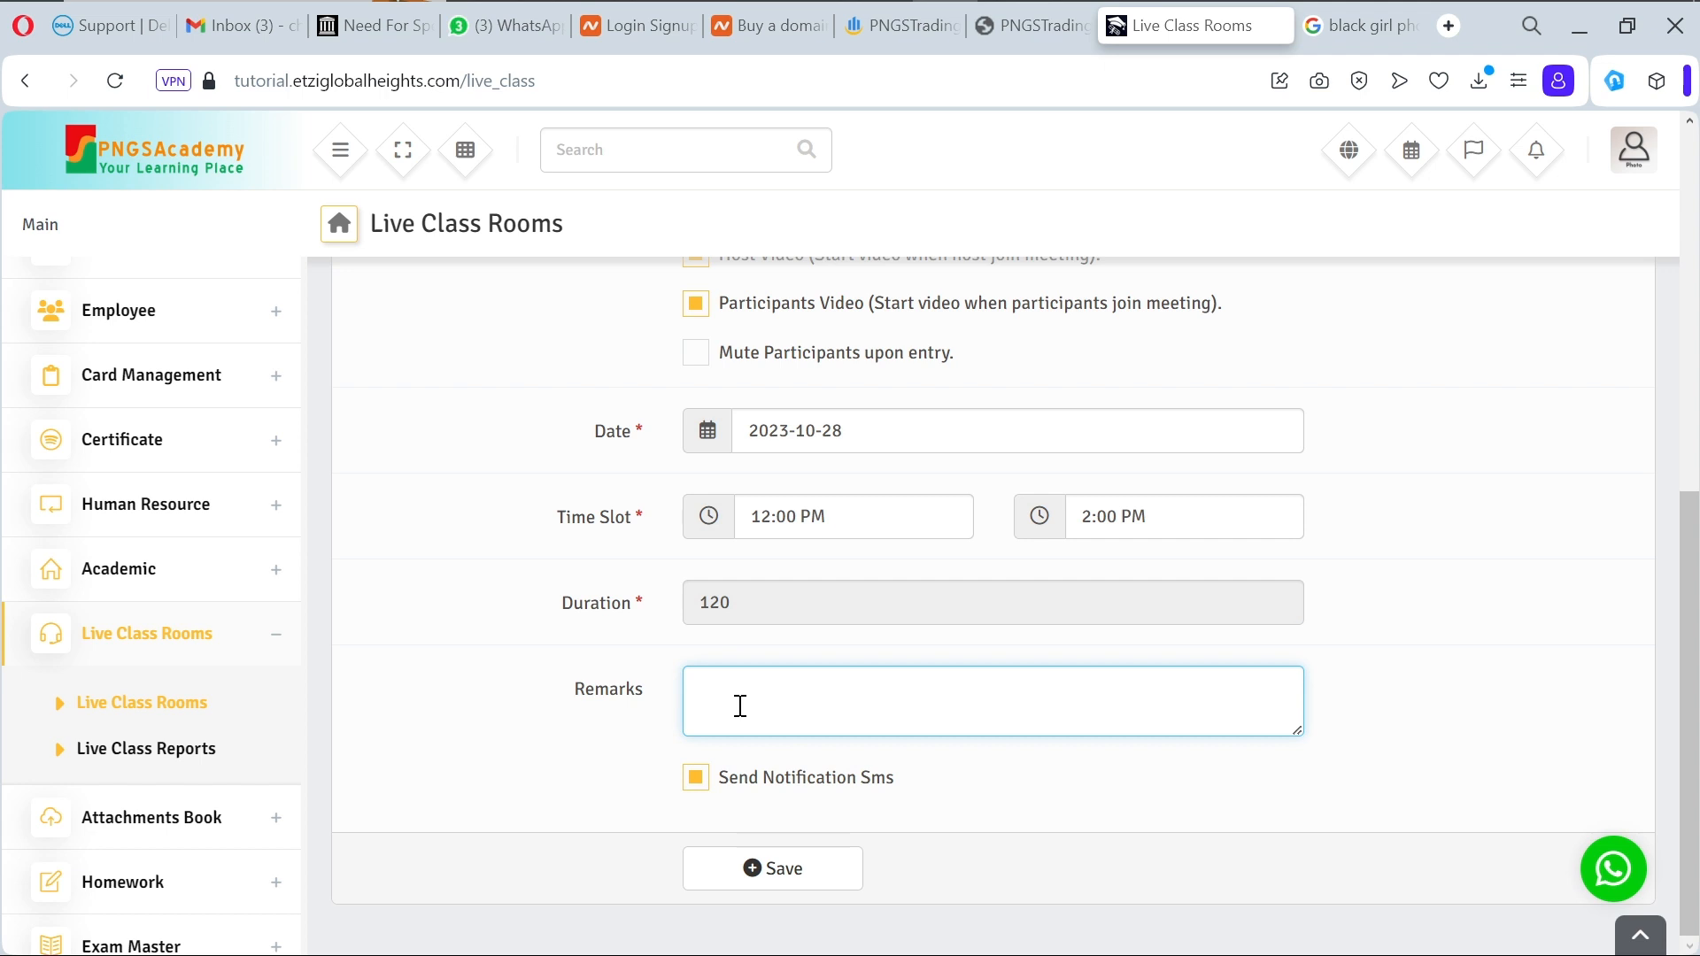
type("An informative class")
Step: Save the ICT live class, reopen a blank Add Live Class form, and scroll the sidebar to Message
left_click(828, 874)
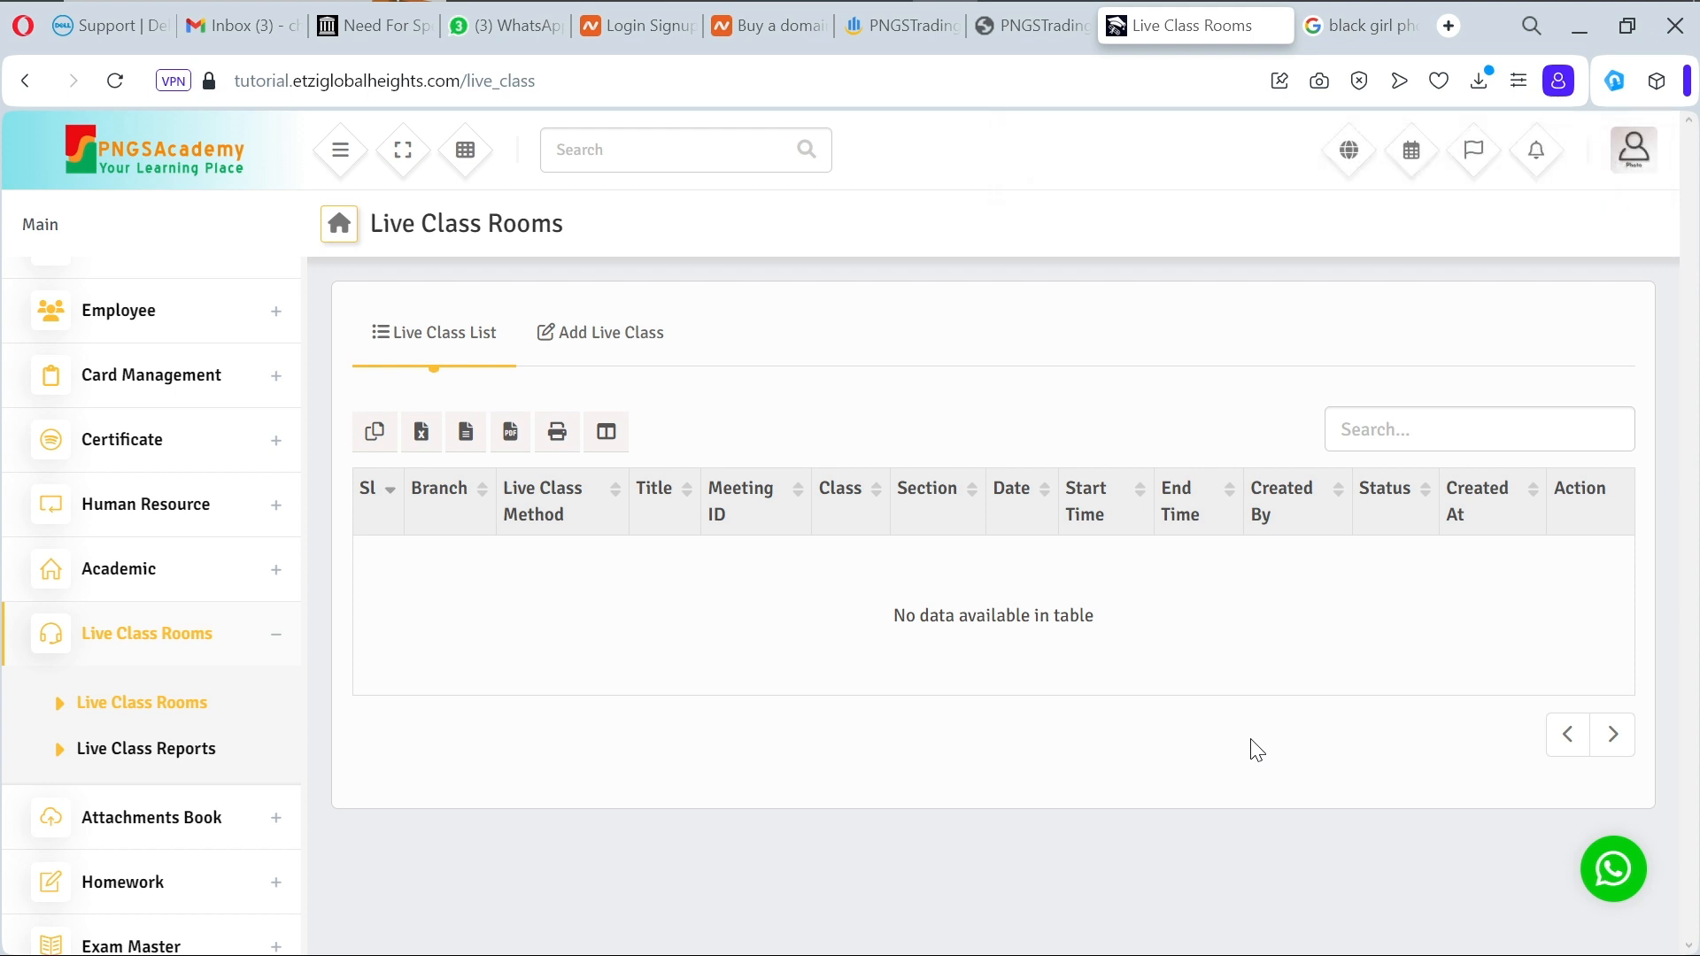
left_click(558, 335)
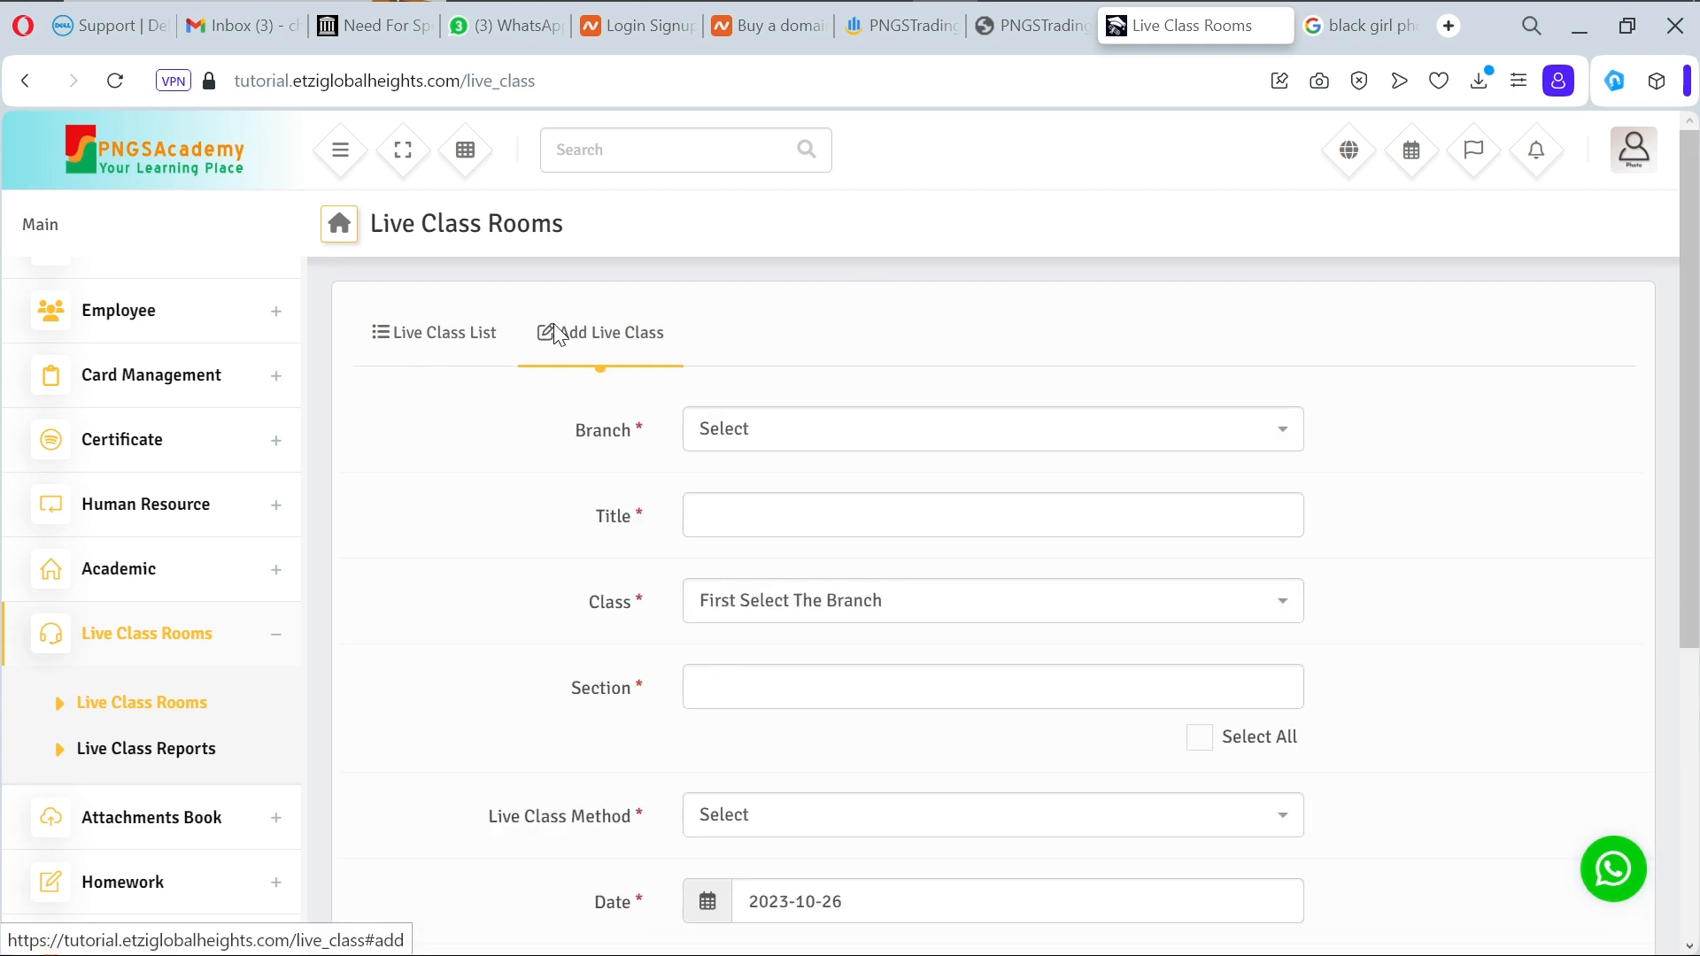
scroll(844, 569, "down", 2)
scroll(844, 569, "down", 3)
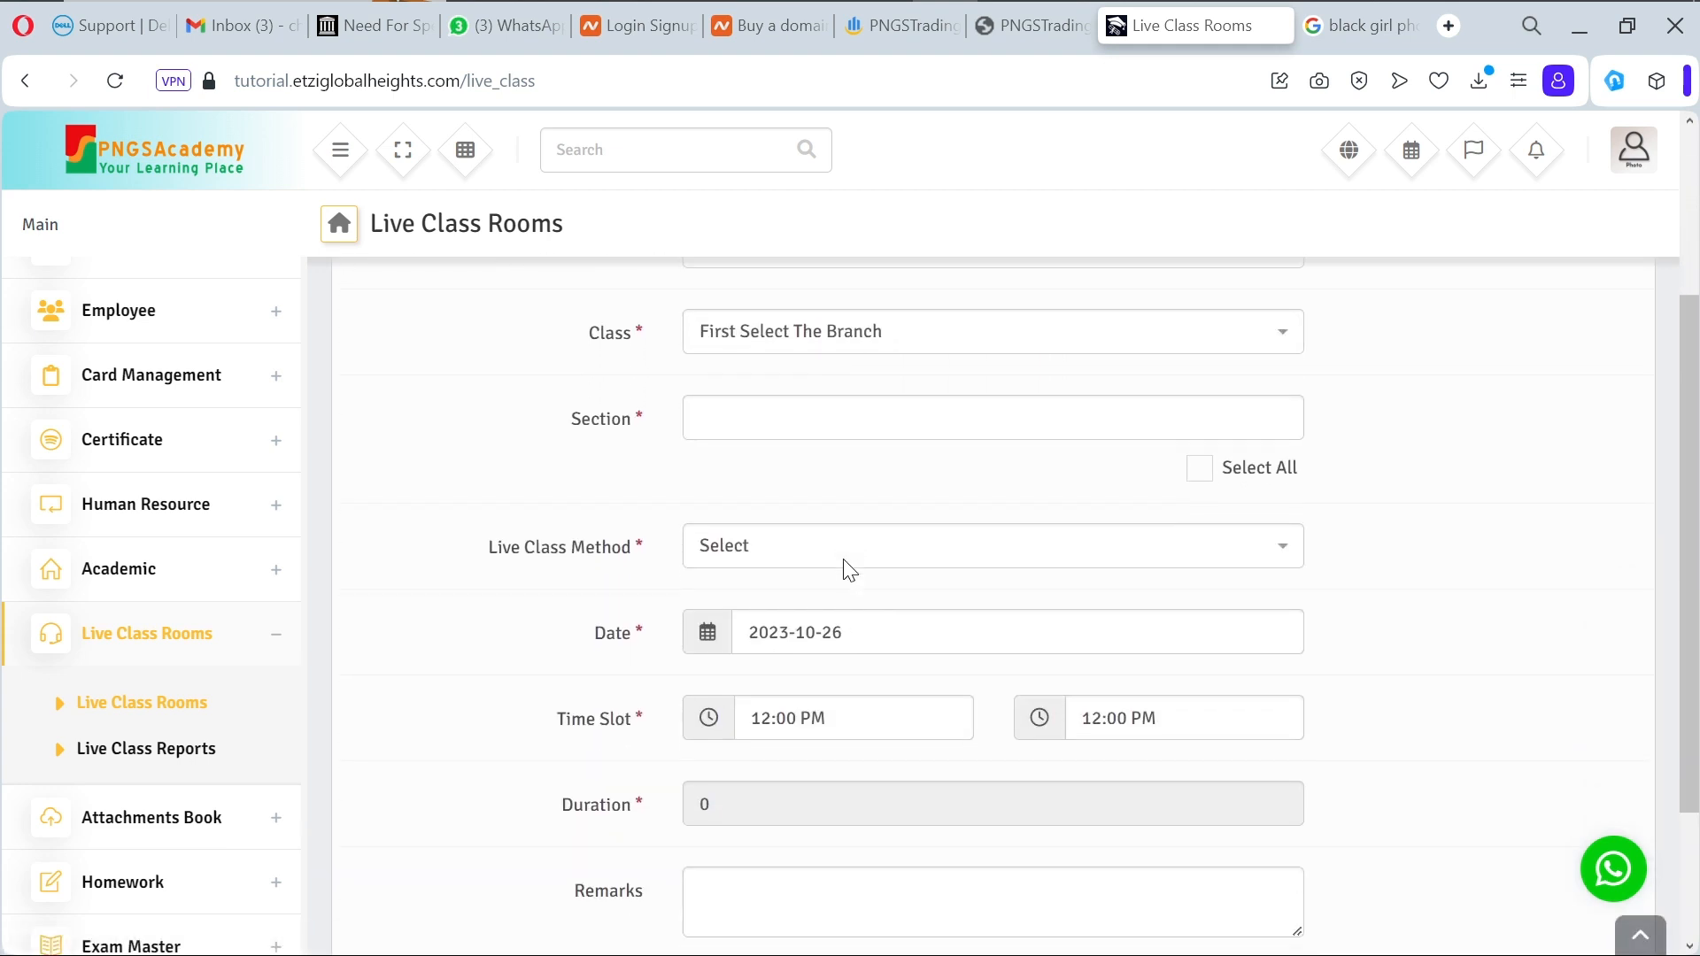
scroll(846, 559, "down", 1)
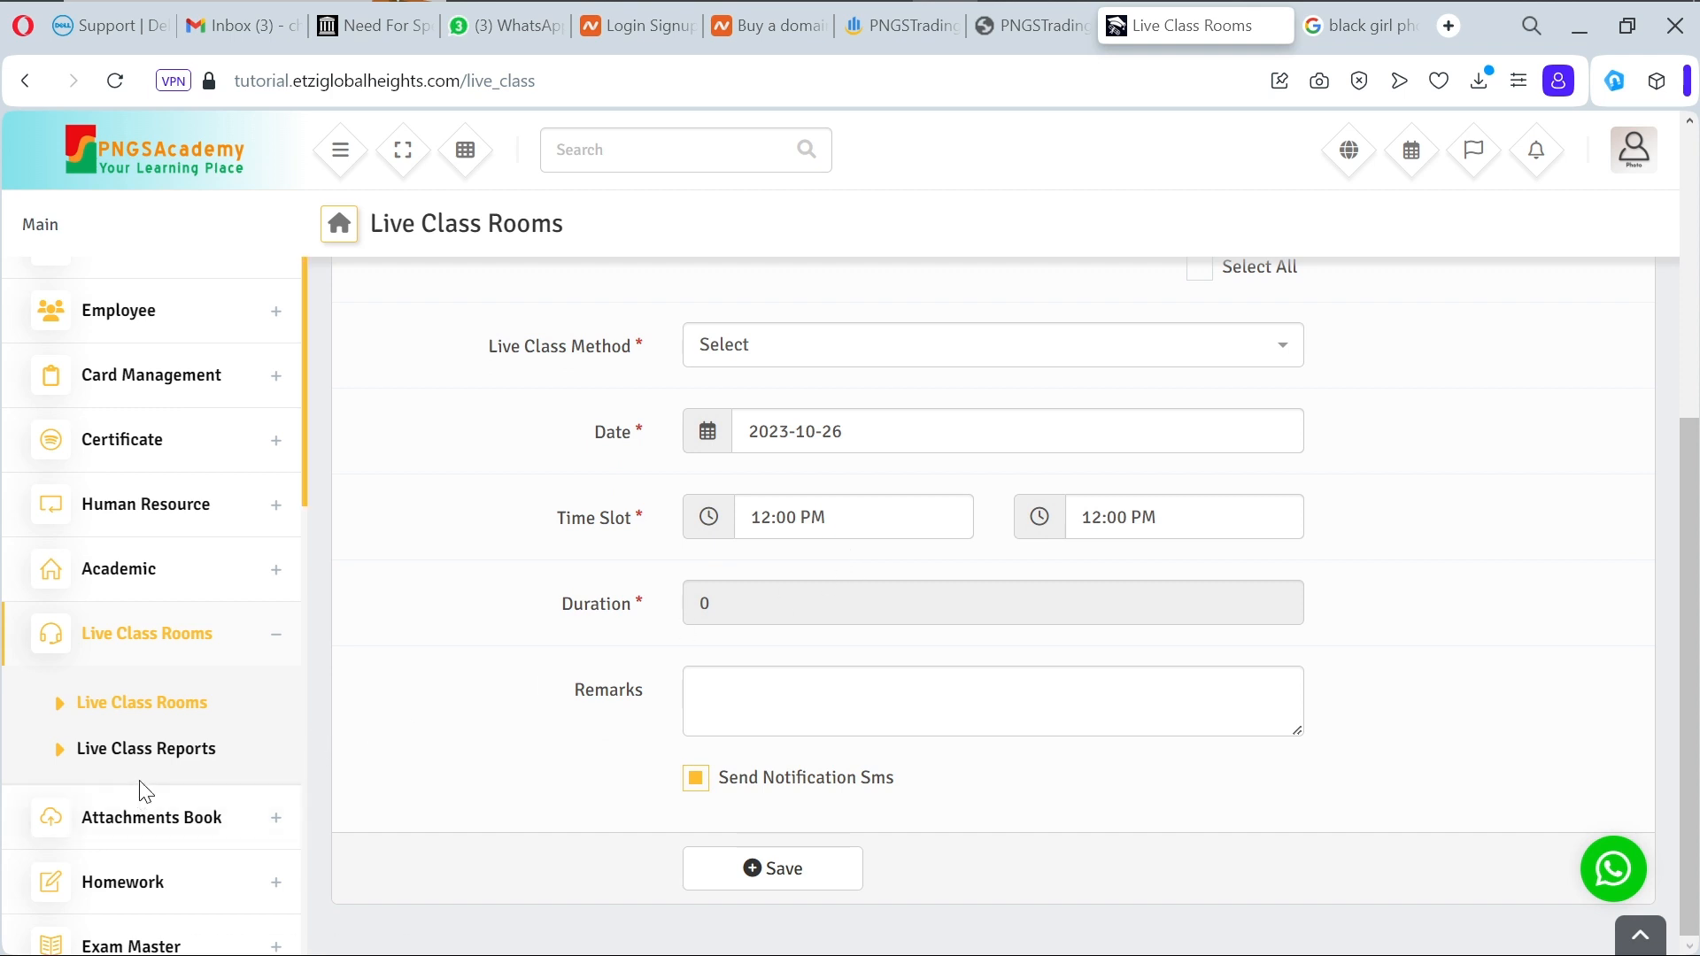
scroll(262, 757, "down", 1)
scroll(262, 758, "down", 5)
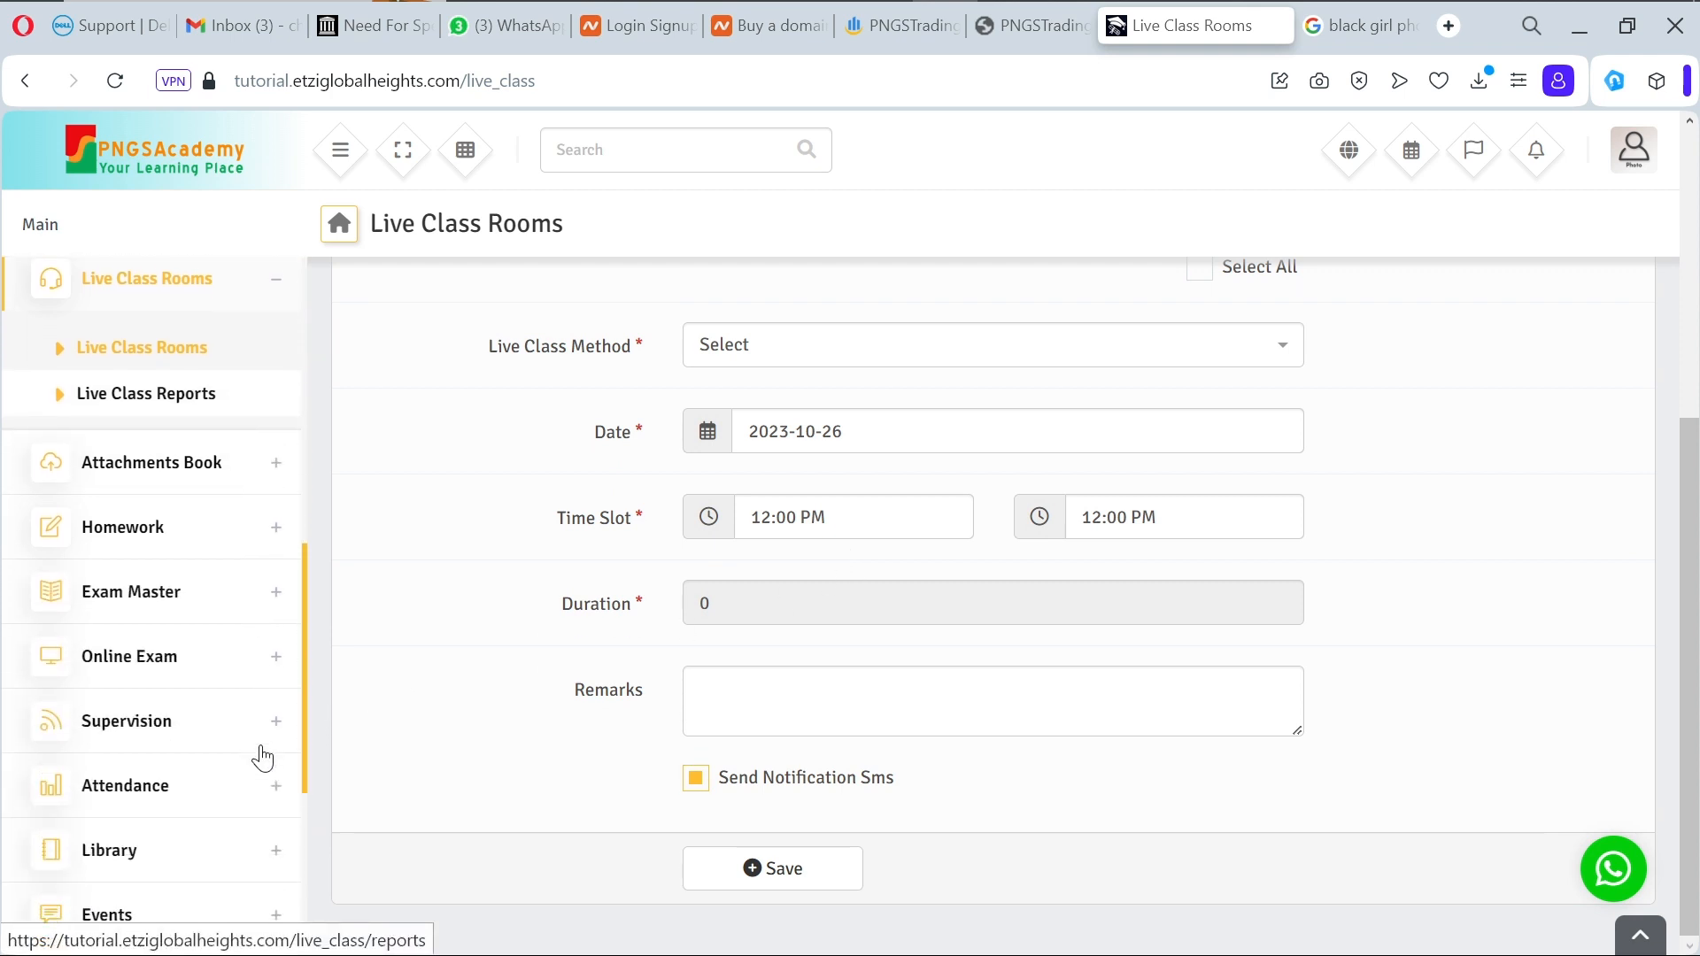
scroll(262, 758, "up", 3)
scroll(262, 757, "down", 3)
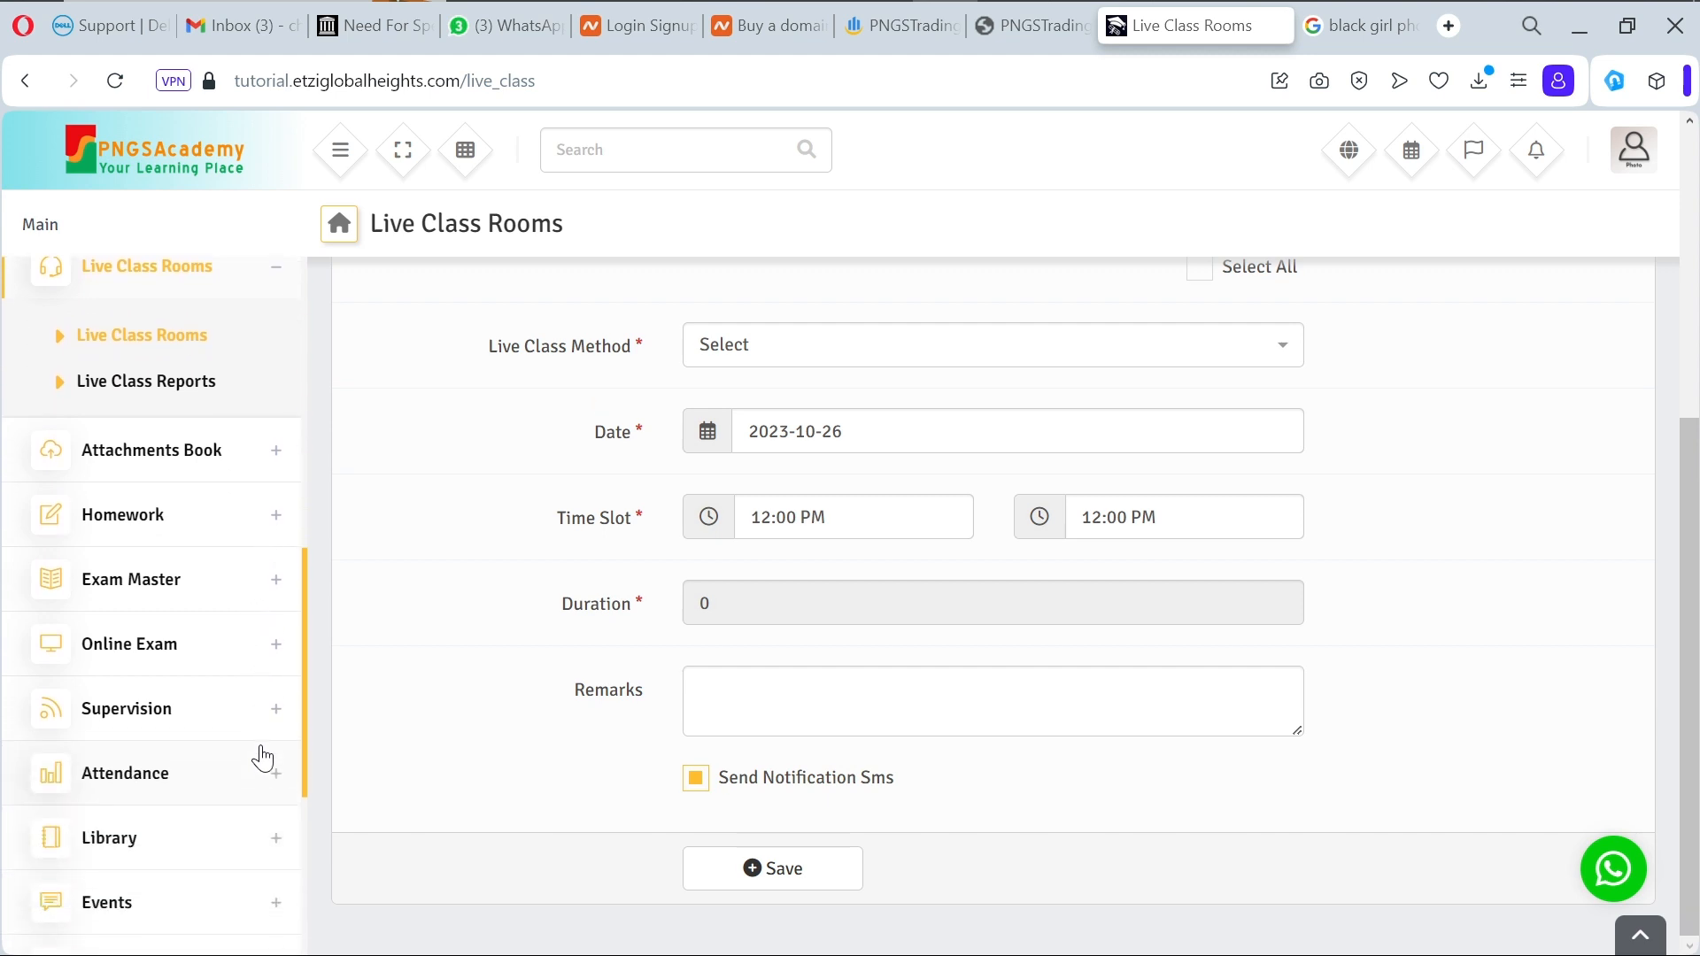
scroll(262, 758, "down", 3)
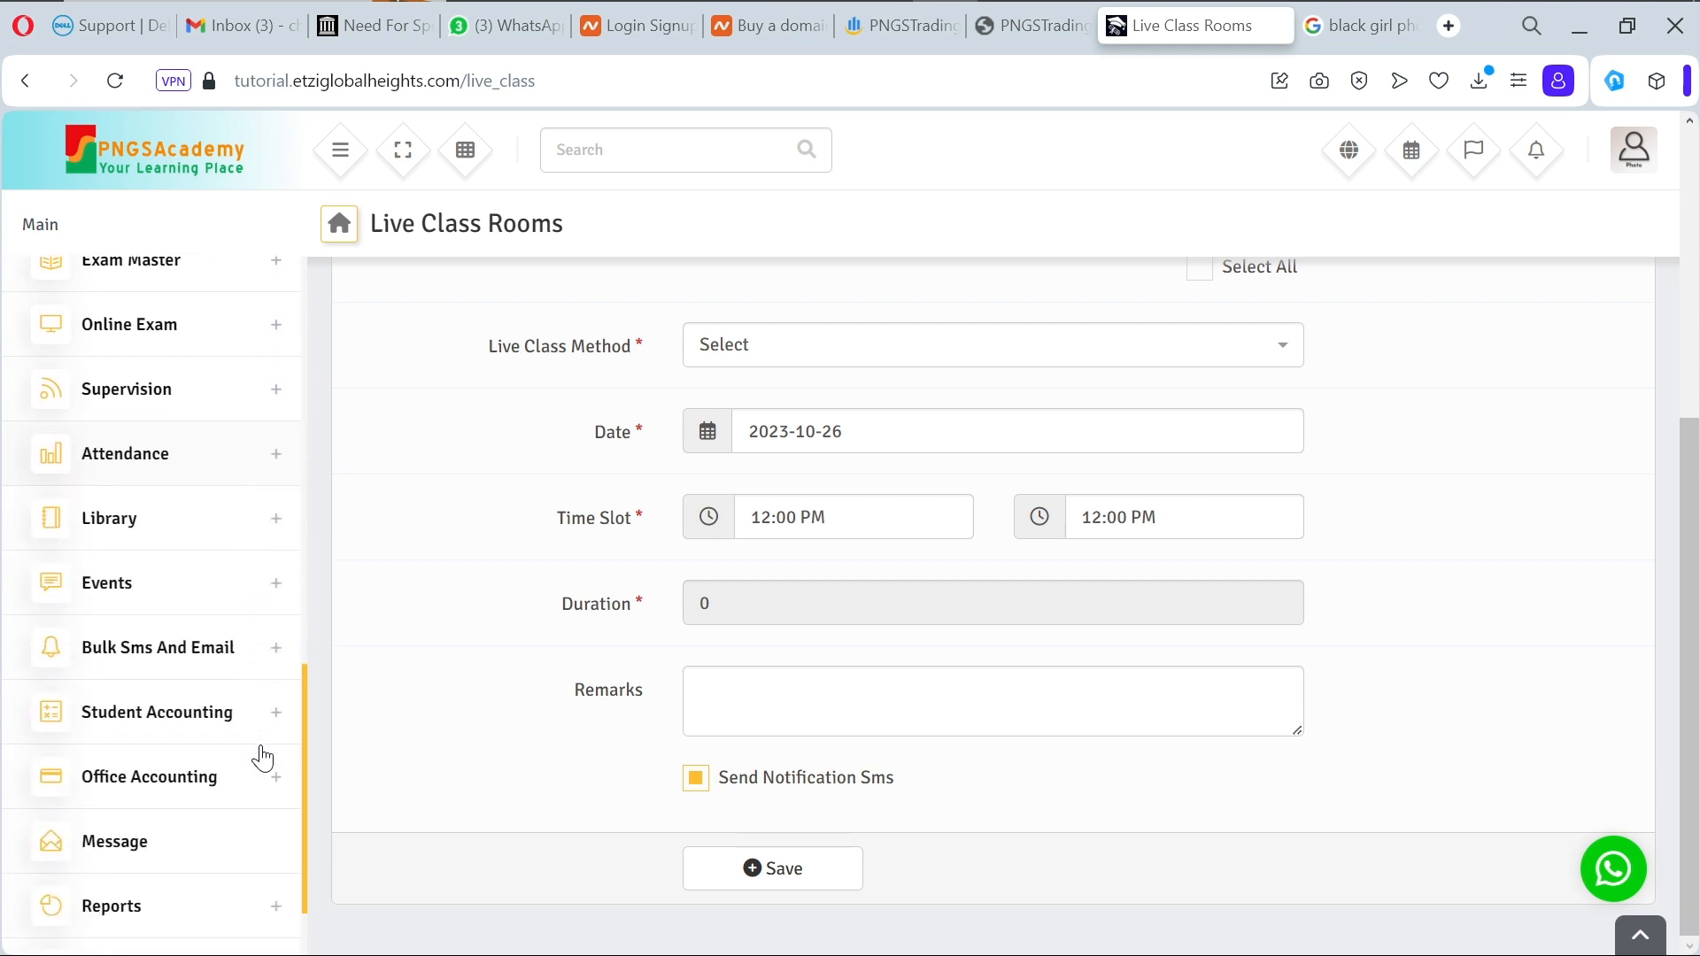
scroll(262, 758, "up", 1)
scroll(262, 758, "down", 2)
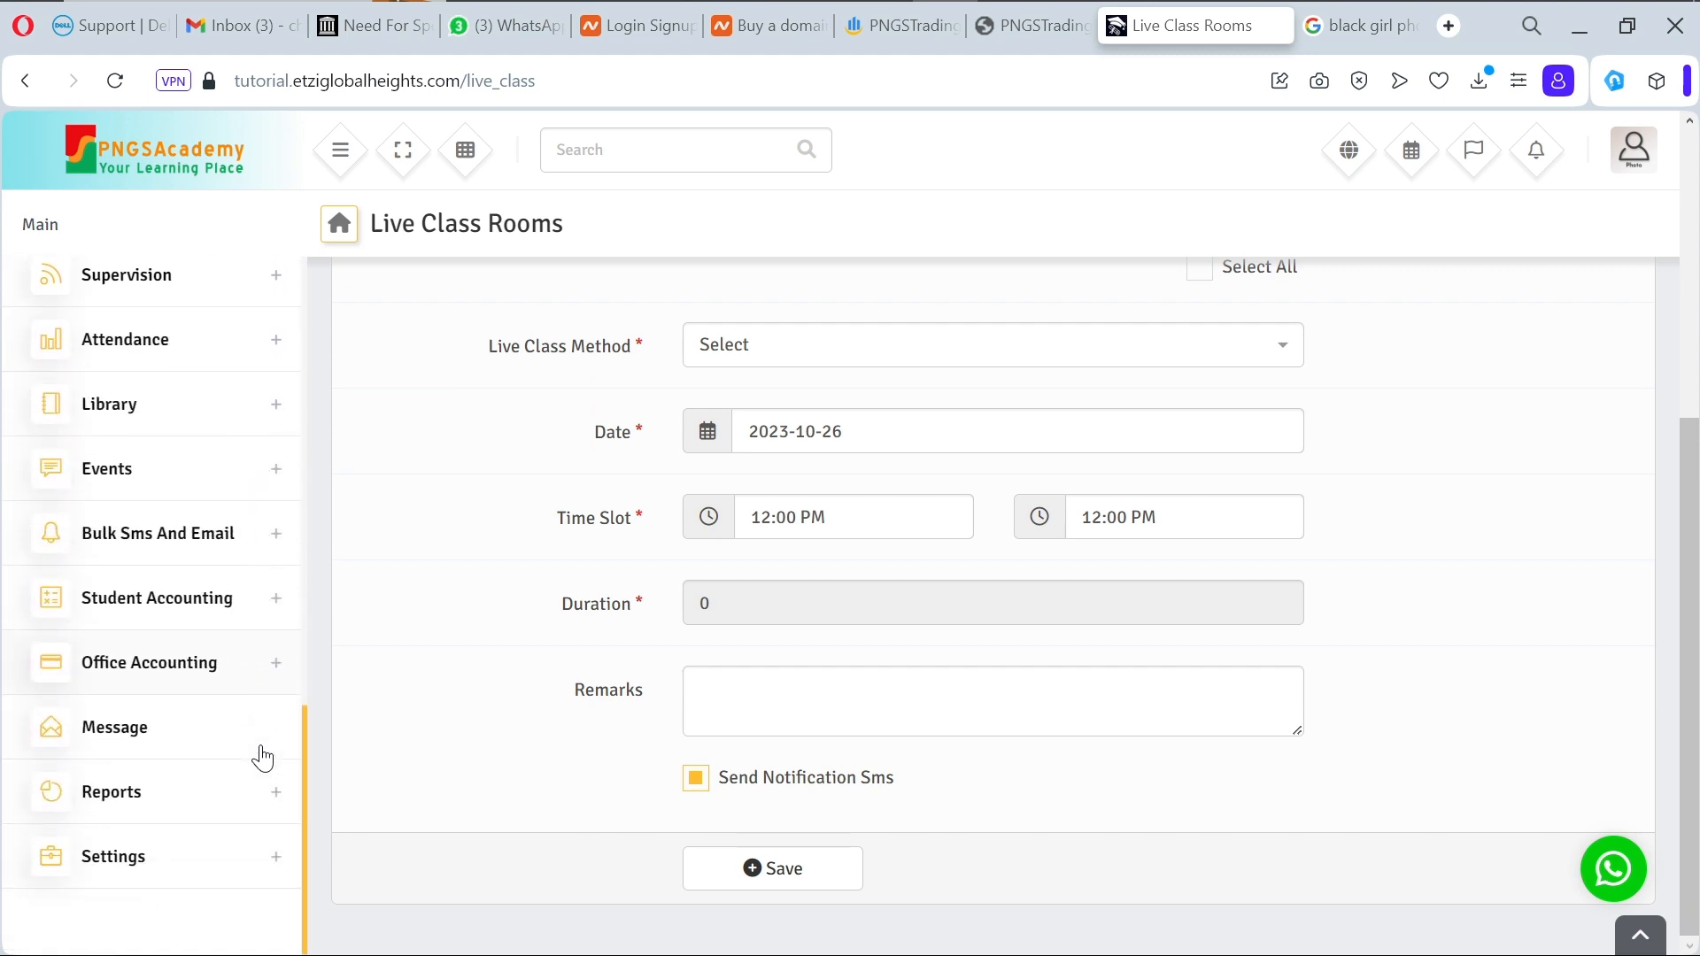
Step: Open the Message mailbox and start composing a new message
left_click(109, 742)
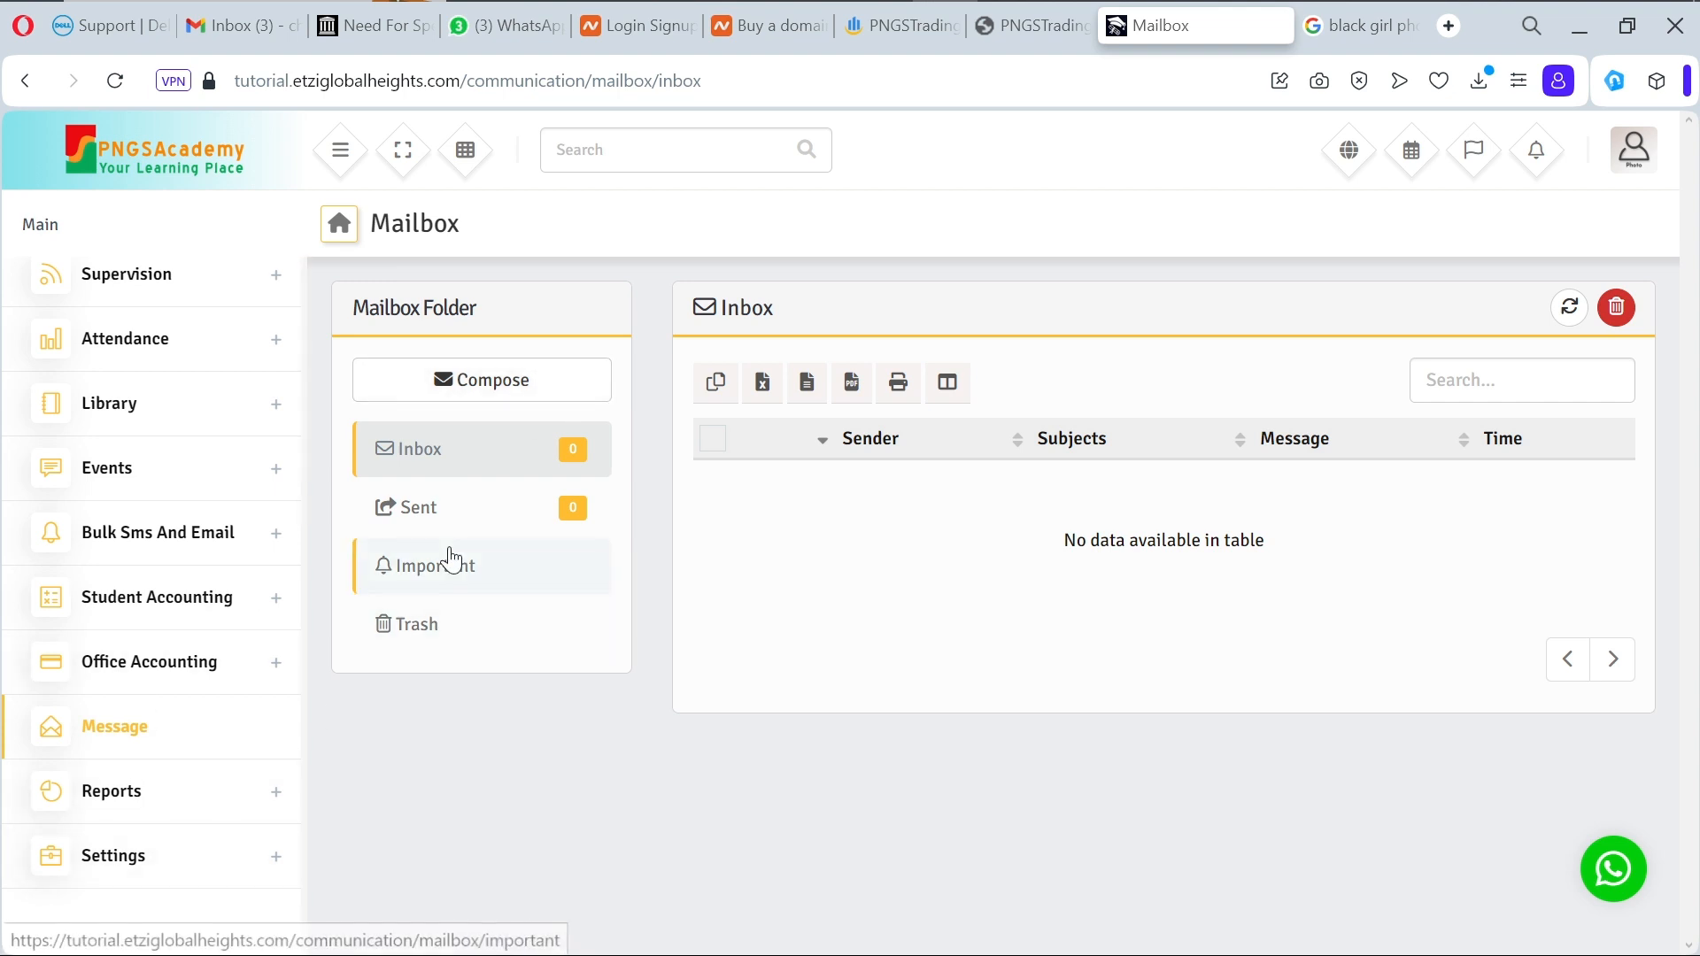
left_click(522, 395)
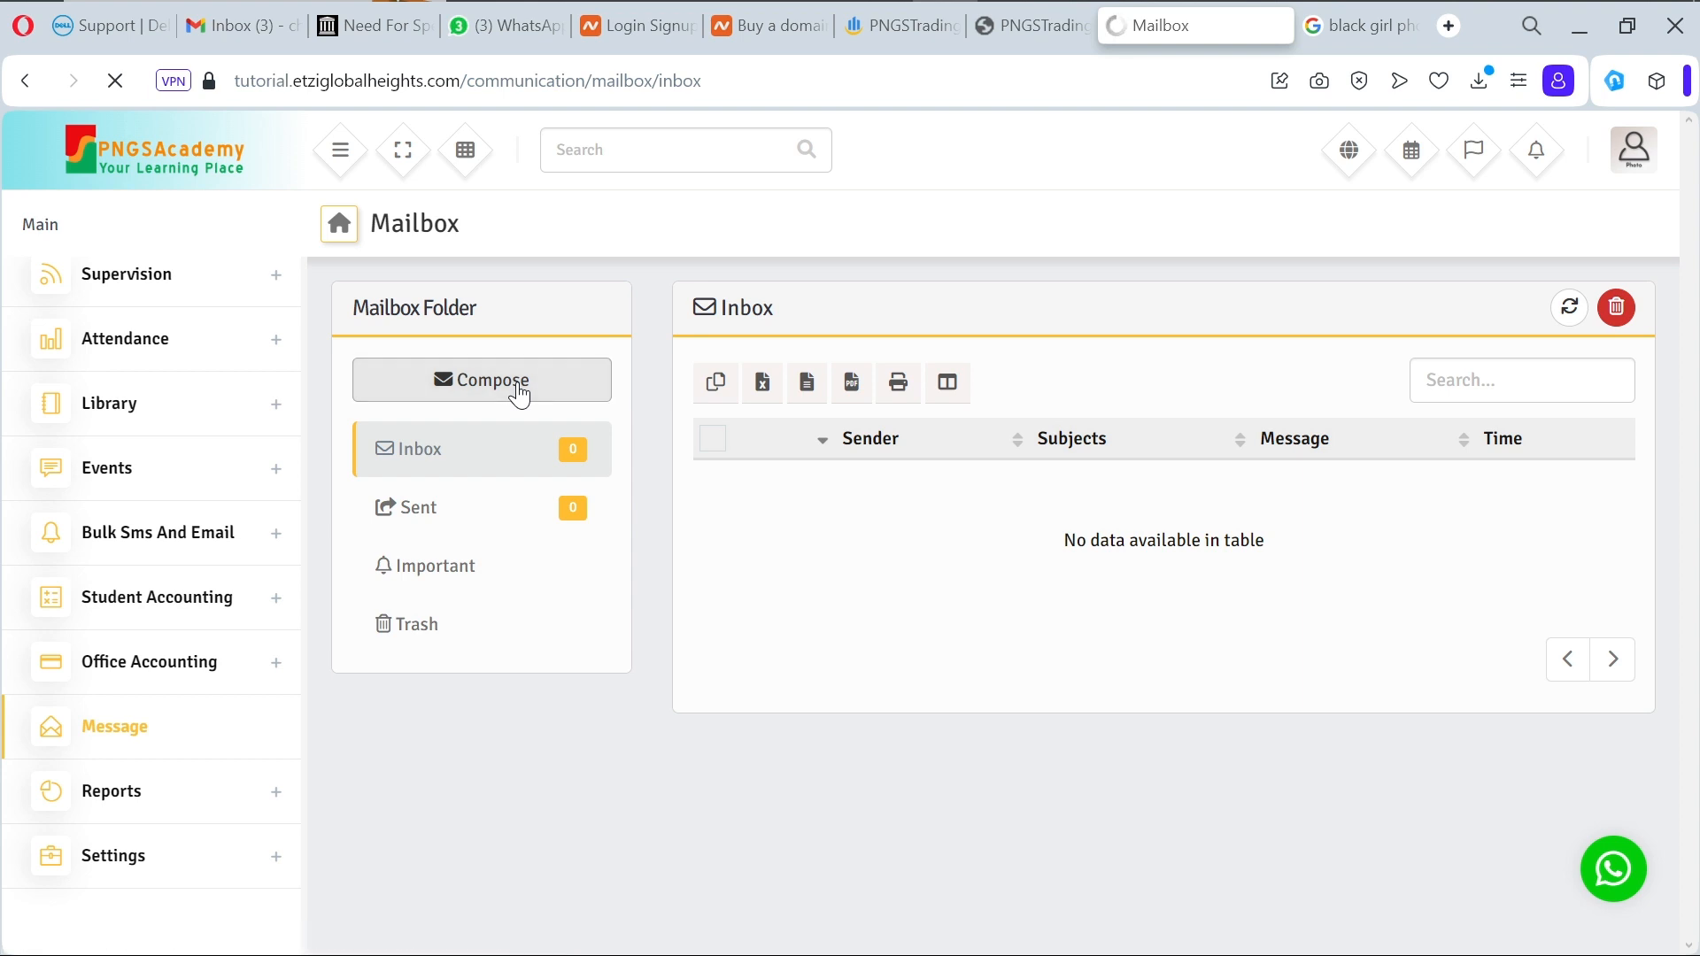
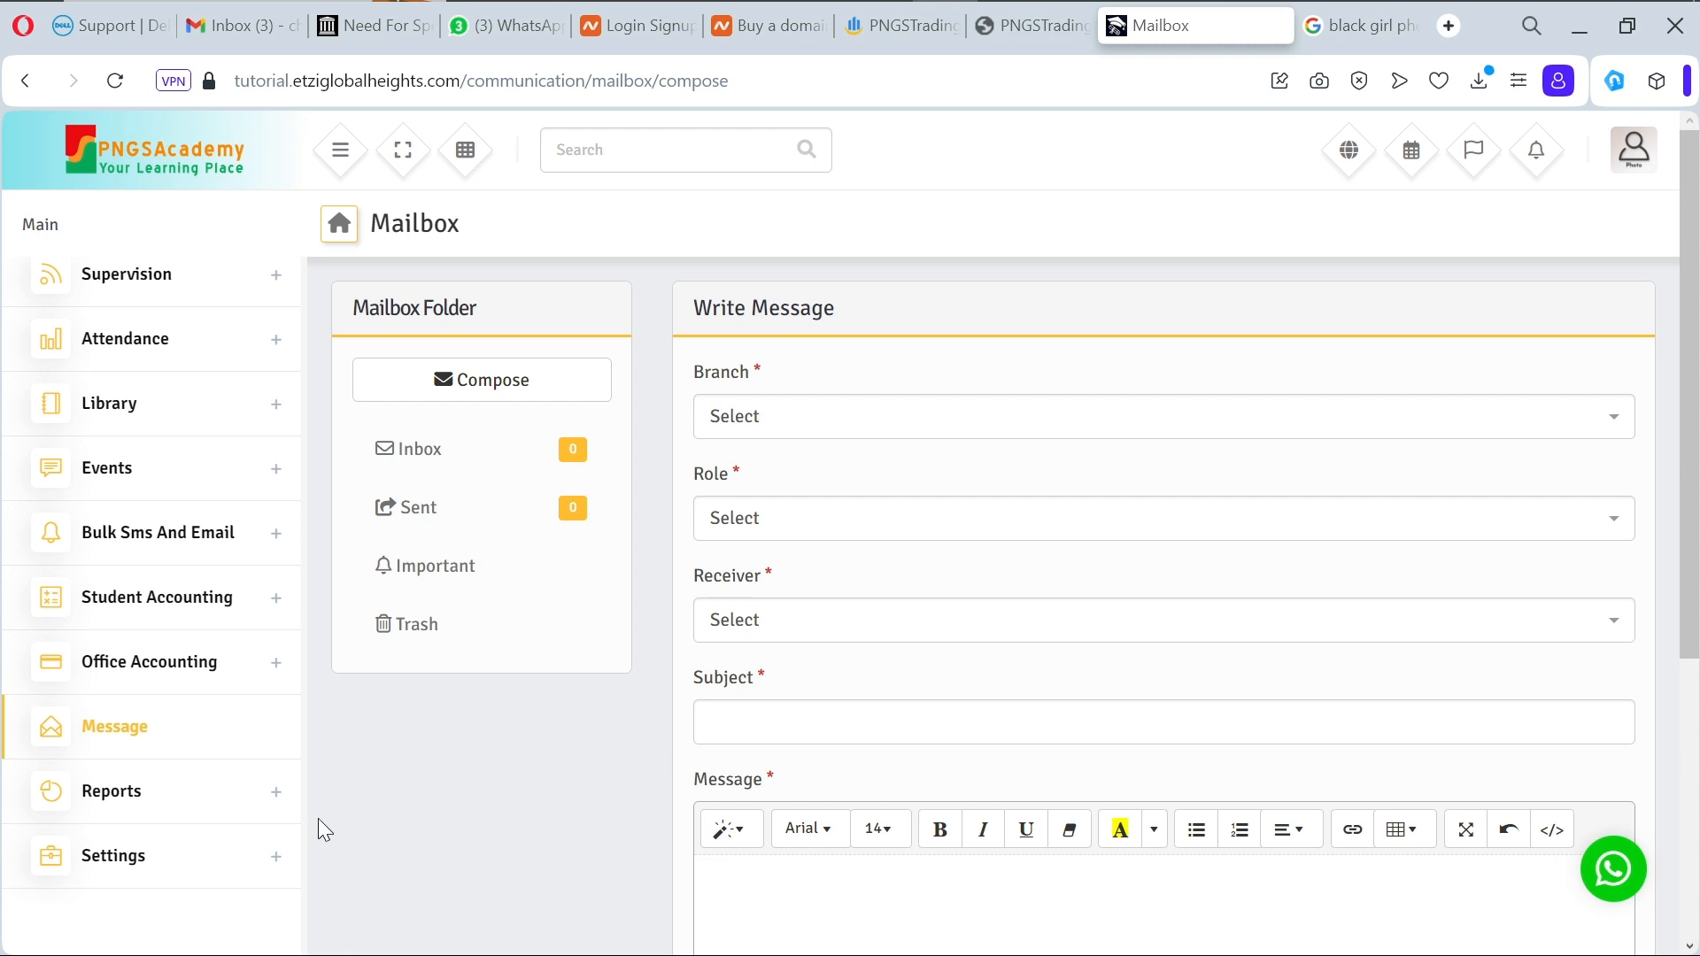
Step: Expand the Settings group in the sidebar and load the Global Settings page
left_click(281, 863)
scroll(283, 870, "down", 5)
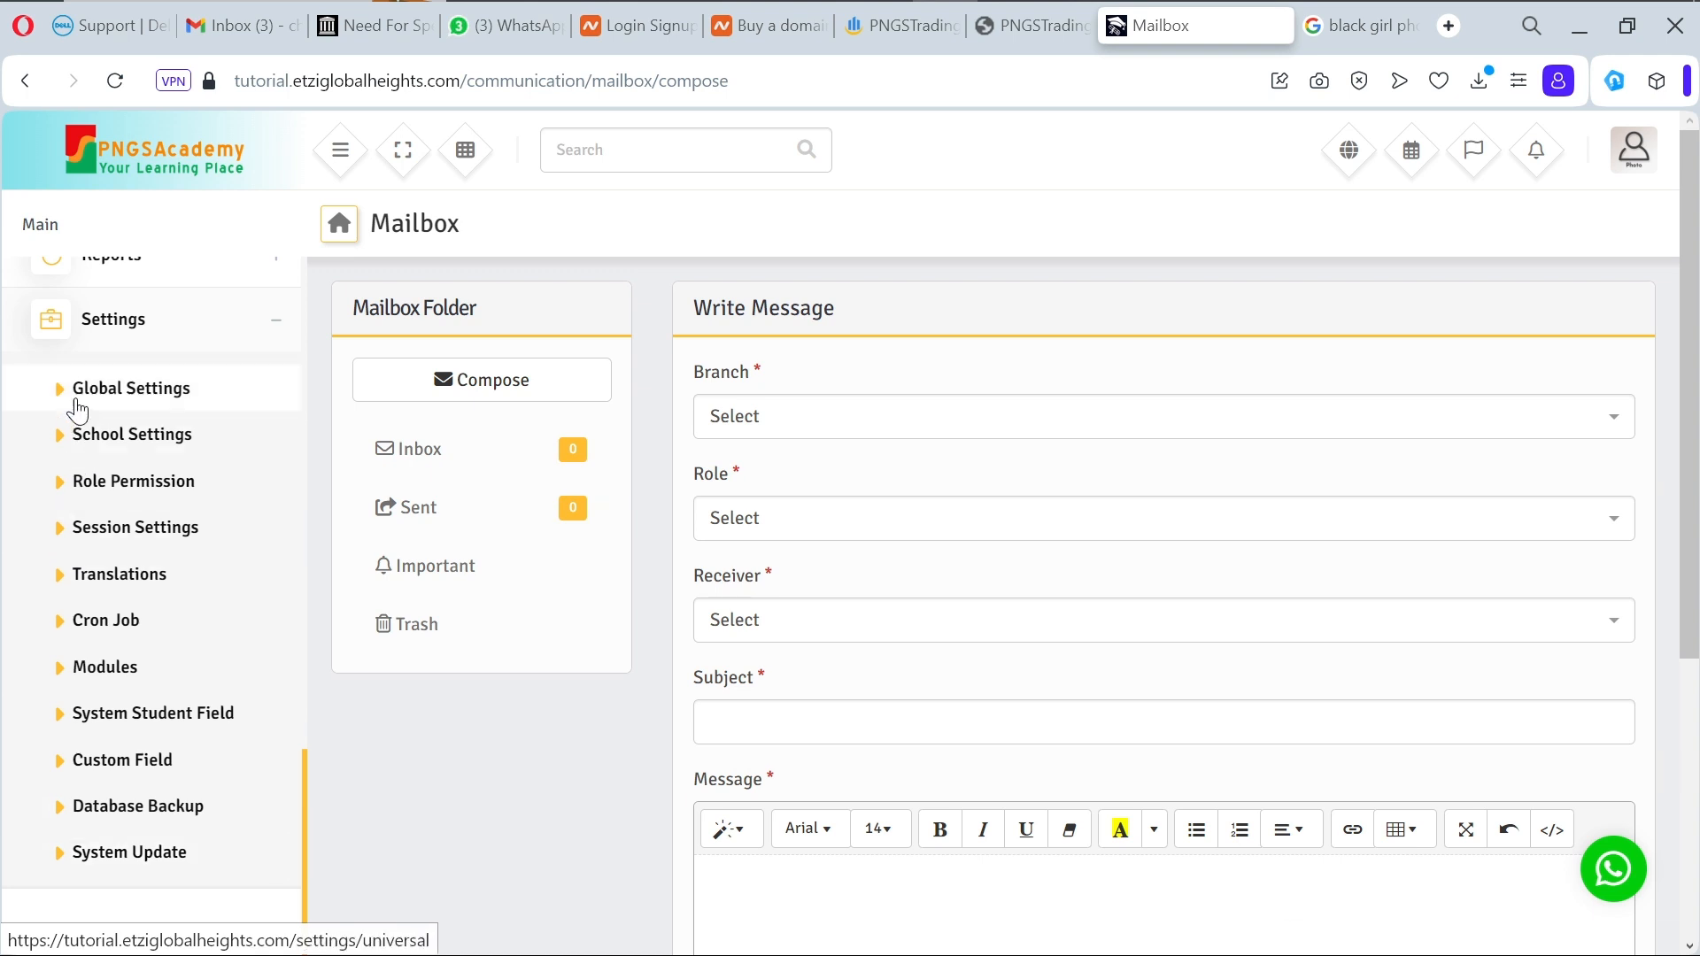
left_click(78, 410)
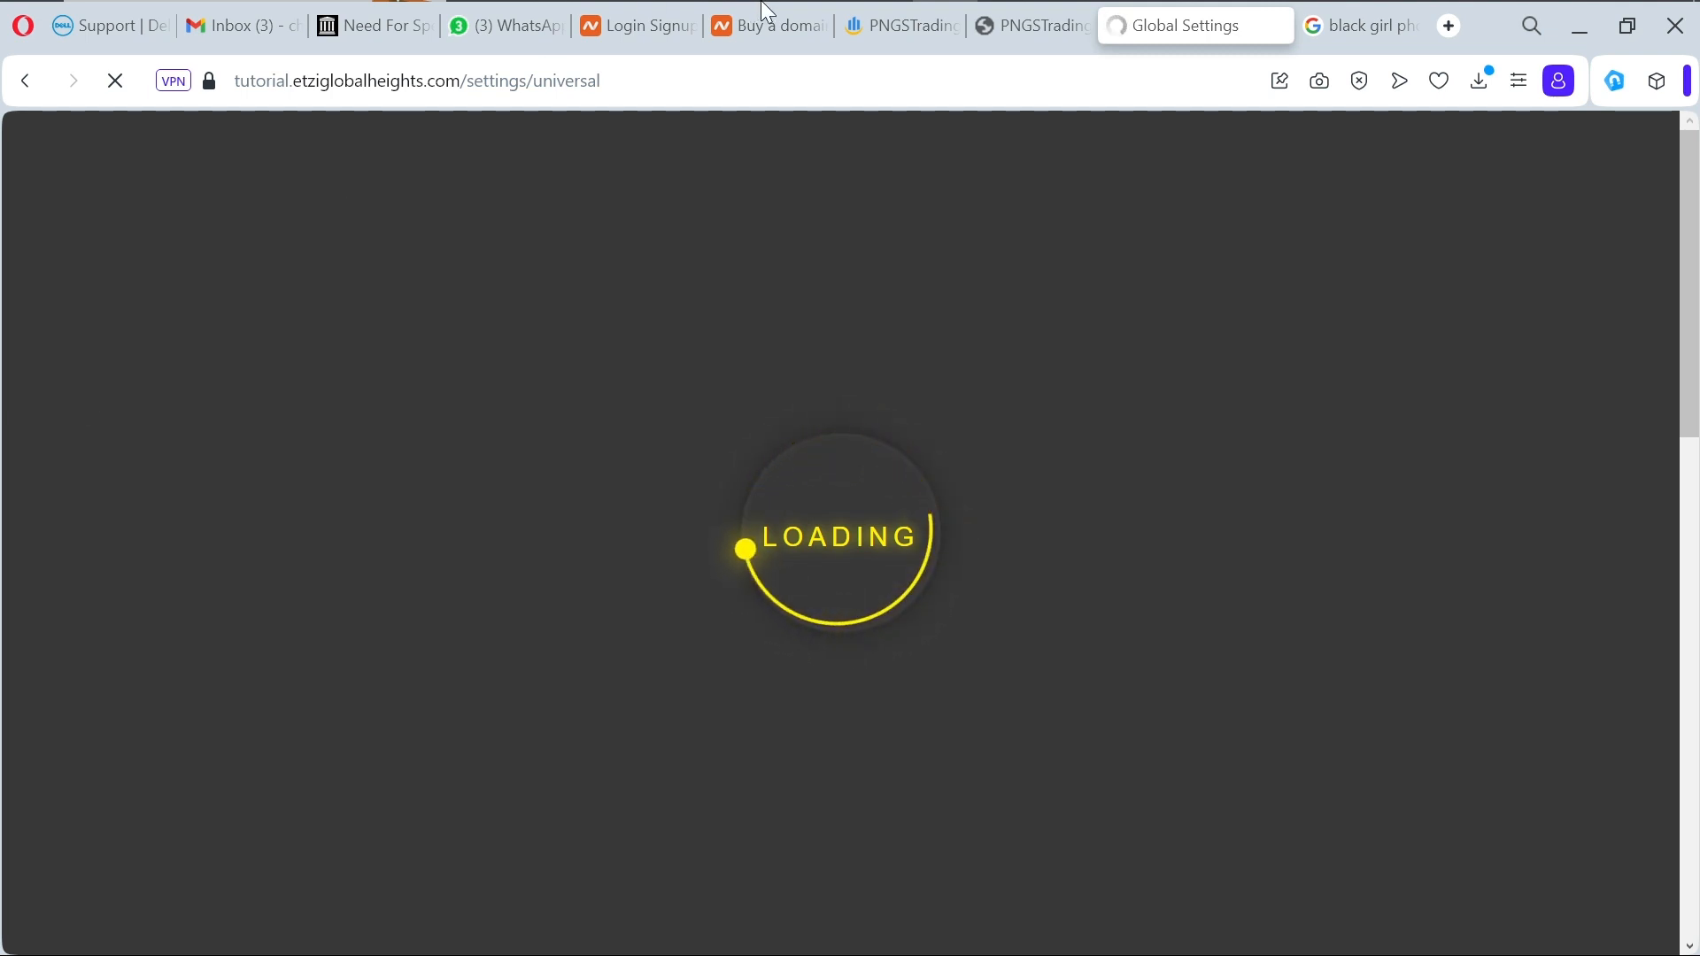
Step: Connect the computer to the AndroidAP38CA Wi-Fi network from the Windows network list
mouse_move(1292, 2)
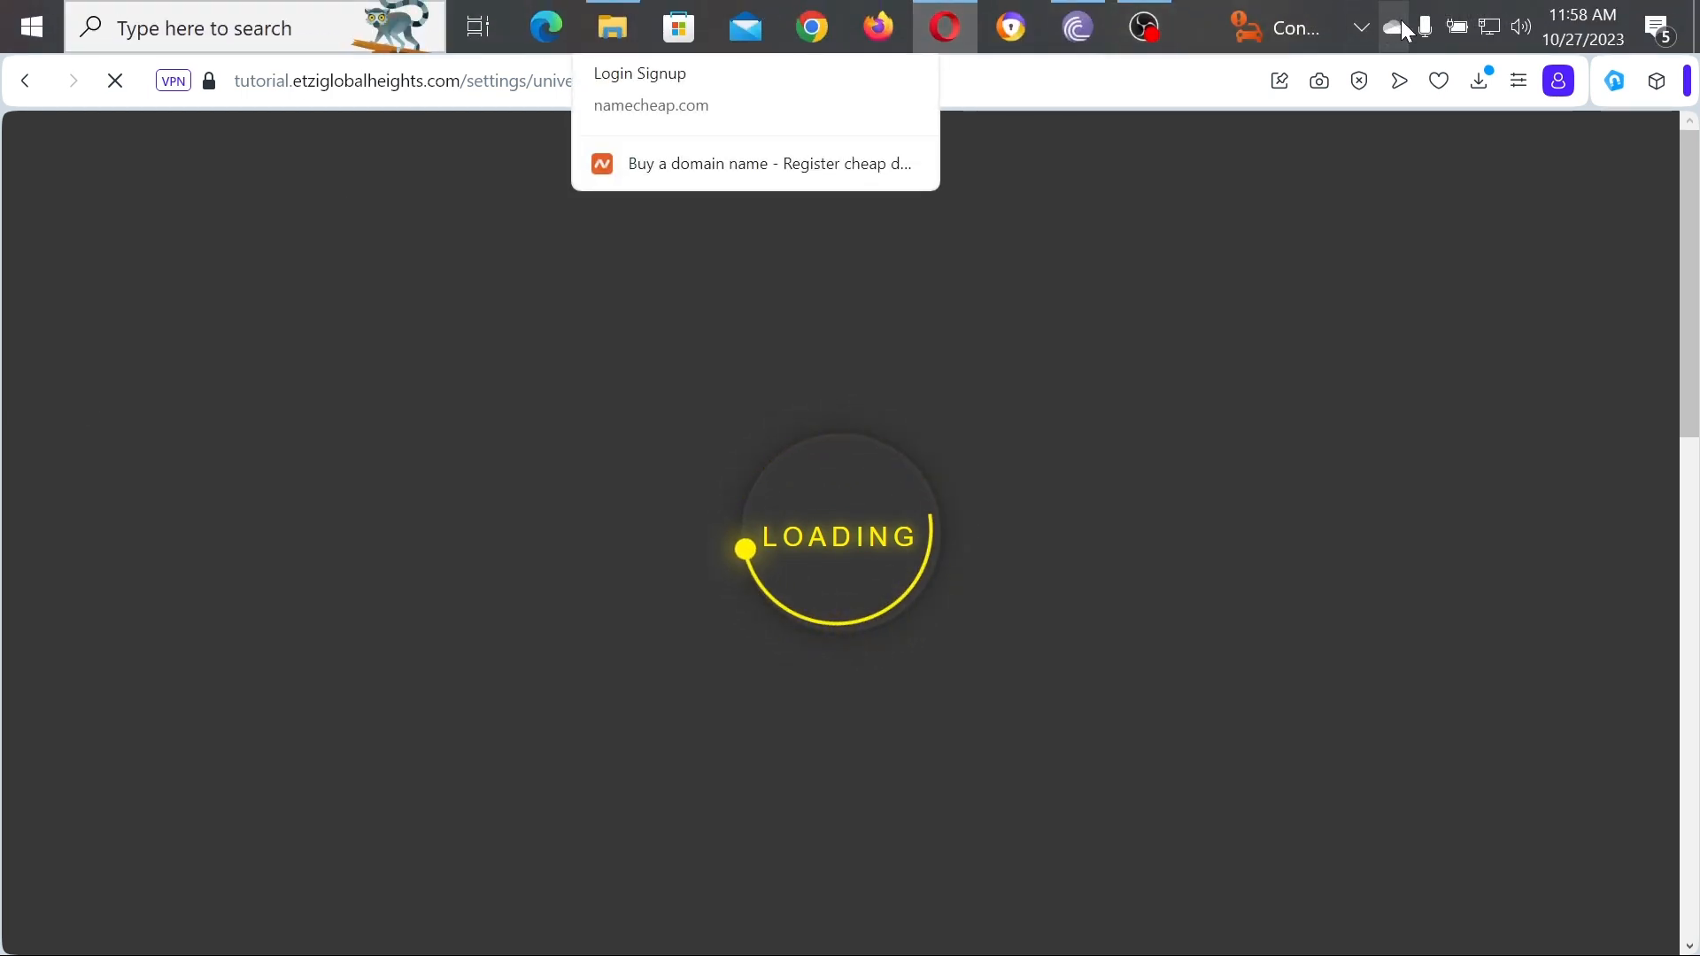
left_click(1492, 33)
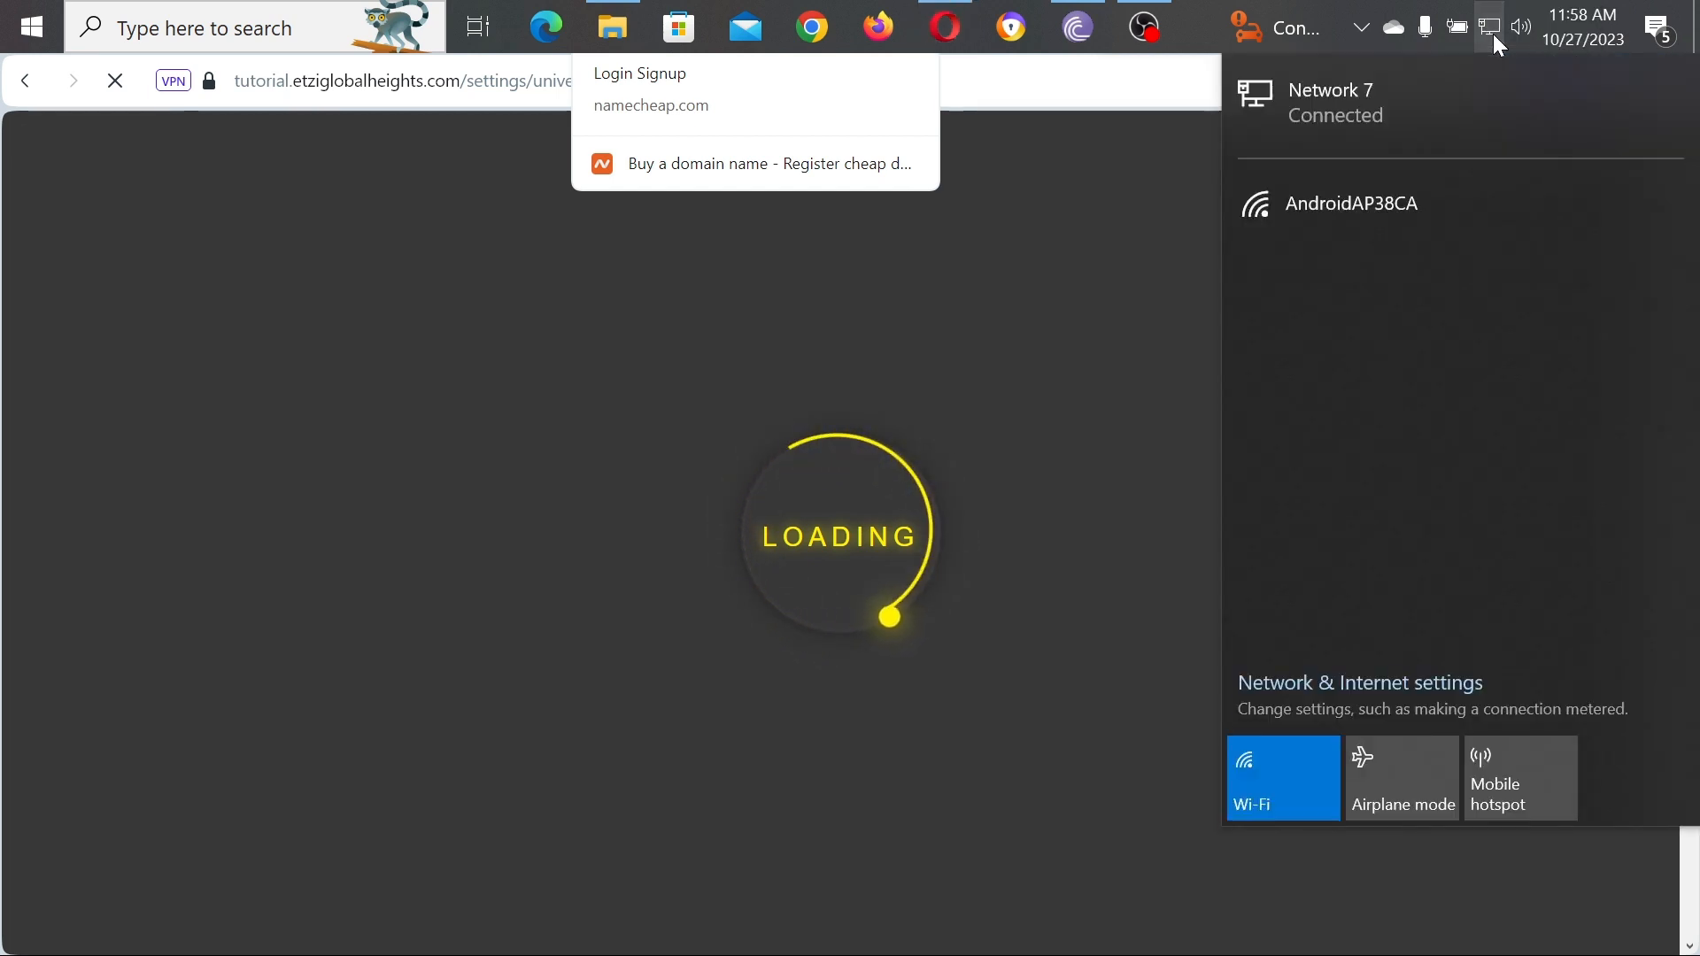
left_click(1442, 204)
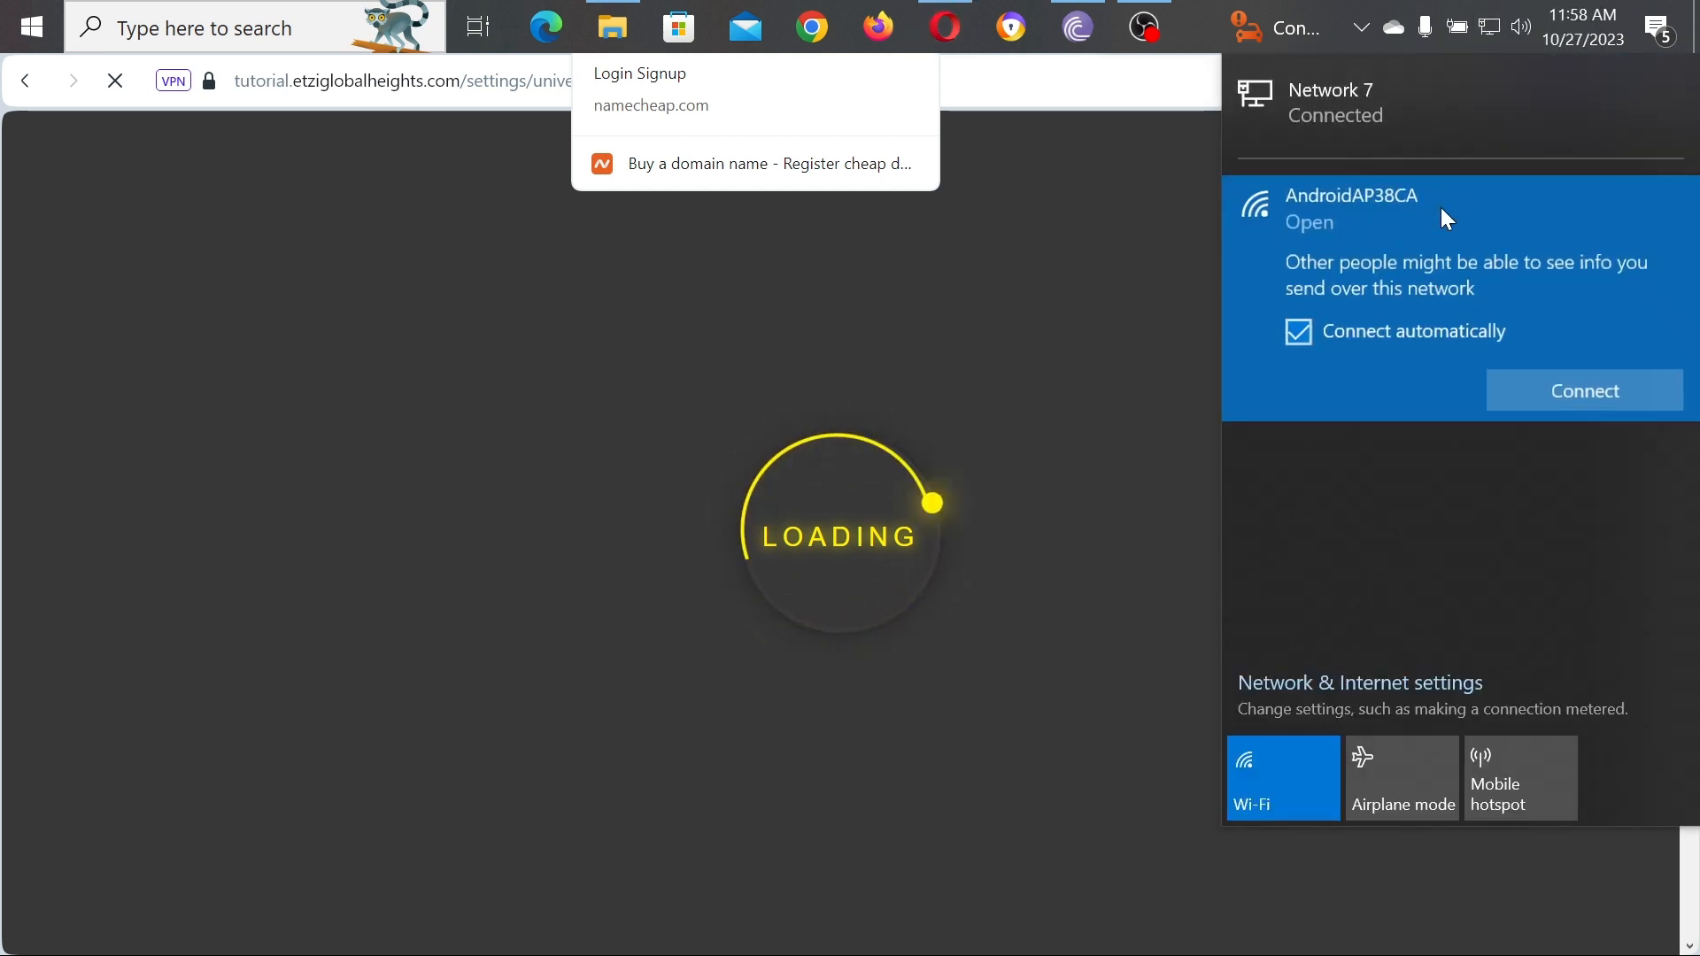
left_click(1512, 395)
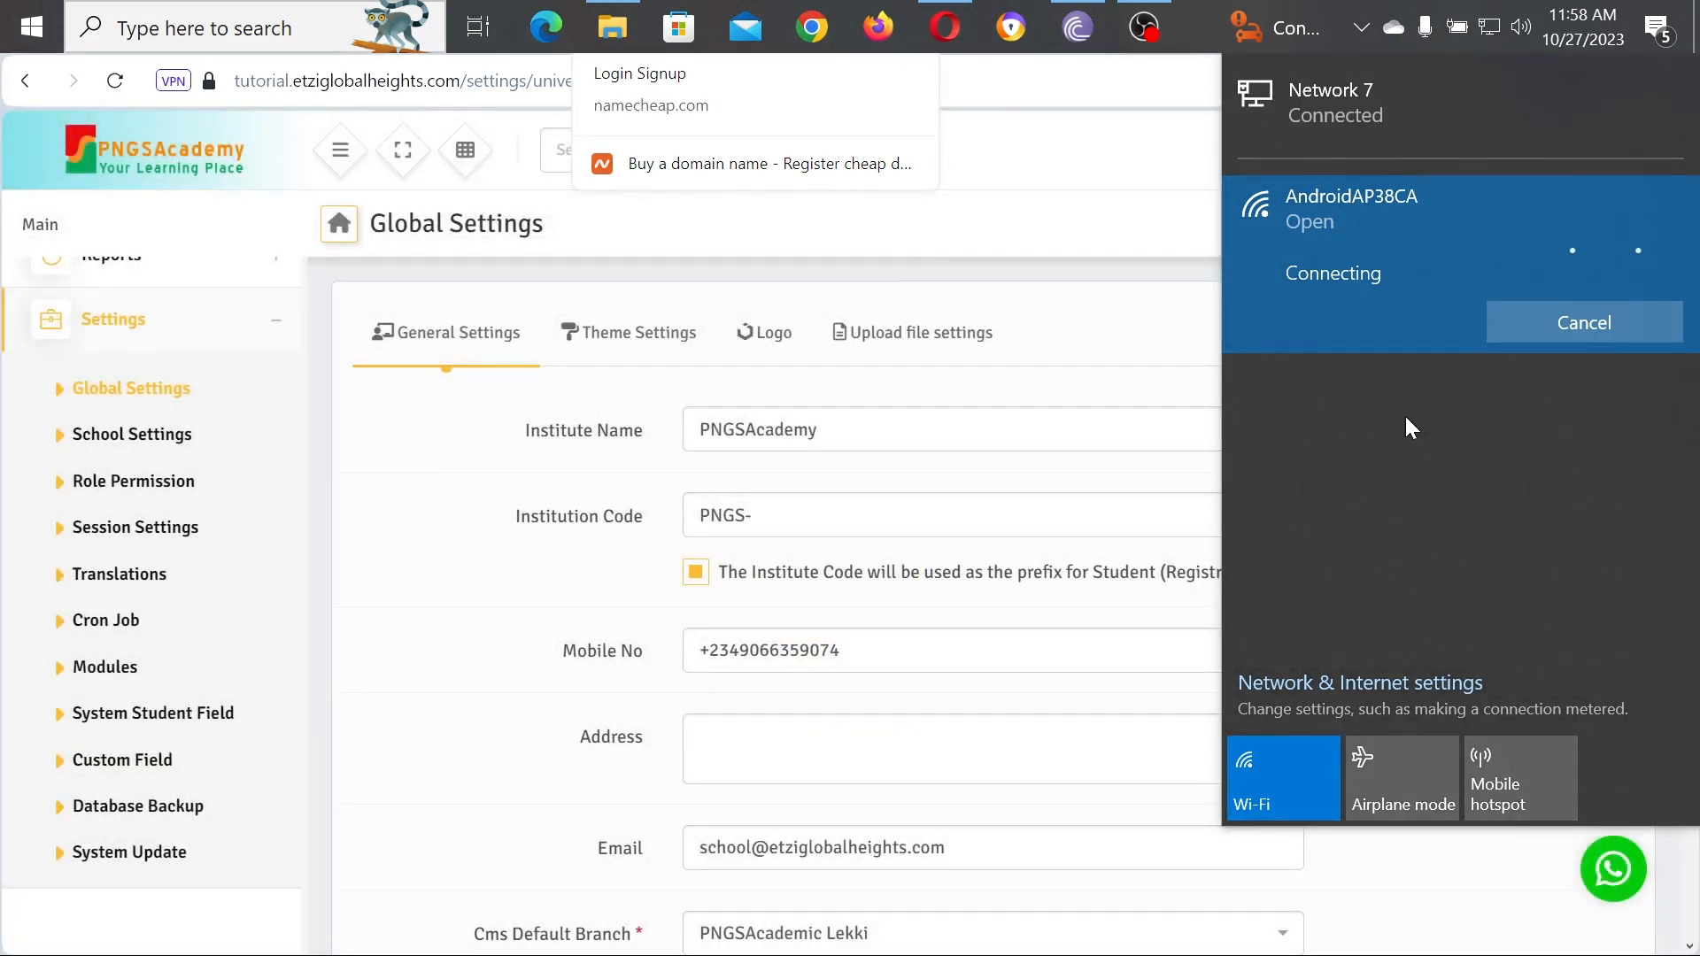
Step: Dismiss the network list, review the General Settings form, and switch to Theme Settings
left_click(1165, 331)
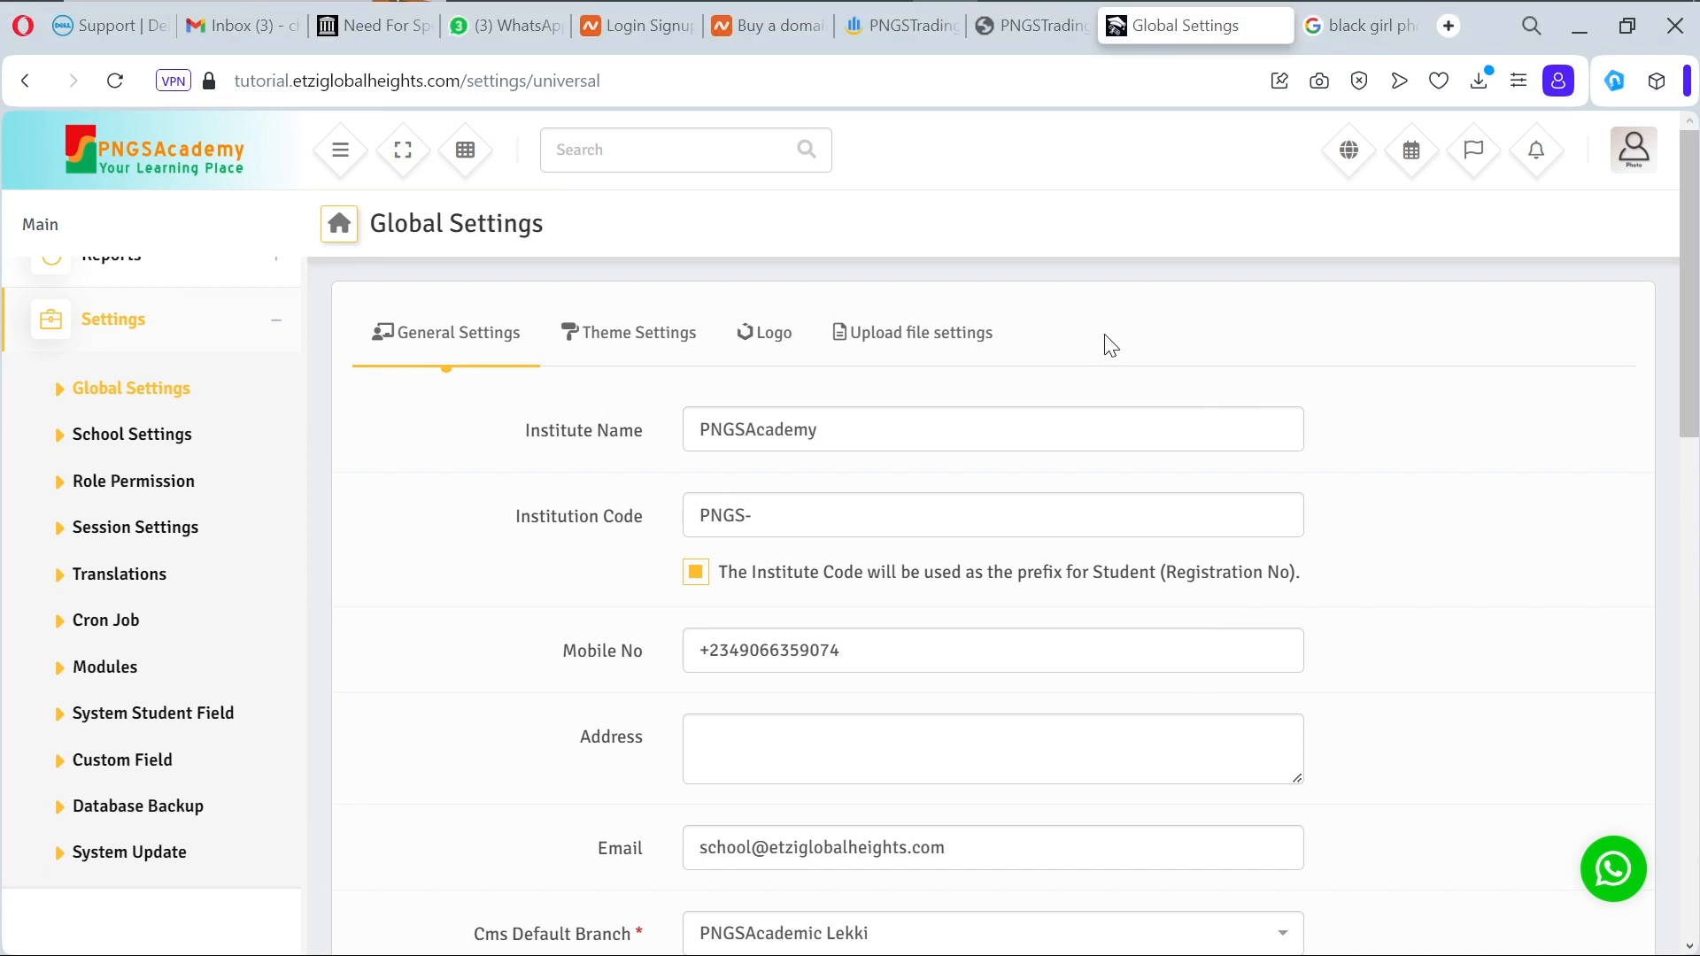
scroll(1110, 345, "down", 9)
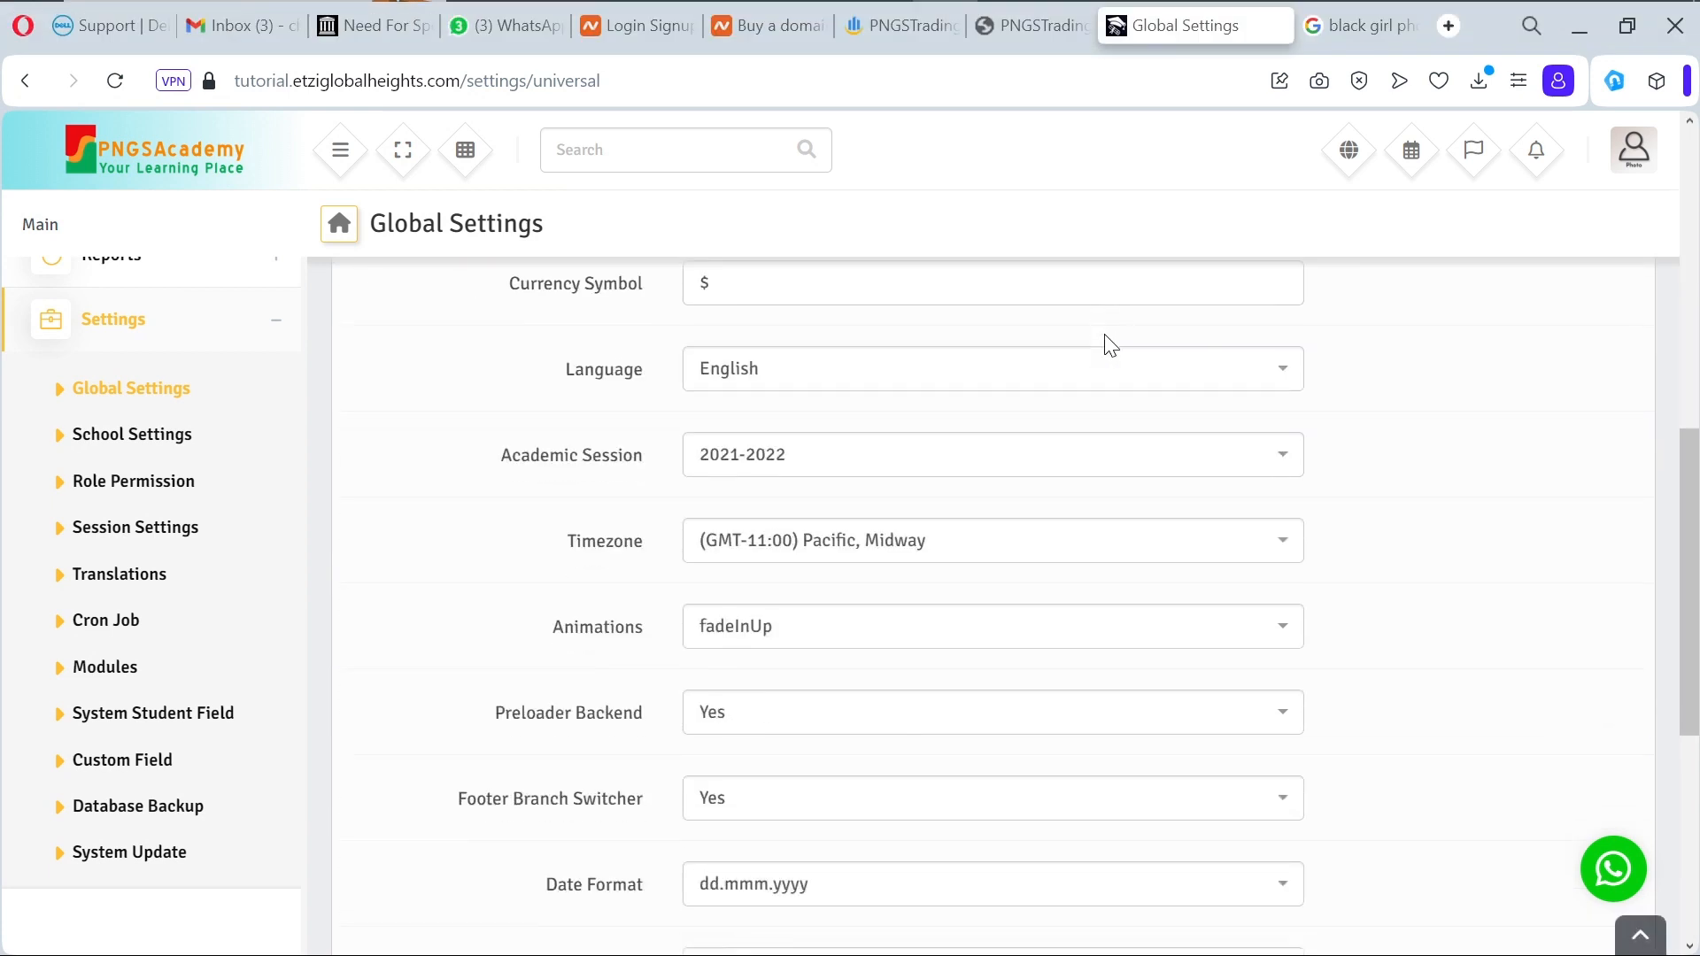
scroll(1110, 345, "down", 4)
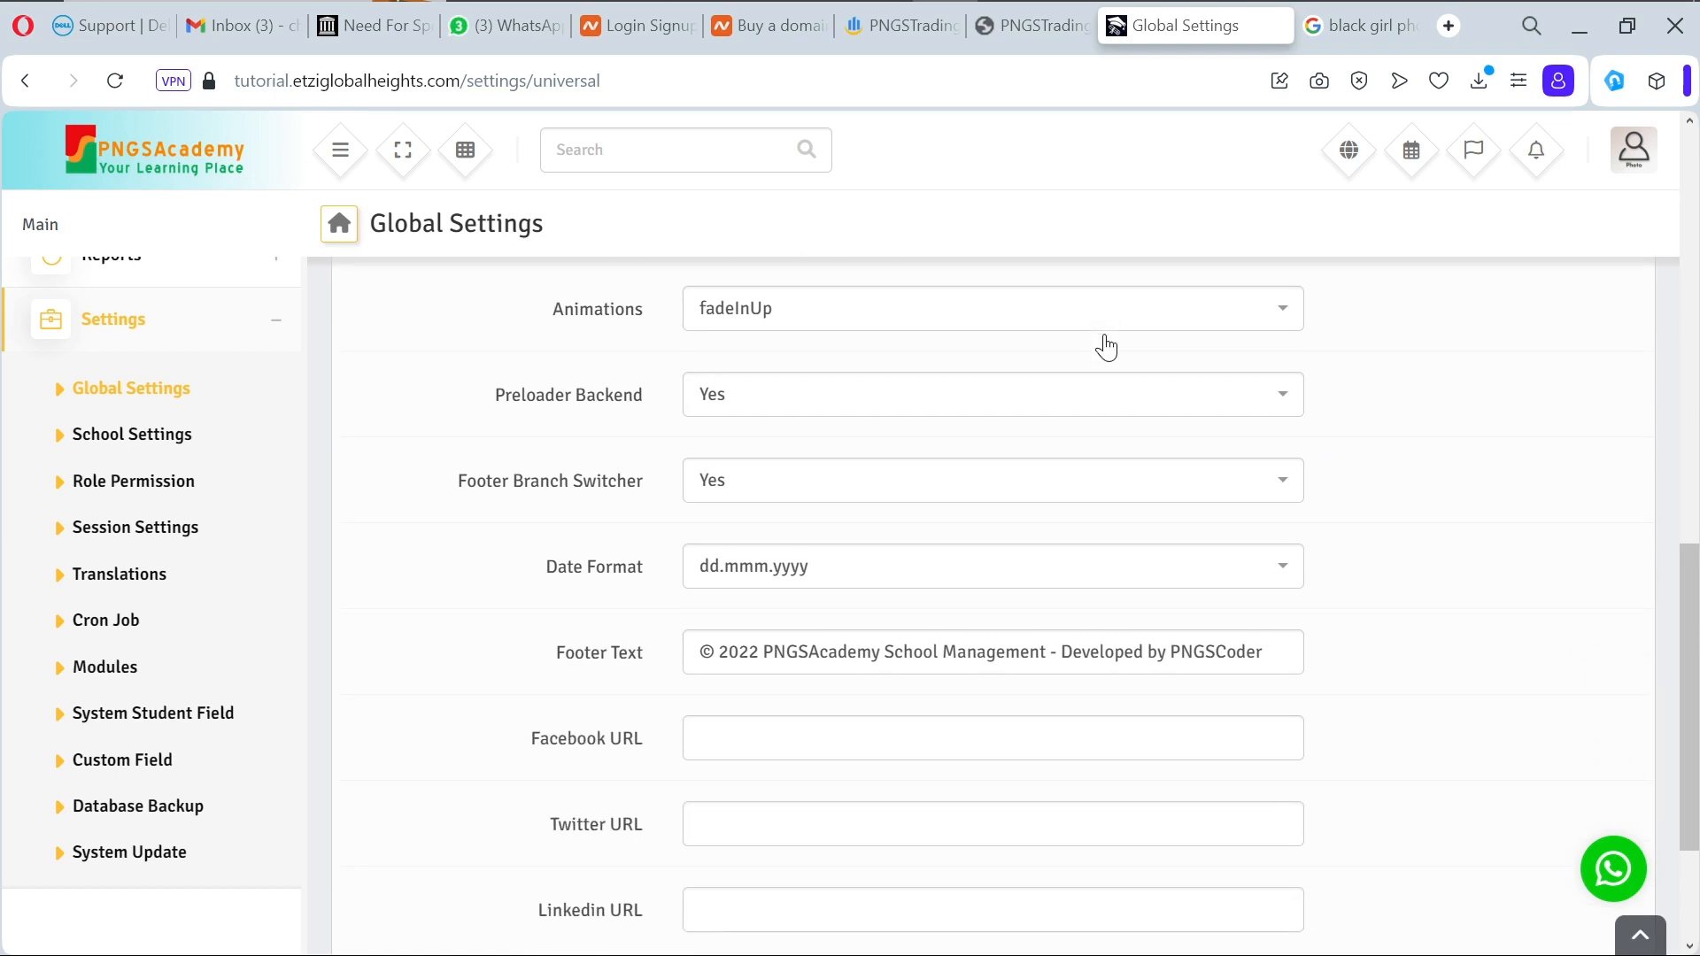
scroll(1106, 347, "down", 3)
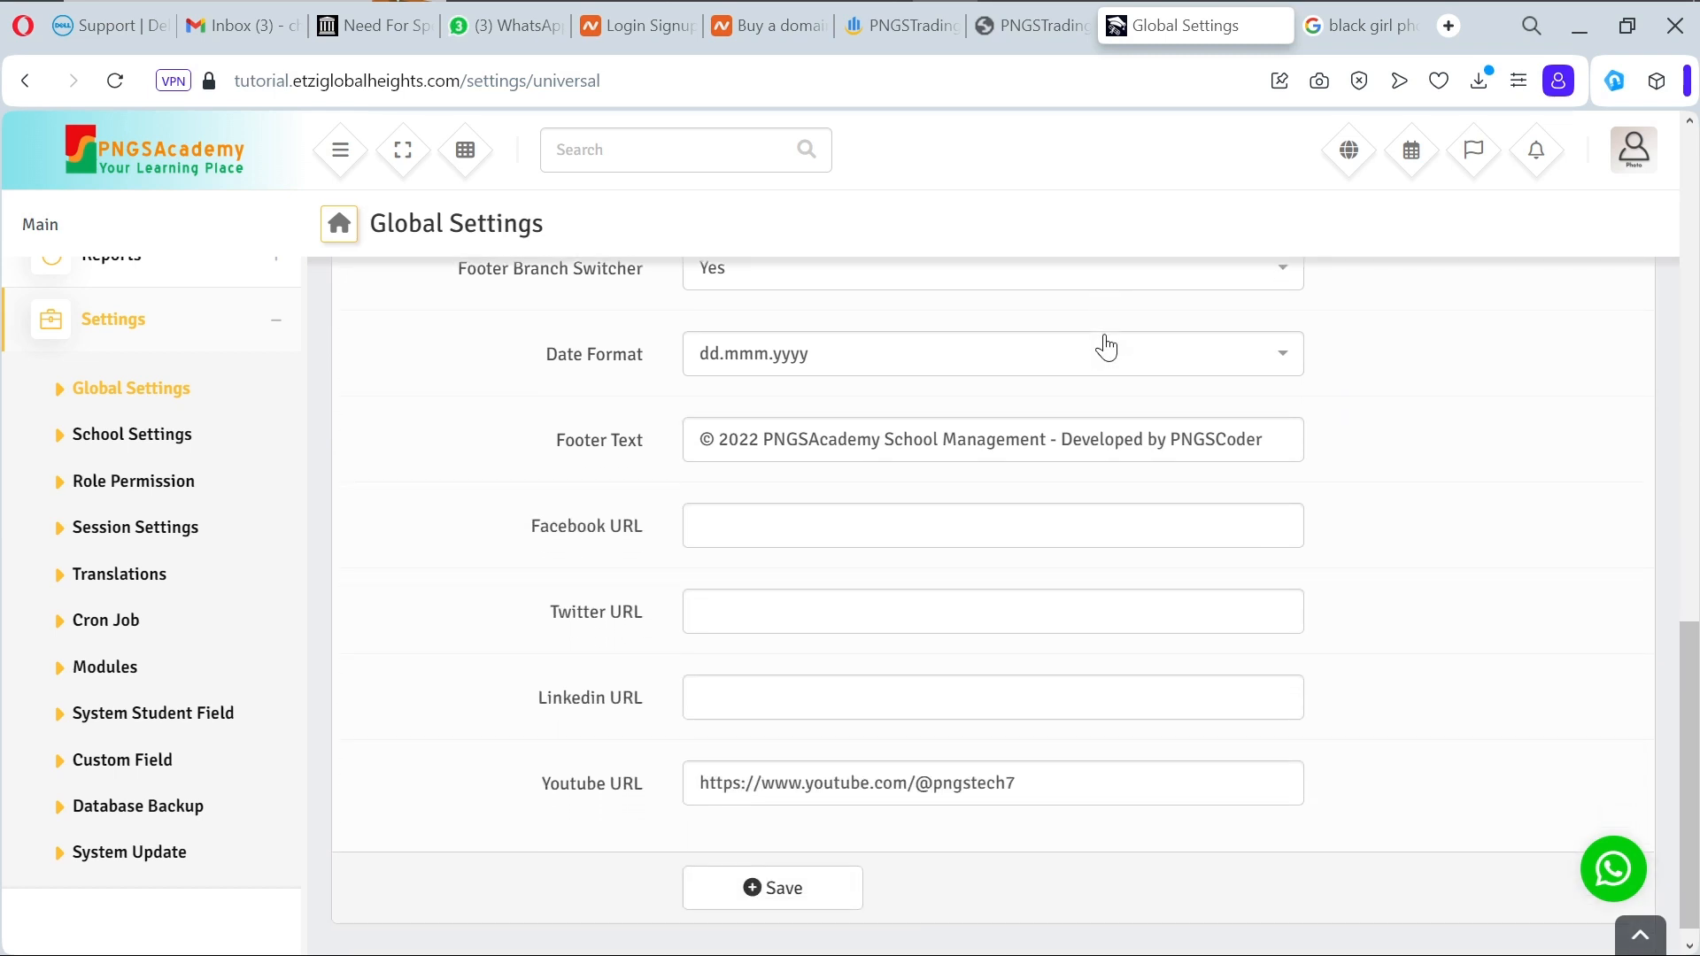
scroll(1107, 347, "down", 1)
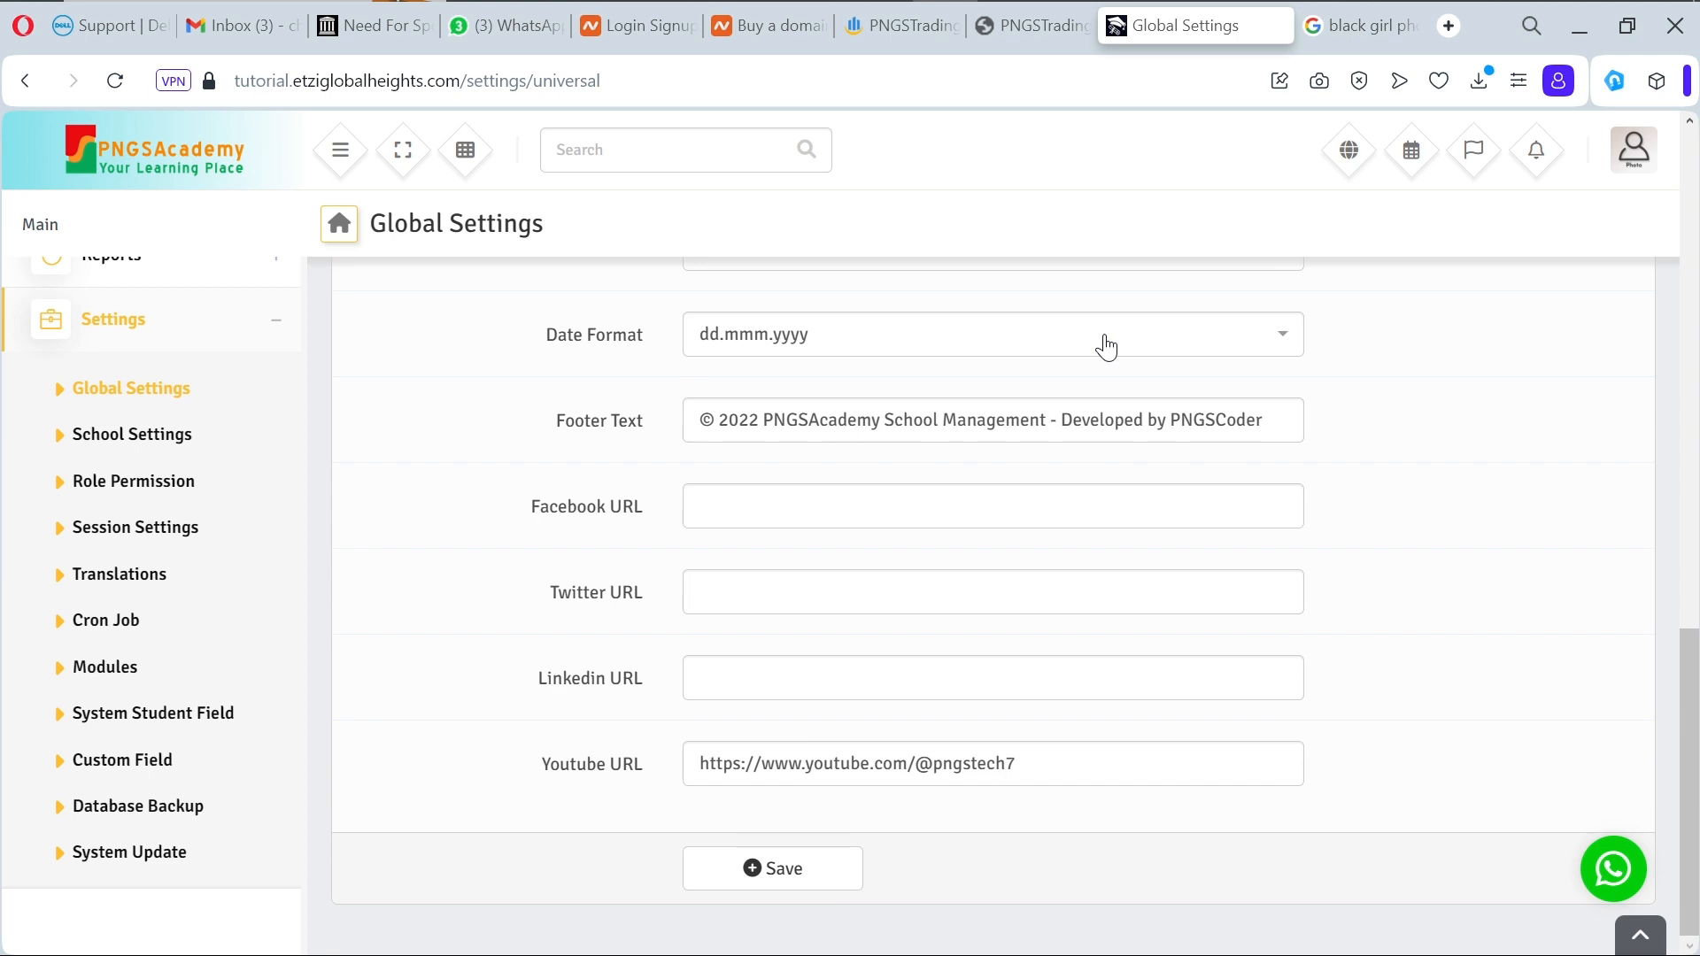
scroll(1106, 347, "up", 15)
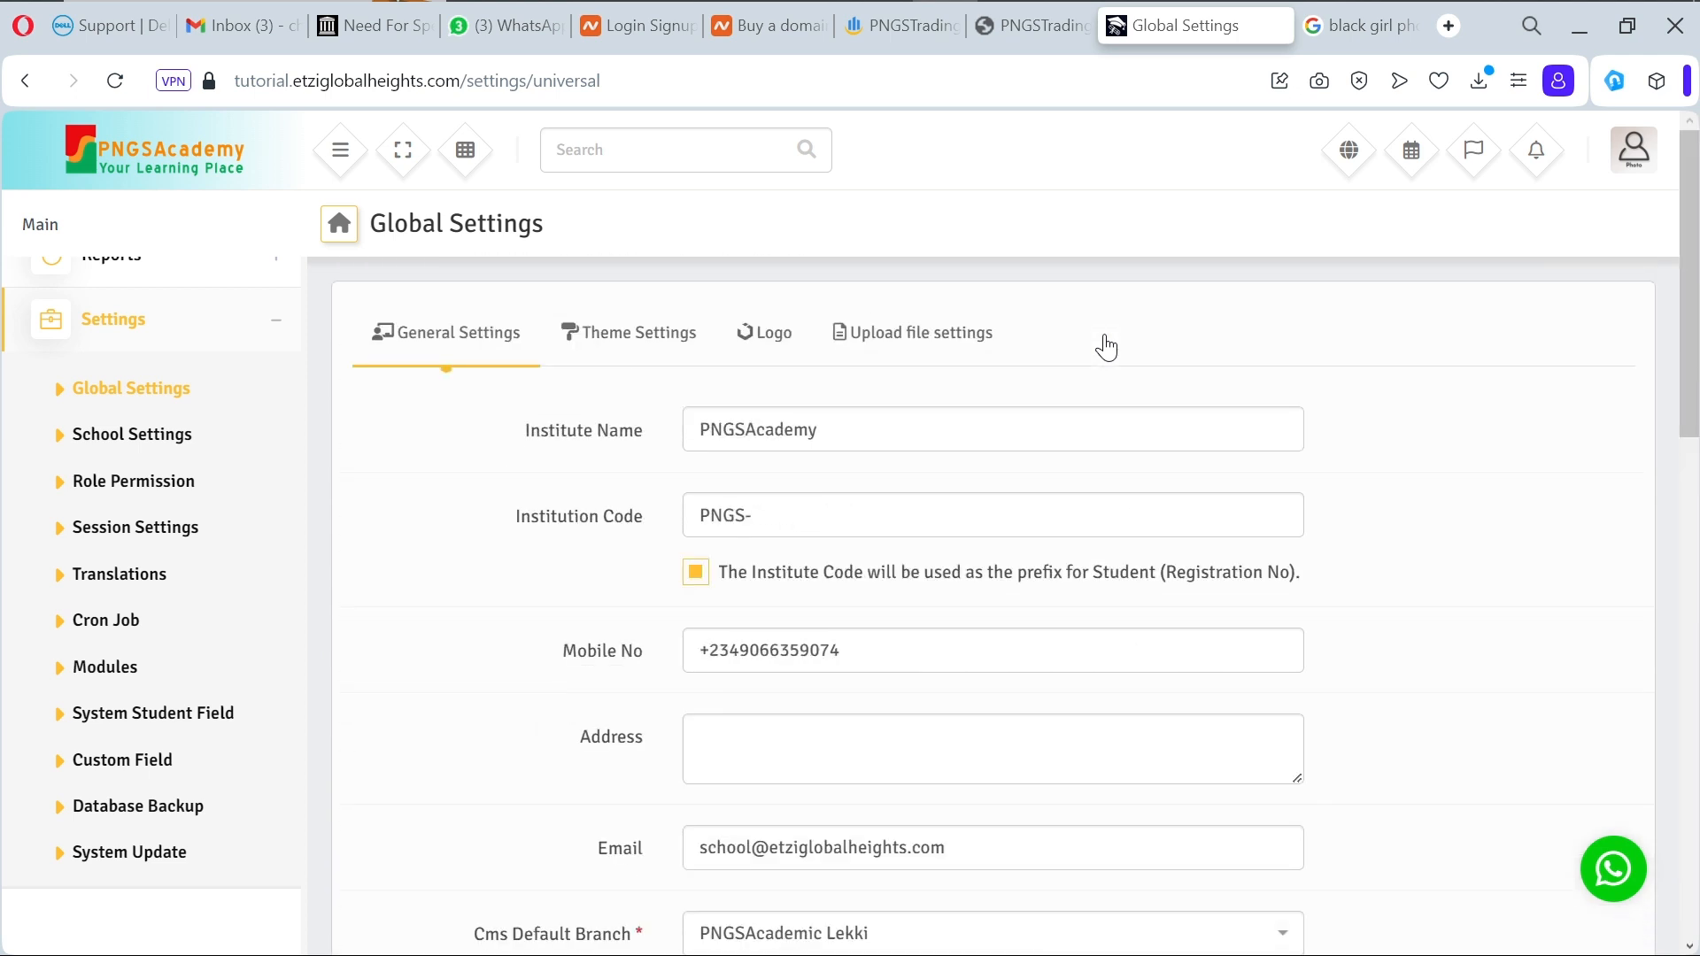
left_click(645, 348)
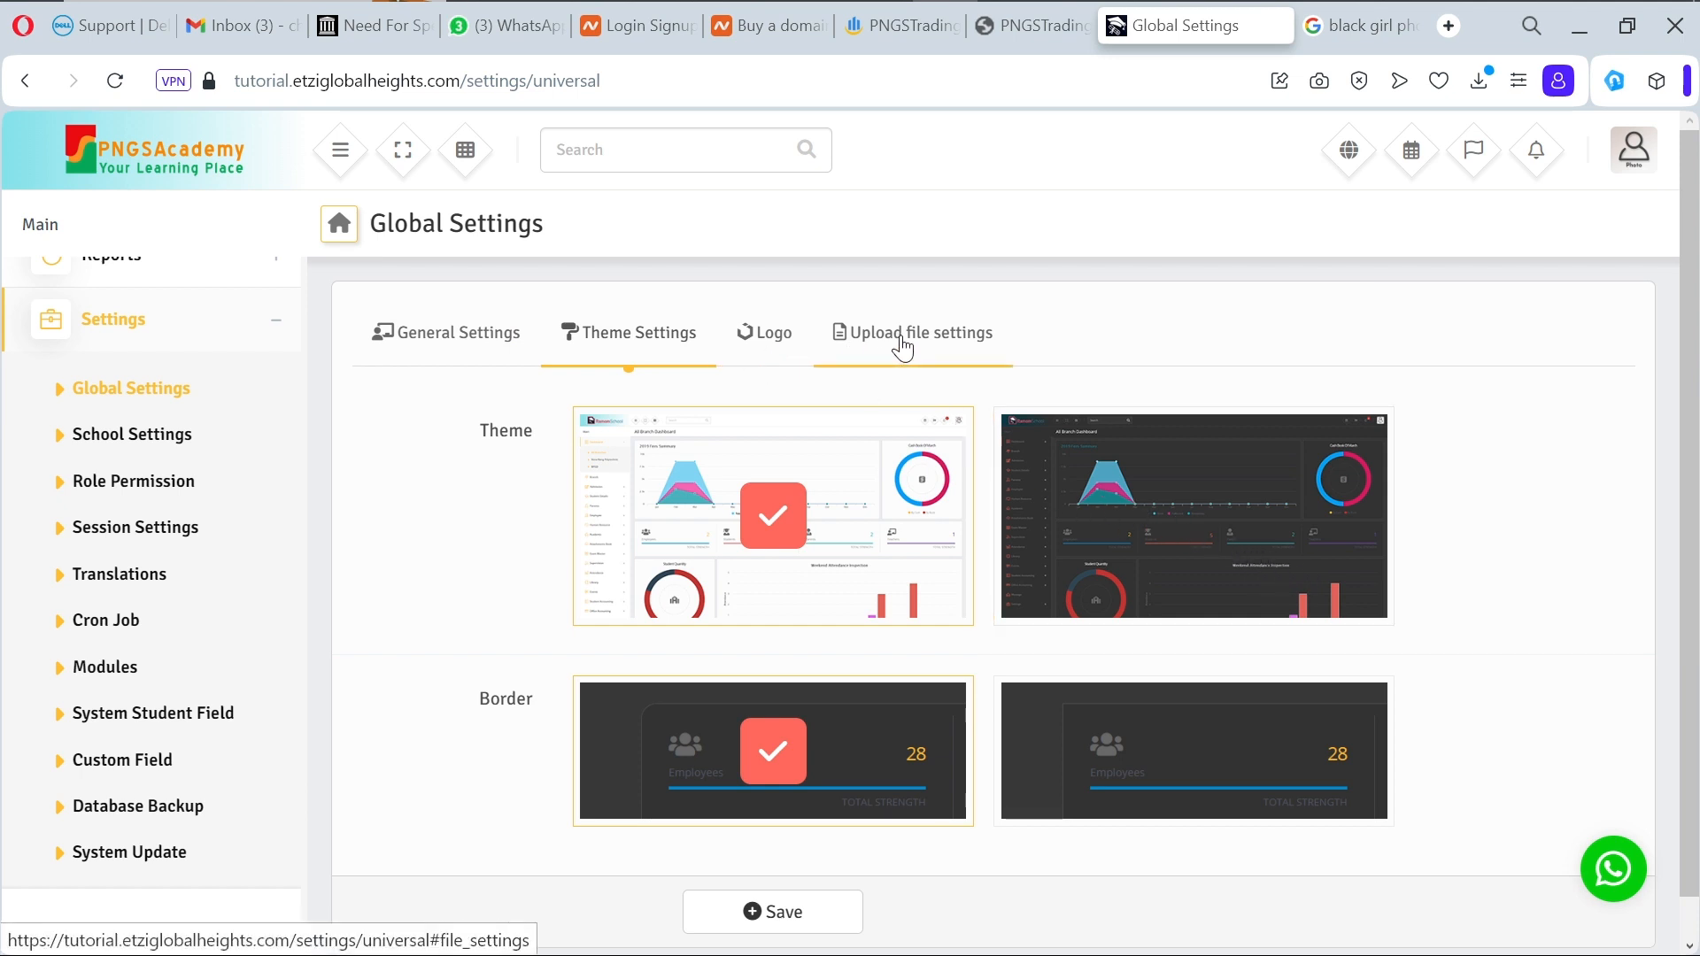
Step: Go to School Settings, then Role Permission to list the five system roles
left_click(164, 434)
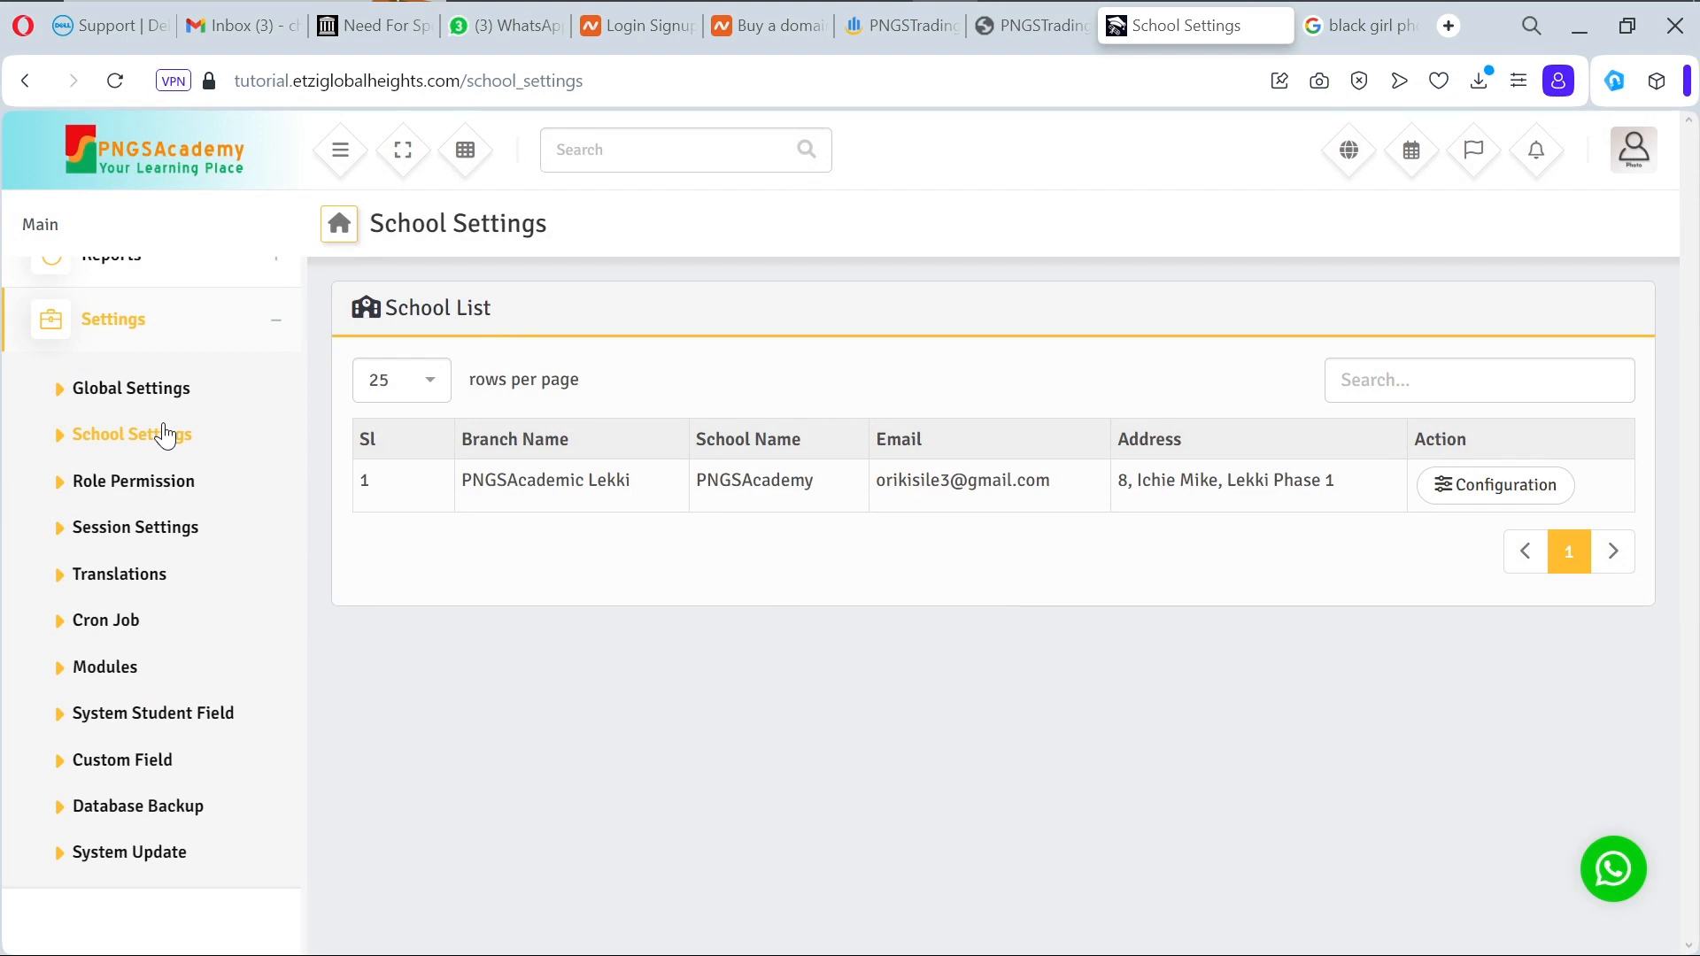
left_click(150, 501)
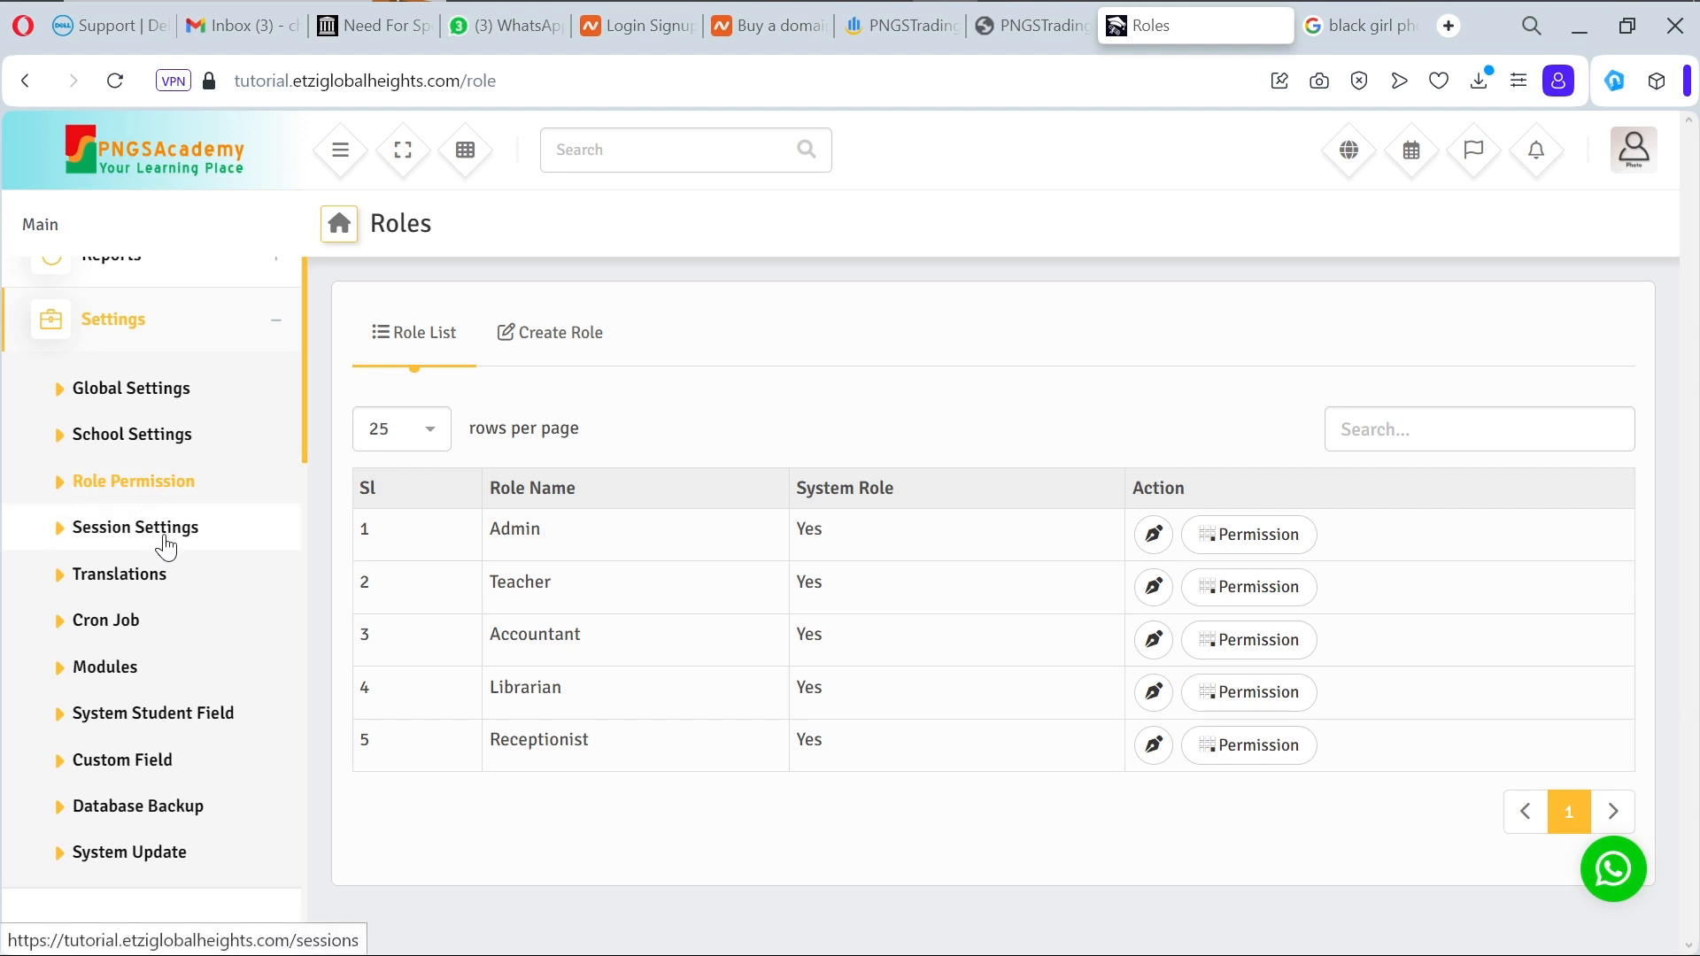
left_click(1153, 536)
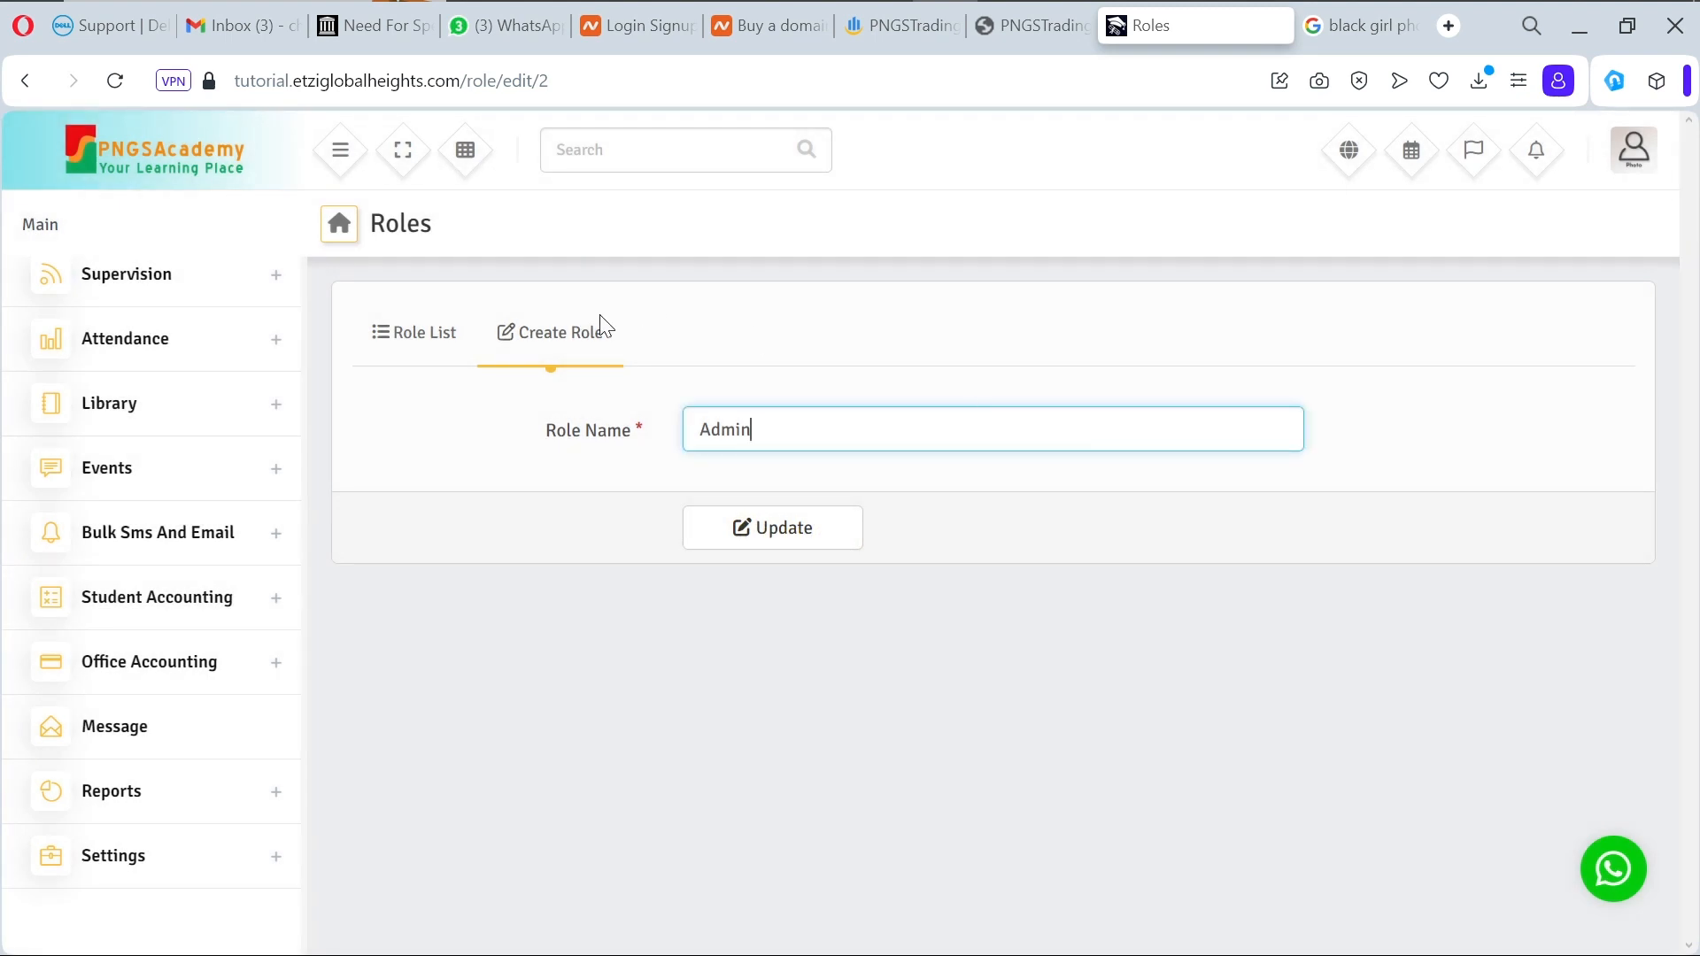
left_click(414, 355)
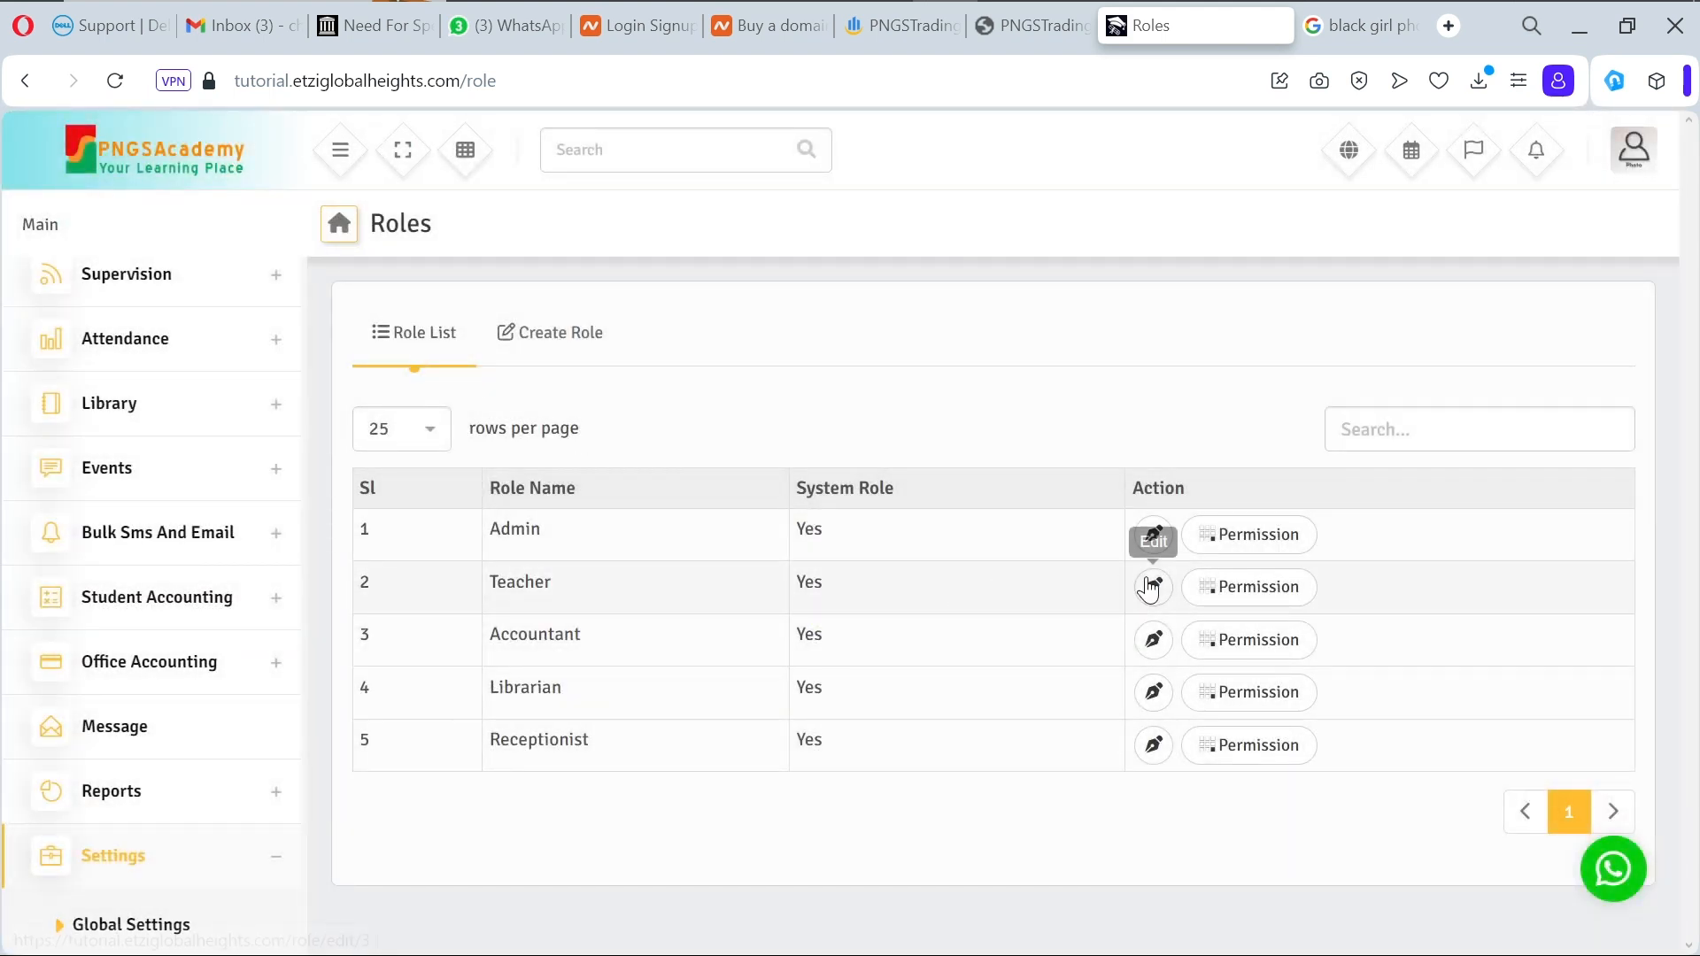
left_click(1251, 591)
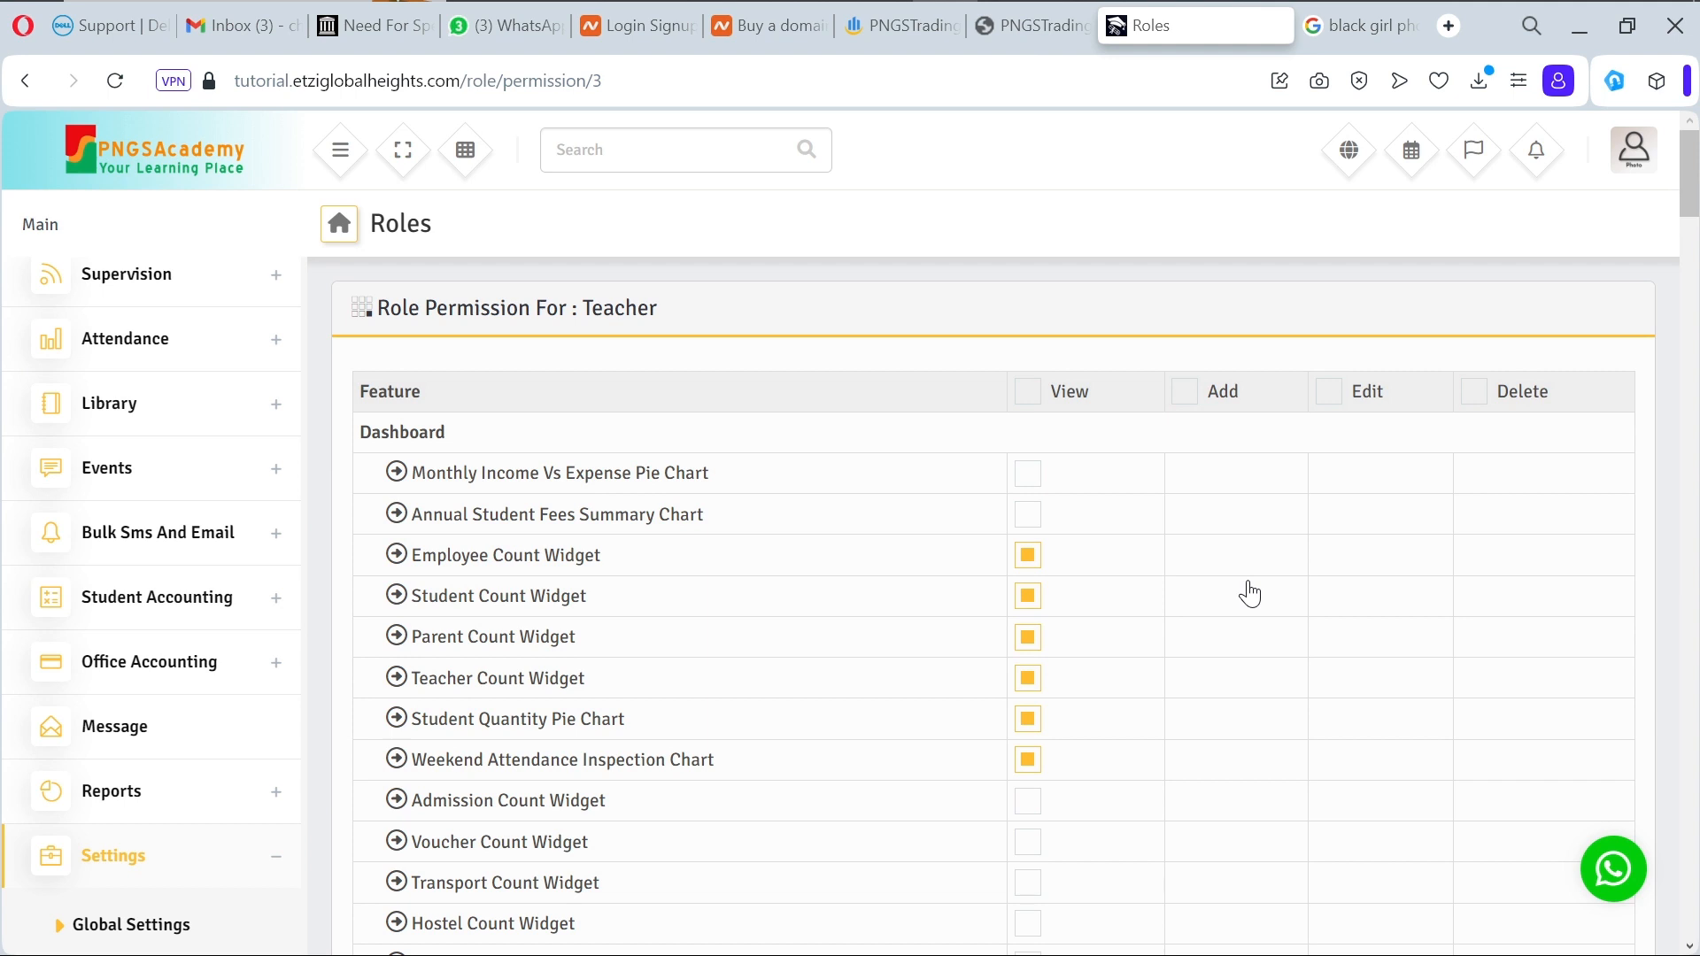
scroll(1146, 772, "down", 2)
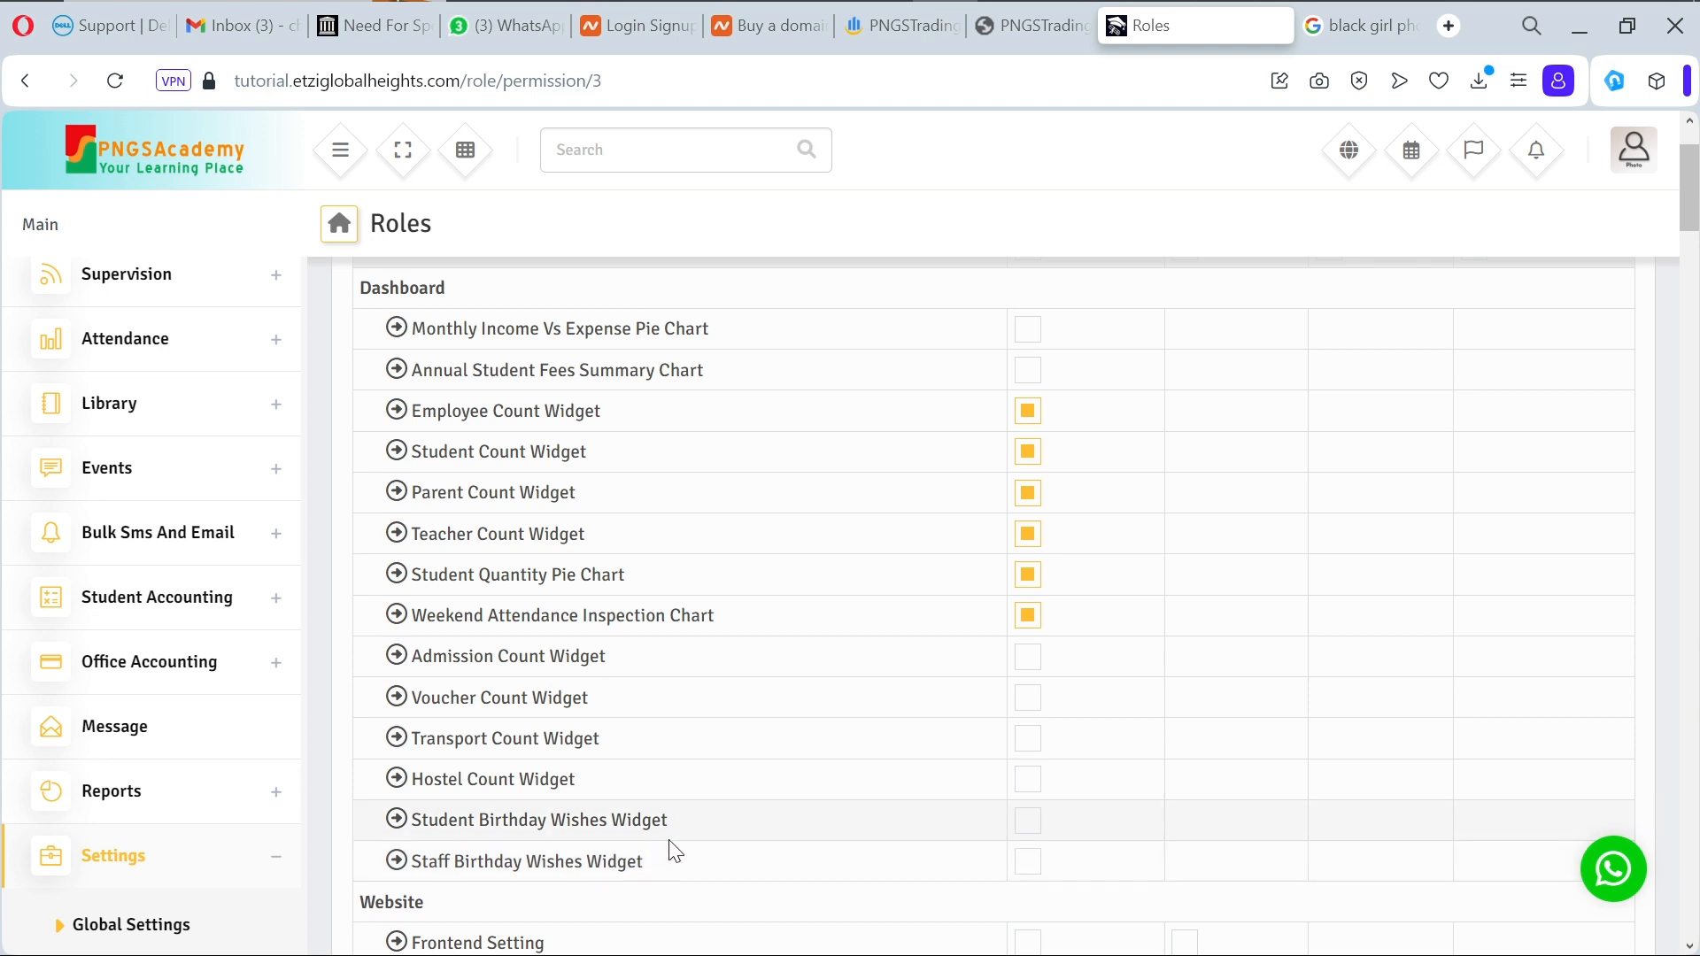
scroll(673, 848, "down", 4)
scroll(675, 850, "down", 6)
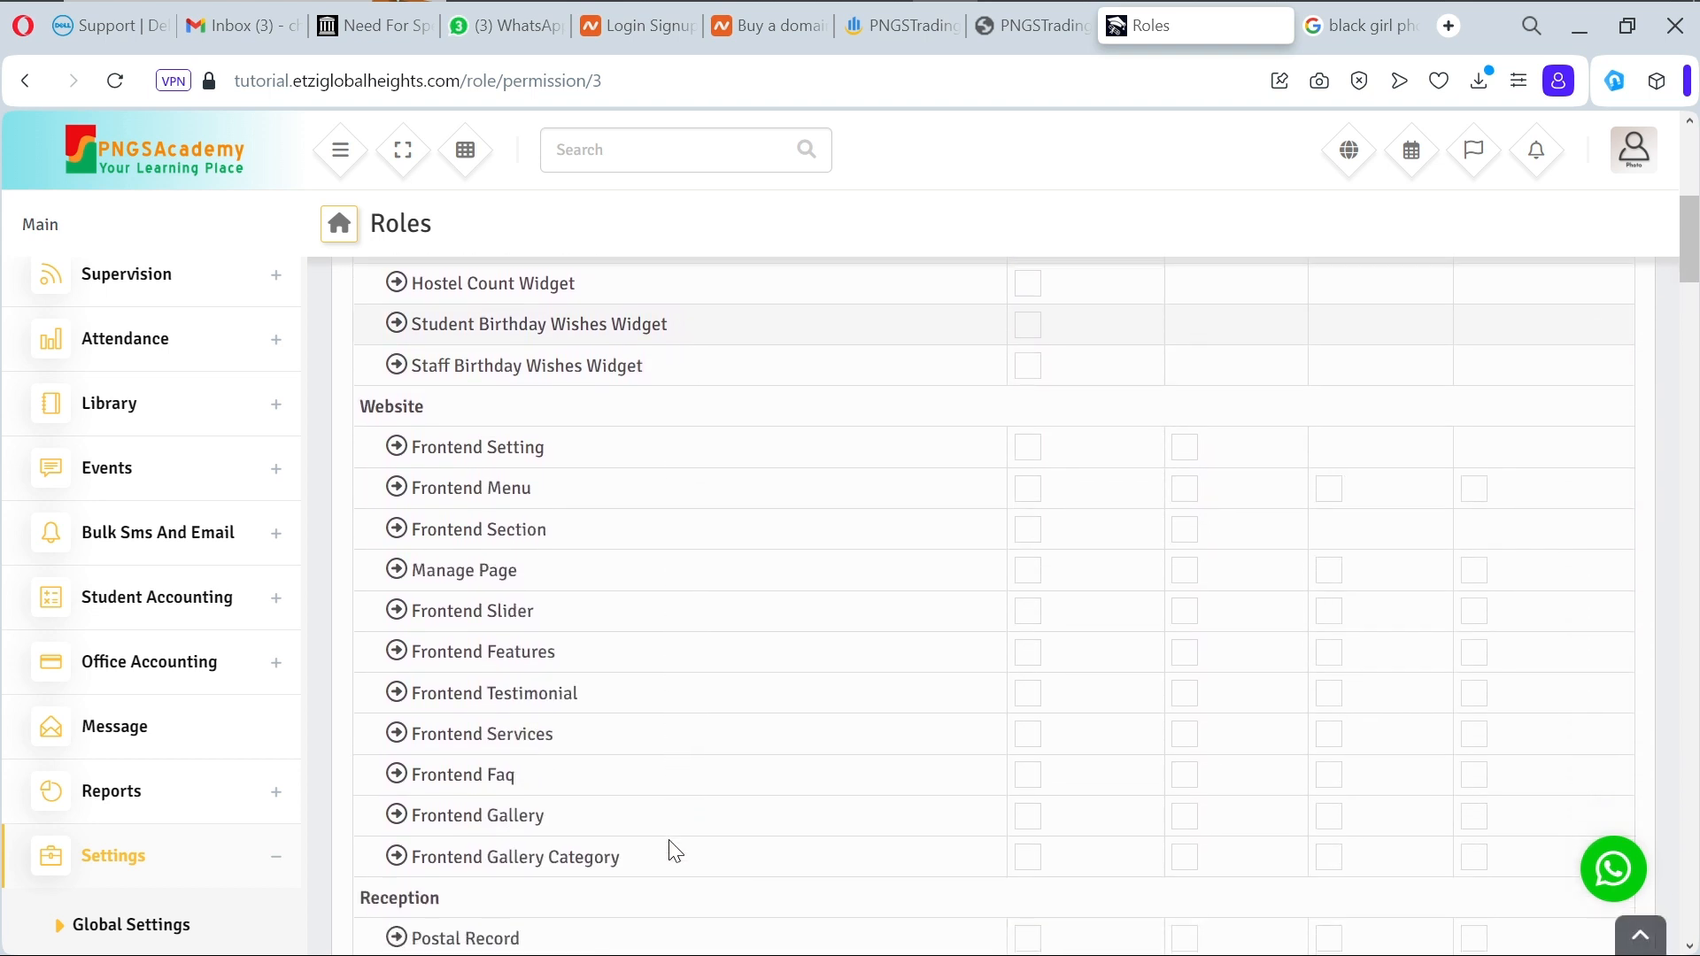
scroll(674, 851, "down", 1)
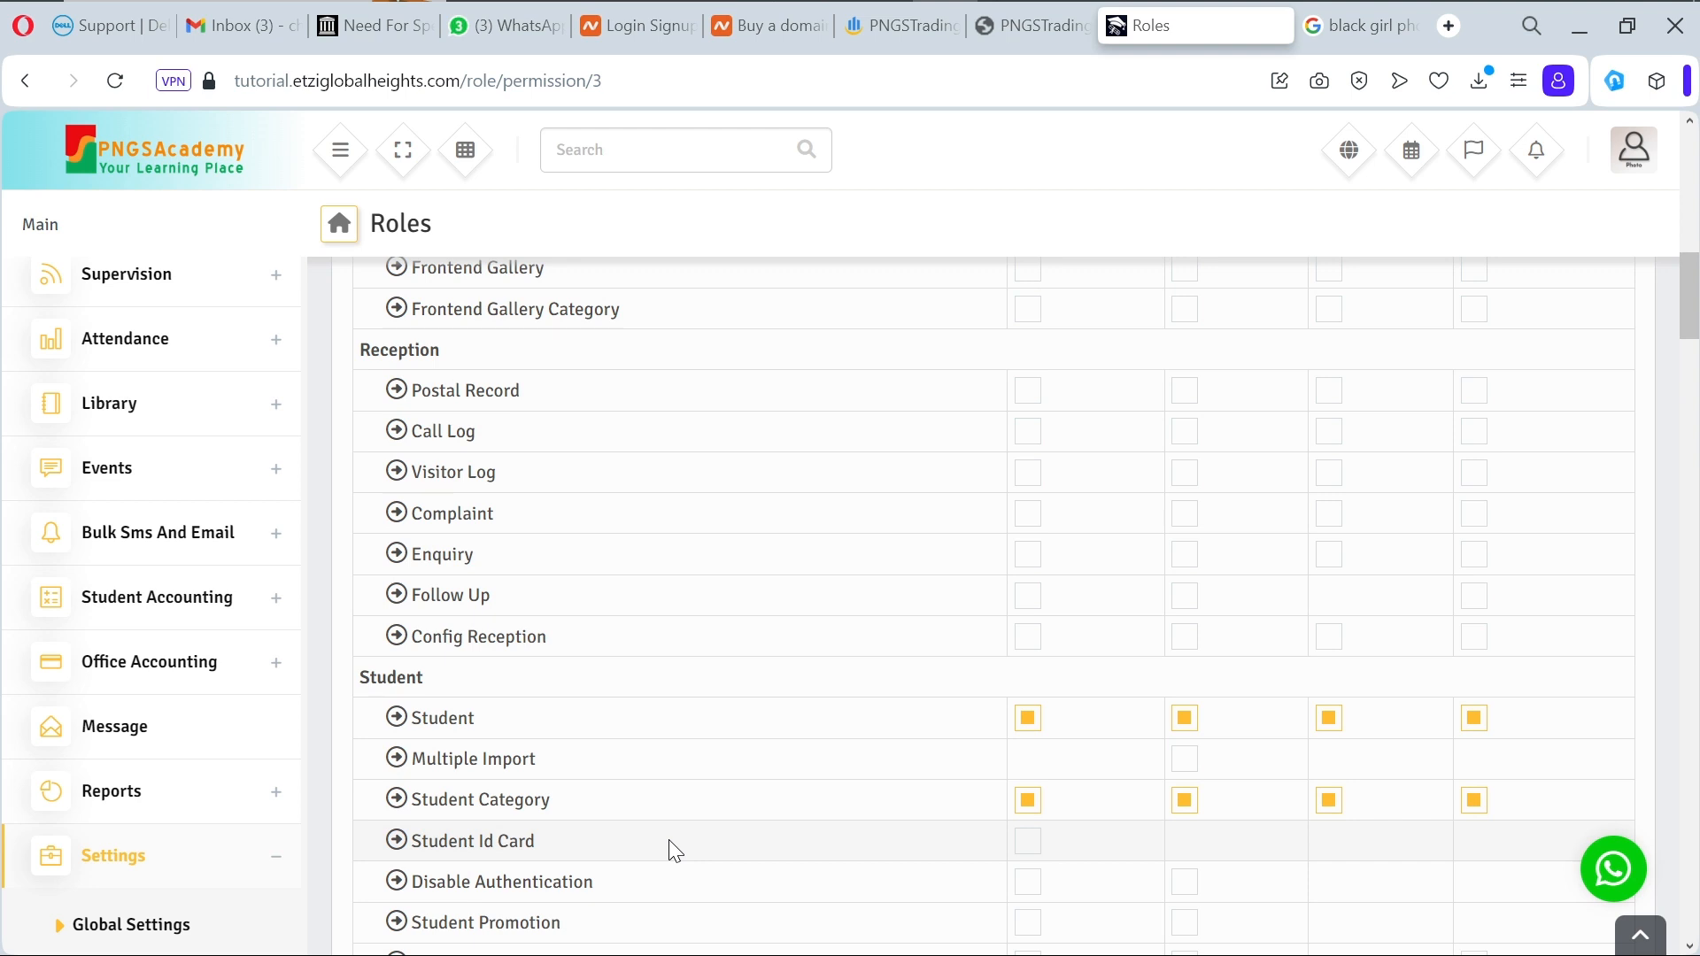
scroll(670, 841, "down", 5)
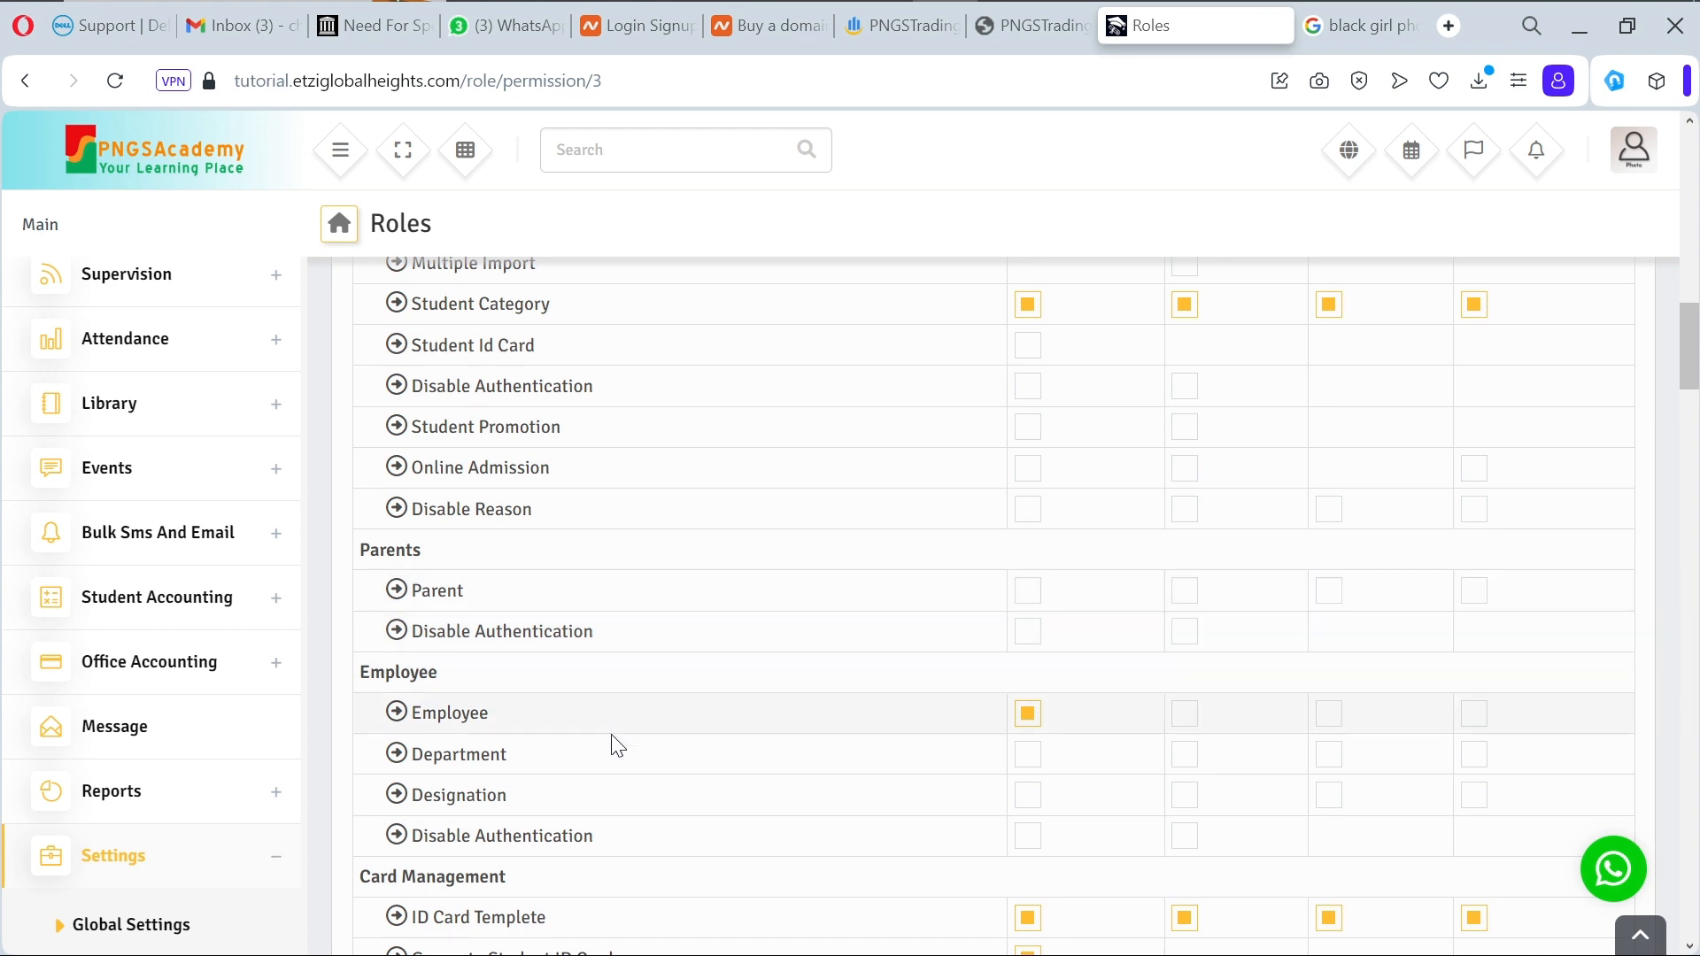
scroll(665, 832, "down", 5)
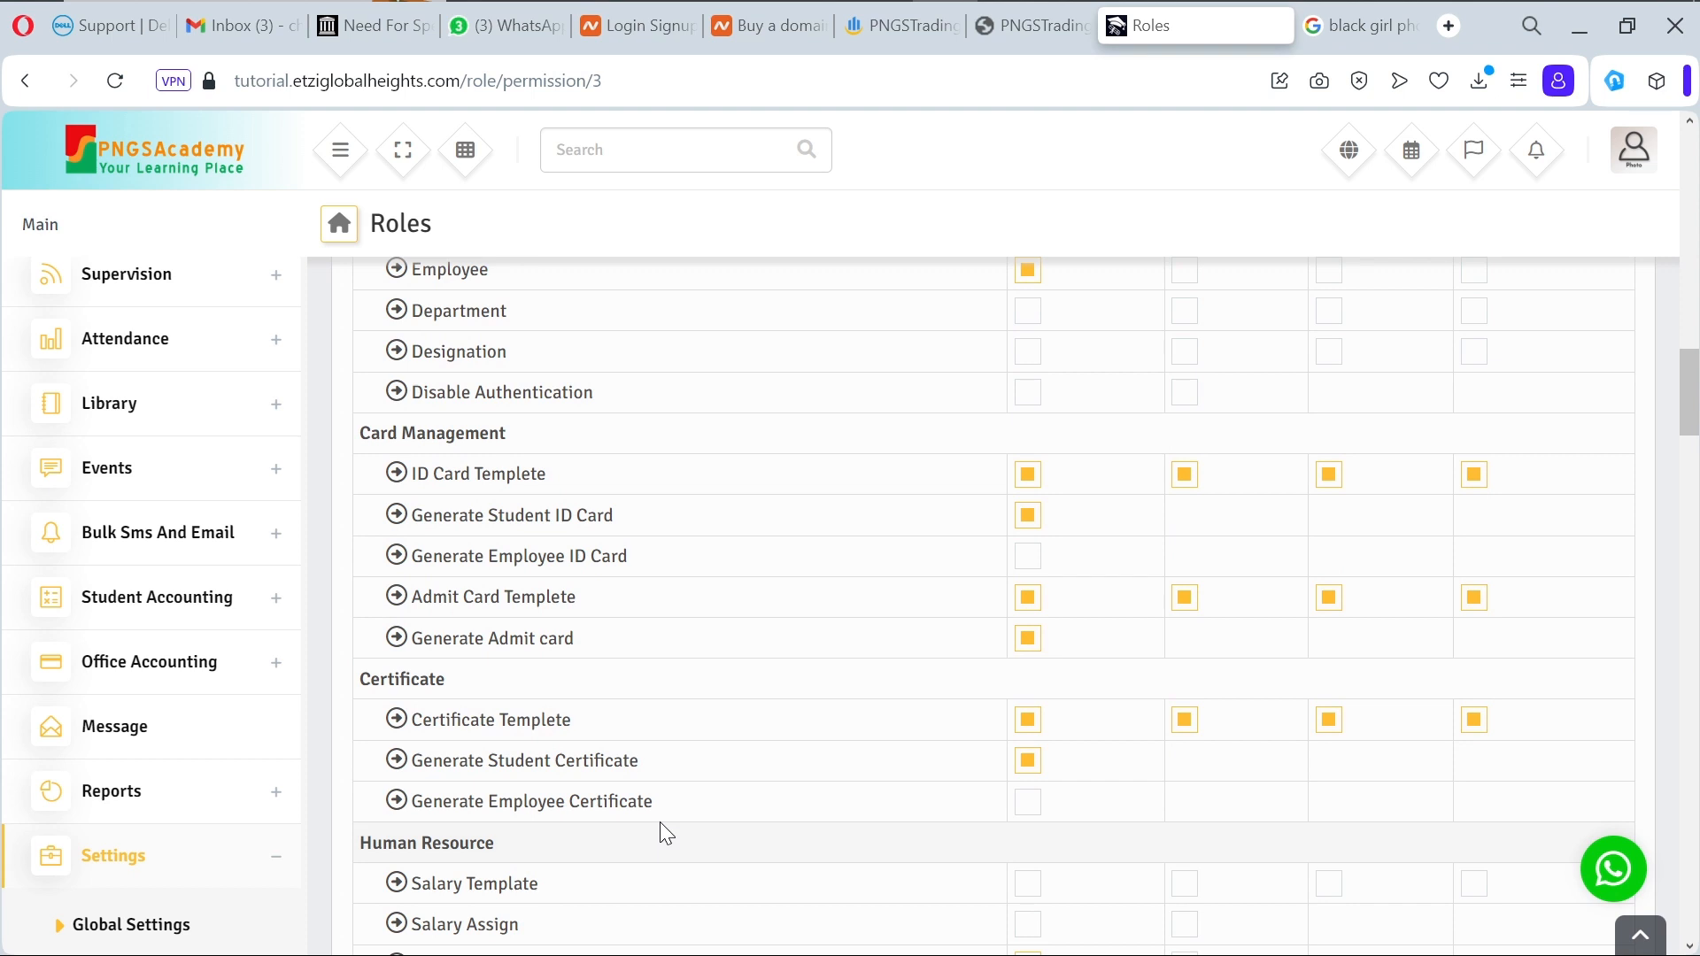
scroll(666, 833, "down", 3)
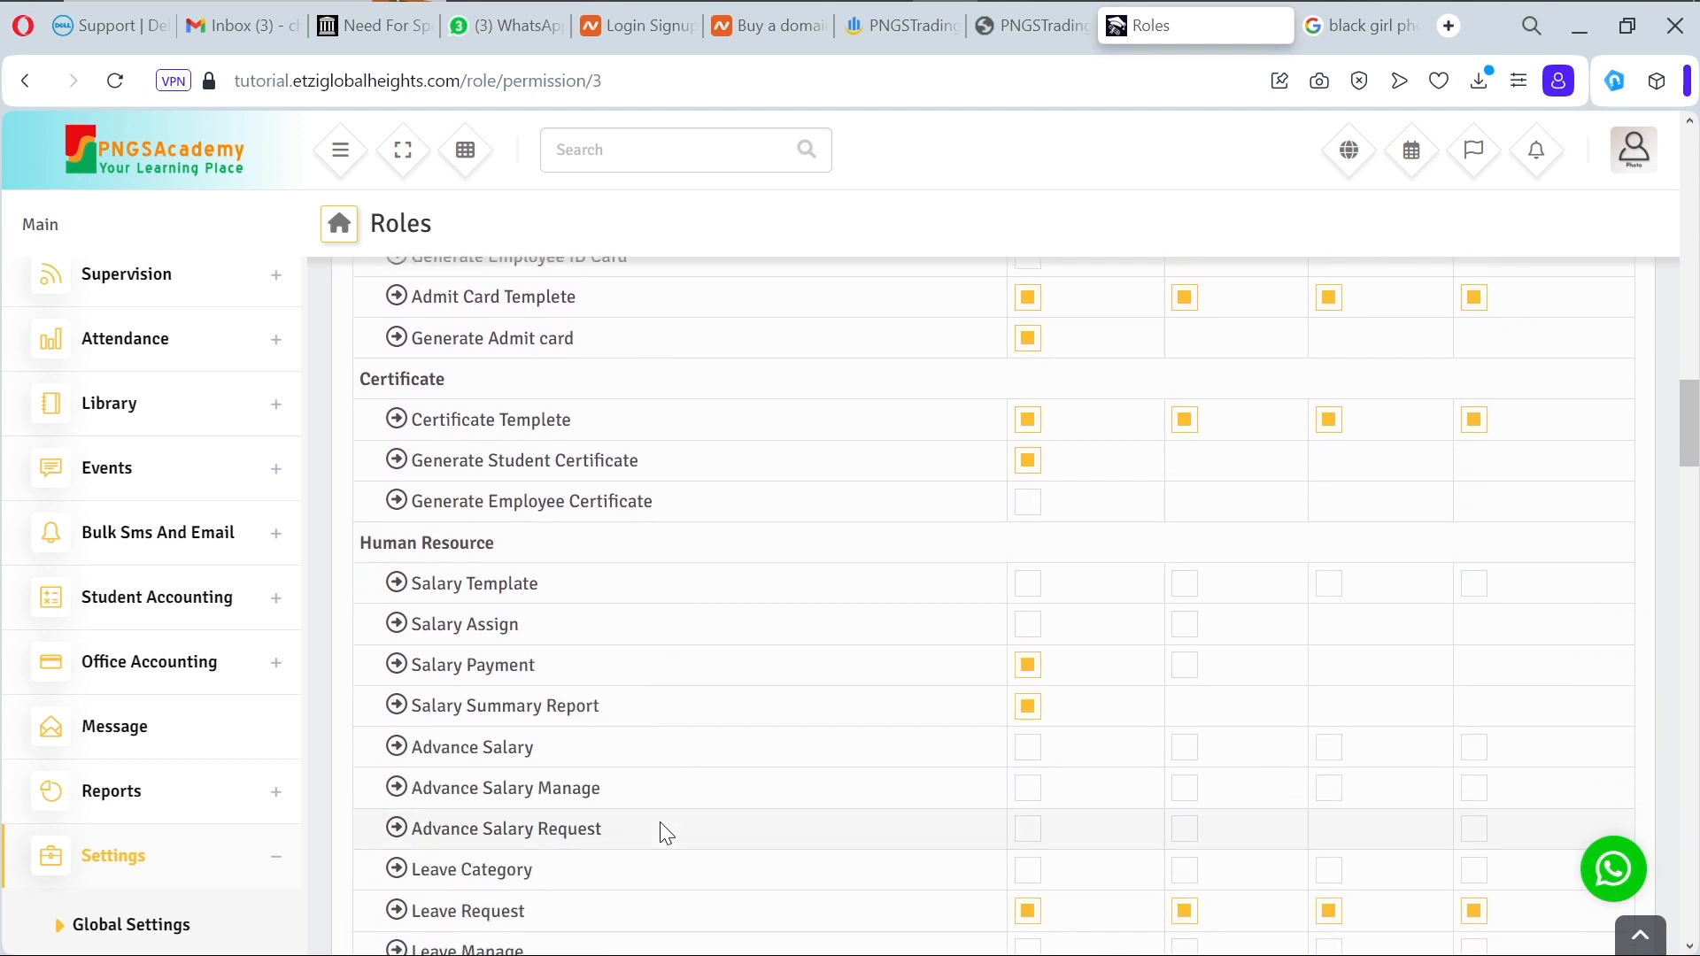
scroll(666, 832, "down", 3)
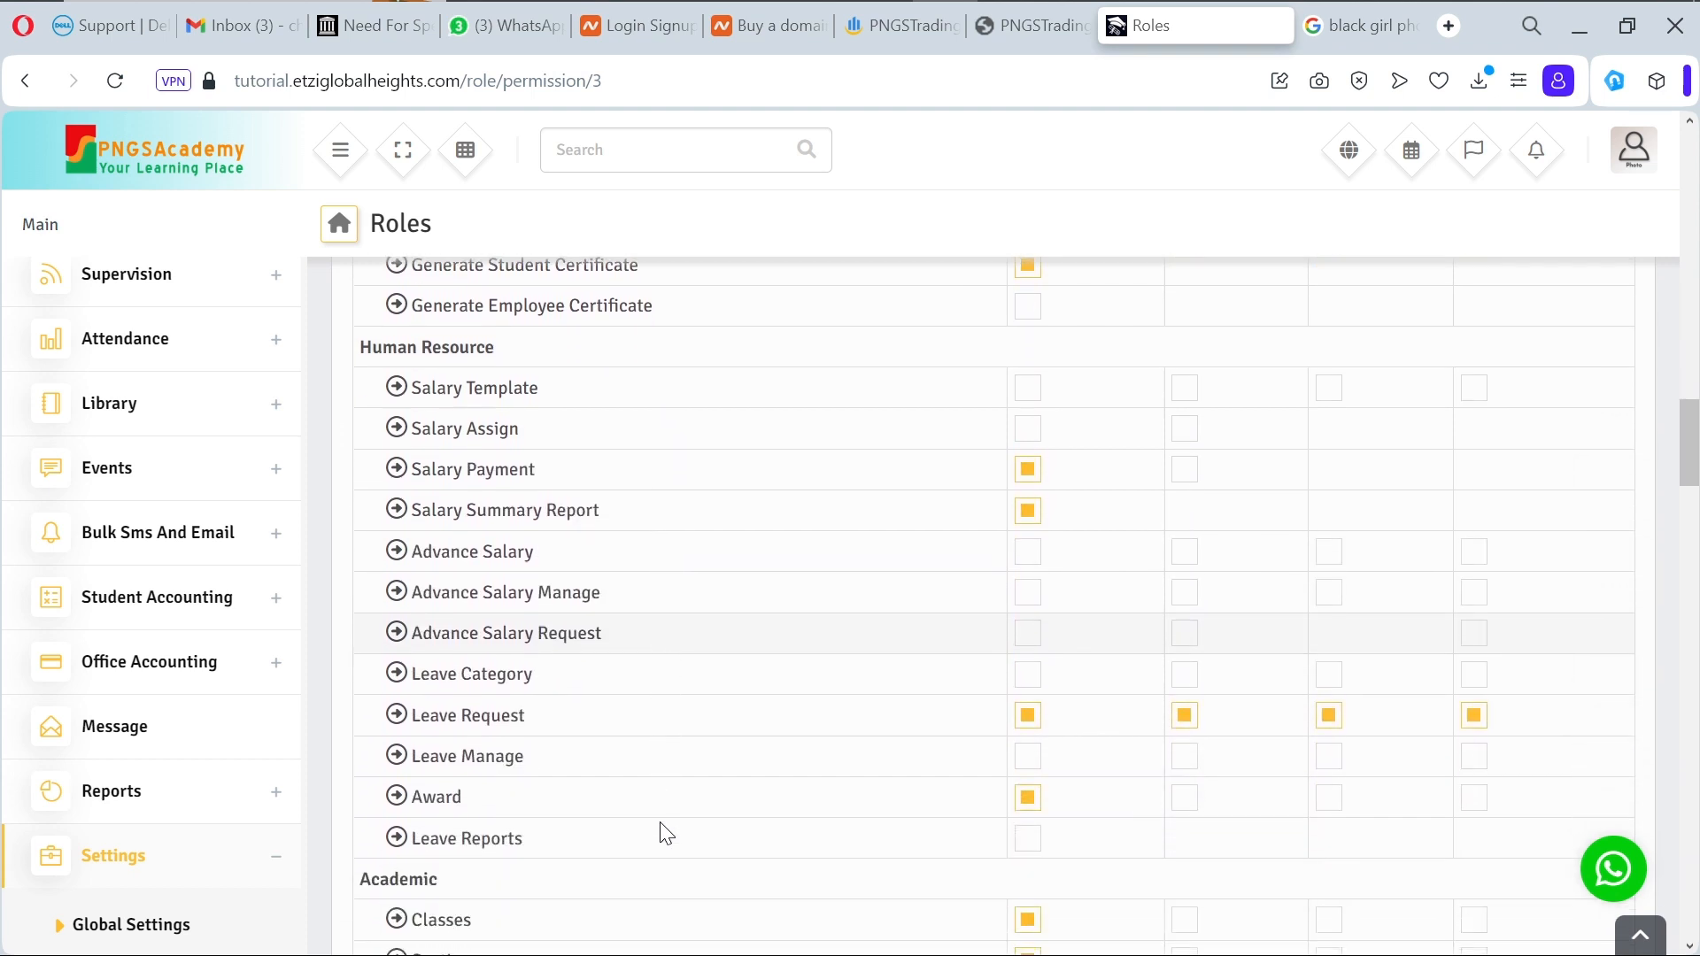
scroll(666, 832, "down", 4)
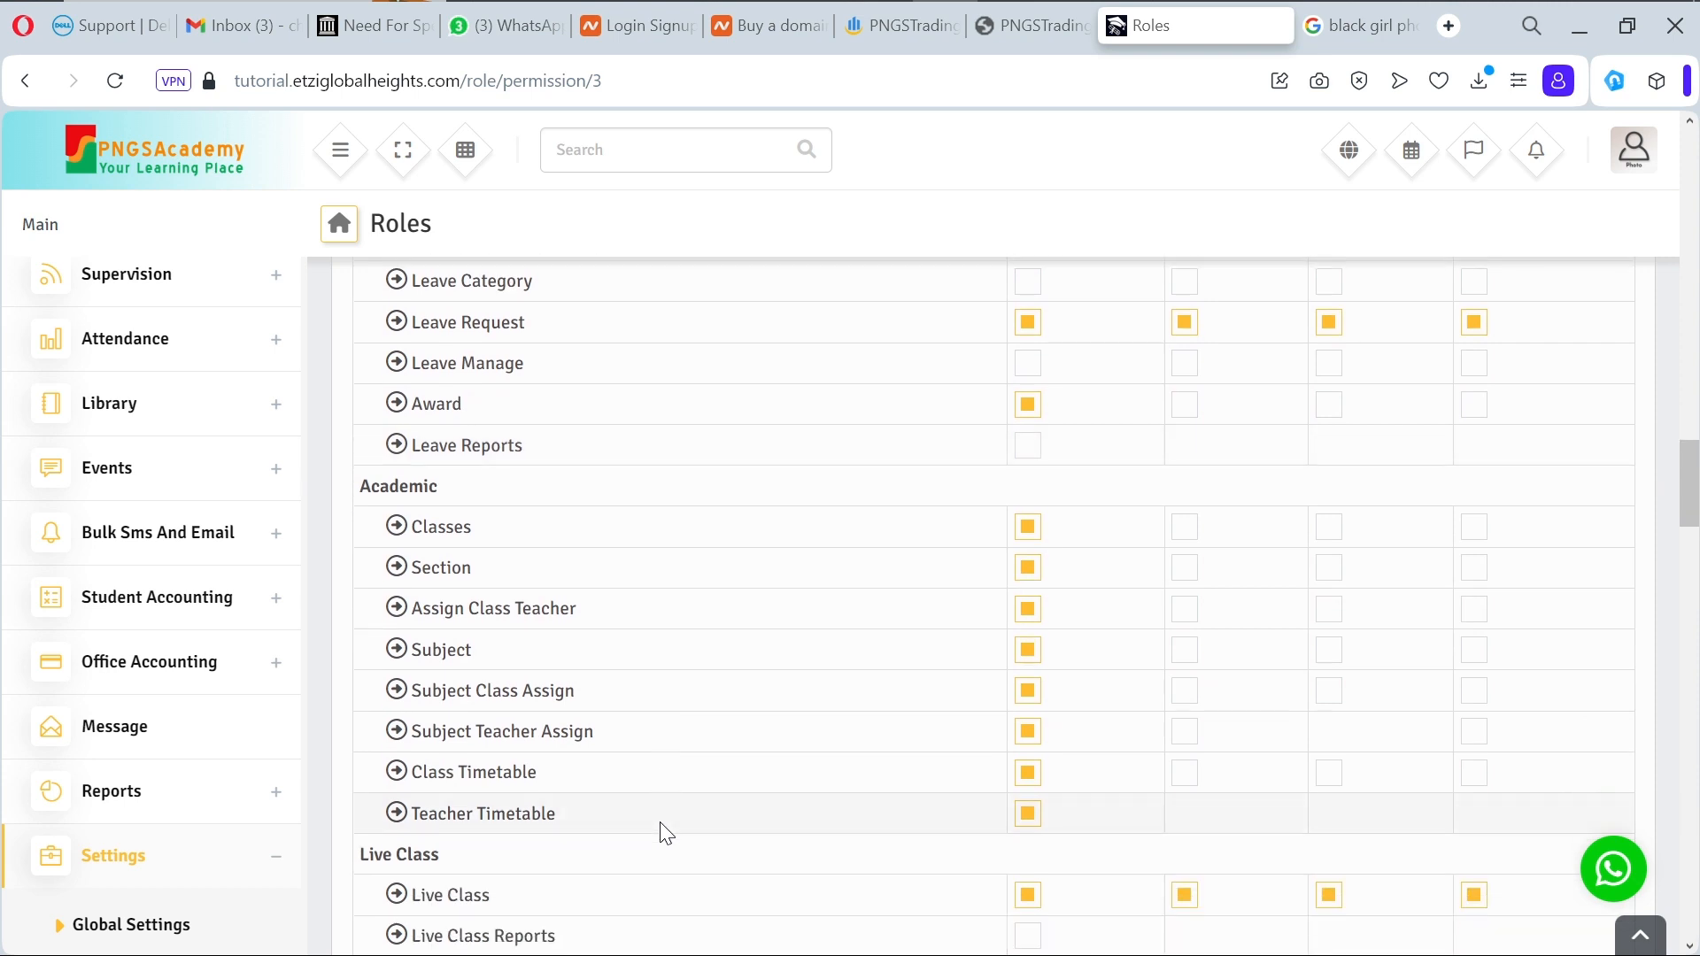
scroll(666, 832, "down", 2)
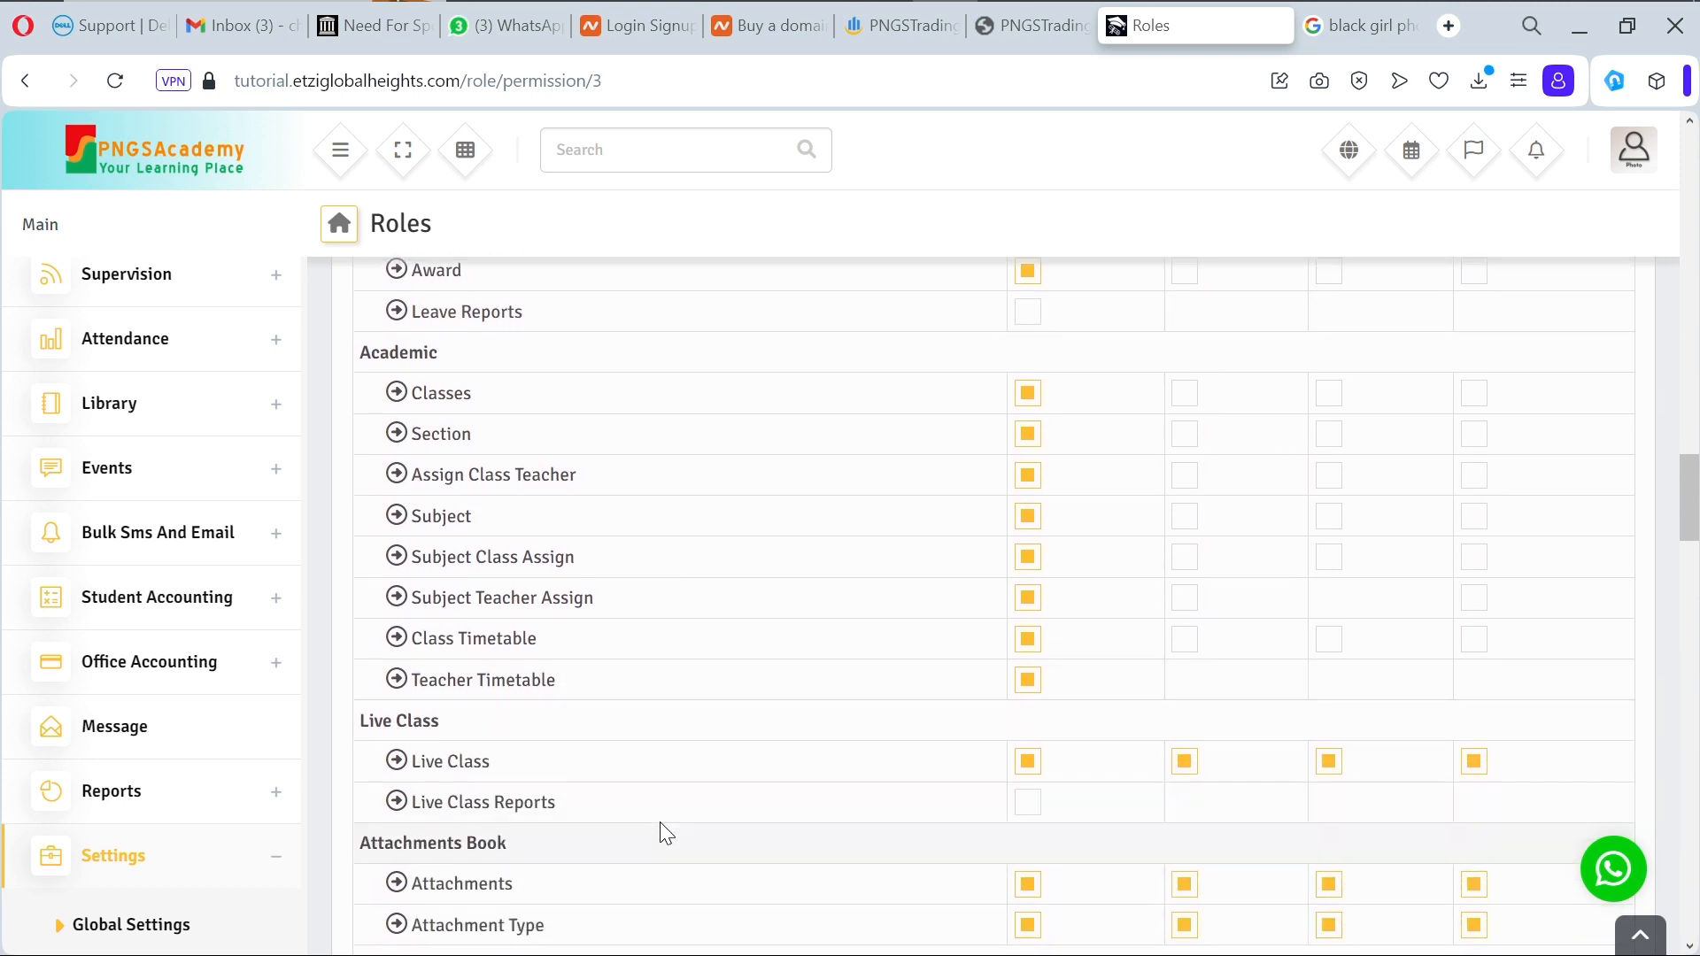
scroll(666, 832, "up", 1)
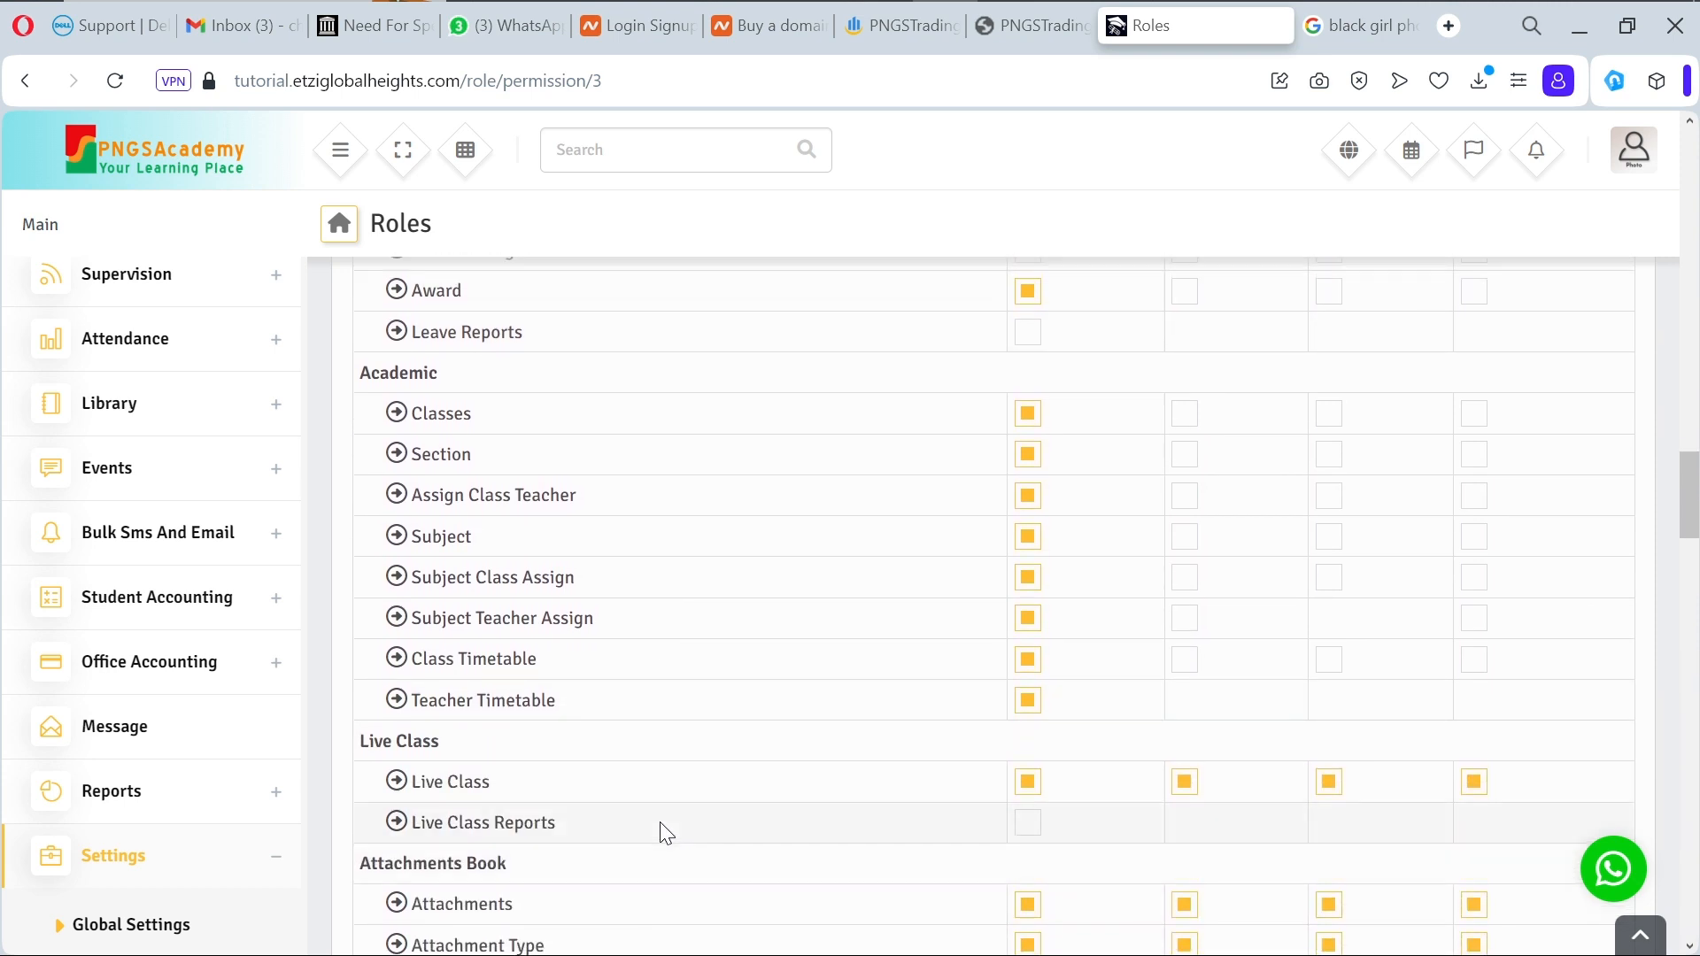
scroll(666, 832, "down", 3)
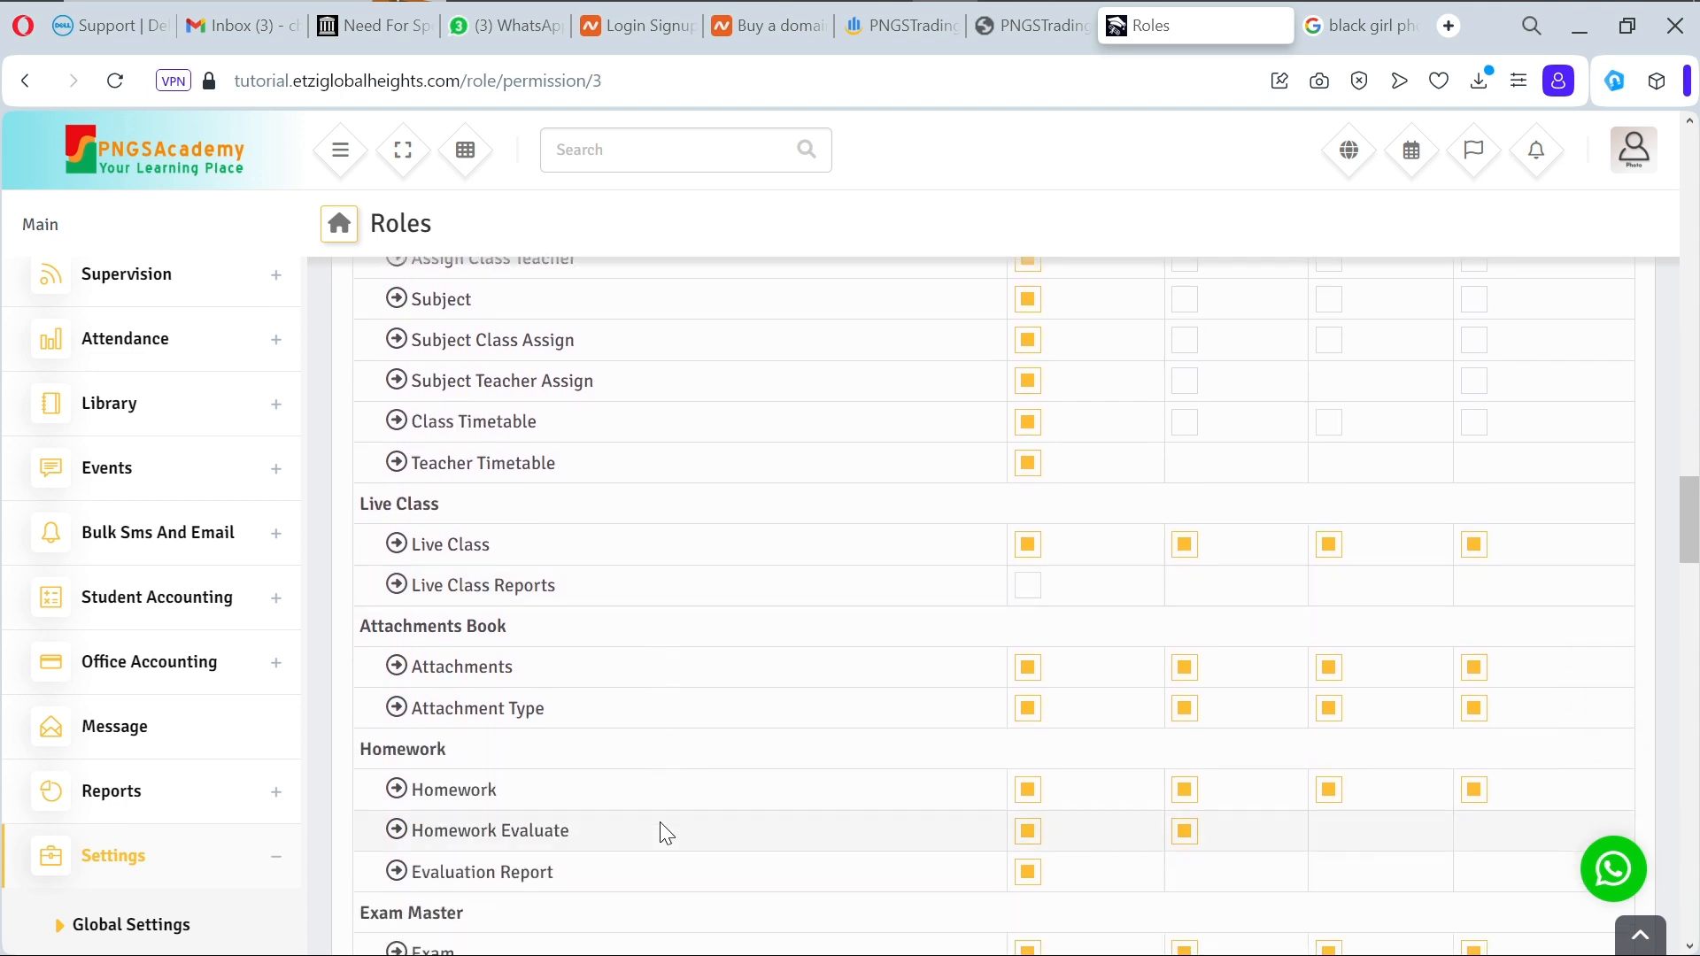
scroll(661, 825, "down", 2)
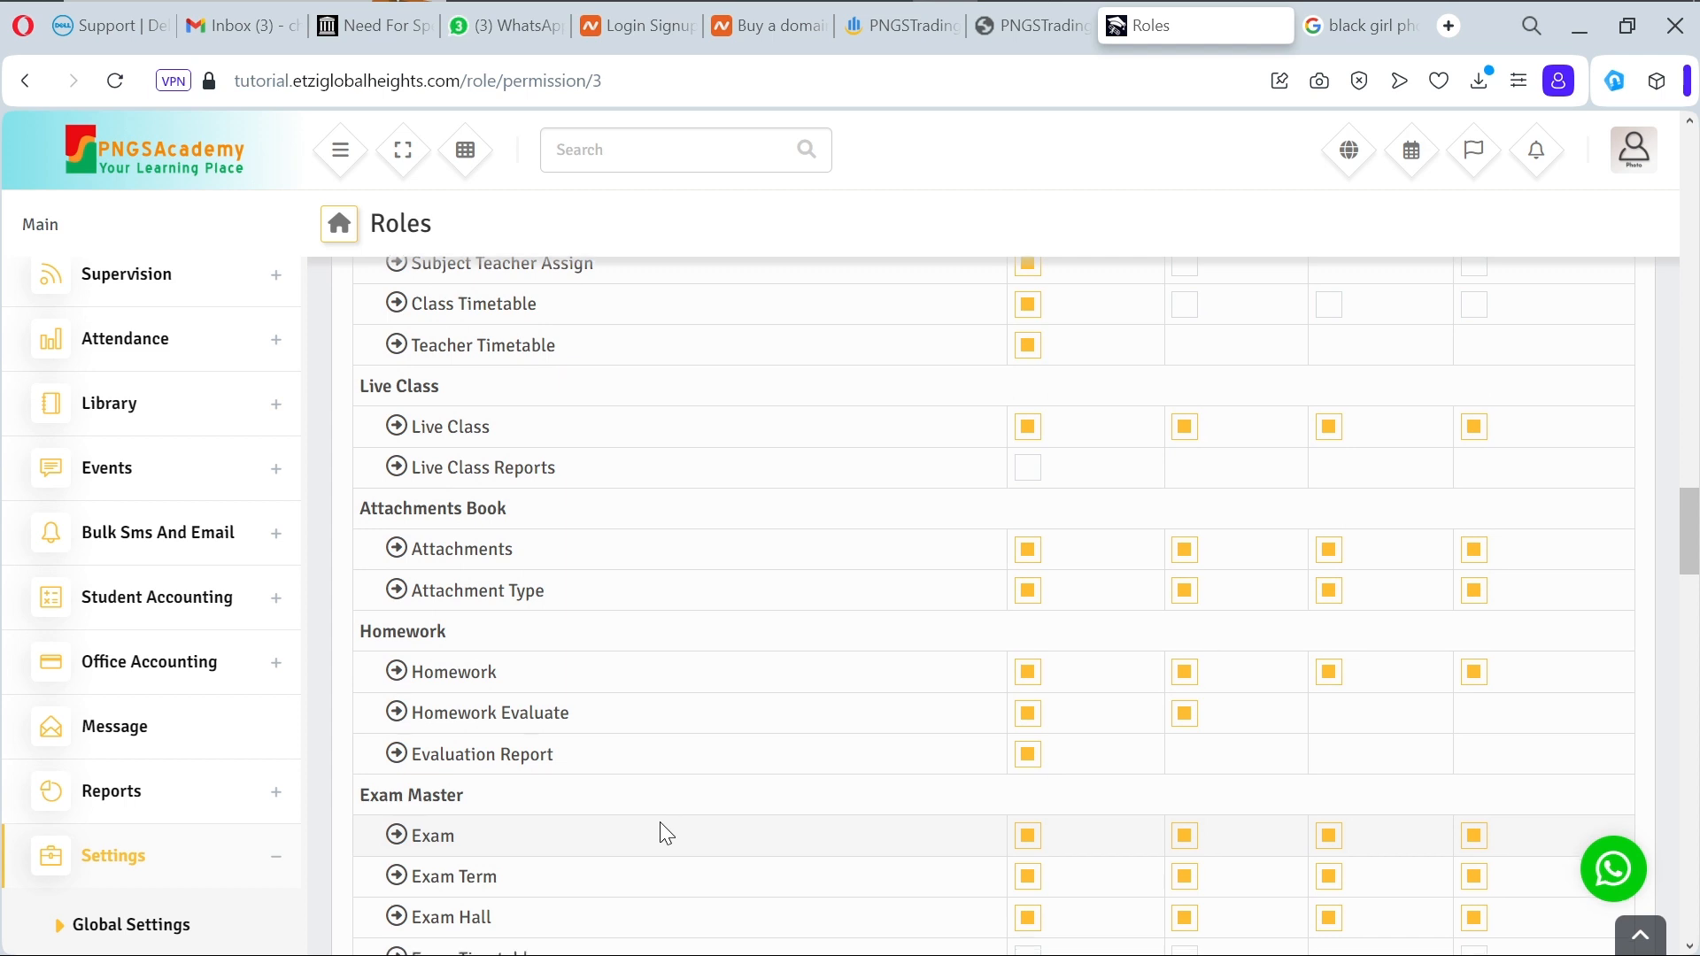
scroll(665, 832, "down", 1)
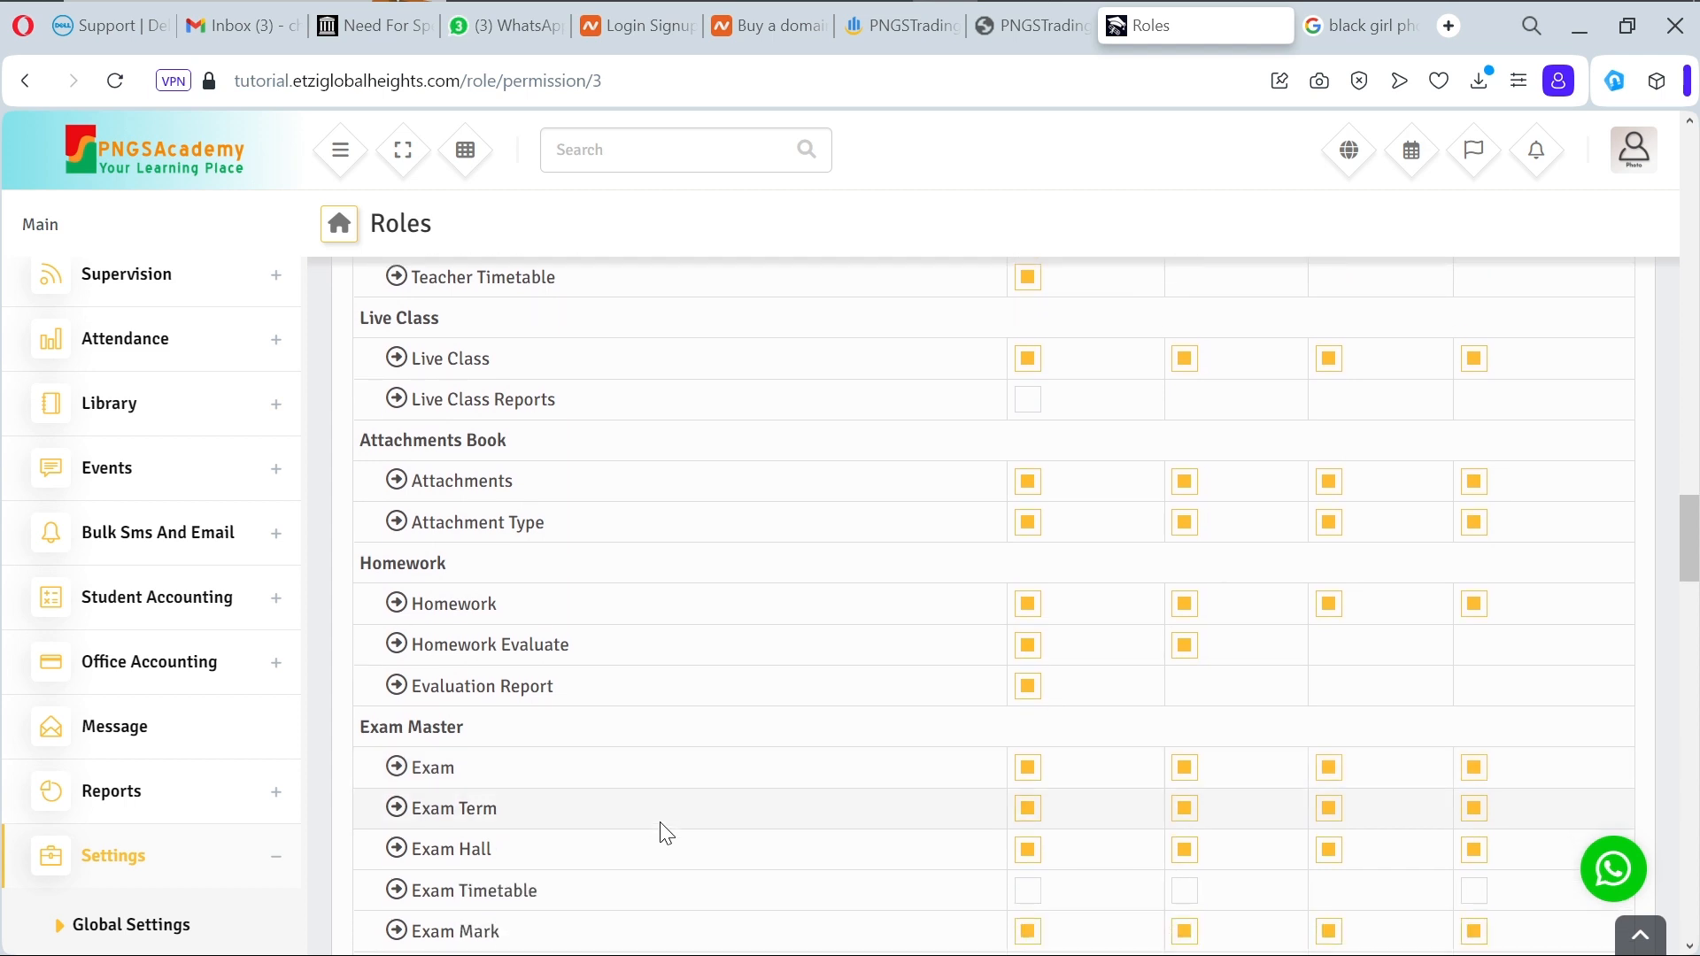
scroll(666, 832, "down", 1)
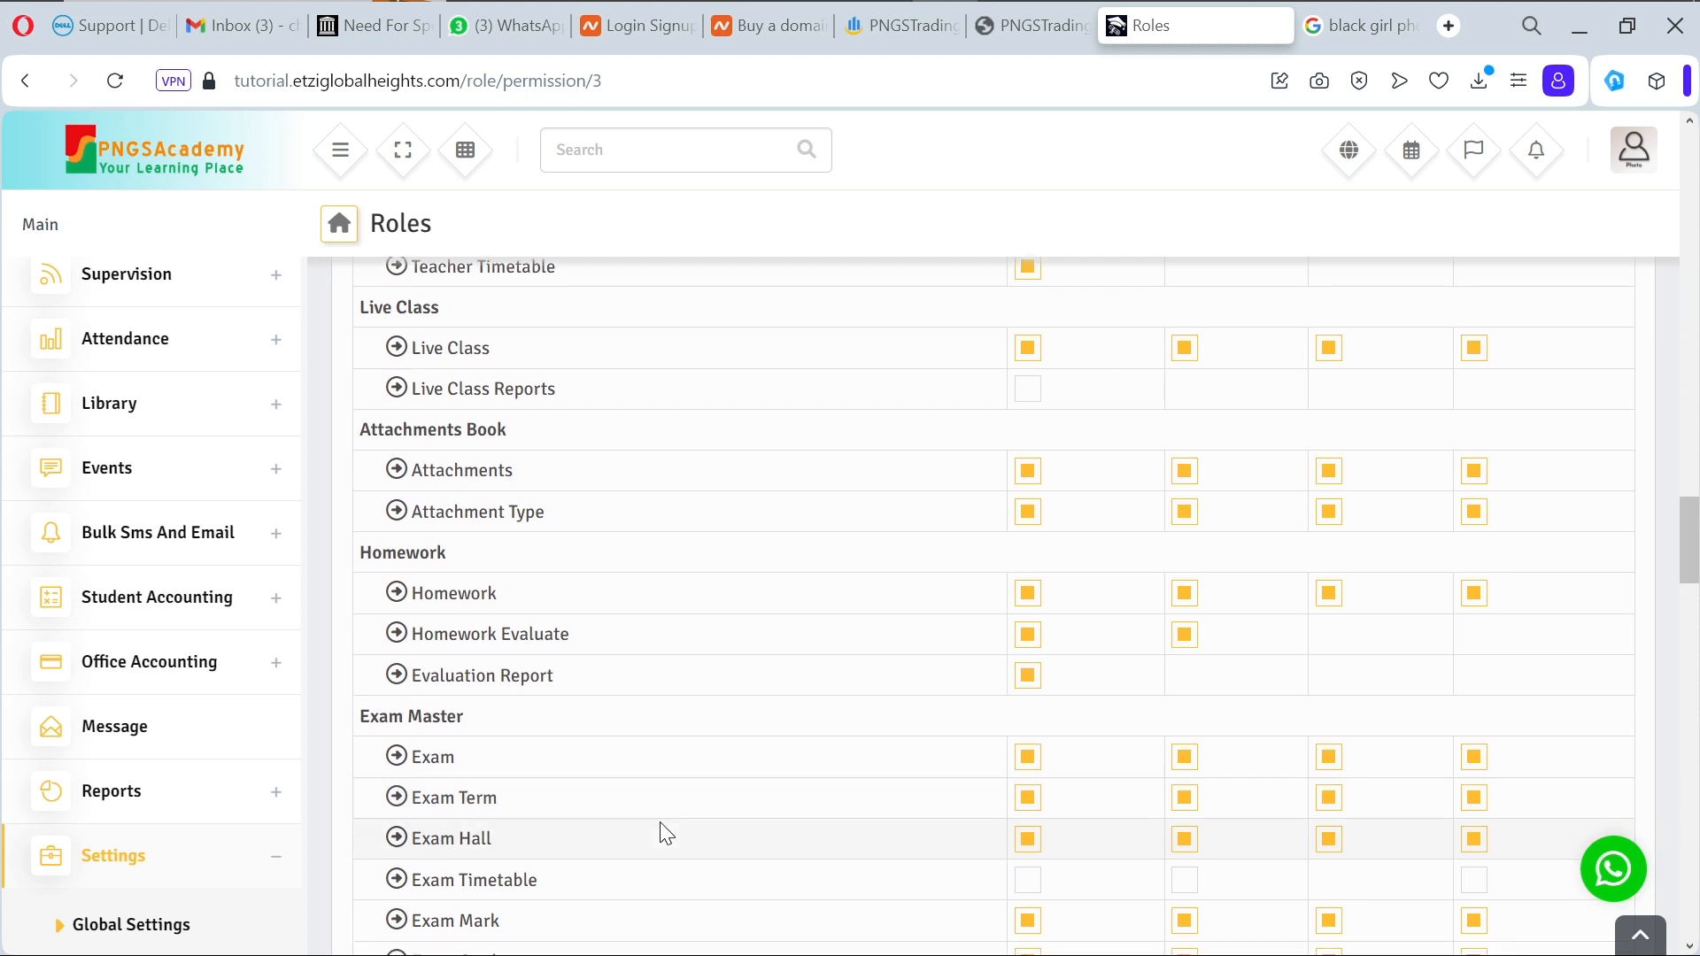
scroll(665, 832, "down", 6)
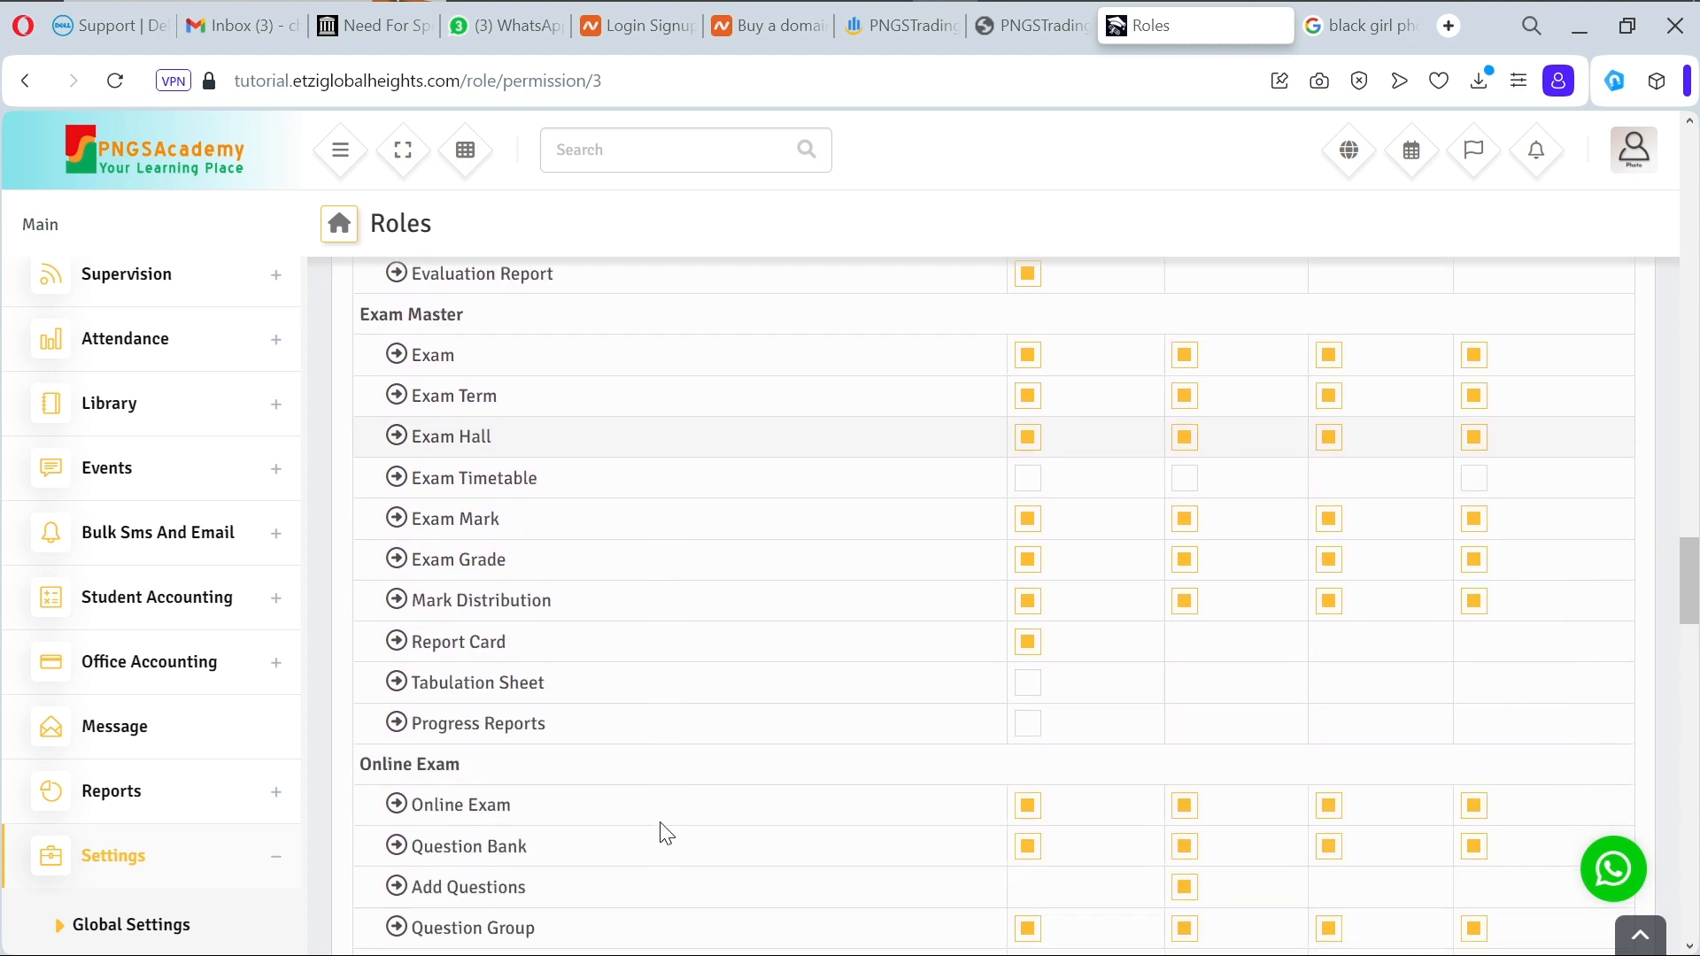
scroll(666, 832, "down", 1)
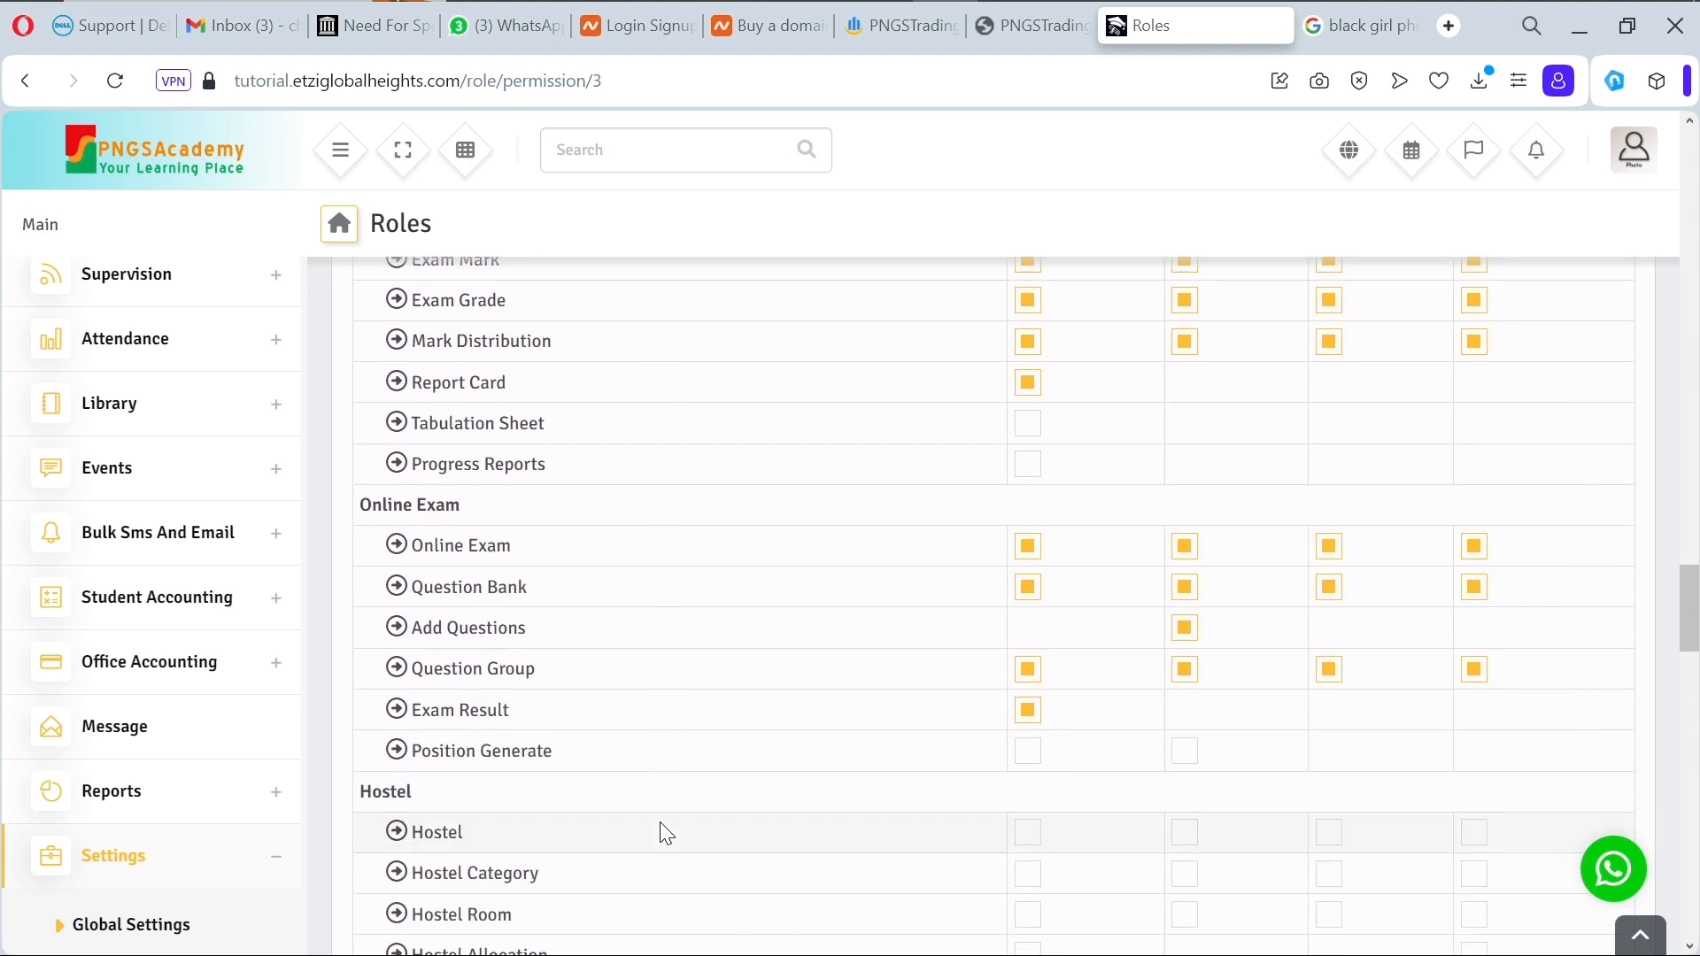
Step: Review the remaining Teacher permissions, then go back to the Role List
scroll(666, 832, "down", 3)
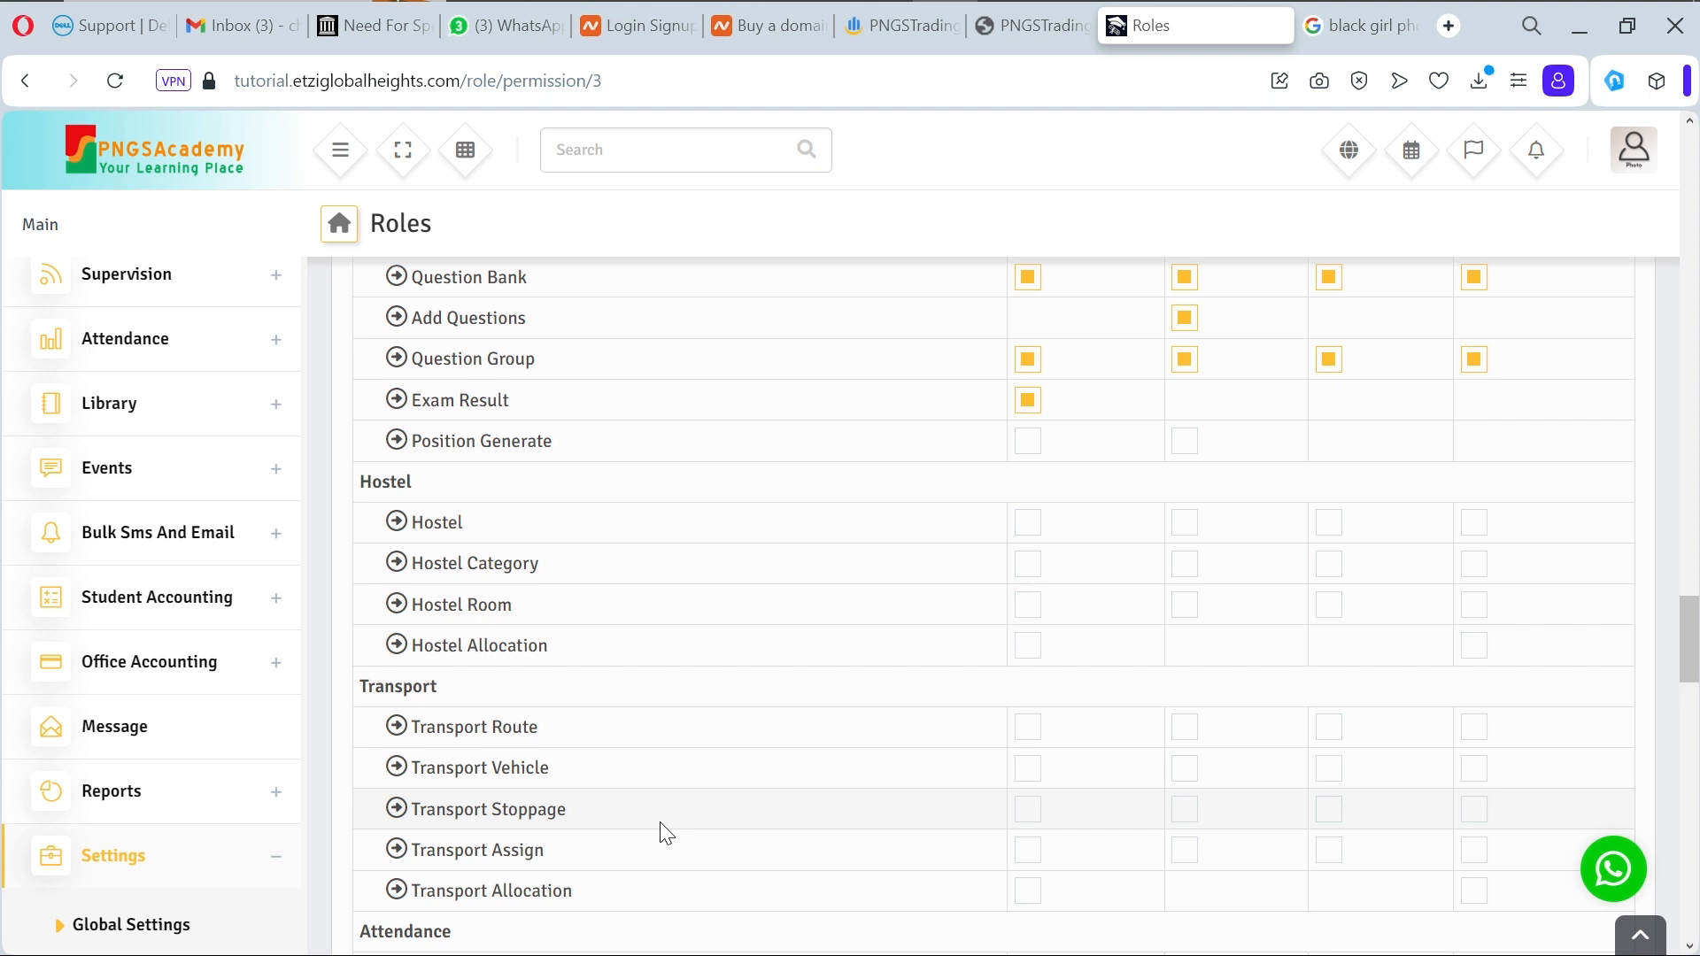
scroll(666, 834, "down", 4)
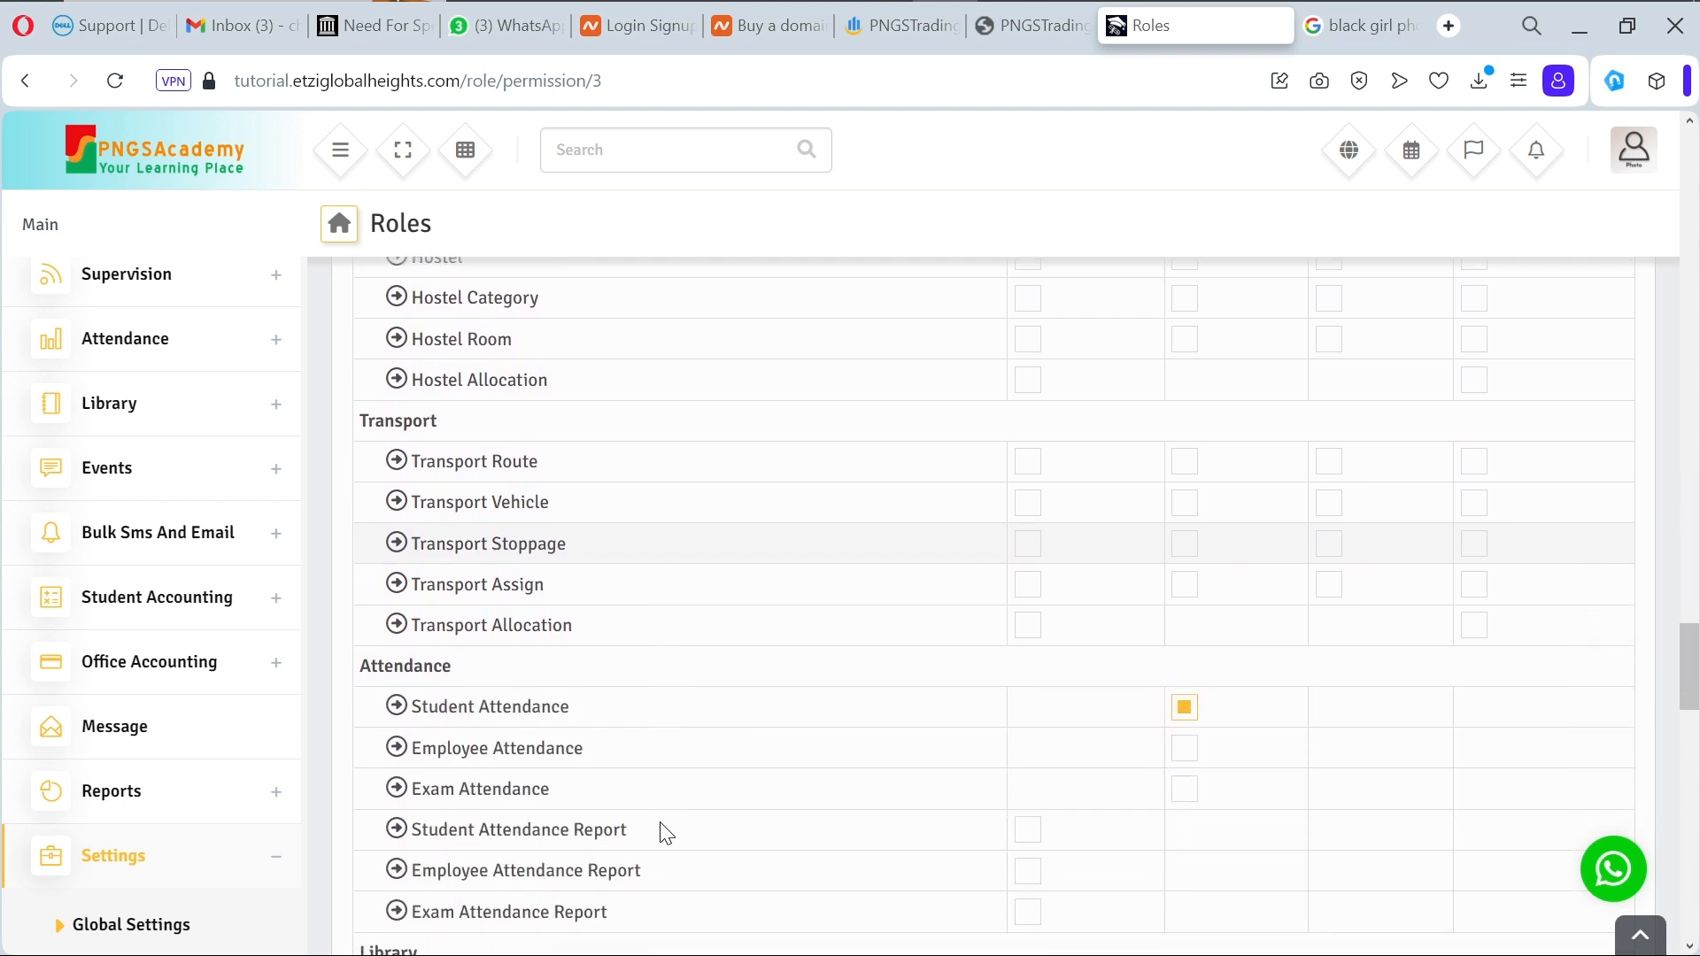
scroll(666, 834, "down", 7)
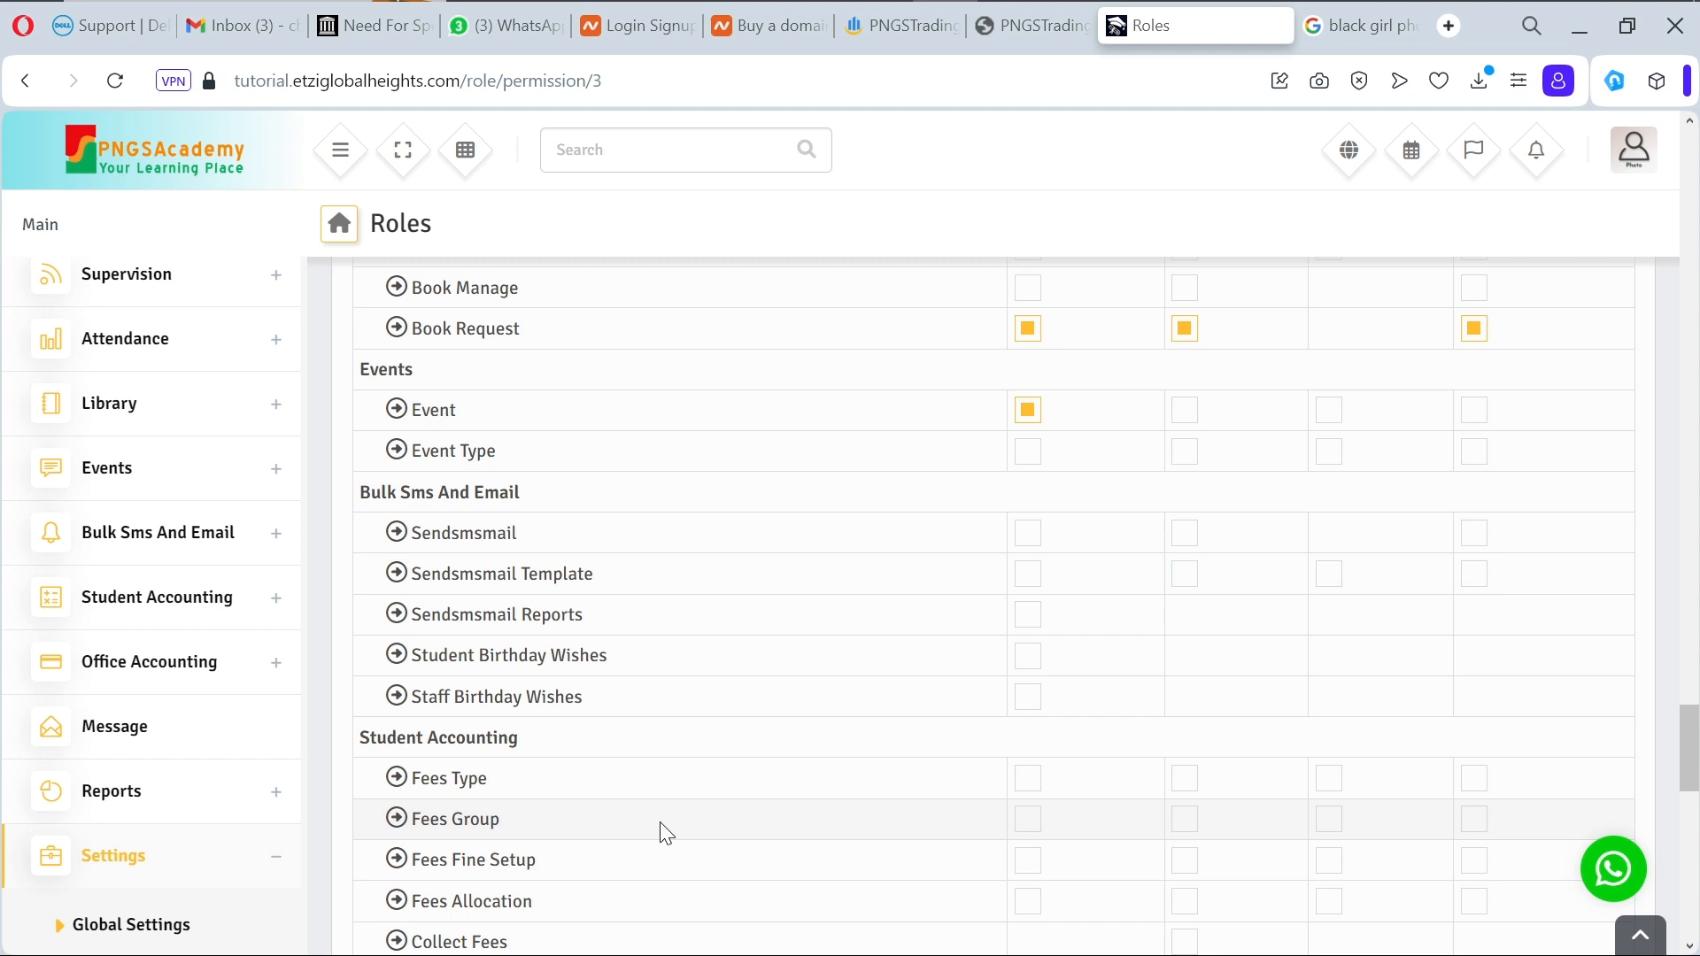
scroll(666, 832, "down", 4)
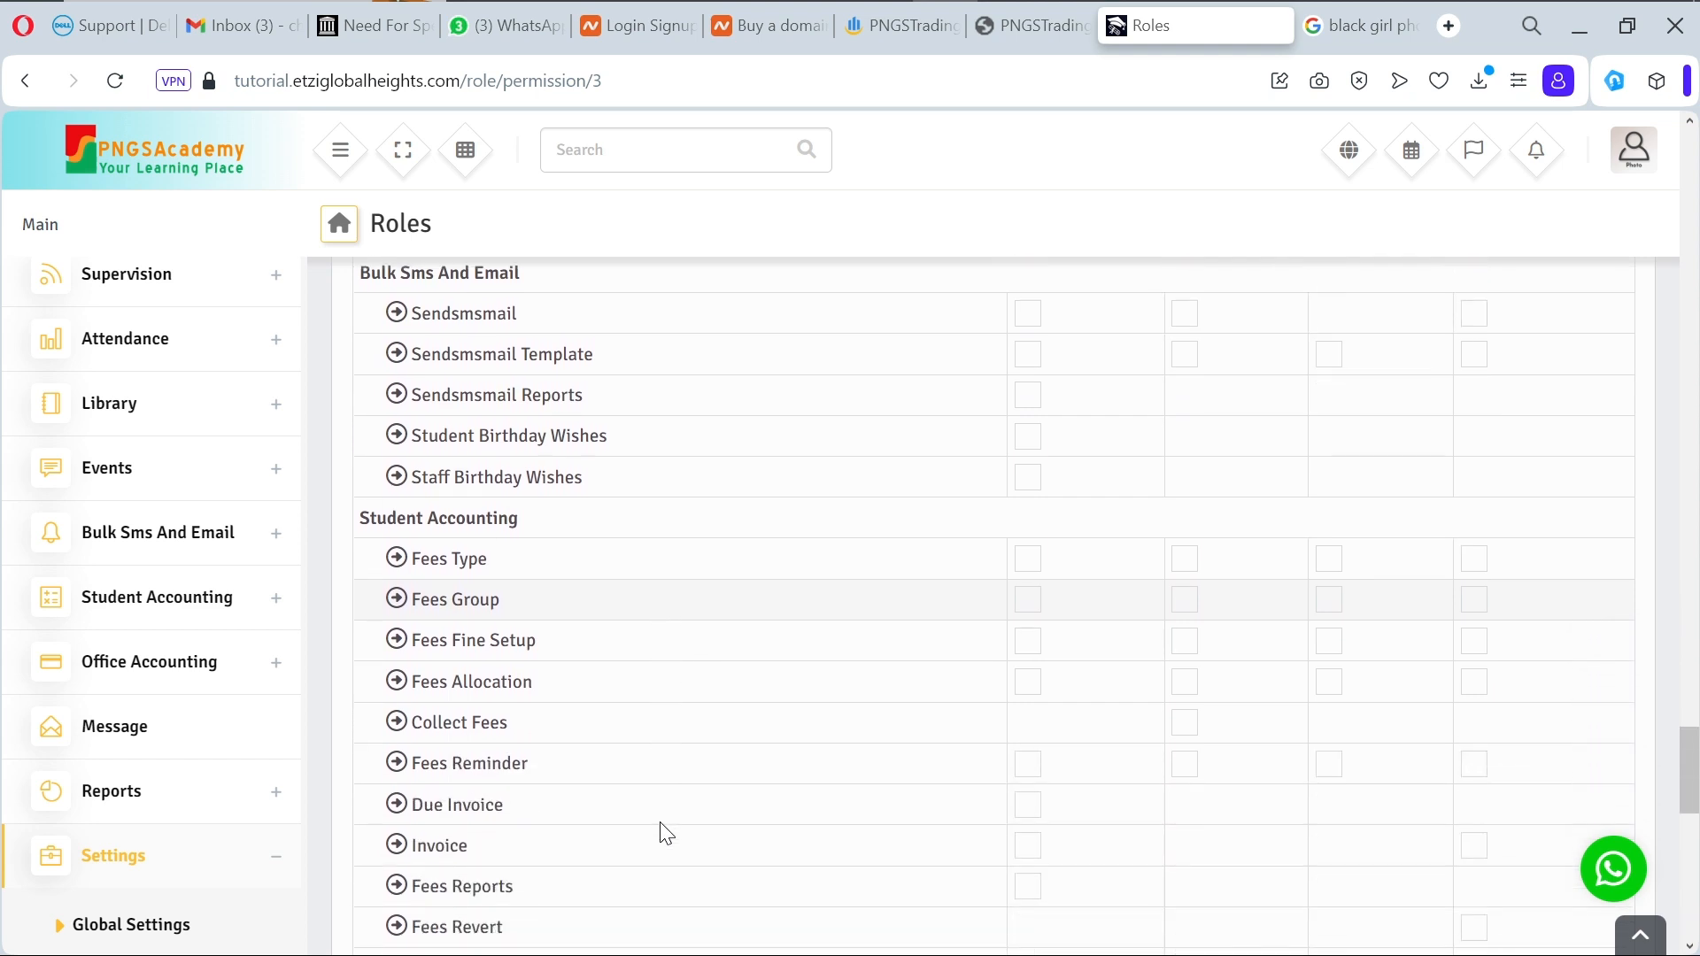
scroll(666, 833, "down", 4)
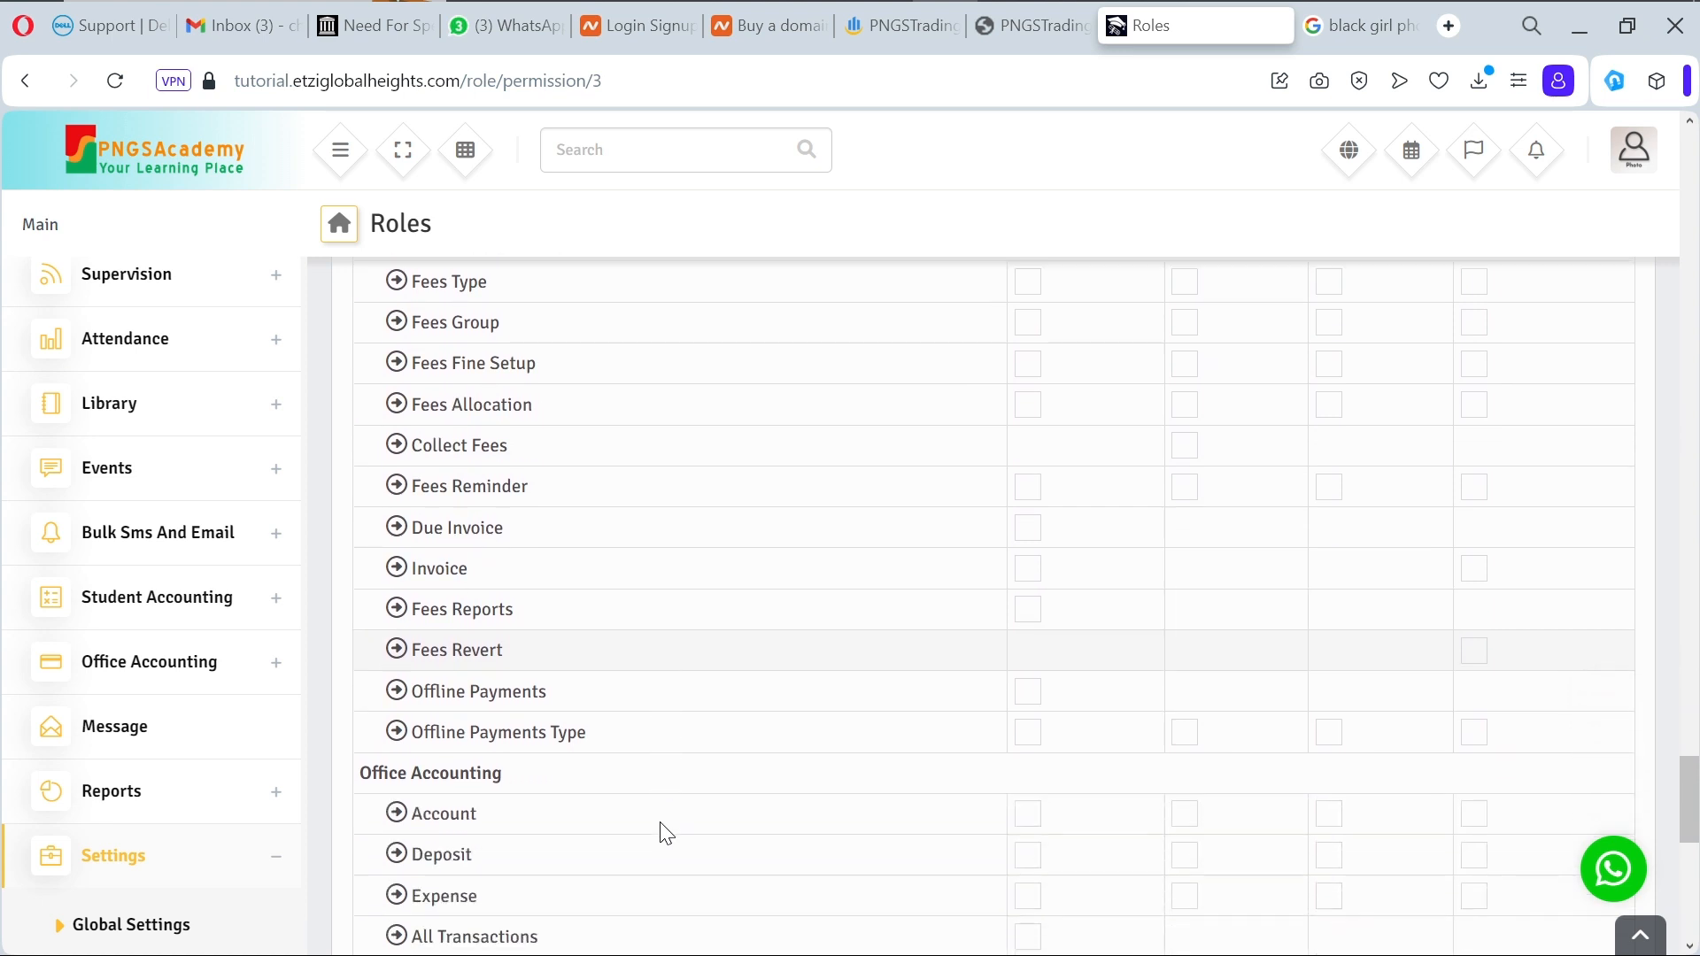
scroll(666, 832, "down", 4)
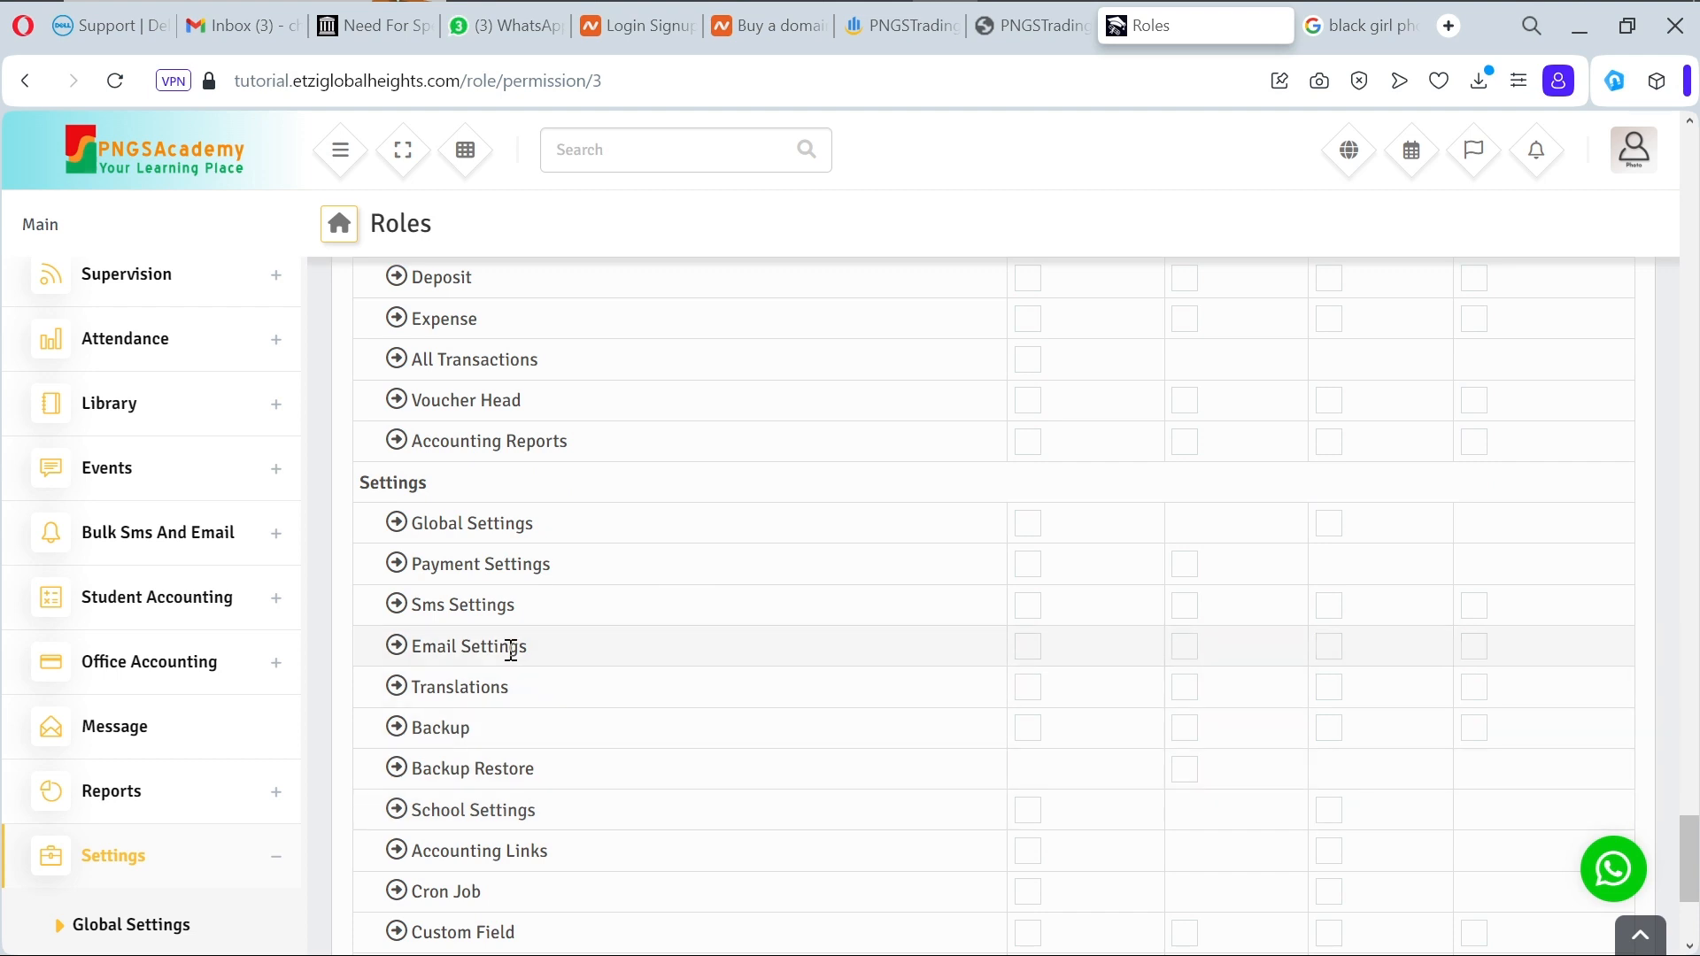
scroll(511, 651, "down", 3)
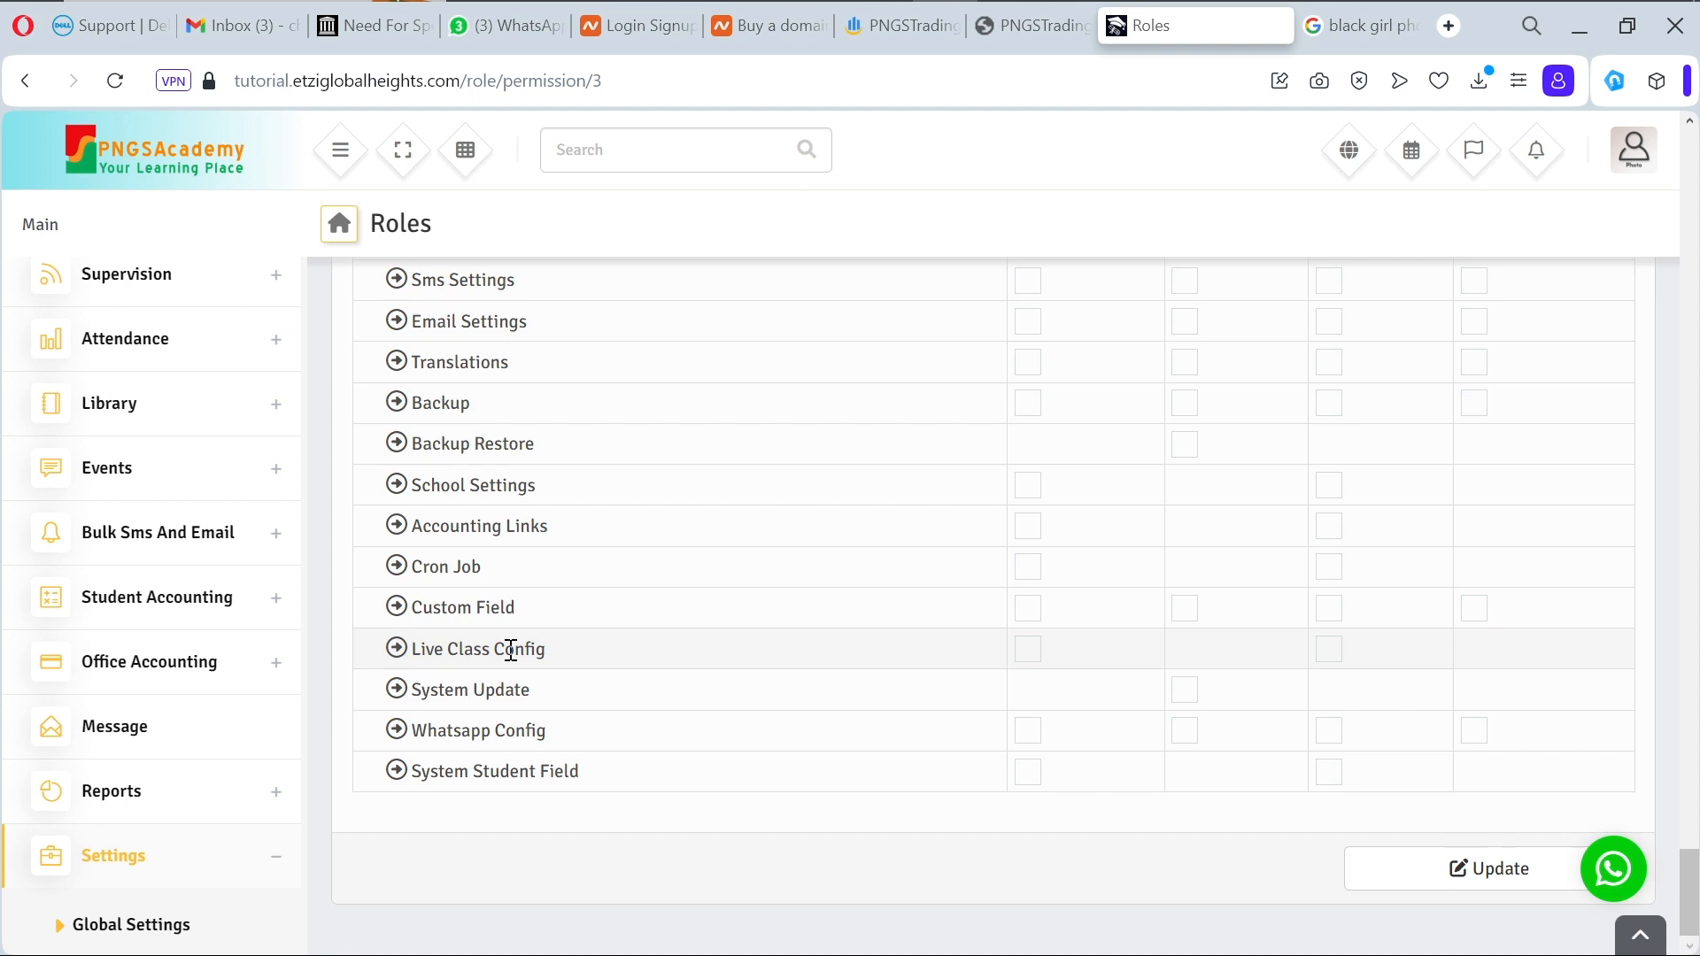
scroll(222, 752, "down", 3)
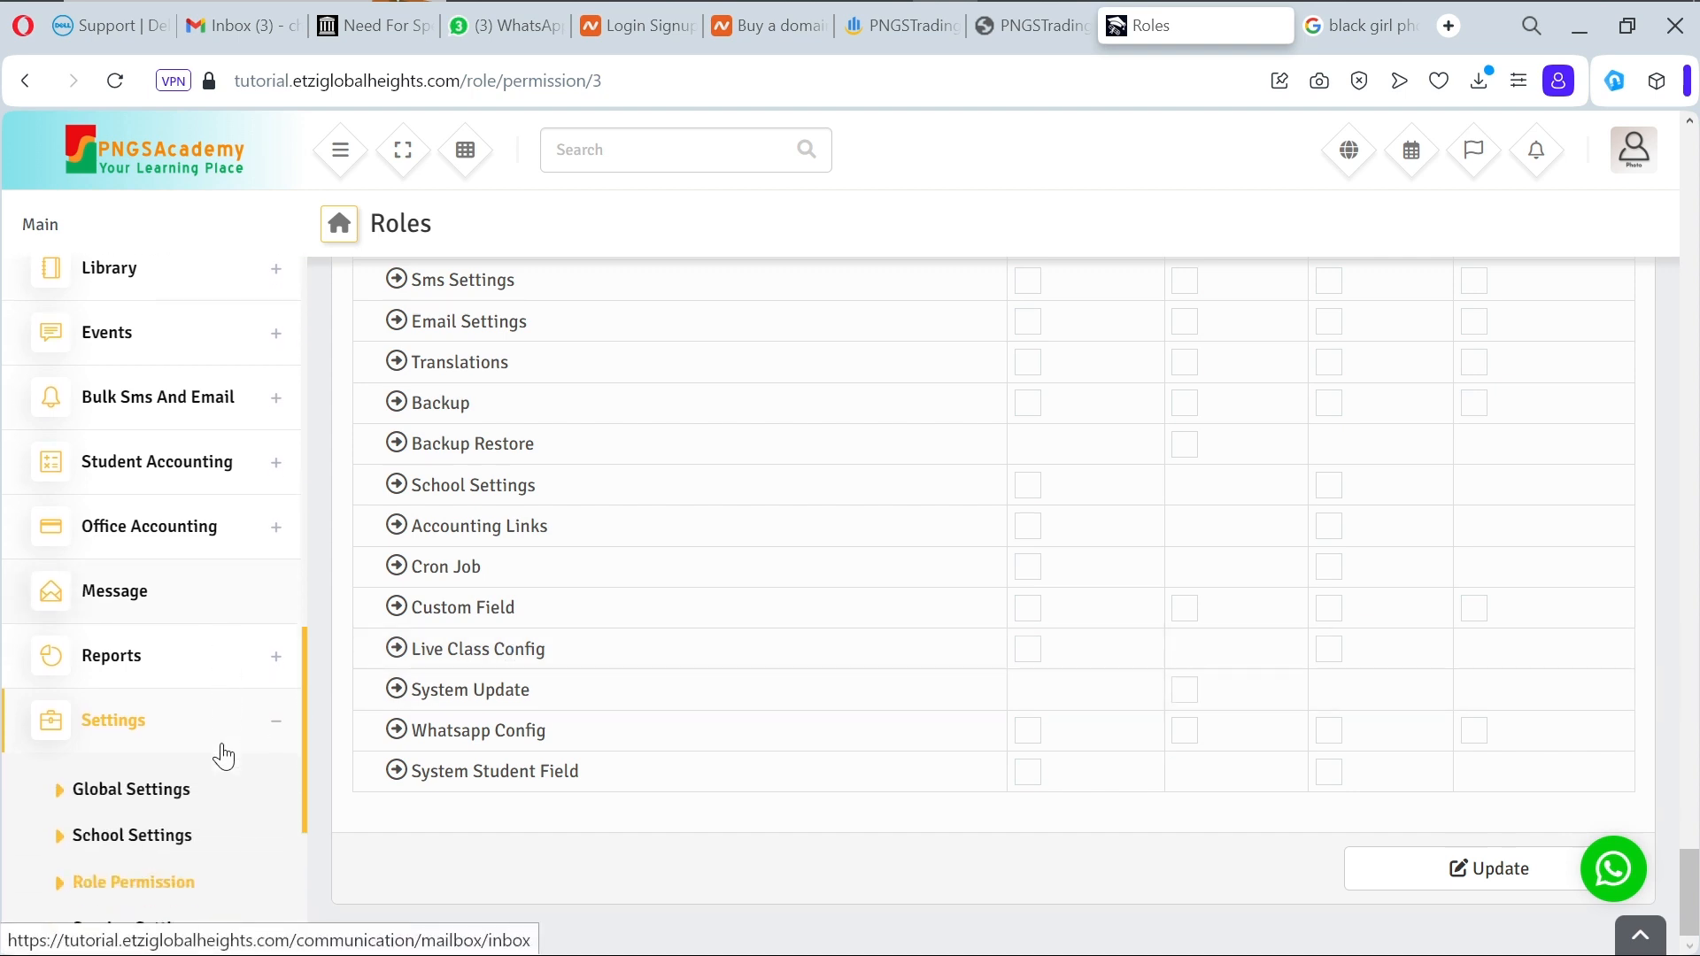
scroll(222, 754, "down", 2)
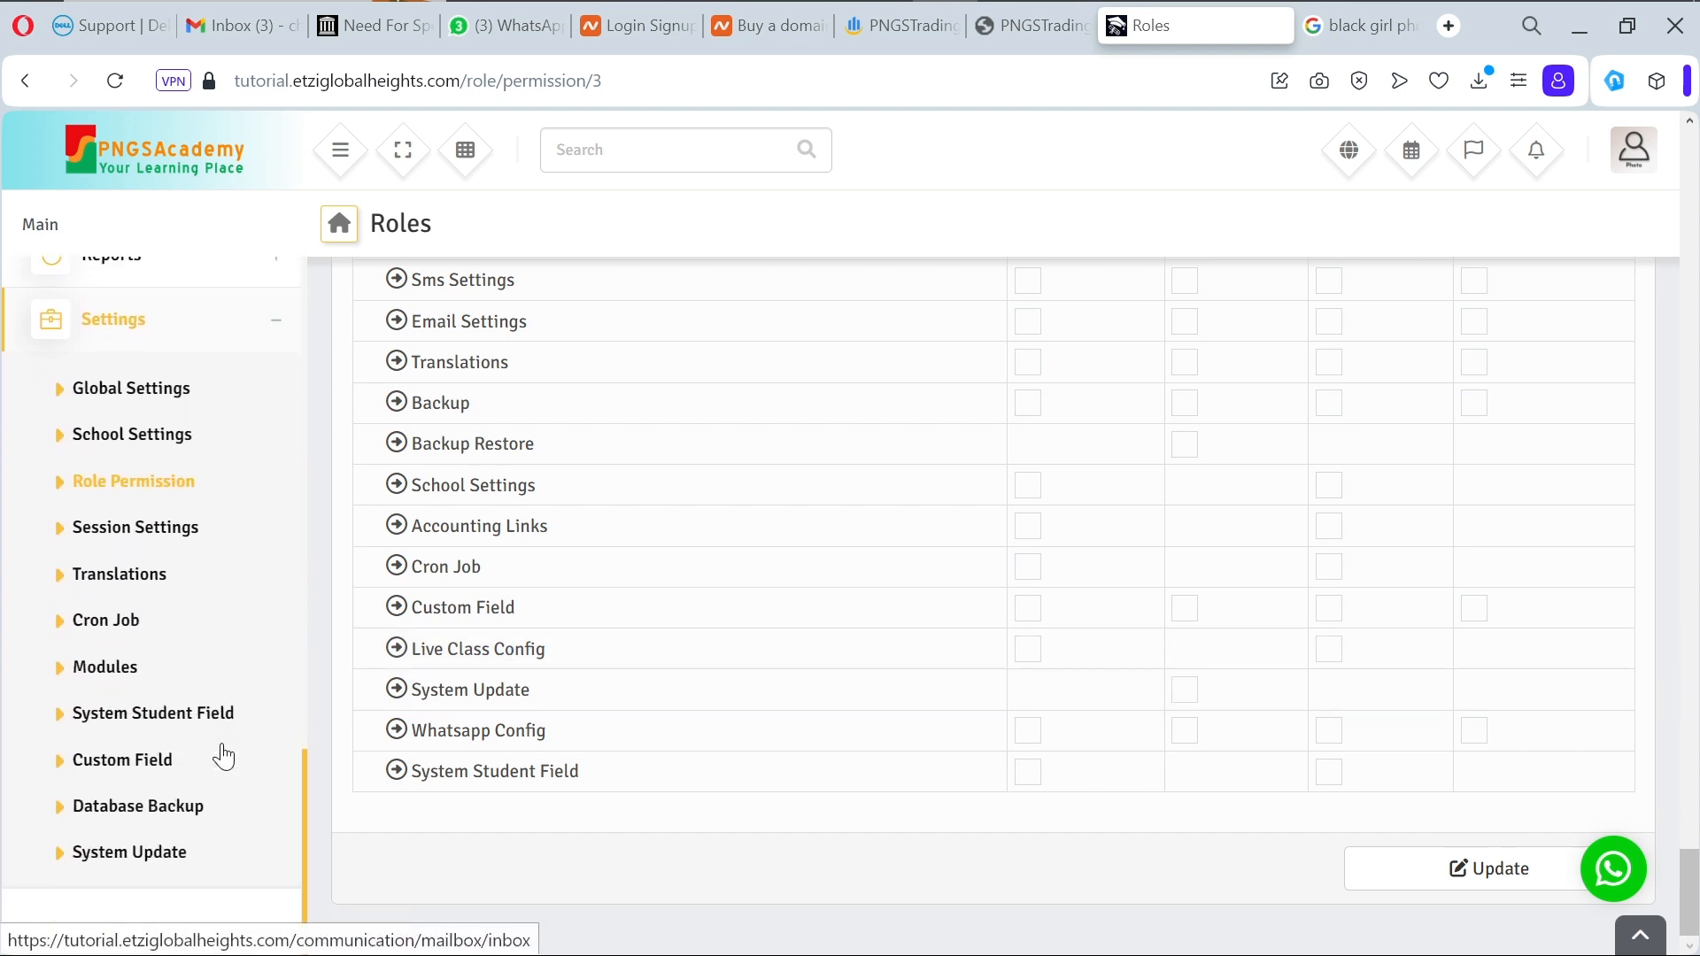
scroll(222, 757, "up", 5)
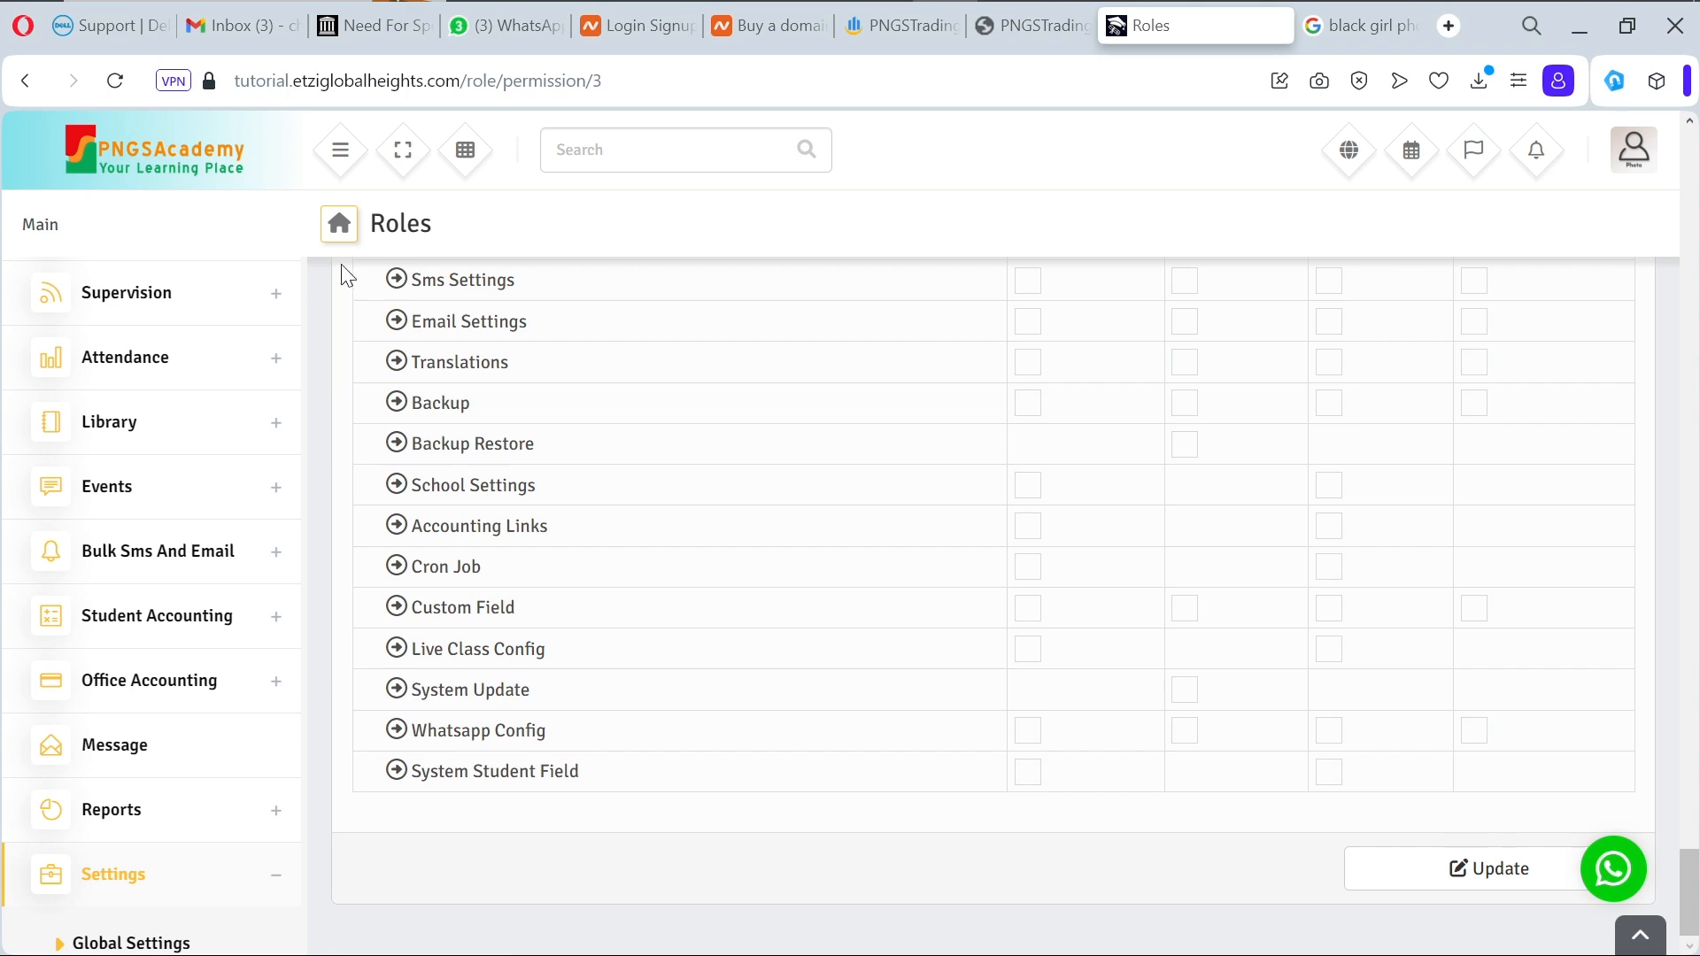
scroll(944, 691, "up", 10)
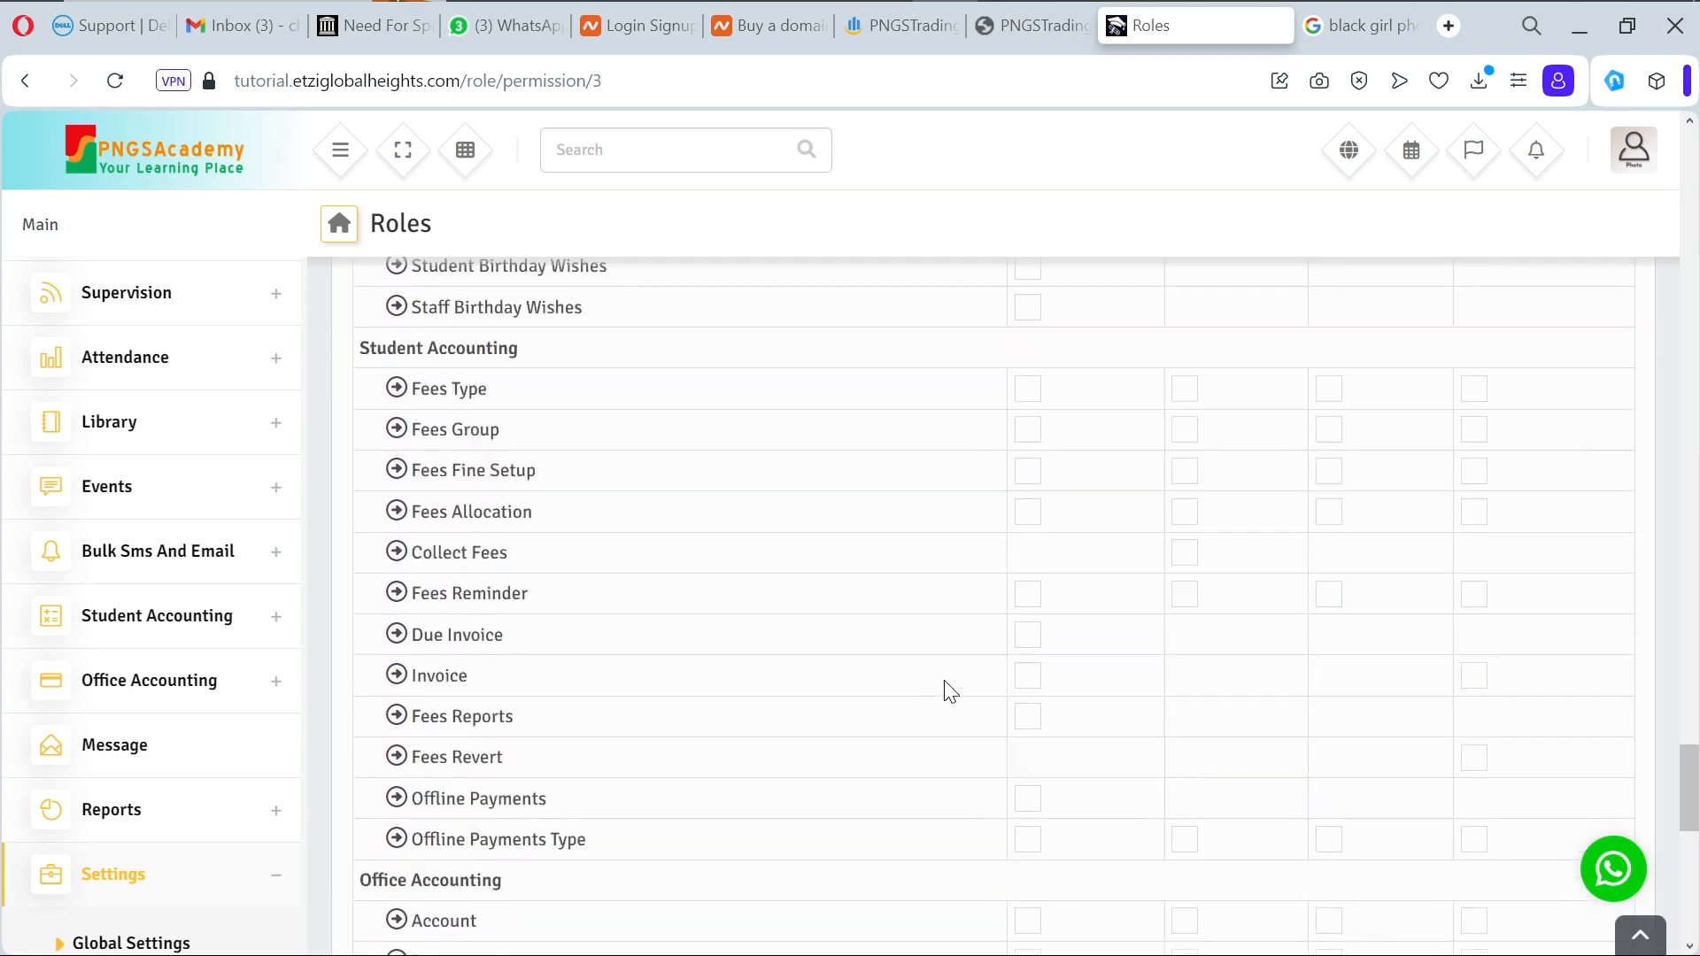
scroll(945, 691, "up", 15)
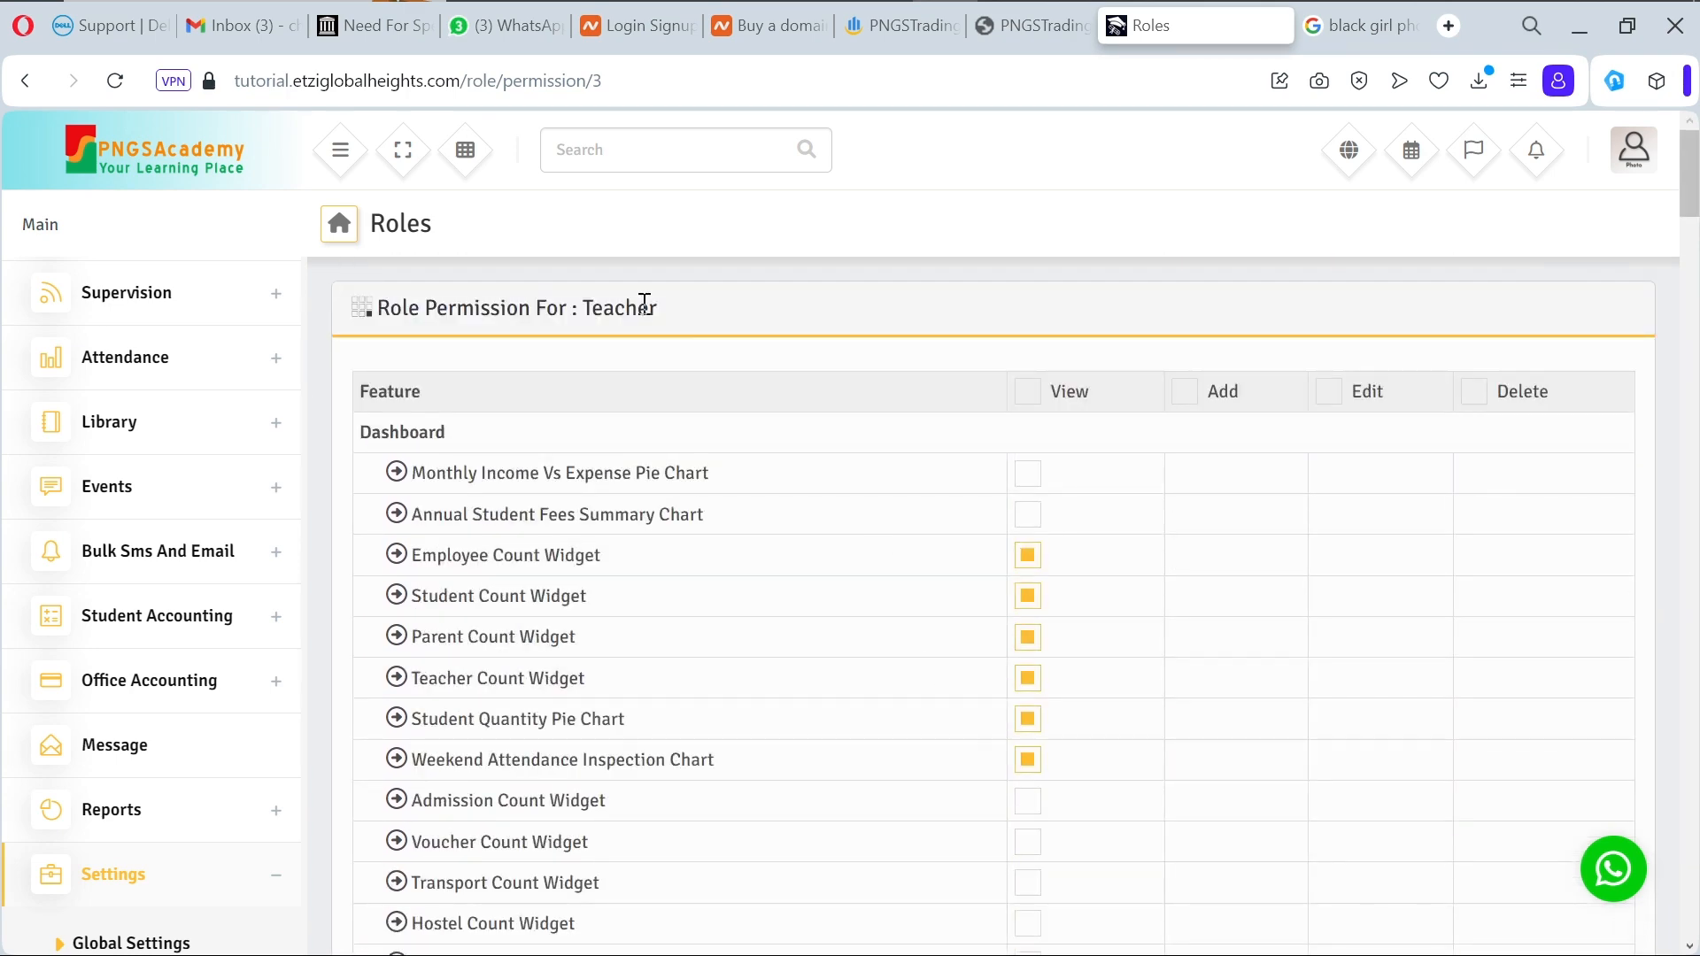
left_click(25, 86)
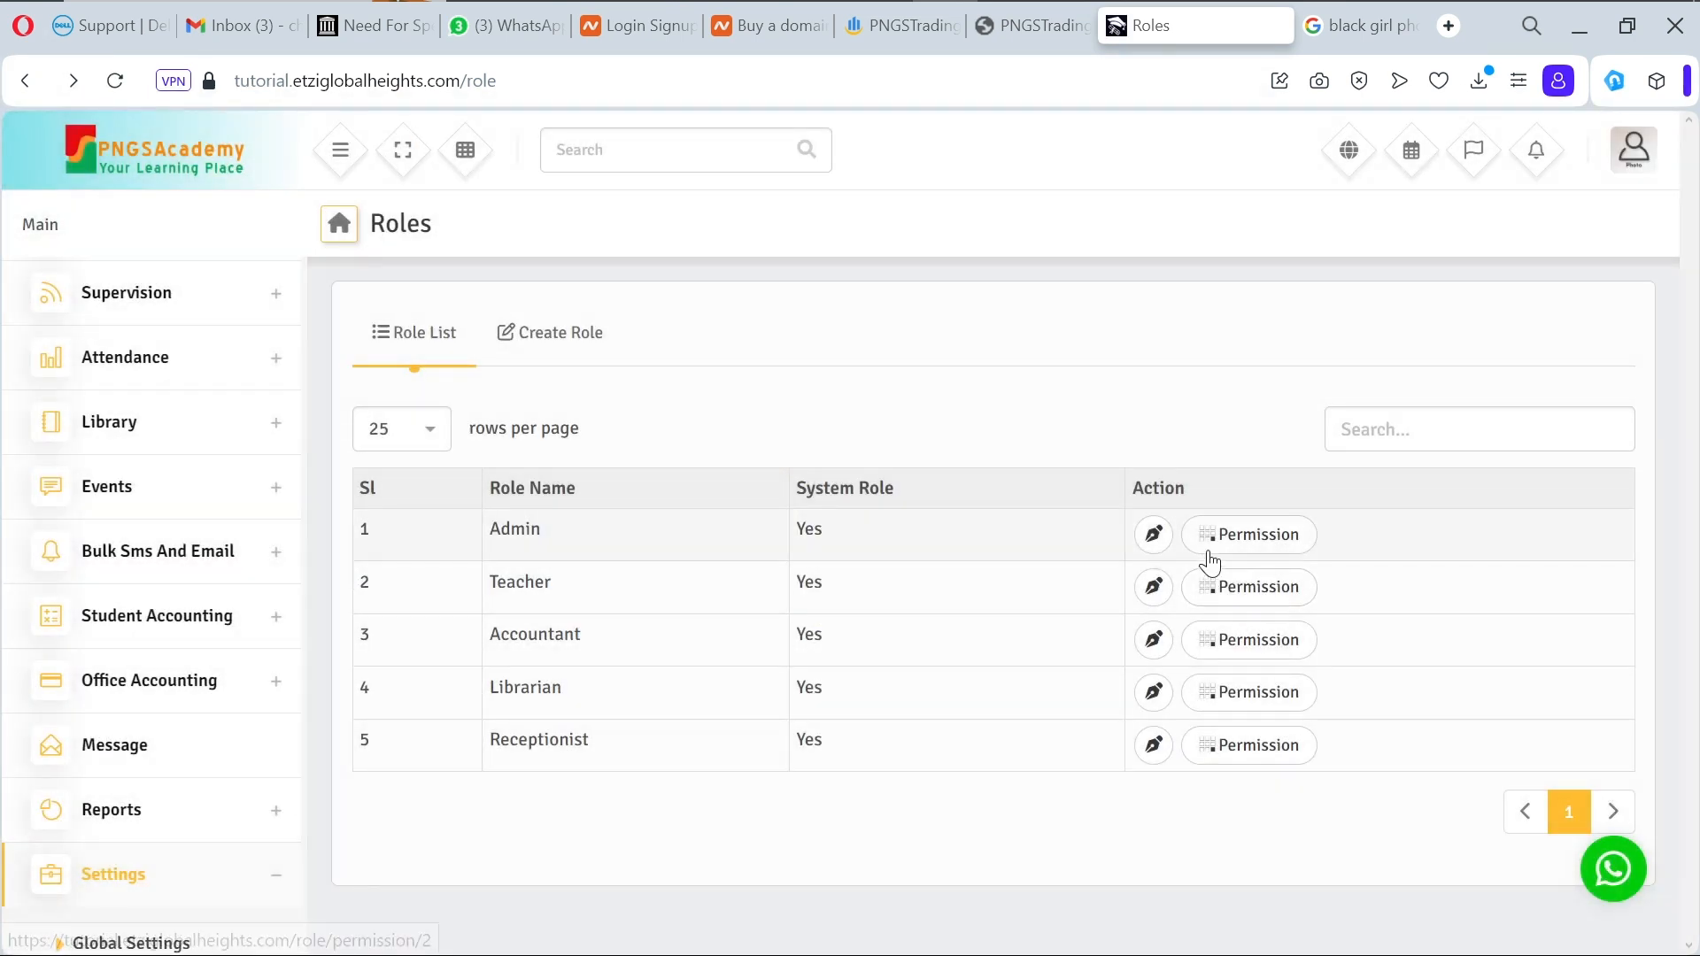
Step: Open the Admin role's permission table and review it down to the Settings rows
left_click(1235, 551)
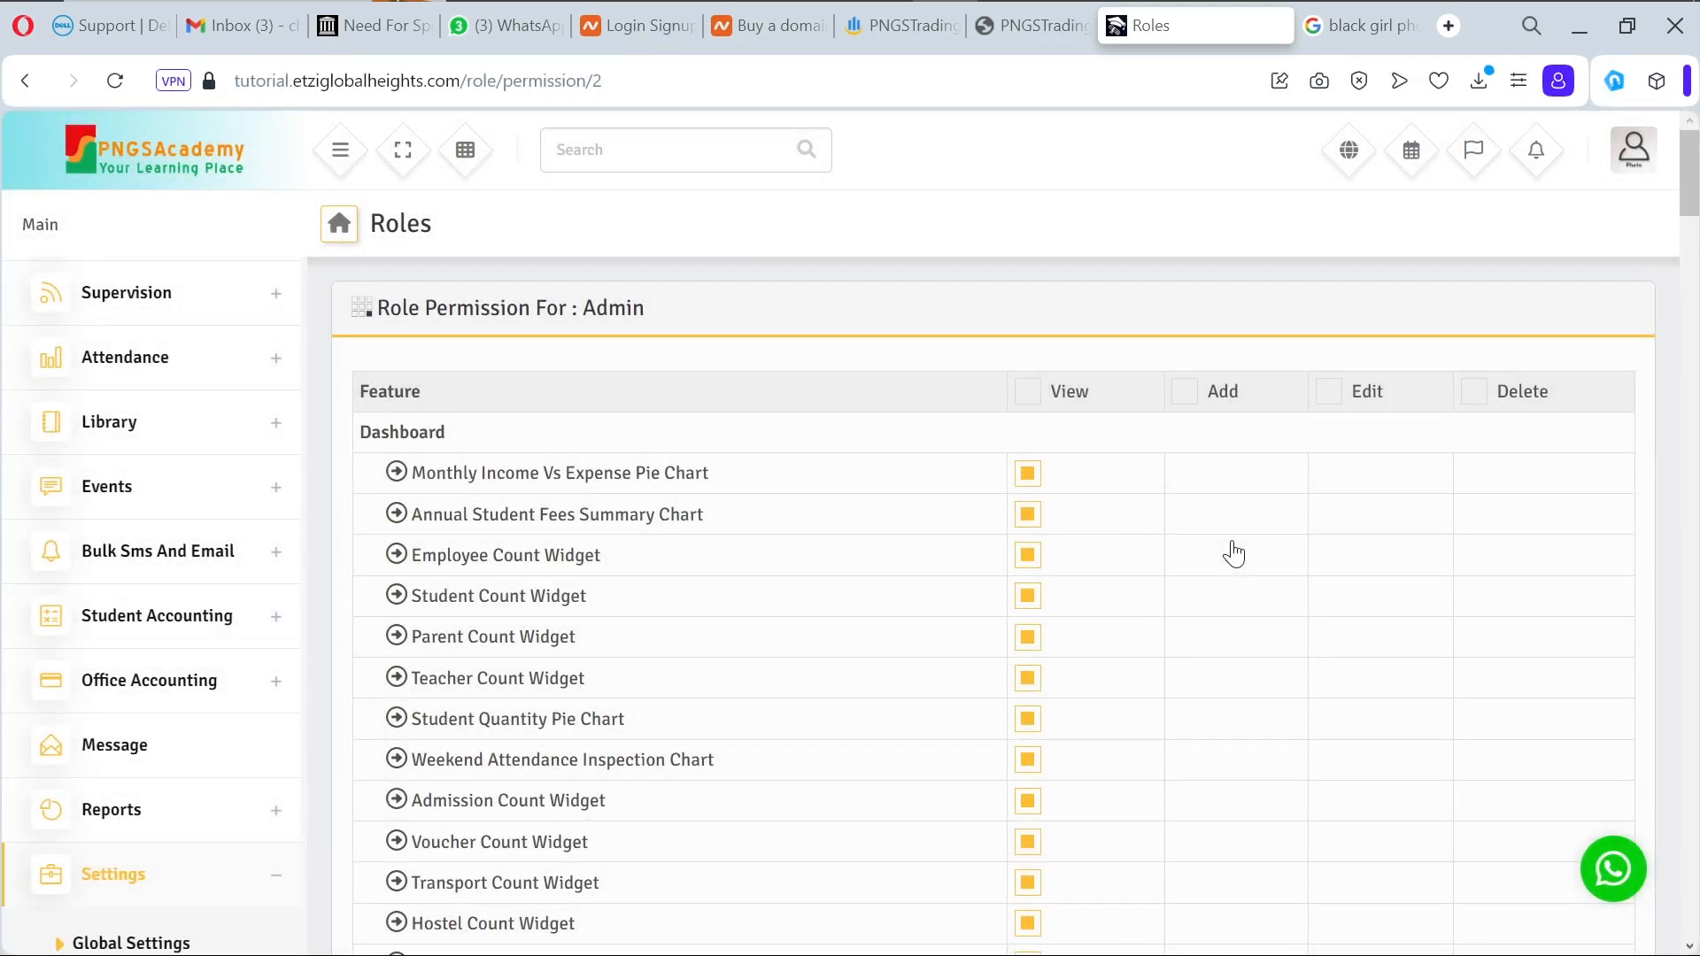
scroll(1173, 639, "down", 5)
scroll(1176, 645, "up", 3)
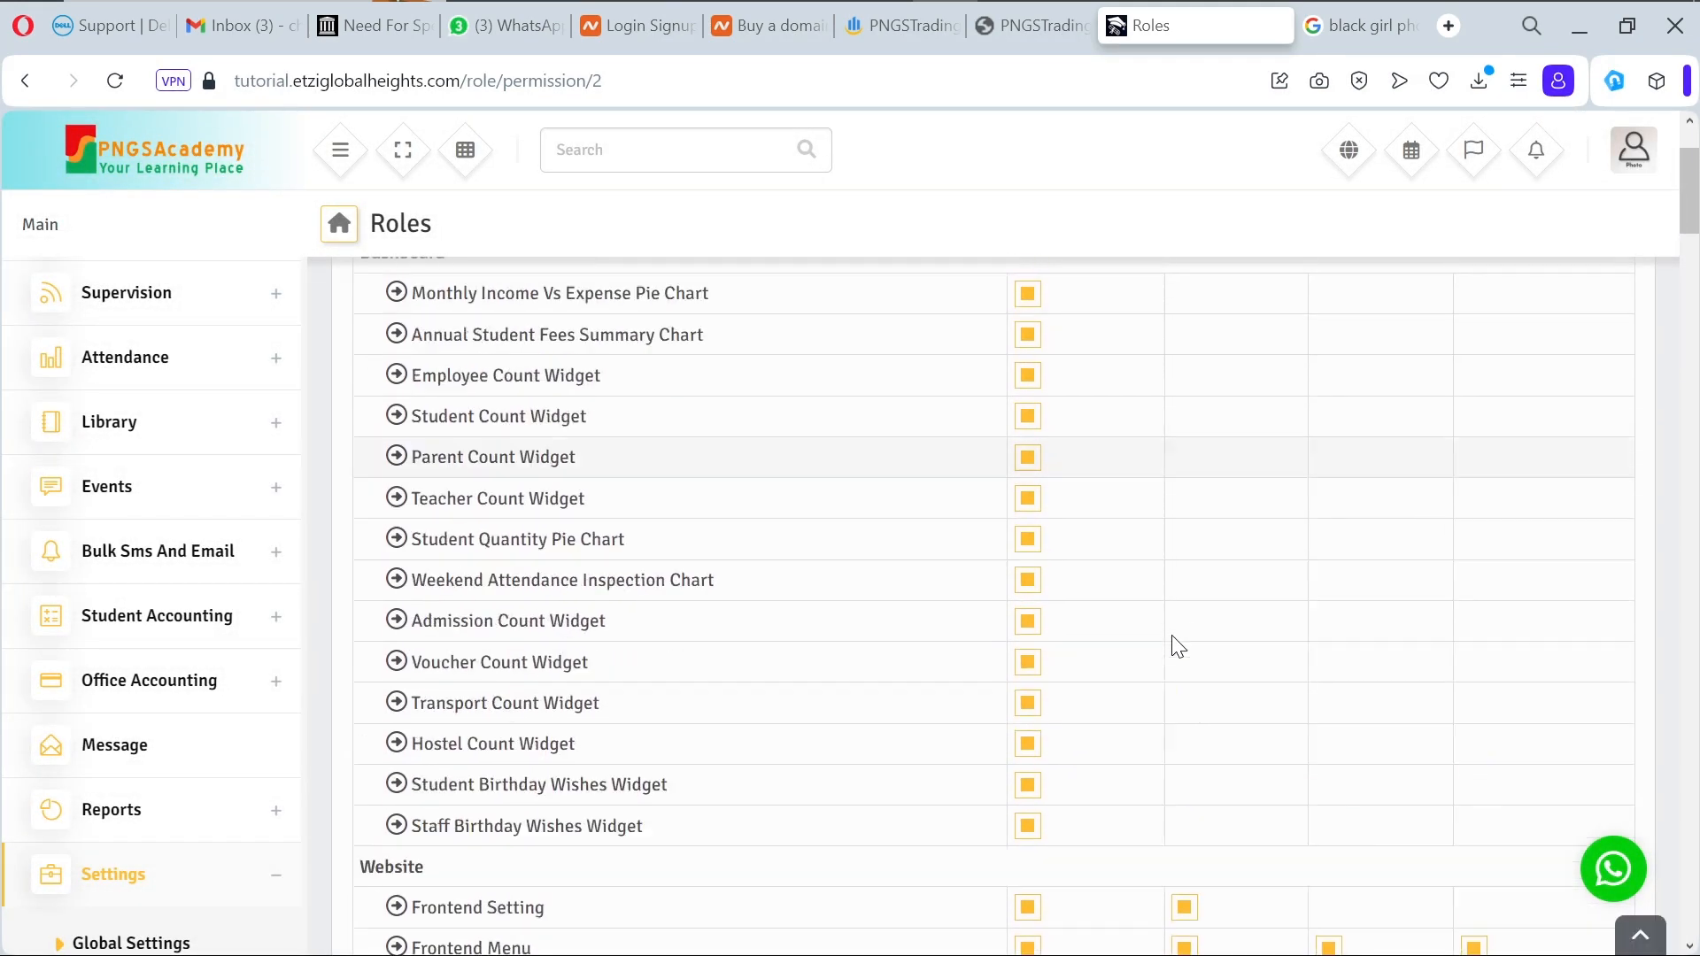
scroll(1177, 646, "up", 2)
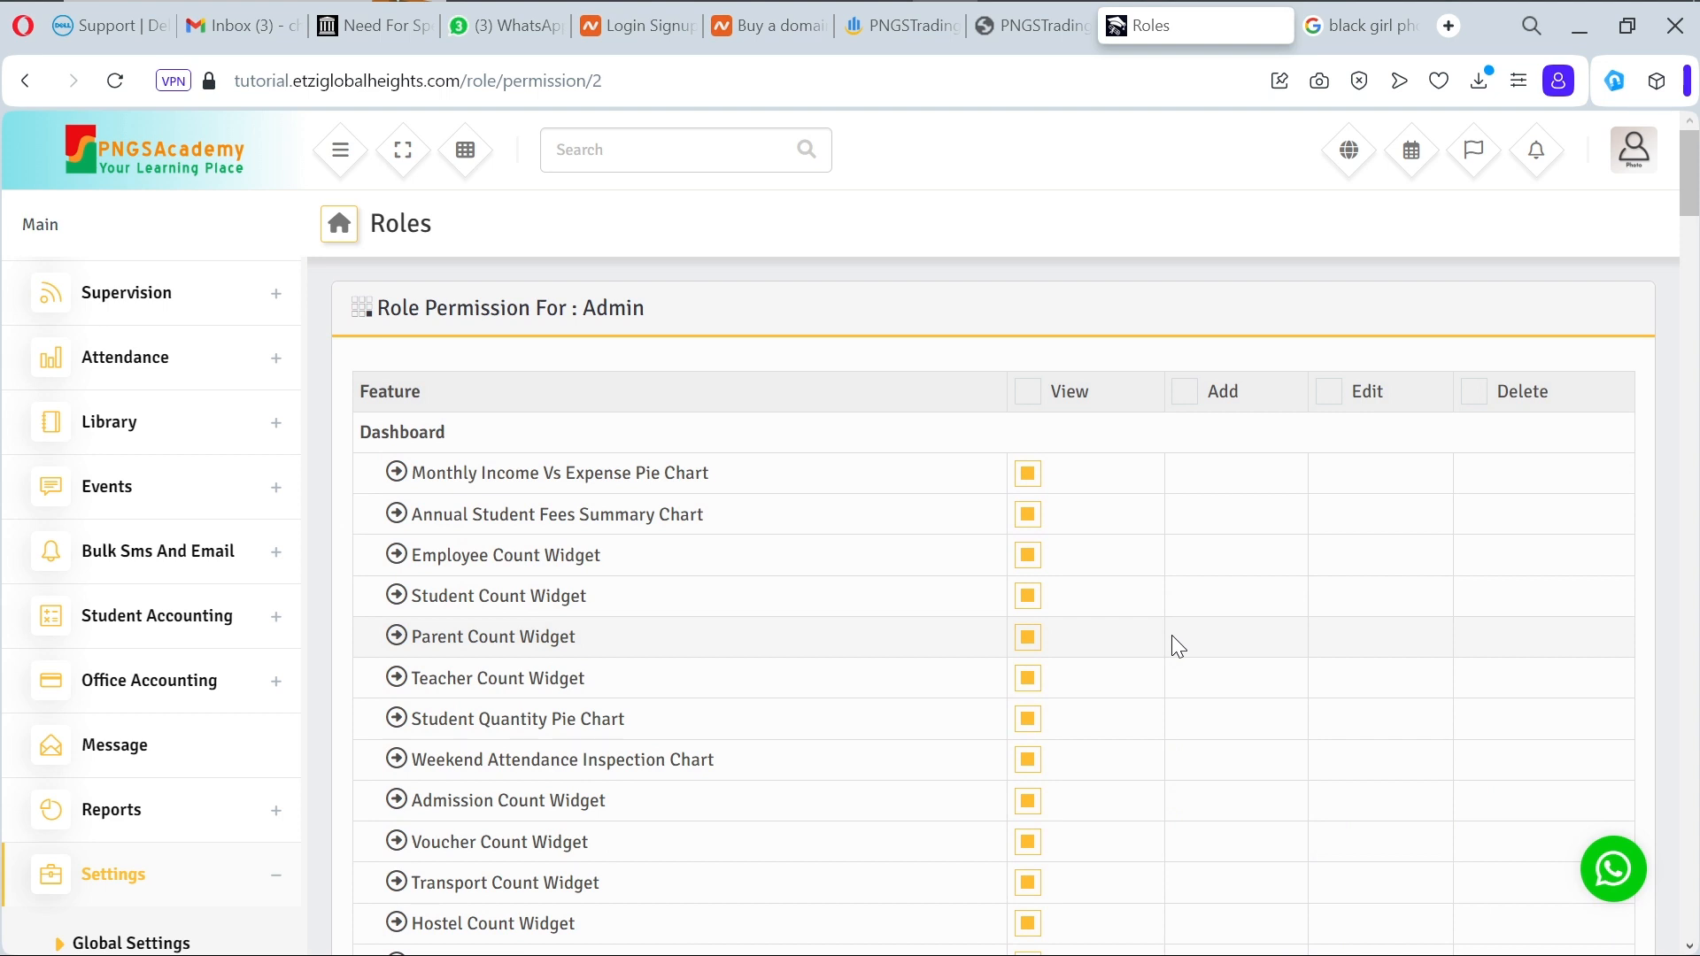
scroll(1171, 635, "down", 10)
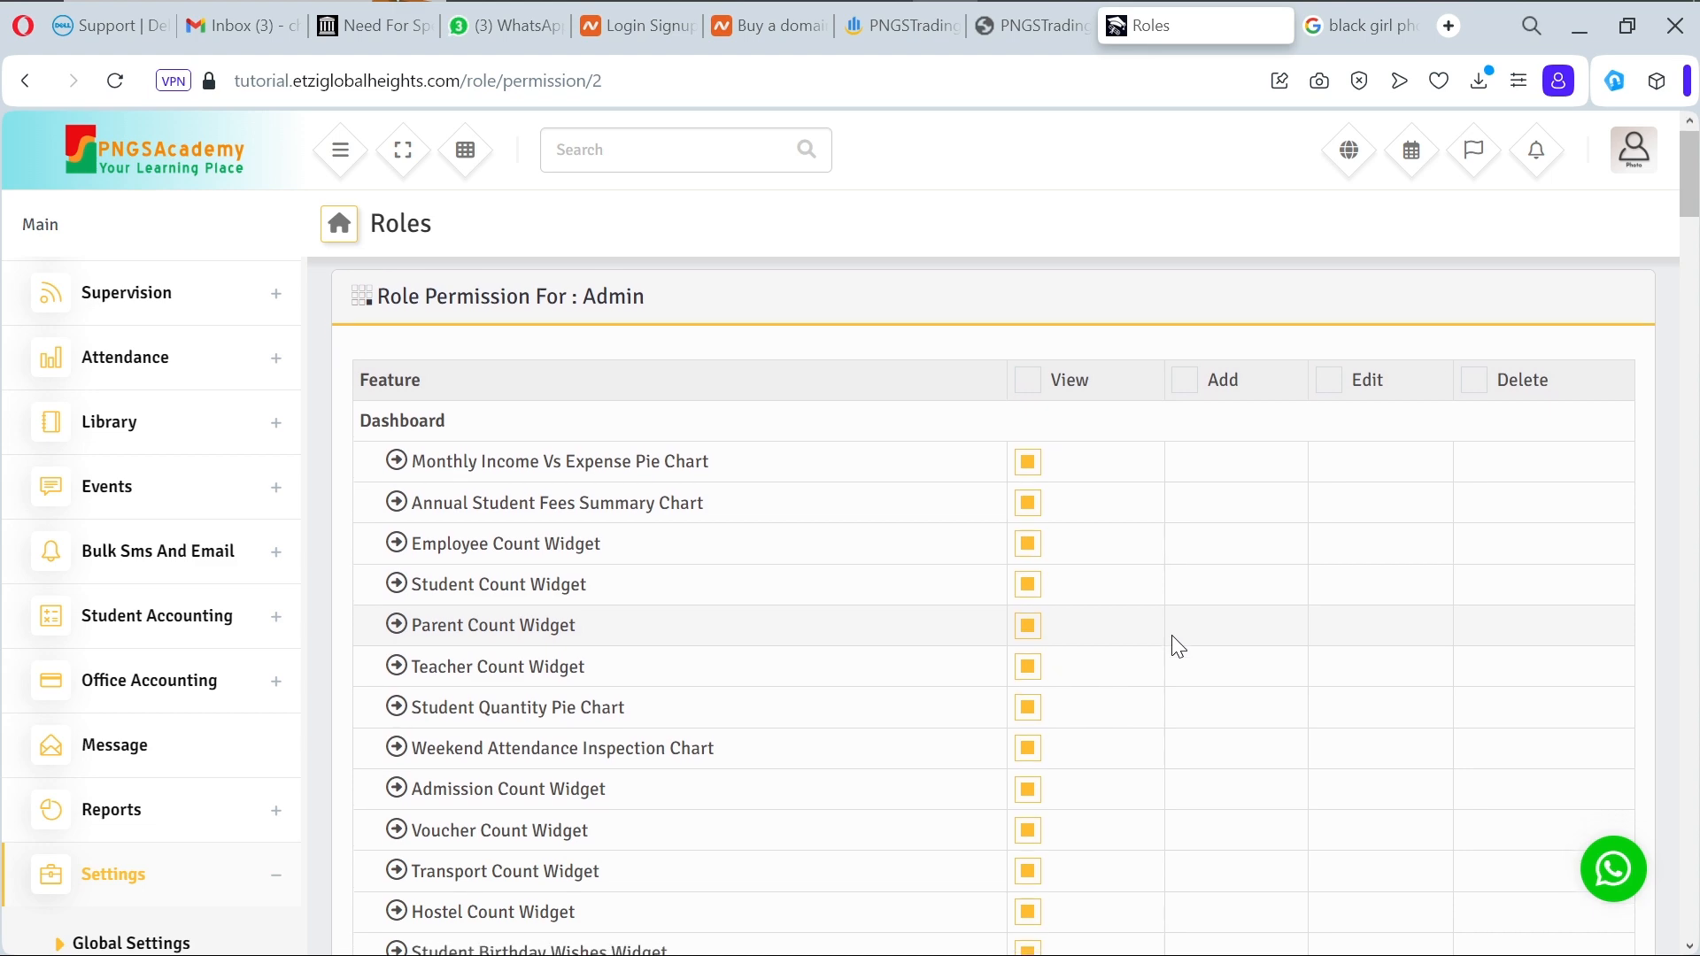
scroll(1173, 637, "down", 20)
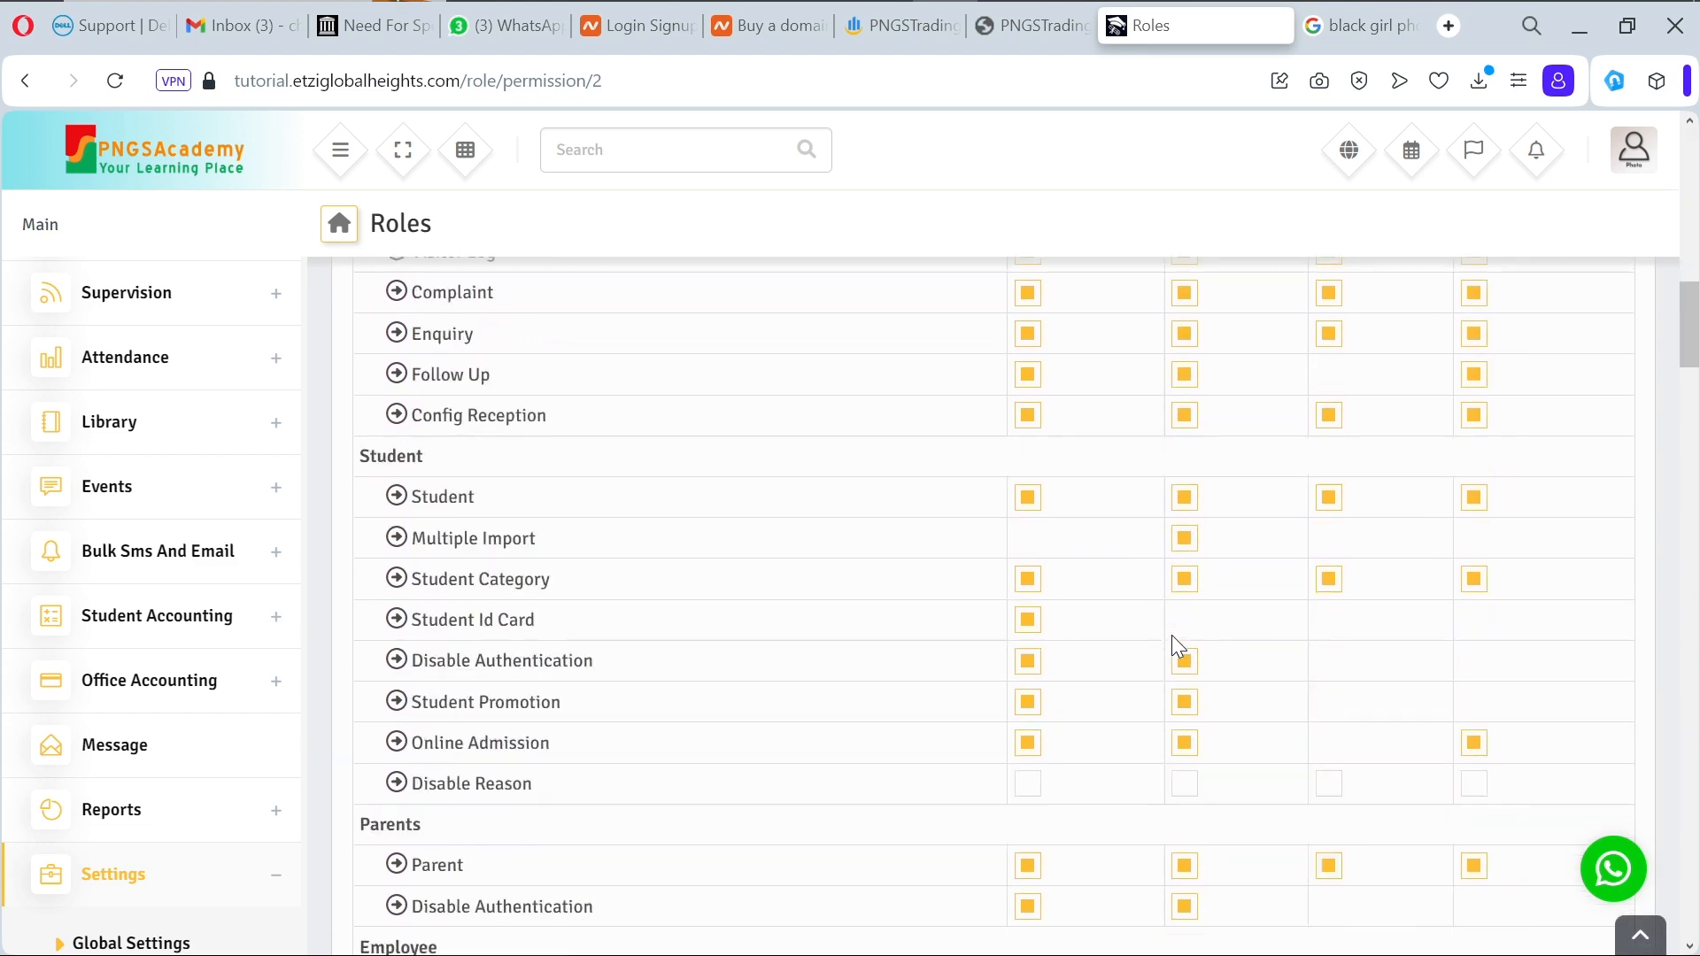
scroll(1171, 635, "down", 15)
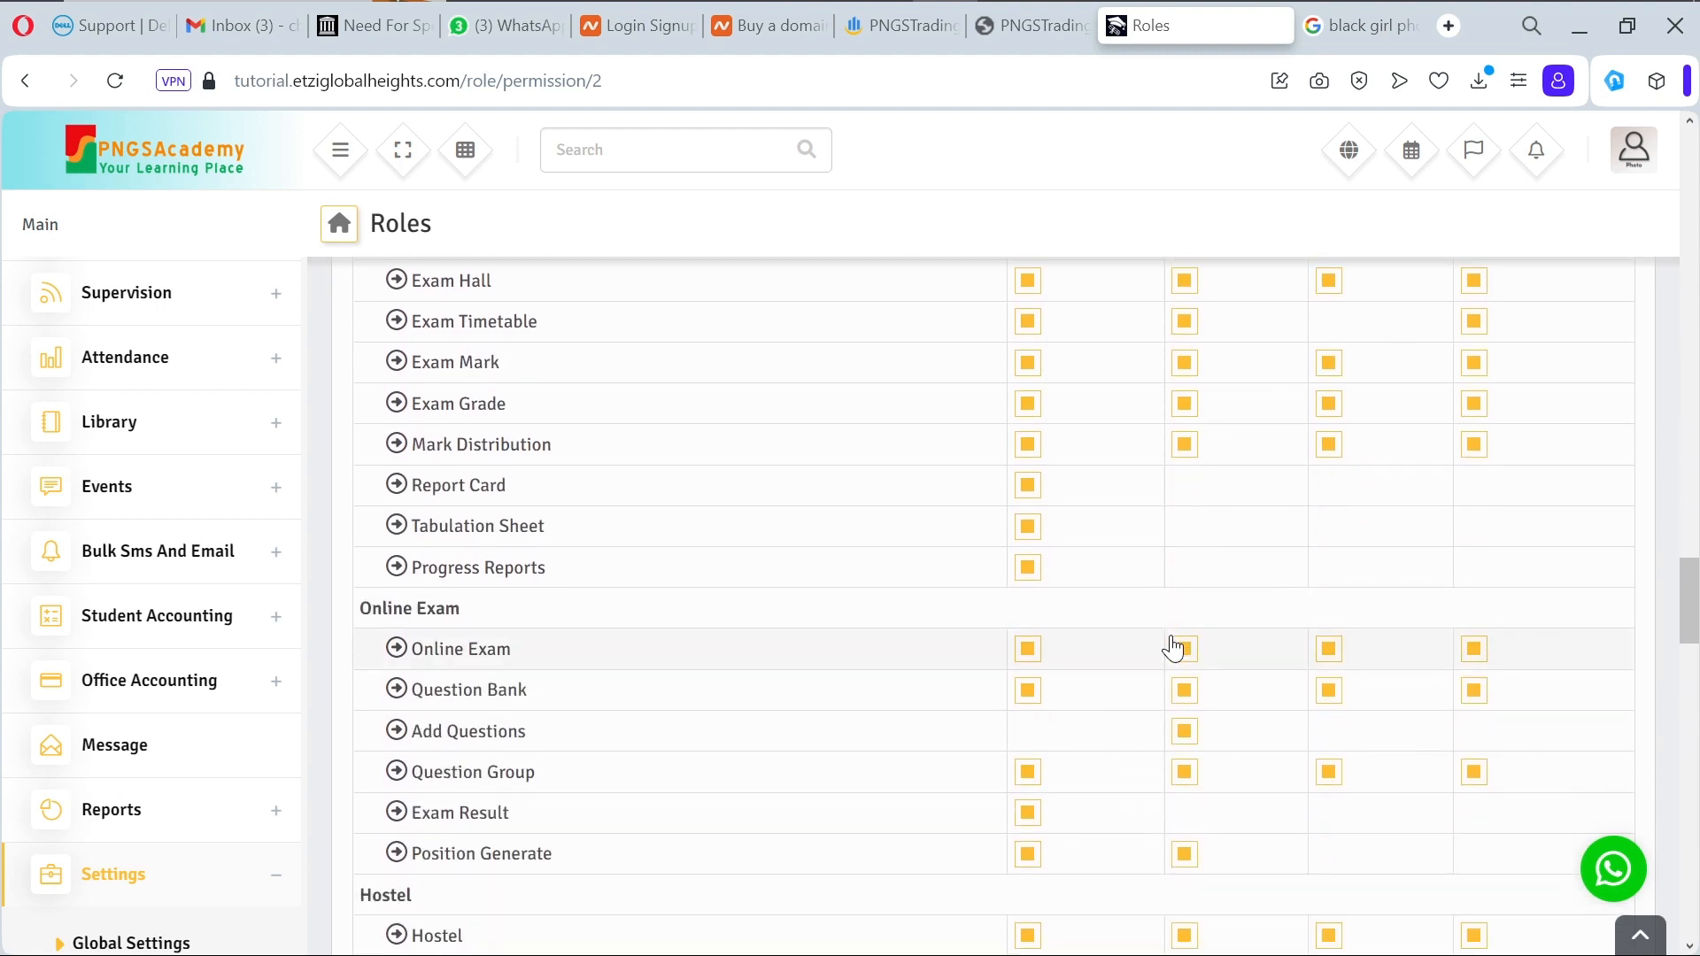
scroll(1173, 649, "down", 2)
scroll(1170, 635, "down", 10)
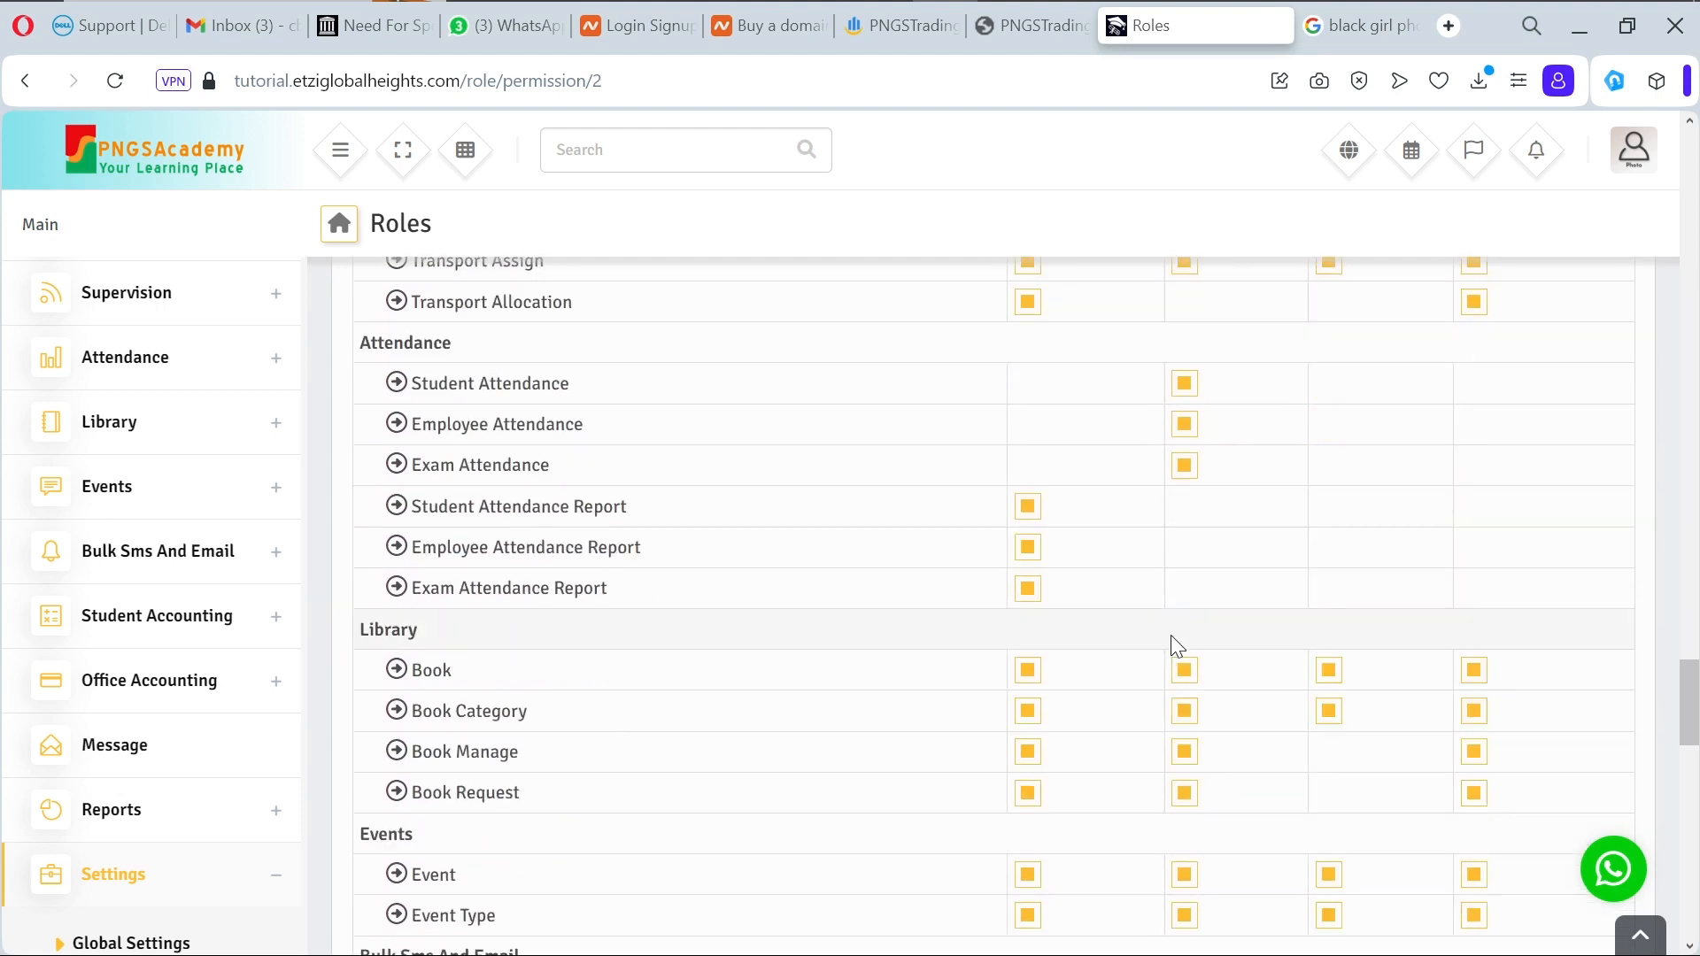
scroll(1170, 634, "down", 20)
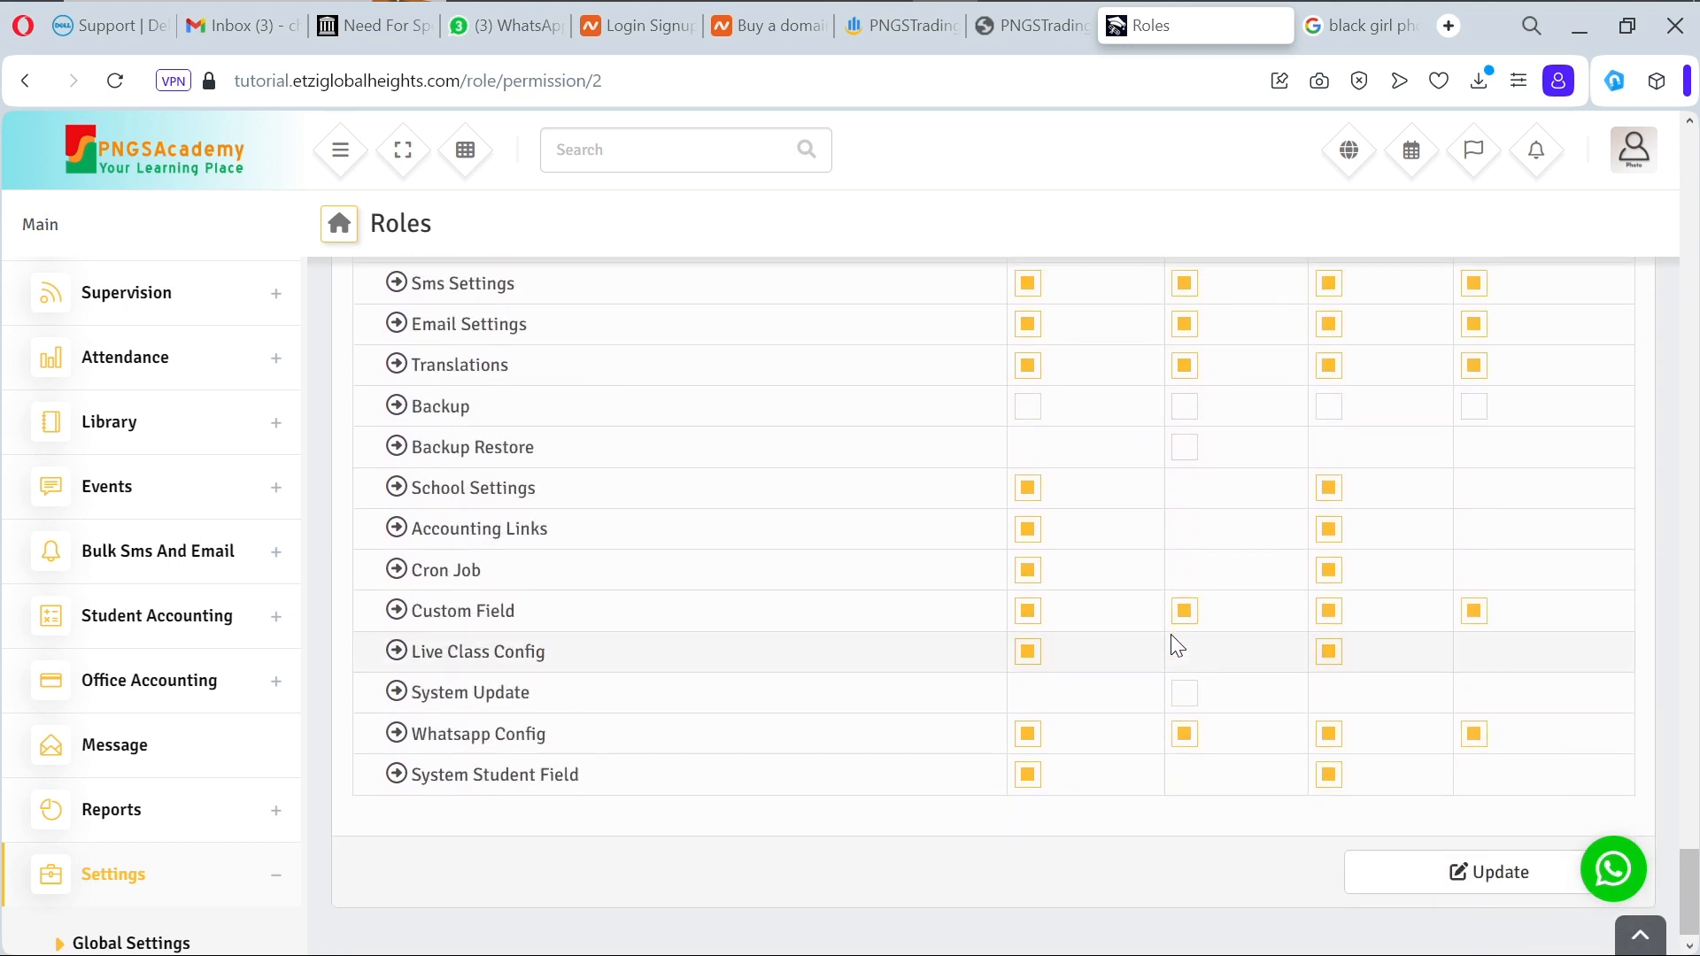
scroll(1171, 636, "up", 3)
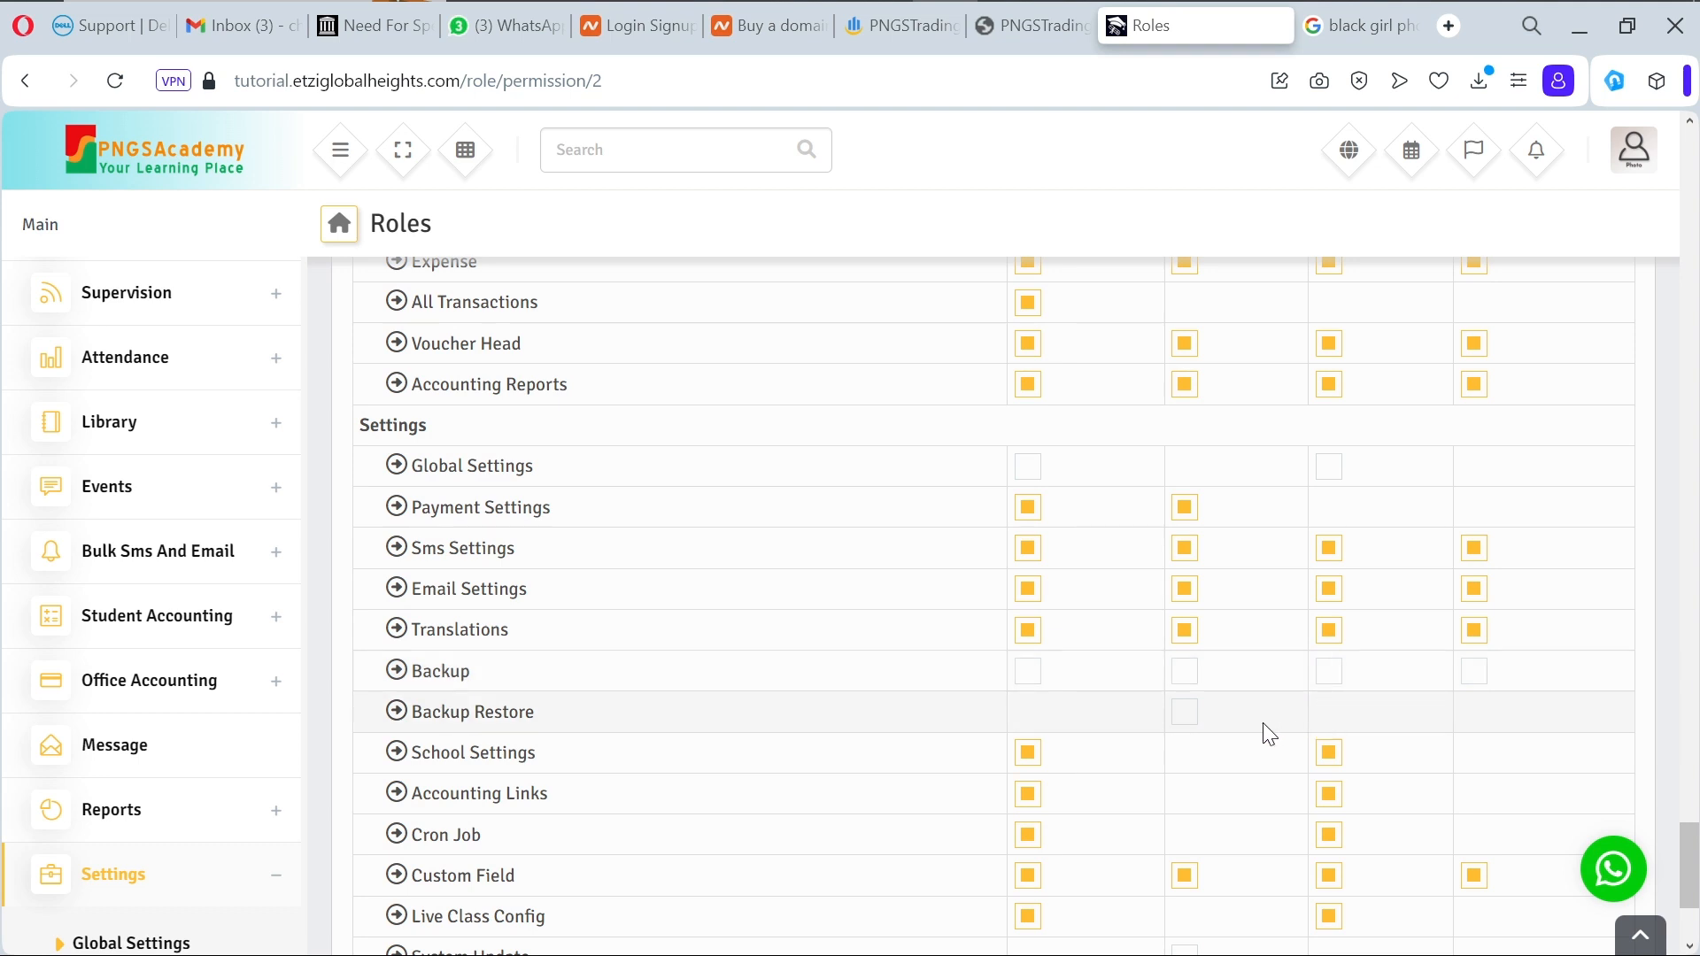
scroll(1264, 731, "down", 3)
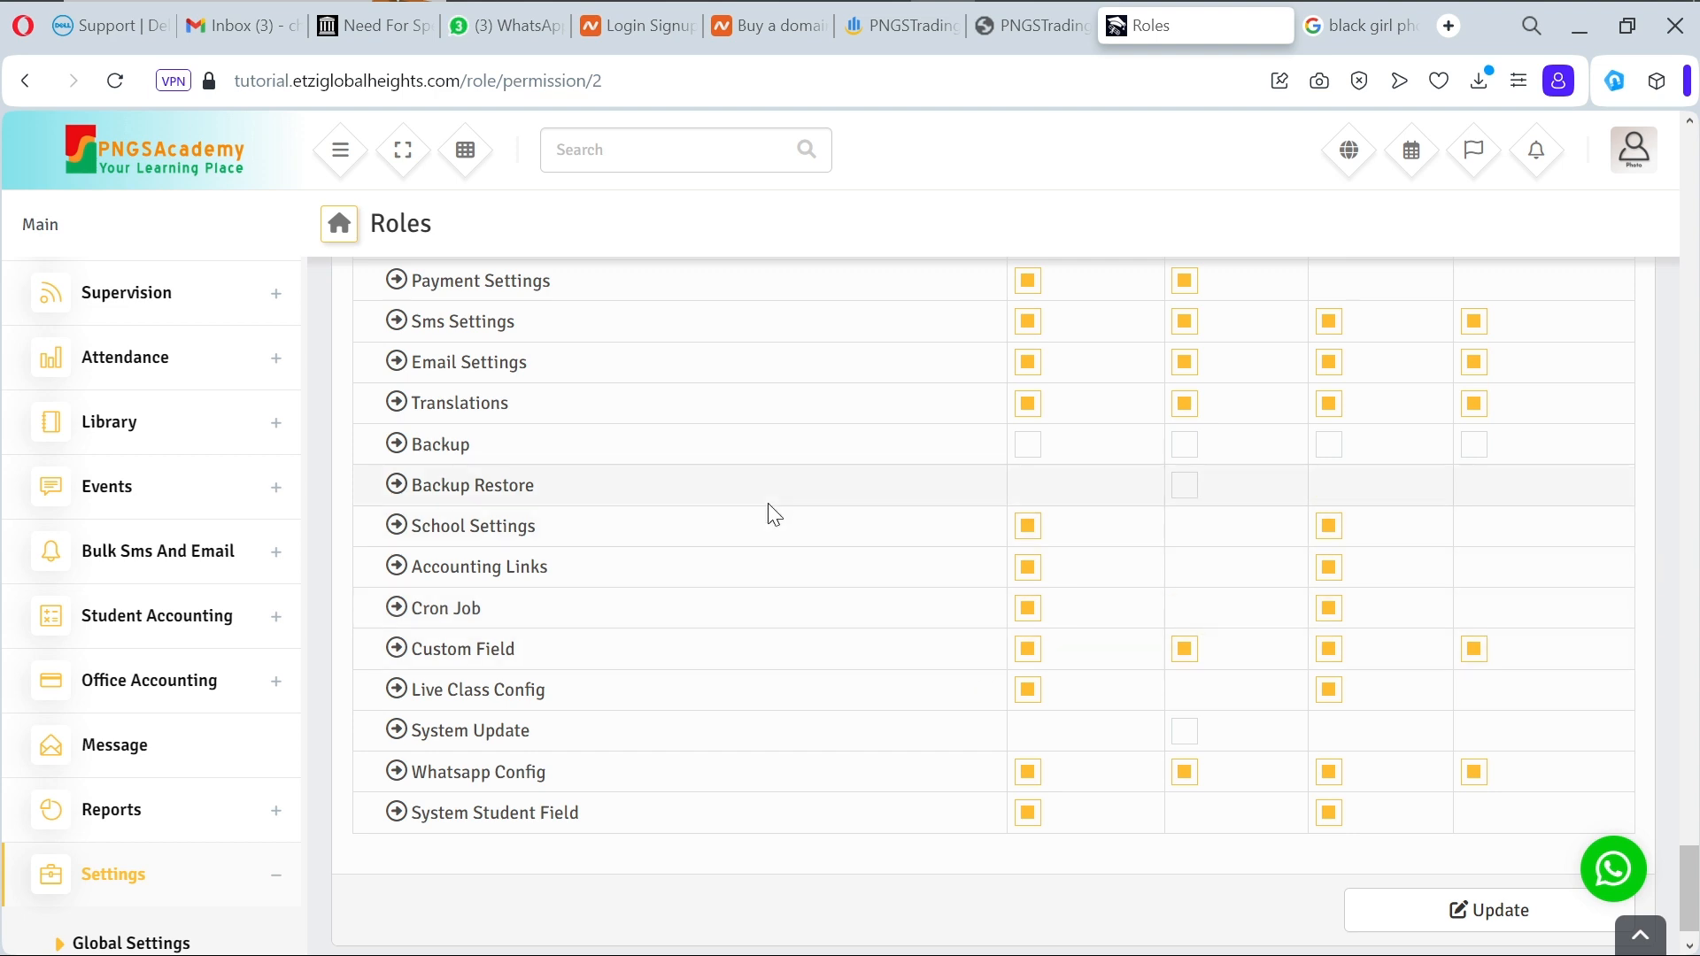
Step: Open the Create Template form under Bulk Sms And Email > Email Template, then expand Settings
left_click(277, 561)
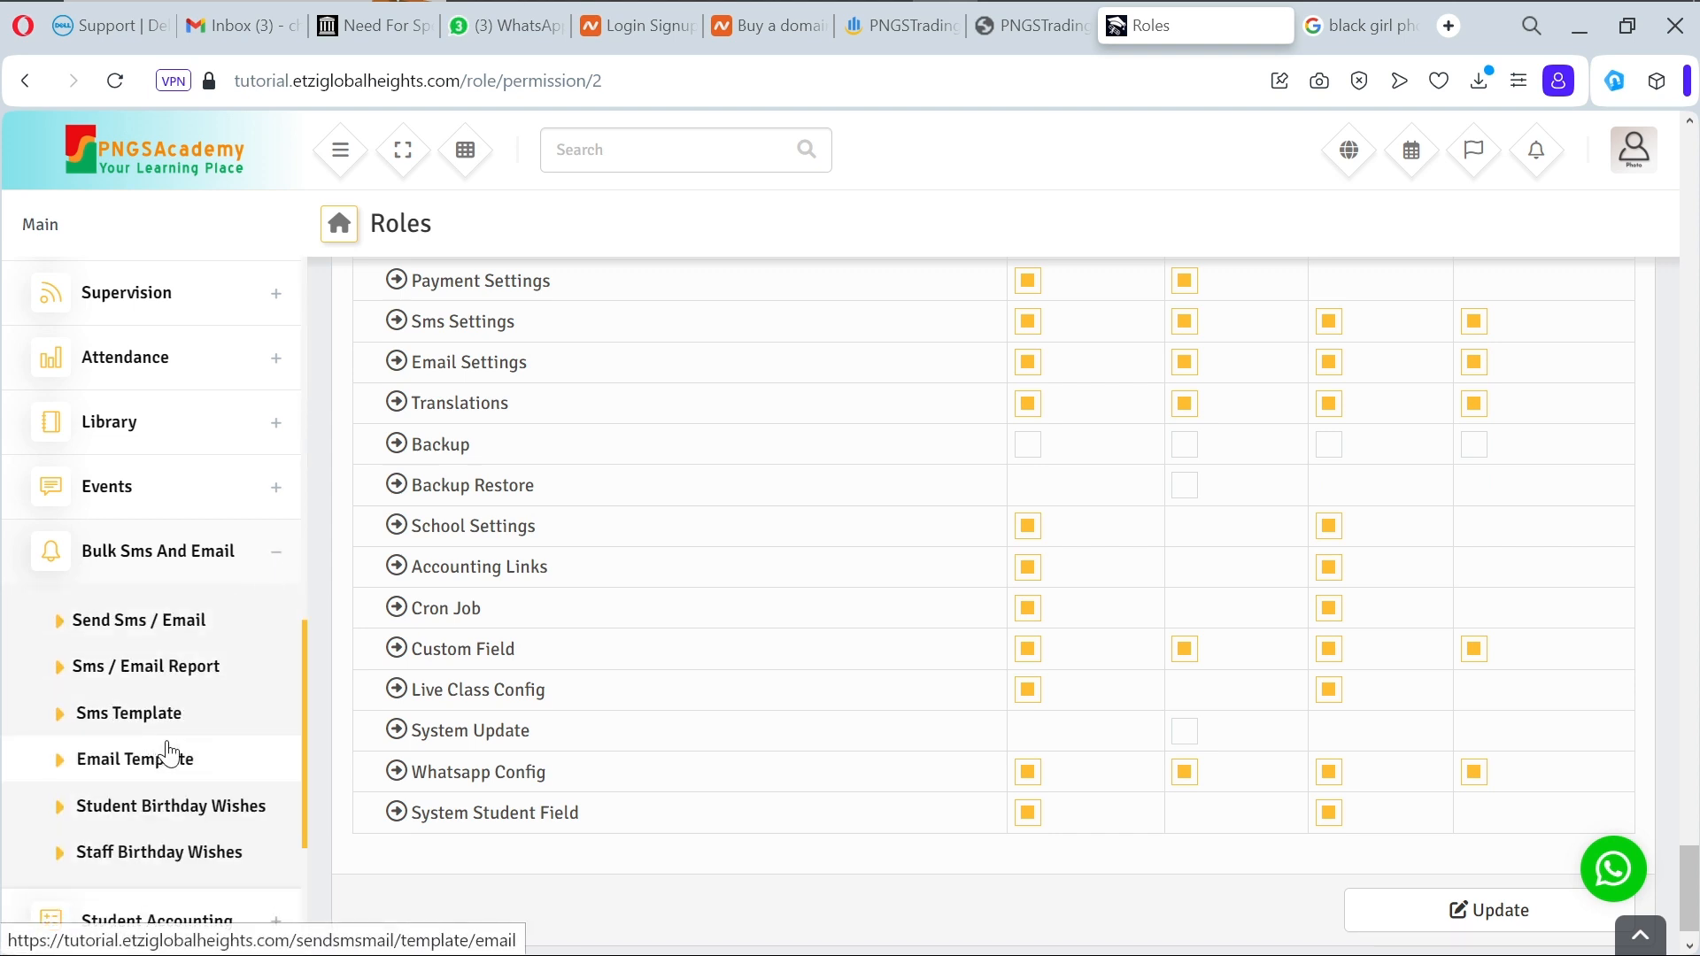
left_click(192, 631)
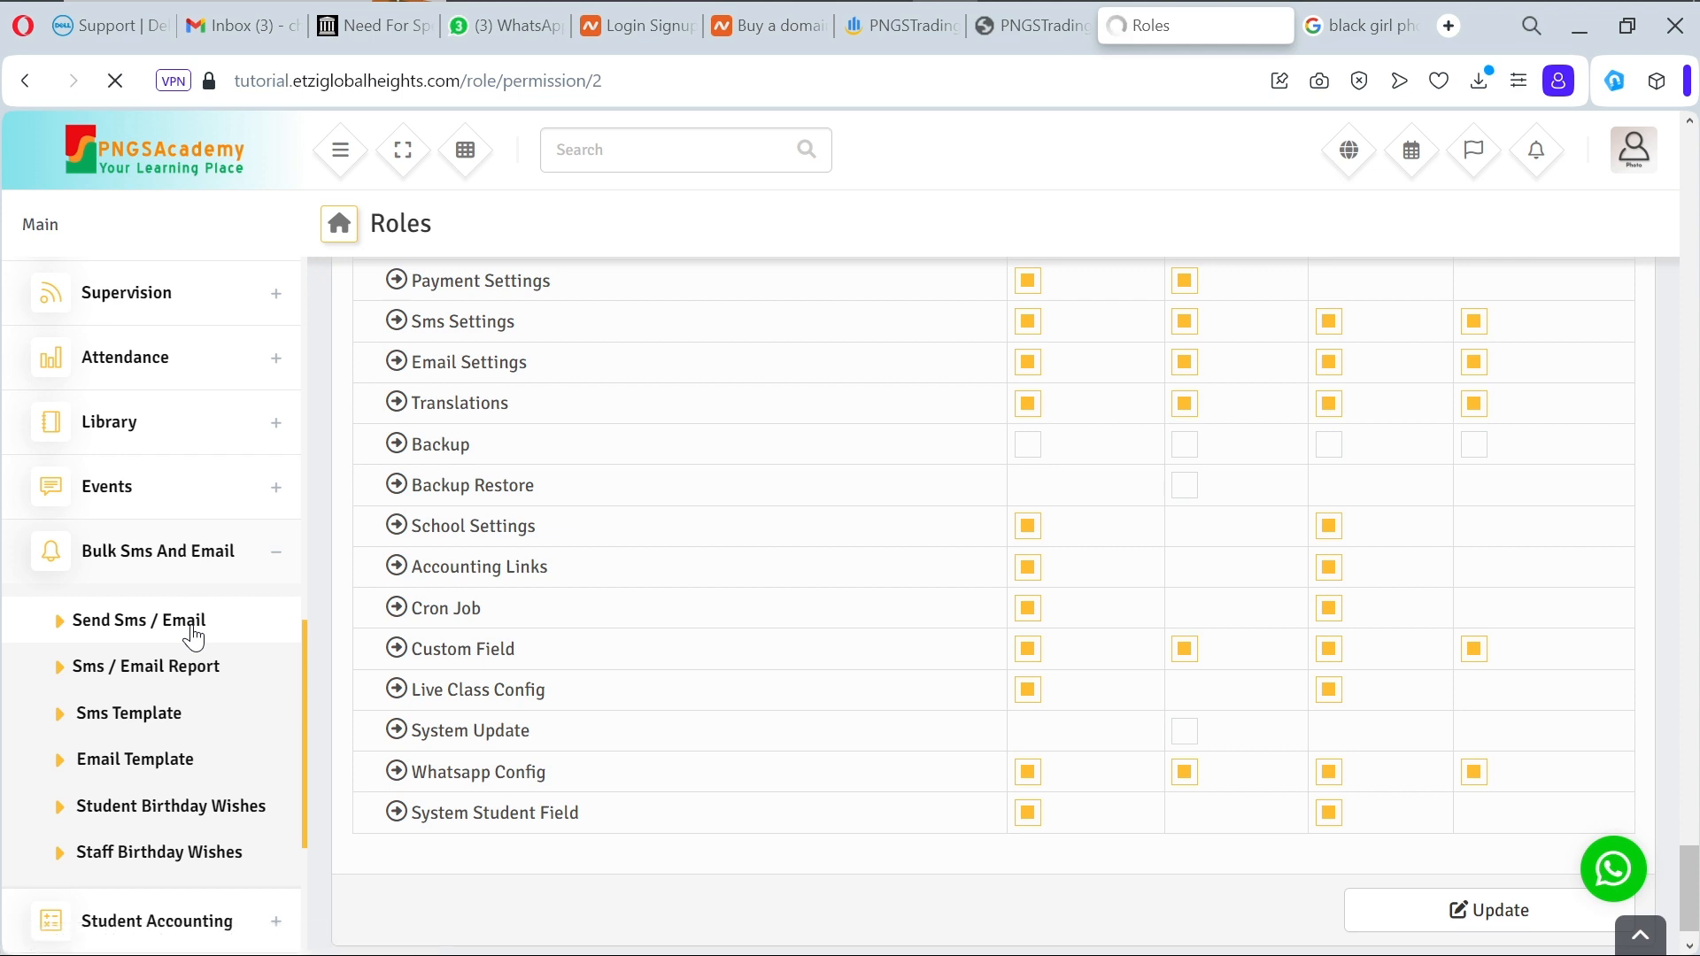
scroll(192, 633, "down", 1)
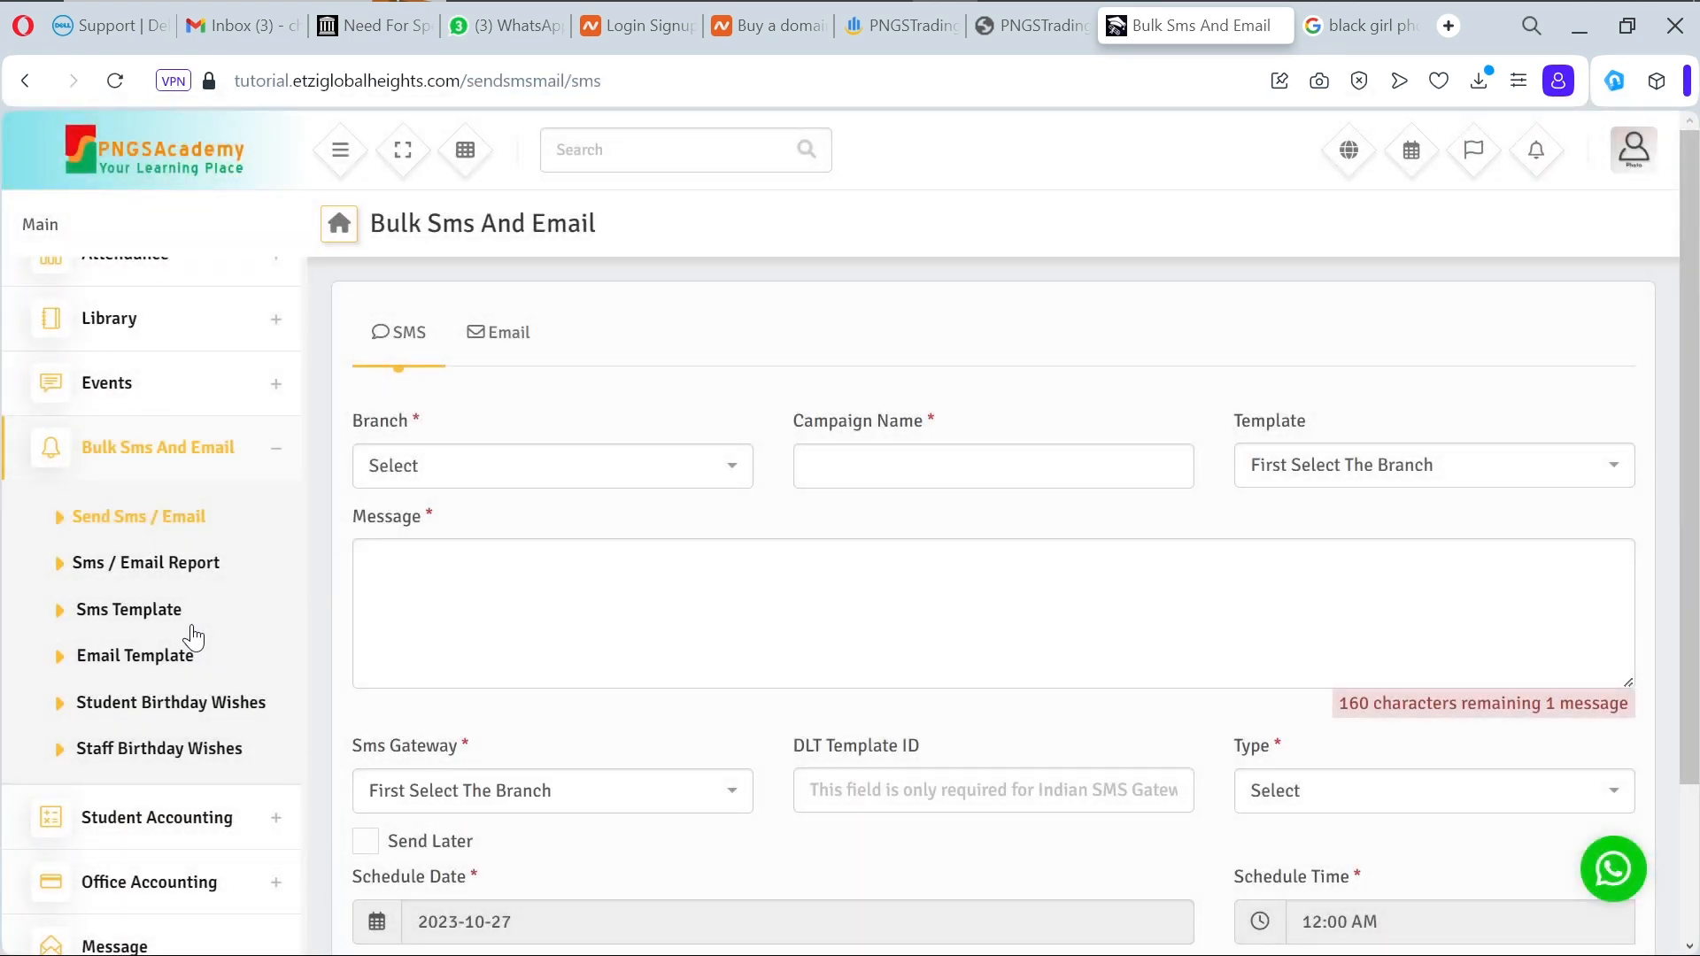
left_click(152, 659)
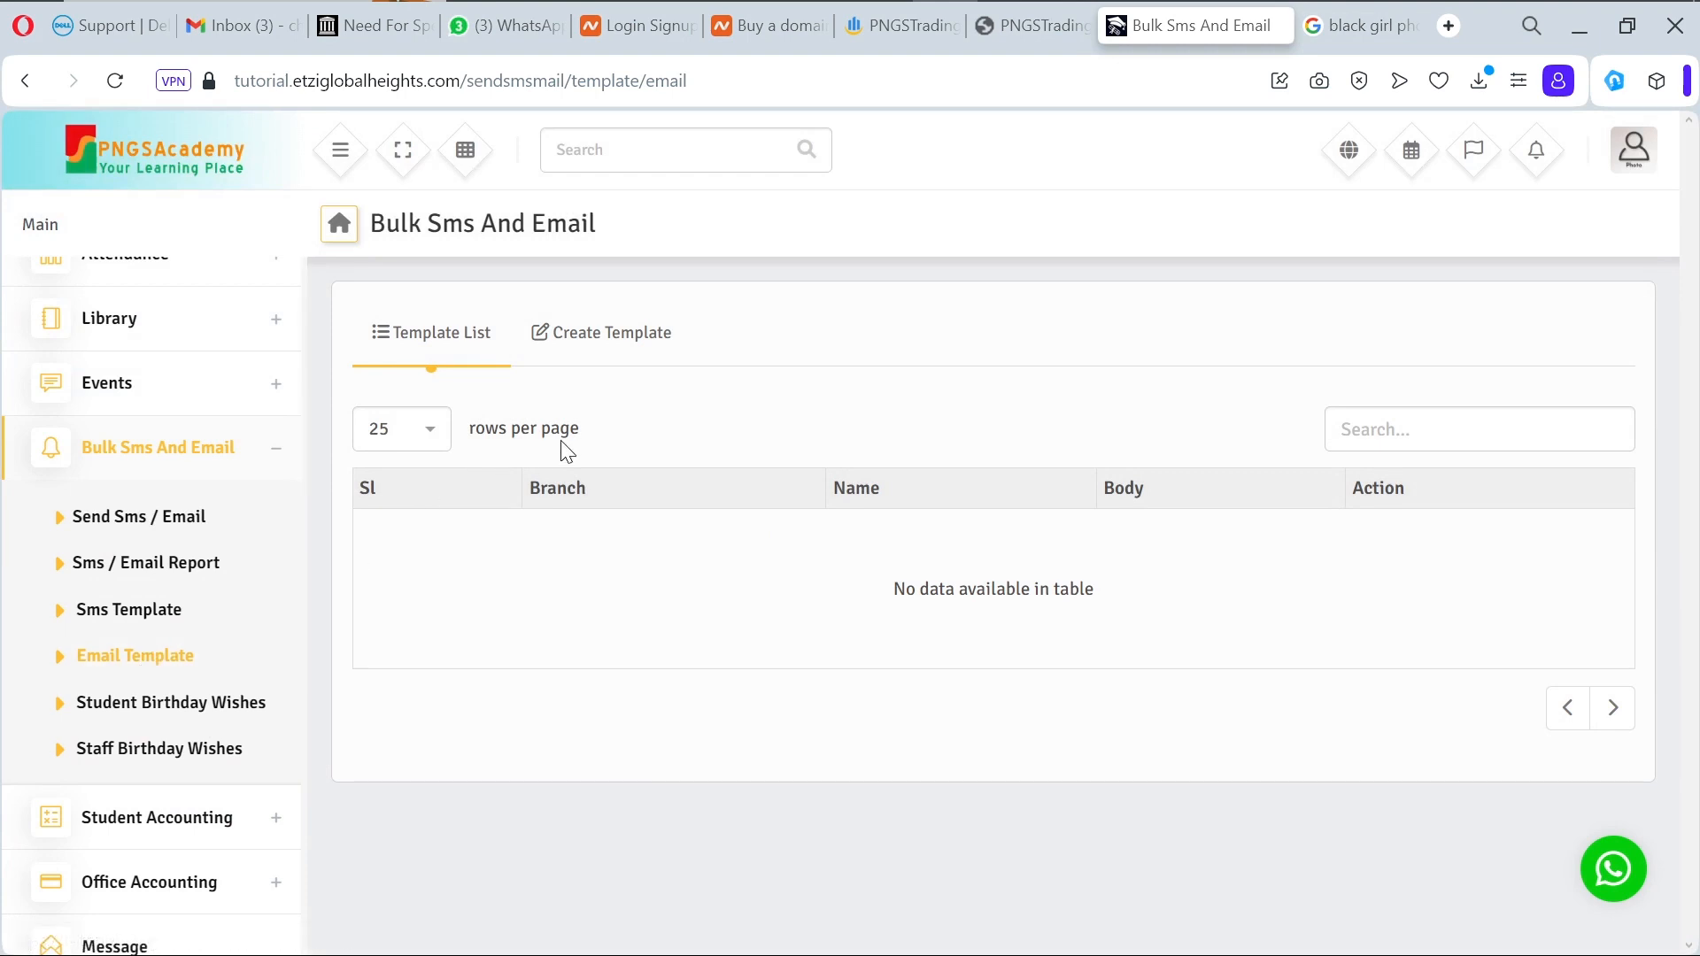
left_click(612, 343)
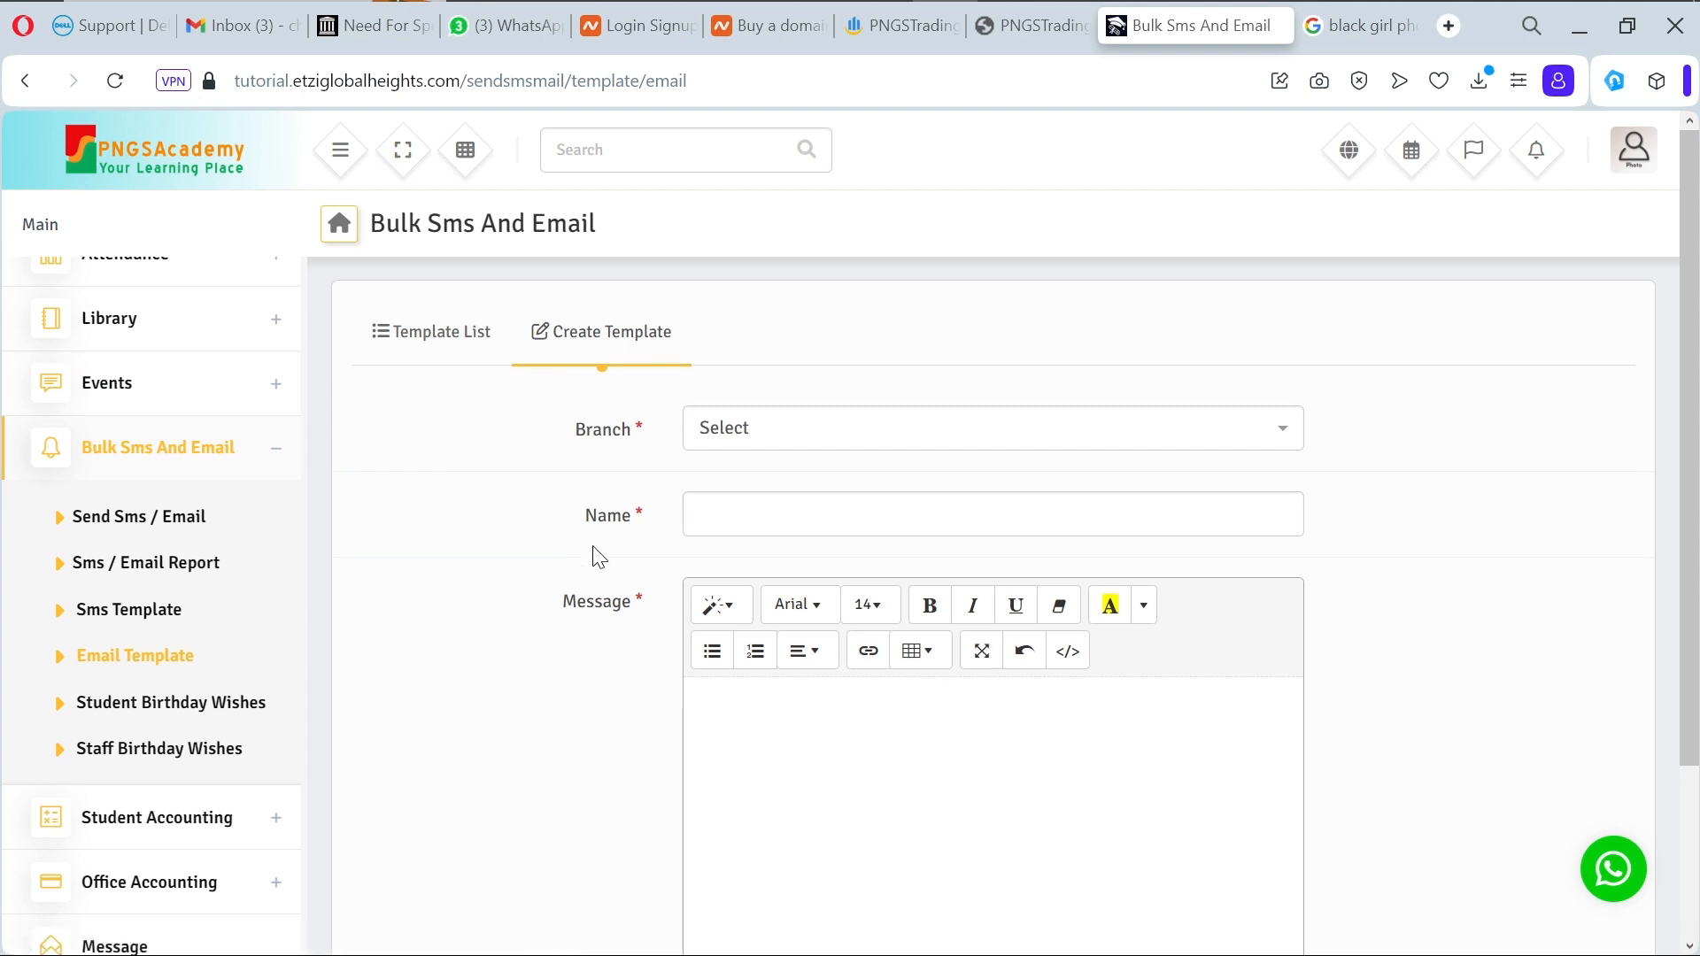
scroll(598, 556, "down", 3)
scroll(599, 556, "up", 3)
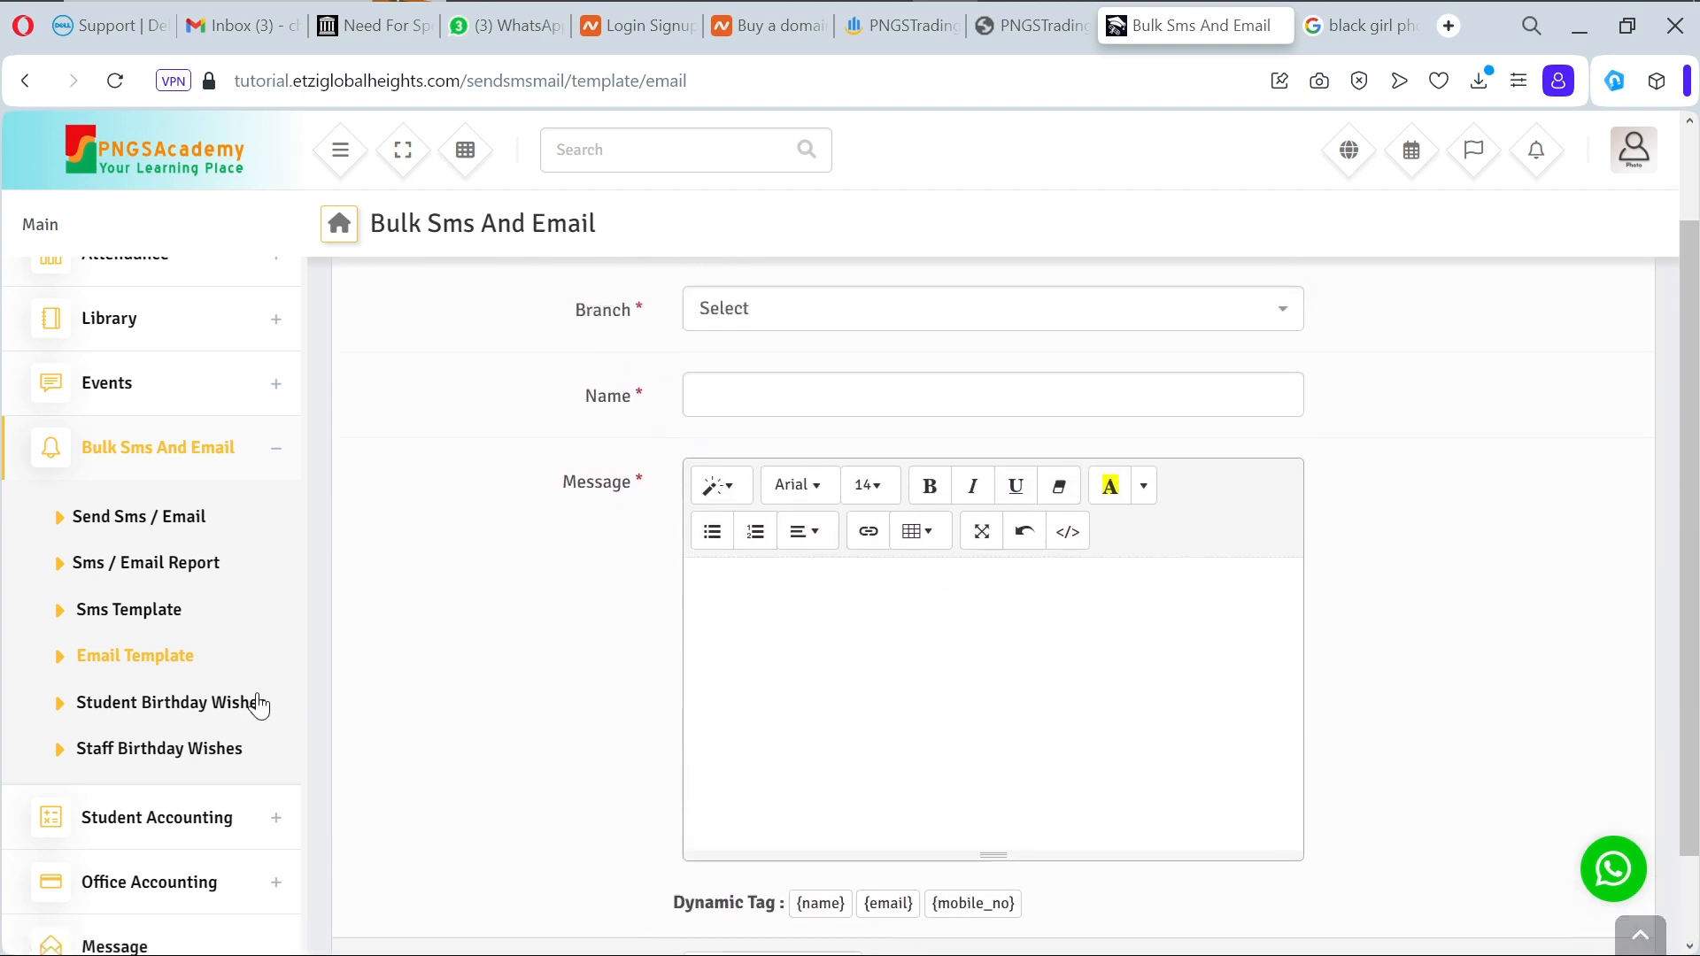
scroll(175, 770, "down", 3)
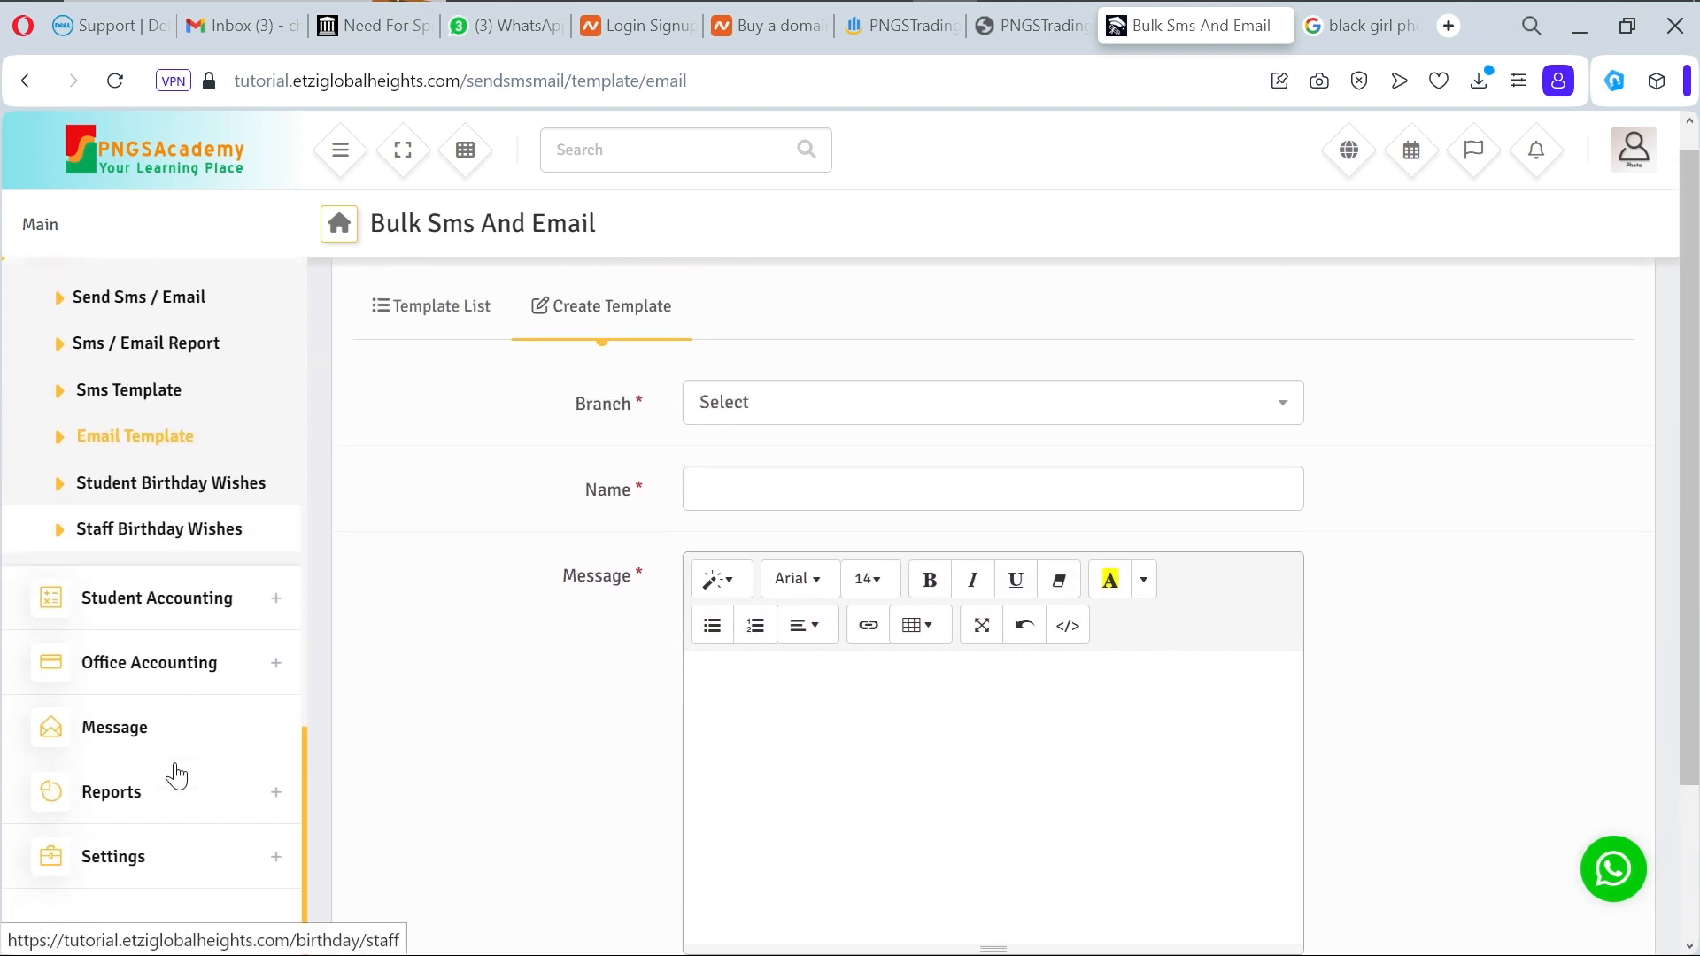
left_click(279, 859)
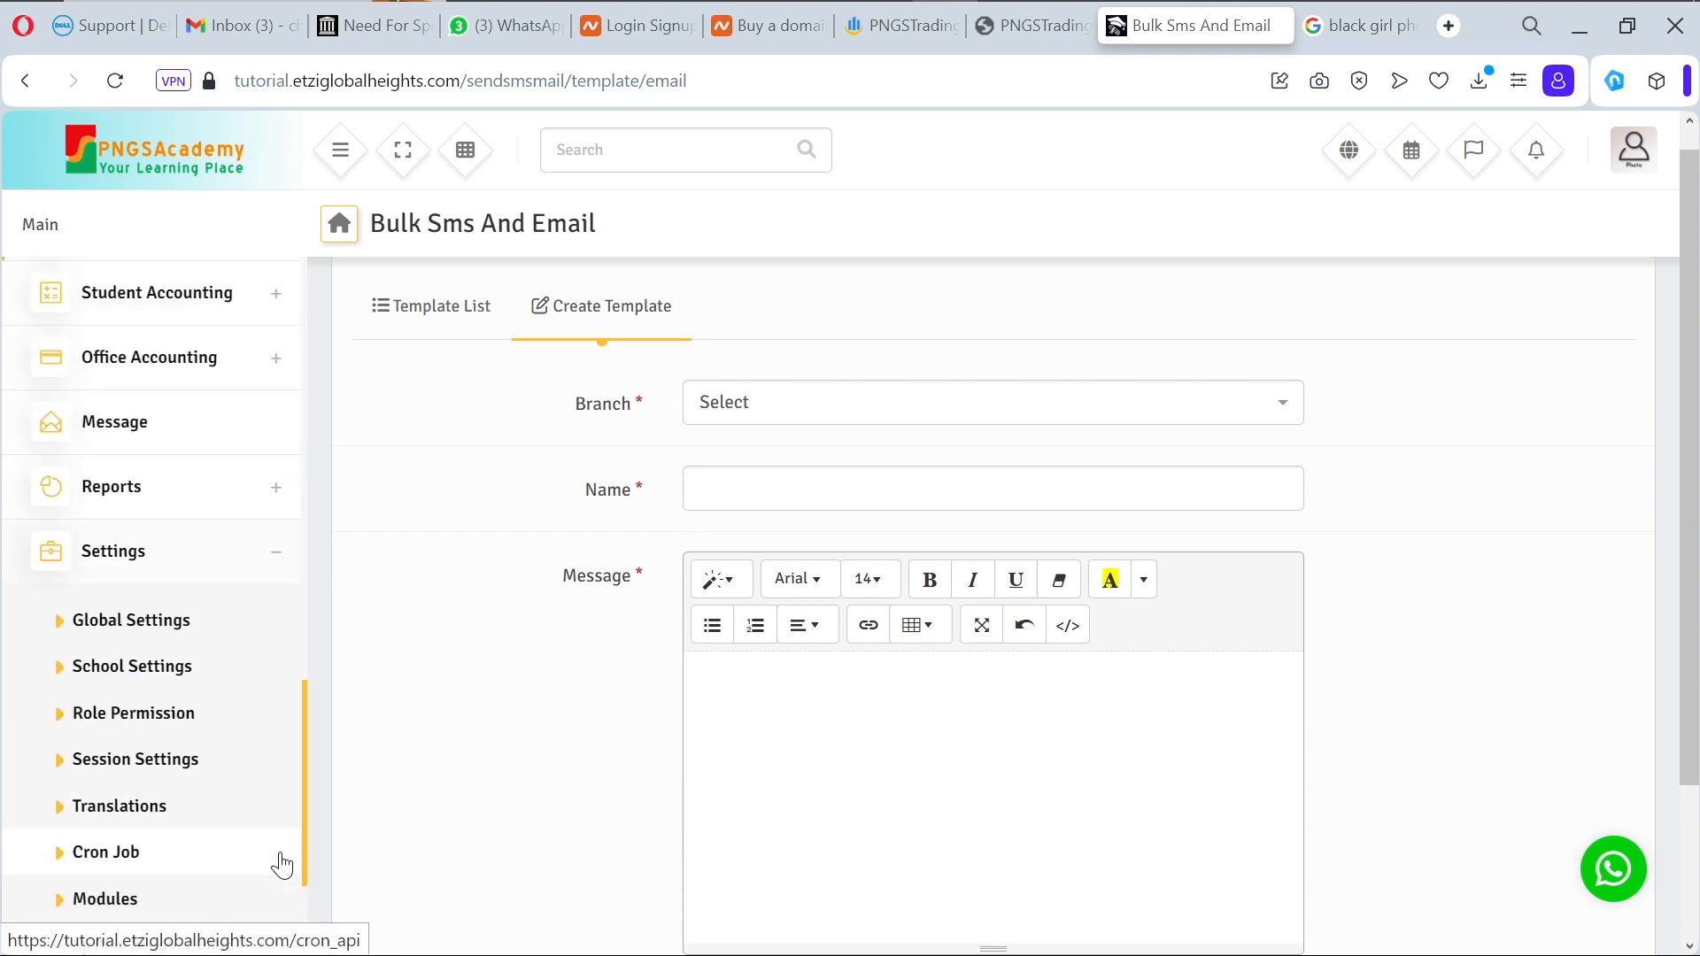
scroll(282, 864, "down", 1)
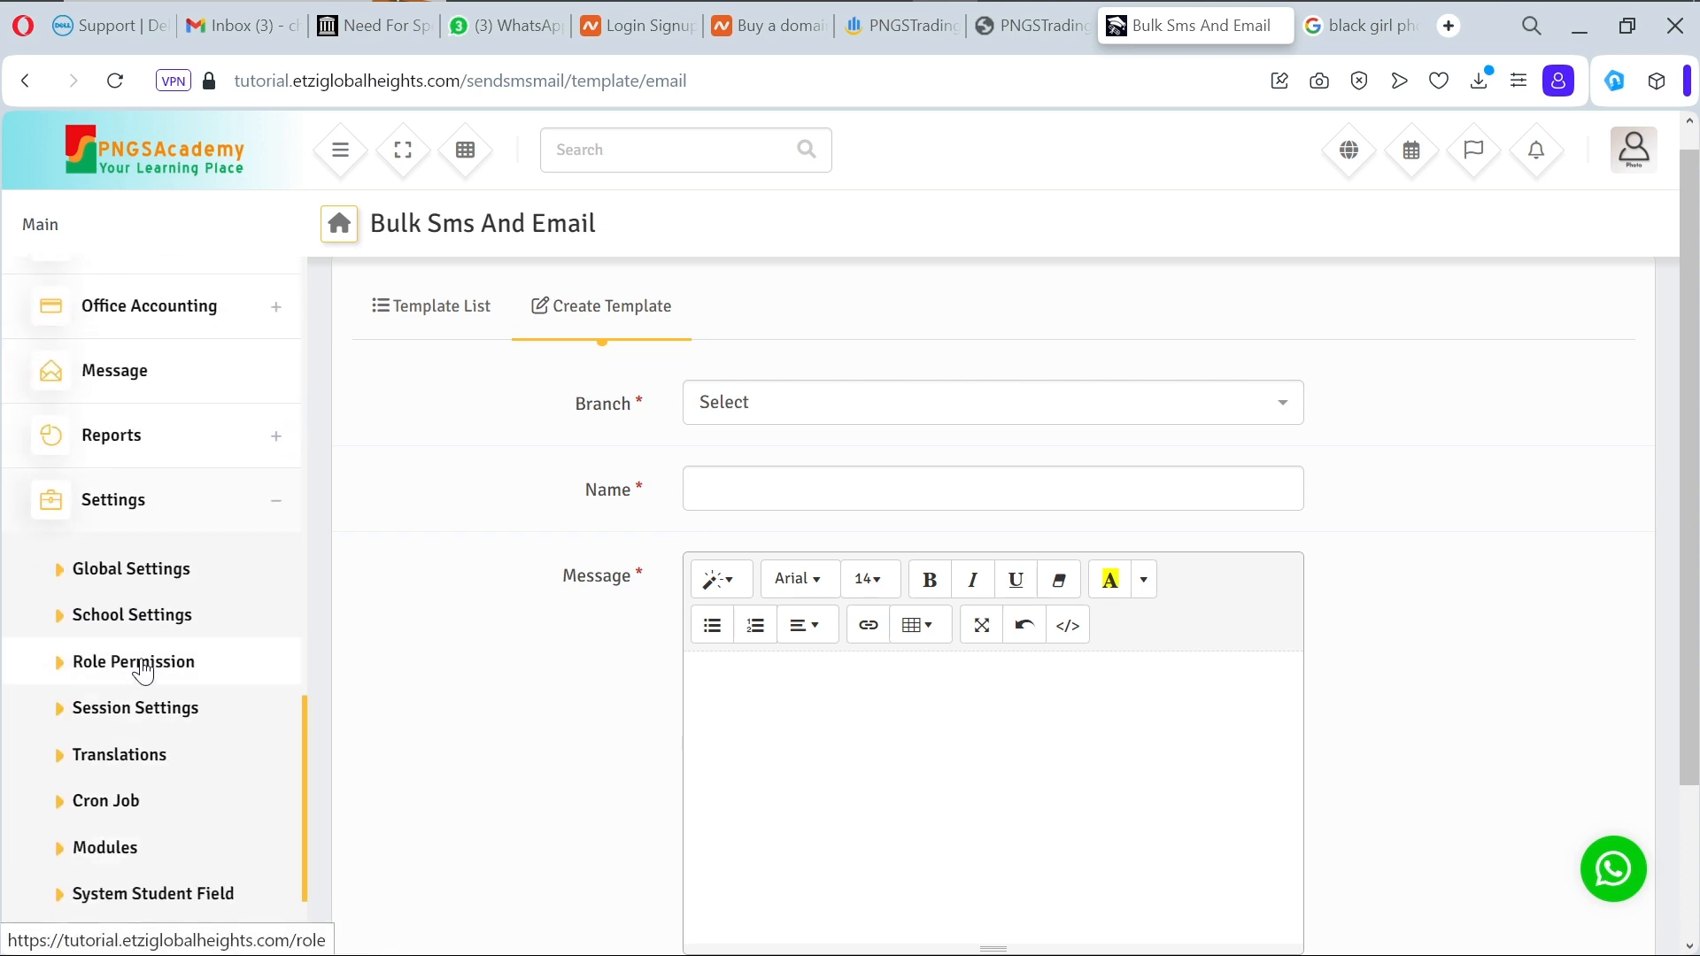
Step: View sessions 2019-2020 to 2025-2026 in Session Settings, then return to Role Permission
left_click(157, 729)
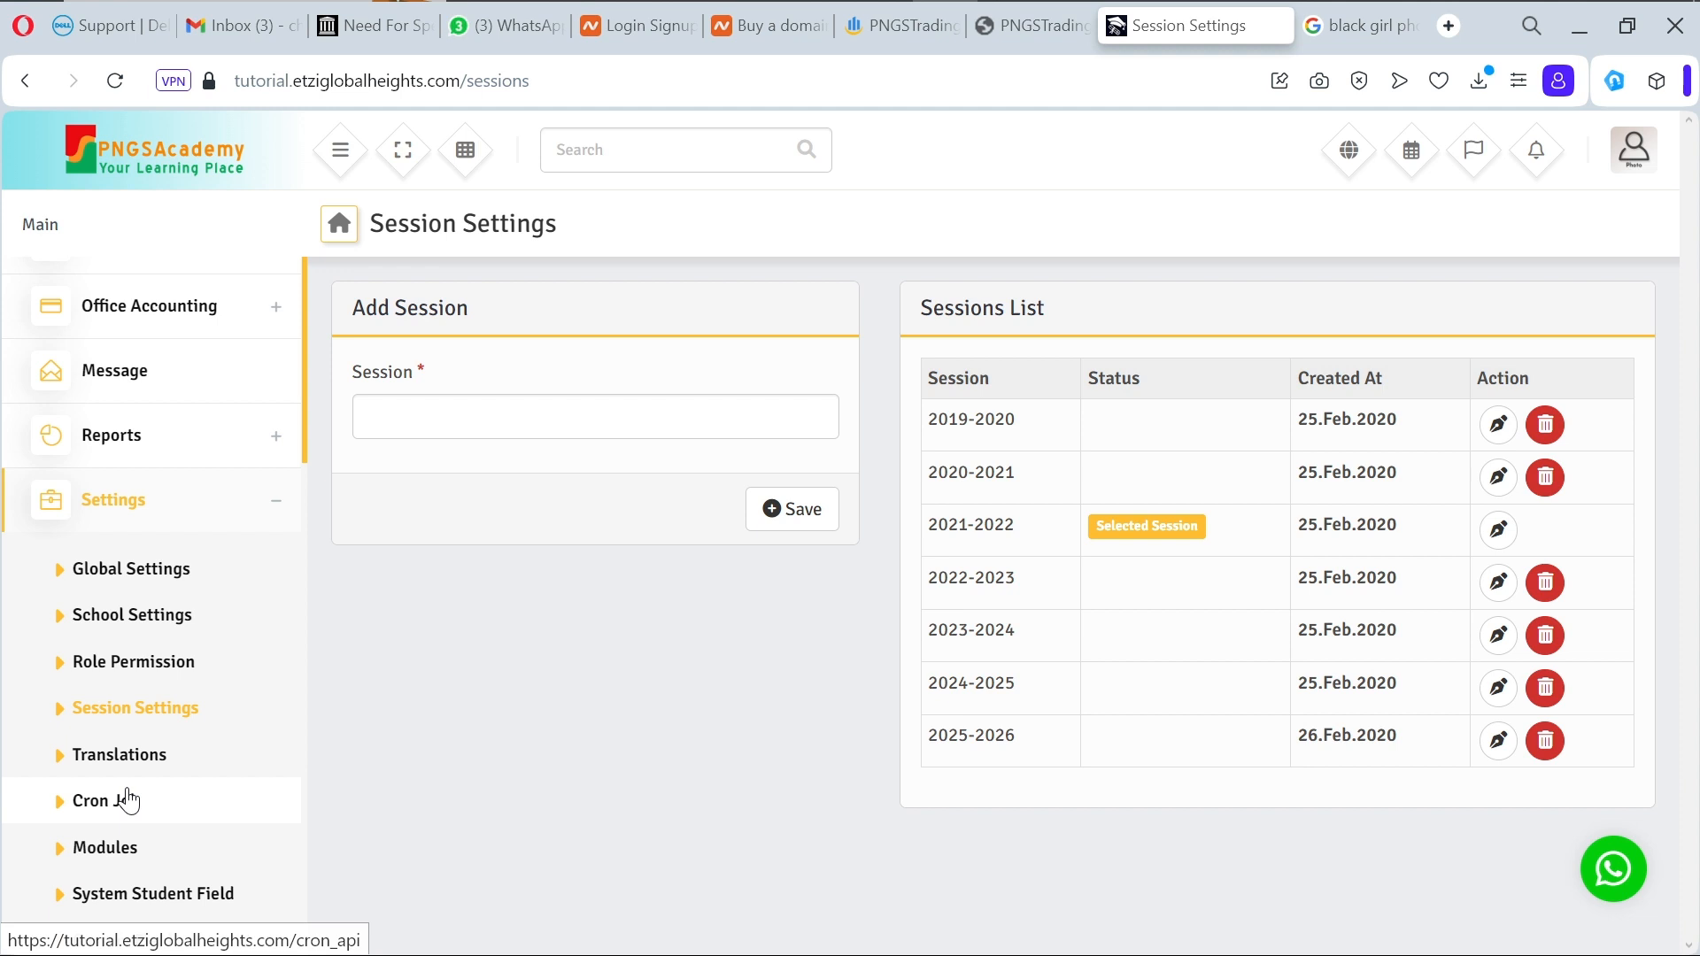
scroll(129, 799, "down", 2)
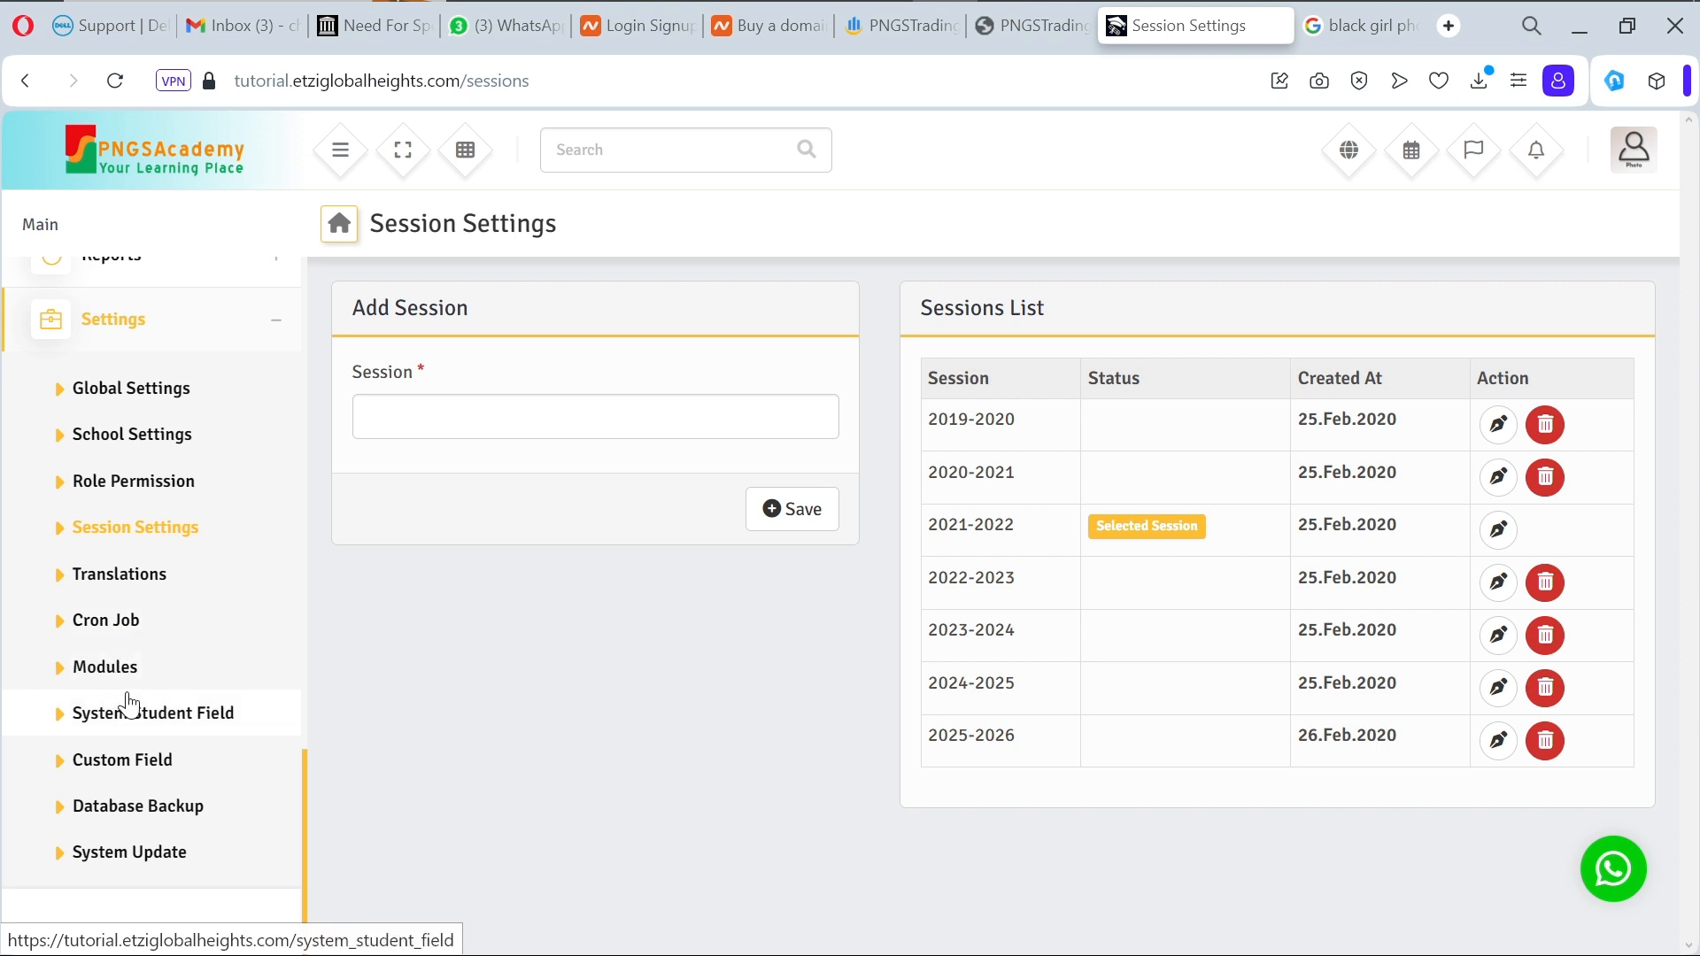
scroll(127, 704, "up", 3)
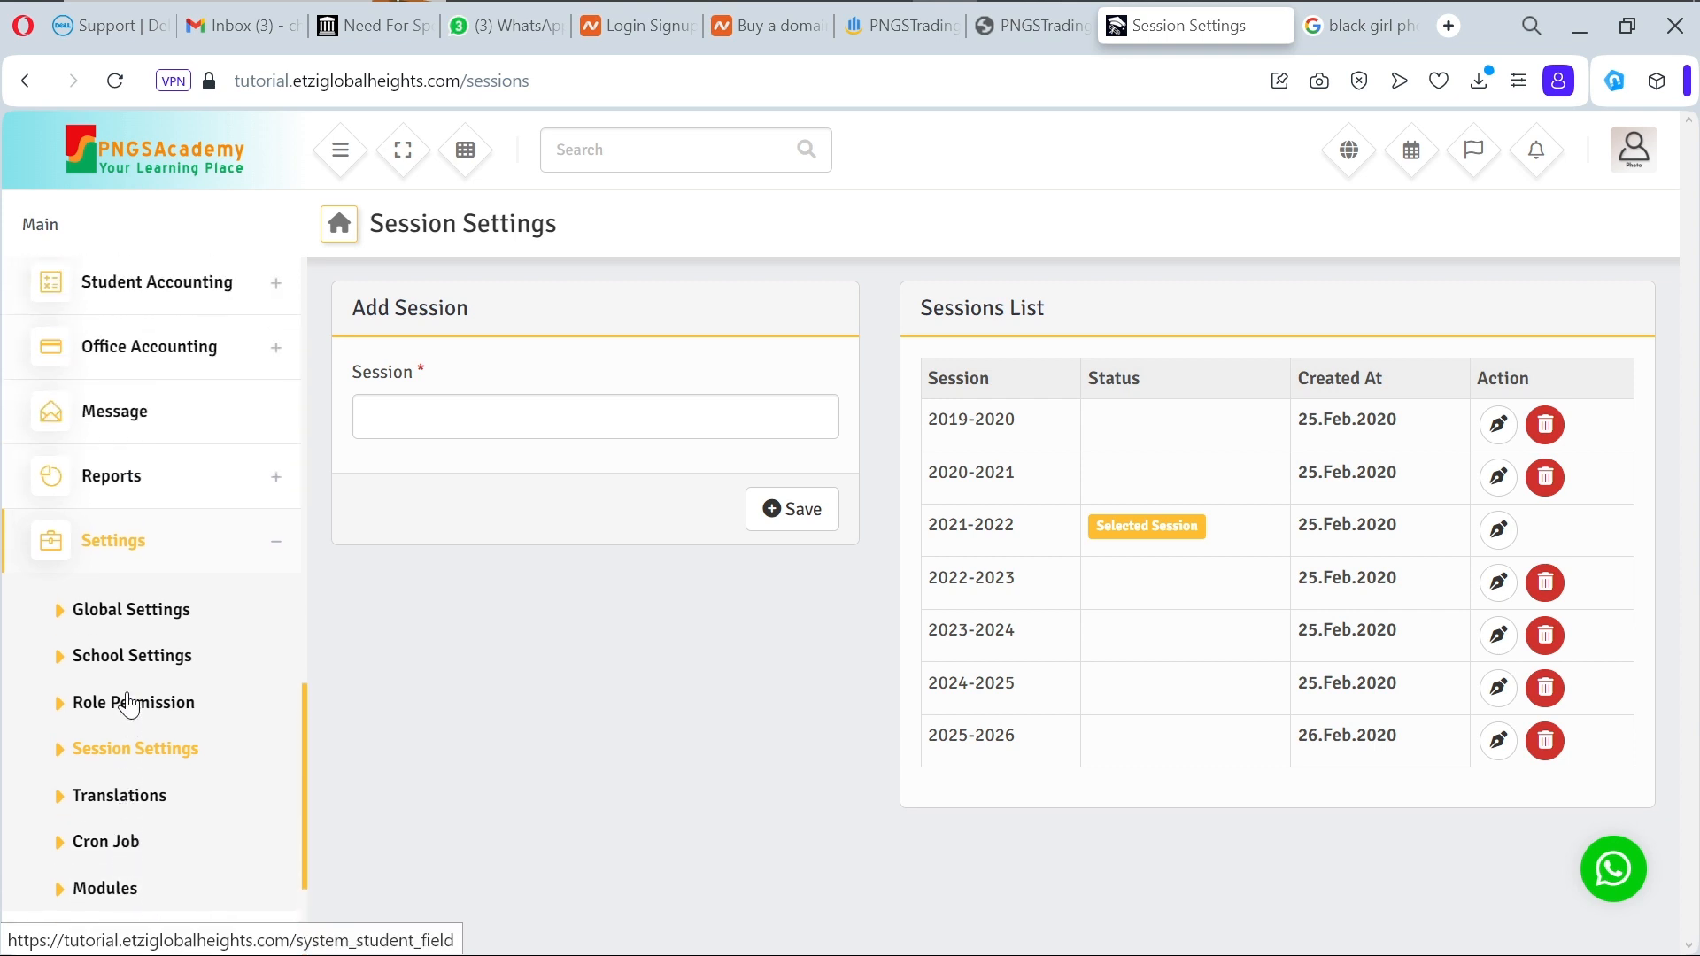
left_click(124, 730)
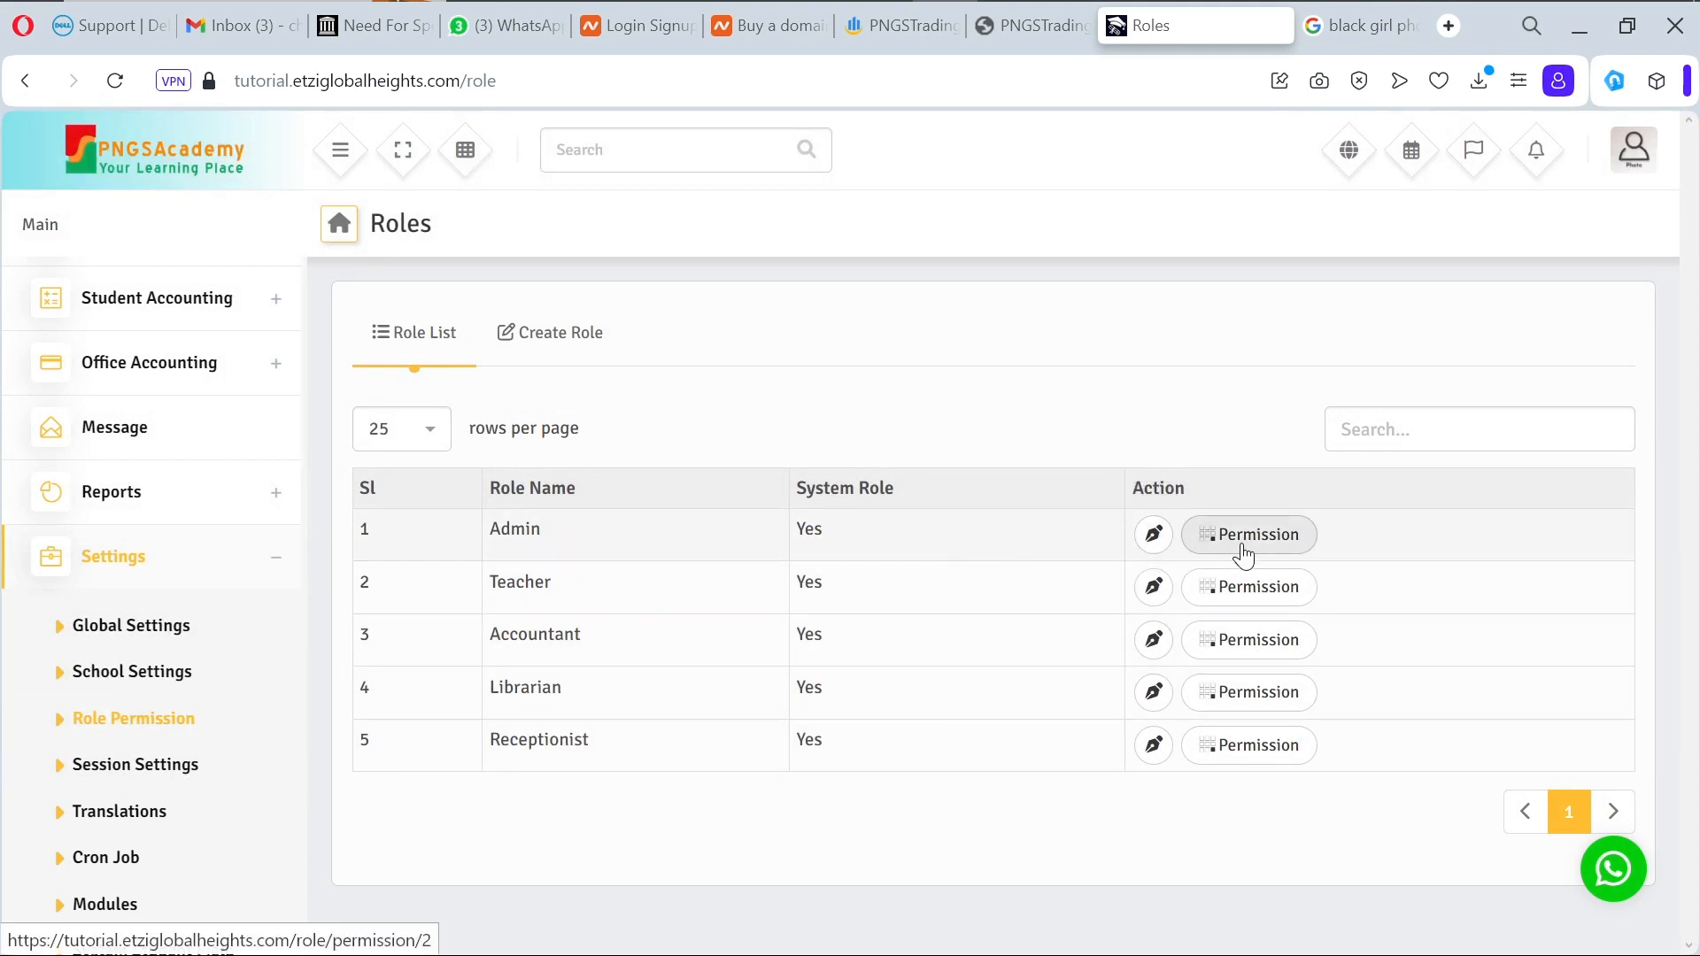
Step: Open the Super Admin account menu with Profile, Reset Password, Mailbox and Logout
left_click(1639, 165)
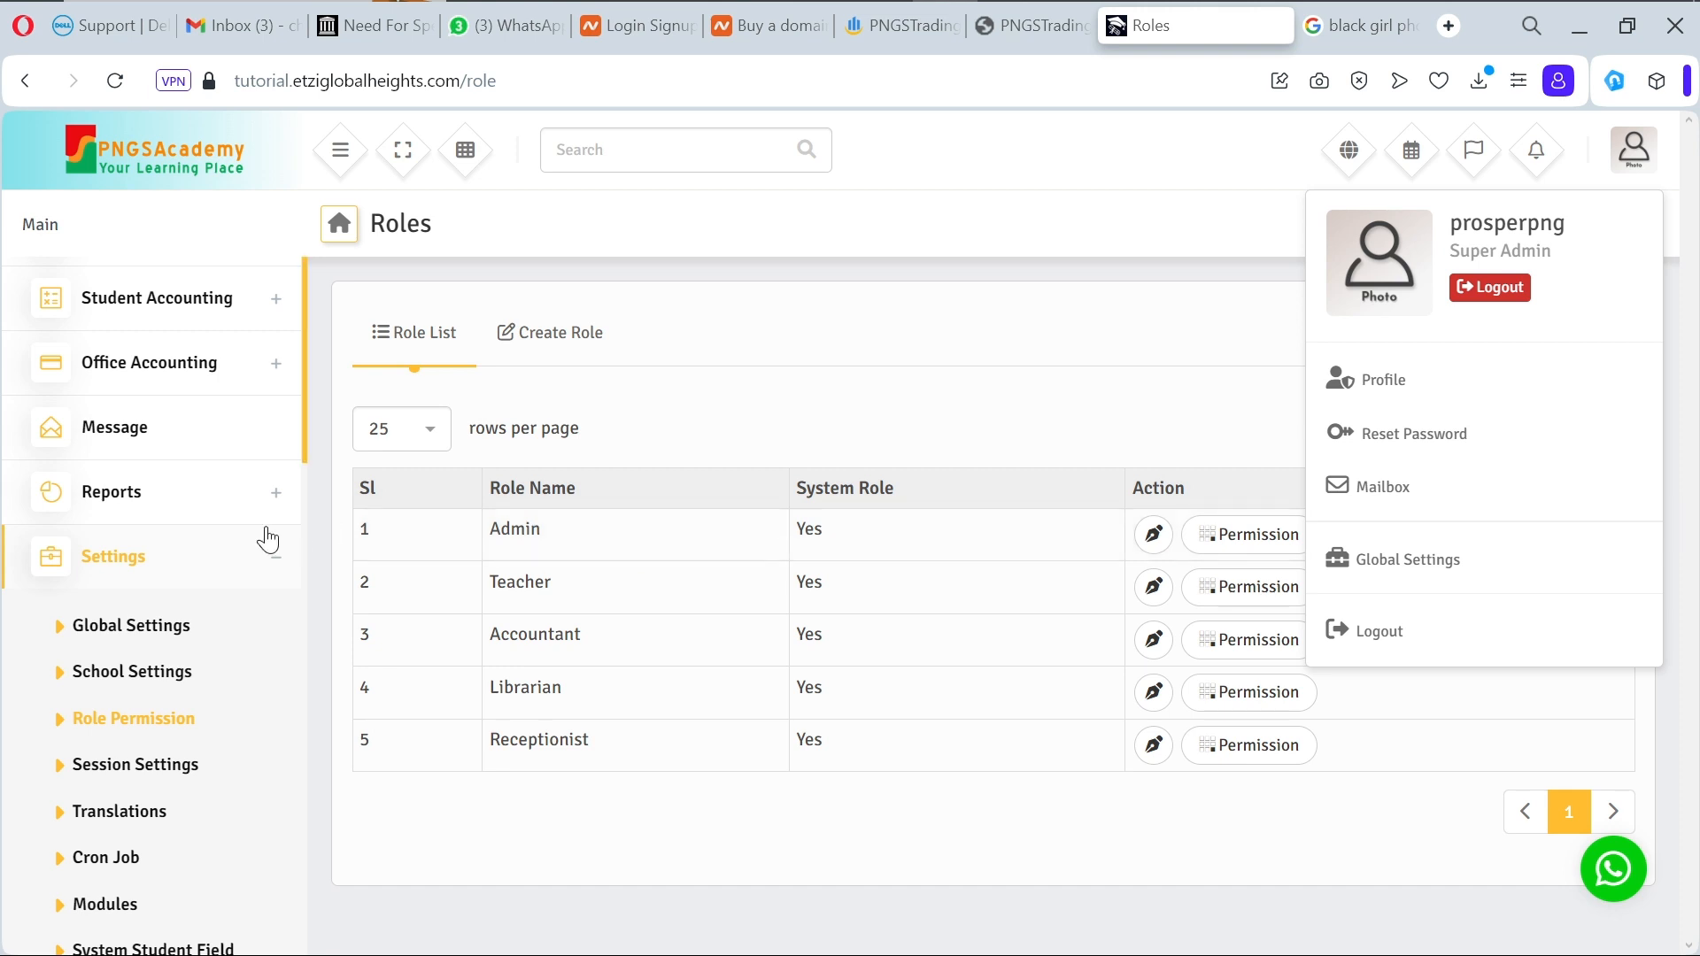
scroll(210, 489, "up", 6)
scroll(211, 490, "up", 3)
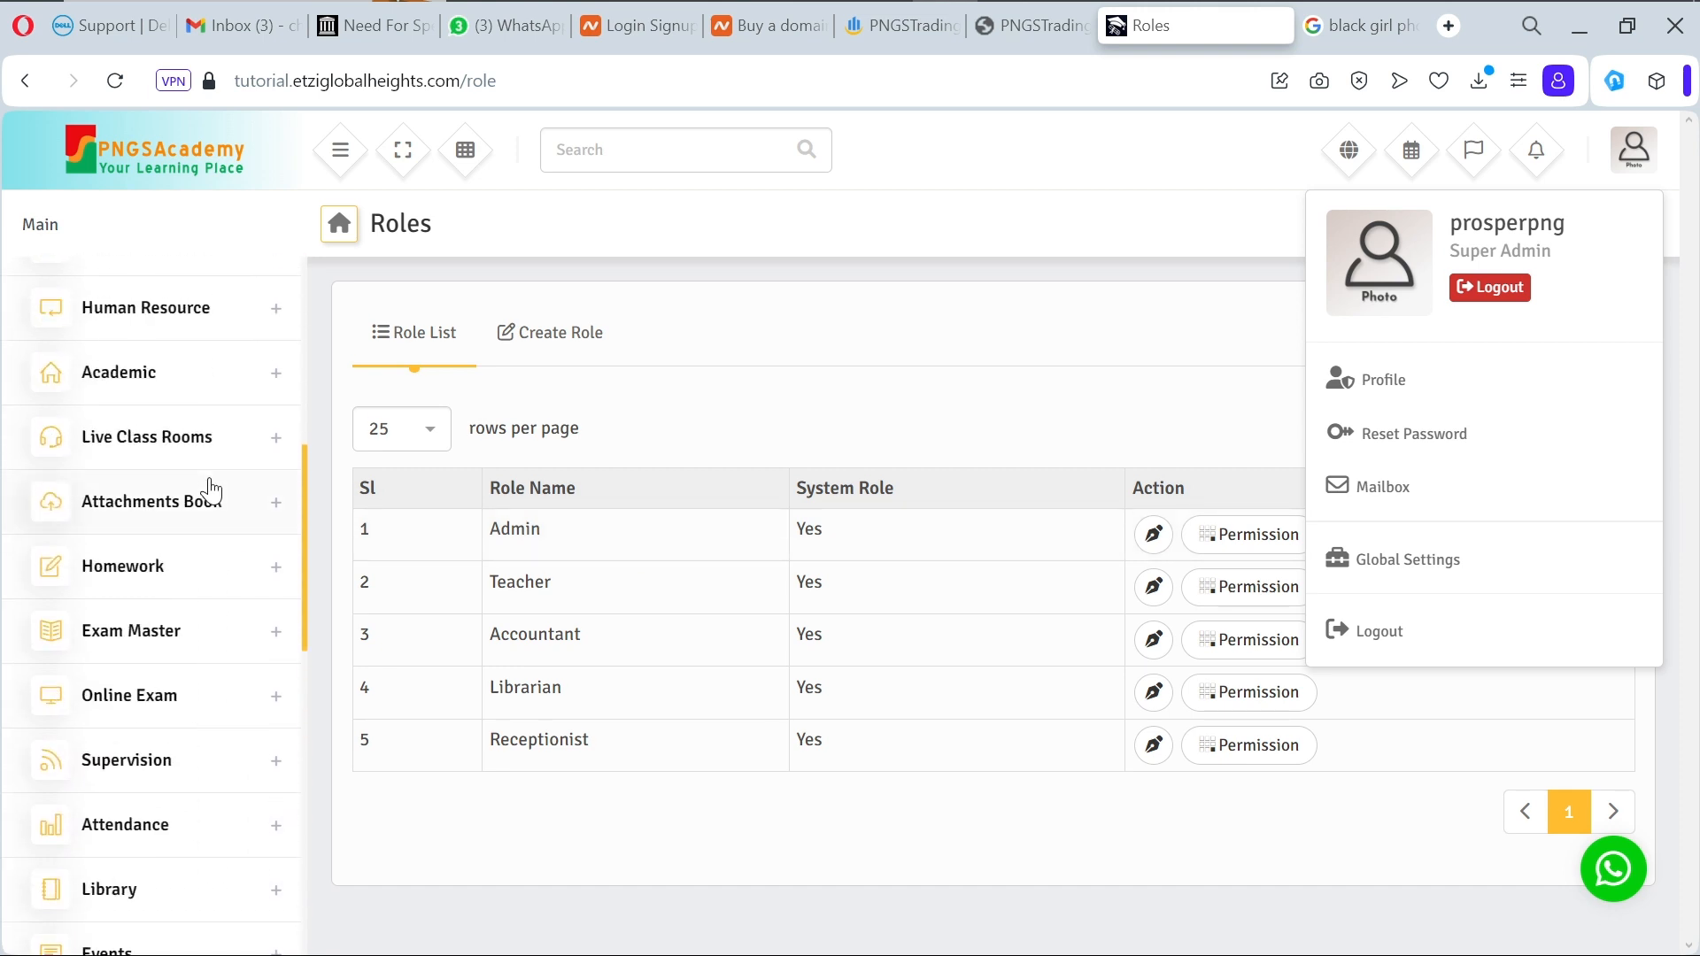
scroll(210, 490, "up", 4)
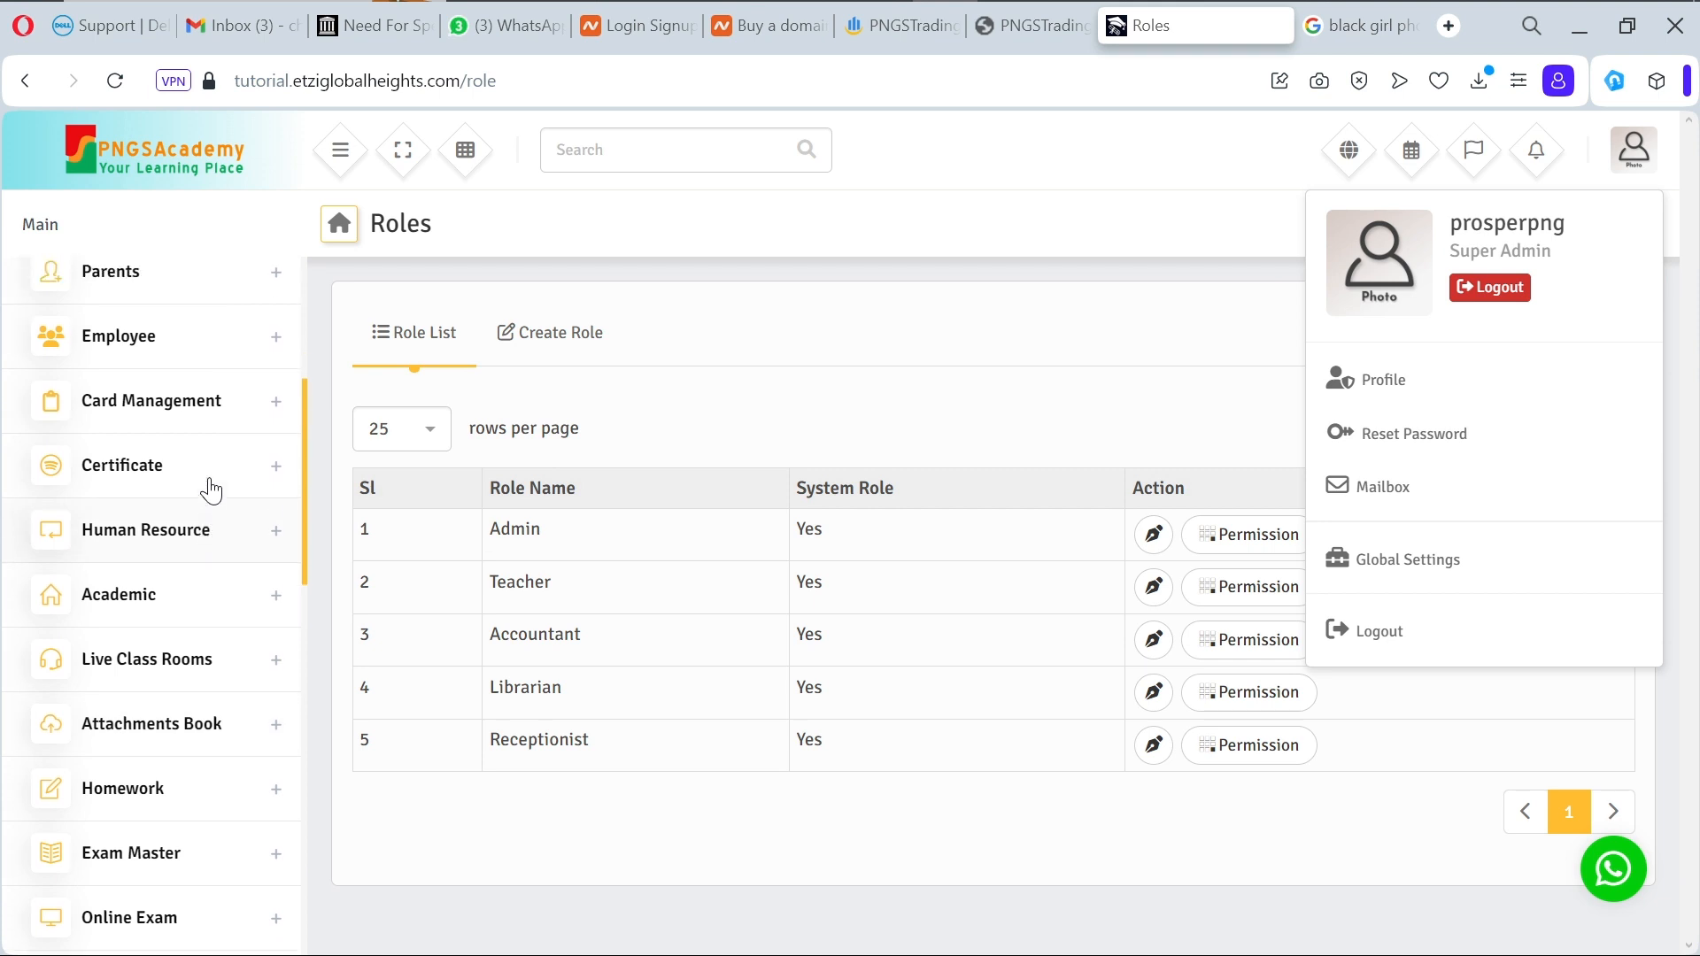
scroll(211, 489, "up", 4)
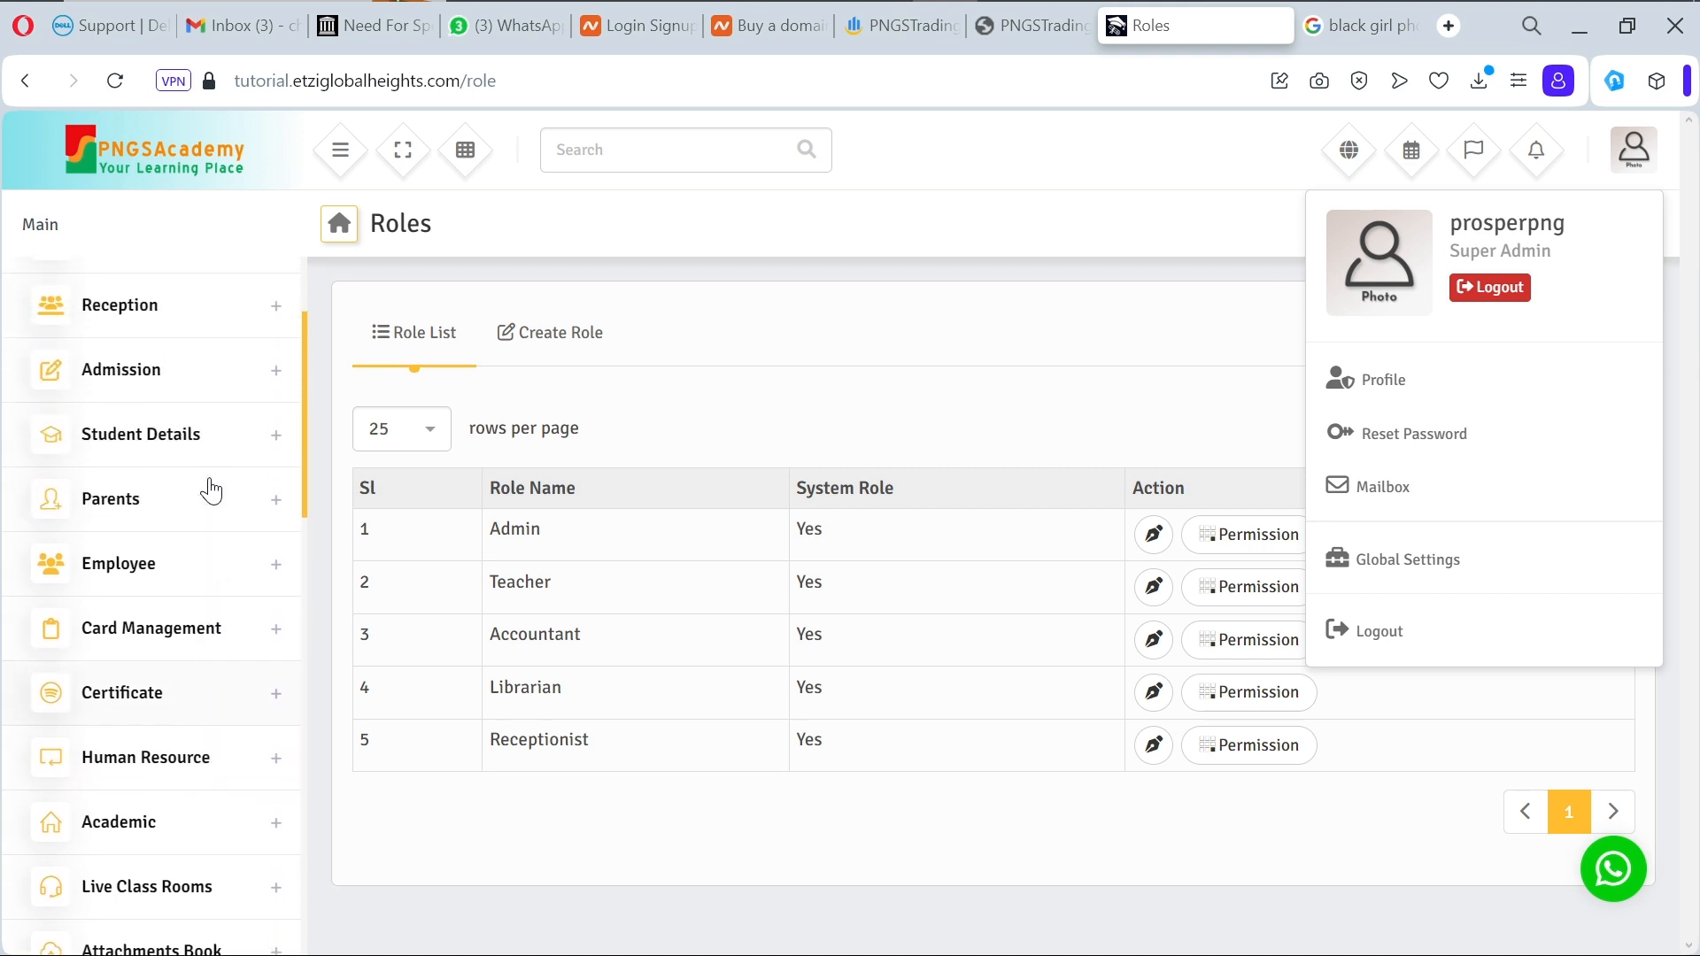
scroll(211, 490, "up", 1)
scroll(211, 489, "up", 4)
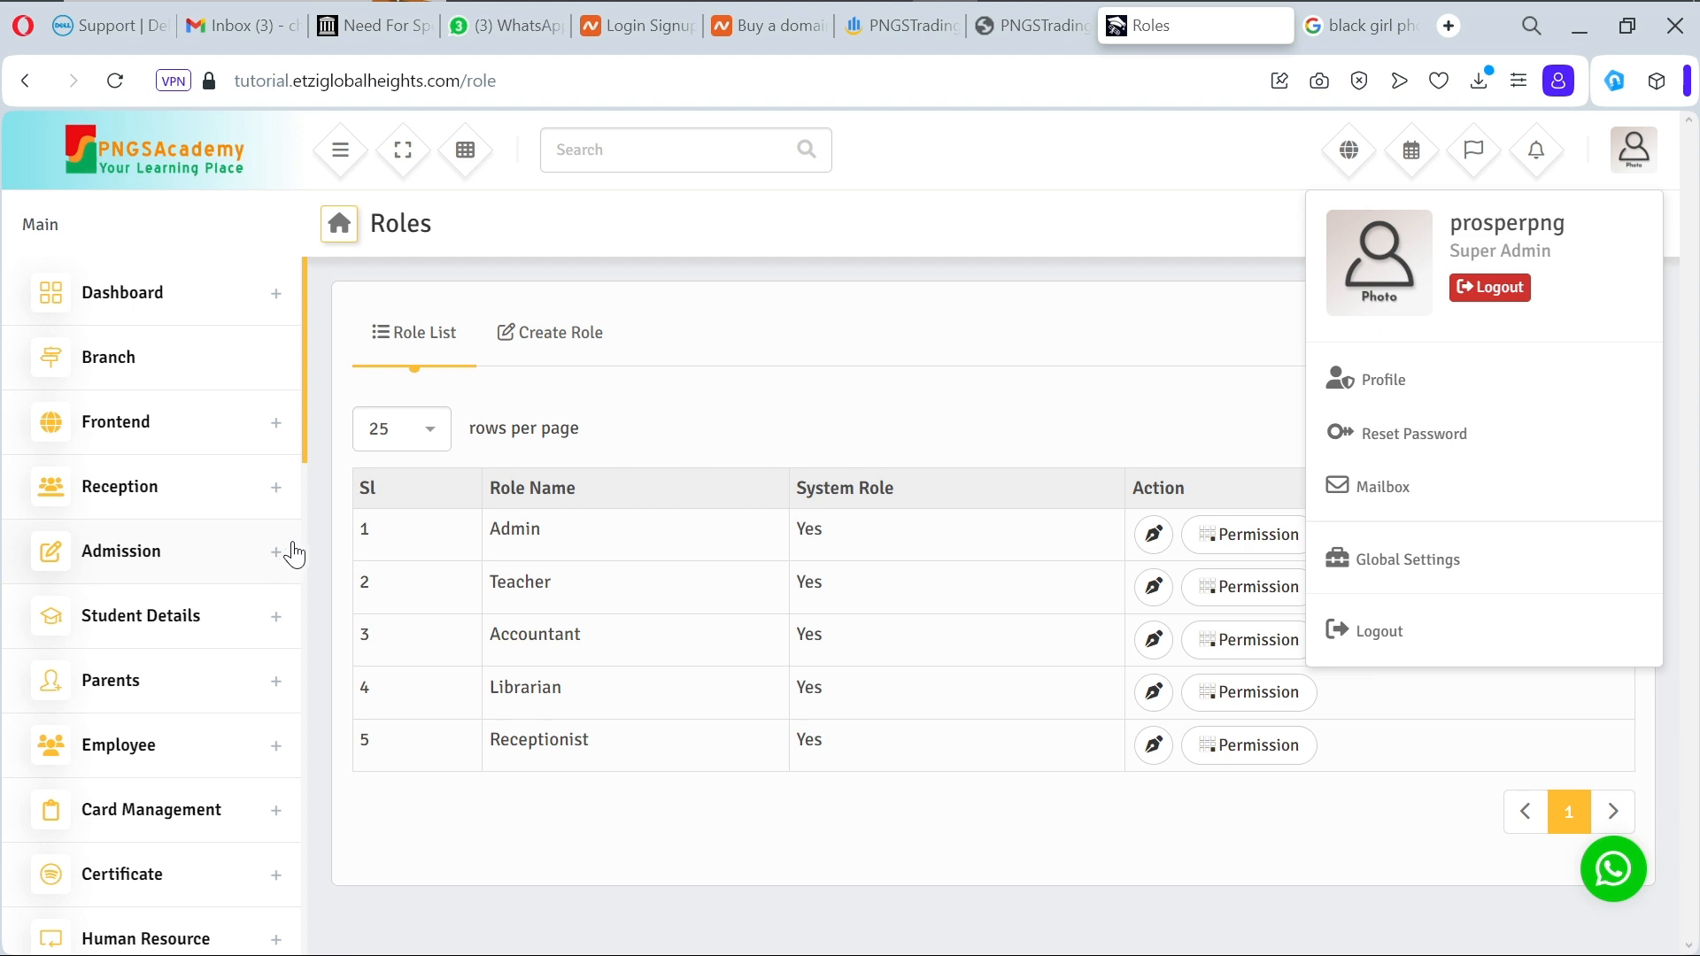
Step: Expand and collapse the Employee, Admission and Human Resource sidebar sections
left_click(276, 746)
left_click(281, 754)
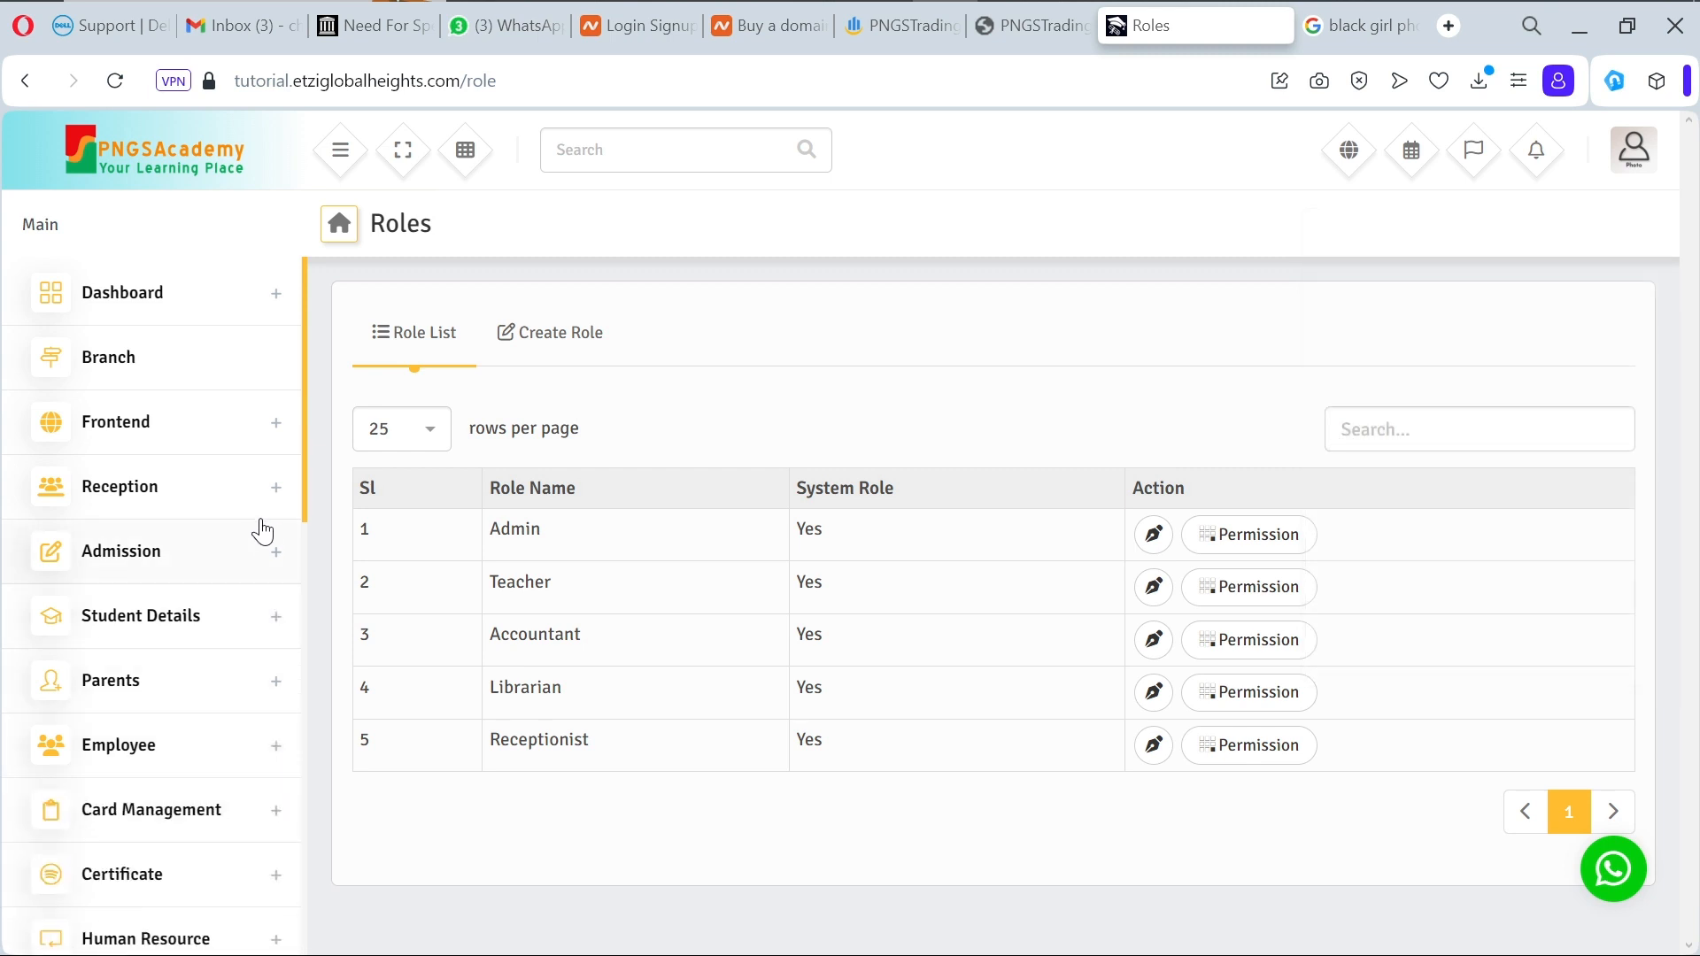
left_click(262, 570)
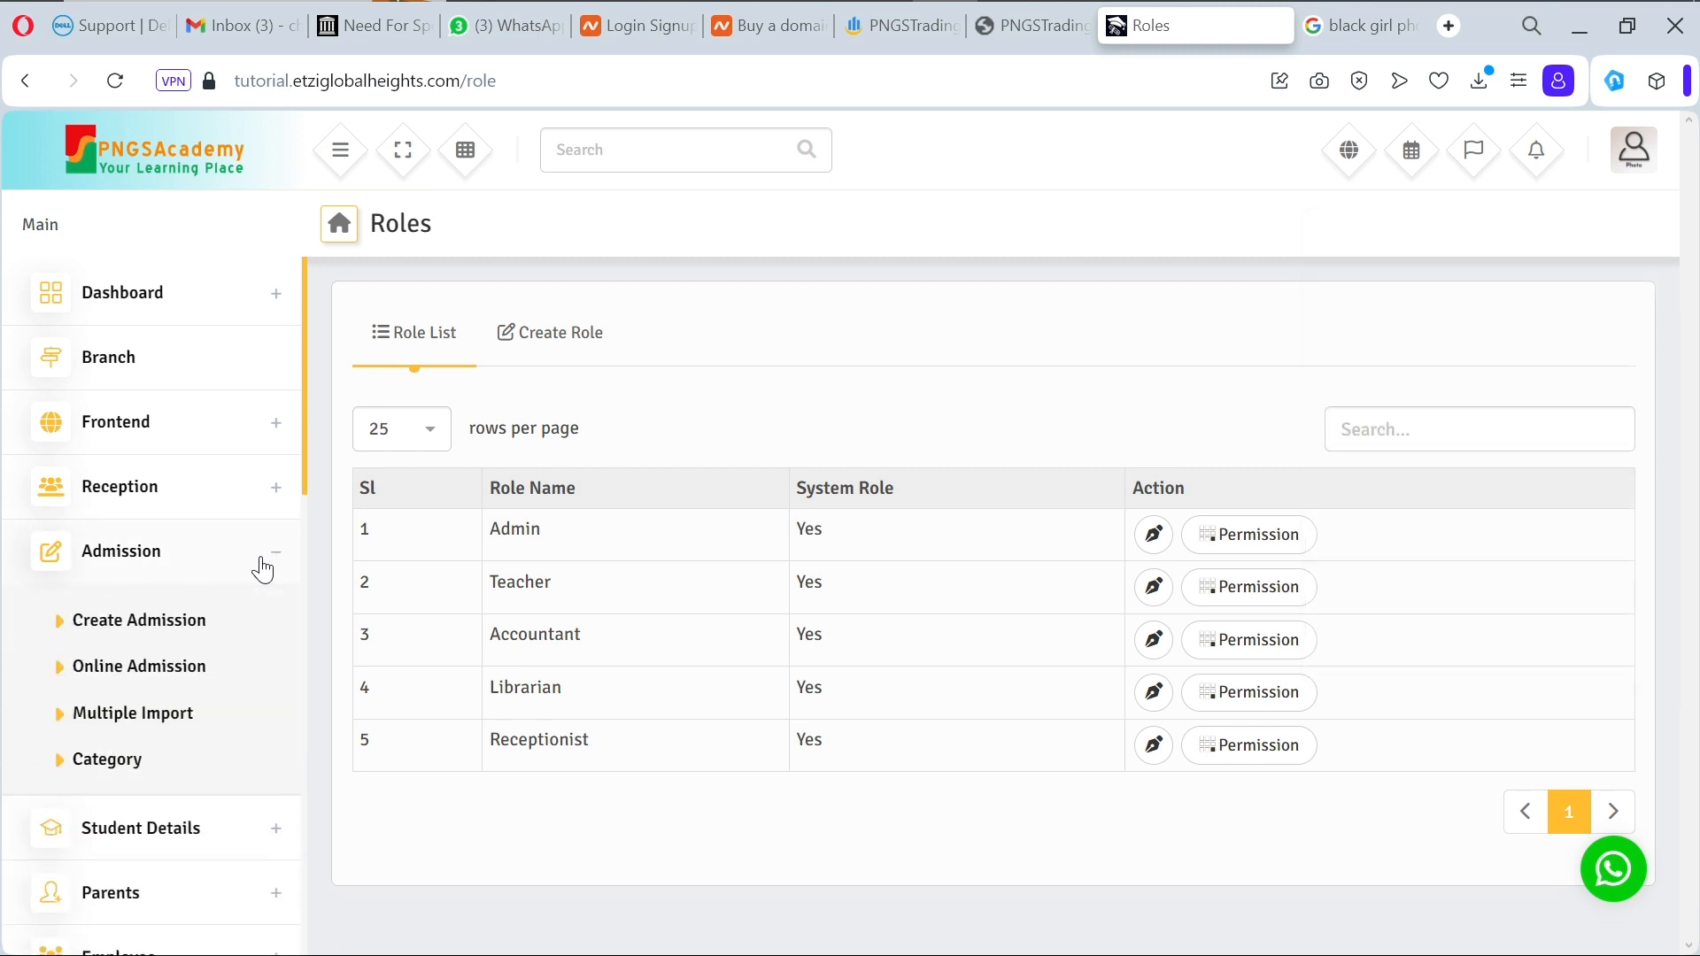
left_click(272, 557)
scroll(277, 562, "down", 2)
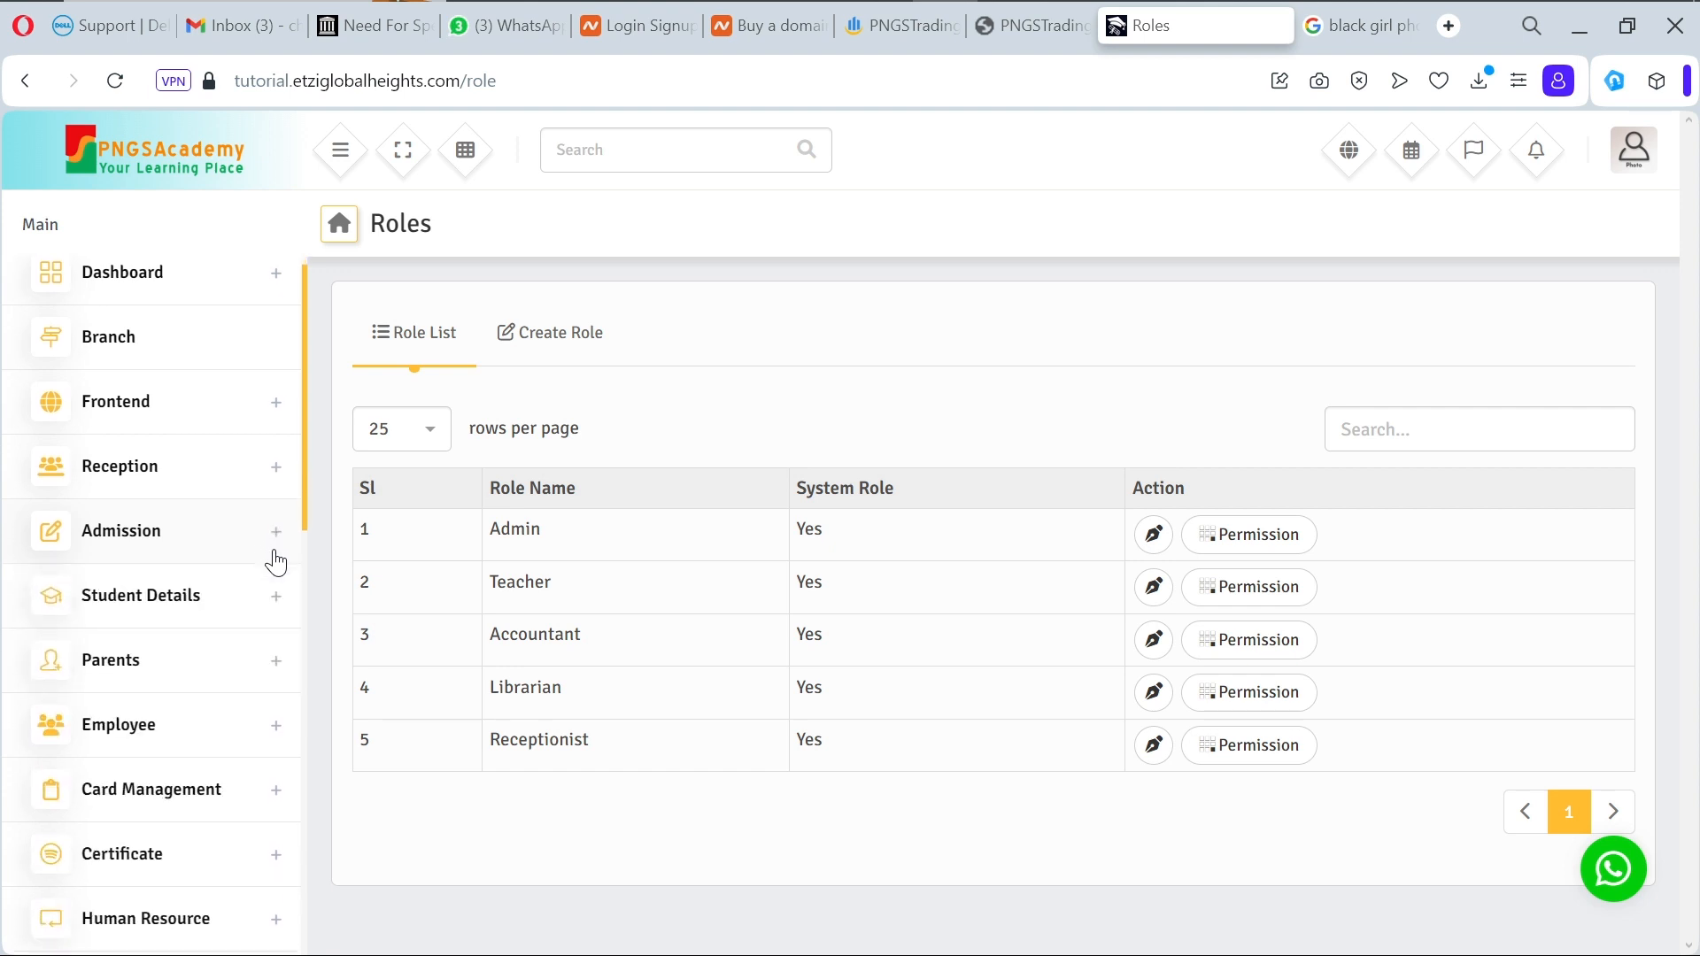
scroll(274, 559, "down", 5)
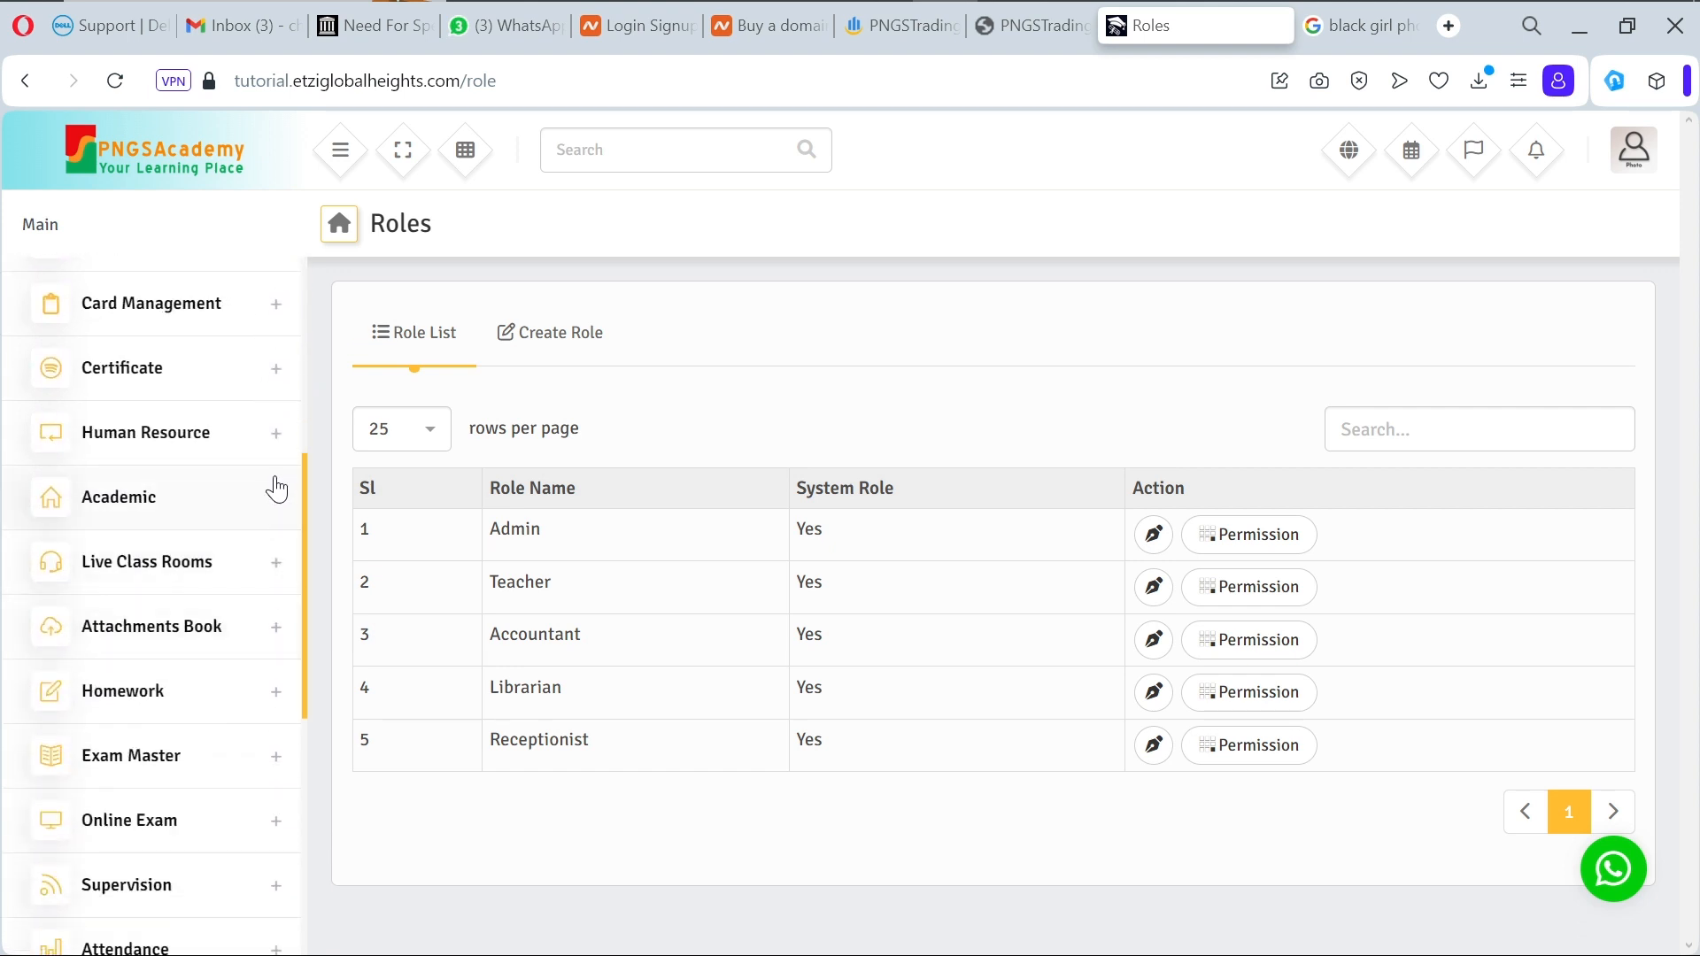
left_click(277, 447)
left_click(276, 447)
Step: Expand the Supervision section, then list the Bulk Sms And Email pages
left_click(270, 894)
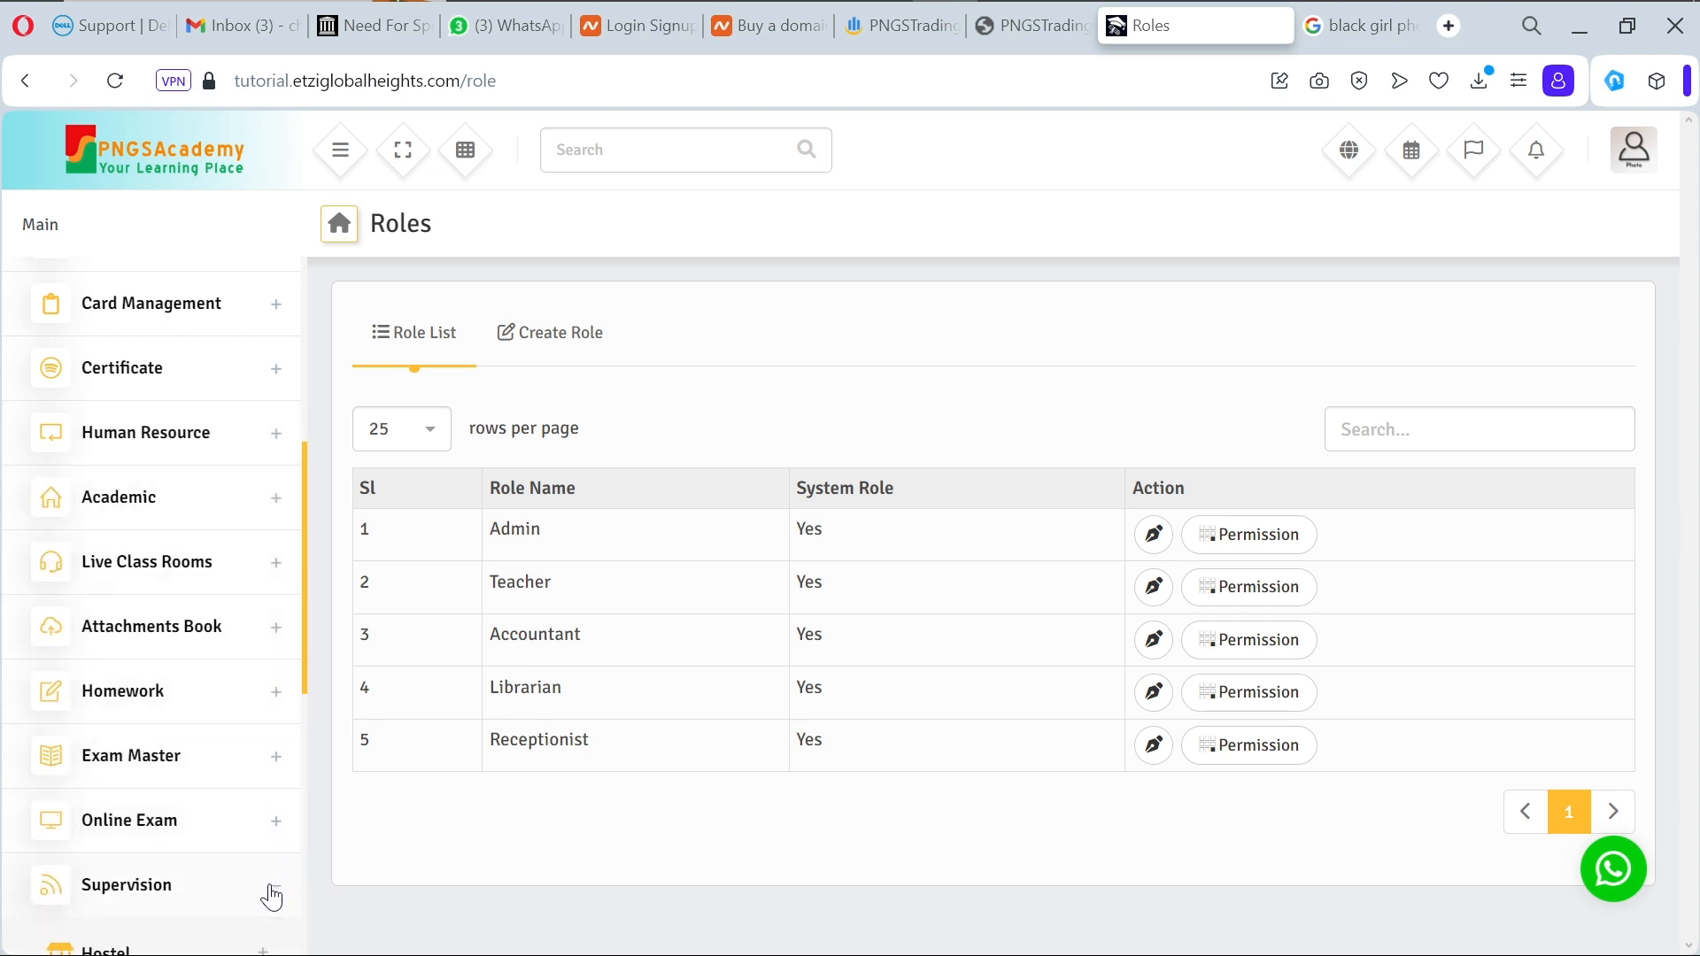
scroll(270, 897, "down", 2)
scroll(272, 897, "up", 7)
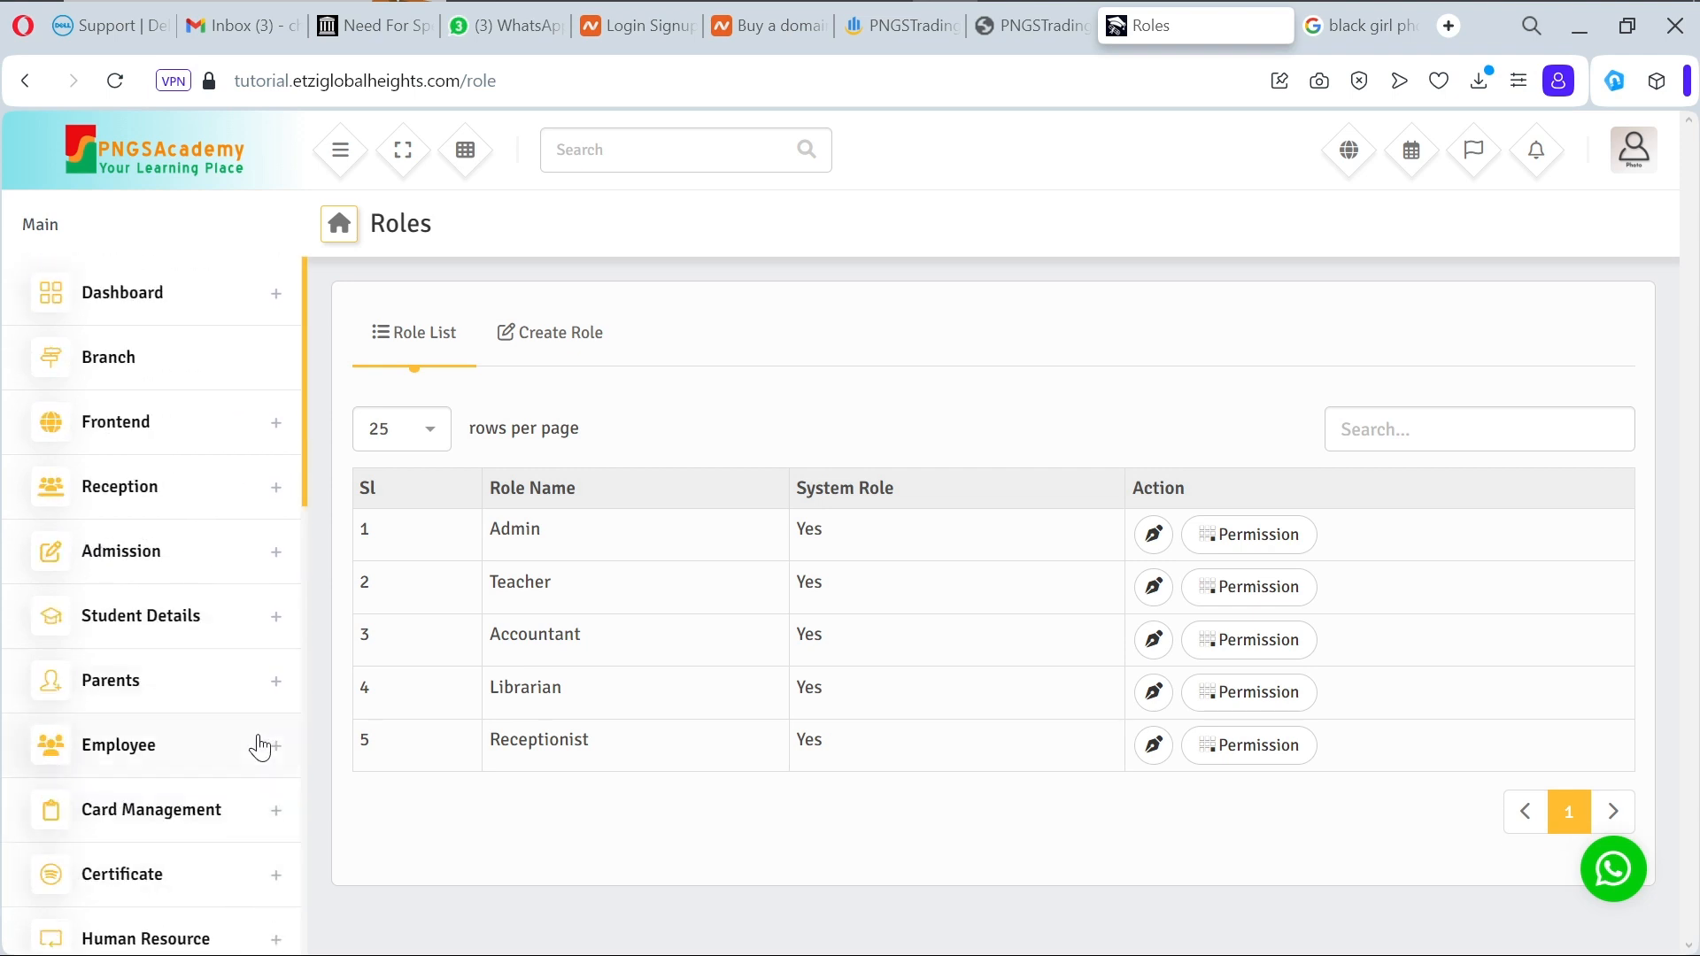
scroll(257, 866, "down", 4)
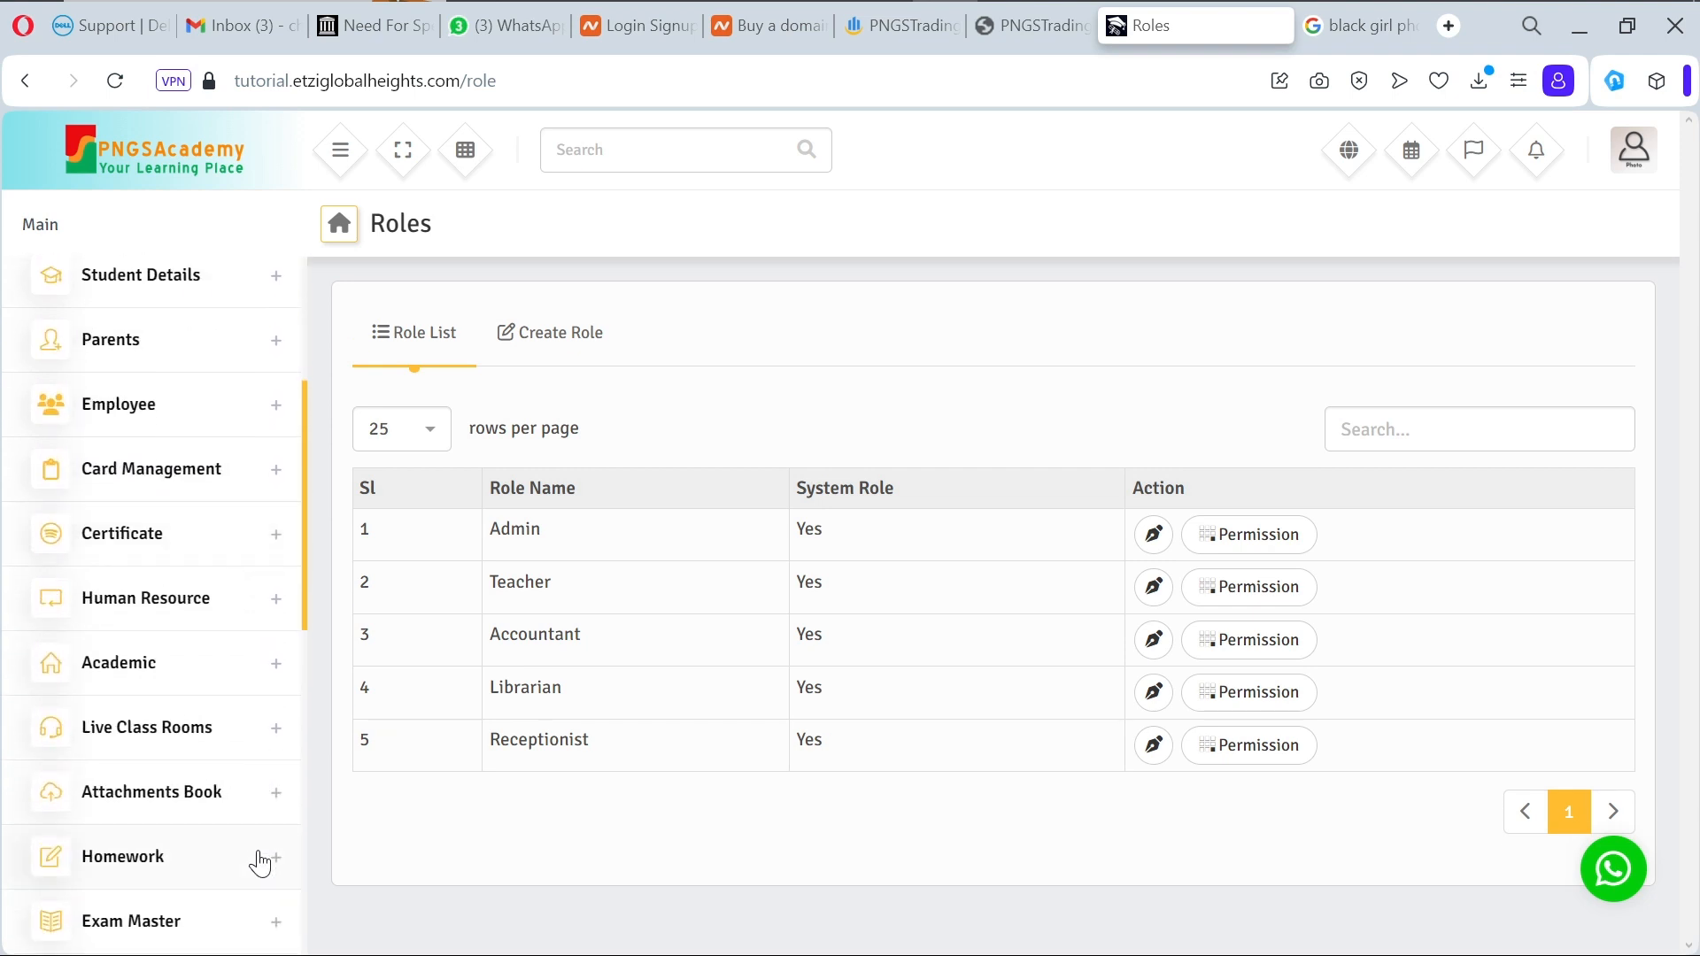
scroll(259, 863, "down", 6)
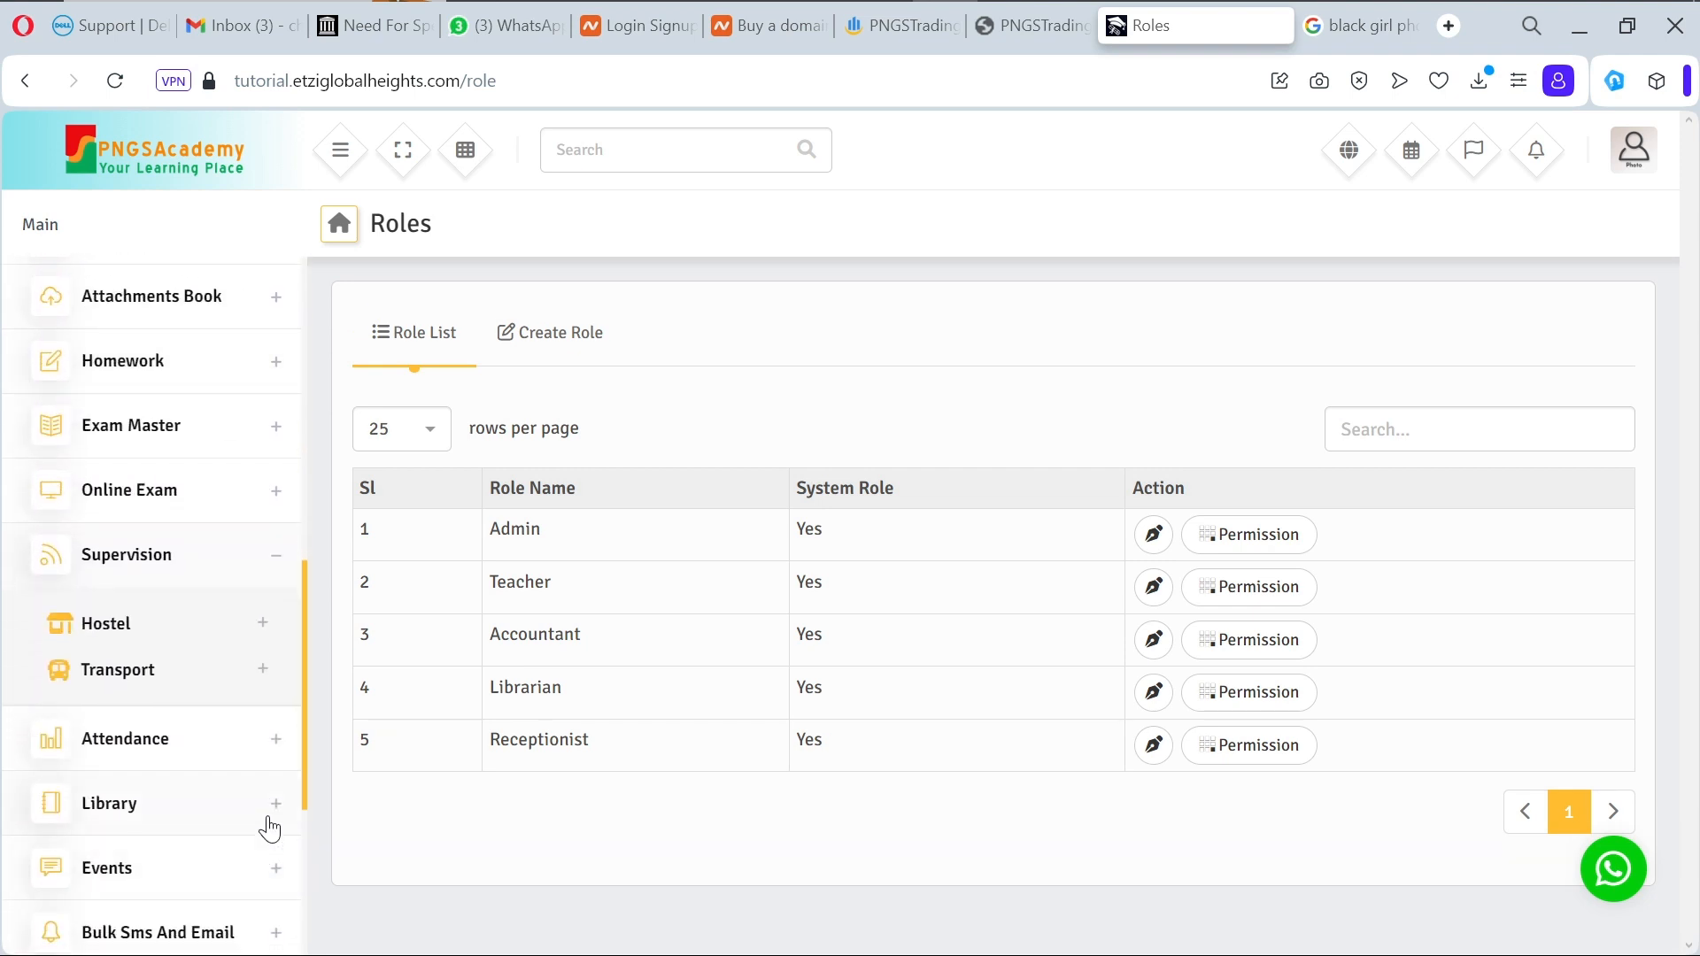
scroll(269, 828, "down", 3)
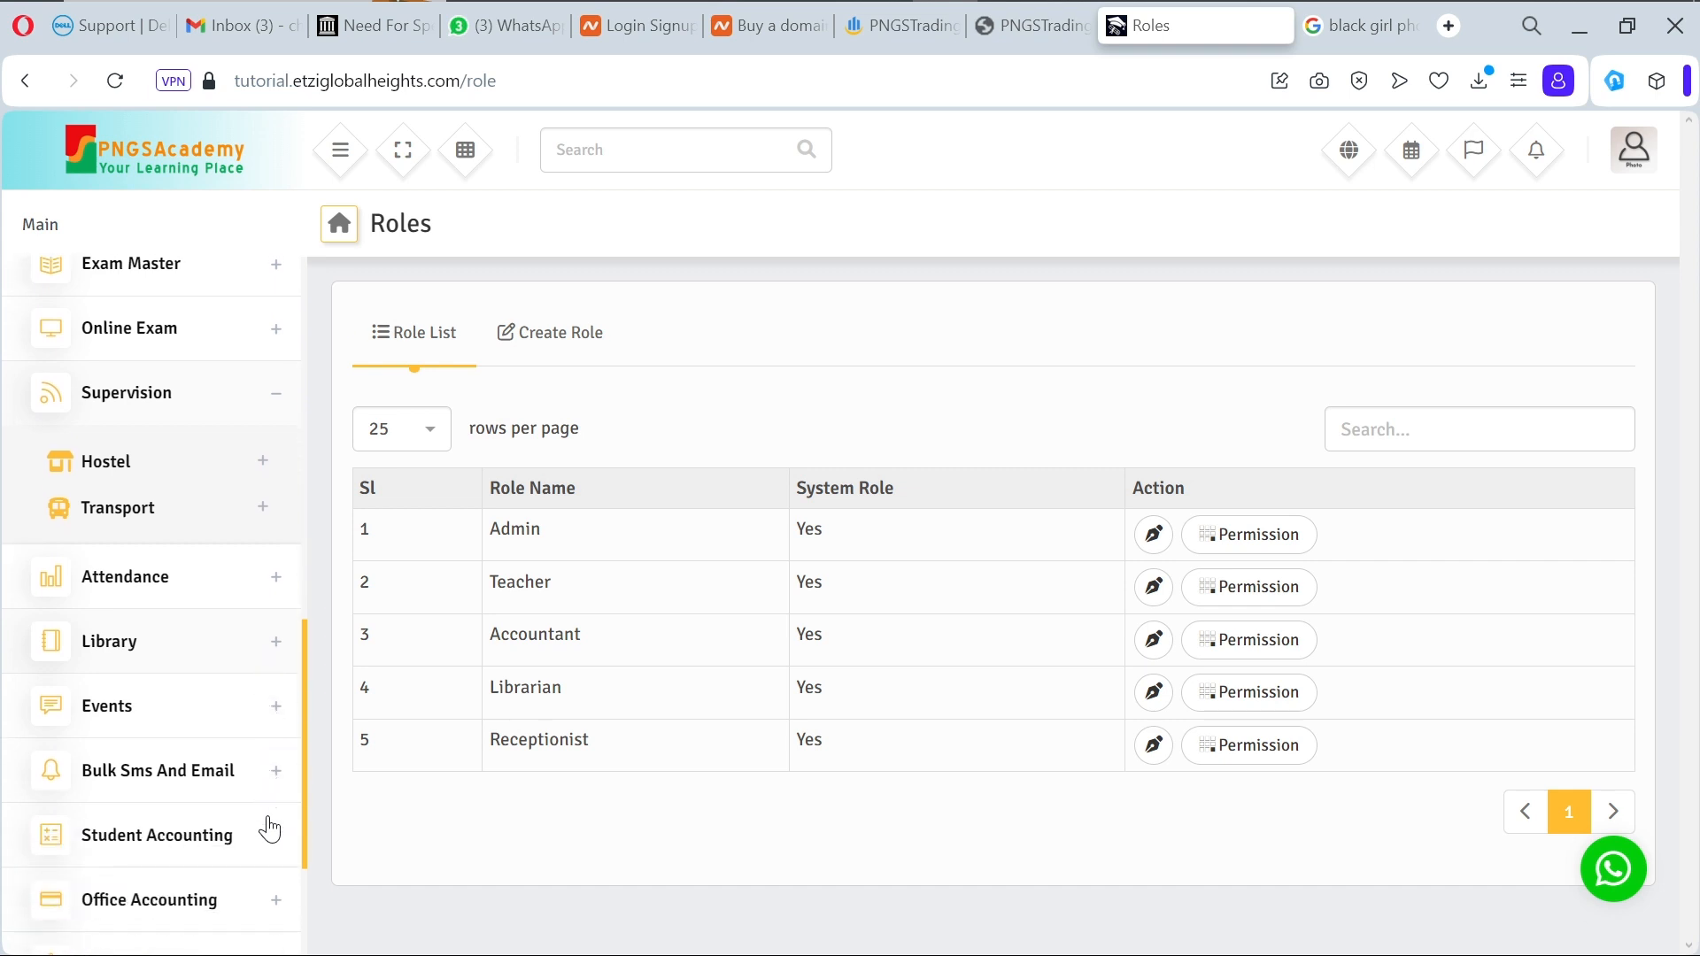
left_click(288, 637)
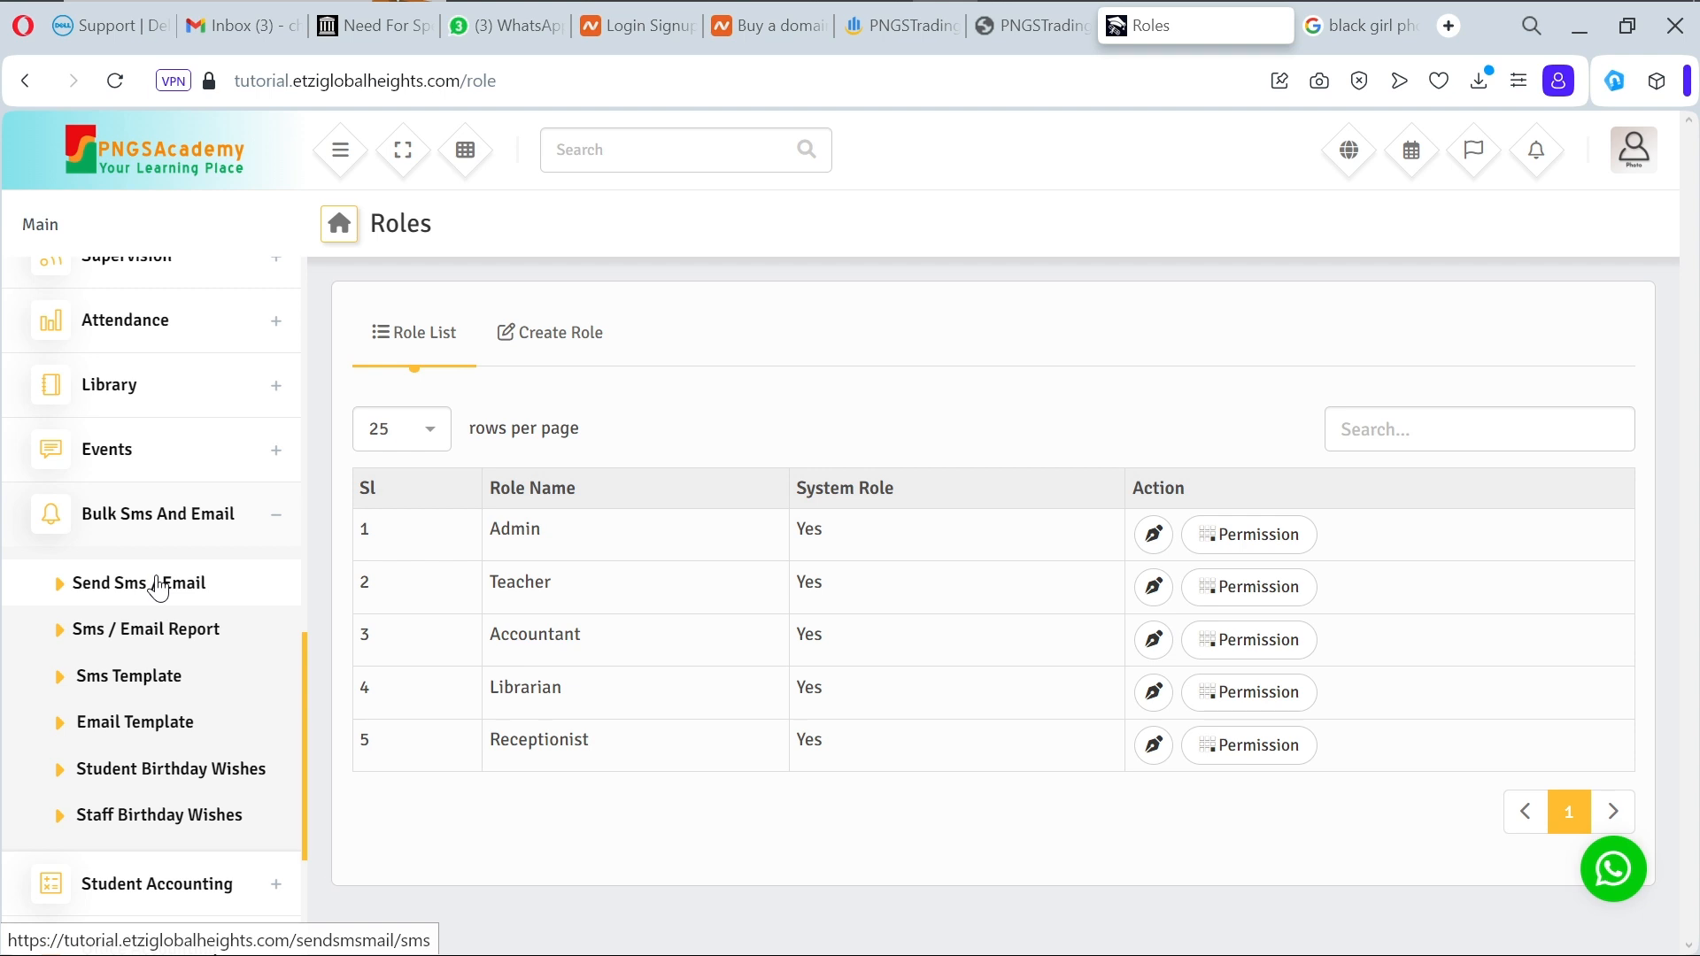
Step: Open the Send Sms / Email page, check the branch list, and switch to the Email form
left_click(186, 584)
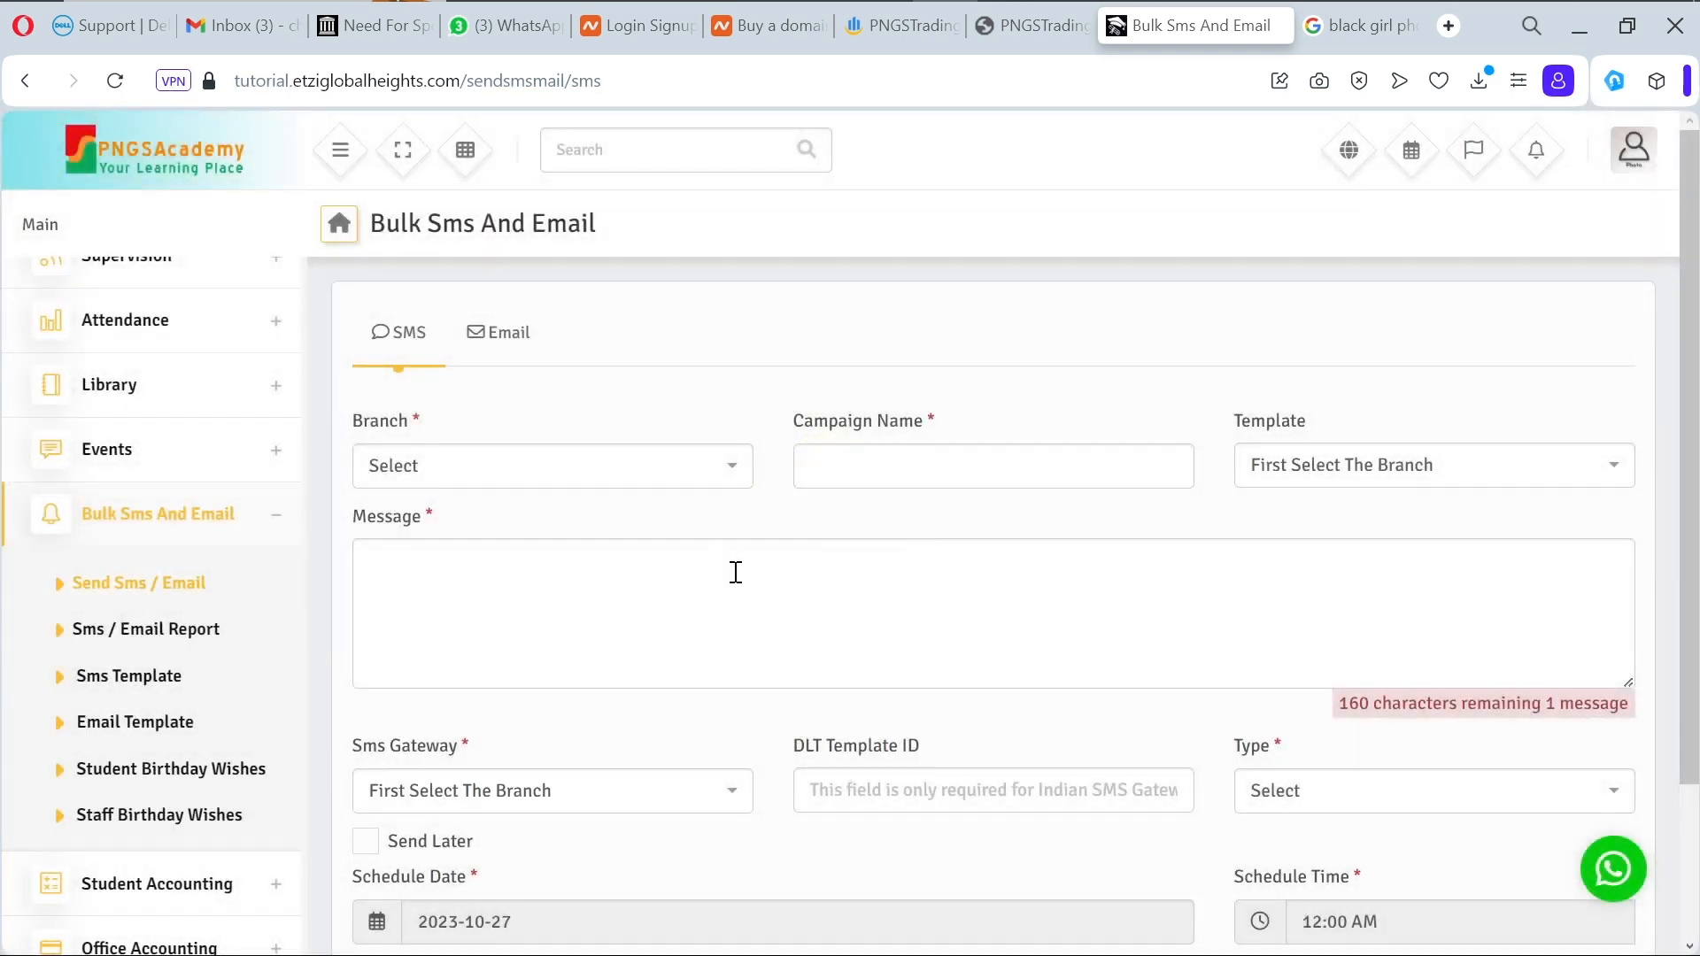
left_click(671, 476)
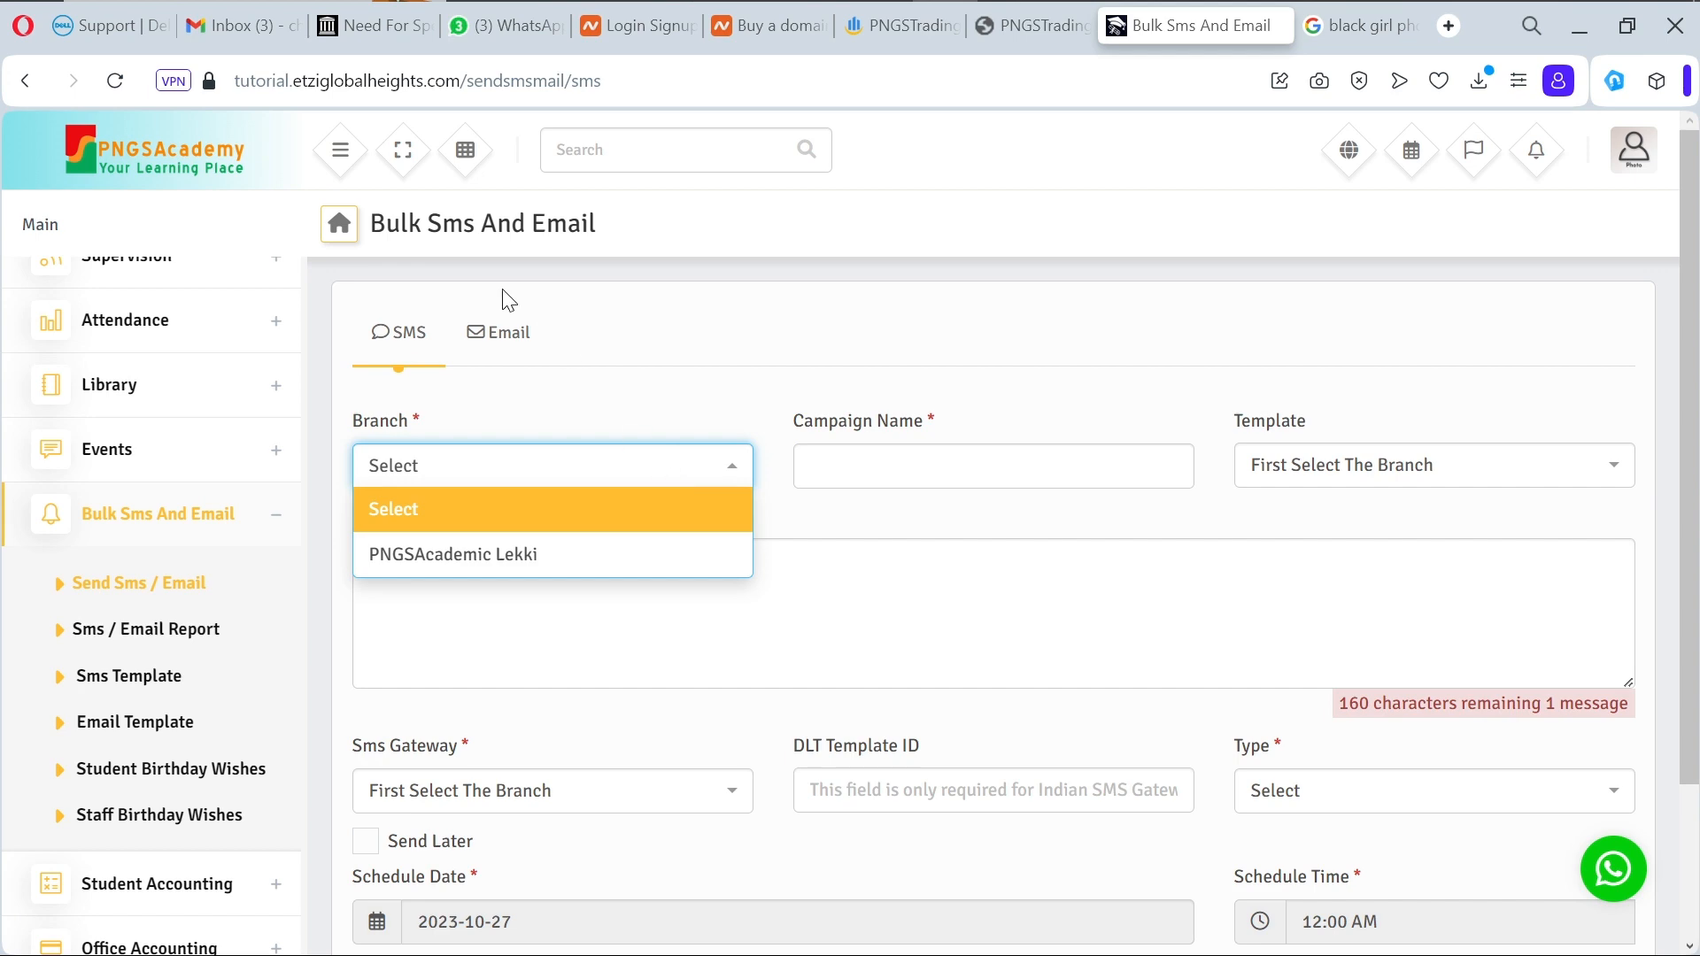
left_click(515, 341)
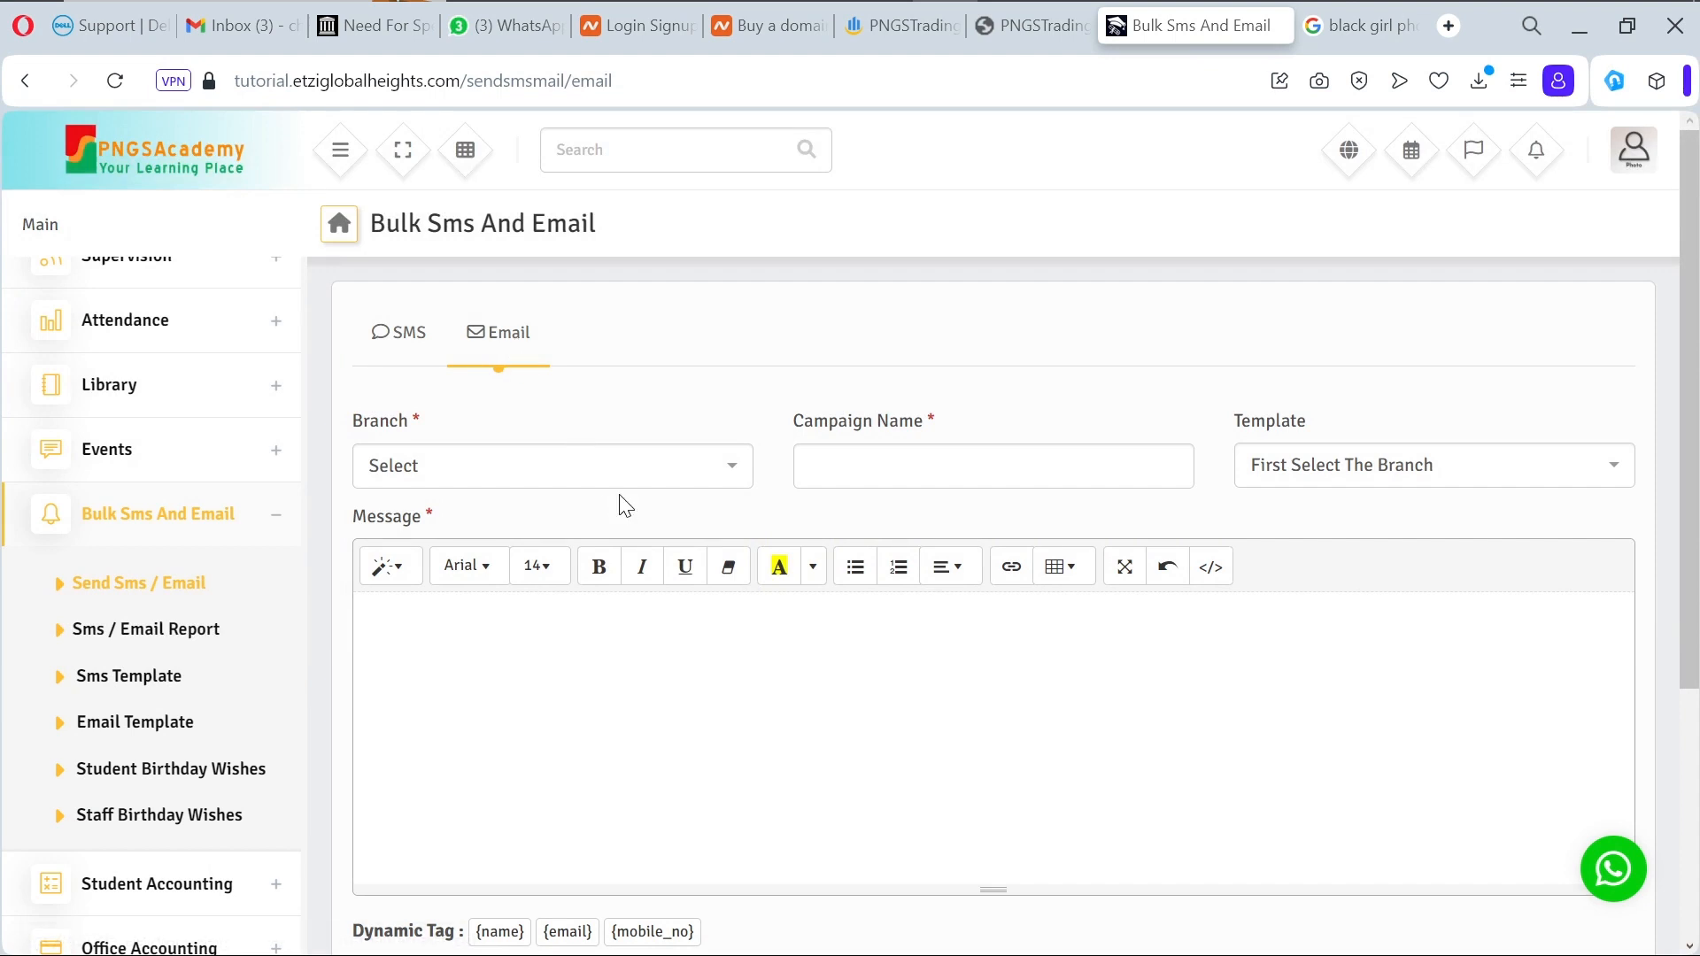
scroll(620, 501, "down", 4)
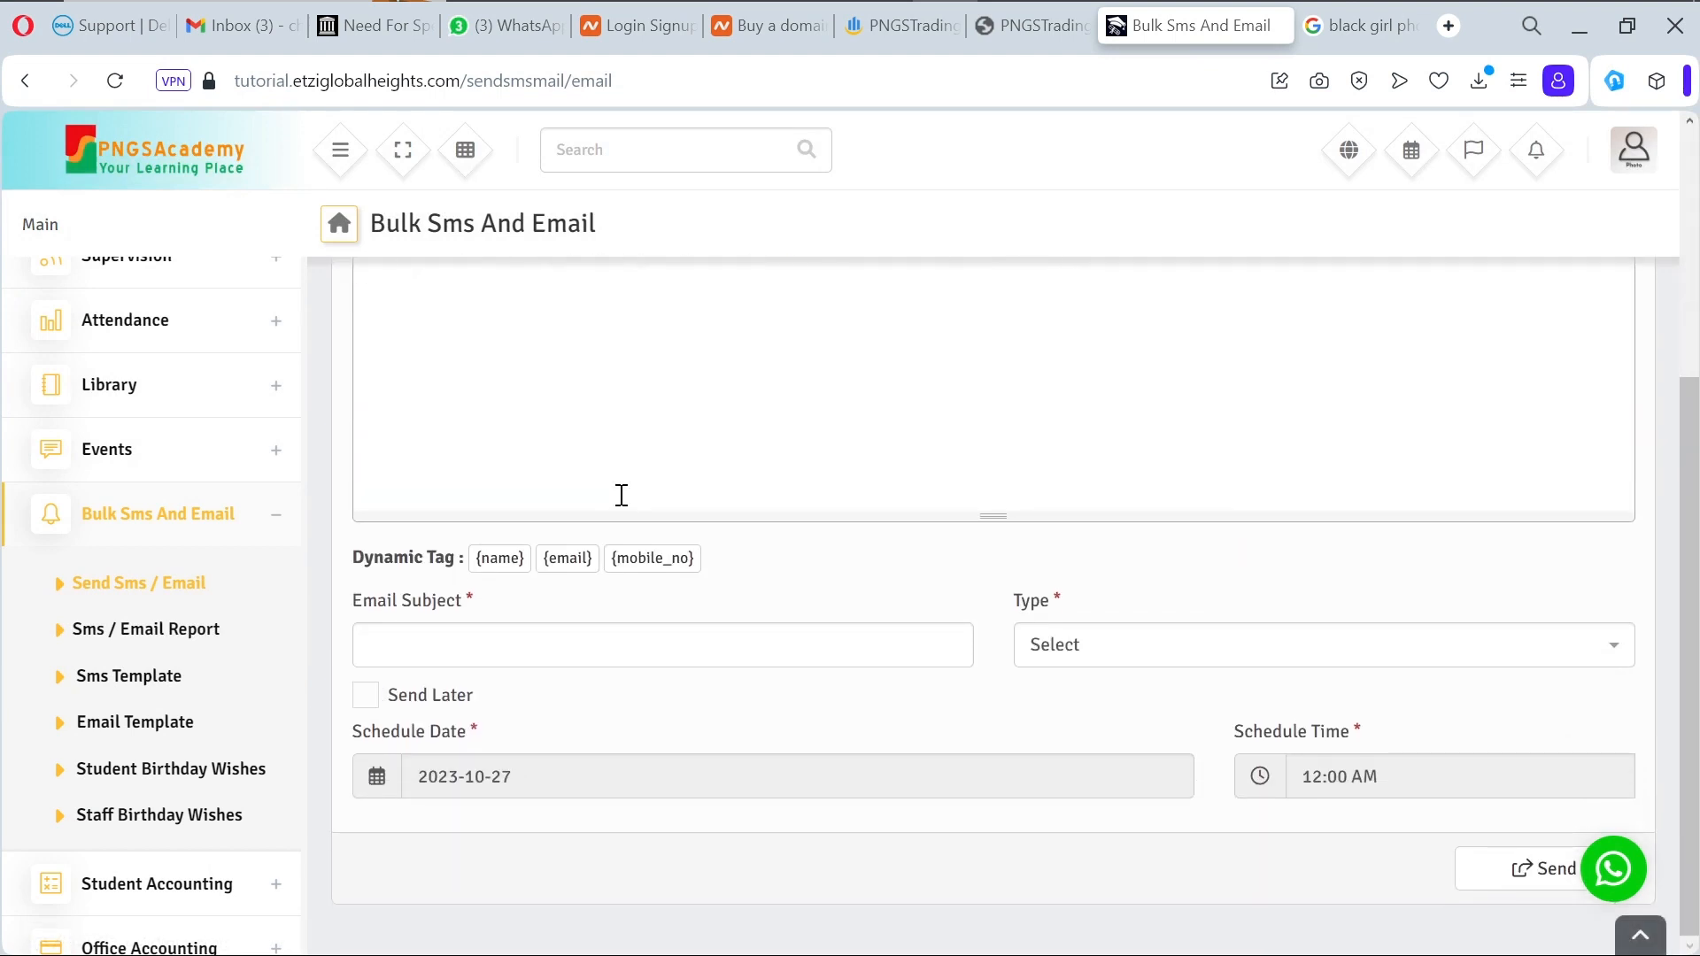
scroll(621, 495, "up", 4)
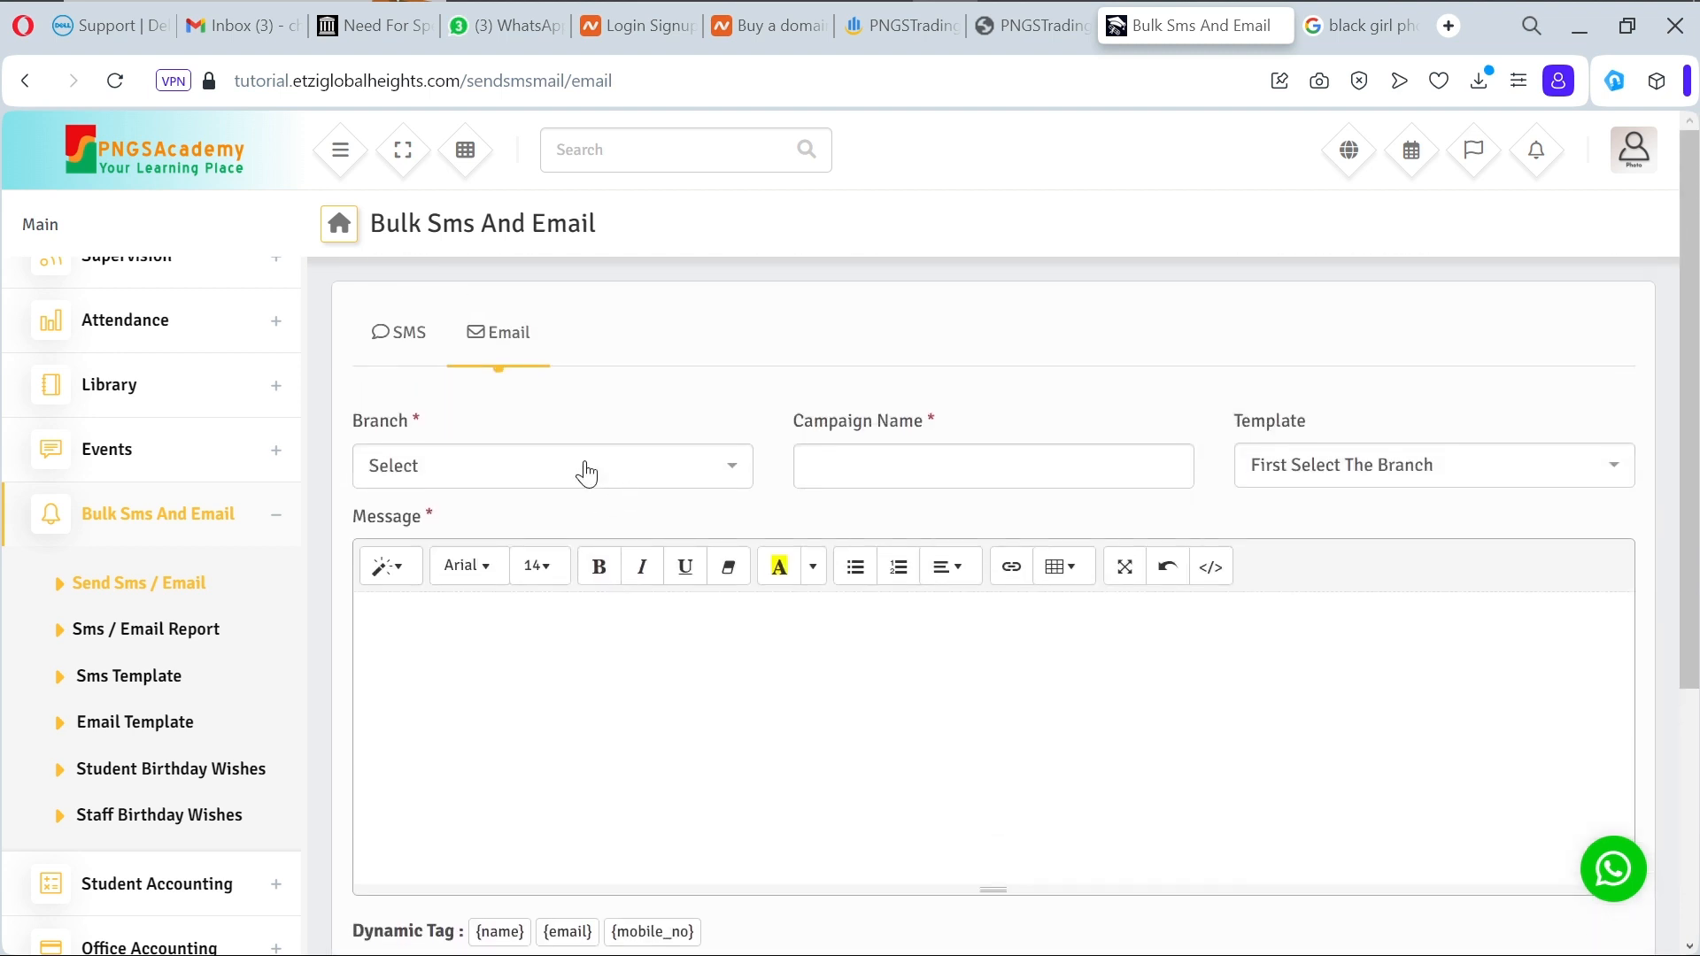
Step: Choose branch PNGSAcademic Lekki and enter 'Check' as the campaign name
left_click(582, 471)
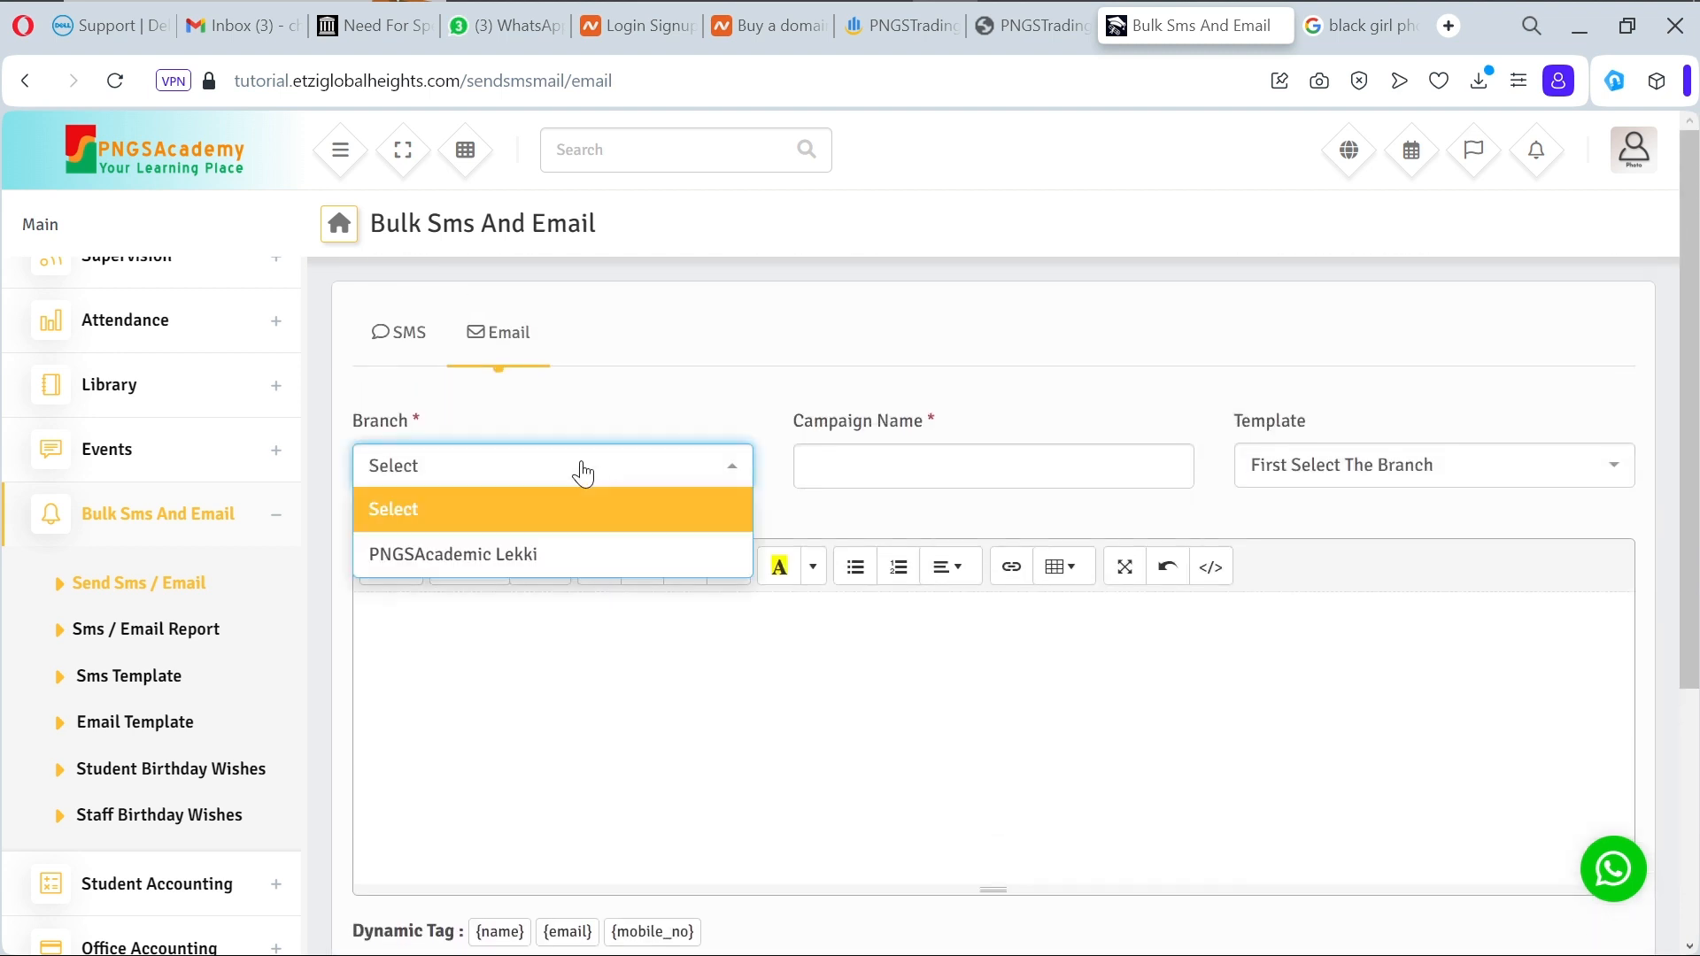
left_click(571, 573)
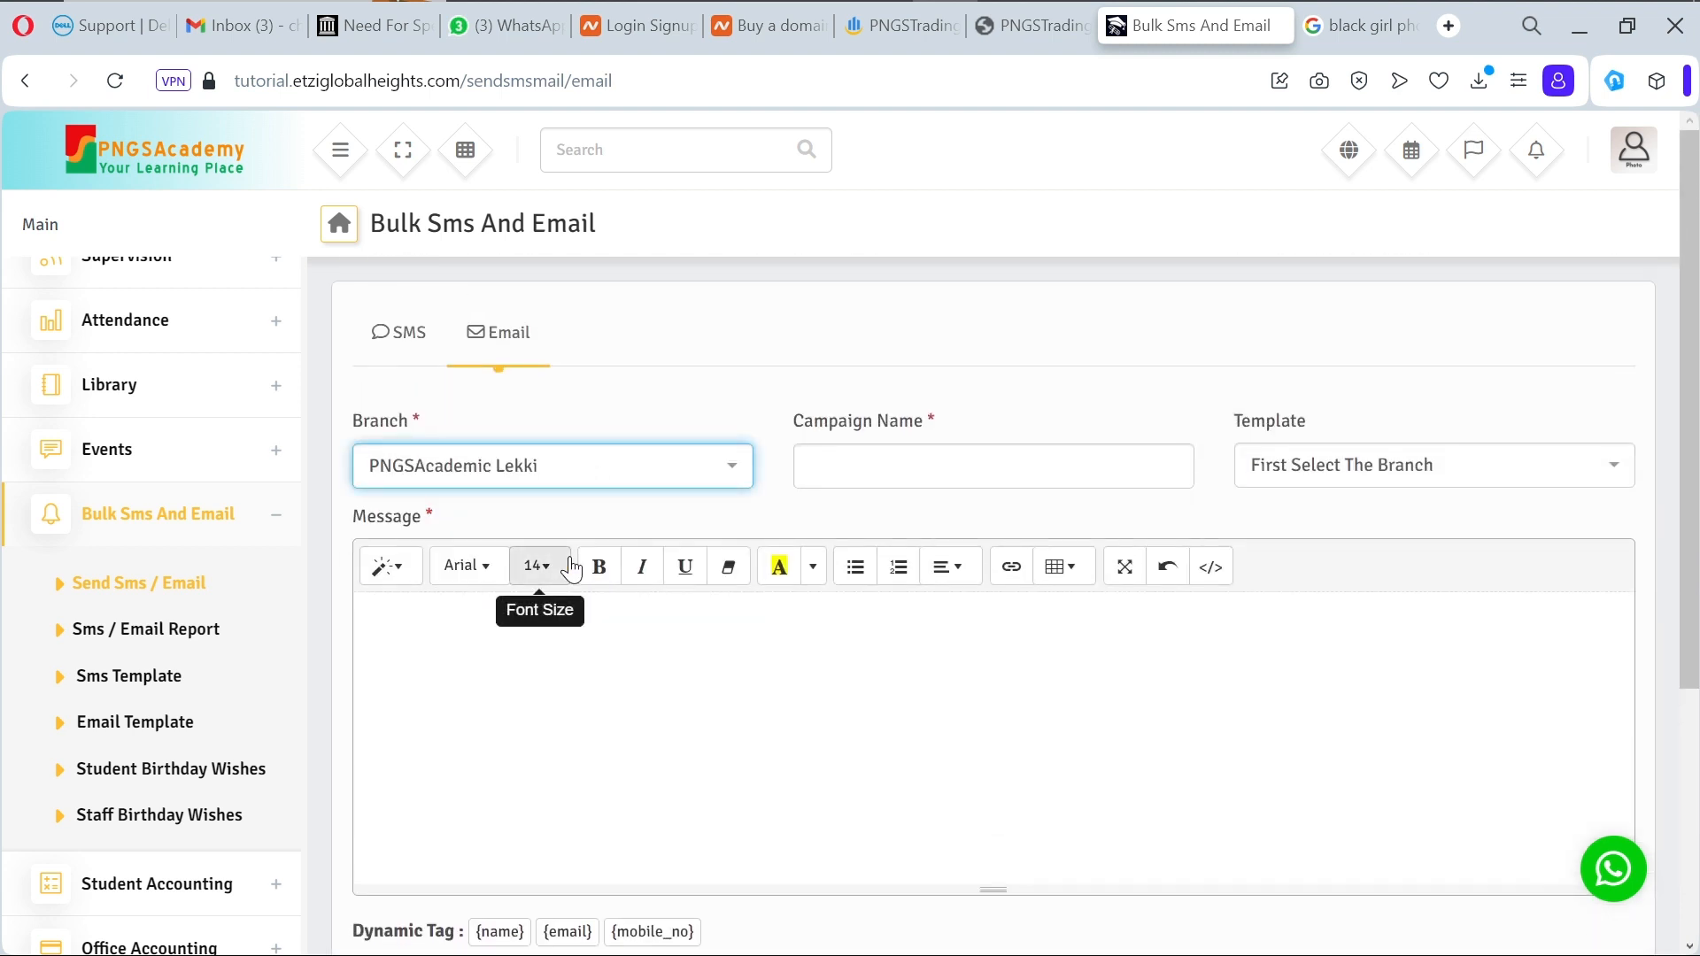
left_click(942, 457)
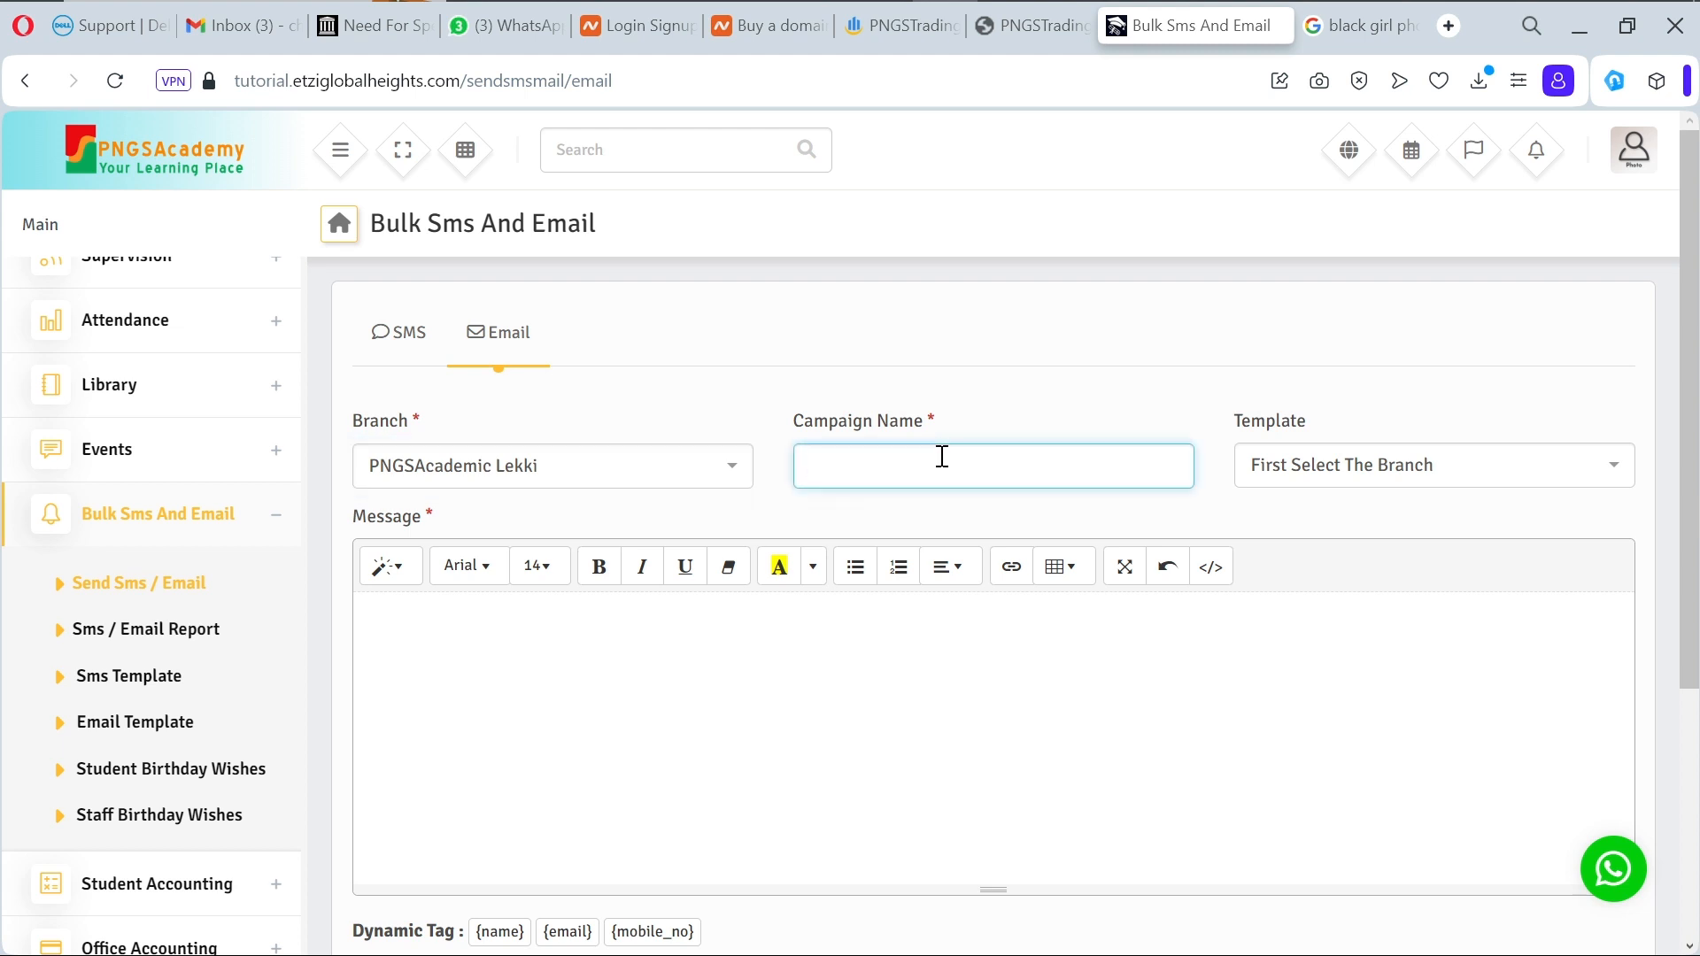
type("Check")
Step: Check the Template dropdown, which offers no email templates
left_click(1361, 475)
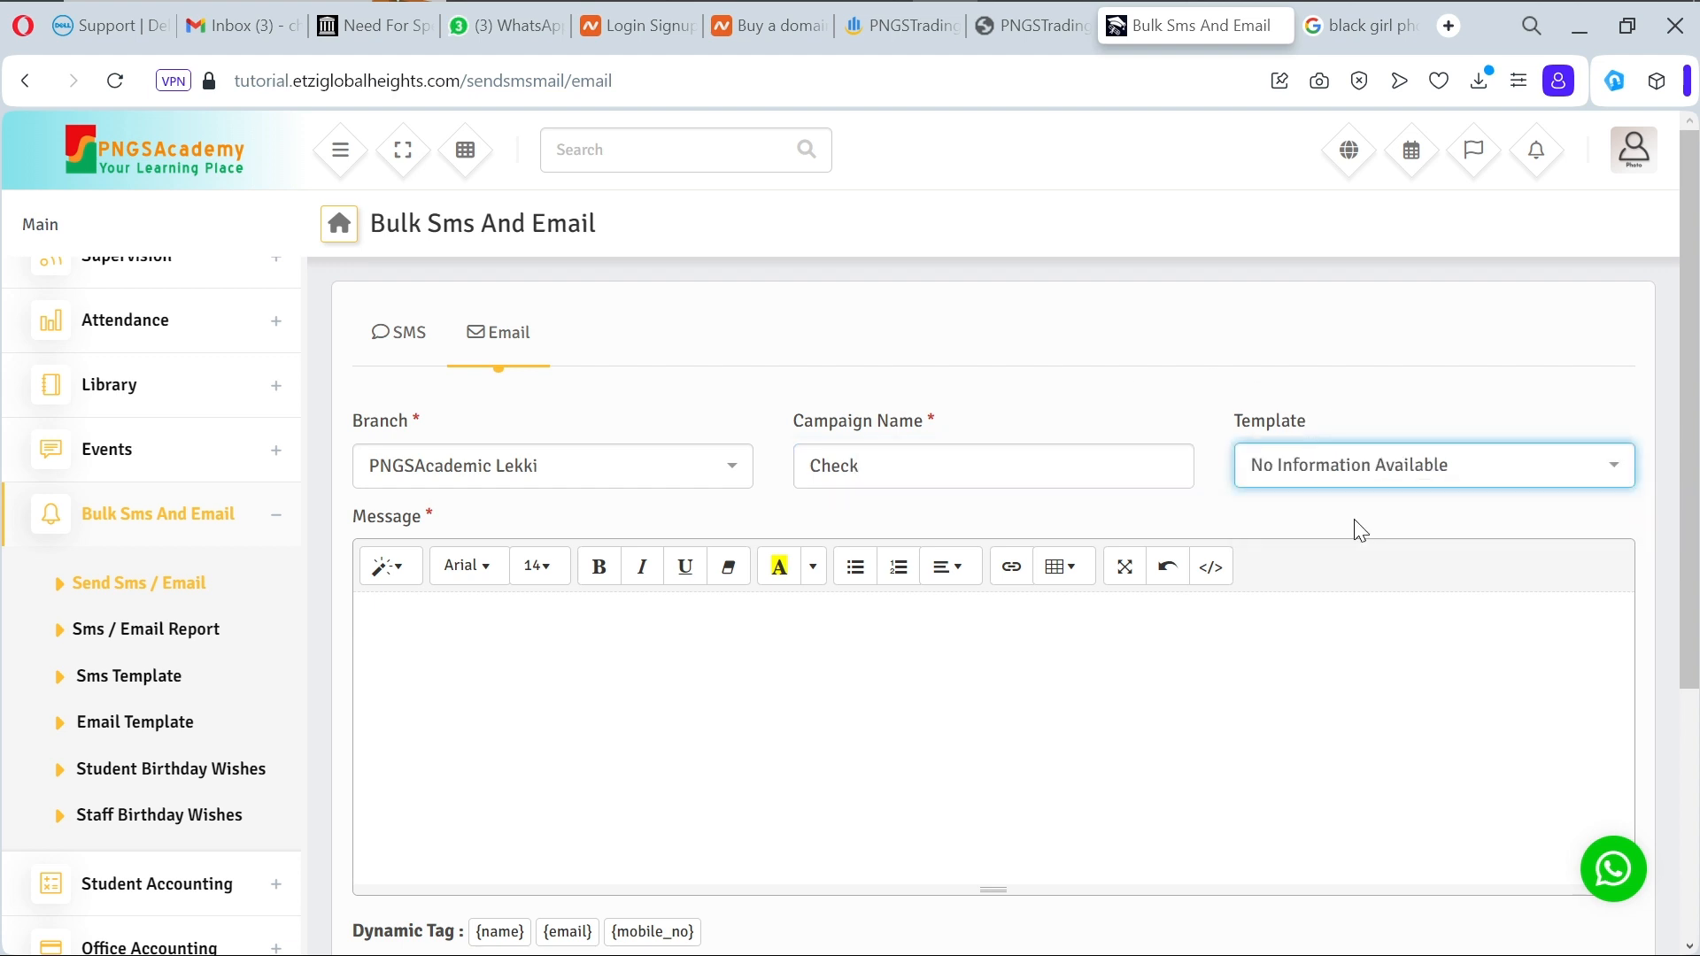
left_click(1356, 475)
left_click(1355, 475)
left_click(1355, 475)
left_click(1355, 475)
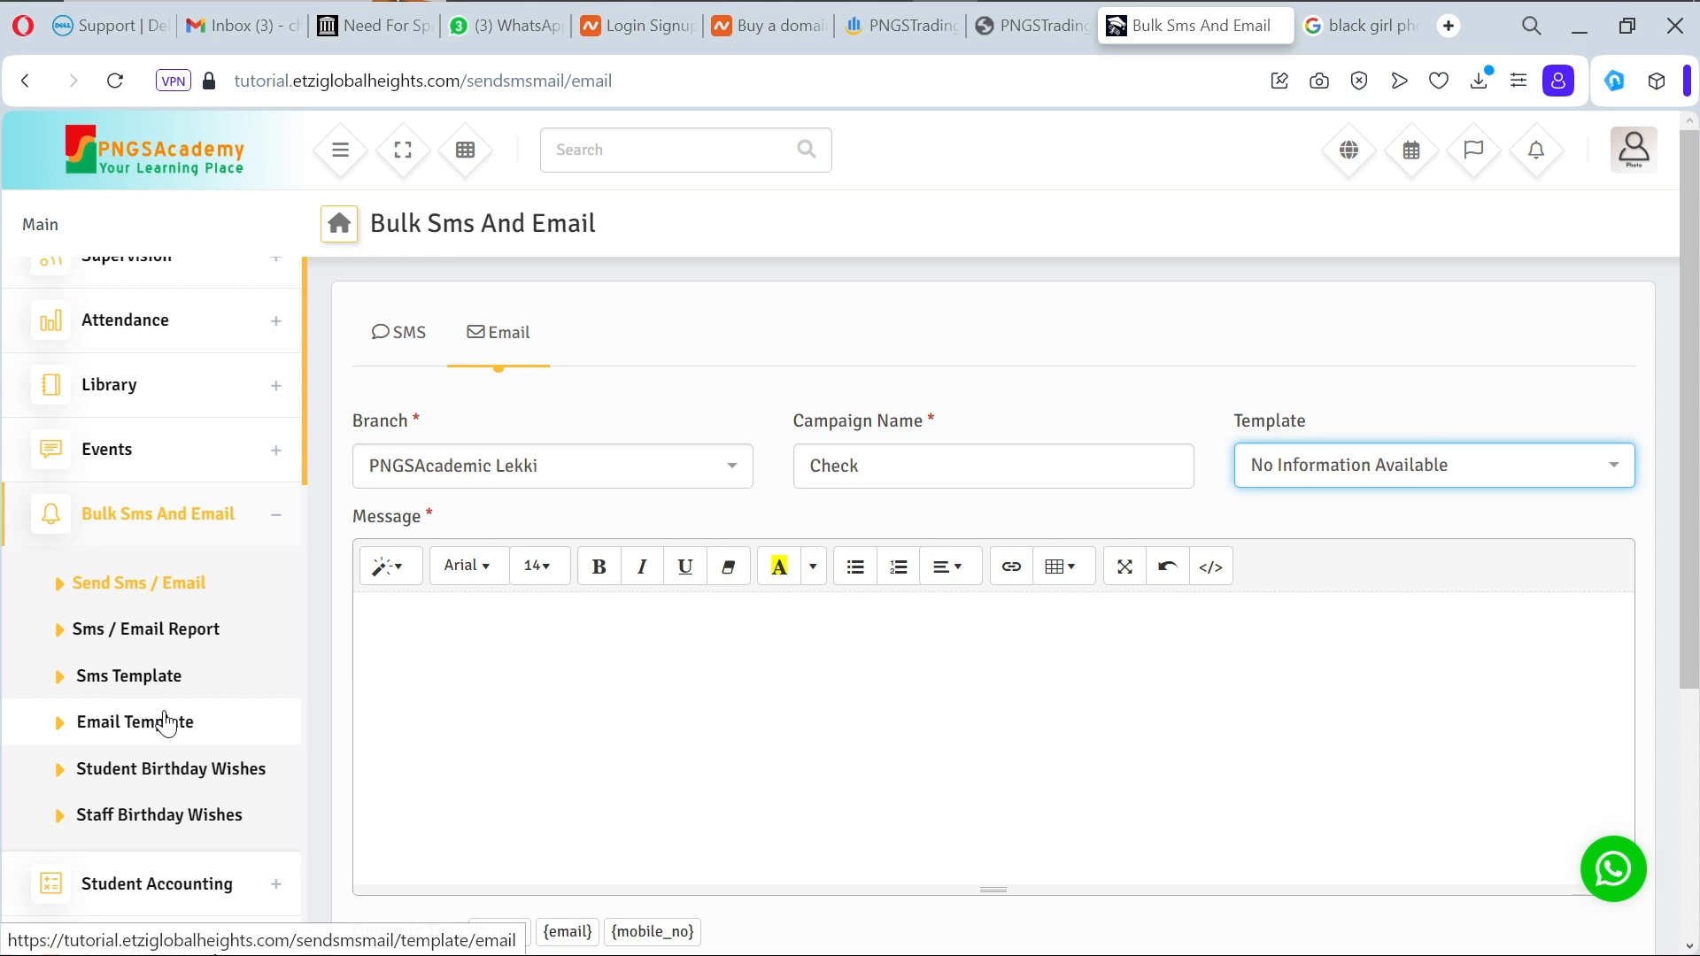
Step: View the empty Email Template list, then scroll the sidebar down to Settings
left_click(164, 722)
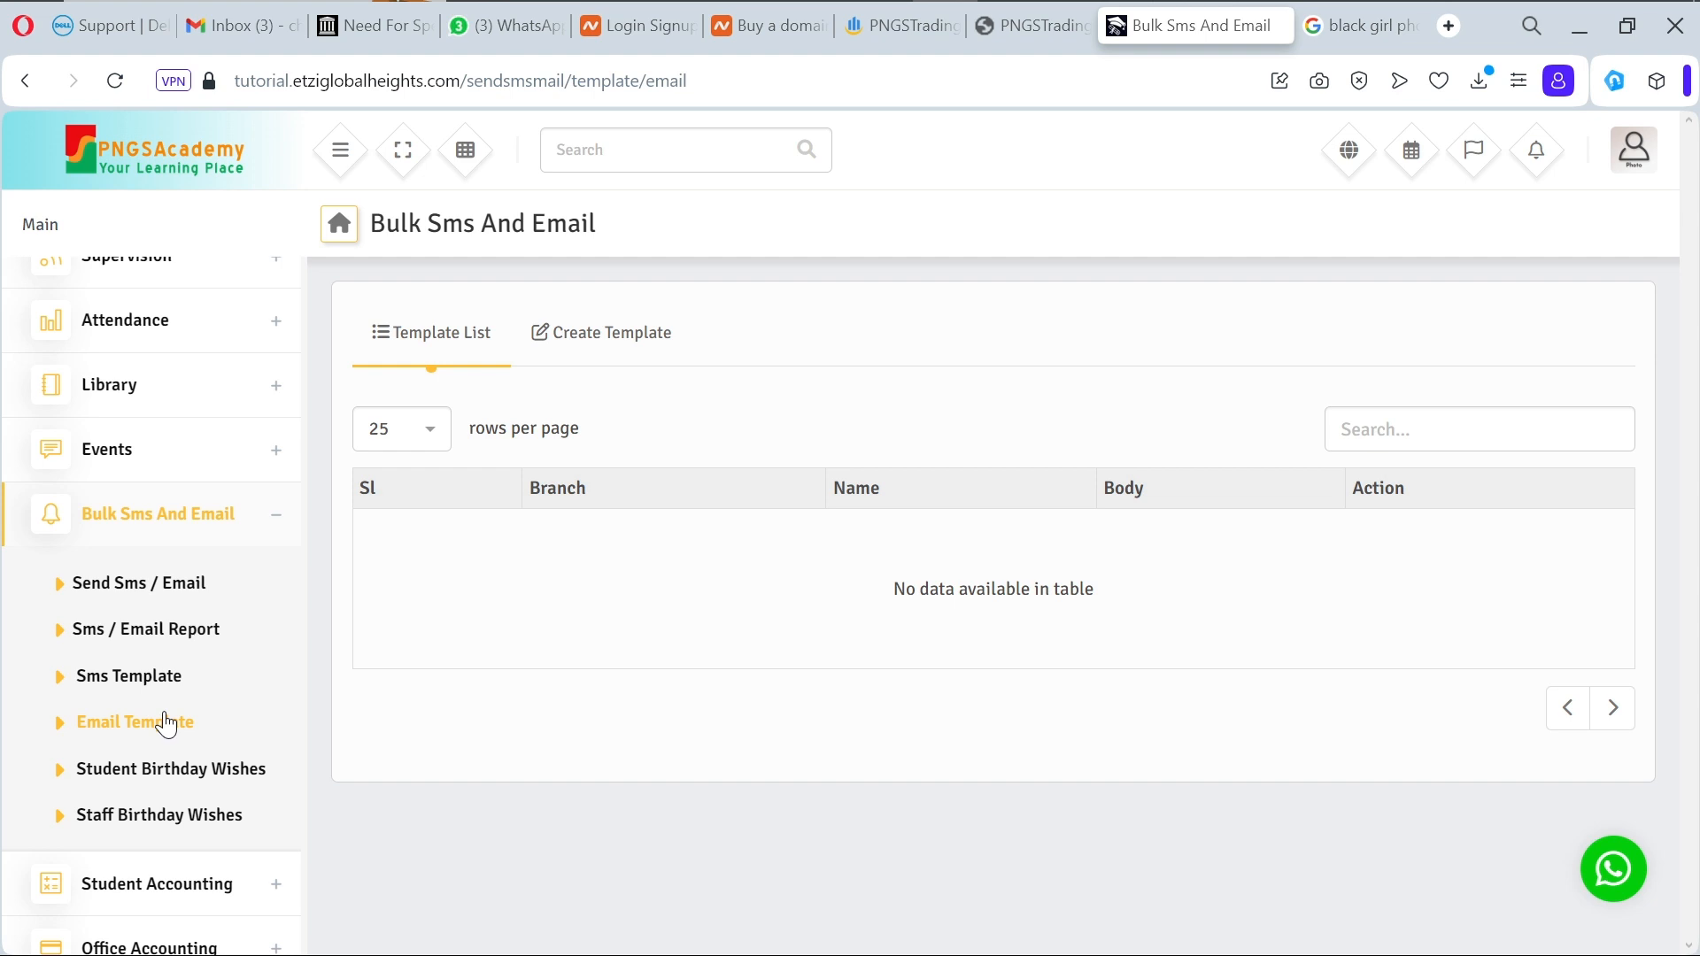
scroll(166, 725, "down", 3)
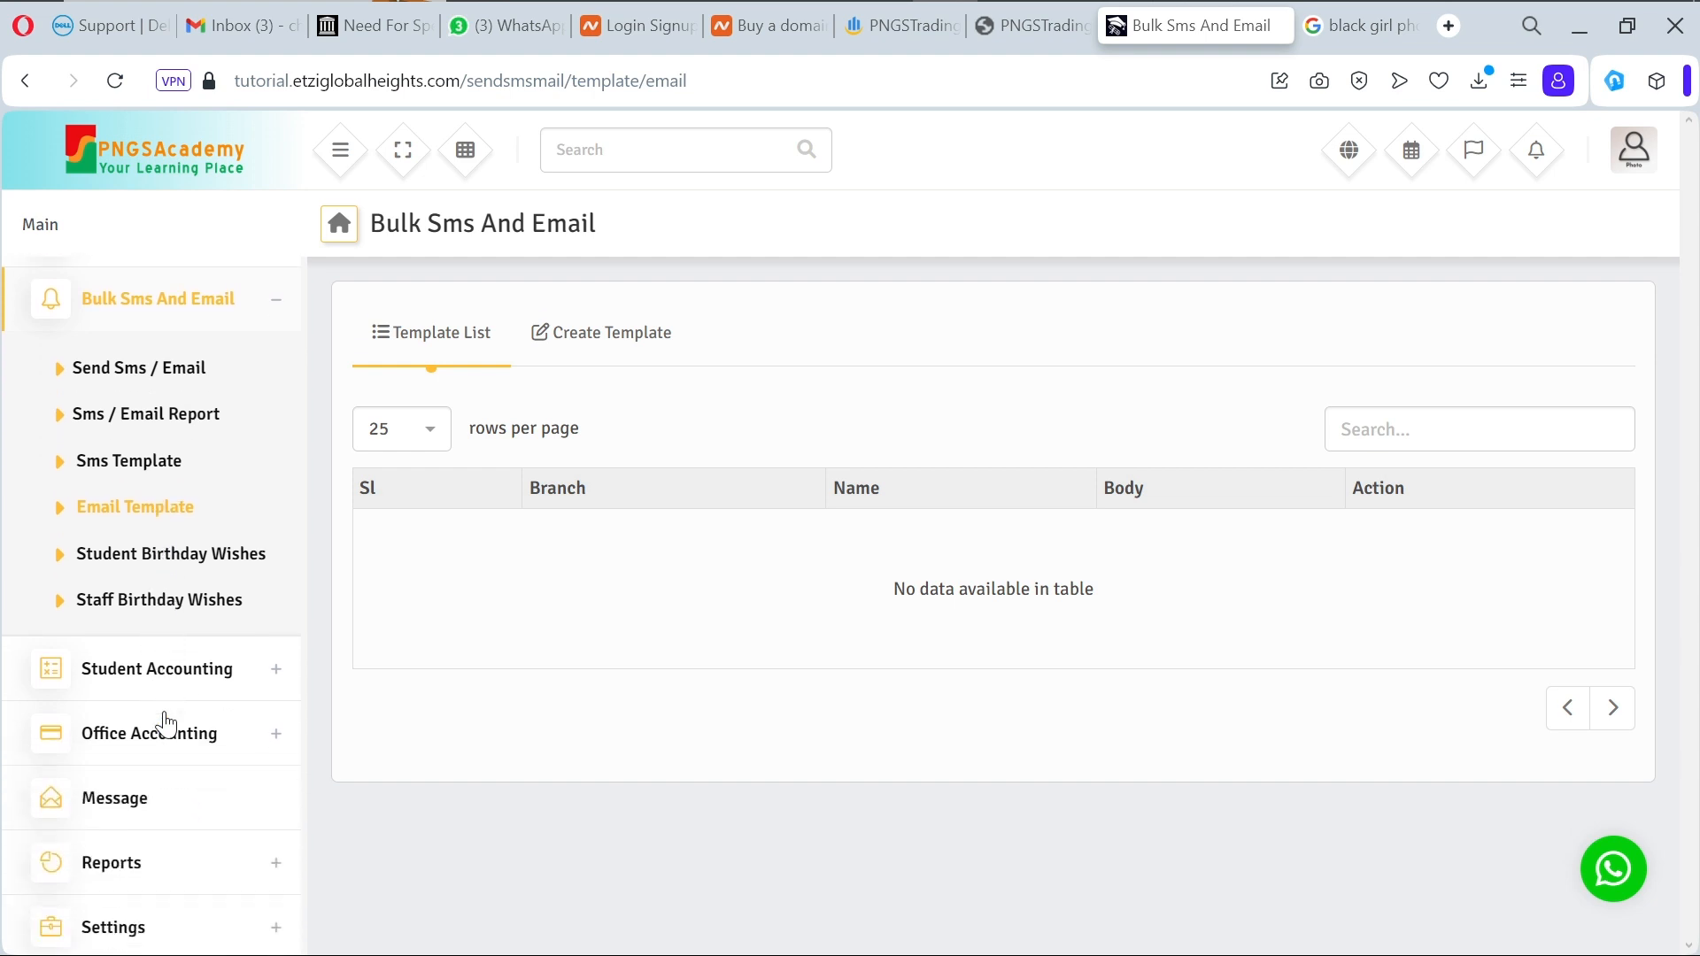
scroll(166, 725, "down", 1)
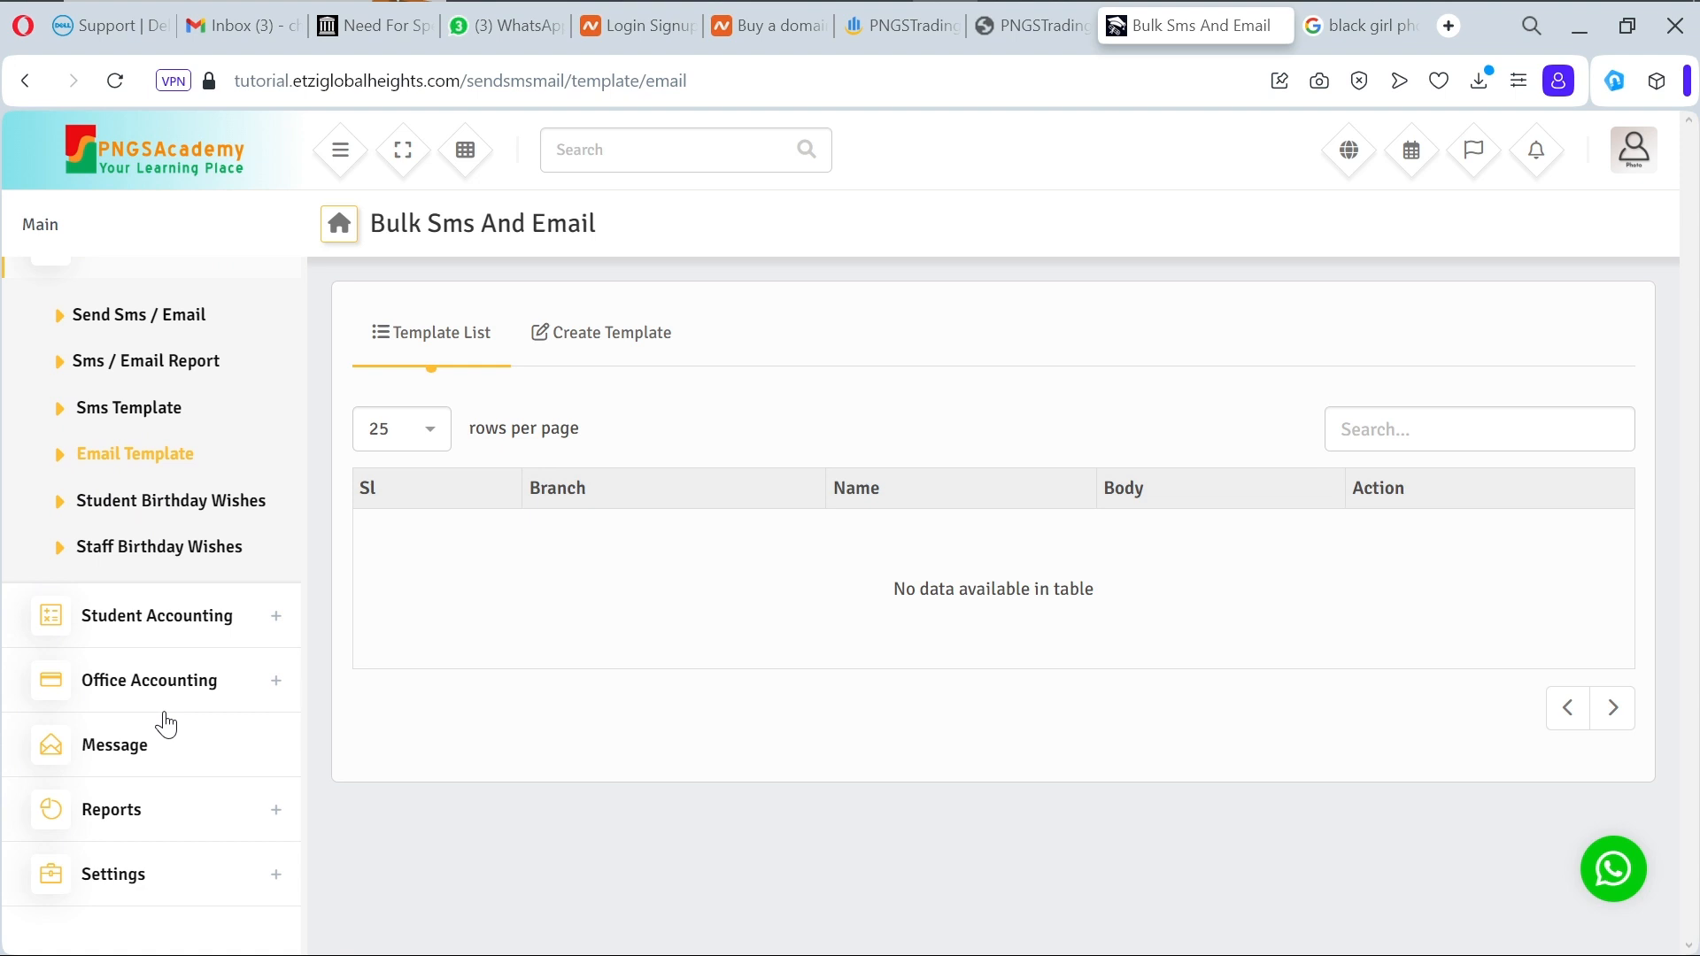
scroll(164, 722, "down", 1)
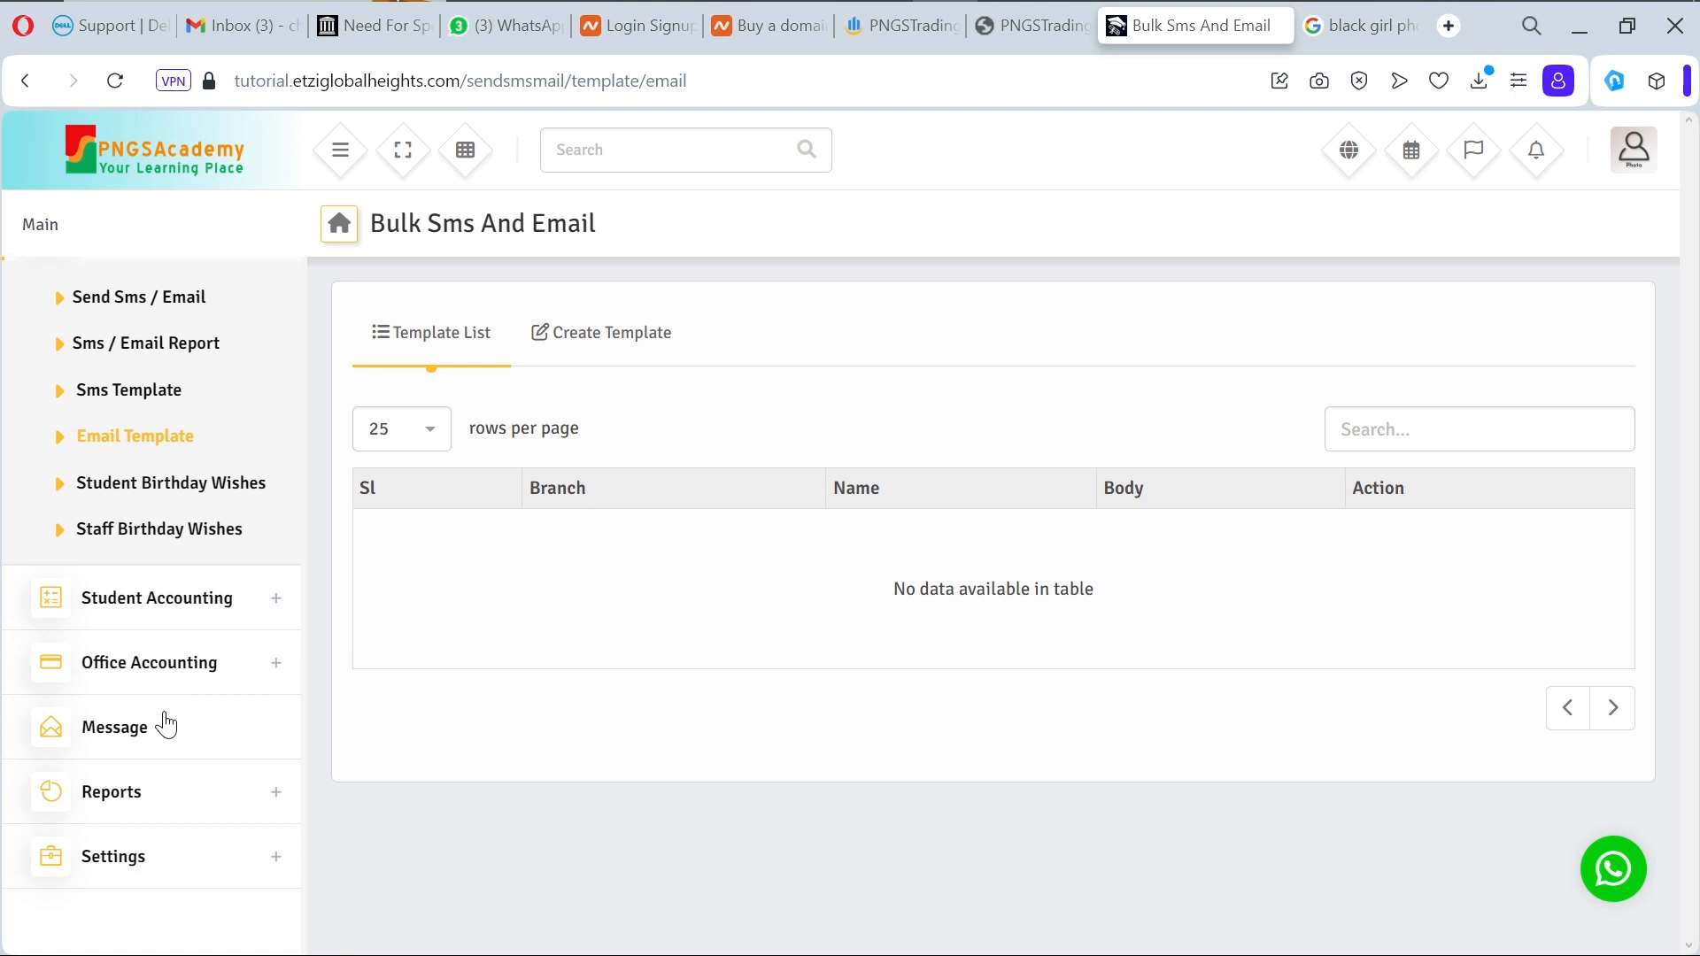
Step: Go to Settings > Modules and open the Cron Job settings page
left_click(253, 865)
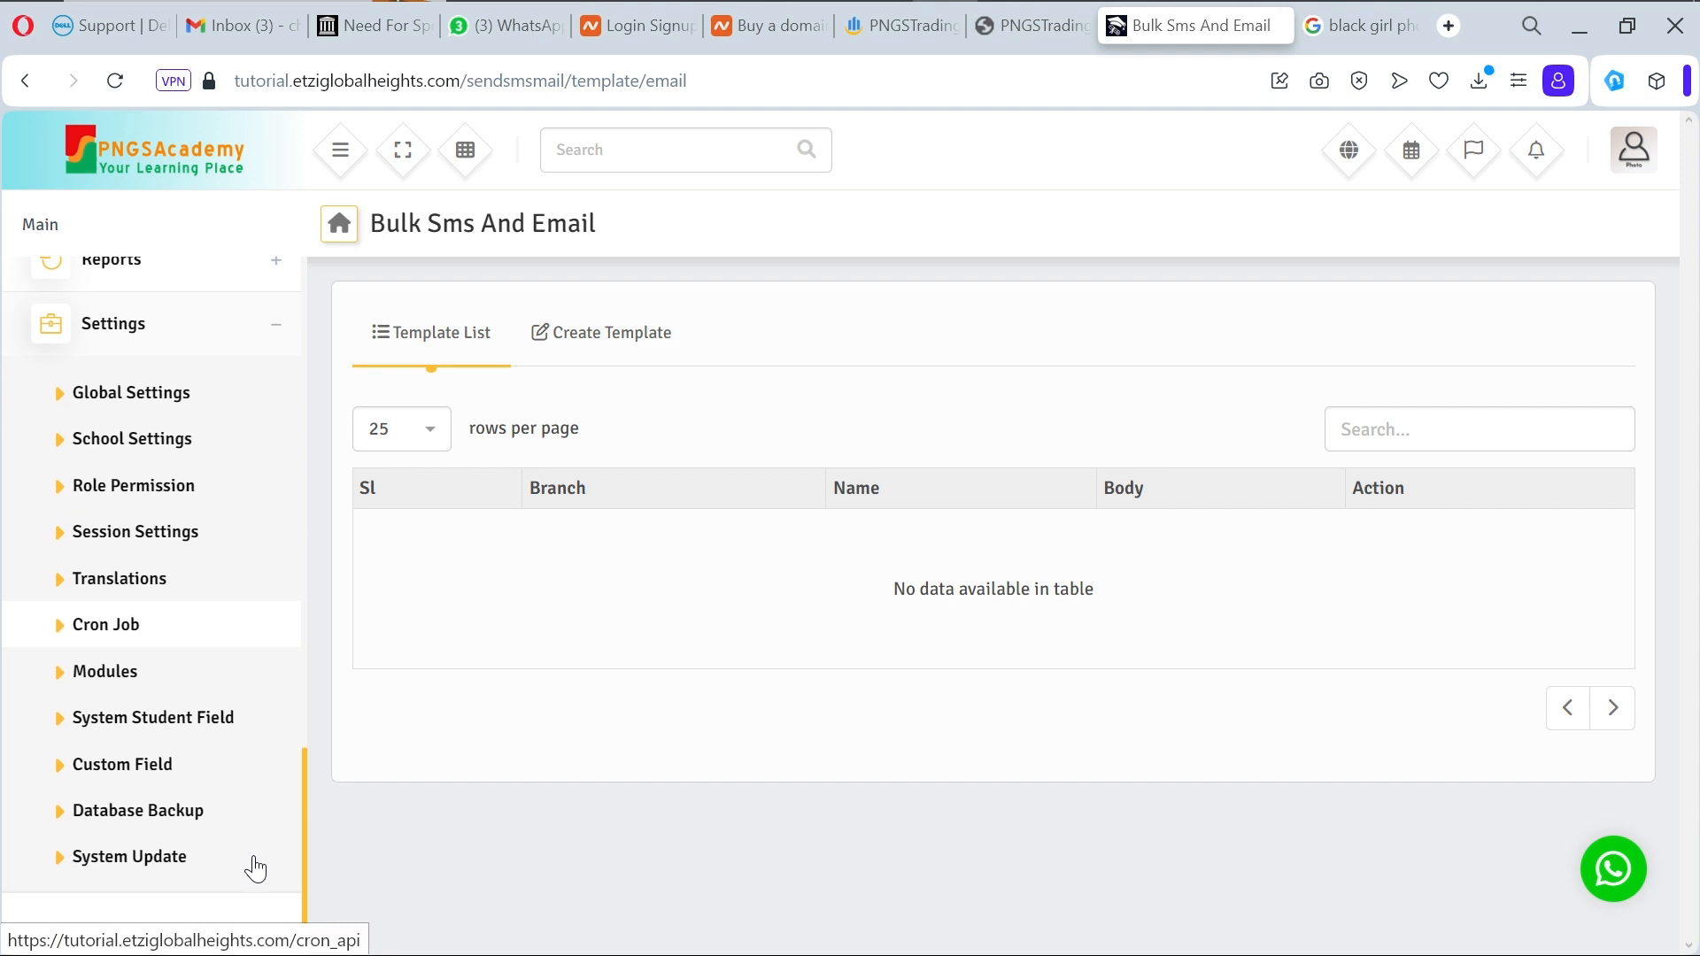
left_click(137, 668)
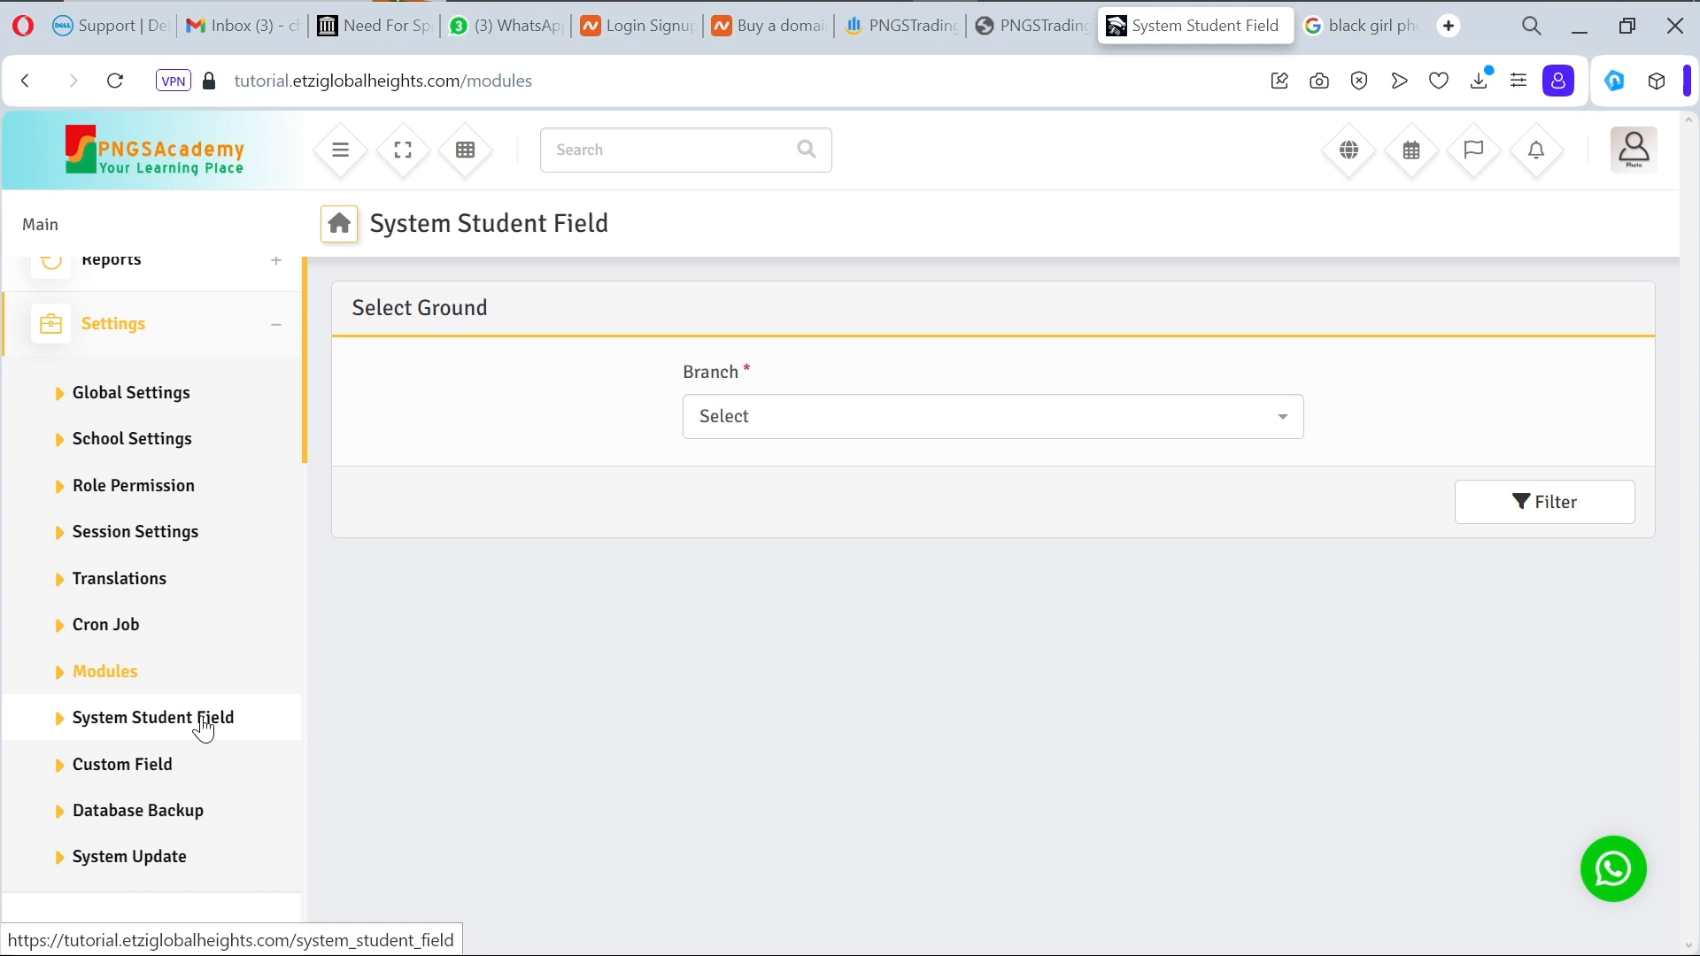
left_click(135, 611)
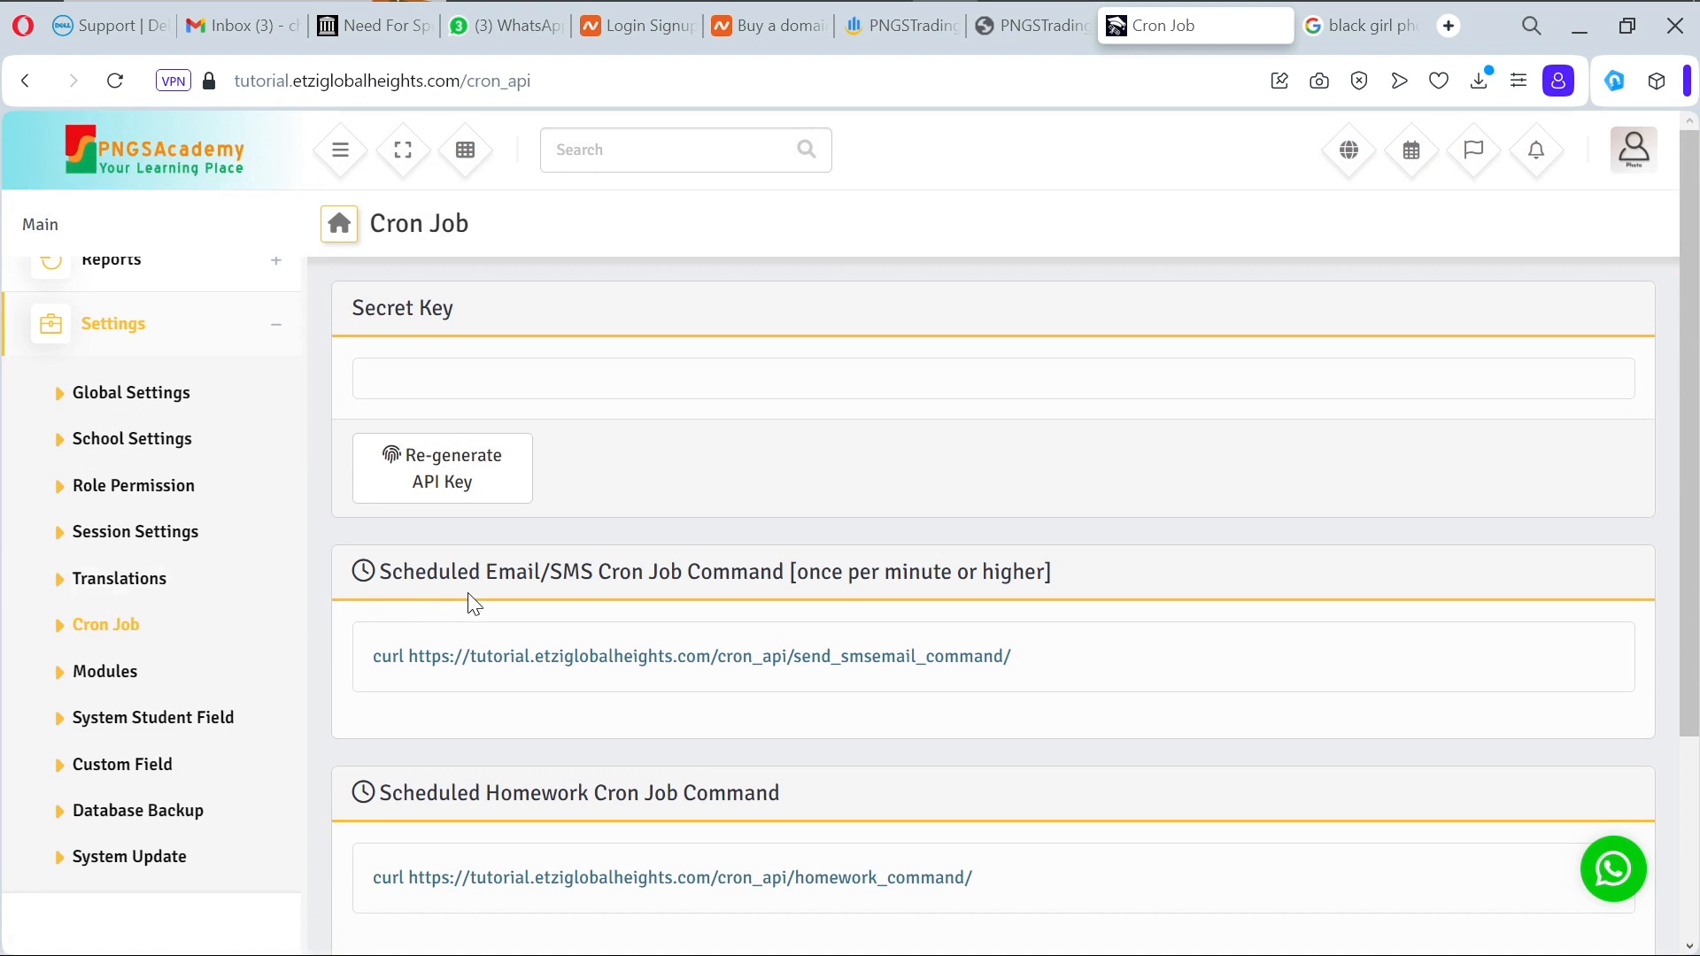
Step: Regenerate the cron secret key and select the Email/SMS curl command
left_click(475, 464)
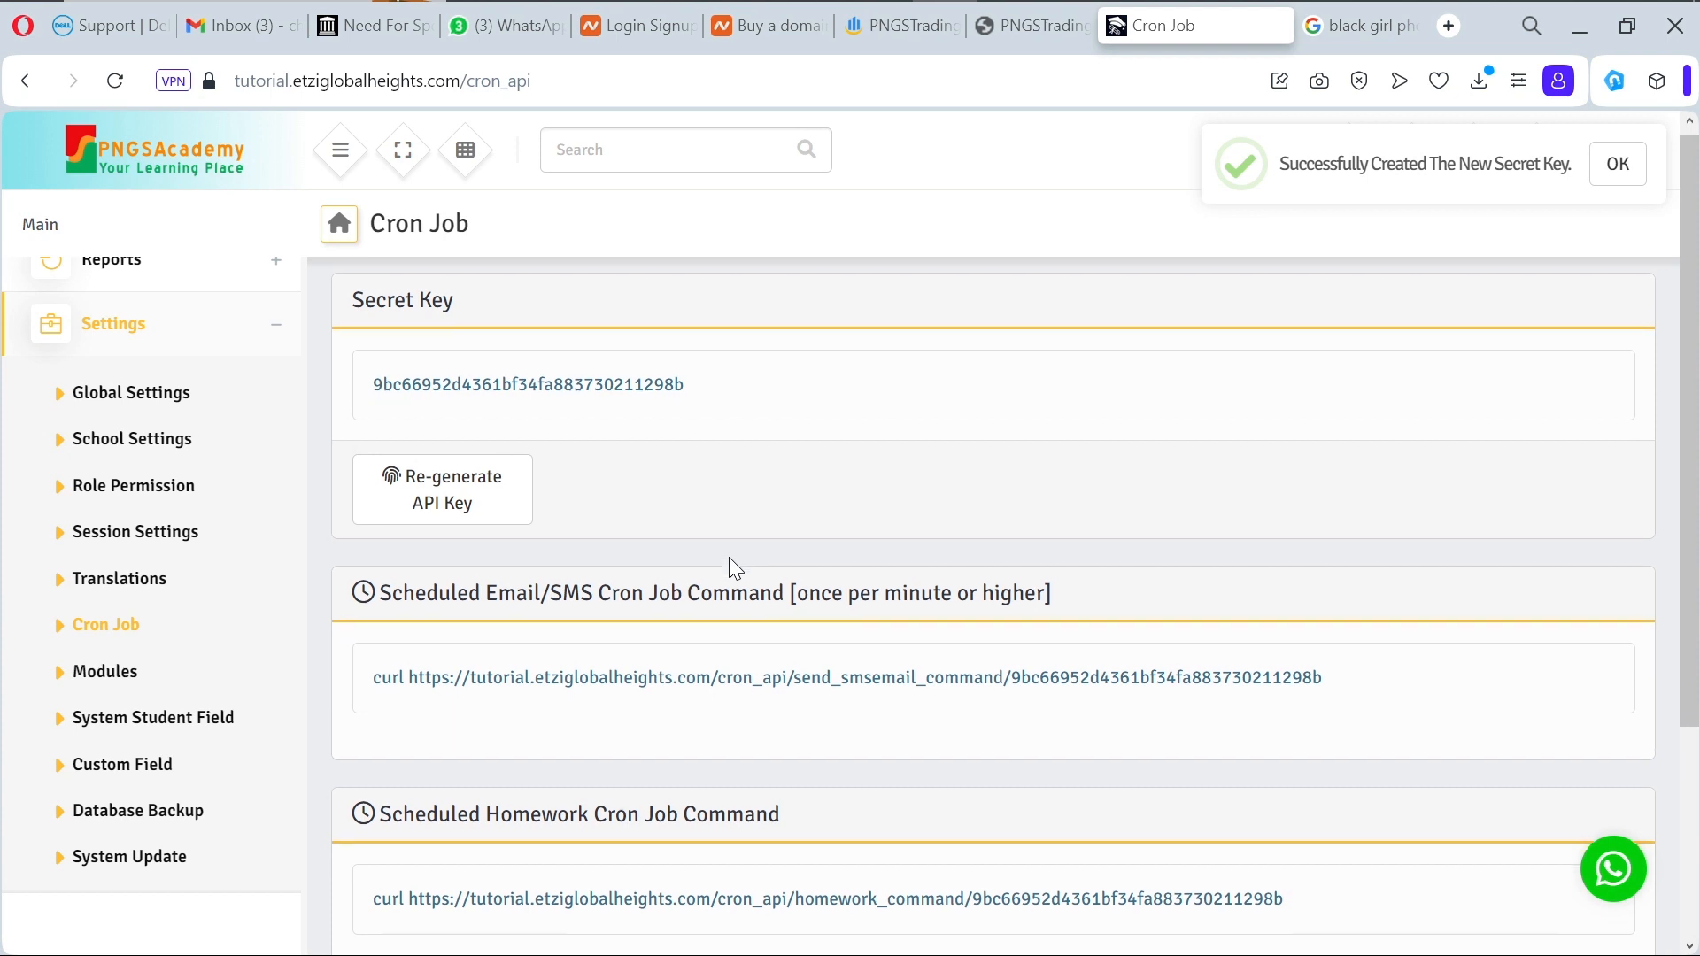
scroll(730, 560, "down", 3)
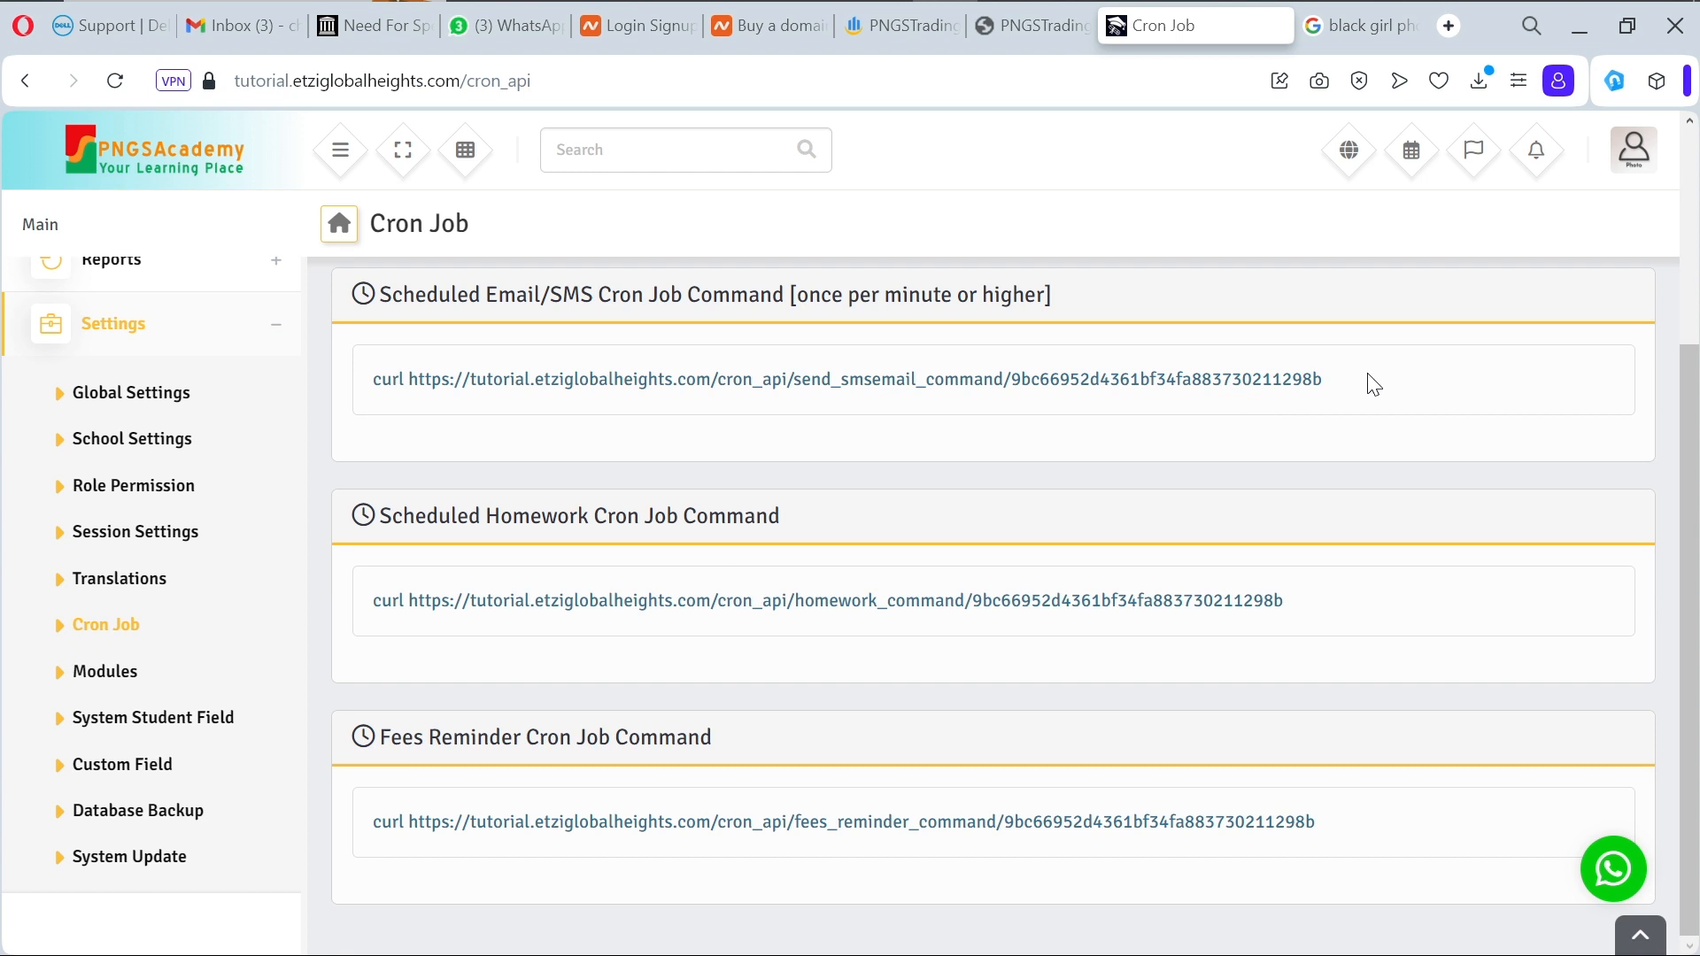
left_click_drag(1342, 376, 348, 402)
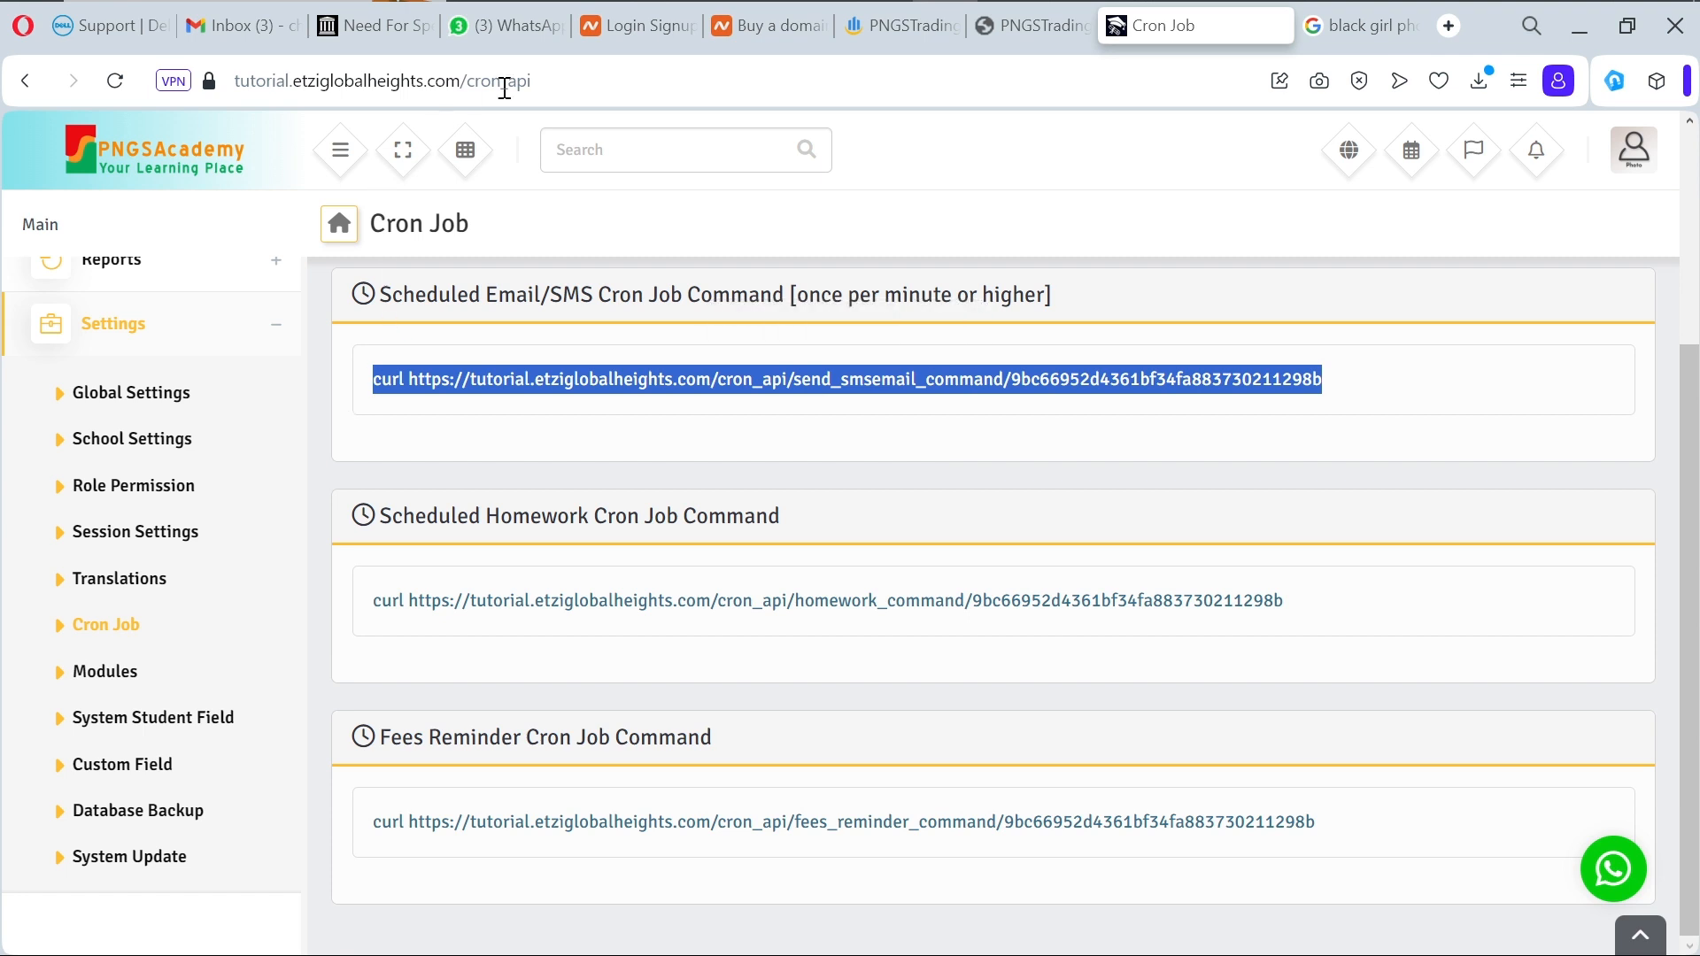
Step: Return to the Namecheap login page's Username field, then bring Firefox to the front
left_click(656, 23)
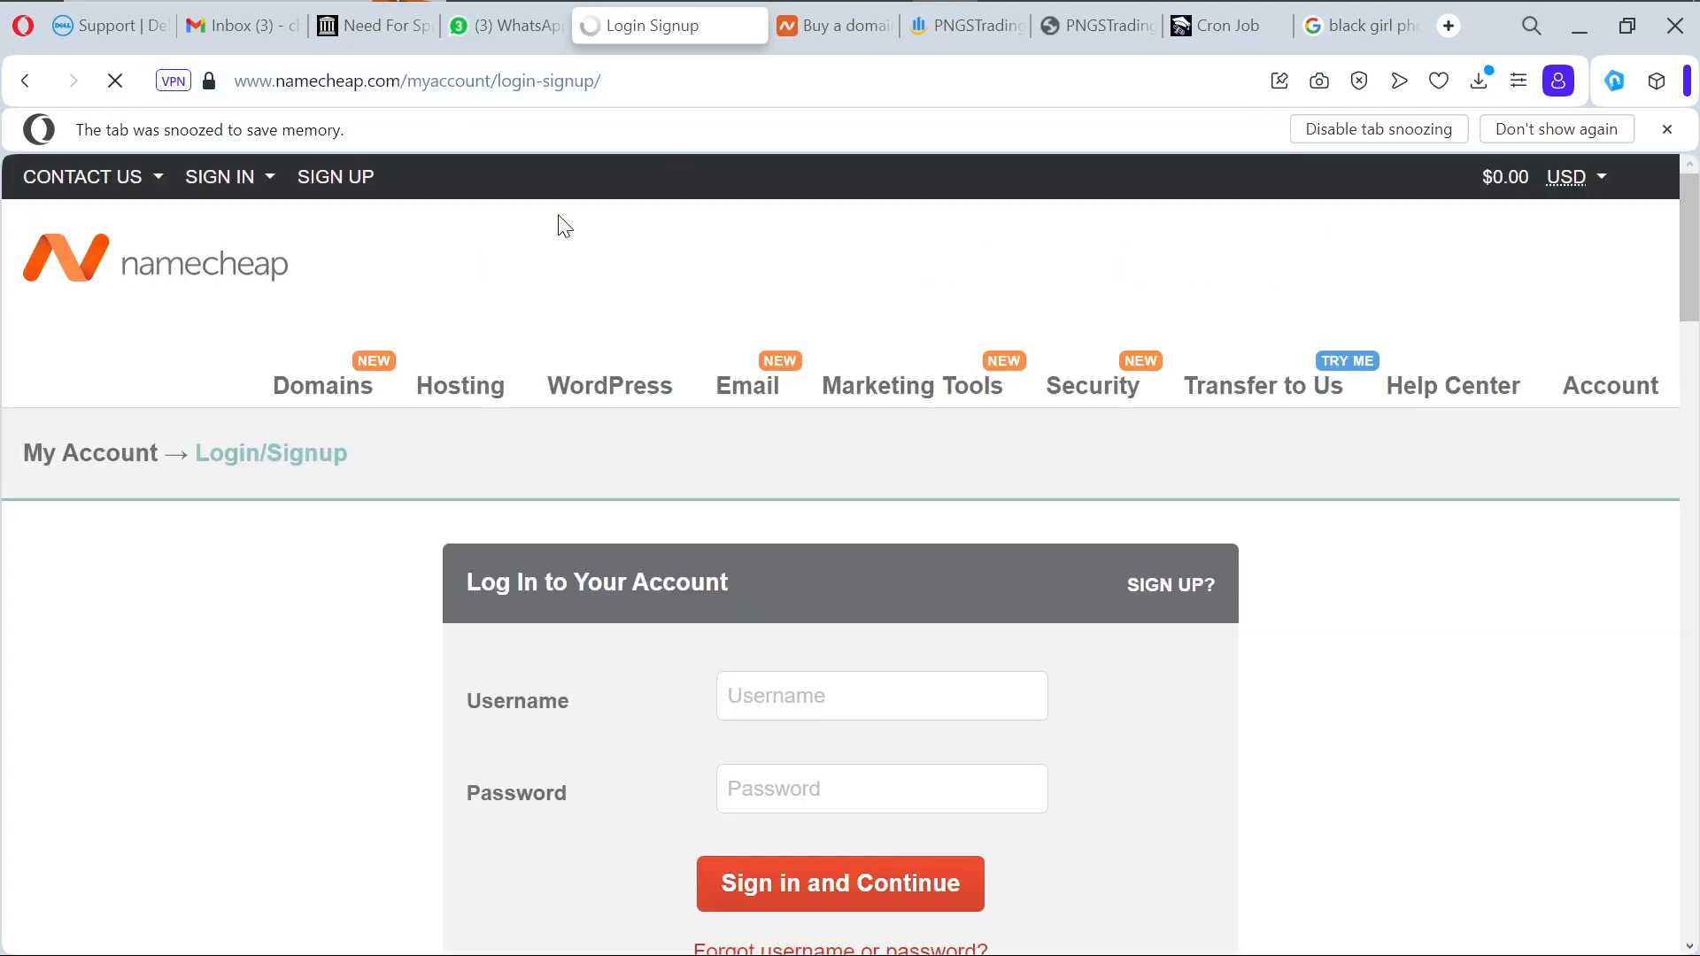
mouse_move(246, 183)
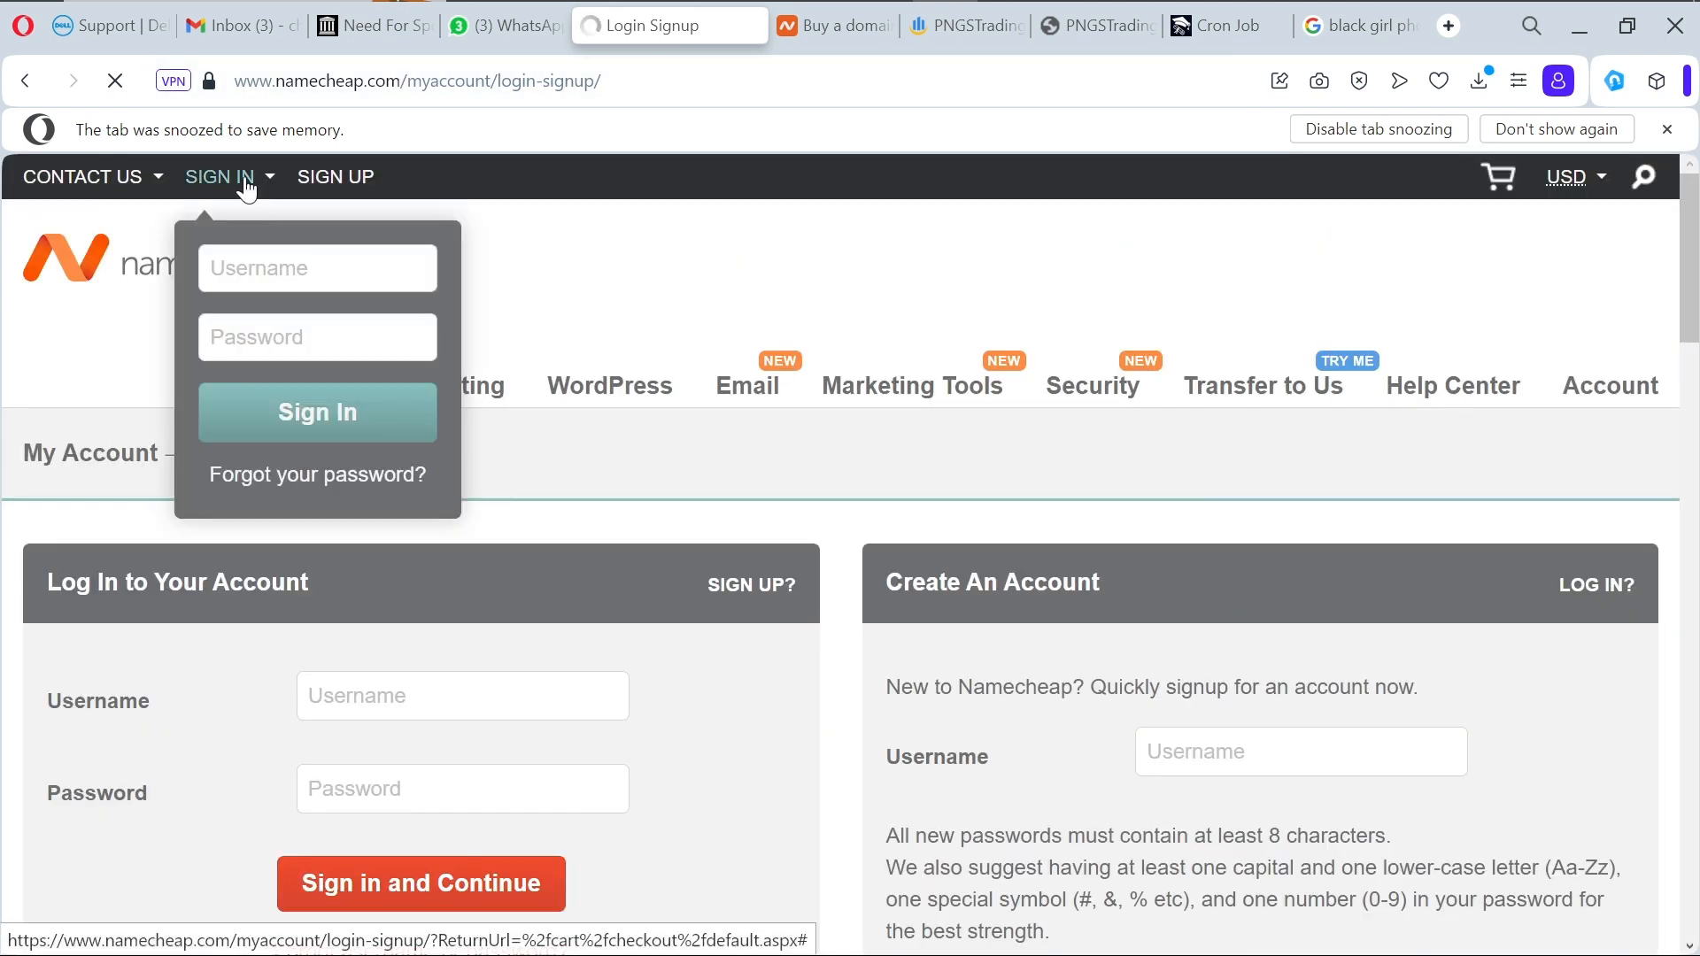
left_click(281, 270)
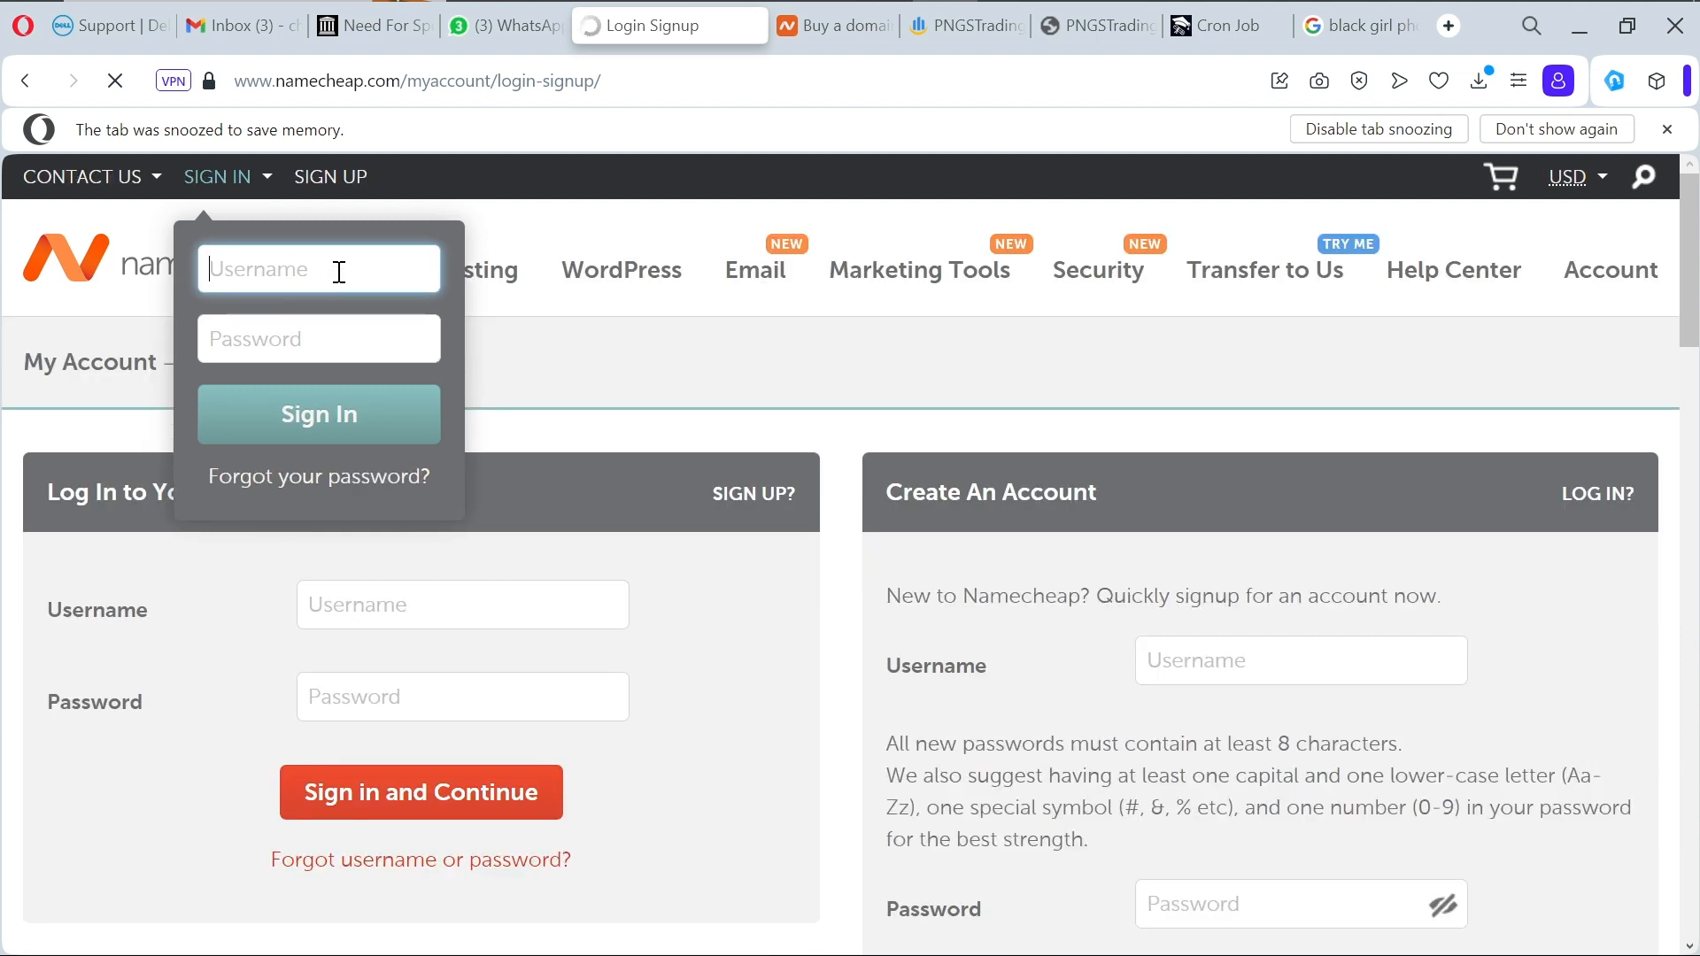
mouse_move(652, 5)
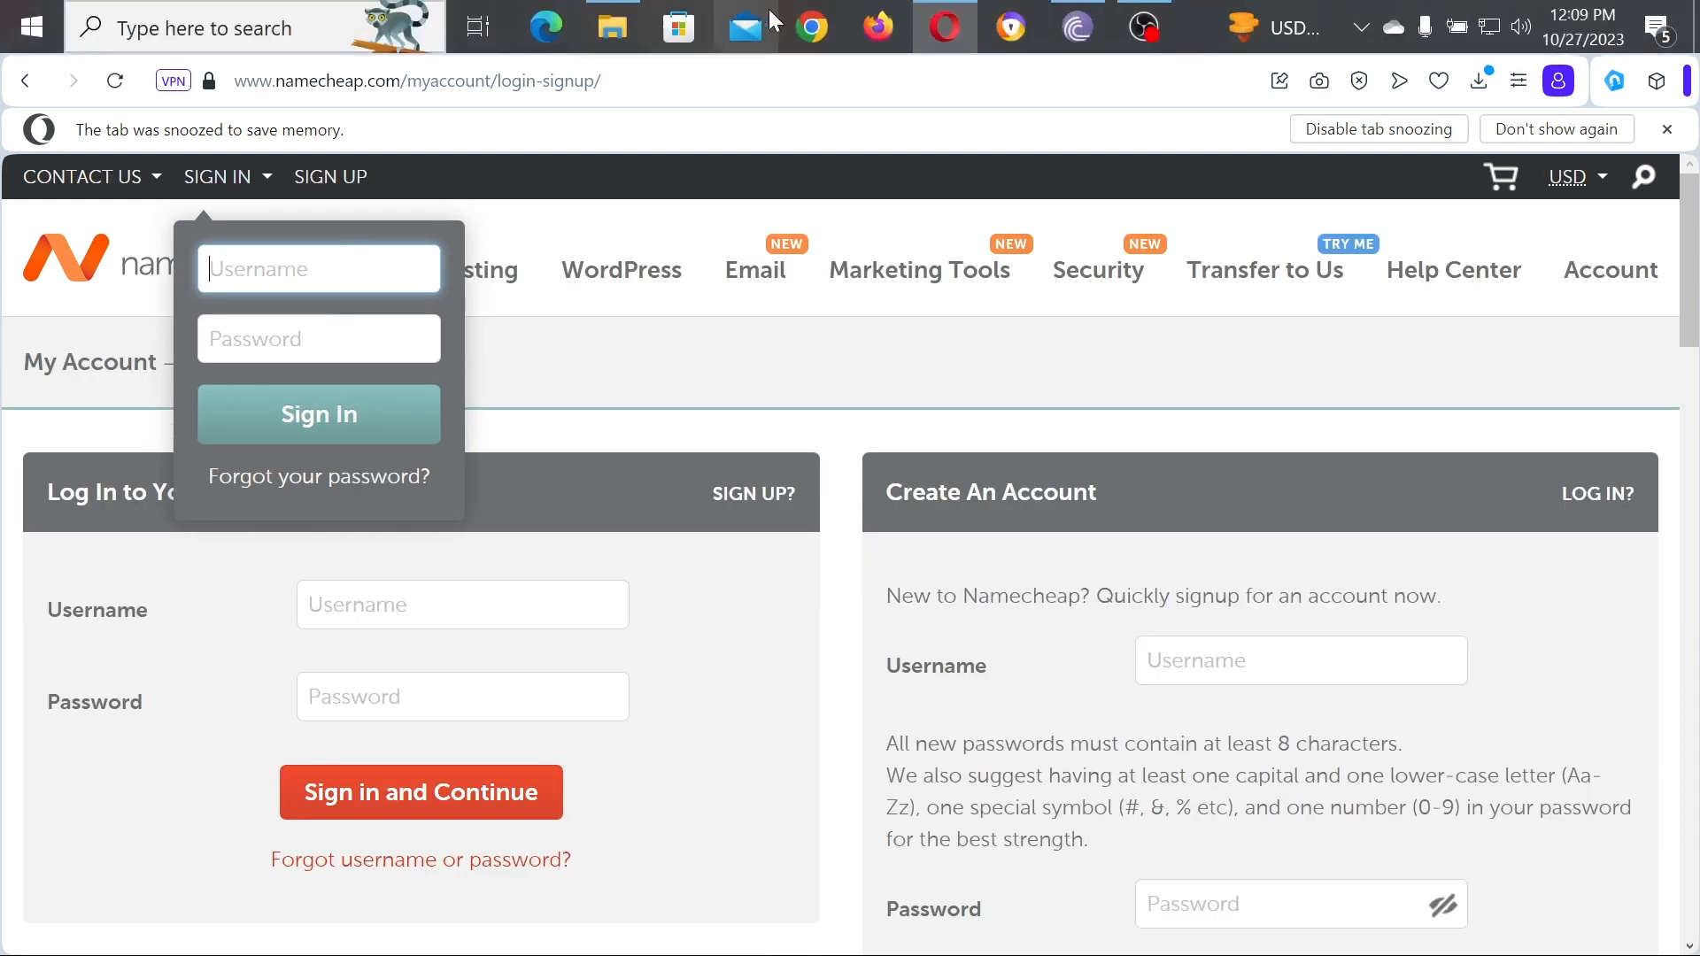
left_click(902, 29)
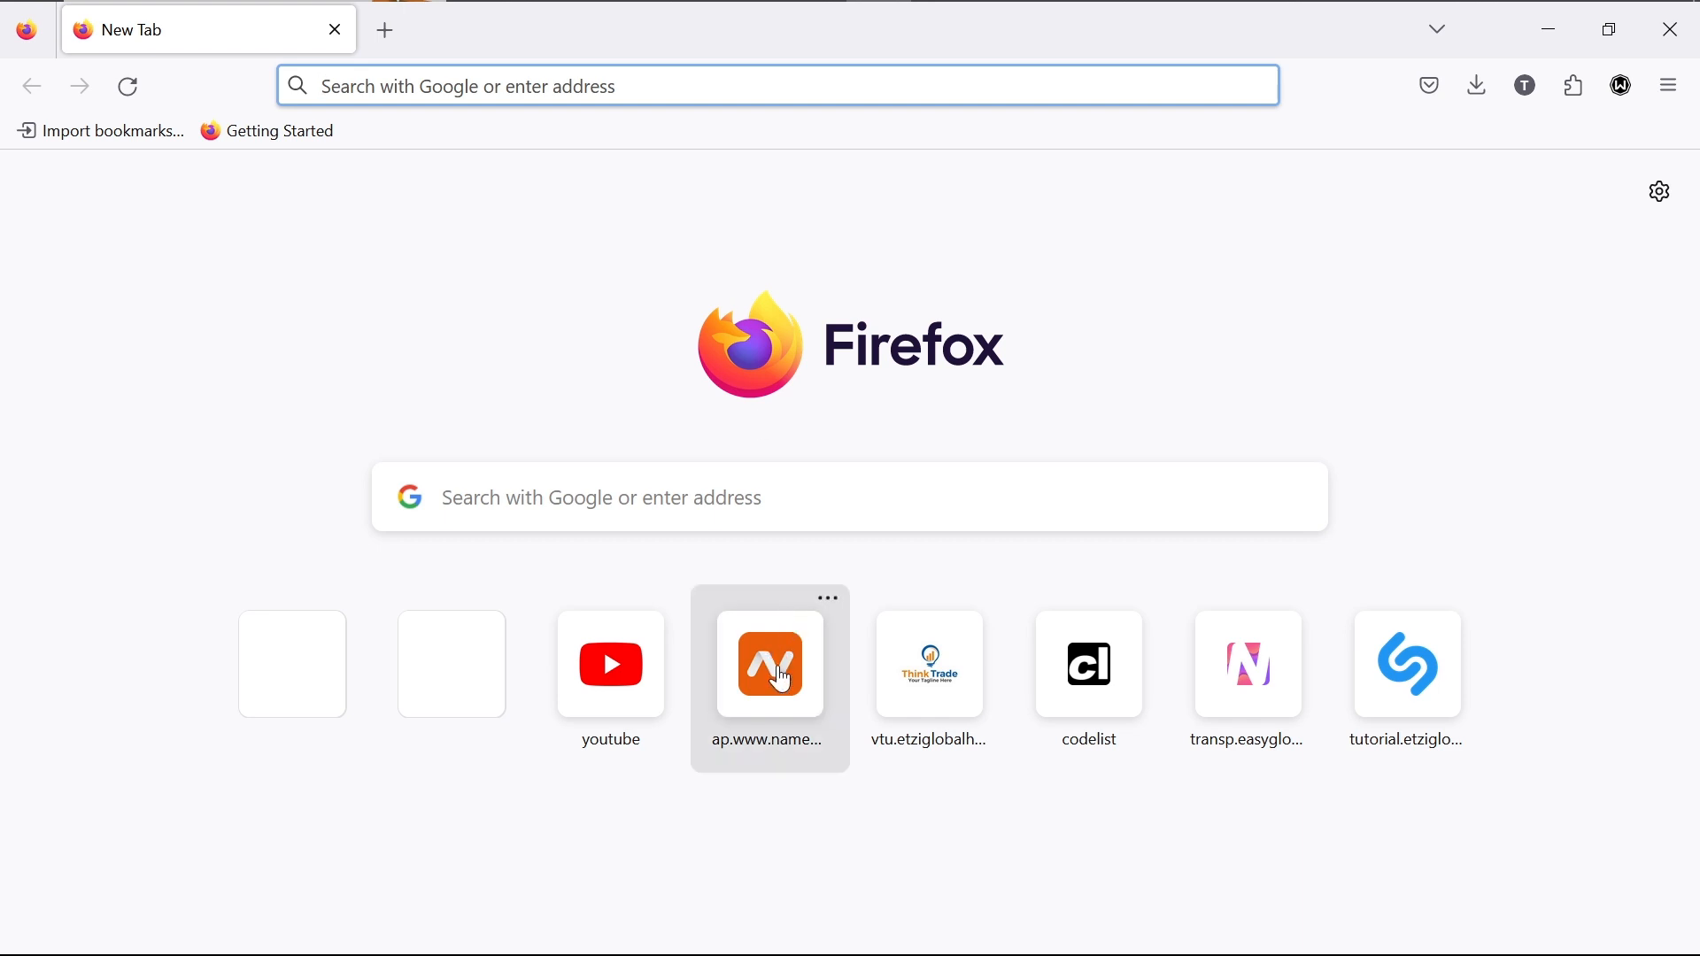
Step: Open the Namecheap shortcut and bring the Namecheap login page back to the front
left_click(782, 682)
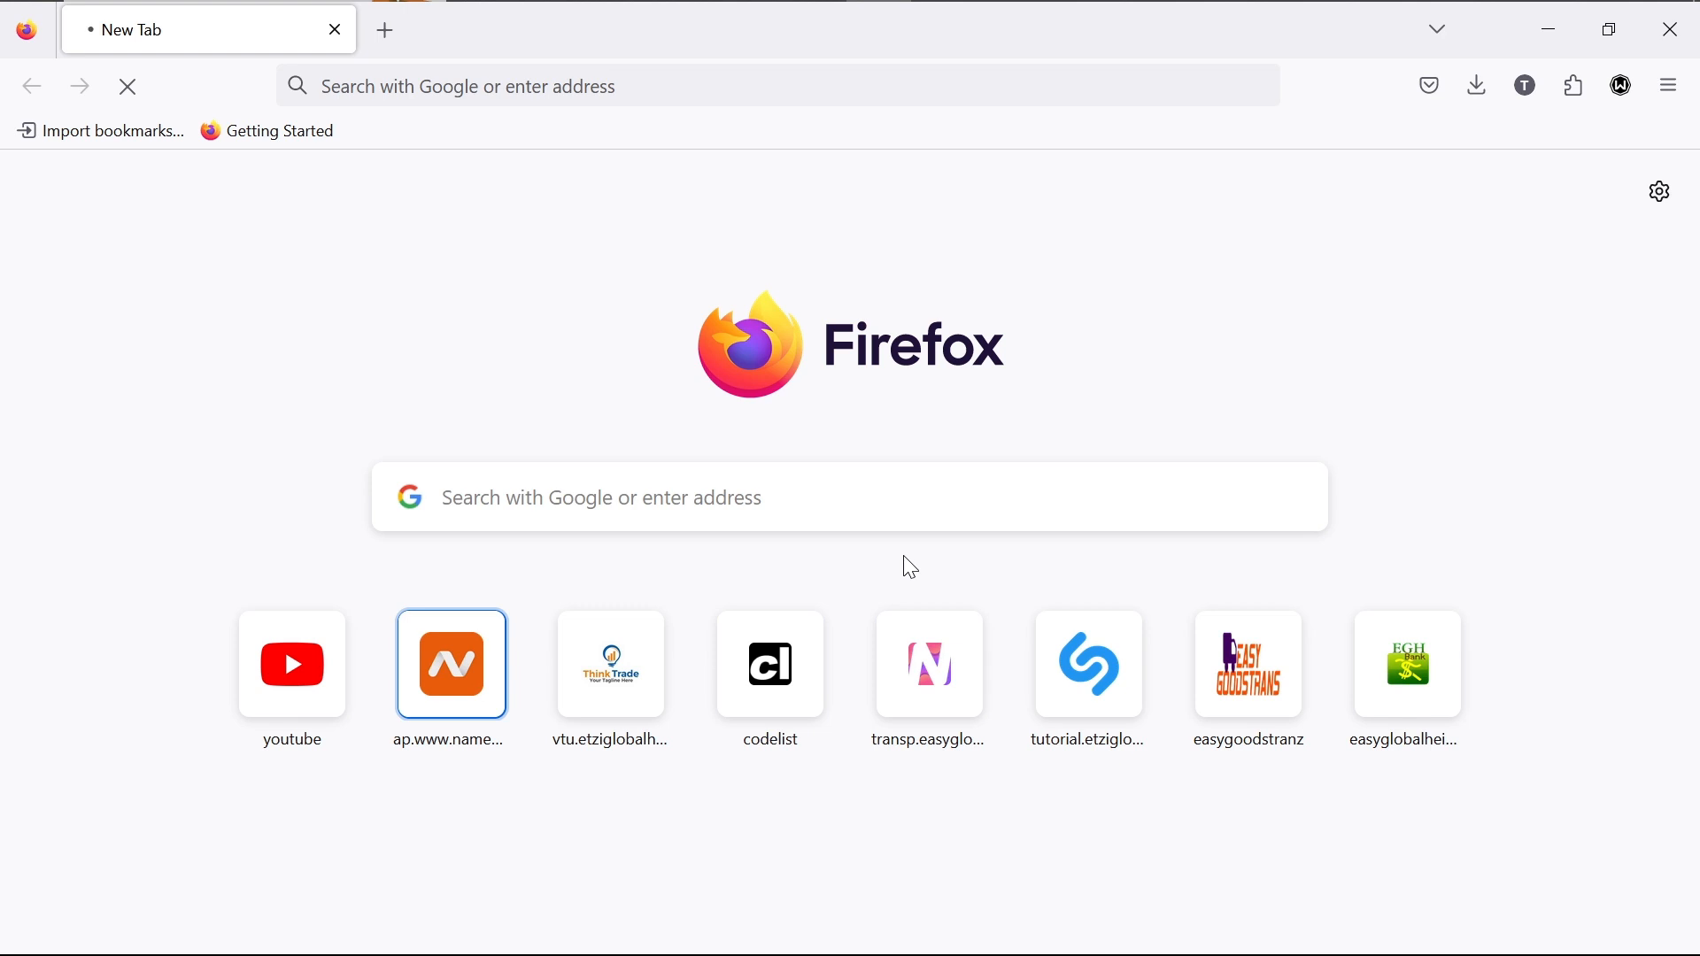
right_click(227, 427)
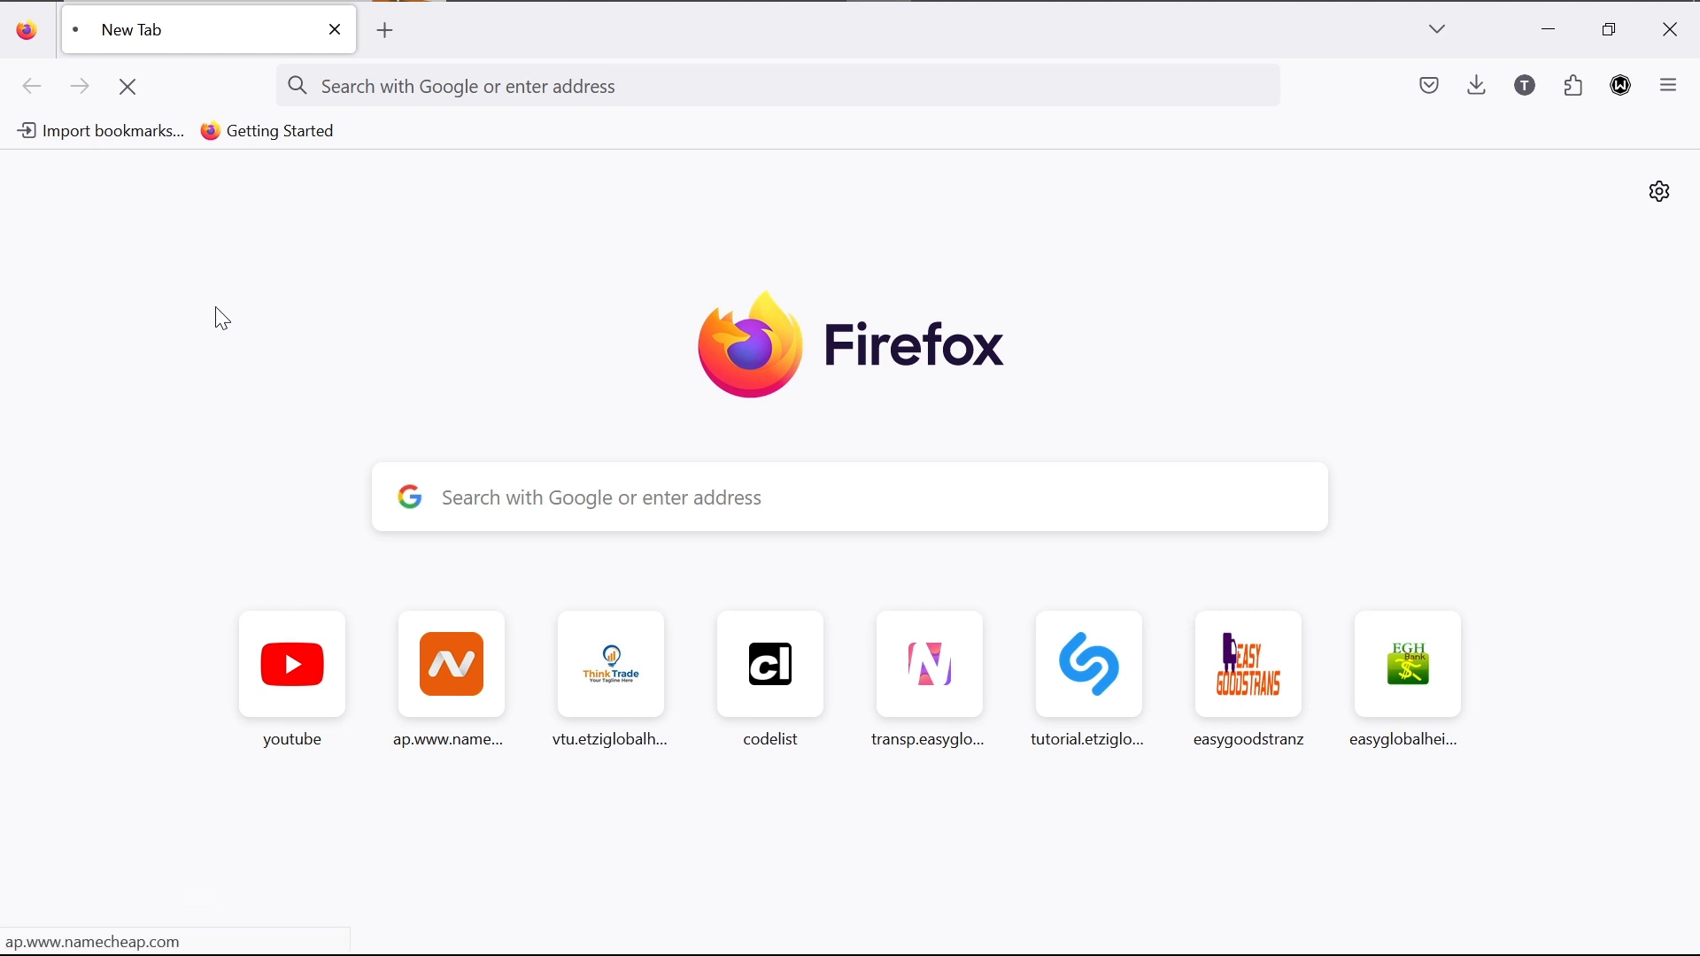
left_click(447, 314)
mouse_move(828, 13)
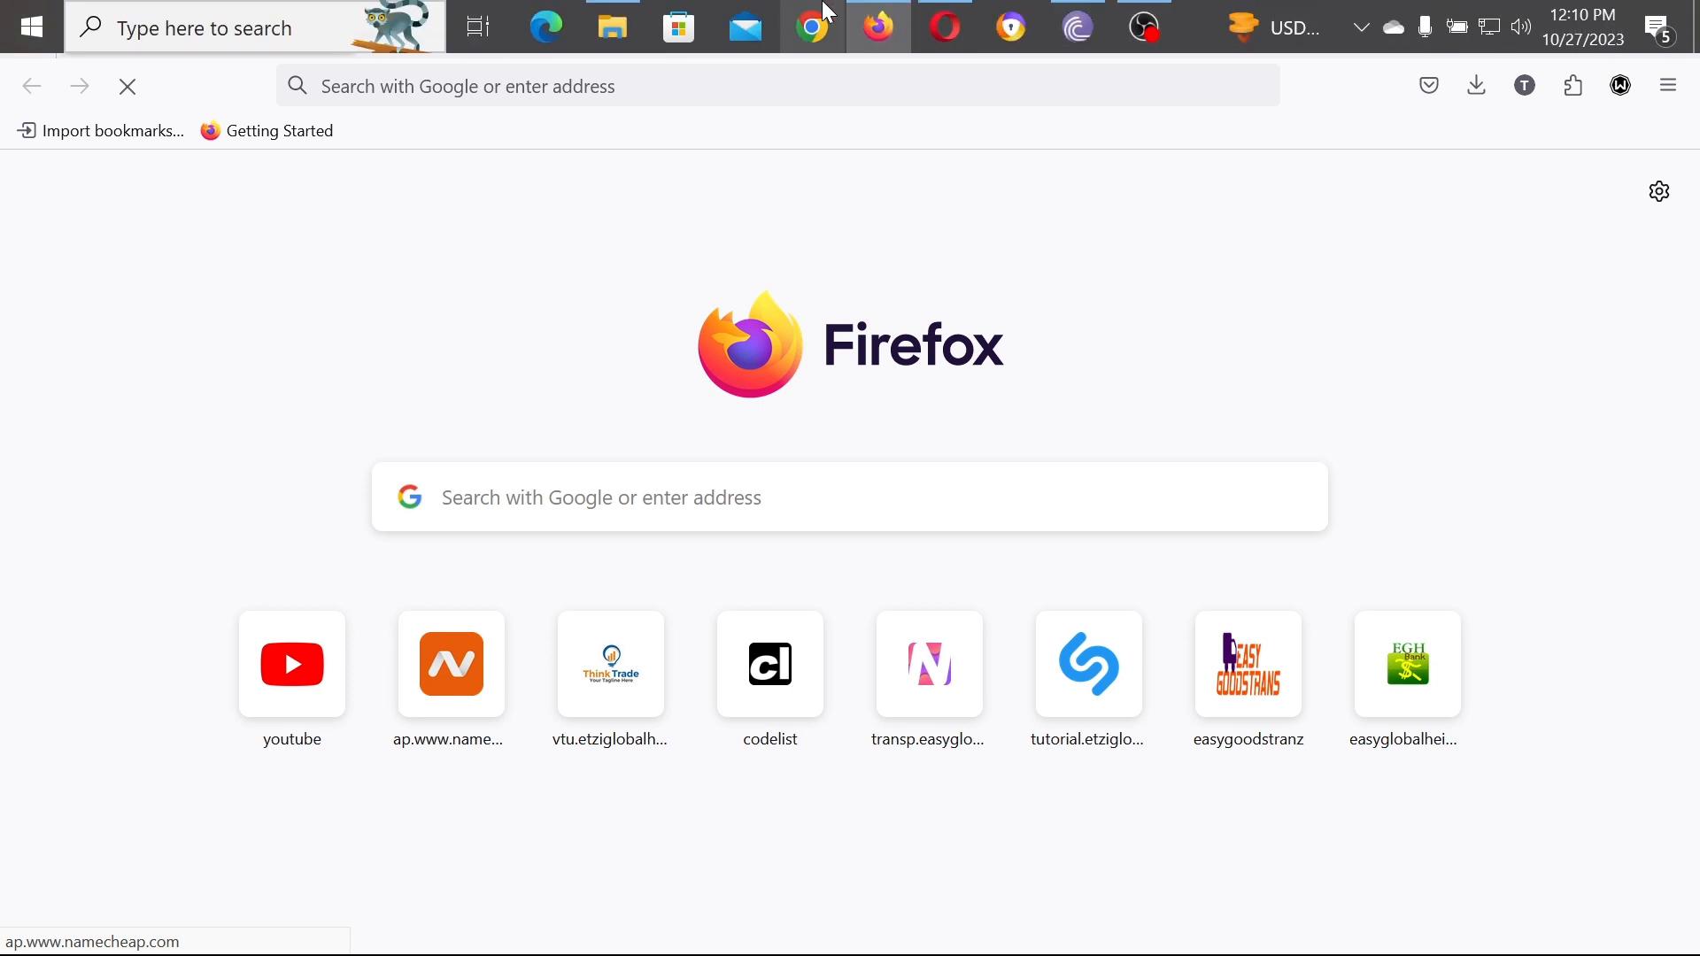
left_click(962, 29)
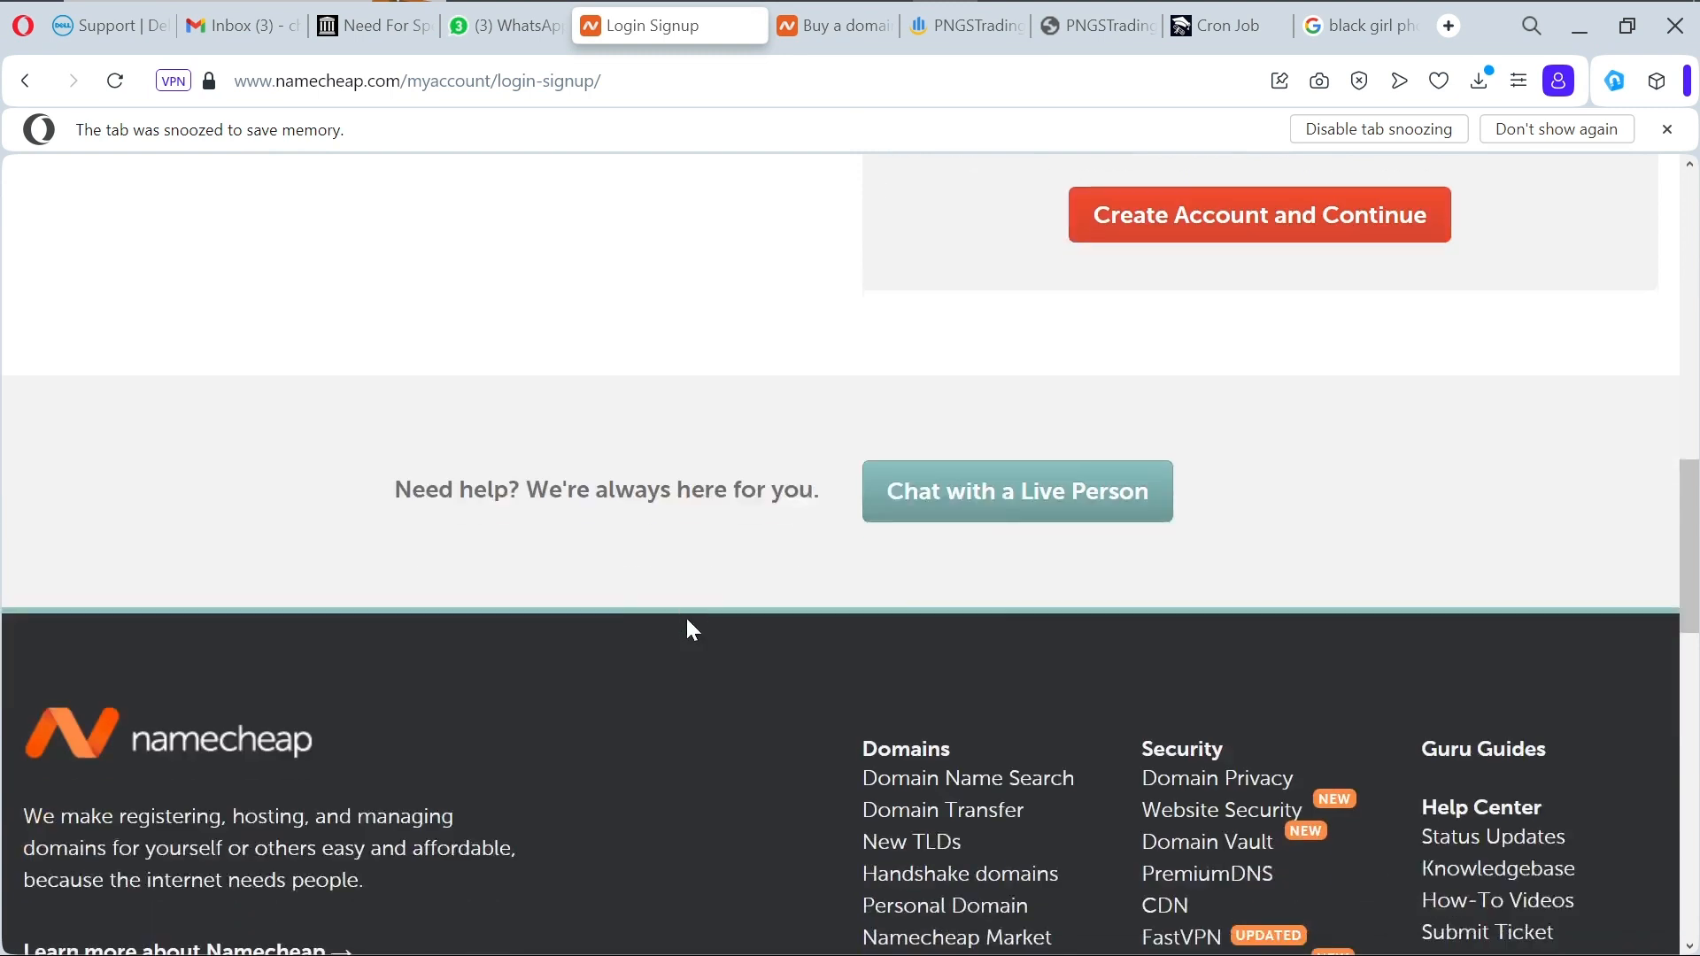
Step: Scroll the Namecheap Log In to Your Account page back to the top
right_click(689, 629)
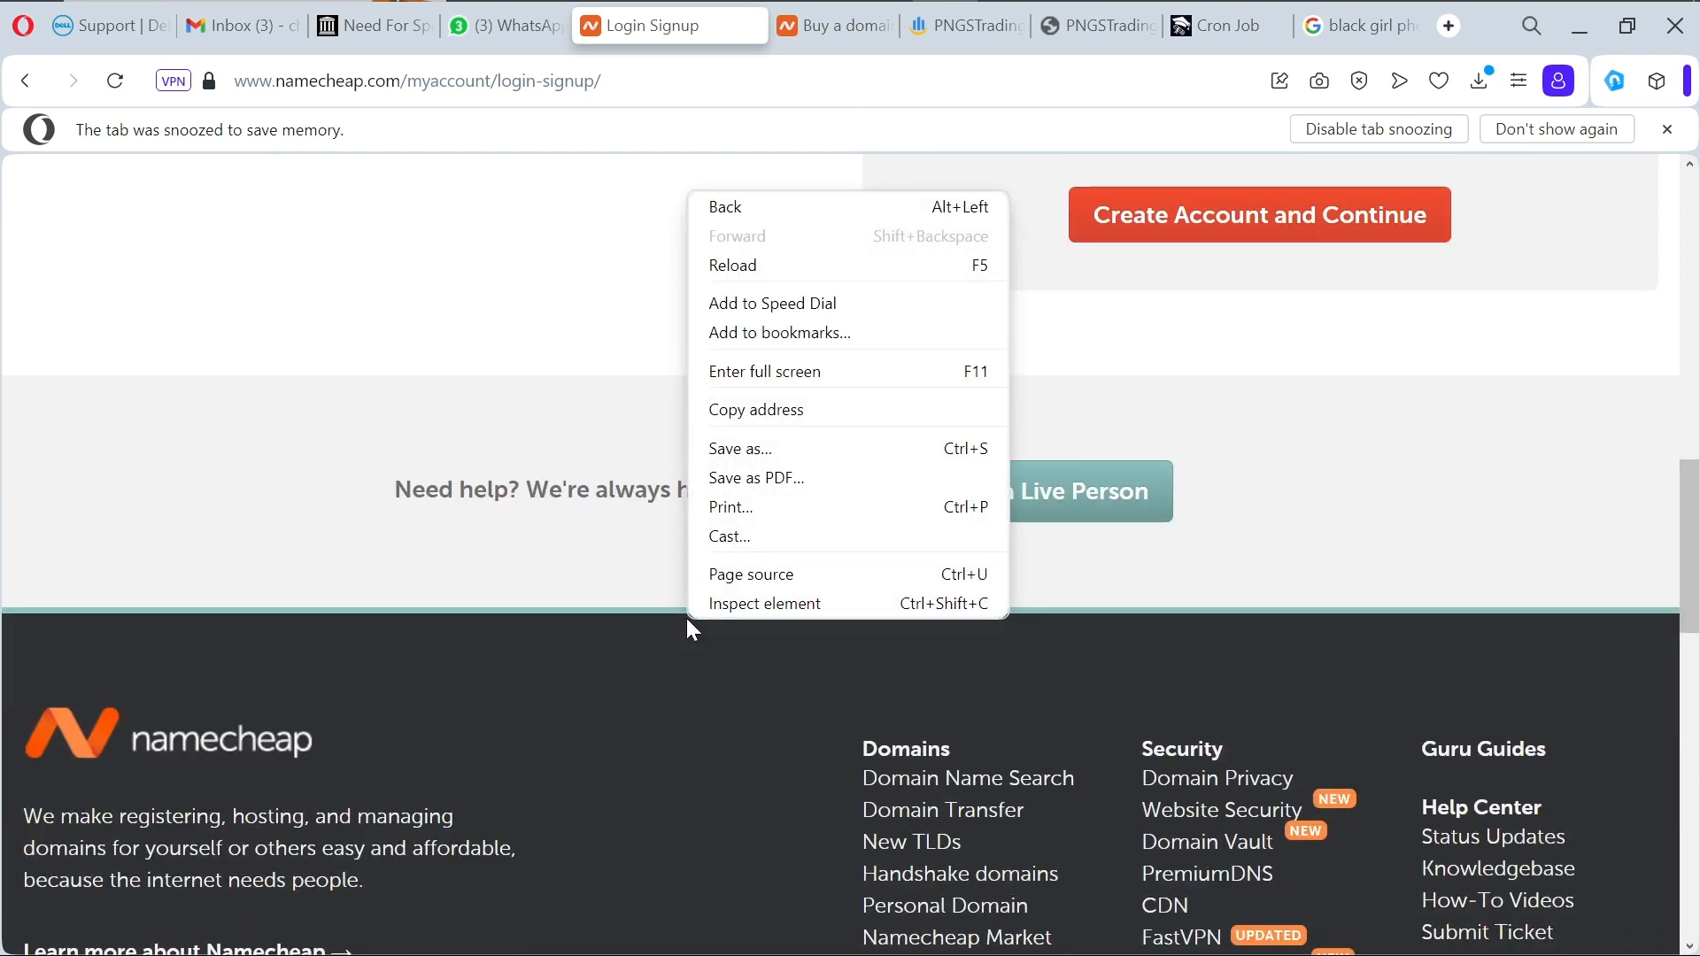
left_click(629, 608)
scroll(634, 611, "up", 5)
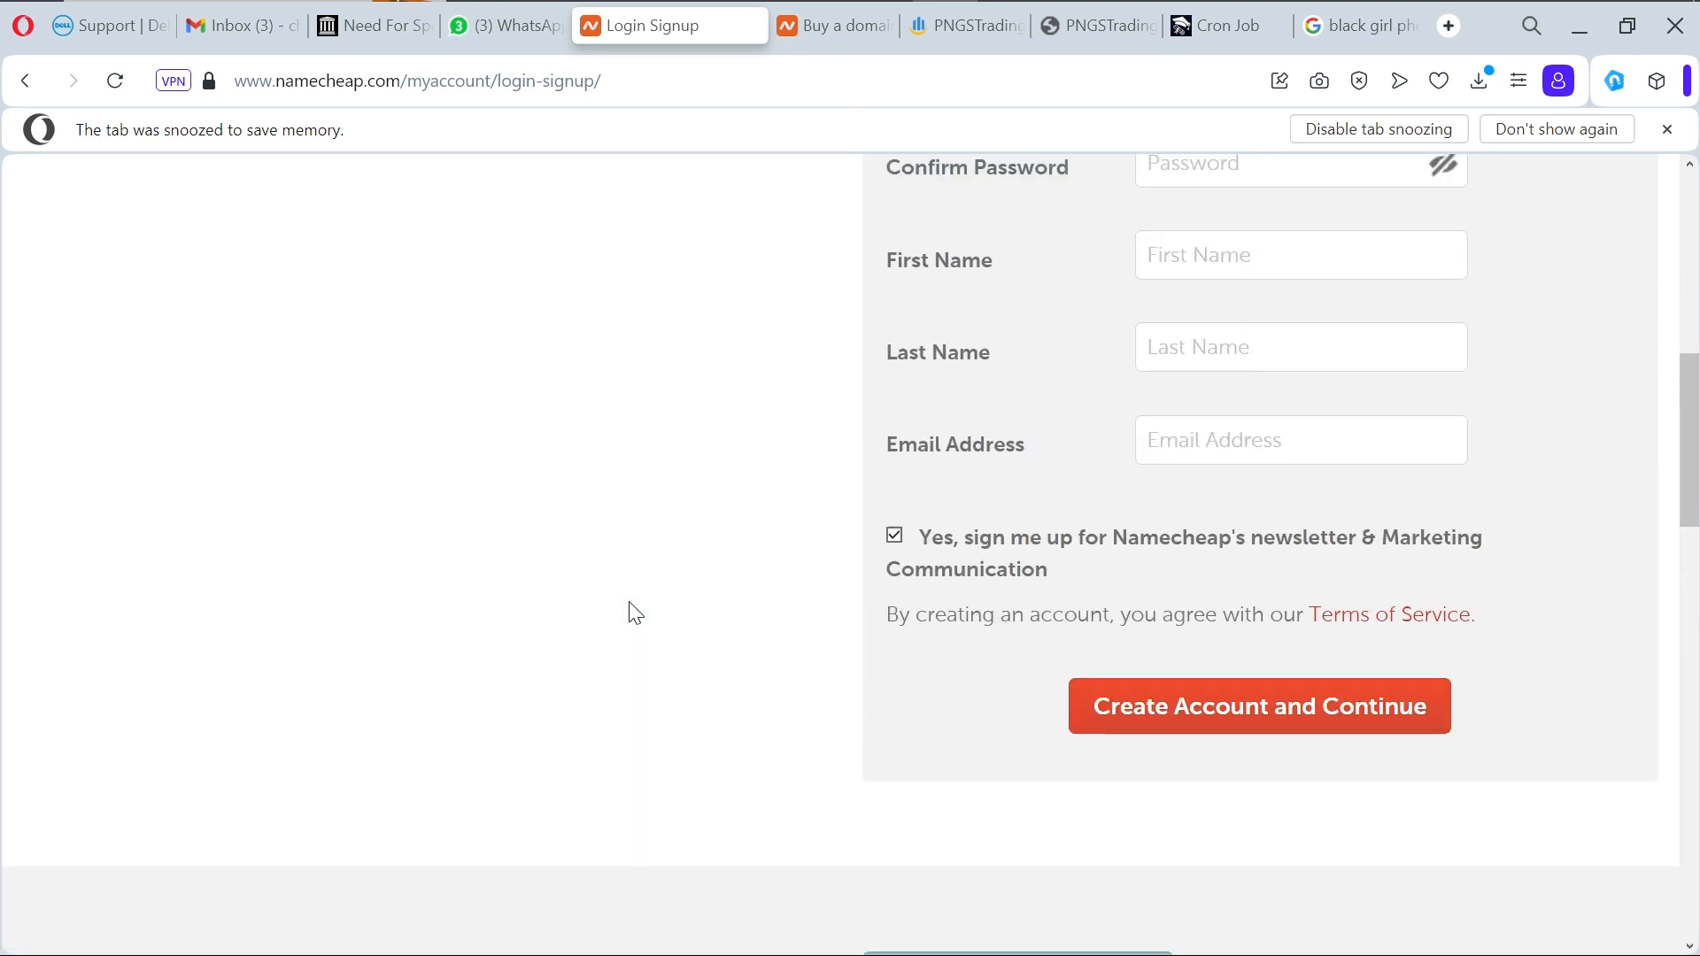
scroll(629, 602, "down", 3)
scroll(628, 602, "up", 1)
scroll(628, 602, "down", 6)
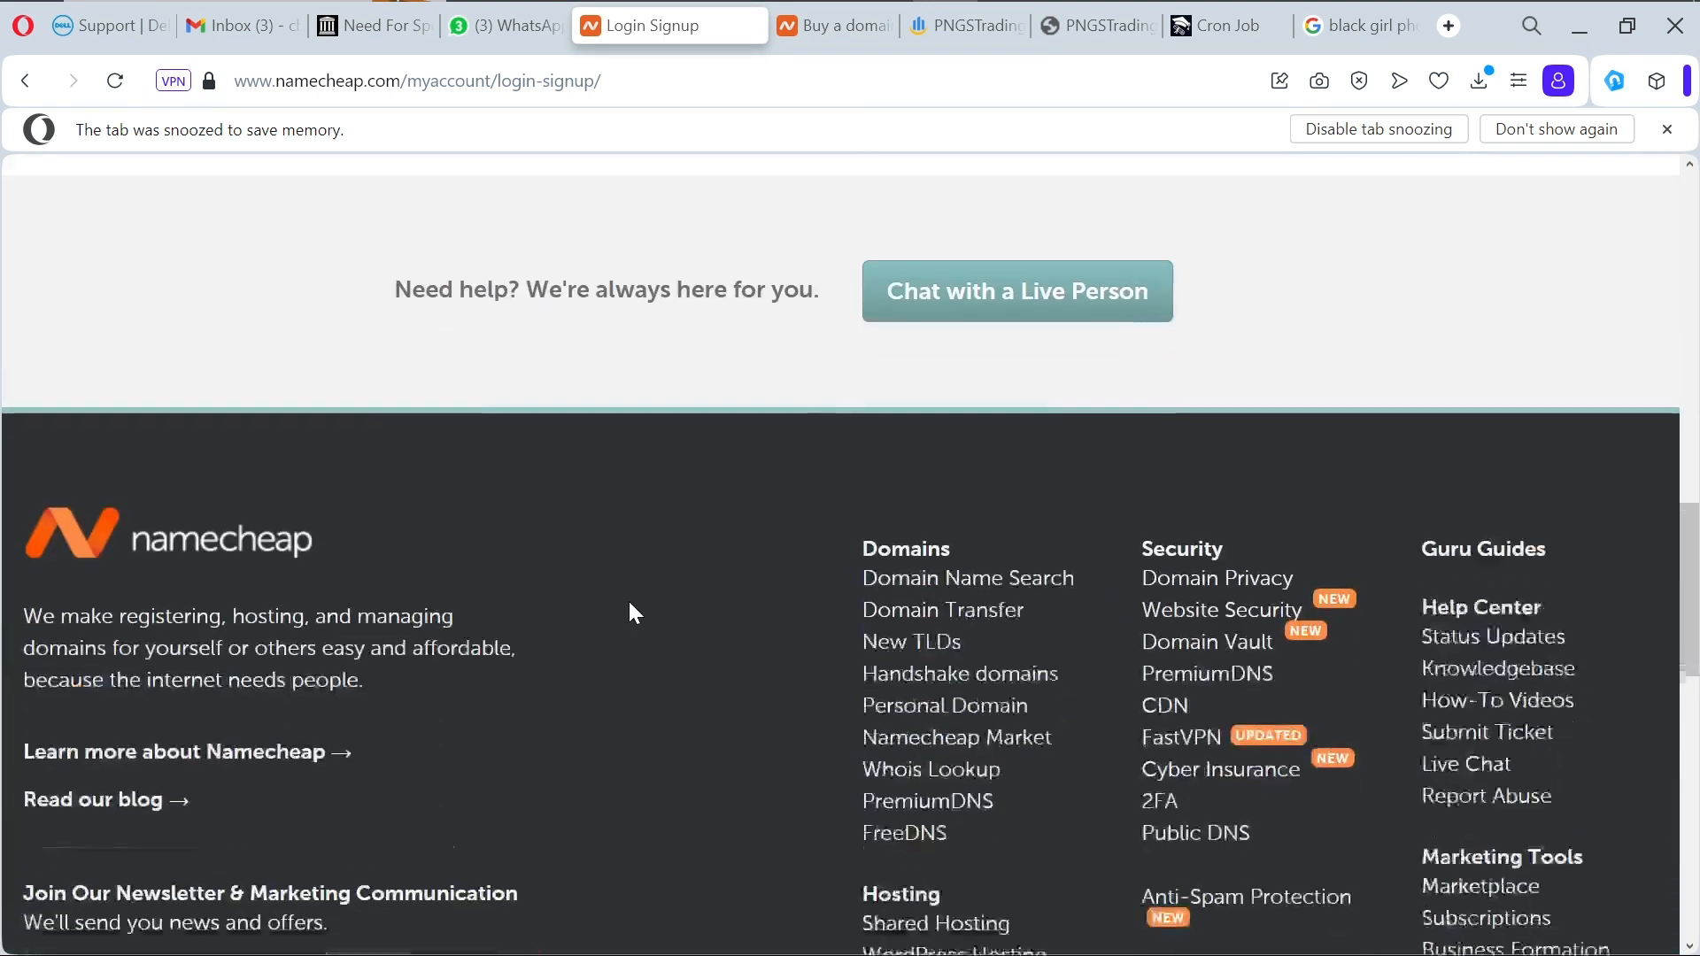
scroll(629, 606, "down", 2)
scroll(630, 604, "down", 8)
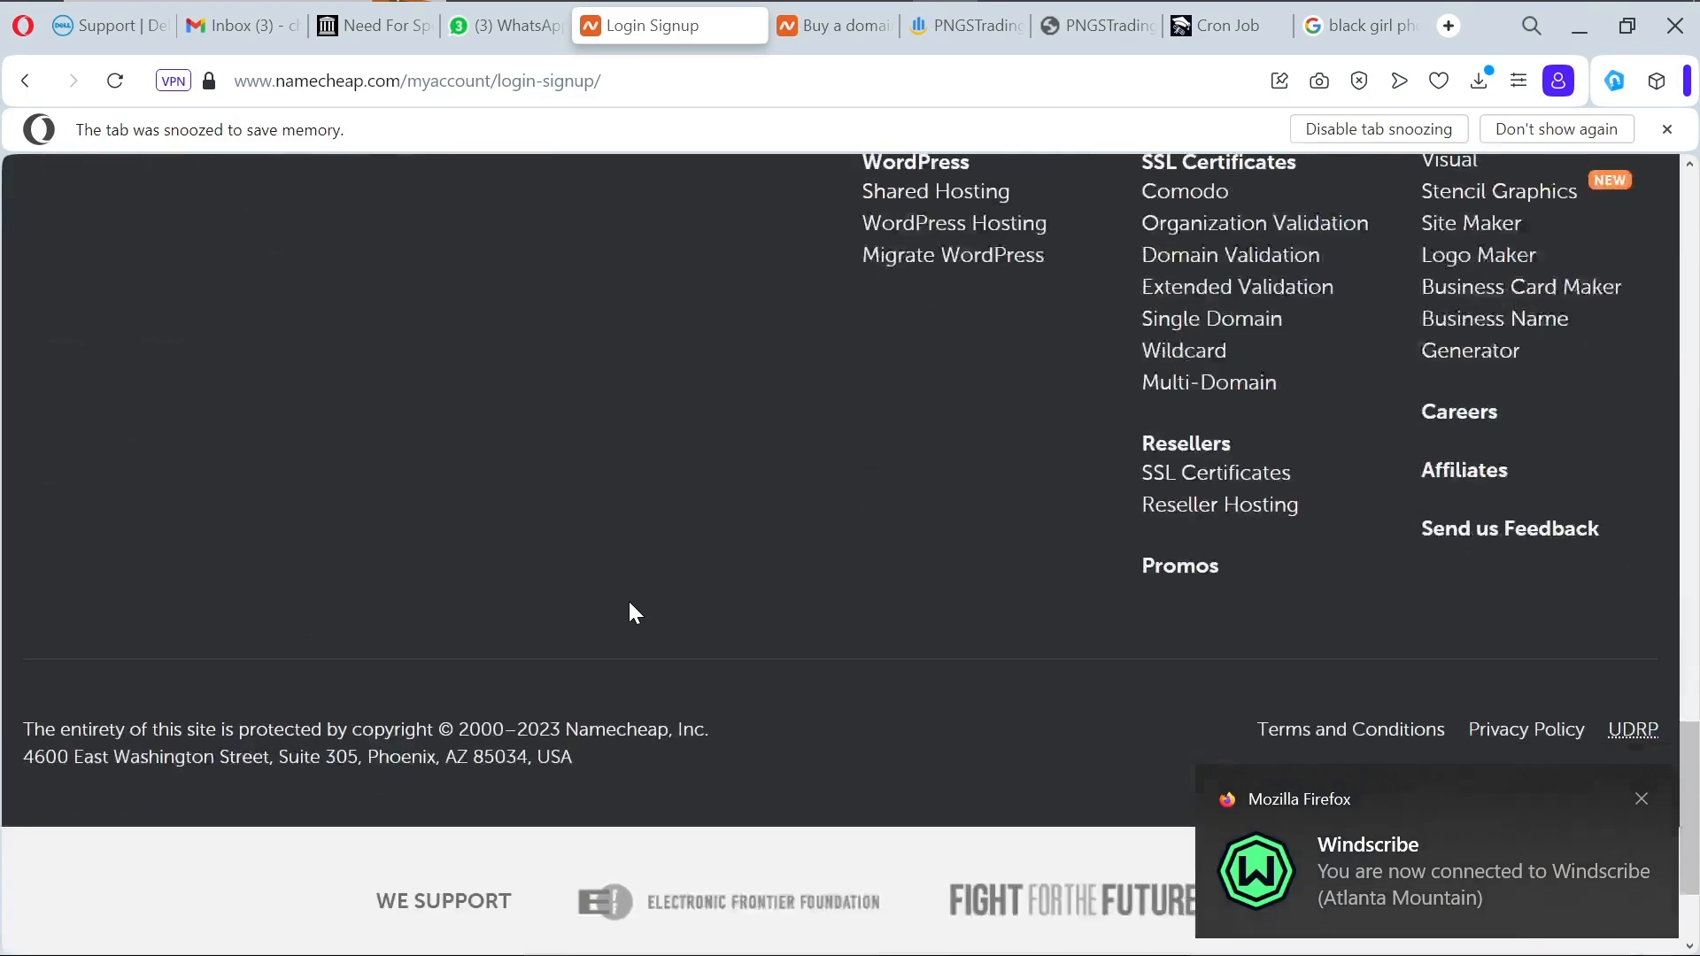
scroll(629, 602, "up", 15)
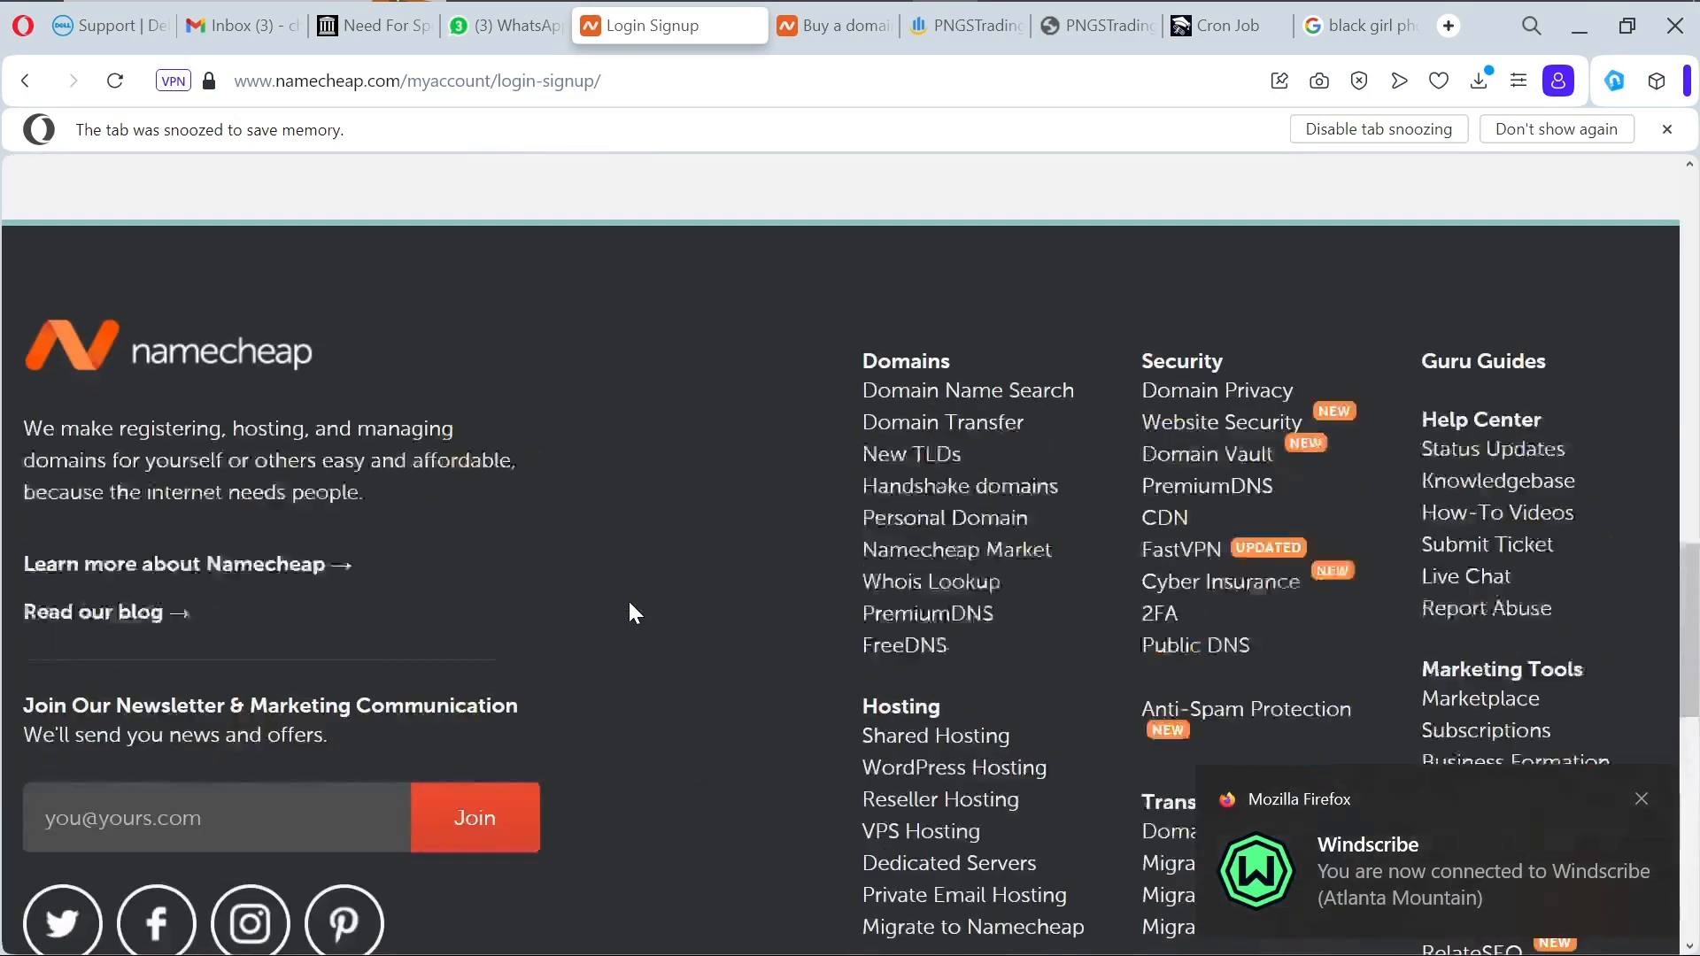
scroll(634, 611, "up", 5)
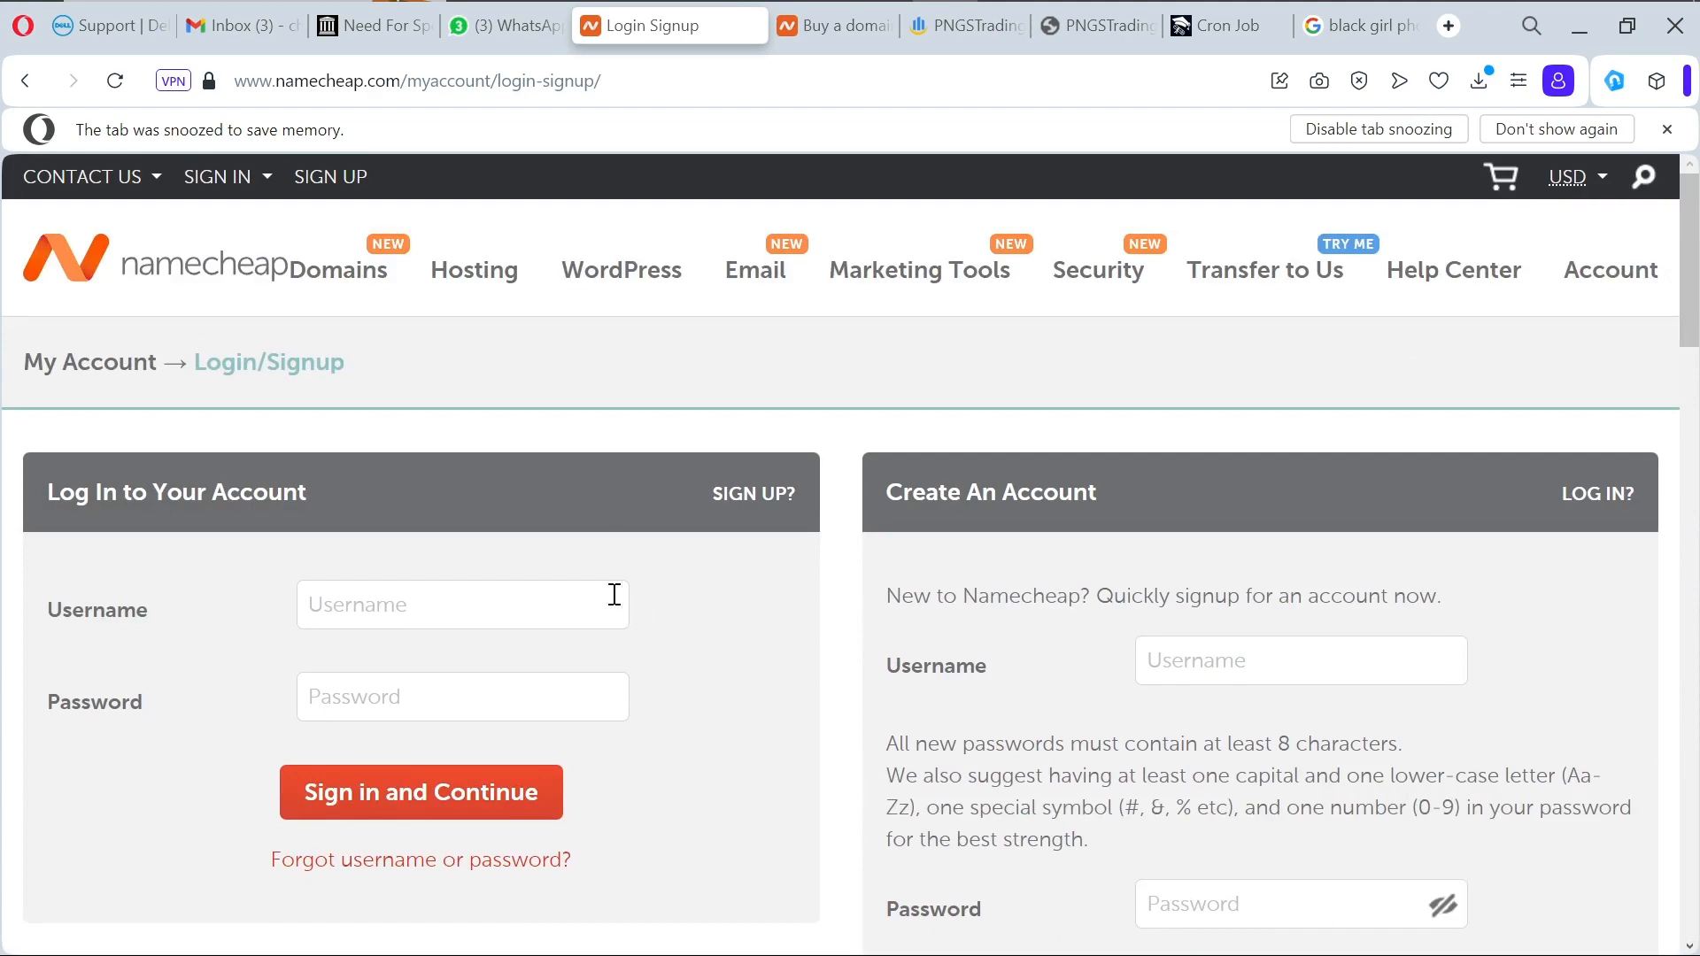
Step: Sign in to Namecheap with the saved account credentials
mouse_move(838, 31)
left_click(896, 29)
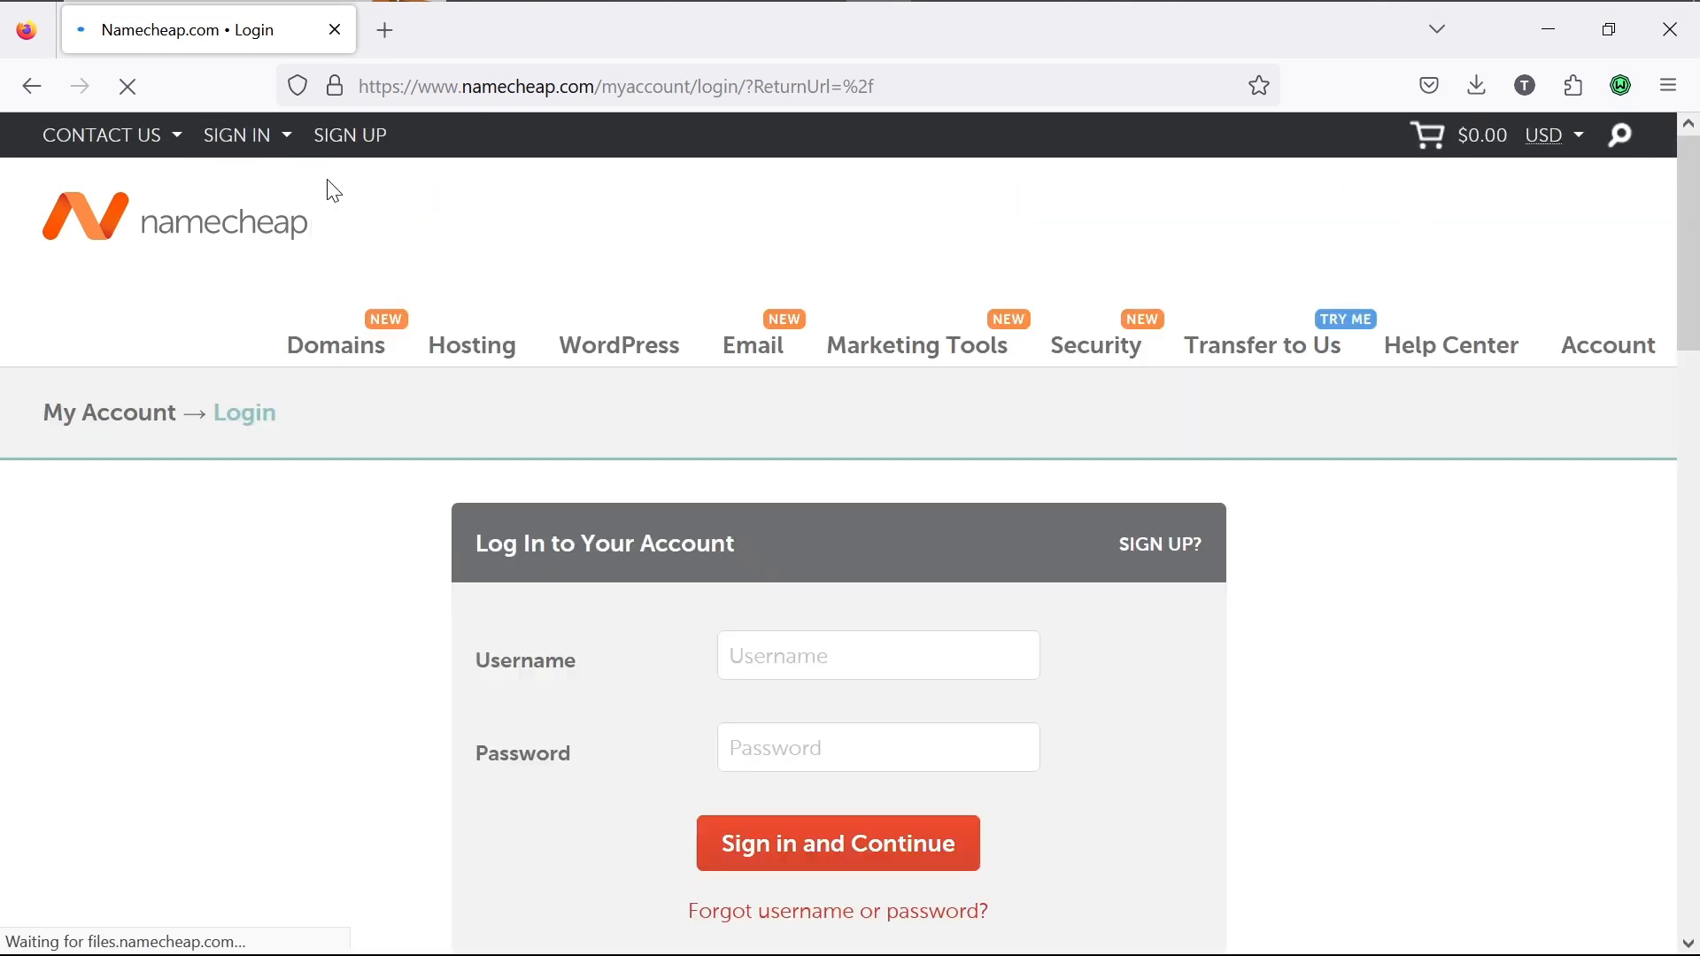
mouse_move(281, 152)
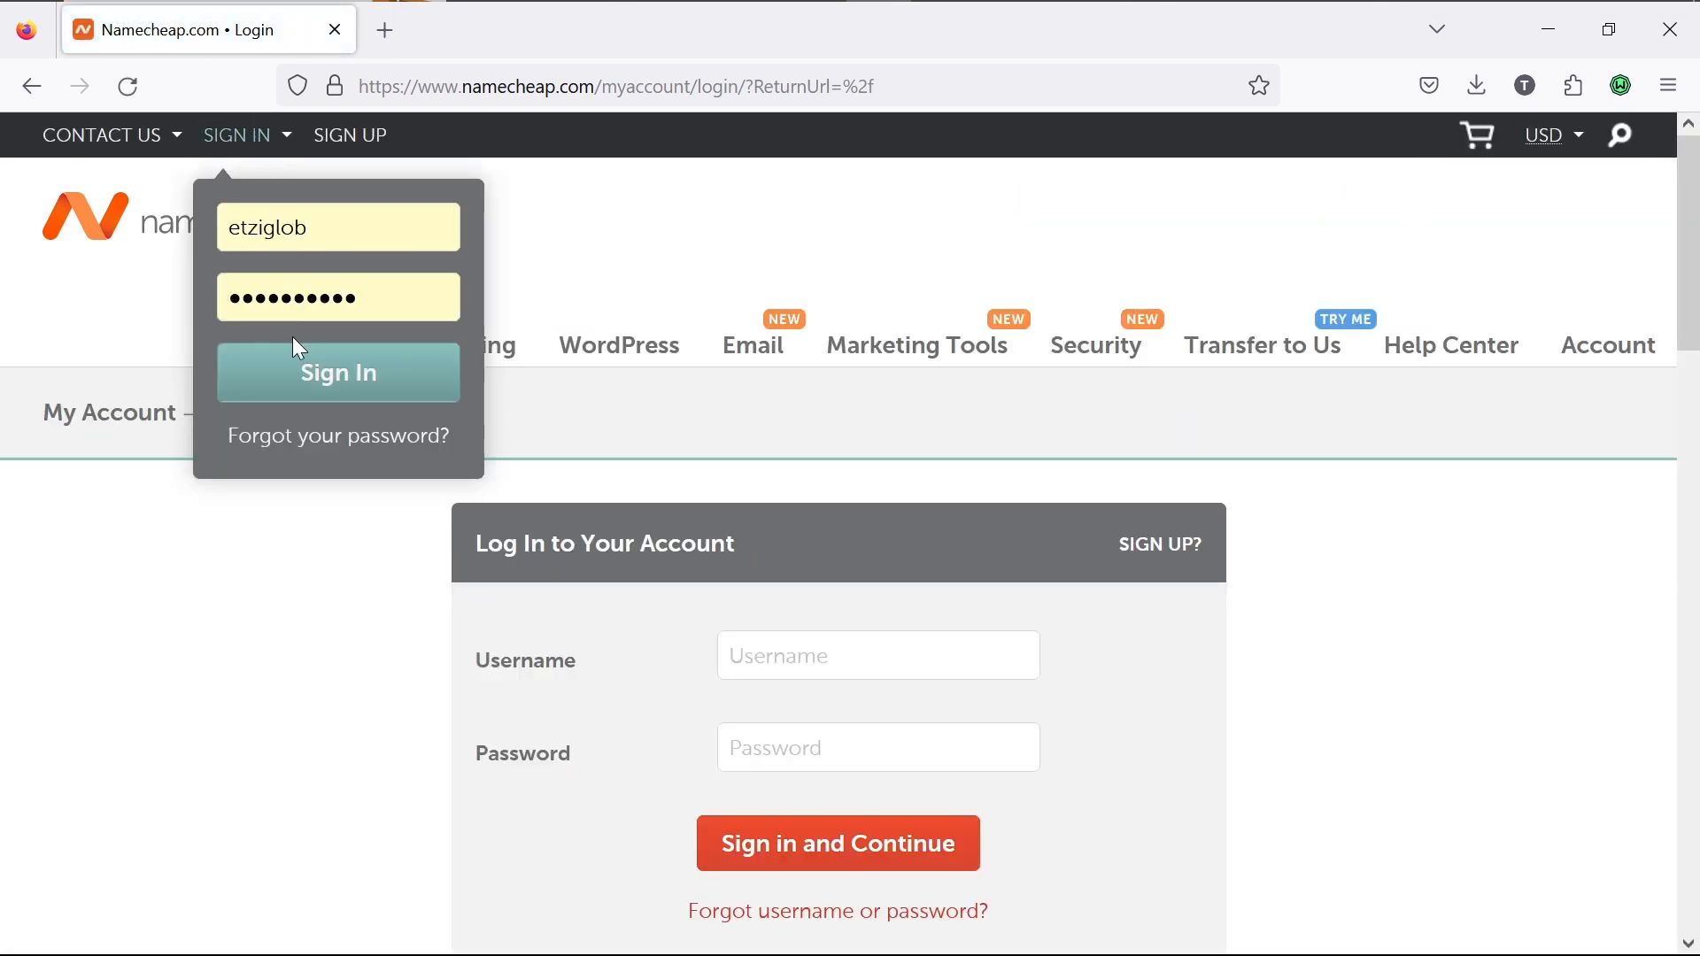
left_click(300, 383)
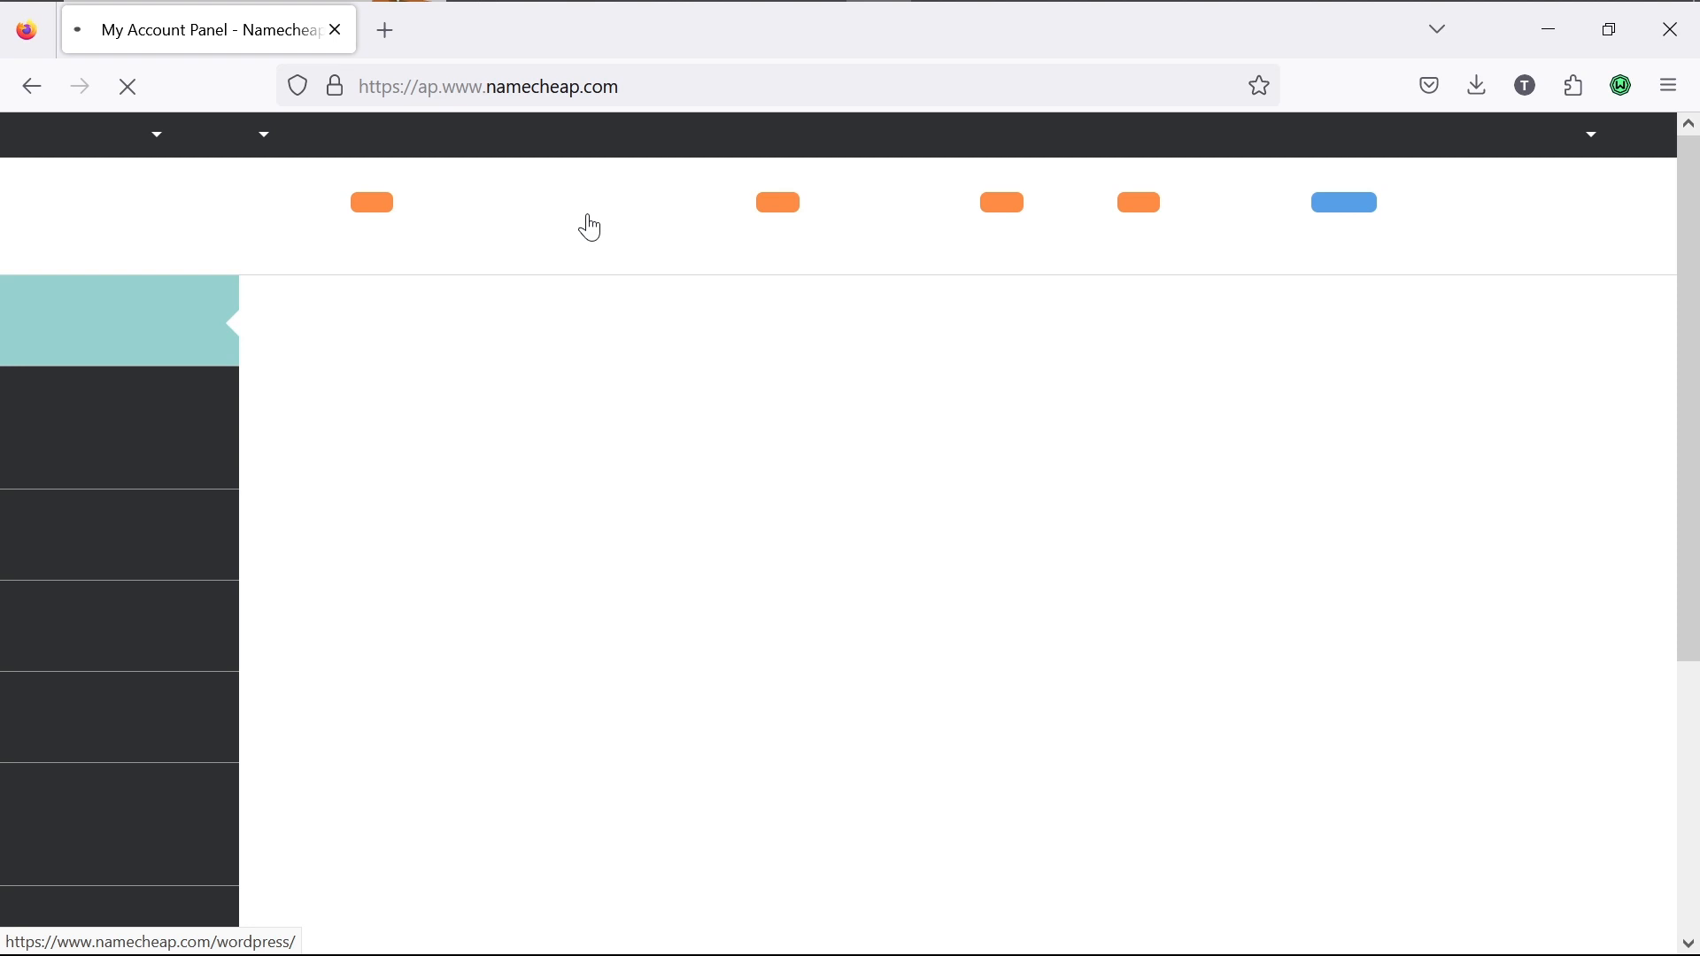
Step: From the dashboard, open the hosting account's cPanel in a new tab
scroll(639, 421, "down", 4)
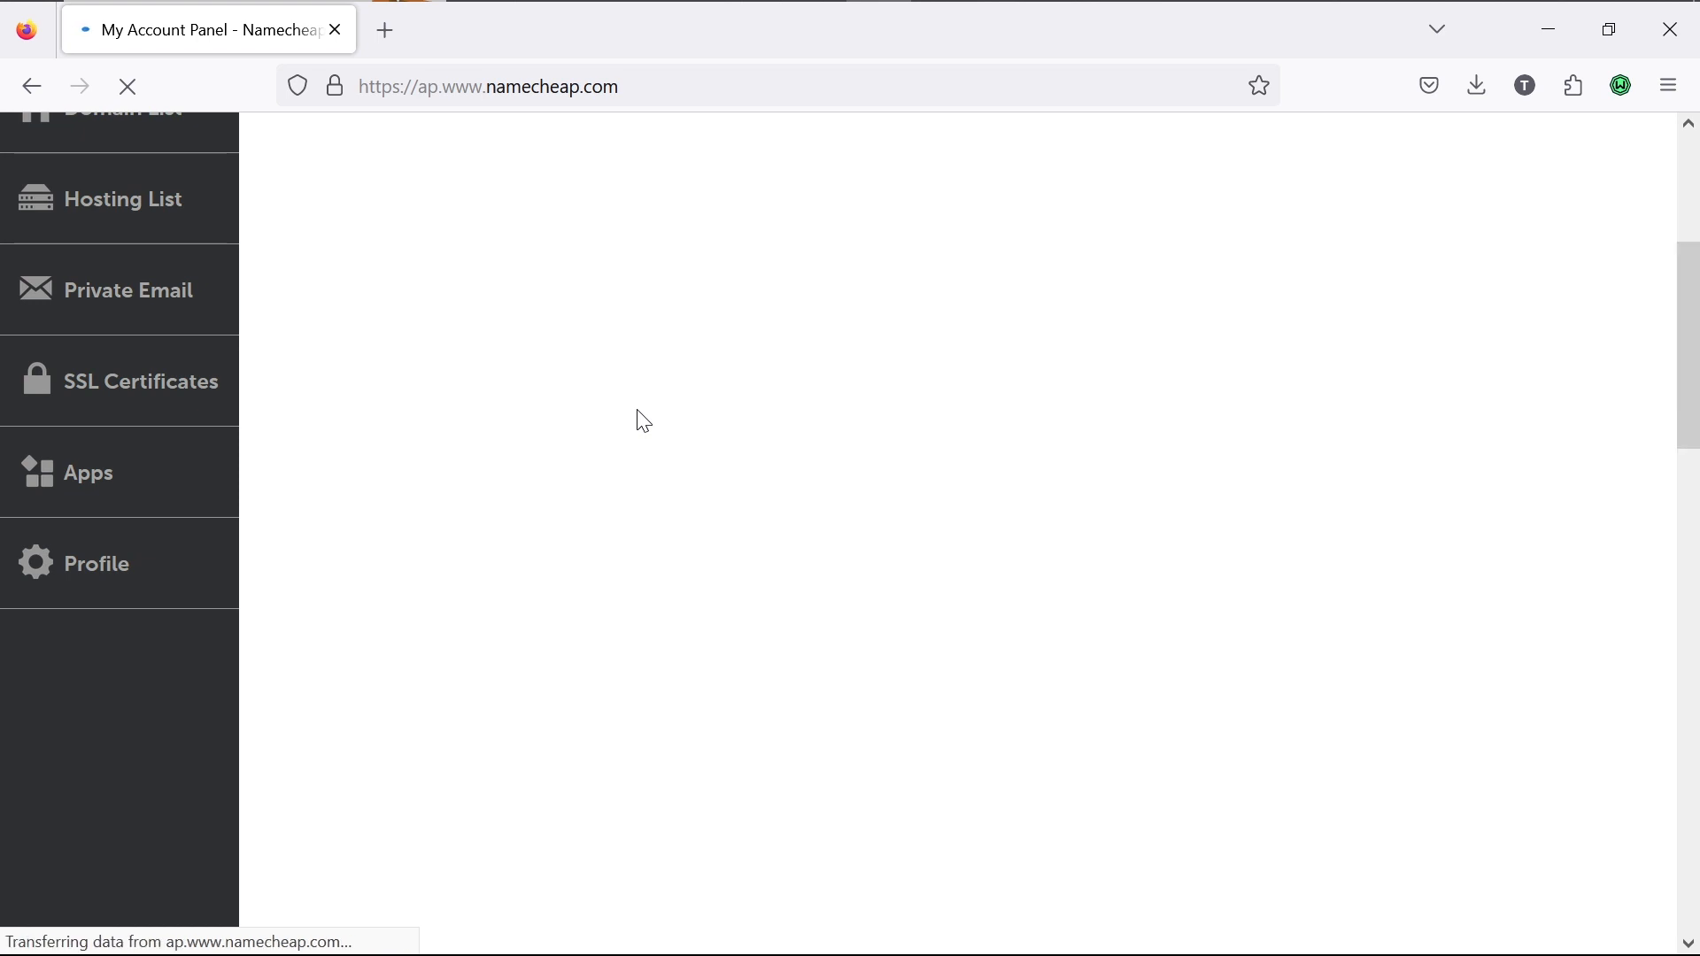
scroll(636, 410, "down", 15)
scroll(637, 409, "up", 15)
scroll(637, 410, "down", 20)
scroll(637, 412, "up", 12)
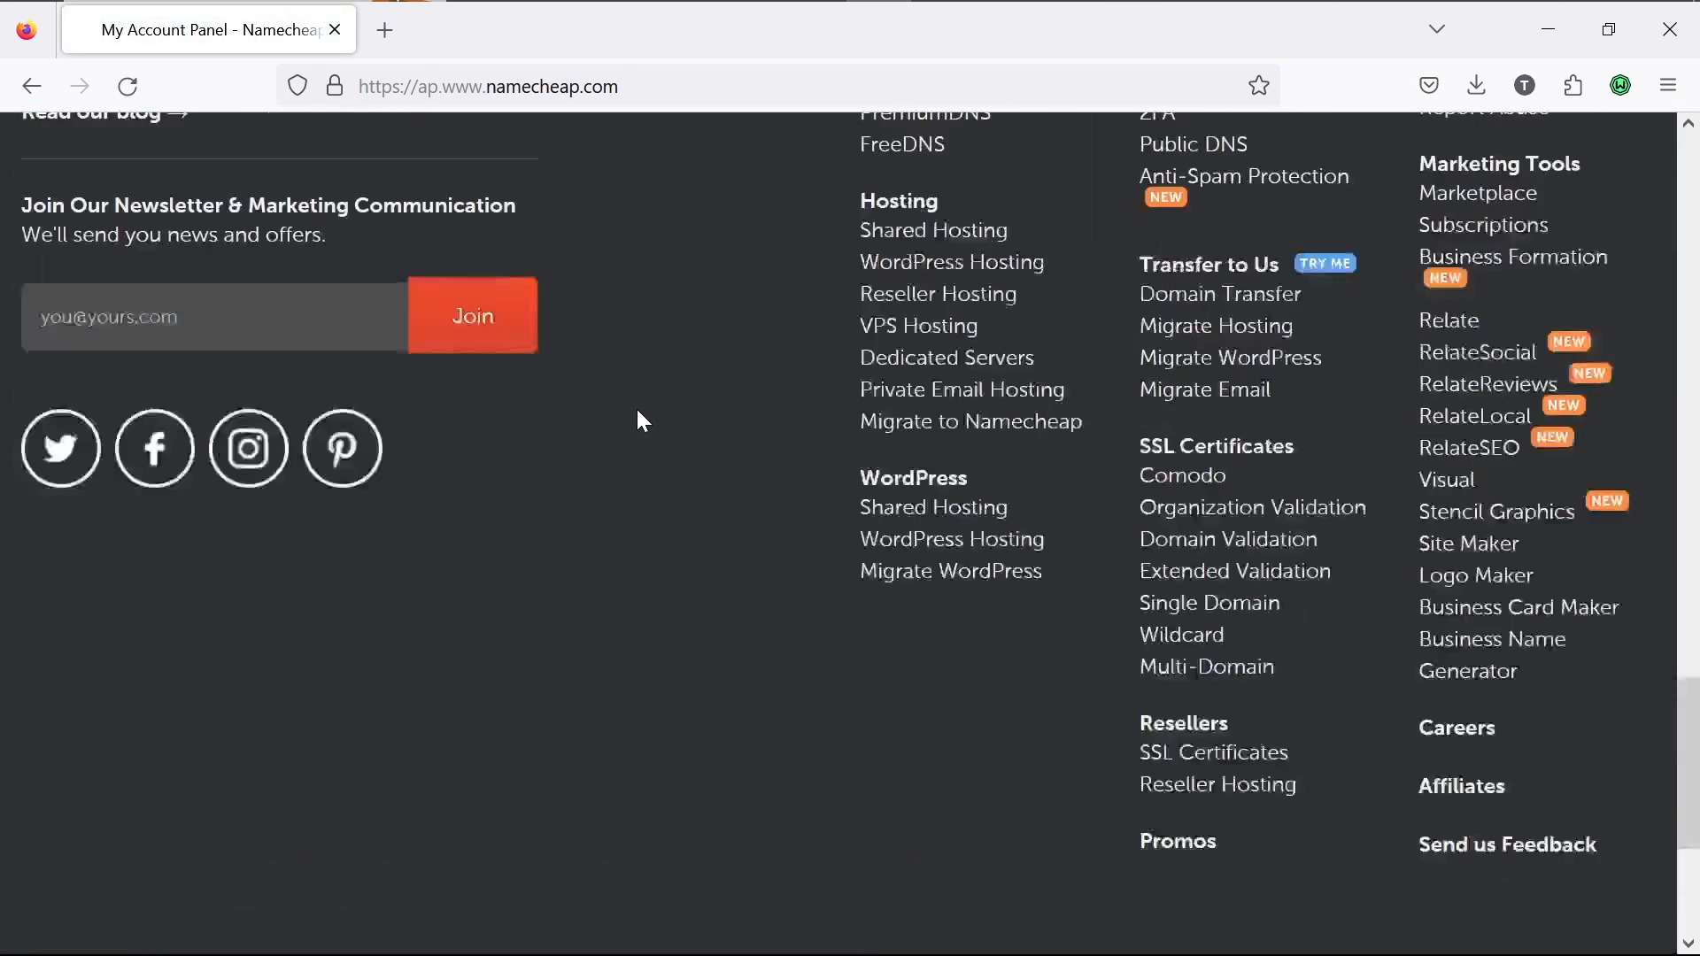
scroll(644, 421, "up", 3)
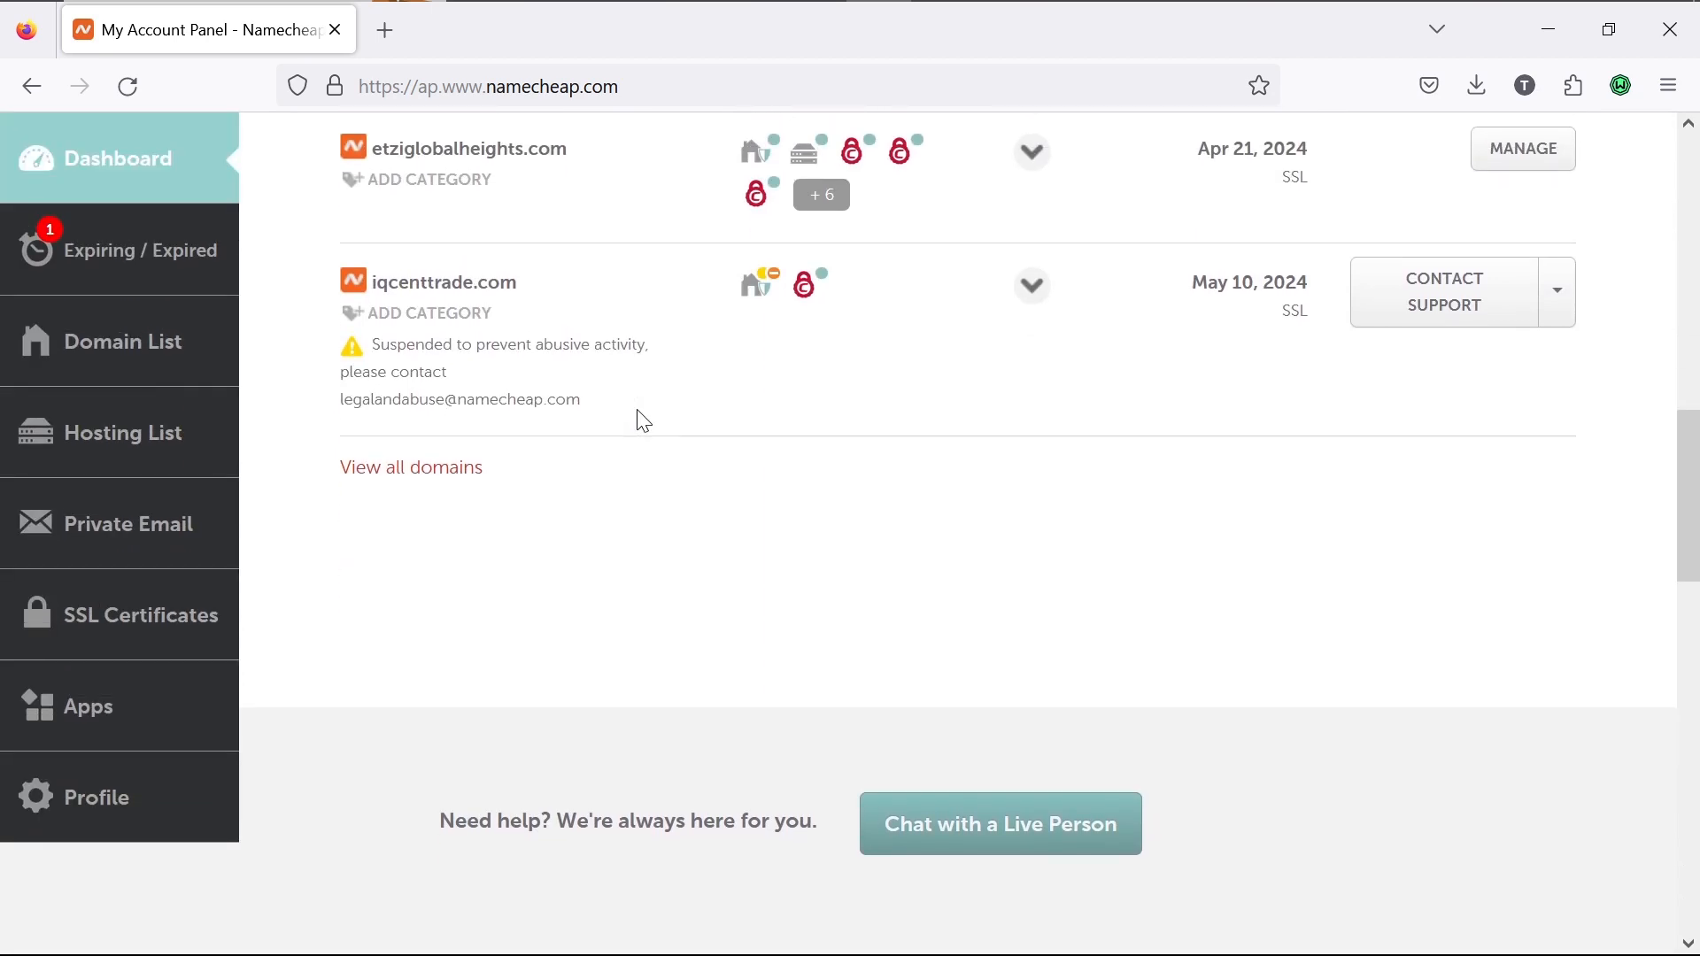
mouse_move(801, 154)
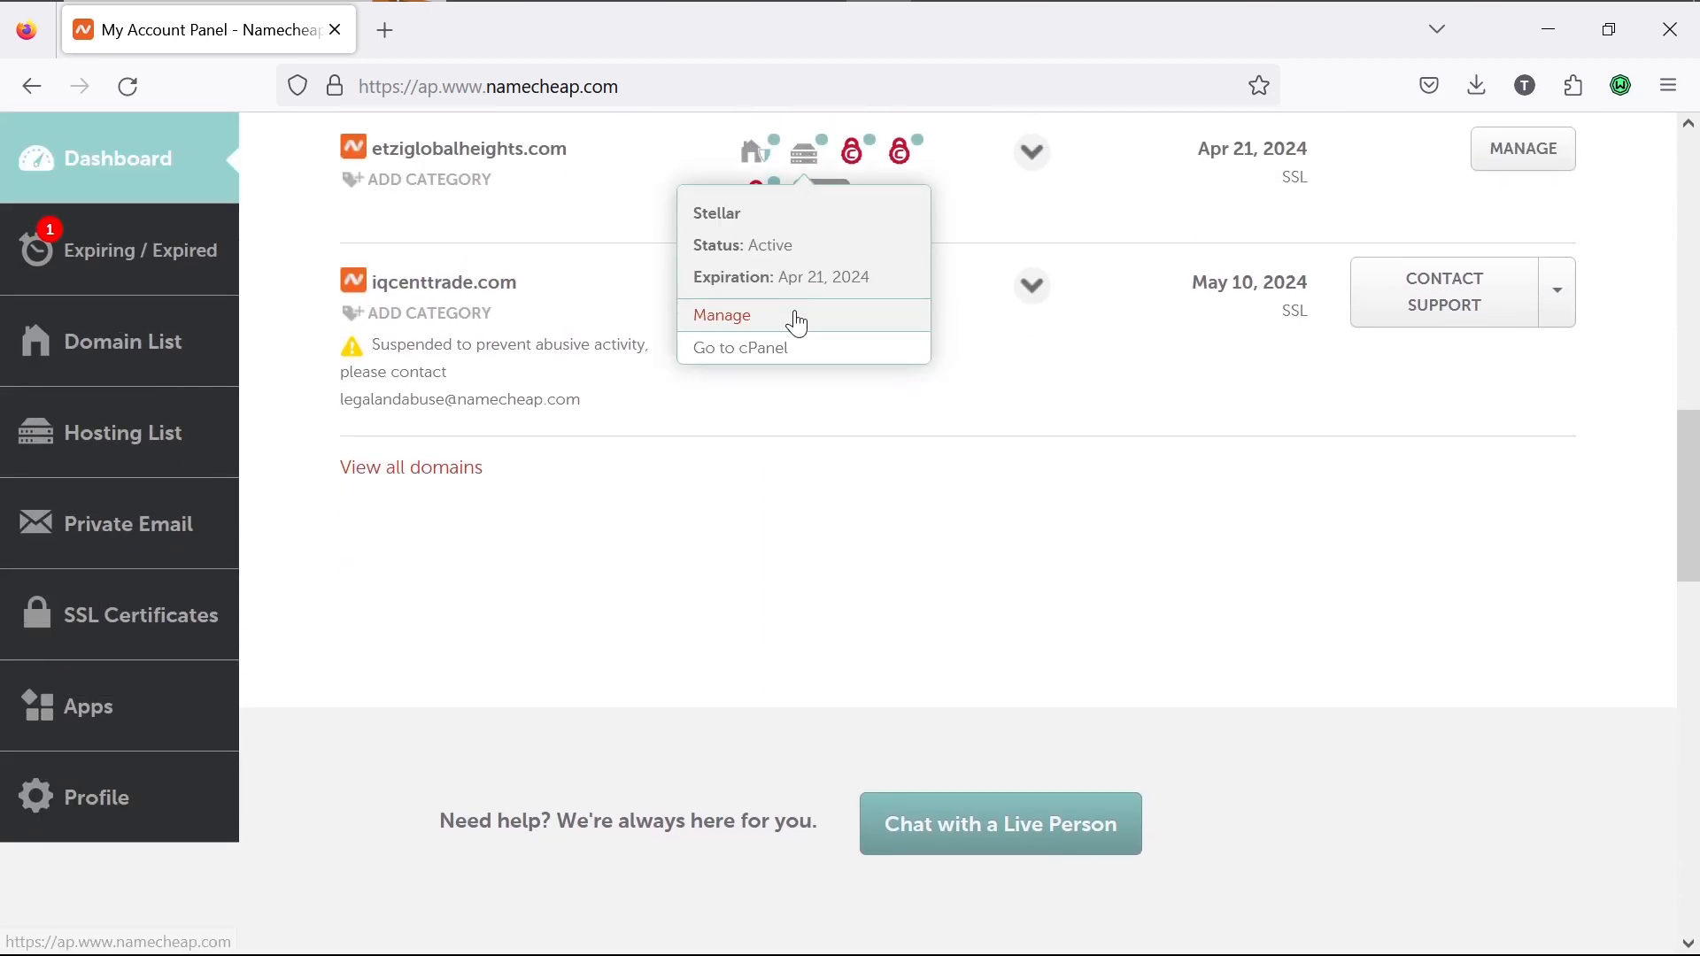
left_click(792, 351)
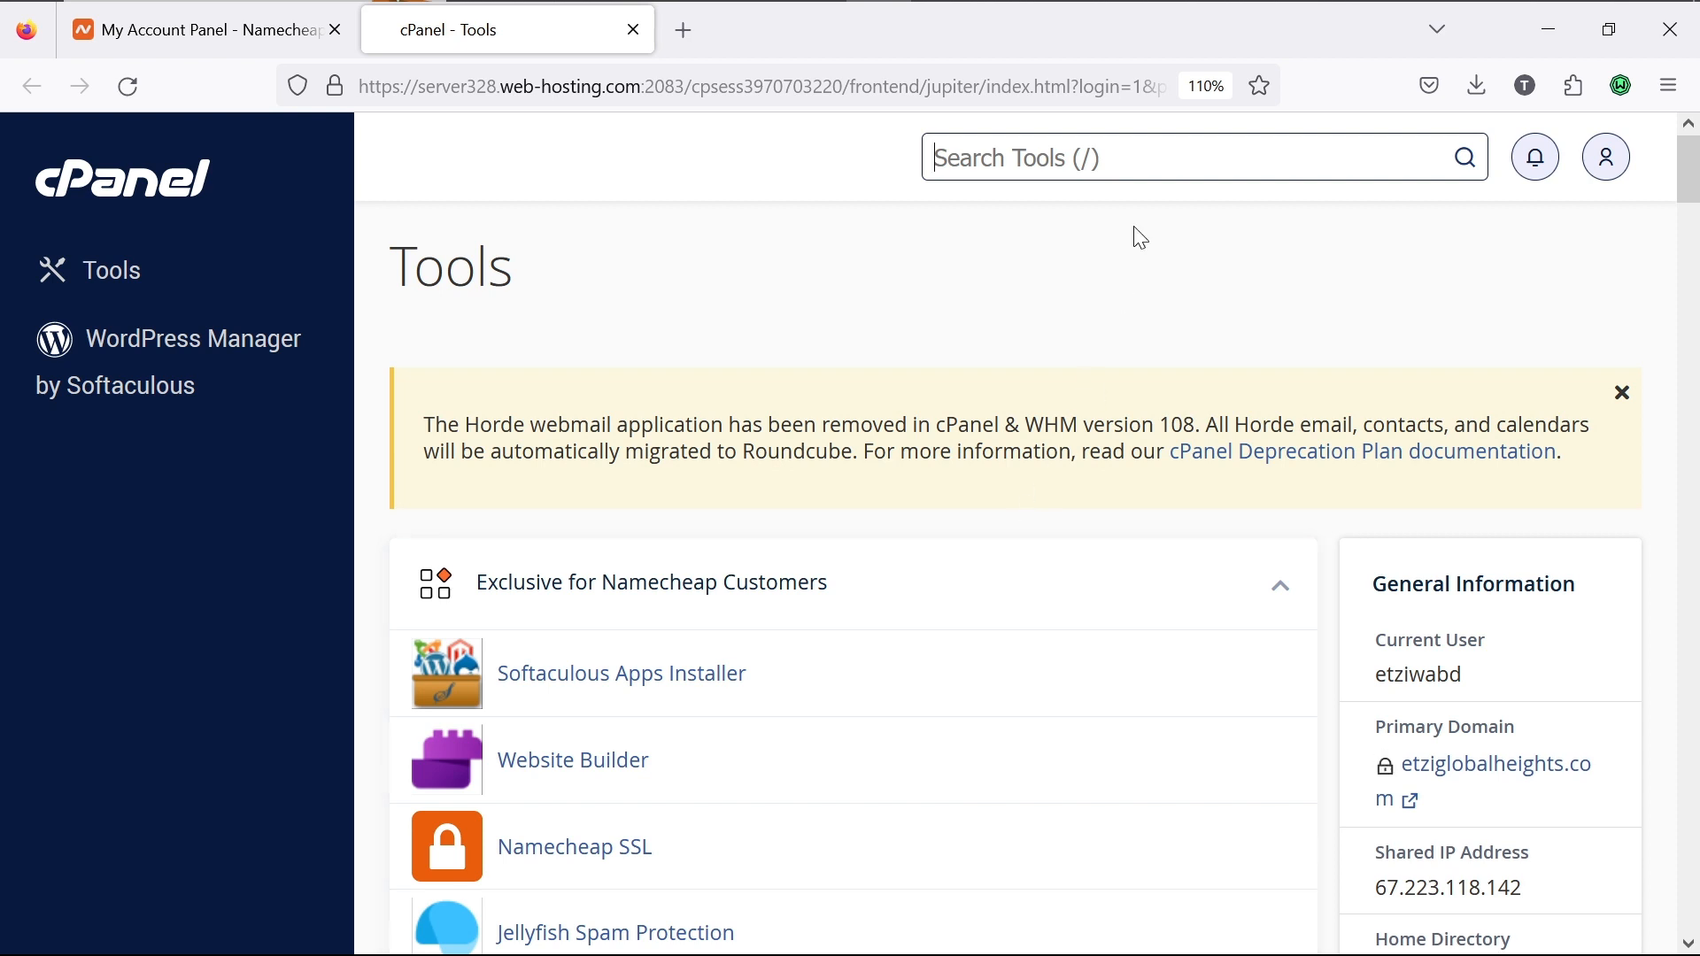
Step: Search the cPanel tools for 'cron' and open Cron Jobs
left_click(1146, 145)
type("cron")
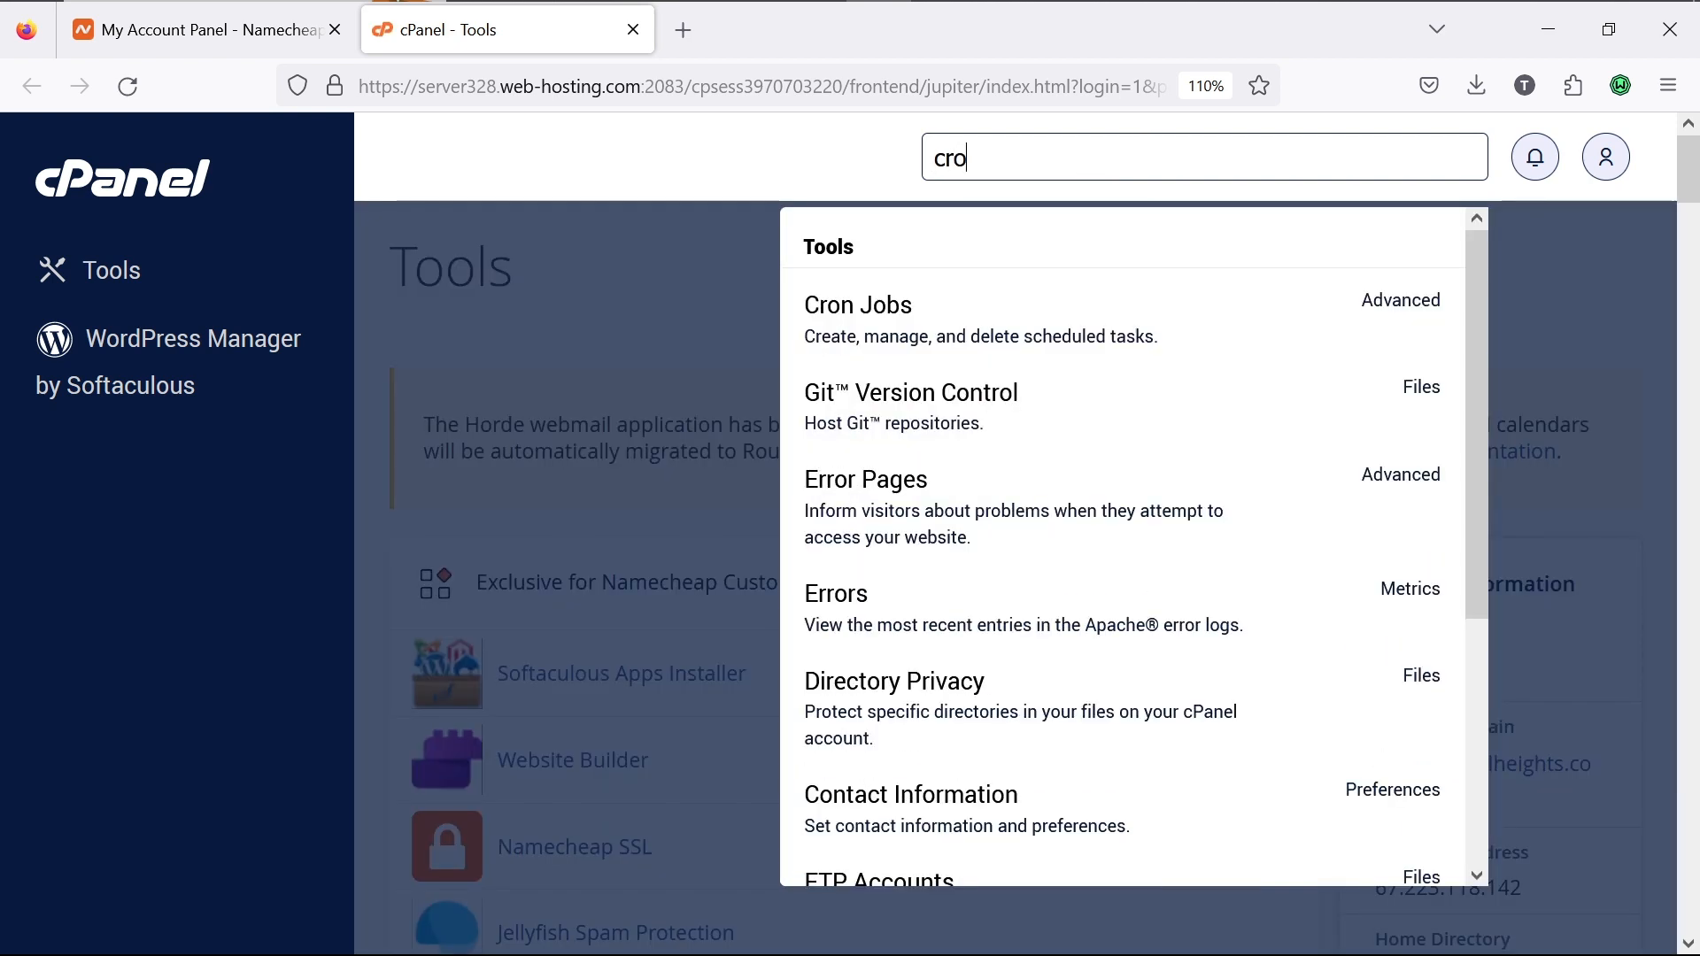
left_click(1089, 339)
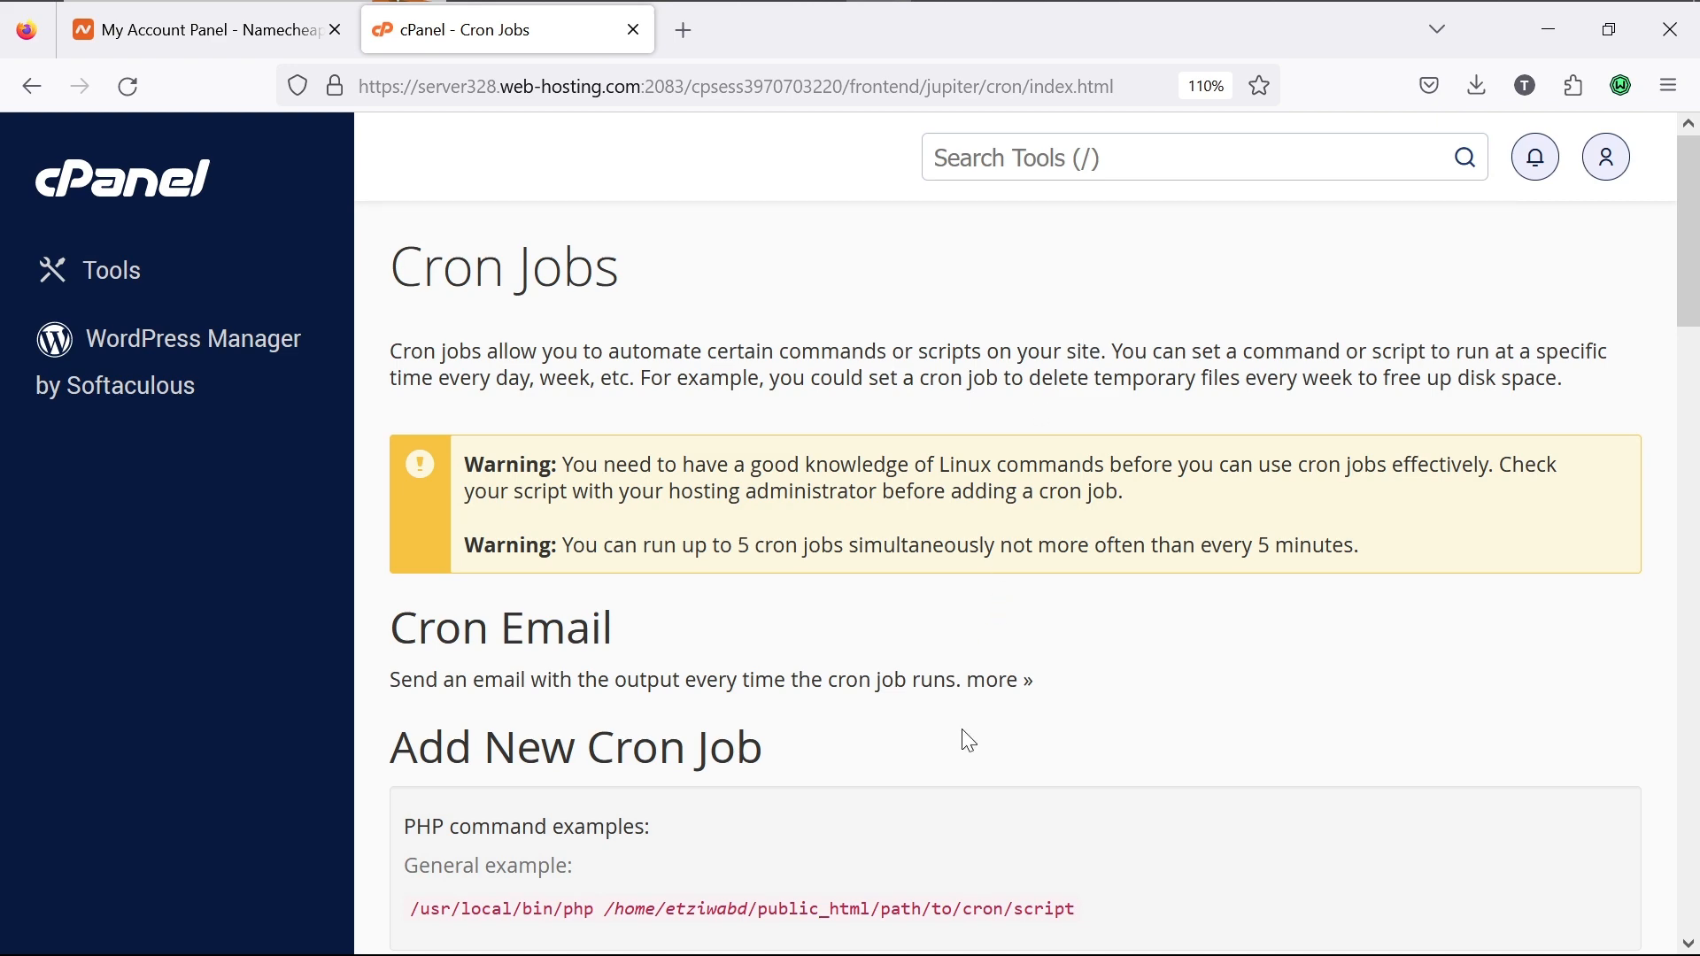
scroll(962, 729, "down", 10)
scroll(961, 730, "up", 10)
scroll(962, 730, "down", 1)
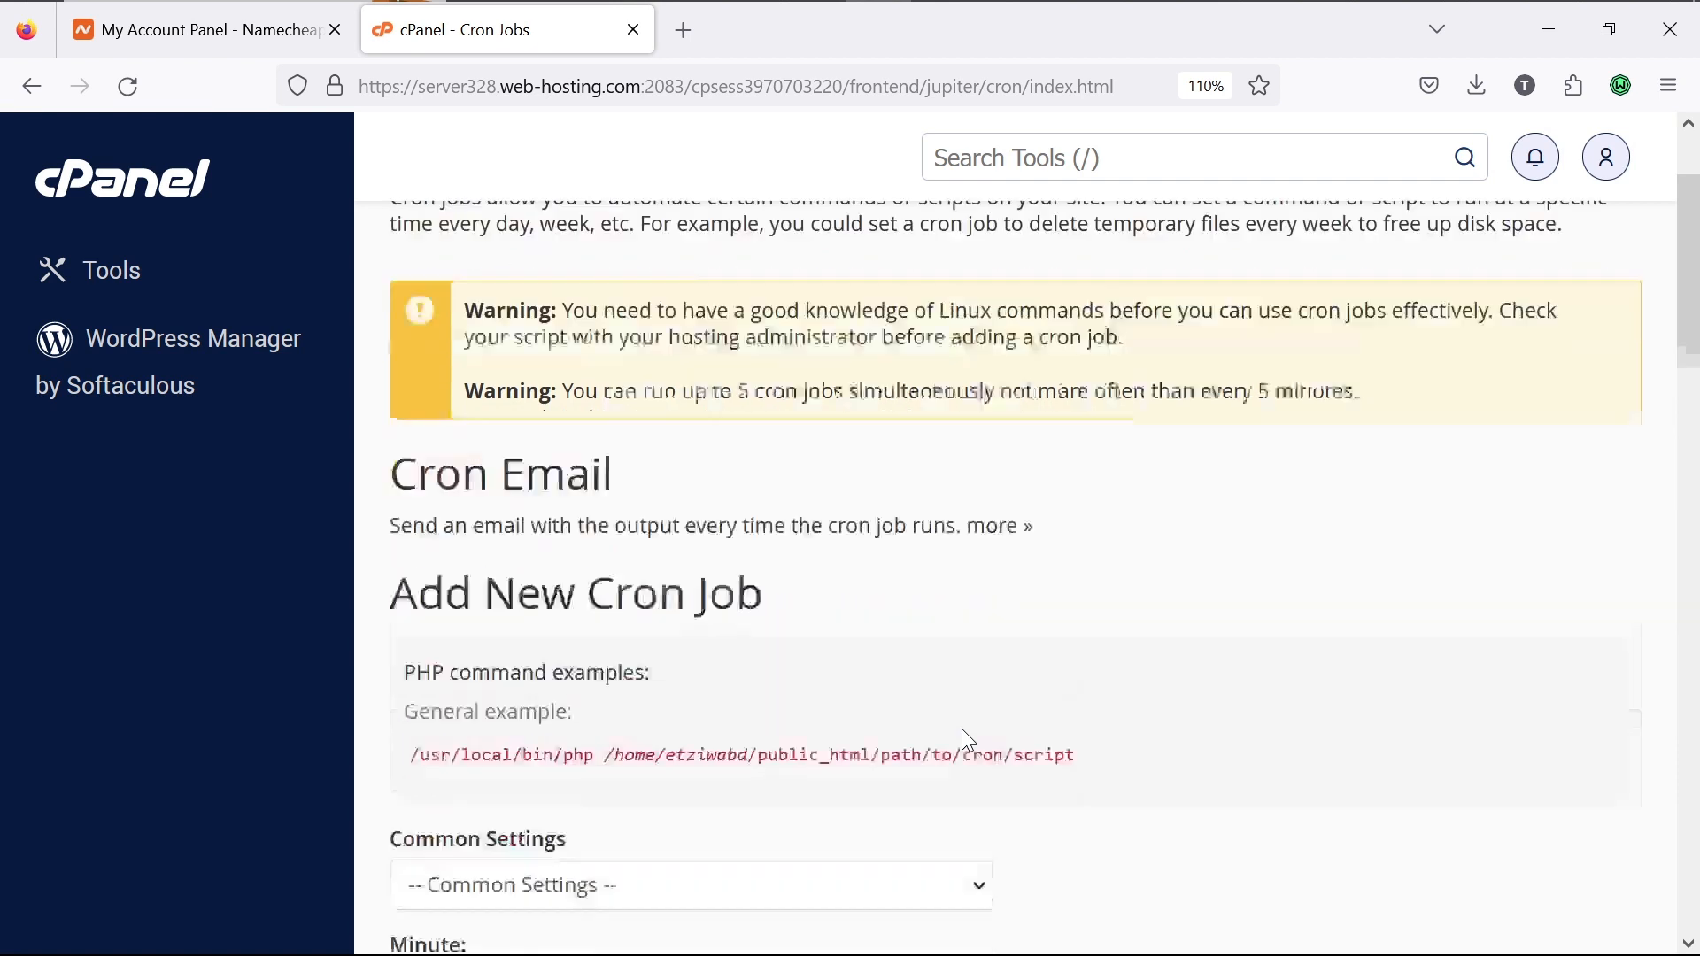
scroll(964, 731, "down", 2)
Step: Set the cron schedule to minute :00 with hour, day, month and weekday at every (*)
left_click(946, 730)
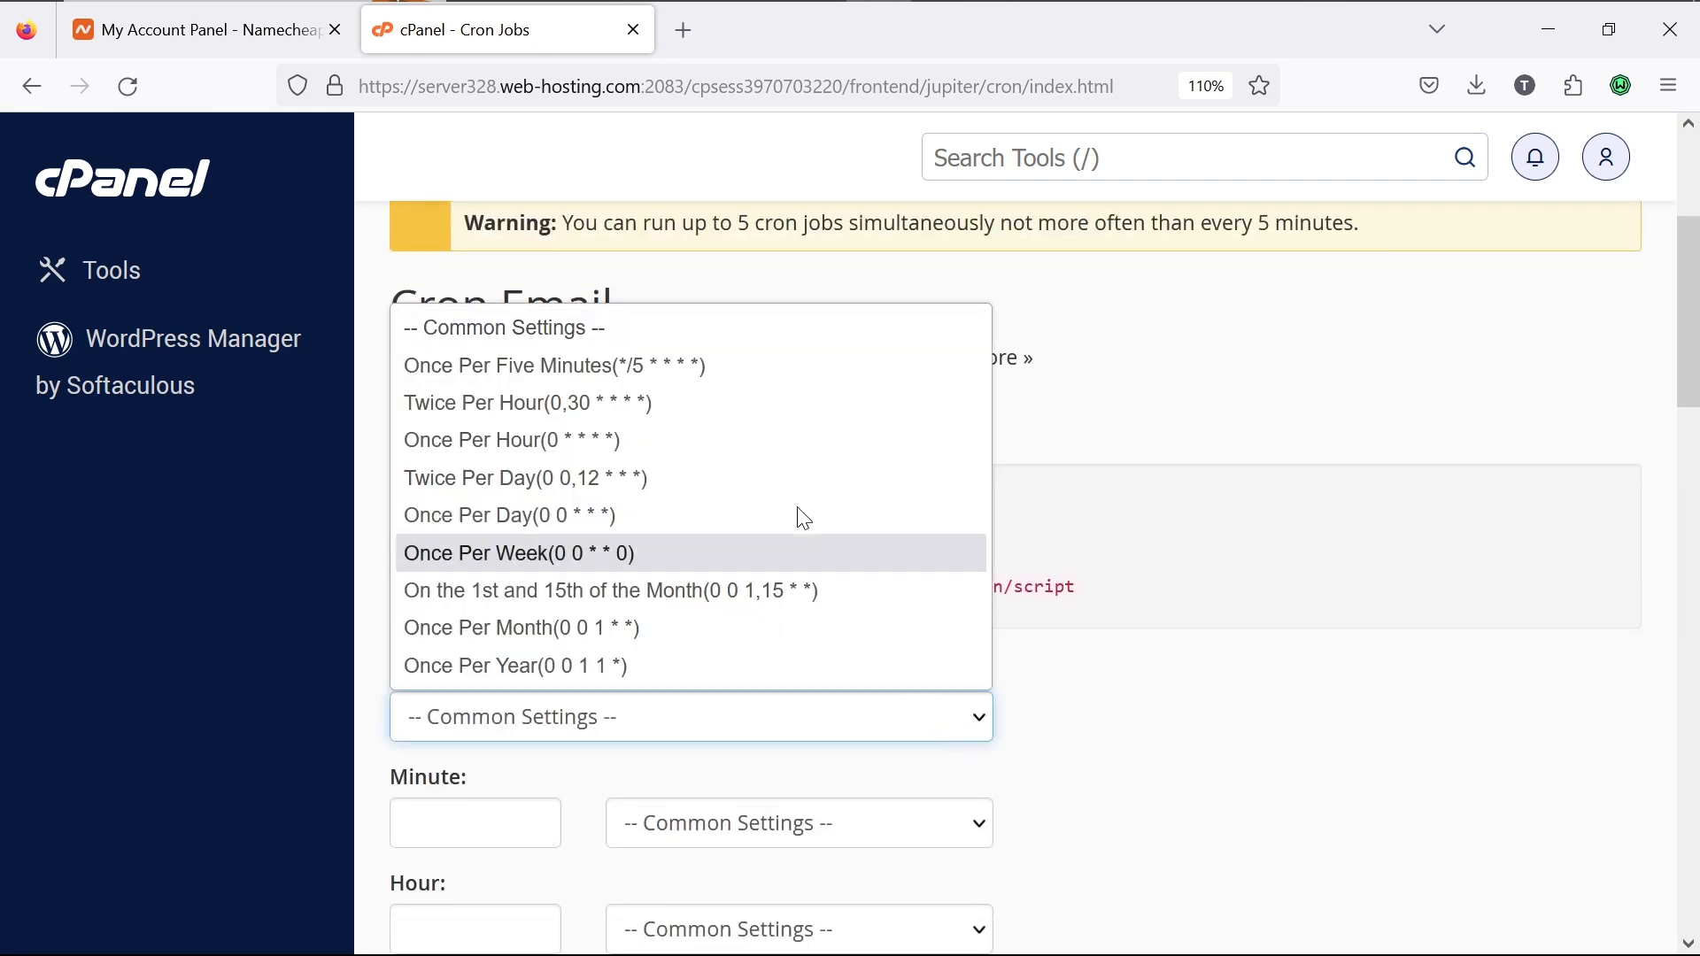
left_click(721, 365)
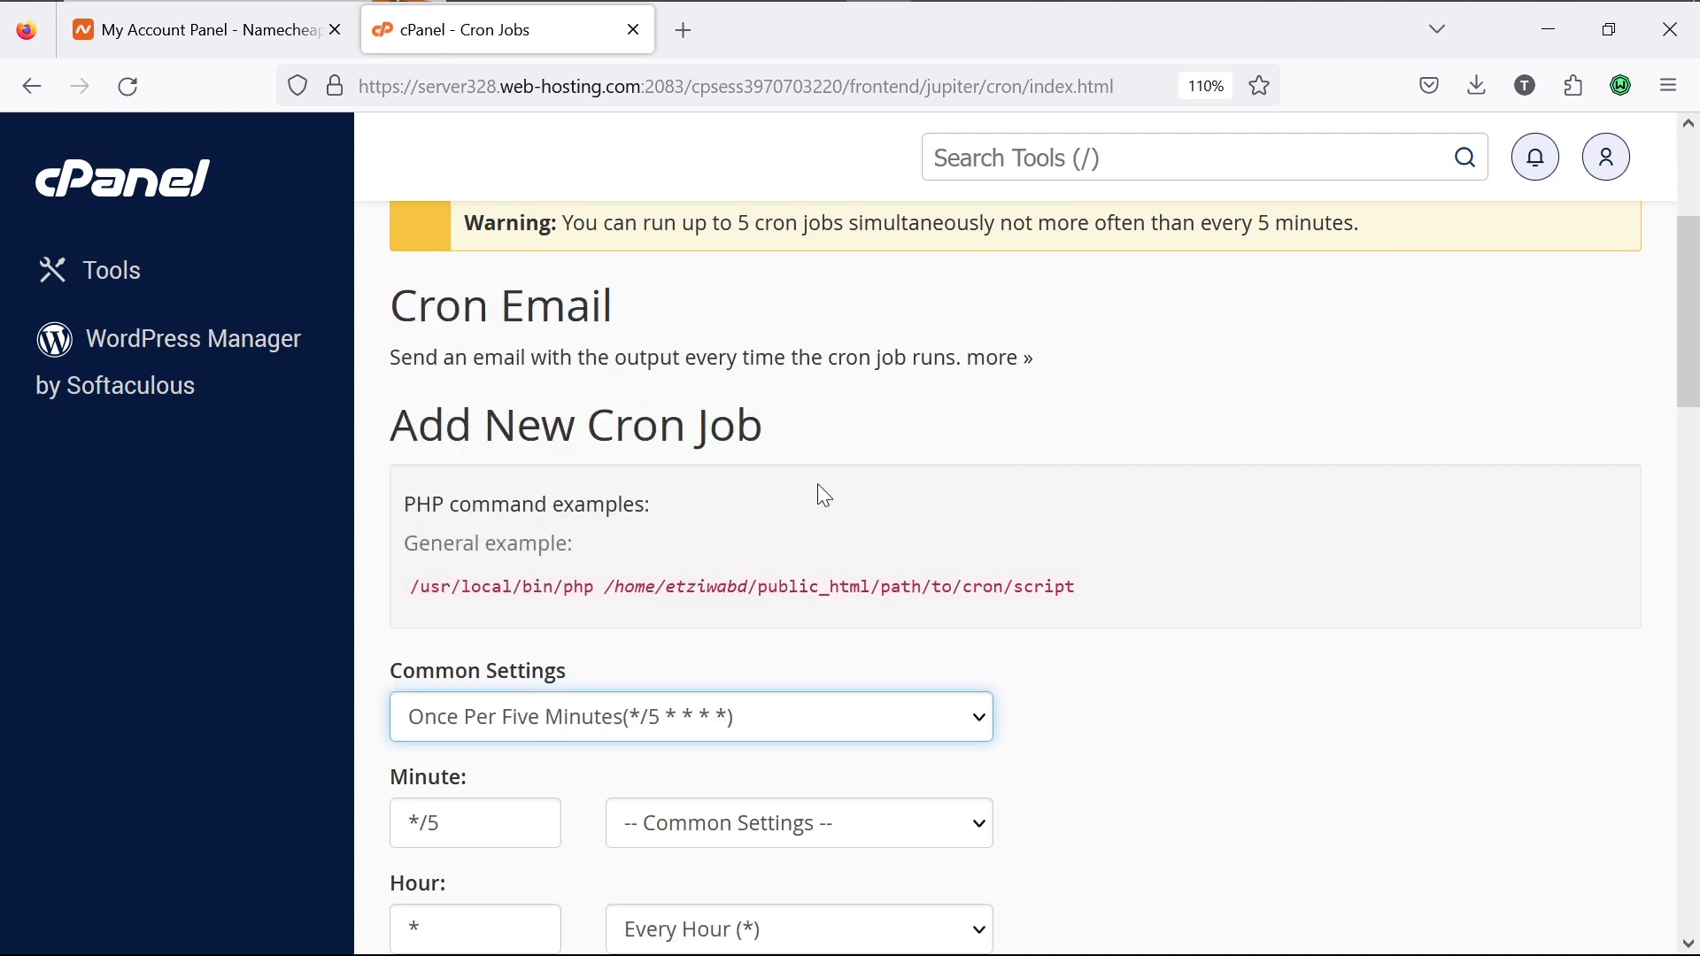
scroll(817, 484, "down", 3)
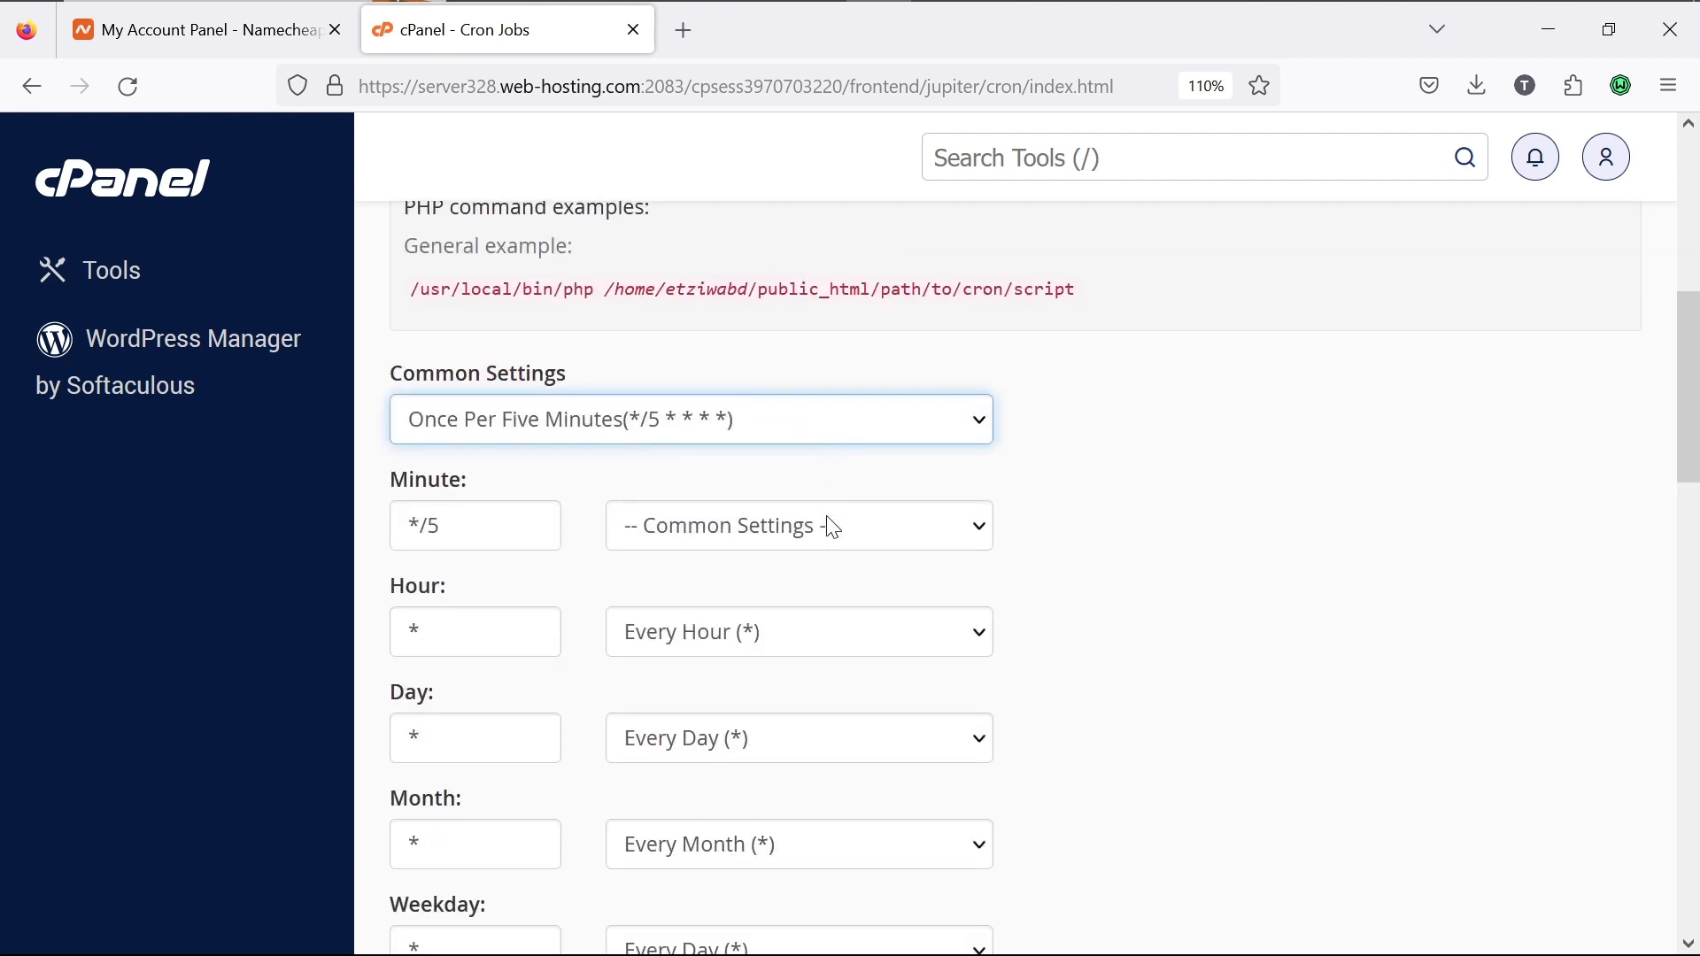
left_click(832, 526)
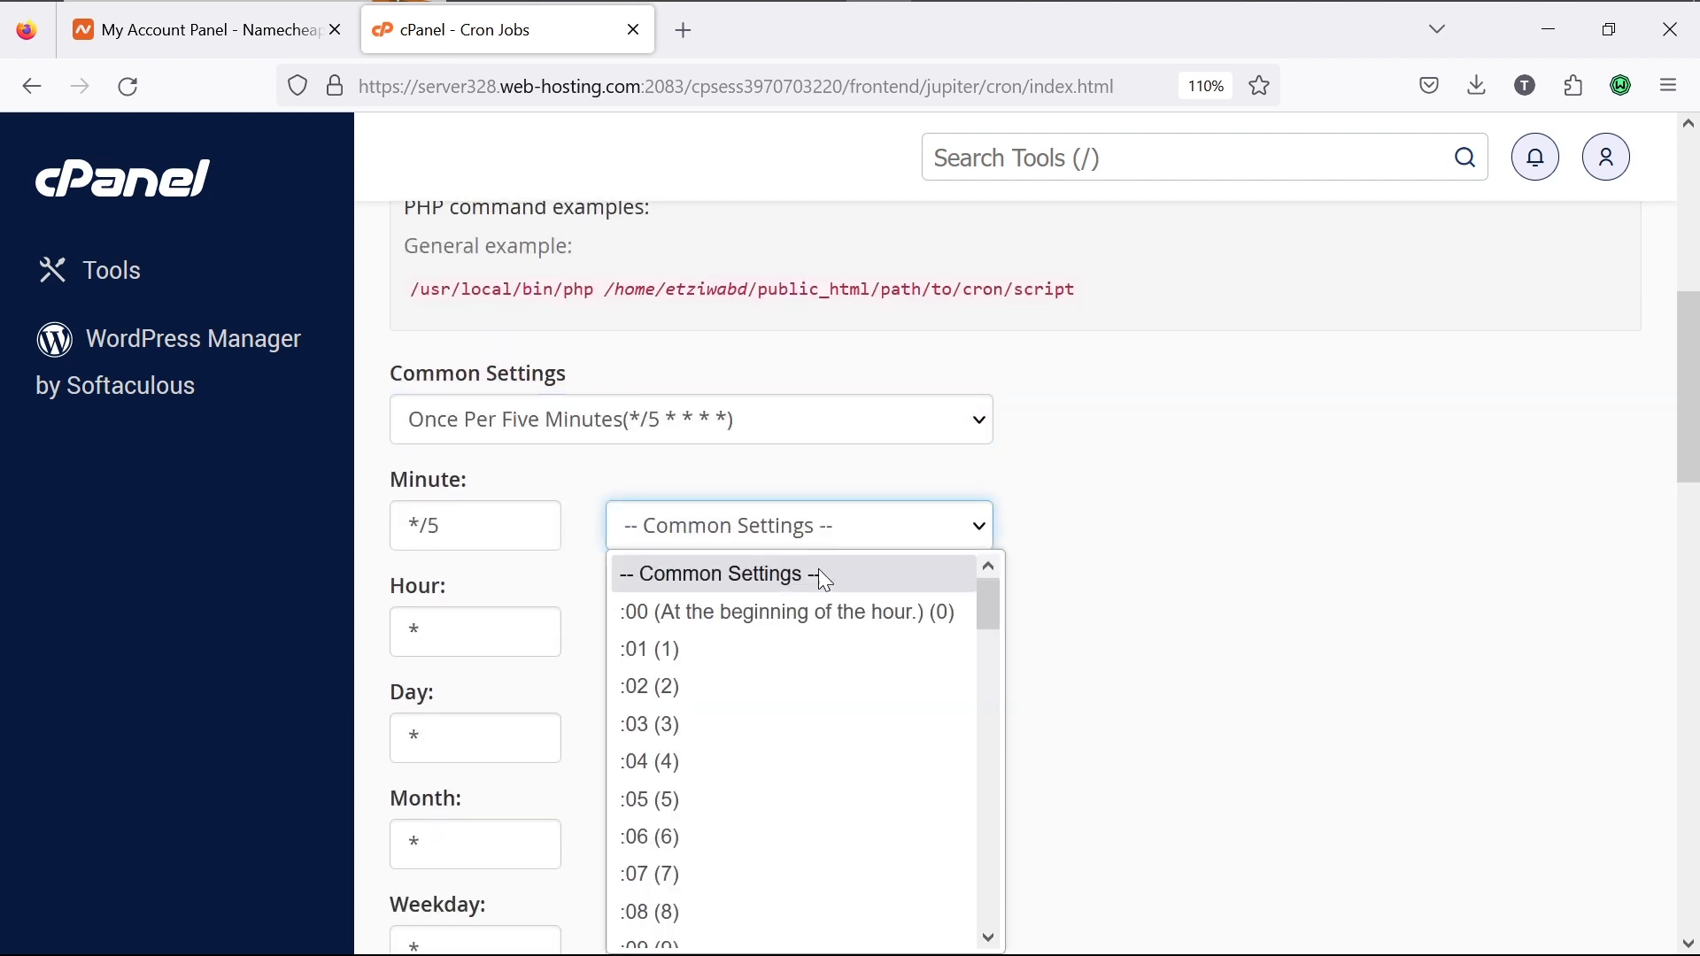
left_click(815, 620)
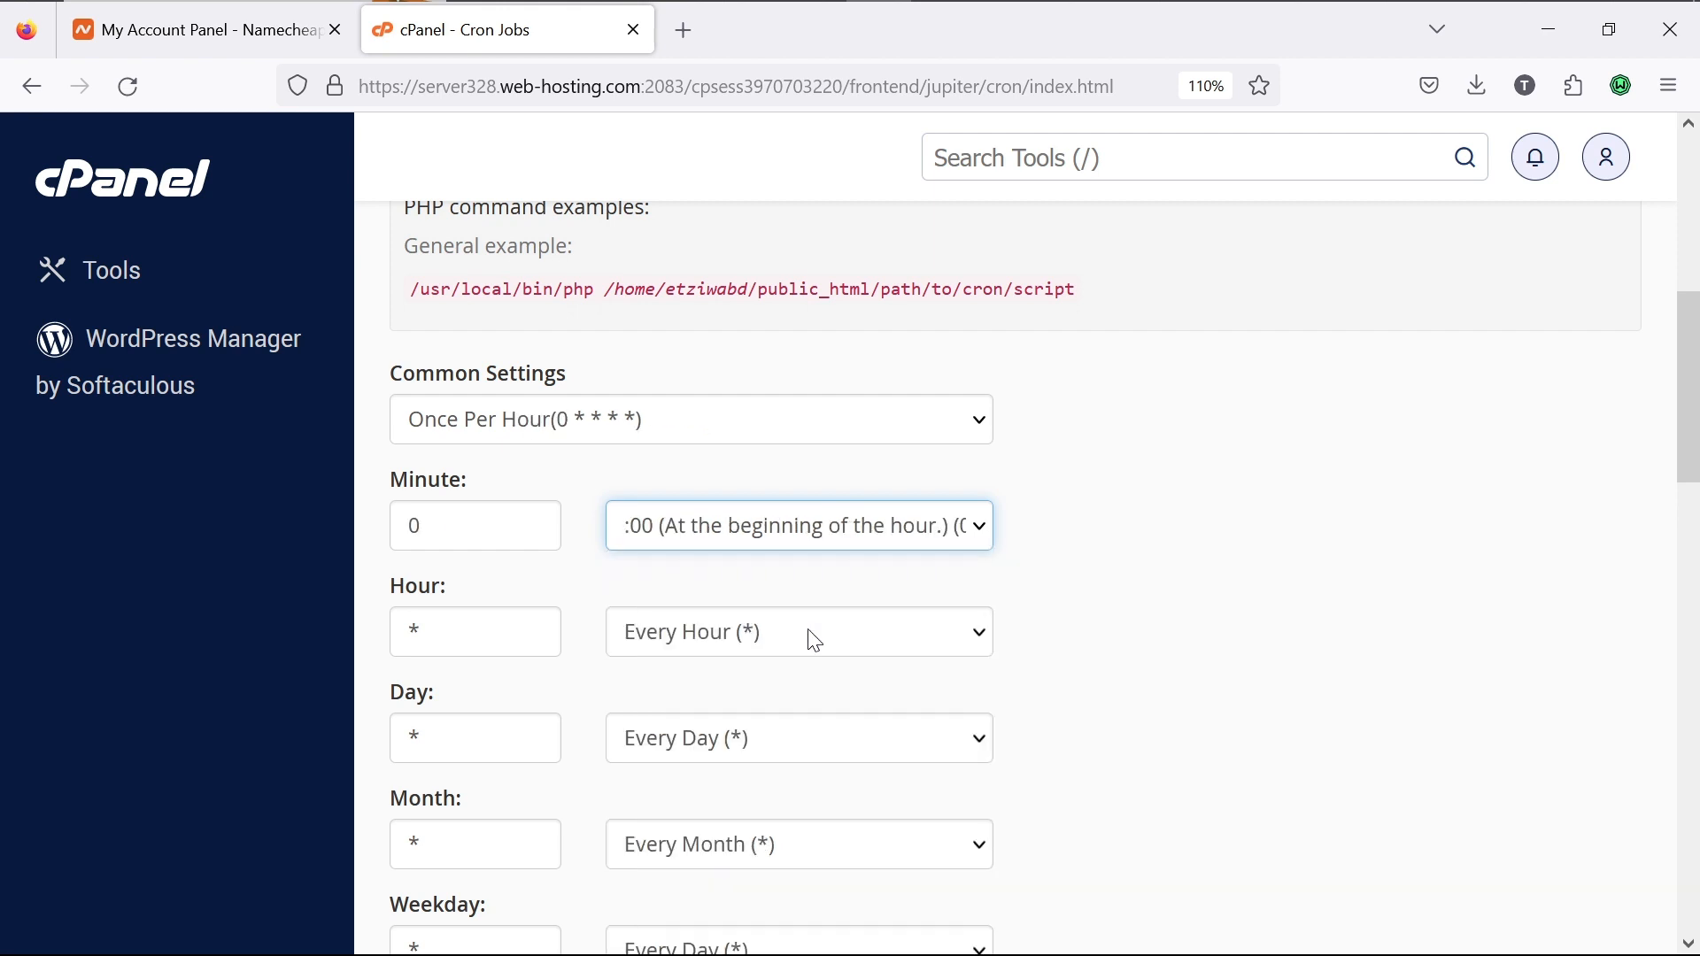
left_click(853, 645)
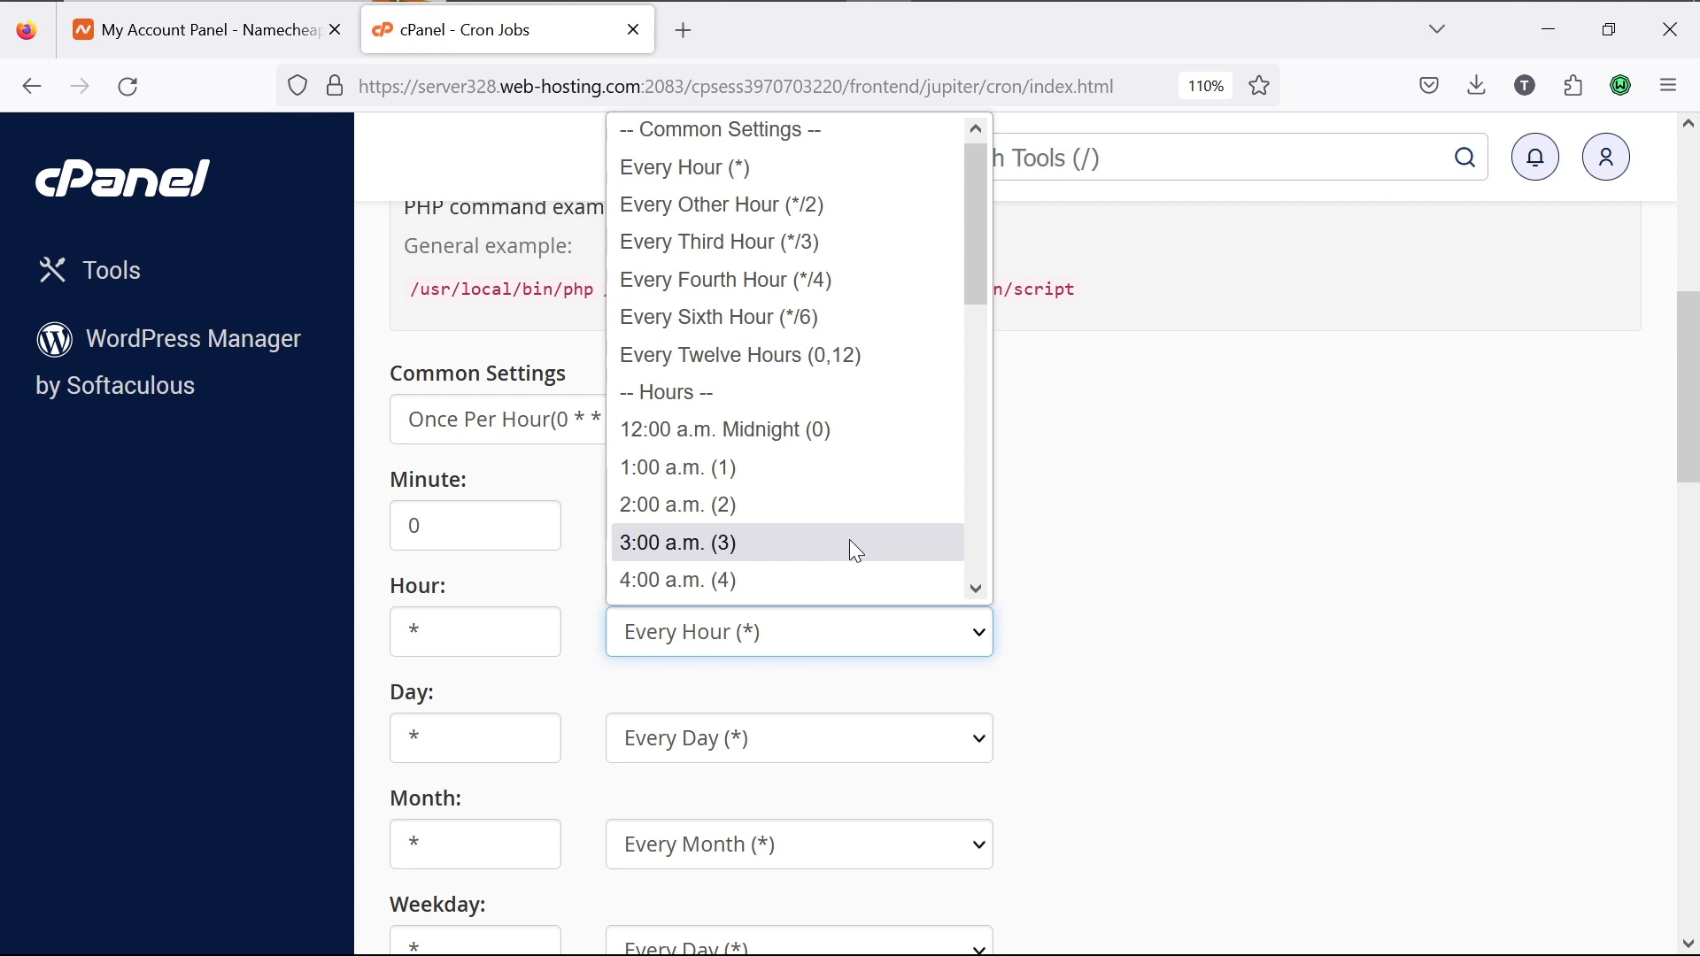
left_click(1023, 697)
scroll(1024, 699, "down", 2)
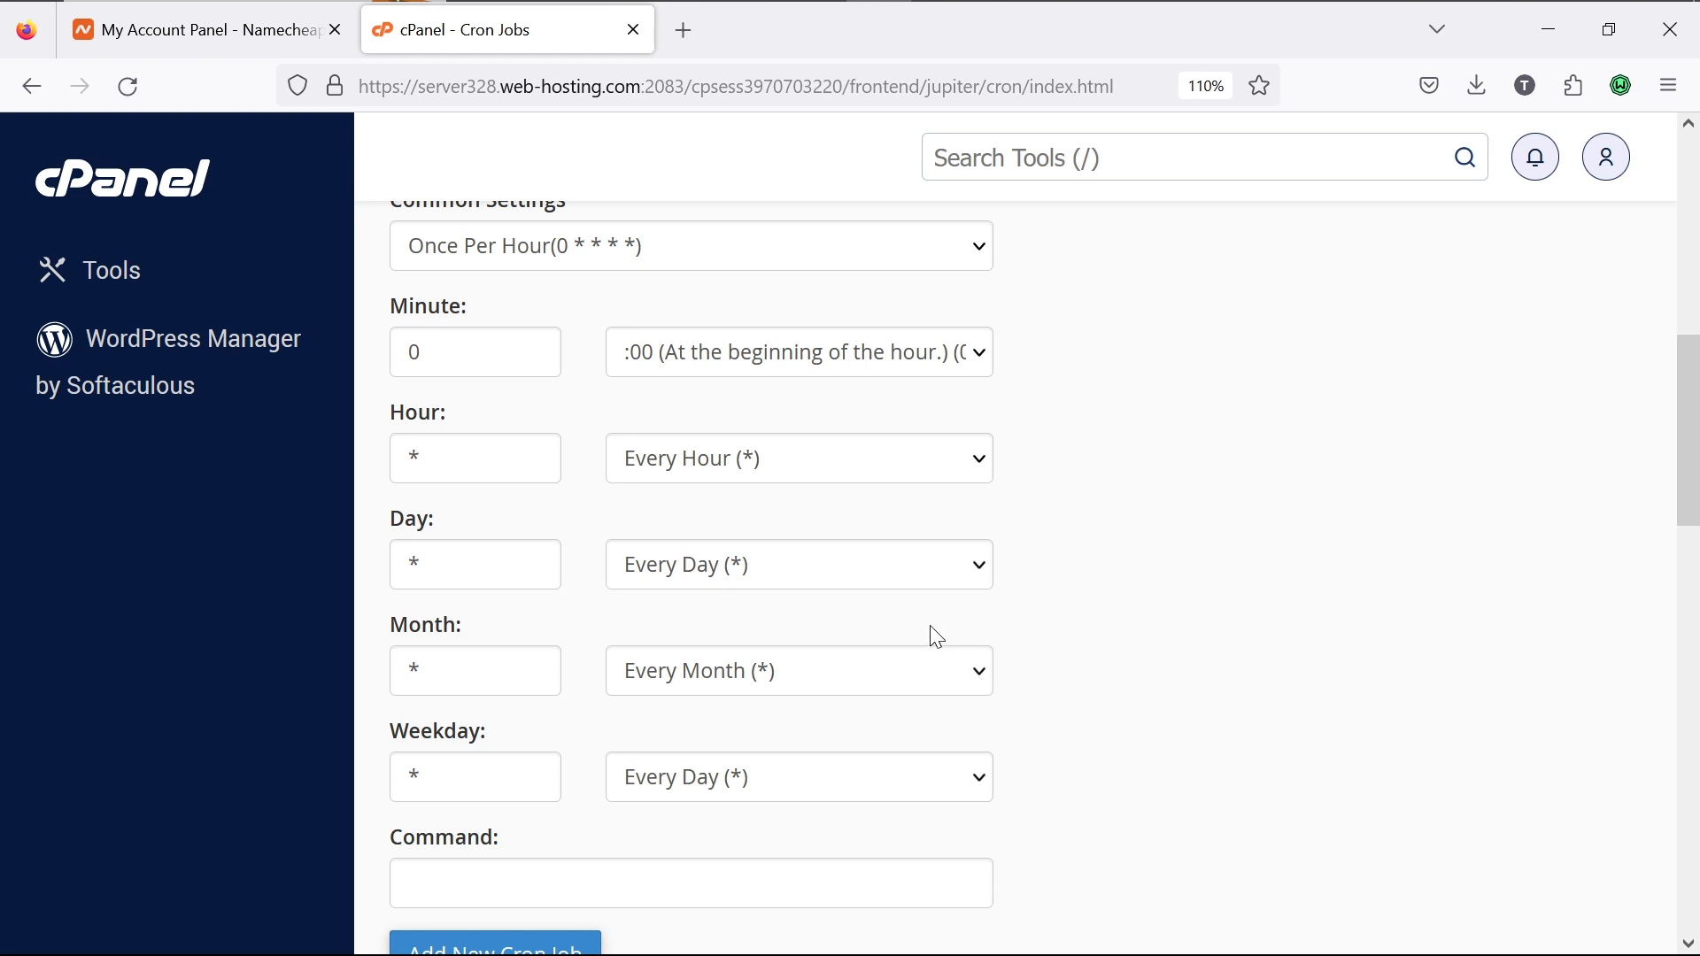
left_click(950, 680)
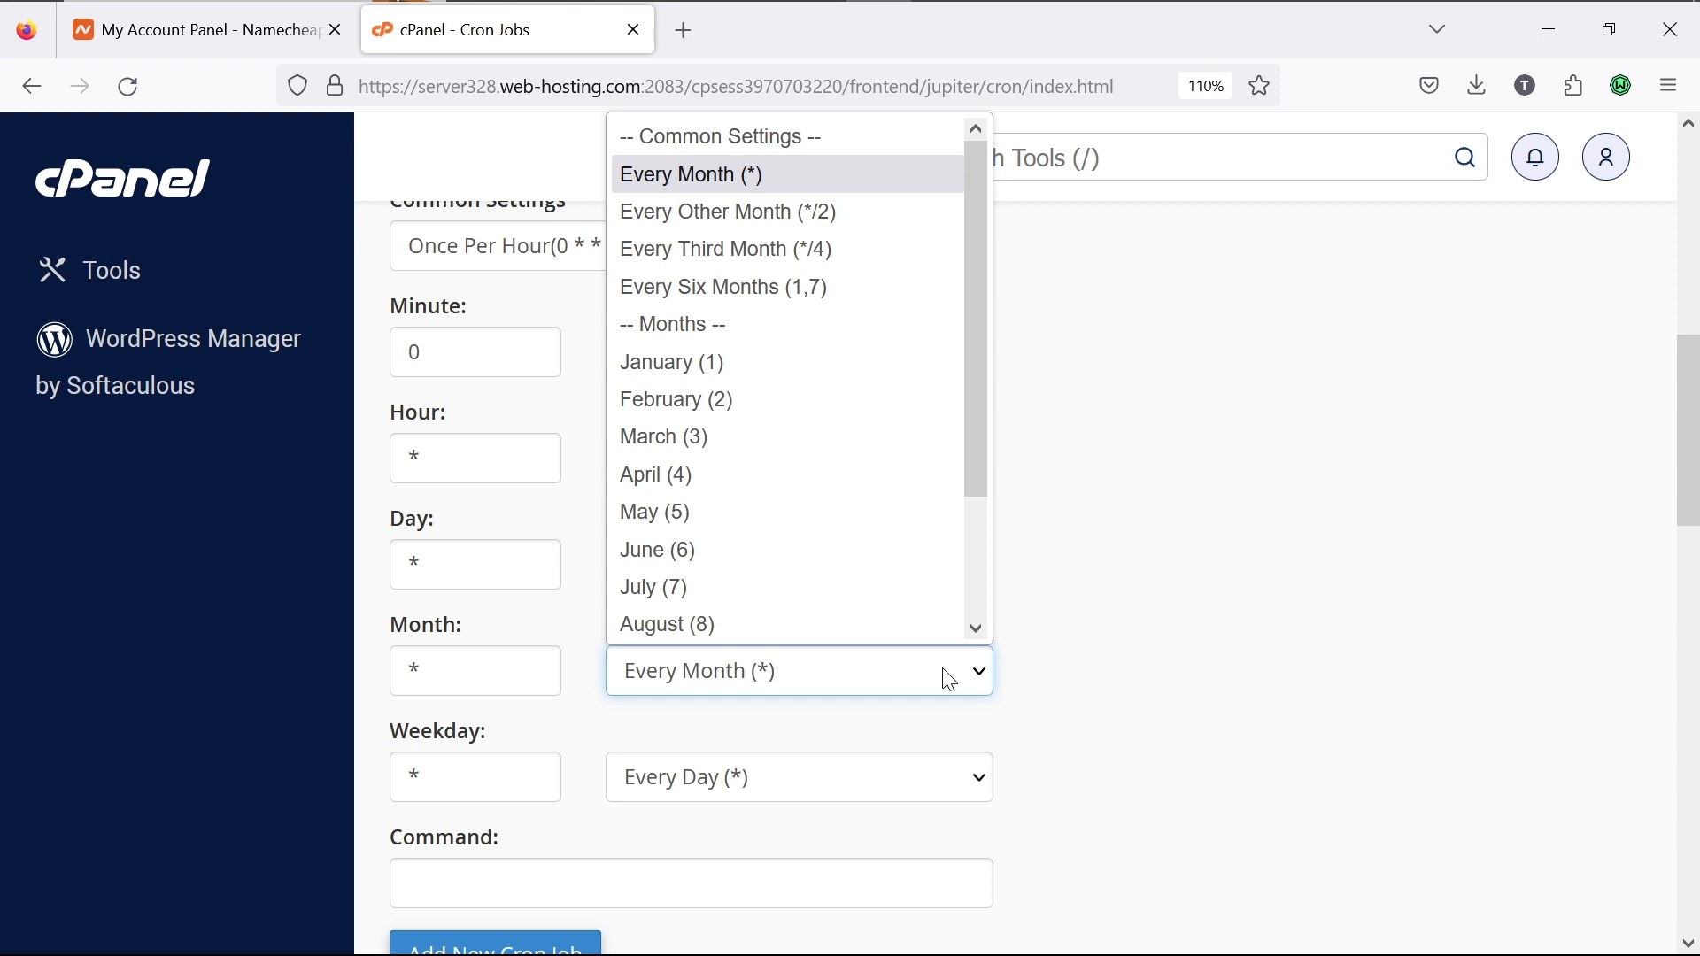
left_click(1115, 680)
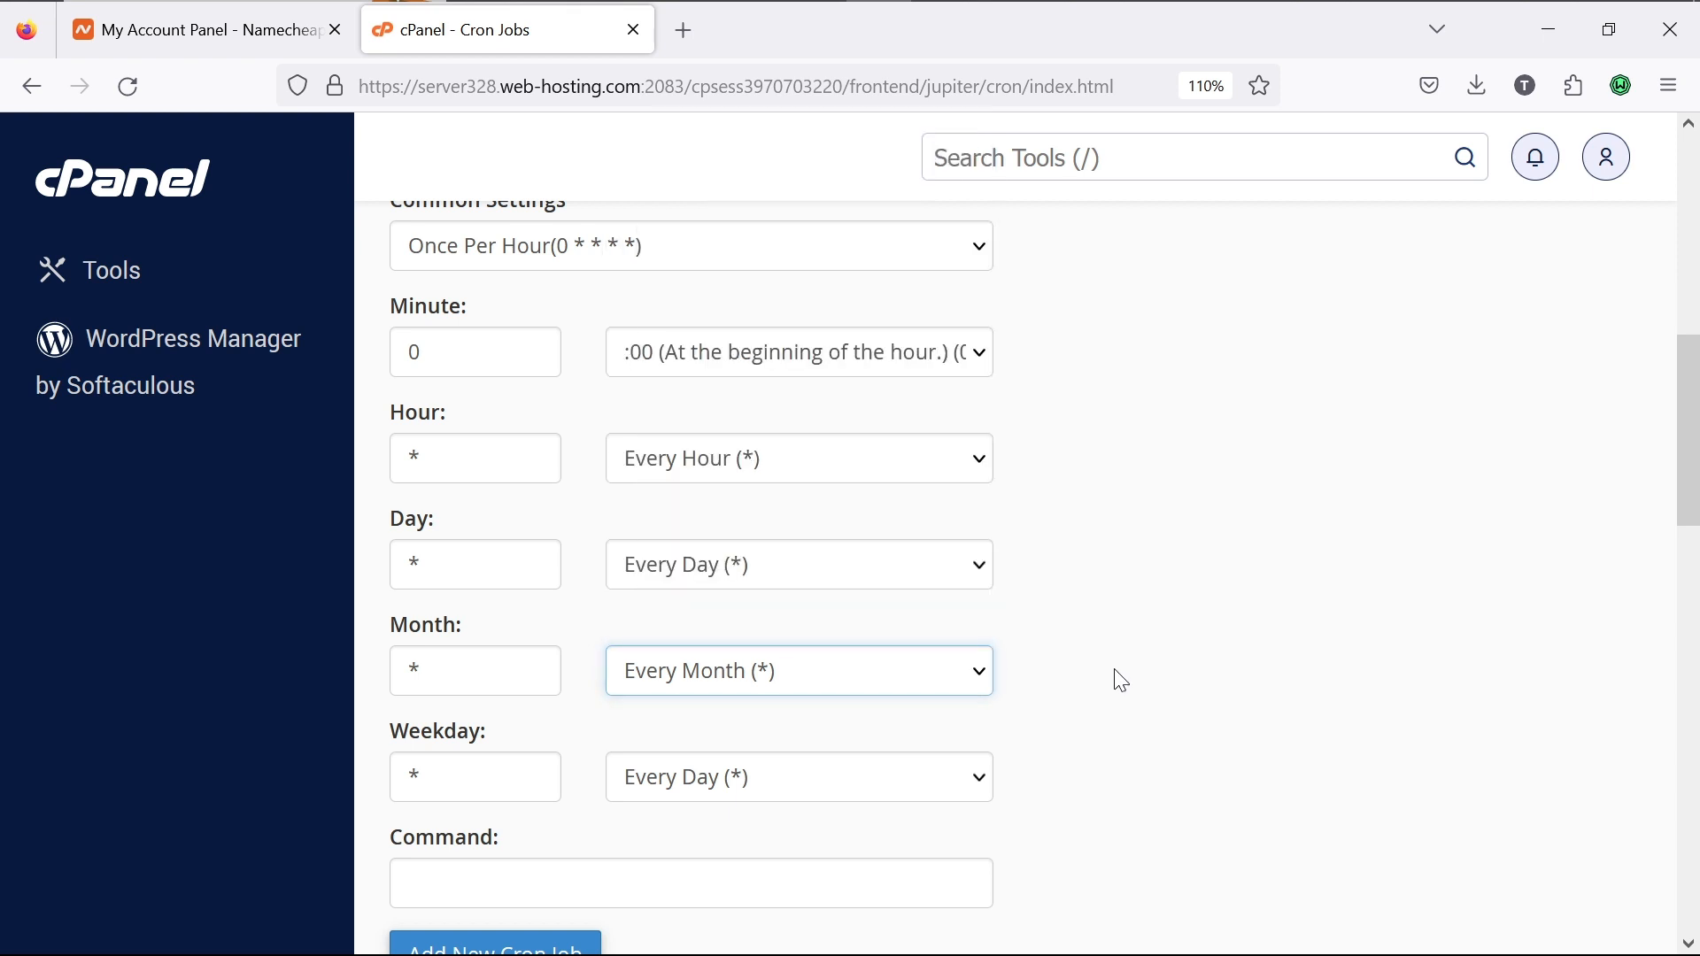
left_click(1119, 682)
Step: Paste the Email/SMS curl command and add the new cron job
scroll(1093, 732, "down", 3)
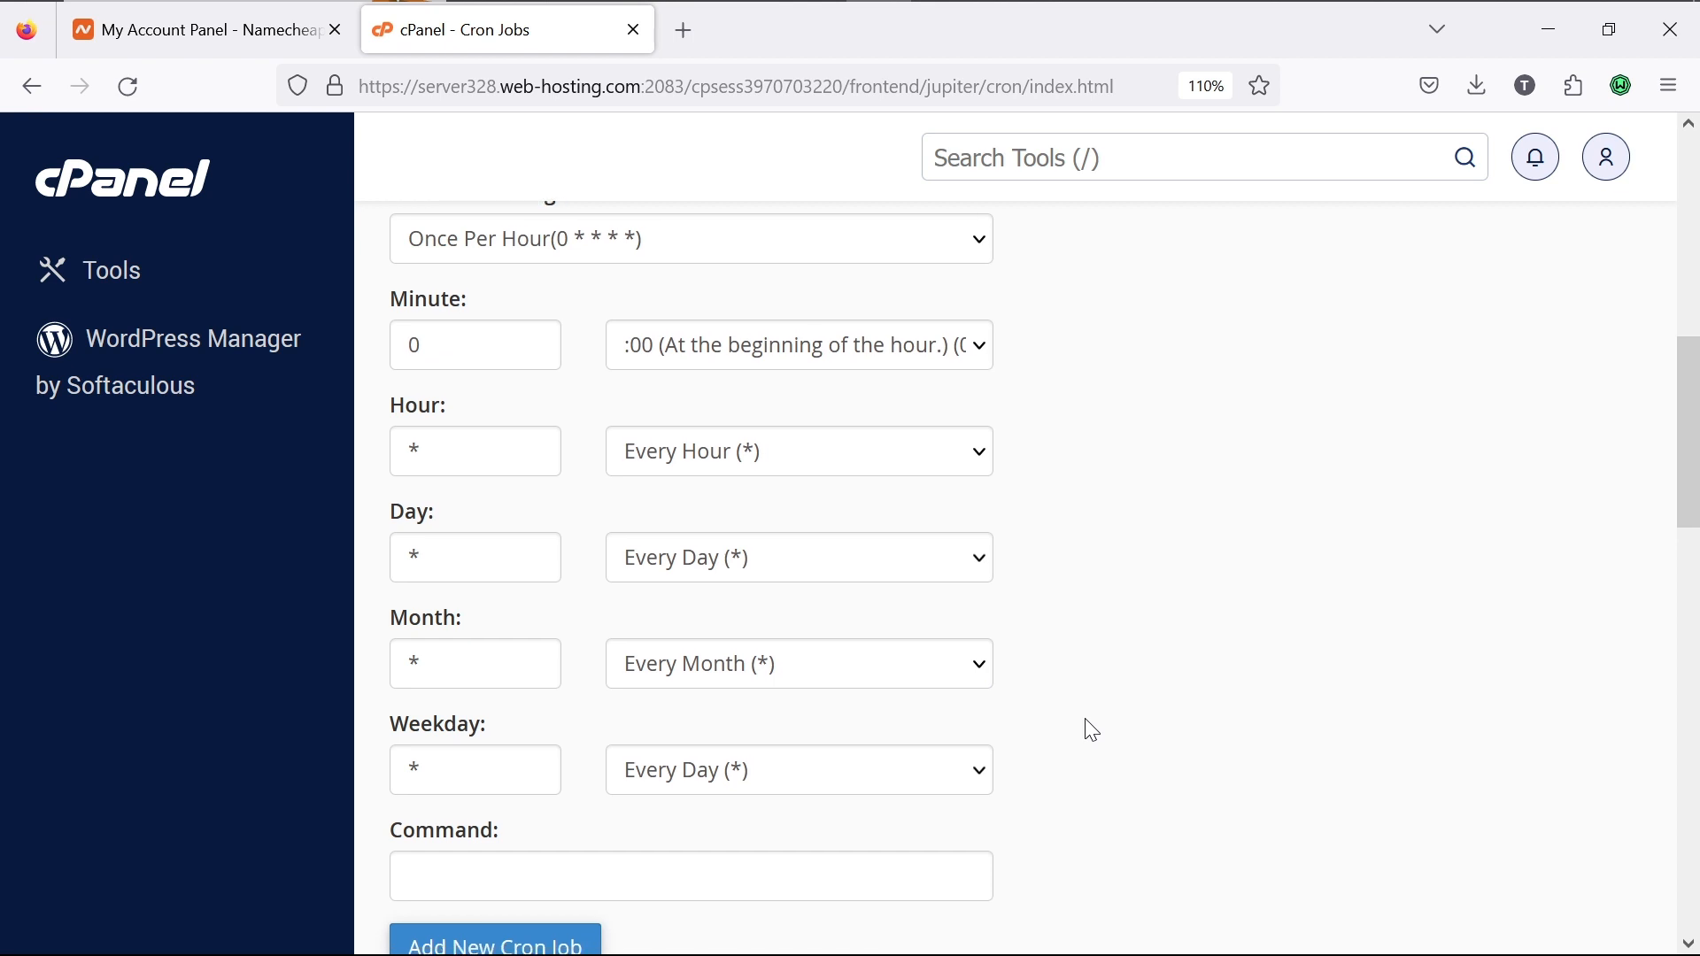
left_click(888, 649)
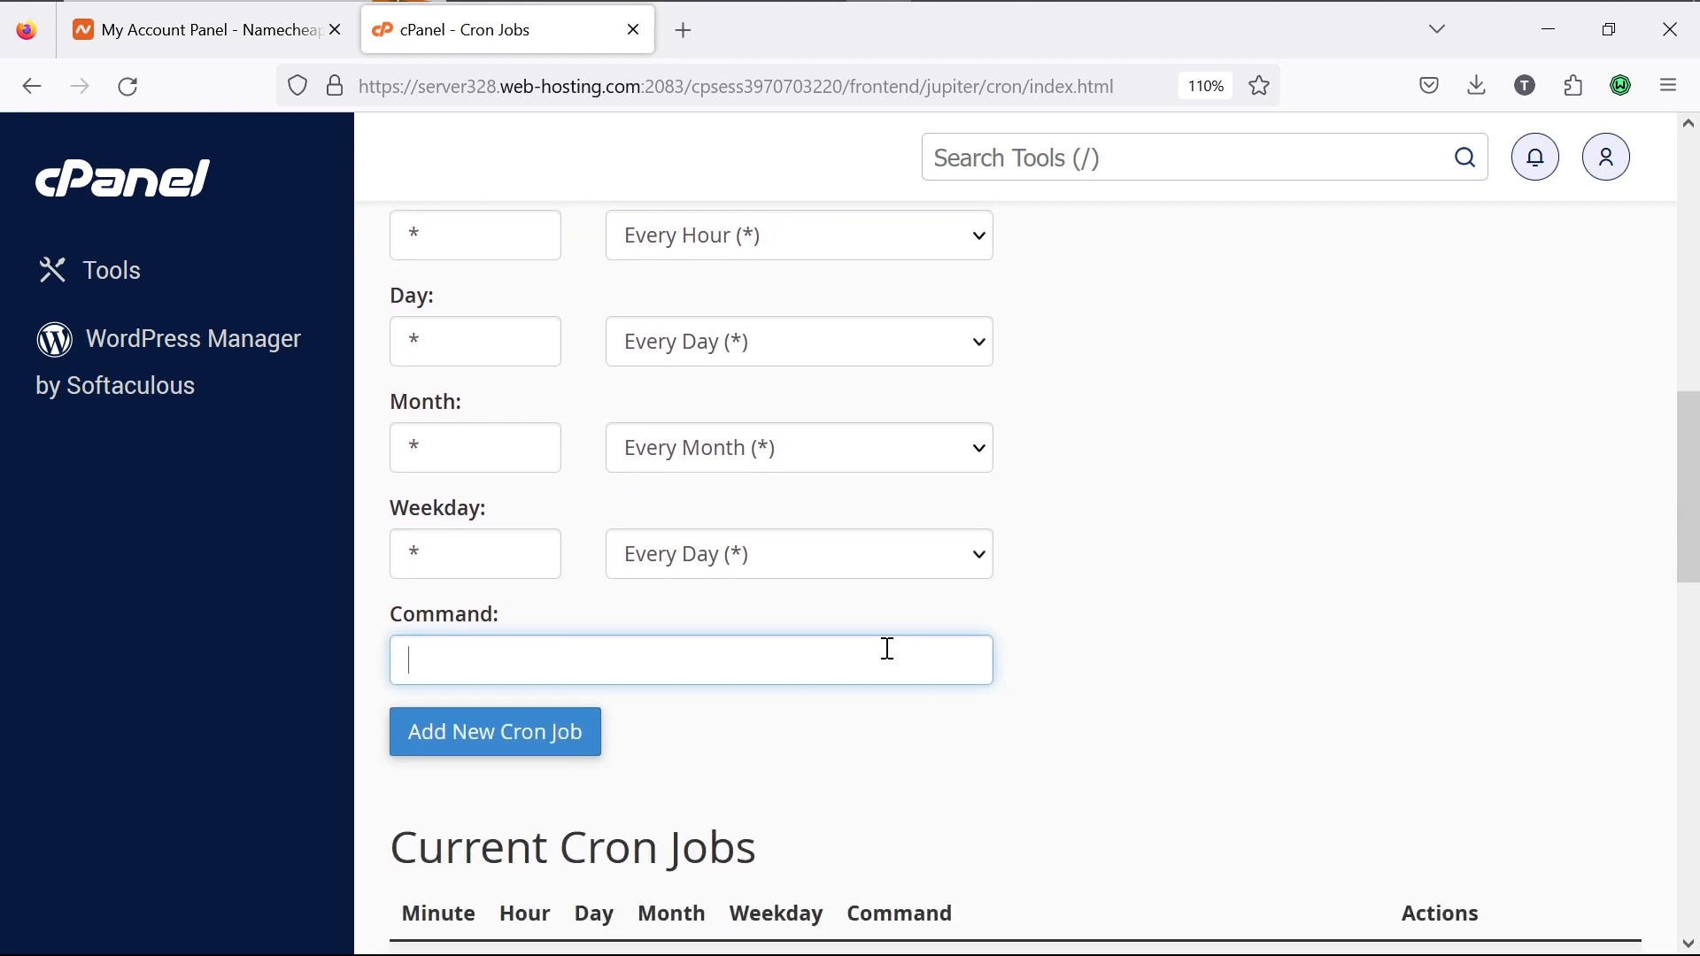
key("ctrl+v")
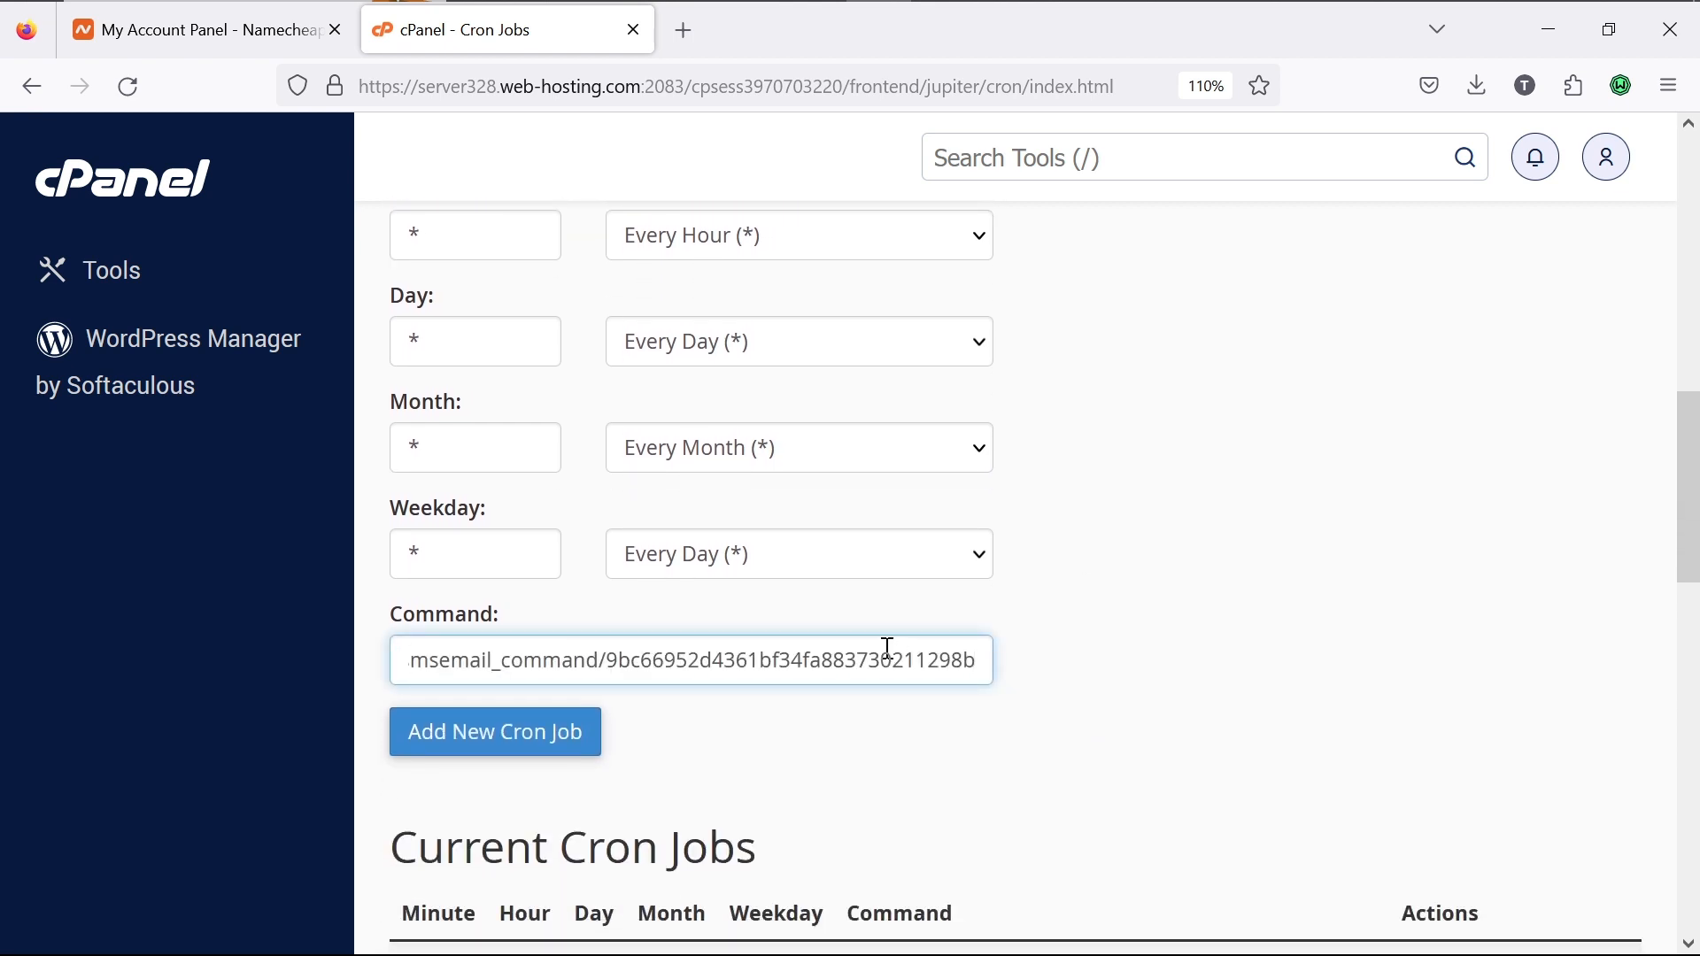
left_click(566, 728)
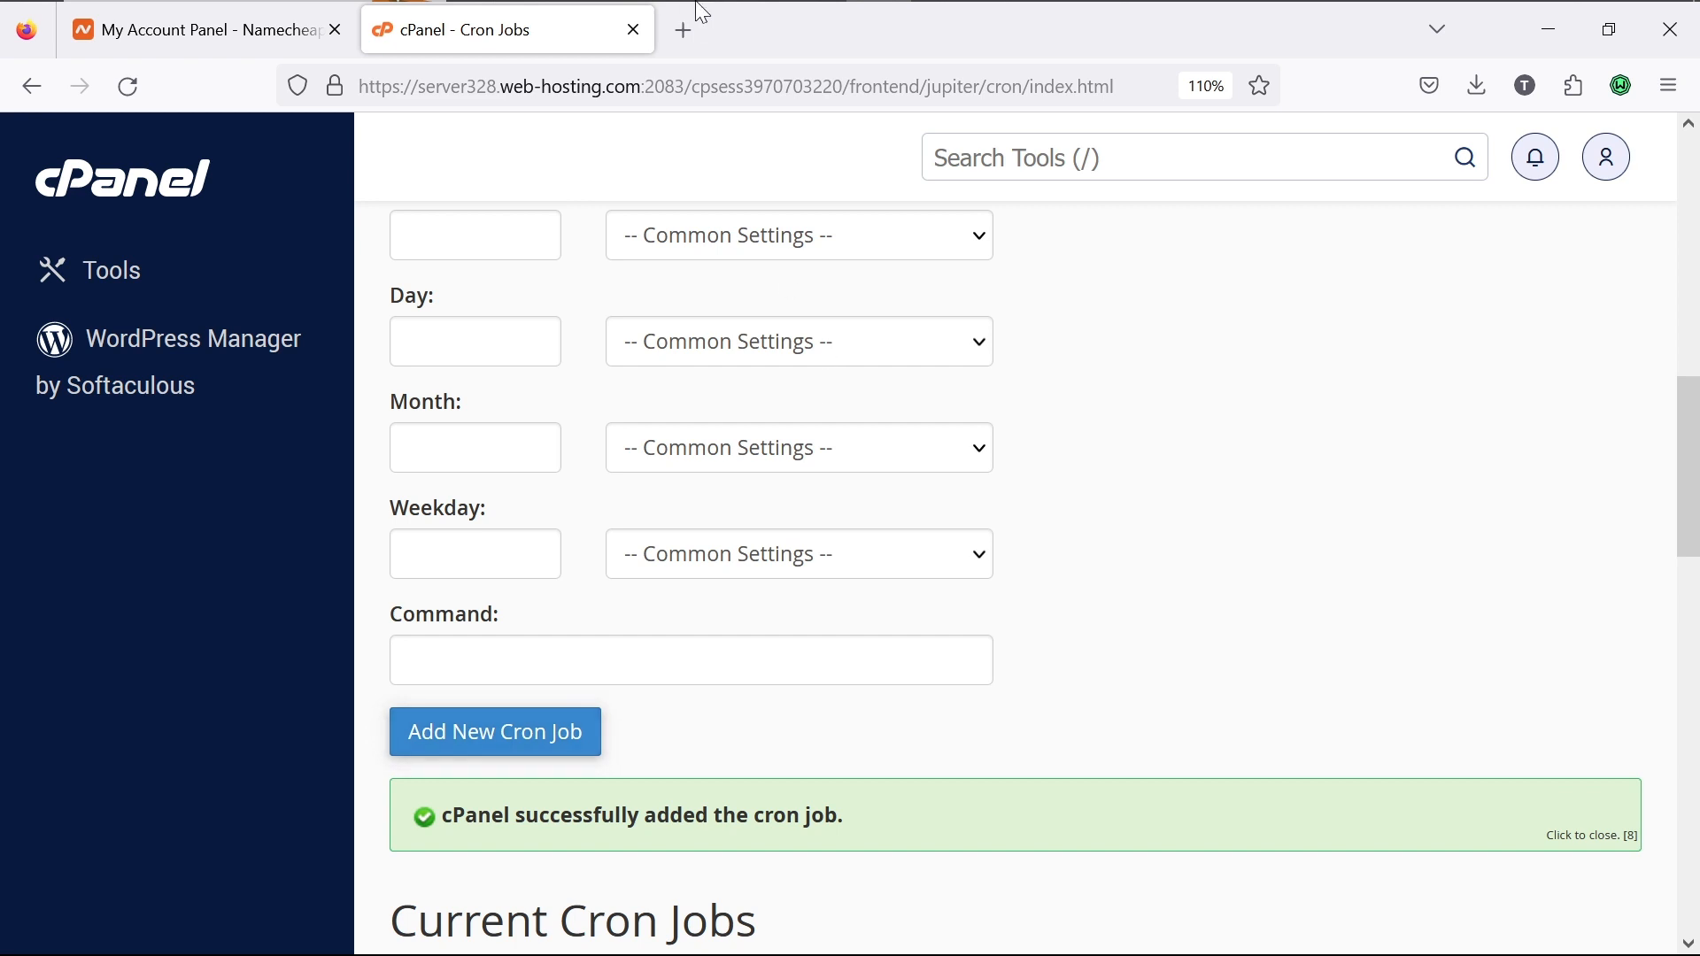
Step: Copy the Scheduled Homework curl command from the school system's Cron Job page
mouse_move(835, 8)
left_click(945, 26)
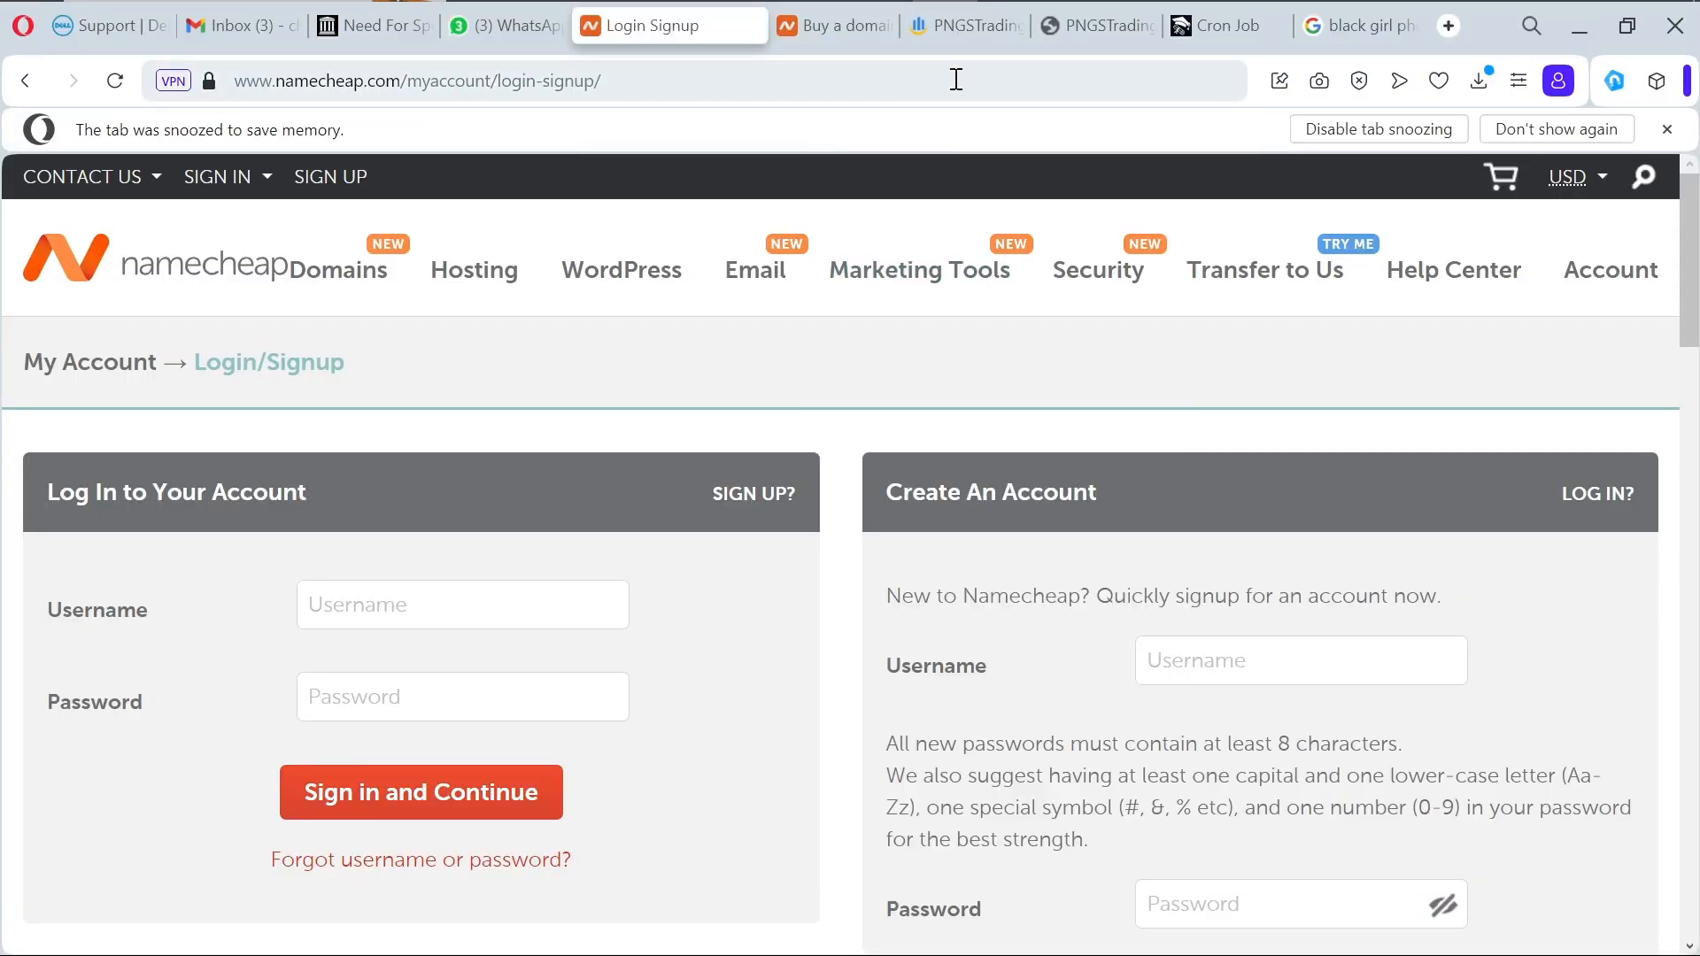
left_click(1224, 26)
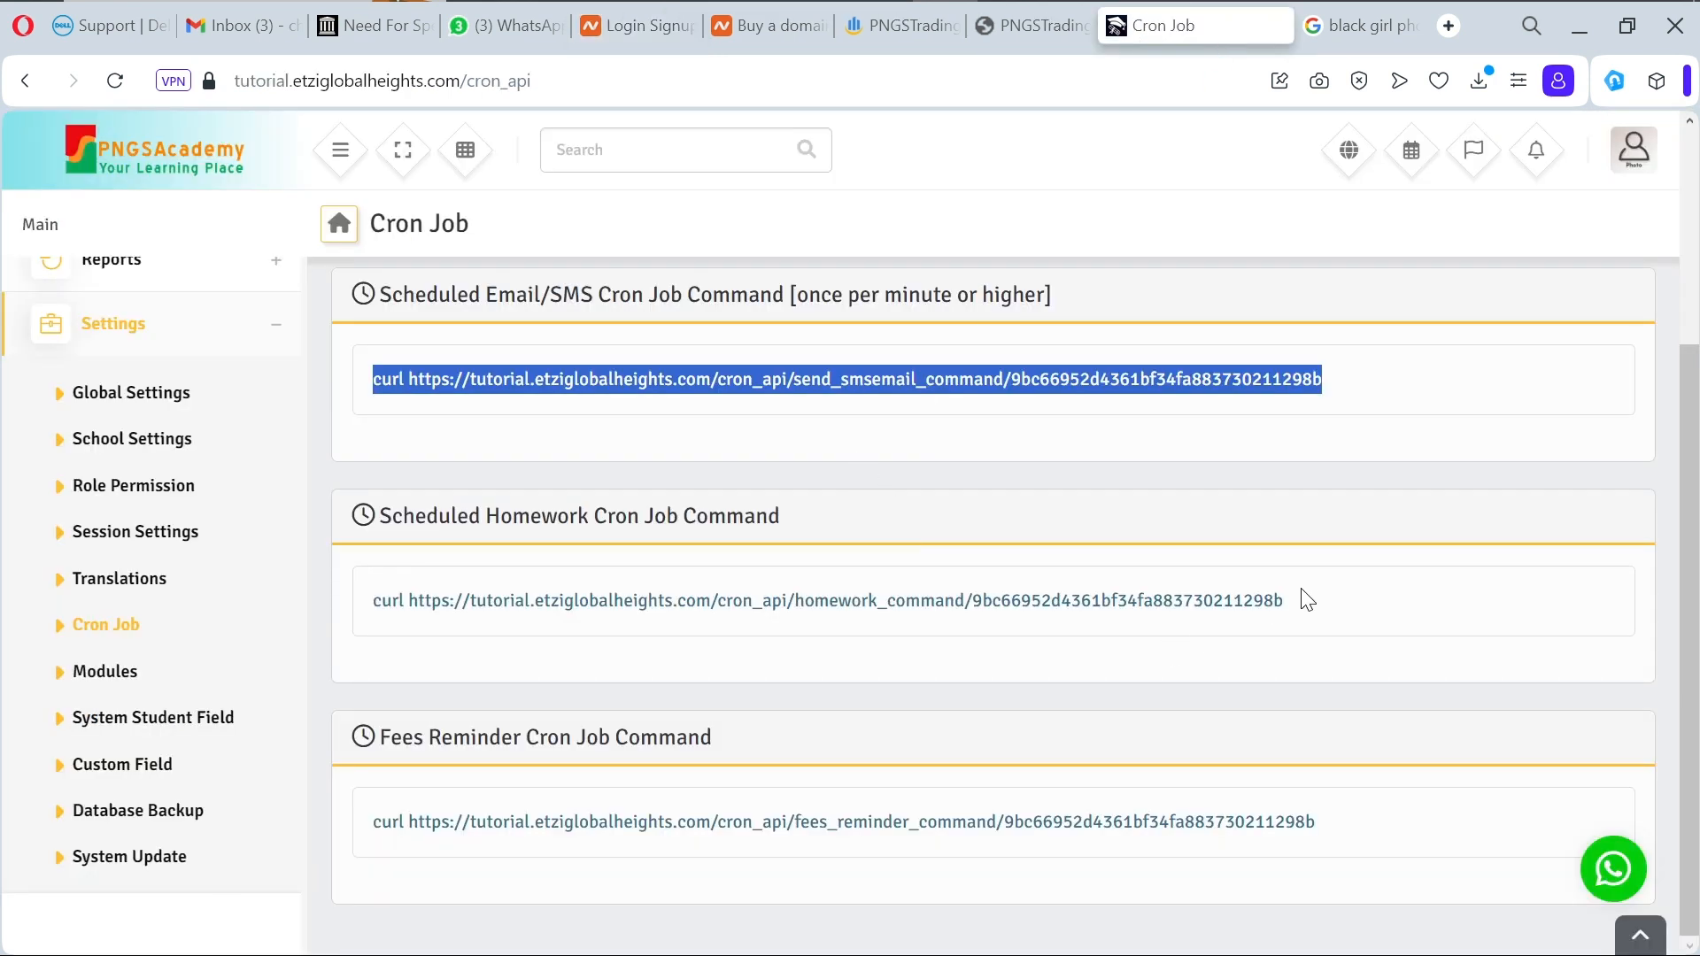
left_click_drag(1305, 611, 345, 609)
key("ctrl+c")
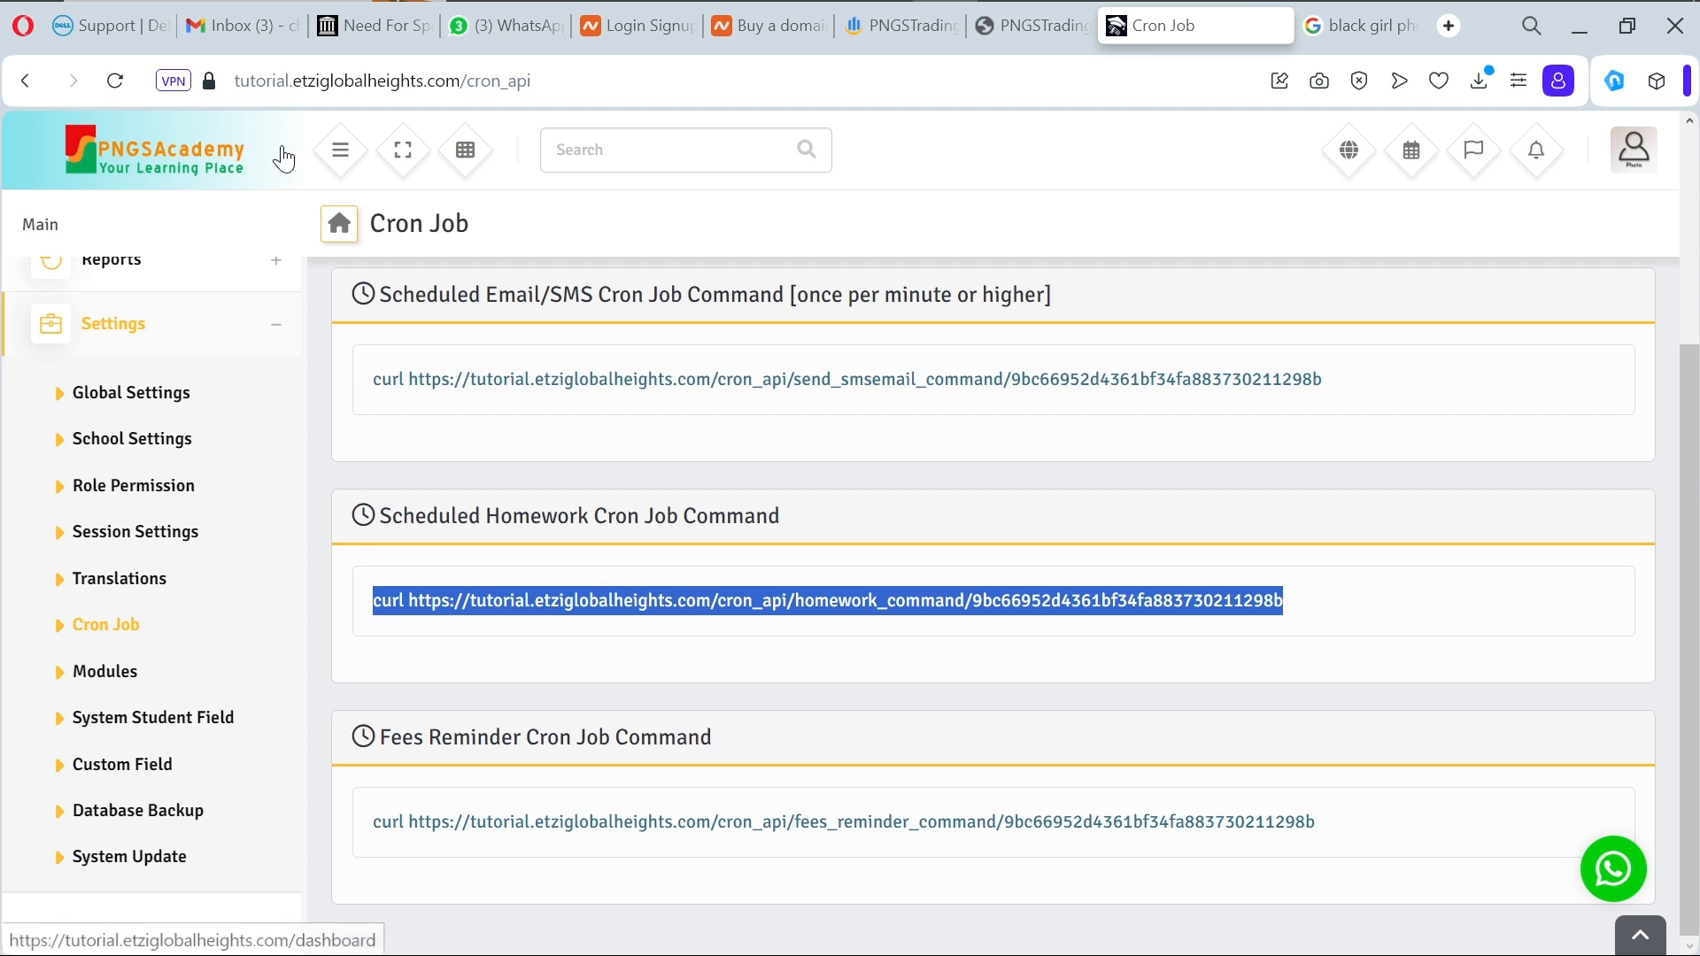
Step: Back in cPanel Cron Jobs, pick Once Per Five Minutes, then set Minute to :00
mouse_move(567, 2)
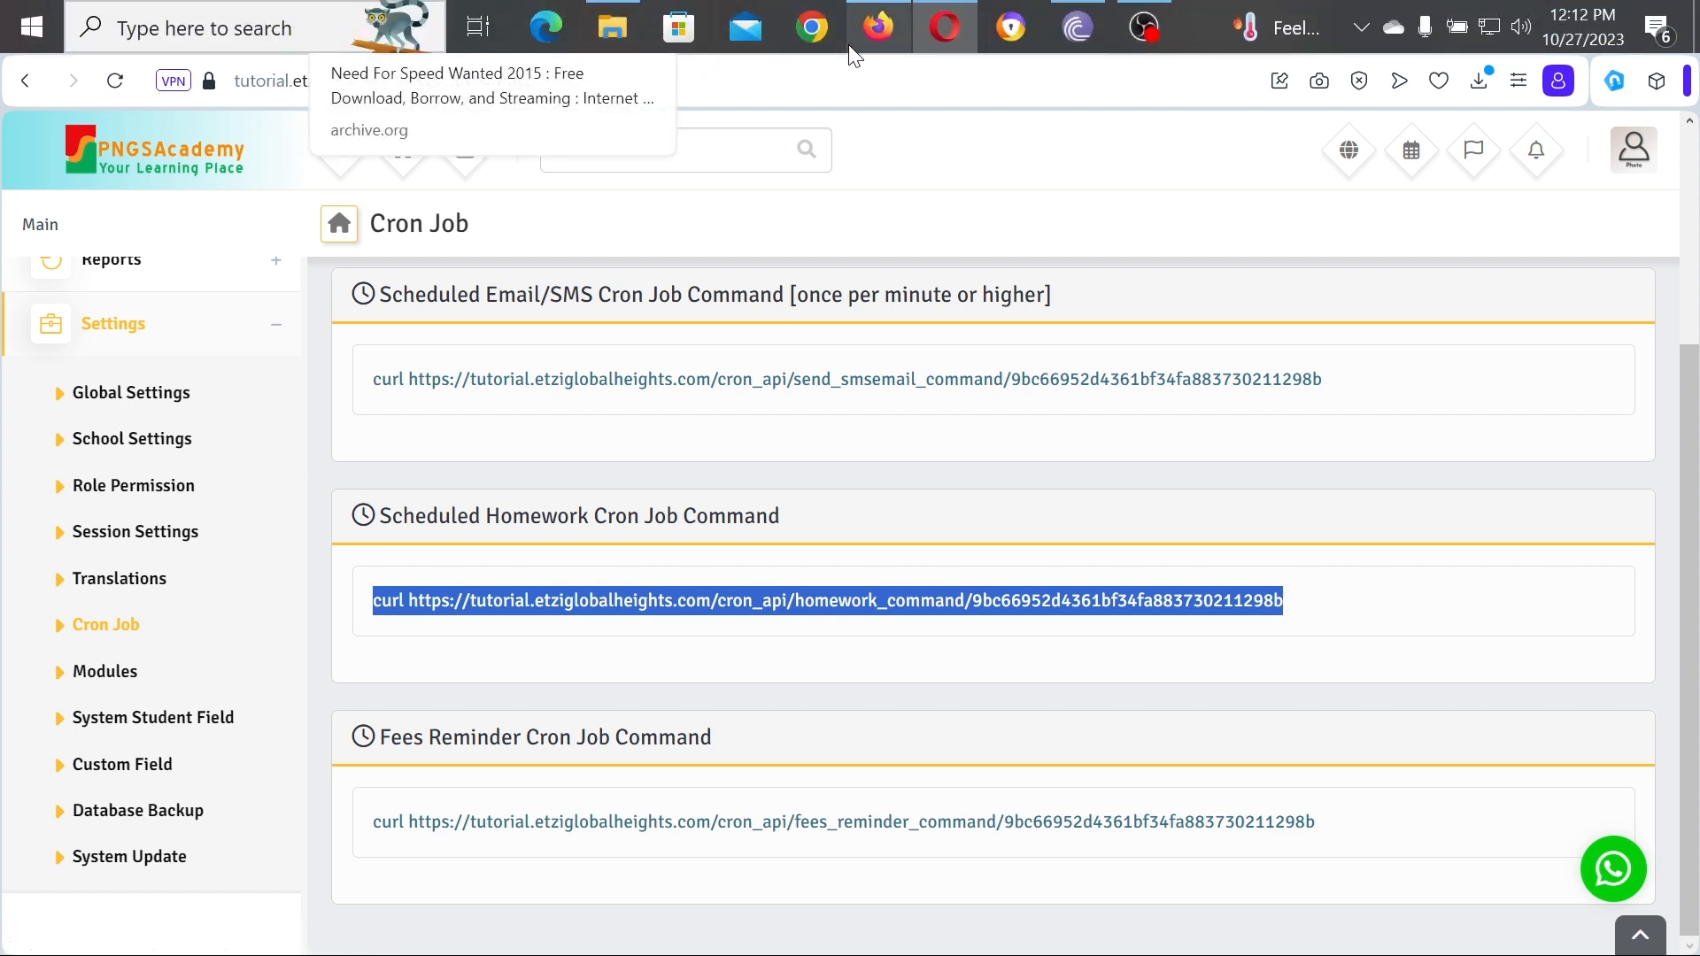
left_click(894, 26)
scroll(759, 542, "up", 10)
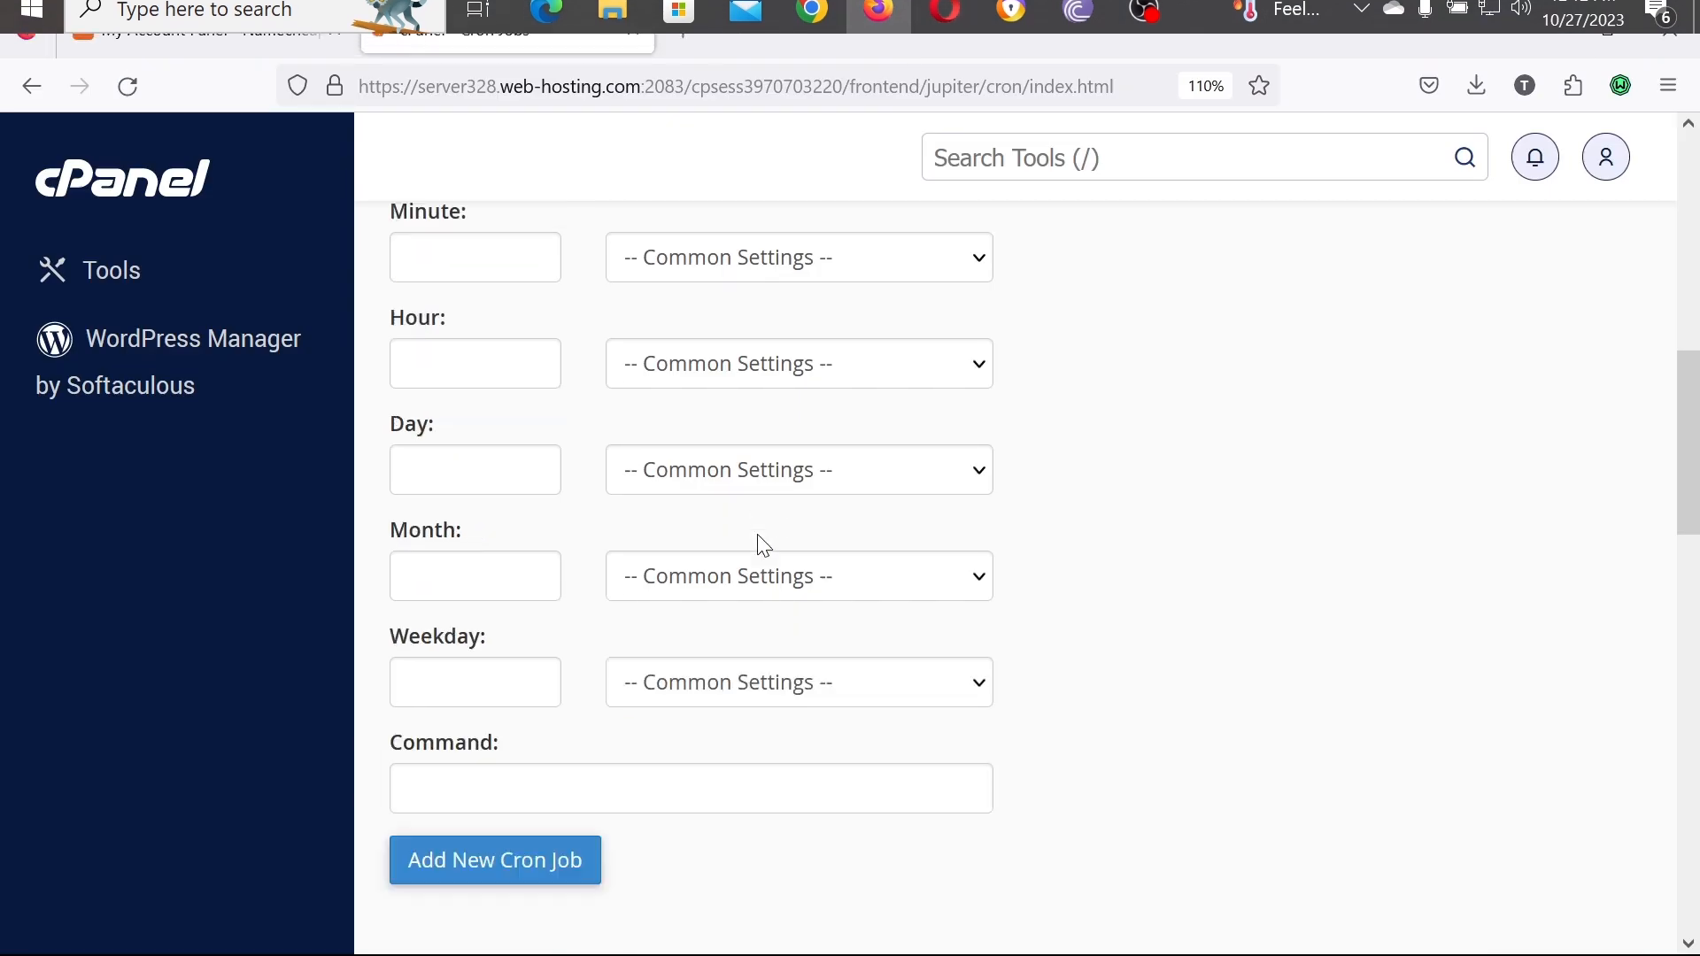
scroll(759, 542, "down", 8)
scroll(765, 546, "up", 2)
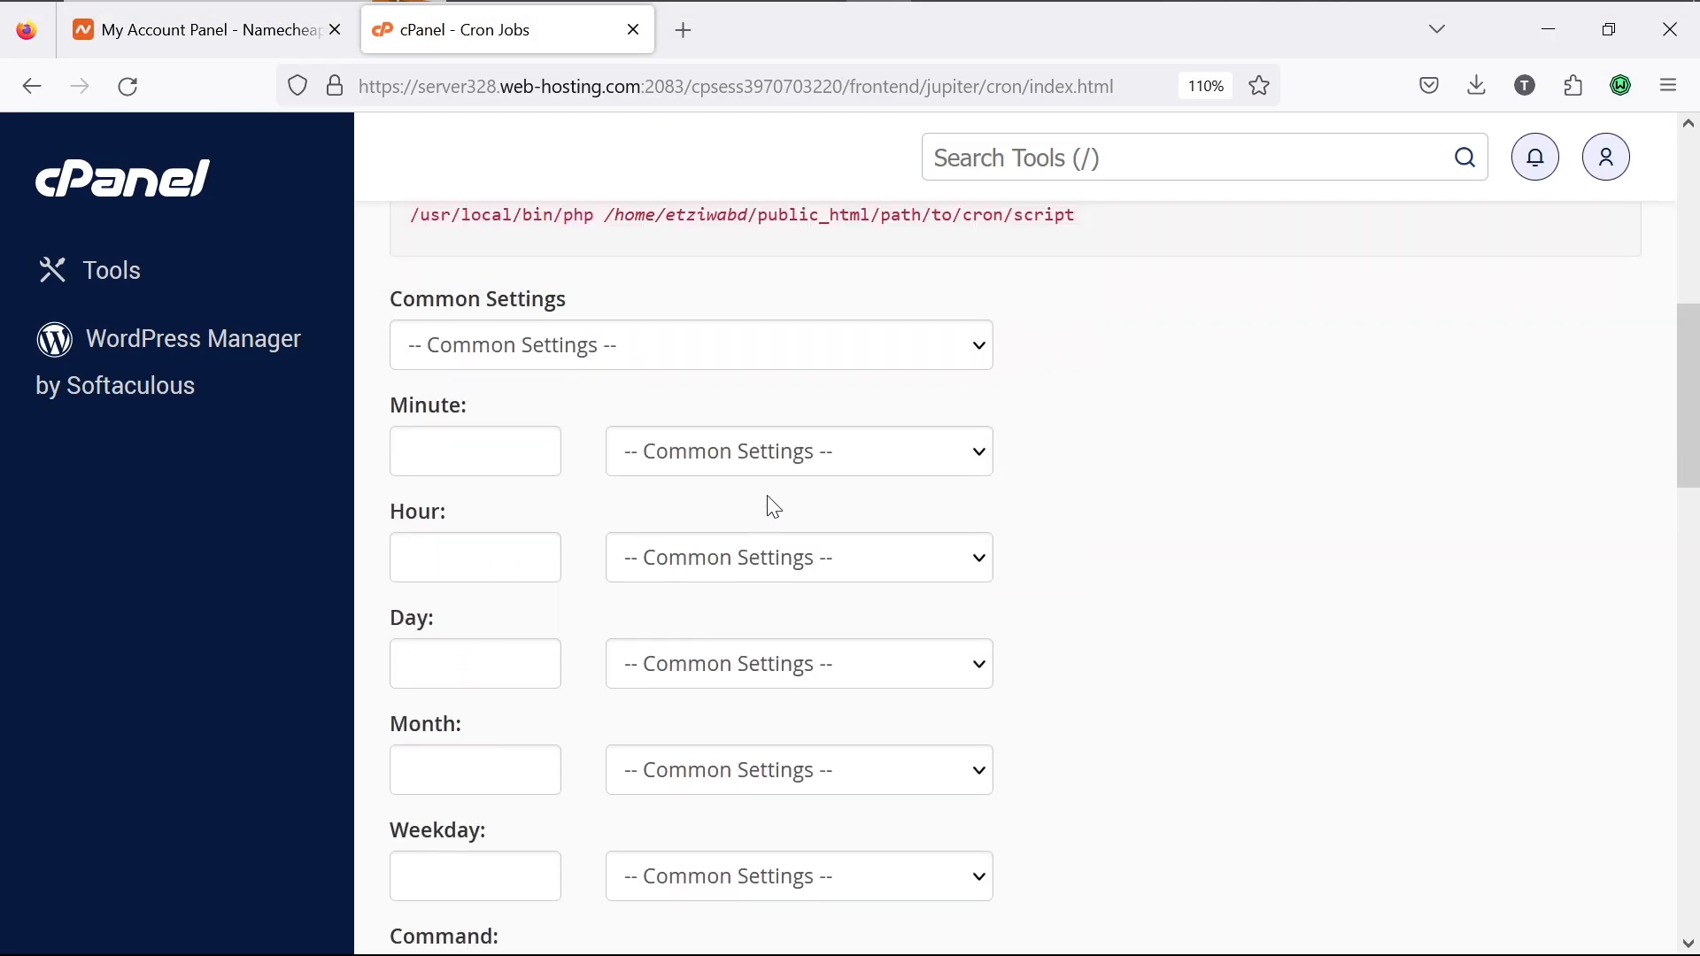
left_click(785, 346)
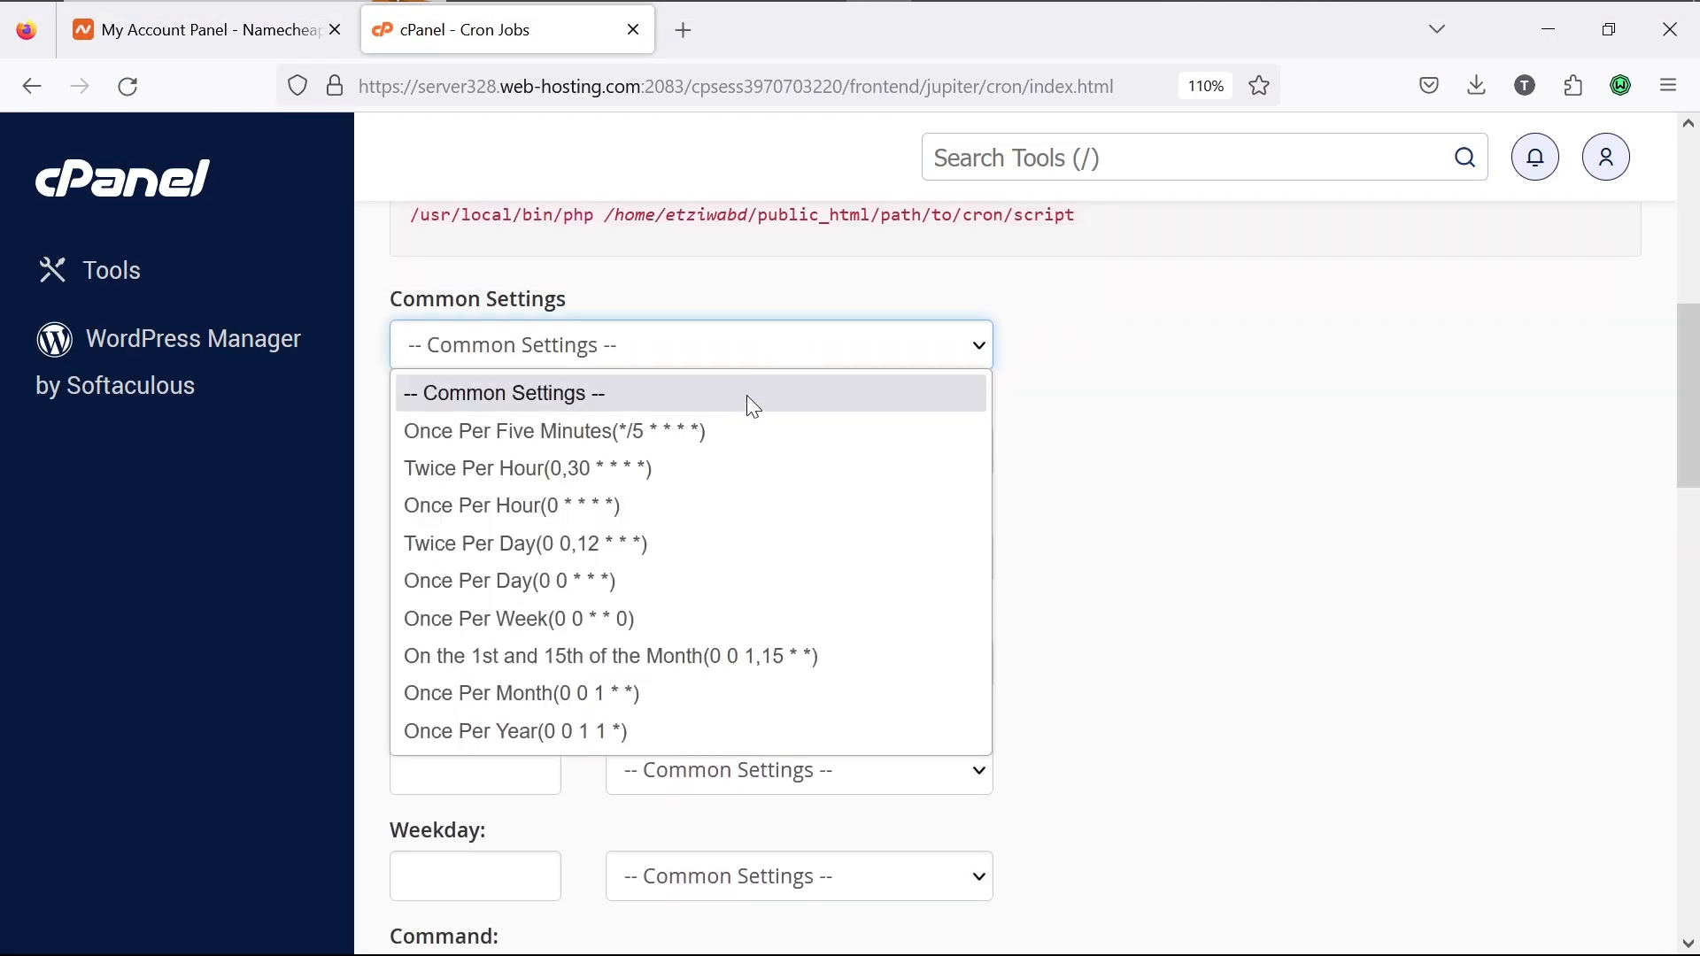
left_click(735, 432)
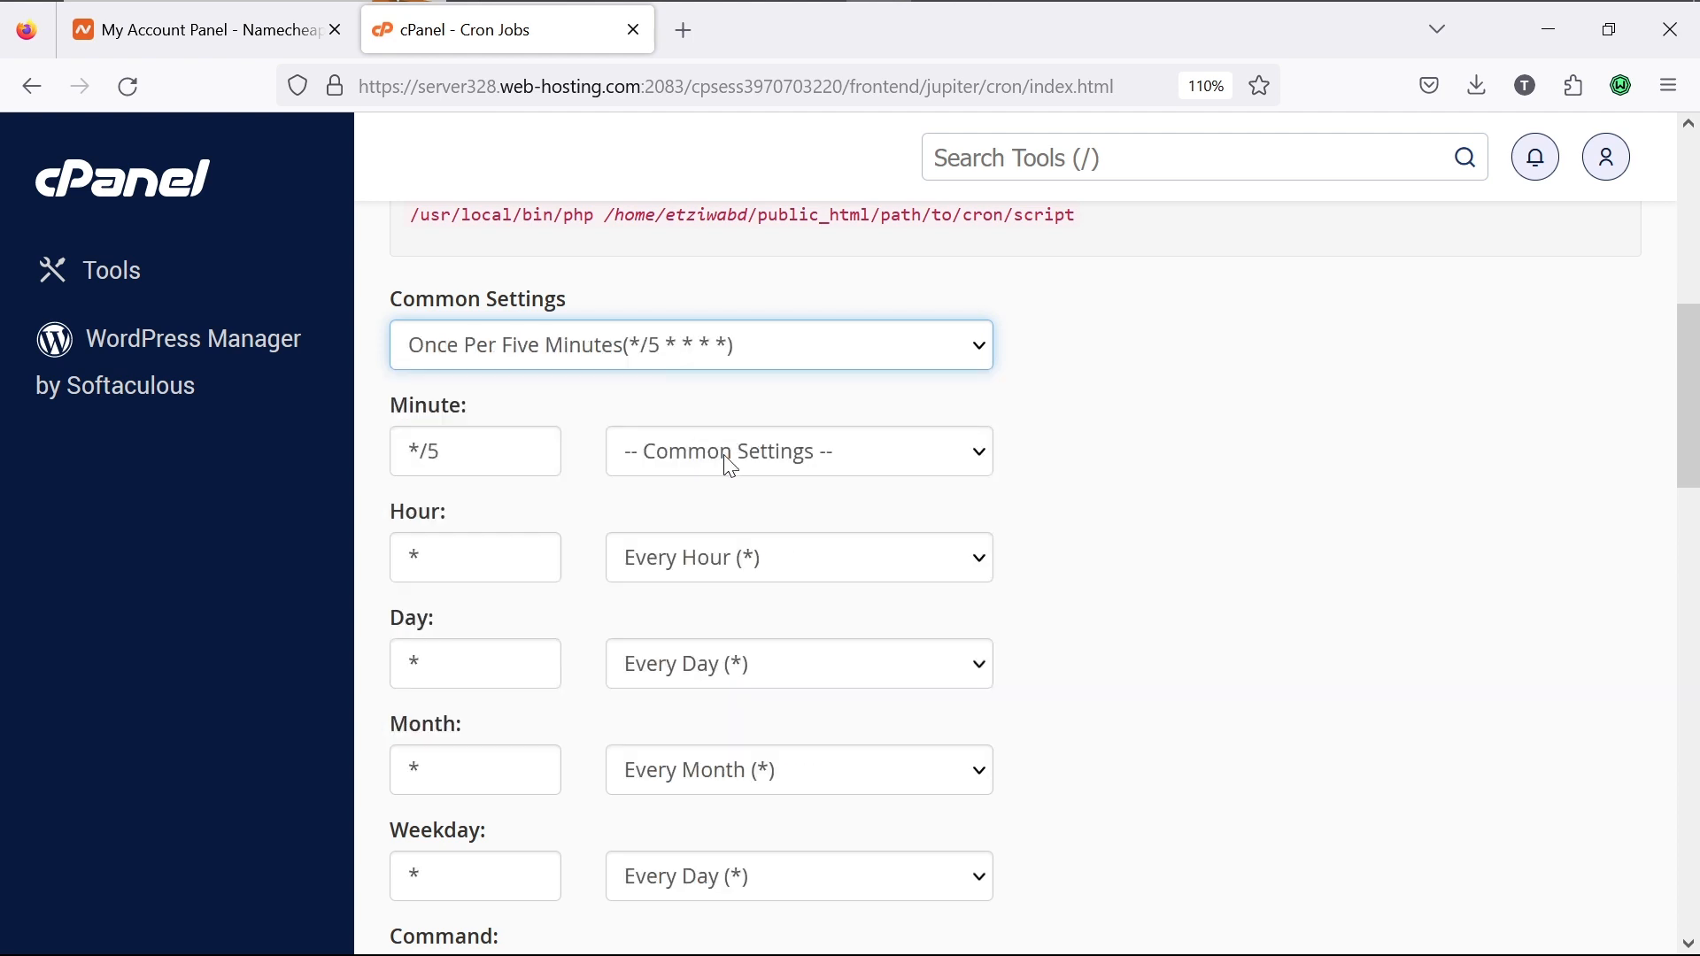
left_click(725, 455)
left_click(742, 536)
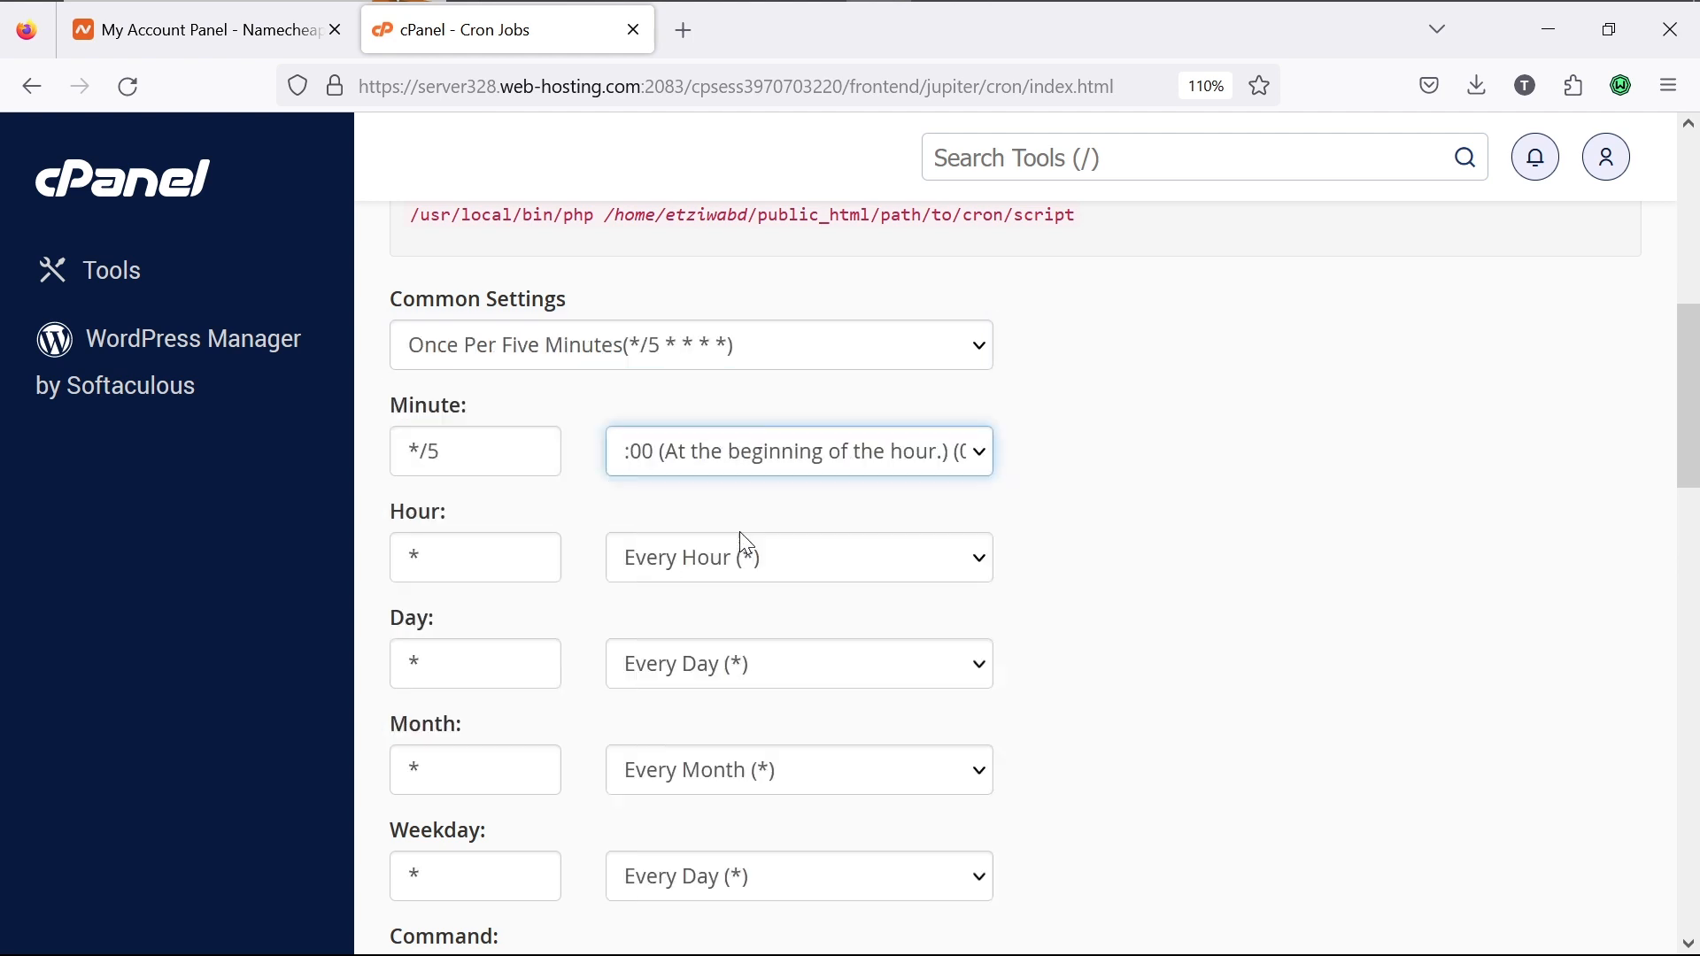
Step: Paste the homework curl command and add the hourly homework cron job
scroll(738, 623, "down", 5)
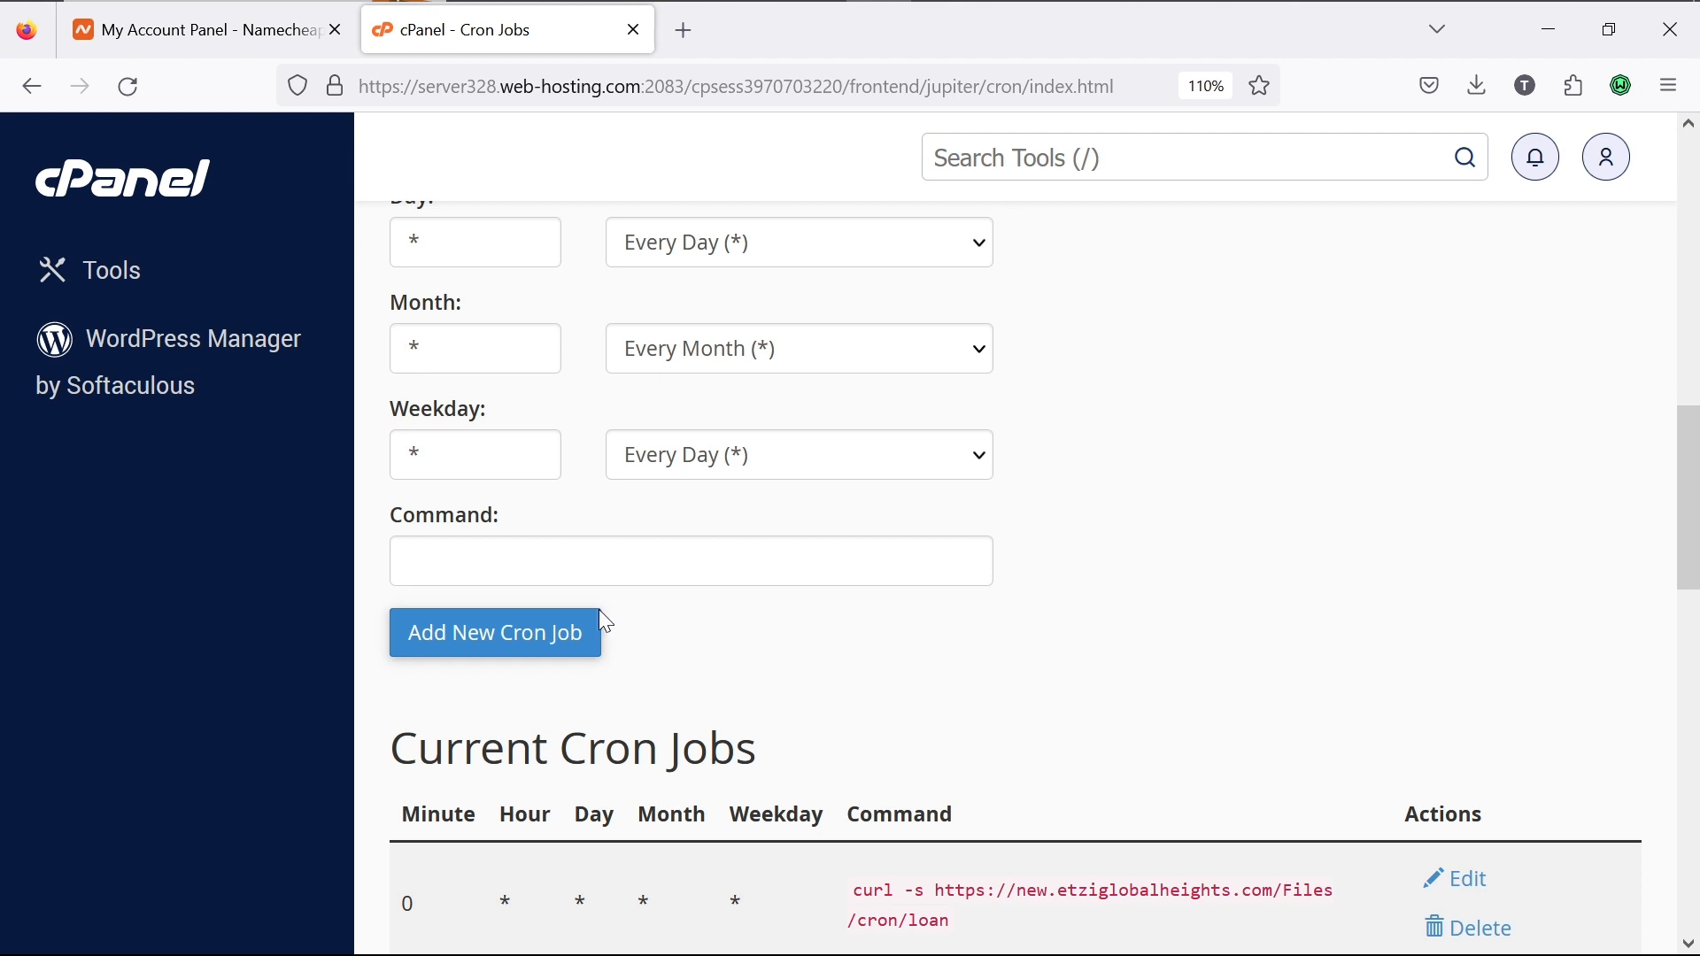
left_click(606, 579)
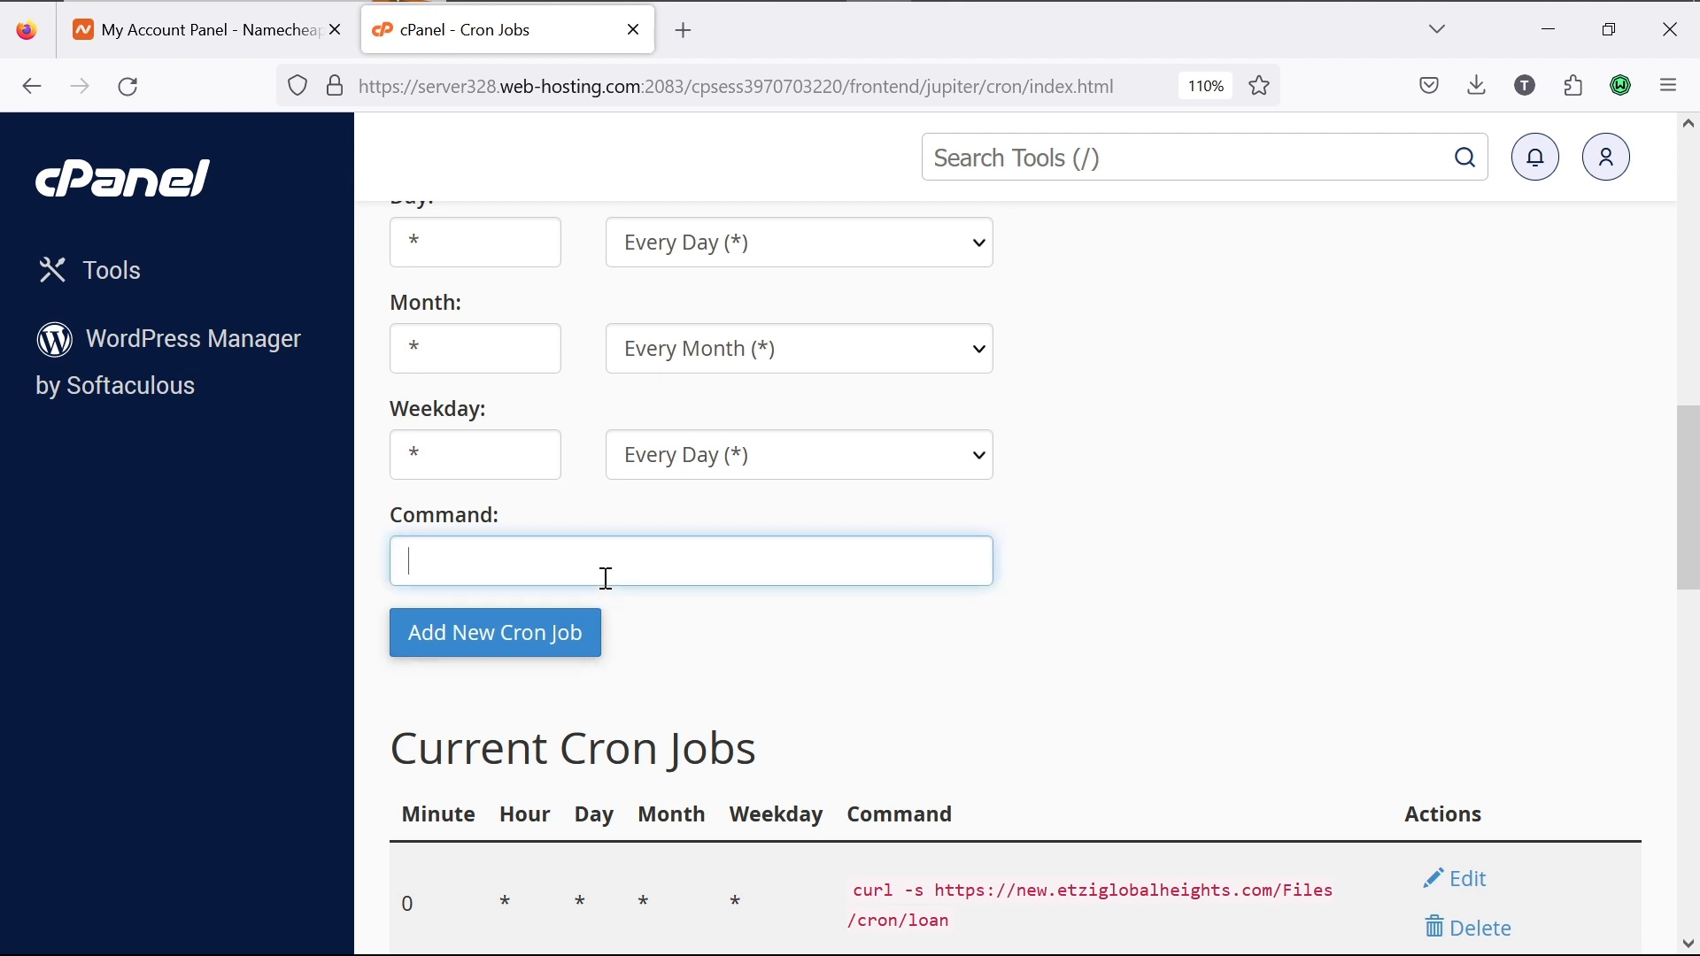
key("ctrl+v")
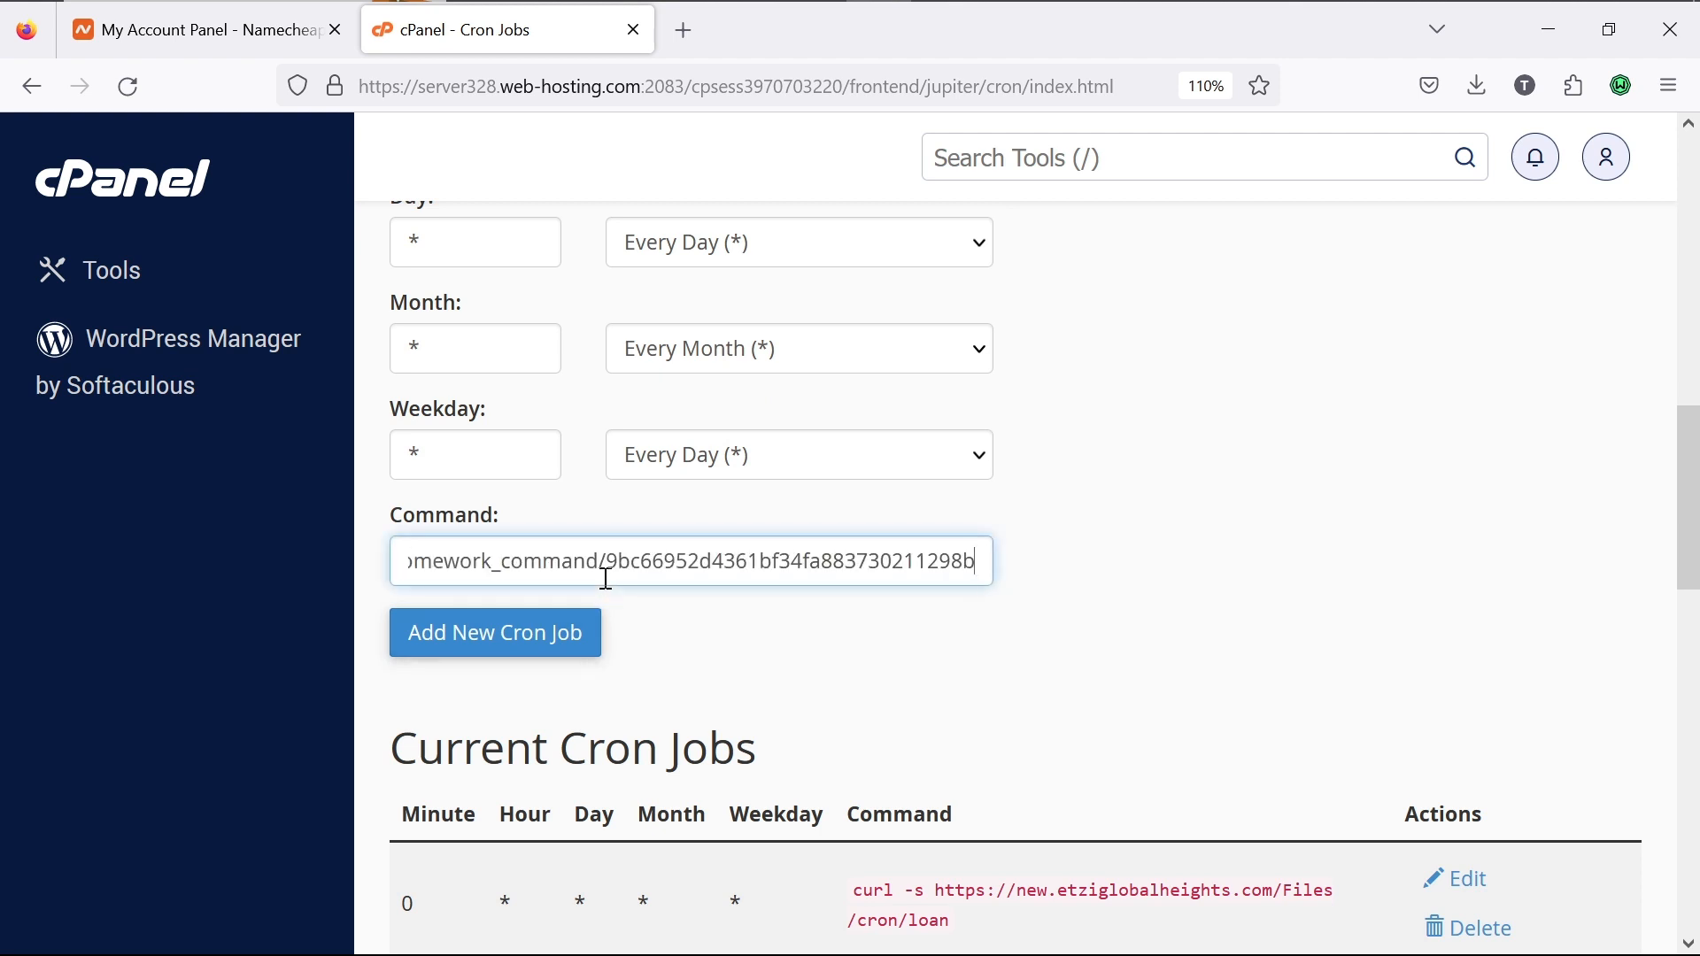
left_click(524, 634)
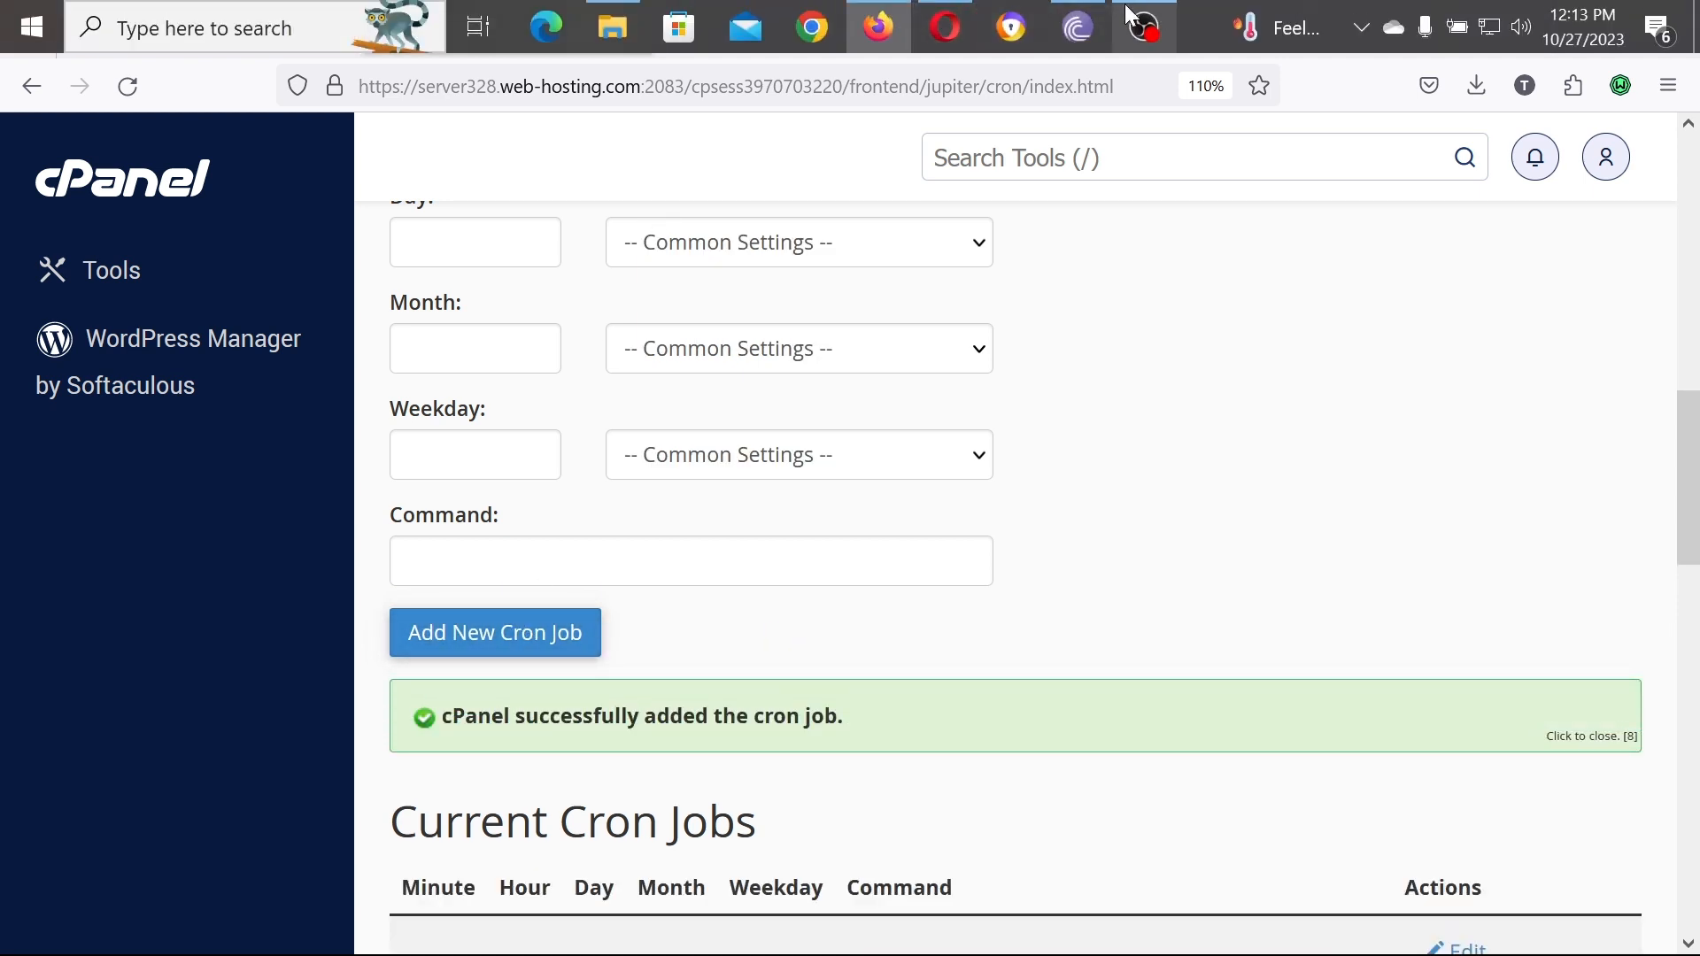
Step: Copy the Fees Reminder curl command from PNGSAcademy's Cron Job page into the clipboard
left_click(944, 27)
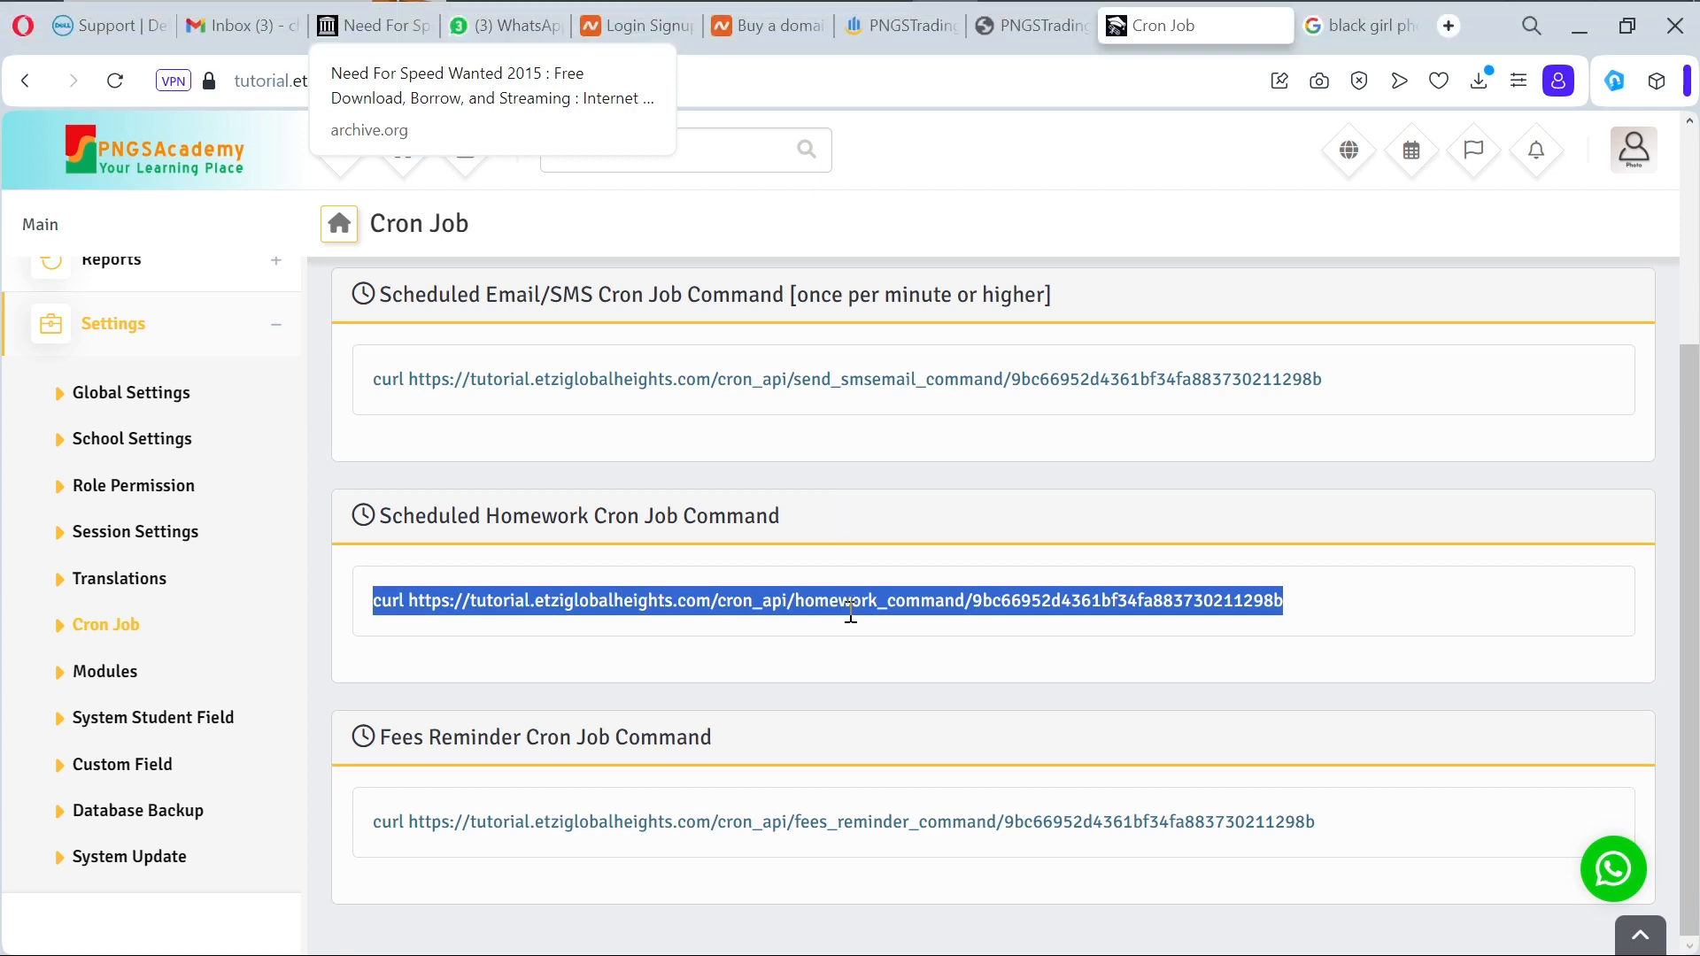
left_click(1344, 822)
left_click_drag(1343, 822, 402, 818)
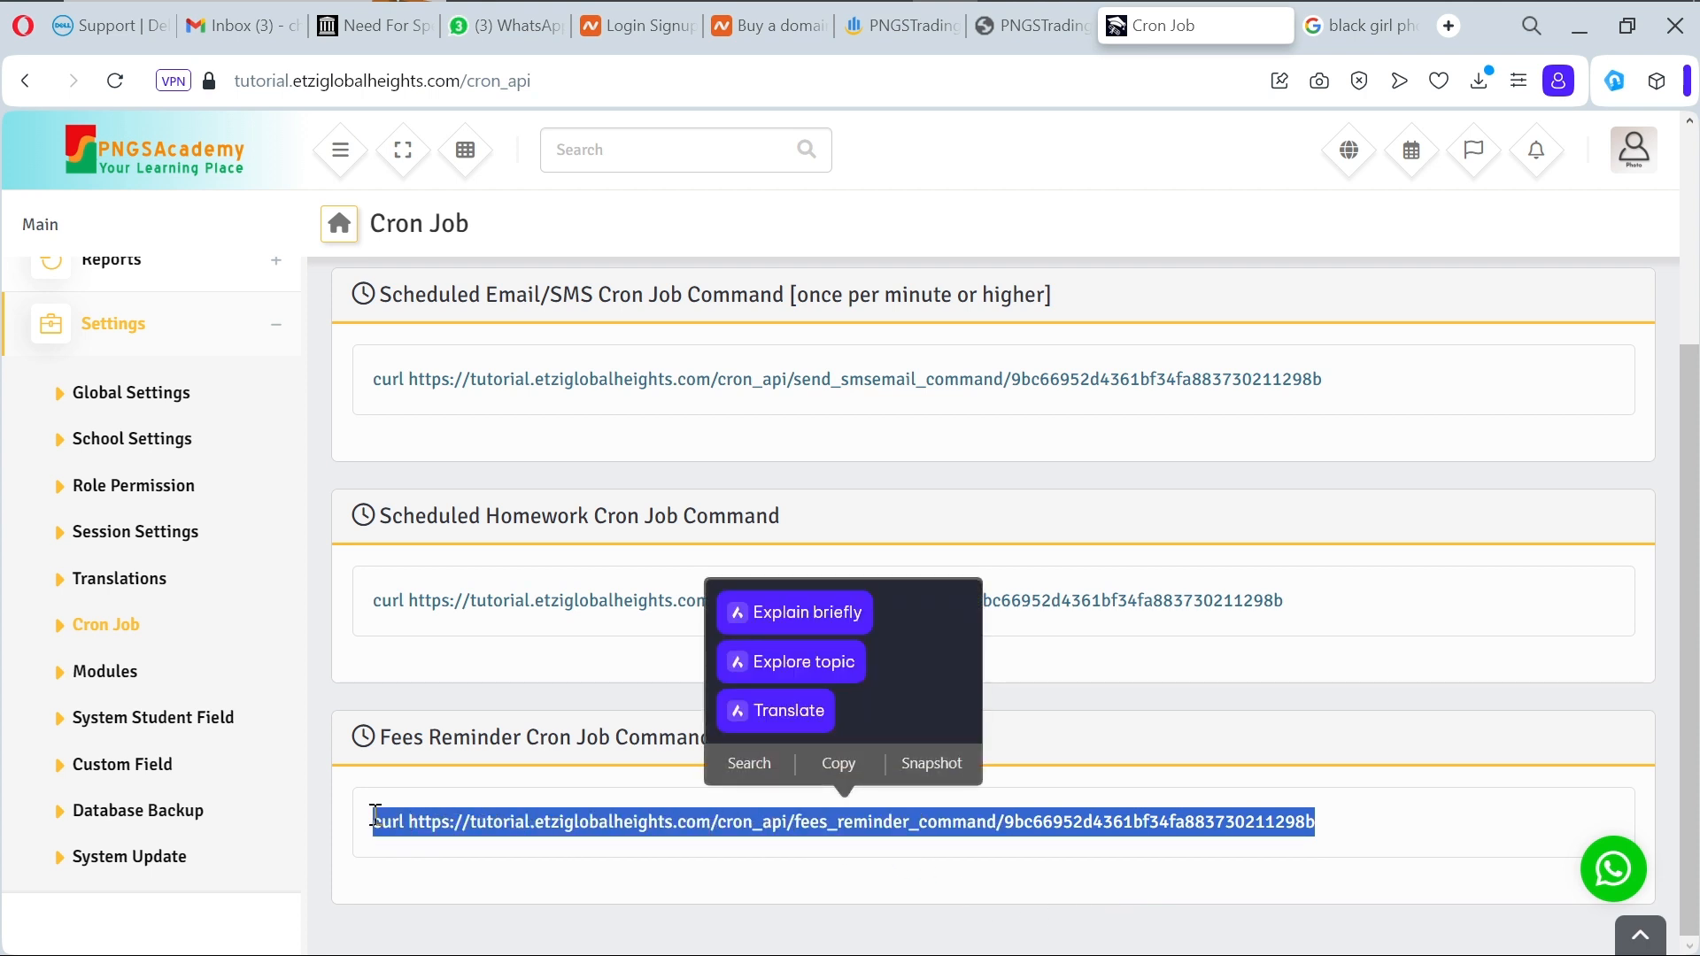
key("ctrl+c")
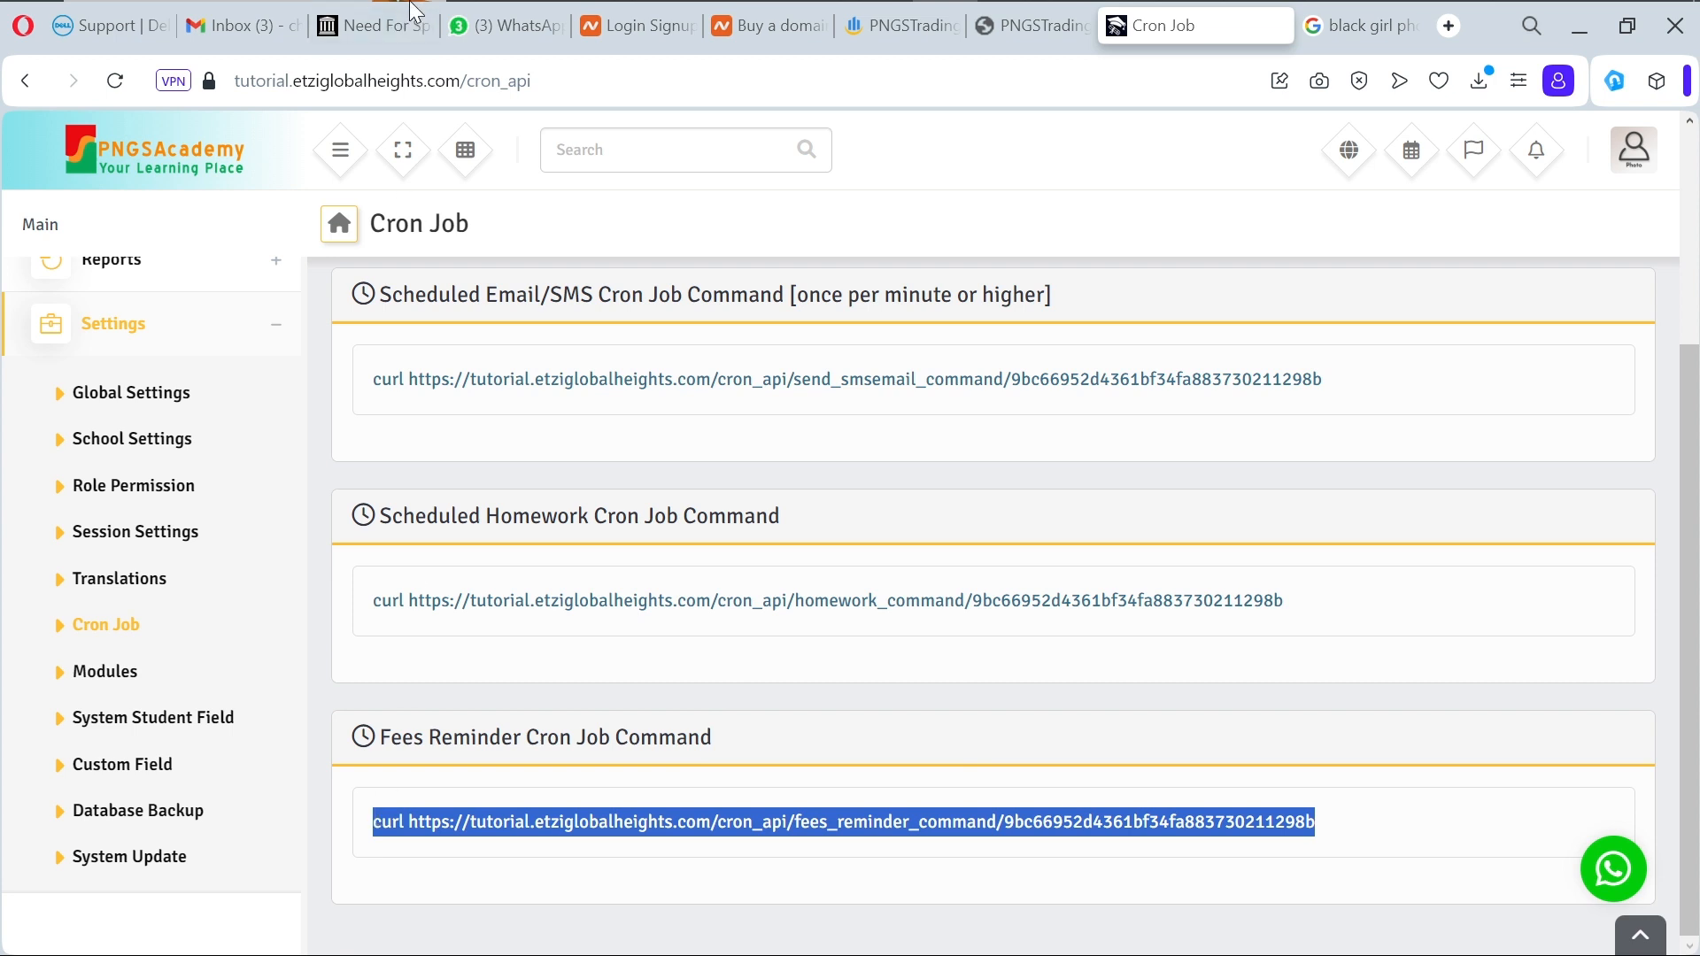
mouse_move(410, 1)
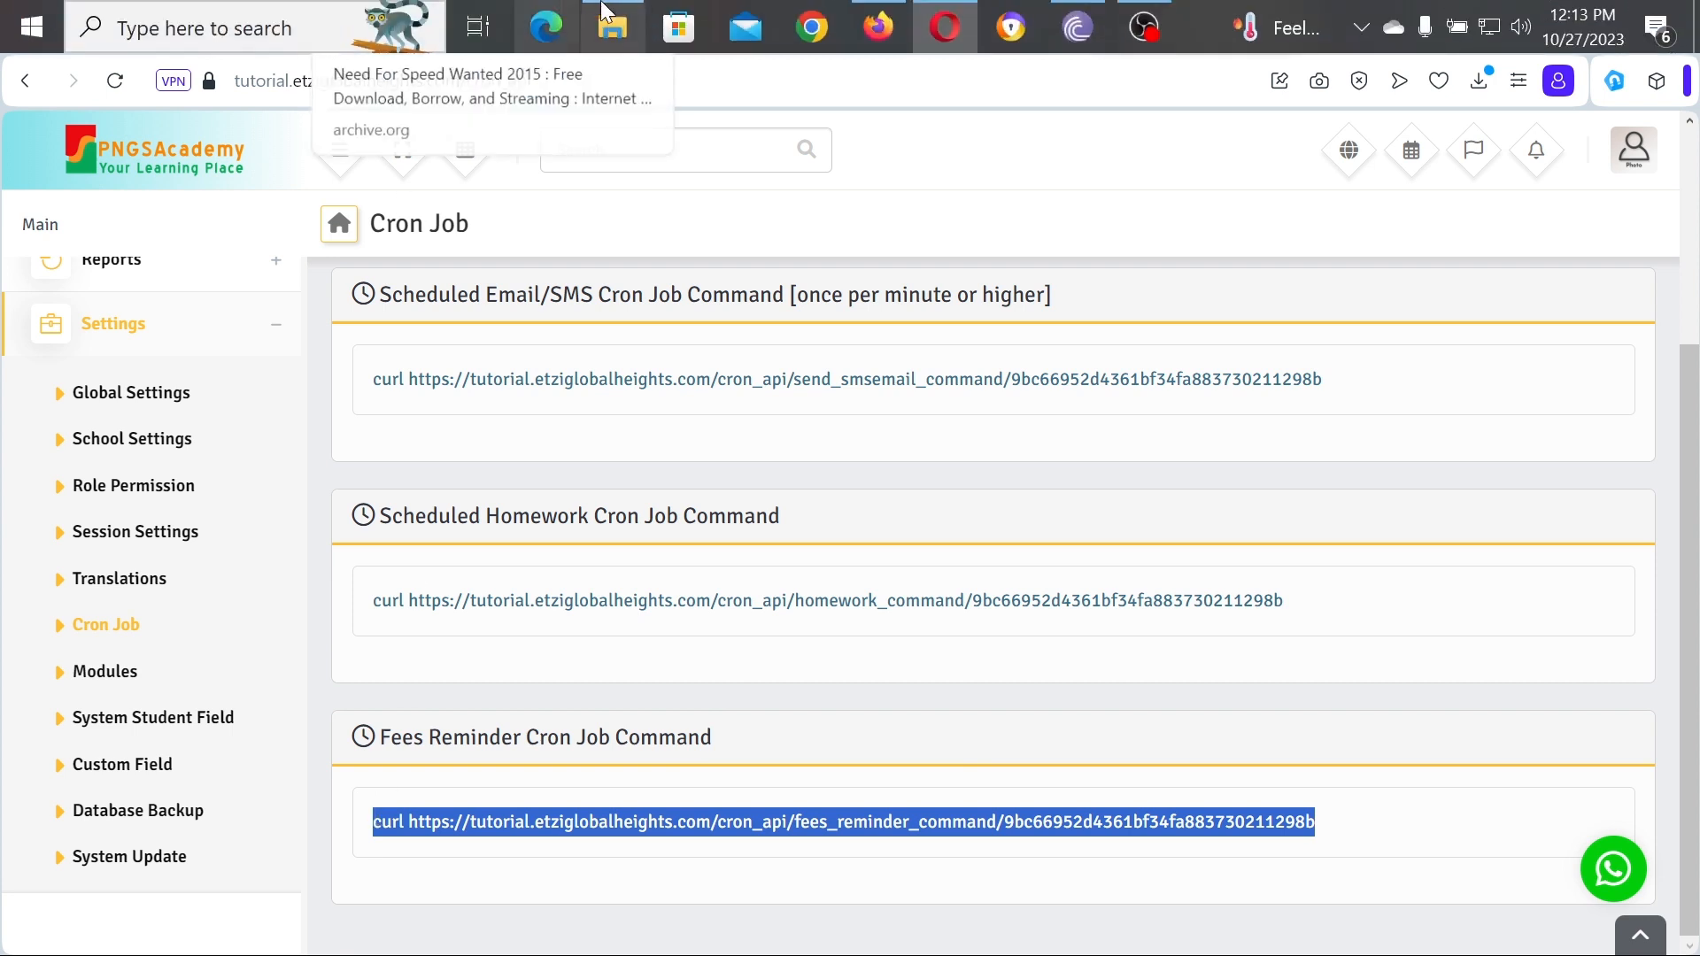
left_click(901, 20)
Step: Set the cron job's Common Settings schedule to Once Per Five Minutes
scroll(747, 303, "up", 6)
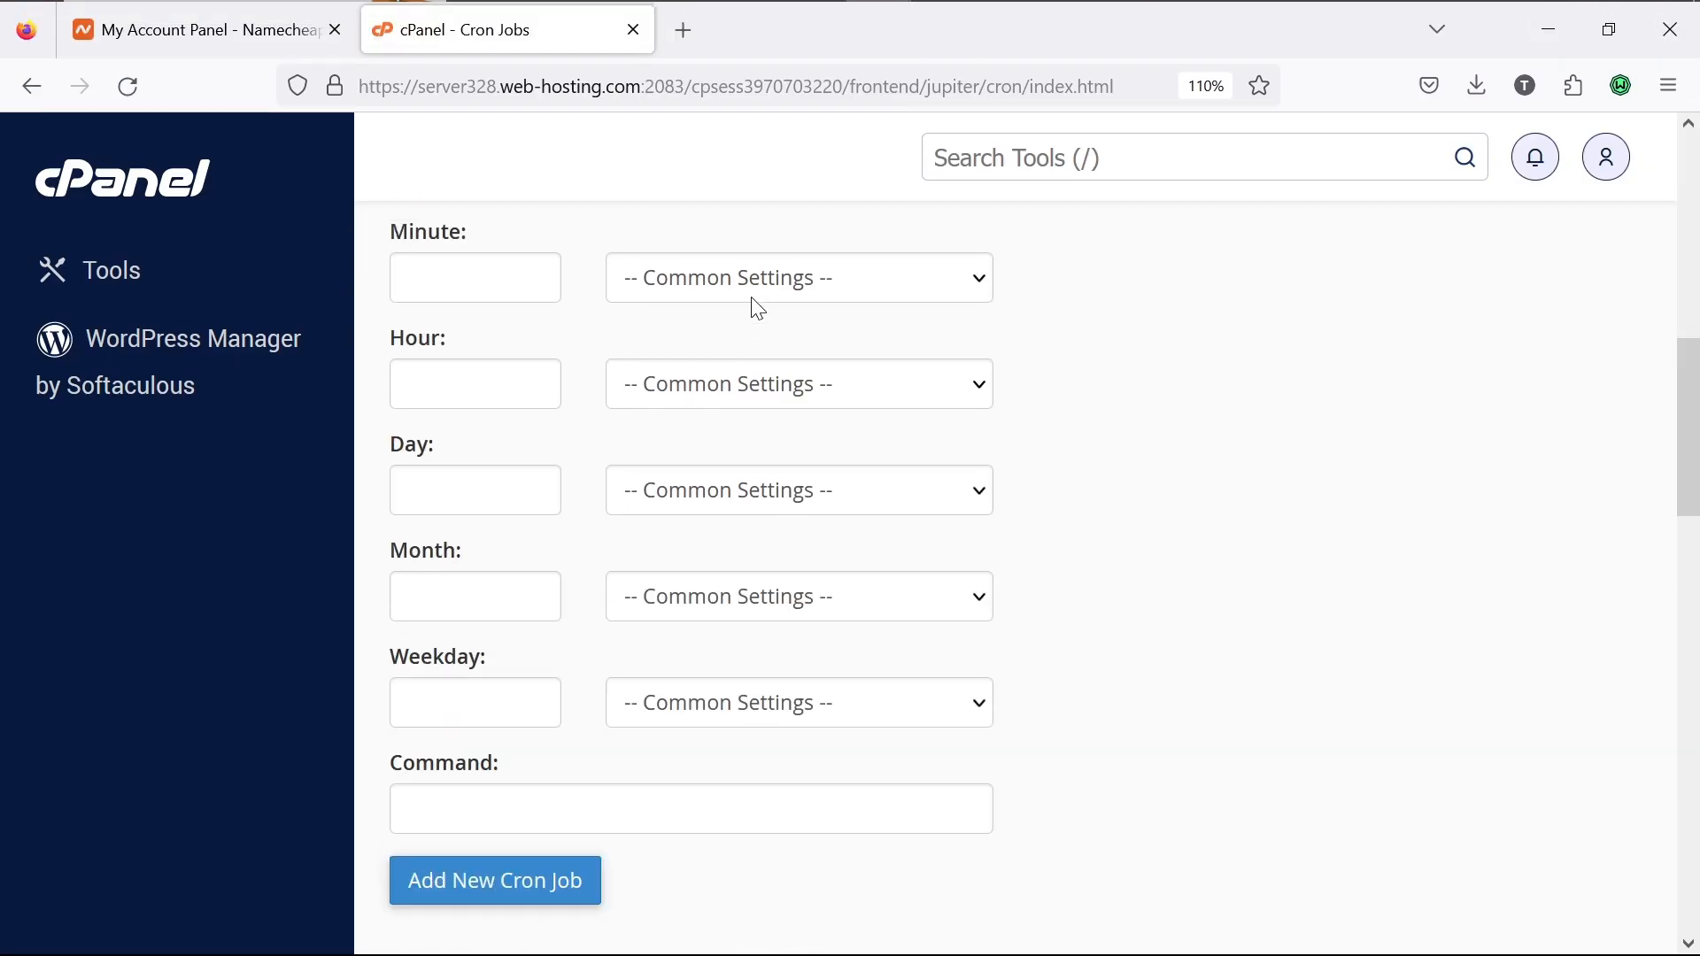
left_click(635, 549)
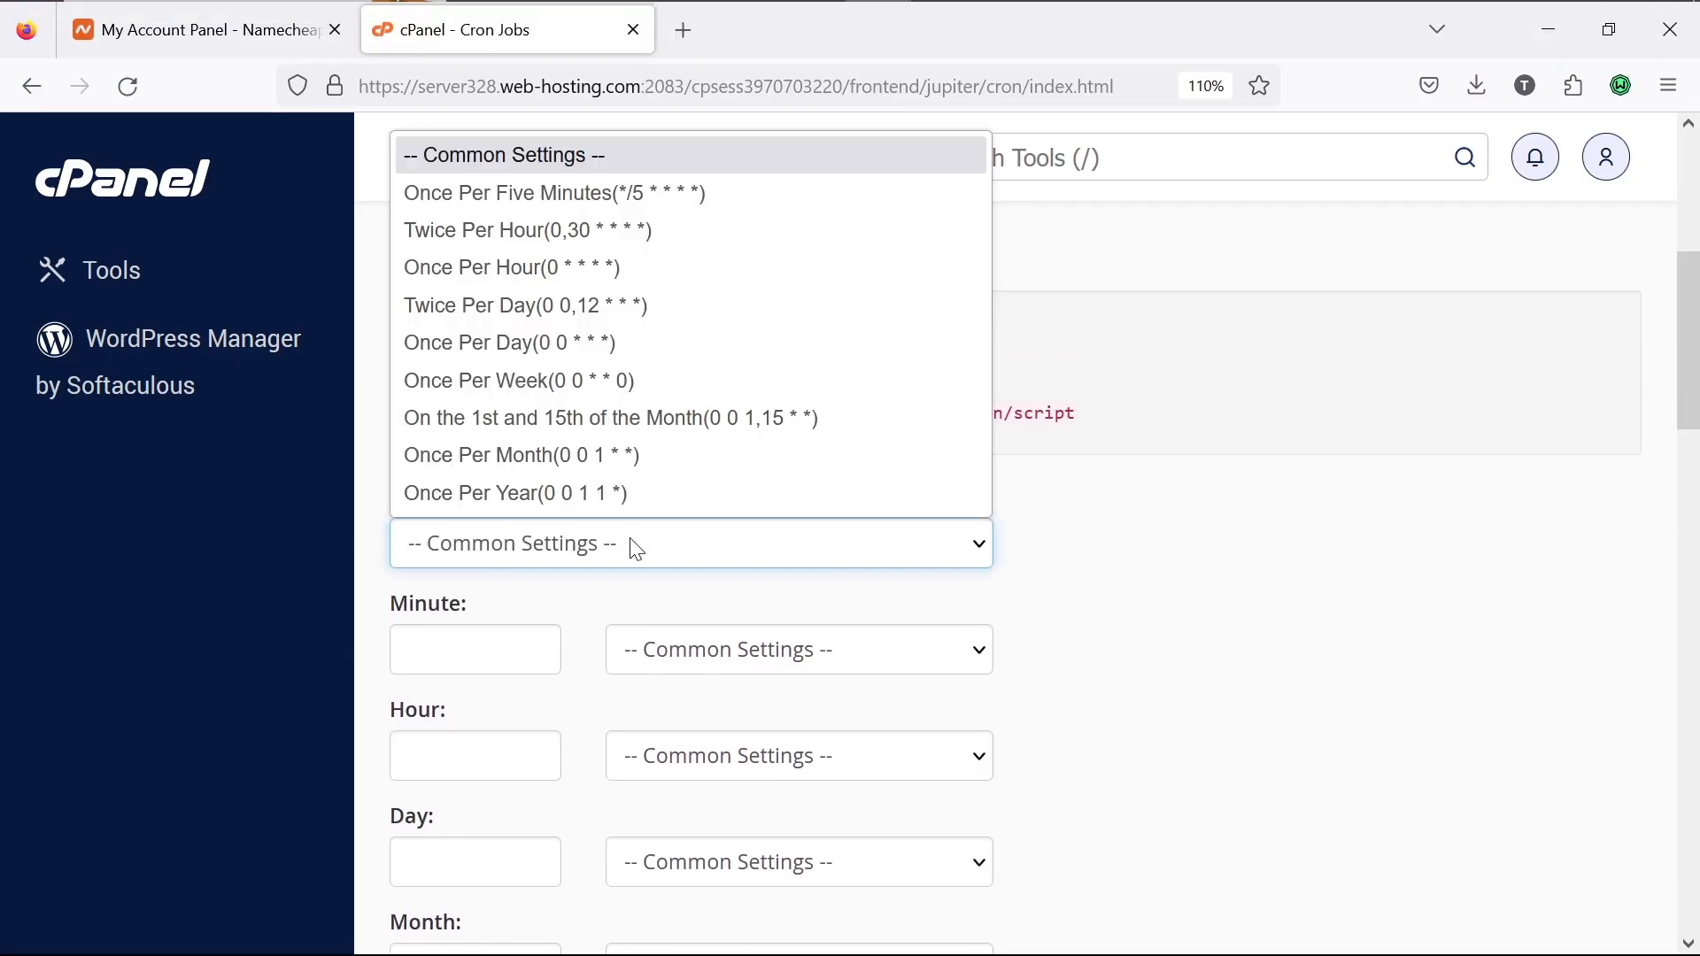
left_click(689, 190)
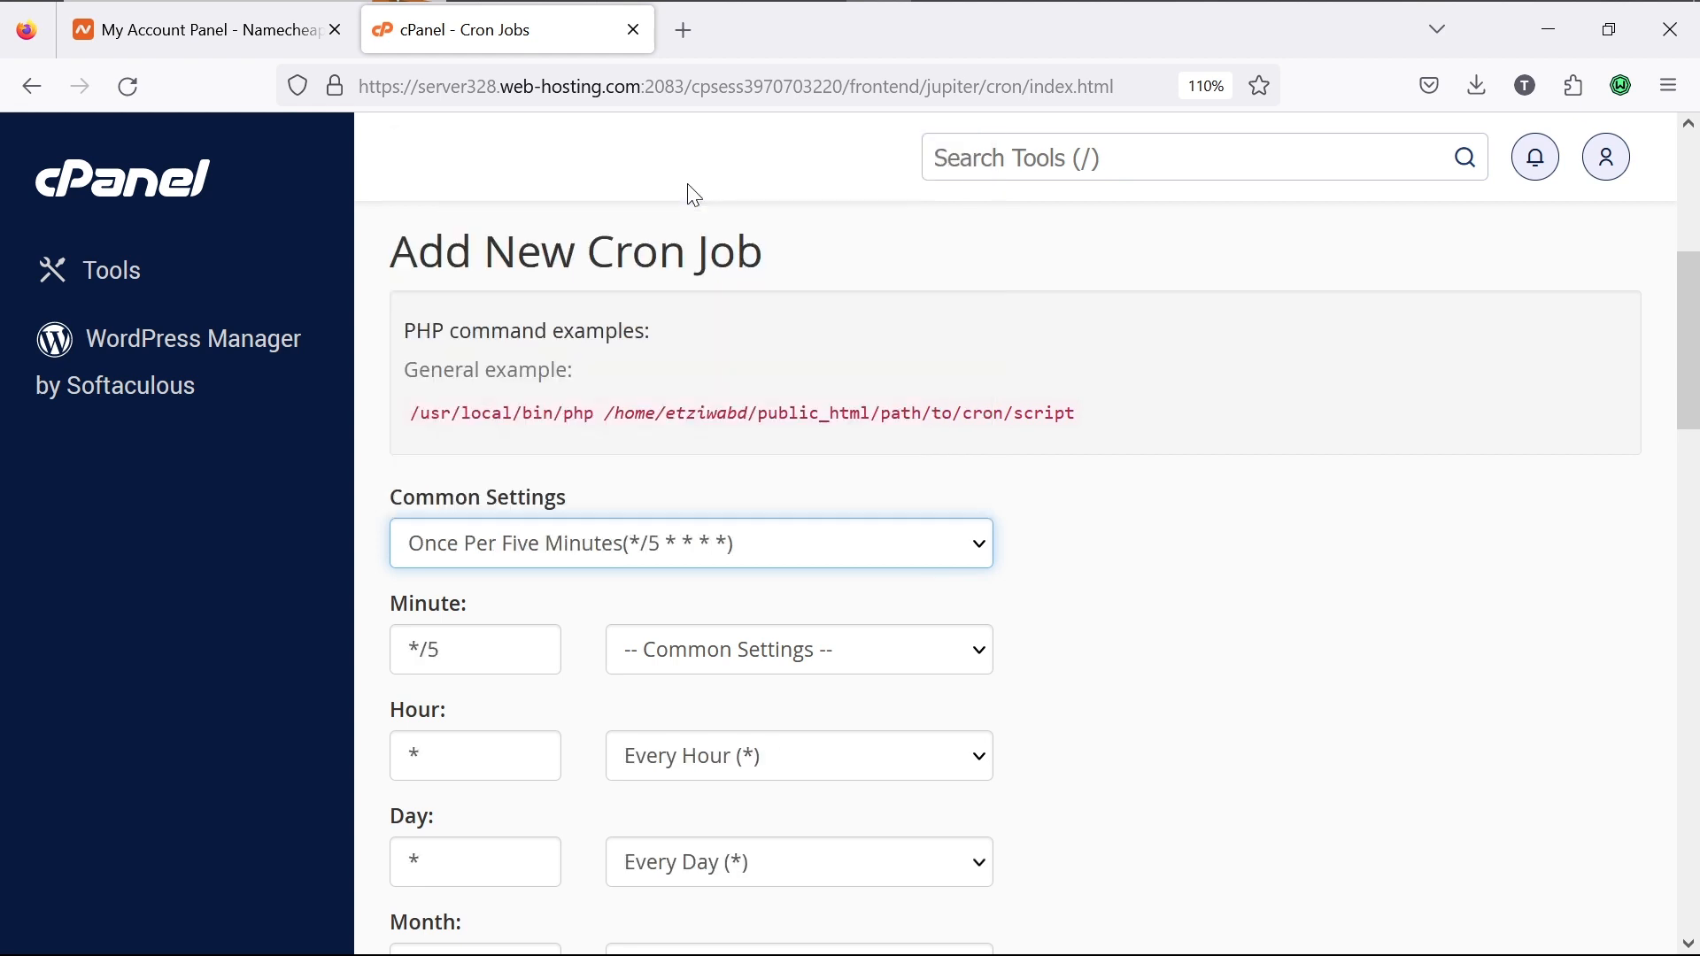
left_click(759, 649)
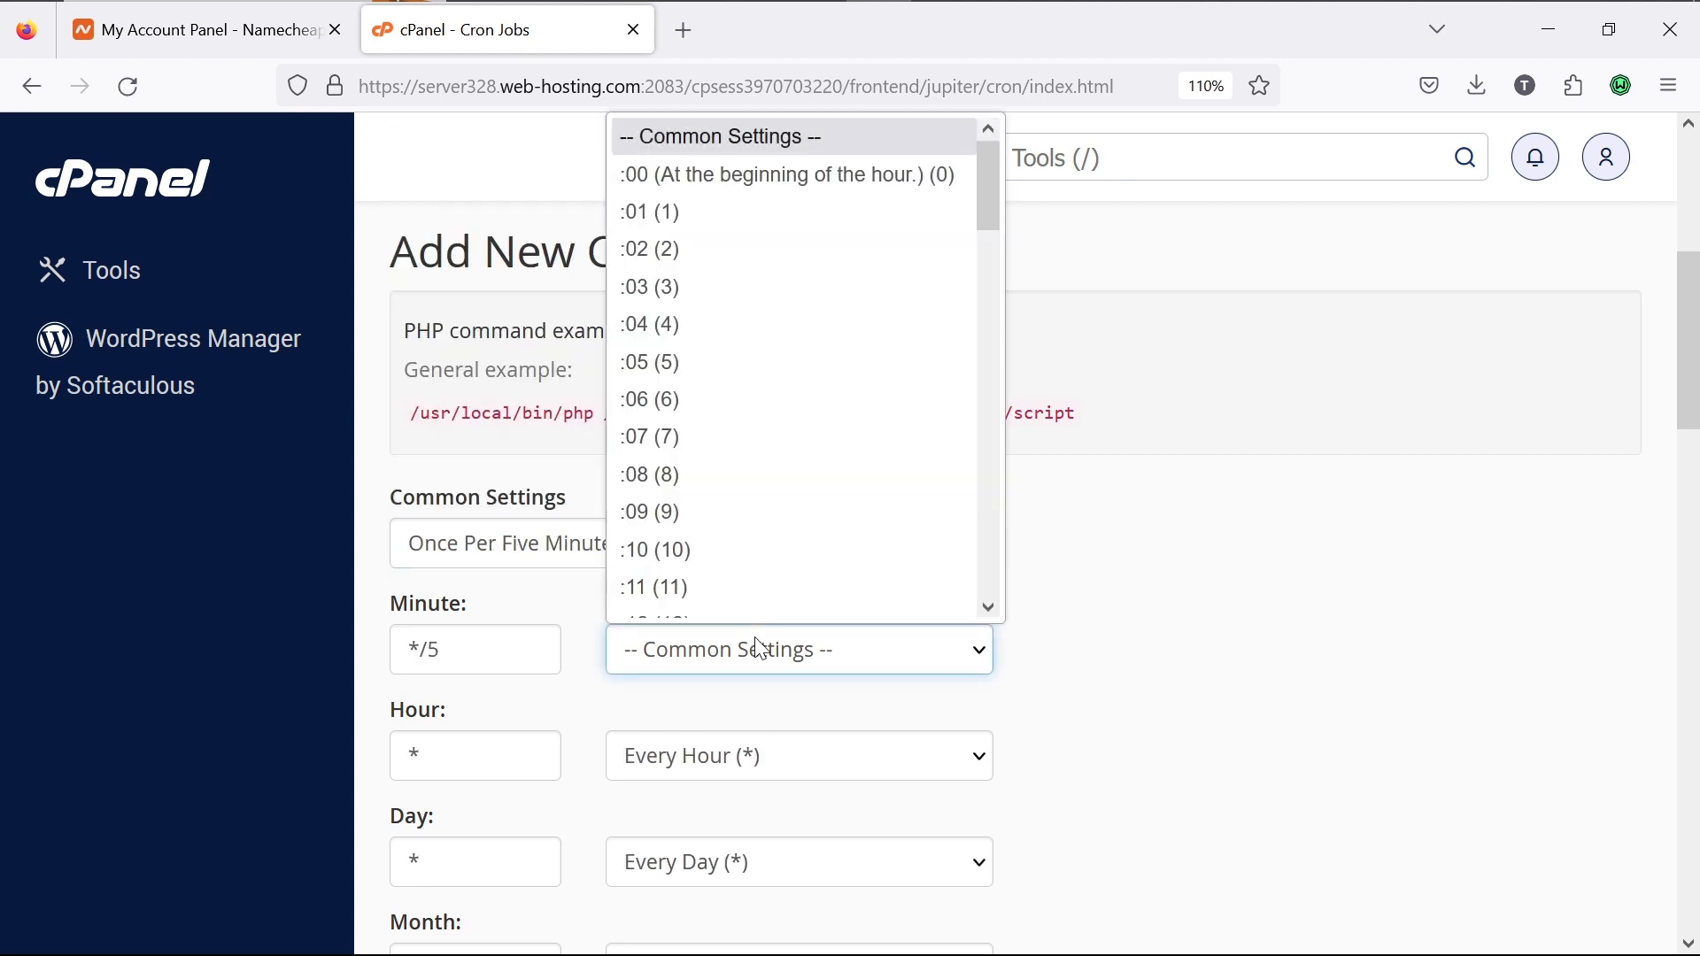
left_click(779, 176)
scroll(1021, 641, "down", 9)
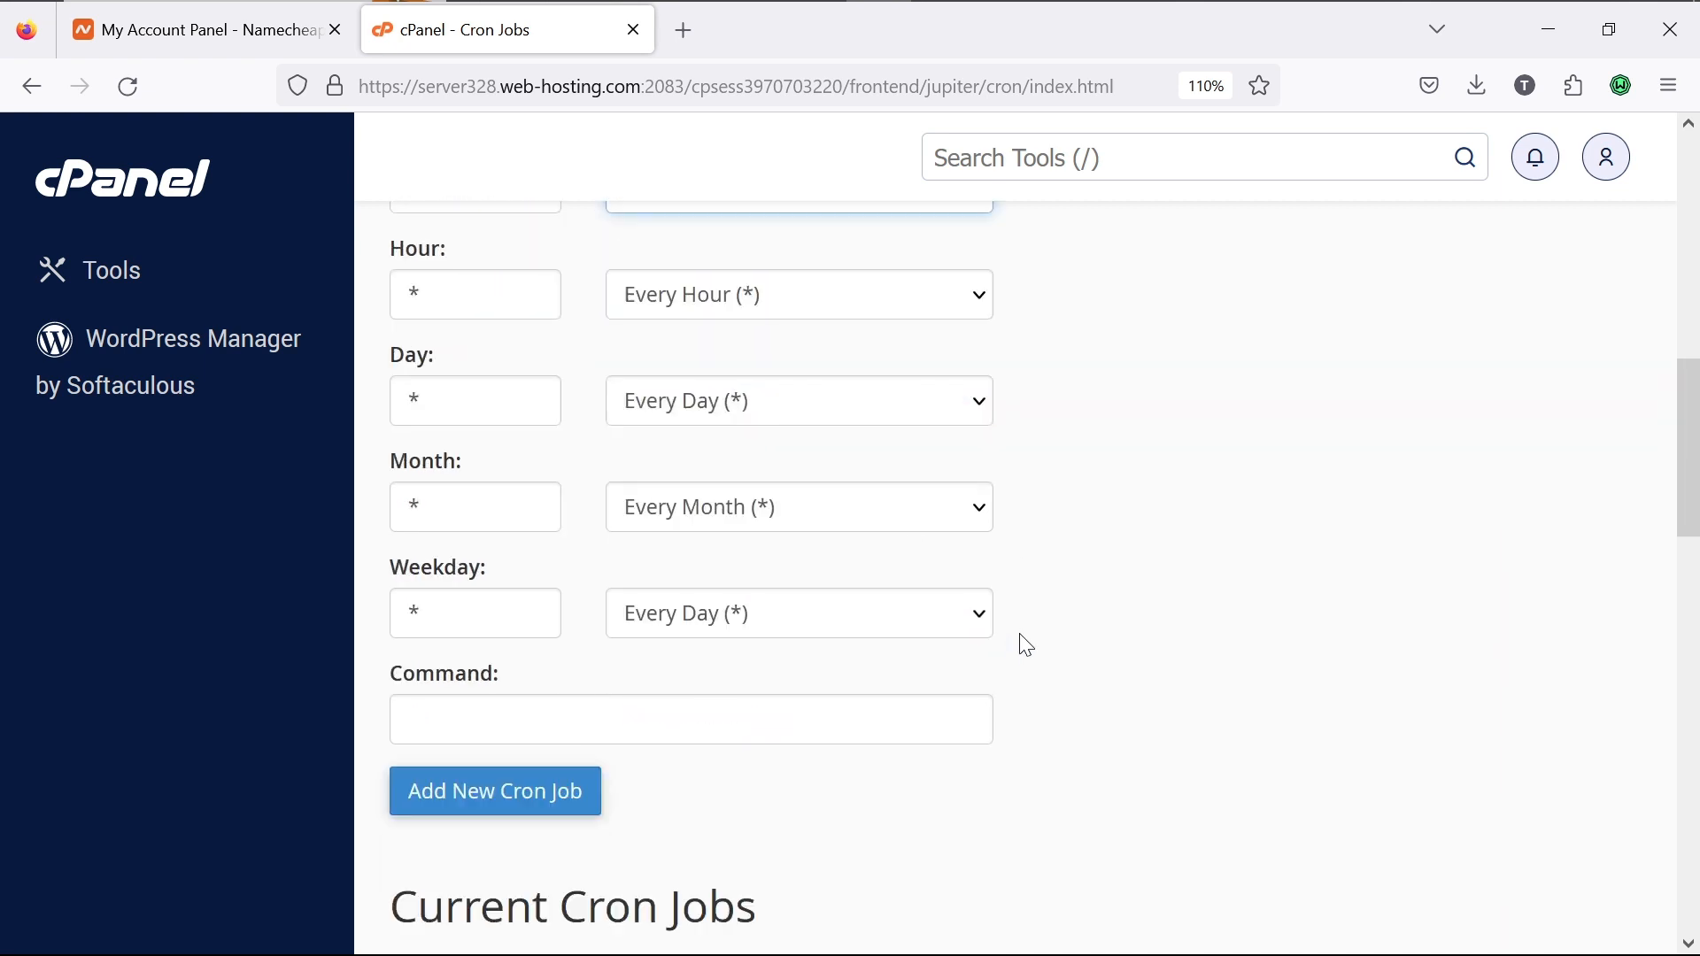
scroll(1024, 643, "up", 14)
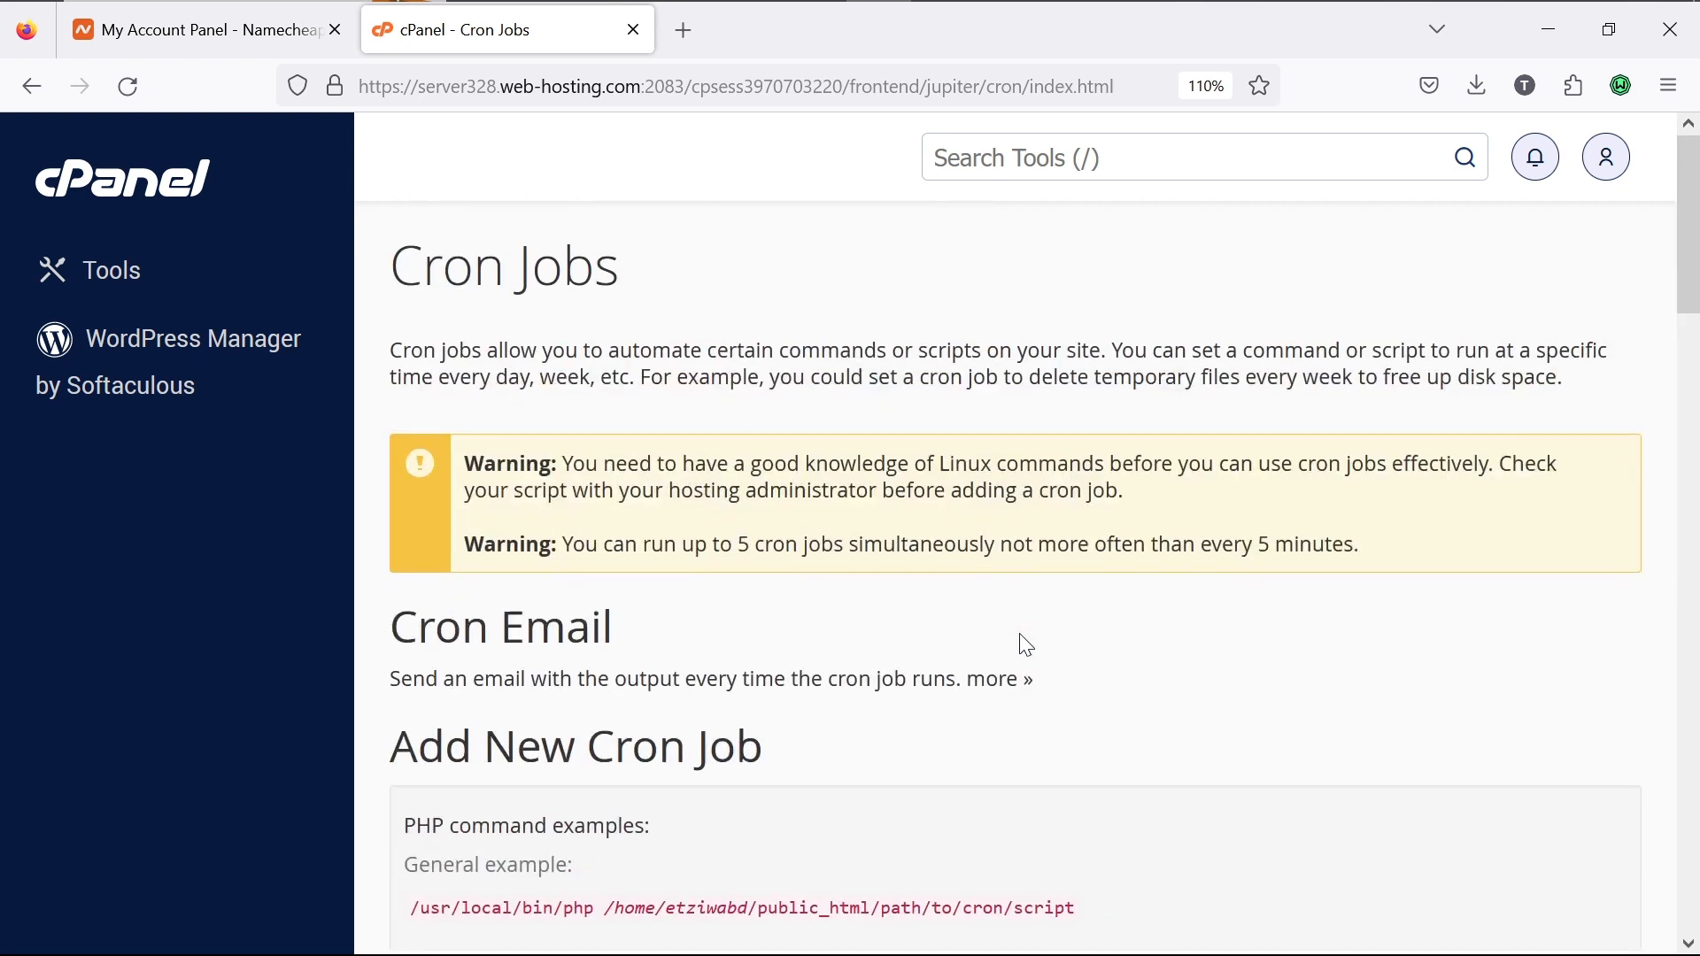
scroll(1026, 646, "down", 4)
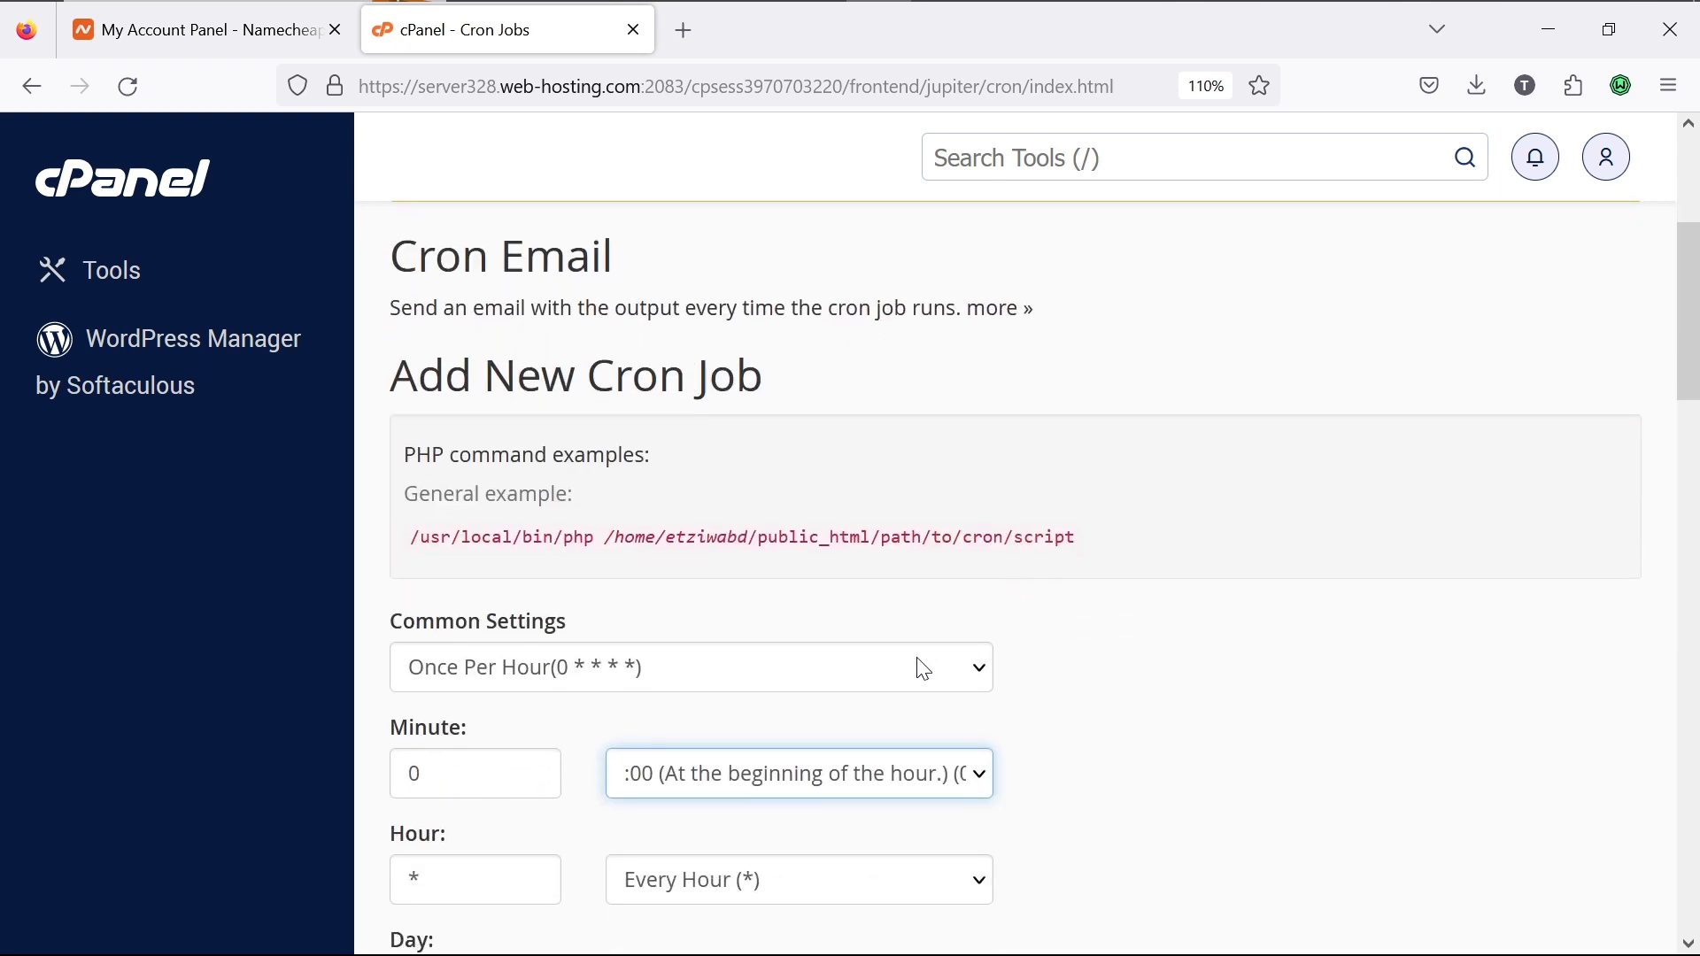
left_click(924, 668)
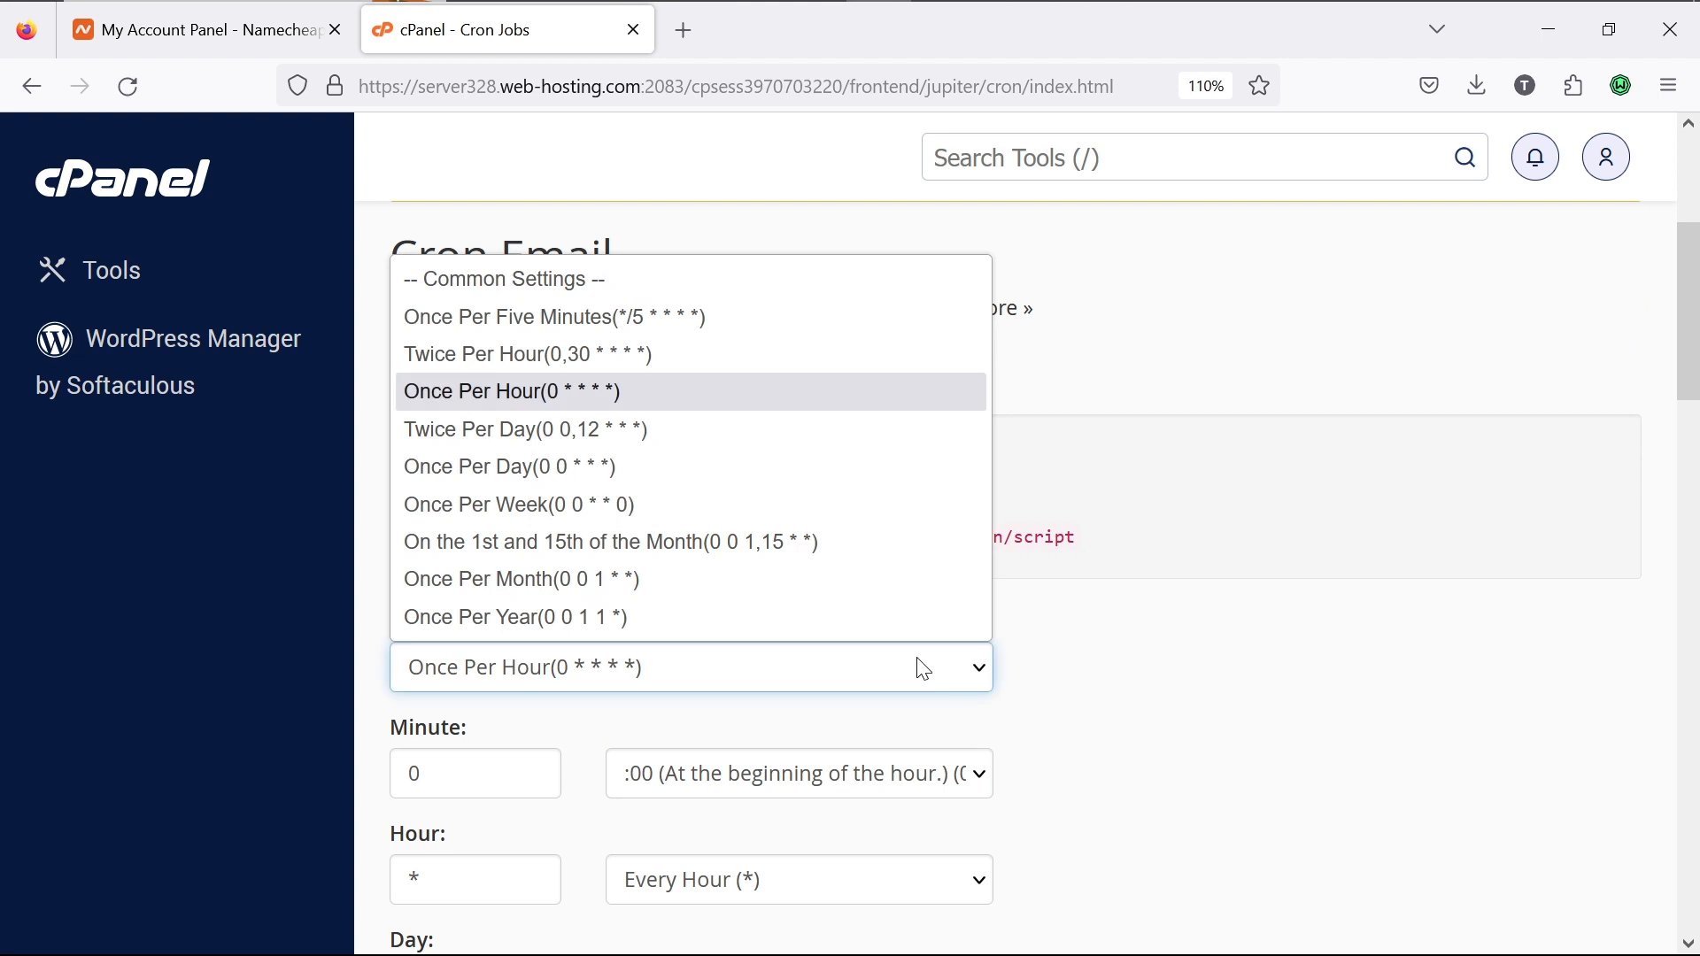
left_click(794, 316)
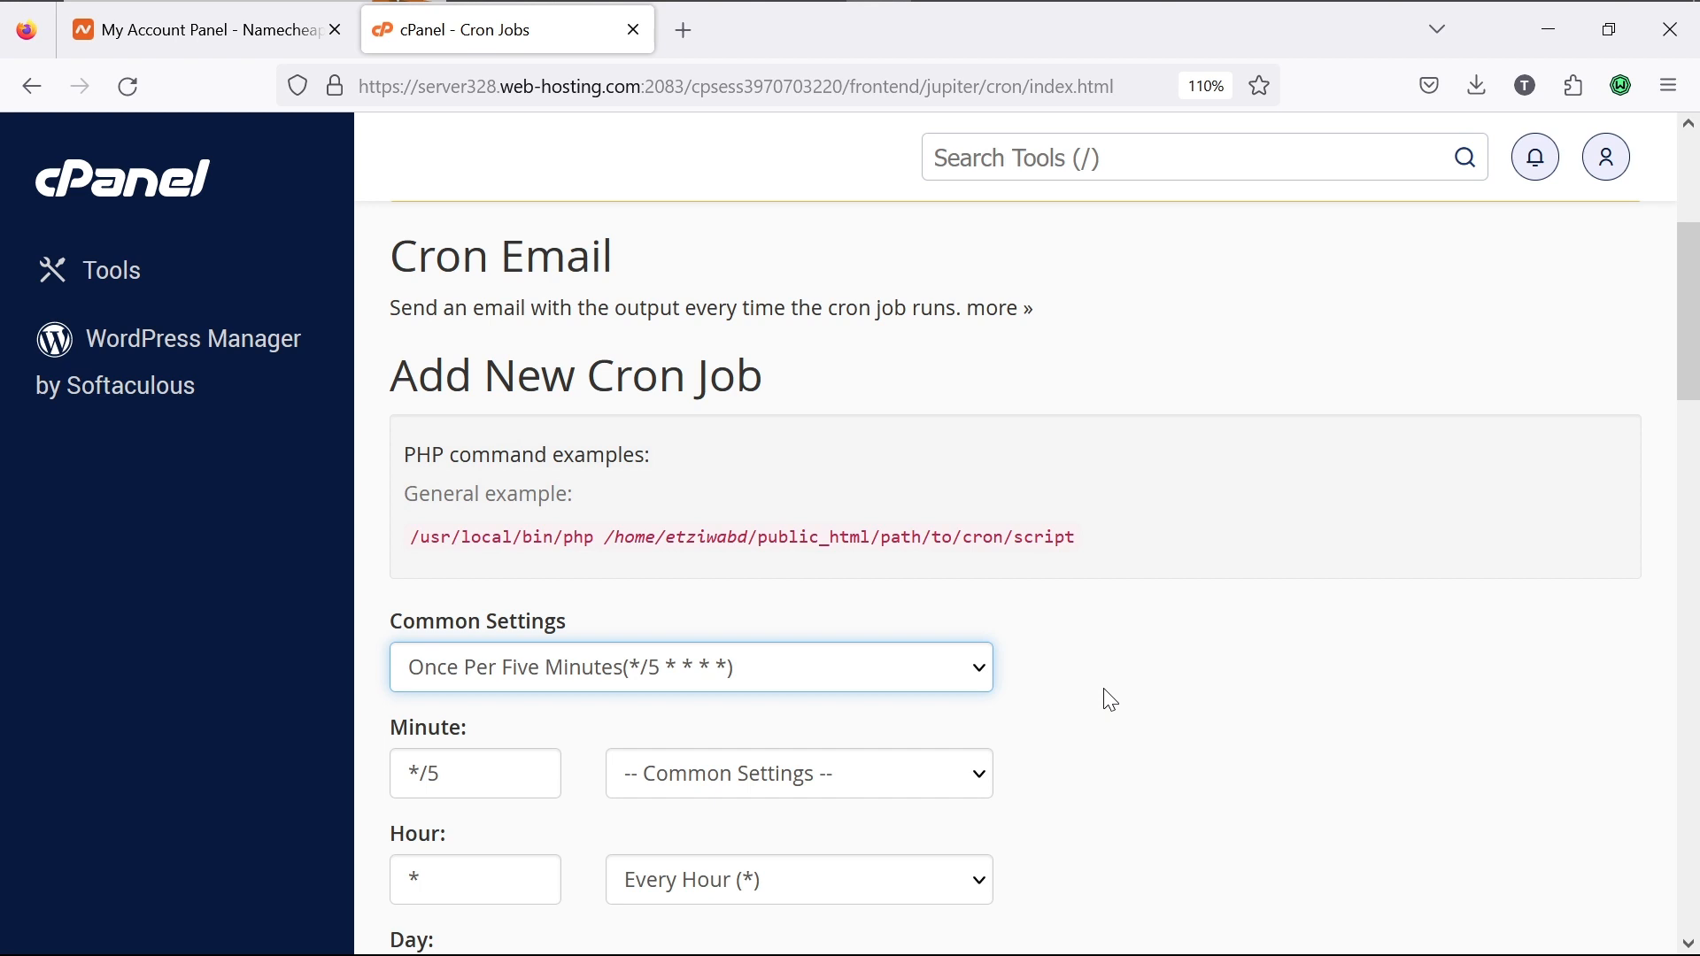
scroll(1110, 700, "down", 10)
scroll(1110, 700, "up", 2)
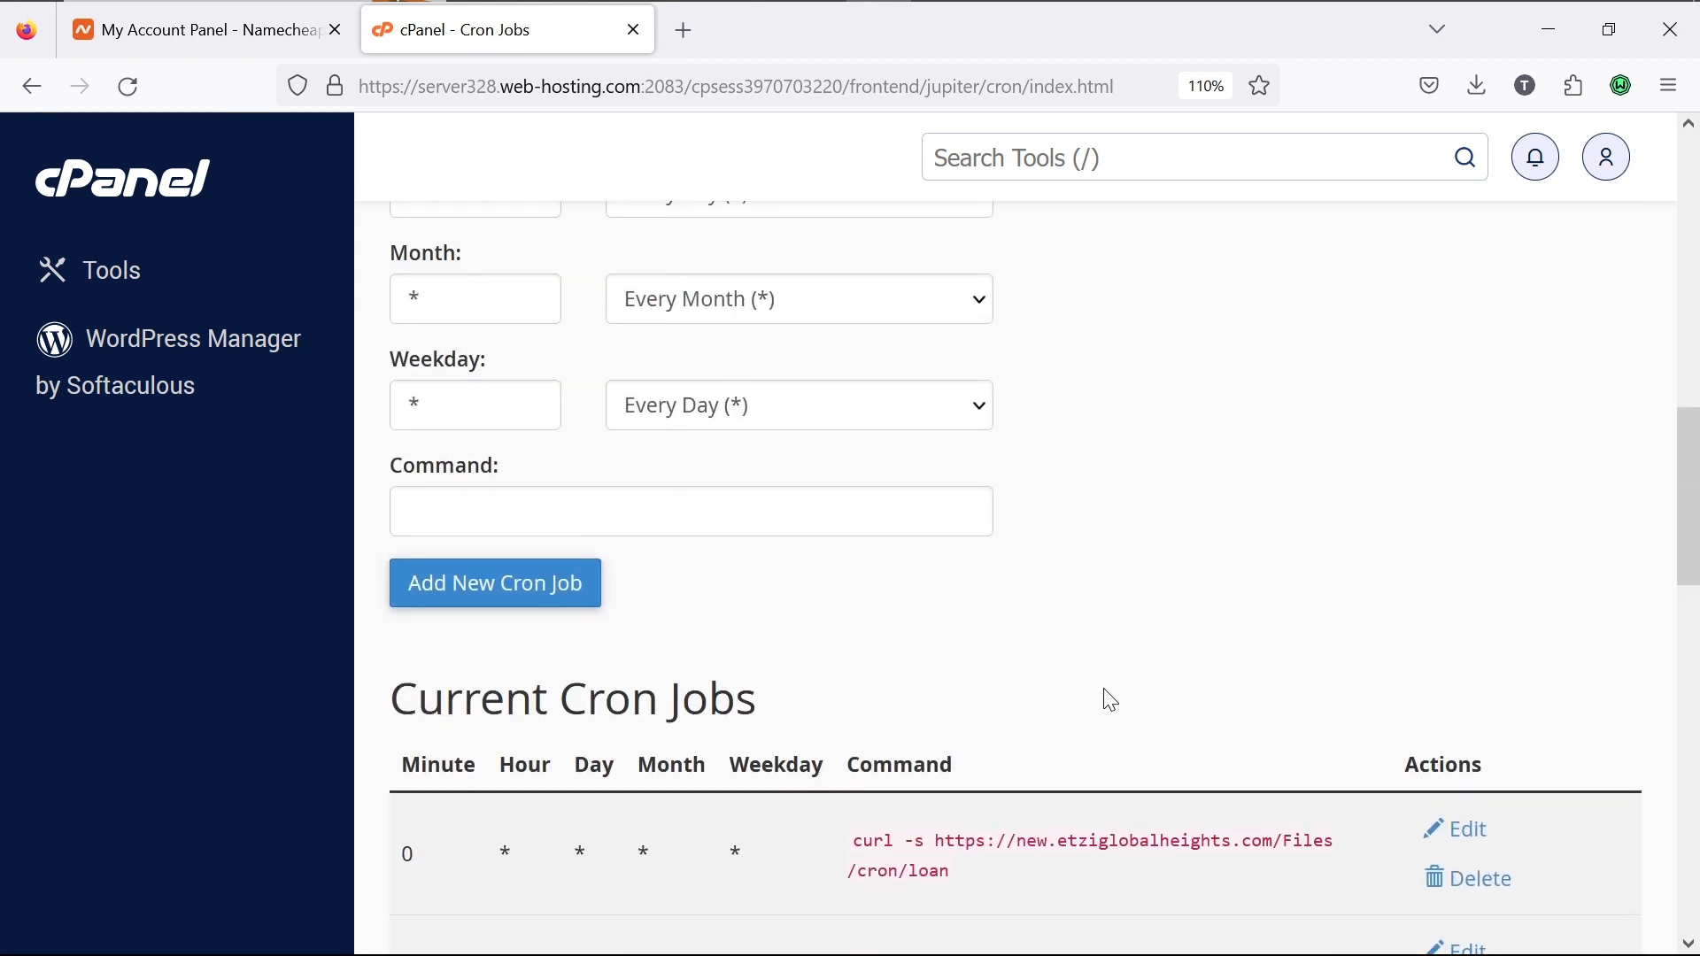
Step: Paste the fees reminder command into Command and add the new cron job
left_click(453, 590)
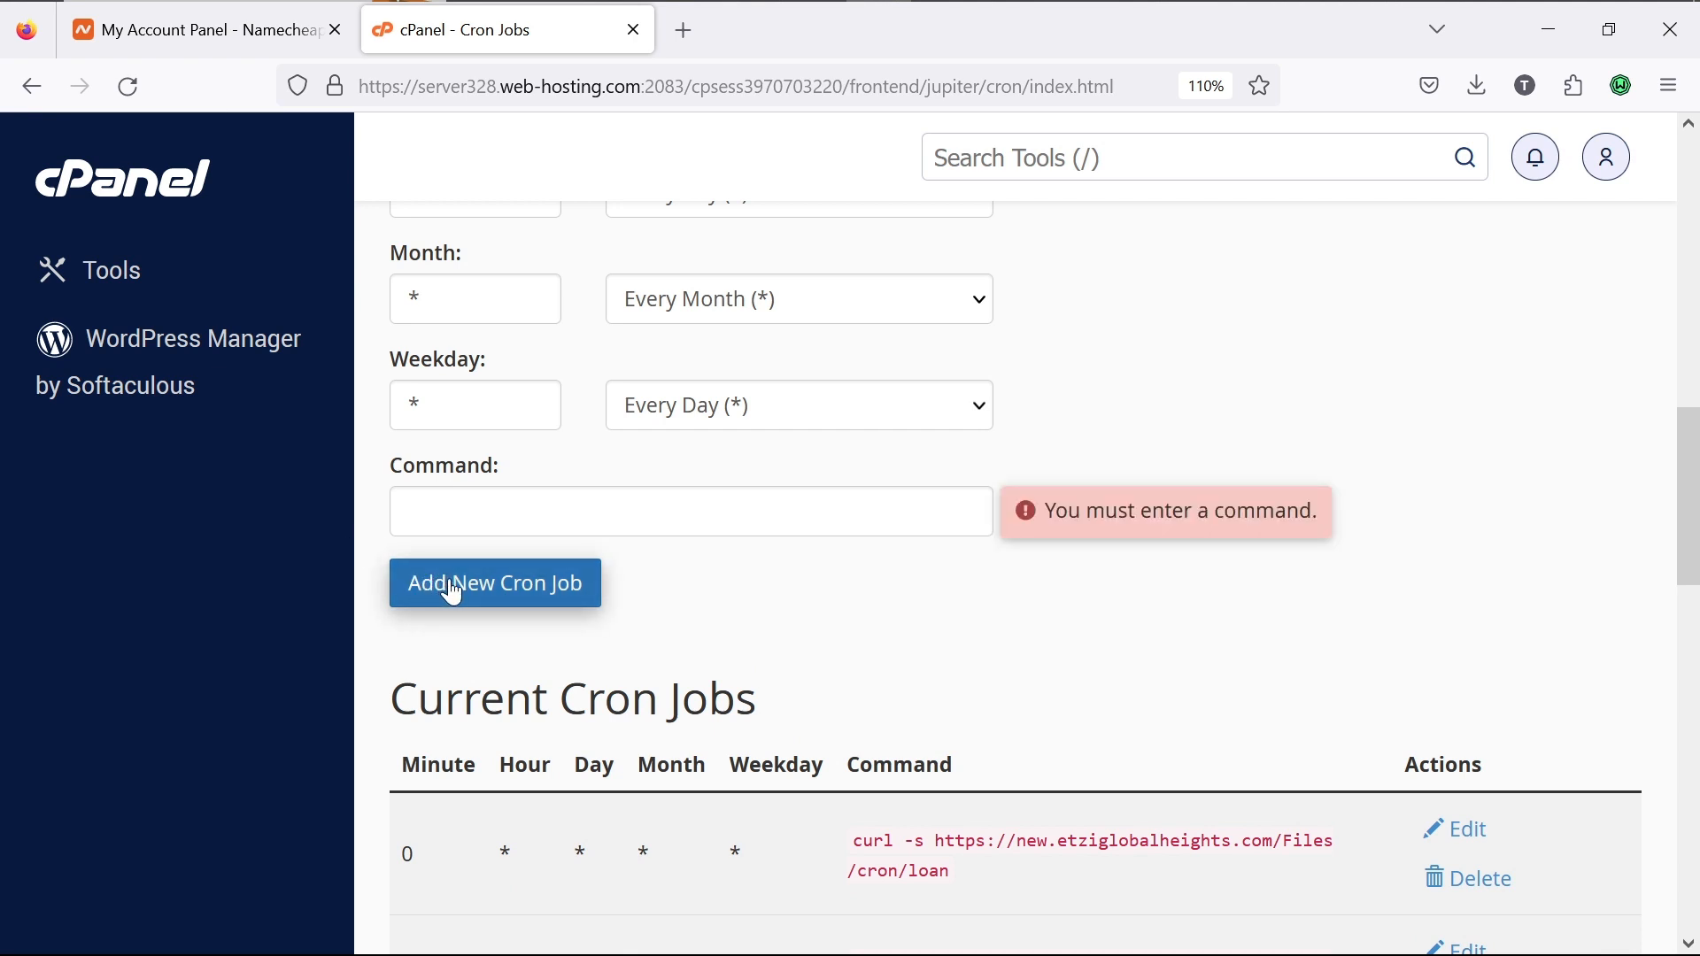
left_click(459, 522)
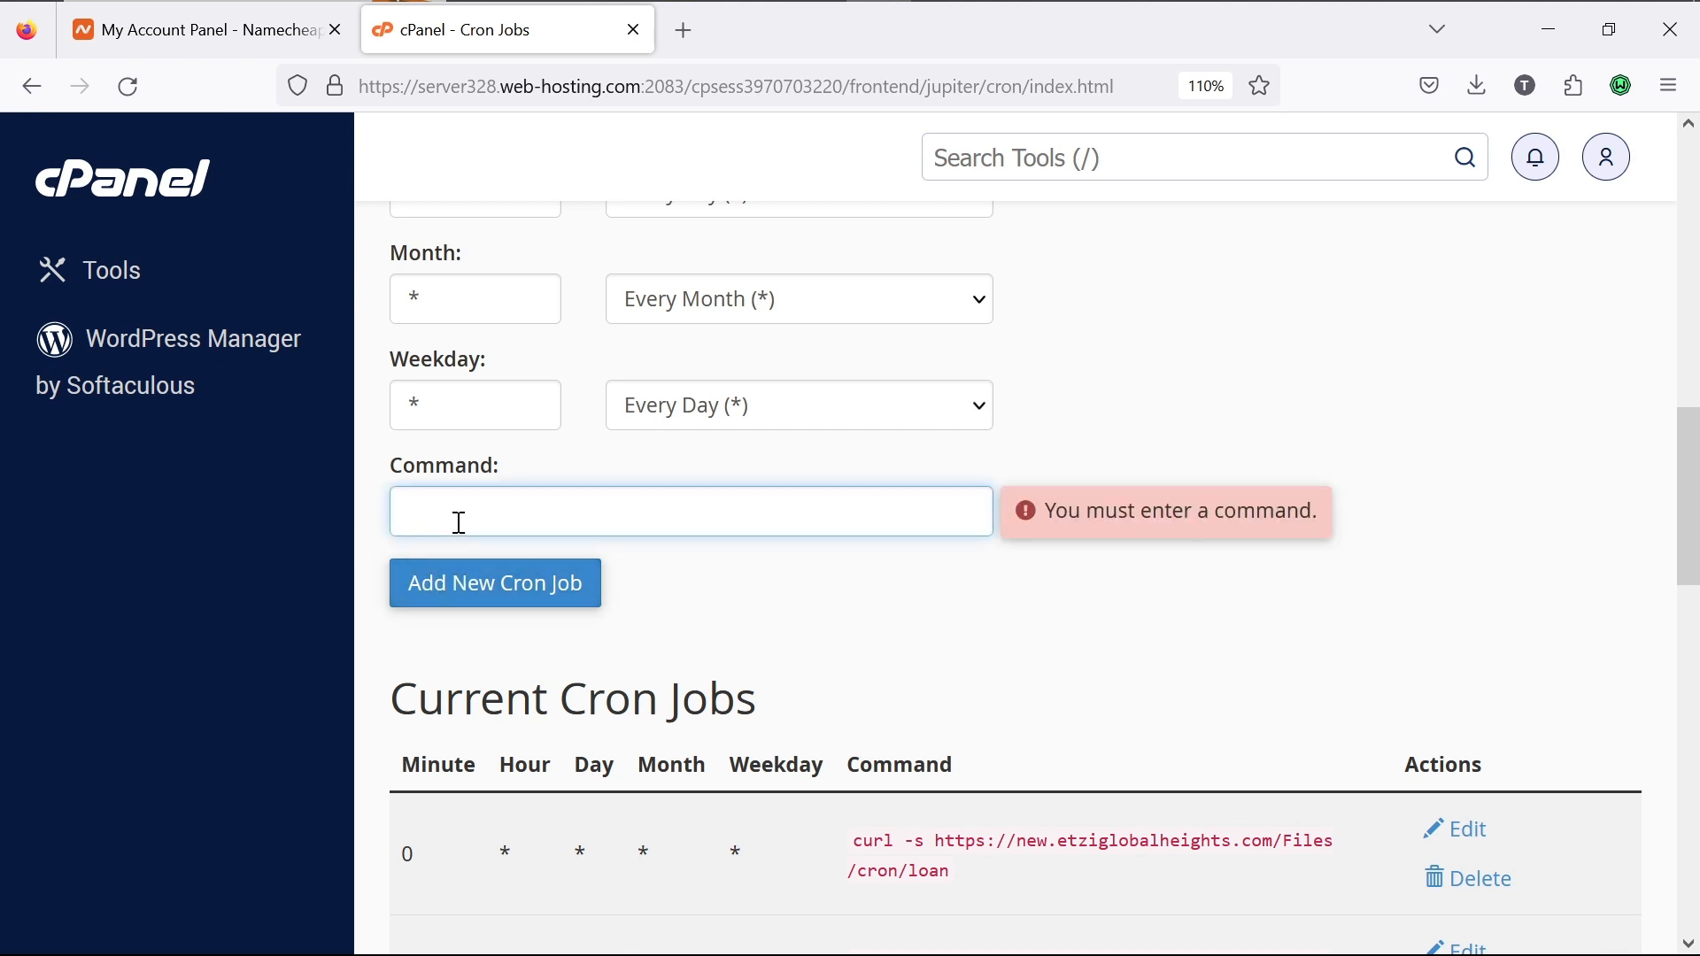
key("ctrl+v")
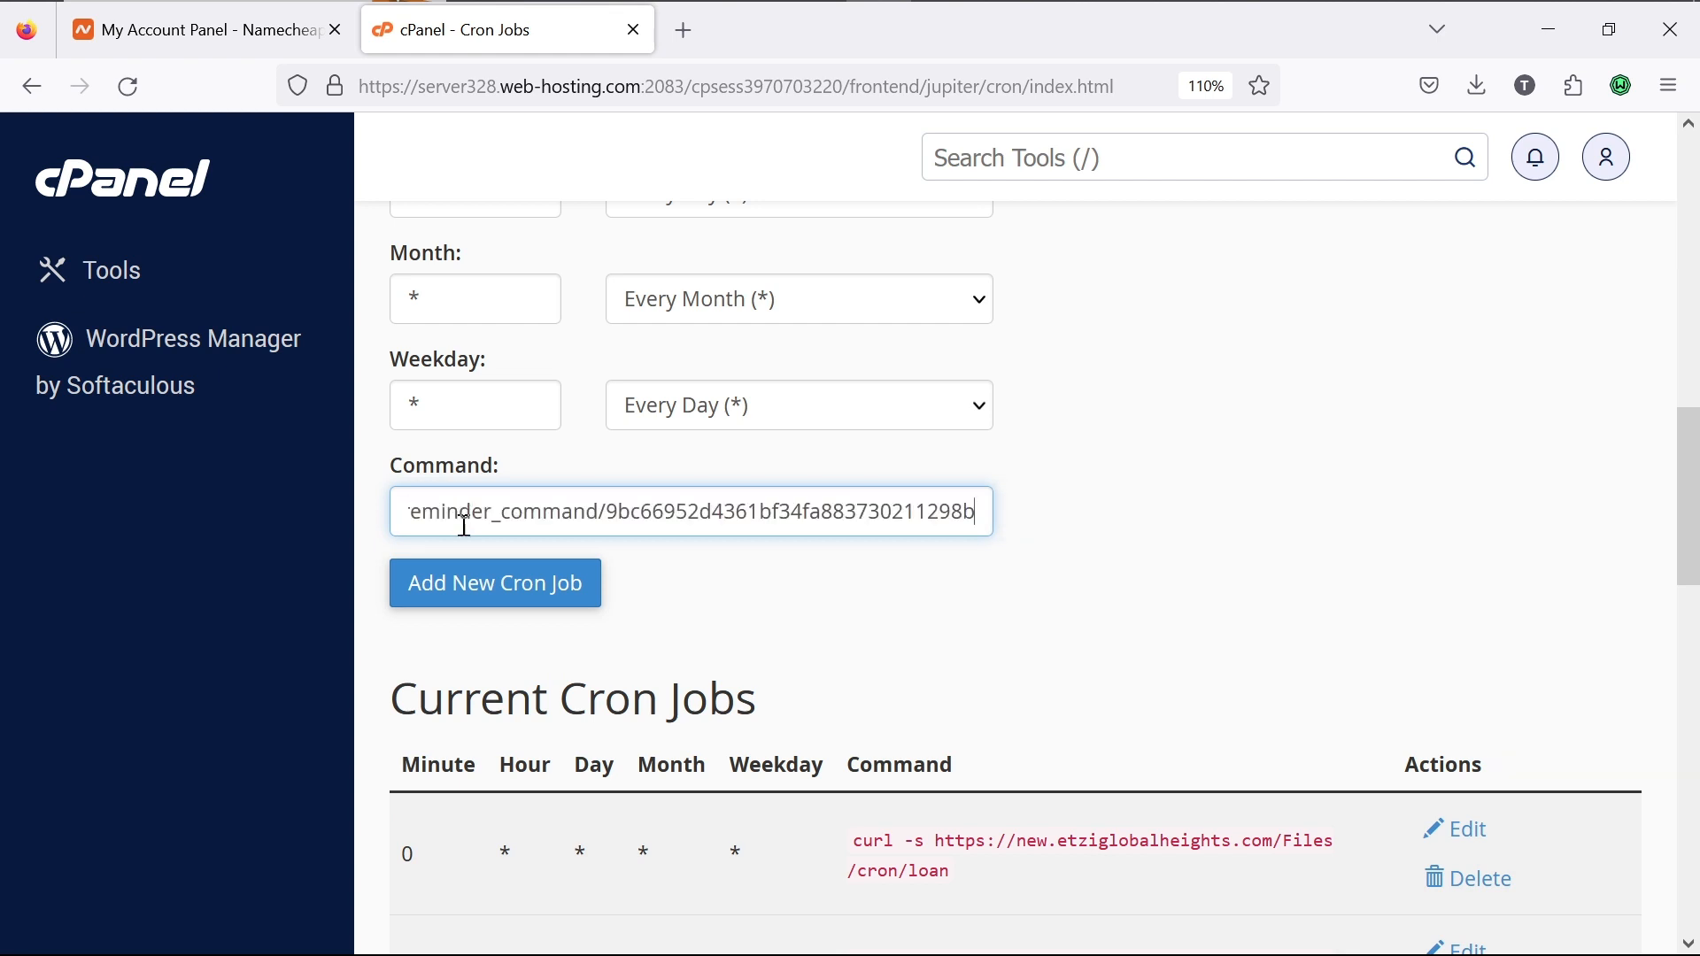
left_click(469, 586)
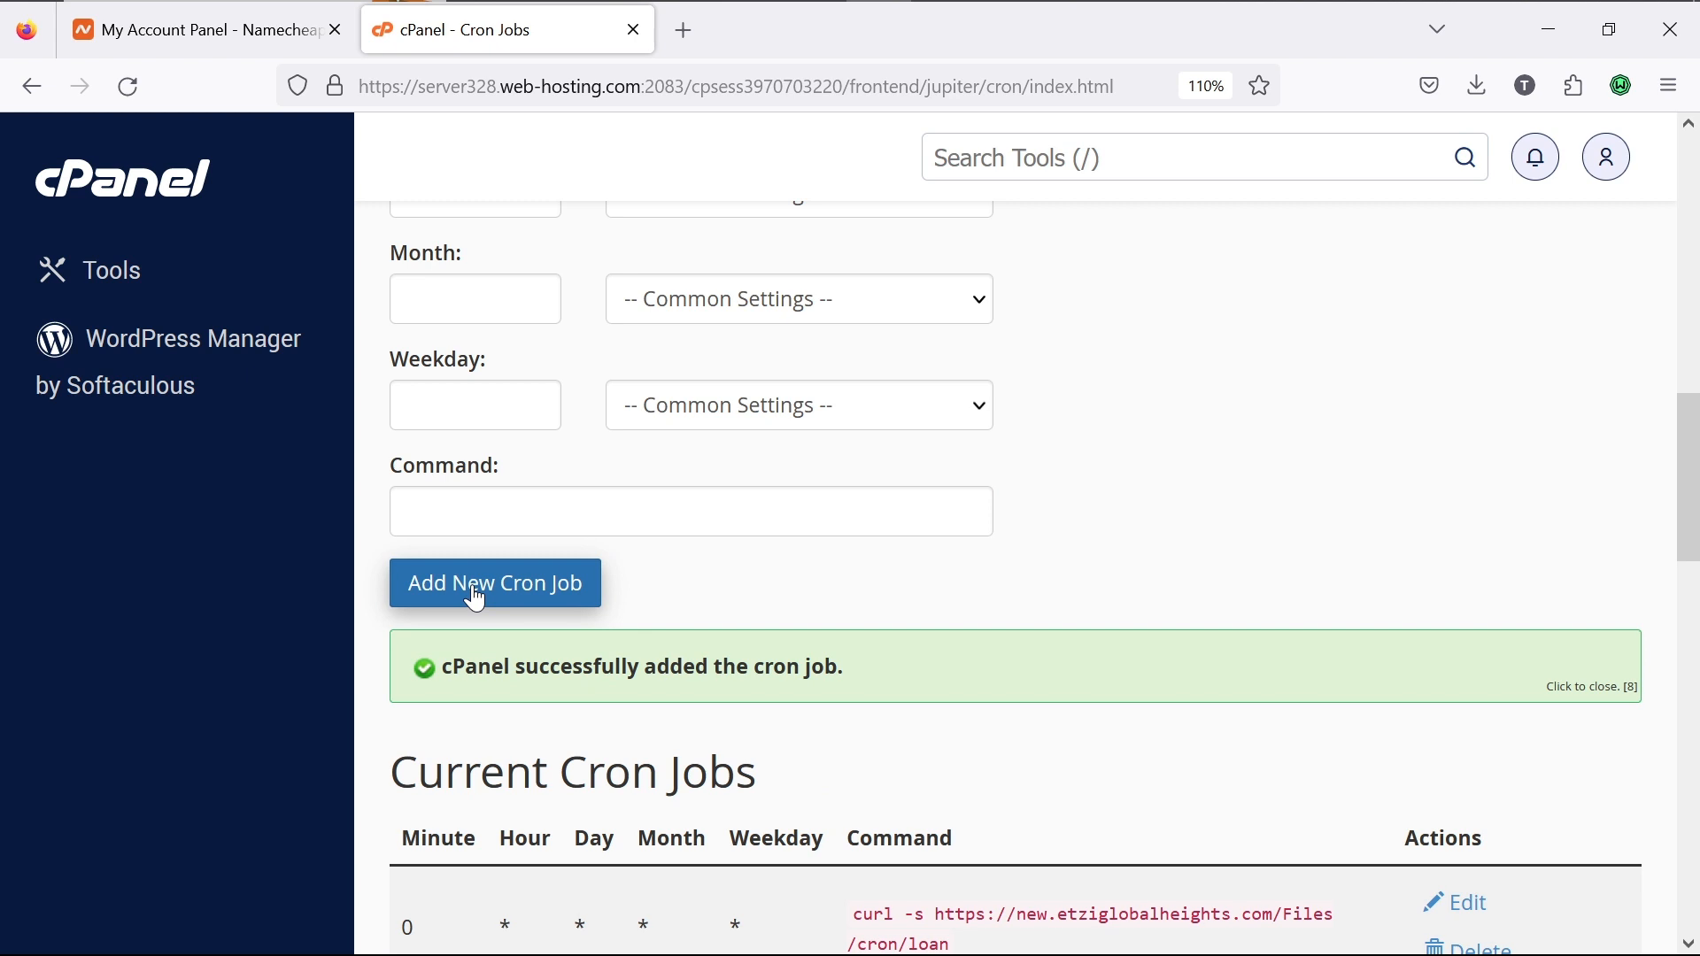
scroll(810, 587, "up", 12)
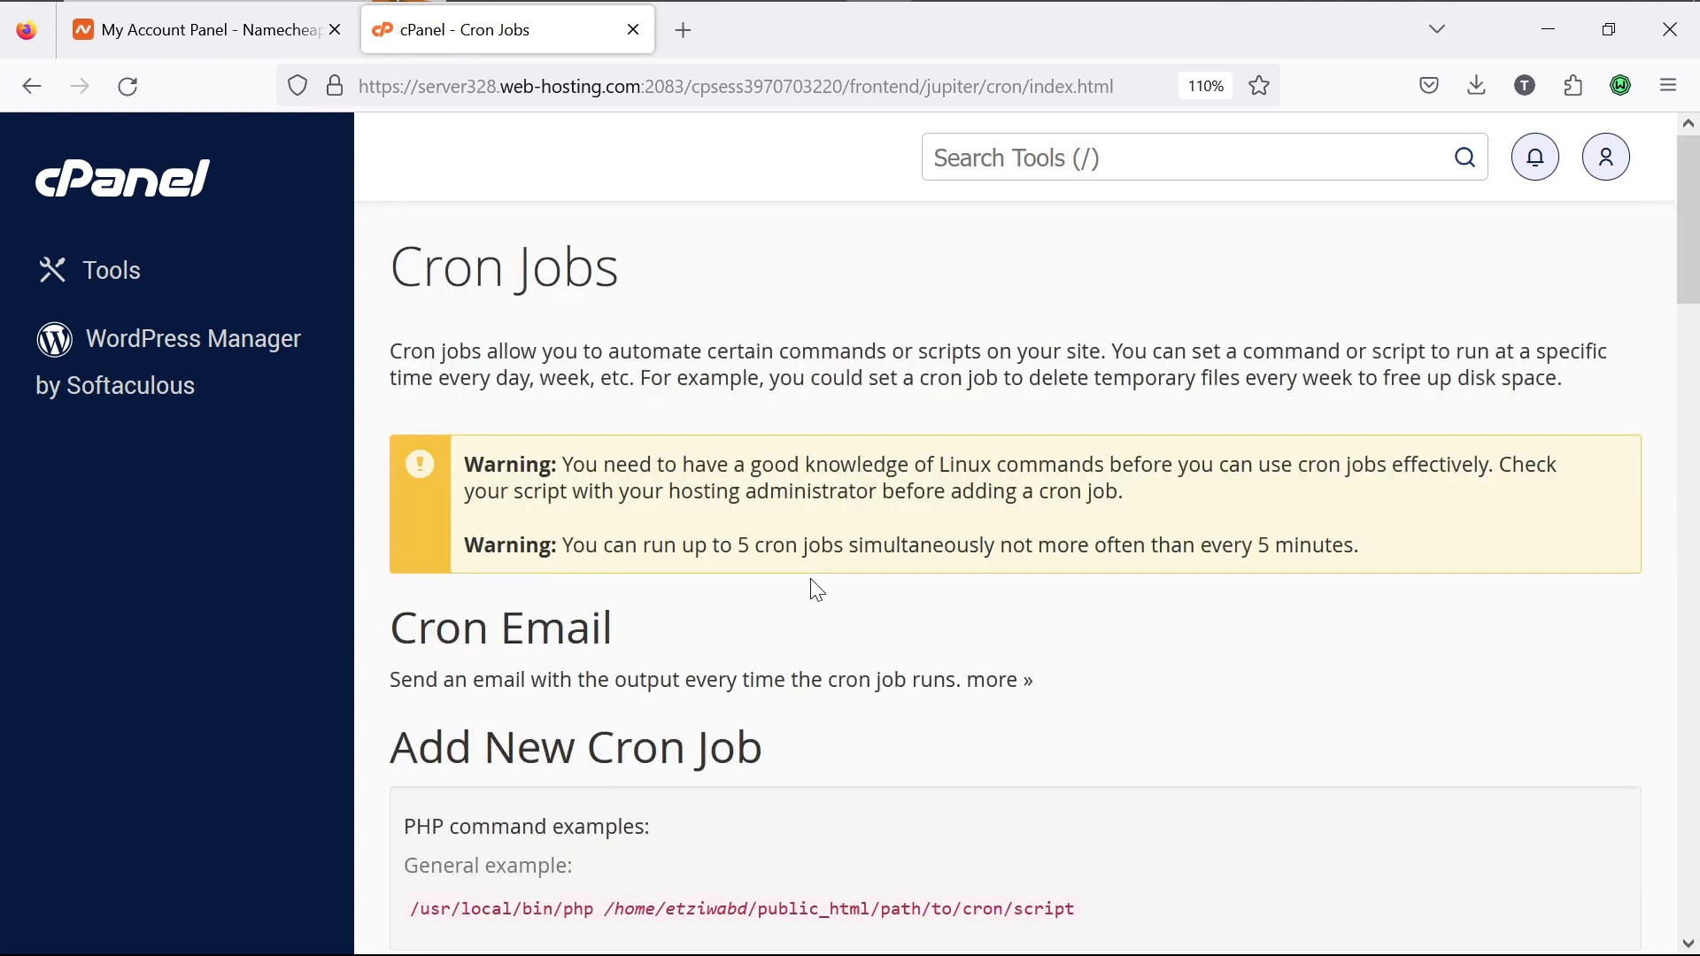
mouse_move(866, 10)
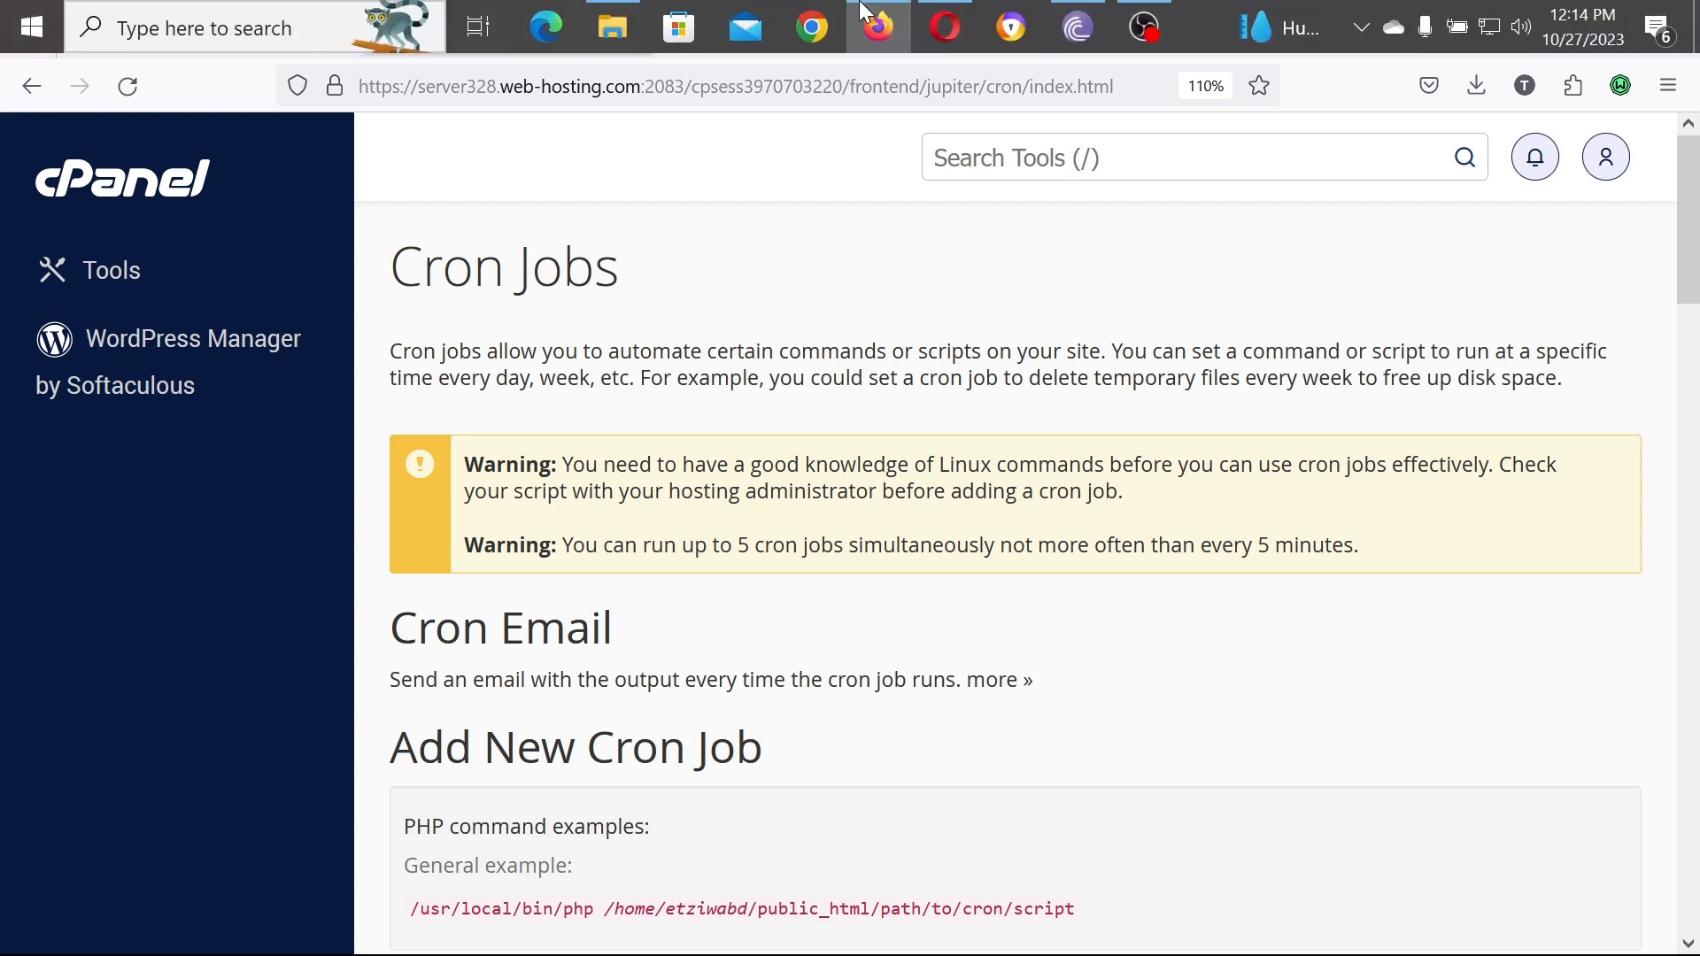
left_click(947, 20)
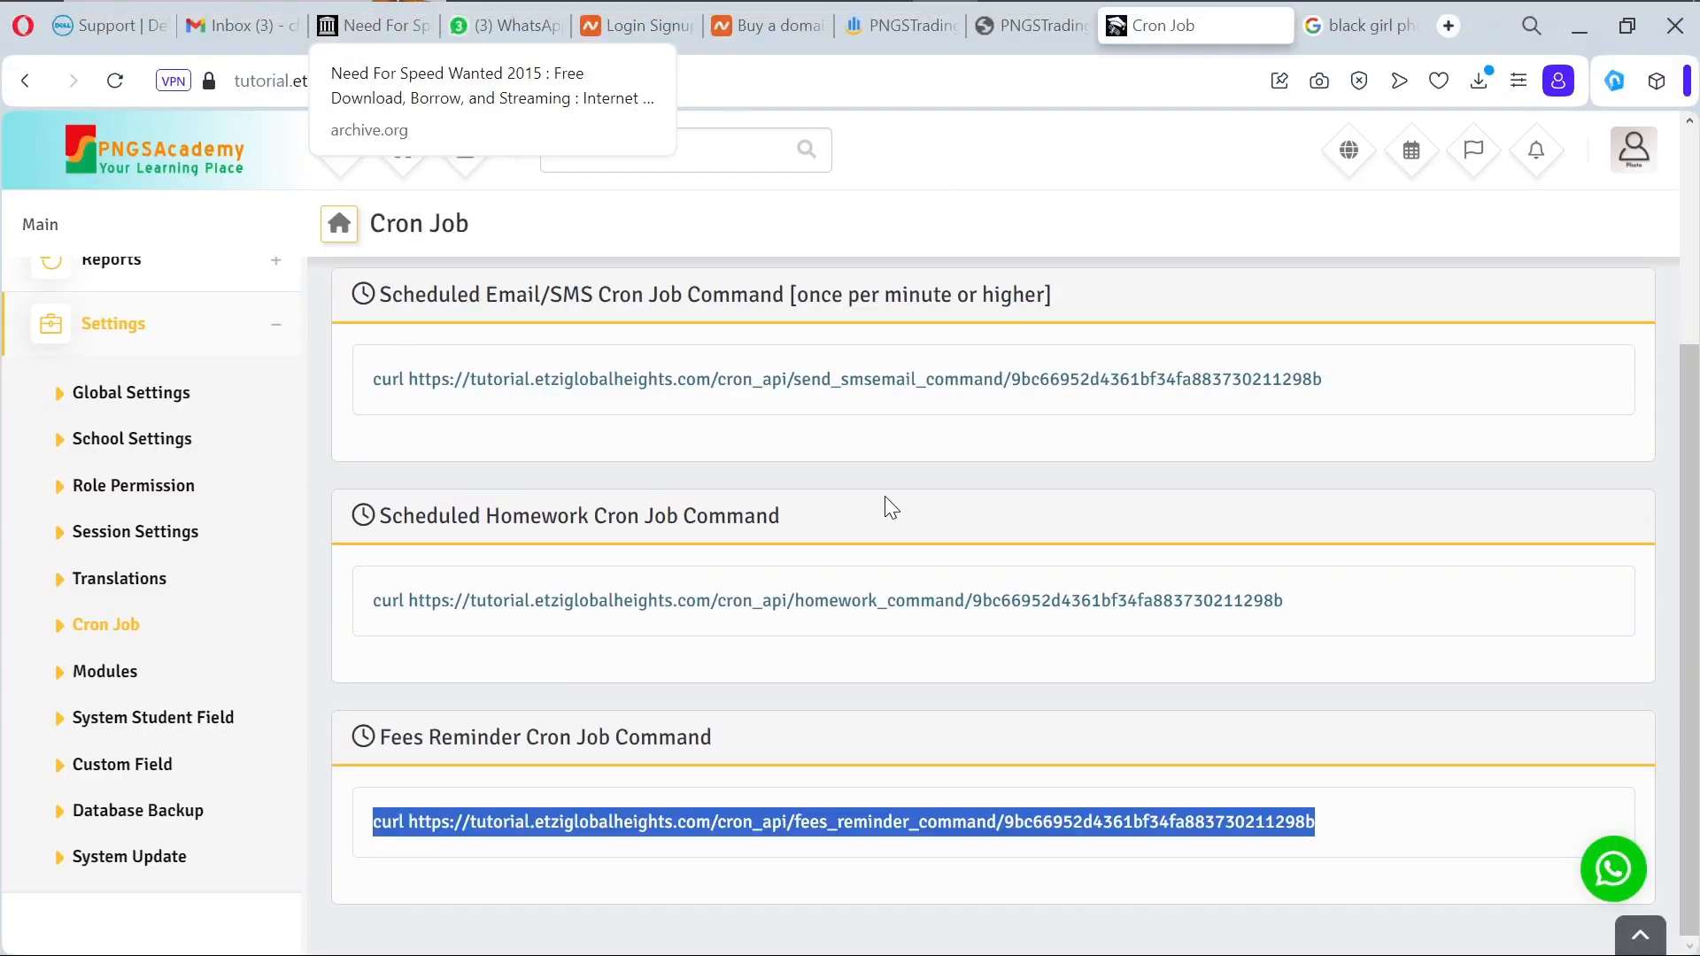